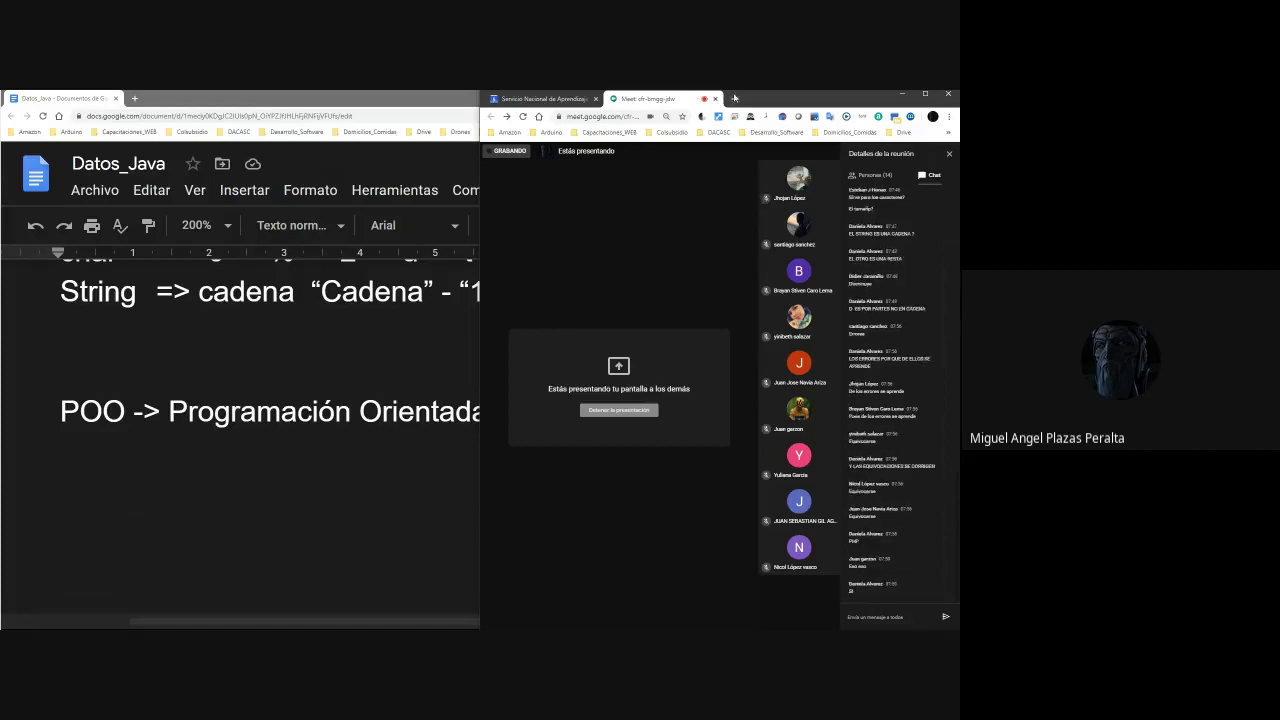
# In Drive, open My Drive > 3_Portafolio > instructor portfolio > 6_Instructor > 2_ADSI.
pyautogui.click(734, 99)
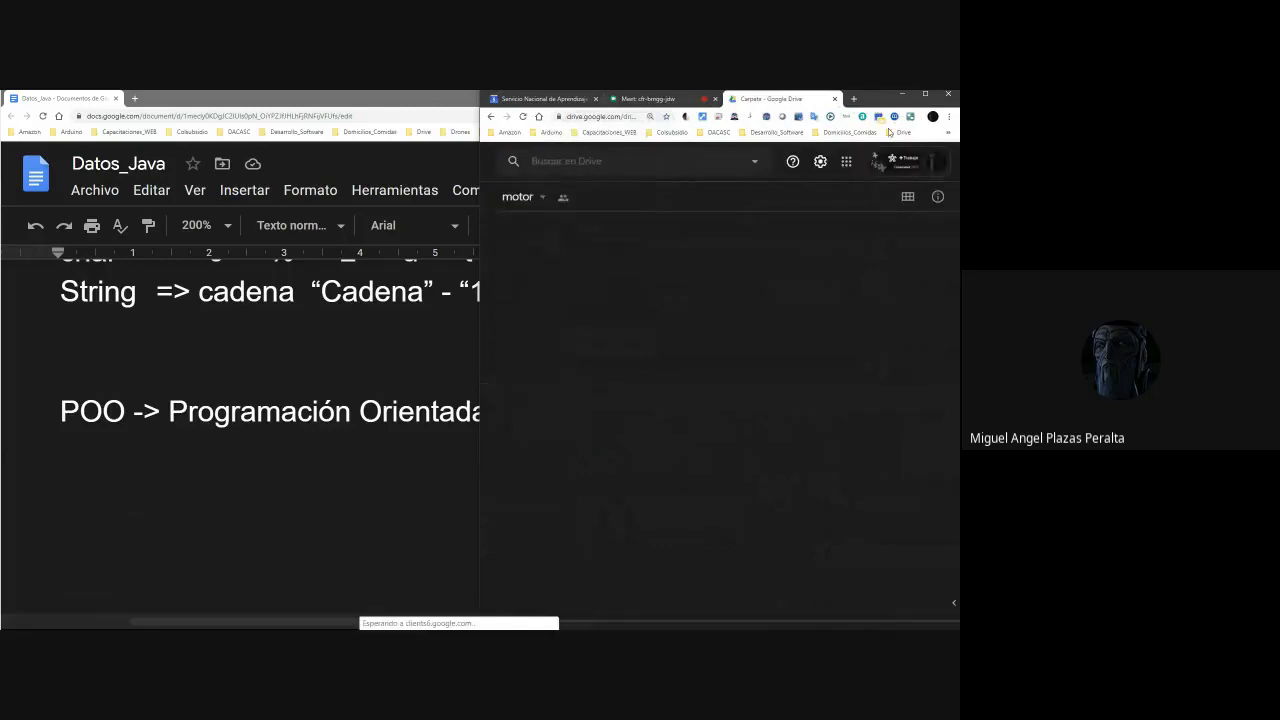
pyautogui.click(925, 93)
pyautogui.click(112, 266)
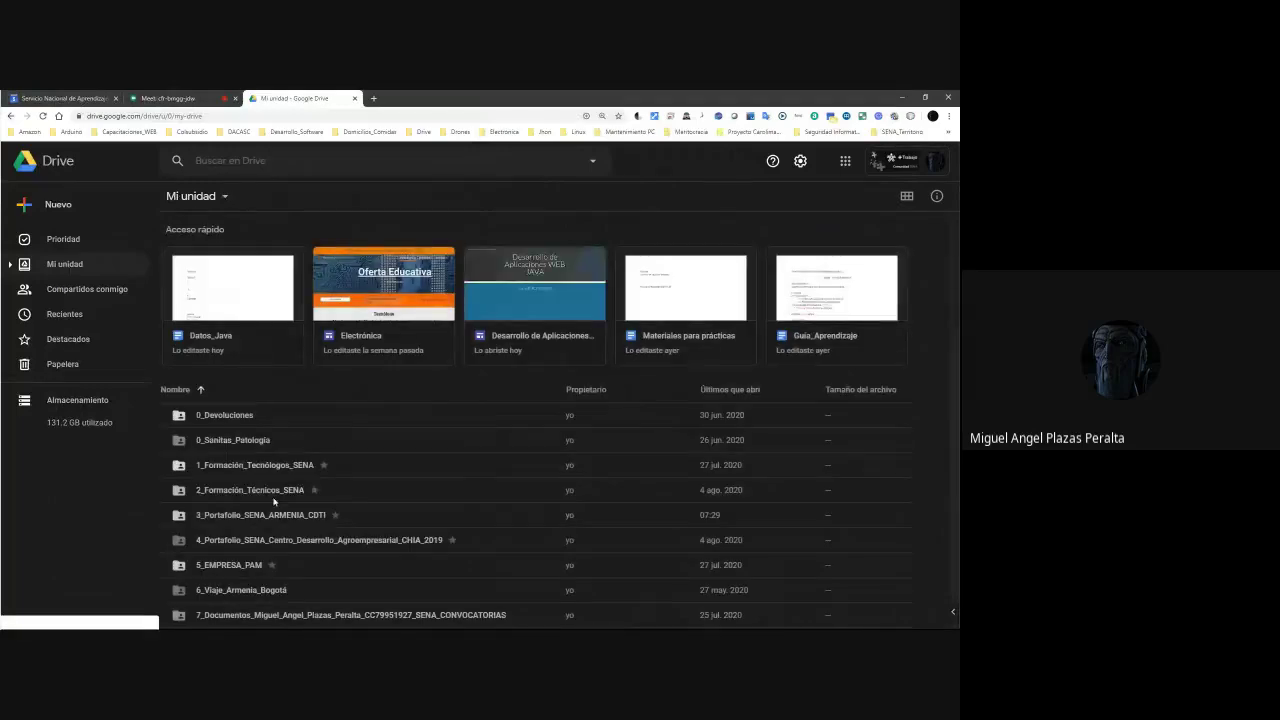
pyautogui.doubleClick(267, 507)
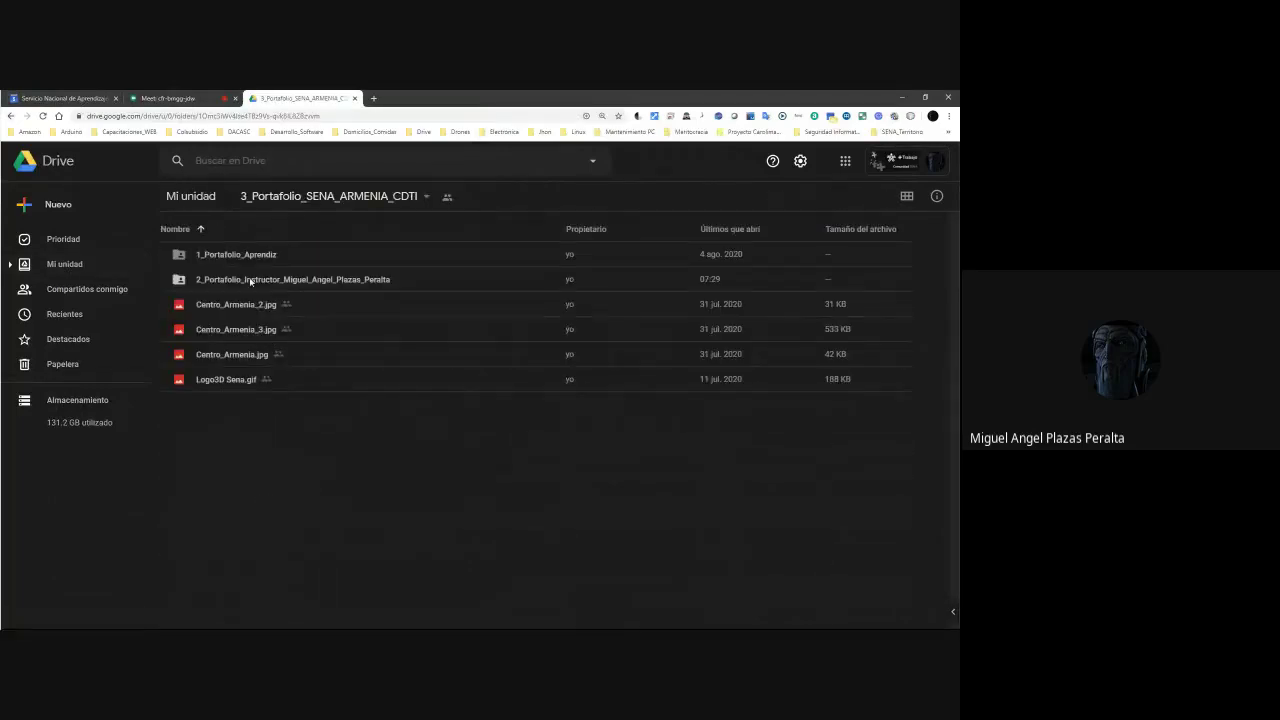
pyautogui.doubleClick(249, 280)
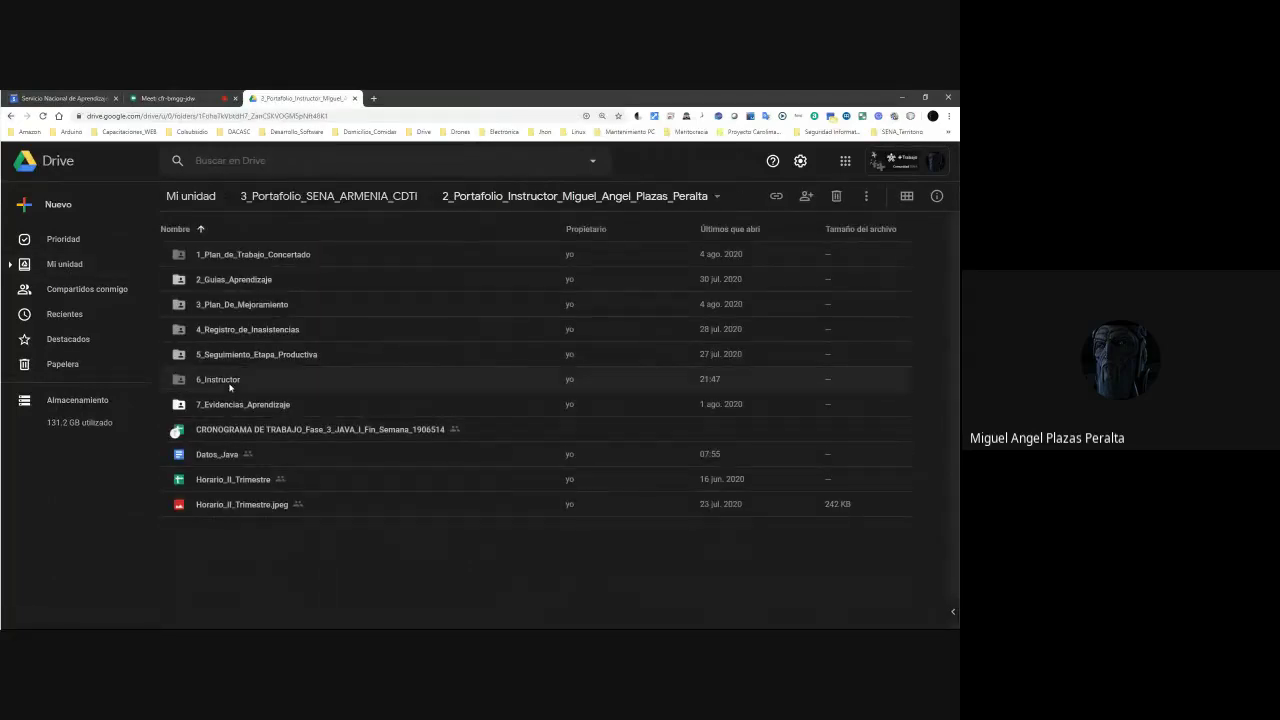
pyautogui.doubleClick(226, 384)
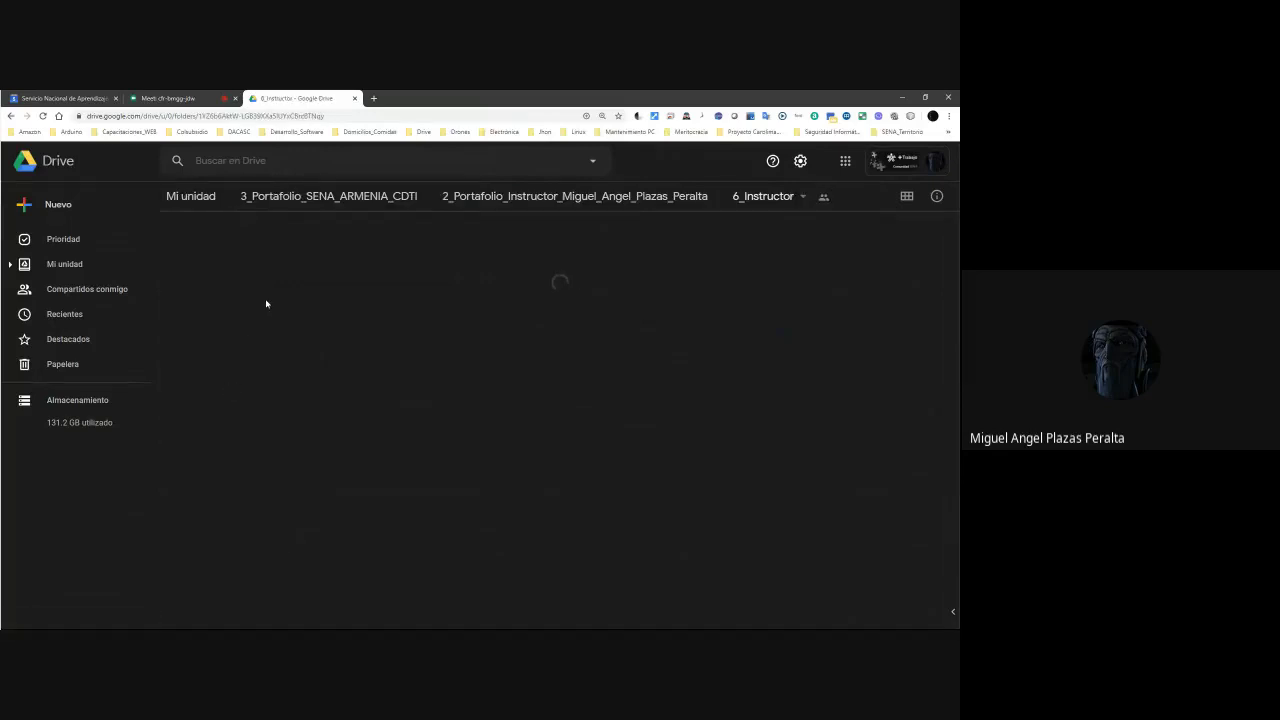
pyautogui.doubleClick(235, 286)
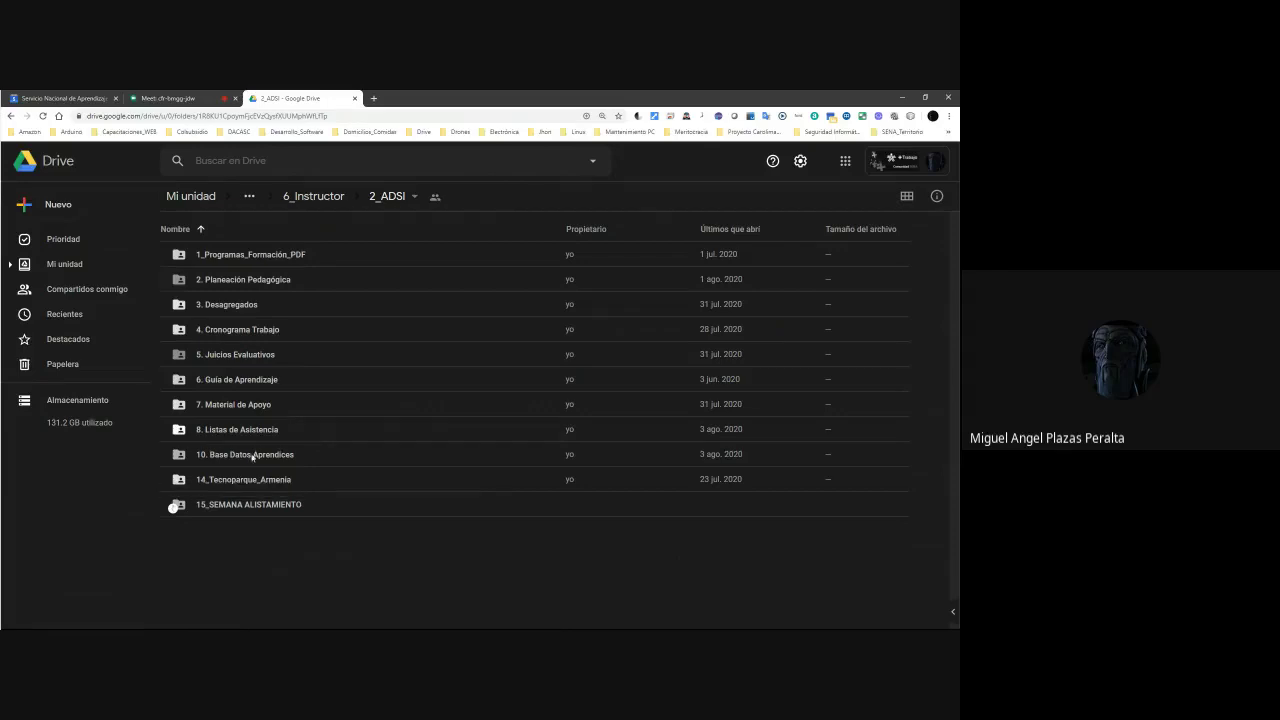
# Start a new blank Google Sheets spreadsheet in the 2_ADSI folder.
pyautogui.rightClick(243, 533)
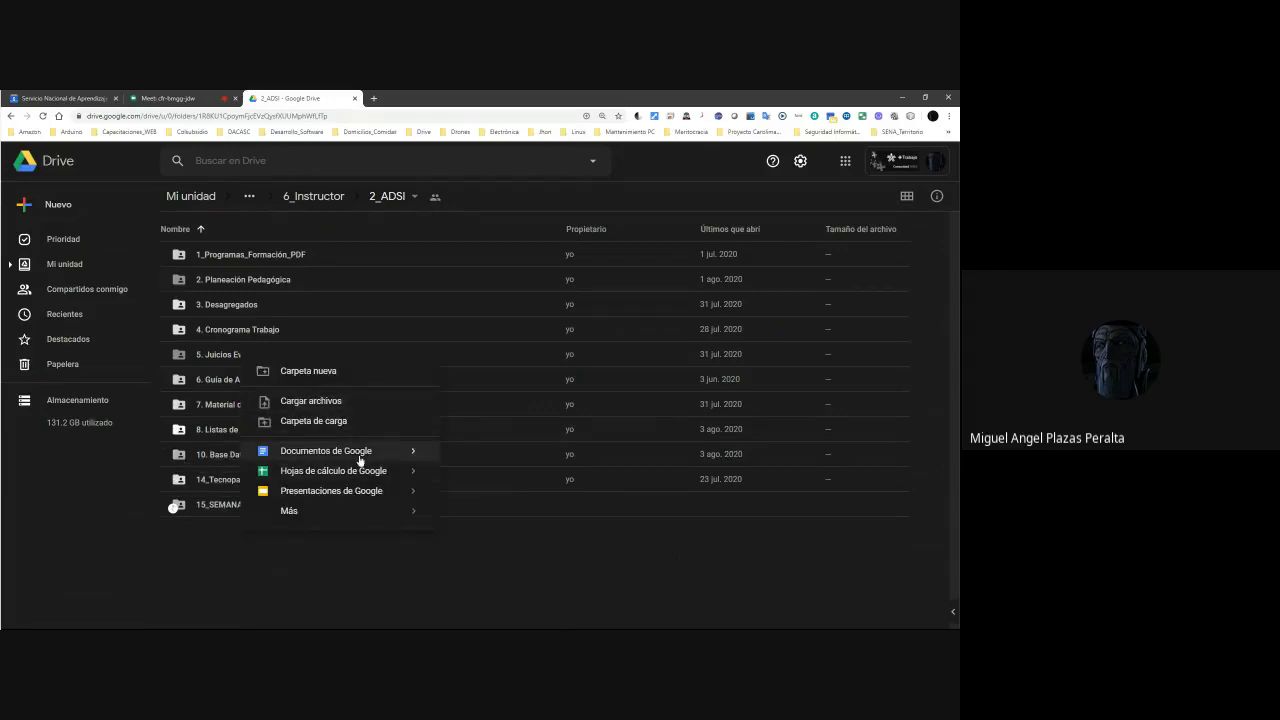
pyautogui.moveTo(408, 478)
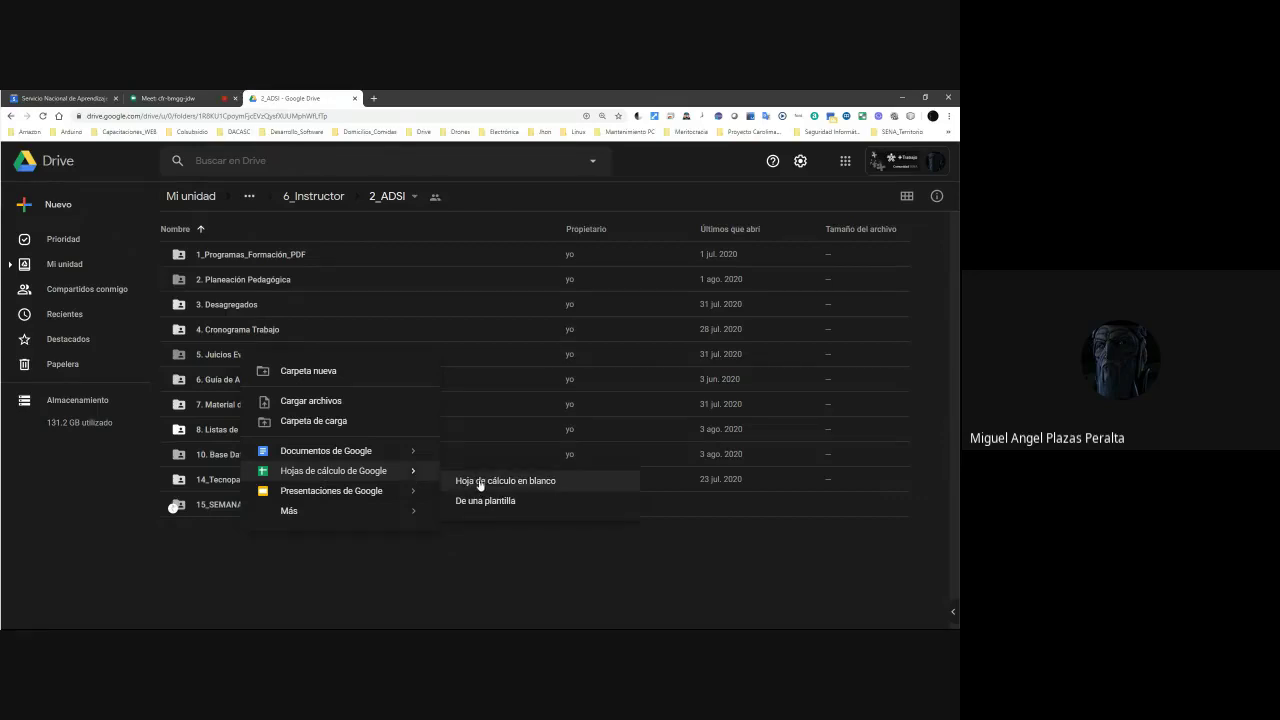
pyautogui.click(477, 479)
# Create the spreadsheet in the shared folder and rename its first sheet to 'Puntos'.
pyautogui.click(582, 428)
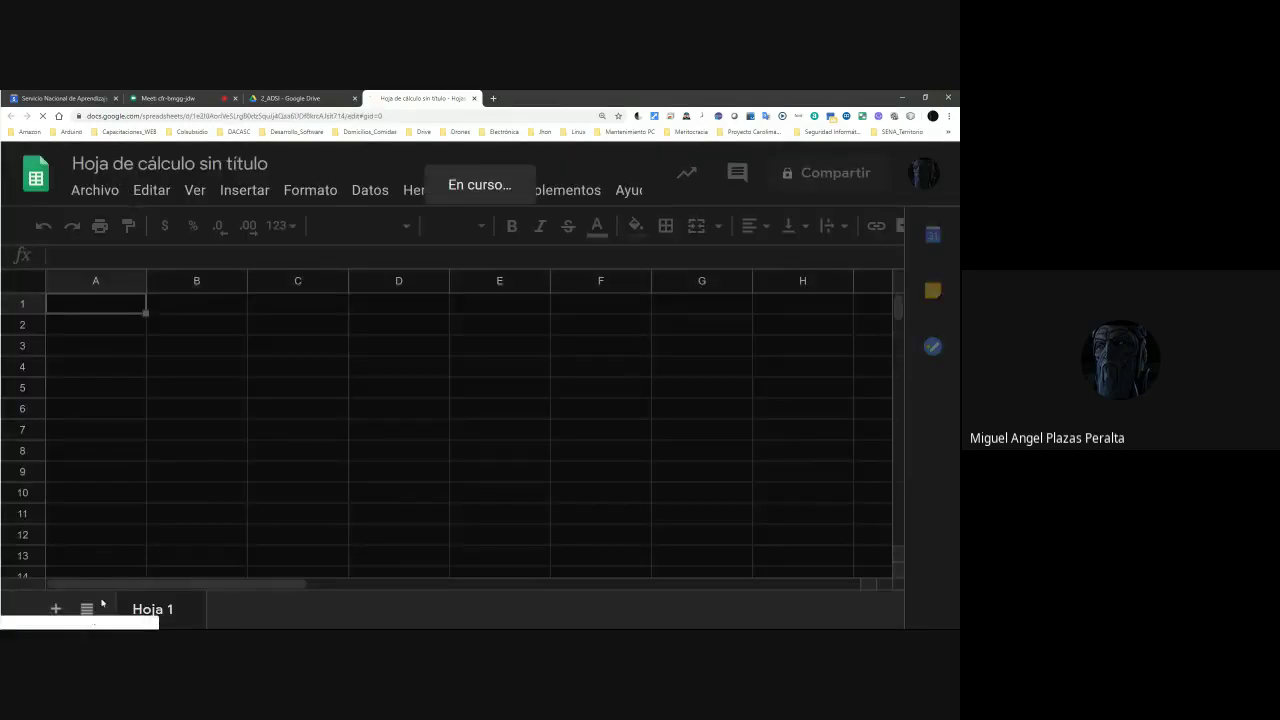
pyautogui.rightClick(167, 612)
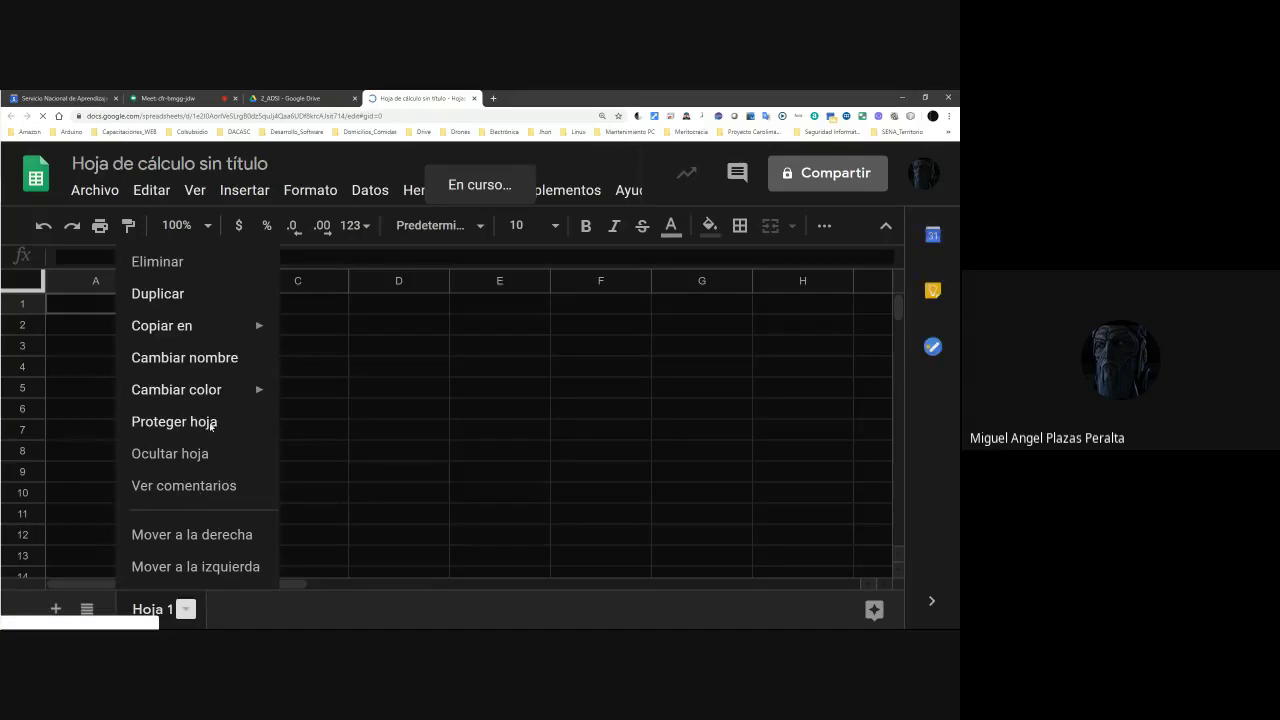
pyautogui.click(207, 358)
pyautogui.write('Puntos')
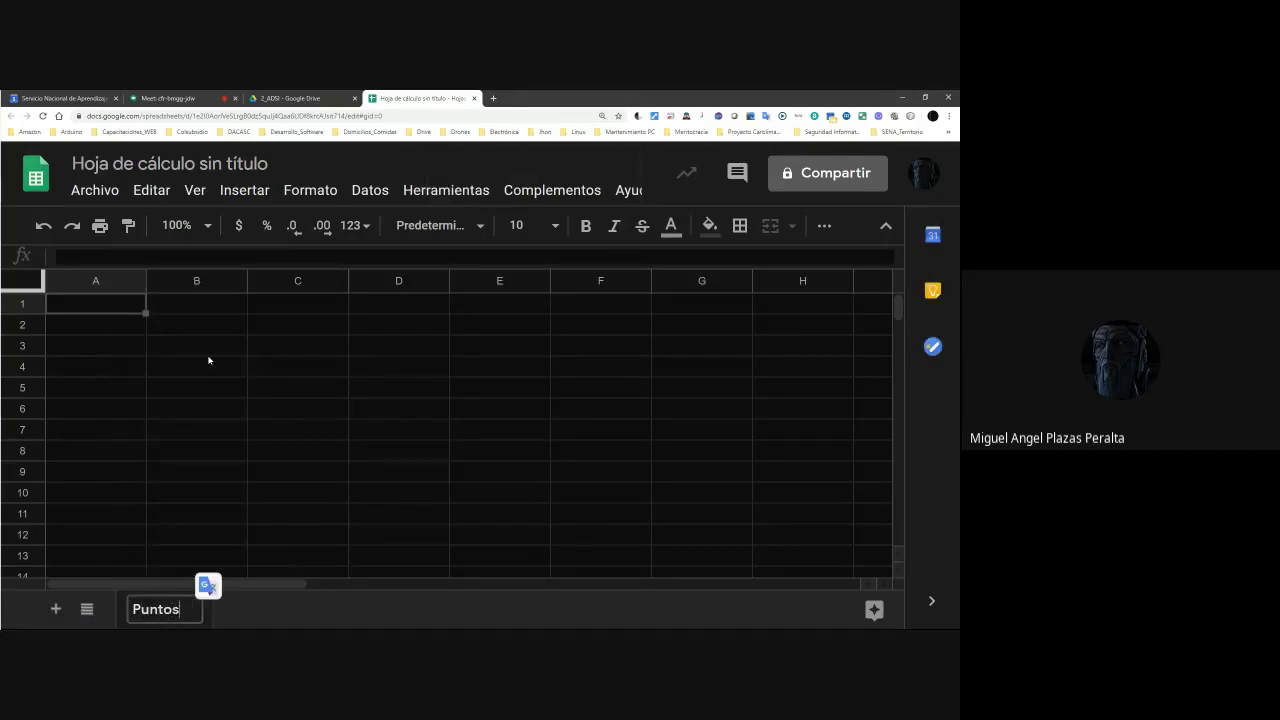
pyautogui.press('Return')
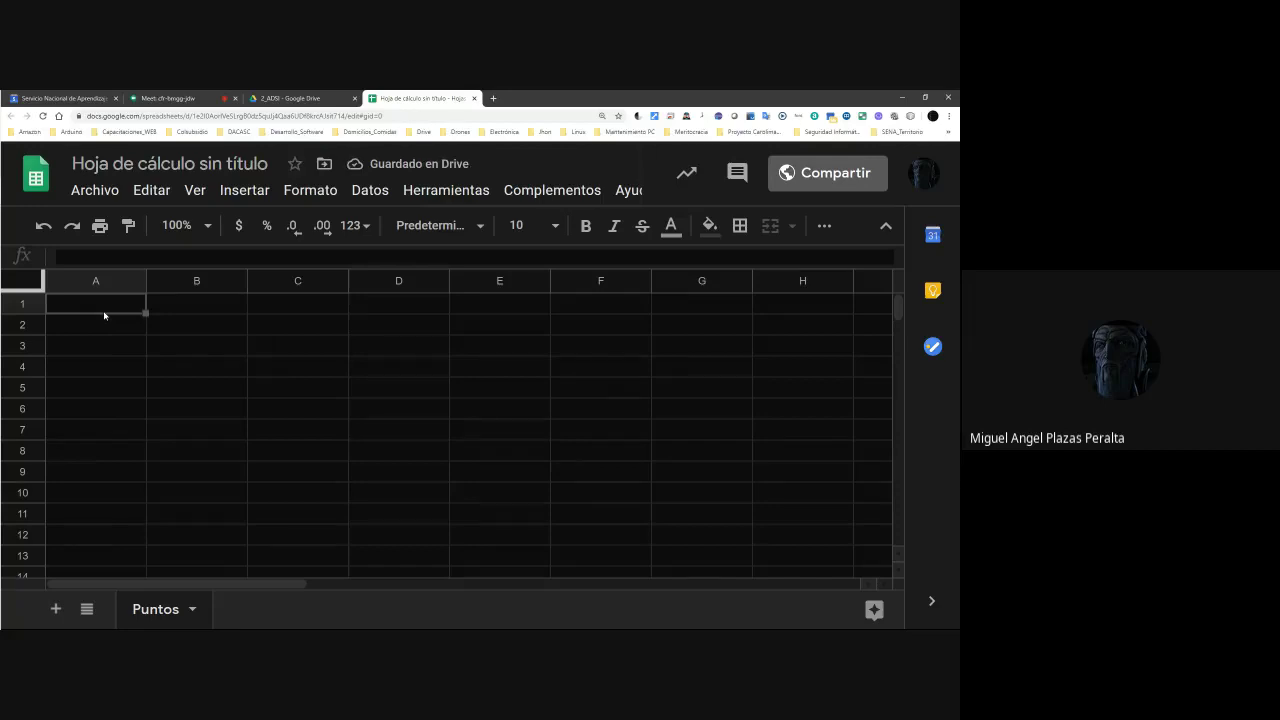
# Check the Datos_Java document, then return to the new spreadsheet.
pyautogui.hotkey('alt', 'Tab')
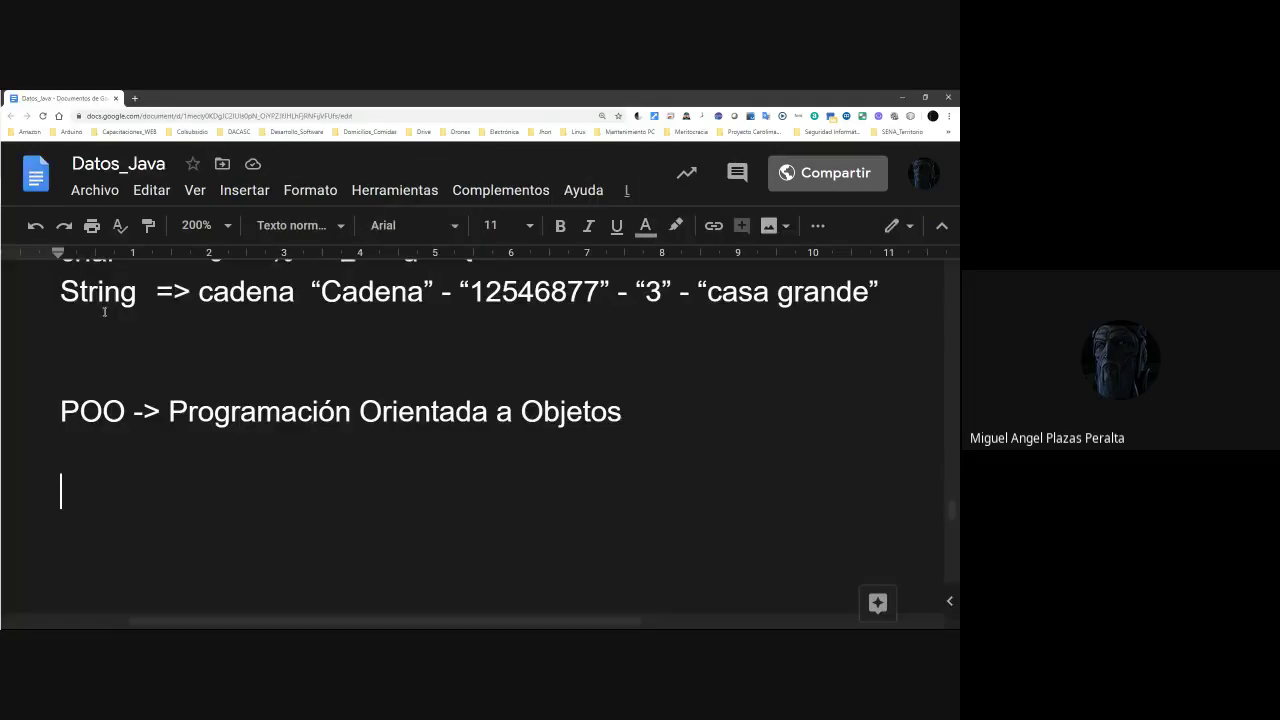
pyautogui.hotkey('alt', 'Tab')
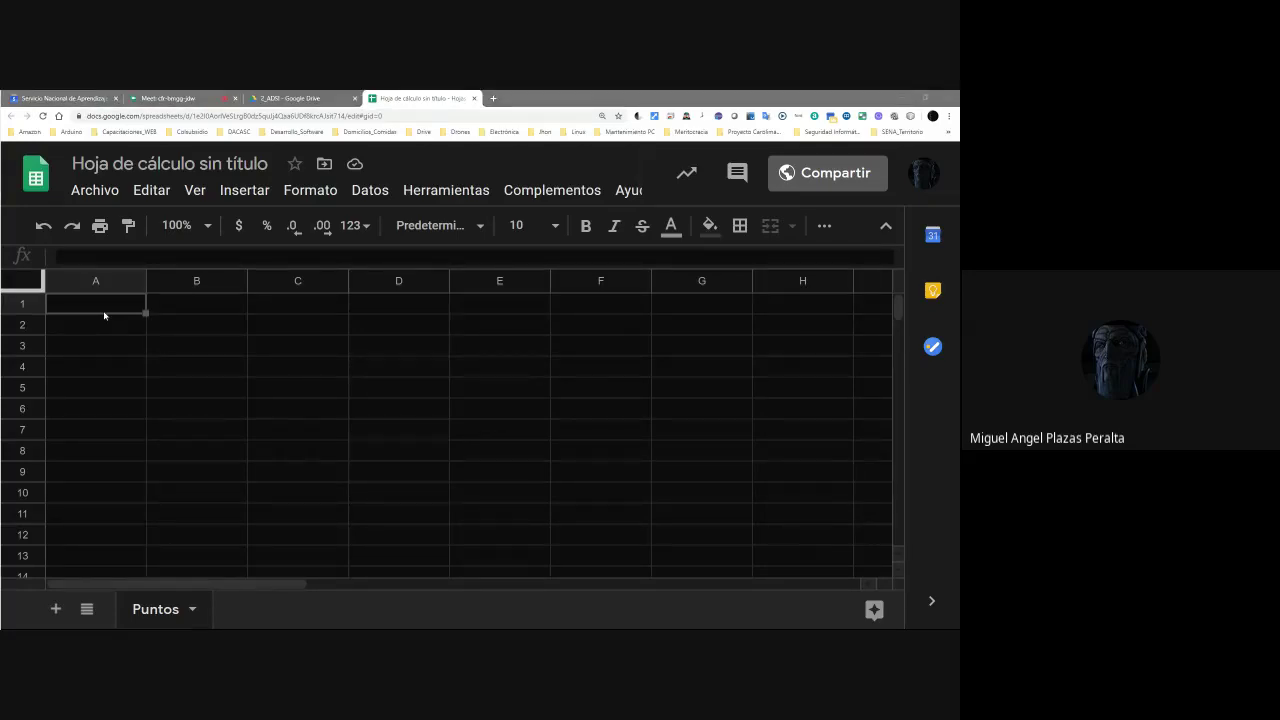
pyautogui.hotkey('alt', 'Tab')
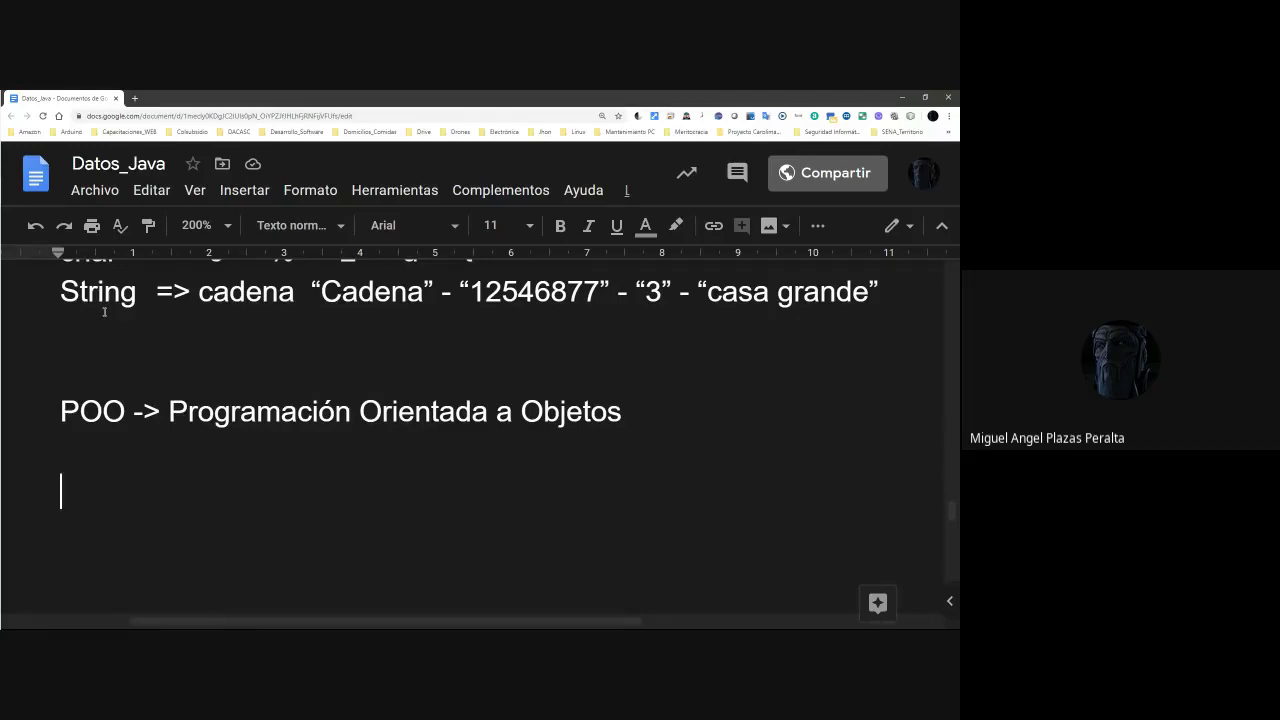
pyautogui.hotkey('alt', 'Tab')
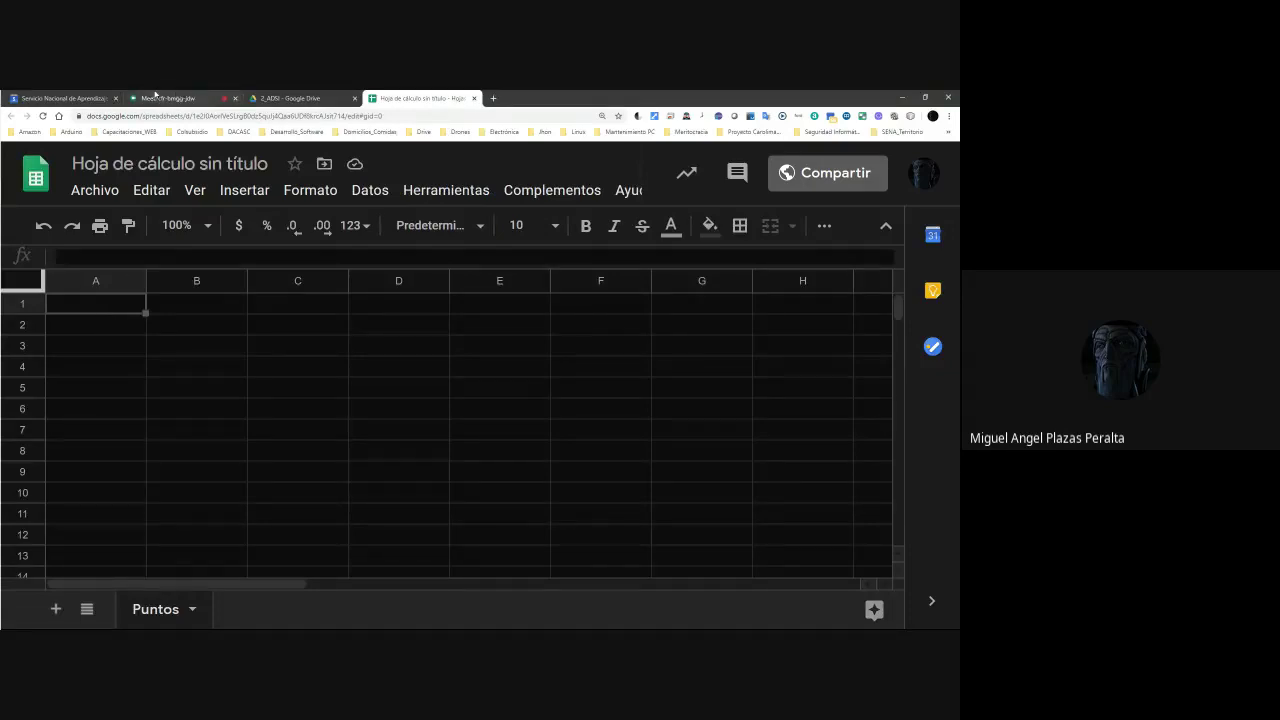
# Show the participant list in the Meet call, then return to the Datos_Java document.
pyautogui.click(160, 98)
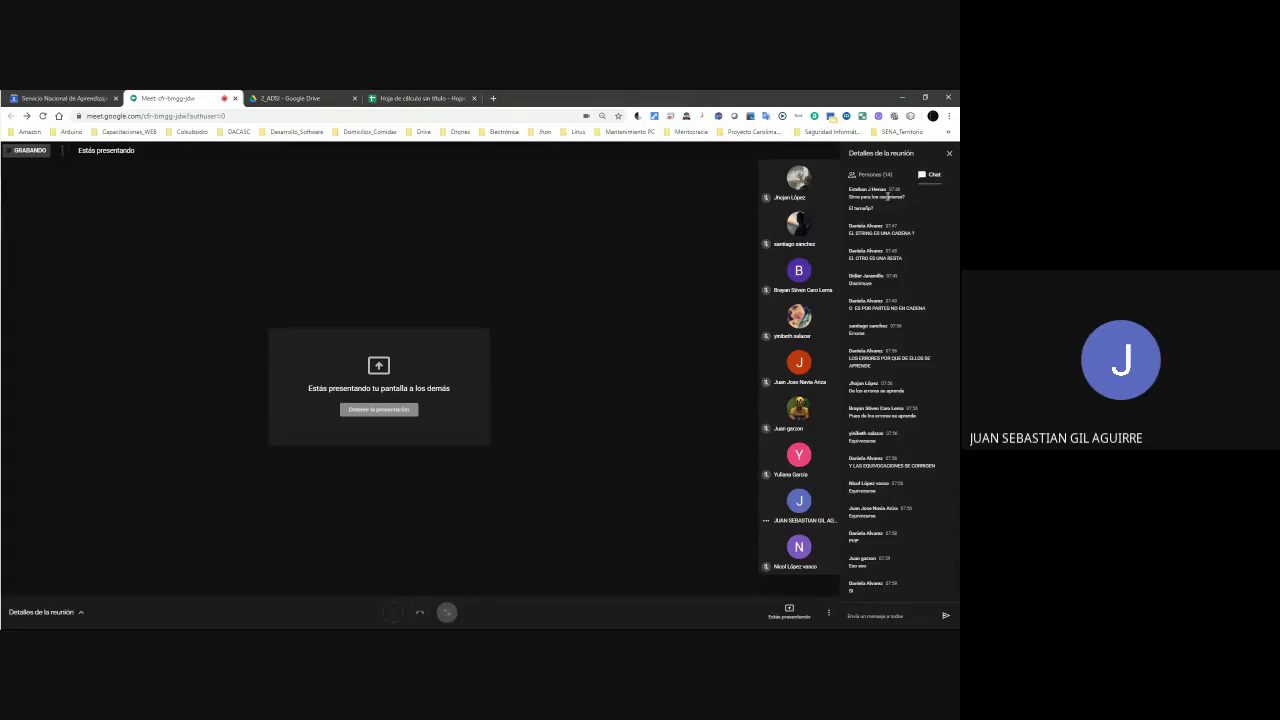
pyautogui.click(884, 177)
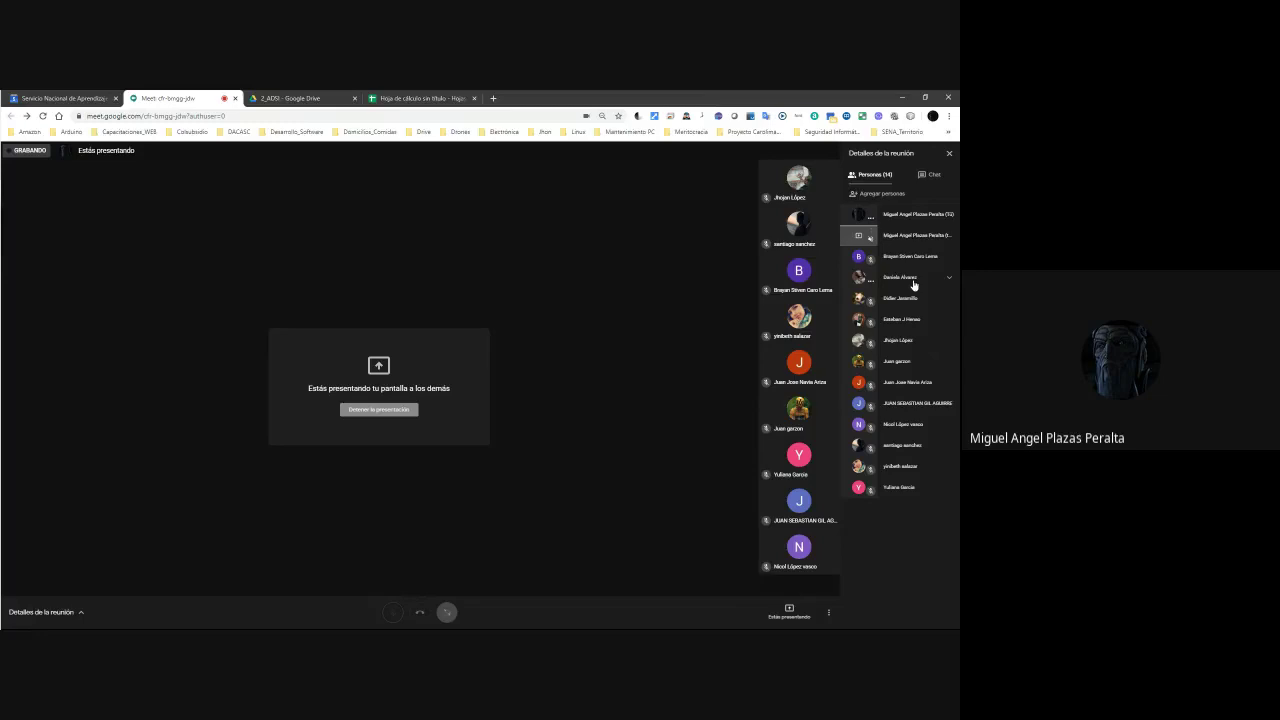
pyautogui.hotkey('alt', 'Tab')
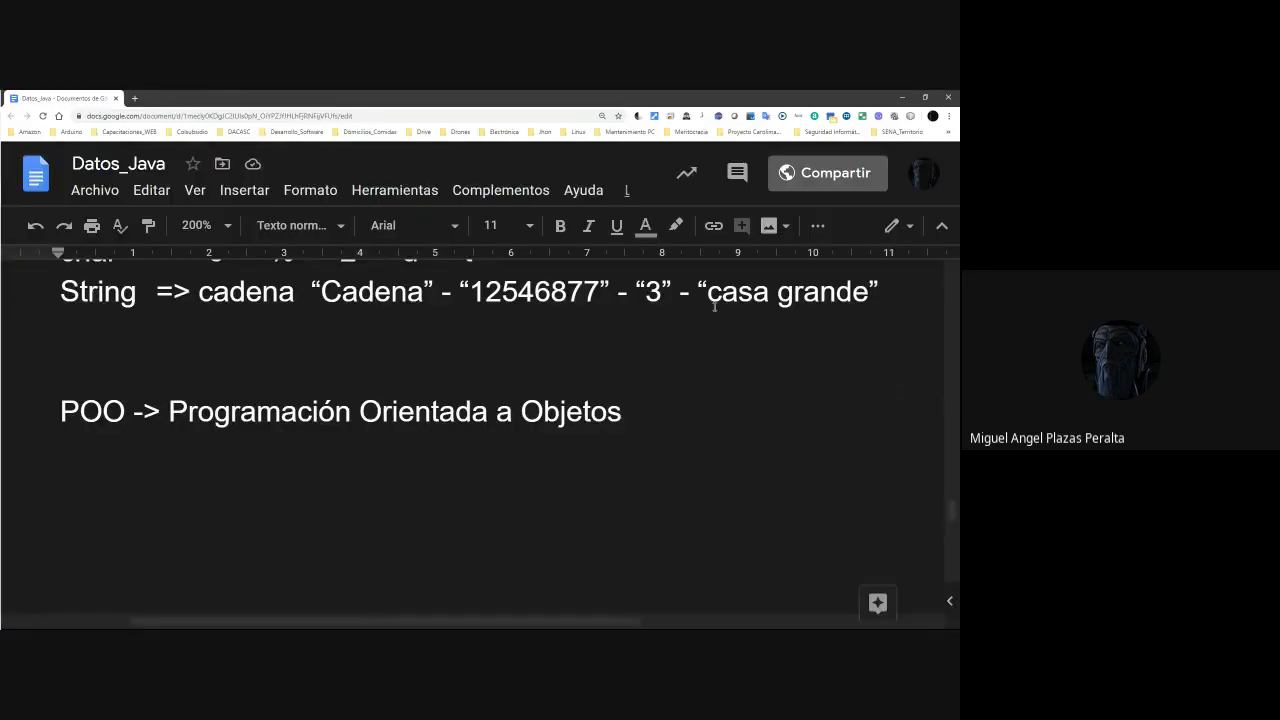
# Add the note 'Objetos pueden ser manipulados para hacer aplicaciones herencia encapsulamiento' and a 'datos' line.
pyautogui.write('Ob')
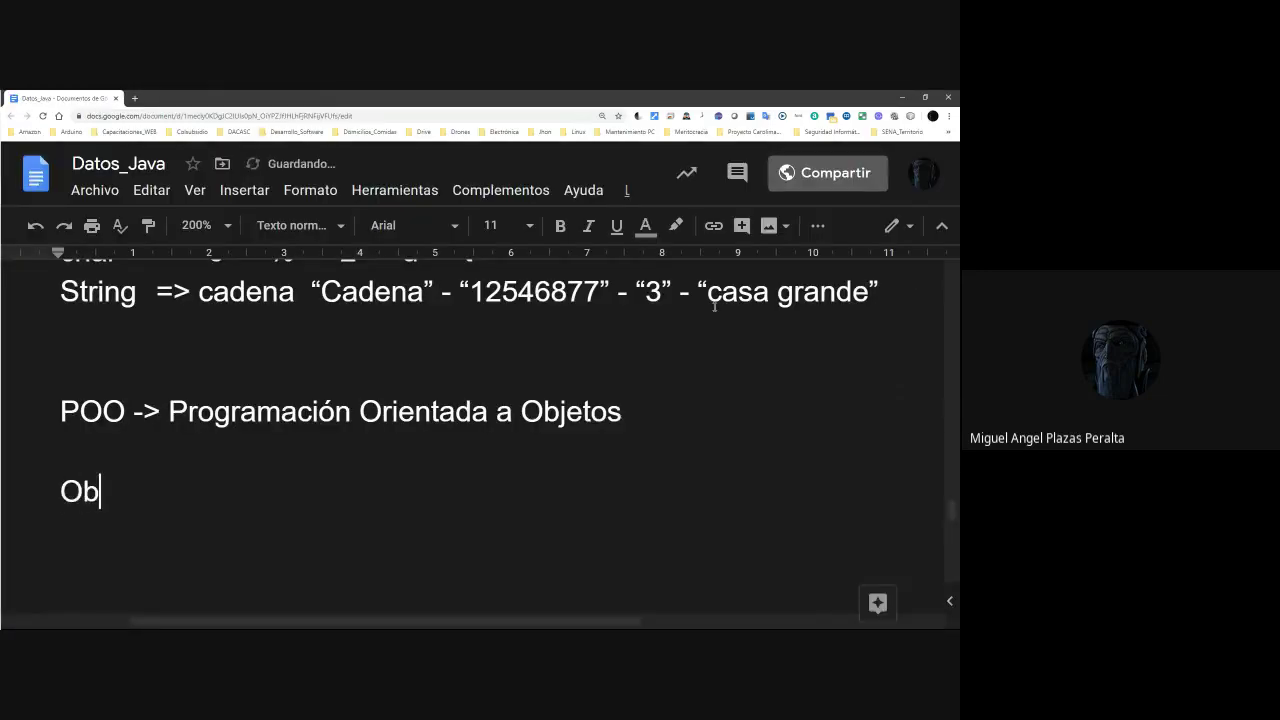
pyautogui.write('jetos pu')
pyautogui.press('BackSpace')
pyautogui.write('p')
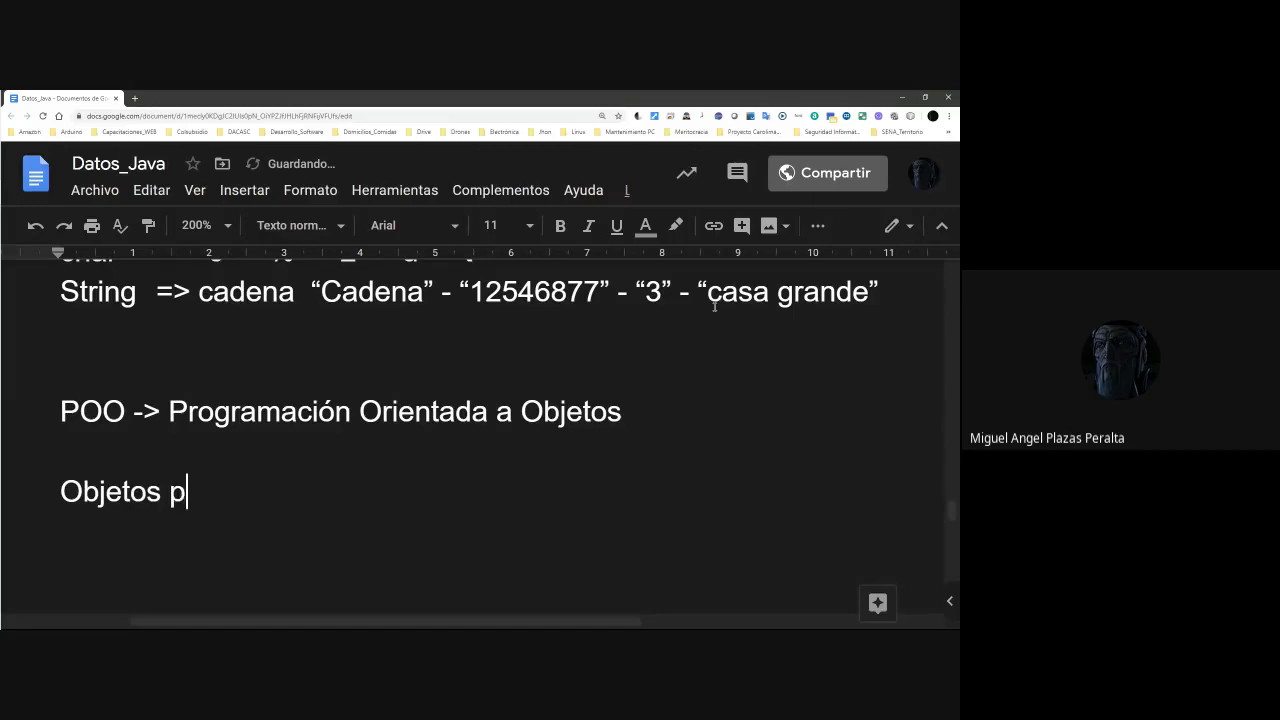
pyautogui.write('ueden ser man')
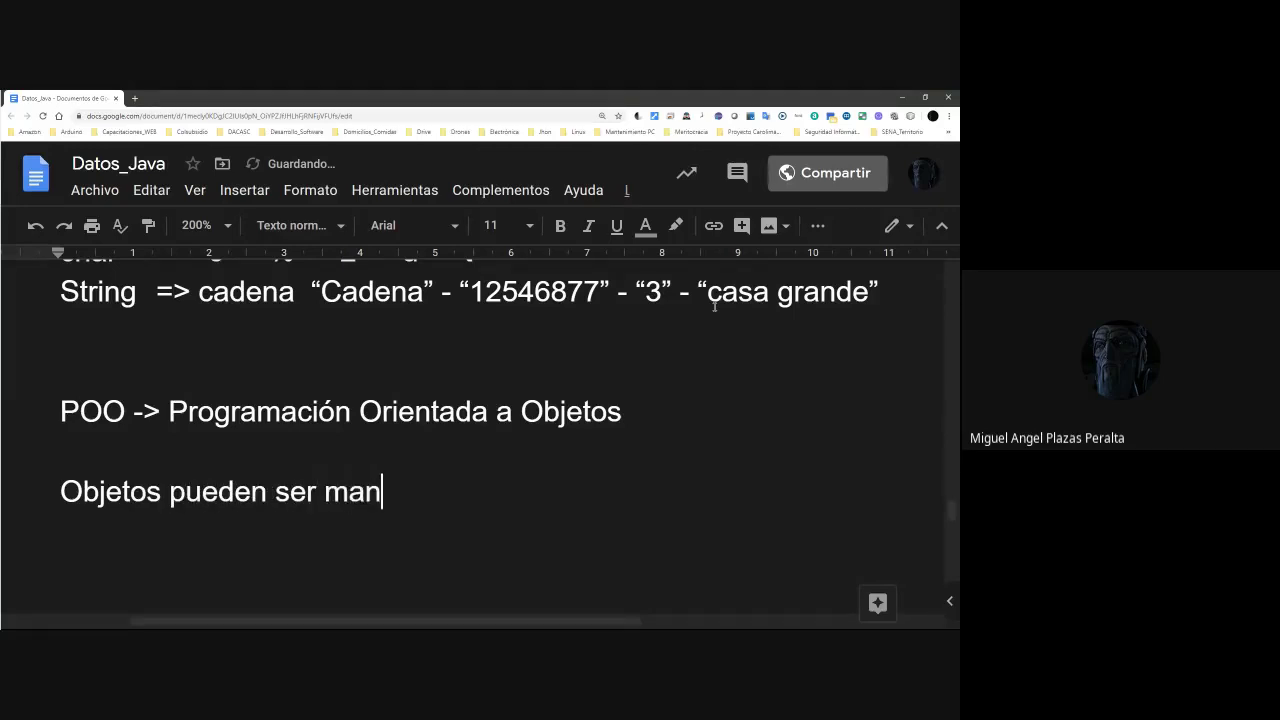
pyautogui.write('ipulados p')
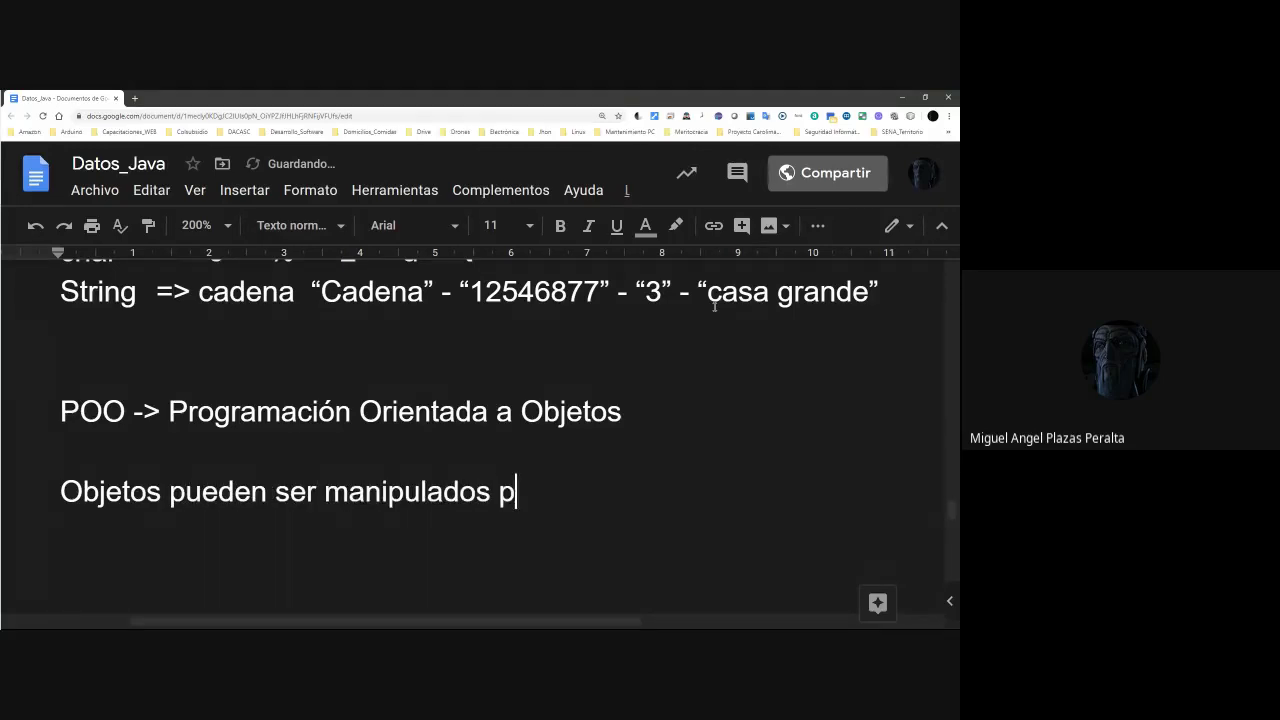
pyautogui.write('ara hacer apl')
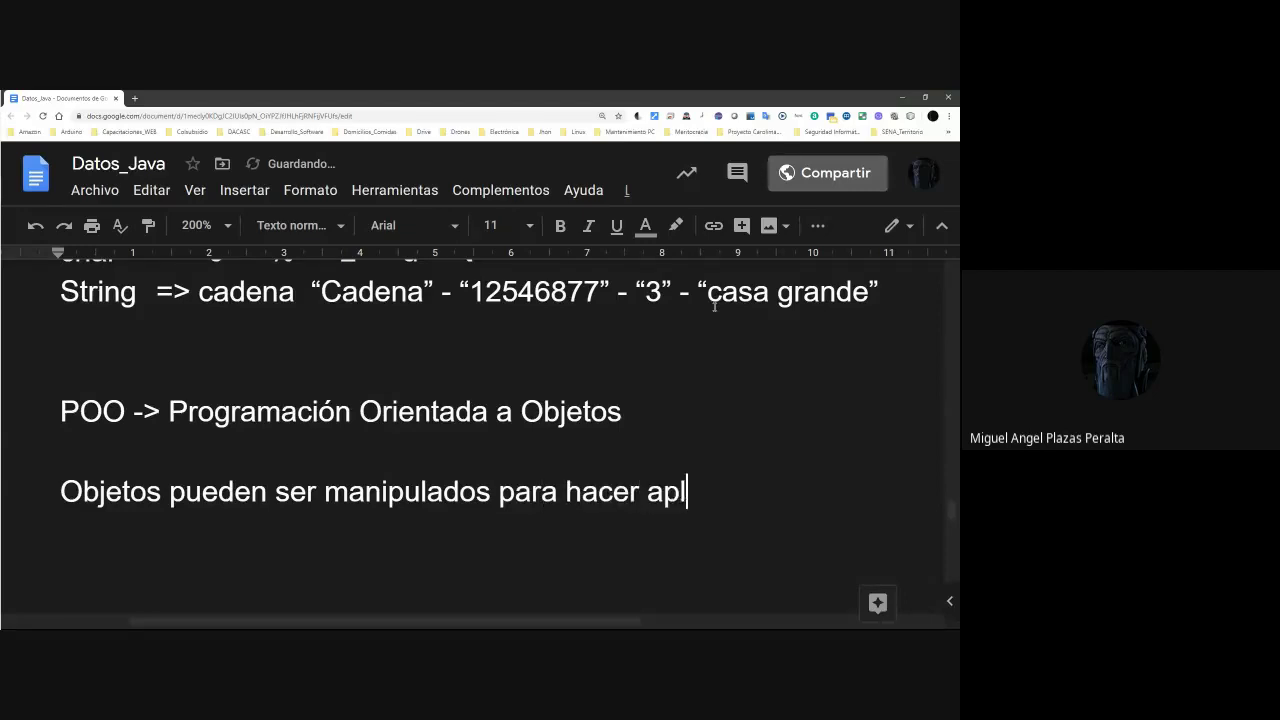
pyautogui.write('icaciones her')
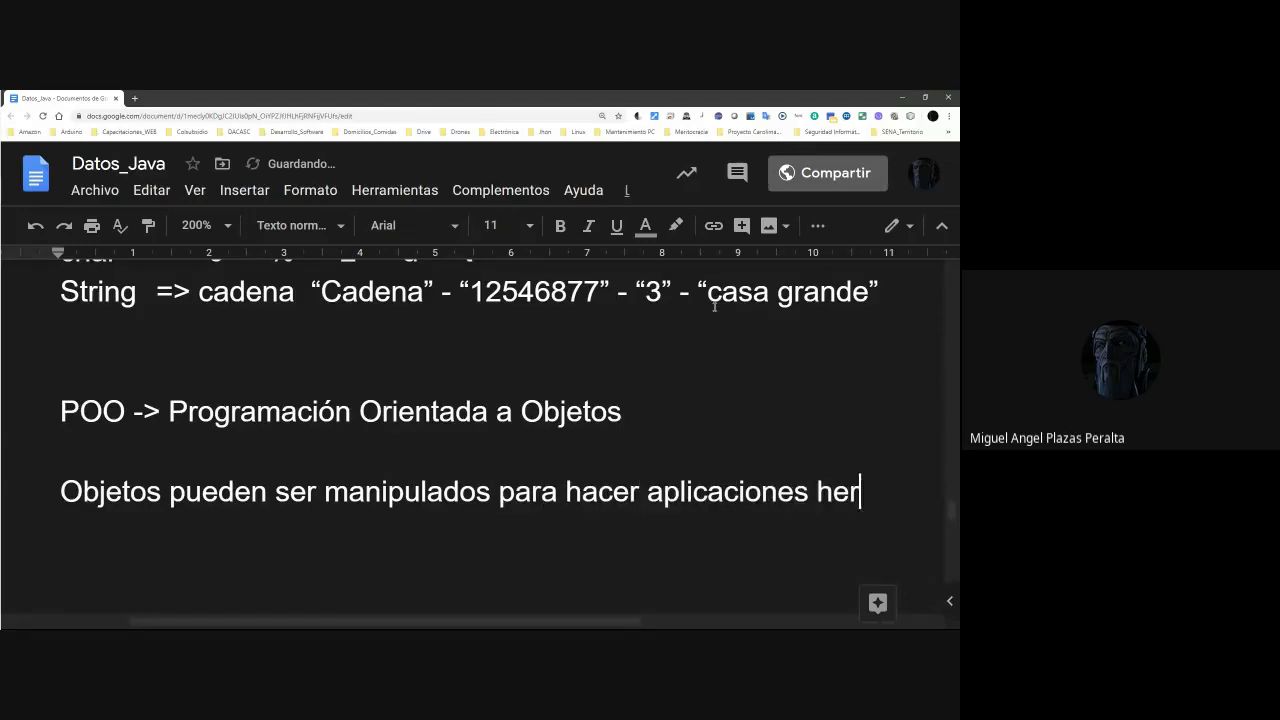
pyautogui.write('encia e')
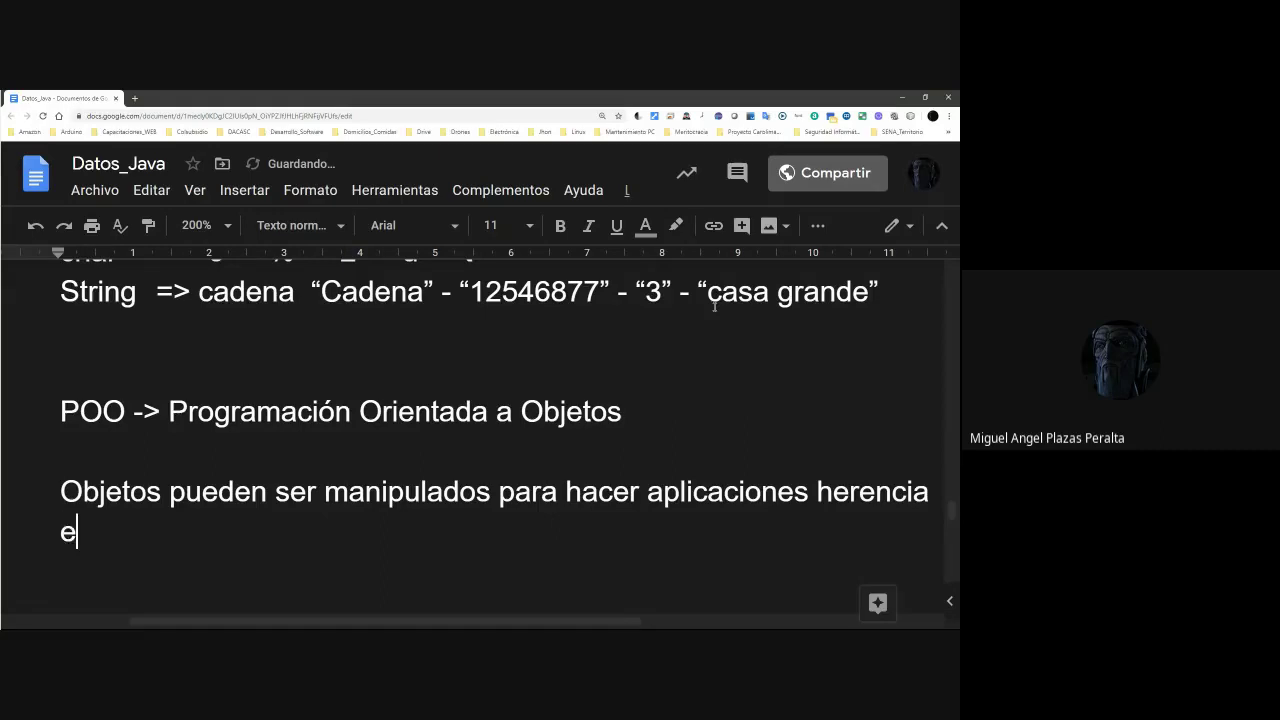
pyautogui.write('ncapsulamiento')
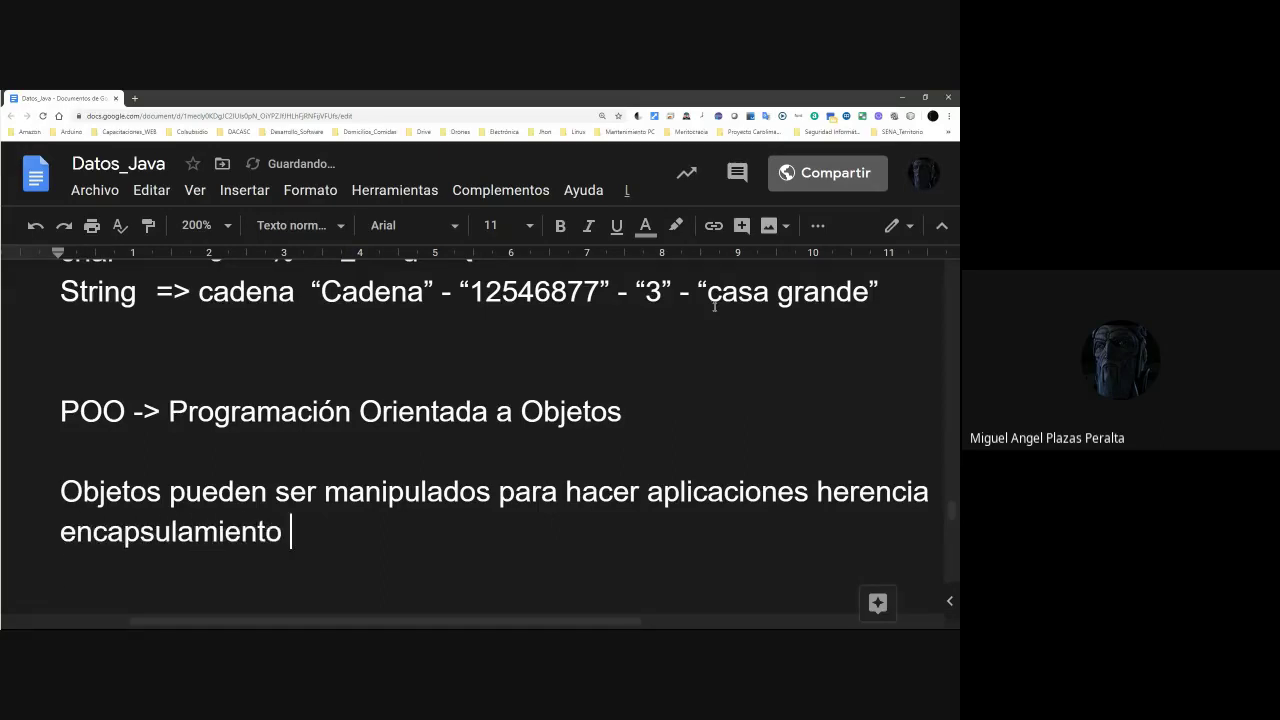
pyautogui.press('Return')
pyautogui.write('datos')
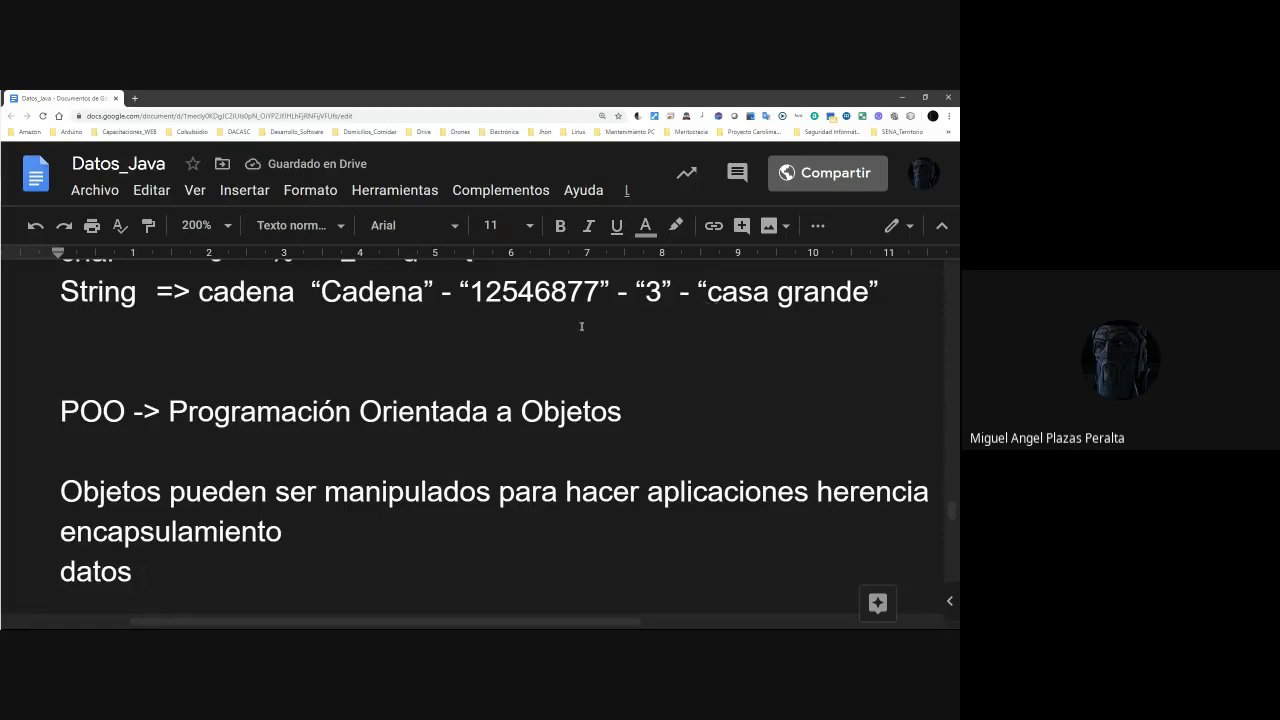
# Add an empty line below 'datos' and switch to the untitled spreadsheet.
pyautogui.click(164, 491)
pyautogui.press('Down')
pyautogui.press('Down')
pyautogui.press('Return')
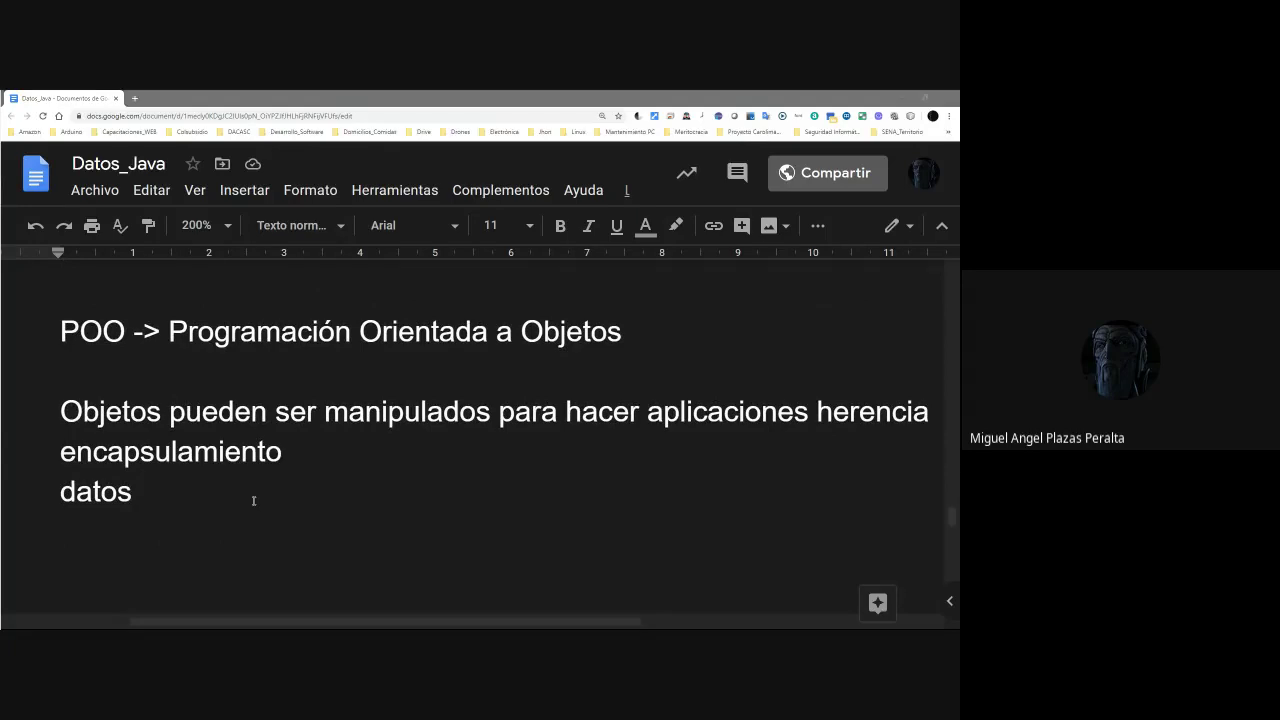
pyautogui.click(253, 500)
pyautogui.click(422, 411)
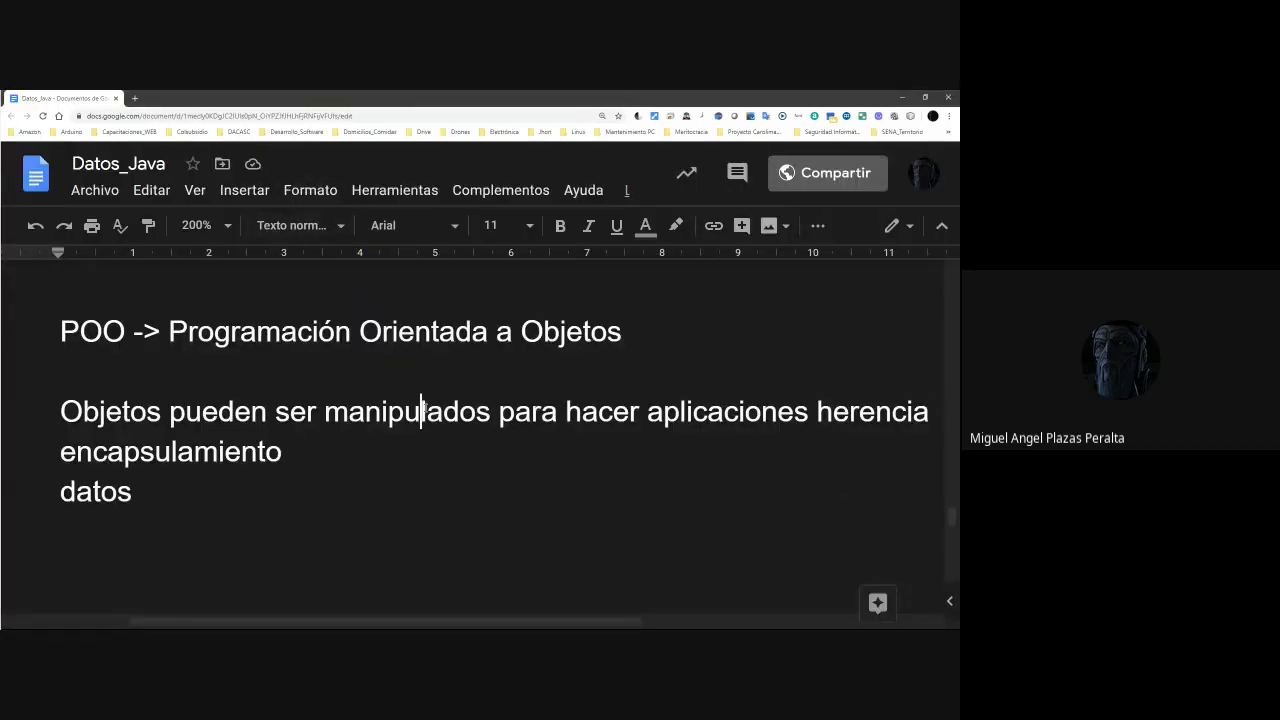
pyautogui.hotkey('alt', 'Tab')
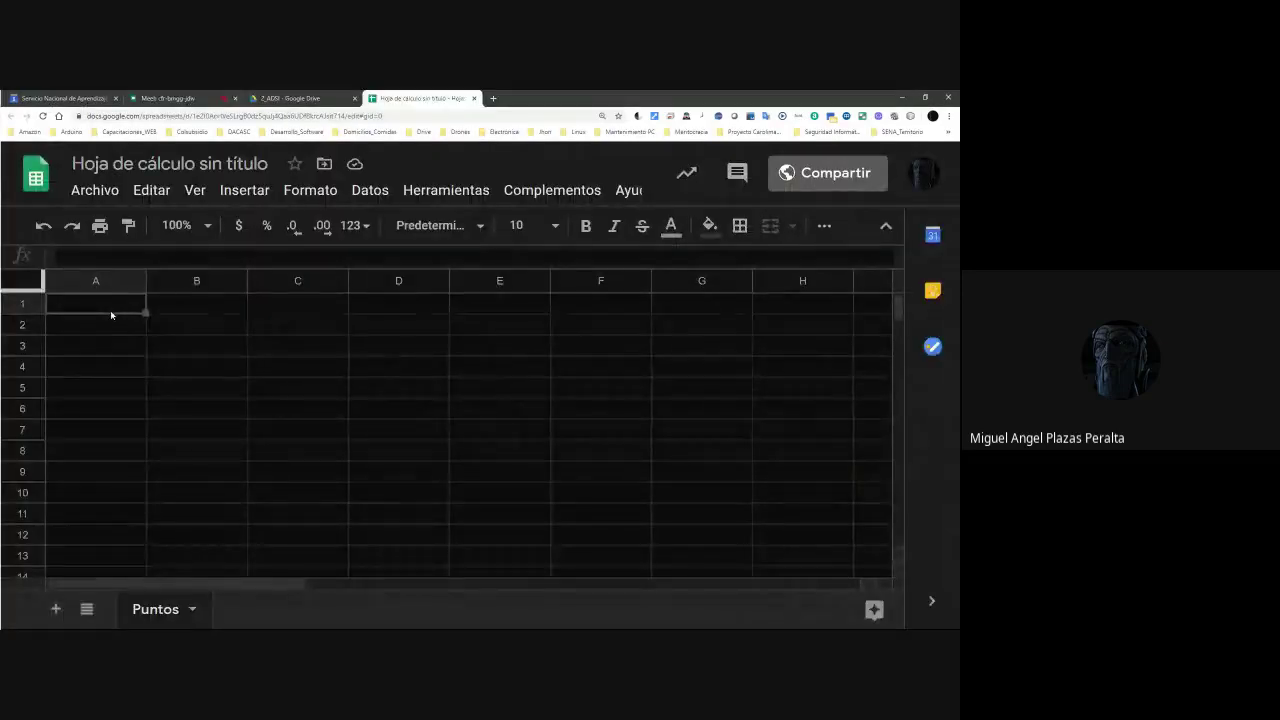
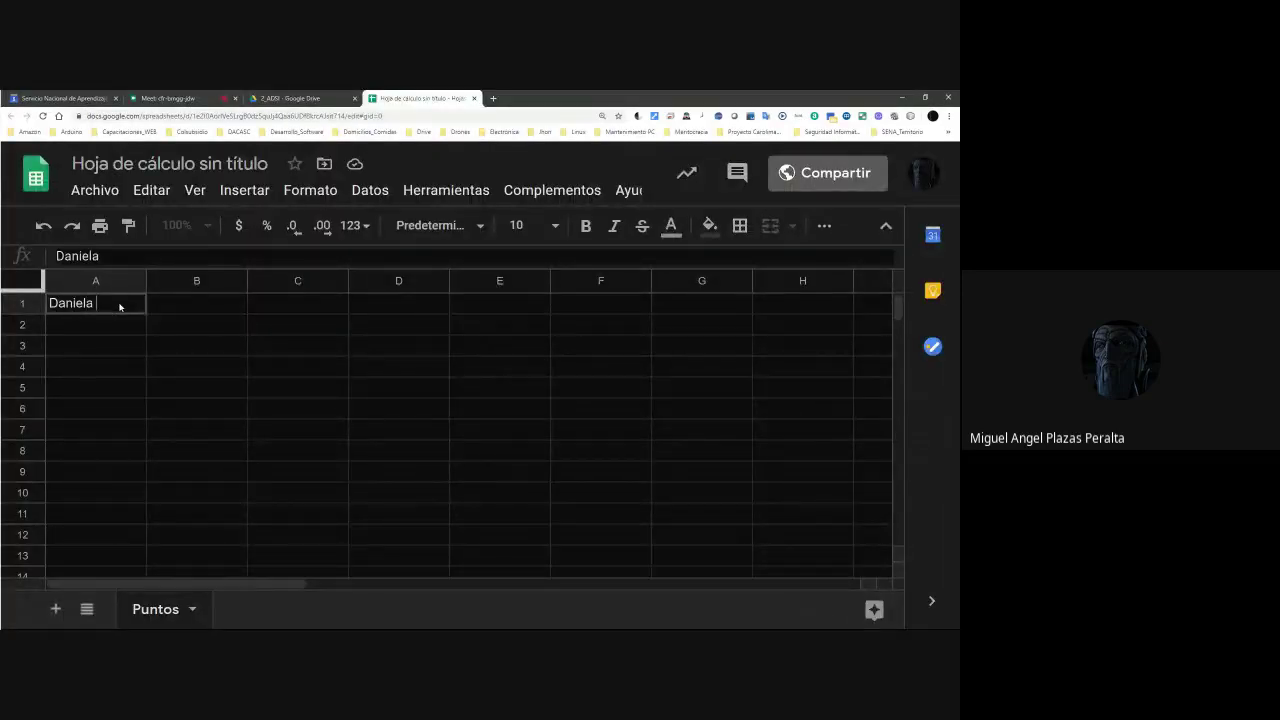
# Enter a student's full name in A1, correcting the surname's casing, and score 10 in B1.
pyautogui.hotkey('alt', 'Tab')
pyautogui.hotkey('alt', 'Tab')
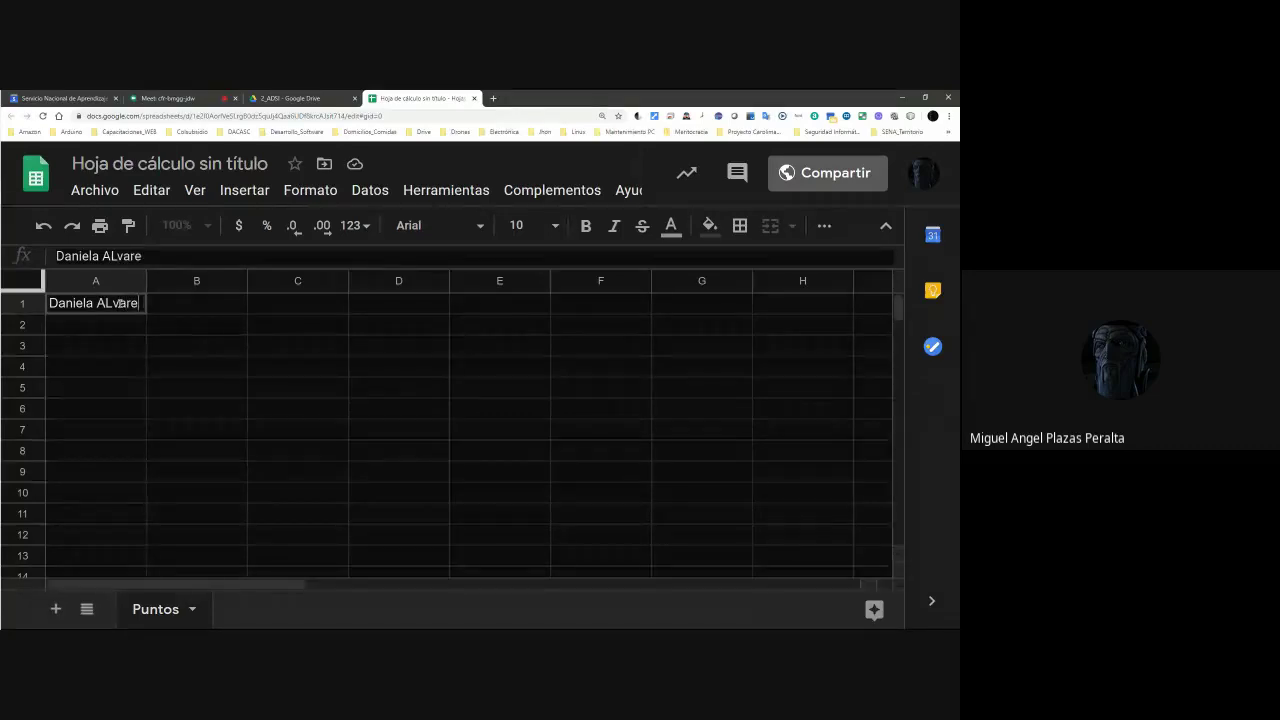
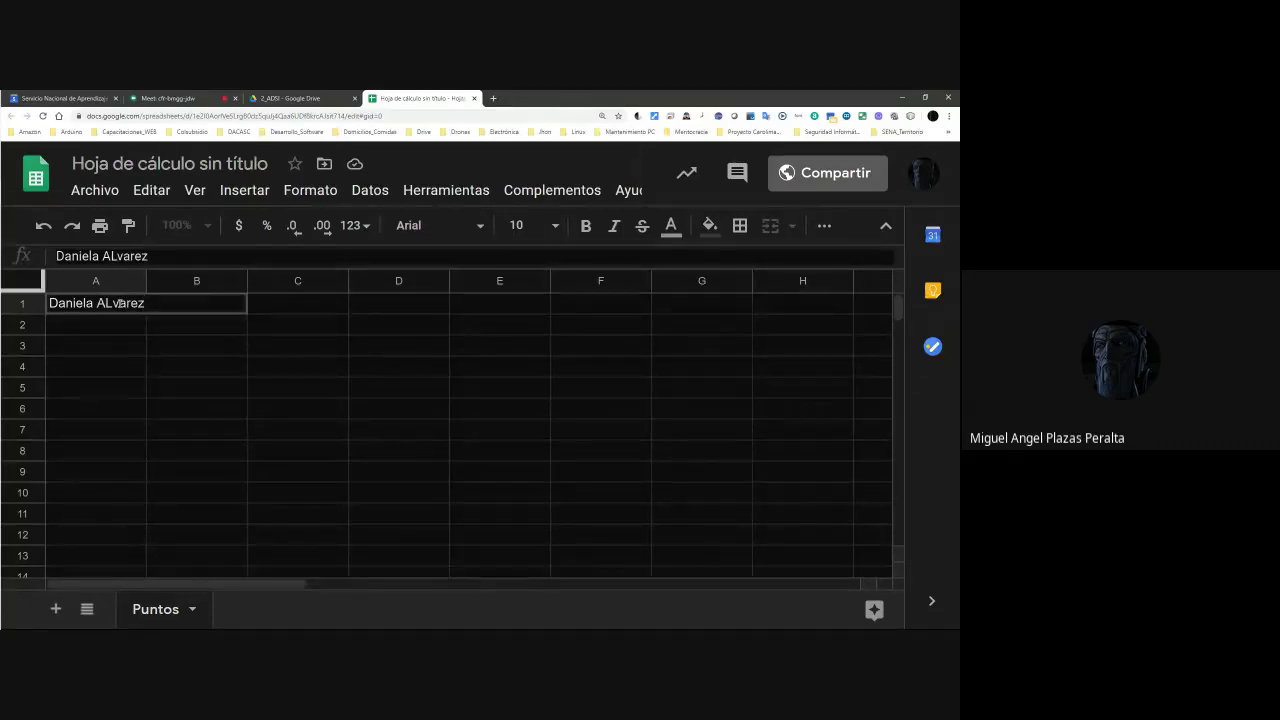
pyautogui.press('Tab')
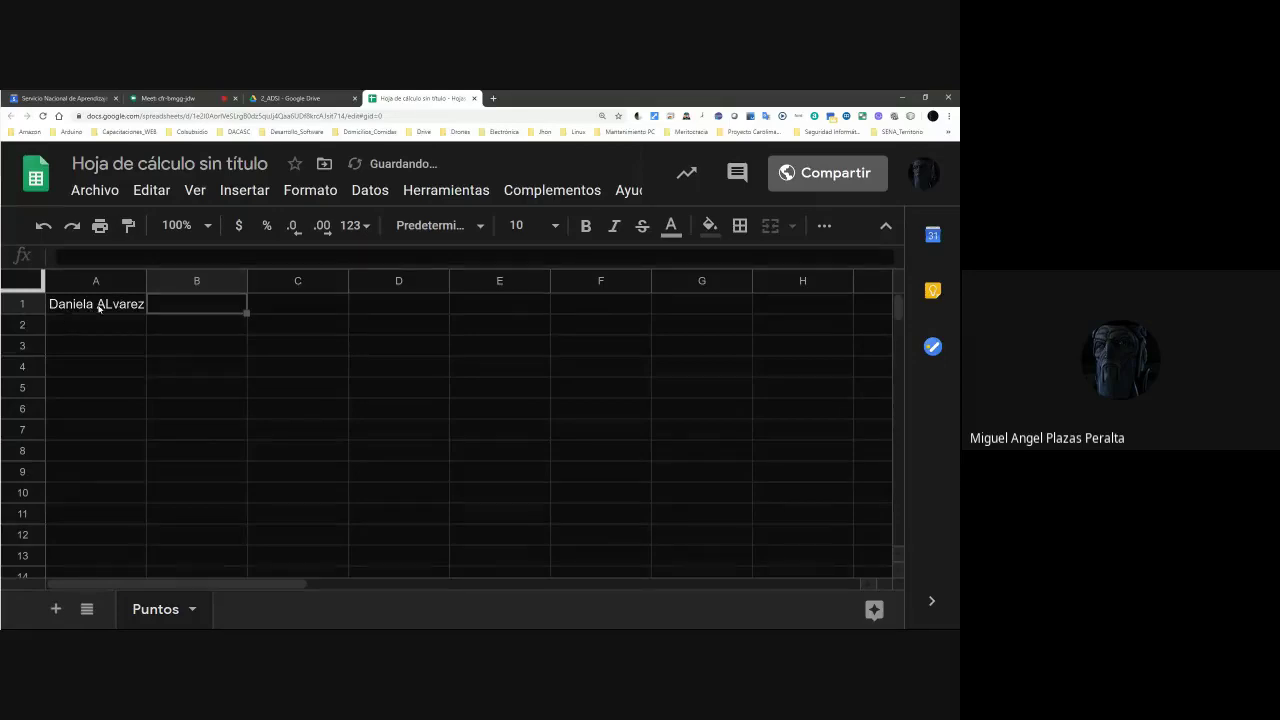
pyautogui.click(104, 306)
pyautogui.doubleClick(108, 306)
pyautogui.write('l')
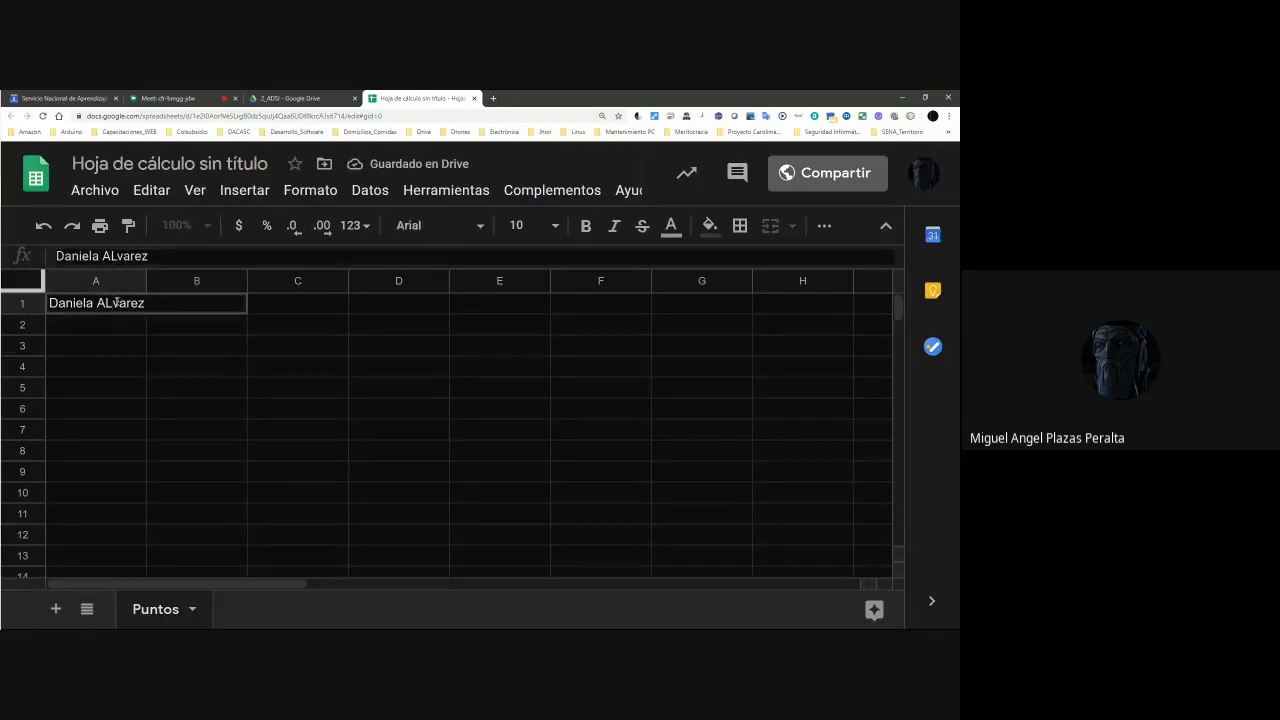
pyautogui.press('Delete')
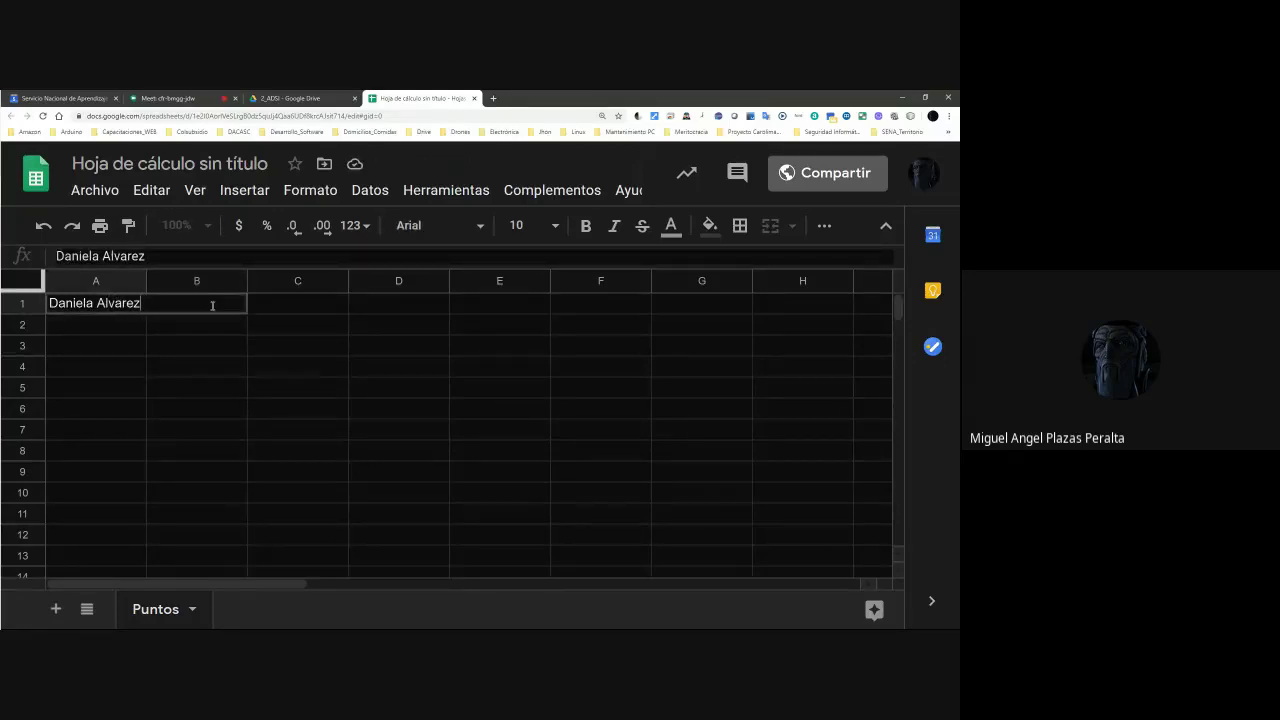
pyautogui.click(269, 314)
pyautogui.doubleClick(211, 306)
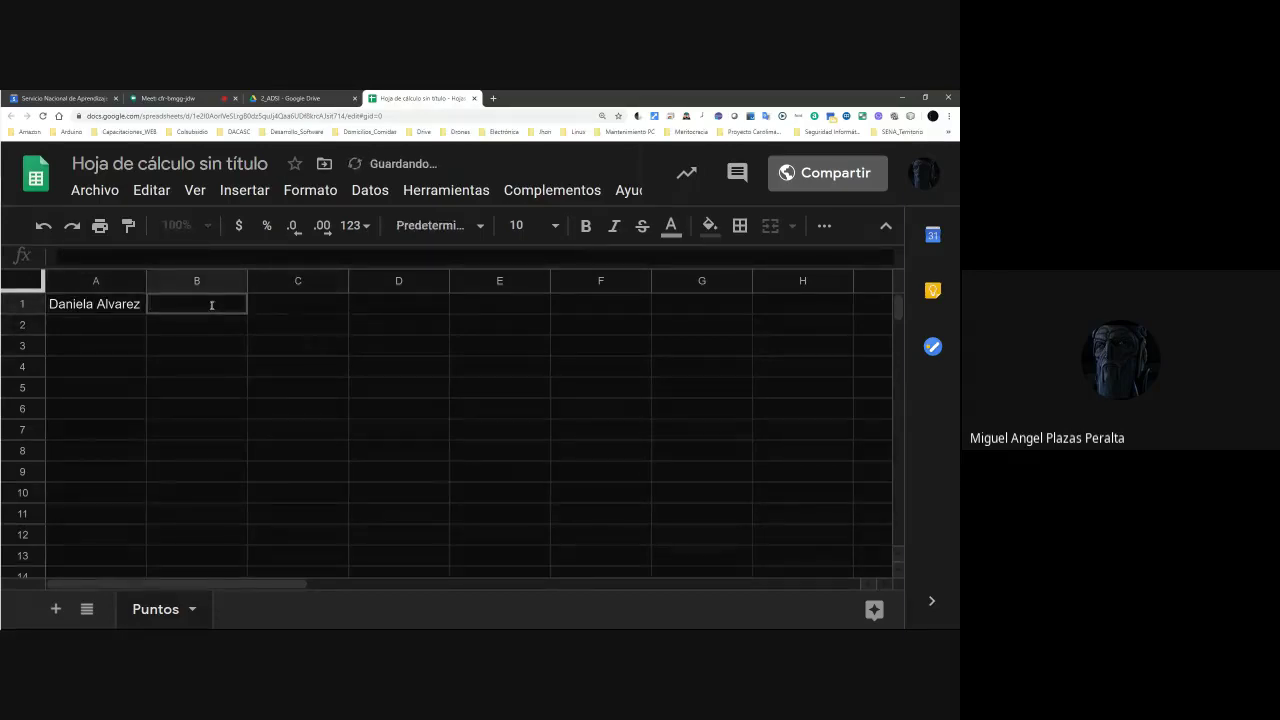
pyautogui.write('10')
pyautogui.press('Return')
pyautogui.click(211, 308)
# Insert a row above and put the two-line heading '4 agosto del 2020' / 'POO' in B1.
pyautogui.click(22, 303)
pyautogui.rightClick(22, 303)
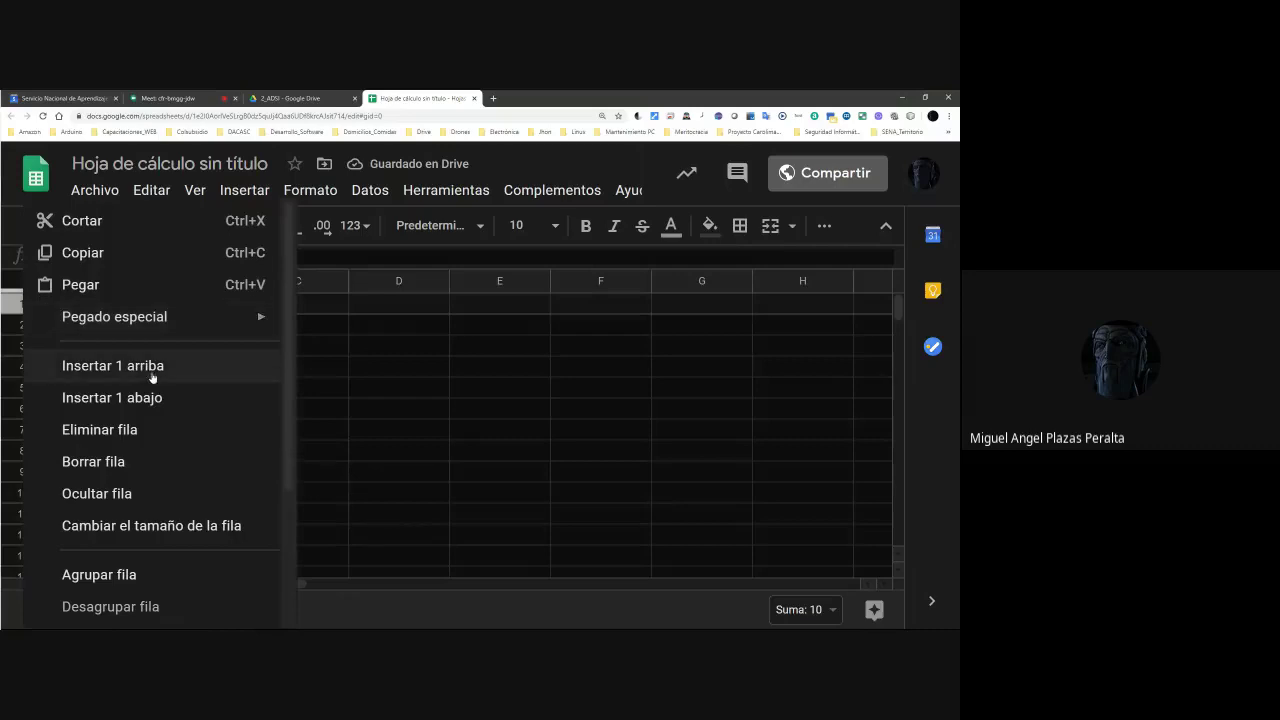
pyautogui.click(149, 371)
pyautogui.click(198, 305)
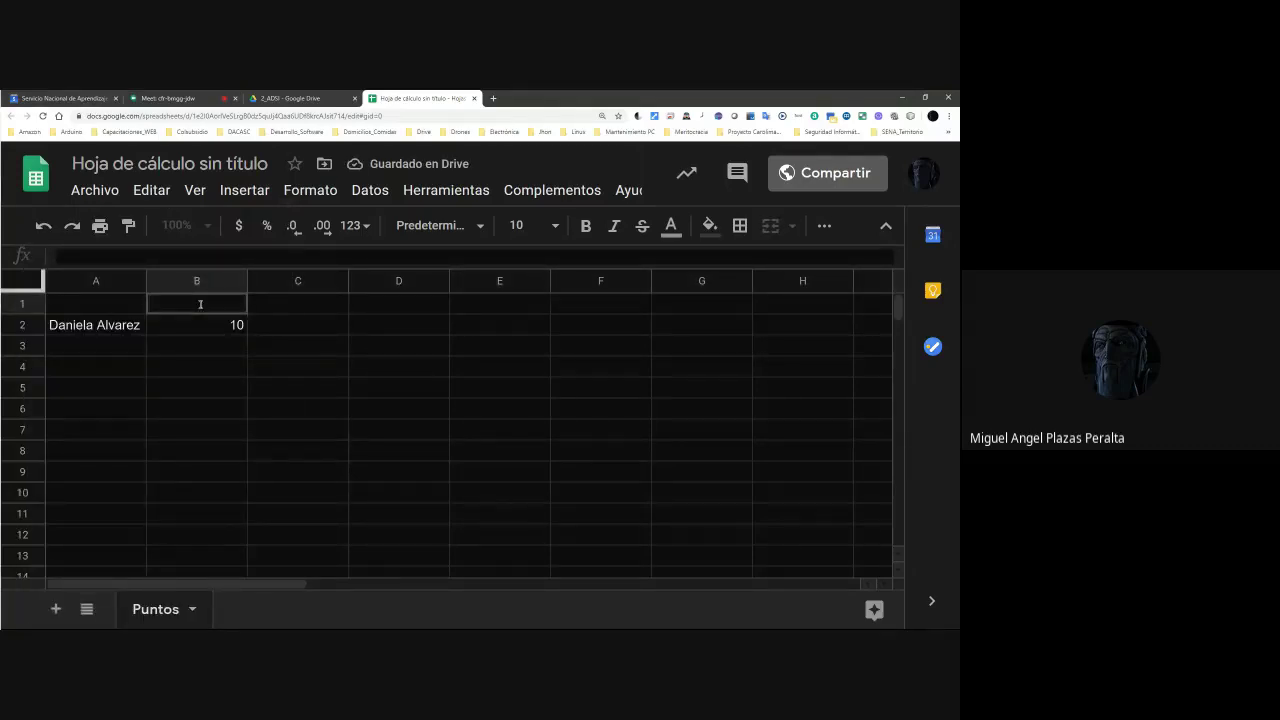
pyautogui.write('POO')
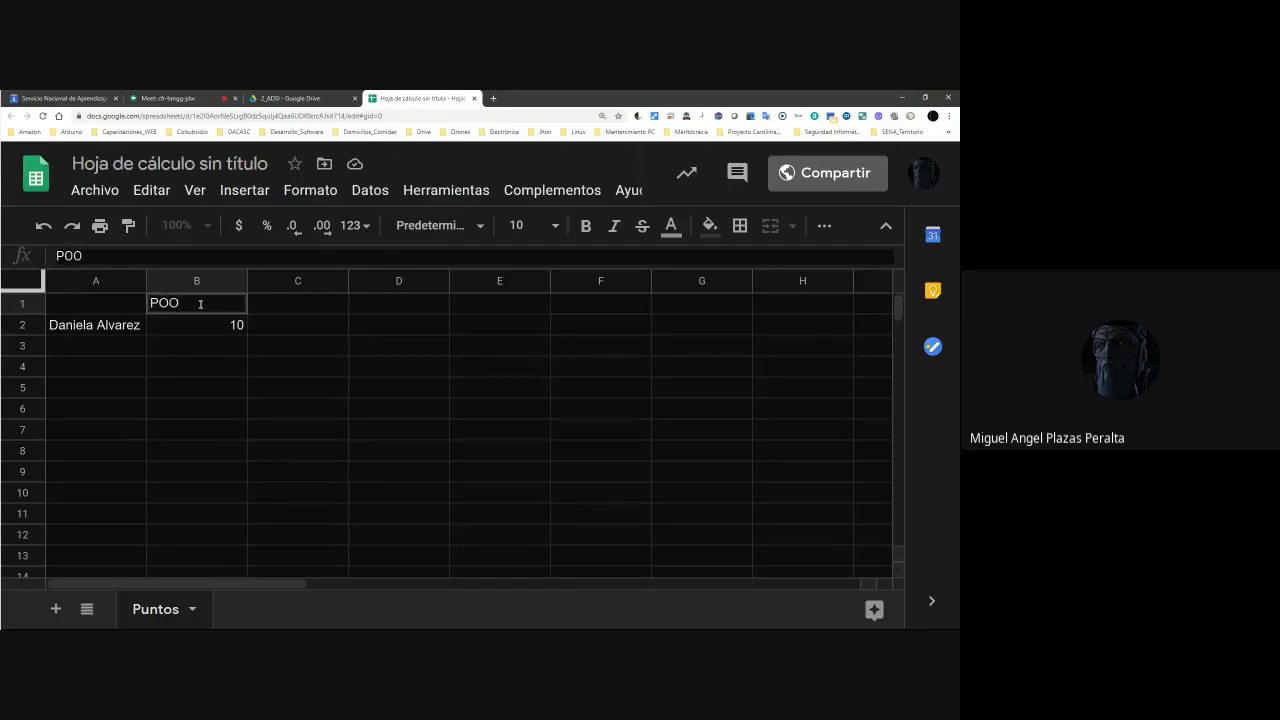
pyautogui.press('Home')
pyautogui.hotkey('alt', 'Return')
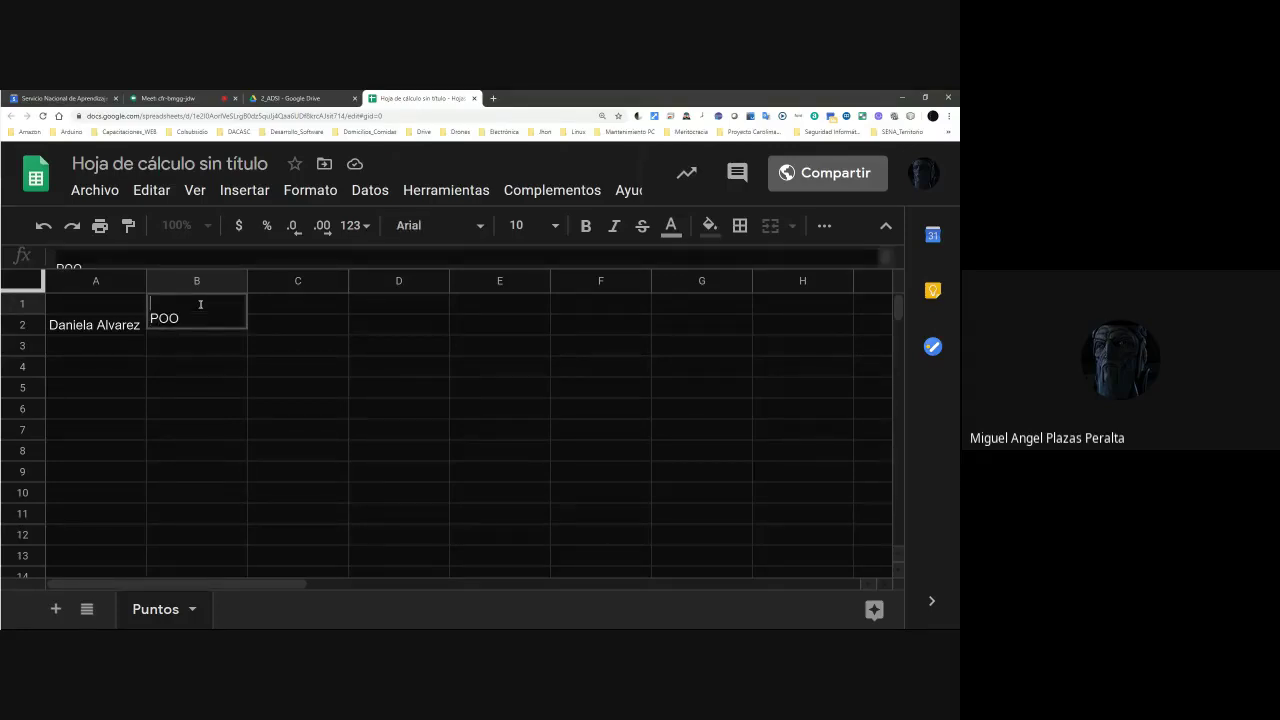
pyautogui.write('4 agosto del 2020')
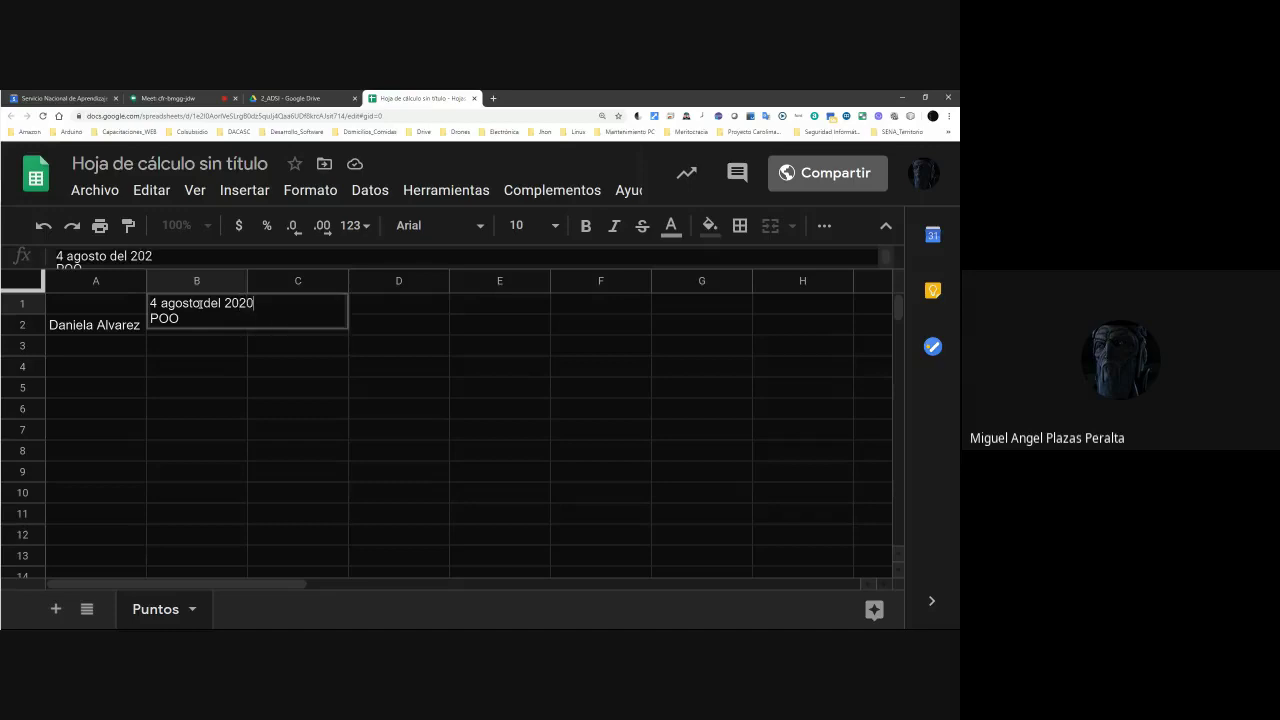
pyautogui.press('Return')
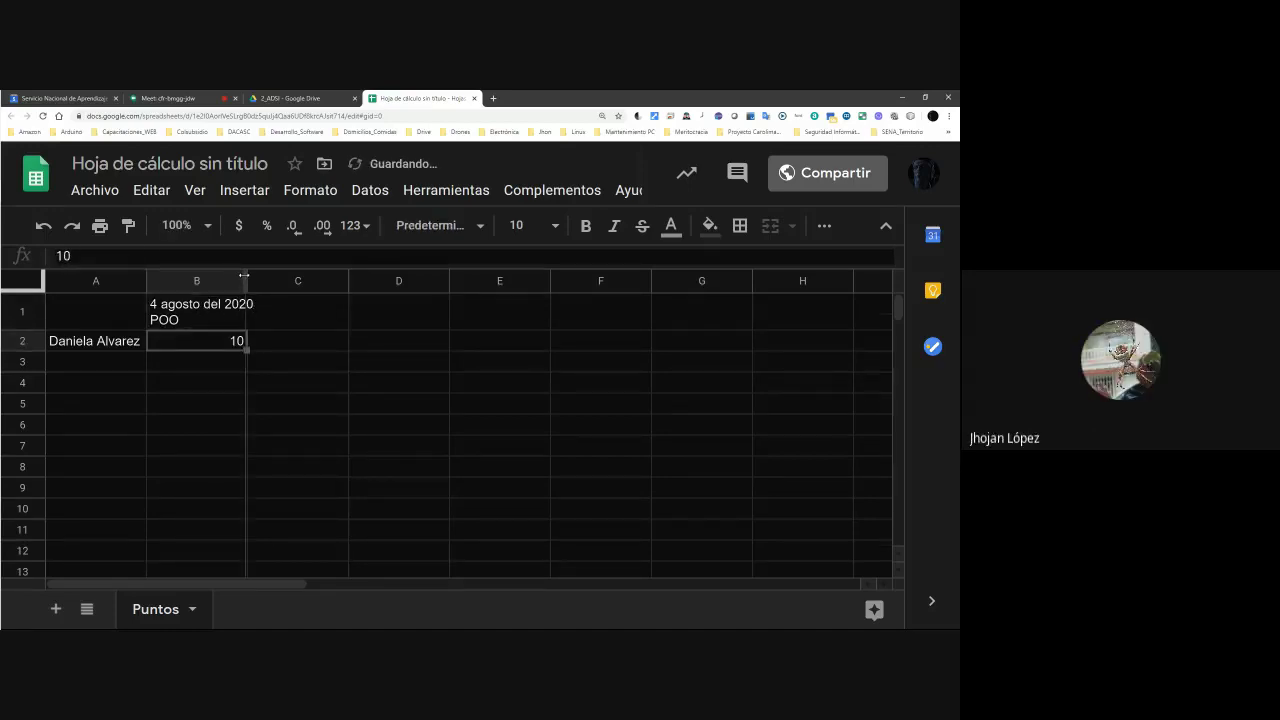
pyautogui.doubleClick(247, 280)
# Change the heading date to '5 agosto del 2020'.
pyautogui.click(100, 256)
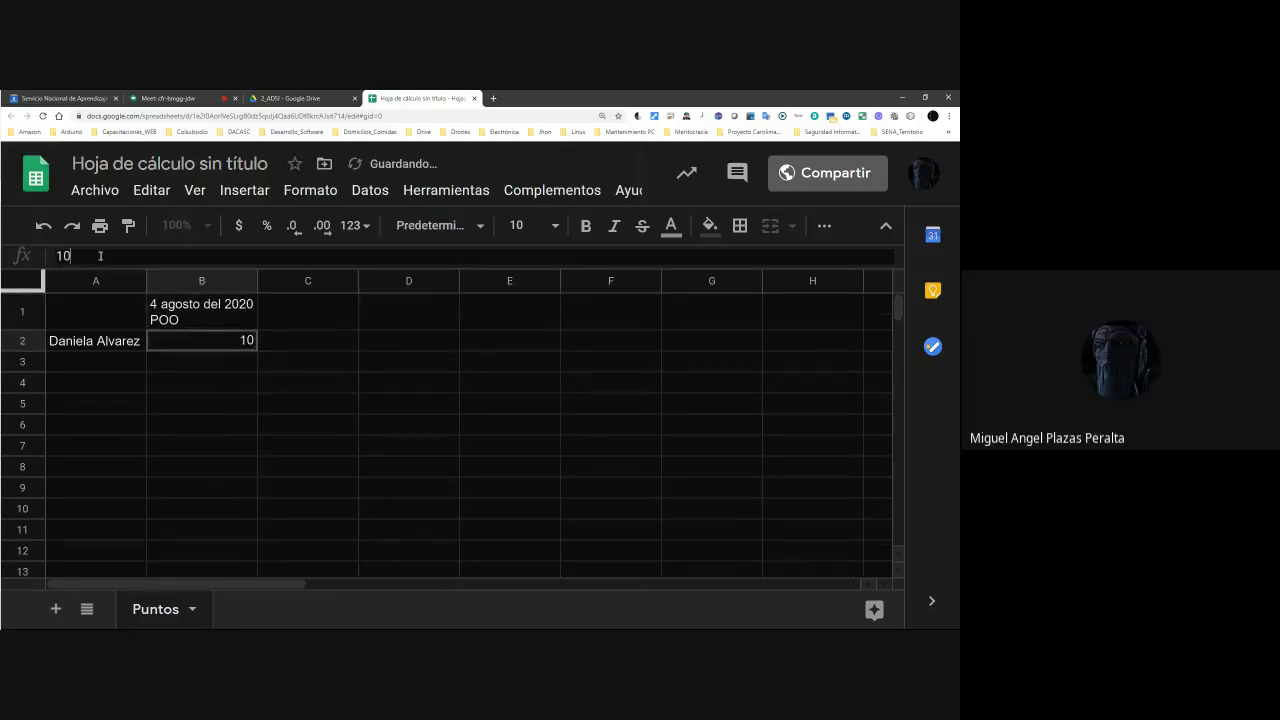
pyautogui.moveTo(100, 256); pyautogui.dragTo(2, 249)
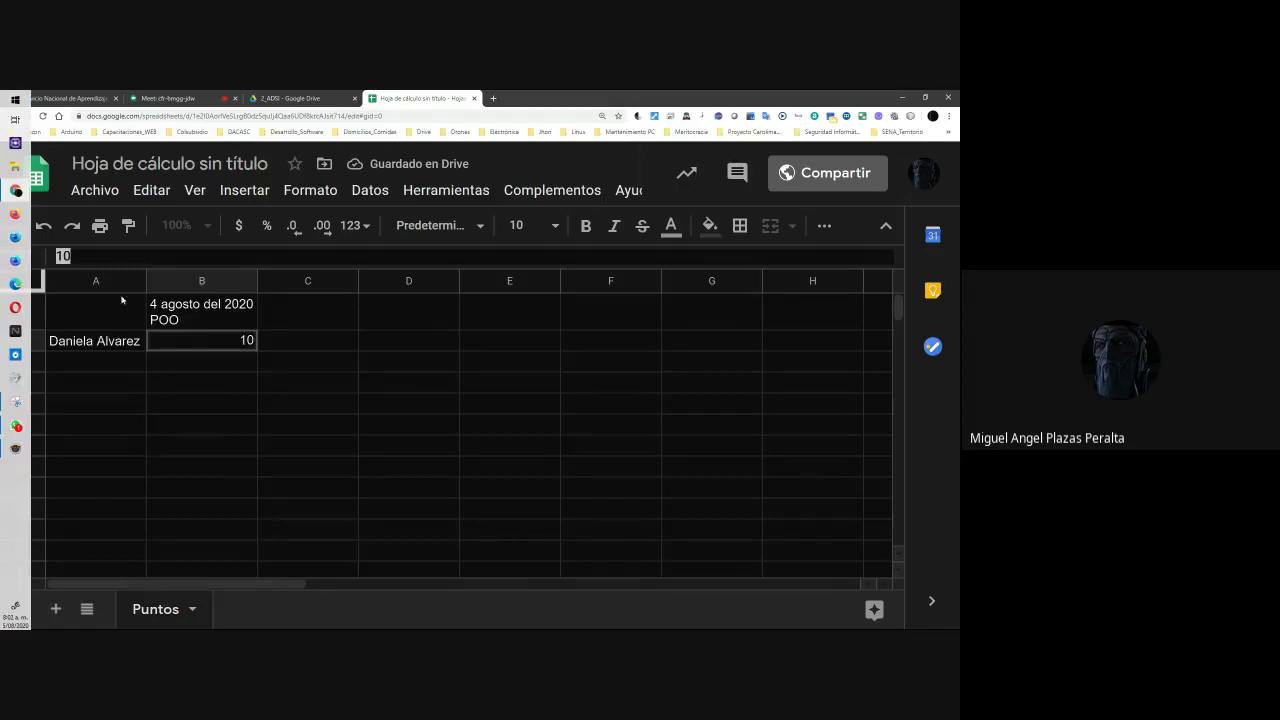
pyautogui.click(154, 303)
pyautogui.doubleClick(154, 303)
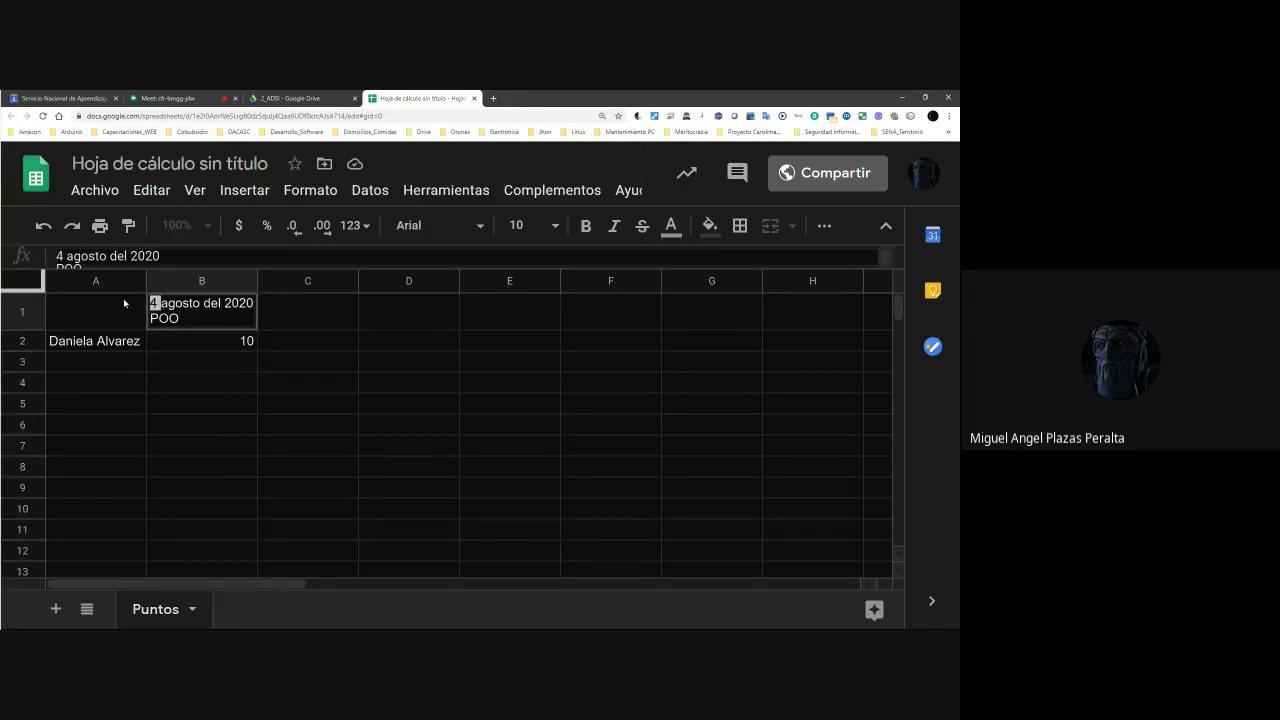
pyautogui.write('5')
pyautogui.press('Return')
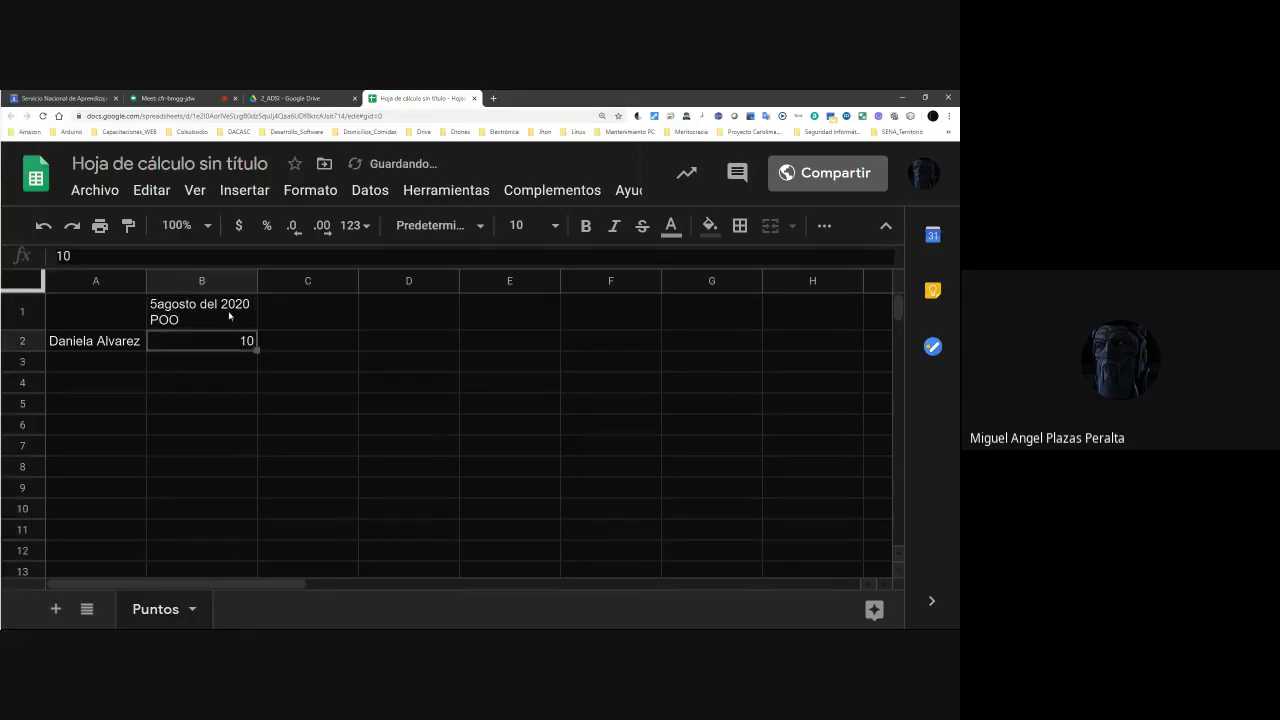
# Widen column B and capitalize 'Agosto' in the B1 heading.
pyautogui.moveTo(257, 270); pyautogui.dragTo(356, 271)
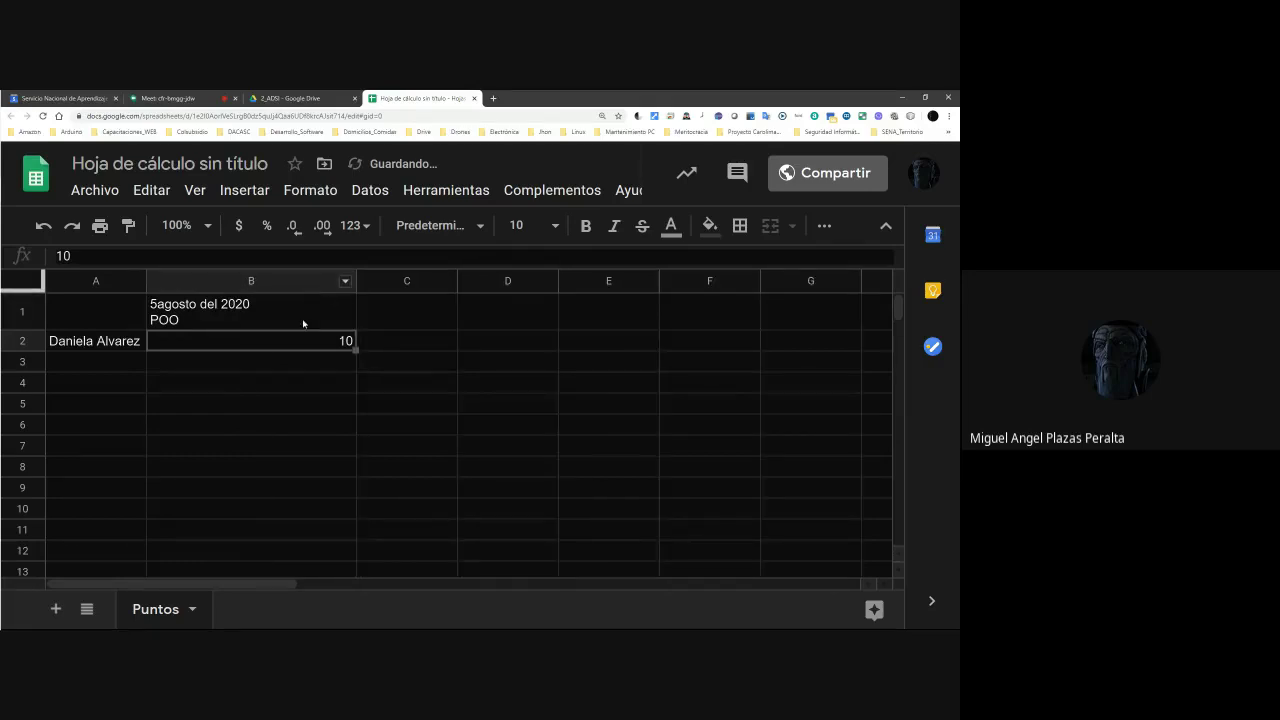
pyautogui.click(249, 314)
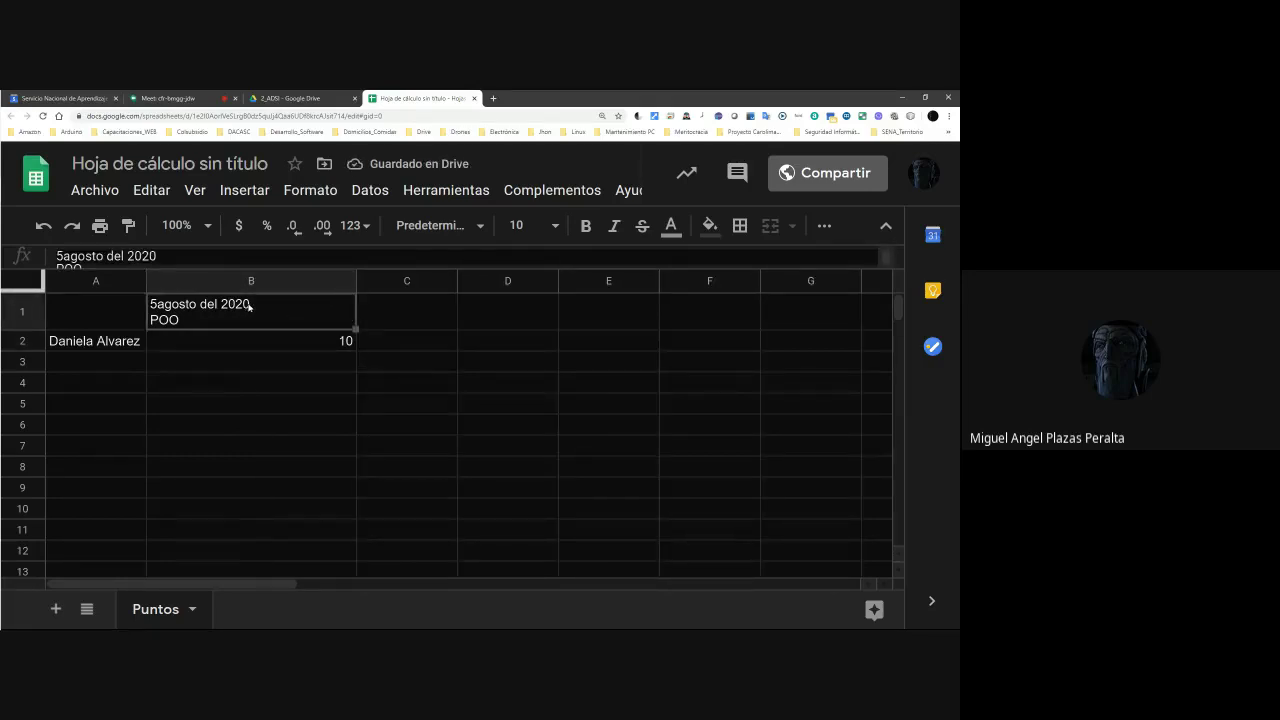
pyautogui.doubleClick(248, 305)
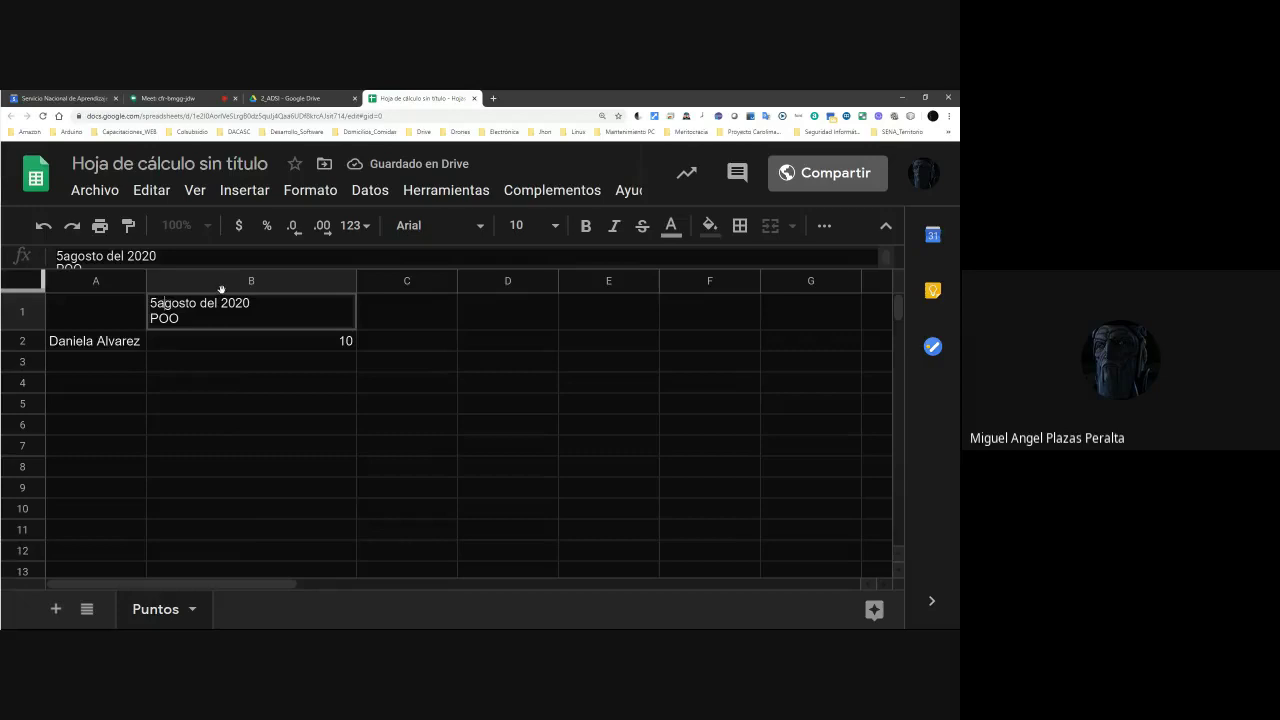
pyautogui.press('BackSpace')
pyautogui.write('A')
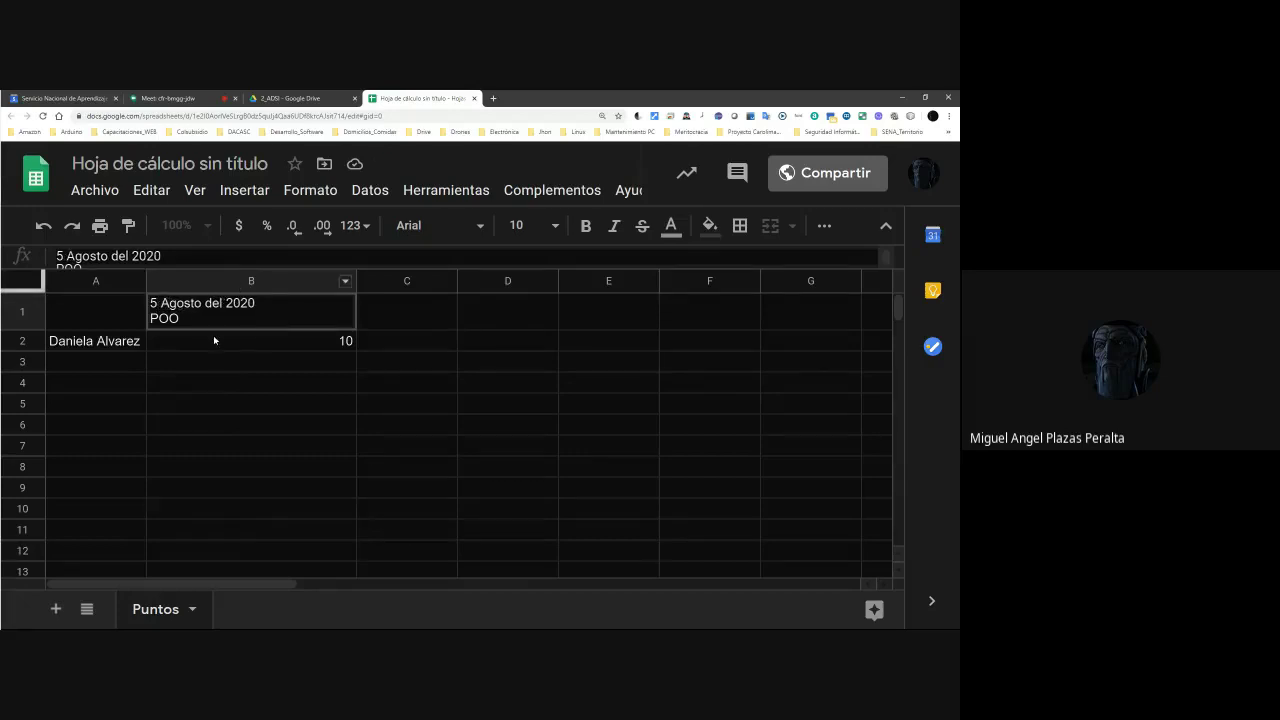
pyautogui.click(88, 343)
pyautogui.click(100, 363)
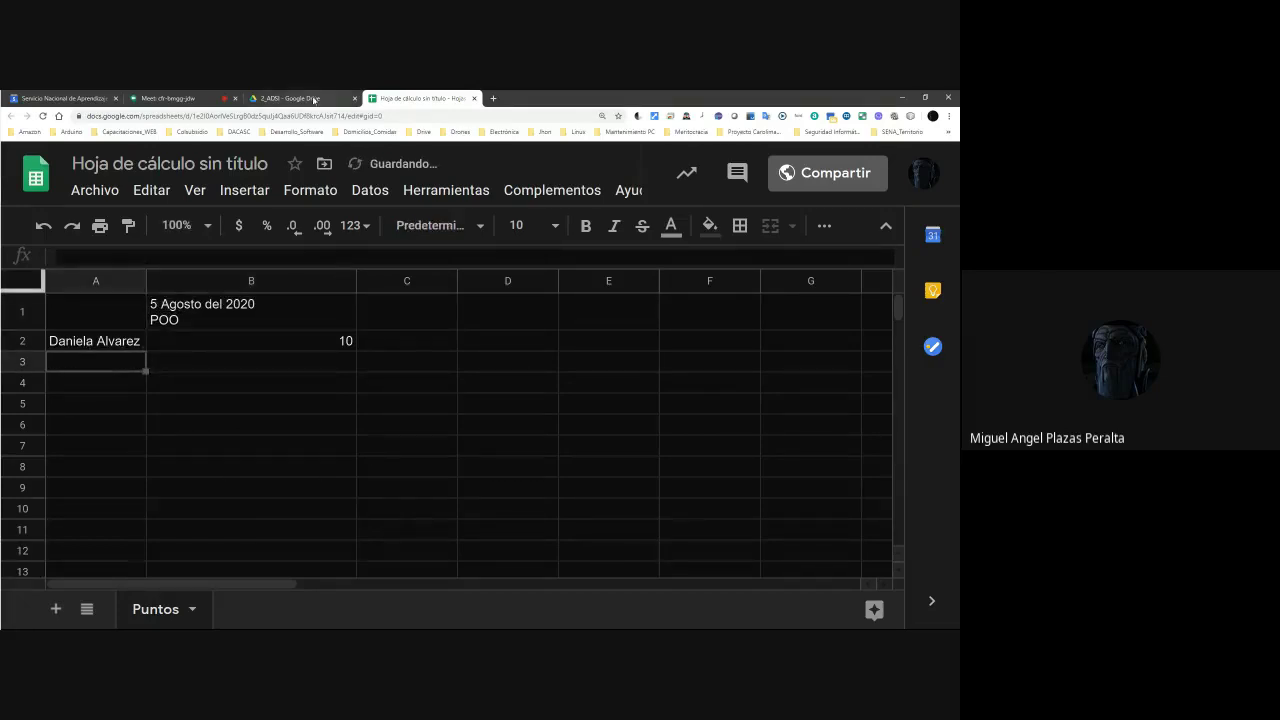
pyautogui.click(198, 98)
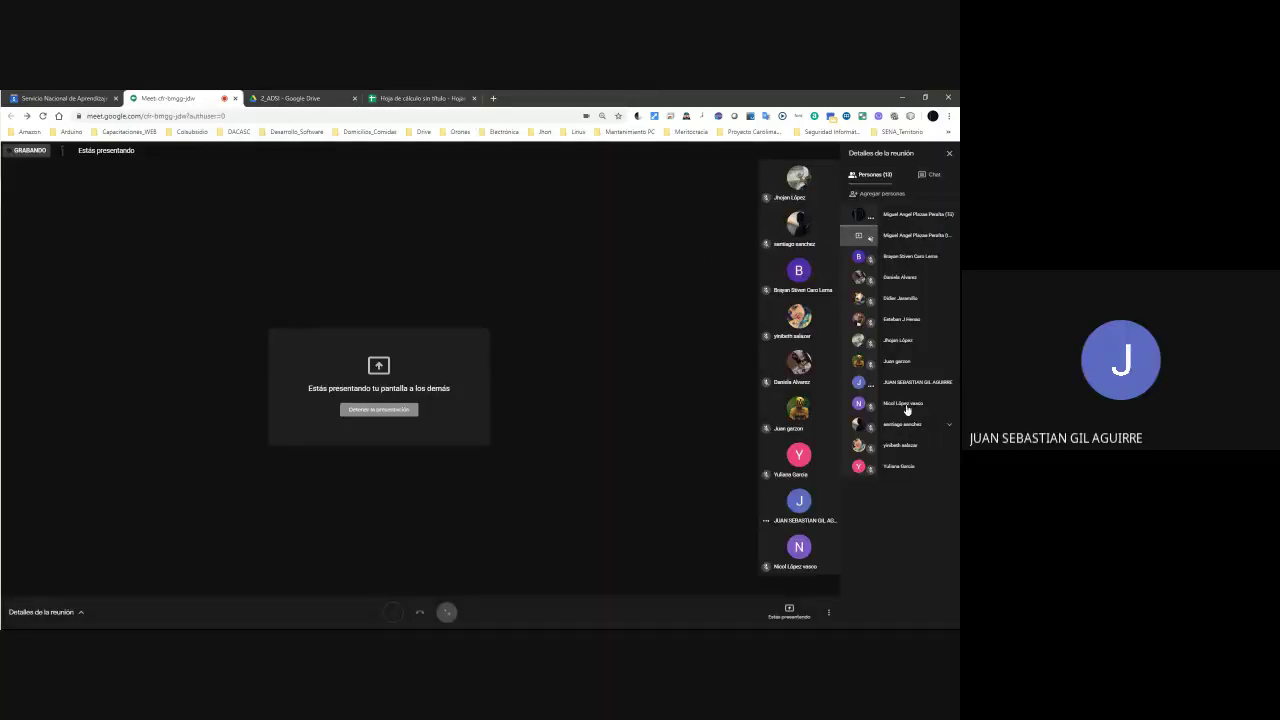
# Go back and forth between the Meet call and the spreadsheet, reselecting A3.
pyautogui.click(398, 97)
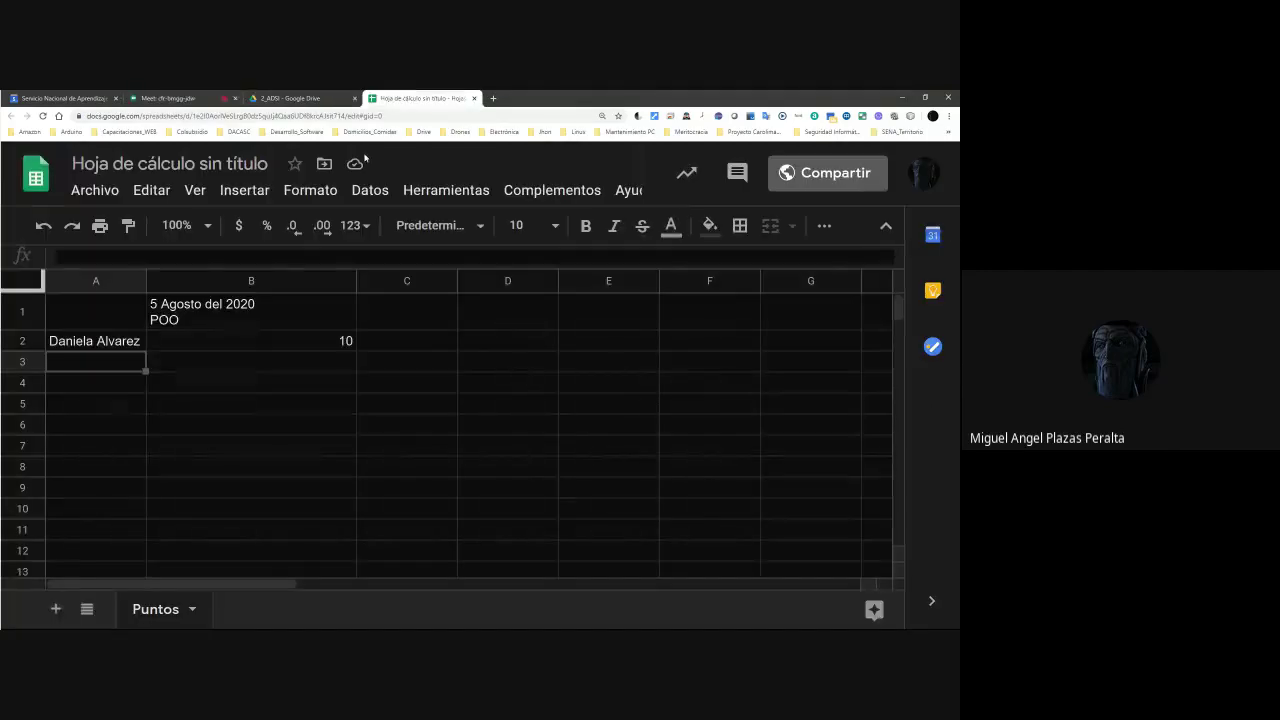
pyautogui.click(211, 340)
pyautogui.click(144, 363)
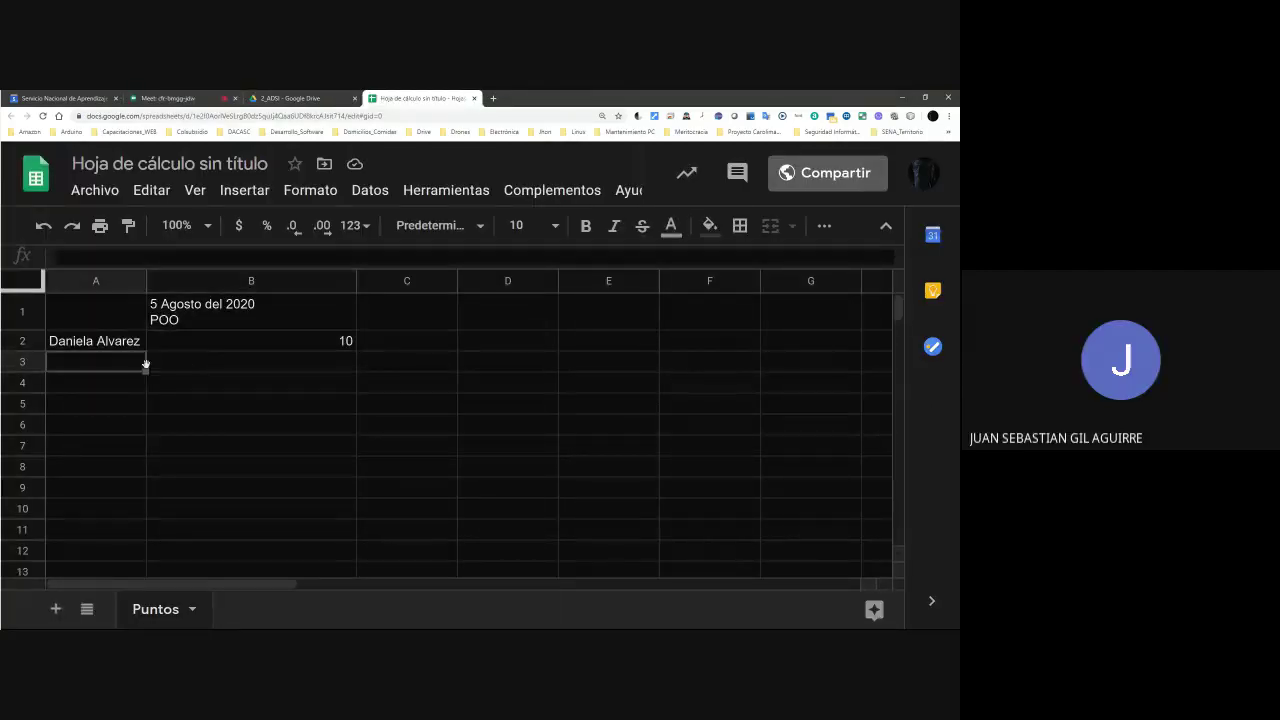
pyautogui.click(183, 99)
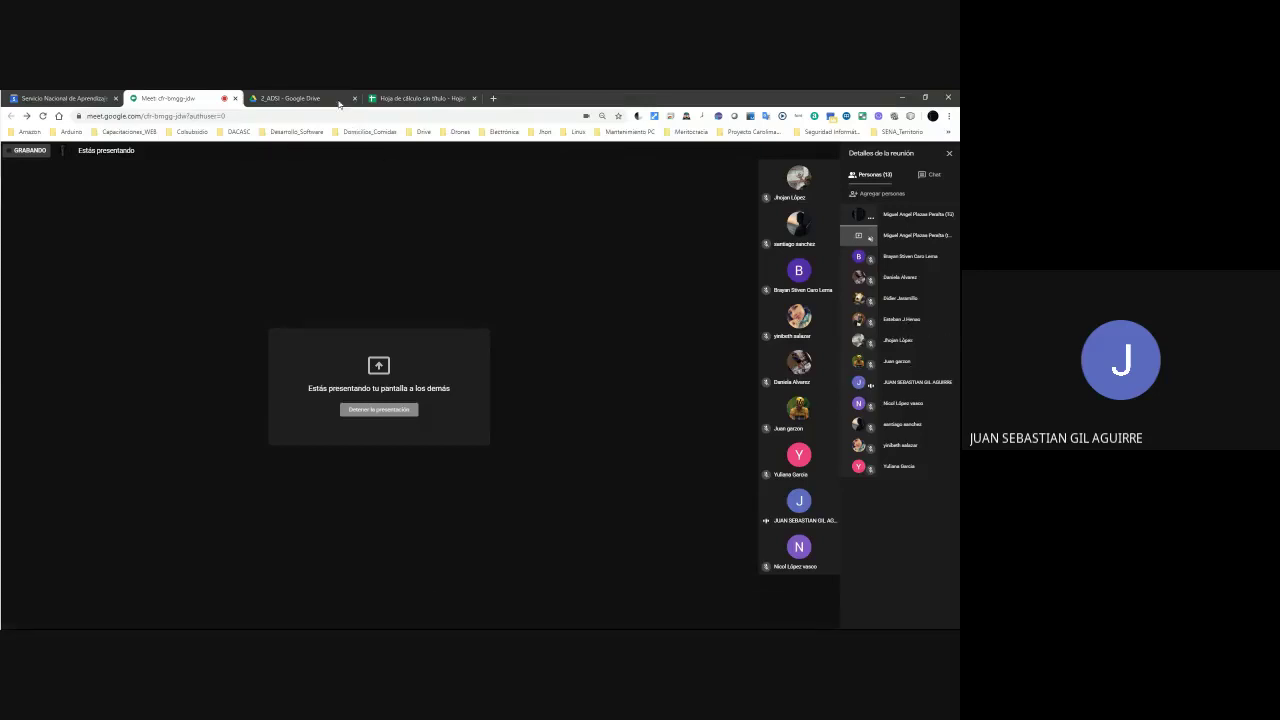
pyautogui.click(376, 97)
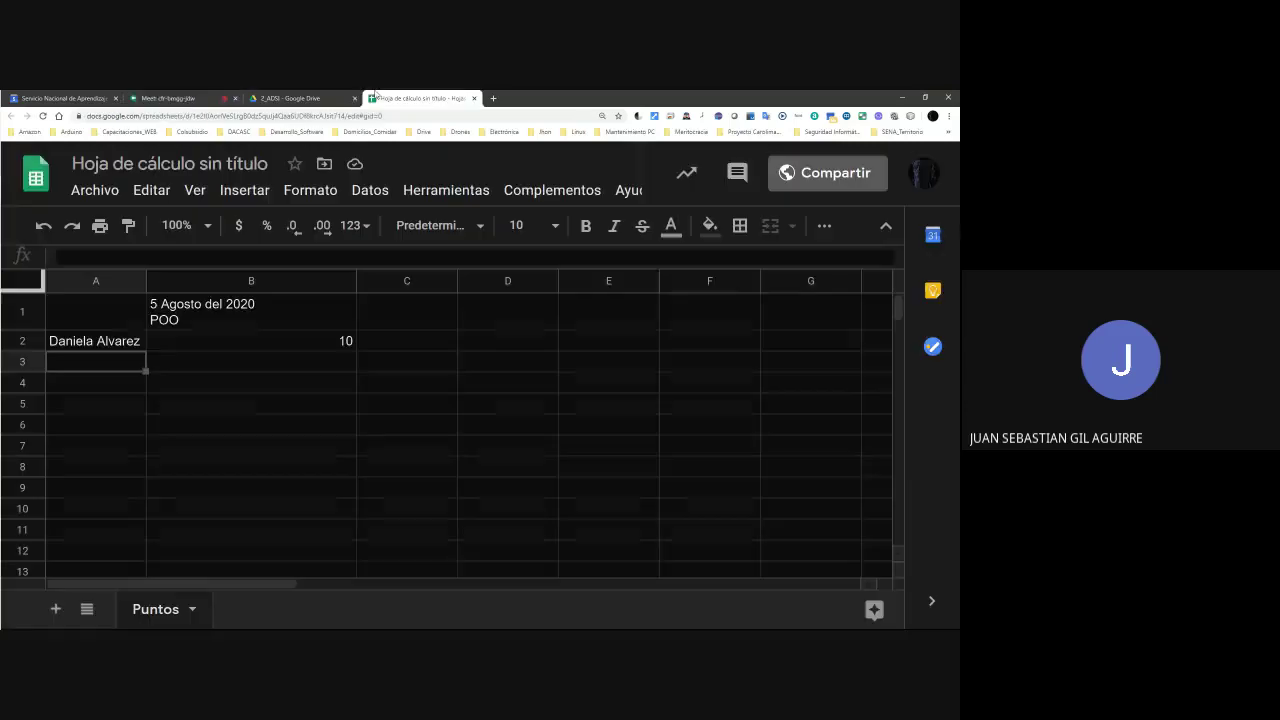
# Enter the second student's first name and surname in A3.
pyautogui.doubleClick(131, 363)
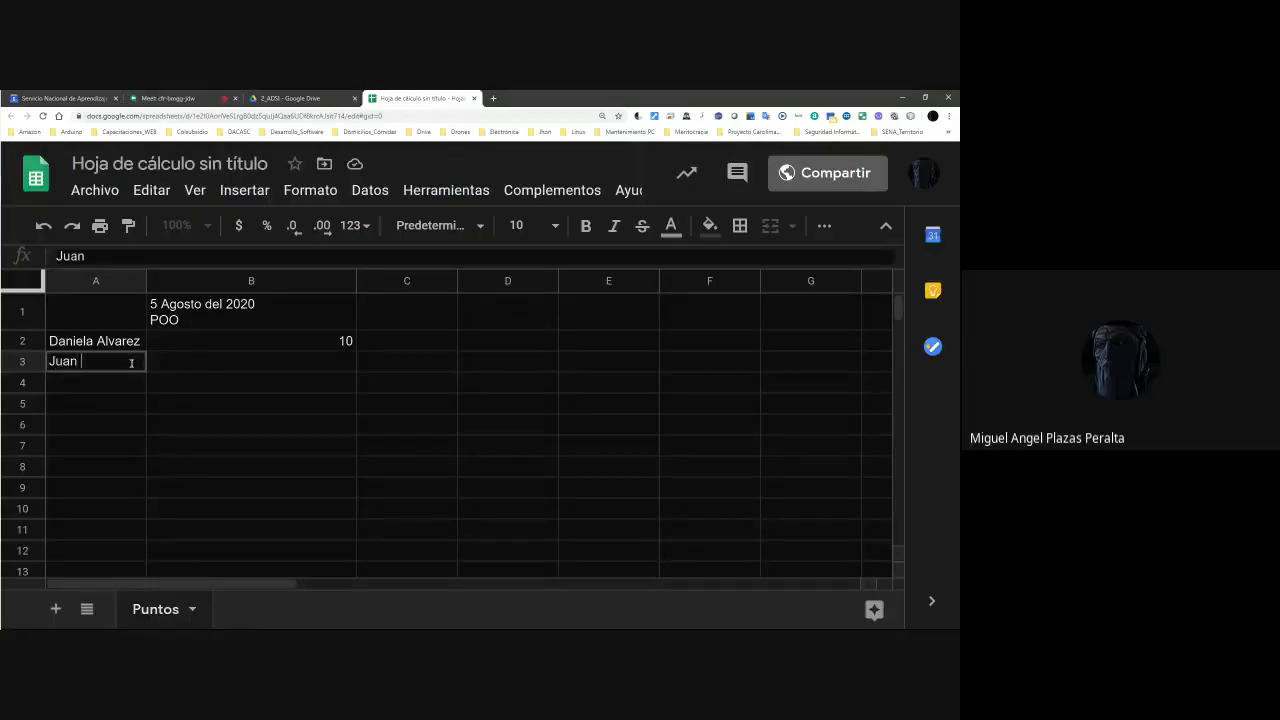
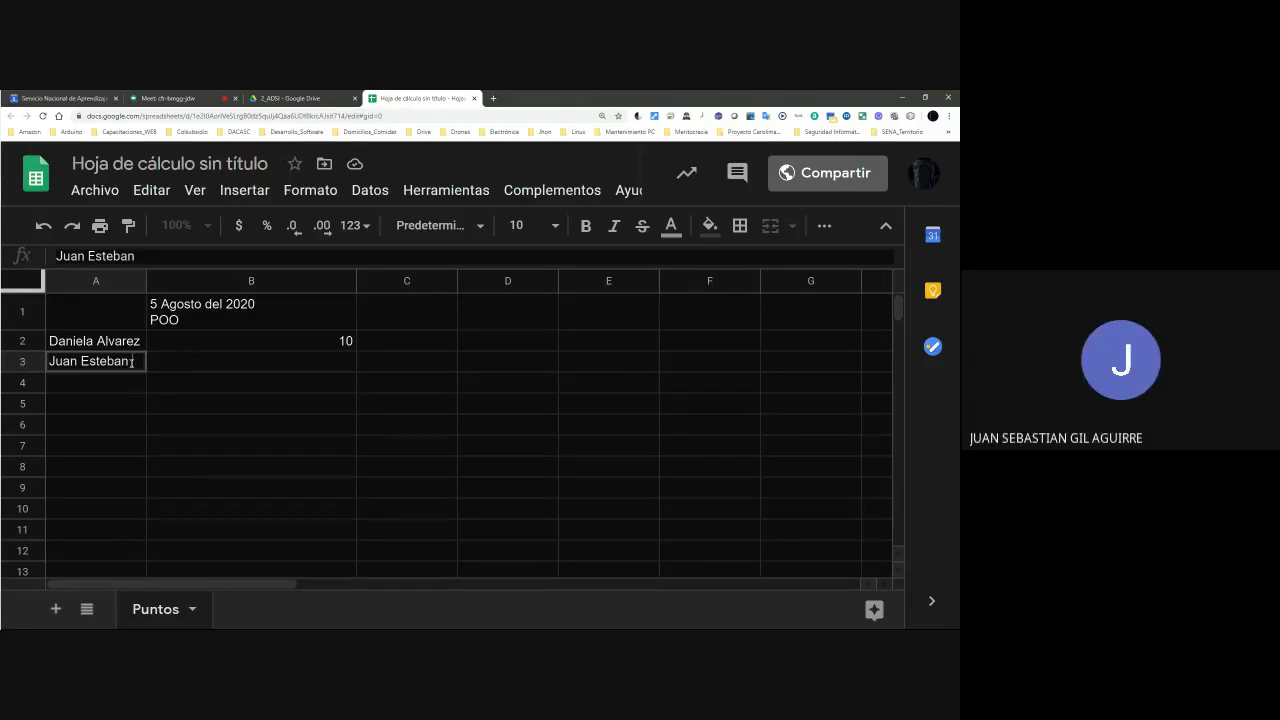
pyautogui.press('BackSpace')
pyautogui.press('BackSpace')
pyautogui.press('BackSpace')
pyautogui.press('BackSpace')
pyautogui.press('BackSpace')
pyautogui.press('BackSpace')
pyautogui.press('BackSpace')
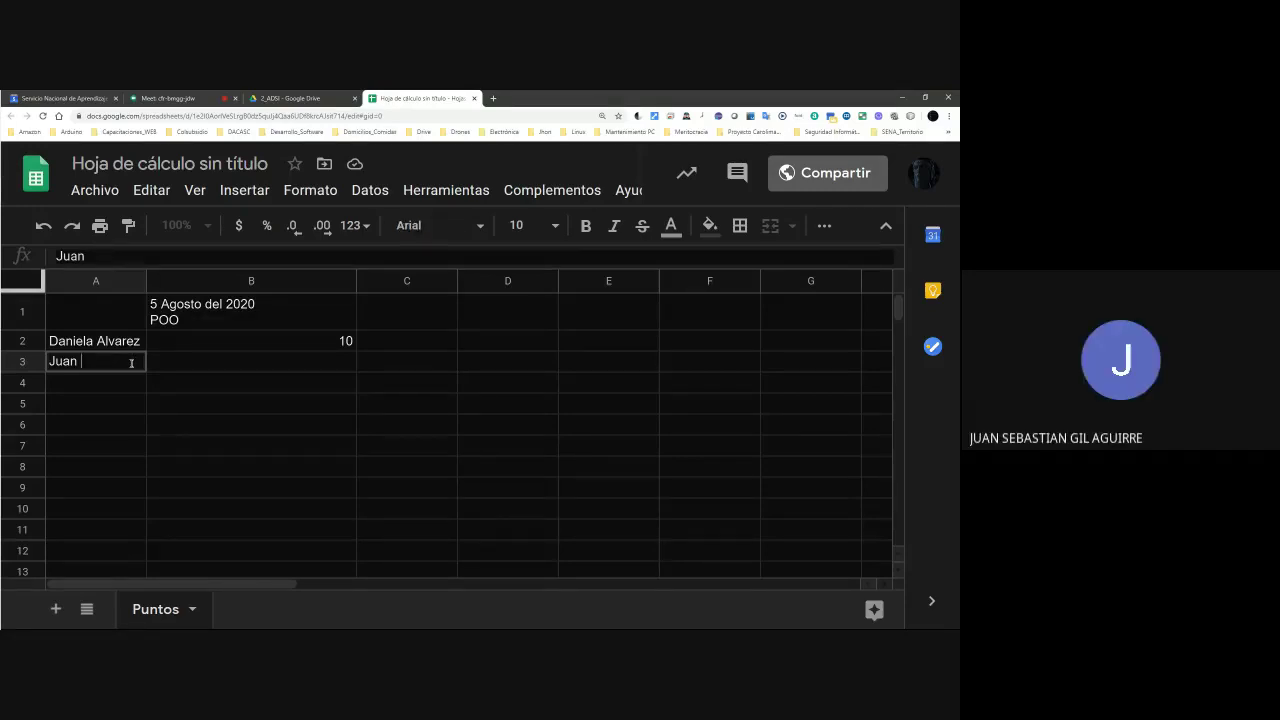
pyautogui.press('Tab')
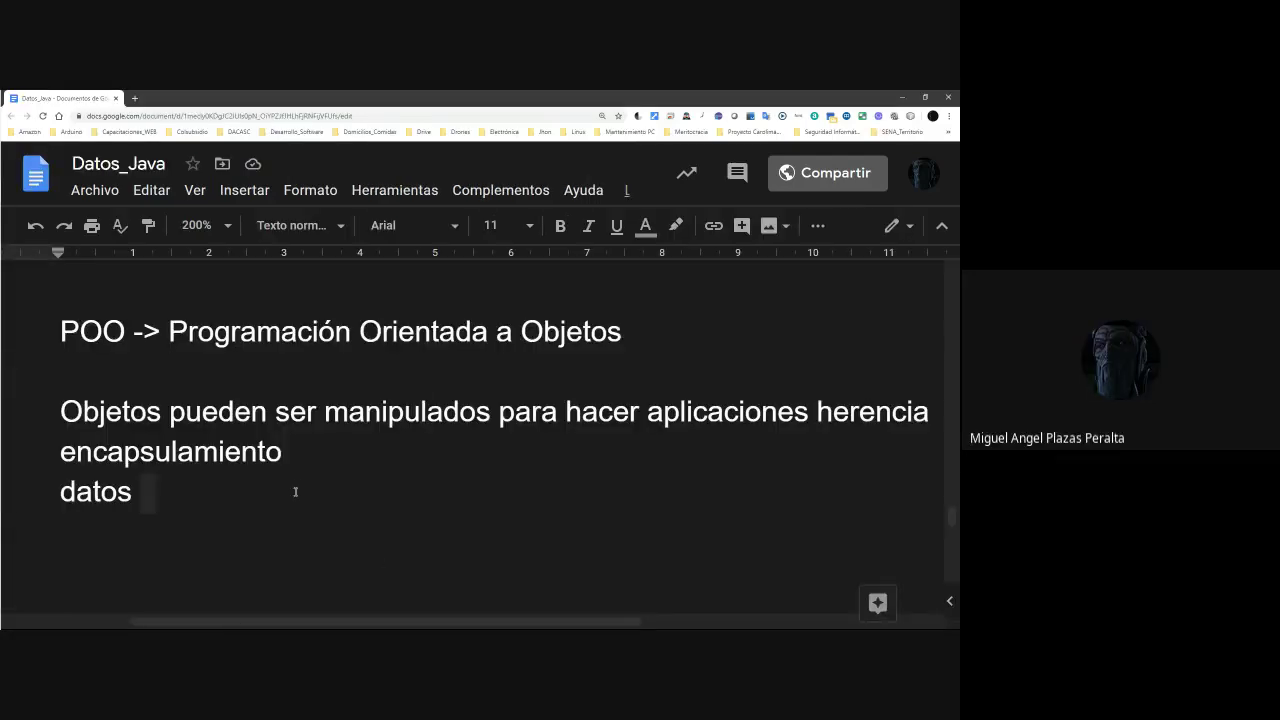
# Add the line 'Trabajo en equipo - Desarrollo Agíl - efectivo - mayor tiempo' to the notes.
pyautogui.press('Return')
pyautogui.press('Return')
pyautogui.write('Trabjo')
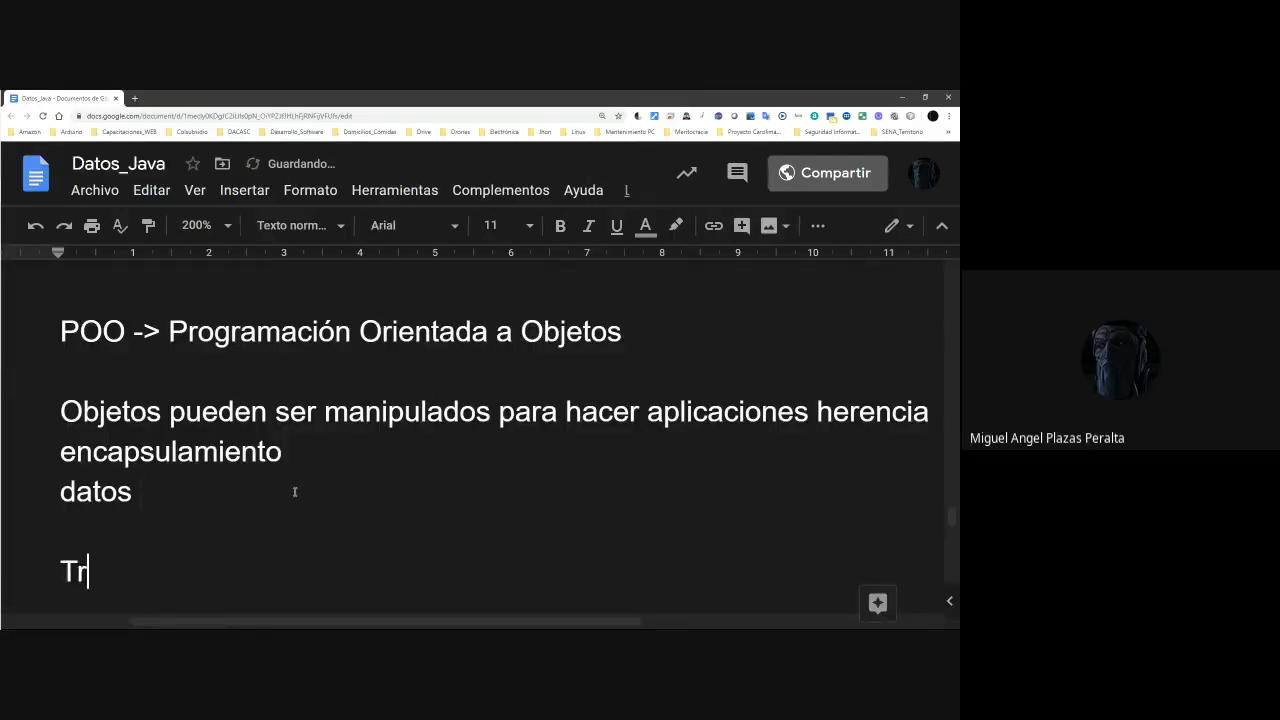
pyautogui.press('BackSpace')
pyautogui.press('BackSpace')
pyautogui.write('ajo en e')
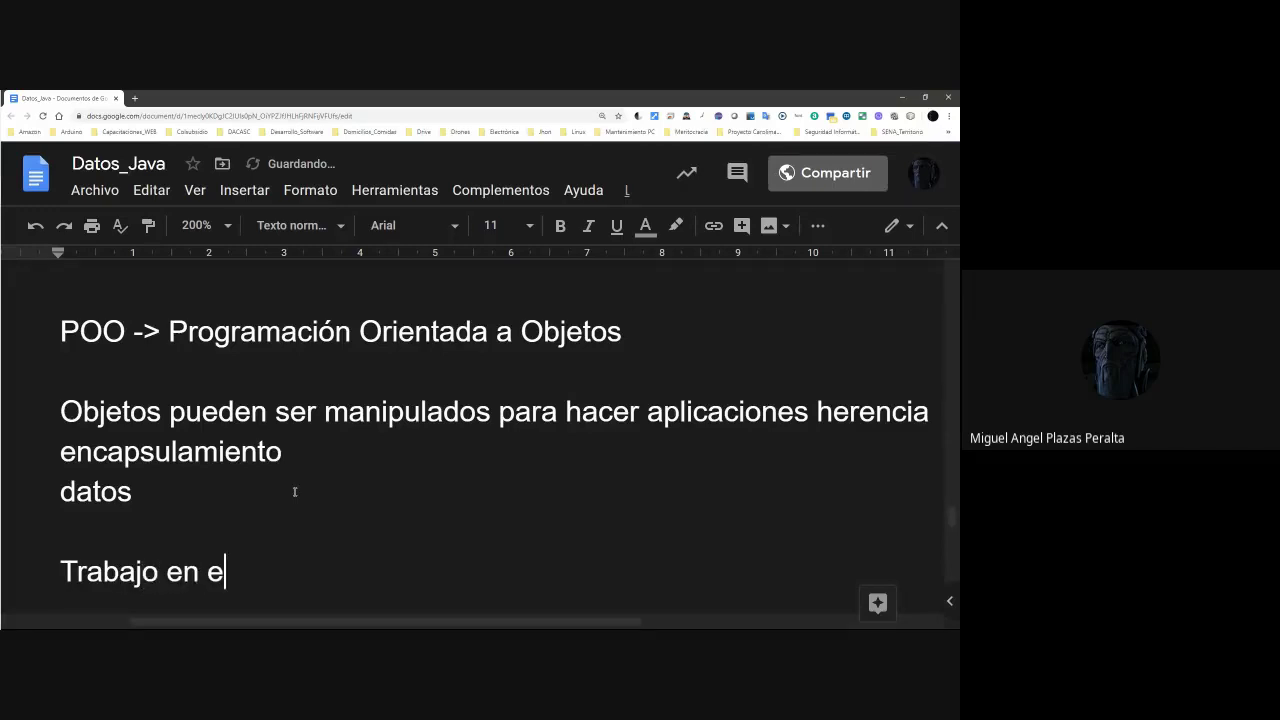
pyautogui.write('quipo - D')
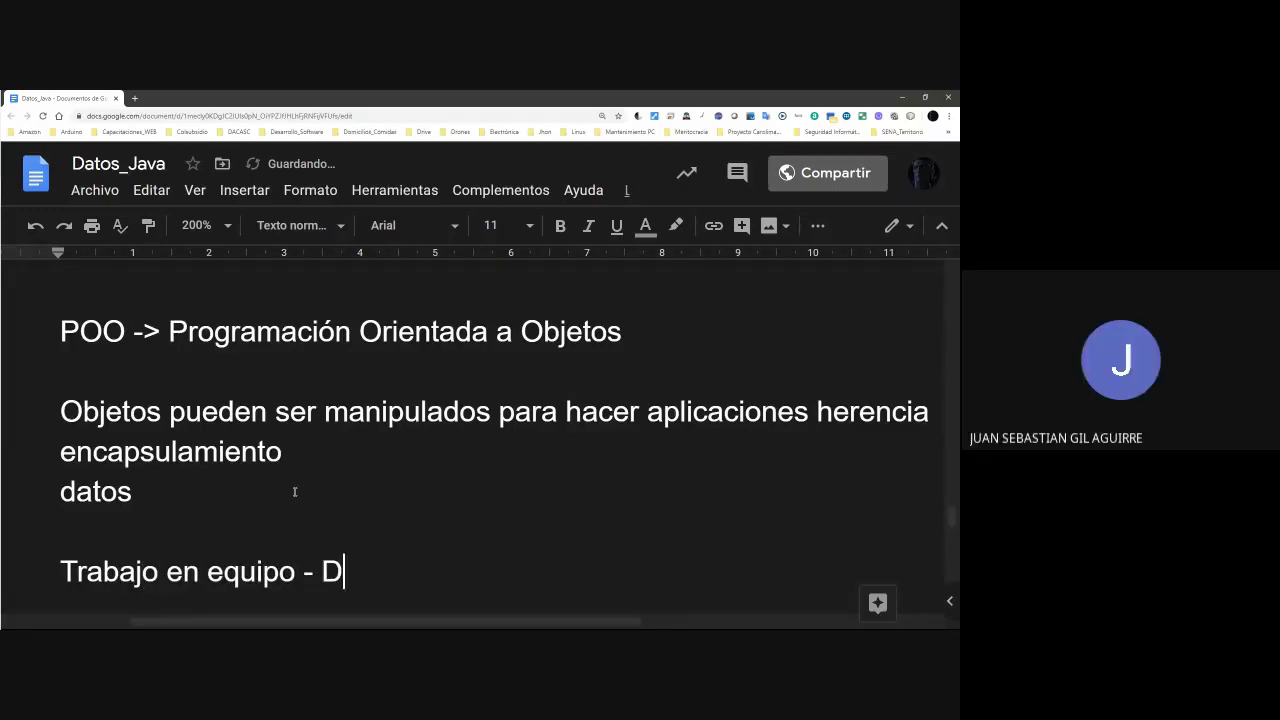
pyautogui.write('esarro')
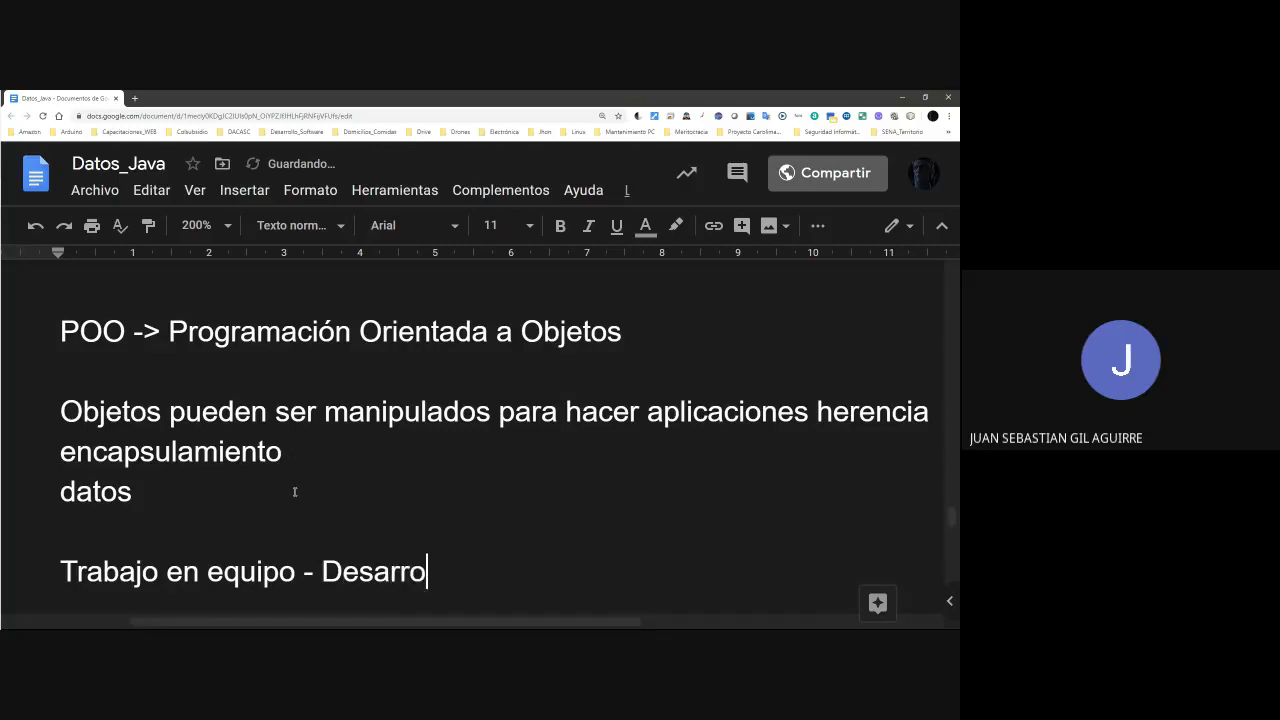
pyautogui.write('llo Agí')
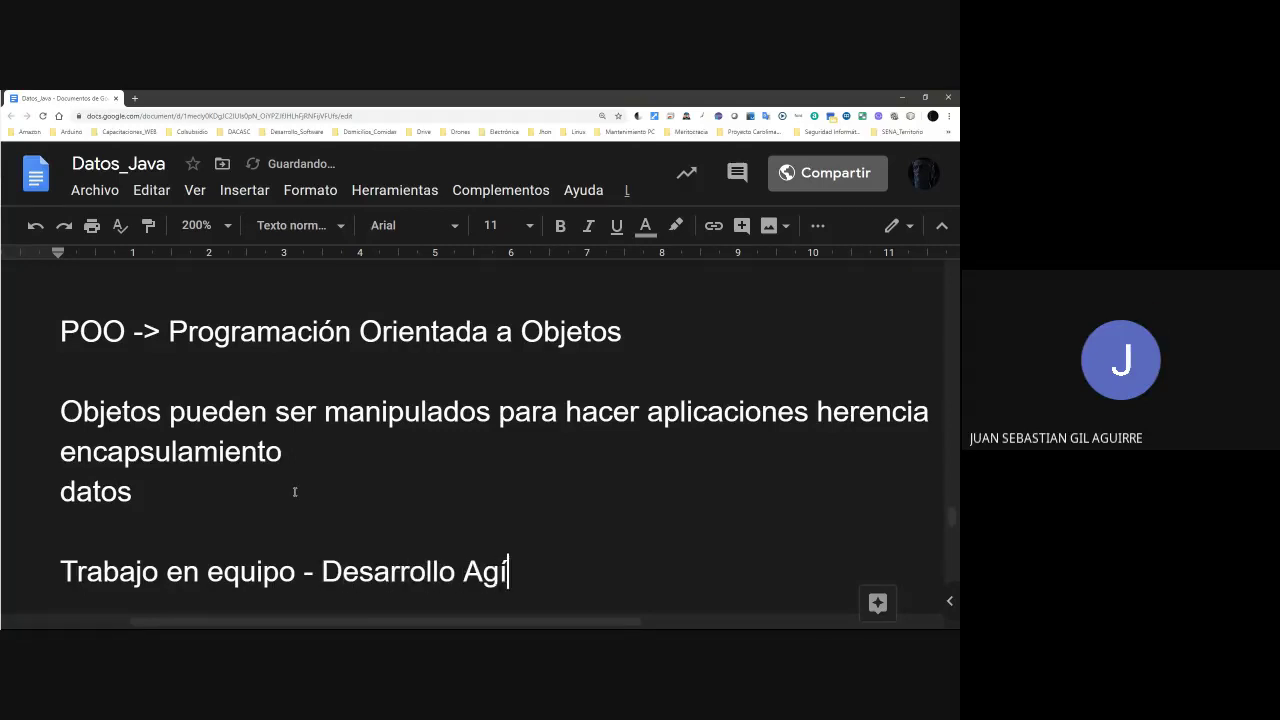
pyautogui.write('l - efe')
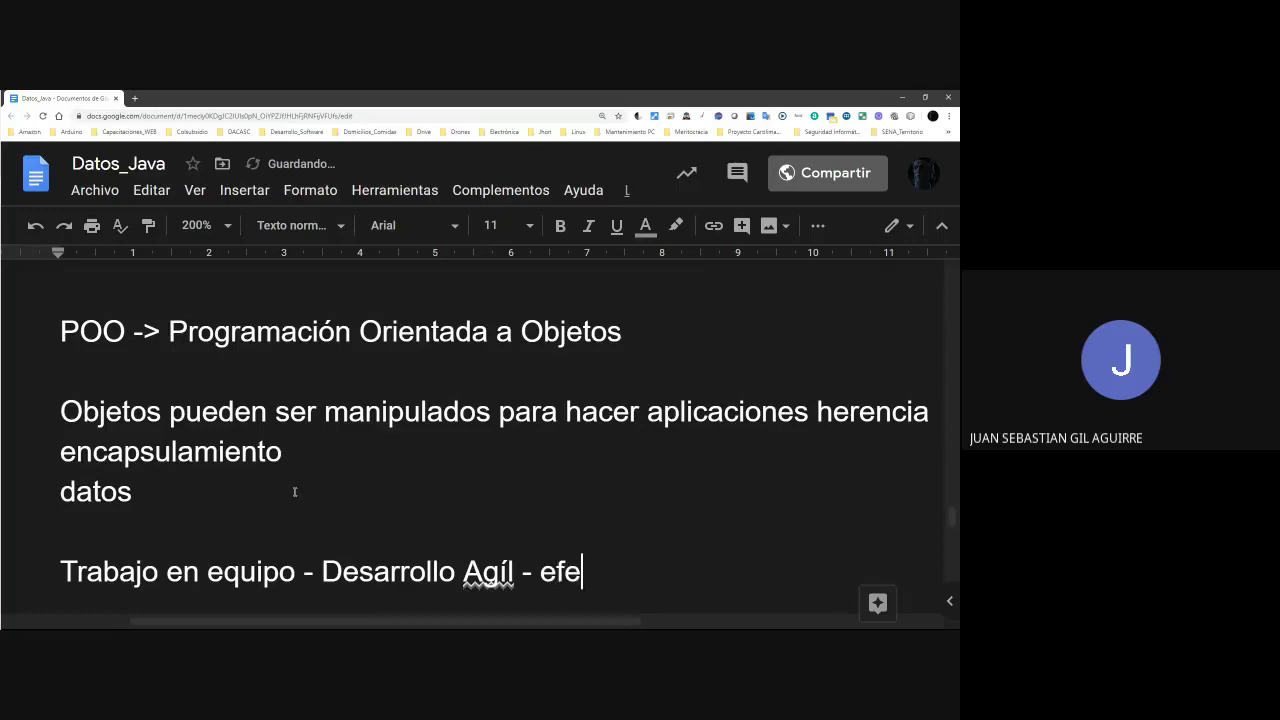
pyautogui.write('ctivo - ')
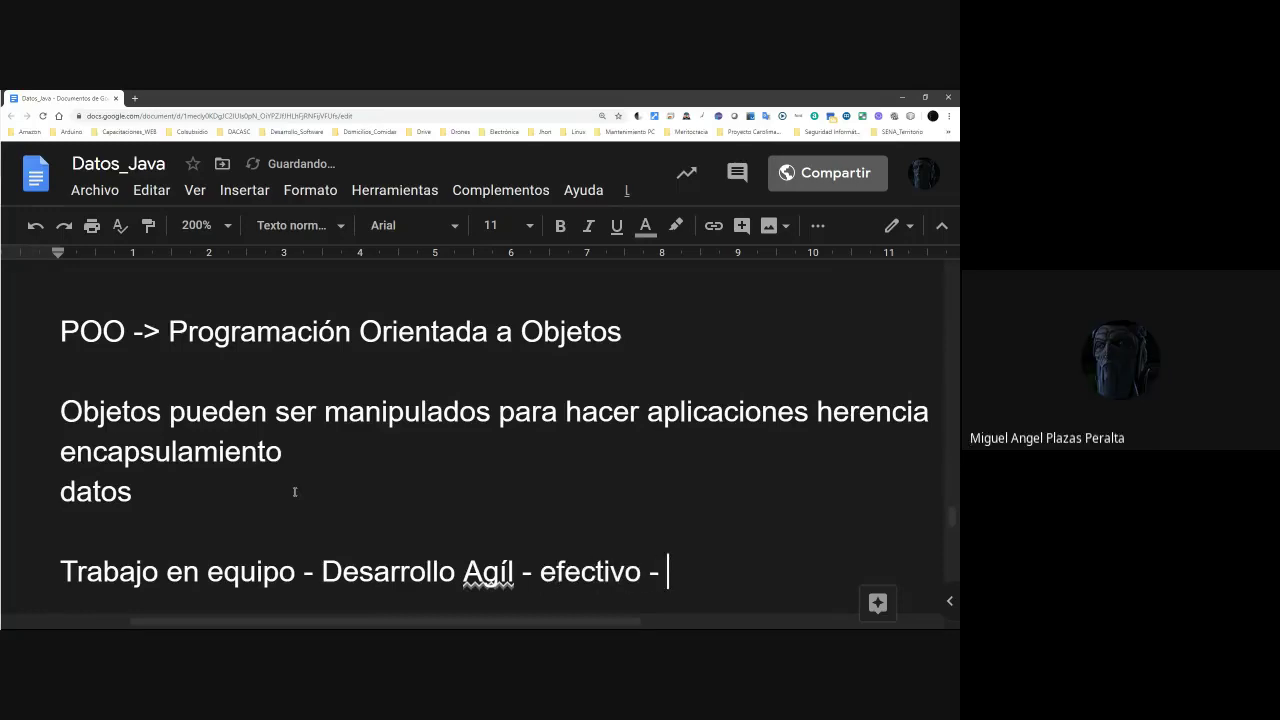
pyautogui.write('mayor tiempo')
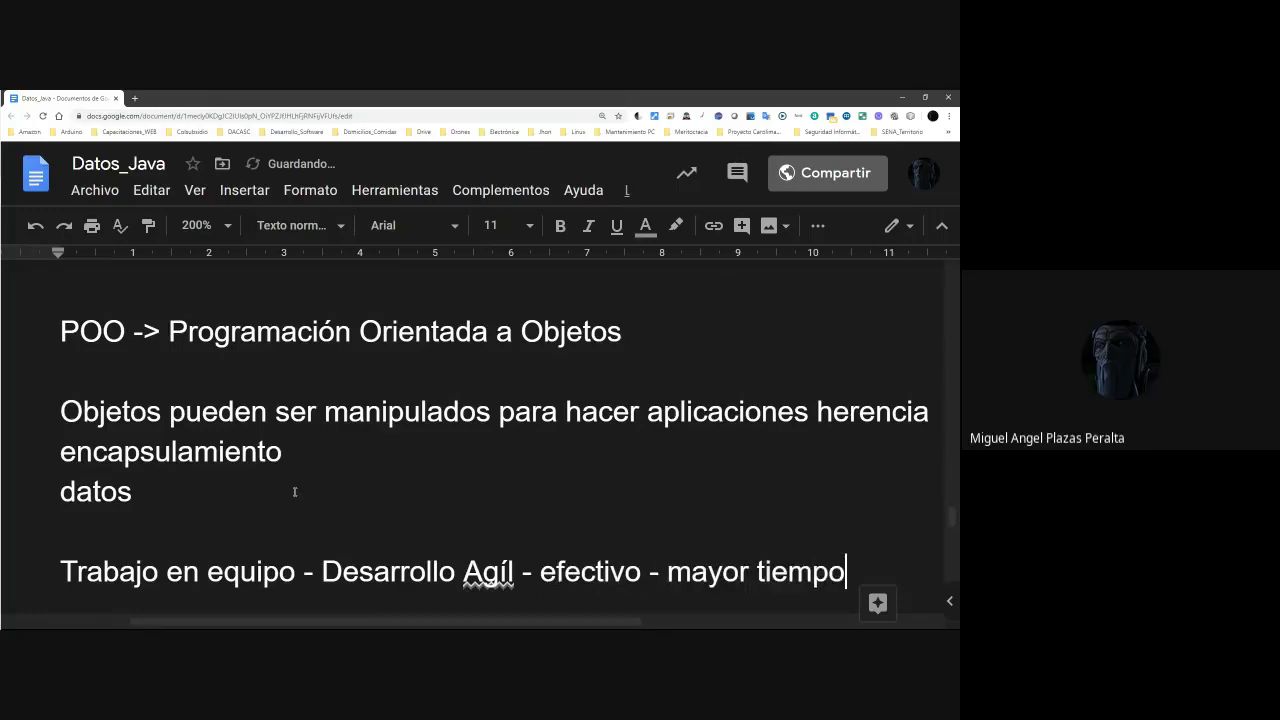
# Enter score 8 in B3 of the spreadsheet, then return to the blank line under the POO title.
pyautogui.hotkey('alt', 'Tab')
pyautogui.doubleClick(188, 368)
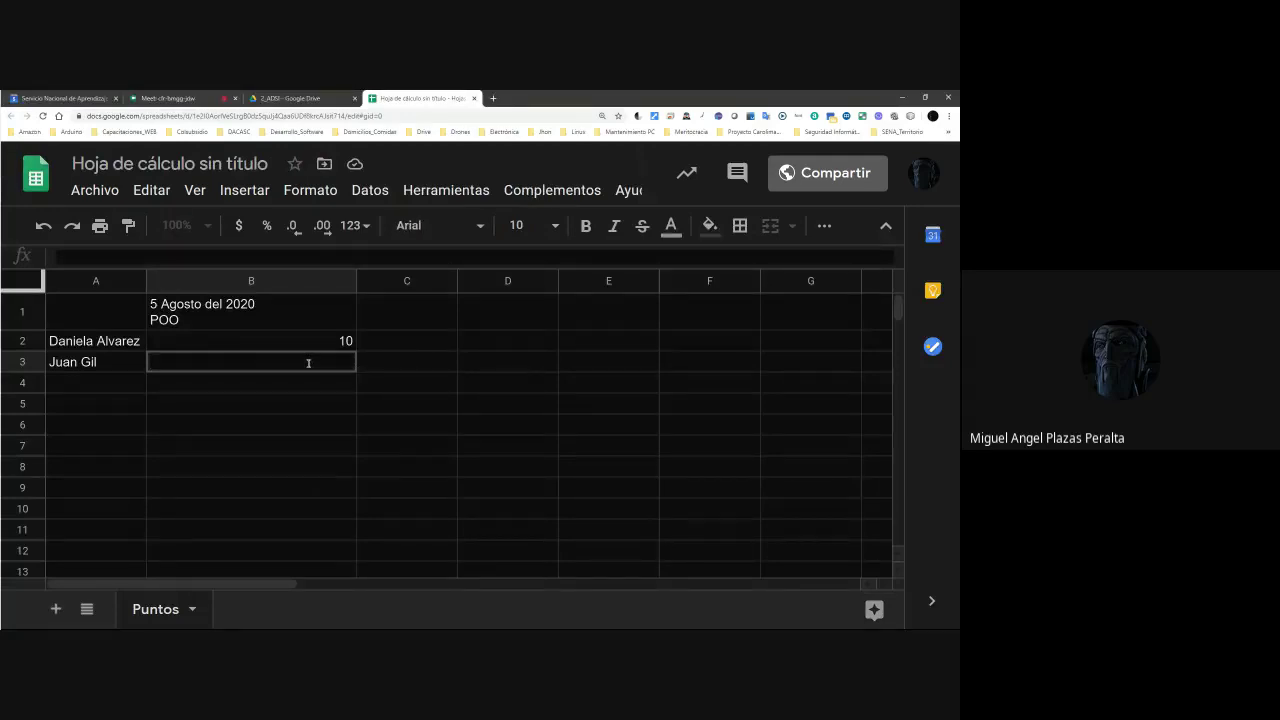
pyautogui.write('8')
pyautogui.press('Return')
pyautogui.hotkey('alt', 'Tab')
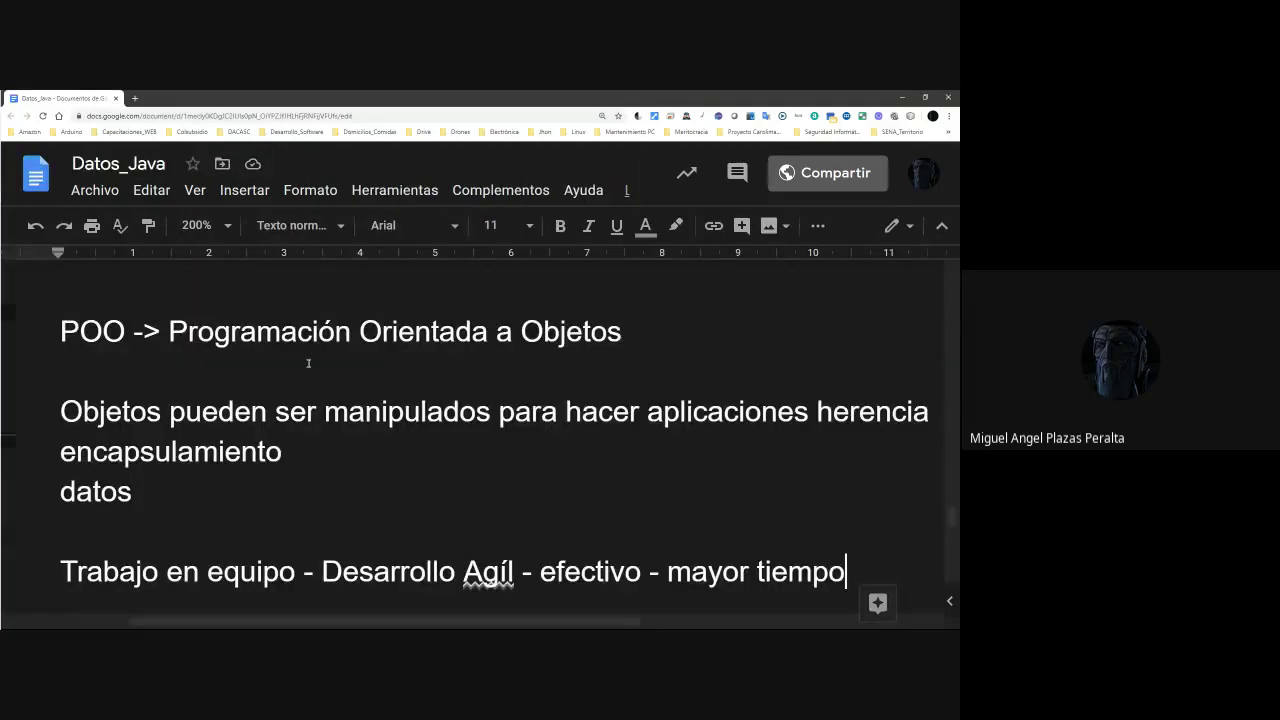
pyautogui.scroll(-1, 325, 385)
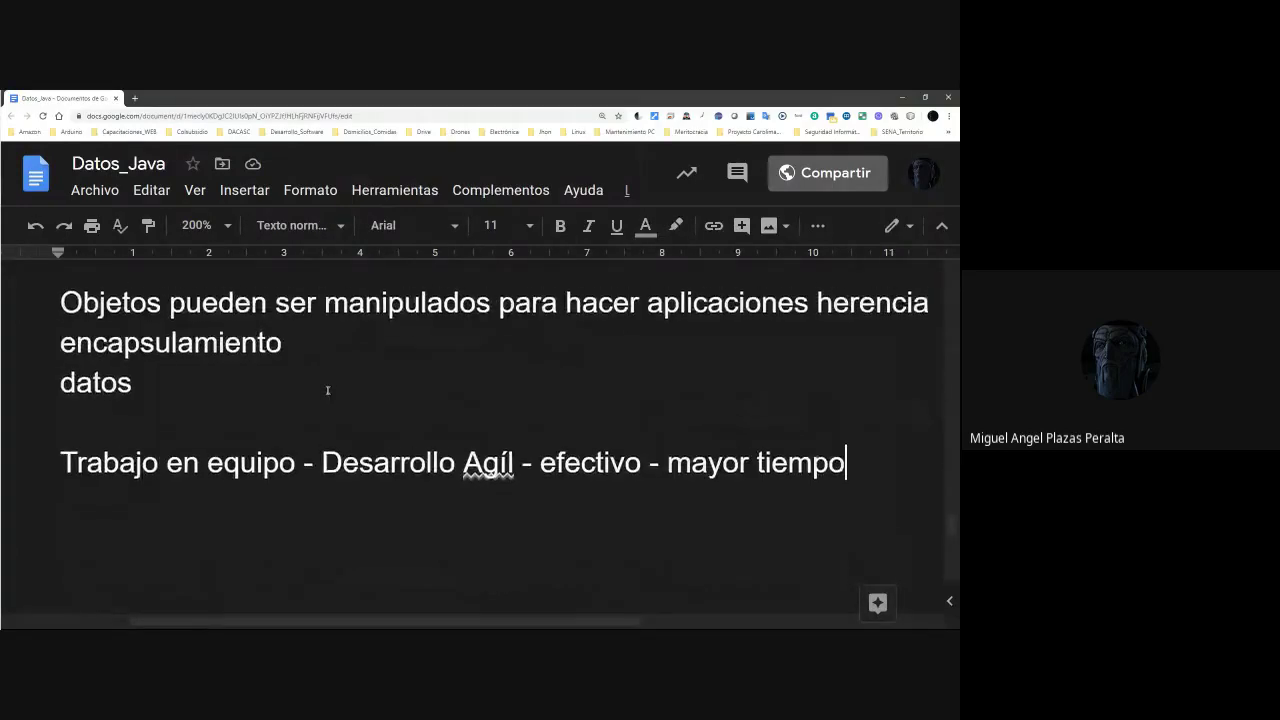
pyautogui.scroll(1, 326, 390)
pyautogui.click(225, 372)
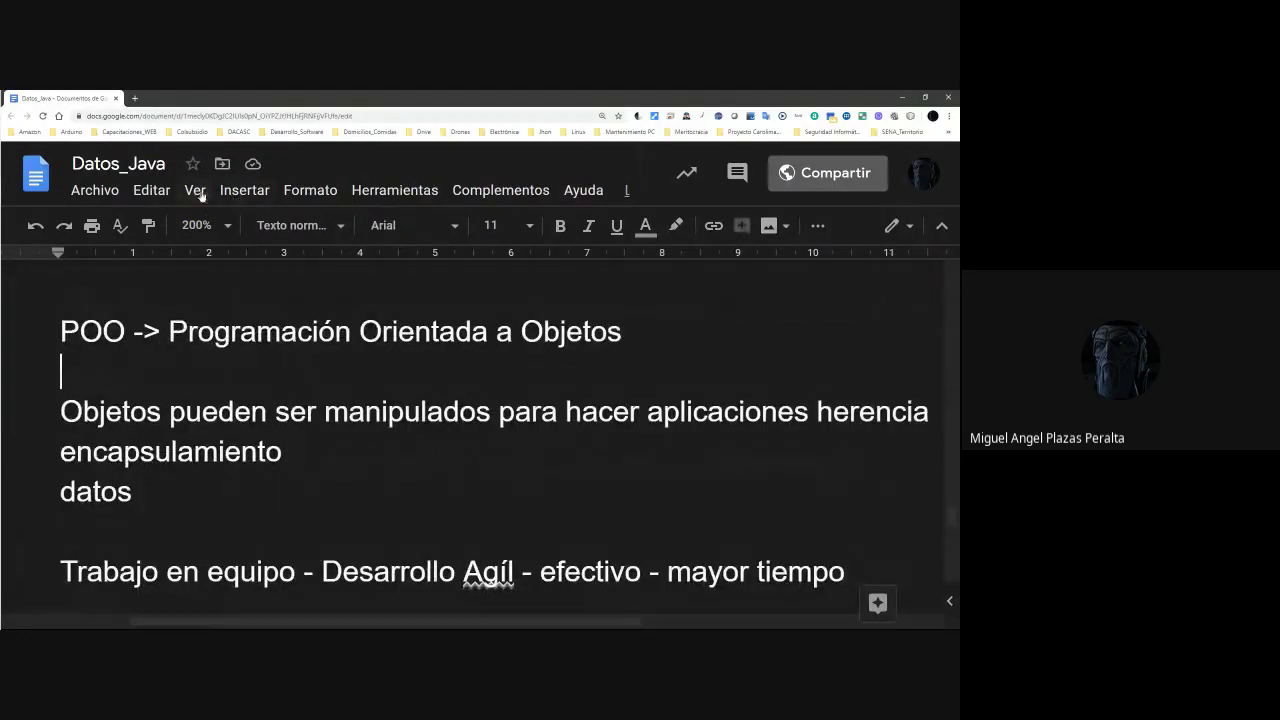
# Insert a 1x1 table below the POO title, undoing an initial 2x1 table.
pyautogui.click(237, 196)
pyautogui.moveTo(301, 261)
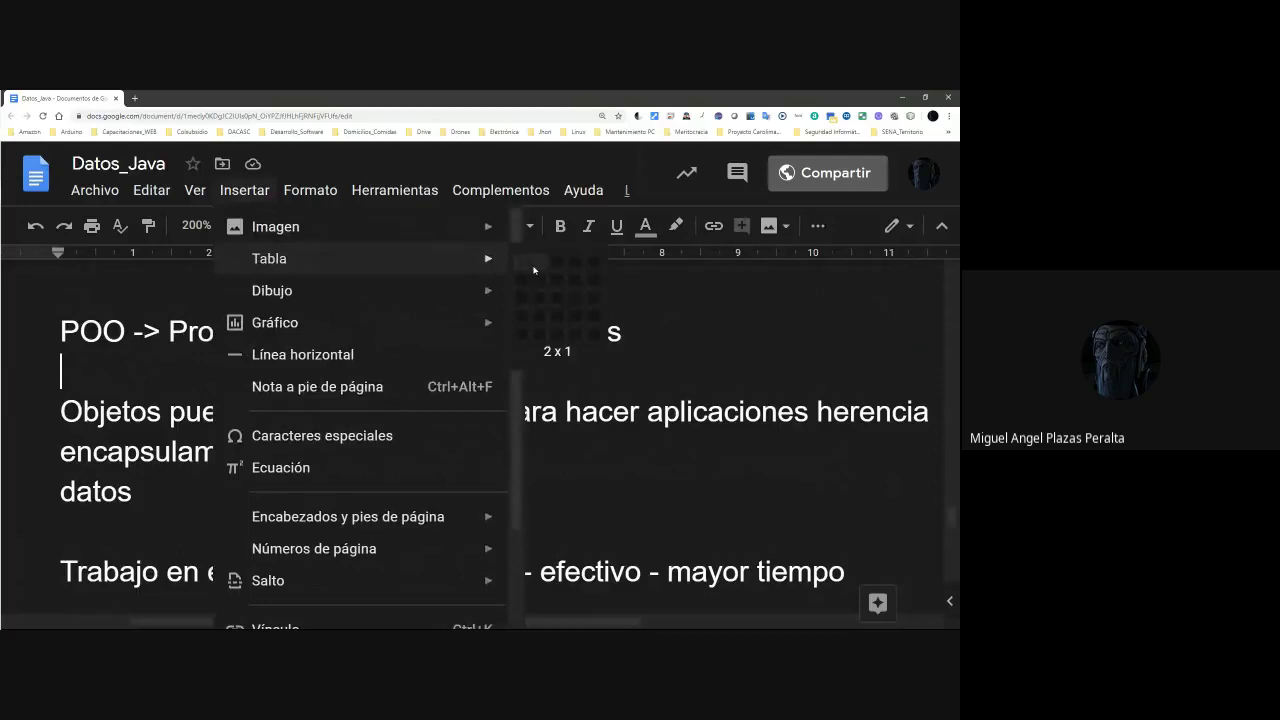
pyautogui.click(535, 265)
pyautogui.scroll(1, 480, 377)
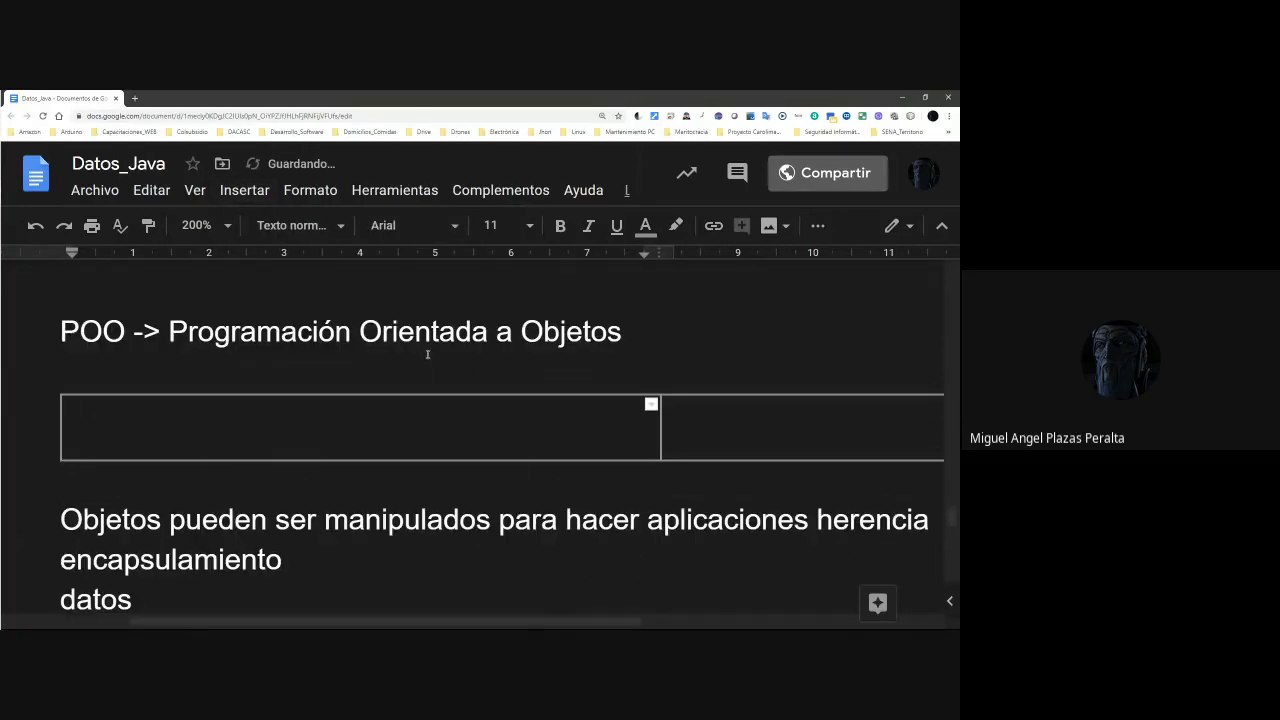
pyautogui.hotkey('ctrl', 'z')
pyautogui.click(250, 190)
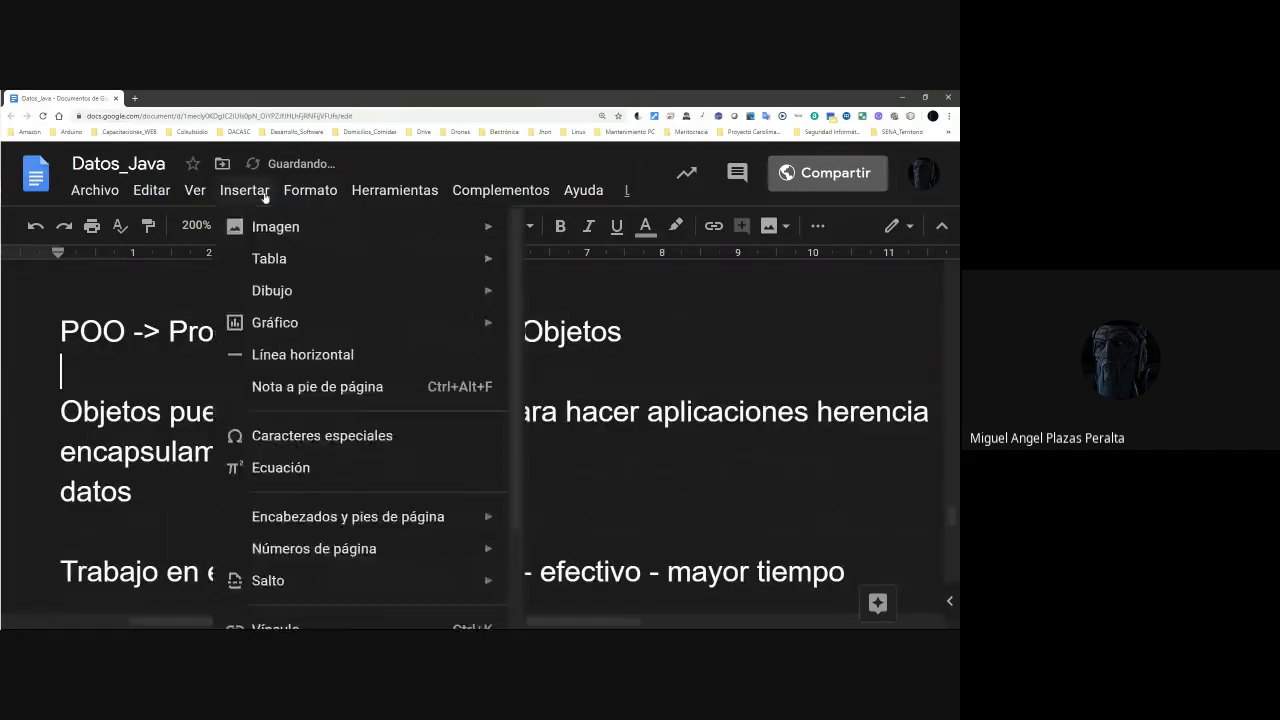
pyautogui.moveTo(310, 190)
pyautogui.moveTo(245, 190)
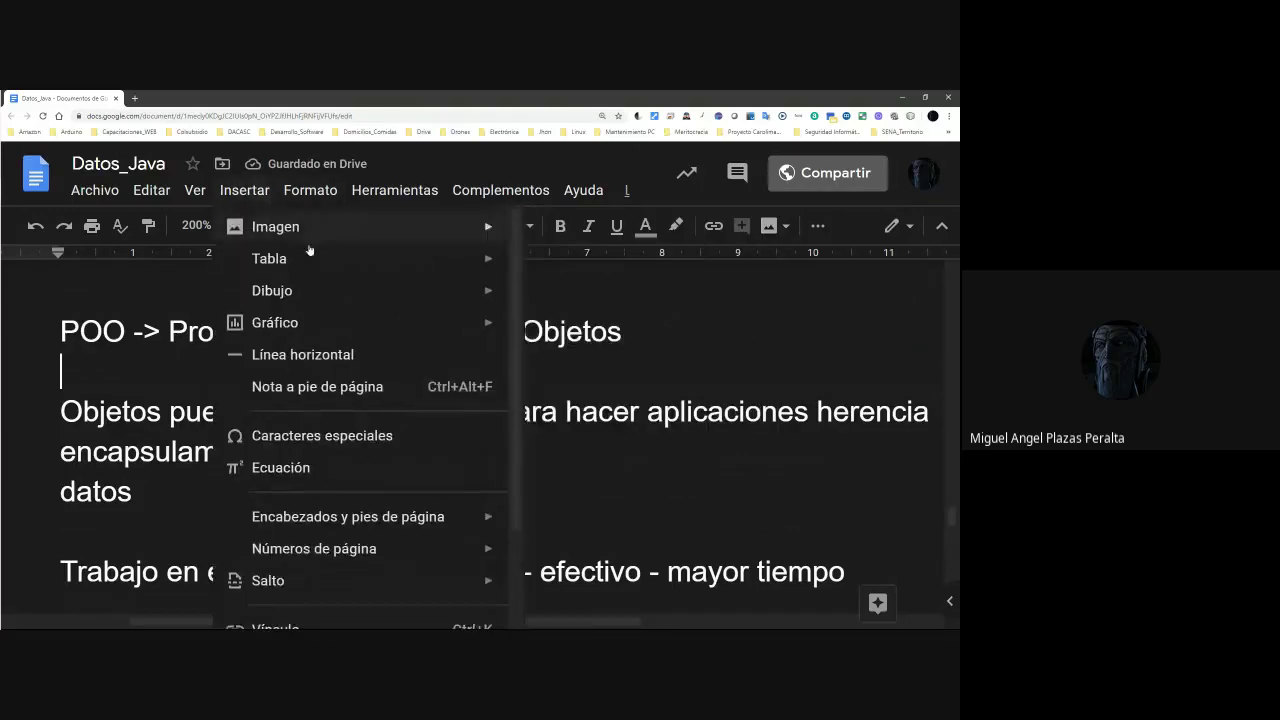
pyautogui.moveTo(463, 274)
pyautogui.click(512, 266)
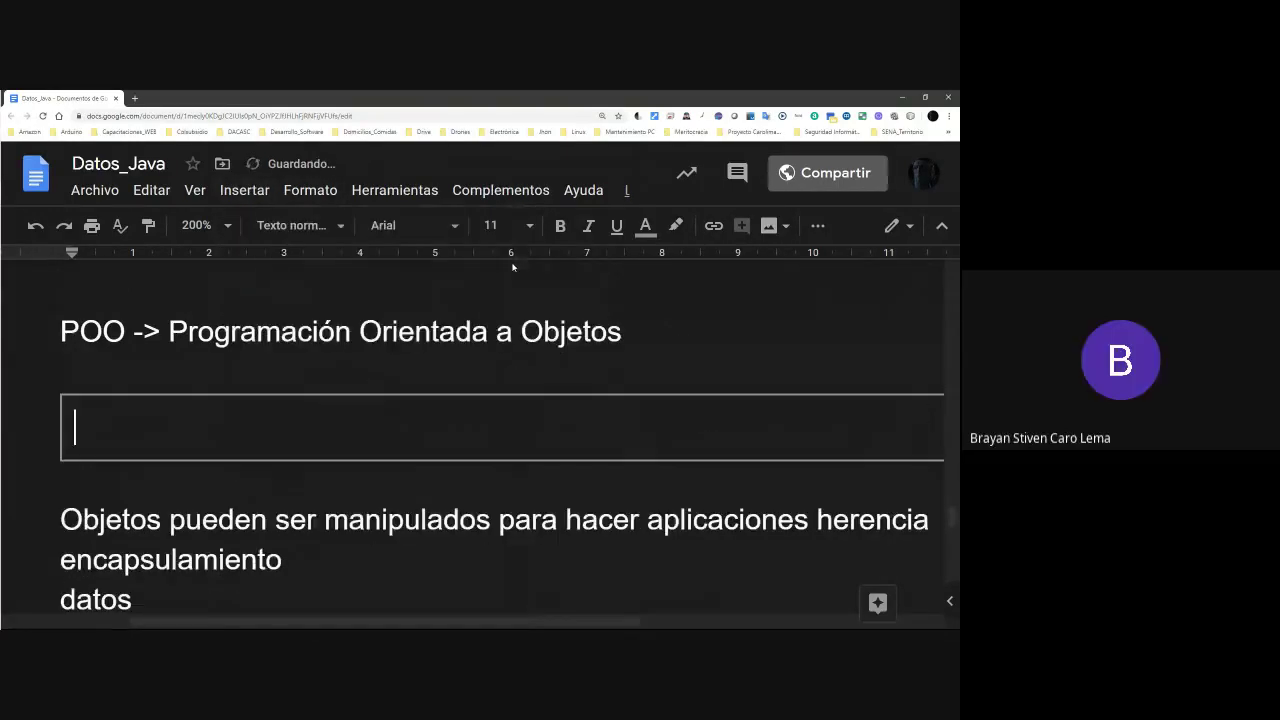
pyautogui.scroll(-1, 329, 404)
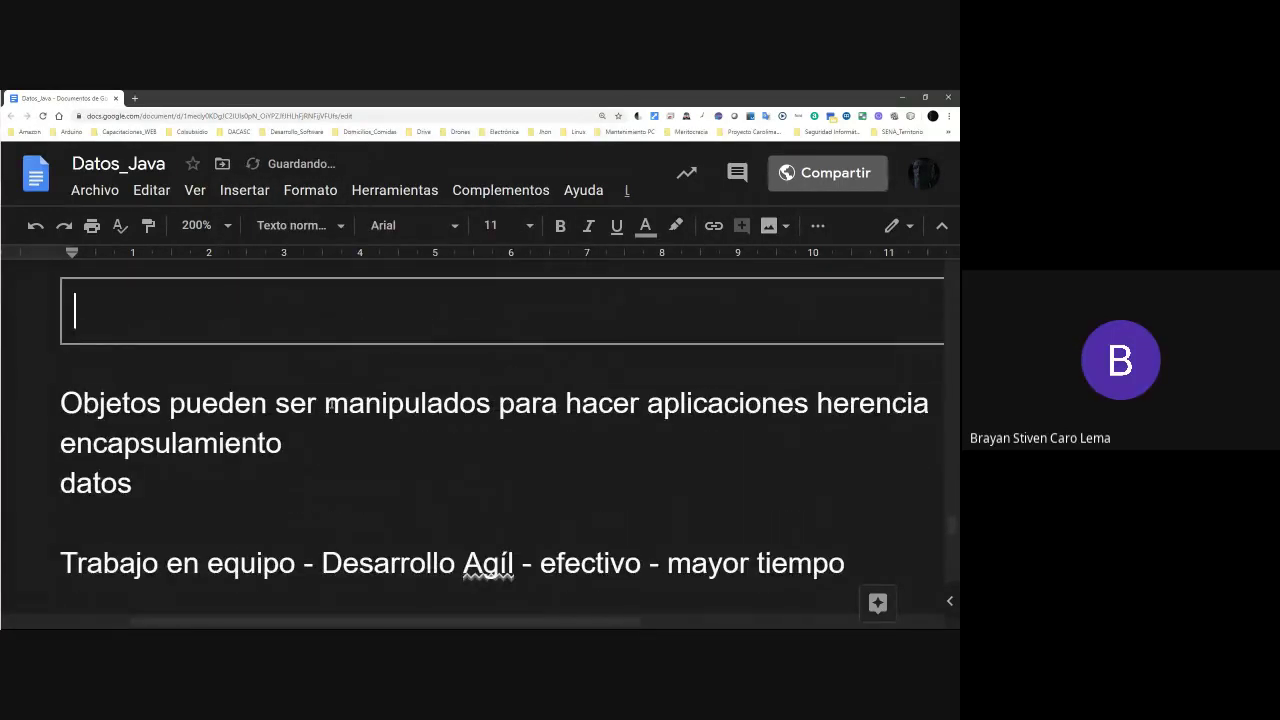
pyautogui.scroll(-1, 324, 408)
pyautogui.scroll(1, 318, 415)
# Correct 'Agíl' to 'Ágil' and add the line 'Manipulan datos in para obtener datos de Salida en espcifico'.
pyautogui.rightClick(482, 561)
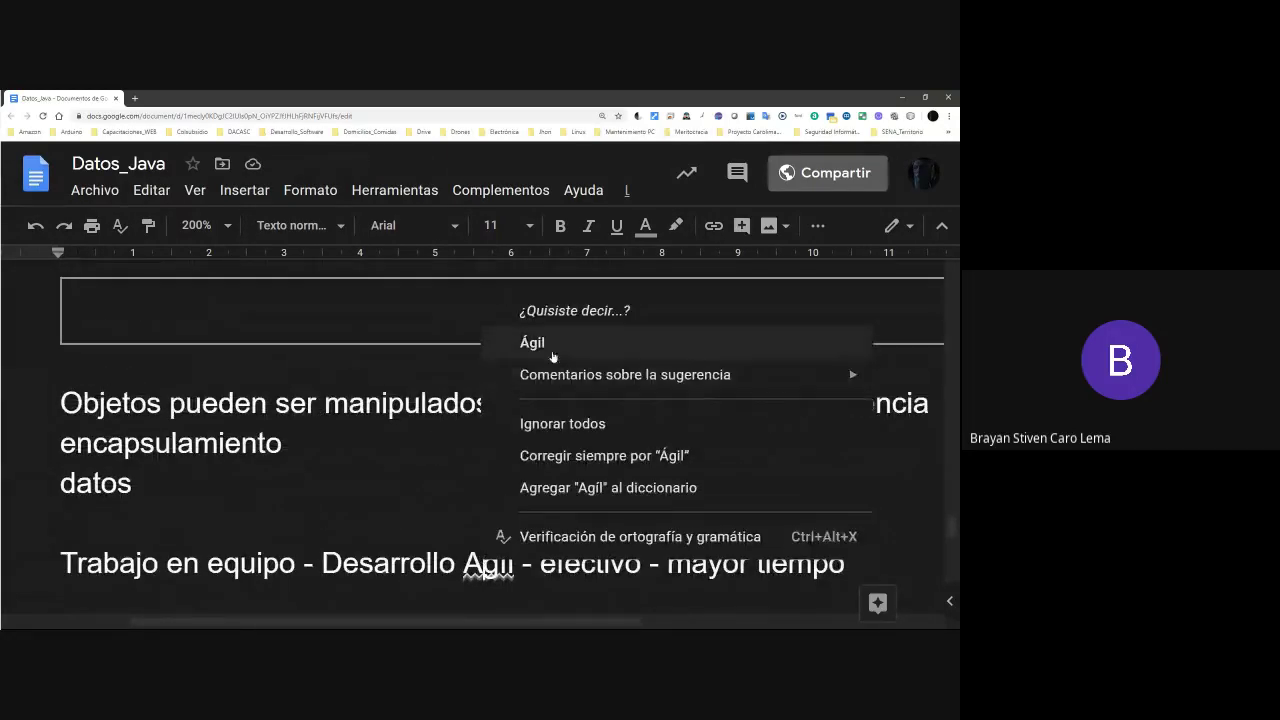
pyautogui.click(522, 340)
pyautogui.click(852, 548)
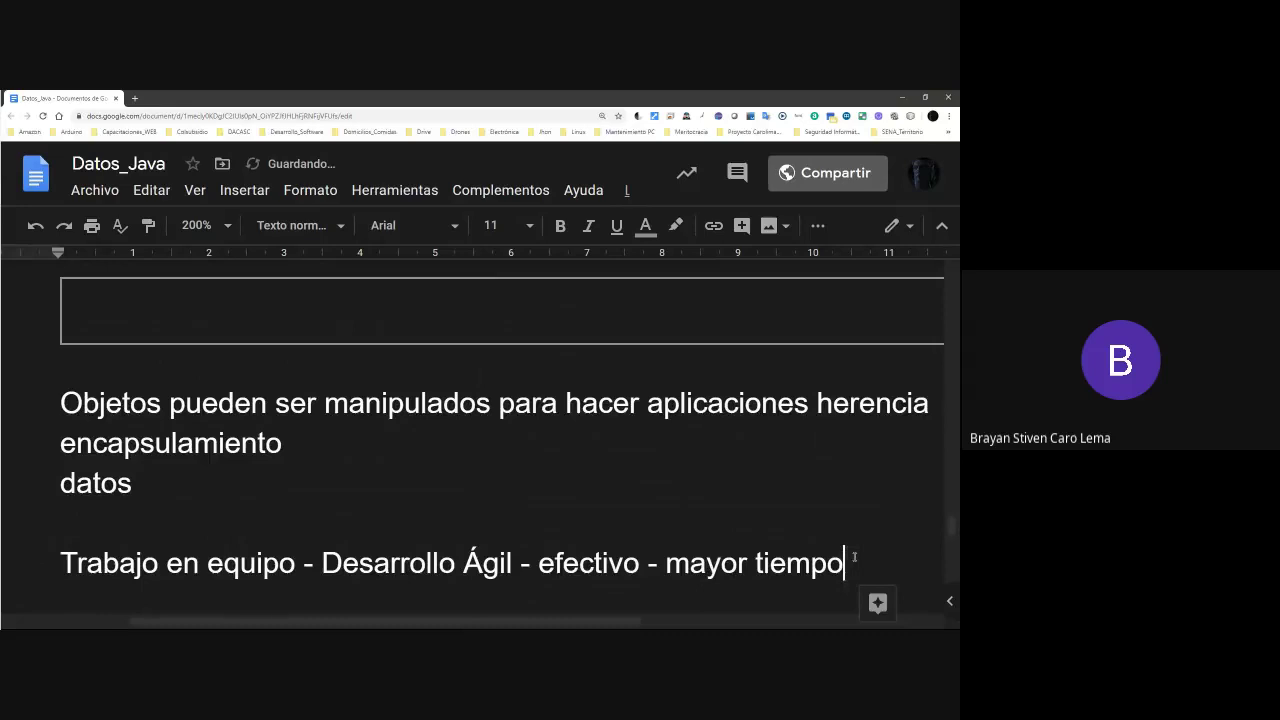
pyautogui.press('Return')
pyautogui.write('Mani')
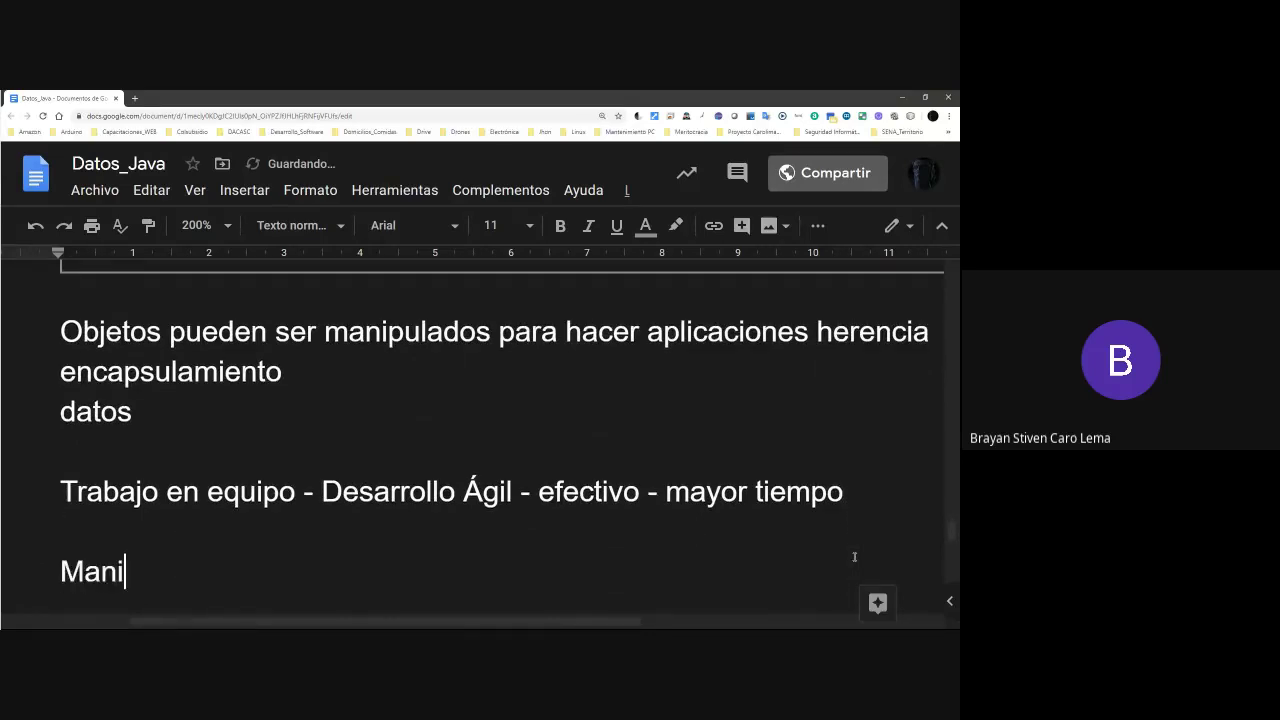
pyautogui.write('pulan datos i')
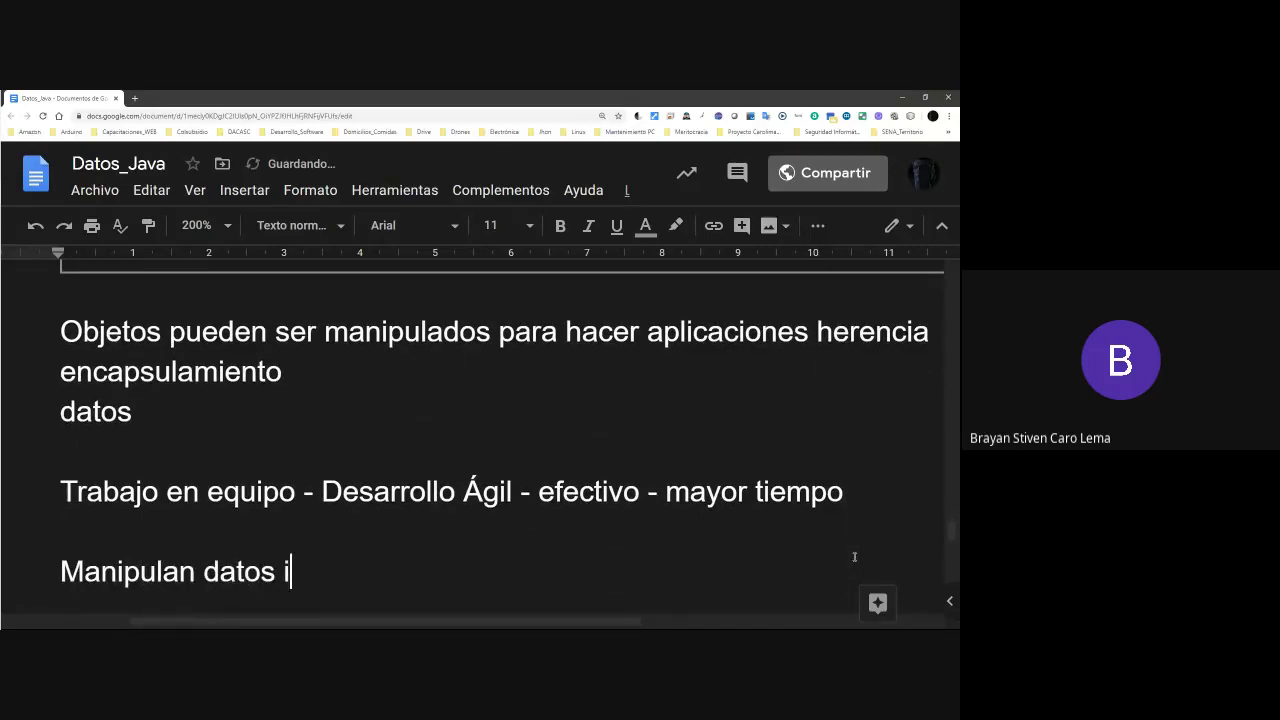
pyautogui.write('n para ob')
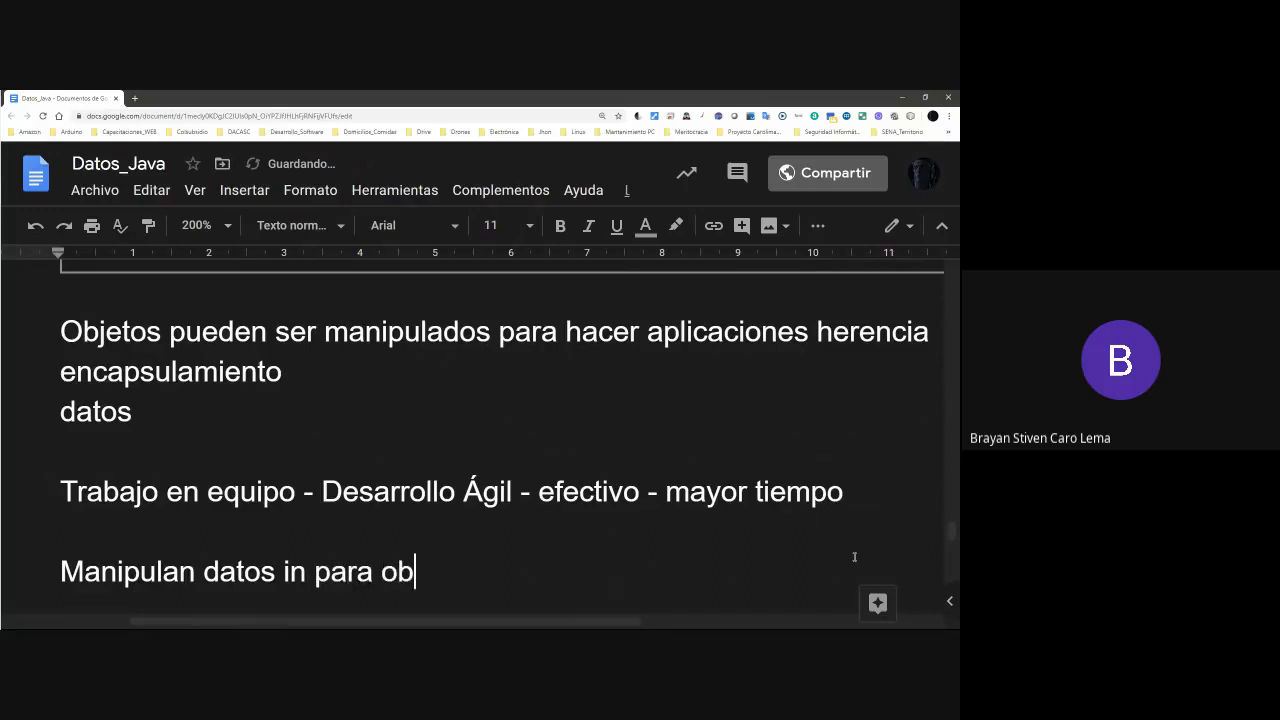
pyautogui.write('tener datos de ')
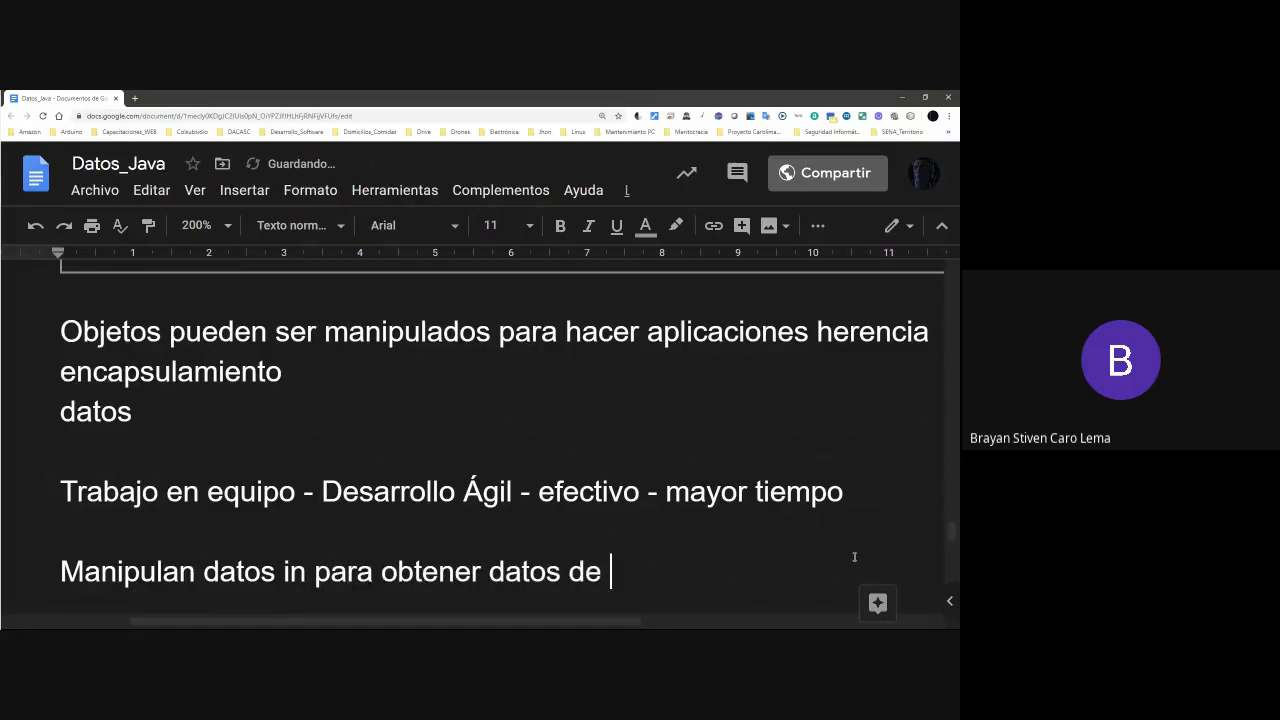
pyautogui.write('Salida ')
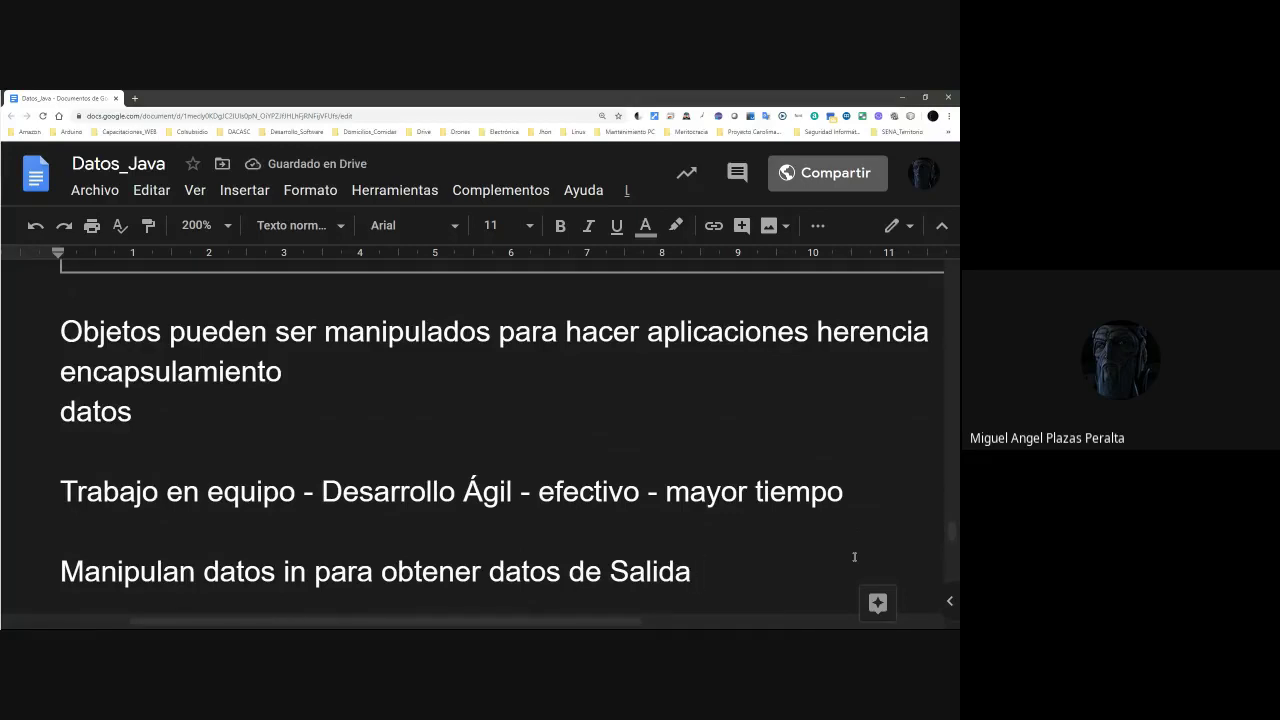
pyautogui.write('en es')
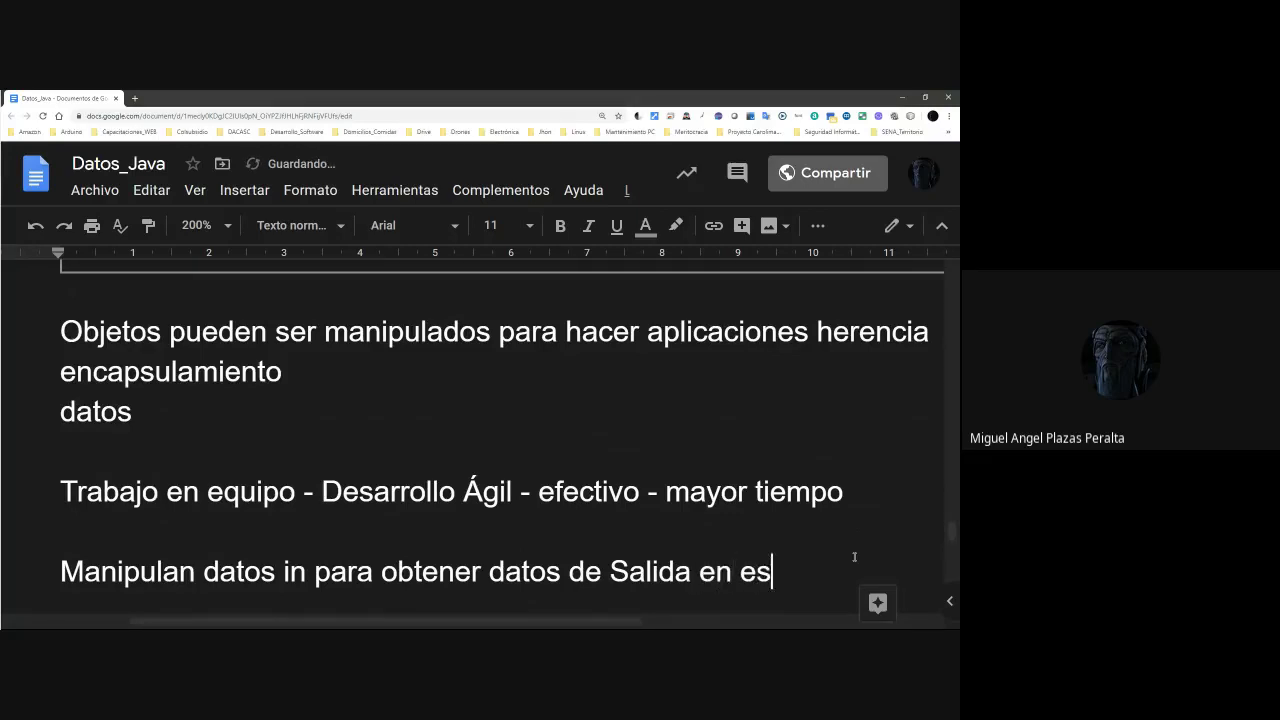
pyautogui.write('pcifico')
# Enter the third student's name in A4 with a score of 8, then return to Datos_Java.
pyautogui.hotkey('alt', 'Tab')
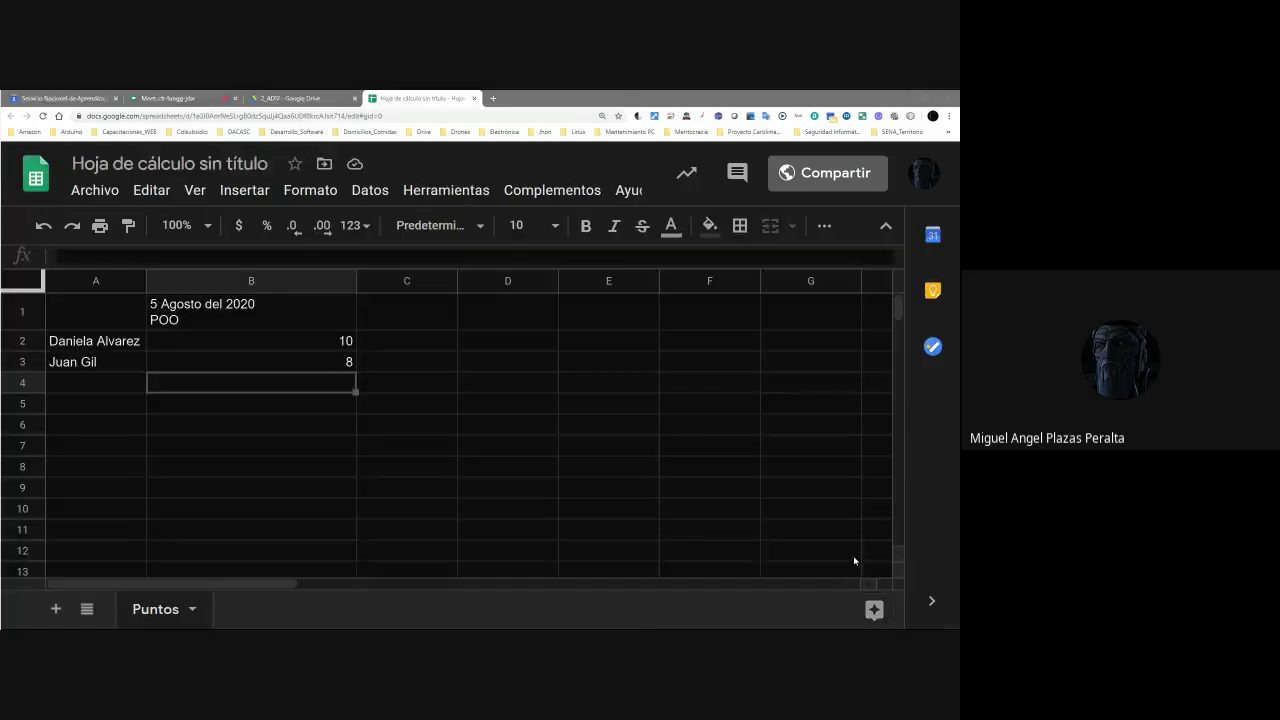
pyautogui.doubleClick(133, 383)
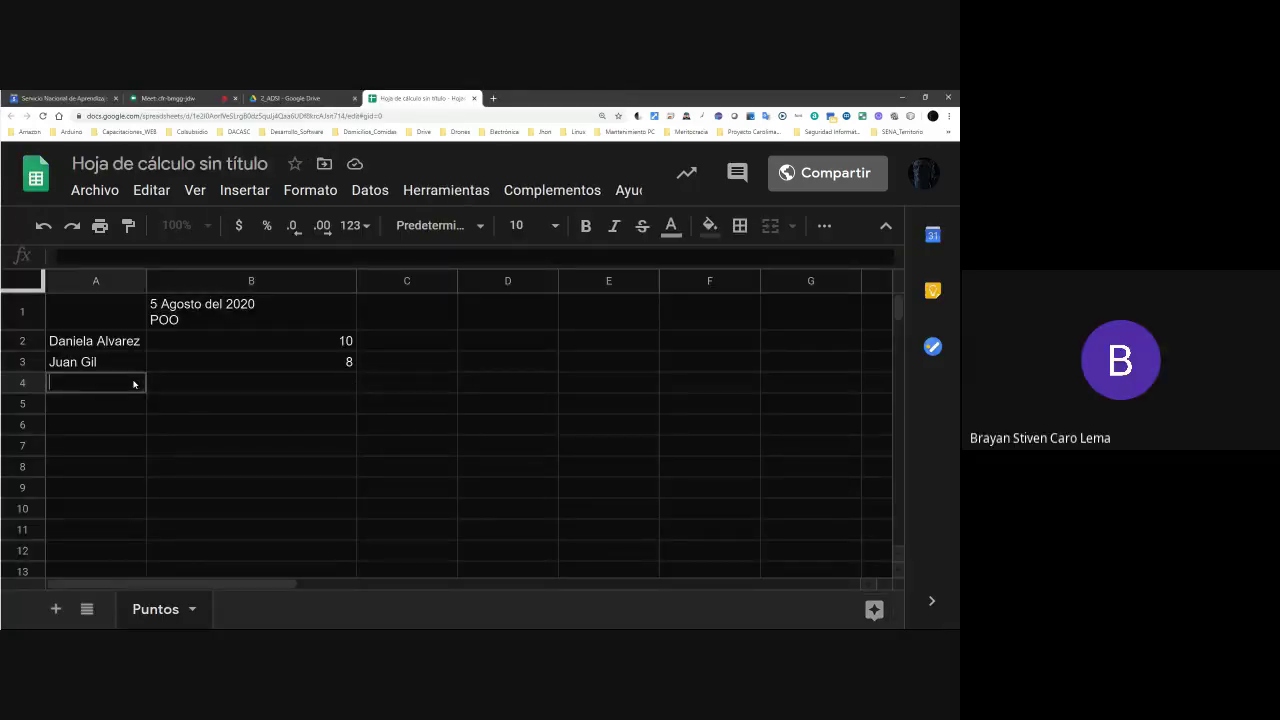
pyautogui.press('Tab')
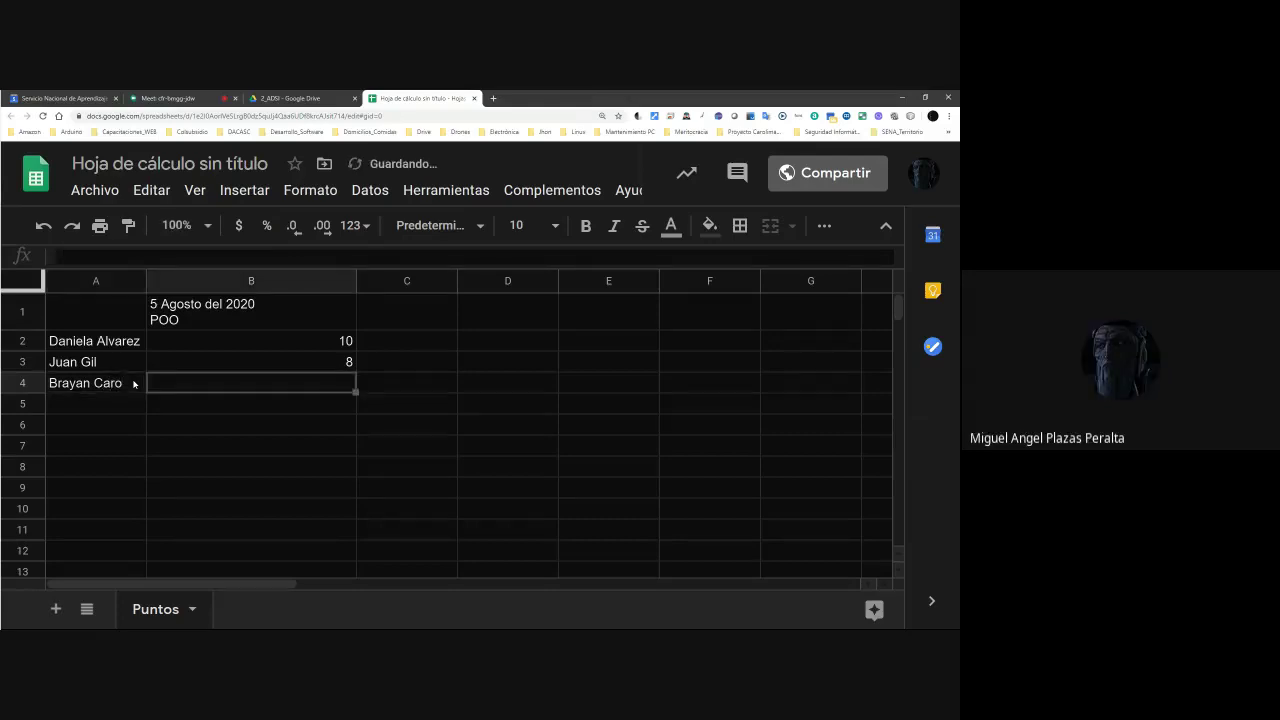
pyautogui.write('8')
pyautogui.hotkey('alt', 'Tab')
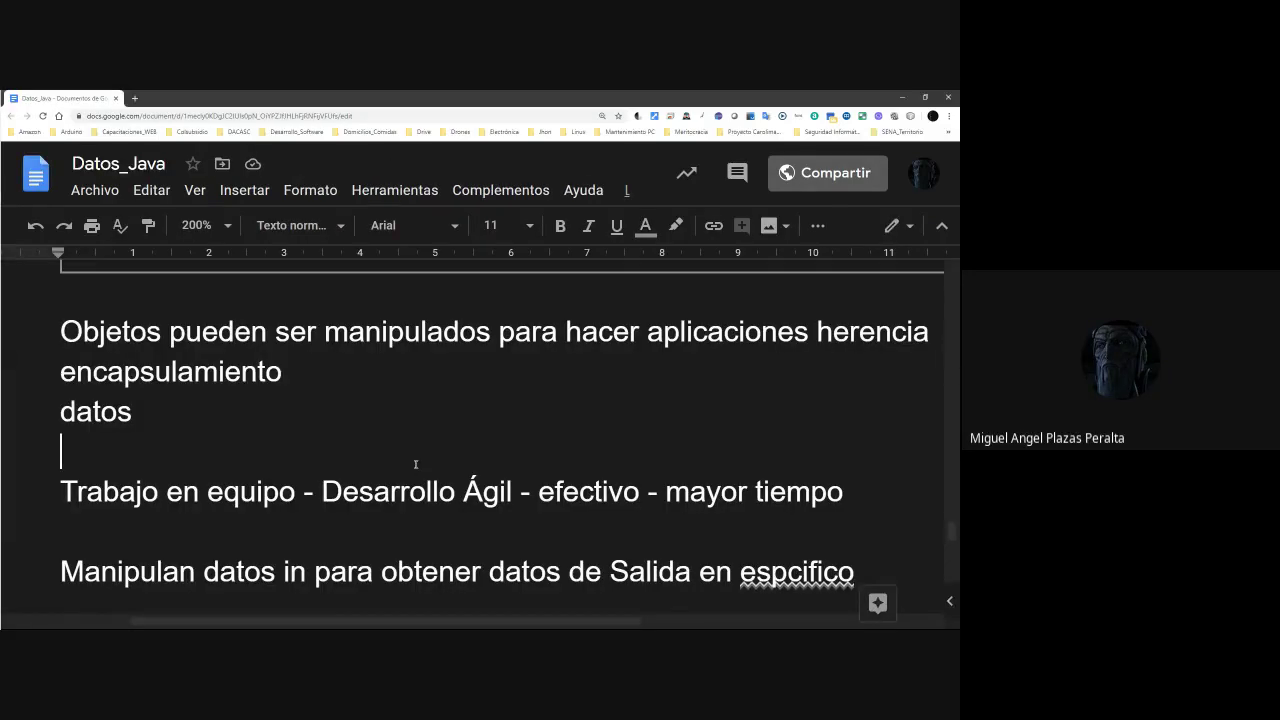
# Correct the misspelled 'espcifico' to 'específico' using the spelling suggestion.
pyautogui.rightClick(774, 570)
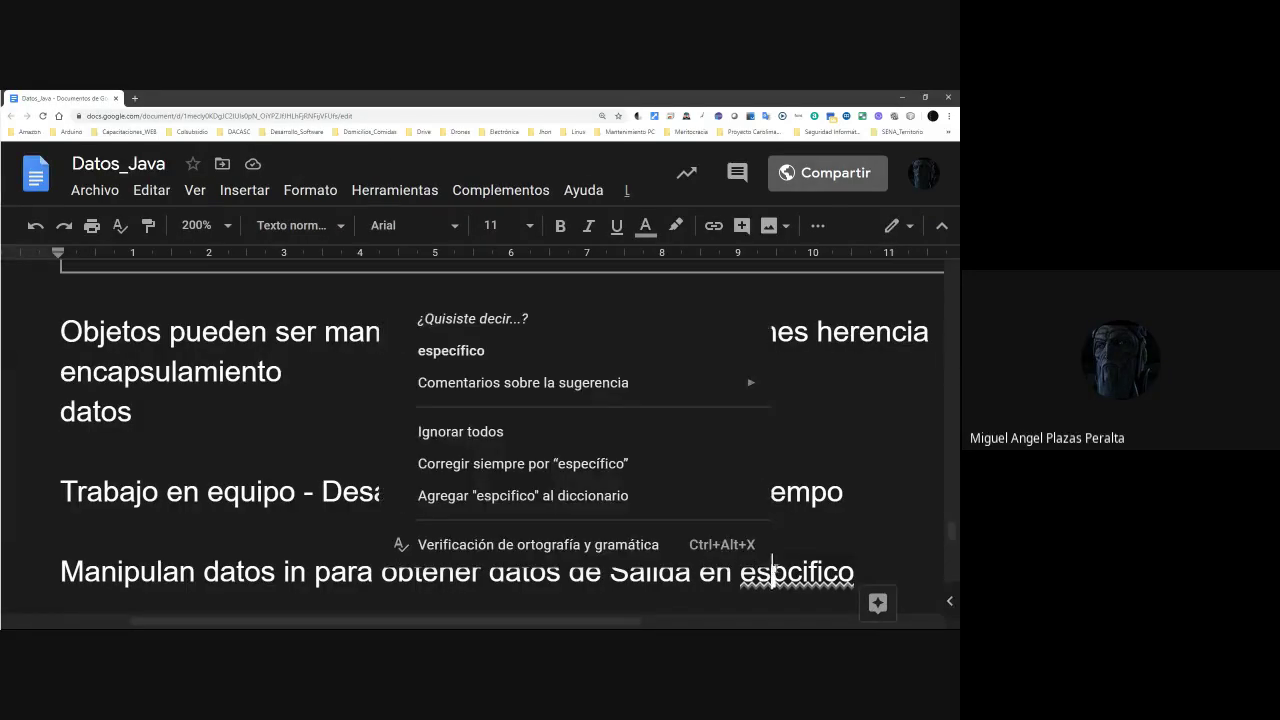
pyautogui.click(524, 360)
pyautogui.scroll(3, 499, 368)
pyautogui.scroll(-1, 499, 368)
# Enter 'Desarrollo Ágil' in the empty table cell, fixing its accent, and add a new row.
pyautogui.click(499, 368)
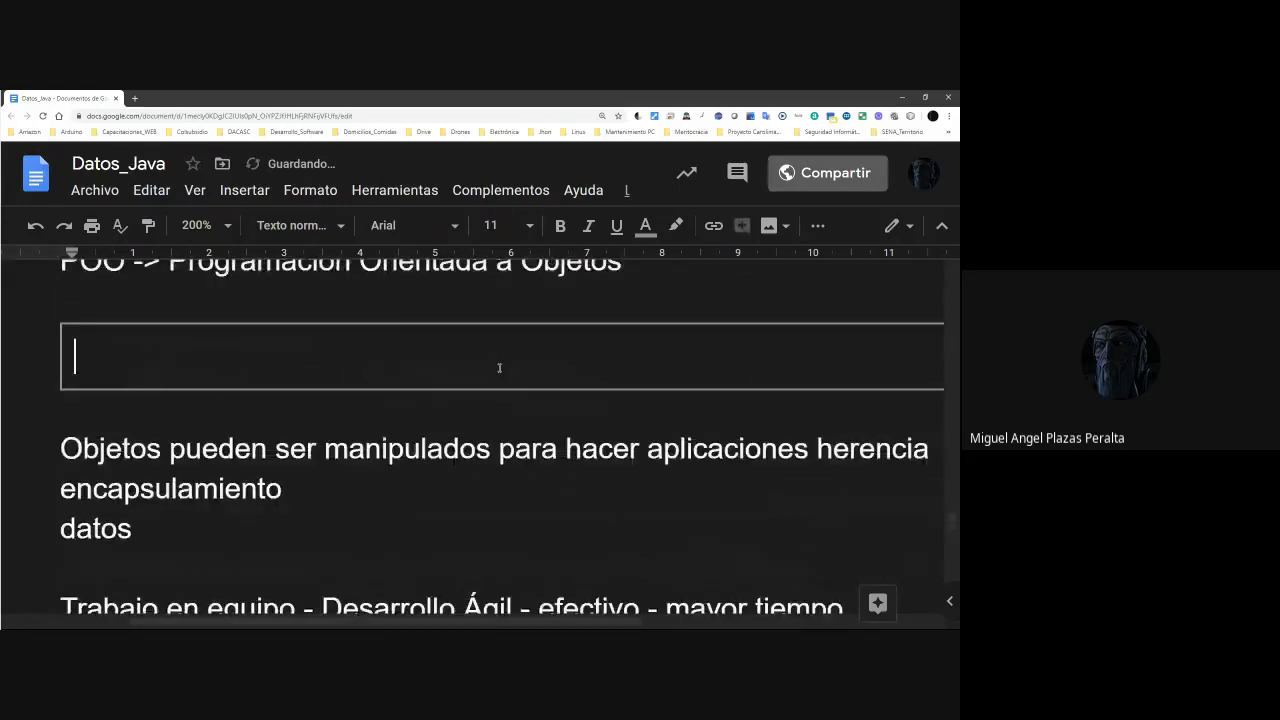
pyautogui.write('Des')
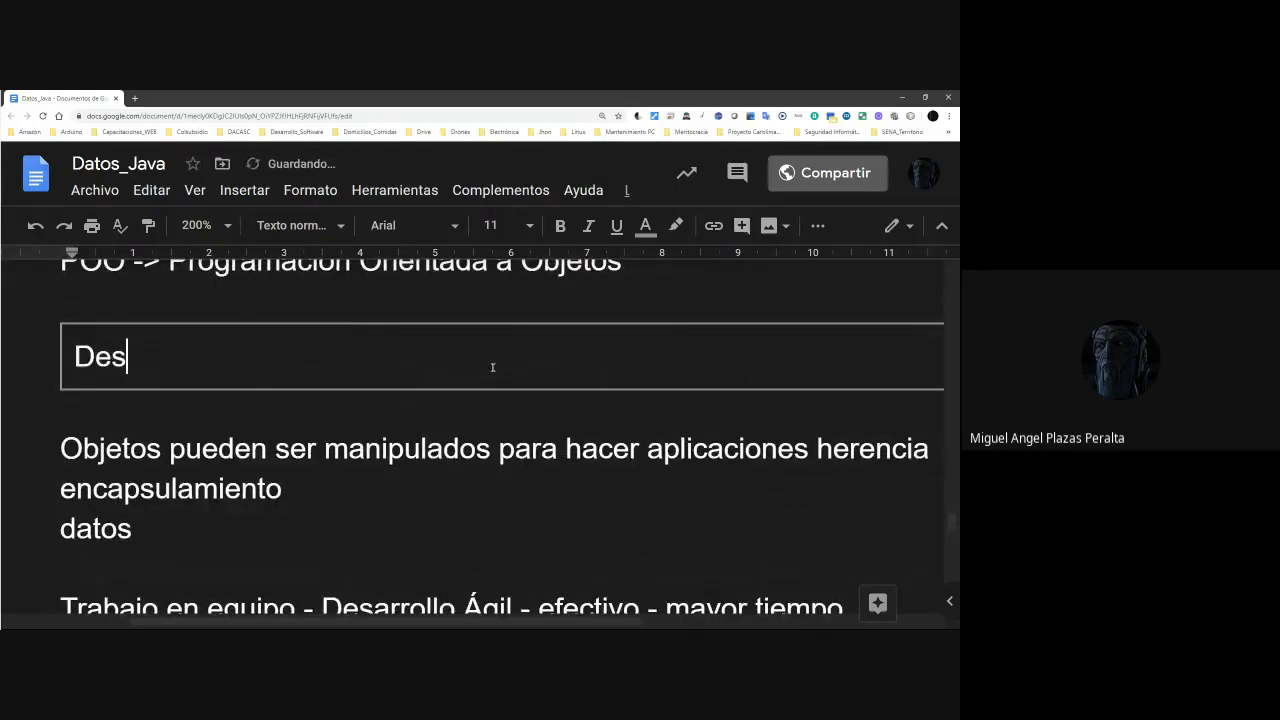
pyautogui.write('arrollo A')
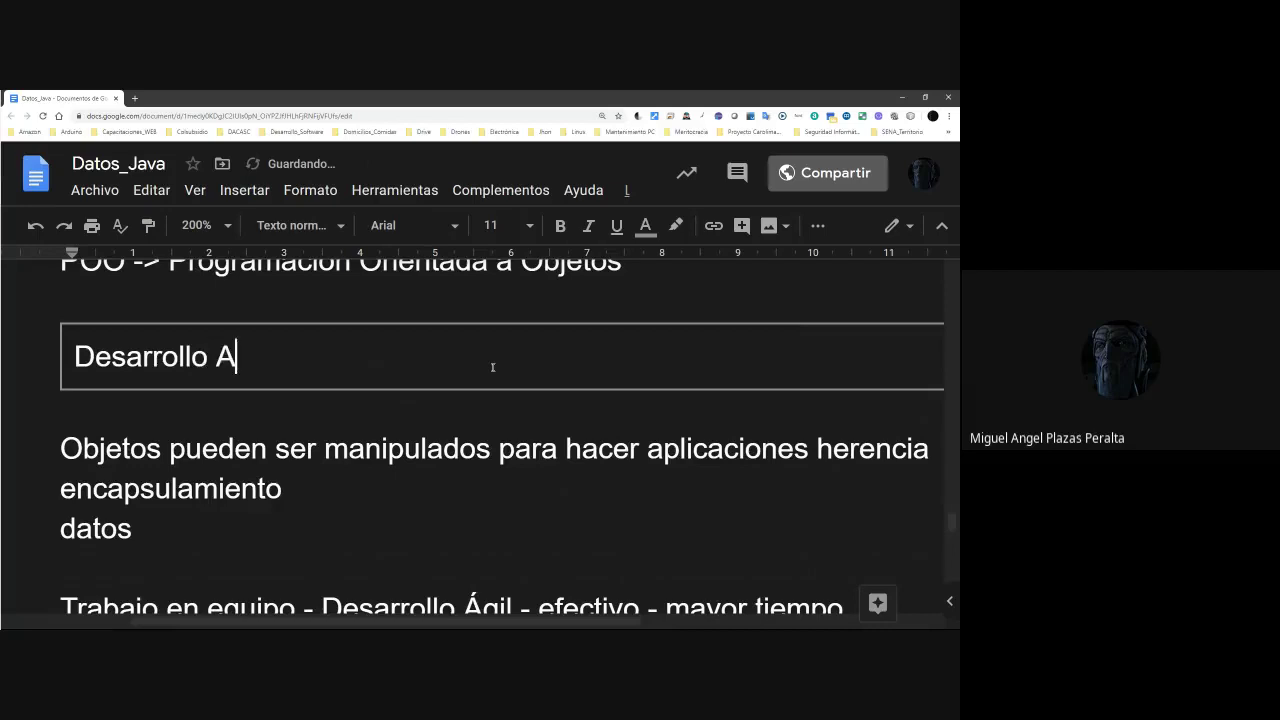
pyautogui.write('gíl')
pyautogui.press('Tab')
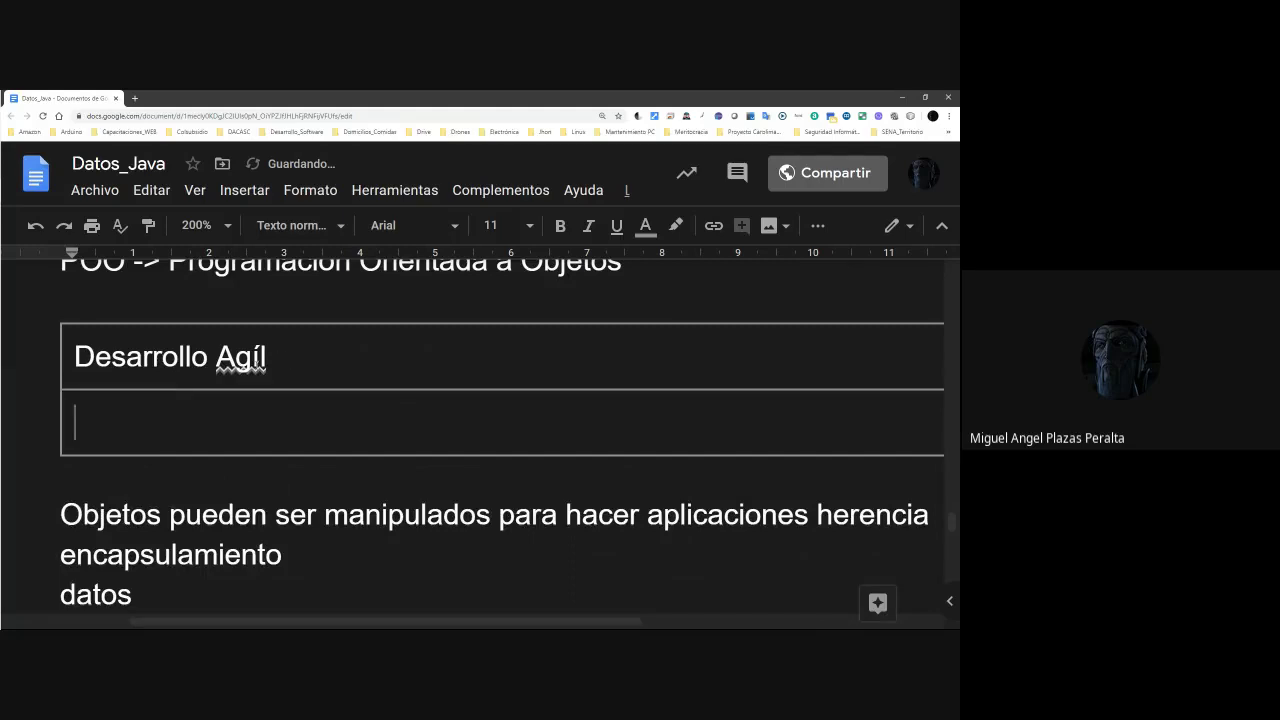
pyautogui.rightClick(262, 365)
pyautogui.click(306, 411)
pyautogui.scroll(-3, 380, 471)
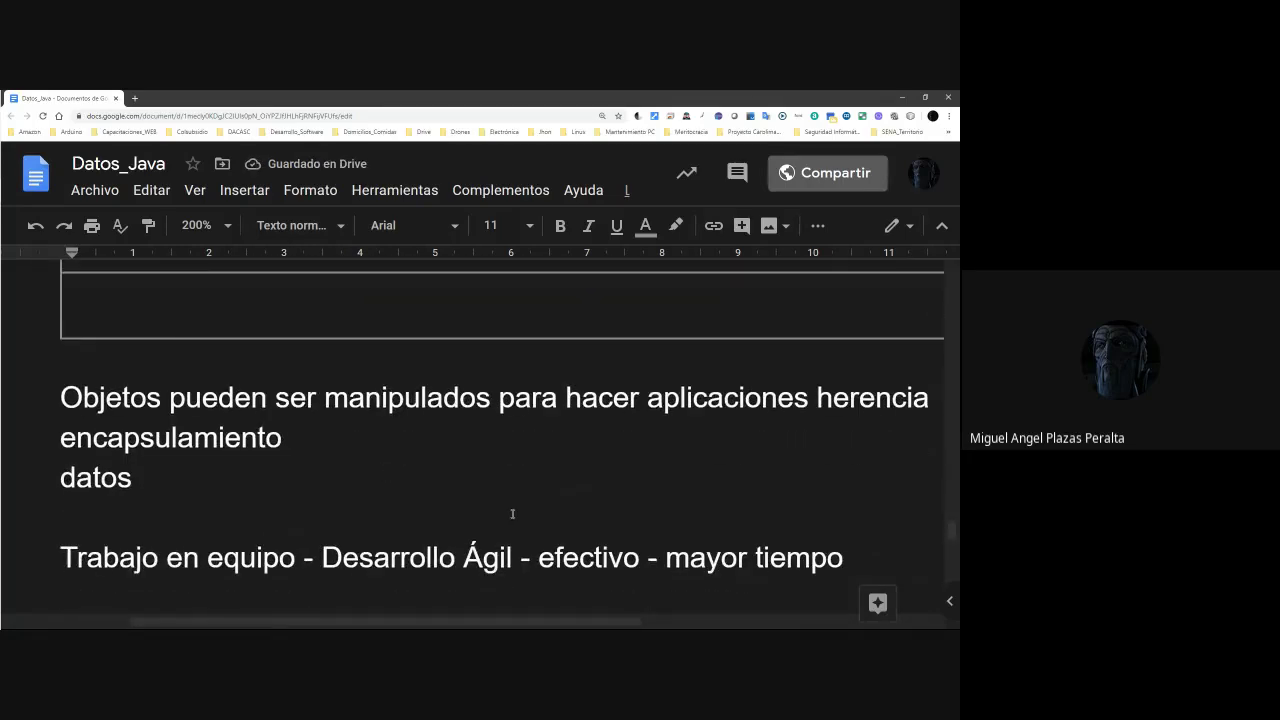
pyautogui.scroll(3, 277, 366)
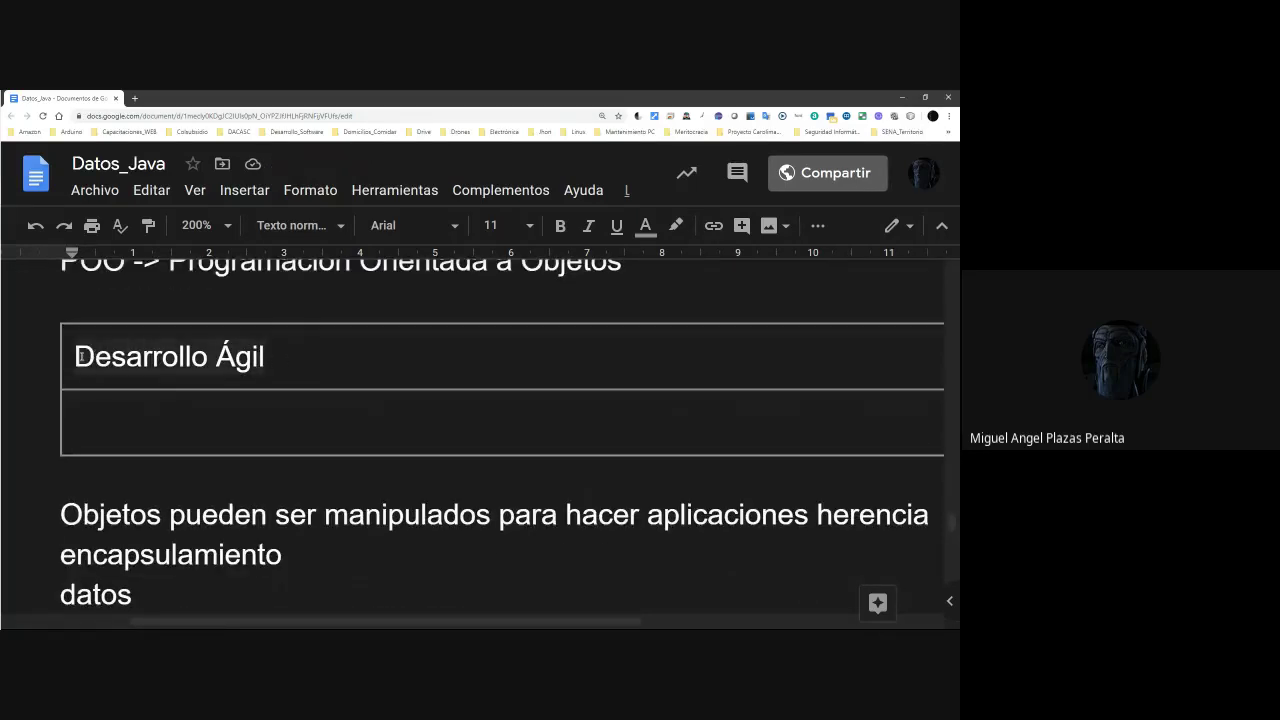
# Make the top cell 'Desarrollo en Equipo', move 'Desarrollo Ágil' below it, and add an empty row.
pyautogui.moveTo(82, 357); pyautogui.dragTo(266, 360)
pyautogui.hotkey('ctrl', 'c')
pyautogui.press('BackSpace')
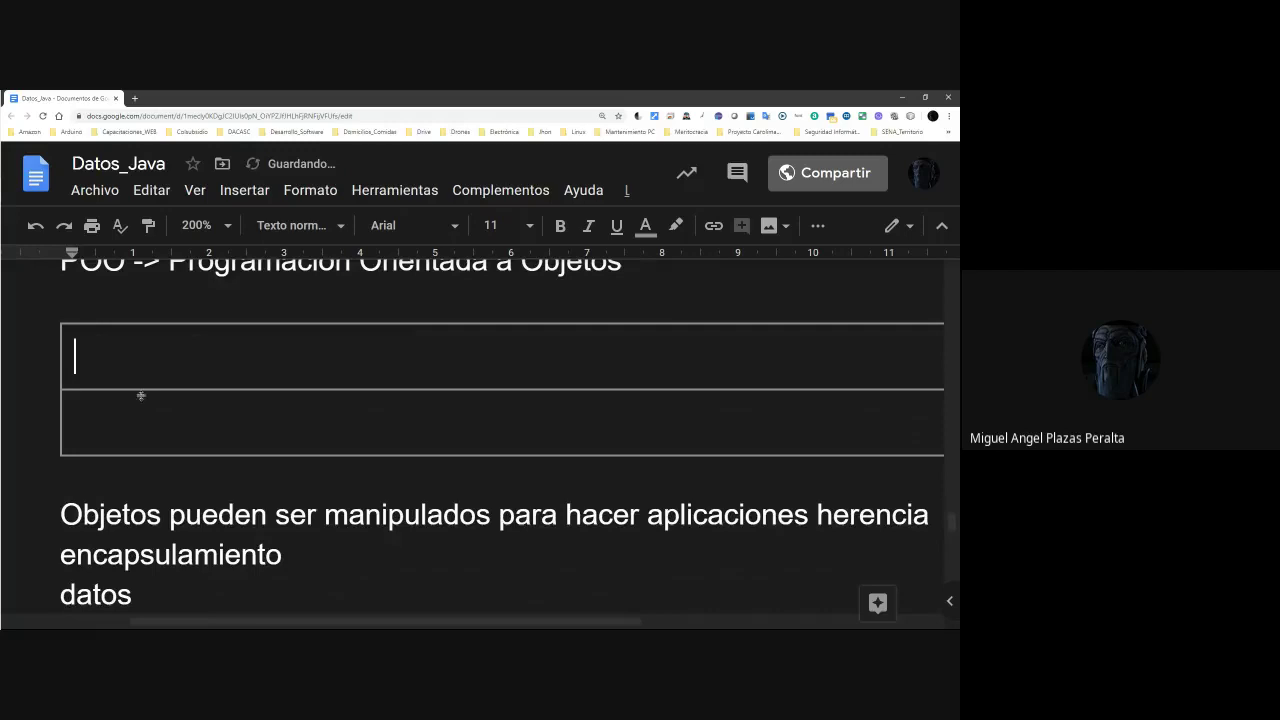
pyautogui.moveTo(141, 396); pyautogui.dragTo(141, 400)
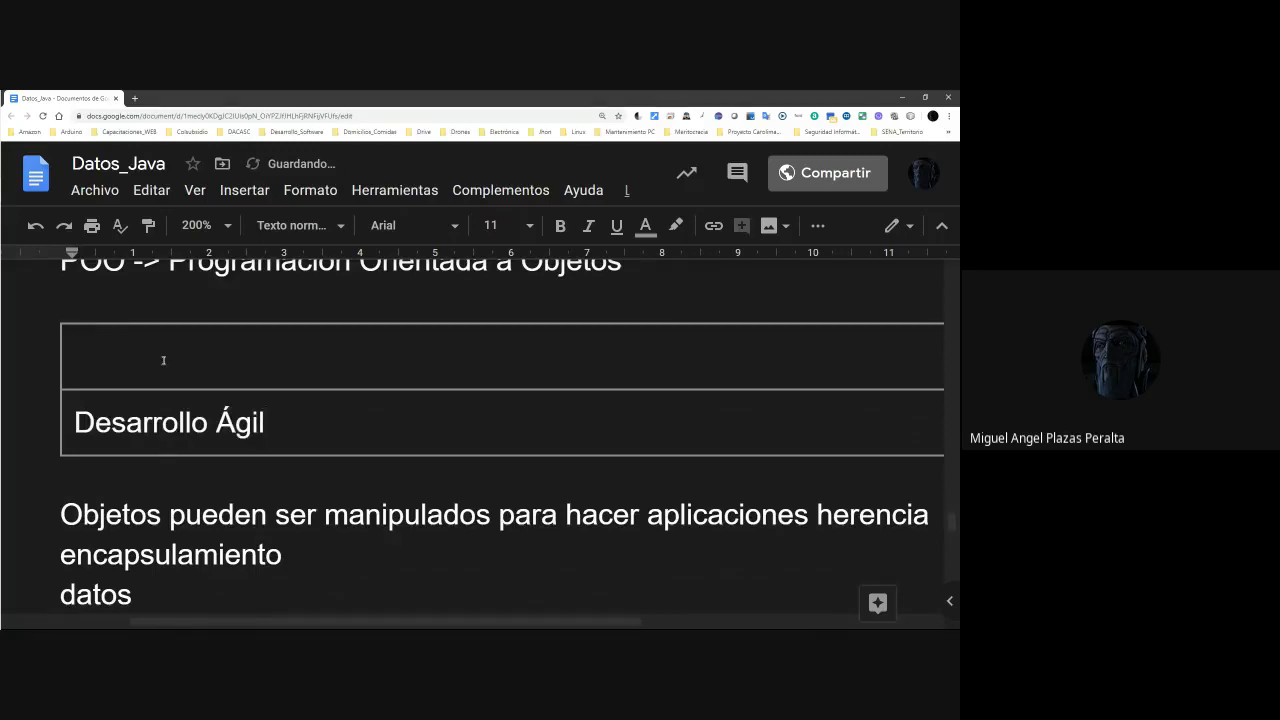
pyautogui.hotkey('ctrl', 'v')
pyautogui.press('BackSpace')
pyautogui.press('BackSpace')
pyautogui.press('BackSpace')
pyautogui.press('BackSpace')
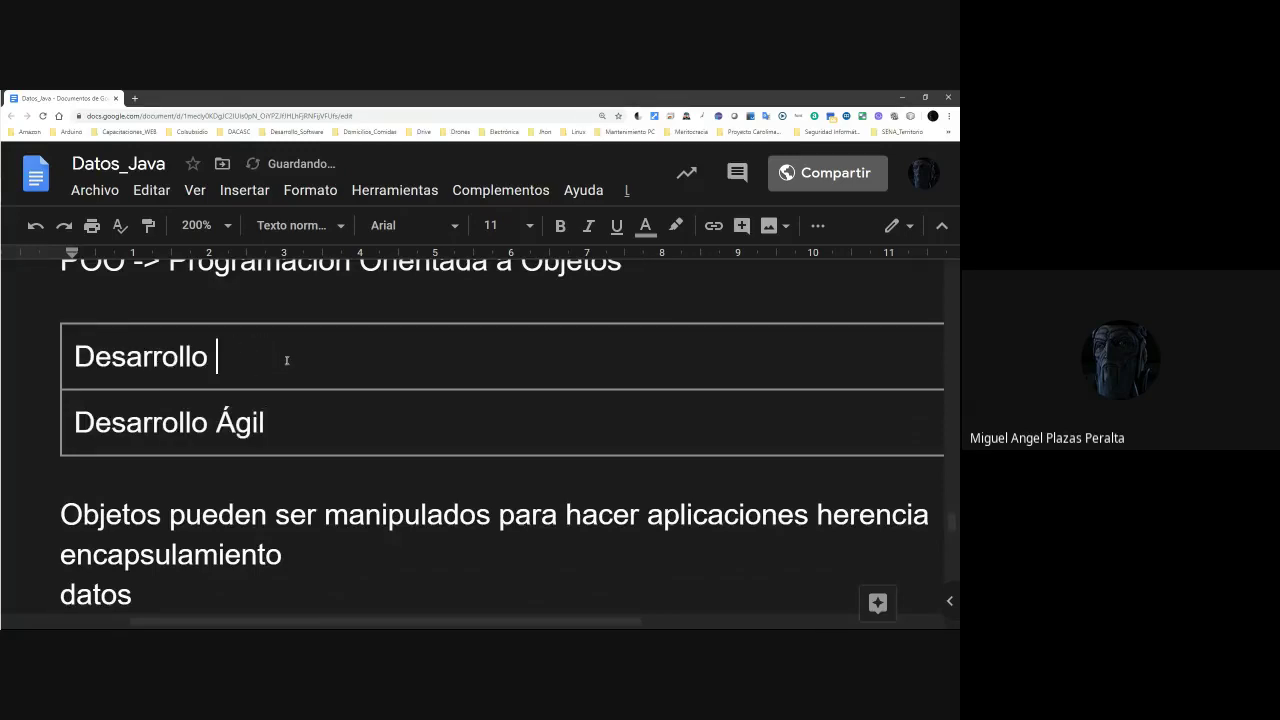
pyautogui.write('en Equipo')
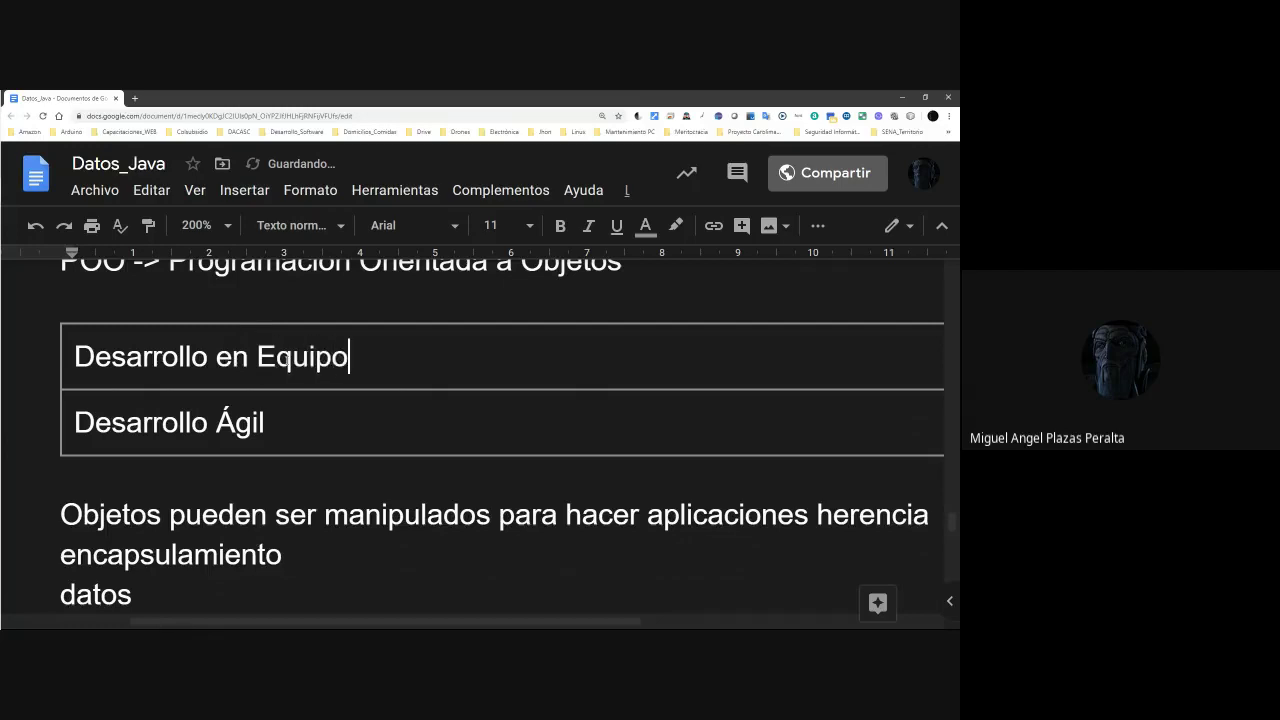
pyautogui.press('Tab')
pyautogui.press('Tab')
pyautogui.scroll(1, 317, 386)
pyautogui.scroll(-5, 335, 384)
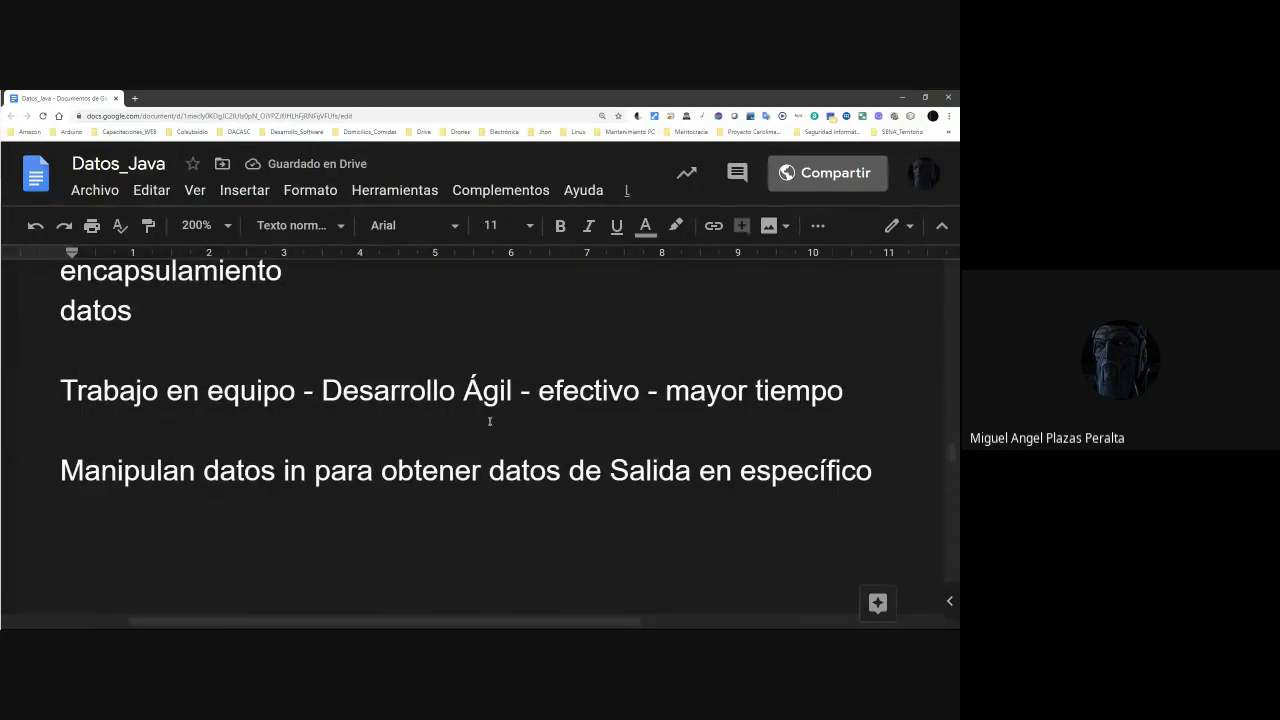
pyautogui.scroll(4, 489, 421)
pyautogui.scroll(-1, 490, 420)
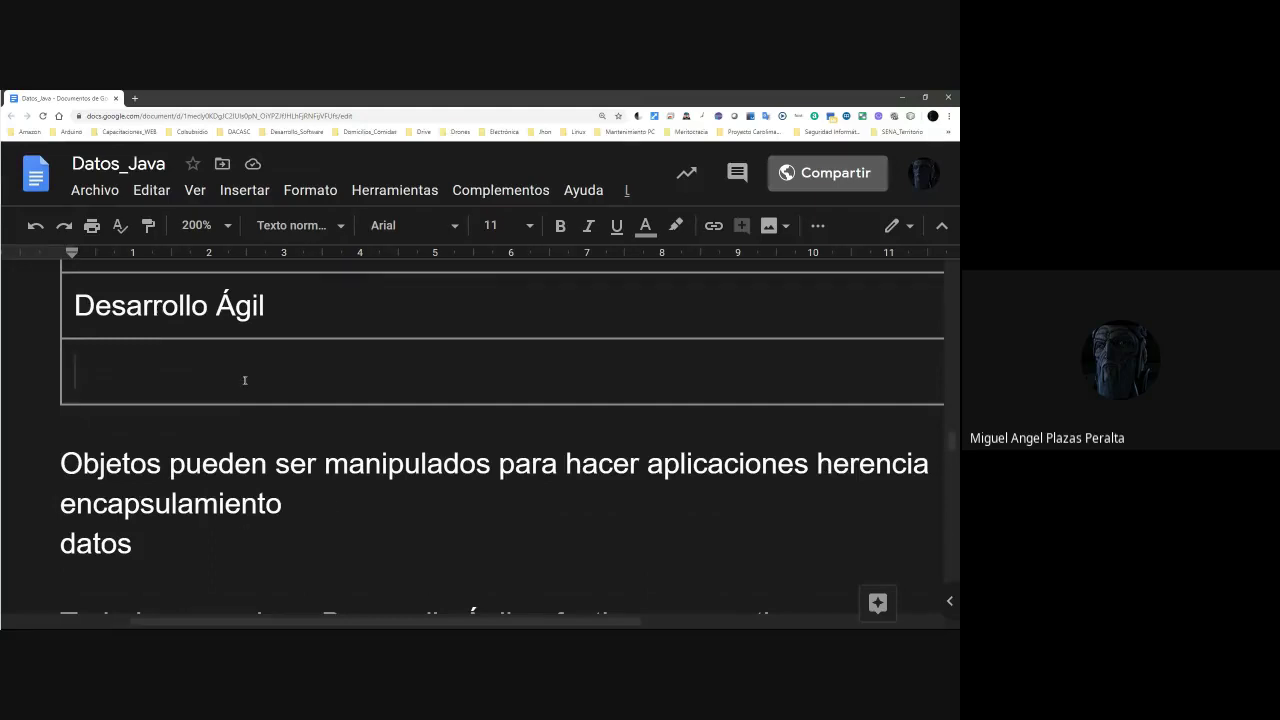
# Add table rows for Objetos, Herencia and Encapsulamiento.
pyautogui.write('Objetos')
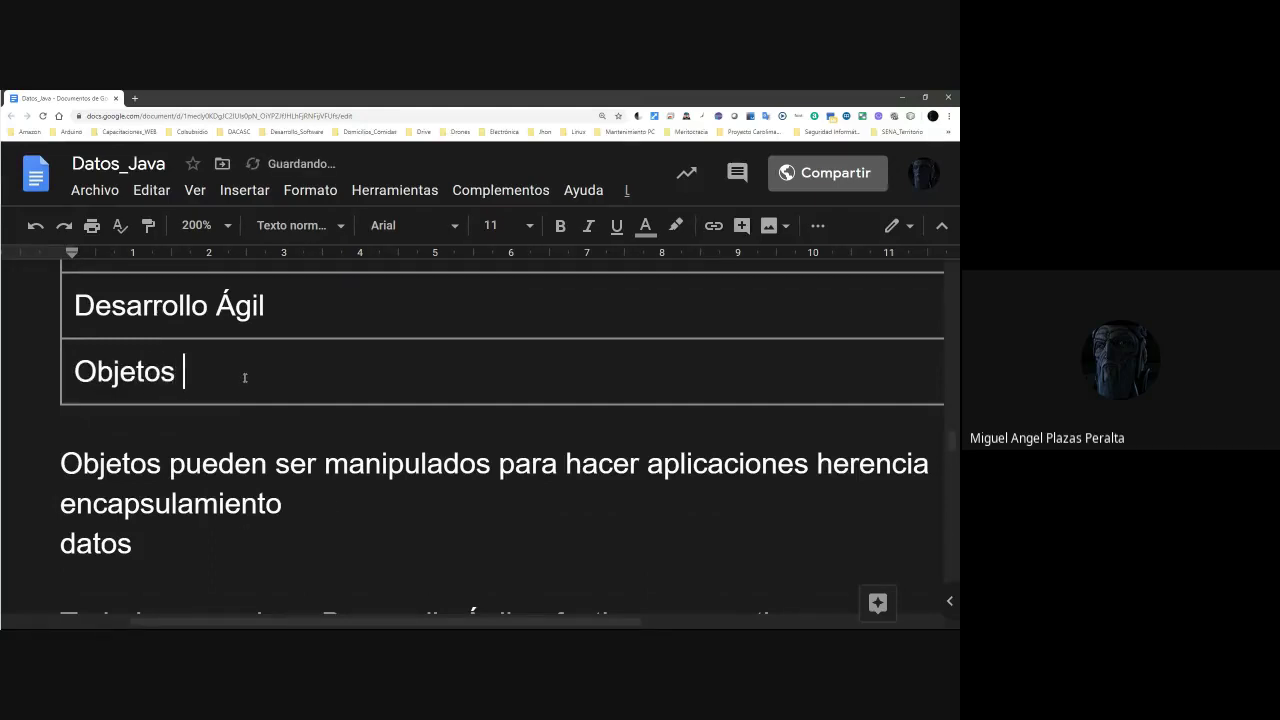
pyautogui.press('Tab')
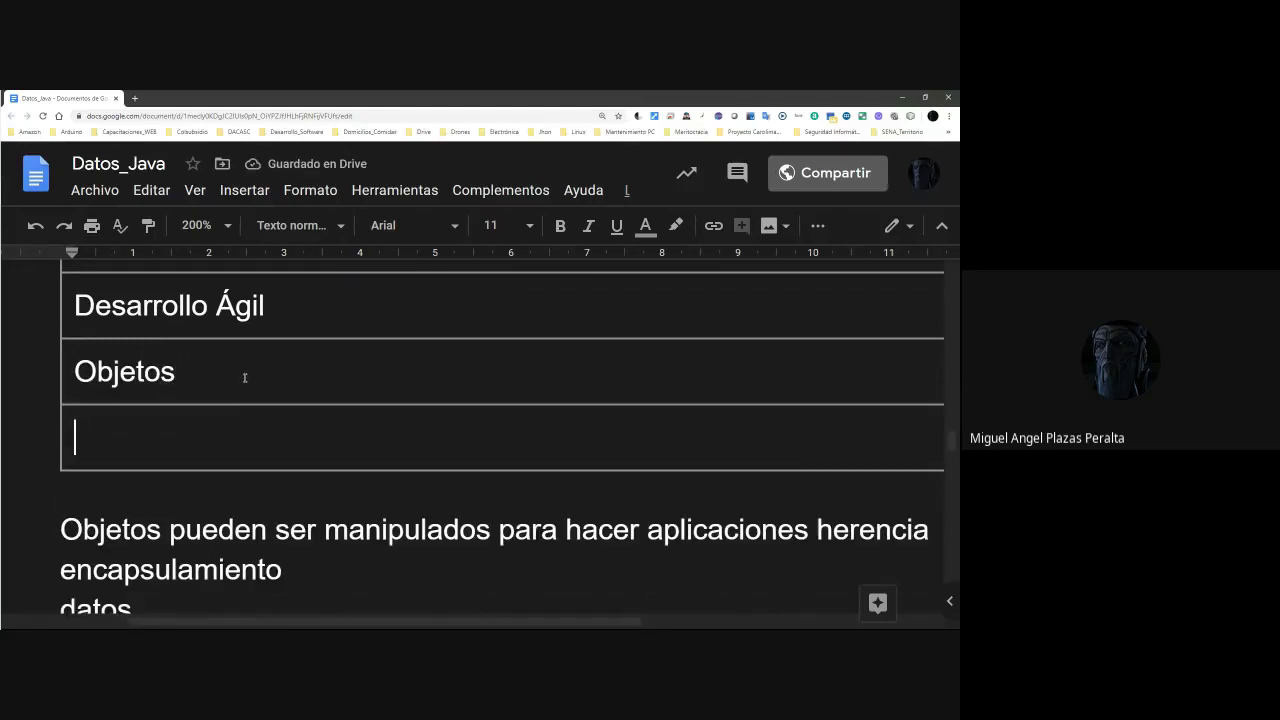
pyautogui.write('Herencia')
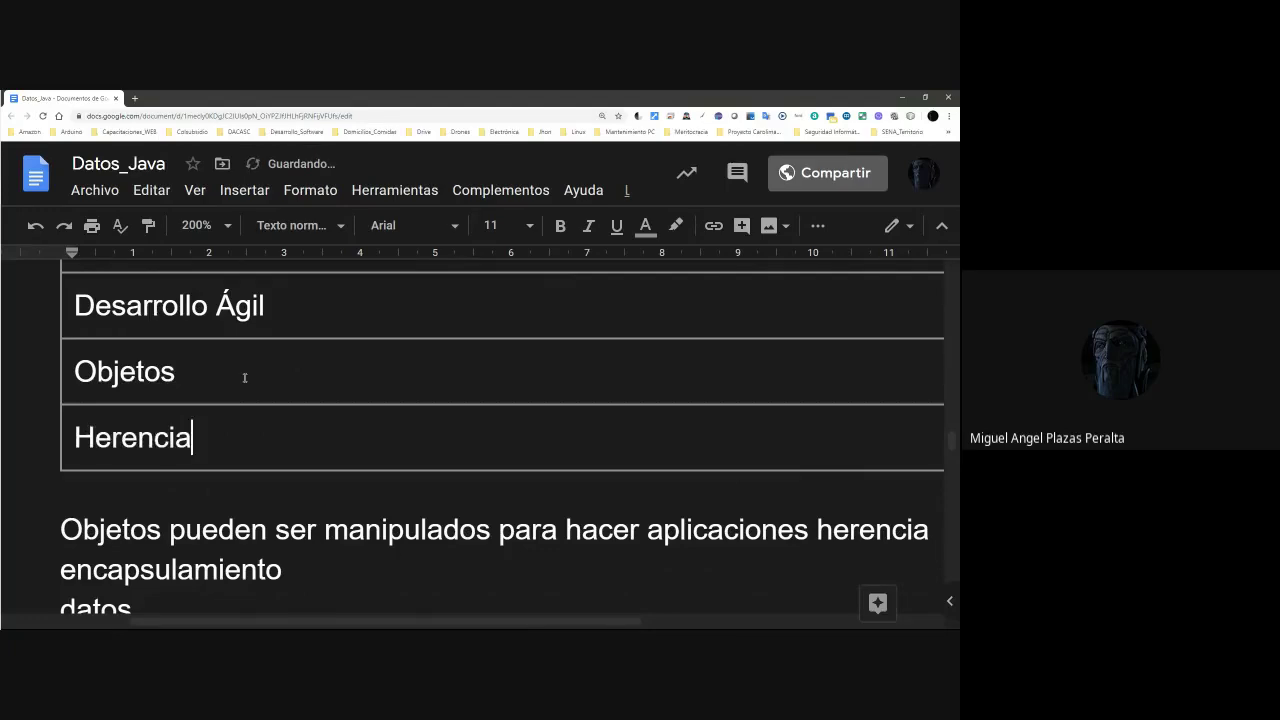
pyautogui.press('Tab')
pyautogui.write('E')
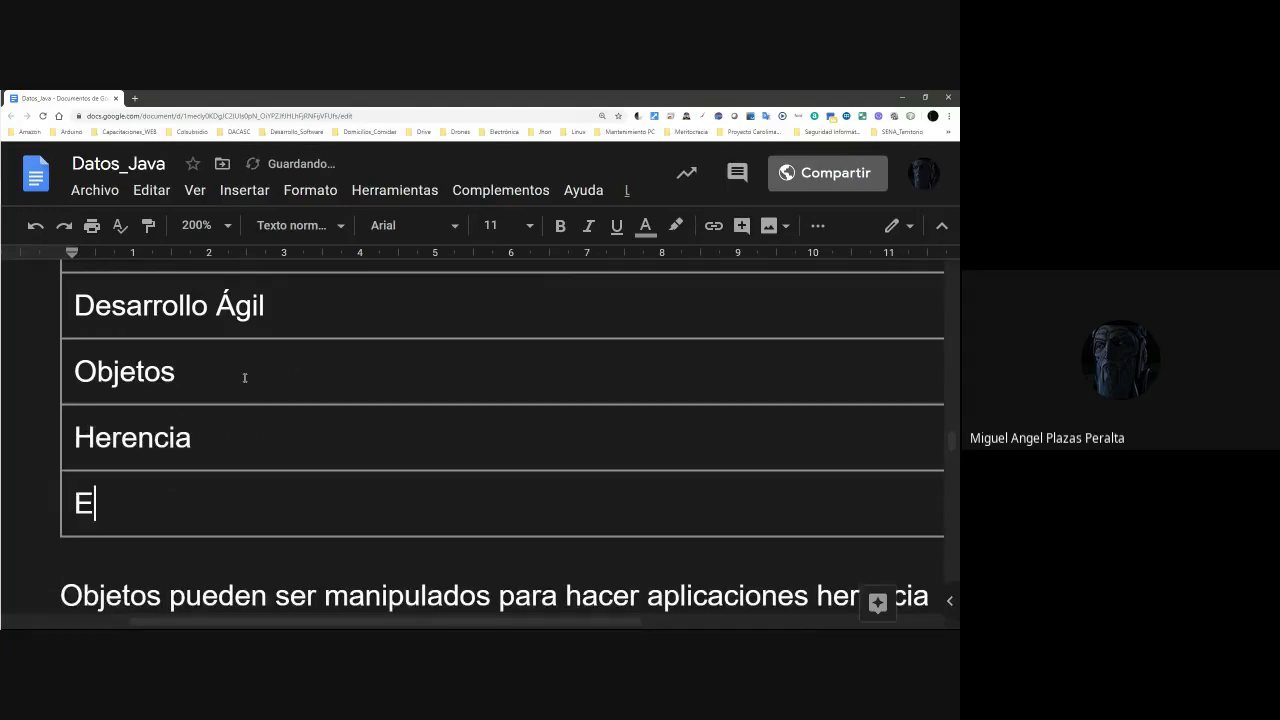
pyautogui.write('ncapsulamiento')
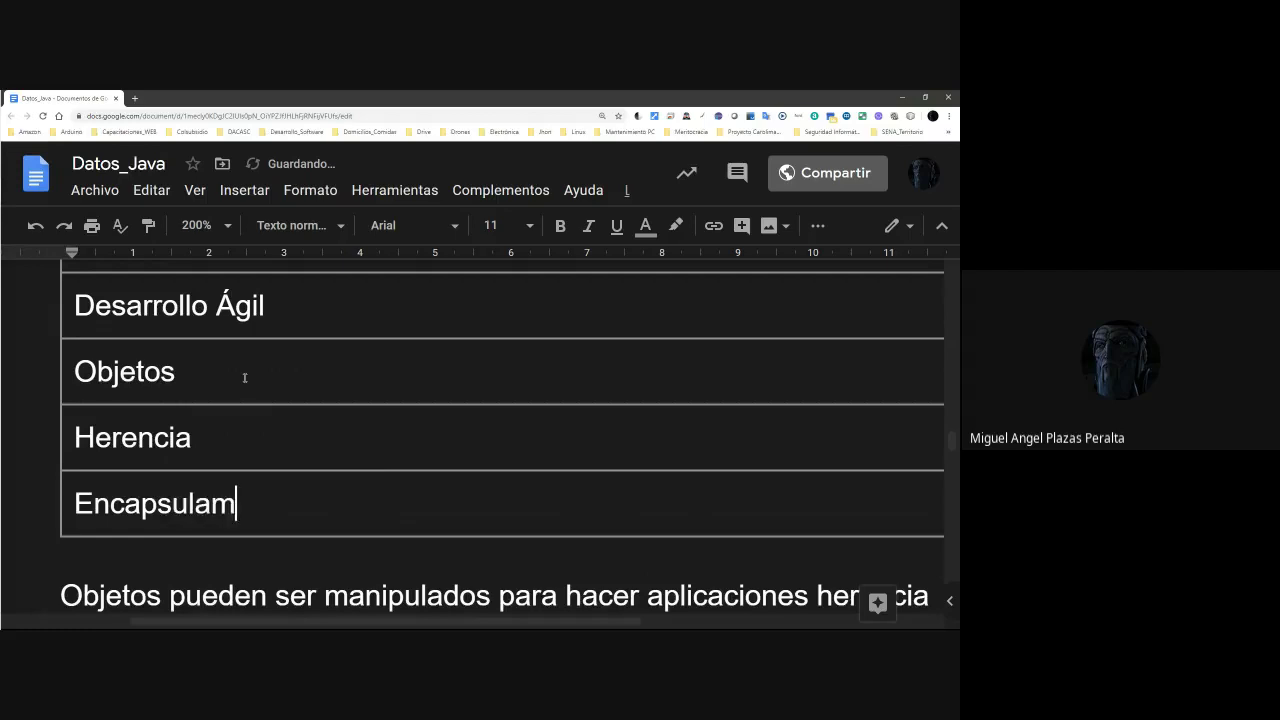
pyautogui.press('Tab')
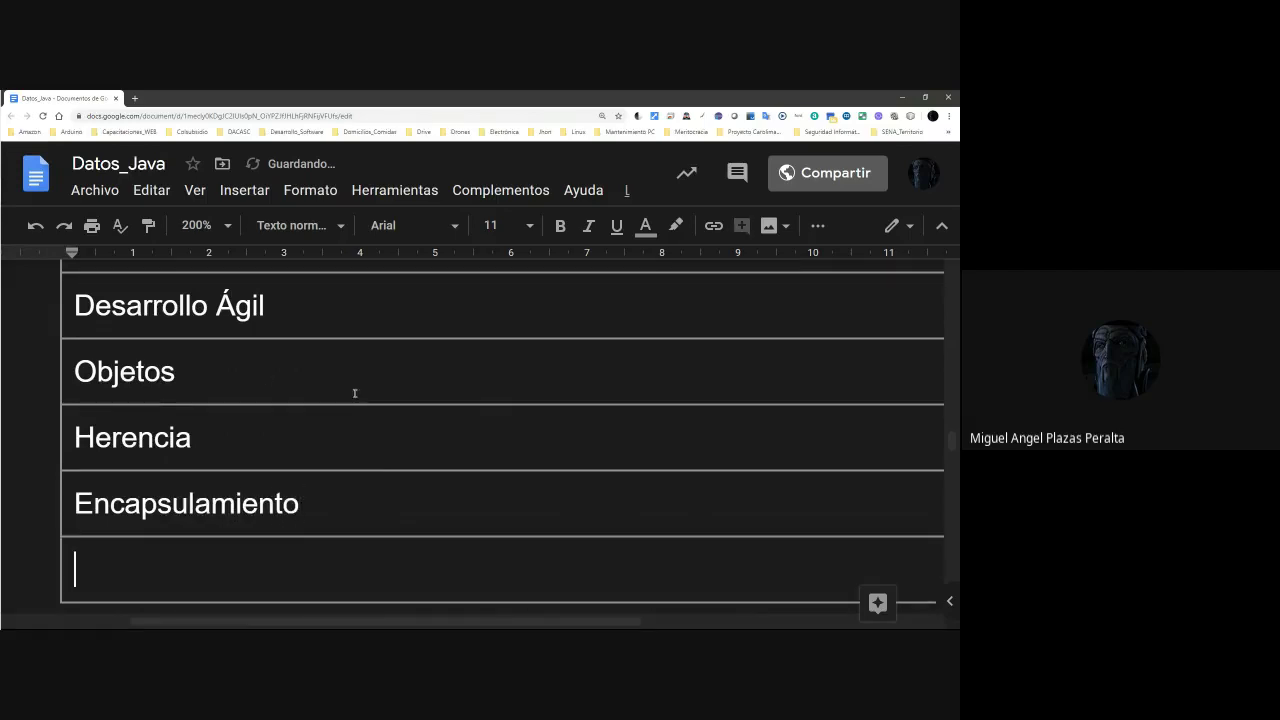
# Add a Datos row with an empty row below it.
pyautogui.scroll(-4, 355, 391)
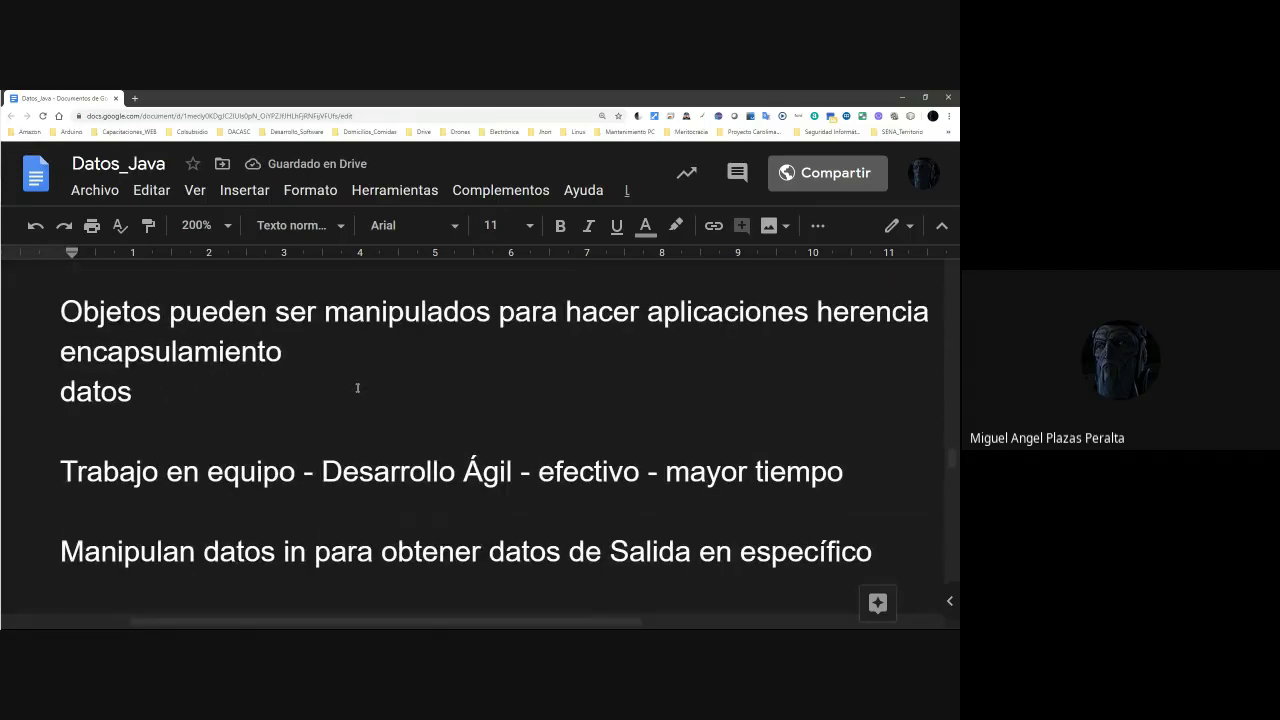
pyautogui.scroll(4, 357, 387)
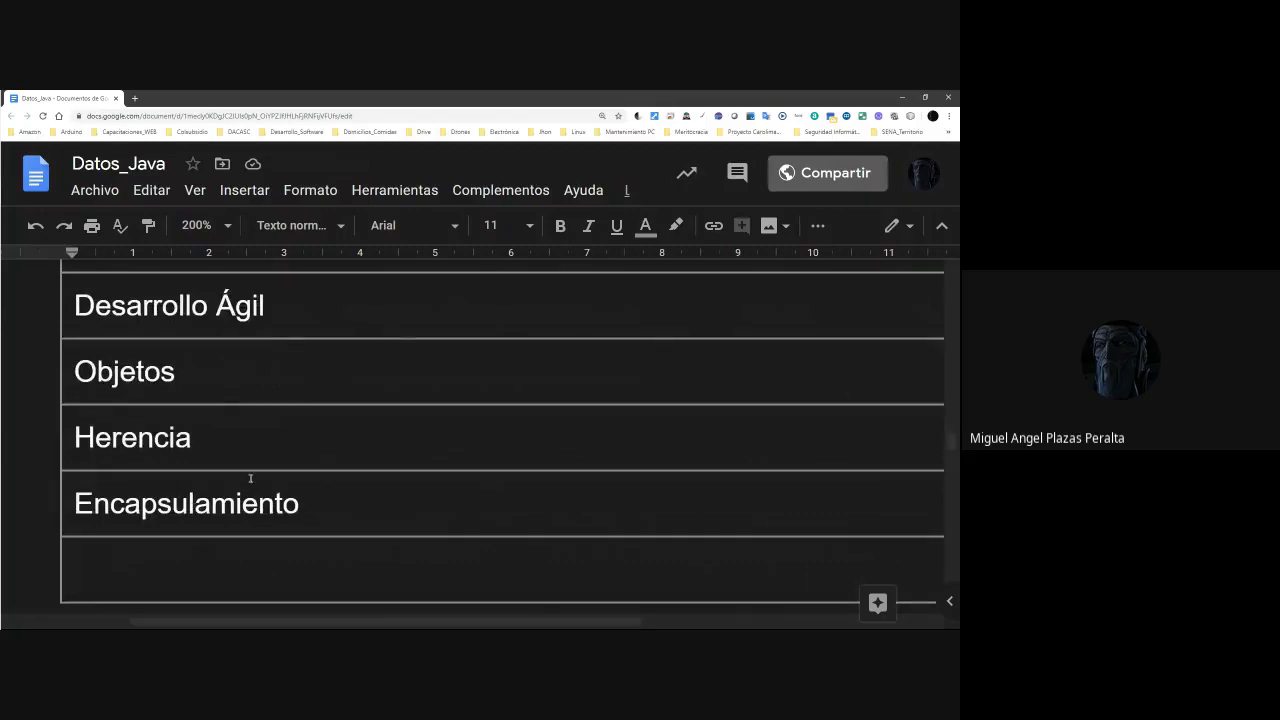
pyautogui.write('Datos')
pyautogui.scroll(-4, 267, 465)
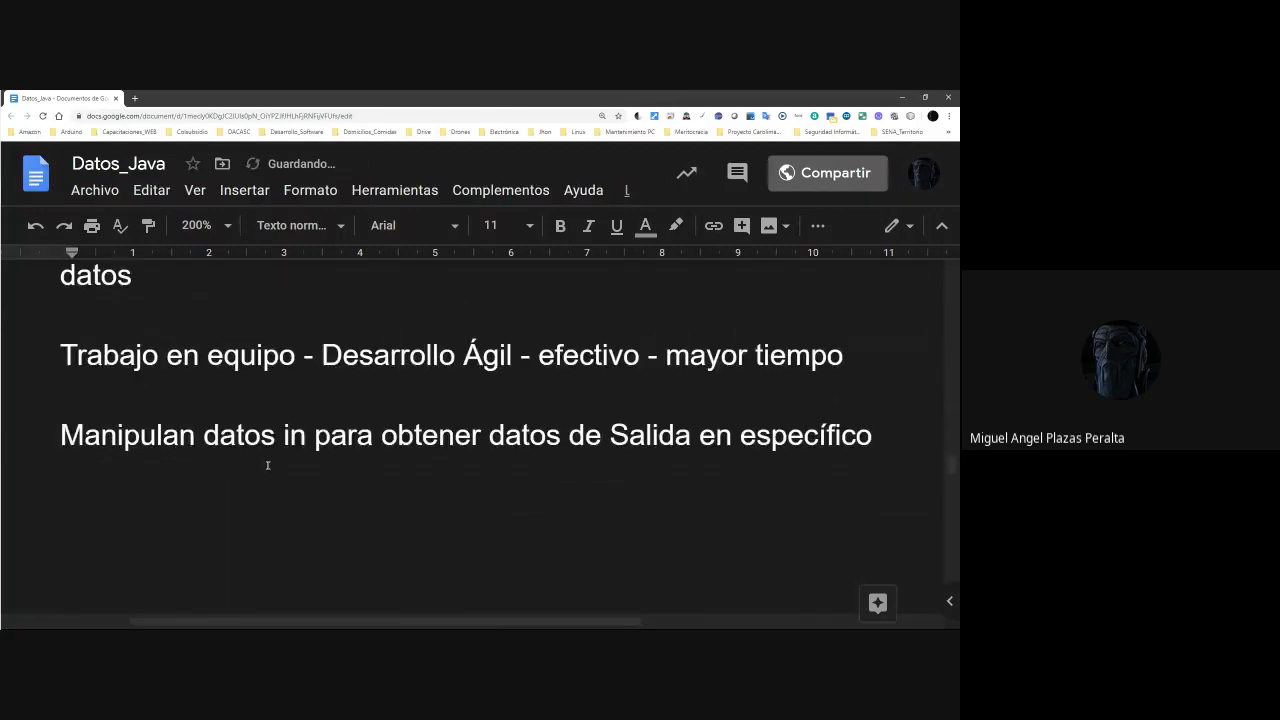
pyautogui.scroll(5, 243, 451)
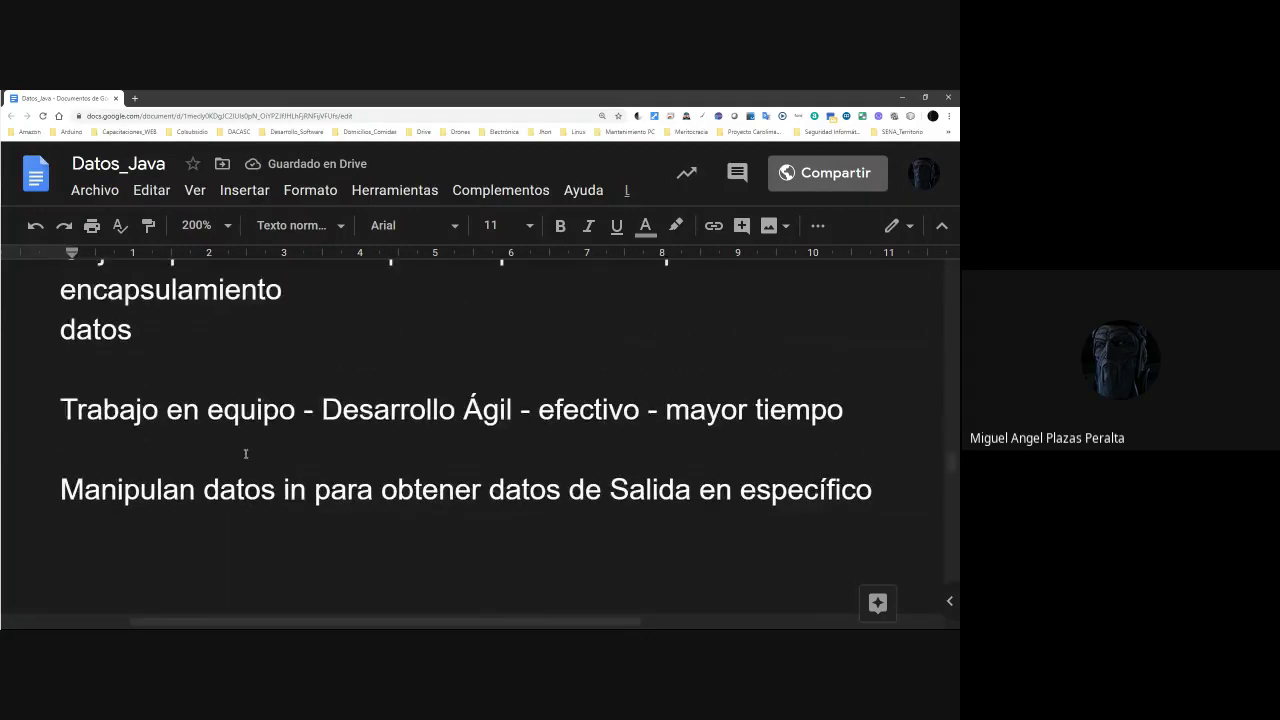
pyautogui.press('Tab')
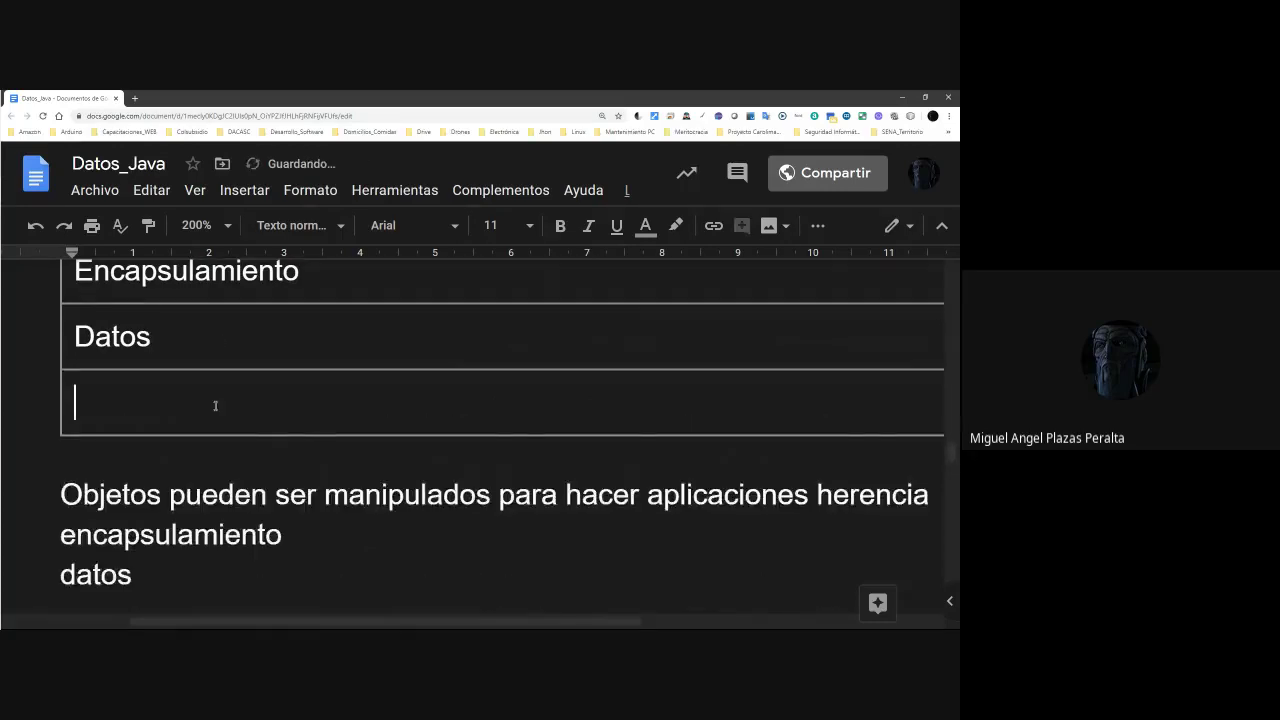
pyautogui.scroll(-5, 215, 405)
pyautogui.scroll(2, 235, 417)
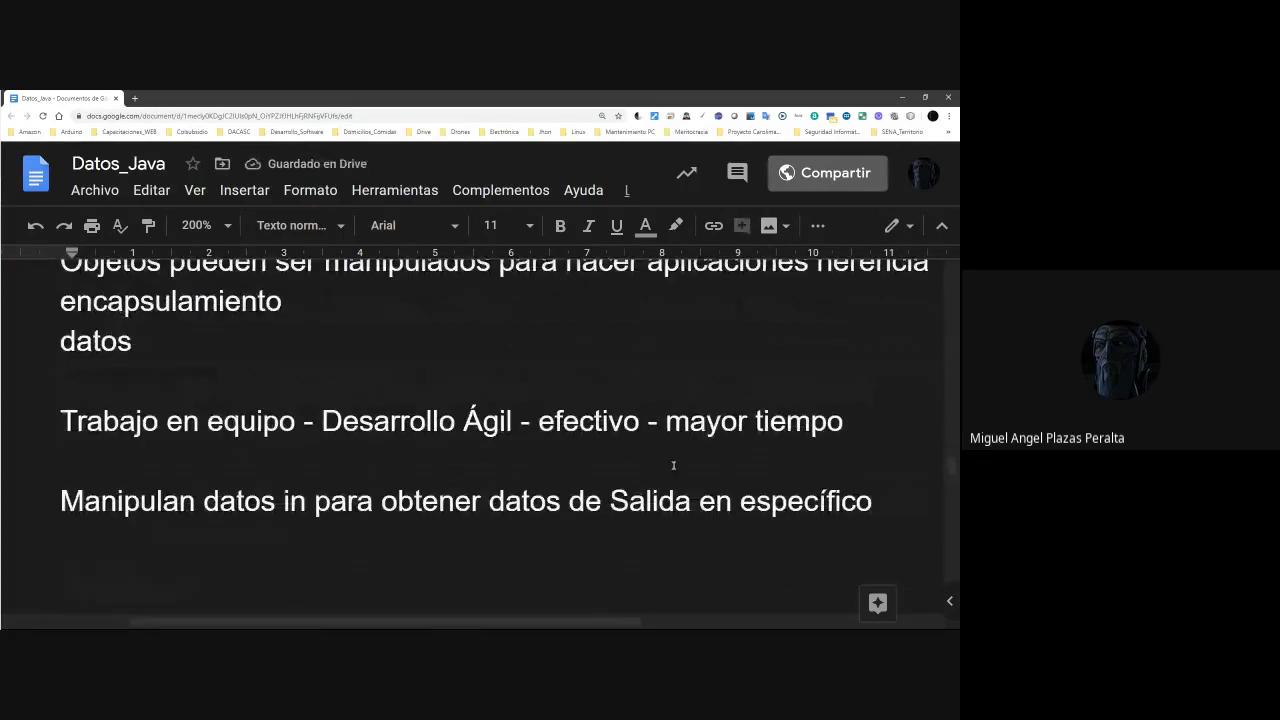
# Review the Java notes, then switch to the blank Paint canvas.
pyautogui.moveTo(890, 500); pyautogui.dragTo(394, 492)
pyautogui.scroll(4, 206, 406)
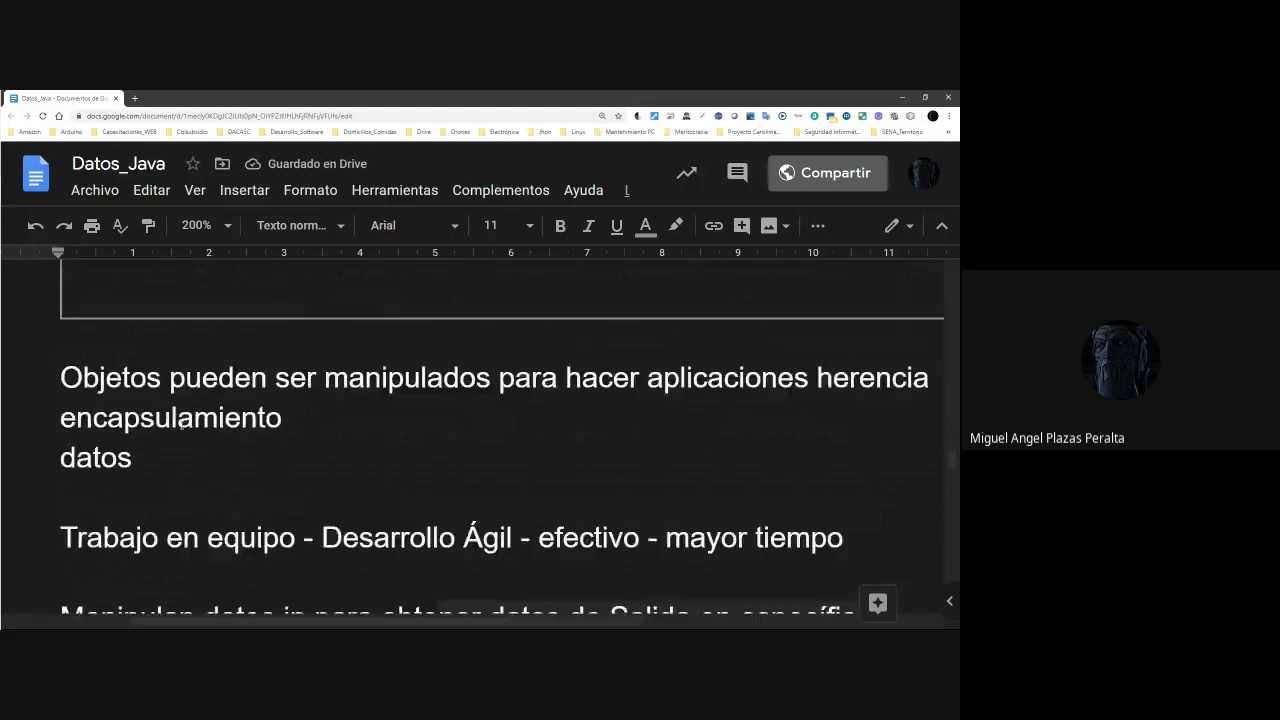
pyautogui.click(207, 408)
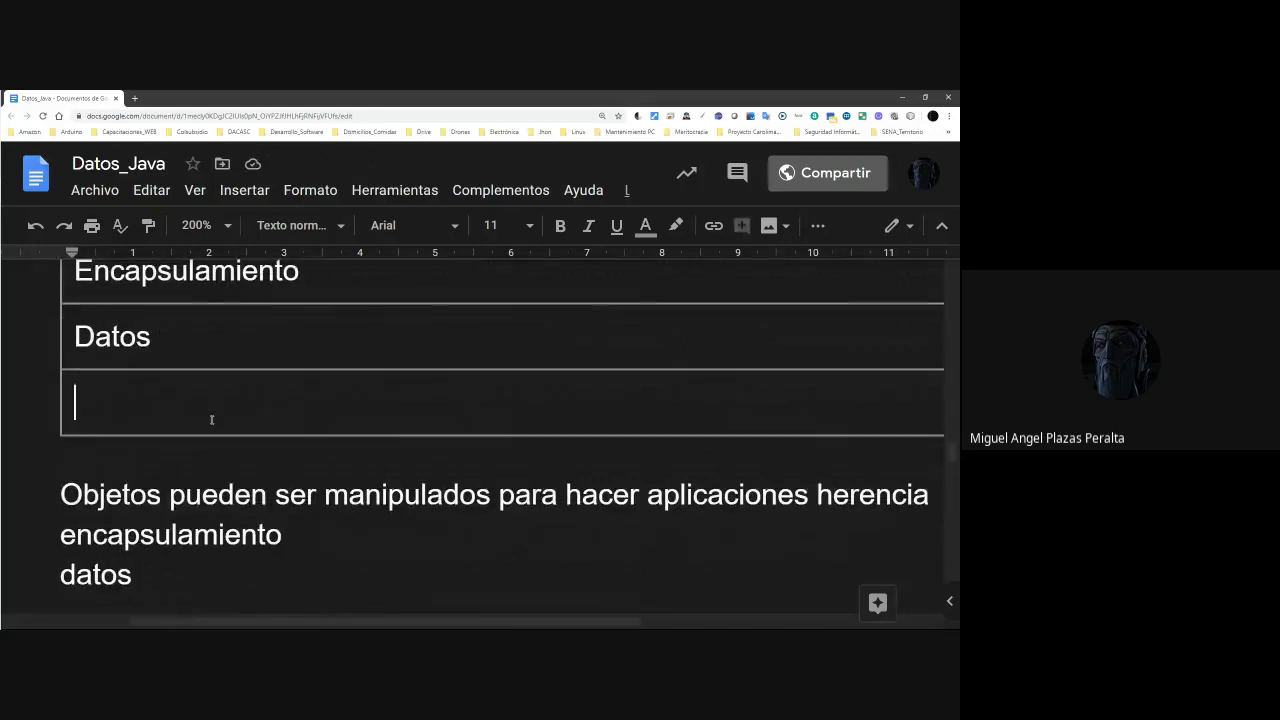
pyautogui.scroll(-4, 207, 408)
pyautogui.scroll(2, 306, 488)
pyautogui.scroll(-6, 306, 488)
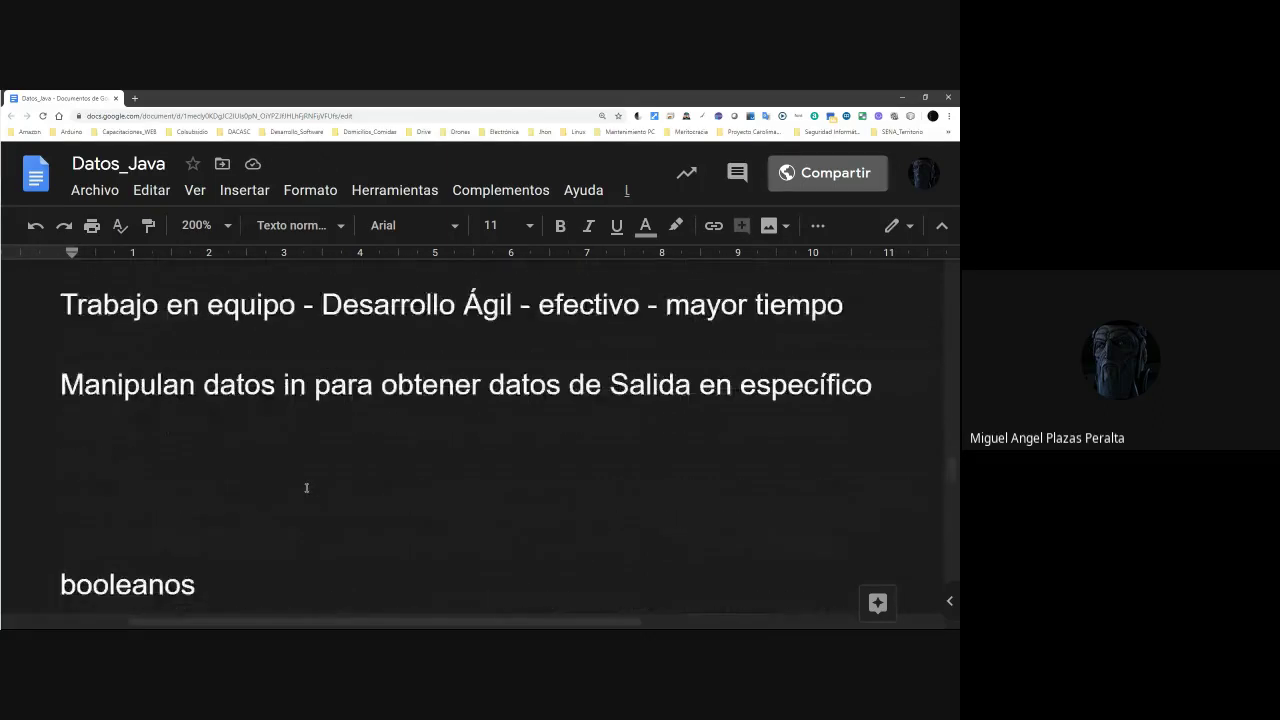
pyautogui.scroll(7, 338, 459)
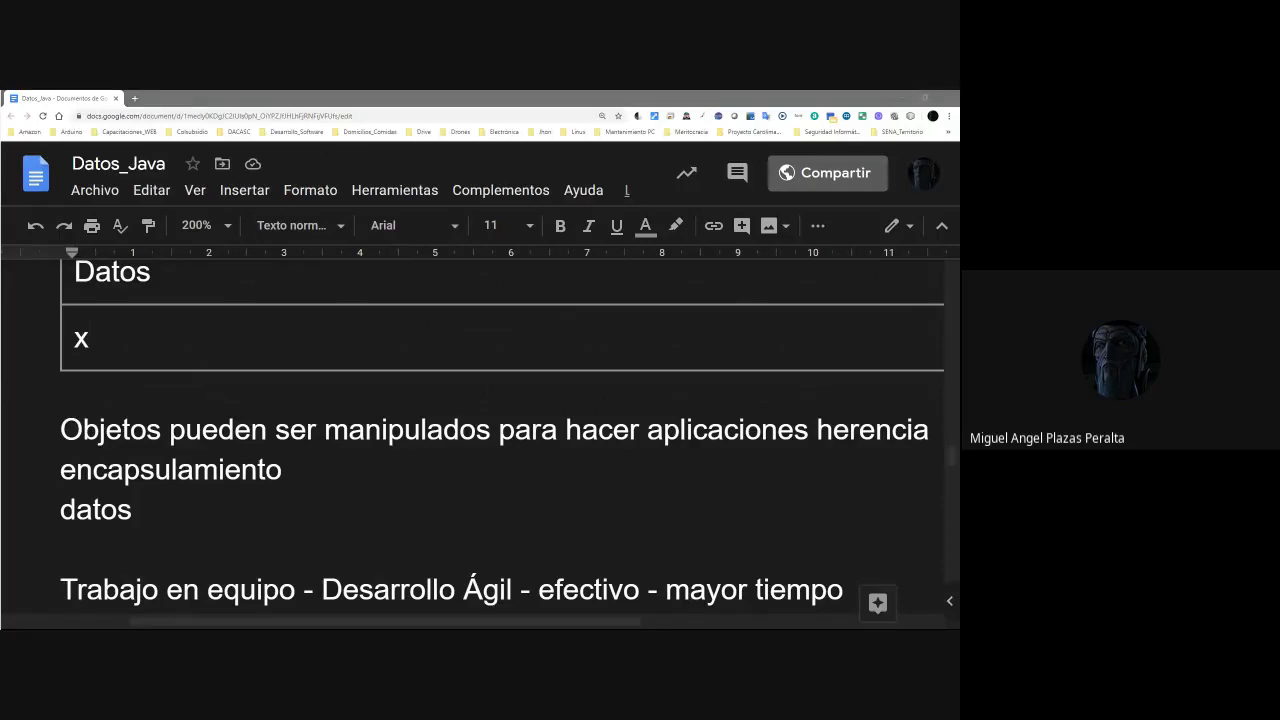
pyautogui.hotkey('alt', 'Tab')
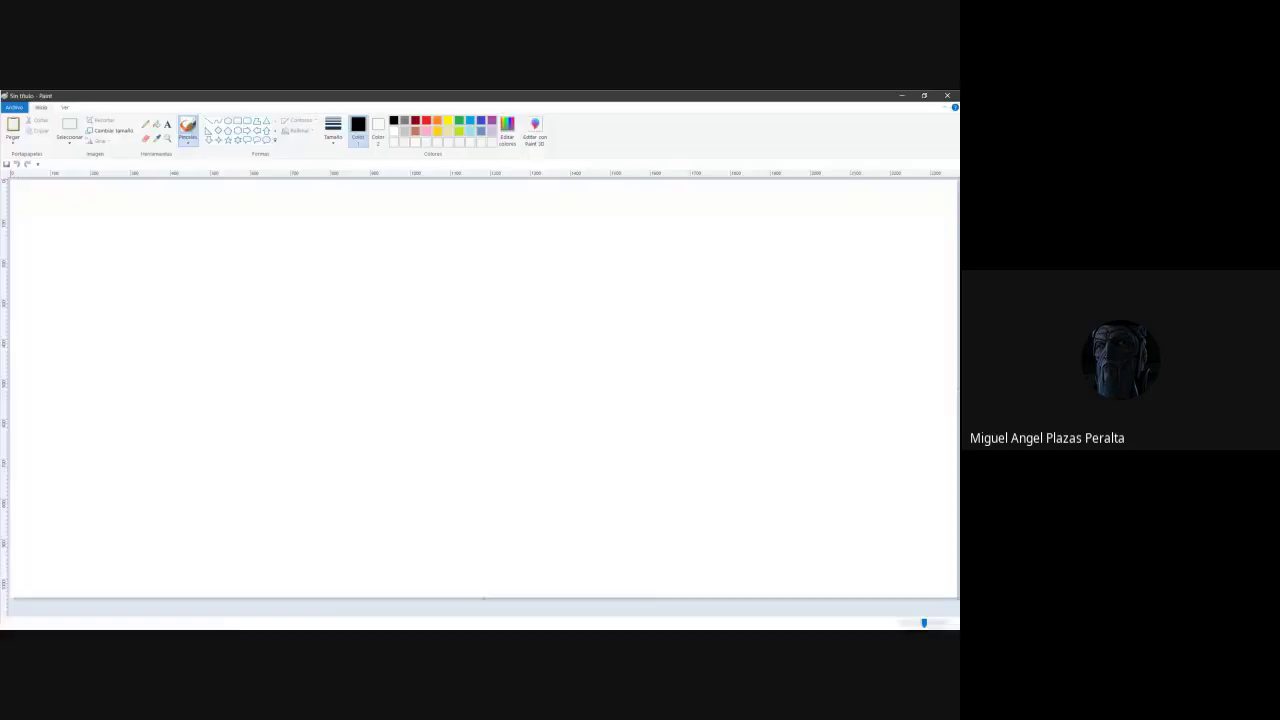
# Draw a central rectangle with a right-pointing block arrow on its left and right.
pyautogui.click(237, 120)
pyautogui.moveTo(350, 305)
pyautogui.mouseDown()
pyautogui.moveTo(449, 437)
pyautogui.moveTo(620, 477)
pyautogui.mouseUp()
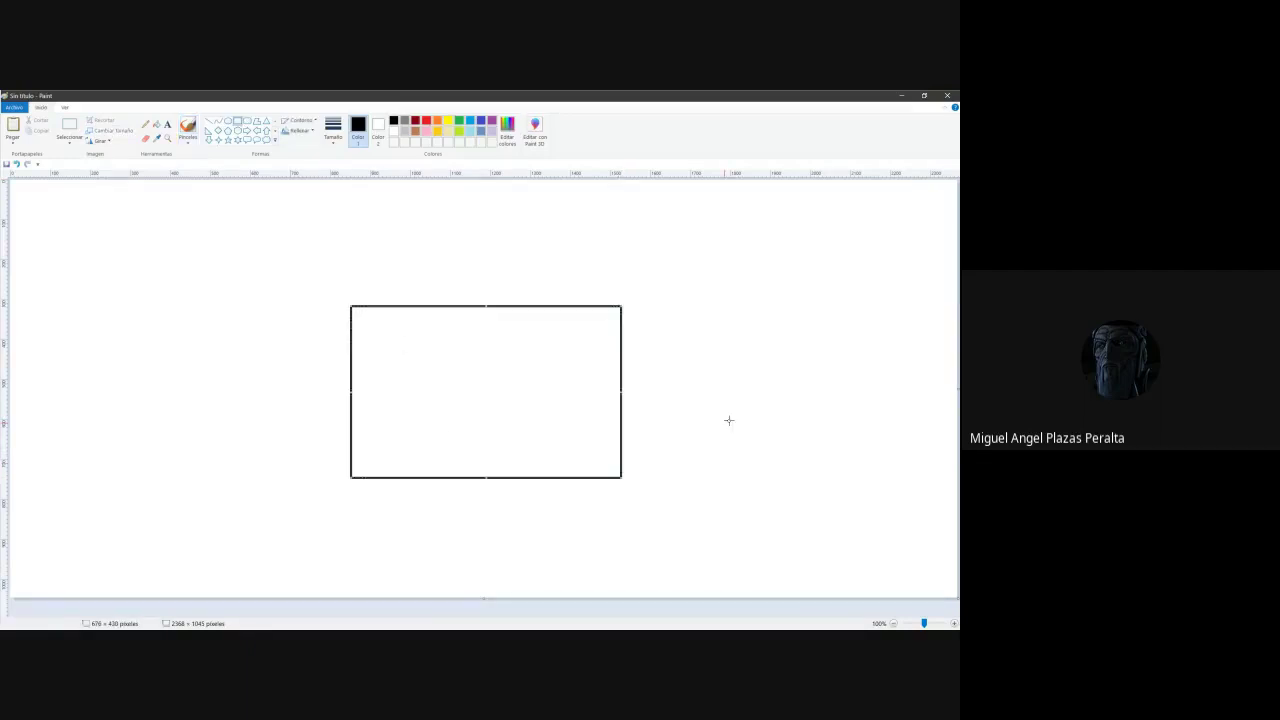
pyautogui.click(250, 132)
pyautogui.moveTo(141, 367); pyautogui.dragTo(311, 432)
pyautogui.click(451, 192)
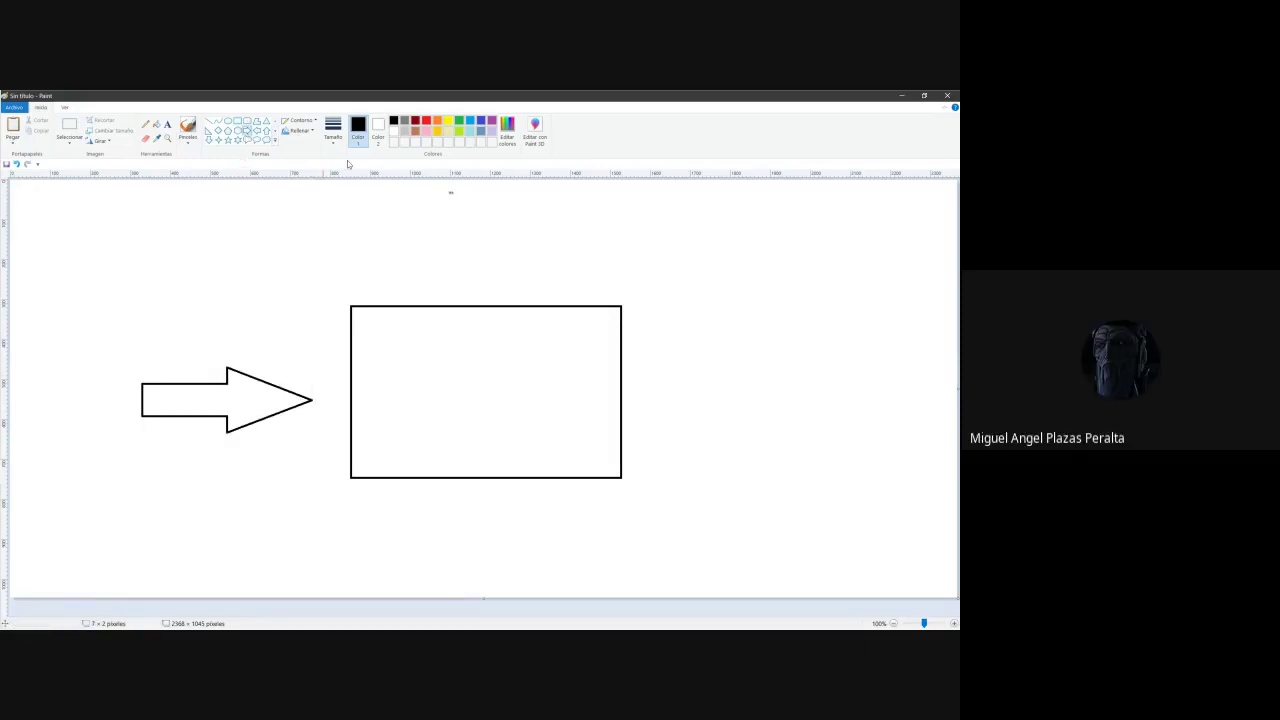
pyautogui.moveTo(665, 375); pyautogui.dragTo(846, 450)
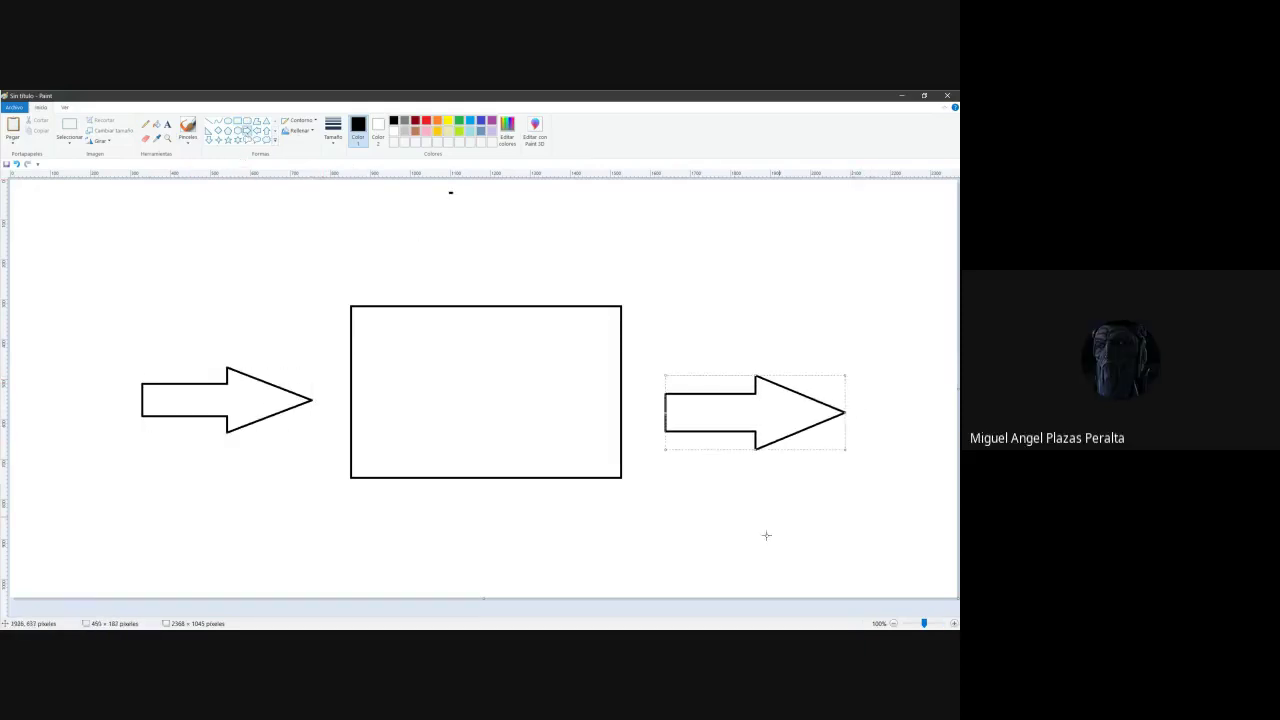
pyautogui.click(754, 551)
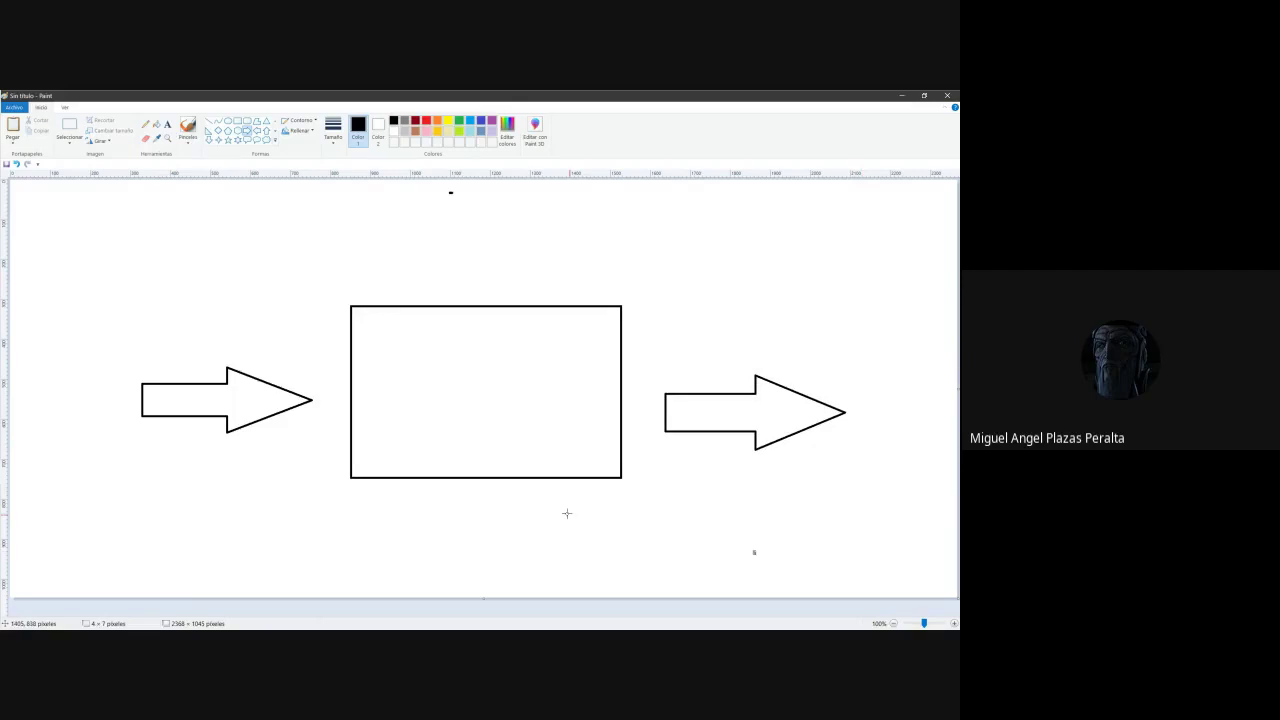
# Add an 'IN' label and place it above the left arrow with a transparent background.
pyautogui.click(167, 128)
pyautogui.moveTo(48, 218); pyautogui.dragTo(284, 315)
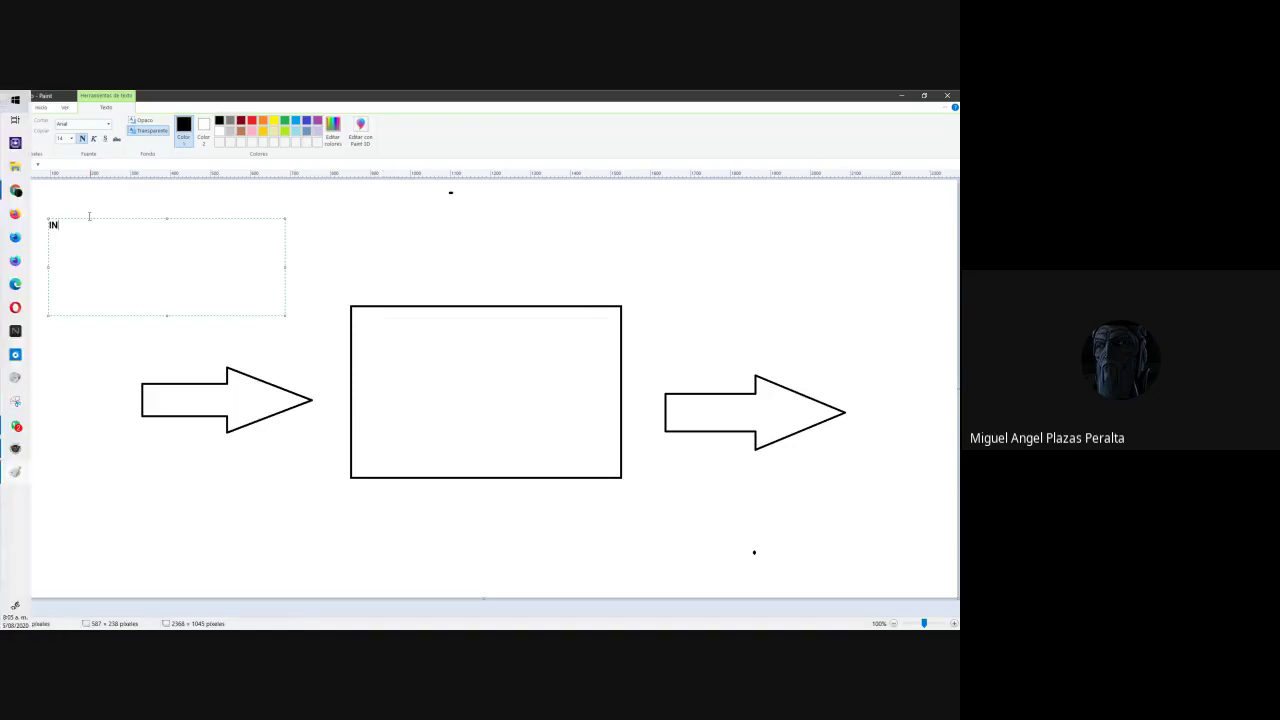
pyautogui.click(183, 206)
pyautogui.click(72, 140)
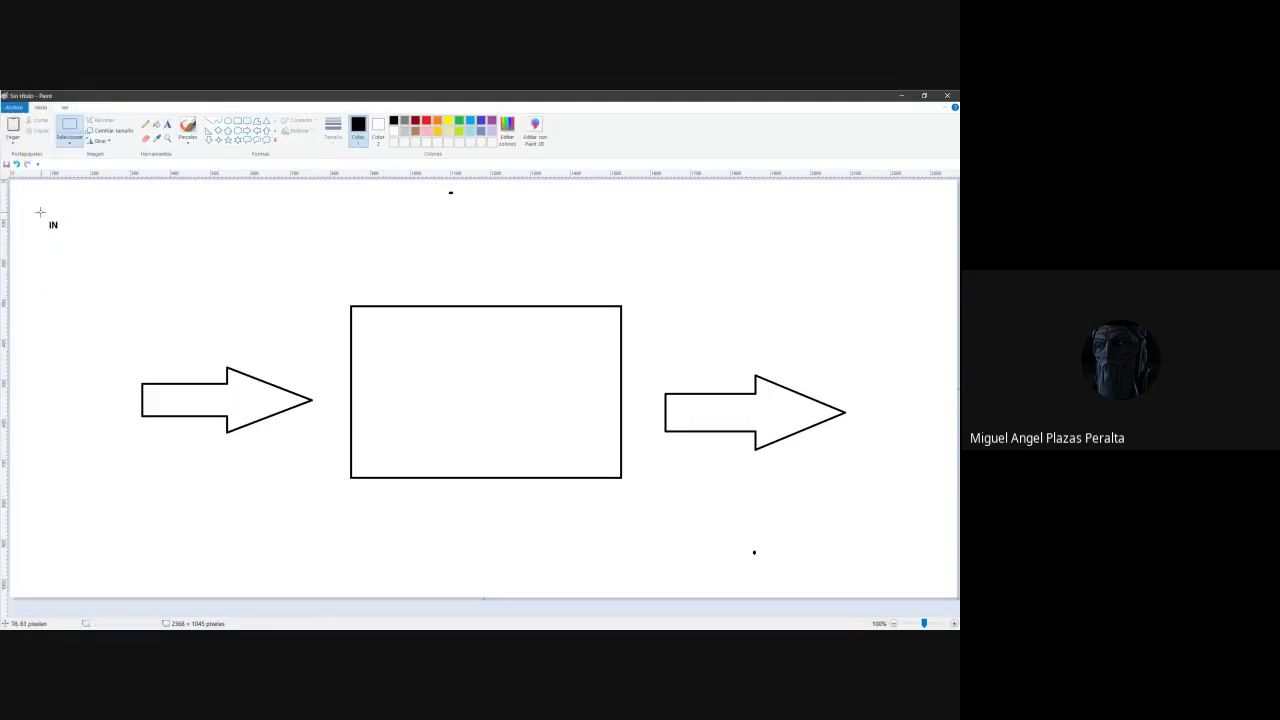
pyautogui.moveTo(37, 207); pyautogui.dragTo(192, 380)
pyautogui.click(70, 143)
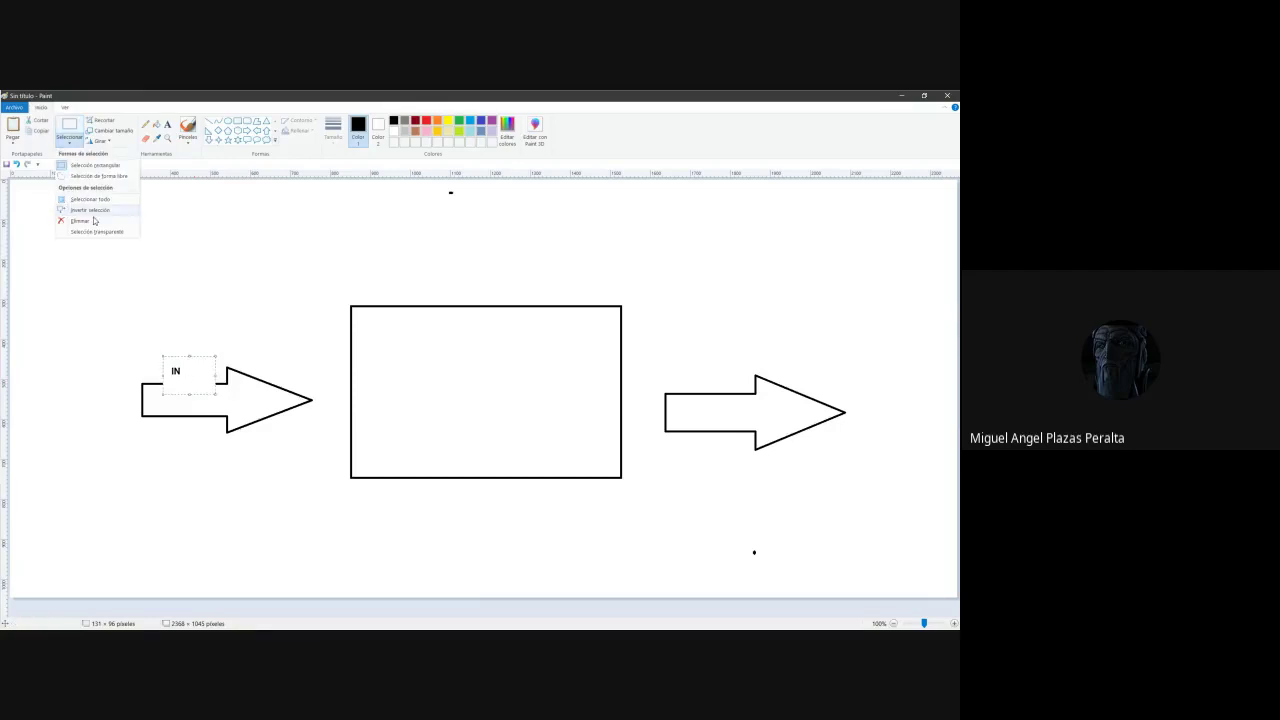
pyautogui.click(95, 230)
pyautogui.click(376, 308)
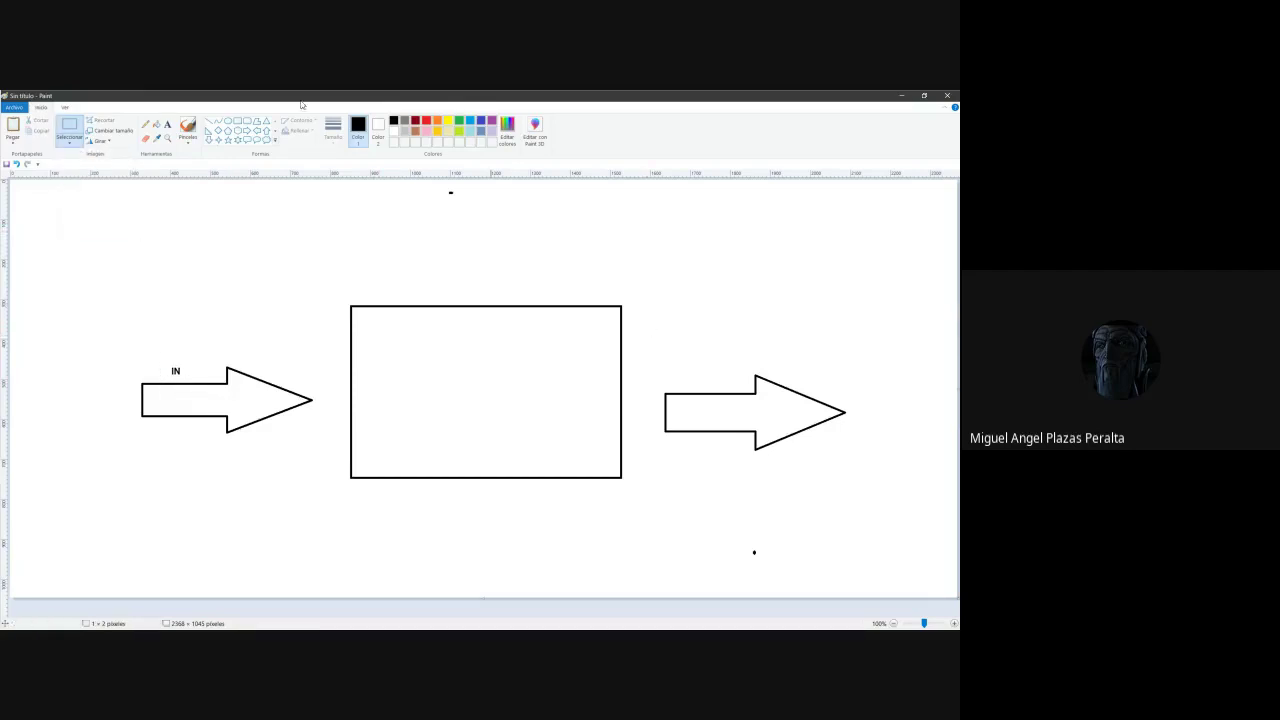
# Add an 'OUT' label and place it above the right arrow.
pyautogui.click(169, 125)
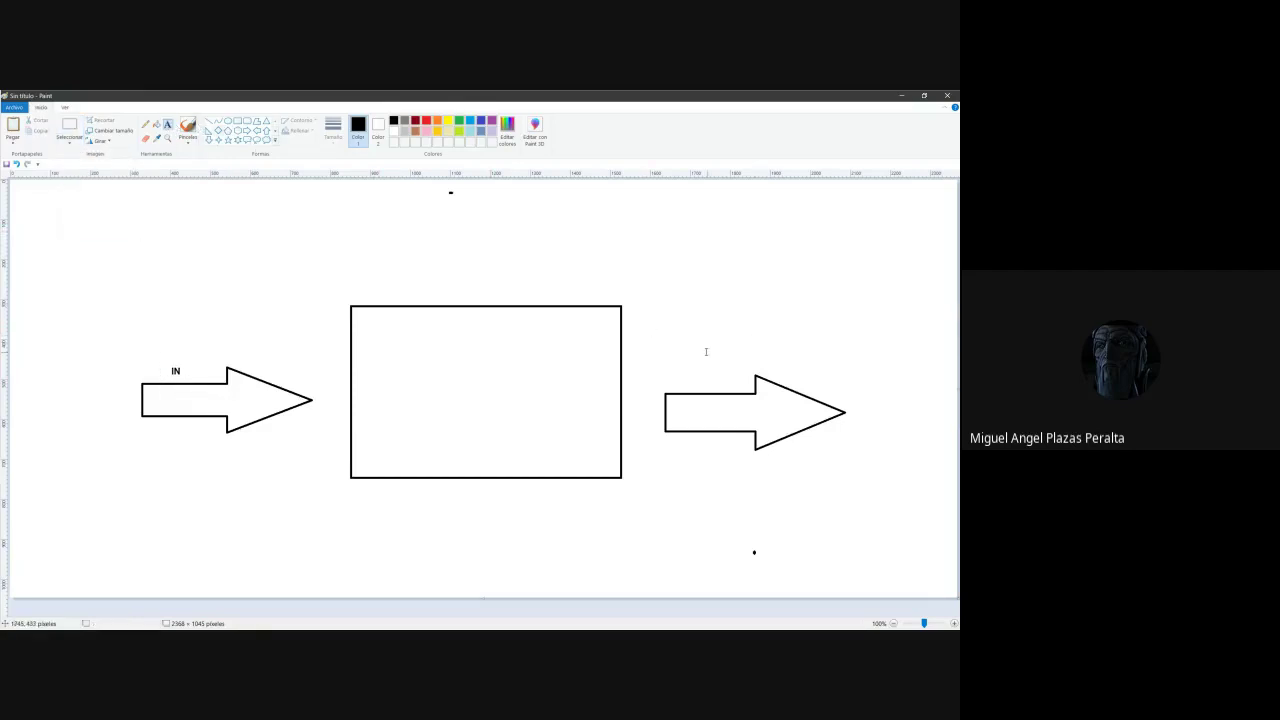
pyautogui.moveTo(674, 335); pyautogui.dragTo(727, 382)
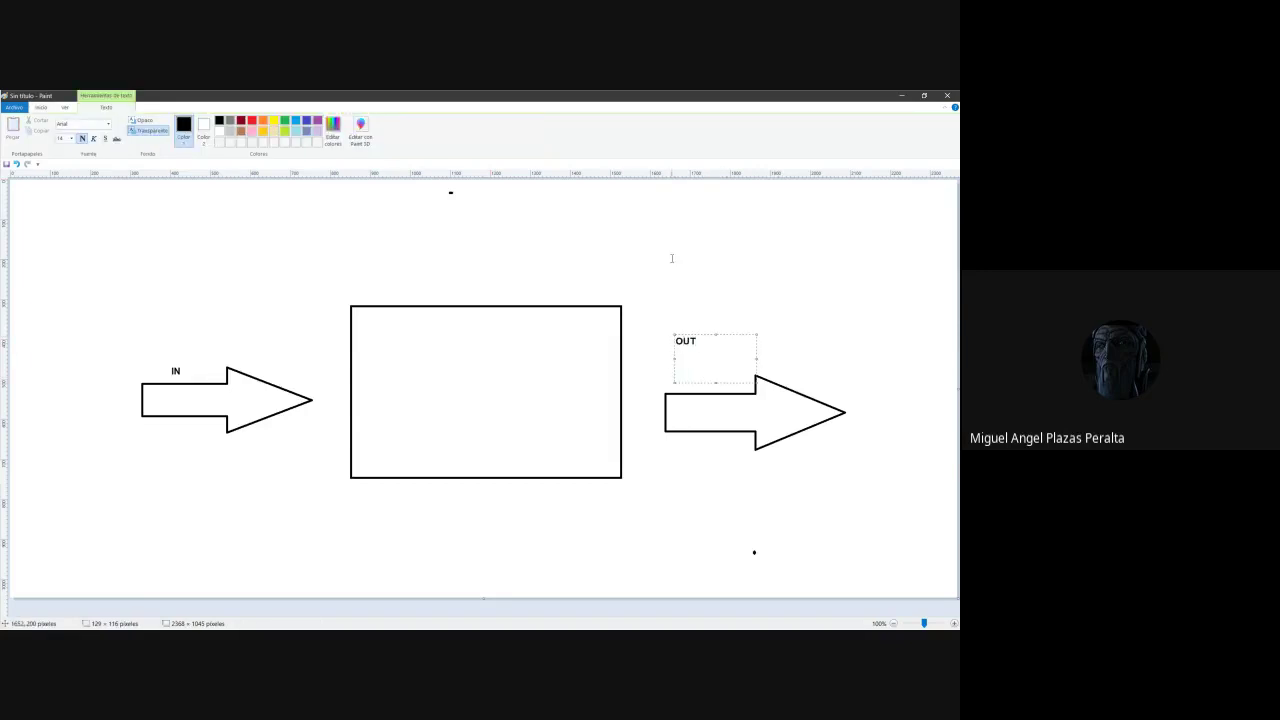
pyautogui.click(252, 207)
pyautogui.click(69, 125)
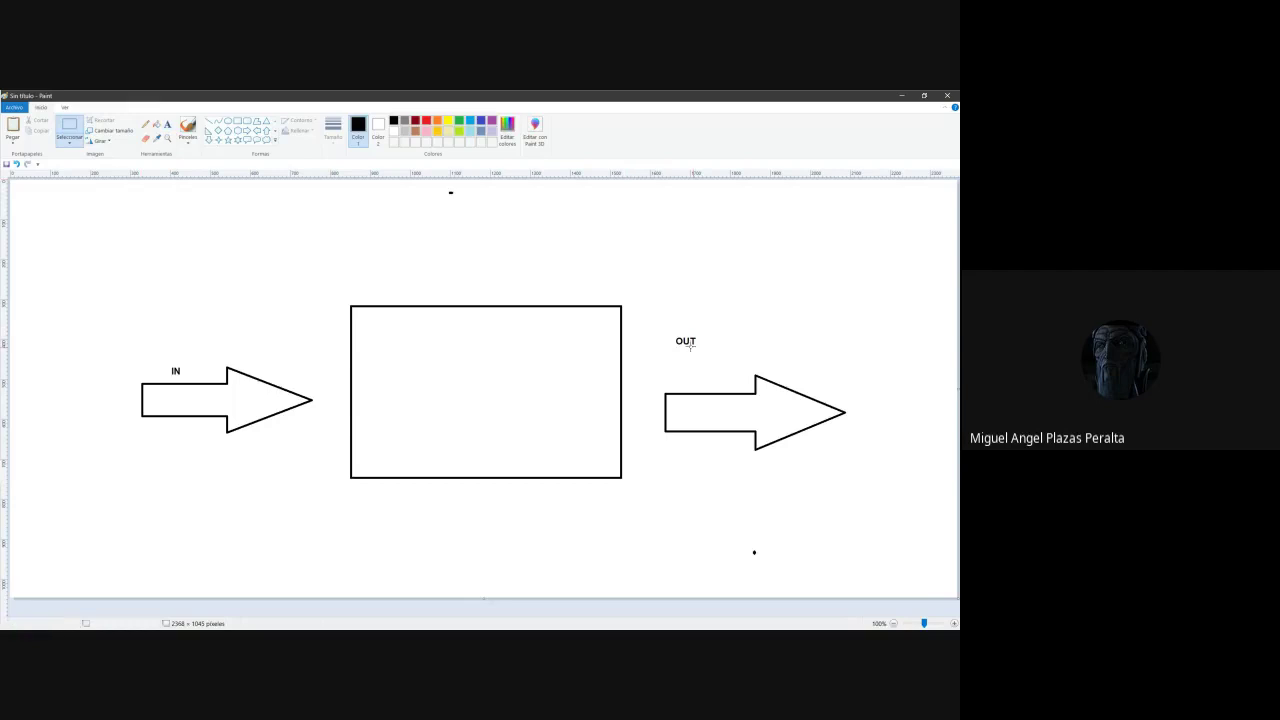
pyautogui.moveTo(652, 316)
pyautogui.mouseDown()
pyautogui.moveTo(720, 356)
pyautogui.moveTo(703, 363)
pyautogui.moveTo(714, 369)
pyautogui.mouseUp()
pyautogui.click(290, 385)
# Write 'Datos' inside the left arrow and paste a copy into the right arrow.
pyautogui.click(168, 124)
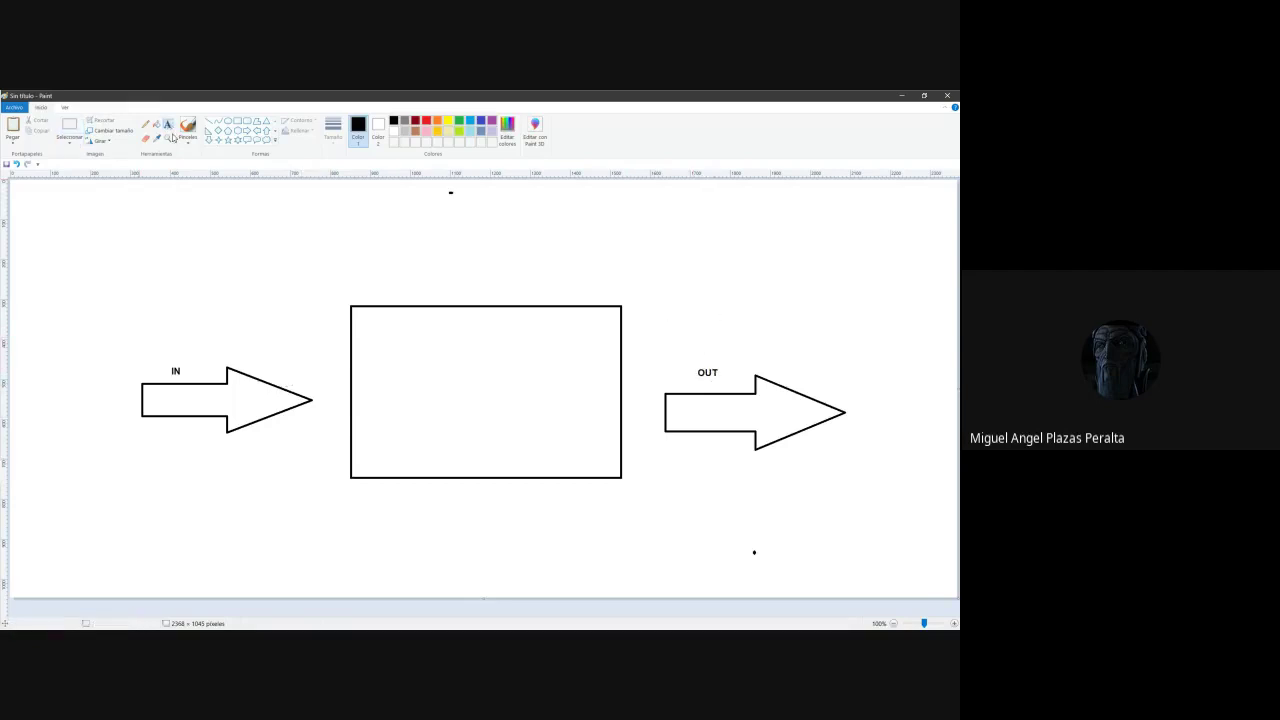
pyautogui.moveTo(149, 396); pyautogui.dragTo(235, 411)
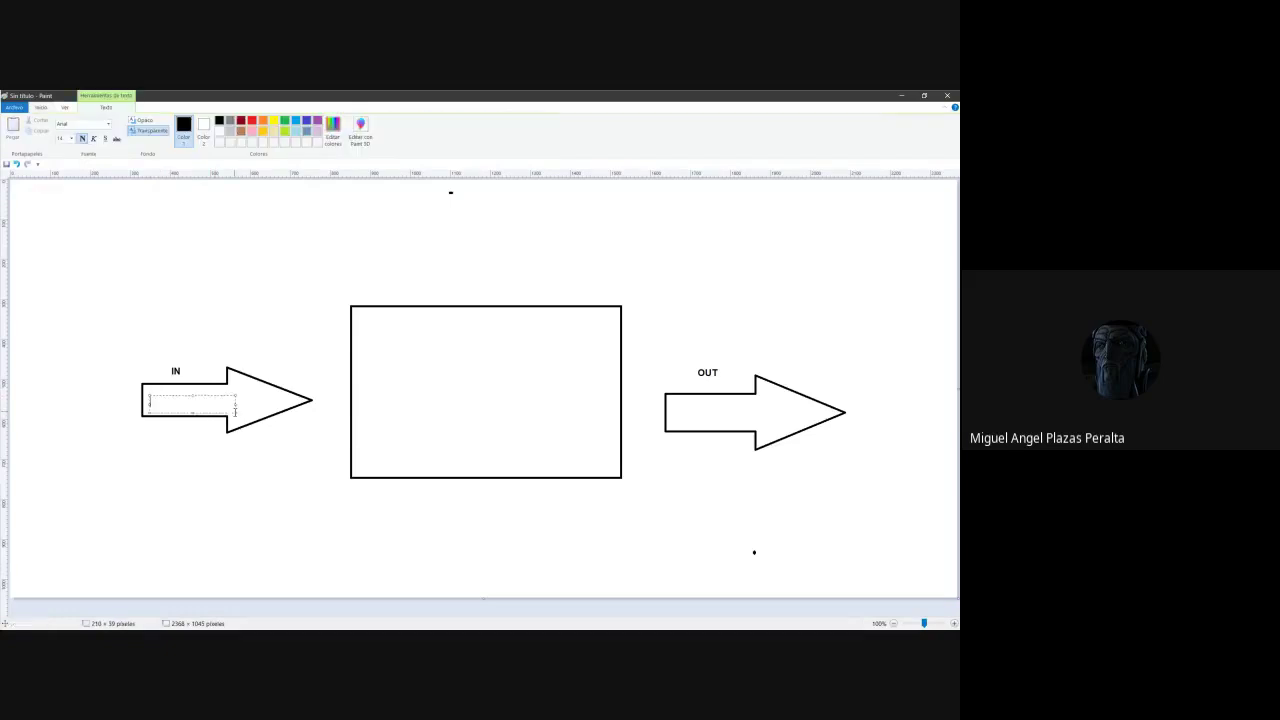
pyautogui.write('Datos')
pyautogui.click(505, 467)
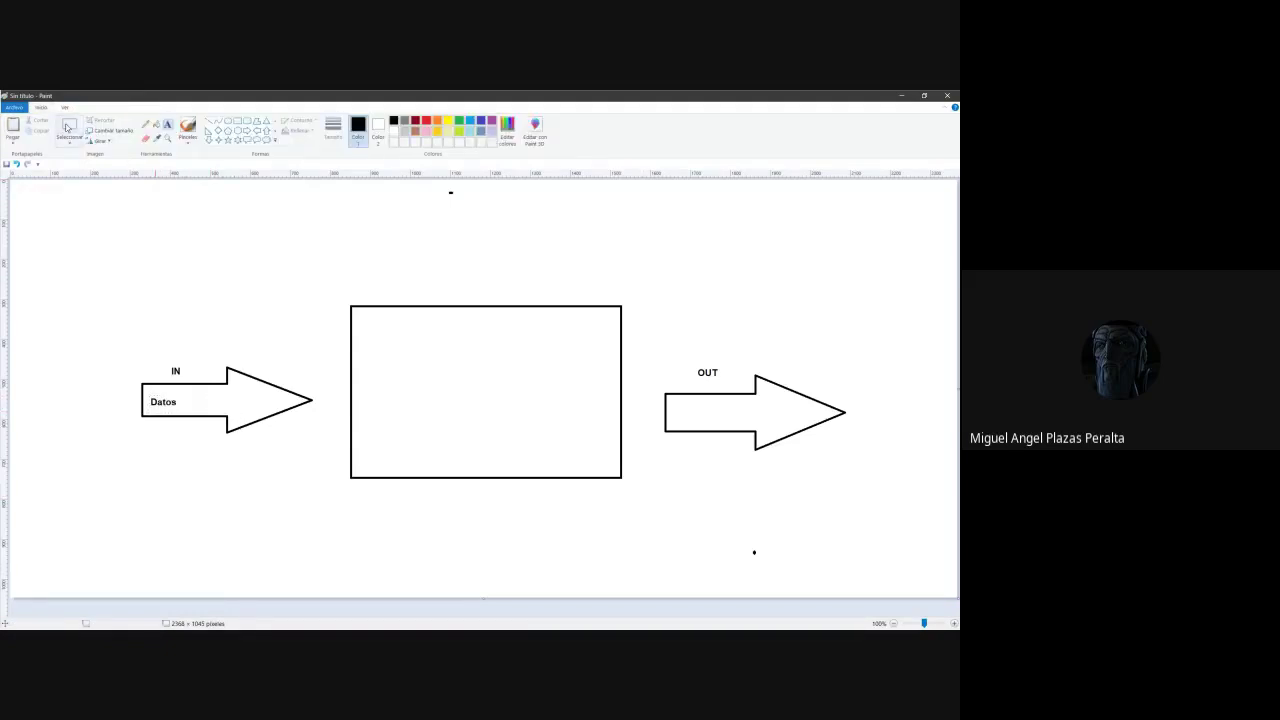
pyautogui.click(67, 127)
pyautogui.moveTo(144, 392)
pyautogui.mouseDown()
pyautogui.moveTo(206, 413)
pyautogui.moveTo(194, 401)
pyautogui.mouseUp()
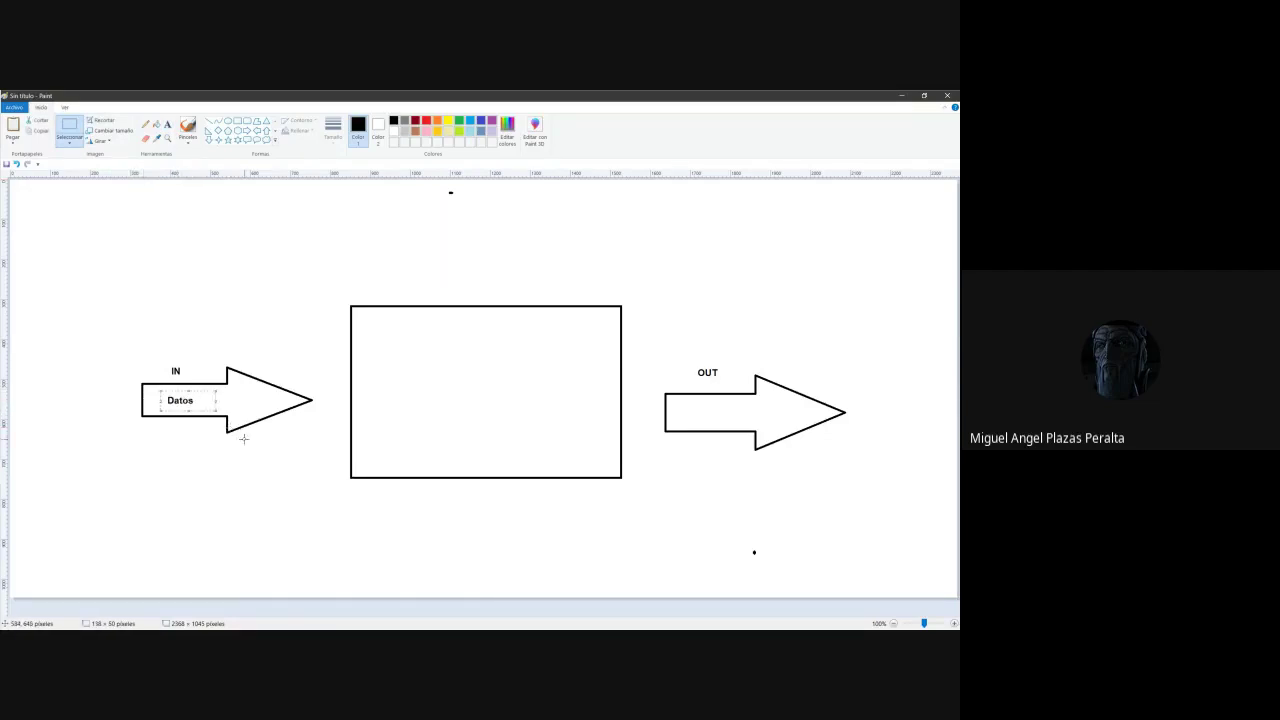
pyautogui.hotkey('ctrl', 'c')
pyautogui.hotkey('ctrl', 'v')
pyautogui.moveTo(46, 194); pyautogui.dragTo(726, 423)
pyautogui.moveTo(730, 481); pyautogui.dragTo(808, 578)
# Delete the stray mark below the right arrow and tidy the area near the top.
pyautogui.press('Delete')
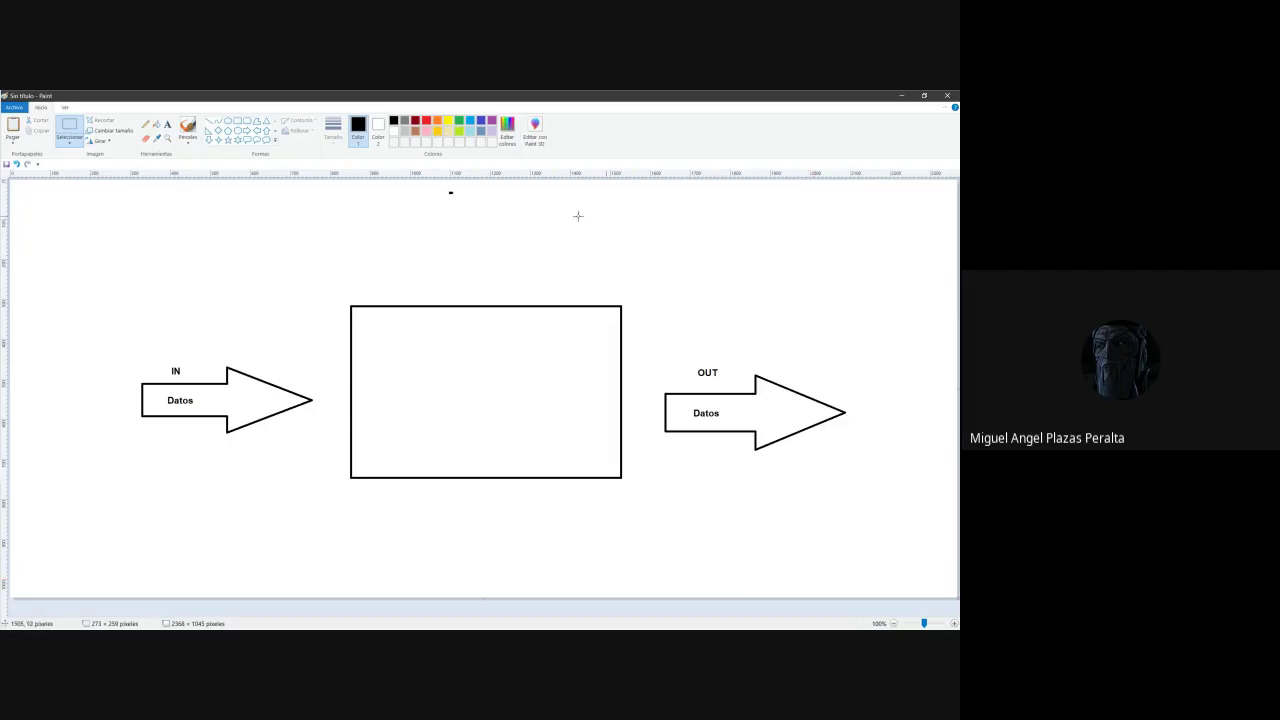
pyautogui.moveTo(368, 187); pyautogui.dragTo(714, 245)
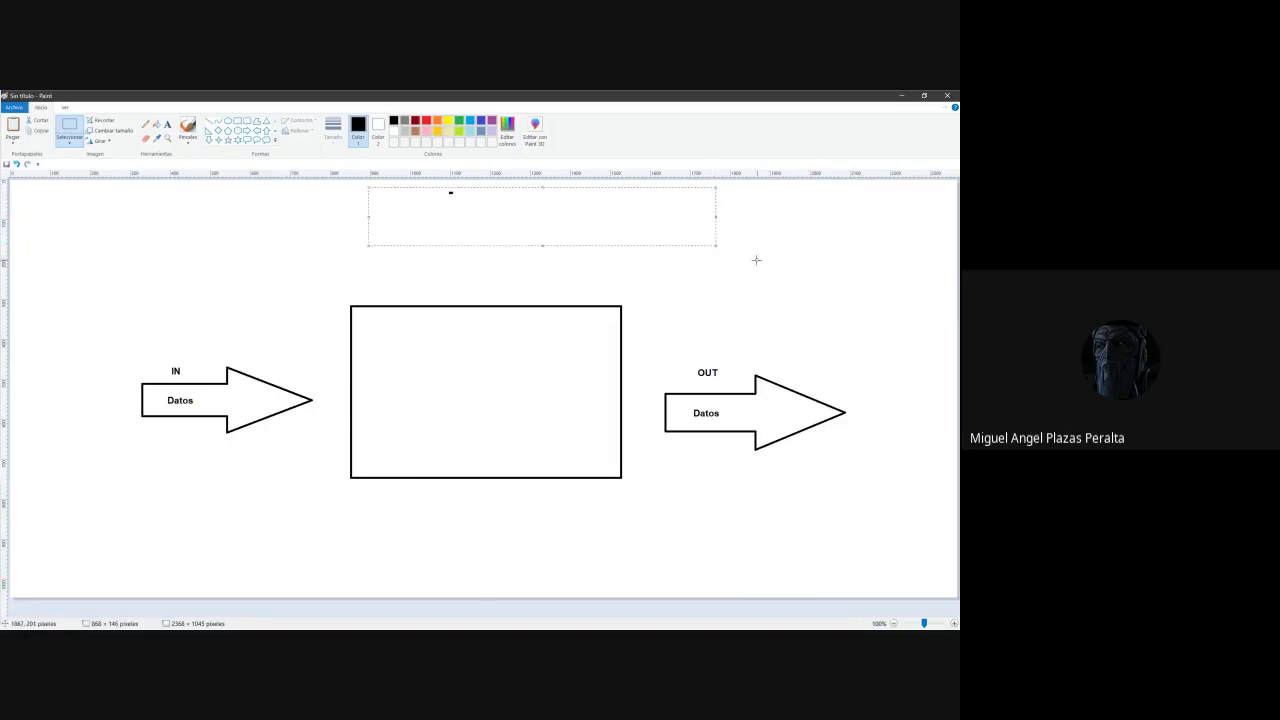
pyautogui.click(820, 263)
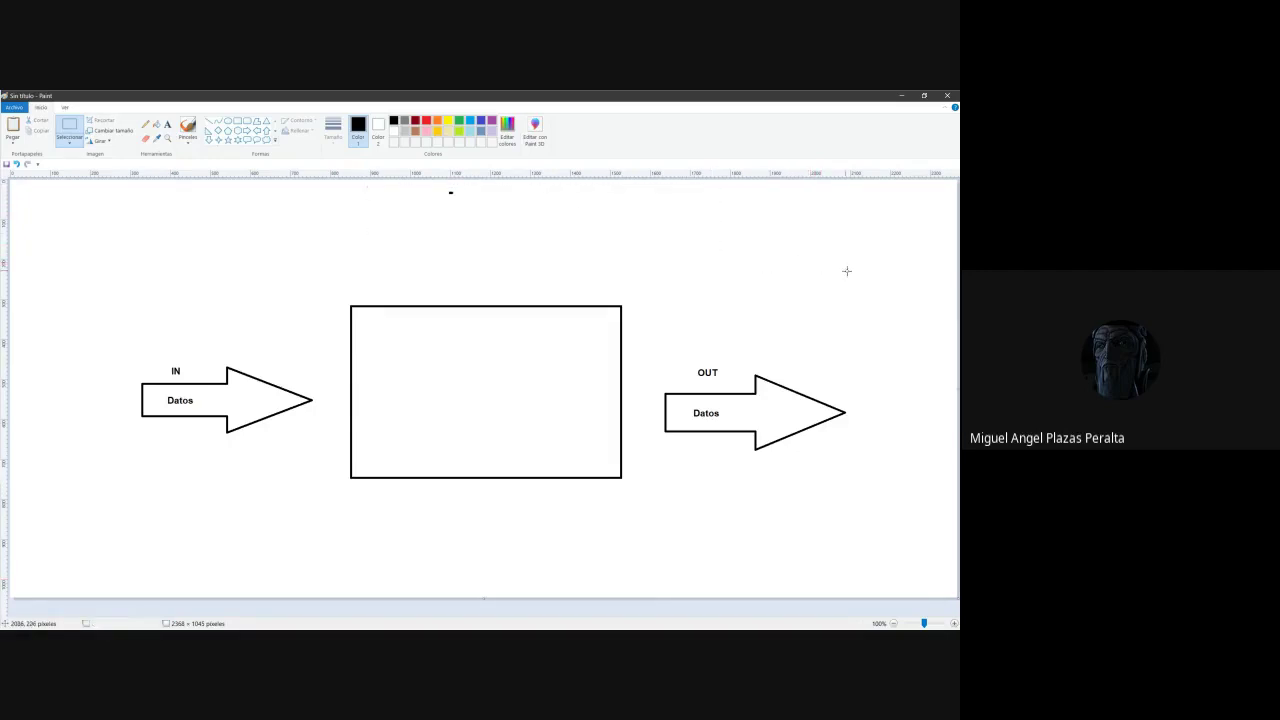
pyautogui.moveTo(846, 270); pyautogui.dragTo(908, 333)
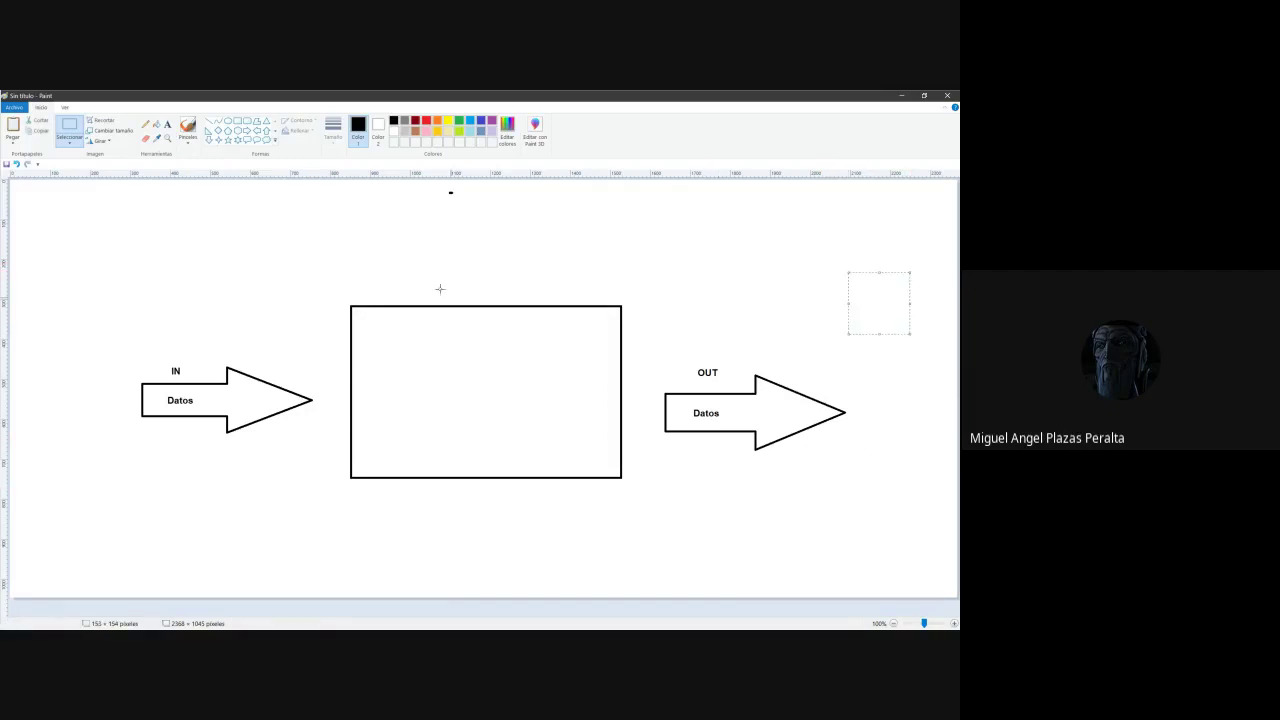
pyautogui.click(166, 125)
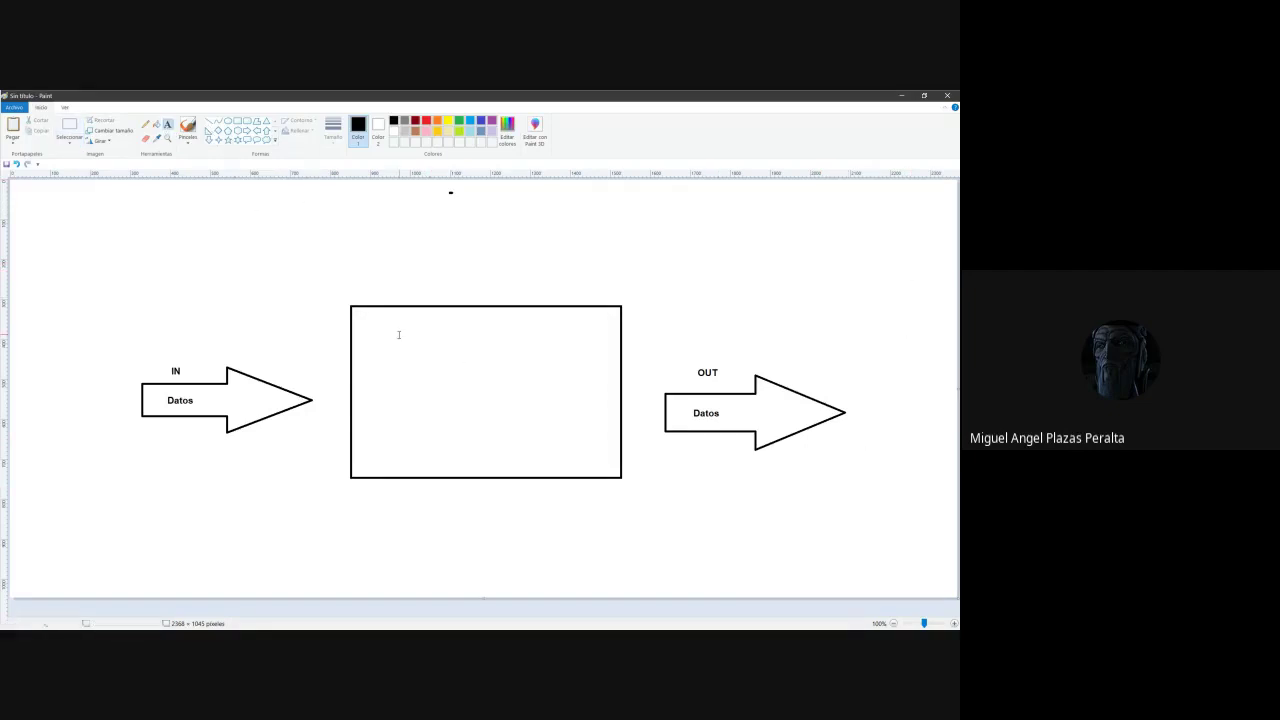
# Create a text box with 'Desarrolladores' inside the rectangle and select the word.
pyautogui.moveTo(399, 326); pyautogui.dragTo(480, 337)
pyautogui.click(370, 326)
pyautogui.moveTo(369, 317)
pyautogui.mouseDown()
pyautogui.moveTo(547, 445)
pyautogui.moveTo(608, 458)
pyautogui.mouseUp()
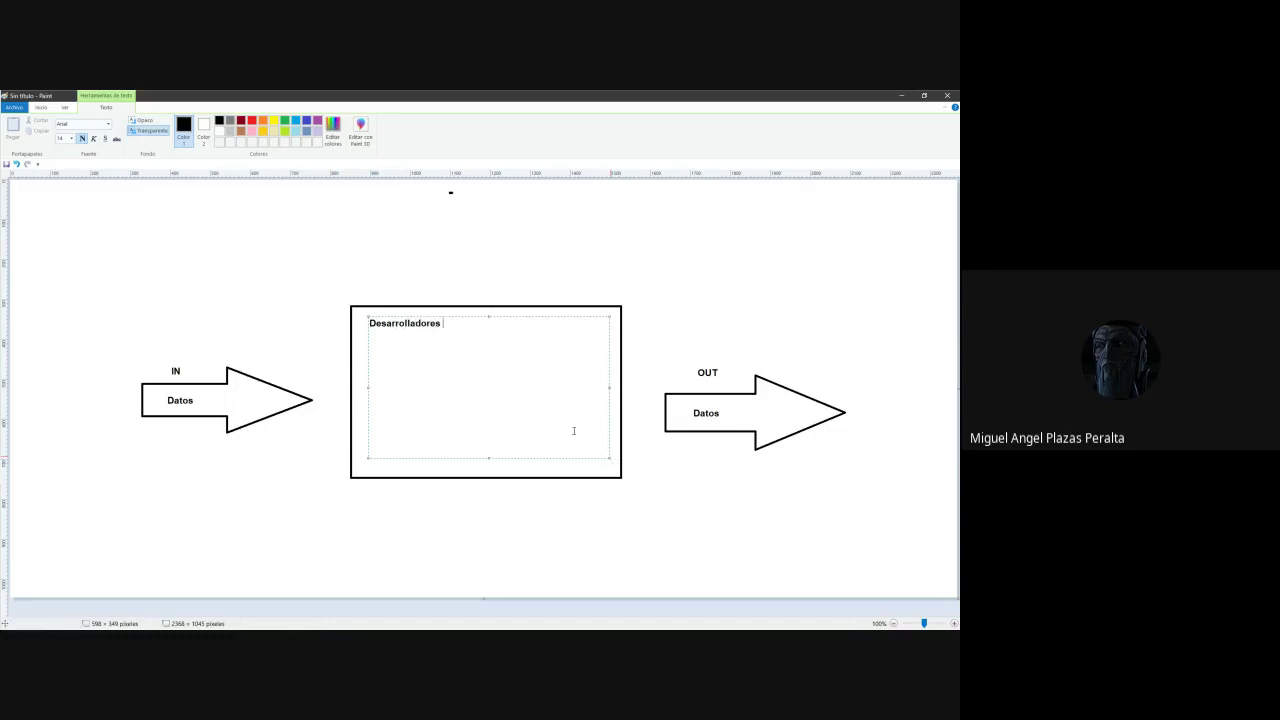
pyautogui.moveTo(445, 324); pyautogui.dragTo(369, 324)
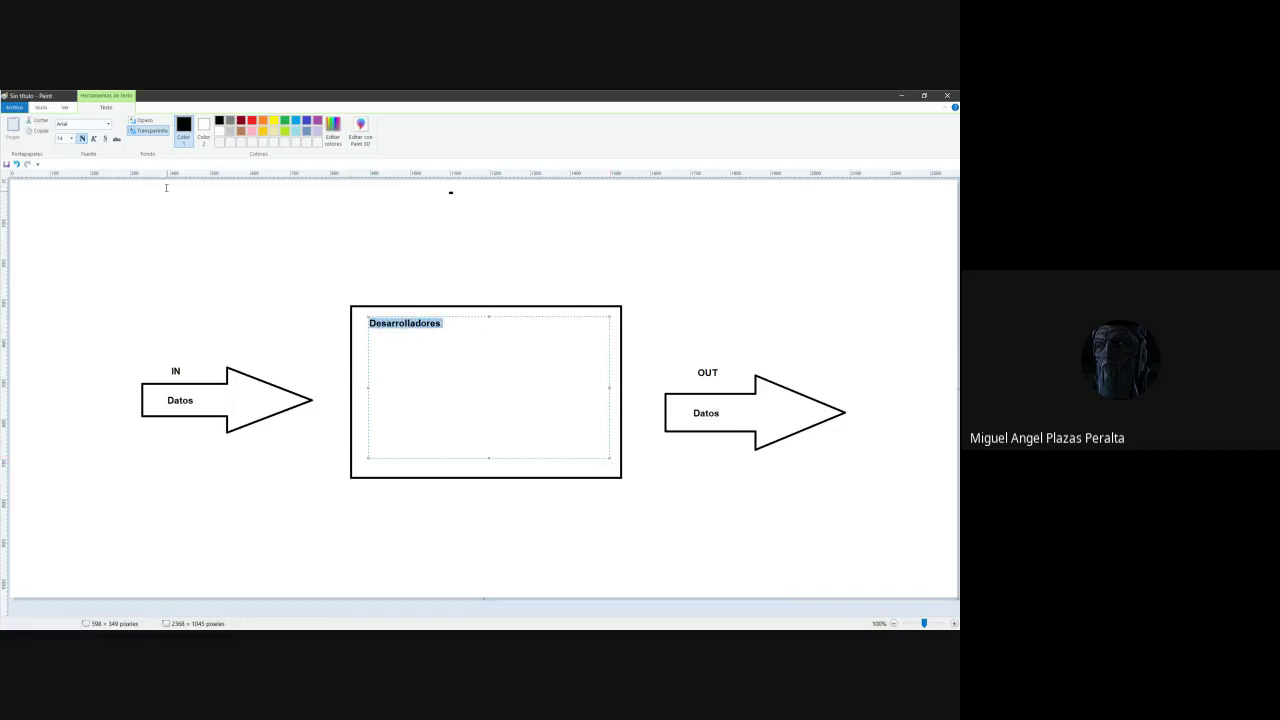
# Raise the Desarrolladores font size step by step from 14 to a larger size.
pyautogui.click(71, 140)
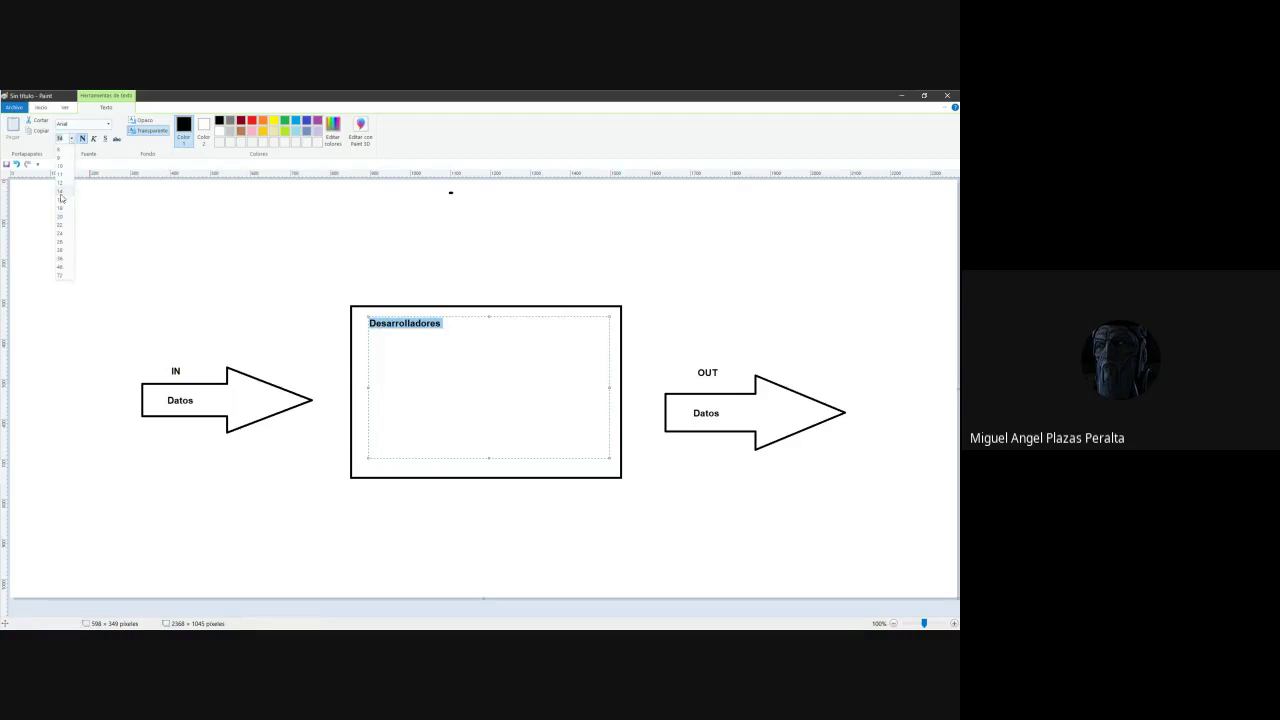
pyautogui.click(61, 195)
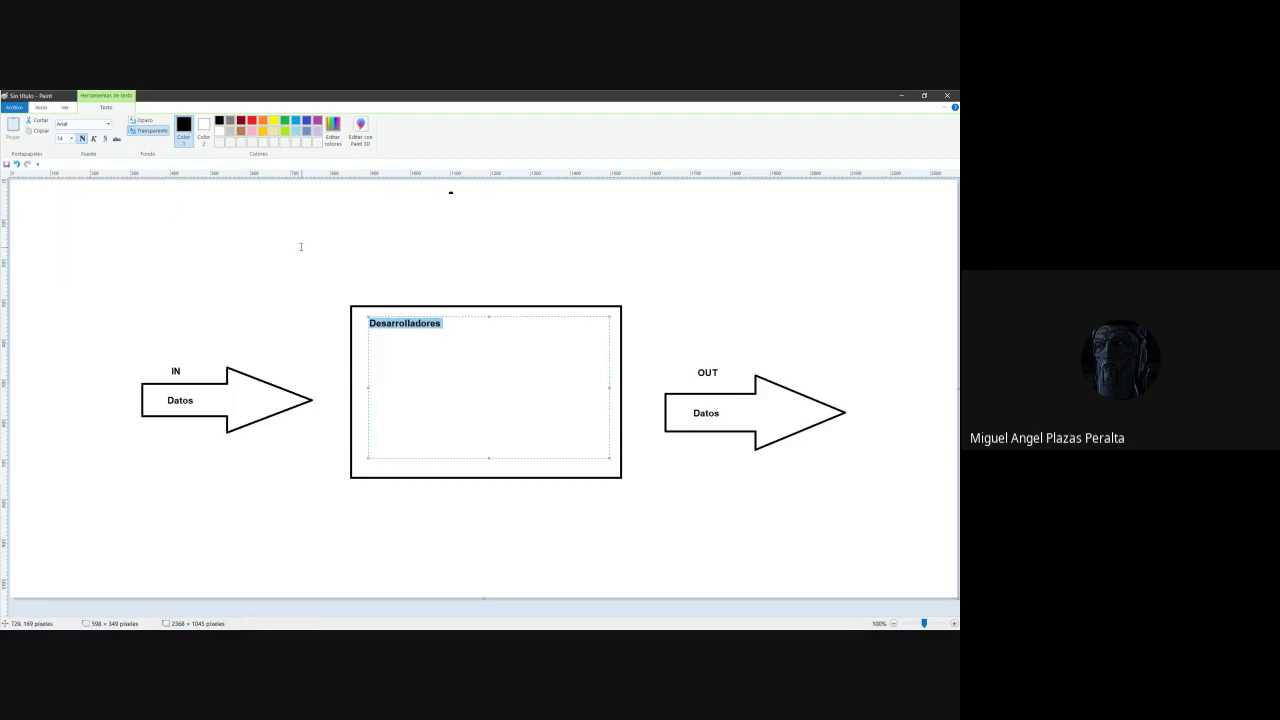
pyautogui.click(70, 141)
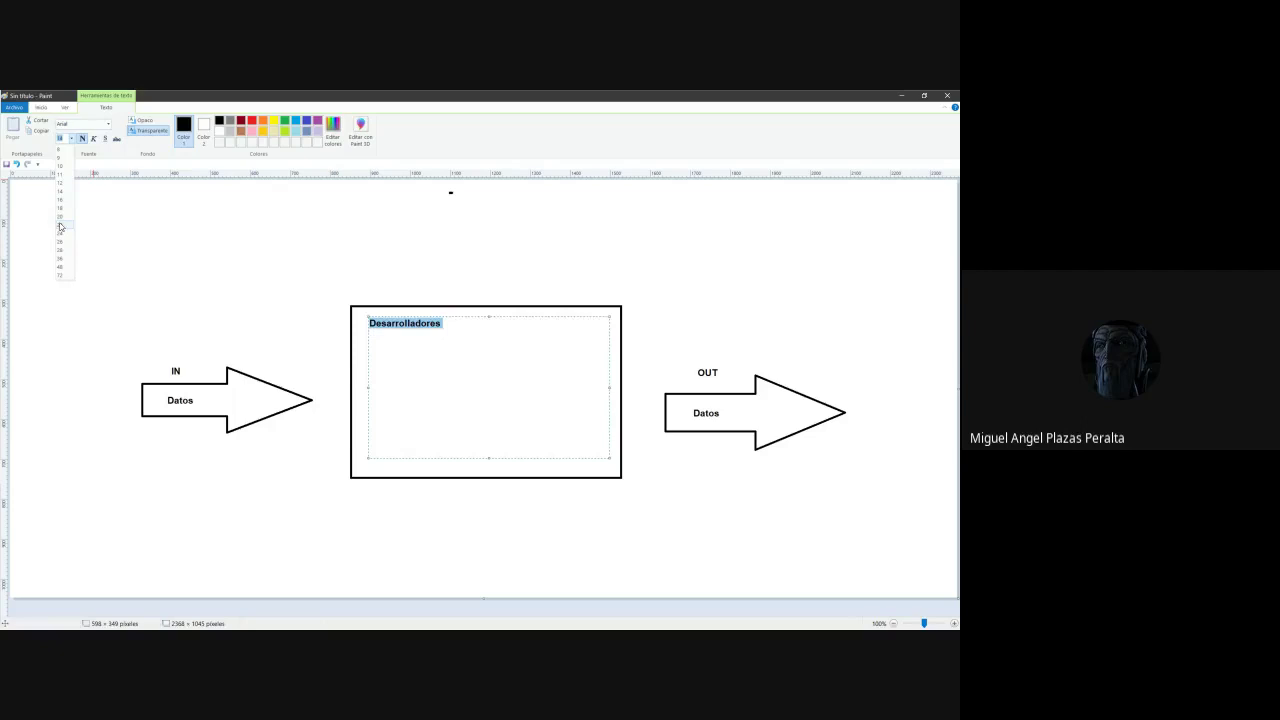
pyautogui.click(60, 226)
pyautogui.click(72, 142)
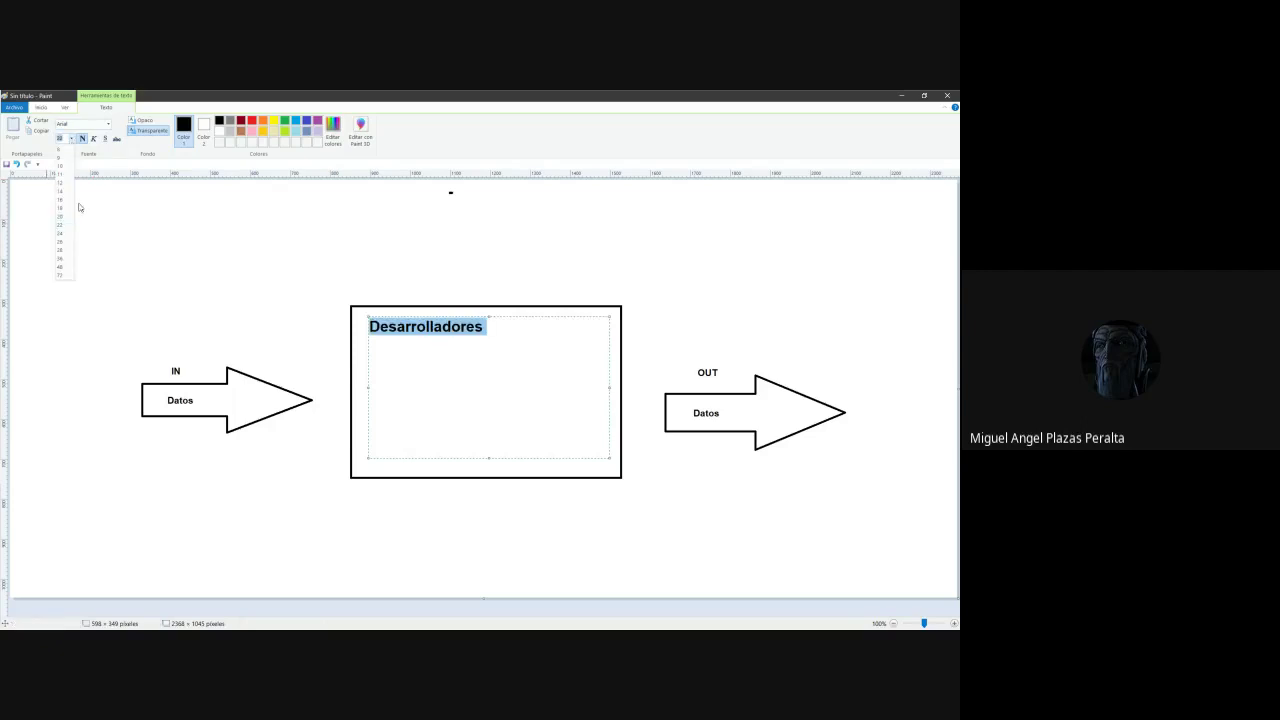
pyautogui.click(62, 240)
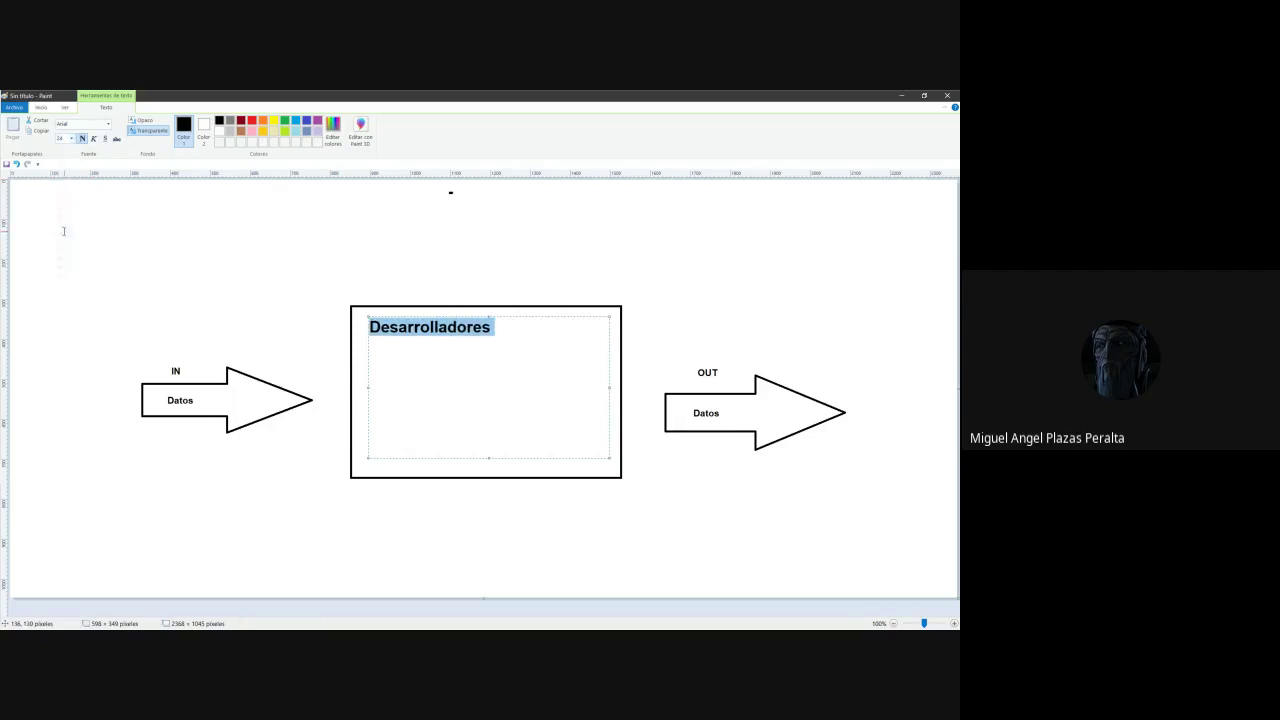
pyautogui.click(71, 140)
pyautogui.click(68, 252)
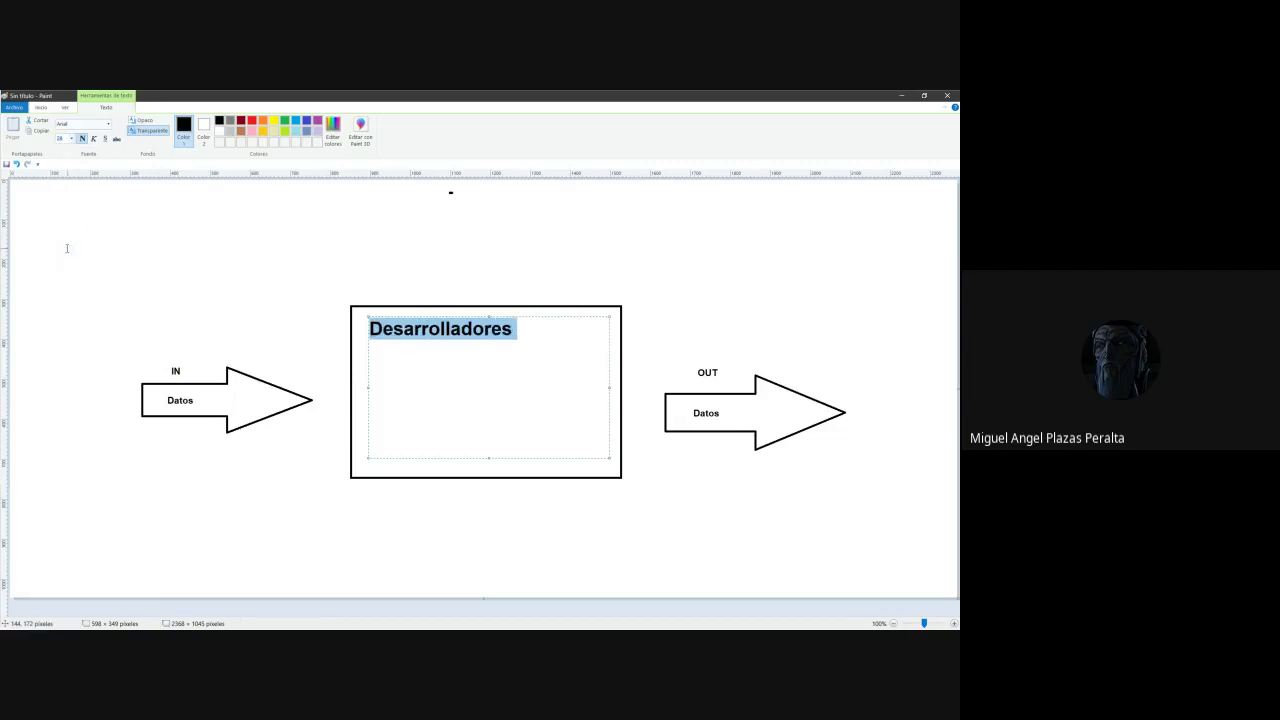
pyautogui.click(70, 141)
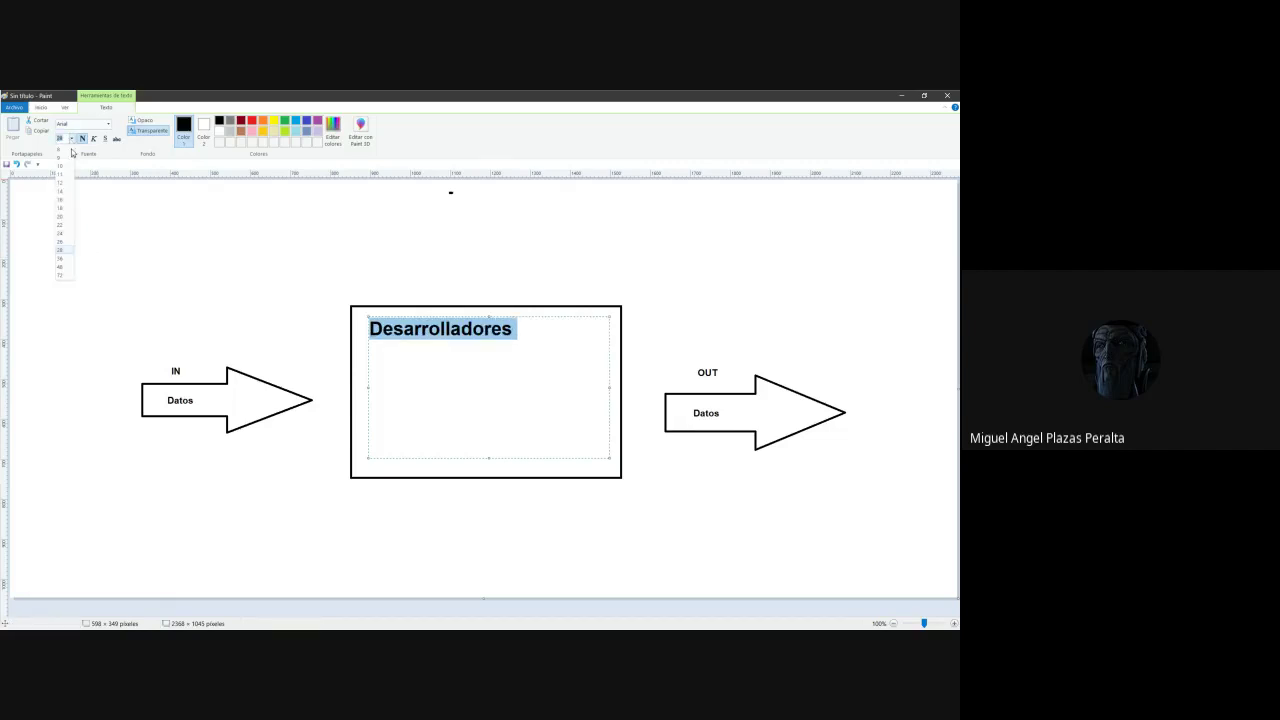
pyautogui.click(62, 259)
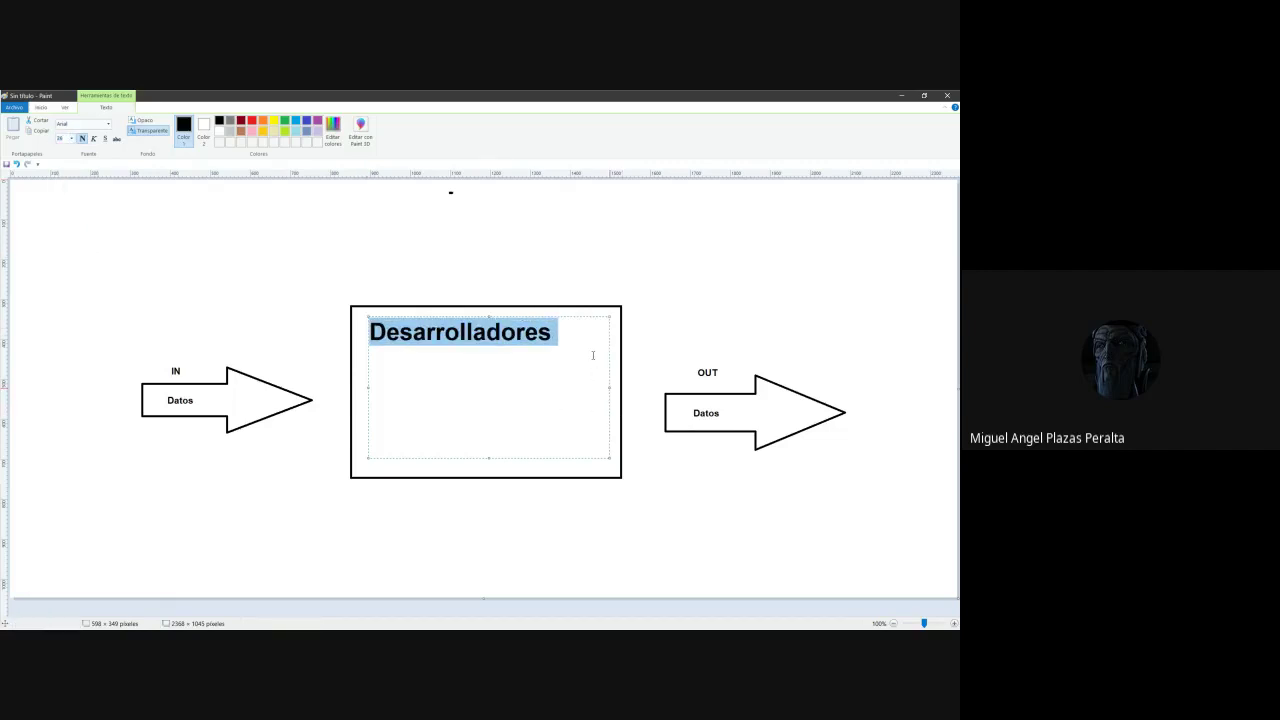
pyautogui.click(520, 194)
pyautogui.click(69, 124)
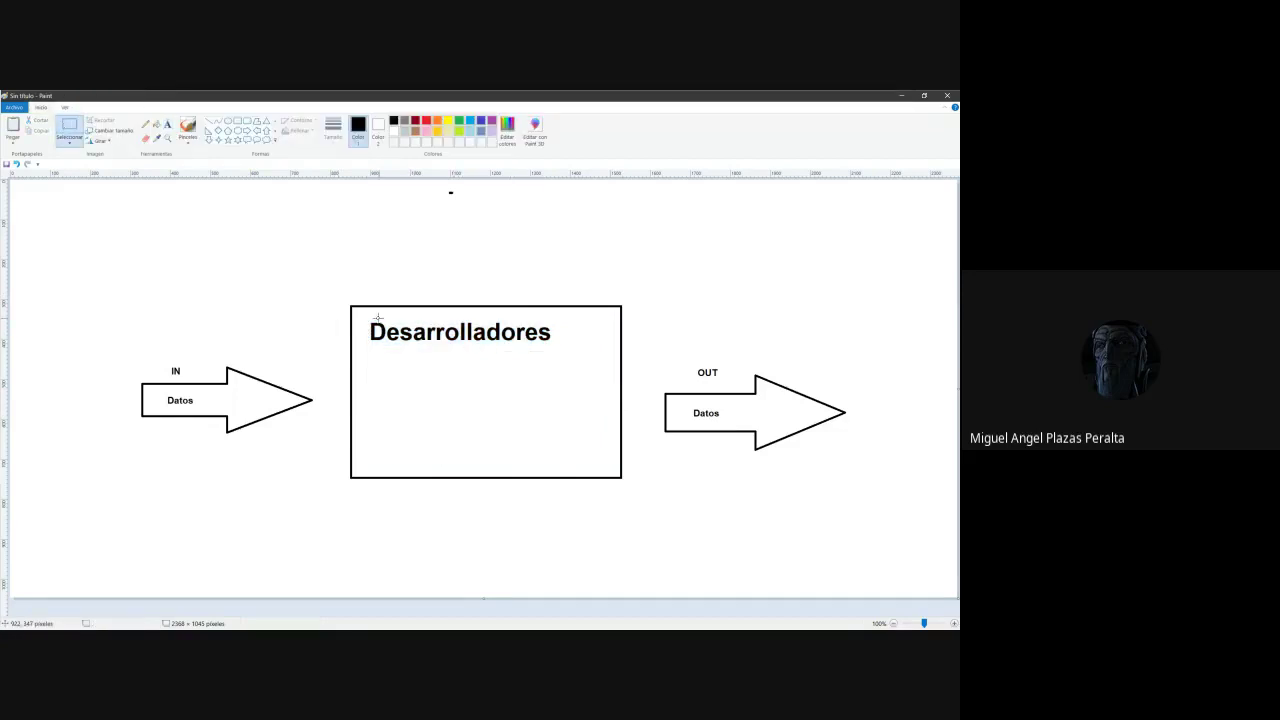
# Enlarge the Desarrolladores text and centre it lower in the box.
pyautogui.moveTo(366, 316); pyautogui.dragTo(614, 420)
pyautogui.moveTo(537, 357); pyautogui.dragTo(545, 398)
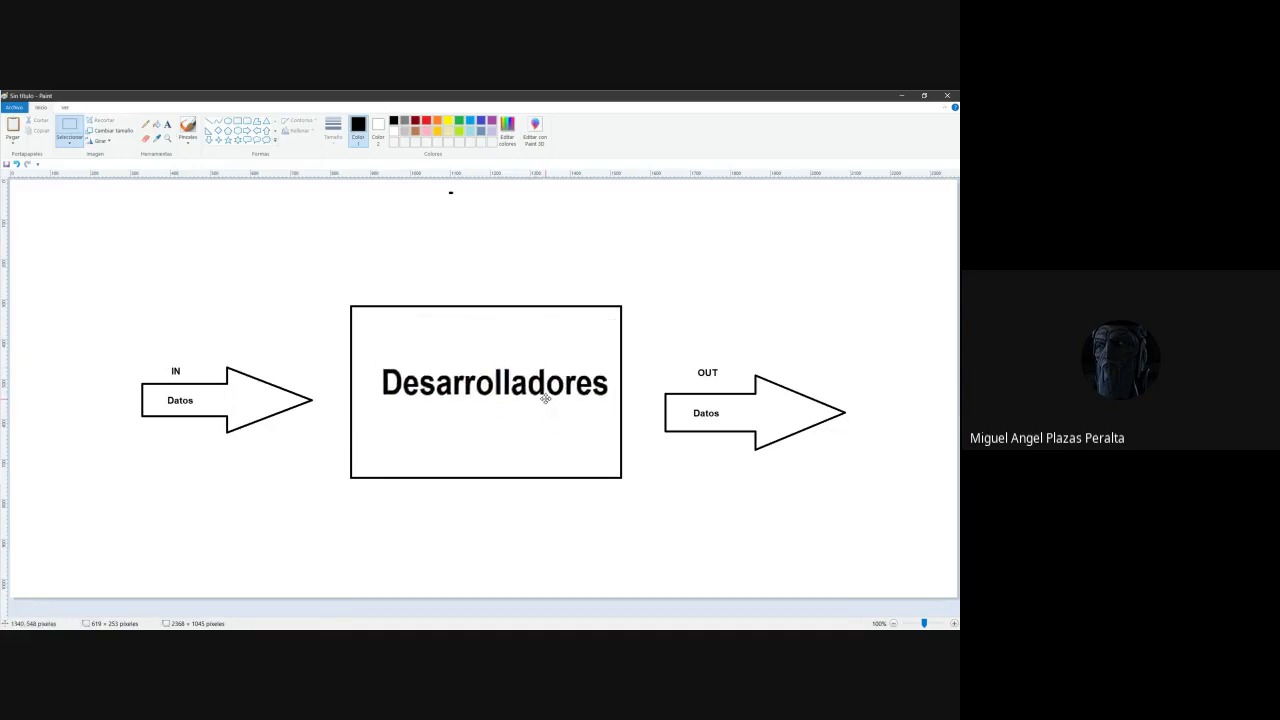
pyautogui.click(665, 340)
# Nudge both the OUT and IN arrows slightly upward.
pyautogui.moveTo(645, 330); pyautogui.dragTo(886, 498)
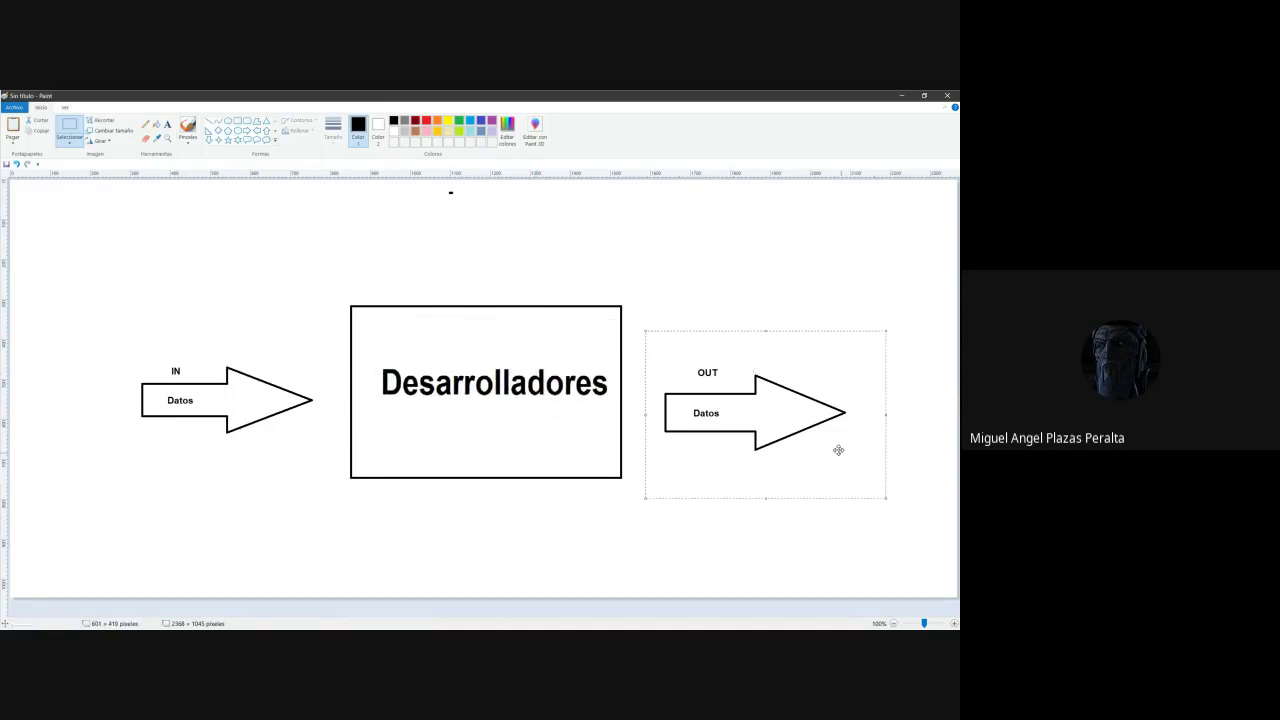
pyautogui.moveTo(838, 450); pyautogui.dragTo(843, 426)
pyautogui.moveTo(106, 335); pyautogui.dragTo(328, 468)
pyautogui.moveTo(277, 420); pyautogui.dragTo(271, 400)
pyautogui.click(645, 501)
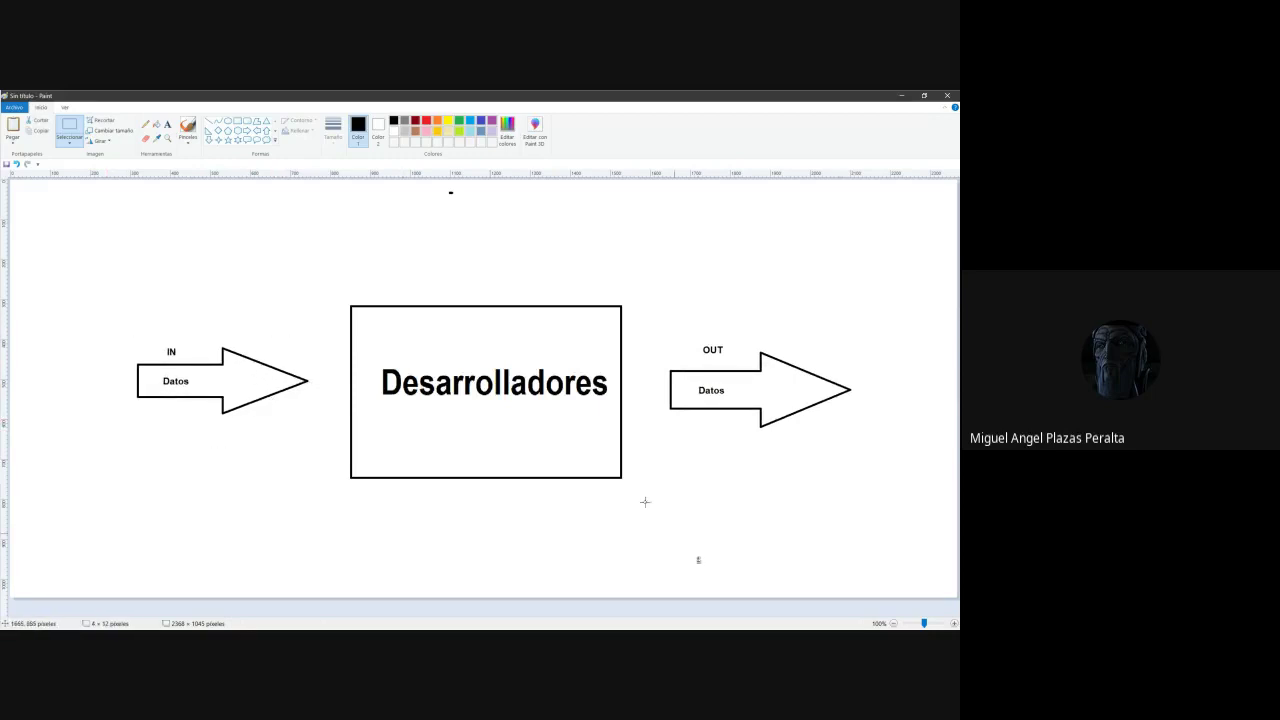
# Draw a small oval head above the OUT arrow.
pyautogui.moveTo(286, 257); pyautogui.dragTo(636, 500)
pyautogui.press('Escape')
pyautogui.moveTo(333, 287); pyautogui.dragTo(641, 516)
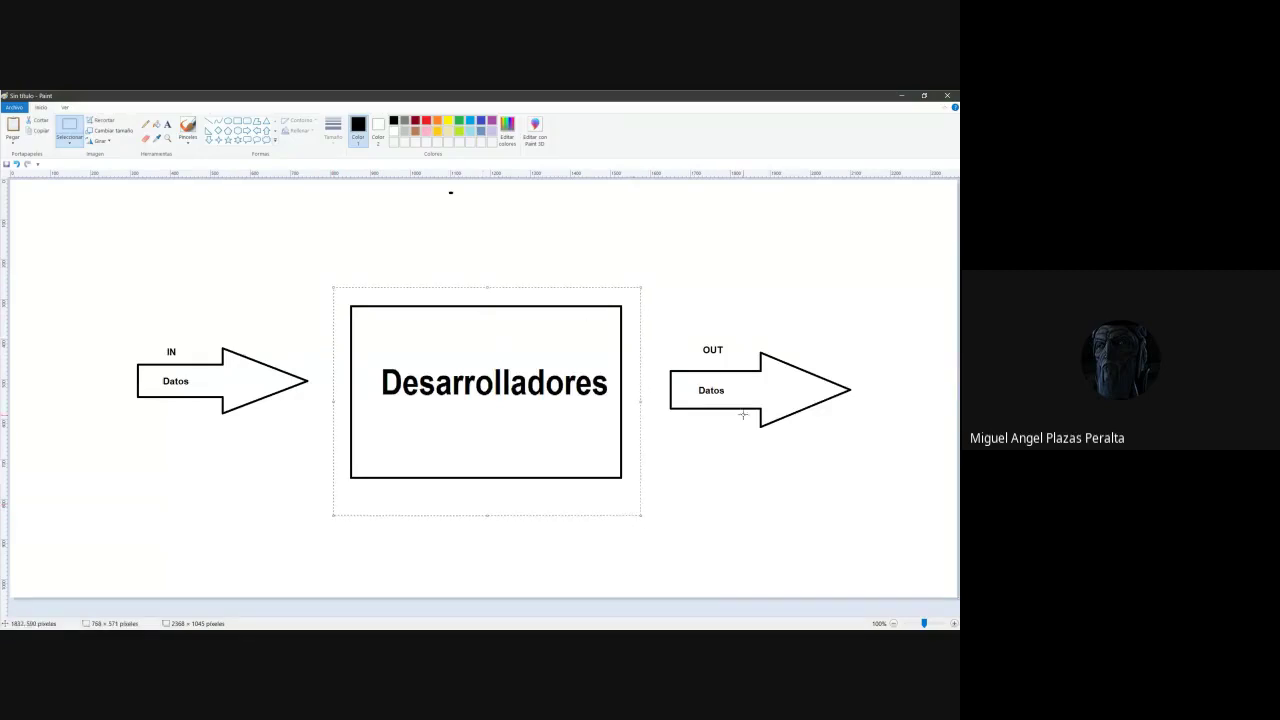
pyautogui.press('Escape')
pyautogui.moveTo(646, 331); pyautogui.dragTo(891, 454)
pyautogui.click(810, 293)
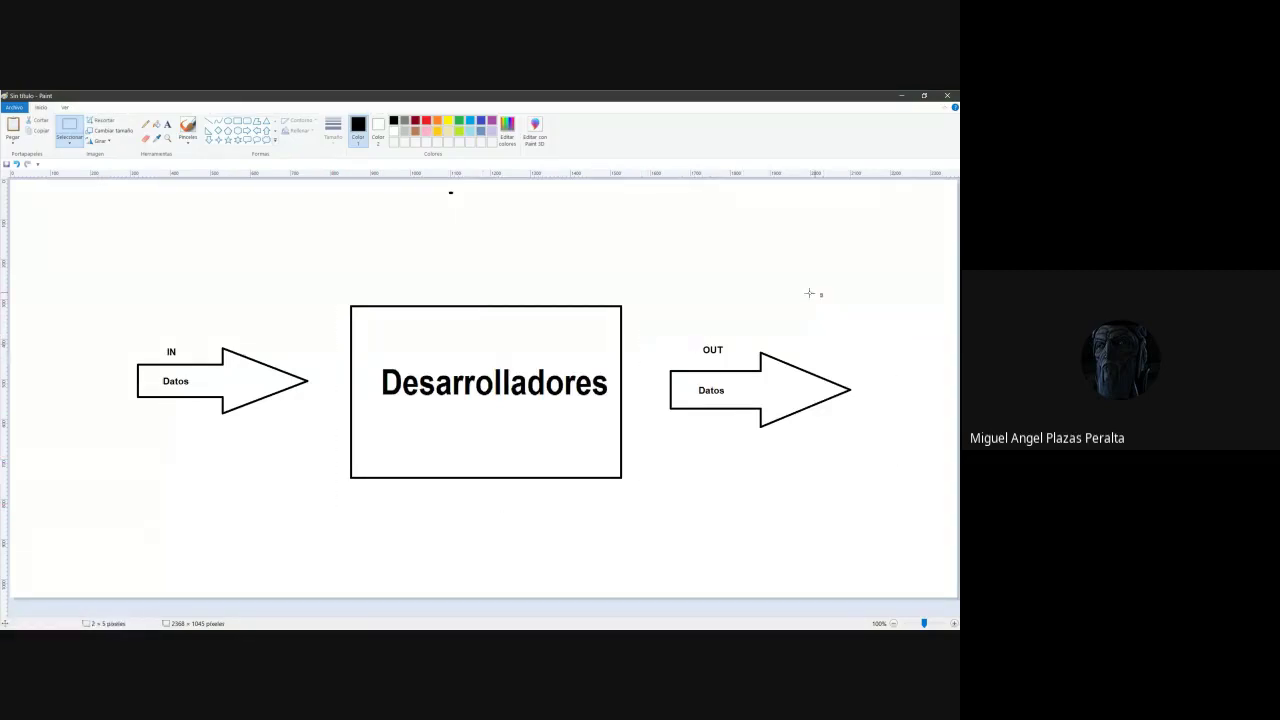
pyautogui.click(229, 124)
pyautogui.moveTo(692, 212)
pyautogui.mouseDown()
pyautogui.moveTo(708, 246)
pyautogui.moveTo(732, 250)
pyautogui.moveTo(720, 244)
pyautogui.moveTo(707, 296)
pyautogui.moveTo(766, 286)
pyautogui.moveTo(728, 274)
pyautogui.mouseUp()
# Draw a thought-bubble cloud beside the stick figure.
pyautogui.click(210, 121)
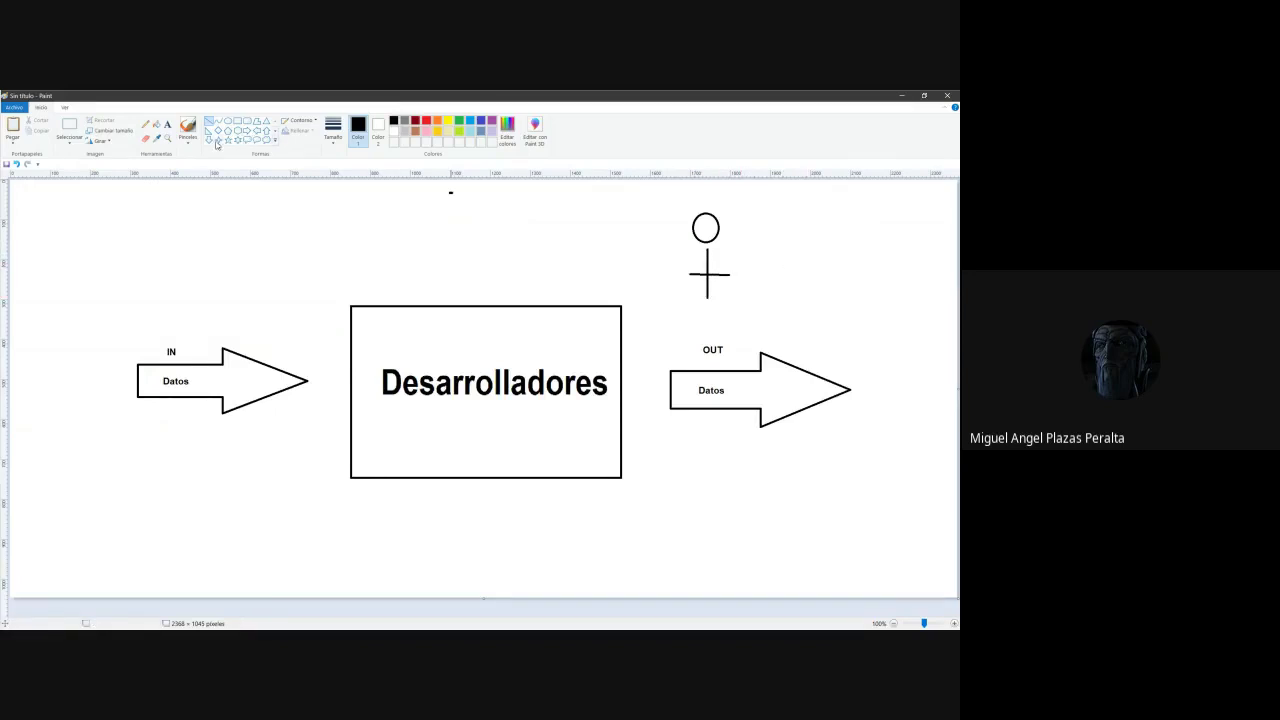
pyautogui.click(263, 144)
pyautogui.moveTo(794, 306); pyautogui.dragTo(868, 218)
pyautogui.click(780, 524)
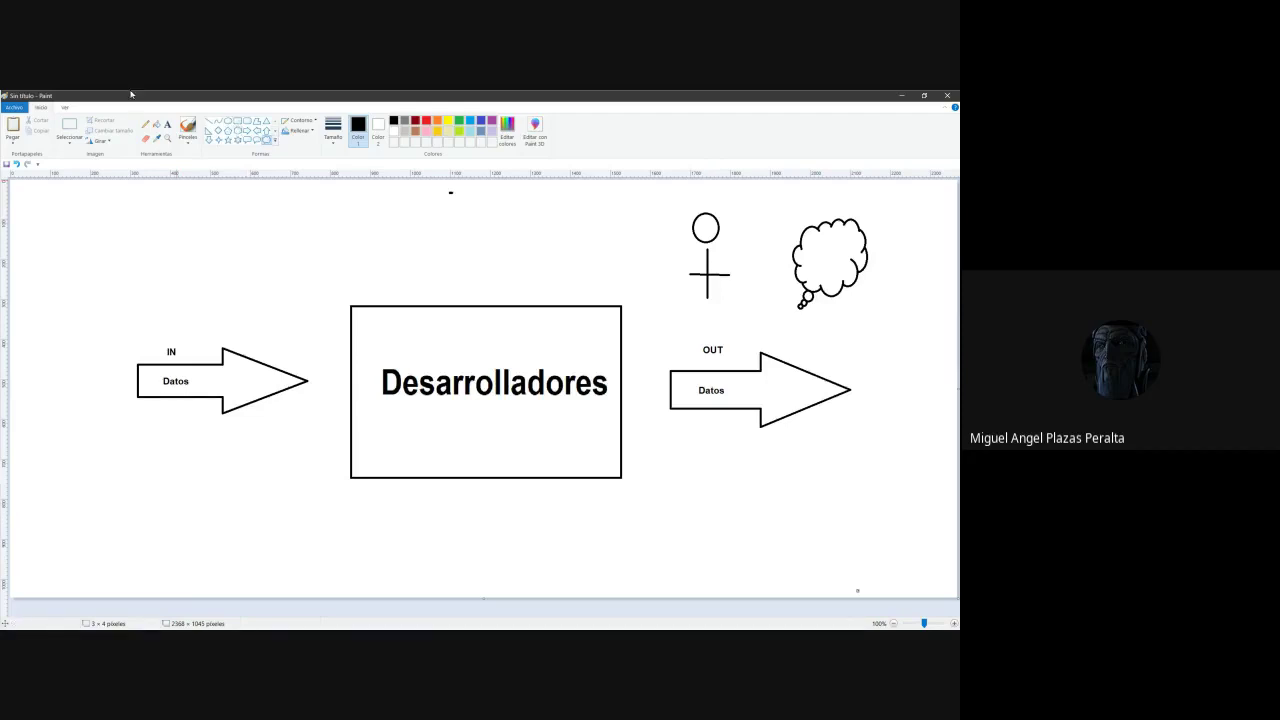
# Erase the stray dash near the top, then return to the Datos_Java document.
pyautogui.click(69, 125)
pyautogui.moveTo(338, 265); pyautogui.dragTo(655, 563)
pyautogui.moveTo(777, 540); pyautogui.dragTo(782, 543)
pyautogui.moveTo(420, 182); pyautogui.dragTo(478, 229)
pyautogui.press('Delete')
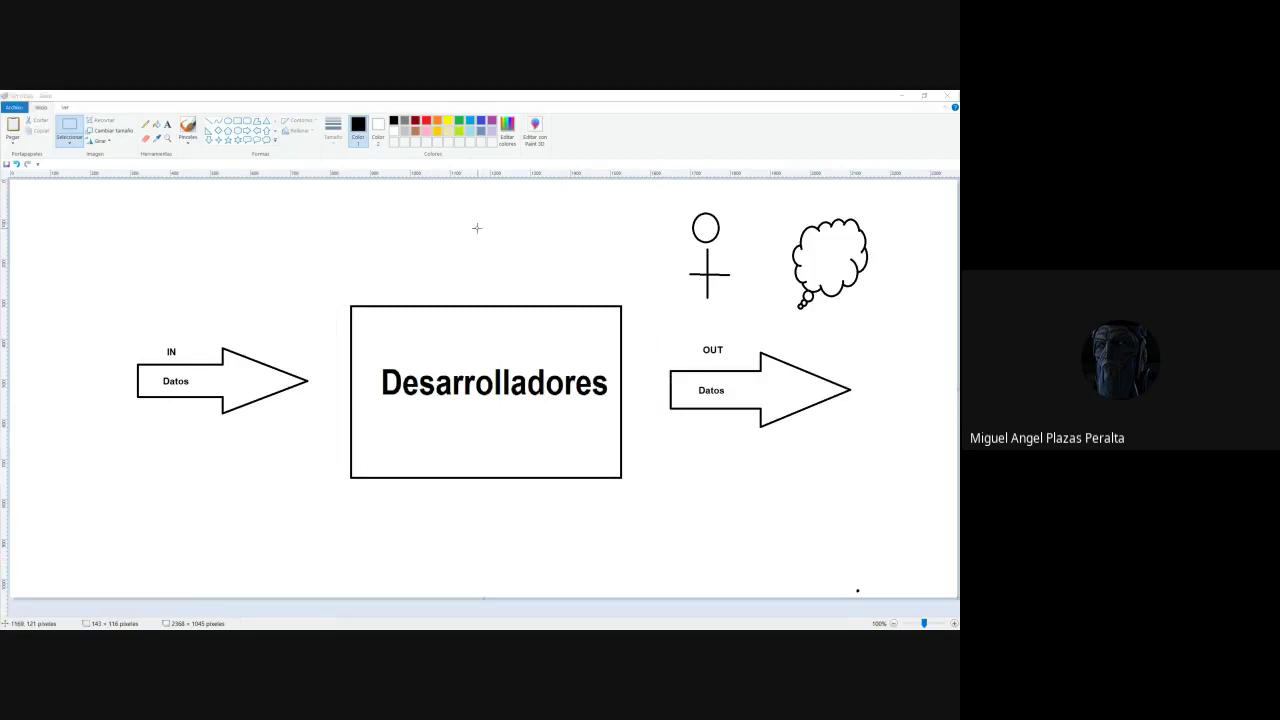
pyautogui.hotkey('alt', 'Tab')
# Paste the 'Manipulan datos…' sentence into the table's last row, replacing the x.
pyautogui.scroll(-3, 492, 397)
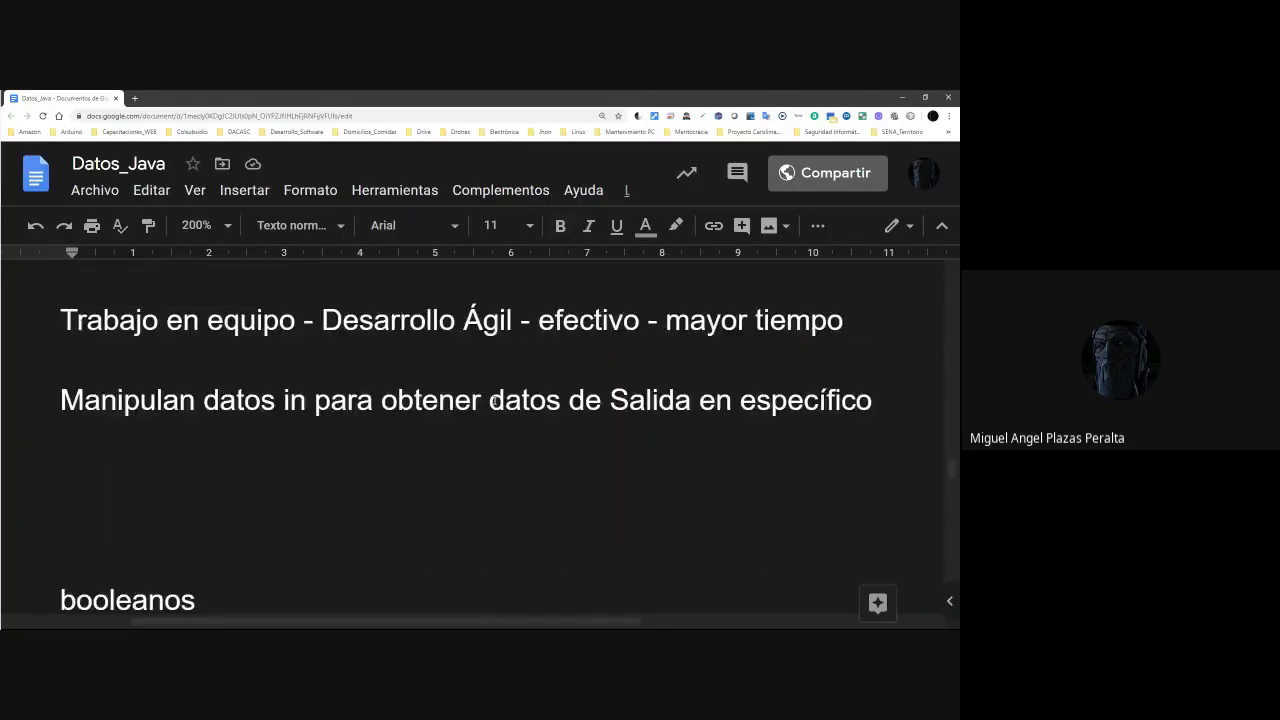
pyautogui.scroll(5, 492, 397)
pyautogui.scroll(-6, 489, 397)
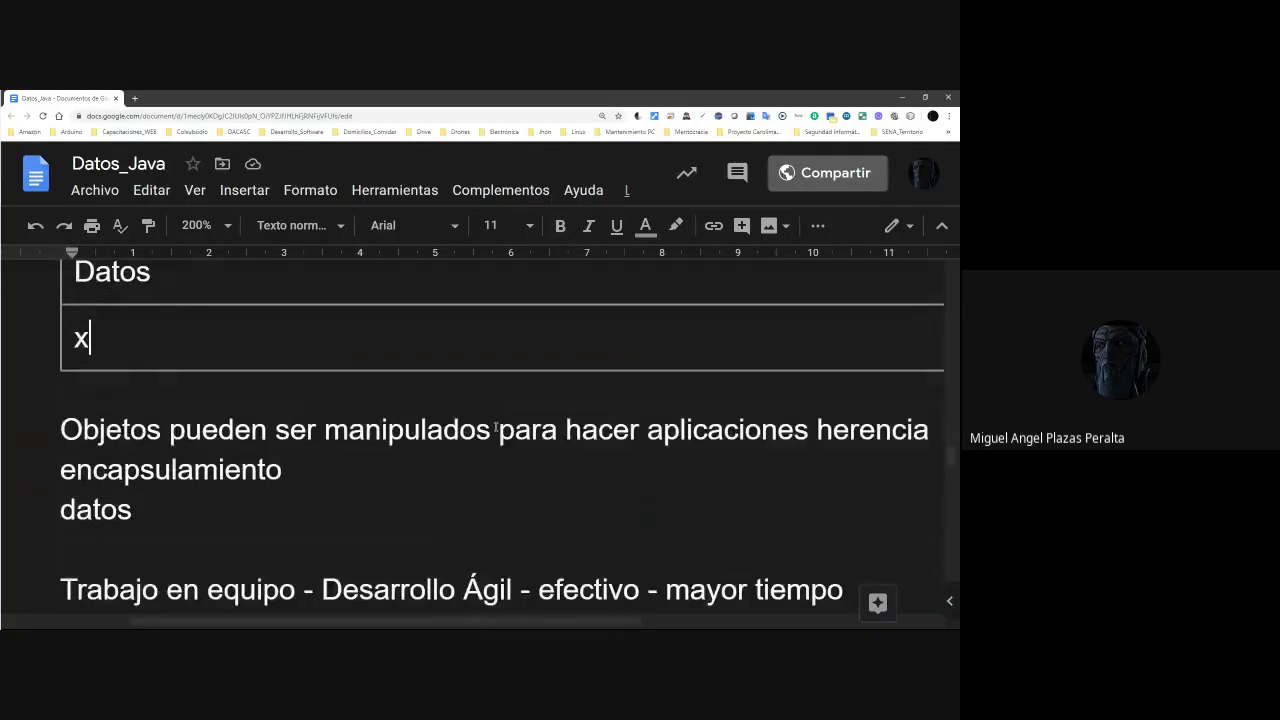
pyautogui.scroll(2, 874, 518)
pyautogui.moveTo(875, 548); pyautogui.dragTo(56, 552)
pyautogui.hotkey('ctrl', 'c')
pyautogui.scroll(3, 144, 431)
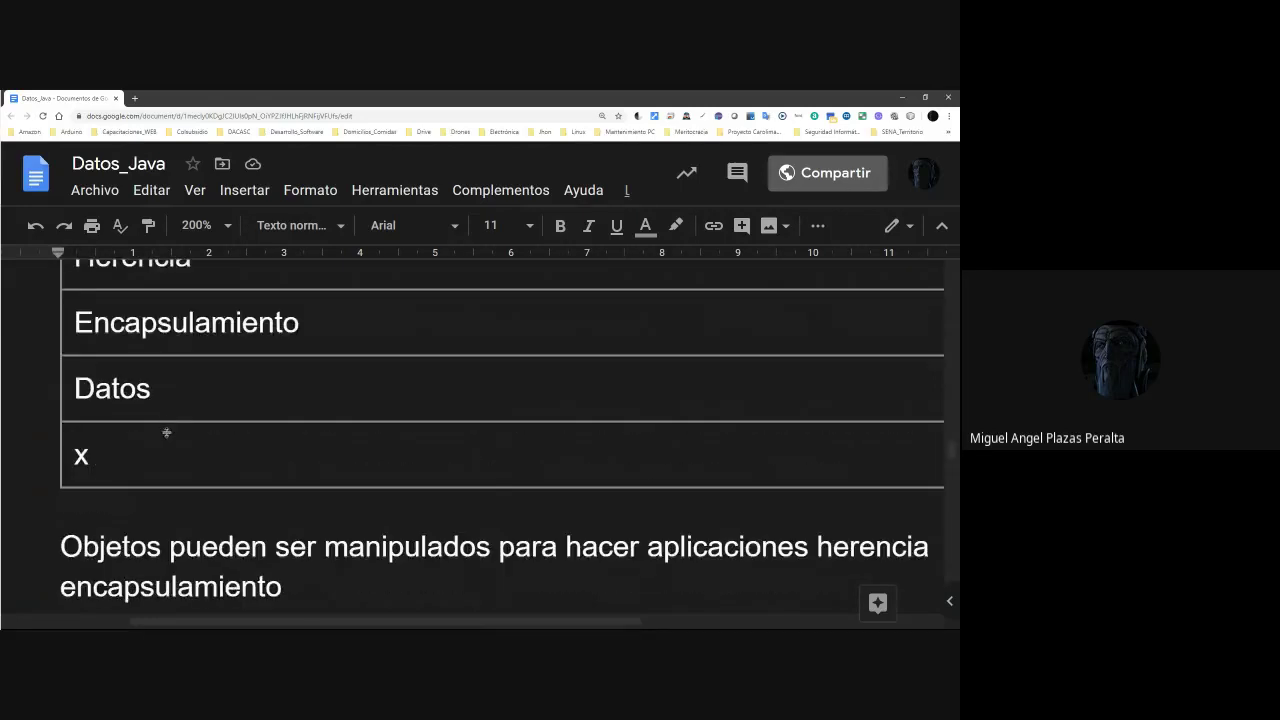
pyautogui.click(163, 451)
pyautogui.press('Return')
pyautogui.hotkey('ctrl', 'v')
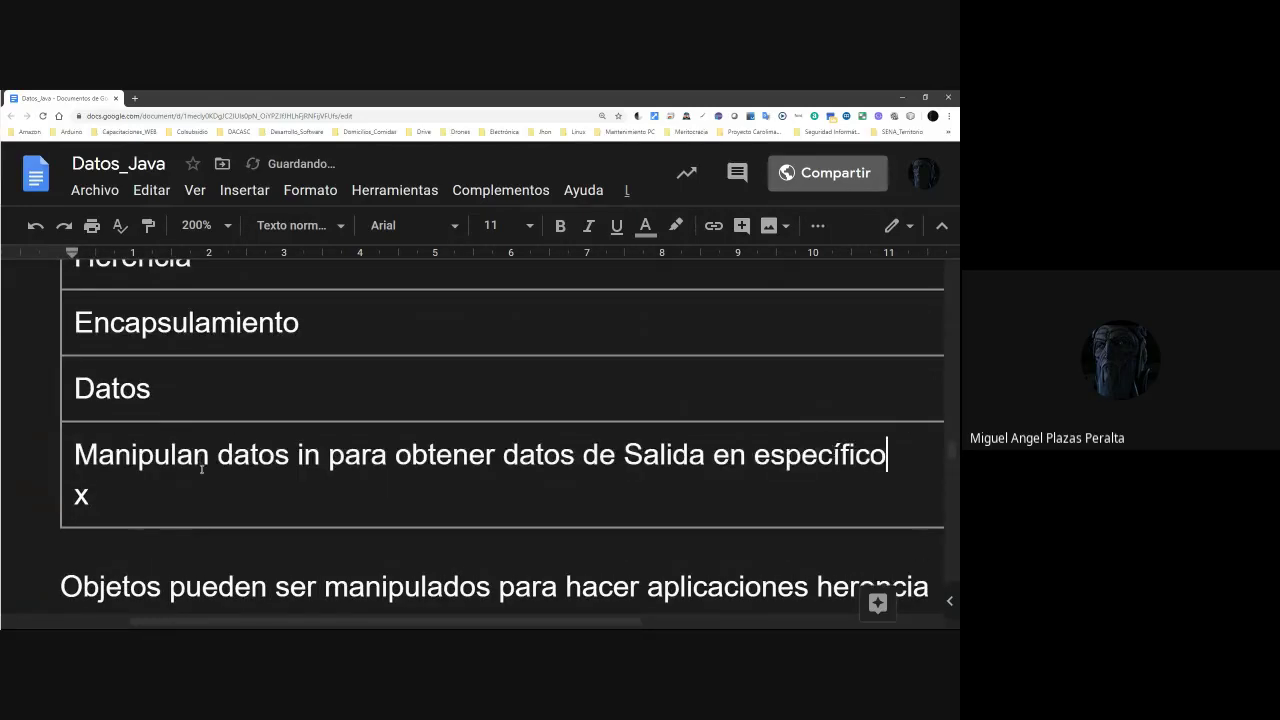
pyautogui.press('Delete')
pyautogui.press('Delete')
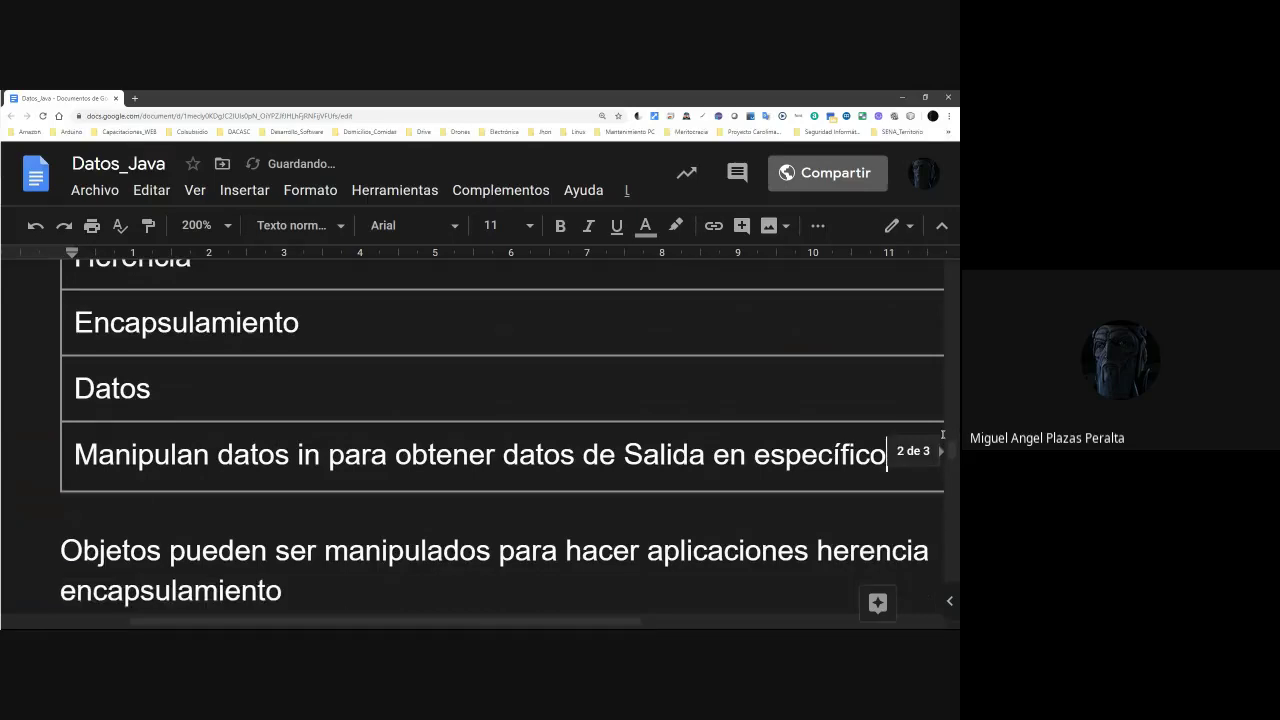
# Select 'POO' at the start of the heading, then switch back to Paint.
pyautogui.scroll(-10, 760, 366)
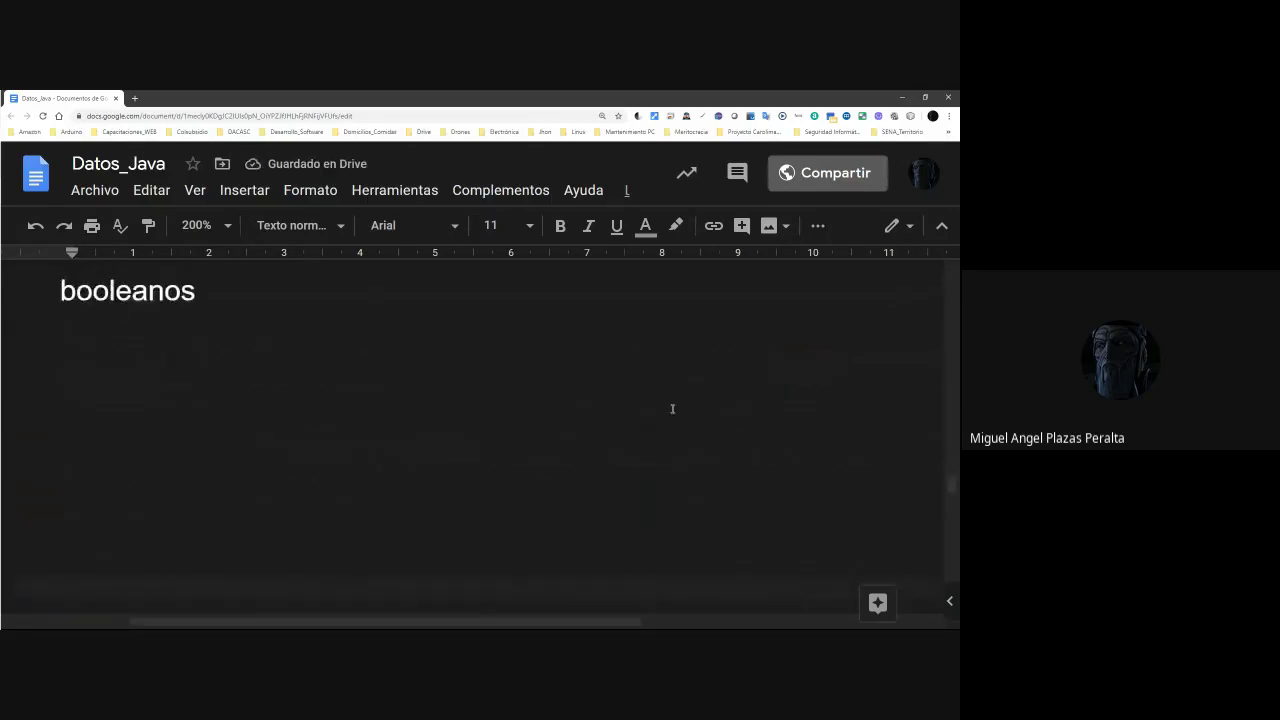
pyautogui.scroll(3, 600, 430)
pyautogui.scroll(-2, 541, 445)
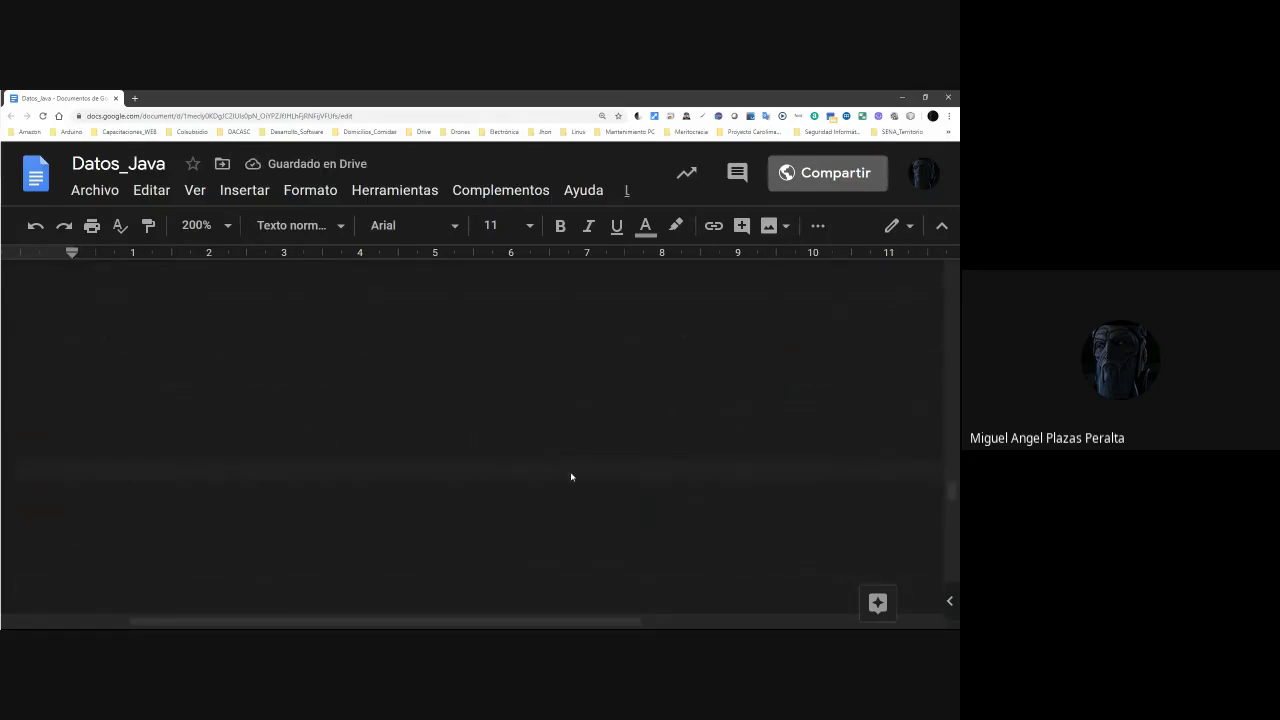
pyautogui.scroll(4, 577, 470)
pyautogui.scroll(-2, 571, 478)
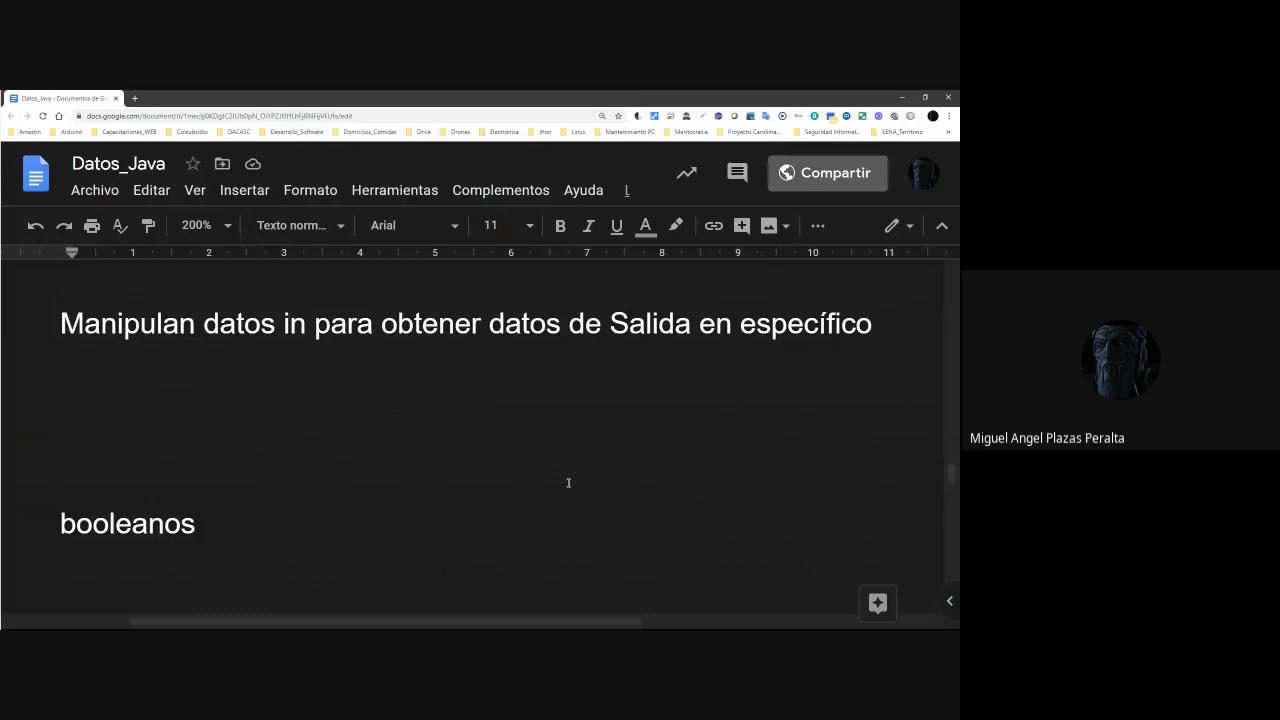
pyautogui.scroll(10, 575, 464)
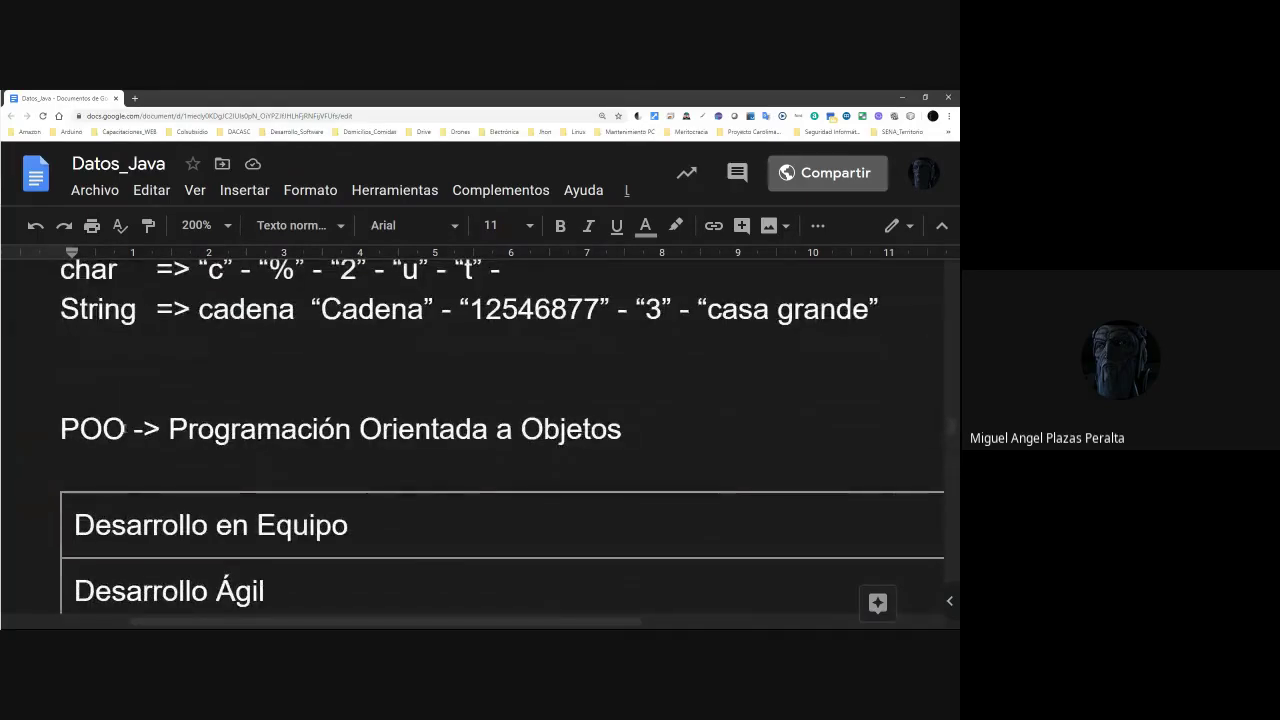
pyautogui.moveTo(126, 428); pyautogui.dragTo(27, 431)
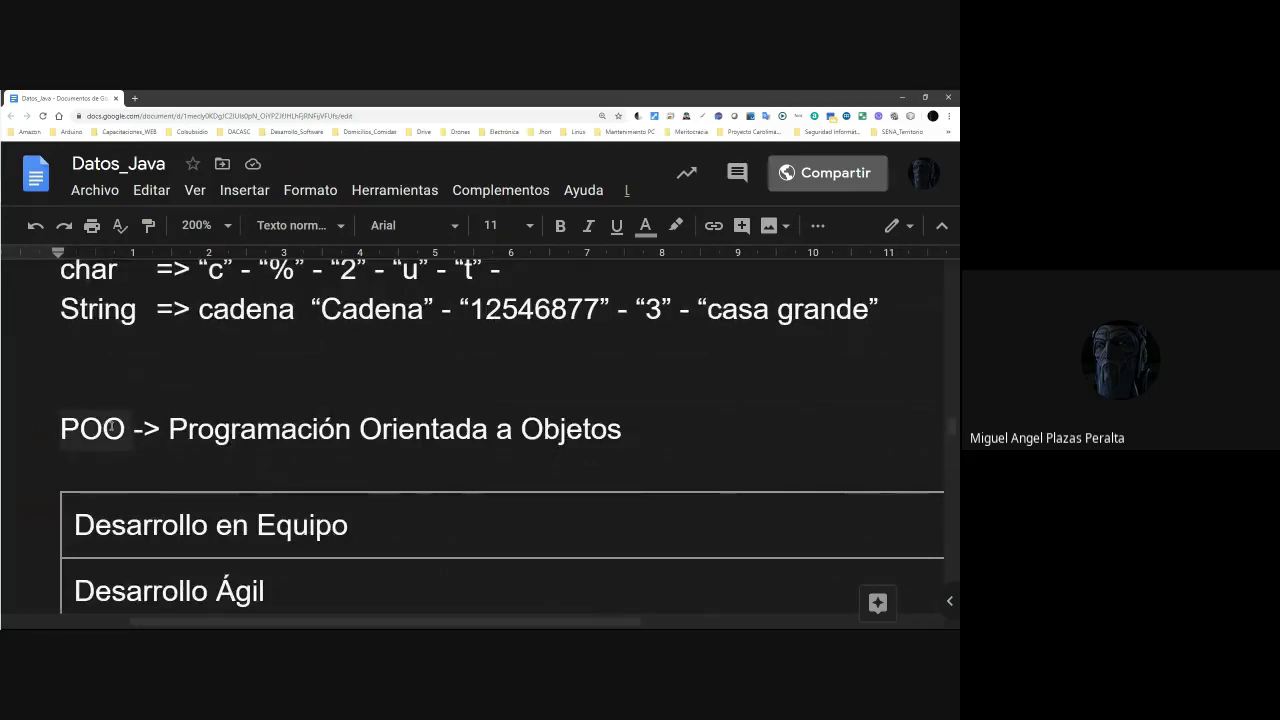
pyautogui.scroll(-2, 213, 441)
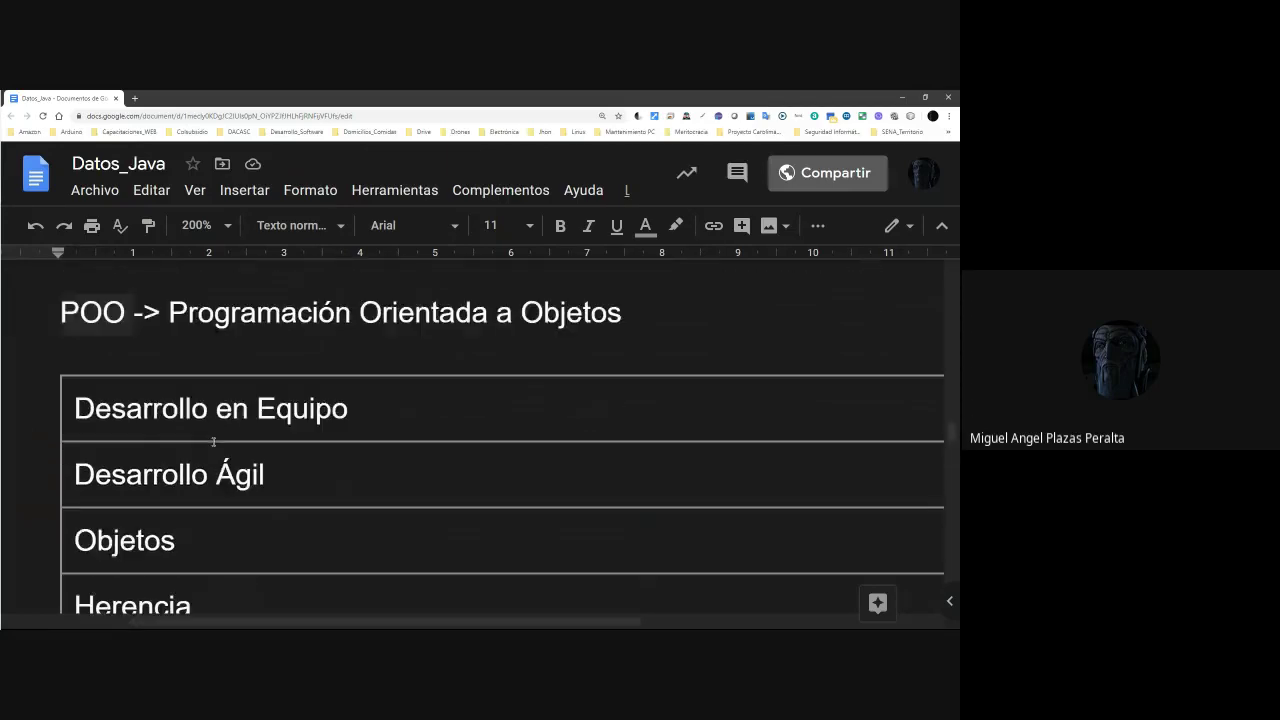
pyautogui.hotkey('alt', 'Tab')
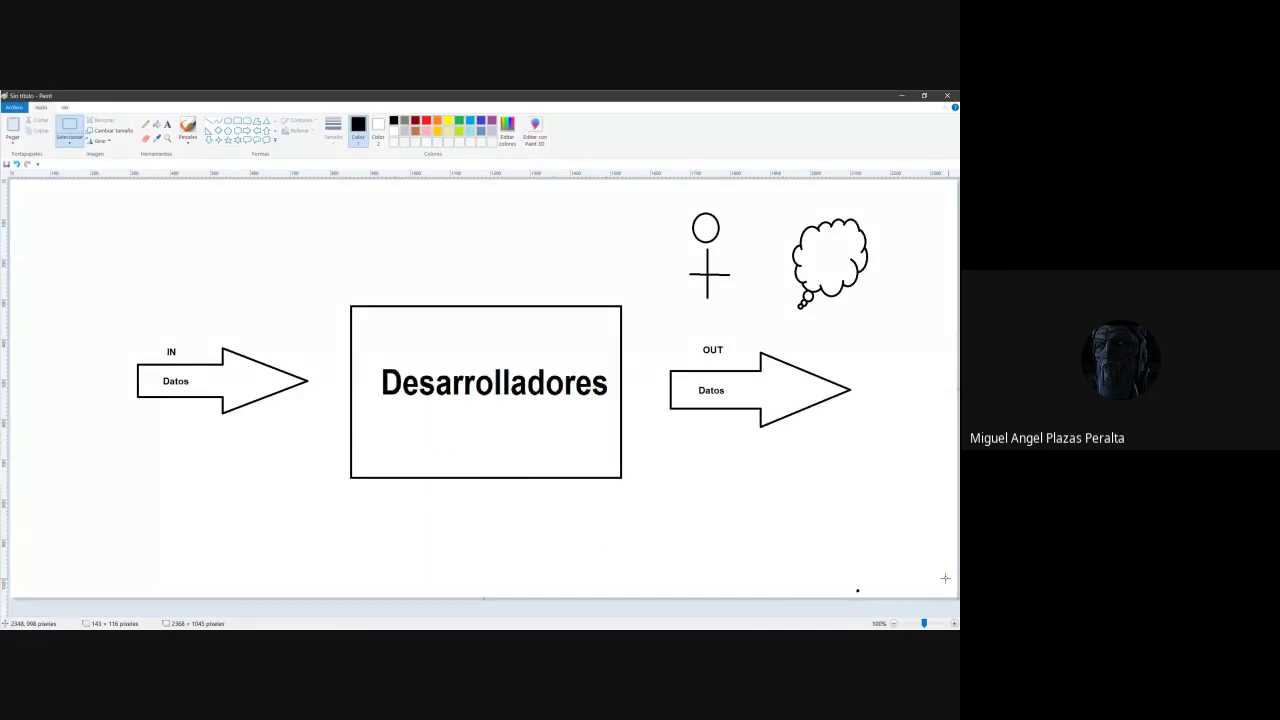
# Enlarge the canvas to 7576 by 5548 pixels and draw a first square.
pyautogui.scroll(-3, 344, 456)
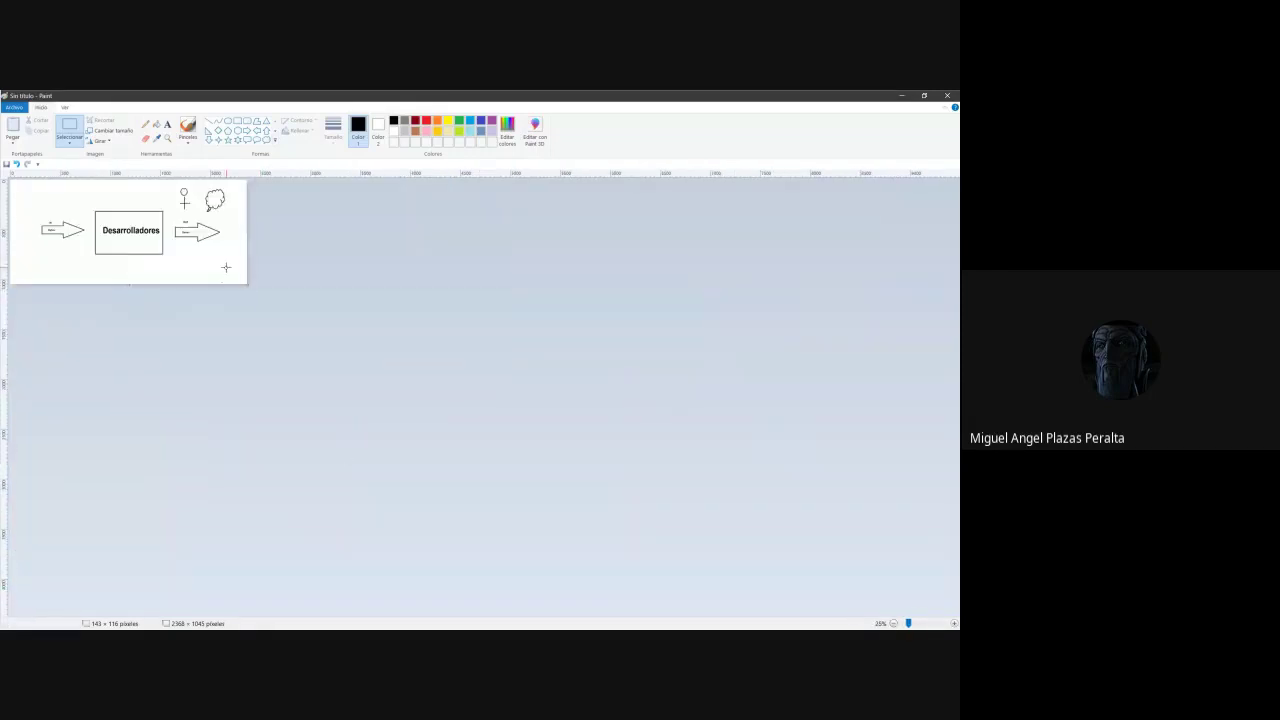
pyautogui.moveTo(245, 288); pyautogui.dragTo(767, 614)
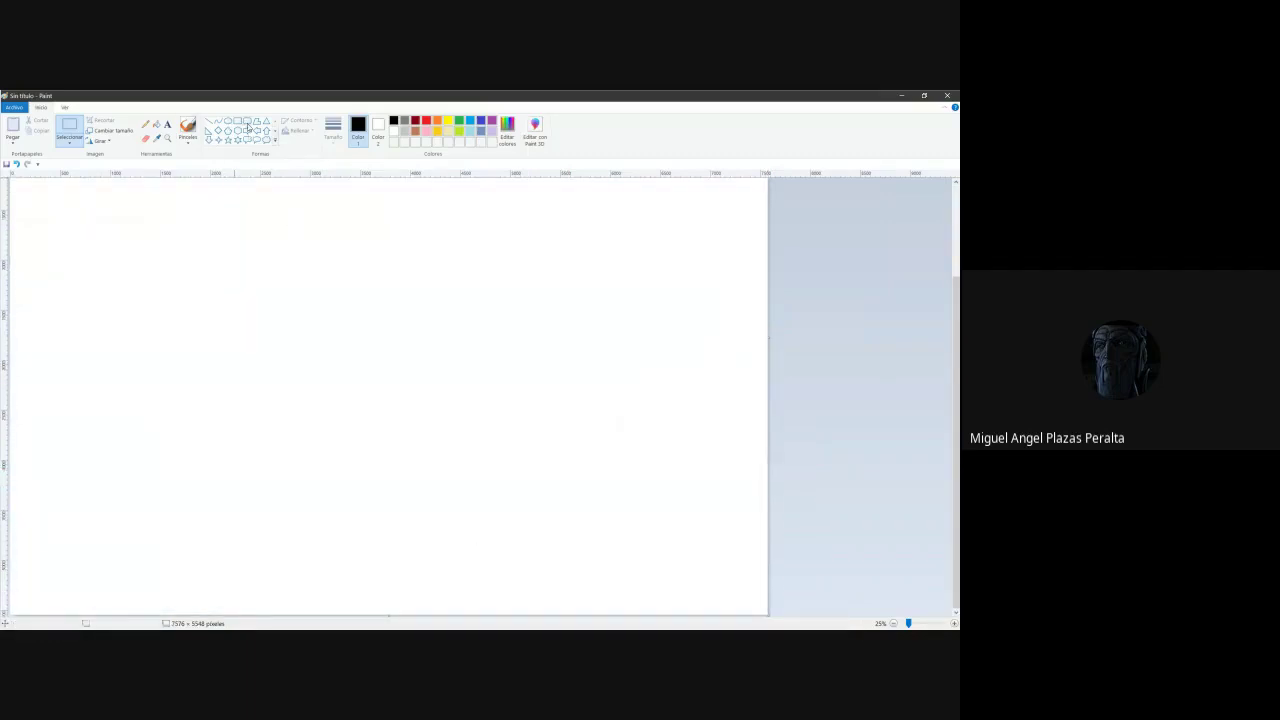
pyautogui.click(238, 121)
pyautogui.moveTo(72, 270)
pyautogui.mouseDown()
pyautogui.moveTo(129, 300)
pyautogui.moveTo(108, 300)
pyautogui.mouseUp()
# Paste four copies of the square side by side to form a row of five.
pyautogui.click(76, 124)
pyautogui.moveTo(43, 238); pyautogui.dragTo(147, 340)
pyautogui.click(259, 354)
pyautogui.hotkey('ctrl', 'v')
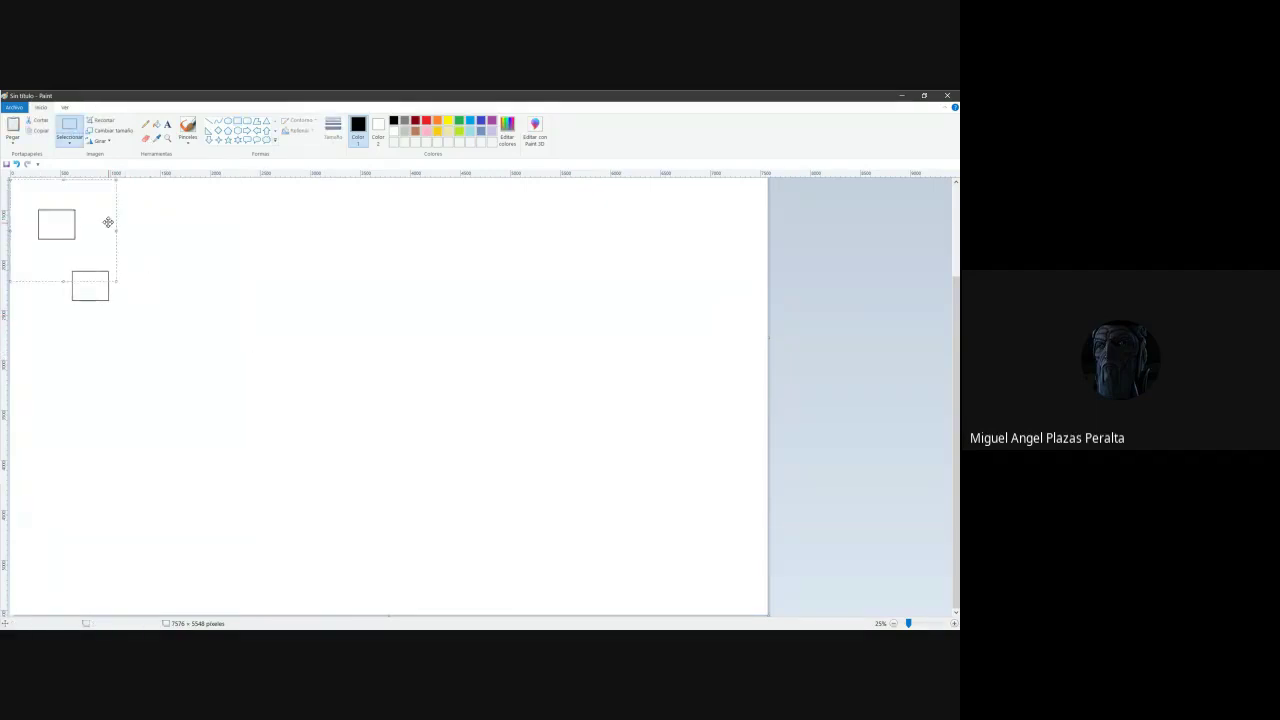
pyautogui.moveTo(76, 223); pyautogui.dragTo(145, 283)
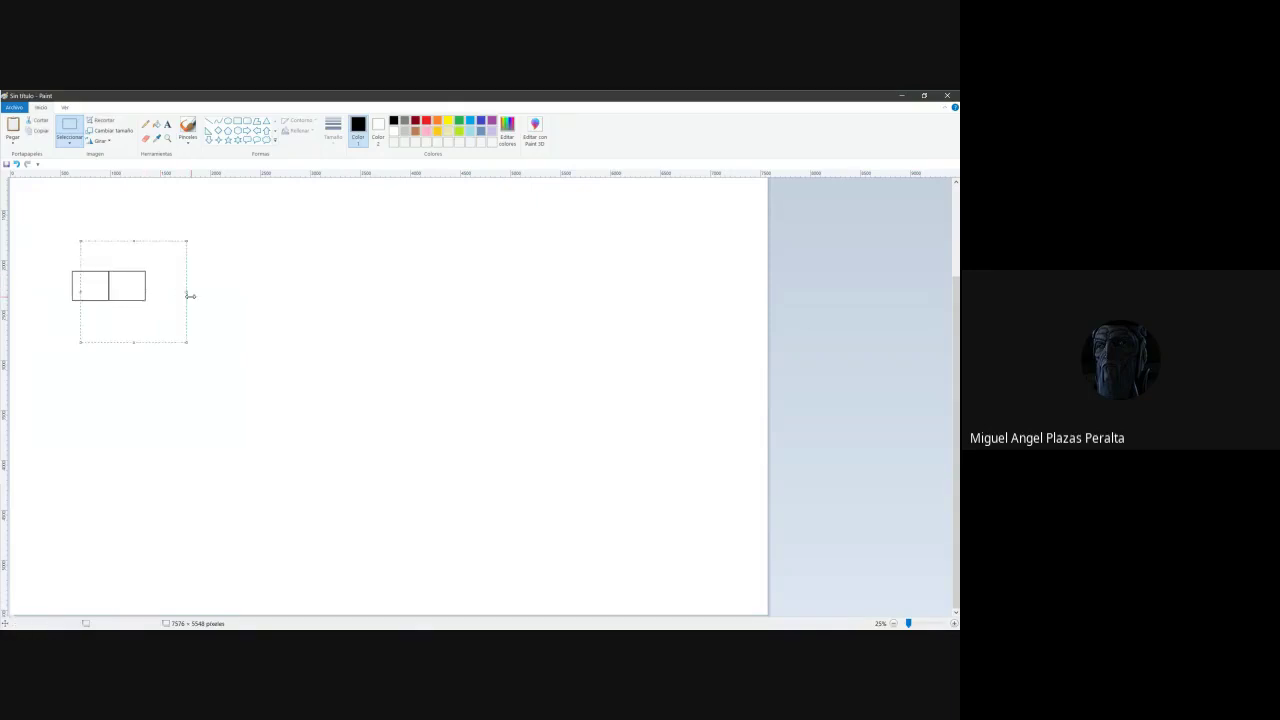
pyautogui.hotkey('ctrl', 'v')
pyautogui.moveTo(63, 217); pyautogui.dragTo(172, 281)
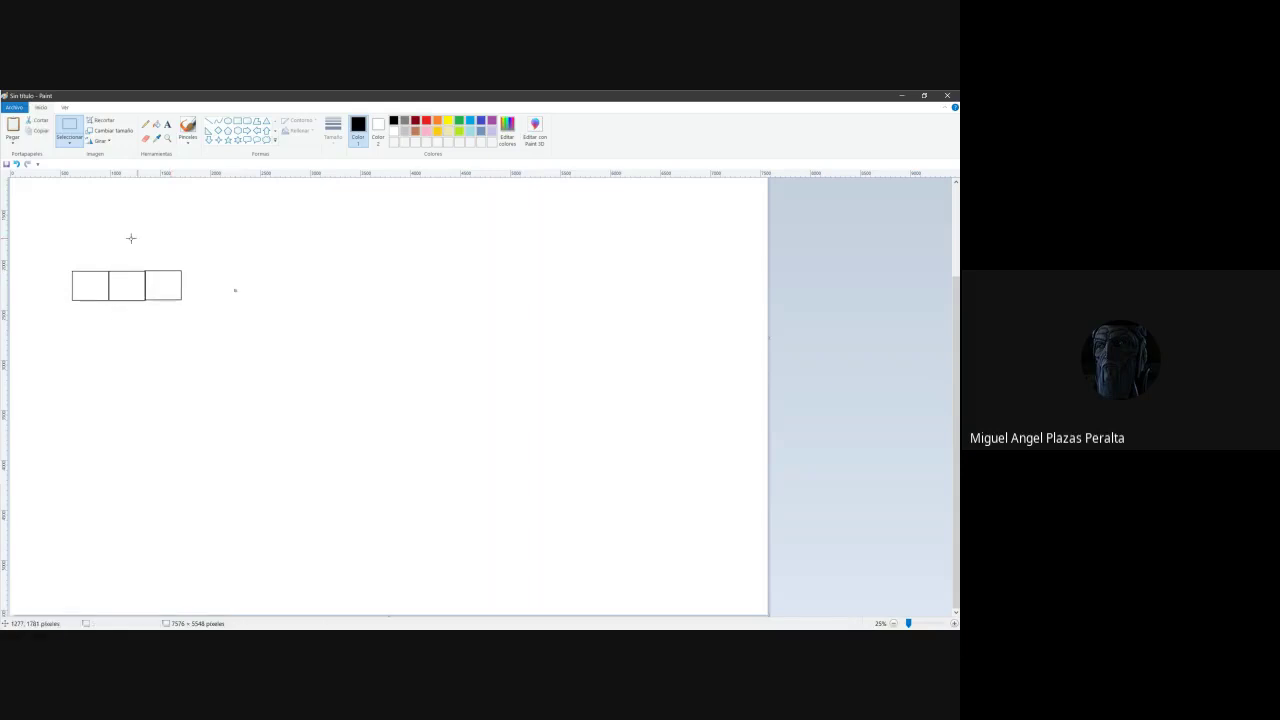
pyautogui.hotkey('ctrl', 'v')
pyautogui.moveTo(78, 220); pyautogui.dragTo(249, 278)
pyautogui.click(274, 286)
pyautogui.hotkey('ctrl', 'v')
pyautogui.click(194, 252)
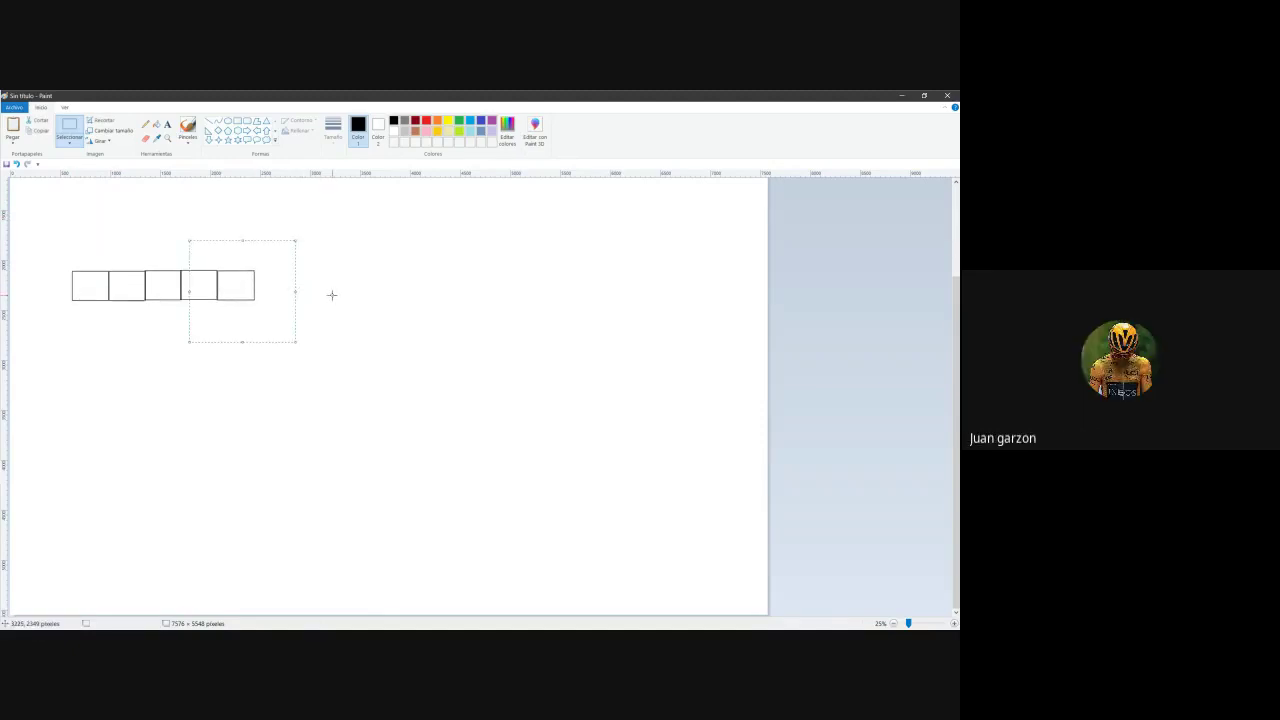
pyautogui.click(80, 254)
# Duplicate the five-square row and place the copy to its right, making ten squares.
pyautogui.moveTo(50, 259); pyautogui.dragTo(317, 338)
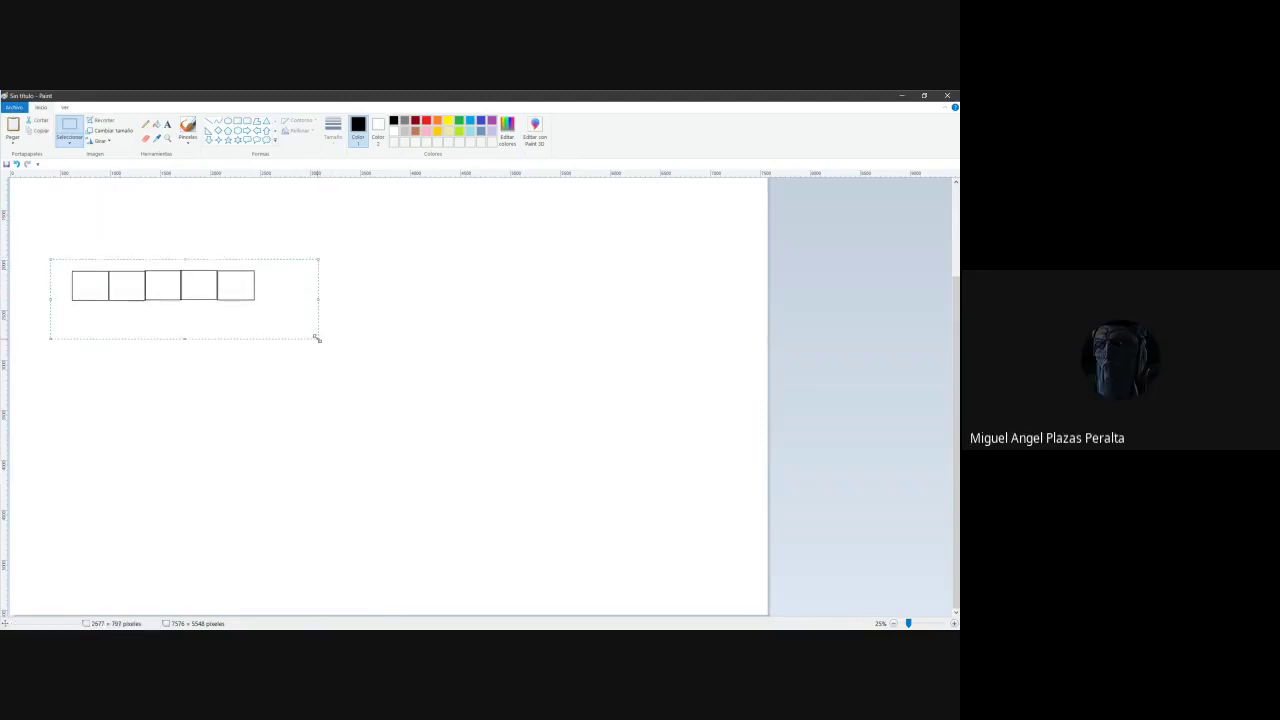
pyautogui.hotkey('ctrl', 'c')
pyautogui.hotkey('ctrl', 'v')
pyautogui.moveTo(226, 251); pyautogui.dragTo(299, 288)
pyautogui.click(326, 362)
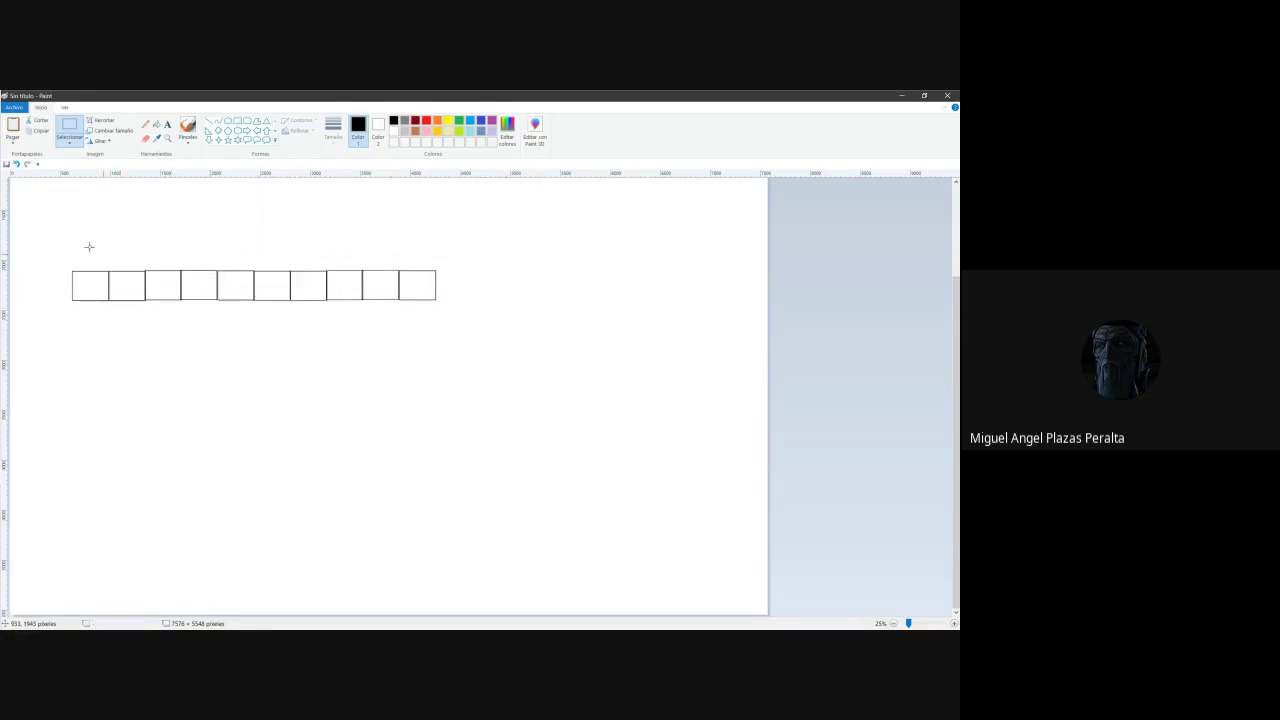
# Copy the ten-square row and stack four copies beneath it, making five rows.
pyautogui.moveTo(28, 243); pyautogui.dragTo(584, 390)
pyautogui.hotkey('ctrl', 'c')
pyautogui.click(525, 470)
pyautogui.hotkey('ctrl', 'v')
pyautogui.moveTo(161, 309)
pyautogui.mouseDown()
pyautogui.moveTo(157, 334)
pyautogui.moveTo(155, 323)
pyautogui.mouseUp()
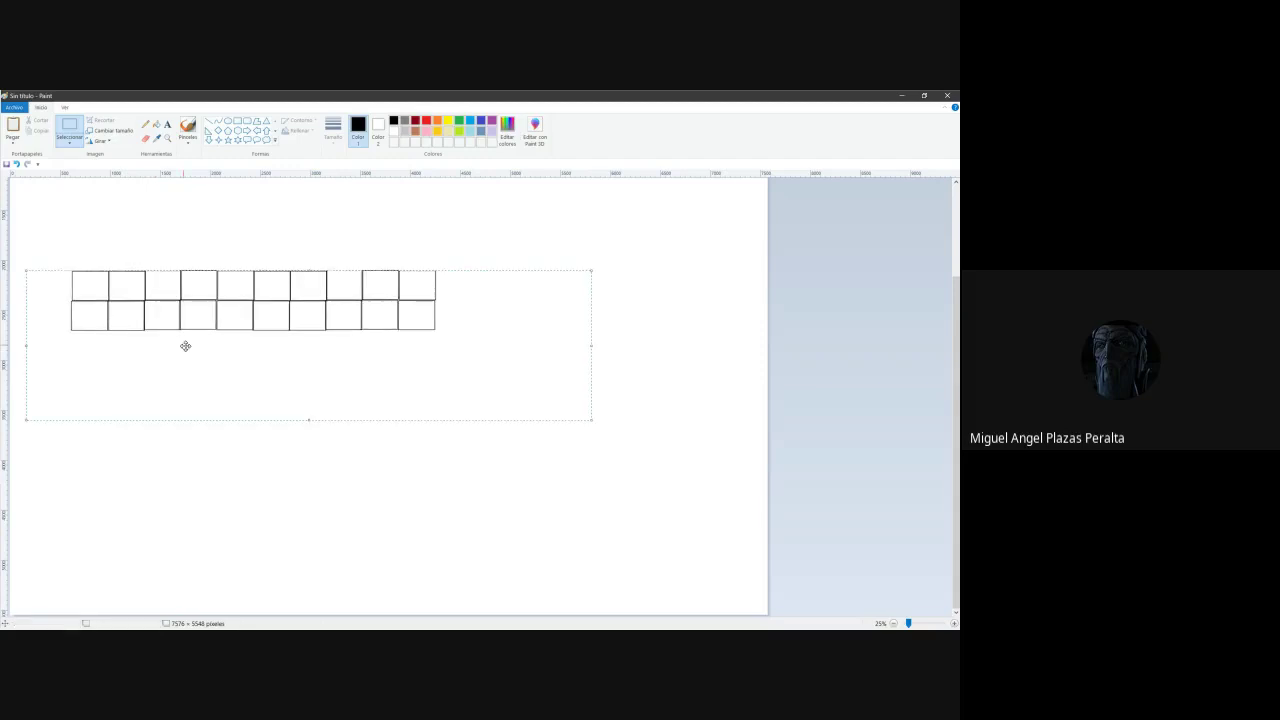
pyautogui.click(300, 446)
pyautogui.hotkey('ctrl', 'v')
pyautogui.moveTo(123, 225); pyautogui.dragTo(148, 347)
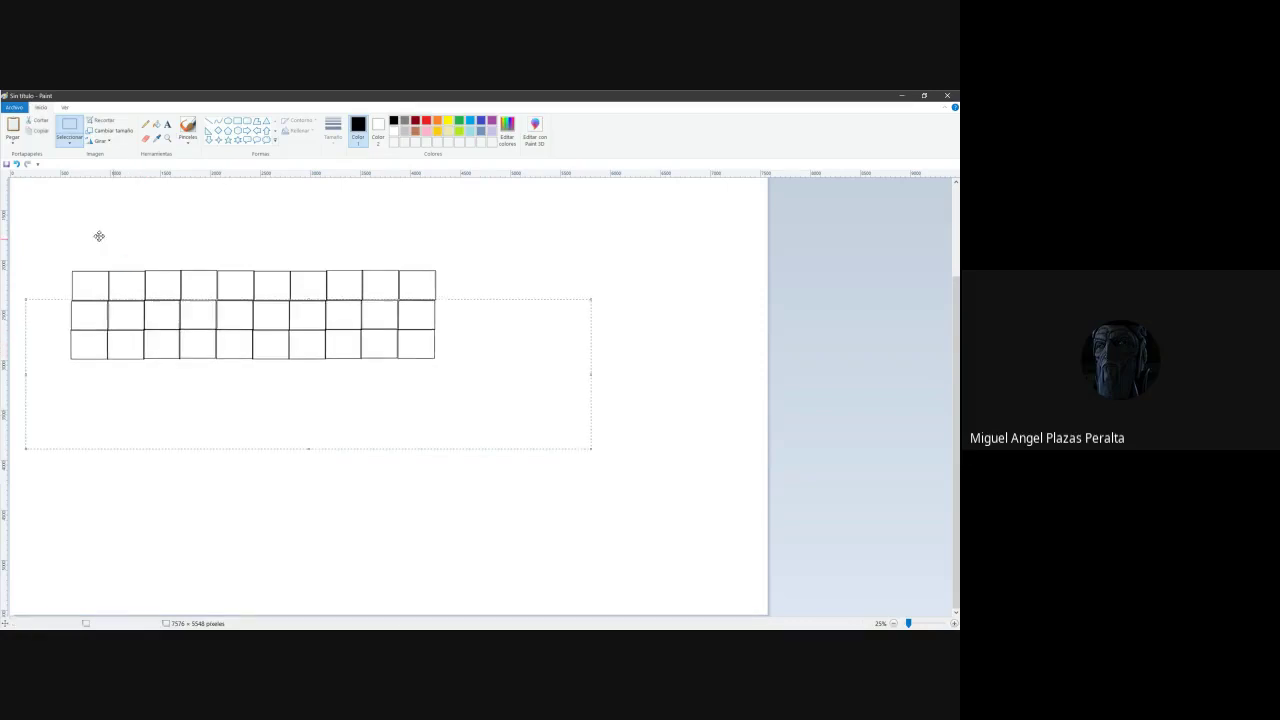
pyautogui.hotkey('ctrl', 'v')
pyautogui.click(140, 392)
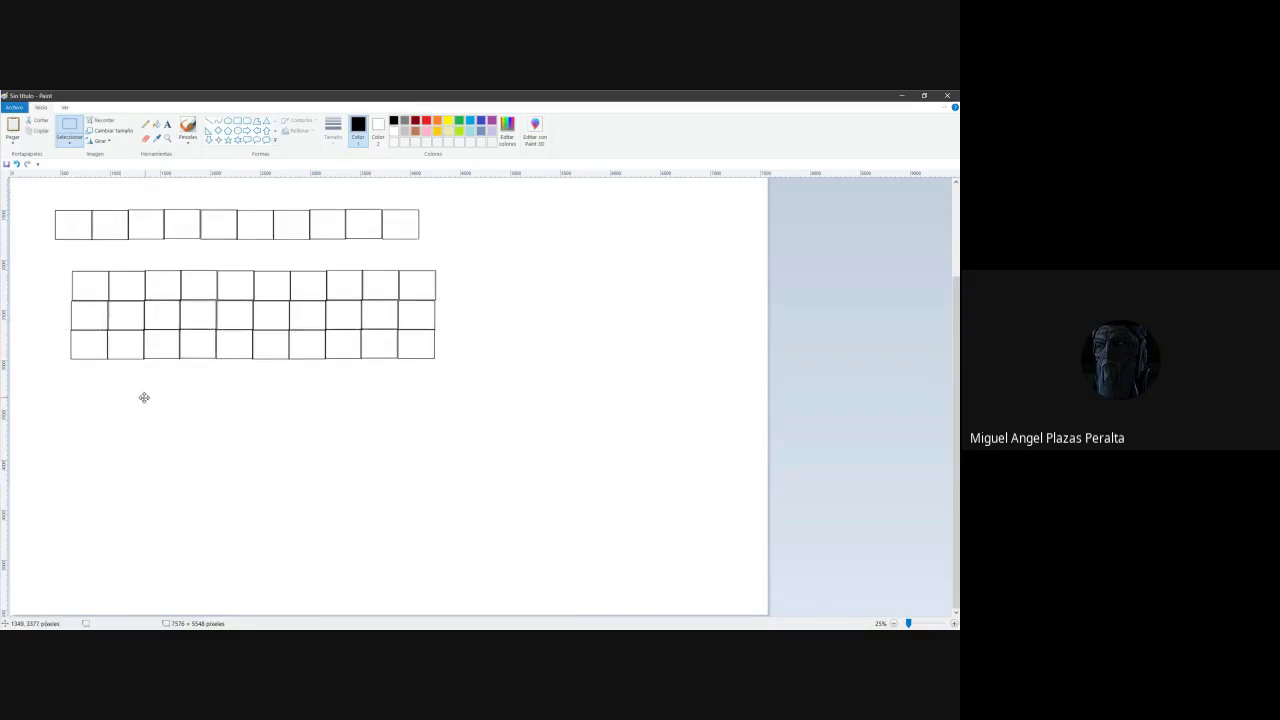
pyautogui.moveTo(138, 222); pyautogui.dragTo(133, 373)
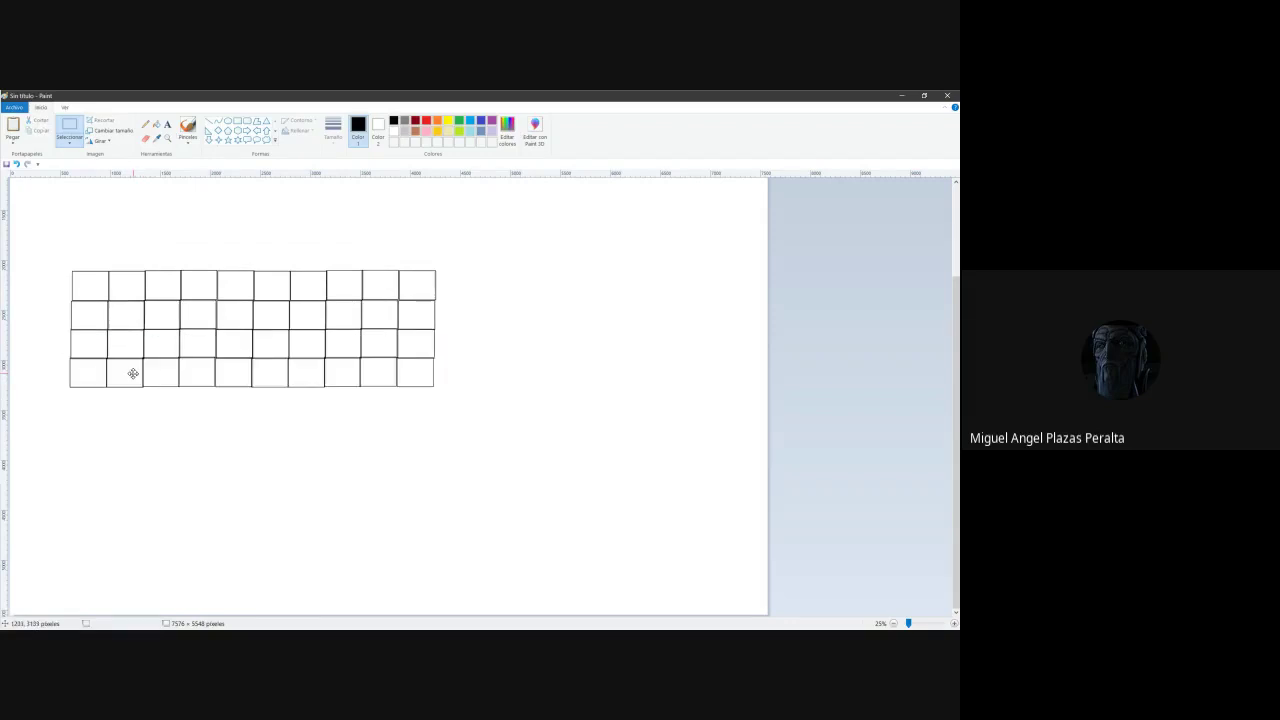
pyautogui.hotkey('ctrl', 'v')
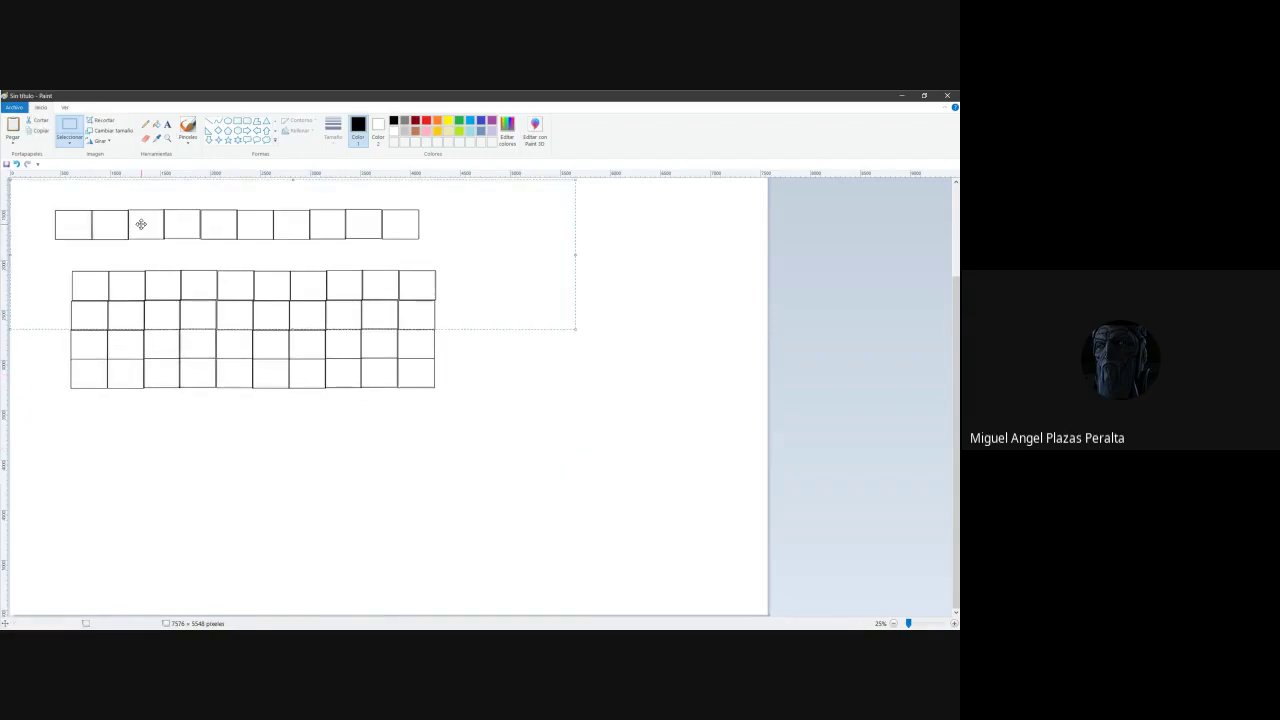
pyautogui.moveTo(141, 224); pyautogui.dragTo(154, 400)
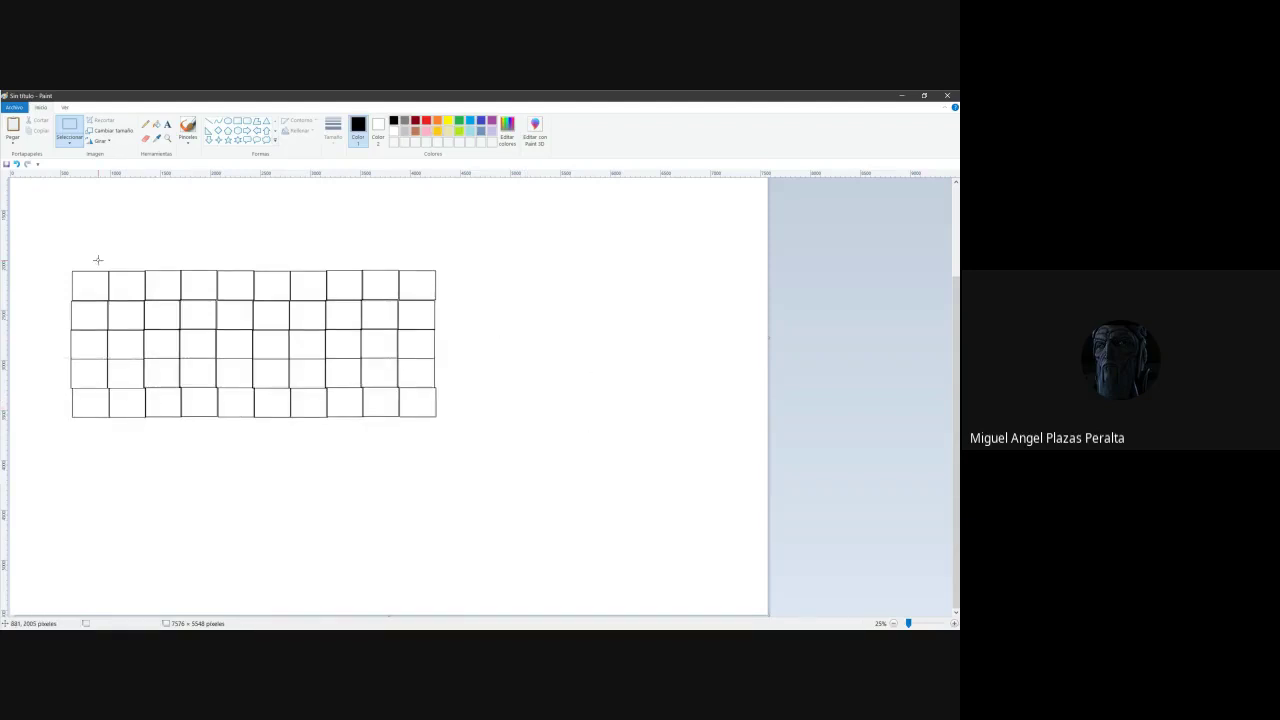
# Copy the five-row block and align it below the original, completing ten rows.
pyautogui.moveTo(45, 245); pyautogui.dragTo(478, 478)
pyautogui.hotkey('ctrl', 'c')
pyautogui.click(554, 451)
pyautogui.hotkey('ctrl', 'v')
pyautogui.moveTo(216, 377); pyautogui.dragTo(237, 482)
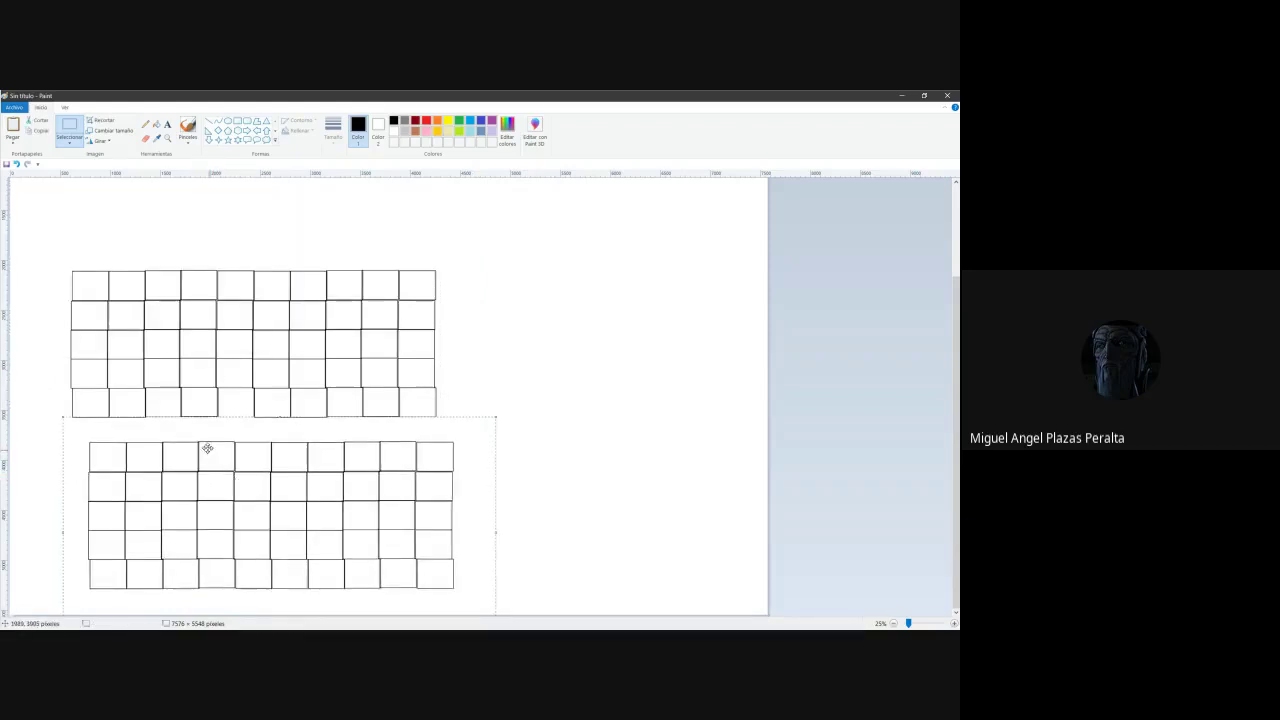
pyautogui.moveTo(203, 440)
pyautogui.mouseDown()
pyautogui.moveTo(229, 471)
pyautogui.moveTo(220, 455)
pyautogui.mouseUp()
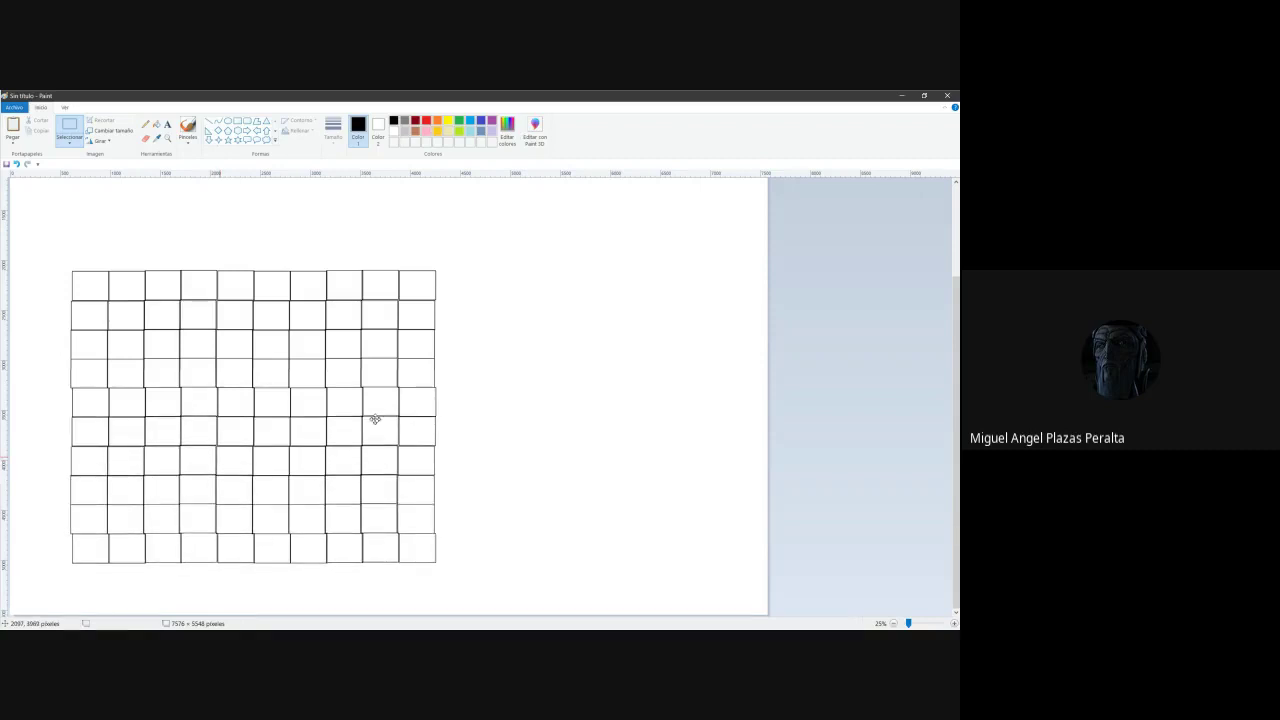
pyautogui.click(526, 380)
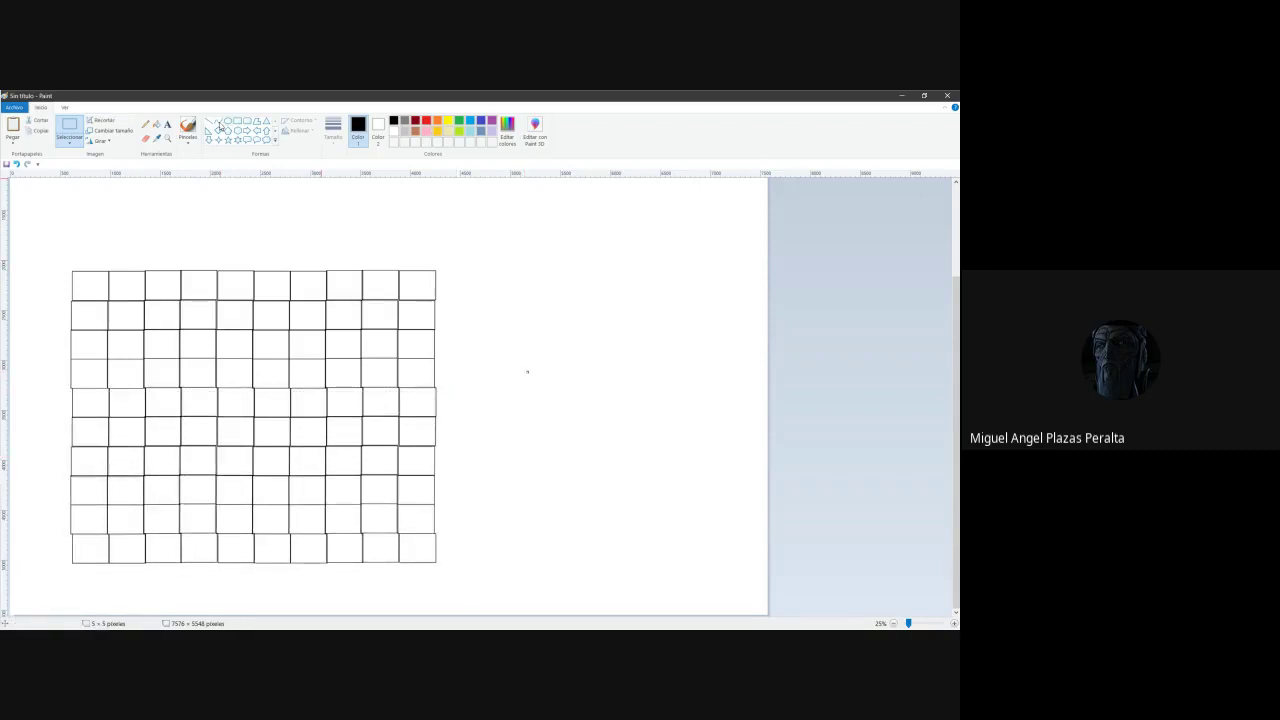
# Write the word 'Filas' in a text box above the grid.
pyautogui.click(168, 125)
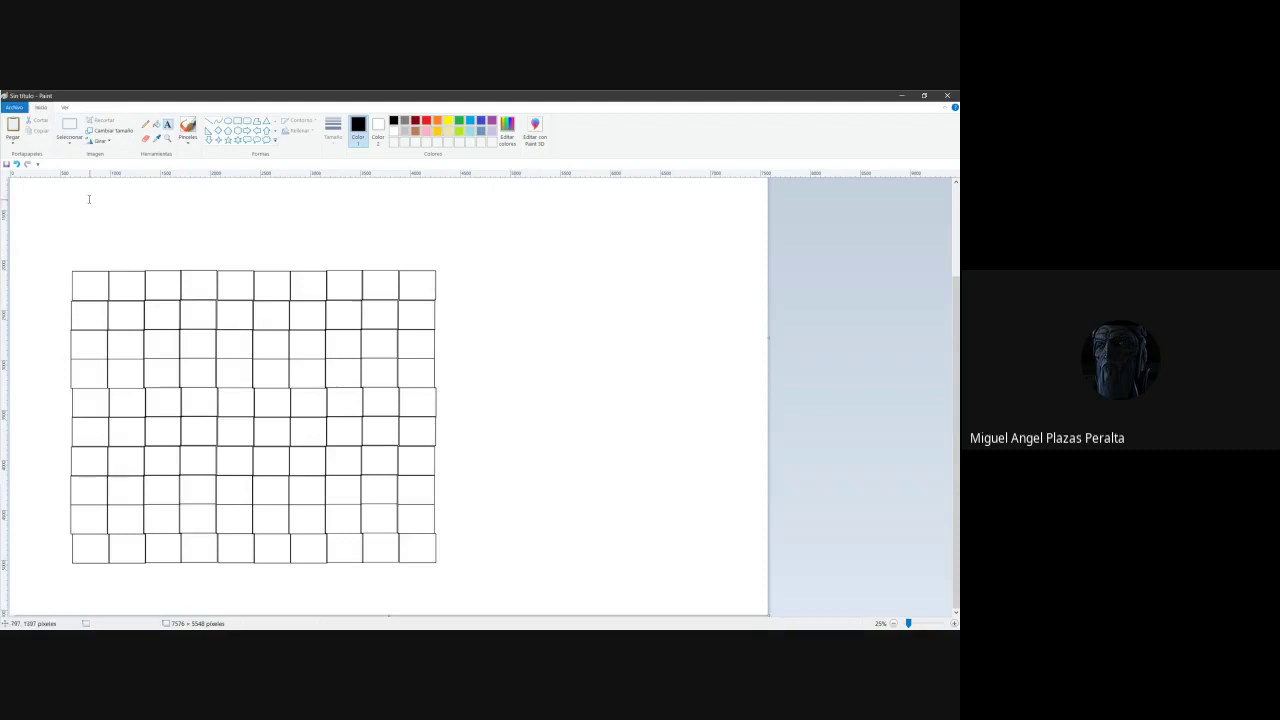
pyautogui.moveTo(86, 204); pyautogui.dragTo(443, 258)
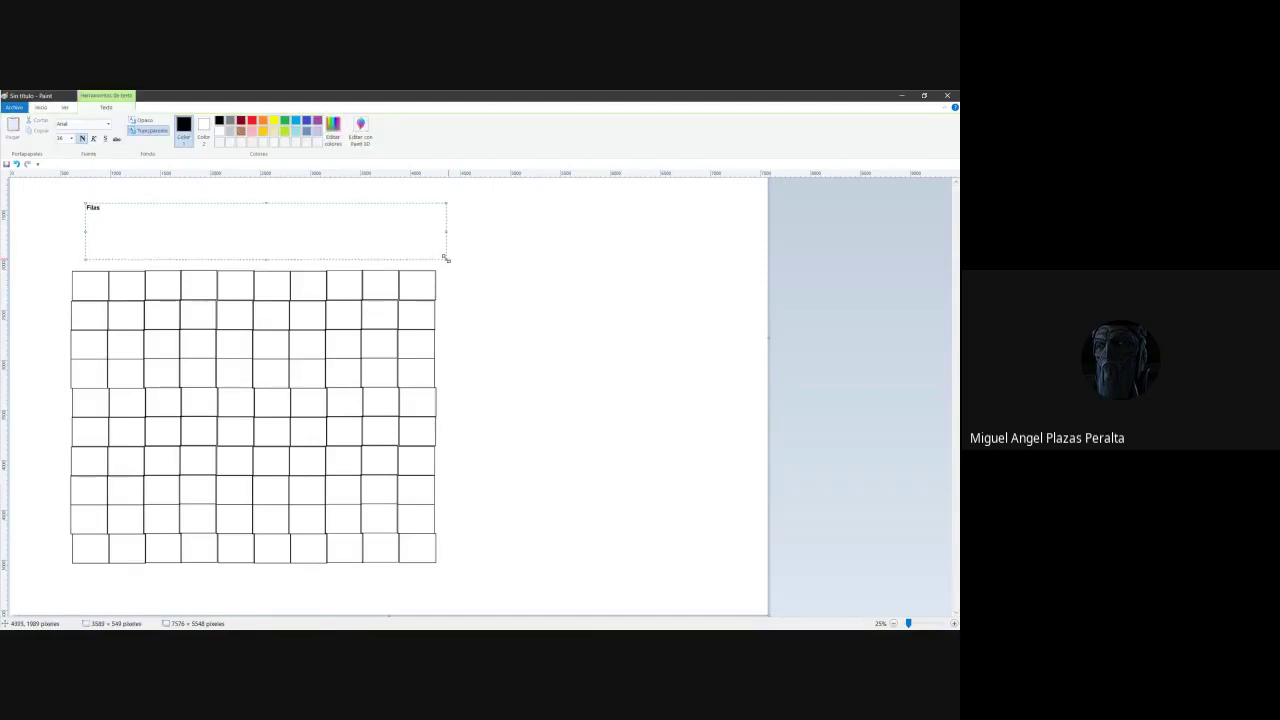
pyautogui.click(520, 253)
pyautogui.moveTo(519, 242); pyautogui.dragTo(729, 270)
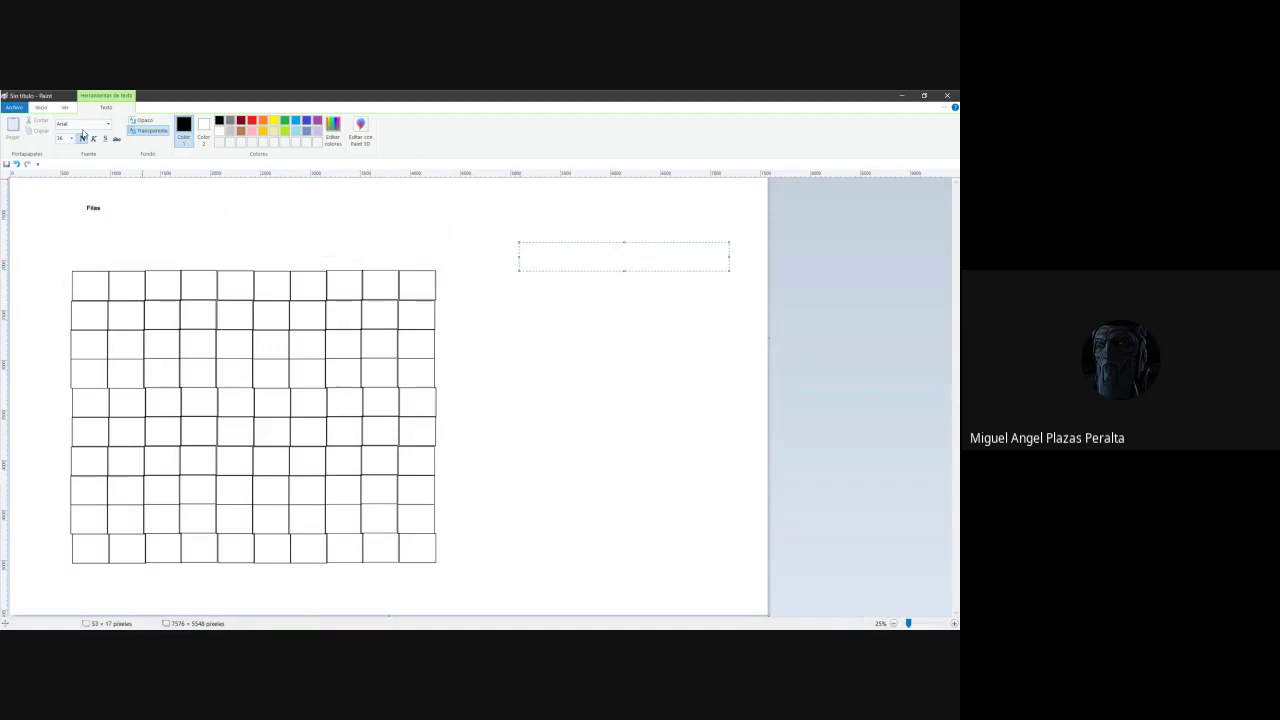
pyautogui.click(41, 107)
# Move the Filas label beside the grid's first row.
pyautogui.click(69, 125)
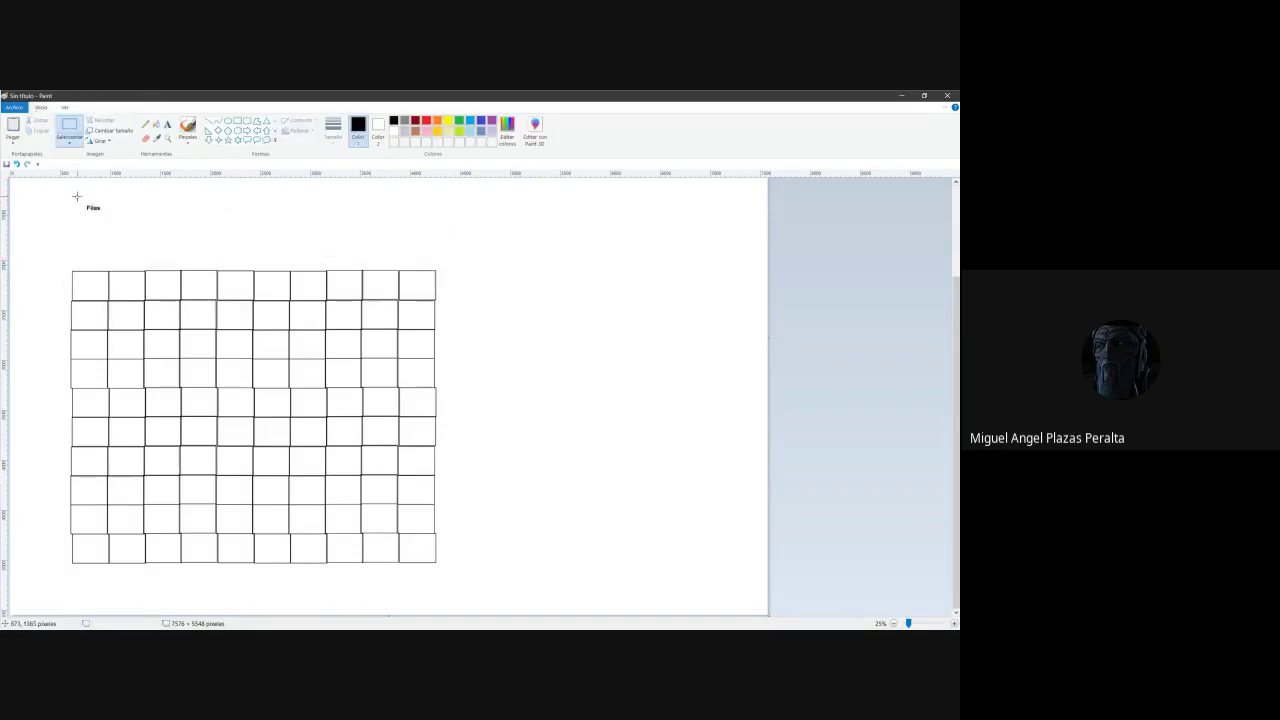
pyautogui.moveTo(76, 196)
pyautogui.mouseDown()
pyautogui.moveTo(149, 234)
pyautogui.moveTo(246, 226)
pyautogui.moveTo(306, 254)
pyautogui.moveTo(384, 265)
pyautogui.mouseUp()
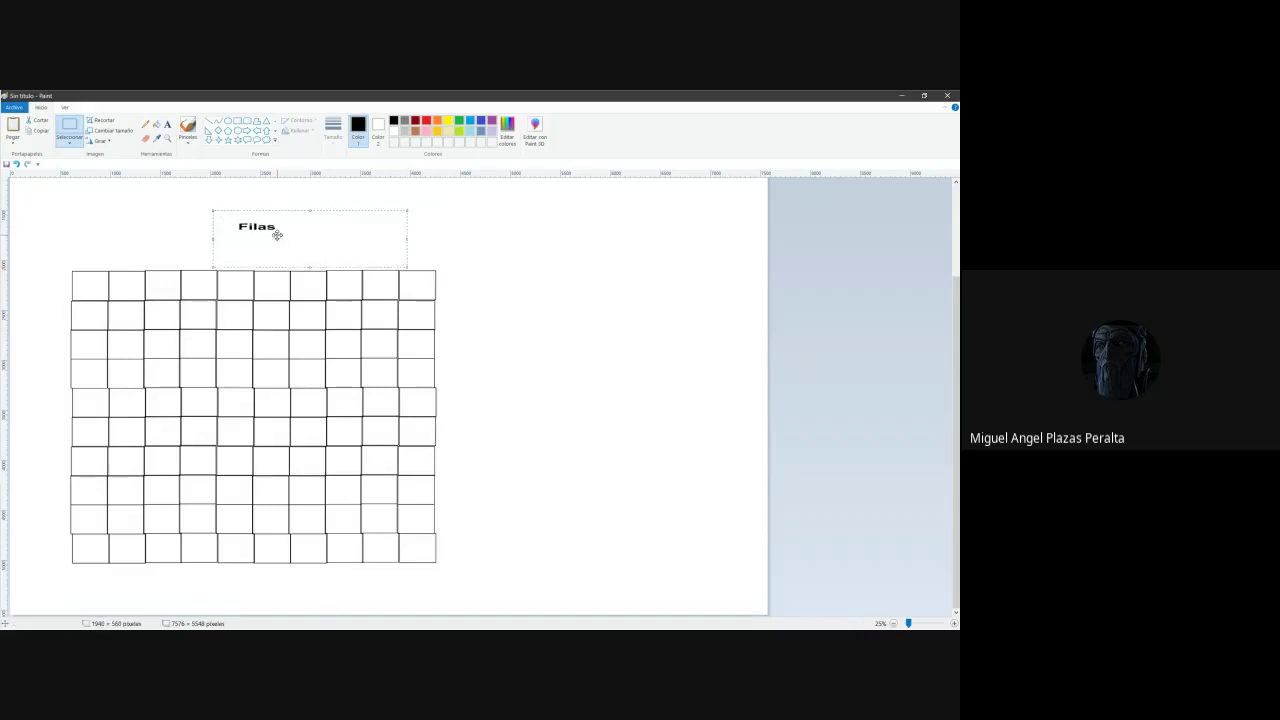
pyautogui.moveTo(277, 234); pyautogui.dragTo(479, 293)
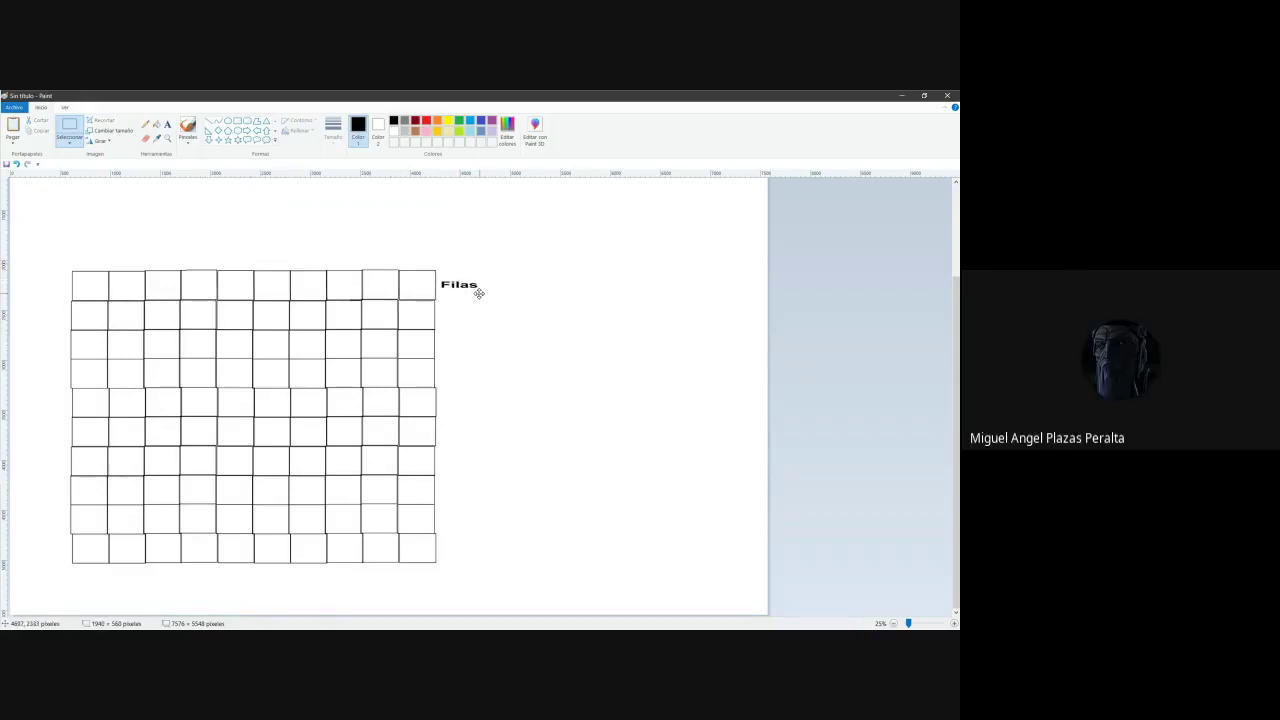
pyautogui.click(508, 350)
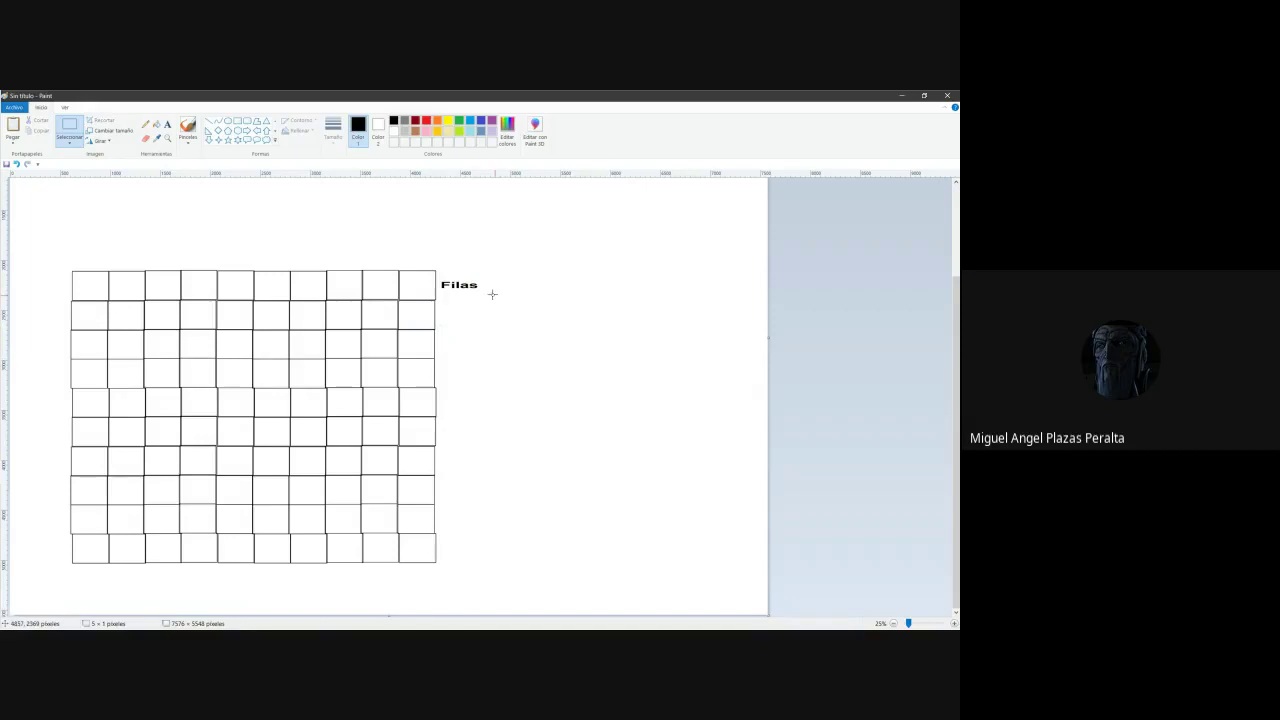
# Paste Filas copies beside the second, third and fourth rows.
pyautogui.moveTo(483, 296); pyautogui.dragTo(437, 272)
pyautogui.click(515, 307)
pyautogui.hotkey('ctrl', 'v')
pyautogui.moveTo(41, 194); pyautogui.dragTo(469, 310)
pyautogui.hotkey('ctrl', 'v')
pyautogui.moveTo(386, 323); pyautogui.dragTo(460, 342)
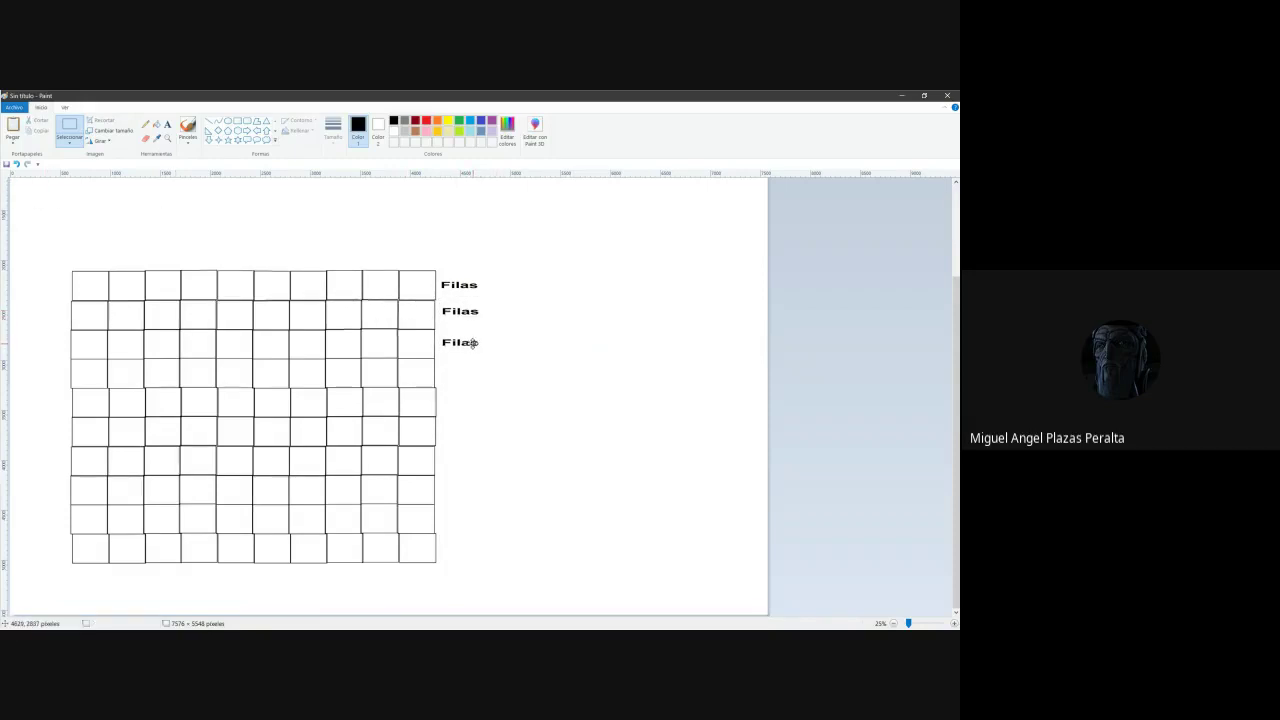
pyautogui.hotkey('ctrl', 'v')
pyautogui.moveTo(55, 202); pyautogui.dragTo(437, 271)
pyautogui.click(546, 371)
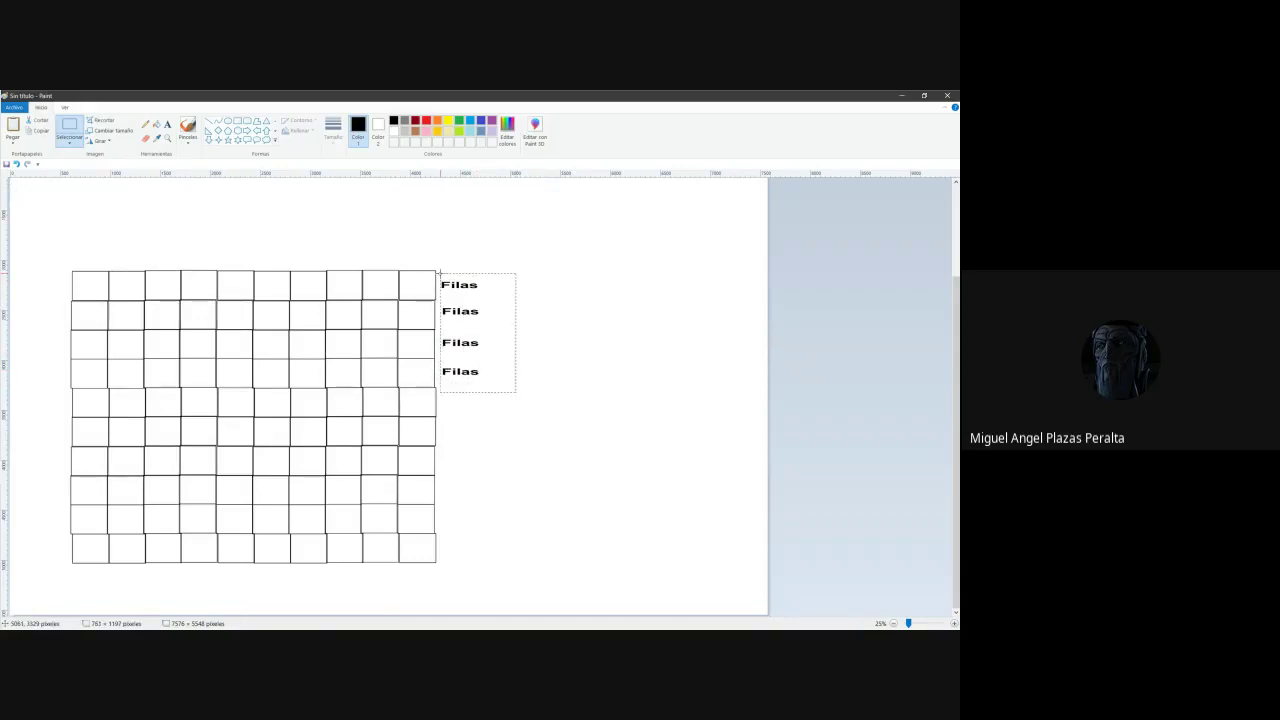
# Duplicate the four labels for the remaining rows and delete the two surplus ones.
pyautogui.hotkey('ctrl', 'c')
pyautogui.hotkey('ctrl', 'v')
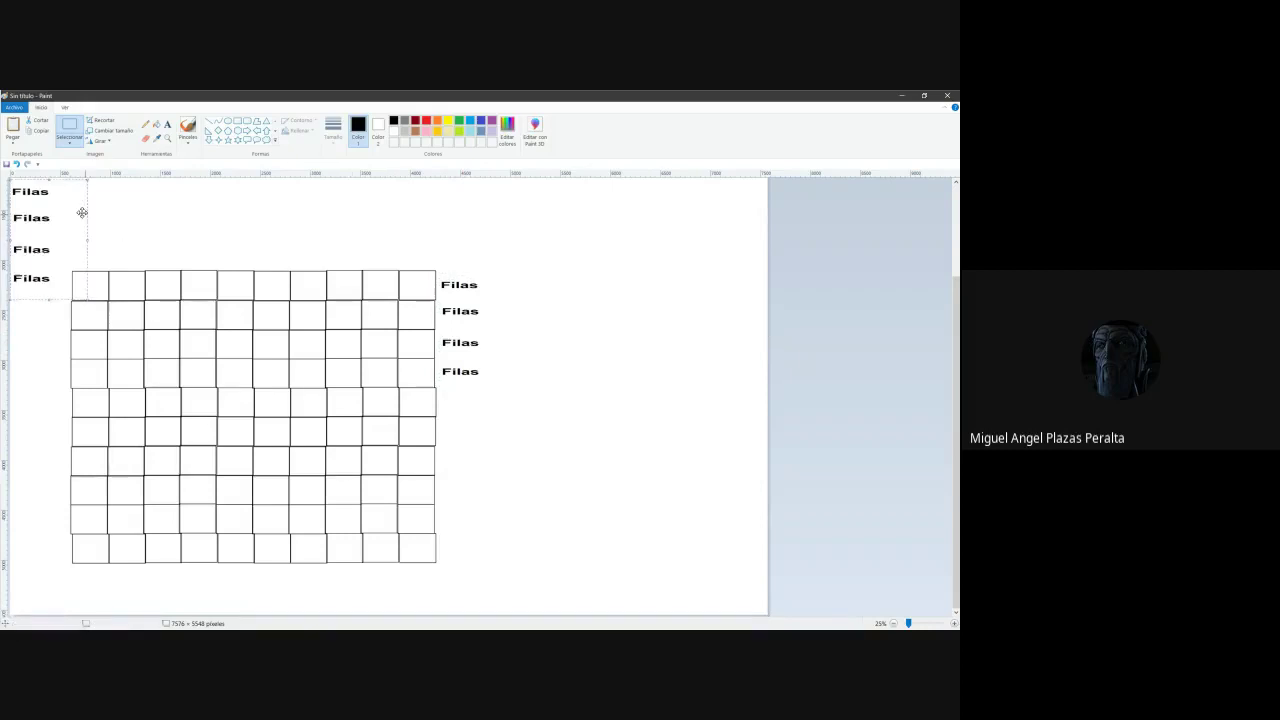
pyautogui.moveTo(70, 212); pyautogui.dragTo(496, 422)
pyautogui.hotkey('ctrl', 'v')
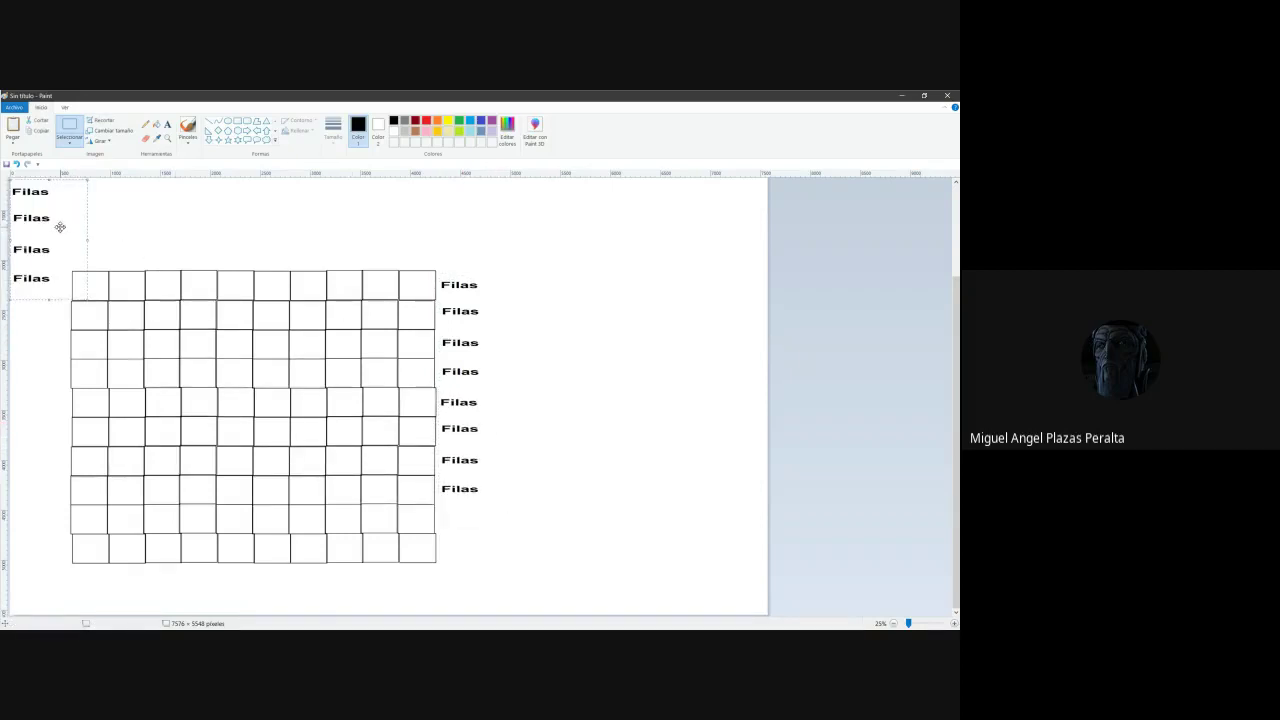
pyautogui.moveTo(60, 221); pyautogui.dragTo(527, 626)
pyautogui.click(583, 569)
pyautogui.press('Delete')
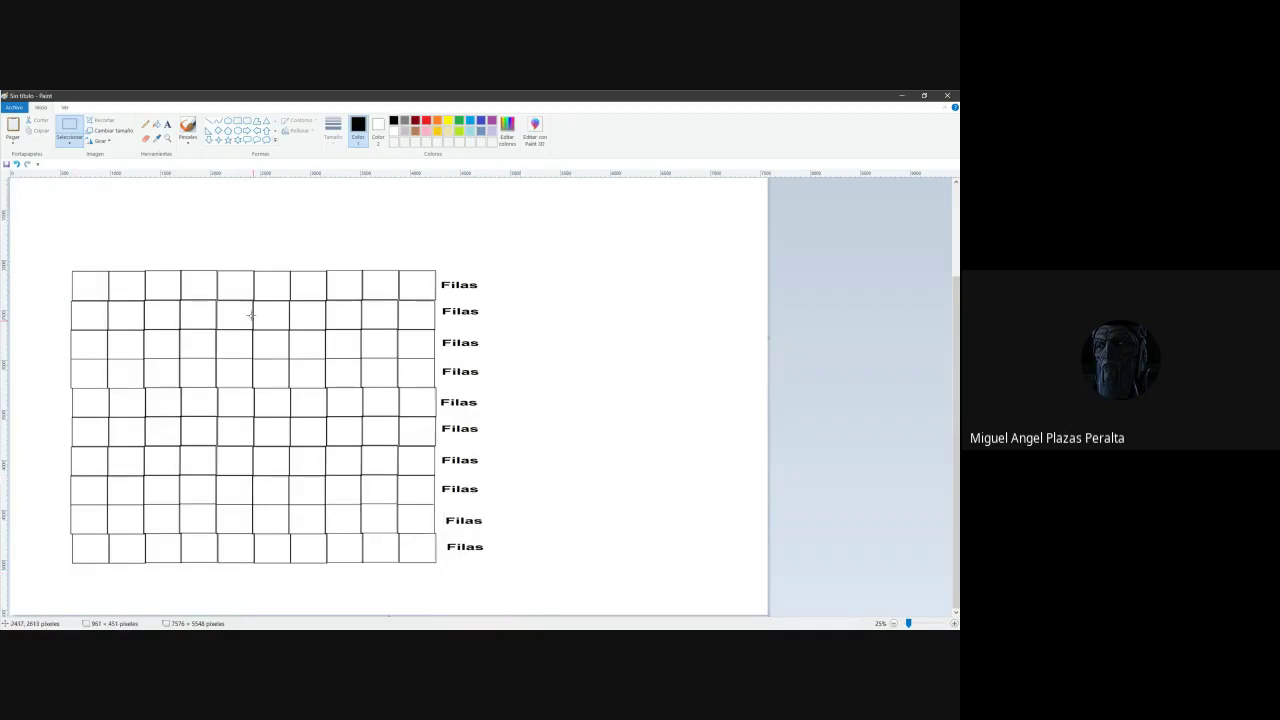
# Create a new text box to the right of the Filas labels.
pyautogui.click(167, 124)
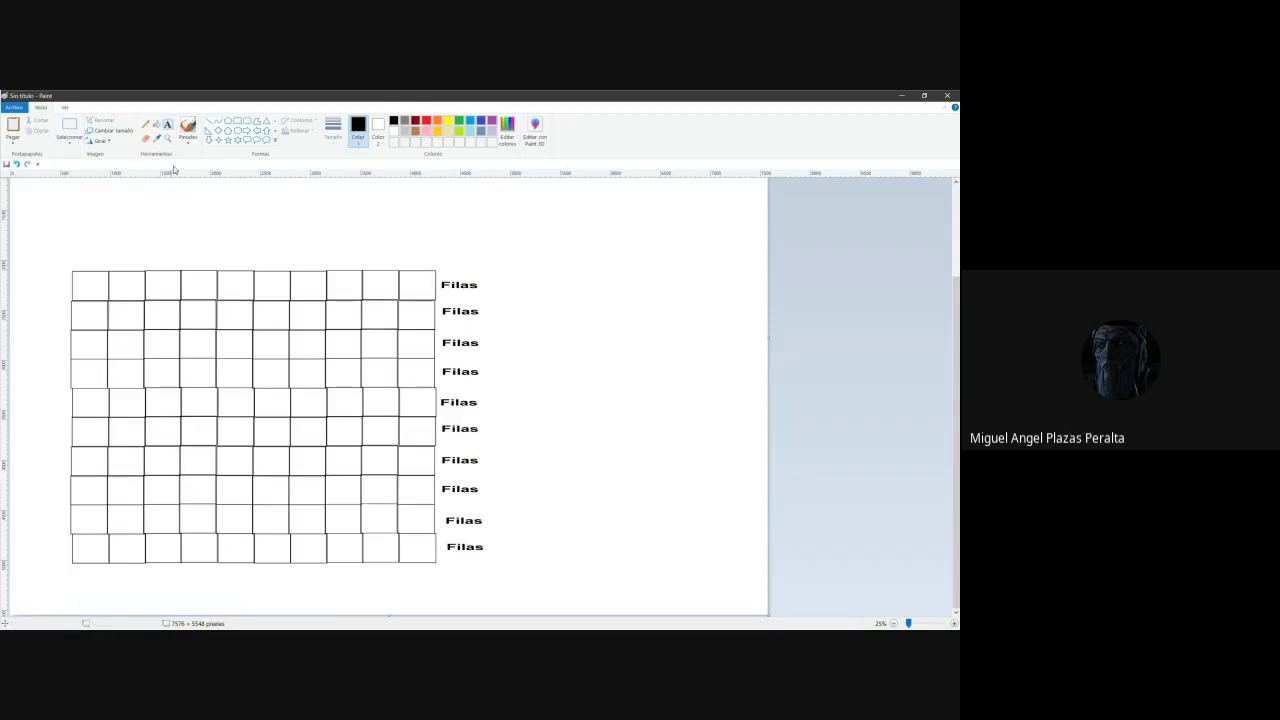
pyautogui.moveTo(125, 194); pyautogui.dragTo(305, 262)
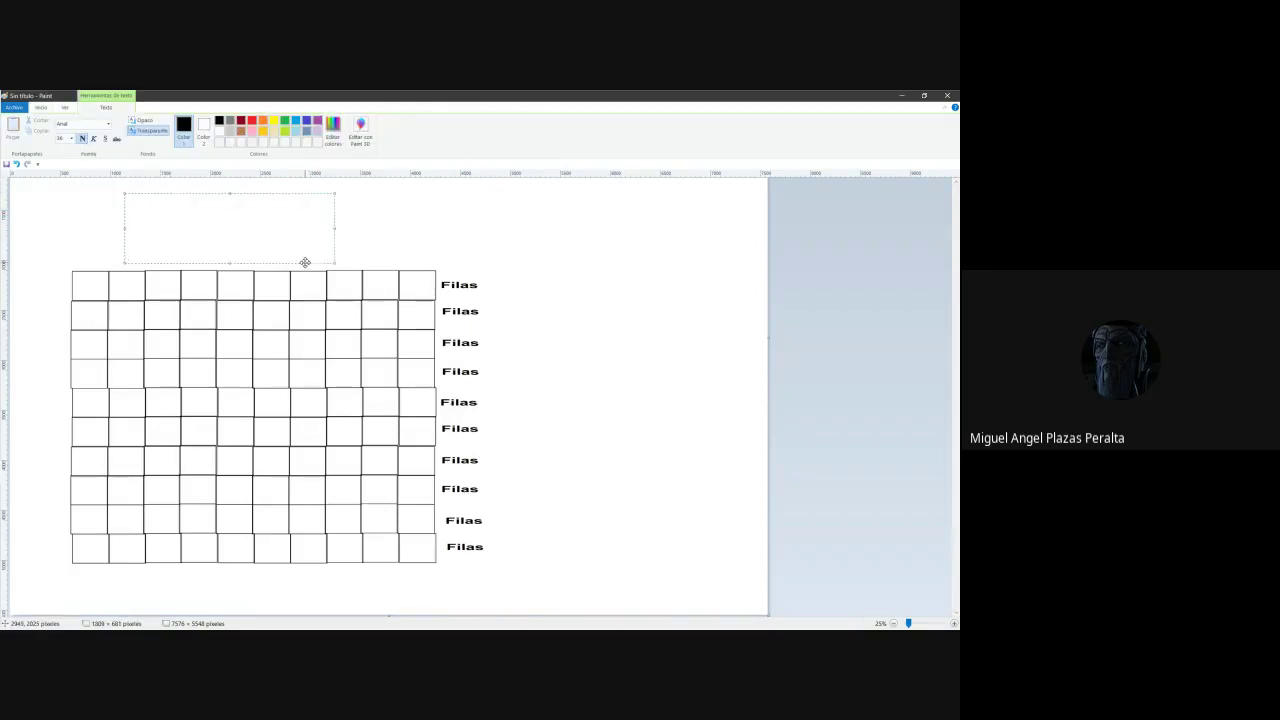
pyautogui.click(591, 257)
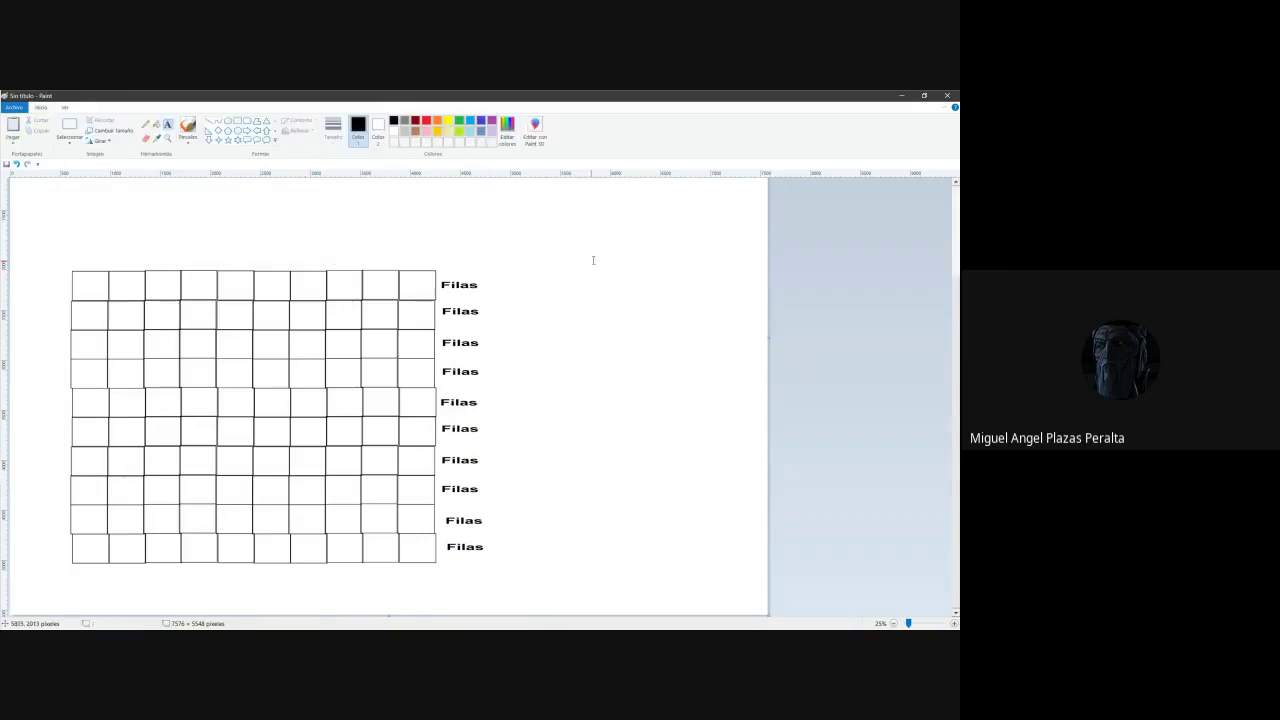
pyautogui.moveTo(598, 238); pyautogui.dragTo(708, 485)
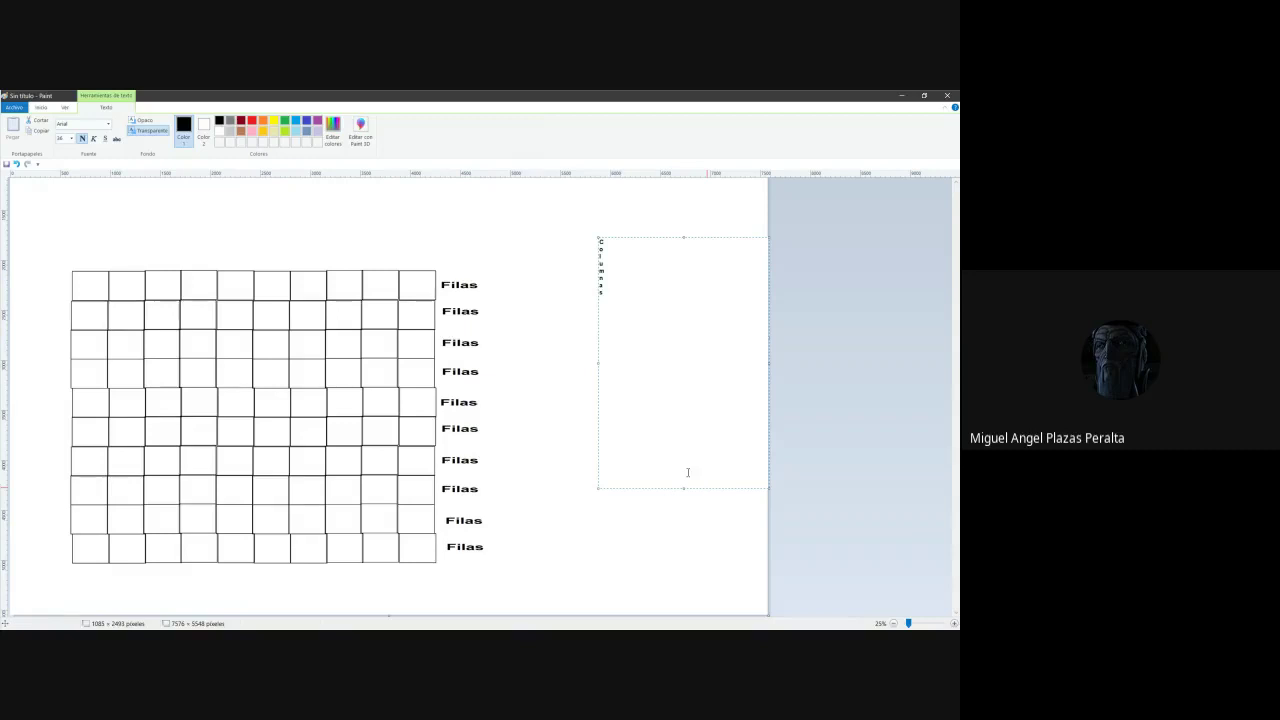
# Stretch the vertical Columnas label wider.
pyautogui.click(274, 214)
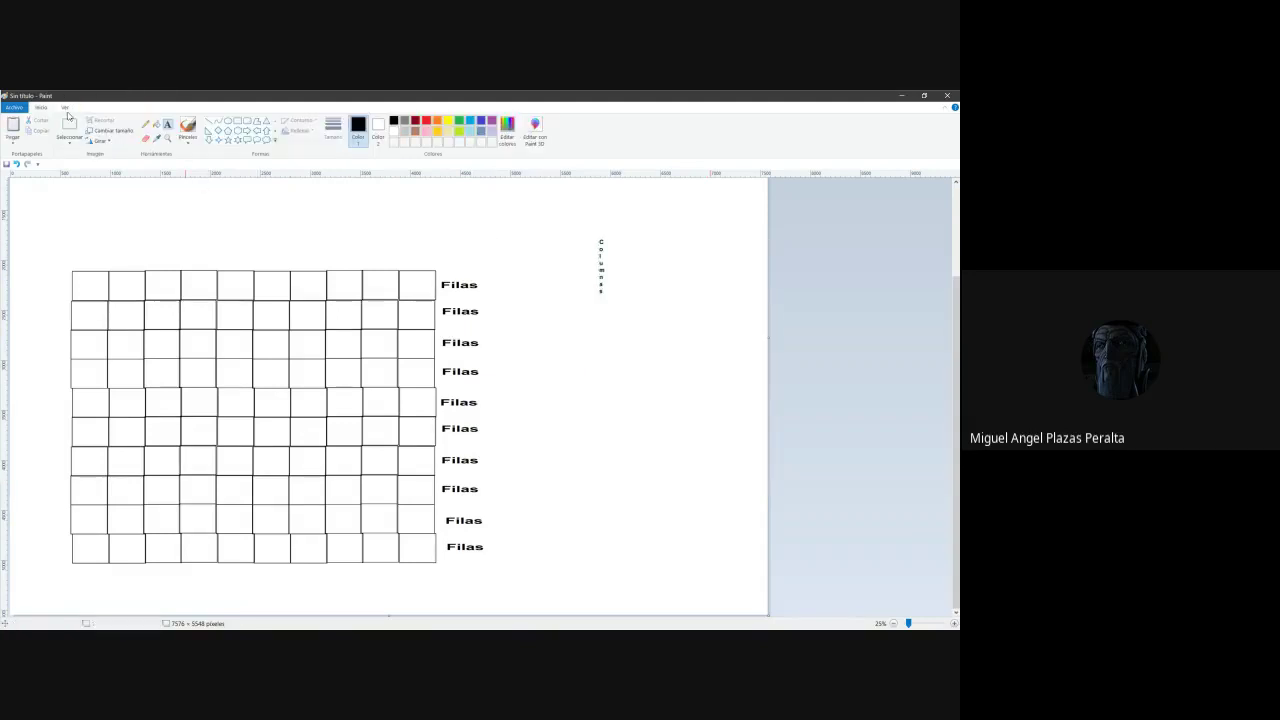
pyautogui.click(69, 121)
pyautogui.moveTo(563, 217); pyautogui.dragTo(610, 478)
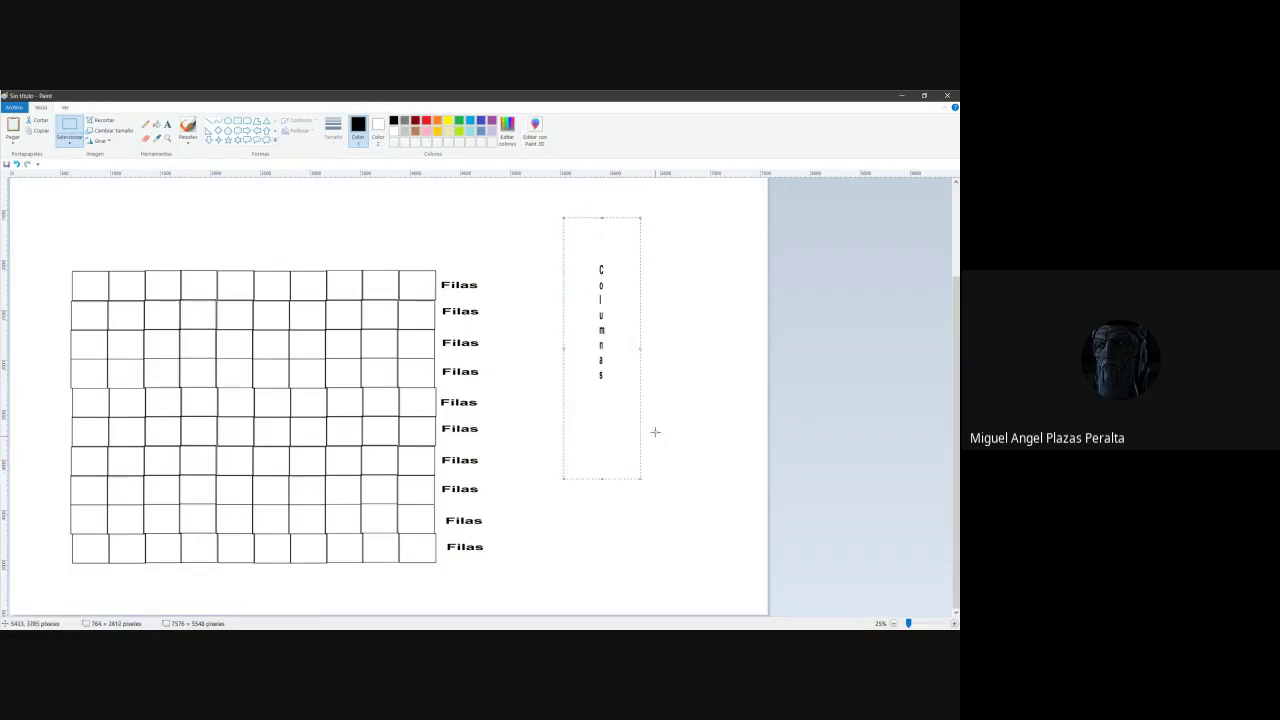
pyautogui.moveTo(640, 349); pyautogui.dragTo(716, 350)
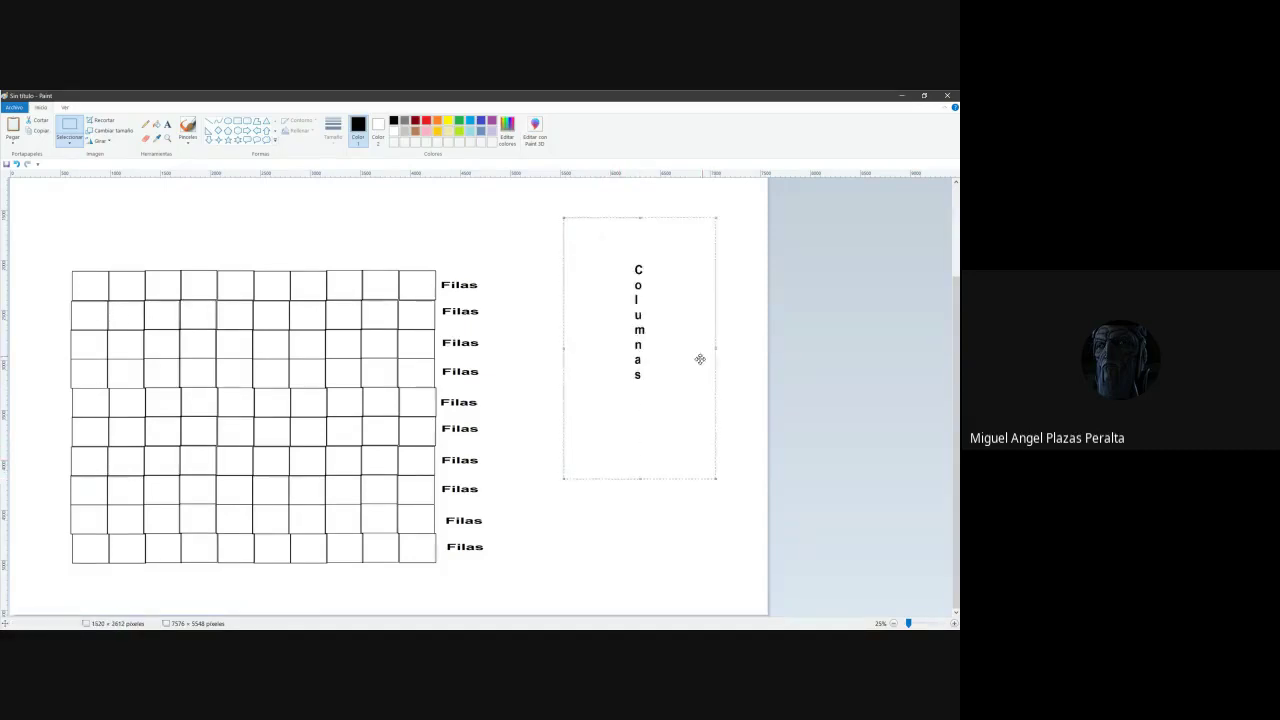
pyautogui.click(748, 381)
# Paste a duplicate Columnas label beside the original.
pyautogui.moveTo(608, 252); pyautogui.dragTo(674, 396)
pyautogui.click(687, 476)
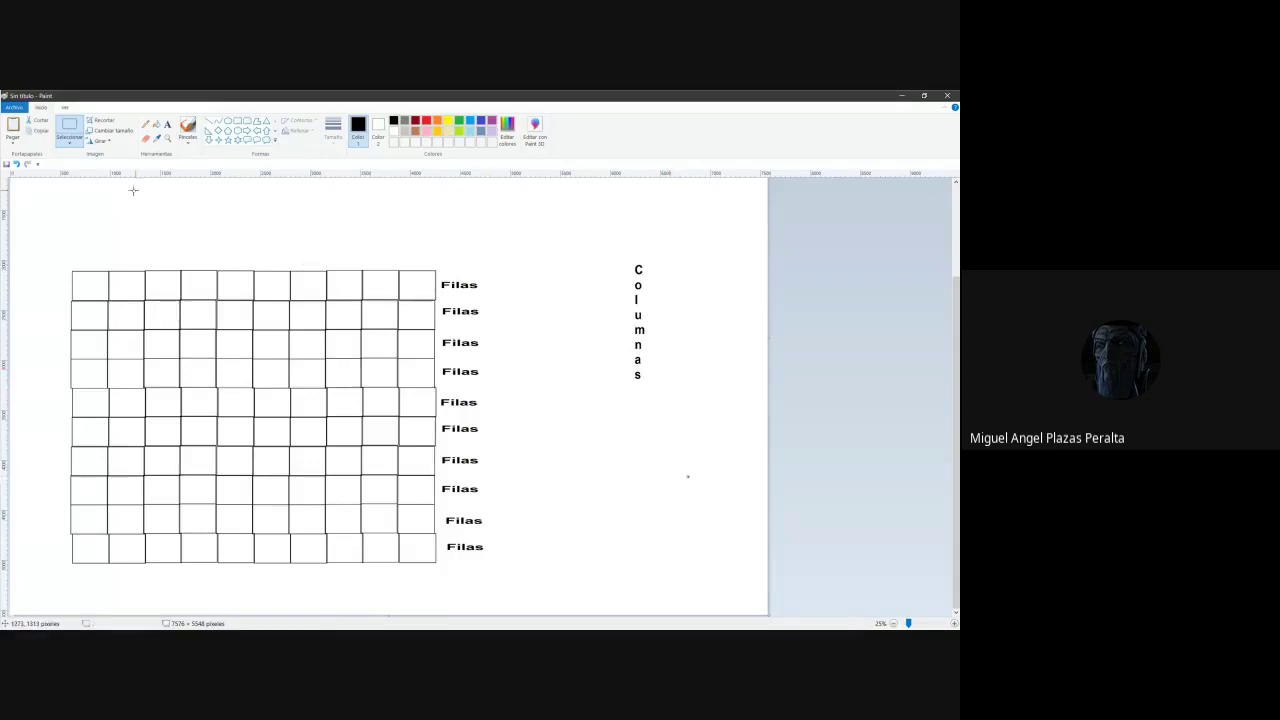
pyautogui.hotkey('ctrl', 'v')
pyautogui.moveTo(77, 214); pyautogui.dragTo(595, 311)
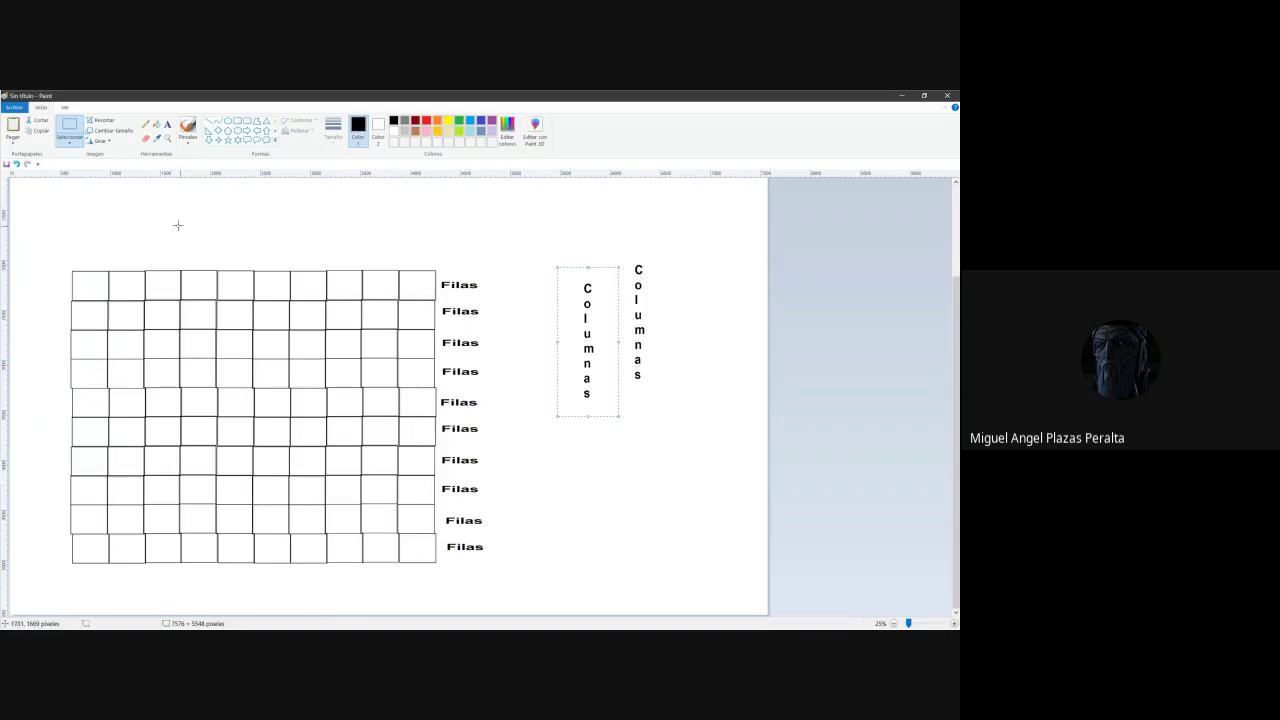
# Move the grid down and right, then nudge the grid and labels back up.
pyautogui.moveTo(46, 220); pyautogui.dragTo(716, 596)
pyautogui.press('Escape')
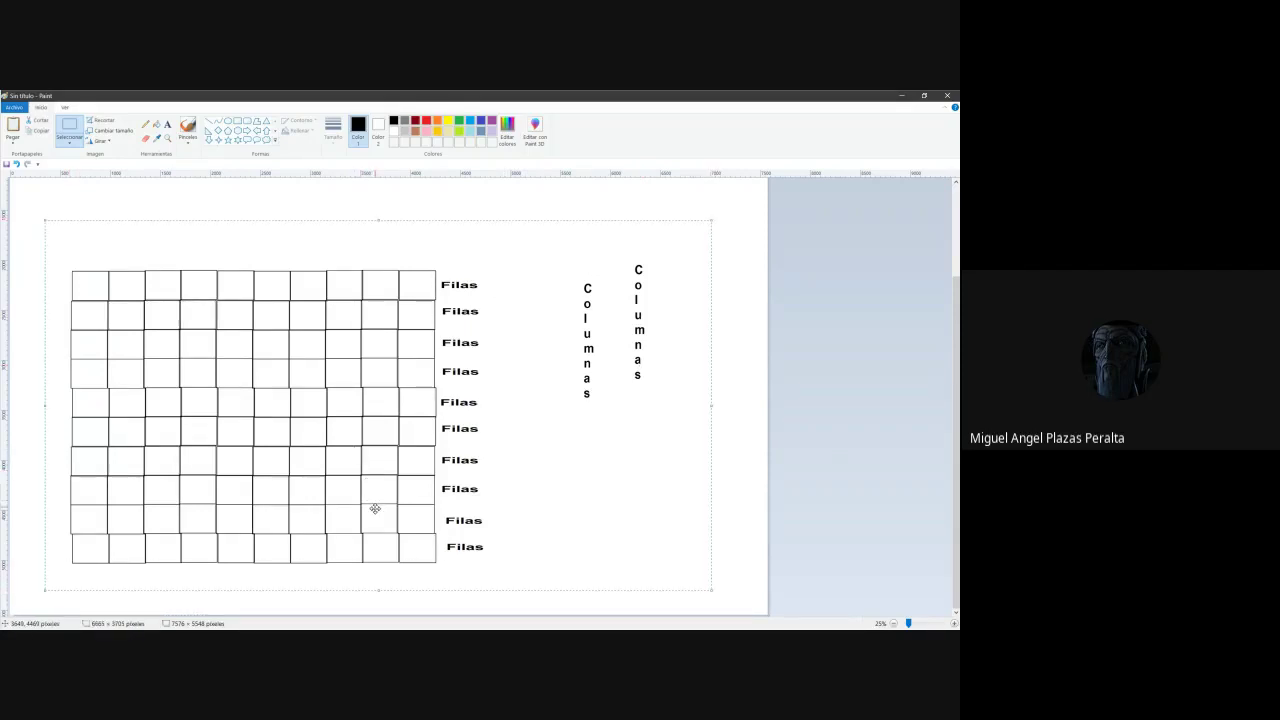
pyautogui.moveTo(388, 543); pyautogui.dragTo(423, 634)
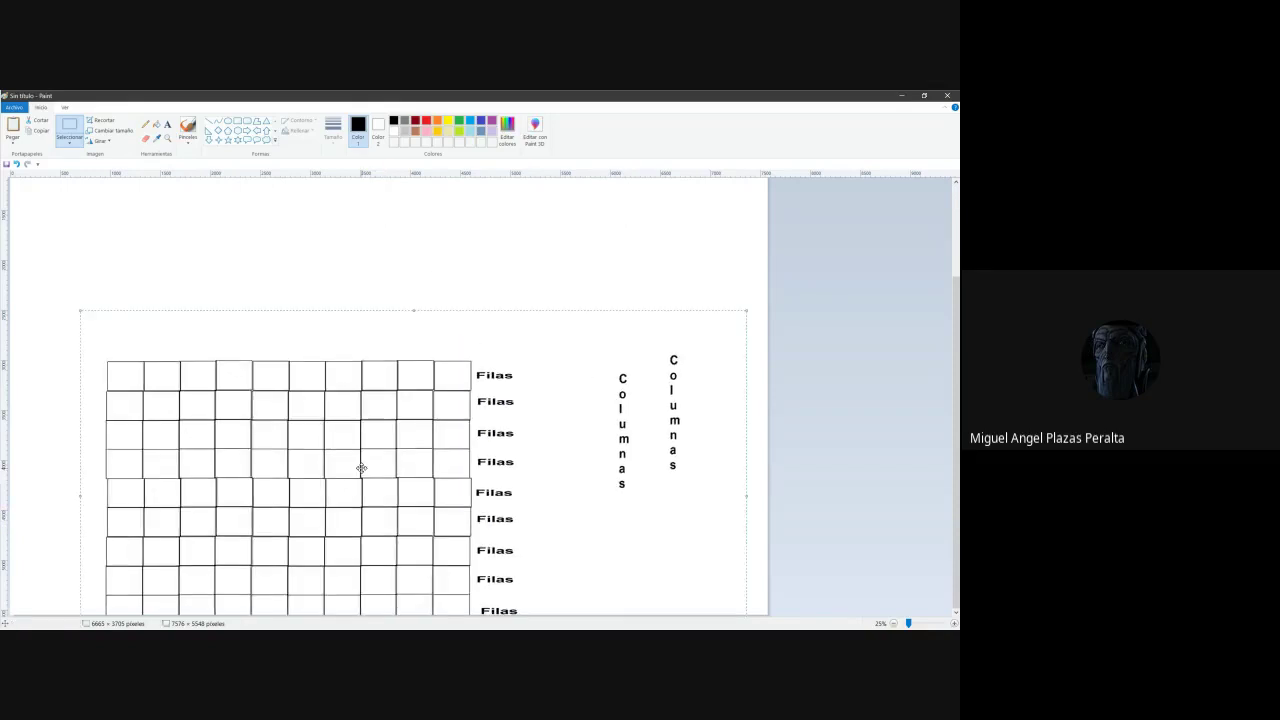
pyautogui.moveTo(625, 385); pyautogui.dragTo(625, 354)
pyautogui.click(673, 277)
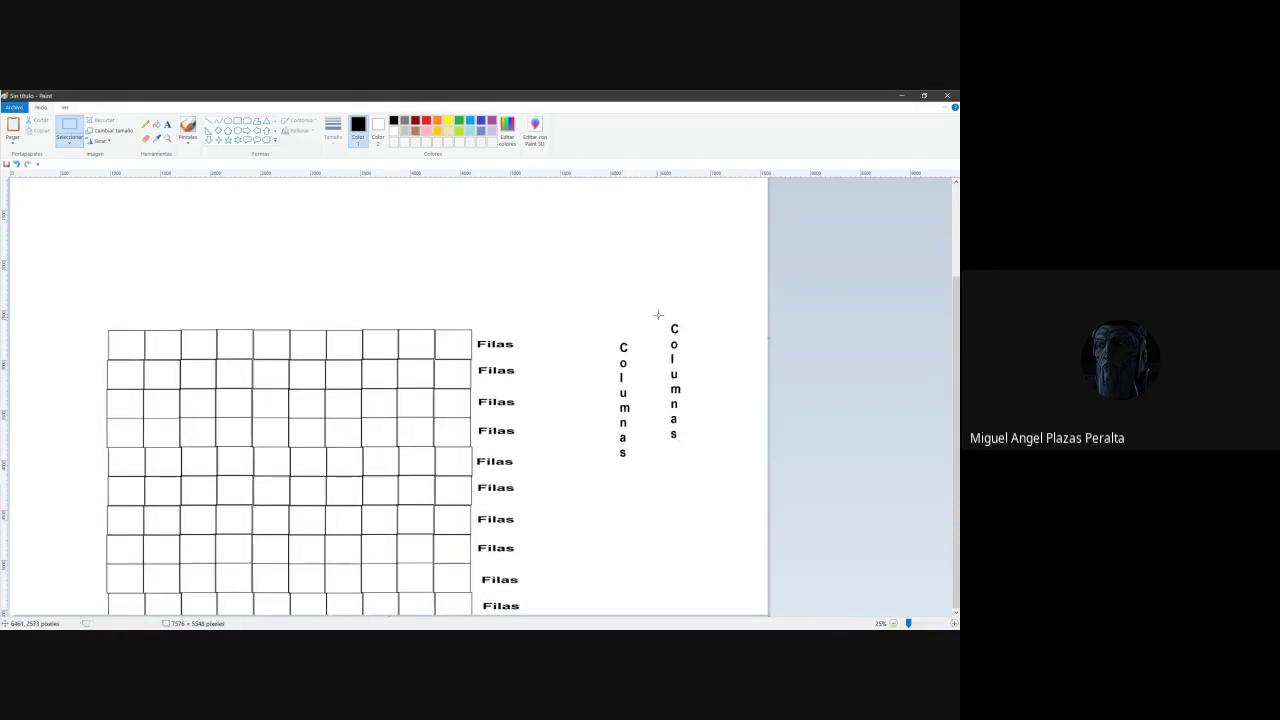
# Shift the grid with its Filas labels slightly right and up.
pyautogui.moveTo(658, 315); pyautogui.dragTo(704, 456)
pyautogui.click(713, 526)
pyautogui.scroll(2, 714, 540)
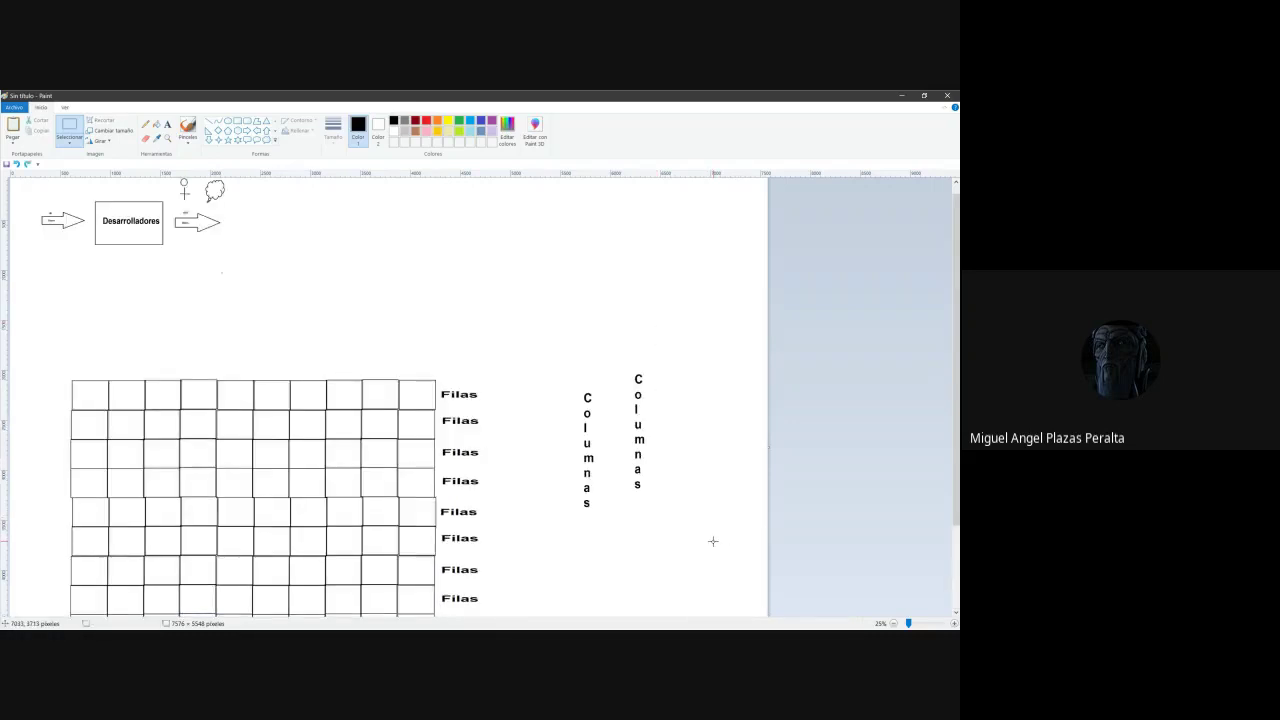
pyautogui.scroll(-2, 716, 530)
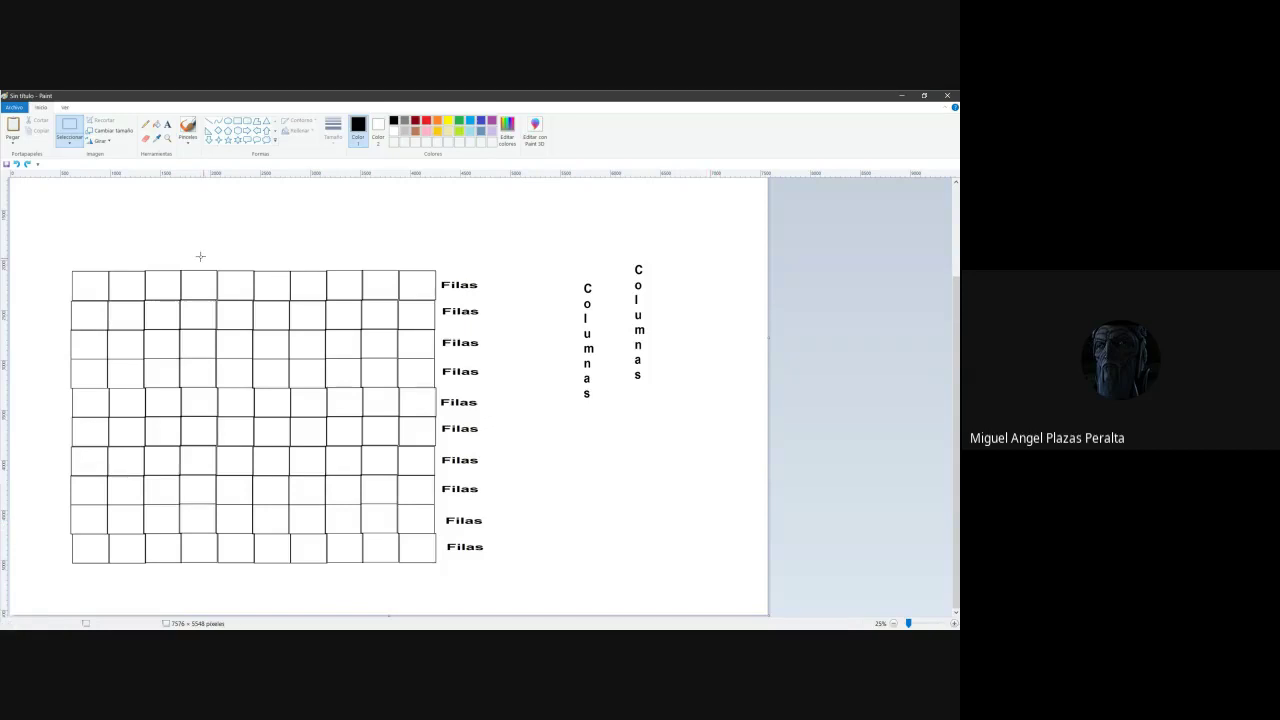
pyautogui.moveTo(64, 244); pyautogui.dragTo(520, 578)
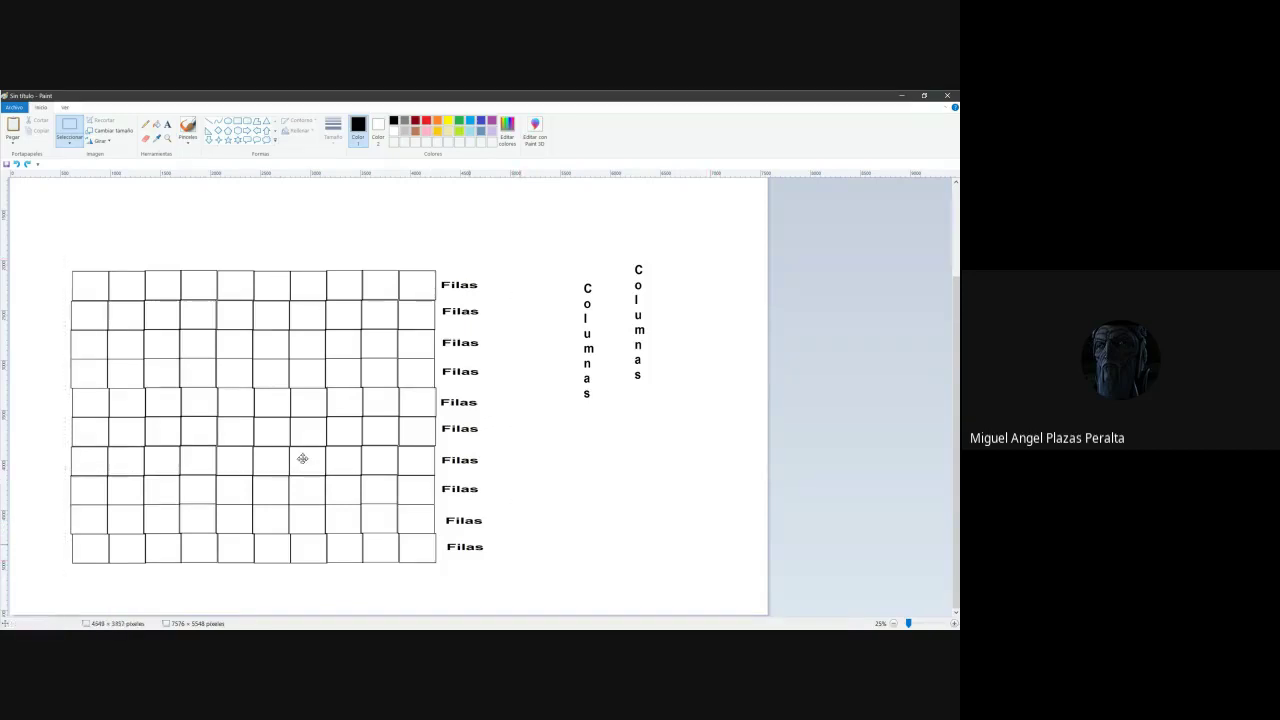
pyautogui.click(270, 415)
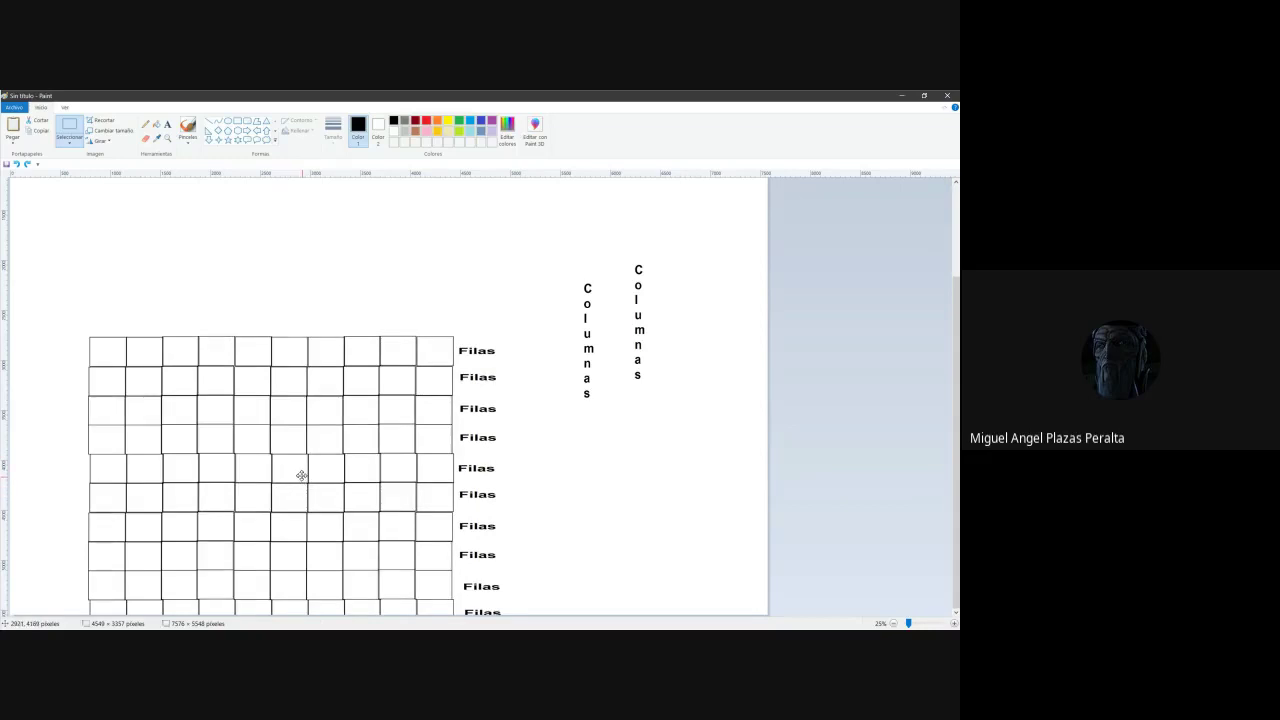
pyautogui.moveTo(301, 475); pyautogui.dragTo(309, 460)
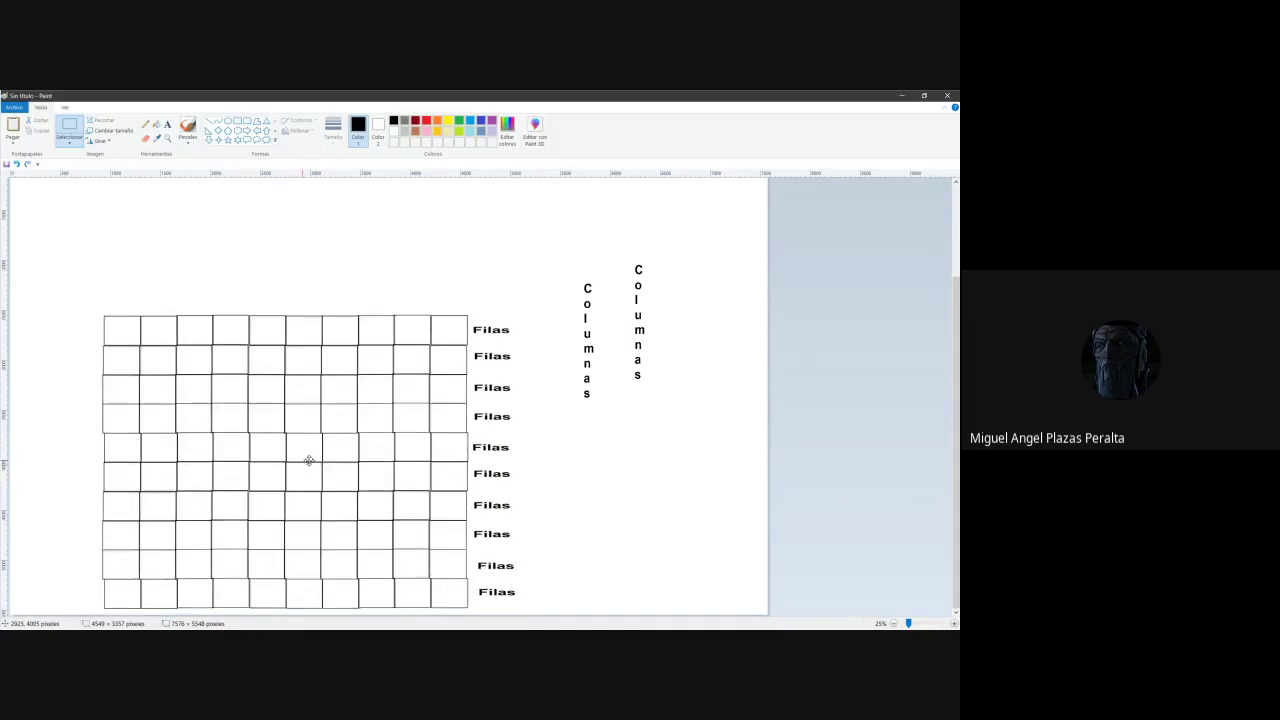
pyautogui.moveTo(577, 254); pyautogui.dragTo(602, 415)
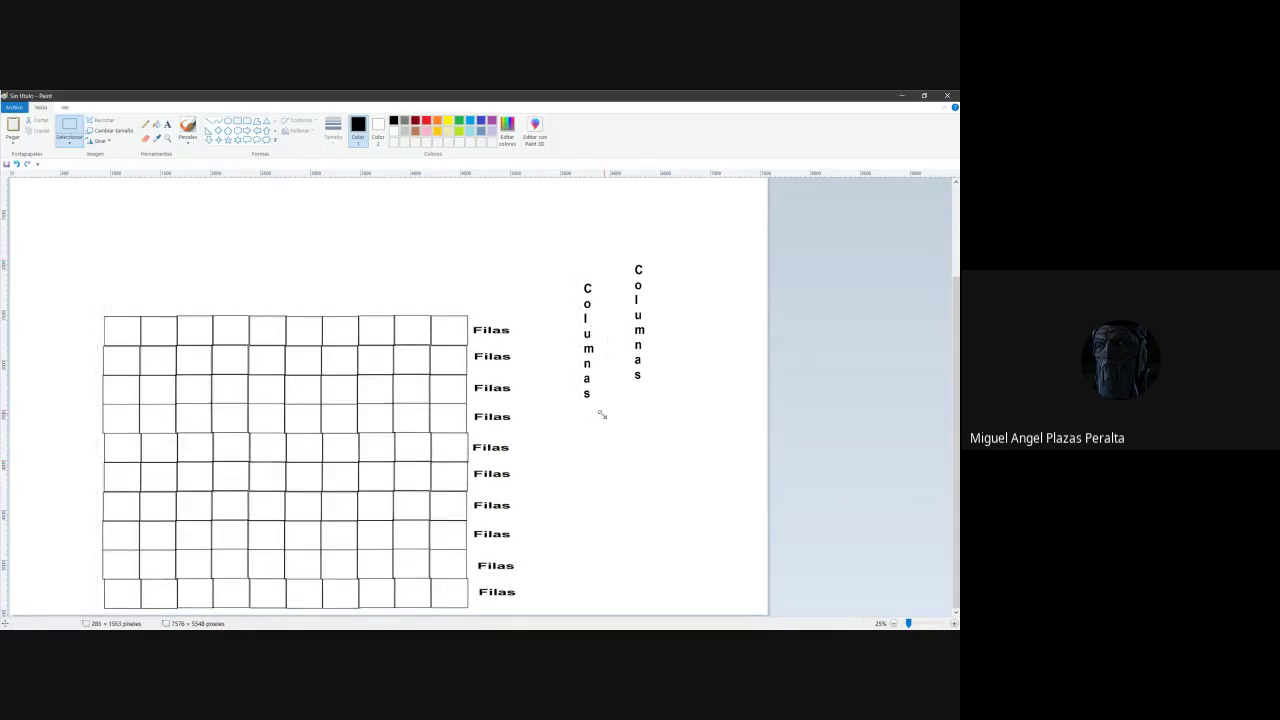
# Copy the Columnas label and place copies above the first five grid columns.
pyautogui.hotkey('ctrl', 'c')
pyautogui.hotkey('ctrl', 'v')
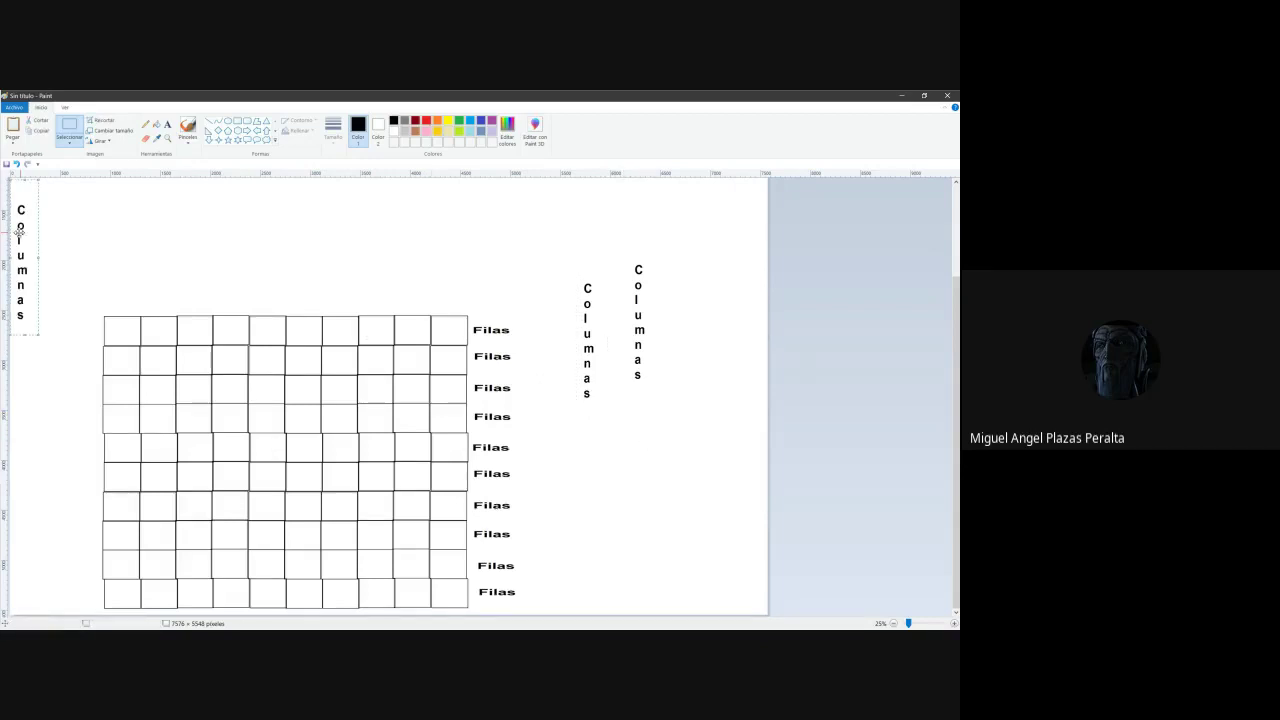
pyautogui.moveTo(19, 232); pyautogui.dragTo(117, 228)
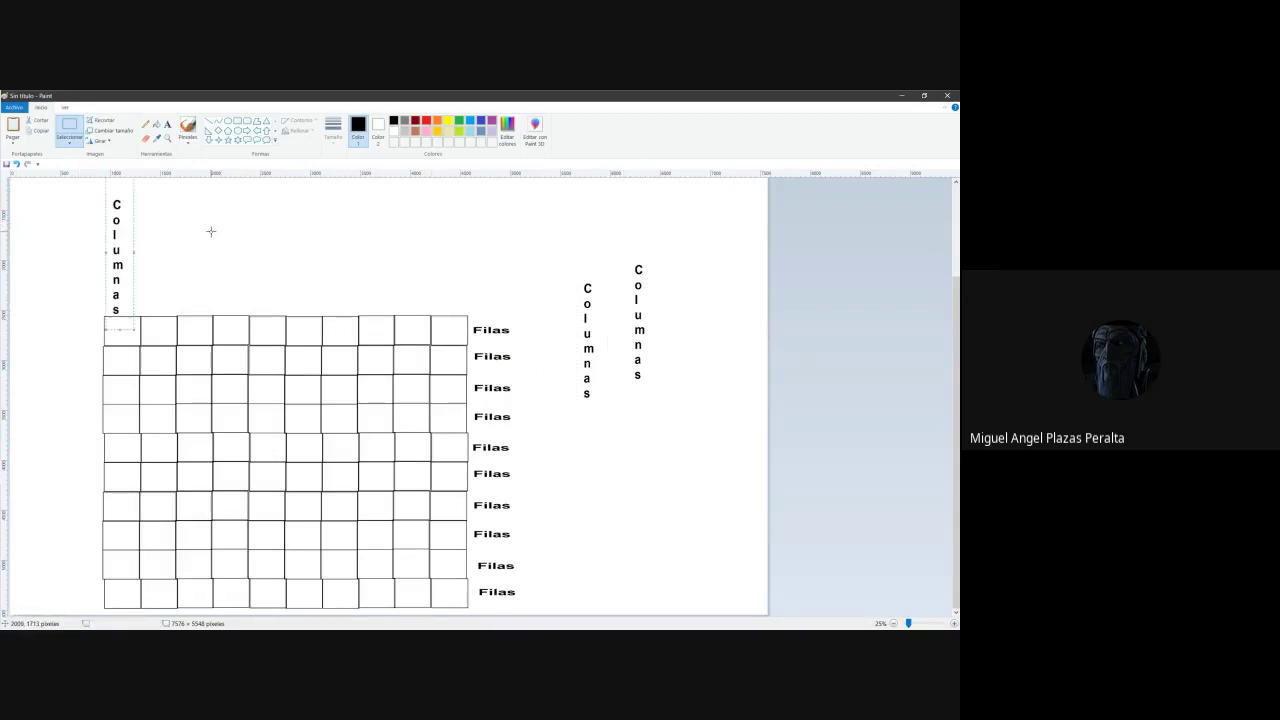
pyautogui.hotkey('ctrl', 'v')
pyautogui.moveTo(30, 218); pyautogui.dragTo(170, 213)
pyautogui.hotkey('ctrl', 'v')
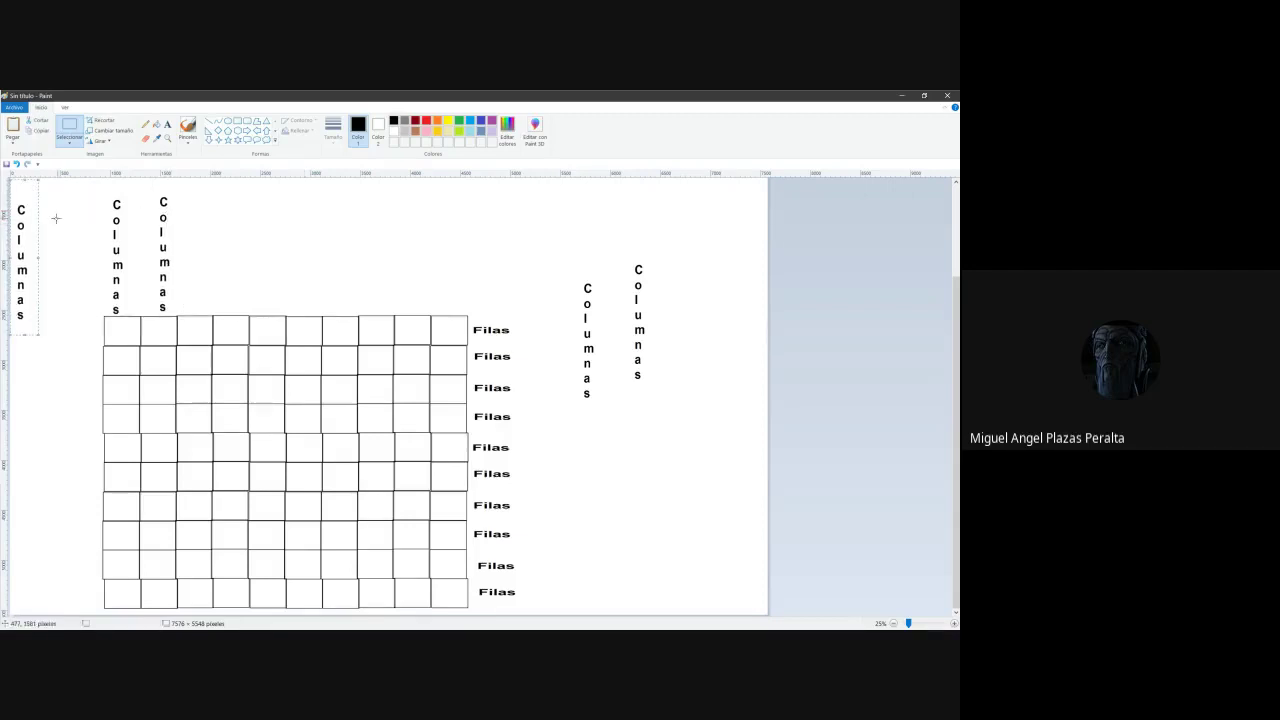
pyautogui.moveTo(30, 227); pyautogui.dragTo(206, 222)
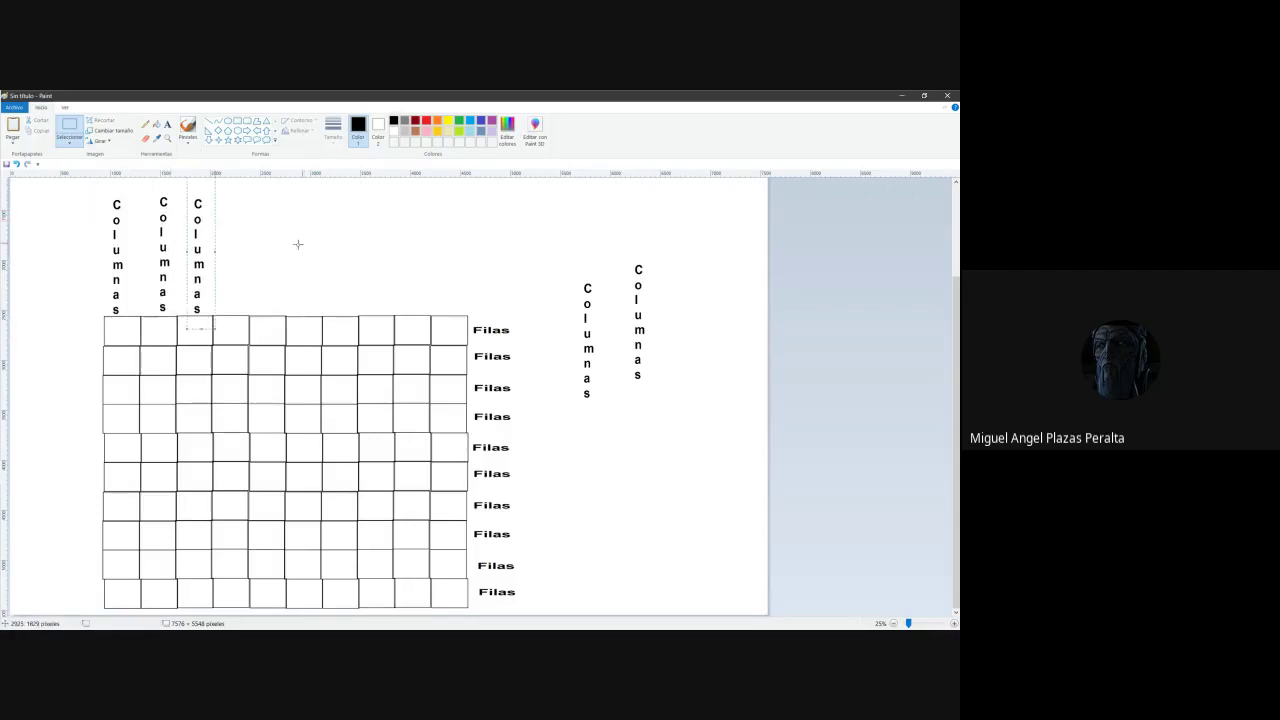
pyautogui.hotkey('ctrl', 'v')
pyautogui.moveTo(23, 226); pyautogui.dragTo(236, 224)
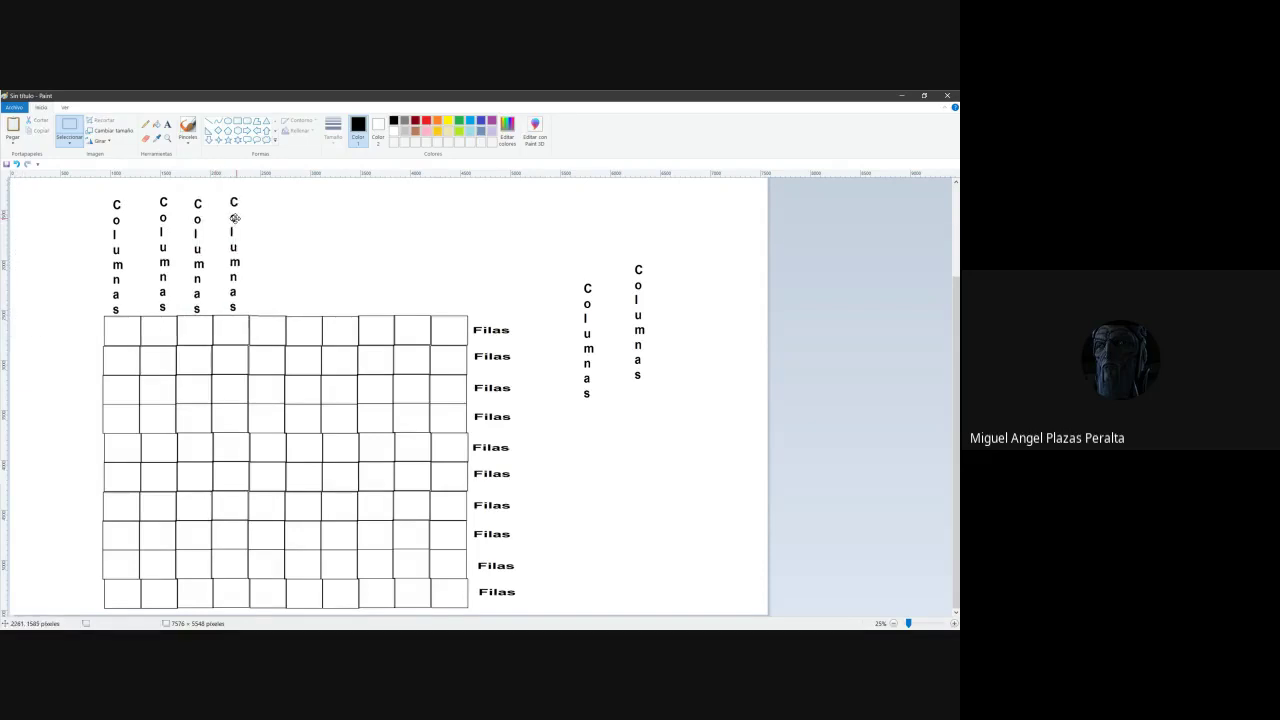
pyautogui.hotkey('ctrl', 'v')
pyautogui.moveTo(25, 215); pyautogui.dragTo(272, 207)
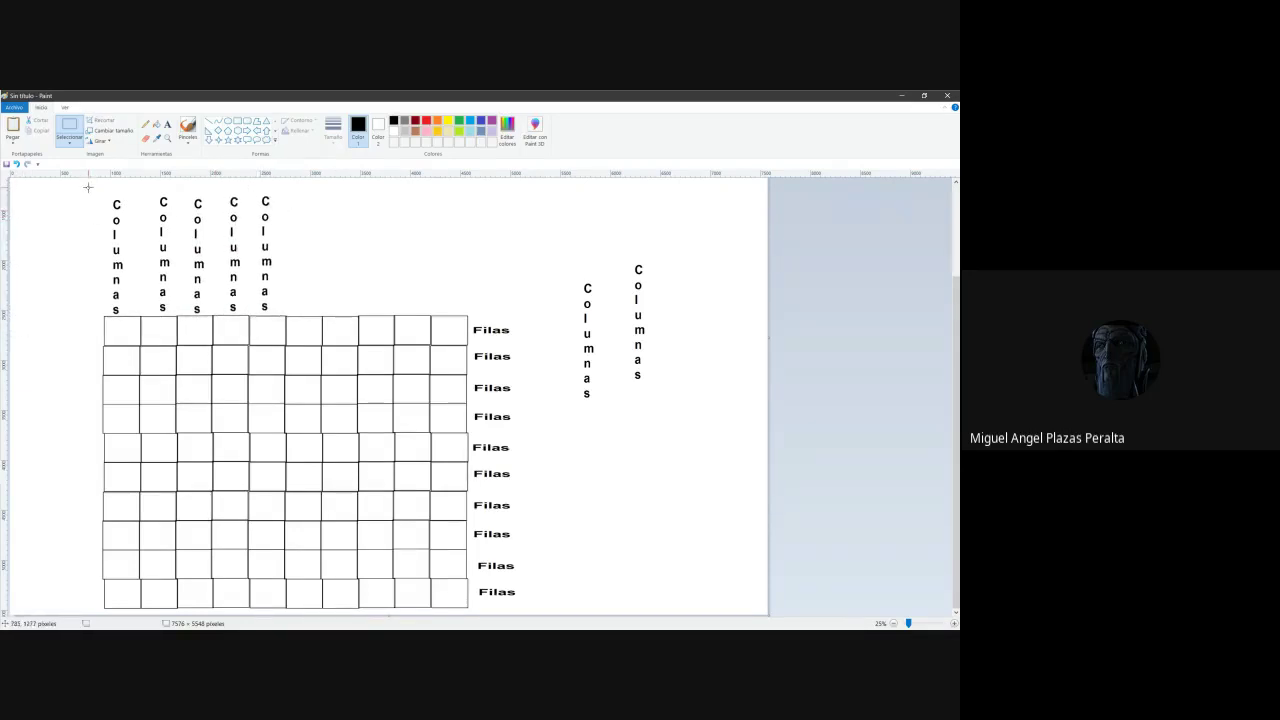
# Duplicate those five labels above columns six to ten and delete the two loose labels.
pyautogui.moveTo(88, 187); pyautogui.dragTo(324, 313)
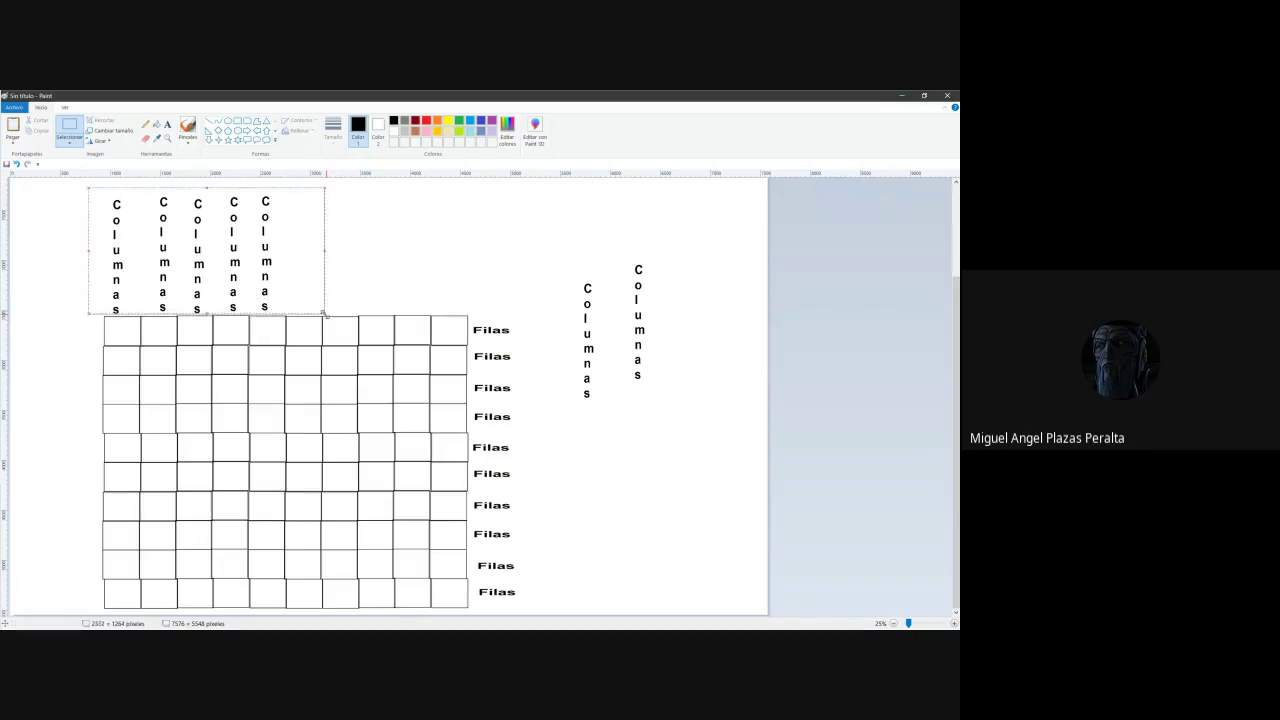
pyautogui.moveTo(100, 193); pyautogui.dragTo(311, 317)
pyautogui.moveTo(150, 219); pyautogui.dragTo(61, 206)
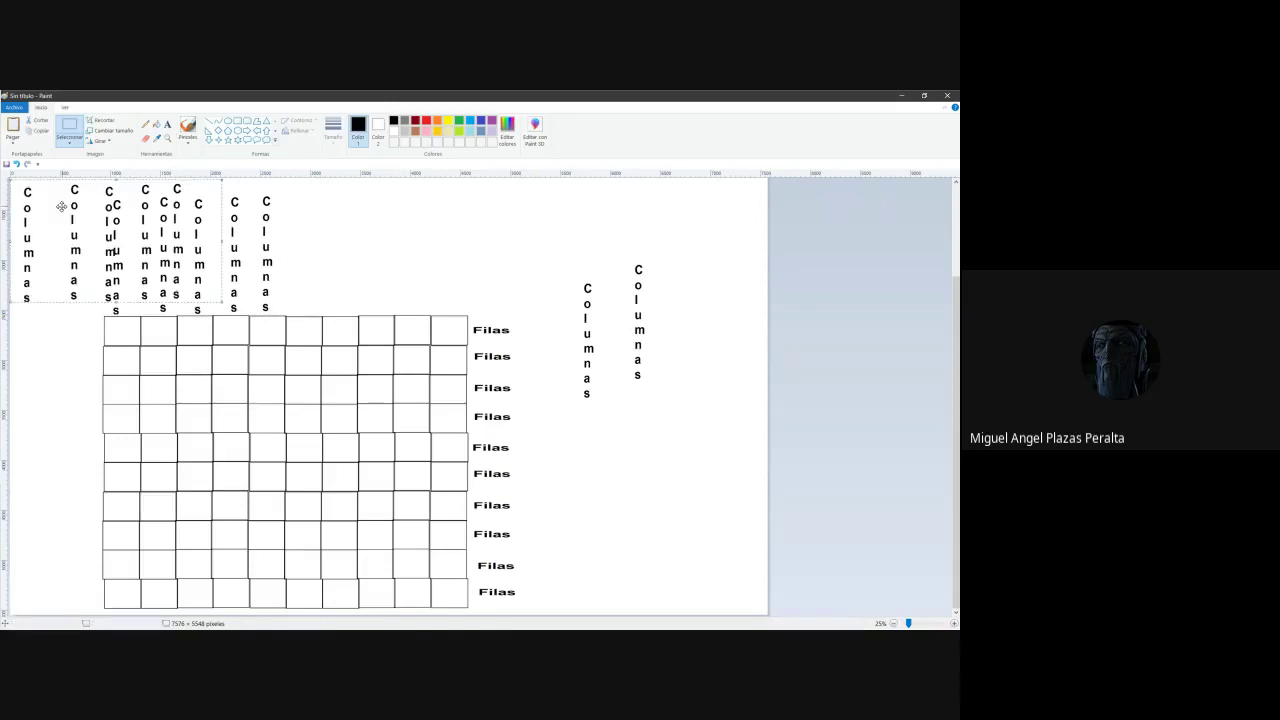
pyautogui.moveTo(334, 246)
pyautogui.mouseDown()
pyautogui.moveTo(362, 244)
pyautogui.moveTo(331, 224)
pyautogui.mouseUp()
pyautogui.click(563, 360)
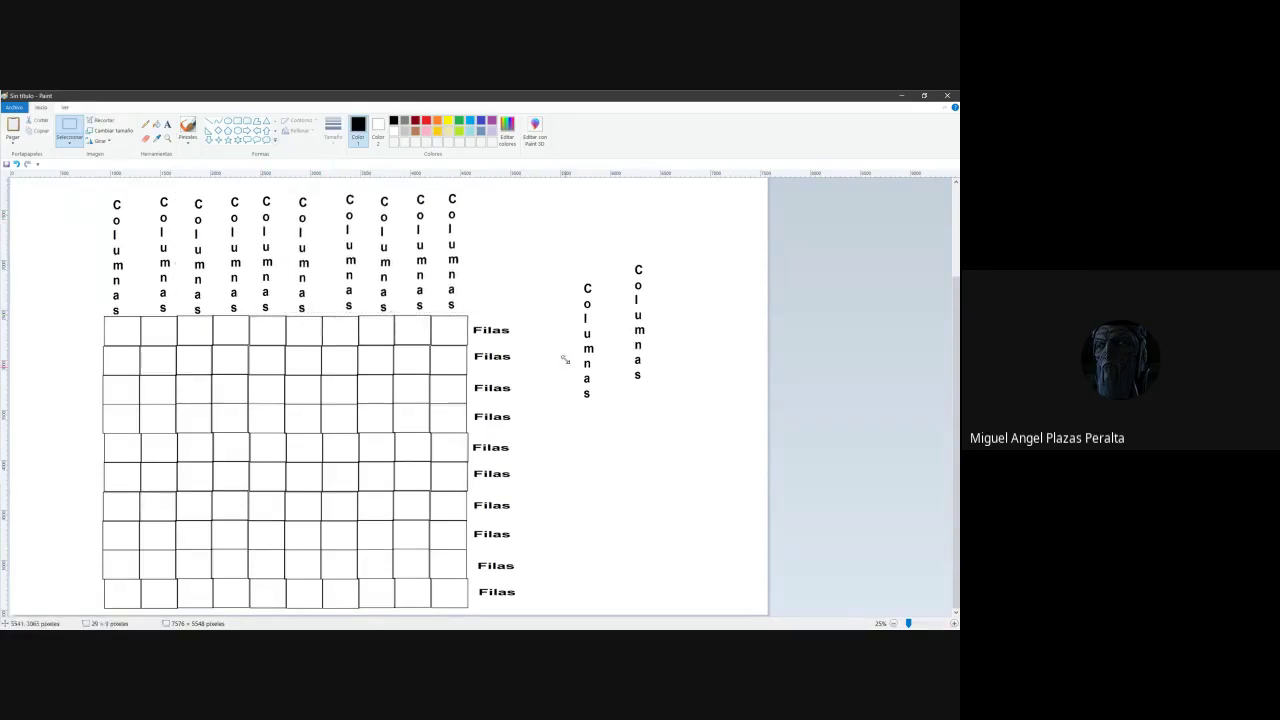
pyautogui.moveTo(545, 237); pyautogui.dragTo(712, 409)
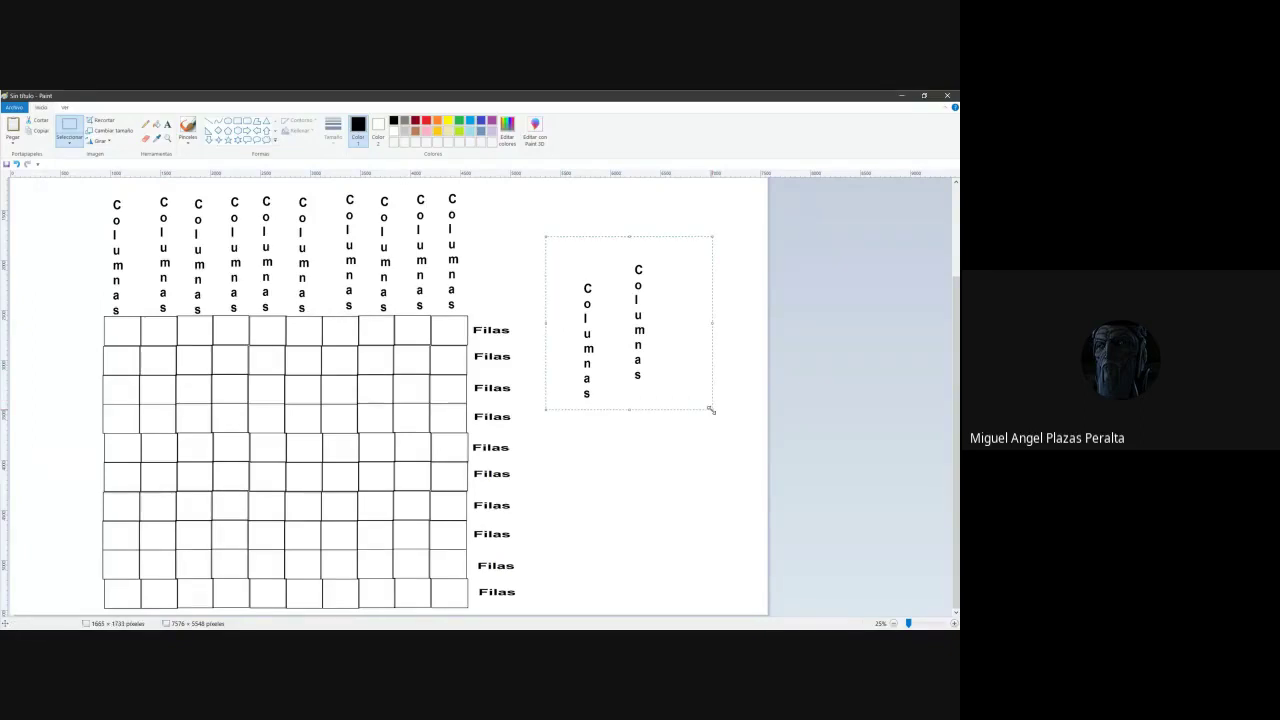
pyautogui.press('Delete')
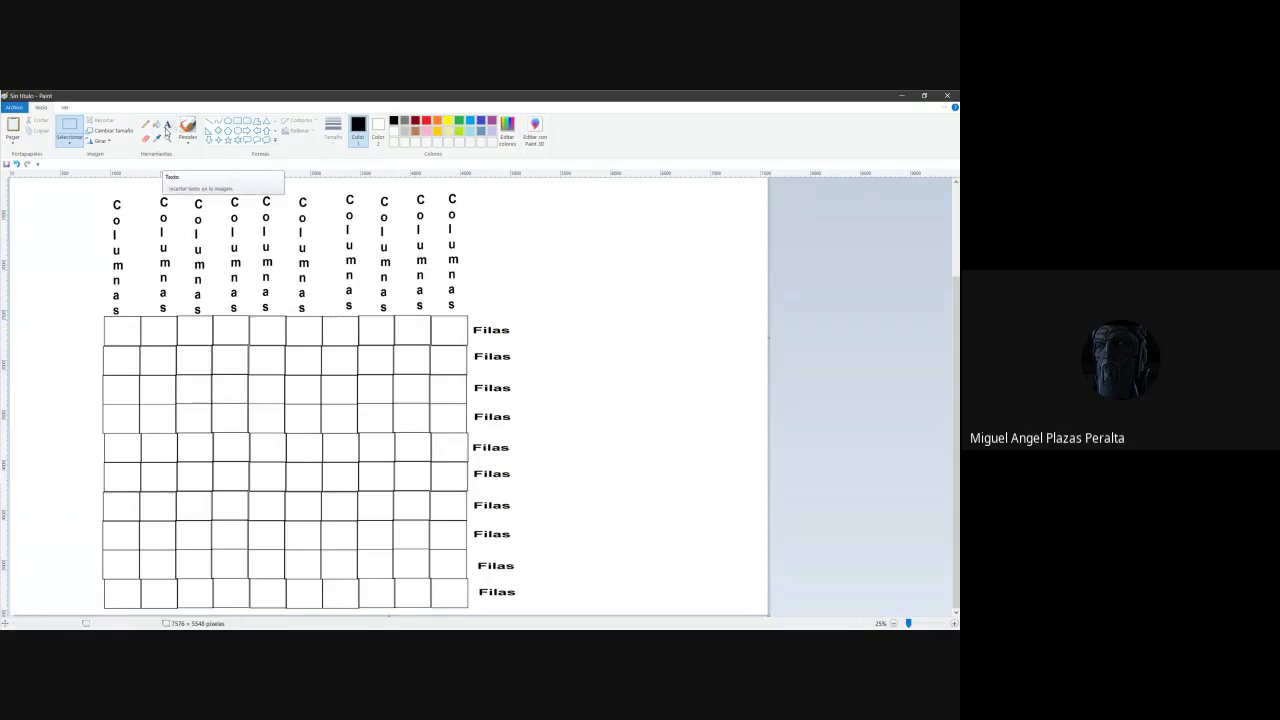
# Draw a small truck with a rectangle body and round wheel, then select it.
pyautogui.click(245, 122)
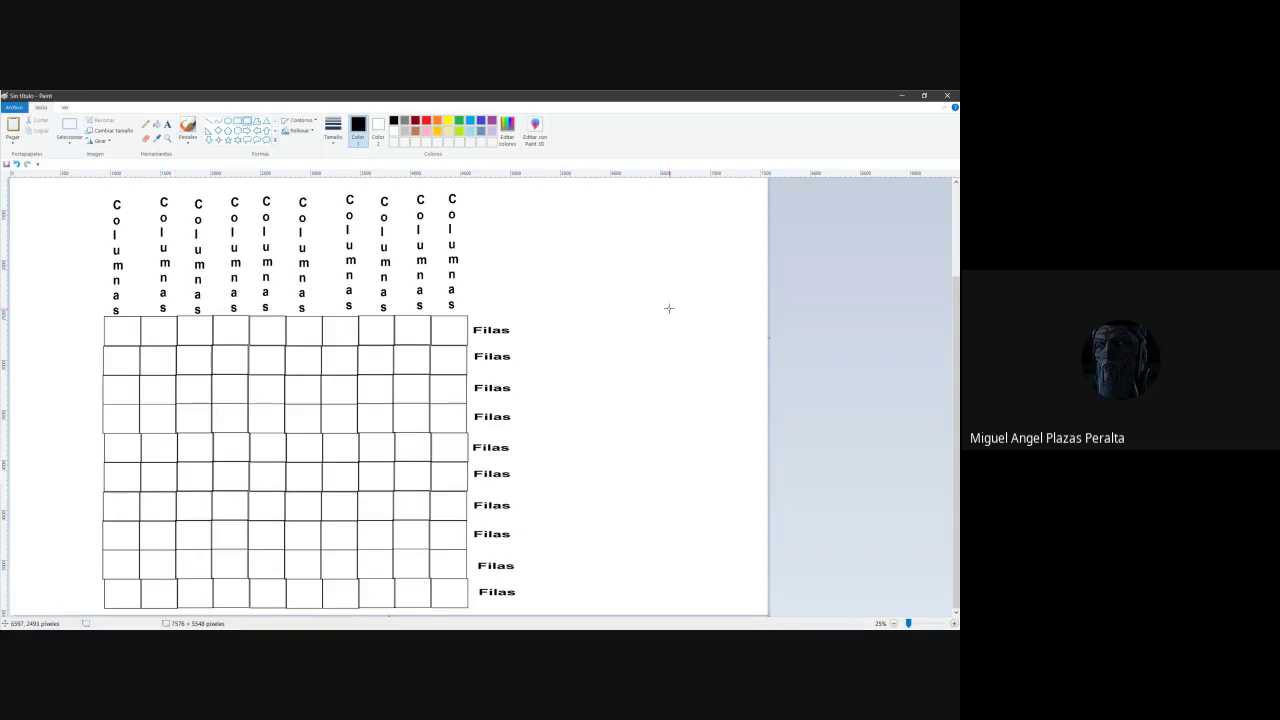
pyautogui.moveTo(645, 301); pyautogui.dragTo(701, 332)
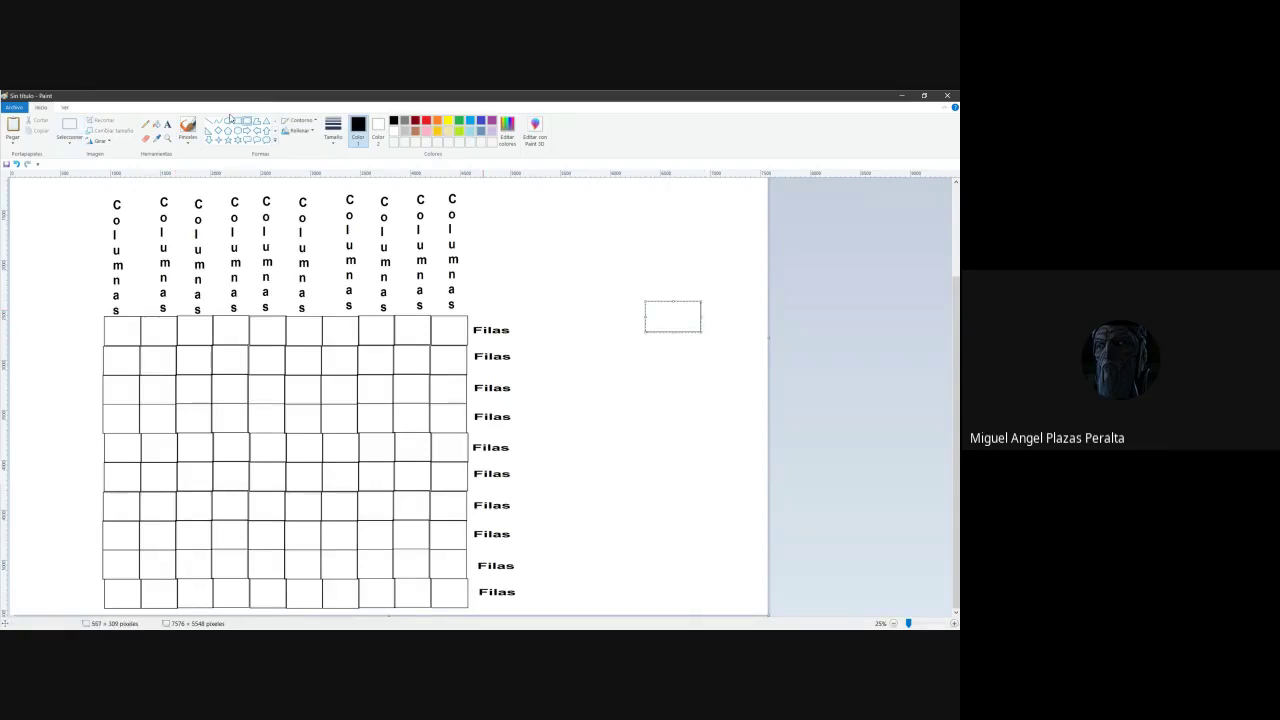
pyautogui.click(226, 123)
pyautogui.moveTo(630, 284)
pyautogui.mouseDown()
pyautogui.moveTo(656, 305)
pyautogui.moveTo(636, 319)
pyautogui.moveTo(665, 342)
pyautogui.mouseUp()
pyautogui.hotkey('ctrl', 'z')
pyautogui.hotkey('ctrl', 'z')
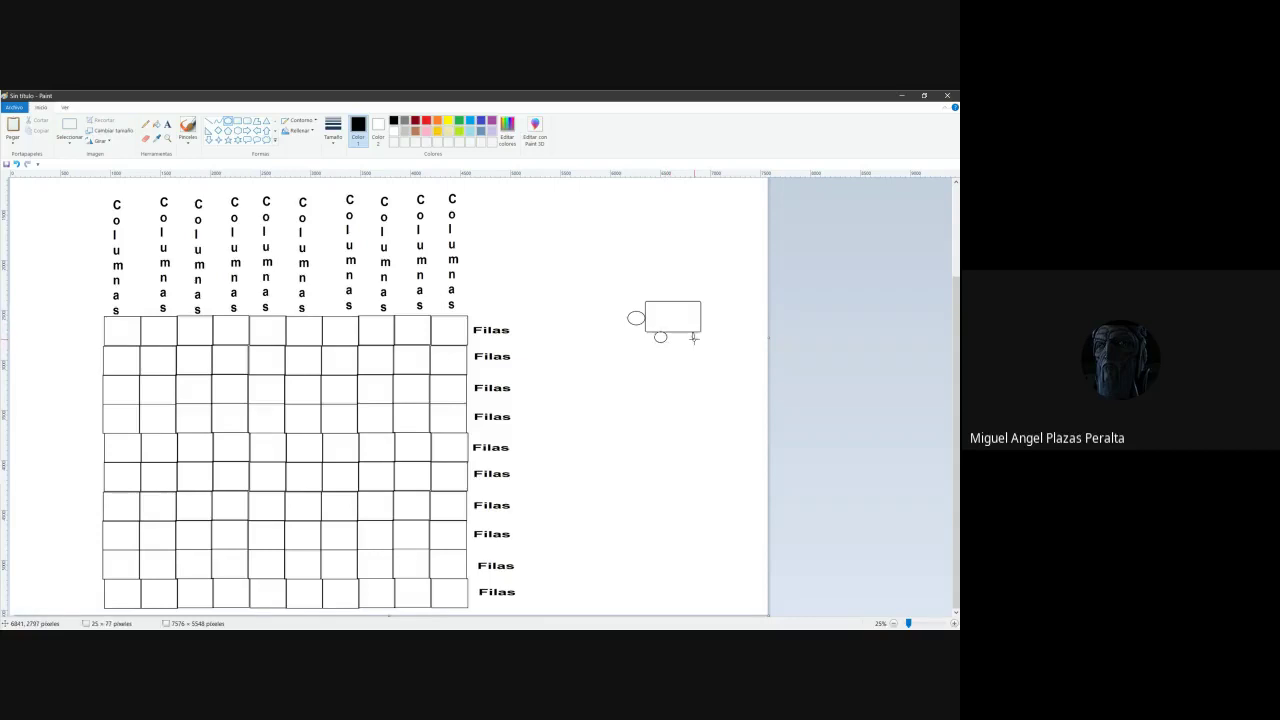
pyautogui.moveTo(692, 332); pyautogui.dragTo(702, 342)
pyautogui.moveTo(603, 283); pyautogui.dragTo(728, 374)
pyautogui.hotkey('ctrl', 'z')
pyautogui.click(69, 128)
pyautogui.moveTo(604, 277)
pyautogui.mouseDown()
pyautogui.moveTo(703, 340)
pyautogui.moveTo(728, 382)
pyautogui.moveTo(672, 306)
pyautogui.moveTo(630, 294)
pyautogui.moveTo(175, 311)
pyautogui.moveTo(591, 317)
pyautogui.moveTo(620, 334)
pyautogui.mouseUp()
# Place truck copies in the grid's top-left and bottom-right cells.
pyautogui.click(617, 363)
pyautogui.hotkey('ctrl', 'c')
pyautogui.hotkey('ctrl', 'v')
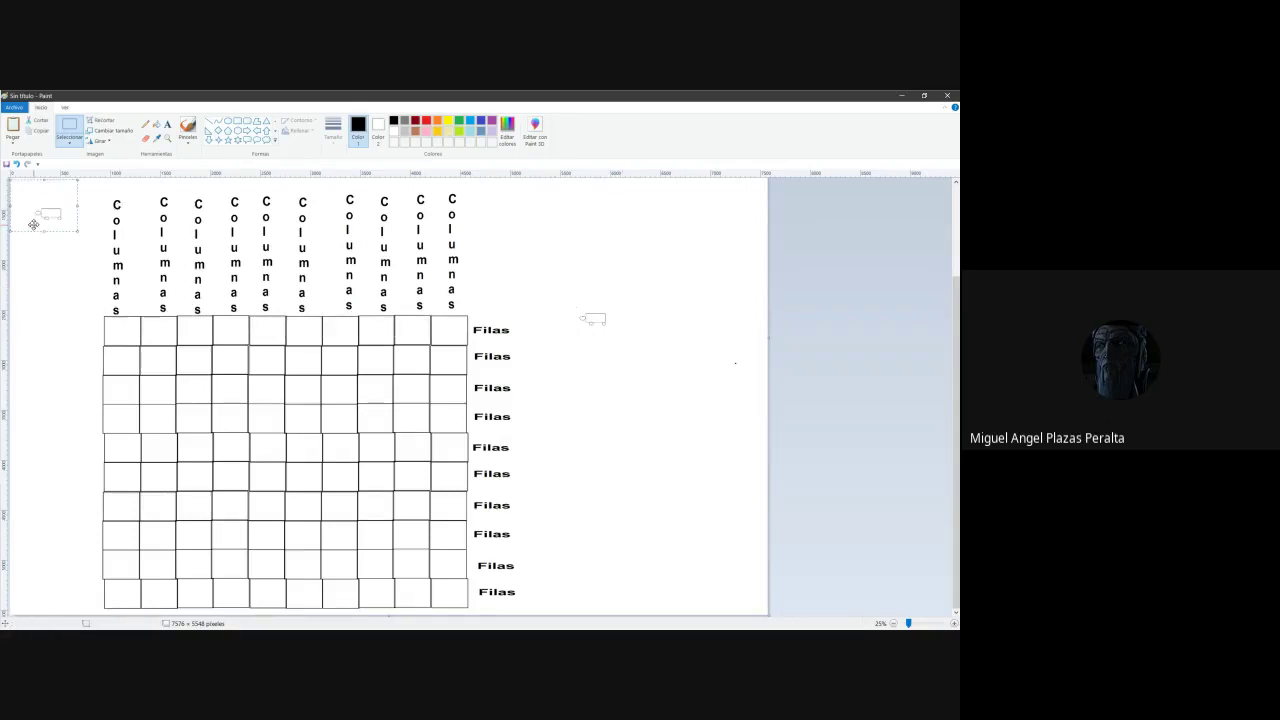
pyautogui.moveTo(33, 224); pyautogui.dragTo(123, 330)
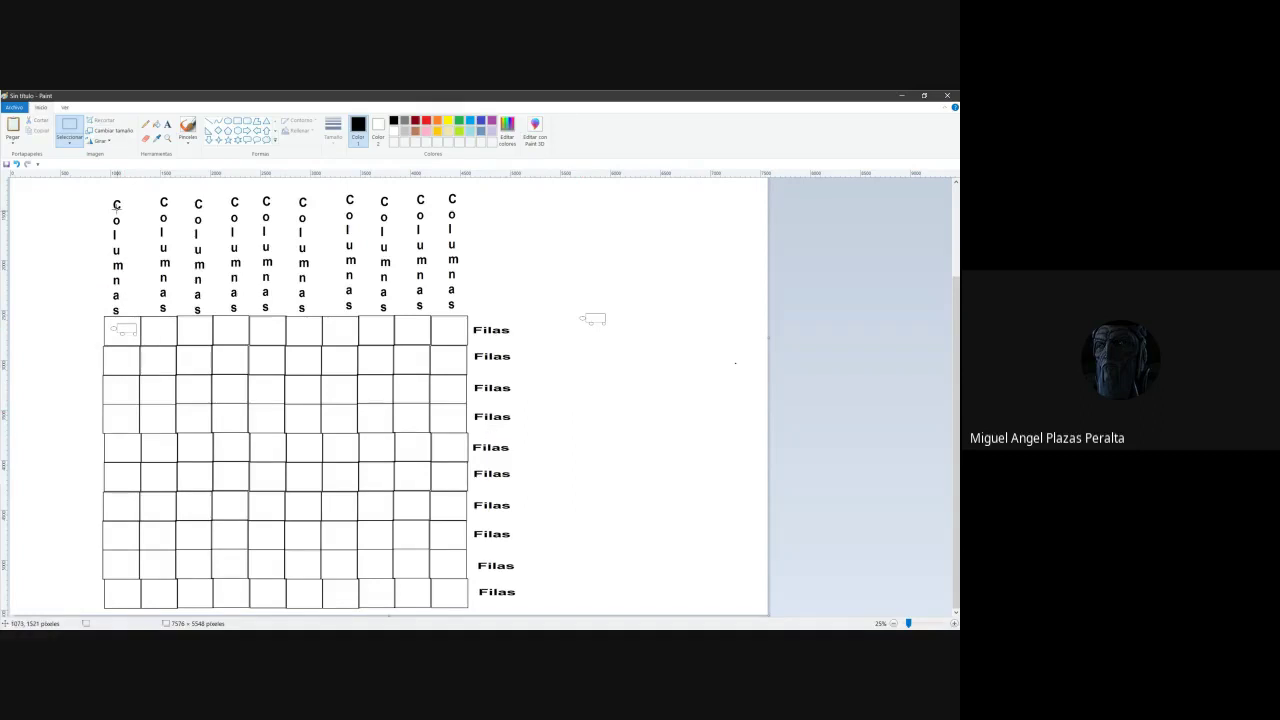
pyautogui.hotkey('ctrl', 'v')
pyautogui.moveTo(46, 214); pyautogui.dragTo(449, 592)
# Draw a short red horizontal line beside the grid.
pyautogui.click(208, 123)
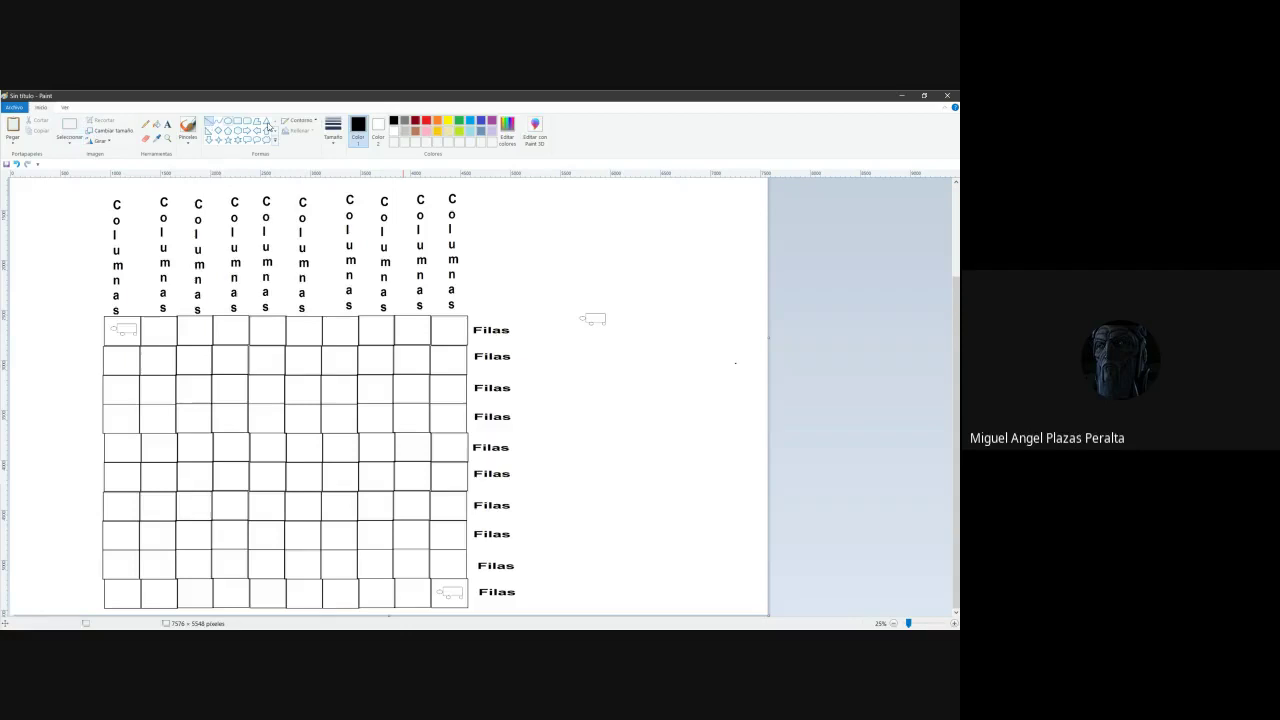
pyautogui.click(426, 121)
pyautogui.moveTo(578, 232); pyautogui.dragTo(602, 251)
pyautogui.click(69, 125)
# Copy the red line into the first row's cells two through five.
pyautogui.press('Delete')
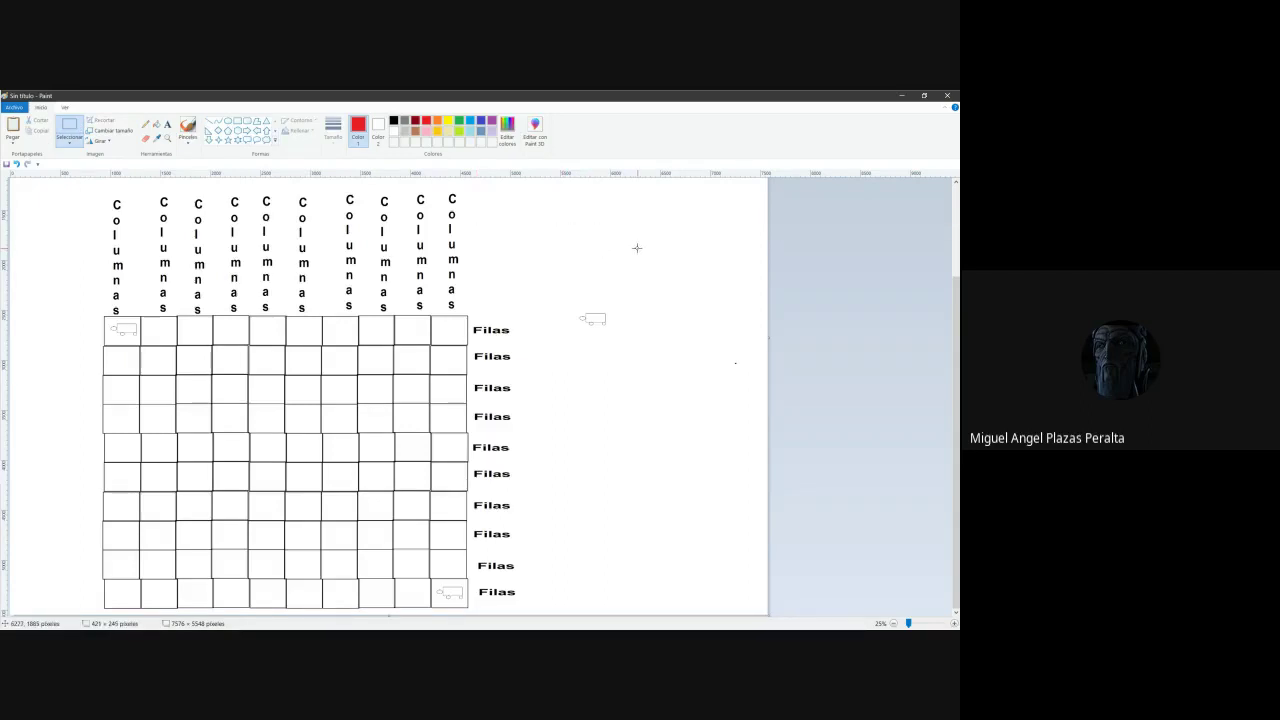
pyautogui.hotkey('ctrl', 'v')
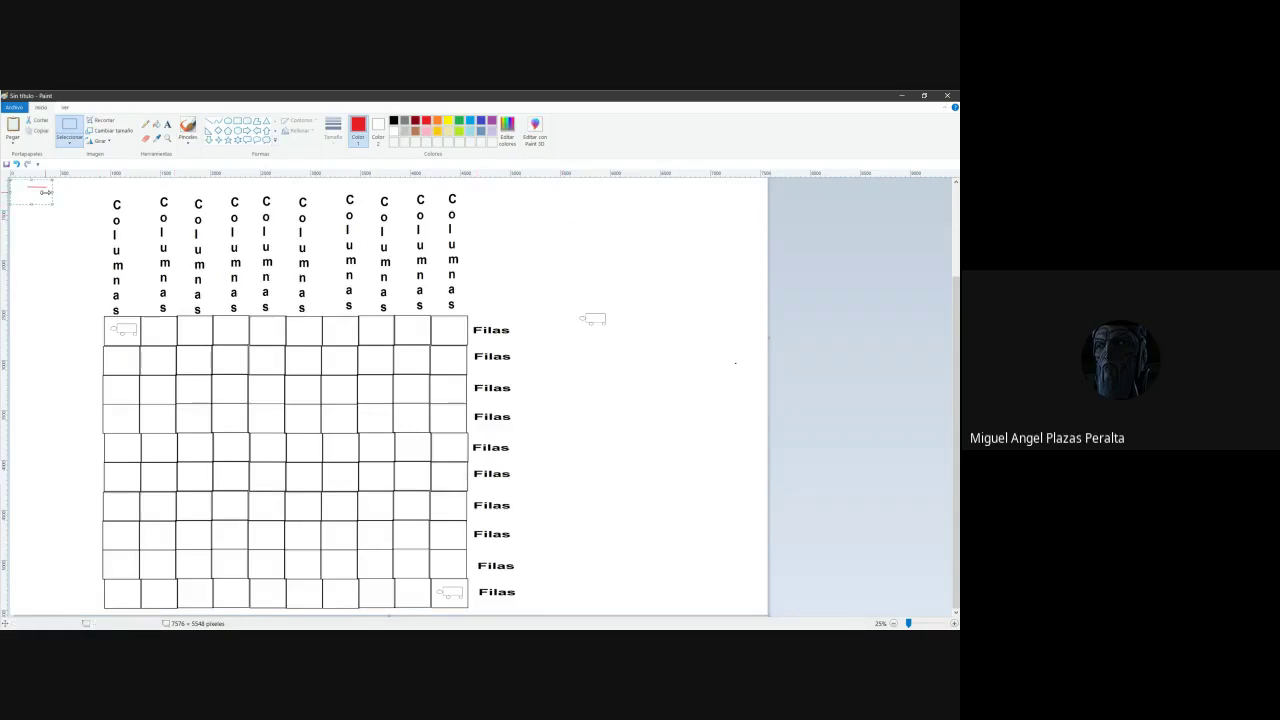
pyautogui.moveTo(41, 195); pyautogui.dragTo(574, 243)
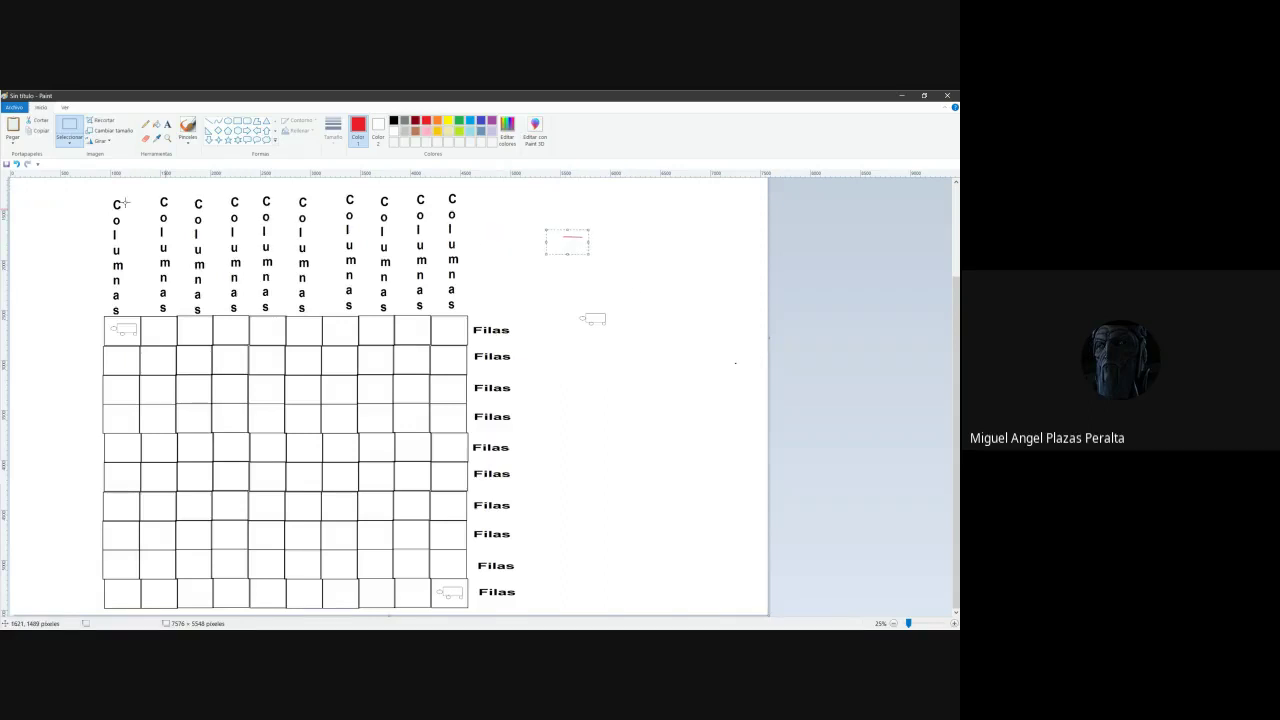
pyautogui.hotkey('ctrl', 'v')
pyautogui.moveTo(34, 194); pyautogui.dragTo(159, 330)
pyautogui.hotkey('ctrl', 'v')
pyautogui.moveTo(35, 194); pyautogui.dragTo(194, 331)
pyautogui.hotkey('ctrl', 'v')
pyautogui.moveTo(33, 193); pyautogui.dragTo(228, 334)
pyautogui.hotkey('ctrl', 'v')
pyautogui.moveTo(34, 194); pyautogui.dragTo(265, 333)
# Fill the first row's cells six through ten with red line copies.
pyautogui.hotkey('ctrl', 'v')
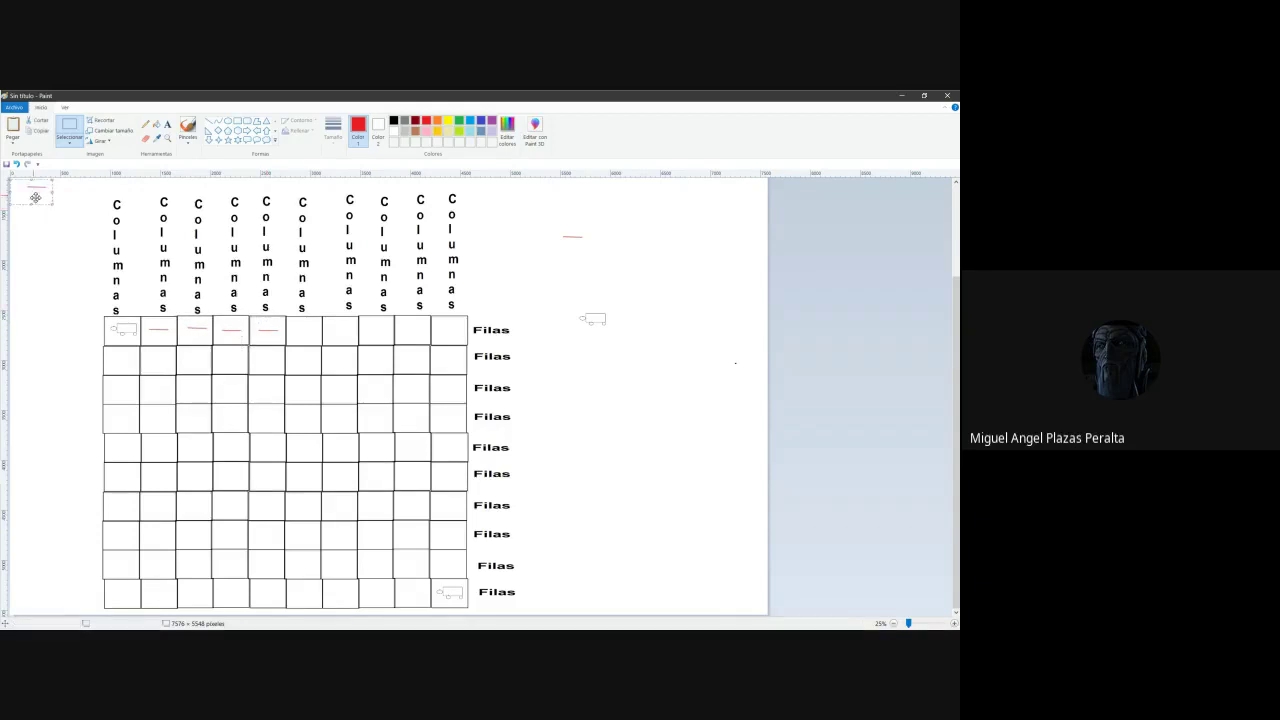
pyautogui.moveTo(35, 195); pyautogui.dragTo(301, 339)
pyautogui.hotkey('ctrl', 'v')
pyautogui.moveTo(34, 196); pyautogui.dragTo(342, 336)
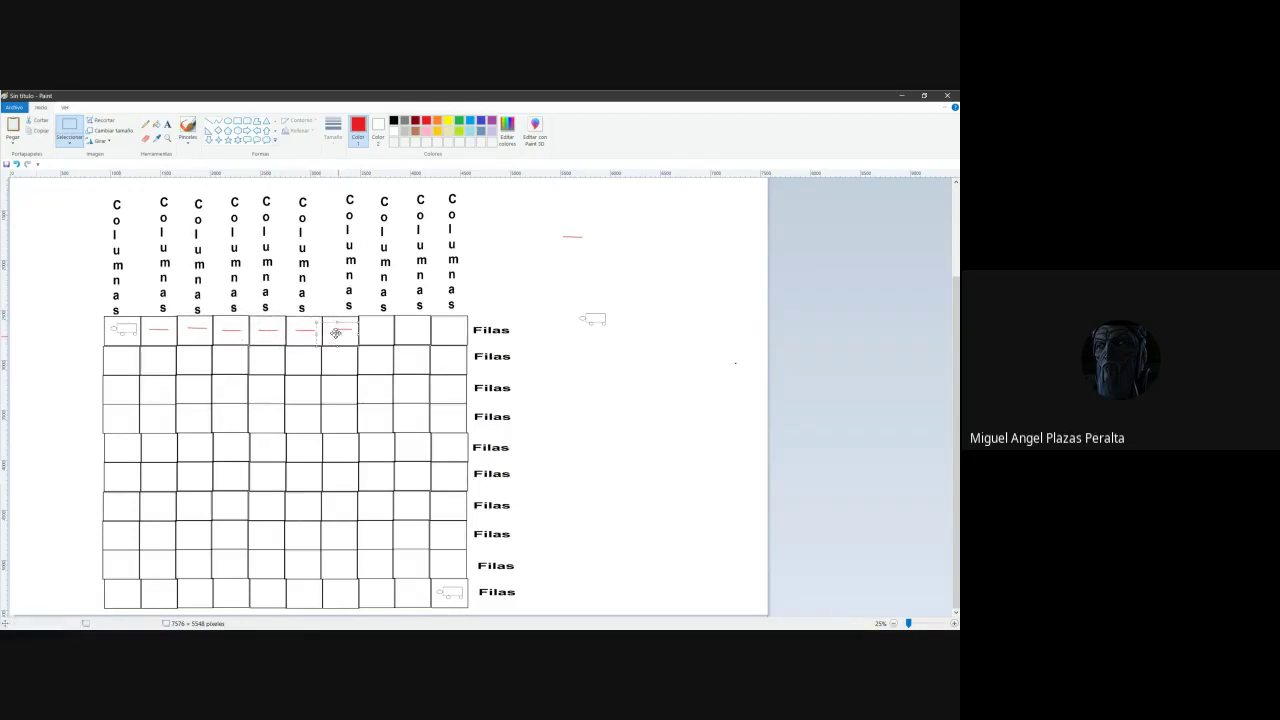
pyautogui.hotkey('ctrl', 'v')
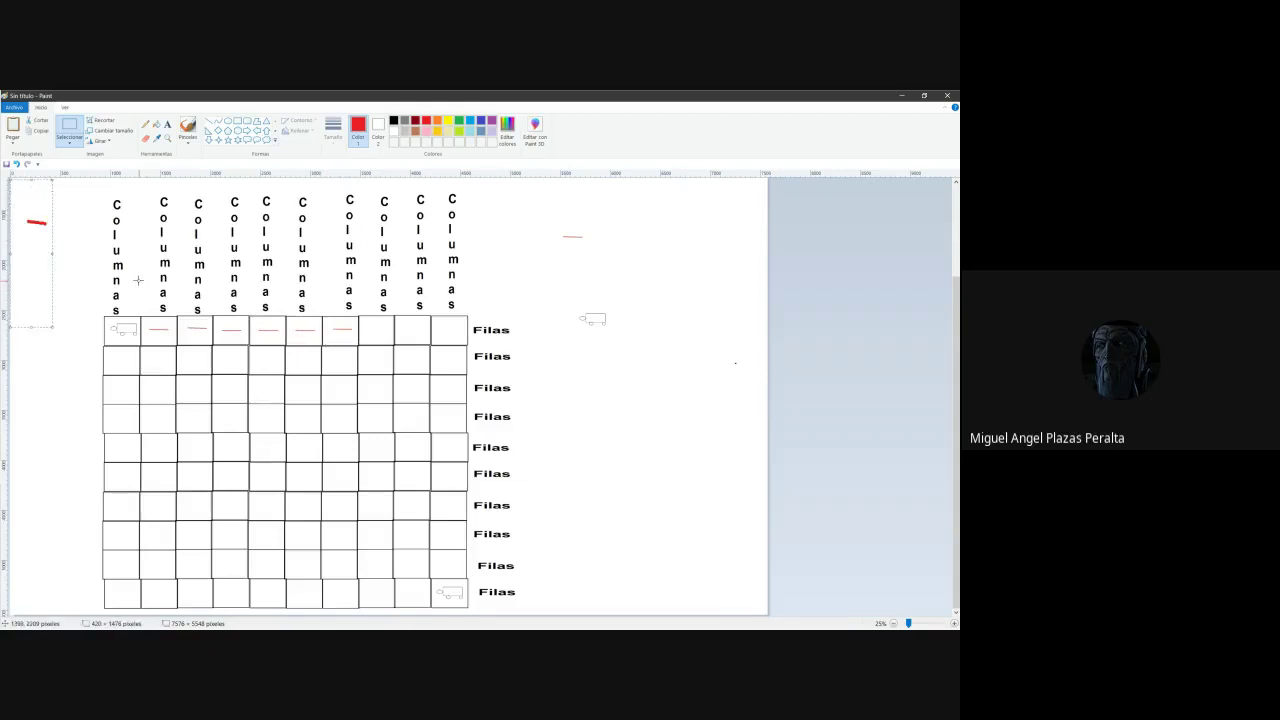
pyautogui.moveTo(60, 251); pyautogui.dragTo(374, 329)
pyautogui.hotkey('ctrl', 'v')
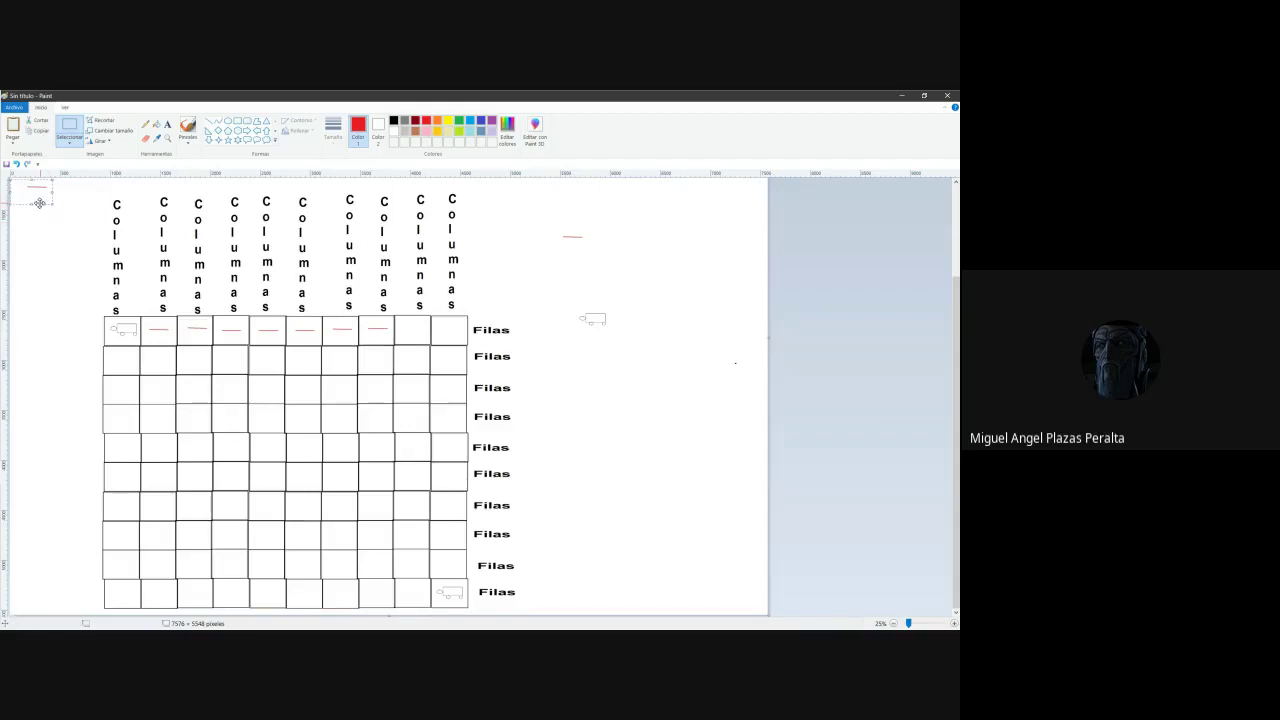
pyautogui.moveTo(37, 198); pyautogui.dragTo(409, 333)
pyautogui.hotkey('ctrl', 'v')
pyautogui.moveTo(30, 193); pyautogui.dragTo(447, 336)
pyautogui.click(428, 330)
# Draw a short red vertical mark and place copies in the last column's rows two and three.
pyautogui.click(210, 122)
pyautogui.moveTo(668, 386)
pyautogui.mouseDown()
pyautogui.moveTo(669, 402)
pyautogui.moveTo(688, 406)
pyautogui.moveTo(678, 401)
pyautogui.mouseUp()
pyautogui.moveTo(3, 96)
pyautogui.click(69, 124)
pyautogui.click(702, 438)
pyautogui.moveTo(27, 210)
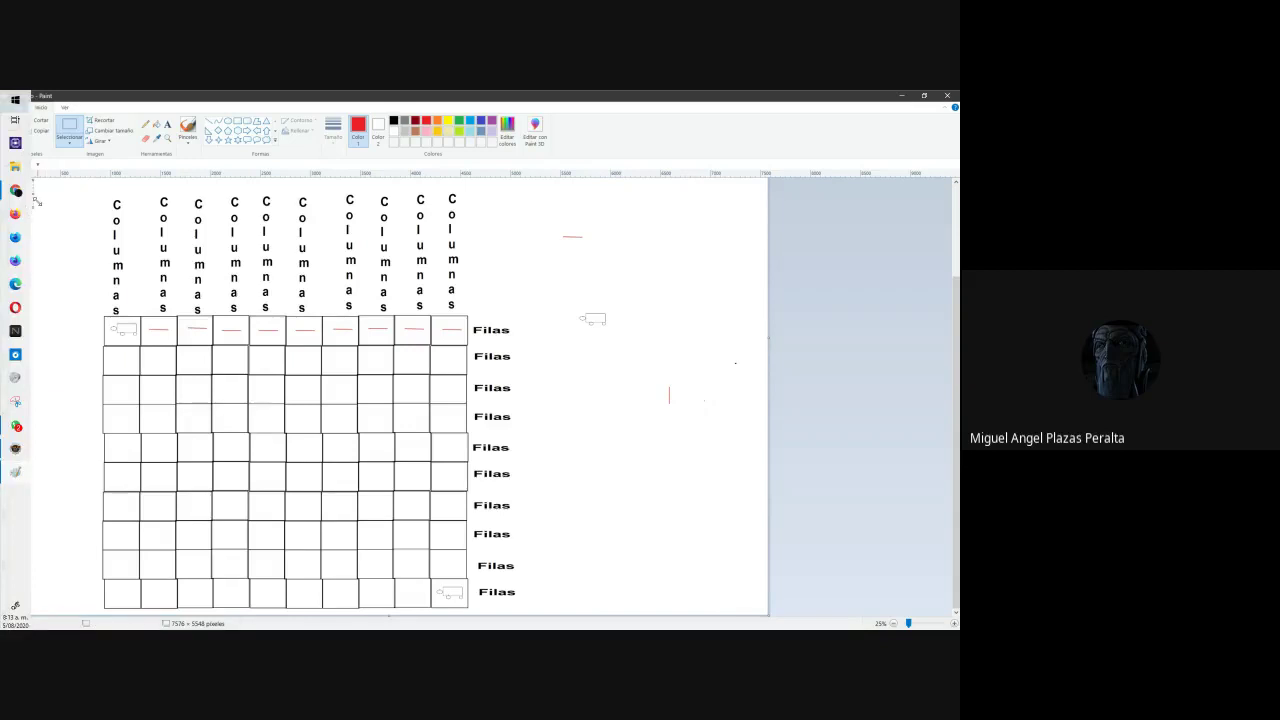
pyautogui.moveTo(23, 195); pyautogui.dragTo(446, 358)
pyautogui.hotkey('ctrl', 'v')
pyautogui.moveTo(22, 194); pyautogui.dragTo(444, 388)
# Place red vertical mark copies in the last column's rows four through seven.
pyautogui.hotkey('ctrl', 'v')
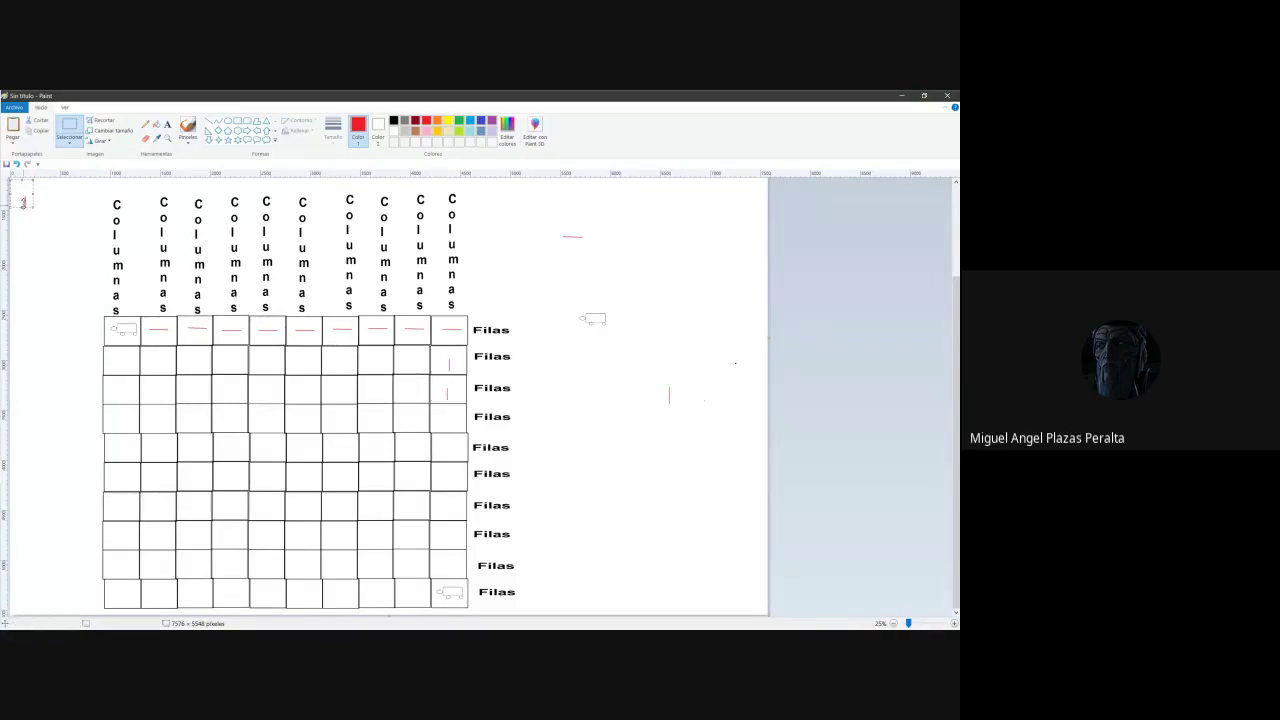
pyautogui.press('Delete')
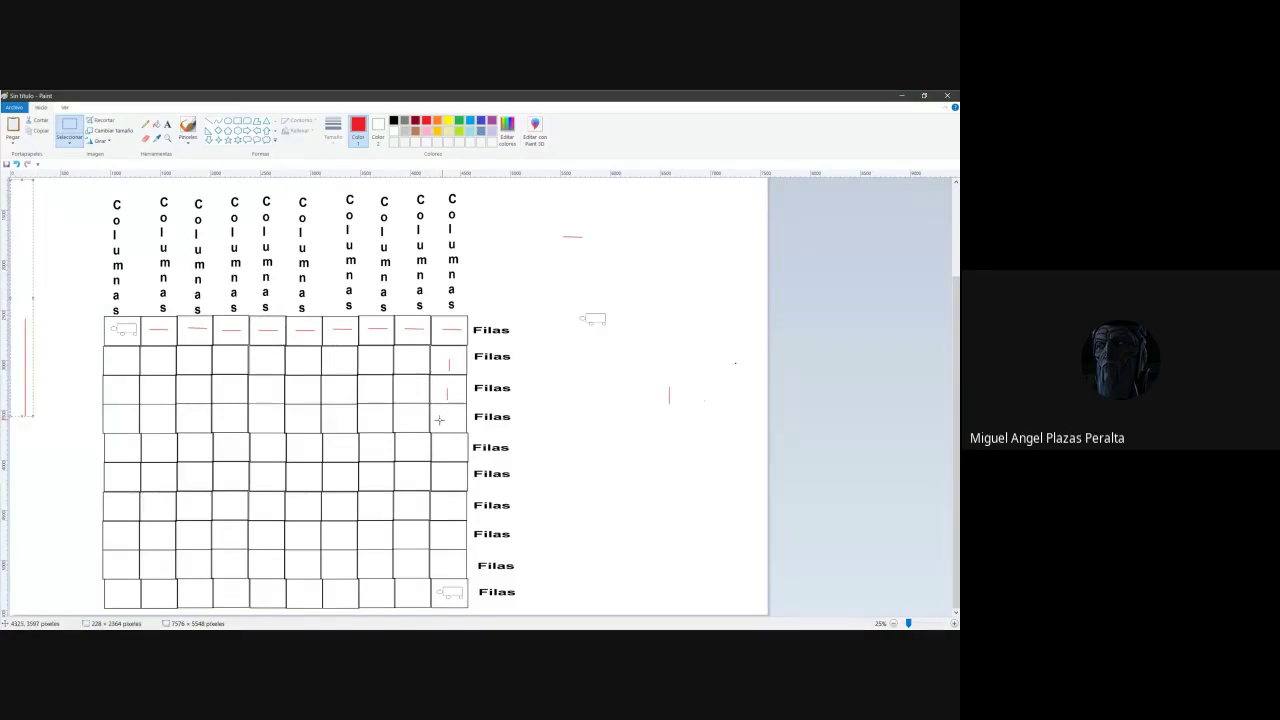
pyautogui.hotkey('ctrl', 'v')
pyautogui.moveTo(20, 194); pyautogui.dragTo(445, 412)
pyautogui.hotkey('ctrl', 'v')
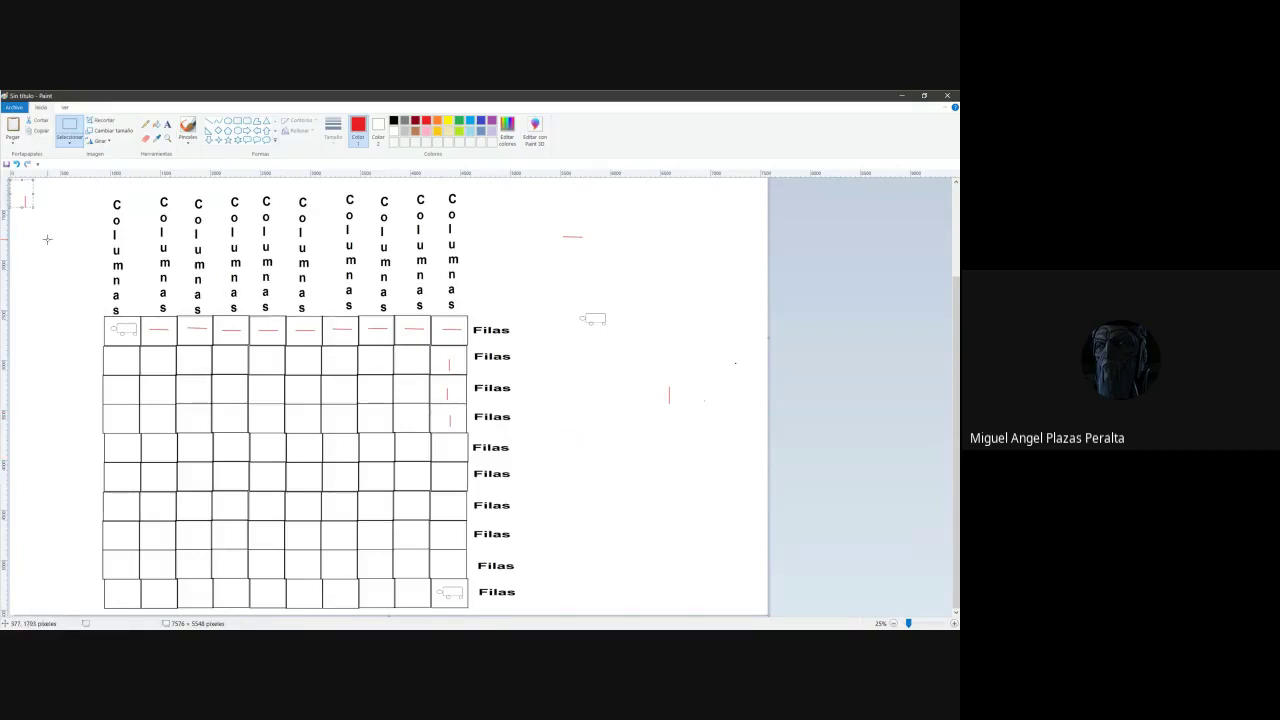
pyautogui.moveTo(20, 192); pyautogui.dragTo(445, 442)
pyautogui.hotkey('ctrl', 'v')
pyautogui.moveTo(21, 197); pyautogui.dragTo(448, 473)
pyautogui.hotkey('ctrl', 'v')
pyautogui.moveTo(17, 195); pyautogui.dragTo(440, 506)
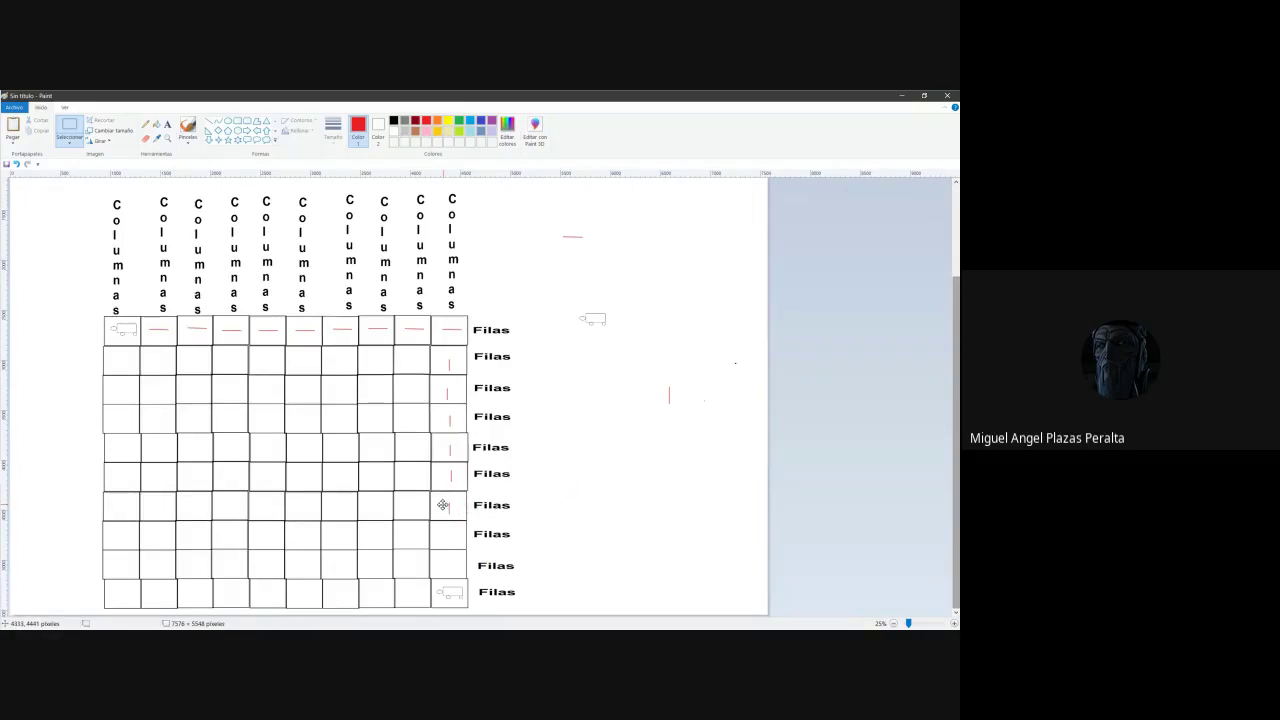
# Fill the last column's remaining rows down to the bottom-right truck with vertical marks.
pyautogui.hotkey('ctrl', 'v')
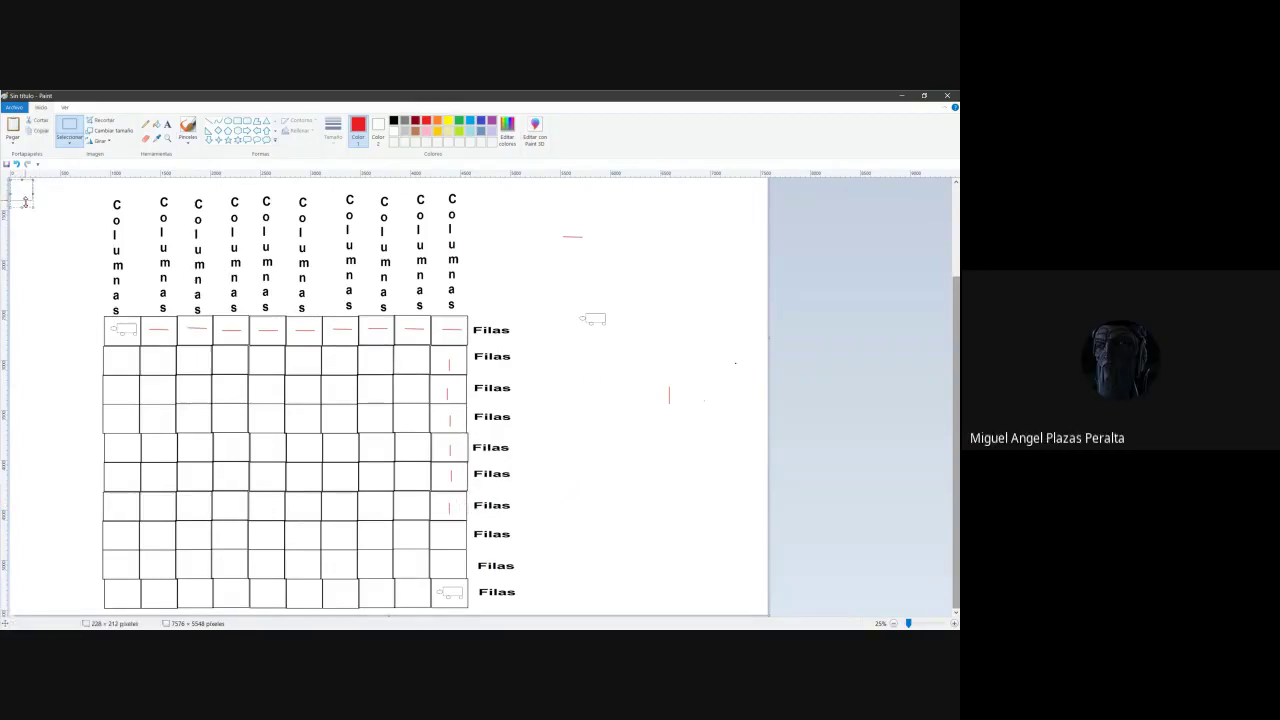
pyautogui.press('Delete')
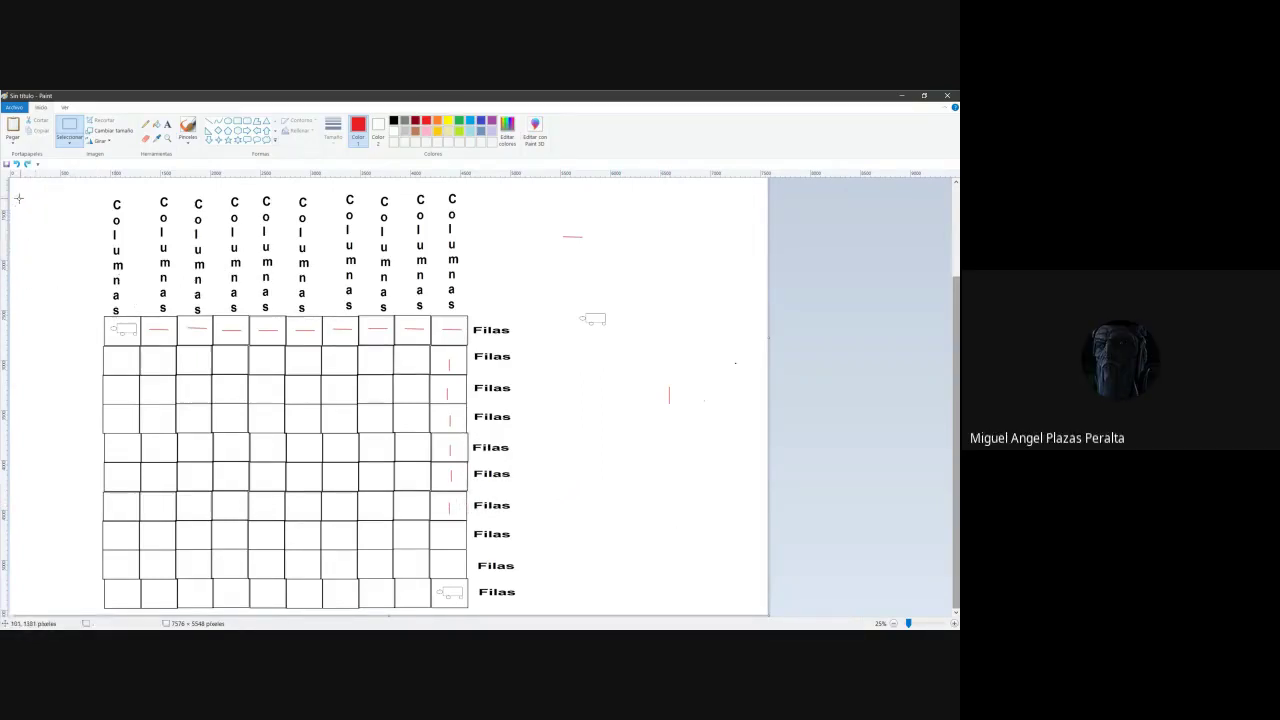
pyautogui.moveTo(18, 198); pyautogui.dragTo(445, 522)
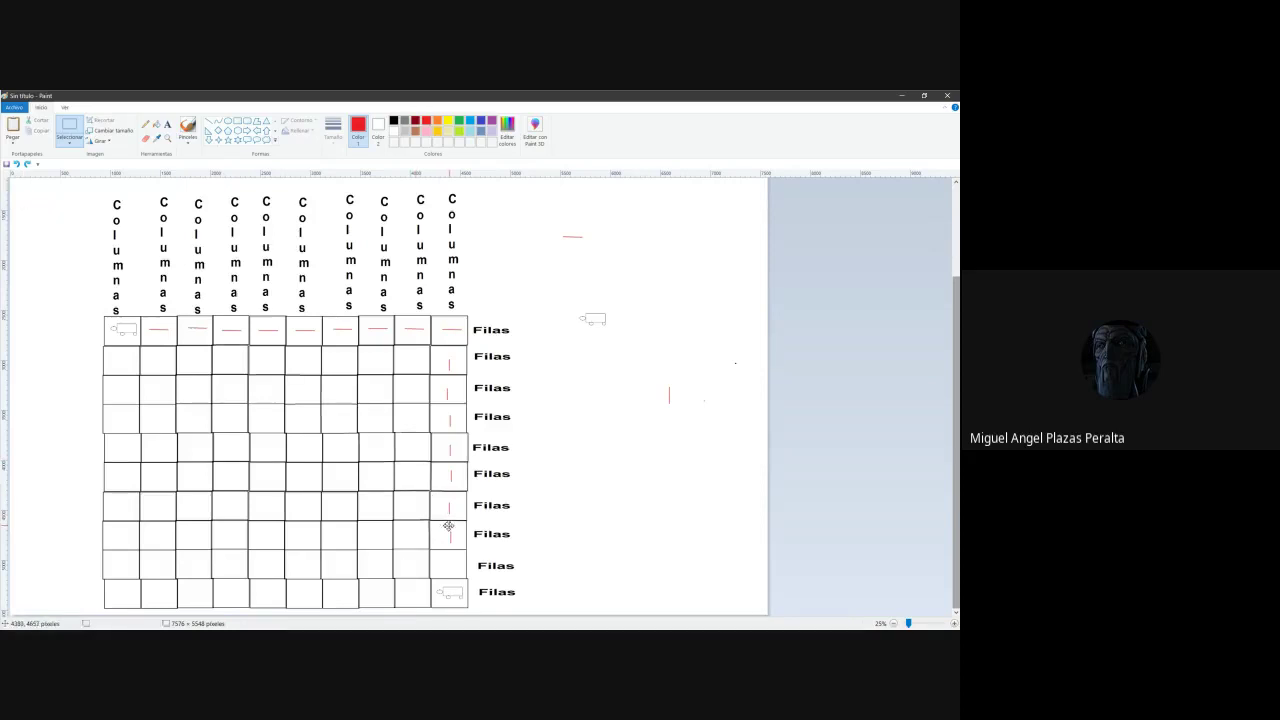
pyautogui.hotkey('ctrl', 'v')
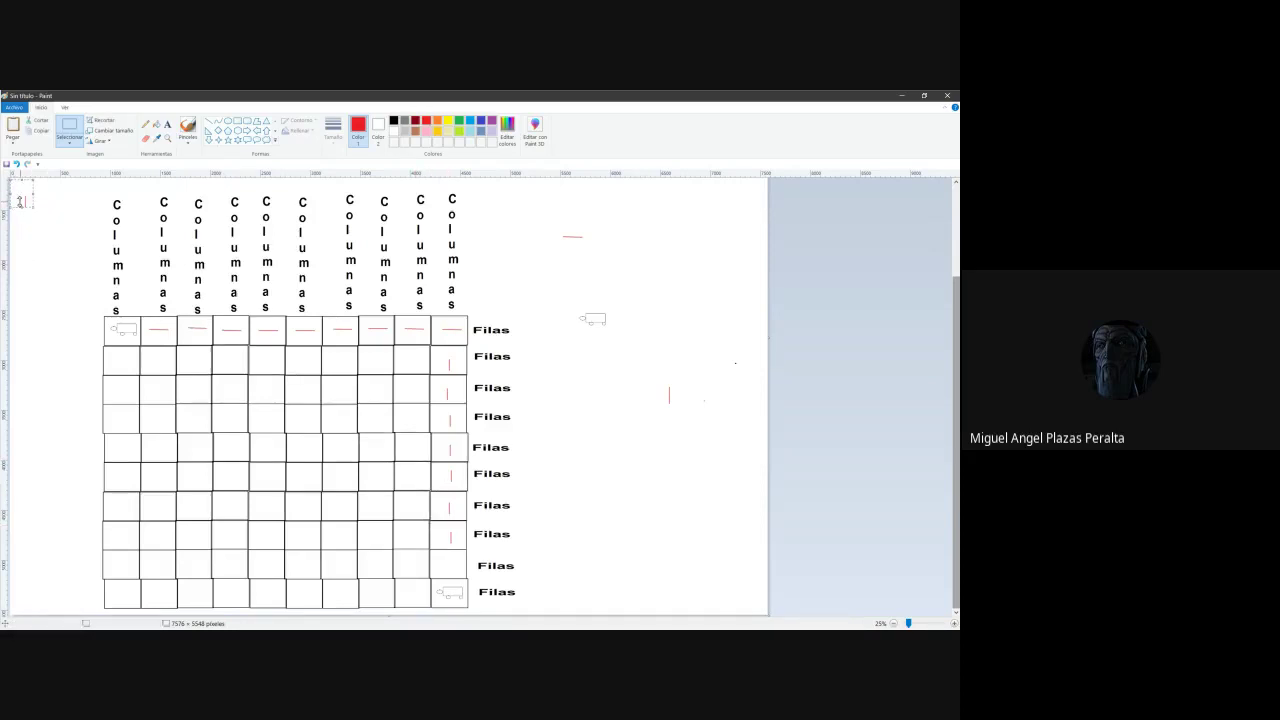
pyautogui.moveTo(19, 194); pyautogui.dragTo(449, 562)
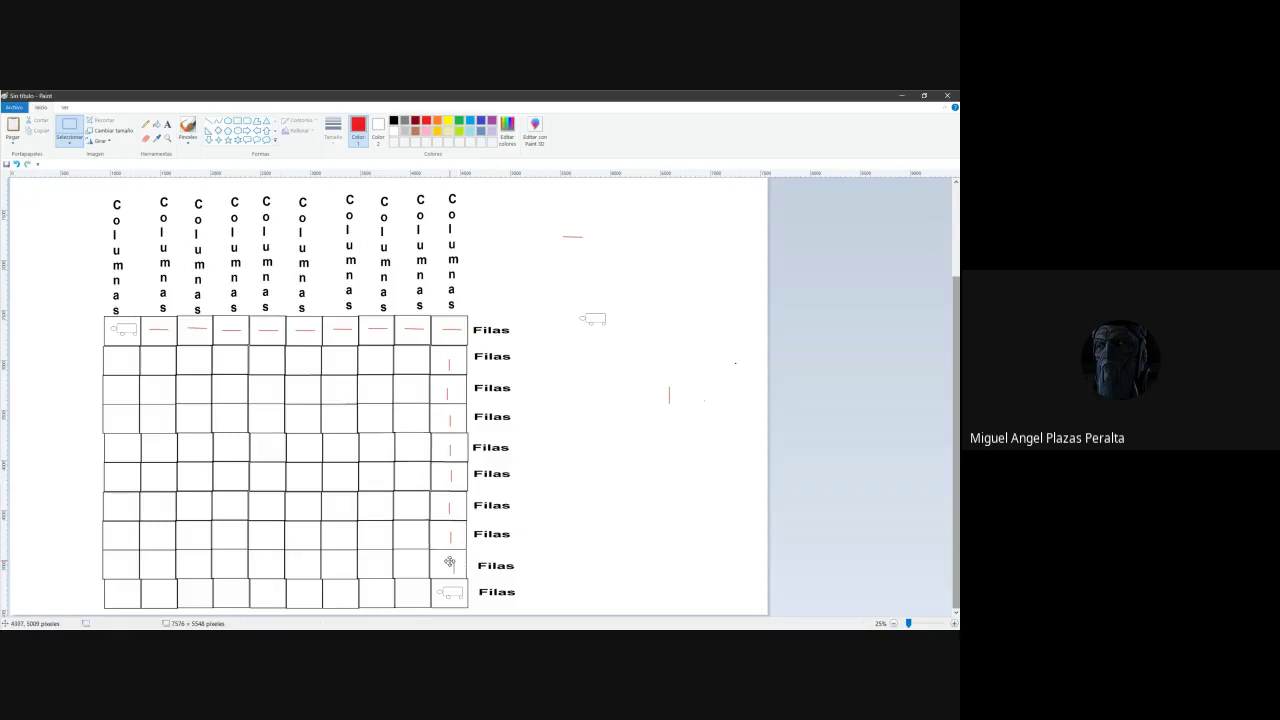
pyautogui.hotkey('ctrl', 'v')
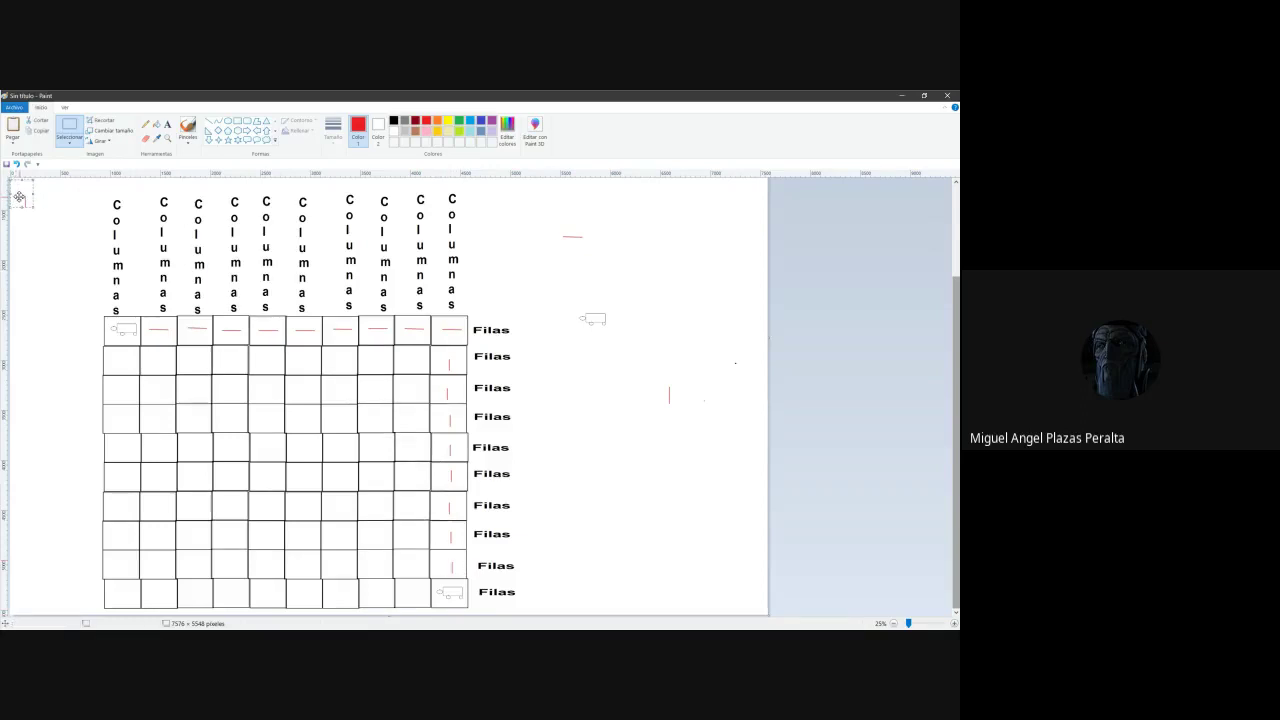
pyautogui.moveTo(19, 196); pyautogui.dragTo(450, 591)
pyautogui.click(608, 604)
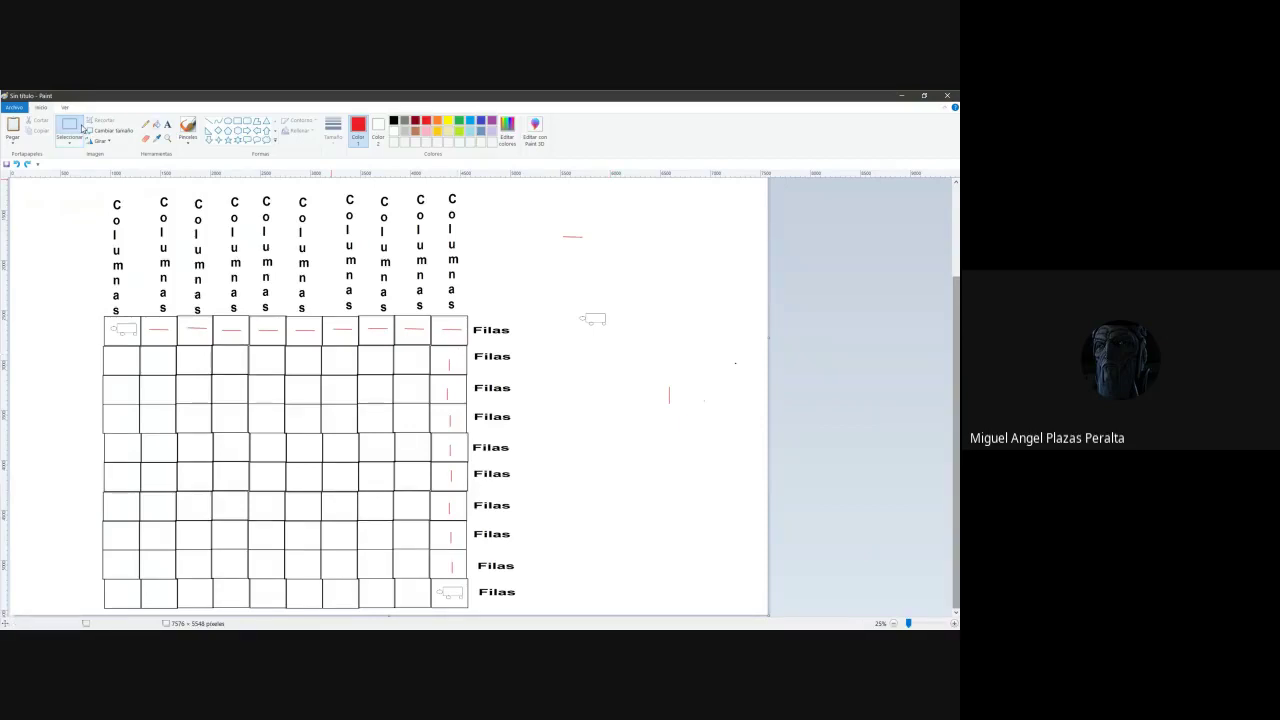
# Move the red dash and truck up-left and add a 'Secuencial' label beside them.
pyautogui.moveTo(534, 208); pyautogui.dragTo(654, 344)
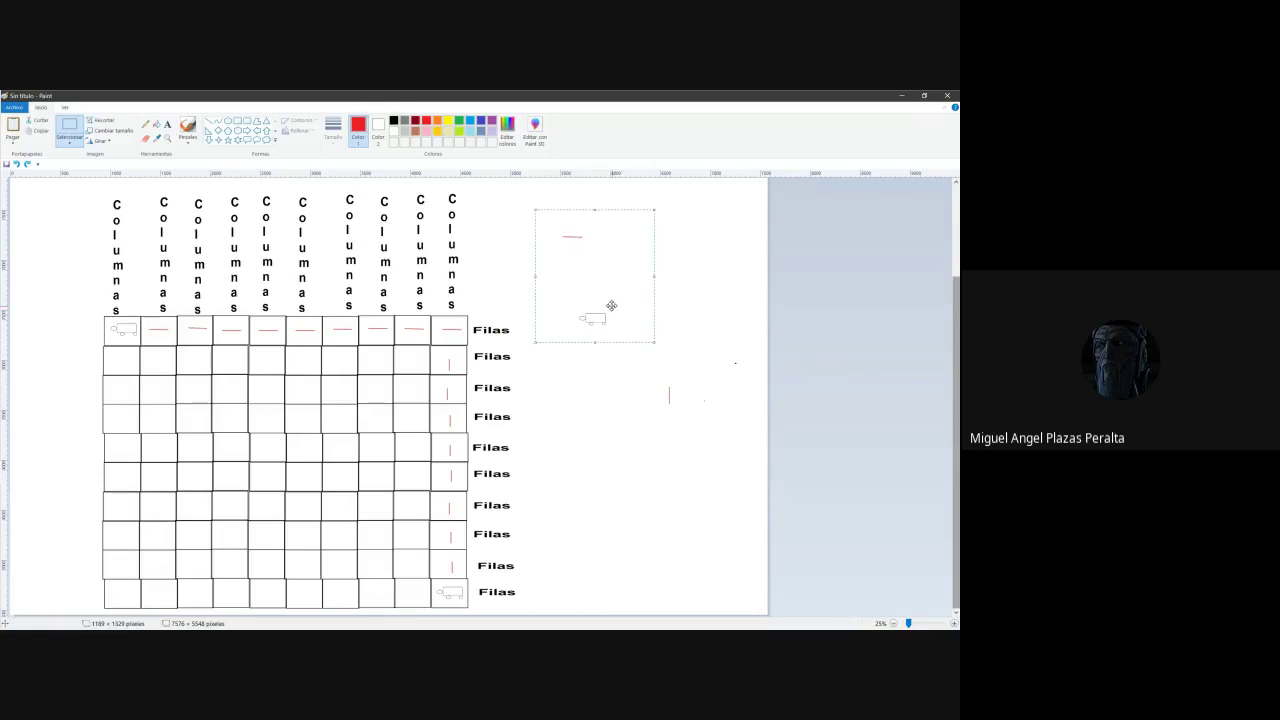
pyautogui.moveTo(591, 254); pyautogui.dragTo(531, 207)
pyautogui.click(665, 274)
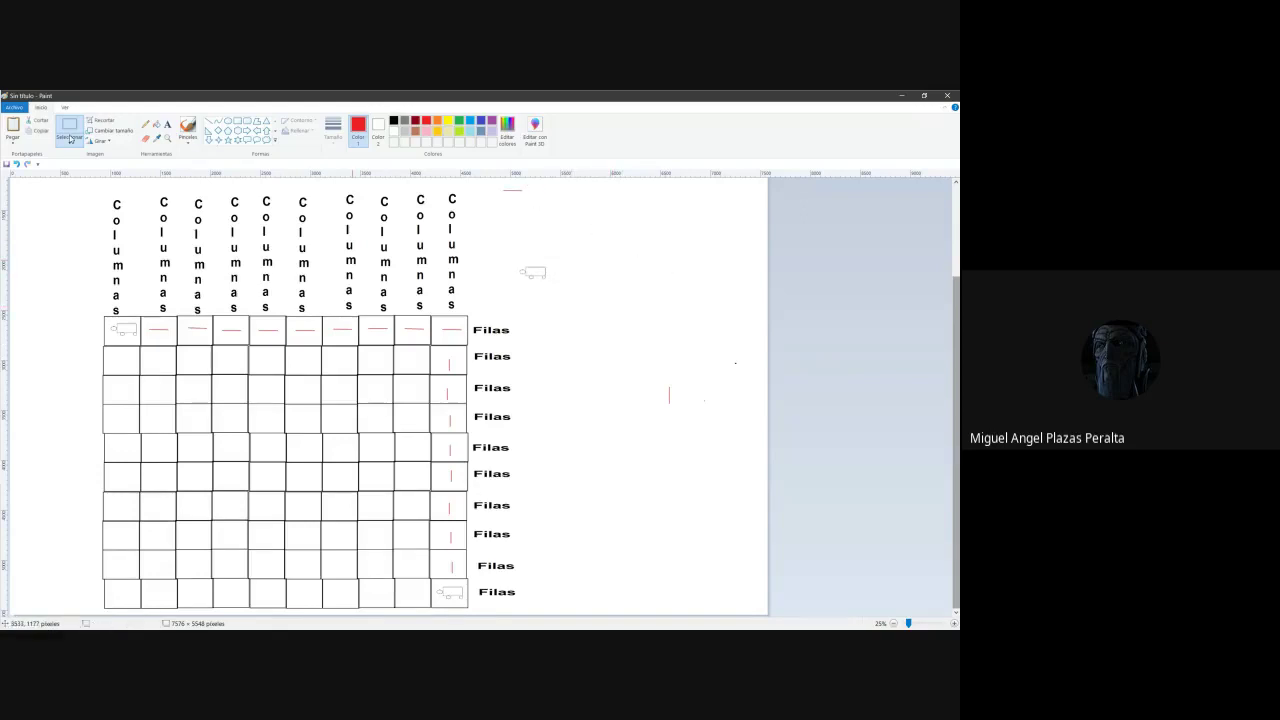
pyautogui.click(168, 125)
pyautogui.moveTo(586, 266); pyautogui.dragTo(708, 313)
pyautogui.write('Secuencial')
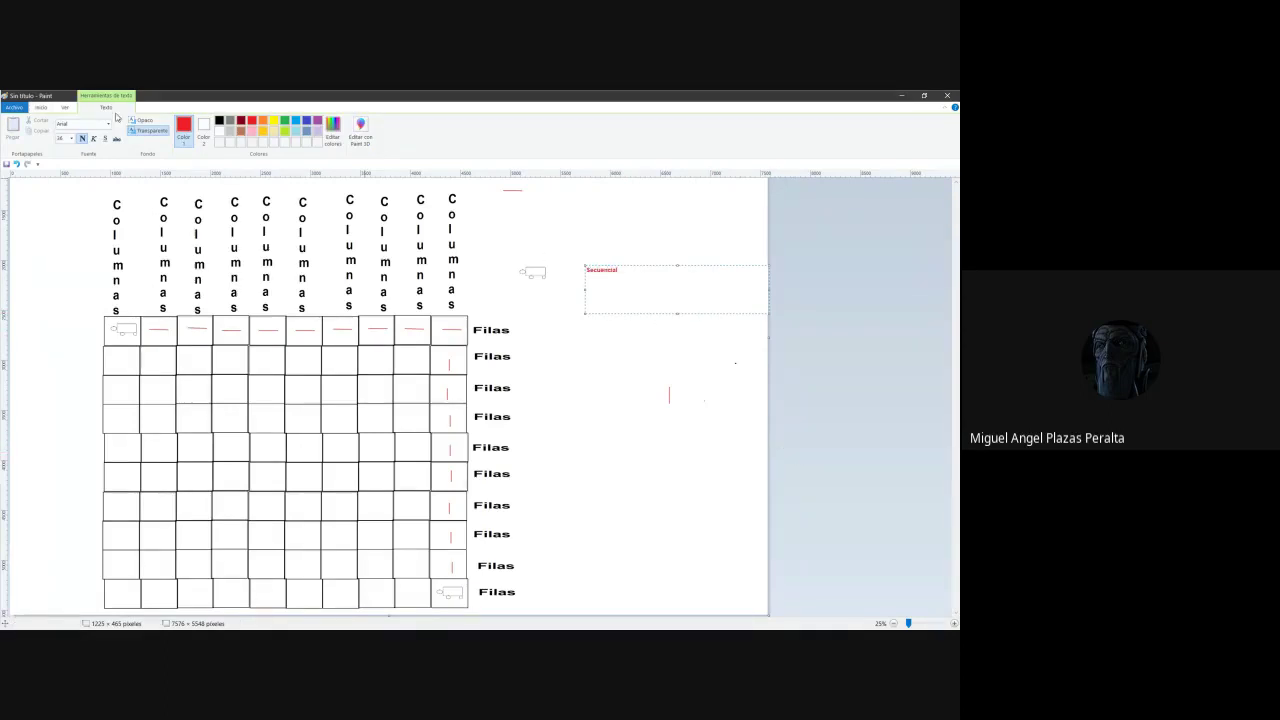
pyautogui.click(41, 107)
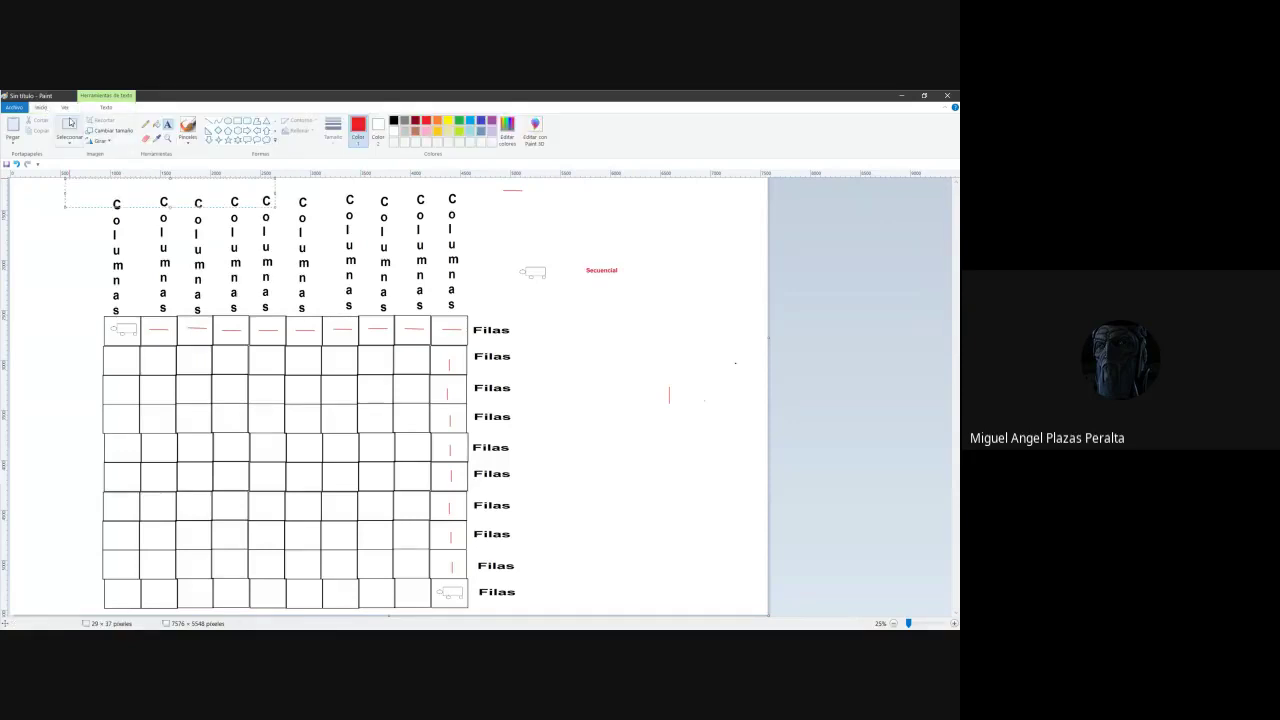
# Delete the stray red mark and add 'Lenta' and 'Mucha Memoria' text below Secuencial.
pyautogui.moveTo(634, 341); pyautogui.dragTo(762, 465)
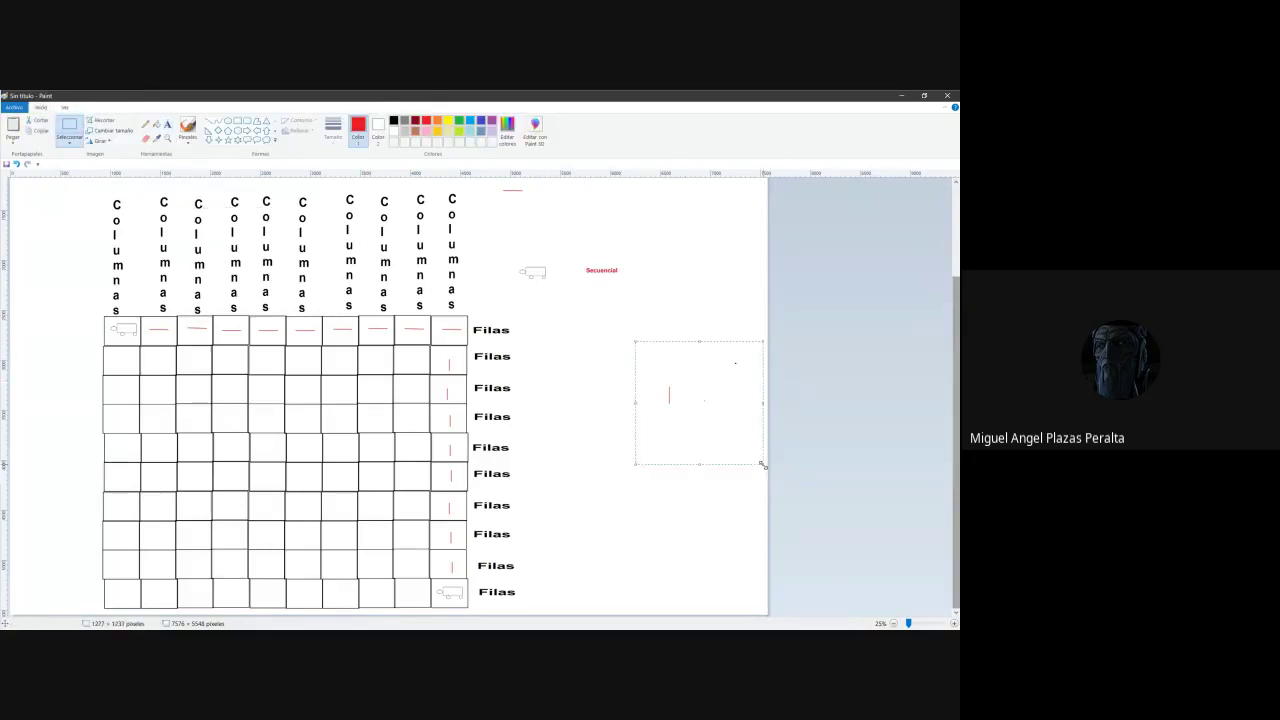
pyautogui.press('Delete')
pyautogui.click(167, 124)
pyautogui.moveTo(577, 300); pyautogui.dragTo(686, 367)
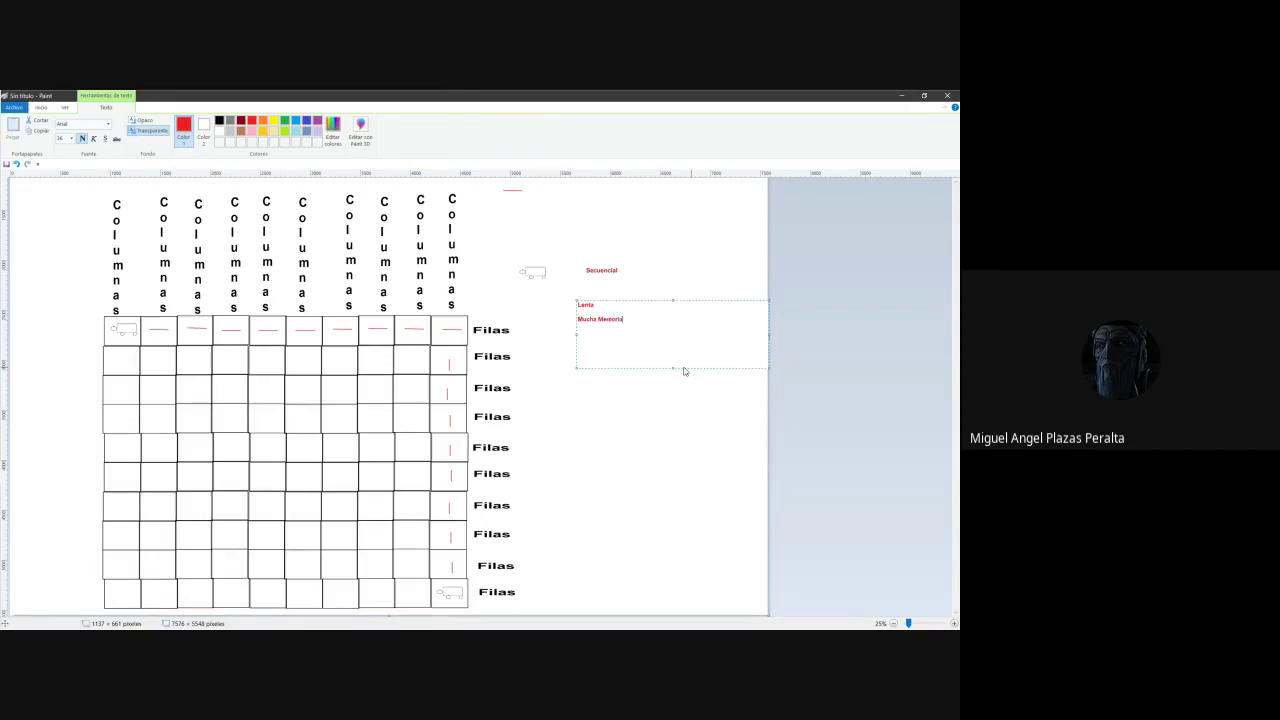
pyautogui.click(720, 410)
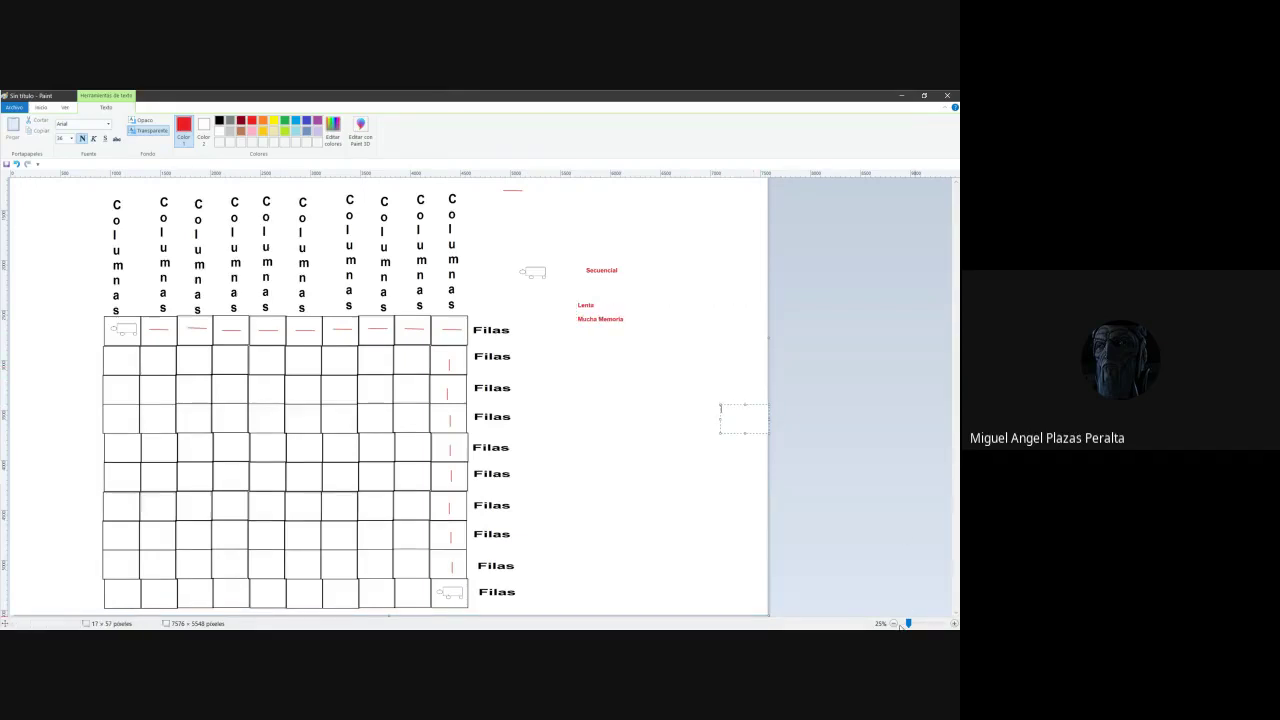
# Commit the text label in Paint and switch to the Datos_Java Google Doc.
pyautogui.click(895, 624)
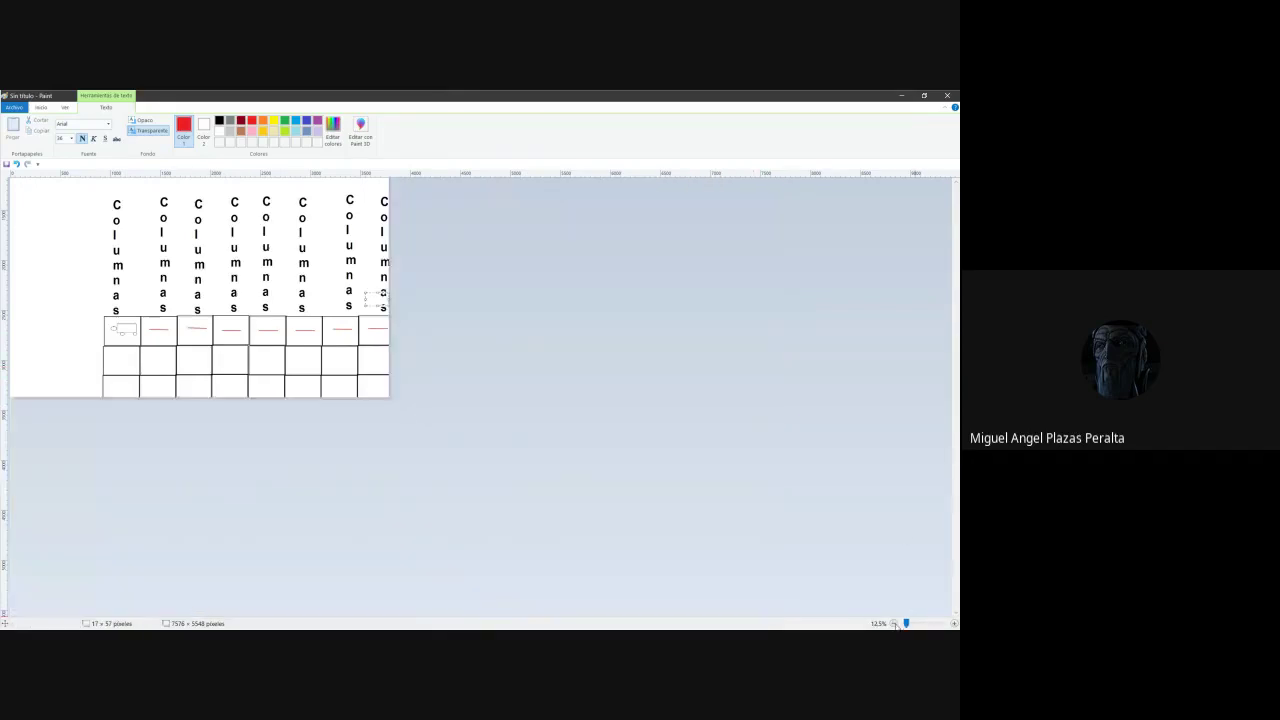
pyautogui.click(41, 107)
pyautogui.click(69, 126)
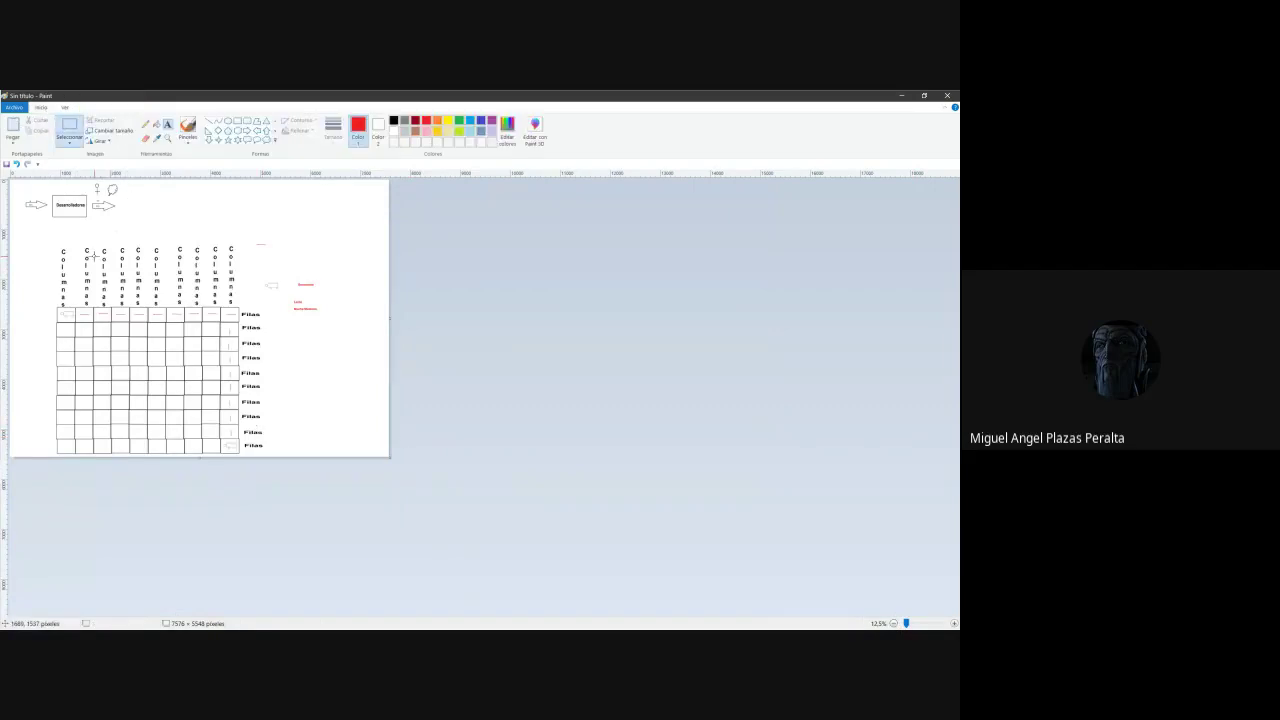
pyautogui.moveTo(45, 235); pyautogui.dragTo(360, 459)
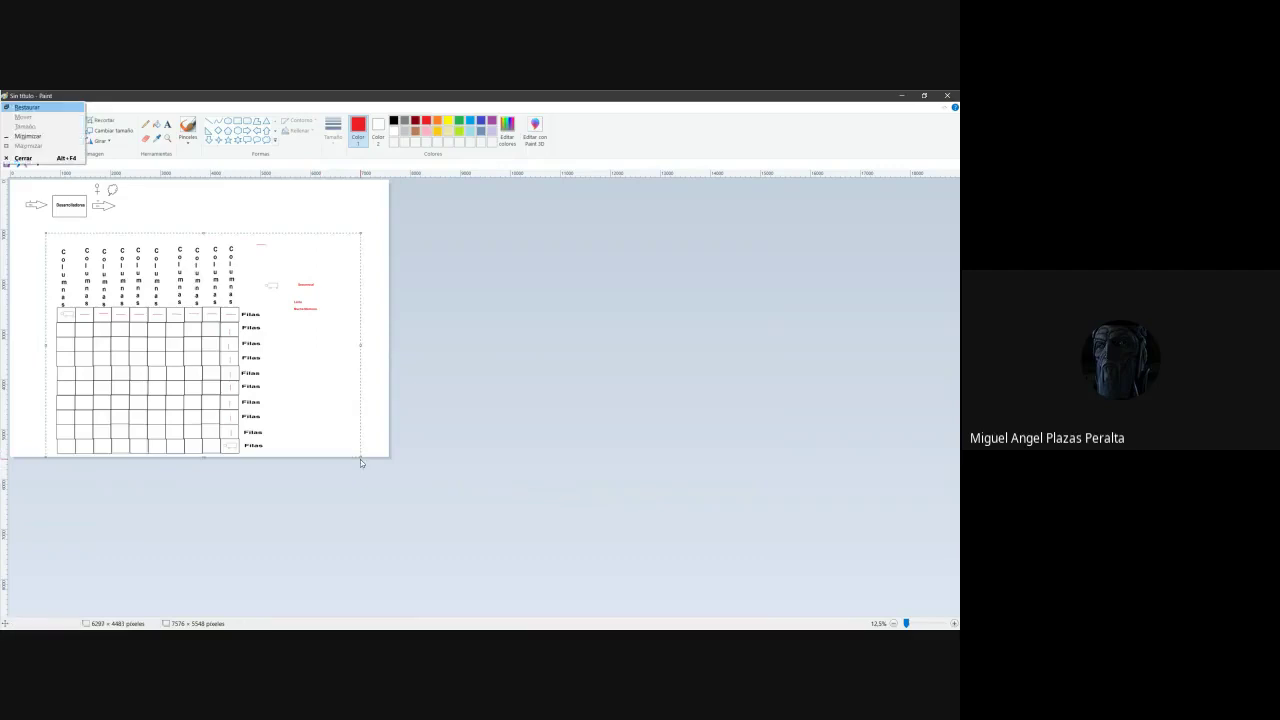
pyautogui.click(561, 426)
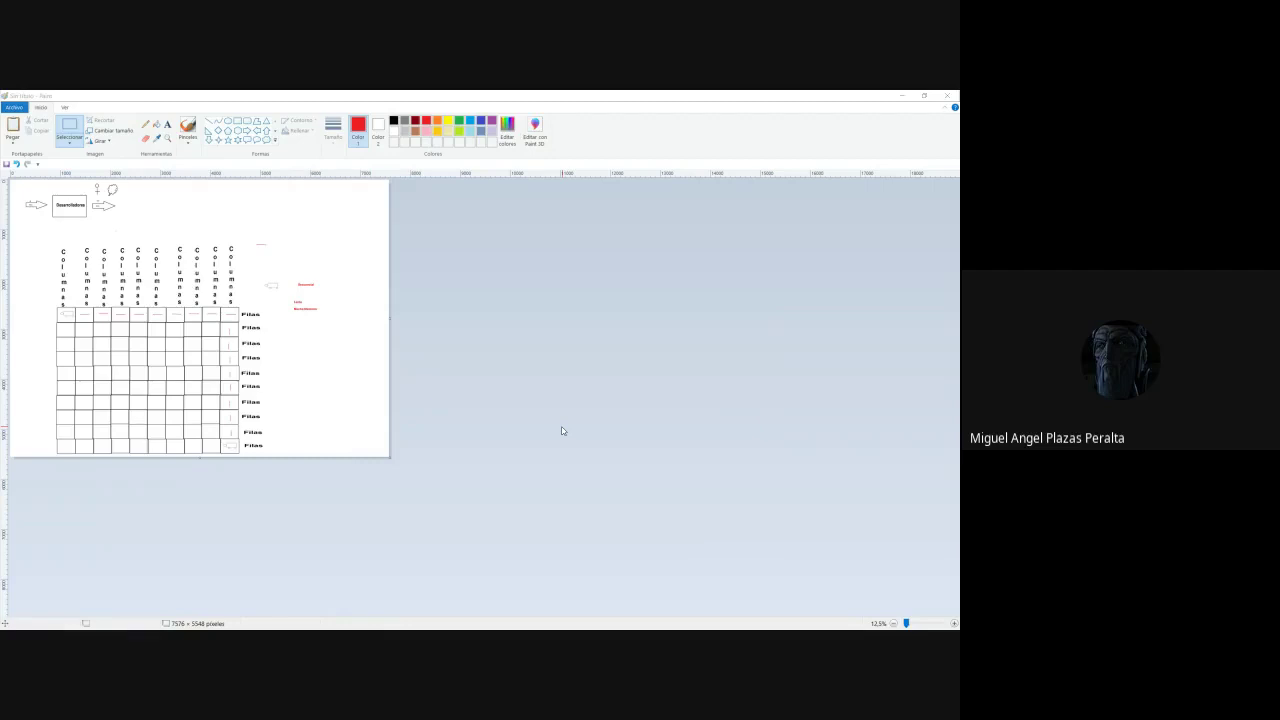
pyautogui.hotkey('alt', 'Tab')
pyautogui.scroll(-15, 552, 429)
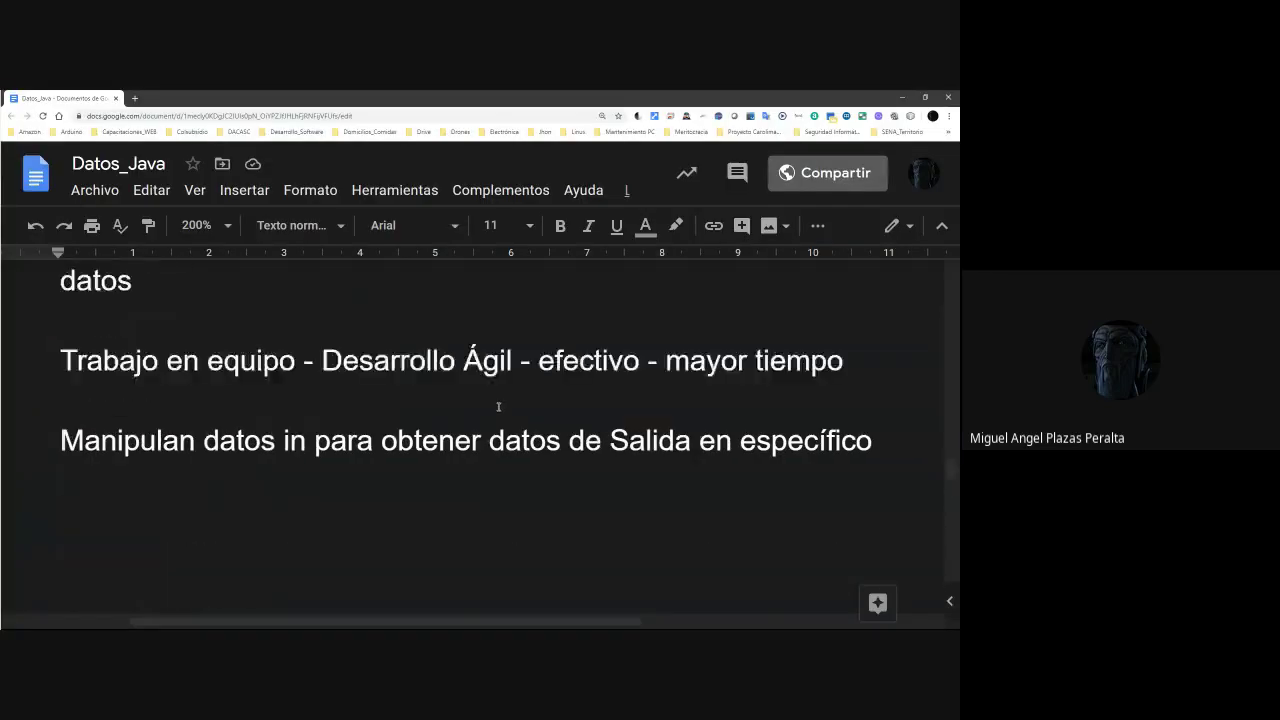
# Paste Paint's table diagram onto the blank Datos_Java page, replacing the first pasted image.
pyautogui.click(463, 417)
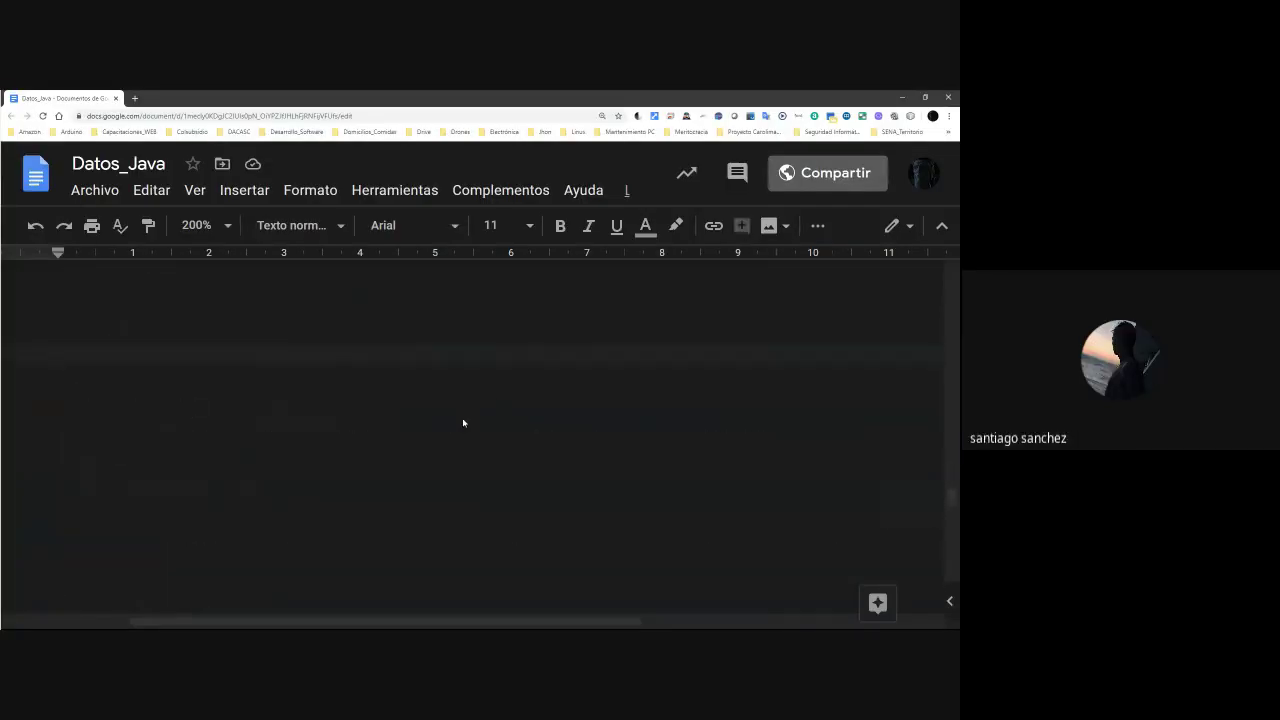
pyautogui.write('b')
pyautogui.press('BackSpace')
pyautogui.hotkey('ctrl', 'v')
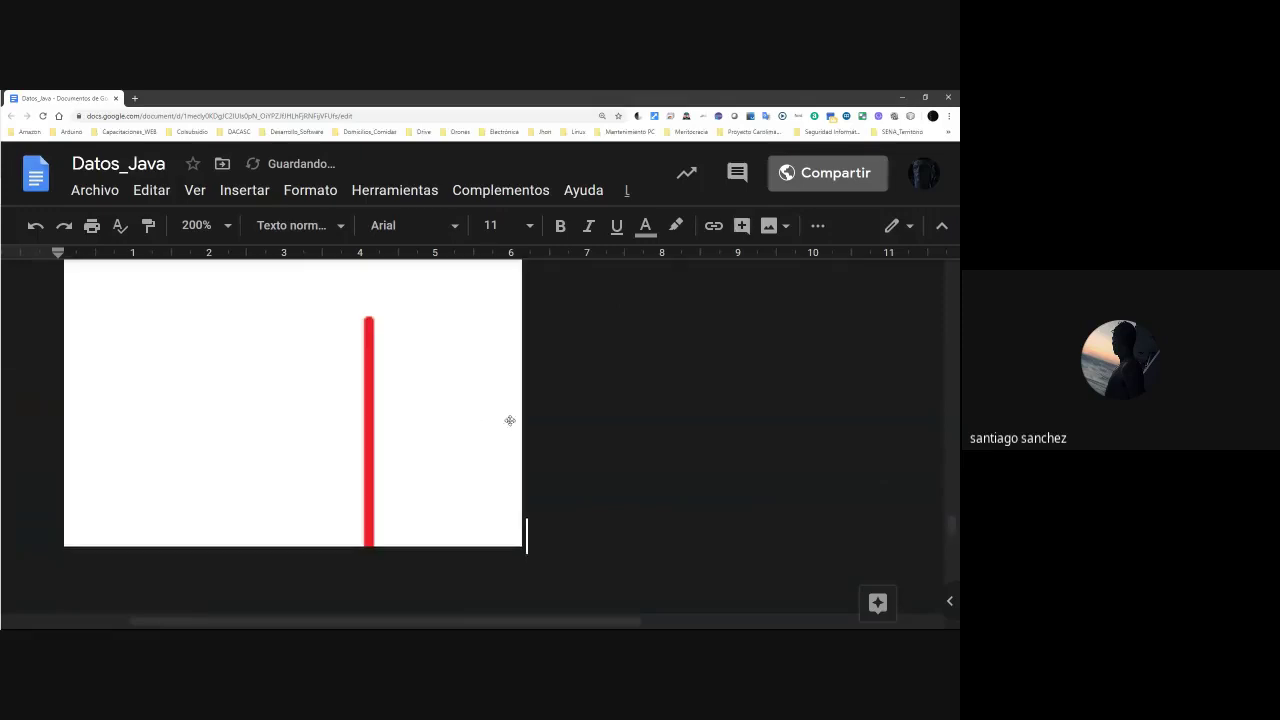
pyautogui.click(460, 469)
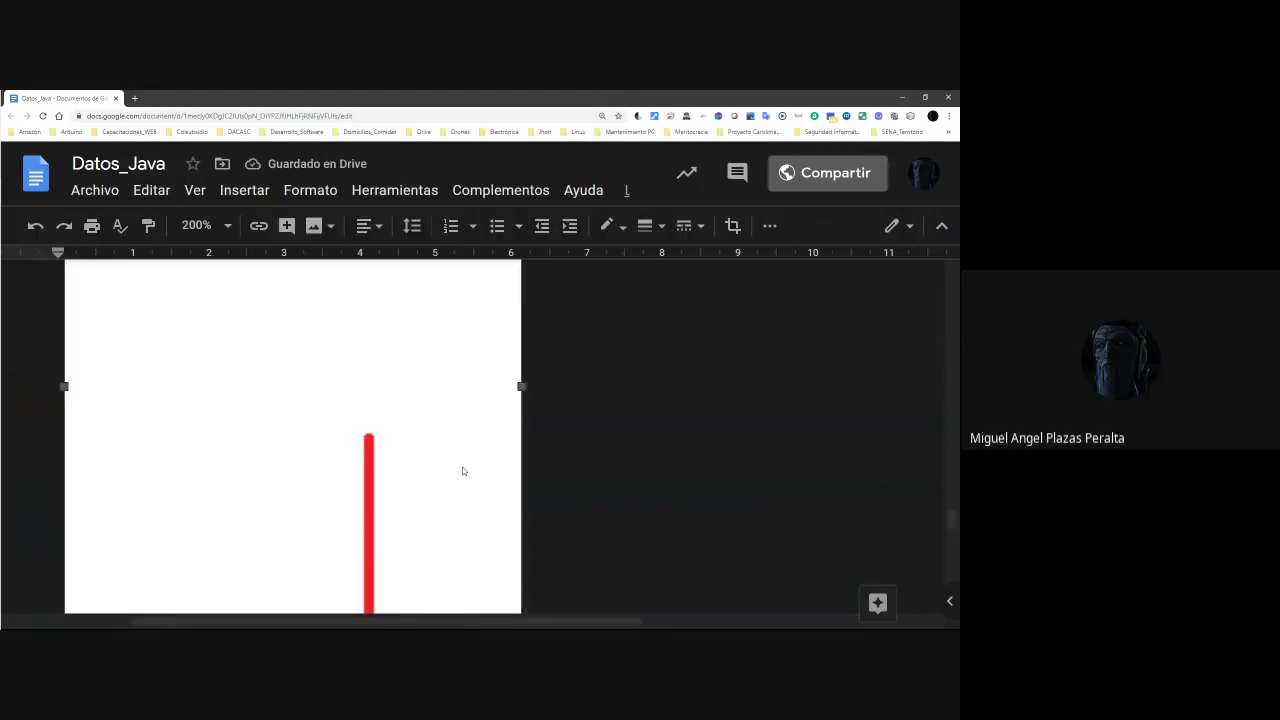
pyautogui.hotkey('alt', 'Tab')
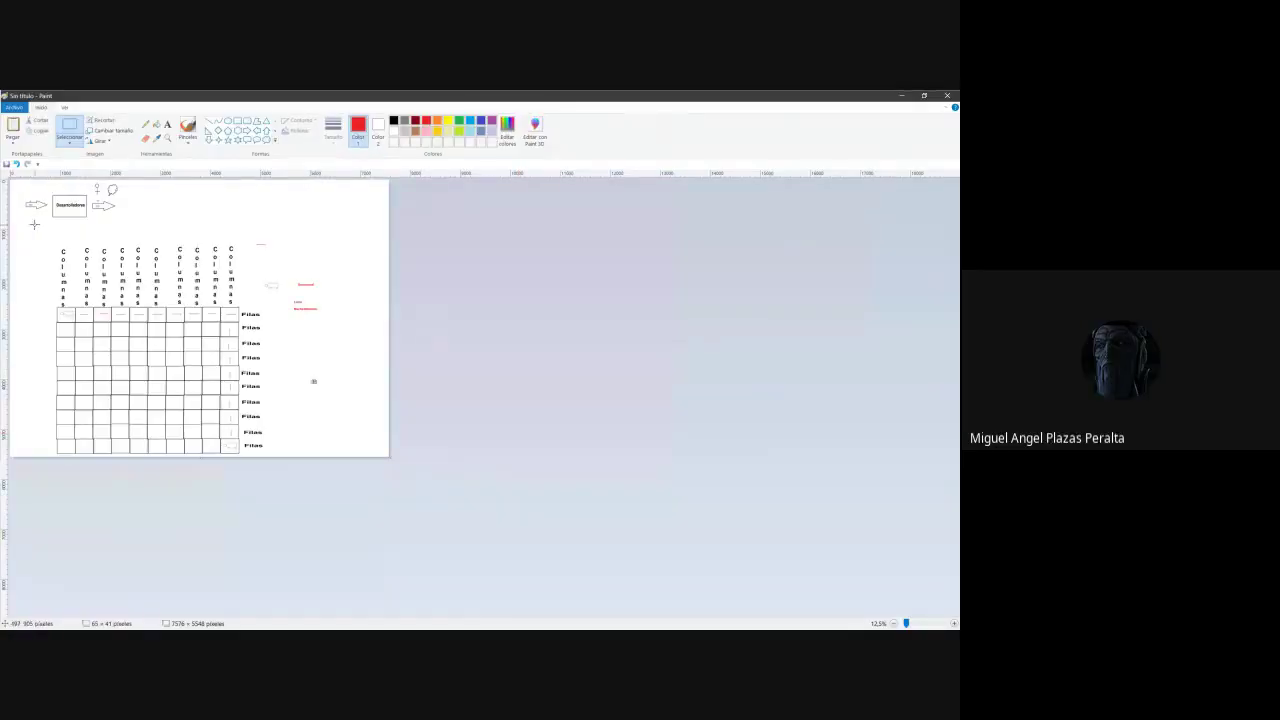
pyautogui.moveTo(43, 232)
pyautogui.mouseDown()
pyautogui.moveTo(311, 414)
pyautogui.moveTo(322, 458)
pyautogui.mouseUp()
pyautogui.hotkey('alt', 'Tab')
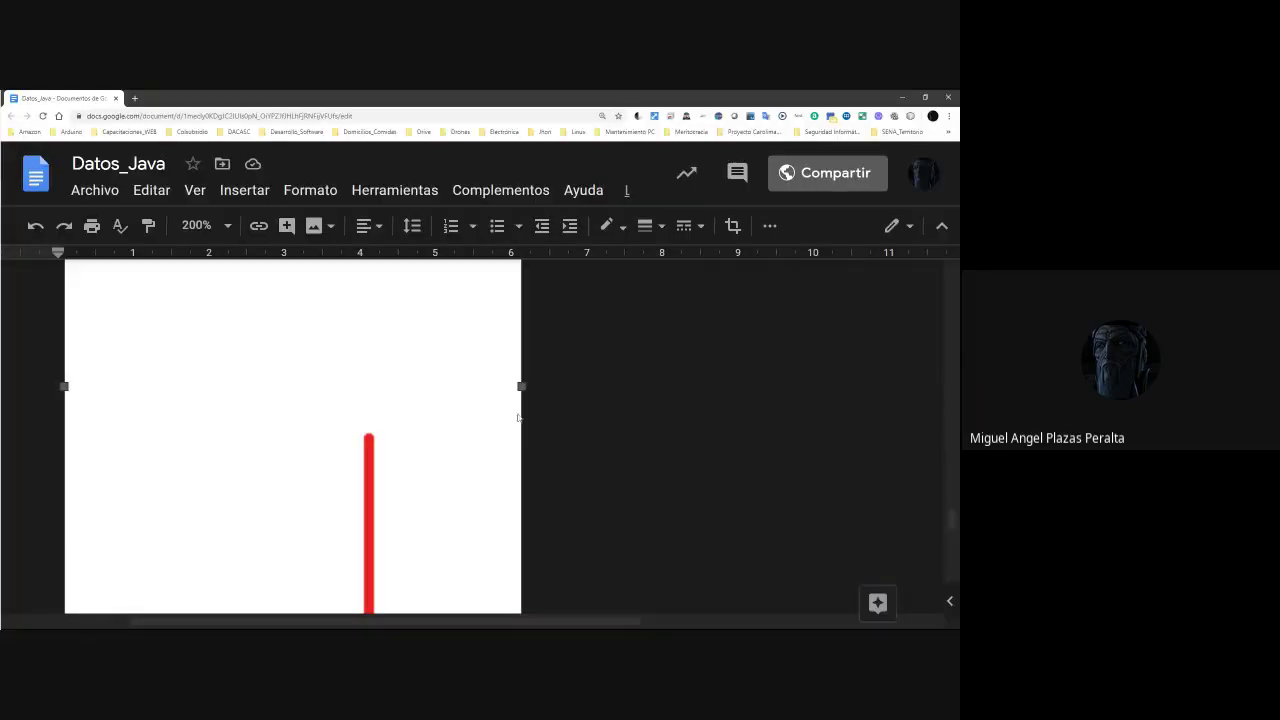
pyautogui.press('Delete')
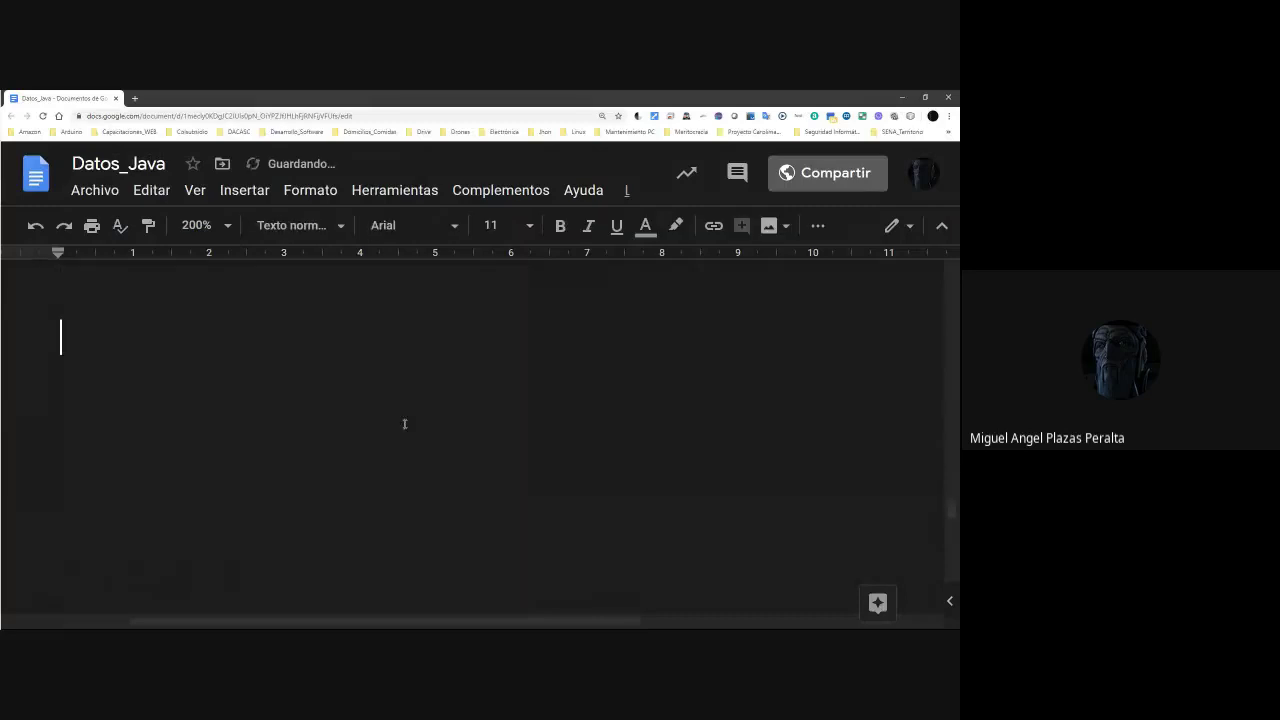
pyautogui.hotkey('ctrl', 'v')
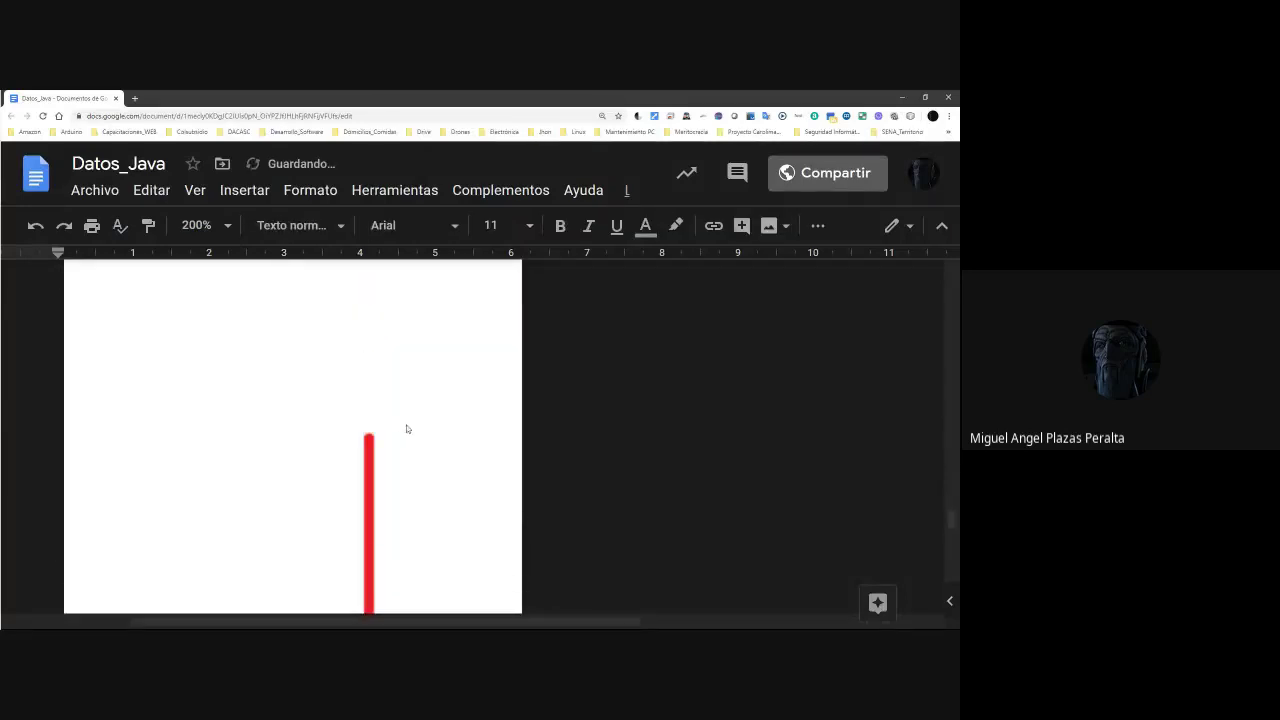
# Turn Dark Reader off for docs.google.com and delete the pasted red drawing.
pyautogui.click(685, 118)
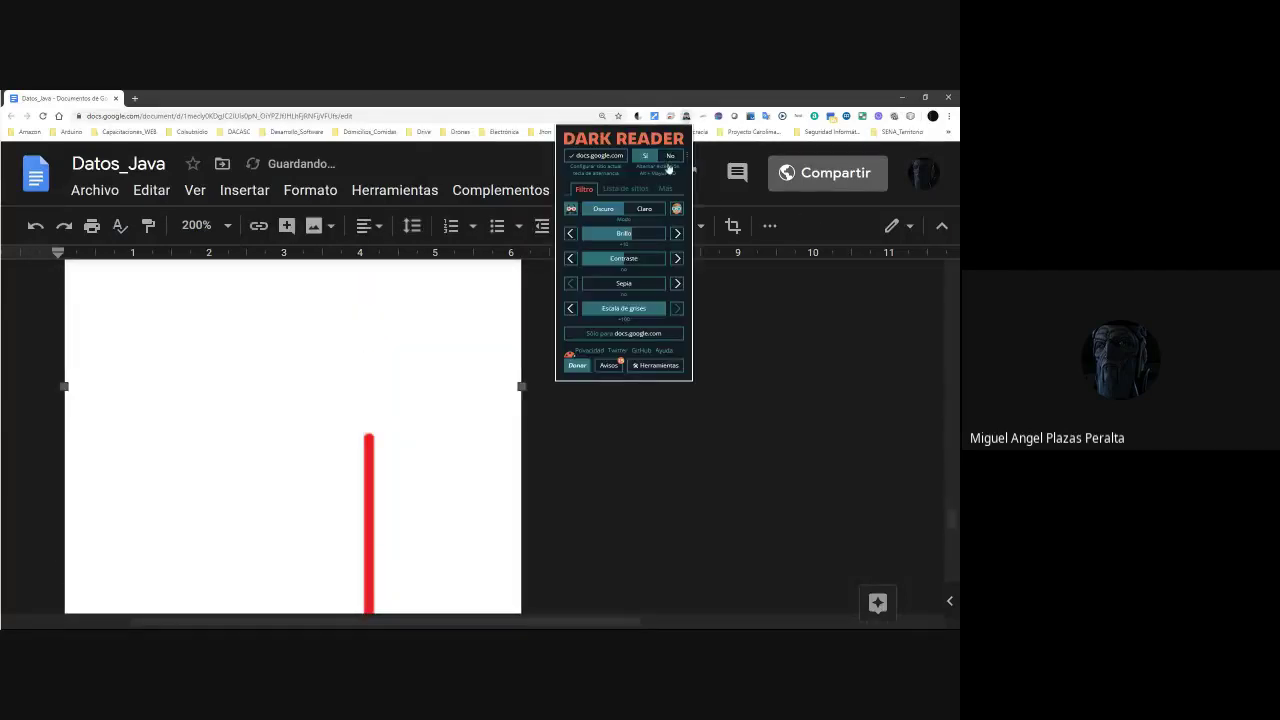
pyautogui.click(668, 162)
pyautogui.click(558, 413)
pyautogui.scroll(3, 558, 413)
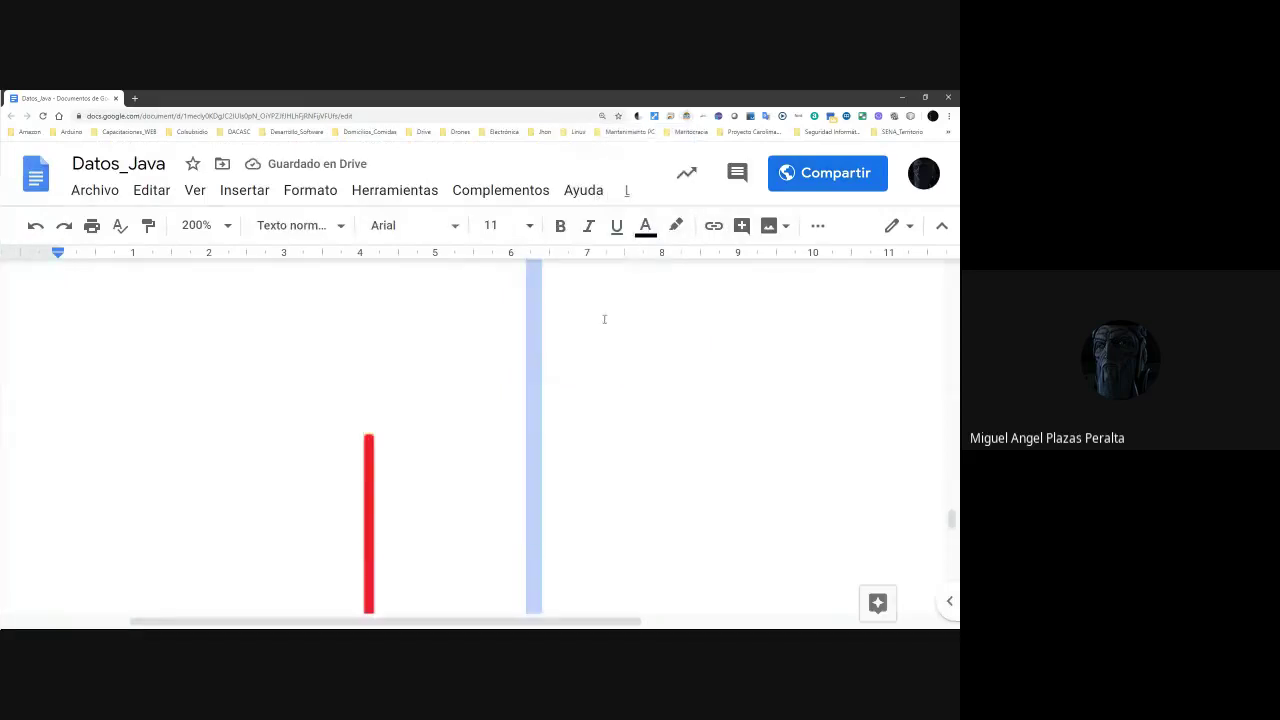
pyautogui.click(640, 400)
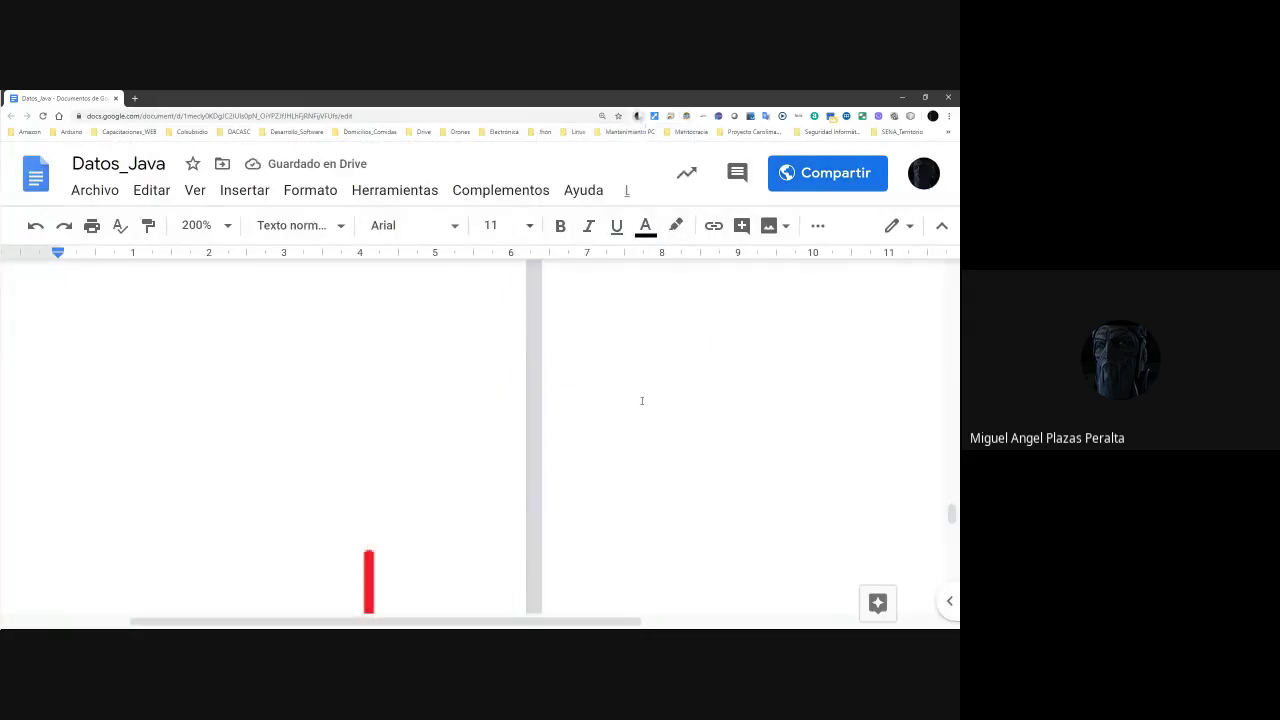
pyautogui.click(388, 402)
pyautogui.press('Delete')
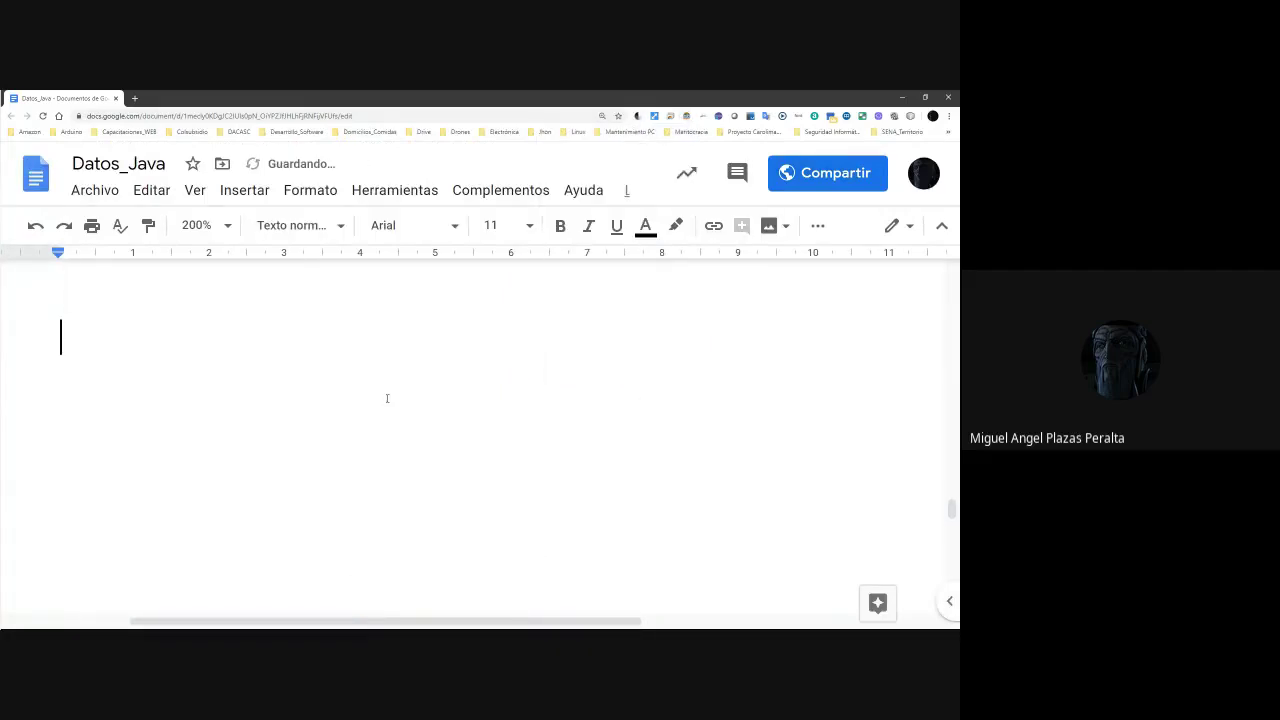
# Paste Paint's table grid area into the document, delete it again, and go back to Paint.
pyautogui.hotkey('alt', 'Tab')
pyautogui.click(338, 283)
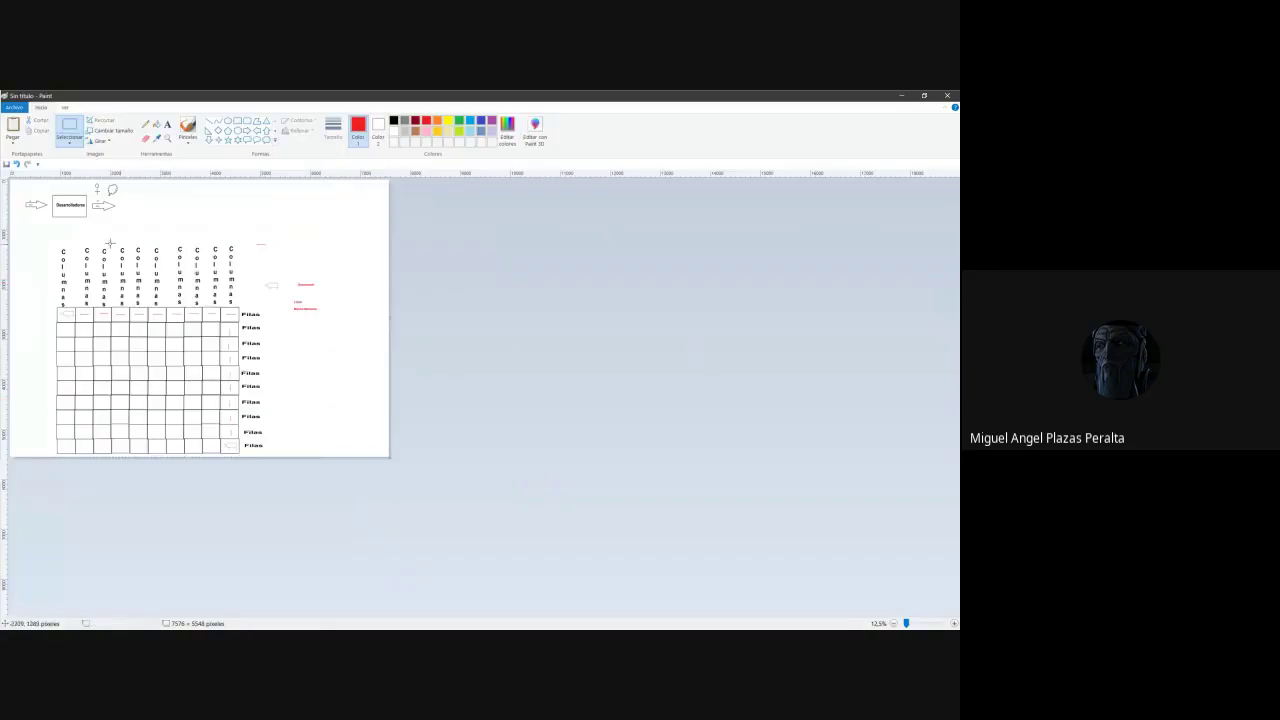
pyautogui.moveTo(55, 238); pyautogui.dragTo(295, 423)
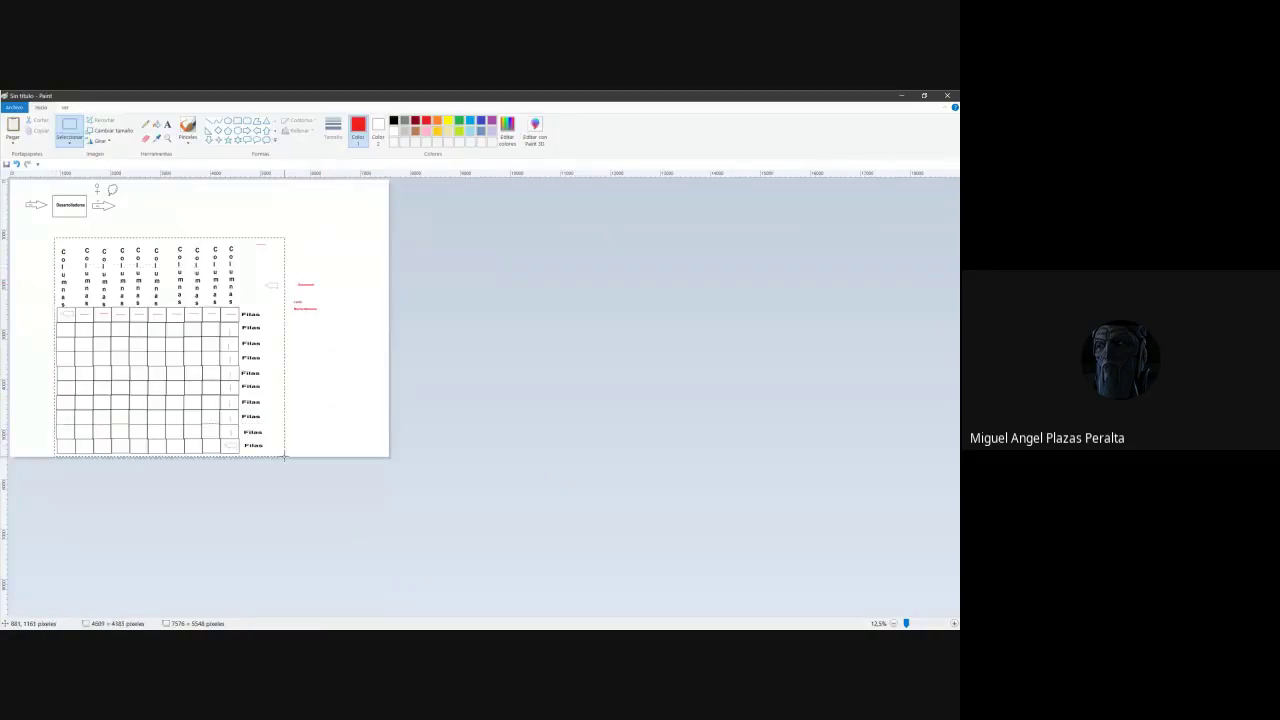
pyautogui.hotkey('alt', 'Tab')
pyautogui.hotkey('ctrl', 'v')
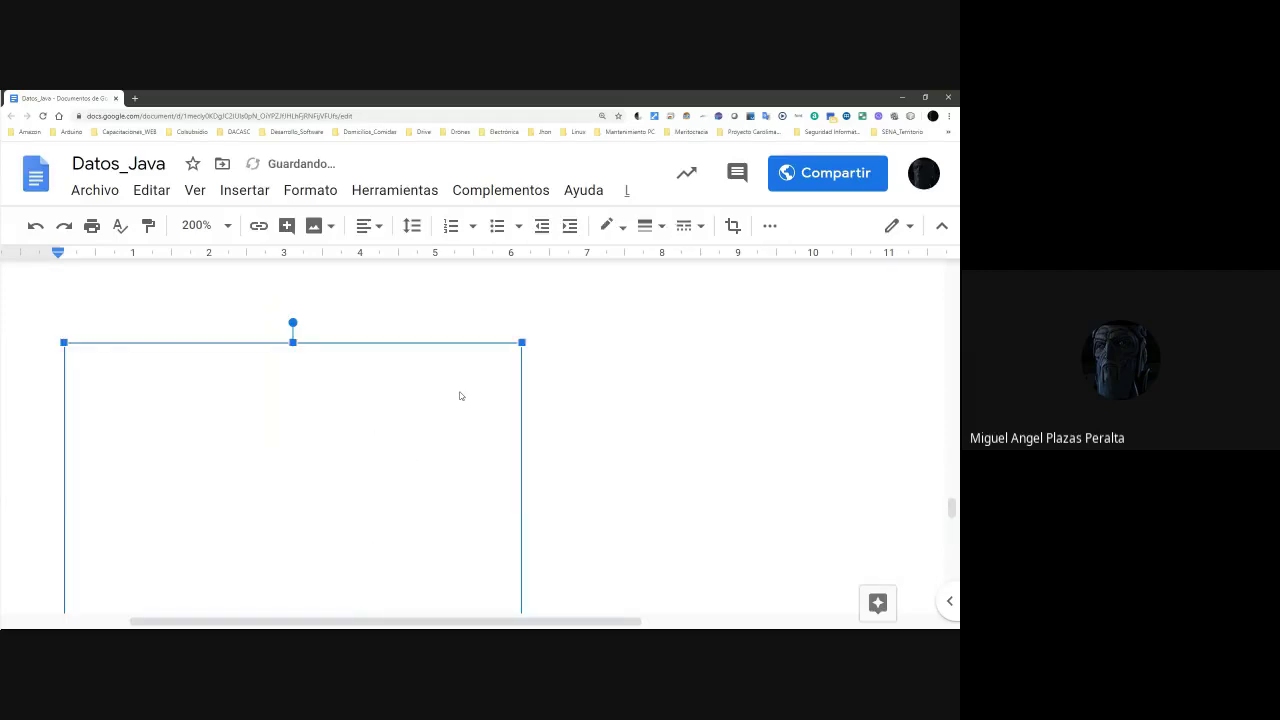
pyautogui.rightClick(461, 396)
pyautogui.click(857, 393)
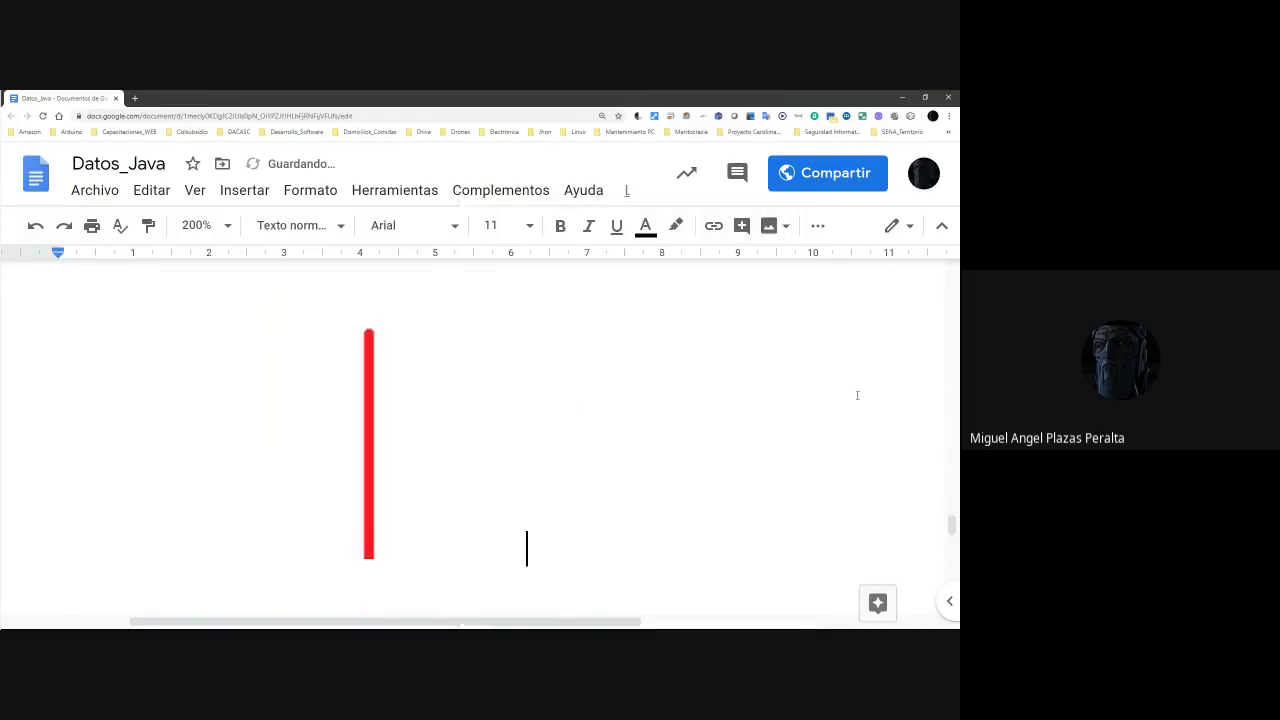
pyautogui.press('BackSpace')
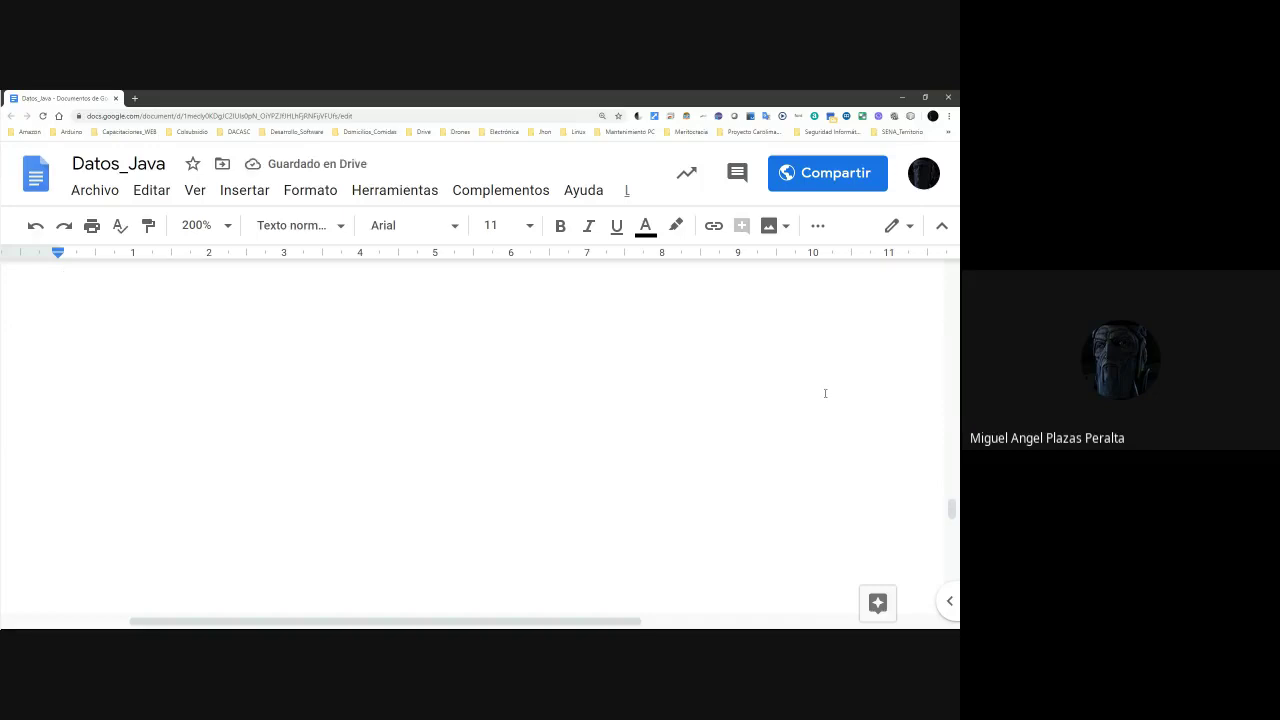
pyautogui.hotkey('alt', 'Tab')
pyautogui.click(388, 457)
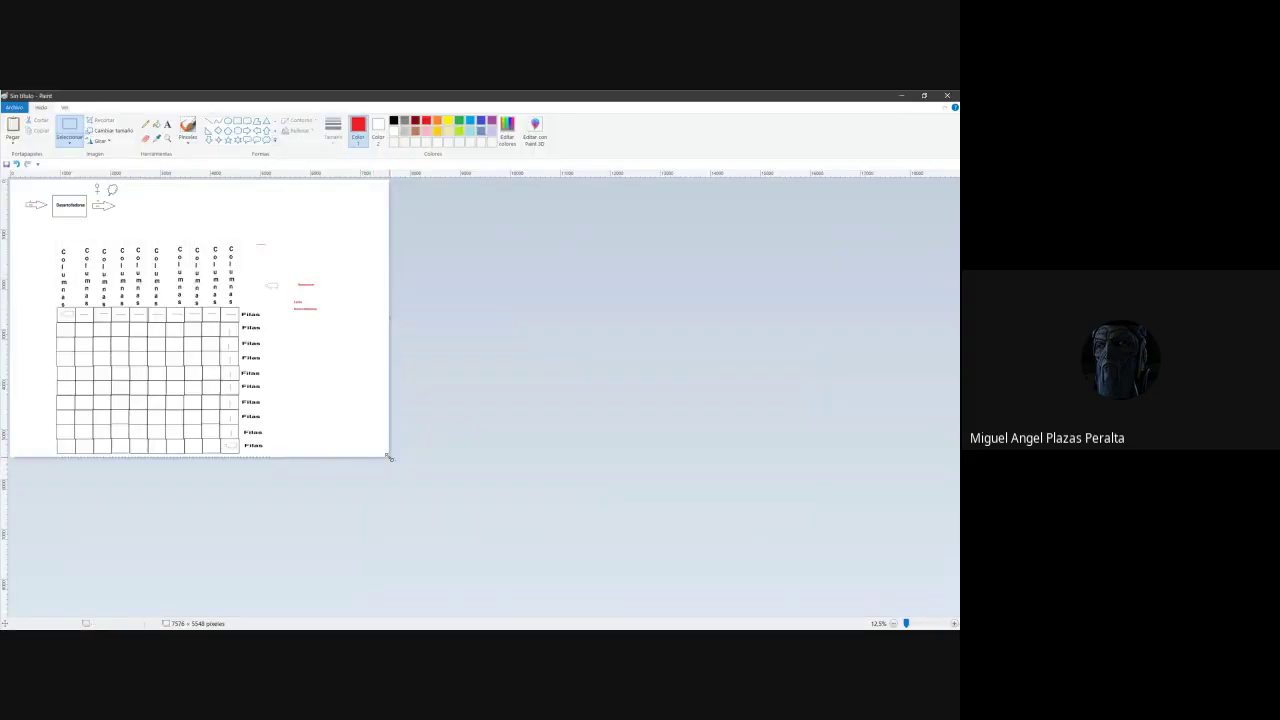
# Drag the canvas out to 15536 × 8432 px, checking the table at 50% zoom, then return to 12.5%.
pyautogui.moveTo(389, 457); pyautogui.dragTo(780, 598)
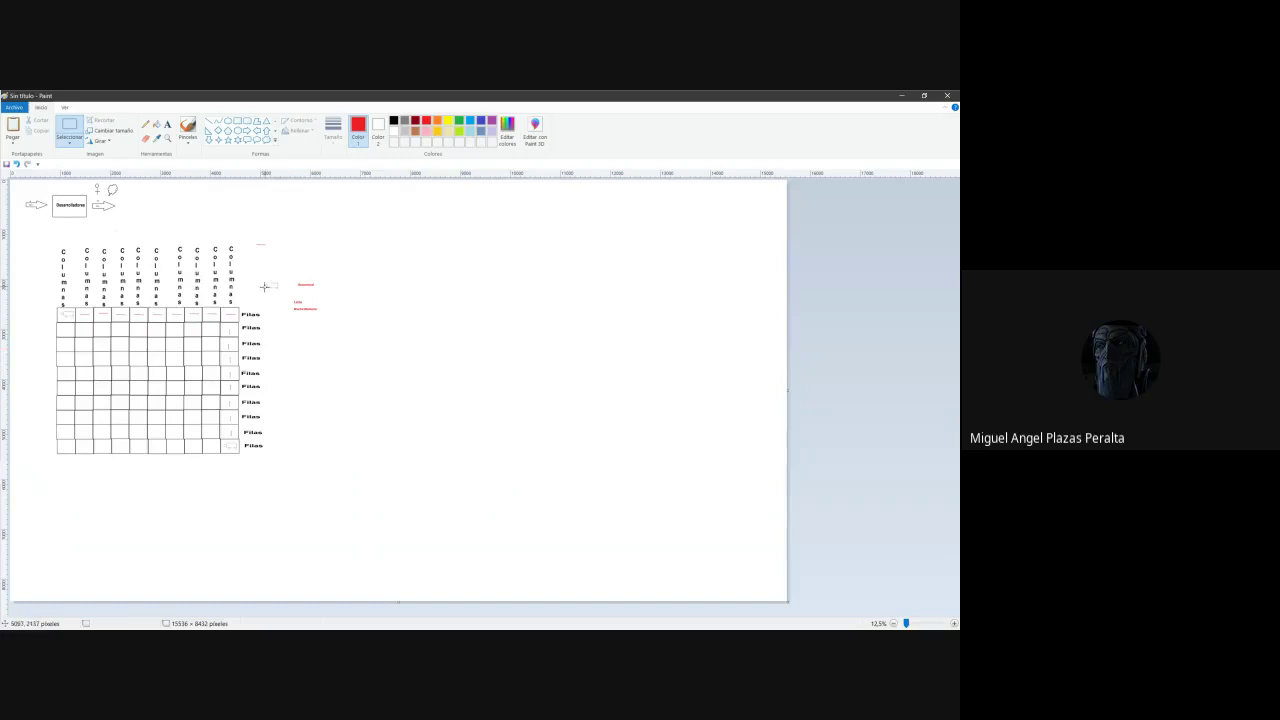
pyautogui.click(954, 623)
pyautogui.click(954, 623)
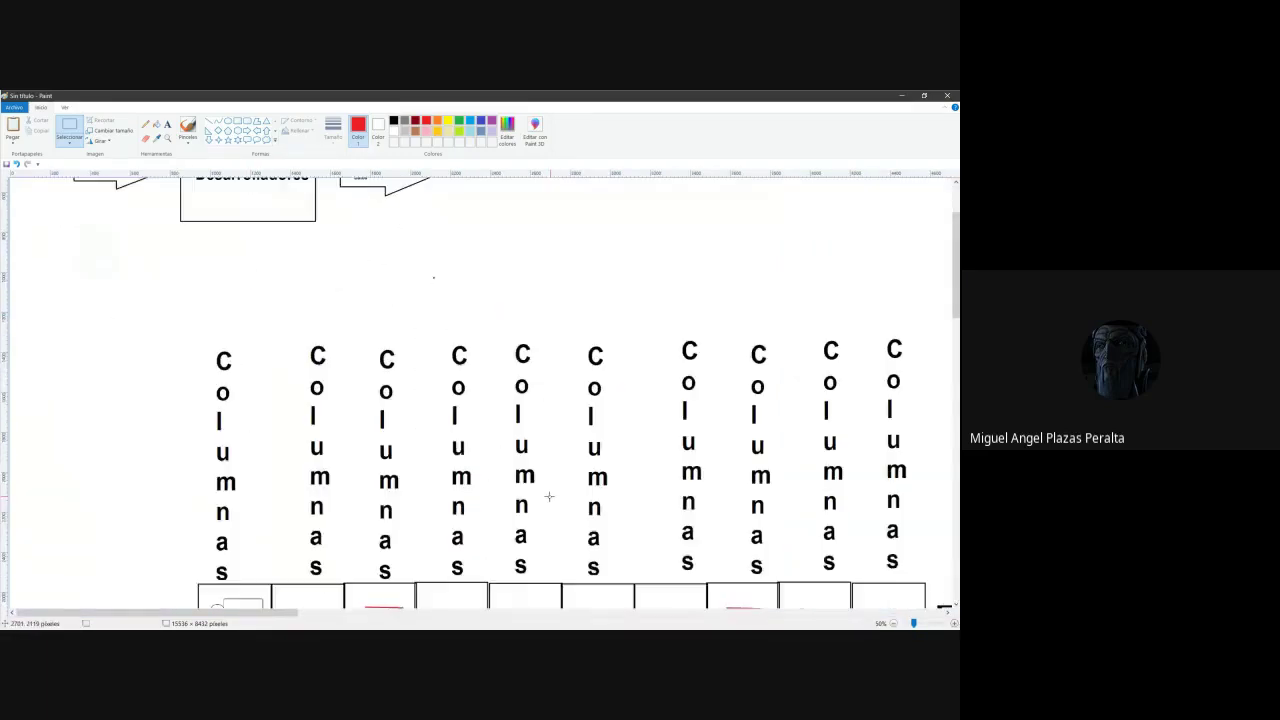
pyautogui.scroll(-3, 548, 497)
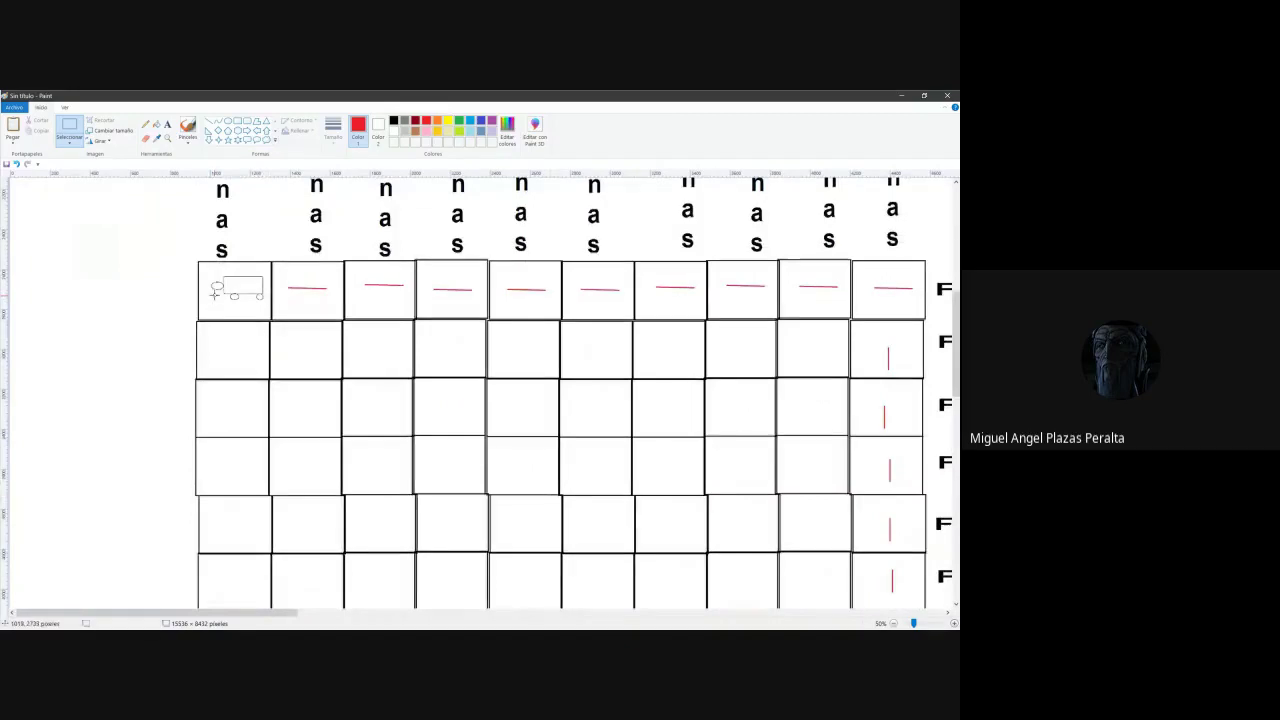
pyautogui.scroll(-5, 700, 397)
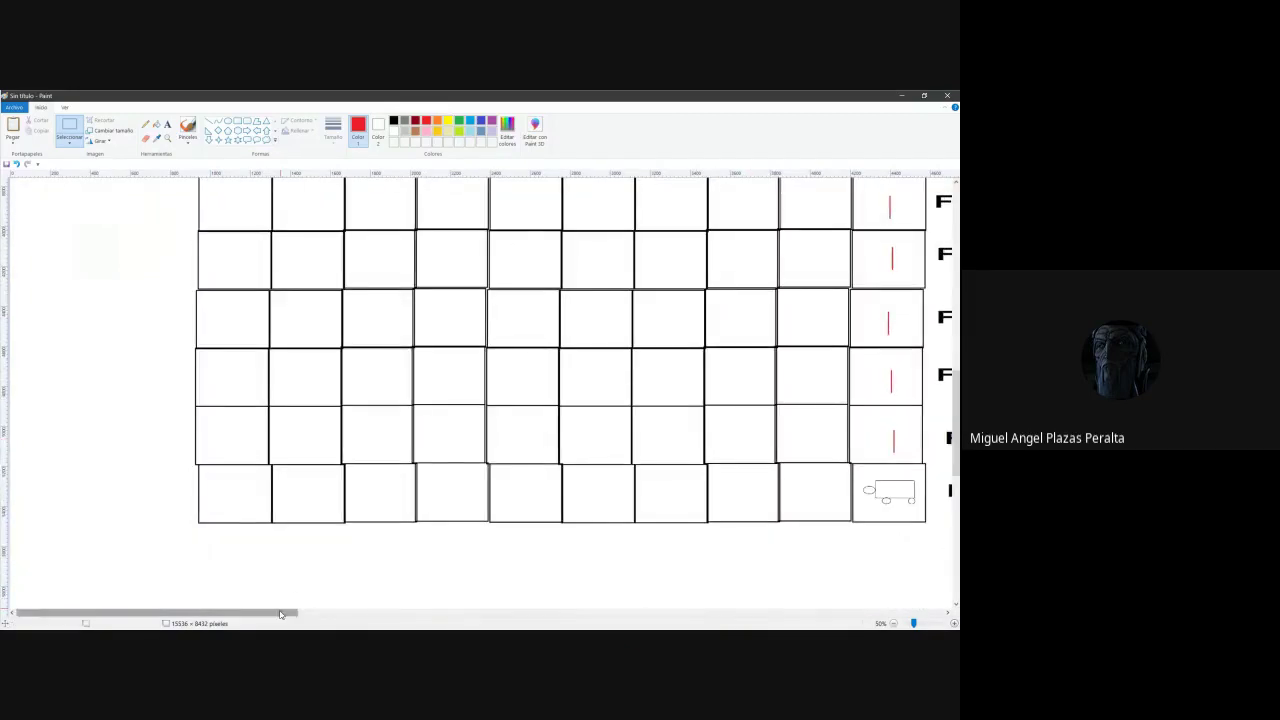
pyautogui.moveTo(285, 612)
pyautogui.mouseDown()
pyautogui.moveTo(392, 612)
pyautogui.moveTo(340, 612)
pyautogui.mouseUp()
pyautogui.scroll(10, 246, 567)
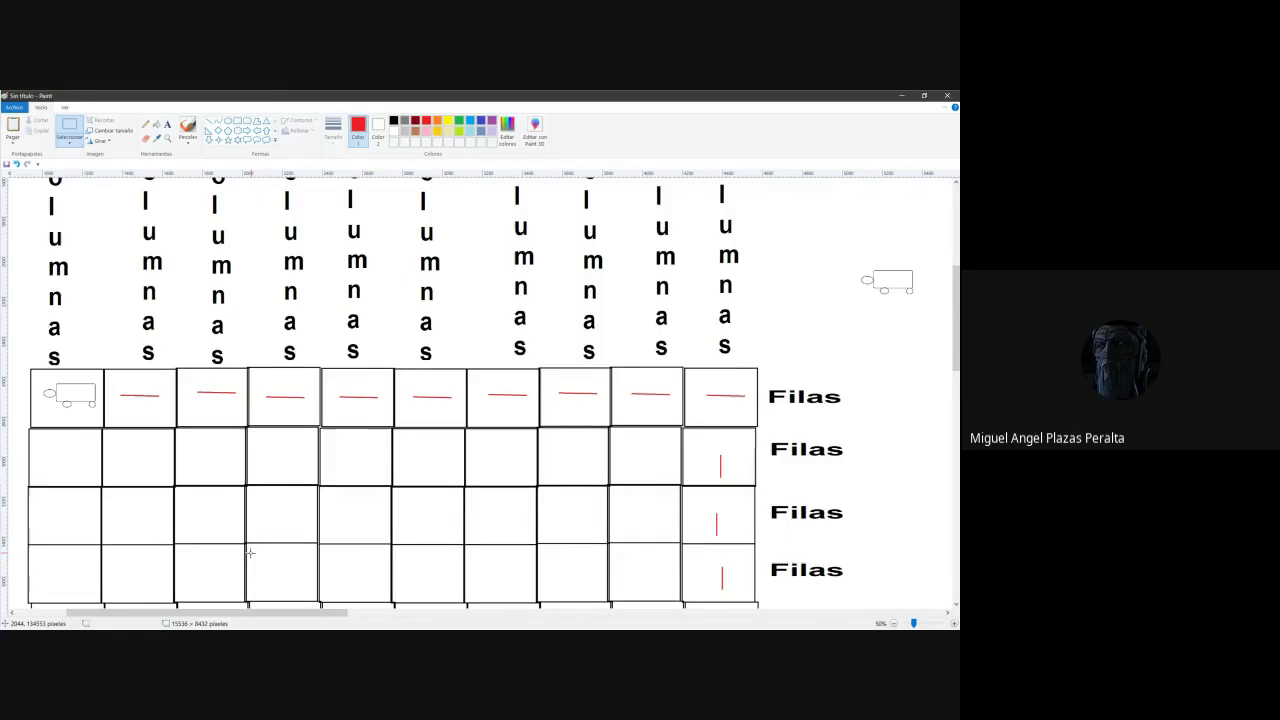
pyautogui.scroll(-10, 293, 514)
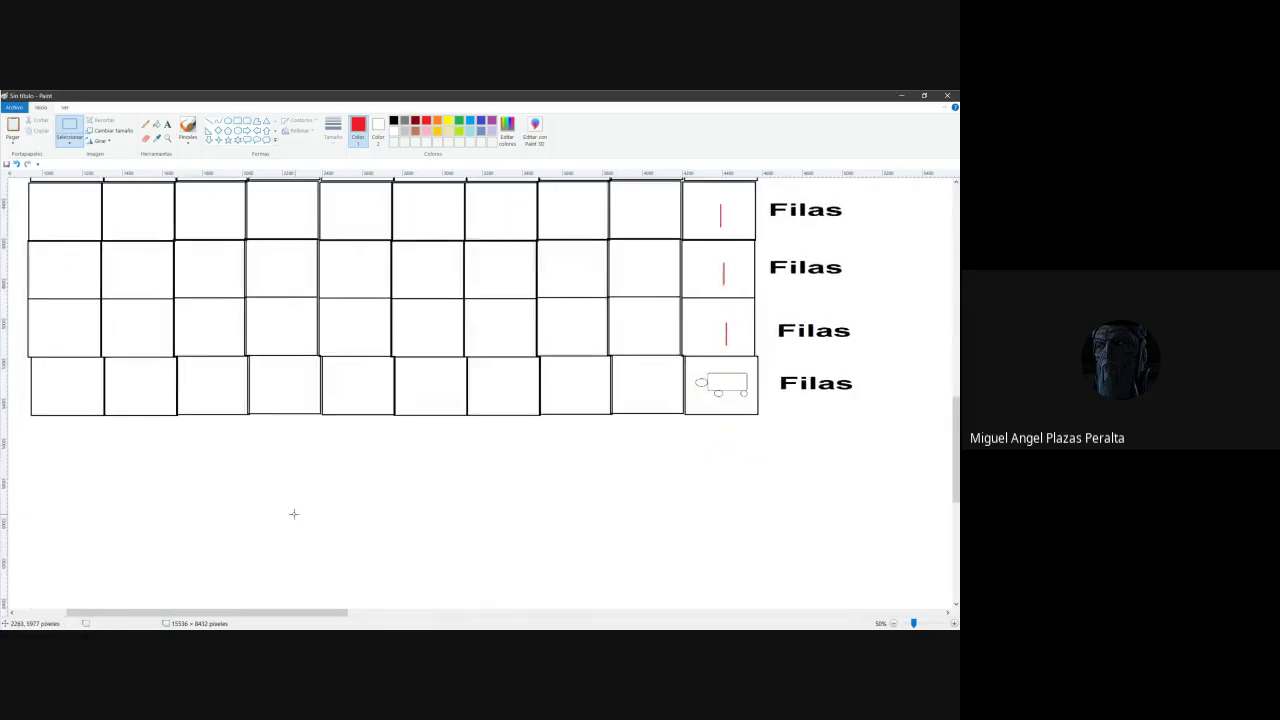
pyautogui.scroll(3, 294, 514)
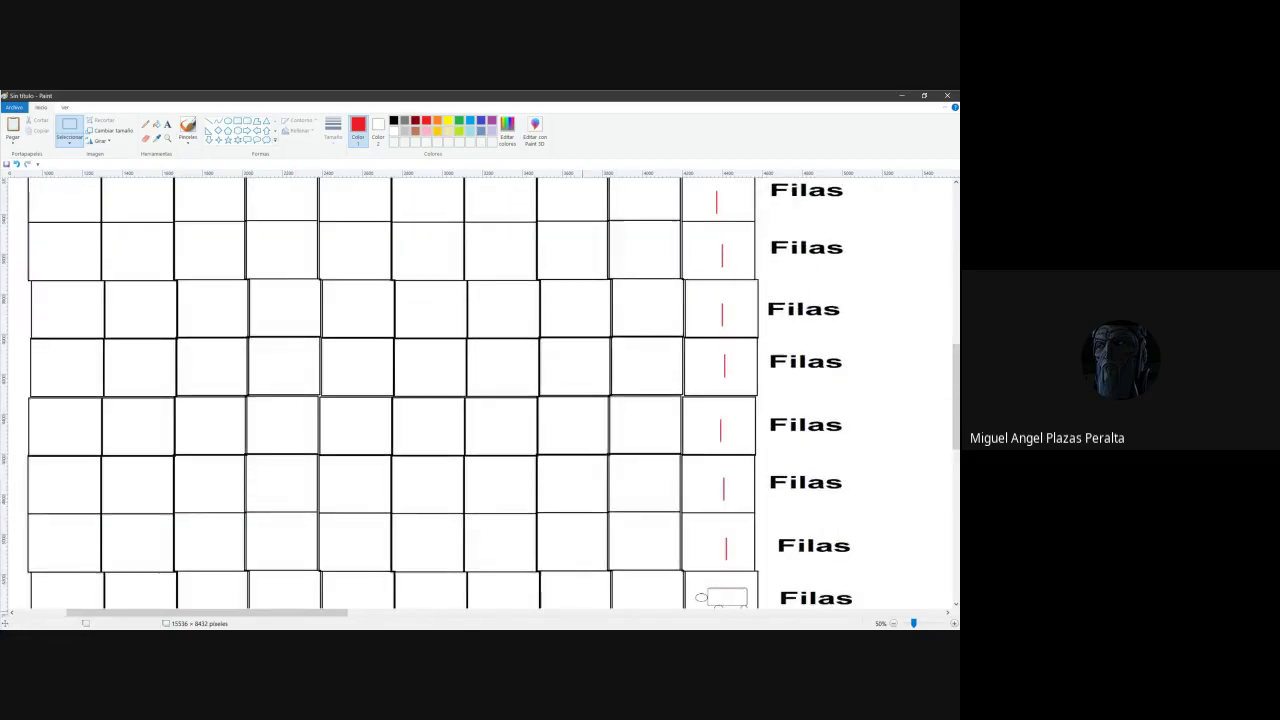
pyautogui.click(893, 623)
pyautogui.click(893, 623)
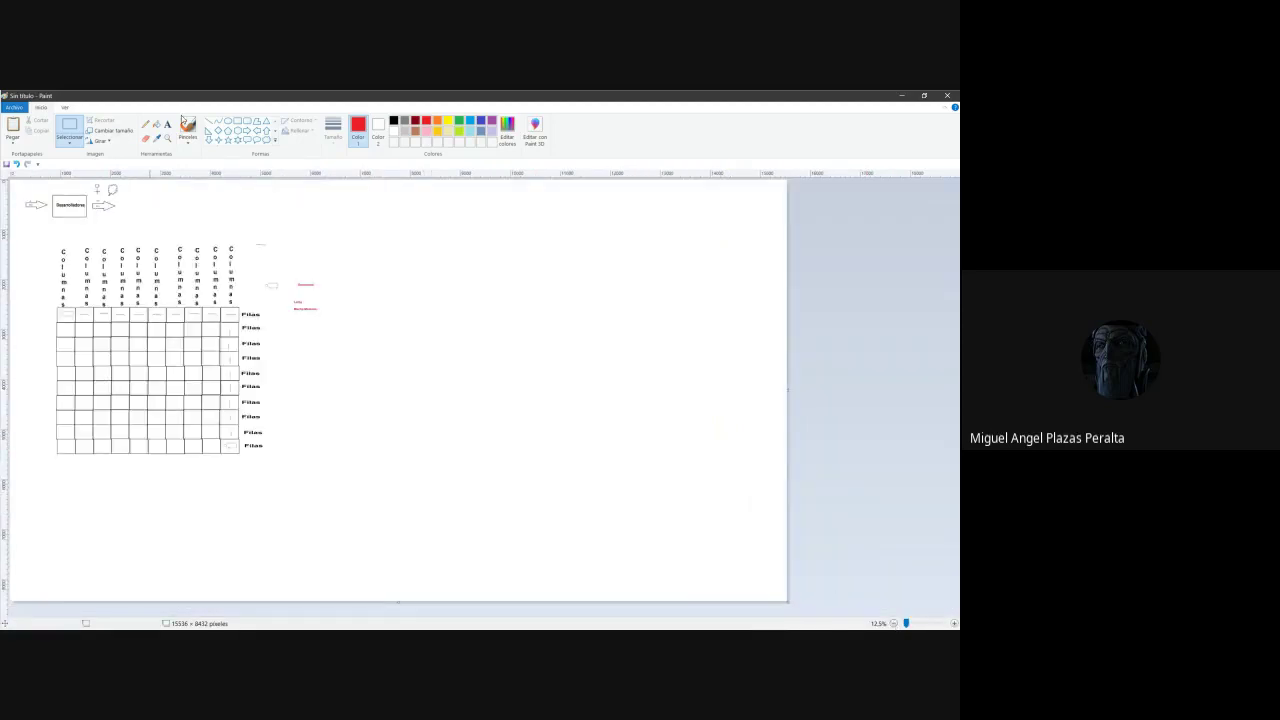
# Draw a trial diagonal line across the table with the Line shape, then undo it.
pyautogui.click(209, 123)
pyautogui.moveTo(61, 315); pyautogui.dragTo(230, 442)
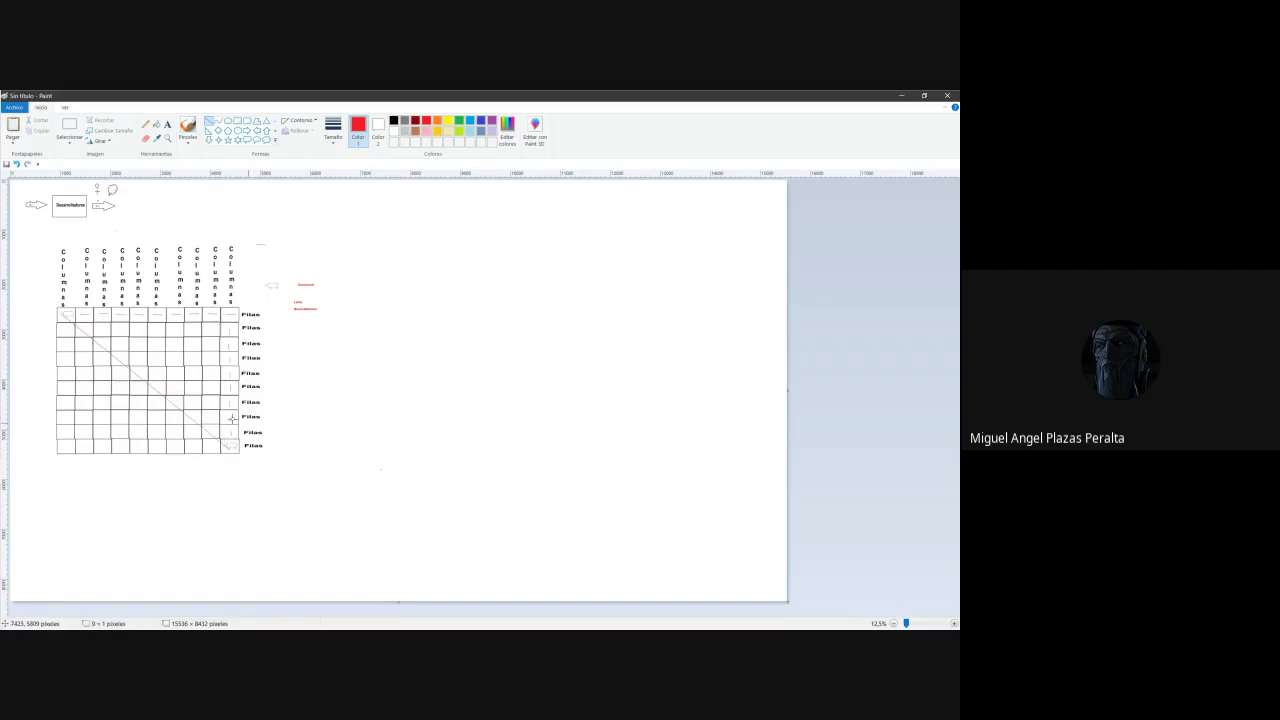
pyautogui.click(58, 314)
pyautogui.hotkey('ctrl', 'z')
# Zoom to 50% and draw a rectangular selection around the grid's first cell.
pyautogui.click(954, 623)
pyautogui.click(954, 623)
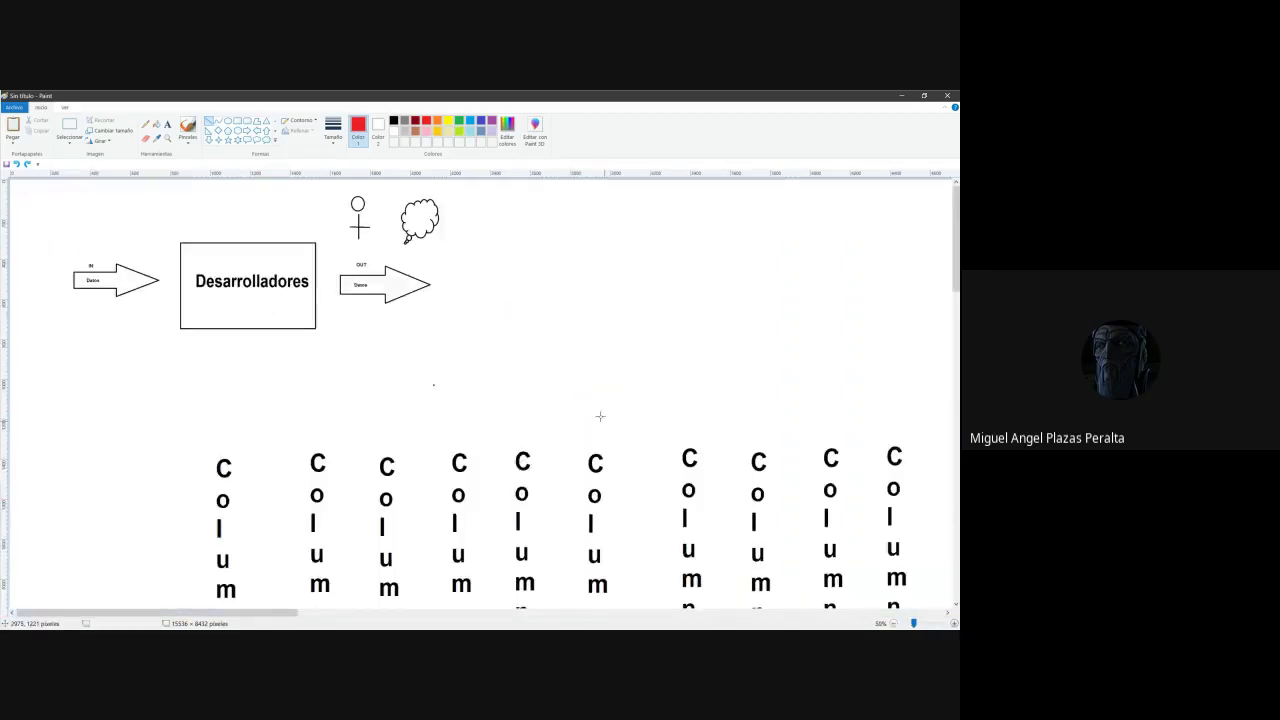
pyautogui.scroll(-10, 600, 416)
pyautogui.scroll(2, 594, 386)
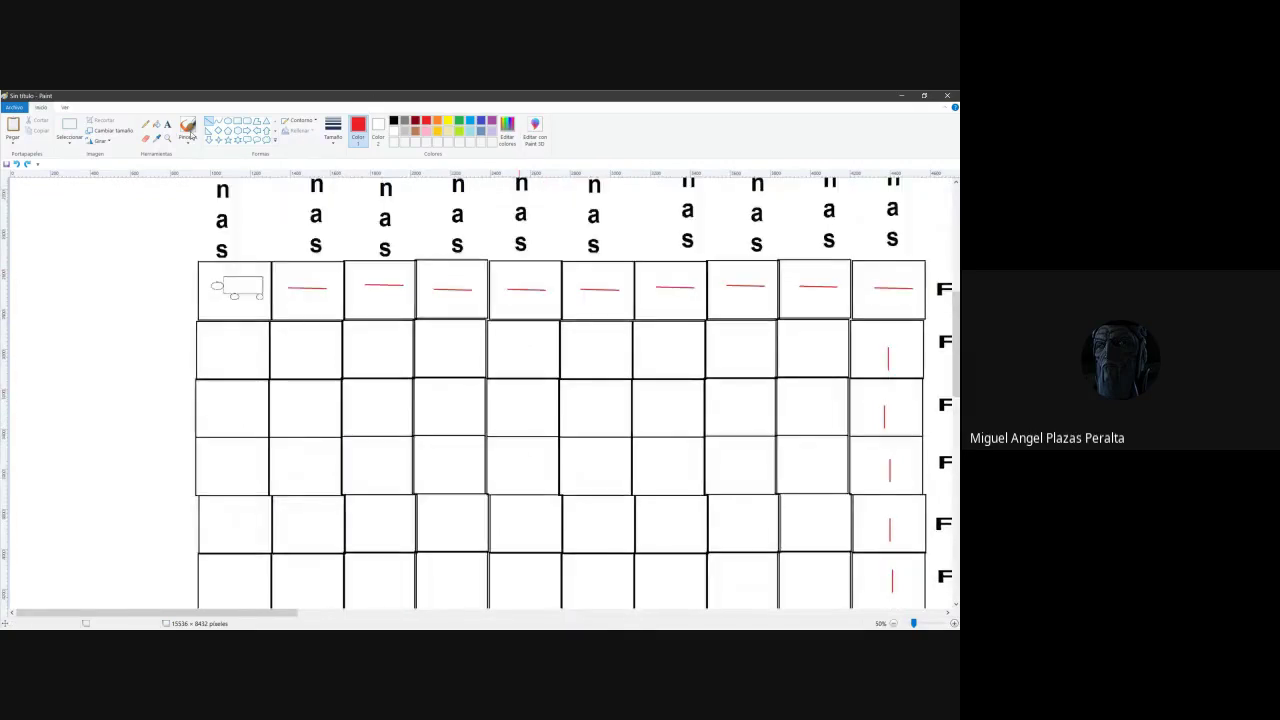
pyautogui.click(69, 125)
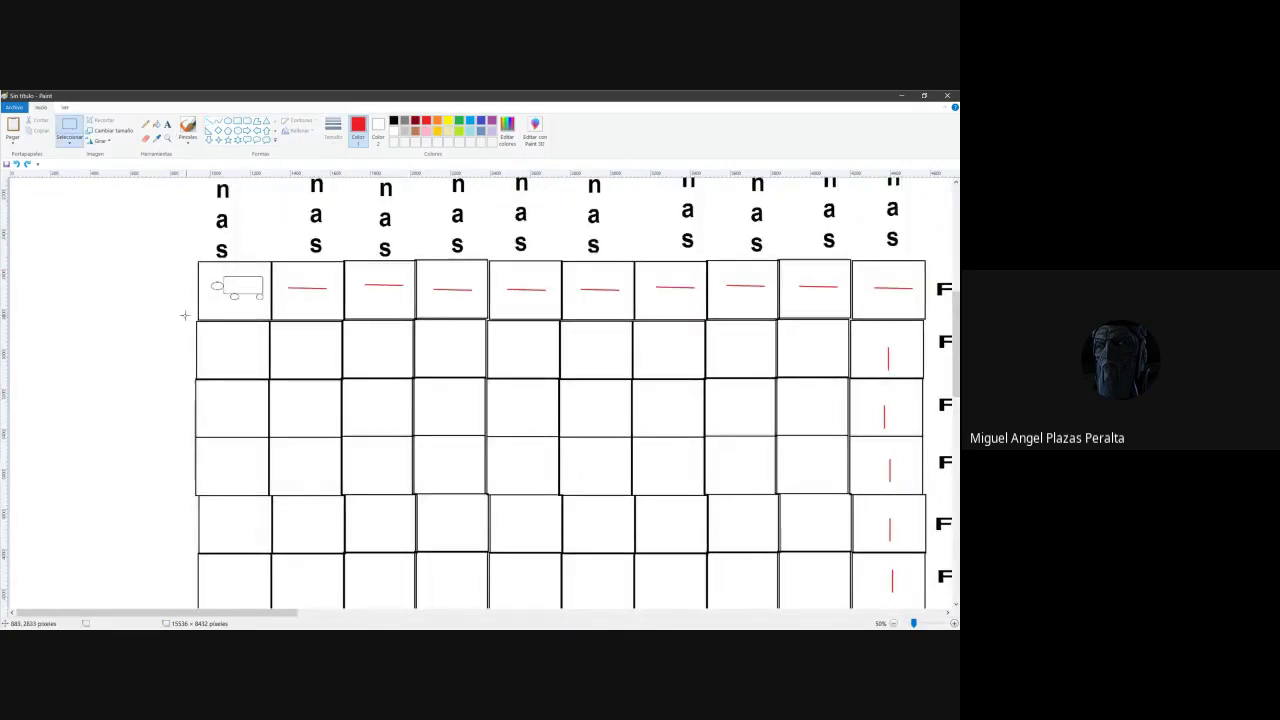
pyautogui.moveTo(184, 315); pyautogui.dragTo(270, 384)
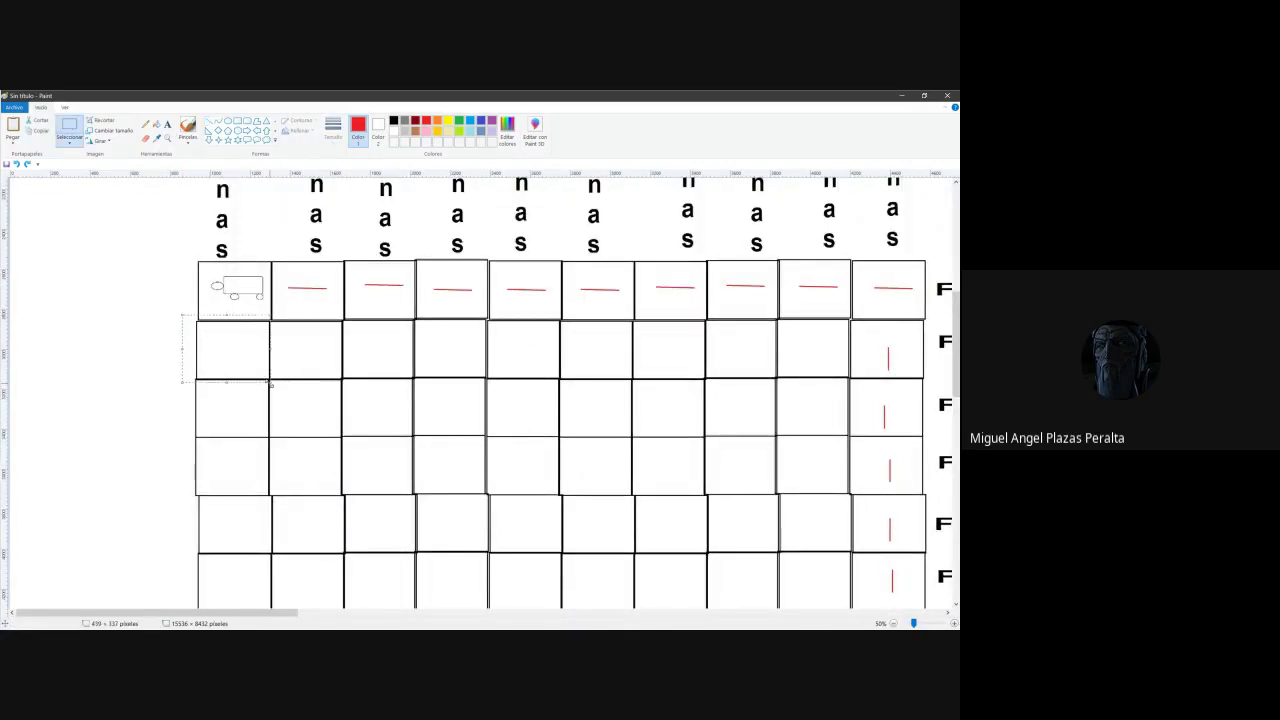
# Paste the copied grid cell onto blank canvas and move it down and right as a separate box.
pyautogui.scroll(-3, 322, 502)
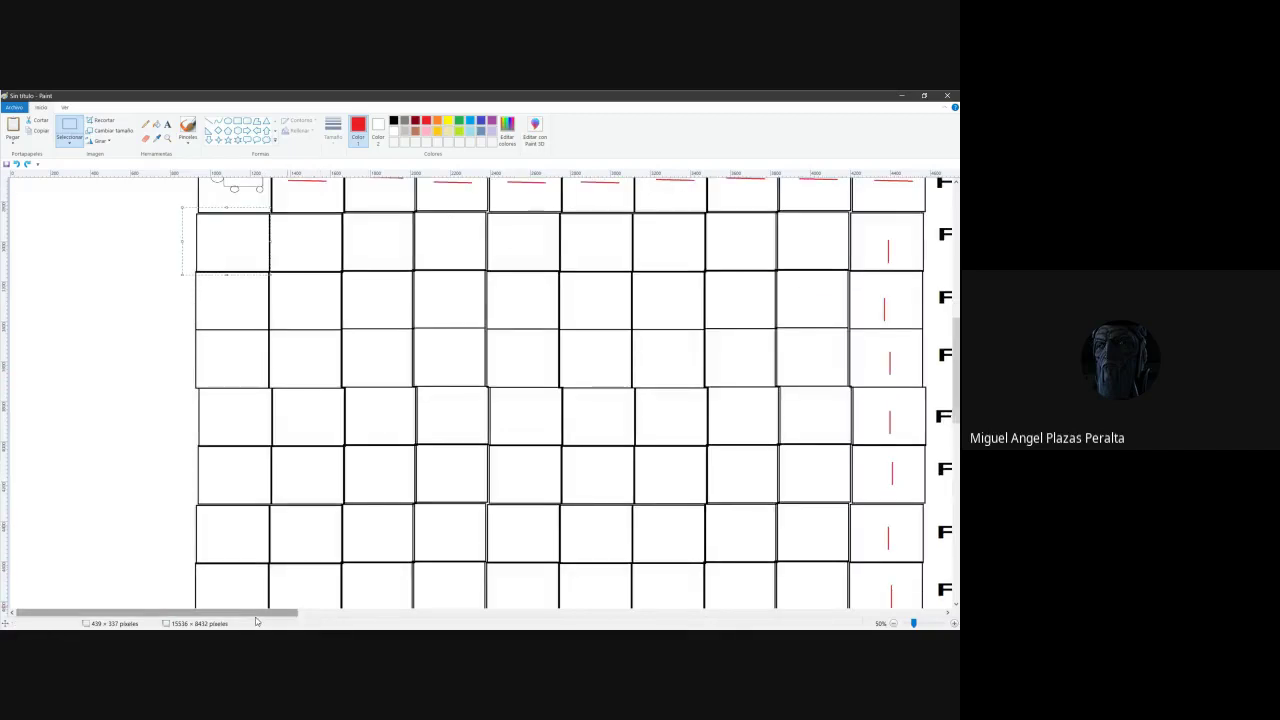
pyautogui.moveTo(270, 613); pyautogui.dragTo(589, 486)
pyautogui.hotkey('ctrl', 'v')
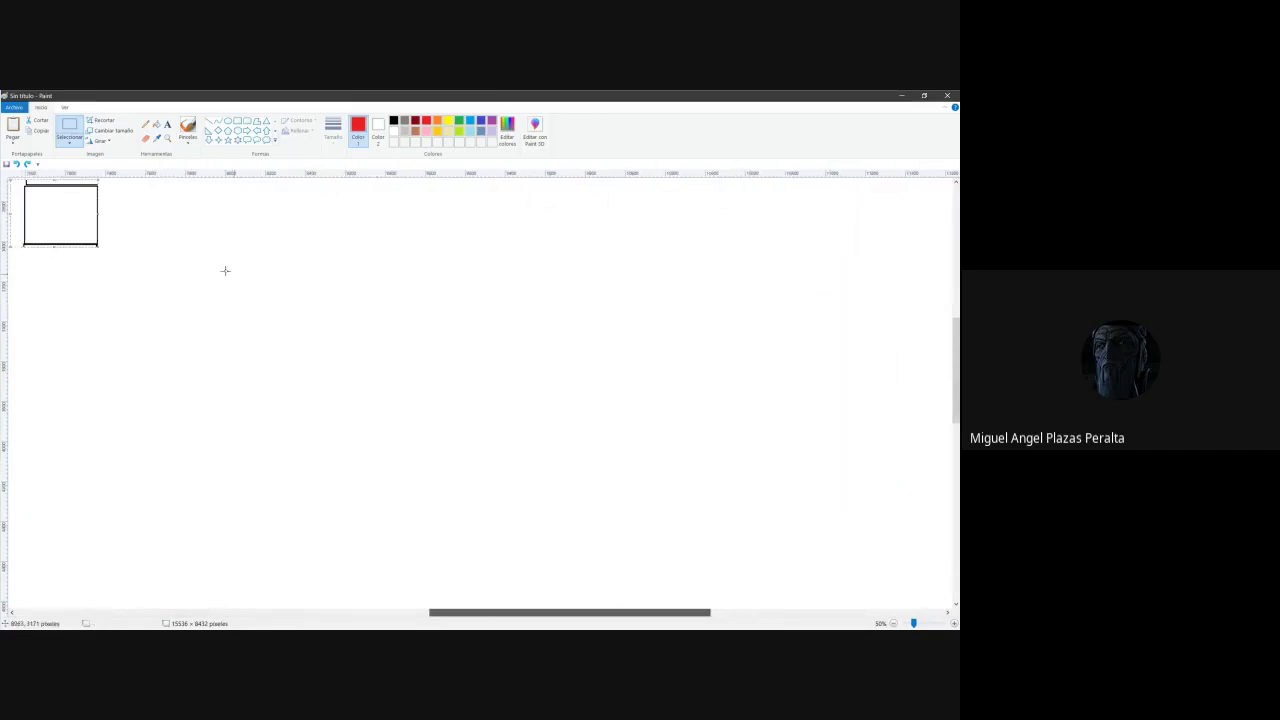
pyautogui.moveTo(70, 237); pyautogui.dragTo(185, 334)
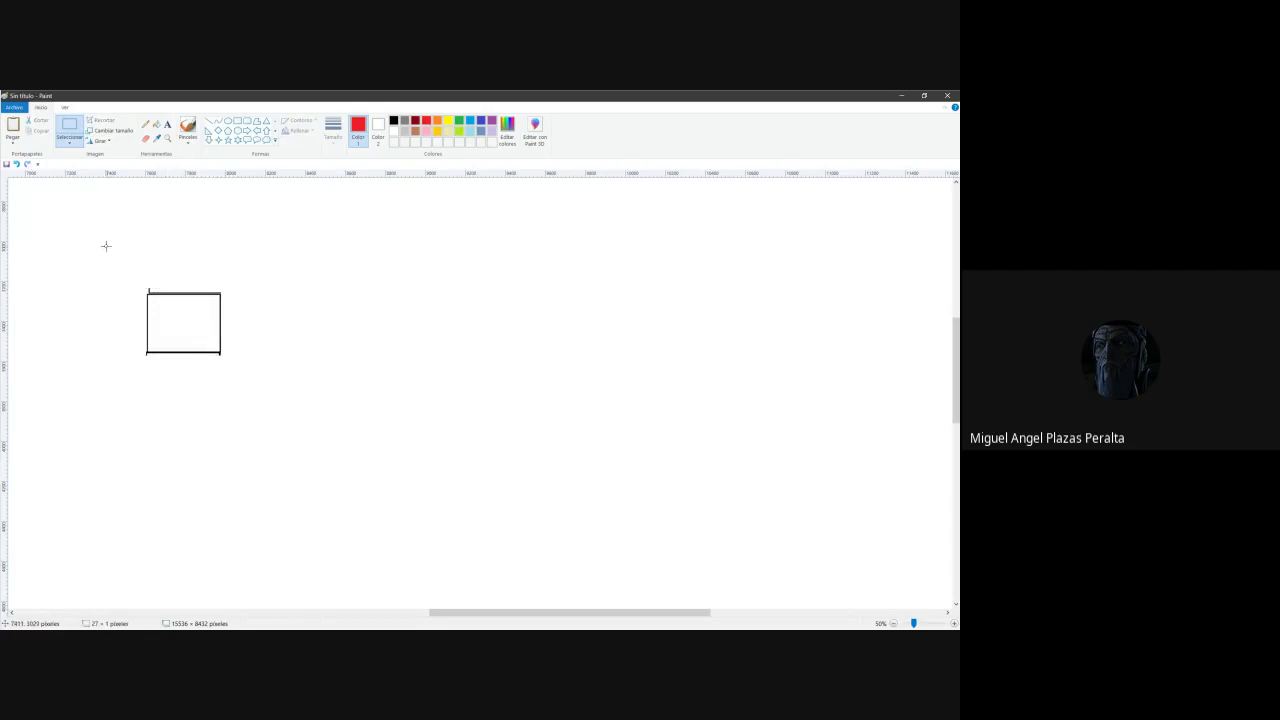
pyautogui.moveTo(106, 246); pyautogui.dragTo(251, 293)
pyautogui.click(229, 368)
pyautogui.moveTo(141, 352); pyautogui.dragTo(281, 379)
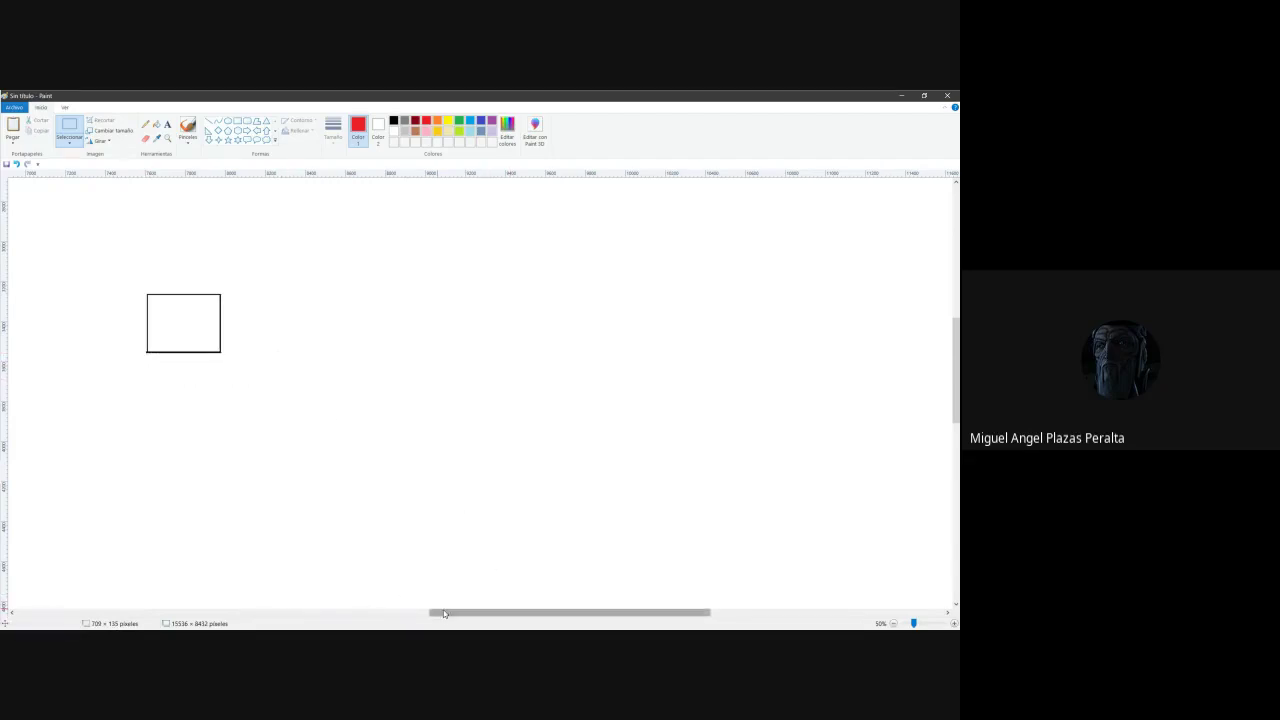
# Scroll back to the grid diagram and switch to the Datos_Java document.
pyautogui.moveTo(444, 613); pyautogui.dragTo(30, 566)
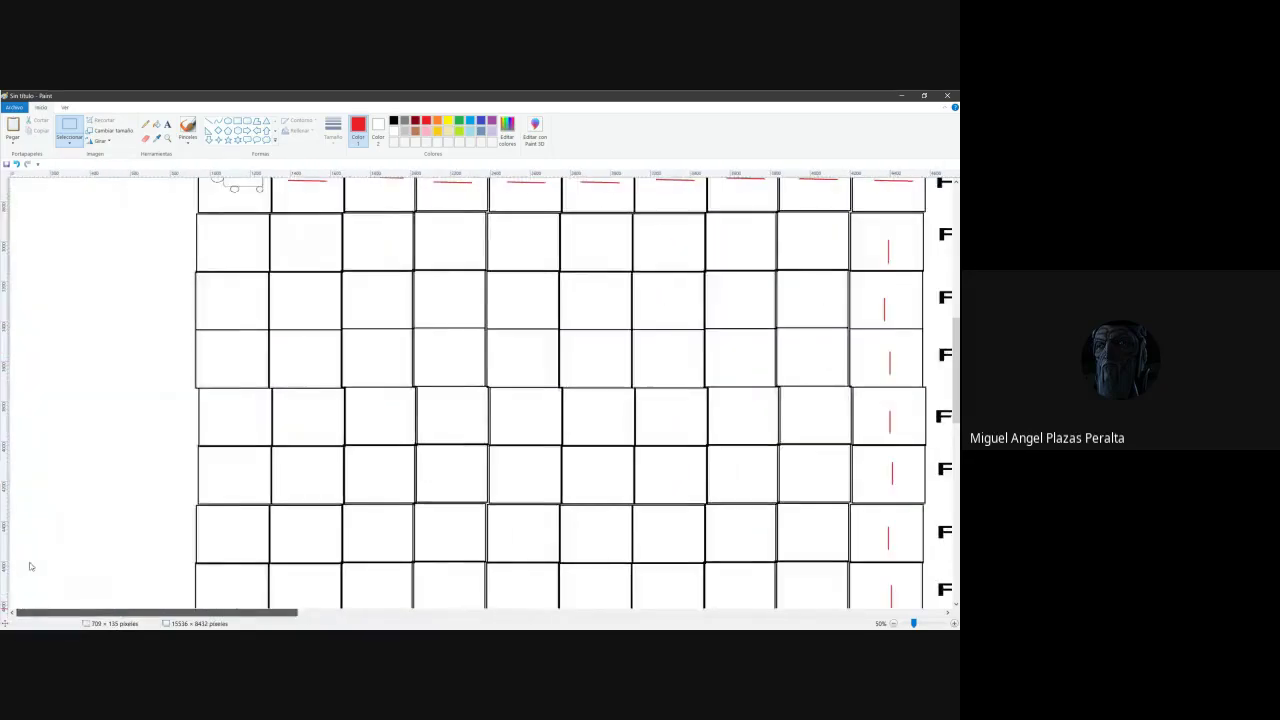
pyautogui.scroll(3, 129, 469)
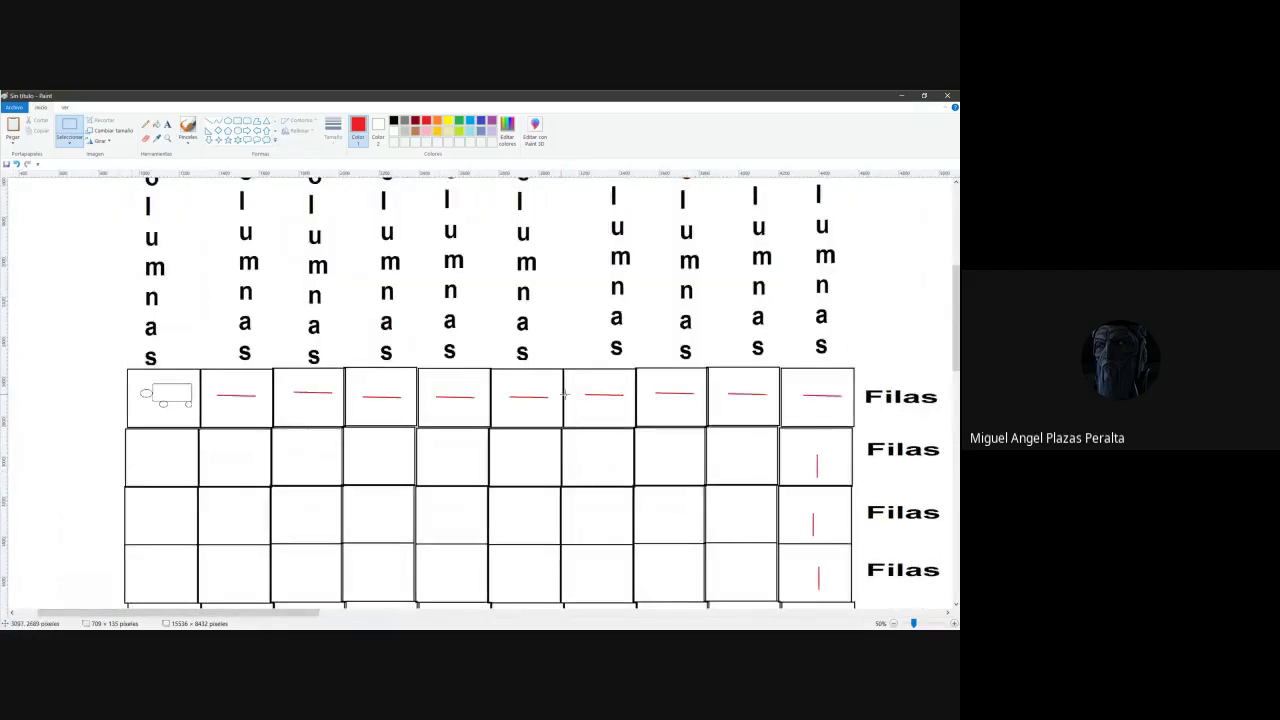
pyautogui.scroll(-6, 564, 395)
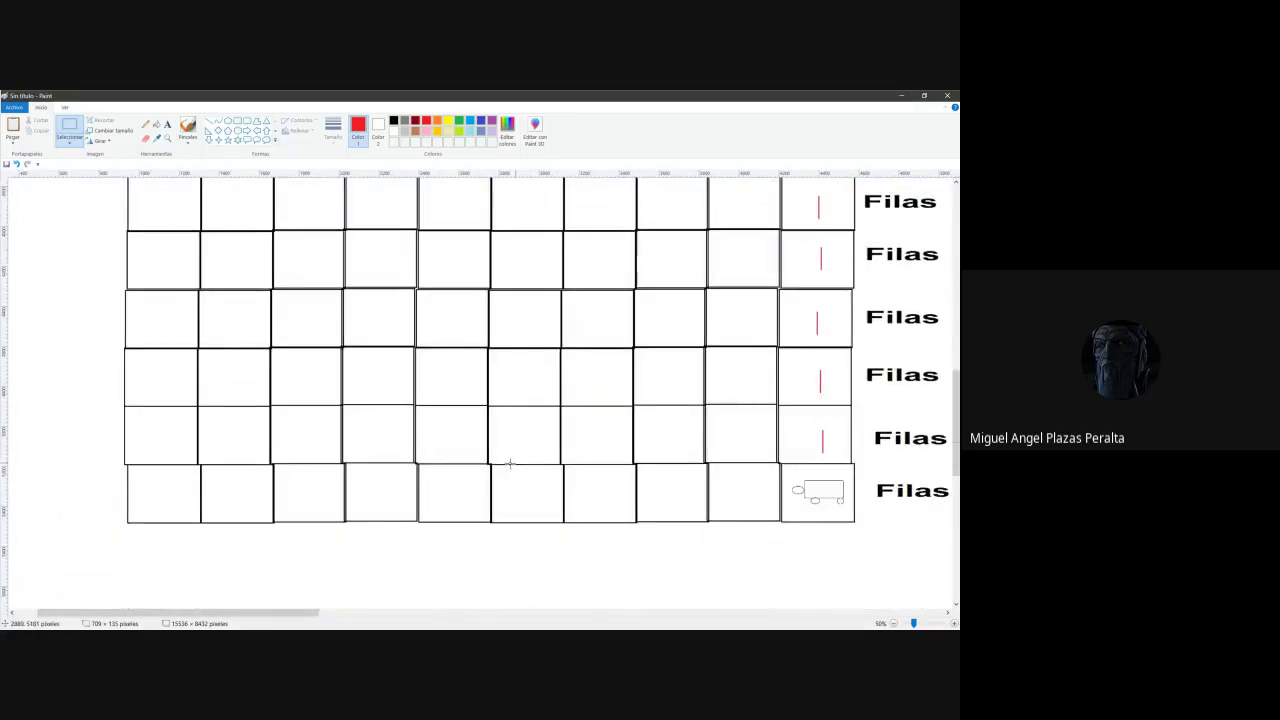
pyautogui.scroll(8, 495, 462)
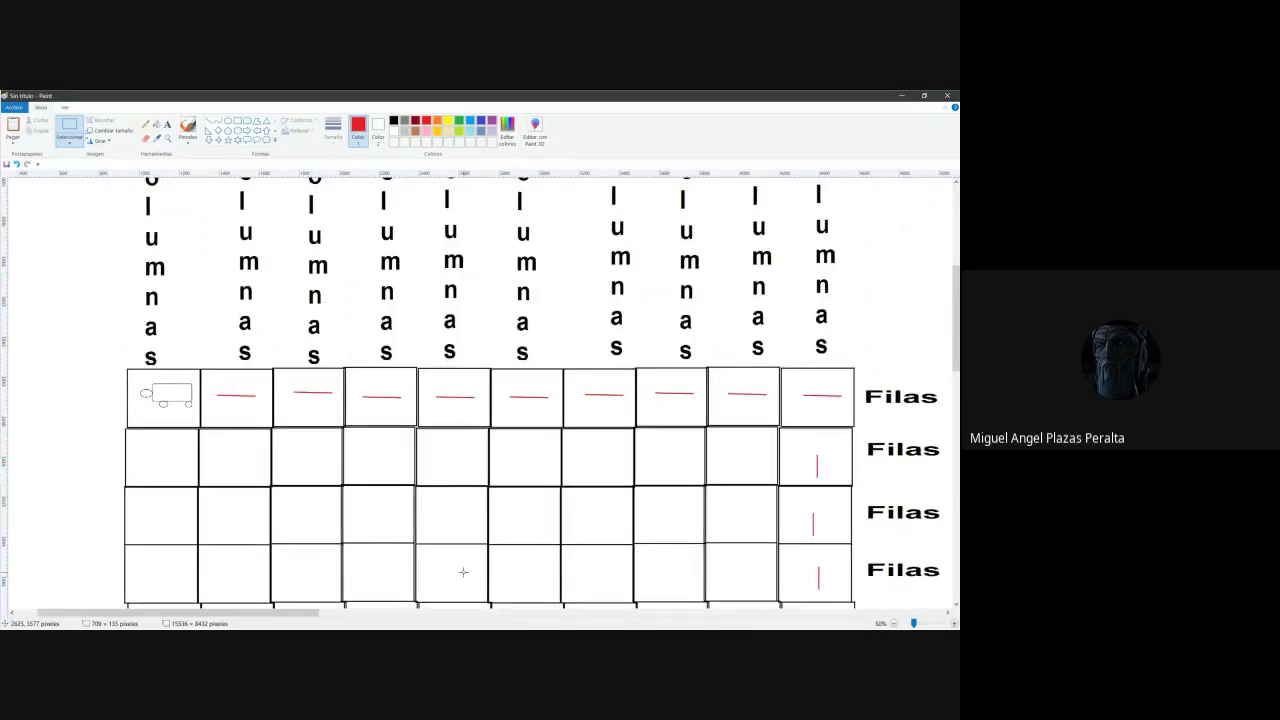
pyautogui.hotkey('alt', 'Tab')
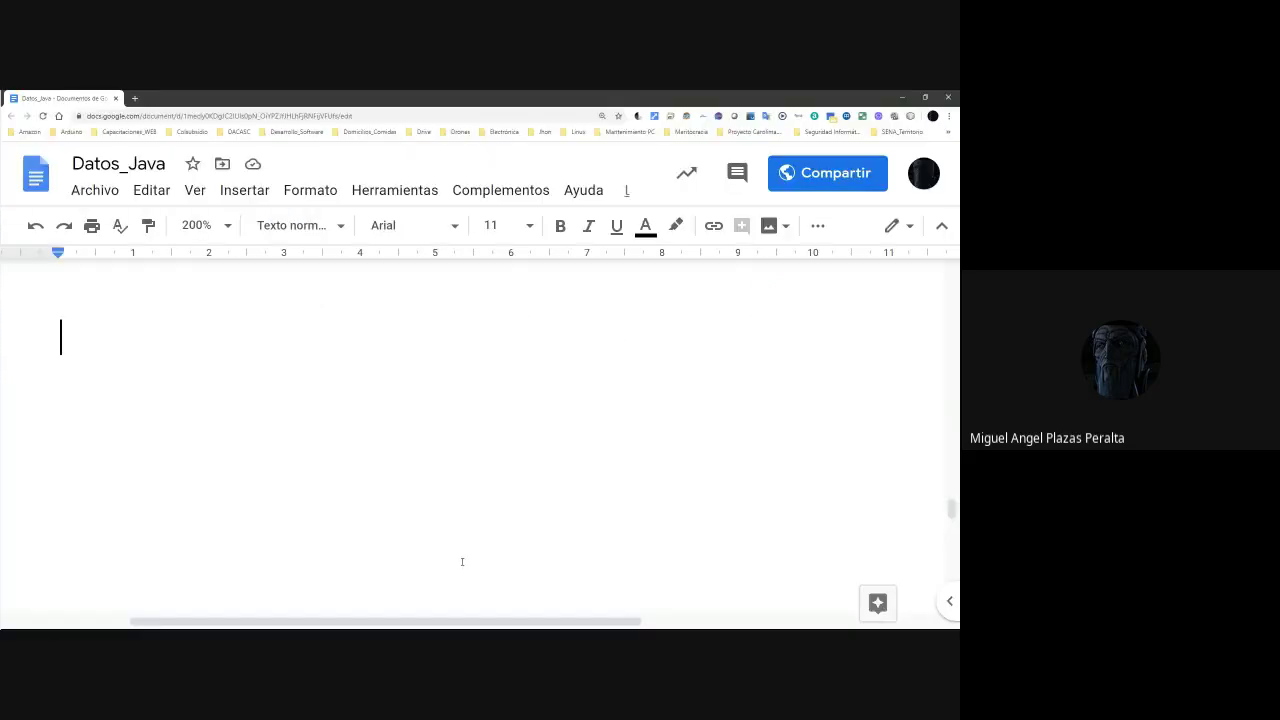
# Open Google Drive in a new tab at the top level of Mi unidad.
pyautogui.hotkey('ctrl', 'a')
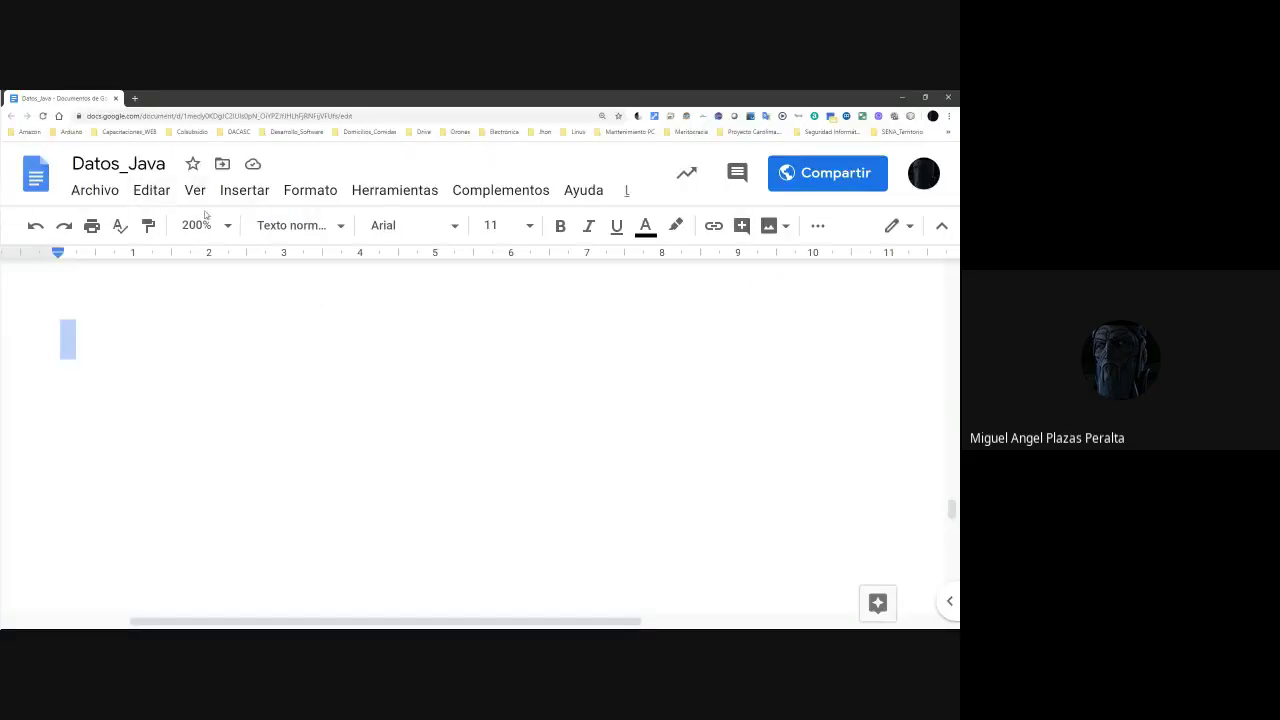
pyautogui.click(134, 98)
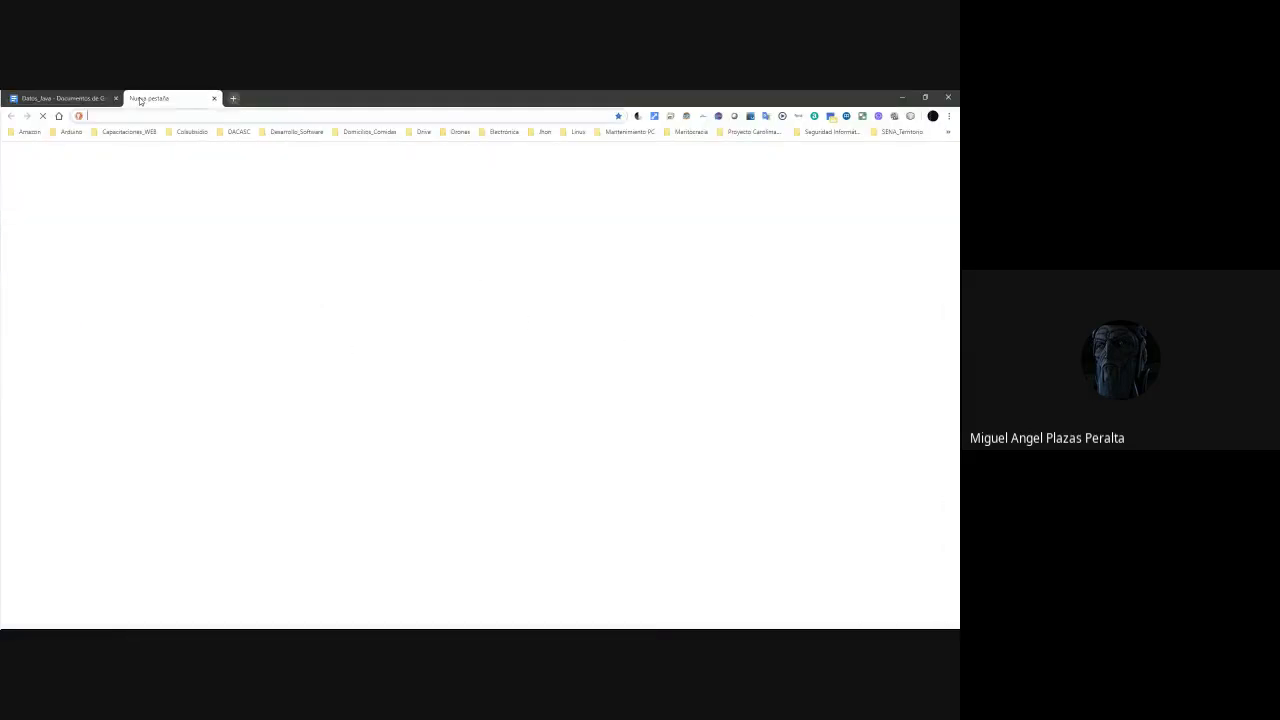
pyautogui.write('d')
pyautogui.press('Return')
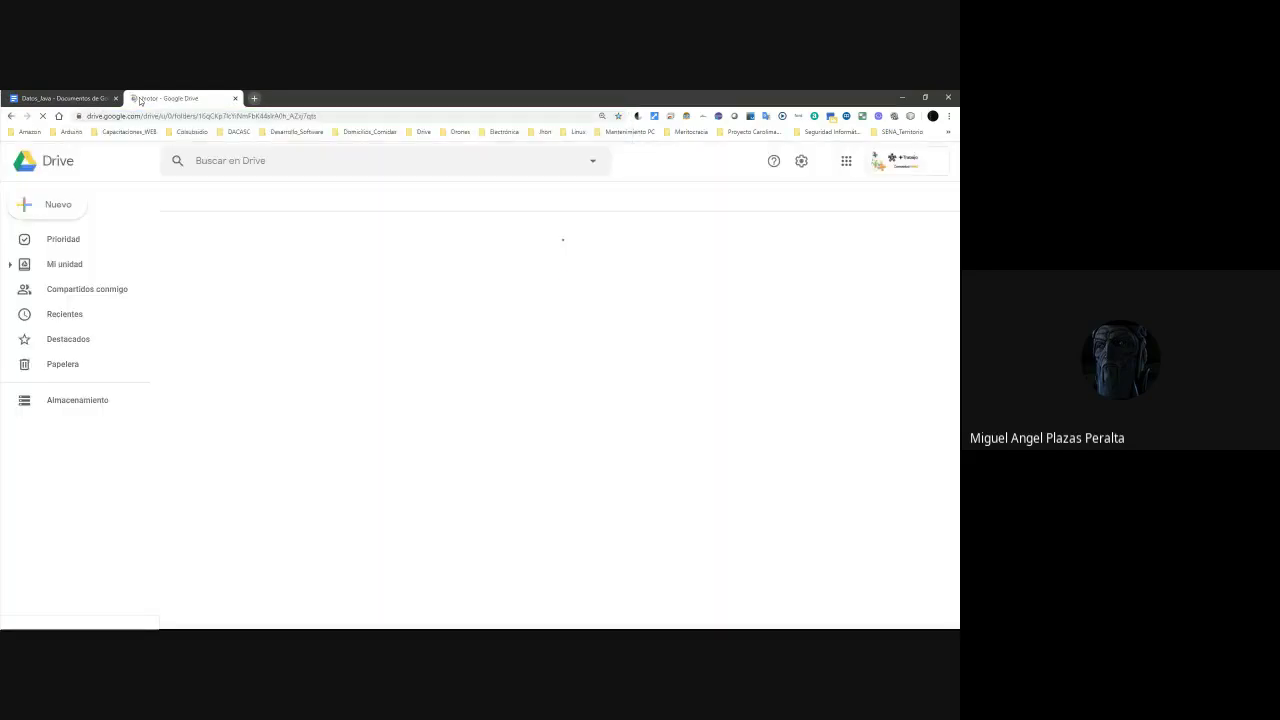
pyautogui.click(87, 272)
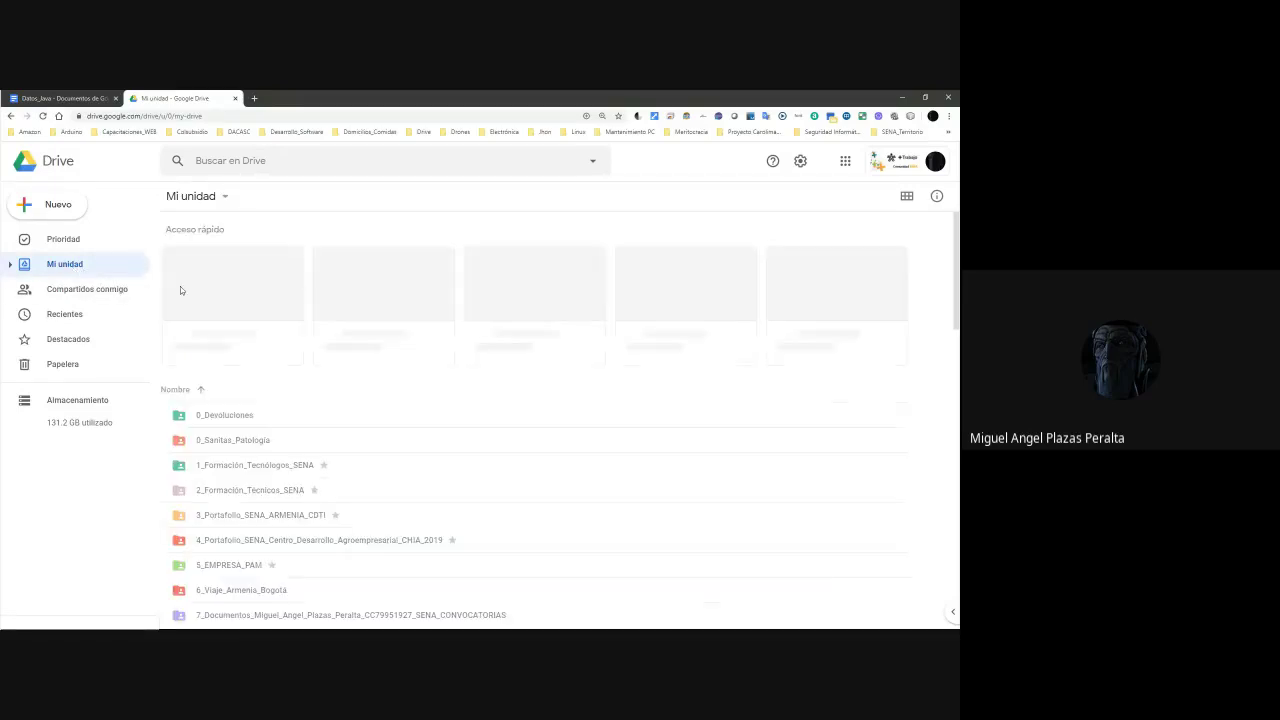
# Go through 3_Portafolio_SENA_ARMENIA_CDTI and 6_Instructor into the 2_ADSI folder.
pyautogui.scroll(-1, 240, 390)
pyautogui.doubleClick(243, 400)
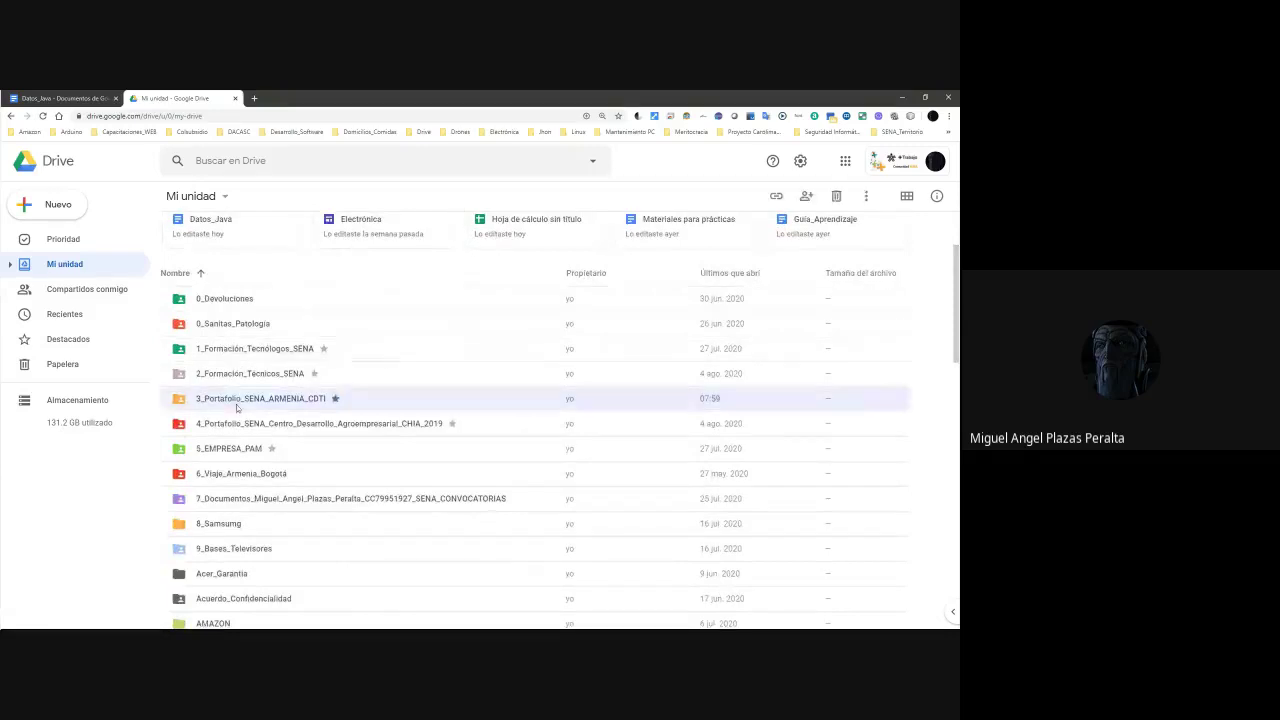
pyautogui.doubleClick(234, 281)
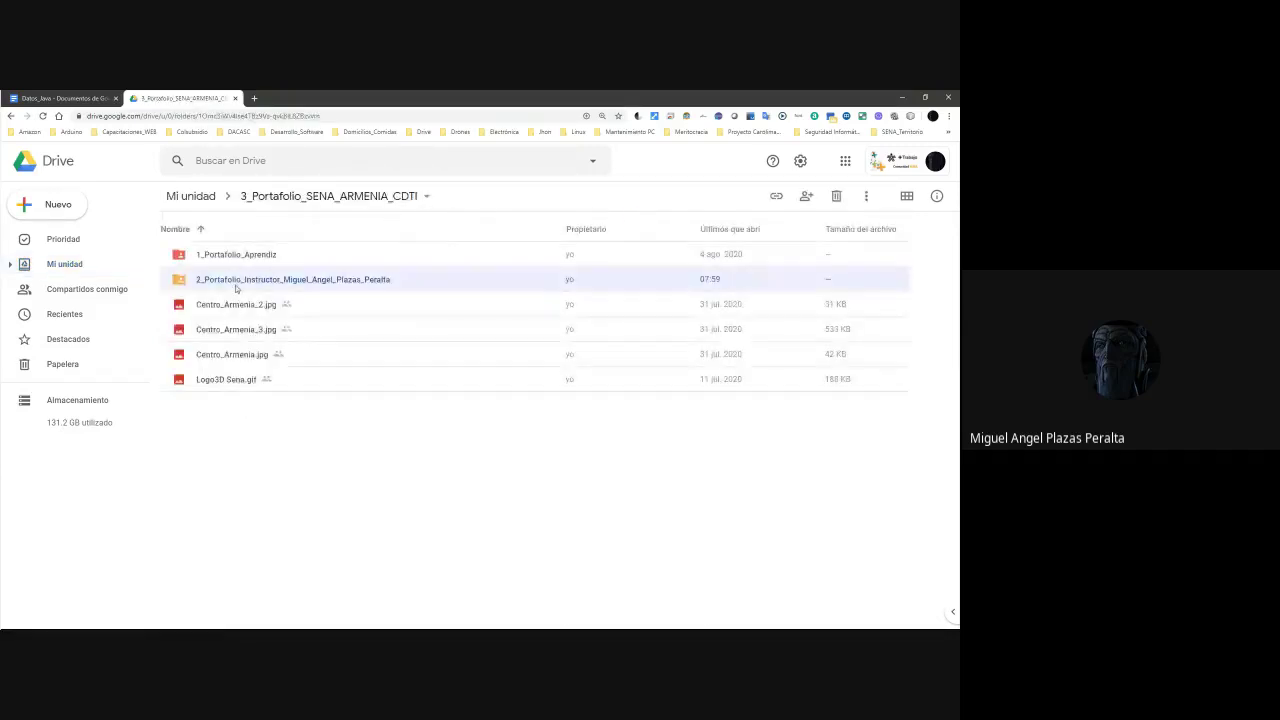
pyautogui.click(228, 311)
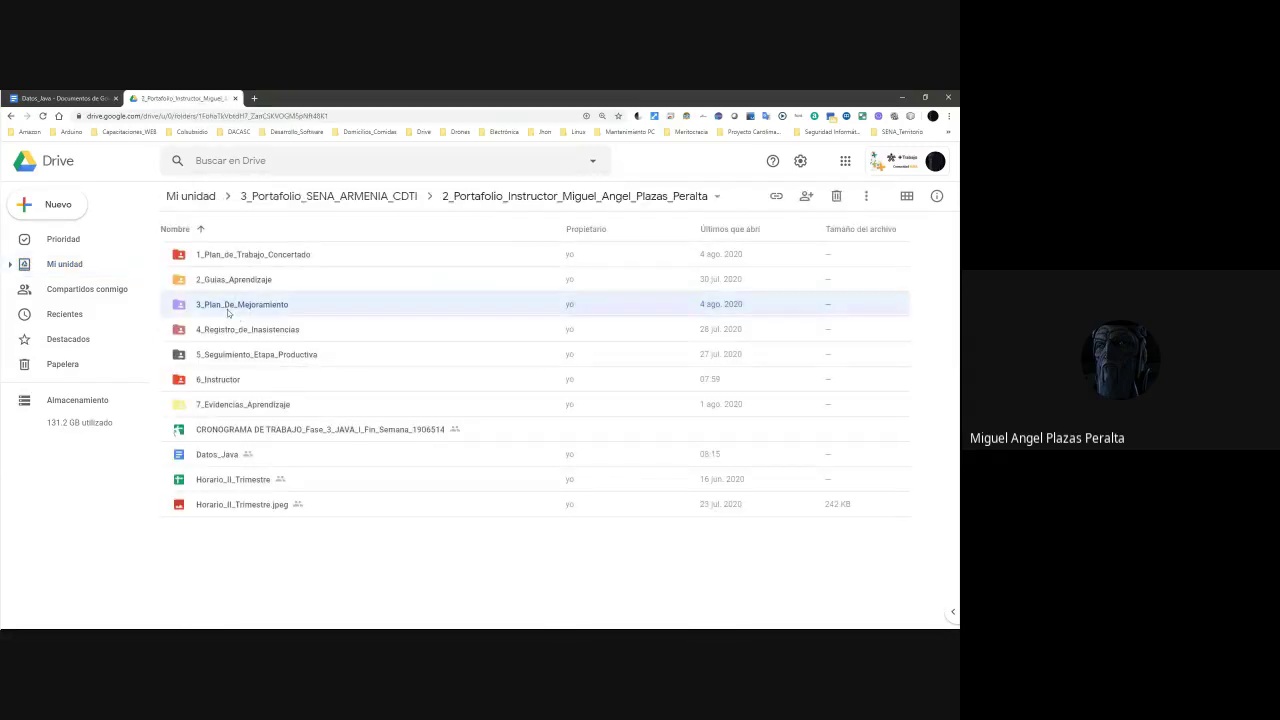
pyautogui.click(224, 381)
pyautogui.doubleClick(224, 381)
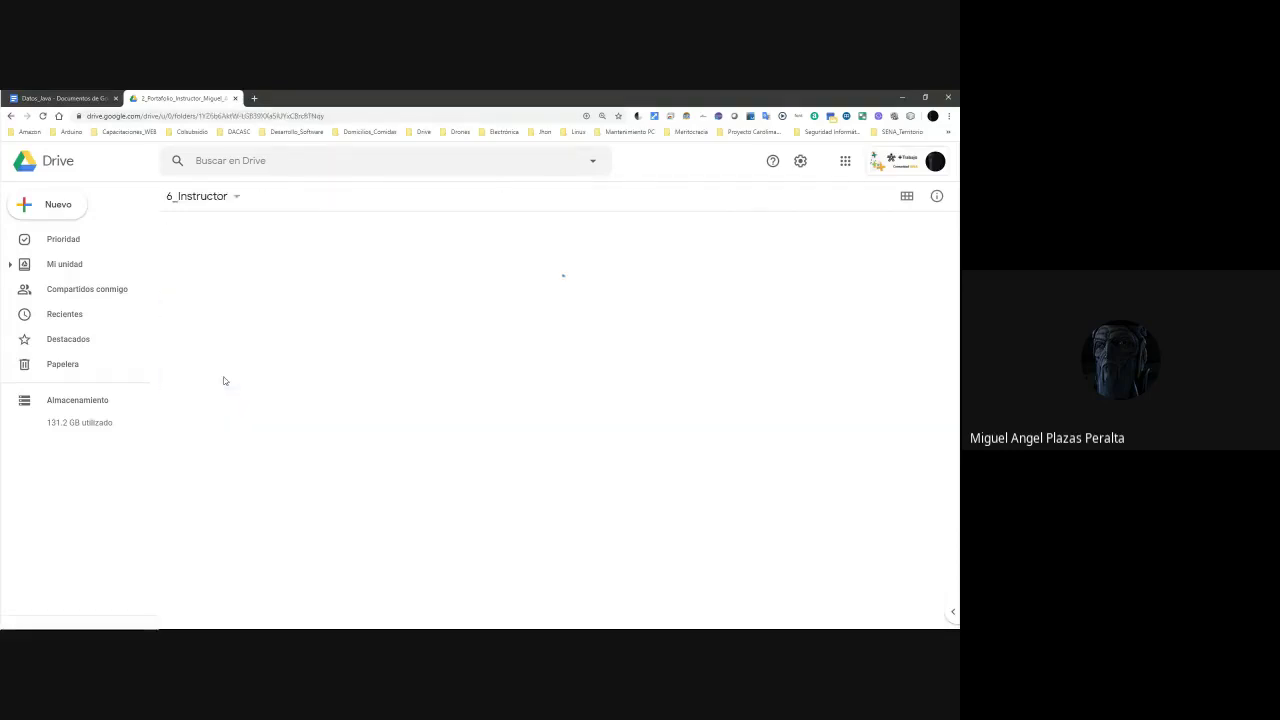
pyautogui.click(216, 279)
pyautogui.doubleClick(216, 279)
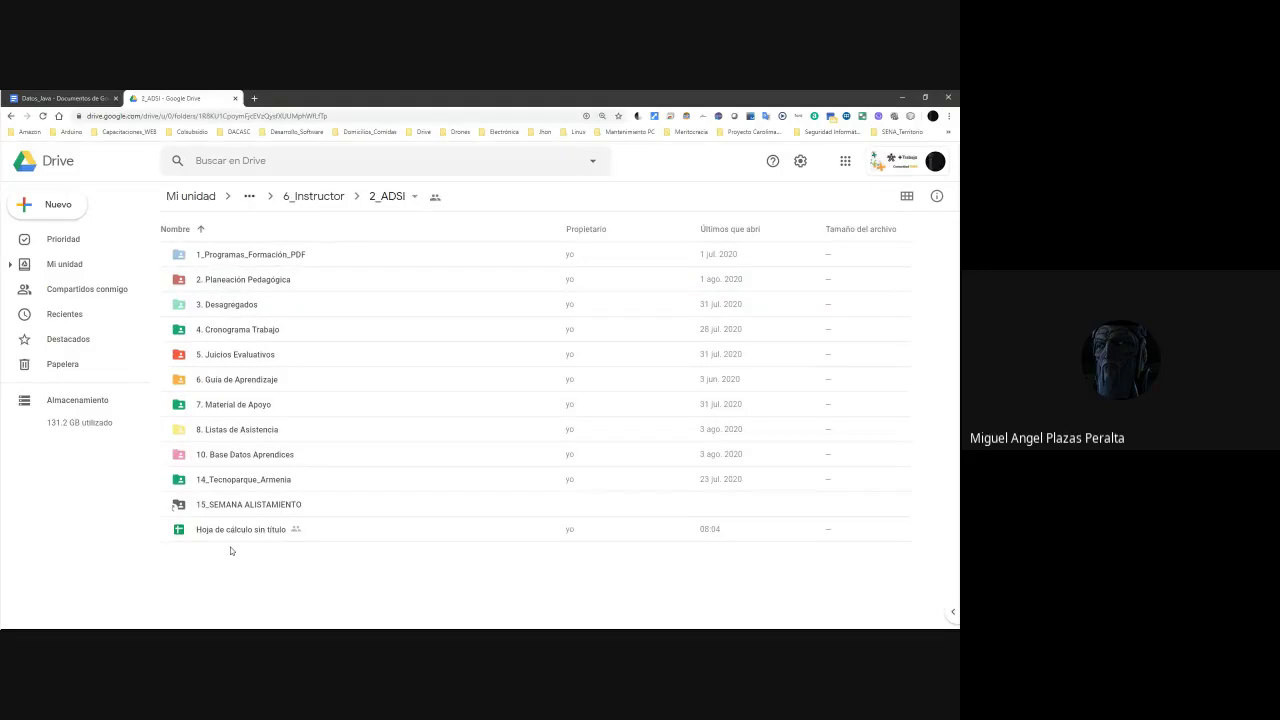
# Create a new Google spreadsheet in the shared 2_ADSI folder, confirming Crear y compartir.
pyautogui.click(56, 207)
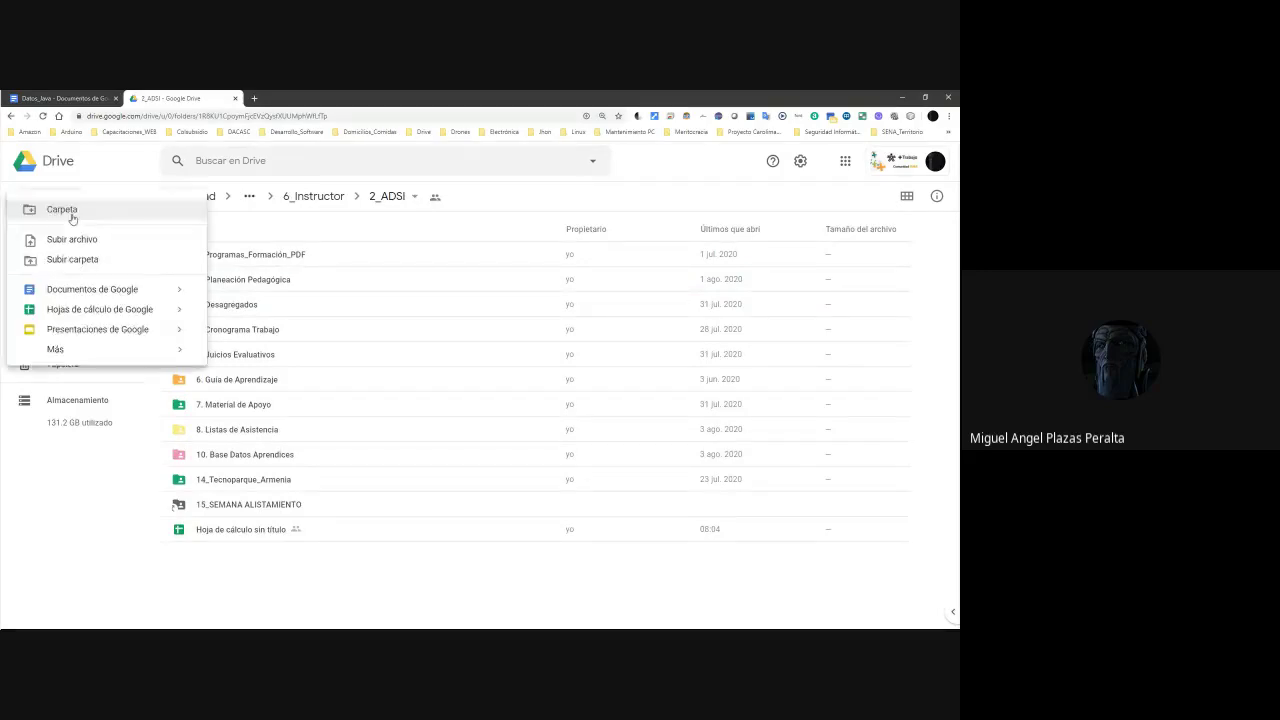
pyautogui.click(130, 311)
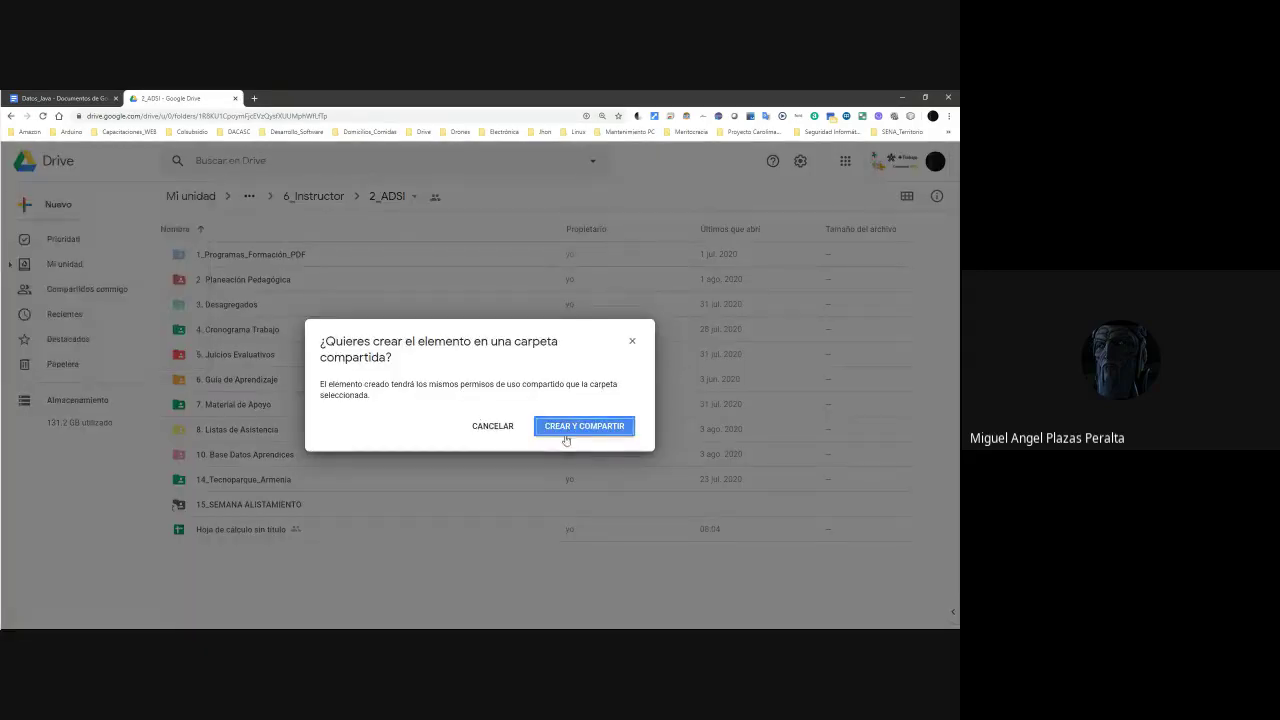
pyautogui.click(566, 428)
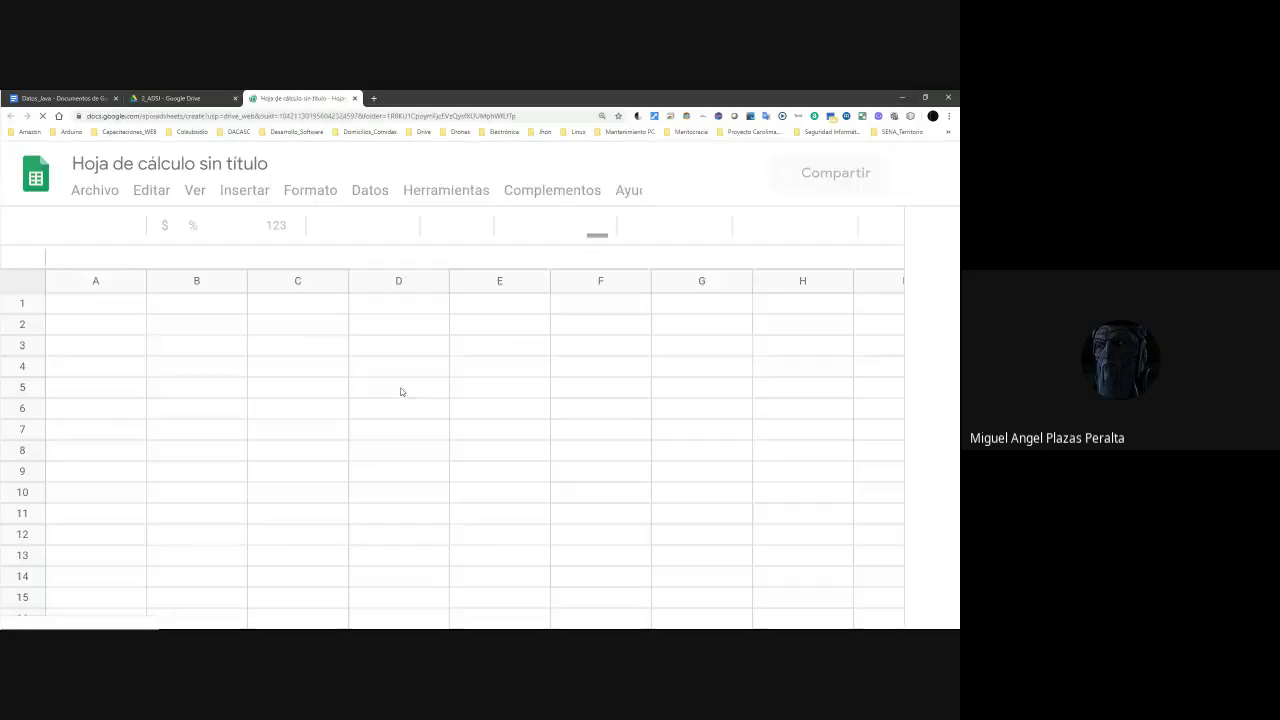
# Fill the selected cells and cell C14 with red.
pyautogui.scroll(-4, 403, 400)
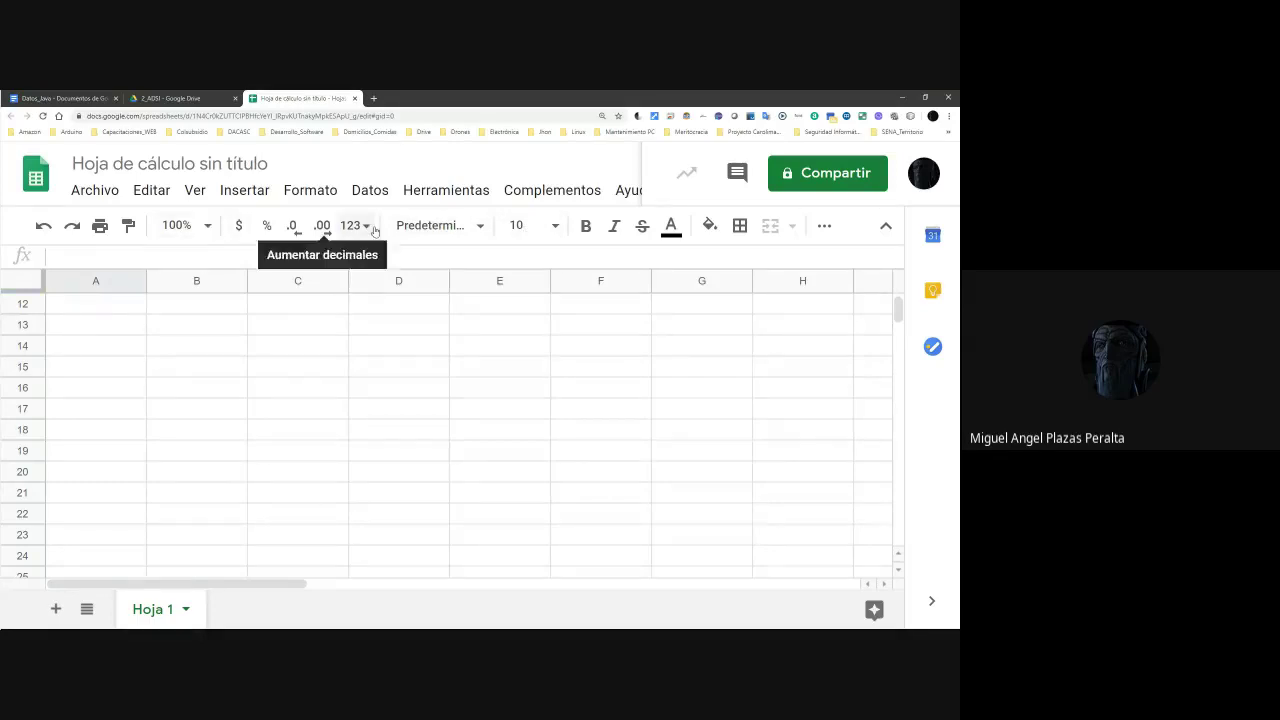
pyautogui.click(709, 226)
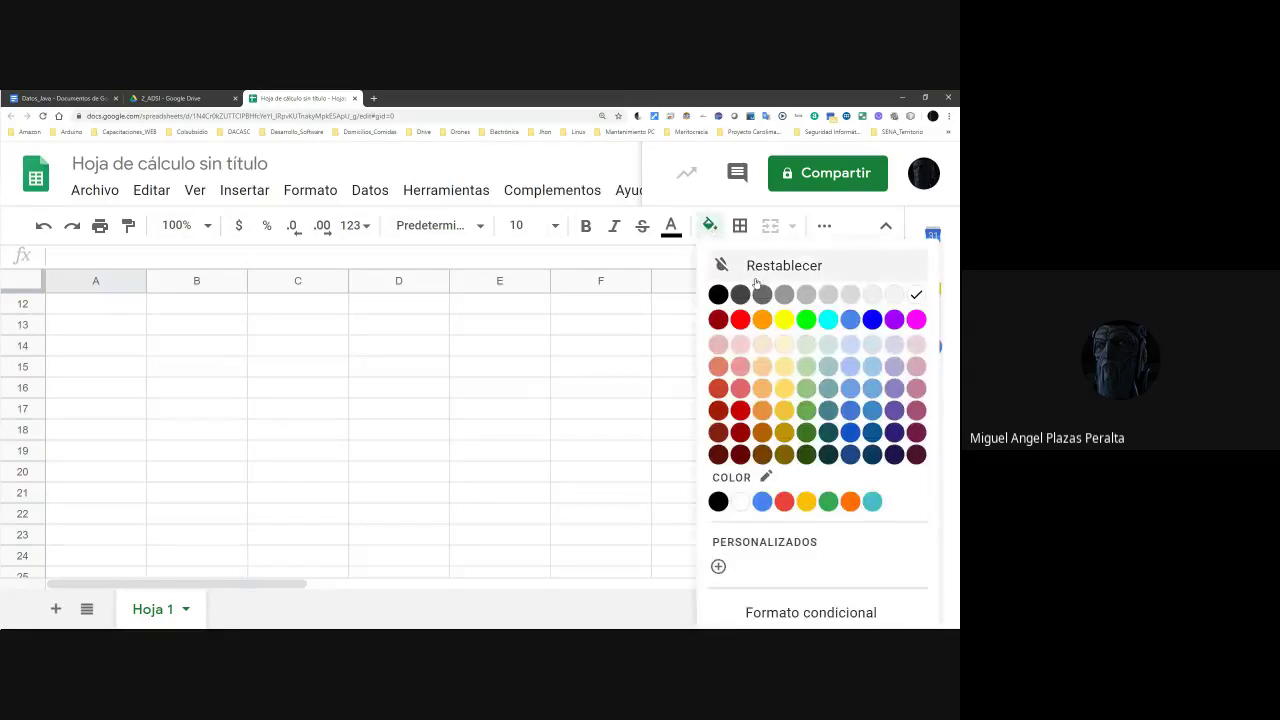
pyautogui.click(738, 317)
pyautogui.click(295, 347)
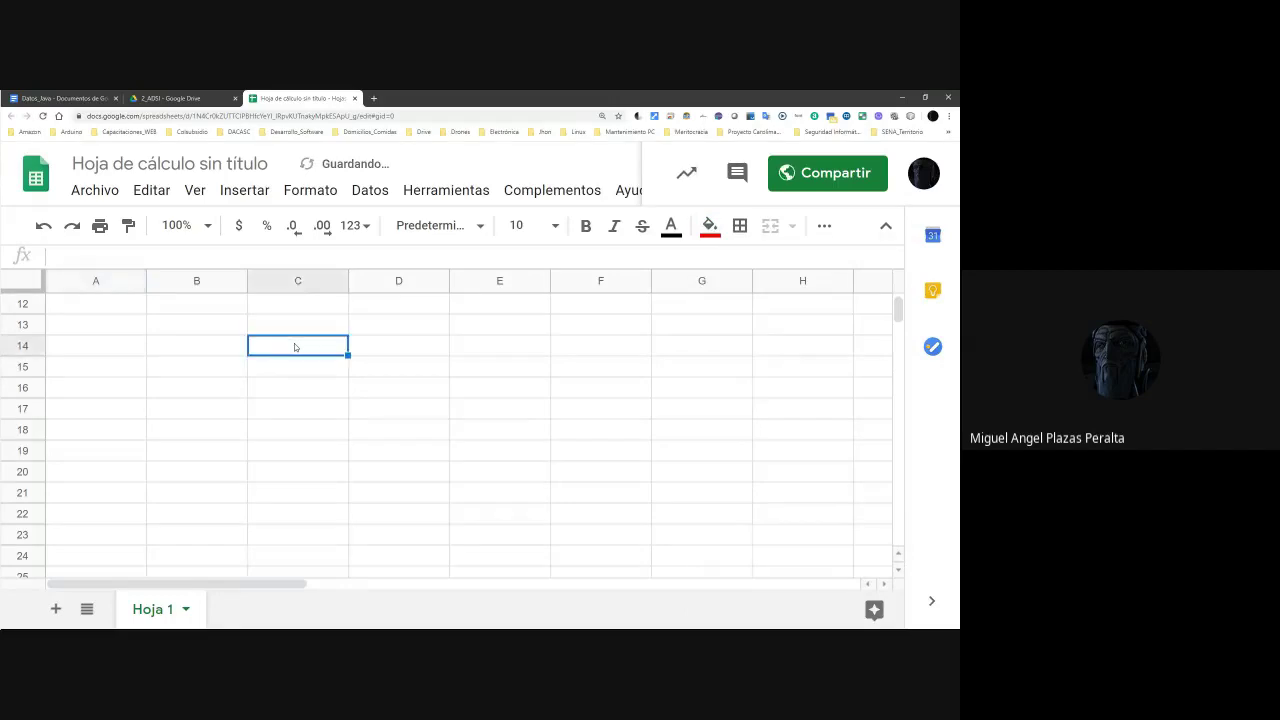
pyautogui.click(709, 226)
pyautogui.click(740, 318)
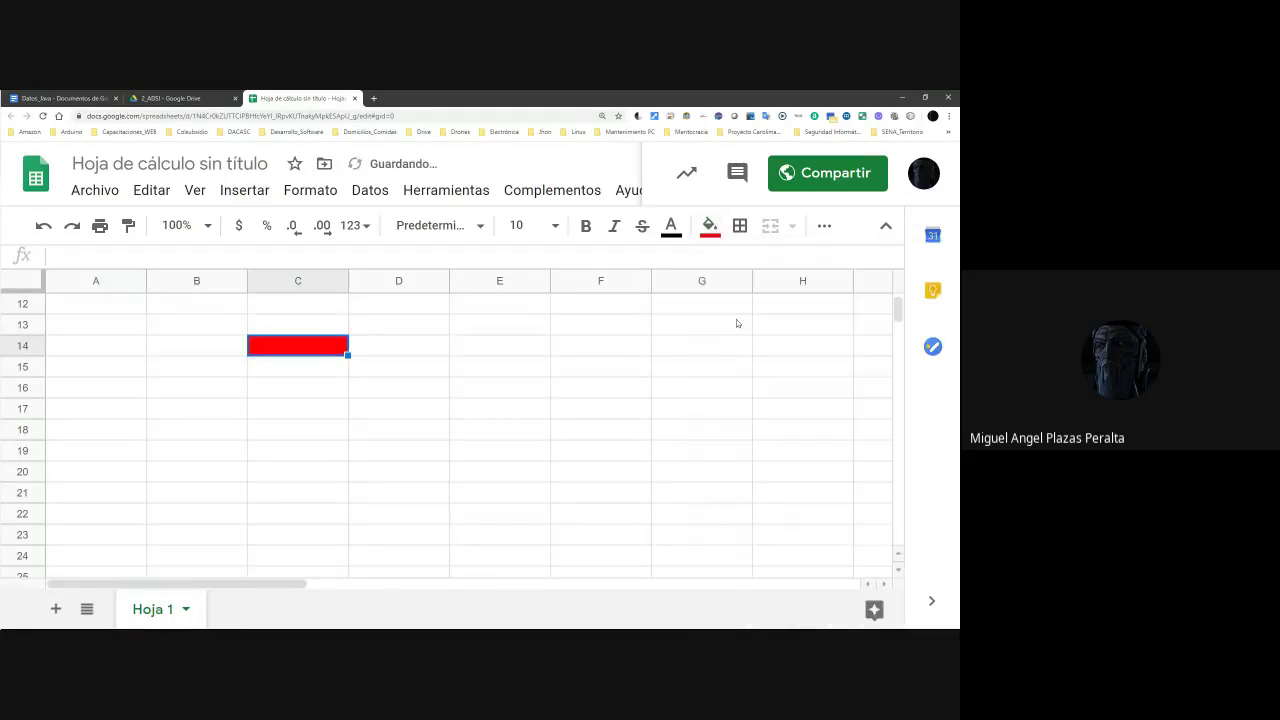
# Copy red cell C14 and paste its fill across D14 through J14.
pyautogui.press('Up')
pyautogui.press('Right')
pyautogui.press('Down')
pyautogui.press('Left')
pyautogui.hotkey('ctrl', 'c')
pyautogui.press('Right')
pyautogui.hotkey('ctrl', 'v')
pyautogui.press('Right')
pyautogui.hotkey('ctrl', 'v')
pyautogui.press('Right')
pyautogui.hotkey('ctrl', 'v')
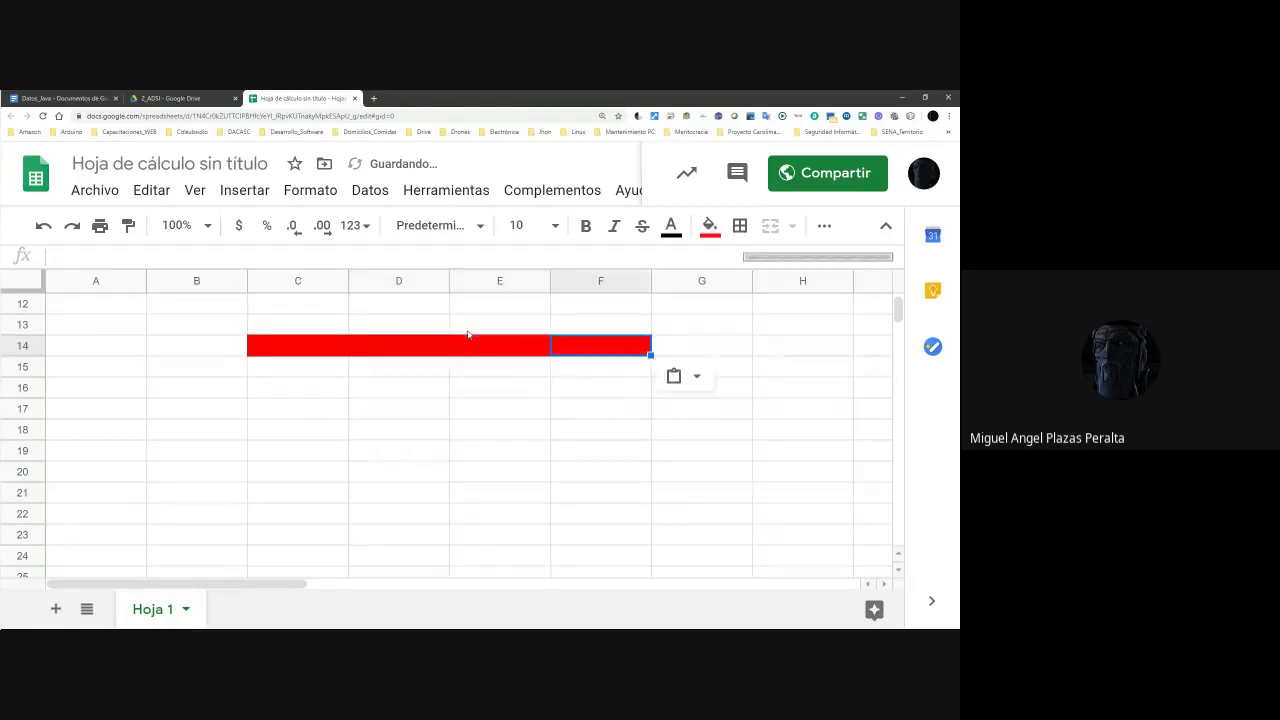
pyautogui.press('Right')
pyautogui.hotkey('ctrl', 'v')
pyautogui.press('Right')
pyautogui.hotkey('ctrl', 'v')
pyautogui.press('Right')
pyautogui.hotkey('ctrl', 'v')
pyautogui.press('Right')
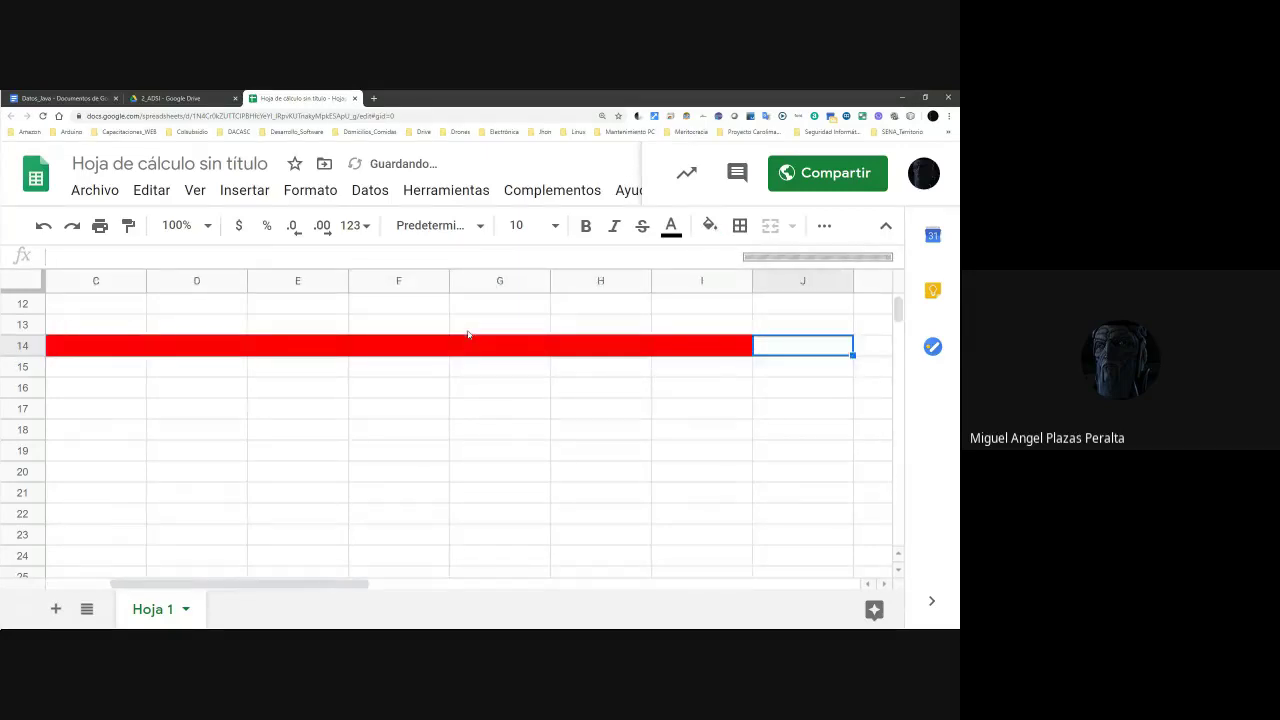
pyautogui.hotkey('ctrl', 'v')
pyautogui.press('Right')
pyautogui.press('Right')
pyautogui.hotkey('ctrl', 'v')
# Extend the red fill left into B14 and A14.
pyautogui.press('Left')
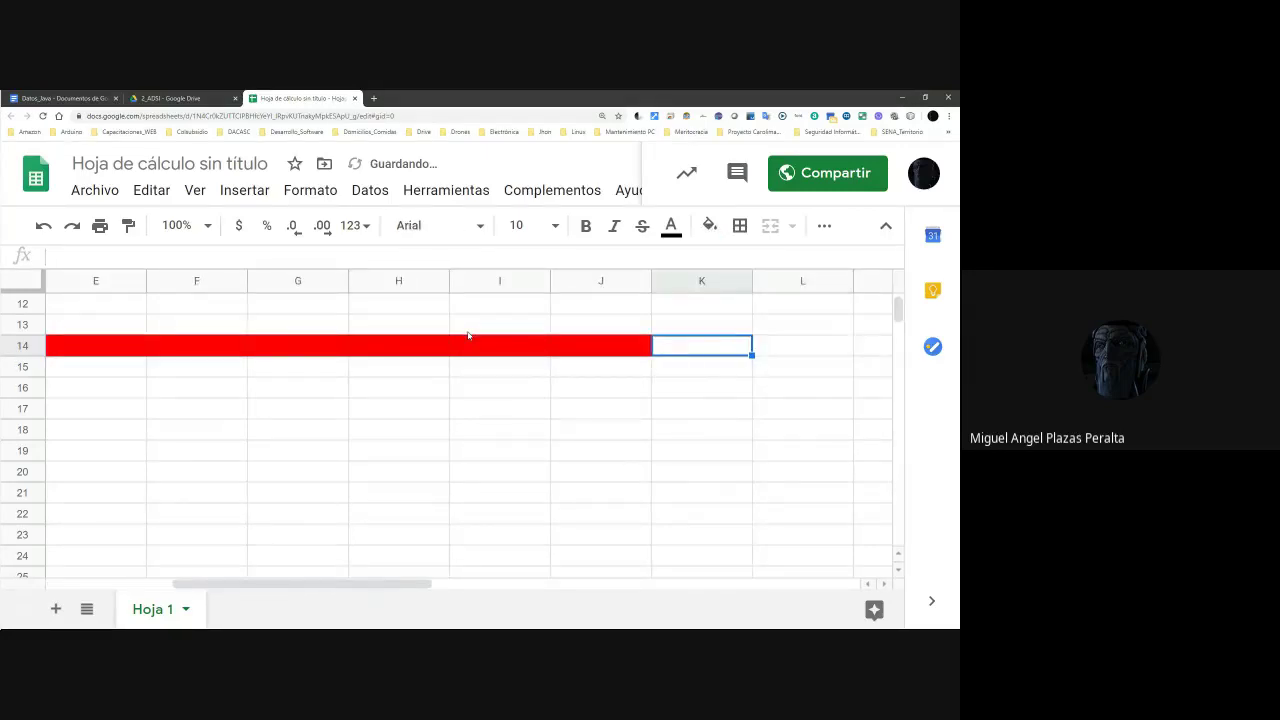
pyautogui.press('Right')
pyautogui.press('Left')
pyautogui.press('Left')
pyautogui.press('Left')
pyautogui.press('Left')
pyautogui.press('Left')
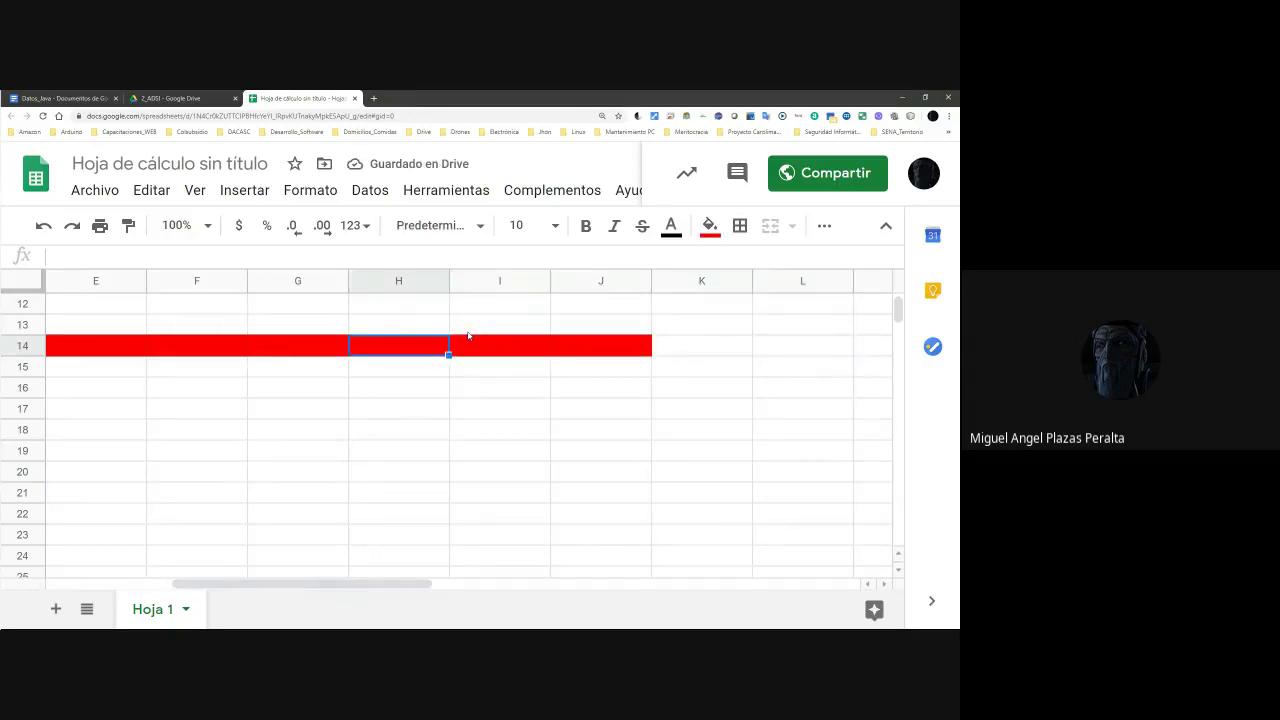
pyautogui.press('Left')
pyautogui.press('Left')
pyautogui.press('Left')
pyautogui.press('Left')
pyautogui.press('Left')
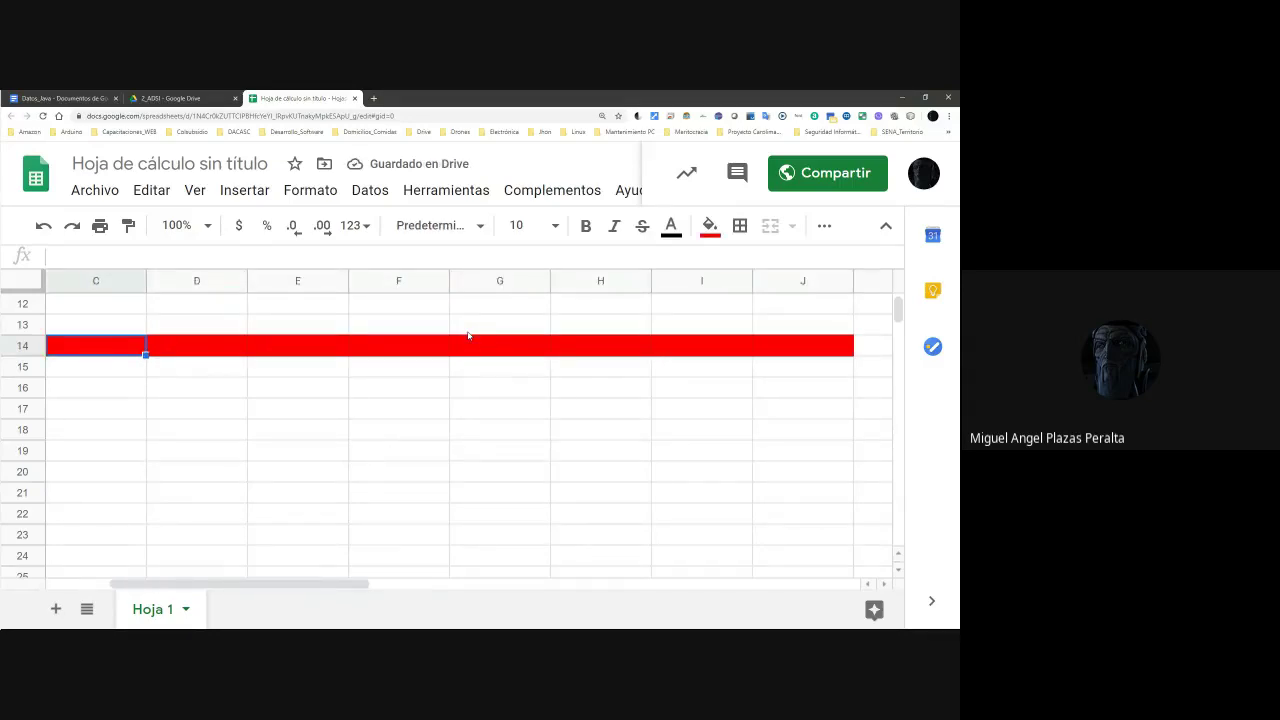
pyautogui.press('Right')
pyautogui.press('Left')
pyautogui.hotkey('ctrl', 'v')
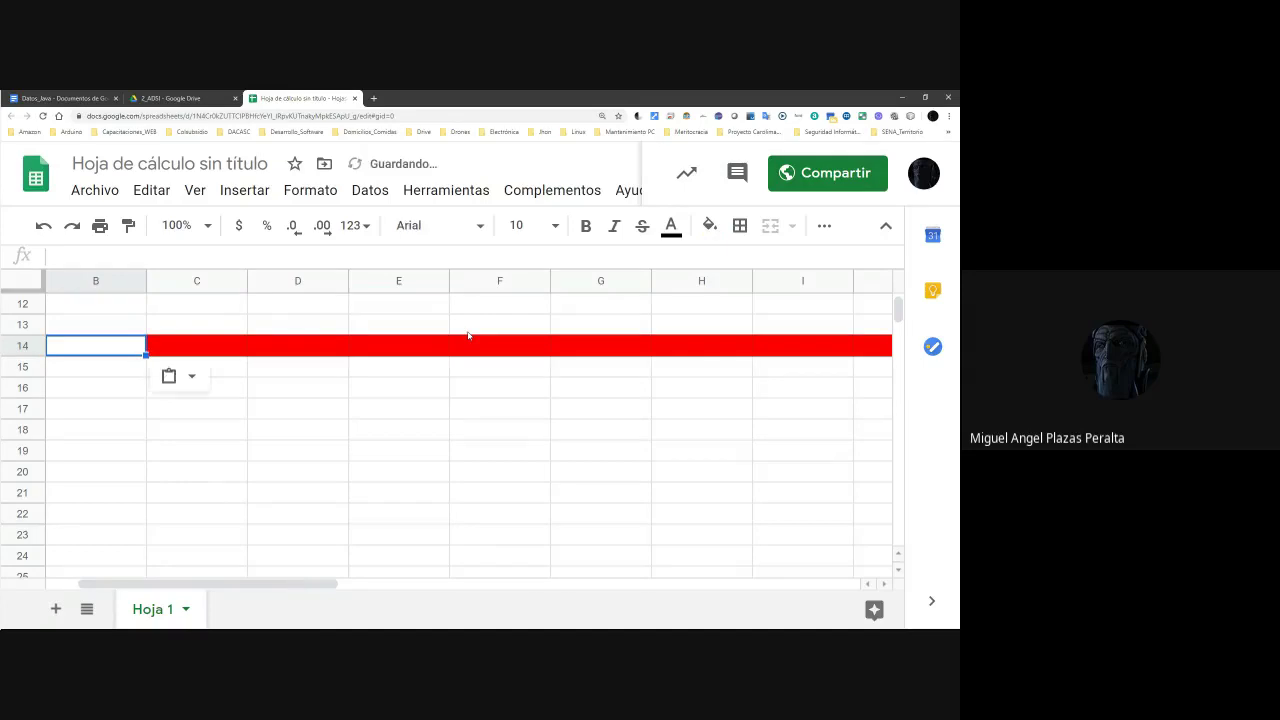
pyautogui.press('Left')
pyautogui.press('Right')
pyautogui.press('Right')
pyautogui.hotkey('ctrl', 'c')
pyautogui.press('Left')
pyautogui.hotkey('ctrl', 'v')
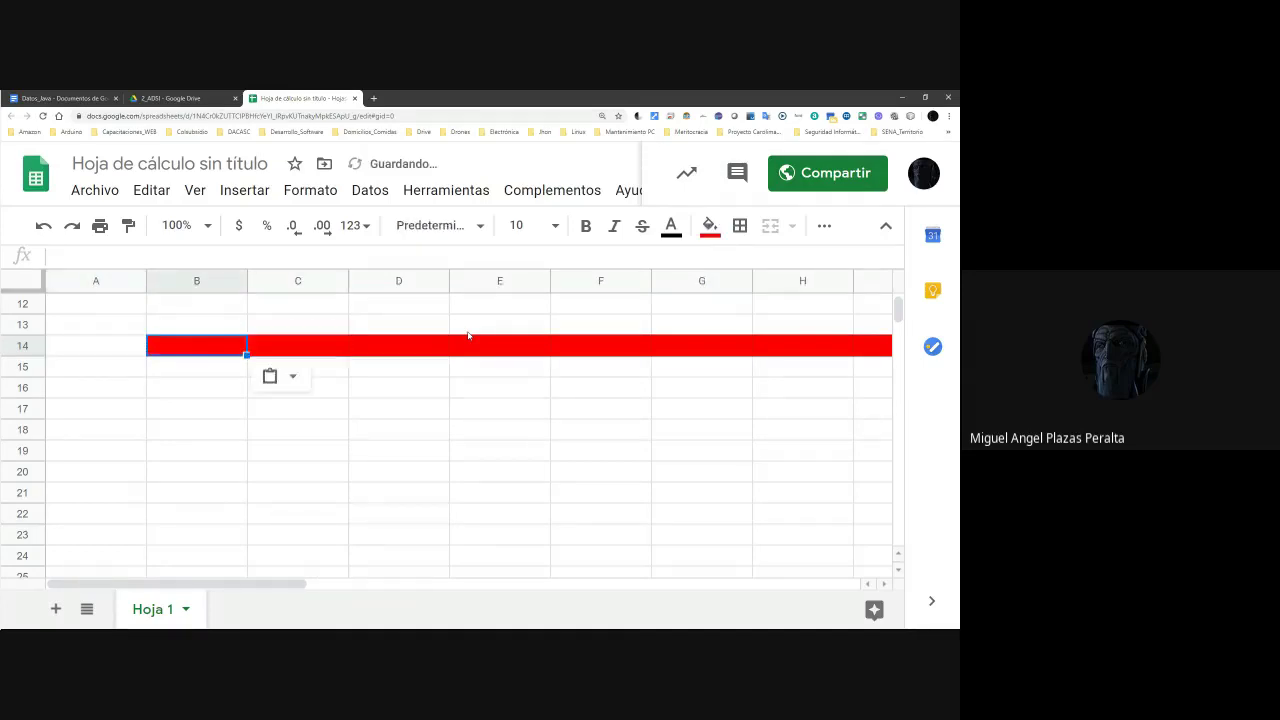
pyautogui.press('Left')
pyautogui.hotkey('ctrl', 'v')
# Paste the red fill down column A from A15 to A23.
pyautogui.press('Down')
pyautogui.press('Down')
pyautogui.press('Up')
pyautogui.press('Down')
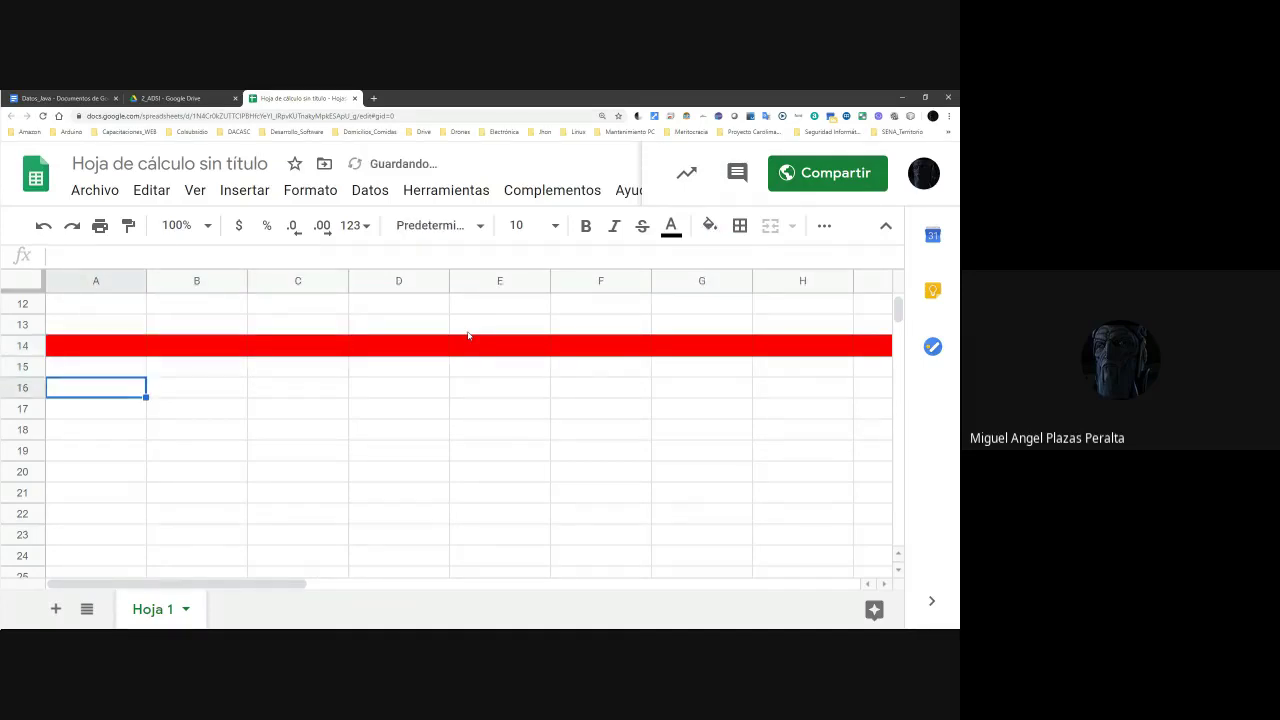
pyautogui.press('Up')
pyautogui.hotkey('ctrl', 'v')
pyautogui.press('Down')
pyautogui.hotkey('ctrl', 'v')
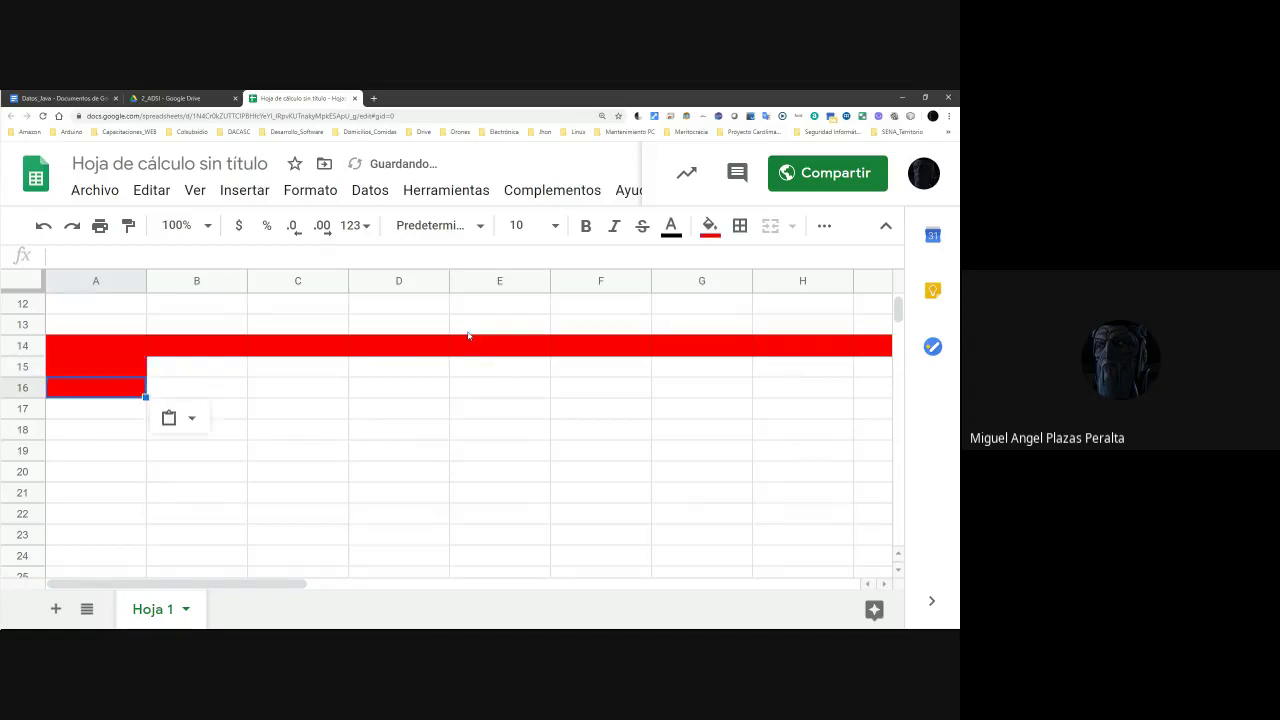
pyautogui.press('Down')
pyautogui.hotkey('ctrl', 'v')
pyautogui.press('Down')
pyautogui.hotkey('ctrl', 'v')
pyautogui.press('Down')
pyautogui.hotkey('ctrl', 'v')
pyautogui.press('Down')
pyautogui.hotkey('ctrl', 'v')
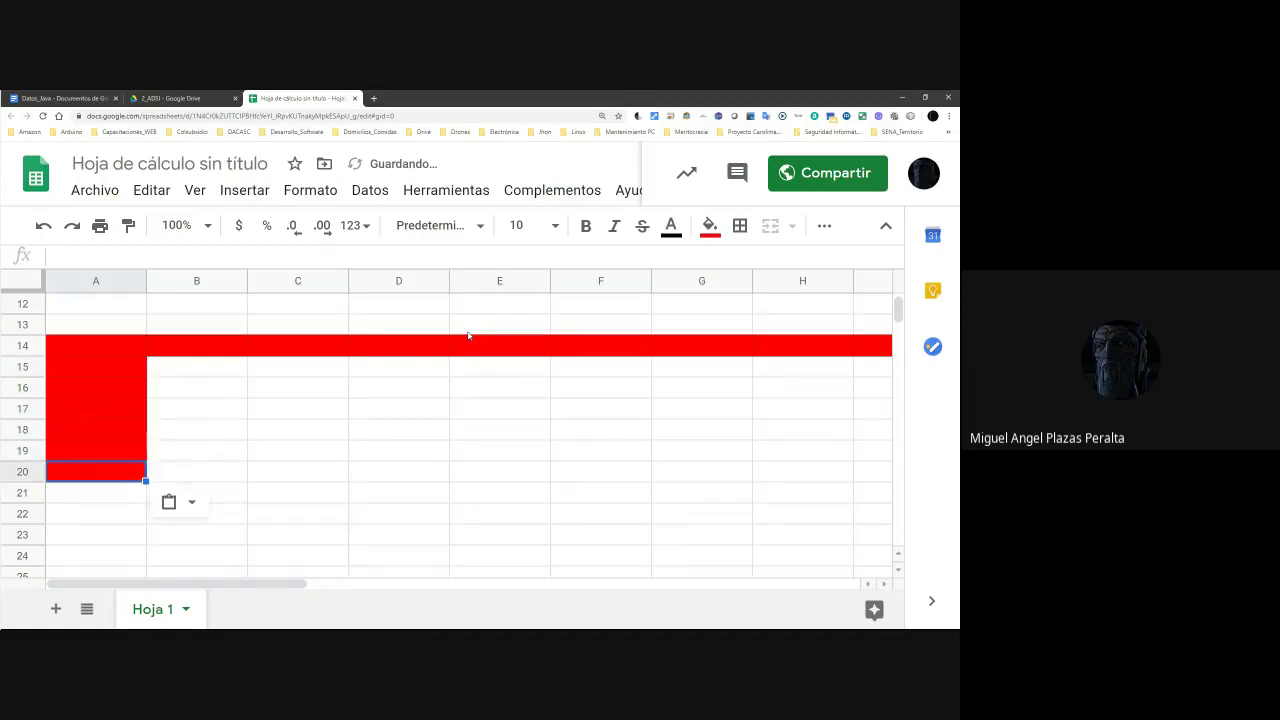
pyautogui.press('Down')
pyautogui.hotkey('ctrl', 'v')
pyautogui.press('Down')
pyautogui.hotkey('ctrl', 'v')
pyautogui.press('Down')
pyautogui.hotkey('ctrl', 'v')
pyautogui.press('Down')
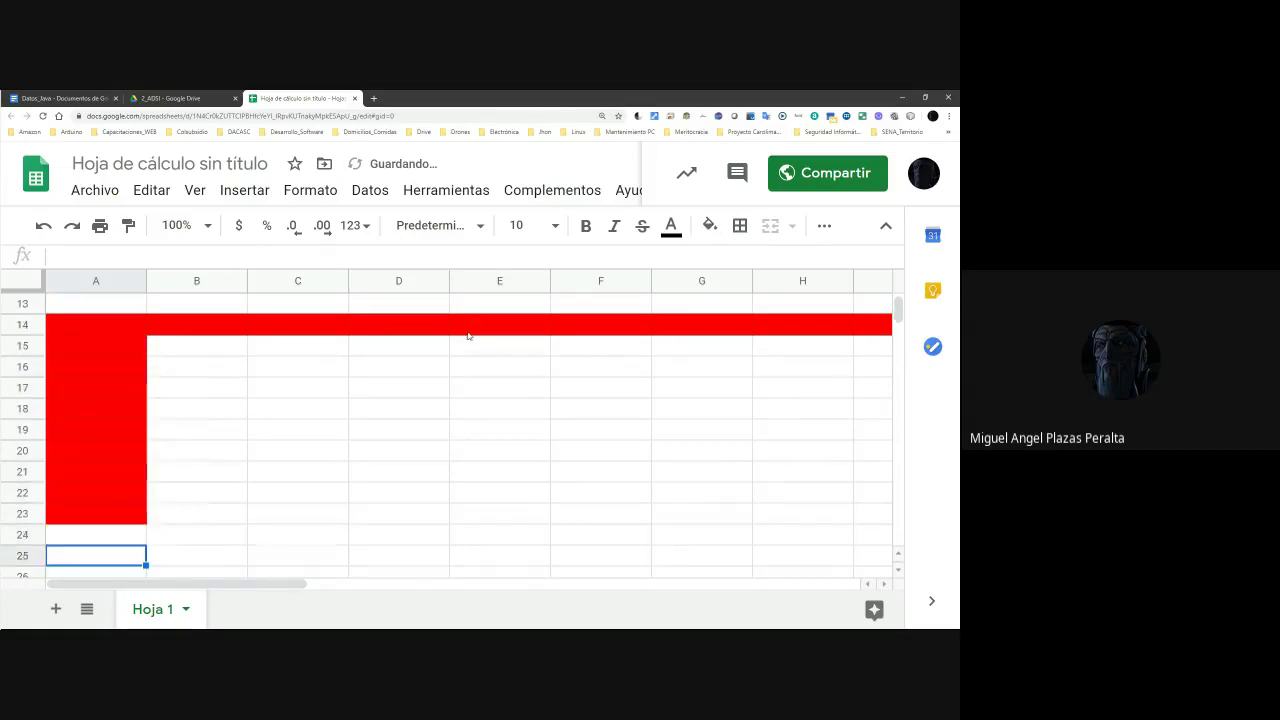
pyautogui.press('Up')
pyautogui.press('Up')
pyautogui.press('Up')
pyautogui.press('Up')
pyautogui.press('Up')
pyautogui.press('Up')
pyautogui.press('Up')
pyautogui.press('Up')
pyautogui.press('Up')
pyautogui.press('Up')
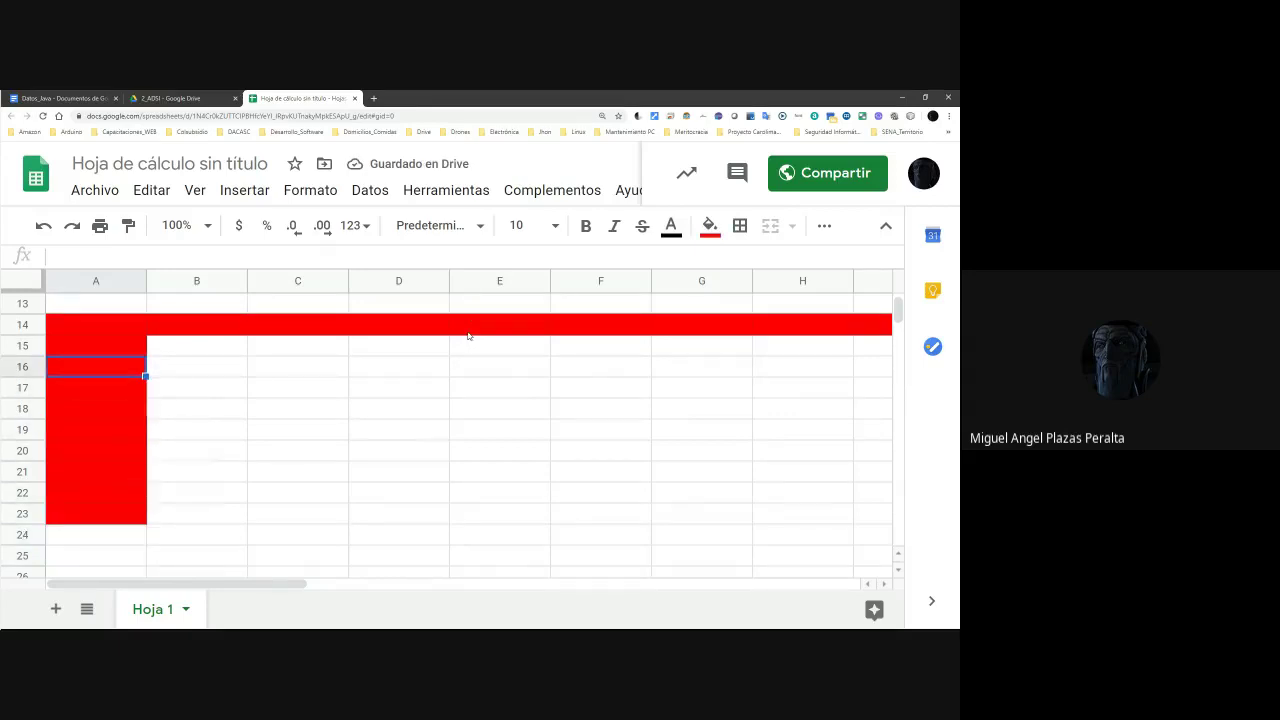
# Copy red row A14:J14 into rows 15–19, undoing a stray paste at row 1000.
pyautogui.hotkey('shift', 'Right')
pyautogui.hotkey('shift', 'Right')
pyautogui.hotkey('shift', 'Right')
pyautogui.hotkey('shift', 'Right')
pyautogui.hotkey('shift', 'Right')
pyautogui.hotkey('shift', 'Right')
pyautogui.hotkey('shift', 'Right')
pyautogui.hotkey('shift', 'Right')
pyautogui.hotkey('shift', 'Right')
pyautogui.hotkey('shift', 'Right')
pyautogui.hotkey('shift', 'Right')
pyautogui.hotkey('shift', 'Right')
pyautogui.hotkey('shift', 'Right')
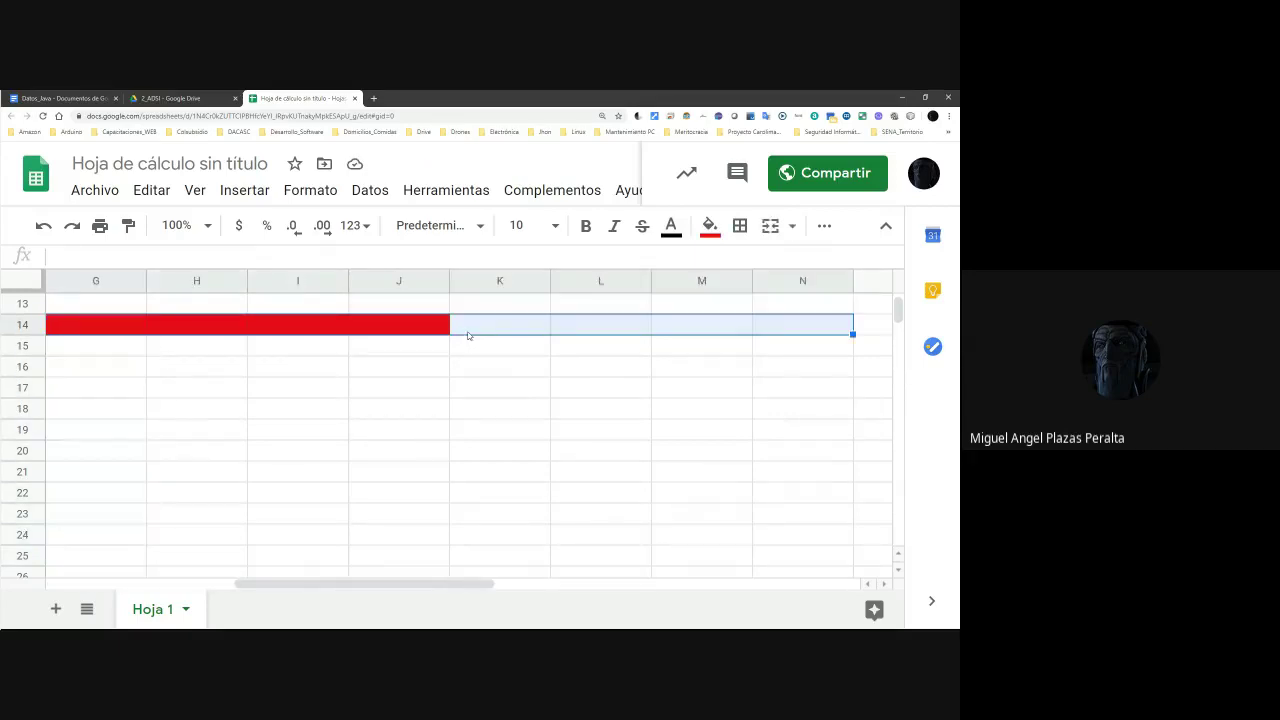
pyautogui.hotkey('shift', 'Left')
pyautogui.hotkey('shift', 'Left')
pyautogui.hotkey('shift', 'Left')
pyautogui.hotkey('shift', 'Left')
pyautogui.hotkey('shift', 'Left')
pyautogui.hotkey('shift', 'Right')
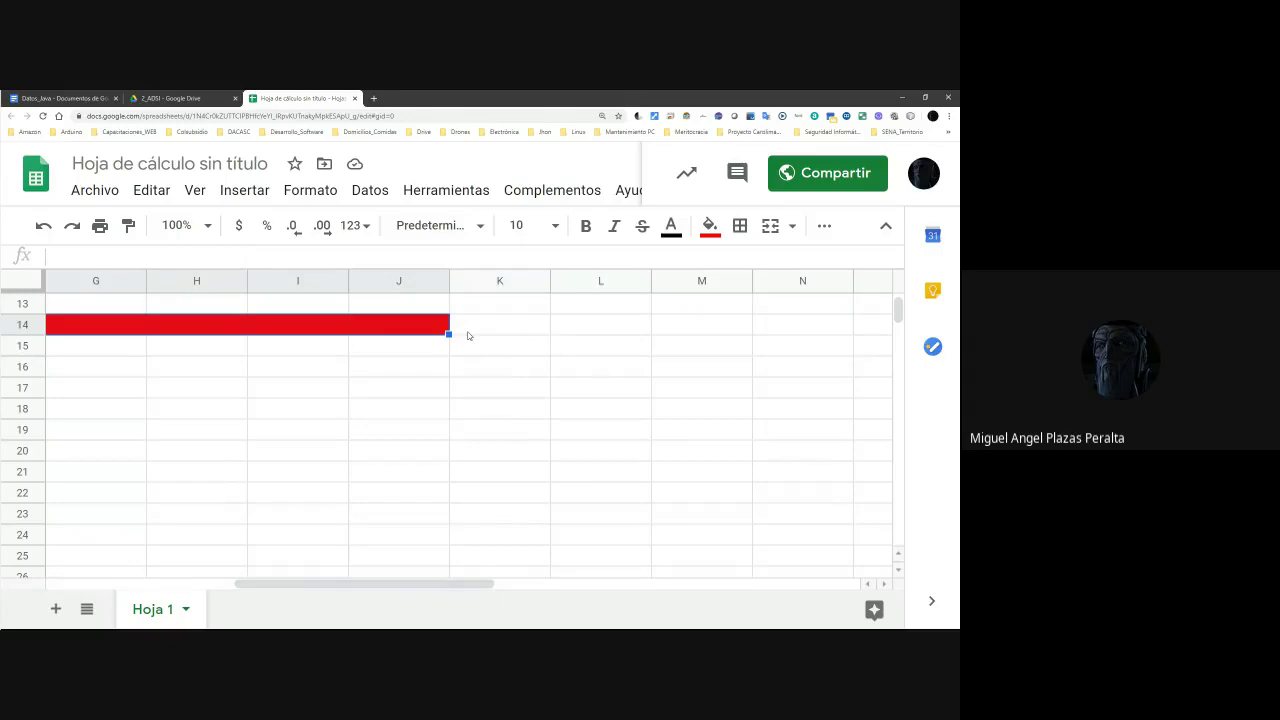
pyautogui.hotkey('ctrl', 'c')
pyautogui.press('Down')
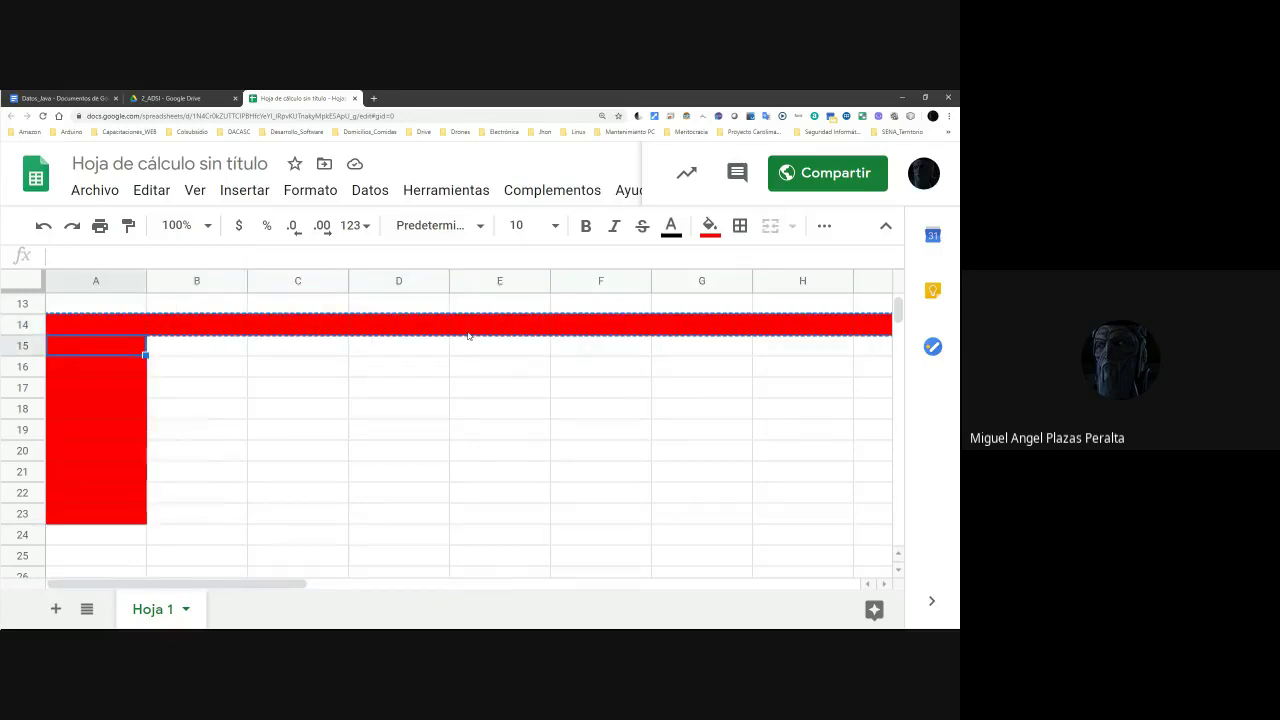
pyautogui.hotkey('ctrl', 'v')
pyautogui.press('Down')
pyautogui.hotkey('ctrl', 'v')
pyautogui.press('Down')
pyautogui.hotkey('ctrl', 'v')
pyautogui.press('Down')
pyautogui.hotkey('ctrl', 'v')
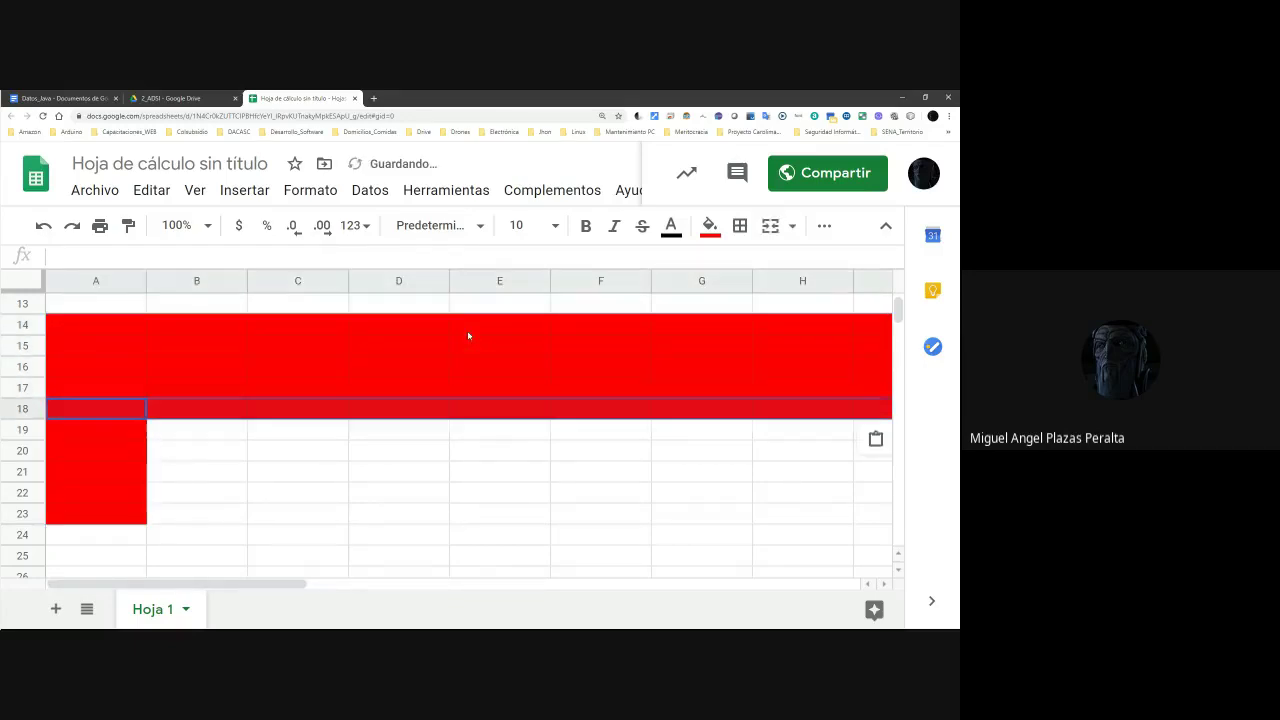
pyautogui.press('Down')
pyautogui.hotkey('ctrl', 'v')
pyautogui.press('Down')
pyautogui.hotkey('ctrl', 'Down')
pyautogui.hotkey('ctrl', 'v')
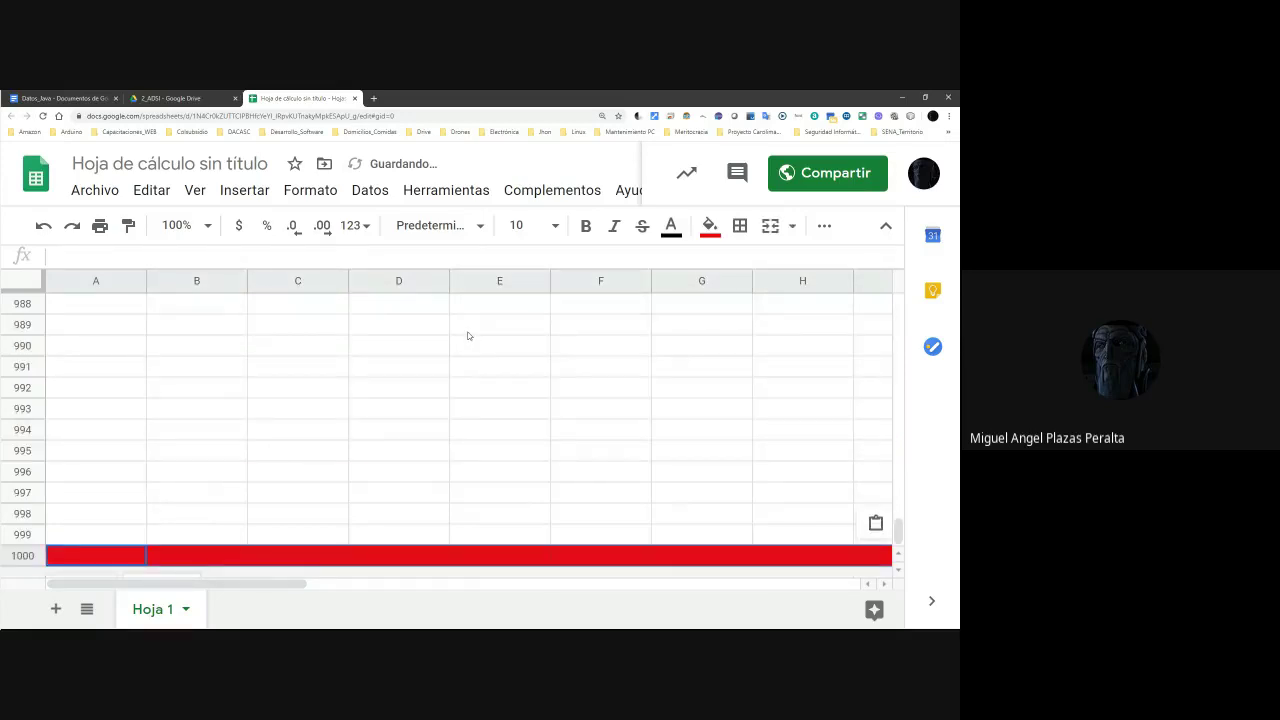
pyautogui.hotkey('ctrl', 'z')
pyautogui.press('Up')
pyautogui.press('Up')
pyautogui.press('Up')
pyautogui.press('Up')
pyautogui.press('Up')
pyautogui.hotkey('ctrl', 'Up')
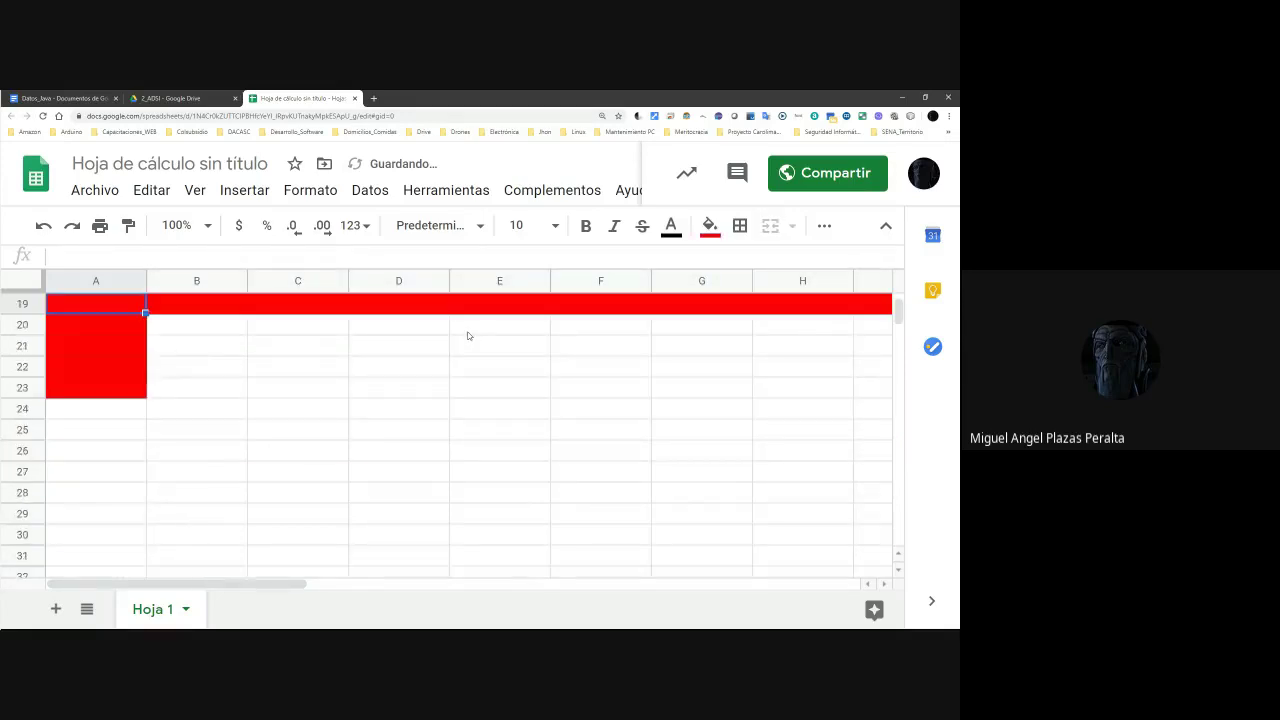
# Paste the red row A14:J14 into rows 20 through 23.
pyautogui.press('Down')
pyautogui.hotkey('ctrl', 'v')
pyautogui.press('Down')
pyautogui.hotkey('ctrl', 'v')
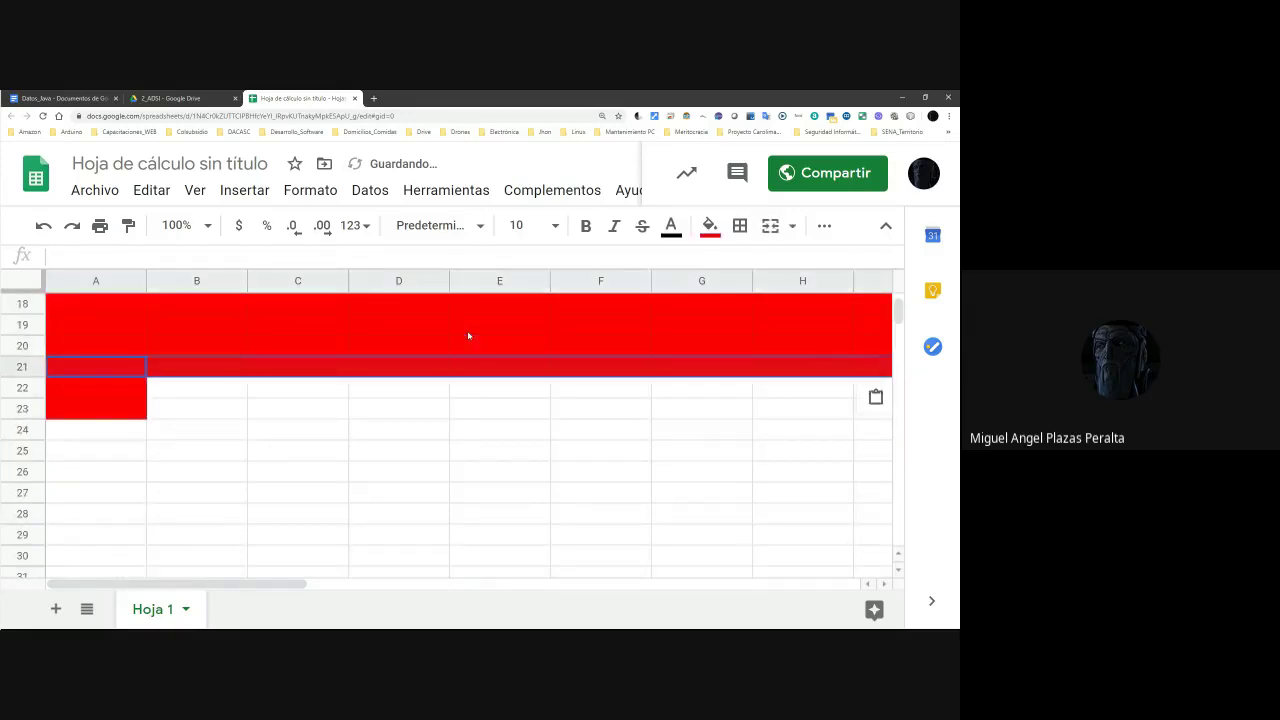
pyautogui.press('Down')
pyautogui.hotkey('ctrl', 'v')
pyautogui.press('Down')
pyautogui.hotkey('ctrl', 'v')
pyautogui.press('Up')
pyautogui.press('Up')
pyautogui.press('Up')
pyautogui.press('Up')
pyautogui.press('Up')
pyautogui.press('Up')
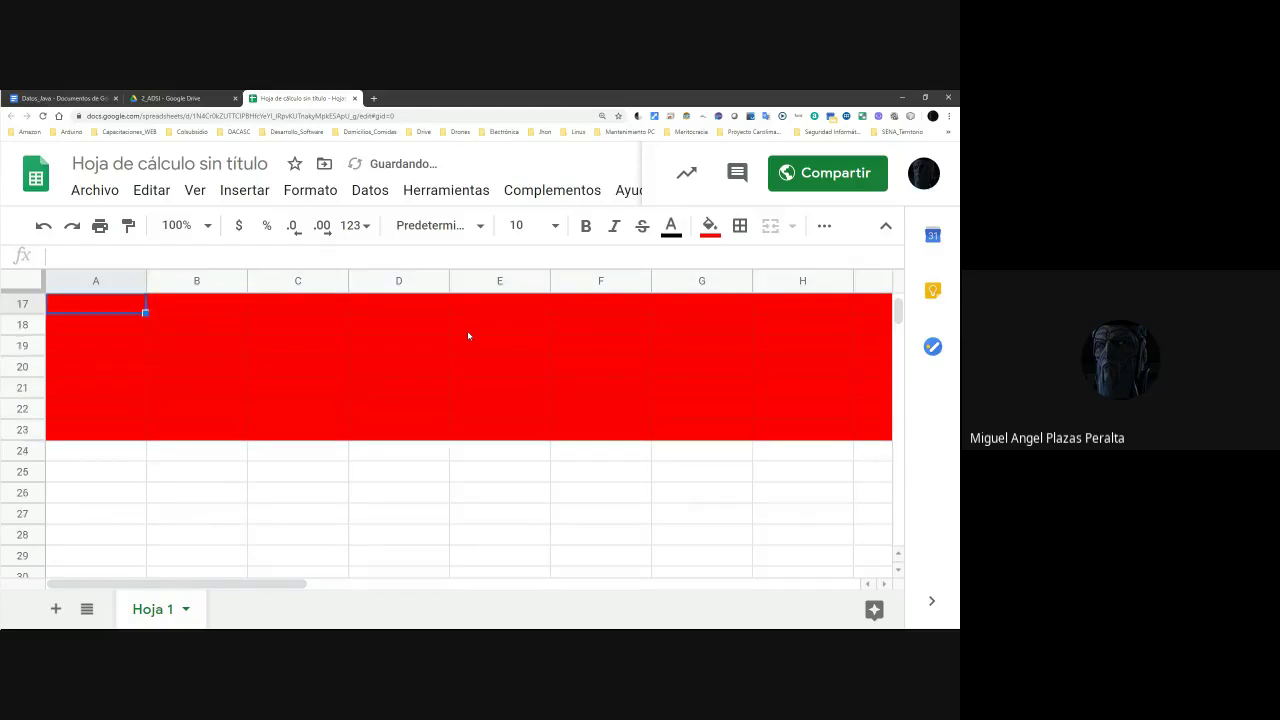
pyautogui.press('Up')
pyautogui.press('Up')
pyautogui.press('Up')
pyautogui.press('Up')
pyautogui.press('Up')
pyautogui.press('Up')
pyautogui.press('Up')
pyautogui.press('Up')
pyautogui.press('Up')
pyautogui.press('Up')
pyautogui.press('Up')
pyautogui.press('Up')
pyautogui.press('Up')
pyautogui.press('Up')
pyautogui.press('Down')
pyautogui.press('Down')
pyautogui.press('Down')
pyautogui.press('Down')
pyautogui.press('Down')
pyautogui.press('Down')
pyautogui.press('Down')
pyautogui.press('Down')
pyautogui.press('Down')
pyautogui.press('Down')
pyautogui.press('Down')
pyautogui.press('Down')
pyautogui.press('Down')
pyautogui.press('Down')
pyautogui.press('Down')
pyautogui.press('Down')
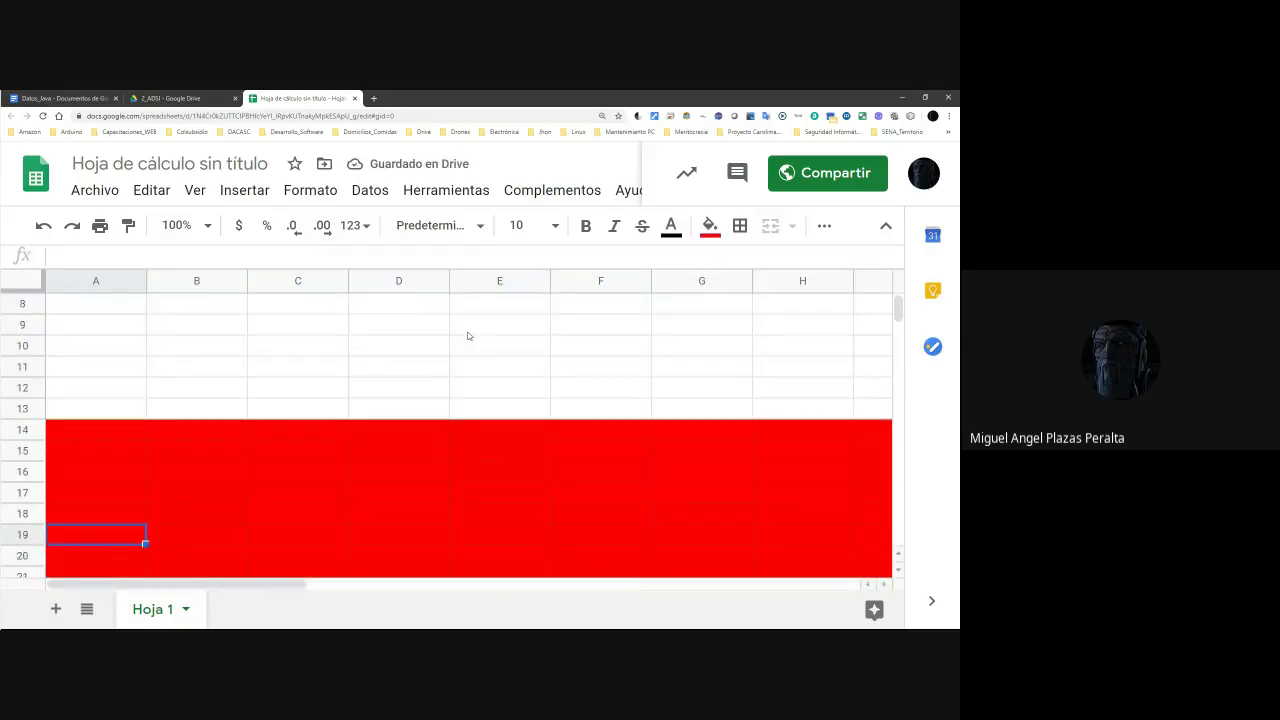
pyautogui.press('Up')
pyautogui.press('Up')
pyautogui.press('Up')
pyautogui.press('Up')
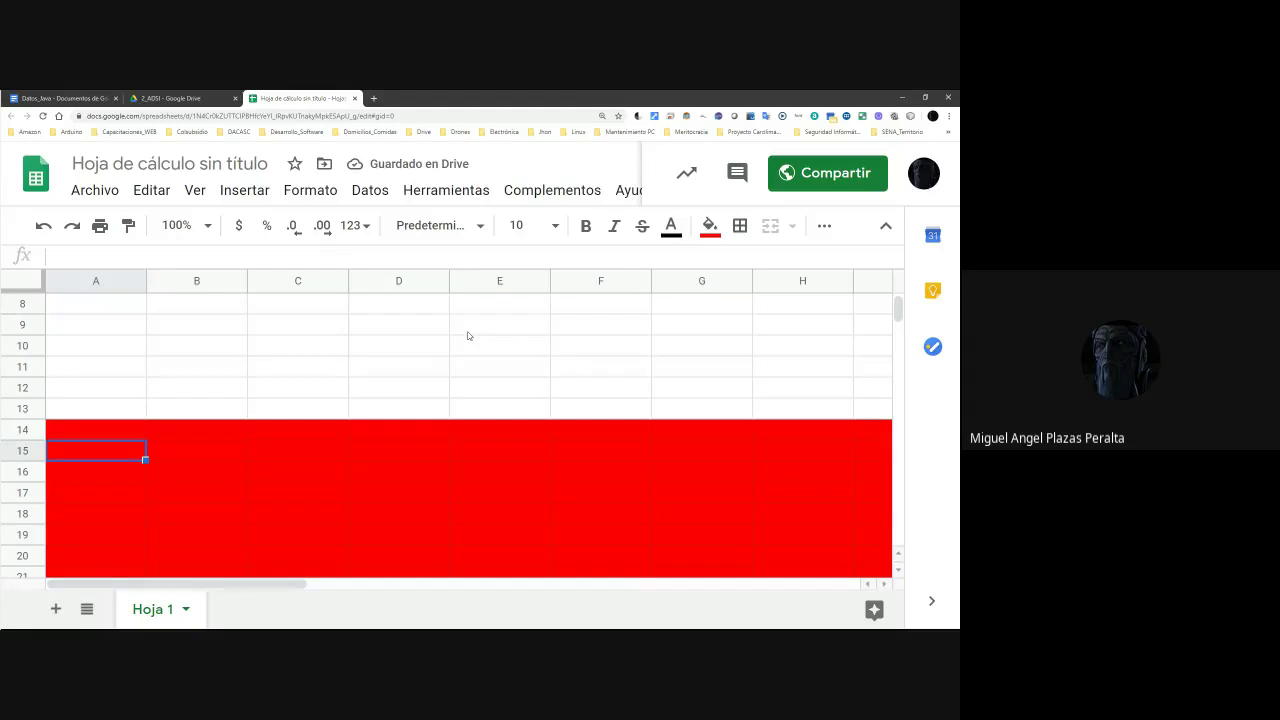
# Insert a blank column to the left of column A.
pyautogui.click(99, 279)
pyautogui.click(134, 280)
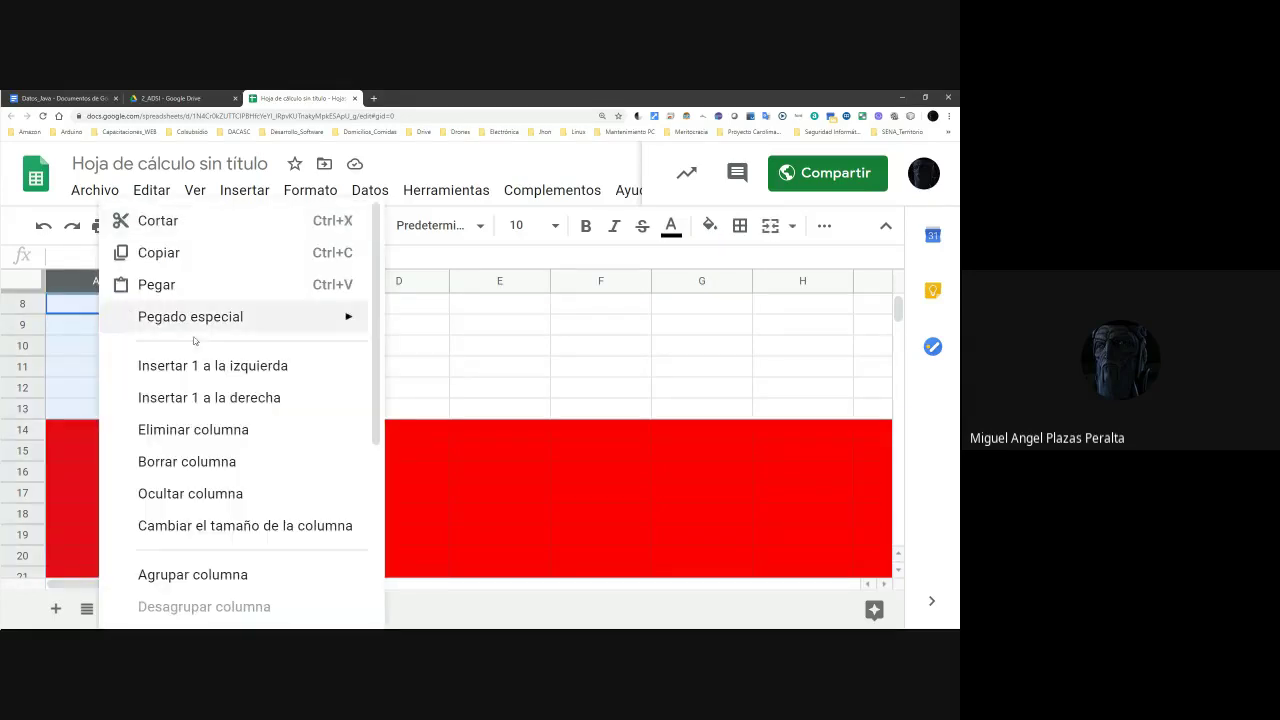
pyautogui.click(211, 366)
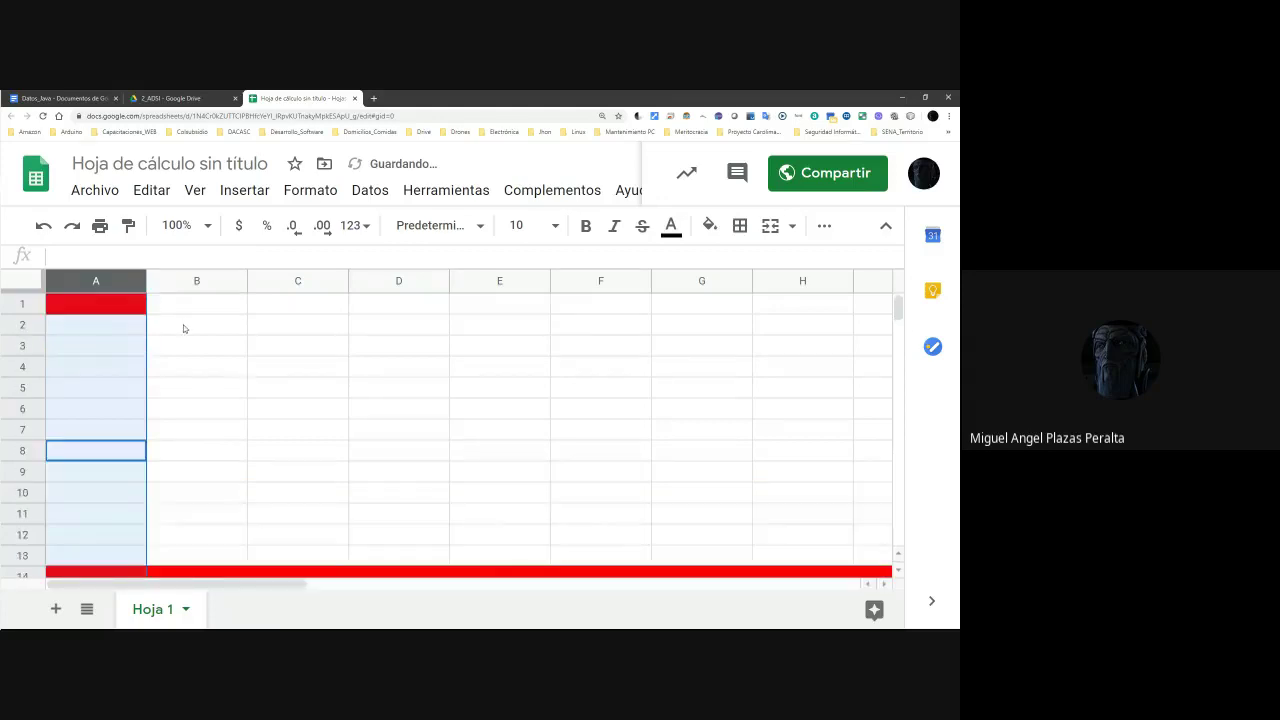
pyautogui.scroll(-4, 183, 324)
pyautogui.scroll(4, 189, 325)
pyautogui.scroll(-1, 193, 321)
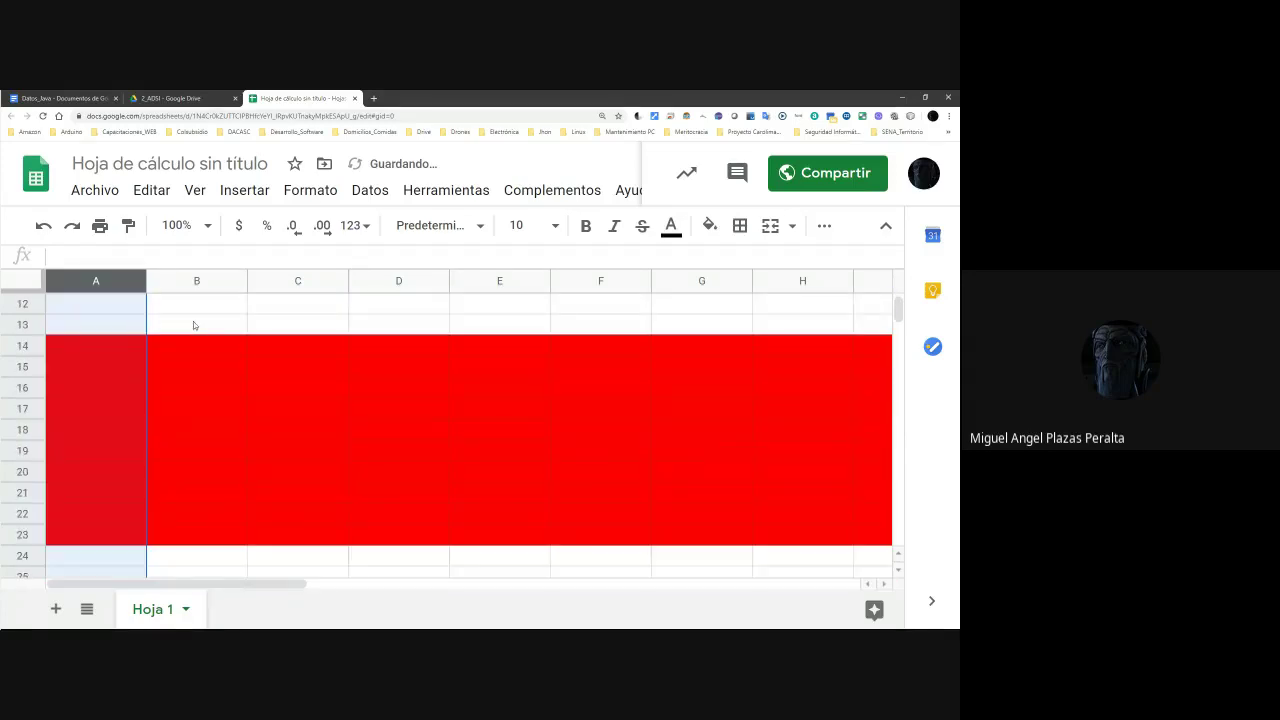
pyautogui.scroll(4, 193, 321)
pyautogui.scroll(-8, 193, 325)
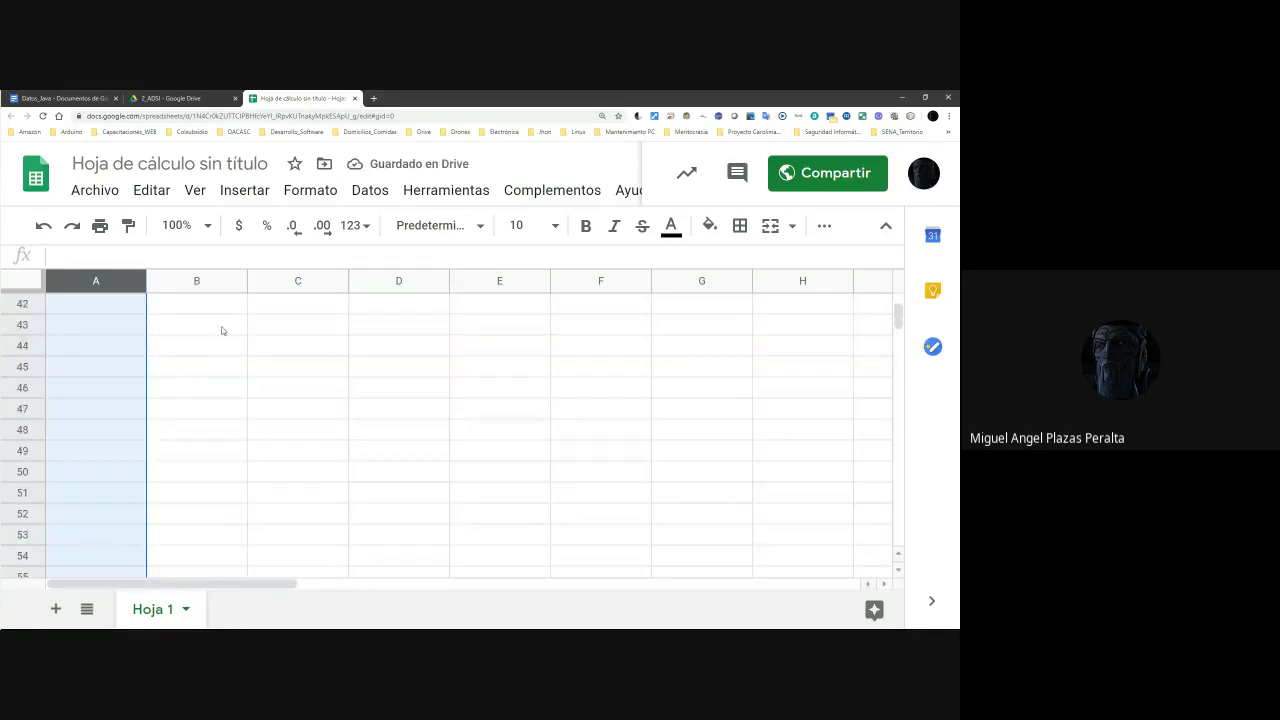
pyautogui.scroll(6, 220, 331)
pyautogui.scroll(4, 248, 350)
pyautogui.scroll(-3, 208, 376)
# Undo and redo recent edits so the red fill covers row 23.
pyautogui.hotkey('ctrl', 'z')
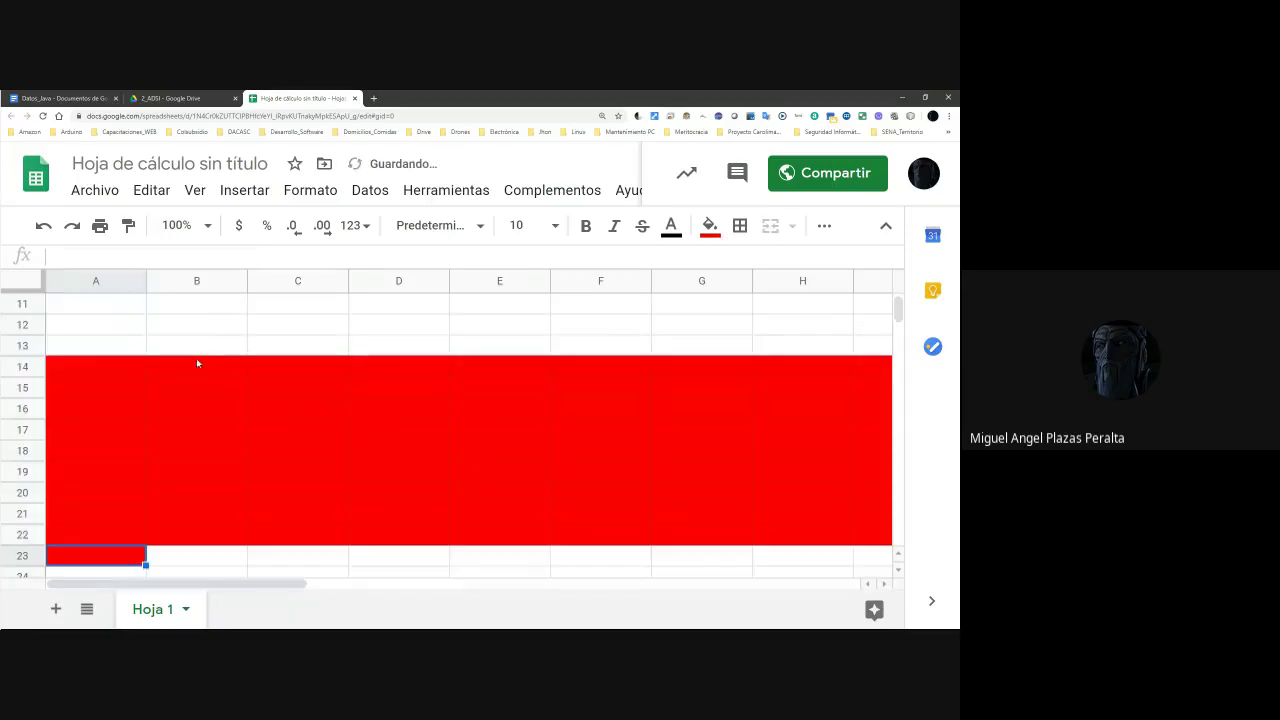
pyautogui.scroll(-2, 196, 358)
pyautogui.scroll(2, 160, 366)
pyautogui.hotkey('ctrl', 'z')
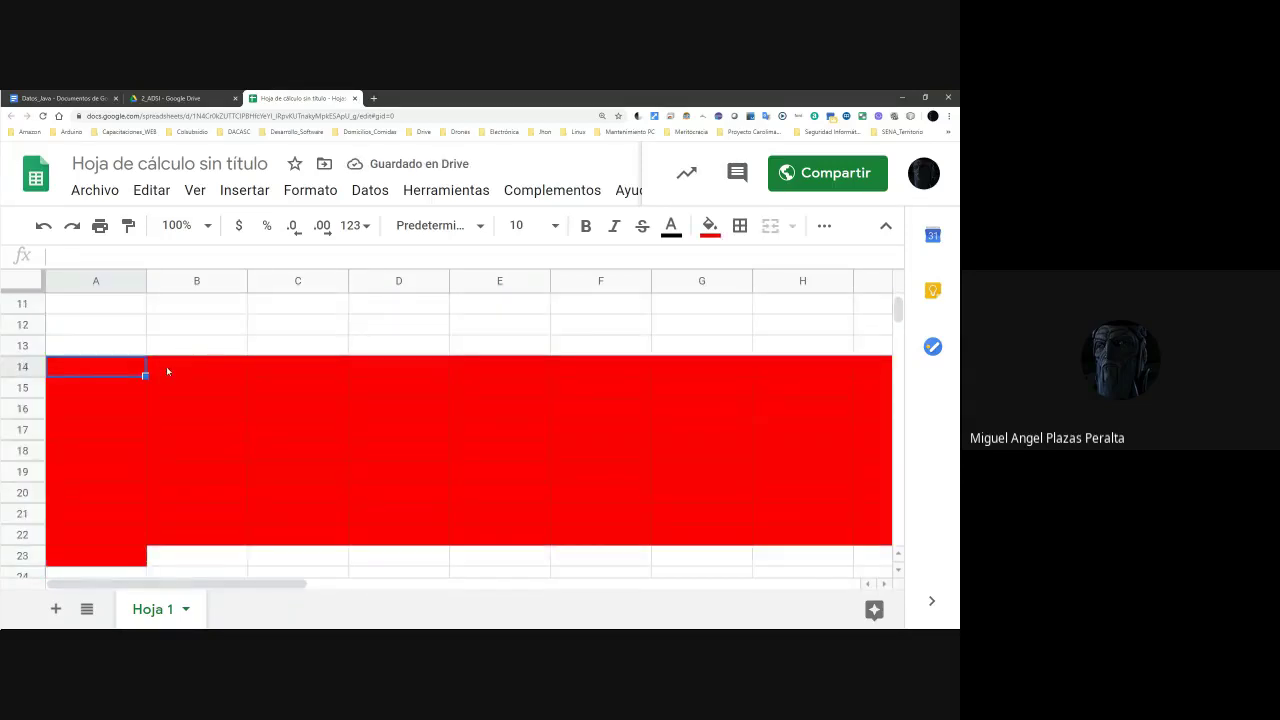
pyautogui.press('Down')
pyautogui.press('Down')
pyautogui.press('Down')
pyautogui.press('Down')
pyautogui.press('Down')
pyautogui.press('Down')
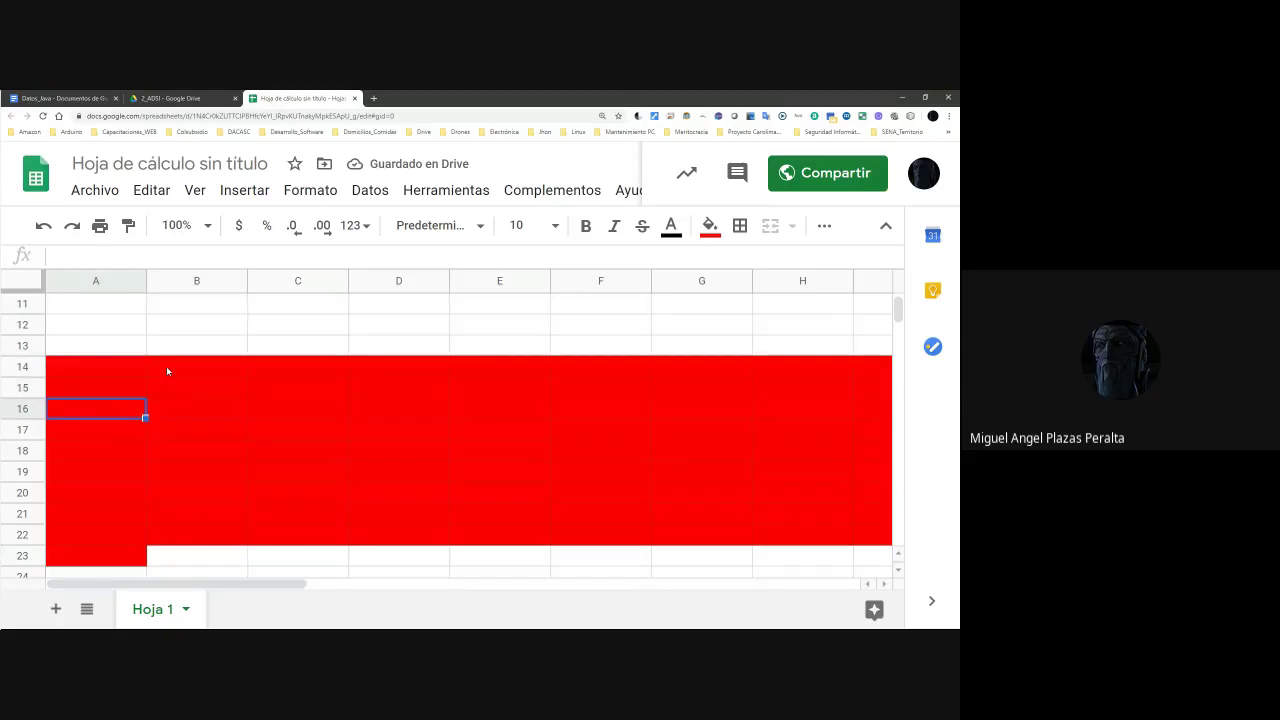
pyautogui.press('Down')
pyautogui.press('Down')
pyautogui.press('Down')
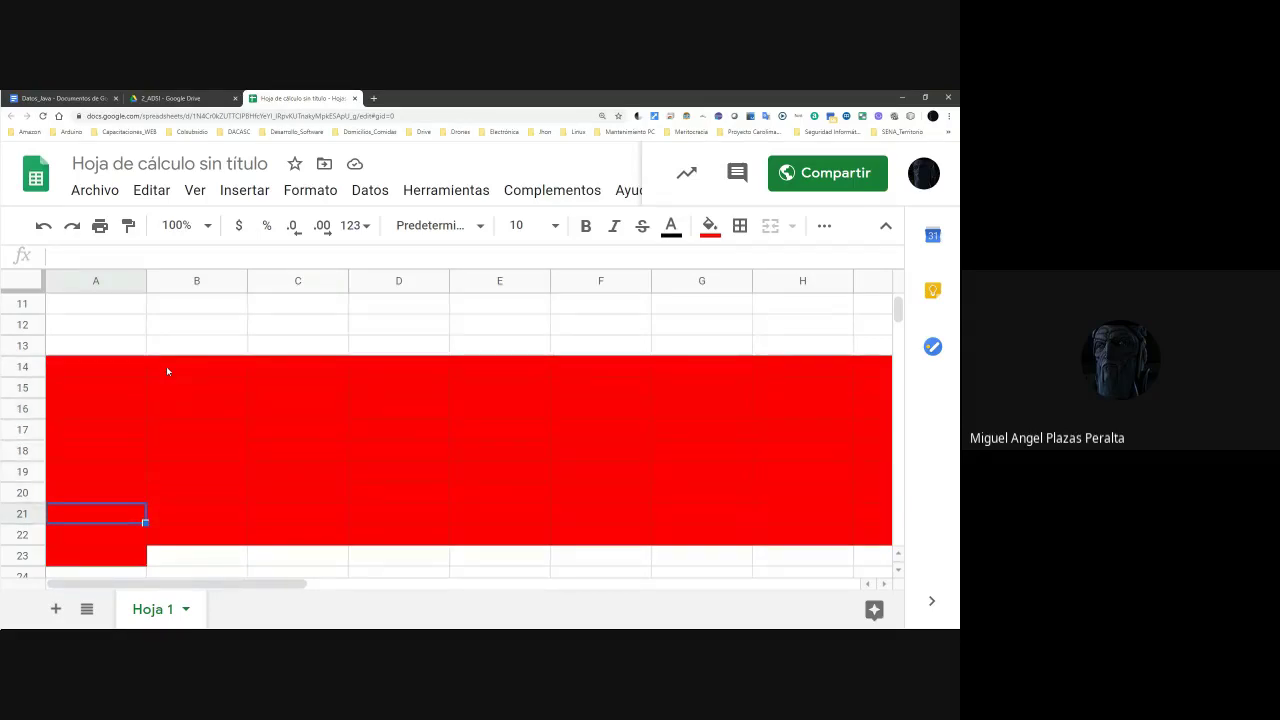
pyautogui.hotkey('ctrl', 'y')
pyautogui.press('Up')
pyautogui.press('Up')
pyautogui.press('Up')
pyautogui.press('Up')
pyautogui.press('Up')
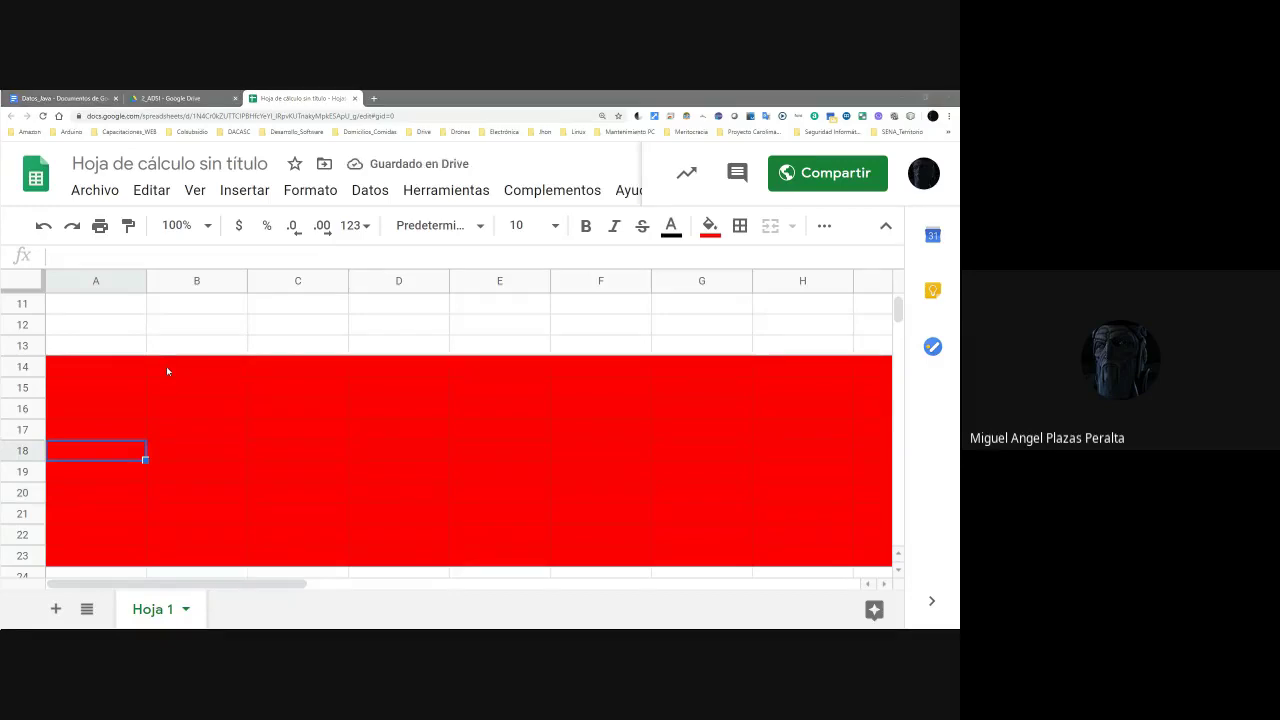
# Glance at the Paint grid drawing, then return to the spreadsheet.
pyautogui.hotkey('alt', 'Tab')
pyautogui.scroll(-3, 299, 347)
pyautogui.scroll(2, 299, 347)
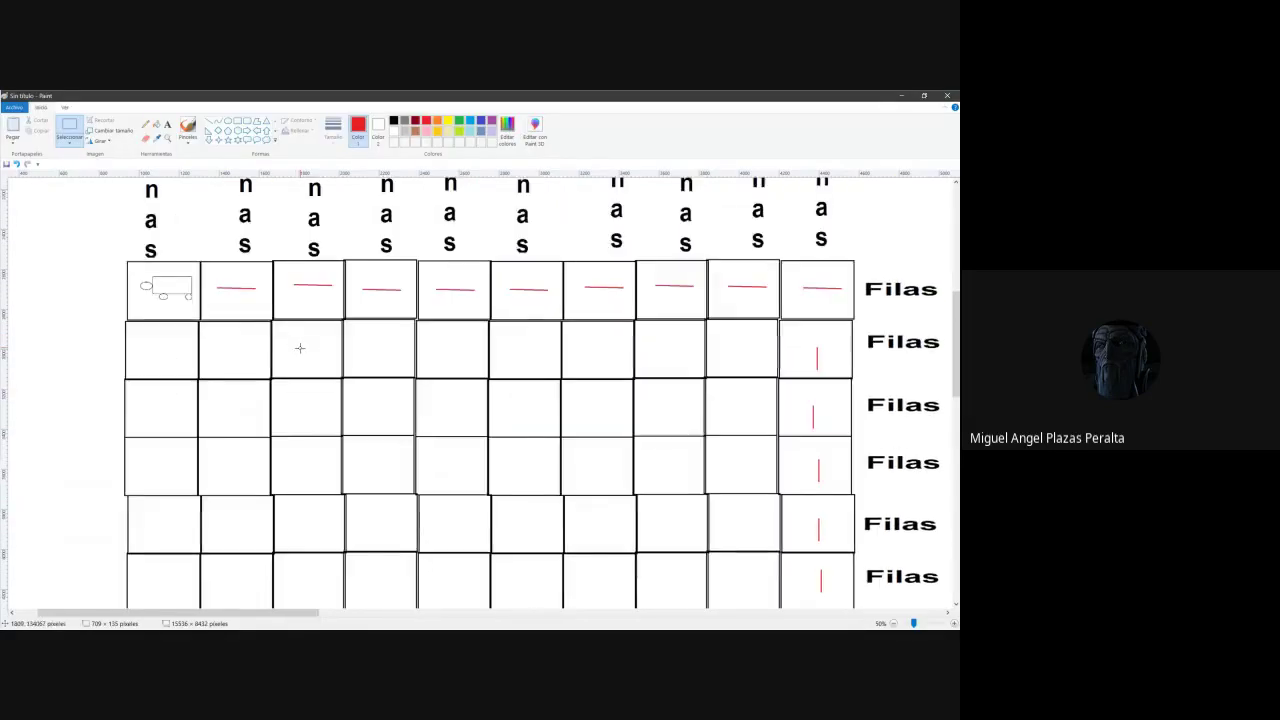
pyautogui.hotkey('alt', 'Tab')
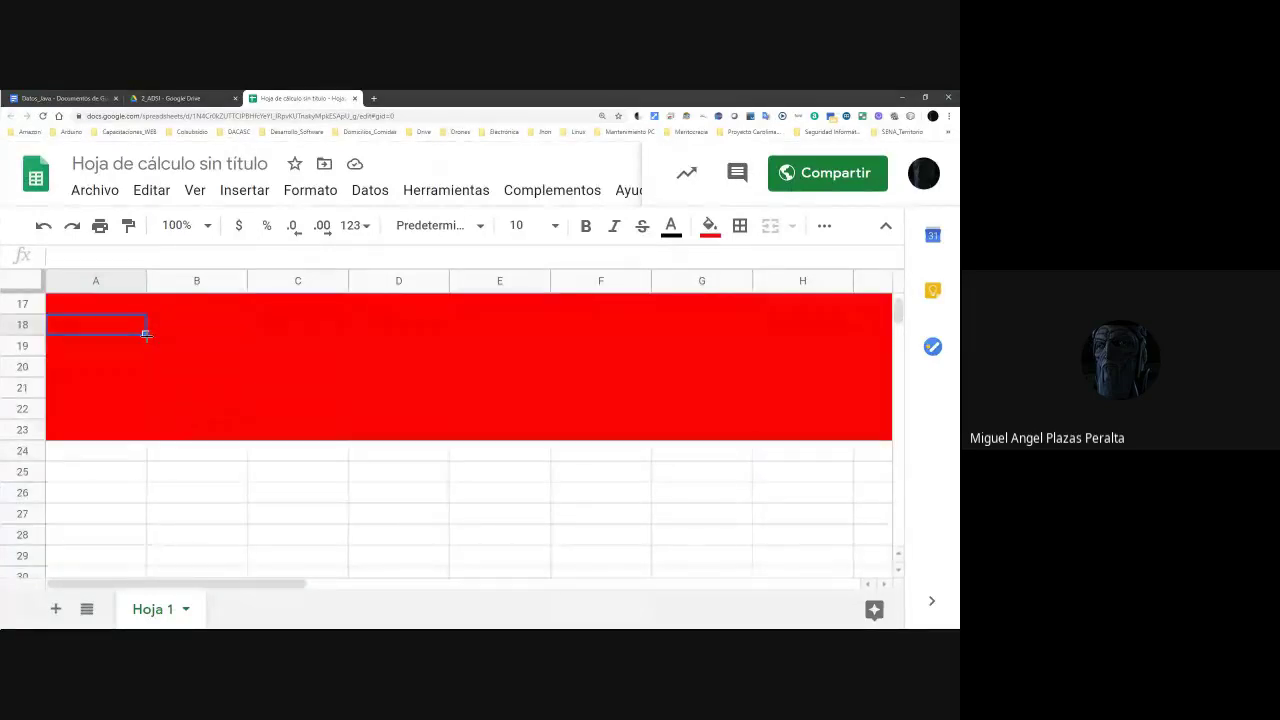
# Check the red block's extent across row 17 and move to its last row, 23.
pyautogui.press('Up')
pyautogui.press('Right')
pyautogui.press('Right')
pyautogui.press('Right')
pyautogui.press('Right')
pyautogui.press('Left')
pyautogui.press('Left')
pyautogui.press('Left')
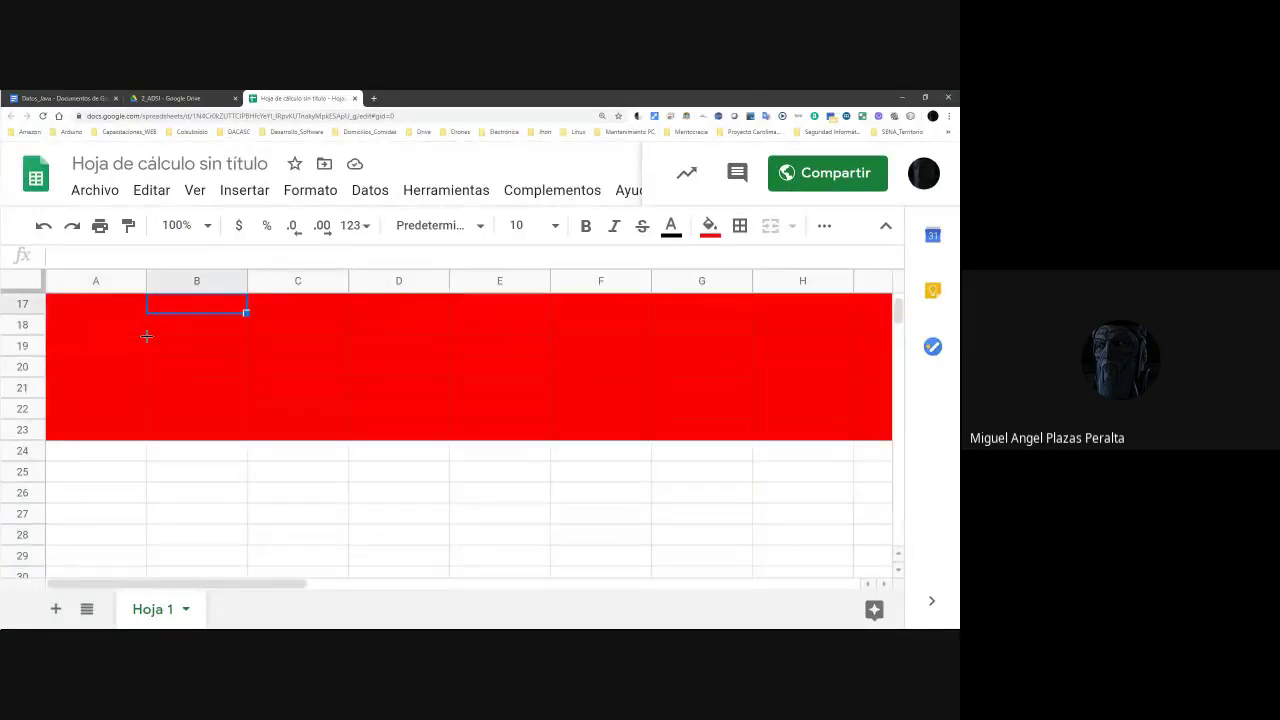
pyautogui.press('Left')
pyautogui.press('Right')
pyautogui.press('Right')
pyautogui.press('Right')
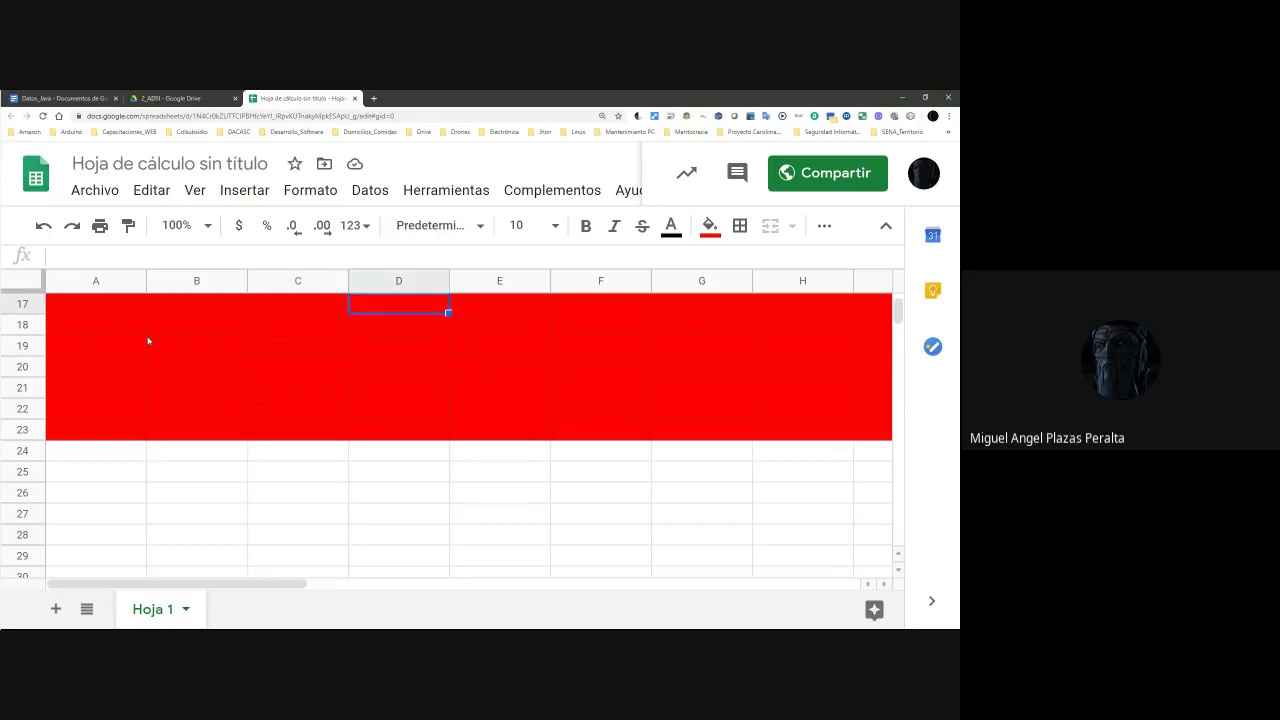
pyautogui.press('Right')
pyautogui.press('Right')
pyautogui.press('Right')
pyautogui.press('Right')
pyautogui.press('Right')
pyautogui.press('Right')
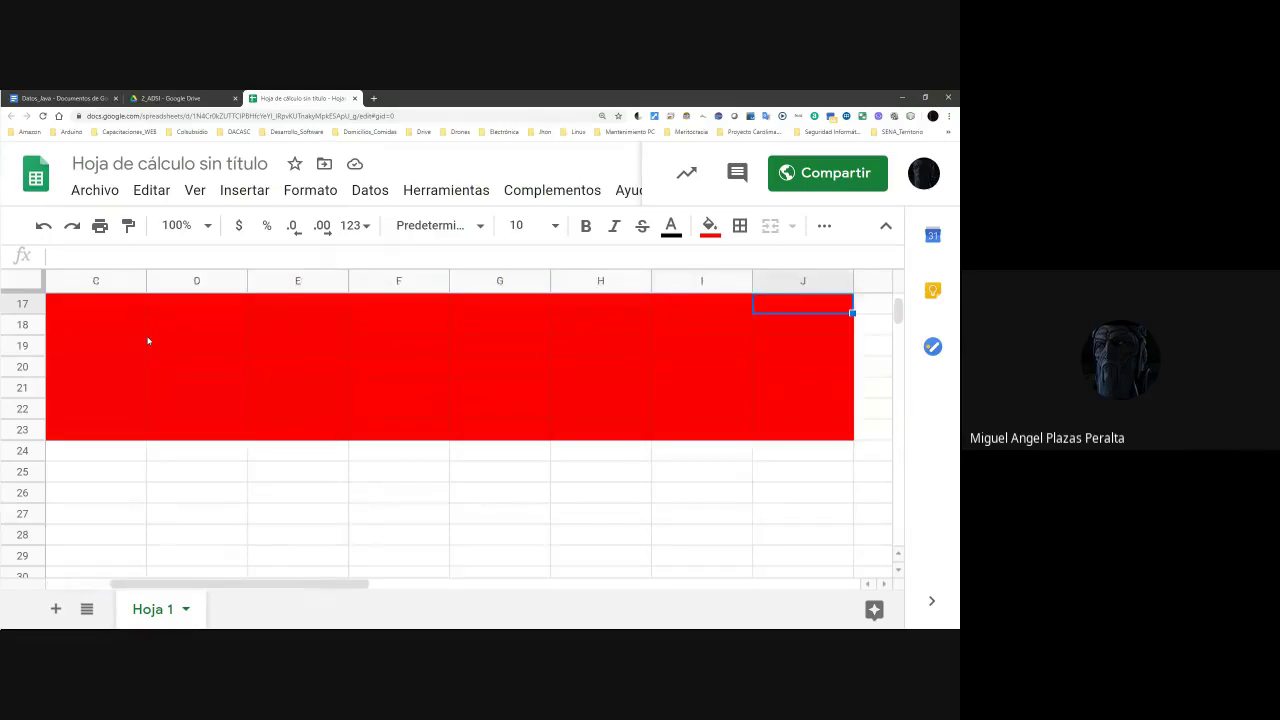
pyautogui.press('Left')
pyautogui.press('Left')
pyautogui.press('Left')
pyautogui.press('Left')
pyautogui.press('Left')
pyautogui.press('Left')
pyautogui.press('Left')
pyautogui.press('Left')
pyautogui.press('Left')
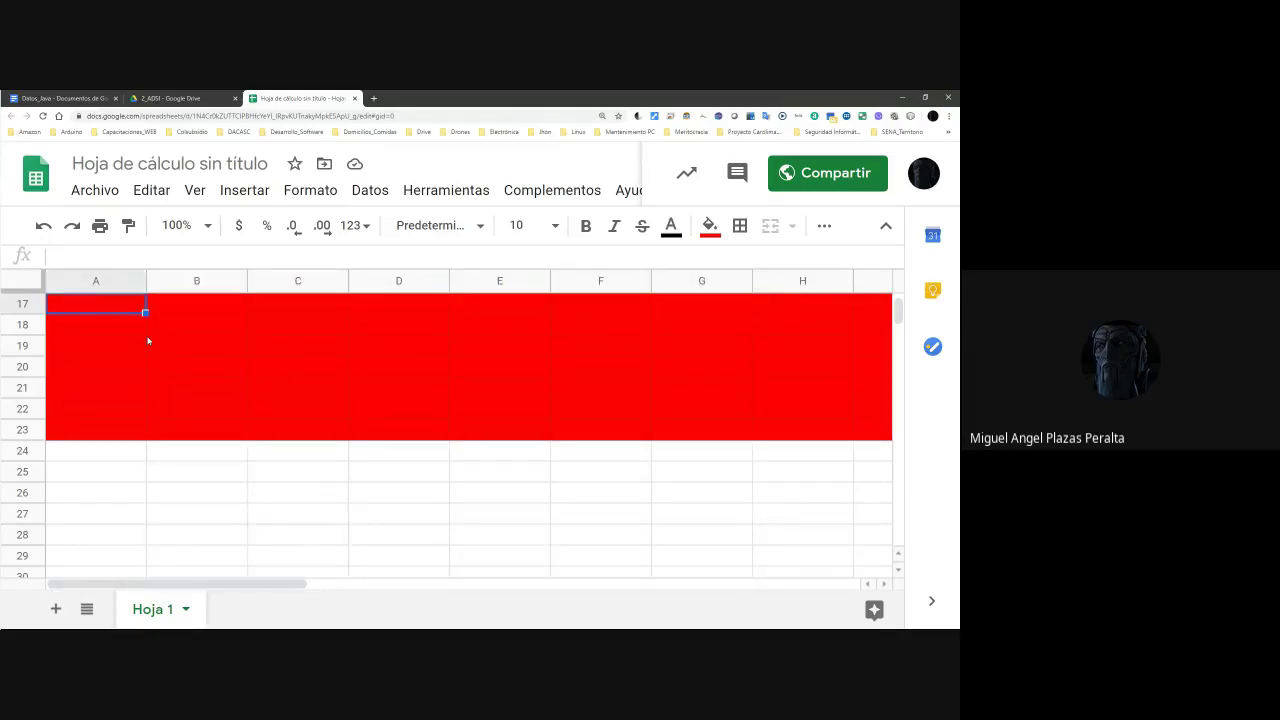
pyautogui.press('Down')
pyautogui.press('Down')
pyautogui.press('Down')
pyautogui.press('Down')
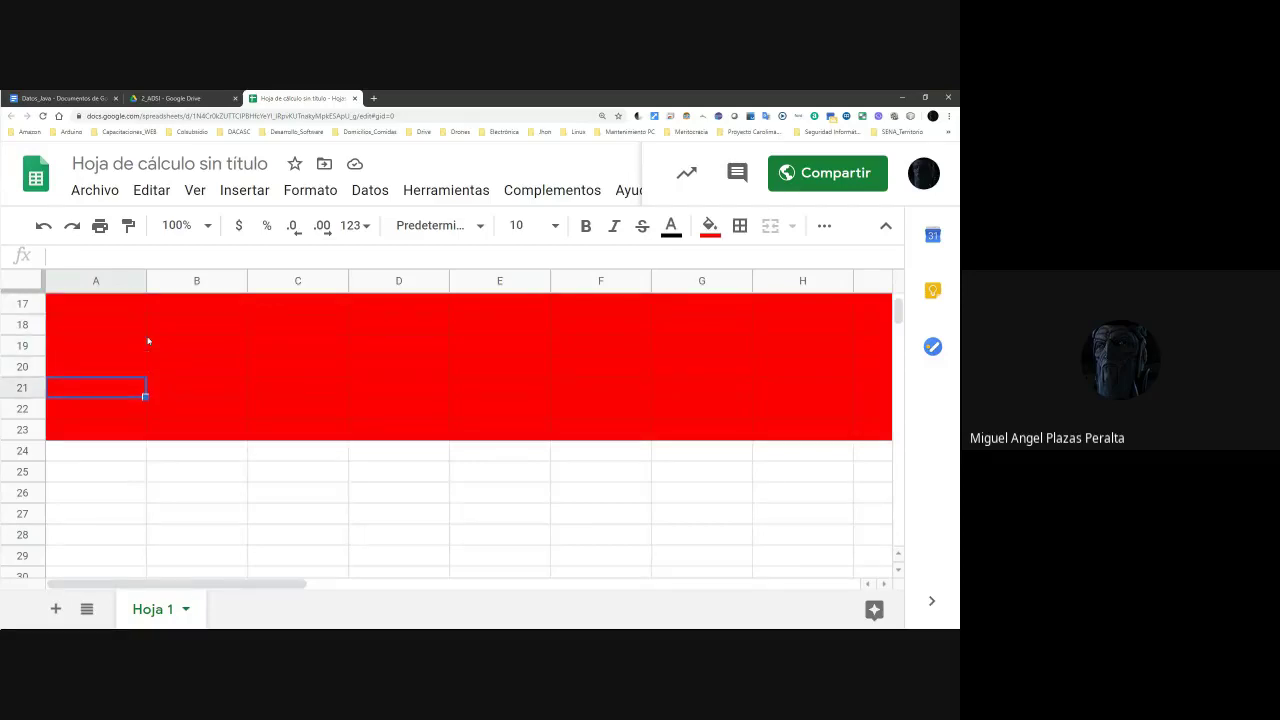
pyautogui.press('Down')
pyautogui.press('Down')
pyautogui.press('Up')
pyautogui.press('Down')
pyautogui.press('Down')
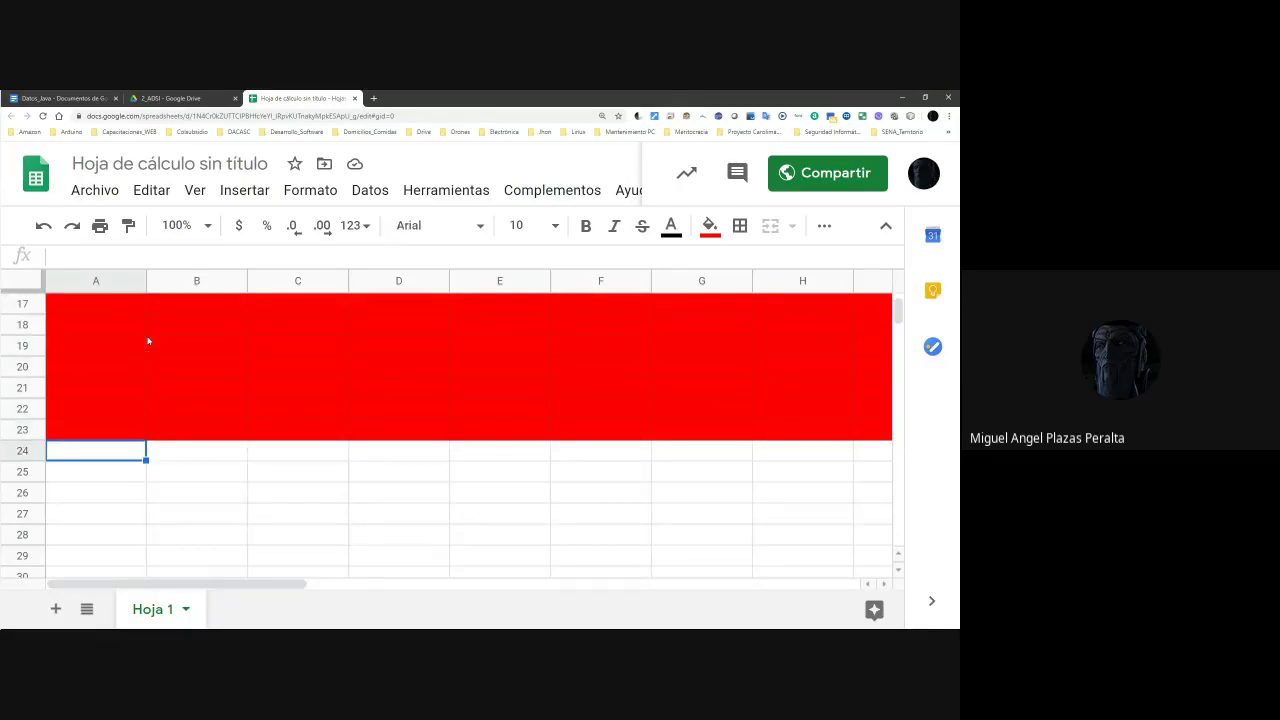
pyautogui.press('Up')
# Copy the red cells A23:J23 and paste them into rows 24, 25 and 26.
pyautogui.hotkey('shift', 'Right')
pyautogui.hotkey('shift', 'Right')
pyautogui.hotkey('shift', 'Right')
pyautogui.hotkey('shift', 'Right')
pyautogui.hotkey('shift', 'Right')
pyautogui.hotkey('shift', 'Right')
pyautogui.hotkey('shift', 'Right')
pyautogui.hotkey('shift', 'Right')
pyautogui.hotkey('shift', 'Right')
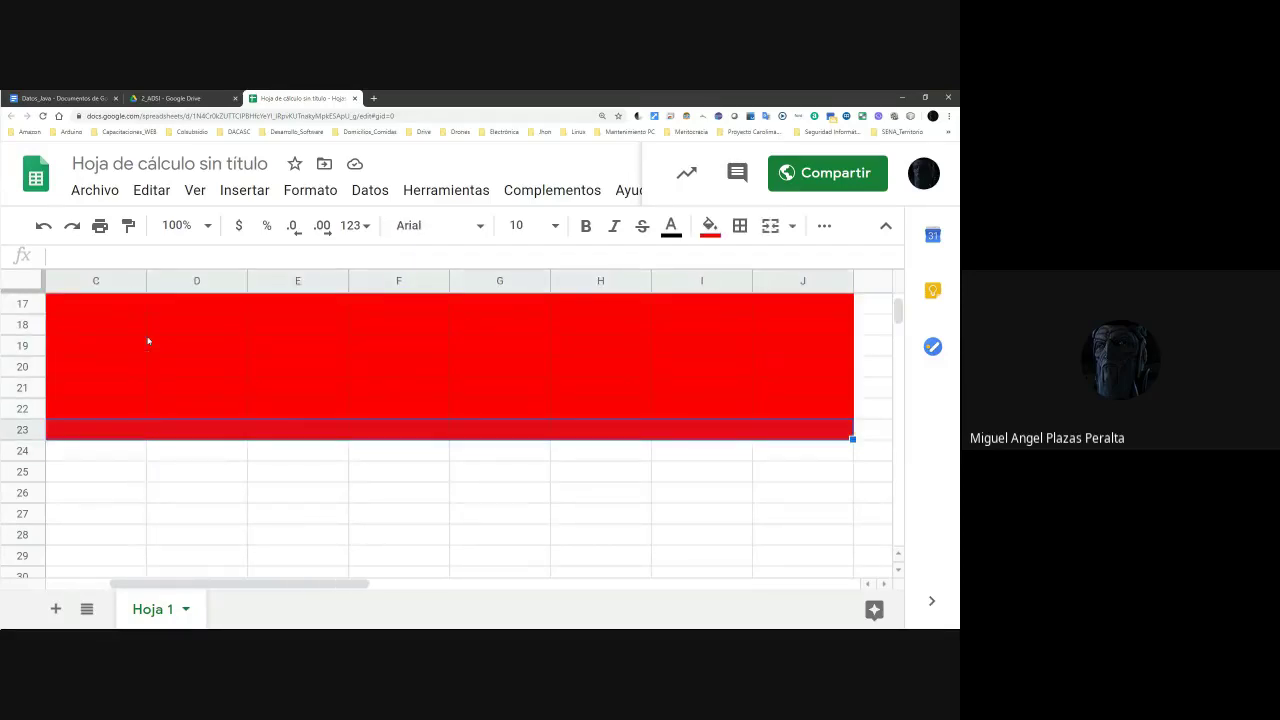
pyautogui.press('Down')
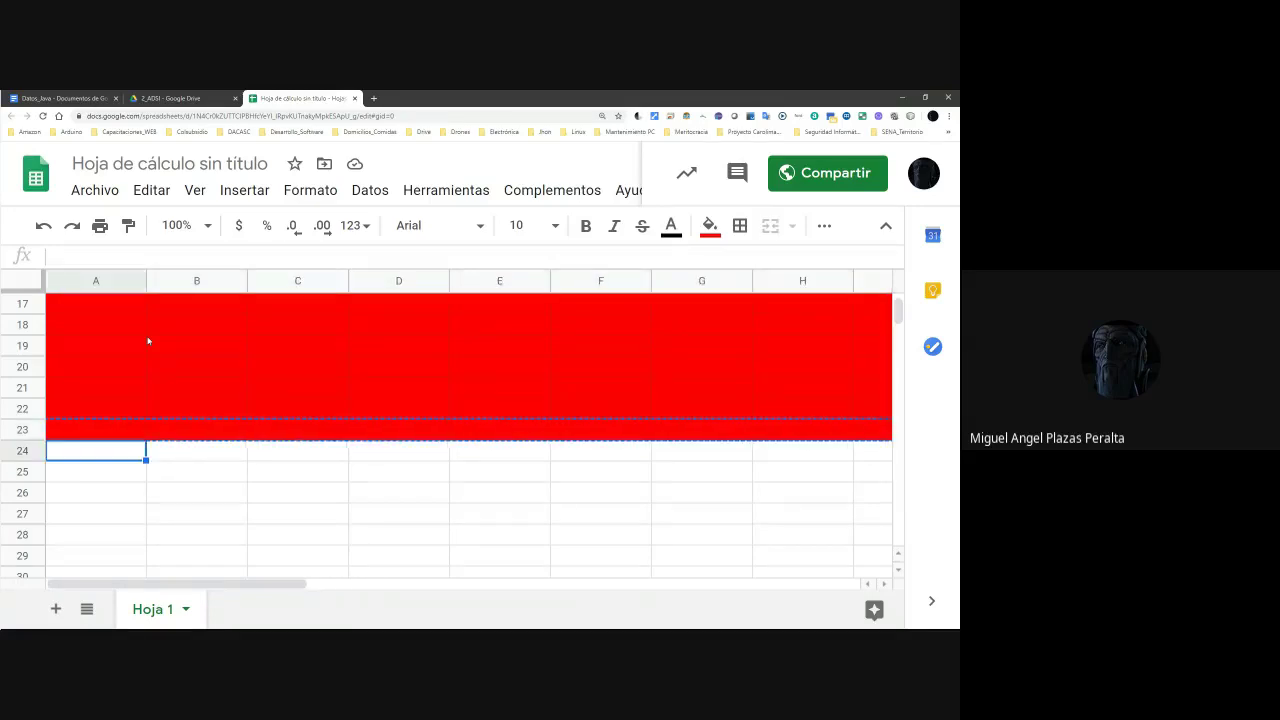
pyautogui.hotkey('shift', 'Right')
pyautogui.hotkey('shift', 'Right')
pyautogui.hotkey('shift', 'Right')
pyautogui.hotkey('shift', 'Right')
pyautogui.hotkey('shift', 'Right')
pyautogui.hotkey('shift', 'Right')
pyautogui.hotkey('shift', 'Right')
pyautogui.hotkey('shift', 'Right')
pyautogui.hotkey('shift', 'Right')
pyautogui.hotkey('ctrl', 'y')
pyautogui.press('Down')
pyautogui.hotkey('shift', 'Right')
pyautogui.hotkey('shift', 'Right')
pyautogui.hotkey('shift', 'Right')
pyautogui.hotkey('shift', 'Right')
pyautogui.hotkey('shift', 'Right')
pyautogui.hotkey('shift', 'Right')
pyautogui.hotkey('shift', 'Right')
pyautogui.hotkey('shift', 'Right')
pyautogui.hotkey('shift', 'Right')
pyautogui.hotkey('ctrl', 'y')
pyautogui.press('Down')
pyautogui.hotkey('shift', 'Right')
pyautogui.hotkey('shift', 'Right')
pyautogui.hotkey('shift', 'Right')
pyautogui.hotkey('shift', 'Right')
pyautogui.hotkey('shift', 'Right')
pyautogui.hotkey('shift', 'Right')
pyautogui.hotkey('shift', 'Right')
pyautogui.hotkey('shift', 'Right')
pyautogui.hotkey('shift', 'Right')
pyautogui.hotkey('ctrl', 'y')
pyautogui.press('Down')
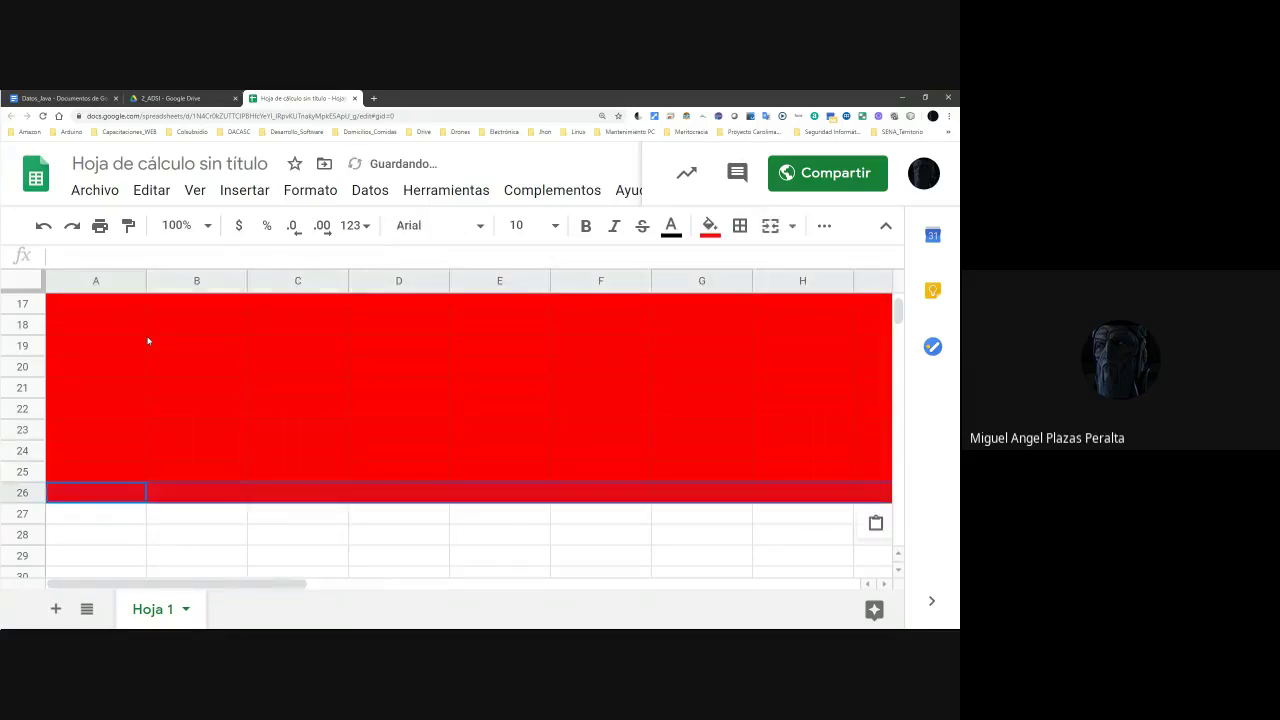
# Move to cell L15 beside the red block.
pyautogui.press('Up')
pyautogui.press('Up')
pyautogui.press('Up')
pyautogui.press('Up')
pyautogui.press('Up')
pyautogui.press('Up')
pyautogui.press('Up')
pyautogui.press('Up')
pyautogui.press('Up')
pyautogui.press('Up')
pyautogui.press('Up')
pyautogui.press('Up')
pyautogui.press('Right')
pyautogui.press('Right')
pyautogui.press('Right')
pyautogui.press('Right')
pyautogui.press('Right')
pyautogui.press('Right')
pyautogui.press('Right')
pyautogui.press('Right')
pyautogui.press('Right')
pyautogui.press('Right')
pyautogui.press('Right')
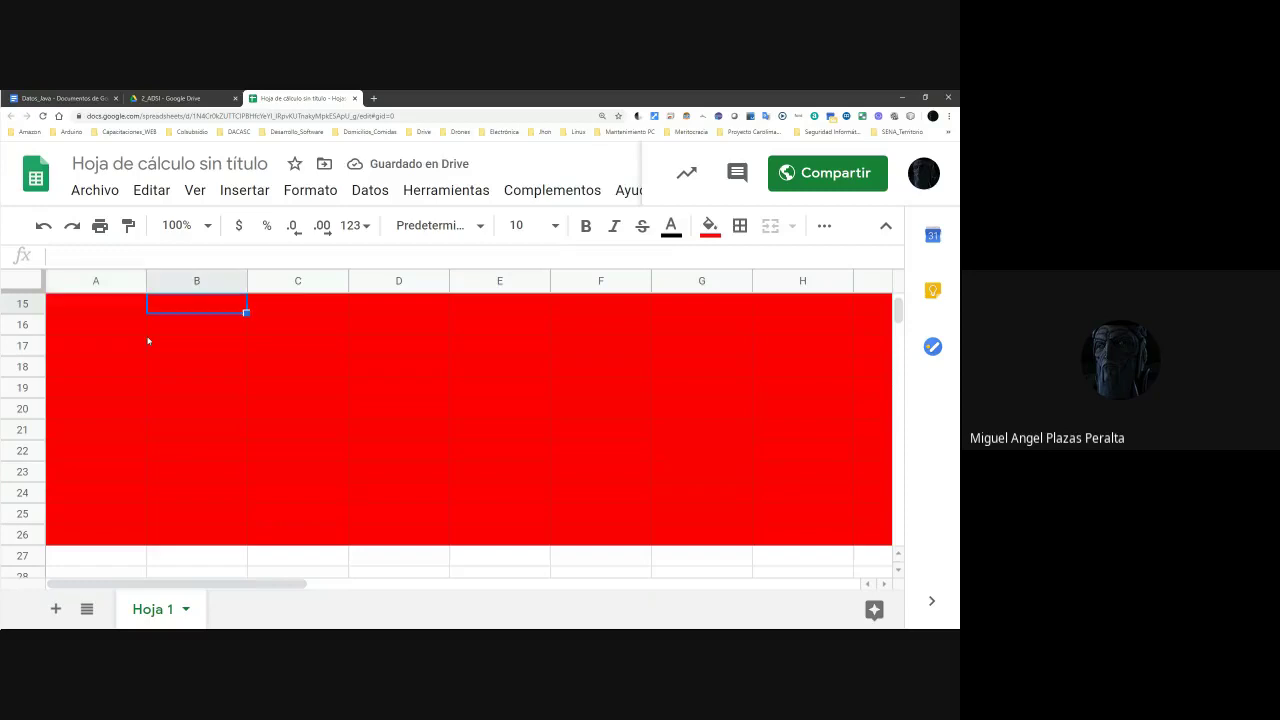
pyautogui.press('Left')
pyautogui.press('Left')
pyautogui.press('Right')
pyautogui.press('Right')
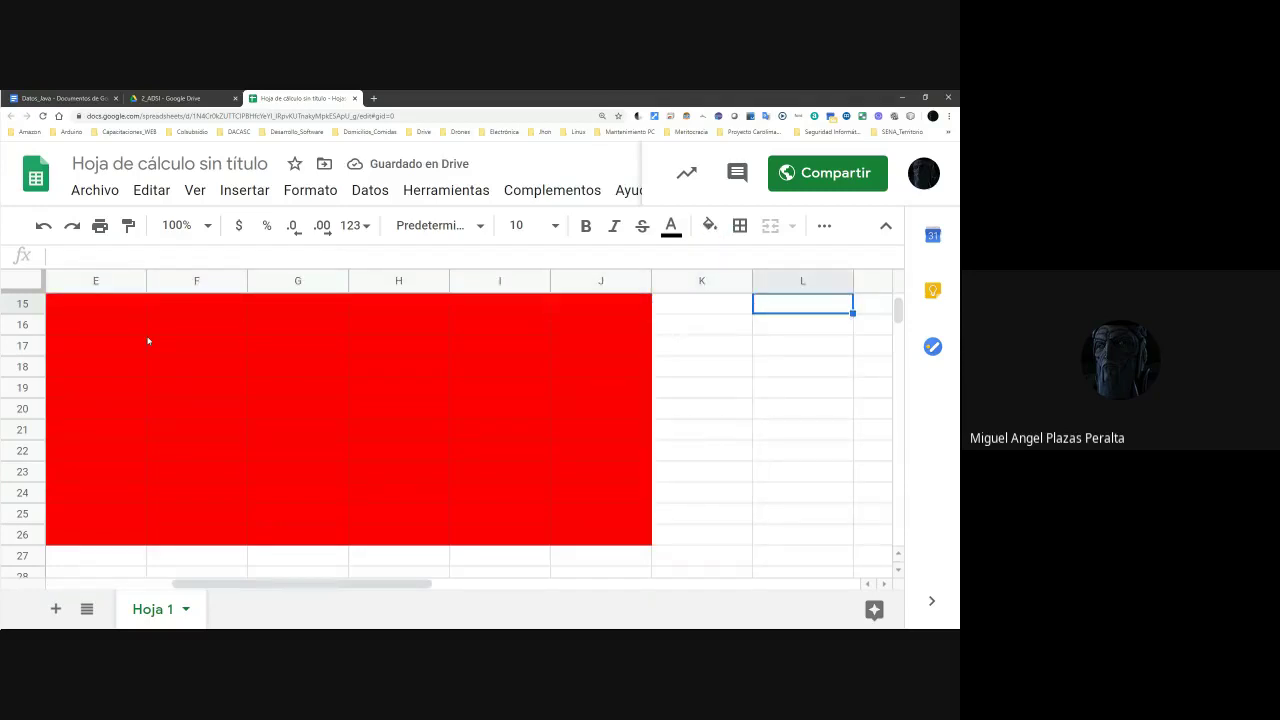
pyautogui.press('Down')
pyautogui.press('Up')
# Enter '10 filas x 10 Columnas' in cell L15.
pyautogui.write('1')
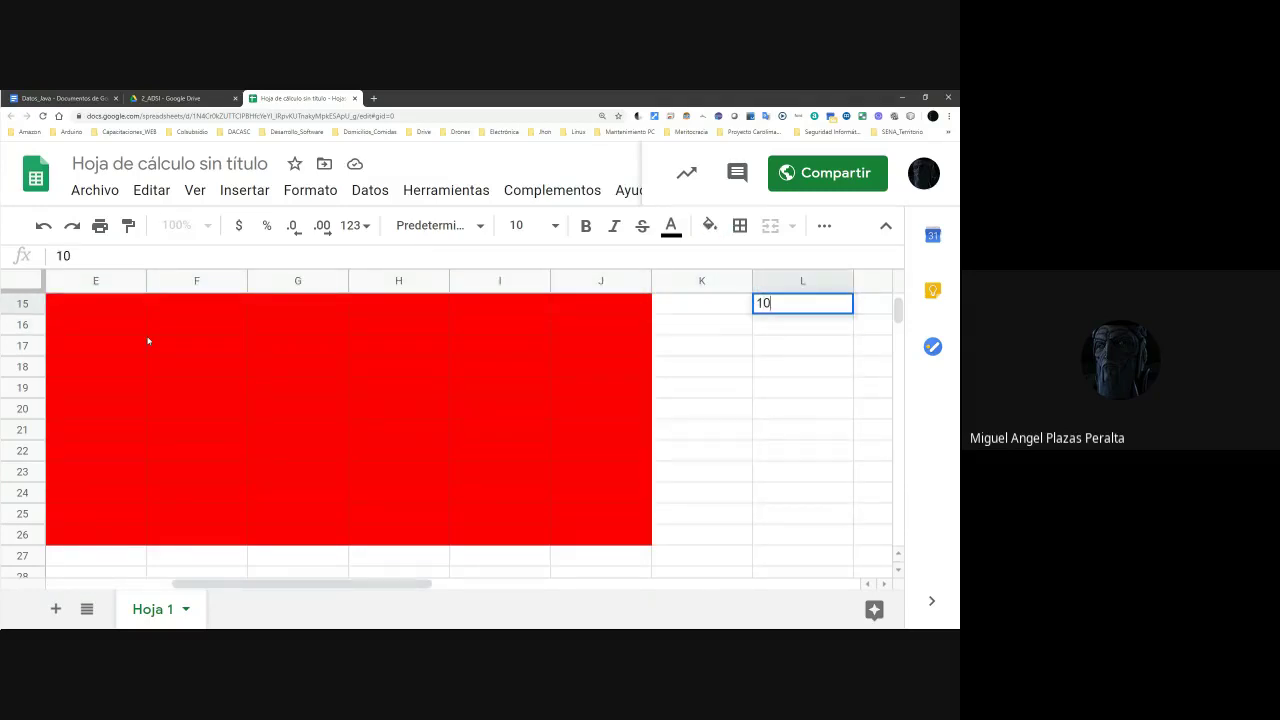
pyautogui.write('0 filas x 10 Columnas')
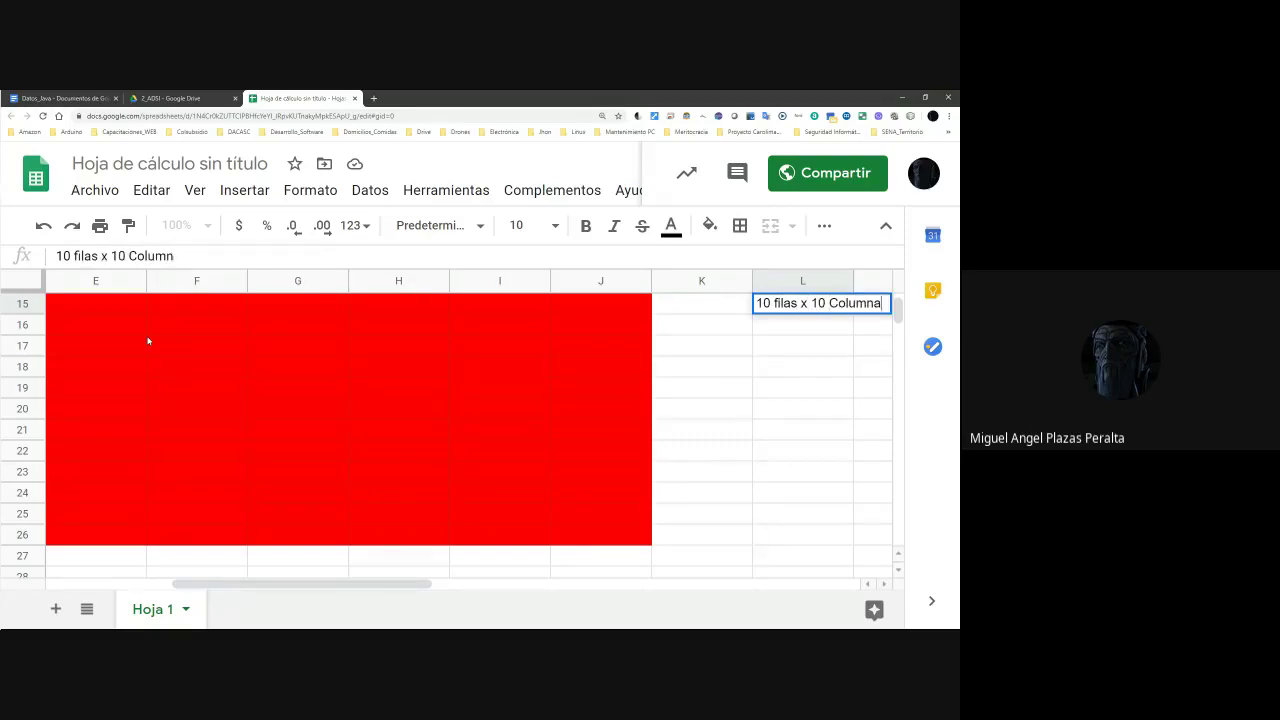
pyautogui.press('Return')
pyautogui.press('Up')
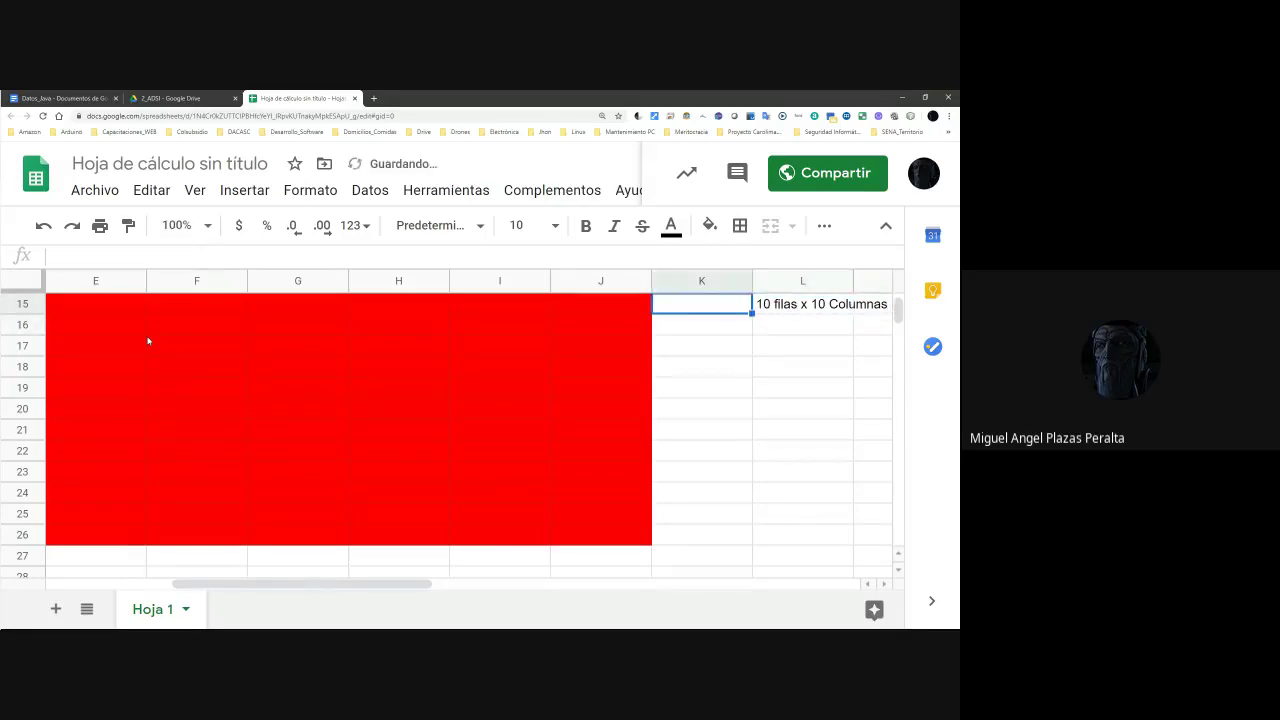
pyautogui.press('Home')
pyautogui.press('Right')
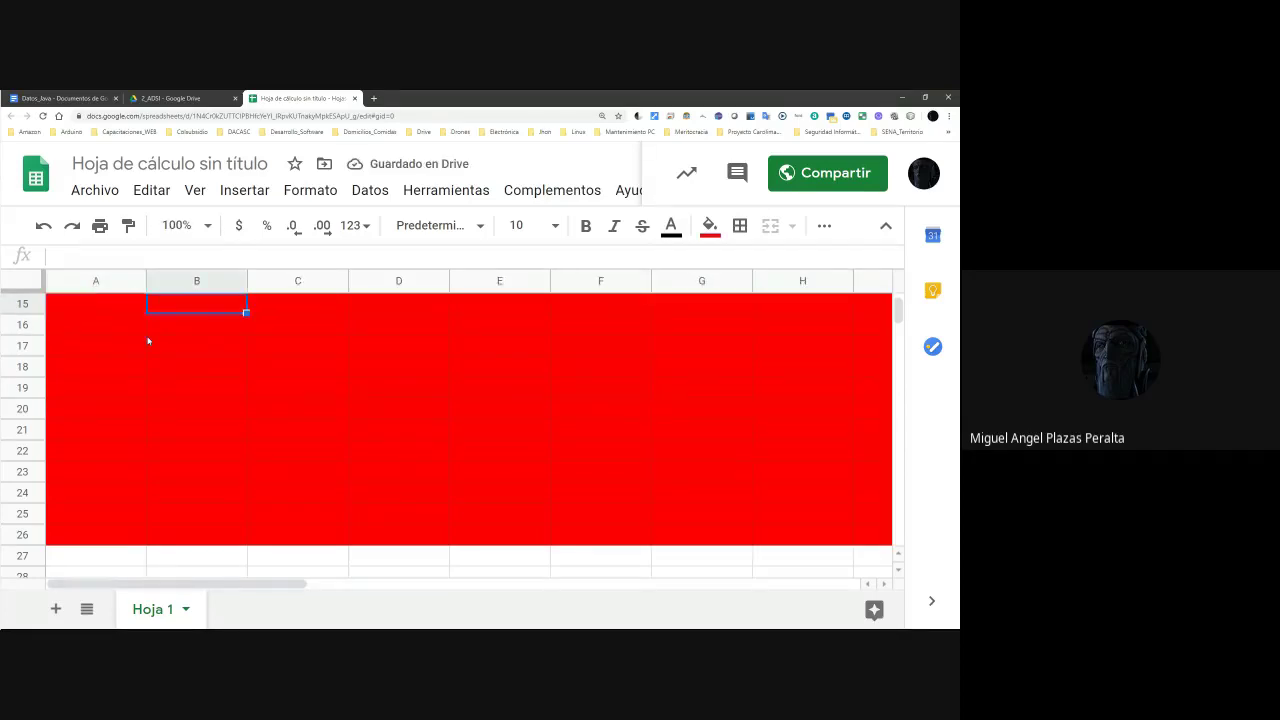
pyautogui.press('Left')
# In Paint, erase a small marked patch of the grid drawing to white.
pyautogui.hotkey('alt', 'Tab')
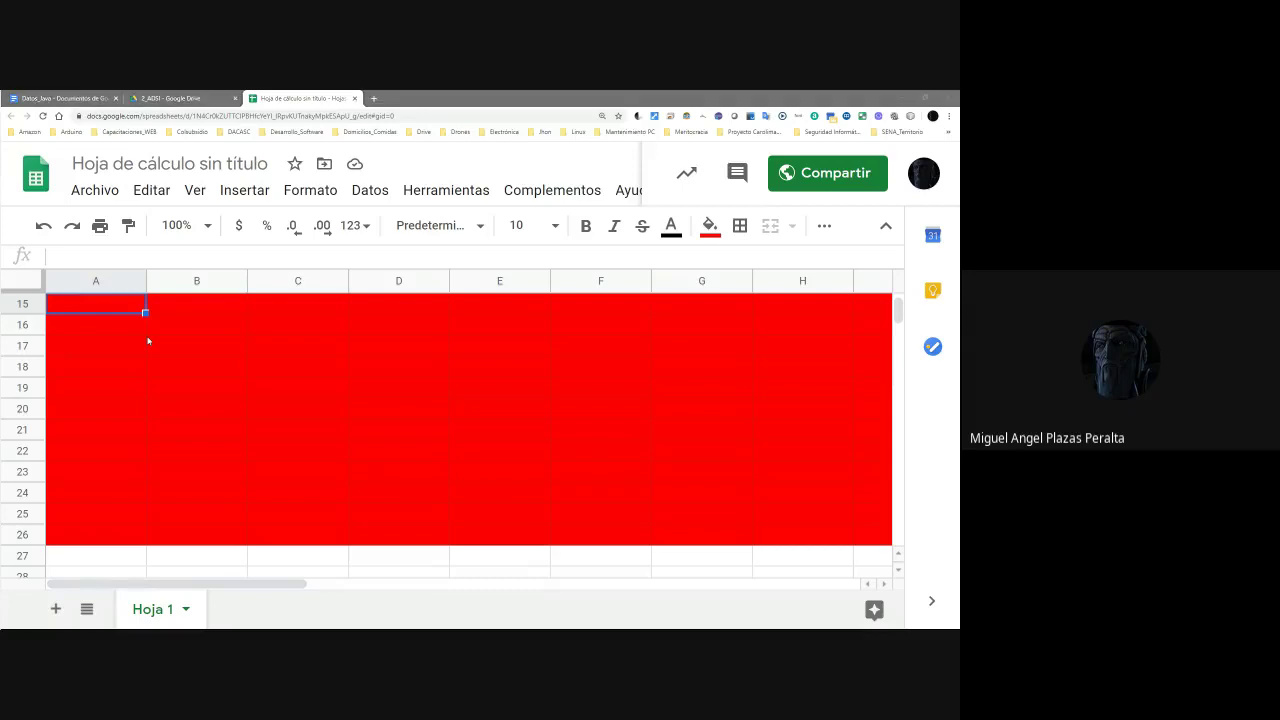
pyautogui.moveTo(187, 251); pyautogui.dragTo(215, 327)
pyautogui.press('Delete')
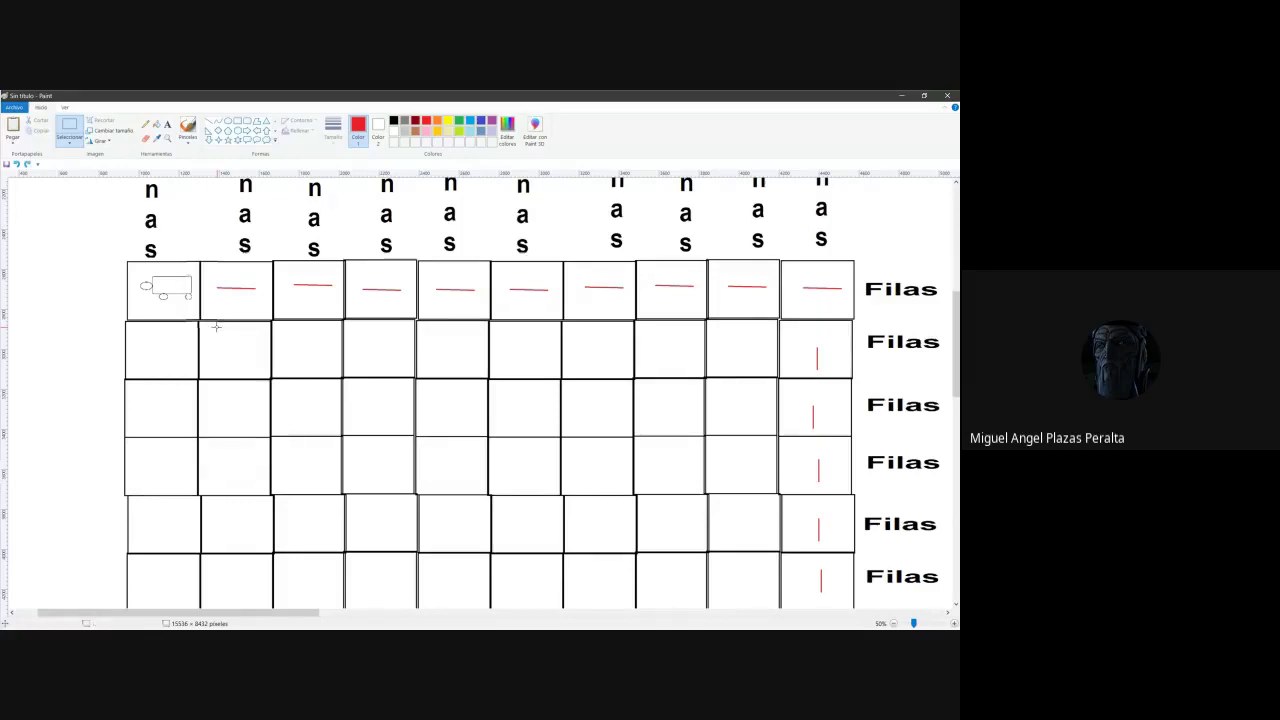
pyautogui.scroll(2, 199, 342)
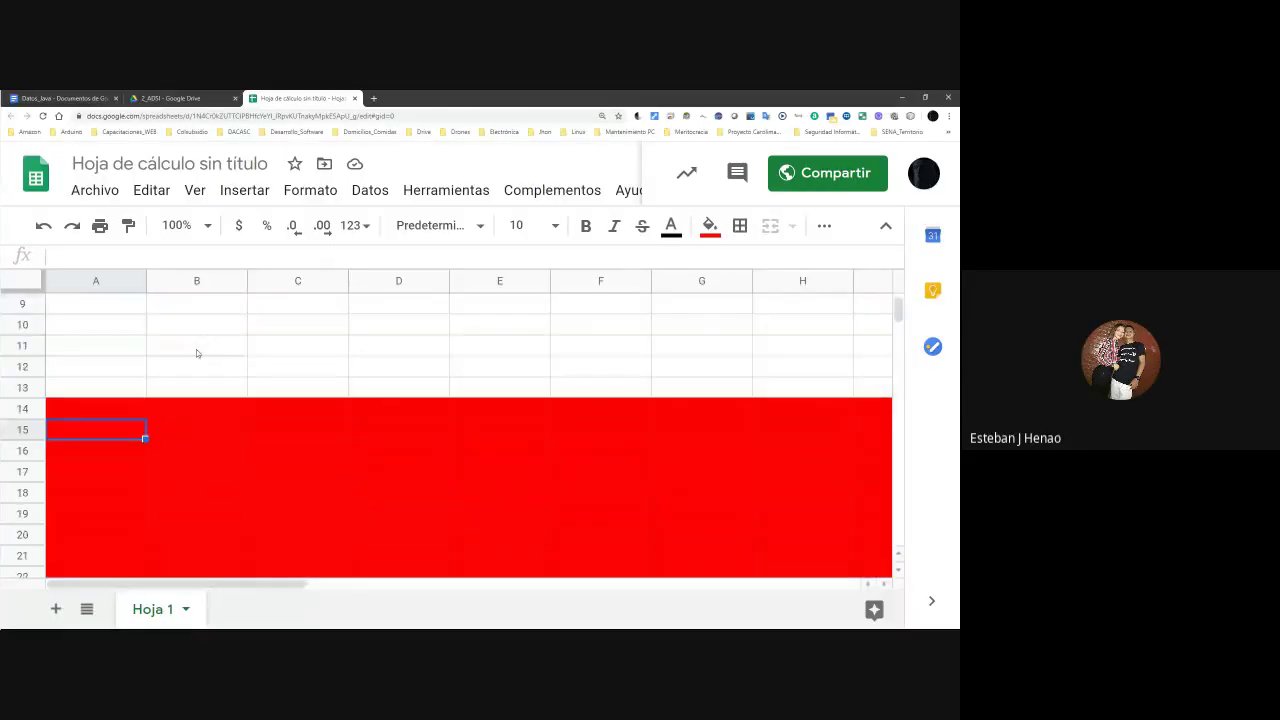
# Set the fill of rows 25–26 across columns A–J back to white.
pyautogui.click(142, 407)
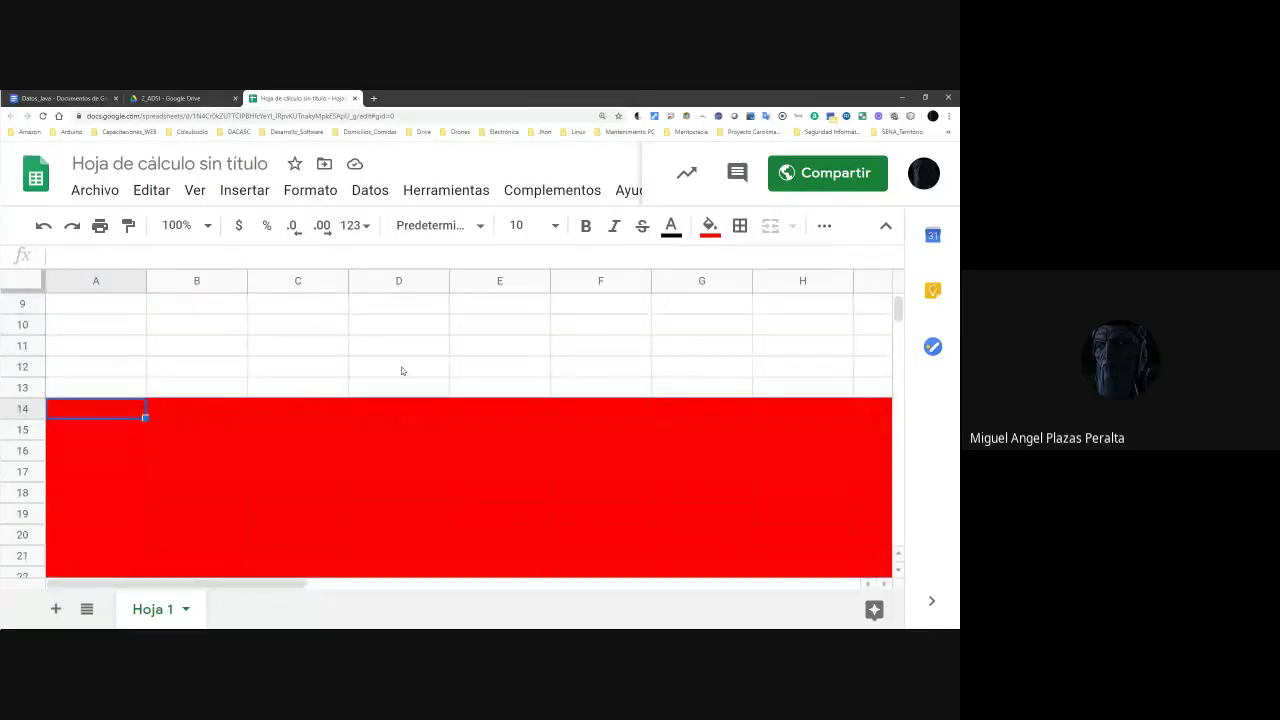
pyautogui.press('Down')
pyautogui.press('Down')
pyautogui.press('Down')
pyautogui.press('Down')
pyautogui.press('Down')
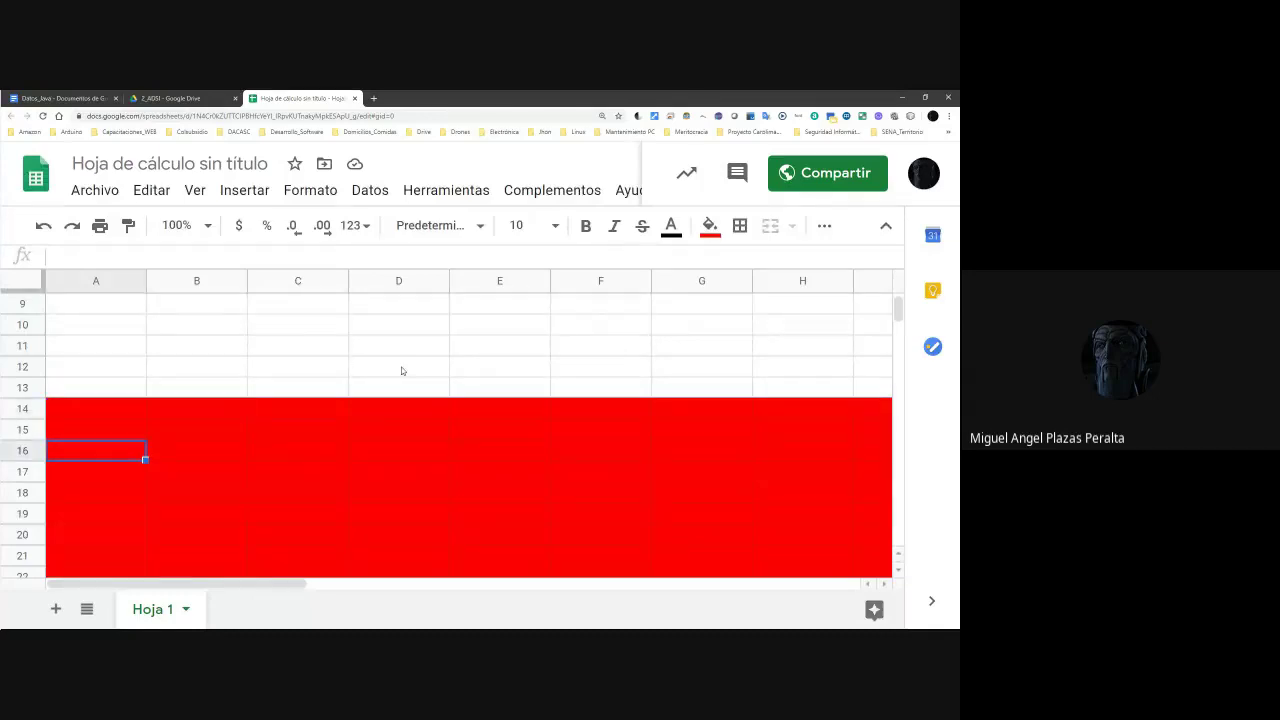
pyautogui.press('Down')
pyautogui.press('Down')
pyautogui.press('Down')
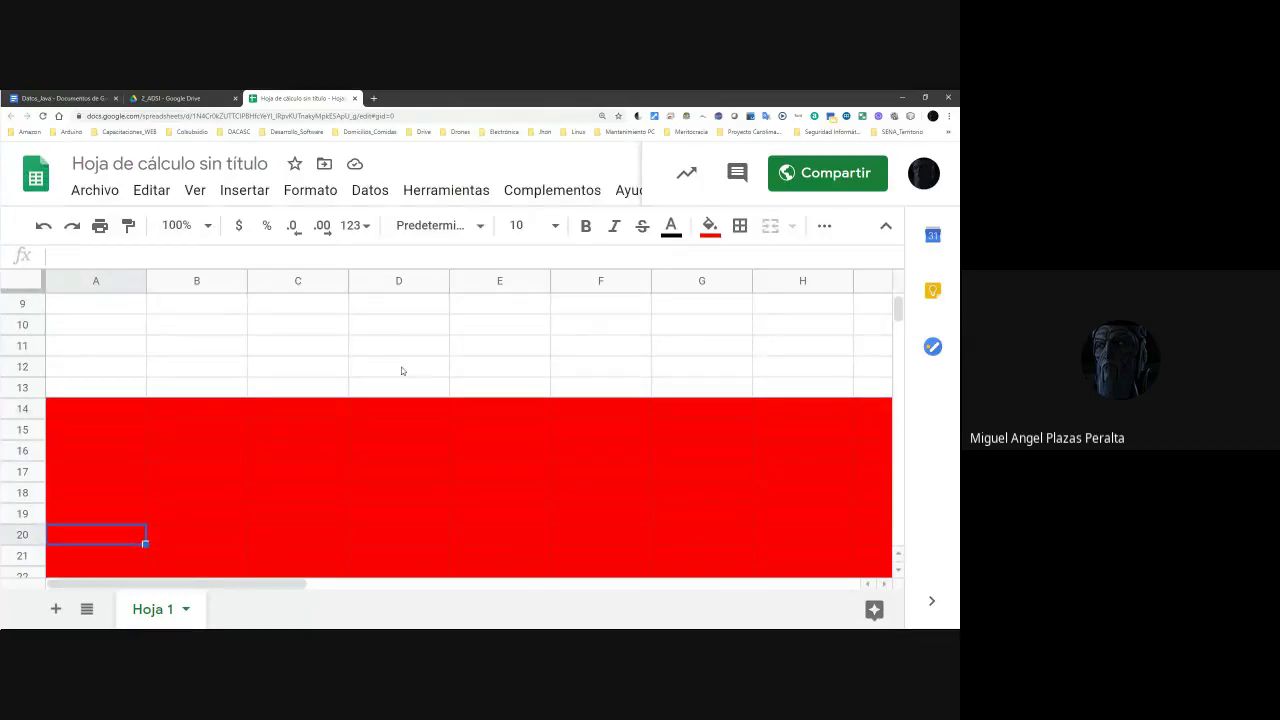
pyautogui.press('Down')
pyautogui.press('Down')
pyautogui.press('Down')
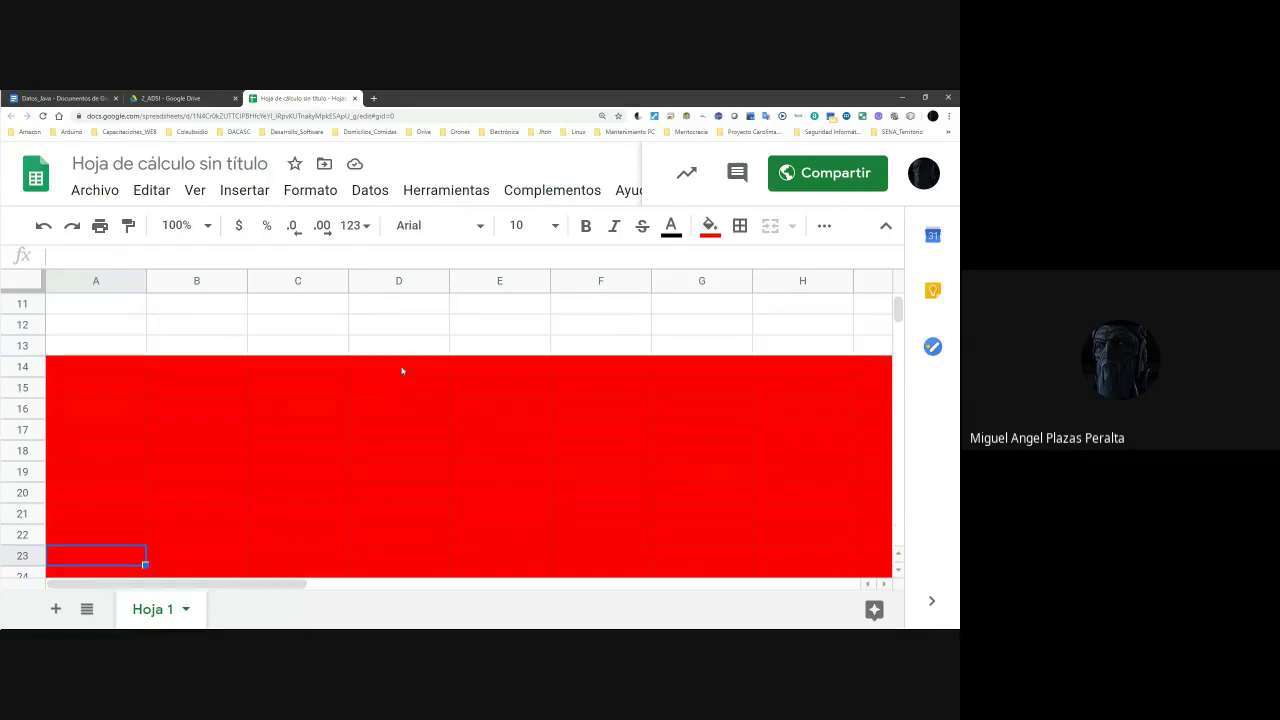
pyautogui.press('Up')
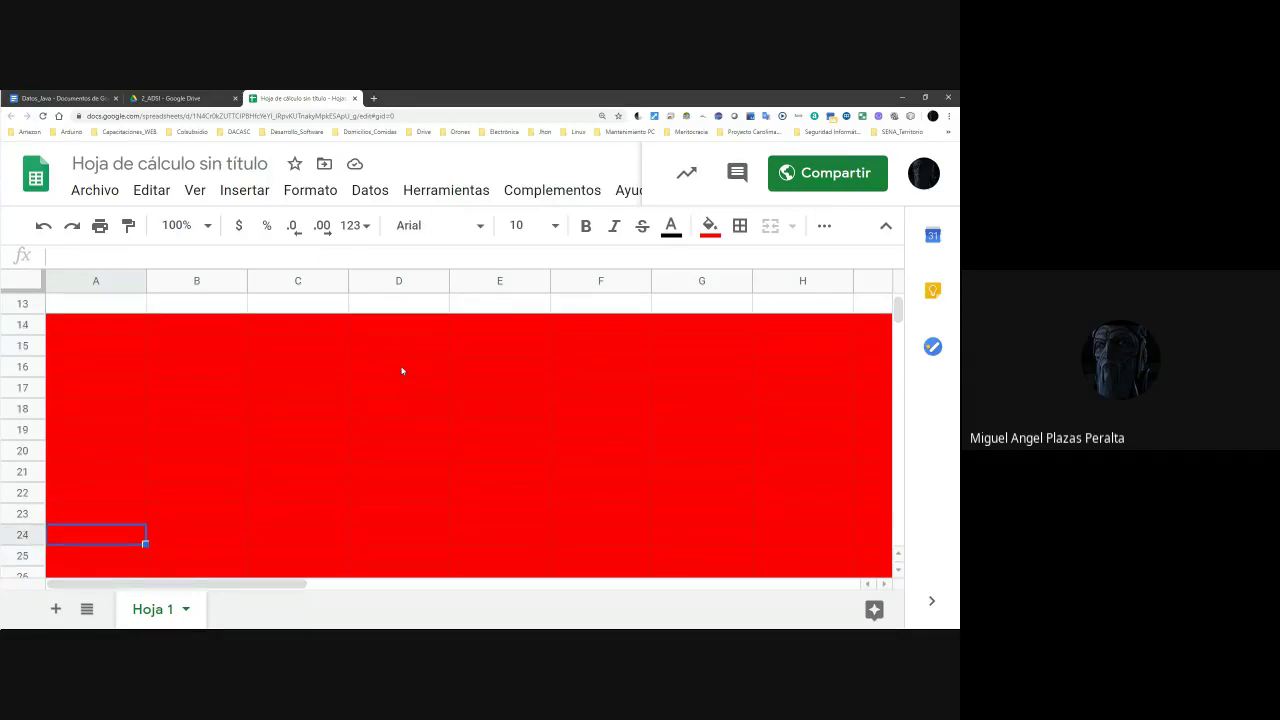
pyautogui.press('Down')
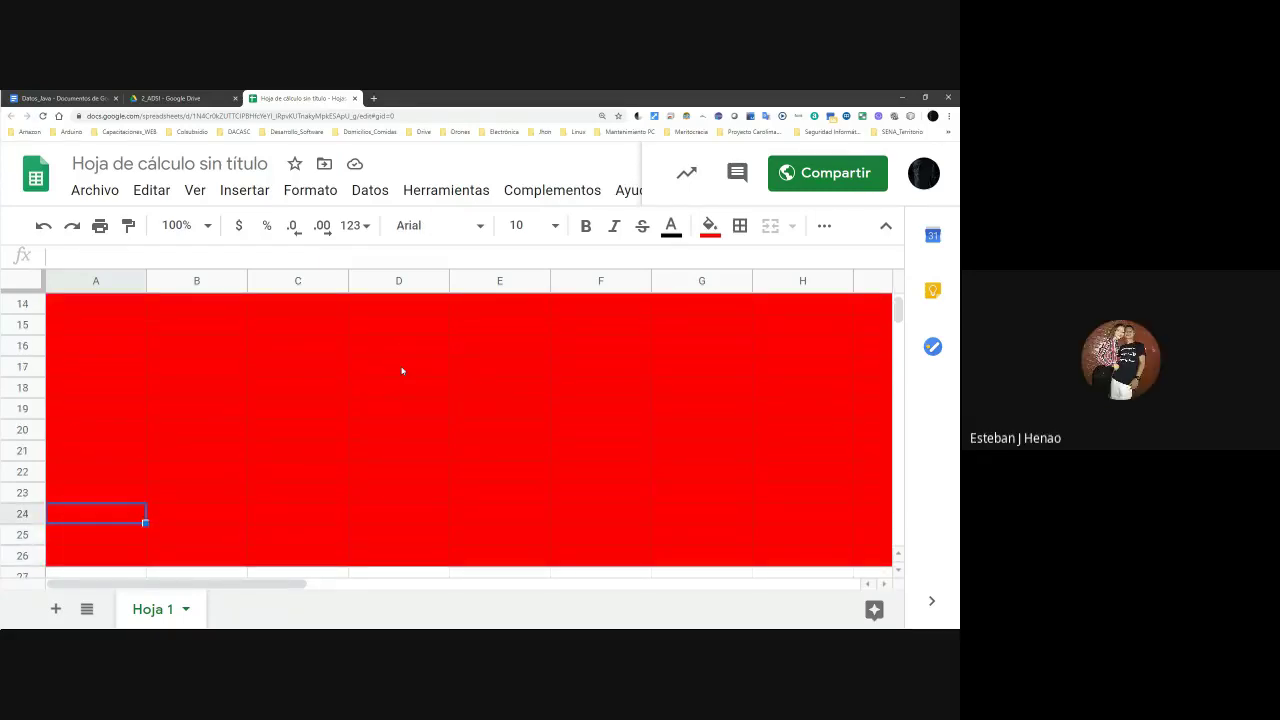
pyautogui.hotkey('shift', 'Down')
pyautogui.hotkey('shift', 'Right')
pyautogui.hotkey('shift', 'Right')
pyautogui.hotkey('shift', 'Right')
pyautogui.hotkey('shift', 'Right')
pyautogui.hotkey('shift', 'Right')
pyautogui.hotkey('shift', 'Right')
pyautogui.hotkey('shift', 'Right')
pyautogui.hotkey('shift', 'Right')
pyautogui.hotkey('shift', 'Right')
pyautogui.hotkey('shift', 'Right')
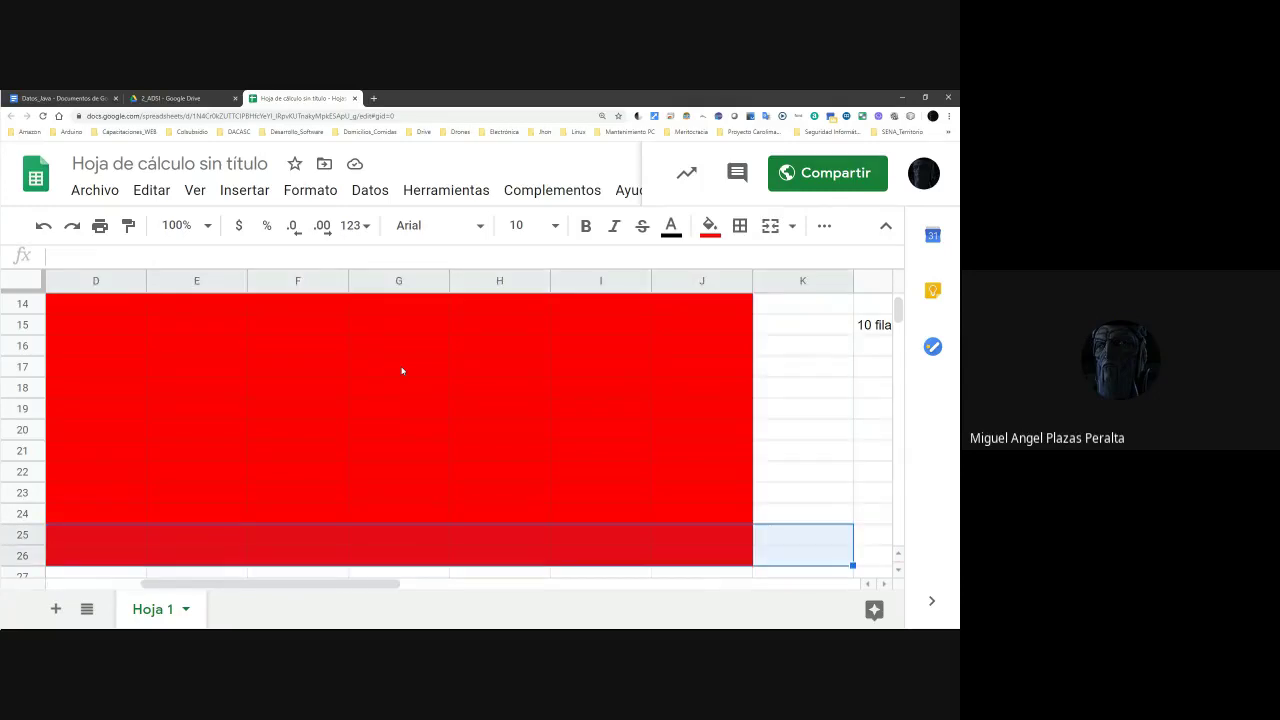
pyautogui.click(710, 228)
pyautogui.click(916, 294)
# Set the fill of row 24, A to J, to white as well.
pyautogui.click(492, 430)
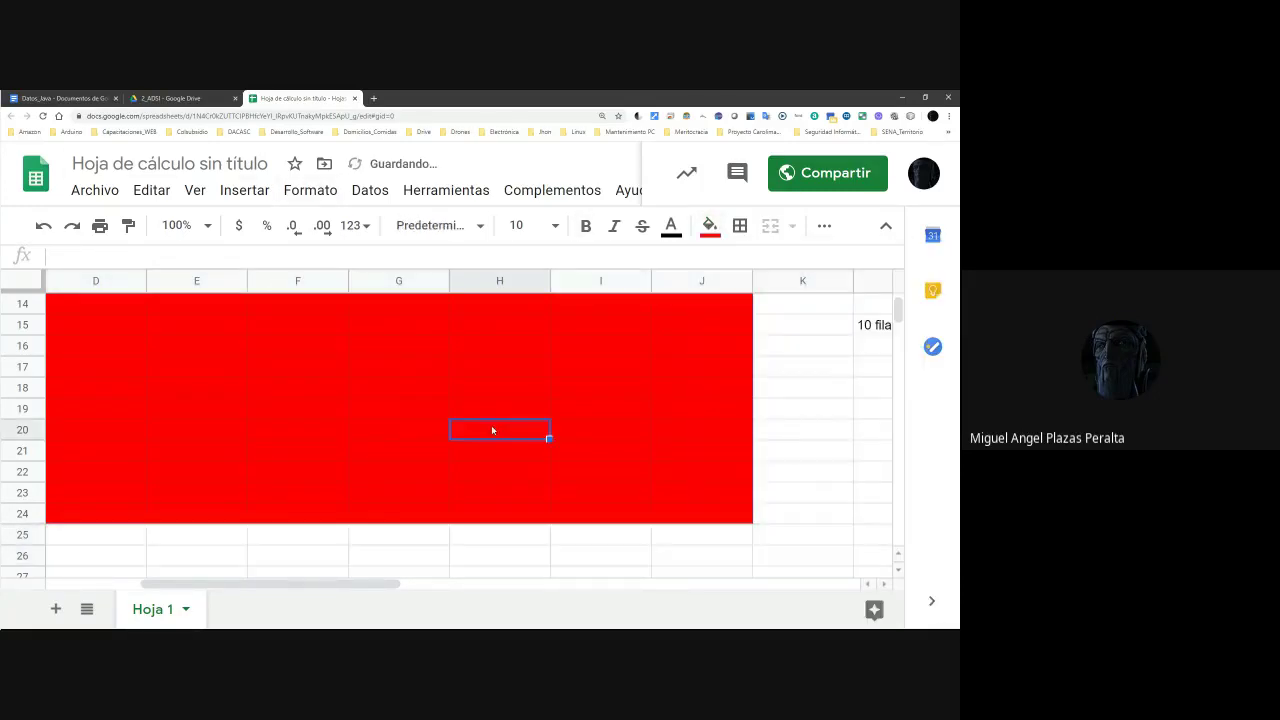
pyautogui.press('Left')
pyautogui.press('Left')
pyautogui.press('Left')
pyautogui.press('Left')
pyautogui.press('Left')
pyautogui.press('Left')
pyautogui.press('Left')
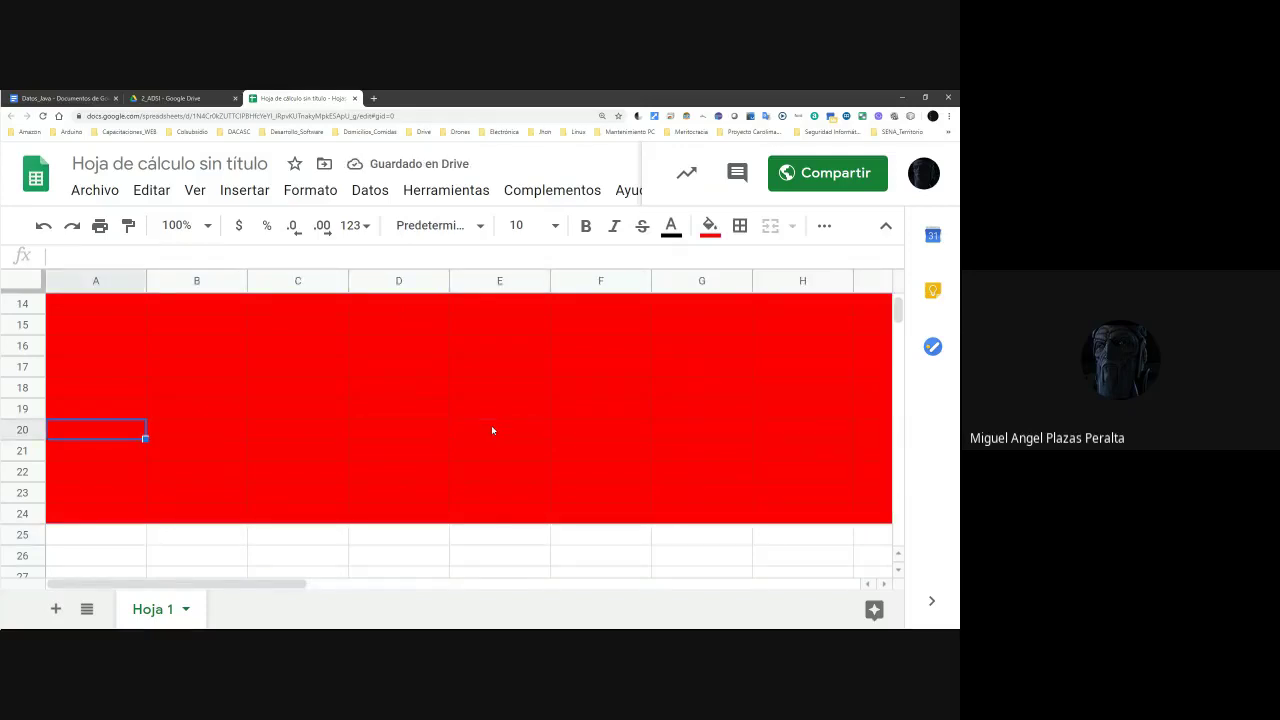
pyautogui.press('Up')
pyautogui.press('Up')
pyautogui.press('Up')
pyautogui.press('Up')
pyautogui.press('Up')
pyautogui.press('Up')
pyautogui.press('Up')
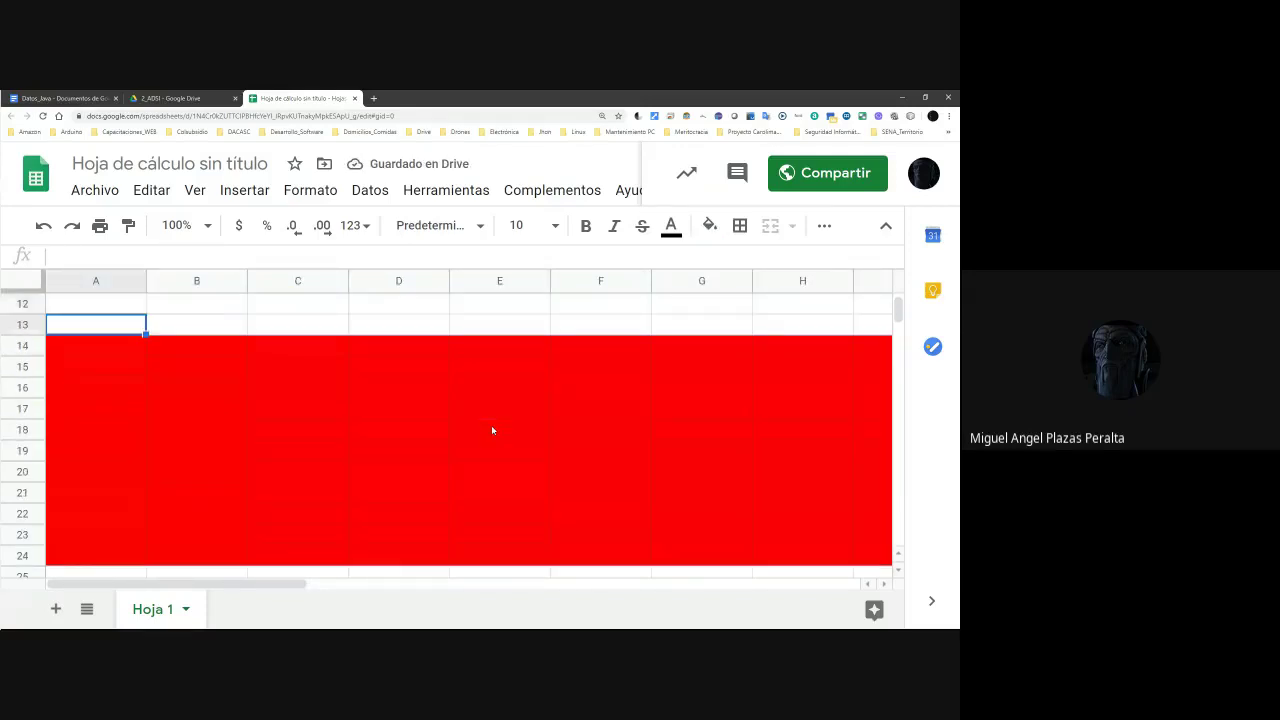
pyautogui.press('Down')
pyautogui.press('Down')
pyautogui.press('Down')
pyautogui.press('Down')
pyautogui.press('Down')
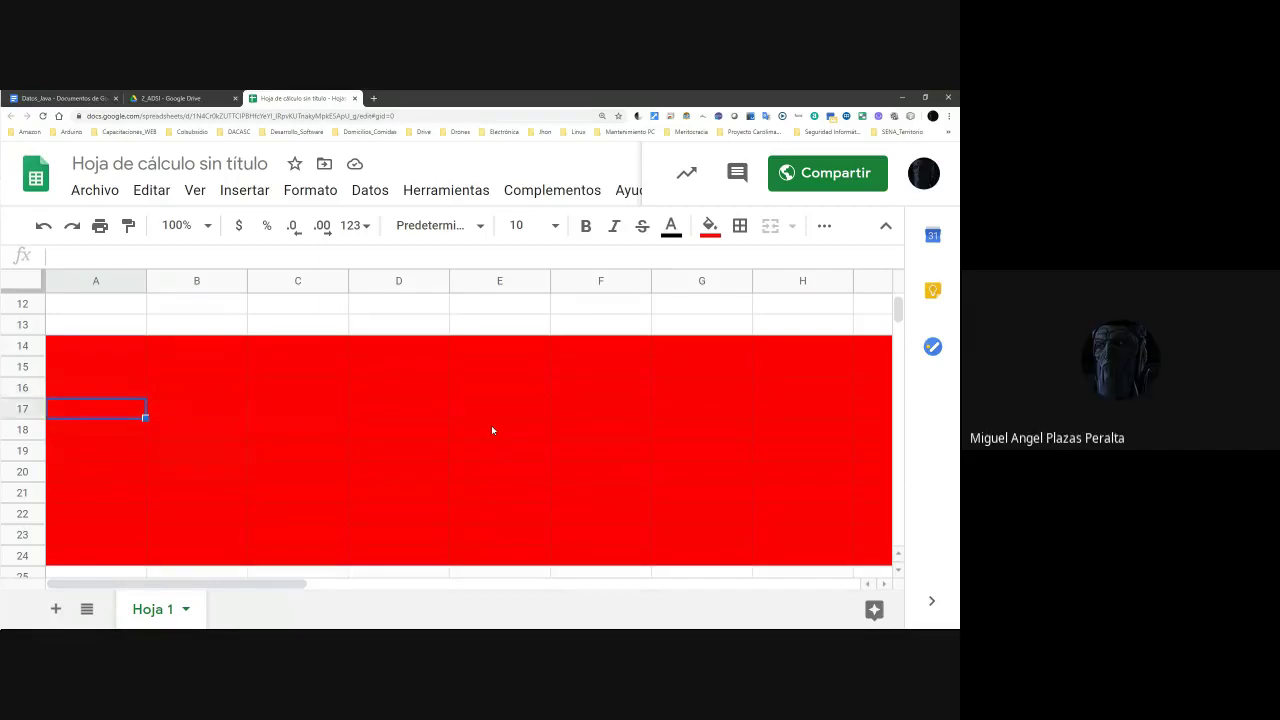
pyautogui.press('Down')
pyautogui.press('Down')
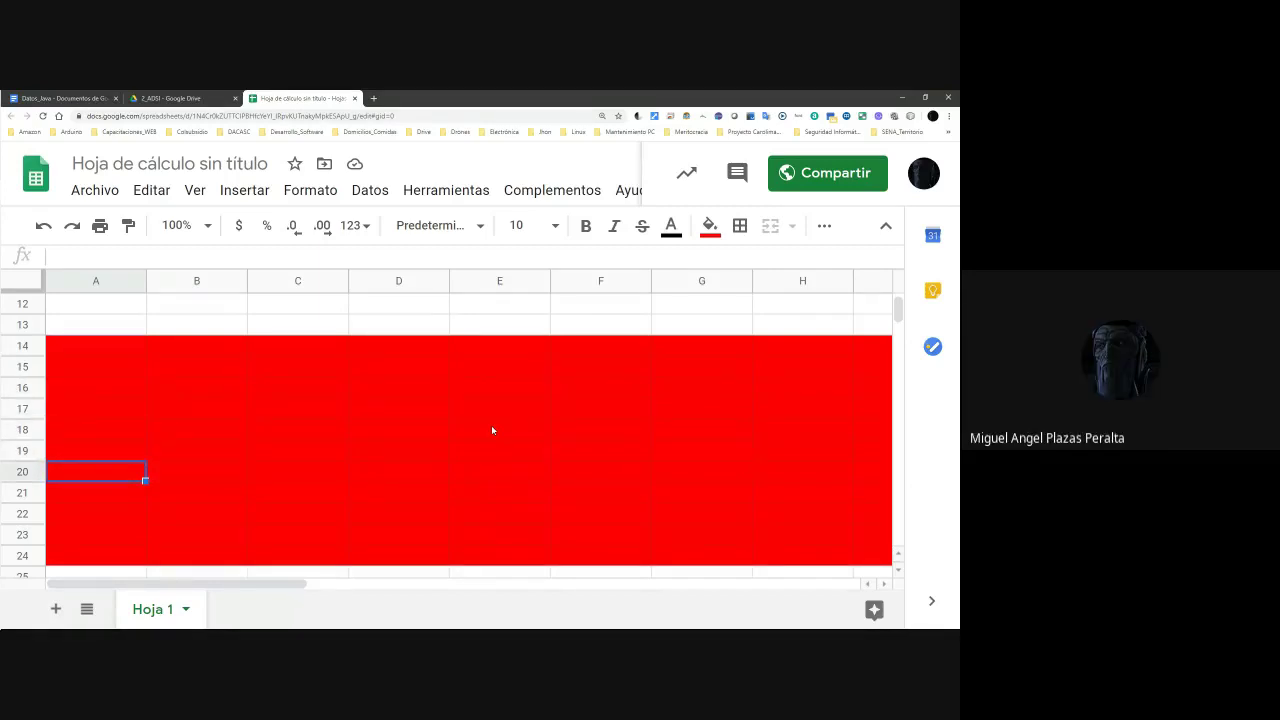
pyautogui.press('Down')
pyautogui.press('Down')
pyautogui.press('Down')
pyautogui.press('Down')
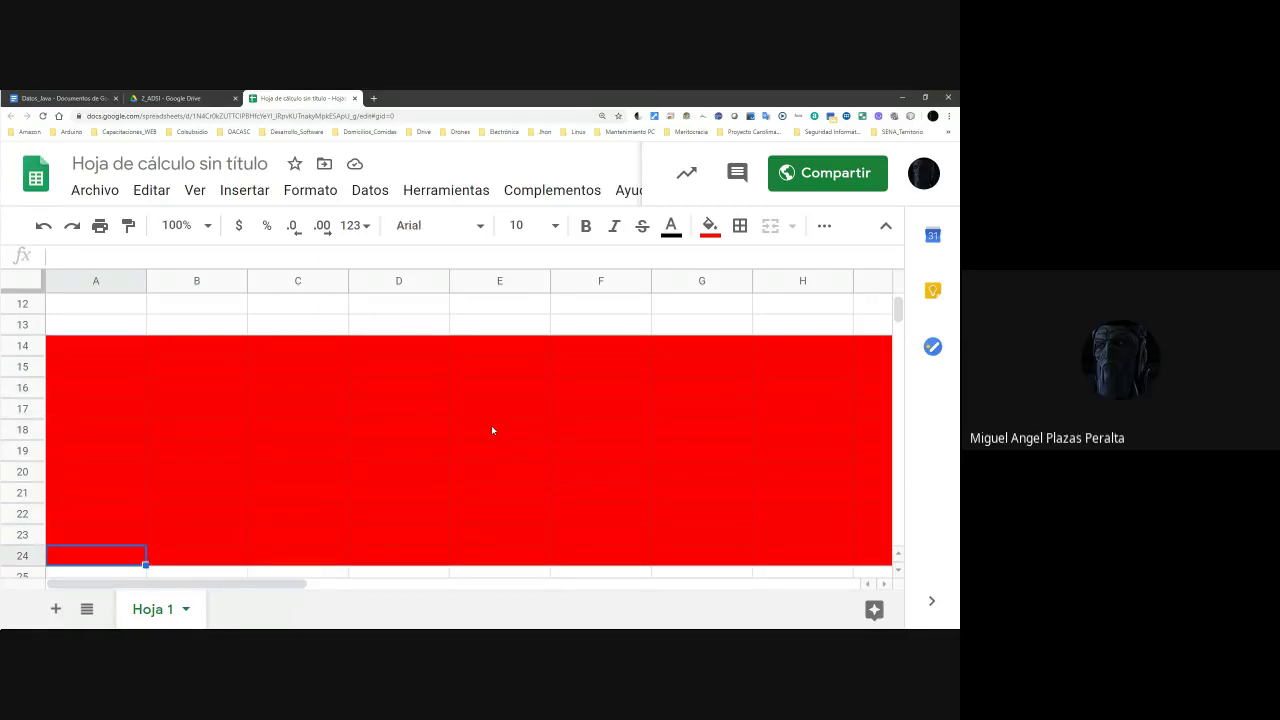
pyautogui.hotkey('shift', 'Right')
pyautogui.hotkey('shift', 'Right')
pyautogui.hotkey('shift', 'Right')
pyautogui.hotkey('shift', 'Right')
pyautogui.hotkey('shift', 'Right')
pyautogui.hotkey('shift', 'Right')
pyautogui.hotkey('shift', 'Right')
pyautogui.hotkey('shift', 'Right')
pyautogui.hotkey('shift', 'Right')
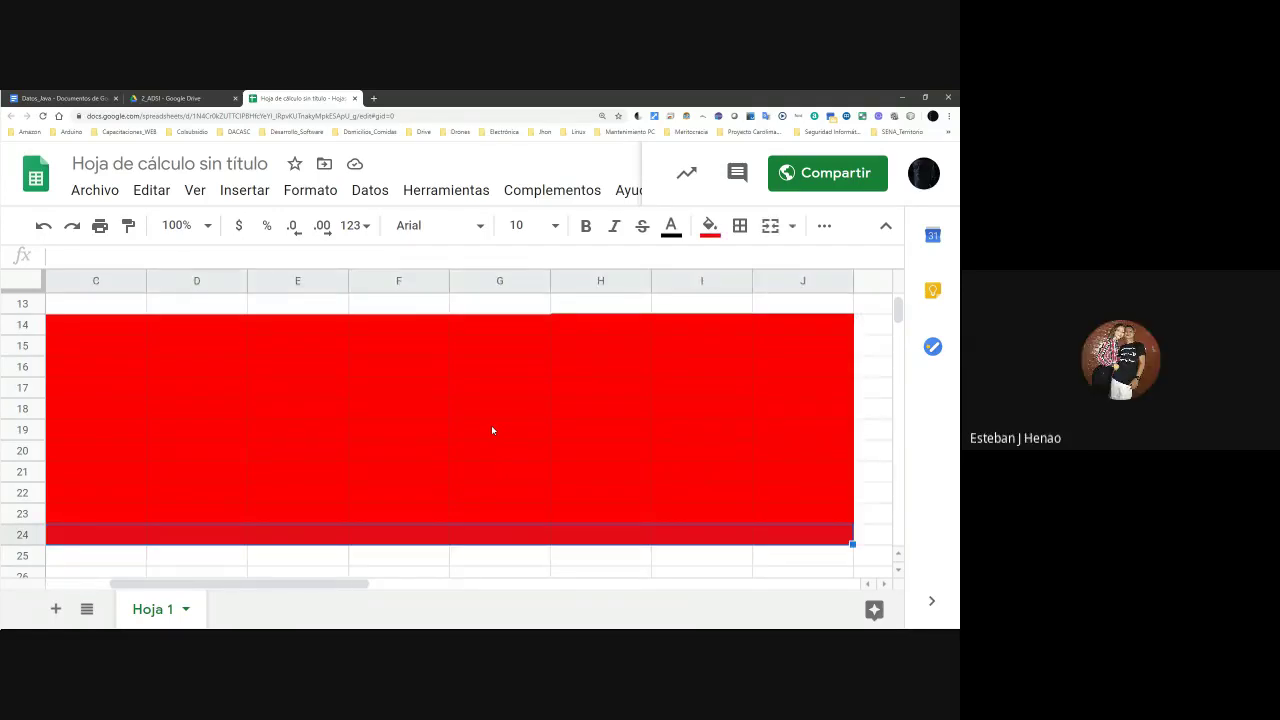
pyautogui.click(709, 225)
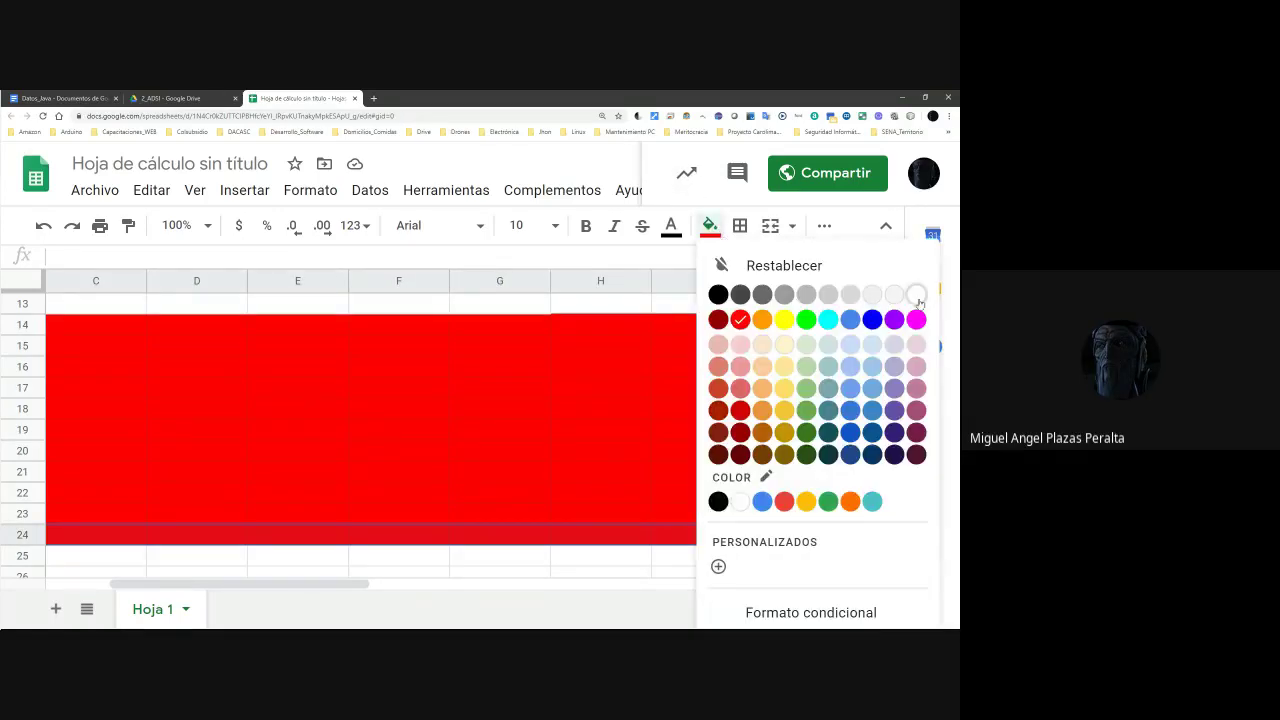
pyautogui.click(916, 294)
# Verify the red block now spans rows 14–23 and columns A–J.
pyautogui.click(597, 430)
pyautogui.press('Left')
pyautogui.press('Left')
pyautogui.press('Left')
pyautogui.press('Left')
pyautogui.press('Left')
pyautogui.press('Left')
pyautogui.press('Left')
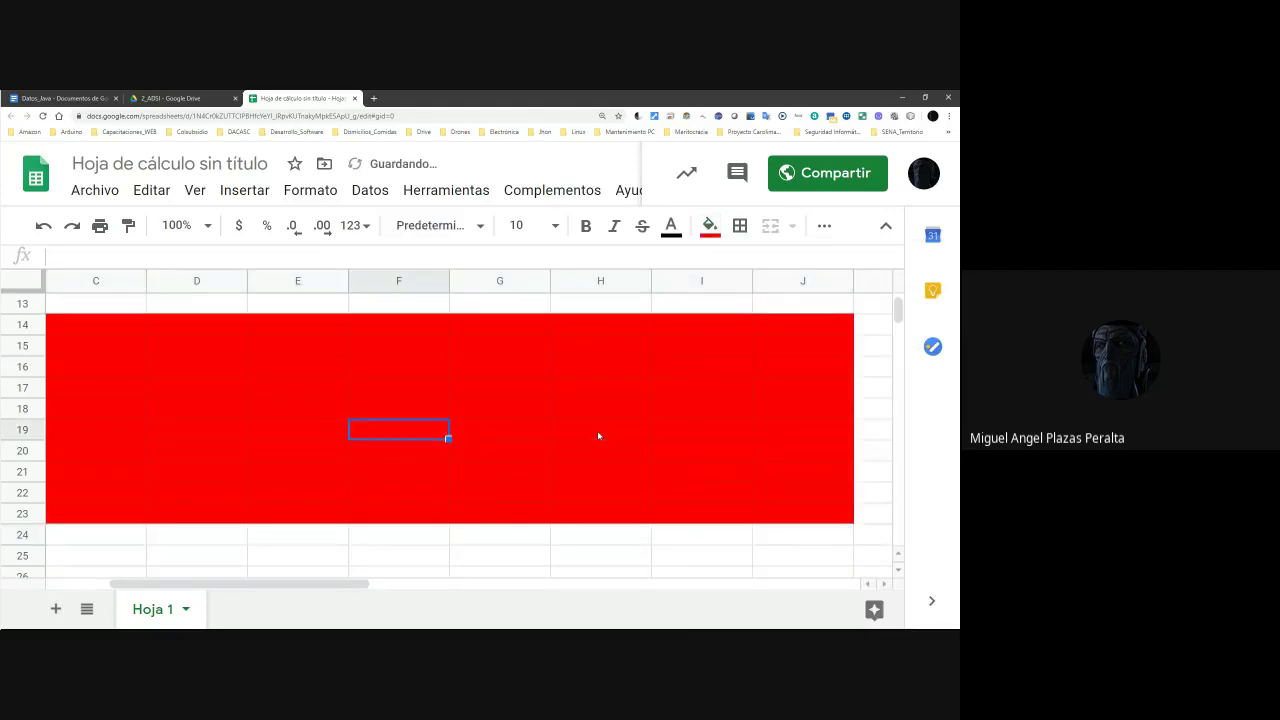
pyautogui.press('Up')
pyautogui.press('Up')
pyautogui.press('Up')
pyautogui.press('Up')
pyautogui.press('Up')
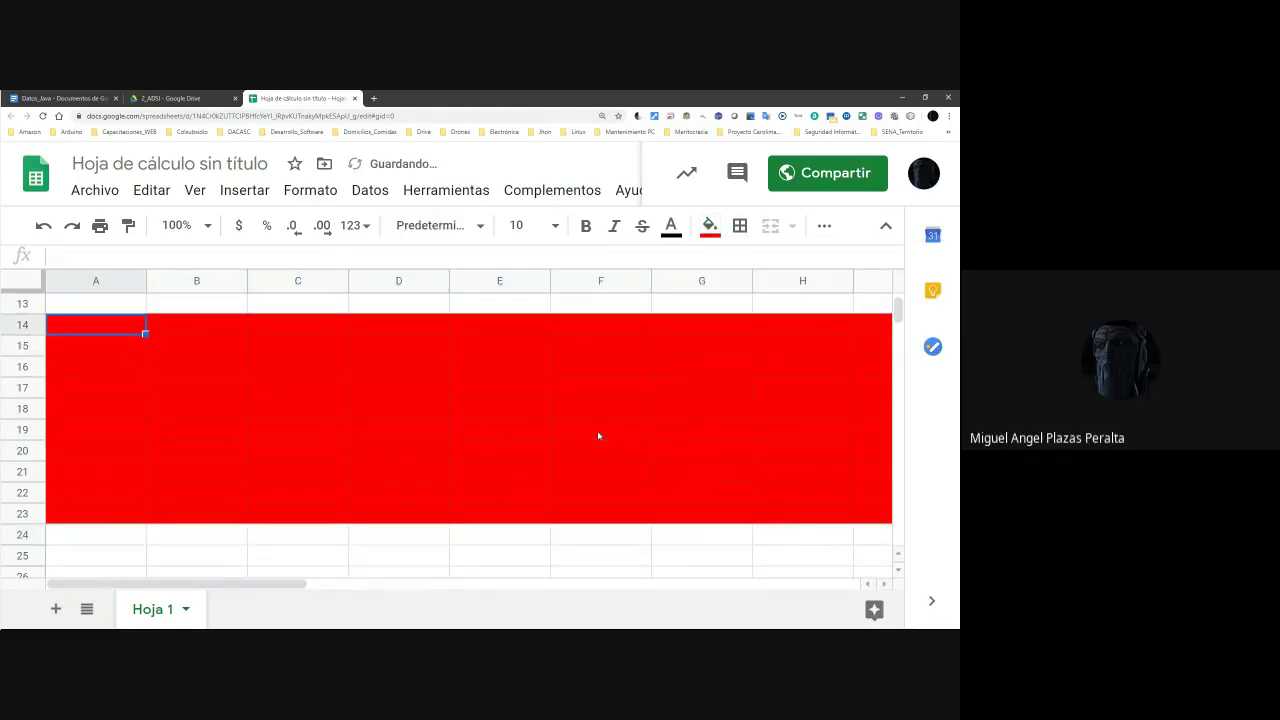
pyautogui.press('Down')
pyautogui.press('Down')
pyautogui.press('Down')
pyautogui.press('Down')
pyautogui.press('Down')
pyautogui.press('Down')
pyautogui.press('Down')
pyautogui.press('Down')
pyautogui.press('Down')
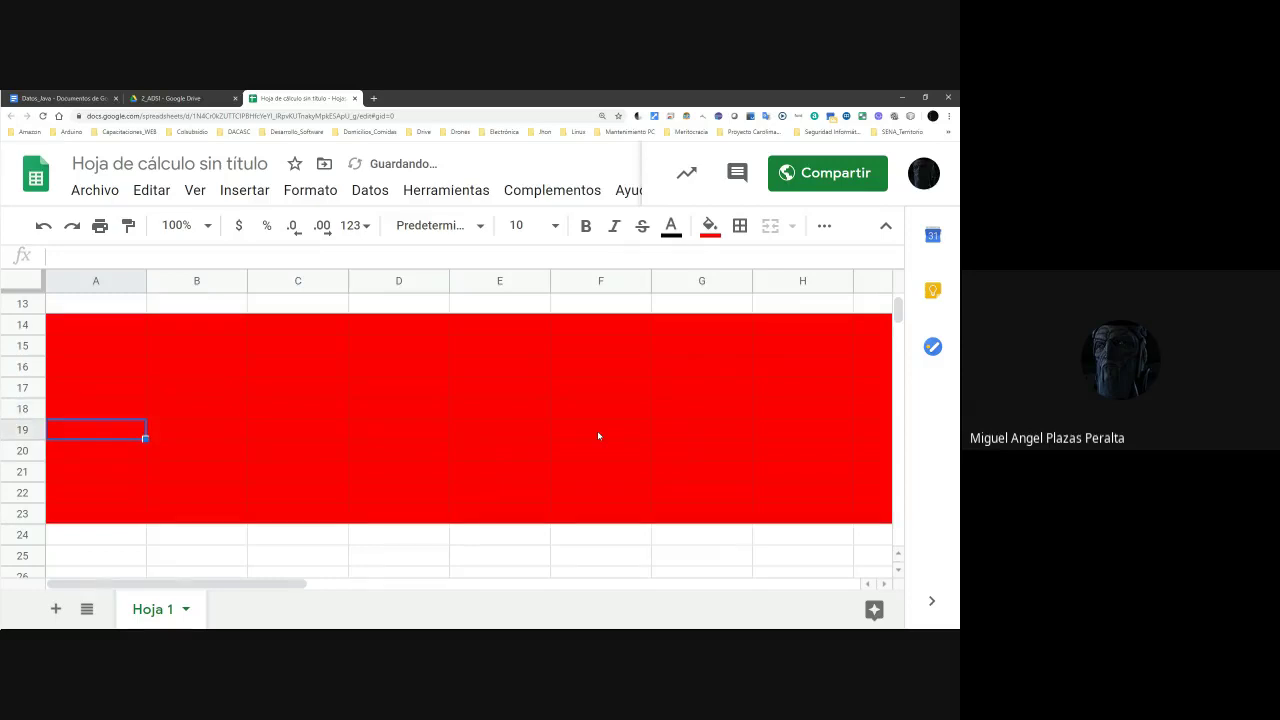
pyautogui.press('Up')
pyautogui.press('Up')
pyautogui.press('Up')
pyautogui.press('Up')
pyautogui.press('Up')
pyautogui.press('Up')
pyautogui.press('Up')
pyautogui.press('Up')
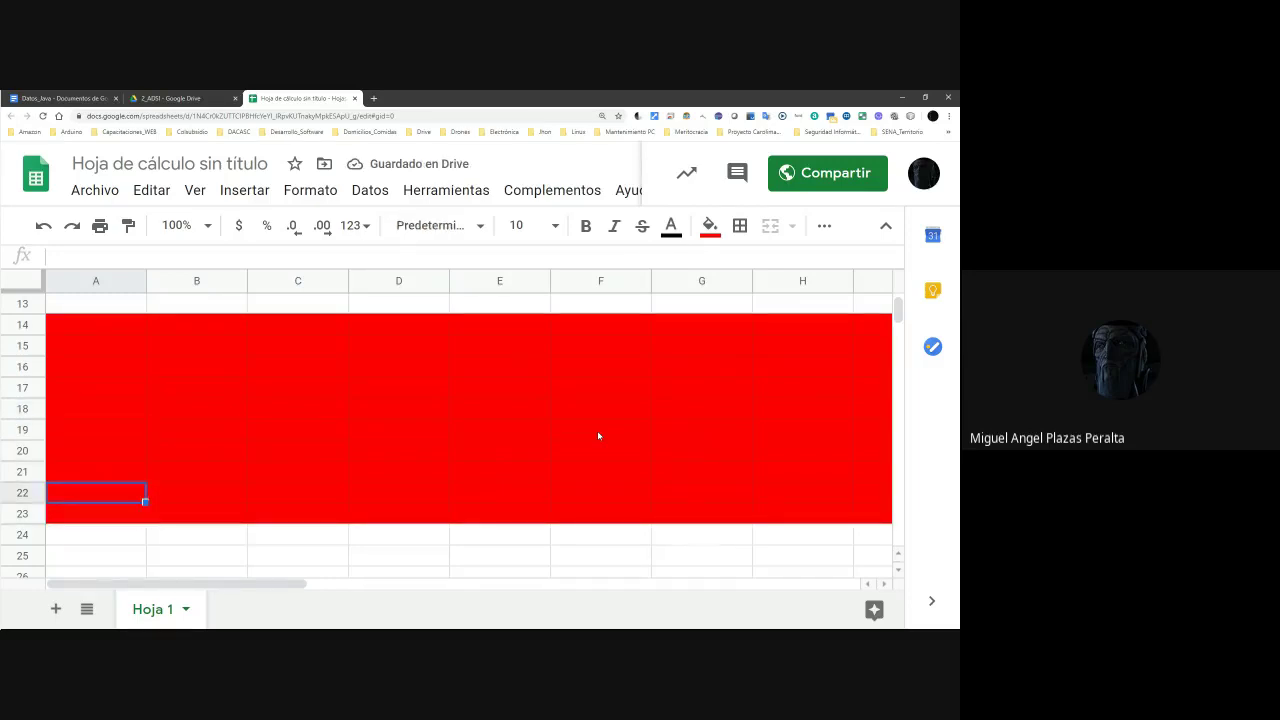
pyautogui.press('Up')
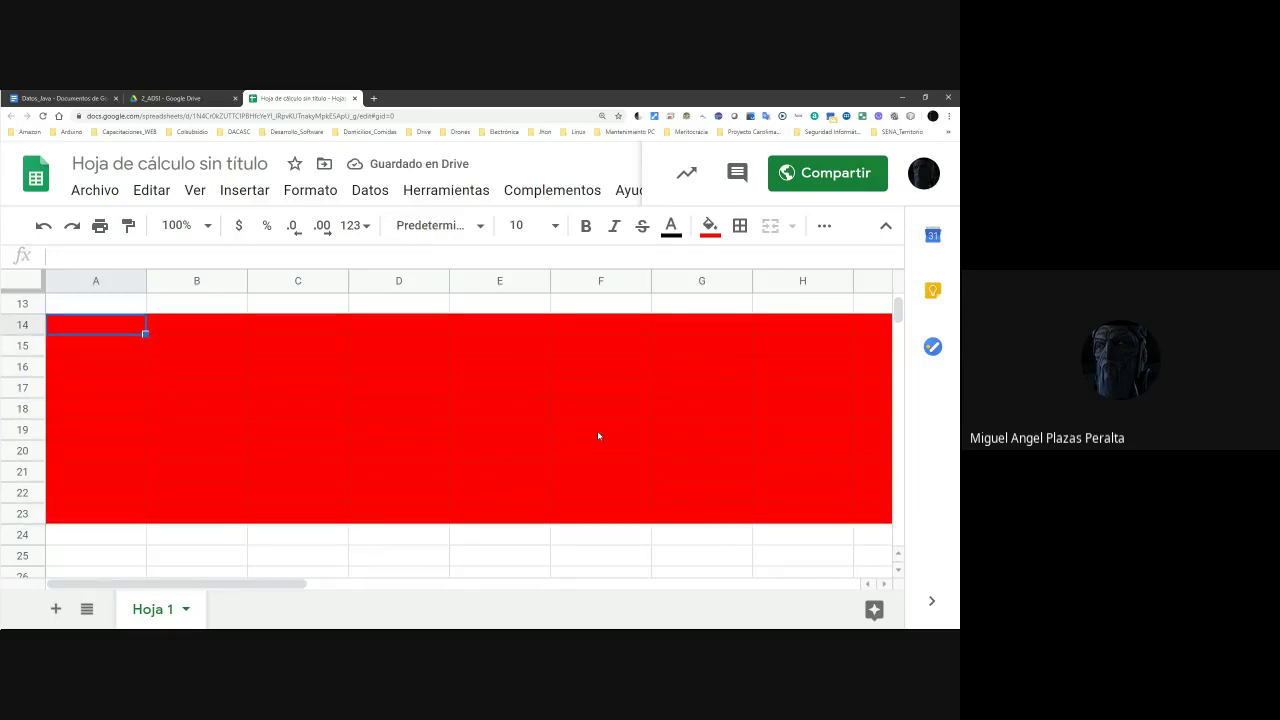
pyautogui.press('Right')
pyautogui.press('Right')
pyautogui.press('Right')
pyautogui.press('Right')
pyautogui.press('Right')
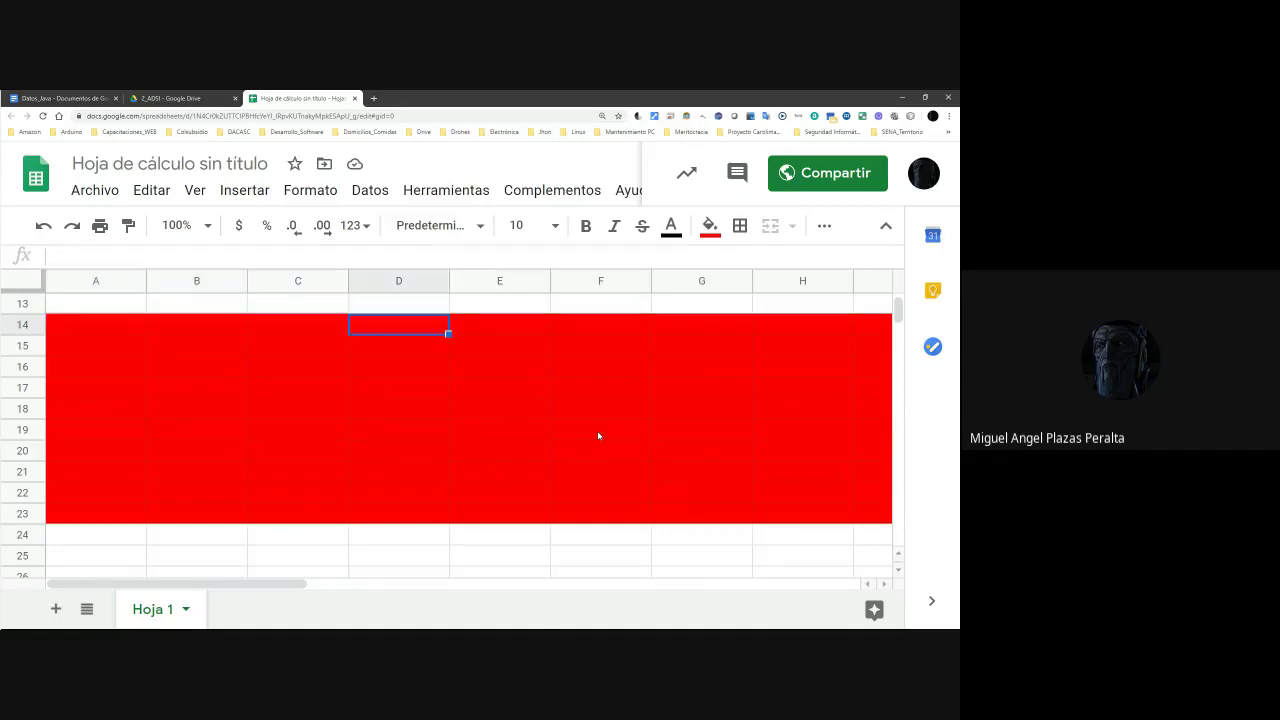
pyautogui.press('Right')
pyautogui.press('Right')
pyautogui.press('Right')
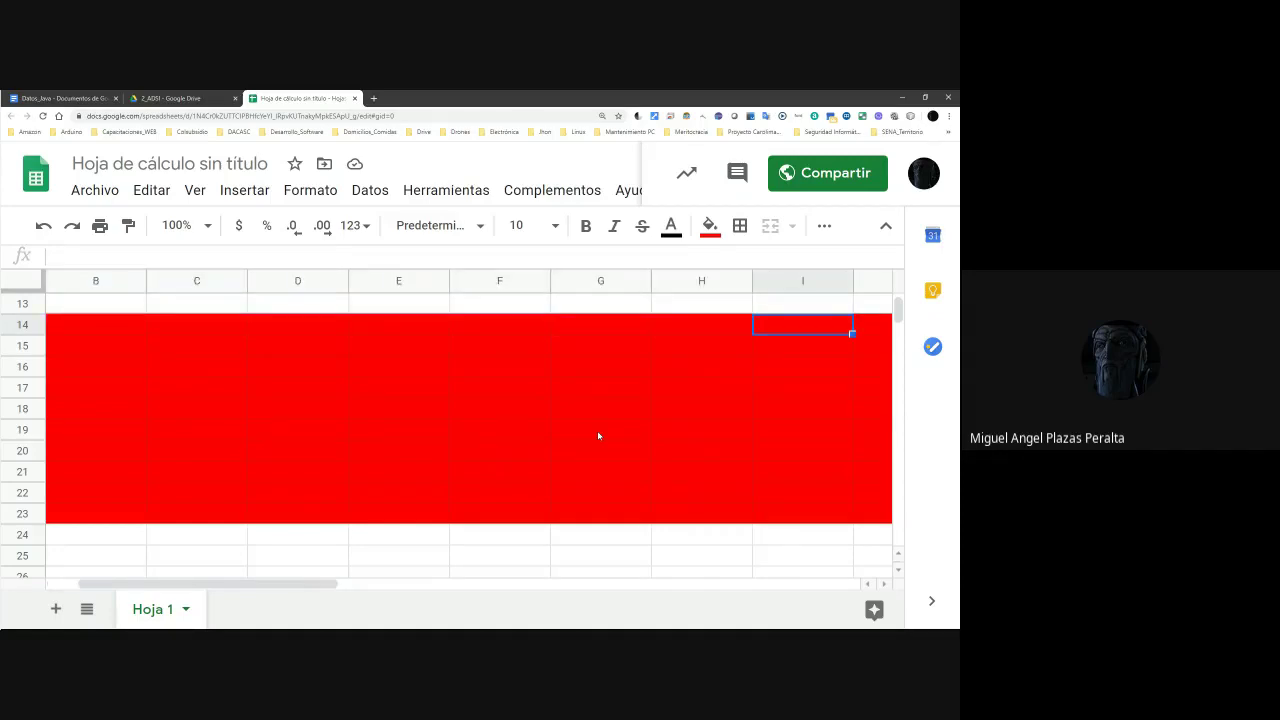
pyautogui.press('Right')
pyautogui.press('Left')
pyautogui.press('Home')
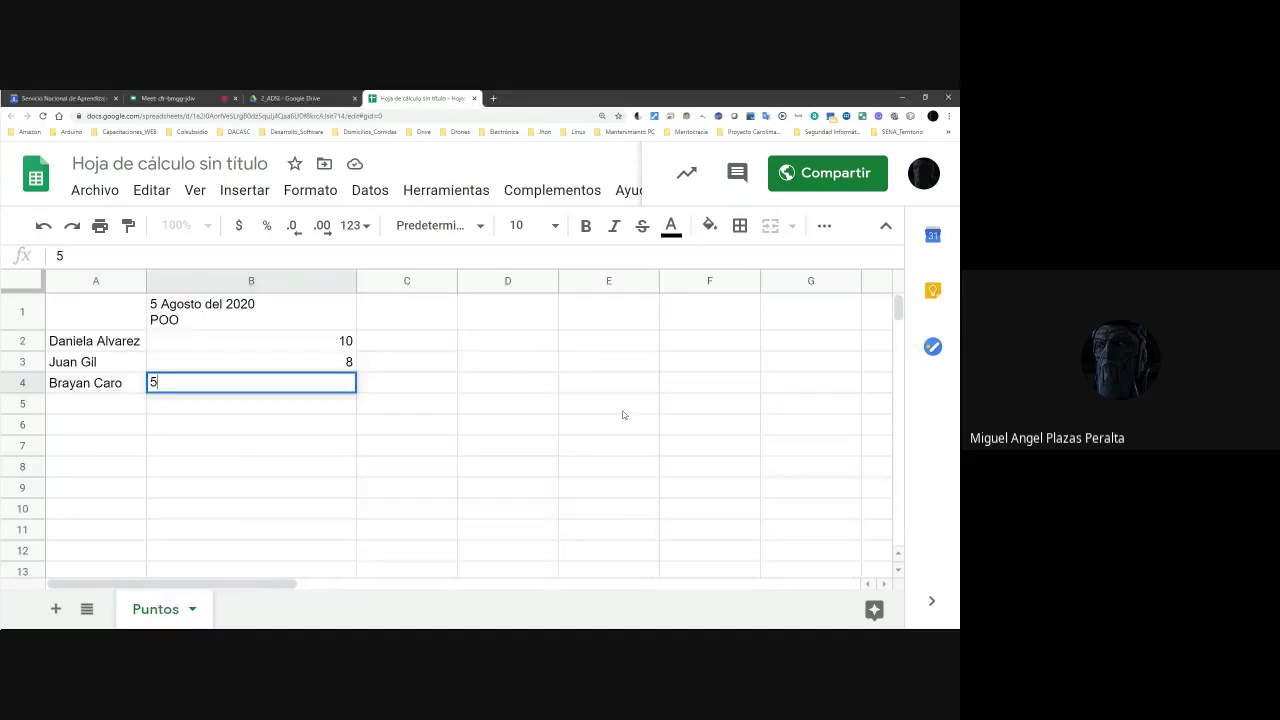
# Enter a fifth student's name in A5 of Puntos with a score of 4 in B5.
pyautogui.click(104, 414)
pyautogui.doubleClick(110, 412)
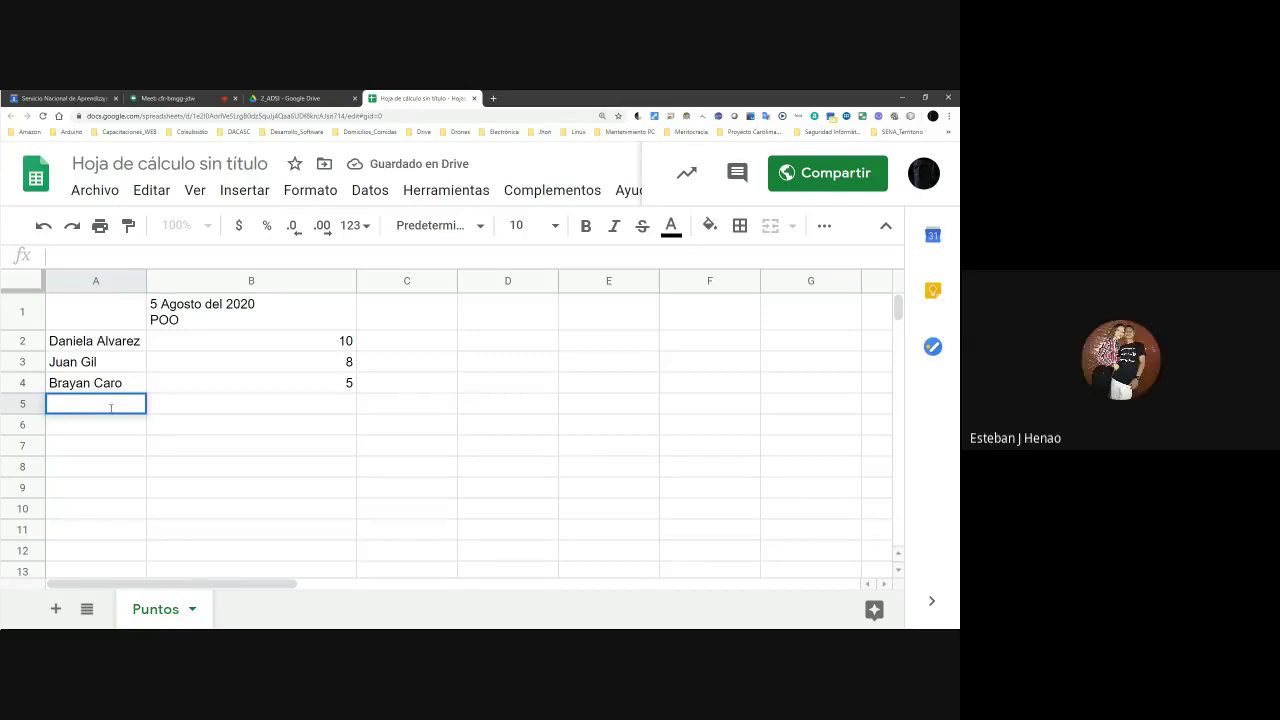
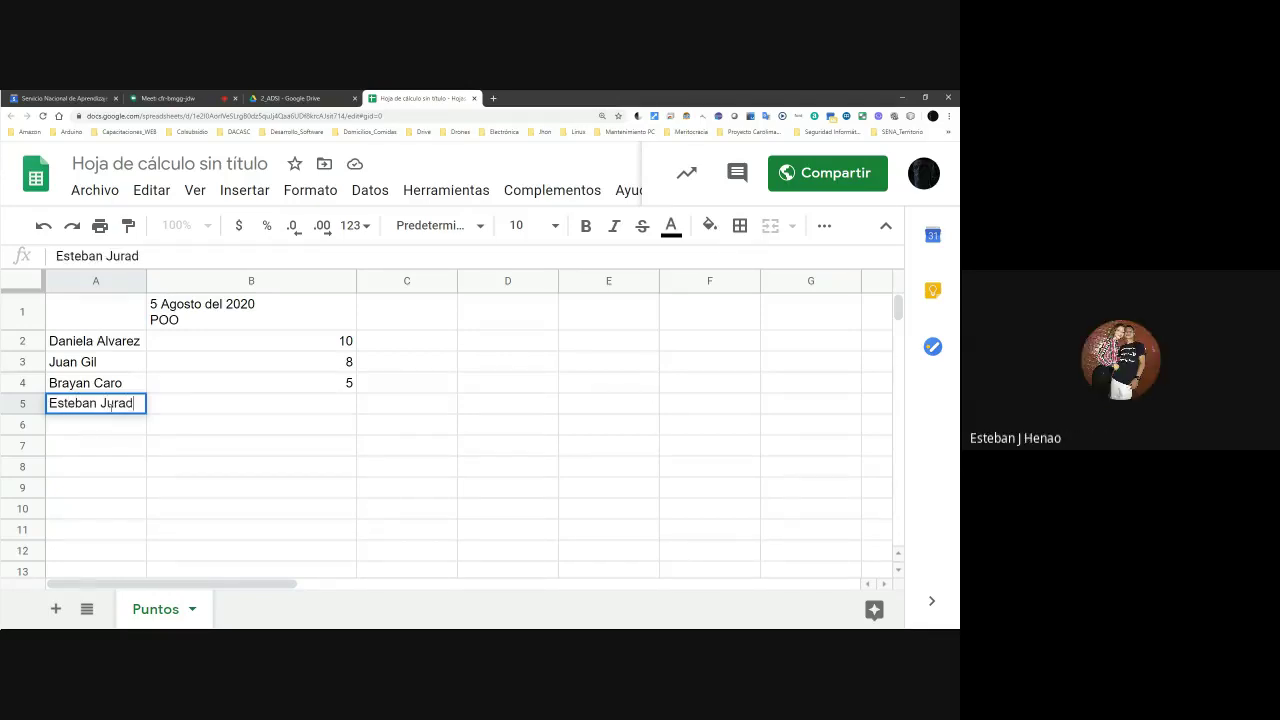
pyautogui.press('Tab')
pyautogui.write('4')
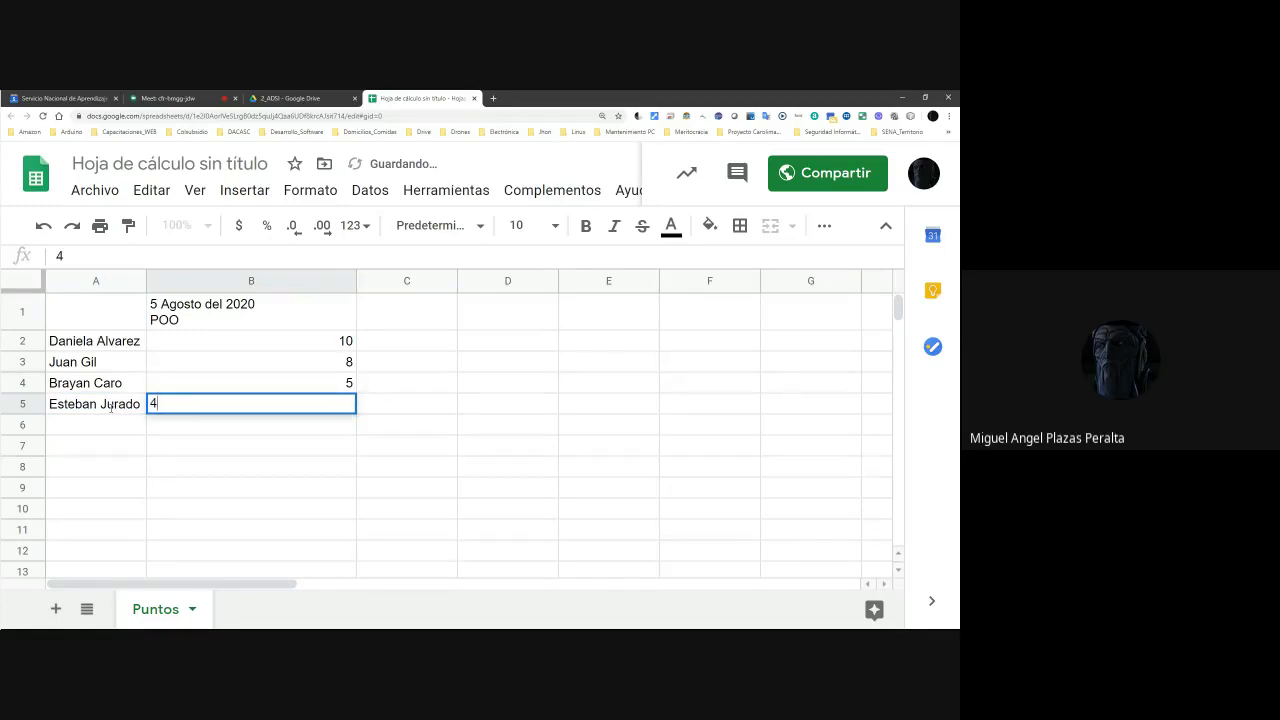
pyautogui.press('Return')
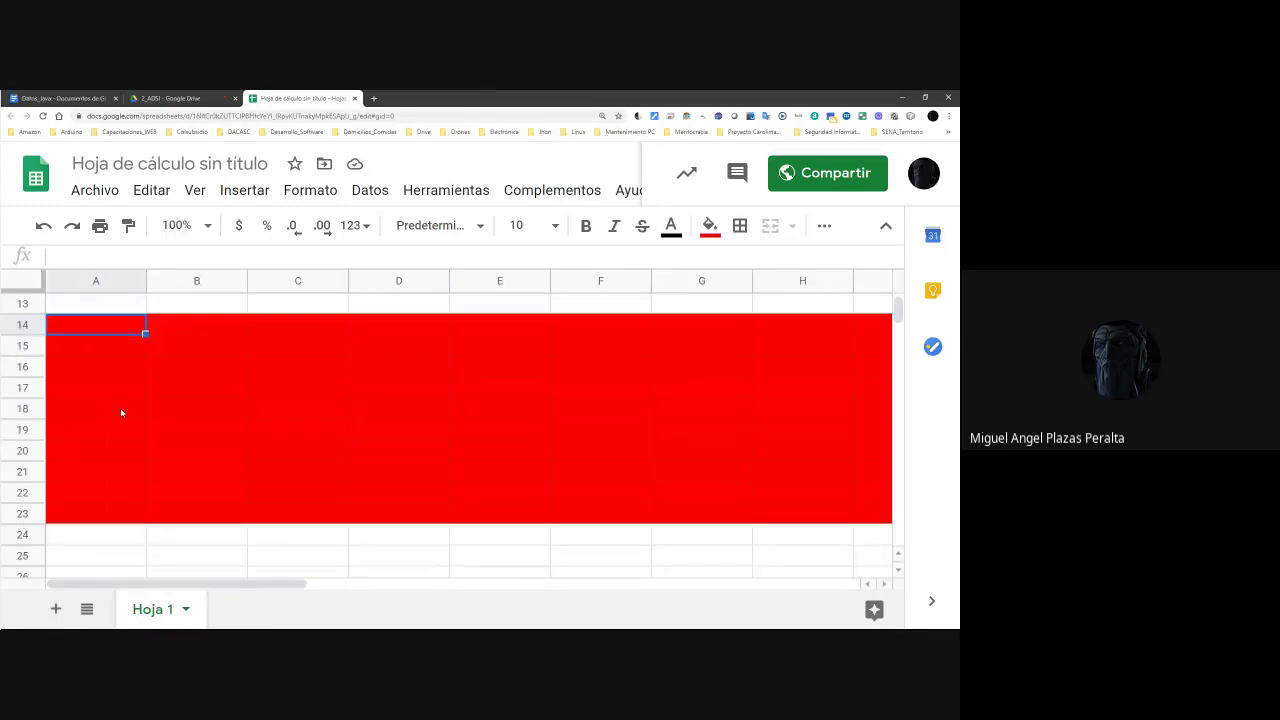
pyautogui.click(205, 366)
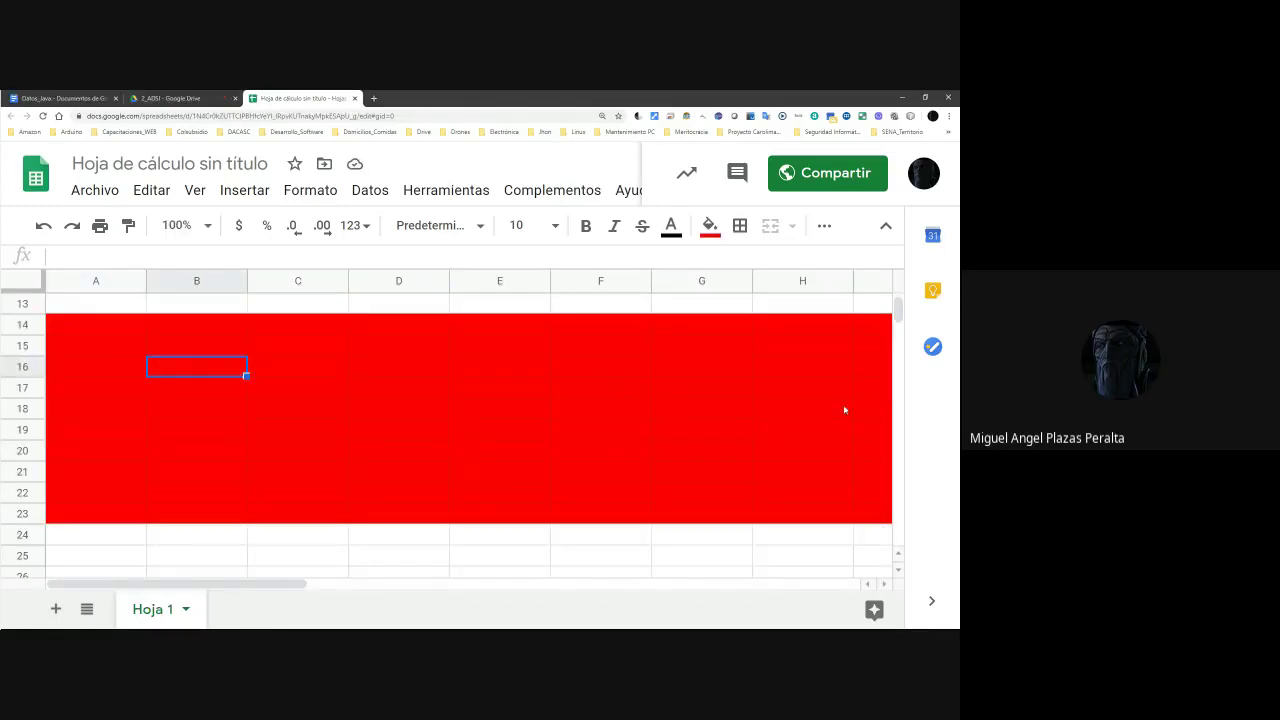
pyautogui.click(183, 301)
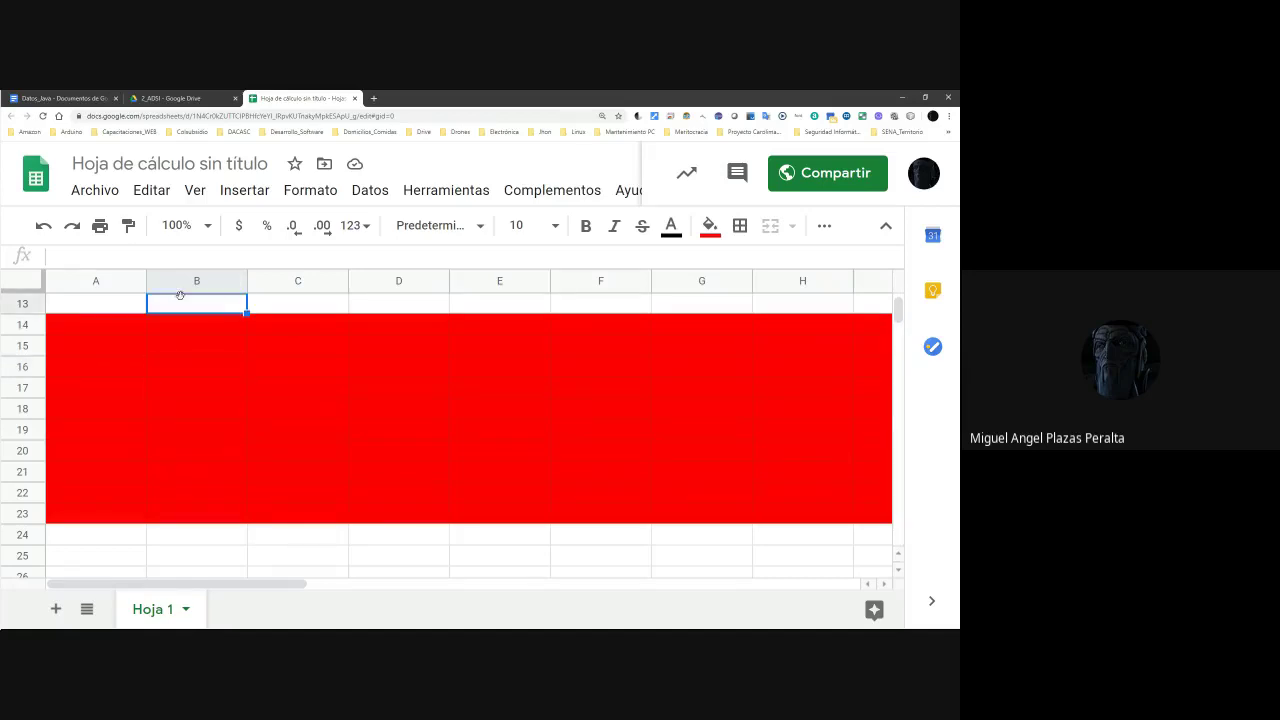
pyautogui.click(150, 330)
pyautogui.moveTo(146, 337); pyautogui.dragTo(152, 333)
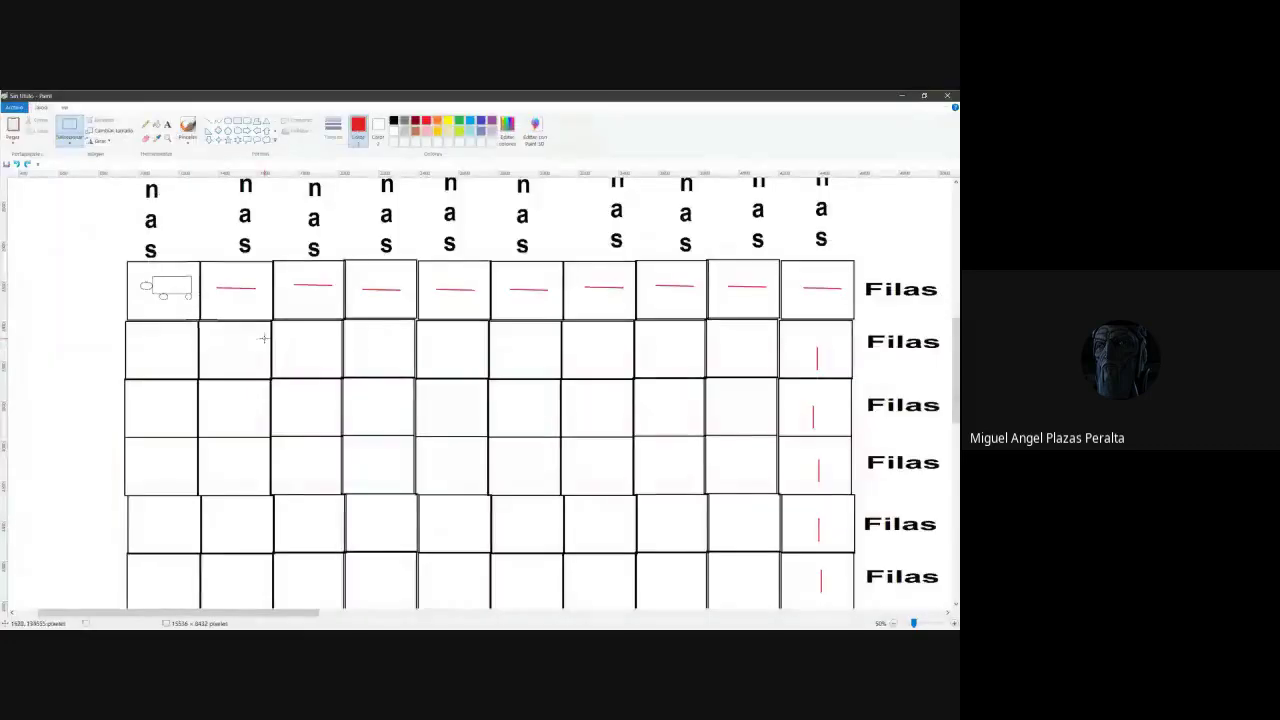
pyautogui.scroll(-10, 334, 360)
pyautogui.scroll(3, 336, 361)
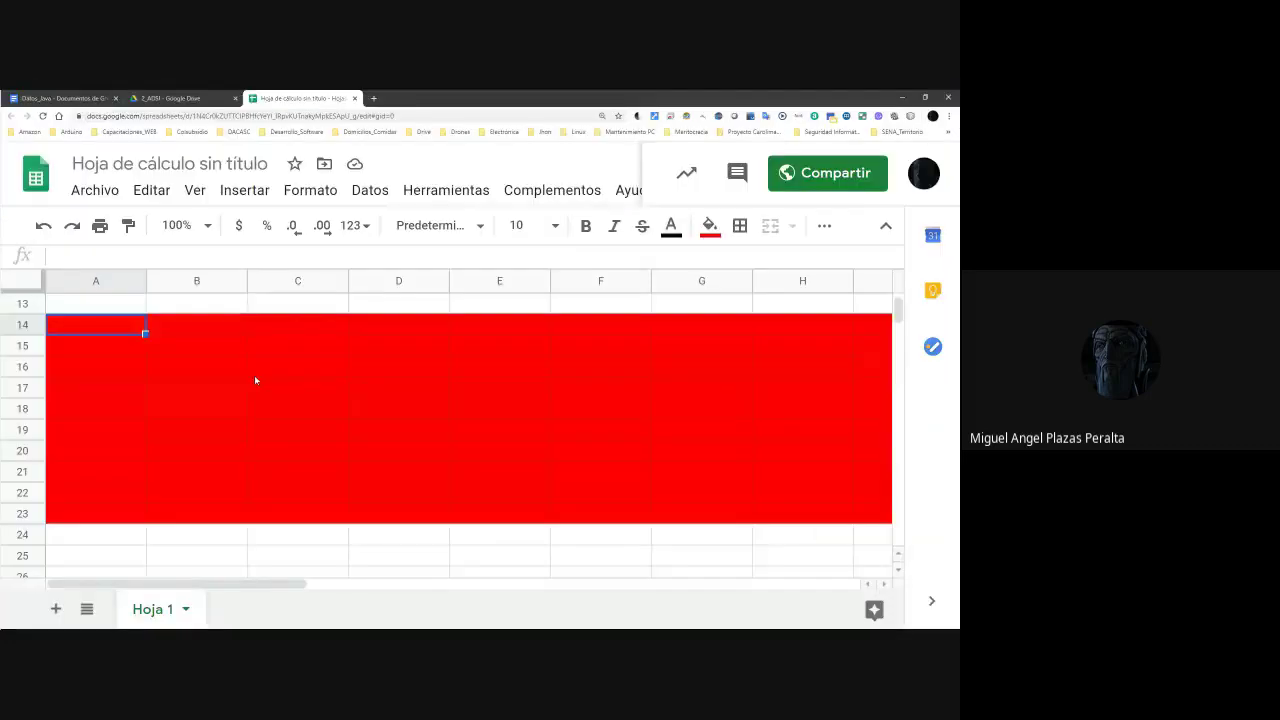
pyautogui.scroll(-4, 254, 375)
pyautogui.click(130, 335)
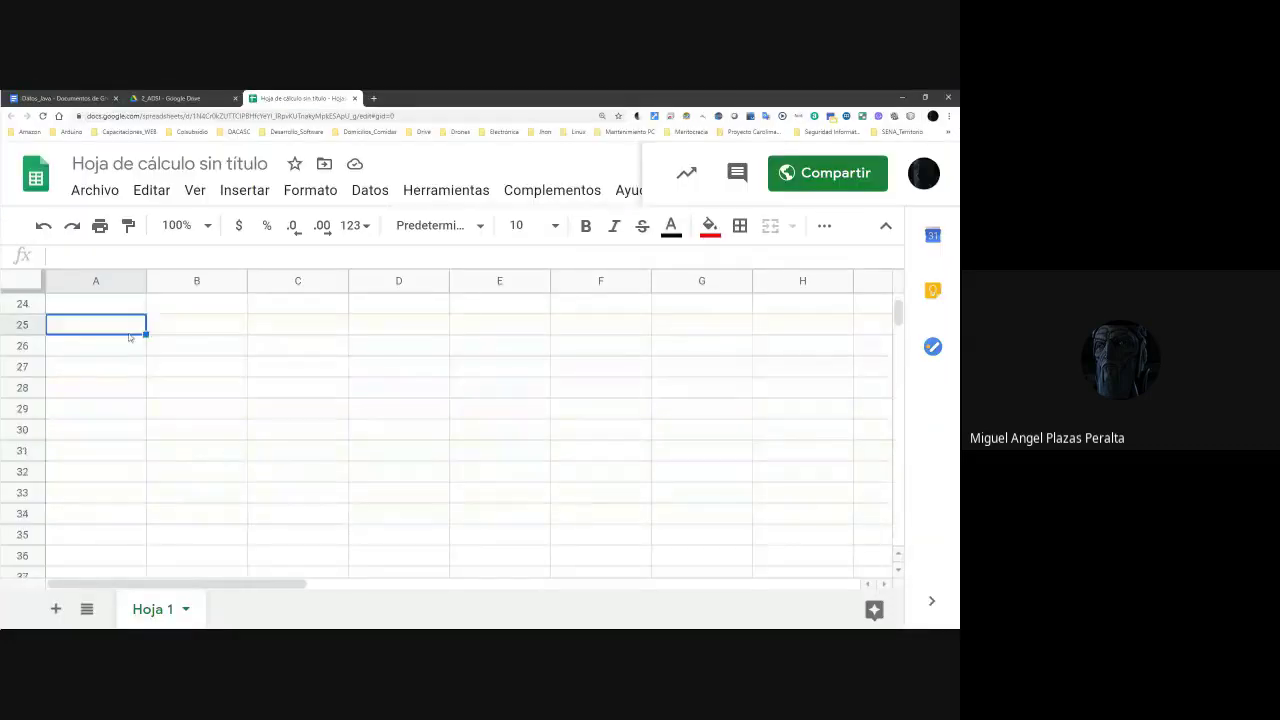
# Label cells A25 'Ancho' and A26 'Largo' below the red block.
pyautogui.write('Anc')
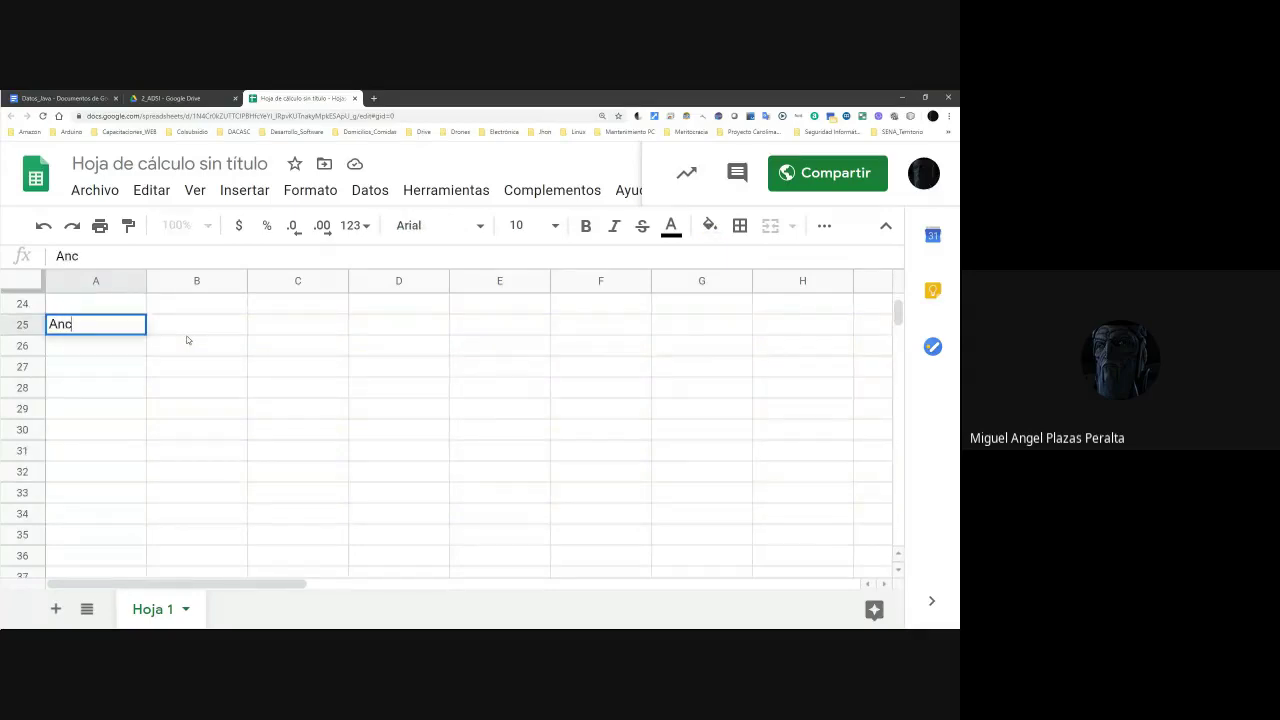
pyautogui.write('ho')
pyautogui.press('Return')
pyautogui.write('Lar')
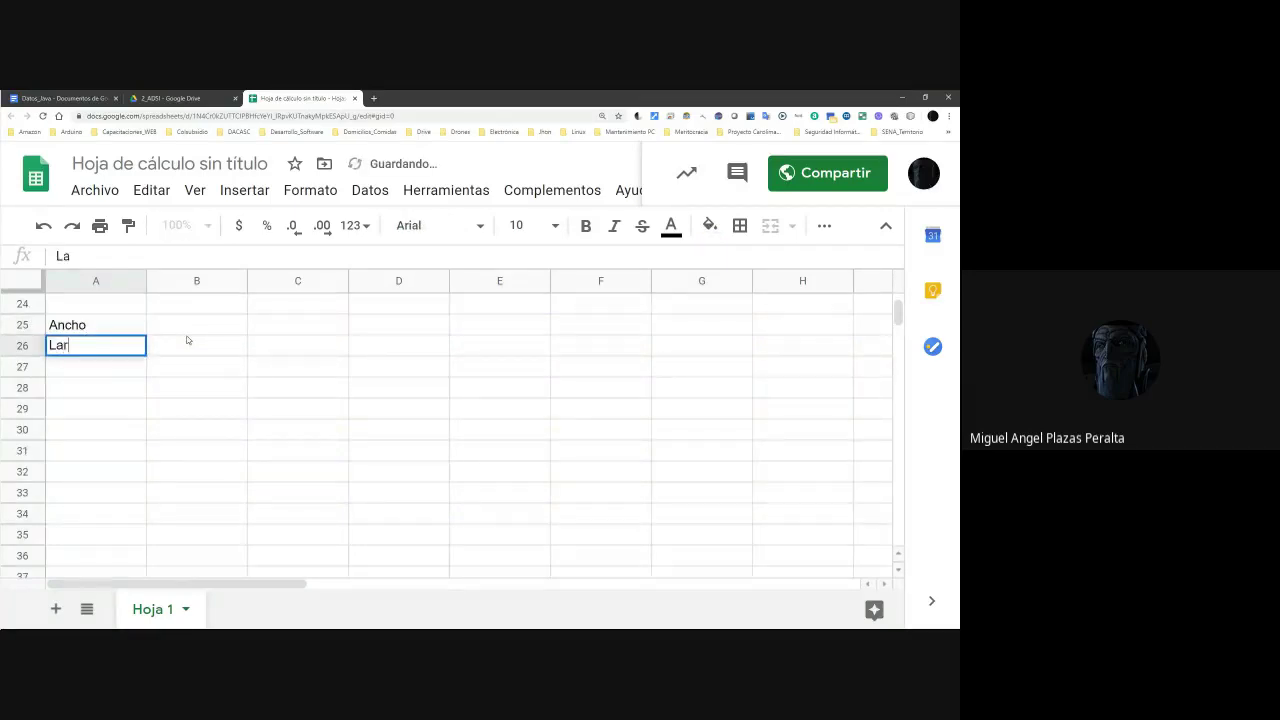
pyautogui.write('go')
pyautogui.click(186, 340)
pyautogui.scroll(5, 177, 340)
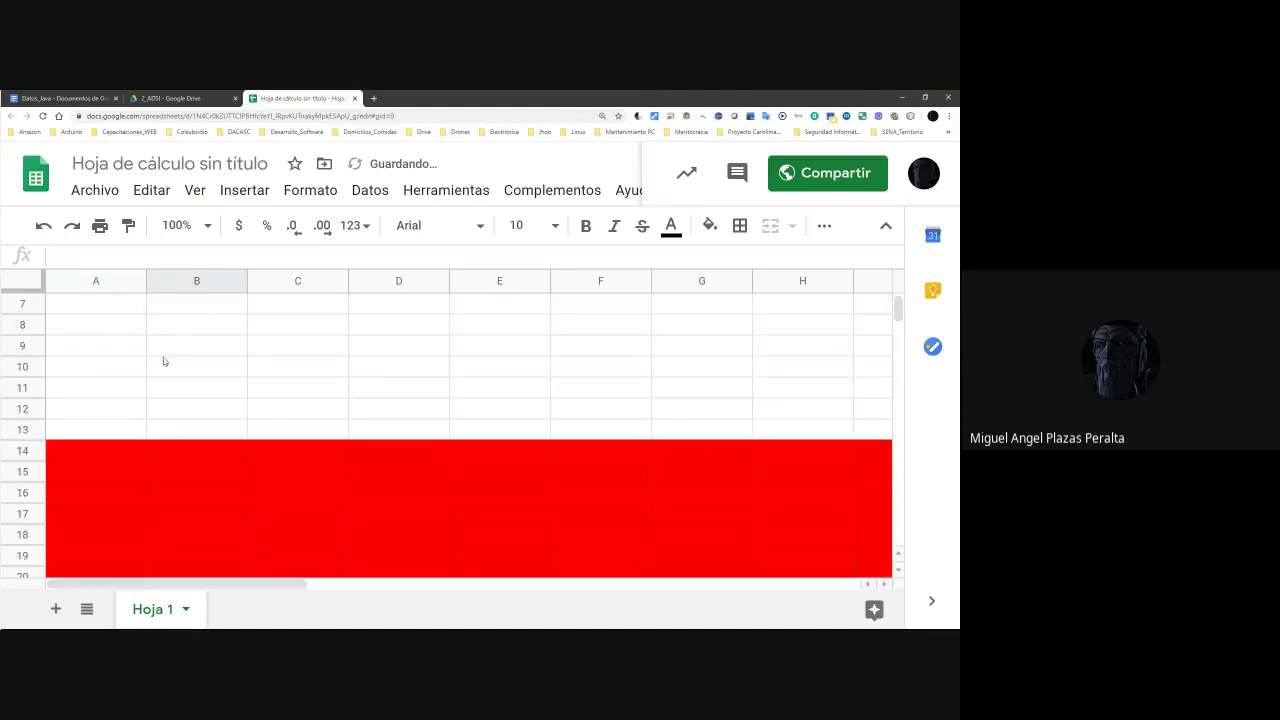
pyautogui.scroll(-2, 163, 357)
pyautogui.click(131, 350)
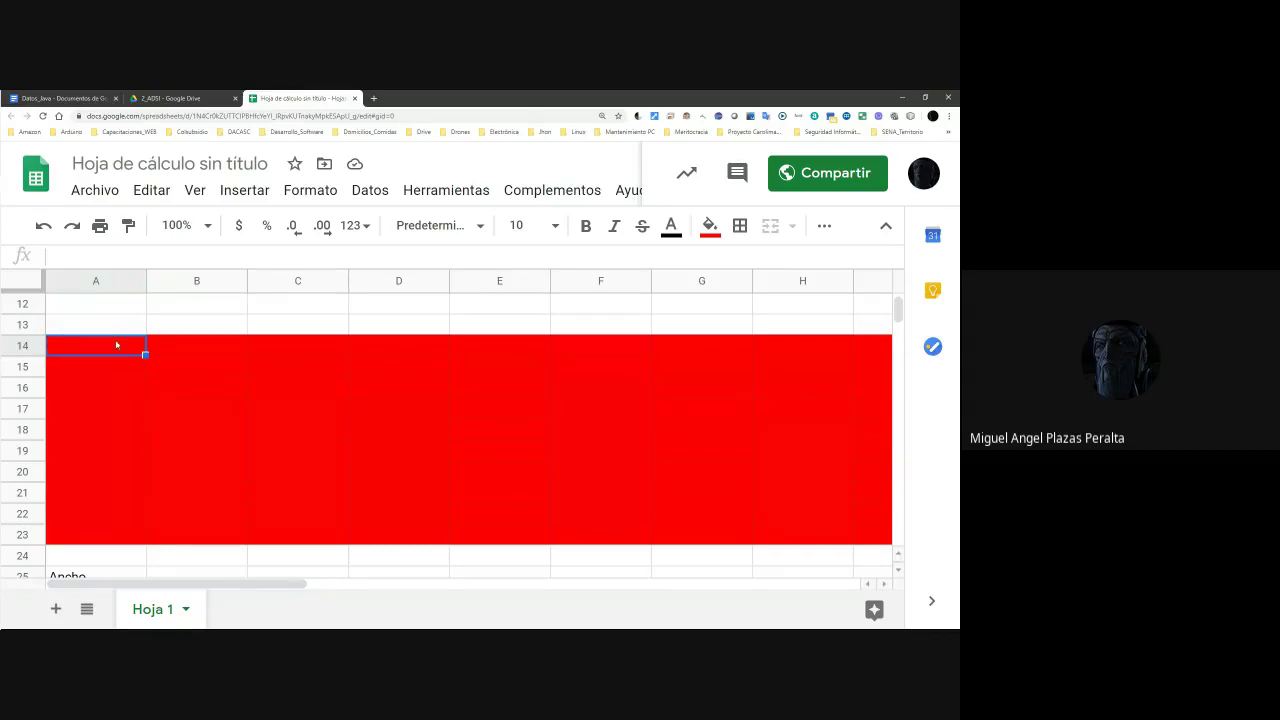
pyautogui.scroll(-4, 150, 355)
# Enter 10 in B26 for Largo and 2 in B25 for Ancho.
pyautogui.click(198, 368)
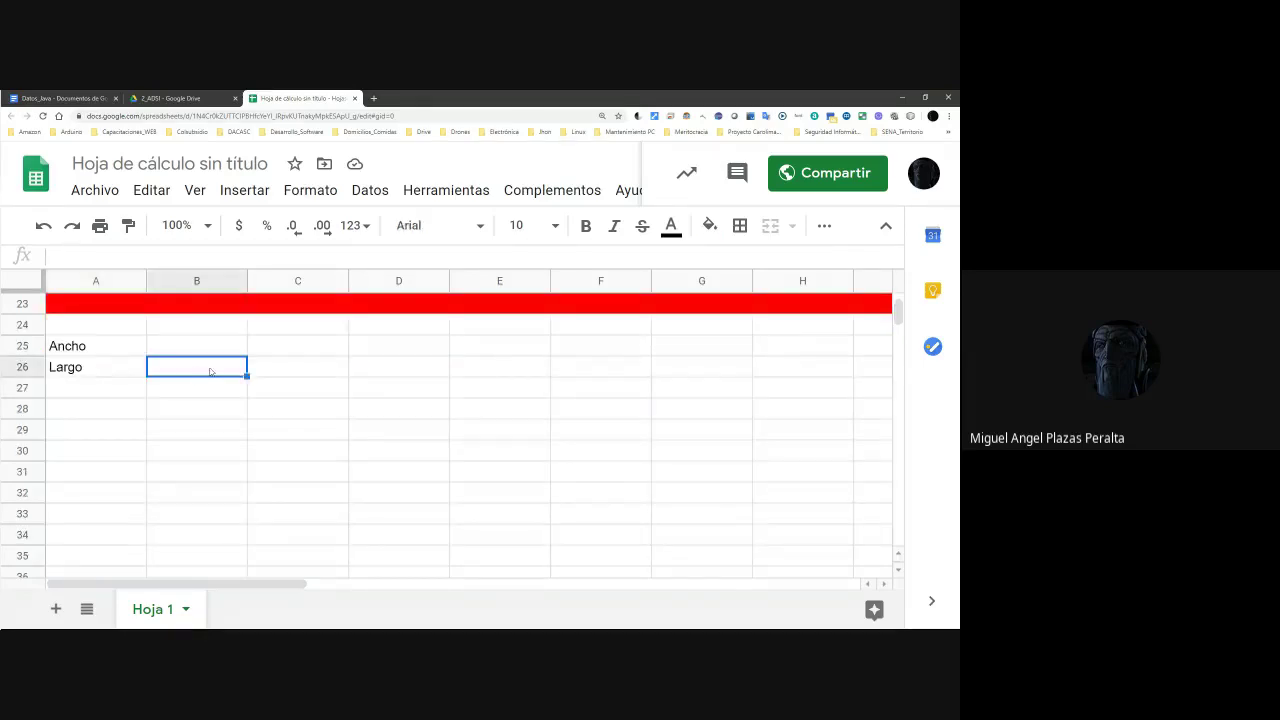
pyautogui.write('10')
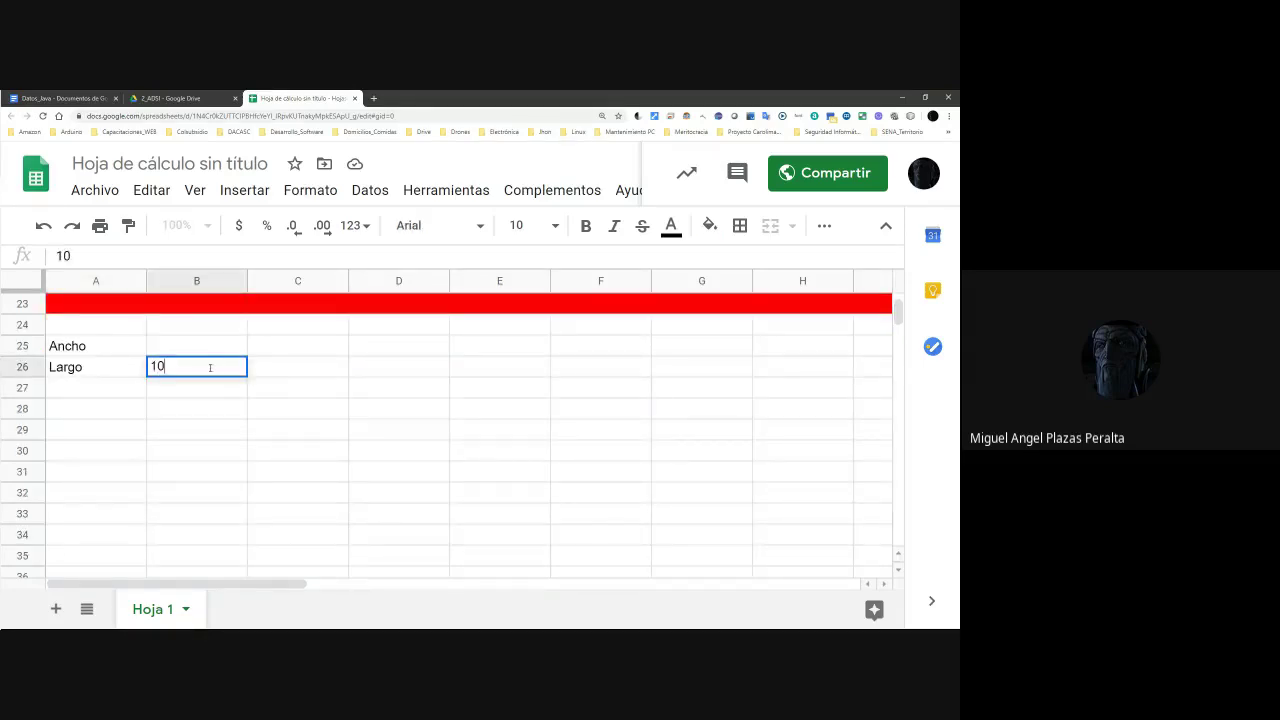
pyautogui.press('Up')
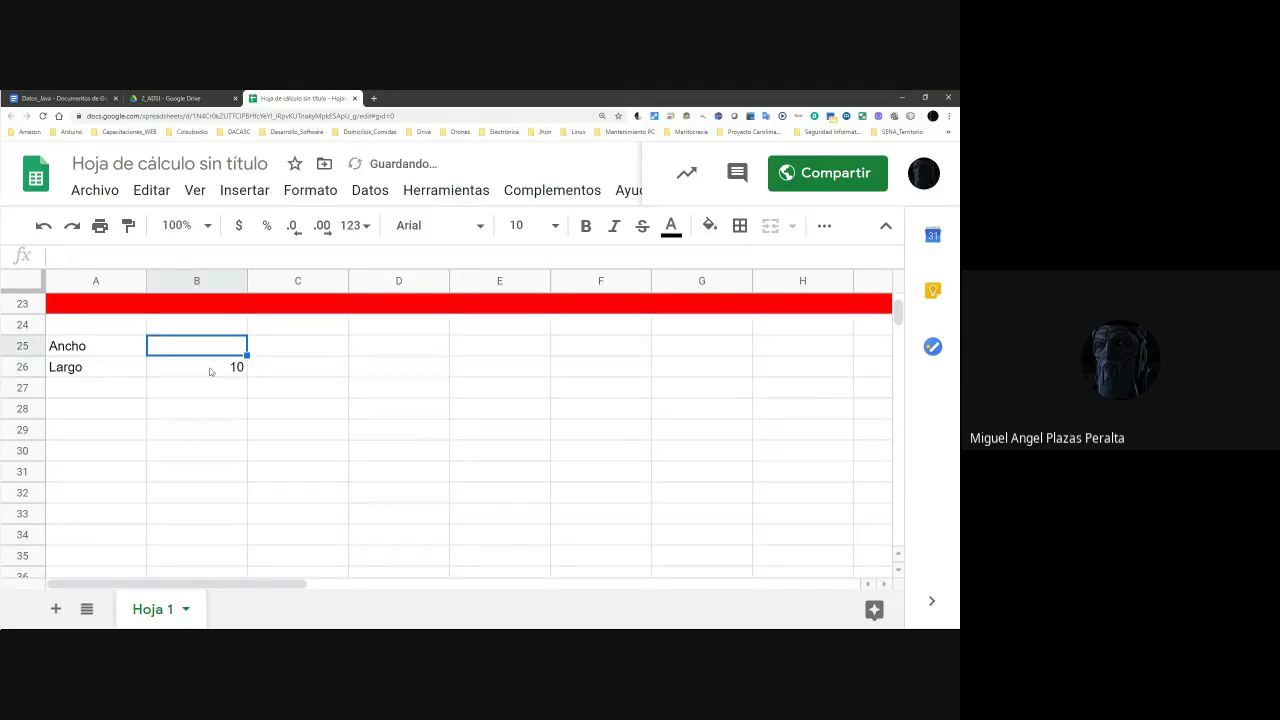
pyautogui.scroll(2, 194, 354)
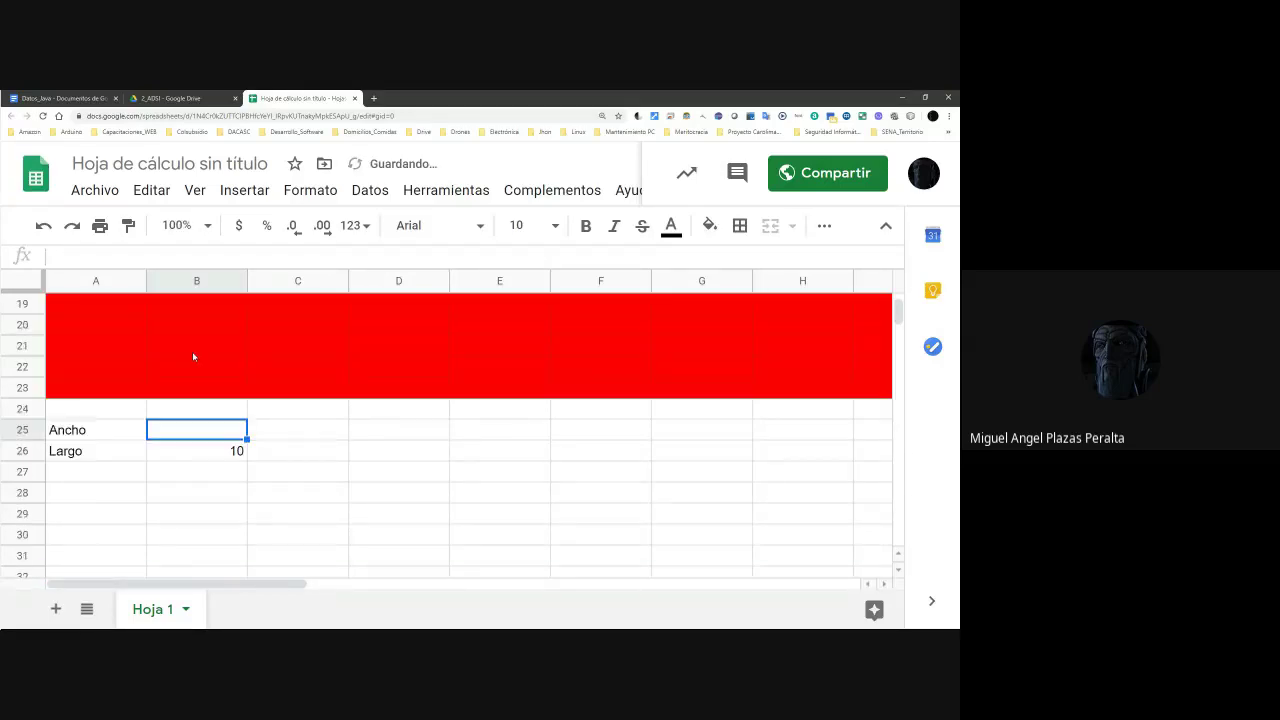
pyautogui.scroll(2, 194, 357)
pyautogui.scroll(-2, 219, 391)
pyautogui.write('2')
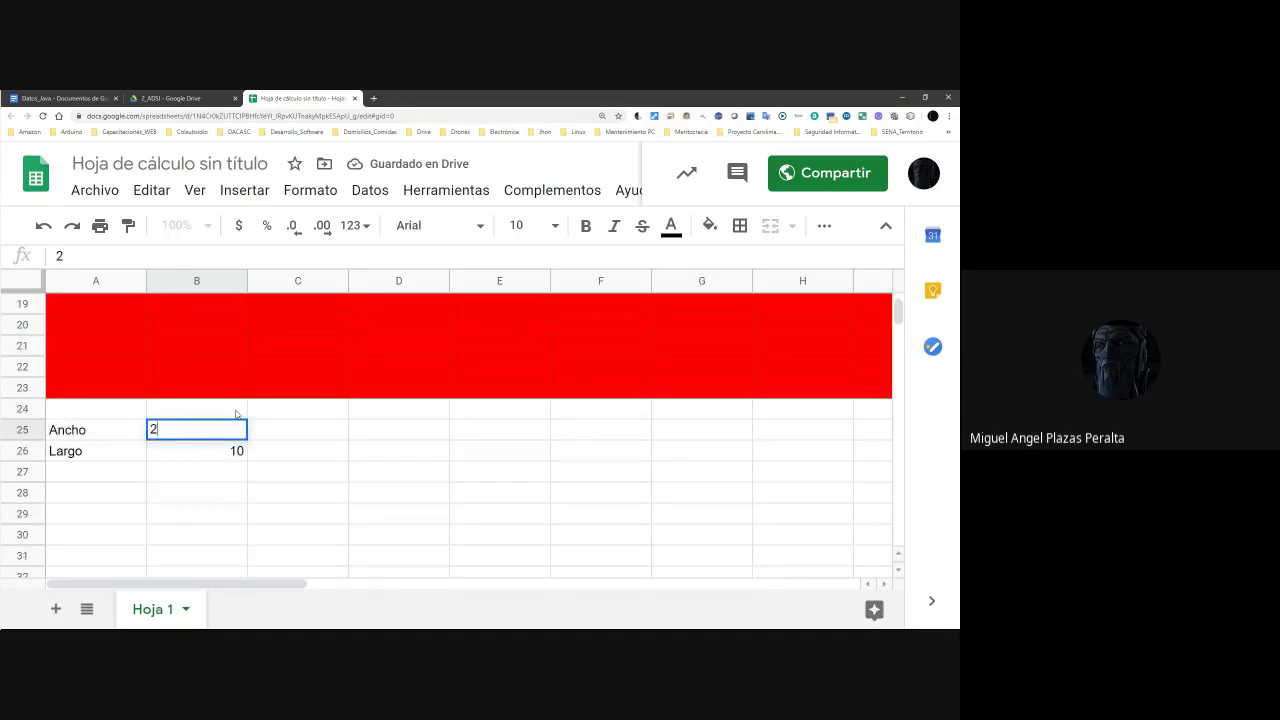
pyautogui.press('Return')
pyautogui.scroll(6, 230, 405)
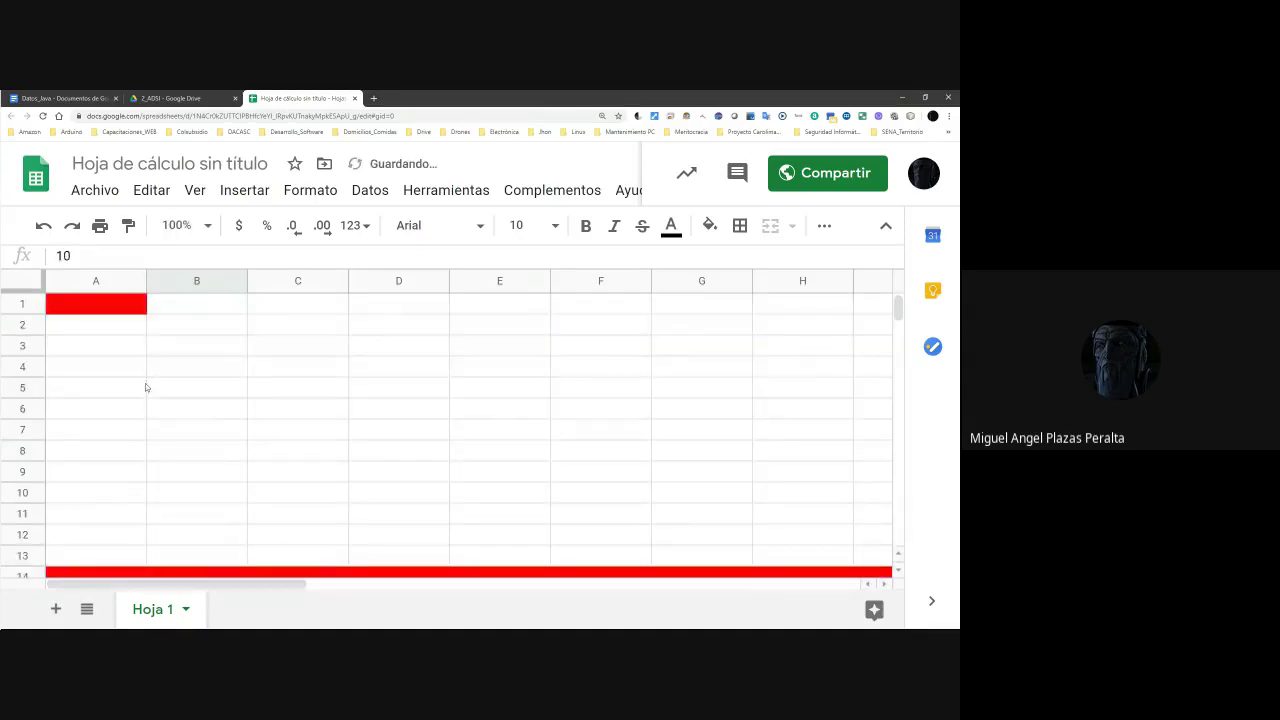
# Remove the stray red fill from cell A1.
pyautogui.click(103, 306)
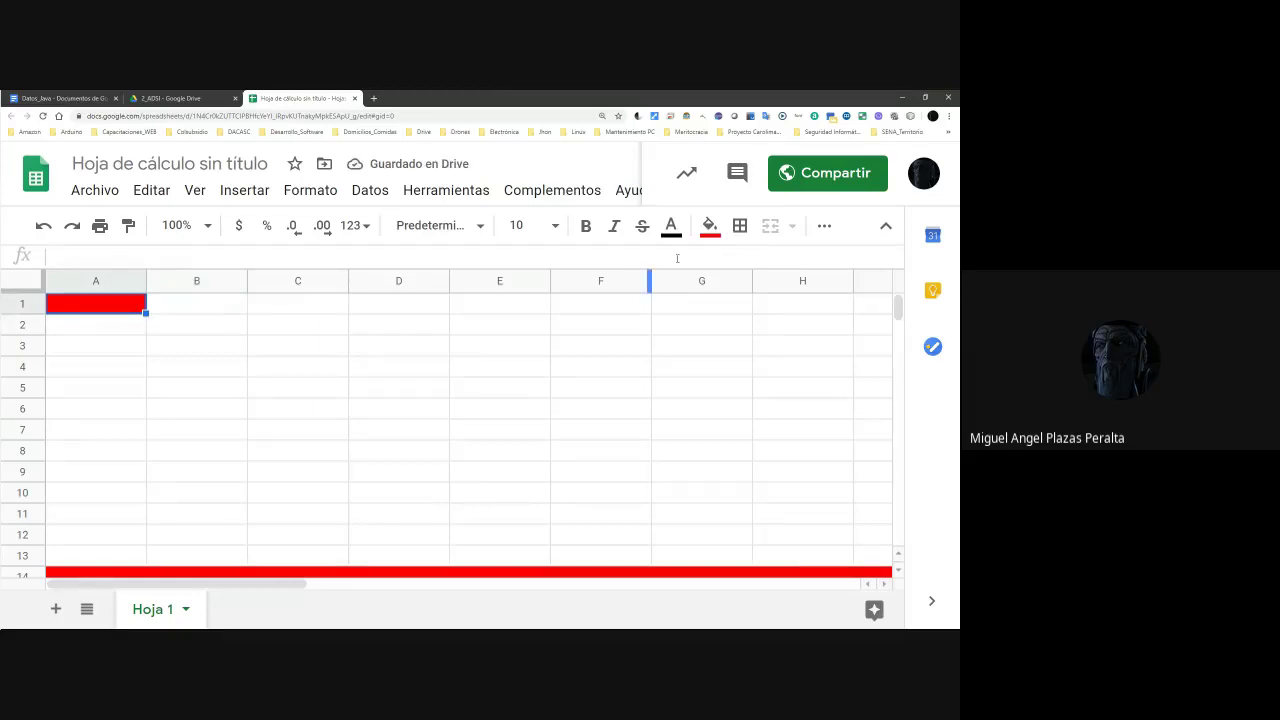
pyautogui.click(709, 226)
pyautogui.click(770, 265)
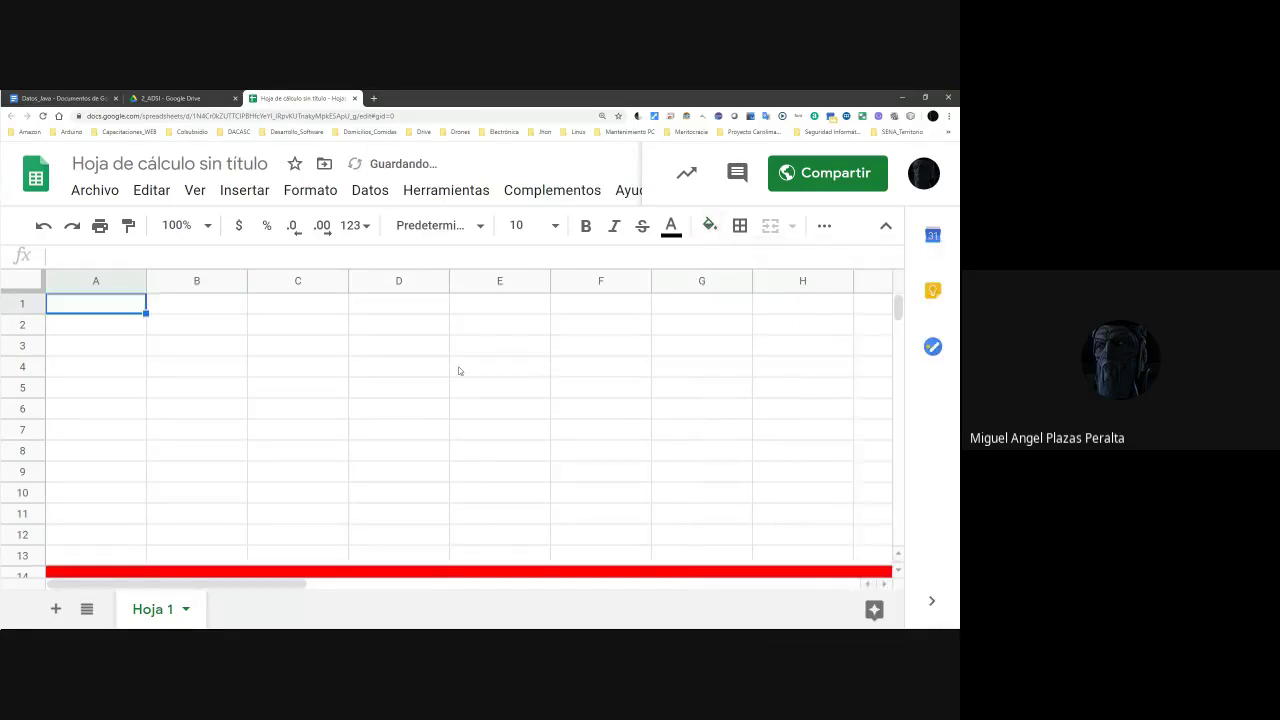
pyautogui.scroll(-4, 435, 366)
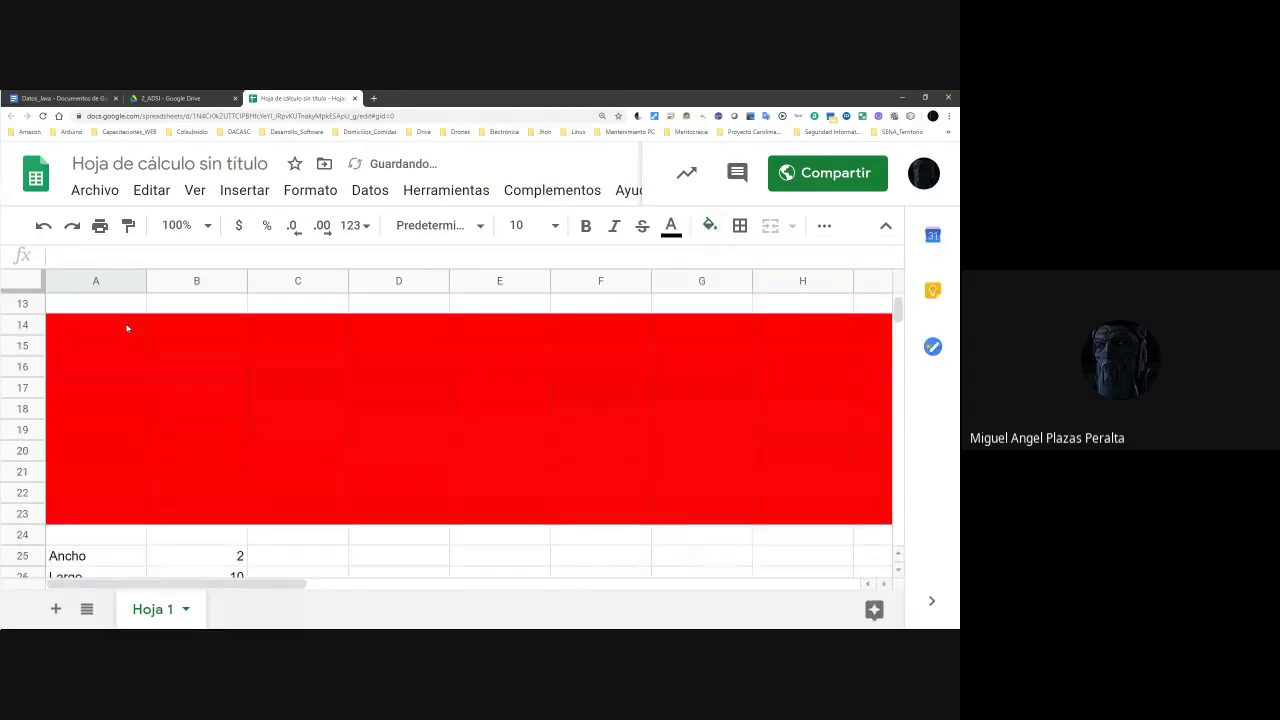
pyautogui.click(127, 328)
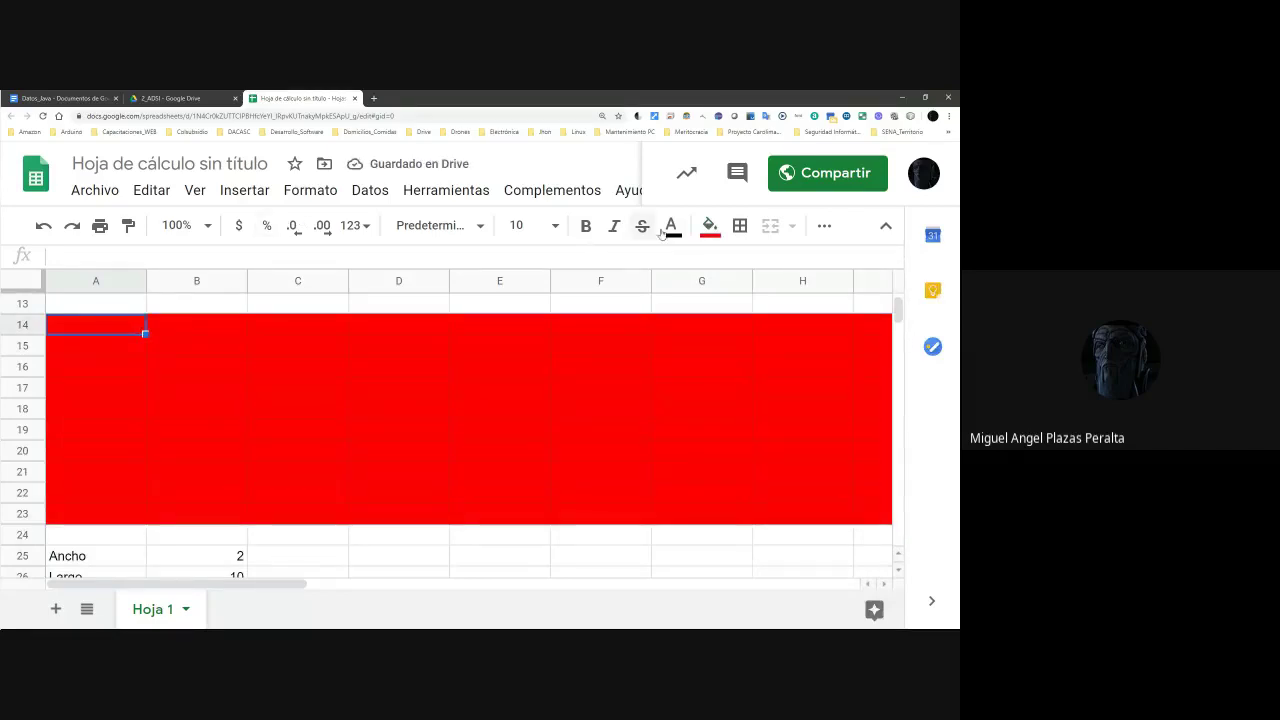
# Apply a cyan outer border with a chosen line style to cell A14.
pyautogui.click(752, 229)
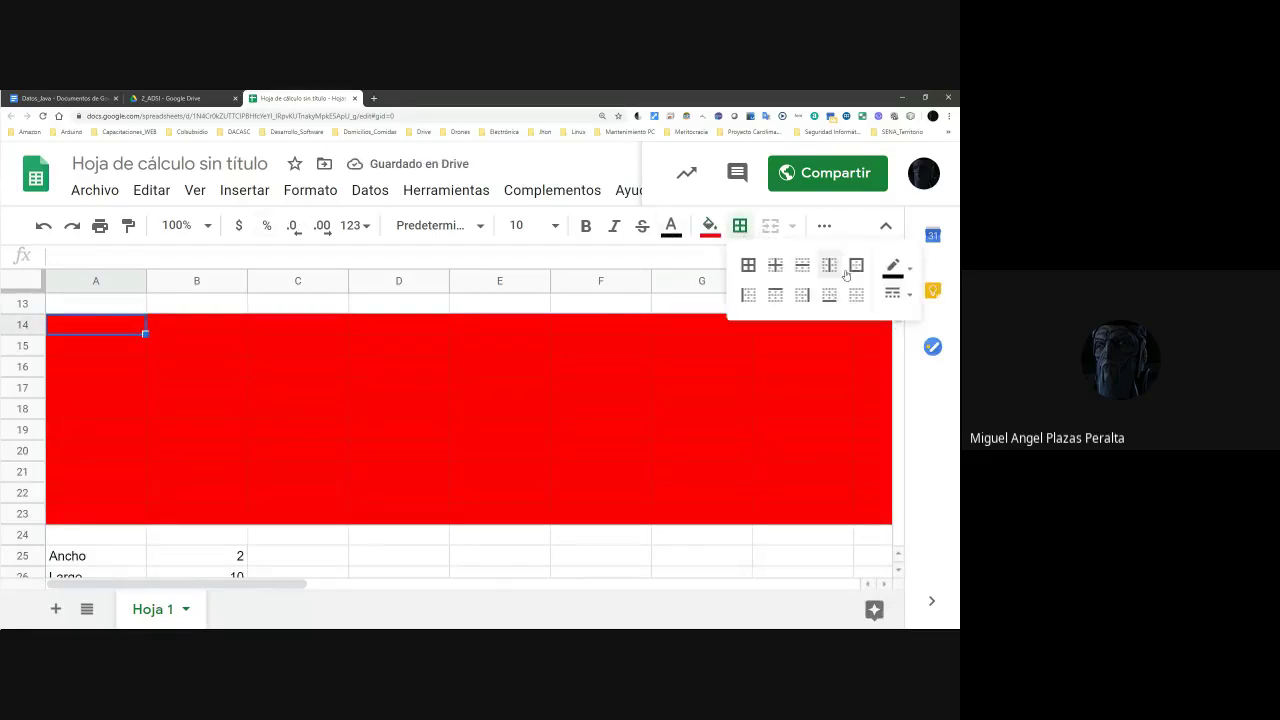
pyautogui.click(895, 268)
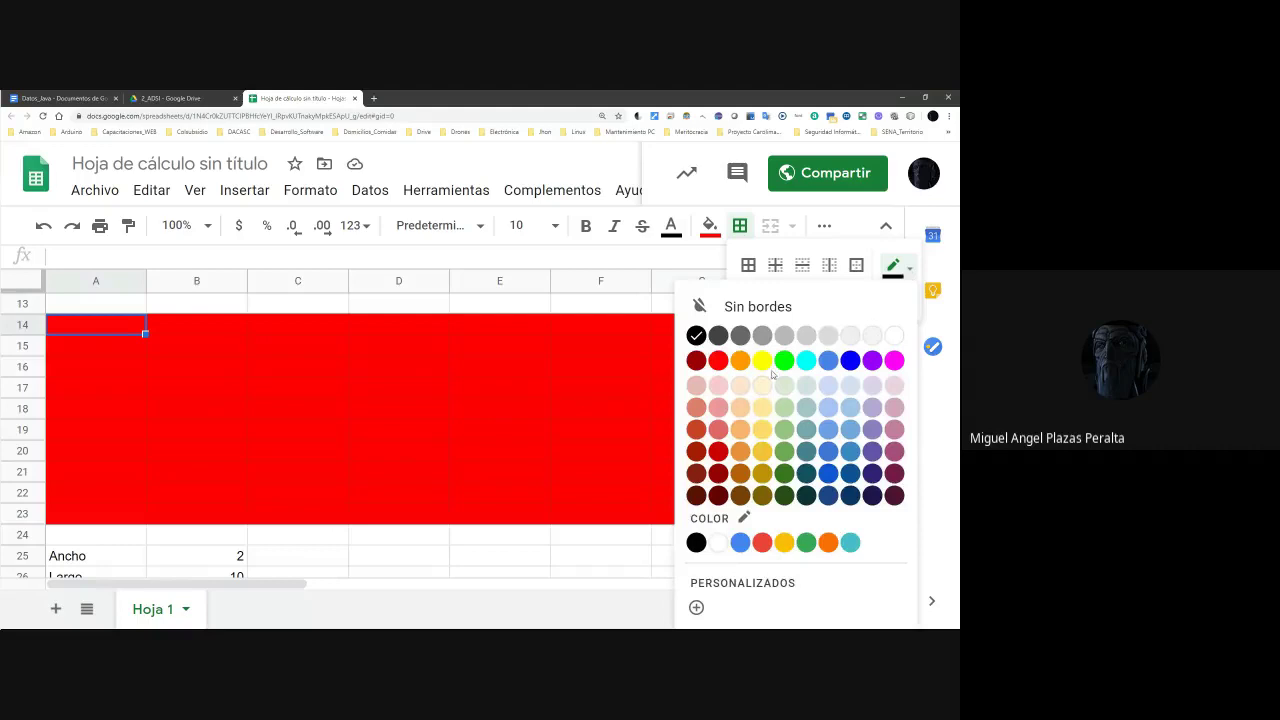
pyautogui.click(806, 335)
pyautogui.click(900, 270)
pyautogui.click(806, 360)
pyautogui.click(895, 294)
pyautogui.click(875, 370)
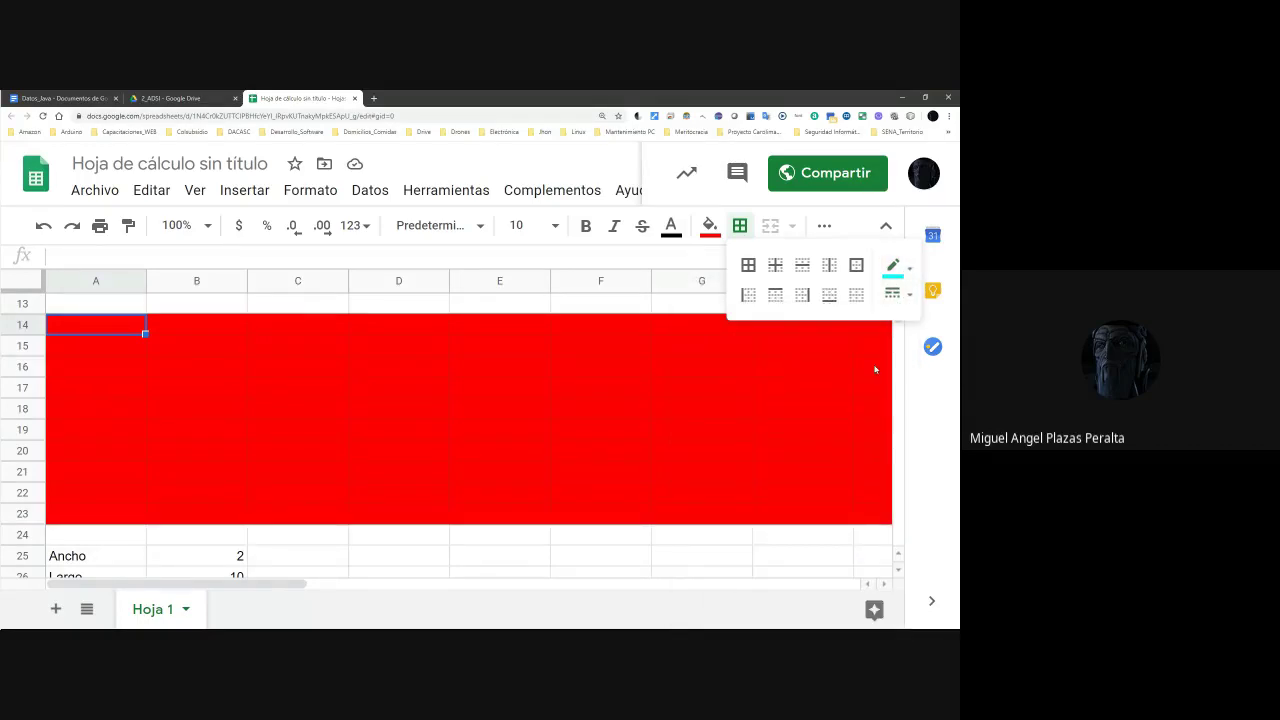
pyautogui.click(856, 264)
pyautogui.click(296, 306)
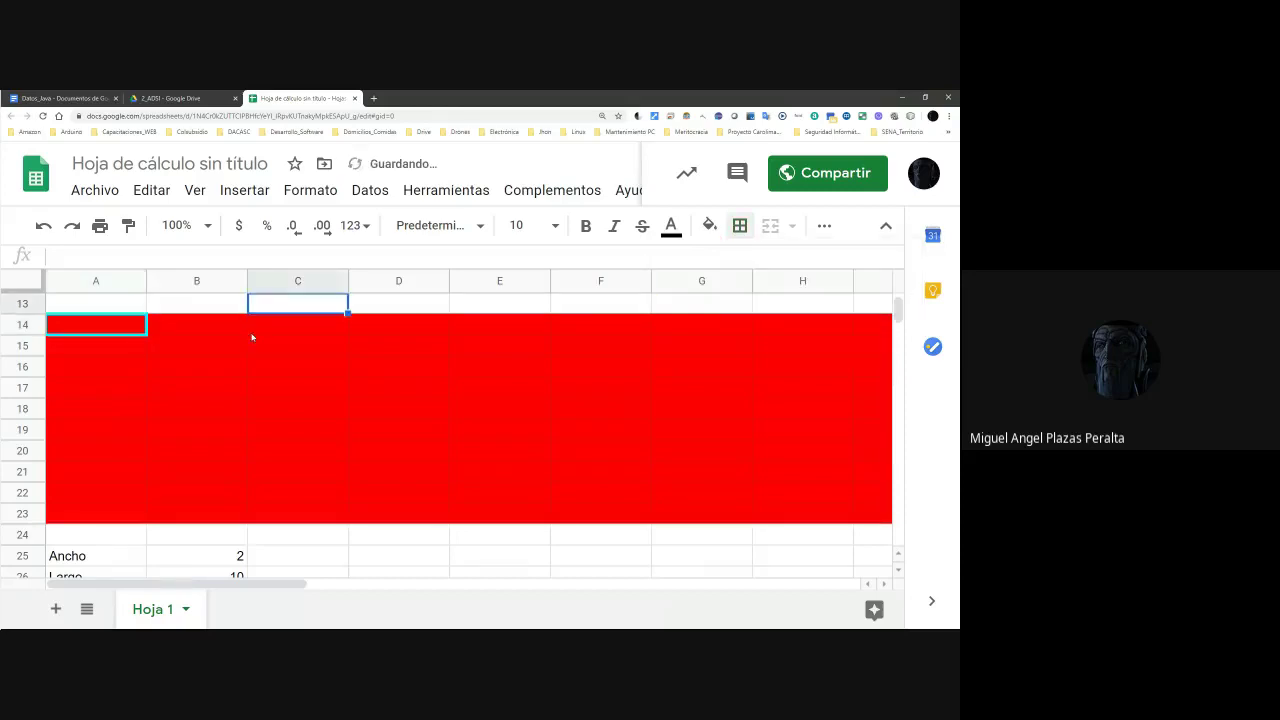
pyautogui.click(78, 325)
pyautogui.scroll(4, 91, 339)
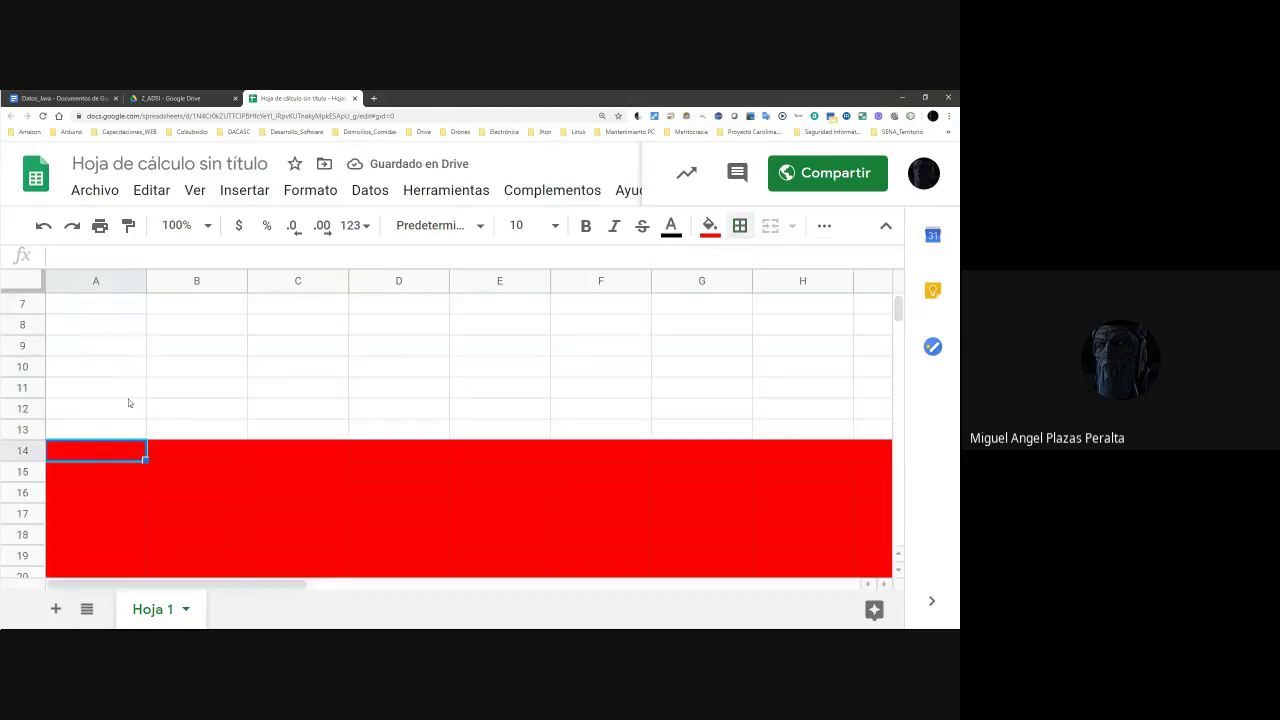
# Enter the label 'BackGround' in A27 with the value 'Red' in B27.
pyautogui.scroll(-2, 131, 402)
pyautogui.scroll(-2, 139, 355)
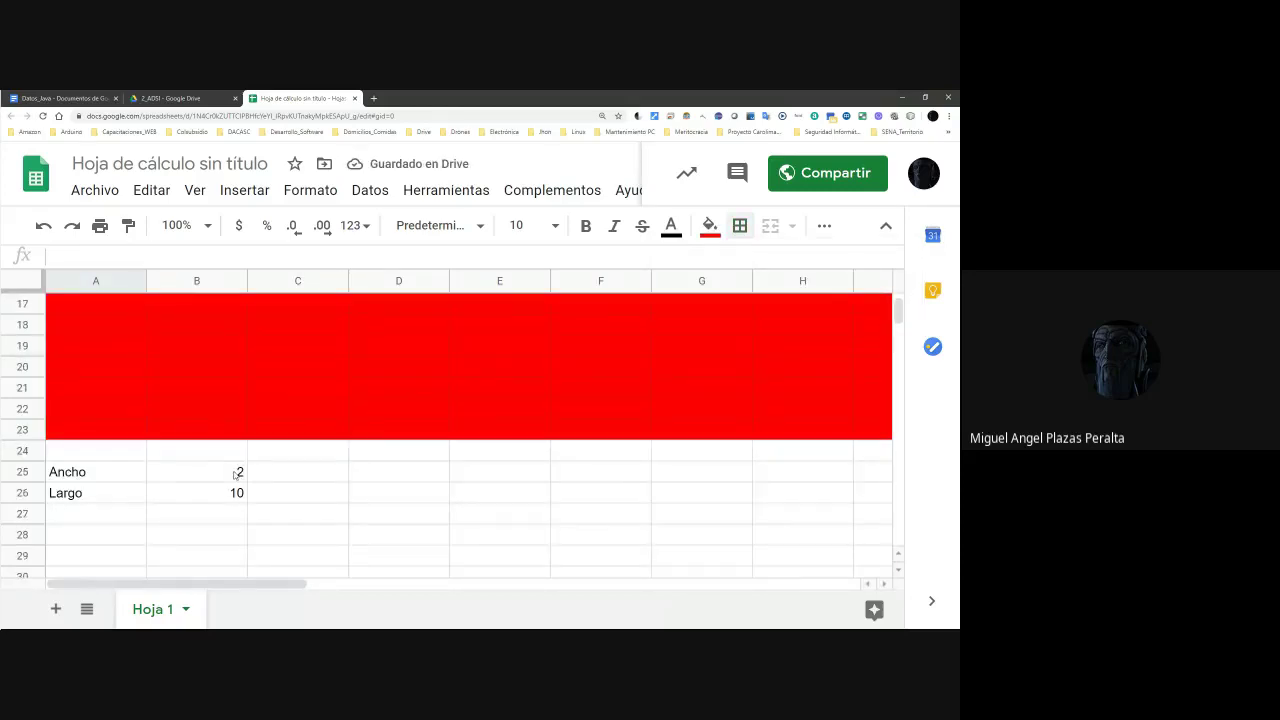
pyautogui.click(228, 492)
pyautogui.scroll(2, 213, 482)
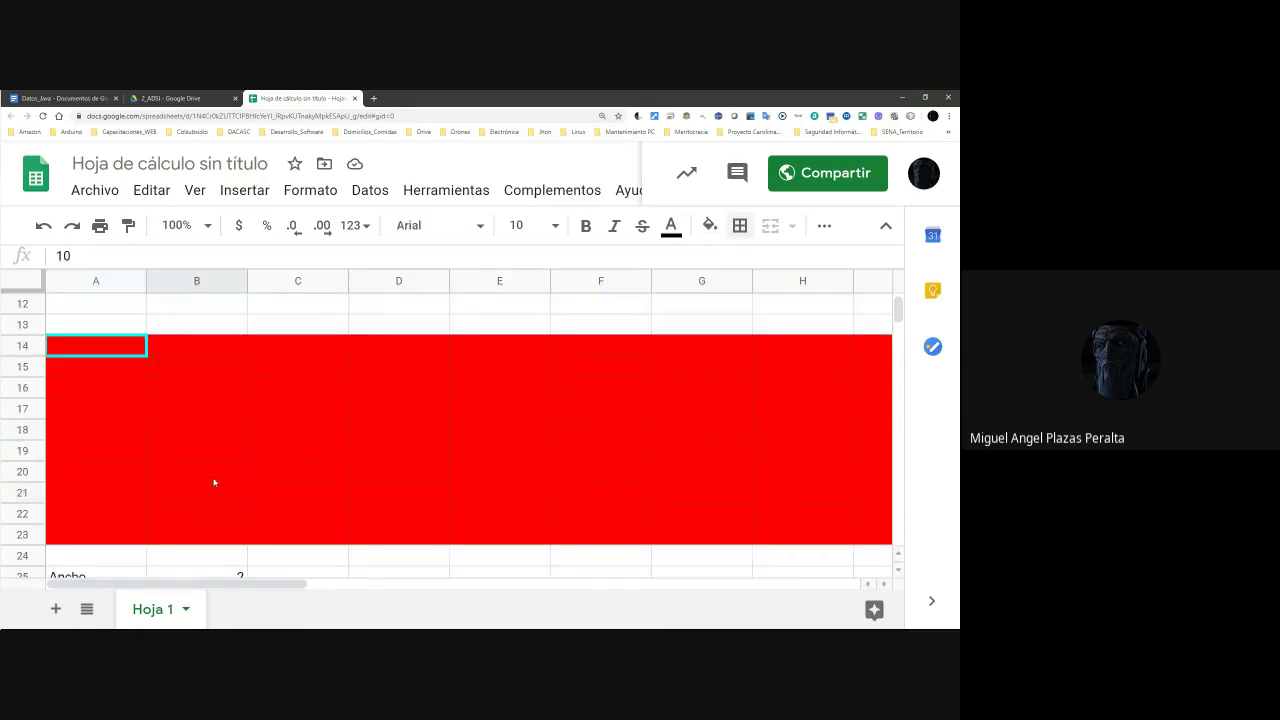
pyautogui.scroll(-2, 213, 482)
pyautogui.click(48, 518)
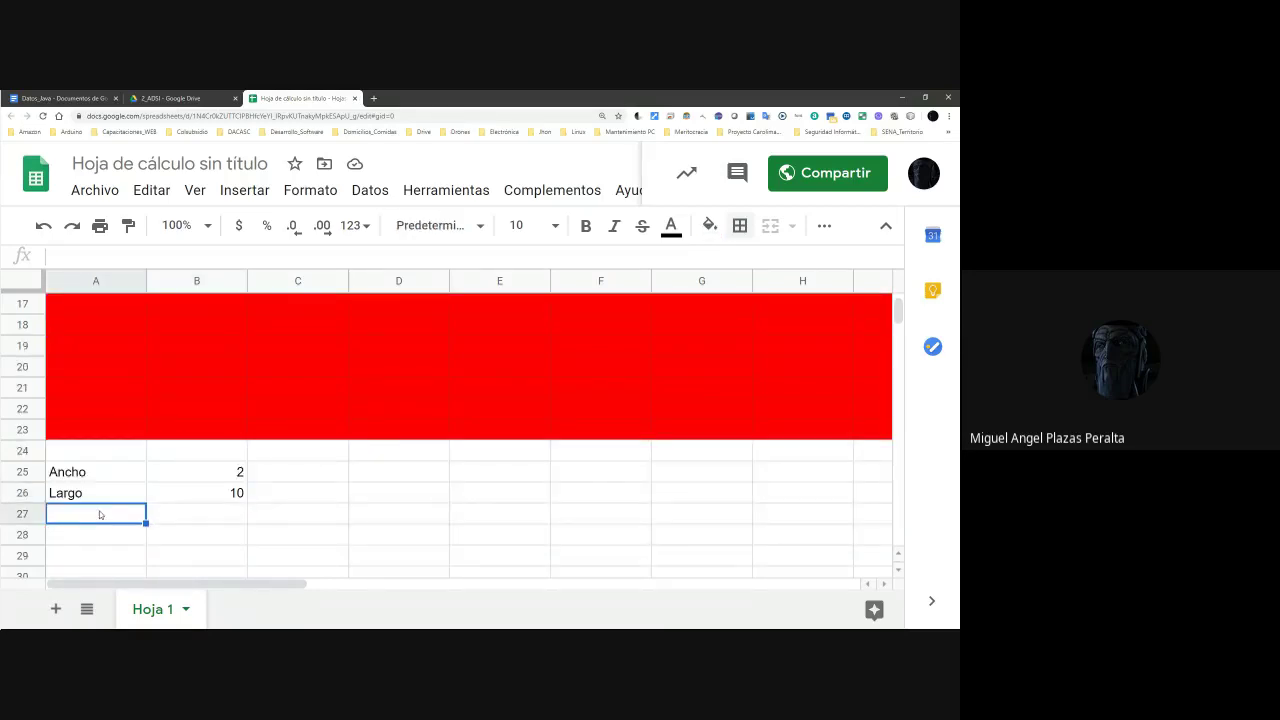
pyautogui.write('Color')
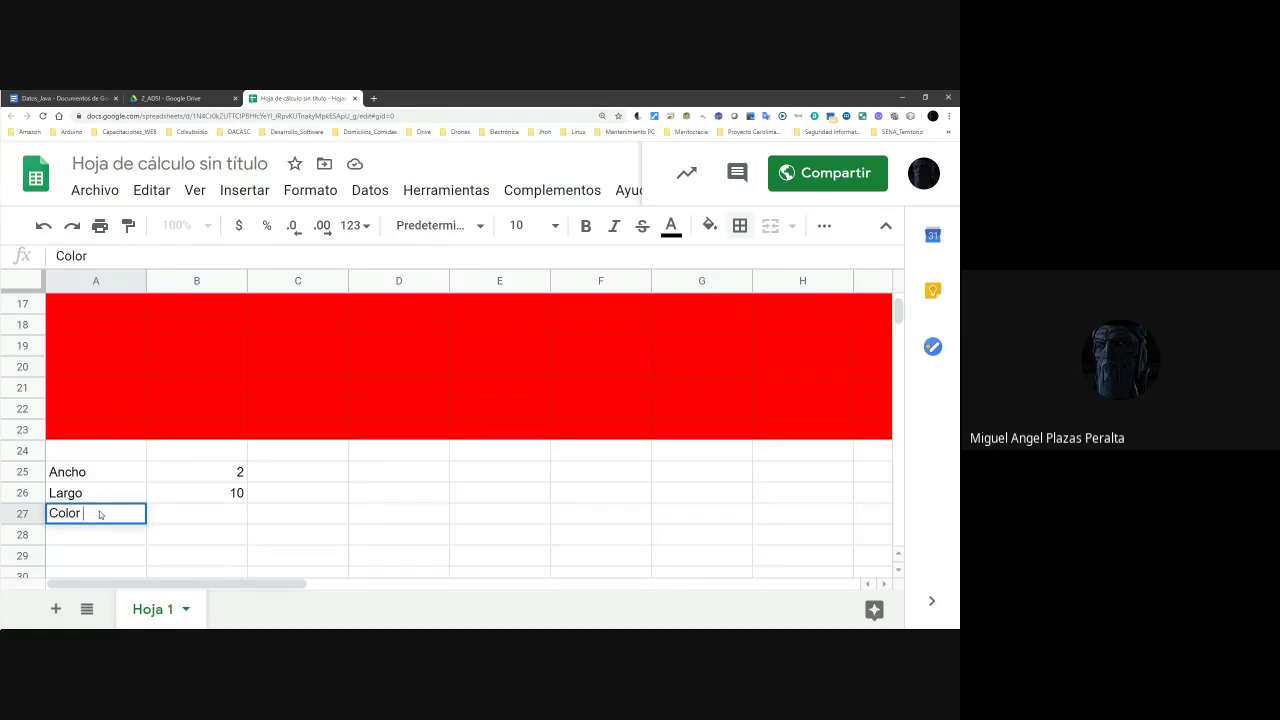
pyautogui.press('BackSpace')
pyautogui.press('BackSpace')
pyautogui.press('BackSpace')
pyautogui.press('BackSpace')
pyautogui.press('BackSpace')
pyautogui.write('Ba')
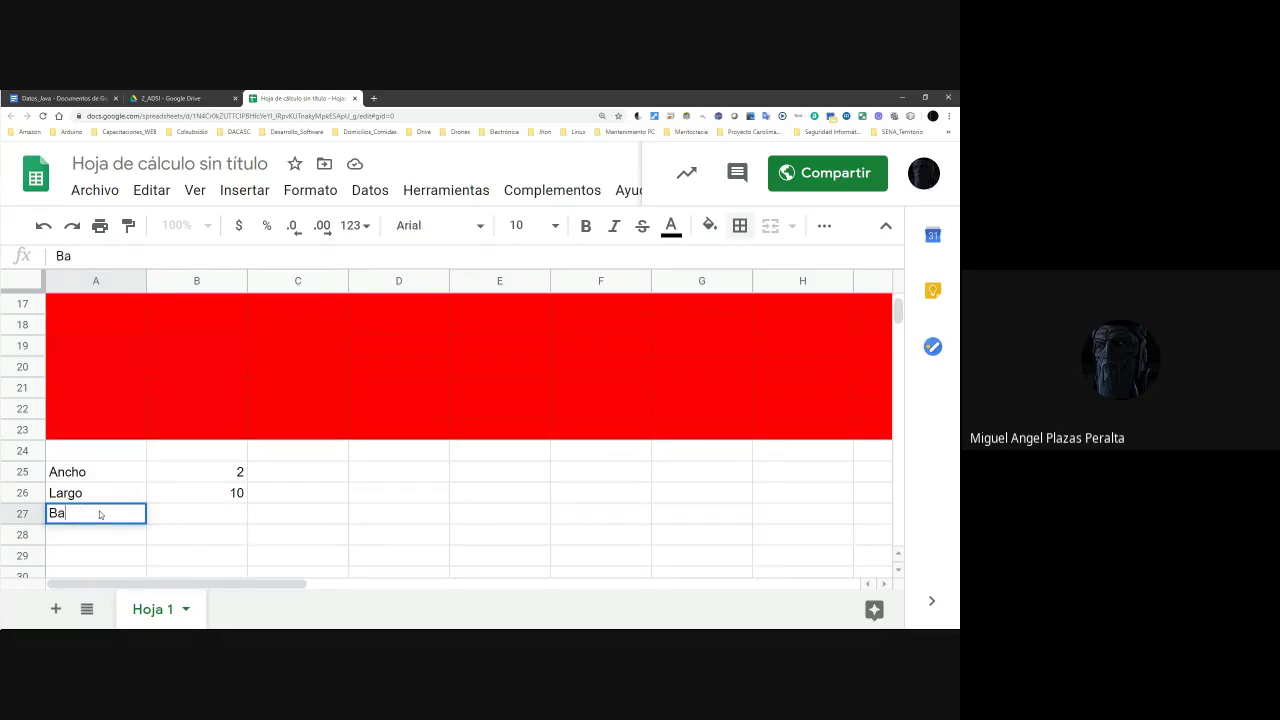
pyautogui.write('ckGround')
pyautogui.press('Tab')
pyautogui.write('Re')
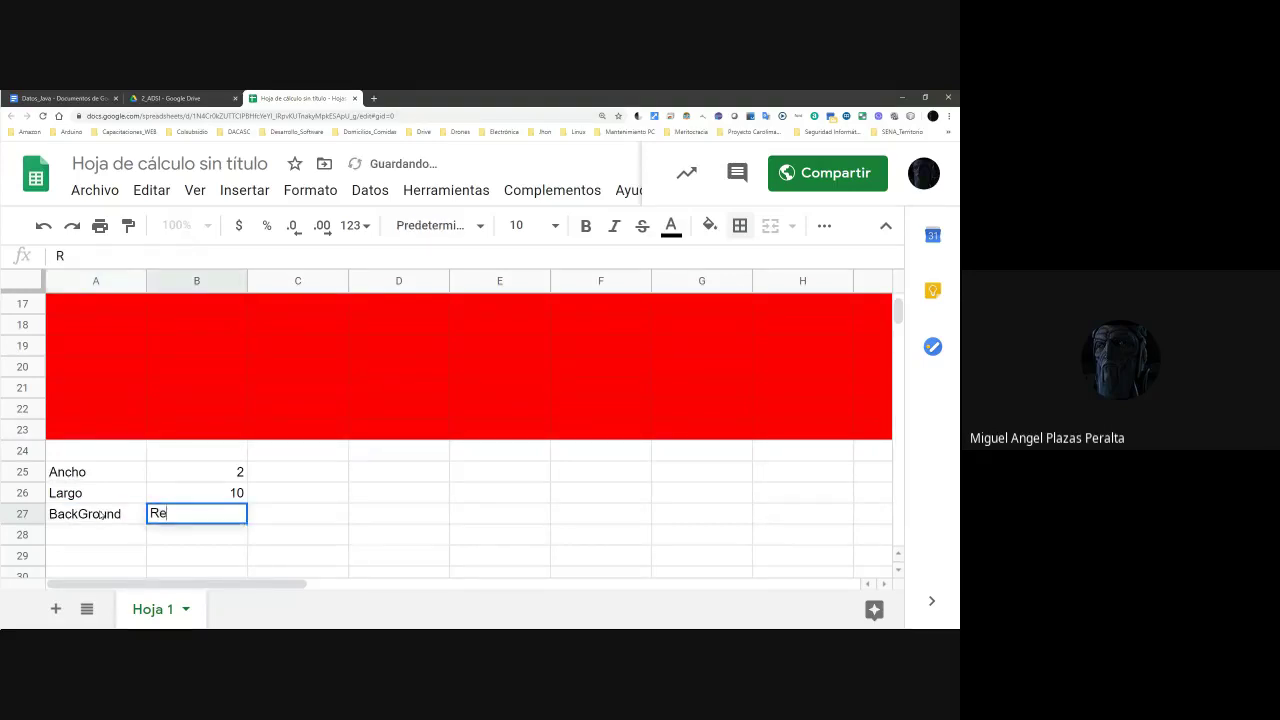
pyautogui.write('d')
pyautogui.press('Return')
# Select the property table range A25:B27.
pyautogui.click(166, 515)
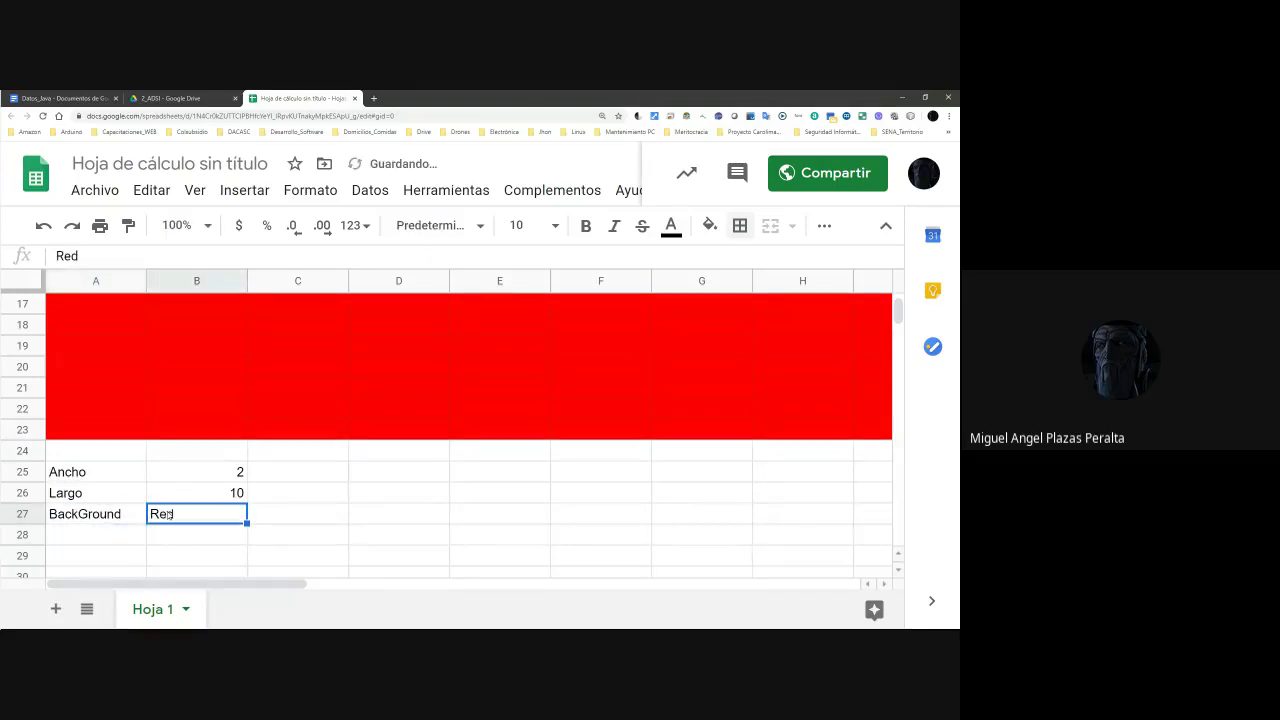
pyautogui.press('Left')
pyautogui.press('Up')
pyautogui.press('Up')
pyautogui.keyDown('shift'); pyautogui.click(235, 528); pyautogui.keyUp('shift')
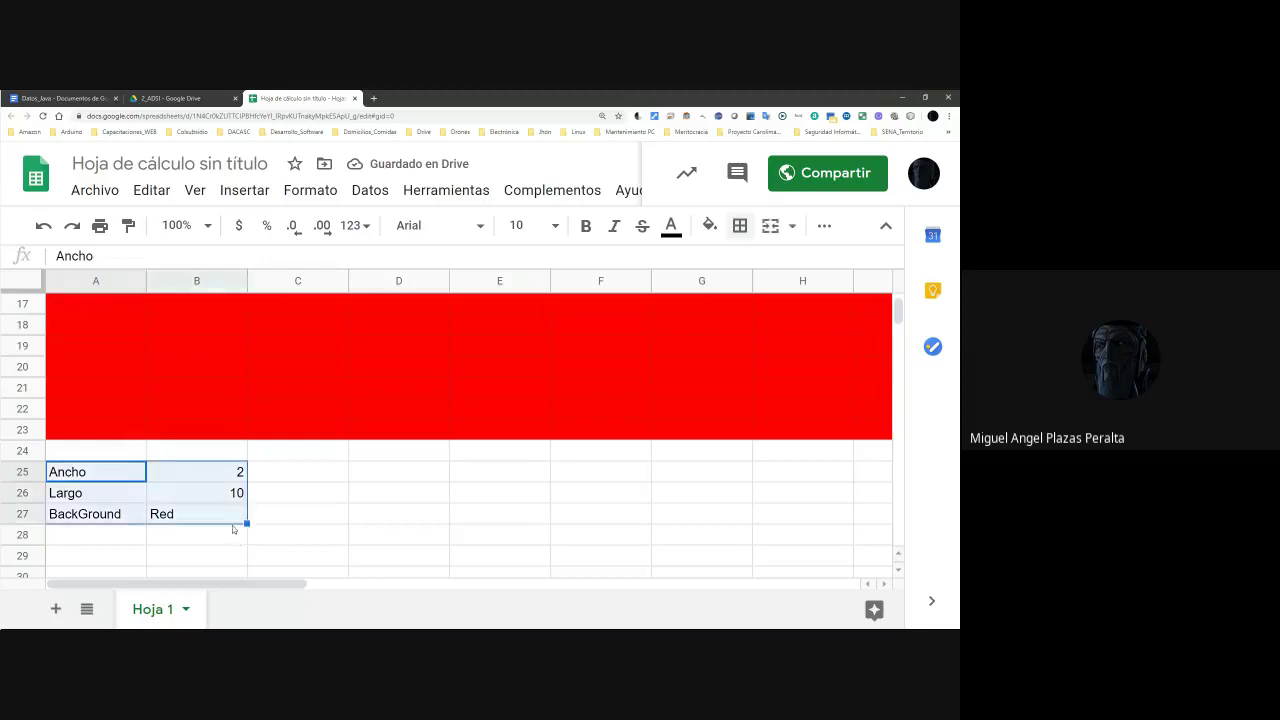
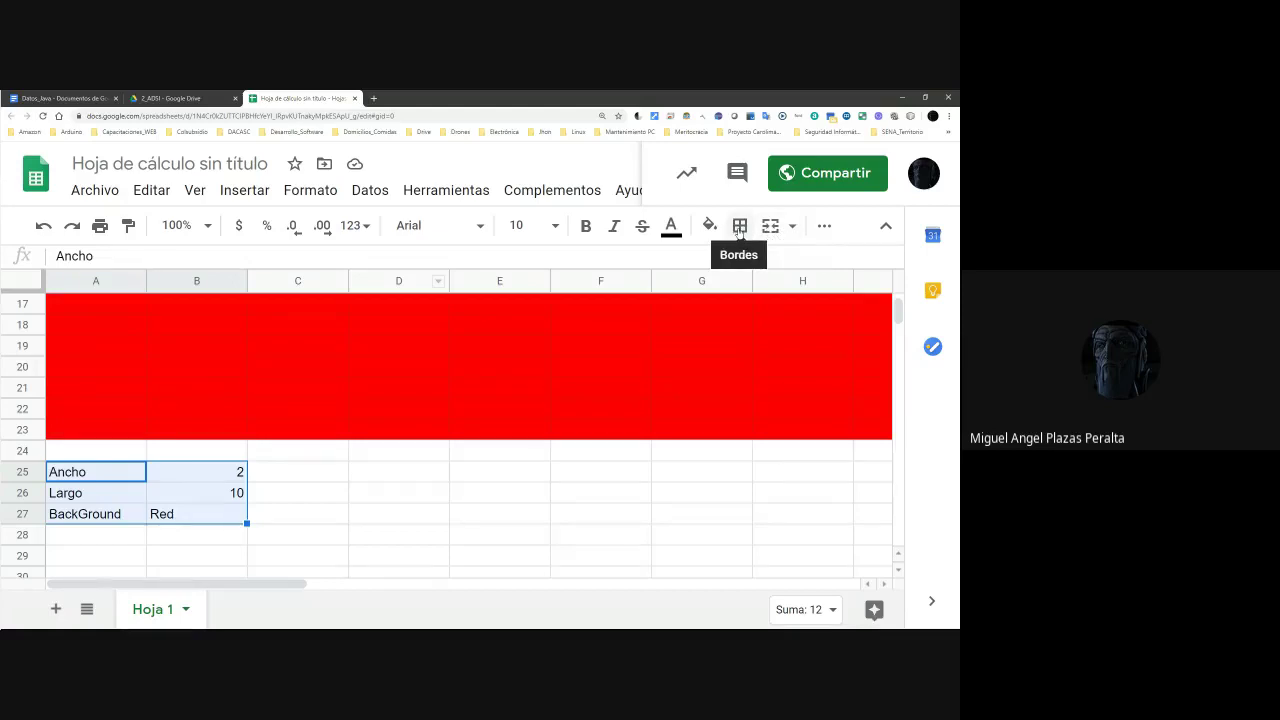
# Centre the text in the Ancho/Largo/BackGround table A25:B27.
pyautogui.click(824, 225)
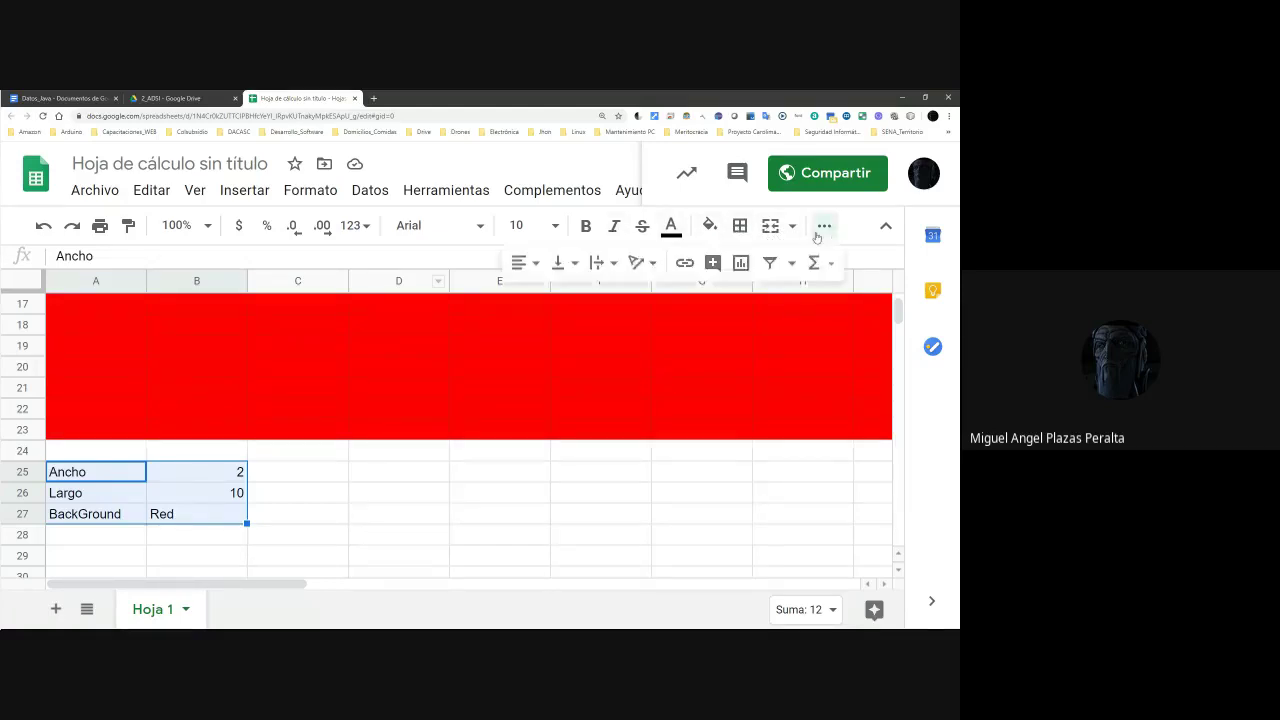
pyautogui.click(523, 262)
pyautogui.click(547, 297)
pyautogui.click(440, 455)
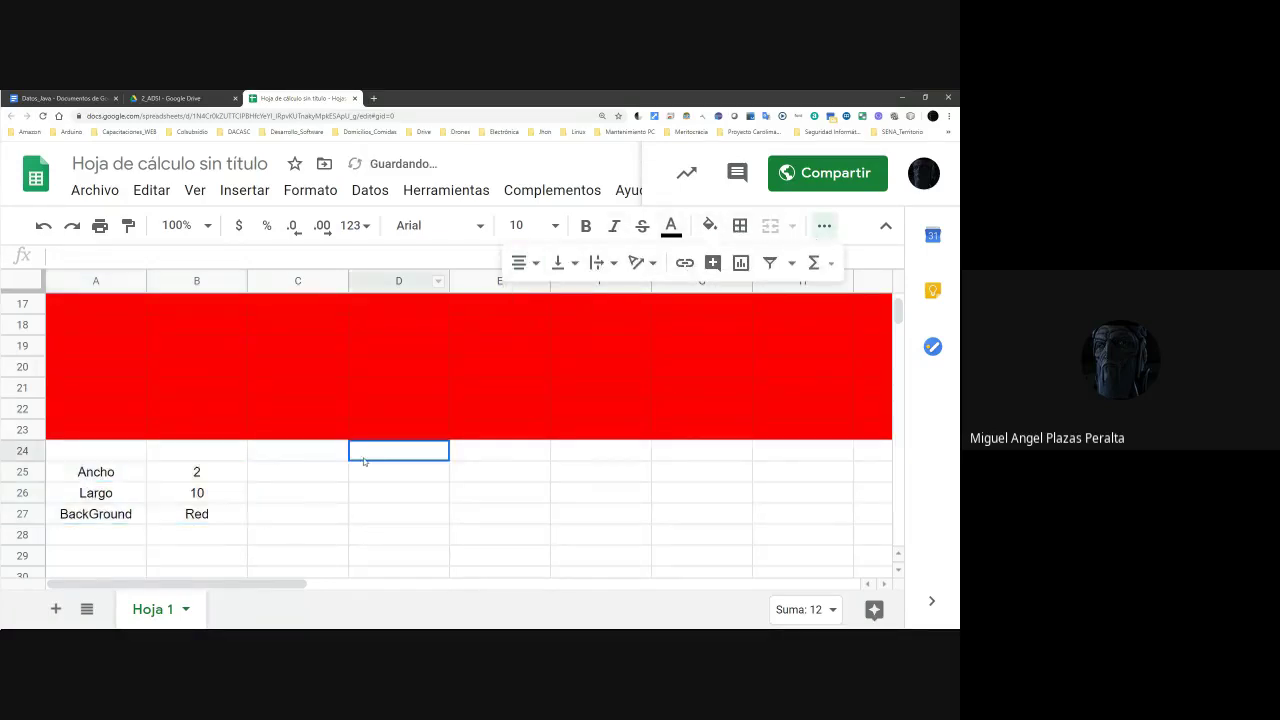
pyautogui.scroll(2, 269, 483)
pyautogui.scroll(-5, 234, 491)
pyautogui.scroll(4, 150, 422)
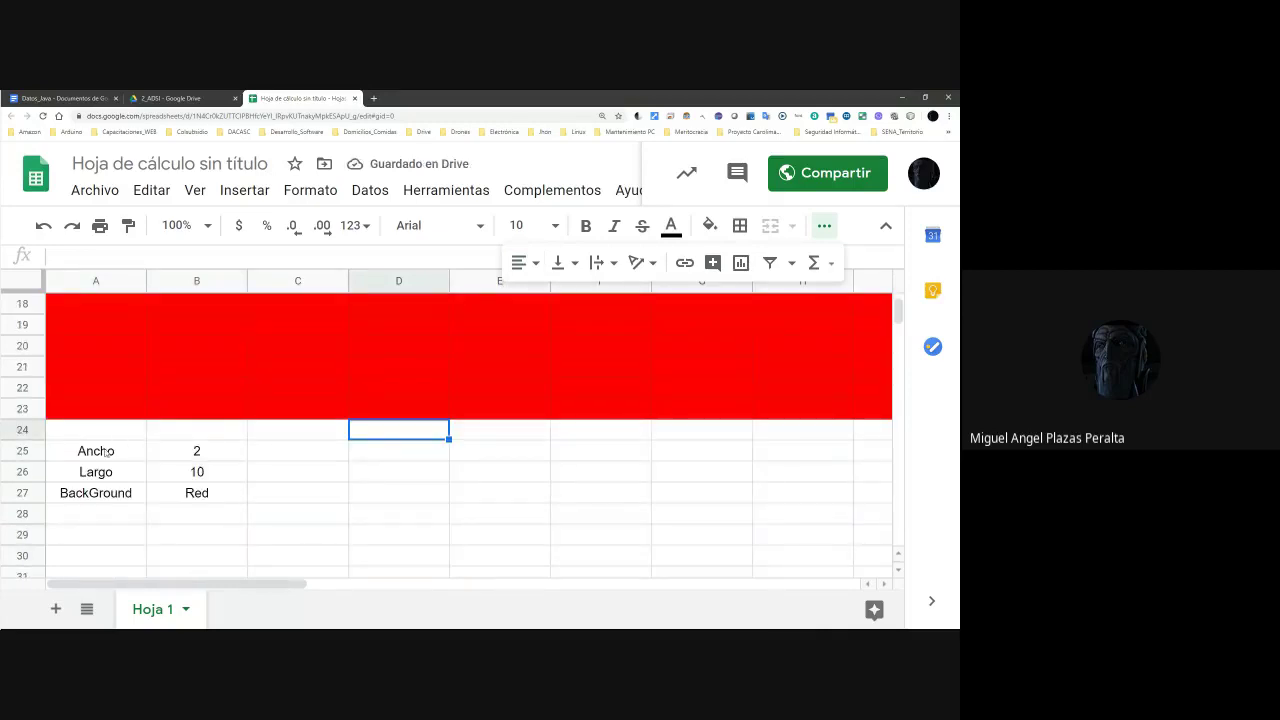
# Insert a blank row above row 24.
pyautogui.click(103, 432)
pyautogui.click(37, 430)
pyautogui.rightClick(37, 430)
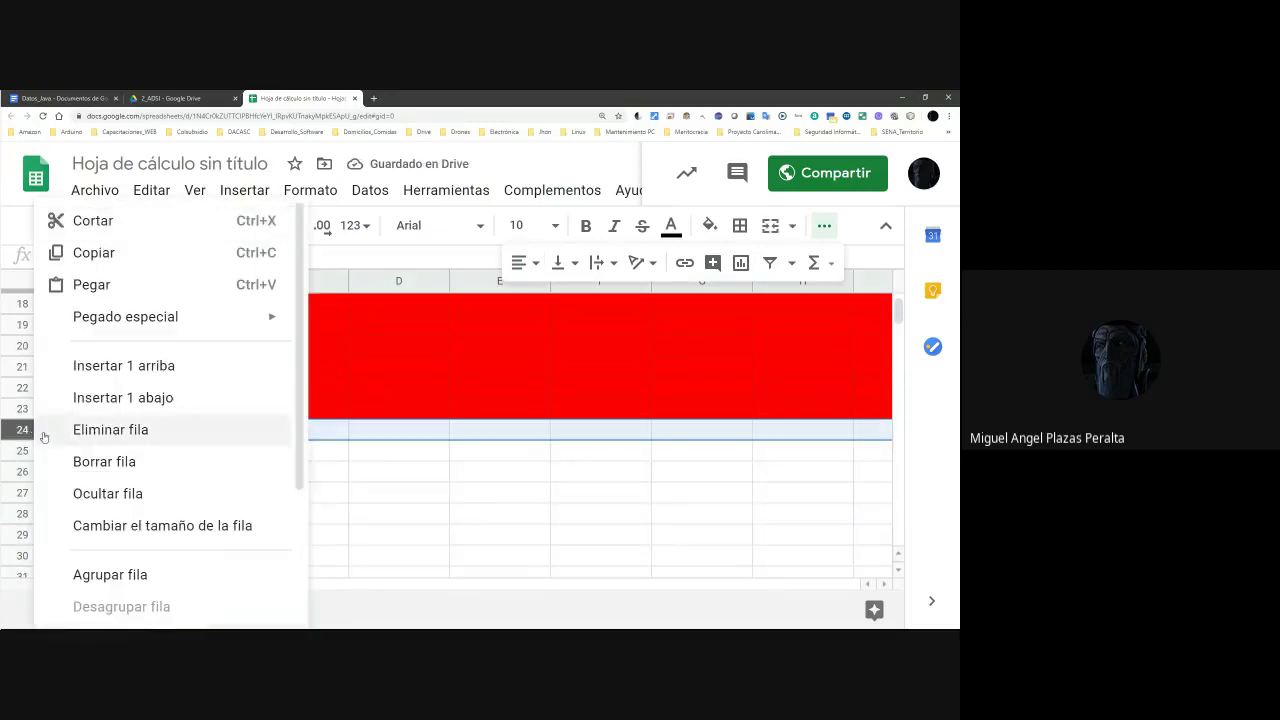
pyautogui.click(128, 367)
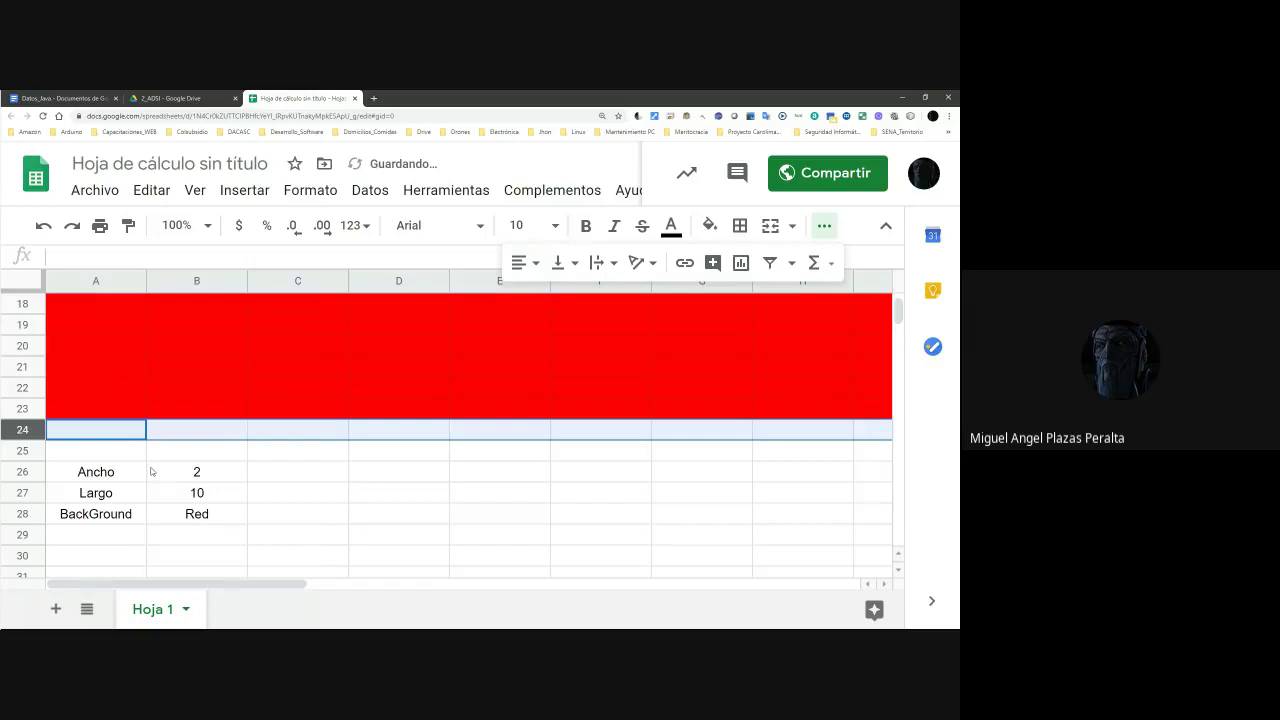
# Enter the headers 'Características' in A25 and 'Baldosa' in B25.
pyautogui.click(143, 456)
pyautogui.write('Caracterpi')
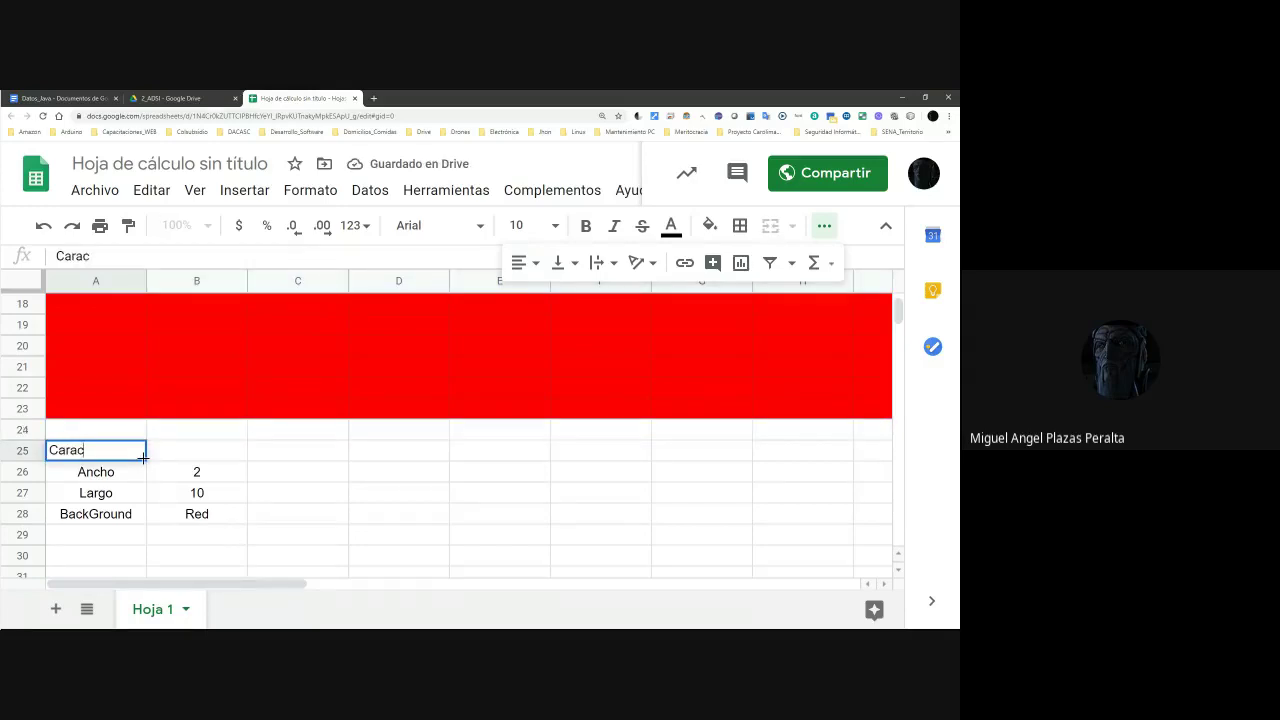
pyautogui.press('BackSpace')
pyautogui.press('BackSpace')
pyautogui.write('pis')
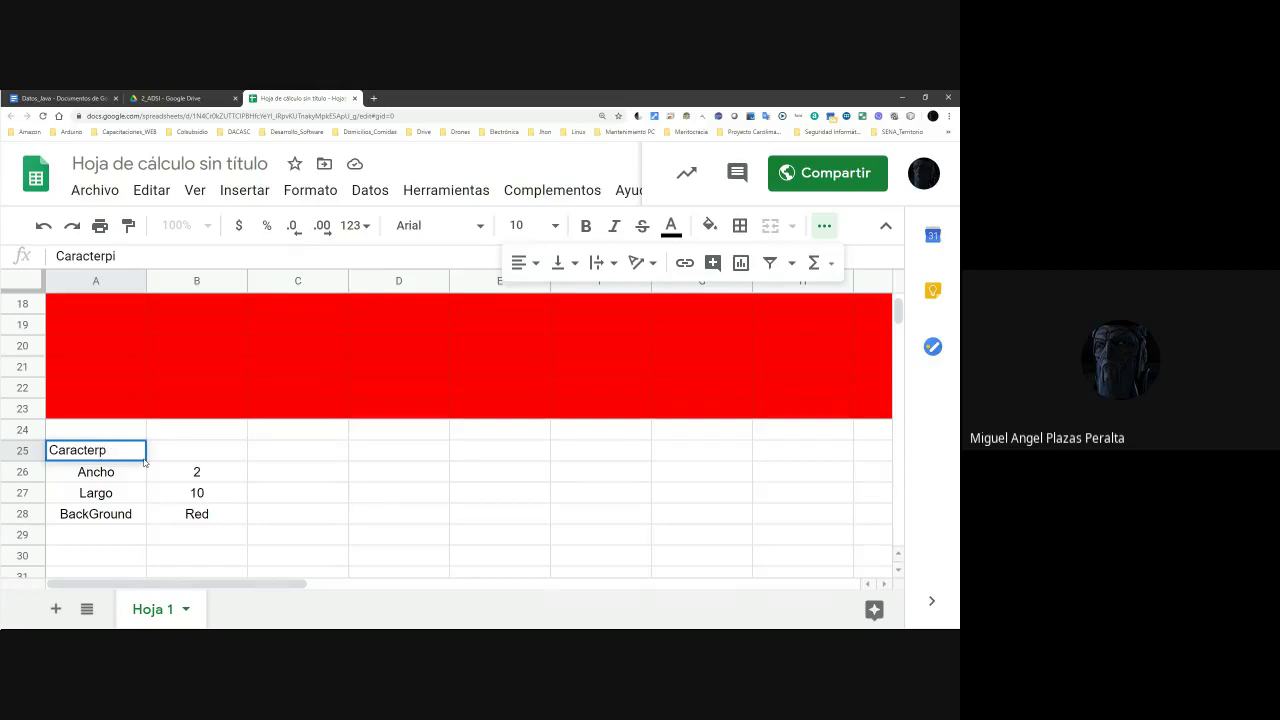
pyautogui.press('BackSpace')
pyautogui.press('BackSpace')
pyautogui.write('ísticas')
pyautogui.press('Tab')
pyautogui.write('Baldosa')
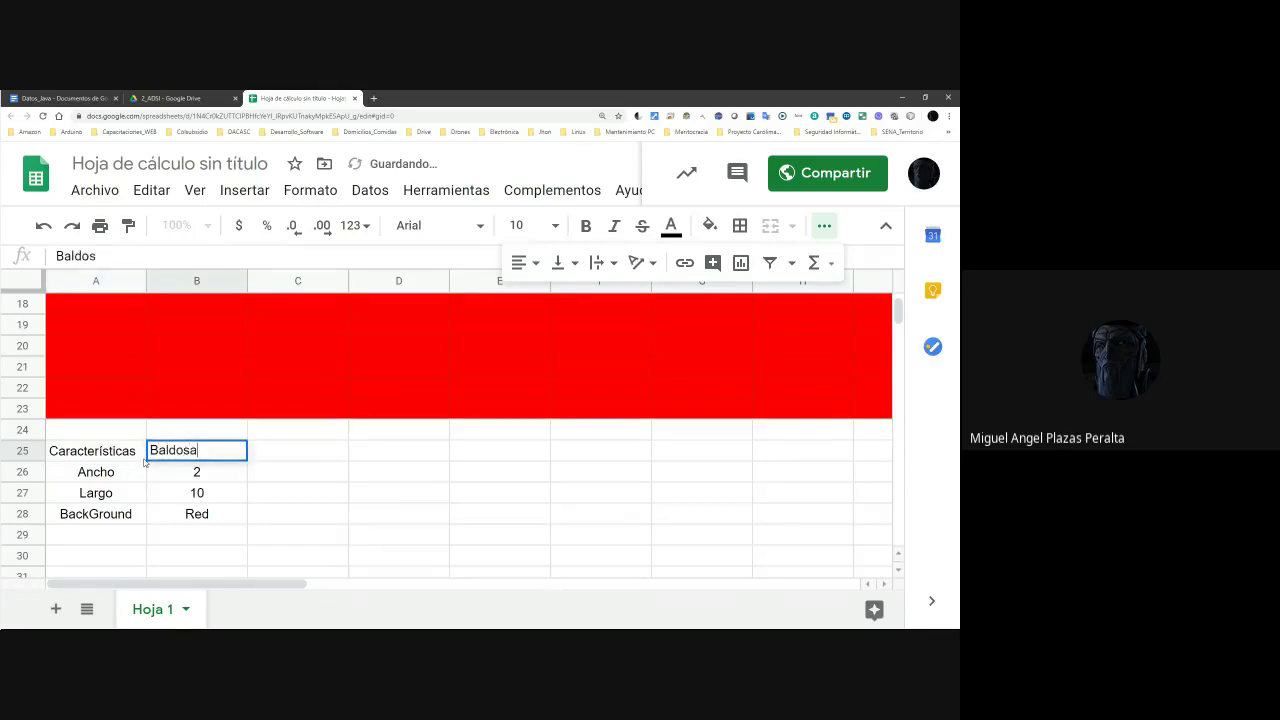
pyautogui.press('Return')
# Make the Características and Baldosa headers bold, undoing an accidental move of Ancho.
pyautogui.hotkey('ctrl', 'x')
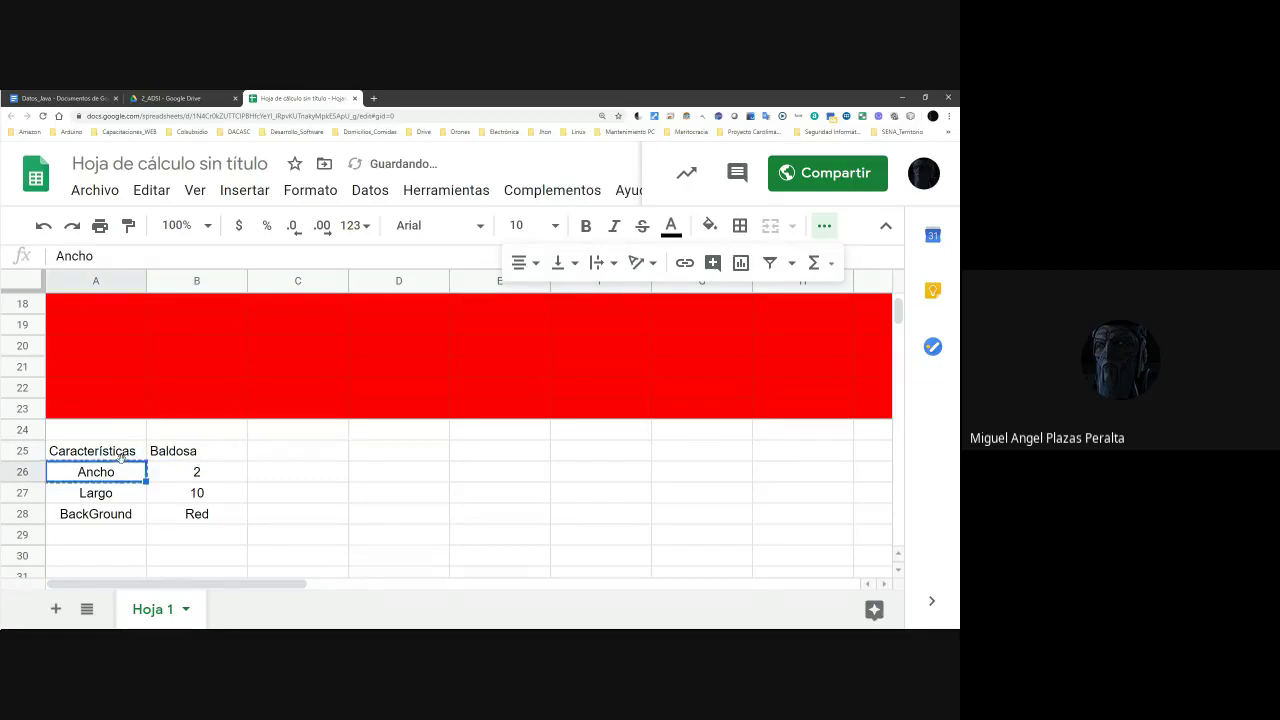
pyautogui.press('Up')
pyautogui.hotkey('ctrl', 'v')
pyautogui.hotkey('ctrl', 'z')
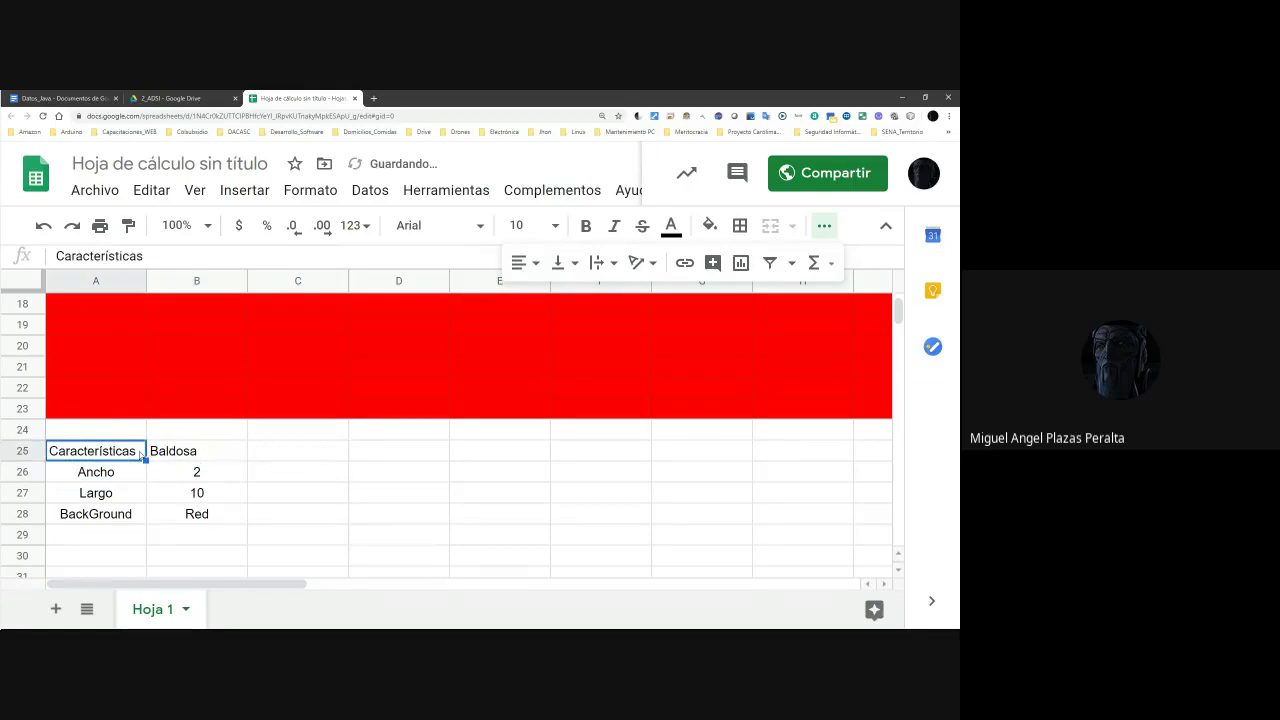
pyautogui.hotkey('shift', 'Right')
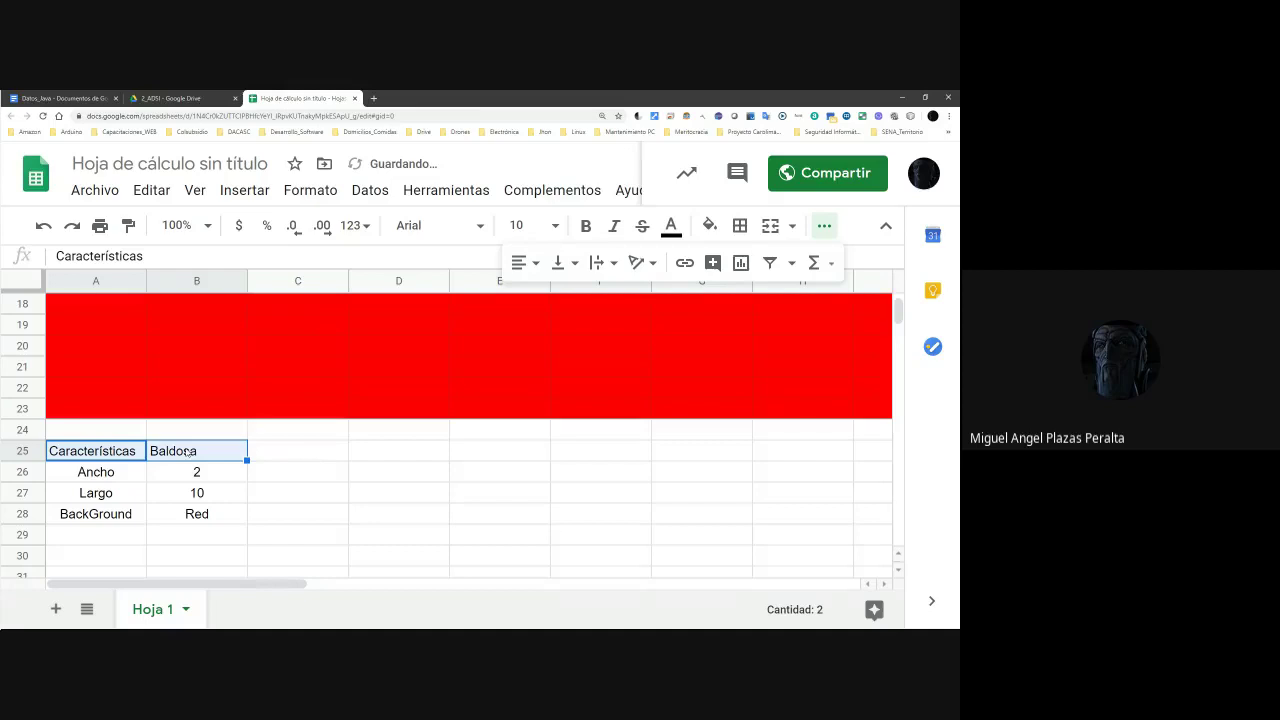
pyautogui.hotkey('ctrl', 'b')
# Review the Ancho and Largo label and value cells below the new headers.
pyautogui.click(328, 452)
pyautogui.click(162, 477)
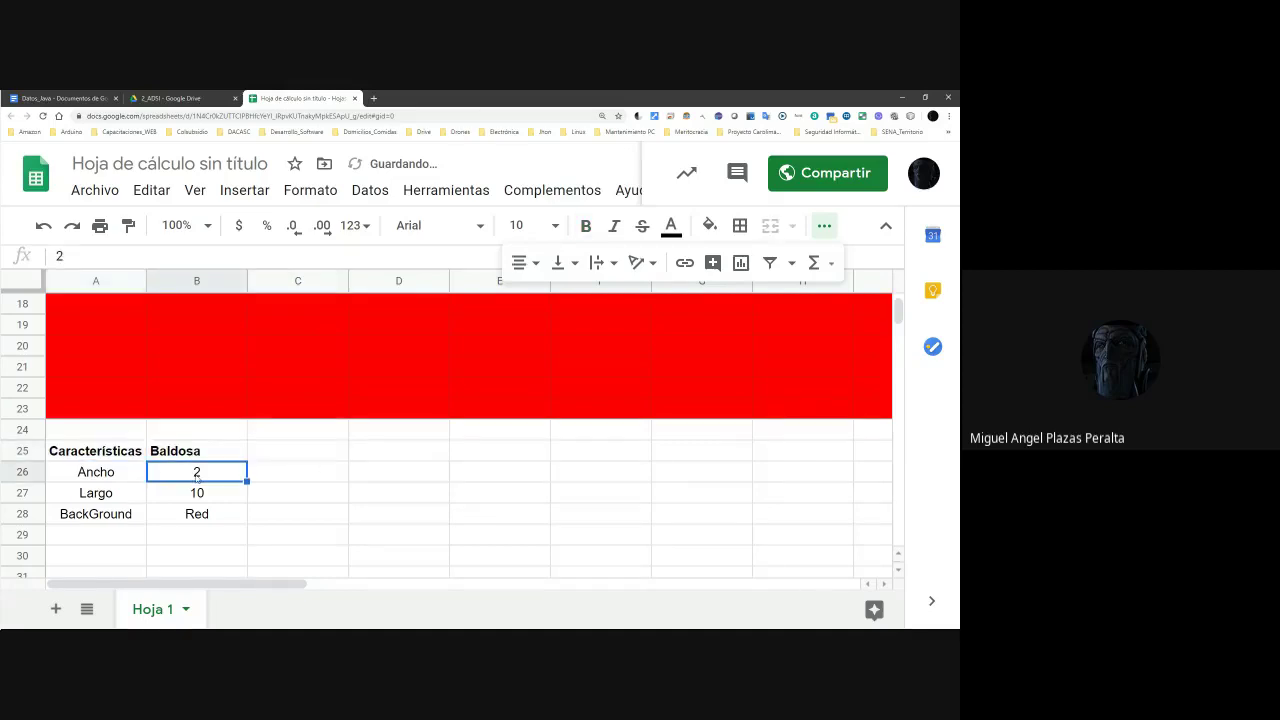
pyautogui.click(112, 478)
pyautogui.click(196, 496)
pyautogui.scroll(4, 215, 516)
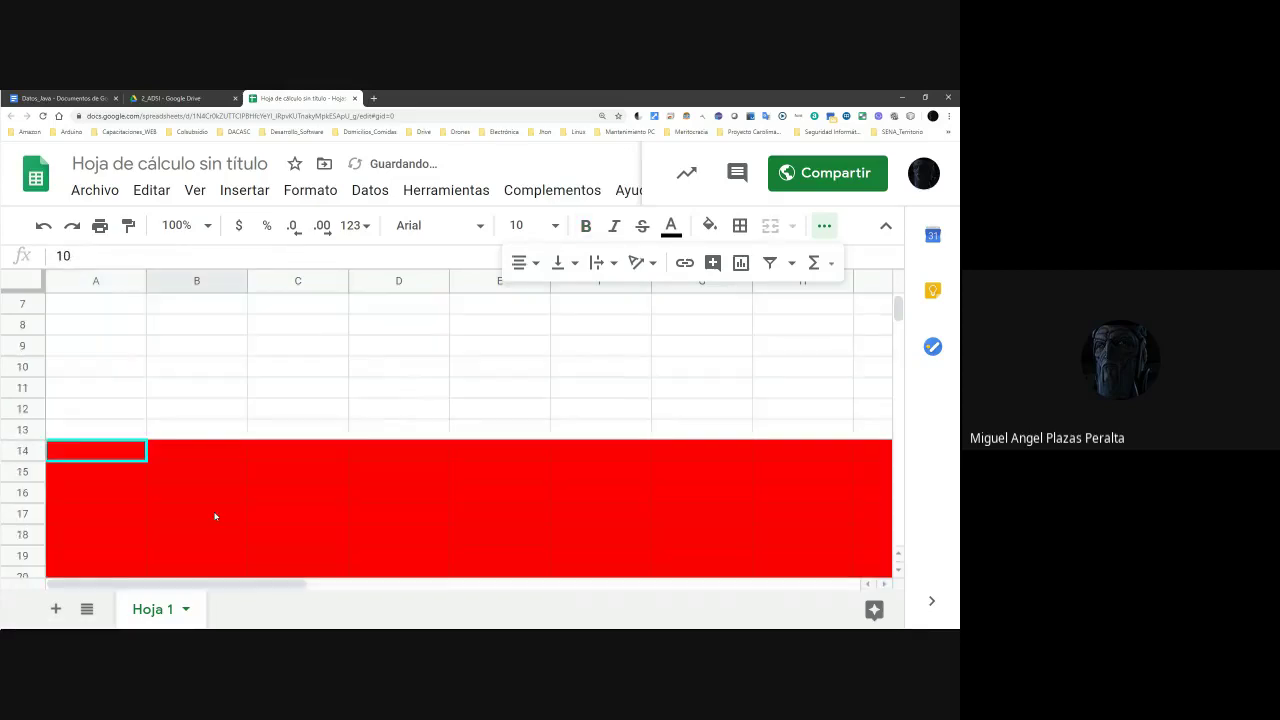
pyautogui.scroll(2, 214, 516)
pyautogui.scroll(-2, 197, 514)
pyautogui.scroll(-4, 170, 500)
pyautogui.scroll(4, 126, 483)
pyautogui.click(123, 455)
pyautogui.click(121, 436)
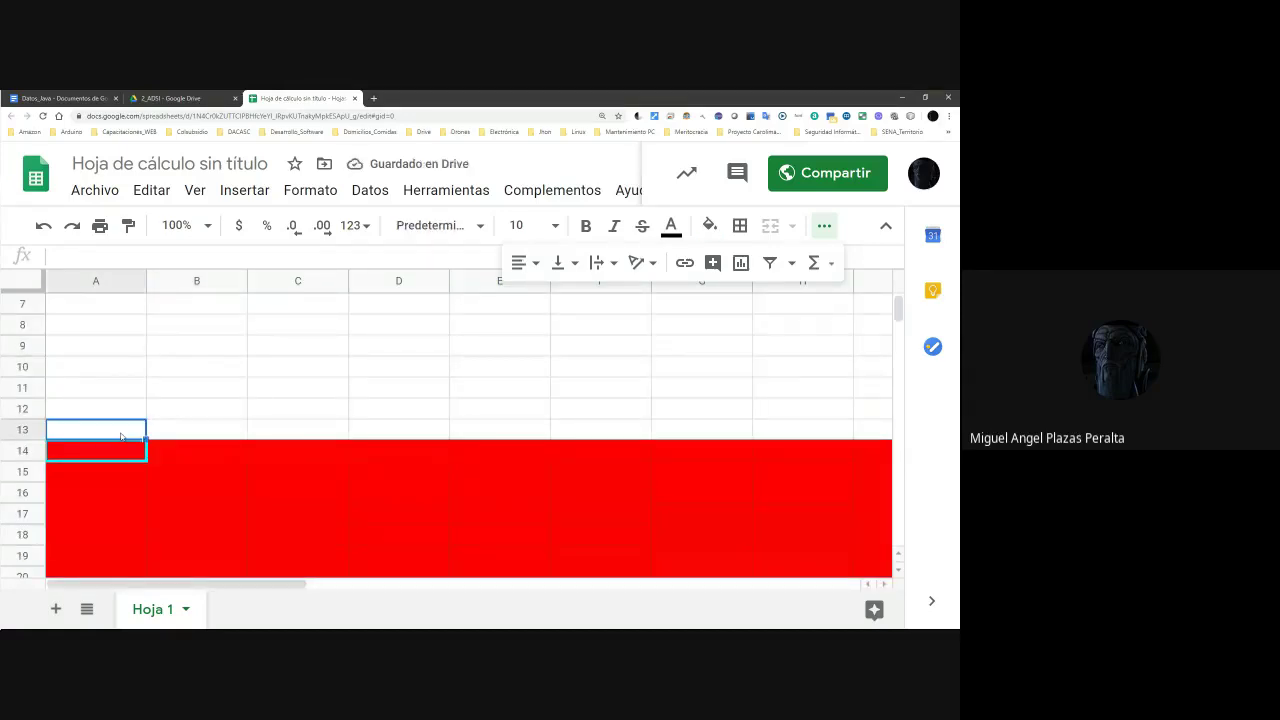
pyautogui.click(24, 429)
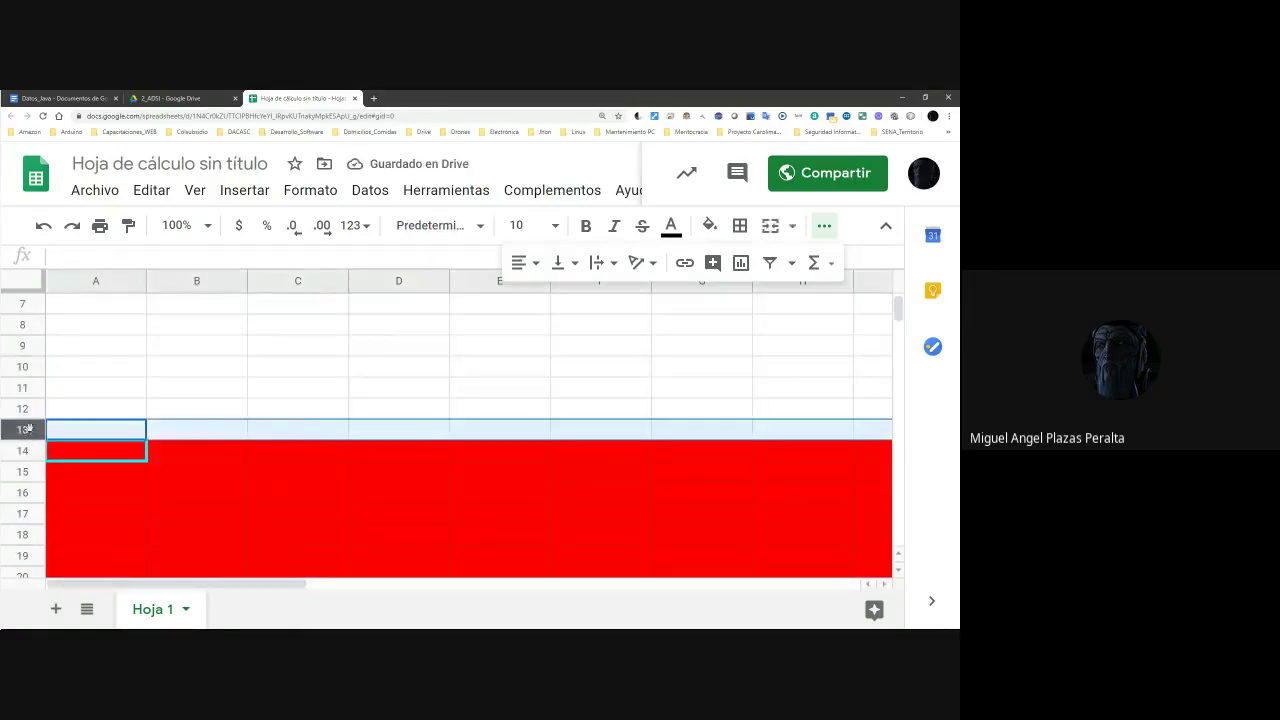
pyautogui.rightClick(30, 429)
pyautogui.scroll(-2, 141, 557)
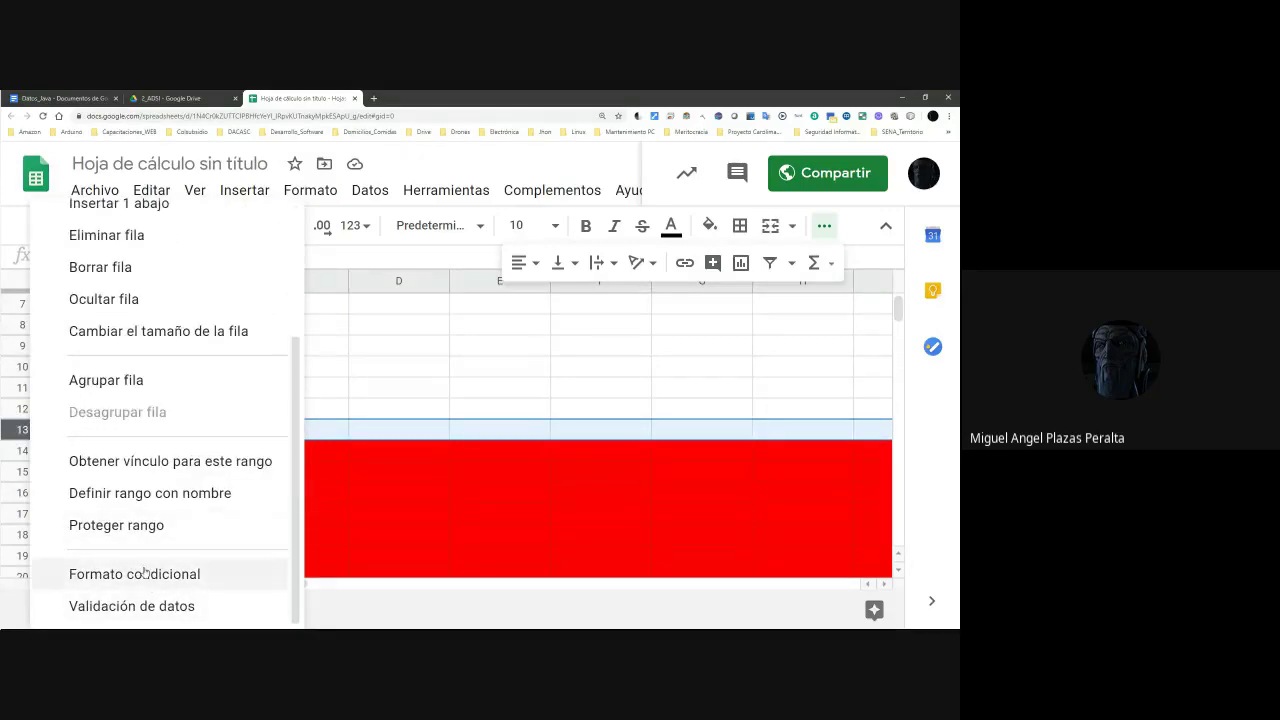
pyautogui.scroll(2, 146, 490)
pyautogui.click(398, 367)
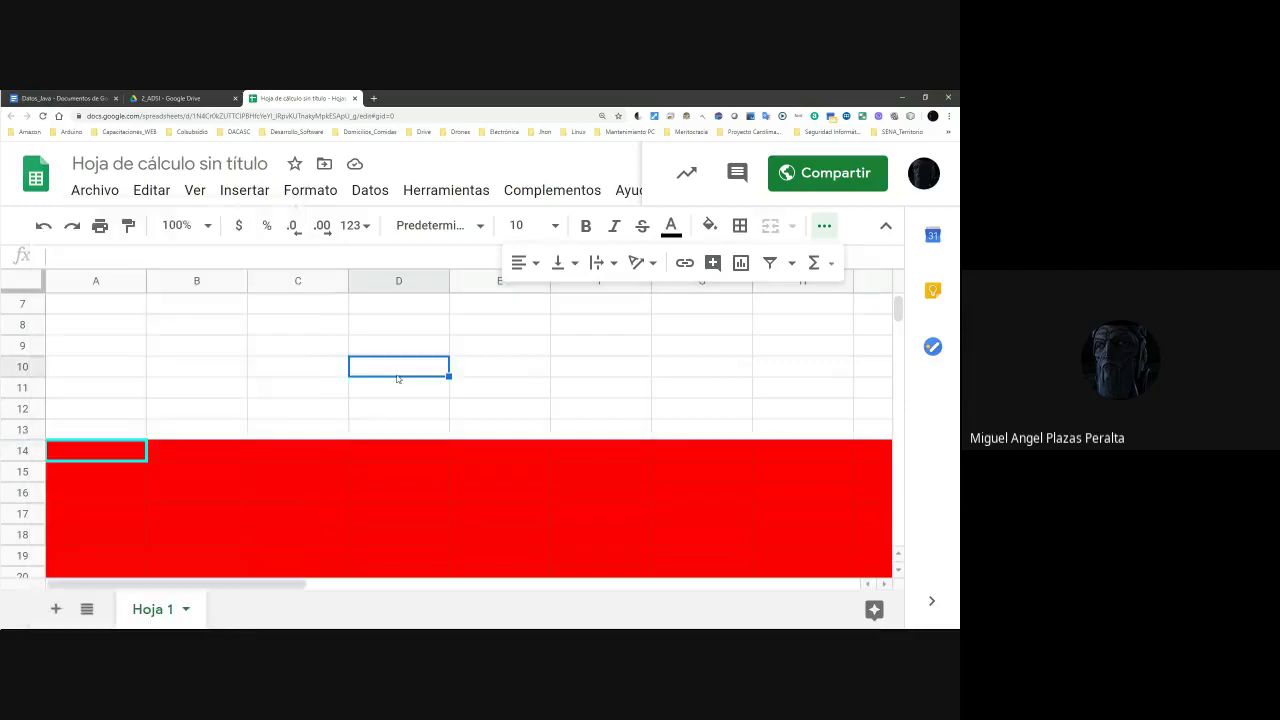
pyautogui.click(72, 457)
pyautogui.rightClick(90, 461)
pyautogui.scroll(-3, 240, 530)
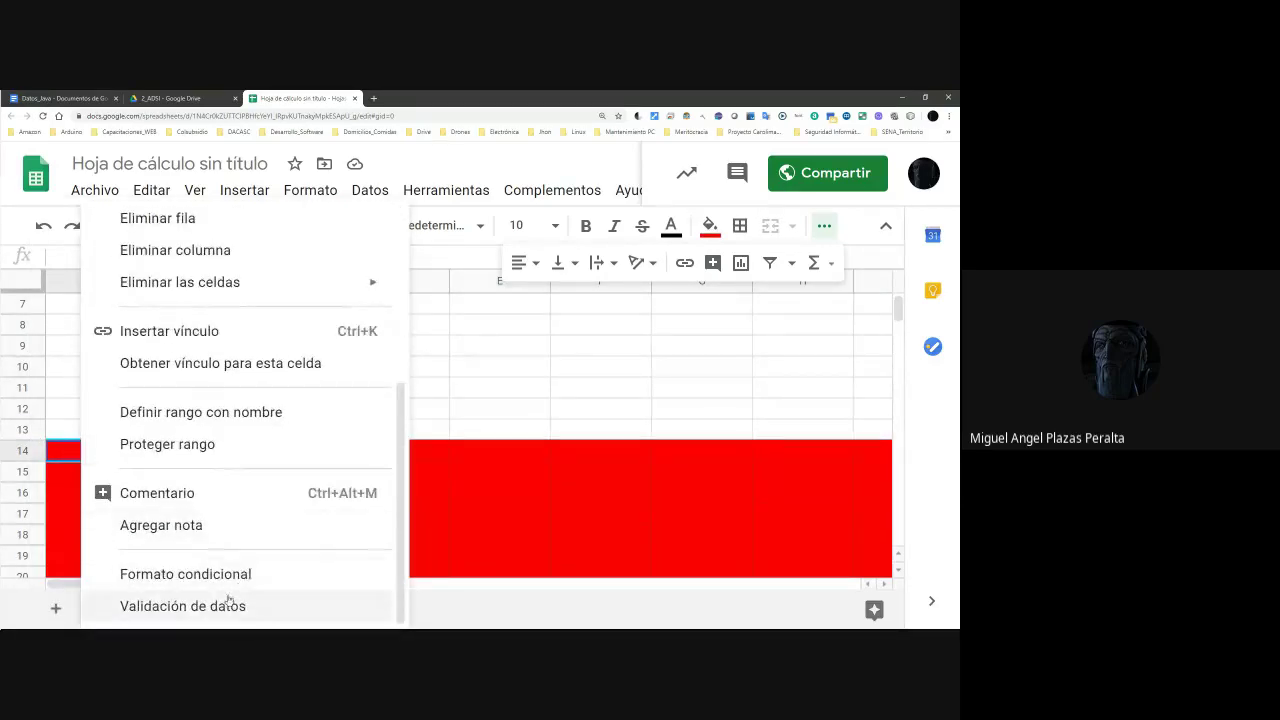
pyautogui.click(500, 392)
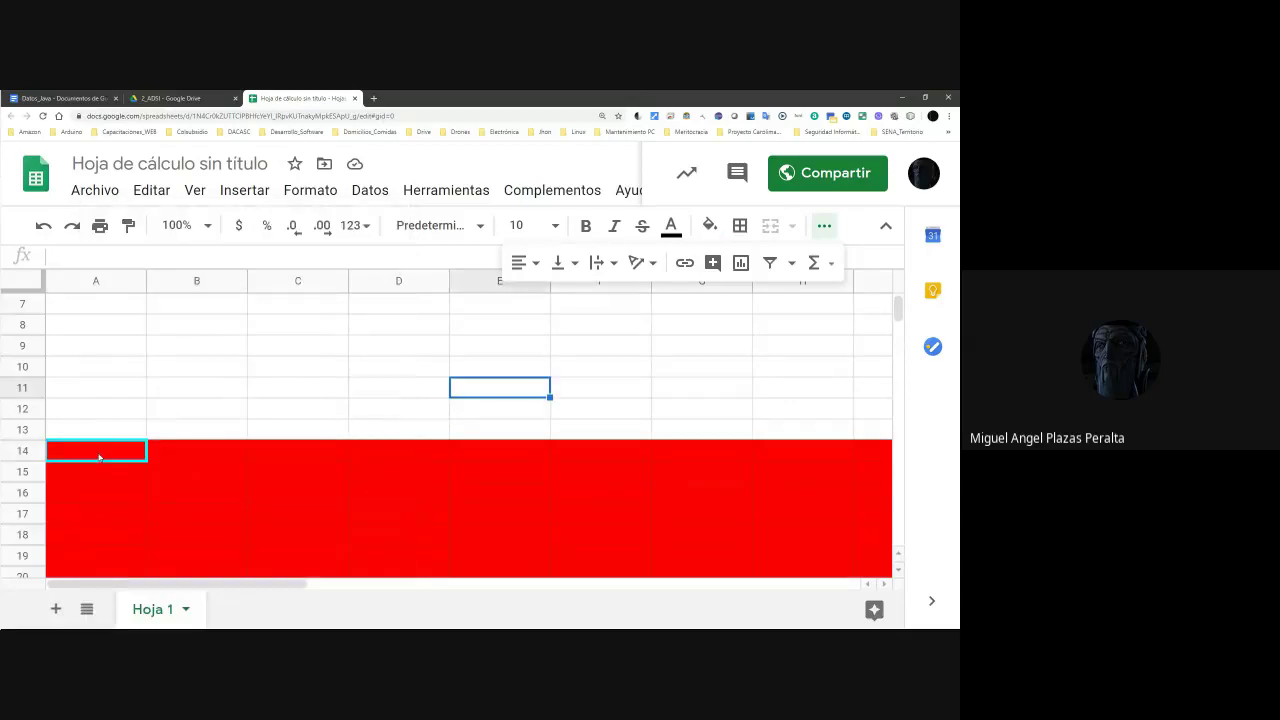
pyautogui.scroll(-4, 146, 463)
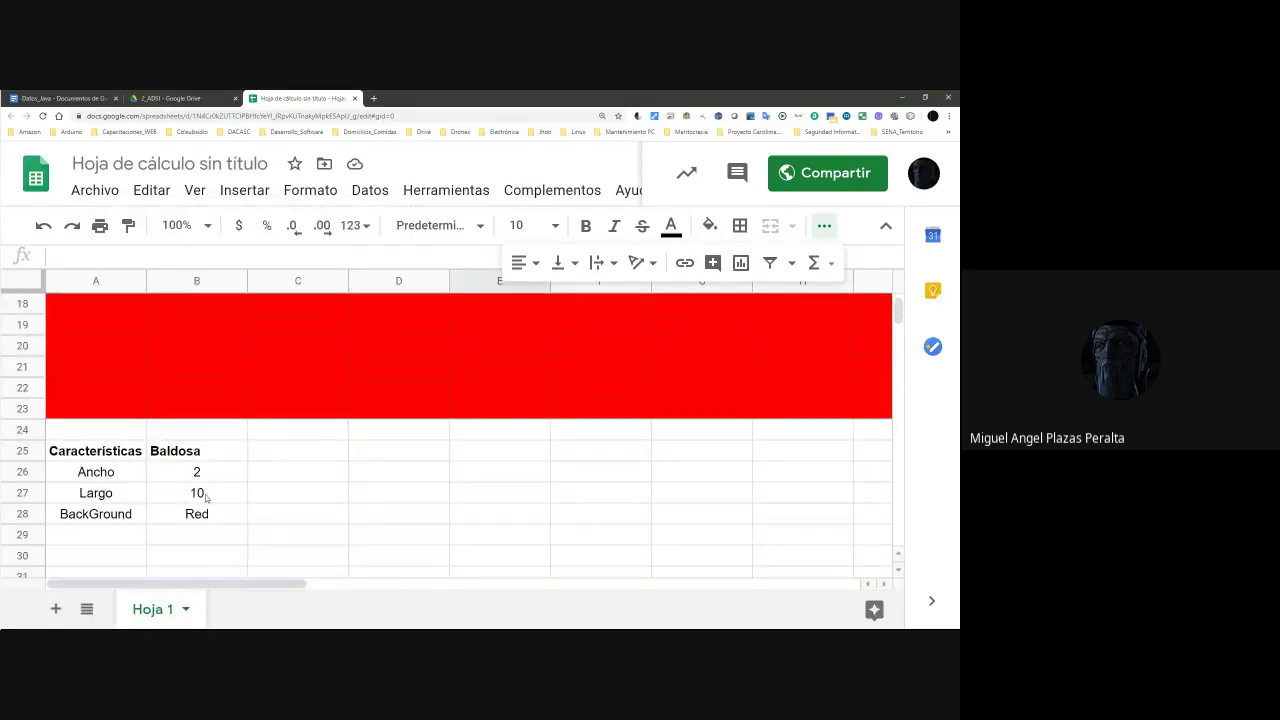
pyautogui.scroll(4, 204, 502)
pyautogui.scroll(-2, 195, 505)
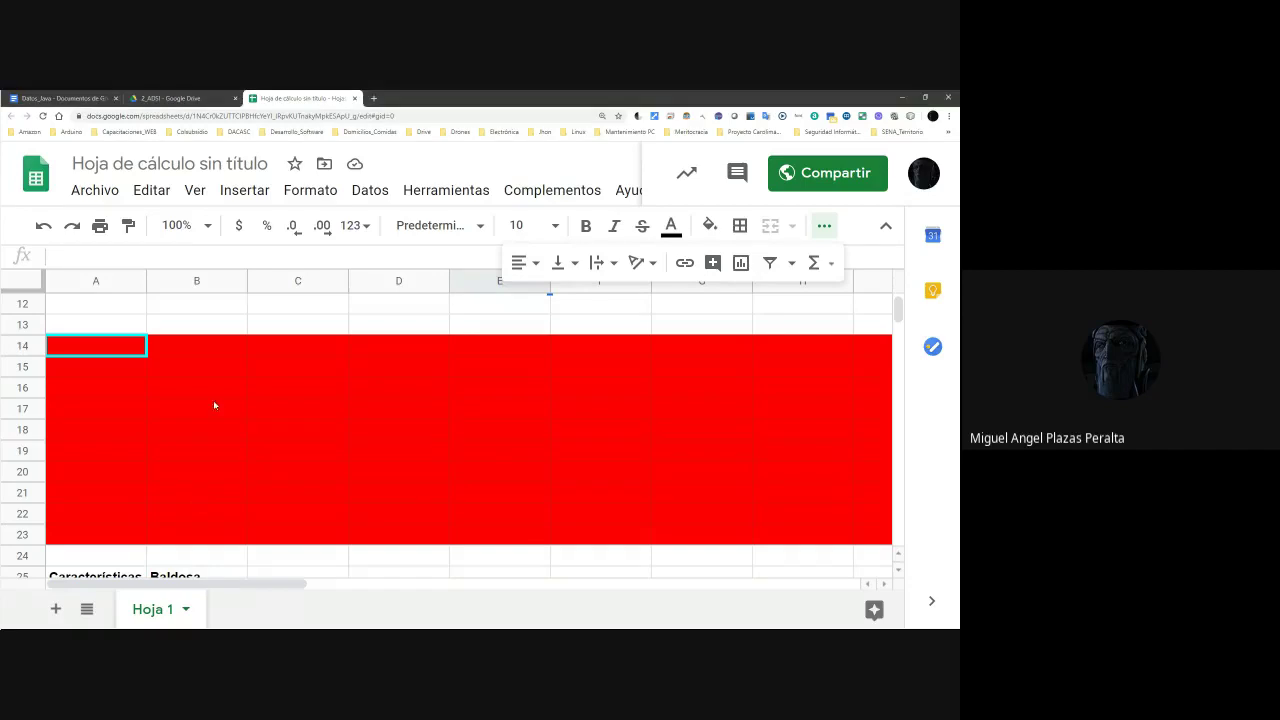
pyautogui.hotkey('ctrl', '1')
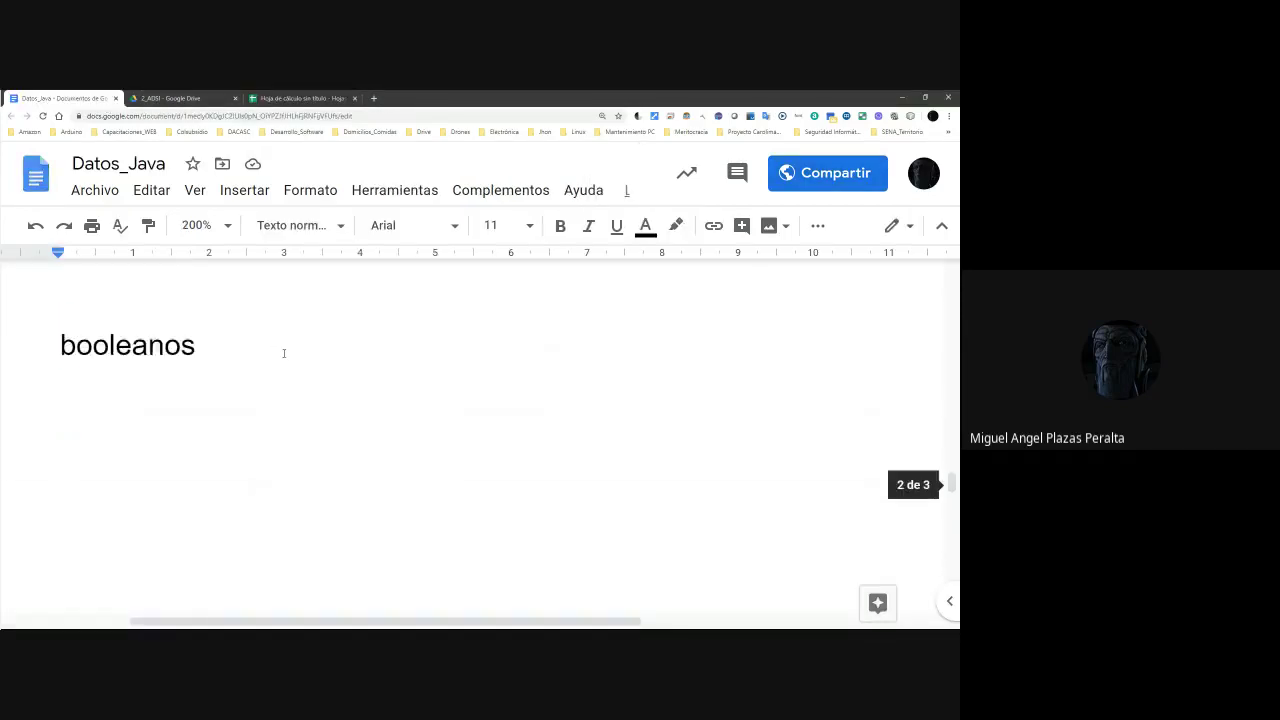
# Scroll up to the Datos_Java table and select the text before Encapsulamiento.
pyautogui.scroll(10, 276, 350)
pyautogui.scroll(5, 281, 357)
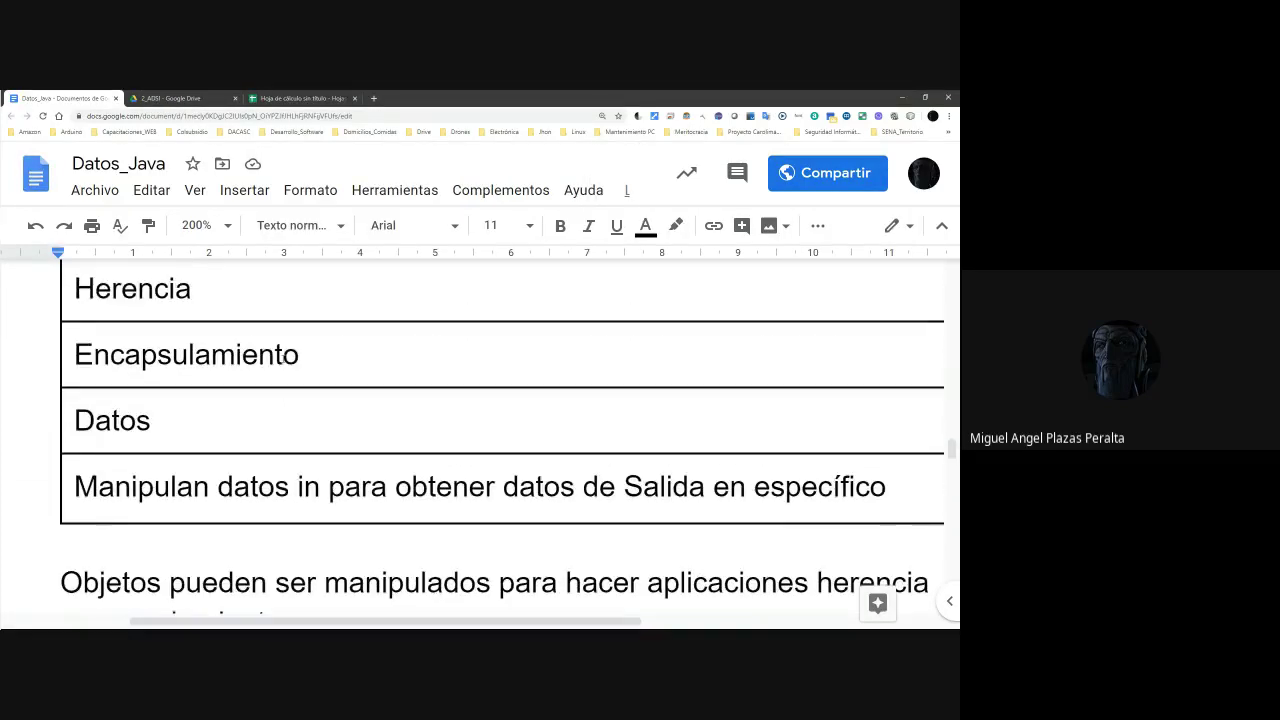
pyautogui.click(300, 552)
pyautogui.moveTo(299, 552); pyautogui.dragTo(95, 552)
pyautogui.scroll(2, 208, 393)
pyautogui.scroll(-2, 208, 393)
pyautogui.scroll(-2, 208, 393)
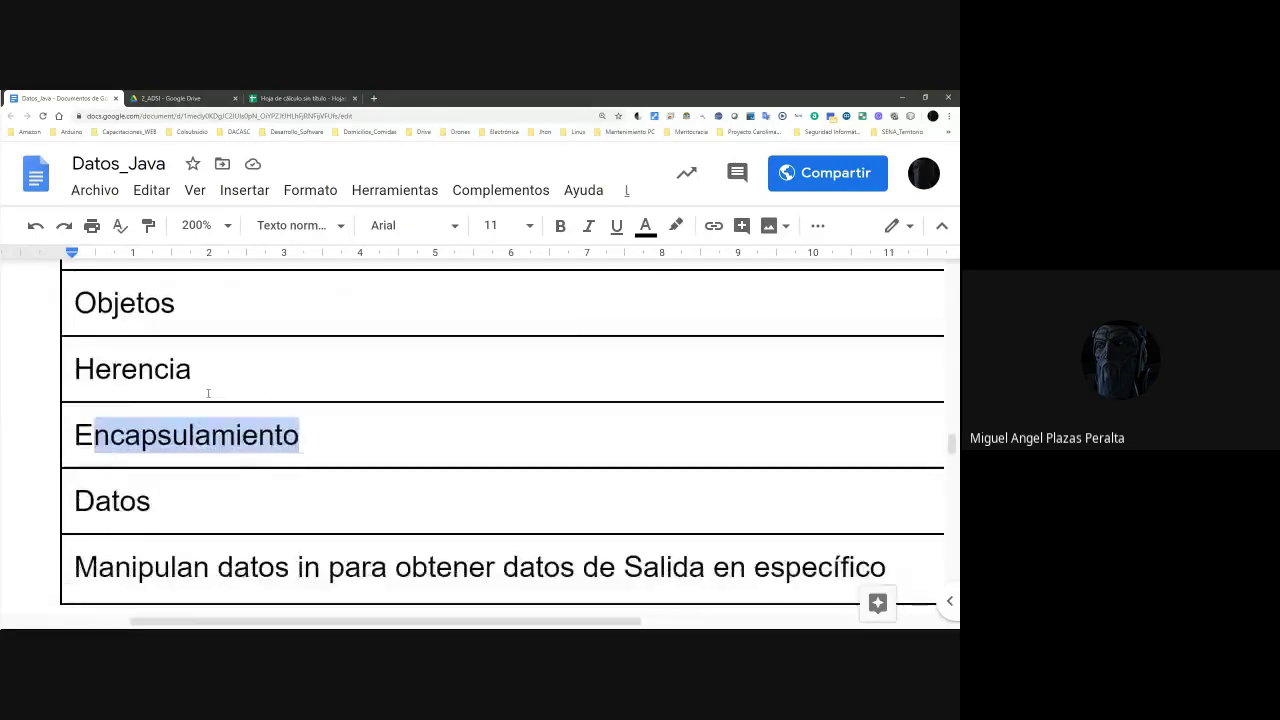
pyautogui.scroll(1, 207, 396)
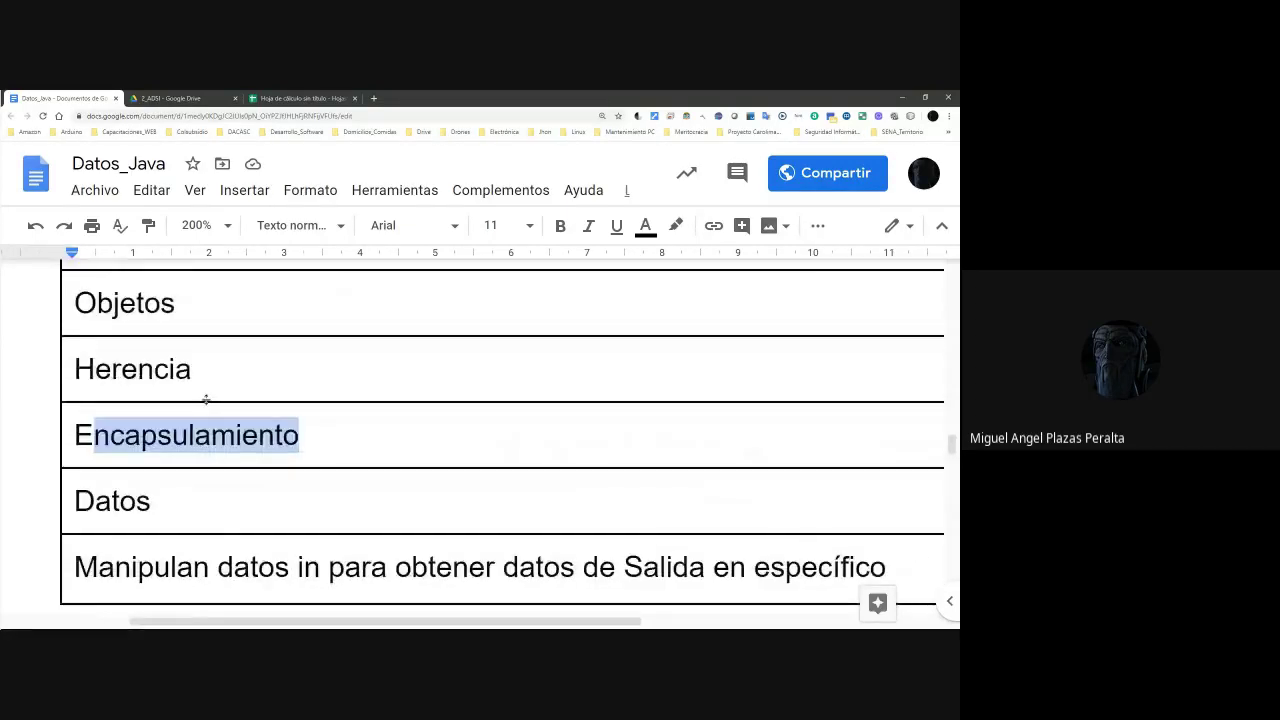
# Select the words Manipulan and Objetos, briefly checking the Paint tile drawing.
pyautogui.click(208, 568)
pyautogui.doubleClick(190, 568)
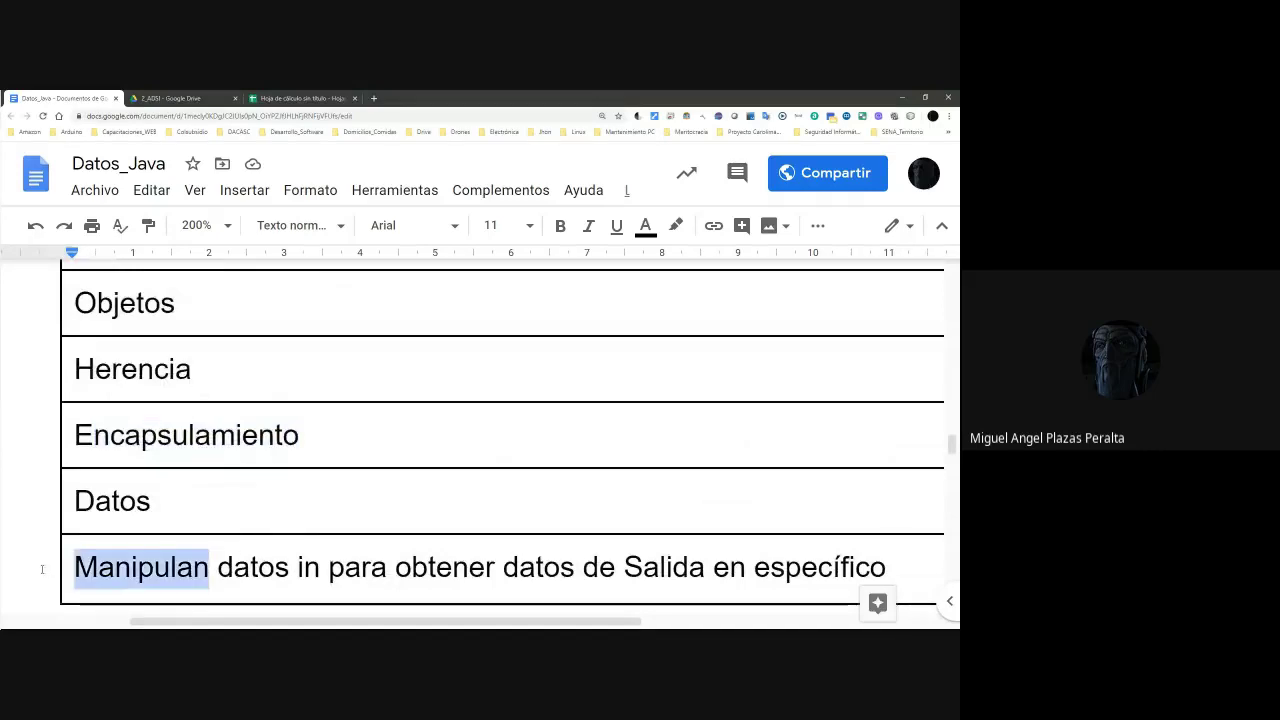
pyautogui.scroll(2, 173, 447)
pyautogui.moveTo(175, 422); pyautogui.dragTo(72, 424)
pyautogui.hotkey('alt', 'Tab')
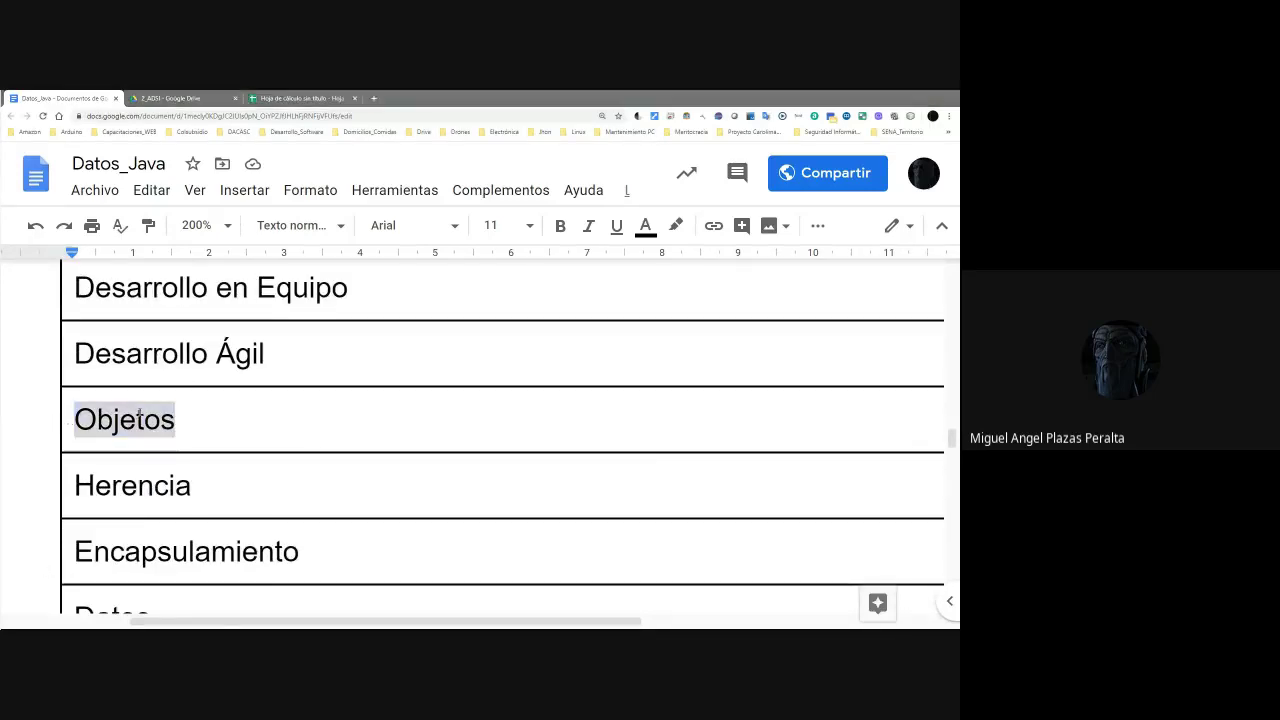
pyautogui.scroll(-4, 205, 448)
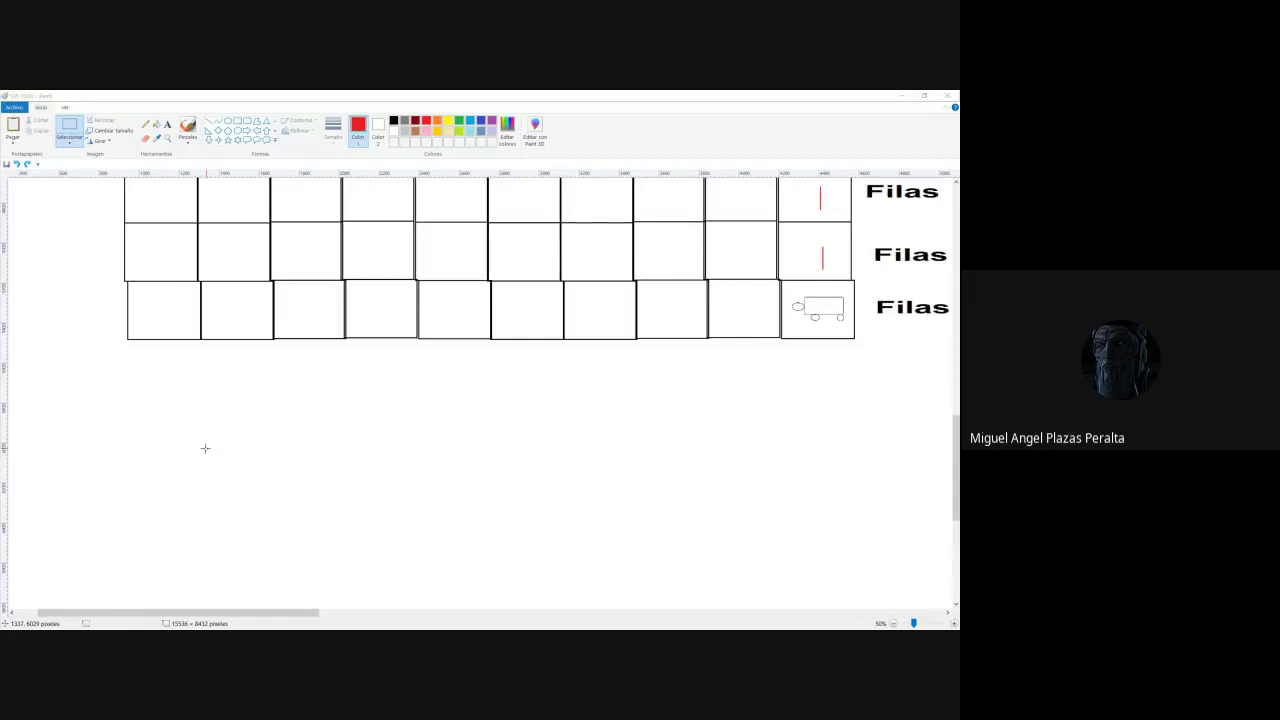
pyautogui.hotkey('alt', 'Tab')
# Paste the red fill from A14 into cell A11.
pyautogui.click(266, 98)
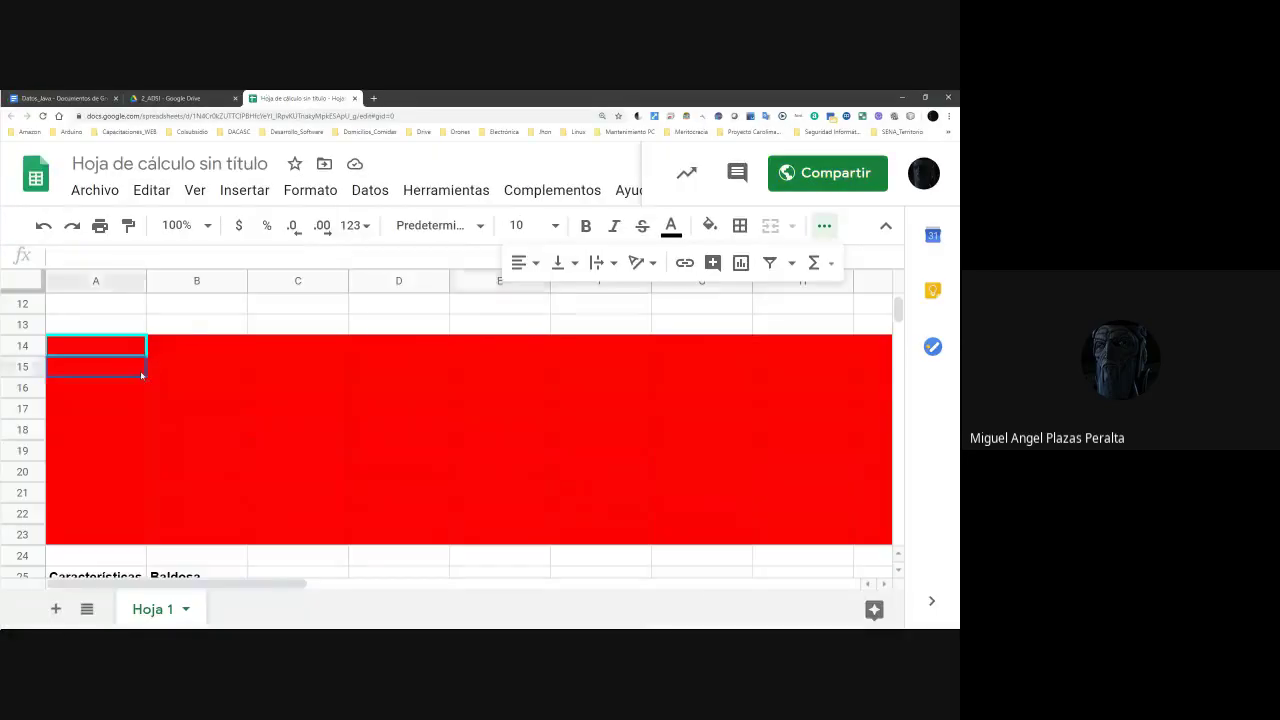
pyautogui.click(178, 328)
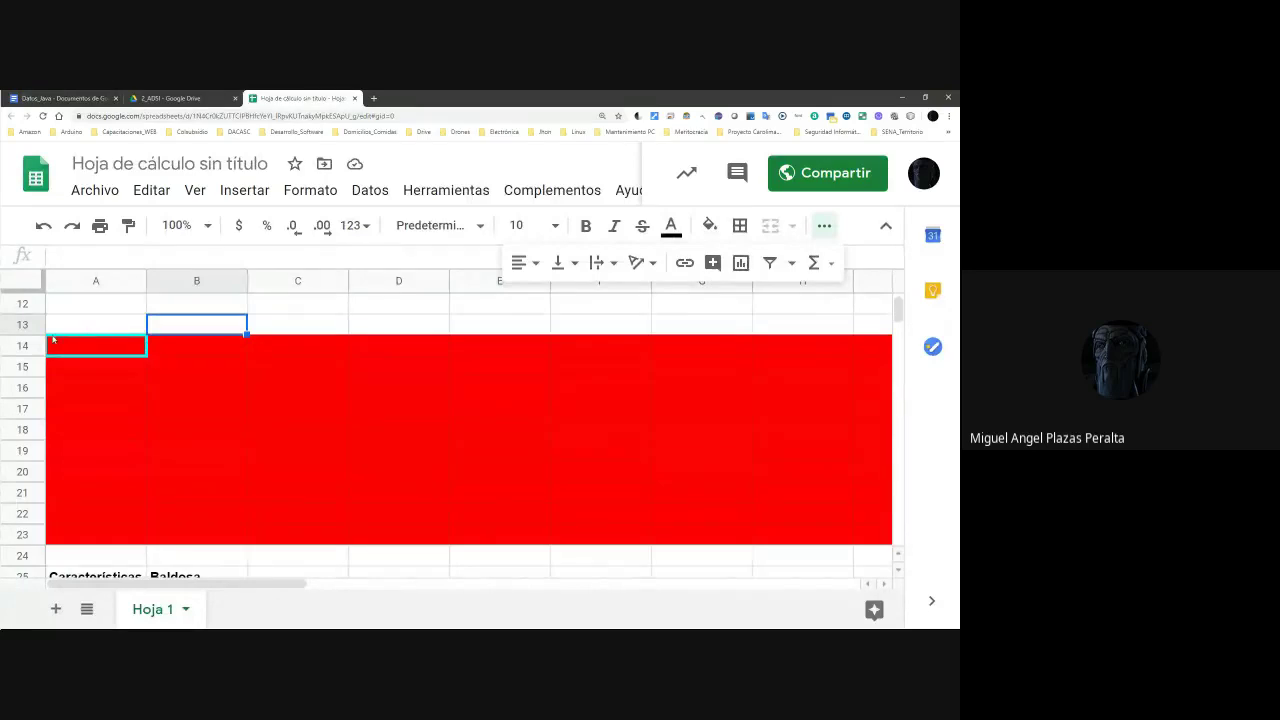
pyautogui.click(90, 352)
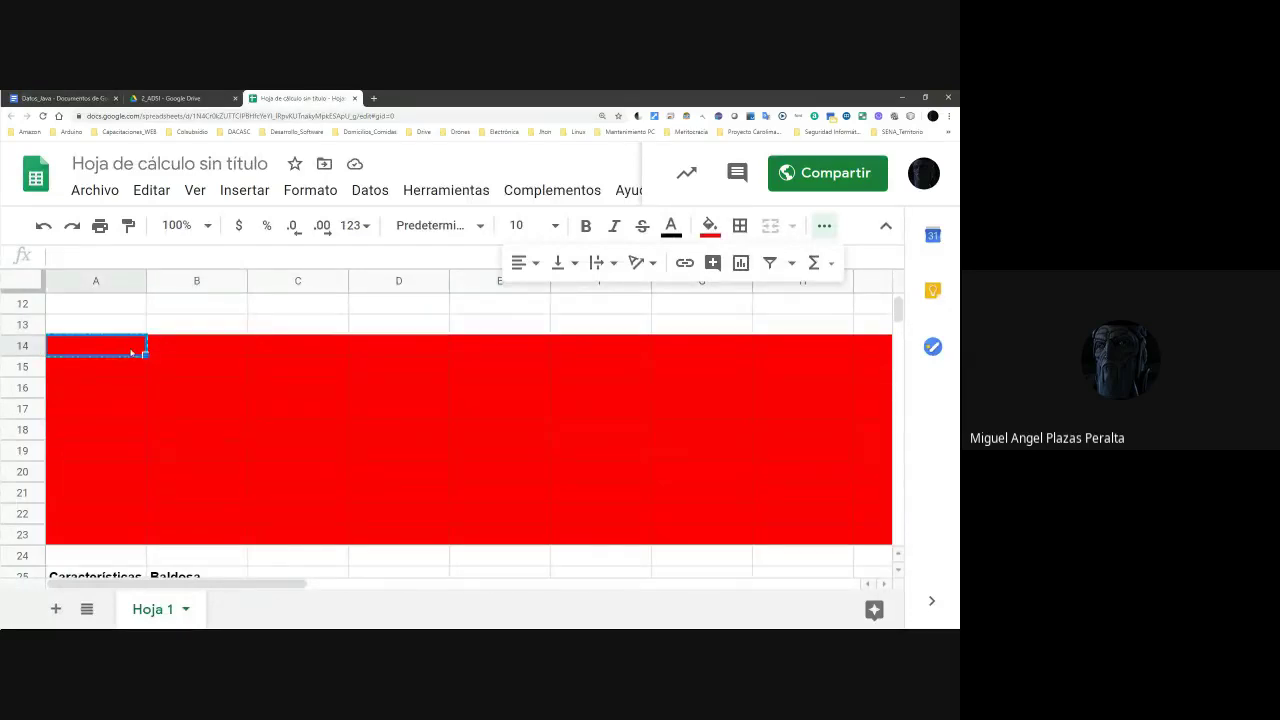
pyautogui.scroll(2, 100, 352)
pyautogui.click(123, 385)
pyautogui.hotkey('ctrl', 'v')
pyautogui.click(188, 395)
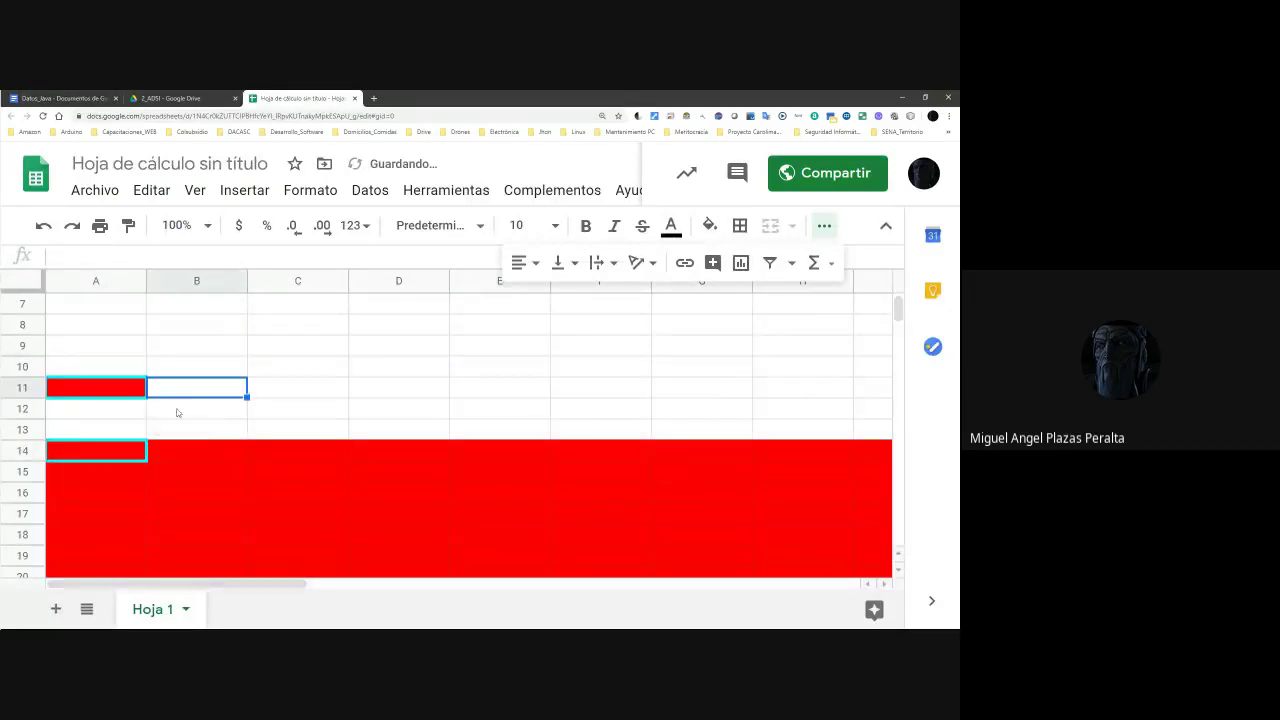
# Give cell A14 a cyan border with a chosen line style.
pyautogui.click(138, 450)
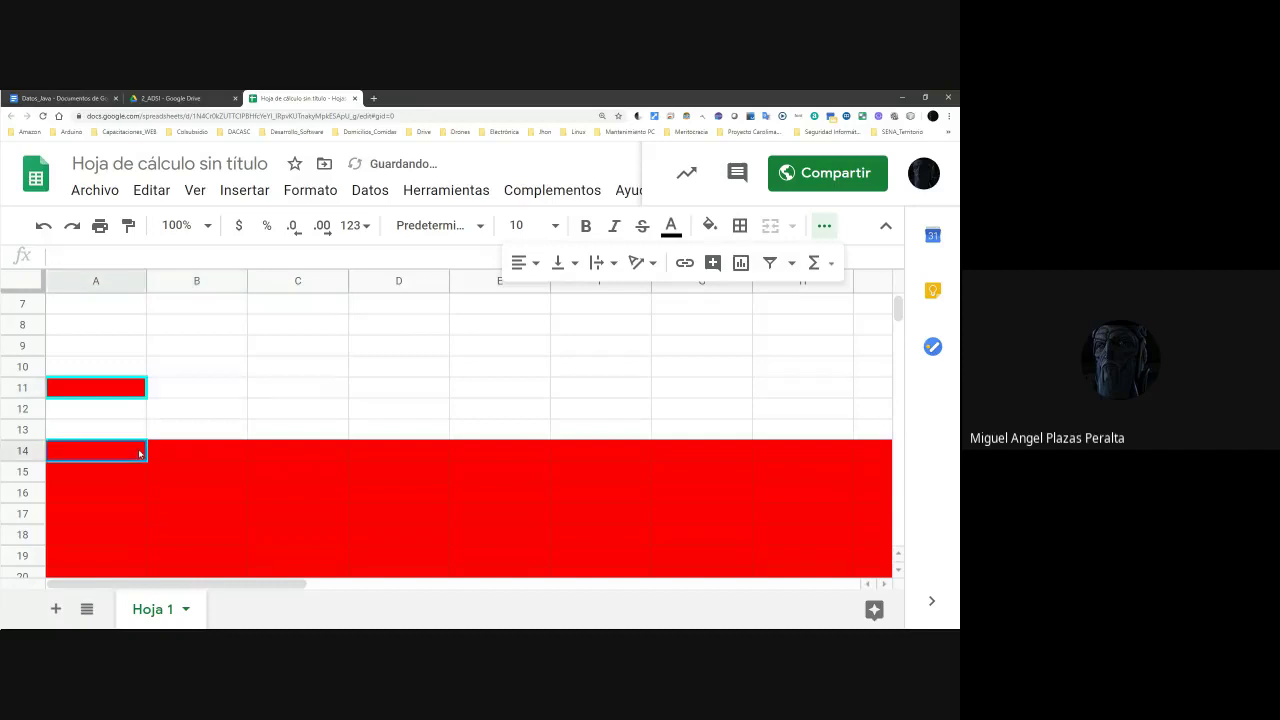
pyautogui.click(740, 227)
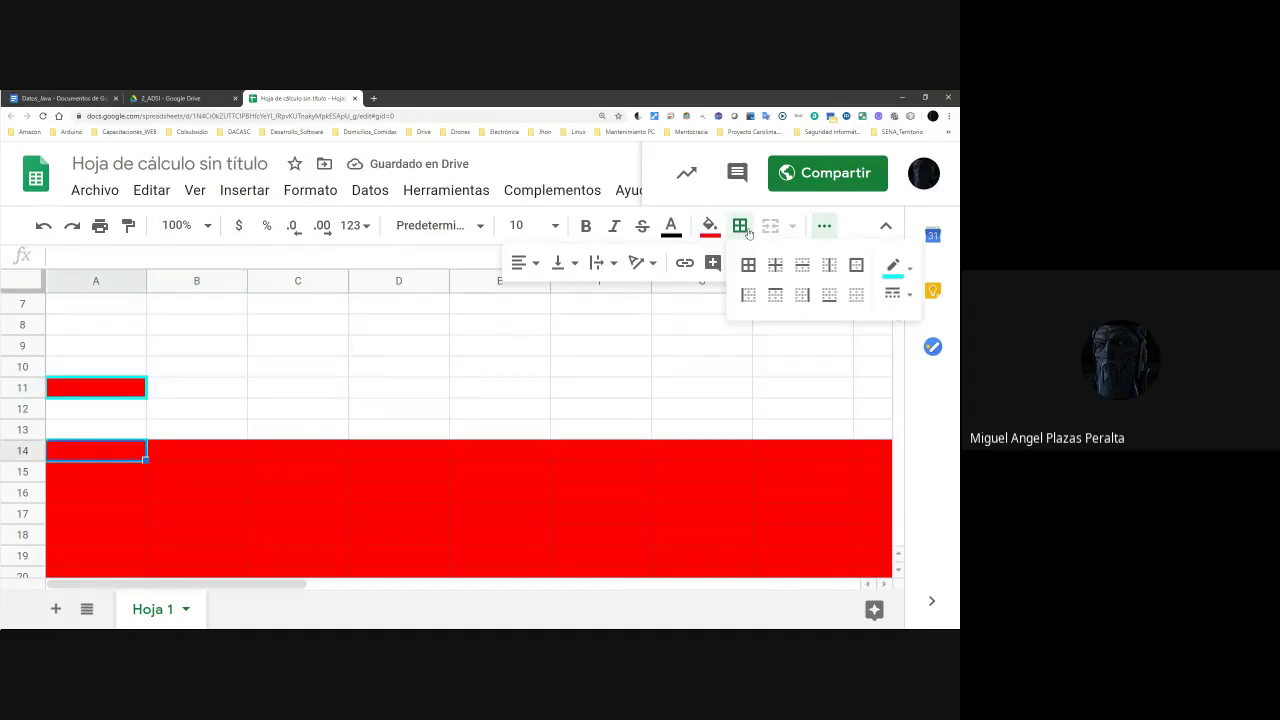
pyautogui.click(908, 278)
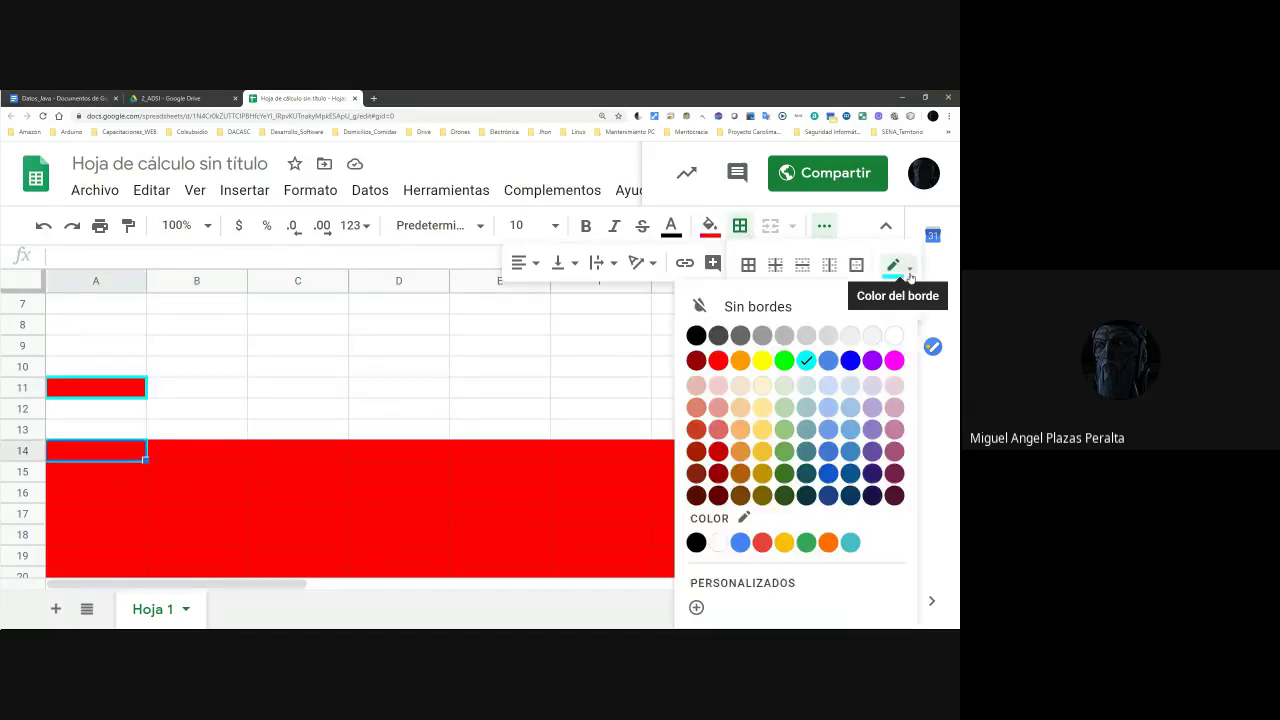
pyautogui.click(808, 362)
pyautogui.click(892, 295)
pyautogui.click(892, 324)
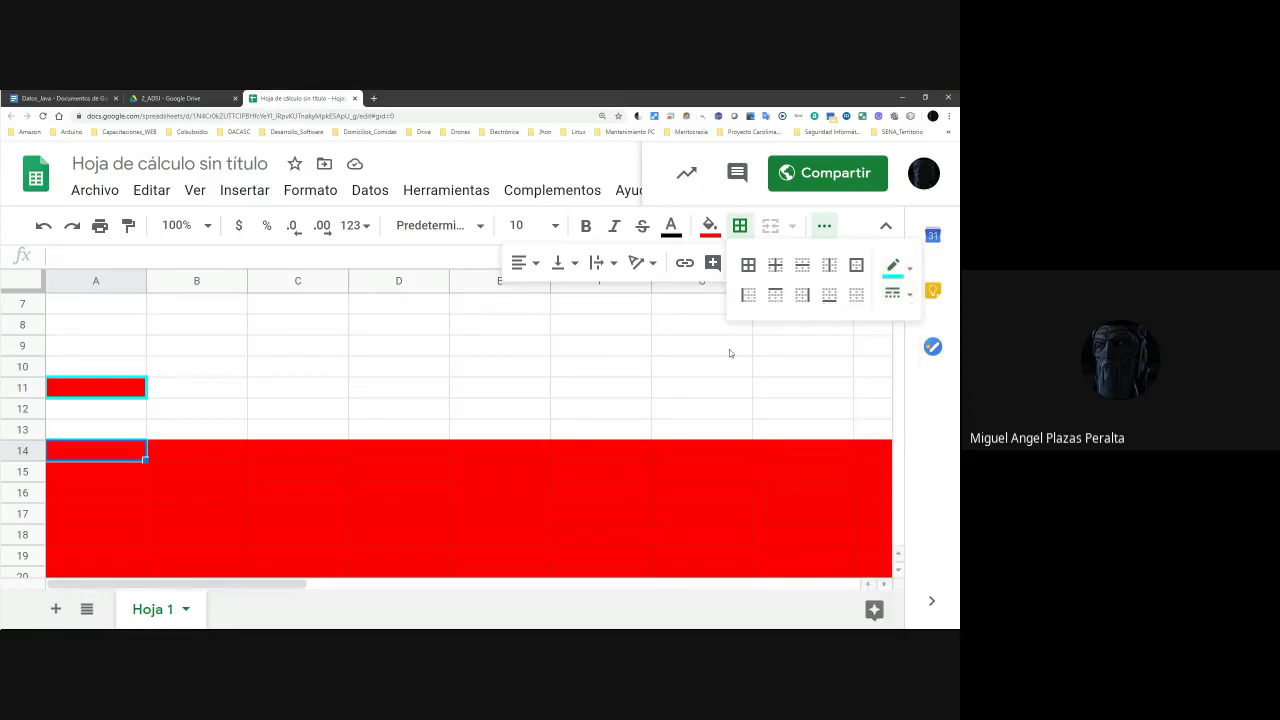
pyautogui.click(277, 370)
# Change the A14 border colour to black.
pyautogui.click(70, 455)
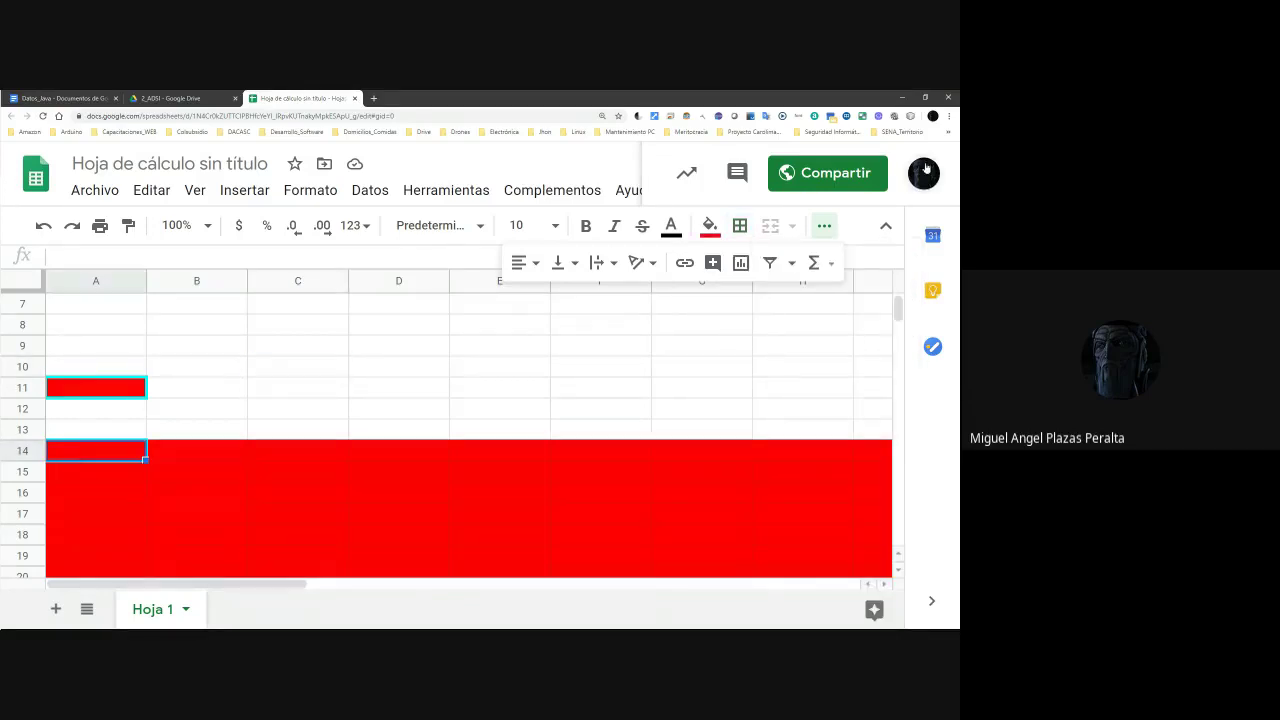
pyautogui.click(741, 226)
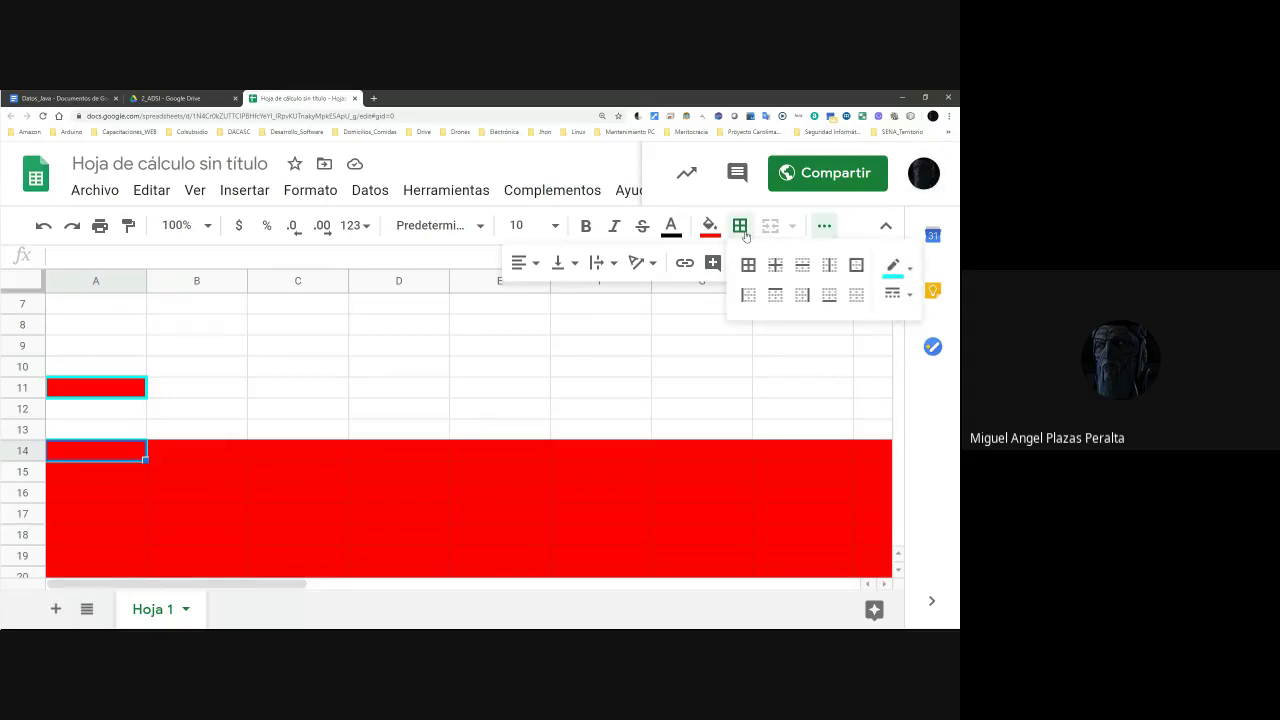
pyautogui.click(895, 266)
pyautogui.click(698, 339)
pyautogui.moveTo(598, 324); pyautogui.dragTo(588, 342)
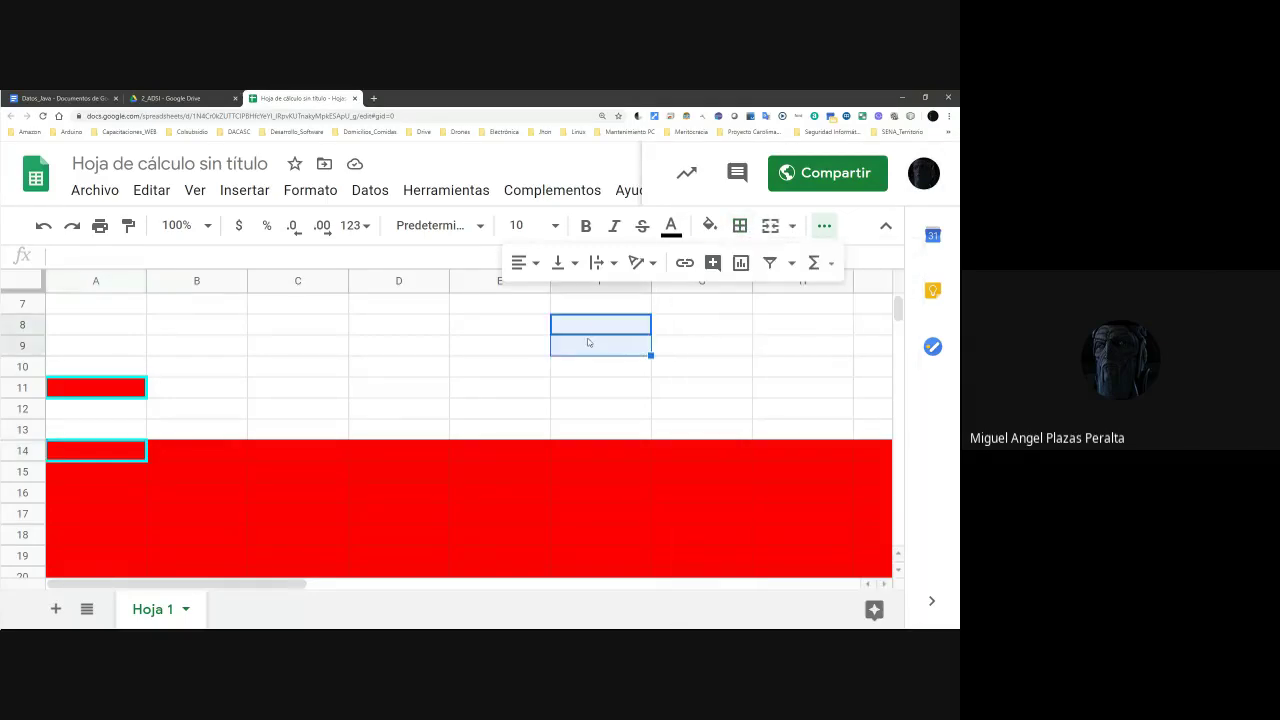
# Try another border colour on cell A14.
pyautogui.click(139, 443)
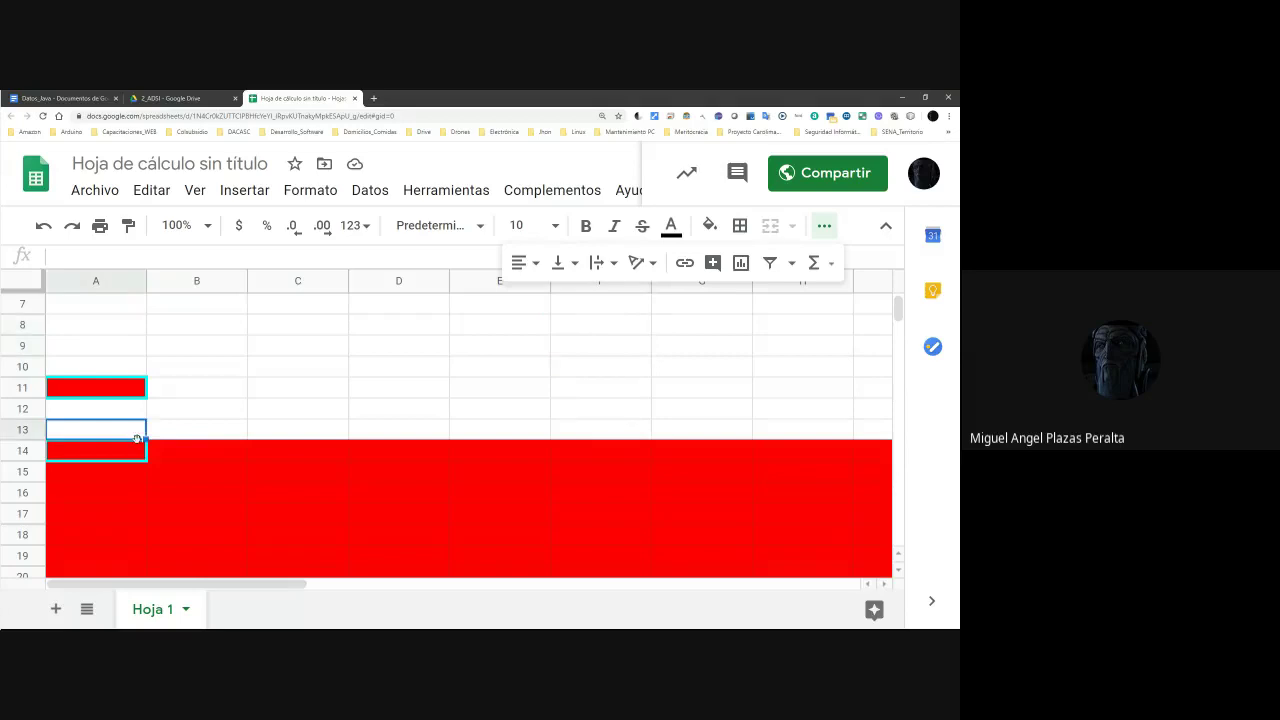
pyautogui.click(740, 226)
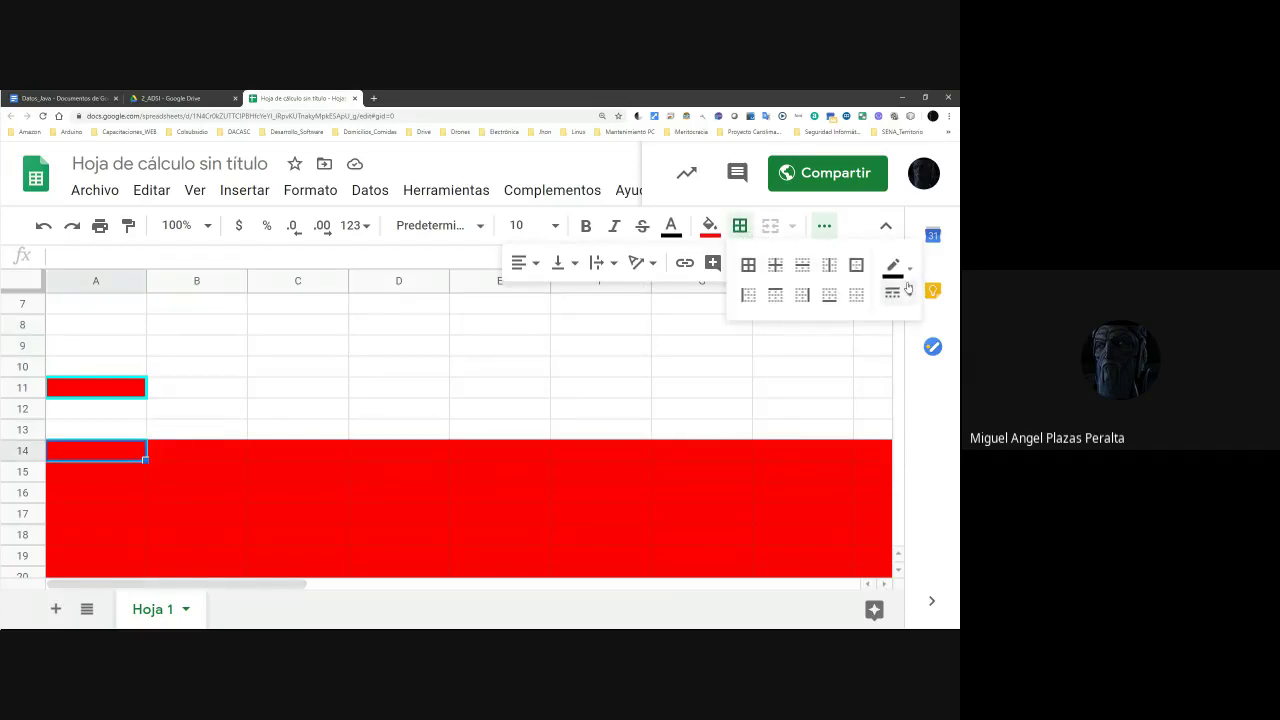
pyautogui.click(905, 276)
pyautogui.click(892, 336)
pyautogui.click(400, 368)
# Select A14:B14, clear the copy marking and reselect the red cell A11.
pyautogui.click(123, 455)
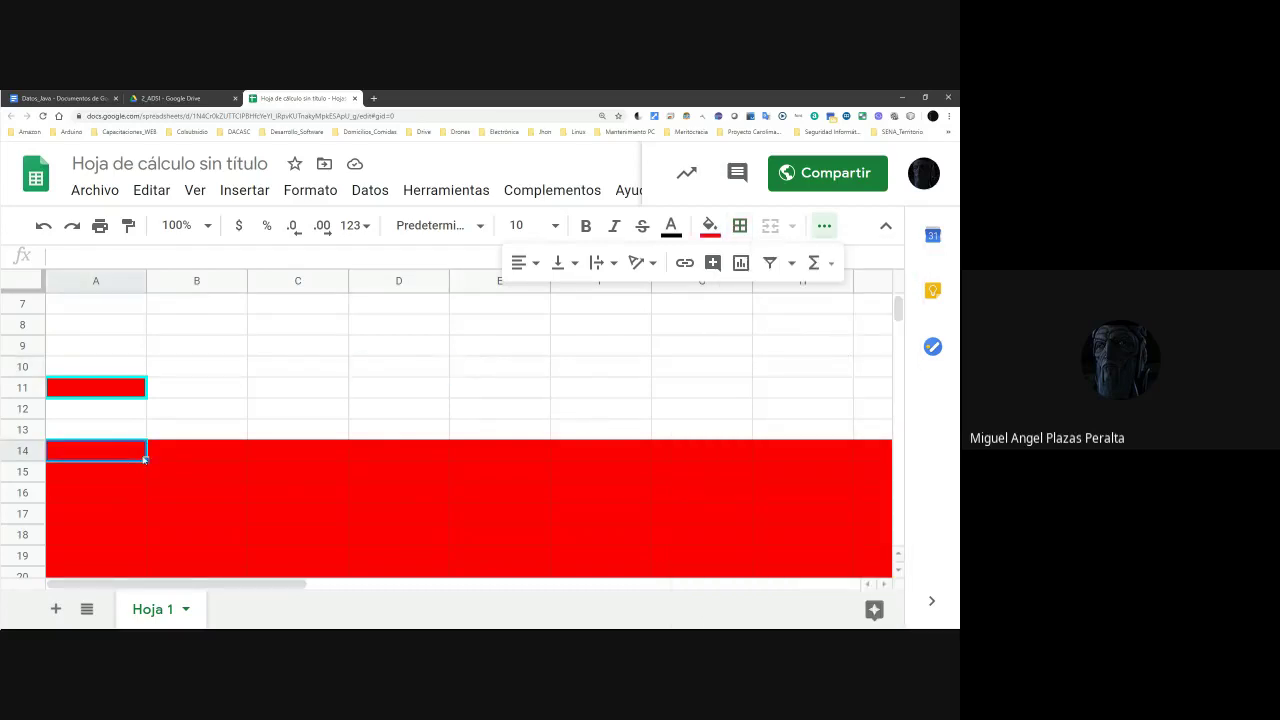
pyautogui.moveTo(145, 457); pyautogui.dragTo(152, 457)
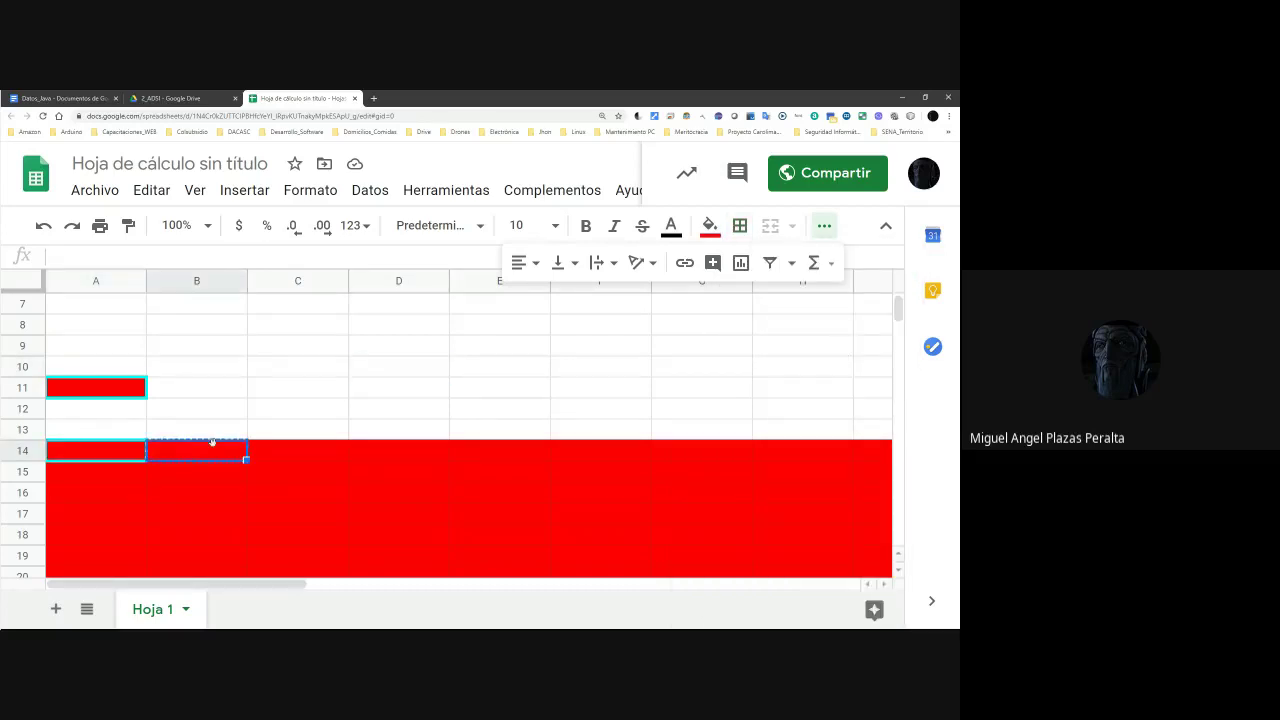
pyautogui.hotkey('ctrl', 'z')
pyautogui.press('Up')
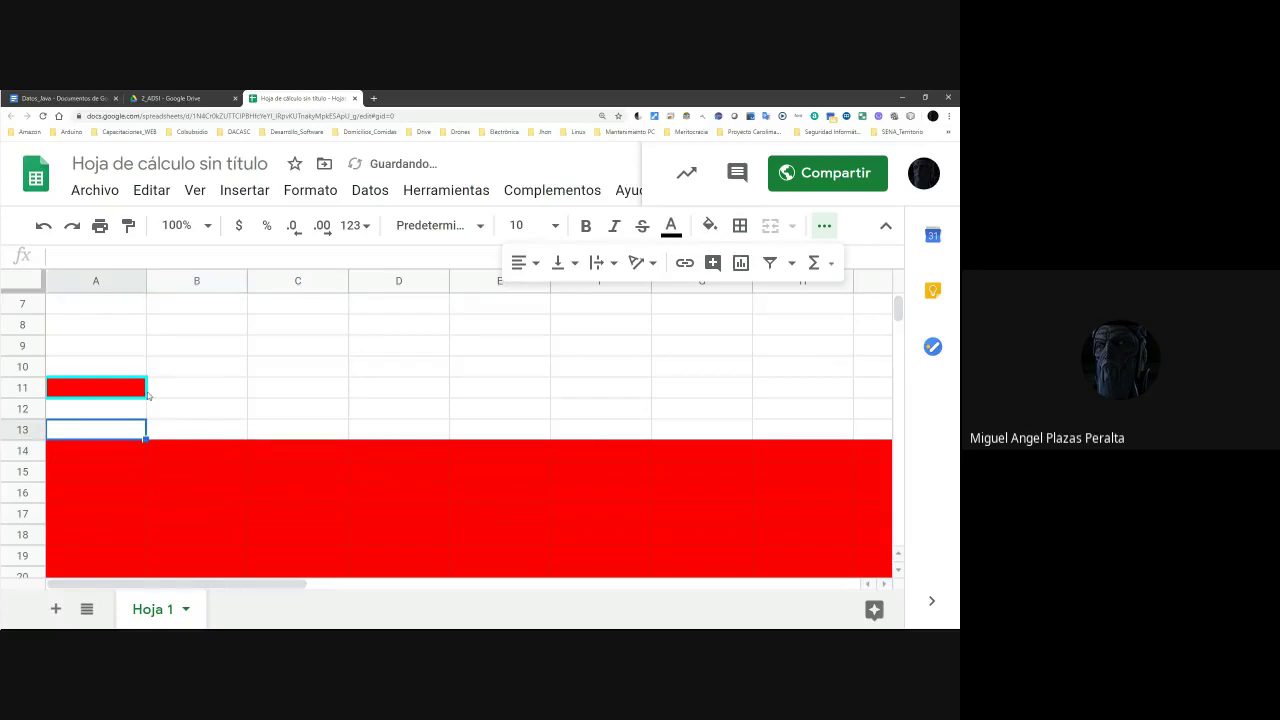
pyautogui.click(146, 394)
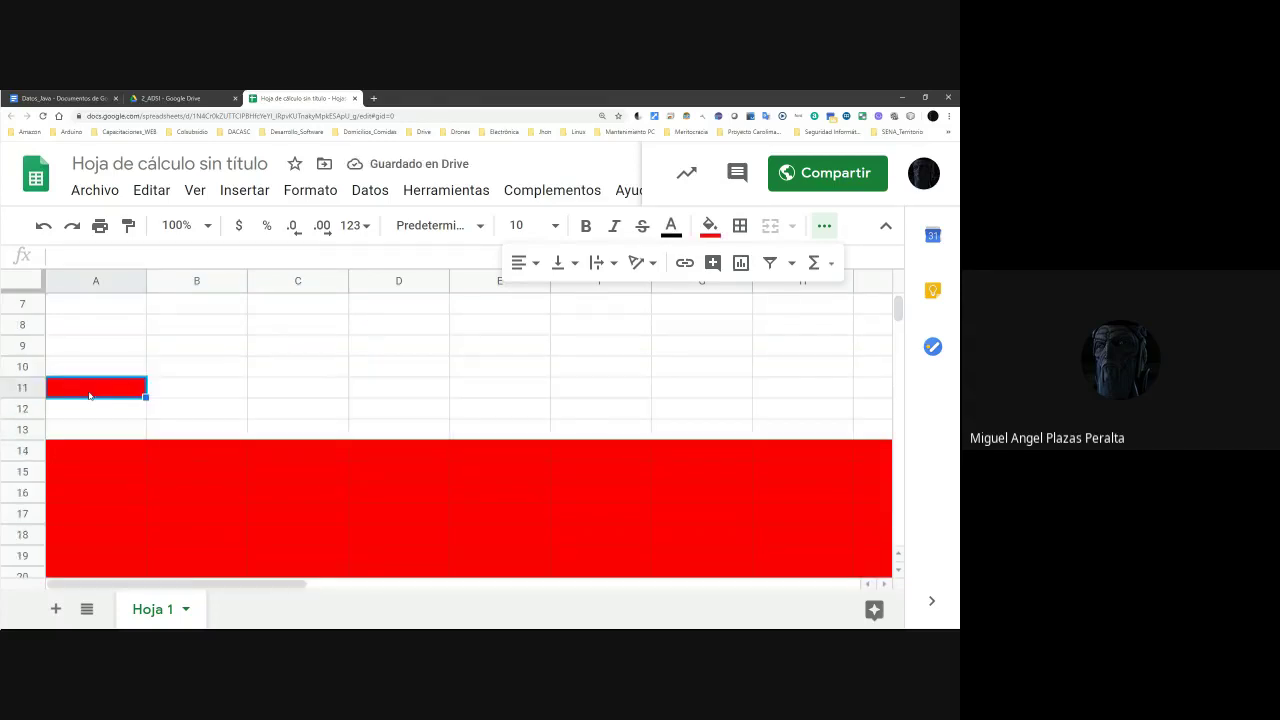
# Insert a column left of column A, then undo the insertion.
pyautogui.scroll(-4, 108, 394)
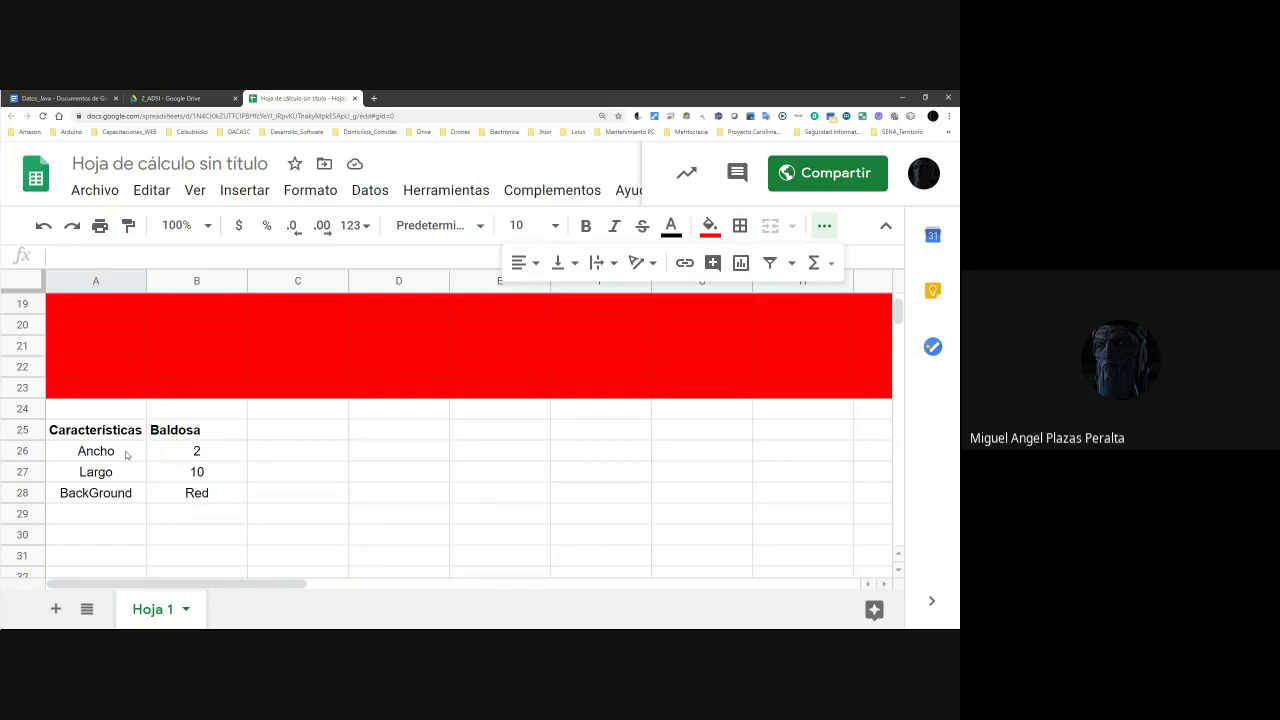
pyautogui.scroll(4, 126, 455)
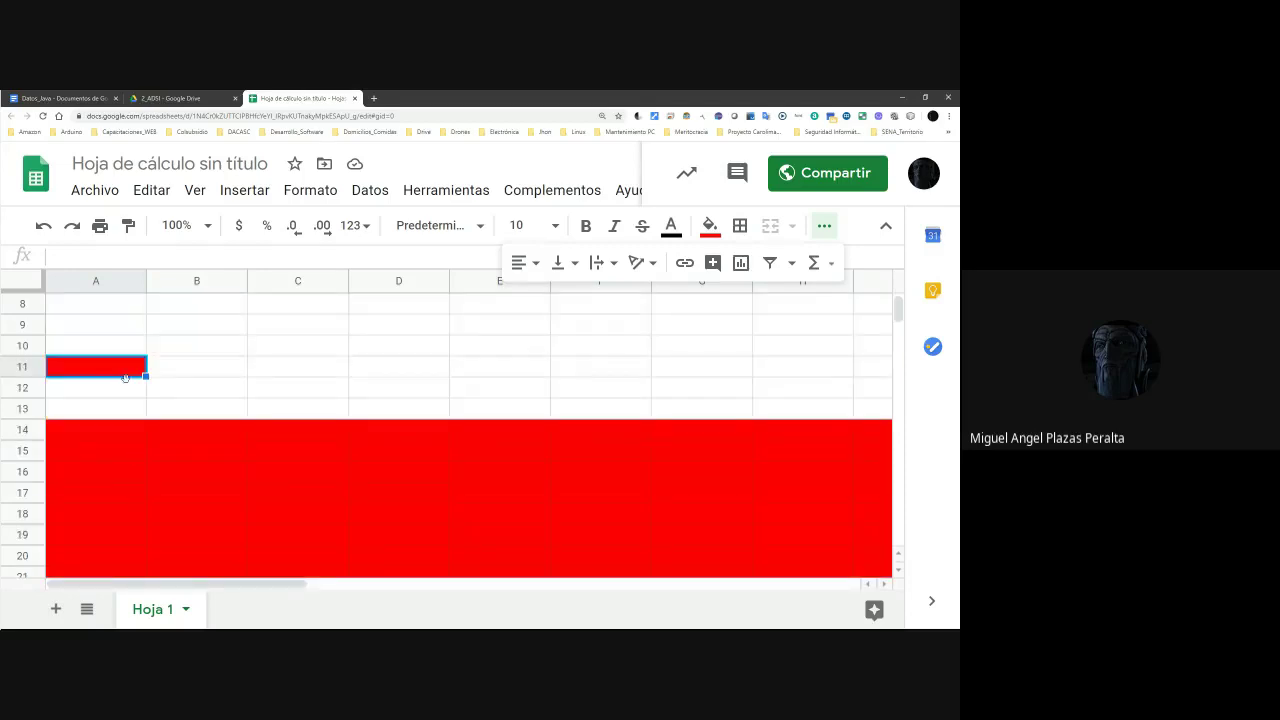
pyautogui.click(134, 281)
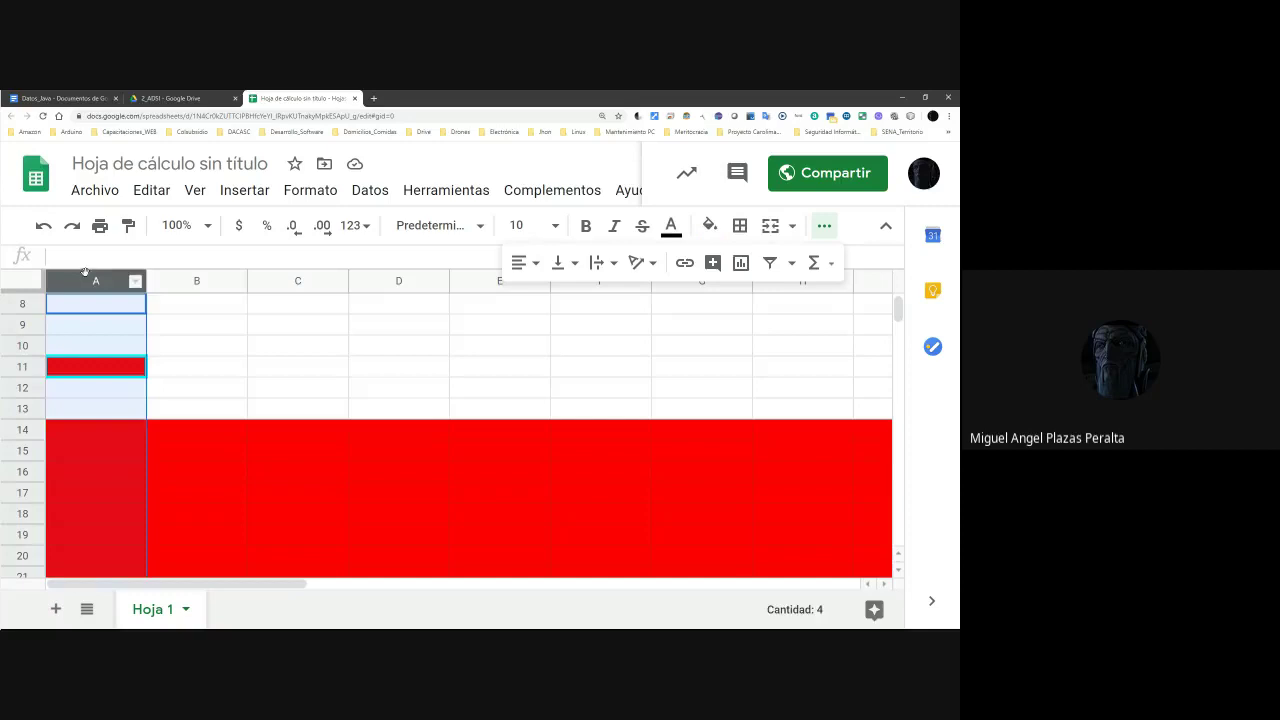
pyautogui.rightClick(86, 274)
pyautogui.click(178, 366)
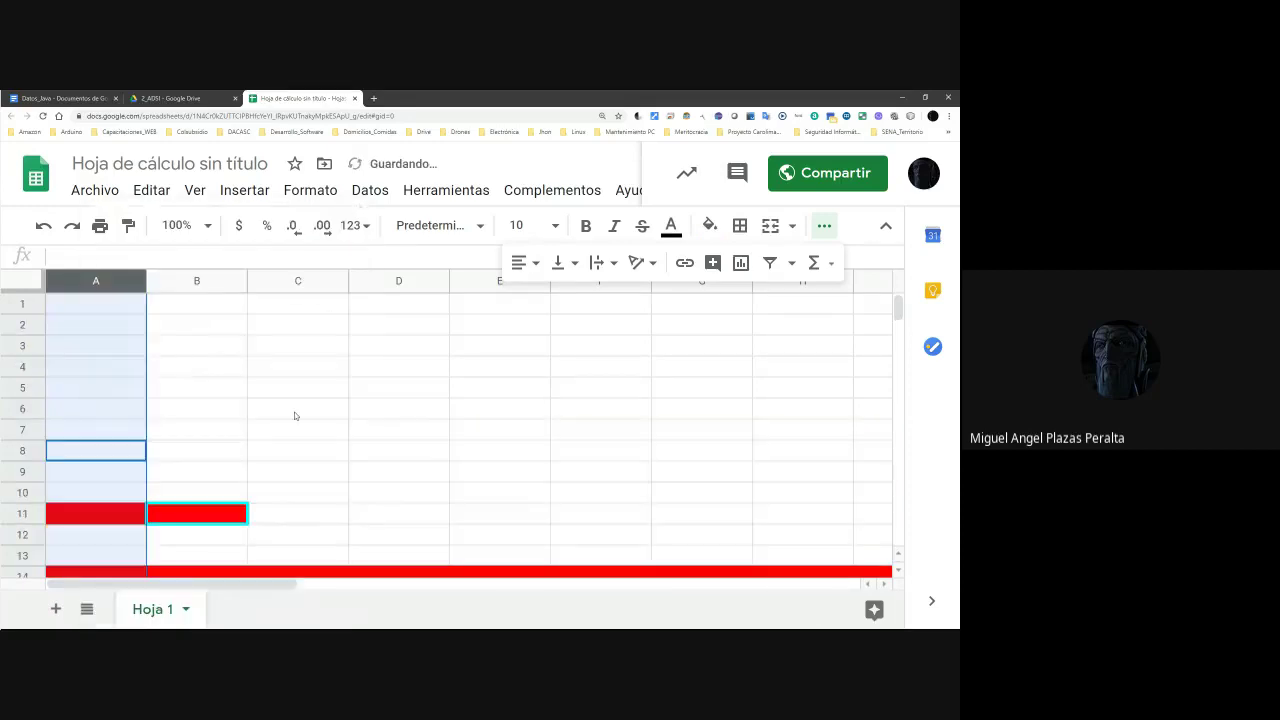
pyautogui.click(296, 414)
pyautogui.scroll(-4, 269, 422)
pyautogui.scroll(4, 269, 422)
pyautogui.scroll(-4, 268, 420)
pyautogui.scroll(2, 268, 418)
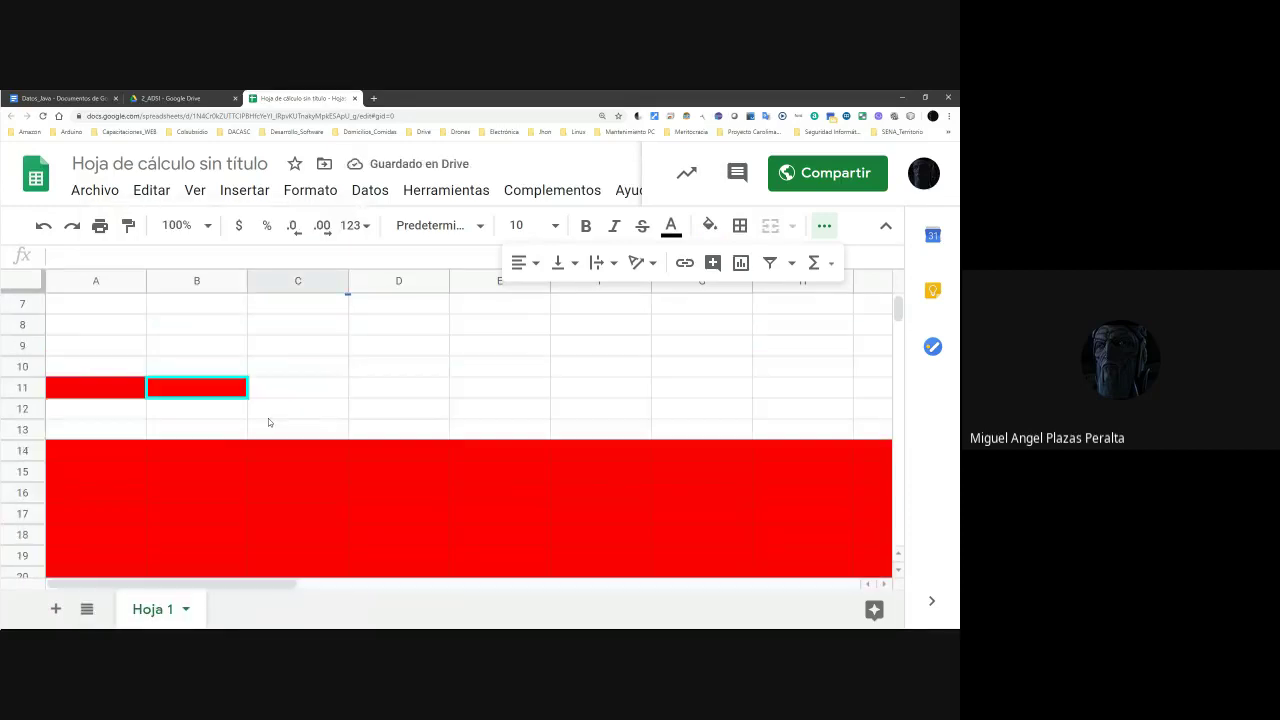
pyautogui.hotkey('ctrl', 'z')
pyautogui.scroll(-4, 106, 428)
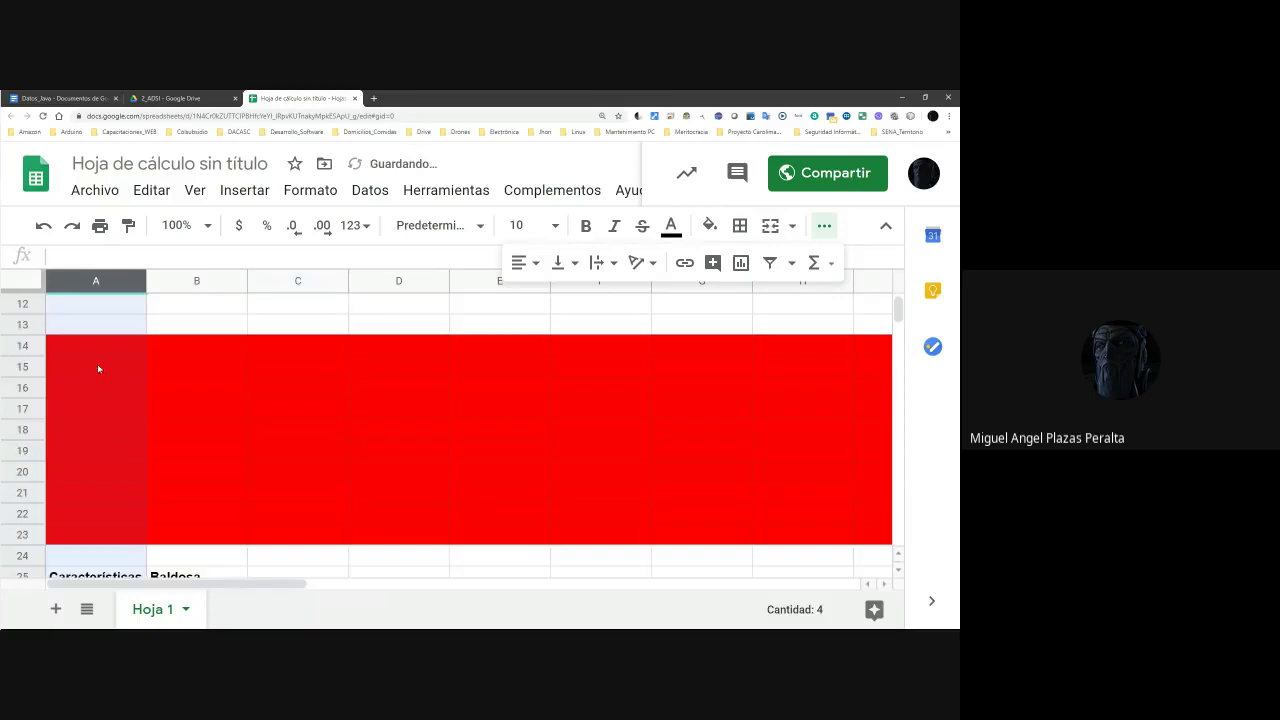
pyautogui.scroll(2, 98, 369)
# Insert a new empty column on the left and select the red cell.
pyautogui.rightClick(65, 282)
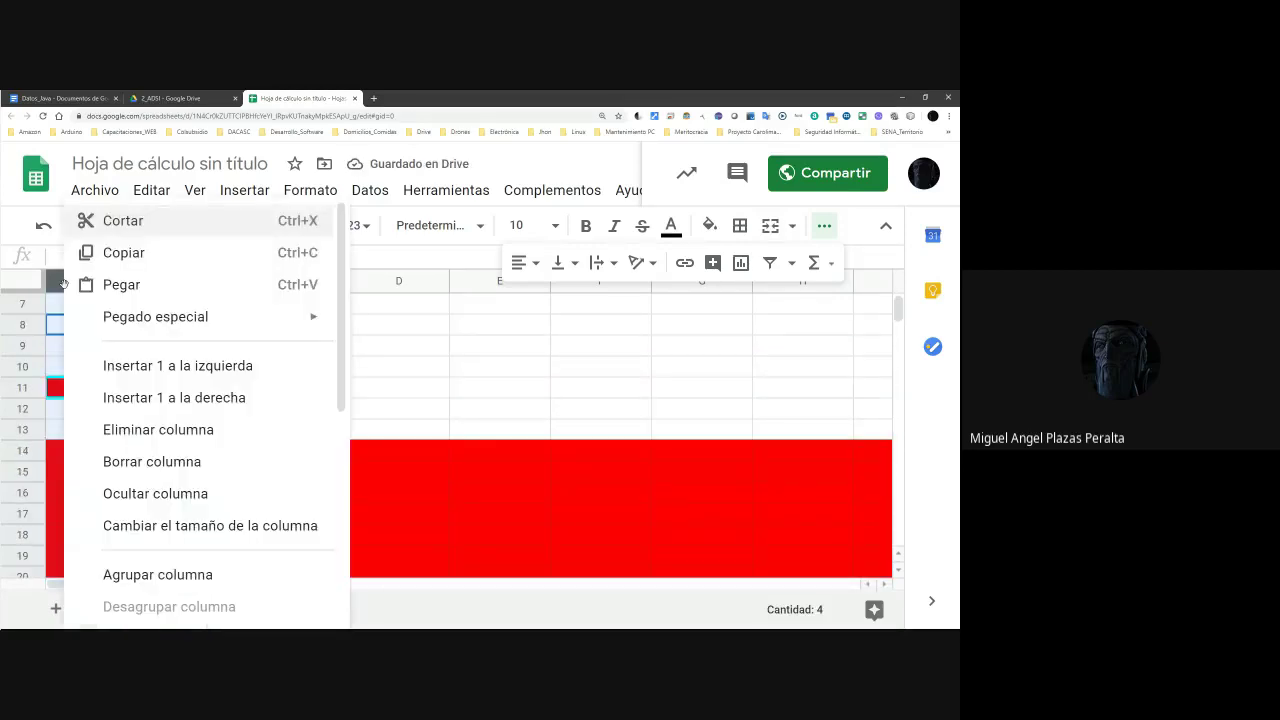
pyautogui.click(170, 372)
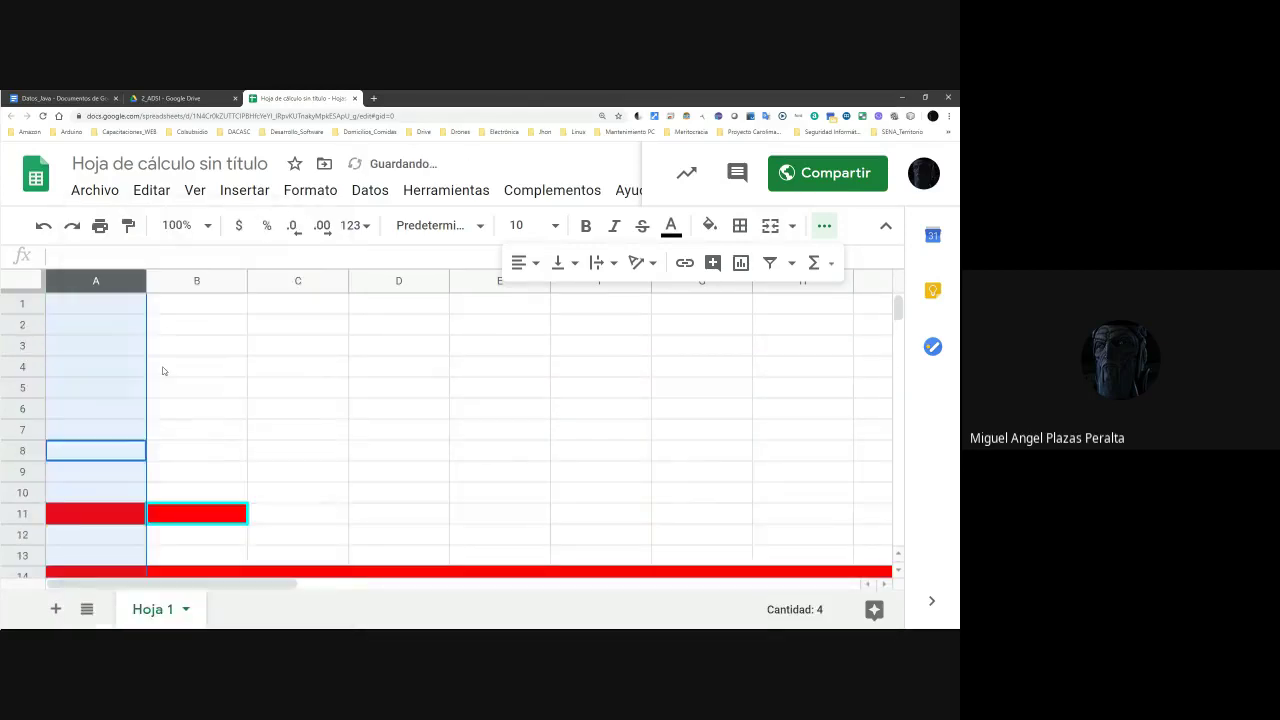
pyautogui.scroll(-2, 165, 380)
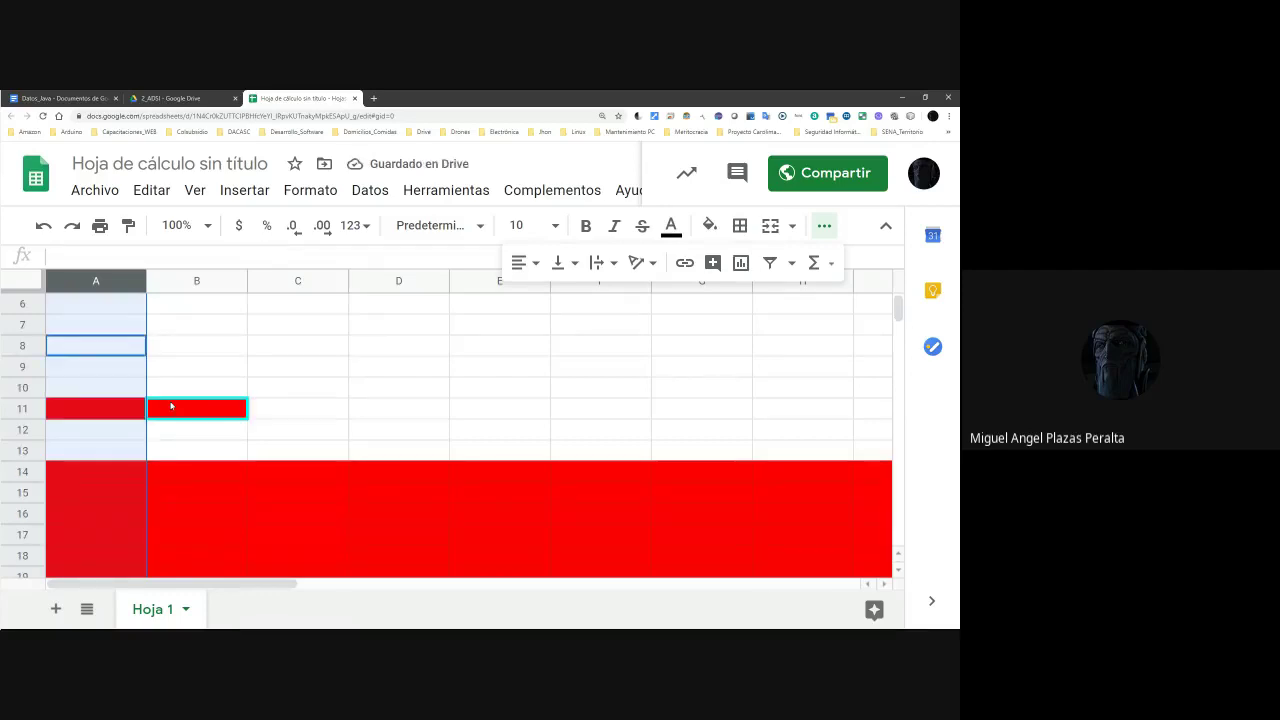
pyautogui.click(118, 416)
pyautogui.scroll(-2, 140, 431)
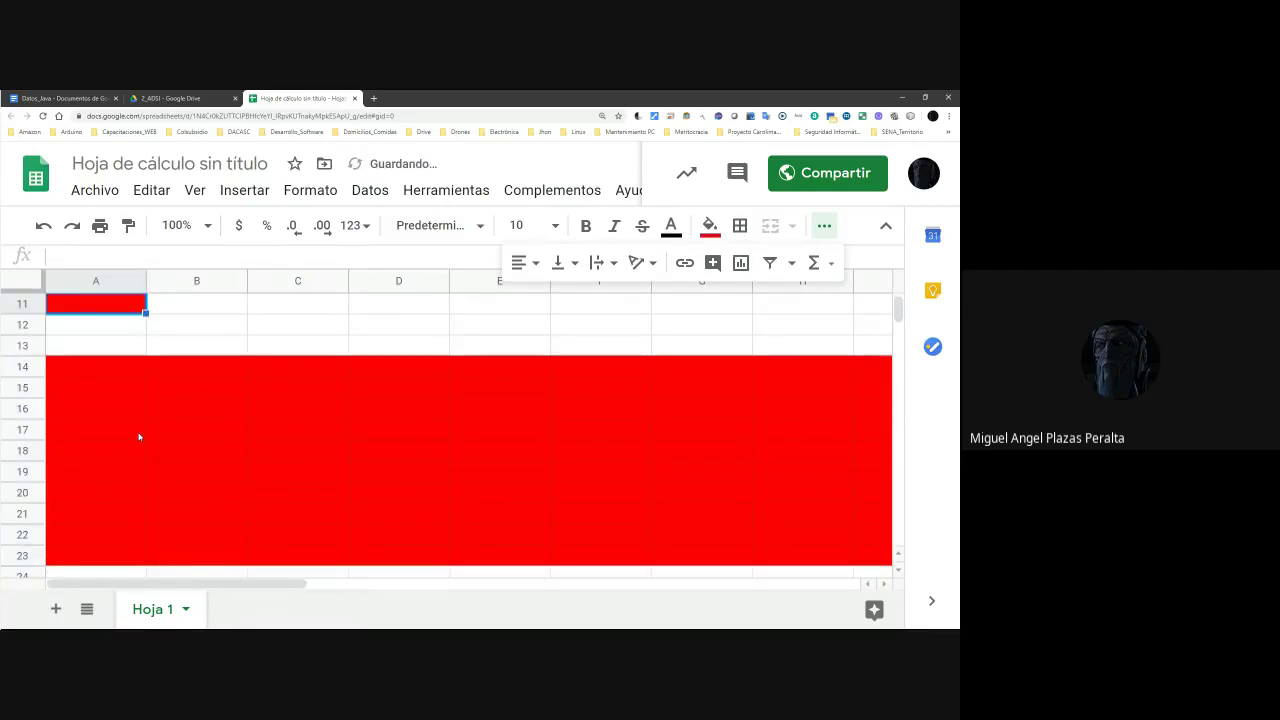
pyautogui.scroll(-3, 139, 437)
pyautogui.scroll(4, 139, 430)
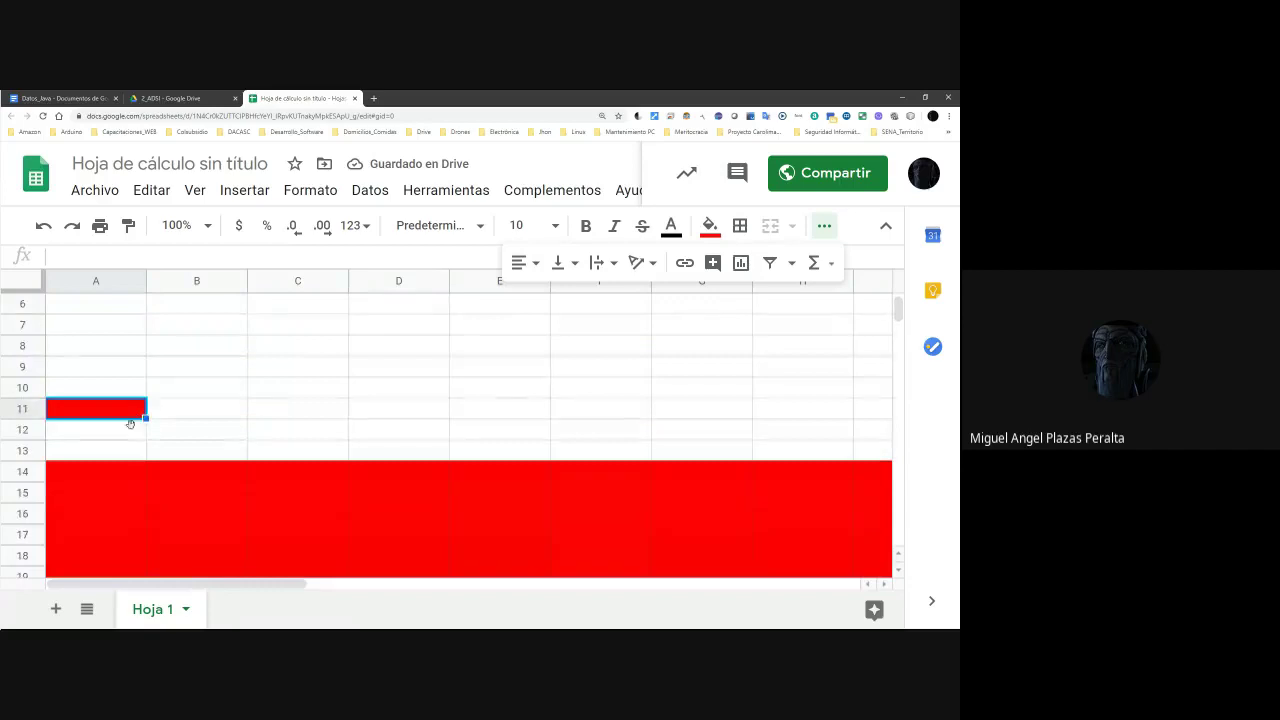
# Copy red cell A11 and step along rows 14 and 15 to count the block's columns.
pyautogui.hotkey('ctrl', 'c')
pyautogui.click(123, 468)
pyautogui.click(180, 472)
pyautogui.click(266, 471)
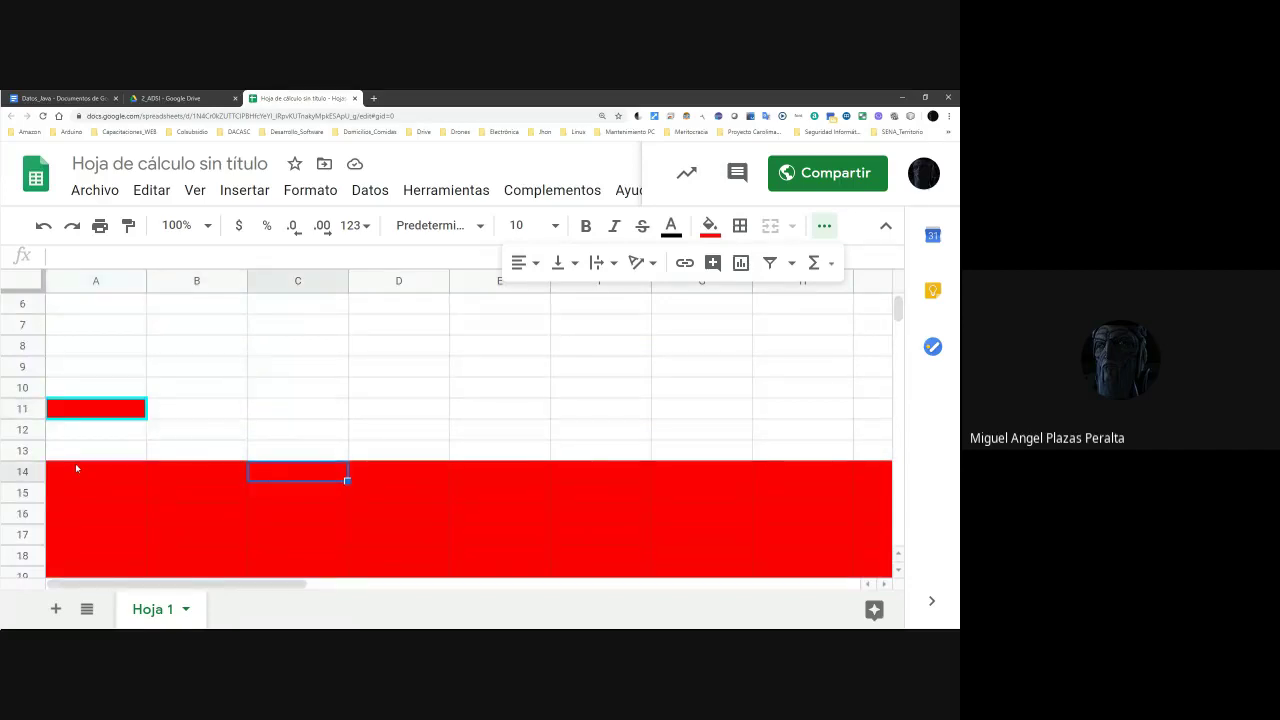
pyautogui.click(76, 467)
pyautogui.press('Right')
pyautogui.press('Right')
pyautogui.press('Right')
pyautogui.press('Right')
pyautogui.press('Right')
pyautogui.press('Right')
pyautogui.press('Right')
pyautogui.press('Right')
pyautogui.press('Right')
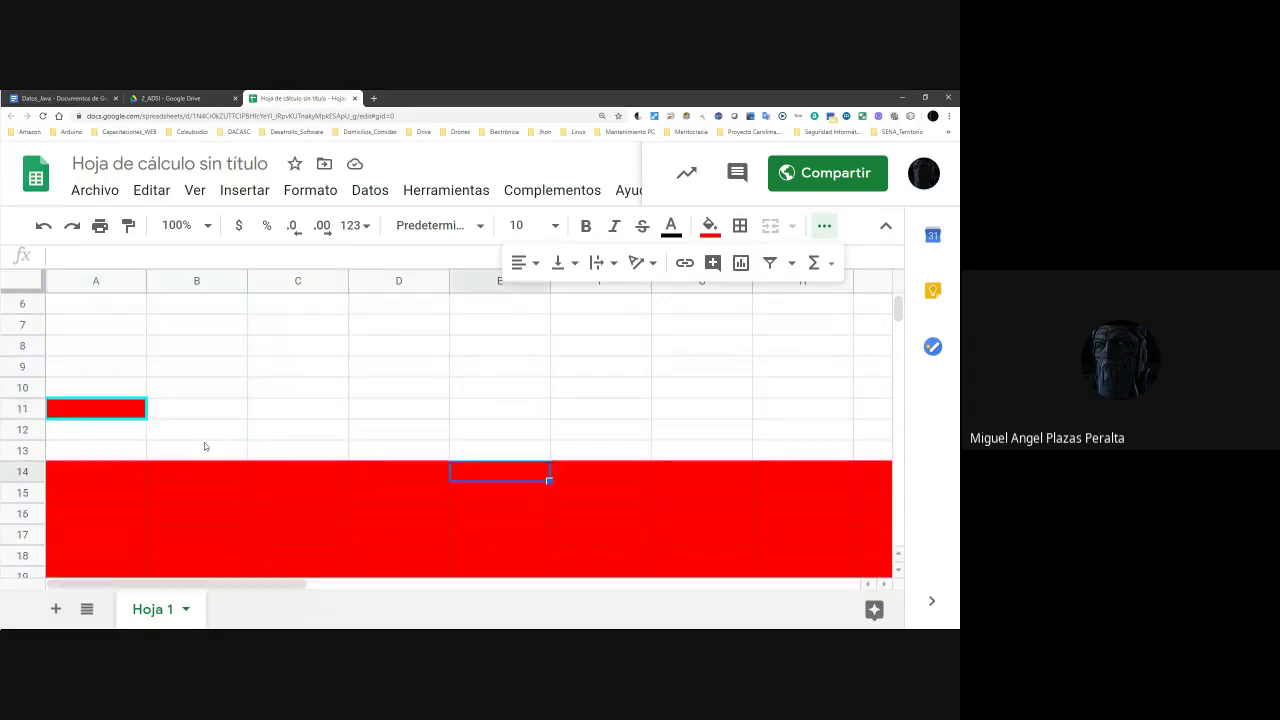
pyautogui.press('Right')
pyautogui.press('Left')
pyautogui.press('Left')
pyautogui.press('Left')
pyautogui.press('Left')
pyautogui.press('Left')
pyautogui.press('Left')
pyautogui.press('Left')
pyautogui.press('Left')
pyautogui.press('Left')
pyautogui.press('Left')
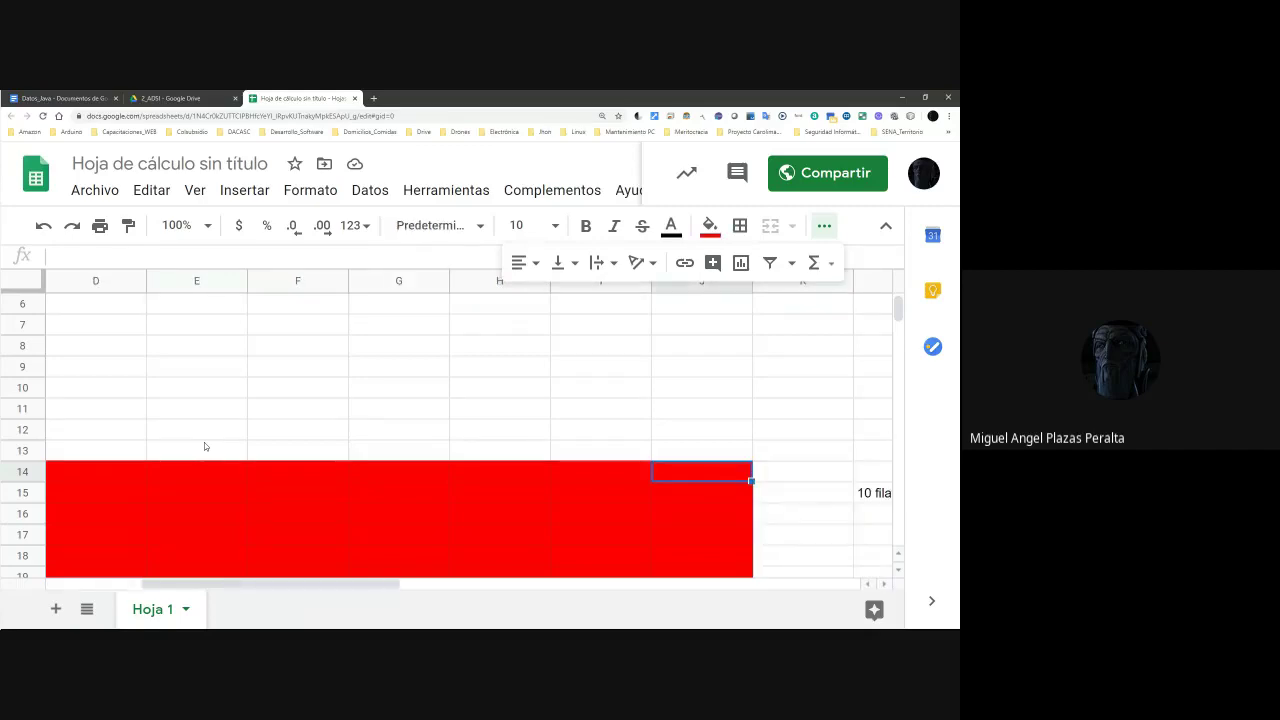
pyautogui.press('Down')
pyautogui.press('Right')
pyautogui.press('Right')
pyautogui.press('Right')
pyautogui.press('Right')
pyautogui.press('Right')
pyautogui.press('Right')
pyautogui.press('Right')
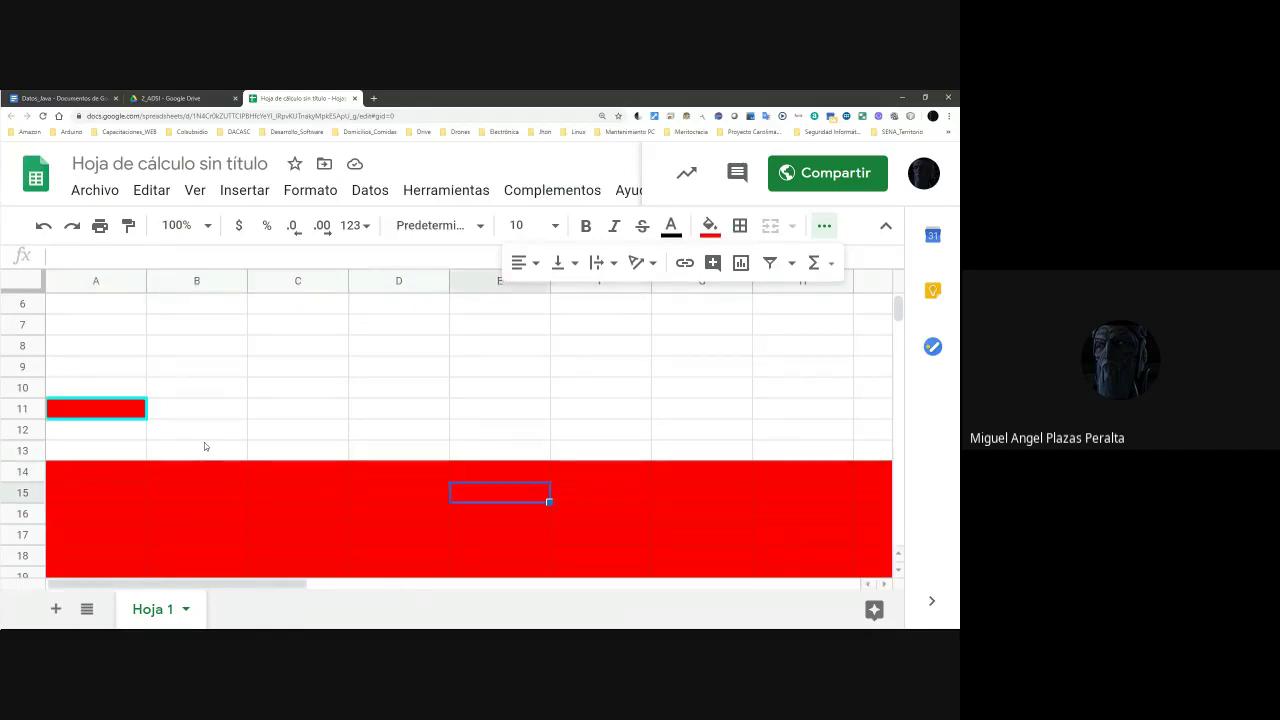
pyautogui.press('Left')
pyautogui.press('Left')
pyautogui.press('Left')
pyautogui.press('Left')
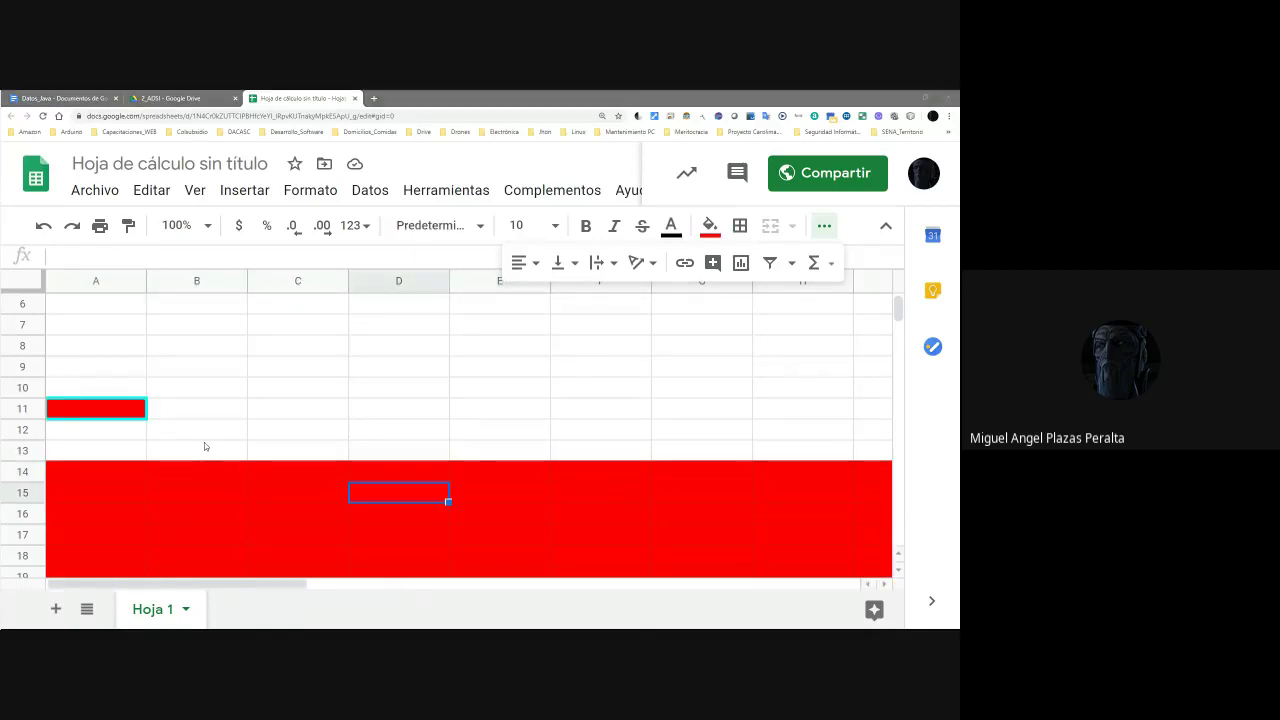
# Glance at the other window and return to the spreadsheet with the red block.
pyautogui.hotkey('alt', 'Tab')
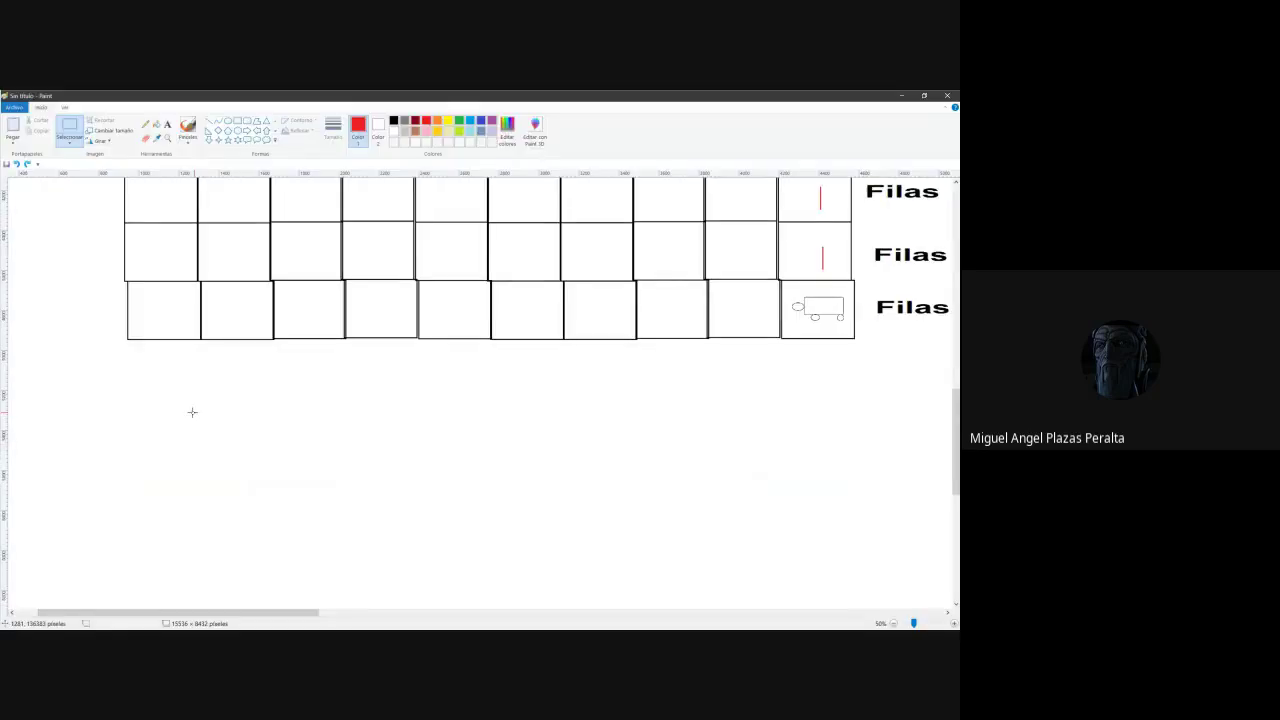
pyautogui.scroll(5, 191, 411)
pyautogui.scroll(2, 180, 326)
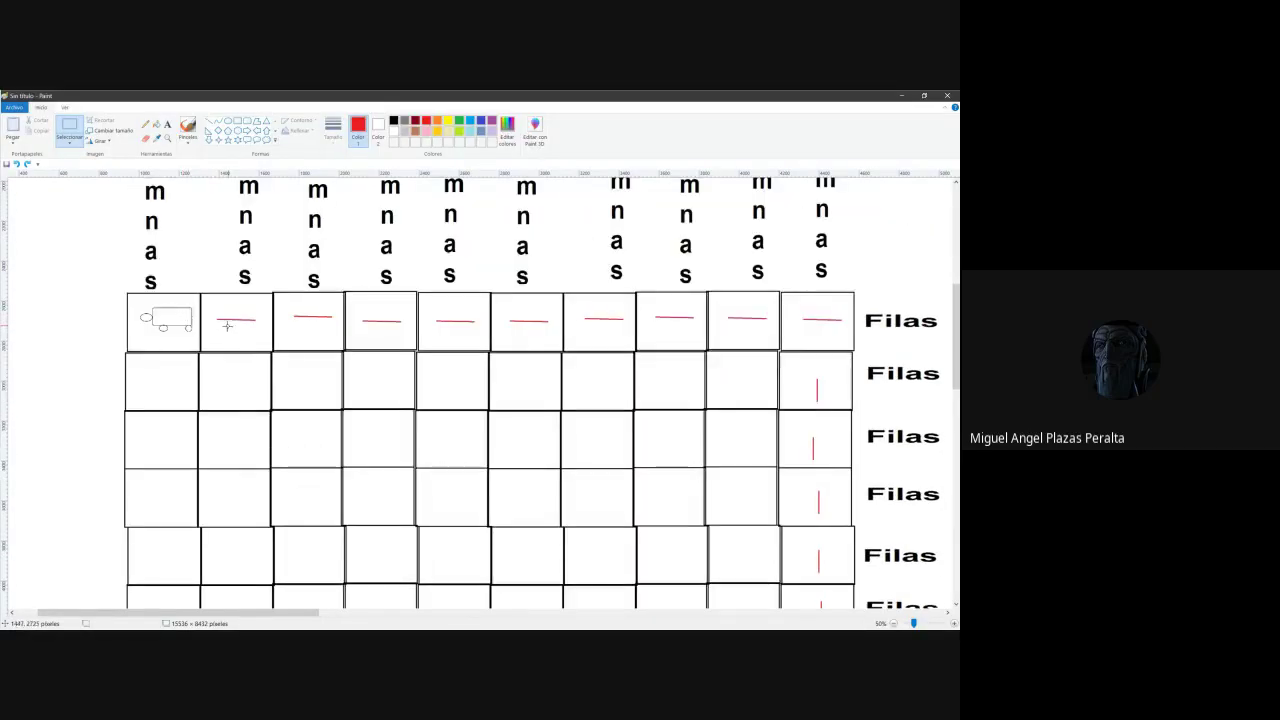
pyautogui.hotkey('alt', 'Tab')
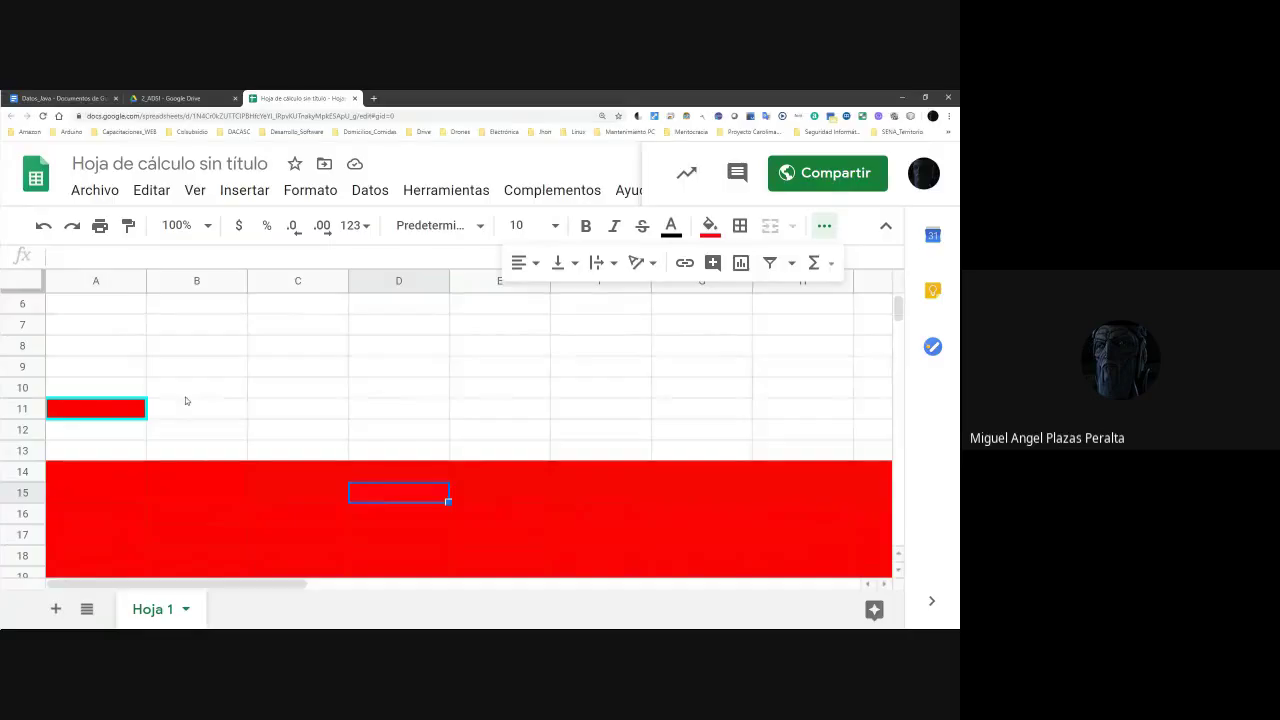
pyautogui.click(143, 369)
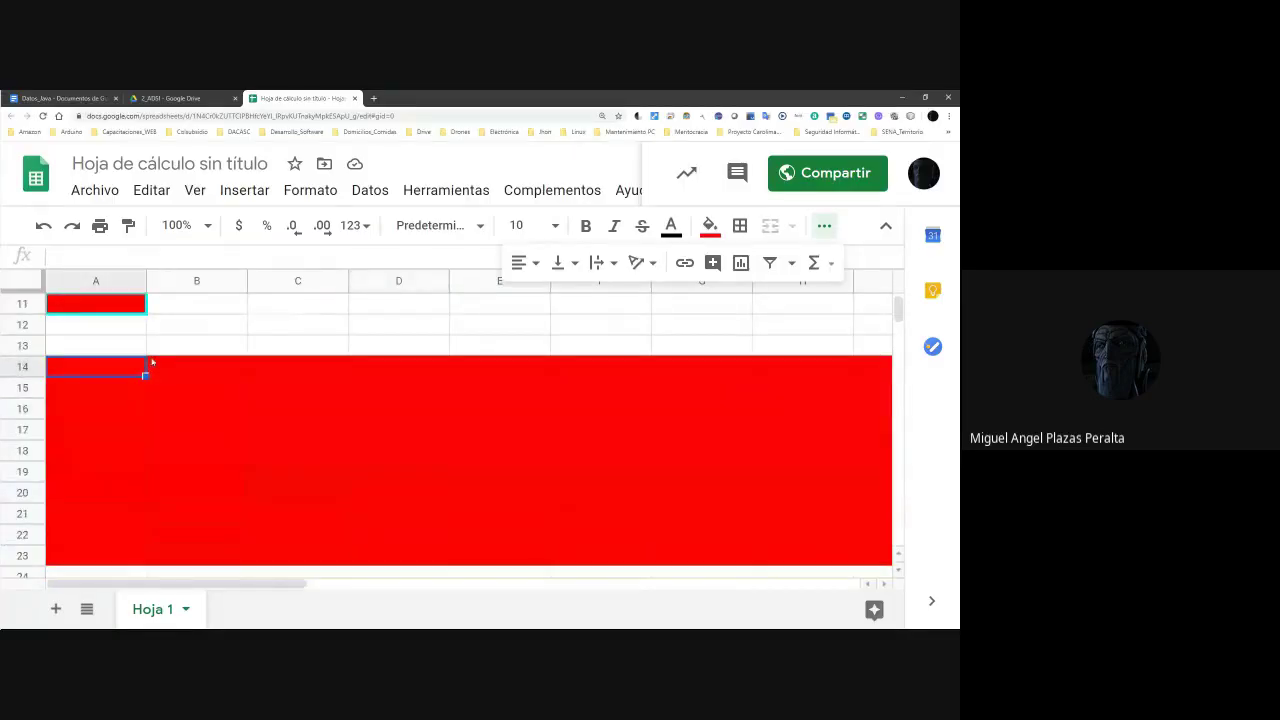
pyautogui.press('Up')
pyautogui.press('Up')
pyautogui.press('Up')
pyautogui.press('Up')
pyautogui.press('Down')
pyautogui.press('Down')
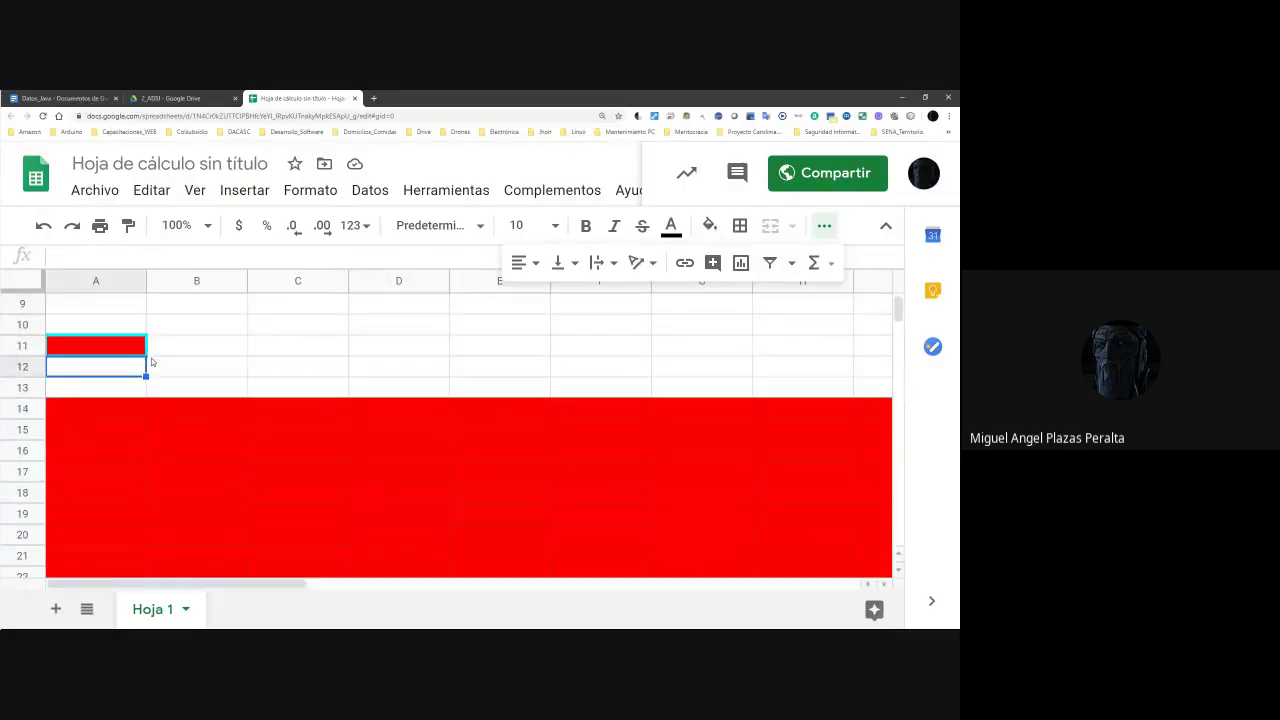
pyautogui.press('Down')
pyautogui.press('Down')
pyautogui.press('Down')
pyautogui.press('Down')
pyautogui.press('Down')
pyautogui.press('Down')
pyautogui.press('Down')
pyautogui.press('Down')
pyautogui.press('Down')
pyautogui.press('Down')
pyautogui.press('Down')
pyautogui.press('Down')
pyautogui.press('Down')
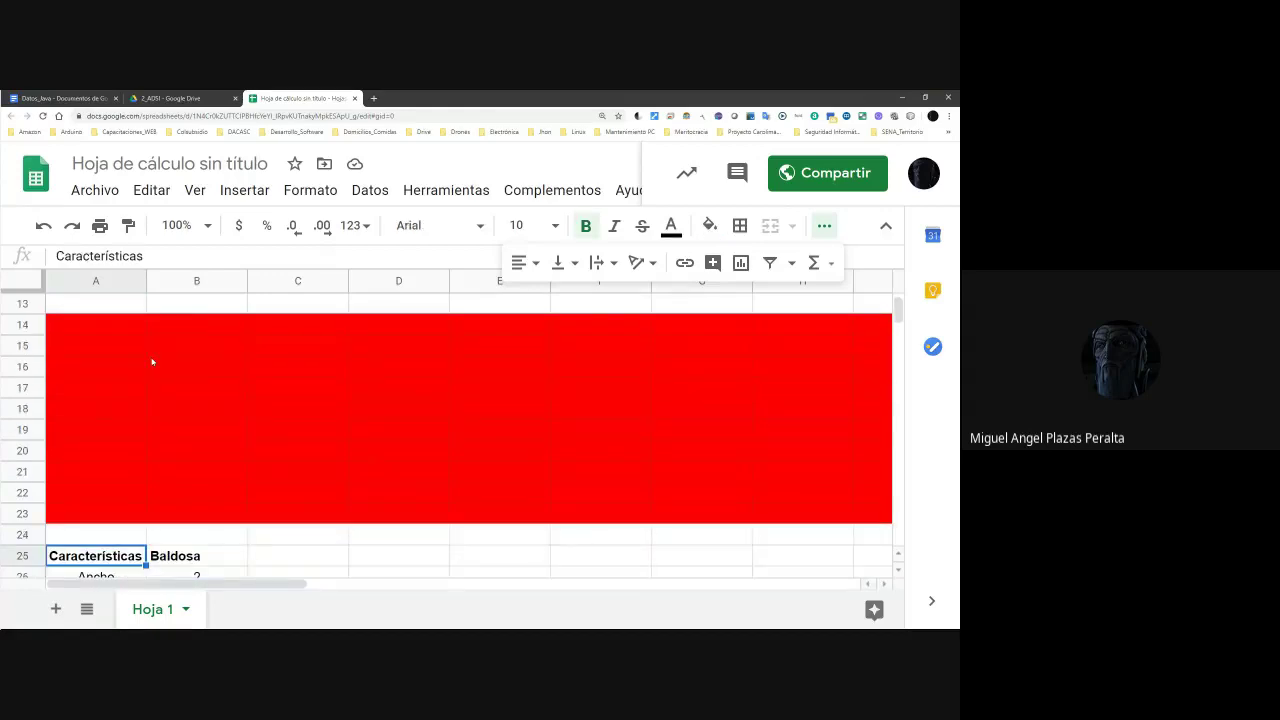
pyautogui.press('Right')
pyautogui.press('Down')
pyautogui.press('Down')
pyautogui.press('Down')
pyautogui.press('Up')
pyautogui.press('Up')
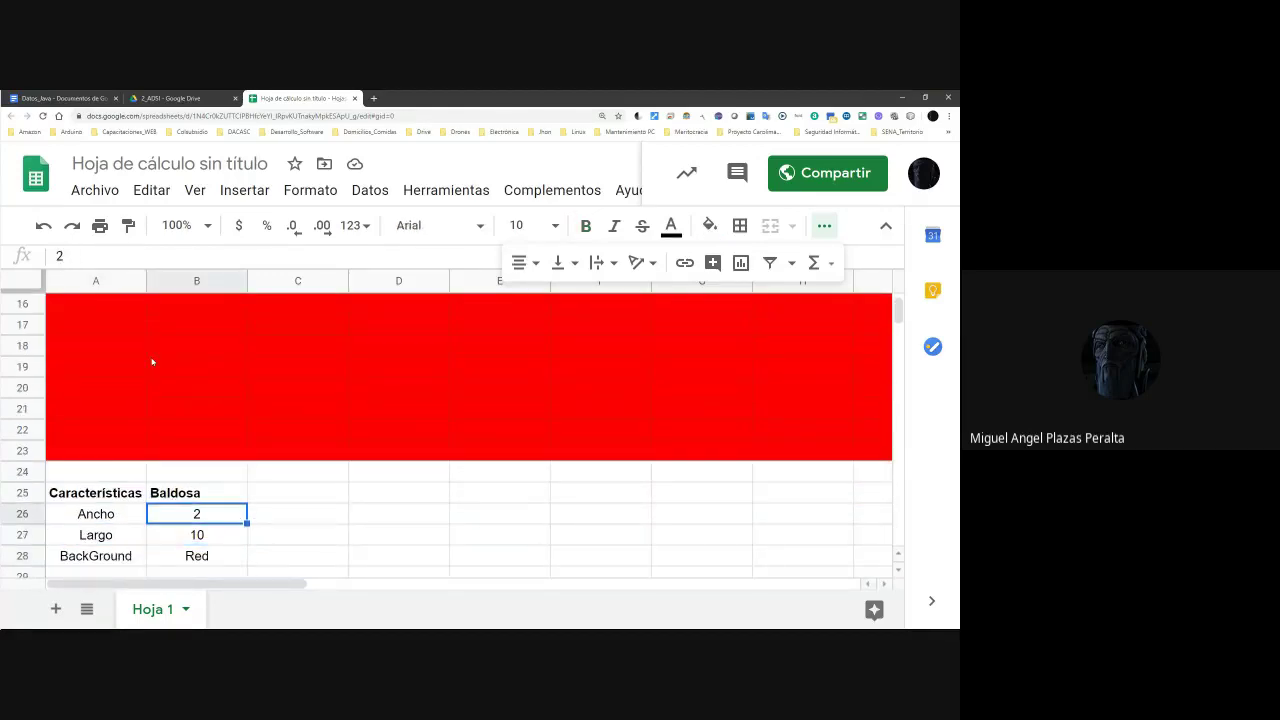
pyautogui.press('Down')
pyautogui.press('Down')
pyautogui.press('Down')
pyautogui.press('Up')
pyautogui.press('Up')
pyautogui.press('Up')
pyautogui.press('Up')
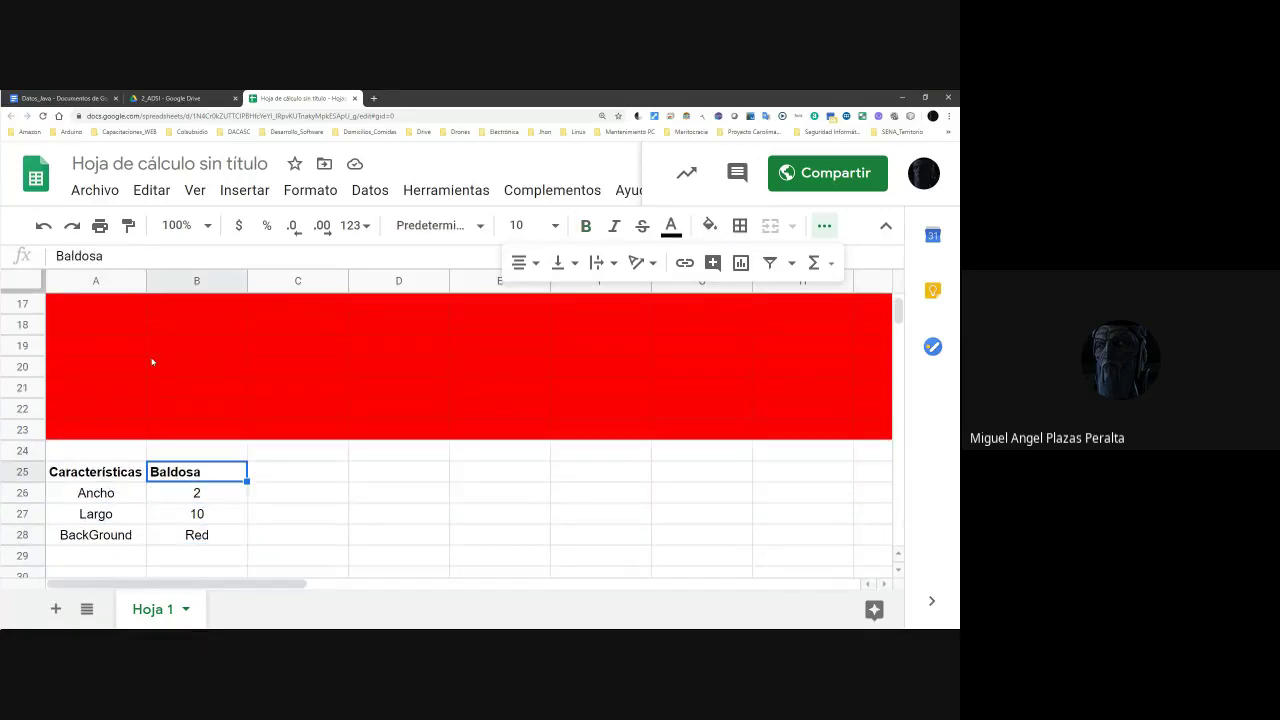
pyautogui.press('Up')
pyautogui.press('Up')
pyautogui.press('Up')
pyautogui.press('Up')
pyautogui.press('Up')
pyautogui.press('Up')
pyautogui.press('Up')
pyautogui.press('Up')
pyautogui.press('Up')
pyautogui.press('Up')
pyautogui.press('Up')
pyautogui.press('Up')
pyautogui.press('Up')
pyautogui.press('Up')
pyautogui.press('Up')
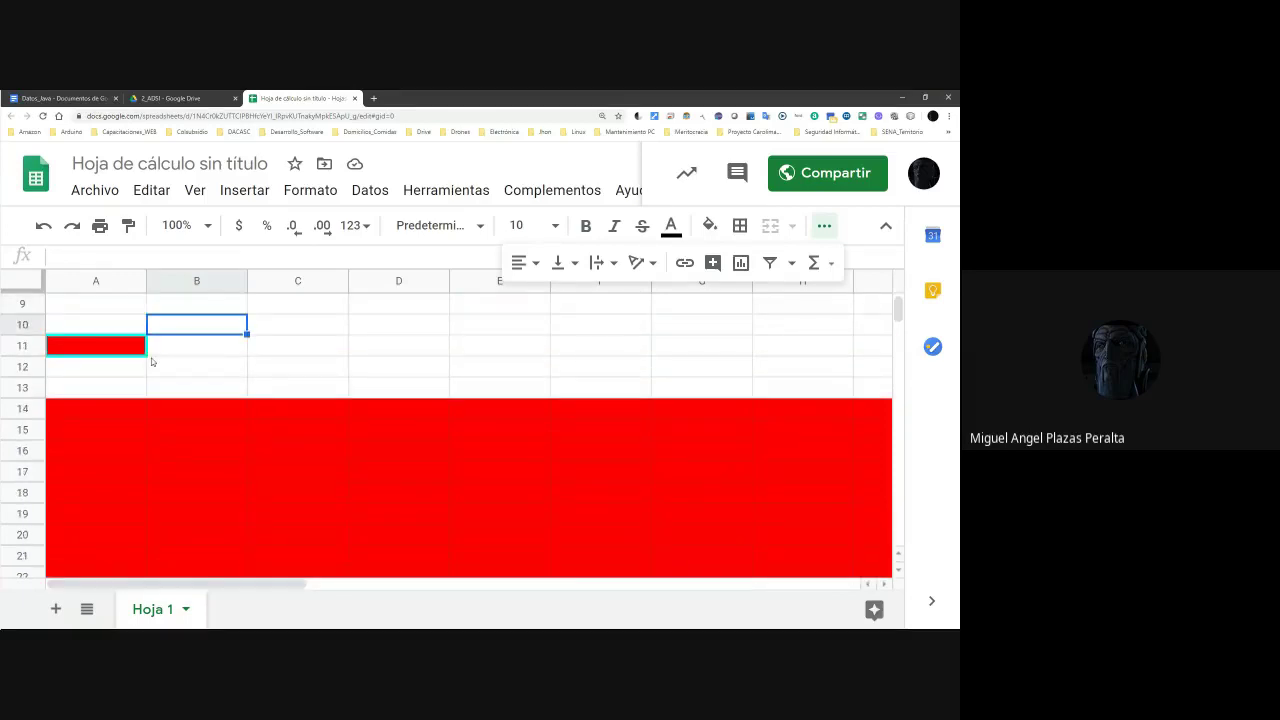
pyautogui.press('Down')
pyautogui.press('Down')
pyautogui.press('Down')
pyautogui.press('Down')
pyautogui.press('Left')
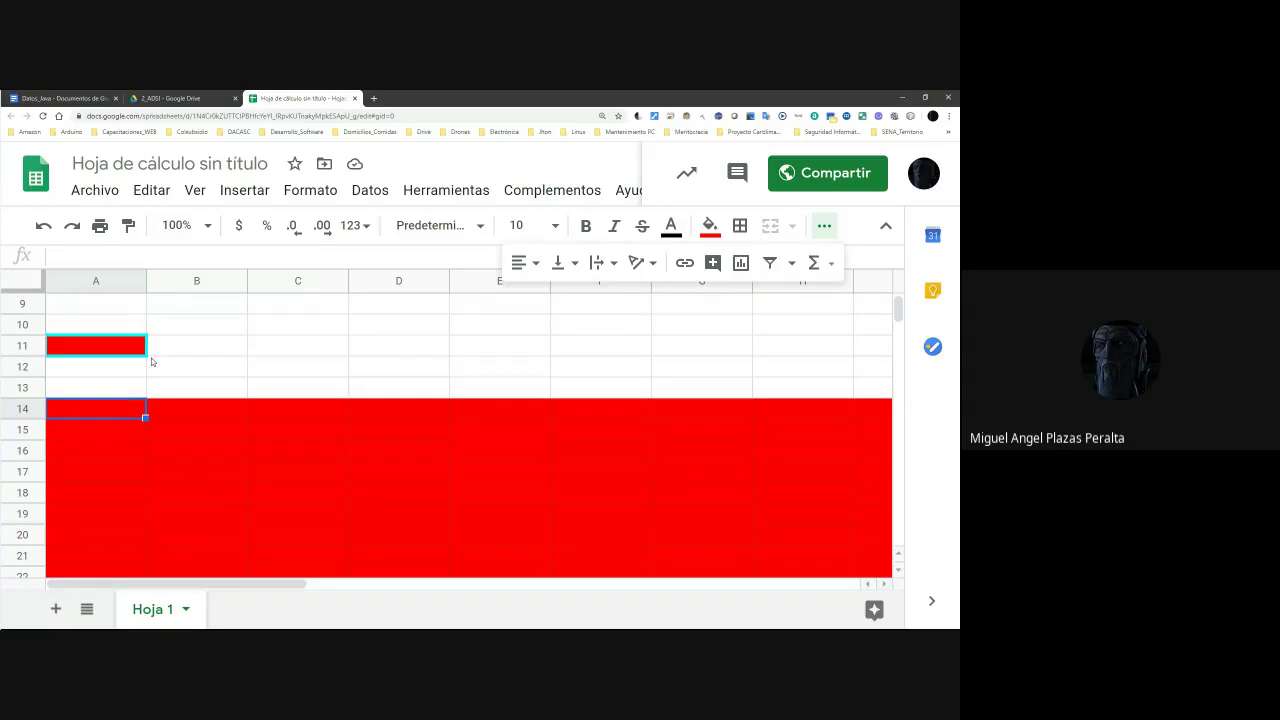
pyautogui.press('Right')
pyautogui.press('Right')
pyautogui.press('Right')
pyautogui.press('Right')
pyautogui.press('Right')
pyautogui.press('Right')
pyautogui.press('Right')
pyautogui.press('Right')
pyautogui.press('Right')
pyautogui.press('Right')
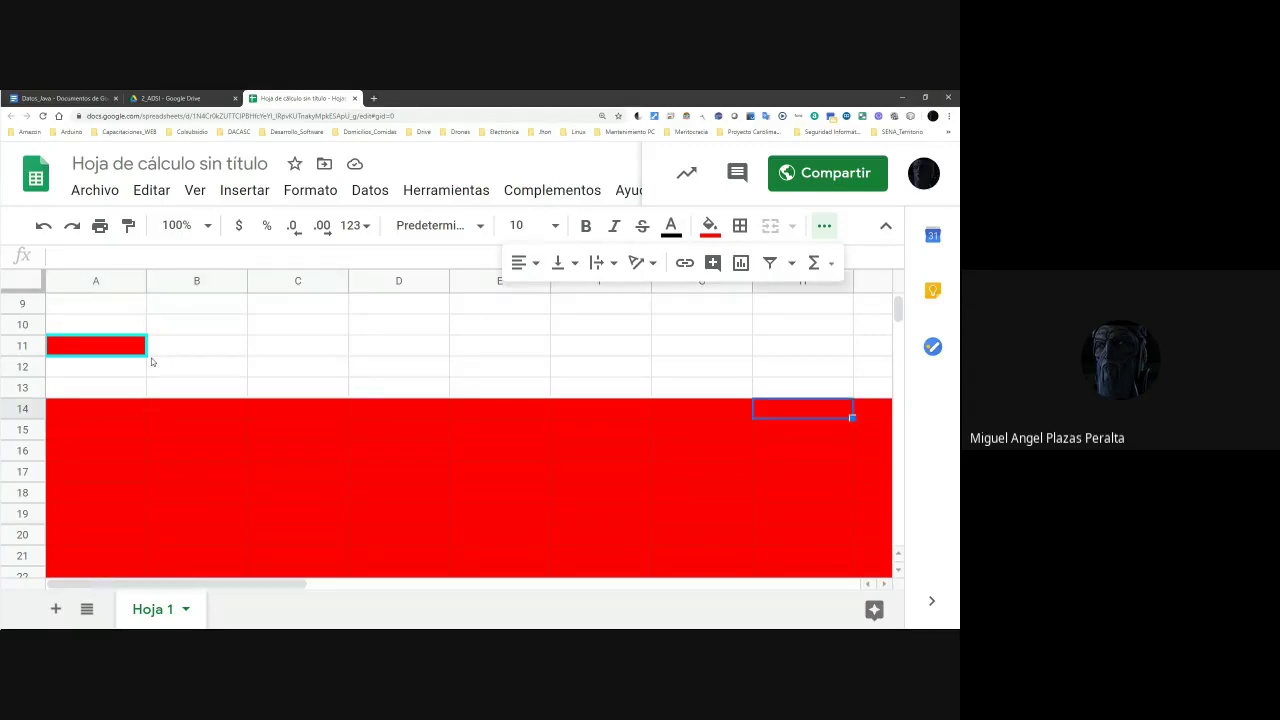
pyautogui.press('Right')
pyautogui.press('Right')
pyautogui.press('Left')
pyautogui.press('Left')
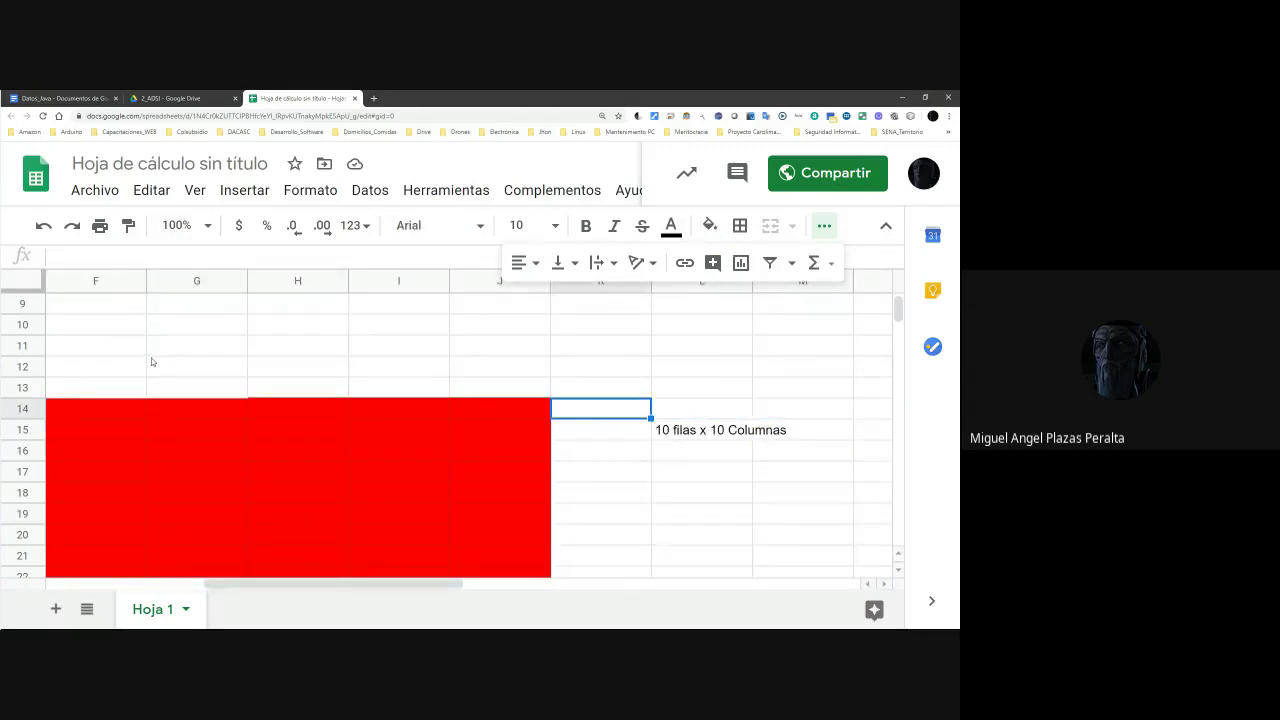
pyautogui.press('Home')
pyautogui.press('Down')
pyautogui.press('Down')
pyautogui.press('Down')
pyautogui.press('Down')
pyautogui.press('Down')
pyautogui.press('Down')
pyautogui.press('Down')
pyautogui.press('Down')
pyautogui.press('Down')
pyautogui.press('Down')
pyautogui.press('Down')
pyautogui.press('Down')
pyautogui.press('Down')
pyautogui.press('Down')
pyautogui.press('Down')
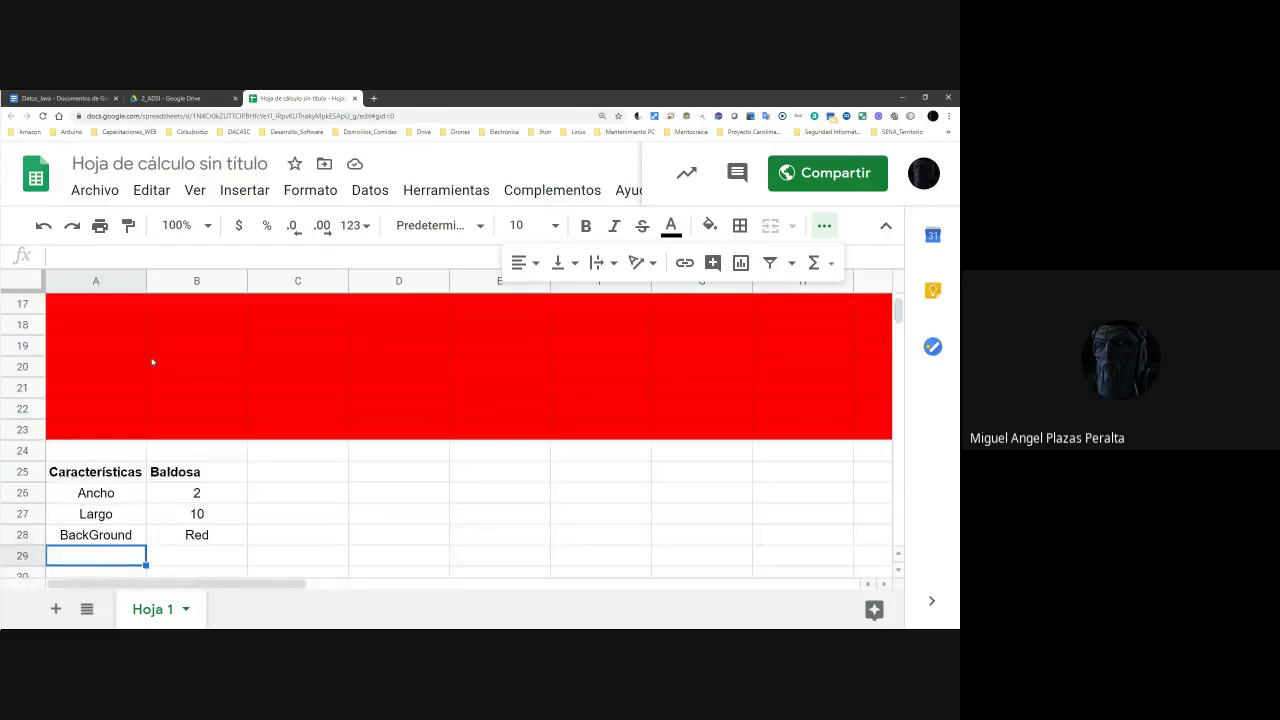
pyautogui.press('Up')
pyautogui.press('Up')
pyautogui.press('Up')
pyautogui.press('Right')
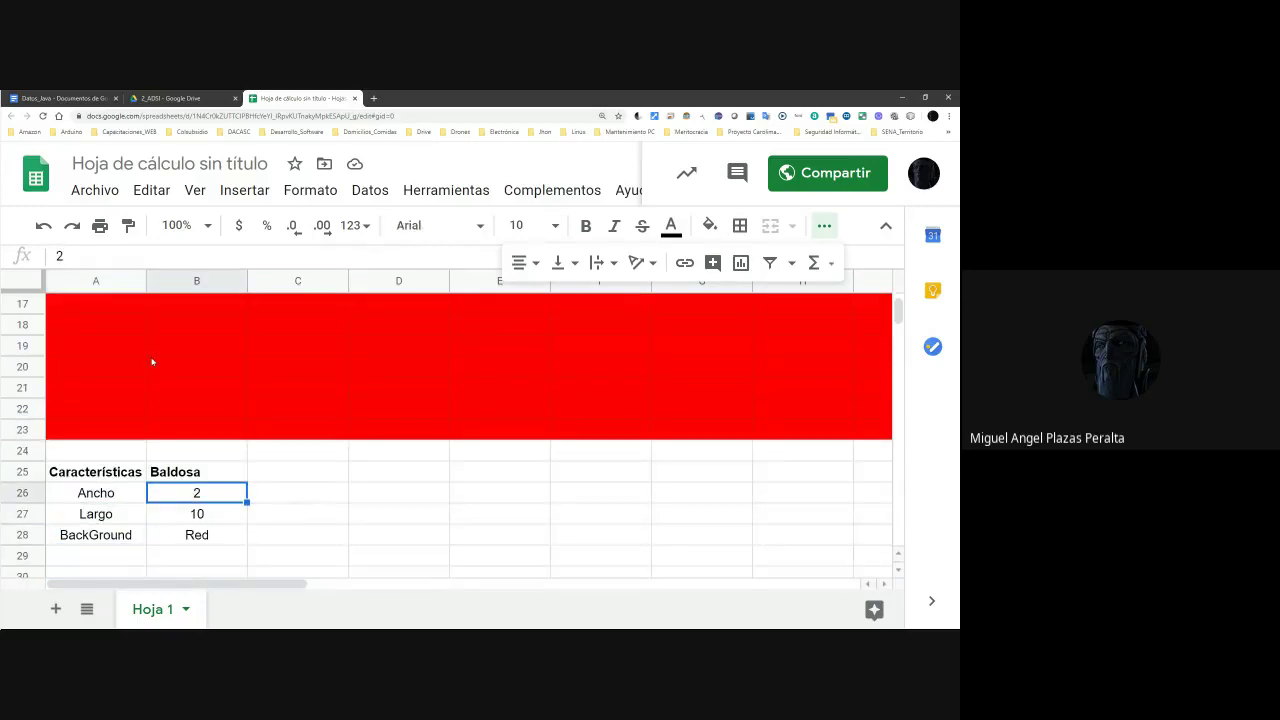
pyautogui.press('Down')
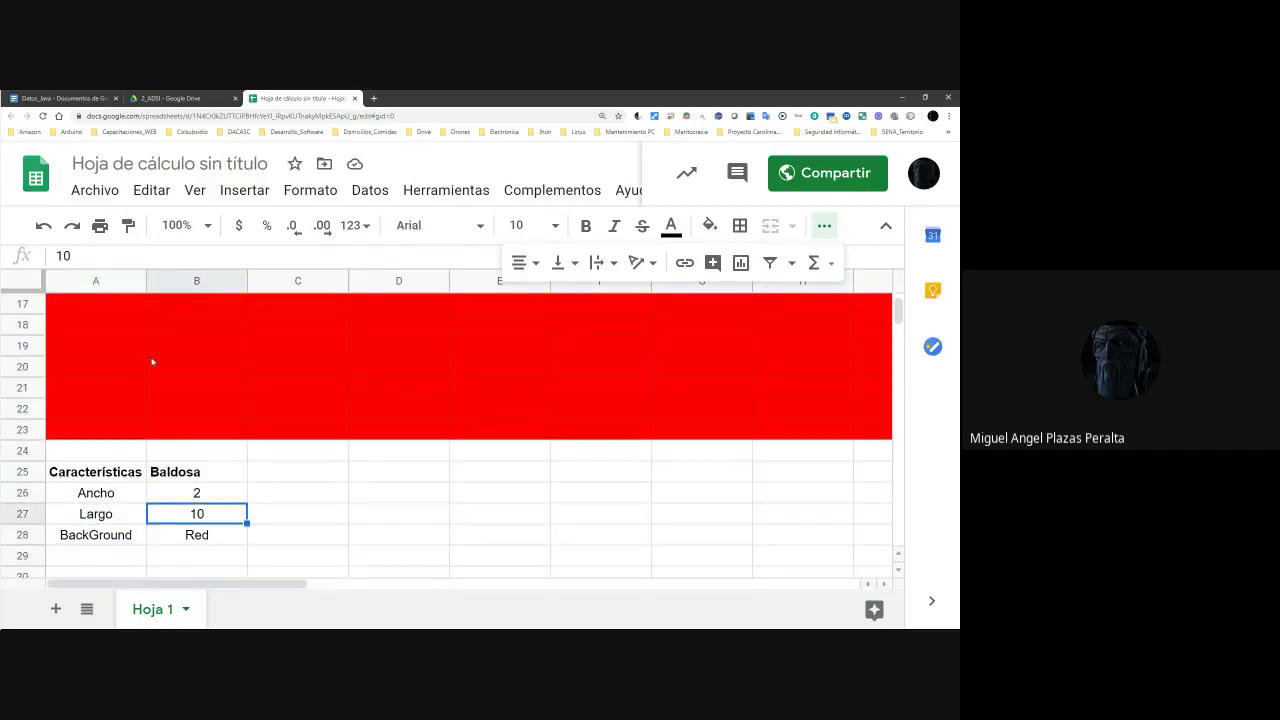
pyautogui.press('Up')
pyautogui.press('Down')
pyautogui.press('Up')
pyautogui.press('Up')
pyautogui.press('Up')
pyautogui.press('Up')
pyautogui.press('Up')
pyautogui.press('Down')
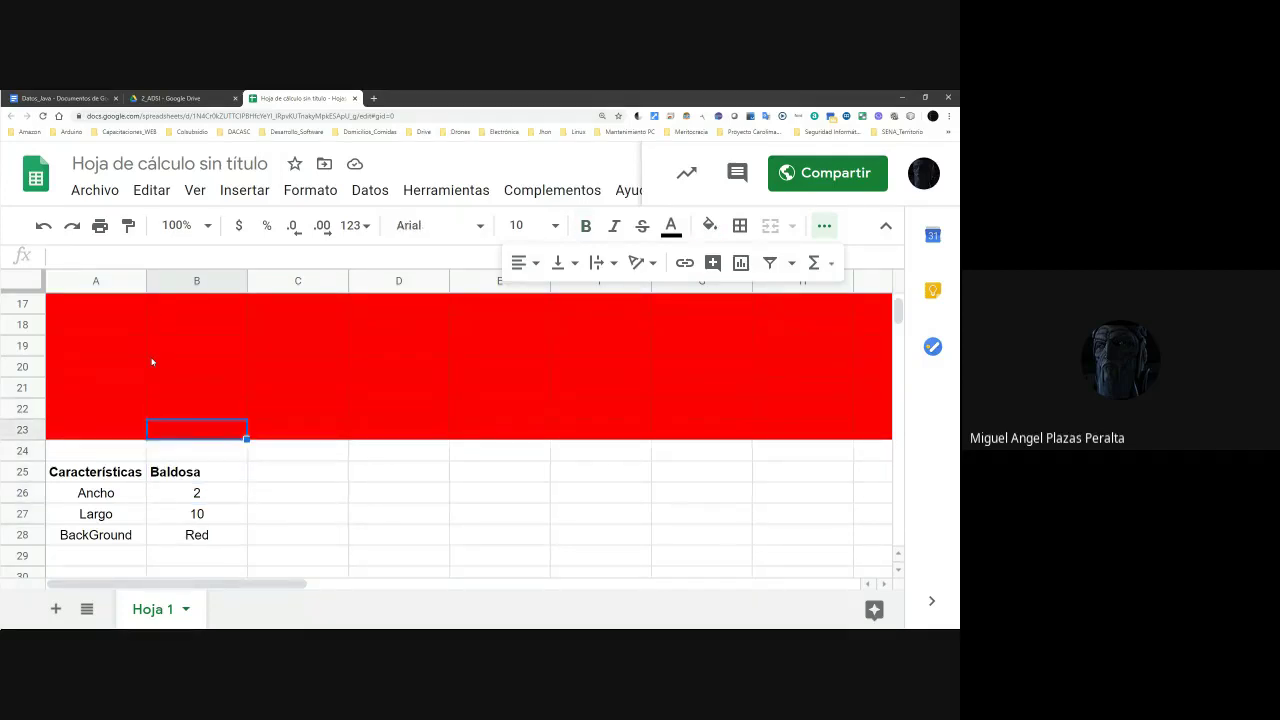
pyautogui.press('Right')
pyautogui.press('Up')
pyautogui.press('Up')
pyautogui.press('Up')
pyautogui.press('Up')
pyautogui.press('Up')
pyautogui.press('Up')
pyautogui.press('Up')
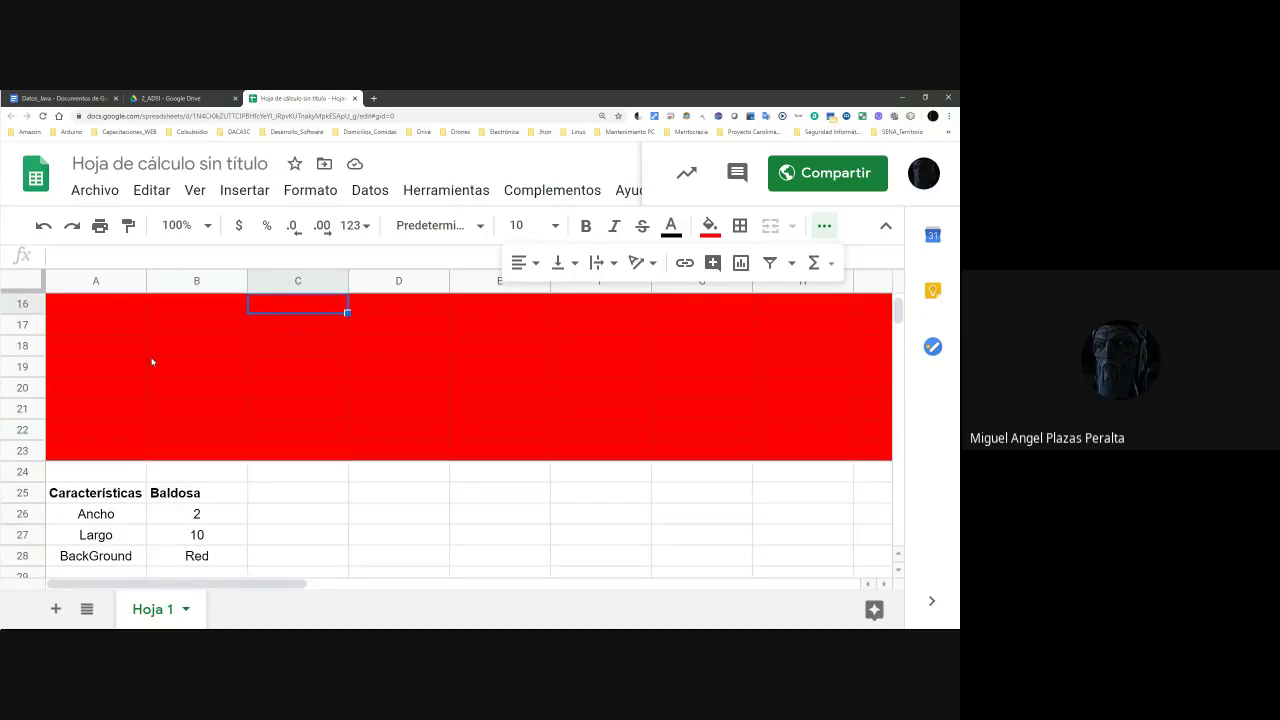
pyautogui.press('Left')
pyautogui.press('Left')
pyautogui.press('Up')
pyautogui.press('Up')
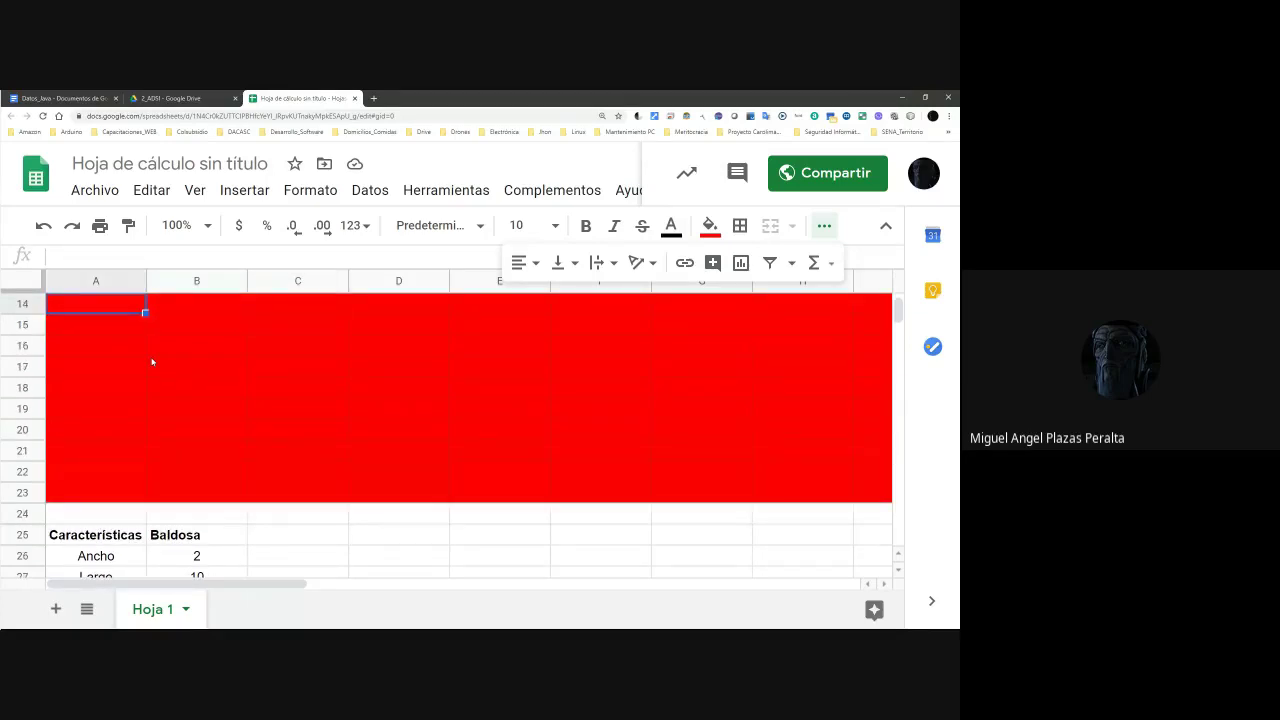
pyautogui.press('Down')
pyautogui.press('Down')
pyautogui.press('Down')
pyautogui.press('Down')
pyautogui.press('Down')
pyautogui.press('Down')
pyautogui.press('Down')
pyautogui.press('Down')
pyautogui.press('Down')
pyautogui.press('Down')
pyautogui.press('Down')
pyautogui.press('Down')
pyautogui.press('Right')
pyautogui.press('Right')
pyautogui.press('Right')
pyautogui.press('Right')
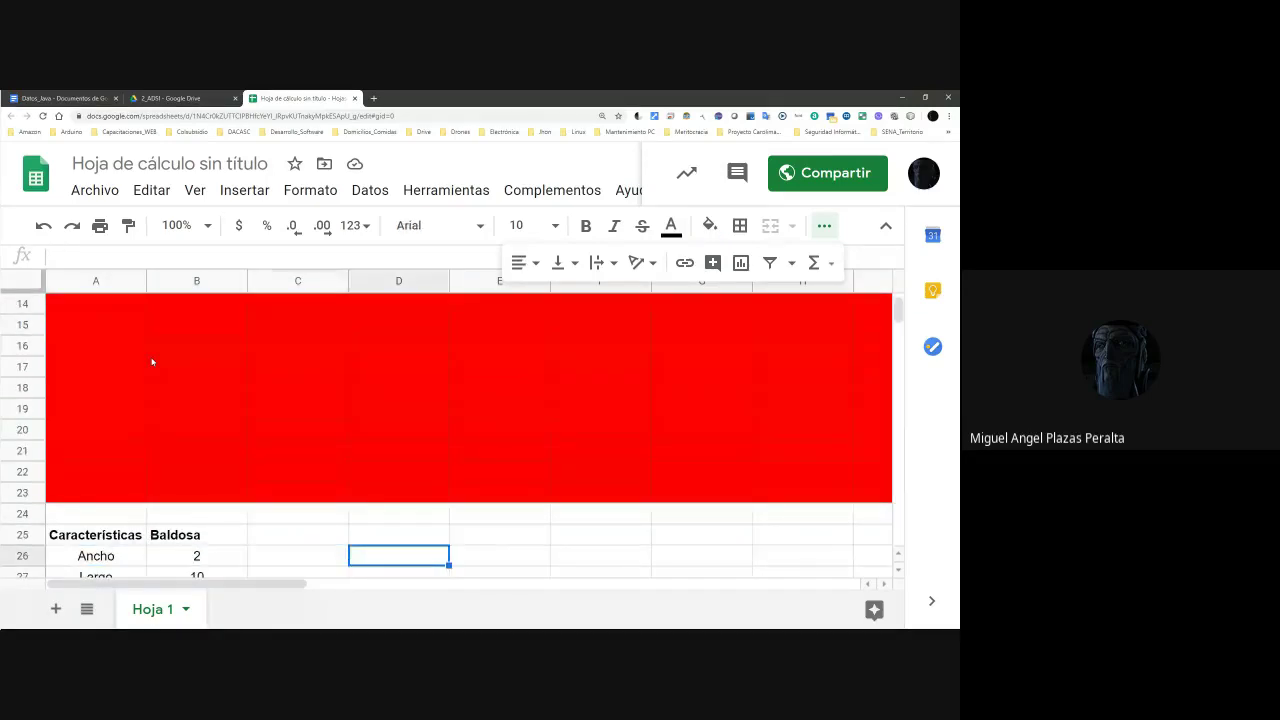
pyautogui.press('Left')
# Enter the notes 'De un paso de 2 cm' in D26 and 'De un paso de 10 cm' below it.
pyautogui.write('De un')
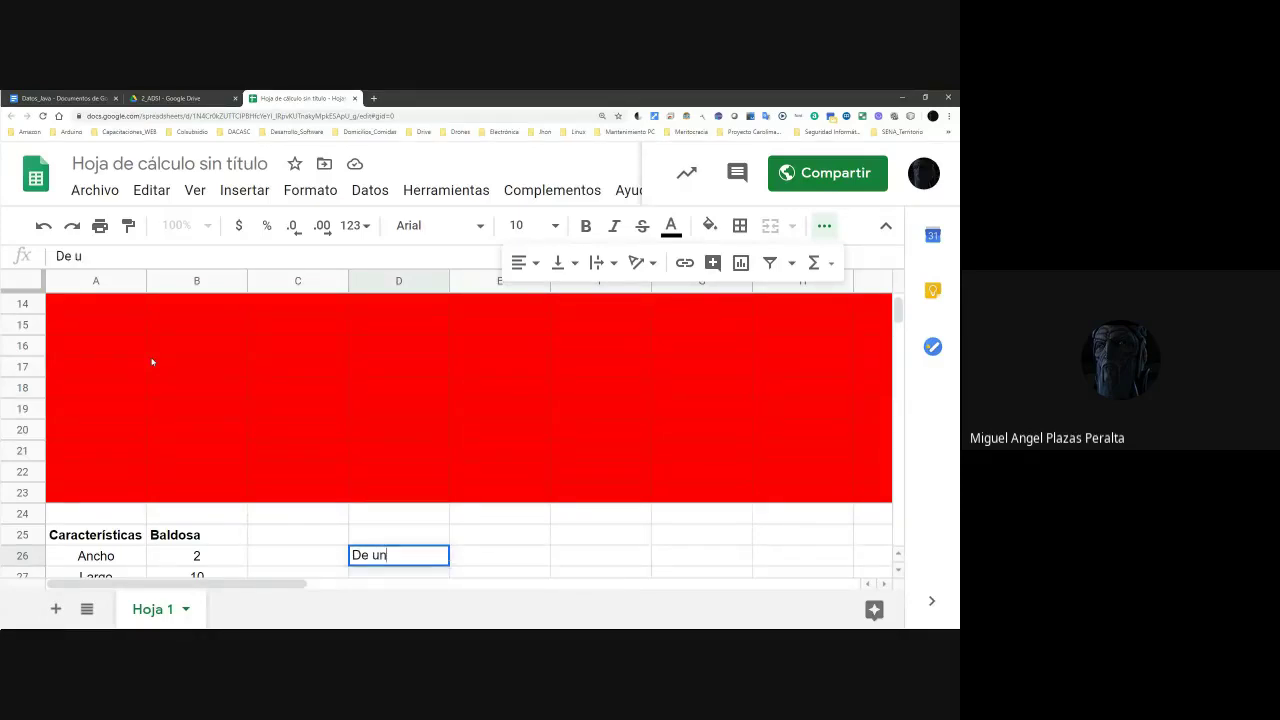
pyautogui.write(' paso de 2 Cm')
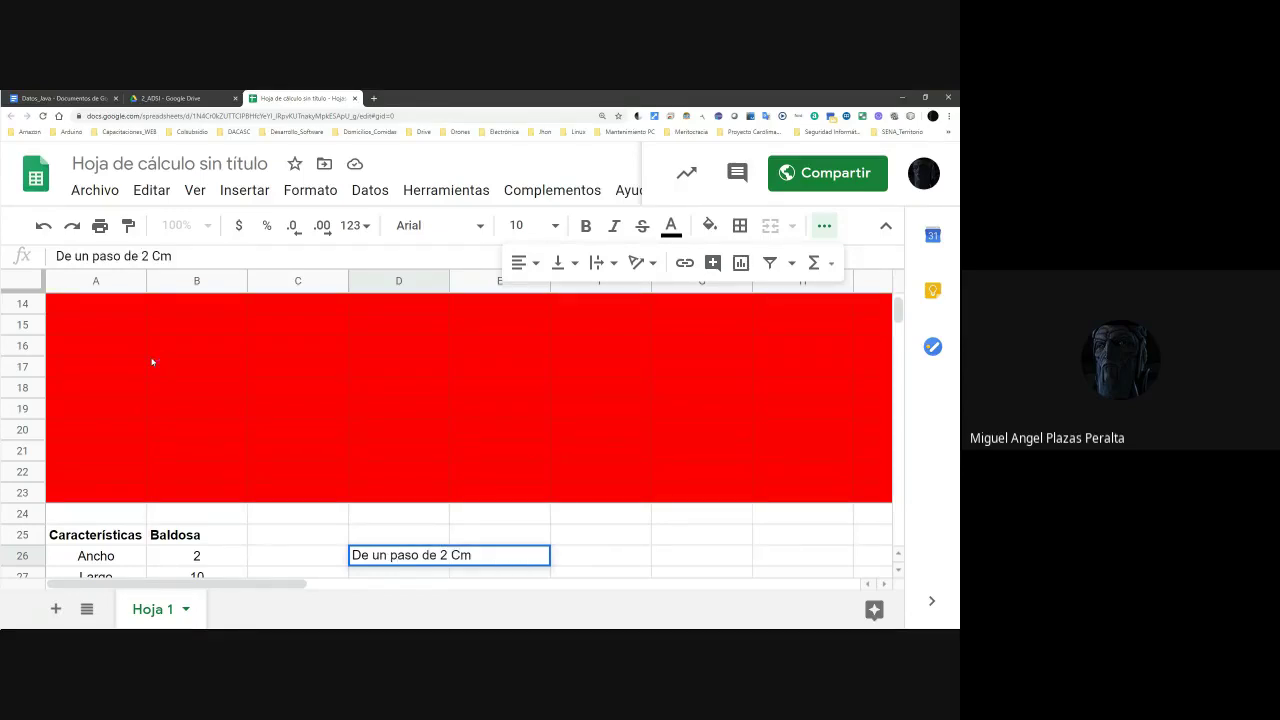
pyautogui.press('Return')
pyautogui.press('Up')
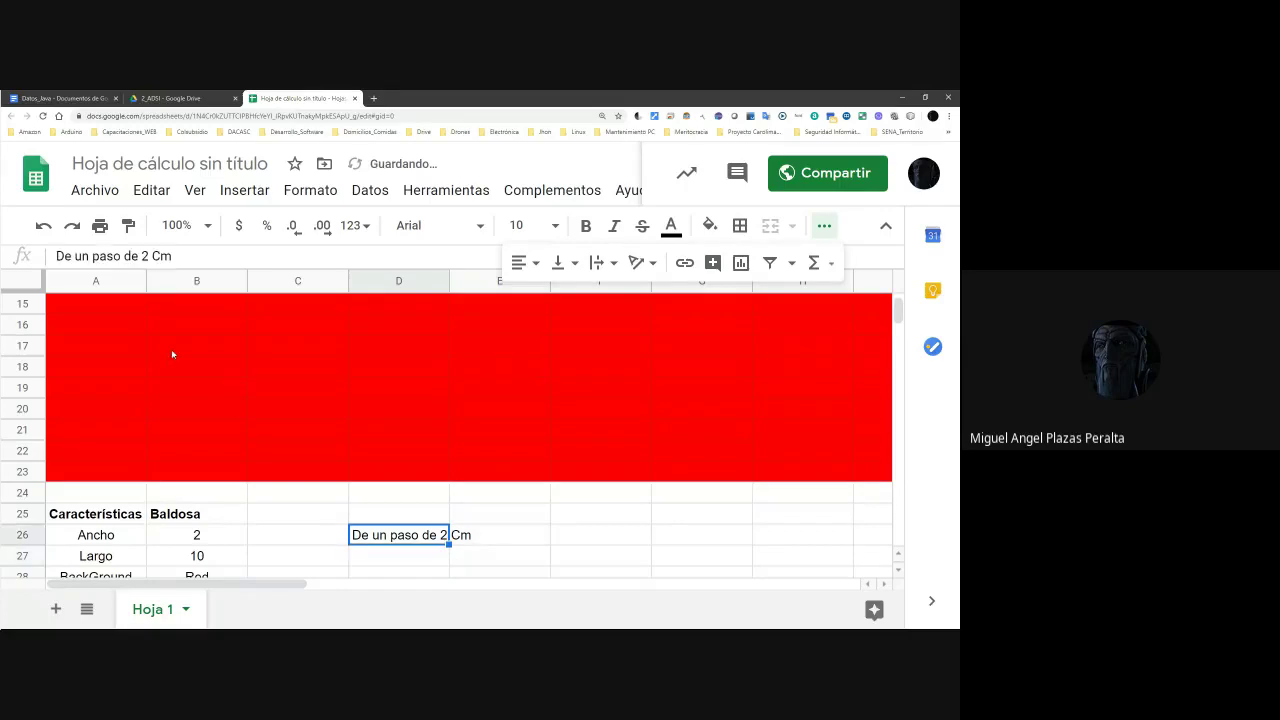
pyautogui.click(161, 256)
pyautogui.press('BackSpace')
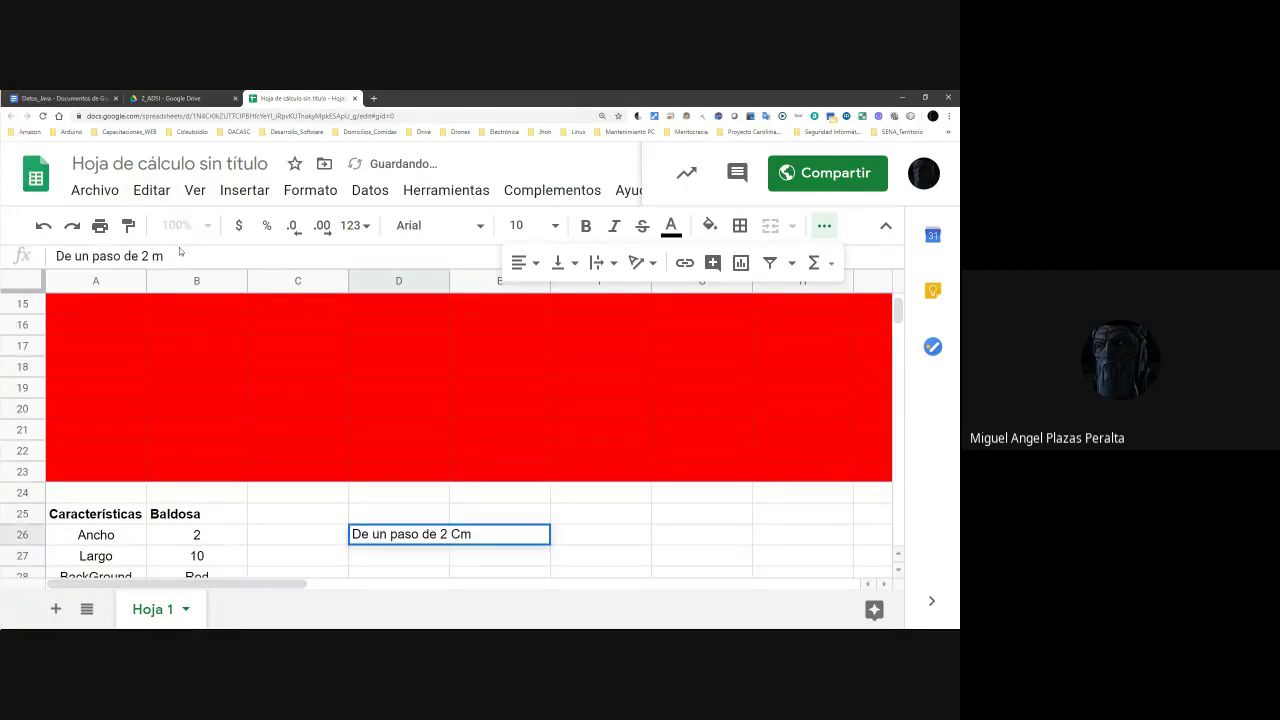
pyautogui.write('c')
pyautogui.press('Return')
pyautogui.write('De un paso de ')
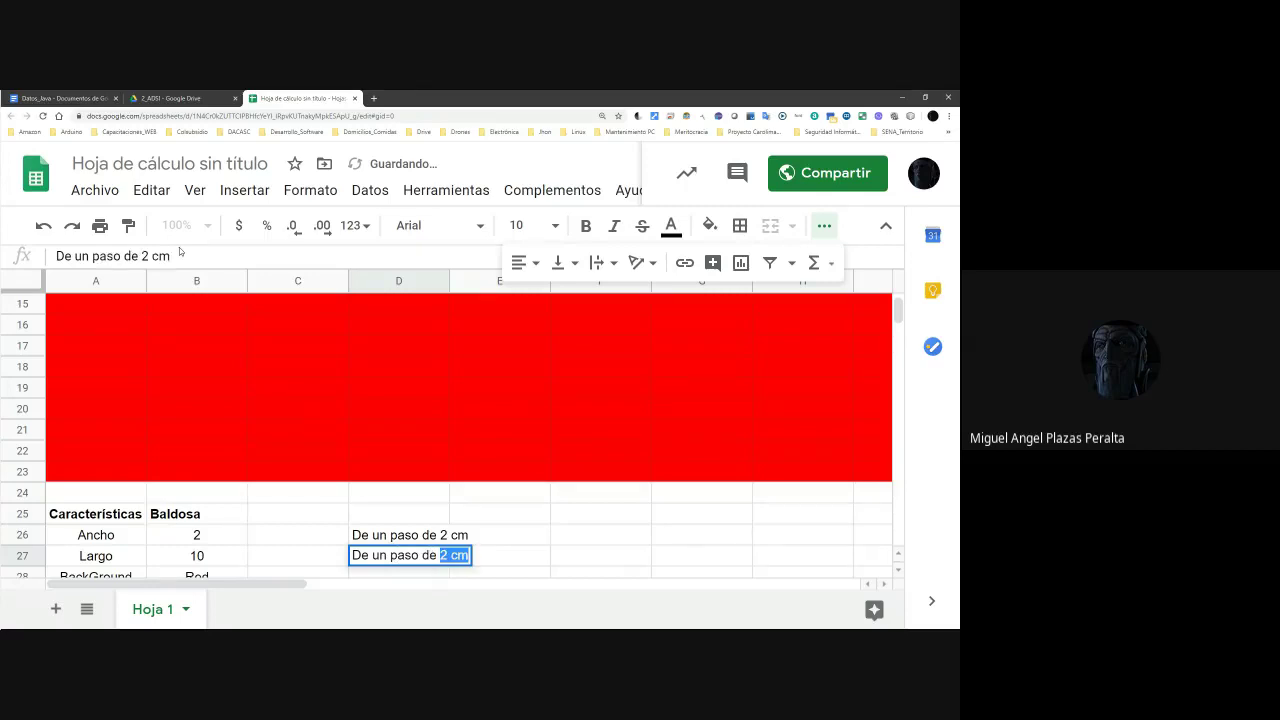
pyautogui.write('10 cm')
pyautogui.press('Return')
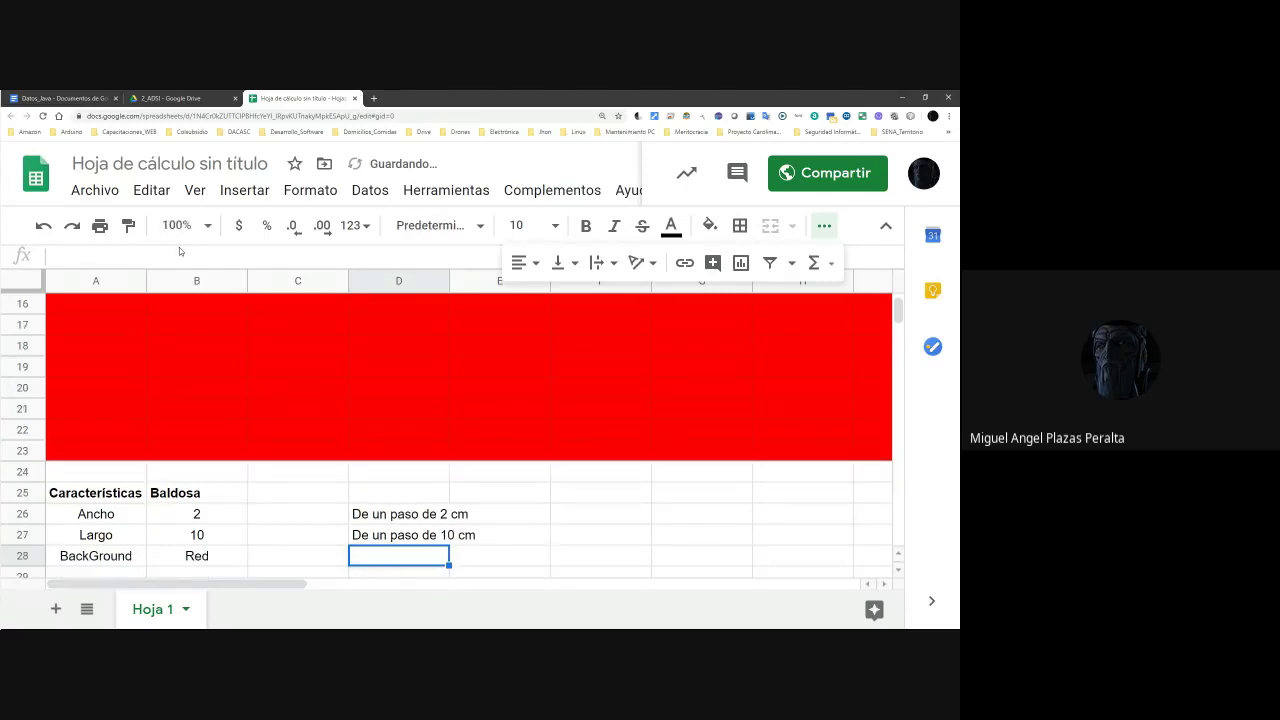
# Widen column D, add 'Repitala 10 veces' in F26, and widen column F to fit.
pyautogui.scroll(2, 342, 446)
pyautogui.scroll(-4, 342, 446)
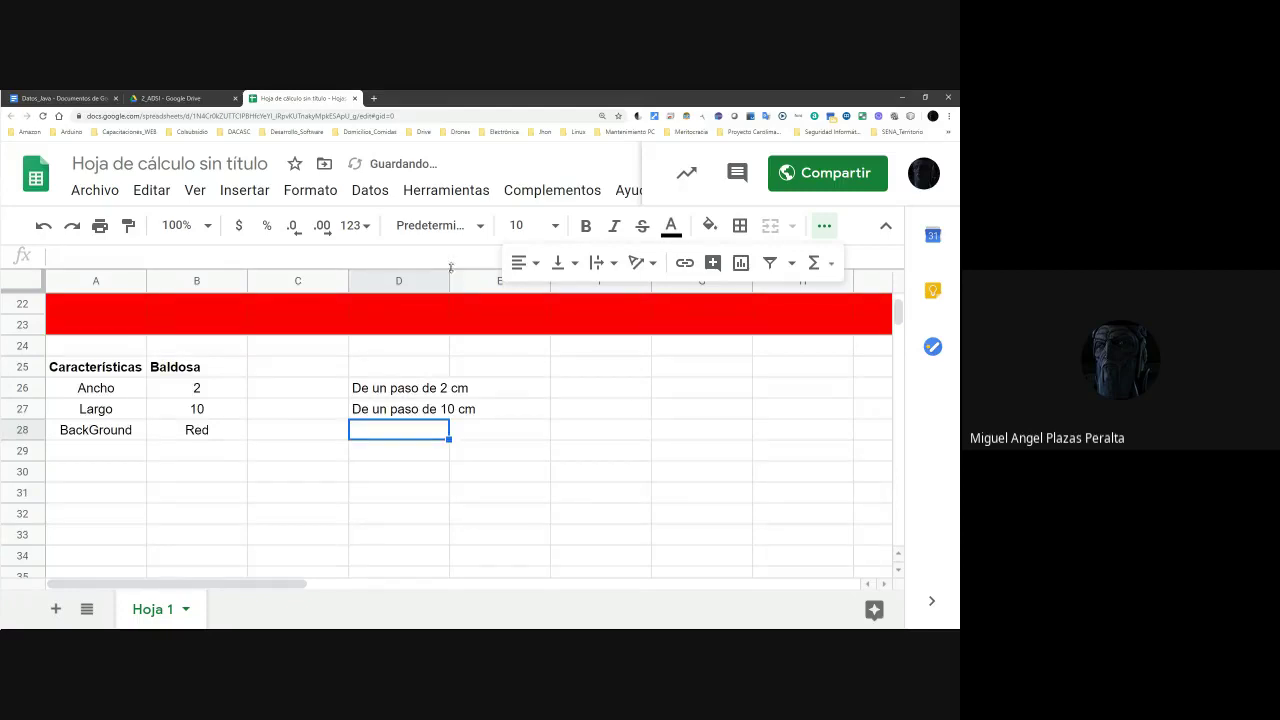
pyautogui.moveTo(449, 281); pyautogui.dragTo(479, 300)
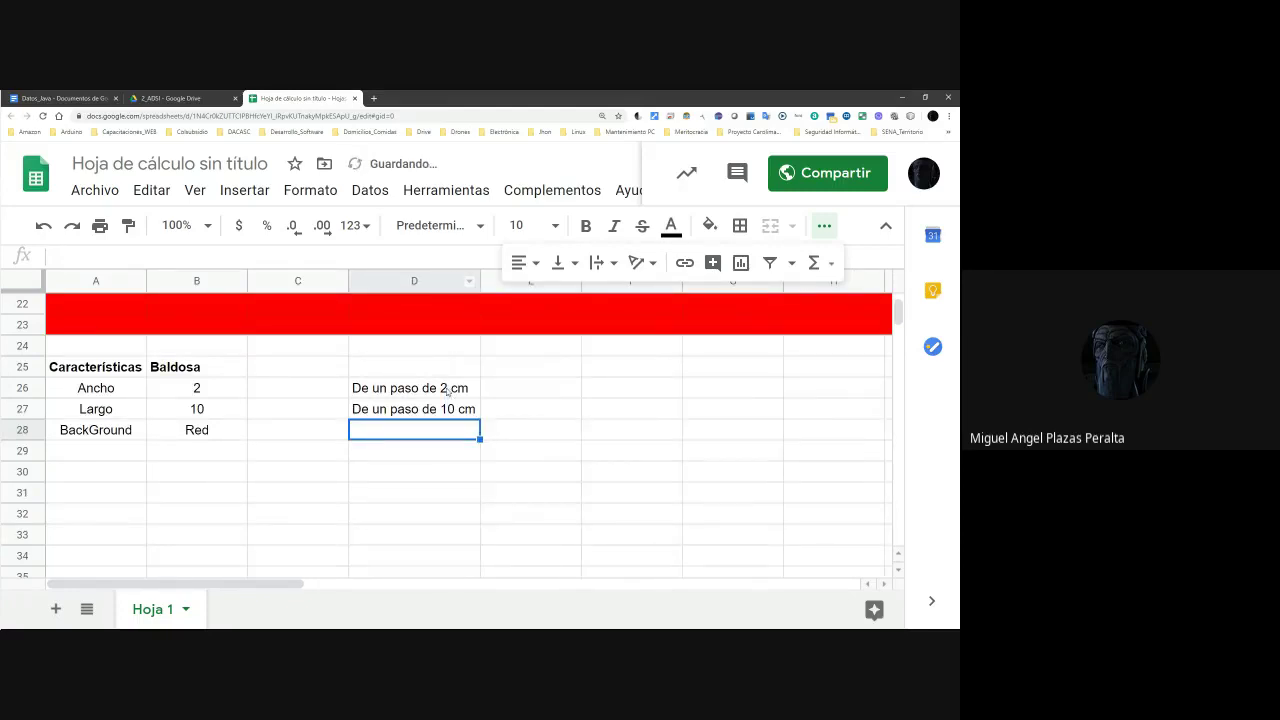
pyautogui.click(447, 390)
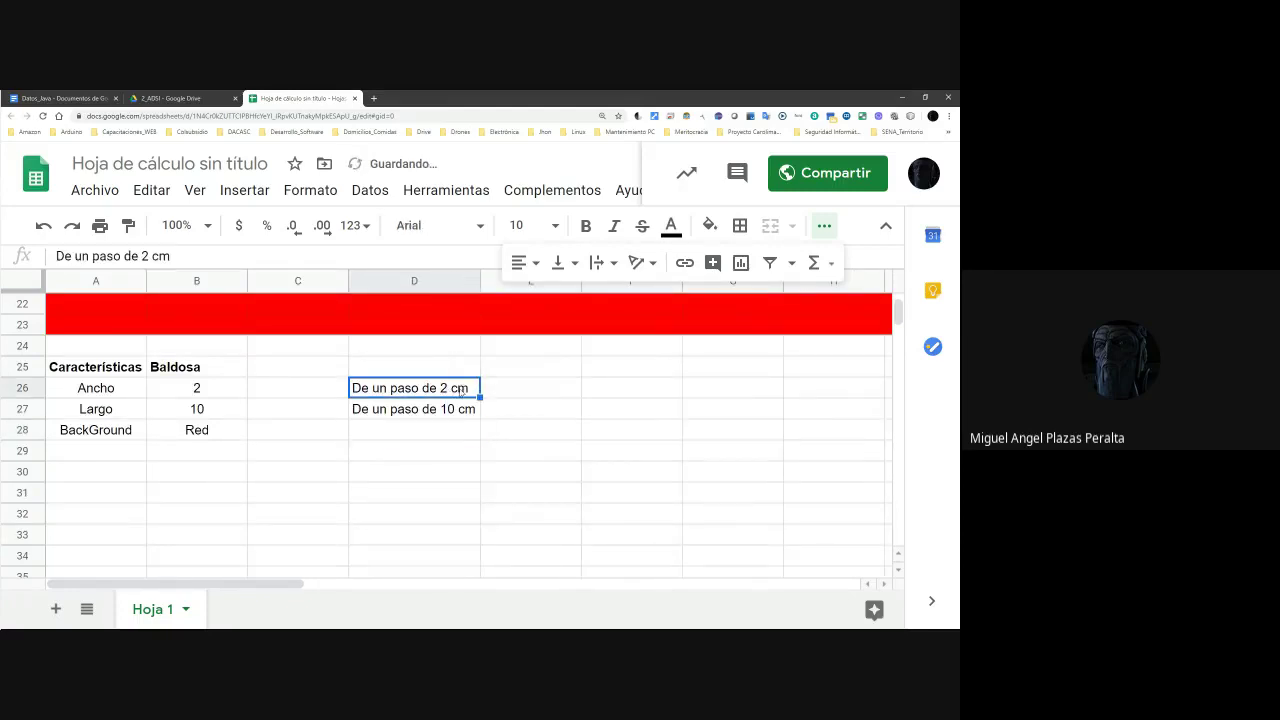
pyautogui.click(619, 396)
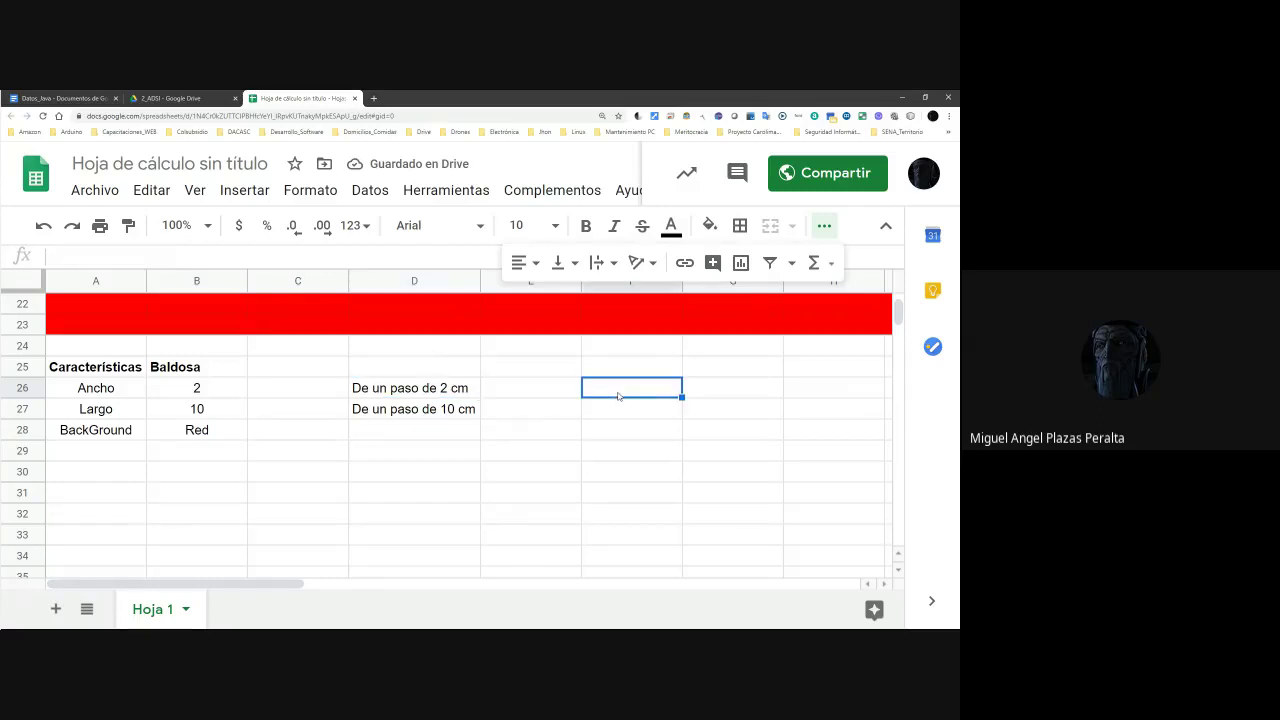
pyautogui.write('Repitala ')
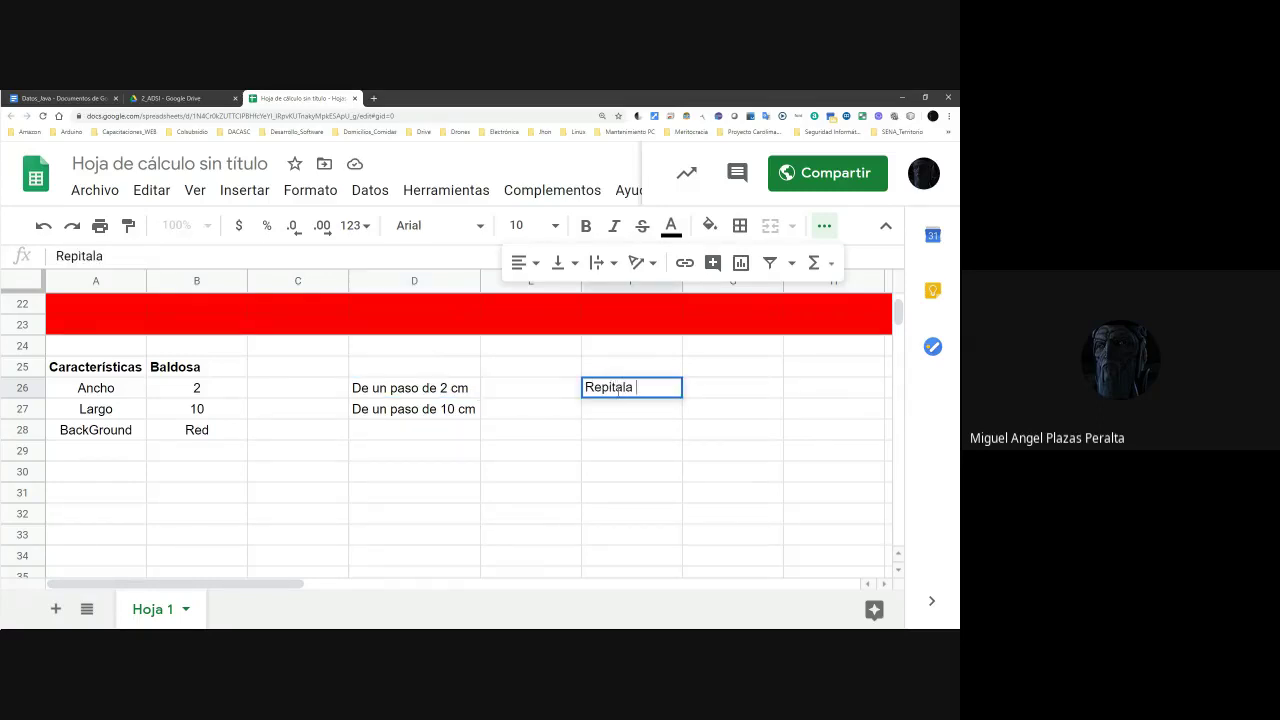
pyautogui.write('10 veces')
pyautogui.press('Return')
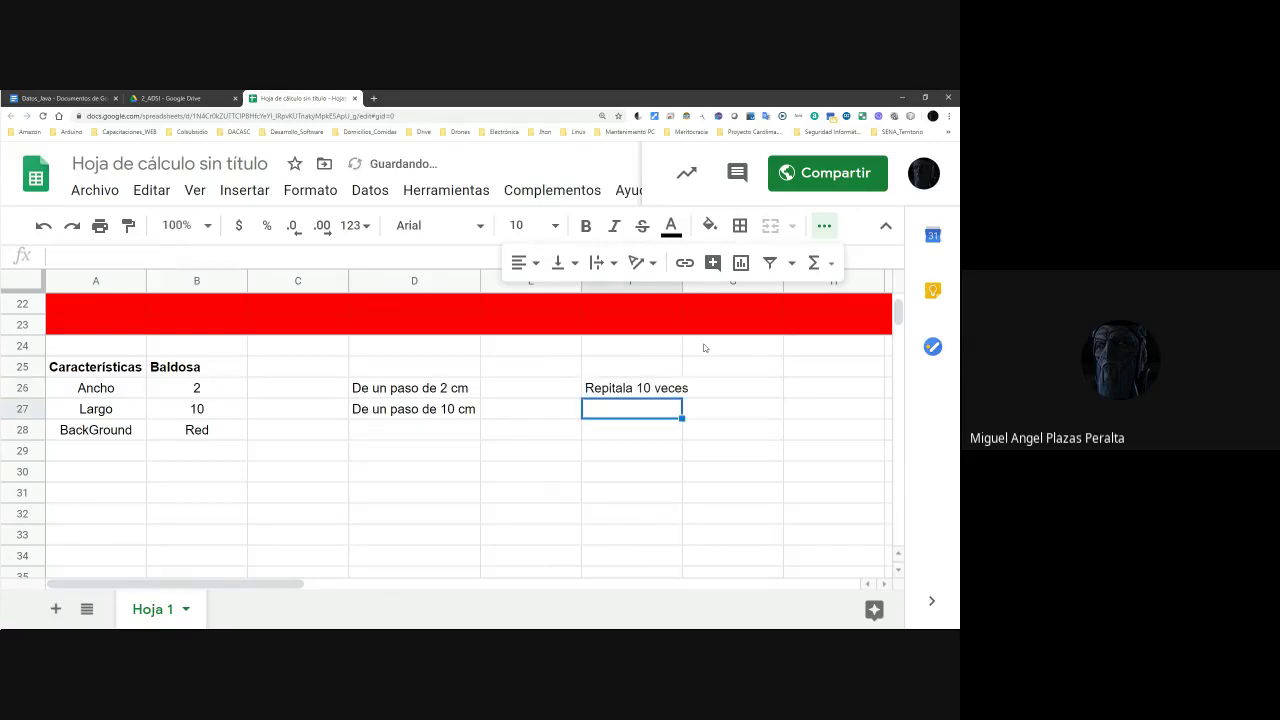
pyautogui.moveTo(681, 286); pyautogui.dragTo(691, 286)
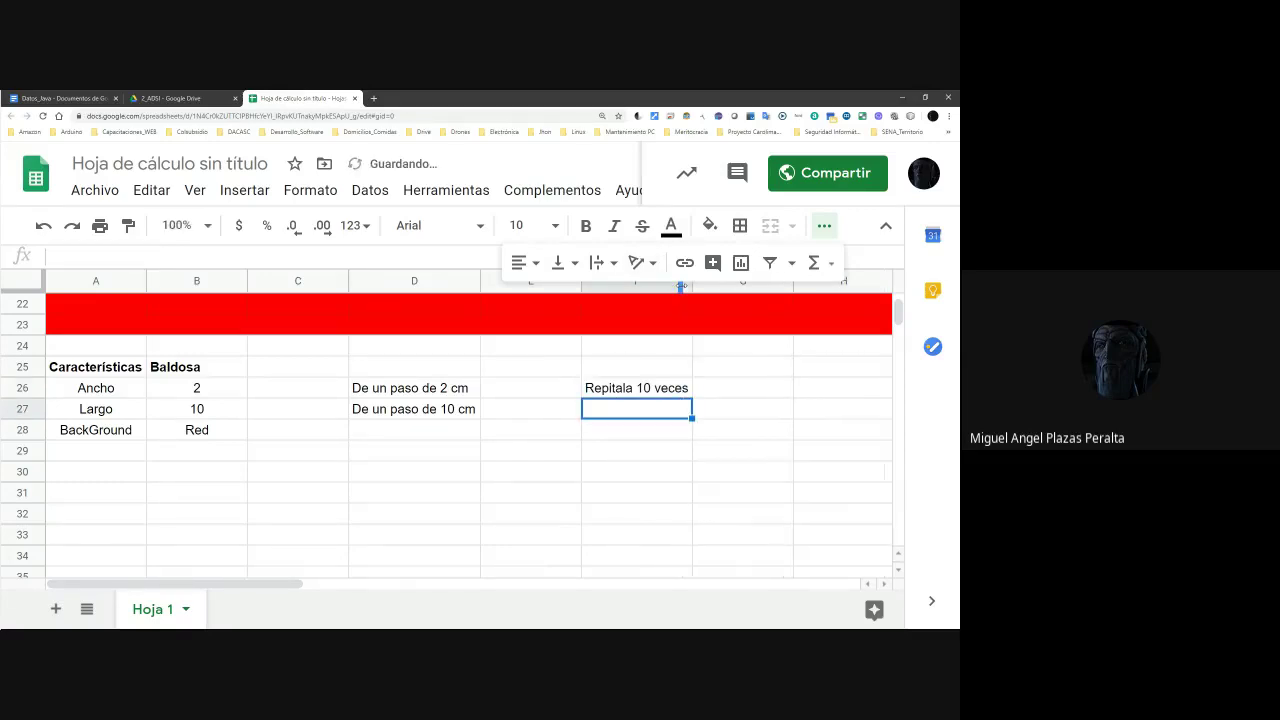
# Add a second 'Repitala 10 Veces' note in column F beside the Largo row.
pyautogui.click(824, 225)
pyautogui.scroll(3, 208, 414)
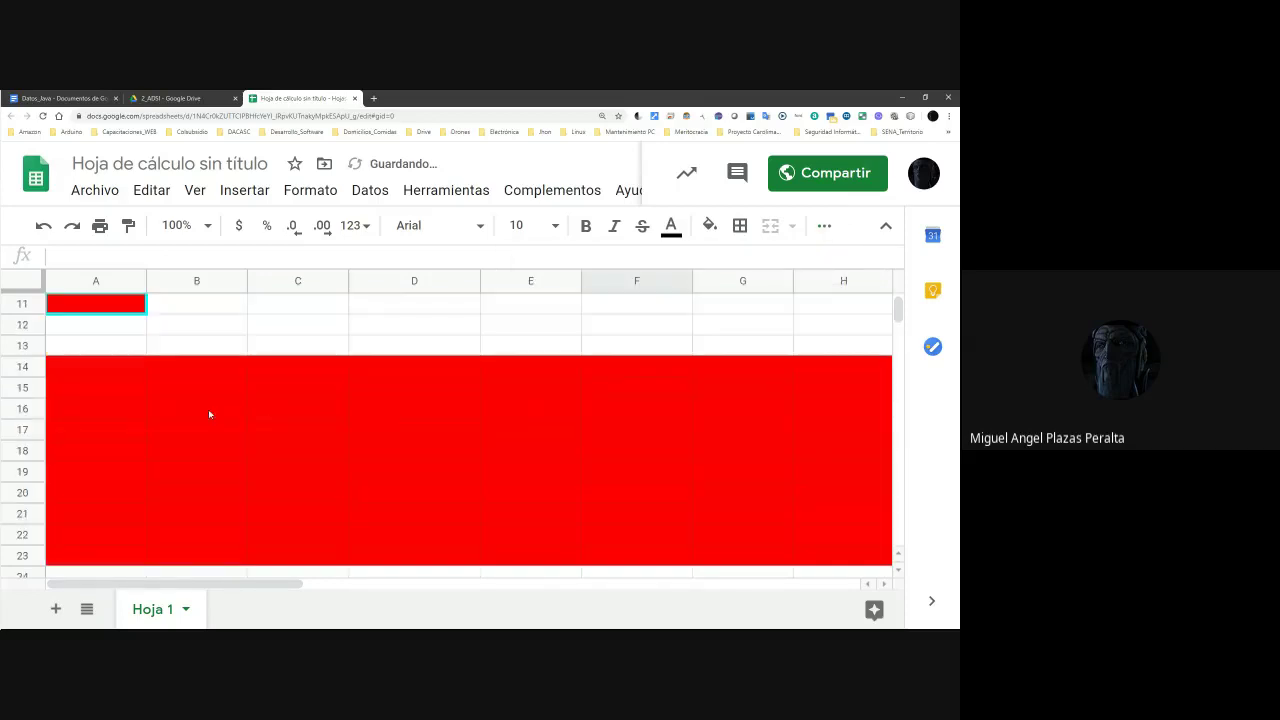
pyautogui.scroll(-3, 203, 394)
pyautogui.scroll(3, 462, 390)
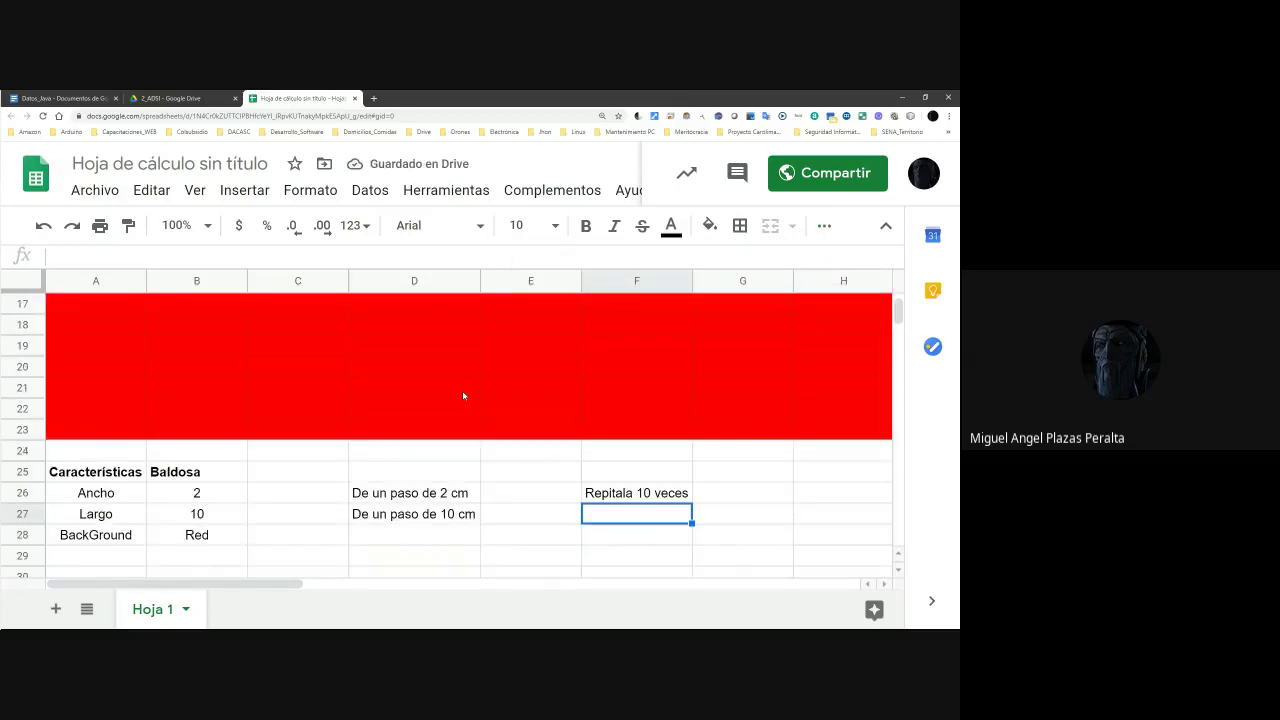
pyautogui.scroll(3, 452, 449)
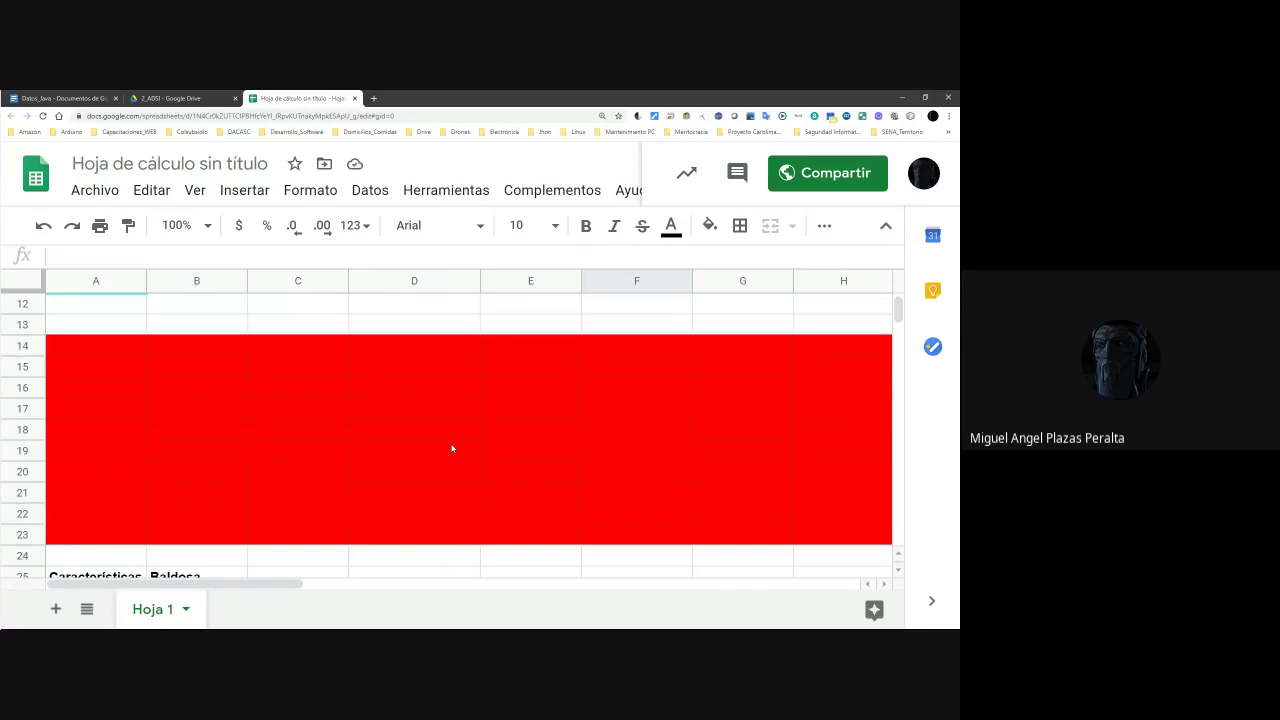
pyautogui.scroll(2, 320, 434)
pyautogui.scroll(-2, 140, 460)
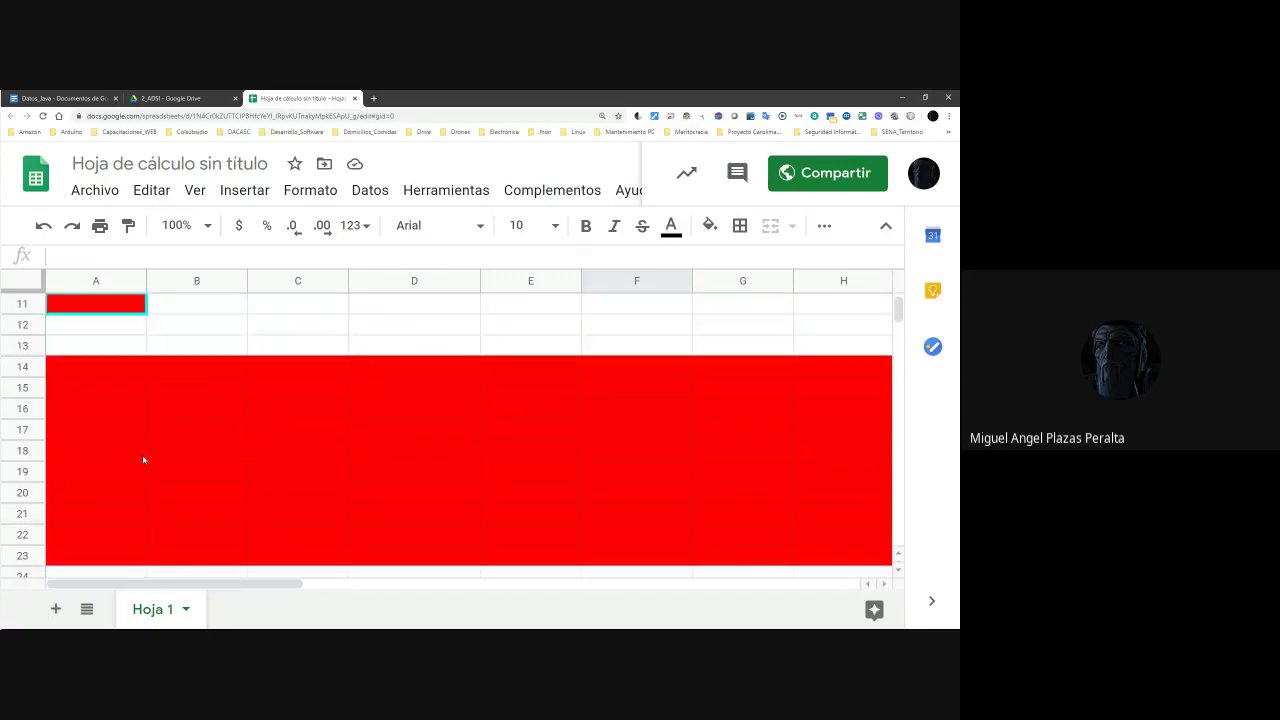
pyautogui.scroll(-2, 142, 454)
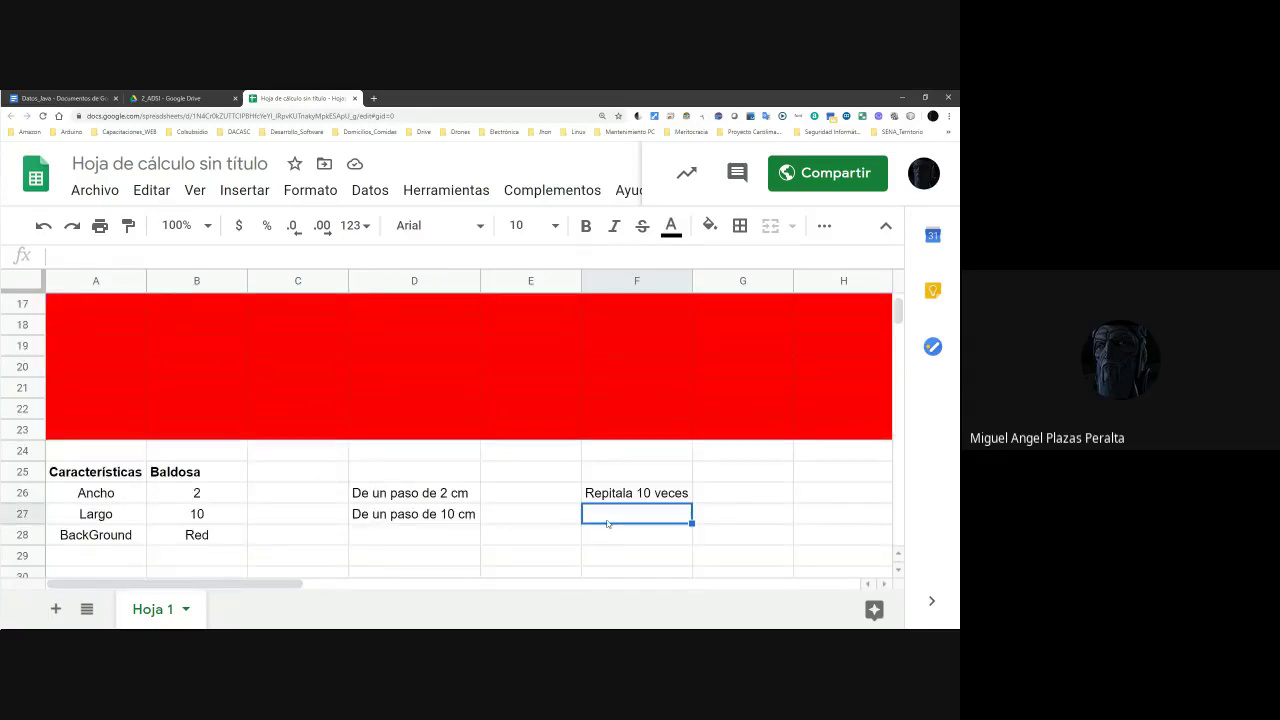
pyautogui.write('Repitala')
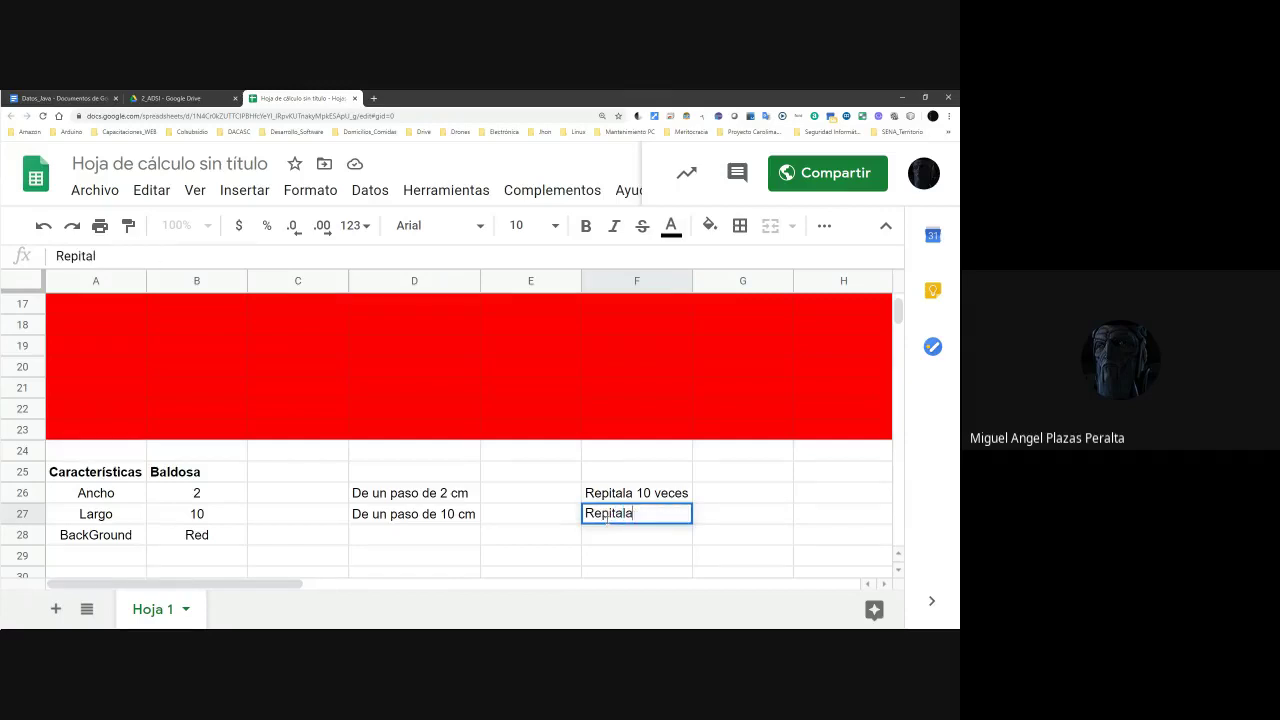
pyautogui.write(' 10 Ves')
pyautogui.write('es')
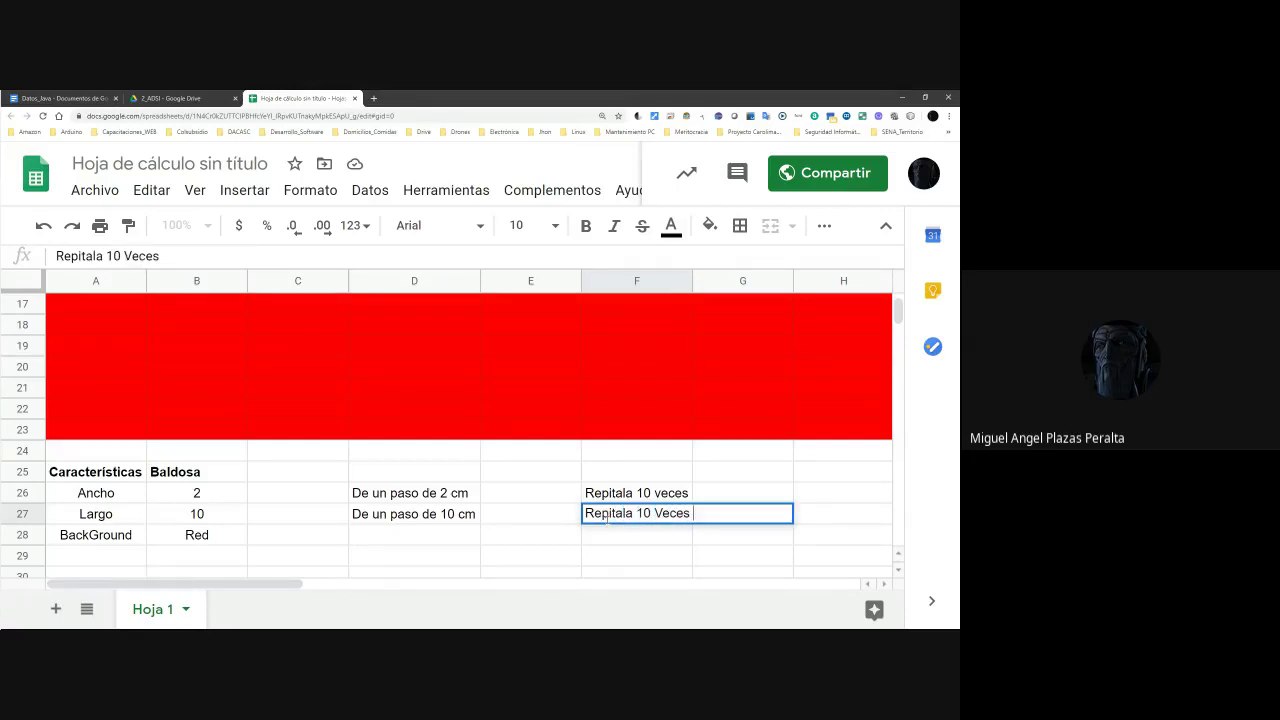
pyautogui.press('Up')
# Label G27 'Ciclo 1' and G26 'Ciclo 2' beside the notes.
pyautogui.press('Right')
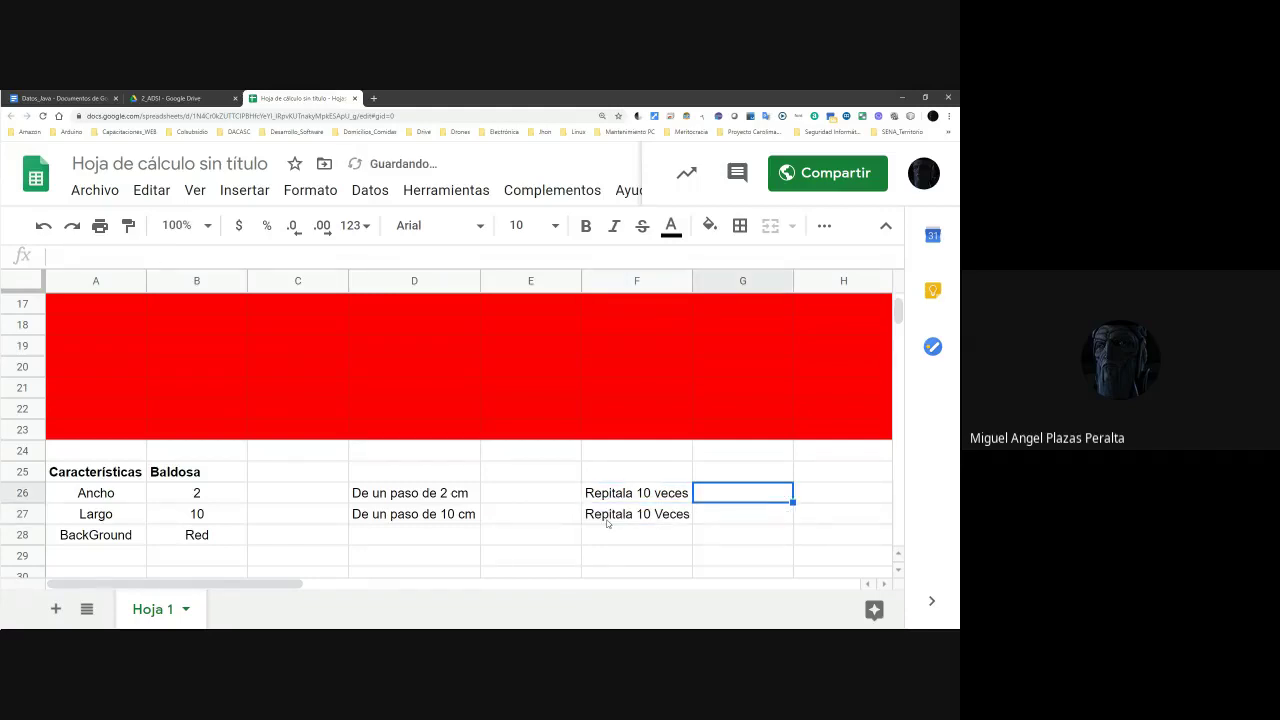
pyautogui.press('Right')
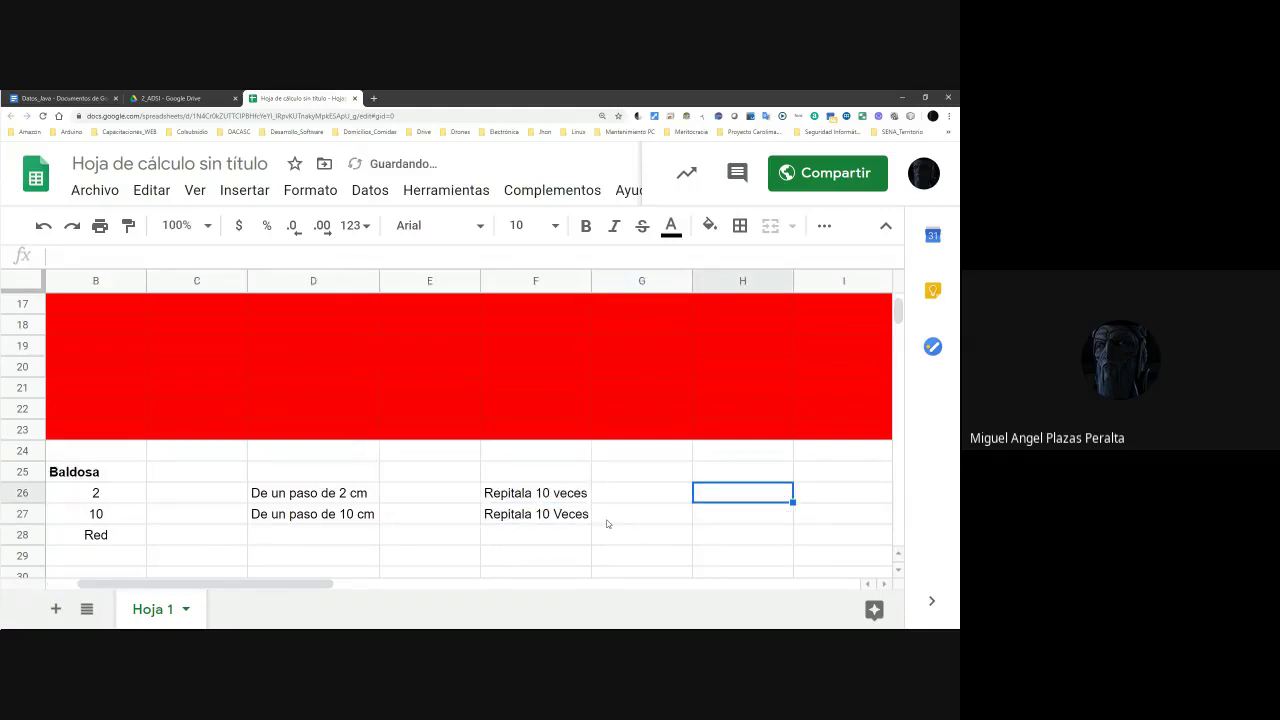
pyautogui.click(607, 522)
pyautogui.write('Ciclo ')
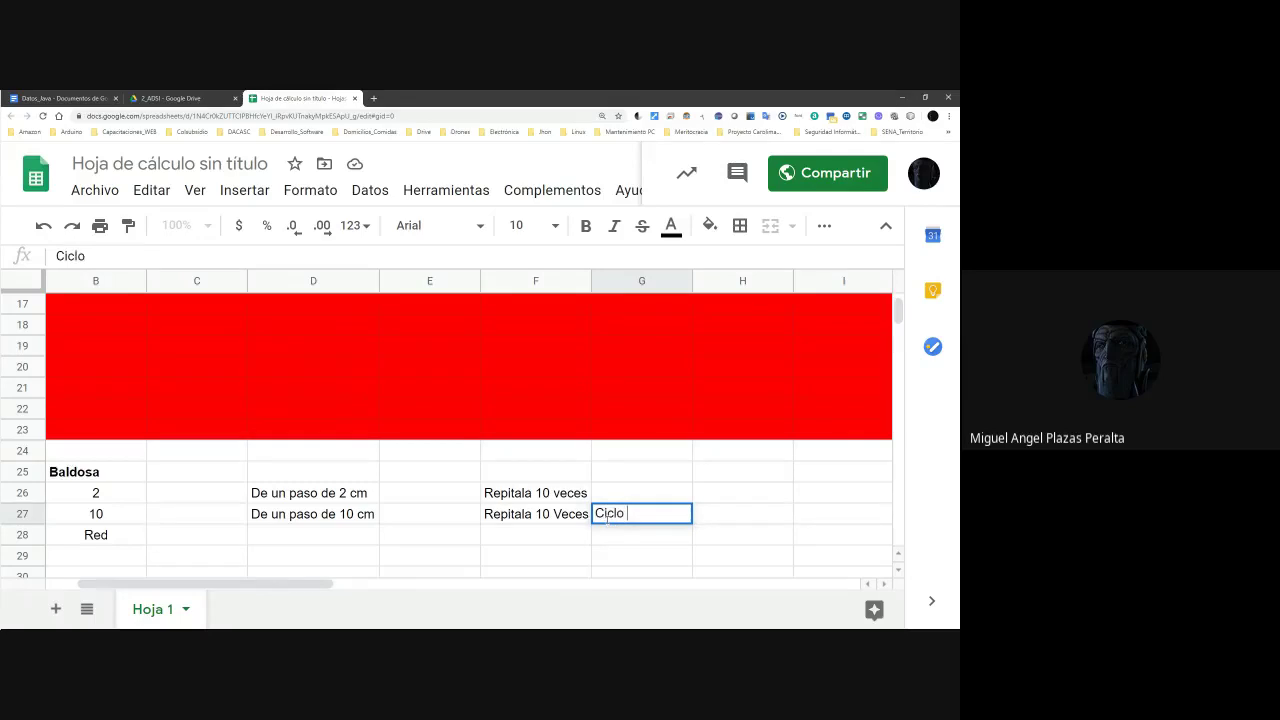
pyautogui.write('1')
pyautogui.press('Up')
pyautogui.write('C')
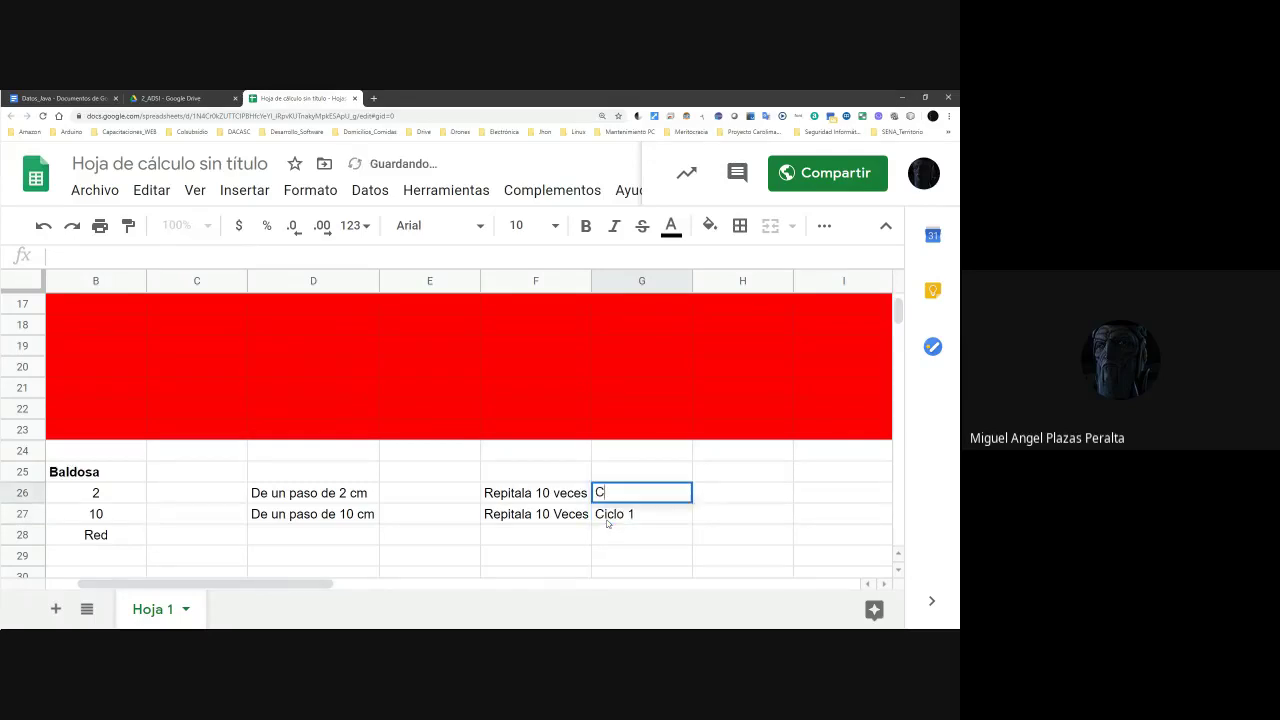
pyautogui.write('iclo 2')
pyautogui.press('Return')
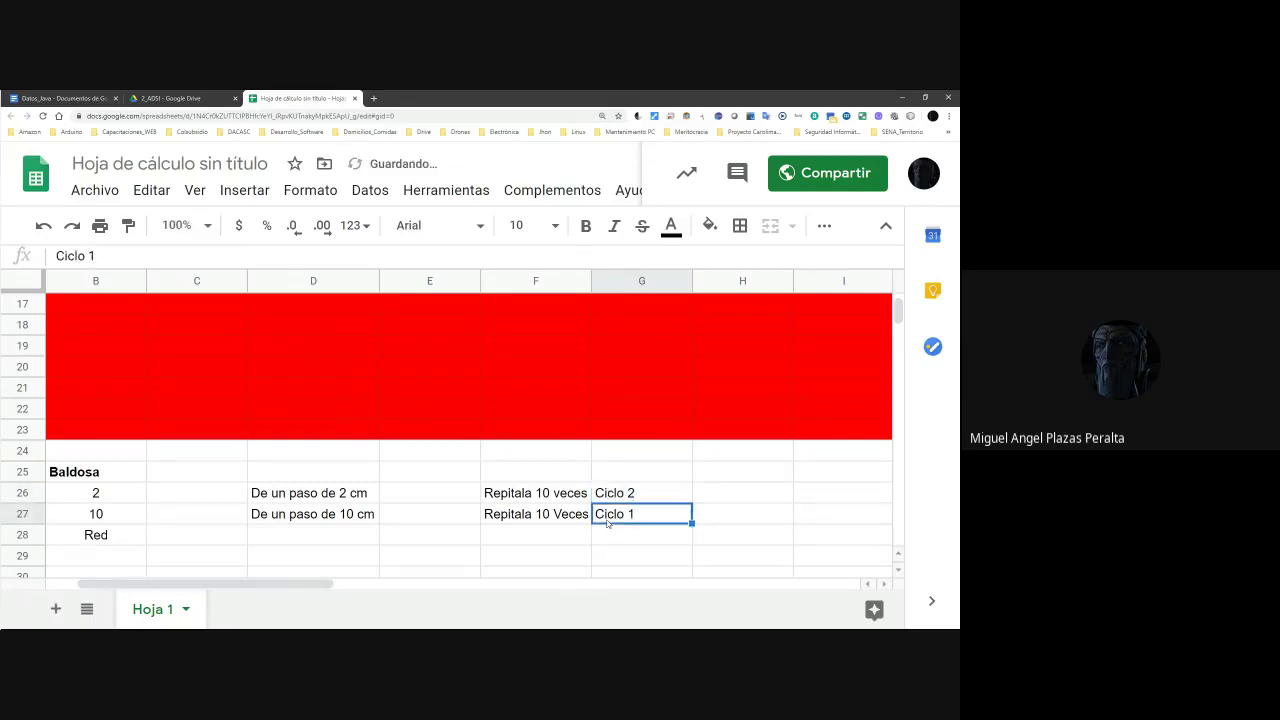
pyautogui.press('Left')
pyautogui.press('Left')
pyautogui.press('Left')
pyautogui.press('Left')
pyautogui.press('Left')
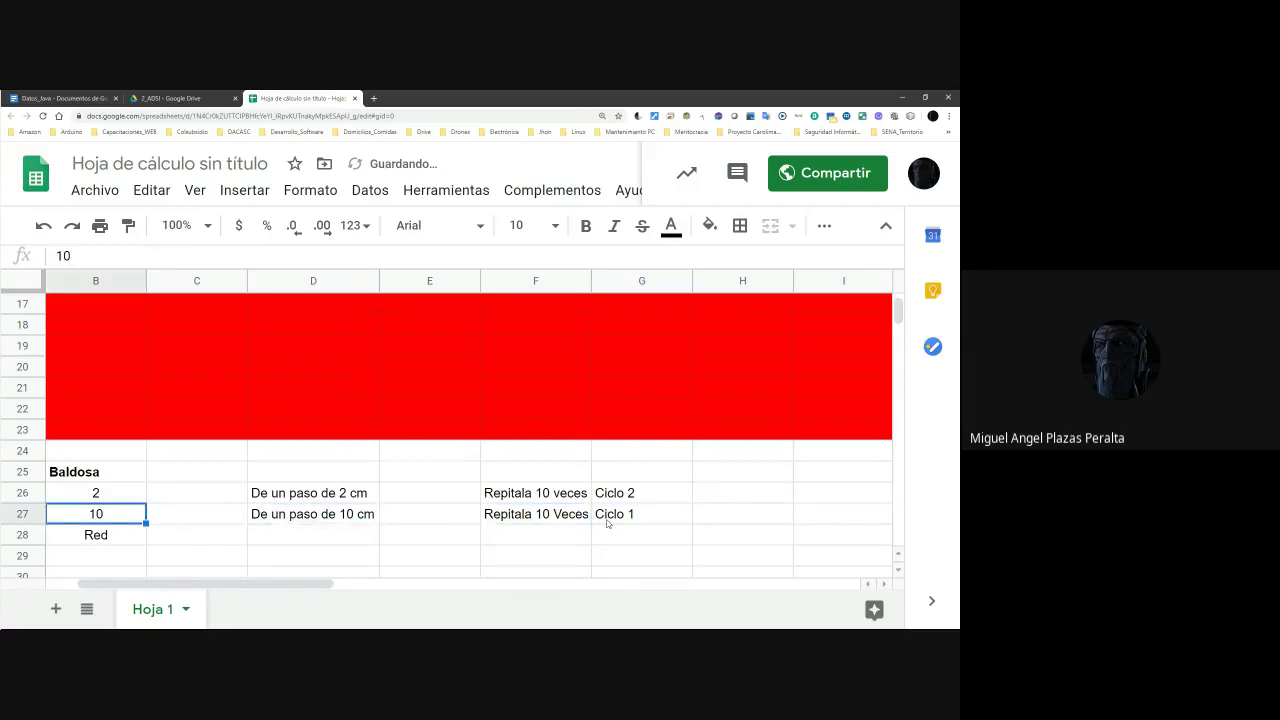
pyautogui.press('Left')
pyautogui.press('Up')
pyautogui.press('Up')
pyautogui.press('Up')
pyautogui.press('Up')
pyautogui.press('Up')
pyautogui.press('Up')
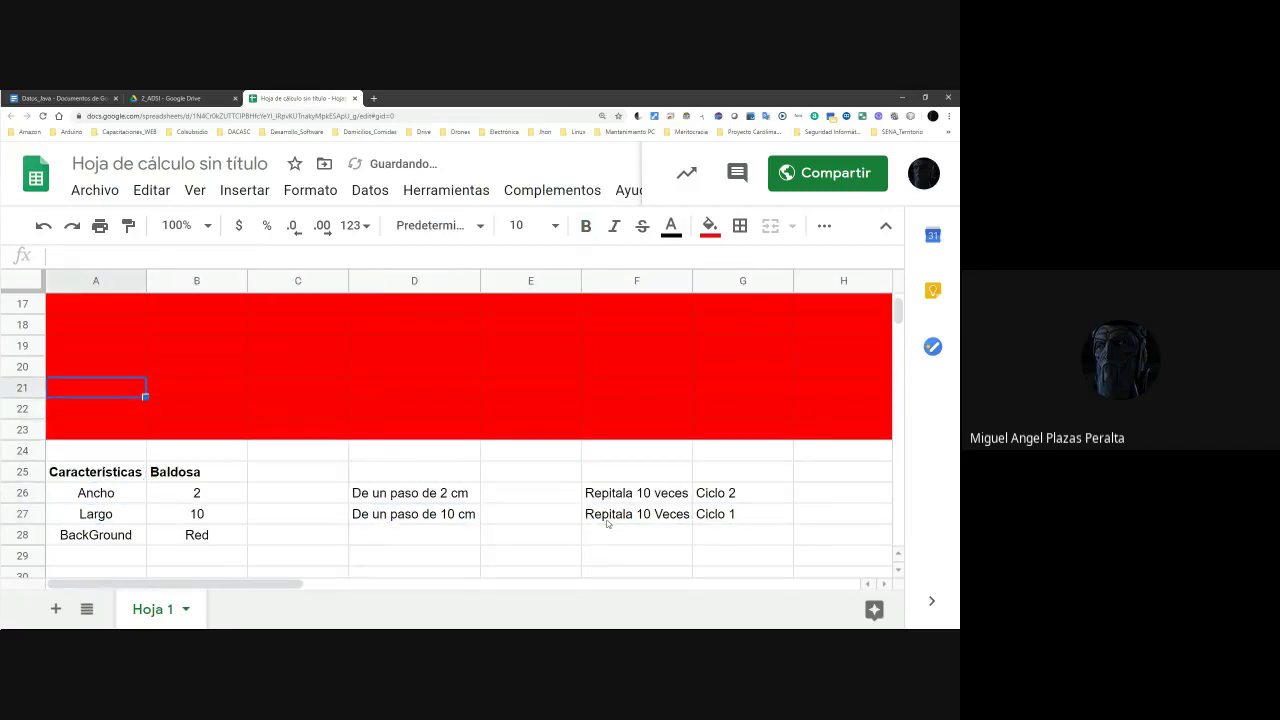
# Put the label 'Ciclo 1' in cell A13 just above the red block.
pyautogui.press('Up')
pyautogui.press('Up')
pyautogui.press('Up')
pyautogui.press('Up')
pyautogui.press('Up')
pyautogui.press('Up')
pyautogui.press('Up')
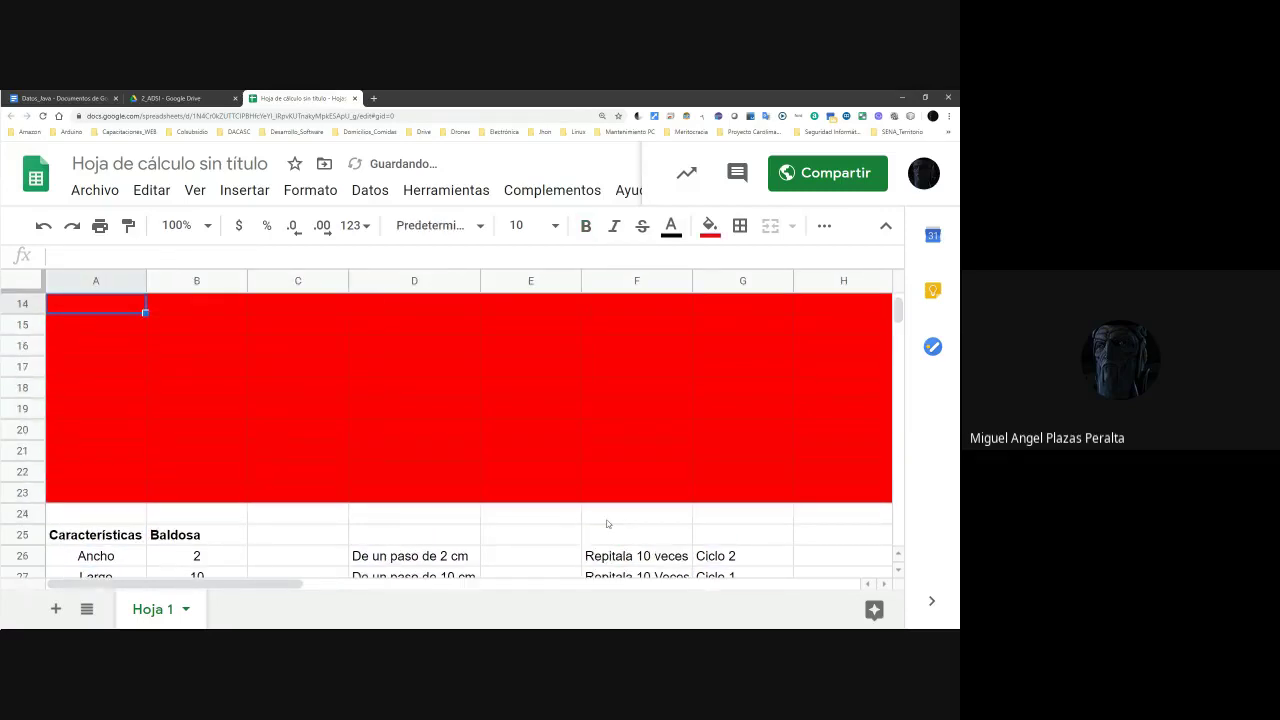
pyautogui.press('Up')
pyautogui.press('Up')
pyautogui.press('Down')
pyautogui.write('C')
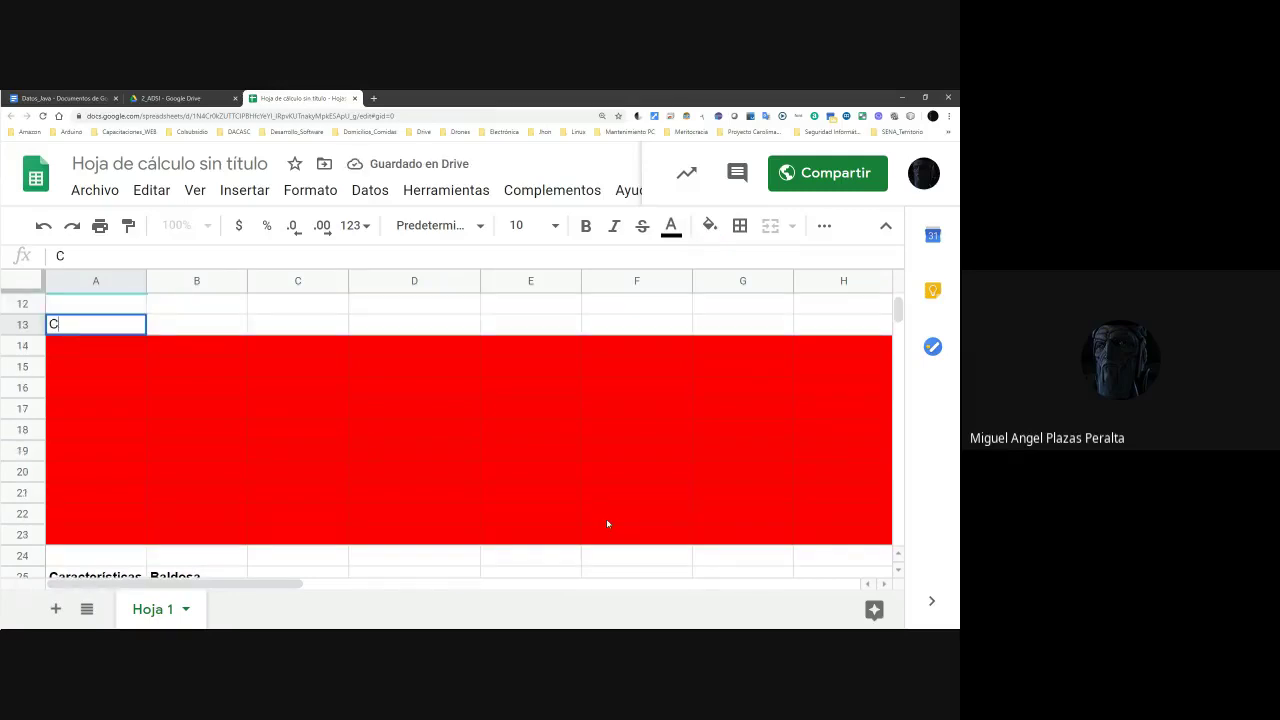
pyautogui.write('iclo 1')
pyautogui.press('Return')
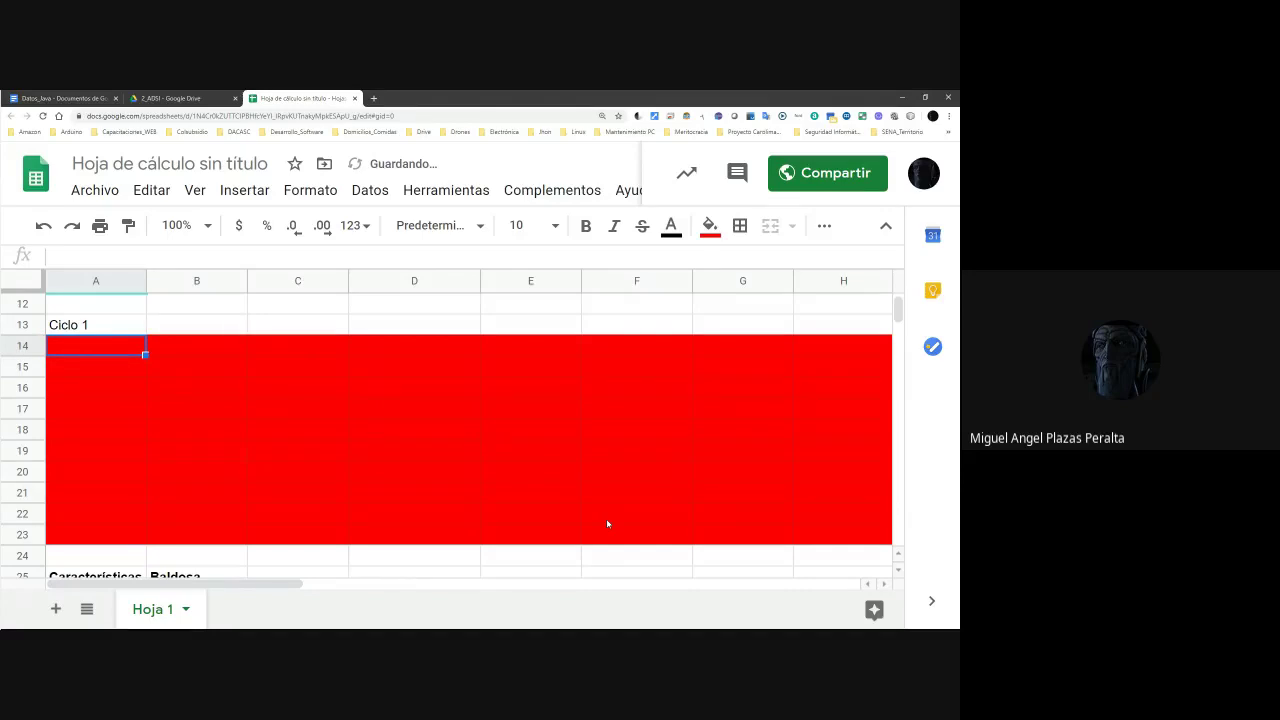
# Enter 'tortuguita' in A14, the red block's top-left cell.
pyautogui.write('1ortuguita')
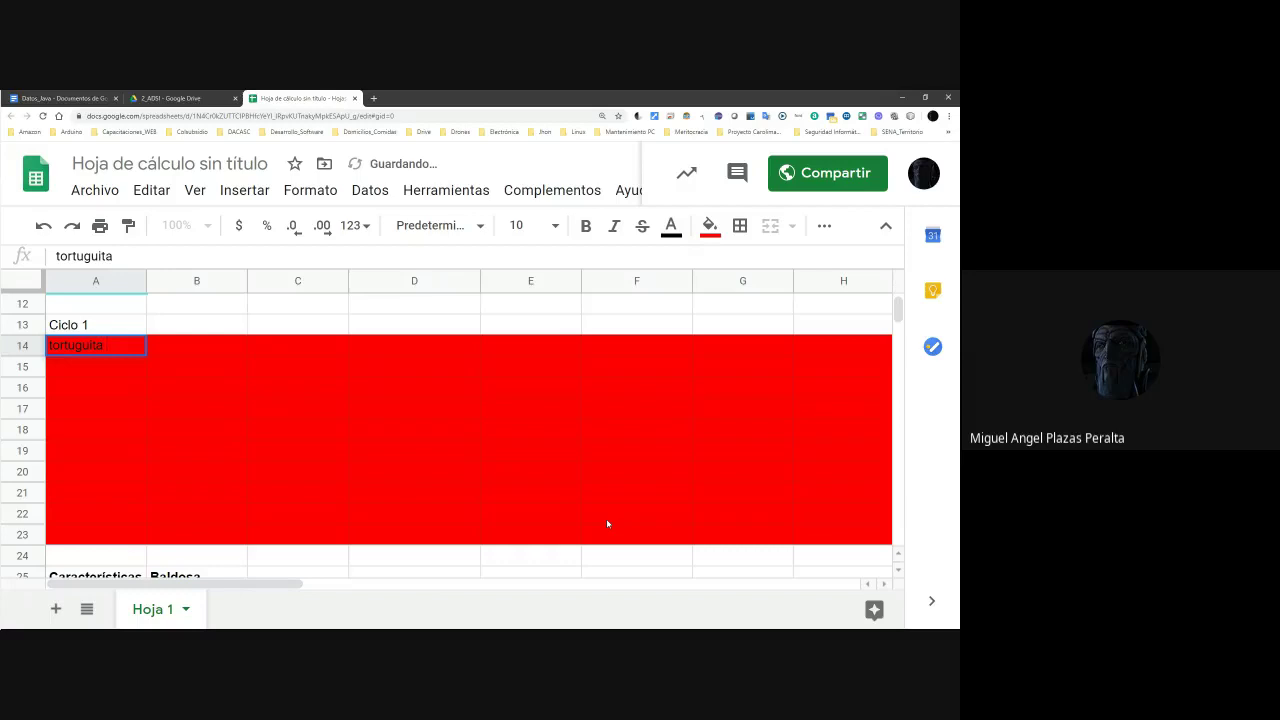
pyautogui.press('Return')
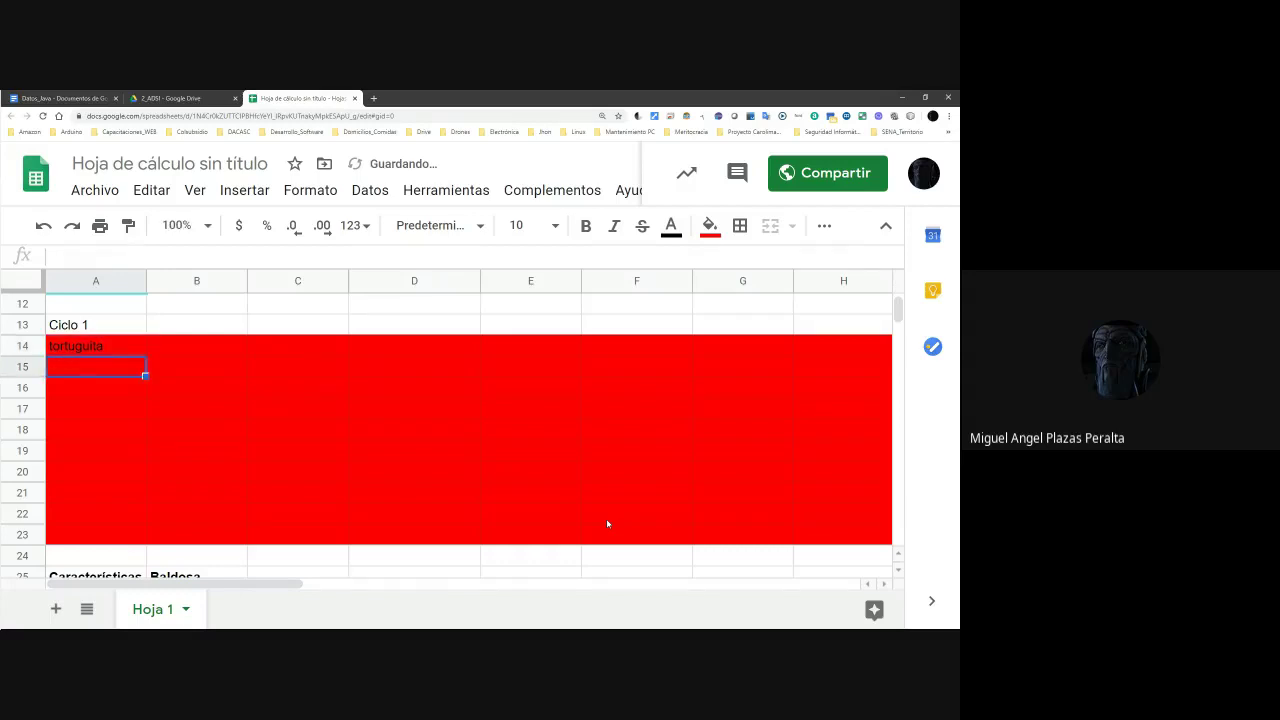
pyautogui.press('Down')
pyautogui.press('Down')
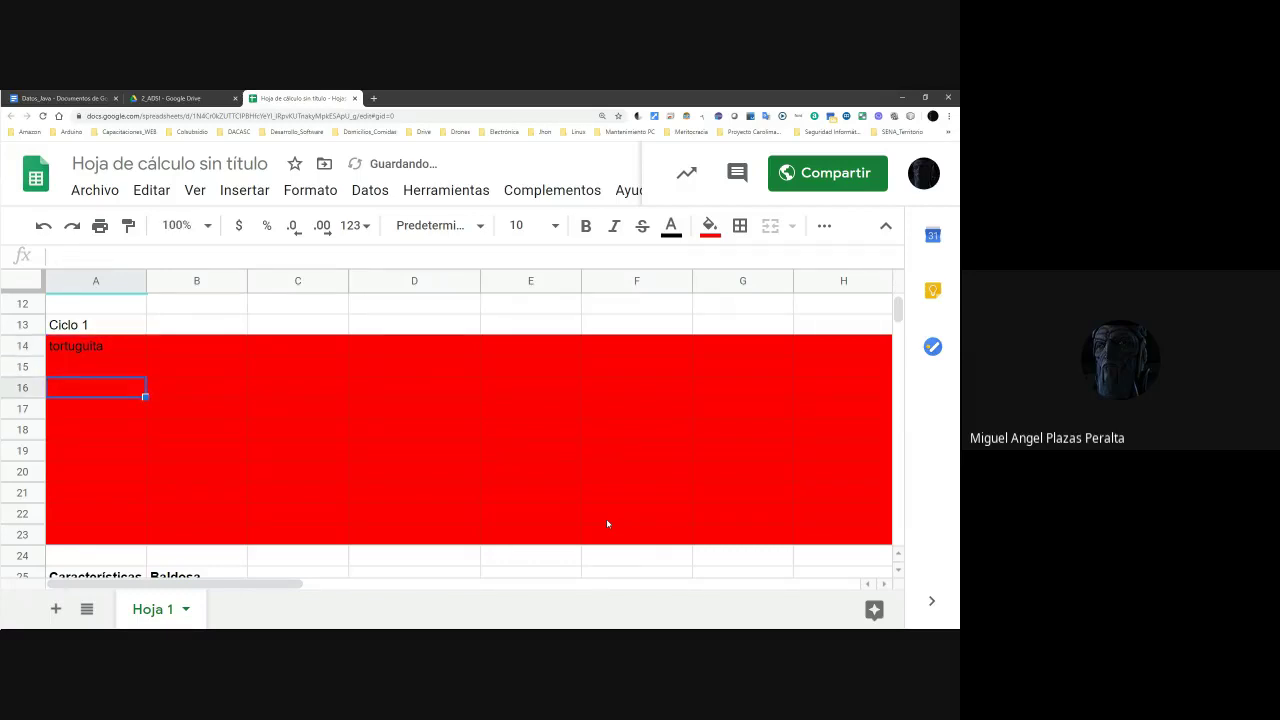
pyautogui.press('Down')
pyautogui.press('Down')
pyautogui.press('Down')
pyautogui.press('Down')
pyautogui.press('Down')
pyautogui.press('Down')
pyautogui.press('Down')
pyautogui.press('Down')
pyautogui.press('Down')
pyautogui.press('Down')
pyautogui.press('Down')
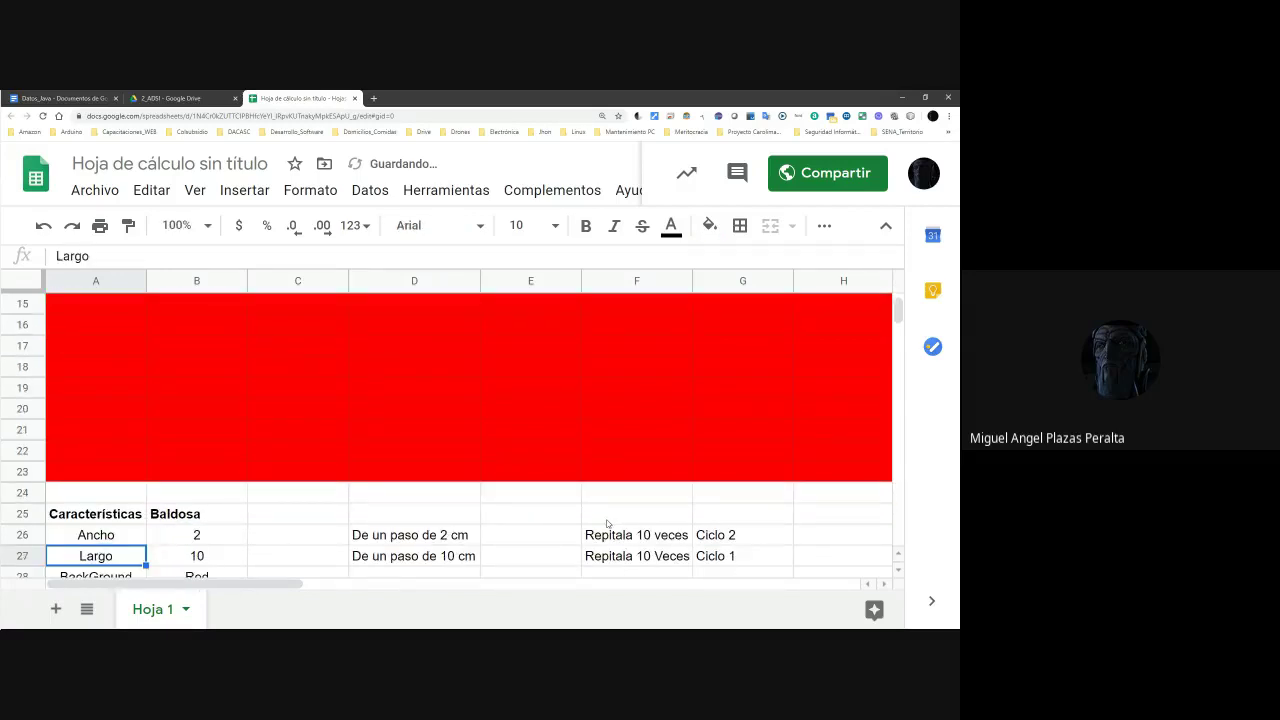
pyautogui.press('Up')
pyautogui.press('Up')
pyautogui.press('Up')
pyautogui.press('Up')
pyautogui.press('Up')
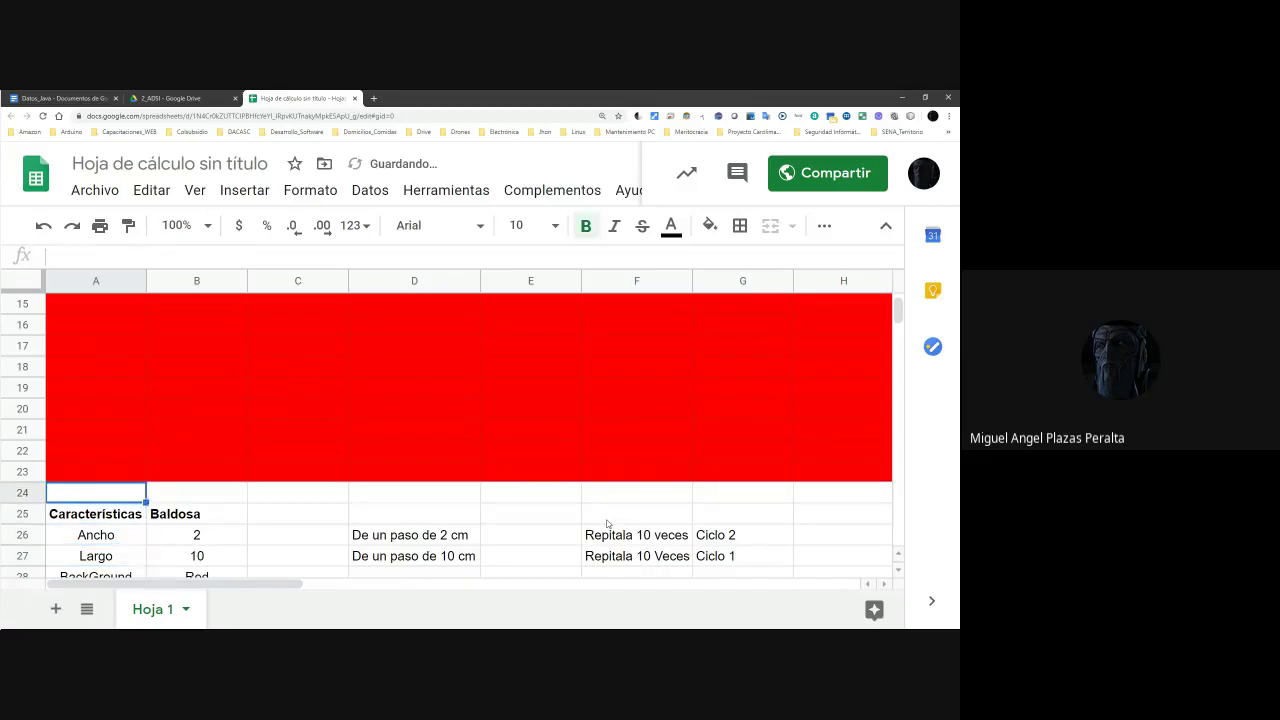
pyautogui.press('Up')
pyautogui.press('Up')
pyautogui.press('Up')
pyautogui.press('Up')
pyautogui.press('Up')
pyautogui.press('Up')
pyautogui.press('Up')
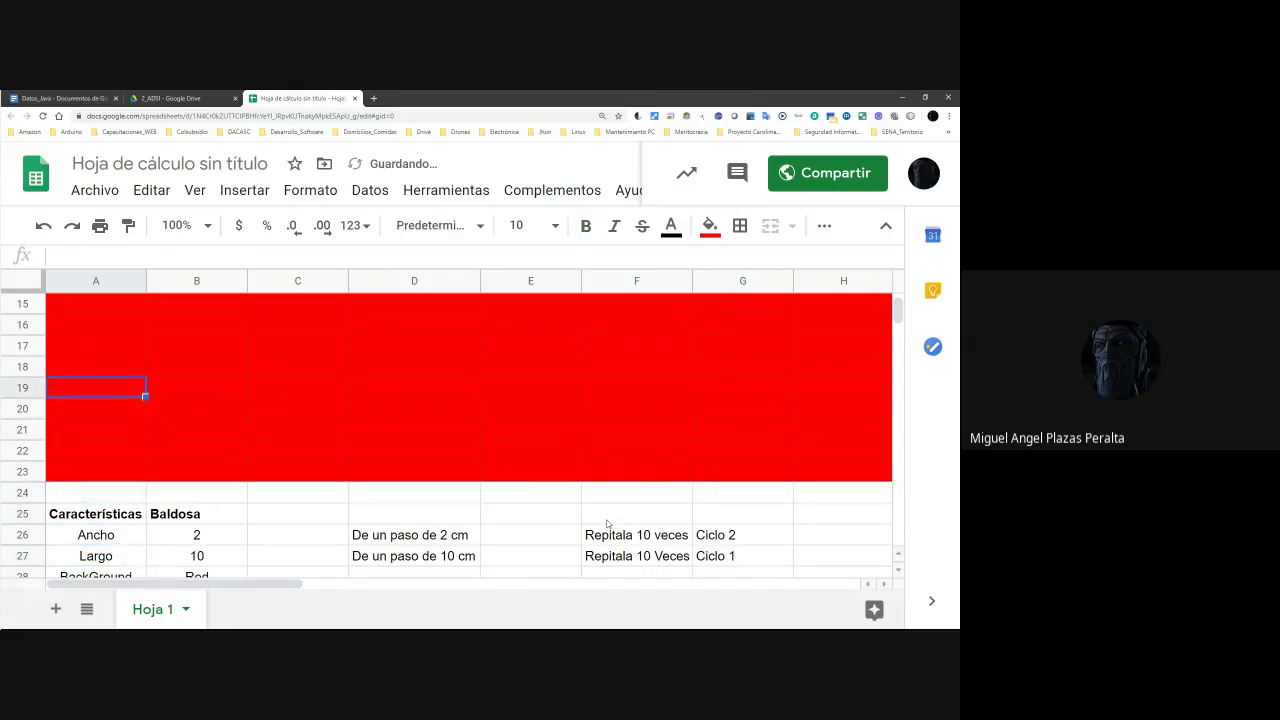
pyautogui.press('Up')
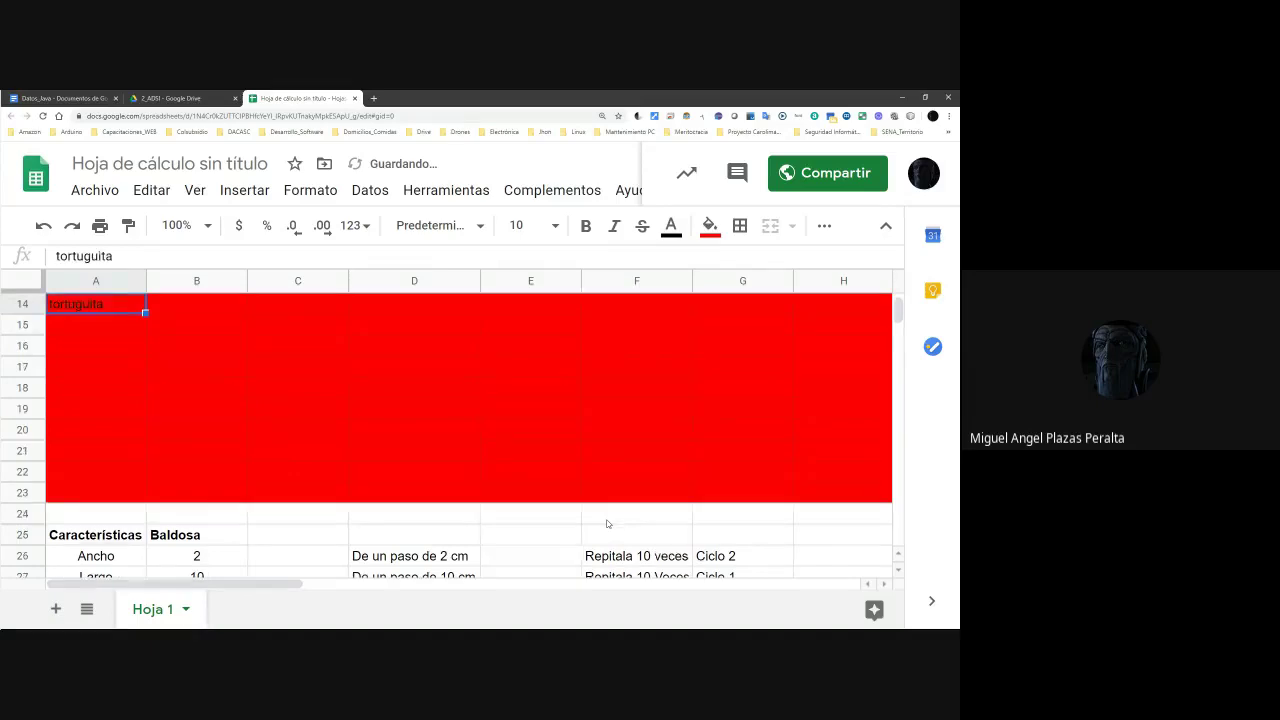
# Copy 'tortuguita' from A14 and paste it across row 14 from B14 to J14.
pyautogui.press('Up')
pyautogui.press('Down')
pyautogui.hotkey('ctrl', 'c')
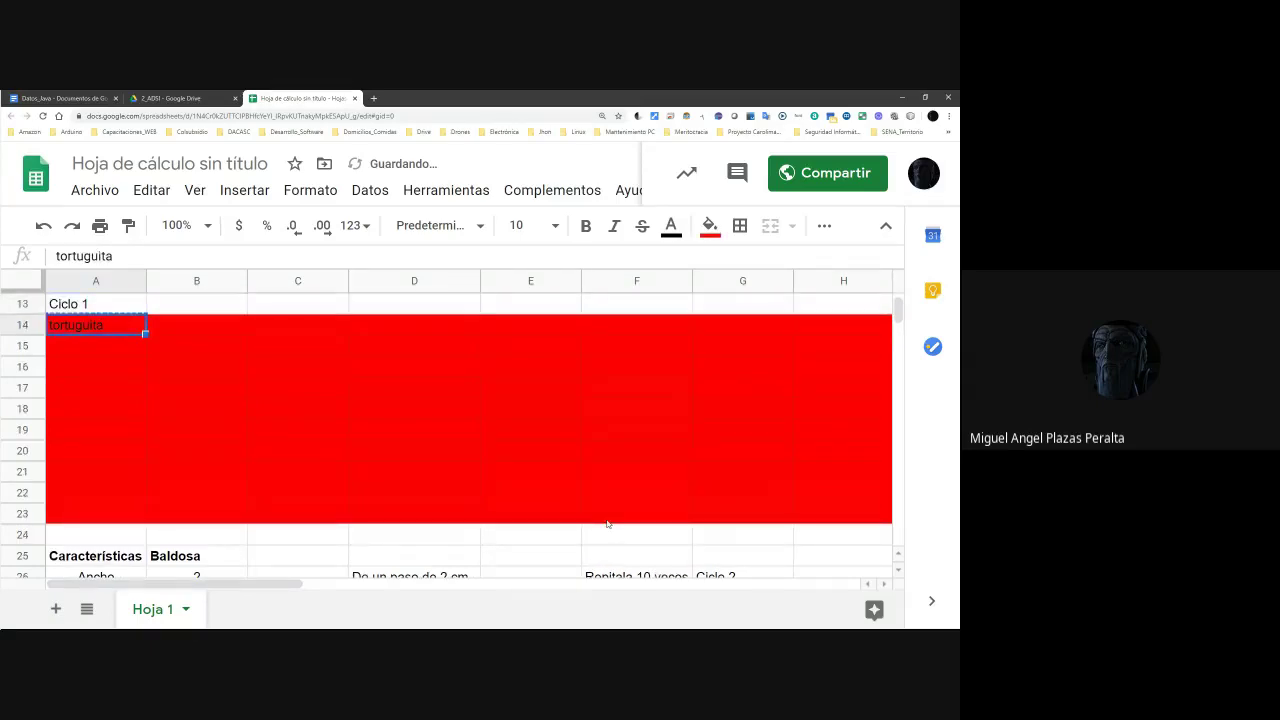
pyautogui.press('Right')
pyautogui.hotkey('ctrl', 'v')
pyautogui.press('Right')
pyautogui.hotkey('ctrl', 'v')
pyautogui.press('Right')
pyautogui.hotkey('ctrl', 'v')
pyautogui.press('Right')
pyautogui.hotkey('ctrl', 'v')
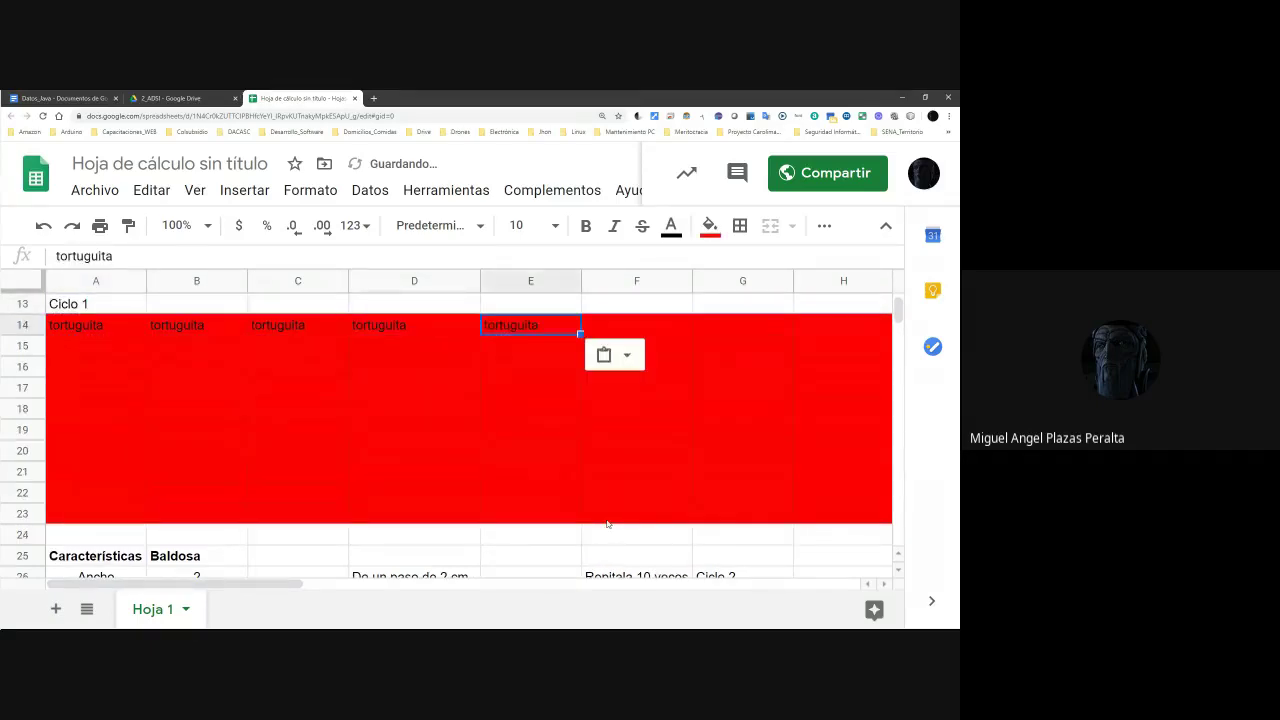
pyautogui.press('Right')
pyautogui.hotkey('ctrl', 'v')
pyautogui.press('Right')
pyautogui.hotkey('ctrl', 'v')
pyautogui.press('Right')
pyautogui.hotkey('ctrl', 'v')
pyautogui.press('Right')
pyautogui.hotkey('ctrl', 'v')
pyautogui.press('Right')
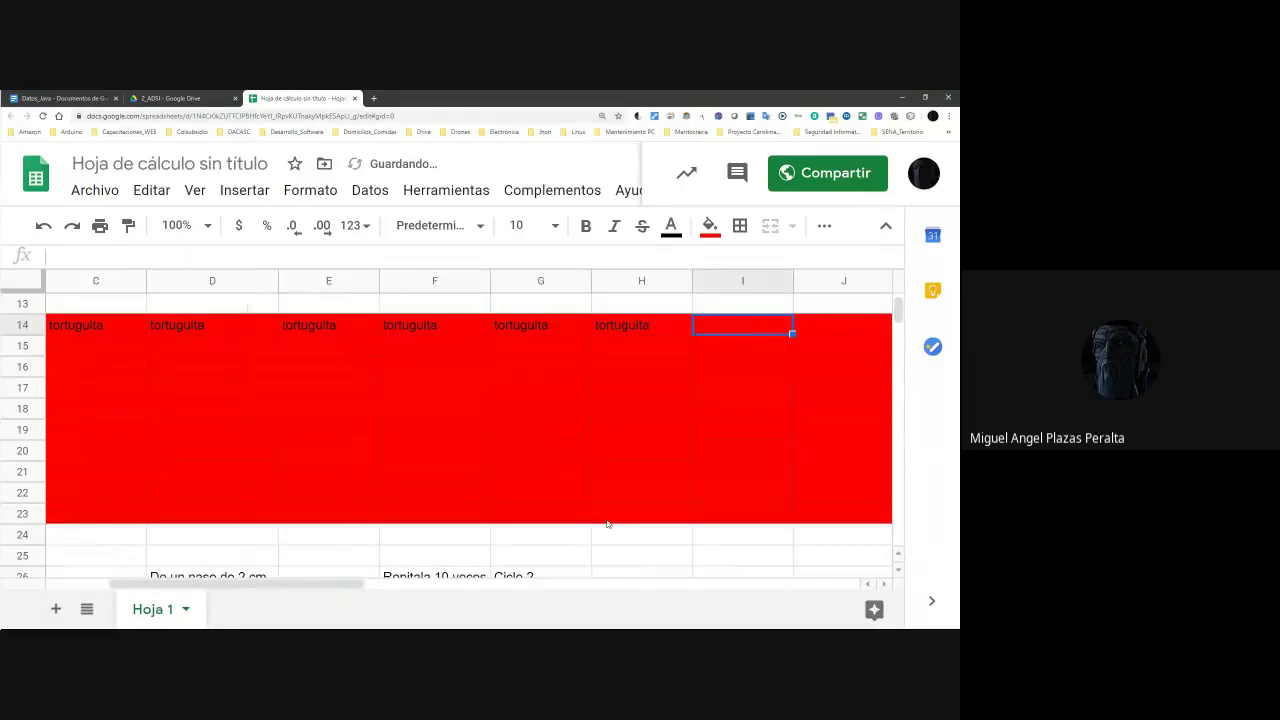
pyautogui.hotkey('ctrl', 'v')
pyautogui.press('Left')
pyautogui.press('Left')
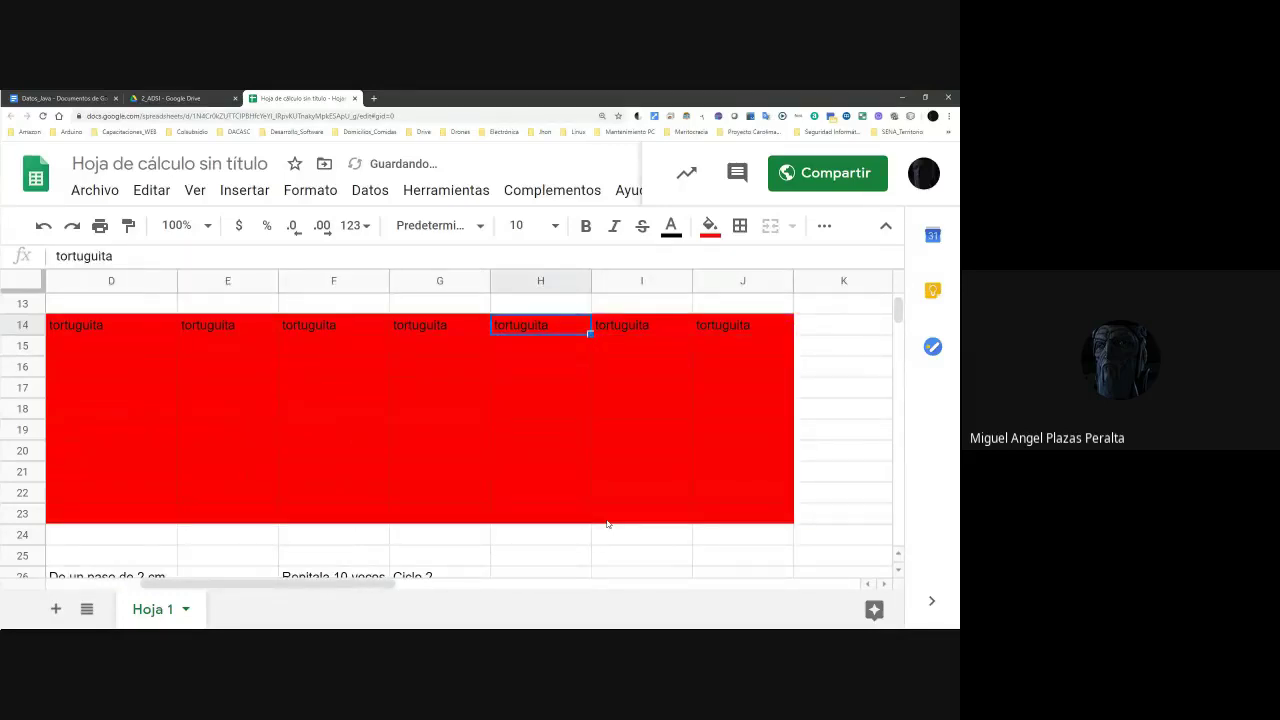
pyautogui.press('Left')
pyautogui.press('Left')
pyautogui.press('Left')
pyautogui.press('Left')
pyautogui.press('Left')
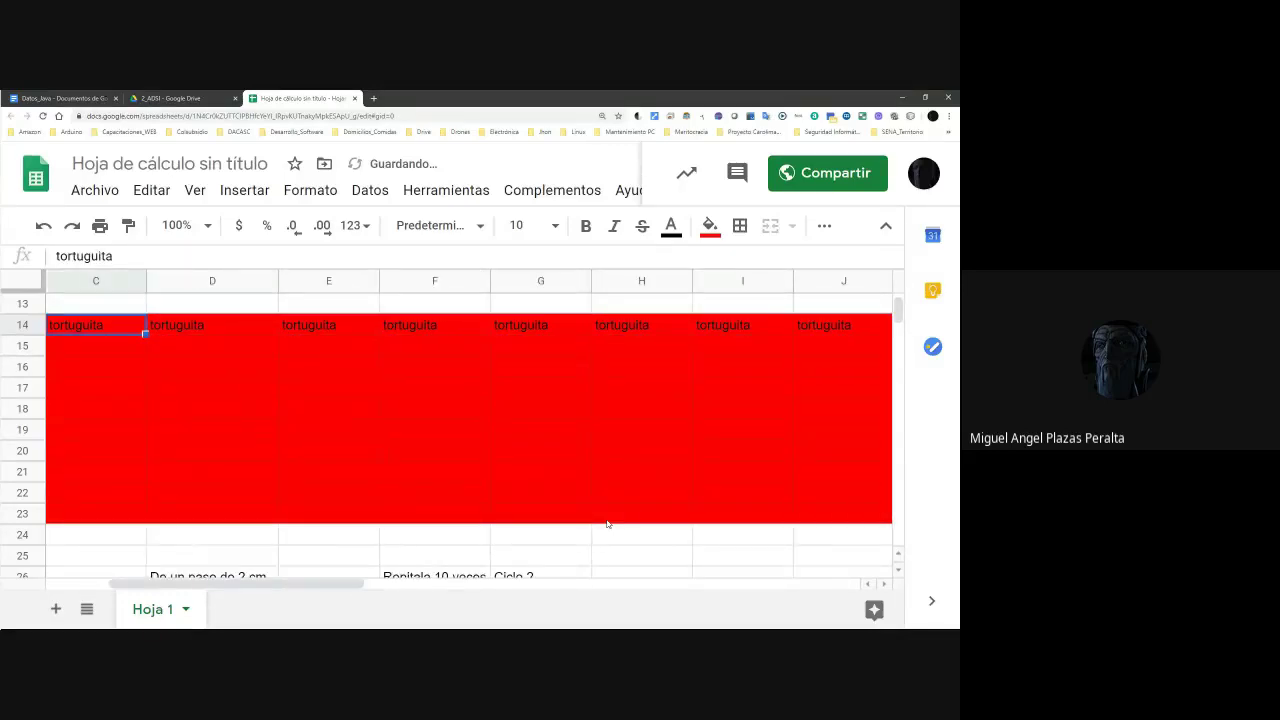
pyautogui.press('Left')
pyautogui.press('Left')
pyautogui.press('Right')
pyautogui.press('Right')
pyautogui.press('Right')
pyautogui.press('Right')
pyautogui.press('Right')
pyautogui.press('Right')
pyautogui.press('Right')
pyautogui.press('Right')
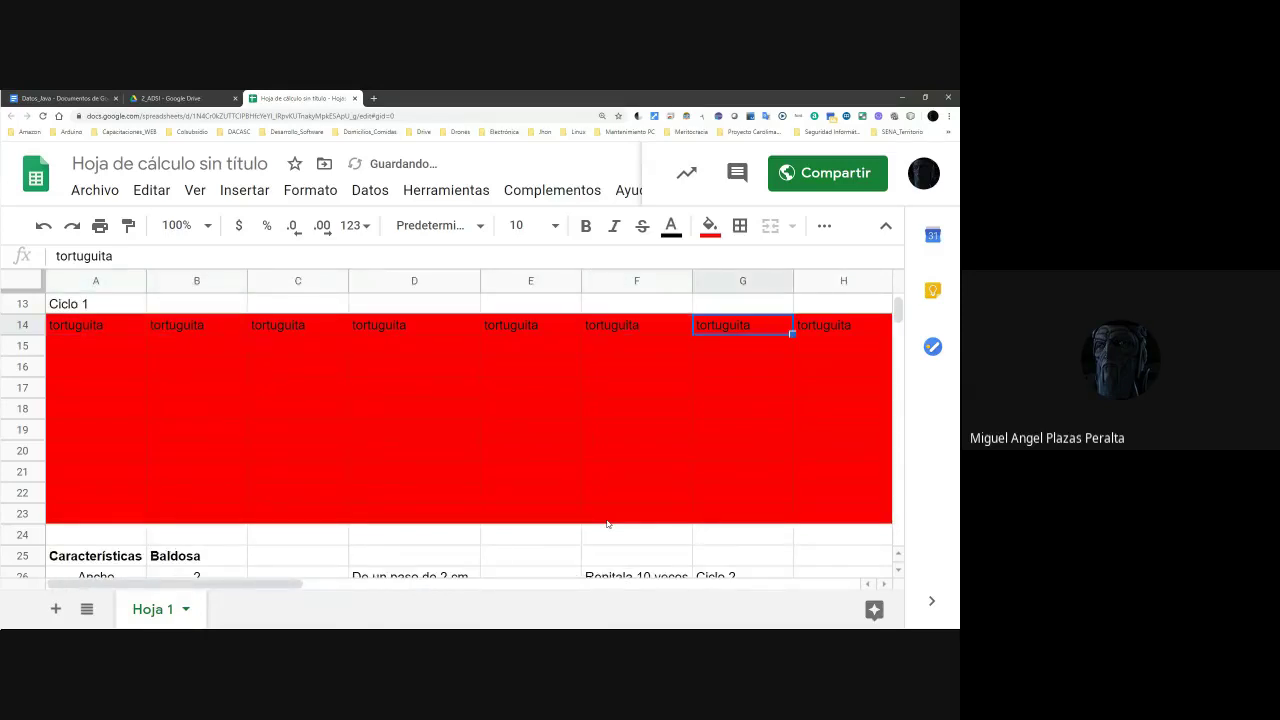
pyautogui.press('Left')
pyautogui.press('Left')
pyautogui.press('Left')
pyautogui.press('Left')
pyautogui.press('Left')
pyautogui.press('Left')
pyautogui.press('Left')
pyautogui.press('Left')
# Review the tile table and Ciclo notes, then return to cell A14.
pyautogui.press('Down')
pyautogui.press('Down')
pyautogui.press('Down')
pyautogui.press('Down')
pyautogui.press('Down')
pyautogui.press('Down')
pyautogui.press('Down')
pyautogui.press('Down')
pyautogui.press('Down')
pyautogui.press('Down')
pyautogui.press('Down')
pyautogui.press('Down')
pyautogui.press('Down')
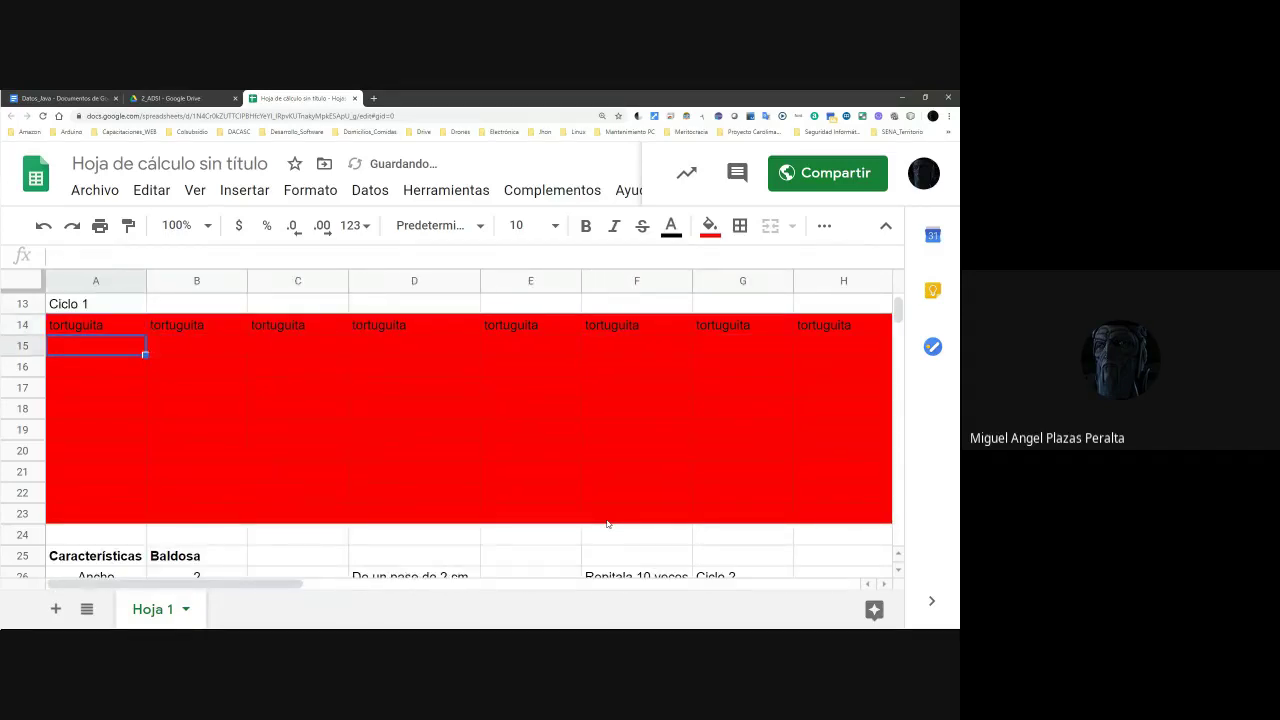
pyautogui.press('Right')
pyautogui.press('Down')
pyautogui.press('Right')
pyautogui.press('Right')
pyautogui.press('Right')
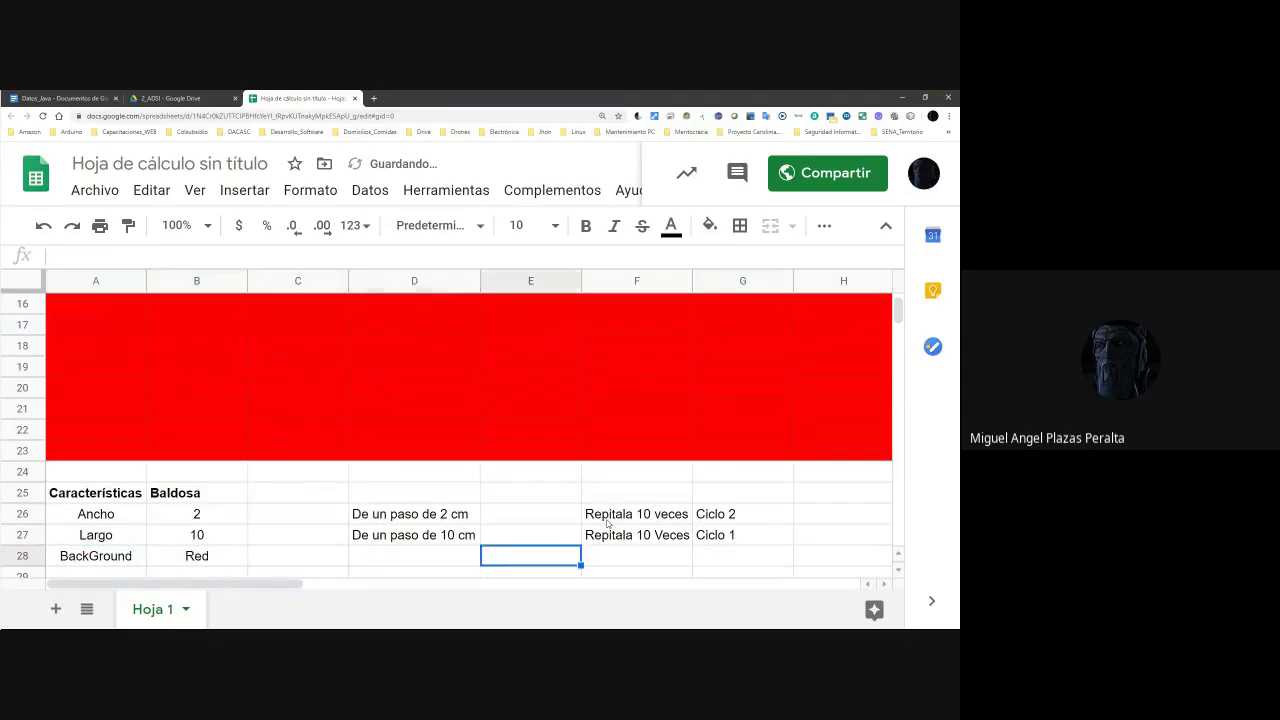
pyautogui.press('Right')
pyautogui.press('Up')
pyautogui.press('Up')
pyautogui.press('Right')
pyautogui.press('Down')
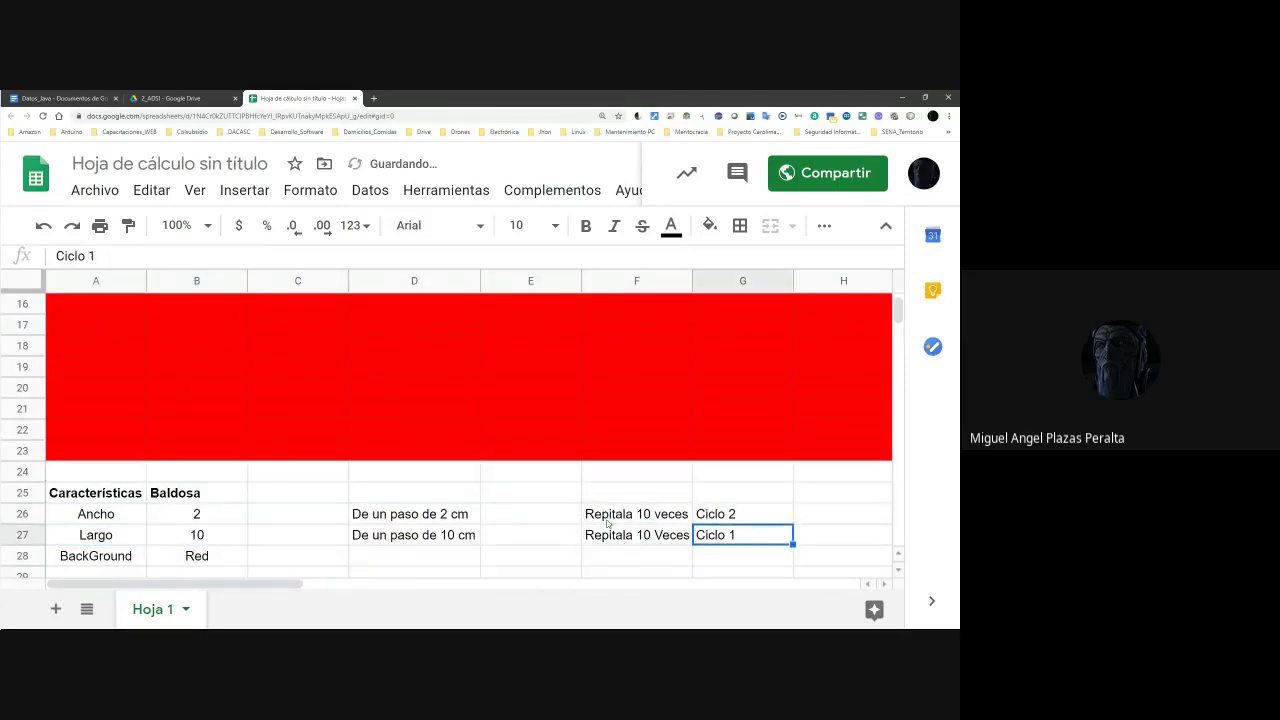
pyautogui.press('Left')
pyautogui.press('Left')
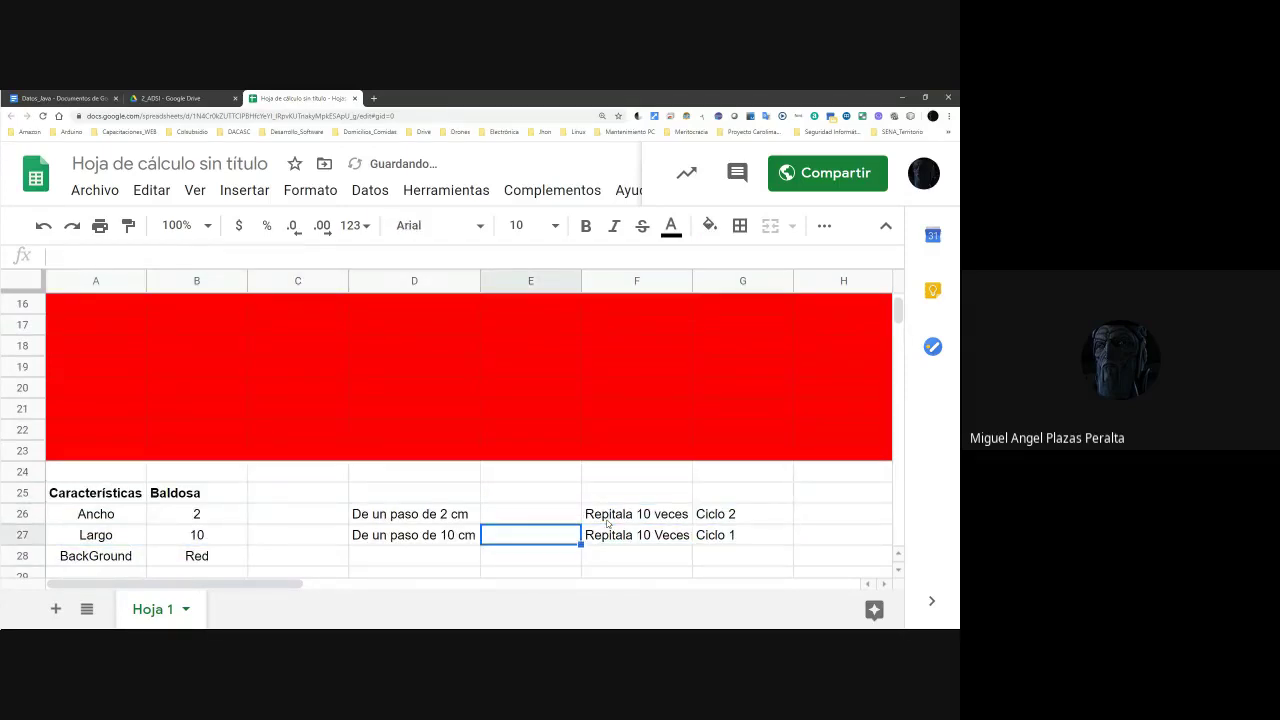
pyautogui.press('Left')
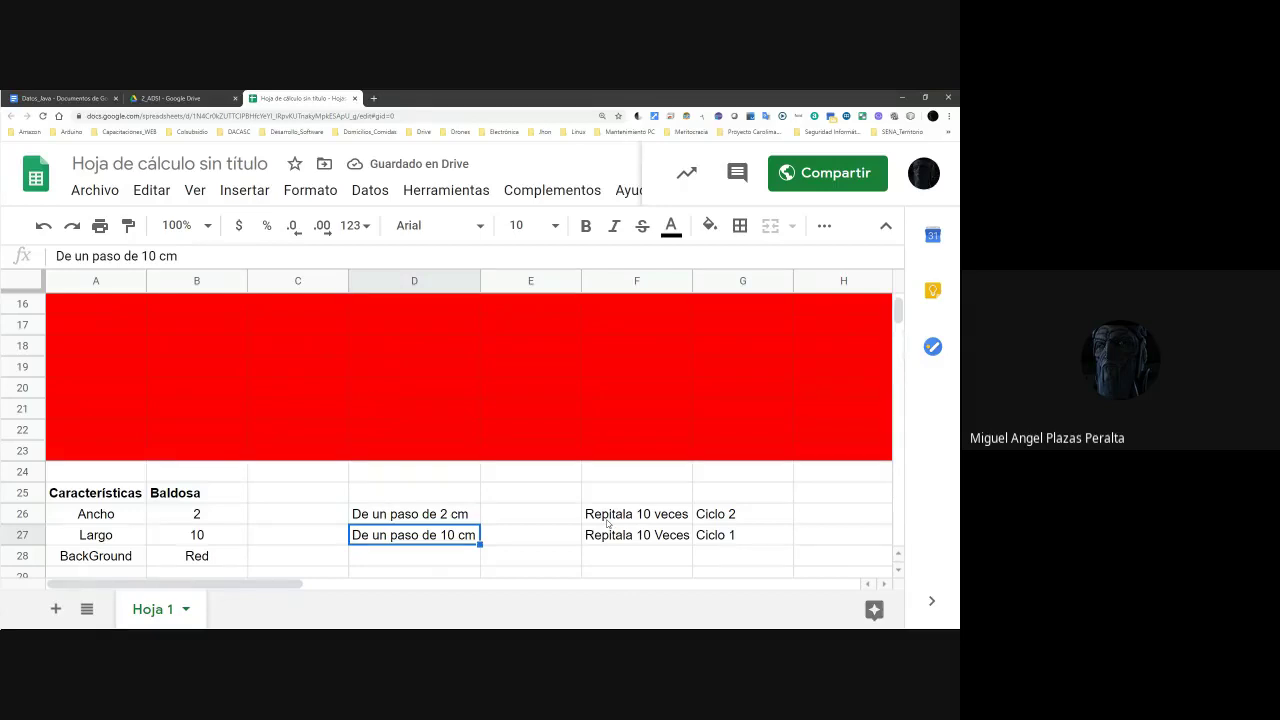
pyautogui.press('Up')
pyautogui.press('Up')
pyautogui.press('Up')
pyautogui.press('Up')
pyautogui.press('Down')
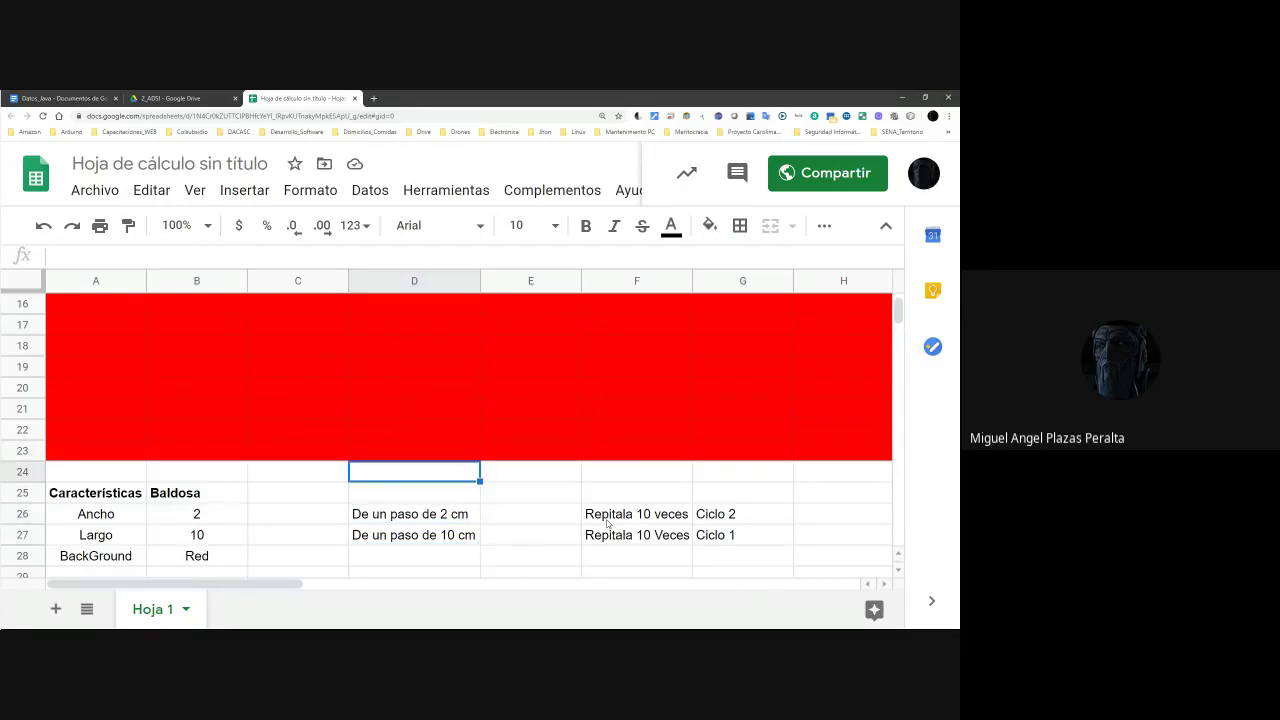
pyautogui.press('Down')
pyautogui.press('Down')
pyautogui.press('Down')
pyautogui.press('Down')
pyautogui.press('Down')
pyautogui.press('Down')
pyautogui.press('Down')
pyautogui.press('Down')
pyautogui.press('Up')
pyautogui.press('Up')
pyautogui.press('Up')
pyautogui.press('Up')
pyautogui.press('Up')
pyautogui.press('Up')
pyautogui.press('Up')
pyautogui.press('Up')
pyautogui.press('Up')
pyautogui.press('Up')
pyautogui.press('Up')
pyautogui.press('Up')
pyautogui.press('Up')
pyautogui.press('Up')
pyautogui.press('Up')
pyautogui.press('Up')
pyautogui.press('Up')
pyautogui.press('Up')
pyautogui.press('Up')
pyautogui.press('Up')
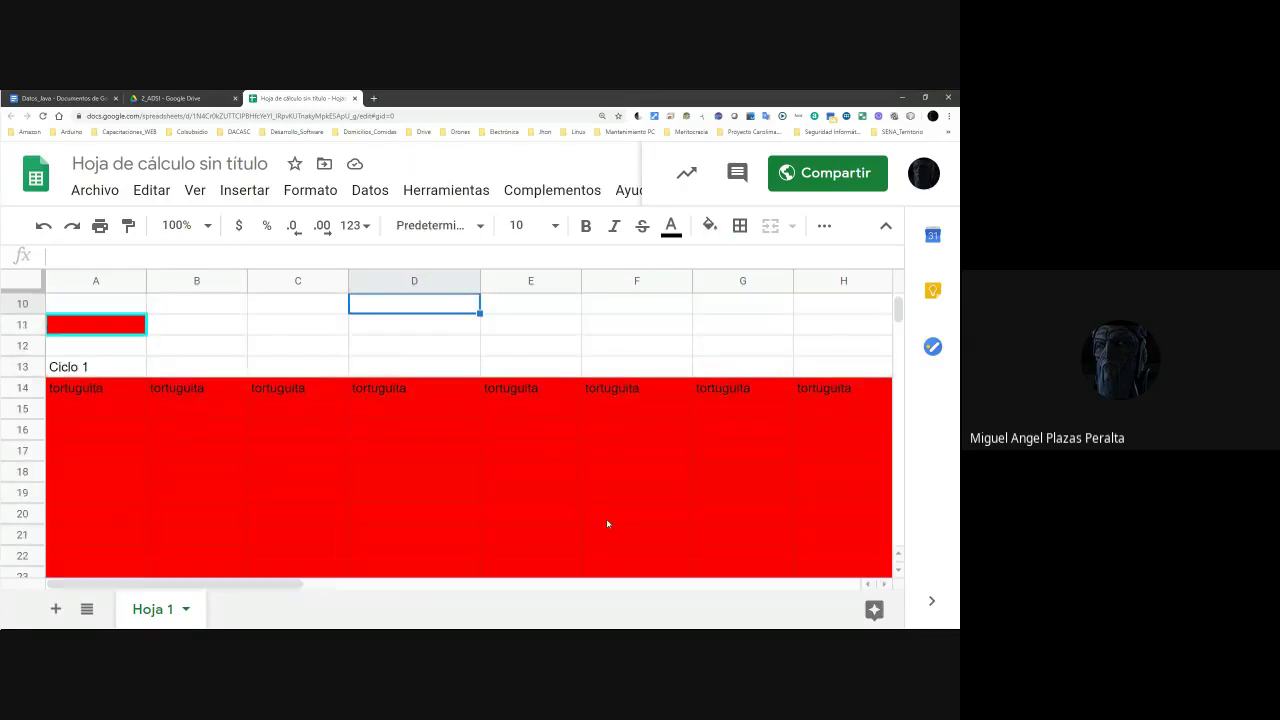
pyautogui.press('Down')
pyautogui.press('Right')
pyautogui.press('Down')
pyautogui.press('Down')
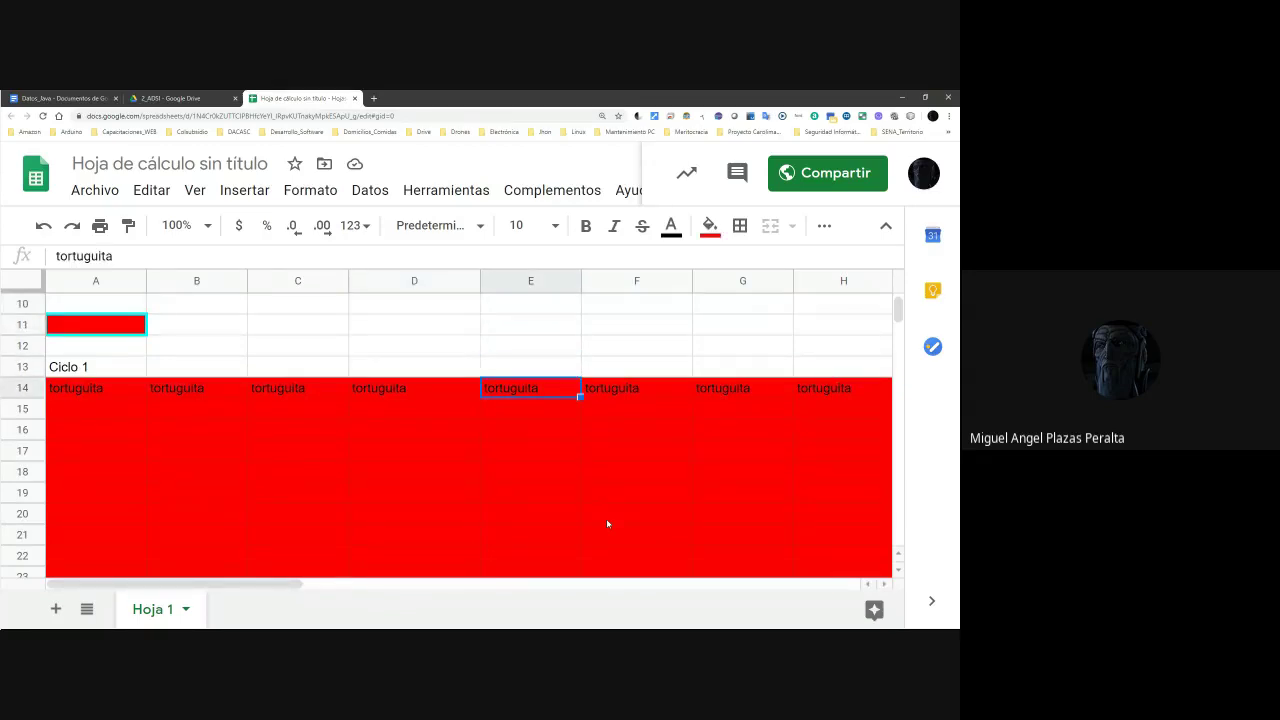
pyautogui.press('Left')
pyautogui.press('Left')
pyautogui.press('Left')
pyautogui.press('Left')
# Replace A14 with 'Ciclo 1' and copy it, undoing a trial paste into J14.
pyautogui.write('Ciclo')
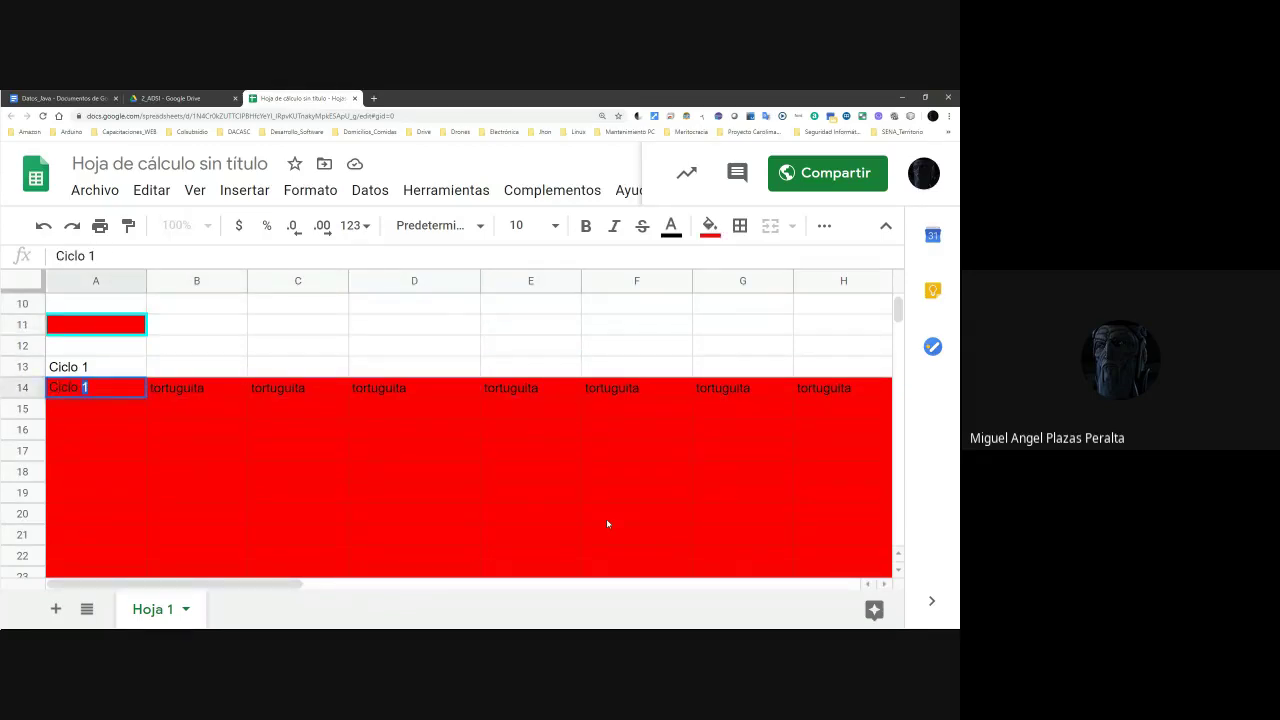
pyautogui.press('Tab')
pyautogui.press('Left')
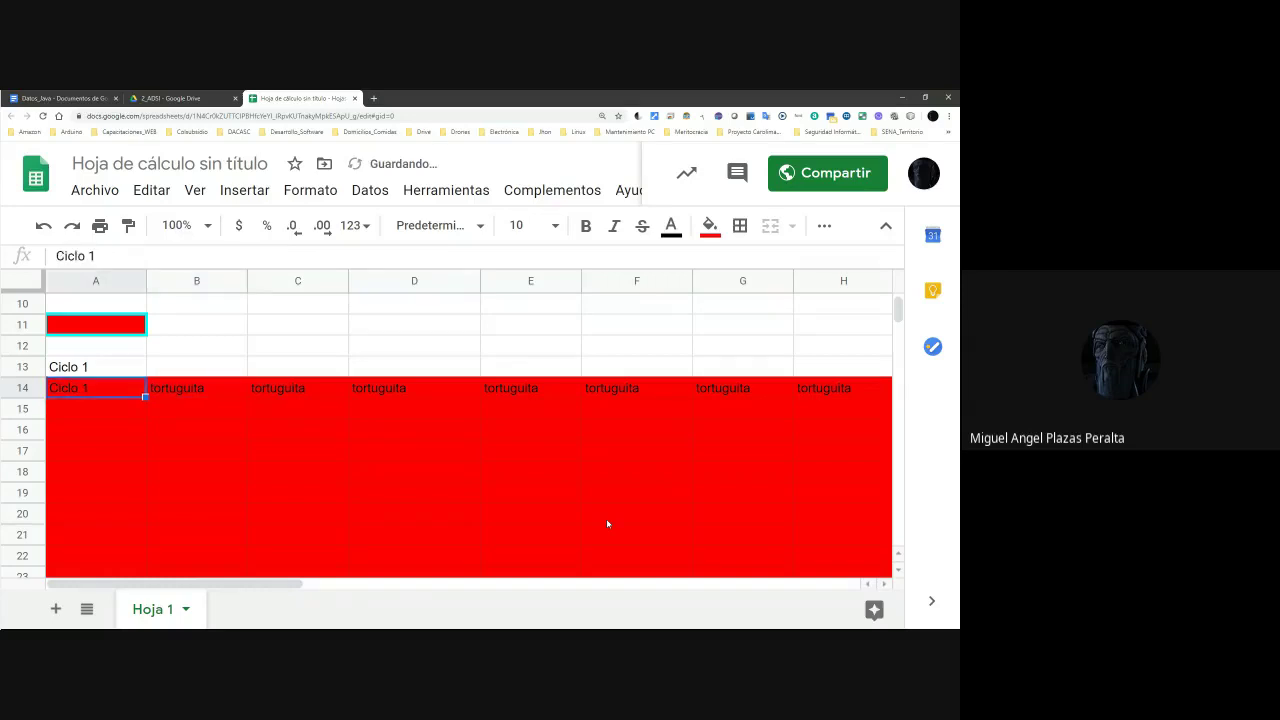
pyautogui.hotkey('ctrl', 'c')
pyautogui.press('Right')
pyautogui.press('Right')
pyautogui.press('Right')
pyautogui.press('Right')
pyautogui.press('Right')
pyautogui.press('Right')
pyautogui.press('Right')
pyautogui.press('Right')
pyautogui.press('Right')
pyautogui.hotkey('ctrl', 'v')
pyautogui.hotkey('ctrl', 'z')
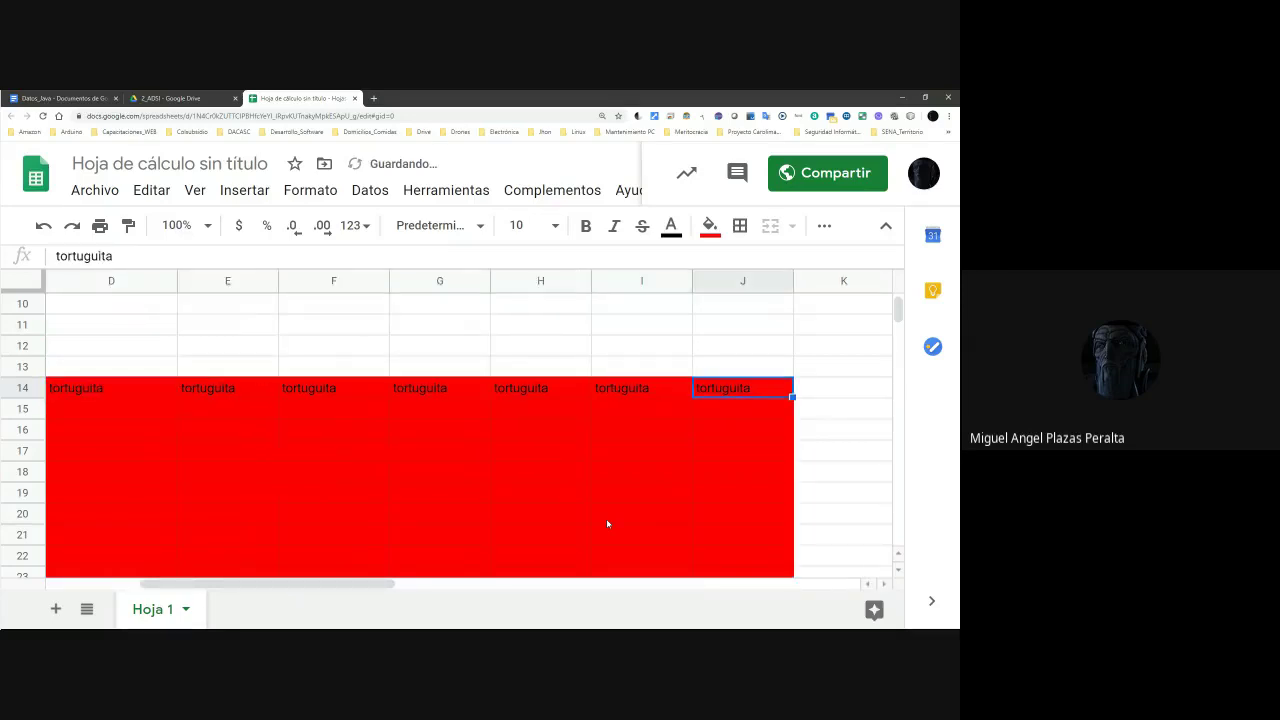
pyautogui.press('Left')
pyautogui.press('Left')
pyautogui.press('Left')
pyautogui.press('Left')
pyautogui.press('Left')
pyautogui.press('Left')
pyautogui.press('Left')
pyautogui.press('Left')
pyautogui.press('Left')
# Trial-paste 'Ciclo 1' into J14, undo it, and return to the row's start.
pyautogui.press('Right')
pyautogui.press('Right')
pyautogui.press('Right')
pyautogui.press('Right')
pyautogui.press('Right')
pyautogui.press('Right')
pyautogui.press('Right')
pyautogui.press('Right')
pyautogui.press('Right')
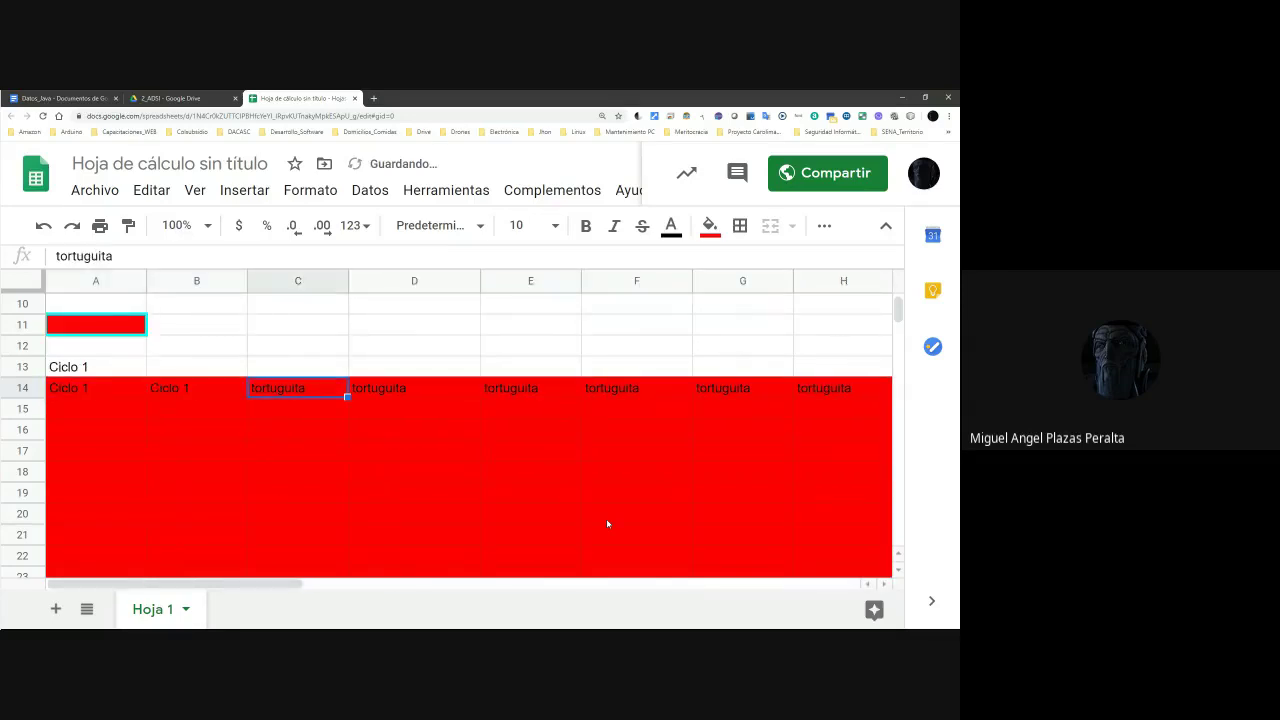
pyautogui.hotkey('ctrl', 'v')
pyautogui.hotkey('ctrl', 'z')
pyautogui.press('Left')
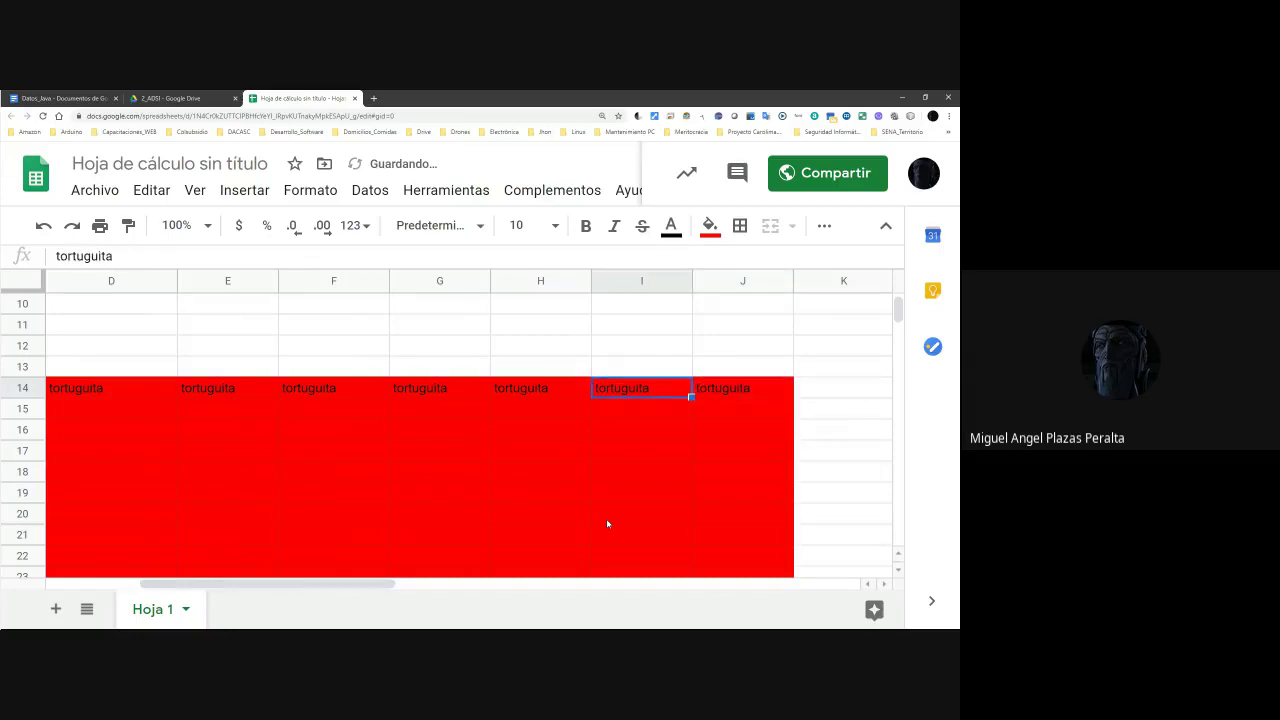
pyautogui.press('Left')
pyautogui.press('Left')
pyautogui.press('Left')
pyautogui.press('Left')
pyautogui.press('Left')
pyautogui.press('Left')
pyautogui.press('Left')
pyautogui.press('Left')
# Paste 'Ciclo 1' into each row-14 cell from B14 to J14, then select J15.
pyautogui.press('Right')
pyautogui.press('Right')
pyautogui.press('Right')
pyautogui.hotkey('ctrl', 'v')
pyautogui.press('Right')
pyautogui.hotkey('ctrl', 'v')
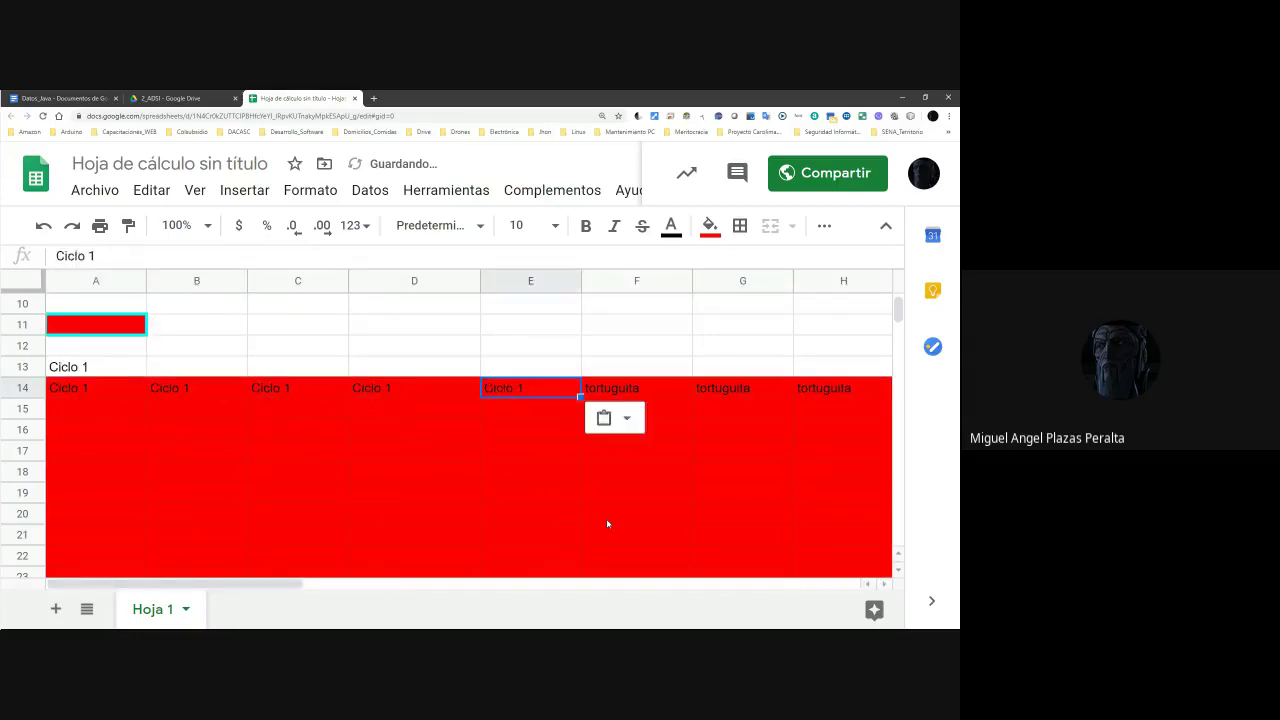
pyautogui.press('Right')
pyautogui.hotkey('ctrl', 'v')
pyautogui.press('Right')
pyautogui.hotkey('ctrl', 'v')
pyautogui.press('Right')
pyautogui.hotkey('ctrl', 'v')
pyautogui.press('Right')
pyautogui.hotkey('ctrl', 'v')
pyautogui.press('Right')
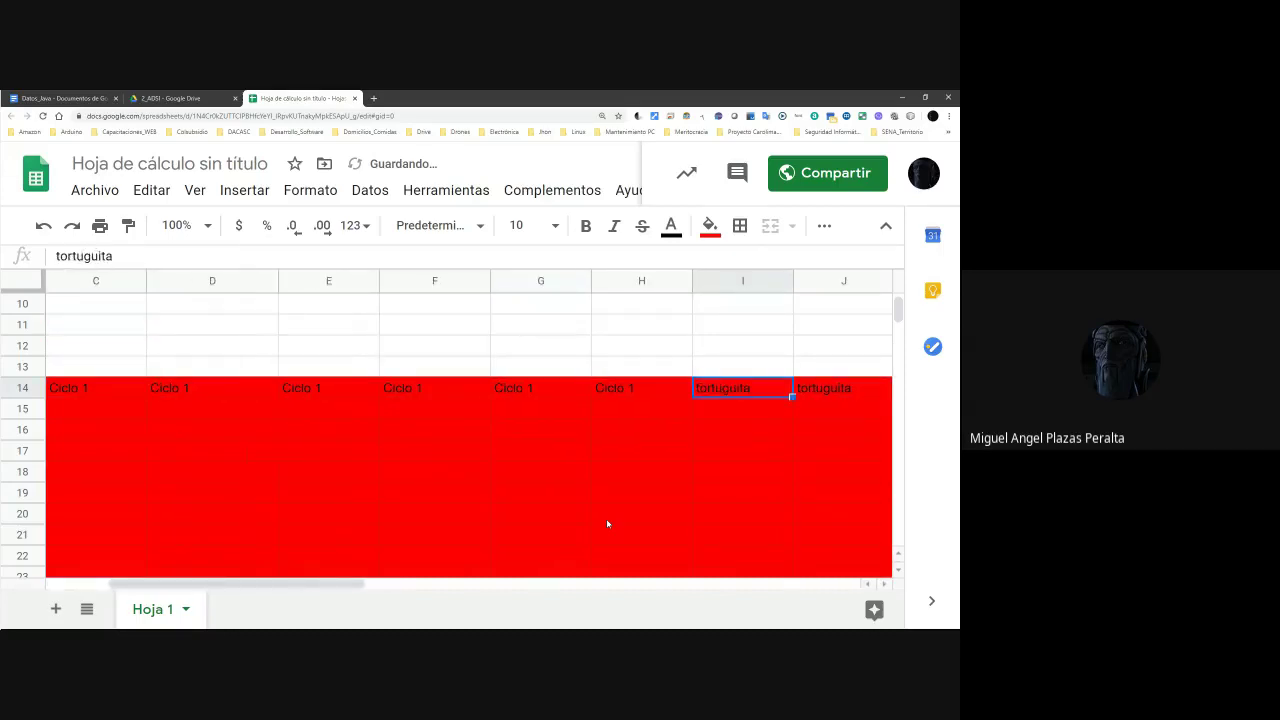
pyautogui.hotkey('ctrl', 'v')
pyautogui.press('Down')
pyautogui.press('Up')
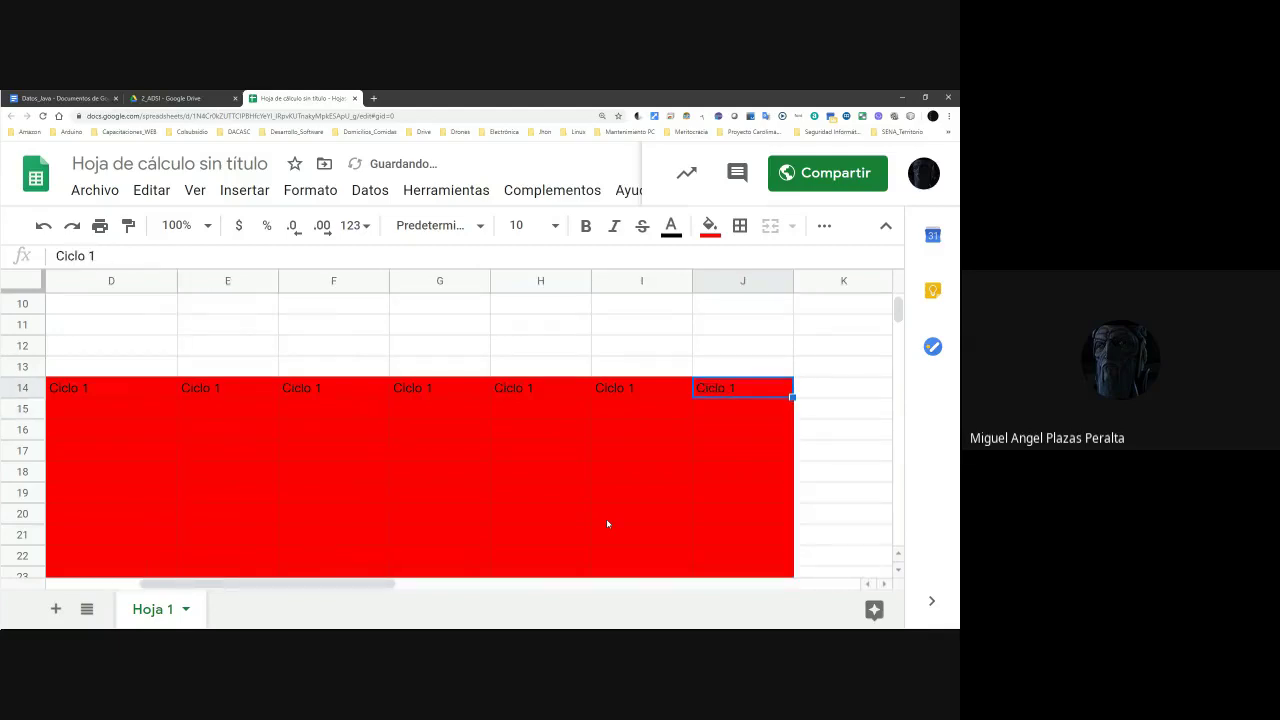
pyautogui.press('Down')
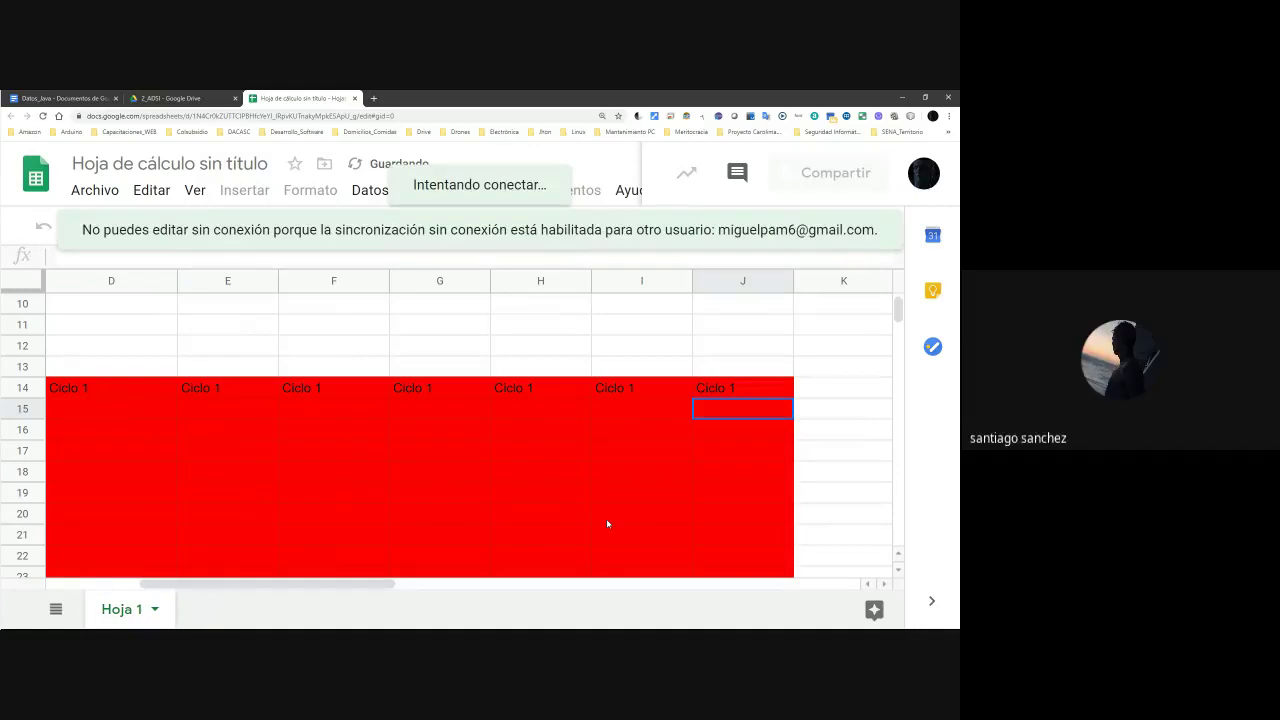
pyautogui.click(838, 420)
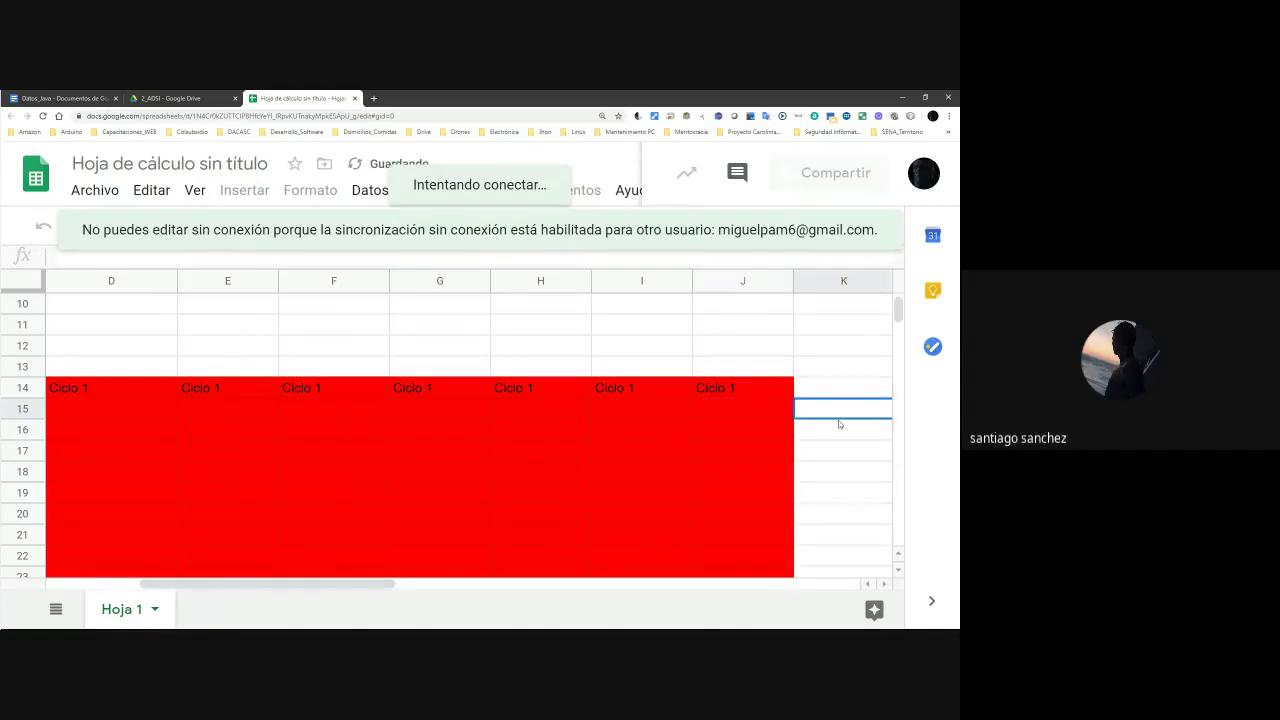
pyautogui.click(754, 416)
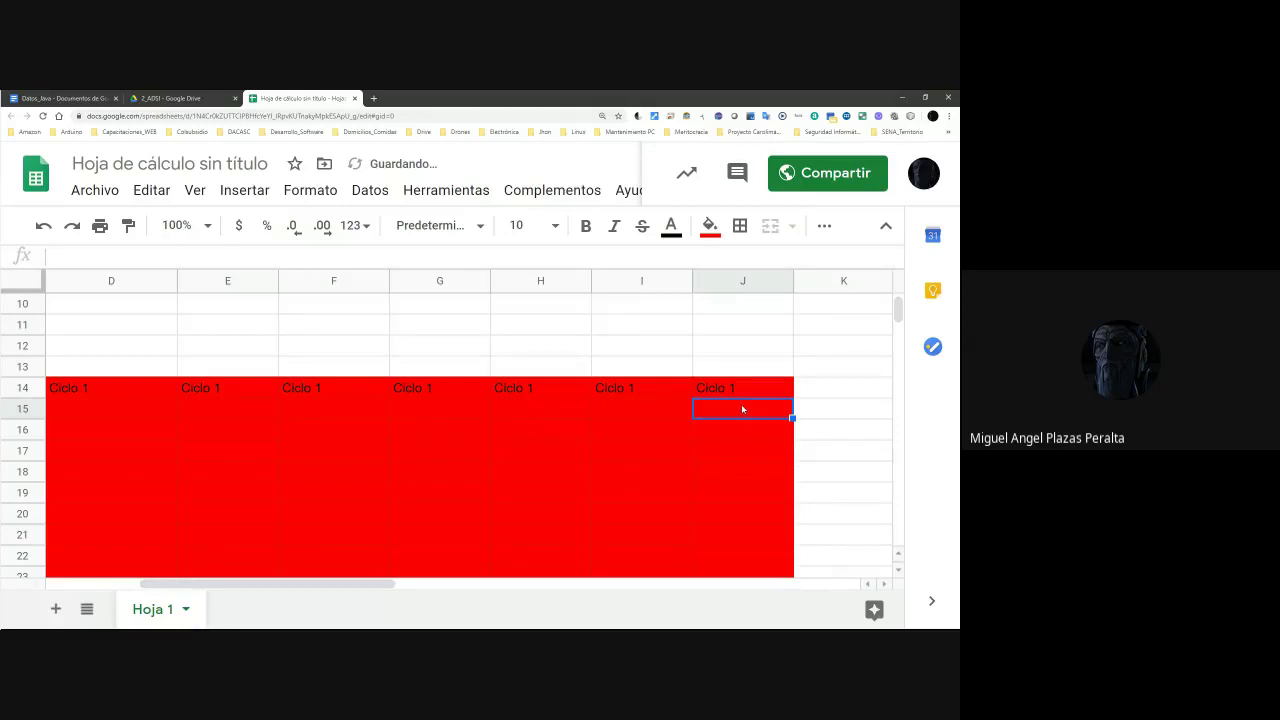
# Enter 'Ciclo 2' in J15 and copy it down column J.
pyautogui.write('Ciclop')
pyautogui.write(' 2')
pyautogui.press('Return')
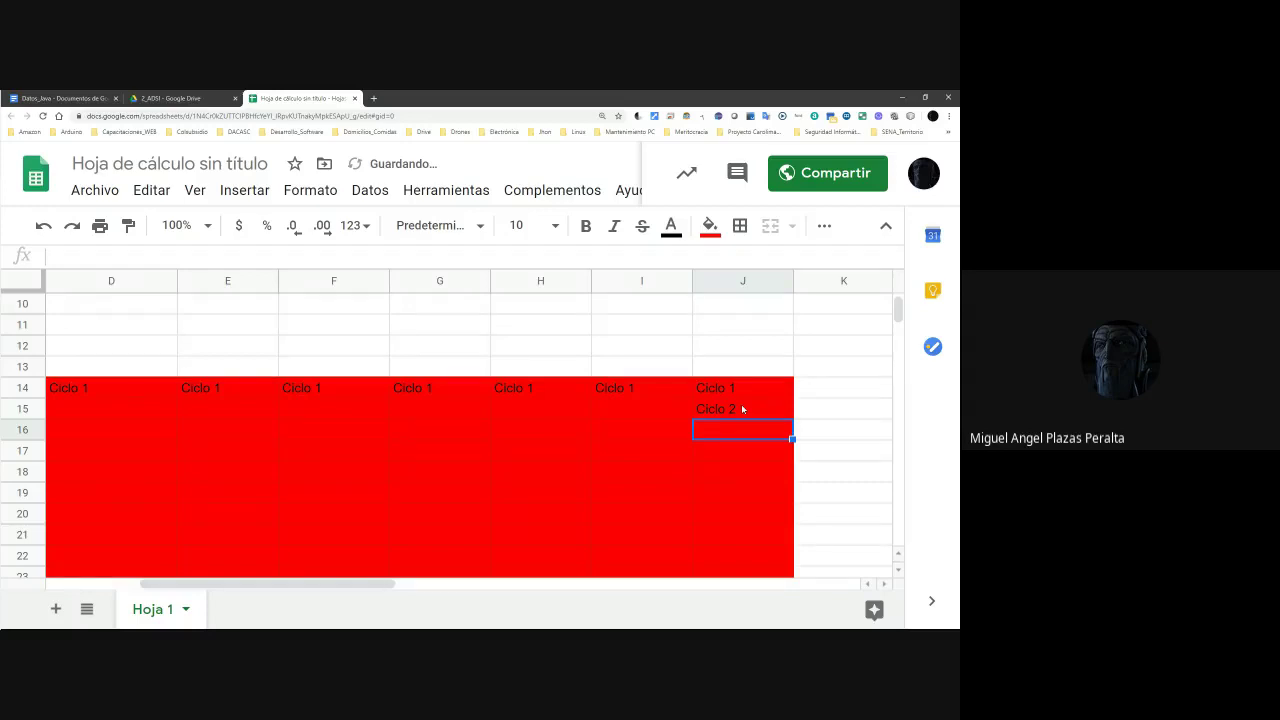
pyautogui.click(742, 409)
pyautogui.press('Down')
pyautogui.press('Down')
pyautogui.press('Down')
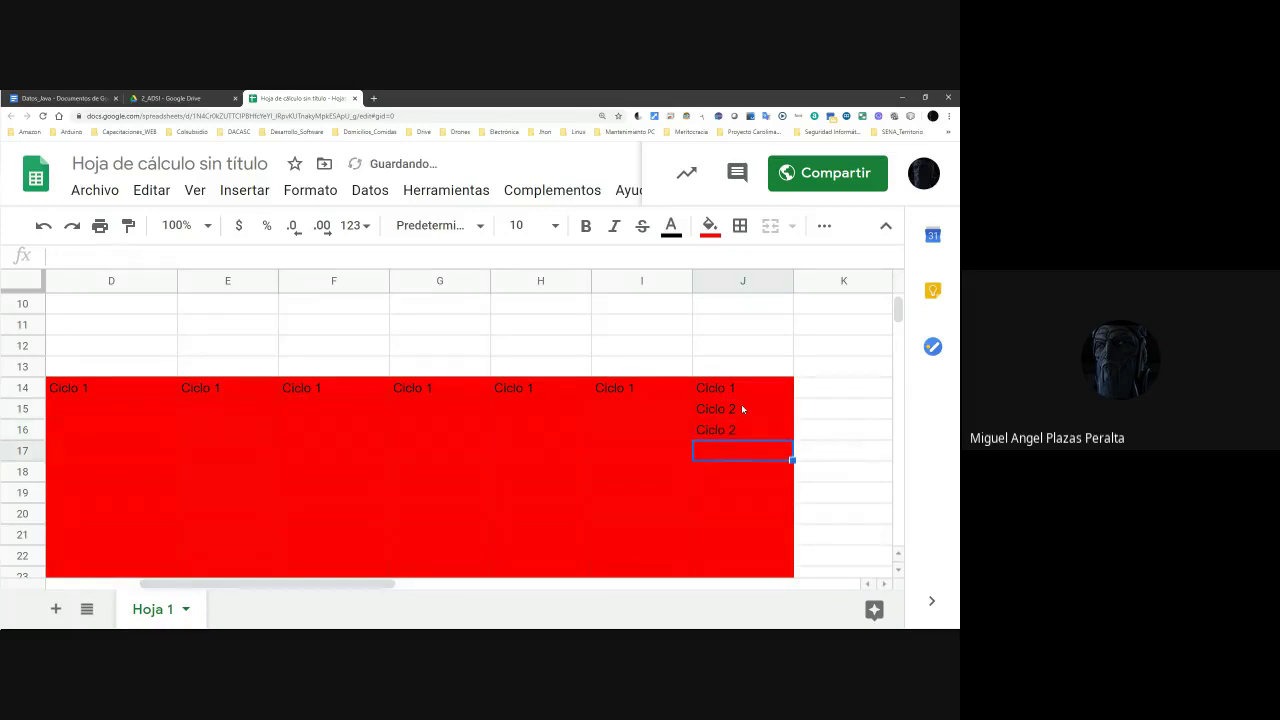
pyautogui.hotkey('ctrl', 'Down')
pyautogui.hotkey('ctrl', 'Up')
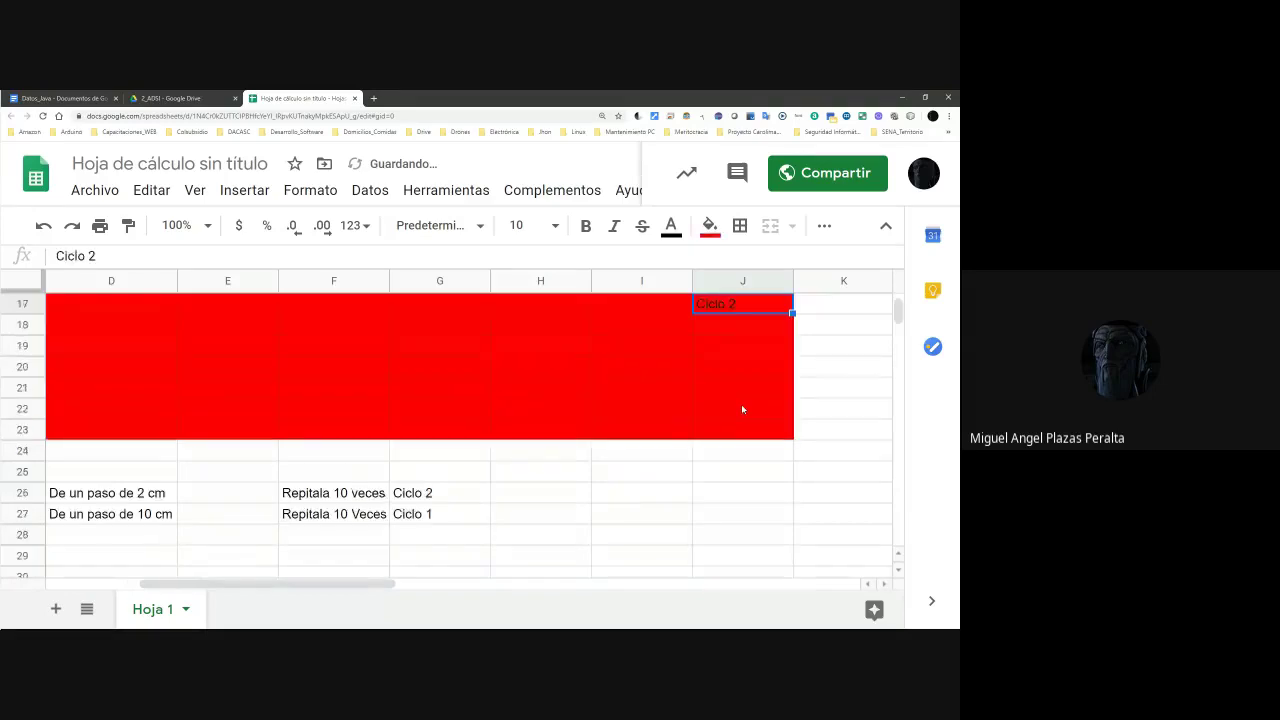
pyautogui.press('Up')
pyautogui.press('Down')
pyautogui.press('Down')
pyautogui.press('Down')
pyautogui.press('Down')
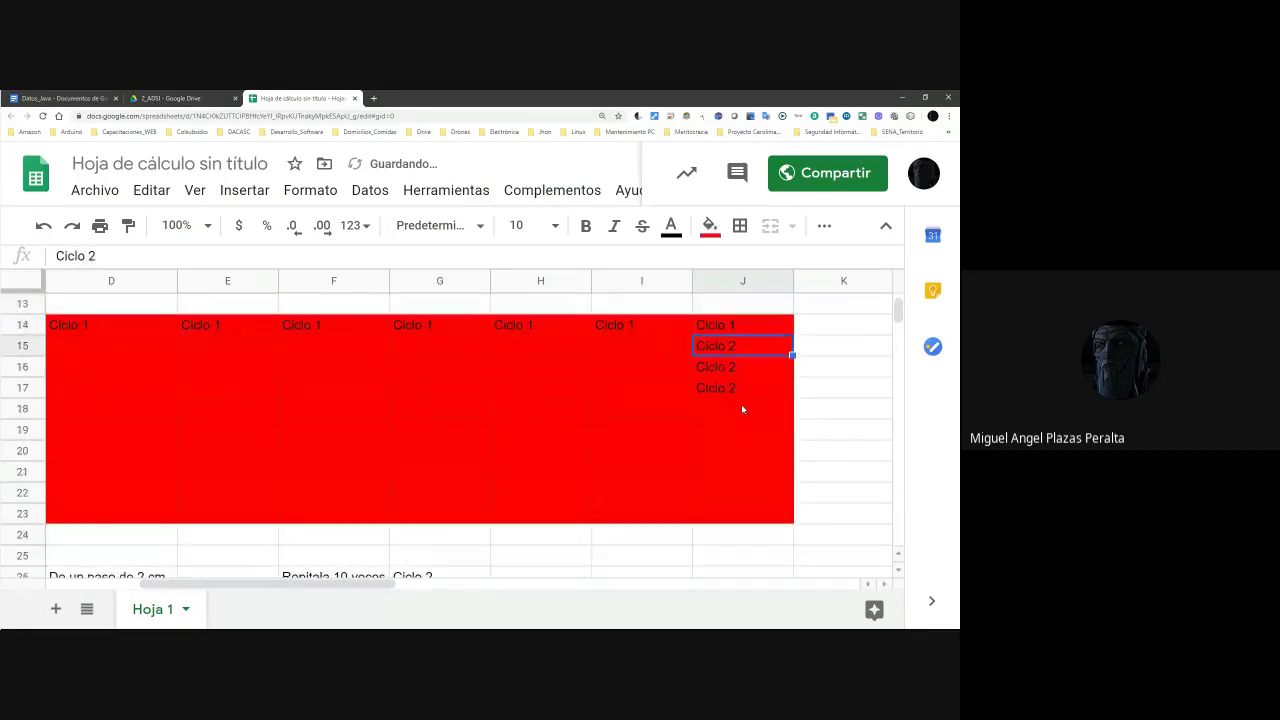
# Paste 'Ciclo 2' into J18 through J23 to complete the column.
pyautogui.write('Ciclo 2')
pyautogui.press('Down')
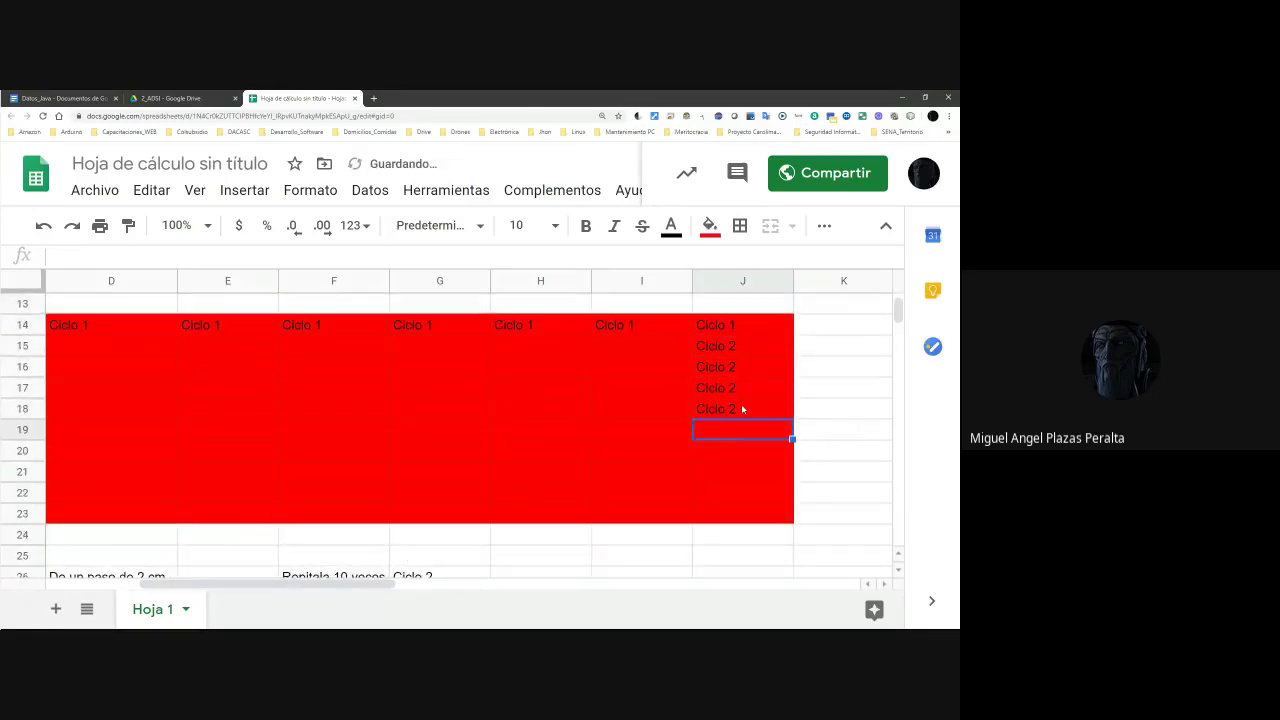
pyautogui.write('Ciclo 2')
pyautogui.press('Down')
pyautogui.write('Ciclo 2')
pyautogui.press('Down')
pyautogui.write('Ciclo 2')
pyautogui.press('Down')
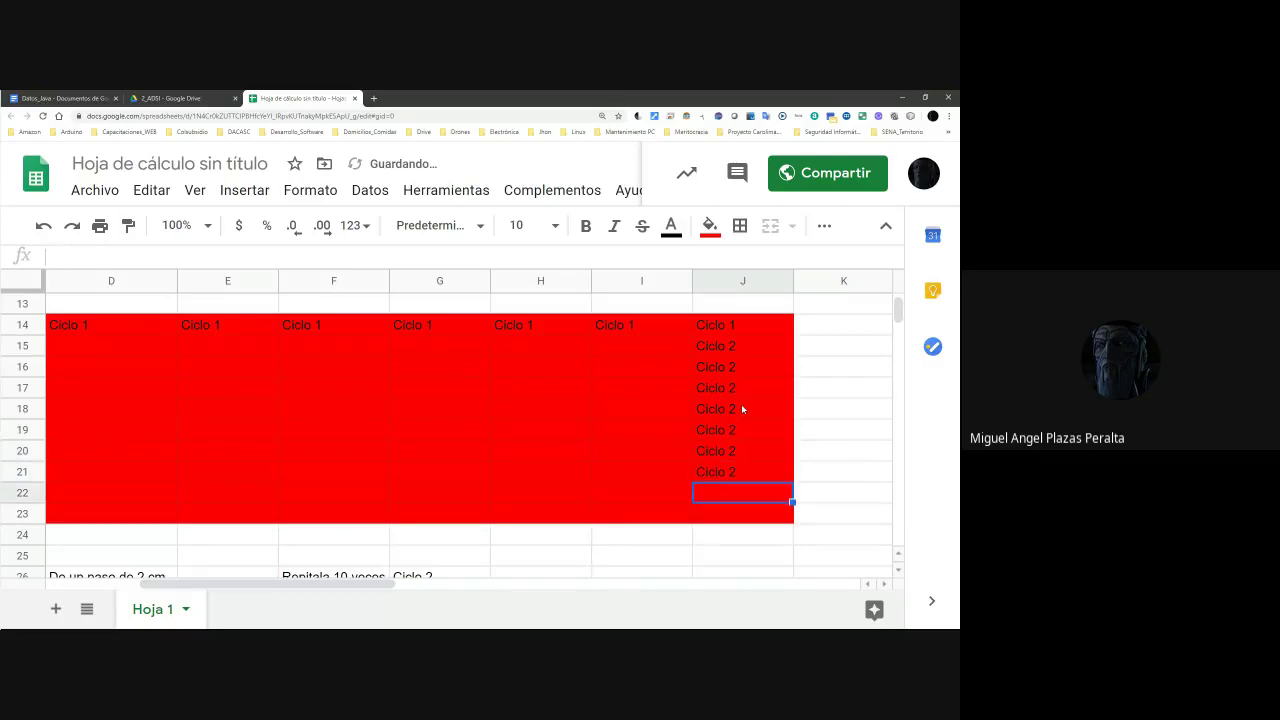
pyautogui.hotkey('ctrl', 'v')
pyautogui.press('Down')
pyautogui.hotkey('ctrl', 'v')
pyautogui.press('Up')
pyautogui.press('Up')
pyautogui.press('Up')
pyautogui.press('Up')
pyautogui.press('Up')
pyautogui.press('Up')
pyautogui.press('Up')
pyautogui.press('Up')
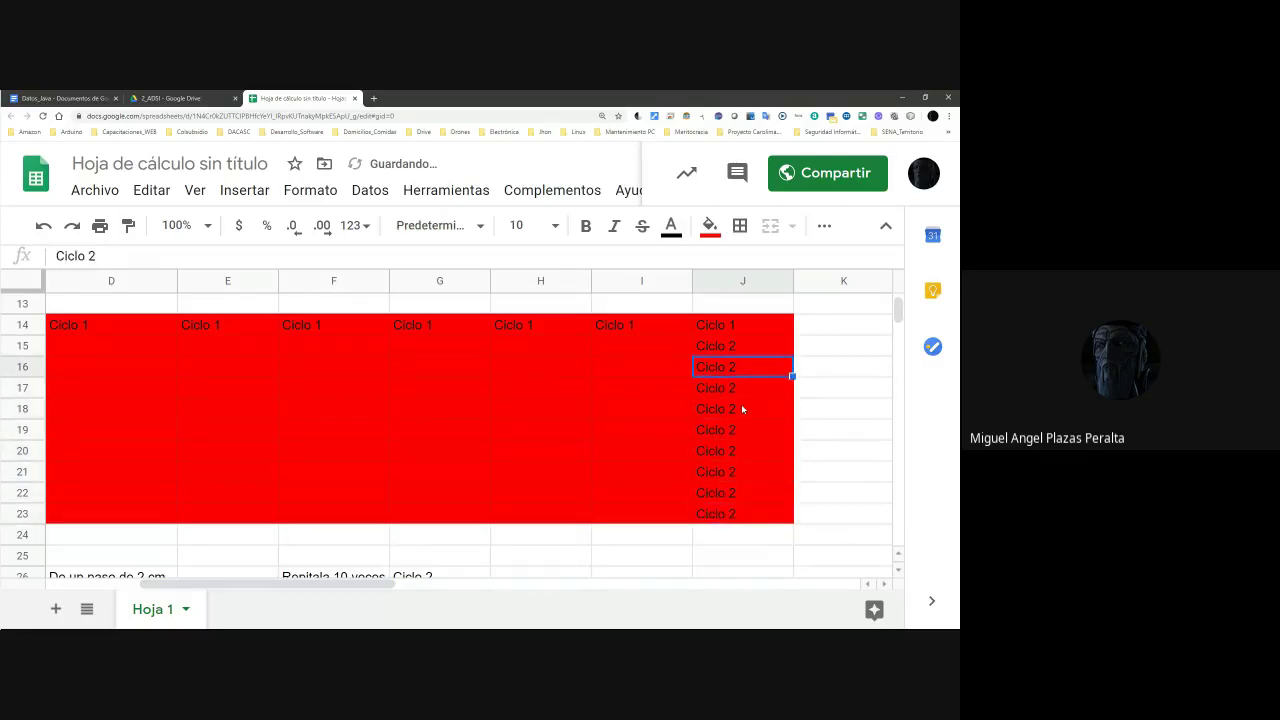
pyautogui.press('Down')
pyautogui.press('Down')
pyautogui.press('Down')
pyautogui.press('Down')
pyautogui.press('Down')
pyautogui.press('Down')
pyautogui.press('Down')
pyautogui.press('Down')
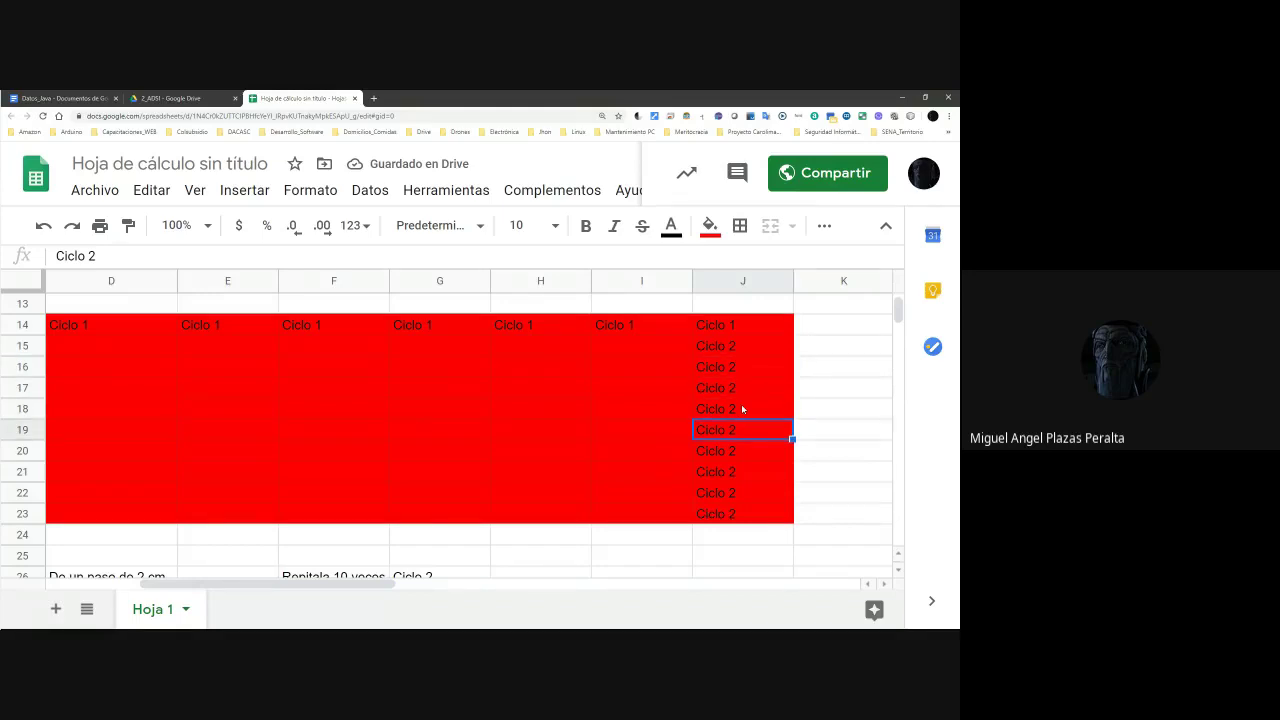
pyautogui.press('Left')
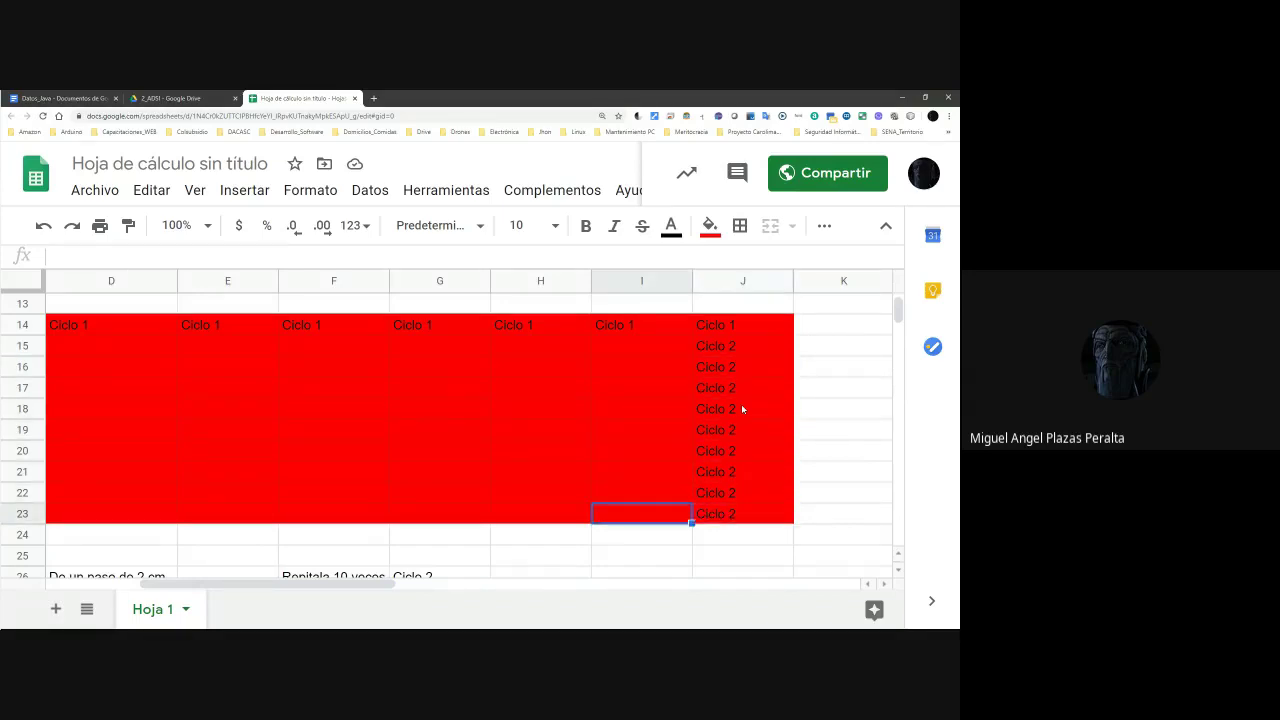
pyautogui.press('Home')
# Change the F26 note from 'Repitala 10 veces' to 'Repitala 9 veces'.
pyautogui.press('Down')
pyautogui.press('Down')
pyautogui.press('Down')
pyautogui.press('Down')
pyautogui.press('Down')
pyautogui.press('Right')
pyautogui.press('Right')
pyautogui.press('Right')
pyautogui.press('Right')
pyautogui.press('Right')
pyautogui.press('Right')
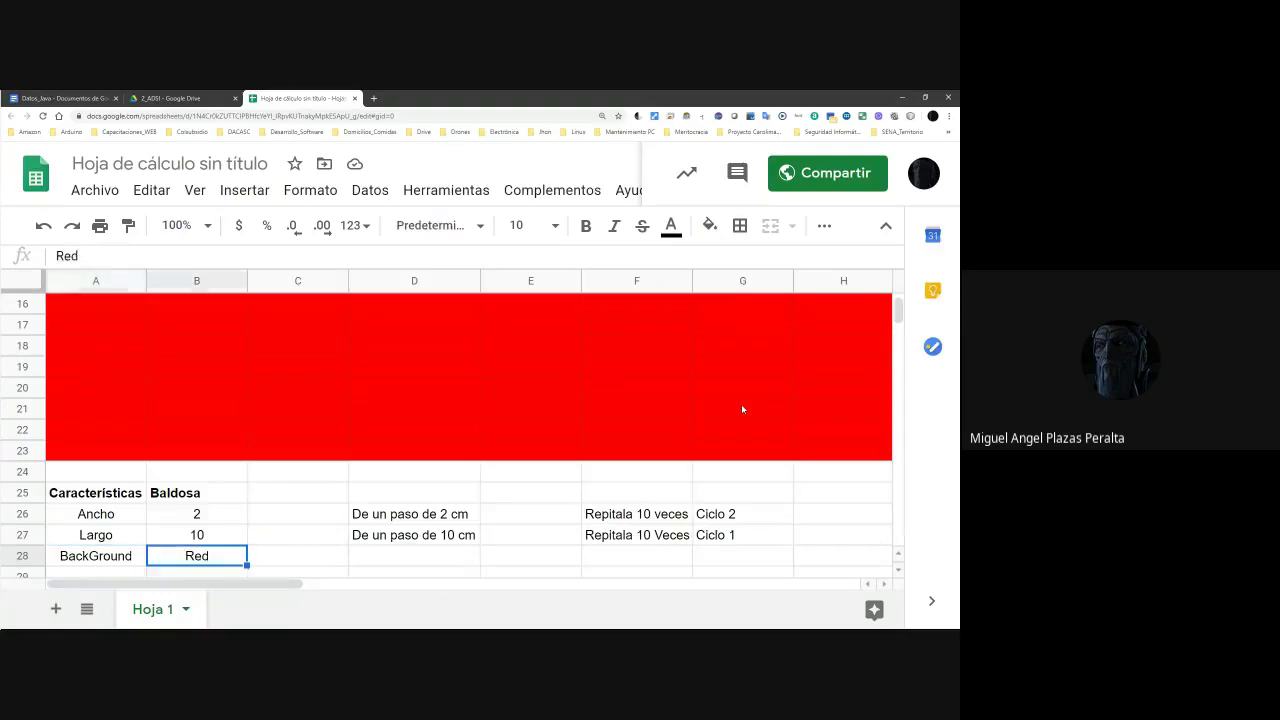
pyautogui.press('Up')
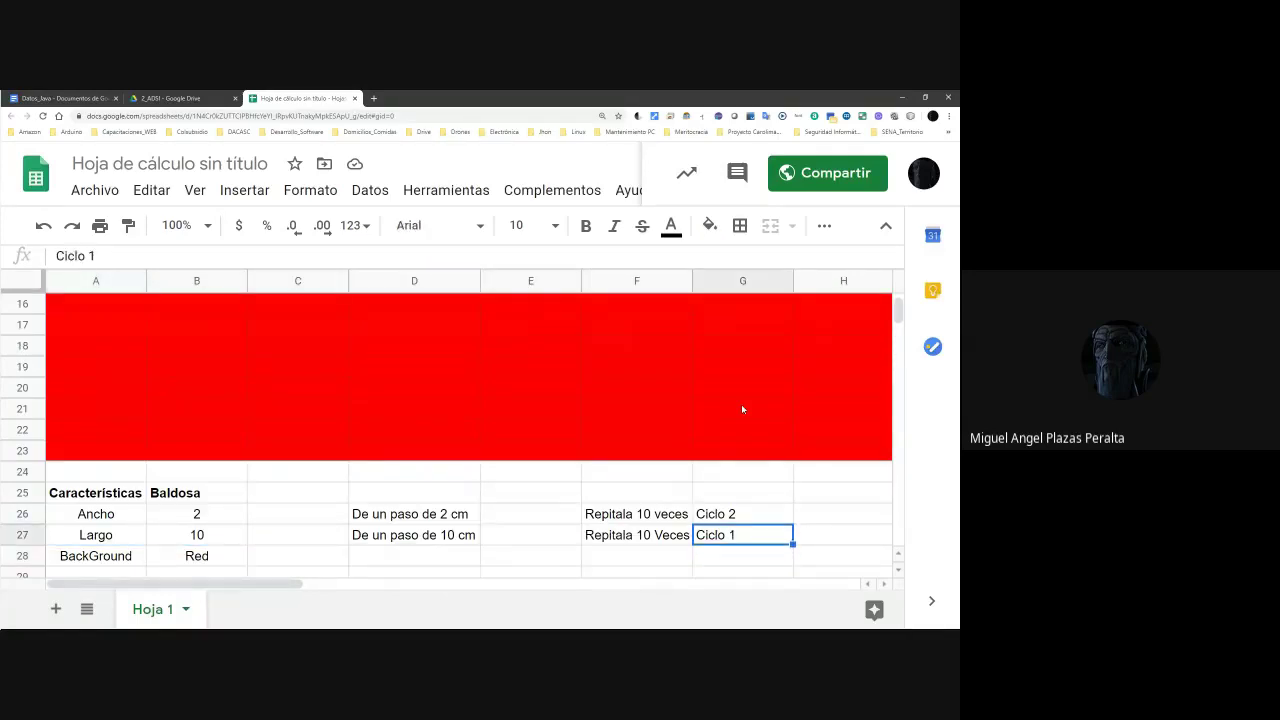
pyautogui.press('Up')
pyautogui.press('Left')
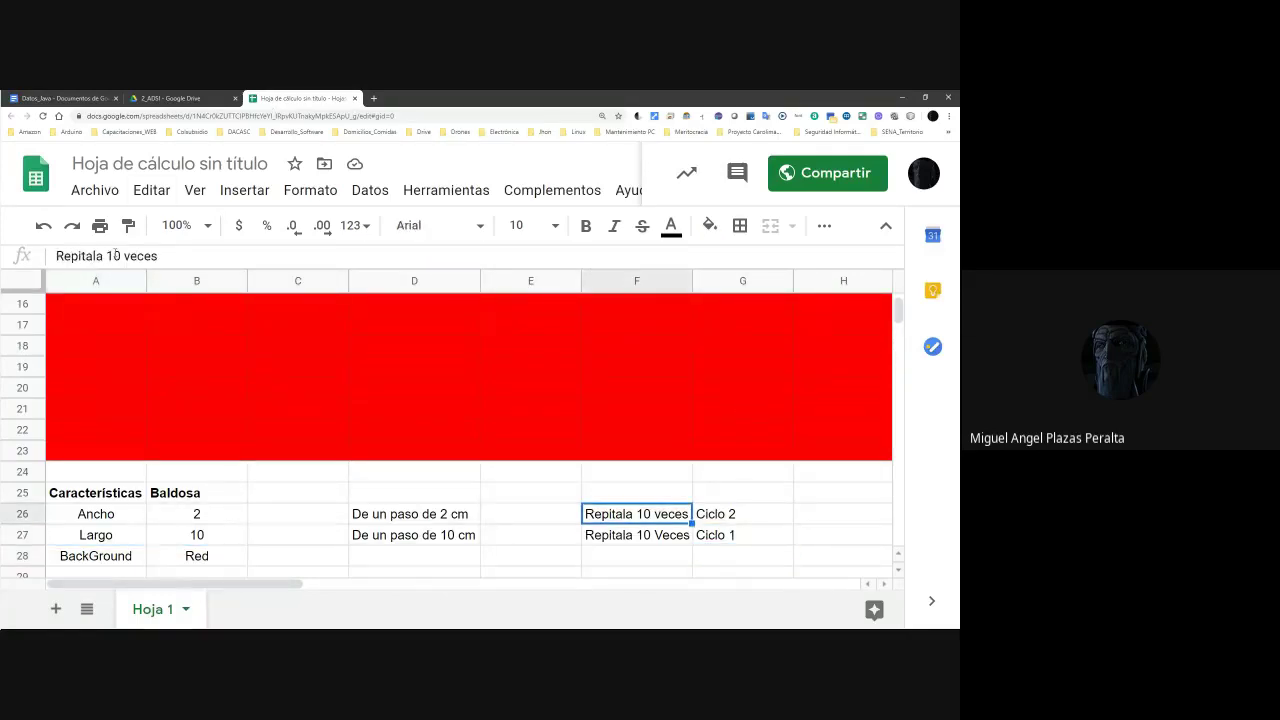
pyautogui.click(112, 256)
pyautogui.press('Delete')
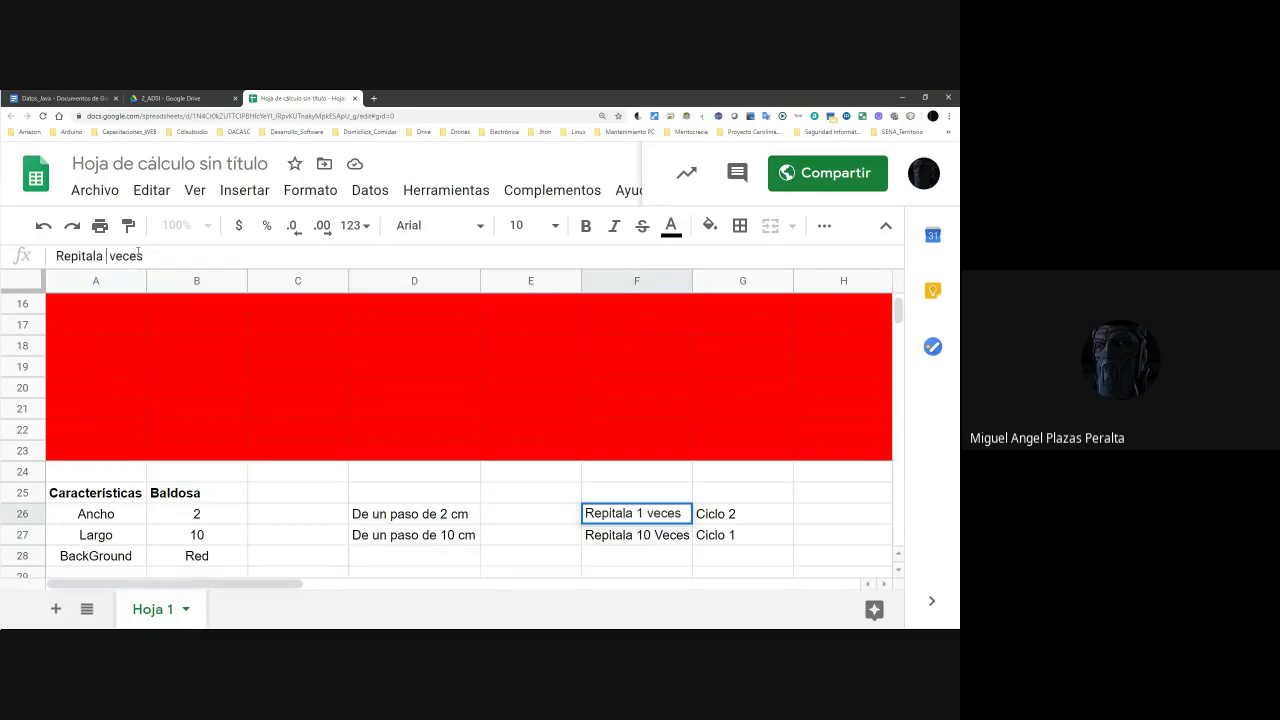
pyautogui.press('BackSpace')
pyautogui.write('9')
pyautogui.press('Return')
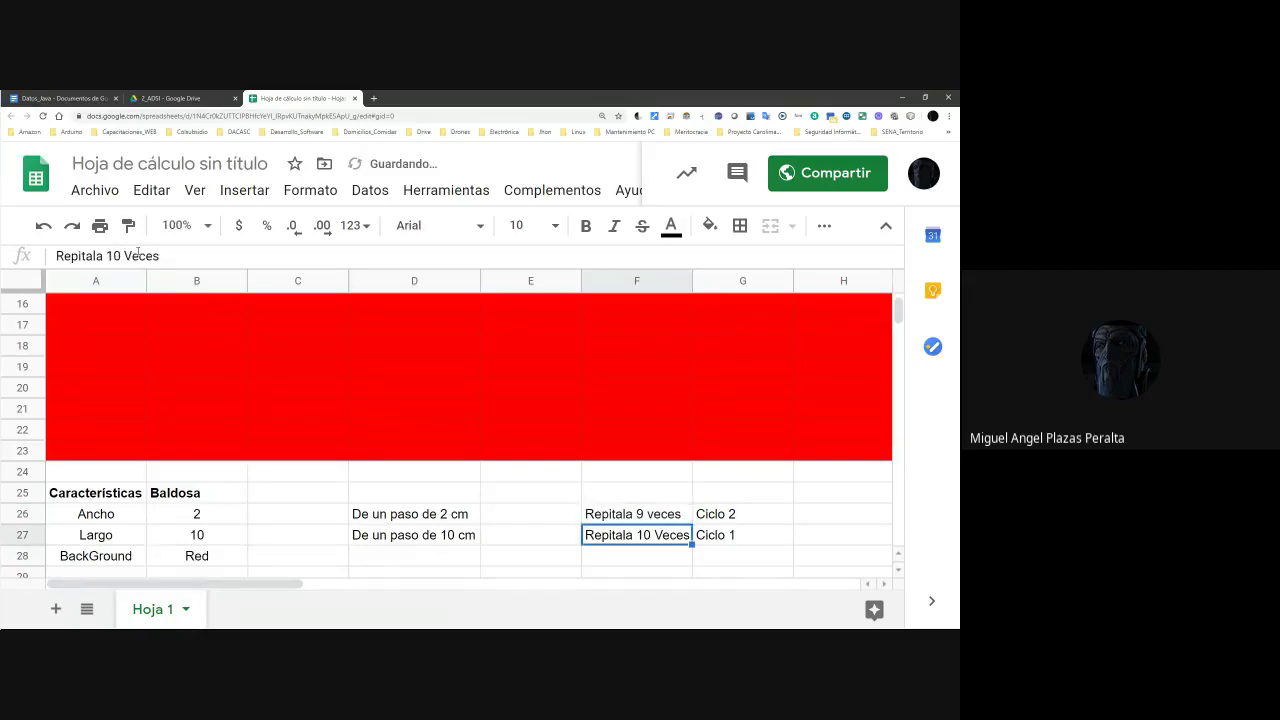
# Move the selection up to A13, the Ciclo 1 cell above the red block.
pyautogui.press('Up')
pyautogui.press('Up')
pyautogui.press('Up')
pyautogui.press('Up')
pyautogui.press('Up')
pyautogui.press('Up')
pyautogui.press('Up')
pyautogui.press('Up')
pyautogui.press('Up')
pyautogui.press('Up')
pyautogui.press('Up')
pyautogui.press('Up')
pyautogui.press('Up')
pyautogui.press('Up')
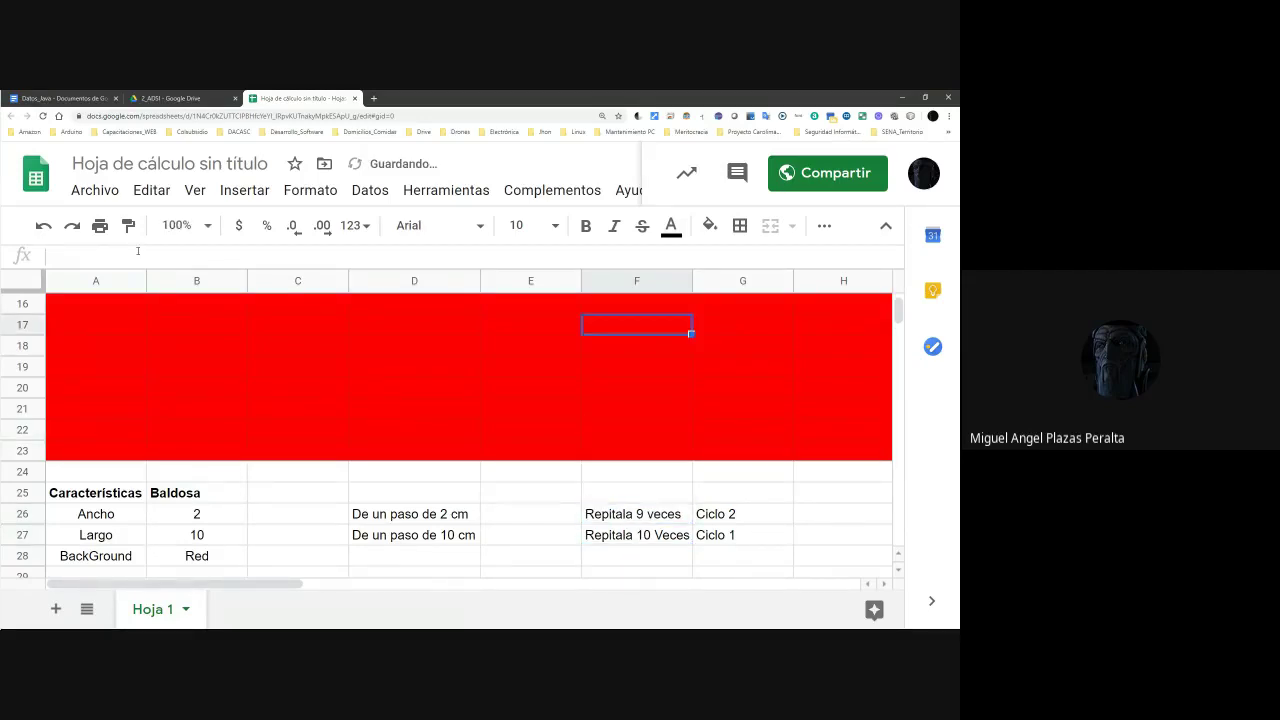
pyautogui.press('Up')
pyautogui.press('Up')
pyautogui.press('Down')
pyautogui.press('Down')
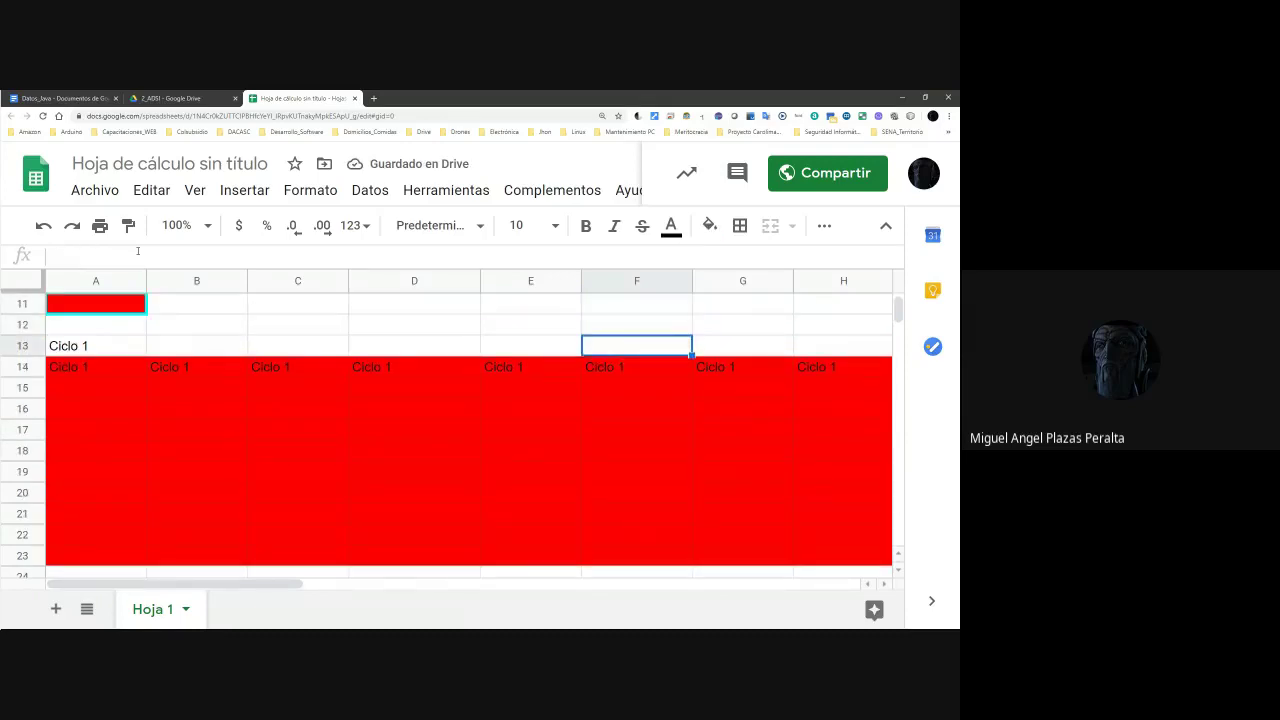
pyautogui.press('Down')
pyautogui.press('Left')
pyautogui.press('Left')
pyautogui.press('Left')
pyautogui.press('Left')
pyautogui.press('Left')
pyautogui.press('Up')
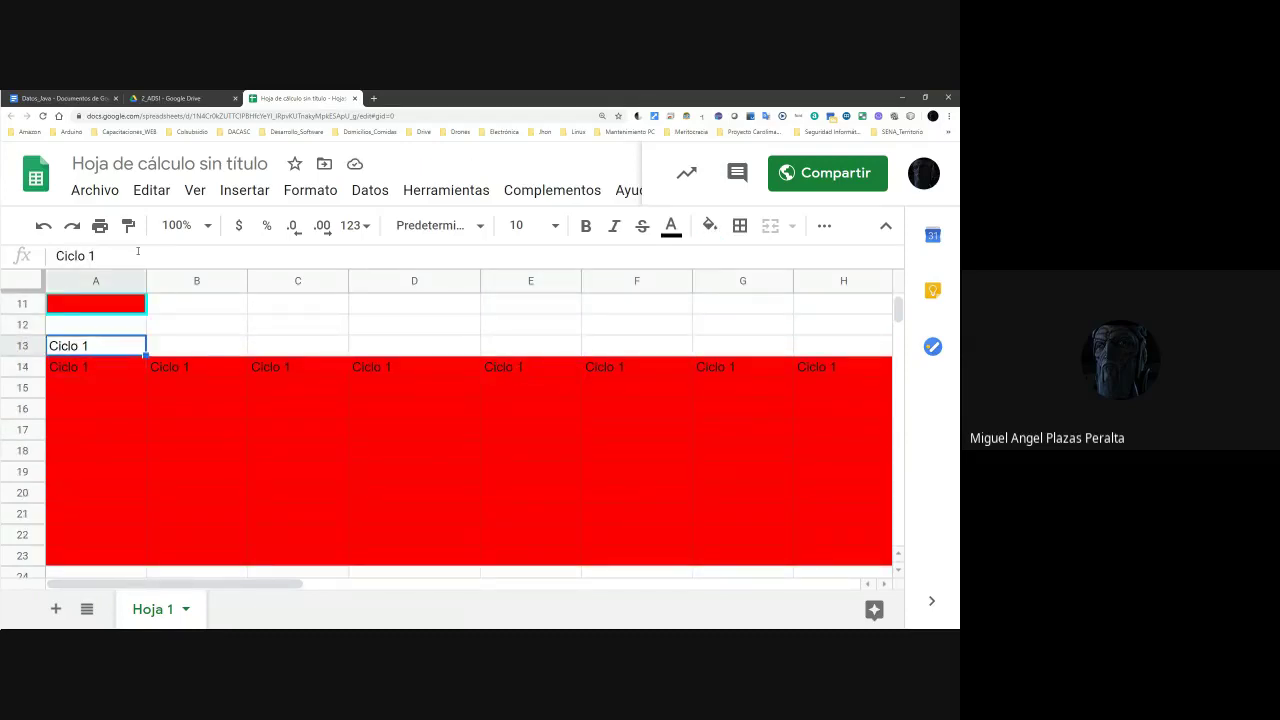
# Merge A13:J13 into one Ciclo 1 header and centre it horizontally.
pyautogui.hotkey('shift', 'Right')
pyautogui.hotkey('shift', 'Right')
pyautogui.hotkey('shift', 'Right')
pyautogui.hotkey('shift', 'Right')
pyautogui.hotkey('shift', 'Right')
pyautogui.hotkey('shift', 'Right')
pyautogui.hotkey('shift', 'Right')
pyautogui.hotkey('shift', 'Right')
pyautogui.hotkey('shift', 'Right')
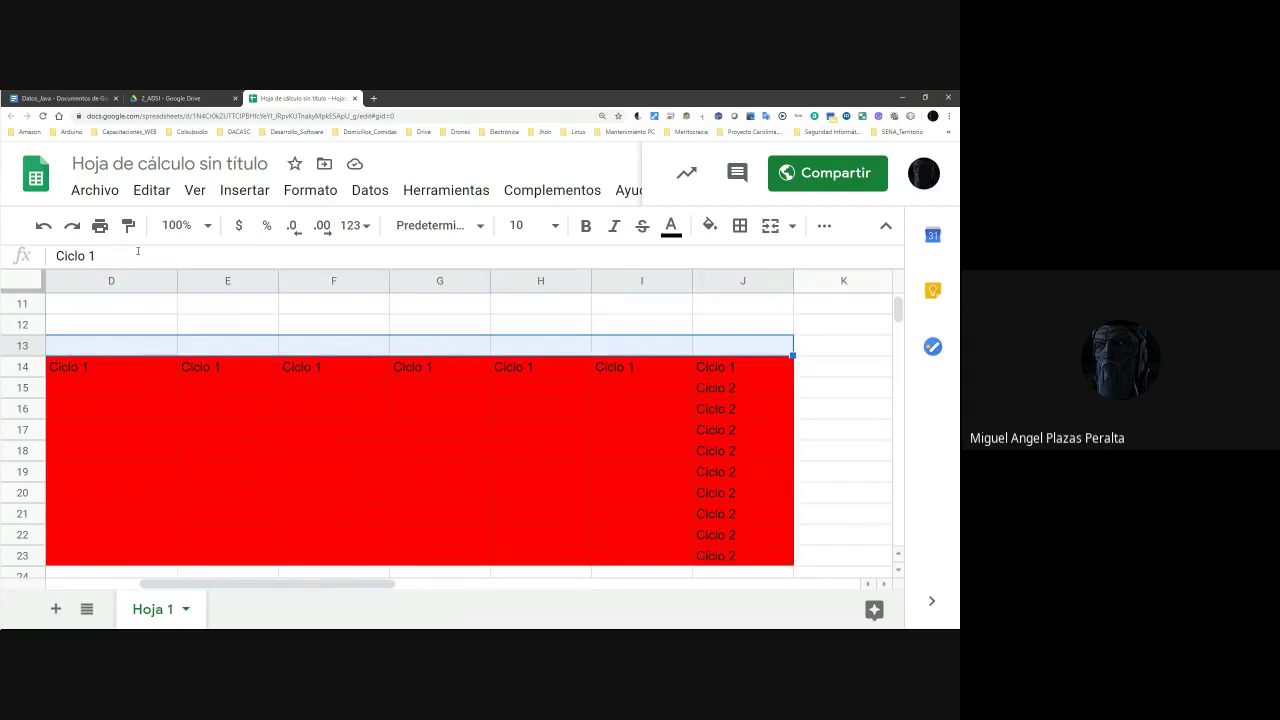
pyautogui.click(767, 228)
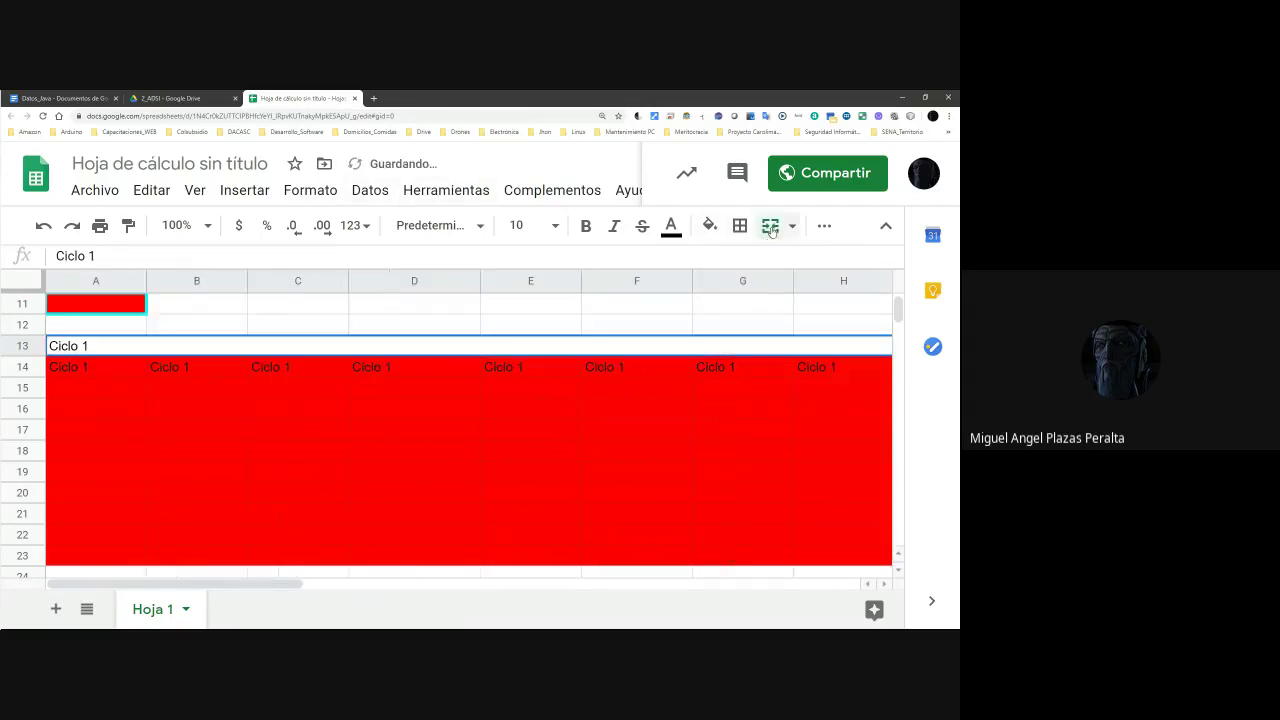
pyautogui.click(824, 225)
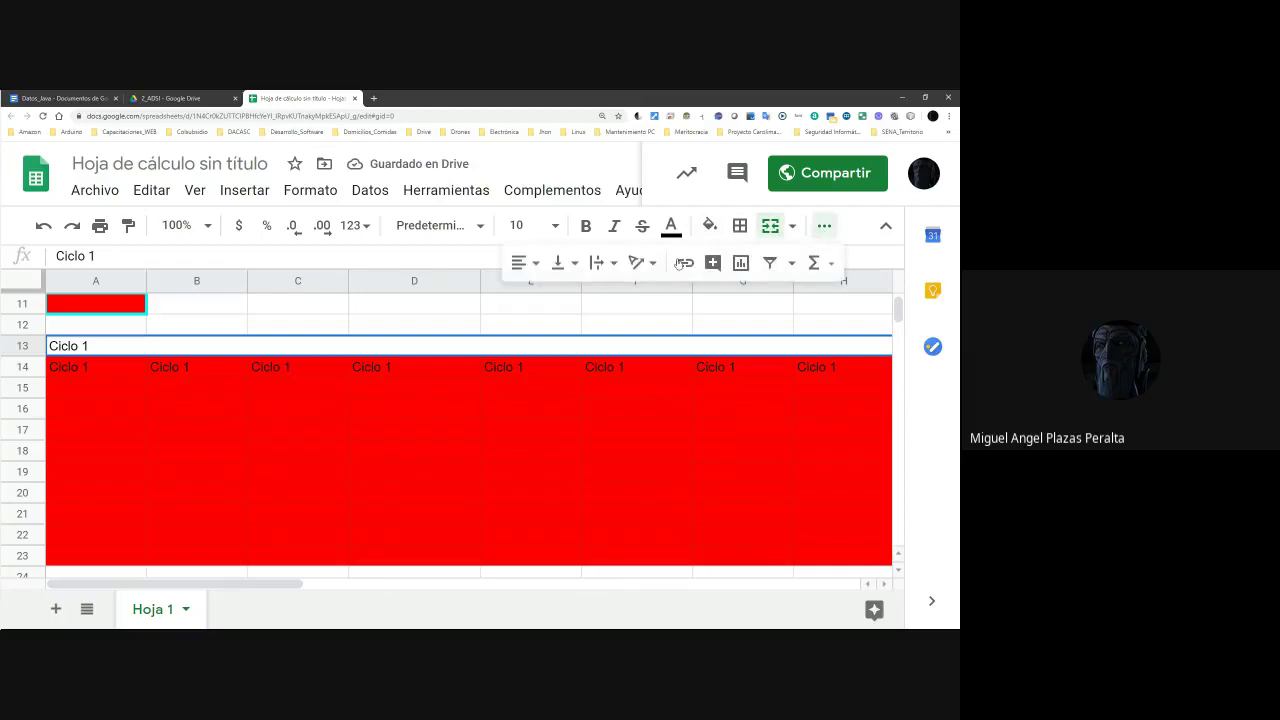
pyautogui.click(524, 262)
pyautogui.click(552, 297)
pyautogui.click(595, 390)
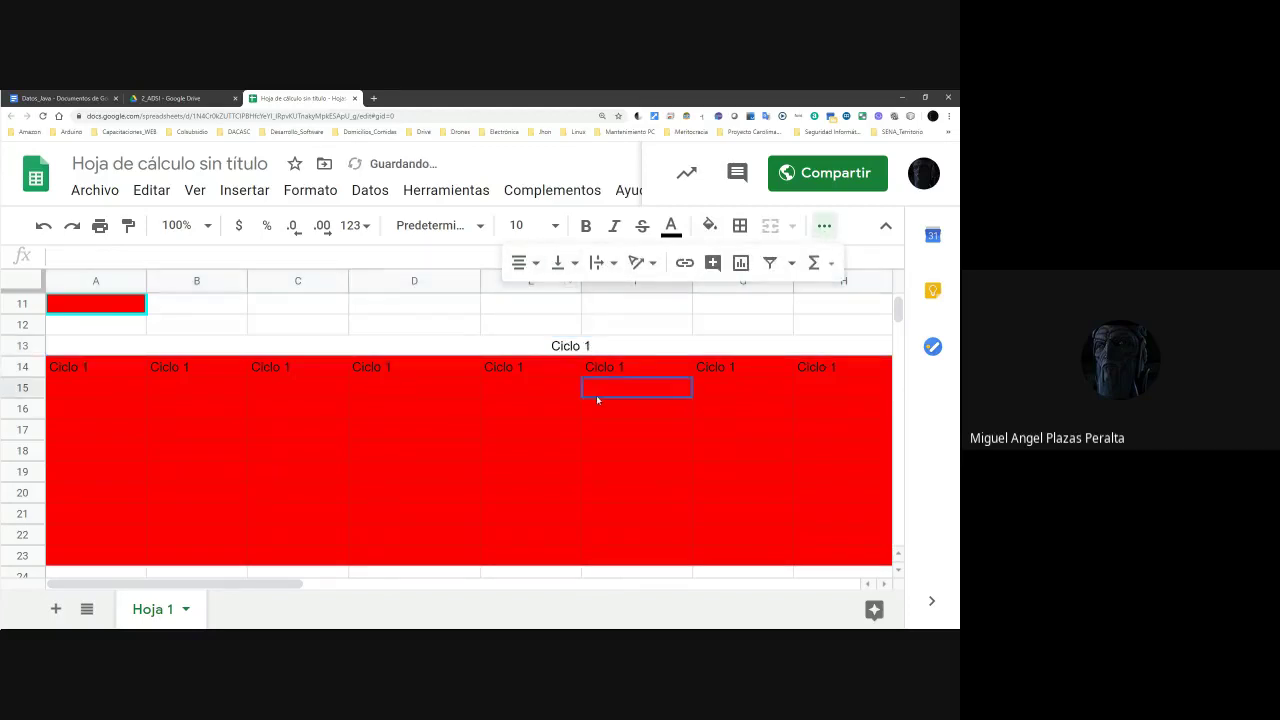
# Clear the repeated Ciclo 1 labels from row 14 below the header.
pyautogui.click(222, 366)
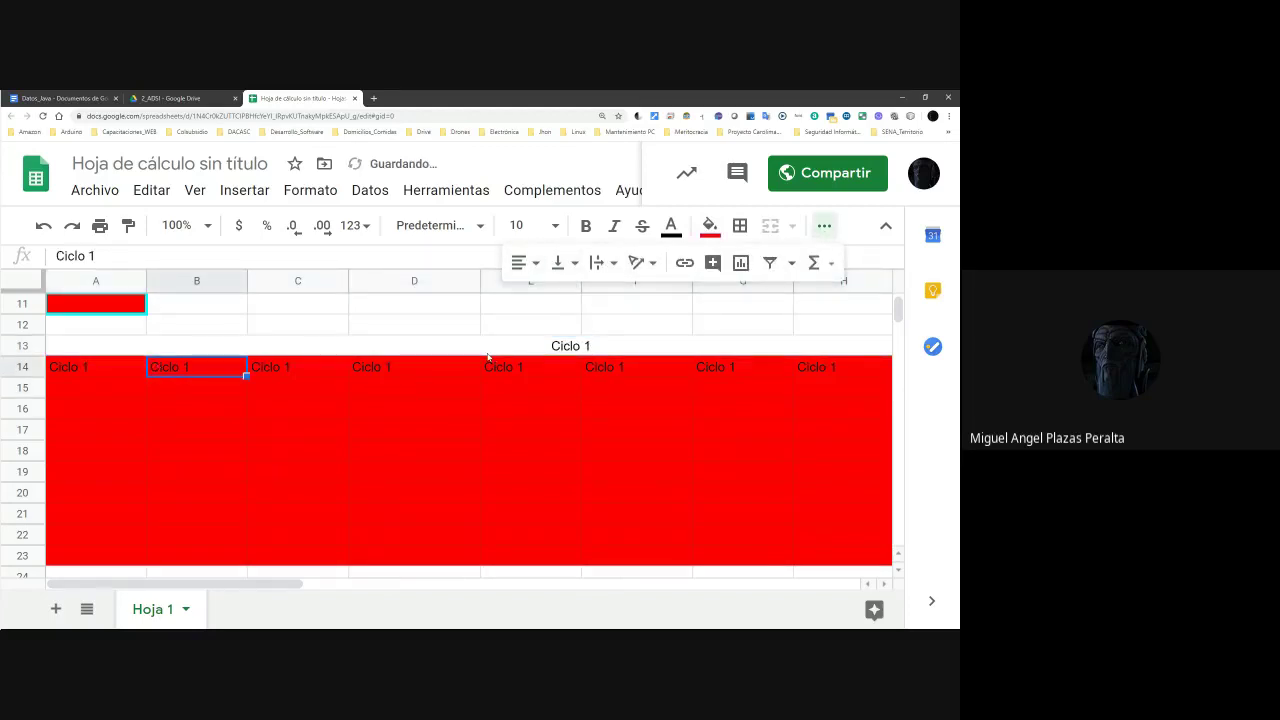
pyautogui.press('Left')
pyautogui.press('Delete')
pyautogui.press('Right')
pyautogui.press('Delete')
pyautogui.press('Right')
pyautogui.press('Delete')
pyautogui.press('Right')
pyautogui.press('Delete')
pyautogui.press('Right')
pyautogui.press('Delete')
pyautogui.press('Right')
pyautogui.press('Delete')
pyautogui.press('Right')
pyautogui.press('Delete')
pyautogui.press('Right')
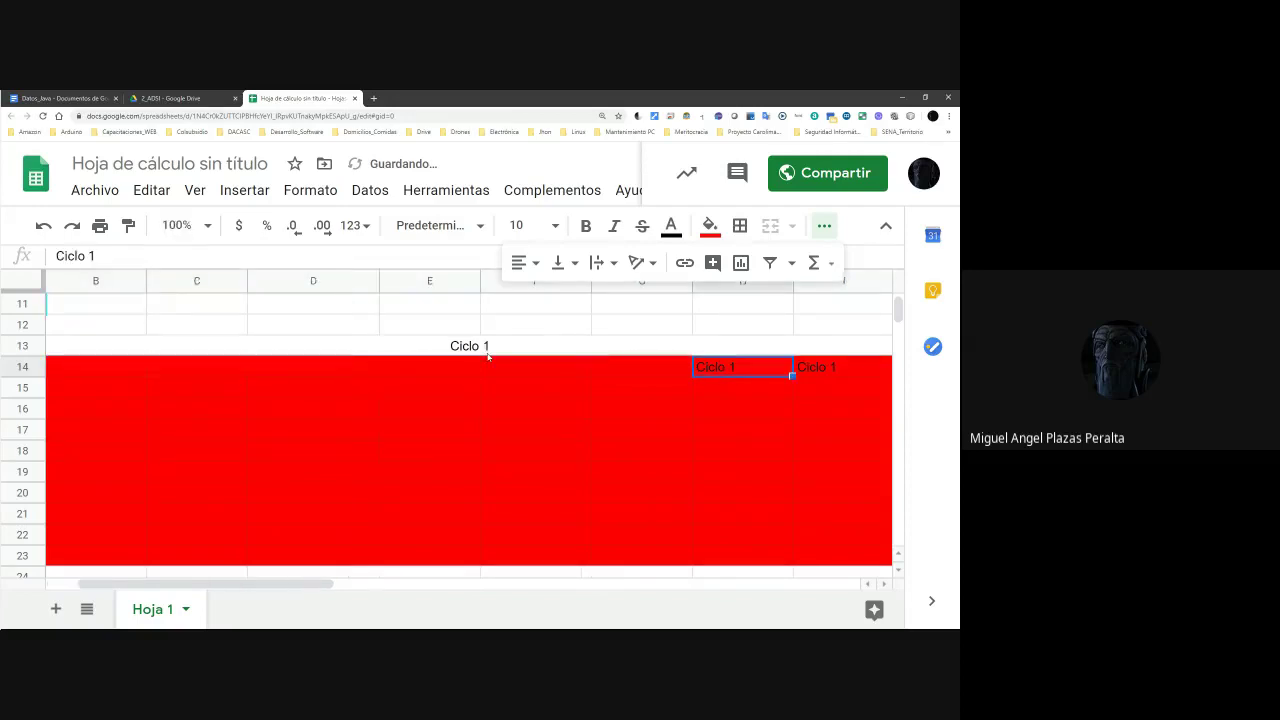
pyautogui.press('Delete')
pyautogui.press('Right')
pyautogui.press('Delete')
pyautogui.press('Right')
pyautogui.press('Delete')
pyautogui.press('Right')
pyautogui.press('Left')
pyautogui.press('Left')
pyautogui.press('Left')
pyautogui.press('Left')
pyautogui.press('Left')
pyautogui.press('Left')
pyautogui.press('Left')
pyautogui.press('Left')
pyautogui.press('Left')
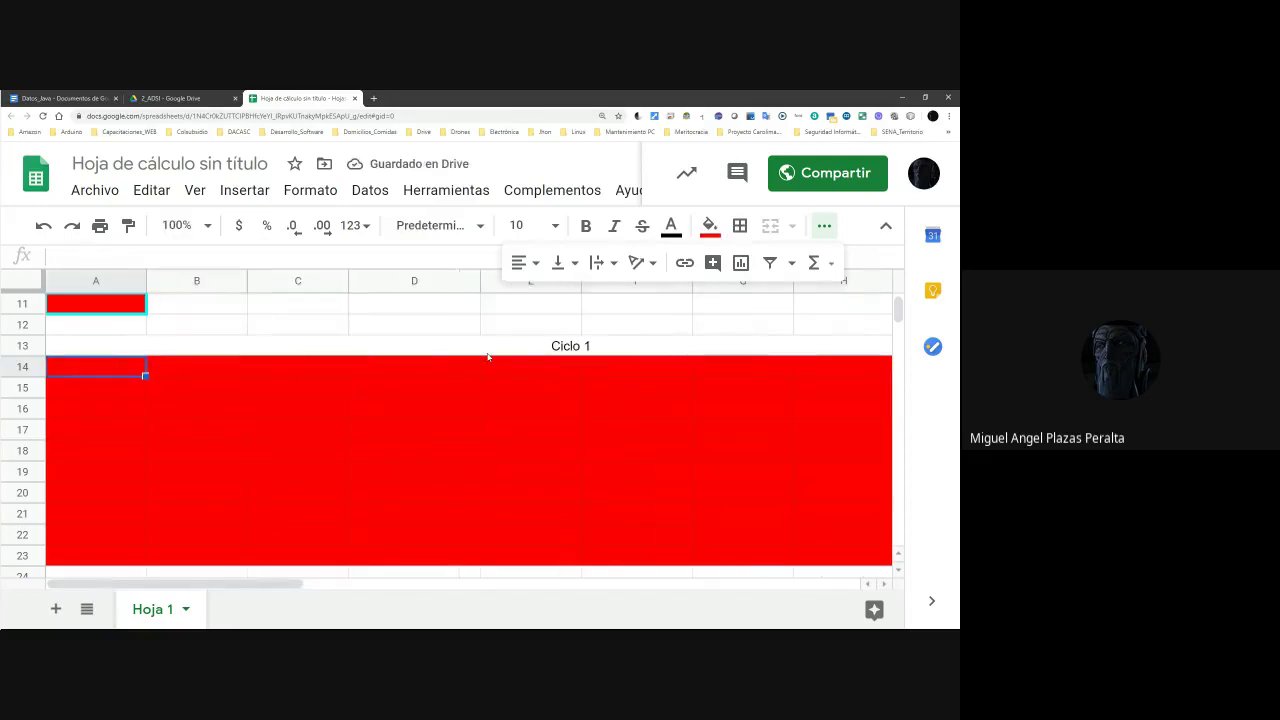
pyautogui.press('Up')
# Enter the label 'Ciclo 2' in K15.
pyautogui.hotkey('ctrl', 'z')
pyautogui.hotkey('ctrl', 'z')
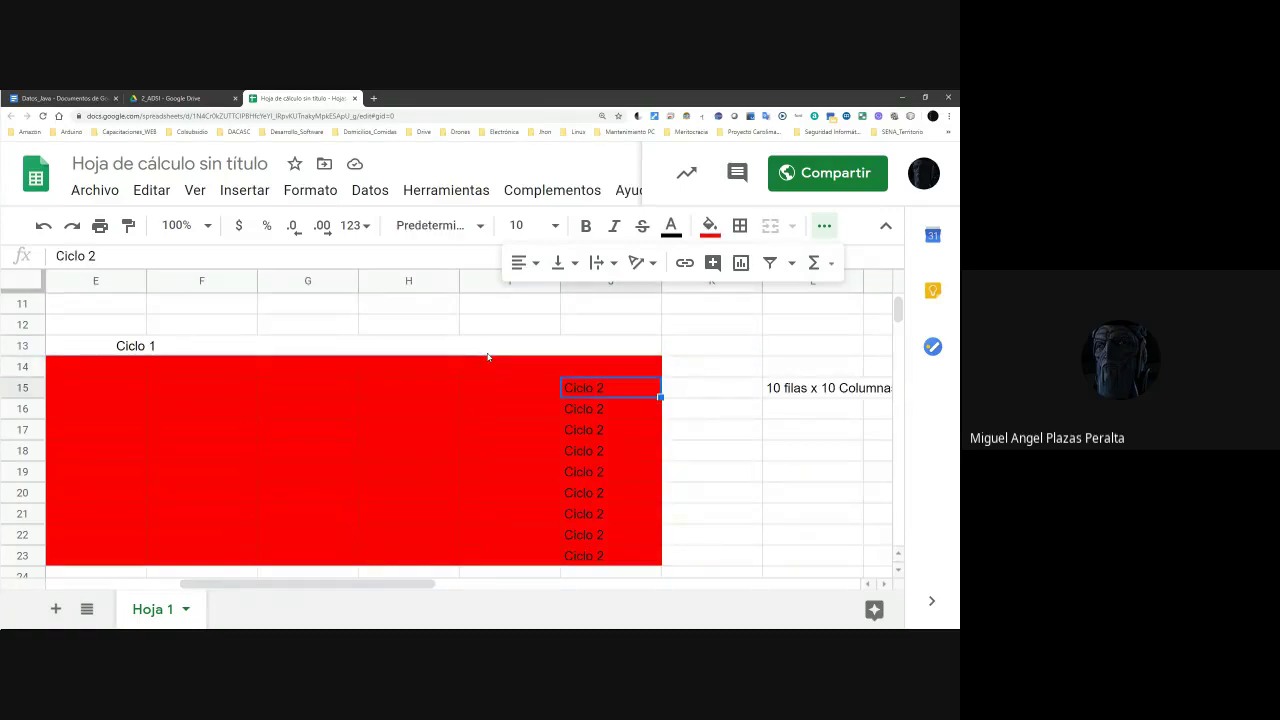
pyautogui.press('Right')
pyautogui.write('Co')
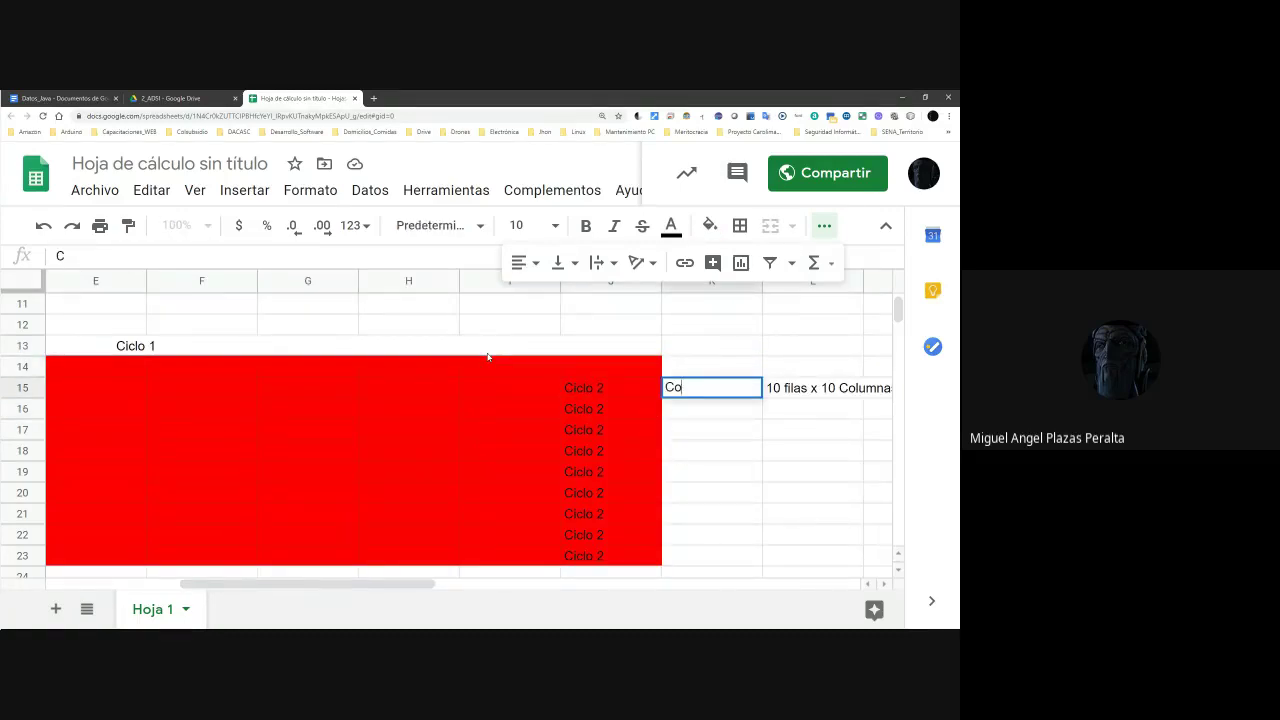
pyautogui.write('ciclo 2')
pyautogui.press('Return')
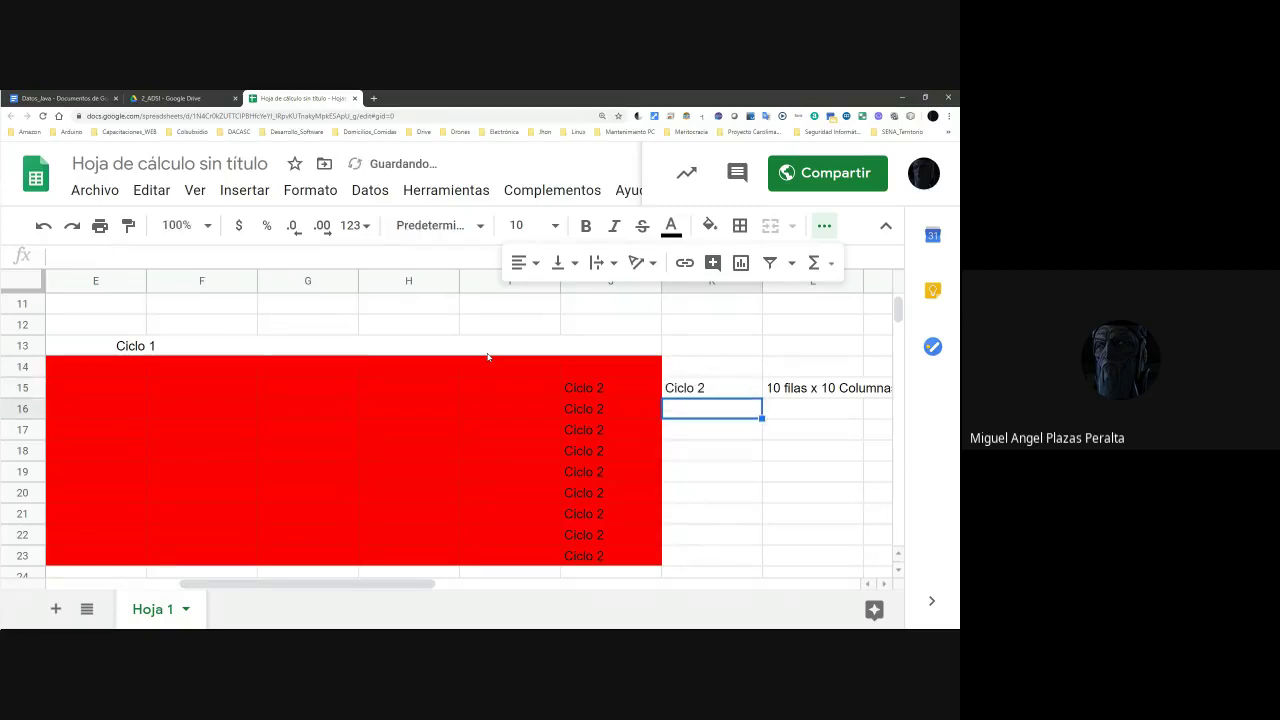
# Delete the old Ciclo 2 labels from J15:J23.
pyautogui.press('Up')
pyautogui.press('Left')
pyautogui.press('Down')
pyautogui.press('Down')
pyautogui.press('Delete')
pyautogui.press('Down')
pyautogui.press('Down')
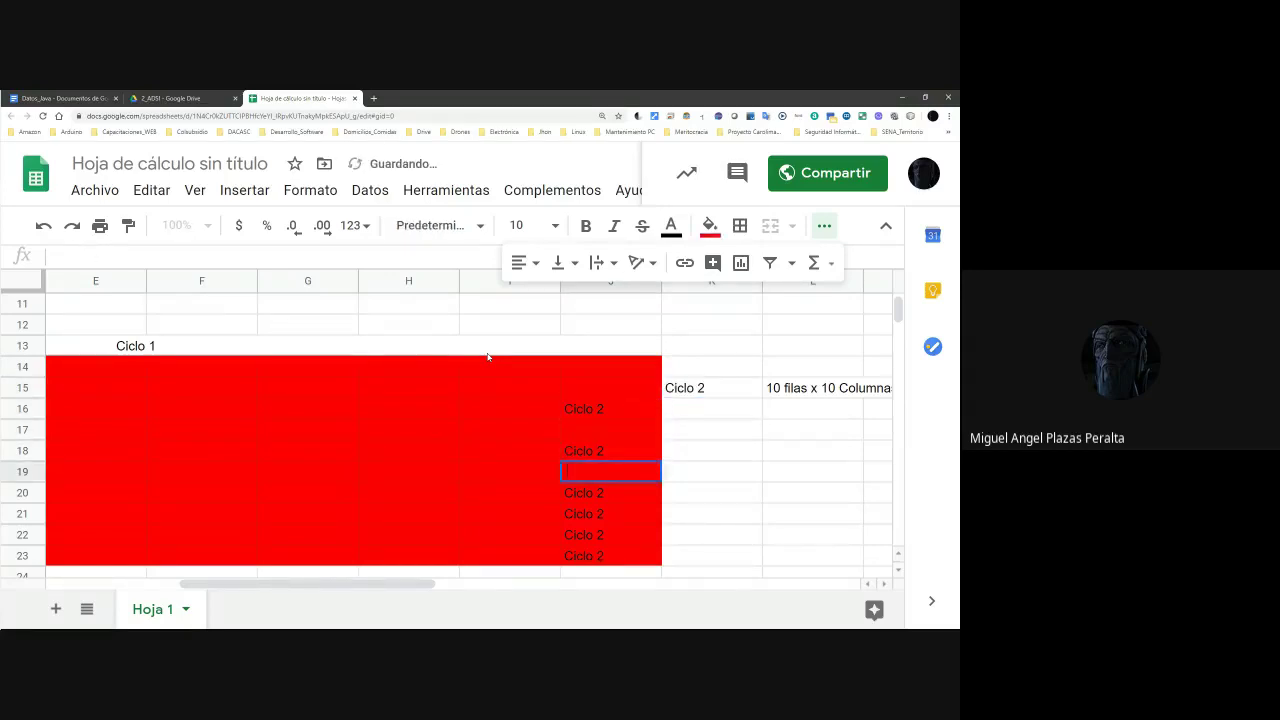
pyautogui.press('Delete')
pyautogui.press('Down')
pyautogui.press('Delete')
pyautogui.press('Down')
pyautogui.press('Delete')
pyautogui.press('Down')
pyautogui.press('Down')
pyautogui.press('Delete')
pyautogui.press('Up')
pyautogui.press('Delete')
pyautogui.press('Up')
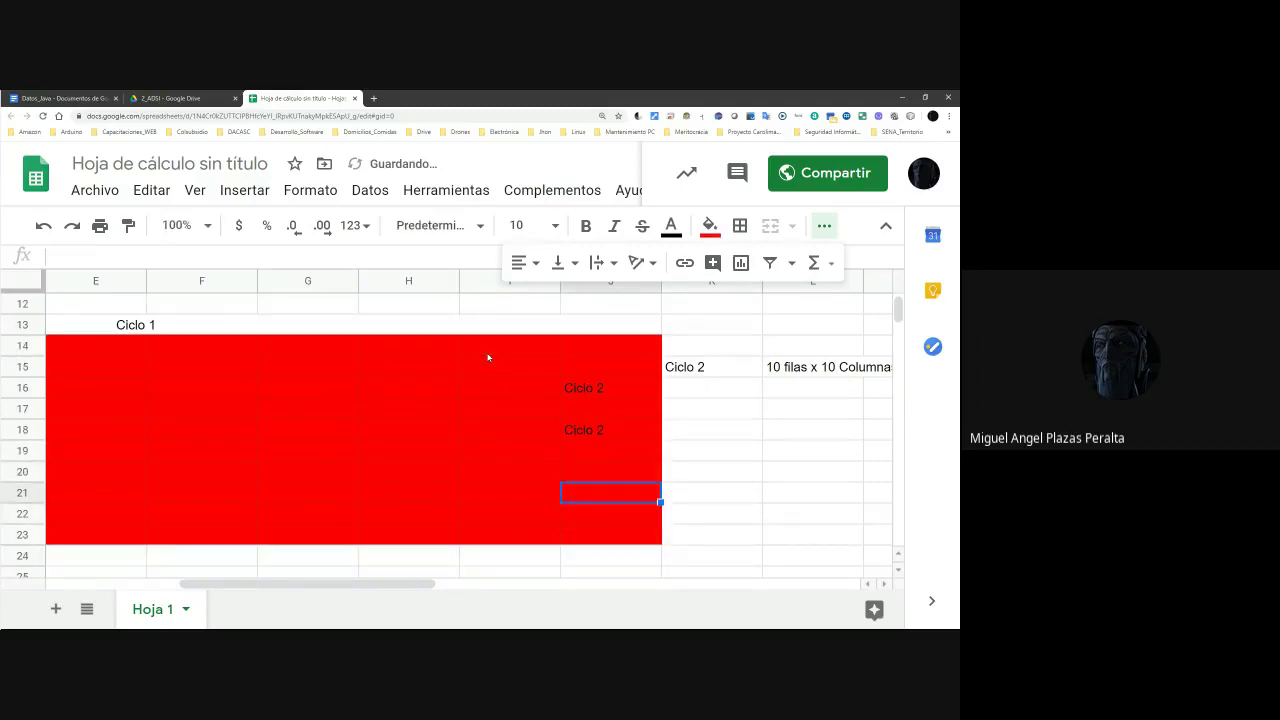
pyautogui.press('Up')
pyautogui.press('Up')
pyautogui.press('Up')
pyautogui.press('Delete')
pyautogui.press('Up')
pyautogui.press('Up')
pyautogui.press('BackSpace')
pyautogui.press('Up')
# Merge K15:K23 into one Ciclo 2 cell, centred horizontally.
pyautogui.press('Right')
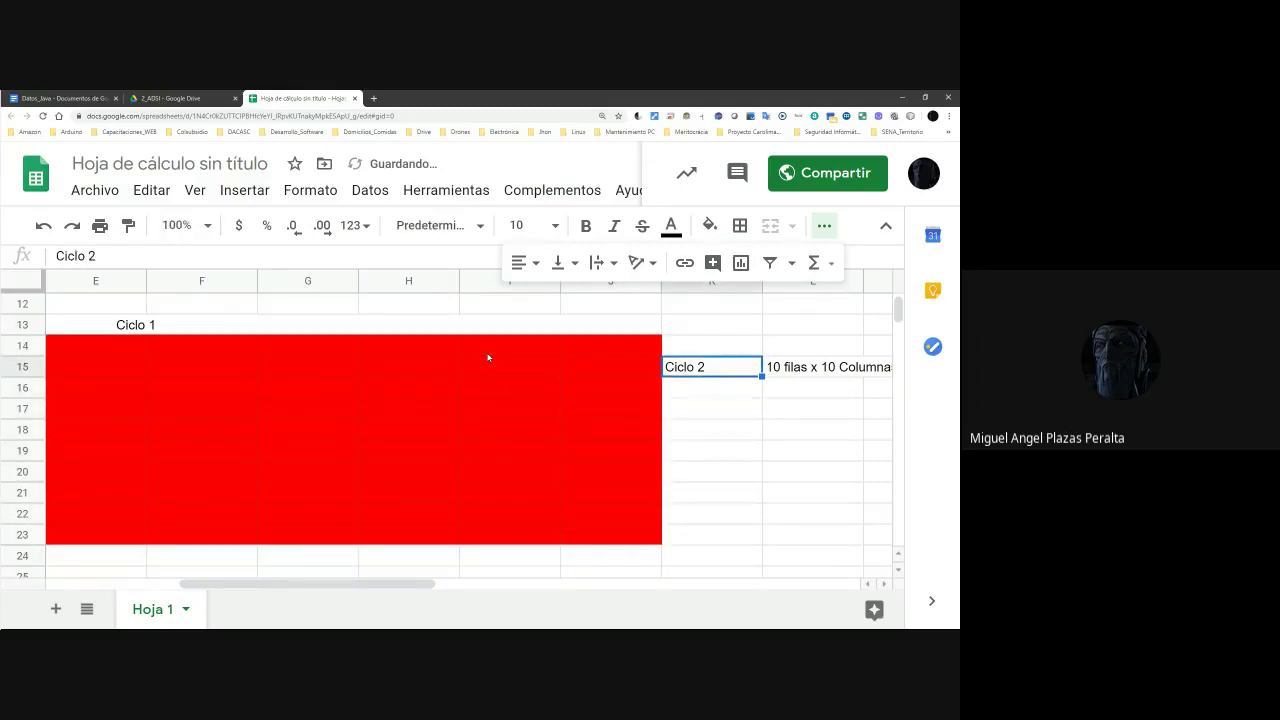
pyautogui.hotkey('shift', 'Down')
pyautogui.hotkey('shift', 'Down')
pyautogui.hotkey('shift', 'Down')
pyautogui.hotkey('shift', 'Down')
pyautogui.hotkey('shift', 'Down')
pyautogui.hotkey('shift', 'Down')
pyautogui.hotkey('shift', 'Down')
pyautogui.hotkey('shift', 'Down')
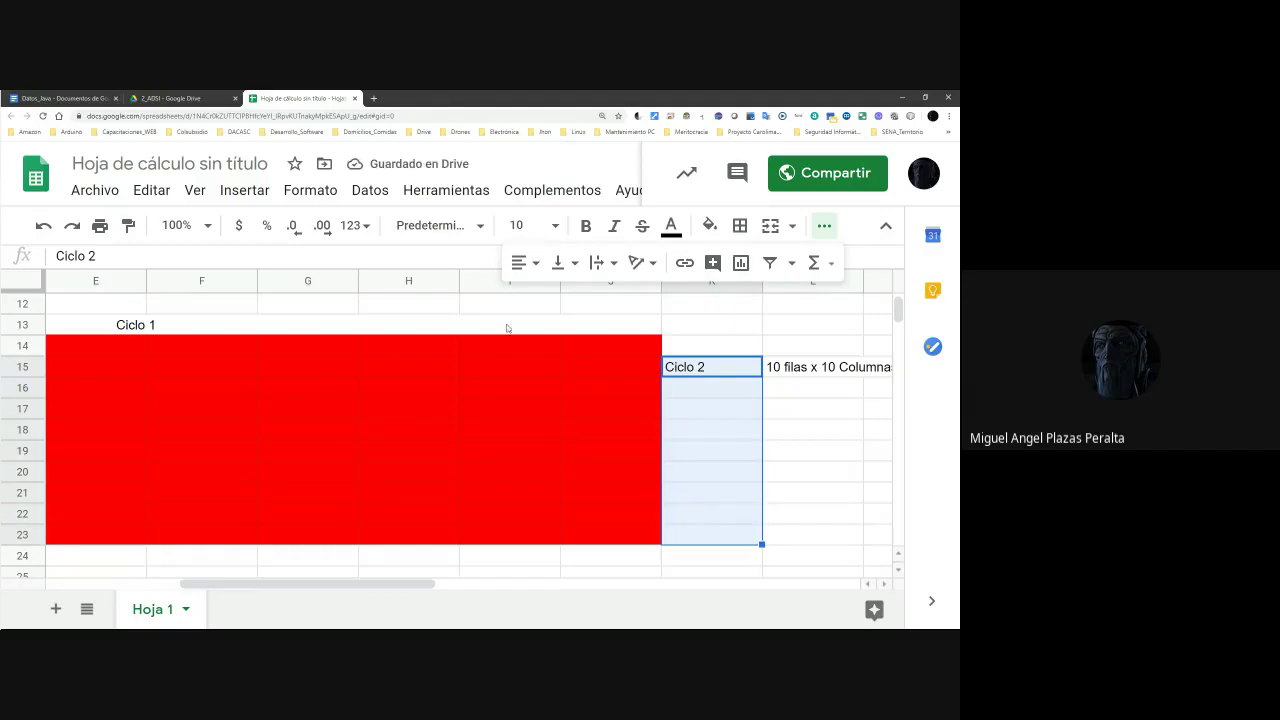
pyautogui.click(770, 225)
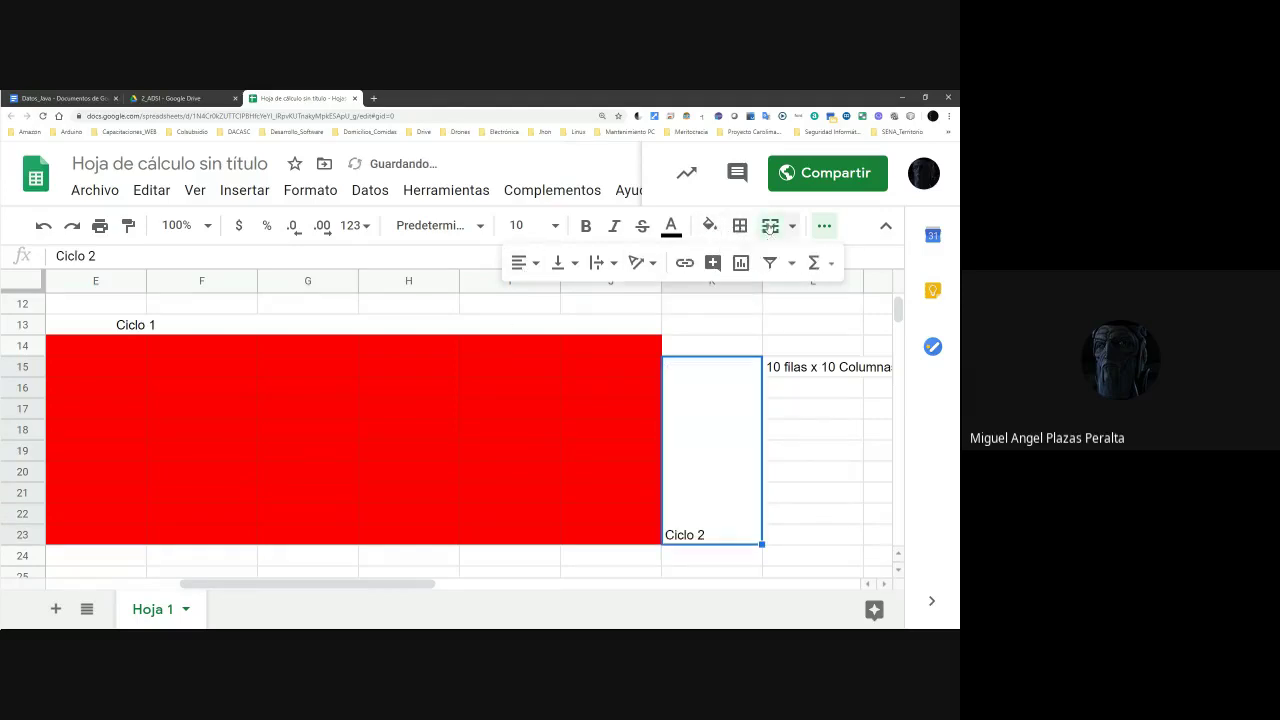
pyautogui.click(531, 263)
pyautogui.click(547, 297)
# Adjust text wrapping and set the merged Ciclo 2 cell to middle vertical alignment.
pyautogui.click(617, 263)
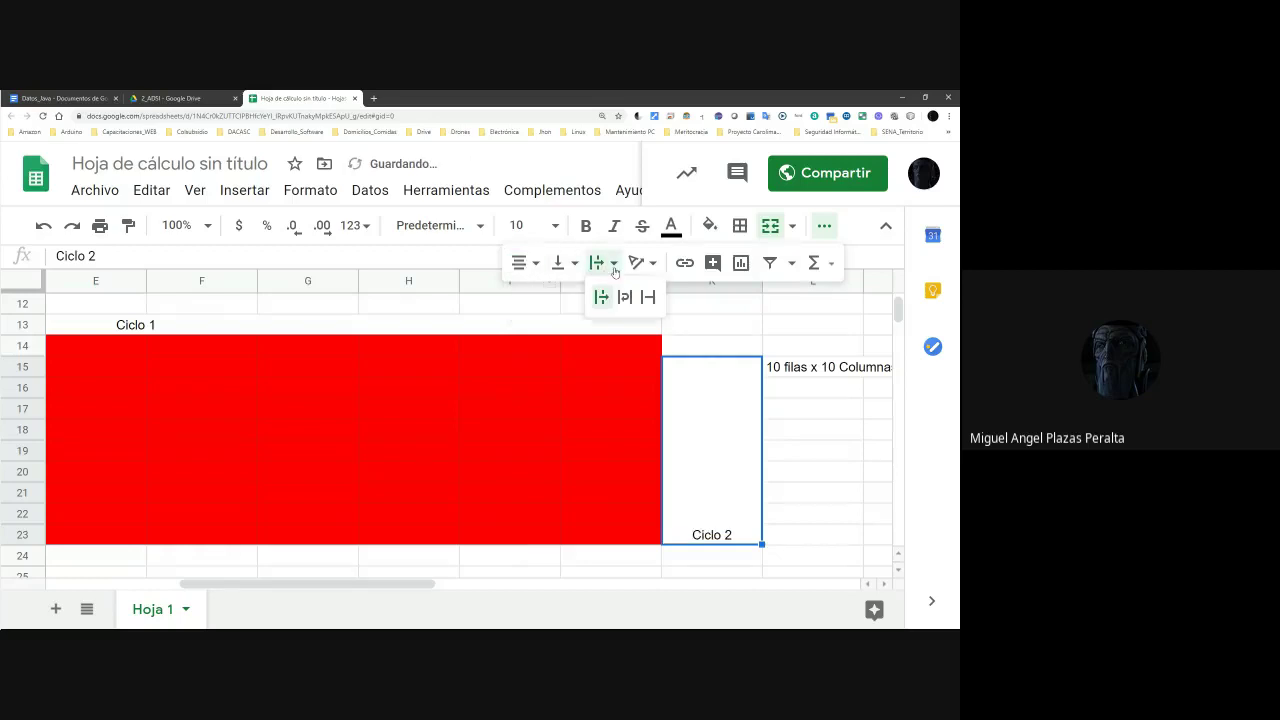
pyautogui.click(626, 299)
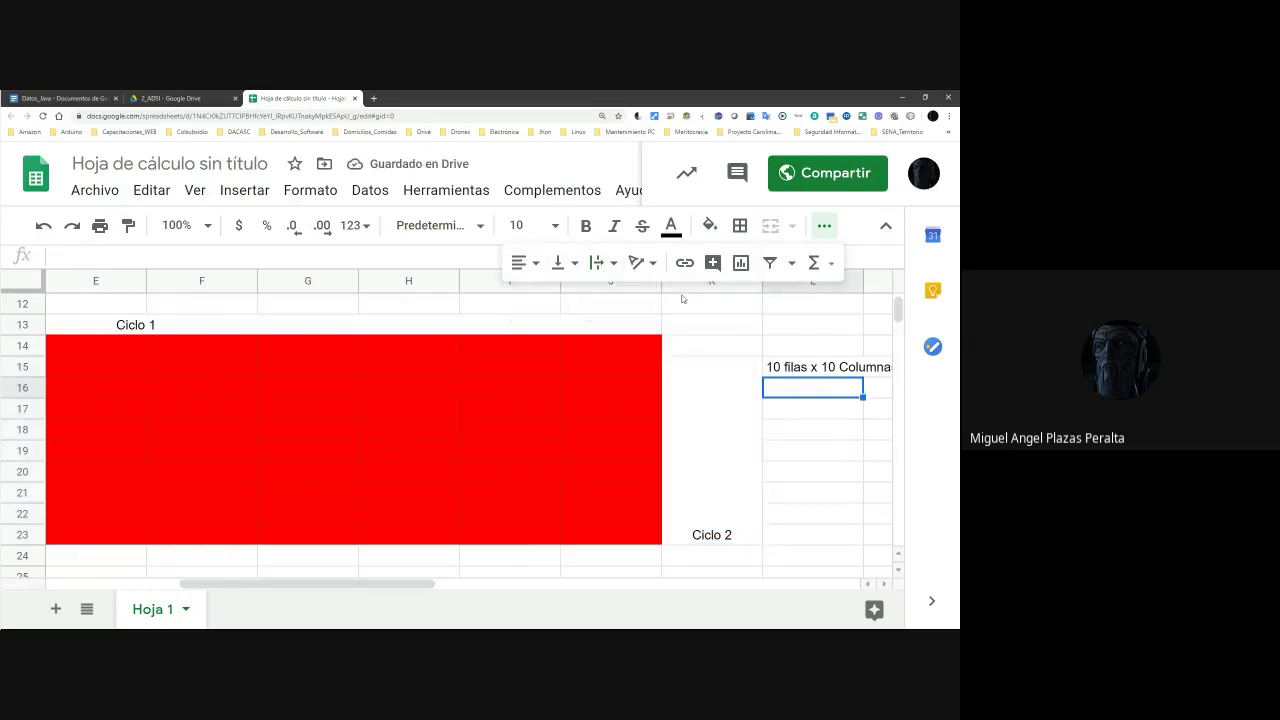
pyautogui.click(568, 264)
pyautogui.click(577, 298)
pyautogui.click(686, 449)
pyautogui.click(566, 263)
pyautogui.click(586, 297)
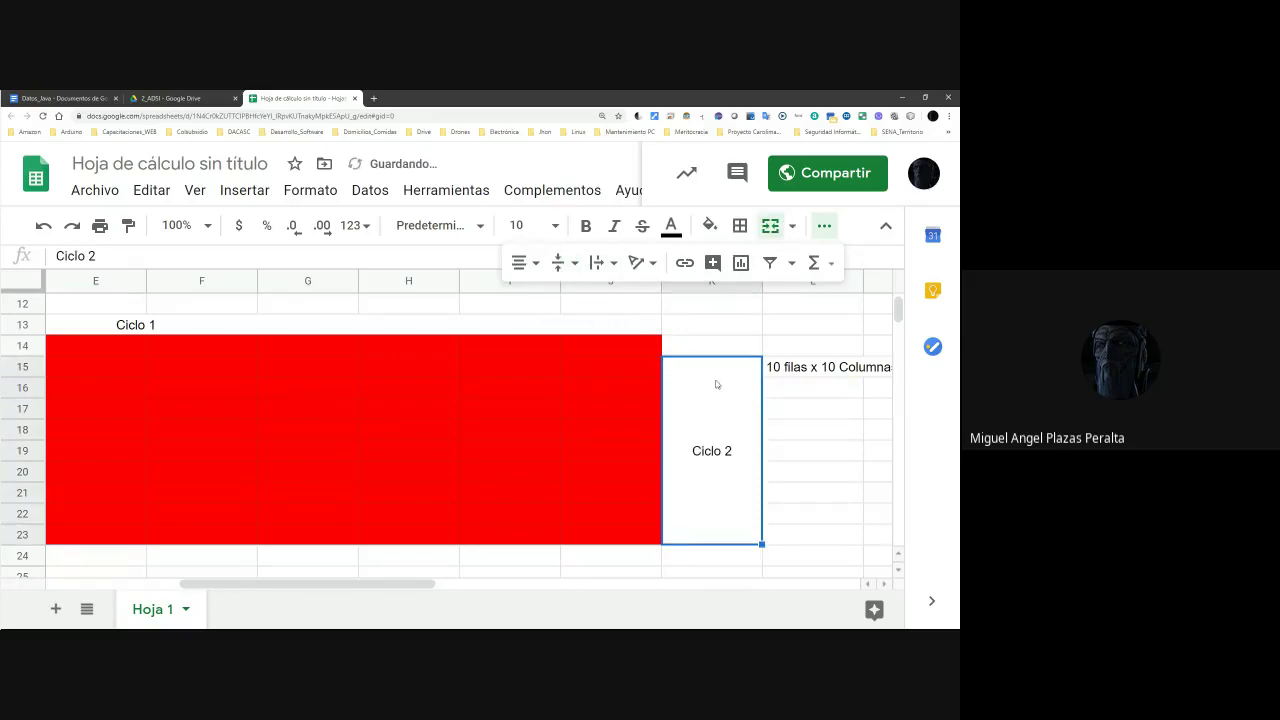
pyautogui.click(783, 428)
# Review the red block rows and briefly compare against the Paint sketch.
pyautogui.press('Left')
pyautogui.press('Left')
pyautogui.press('Home')
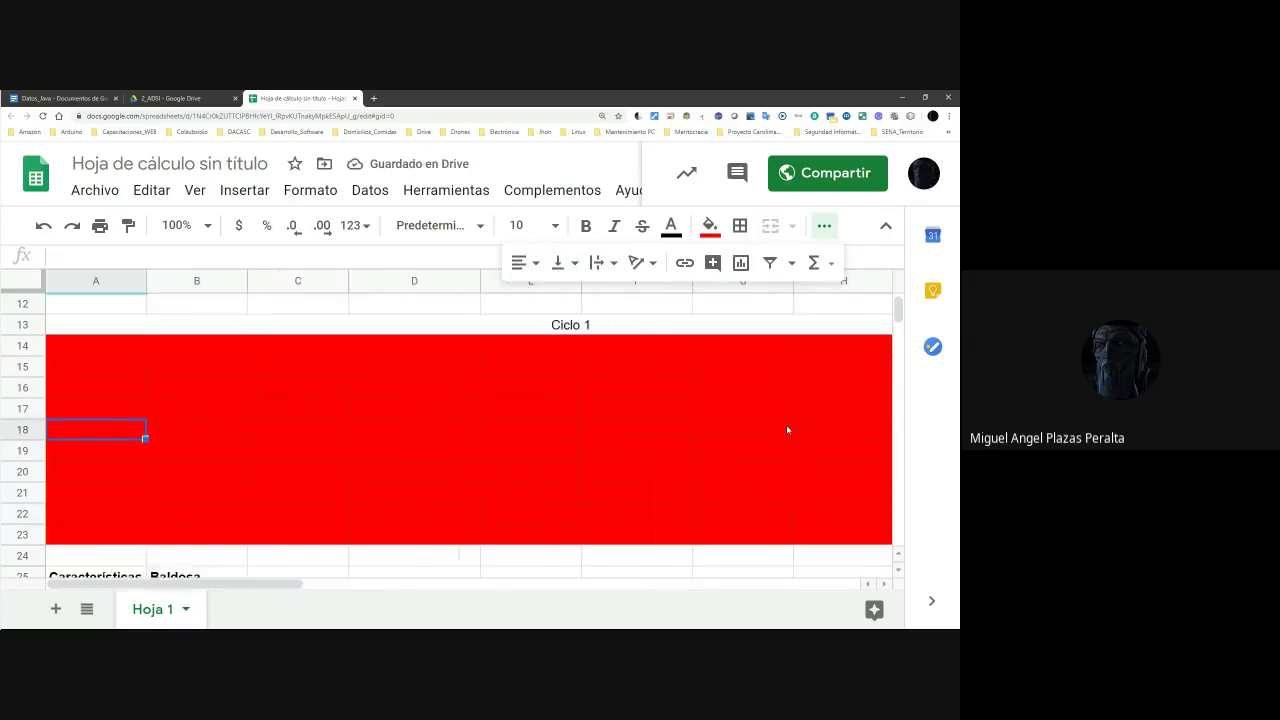
pyautogui.press('Down')
pyautogui.press('Up')
pyautogui.press('Up')
pyautogui.press('Up')
pyautogui.press('Down')
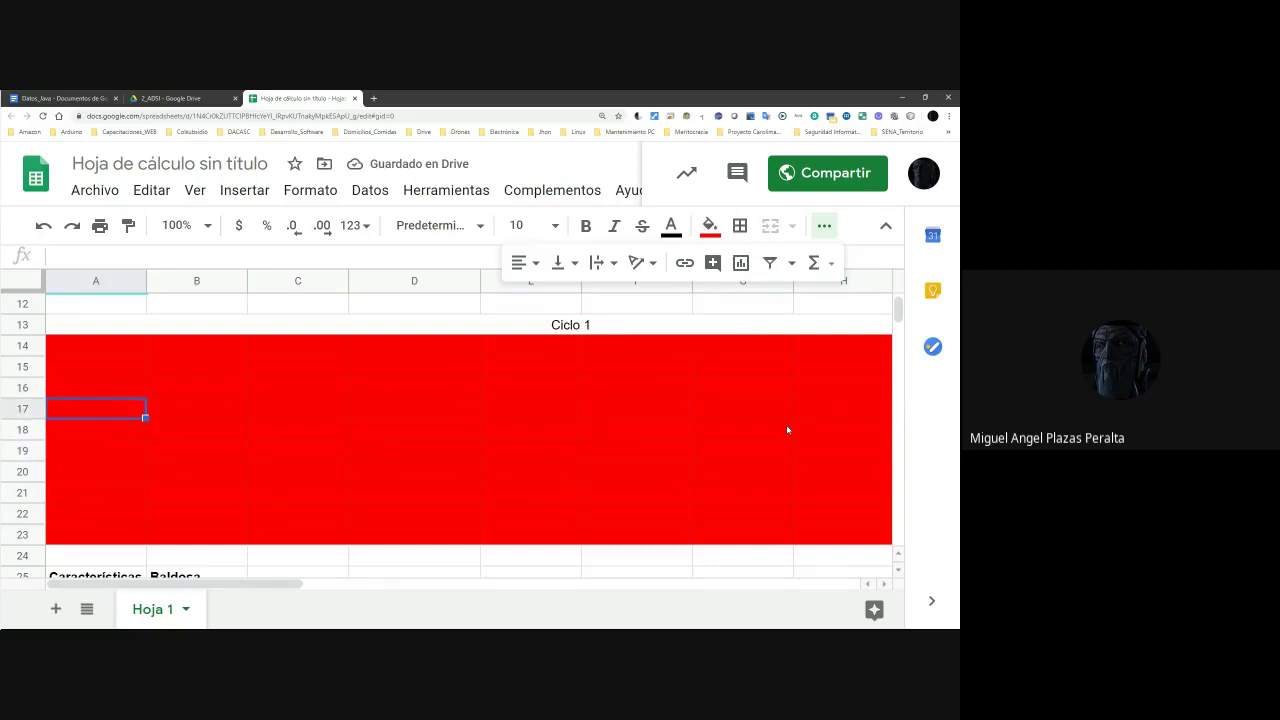
pyautogui.press('Up')
pyautogui.press('Up')
pyautogui.press('Up')
pyautogui.press('Up')
pyautogui.press('Up')
pyautogui.press('Up')
pyautogui.press('Up')
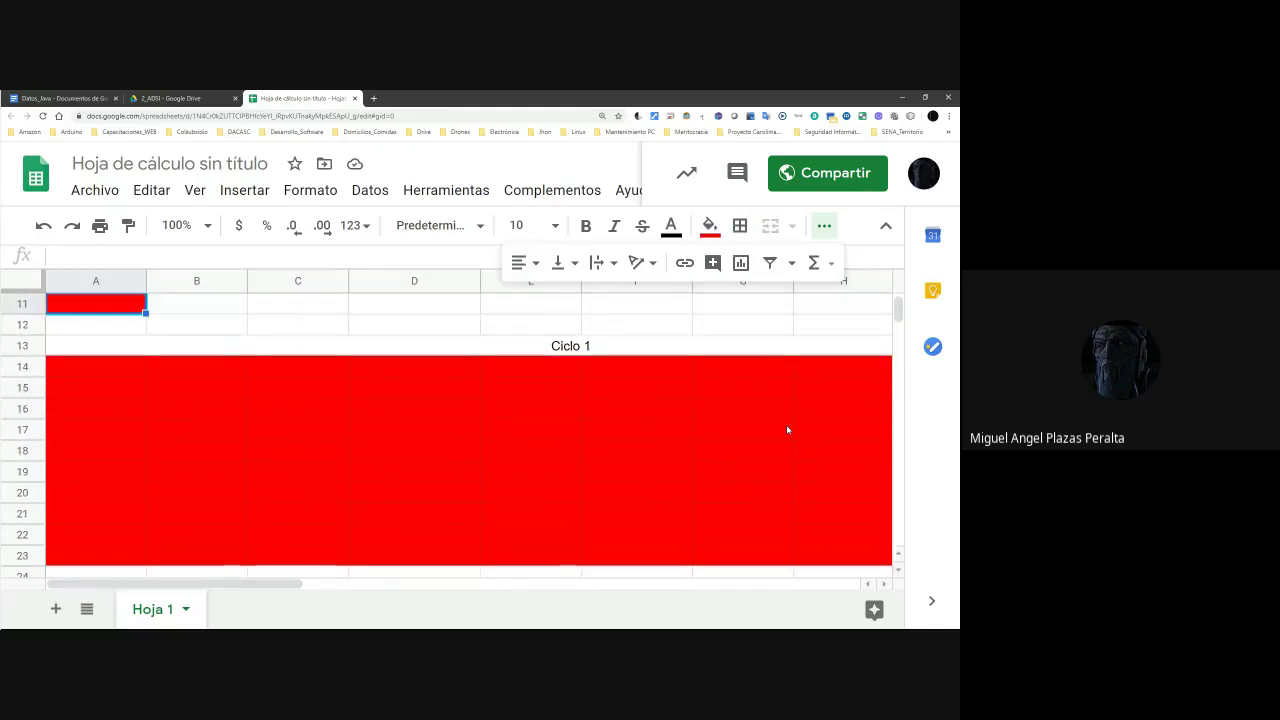
pyautogui.press('Down')
pyautogui.press('Down')
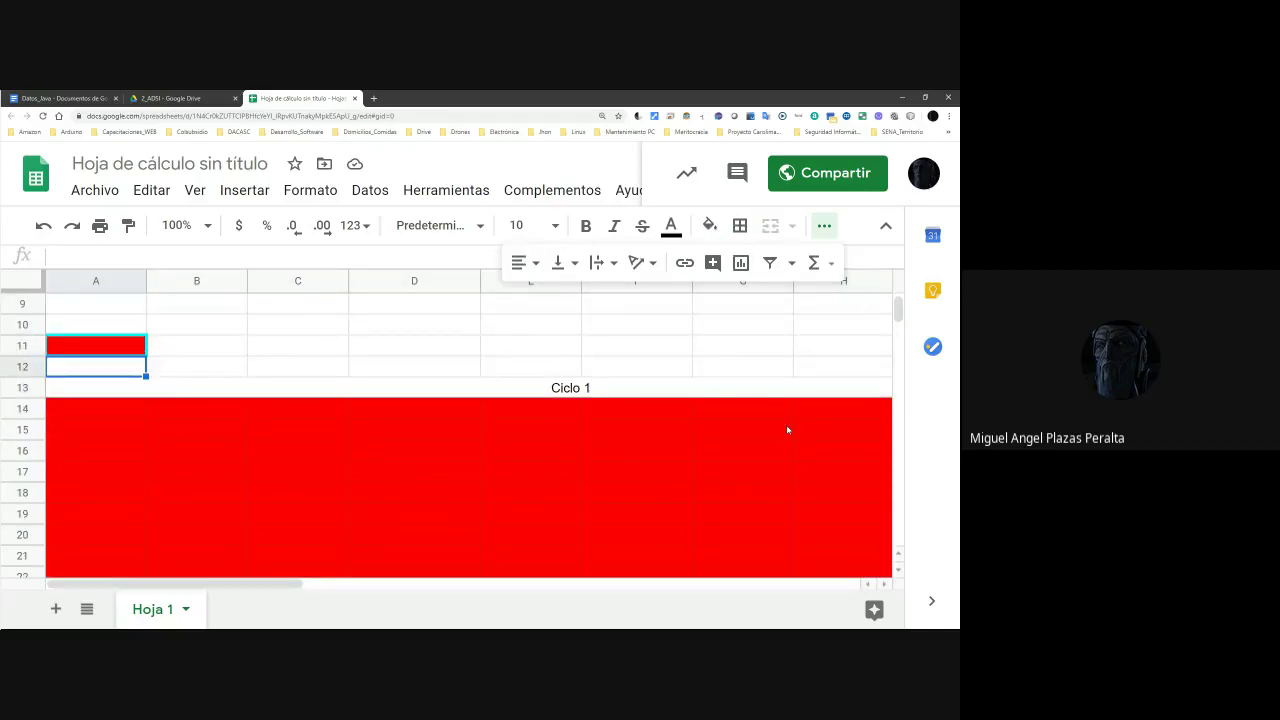
pyautogui.hotkey('alt', 'Tab')
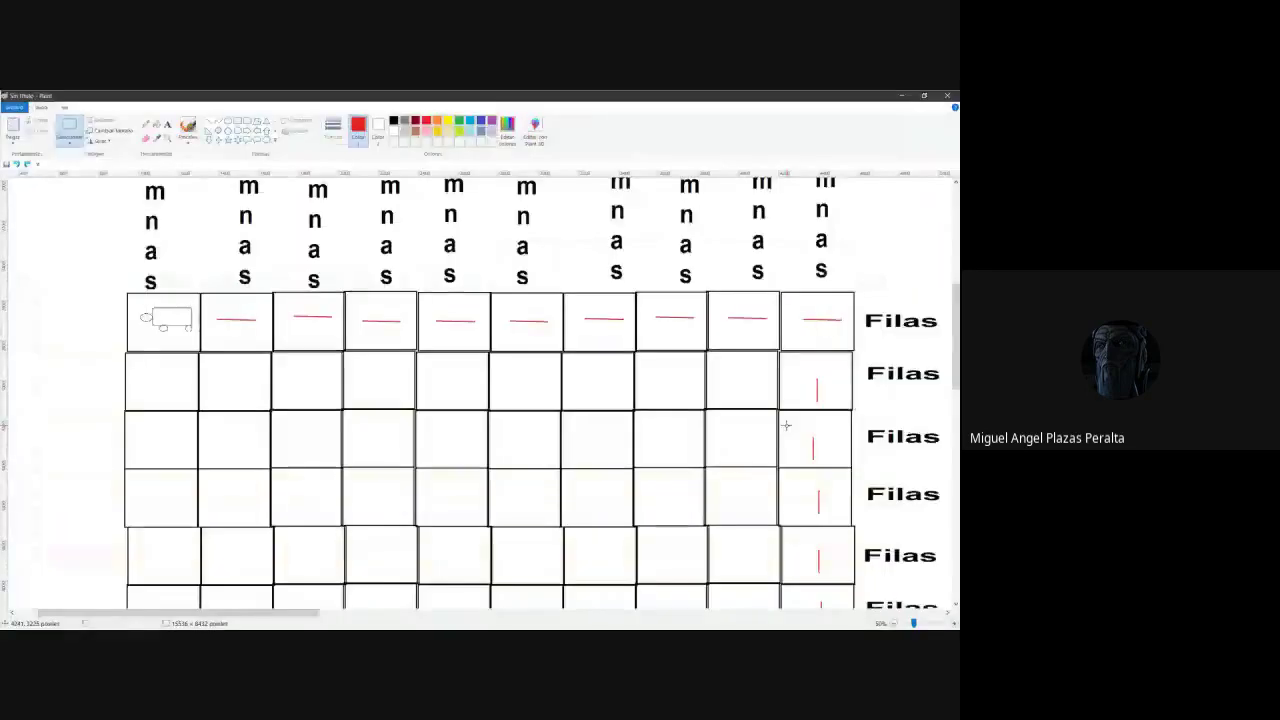
pyautogui.hotkey('alt', 'Tab')
# Show the Datos_Java notes and scroll through the Objetos, Herencia and Encapsulamiento paragraphs.
pyautogui.click(100, 98)
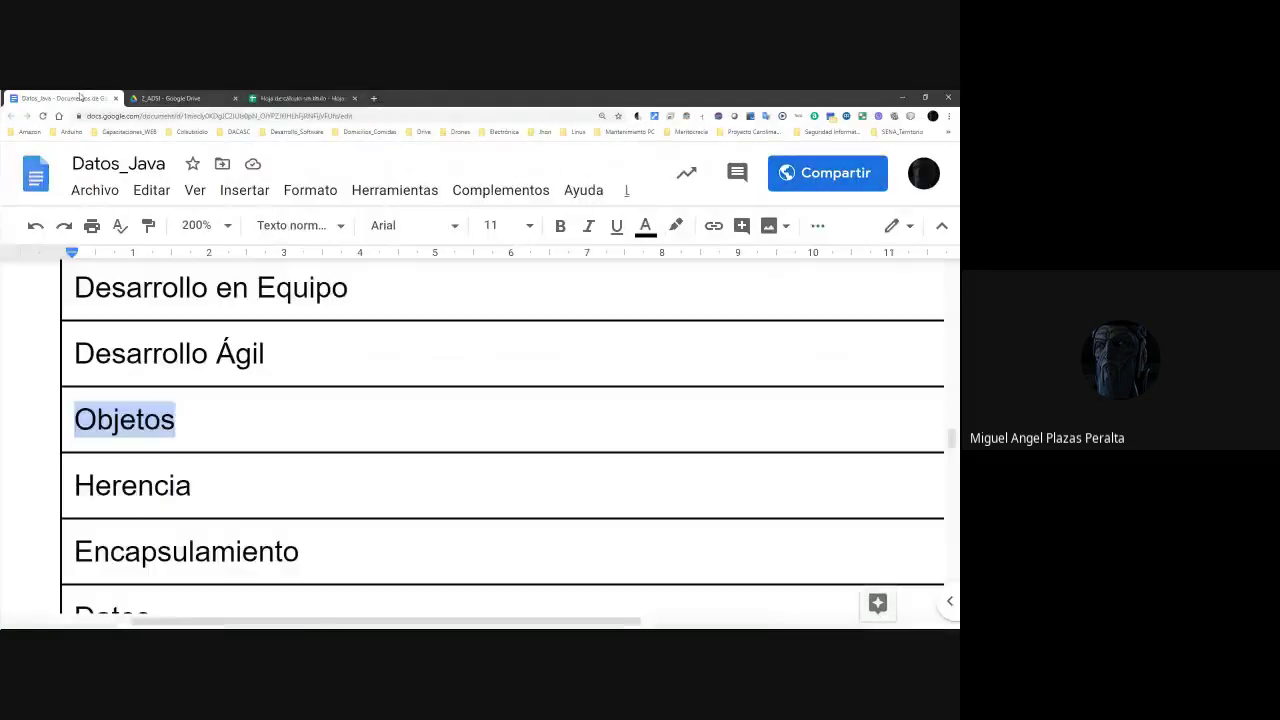
pyautogui.scroll(-1, 212, 330)
pyautogui.scroll(3, 212, 330)
pyautogui.scroll(-4, 213, 330)
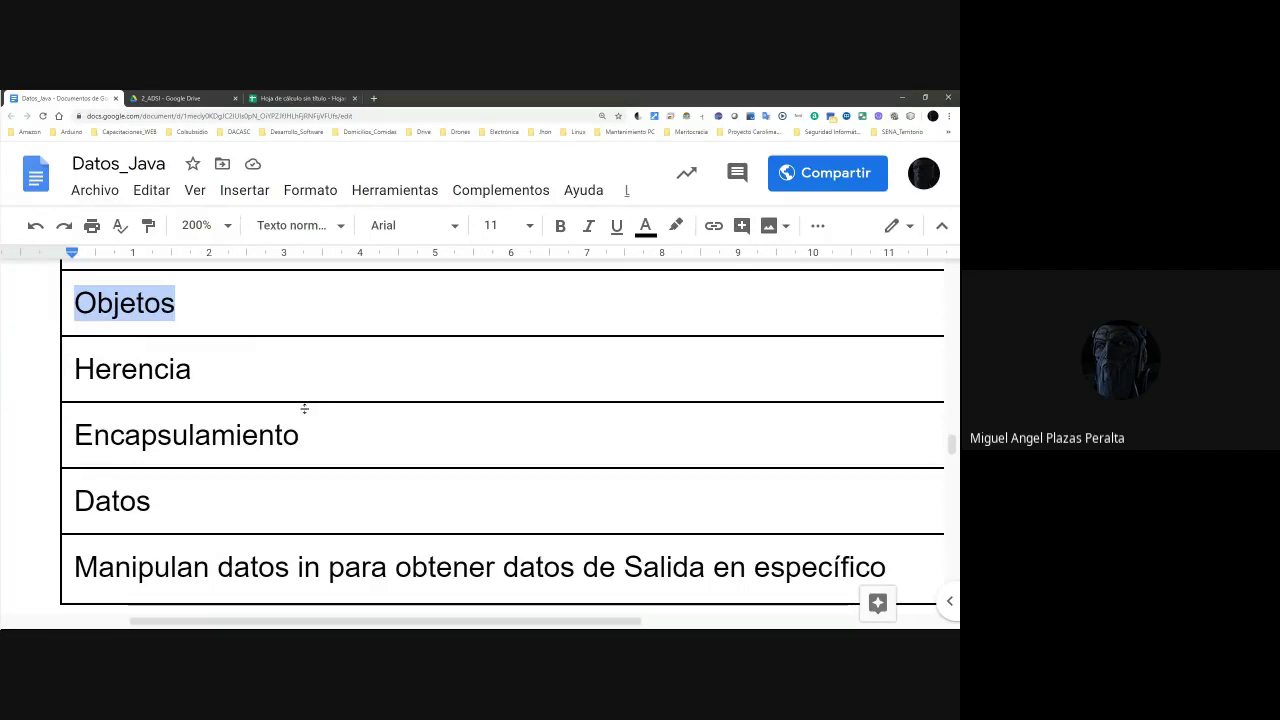
pyautogui.scroll(4, 379, 357)
pyautogui.scroll(-11, 377, 357)
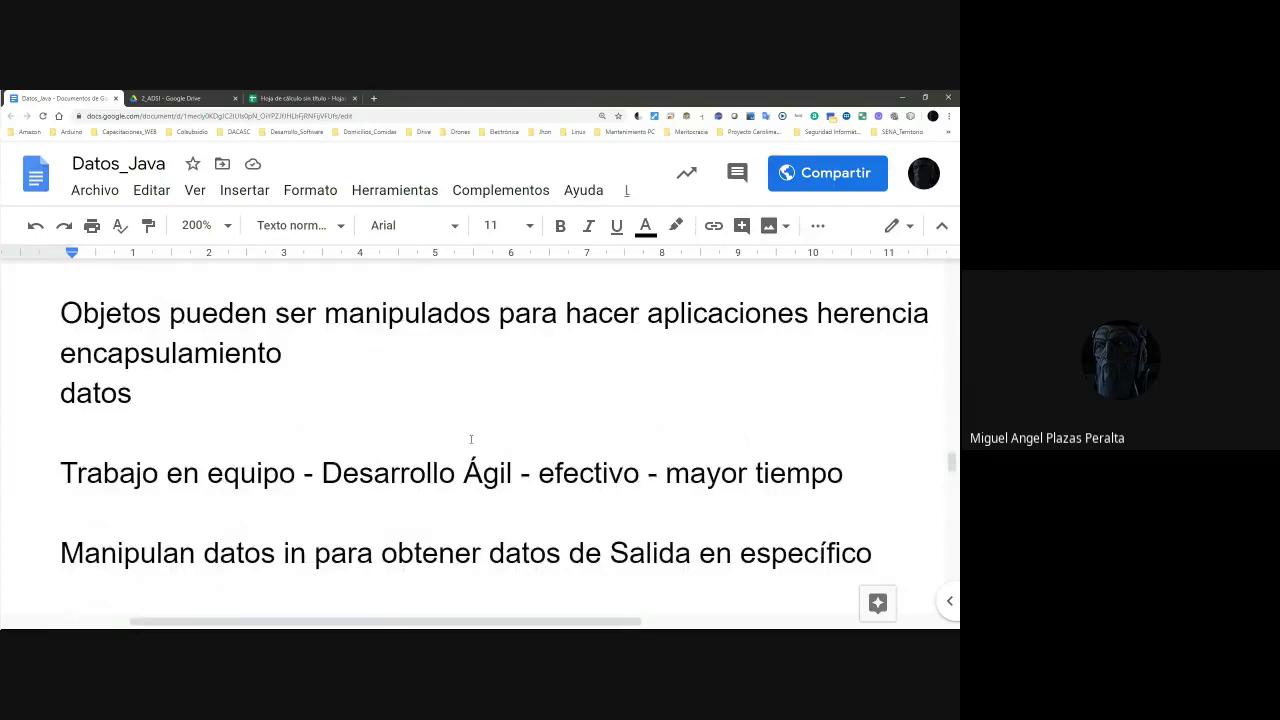
pyautogui.scroll(2, 471, 437)
pyautogui.hotkey('alt', 'Tab')
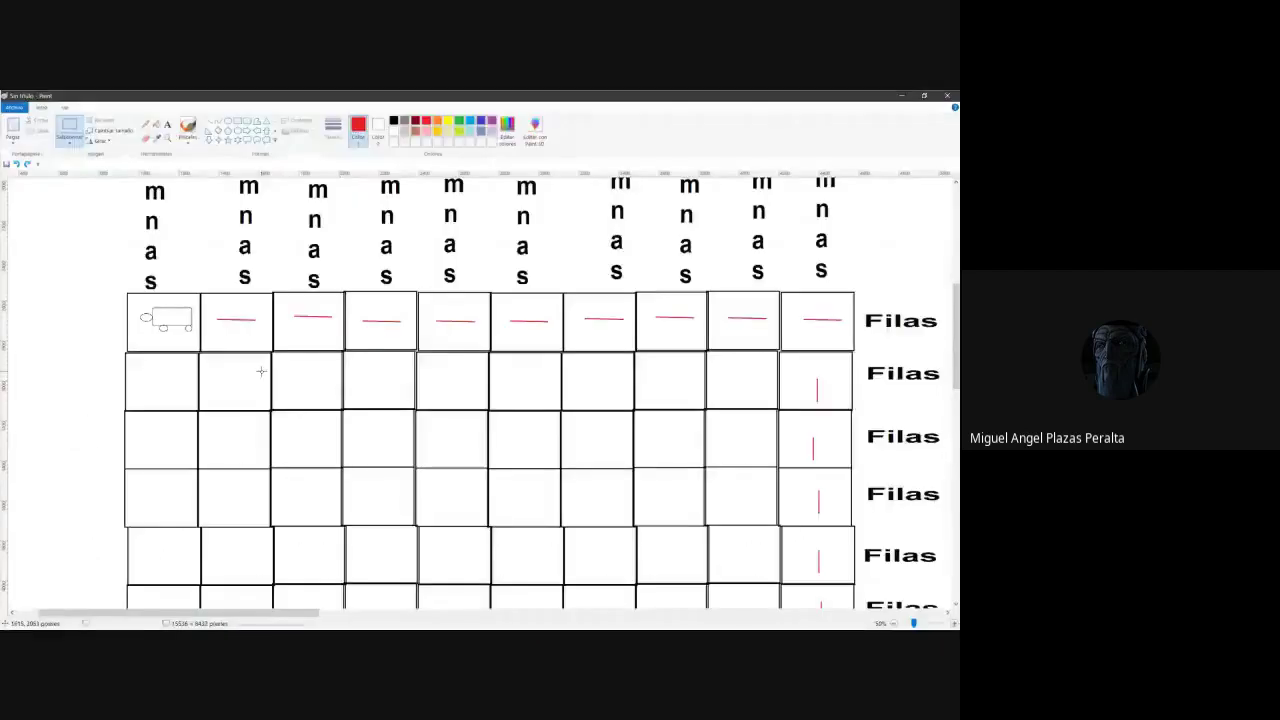
# Return to the Hoja 1 tile spreadsheet showing the Ciclo 1 header and red block.
pyautogui.hotkey('alt', 'Tab')
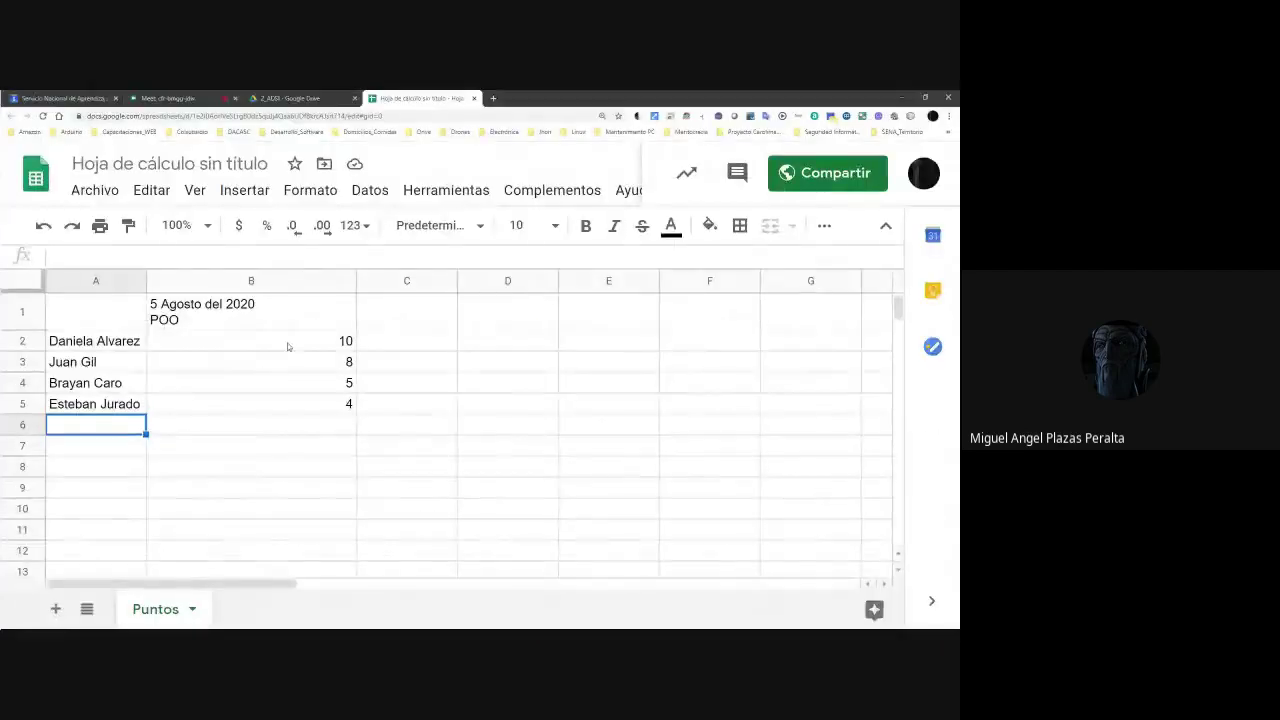
pyautogui.hotkey('alt', 'Tab')
pyautogui.hotkey('alt', 'Tab')
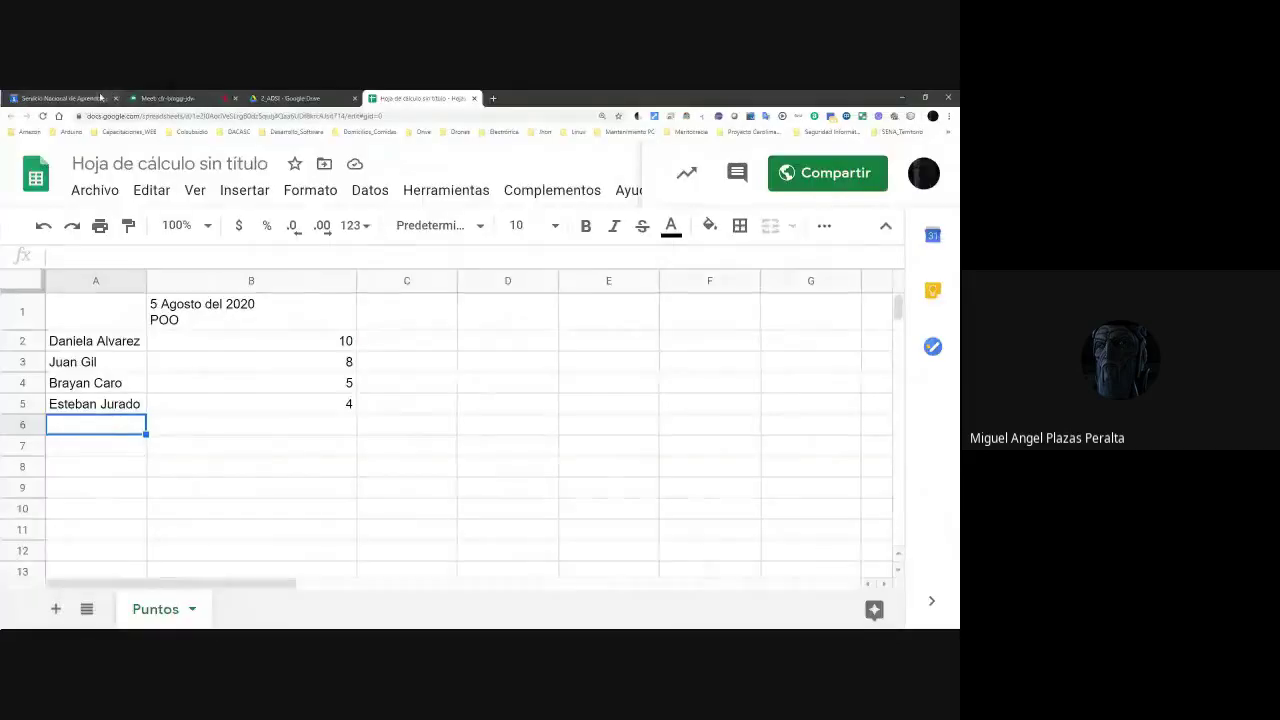
pyautogui.hotkey('alt', 'Tab')
pyautogui.hotkey('alt', 'Tab')
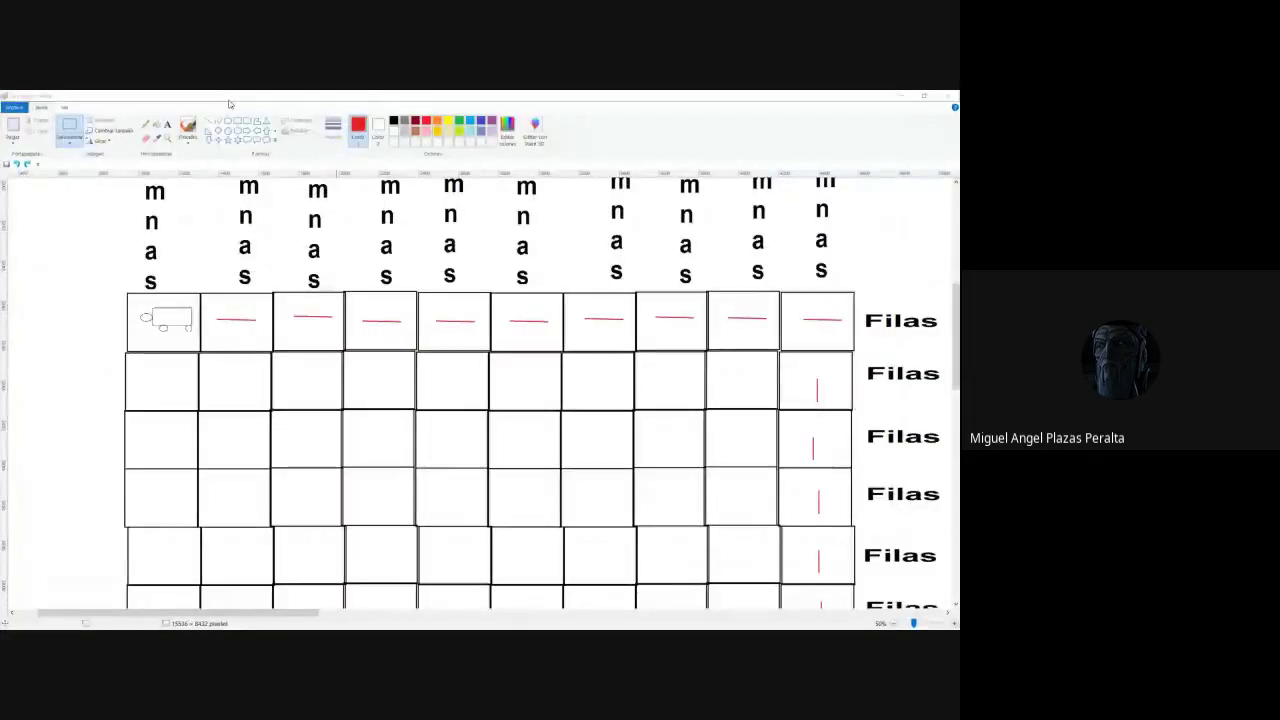
pyautogui.hotkey('alt', 'Tab')
pyautogui.hotkey('alt', 'Tab')
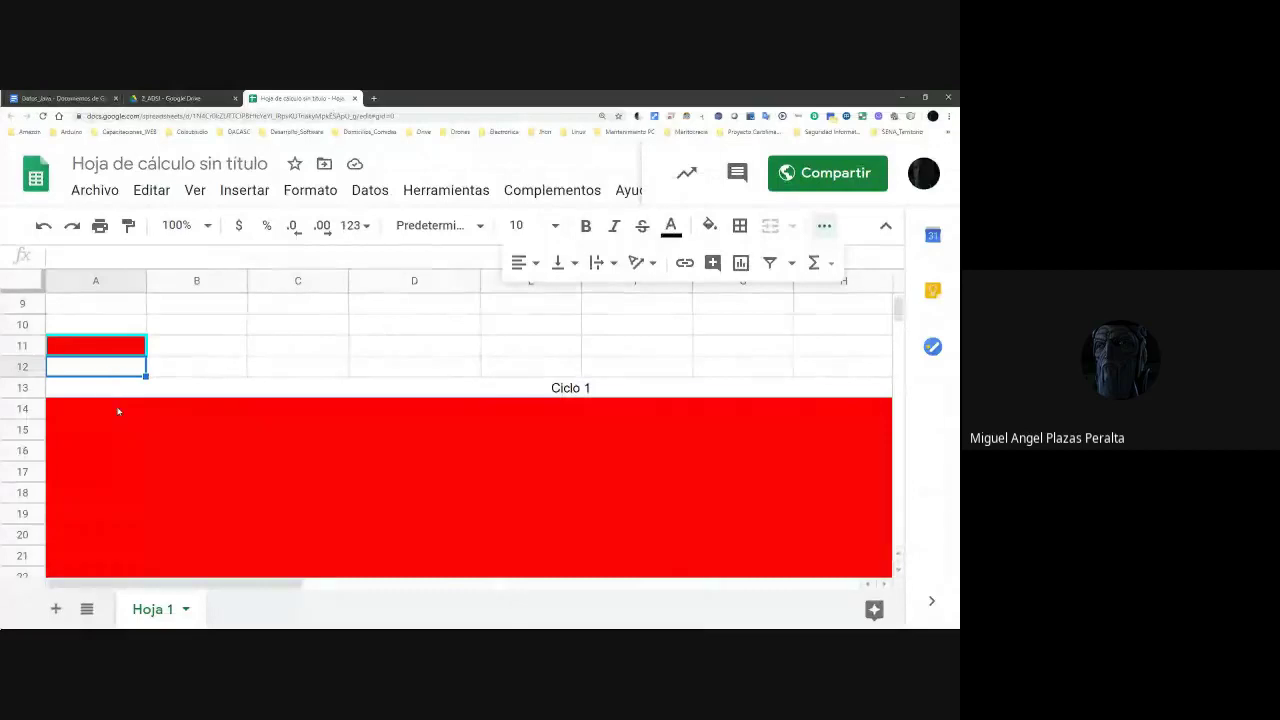
pyautogui.scroll(-3, 117, 410)
pyautogui.scroll(3, 118, 408)
pyautogui.click(118, 408)
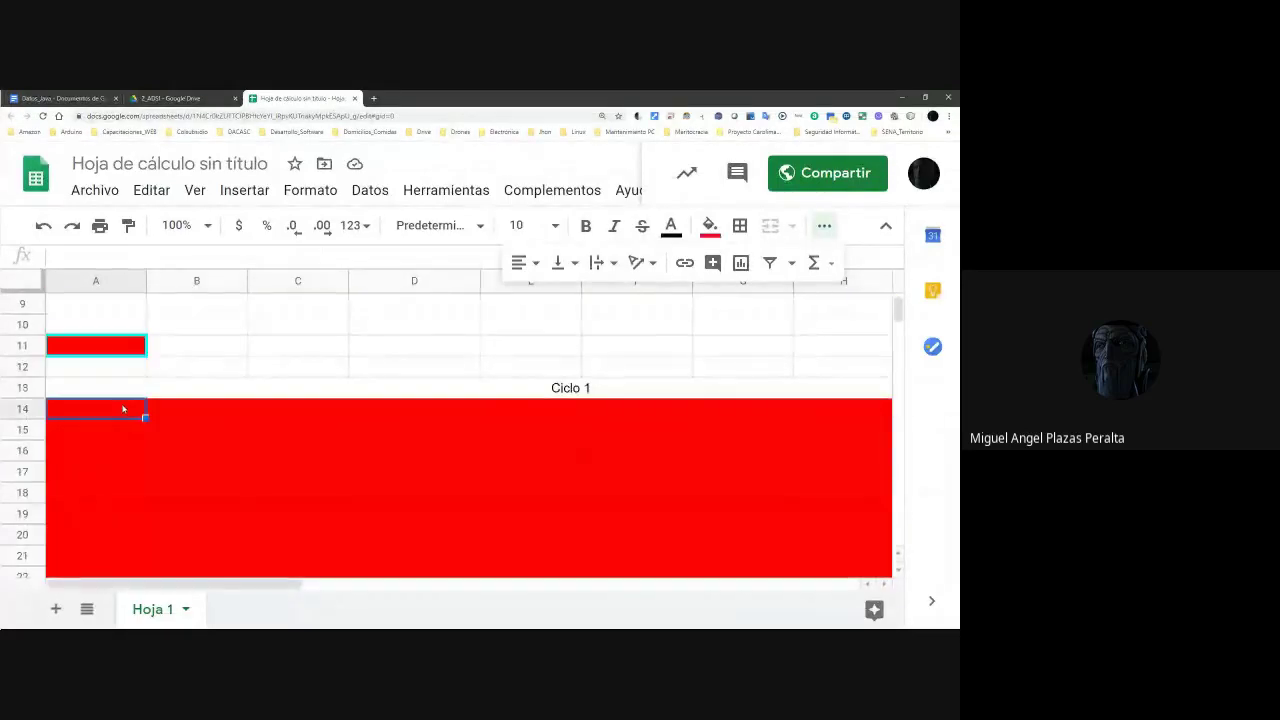
pyautogui.press('Right')
pyautogui.press('Right')
pyautogui.press('Right')
pyautogui.press('Right')
pyautogui.press('Right')
pyautogui.press('Right')
pyautogui.press('Right')
pyautogui.press('Right')
pyautogui.press('Right')
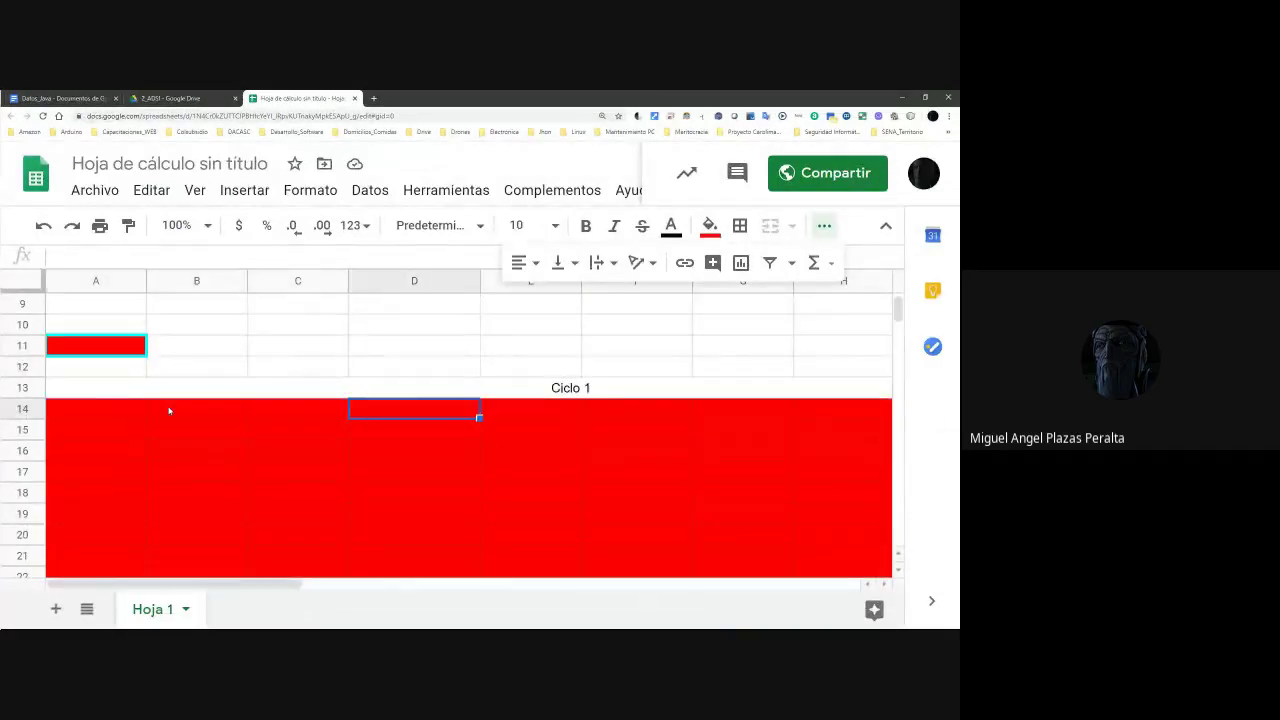
pyautogui.press('Left')
pyautogui.press('Left')
pyautogui.press('Left')
pyautogui.press('Left')
pyautogui.press('Left')
pyautogui.press('Left')
pyautogui.press('Left')
pyautogui.press('Left')
pyautogui.press('Left')
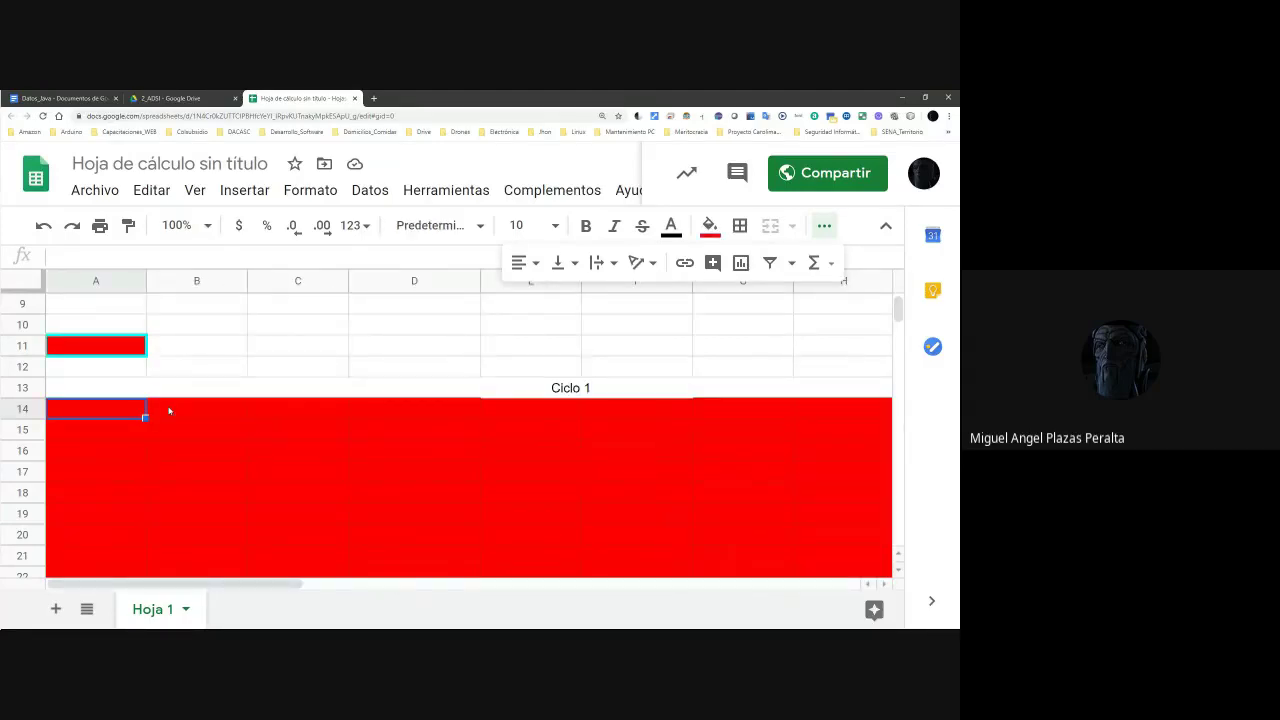
pyautogui.press('Right')
pyautogui.press('Left')
pyautogui.press('Right')
pyautogui.press('Right')
pyautogui.press('Right')
pyautogui.press('Right')
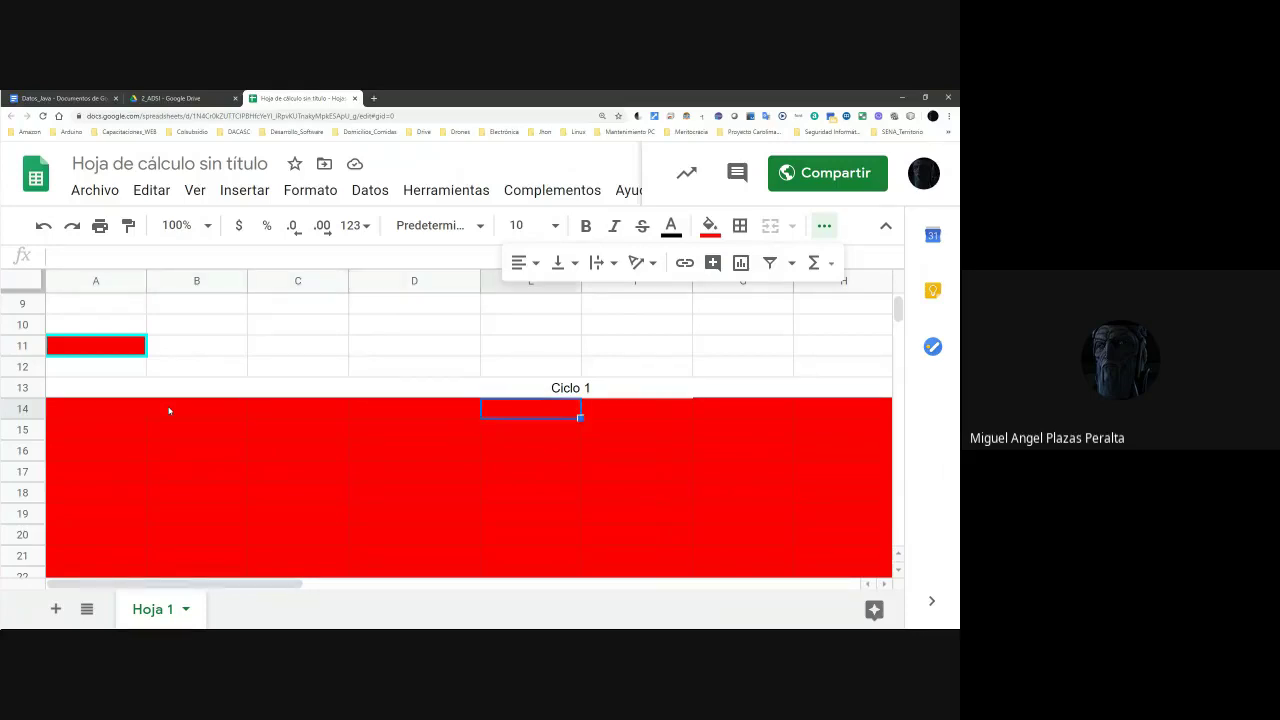
pyautogui.press('Right')
pyautogui.press('Right')
pyautogui.press('Right')
pyautogui.press('Right')
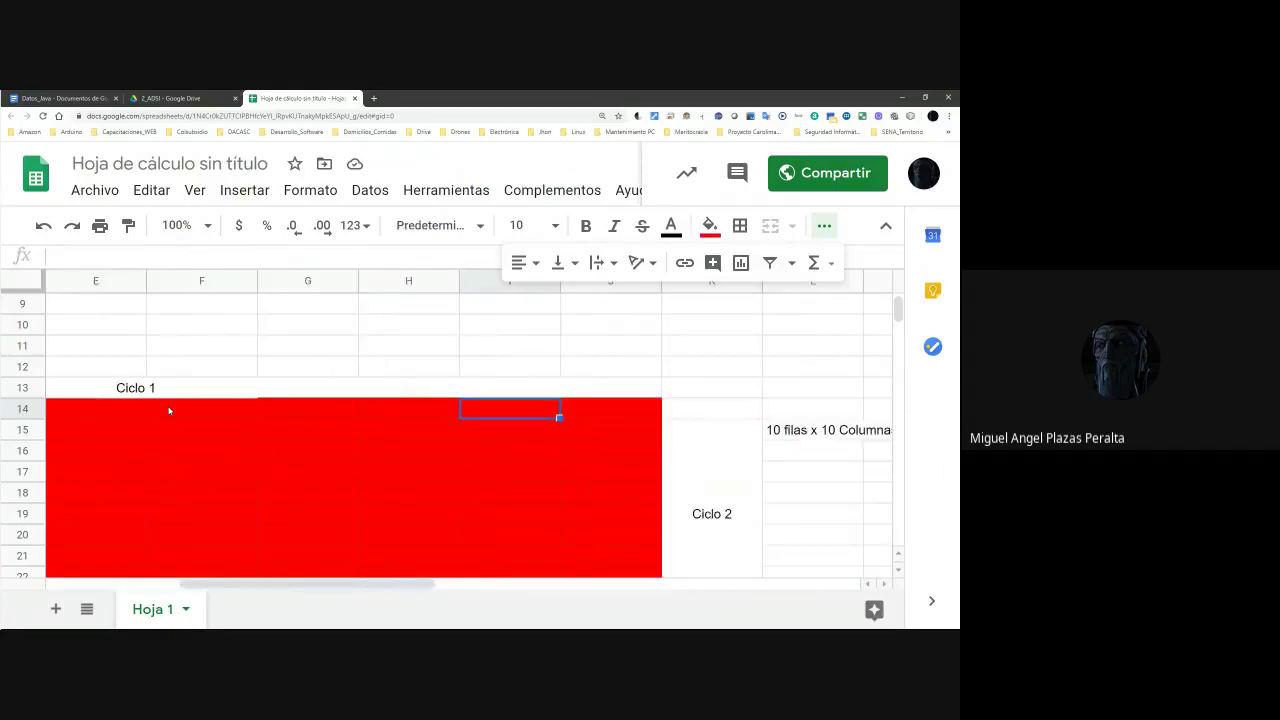
pyautogui.press('Home')
pyautogui.press('Right')
pyautogui.press('Right')
pyautogui.press('Right')
pyautogui.press('Right')
pyautogui.press('Right')
pyautogui.press('Right')
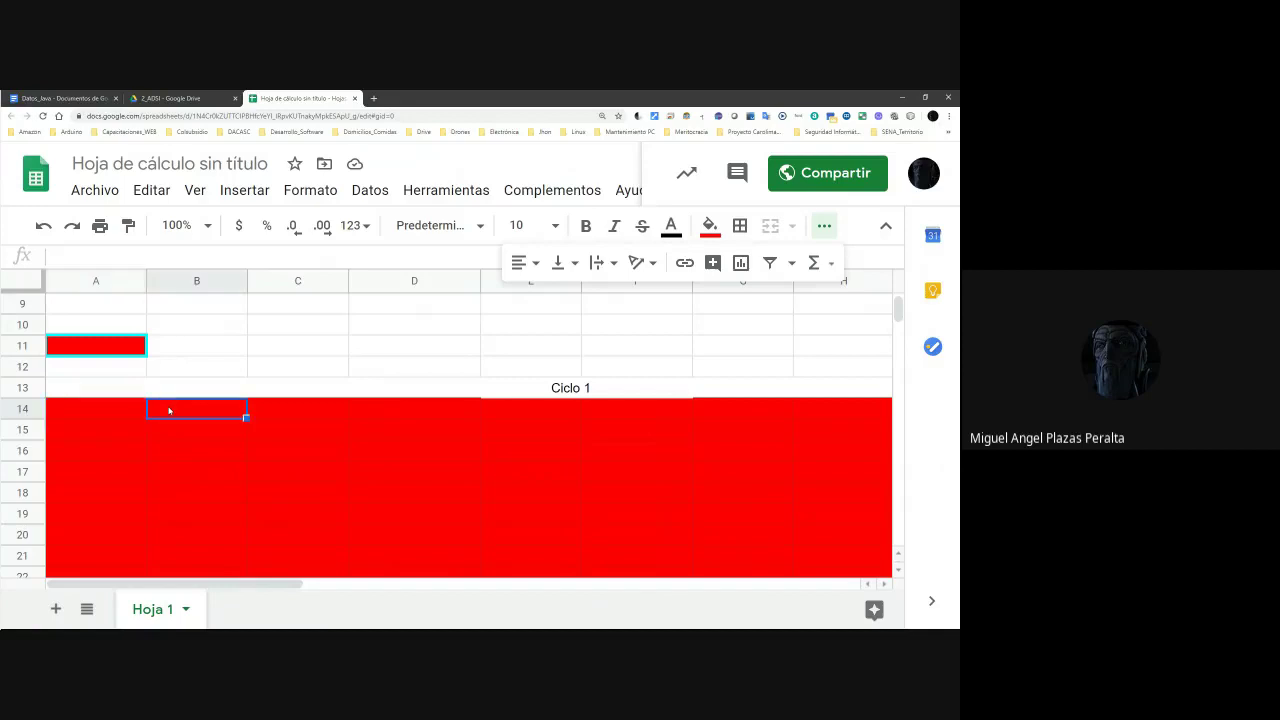
pyautogui.press('Left')
pyautogui.press('Left')
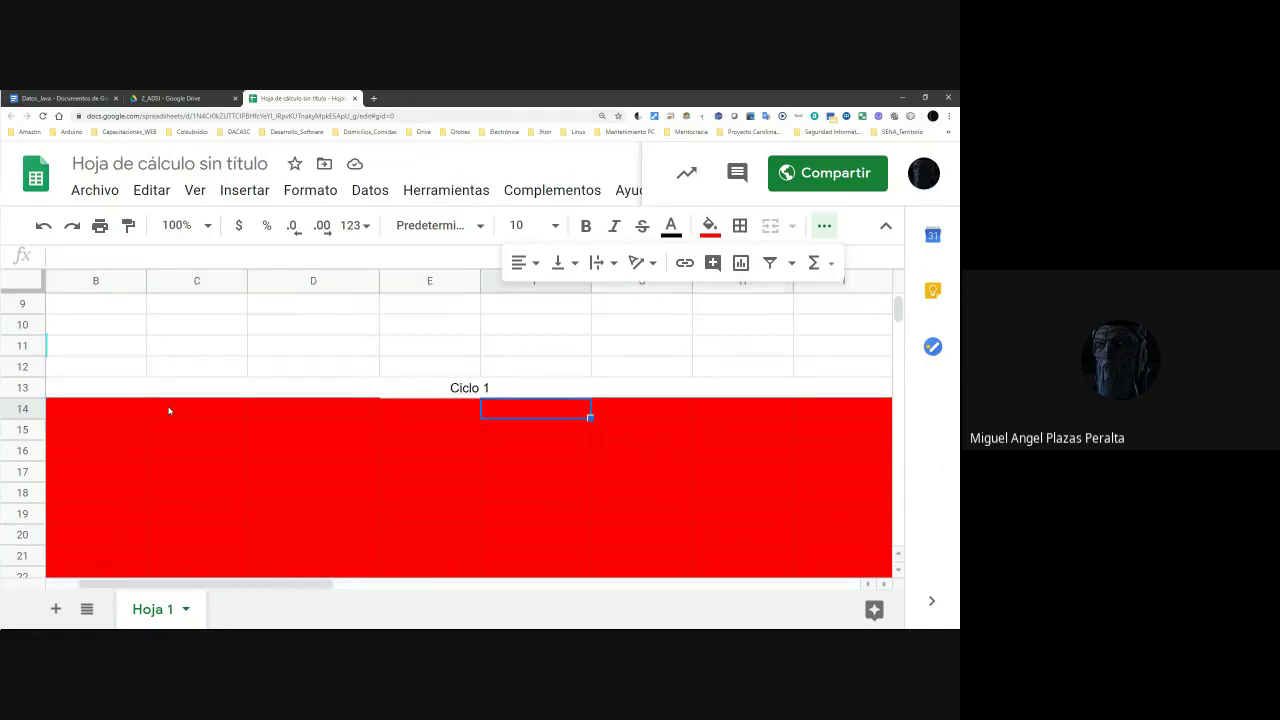
pyautogui.press('Home')
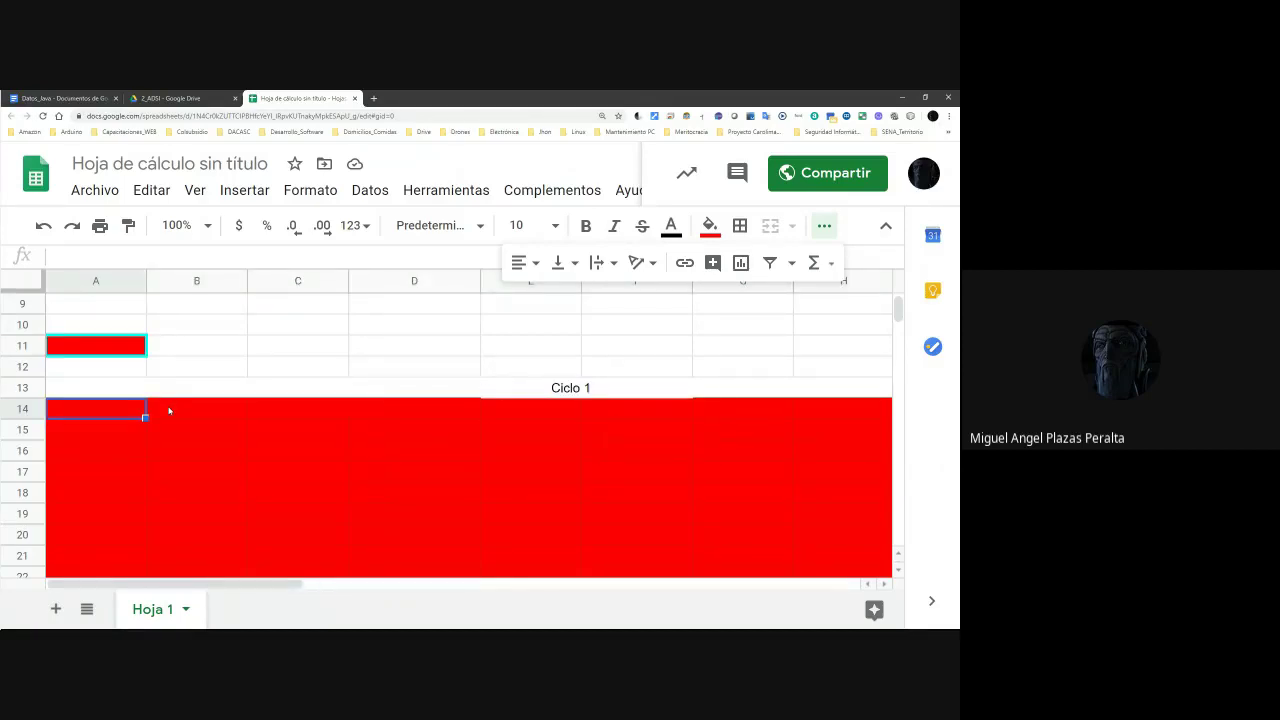
pyautogui.press('Up')
pyautogui.press('Up')
pyautogui.press('Right')
pyautogui.press('Up')
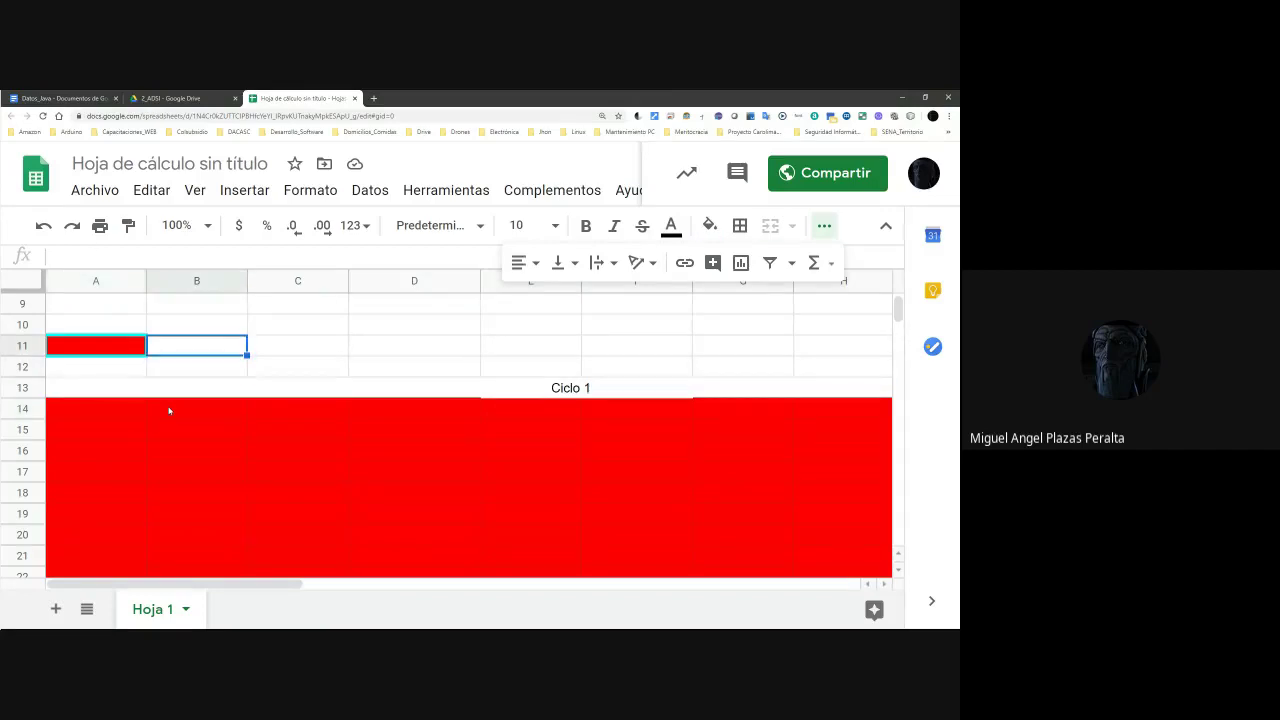
pyautogui.press('Left')
pyautogui.press('Right')
pyautogui.press('Down')
pyautogui.press('Down')
pyautogui.press('Down')
pyautogui.press('Down')
pyautogui.press('Down')
pyautogui.press('Down')
pyautogui.press('Down')
pyautogui.press('Down')
pyautogui.press('Down')
pyautogui.press('Down')
pyautogui.press('Down')
pyautogui.press('Down')
pyautogui.press('Down')
pyautogui.press('Down')
pyautogui.press('Down')
pyautogui.press('Down')
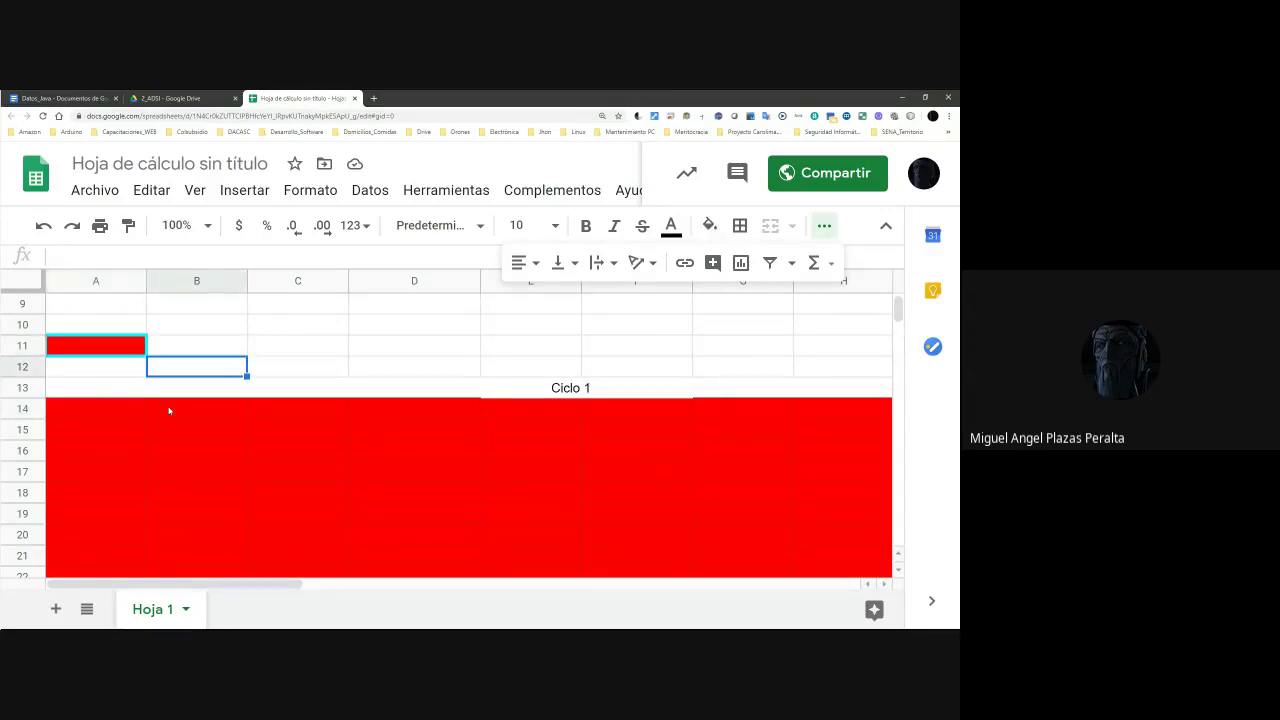
pyautogui.press('Down')
pyautogui.press('Right')
pyautogui.press('Right')
pyautogui.press('Up')
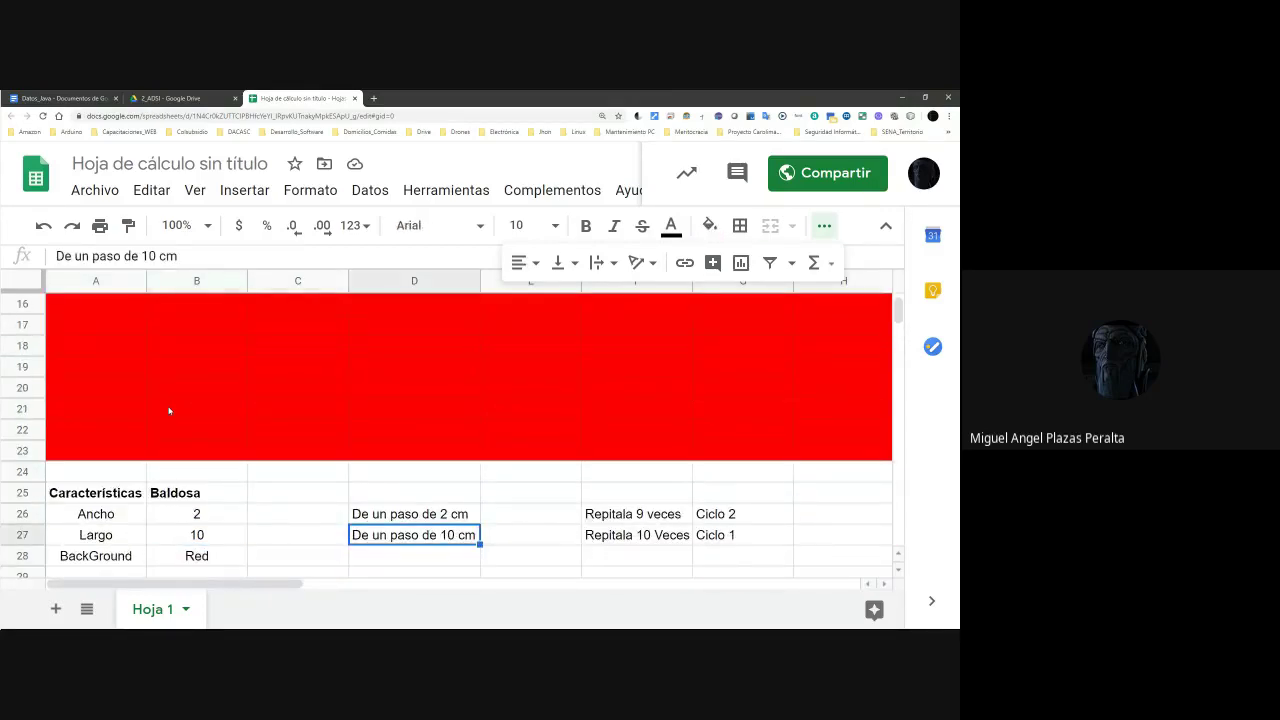
# Check the 'Repitala 9 veces' note, then go back up to the Ciclo 1 header and A14.
pyautogui.press('Up')
pyautogui.press('Right')
pyautogui.press('Up')
pyautogui.press('Right')
pyautogui.press('Down')
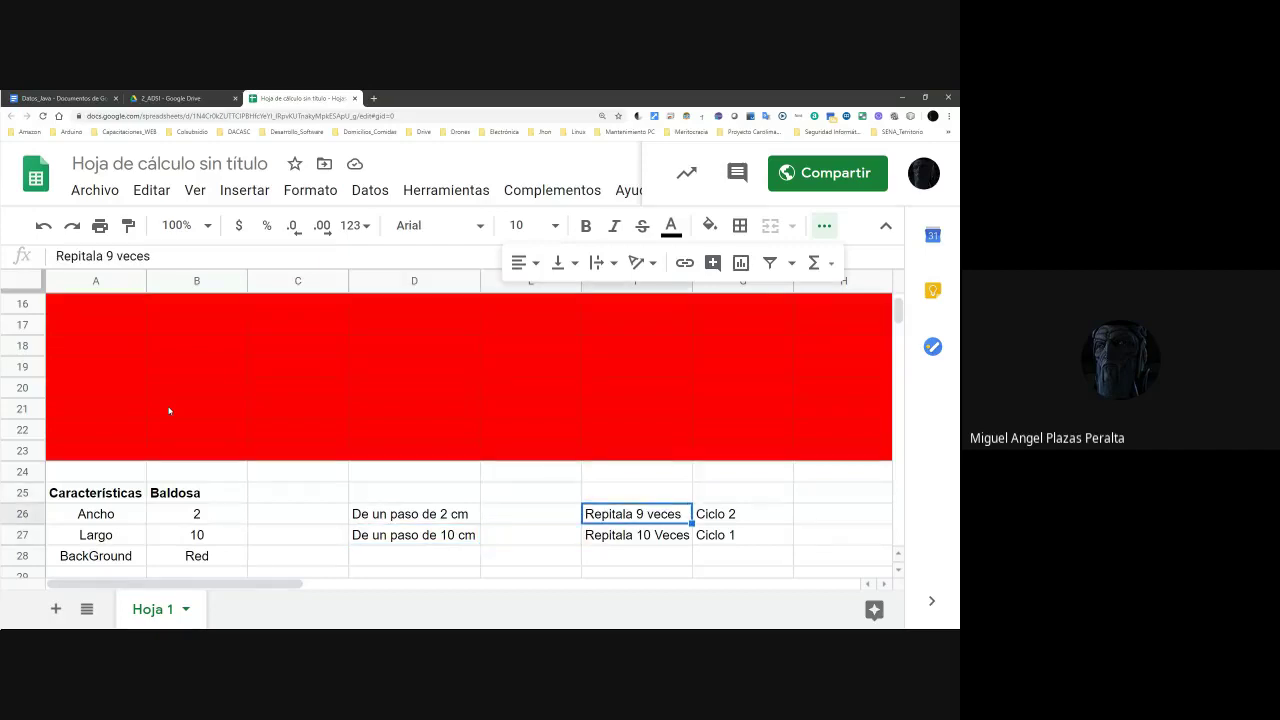
pyautogui.press('Down')
pyautogui.press('Up')
pyautogui.press('Up')
pyautogui.press('Up')
pyautogui.press('Up')
pyautogui.press('Up')
pyautogui.press('Up')
pyautogui.press('Up')
pyautogui.press('Up')
pyautogui.press('Up')
pyautogui.press('Up')
pyautogui.press('Up')
pyautogui.press('Up')
pyautogui.press('Up')
pyautogui.press('Up')
pyautogui.press('Up')
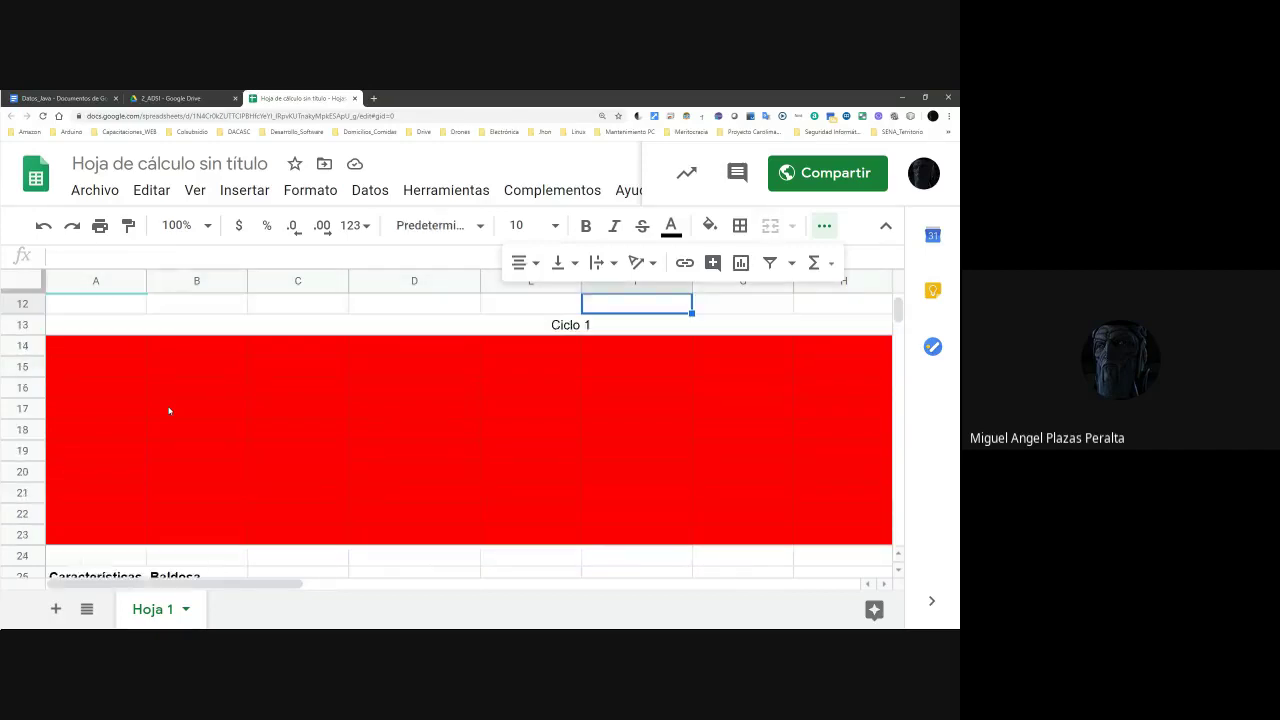
pyautogui.press('Down')
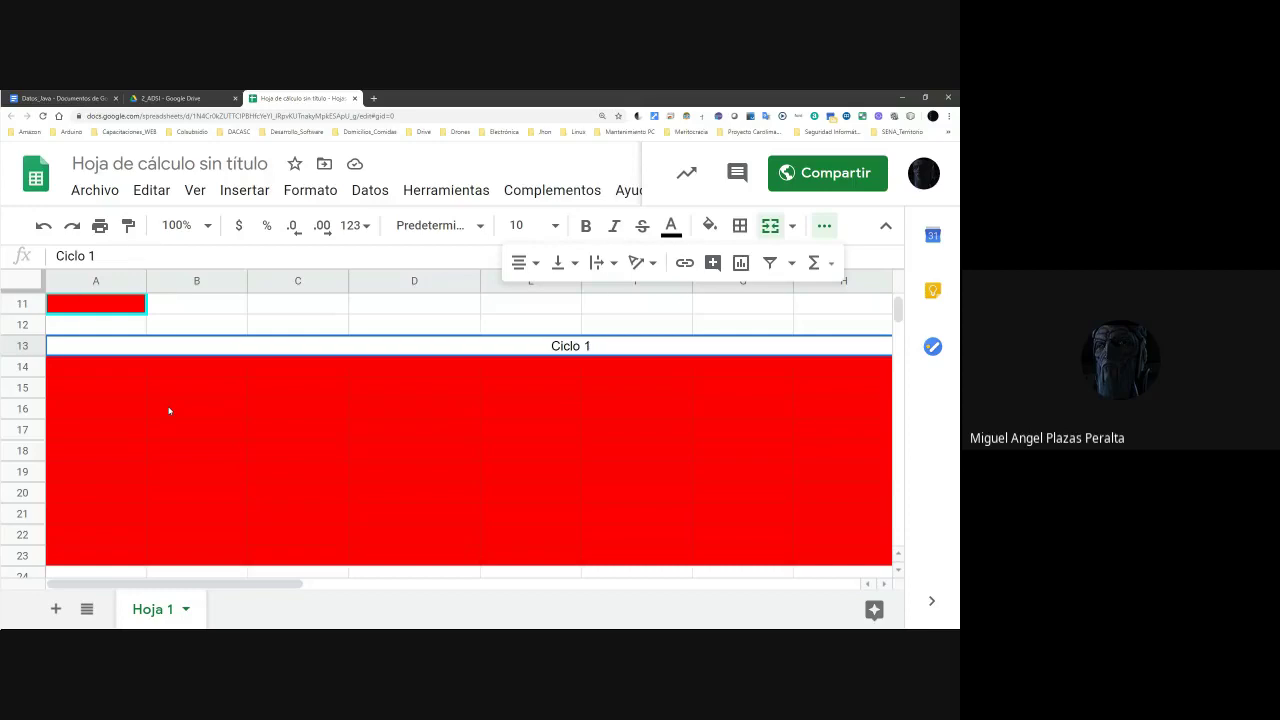
pyautogui.press('Down')
pyautogui.press('Left')
pyautogui.press('Home')
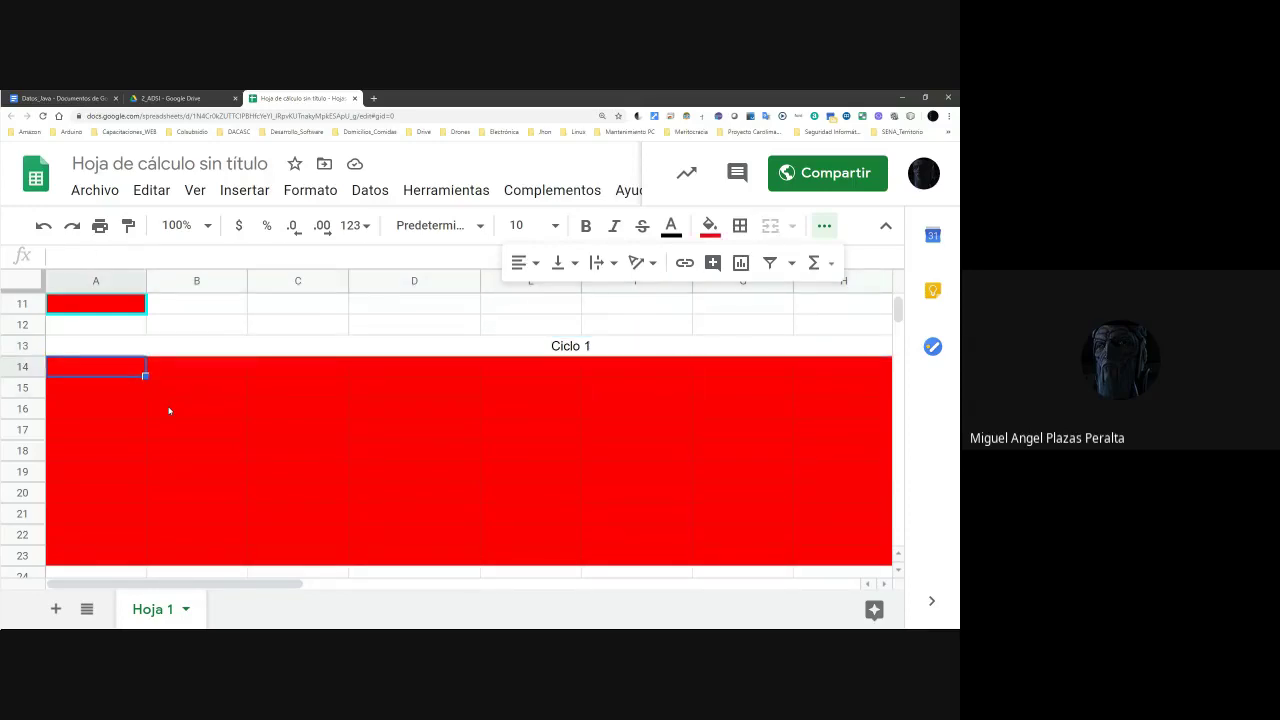
# Trace row 14 and column J of the red block down to the Características table.
pyautogui.press('Right')
pyautogui.press('Right')
pyautogui.press('Right')
pyautogui.press('Right')
pyautogui.press('Right')
pyautogui.press('Right')
pyautogui.press('Right')
pyautogui.press('Right')
pyautogui.press('Right')
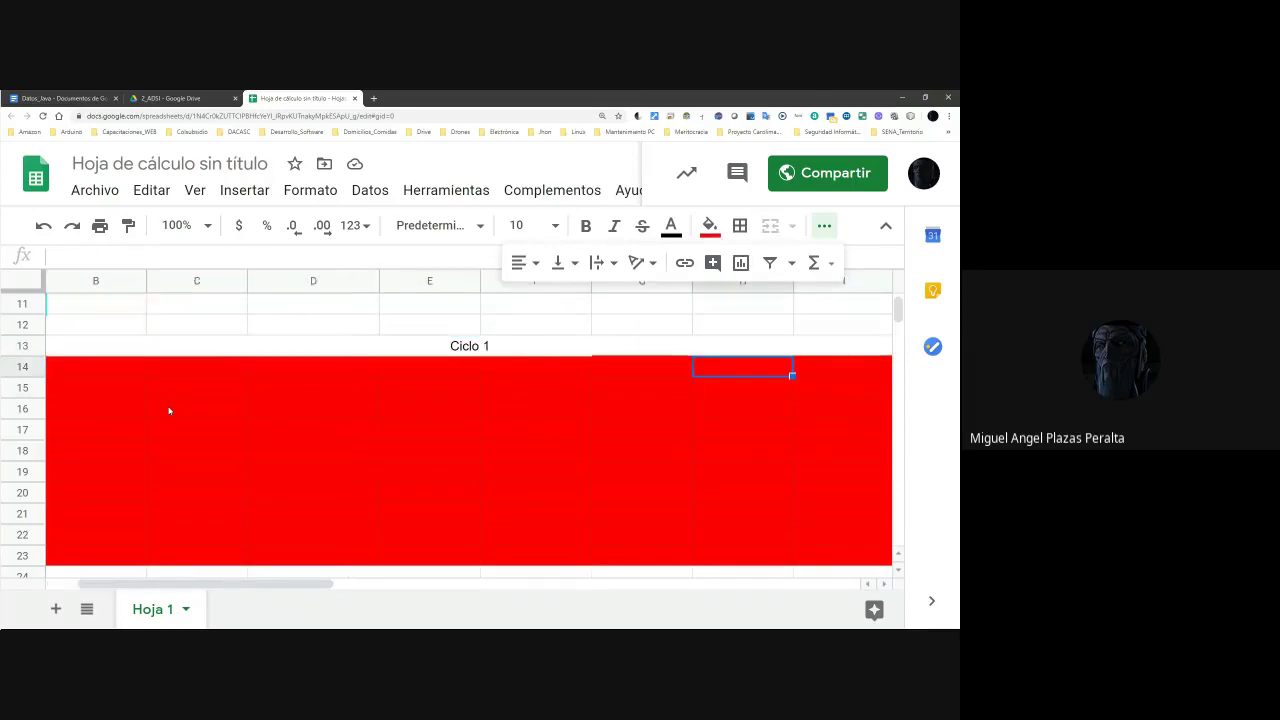
pyautogui.hscroll(1, 169, 411)
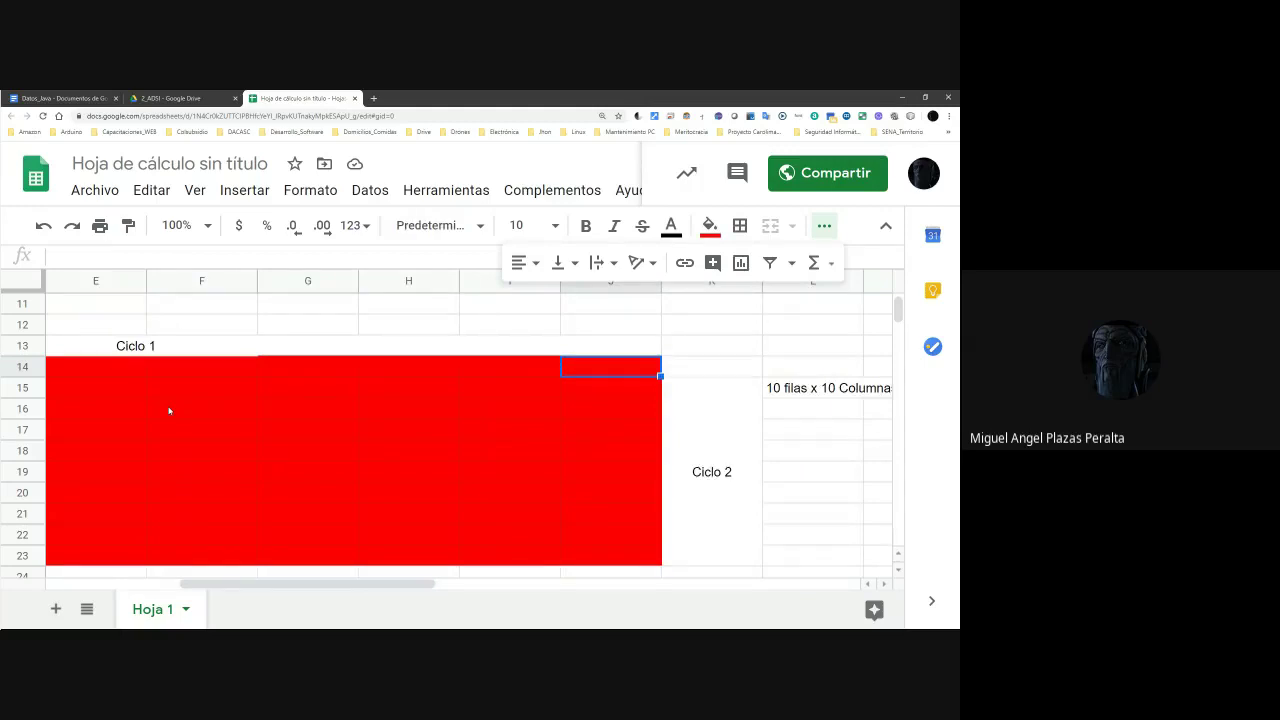
pyautogui.press('Down')
pyautogui.press('Down')
pyautogui.press('Down')
pyautogui.press('Down')
pyautogui.press('Down')
pyautogui.press('Down')
pyautogui.press('Down')
pyautogui.press('Down')
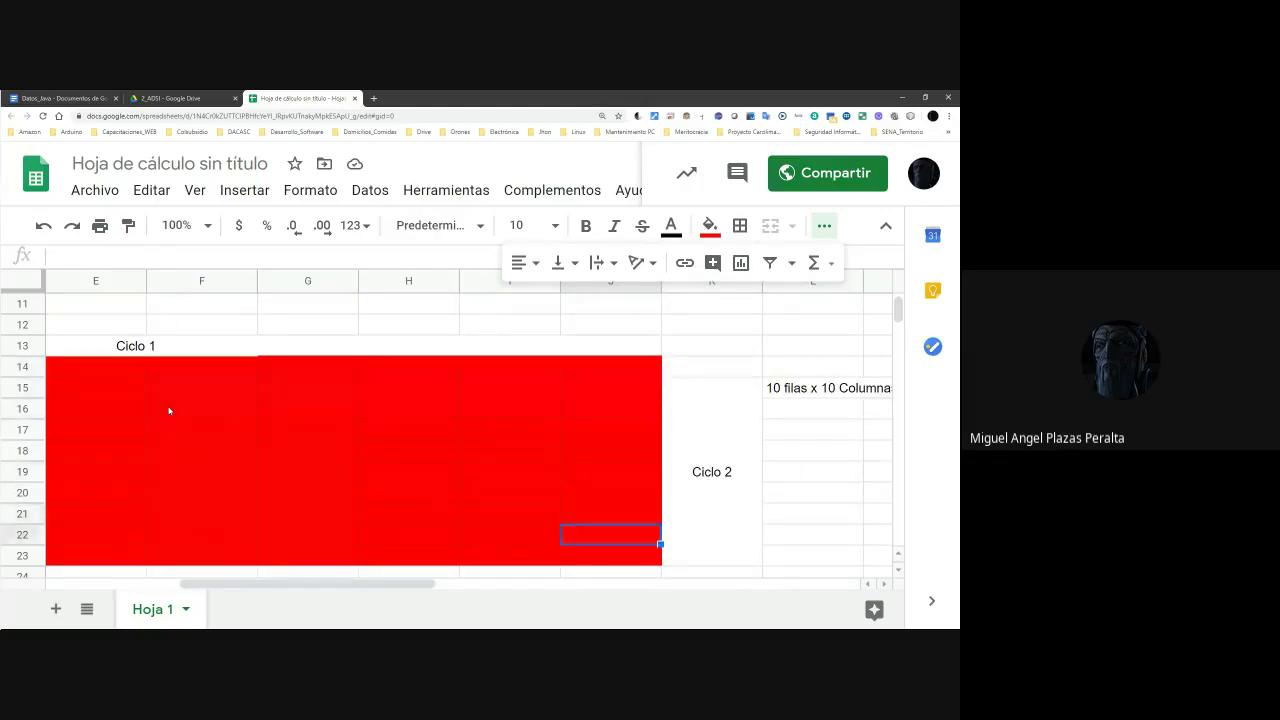
pyautogui.press('Down')
pyautogui.press('Left')
pyautogui.press('Left')
pyautogui.press('Left')
pyautogui.press('Left')
pyautogui.press('Left')
pyautogui.press('Left')
pyautogui.press('Left')
pyautogui.press('Left')
pyautogui.press('Left')
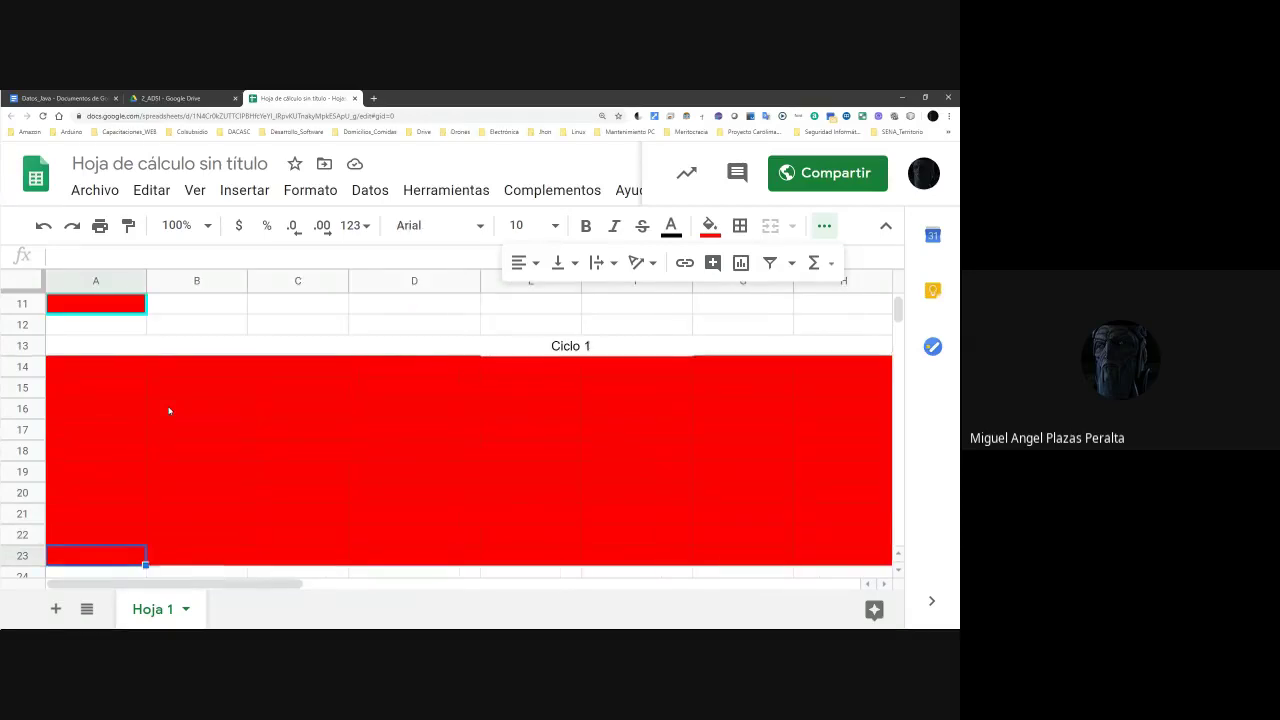
pyautogui.press('Down')
pyautogui.press('Down')
pyautogui.press('Down')
pyautogui.press('Down')
pyautogui.press('Down')
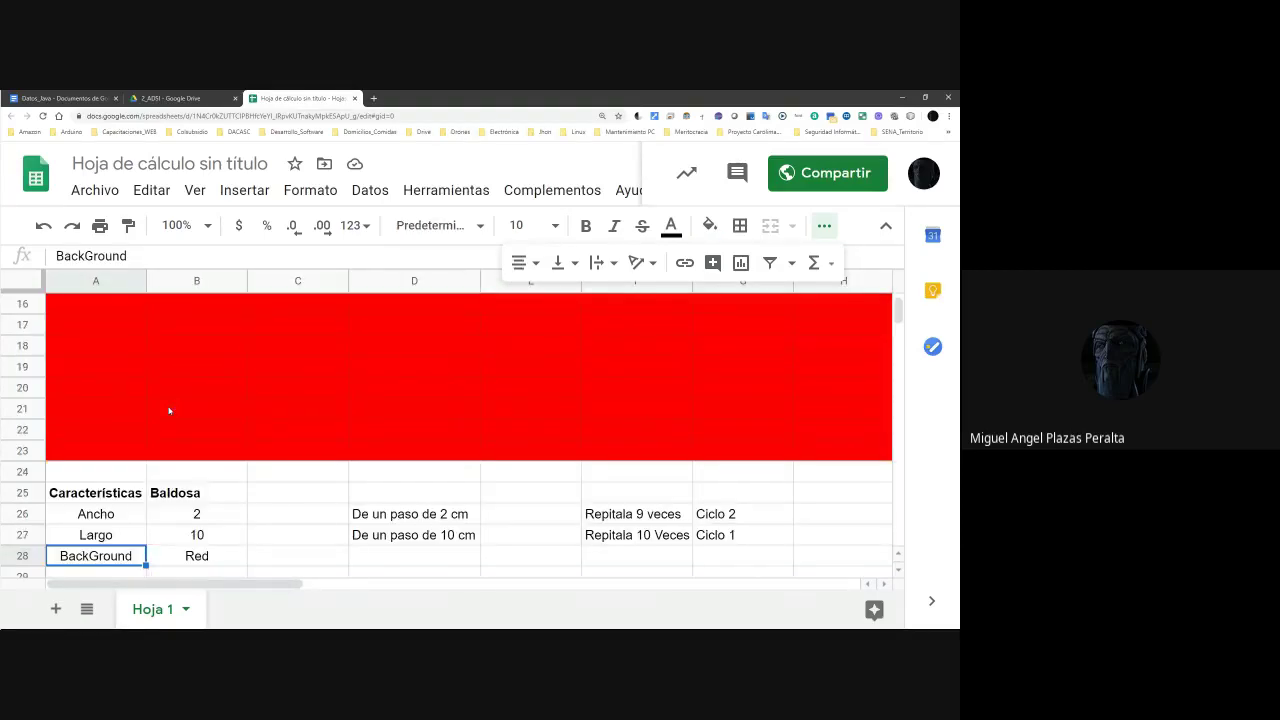
pyautogui.press('Down')
pyautogui.press('Up')
pyautogui.press('Up')
pyautogui.press('Up')
pyautogui.press('Up')
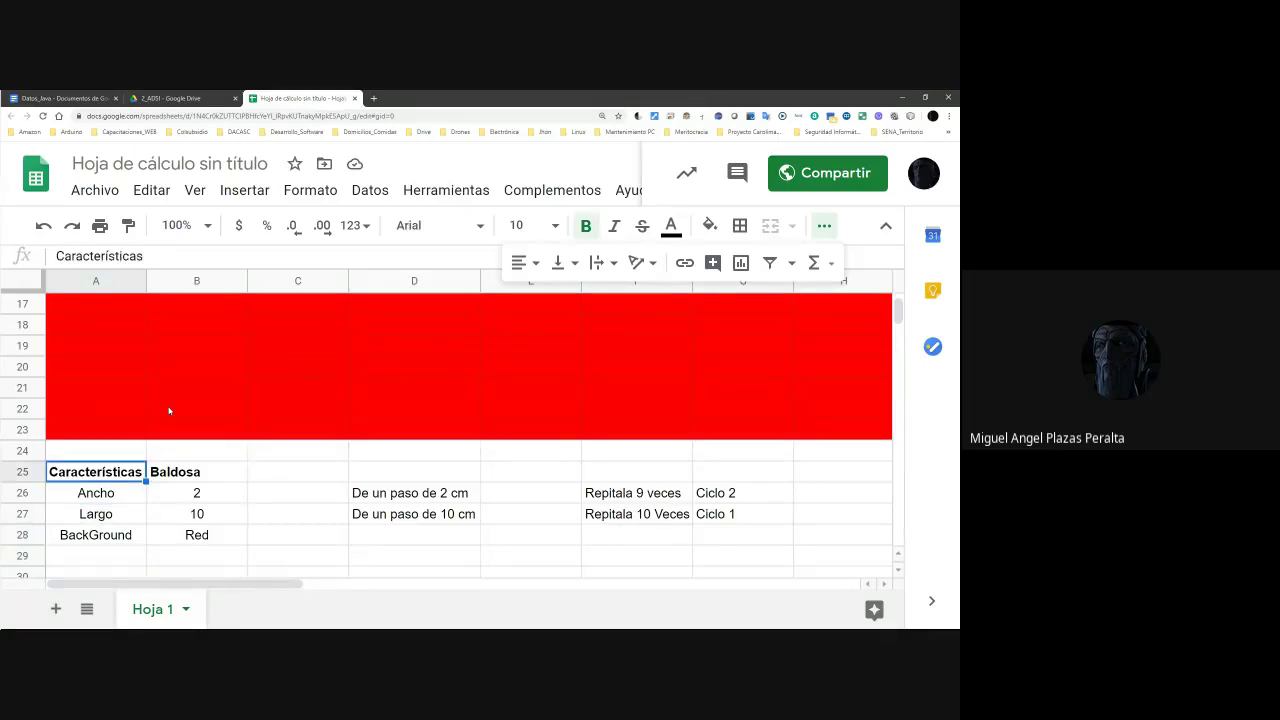
# Return to red cell A14 and minimize the browser to reveal the Paint drawing.
pyautogui.press('Up')
pyautogui.press('Up')
pyautogui.press('Up')
pyautogui.press('Up')
pyautogui.press('Up')
pyautogui.press('Up')
pyautogui.press('Up')
pyautogui.press('Up')
pyautogui.press('Up')
pyautogui.press('Up')
pyautogui.press('Up')
pyautogui.press('Up')
pyautogui.press('Up')
pyautogui.press('Up')
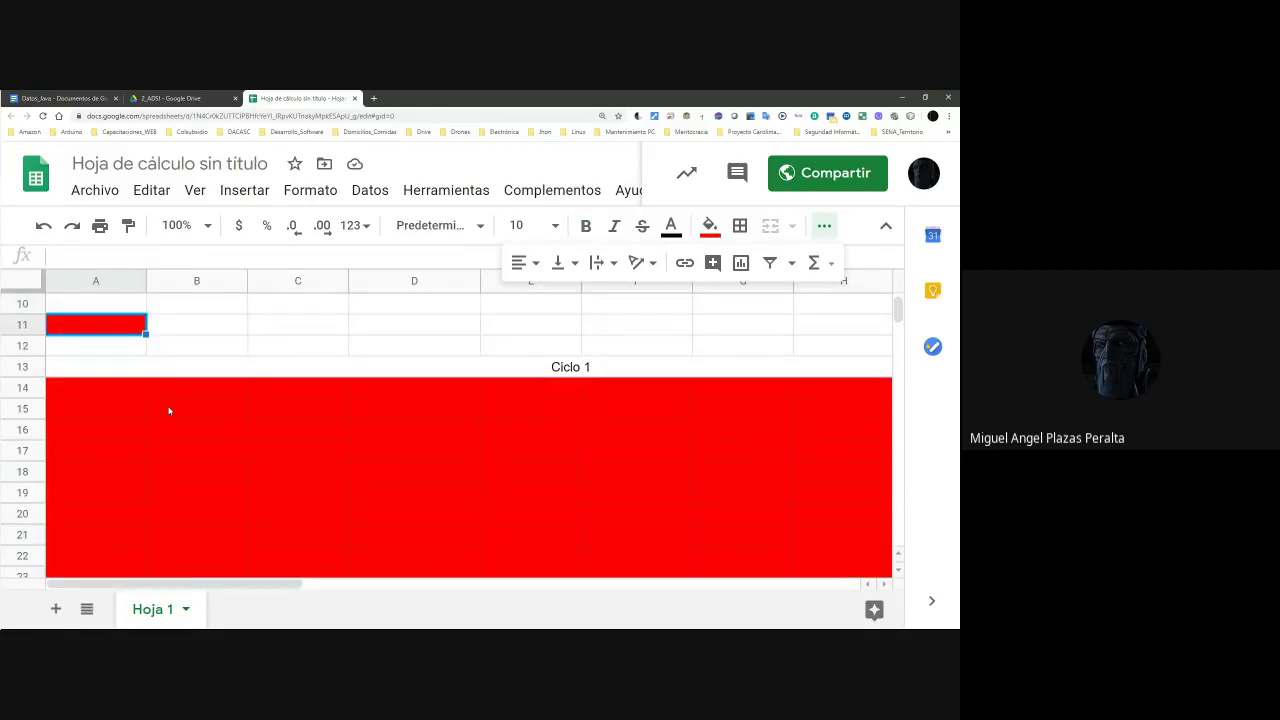
pyautogui.press('Down')
pyautogui.press('Down')
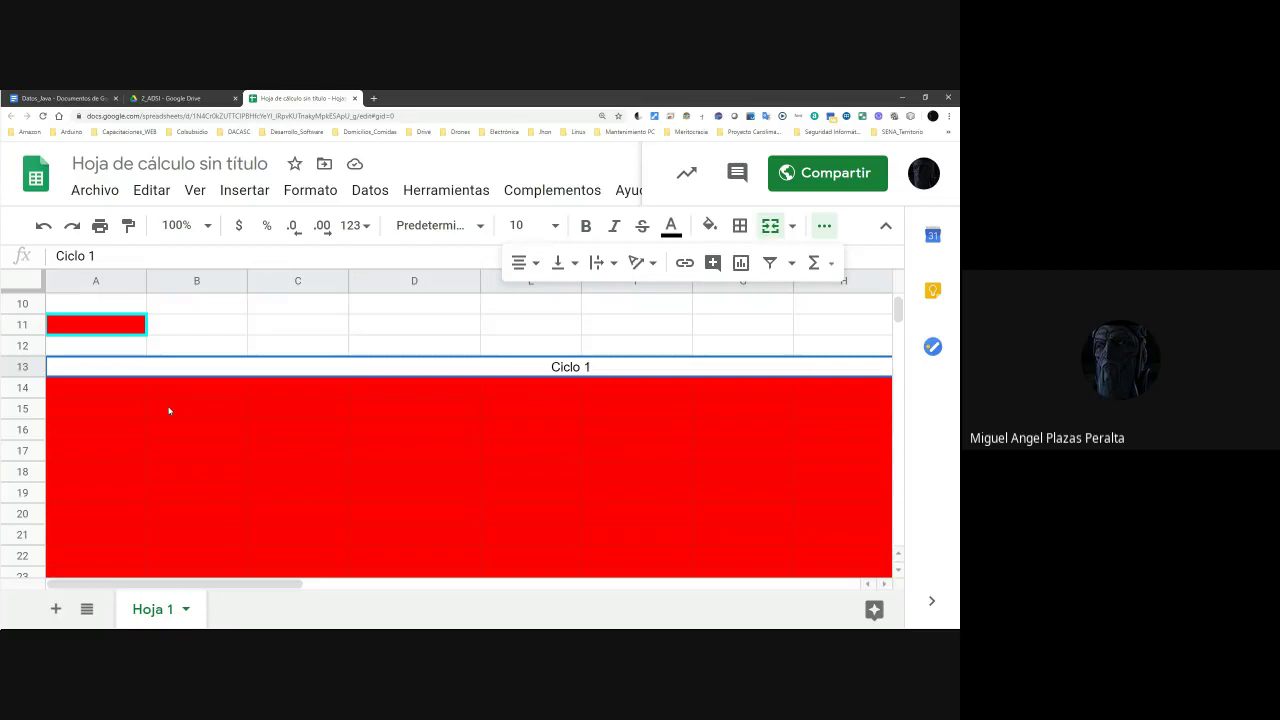
pyautogui.press('Down')
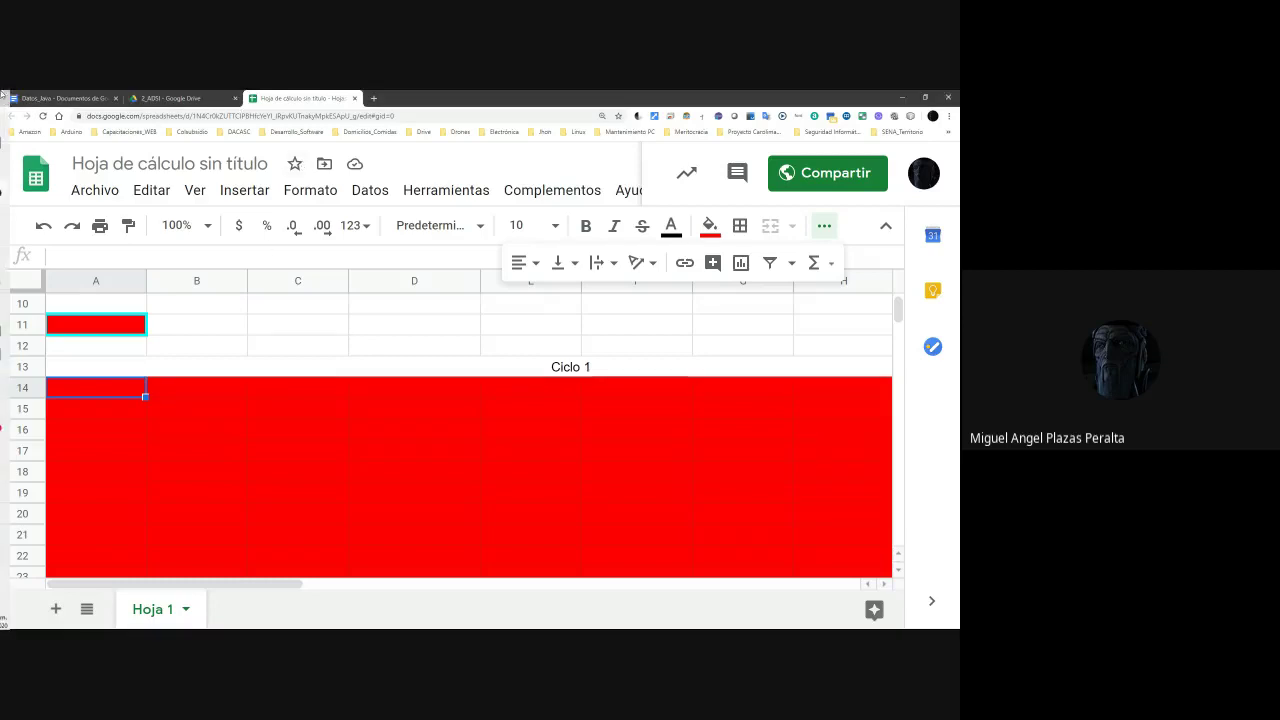
pyautogui.click(900, 98)
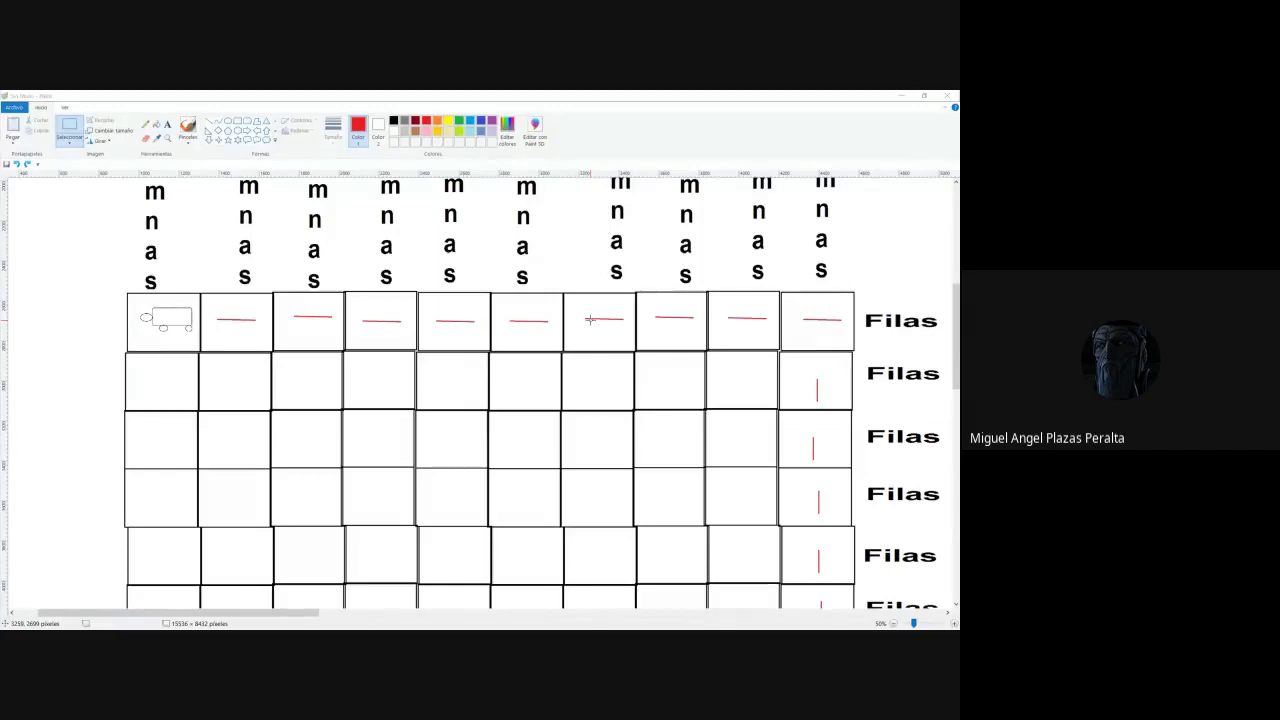
# Bring back the Meet tab, check the Personas list, and finish on the Chat panel.
pyautogui.click(900, 97)
pyautogui.click(168, 98)
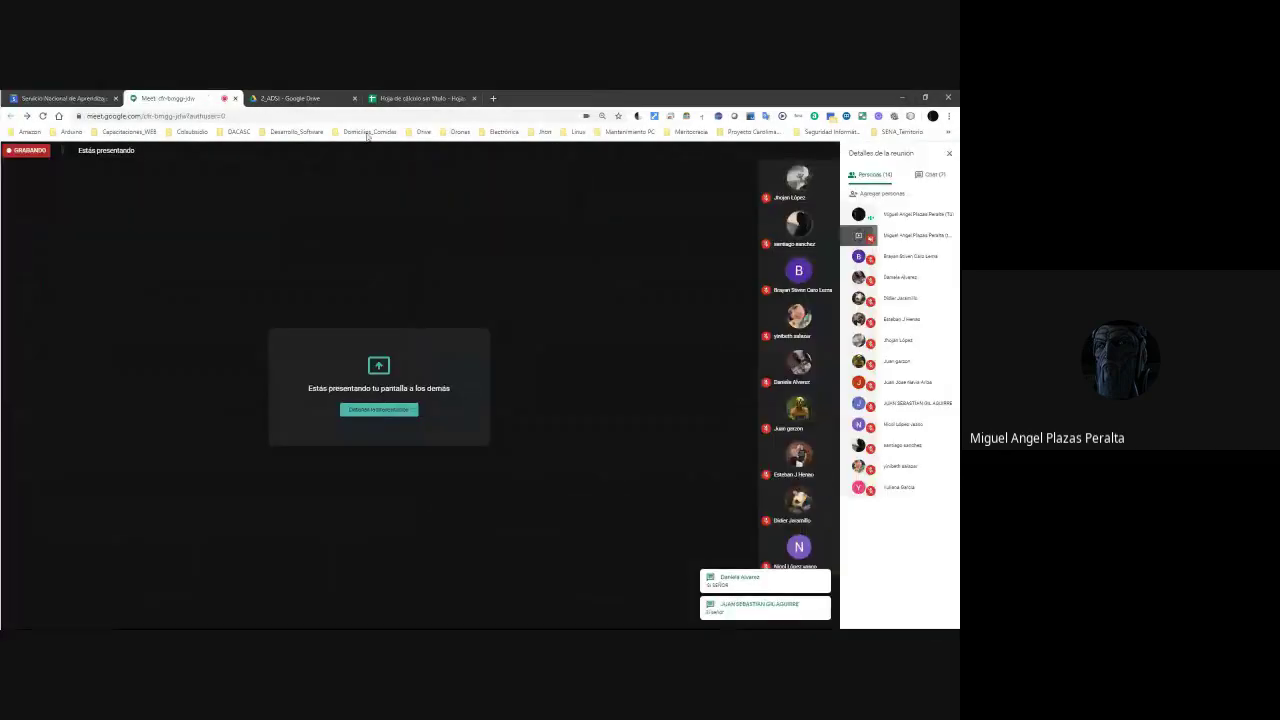
pyautogui.click(930, 174)
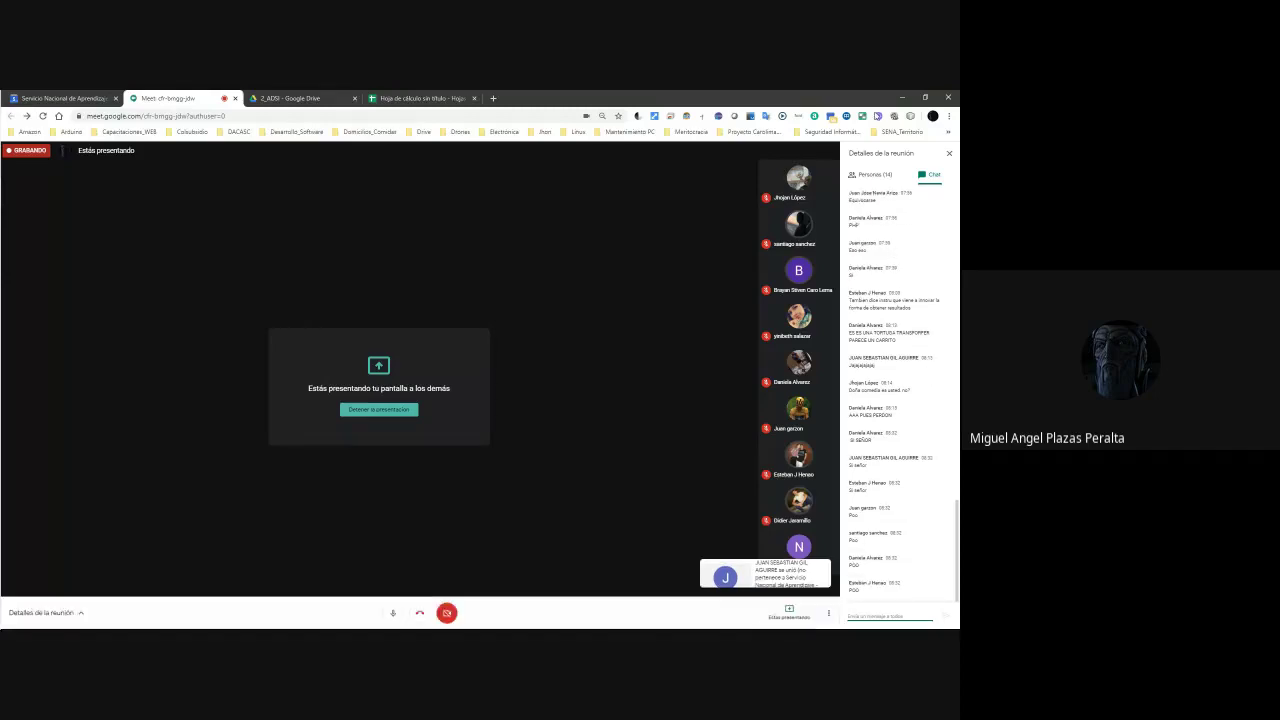
pyautogui.click(874, 176)
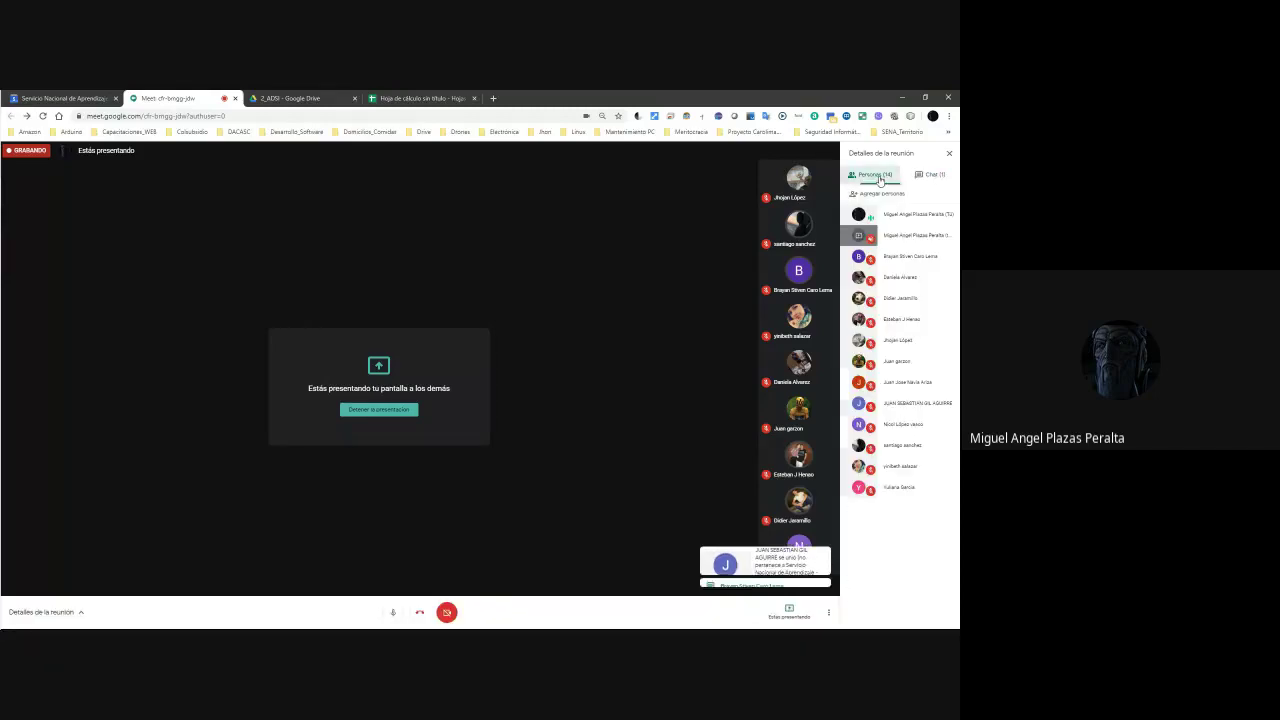
pyautogui.click(905, 257)
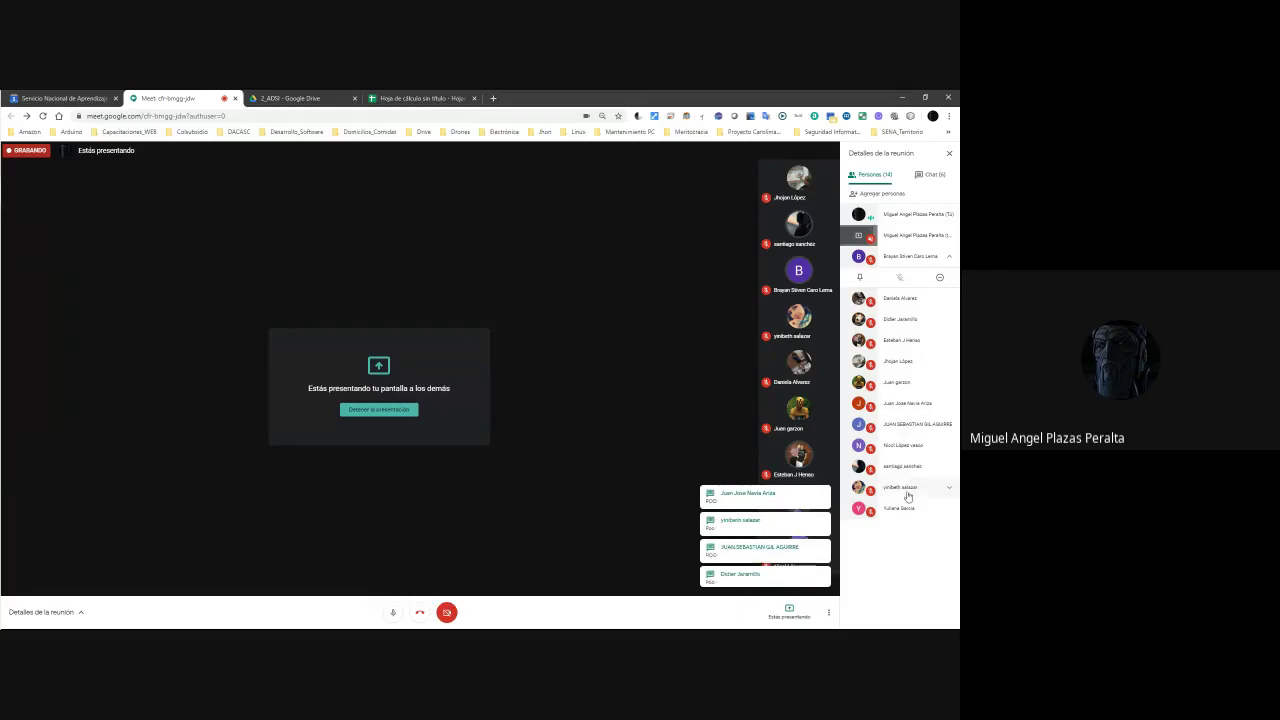
pyautogui.click(929, 174)
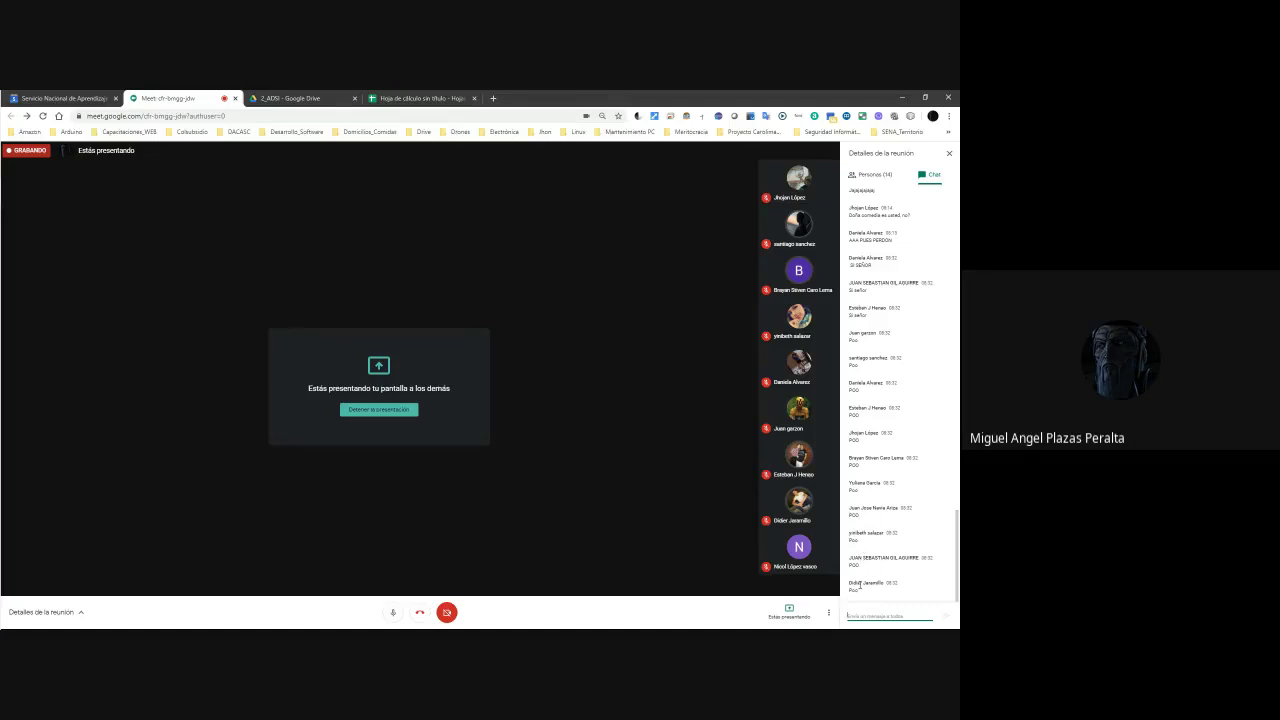
pyautogui.click(884, 178)
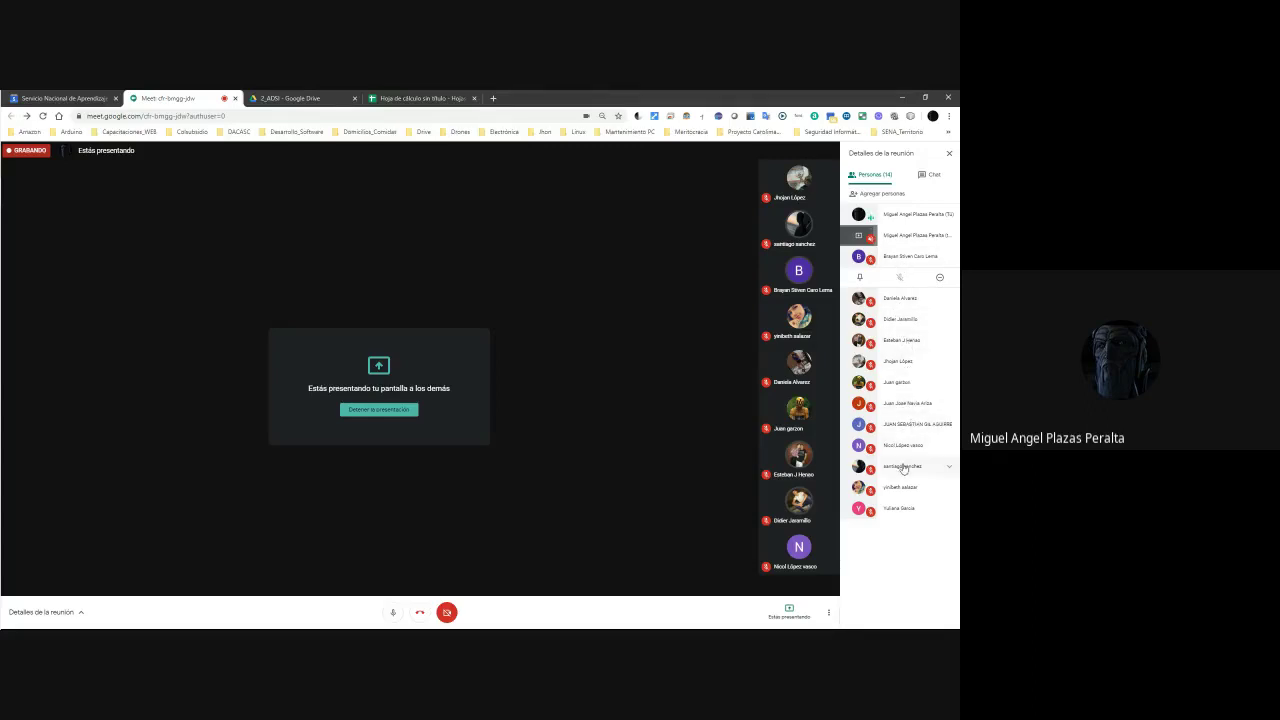
pyautogui.click(928, 174)
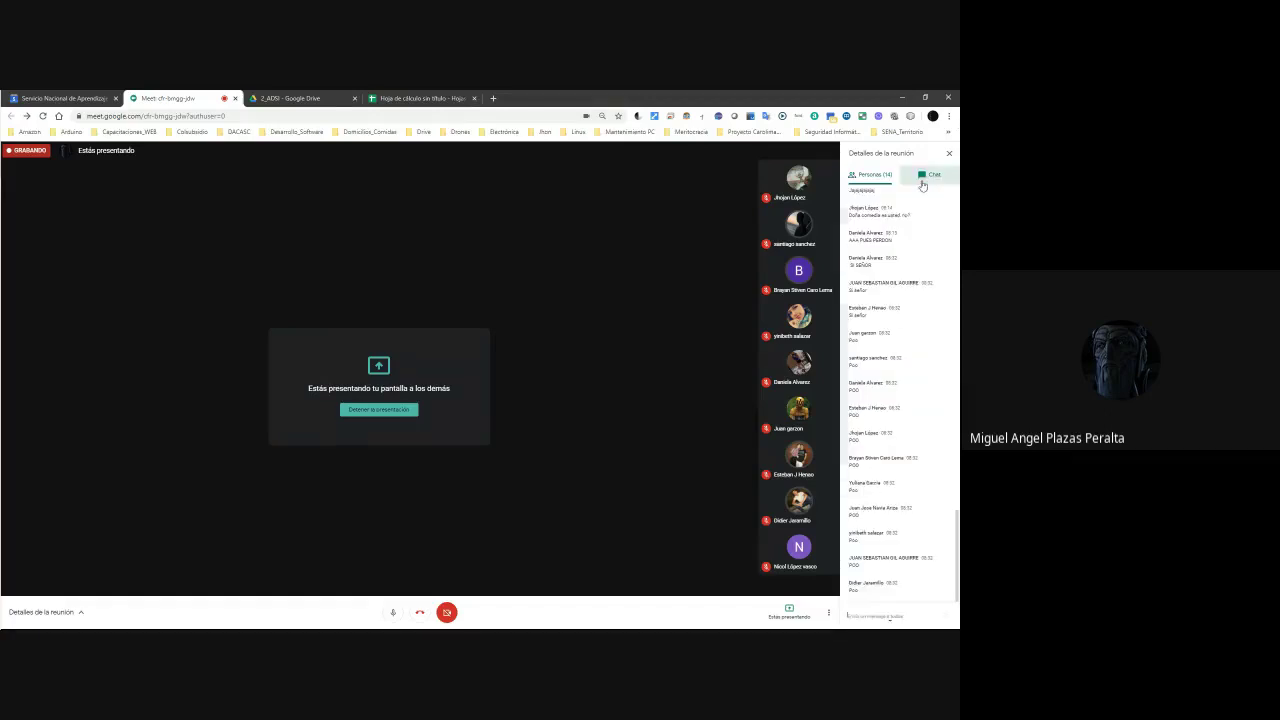
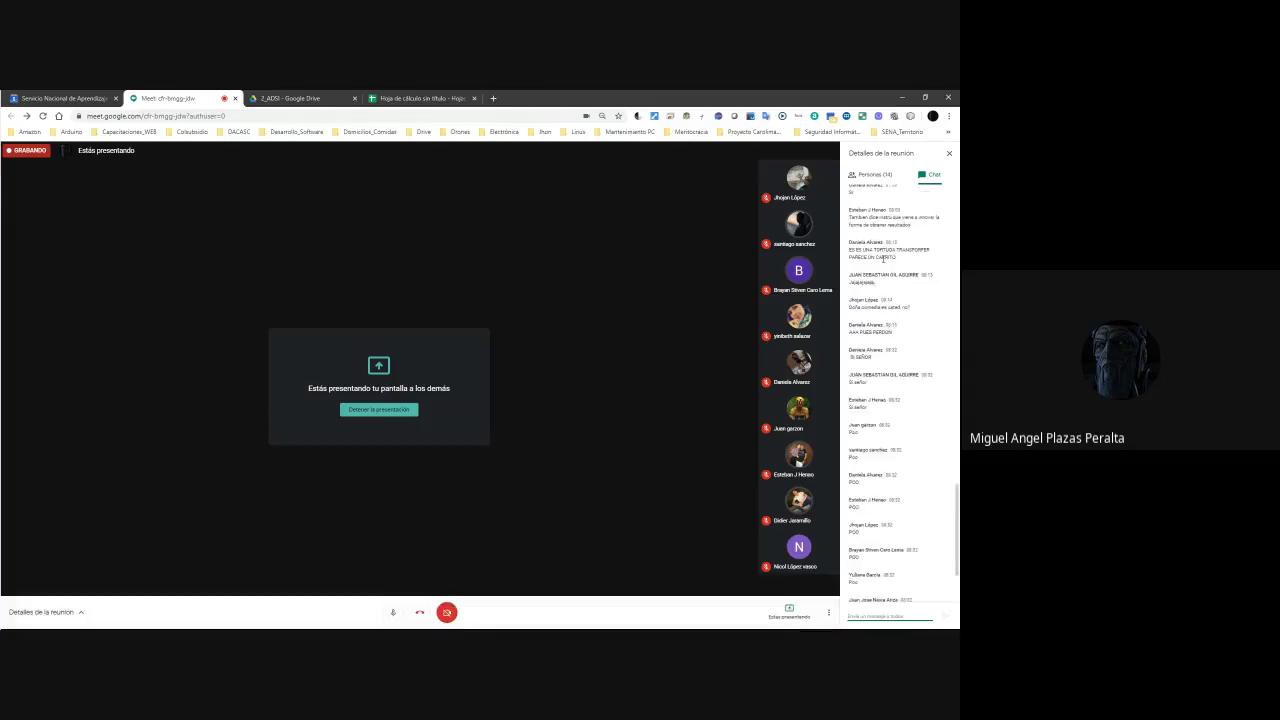
# Show the meeting's People list, then bring the red-grid spreadsheet to the front.
pyautogui.click(880, 175)
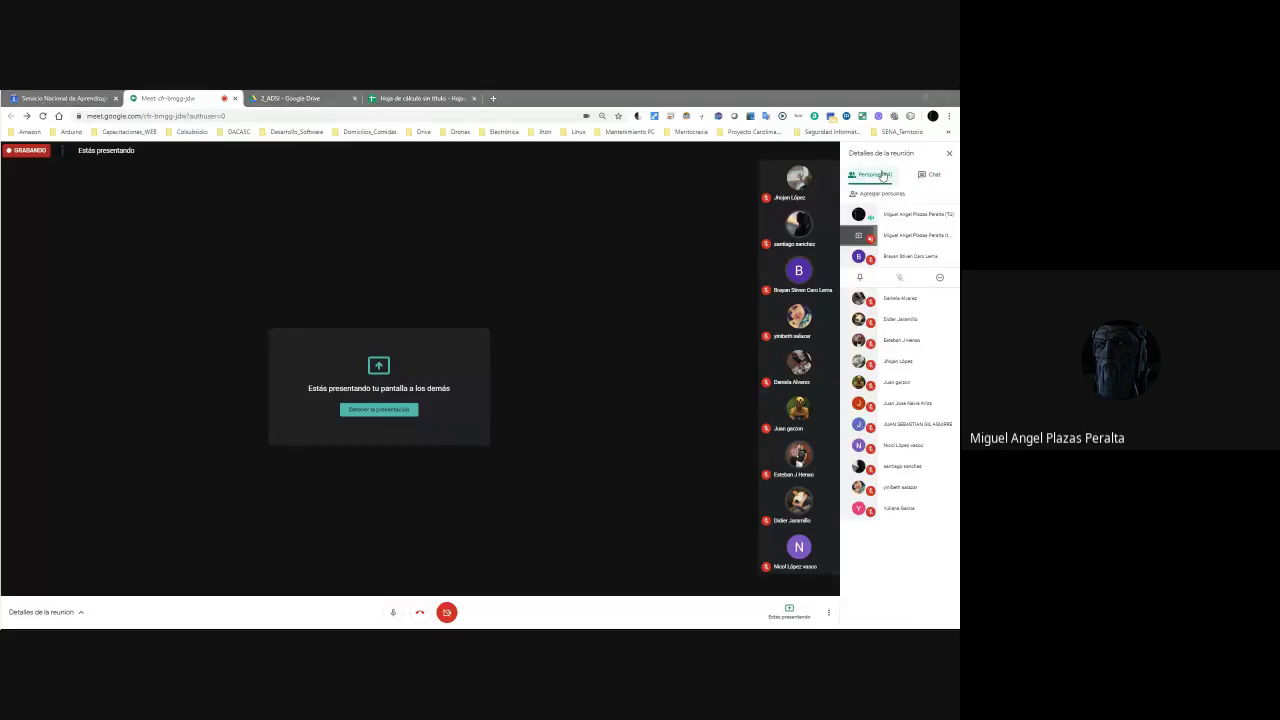
pyautogui.hotkey('alt', 'Tab')
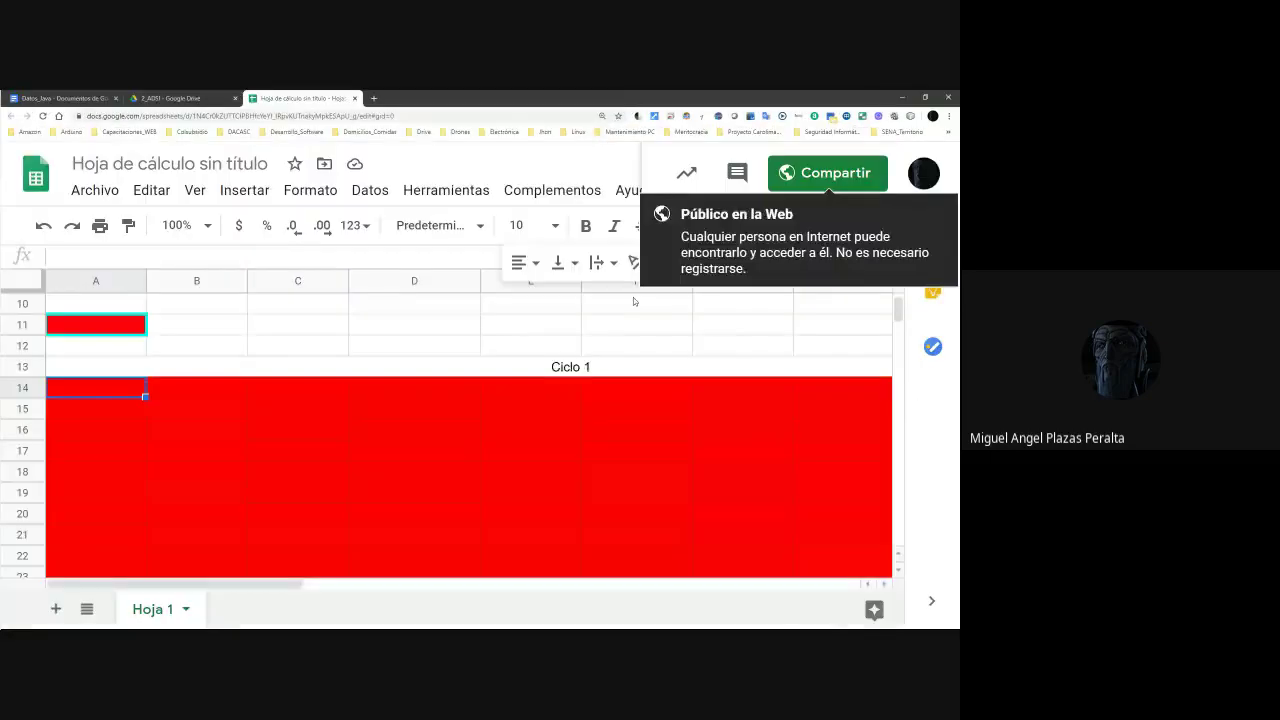
# Copy the red tile in A11 and check the cells around row 14 and the Ciclo 1 row.
pyautogui.press('Right')
pyautogui.press('Right')
pyautogui.press('Right')
pyautogui.press('Right')
pyautogui.press('Right')
pyautogui.press('Right')
pyautogui.press('Right')
pyautogui.press('Right')
pyautogui.press('Right')
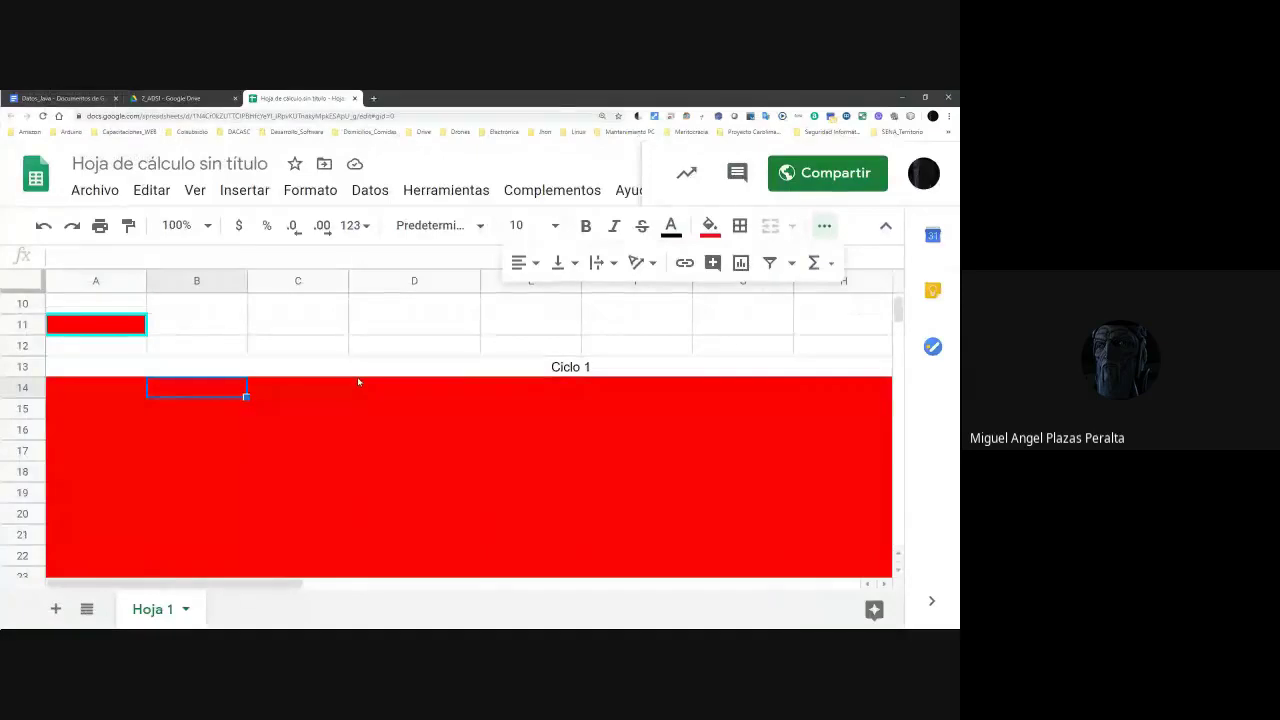
pyautogui.press('Right')
pyautogui.press('Right')
pyautogui.press('Right')
pyautogui.press('Left')
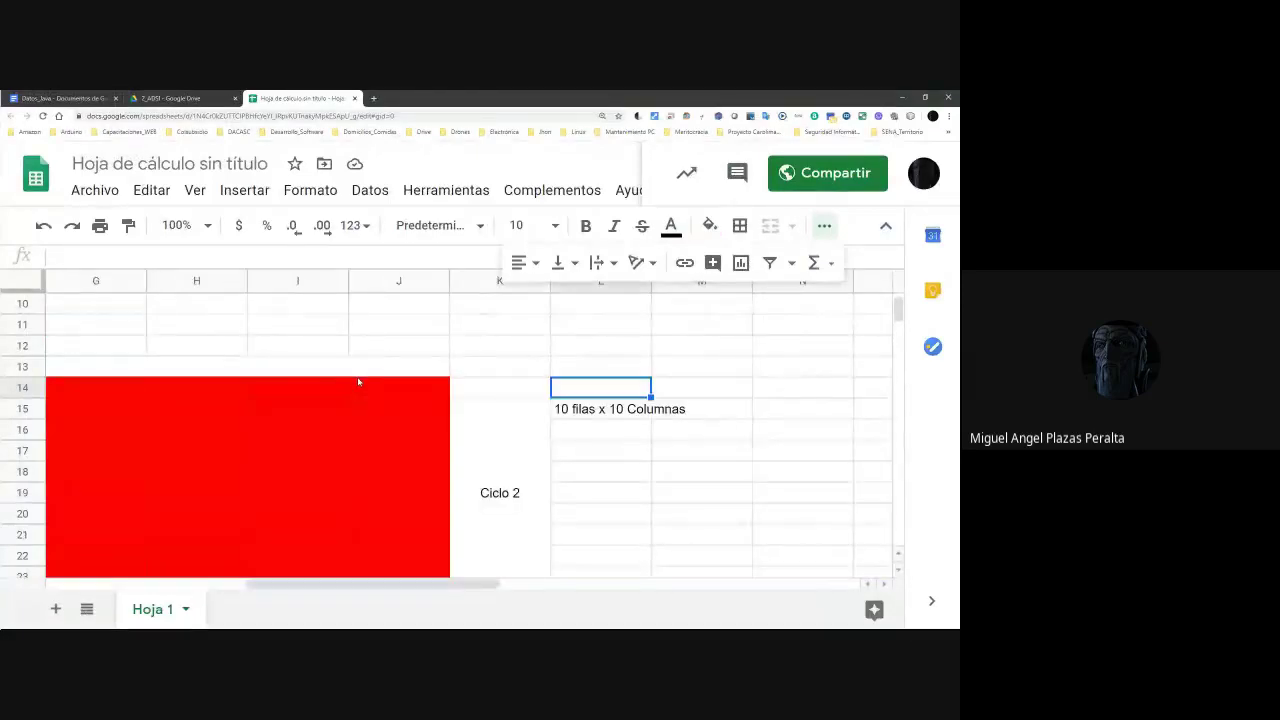
pyautogui.press('Home')
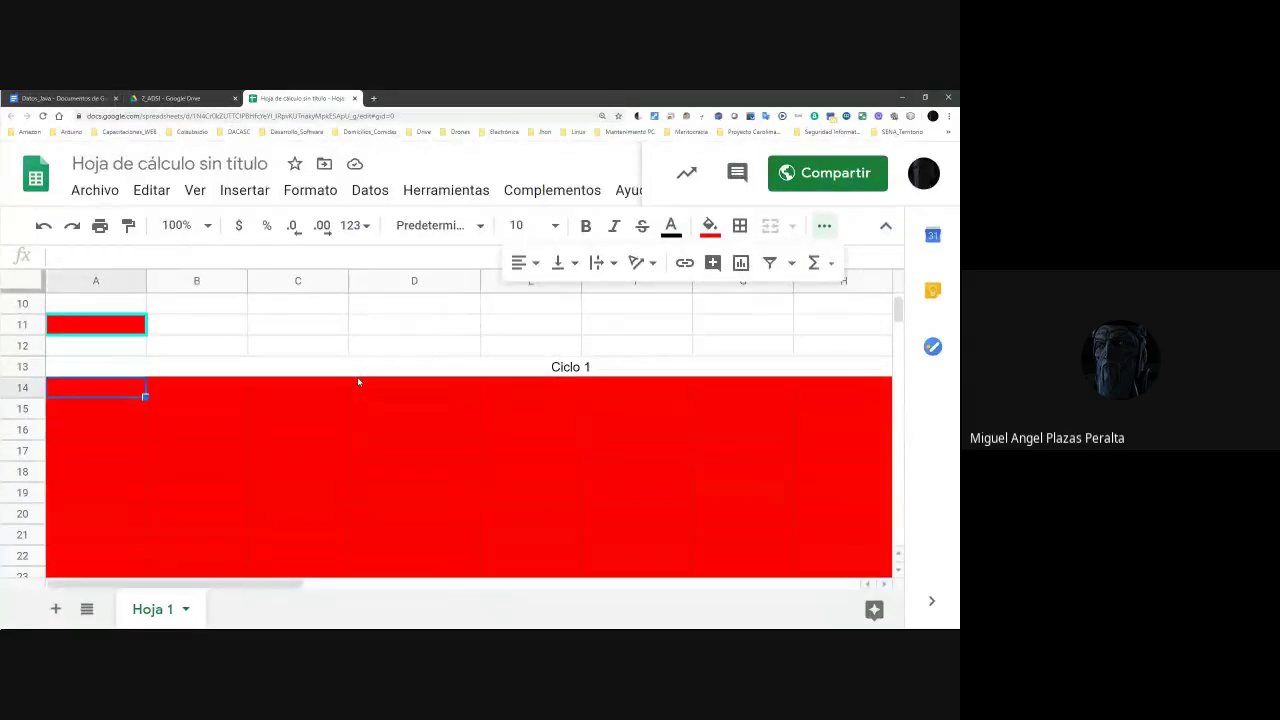
pyautogui.press('Up')
pyautogui.press('Up')
pyautogui.press('Up')
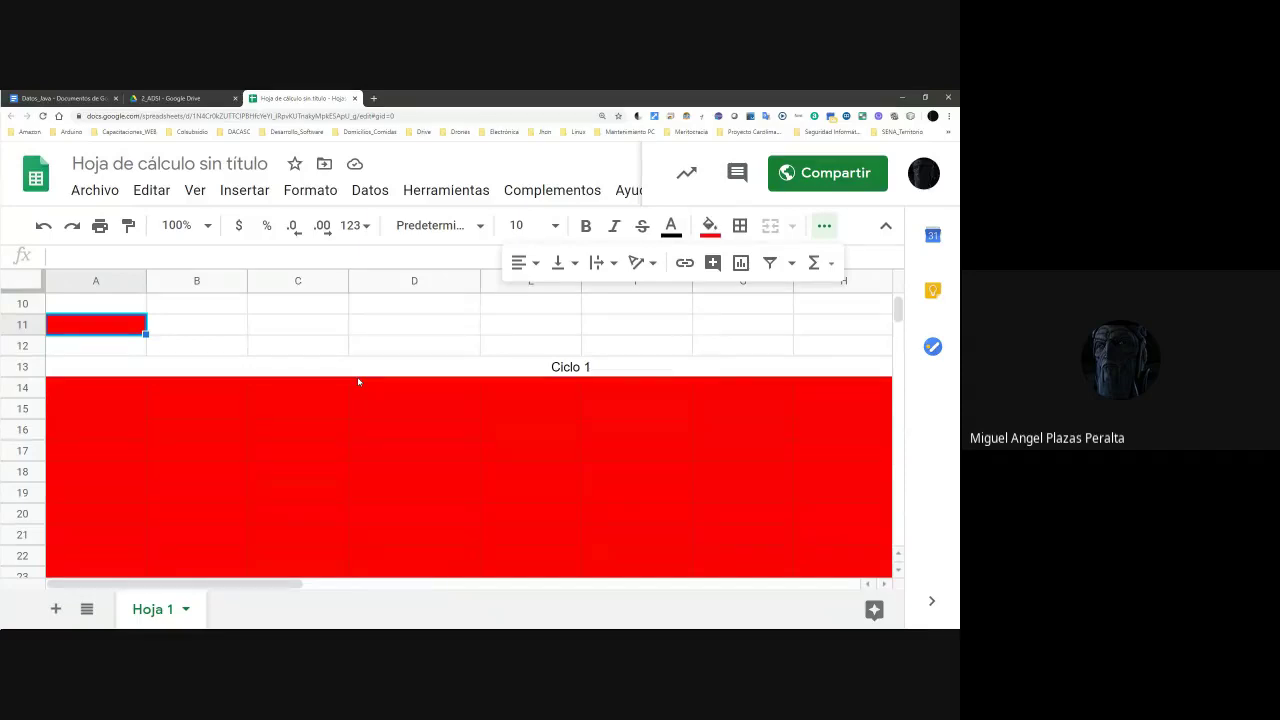
pyautogui.hotkey('ctrl', 'c')
pyautogui.press('Down')
pyautogui.press('Down')
pyautogui.press('Down')
pyautogui.press('Down')
pyautogui.press('Up')
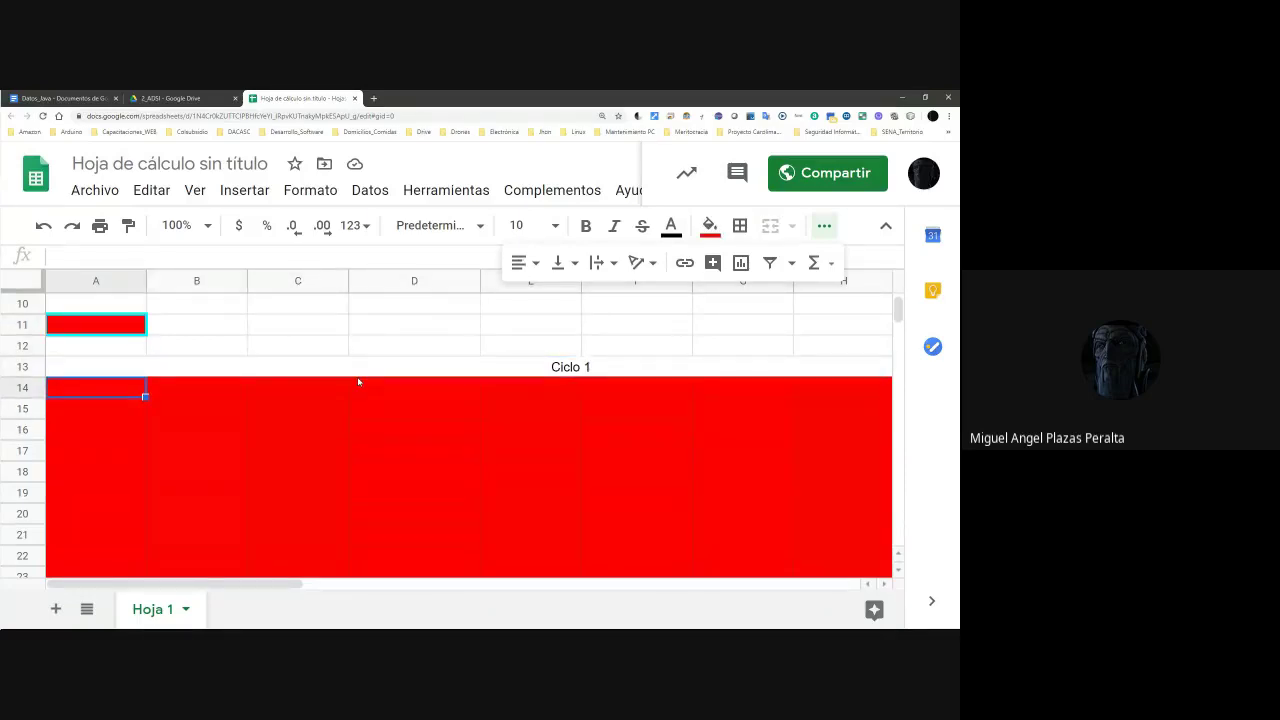
pyautogui.press('Down')
pyautogui.click(357, 376)
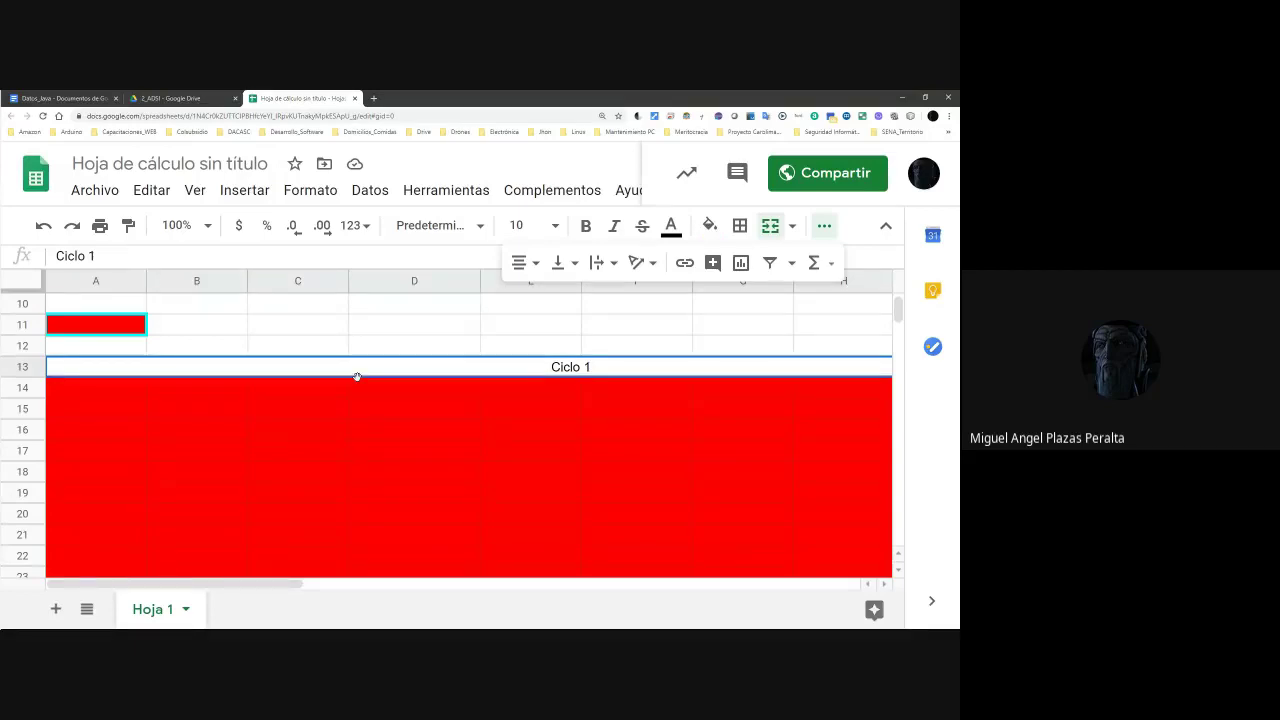
pyautogui.press('Down')
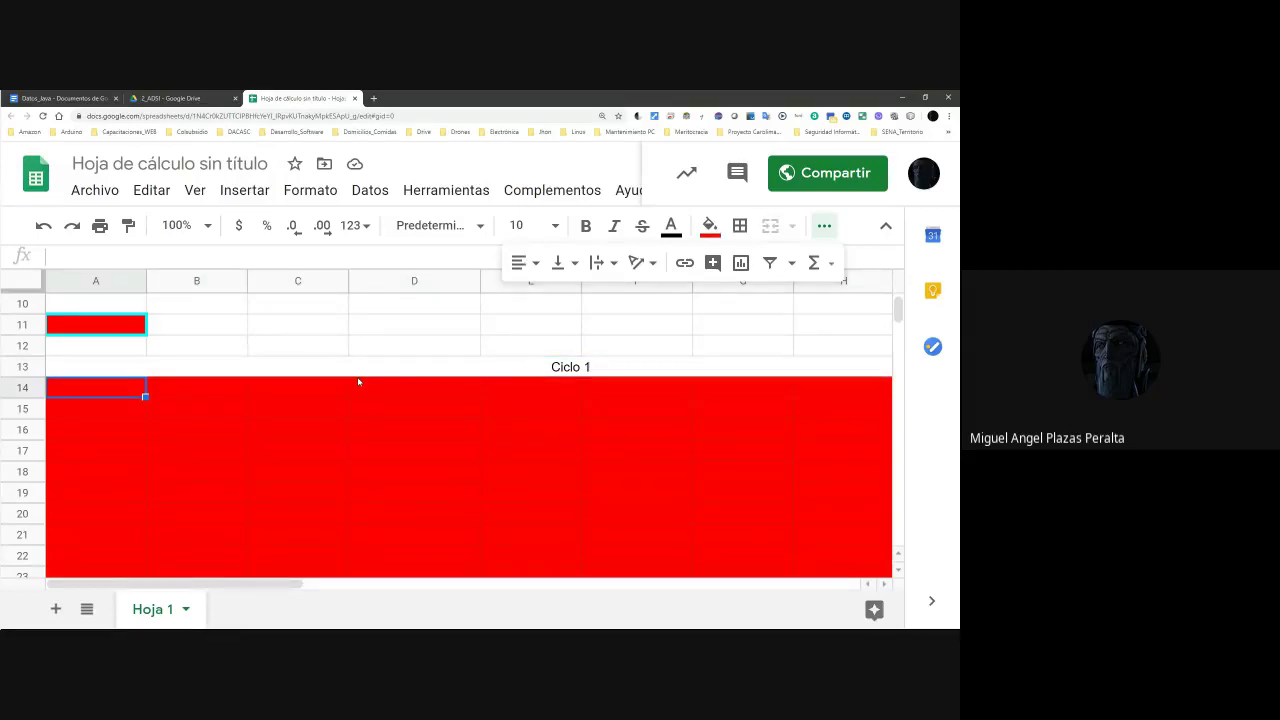
pyautogui.press('Down')
pyautogui.press('Up')
pyautogui.press('Up')
pyautogui.press('Up')
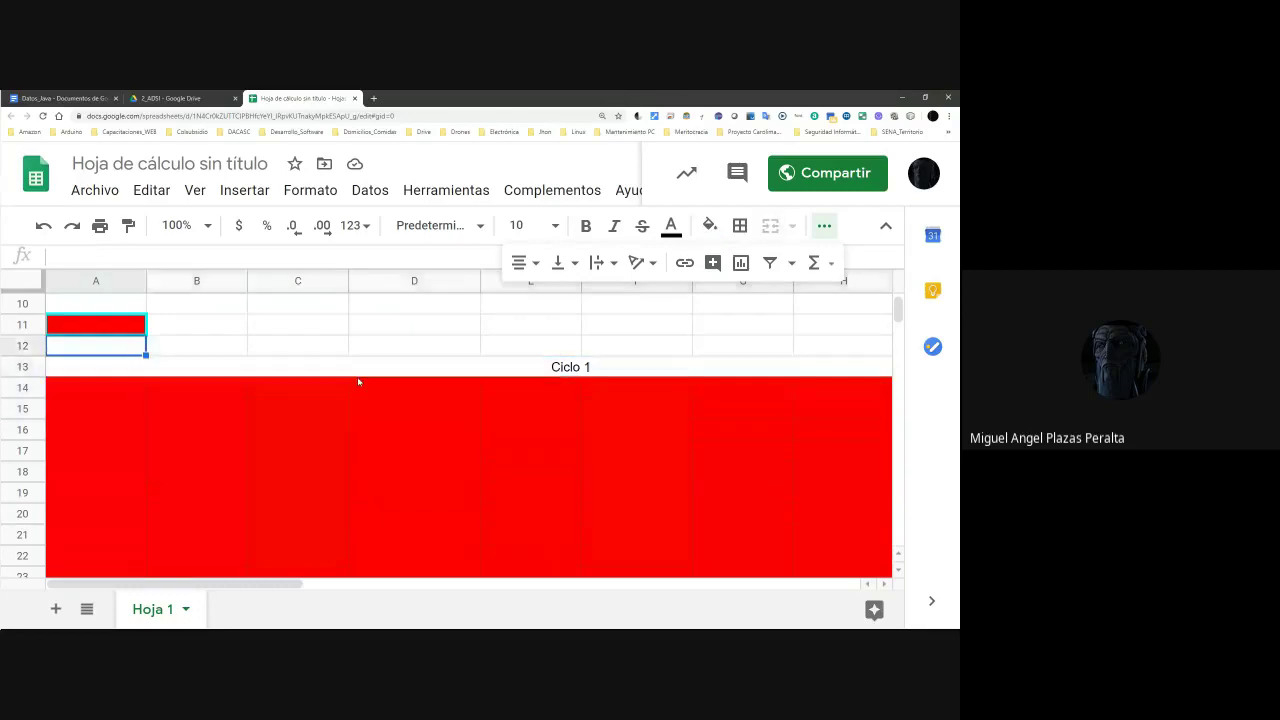
pyautogui.press('Down')
pyautogui.press('Down')
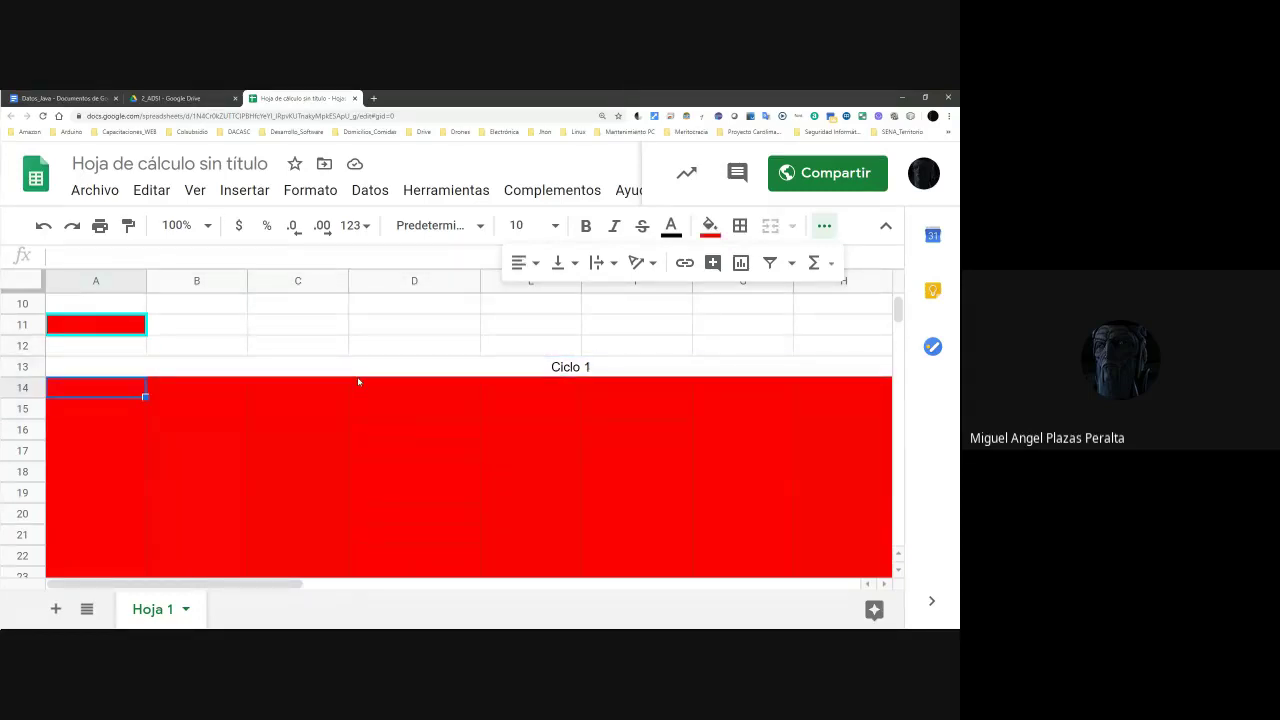
pyautogui.press('Up')
pyautogui.press('Down')
pyautogui.press('Up')
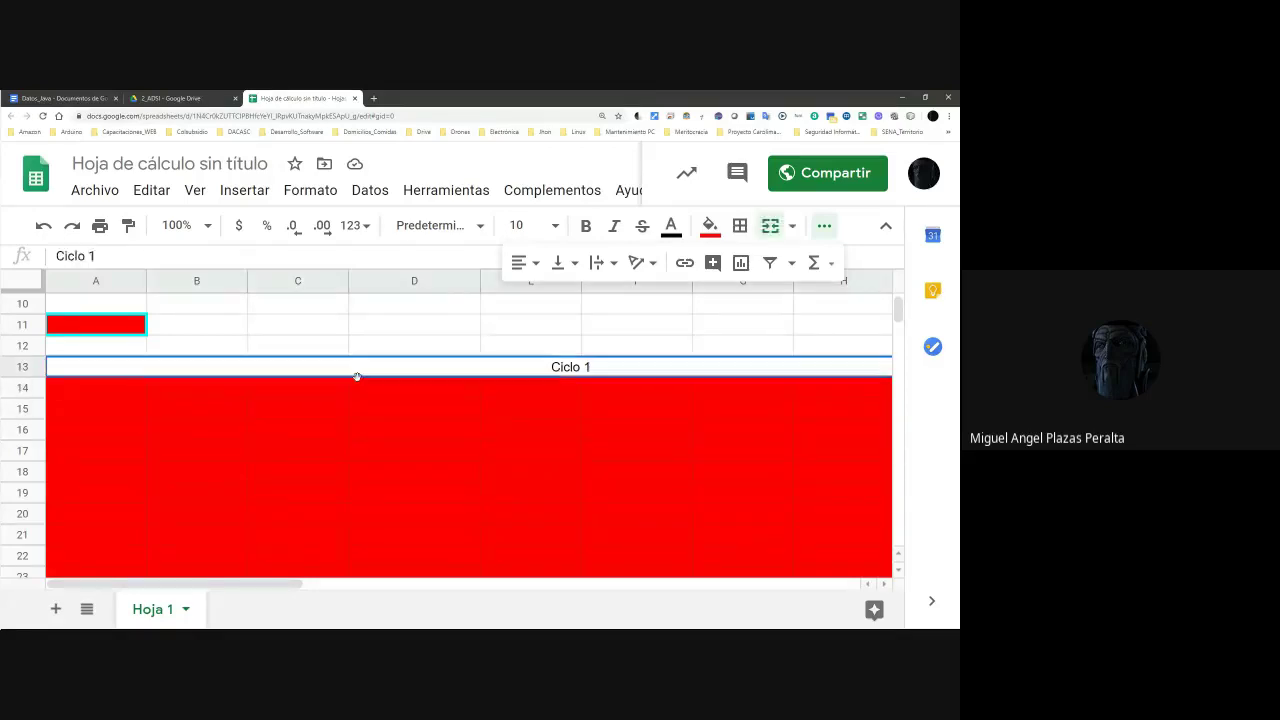
pyautogui.press('Down')
pyautogui.press('Up')
pyautogui.press('Up')
pyautogui.press('Down')
pyautogui.press('Down')
pyautogui.press('Right')
pyautogui.press('Right')
pyautogui.press('Right')
pyautogui.press('Right')
pyautogui.press('Right')
pyautogui.press('Right')
pyautogui.press('Right')
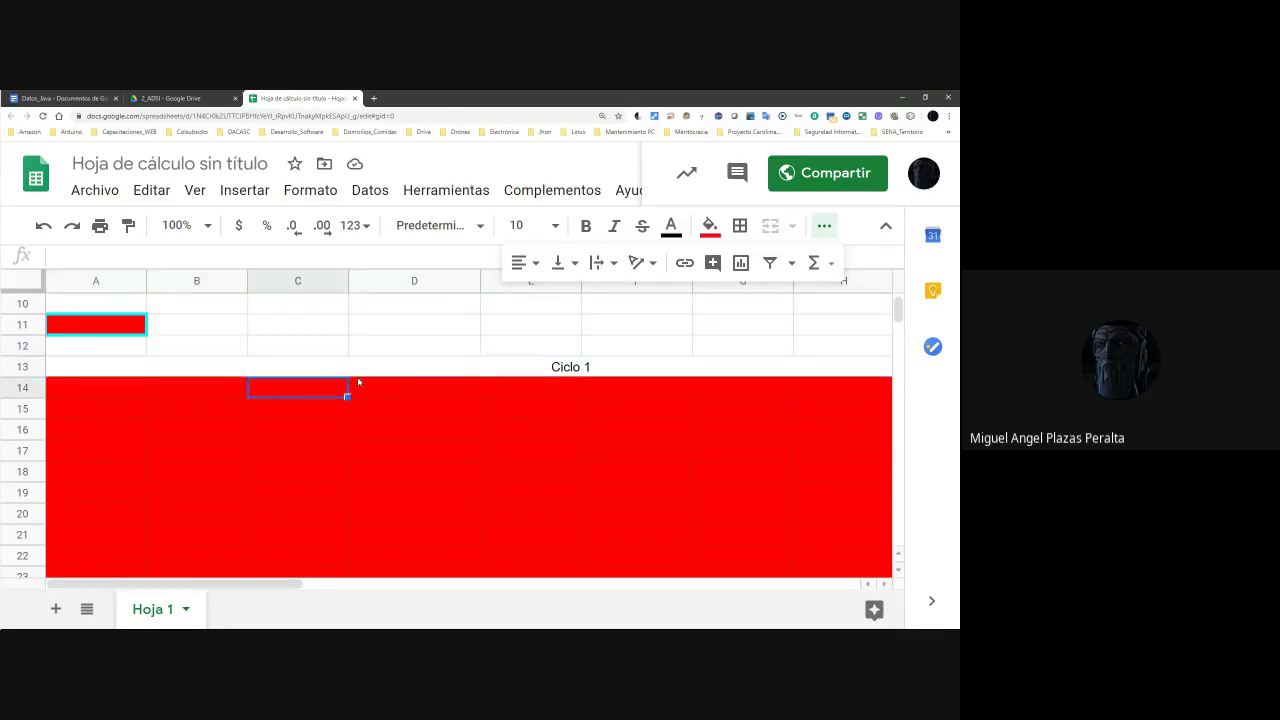
pyautogui.press('Right')
pyautogui.press('Right')
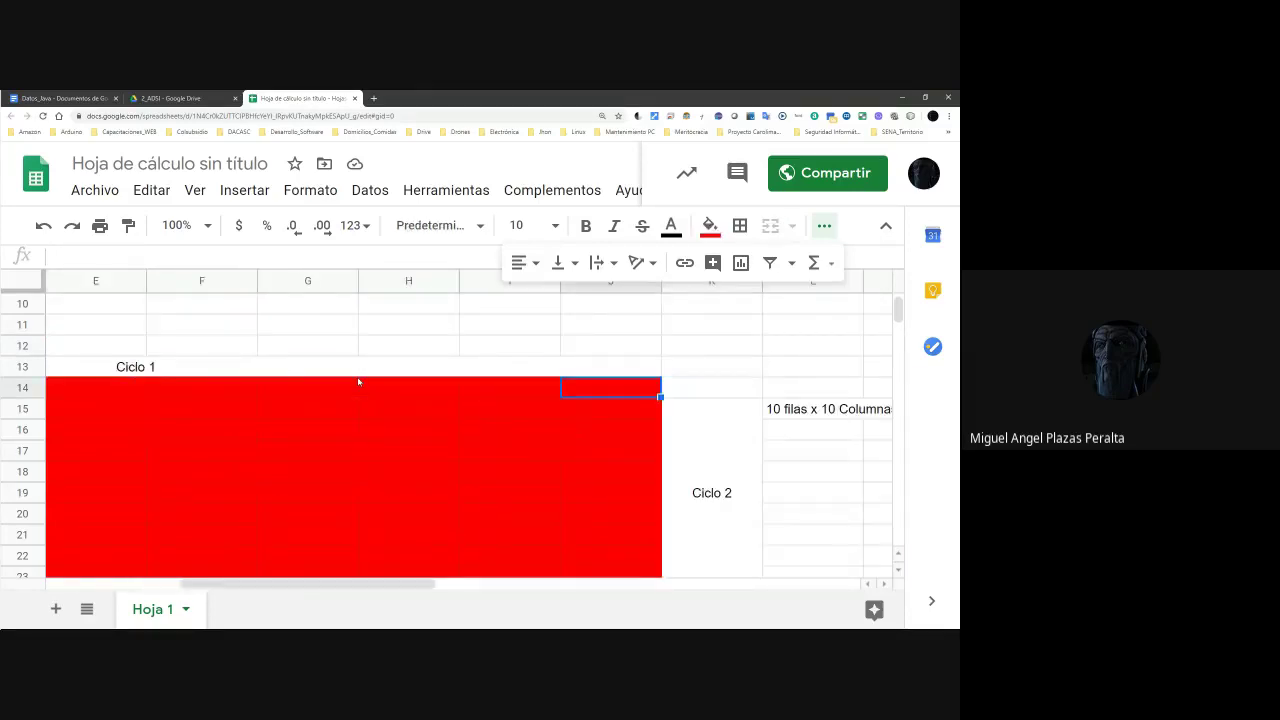
pyautogui.press('Home')
pyautogui.press('Up')
pyautogui.press('Up')
pyautogui.press('Up')
pyautogui.press('Left')
pyautogui.press('Up')
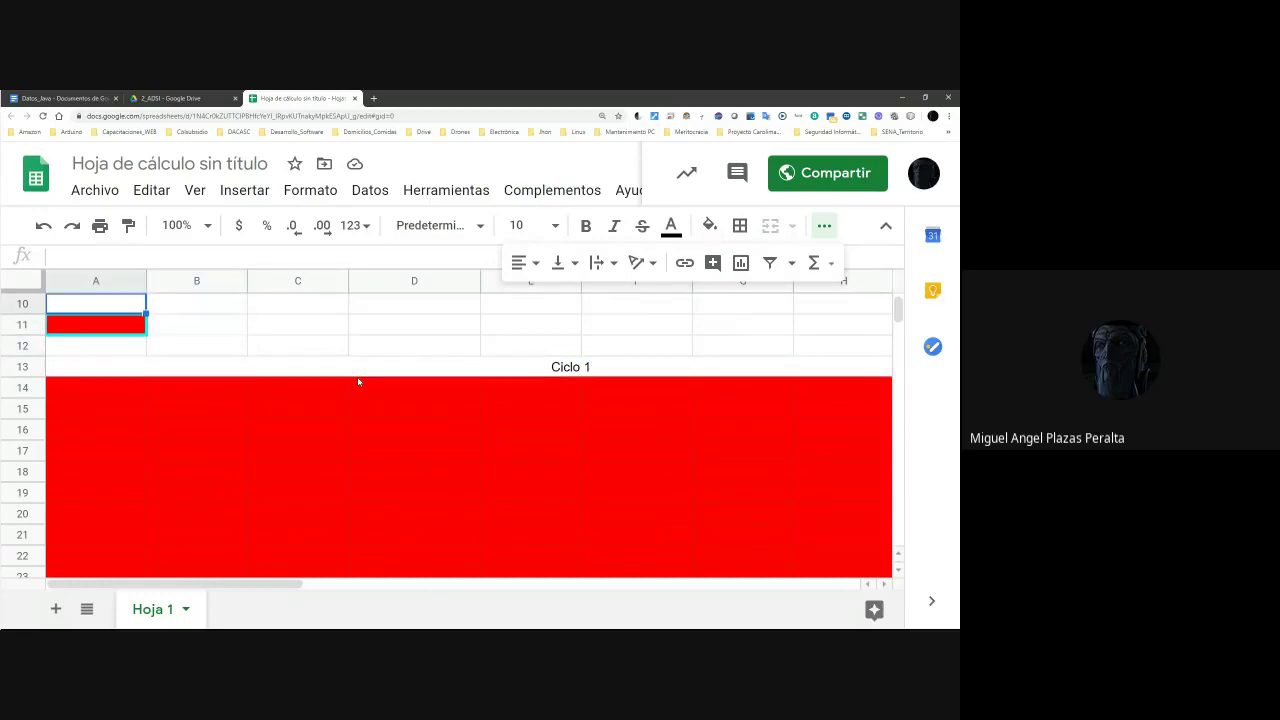
pyautogui.press('Down')
# Copy the A11 red tile again and paste it into every cell from A14 to J14.
pyautogui.hotkey('ctrl', 'c')
pyautogui.press('Down')
pyautogui.press('Down')
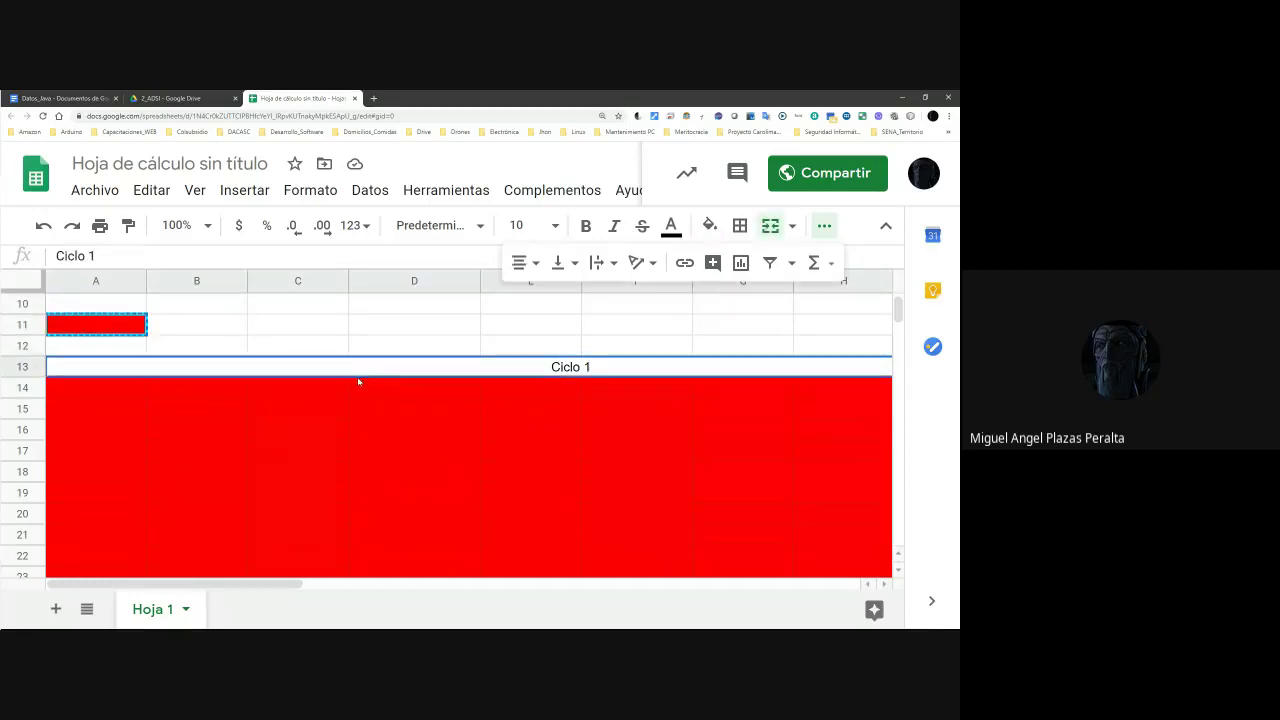
pyautogui.press('Down')
pyautogui.hotkey('shift', 'Right')
pyautogui.hotkey('shift', 'Right')
pyautogui.hotkey('ctrl', 'v')
pyautogui.hotkey('shift', 'Right')
pyautogui.hotkey('ctrl', 'v')
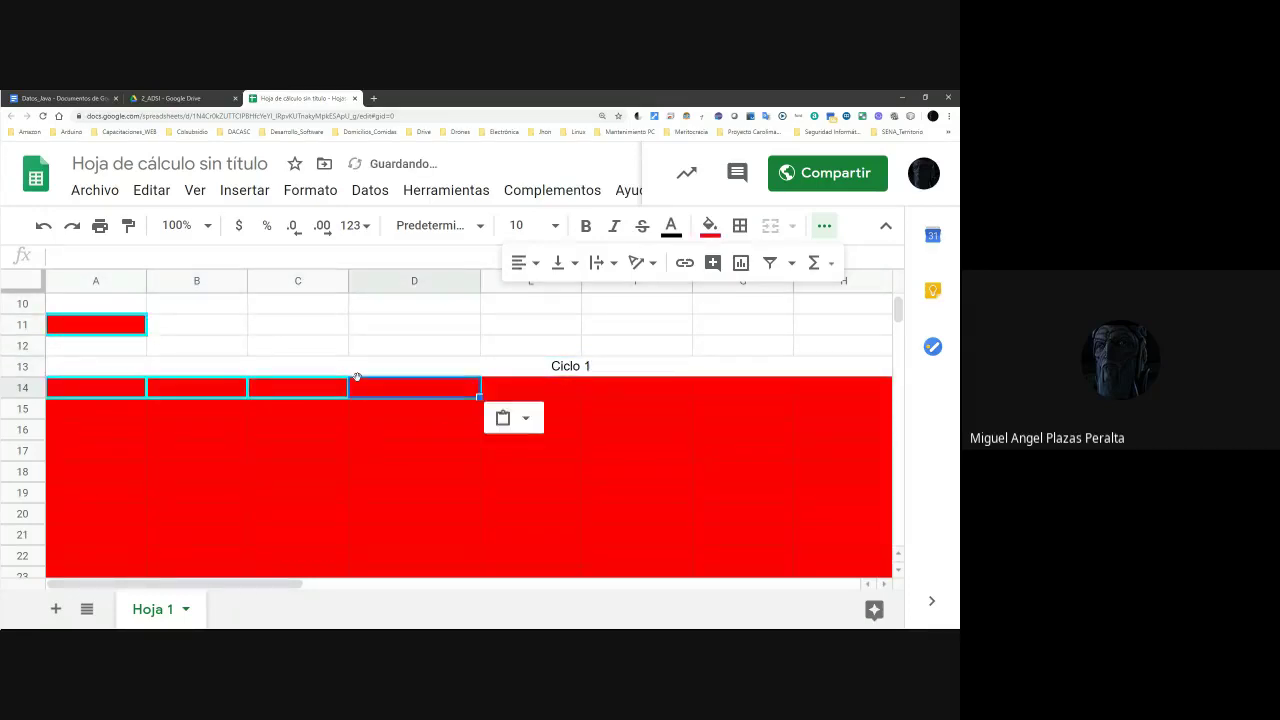
pyautogui.hotkey('shift', 'Right')
pyautogui.hotkey('ctrl', 'v')
pyautogui.hotkey('shift', 'Right')
pyautogui.hotkey('ctrl', 'v')
pyautogui.hotkey('shift', 'Right')
pyautogui.hotkey('ctrl', 'v')
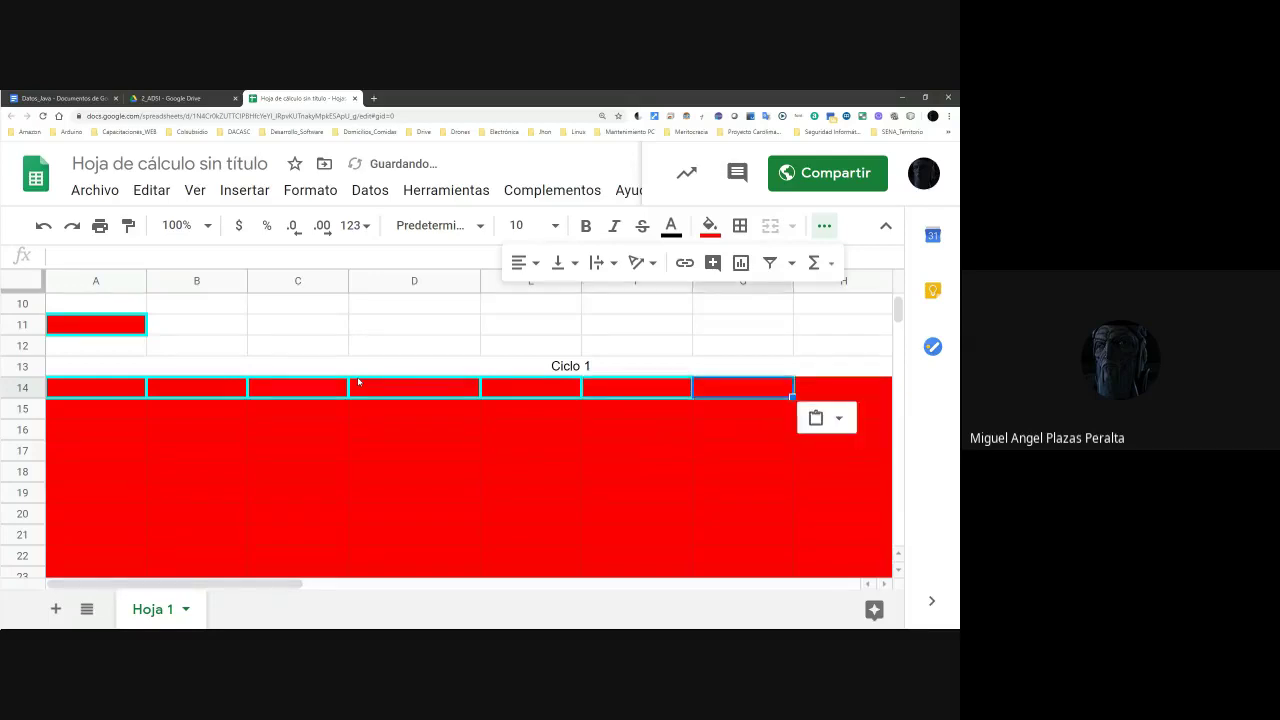
pyautogui.hotkey('shift', 'Right')
pyautogui.hotkey('ctrl', 'v')
pyautogui.hotkey('shift', 'Right')
pyautogui.hotkey('ctrl', 'v')
pyautogui.hotkey('shift', 'Right')
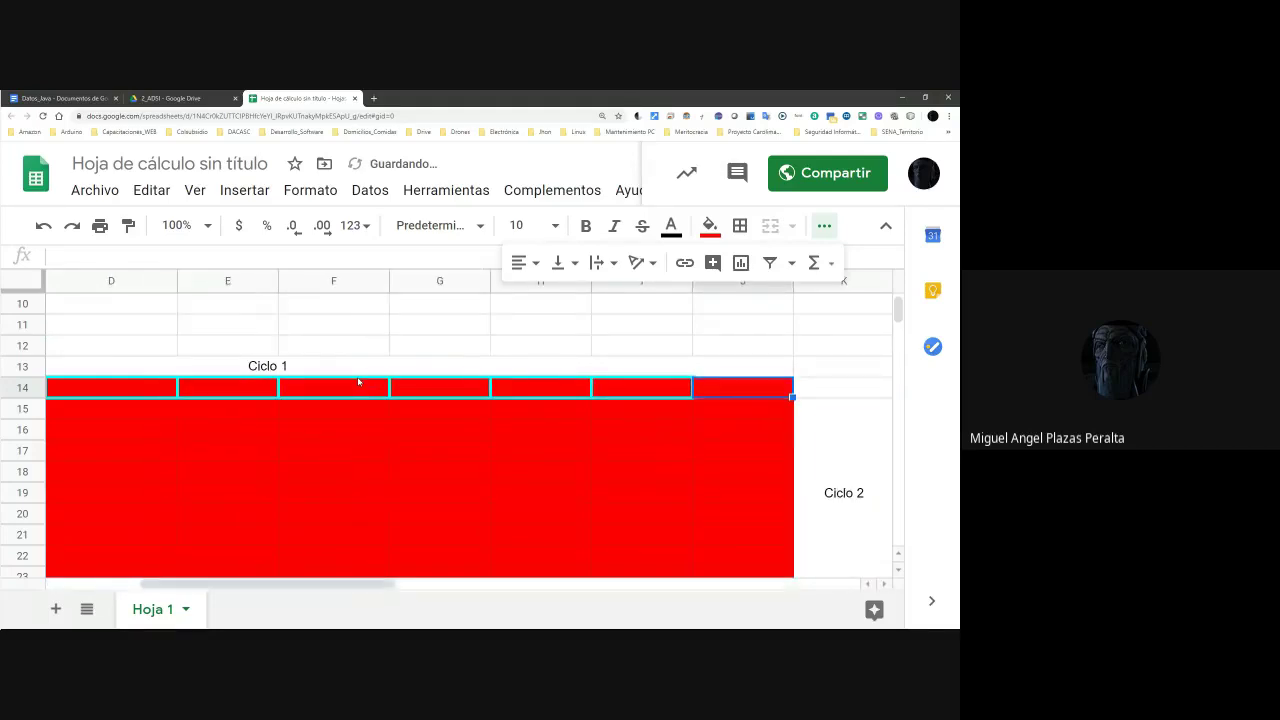
pyautogui.hotkey('ctrl', 'v')
pyautogui.hotkey('shift', 'Right')
pyautogui.hotkey('ctrl', 'v')
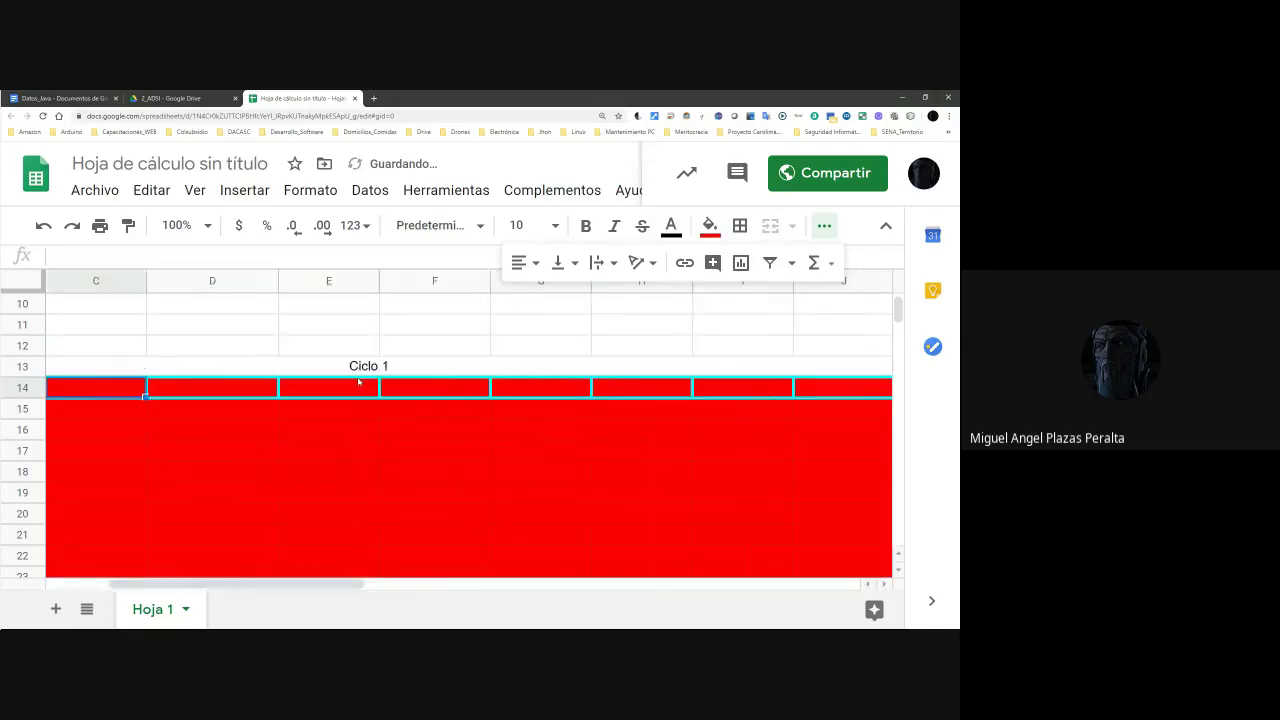
# Check the filled row 14, then bring up the Paint grid drawing.
pyautogui.press('Home')
pyautogui.press('Right')
pyautogui.press('Right')
pyautogui.press('Up')
pyautogui.press('Up')
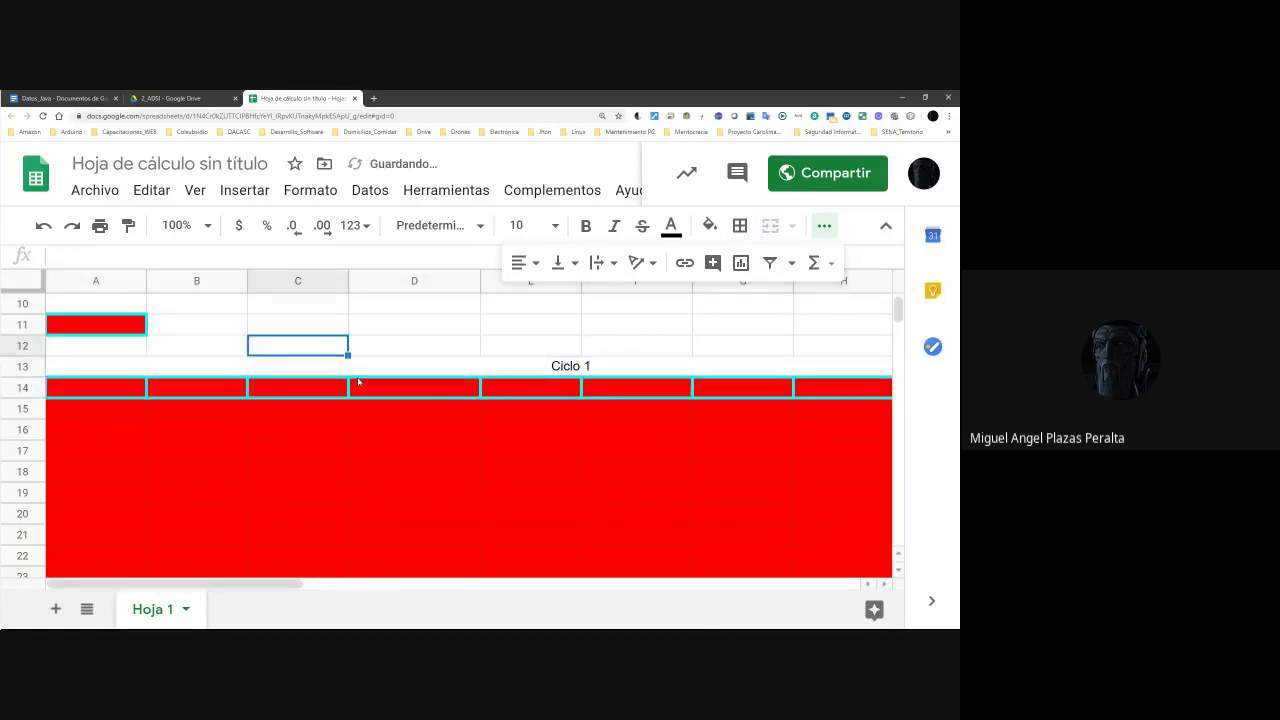
pyautogui.press('Down')
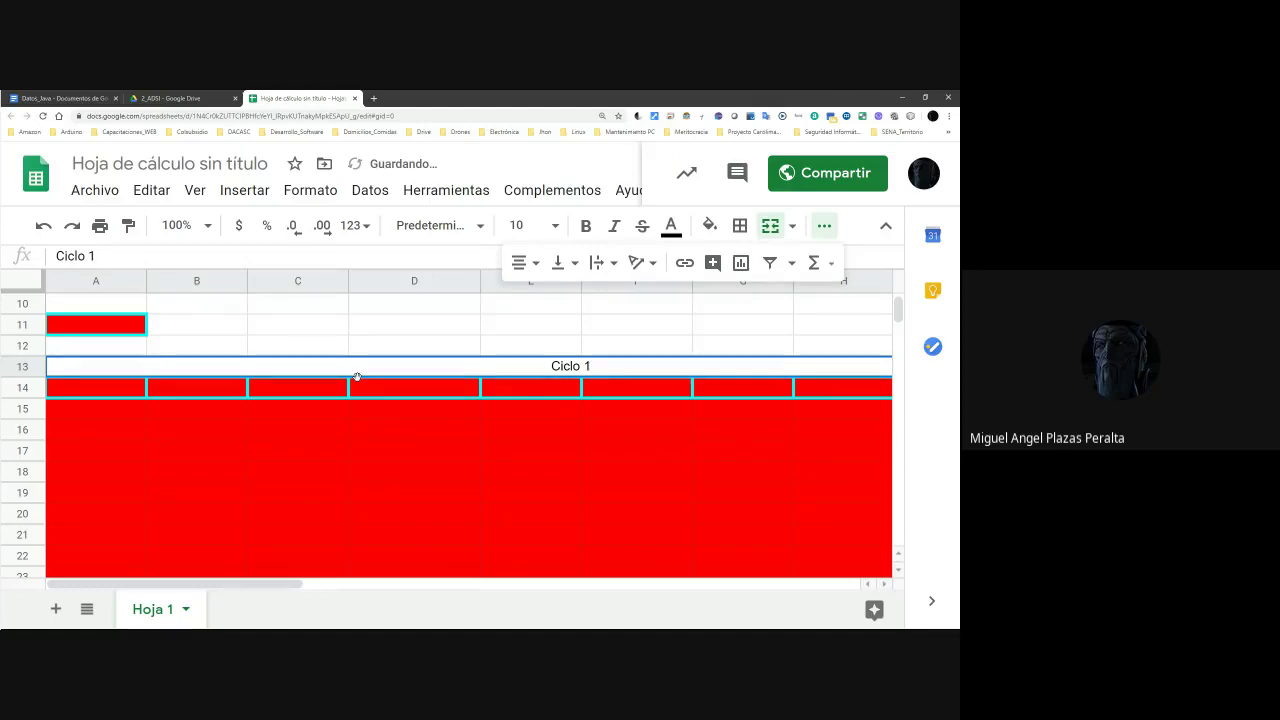
pyautogui.press('Up')
pyautogui.press('Down')
pyautogui.press('Down')
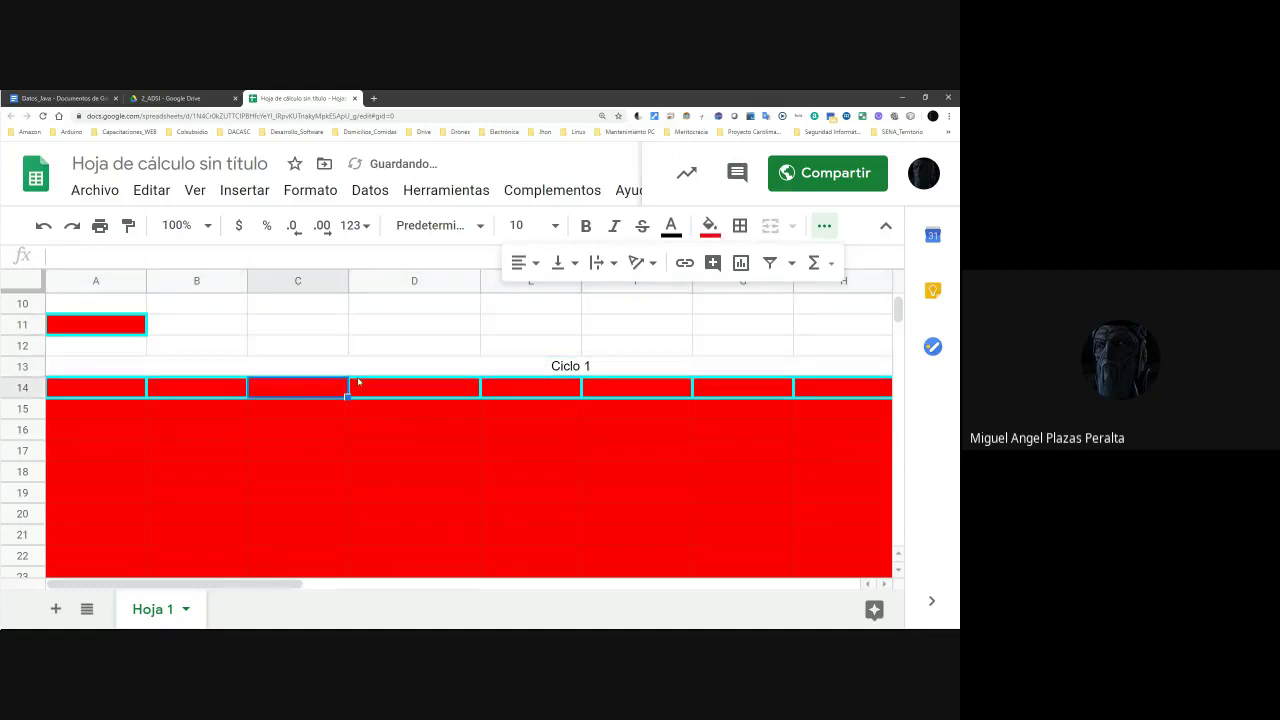
pyautogui.hotkey('alt', 'Tab')
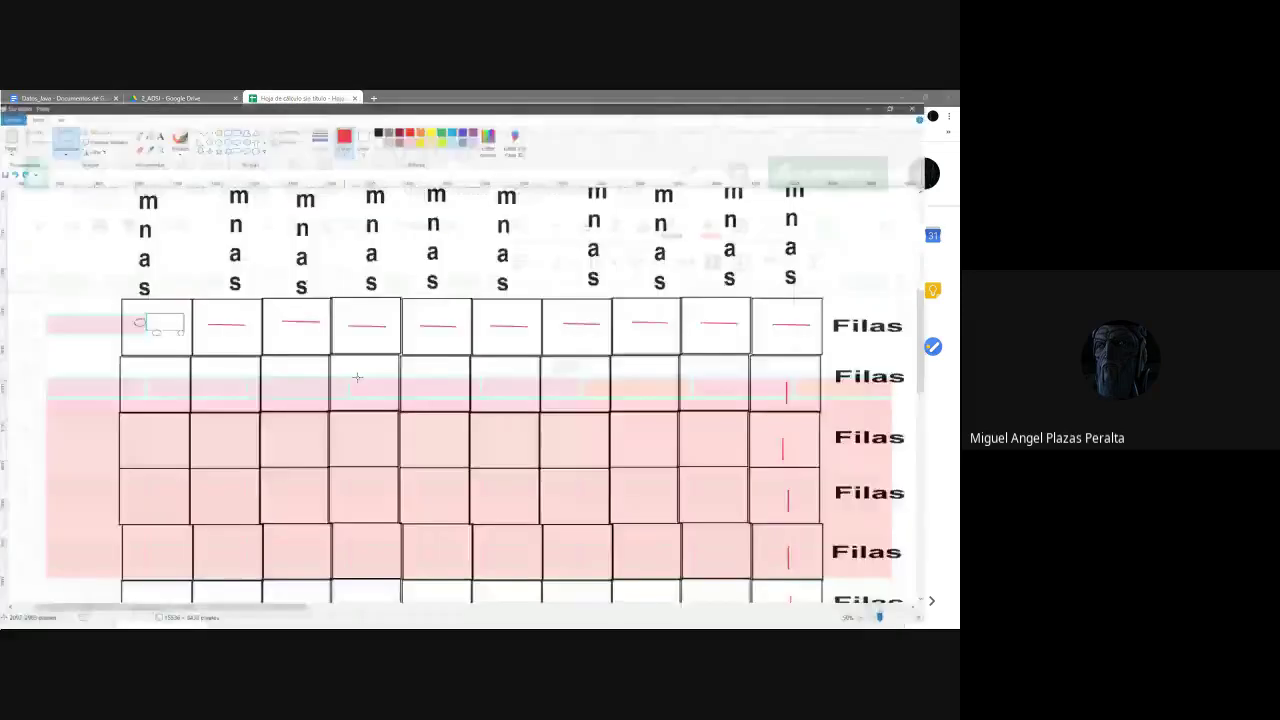
# Review the Paint tile-grid drawing, then return to the spreadsheet's Baldosa table.
pyautogui.scroll(5, 292, 336)
pyautogui.scroll(-6, 298, 336)
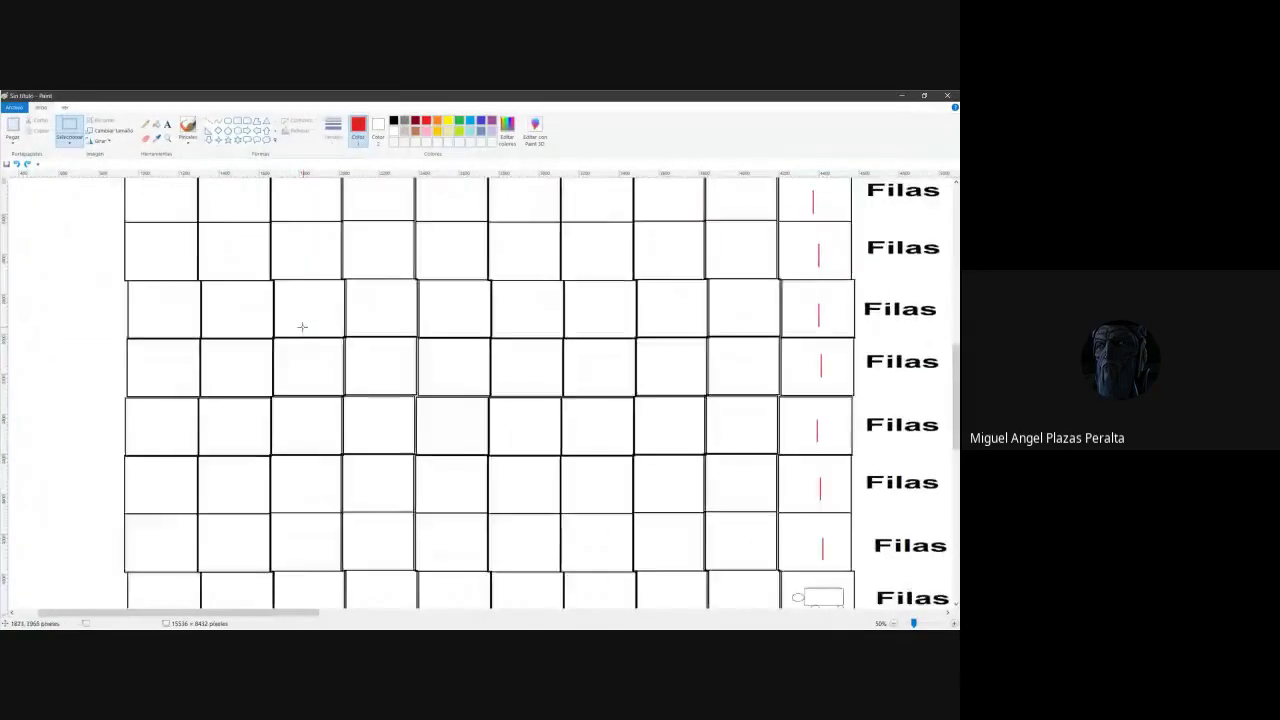
pyautogui.scroll(1, 305, 325)
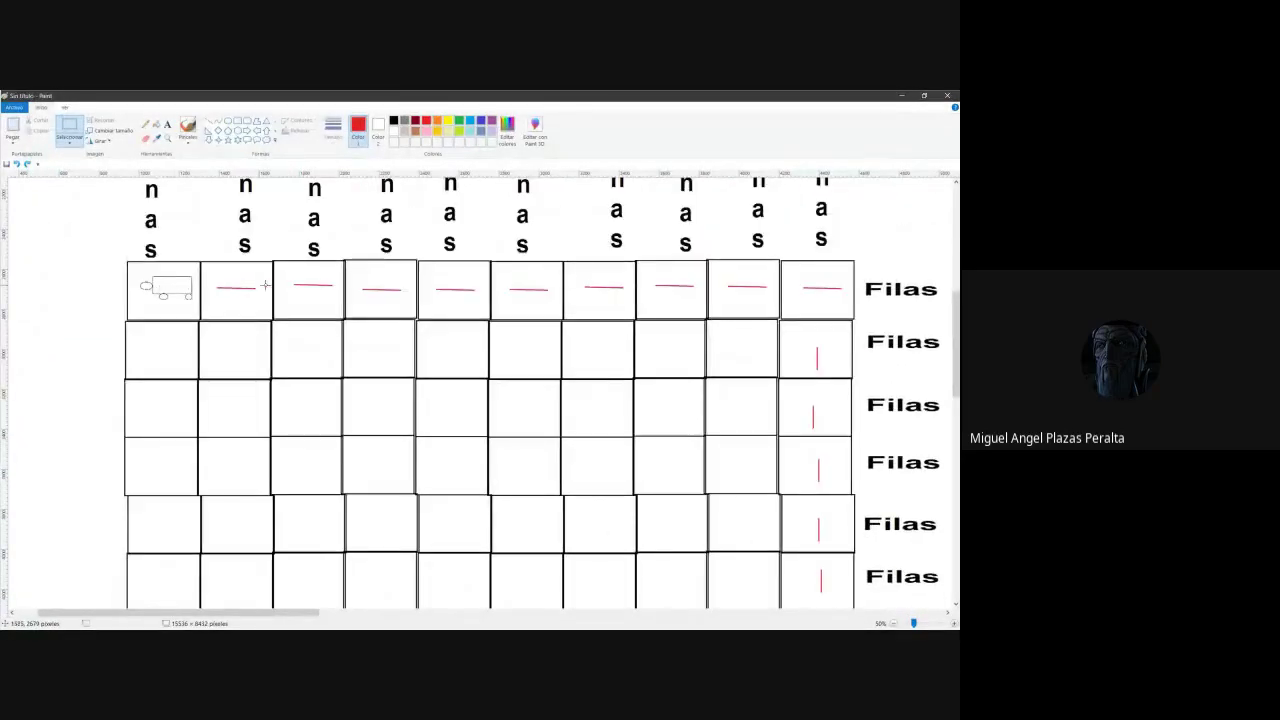
pyautogui.click(323, 287)
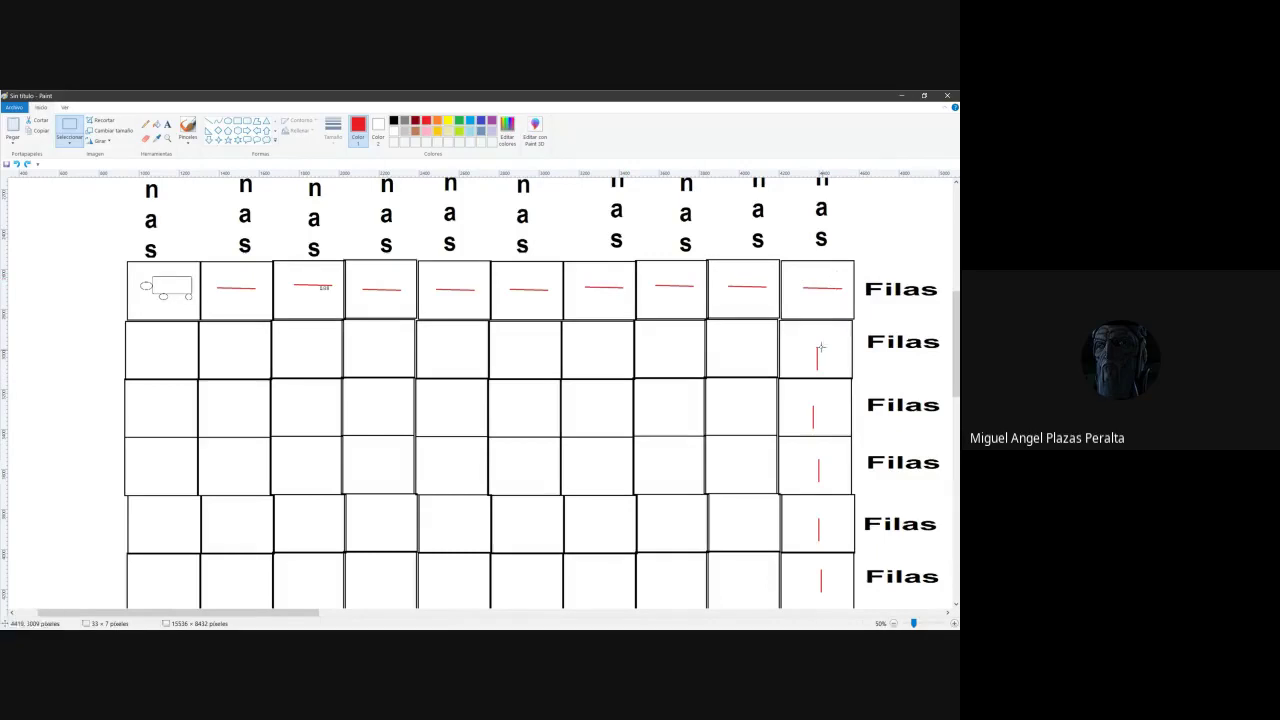
pyautogui.scroll(-3, 830, 521)
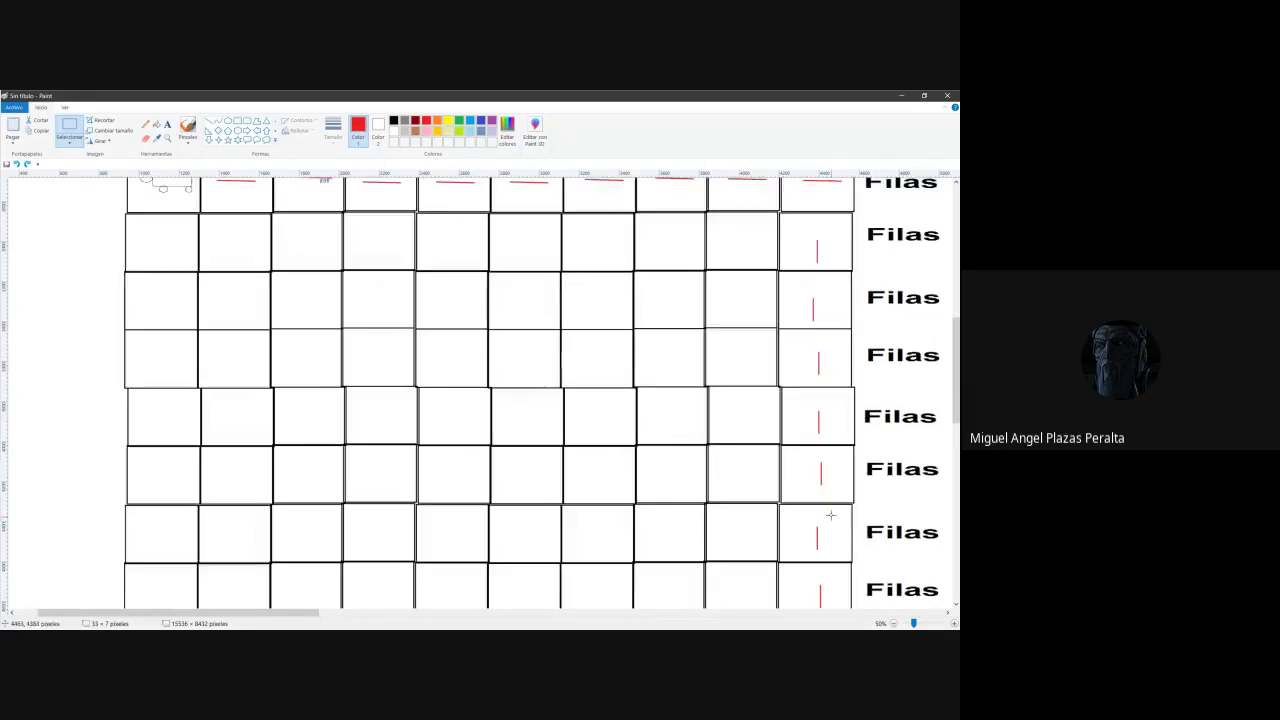
pyautogui.scroll(-3, 830, 484)
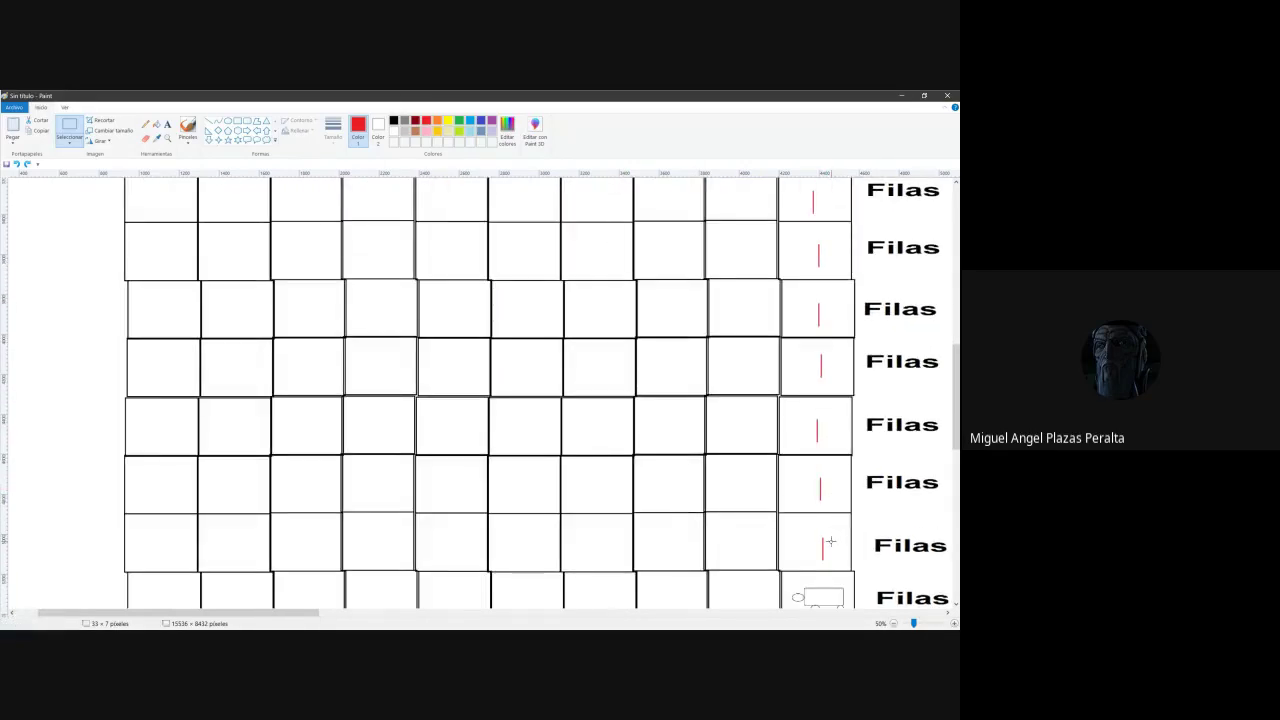
pyautogui.scroll(8, 714, 520)
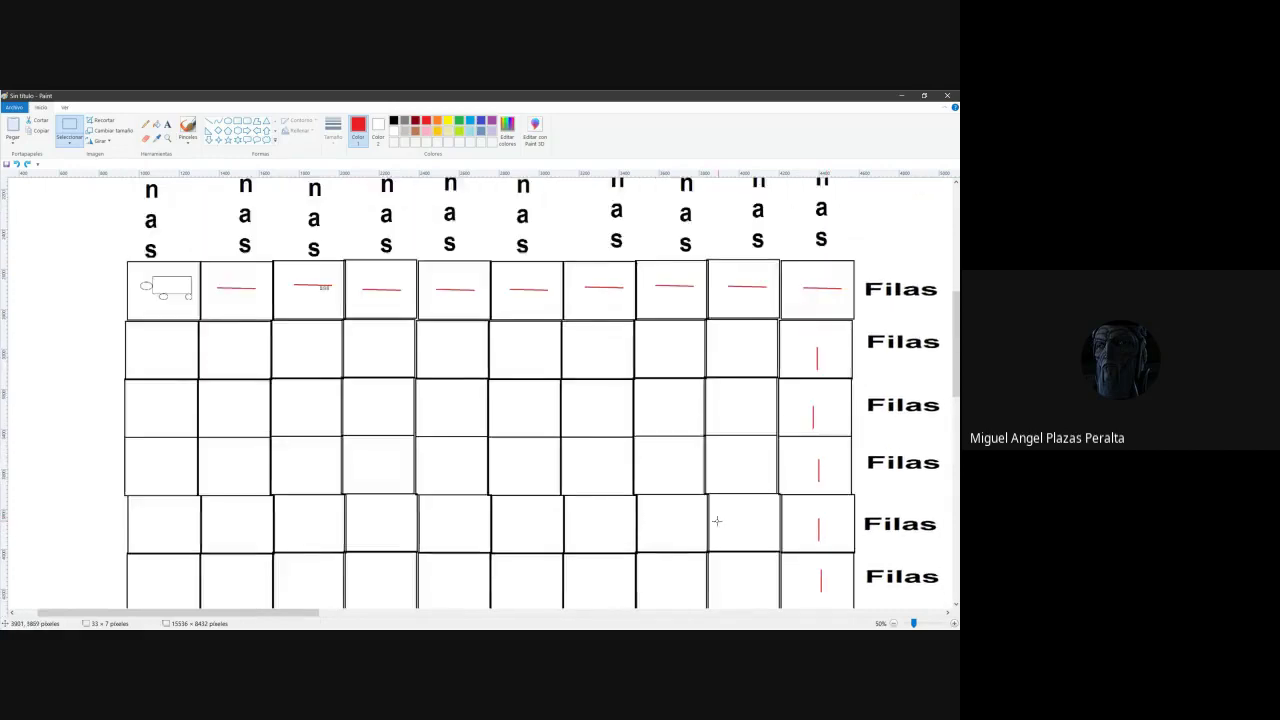
pyautogui.hotkey('alt', 'Tab')
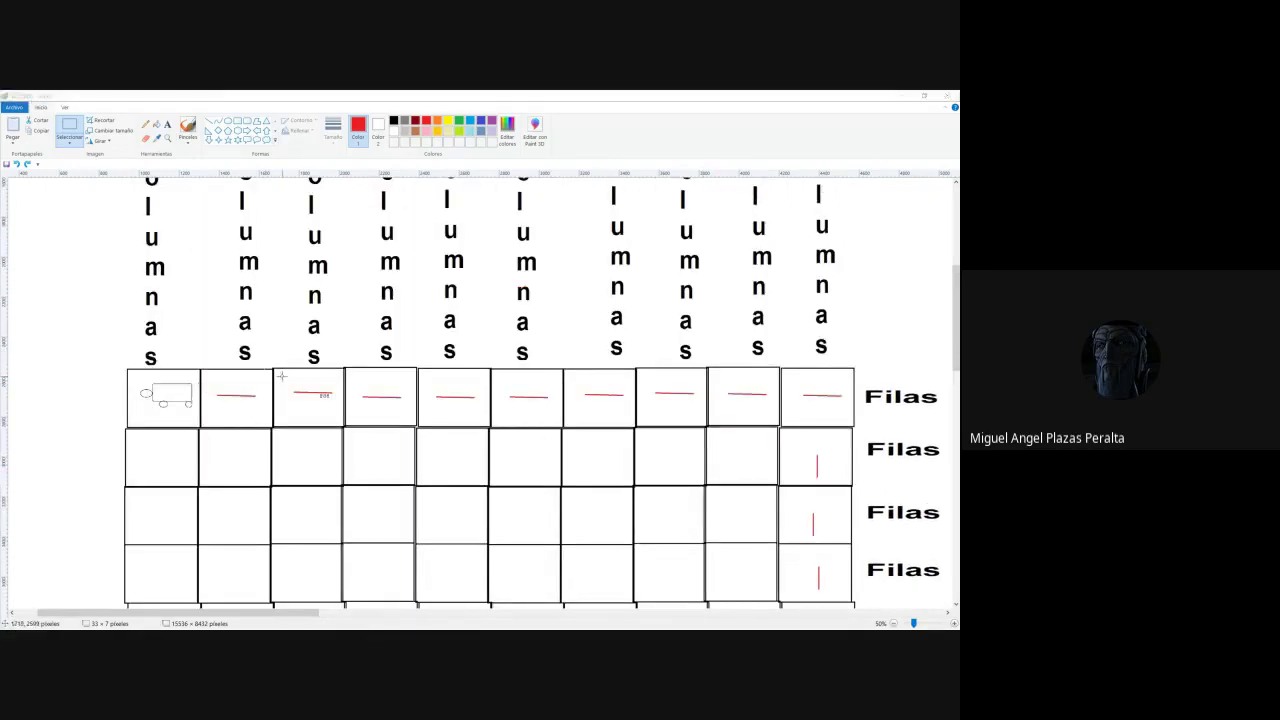
pyautogui.scroll(-3, 309, 429)
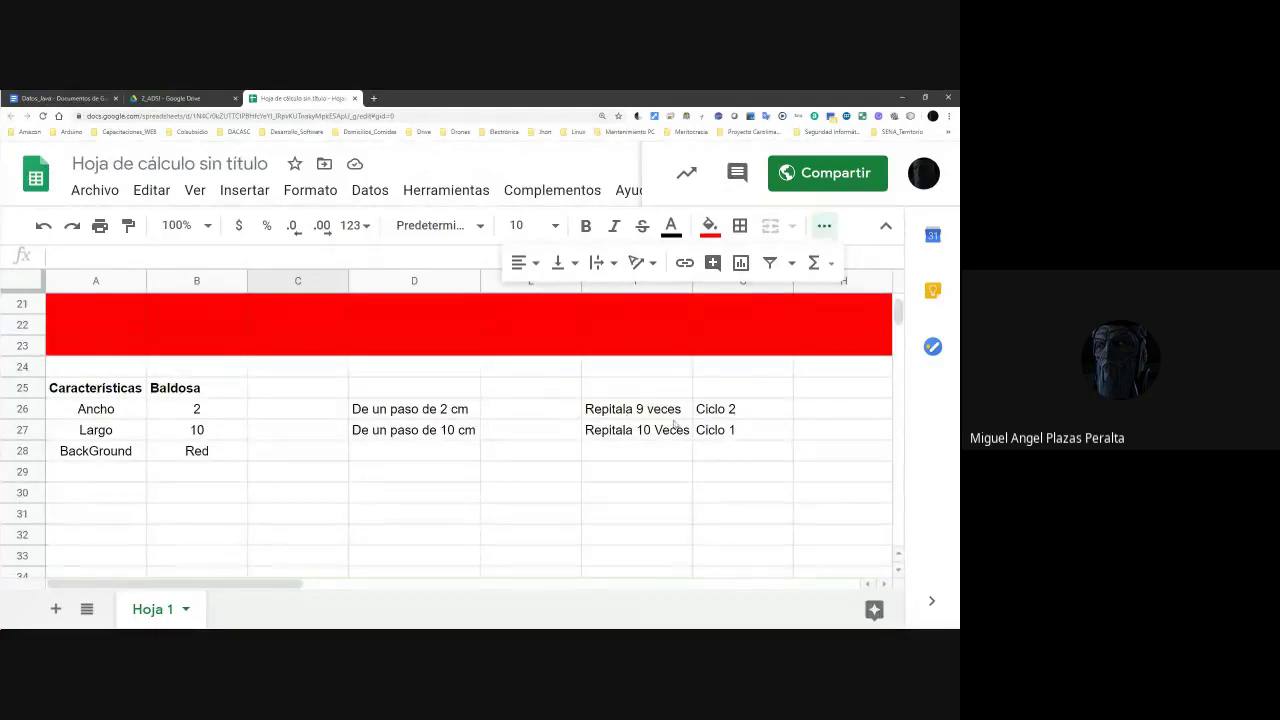
# Enter step 1 'Definir las características de los OBjetos' and auto-fit column B.
pyautogui.click(140, 411)
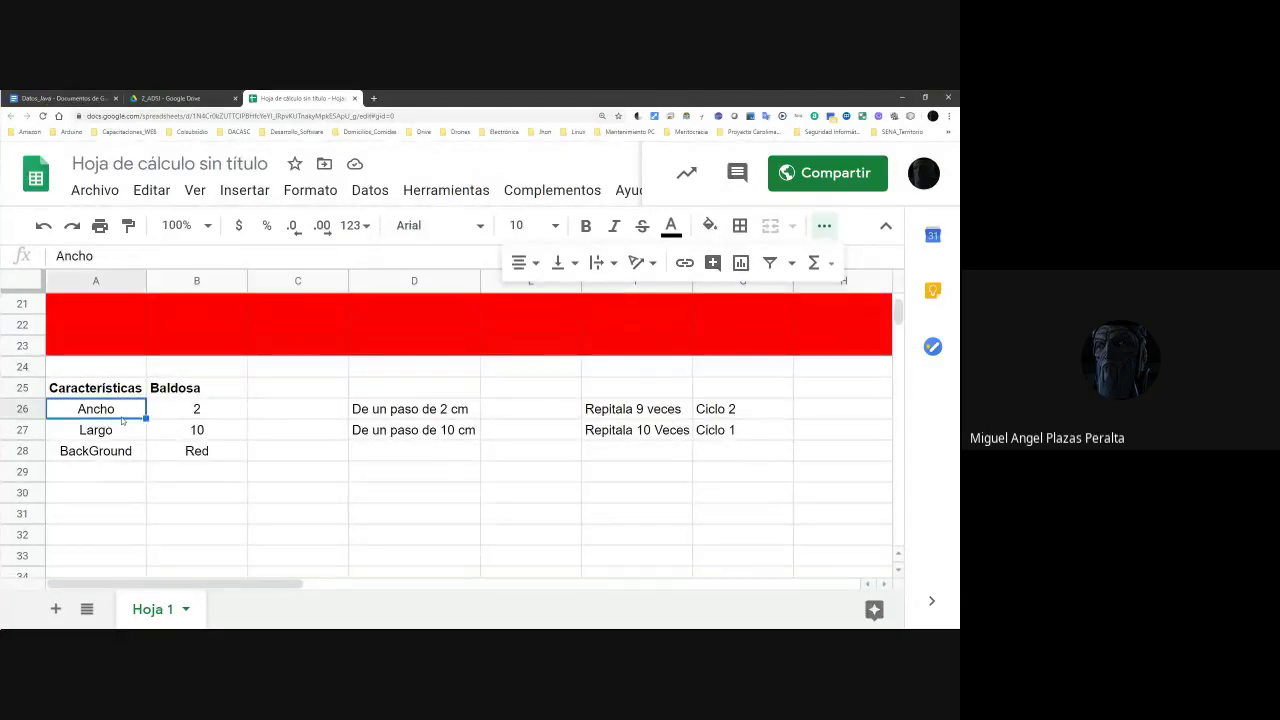
pyautogui.press('Up')
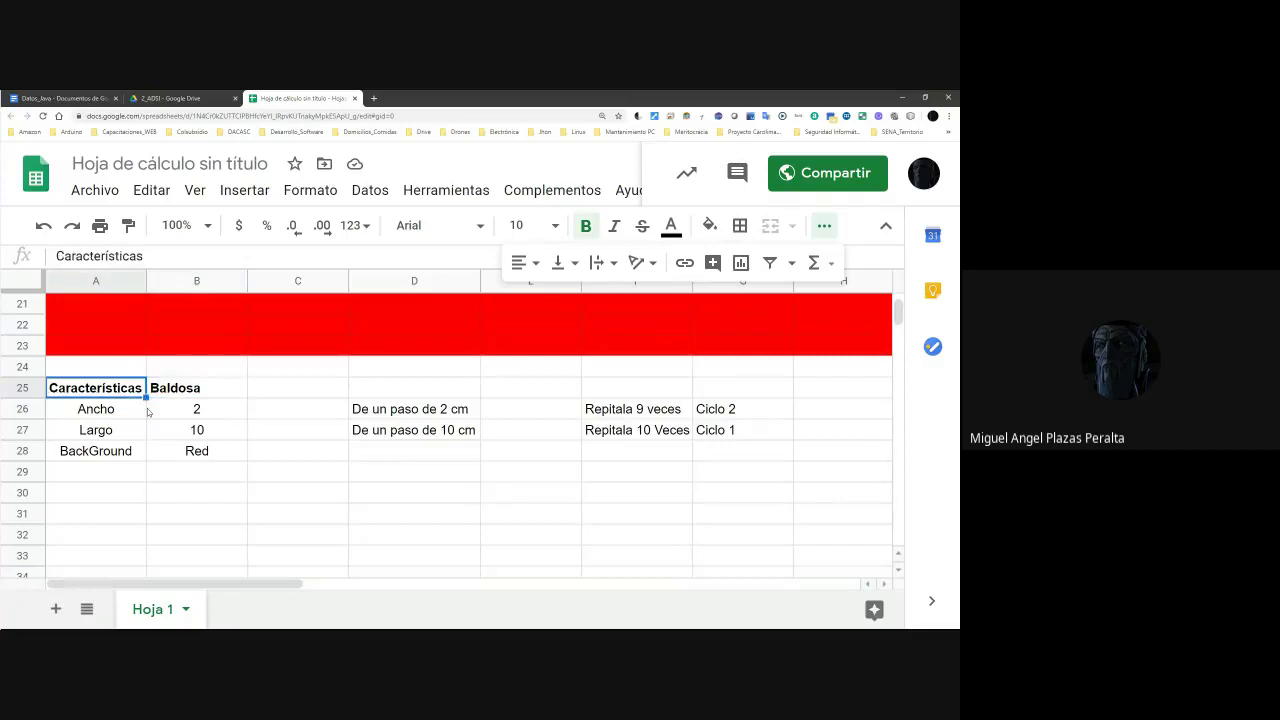
pyautogui.press('Down')
pyautogui.press('Down')
pyautogui.press('Down')
pyautogui.press('Down')
pyautogui.press('Down')
pyautogui.press('Down')
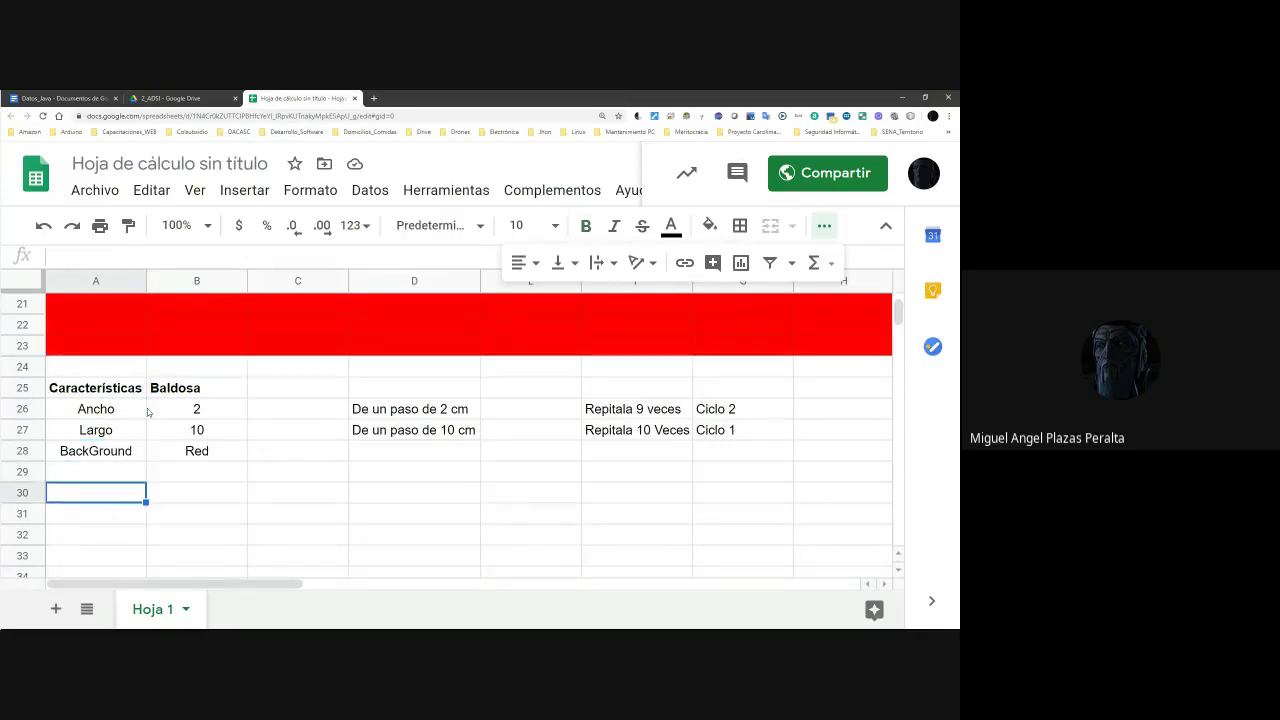
pyautogui.write('1')
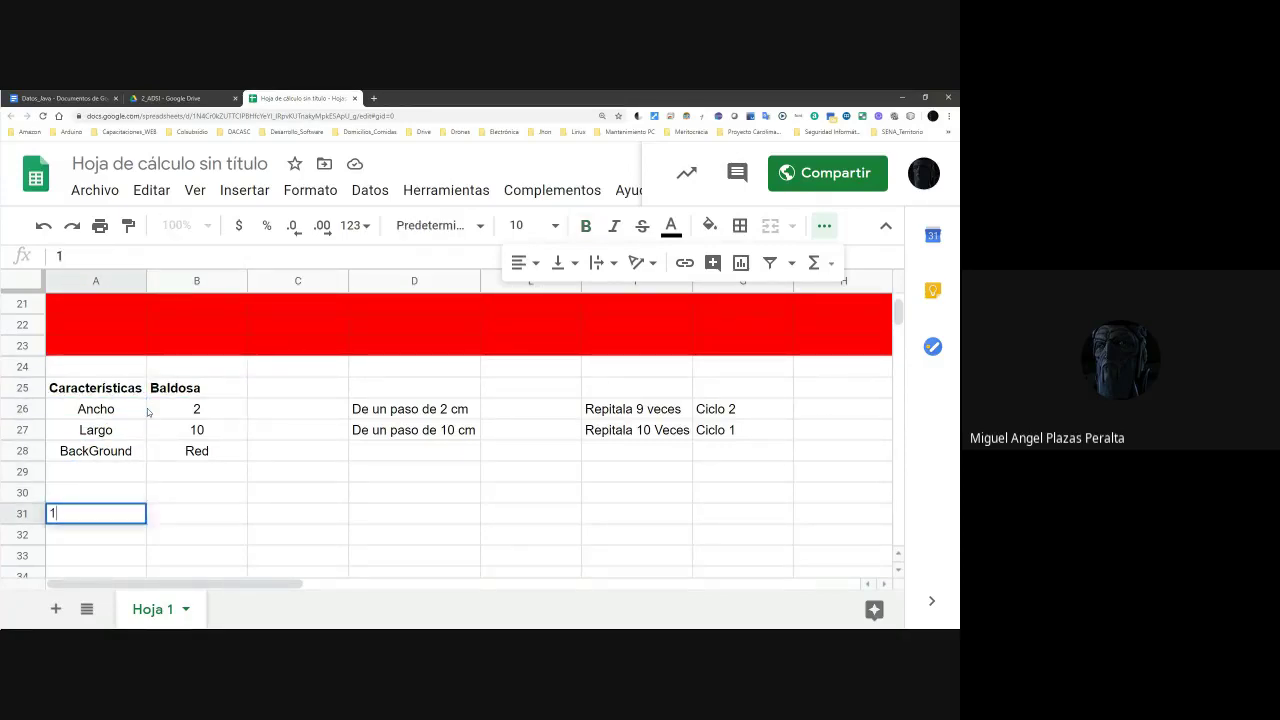
pyautogui.press('Tab')
pyautogui.write('Definir')
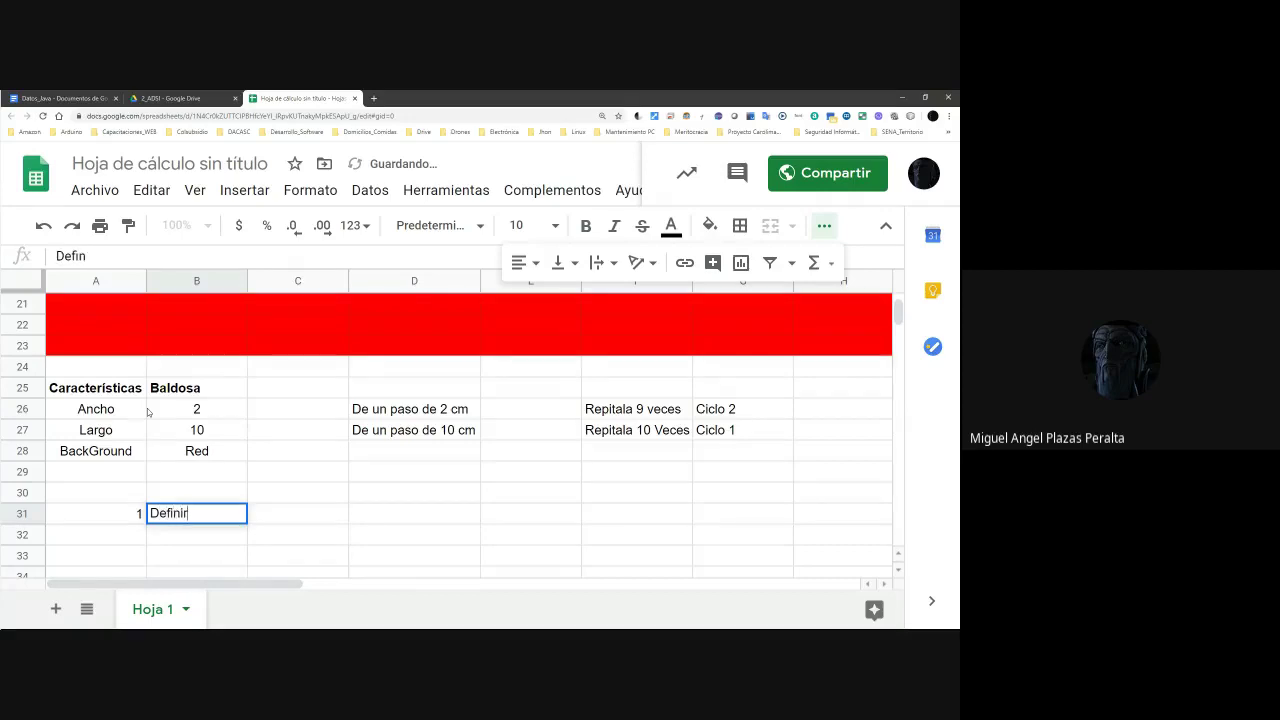
pyautogui.write(' las caract')
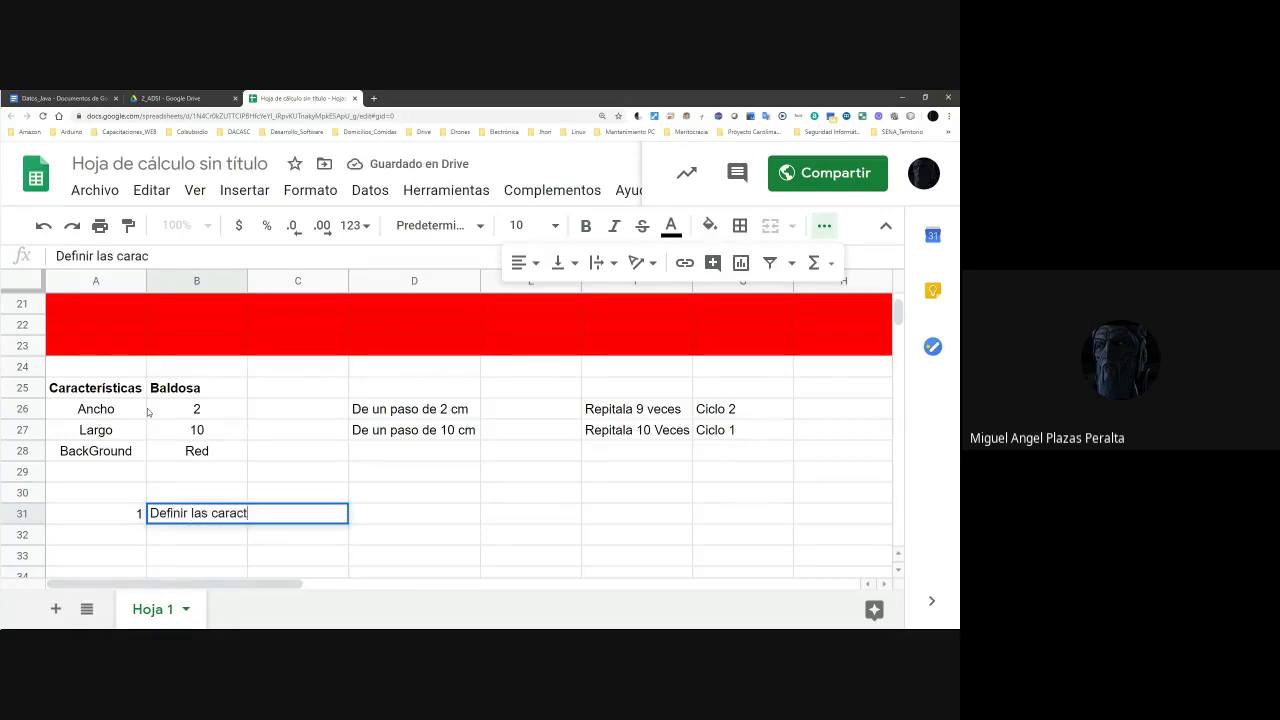
pyautogui.write('eri')
pyautogui.press('BackSpace')
pyautogui.press('BackSpace')
pyautogui.press('BackSpace')
pyautogui.press('BackSpace')
pyautogui.press('BackSpace')
pyautogui.write('cter')
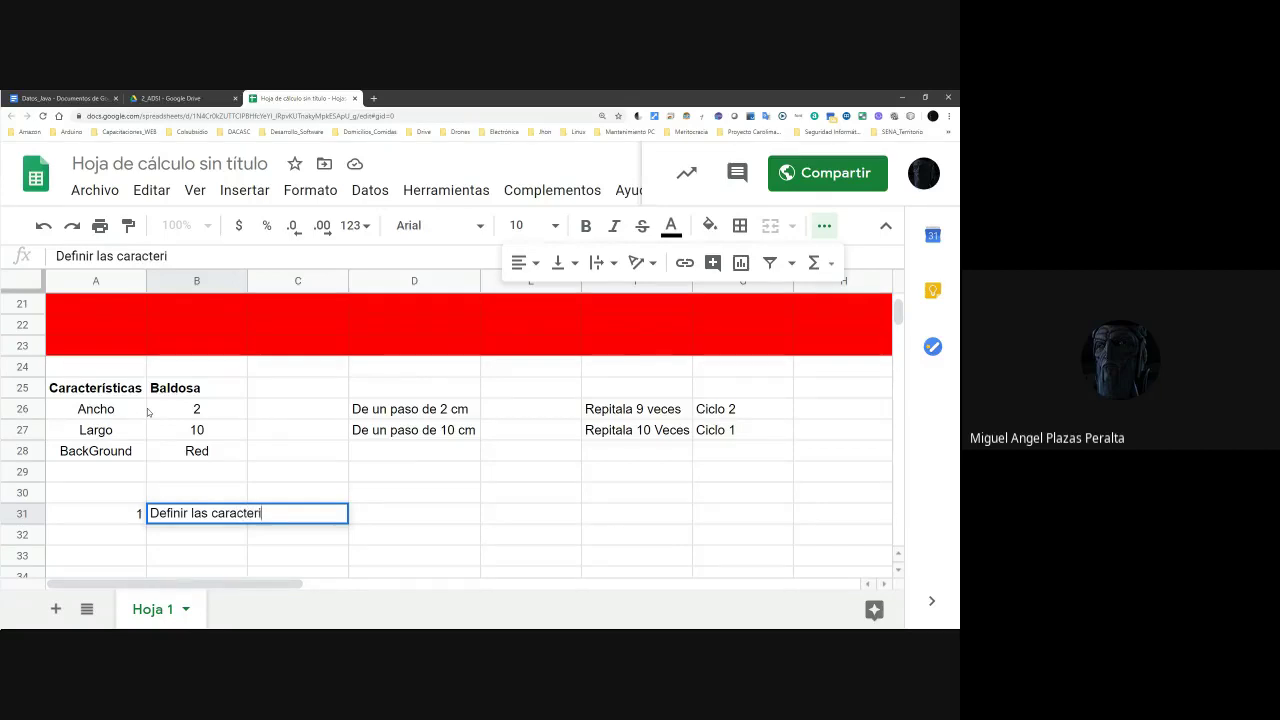
pyautogui.write('ísticas de ')
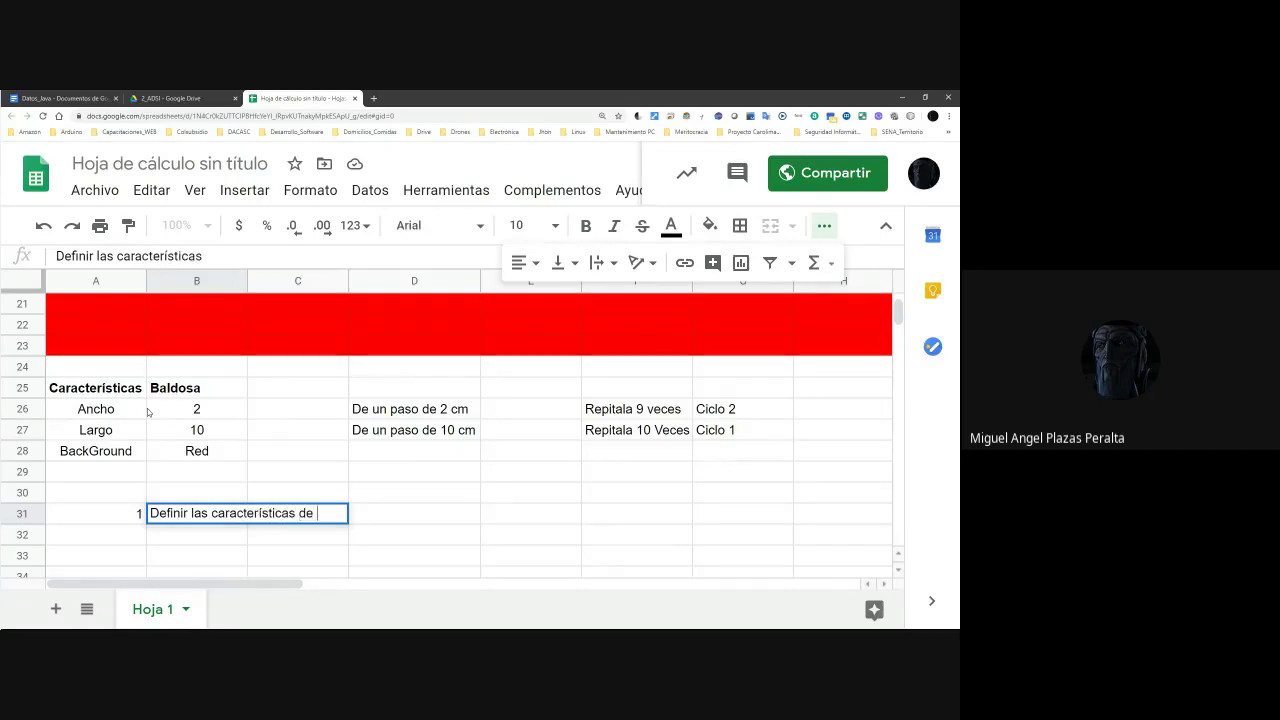
pyautogui.write('los OBjetos')
pyautogui.press('Return')
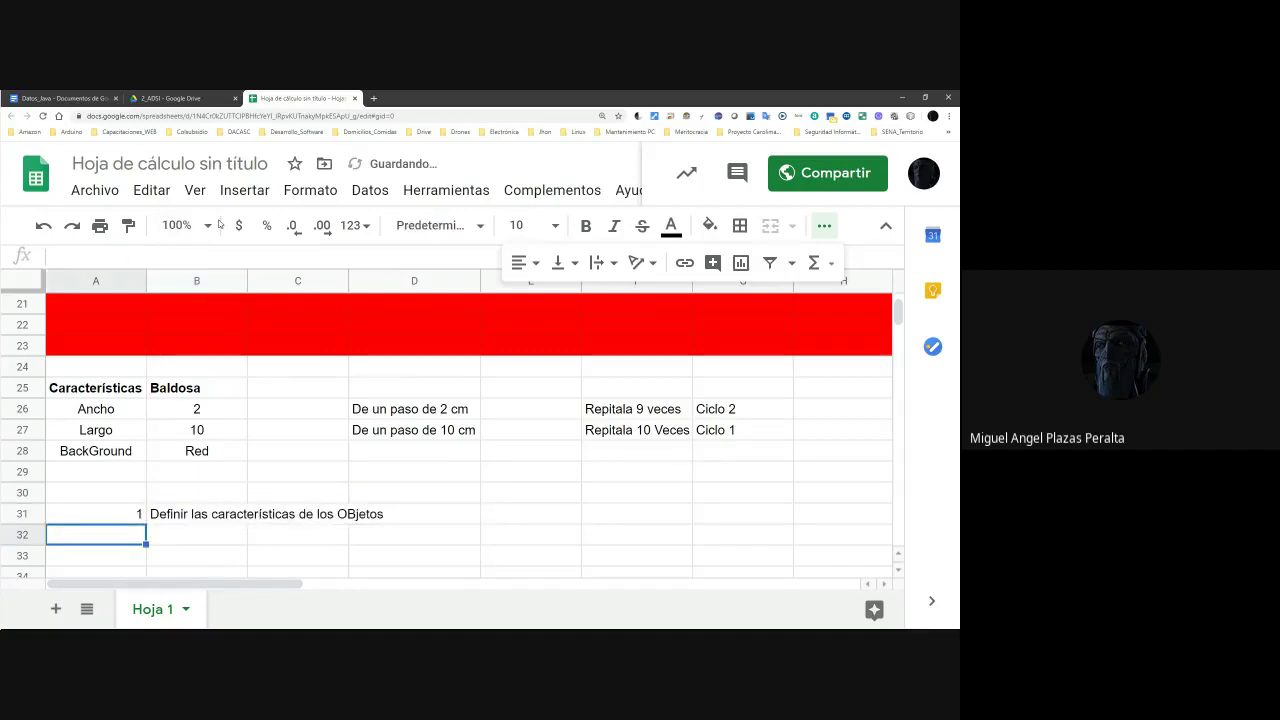
pyautogui.doubleClick(246, 281)
# Add steps 2 and 3, both 'Ciclo de movimiento', in the next two rows.
pyautogui.click(255, 534)
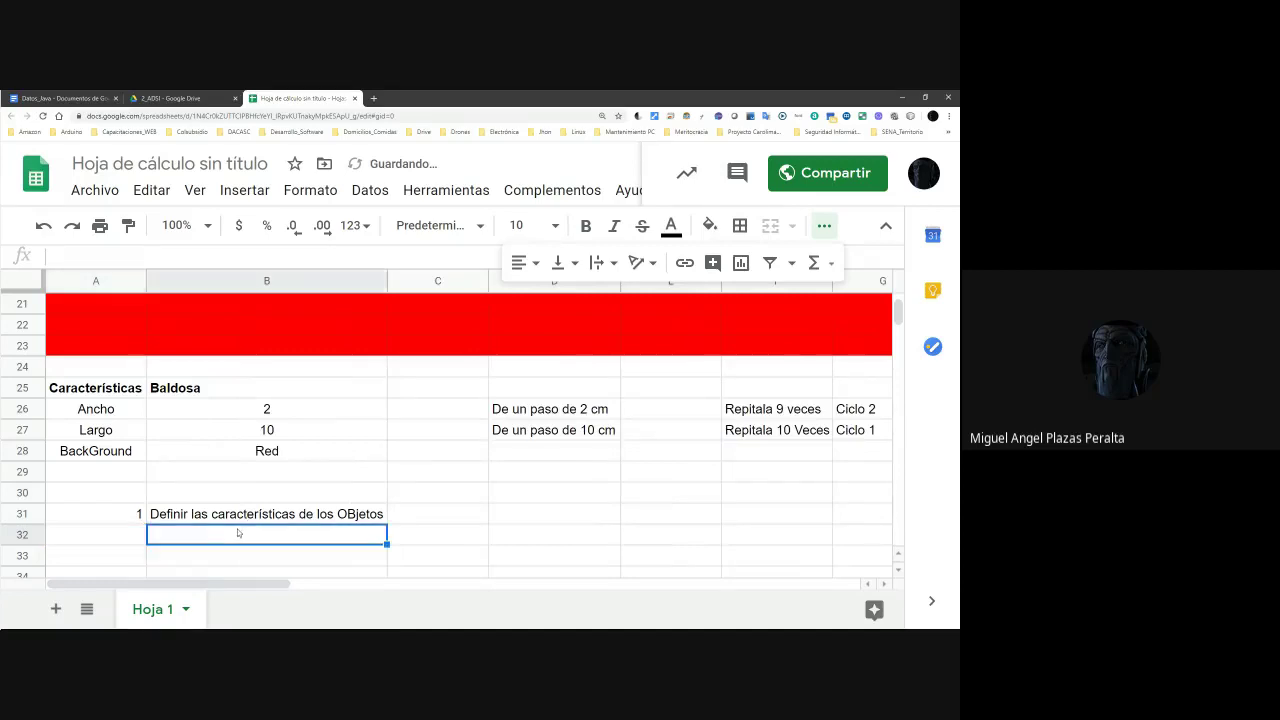
pyautogui.press('Left')
pyautogui.write('2')
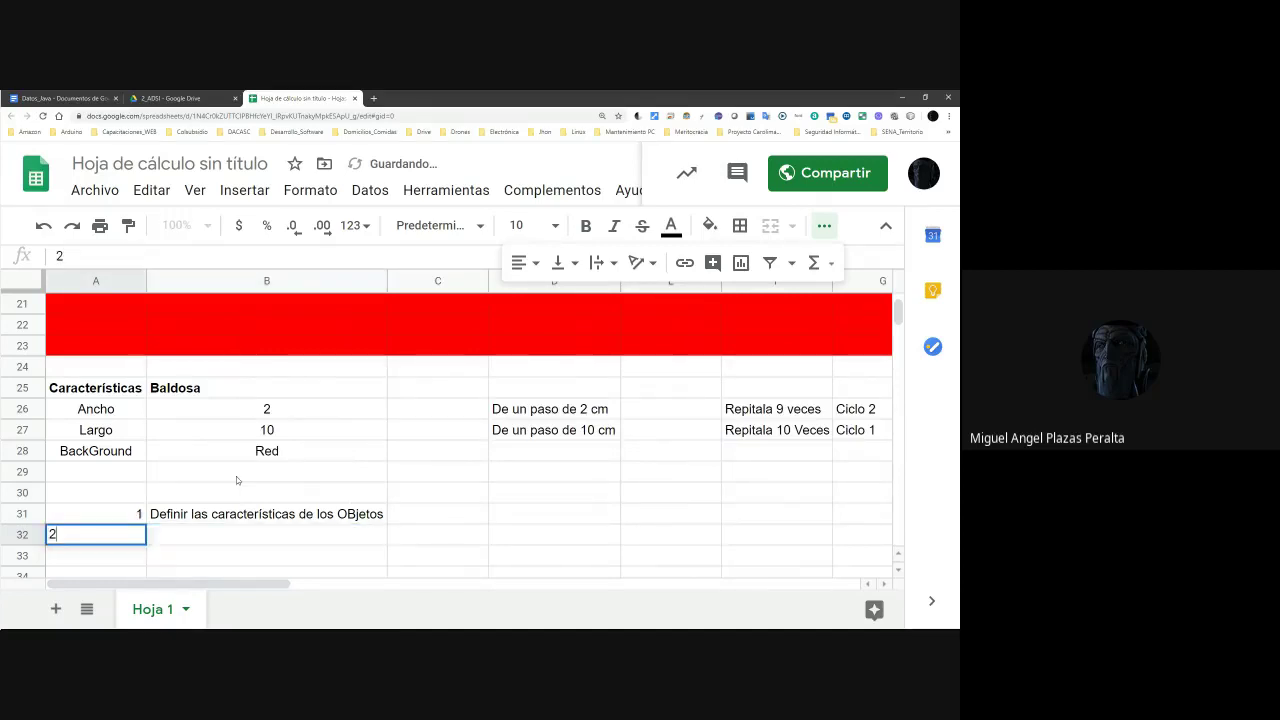
pyautogui.press('Return')
pyautogui.press('Up')
pyautogui.press('Right')
pyautogui.write('C')
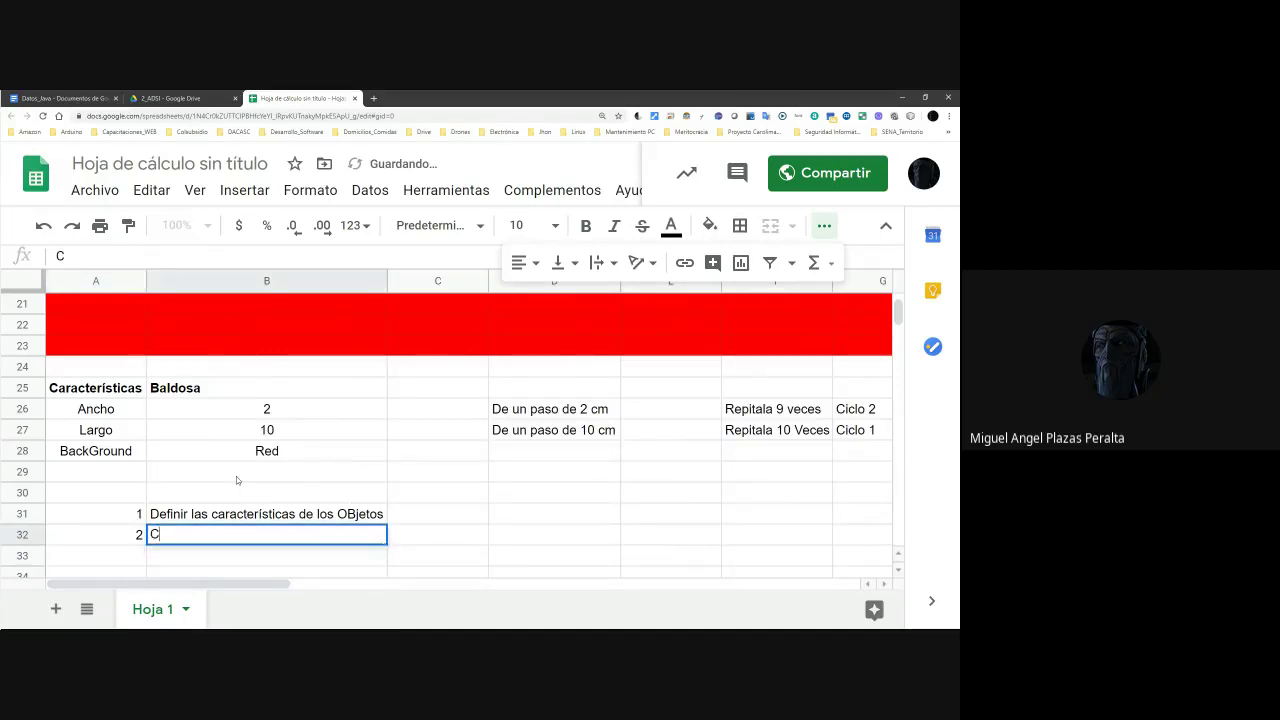
pyautogui.write('iclo de movimiento')
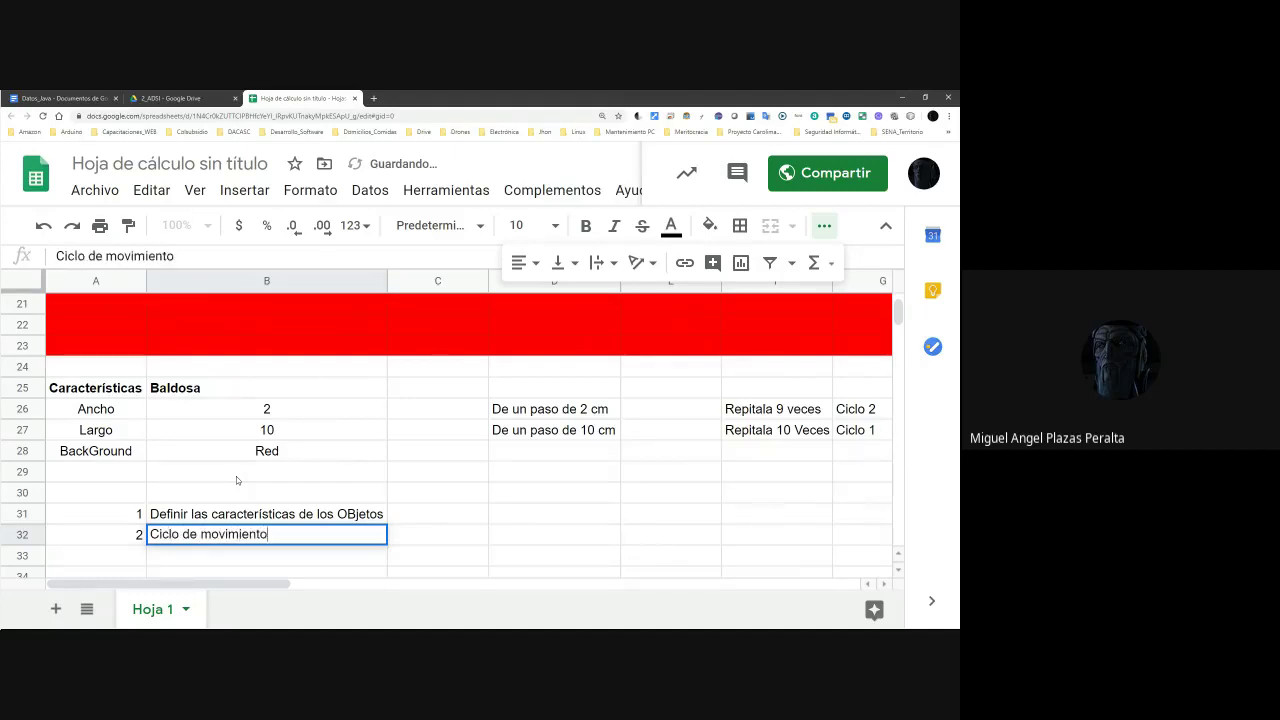
pyautogui.press('Return')
pyautogui.press('Left')
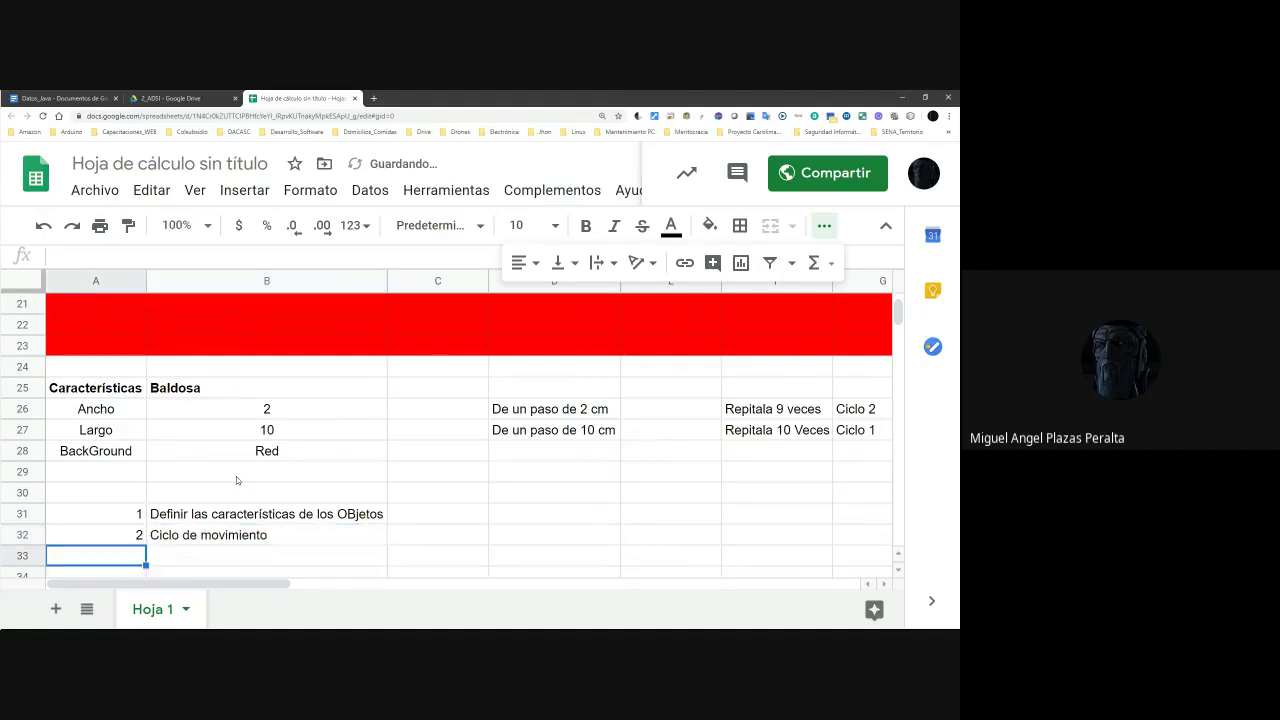
pyautogui.write('3')
pyautogui.press('Tab')
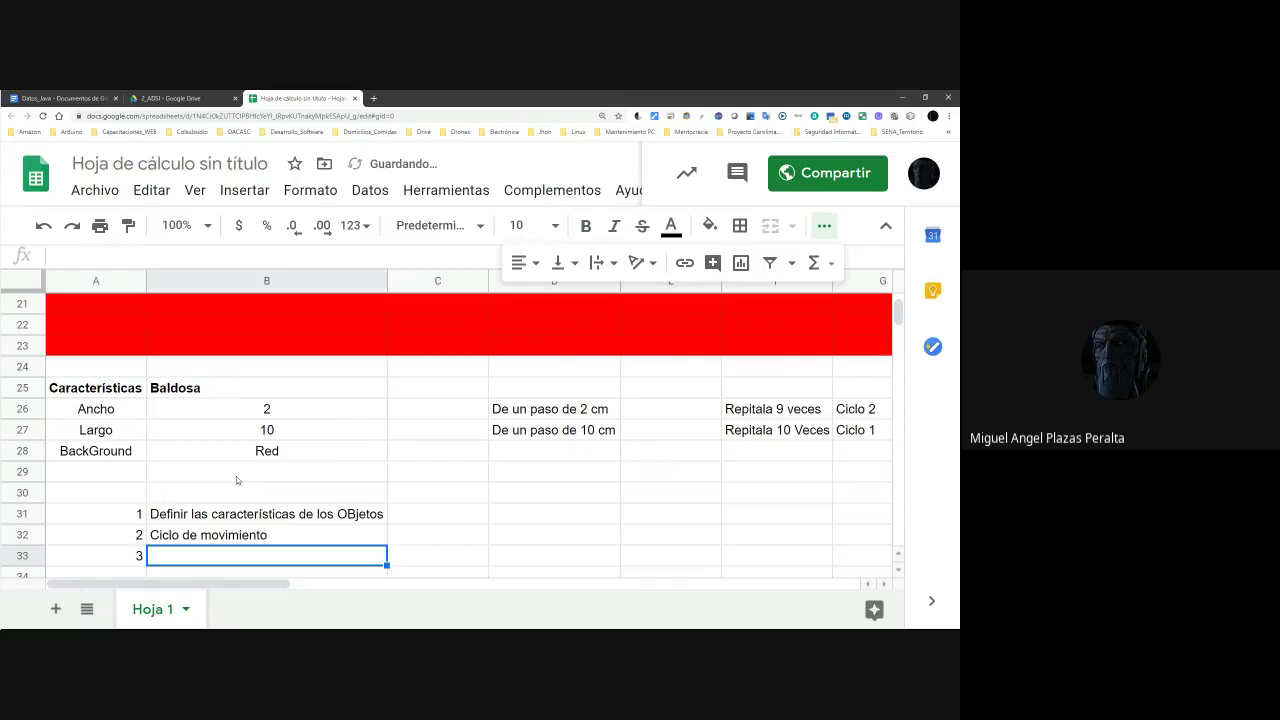
pyautogui.write('Cilo de mobvi')
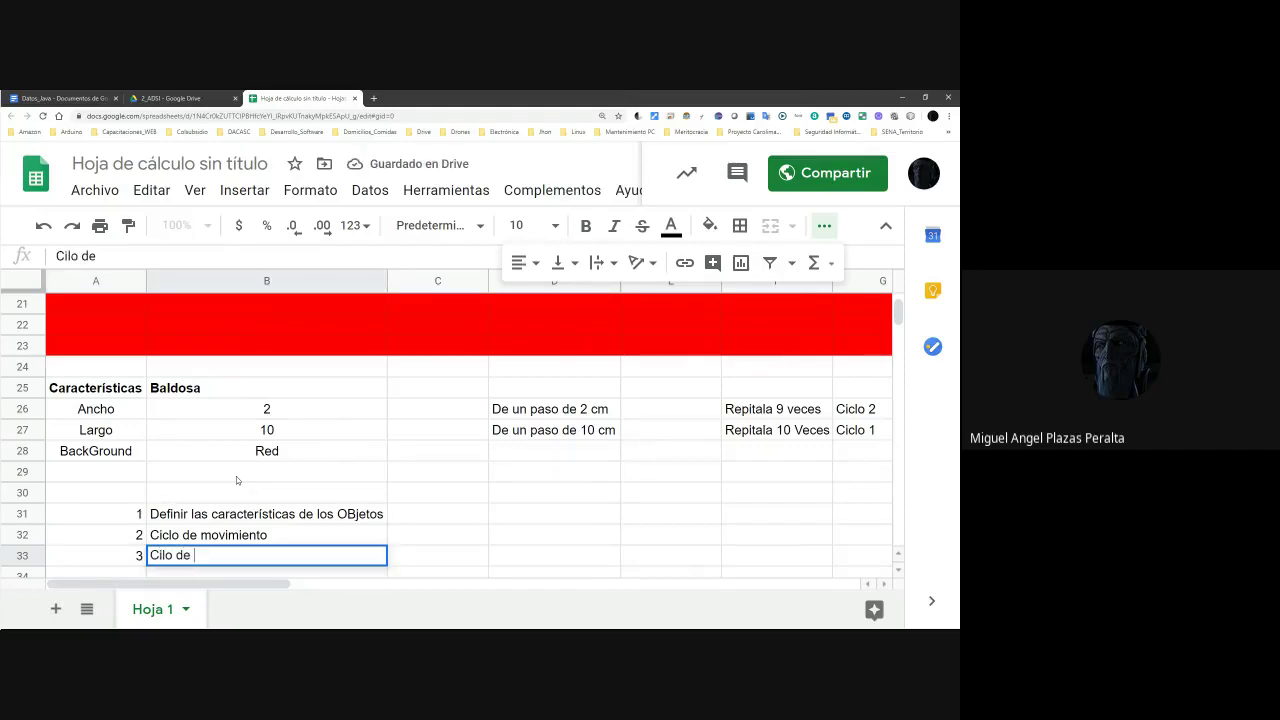
pyautogui.press('BackSpace')
pyautogui.press('BackSpace')
pyautogui.press('BackSpace')
pyautogui.write('vimiento')
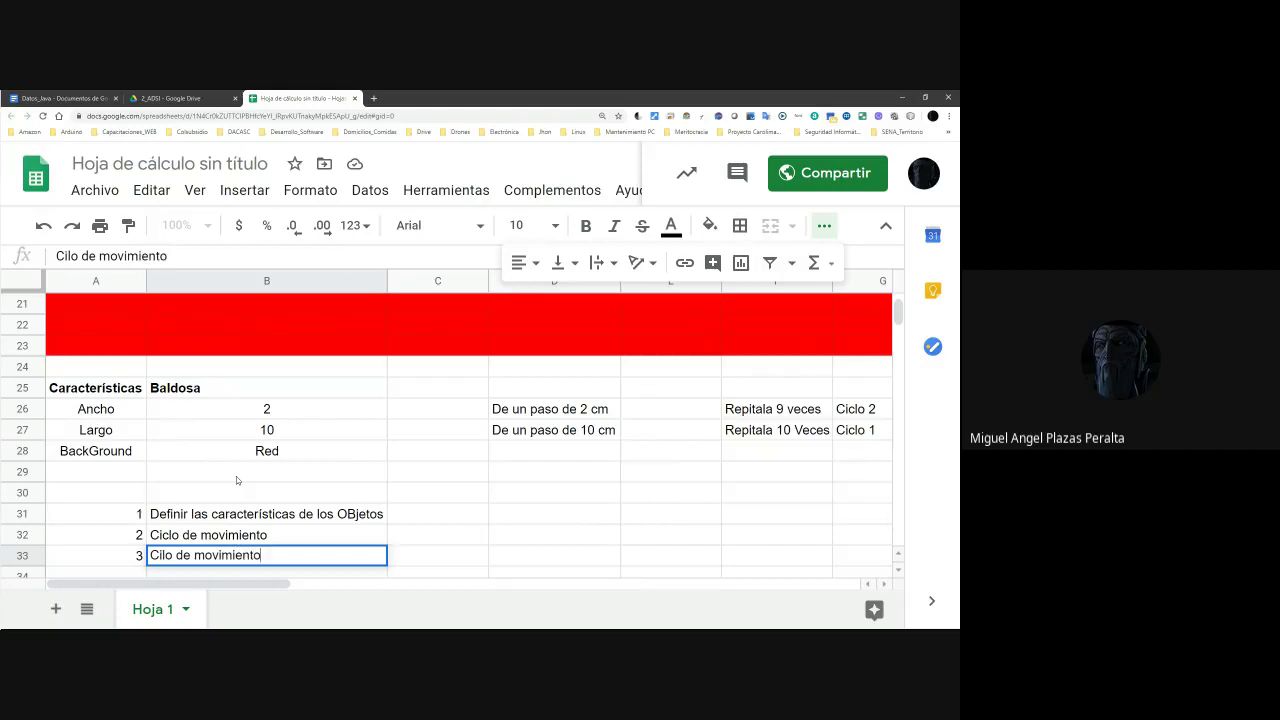
pyautogui.press('Return')
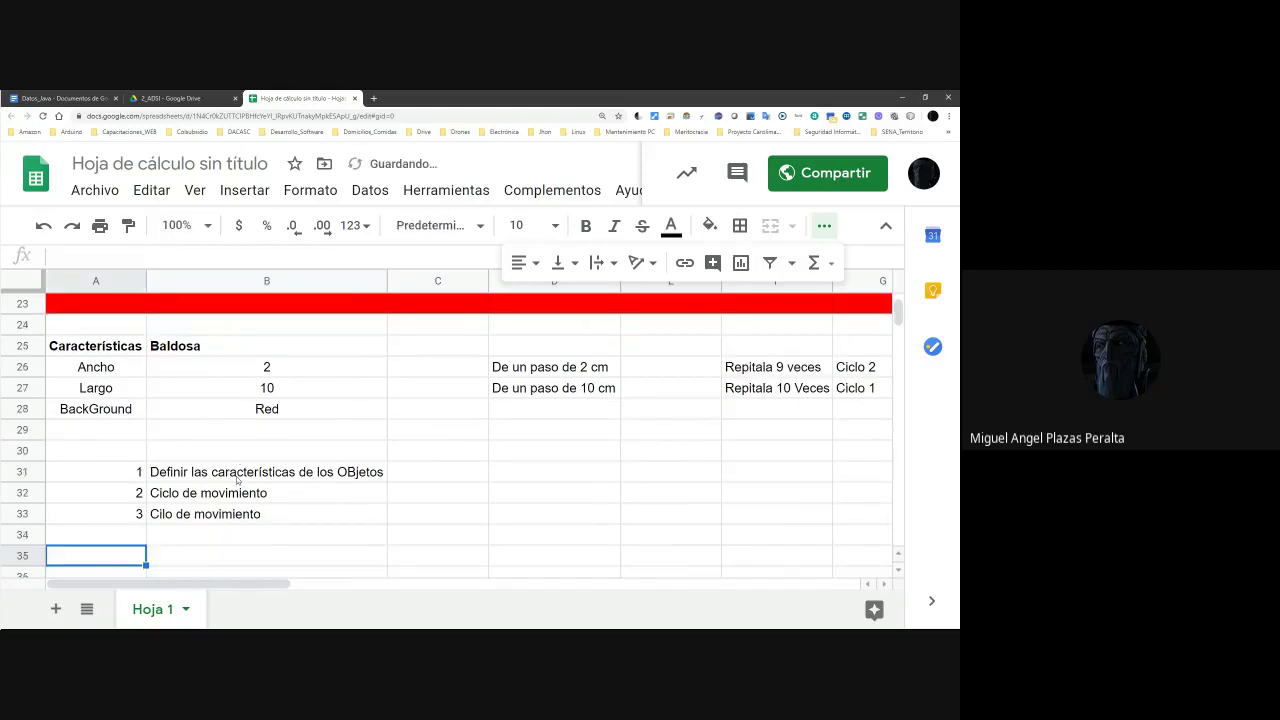
# Add 'inicio' in B30 as the first step and 'fin' as the last.
pyautogui.press('Up')
pyautogui.press('Up')
pyautogui.press('Up')
pyautogui.press('Up')
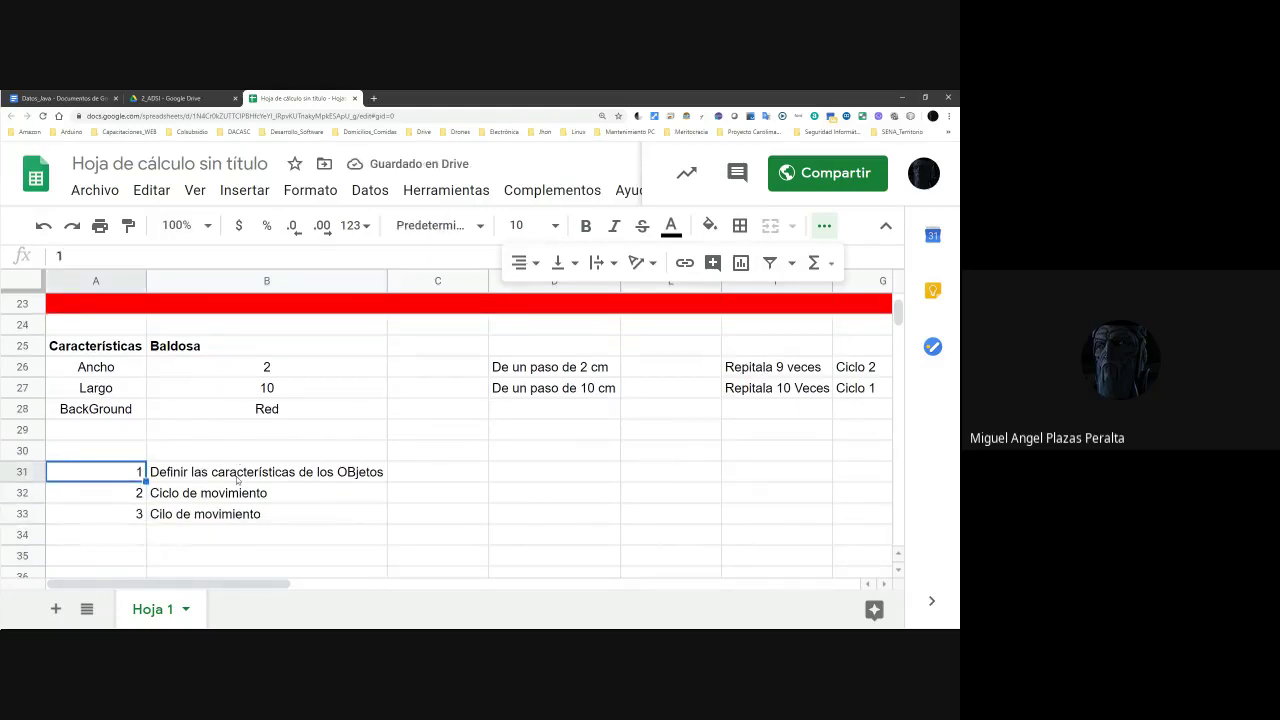
pyautogui.press('Right')
pyautogui.write('inicio')
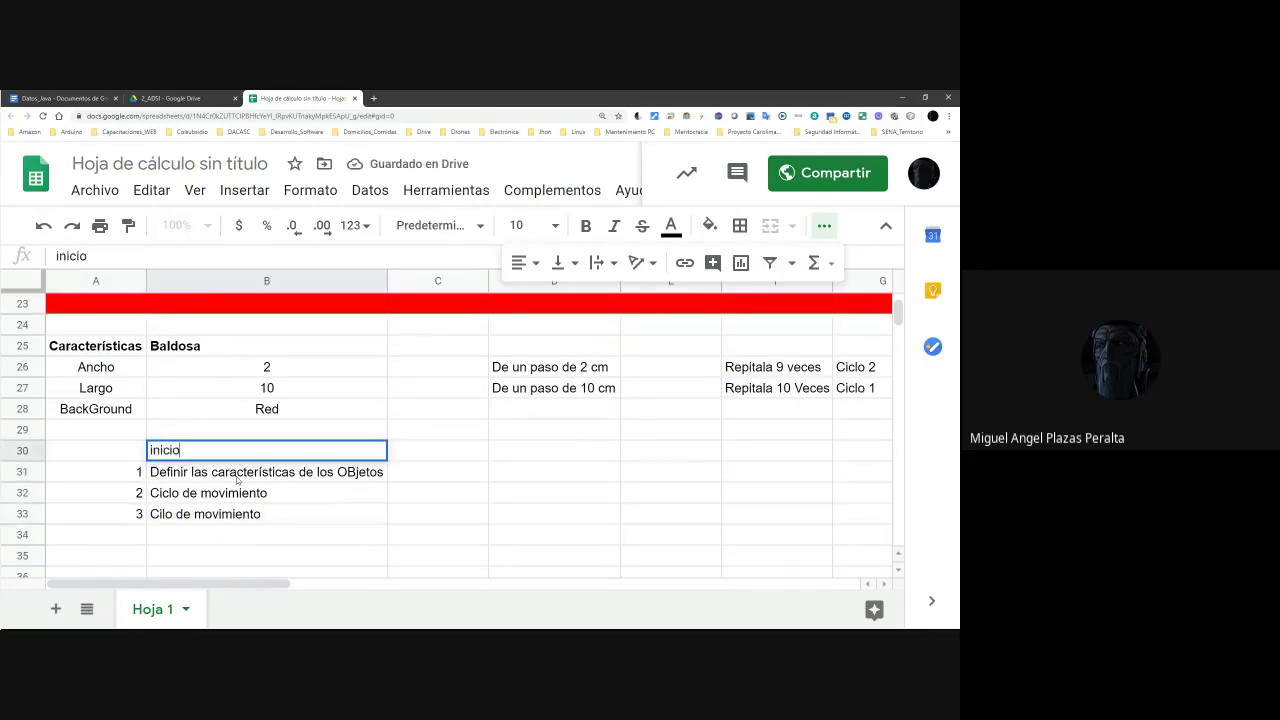
pyautogui.press('Return')
pyautogui.press('Down')
pyautogui.press('Down')
pyautogui.press('Down')
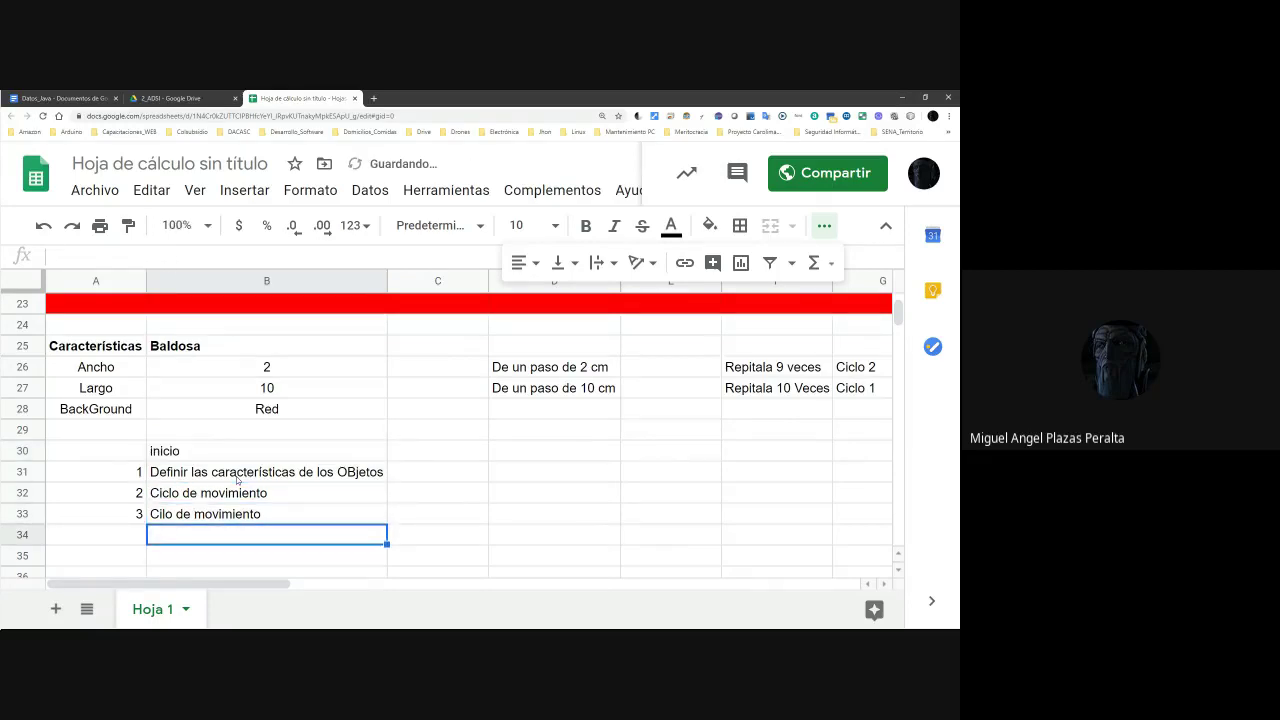
pyautogui.write('fin')
pyautogui.press('Up')
pyautogui.press('Up')
pyautogui.press('Up')
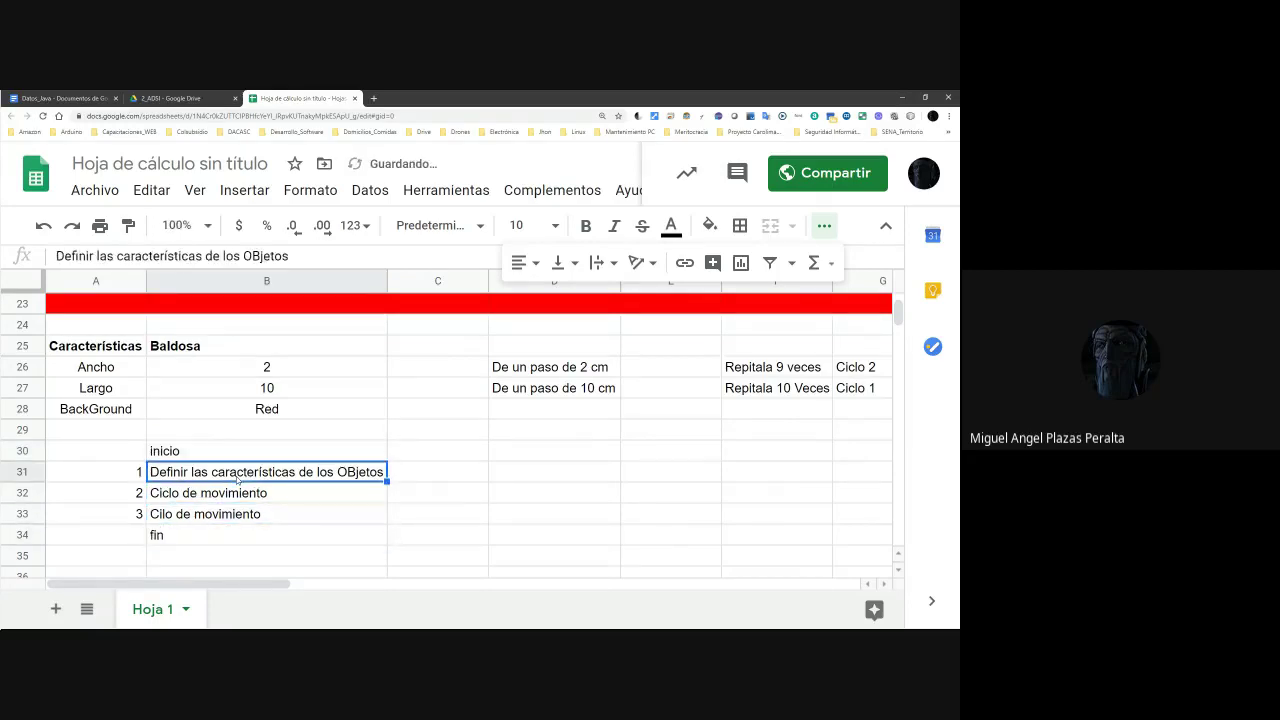
pyautogui.press('Right')
pyautogui.press('Right')
# Renumber the step list 1 through 5 in A30:A34.
pyautogui.press('Left')
pyautogui.press('Left')
pyautogui.press('Left')
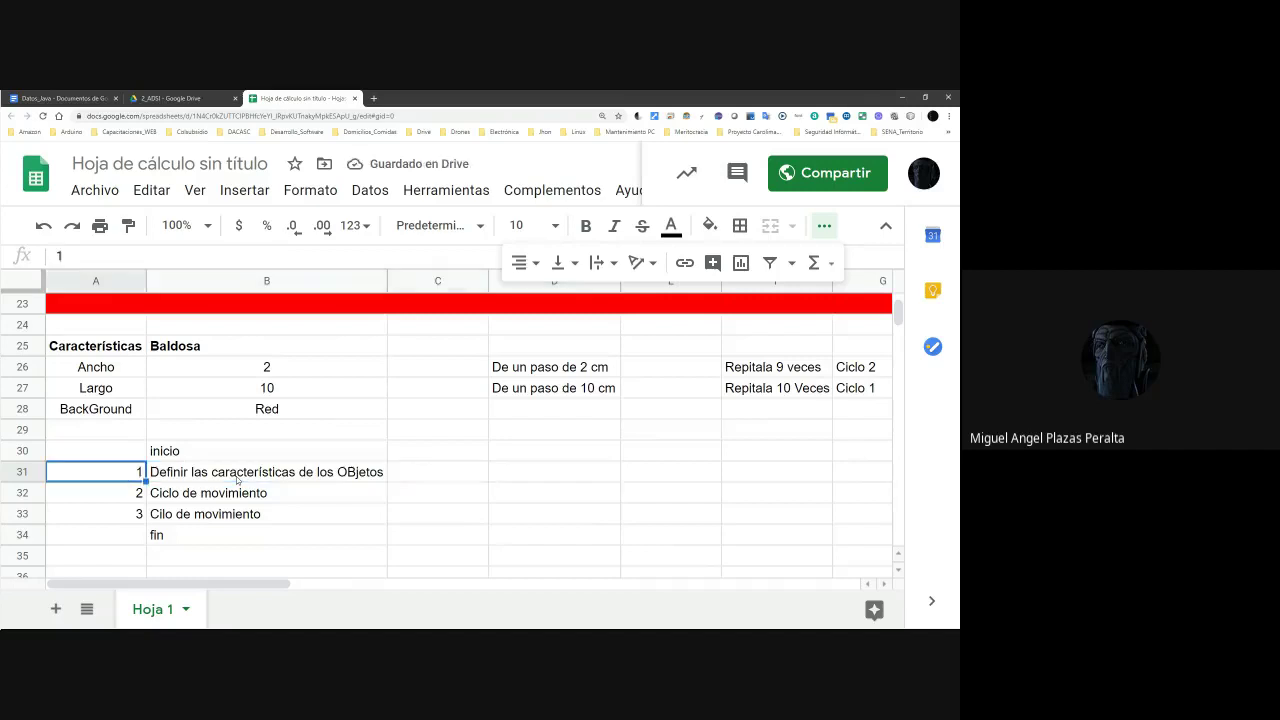
pyautogui.press('Up')
pyautogui.write('1')
pyautogui.press('Return')
pyautogui.write('2')
pyautogui.press('Return')
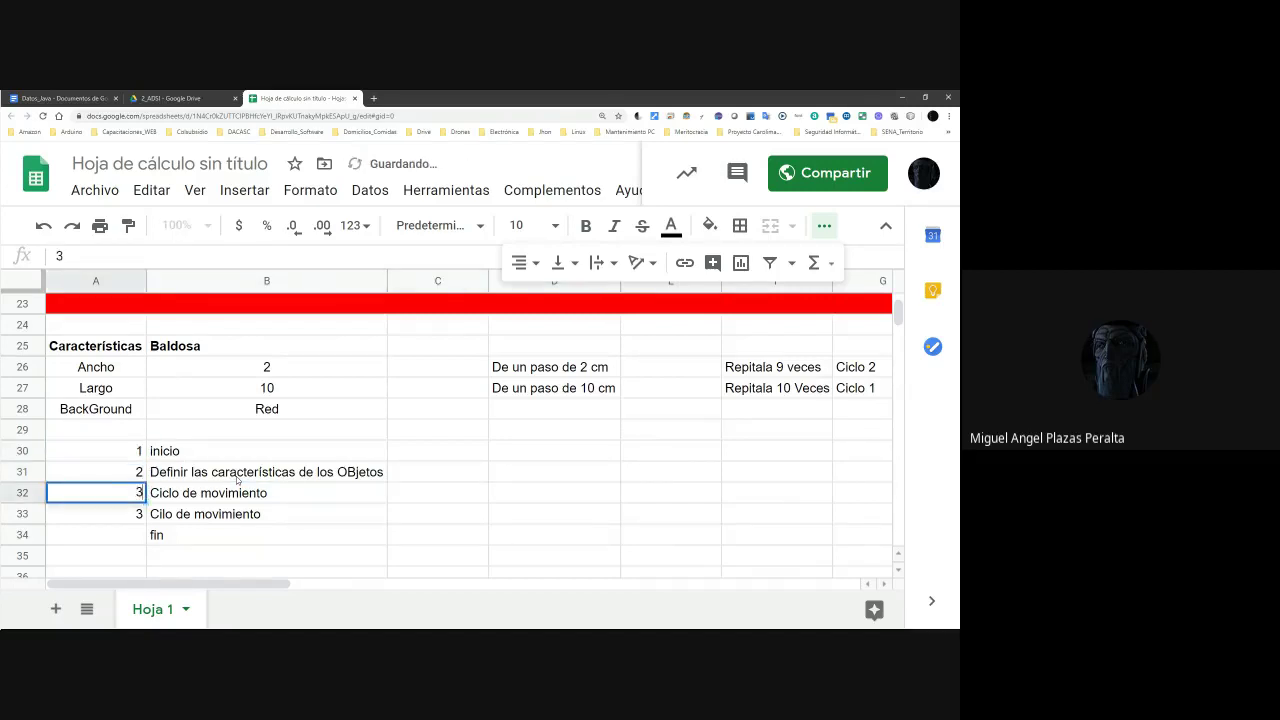
pyautogui.write('3')
pyautogui.press('Return')
pyautogui.write('4 5')
pyautogui.press('Return')
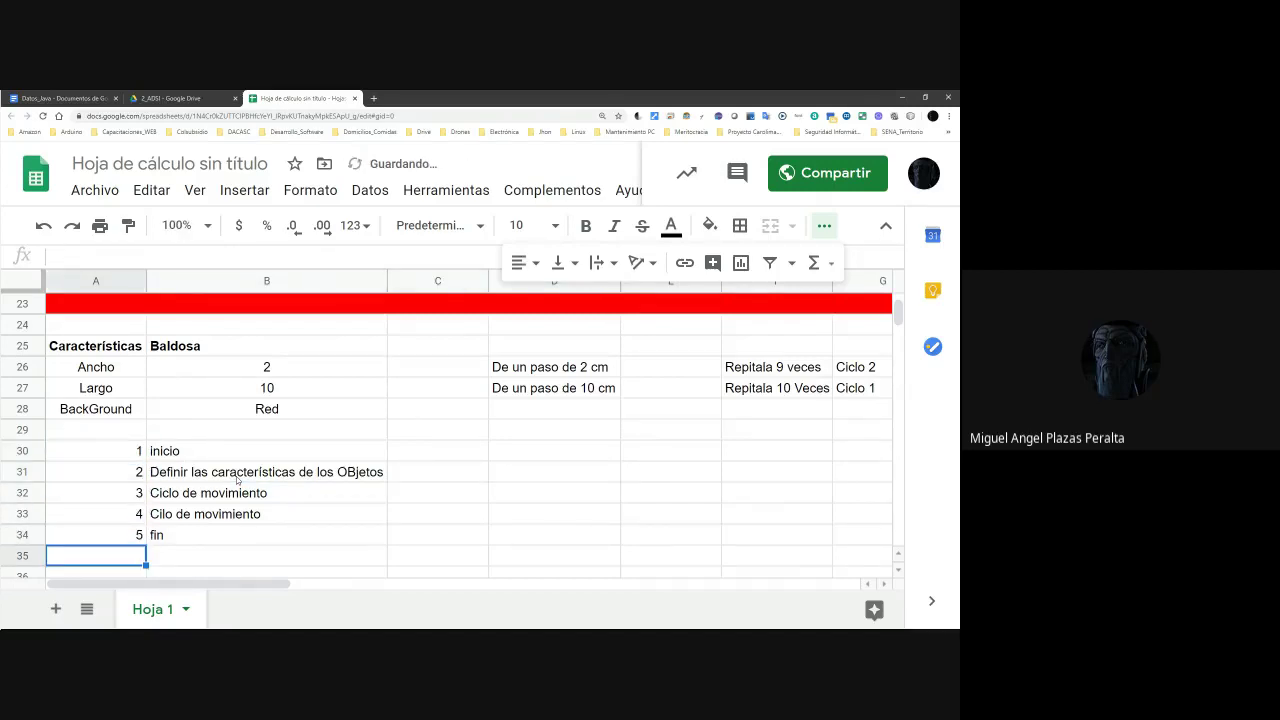
pyautogui.press('Up')
pyautogui.press('Up')
pyautogui.press('Up')
pyautogui.press('Up')
pyautogui.press('Up')
pyautogui.press('Right')
pyautogui.press('Right')
pyautogui.press('Right')
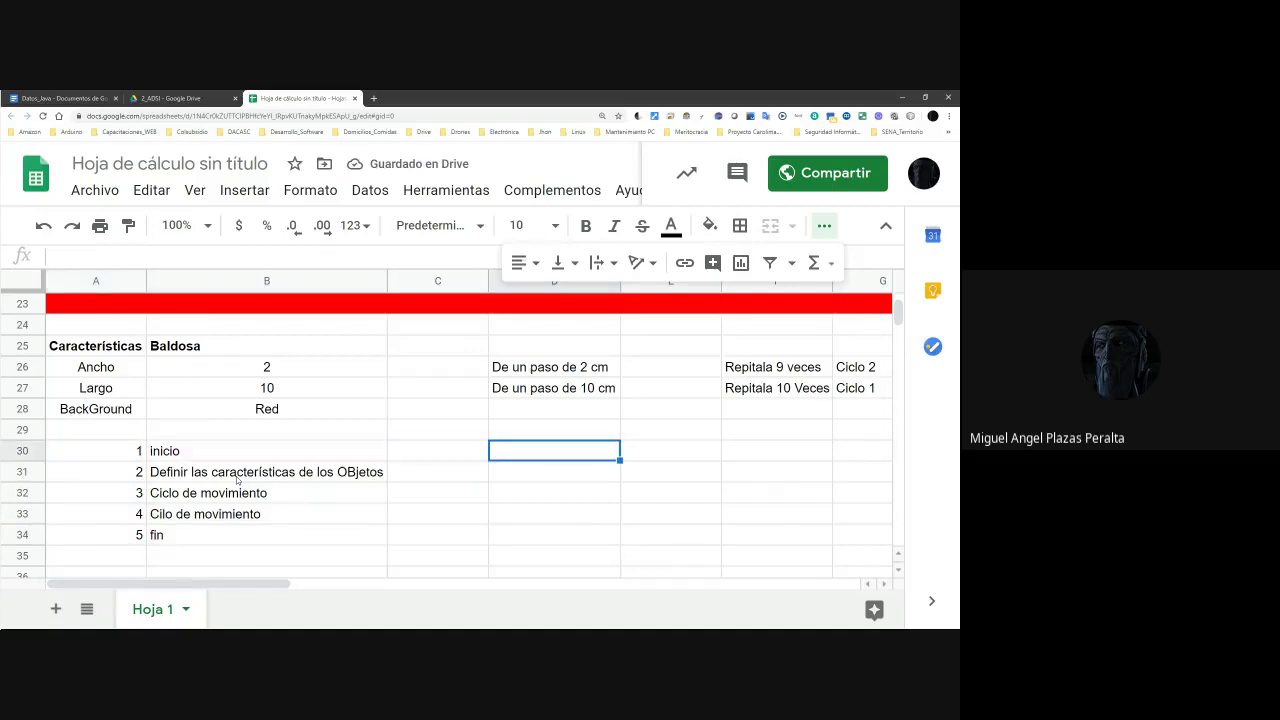
# Enter '5 códigos' in D30.
pyautogui.write('5 cc')
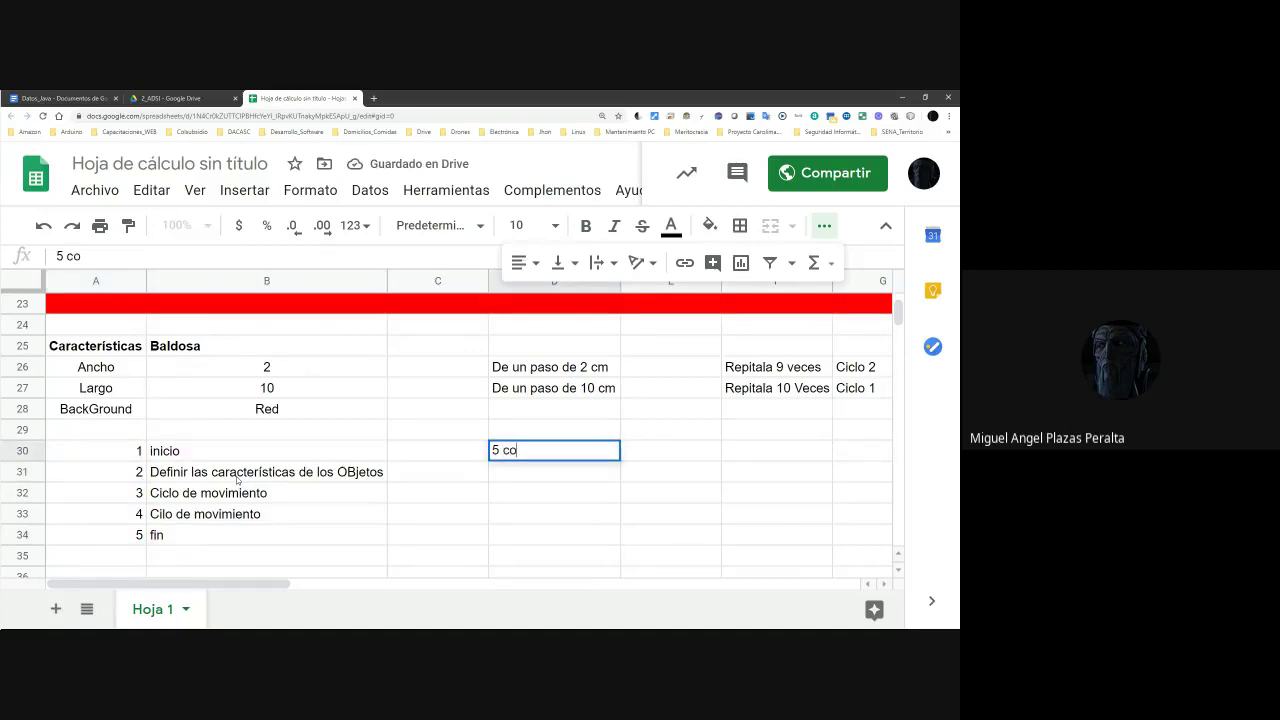
pyautogui.press('BackSpace')
pyautogui.write('ódigos')
pyautogui.press('Return')
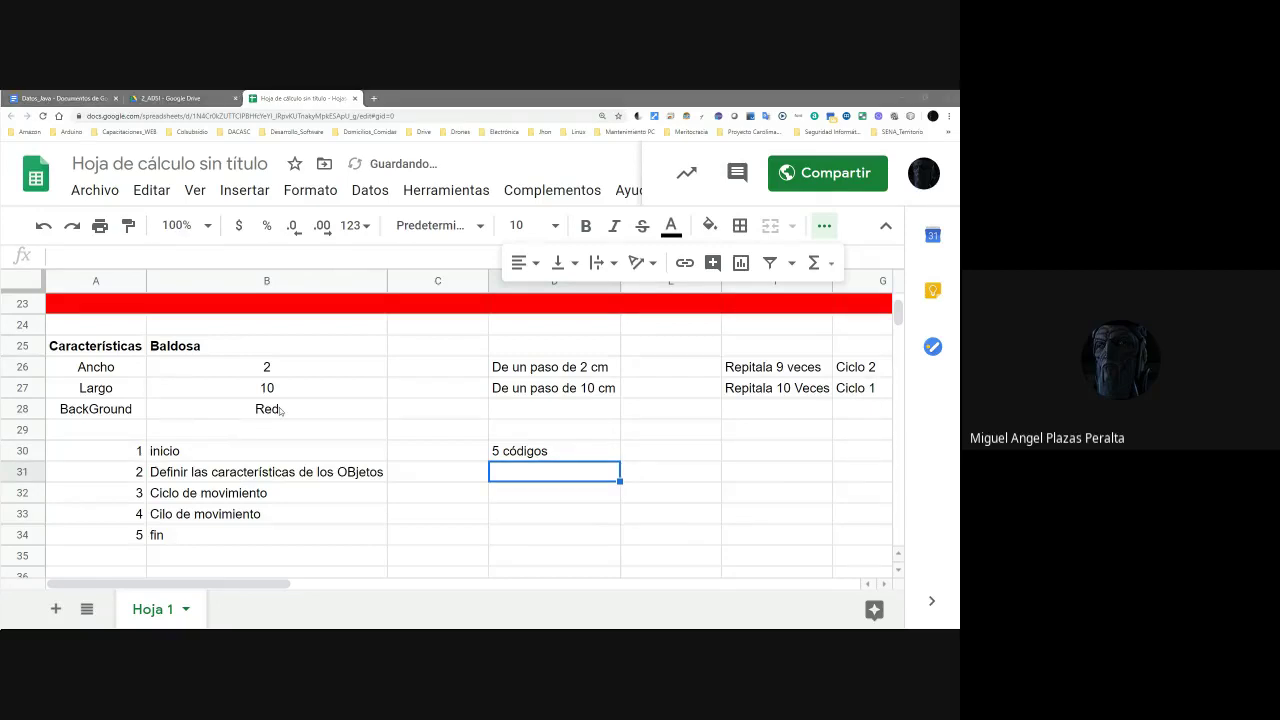
# Look over the Paint tile-grid drawing and return to the spreadsheet.
pyautogui.hotkey('alt', 'Tab')
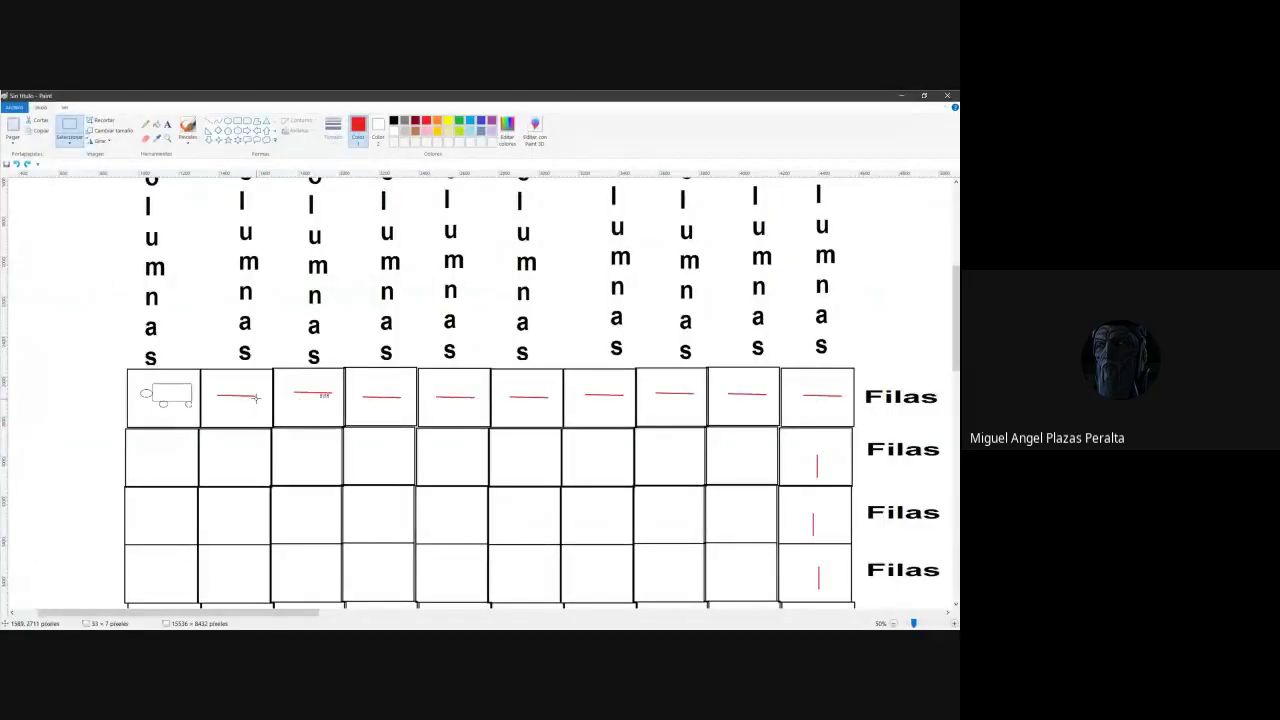
pyautogui.scroll(-3, 371, 400)
pyautogui.scroll(-3, 452, 402)
pyautogui.rightClick(692, 412)
pyautogui.scroll(3, 692, 412)
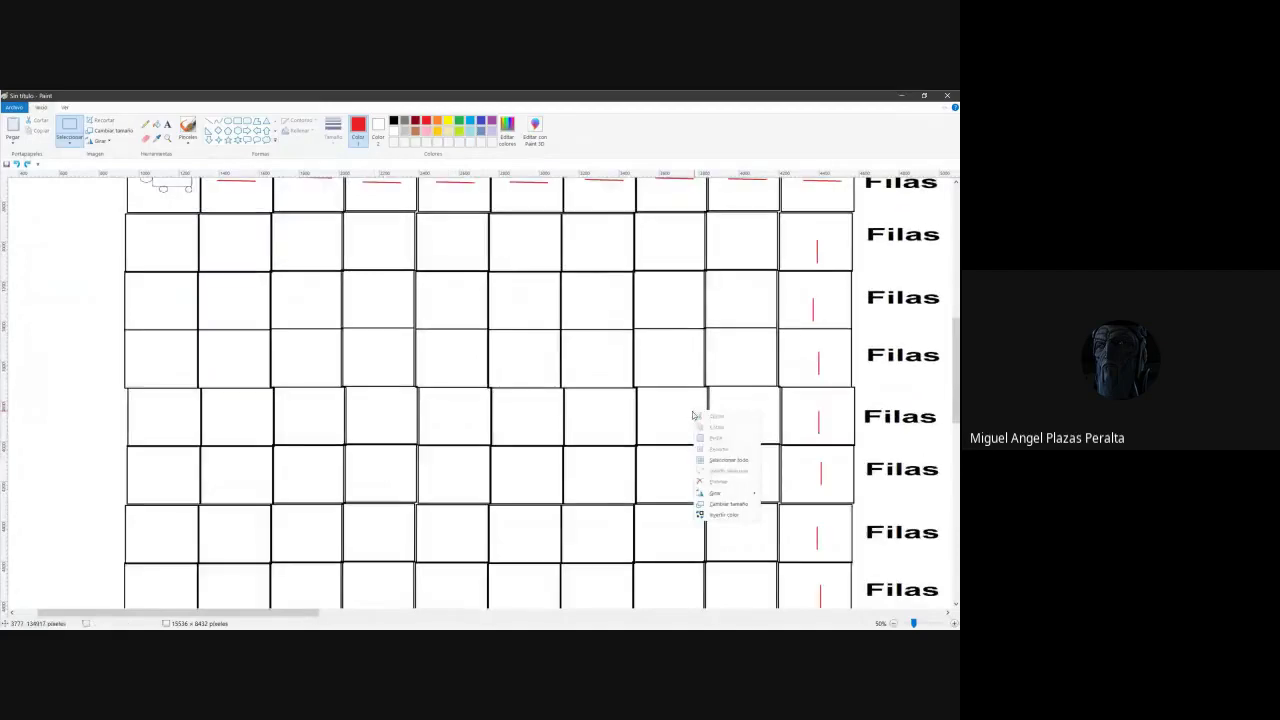
pyautogui.hotkey('alt', 'Tab')
# Type POO, VS and Secuencial across D31:F31.
pyautogui.click(659, 456)
pyautogui.click(560, 452)
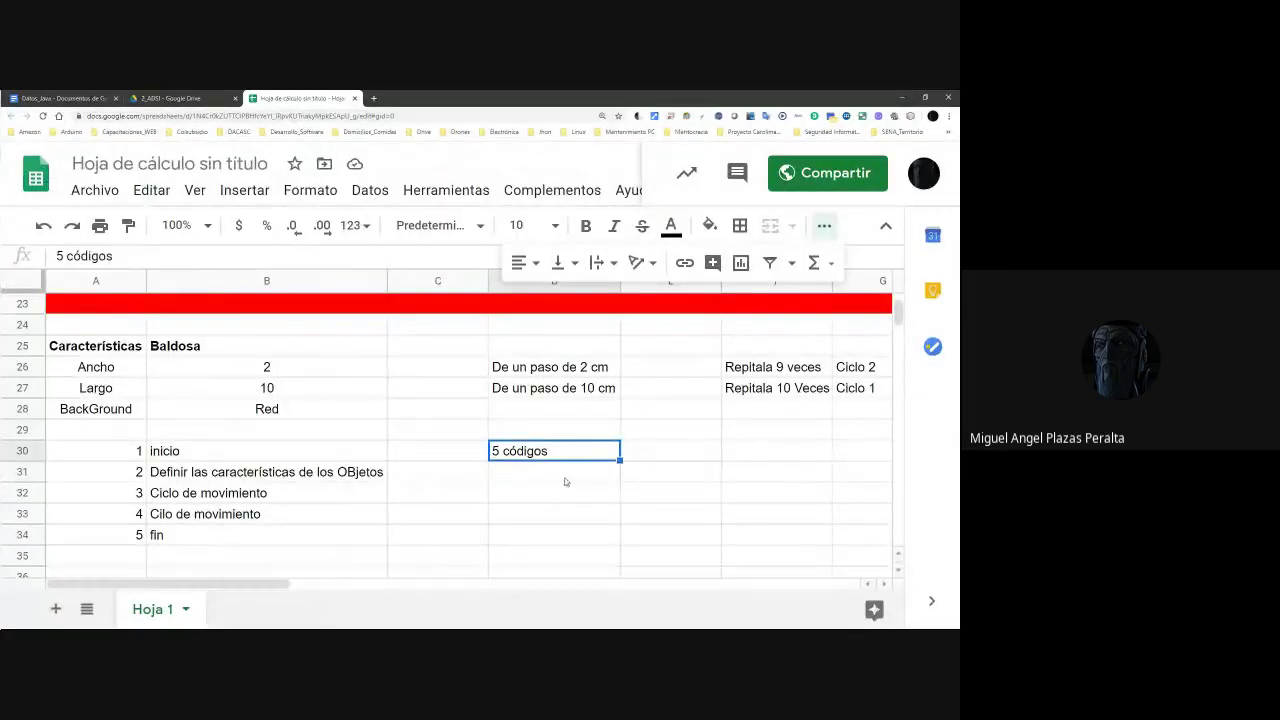
pyautogui.click(560, 471)
pyautogui.write('POO')
pyautogui.press('Tab')
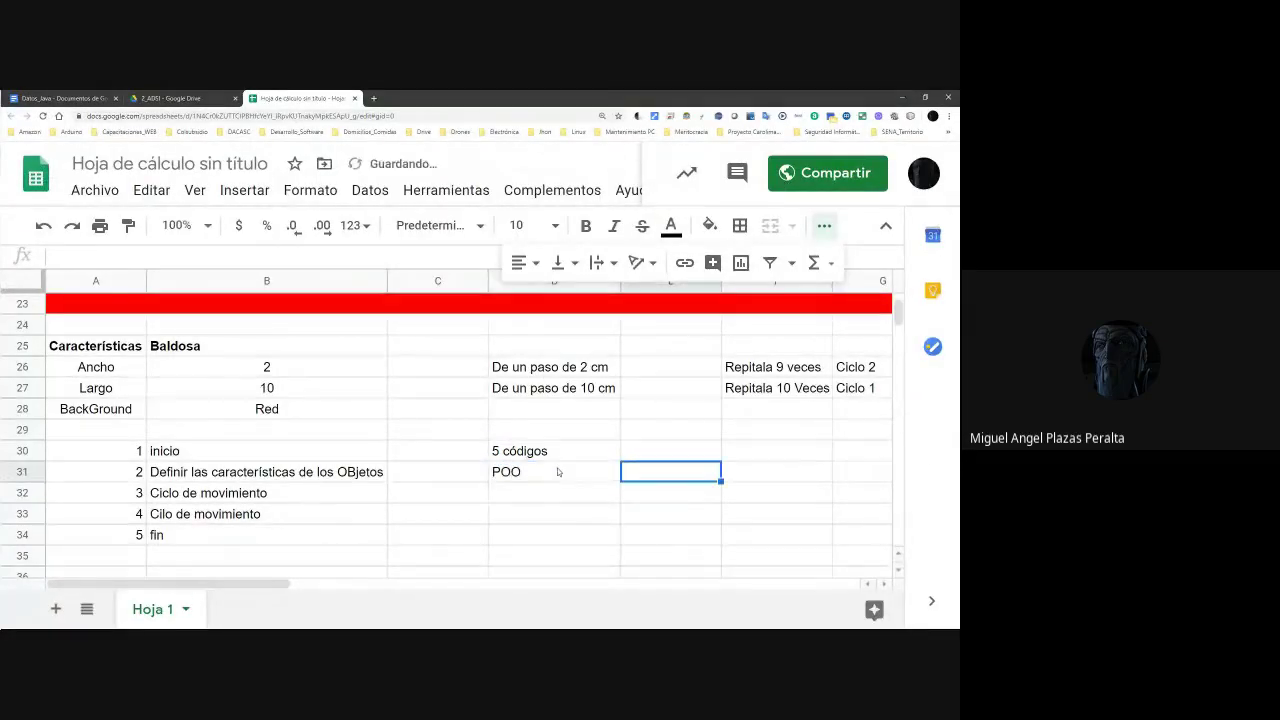
pyautogui.write('VS')
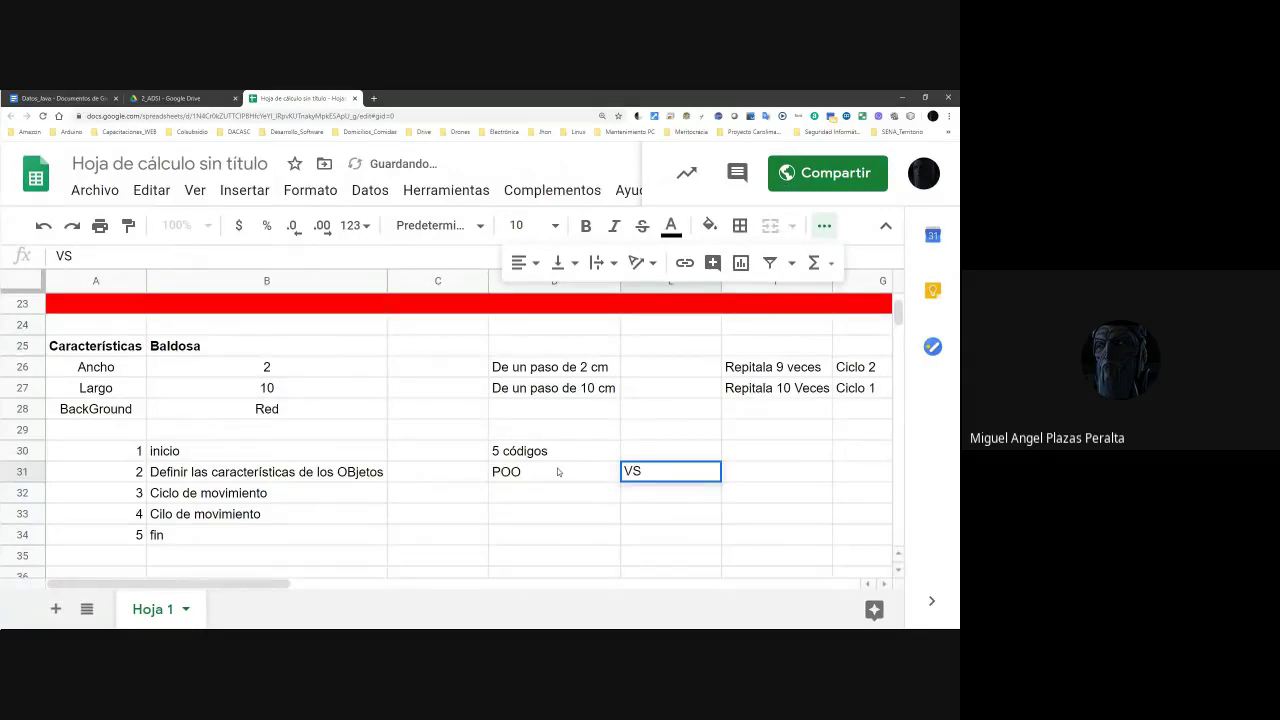
pyautogui.press('Tab')
pyautogui.write('S')
pyautogui.write('ncial')
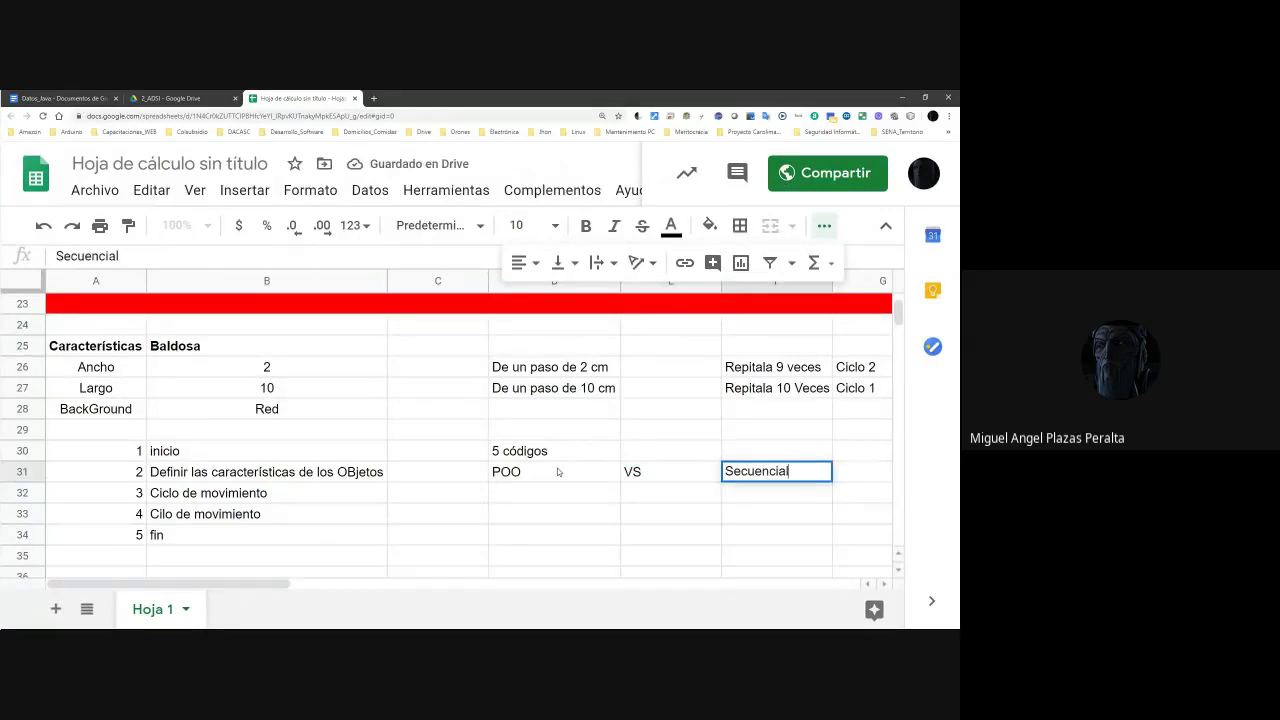
pyautogui.press('Up')
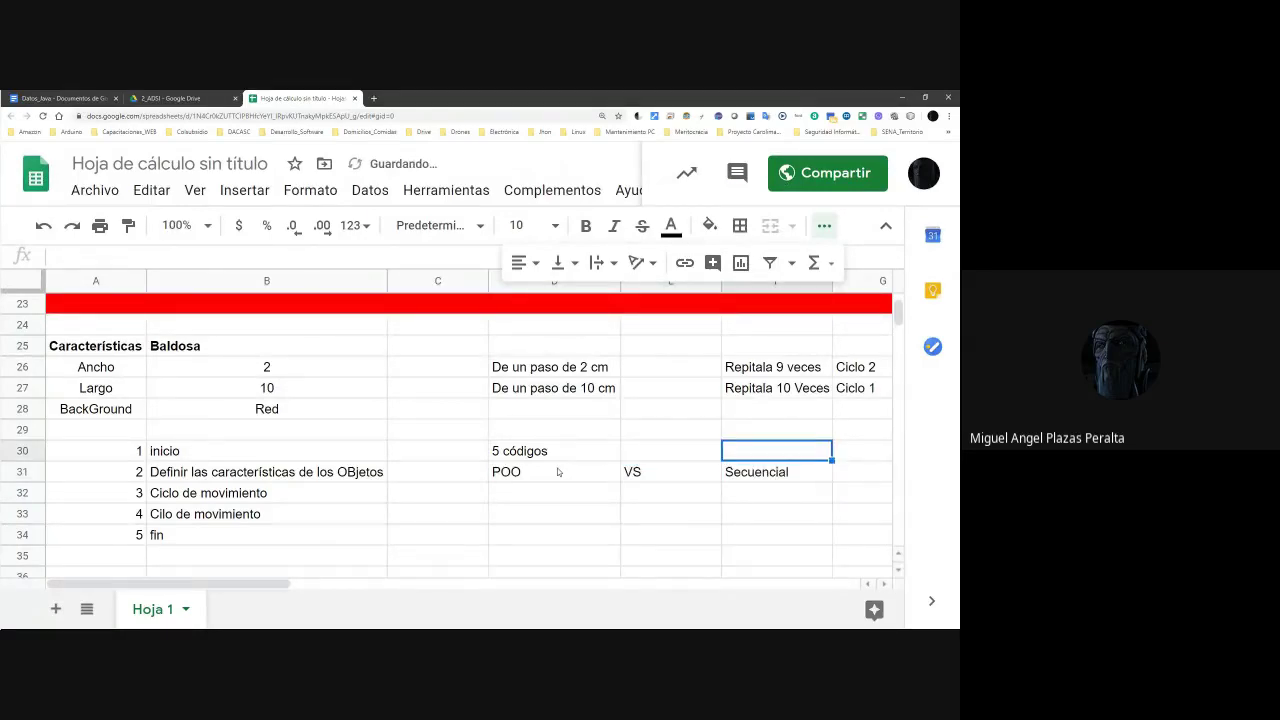
# Enter '19 códigos' in F30 and 'VS' in E30.
pyautogui.write('19 có')
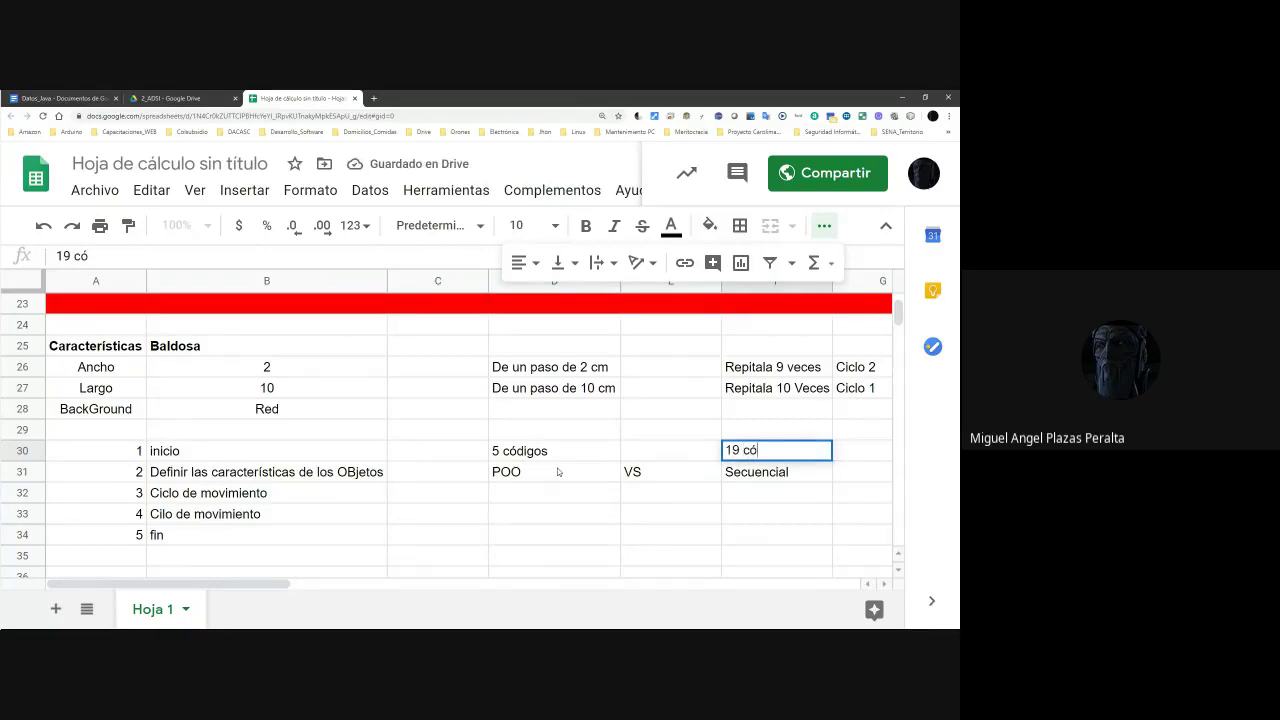
pyautogui.write('digos')
pyautogui.press('Left')
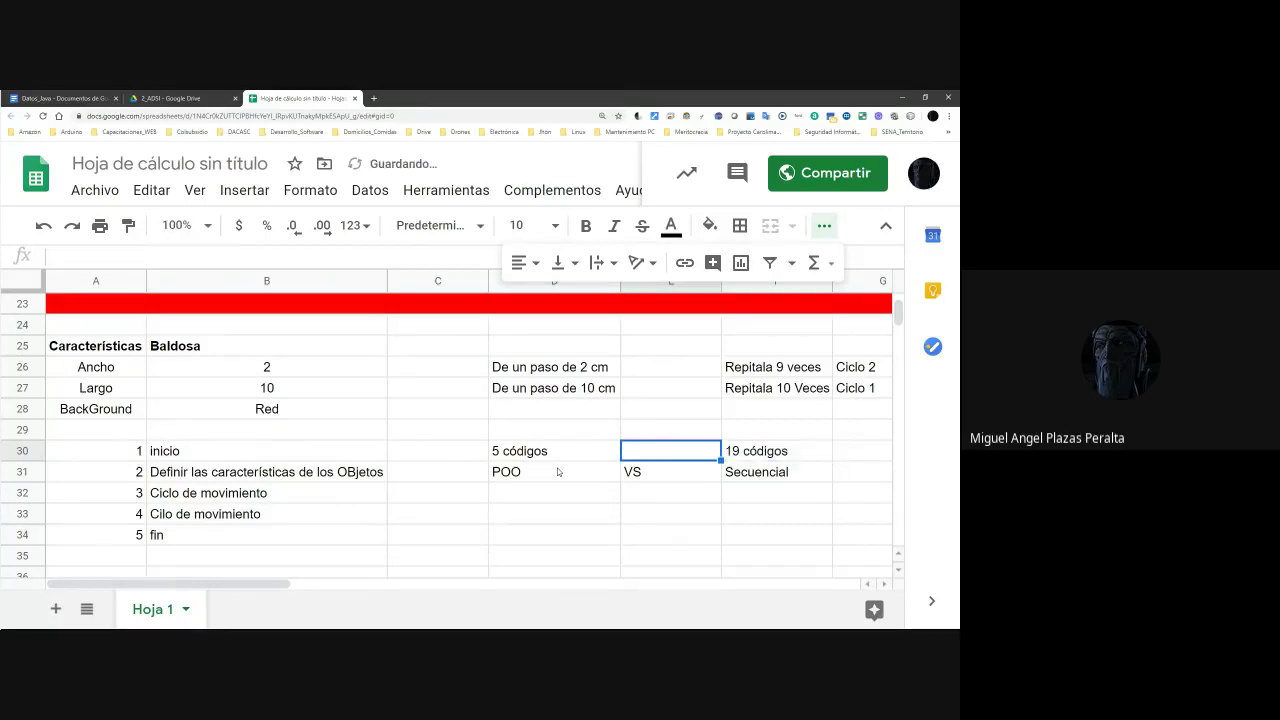
pyautogui.write('VS')
pyautogui.press('Return')
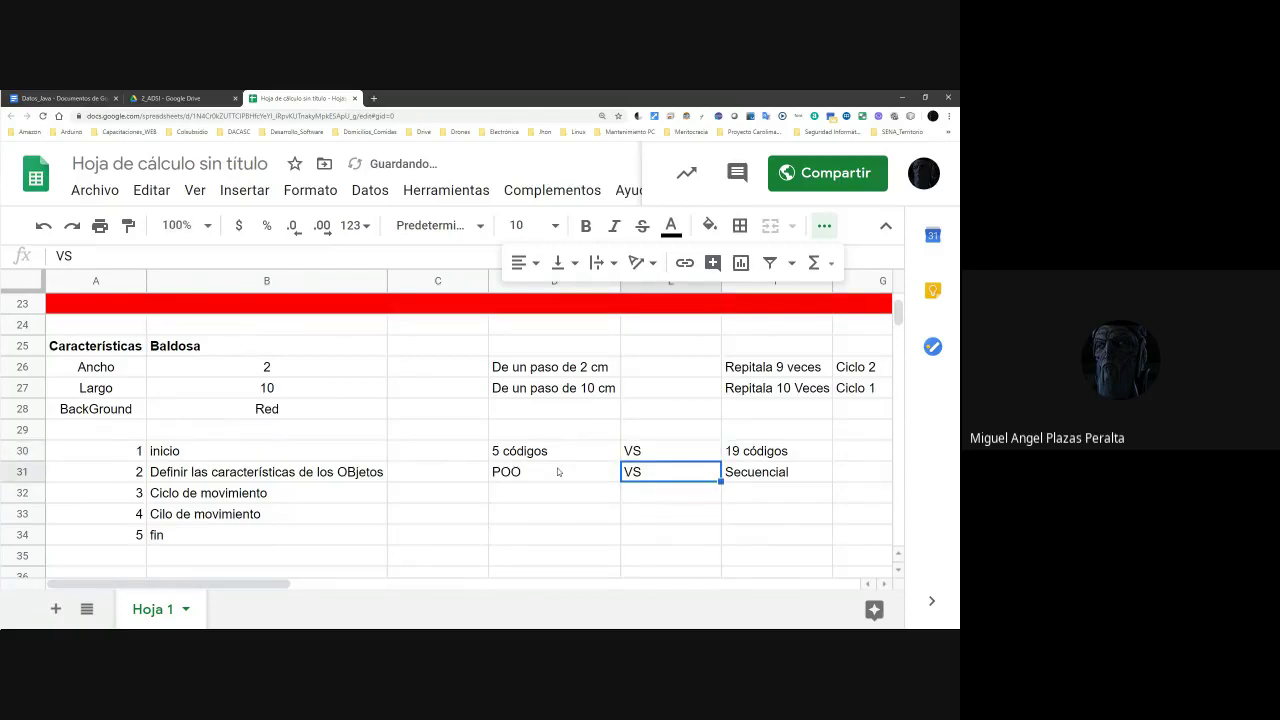
pyautogui.click(110, 451)
# Switch to the Google Meet window and turn the presenter's camera on.
pyautogui.hotkey('alt', 'Tab')
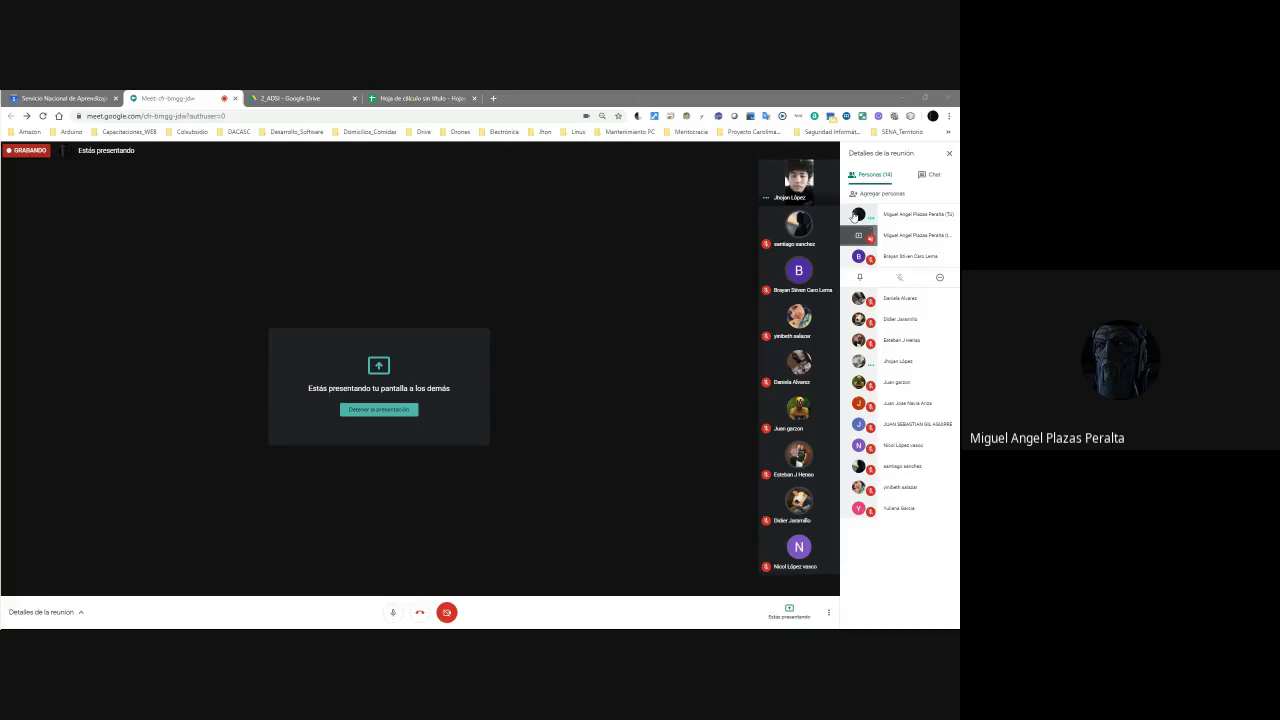
pyautogui.click(447, 616)
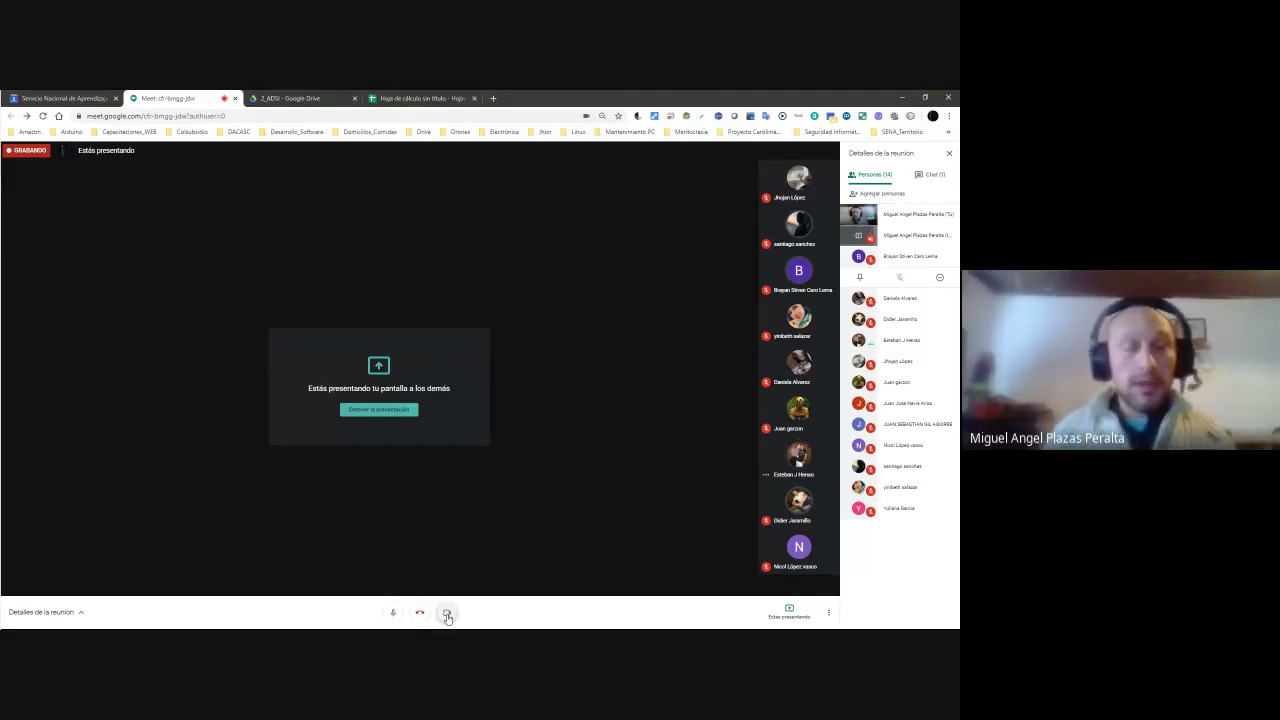
pyautogui.hotkey('alt', 'Tab')
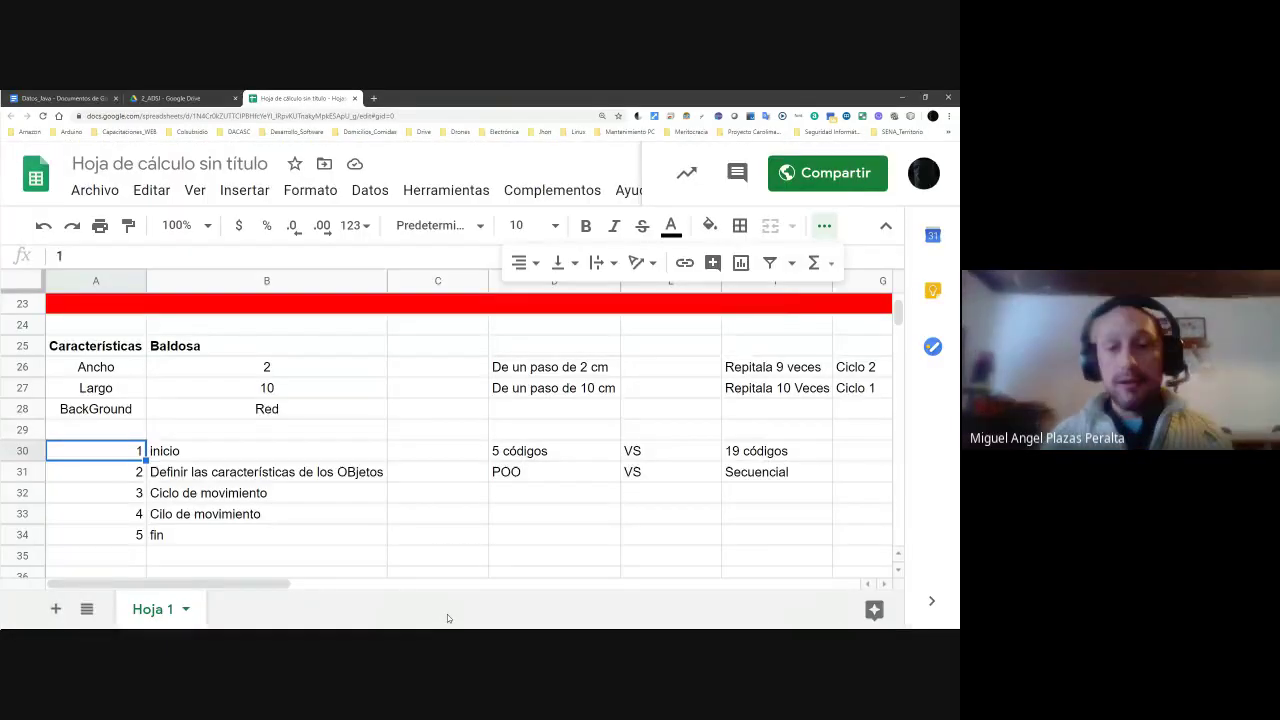
pyautogui.hotkey('alt', 'Tab')
pyautogui.hotkey('alt', 'Tab')
pyautogui.scroll(6, 400, 541)
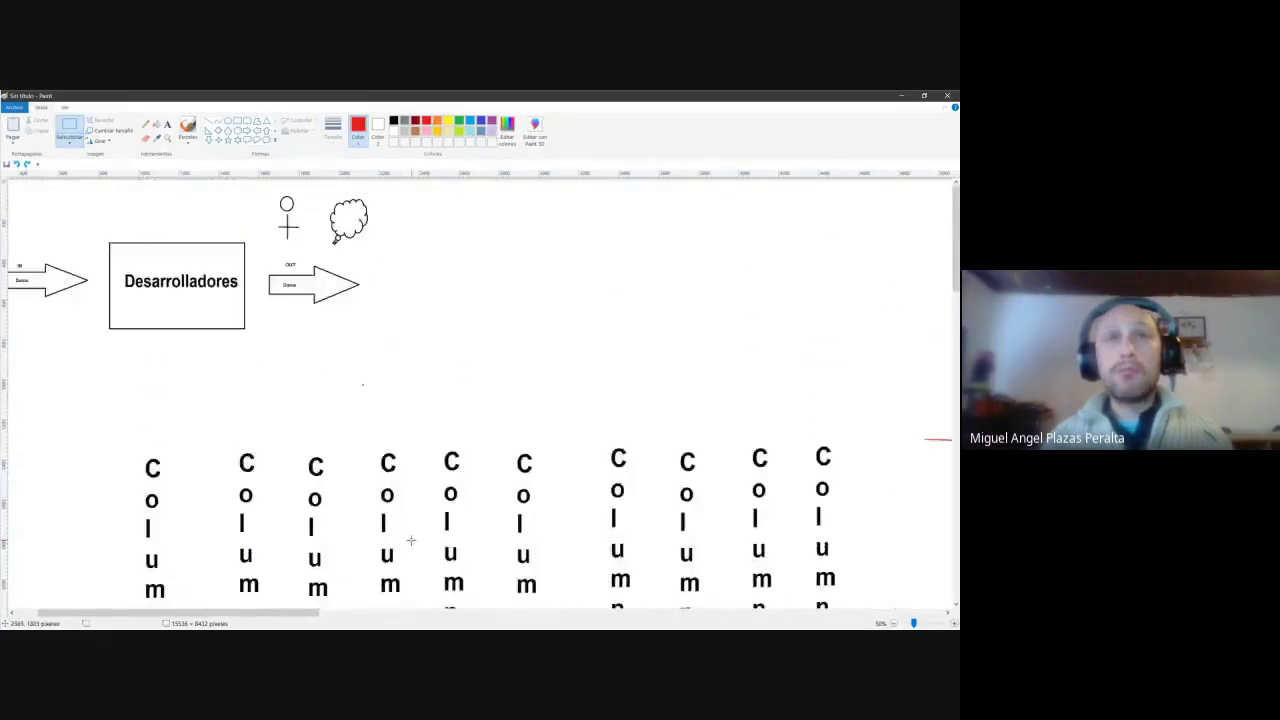
pyautogui.scroll(-5, 414, 534)
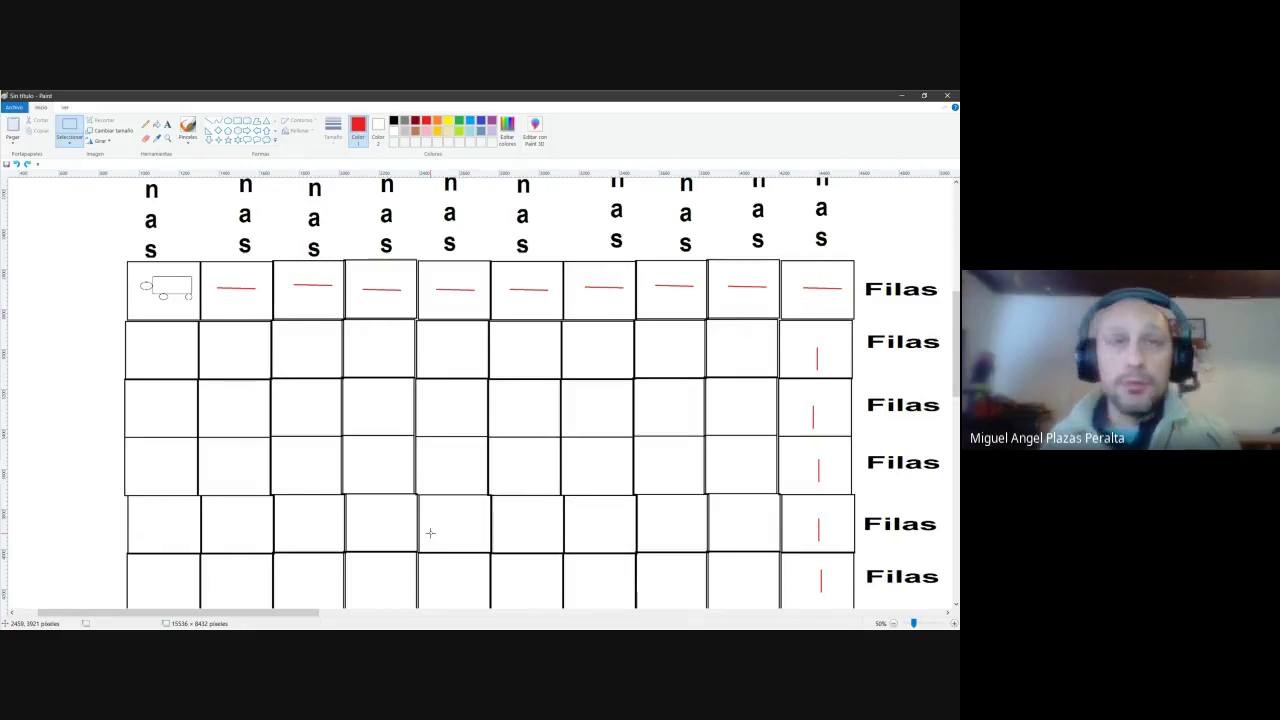
pyautogui.hotkey('alt', 'Tab')
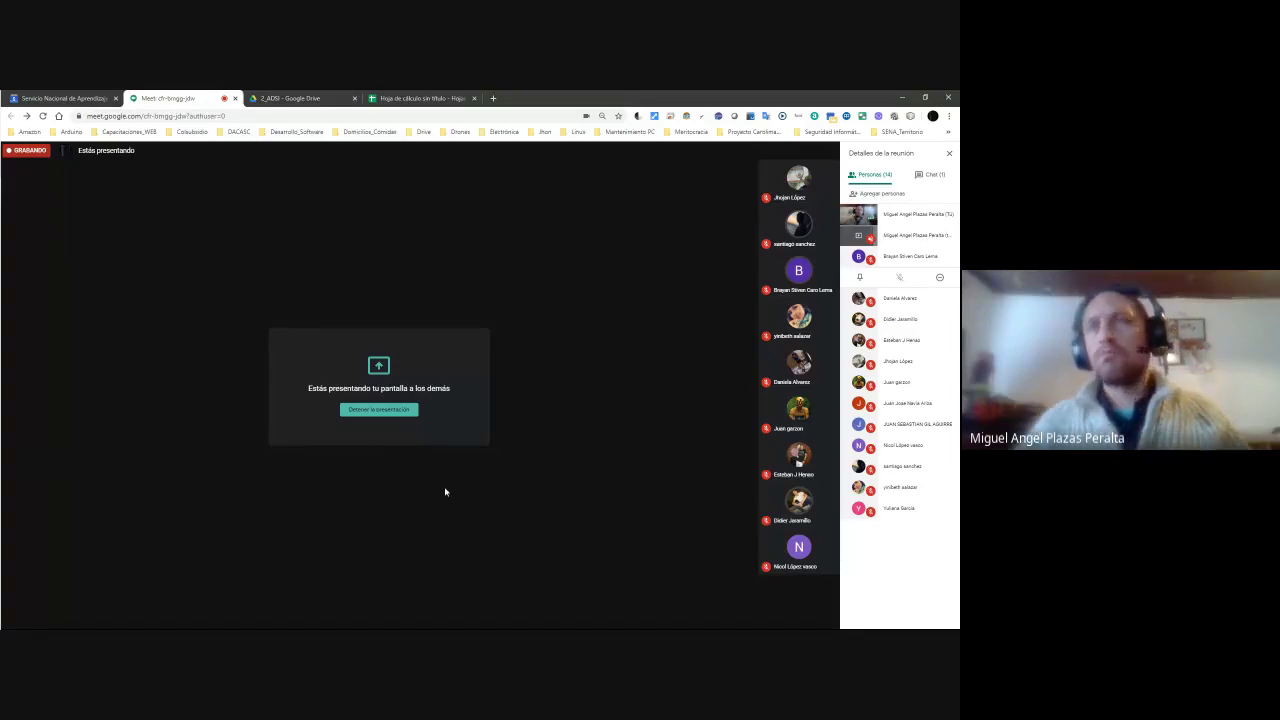
# Read the Meet chat and participant list, turn the camera off, and start a chat message.
pyautogui.click(936, 176)
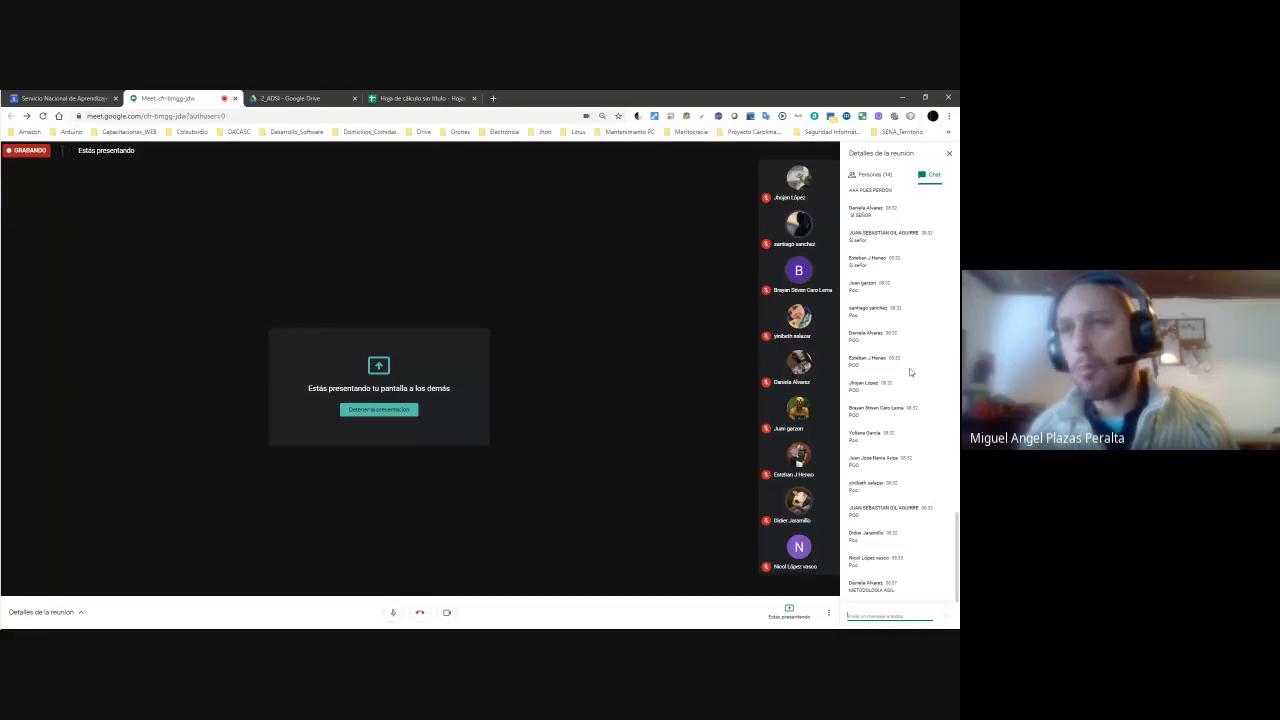
pyautogui.click(873, 176)
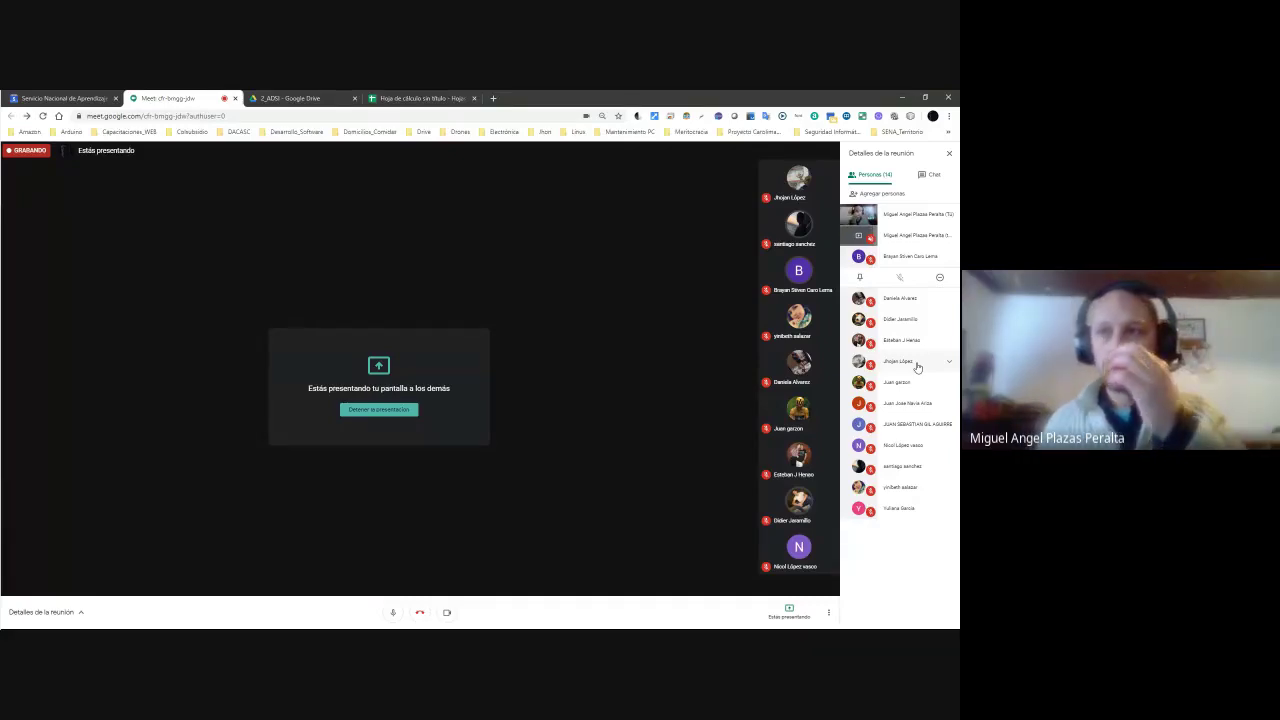
pyautogui.click(935, 176)
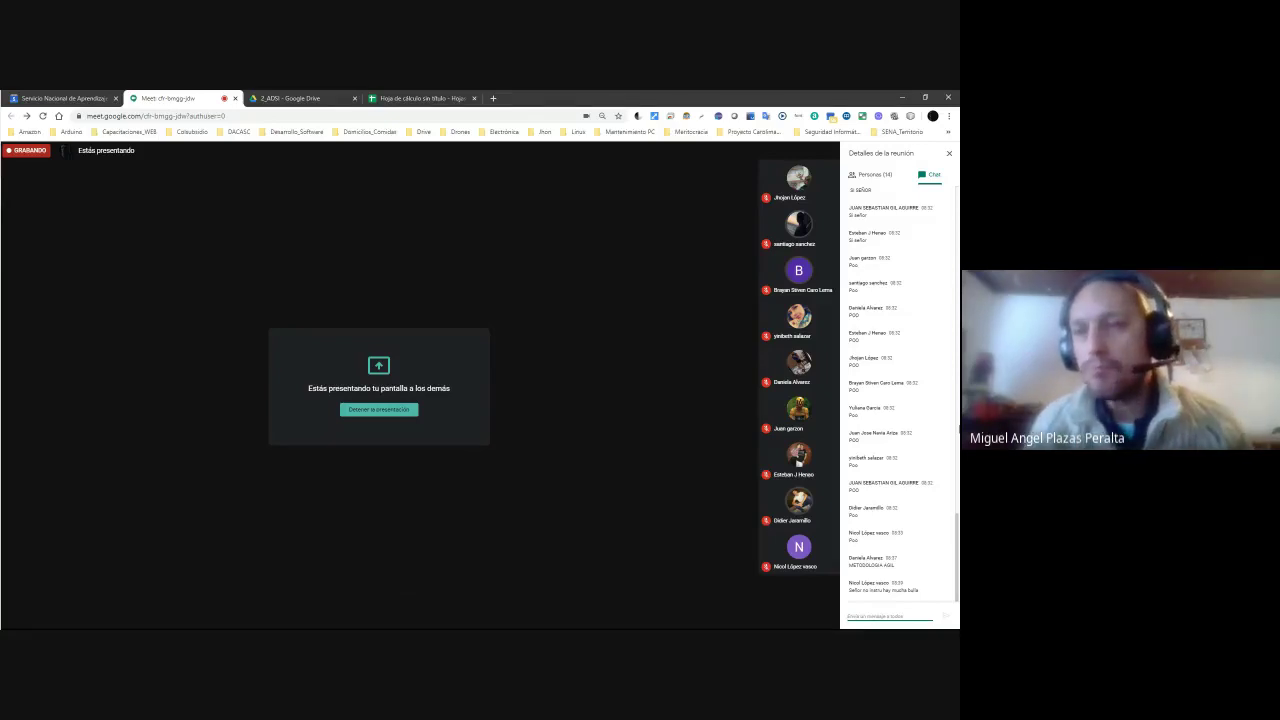
pyautogui.moveTo(594, 571)
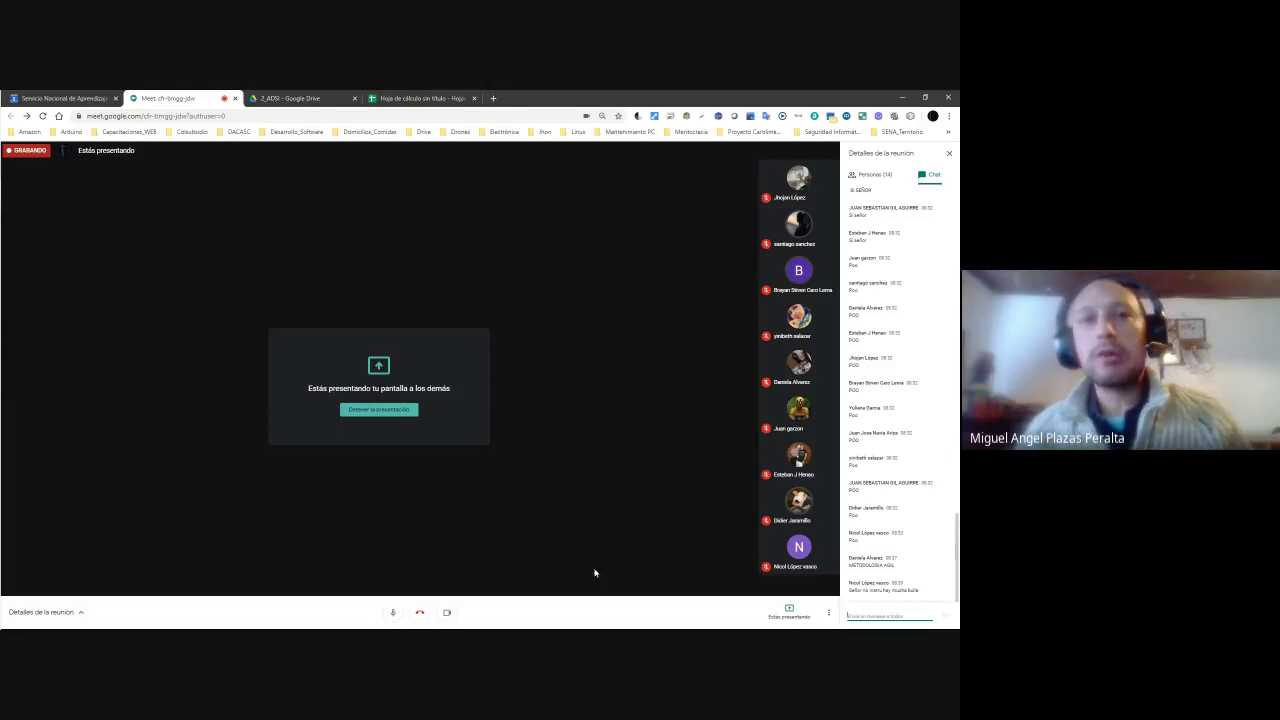
pyautogui.click(448, 613)
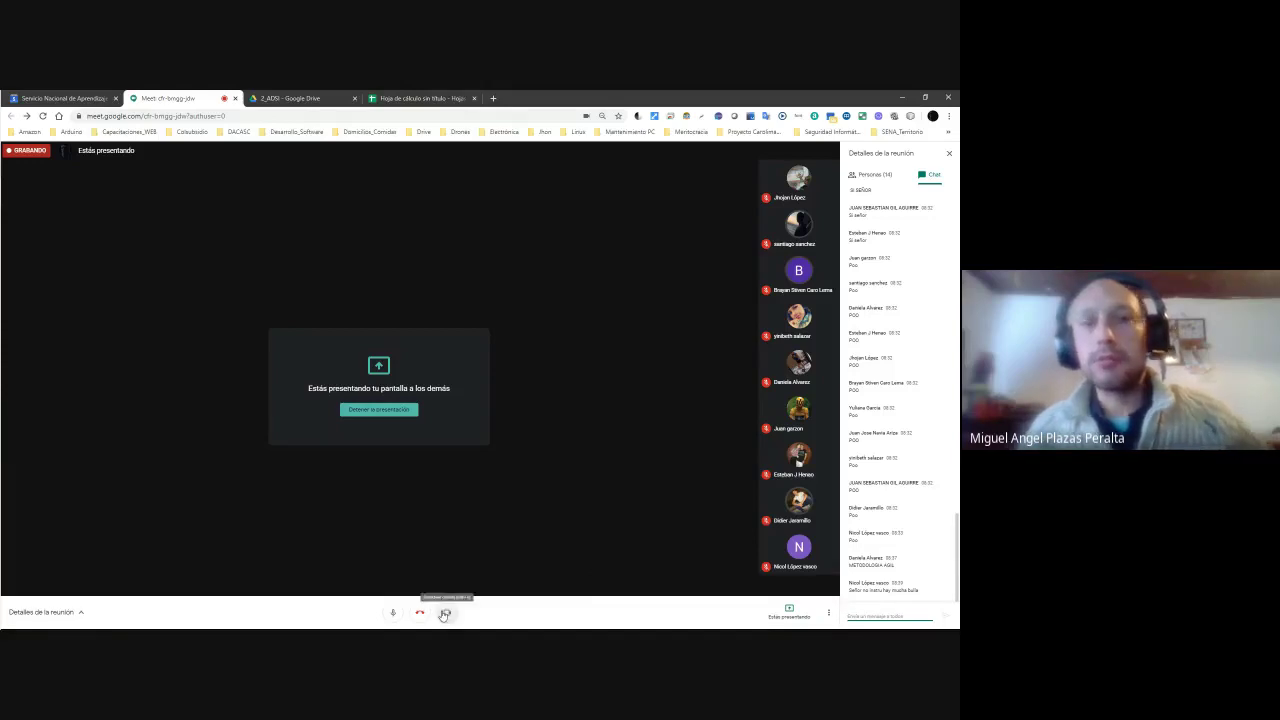
pyautogui.click(890, 616)
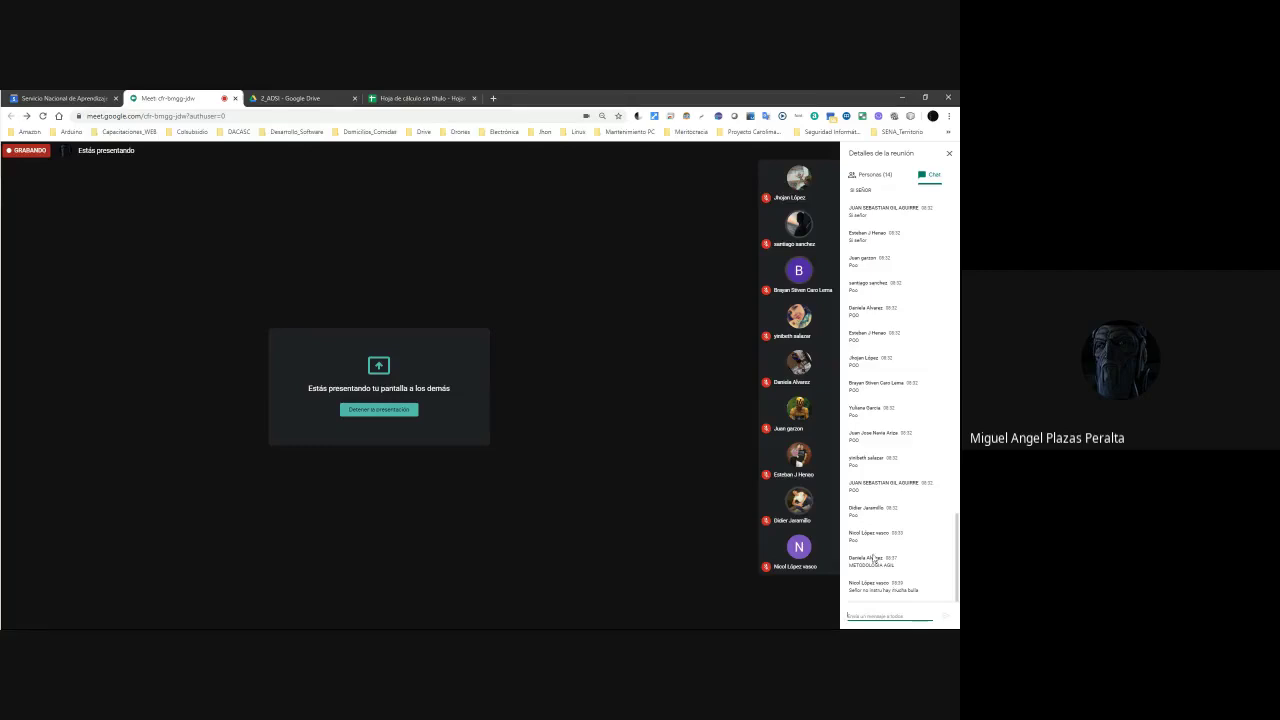
# Check participants and chat again, then bring up the Puntos scores spreadsheet.
pyautogui.click(884, 176)
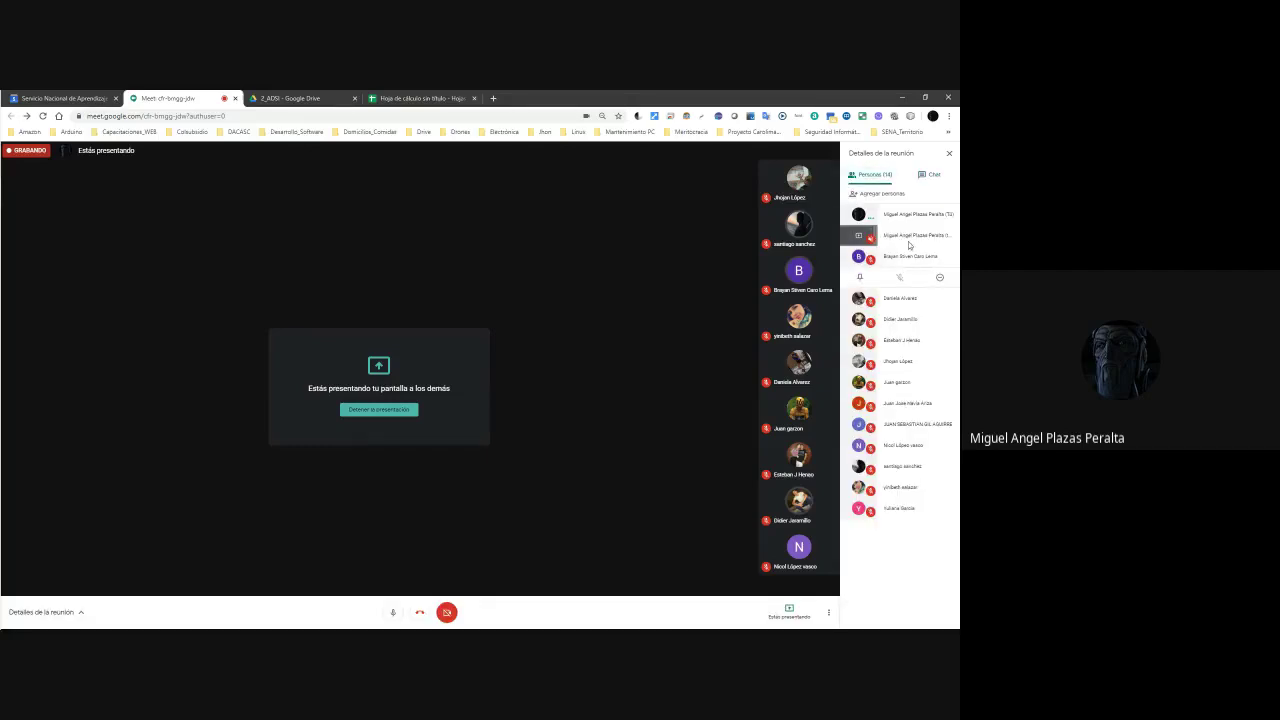
pyautogui.click(928, 172)
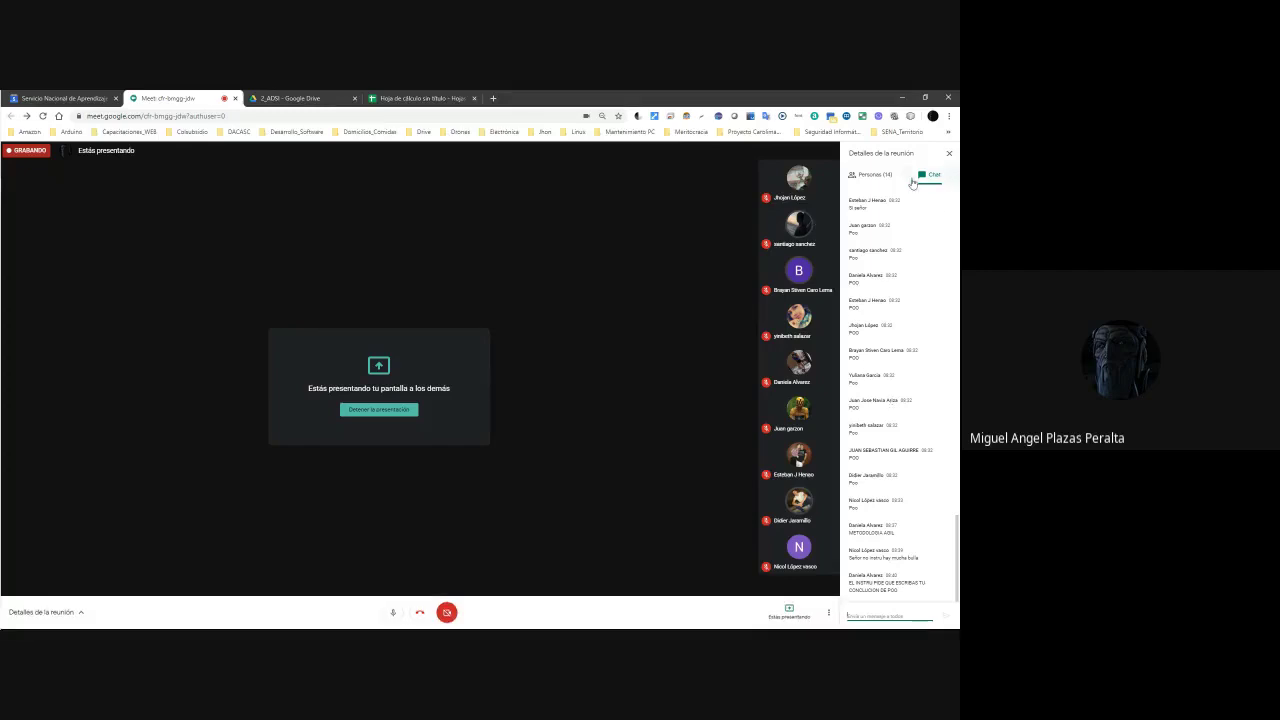
pyautogui.click(870, 175)
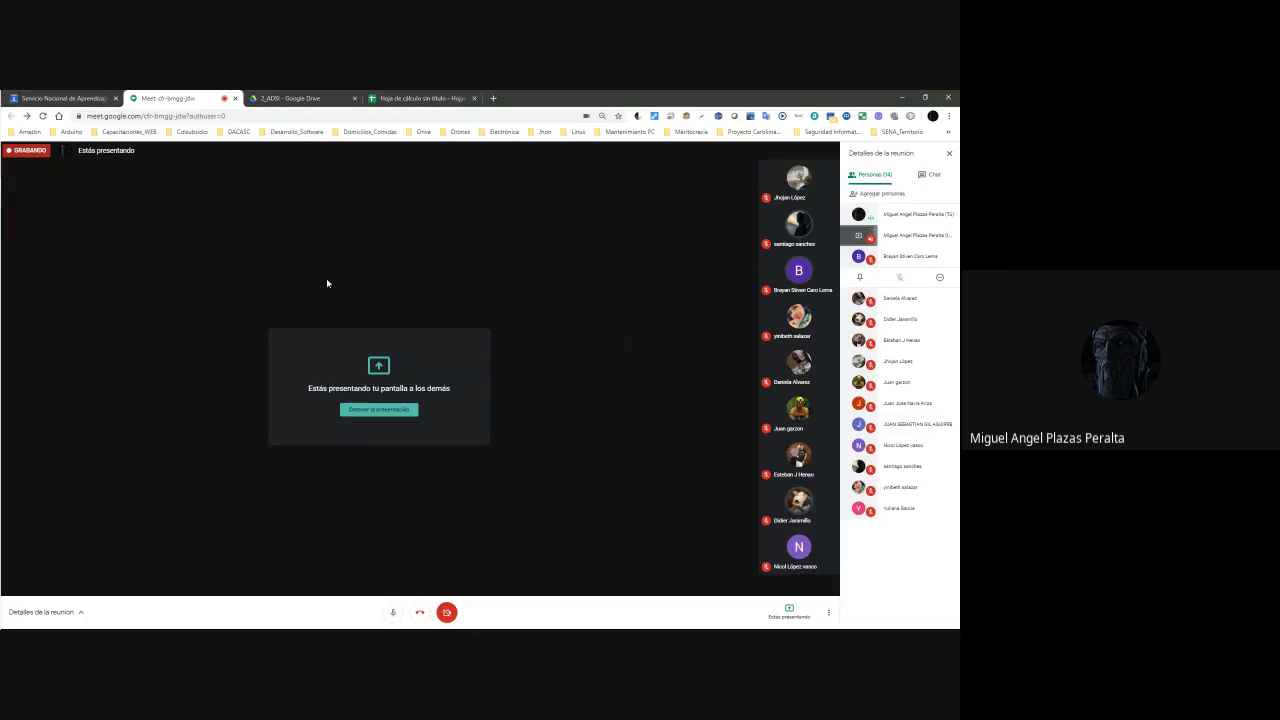
pyautogui.click(372, 99)
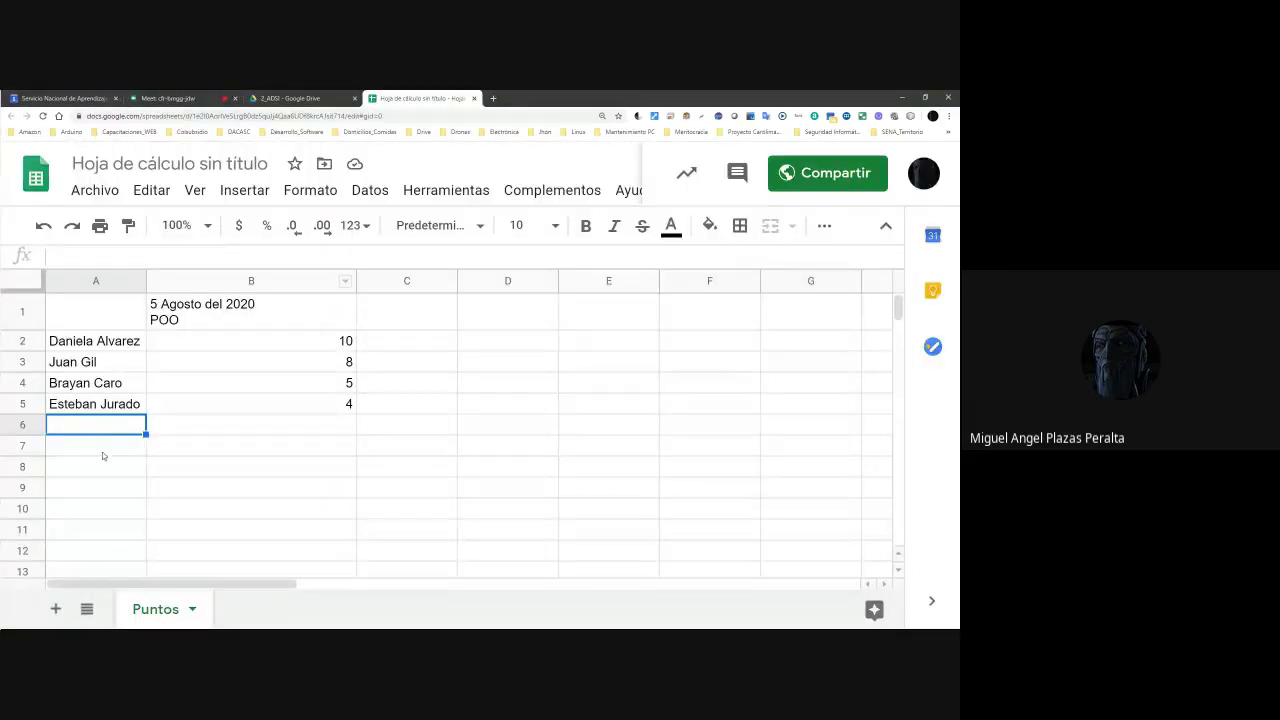
# Enter another student's full name in cell A10 of the Puntos list.
pyautogui.click(97, 512)
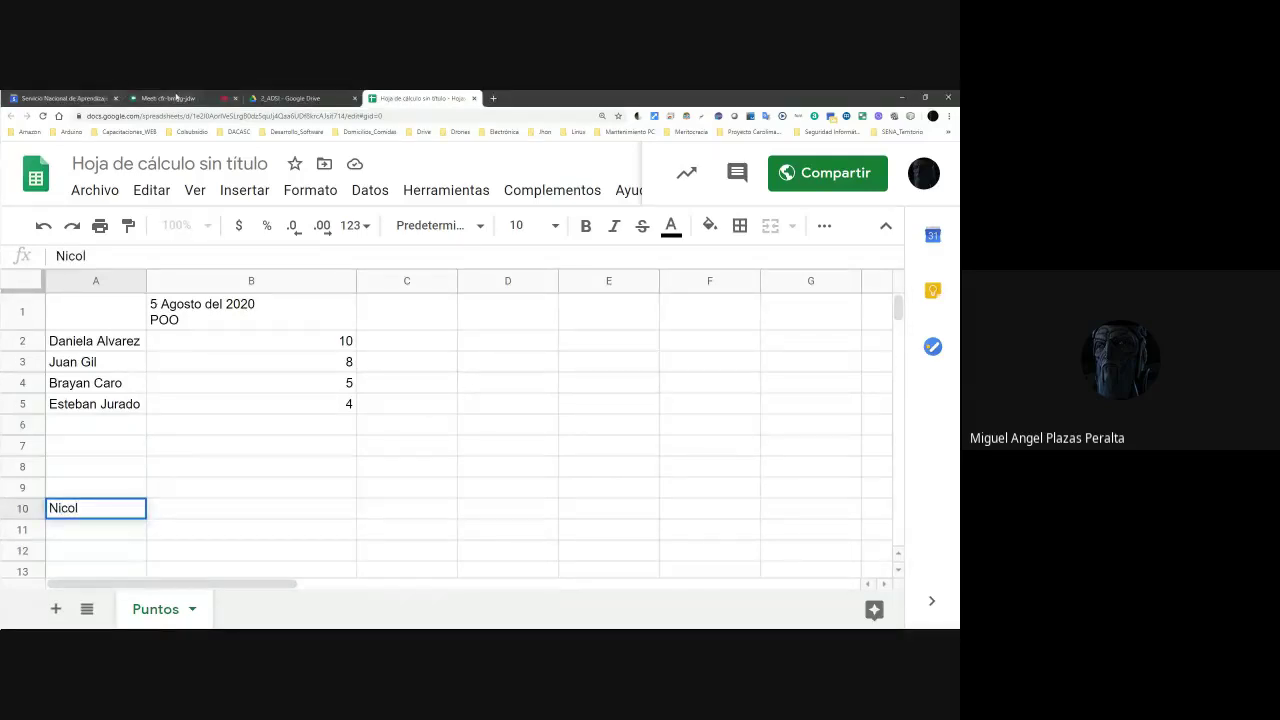
pyautogui.click(168, 98)
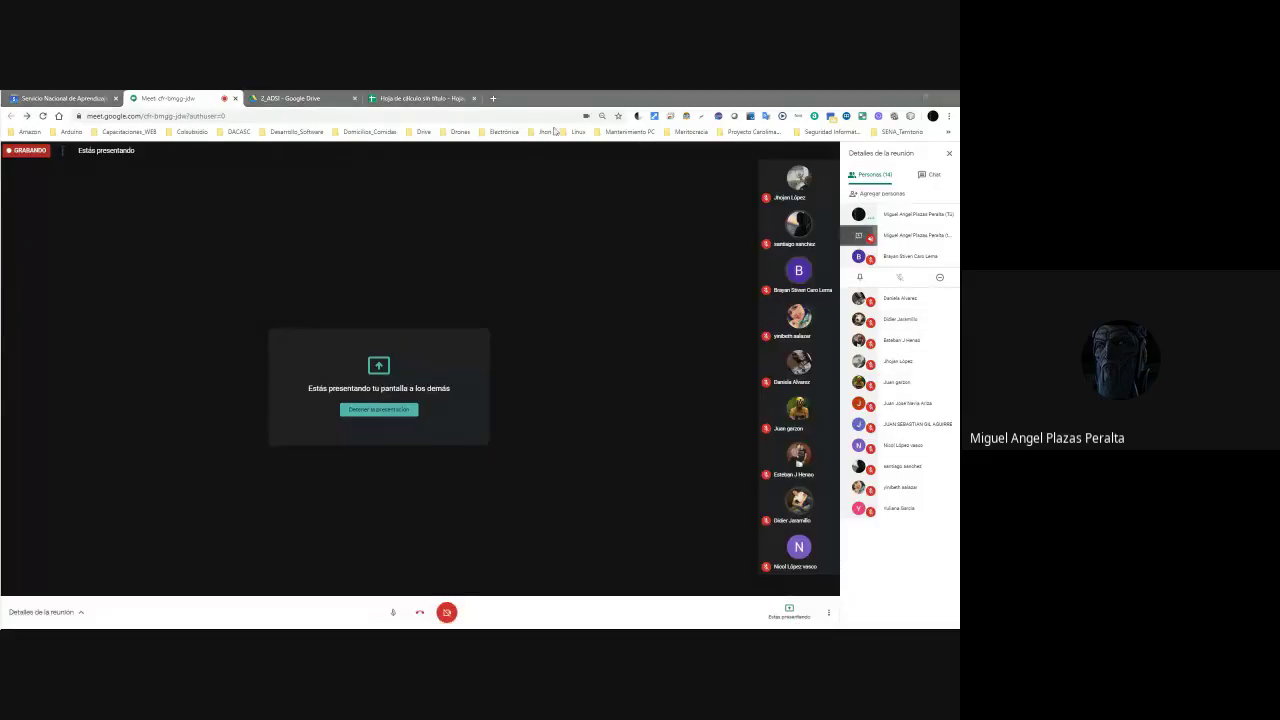
pyautogui.click(388, 99)
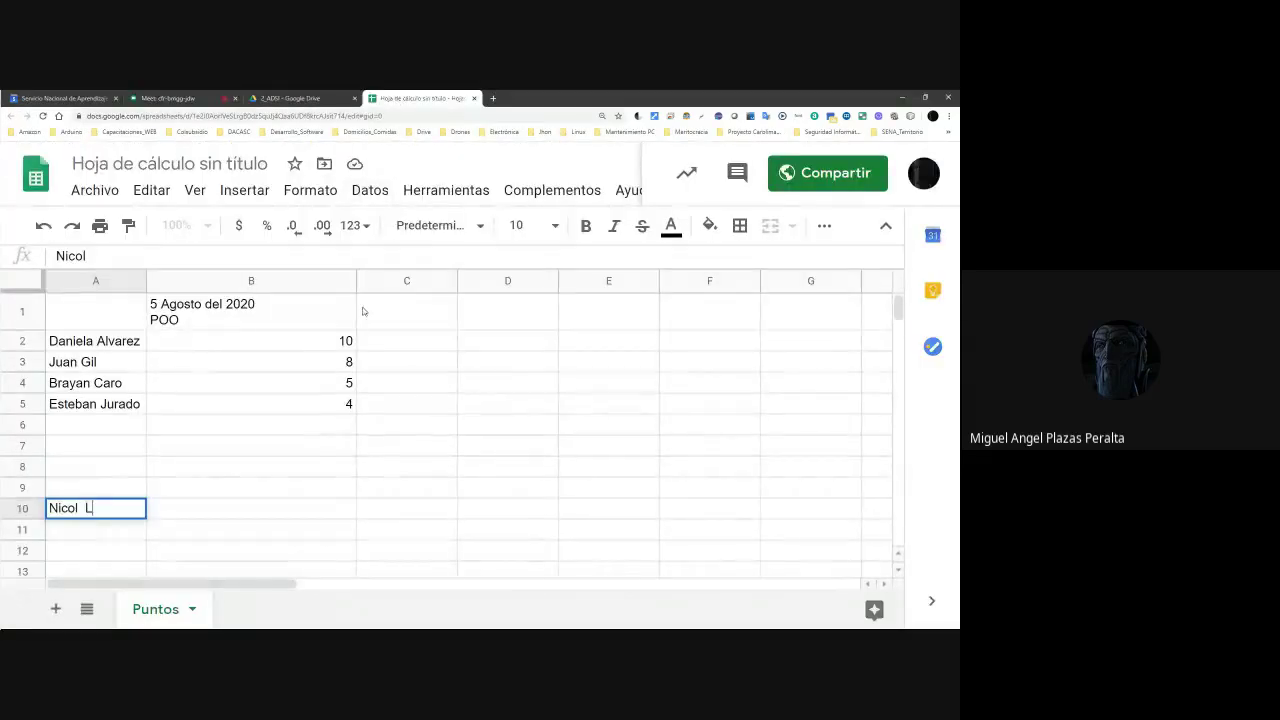
pyautogui.press('Return')
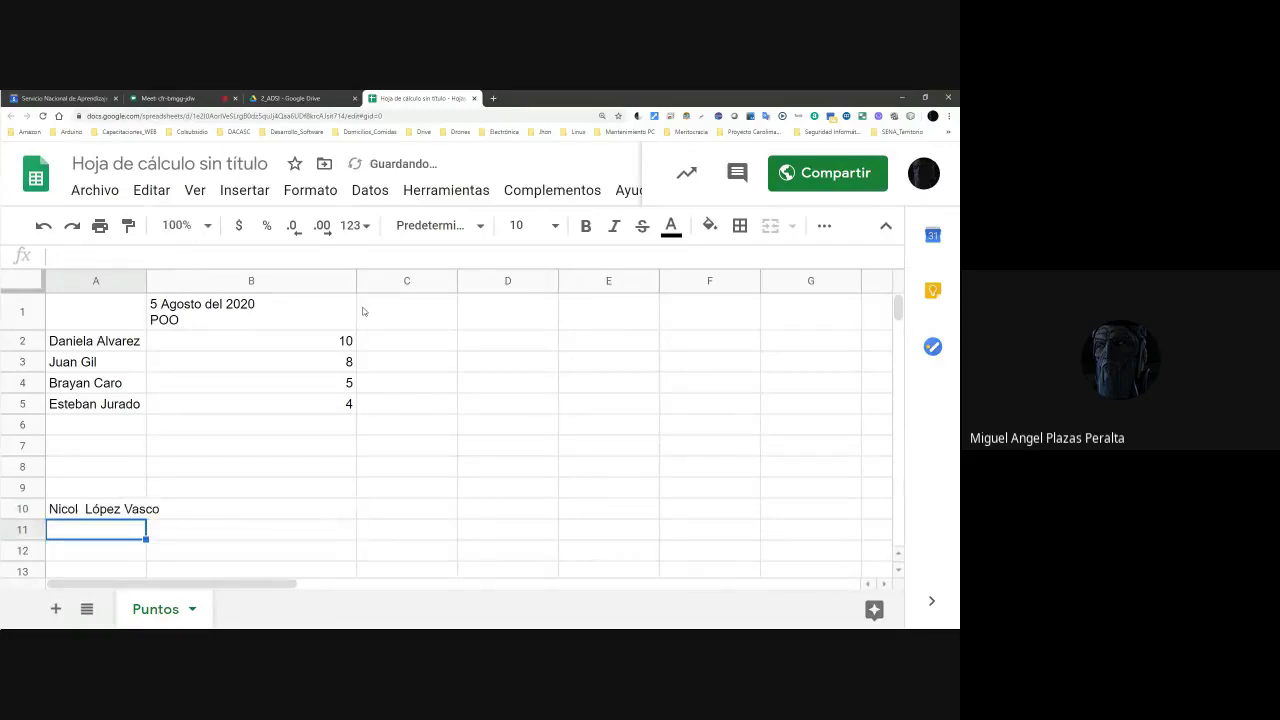
# Widen column A to fit the names, colour the A10 name red, and return to Meet.
pyautogui.moveTo(144, 281); pyautogui.dragTo(166, 281)
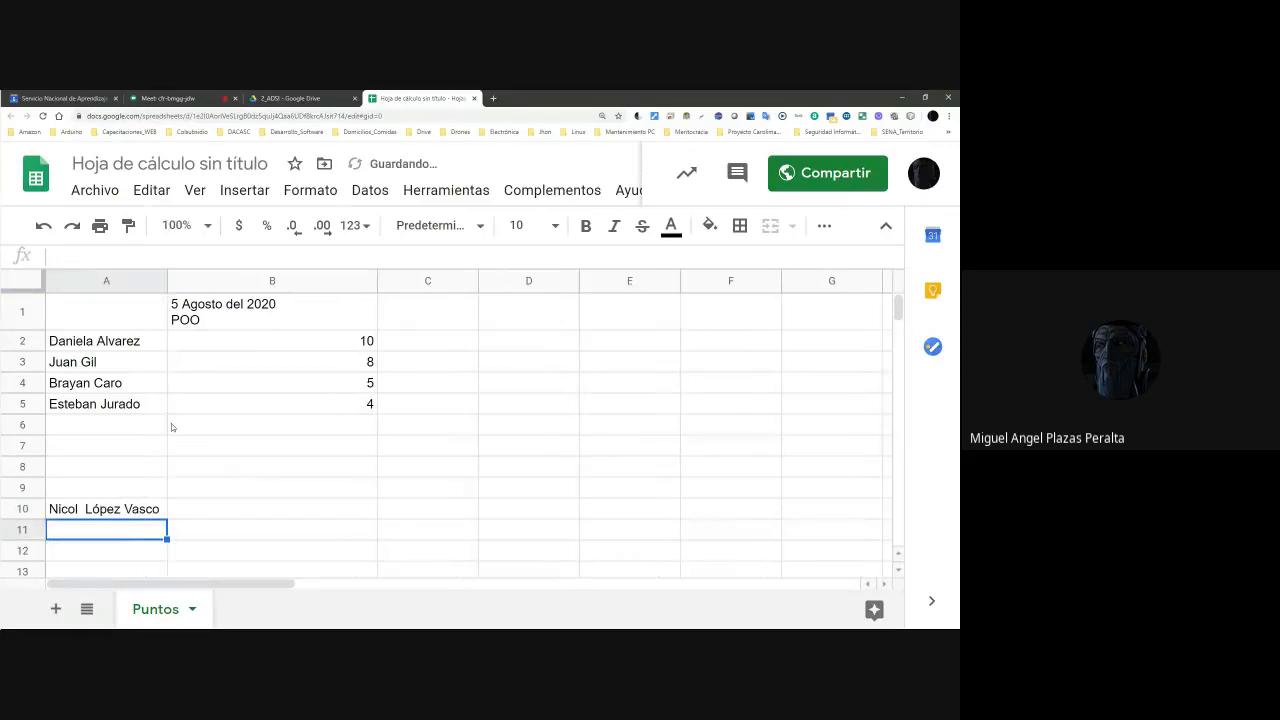
pyautogui.press('Up')
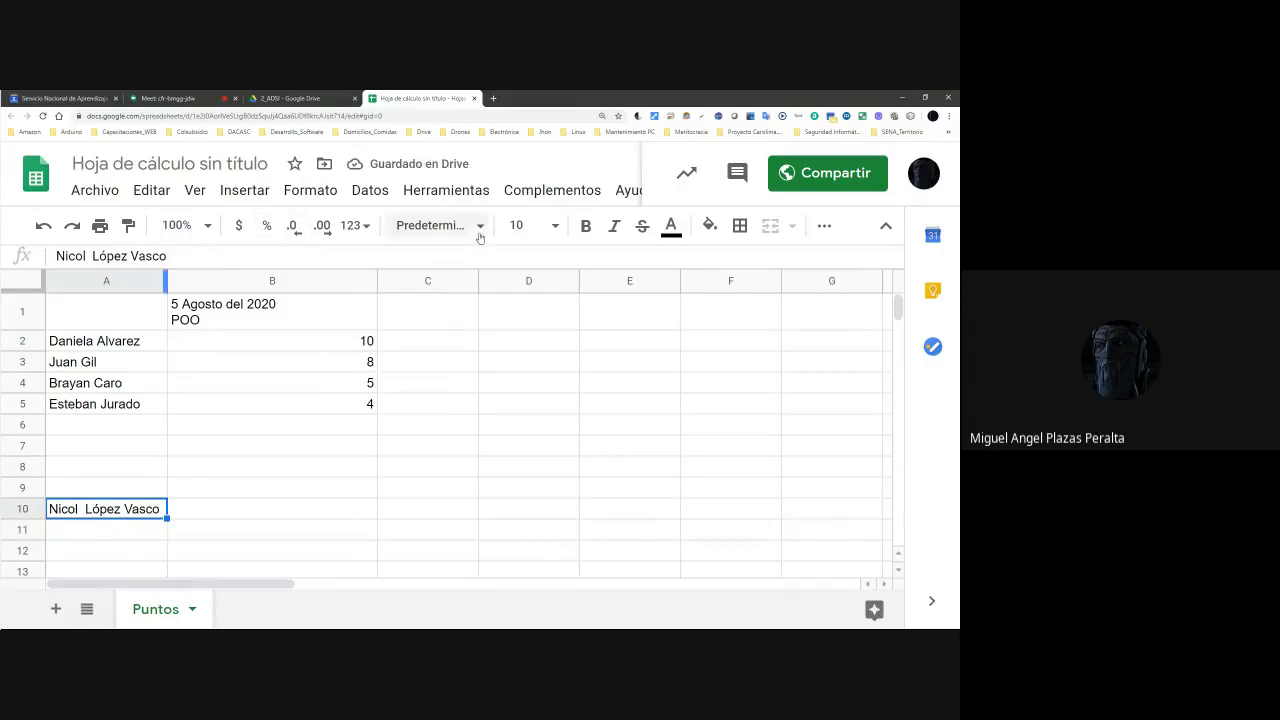
pyautogui.click(671, 225)
pyautogui.click(704, 316)
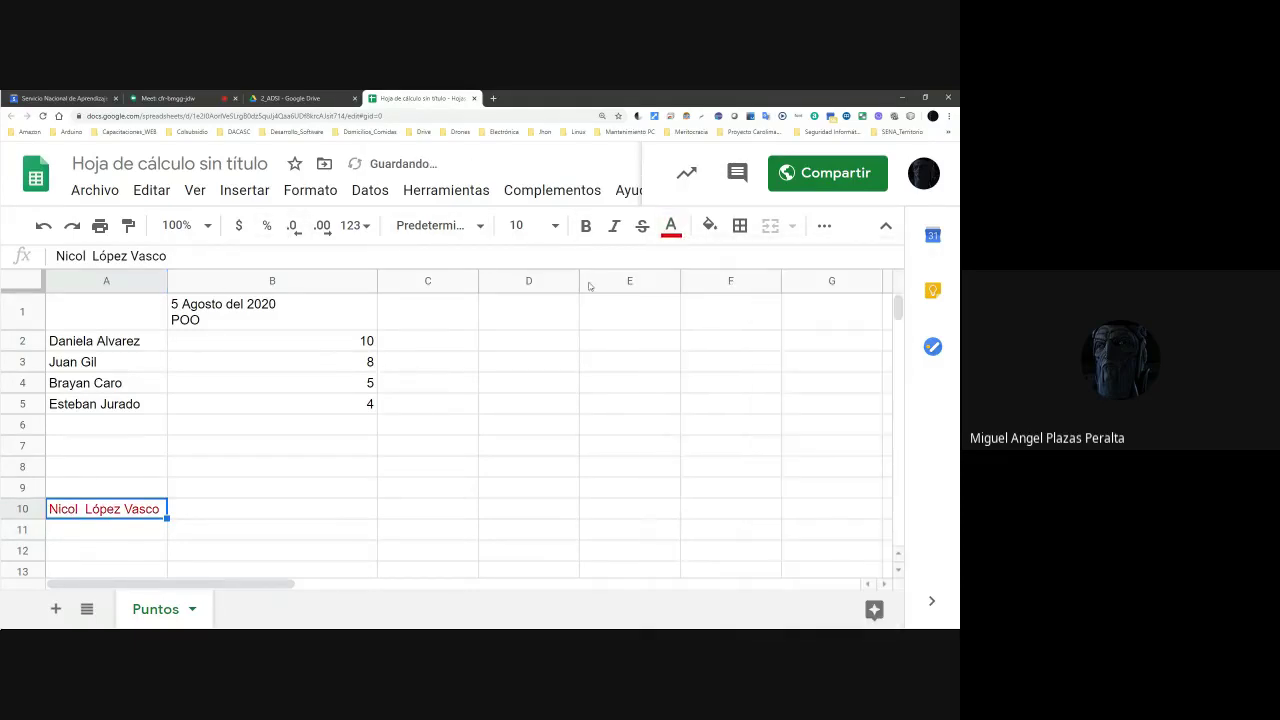
pyautogui.click(262, 97)
pyautogui.hotkey('ctrl', 'shift', 'Tab')
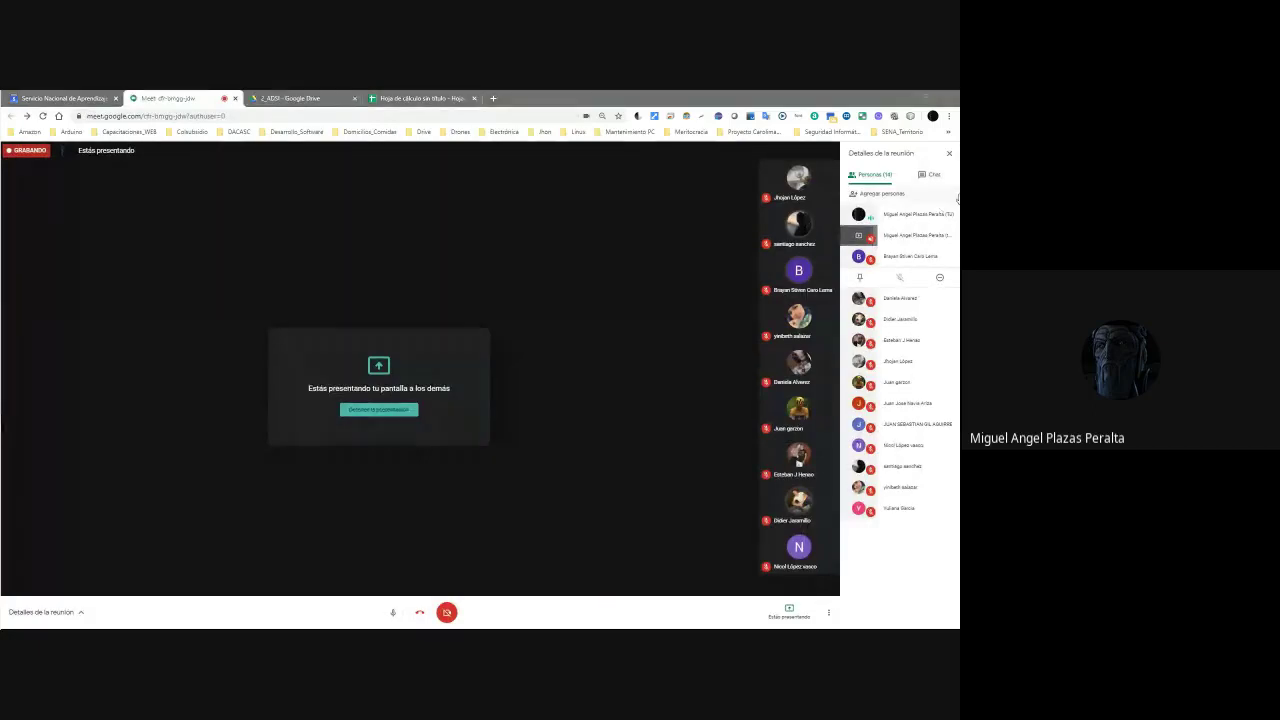
# Read the Meet chat, show the participants list, and return to the Puntos spreadsheet.
pyautogui.click(928, 175)
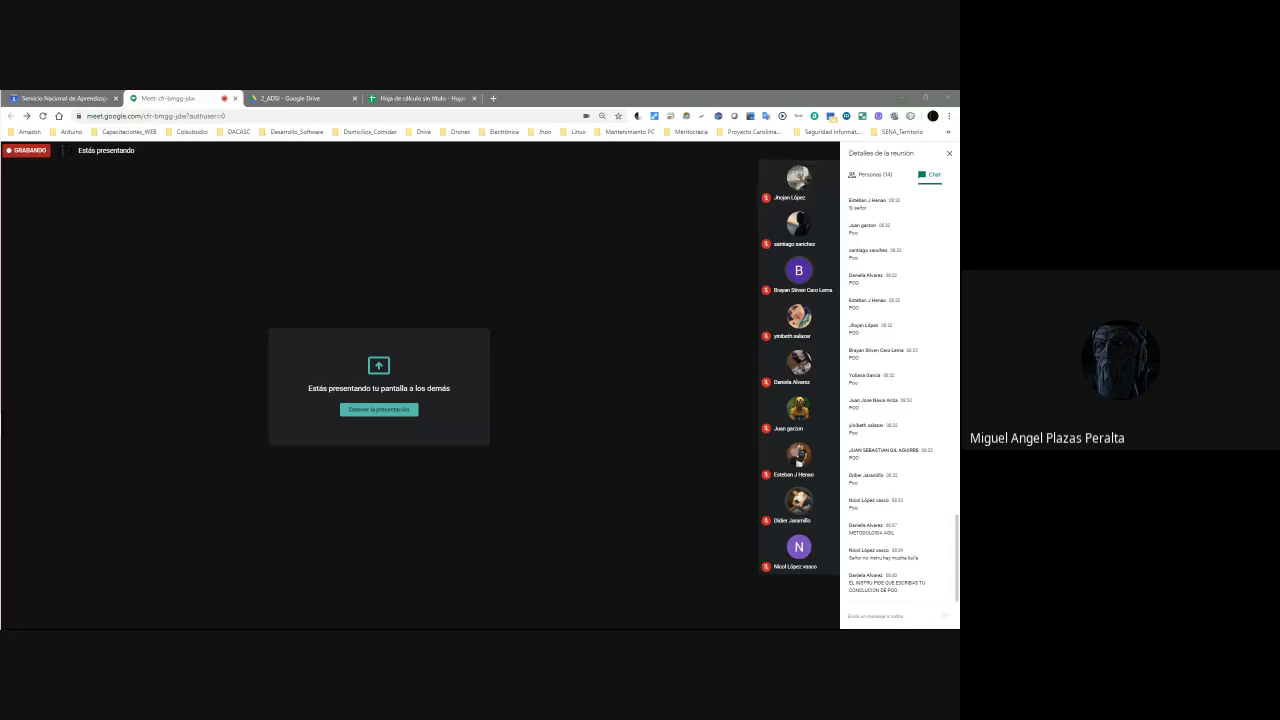
pyautogui.moveTo(527, 400)
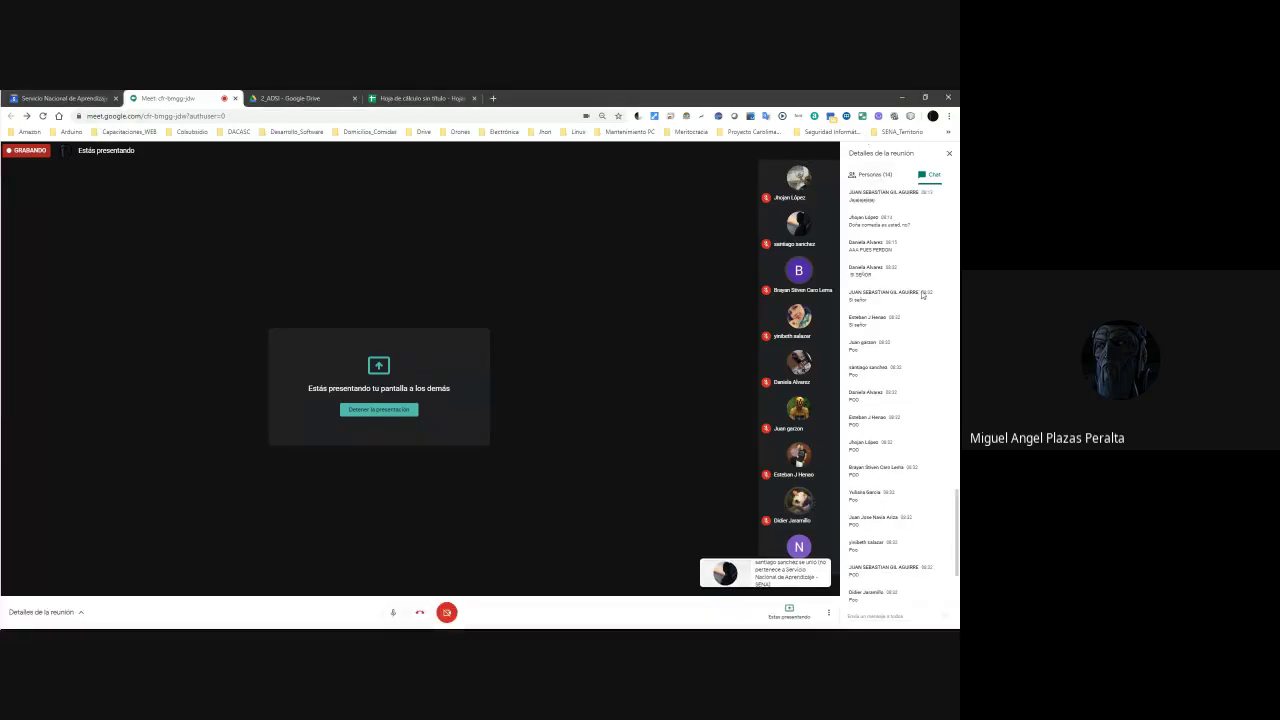
pyautogui.click(874, 175)
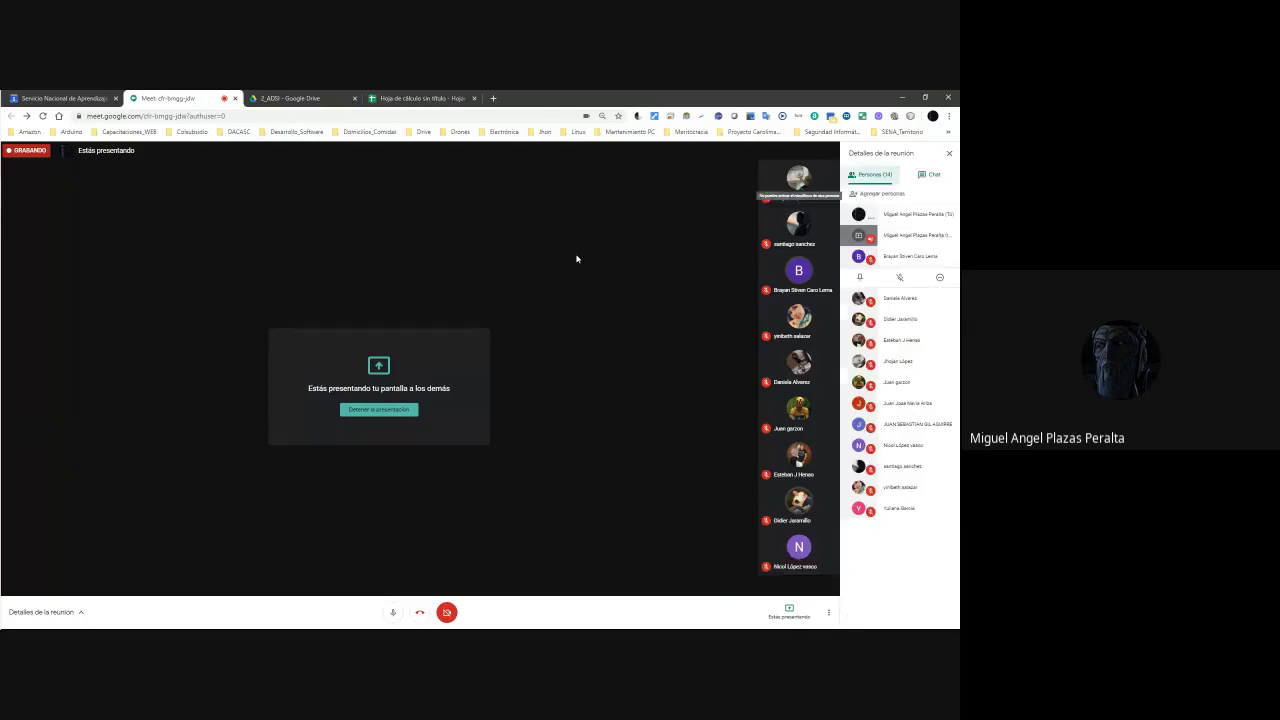
pyautogui.click(390, 98)
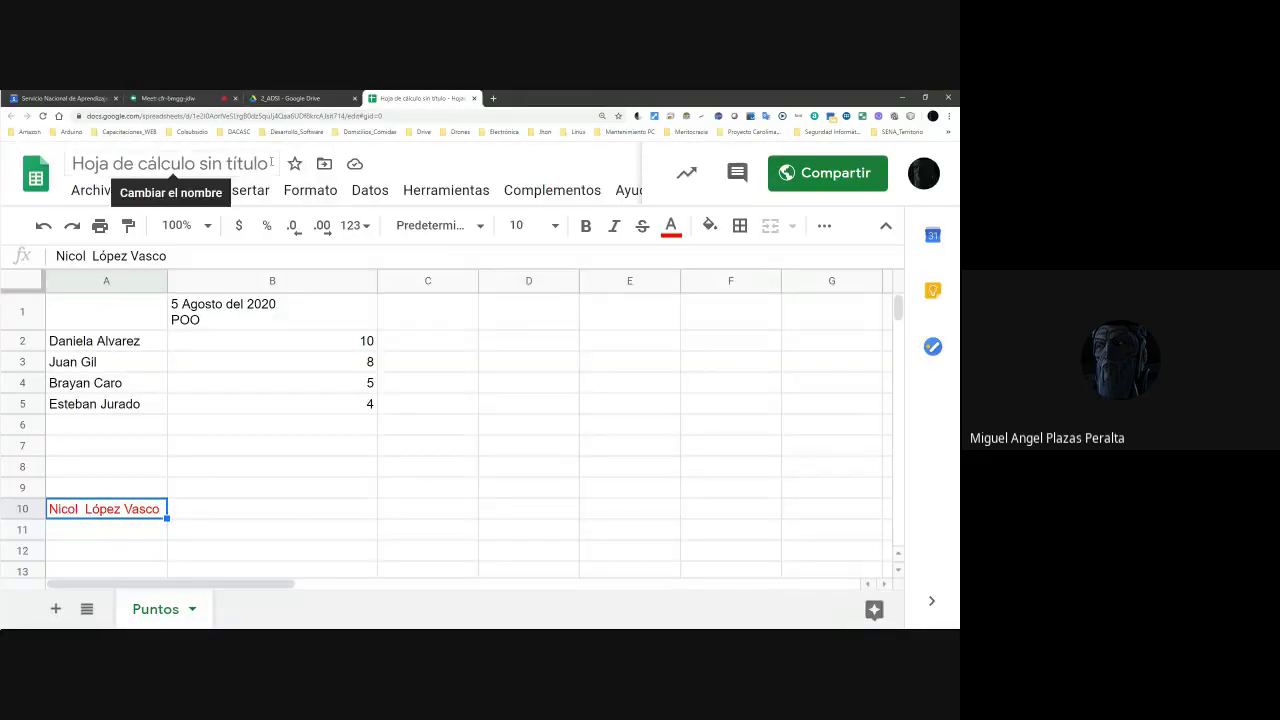
# Cycle the browser tabs, then scroll through the Filas/Columnas grid drawing in Paint.
pyautogui.click(155, 98)
pyautogui.click(295, 98)
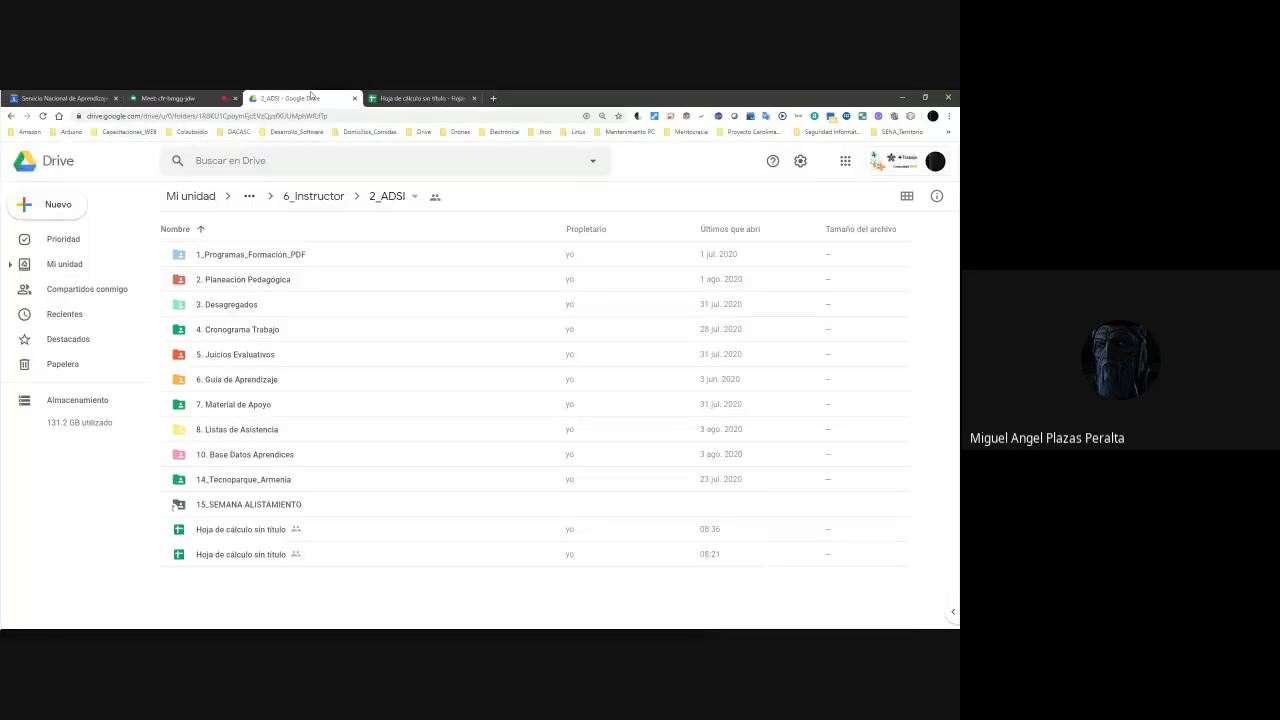
pyautogui.click(401, 99)
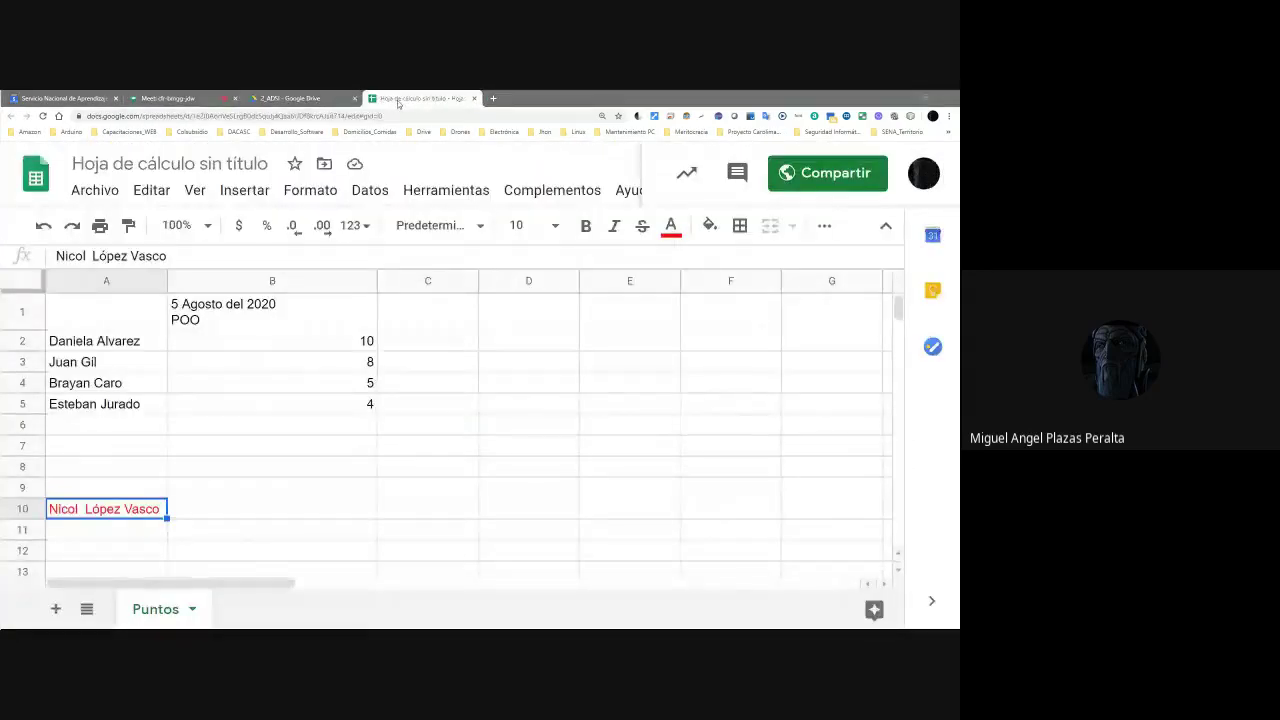
pyautogui.hotkey('alt', 'Tab')
pyautogui.scroll(-3, 624, 325)
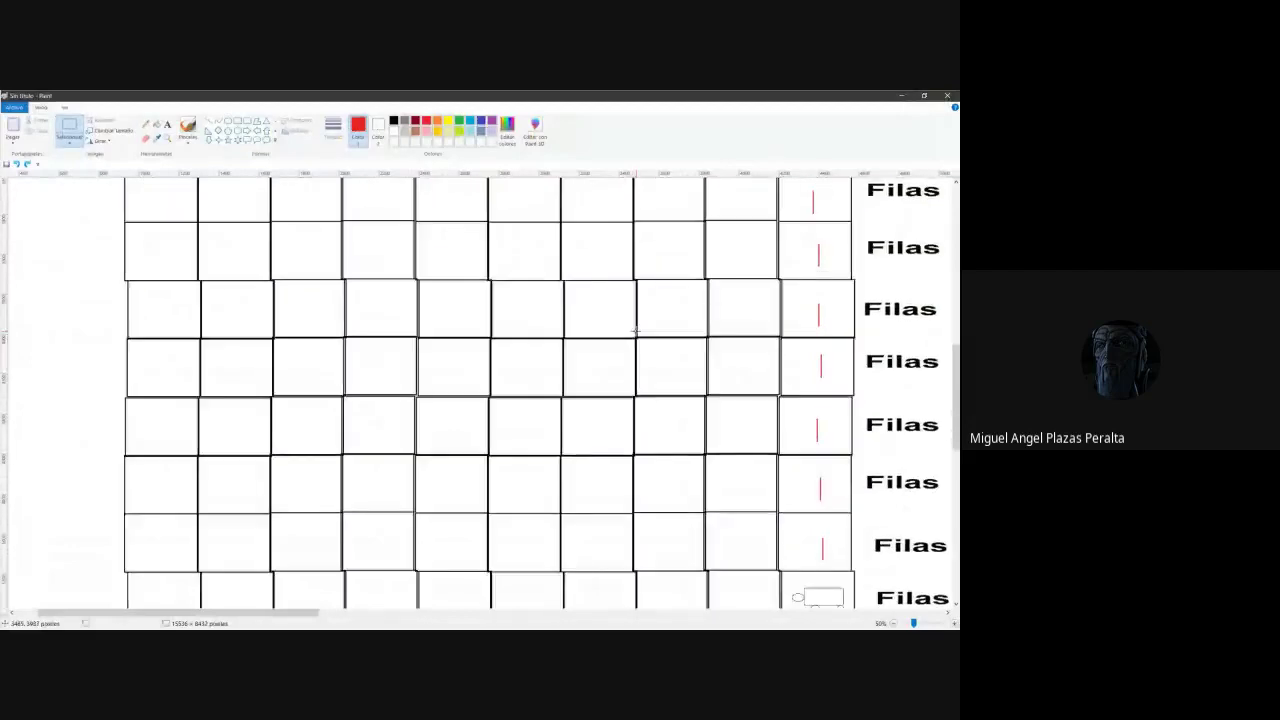
pyautogui.scroll(3, 650, 333)
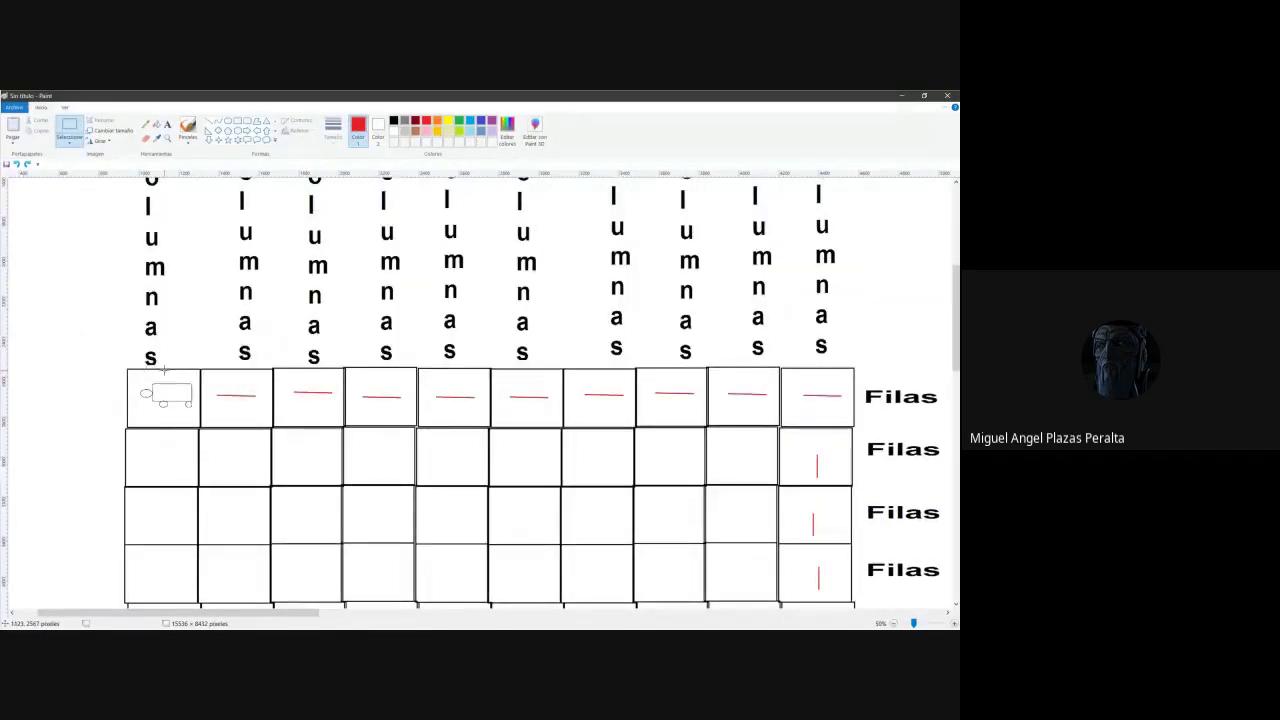
pyautogui.scroll(-3, 160, 368)
pyautogui.scroll(3, 180, 366)
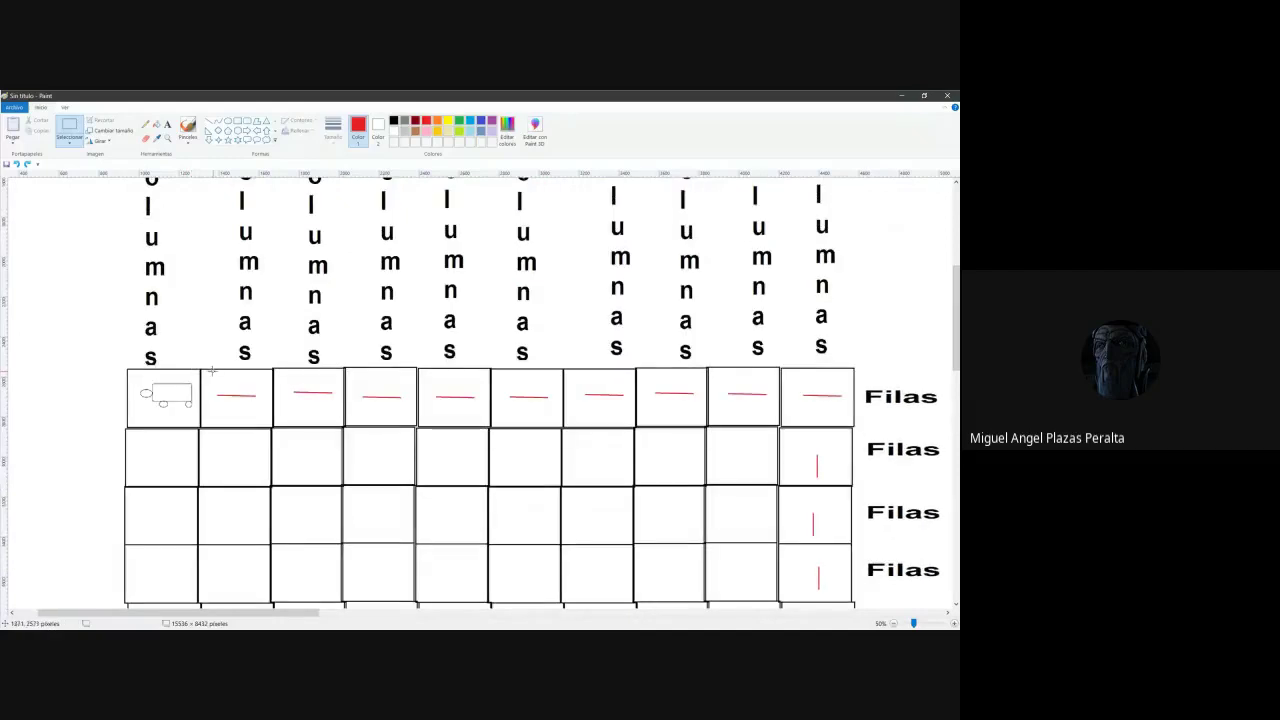
pyautogui.scroll(-2, 260, 370)
pyautogui.scroll(-2, 340, 370)
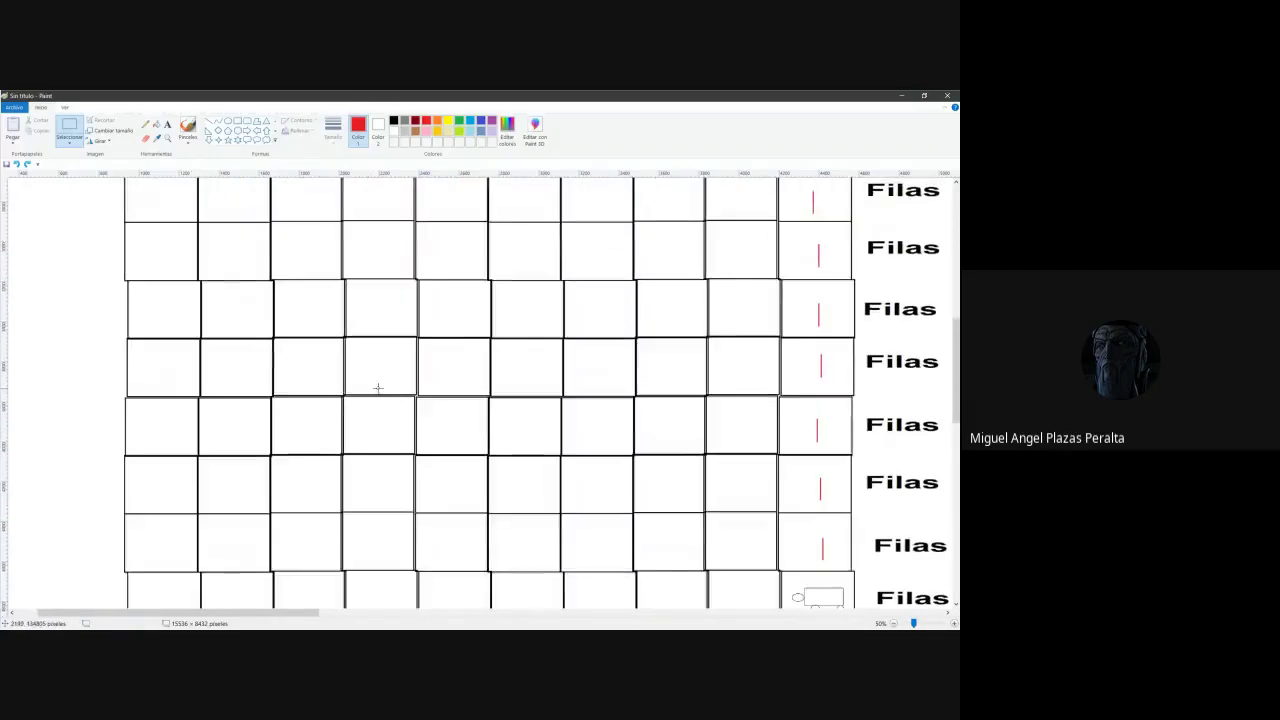
pyautogui.scroll(2, 370, 380)
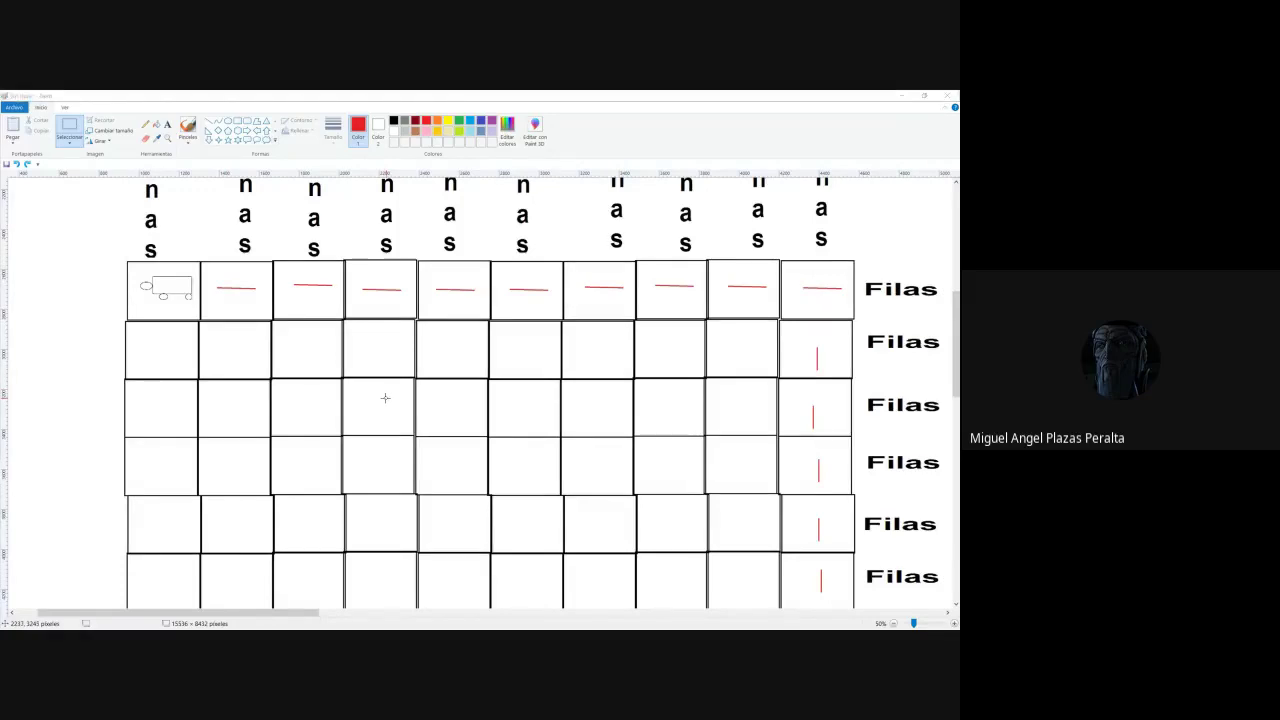
# Switch between Paint and Sheets, ending on the Baldosa tile-grid sheet.
pyautogui.hotkey('alt', 'Tab')
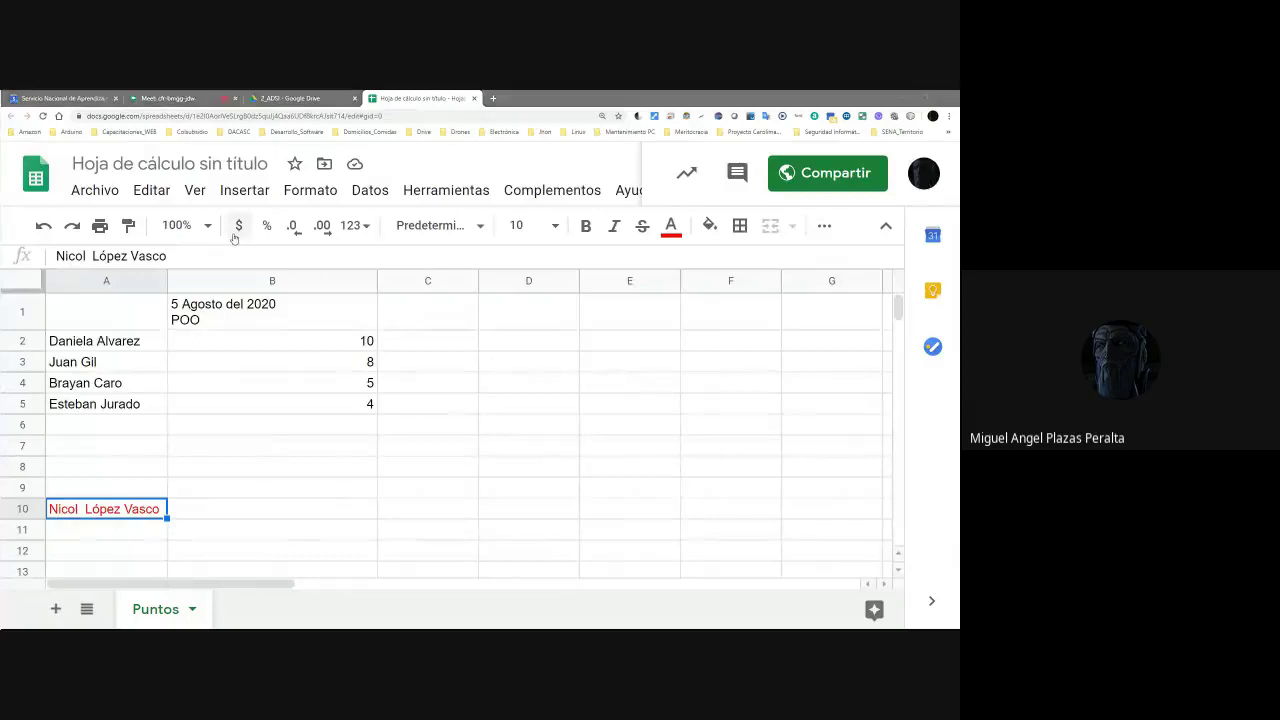
pyautogui.hotkey('alt', 'Tab')
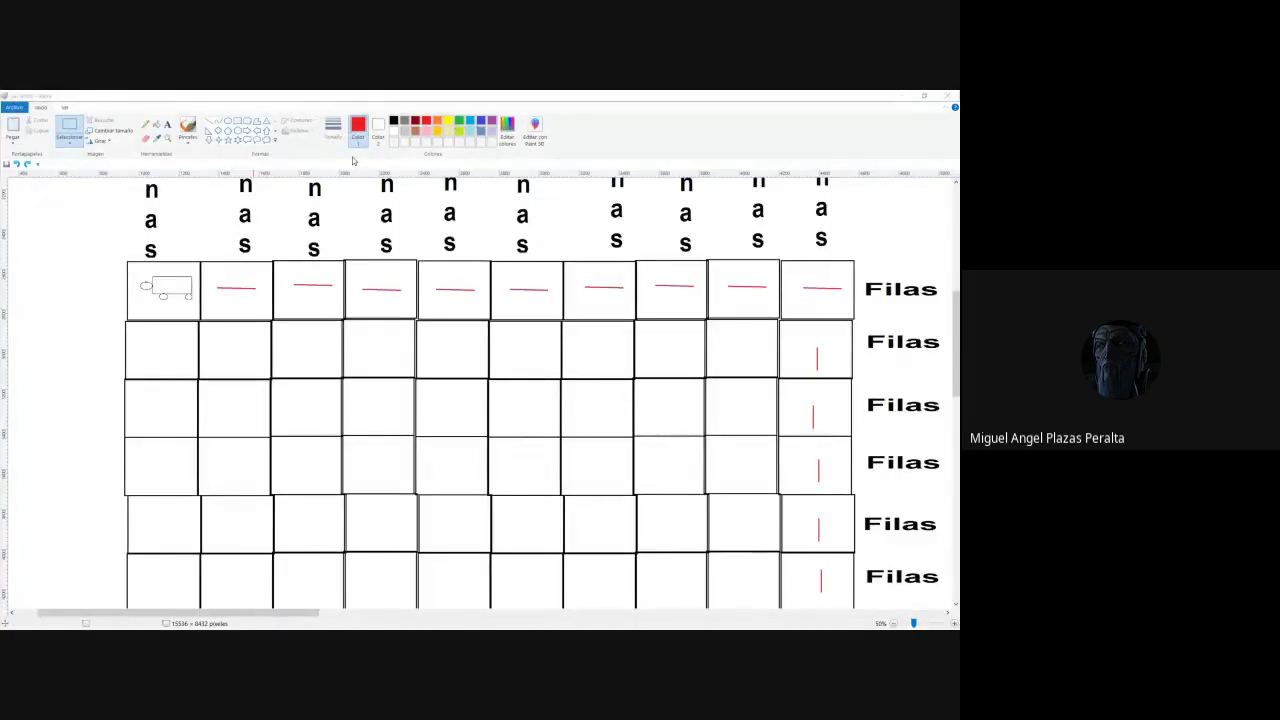
pyautogui.hotkey('alt', 'Tab')
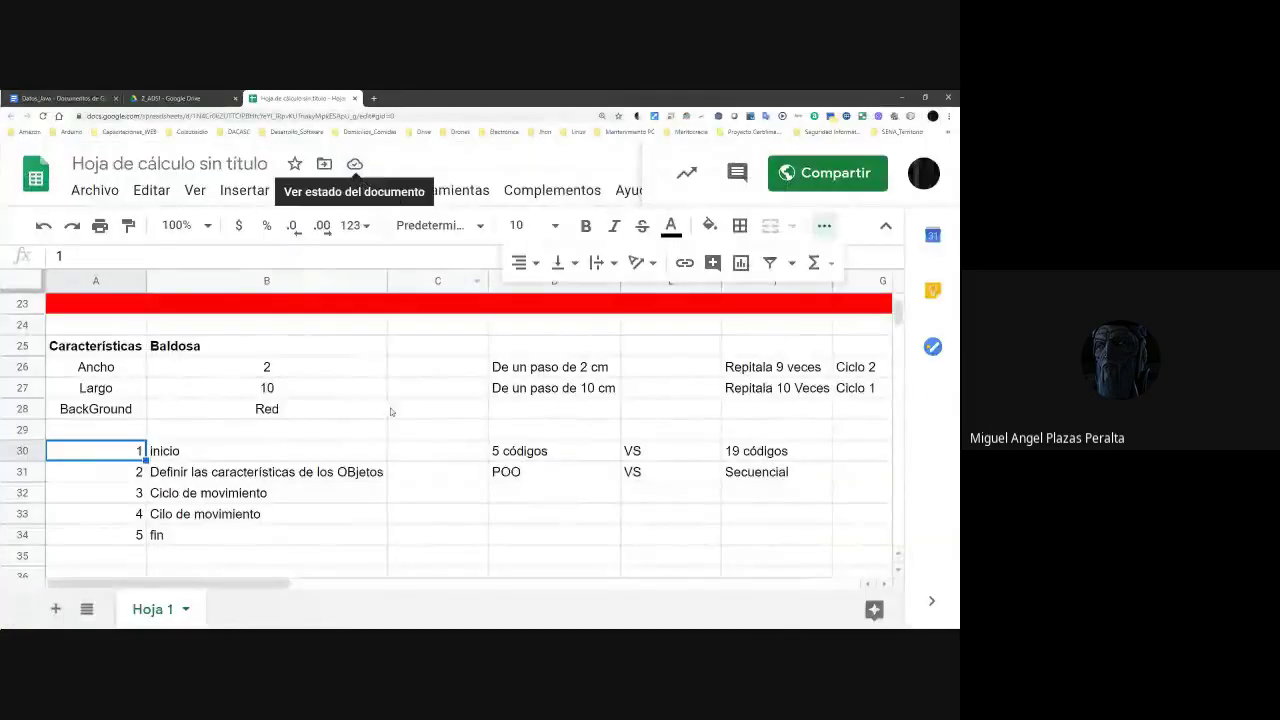
# Zoom the sheet to 50% and select the bordered row-14 cell in column J.
pyautogui.scroll(6, 387, 405)
pyautogui.scroll(-2, 387, 405)
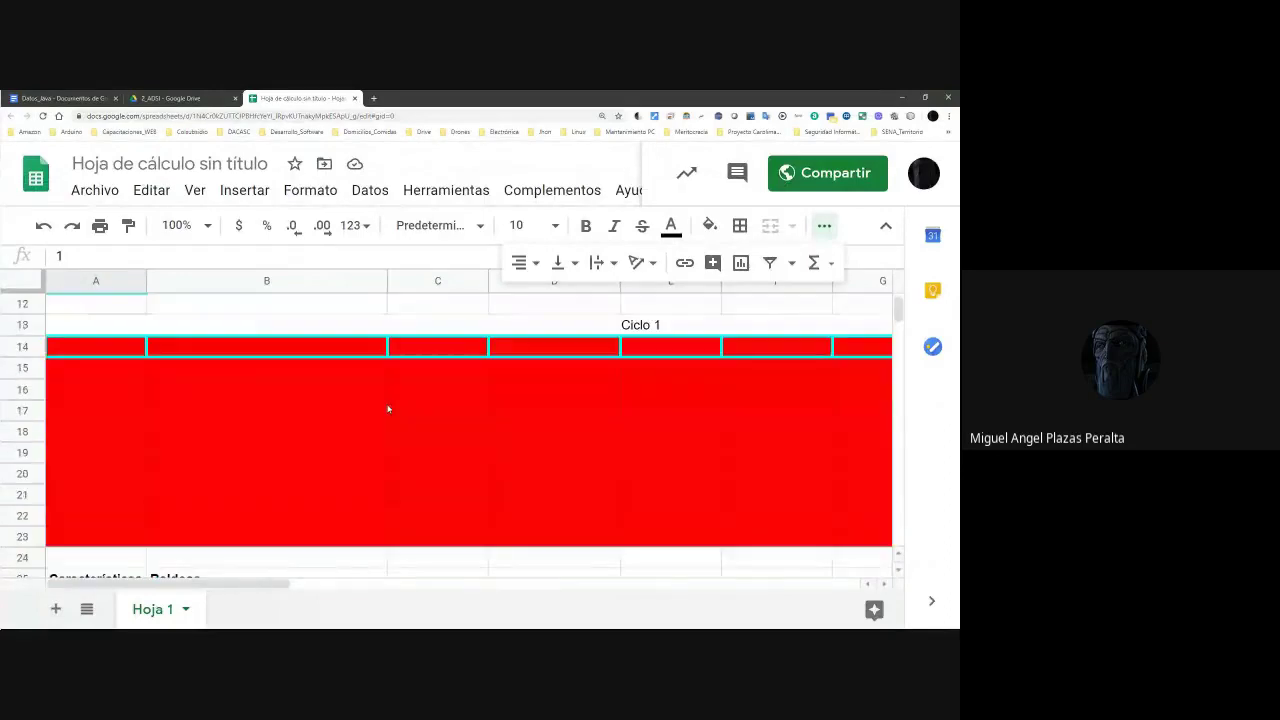
pyautogui.click(200, 226)
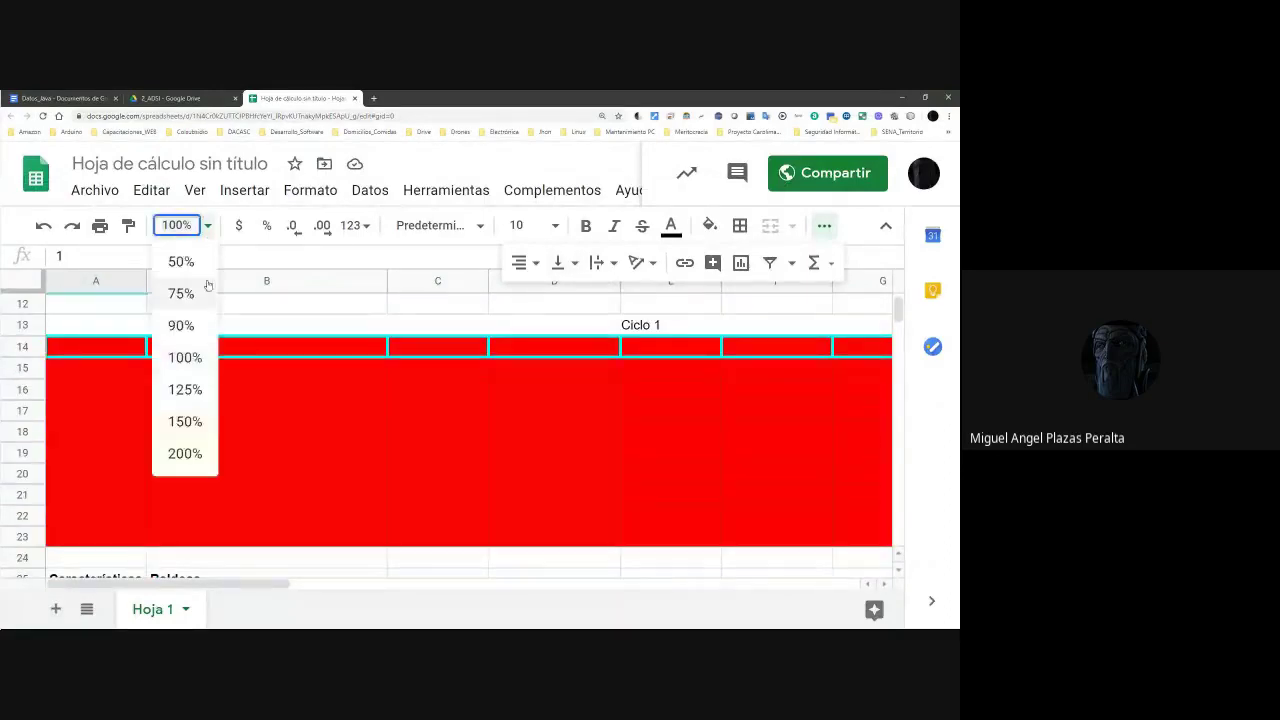
pyautogui.click(180, 261)
pyautogui.click(540, 424)
pyautogui.click(694, 403)
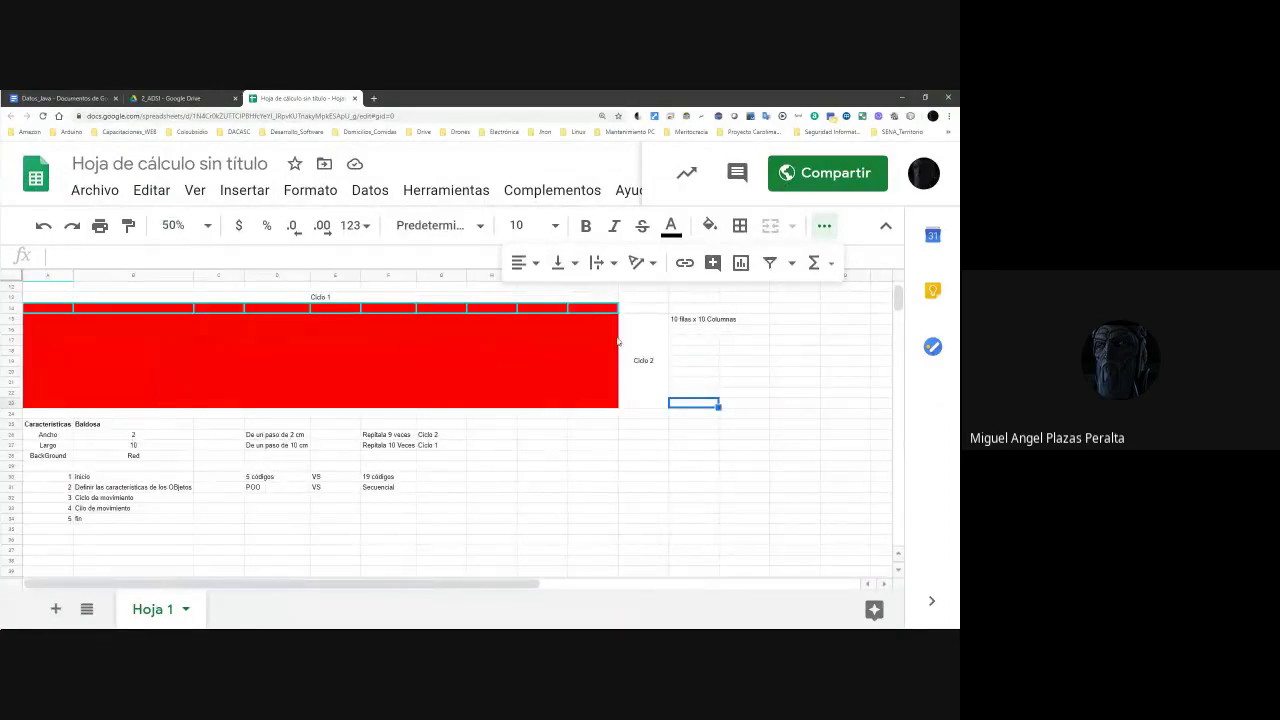
pyautogui.click(602, 309)
# Paste the bordered red format down column J into rows 15 through 23.
pyautogui.moveTo(602, 311); pyautogui.dragTo(594, 334)
pyautogui.hotkey('ctrl', 'v')
pyautogui.click(595, 339)
pyautogui.hotkey('ctrl', 'v')
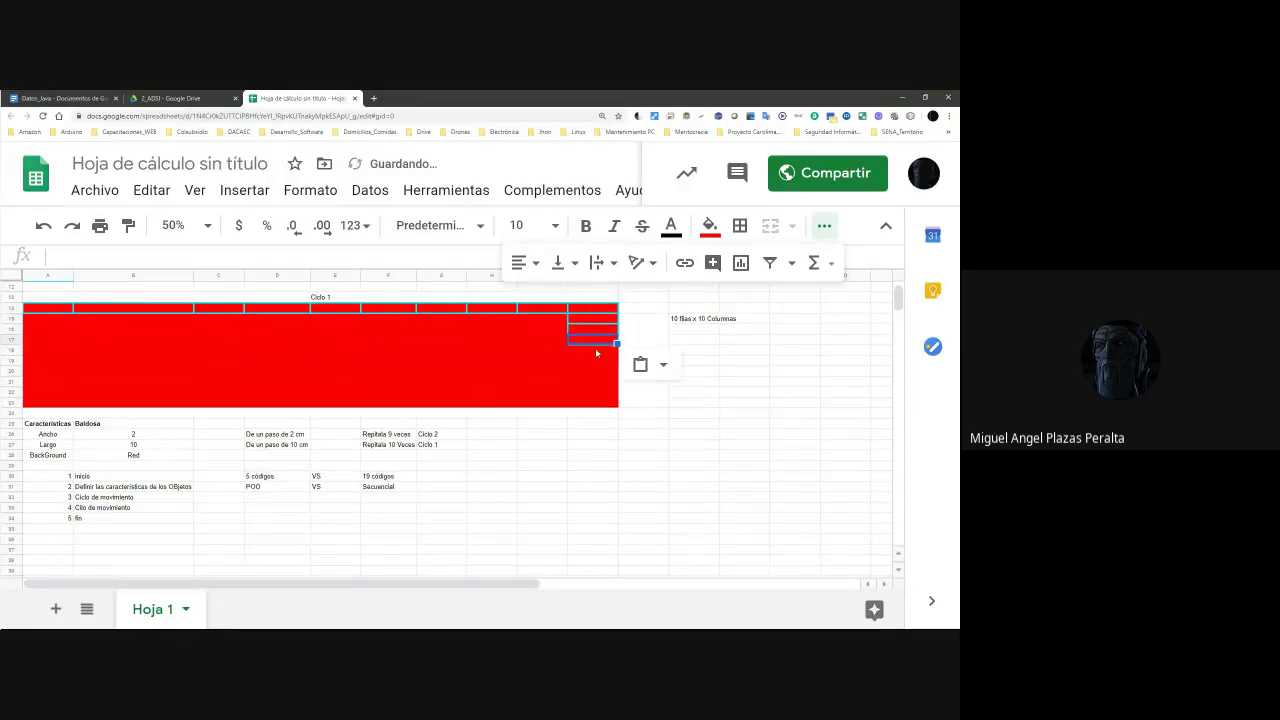
pyautogui.click(596, 349)
pyautogui.hotkey('ctrl', 'v')
pyautogui.click(597, 360)
pyautogui.hotkey('ctrl', 'v')
pyautogui.click(598, 371)
pyautogui.hotkey('ctrl', 'v')
pyautogui.click(601, 382)
pyautogui.hotkey('ctrl', 'v')
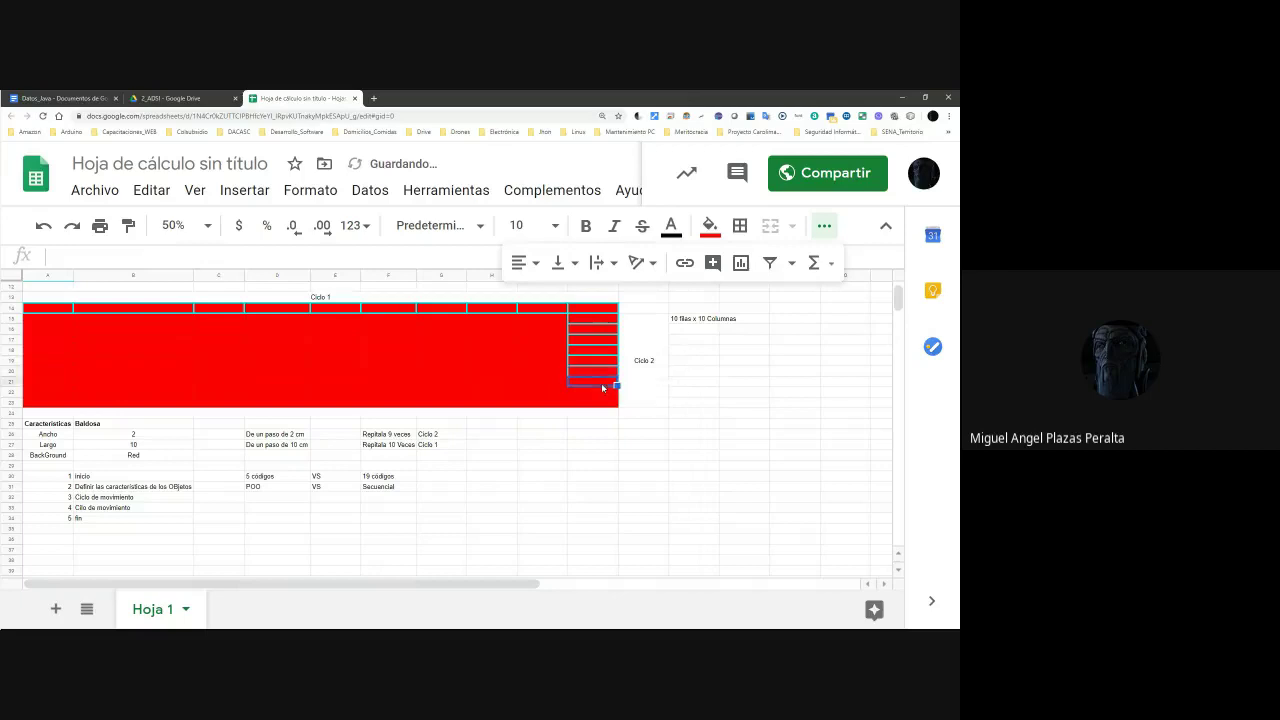
pyautogui.click(603, 392)
pyautogui.hotkey('ctrl', 'v')
pyautogui.click(603, 402)
pyautogui.hotkey('ctrl', 'v')
pyautogui.click(693, 423)
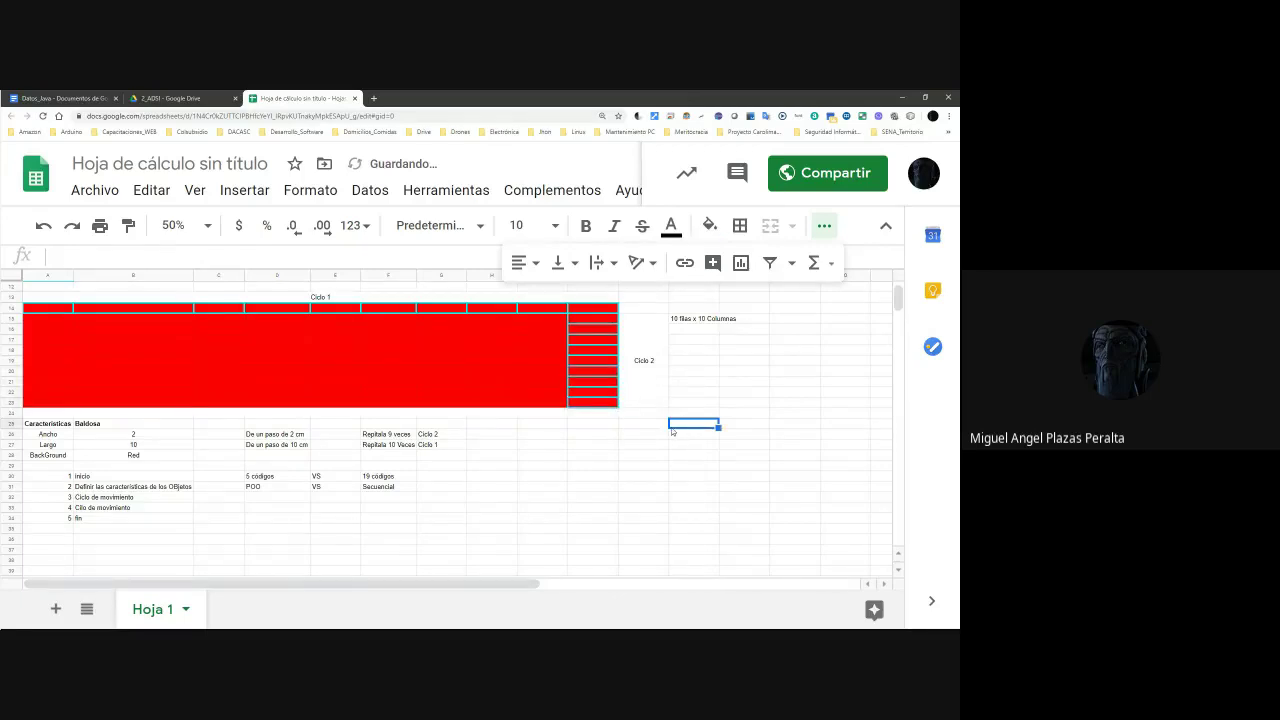
pyautogui.click(68, 307)
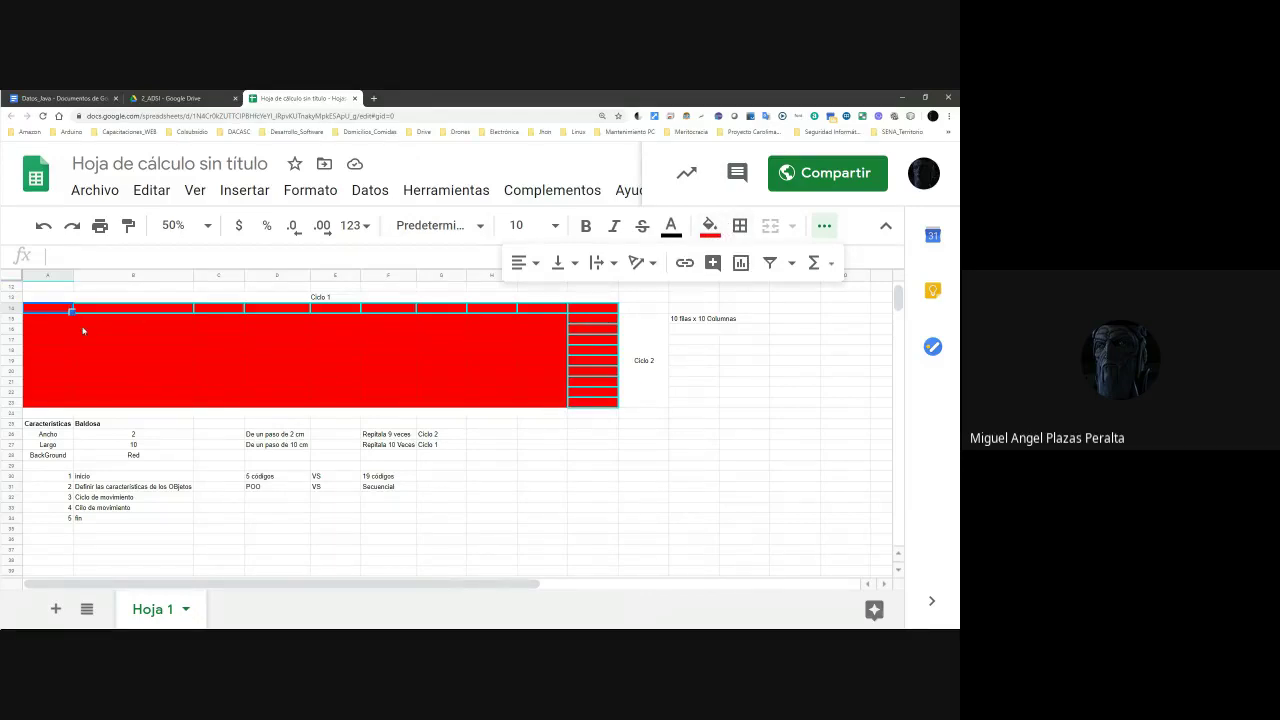
# Give cell B15 a blue outer border.
pyautogui.click(100, 317)
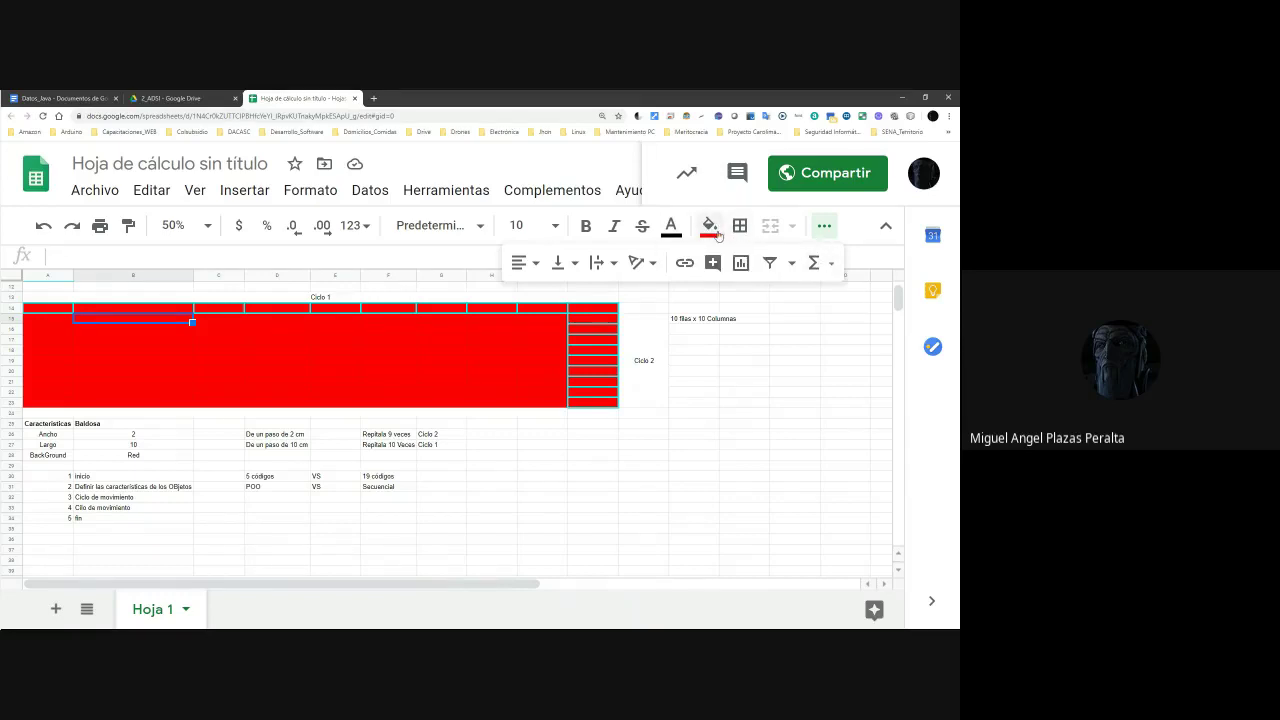
pyautogui.click(740, 226)
pyautogui.click(905, 270)
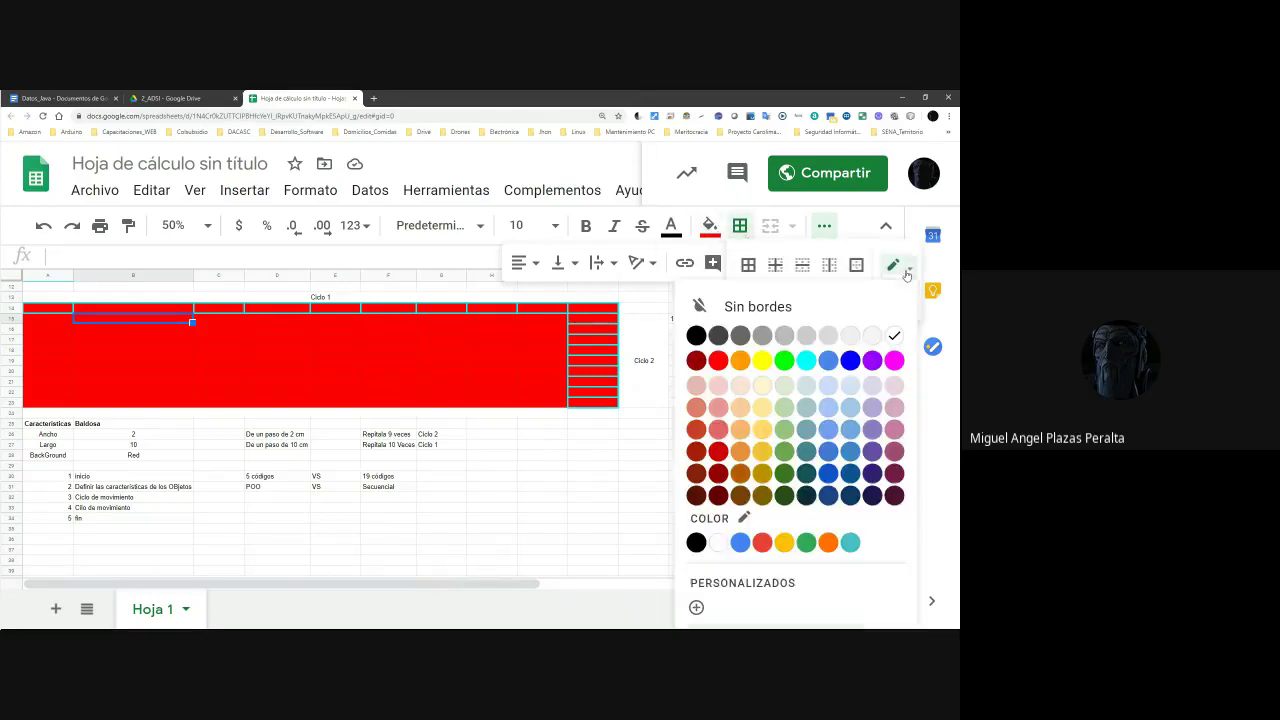
pyautogui.click(851, 362)
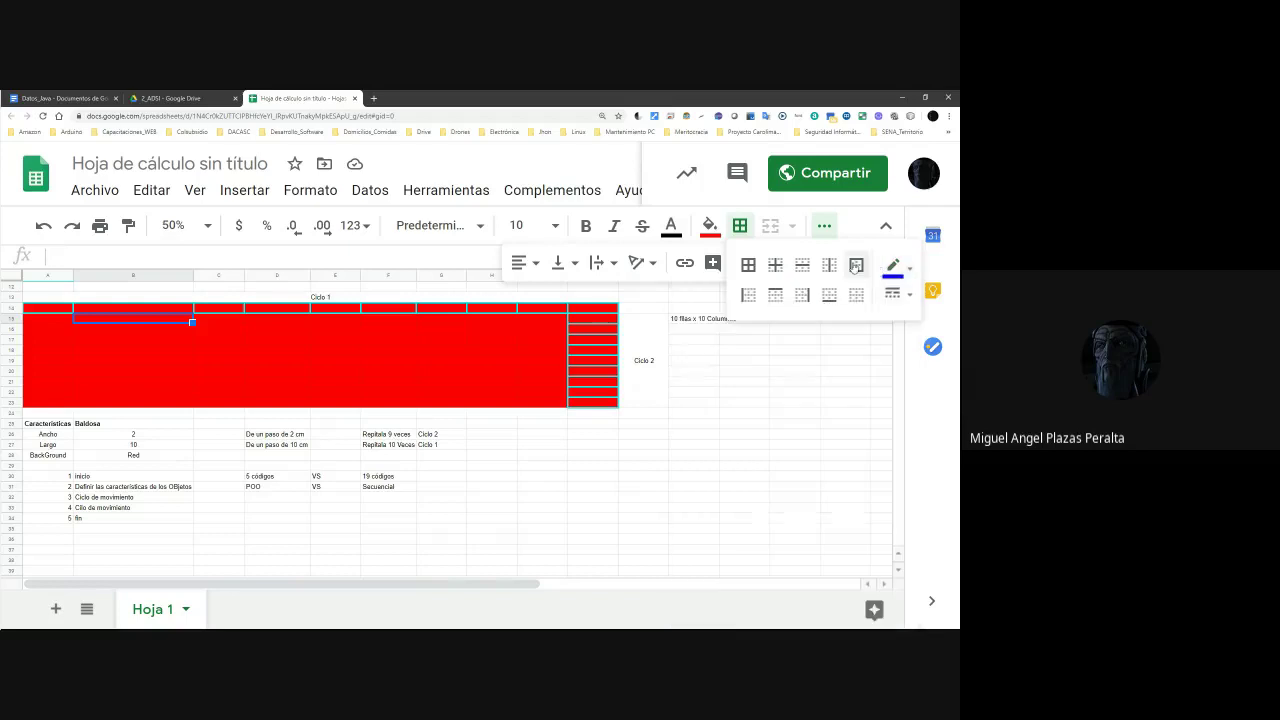
pyautogui.click(856, 265)
pyautogui.click(693, 444)
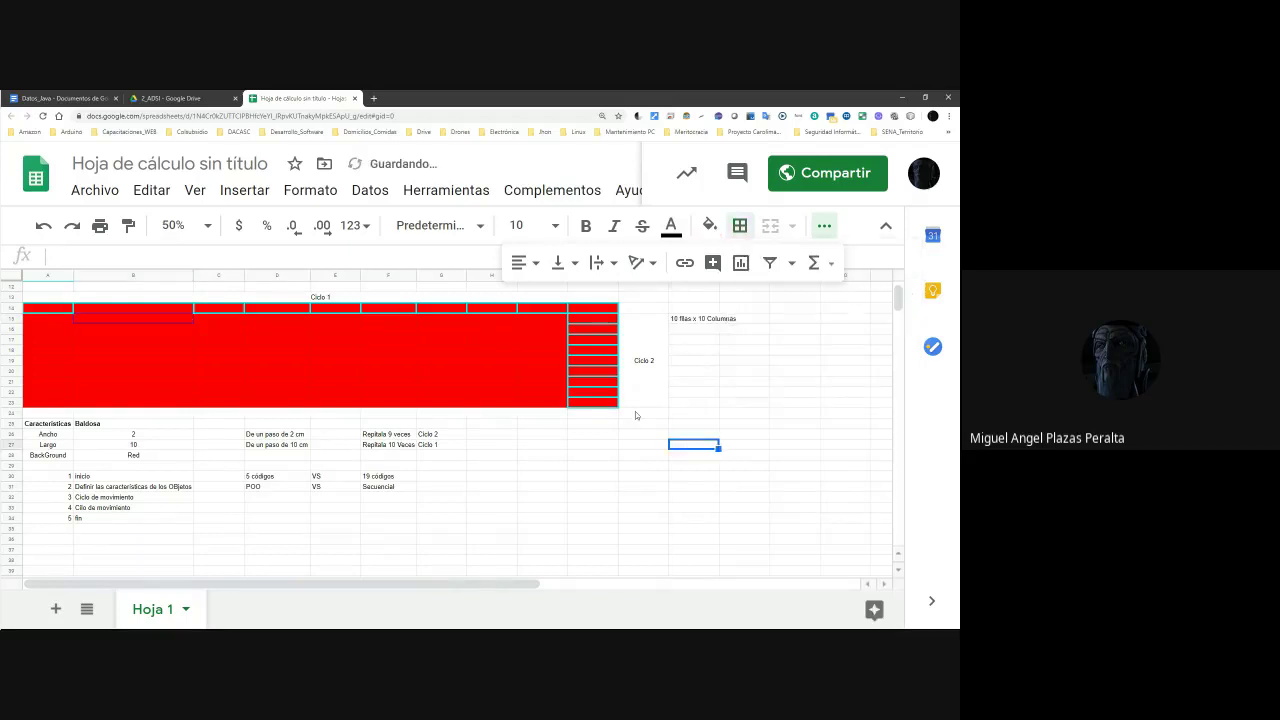
# Copy B15's border format and paste it diagonally into C16, D16 and D17.
pyautogui.click(145, 324)
pyautogui.hotkey('ctrl', 'c')
pyautogui.press('Right')
pyautogui.press('Down')
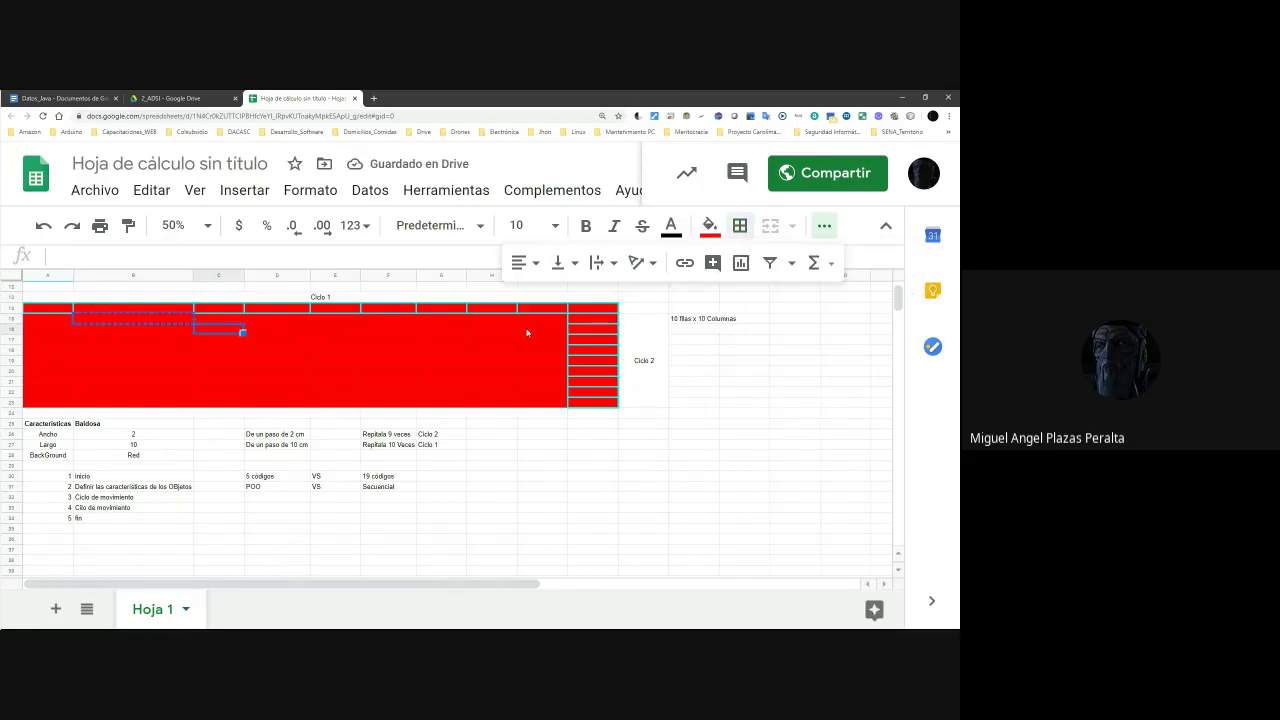
pyautogui.hotkey('ctrl', 'v')
pyautogui.press('Right')
pyautogui.hotkey('ctrl', 'v')
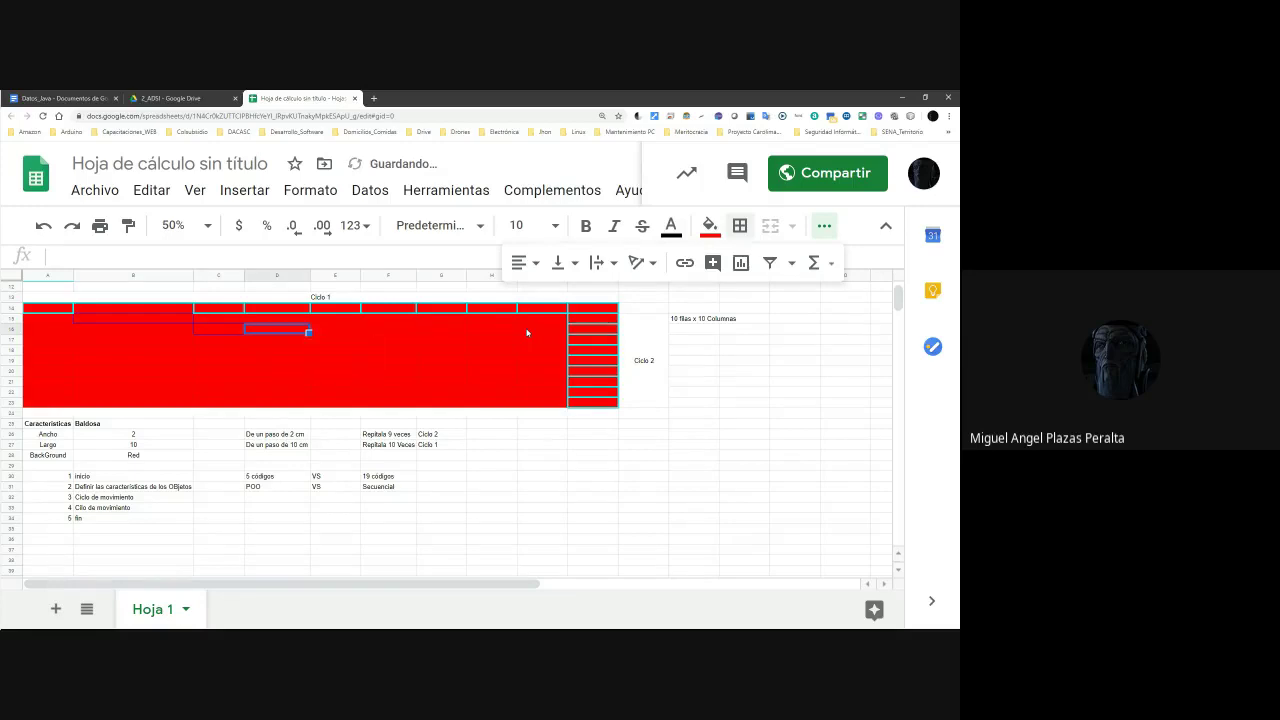
pyautogui.press('Down')
pyautogui.hotkey('ctrl', 'v')
pyautogui.press('Right')
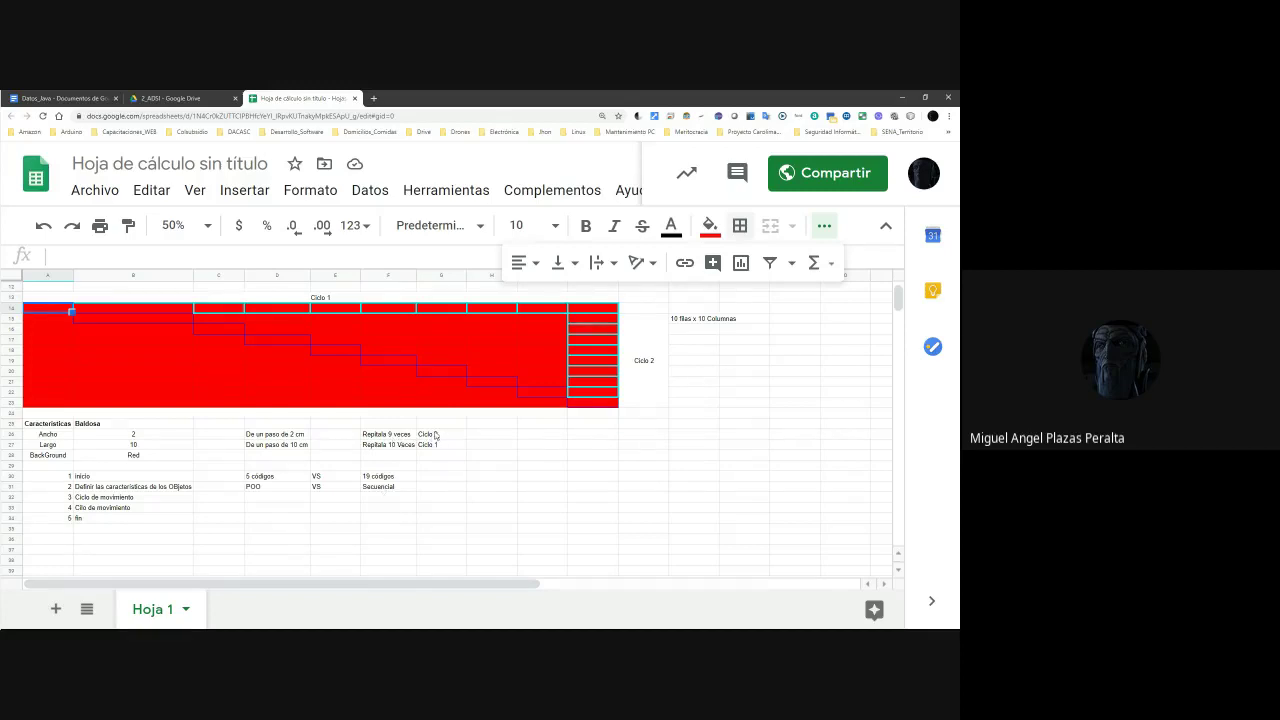
# Trace the staircase path from A14 through B15, C16, D17, E18, F19 to G20.
pyautogui.click(436, 446)
pyautogui.click(71, 311)
pyautogui.click(102, 312)
pyautogui.click(109, 320)
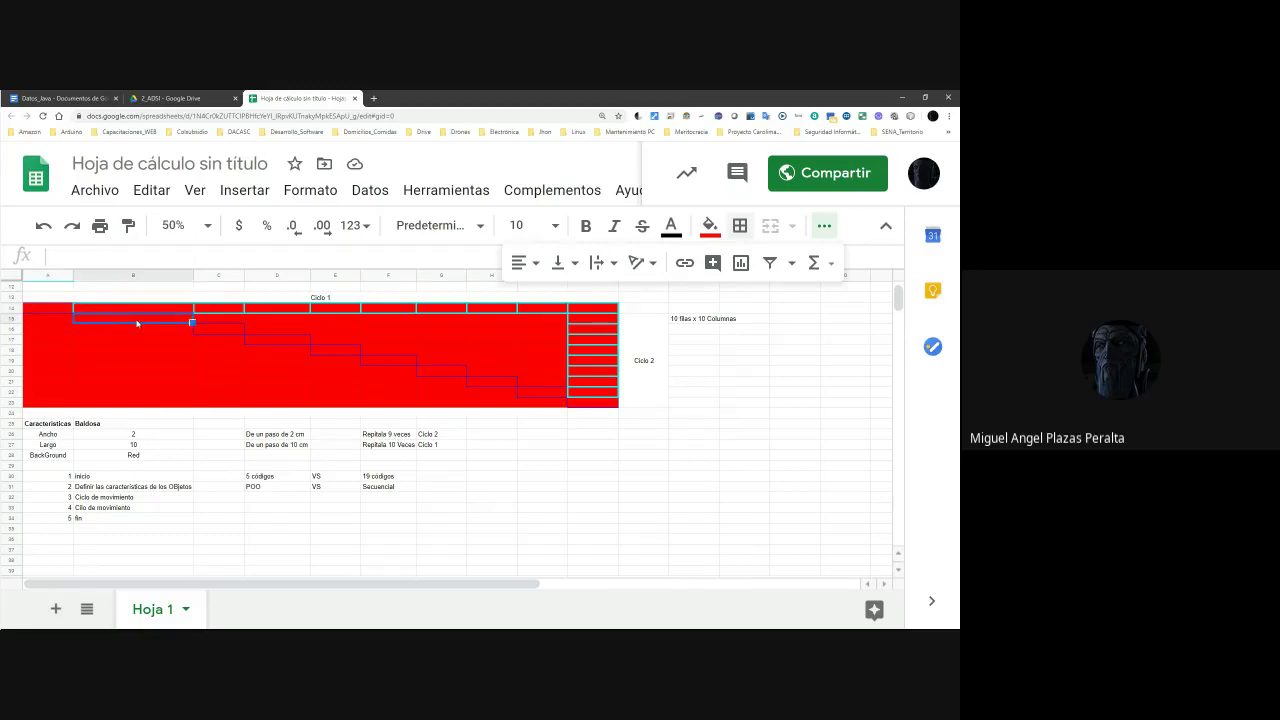
pyautogui.click(211, 333)
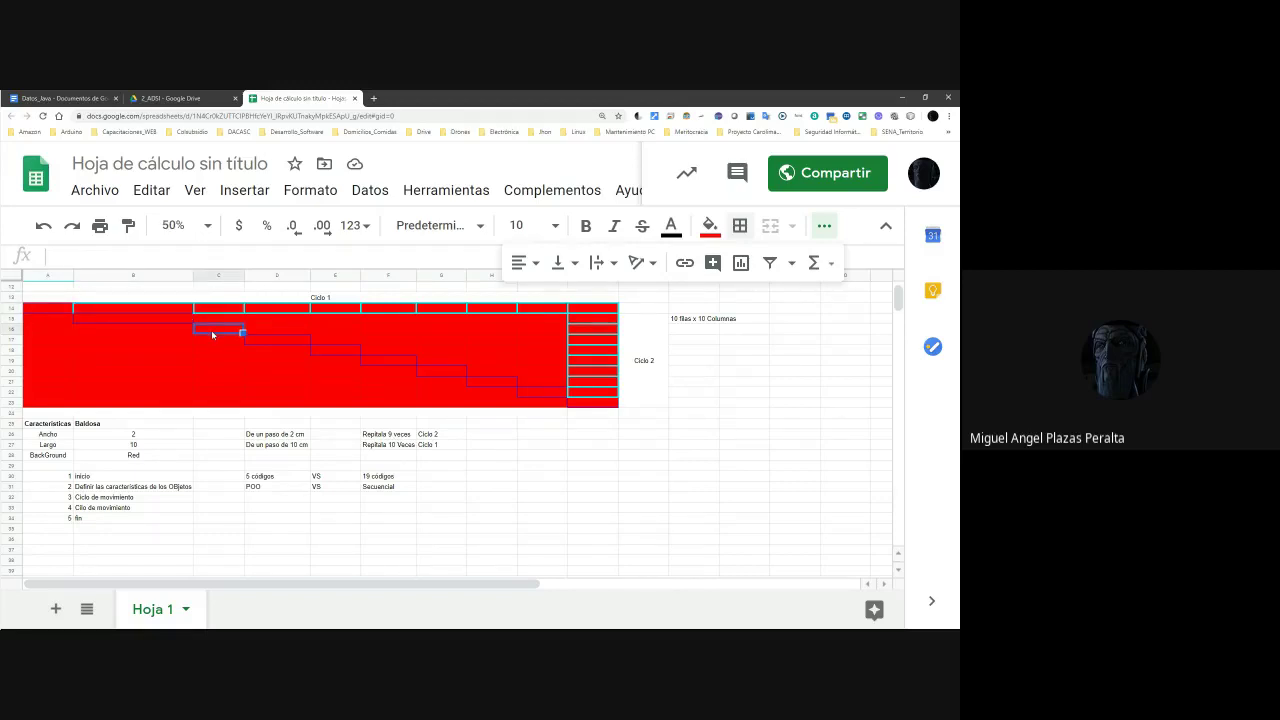
pyautogui.click(285, 342)
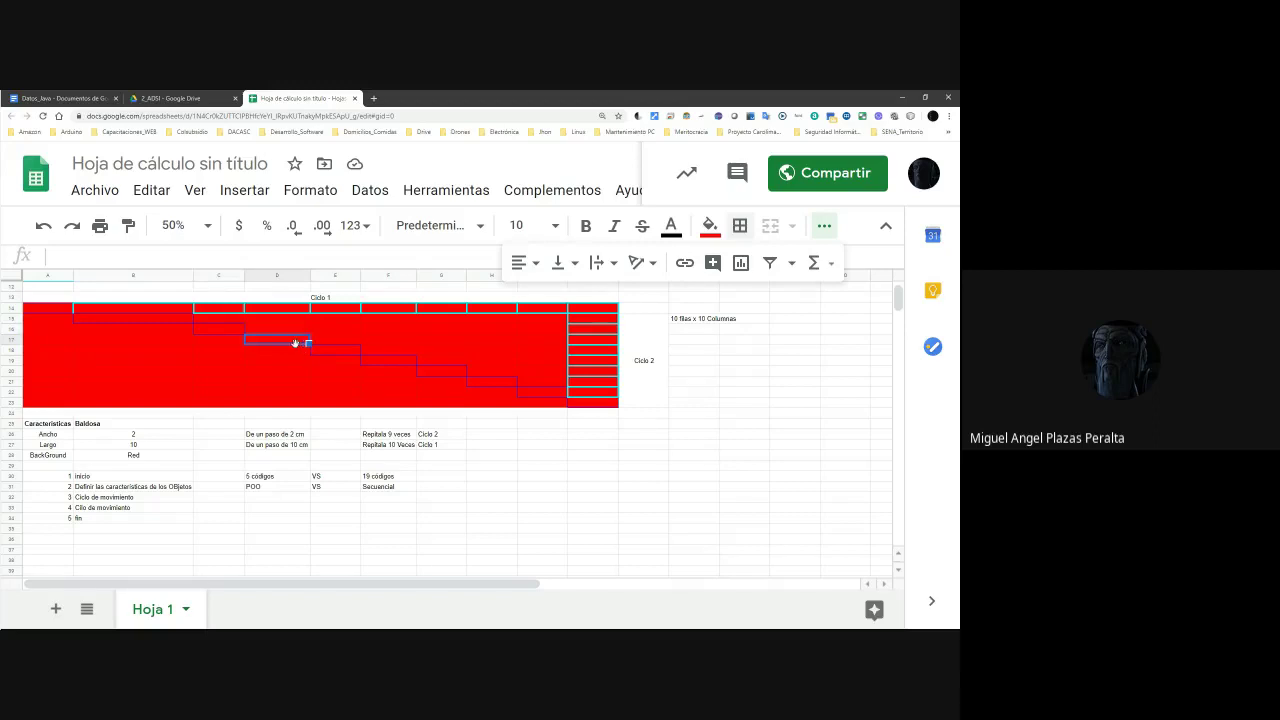
pyautogui.click(342, 351)
pyautogui.click(404, 362)
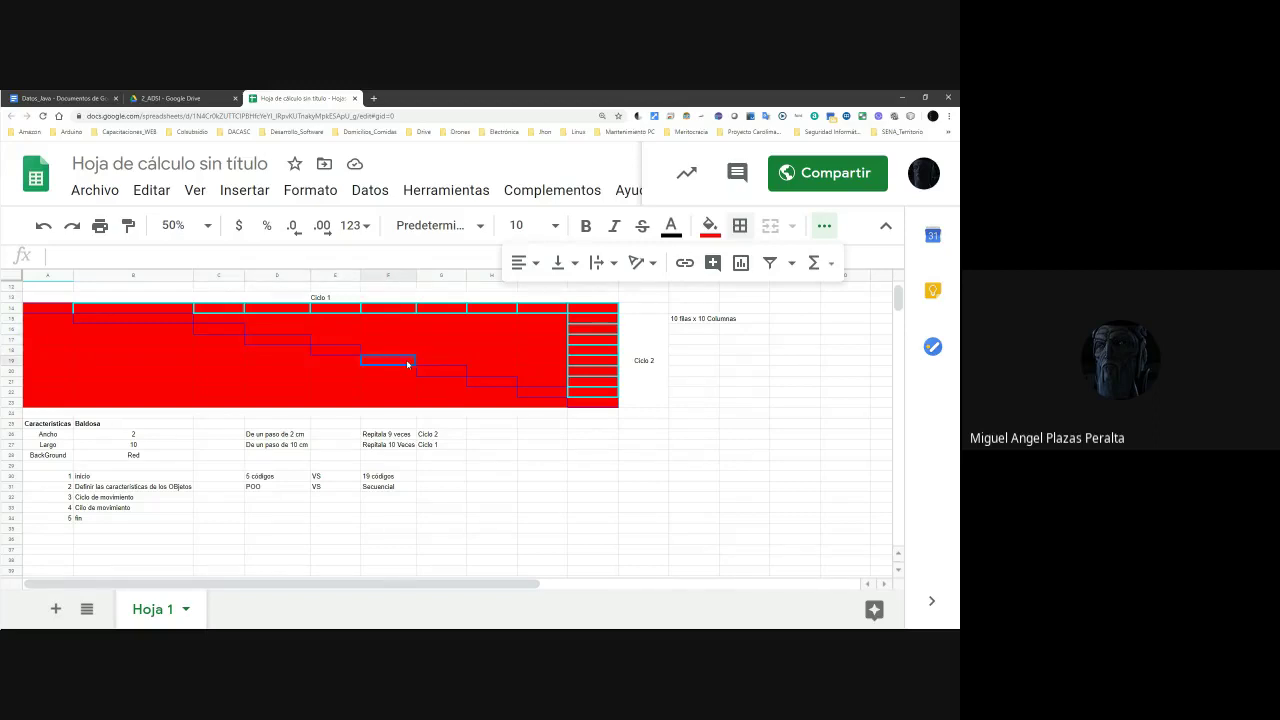
pyautogui.click(445, 372)
# Select empty cells below the grid, settling on J27 for a new label.
pyautogui.click(550, 466)
pyautogui.click(588, 478)
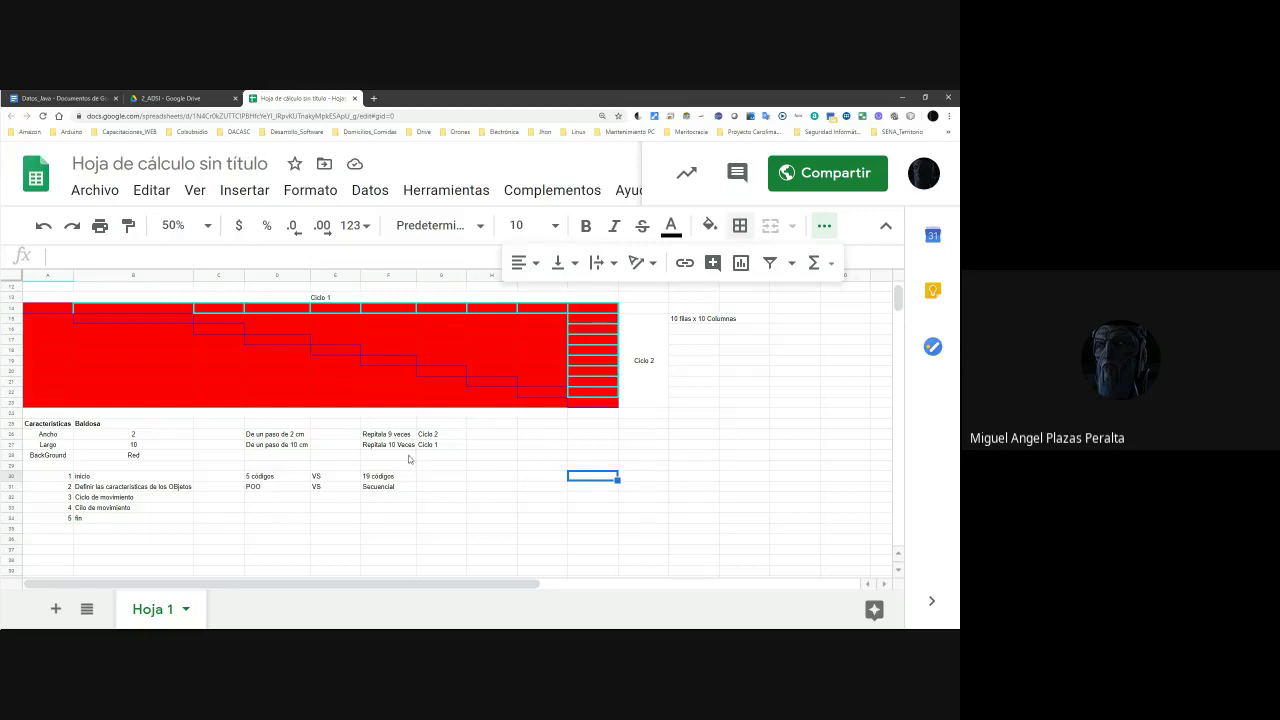
pyautogui.click(428, 497)
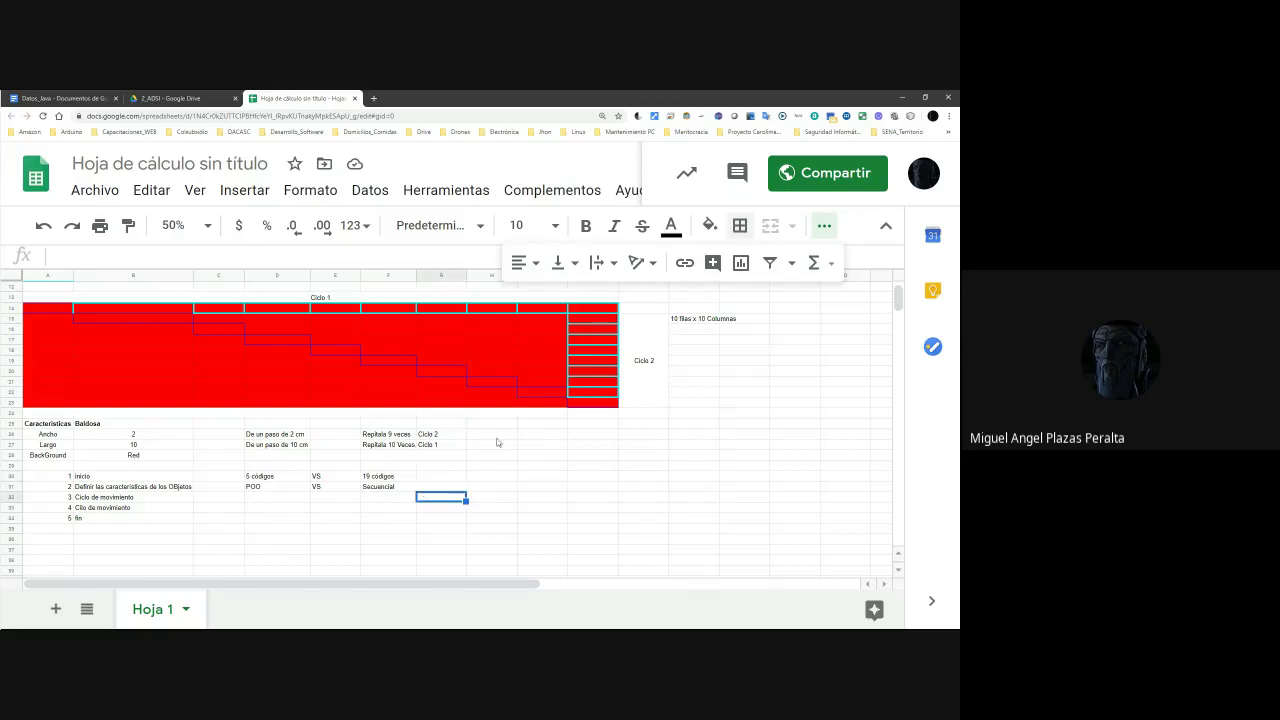
pyautogui.click(530, 443)
pyautogui.click(688, 456)
pyautogui.click(601, 446)
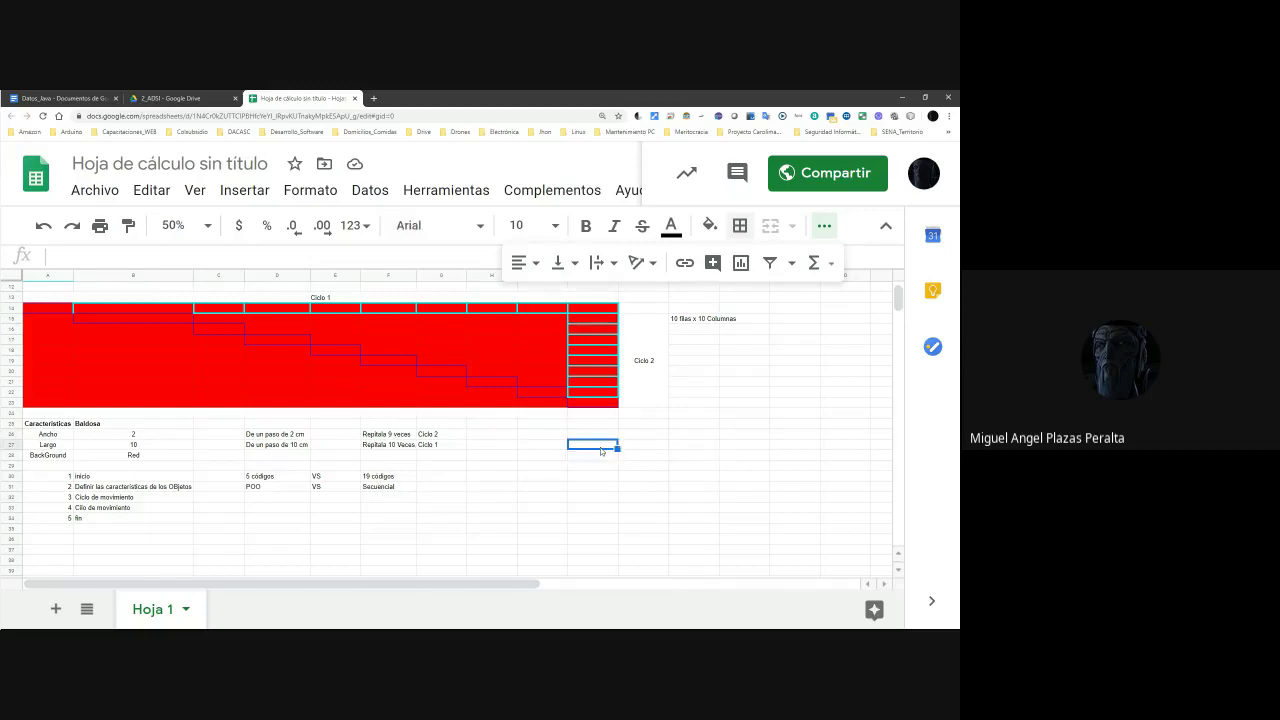
# Type Ciclo 3 in J27, Ciclo 1 in I27 and Ciclo2 in I28.
pyautogui.write('Ciclo 3')
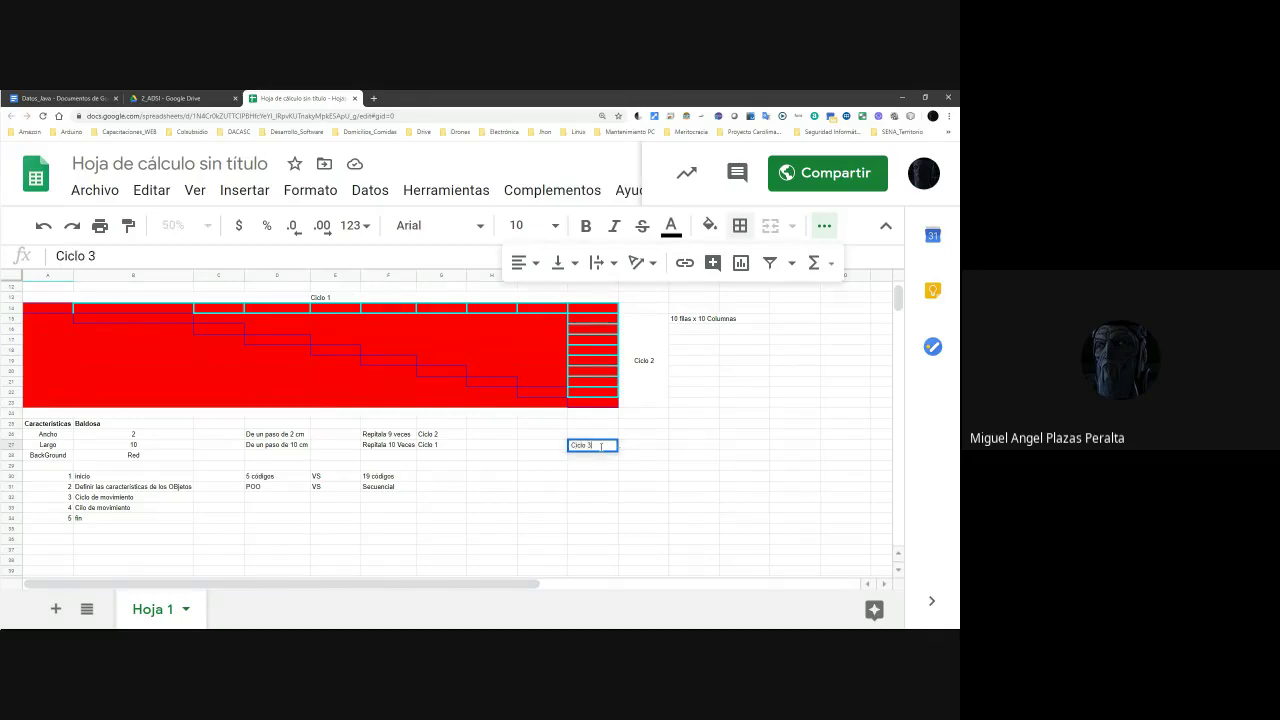
pyautogui.press('Left')
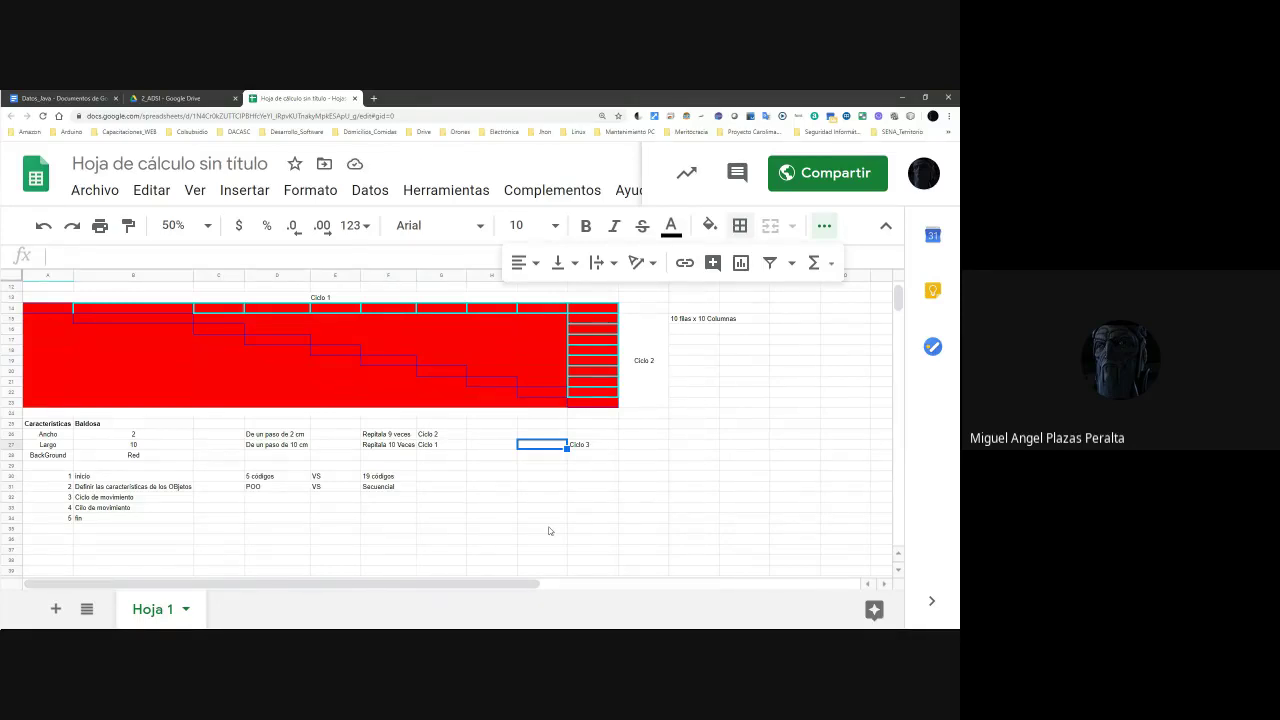
pyautogui.write('Cilo')
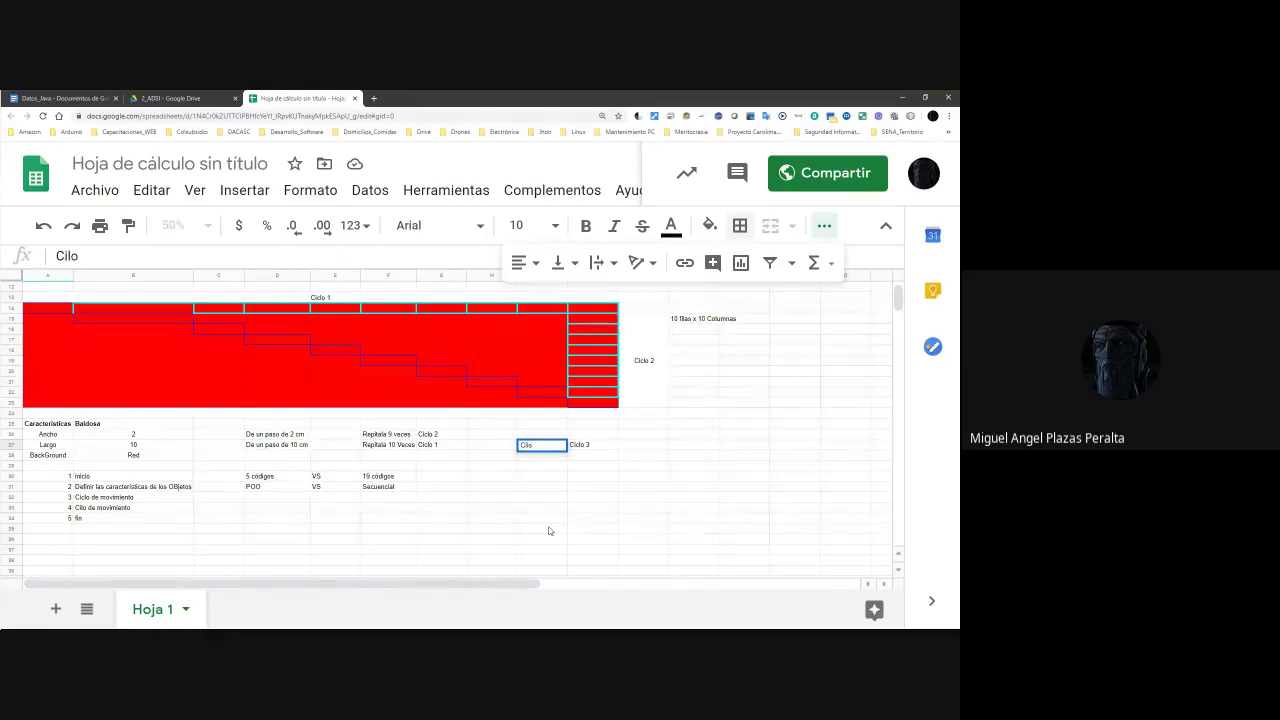
pyautogui.press('BackSpace')
pyautogui.press('BackSpace')
pyautogui.write('clo 1')
pyautogui.press('Return')
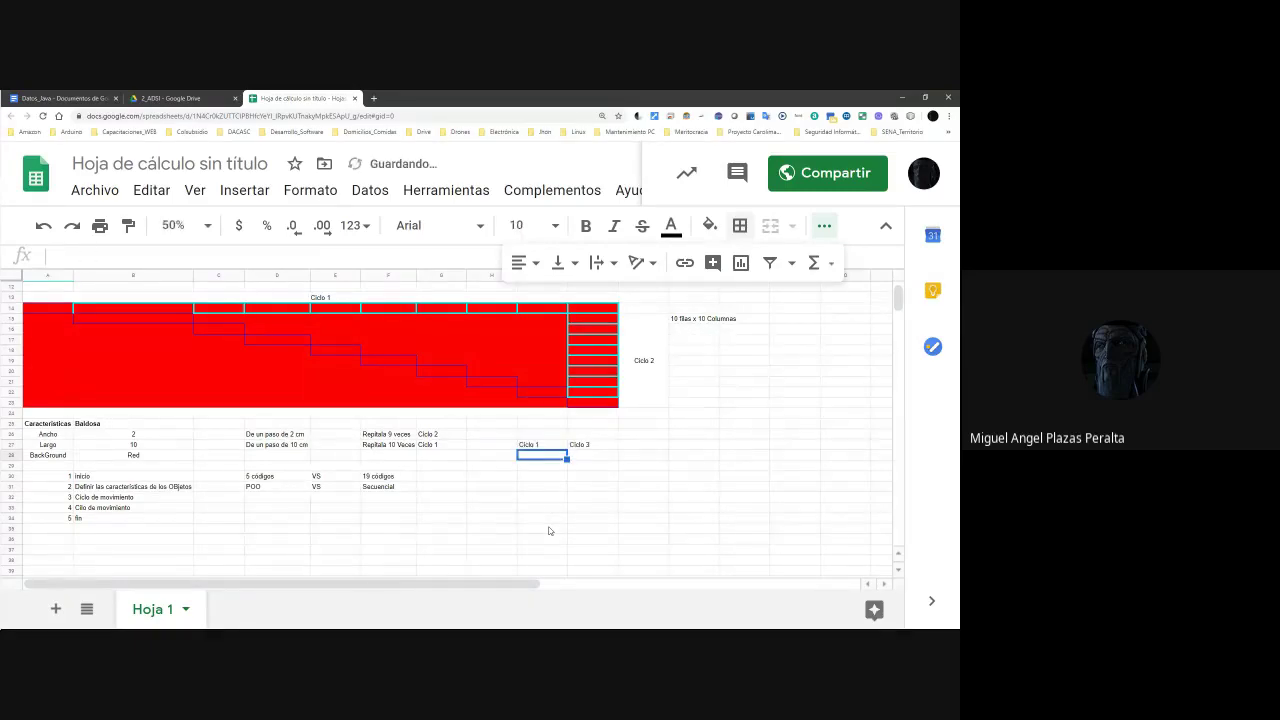
pyautogui.write('Cic')
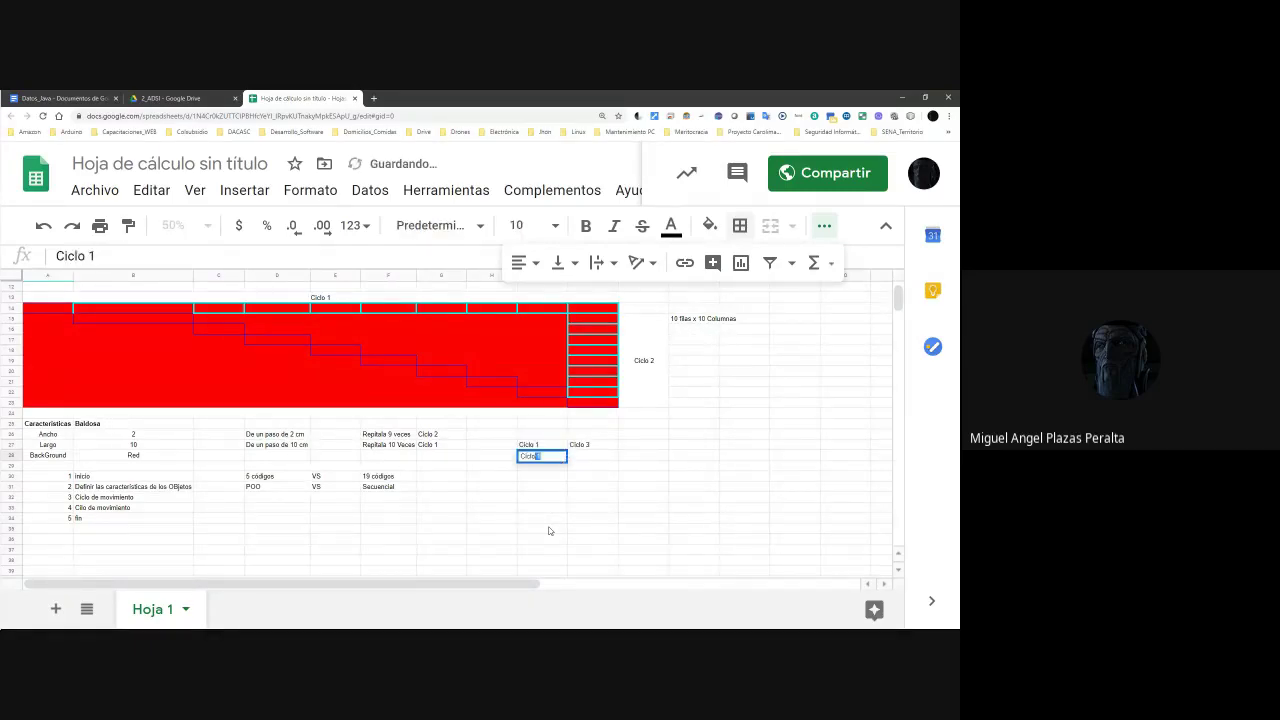
pyautogui.write('lo2')
pyautogui.press('Tab')
# Merge J27:J28 and centre Ciclo 3 horizontally and vertically.
pyautogui.press('Up')
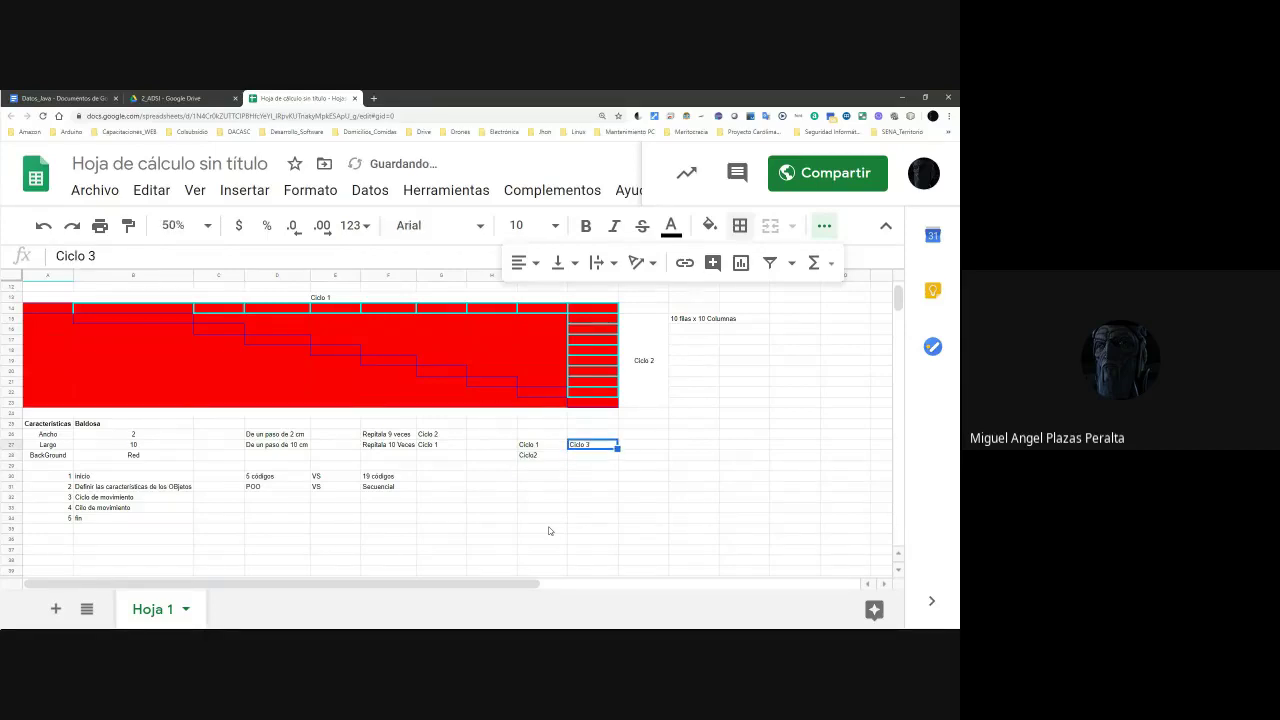
pyautogui.hotkey('shift', 'Down')
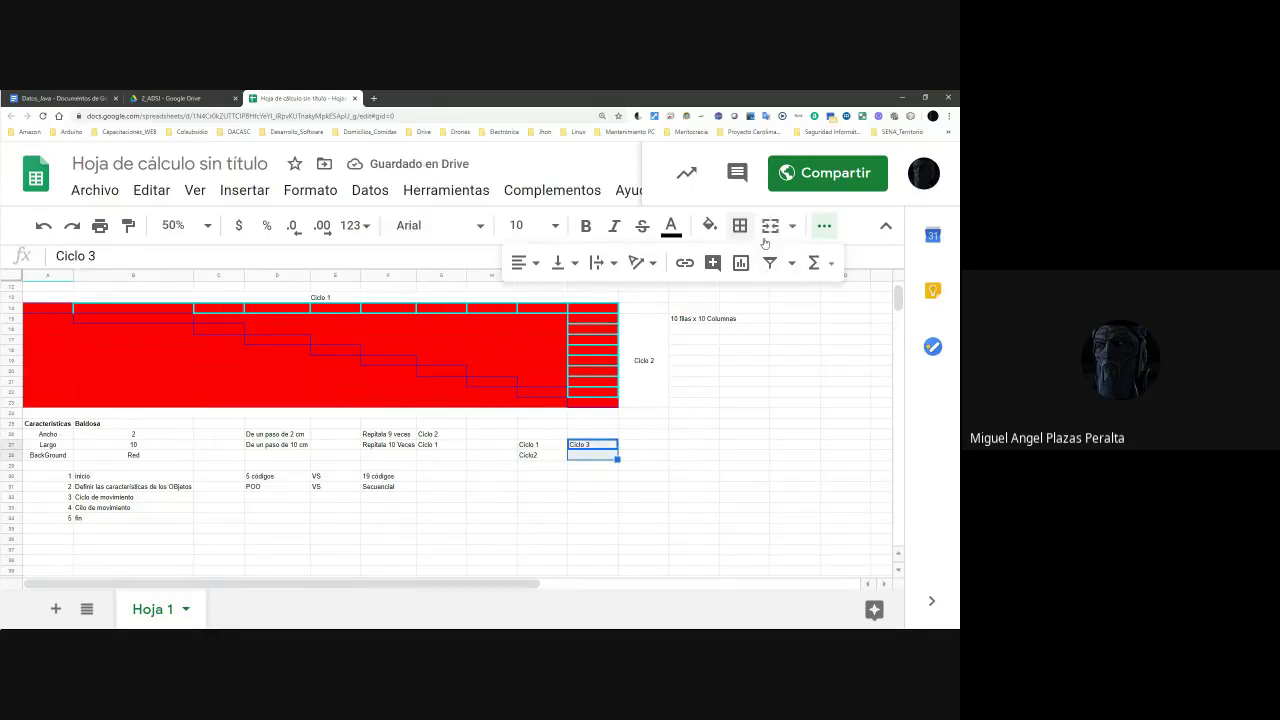
pyautogui.click(770, 226)
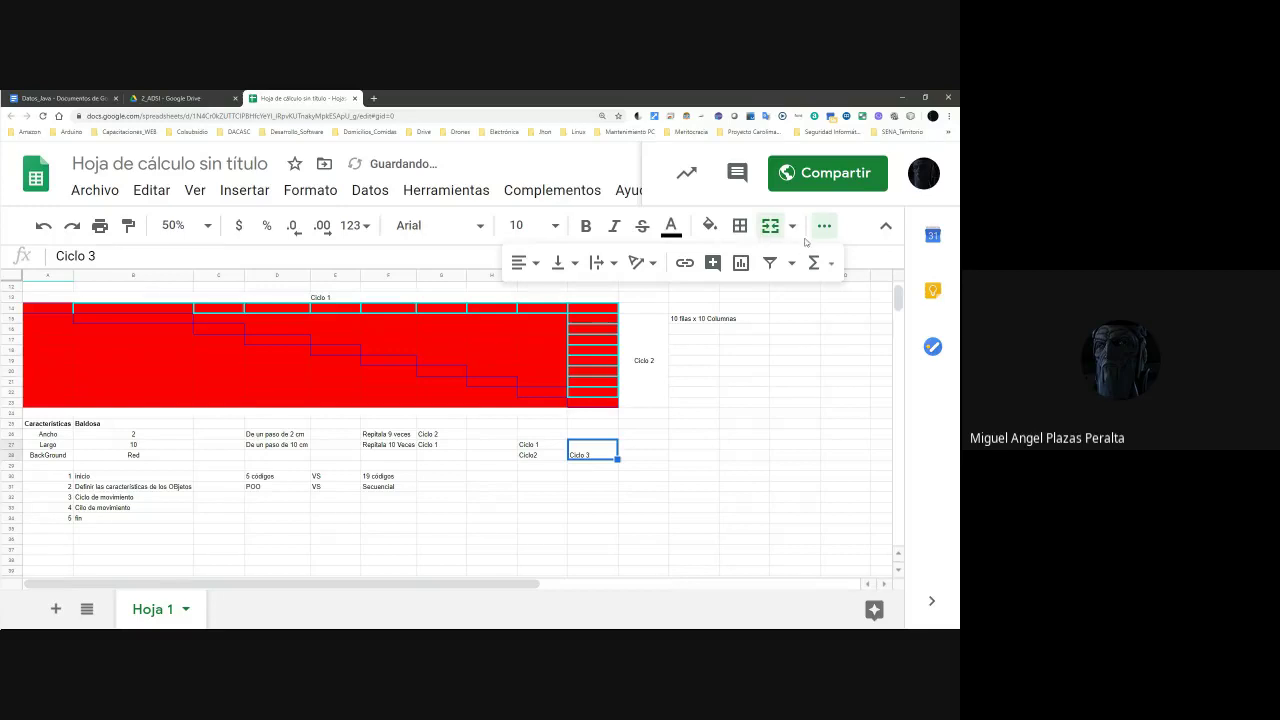
pyautogui.click(525, 262)
pyautogui.click(546, 294)
pyautogui.click(643, 456)
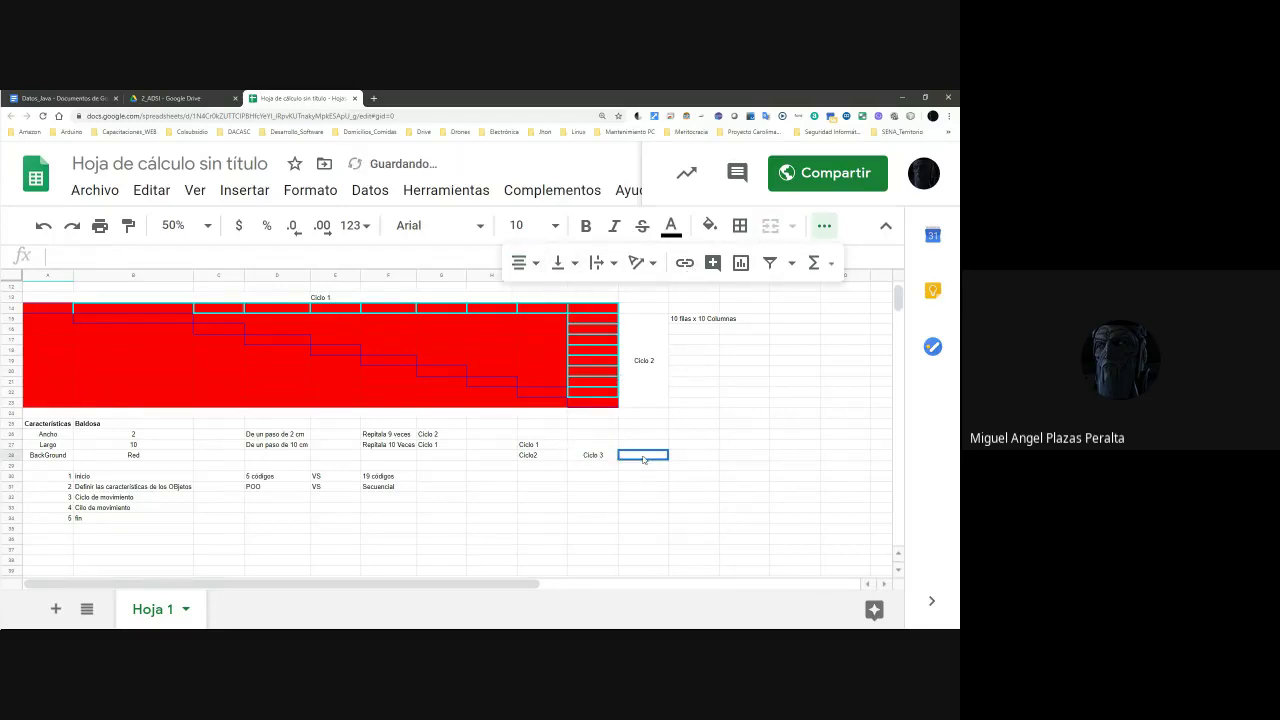
pyautogui.click(566, 262)
pyautogui.click(589, 296)
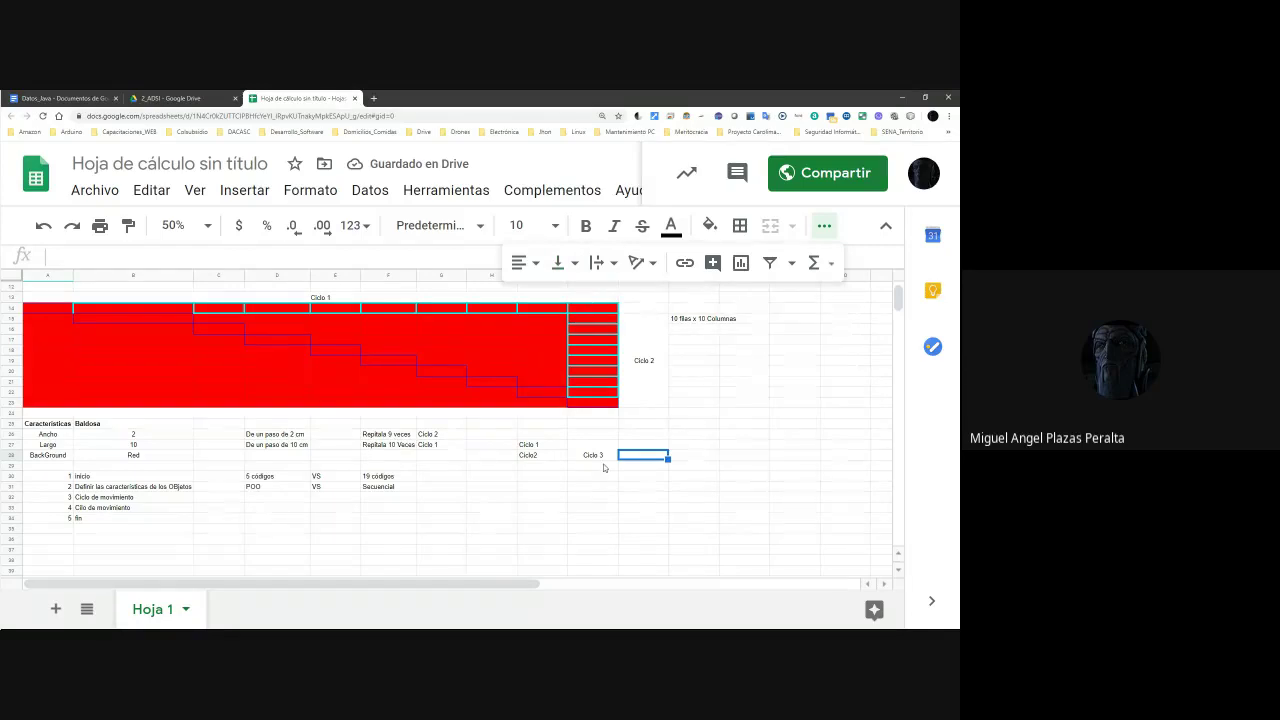
pyautogui.click(592, 450)
pyautogui.click(558, 262)
pyautogui.click(587, 296)
pyautogui.click(690, 465)
pyautogui.click(591, 455)
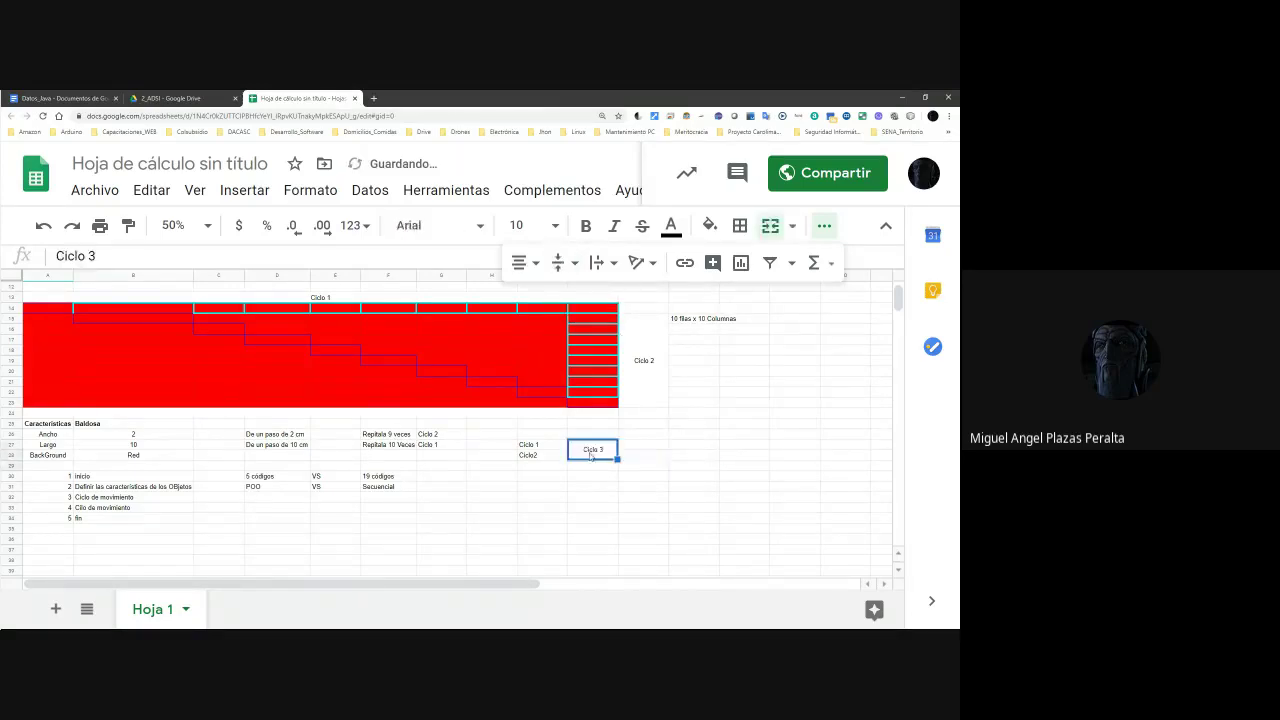
# Apply all borders to the Ciclo 1 and Ciclo2 cells in I27:I28.
pyautogui.click(535, 446)
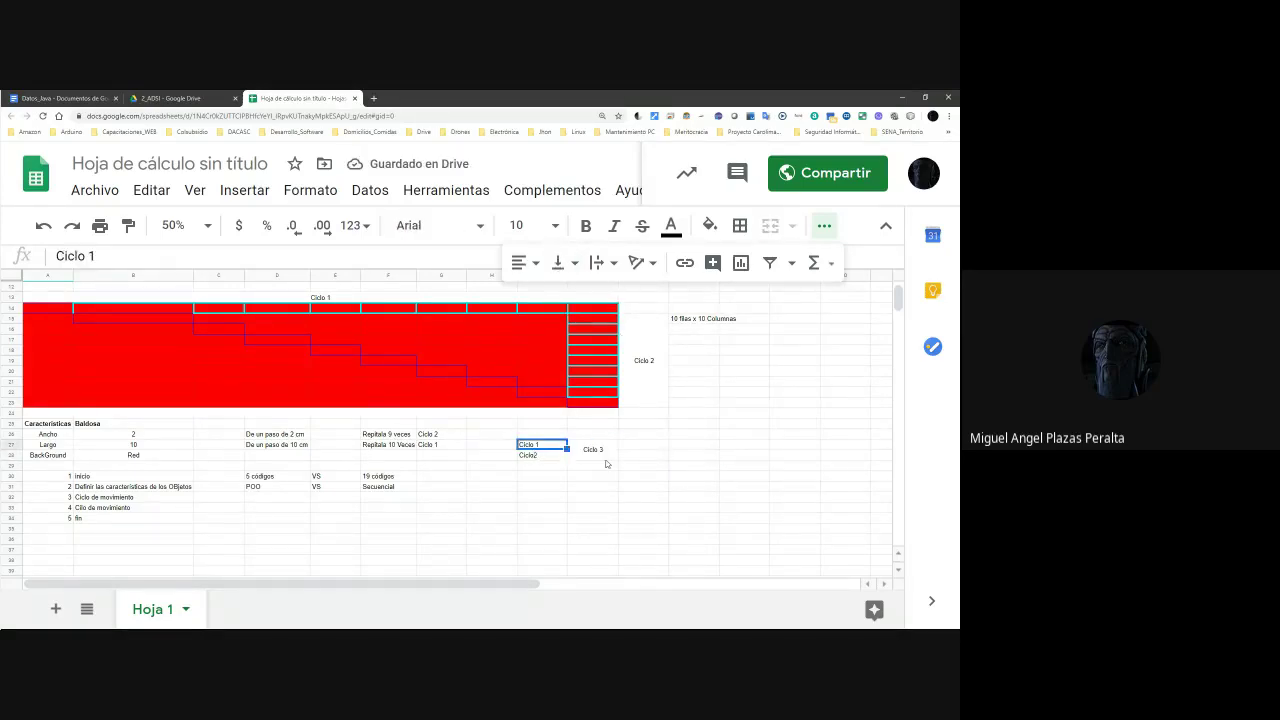
pyautogui.hotkey('shift', 'Down')
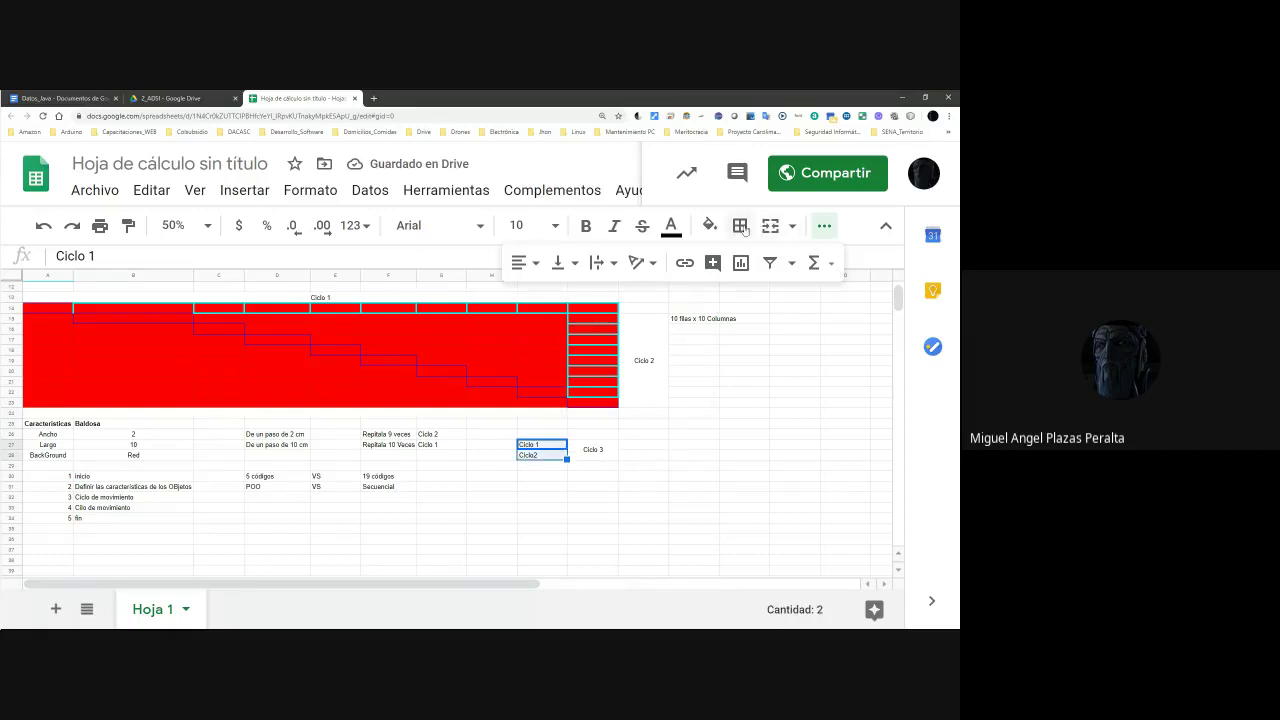
pyautogui.click(742, 227)
pyautogui.click(748, 264)
pyautogui.click(712, 426)
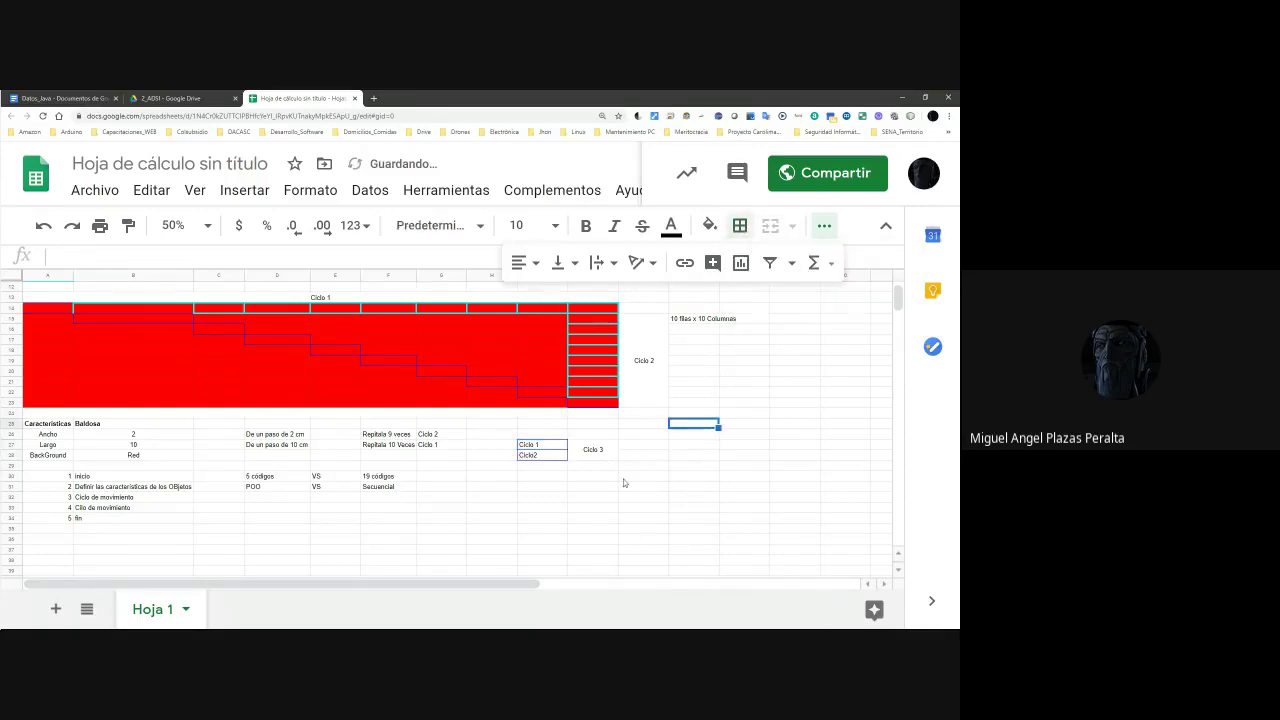
pyautogui.click(581, 452)
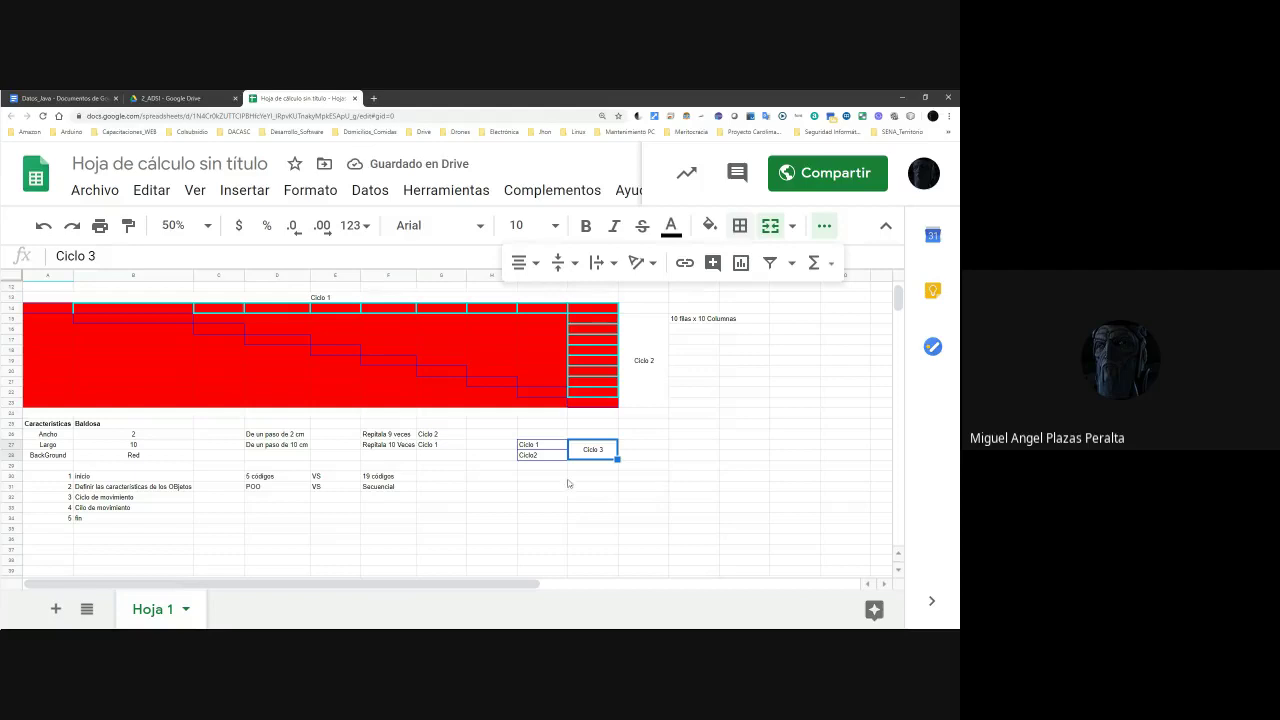
pyautogui.scroll(3, 525, 479)
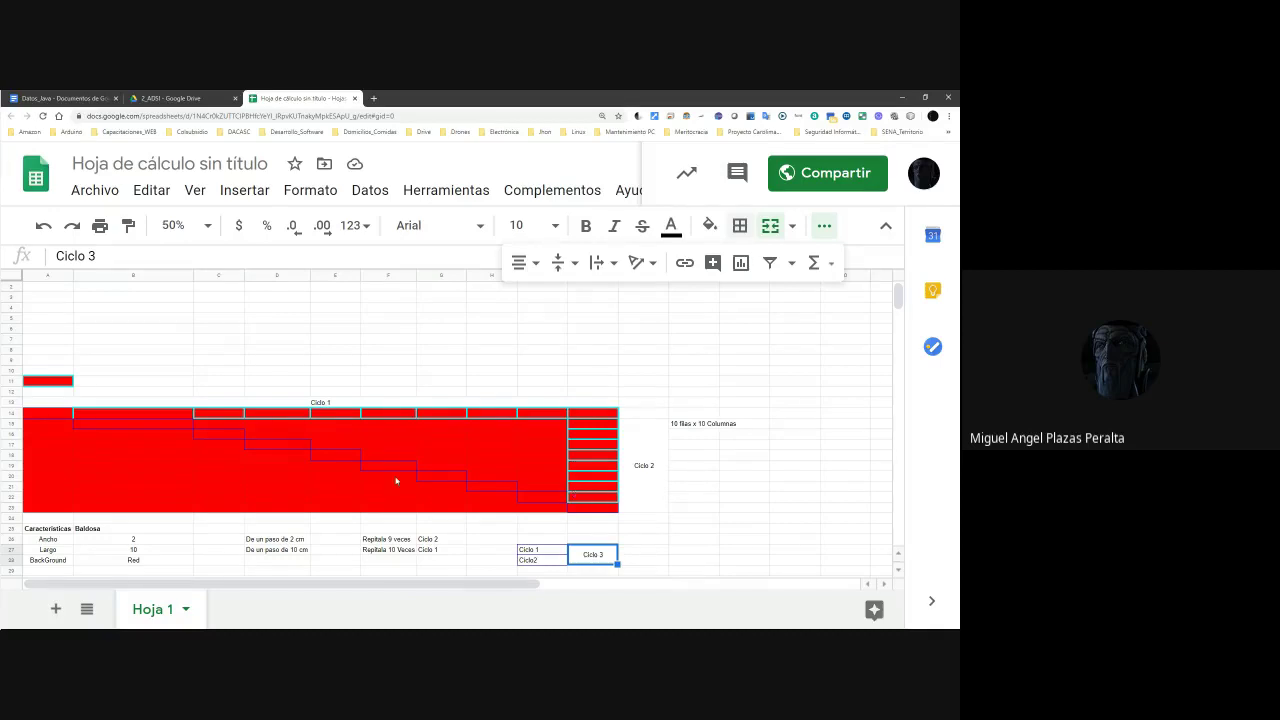
# Trace the red grid's top row and its column J, ending on A14.
pyautogui.click(58, 415)
pyautogui.click(150, 413)
pyautogui.click(220, 413)
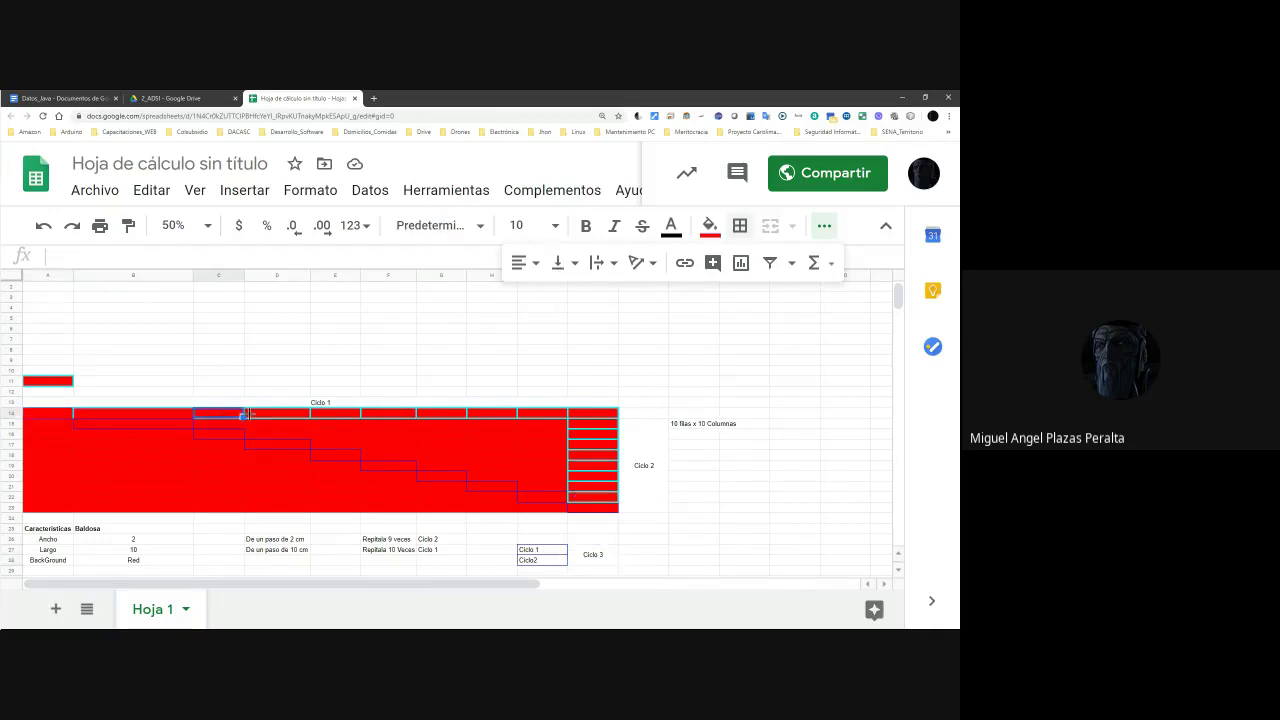
pyautogui.click(280, 413)
pyautogui.click(345, 414)
pyautogui.click(390, 413)
pyautogui.click(593, 423)
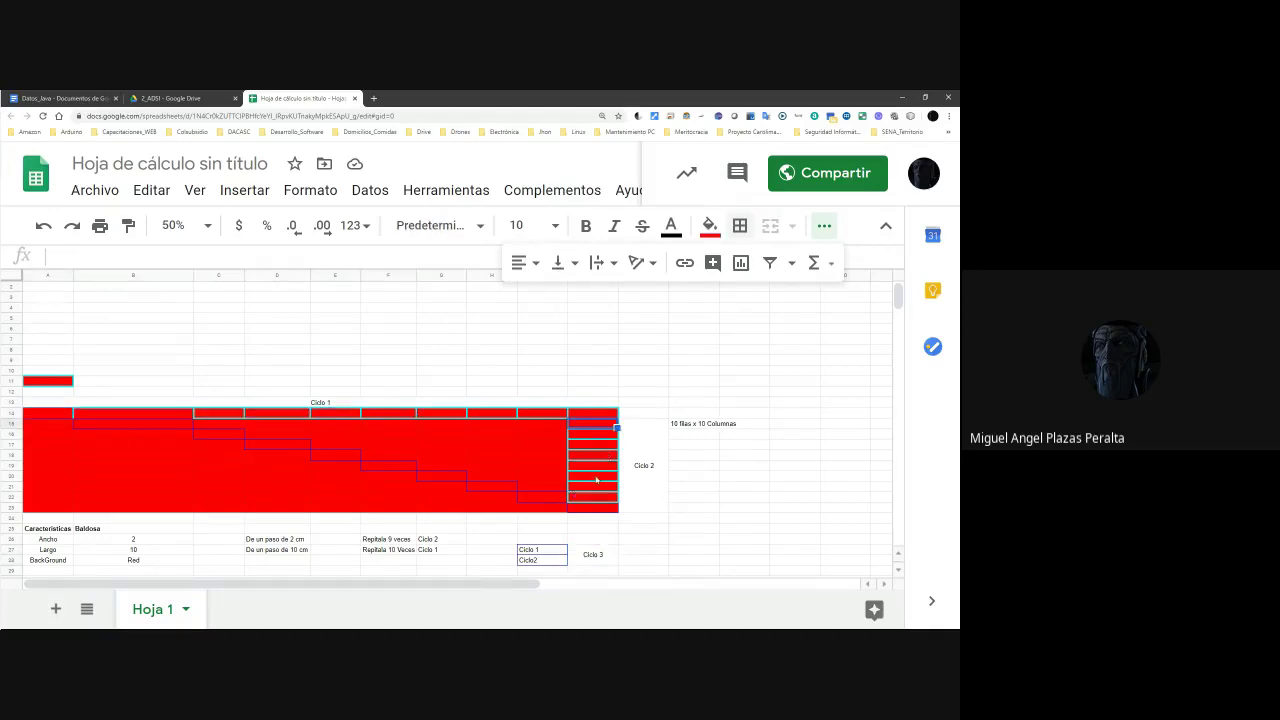
pyautogui.click(593, 476)
pyautogui.scroll(-2, 603, 505)
pyautogui.scroll(2, 602, 501)
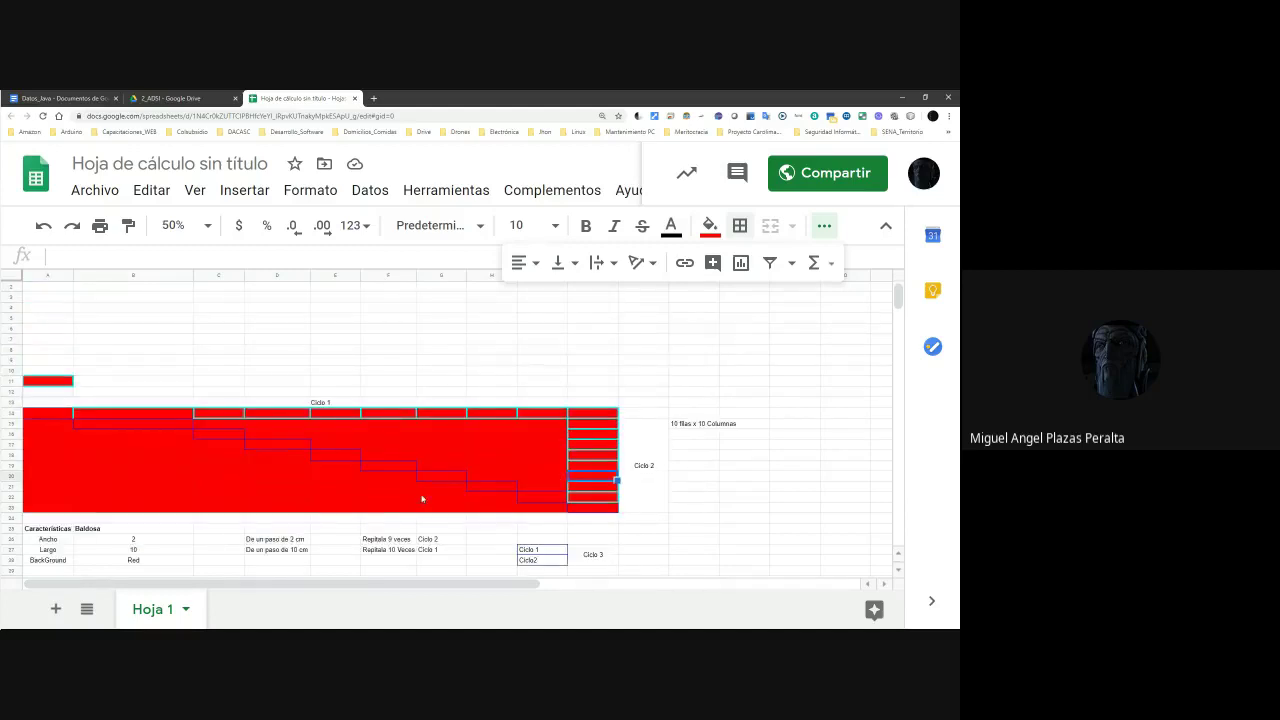
pyautogui.click(57, 415)
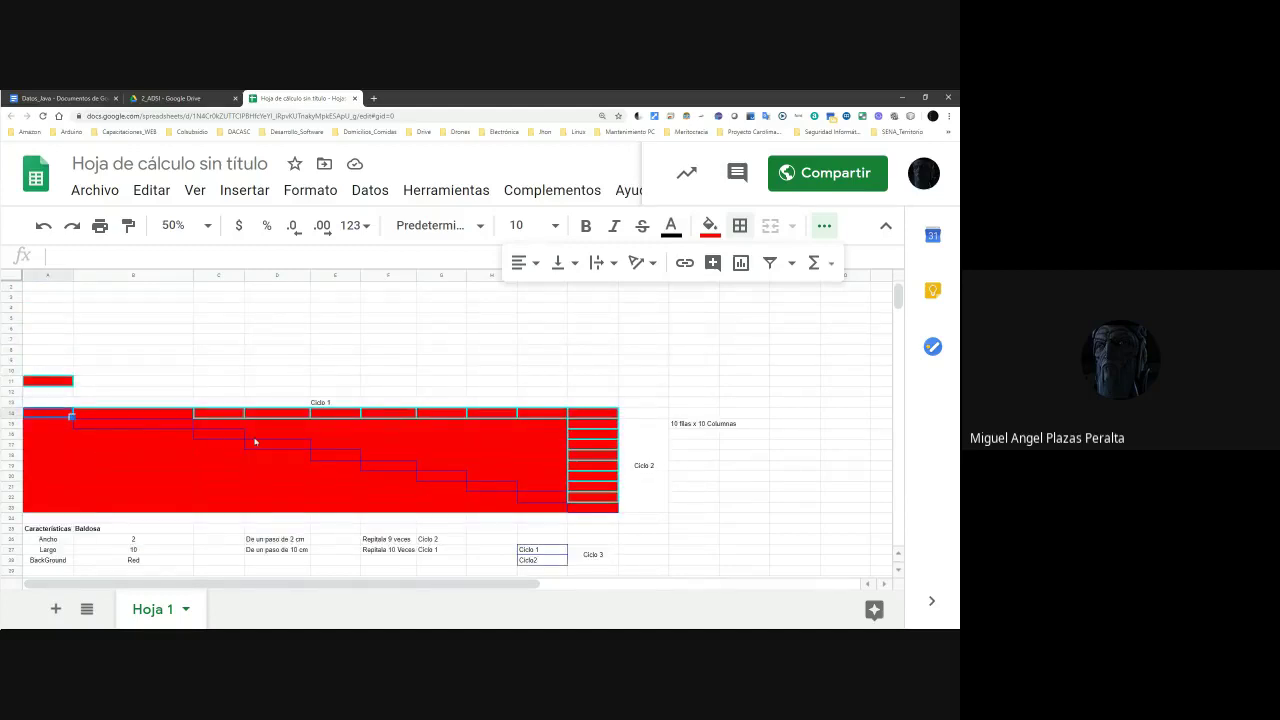
# Narrow column B so the grid shifts left, then scroll down to the numbered list.
pyautogui.click(193, 274)
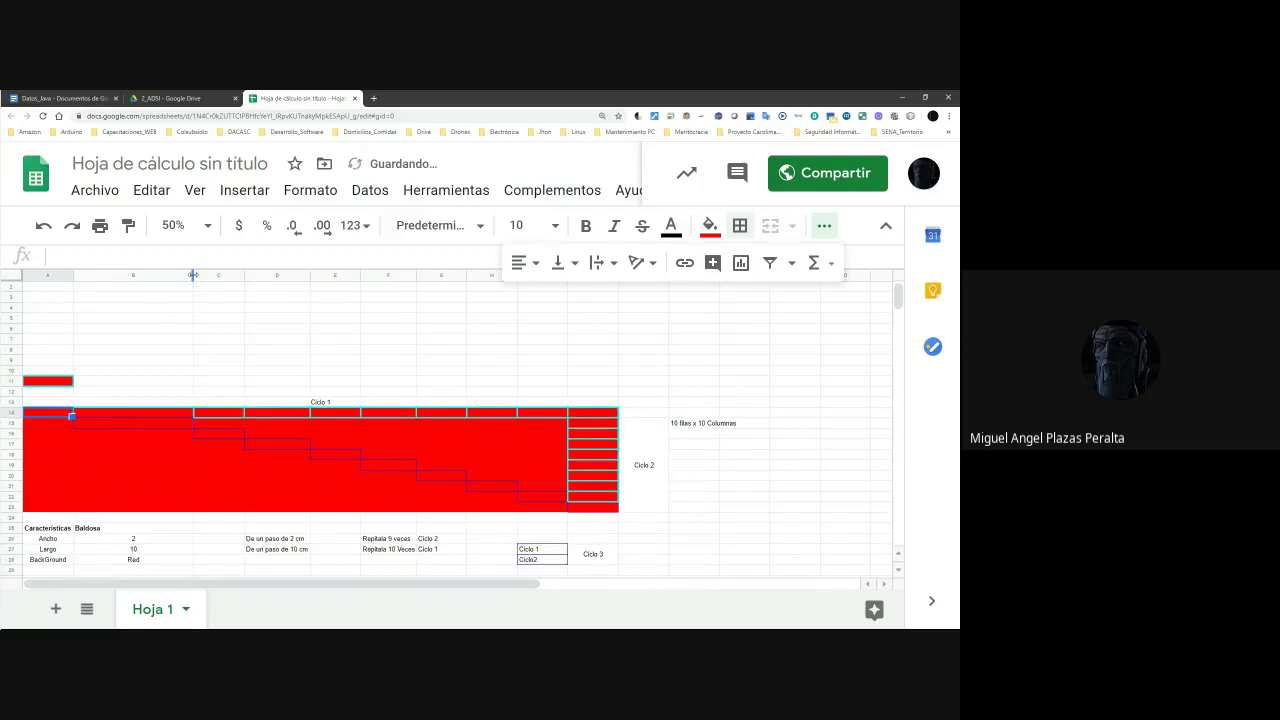
pyautogui.moveTo(193, 274); pyautogui.dragTo(129, 277)
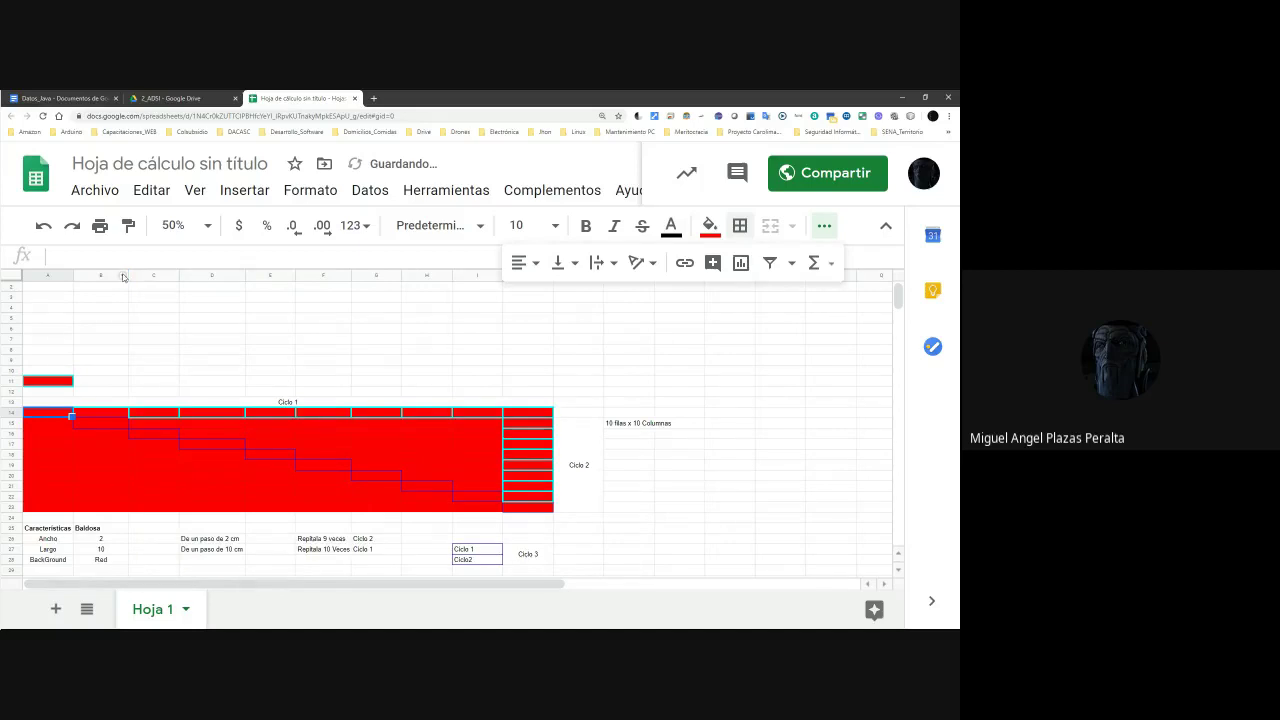
pyautogui.click(160, 318)
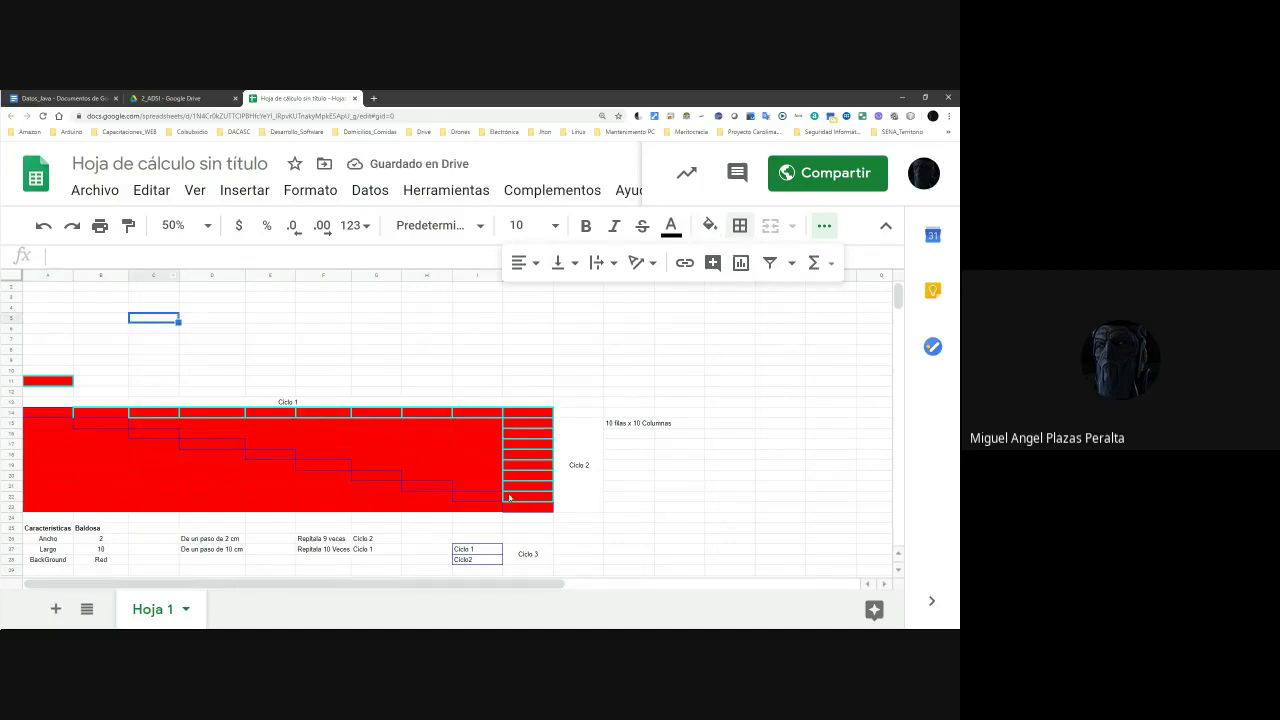
pyautogui.click(540, 507)
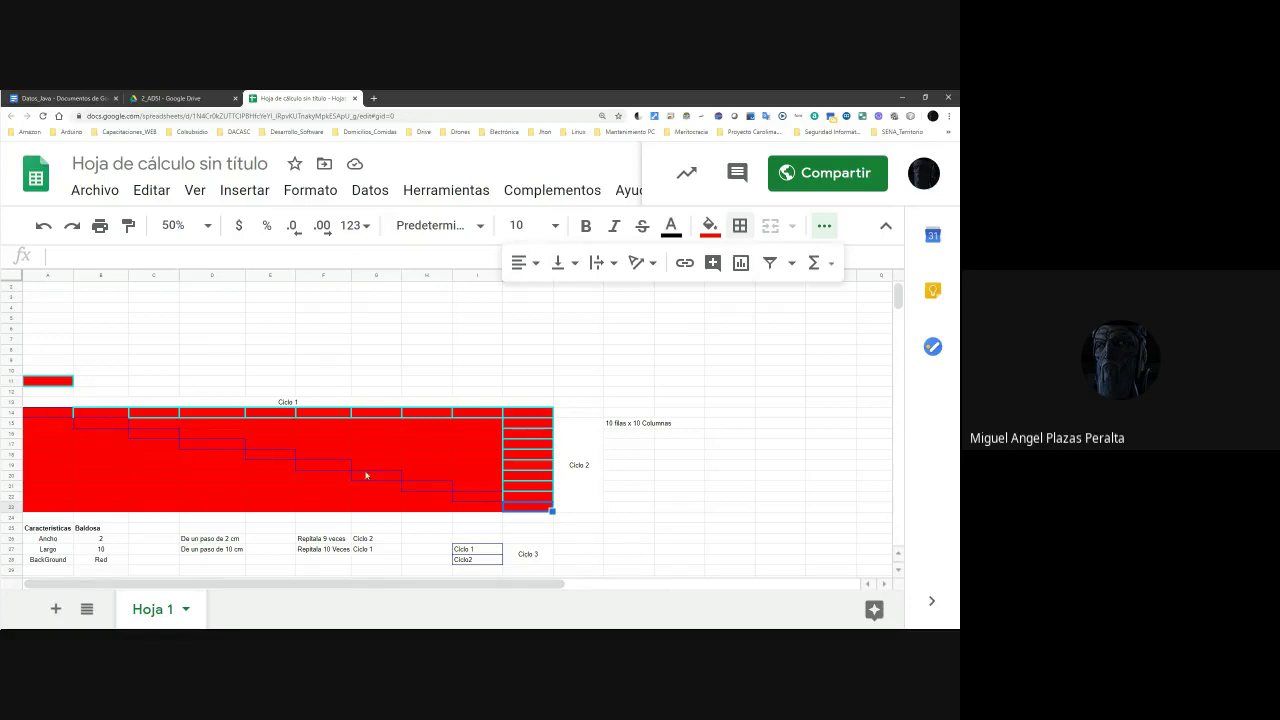
pyautogui.scroll(-1, 420, 488)
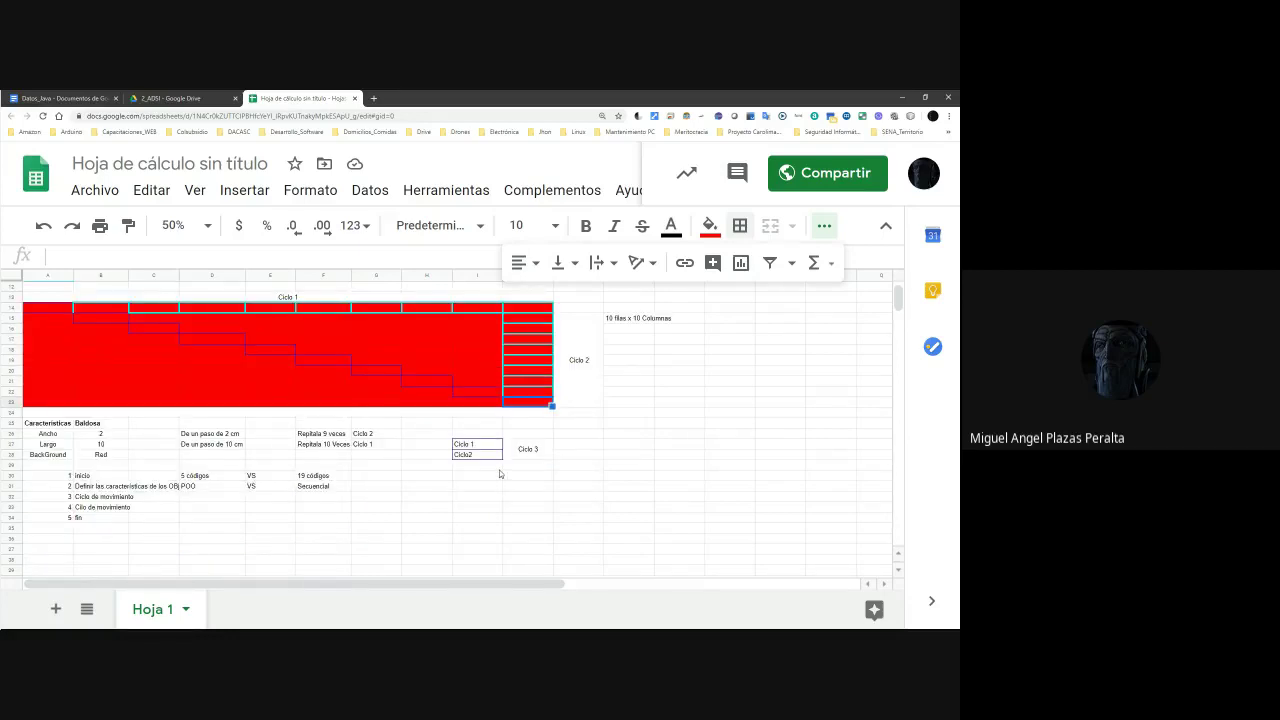
pyautogui.click(543, 452)
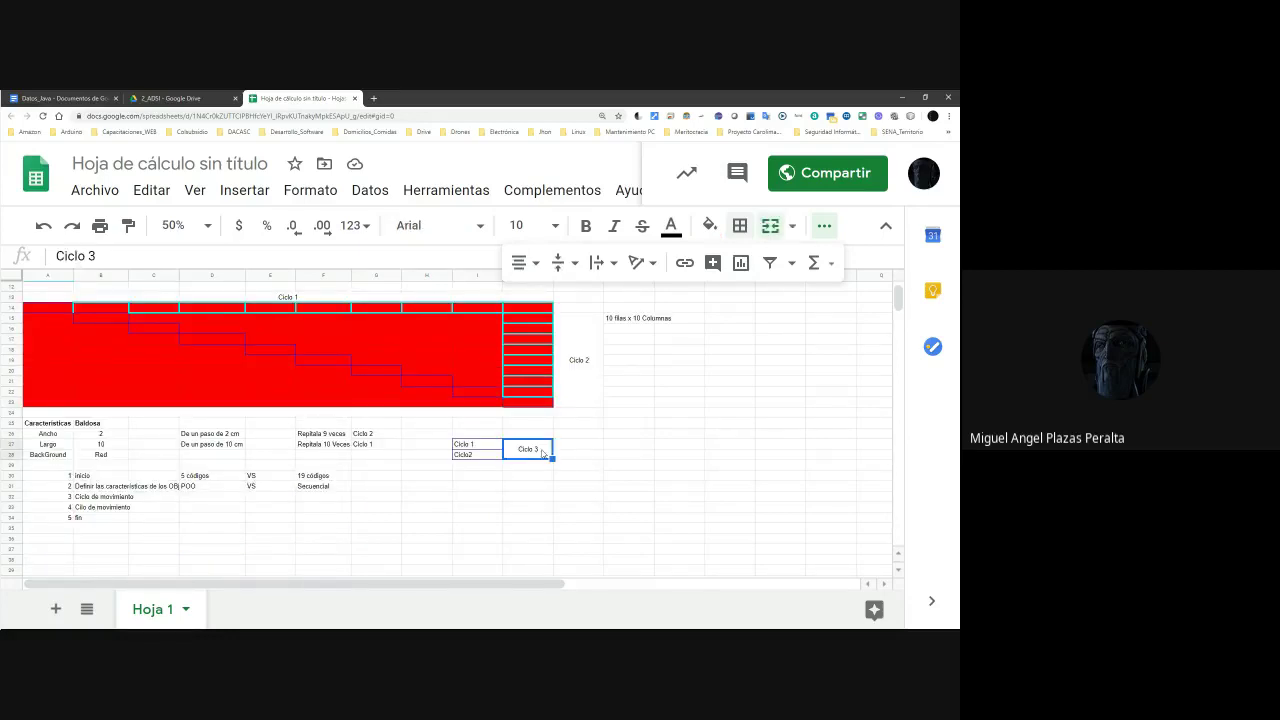
pyautogui.click(466, 456)
pyautogui.click(520, 455)
pyautogui.click(558, 487)
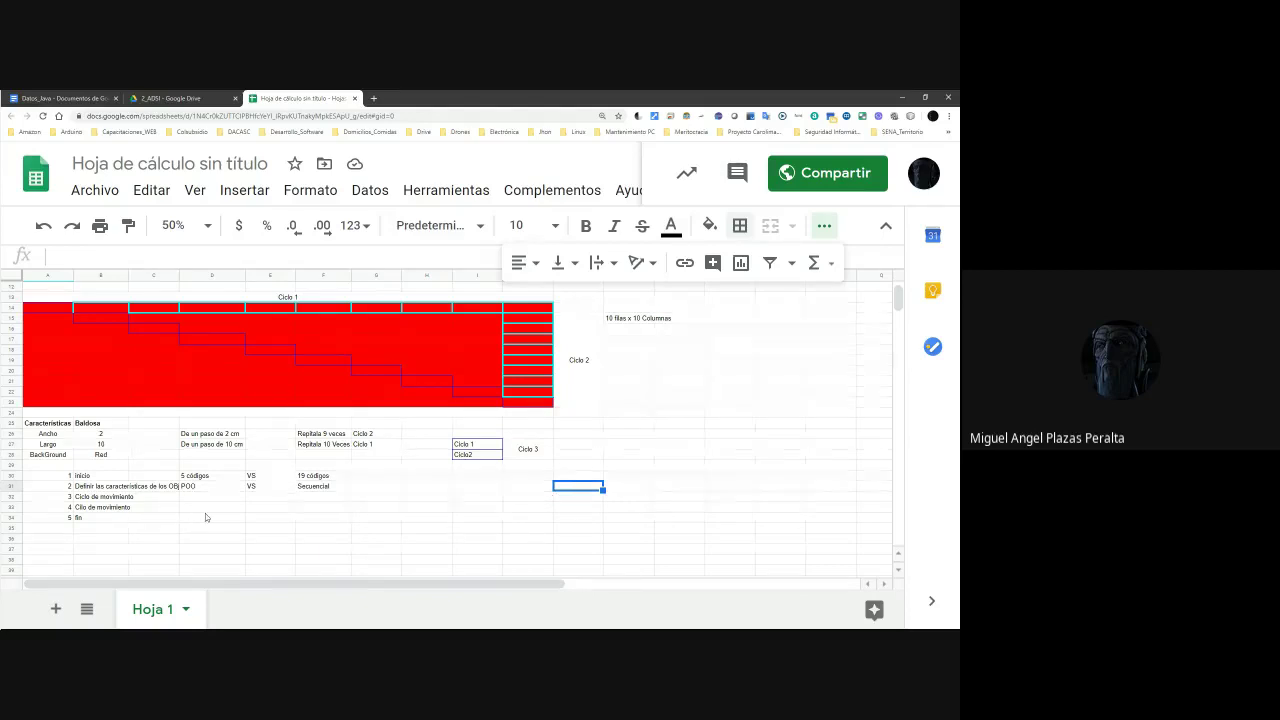
pyautogui.click(205, 515)
pyautogui.click(211, 478)
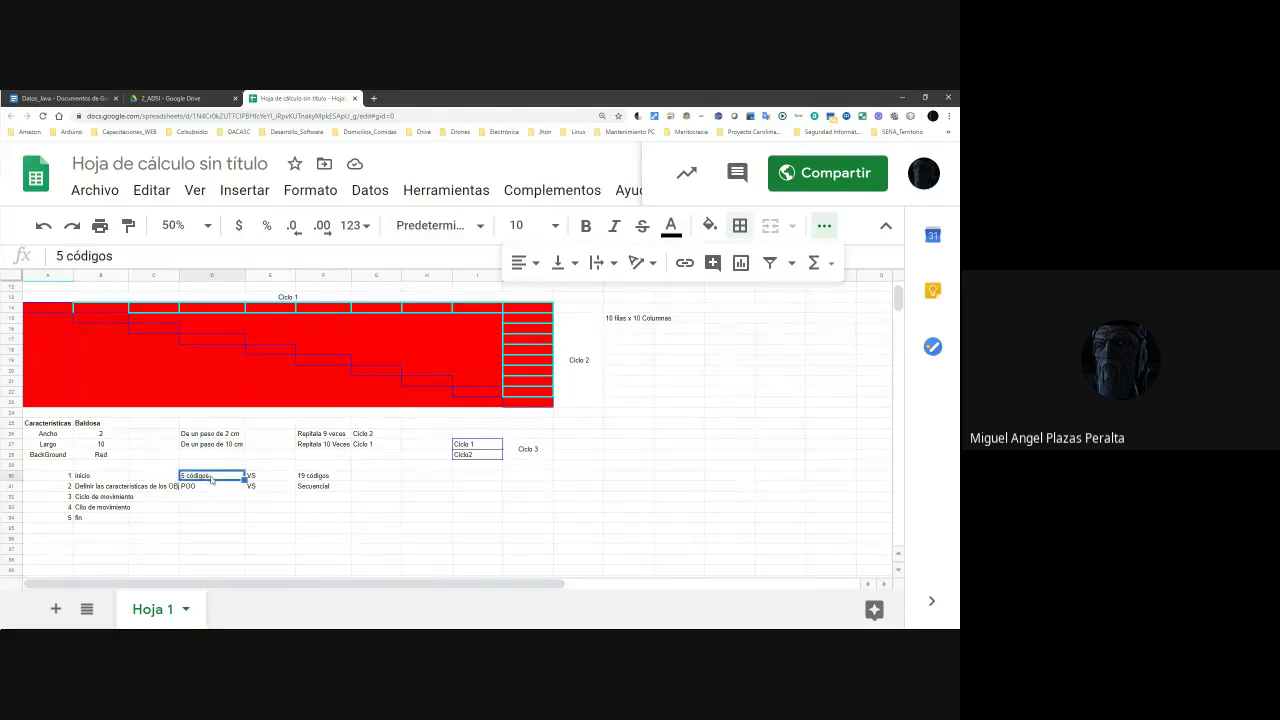
pyautogui.click(428, 486)
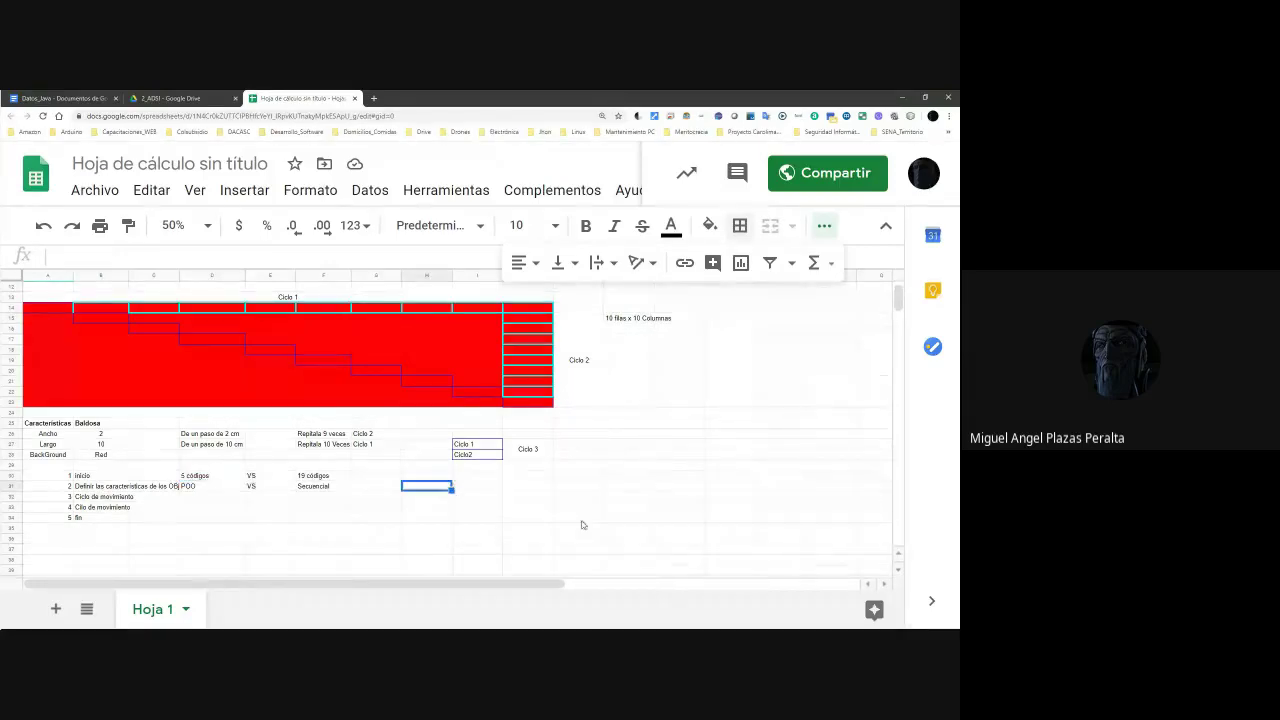
pyautogui.write('P')
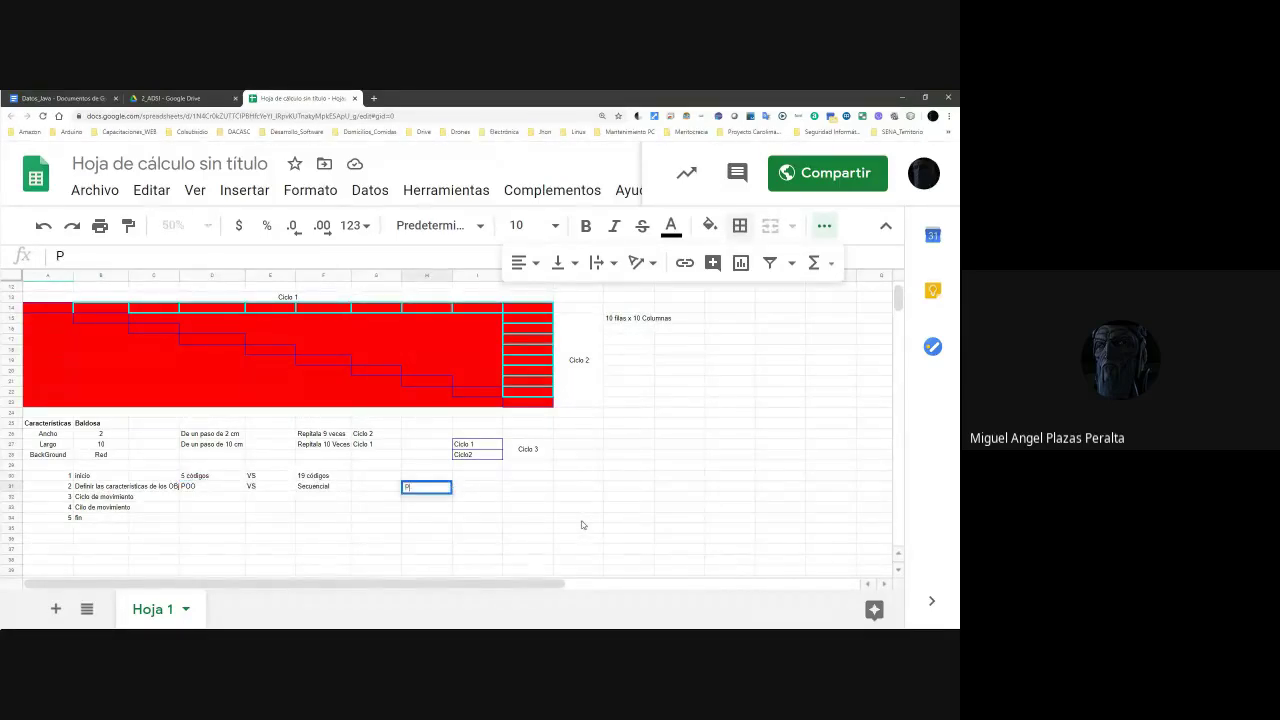
pyautogui.write('OO')
pyautogui.press('Return')
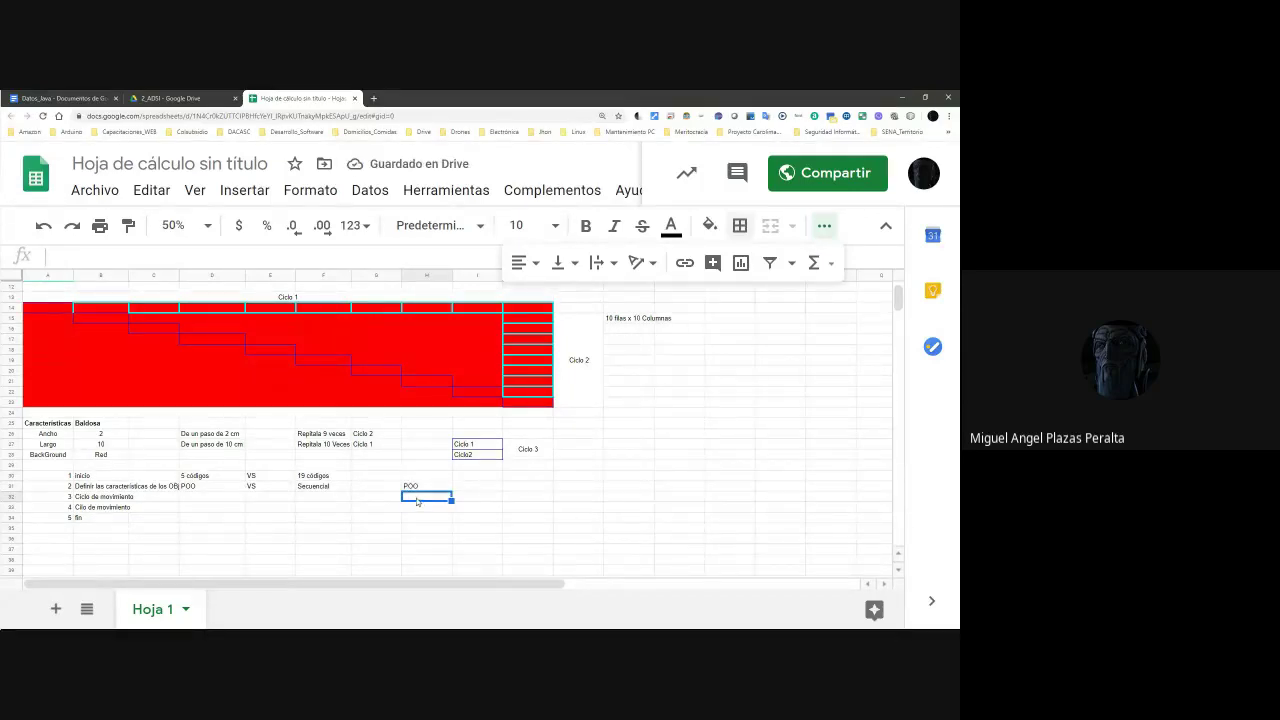
pyautogui.write('6 Cód')
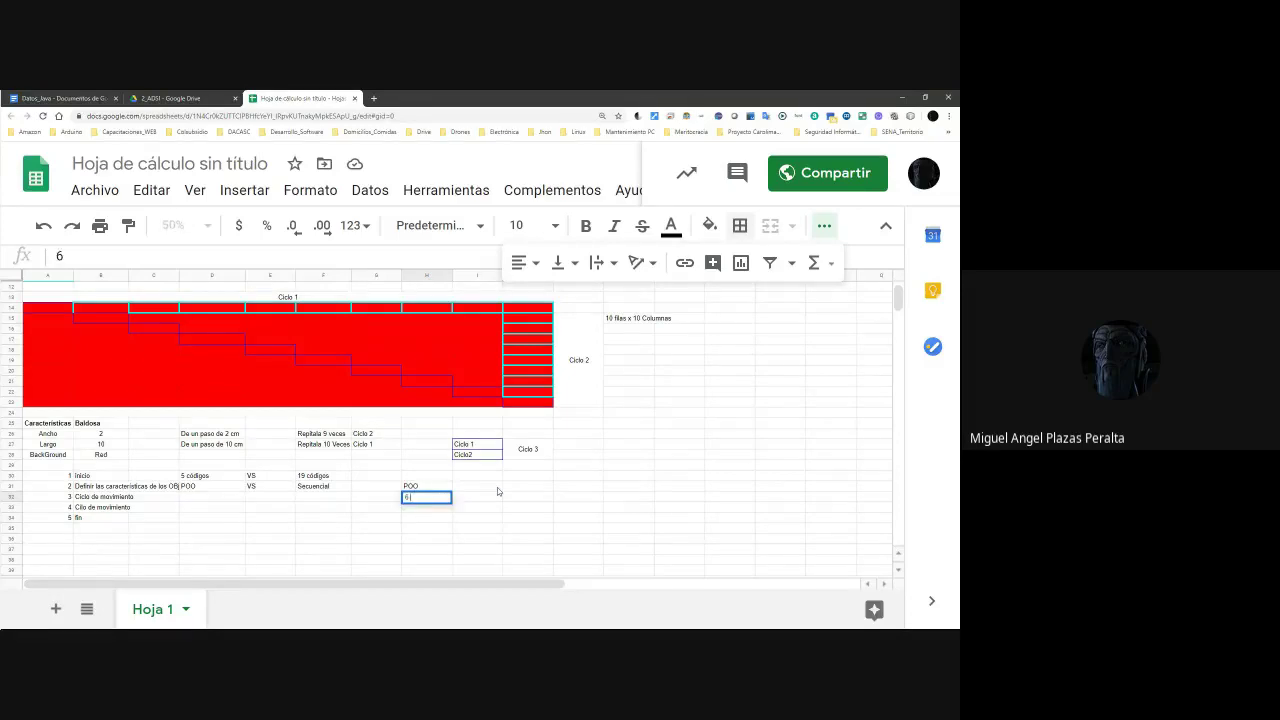
pyautogui.press('BackSpace')
pyautogui.press('BackSpace')
pyautogui.press('BackSpace')
pyautogui.press('BackSpace')
pyautogui.press('BackSpace')
pyautogui.click(466, 604)
pyautogui.press('Up')
pyautogui.press('Delete')
pyautogui.press('Down')
pyautogui.press('Down')
pyautogui.press('Down')
pyautogui.press('Down')
pyautogui.press('Down')
pyautogui.press('Down')
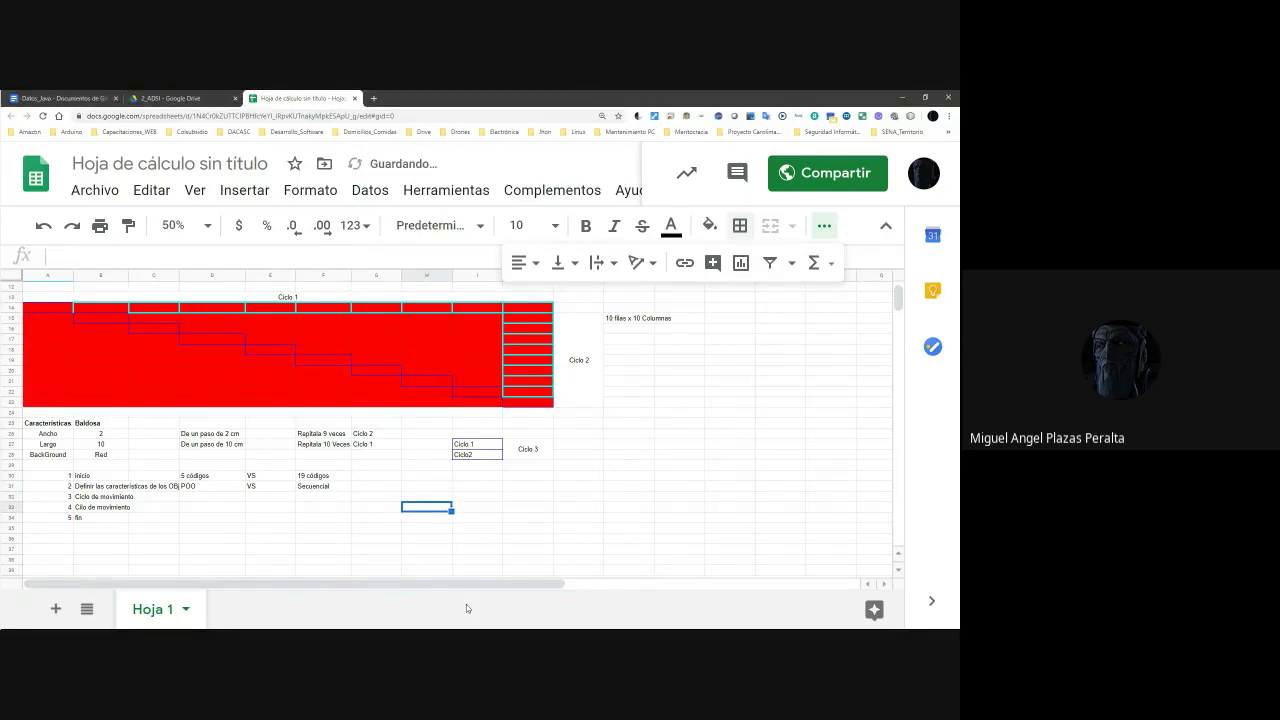
pyautogui.press('Down')
pyautogui.press('Down')
pyautogui.press('Down')
pyautogui.press('Down')
pyautogui.press('Down')
pyautogui.press('Down')
pyautogui.press('Right')
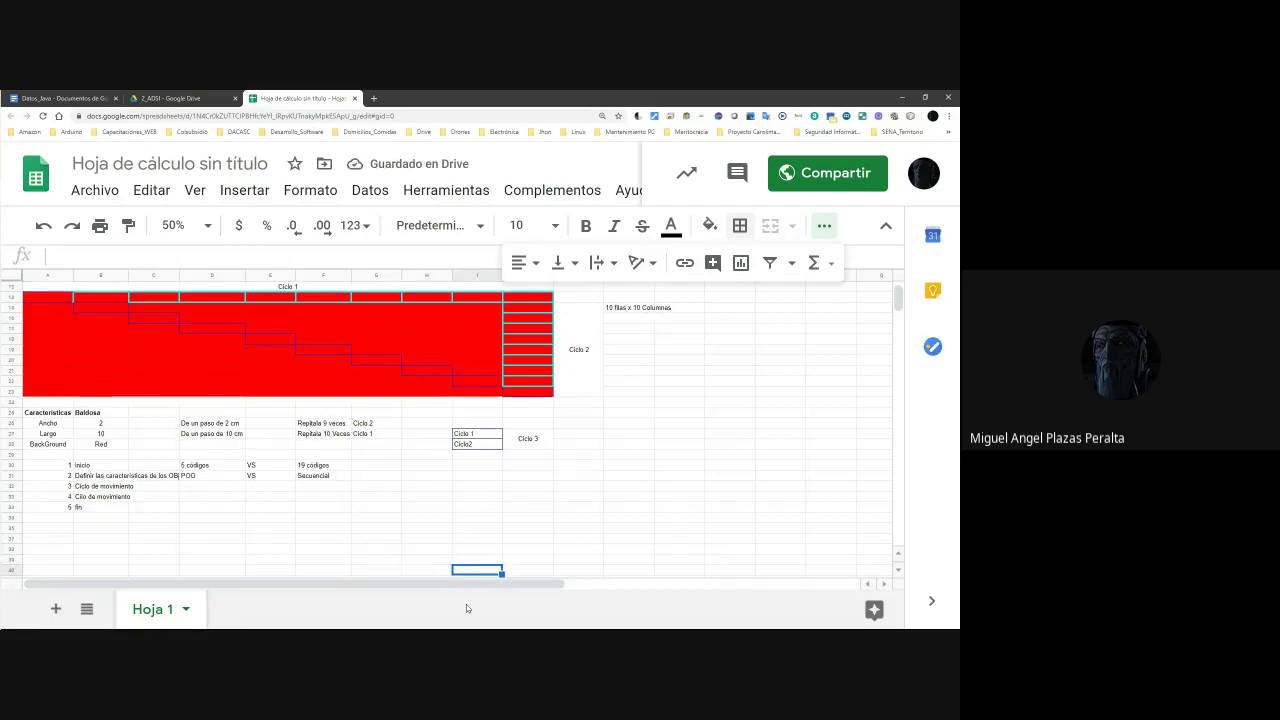
pyautogui.press('Left')
pyautogui.press('Left')
pyautogui.press('Left')
pyautogui.press('Left')
pyautogui.press('Left')
pyautogui.press('Left')
pyautogui.press('Left')
pyautogui.press('Left')
pyautogui.press('Up')
pyautogui.press('Up')
pyautogui.press('Up')
pyautogui.press('Right')
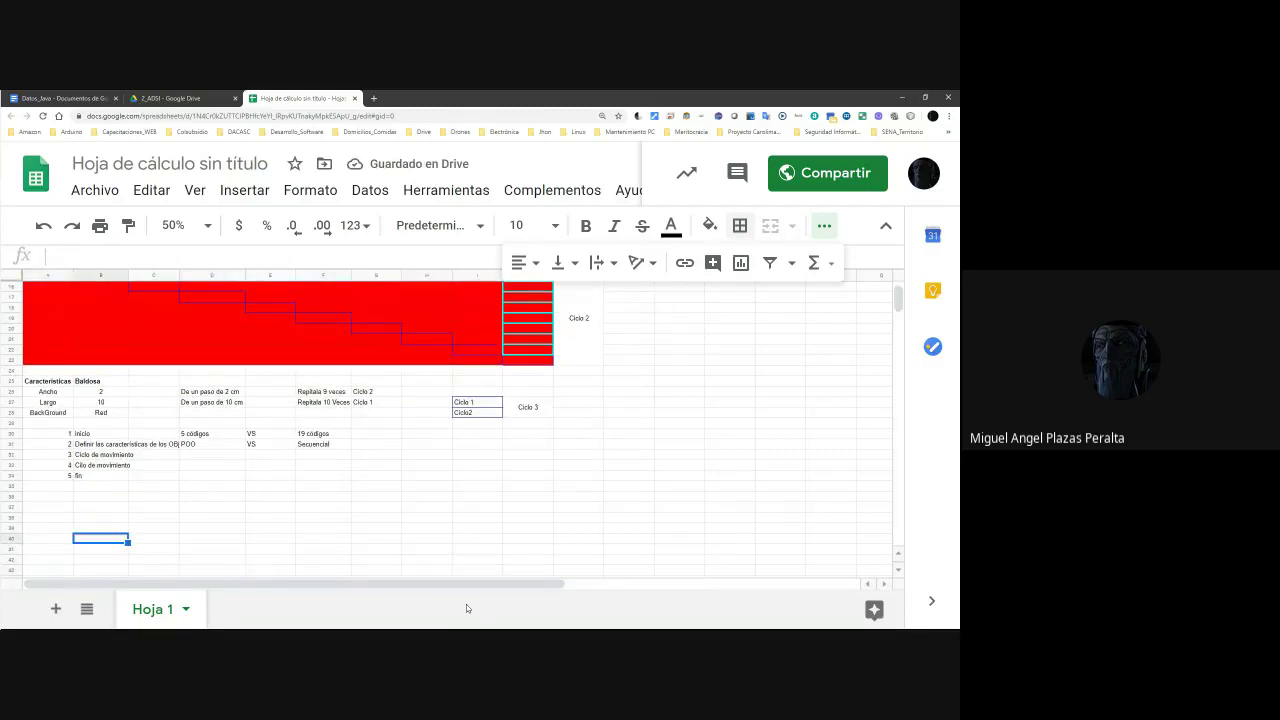
# Enter the 'POO New' heading in B40 and step 1 'inicio' below it.
pyautogui.write('POO')
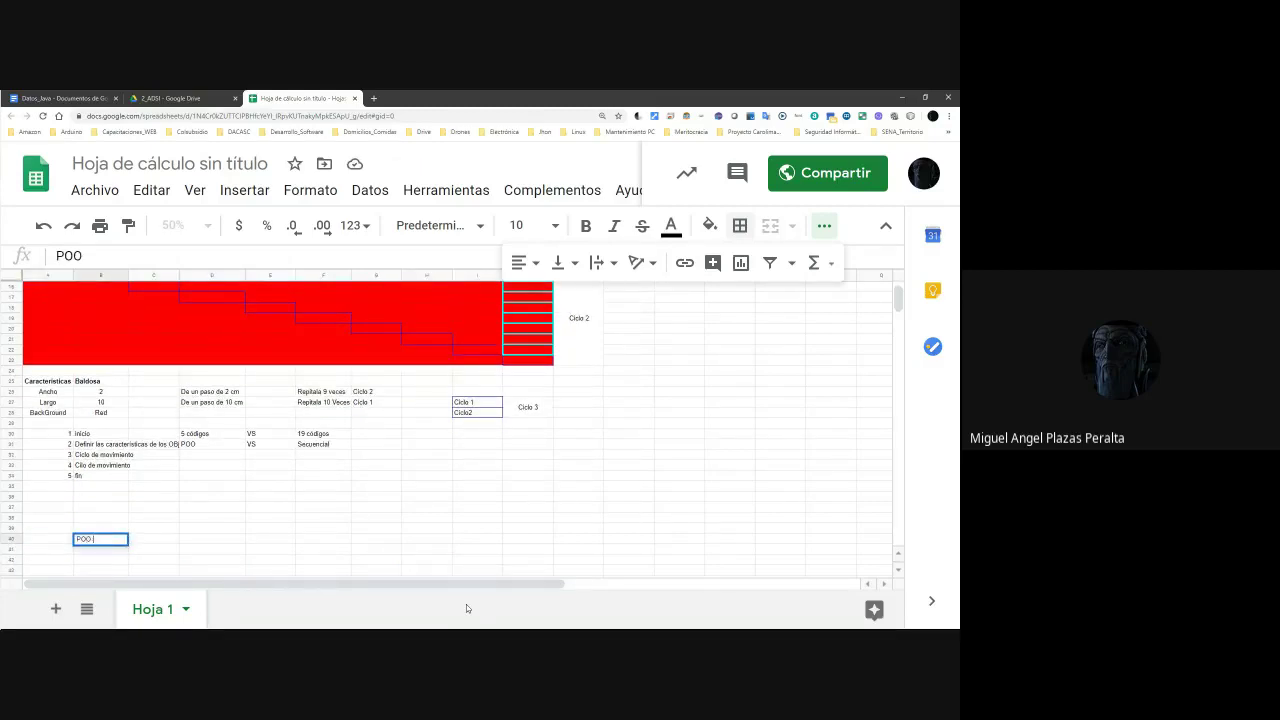
pyautogui.write(' New')
pyautogui.press('Return')
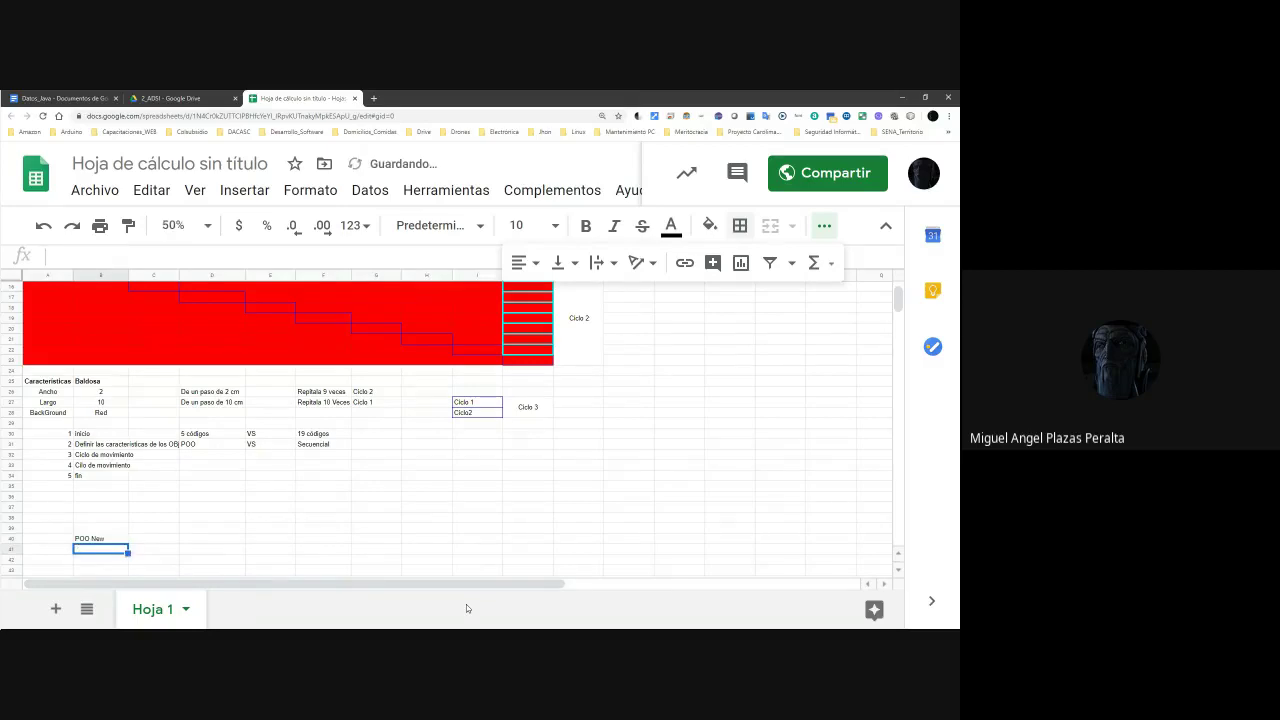
pyautogui.press('Left')
pyautogui.write('1')
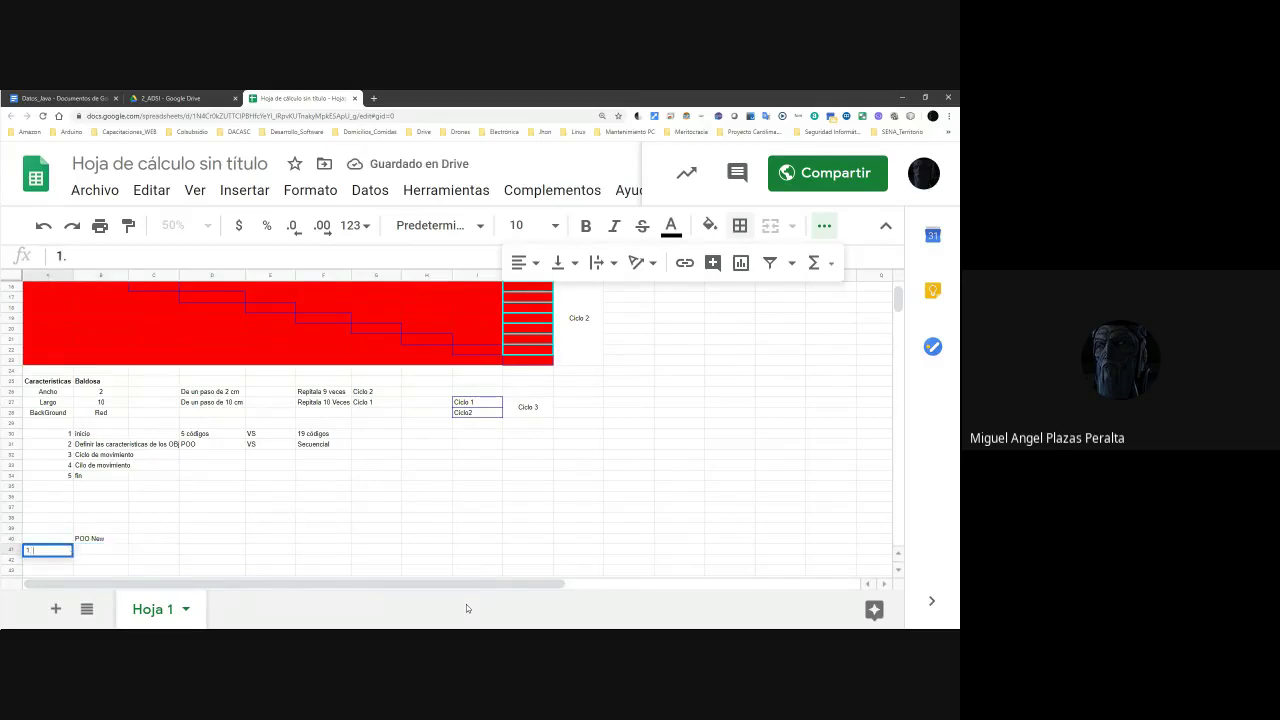
pyautogui.press('Tab')
pyautogui.write('inicio')
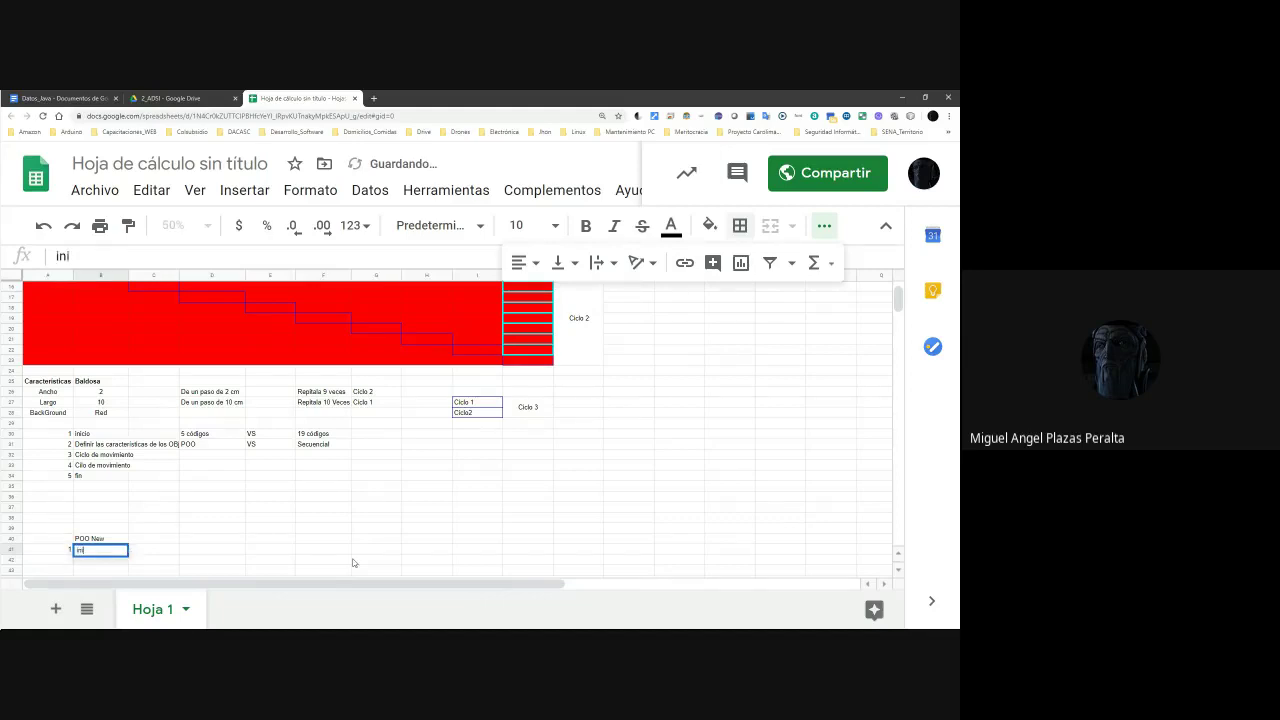
pyautogui.press('Return')
# Add step 2, 'Definir las Caracteristicas', in row 42.
pyautogui.write('2.')
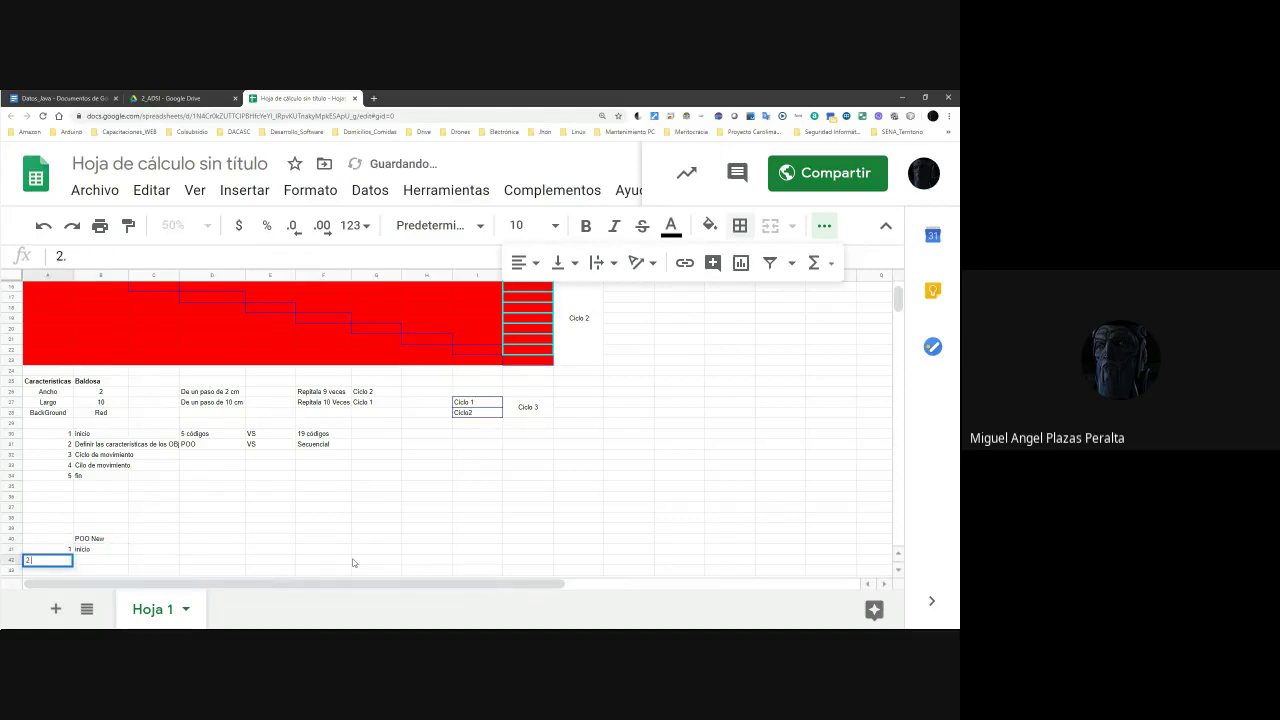
pyautogui.press('Tab')
pyautogui.write('De')
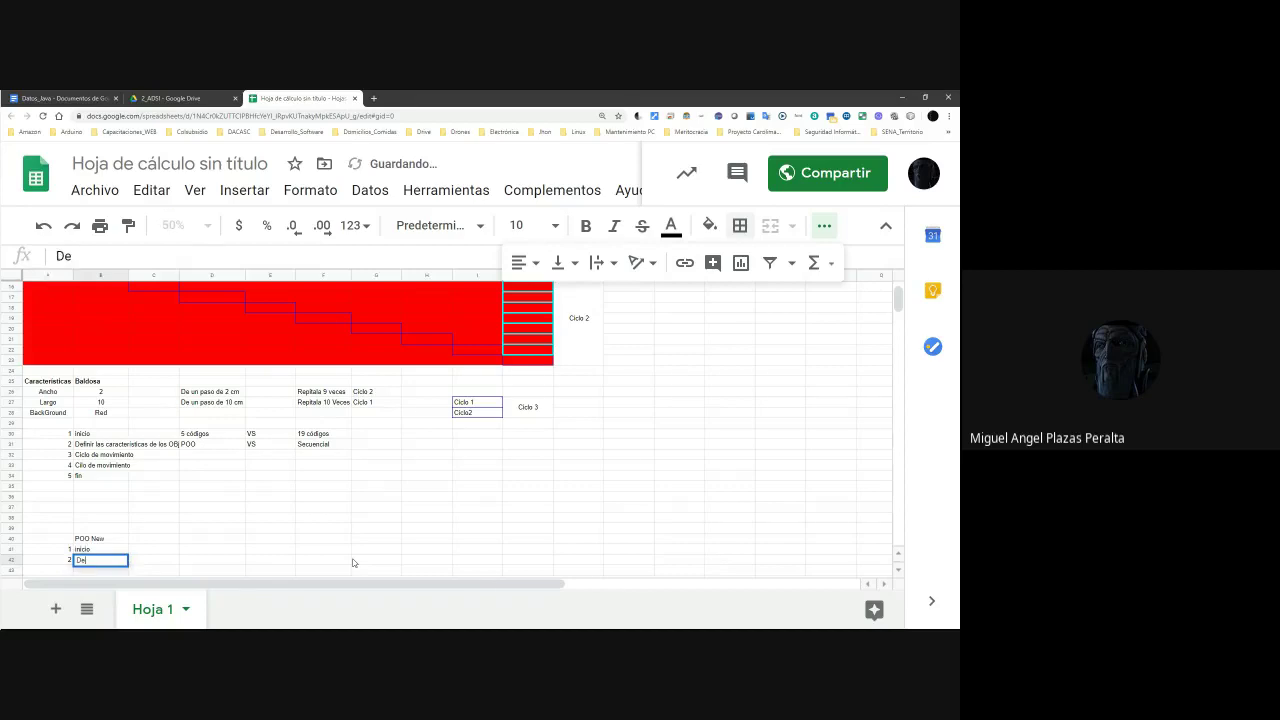
pyautogui.write('finir las')
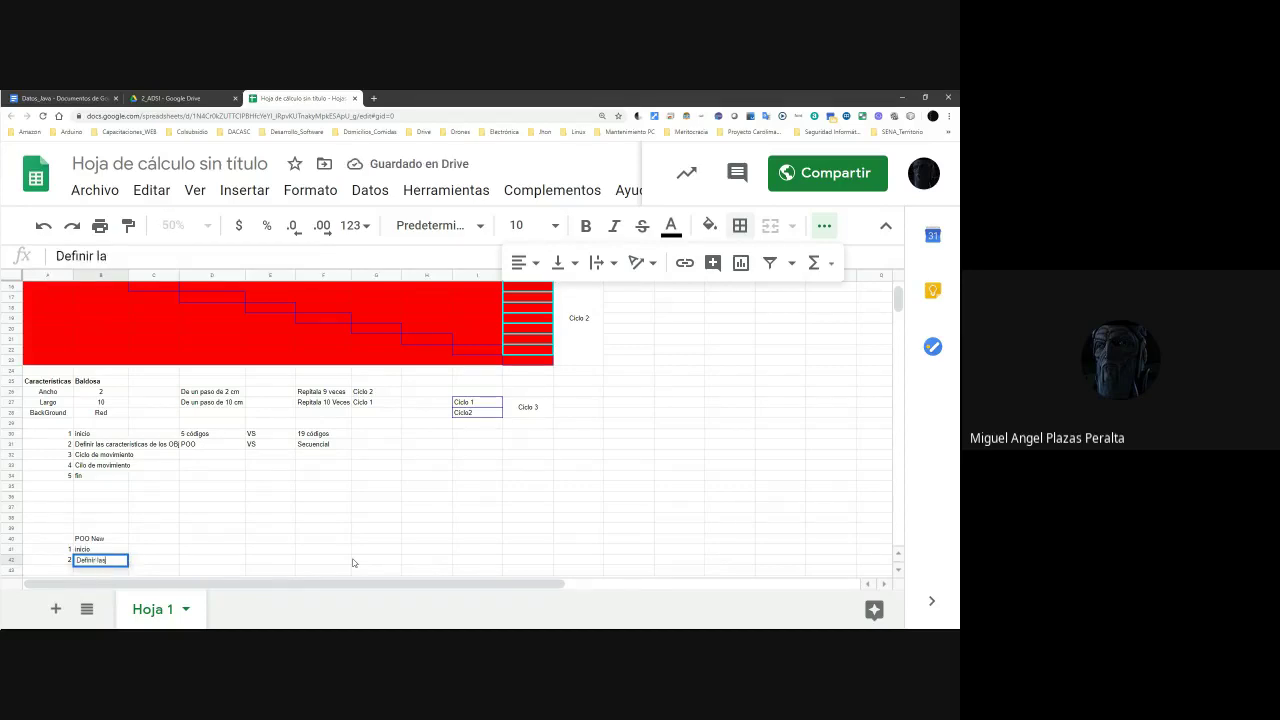
pyautogui.write('Caracterís')
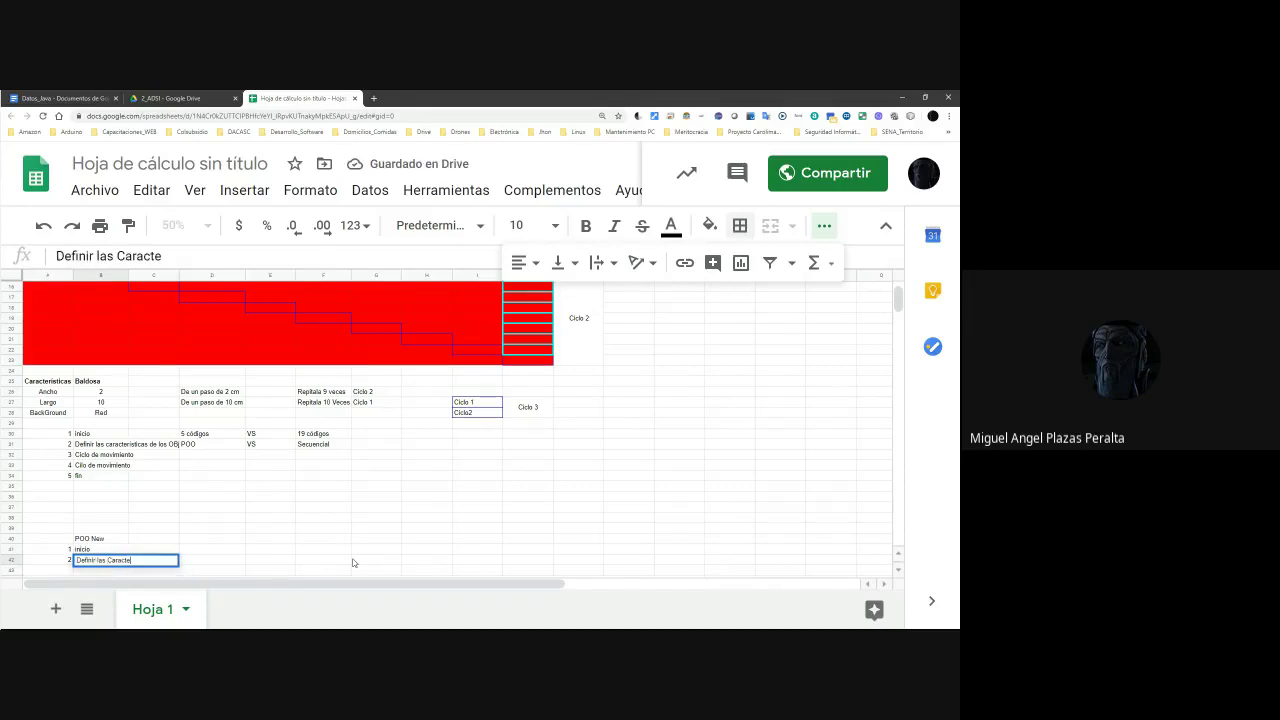
pyautogui.press('BackSpace')
pyautogui.press('BackSpace')
pyautogui.press('BackSpace')
pyautogui.press('BackSpace')
pyautogui.write('rpis')
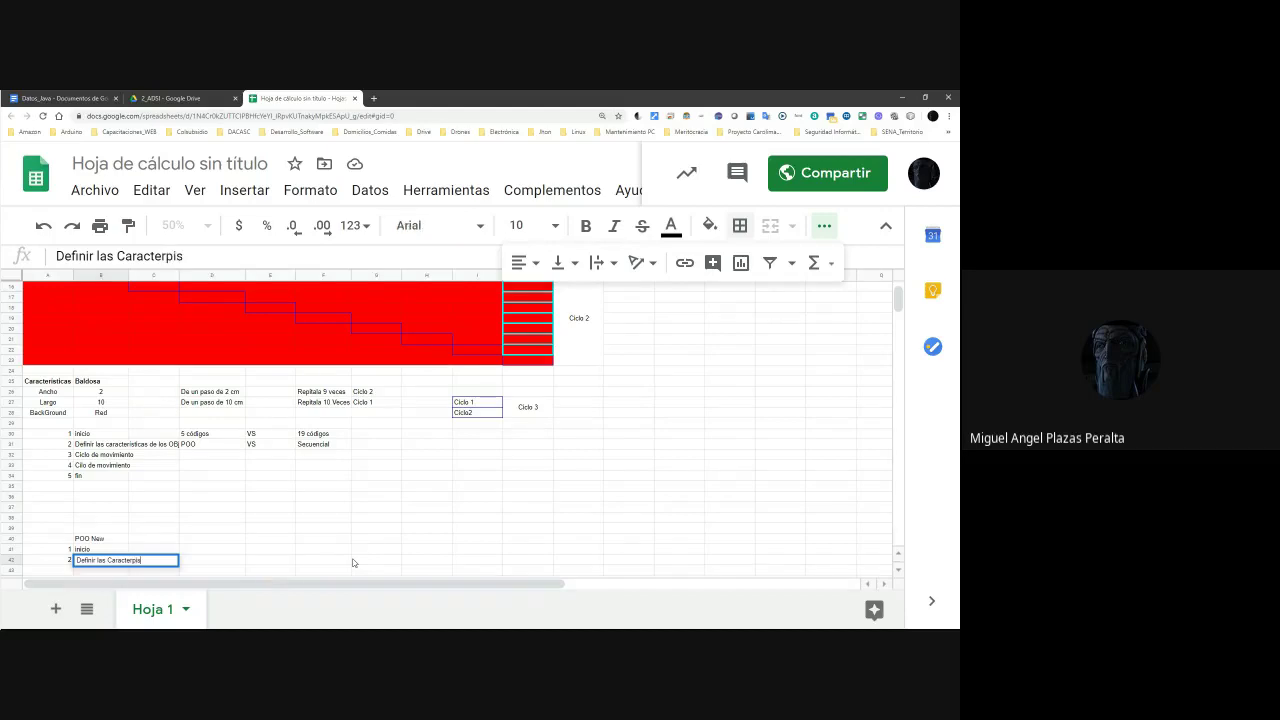
pyautogui.write('ticas')
pyautogui.press('Return')
# Add step 3, 'Ciclo de MOvimiento 1', in row 43.
pyautogui.write('3')
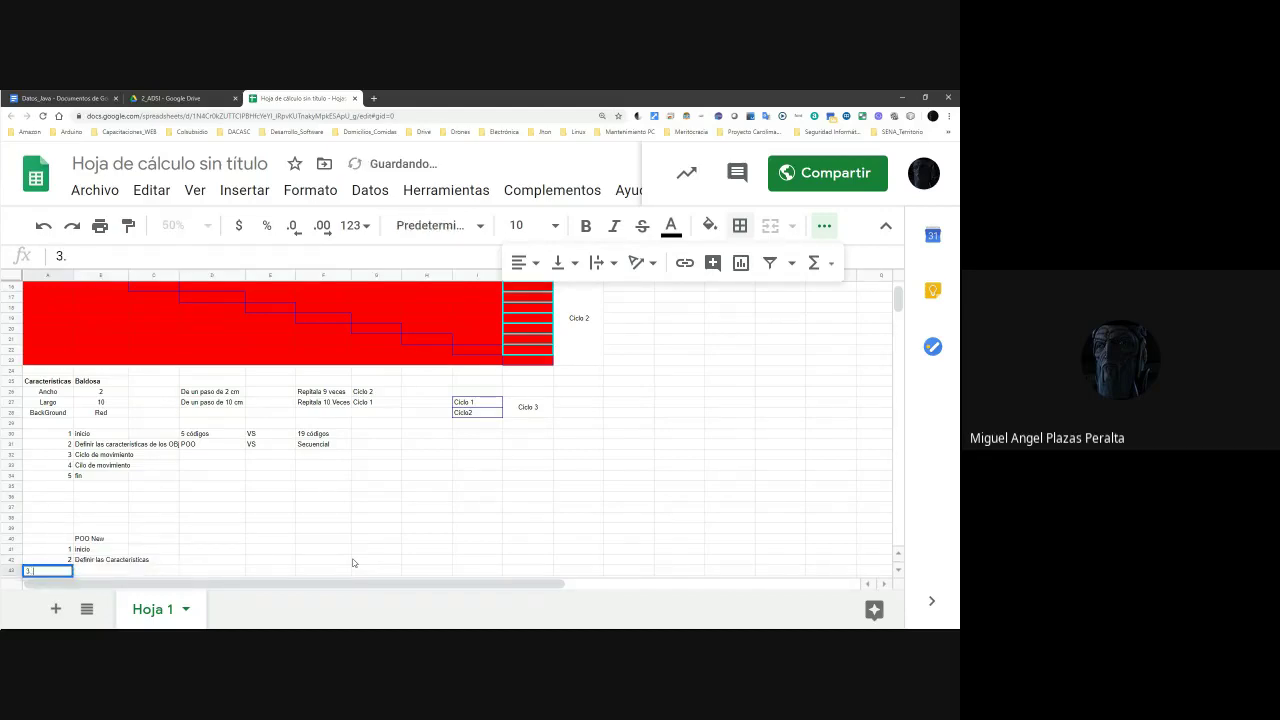
pyautogui.write('.')
pyautogui.press('Tab')
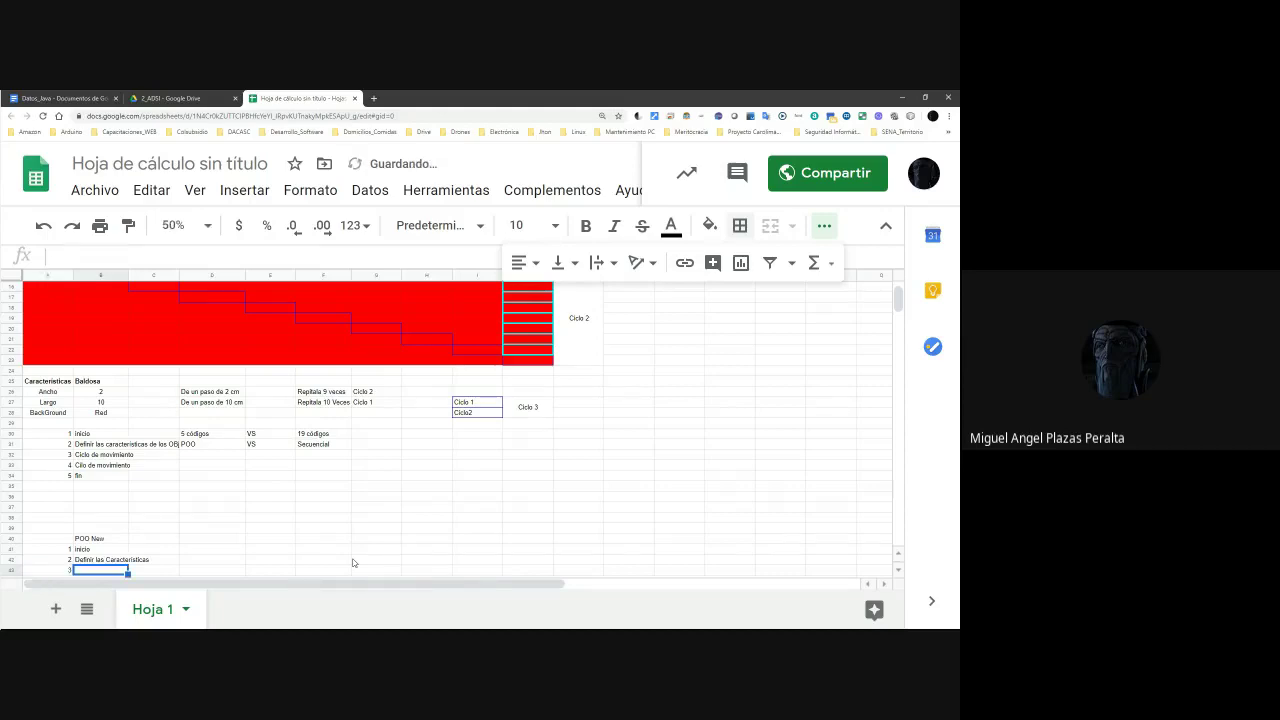
pyautogui.write('Ciclo de M')
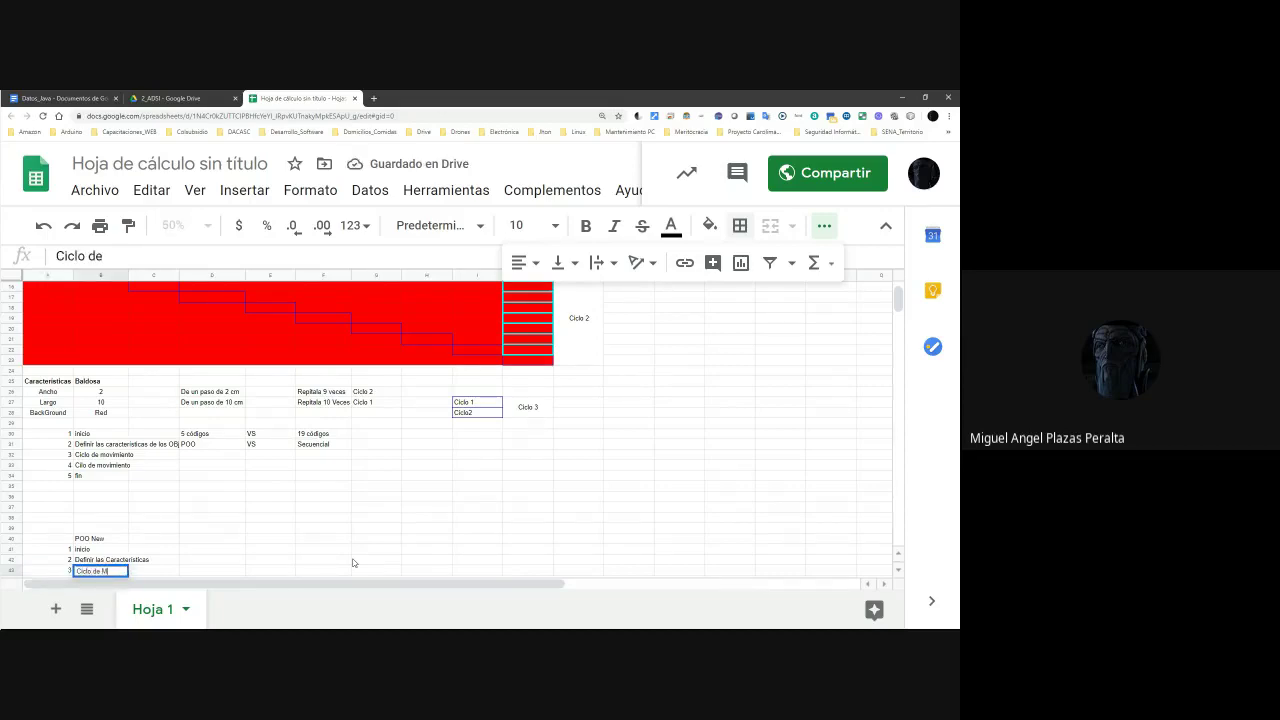
pyautogui.write('Ovimiento')
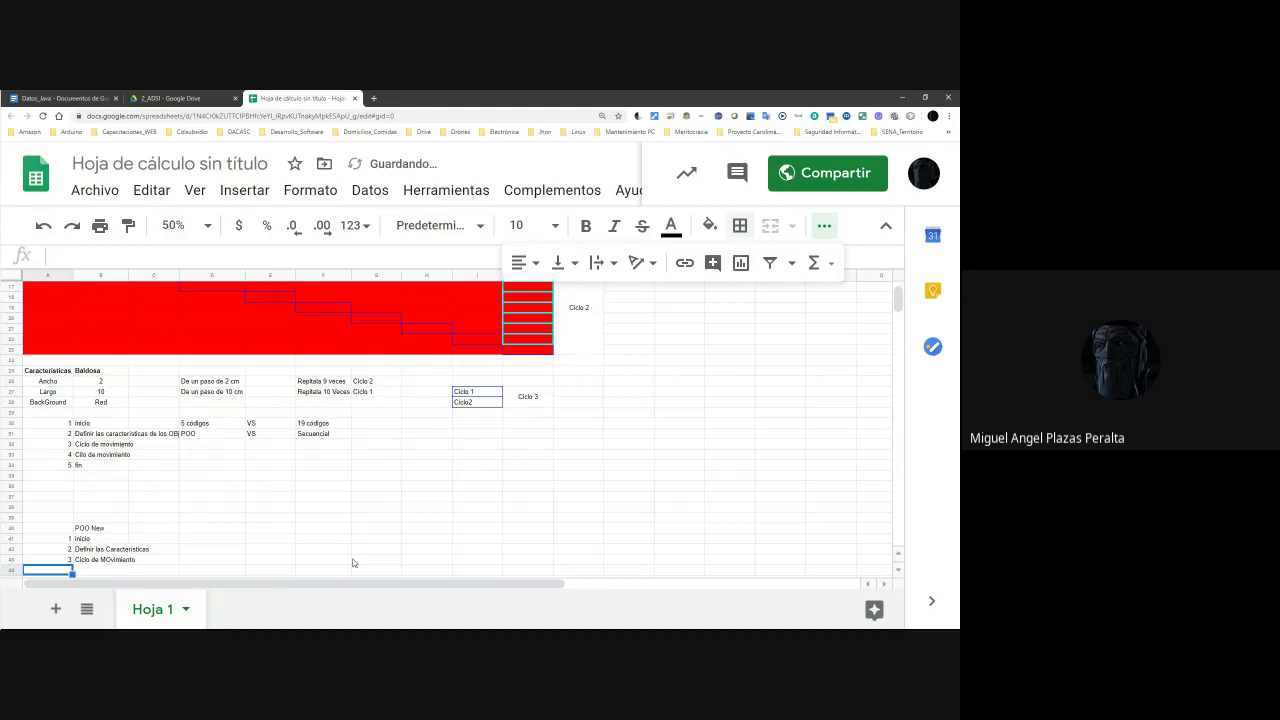
pyautogui.press('Up')
pyautogui.press('Right')
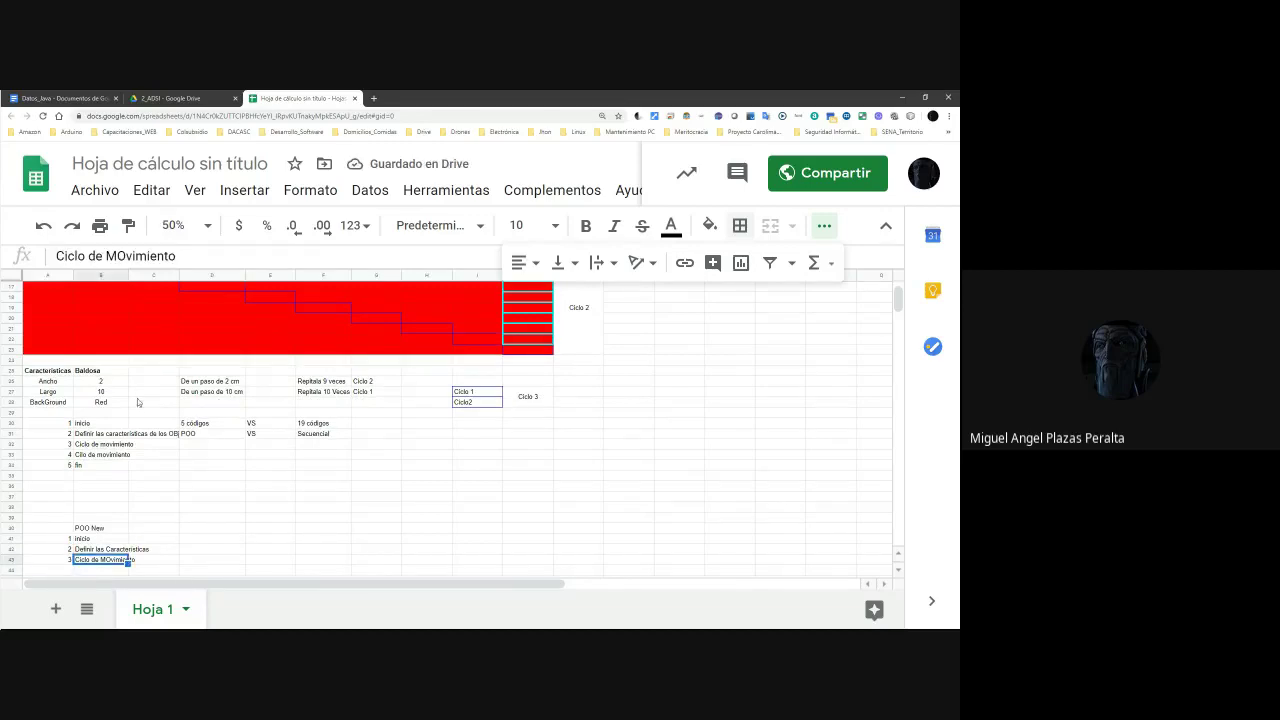
pyautogui.click(209, 257)
pyautogui.write('1')
pyautogui.press('Return')
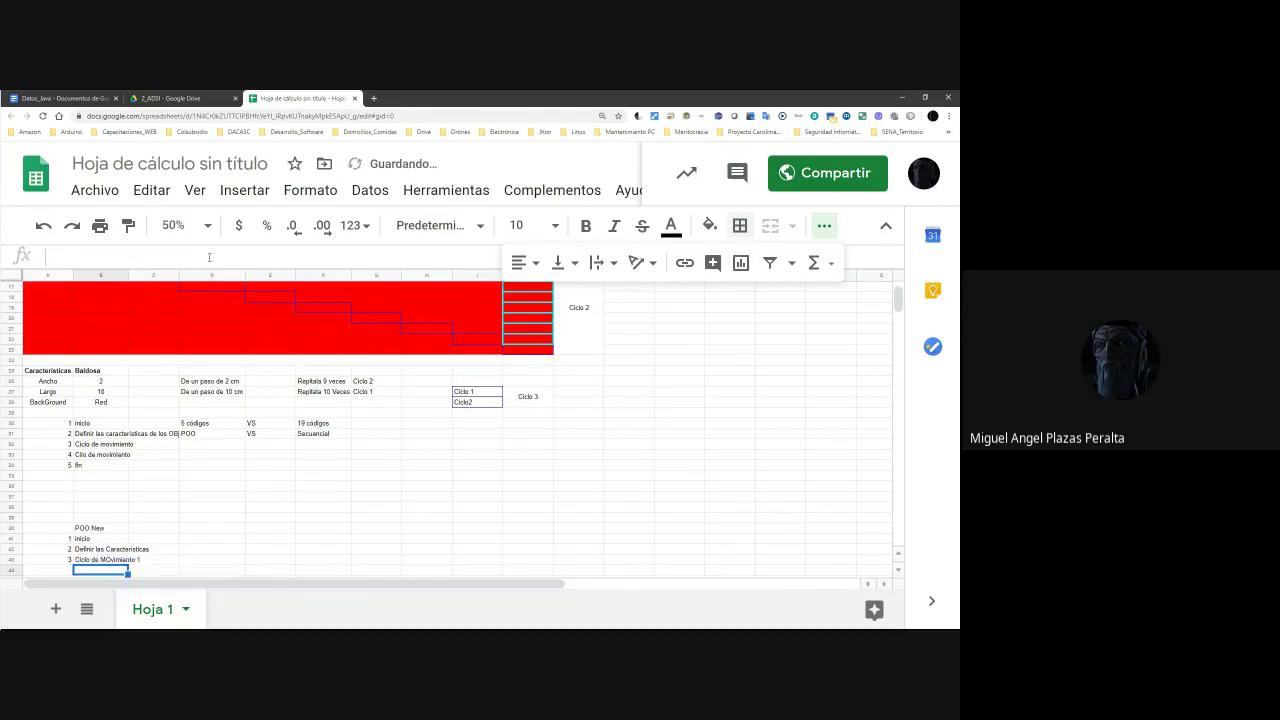
pyautogui.press('Left')
# Add step 4, 'Ciclo de Móvimiento 2', in row 44.
pyautogui.write('4 Ciclo')
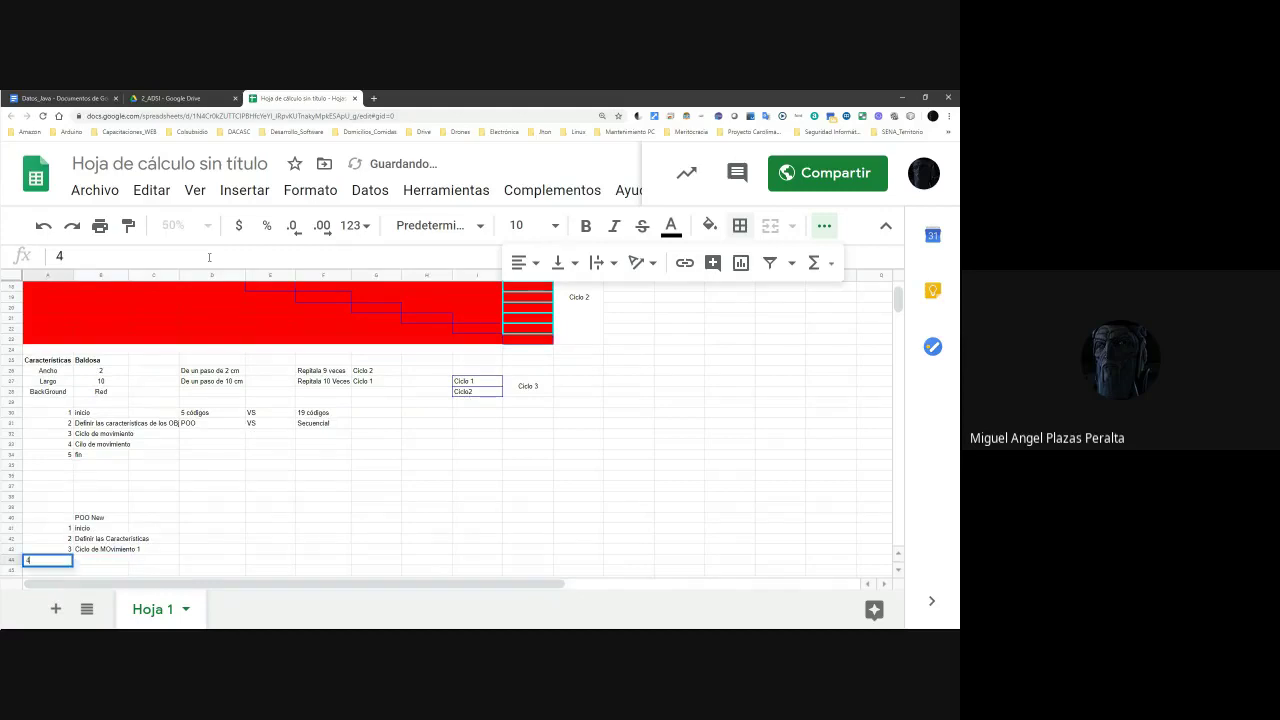
pyautogui.press('BackSpace')
pyautogui.press('BackSpace')
pyautogui.press('BackSpace')
pyautogui.press('BackSpace')
pyautogui.press('BackSpace')
pyautogui.press('BackSpace')
pyautogui.press('Tab')
pyautogui.write('Ciclo de MO')
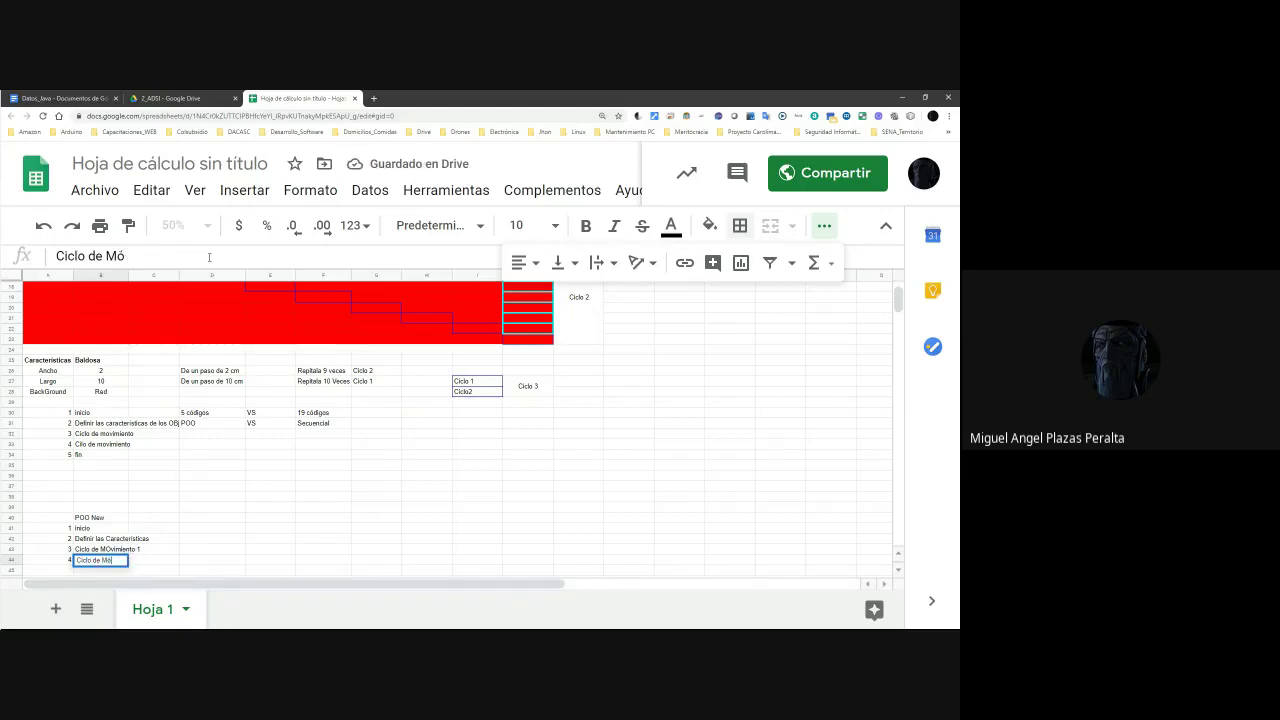
pyautogui.write('vimiento 2')
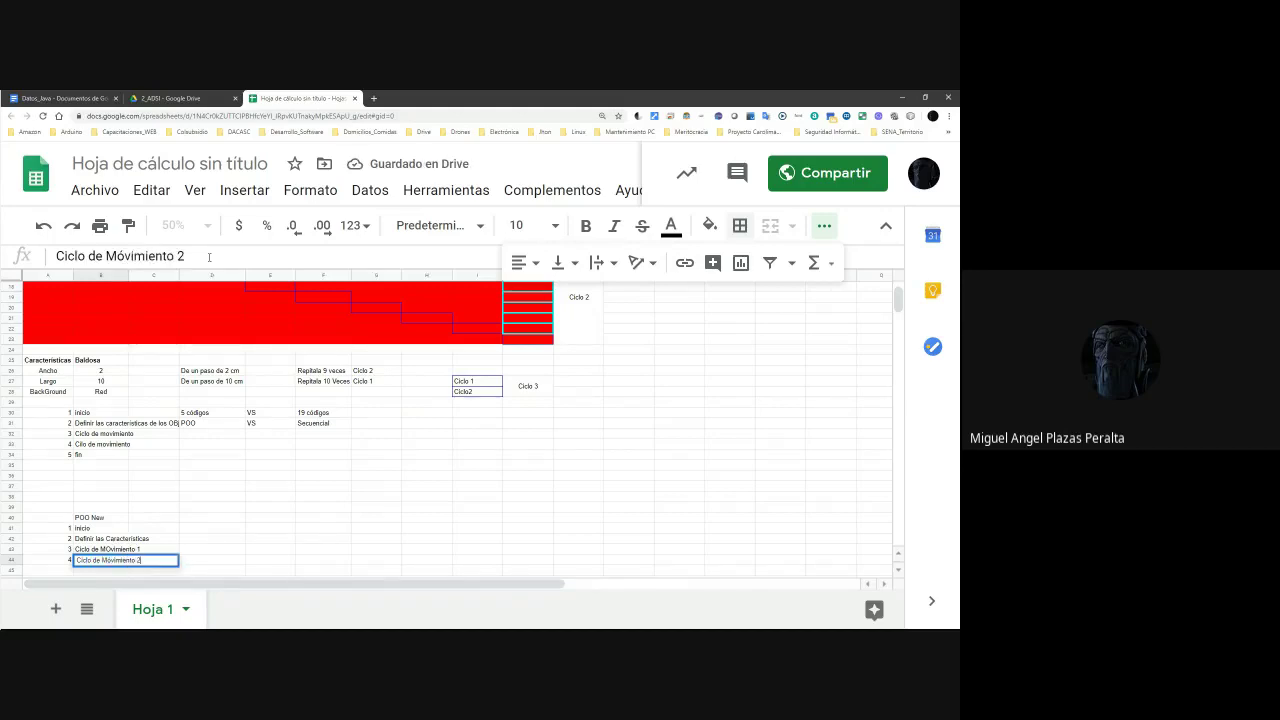
pyautogui.press('Return')
# Add step 5 'Ciclo de Móvimiento 3' and step 6 'Fin' in rows 45–46.
pyautogui.write('}5')
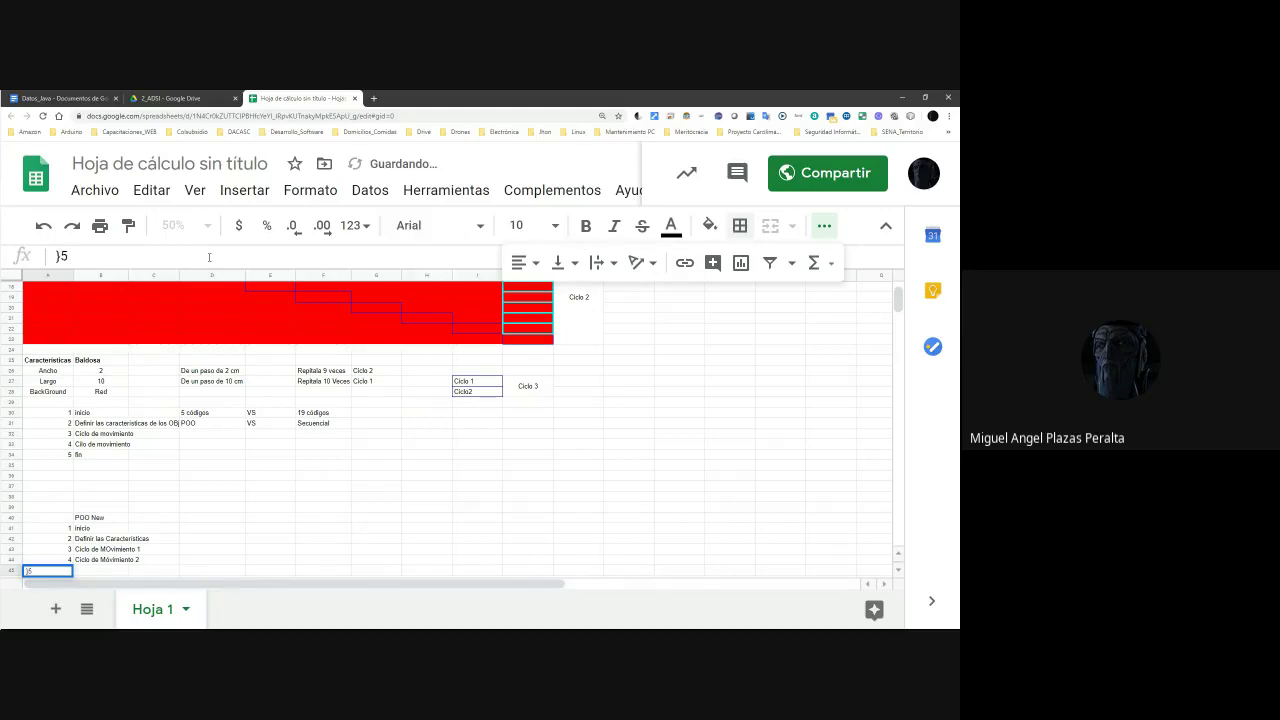
pyautogui.press('BackSpace')
pyautogui.press('Tab')
pyautogui.write('C')
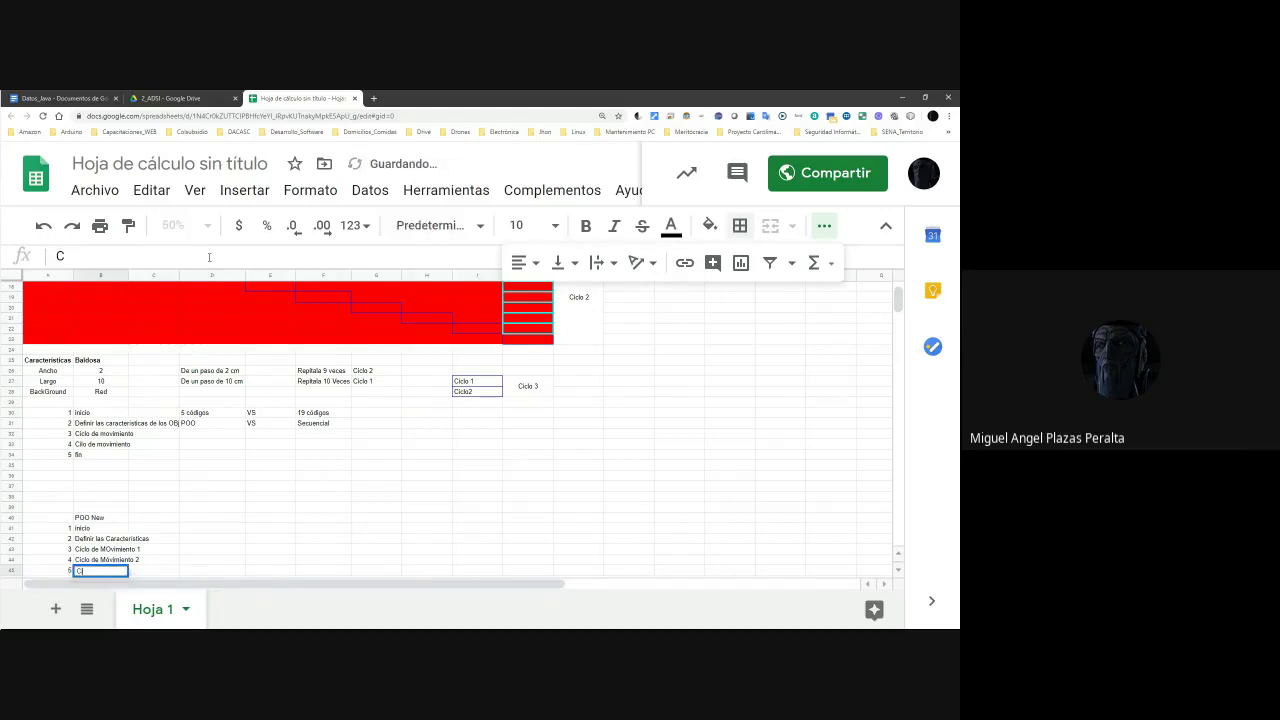
pyautogui.write('iclo de Móvim')
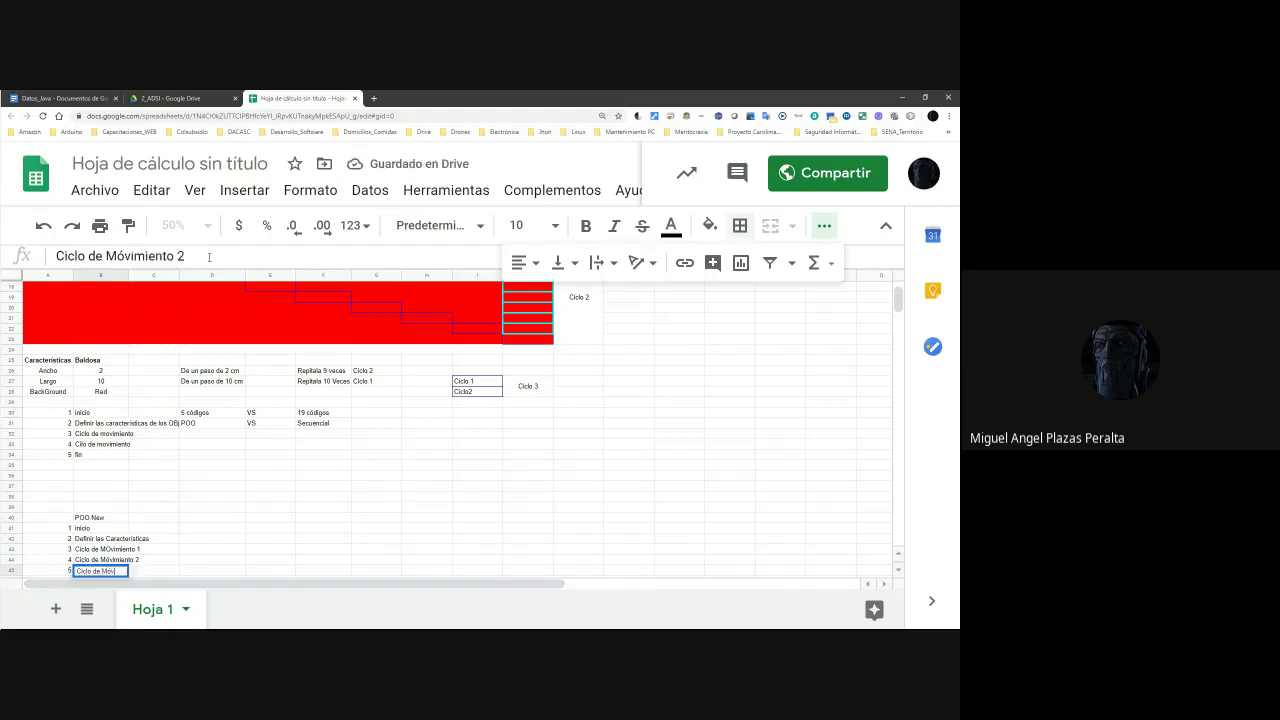
pyautogui.write('iento 3')
pyautogui.press('Return')
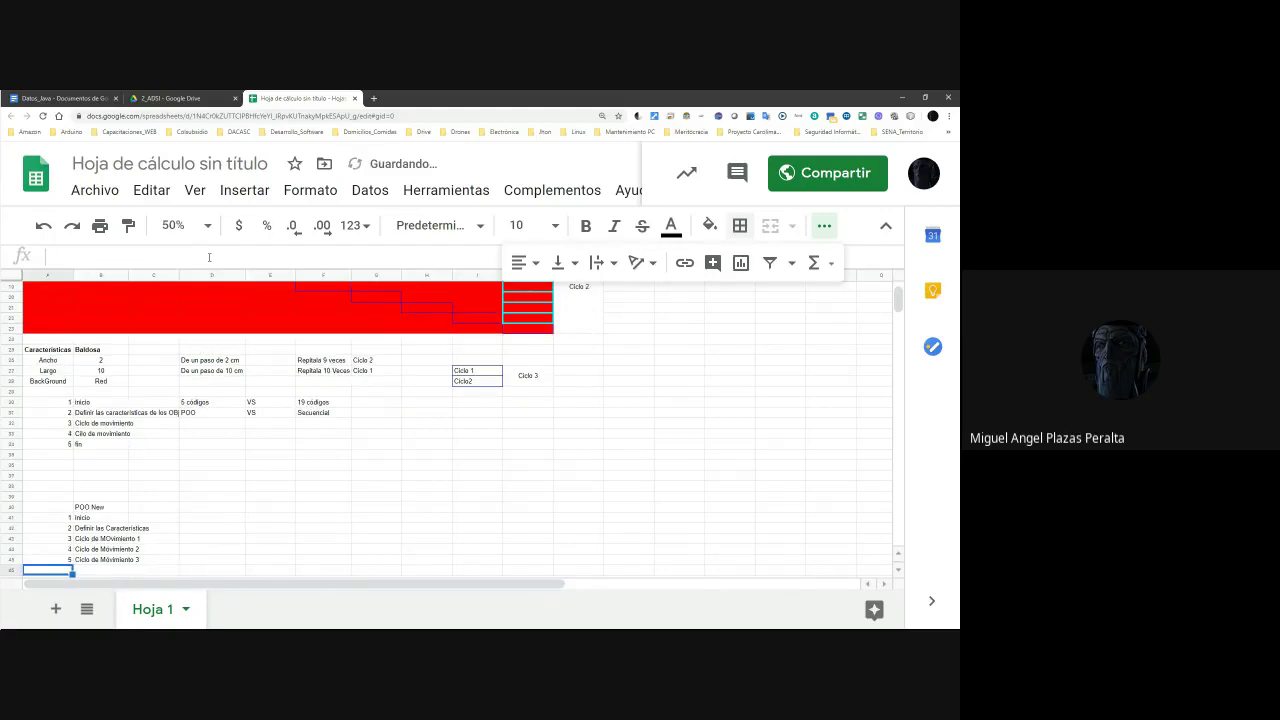
pyautogui.write('6')
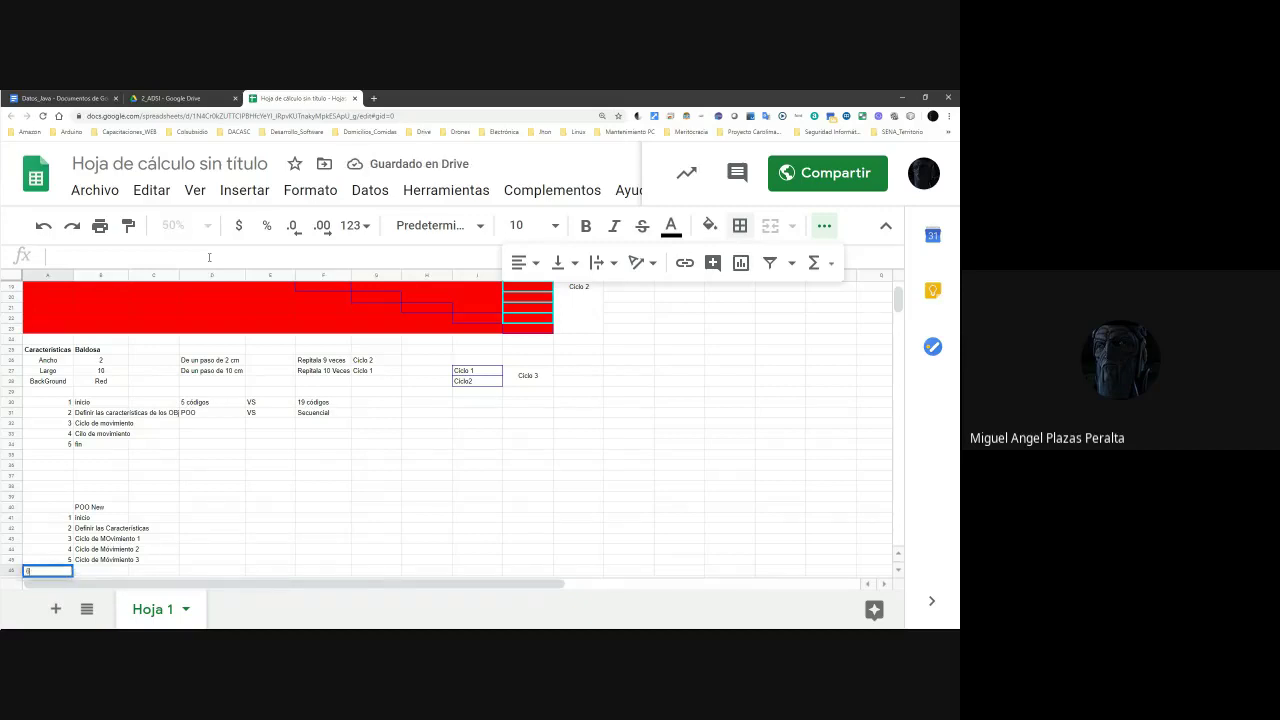
pyautogui.press('Tab')
pyautogui.write('Fin')
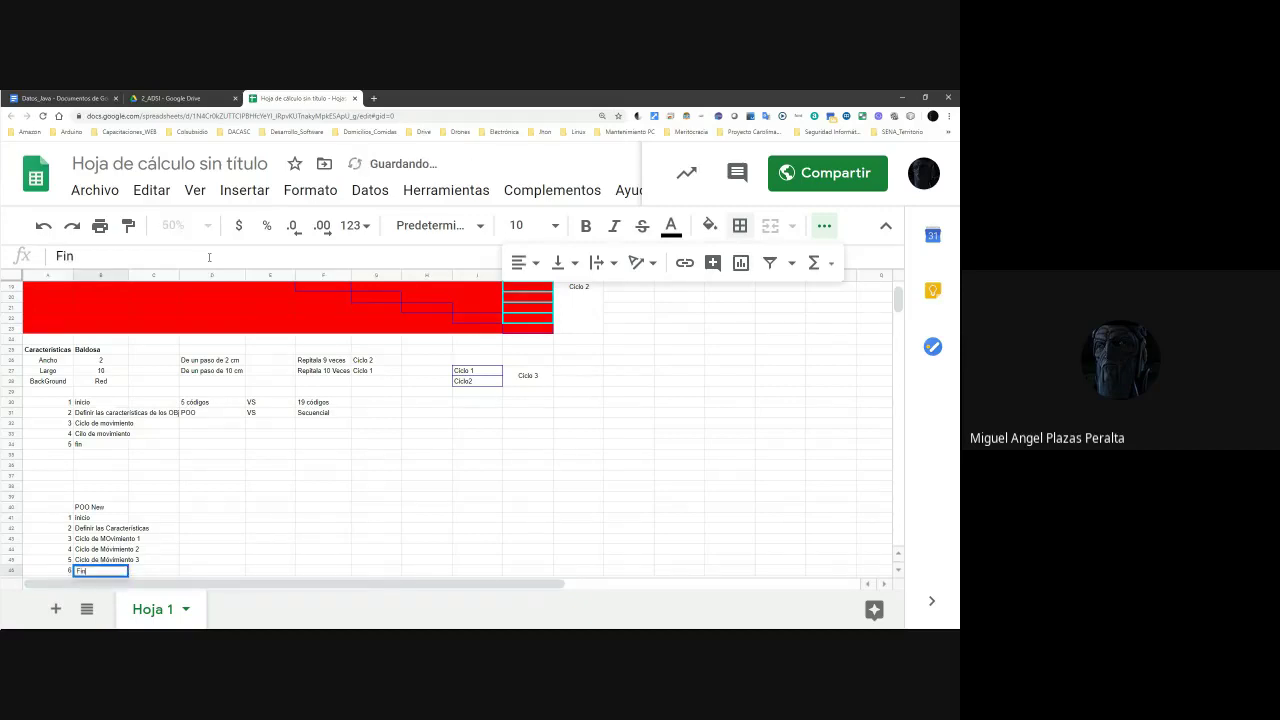
pyautogui.press('Return')
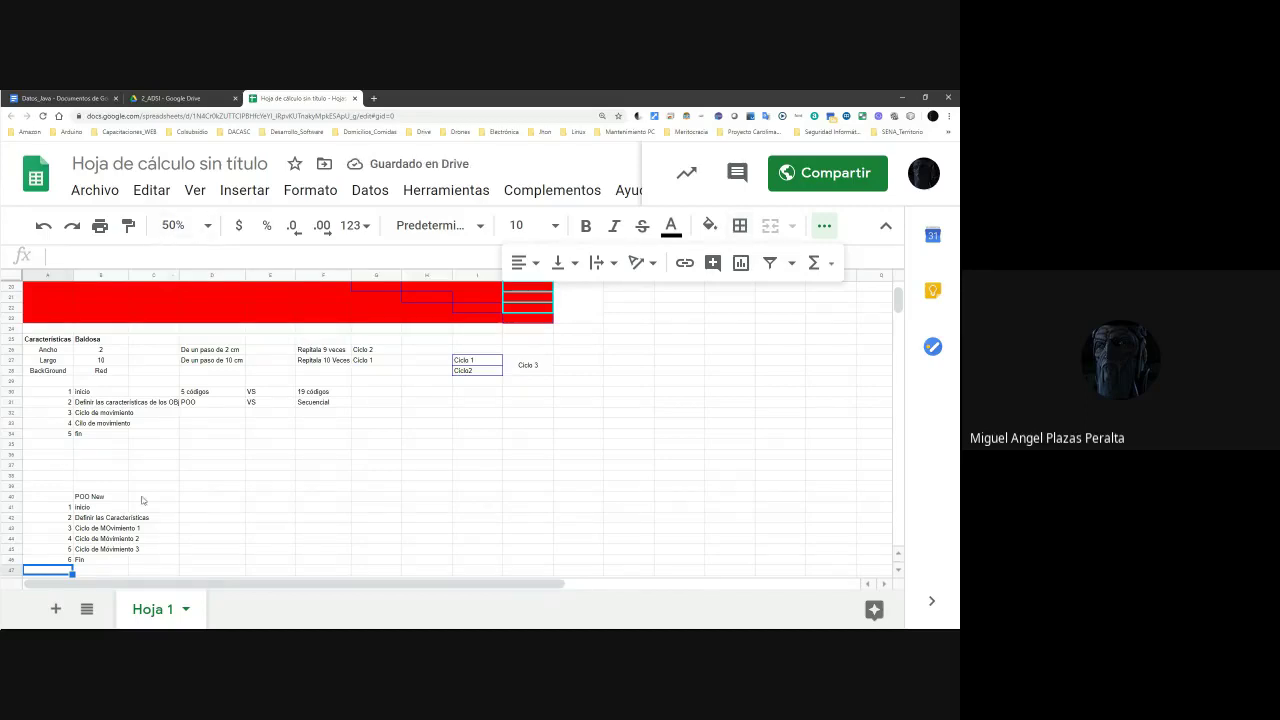
pyautogui.click(110, 539)
pyautogui.click(89, 498)
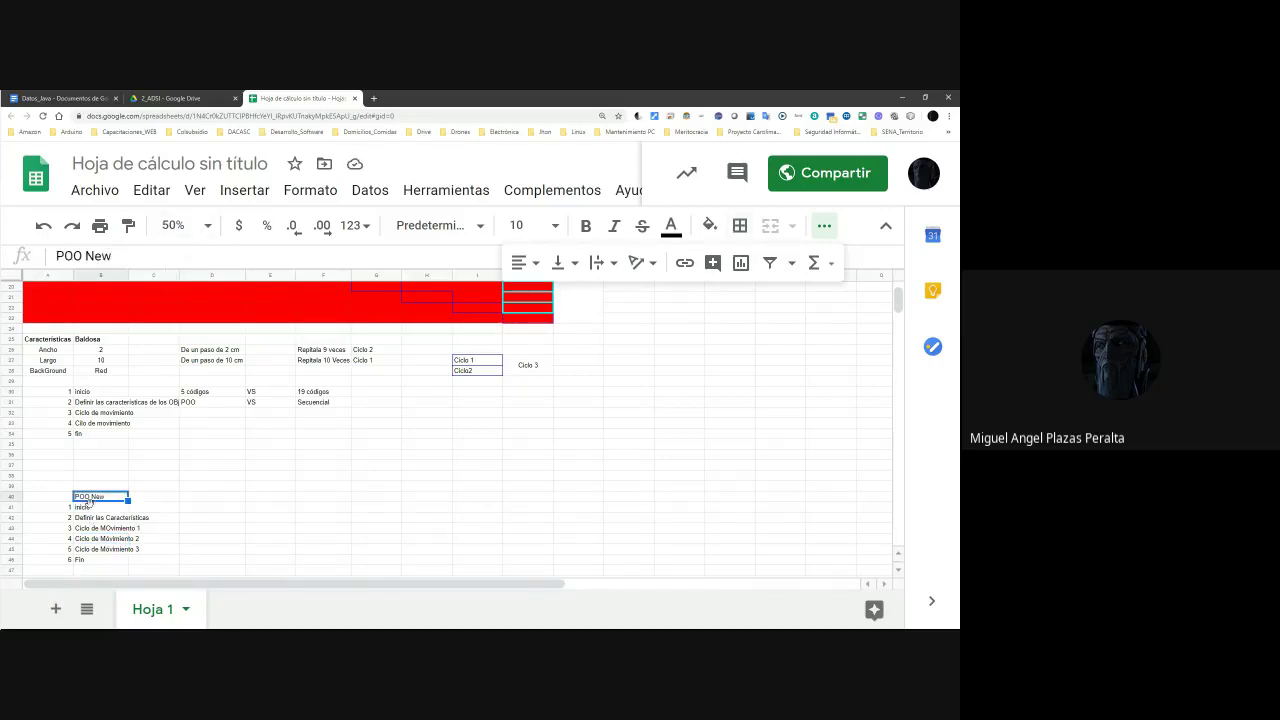
pyautogui.click(96, 560)
pyautogui.scroll(-3, 94, 566)
pyautogui.scroll(5, 94, 566)
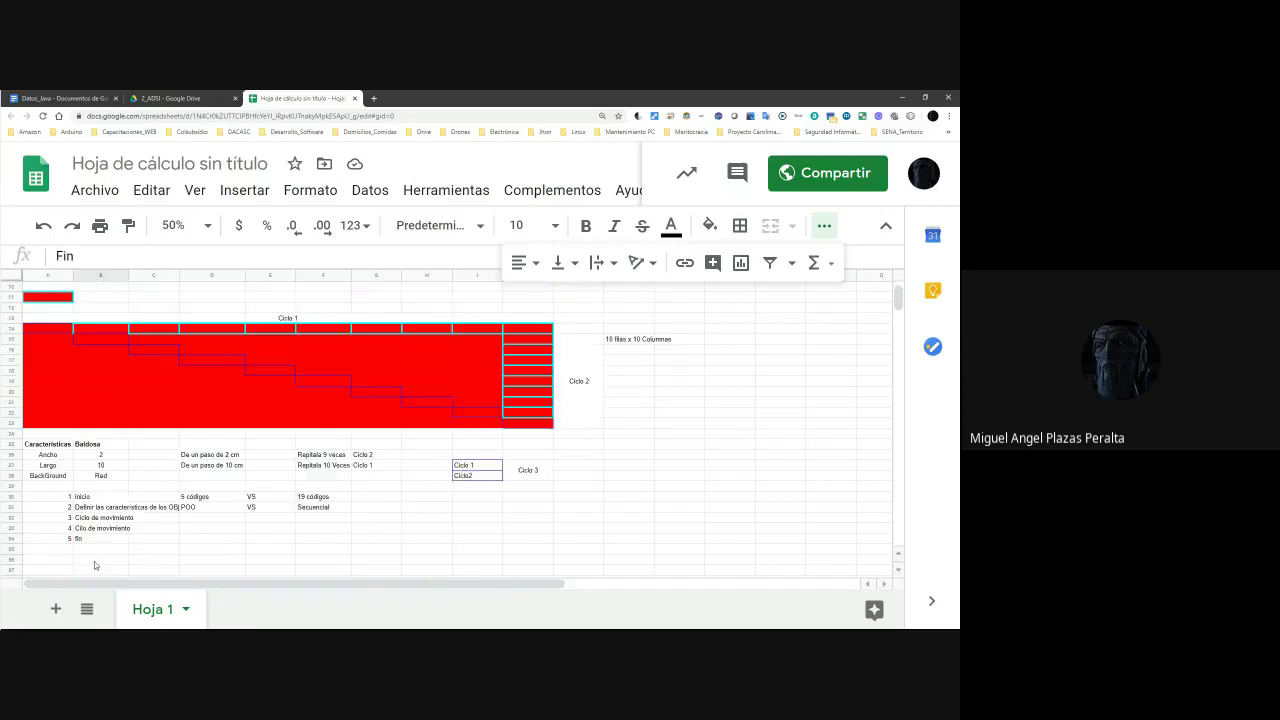
pyautogui.scroll(-2, 100, 428)
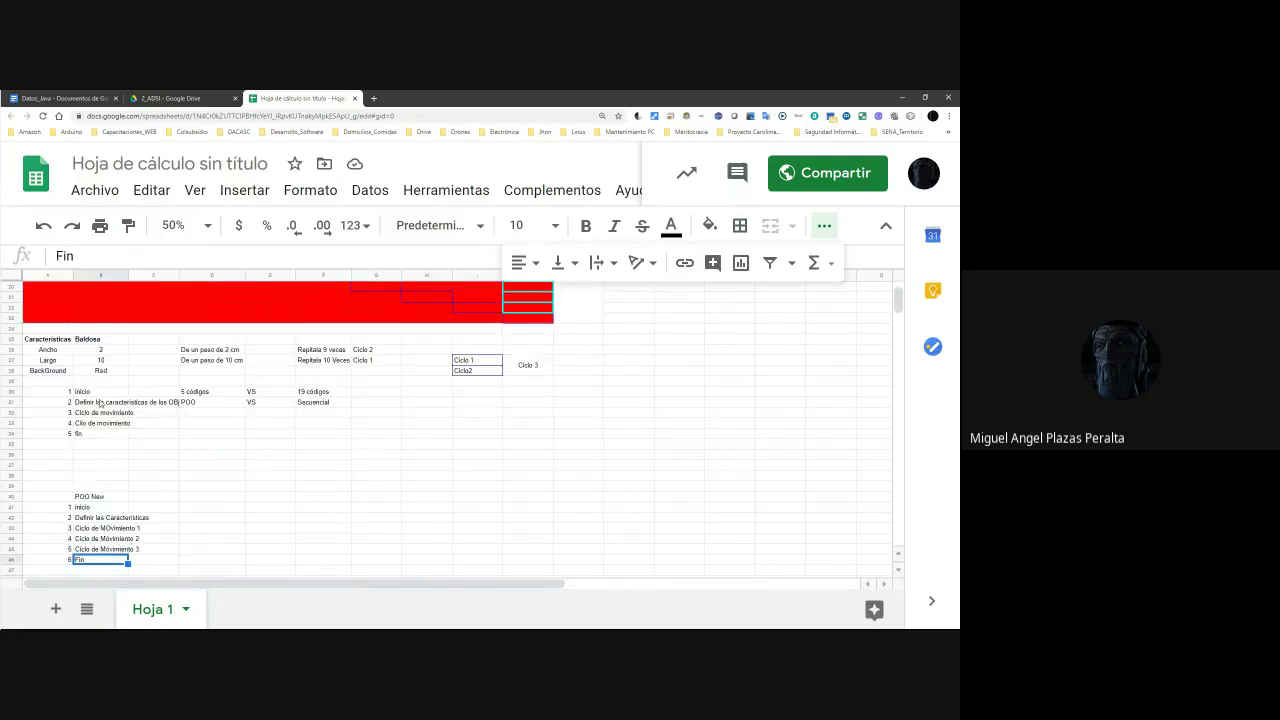
pyautogui.click(100, 517)
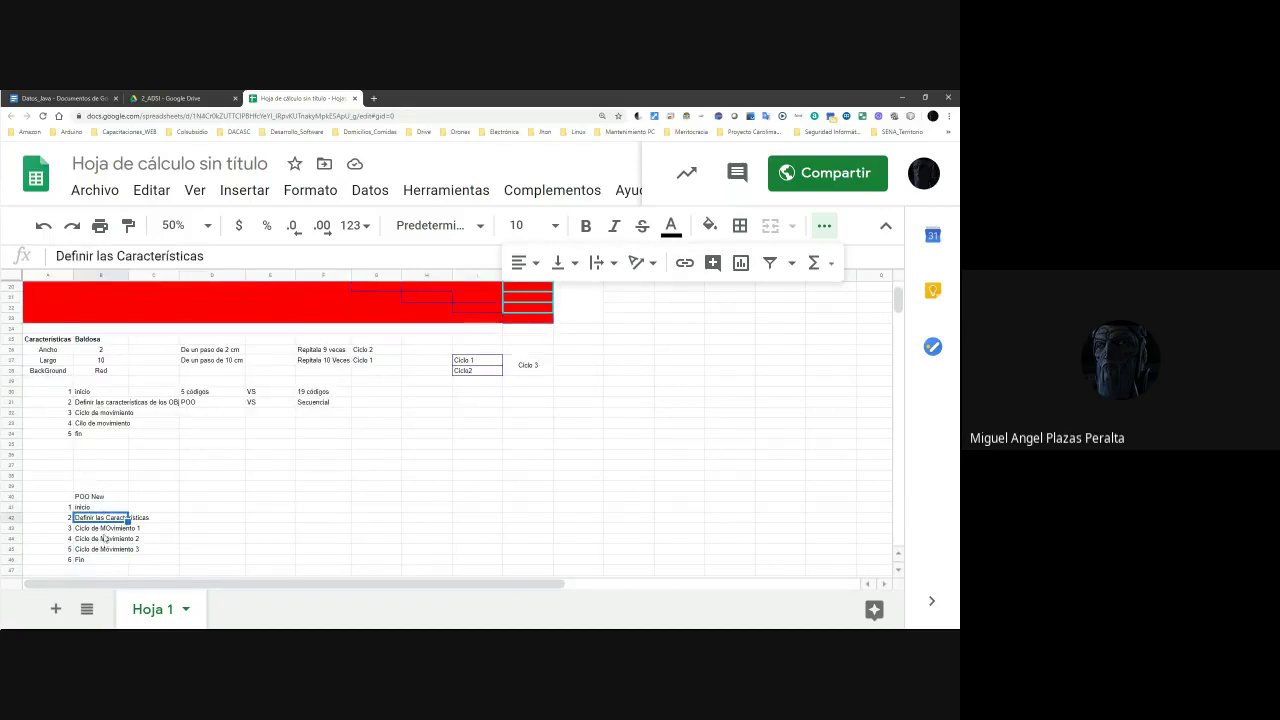
pyautogui.scroll(3, 95, 557)
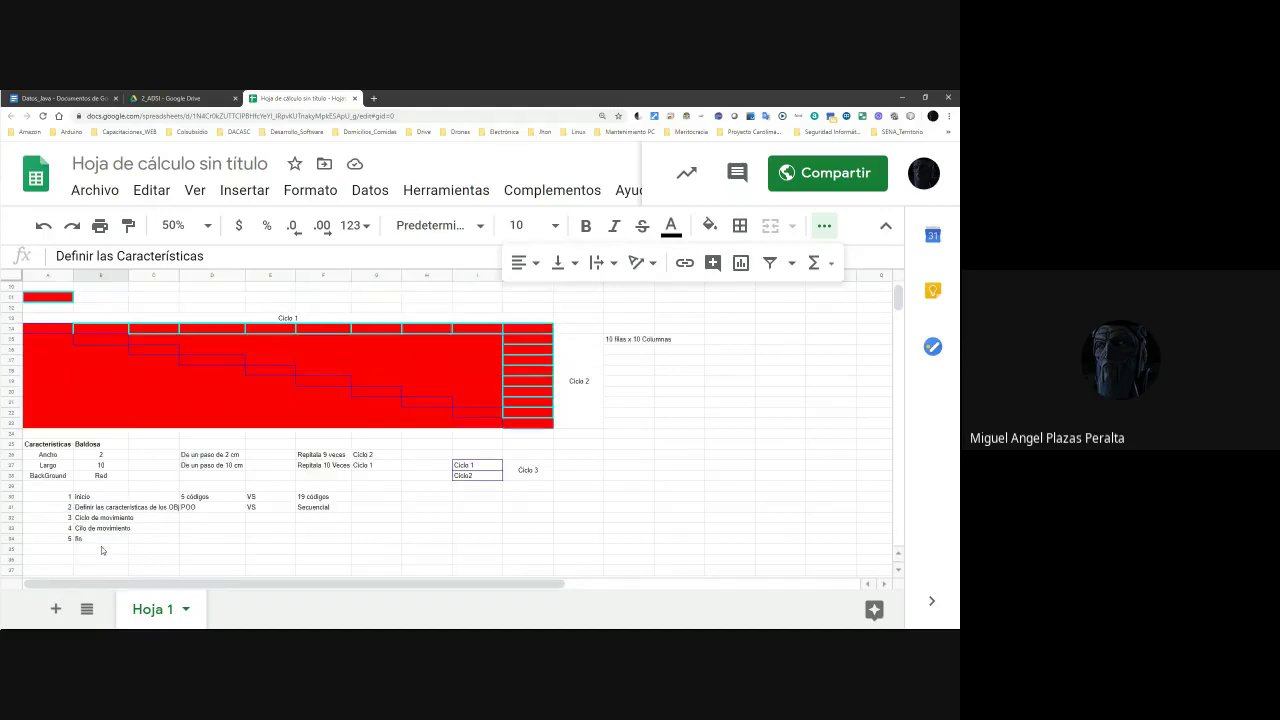
pyautogui.scroll(-3, 445, 437)
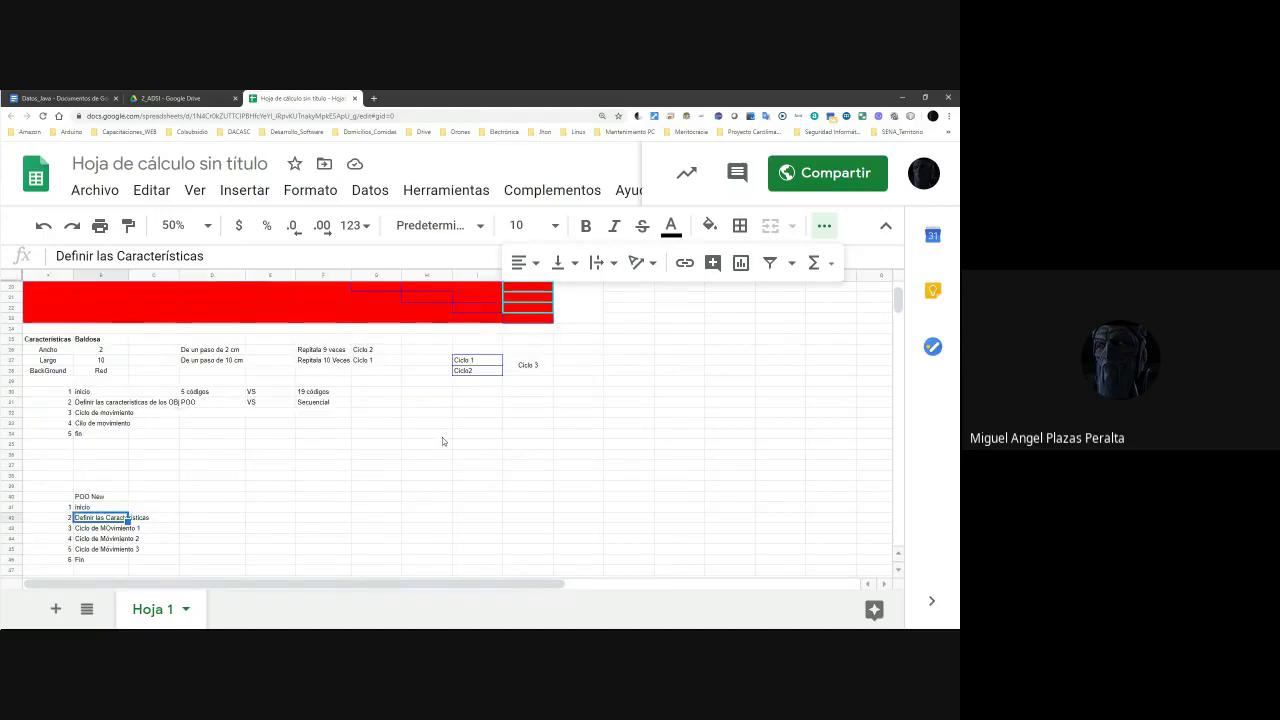
pyautogui.scroll(3, 440, 436)
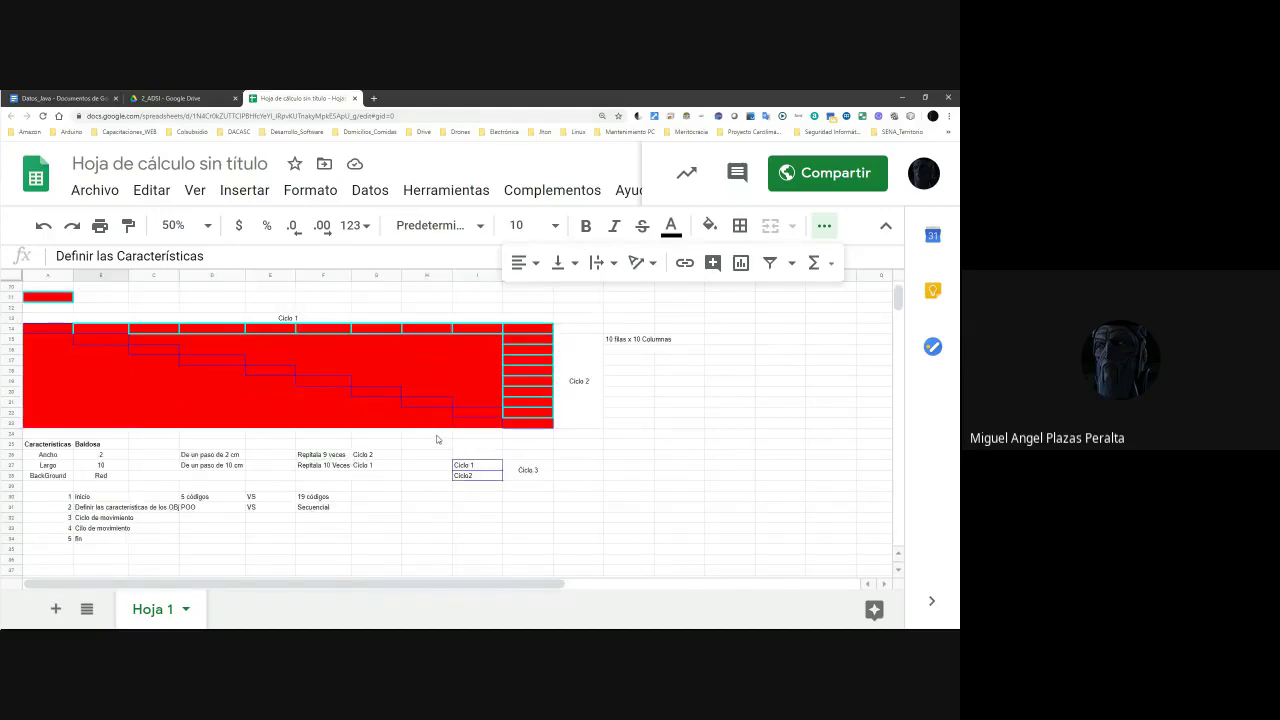
pyautogui.click(67, 338)
pyautogui.click(100, 343)
pyautogui.click(152, 350)
pyautogui.click(215, 360)
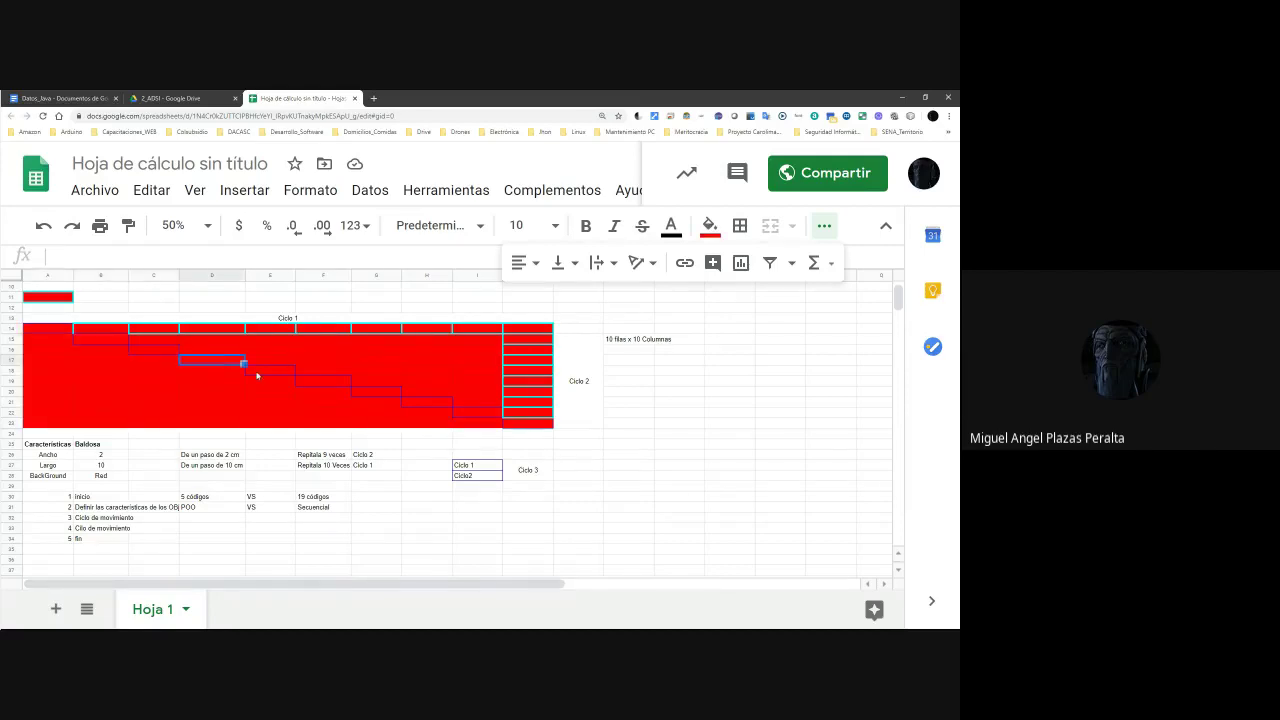
pyautogui.click(265, 370)
pyautogui.click(317, 380)
pyautogui.click(370, 391)
pyautogui.click(420, 402)
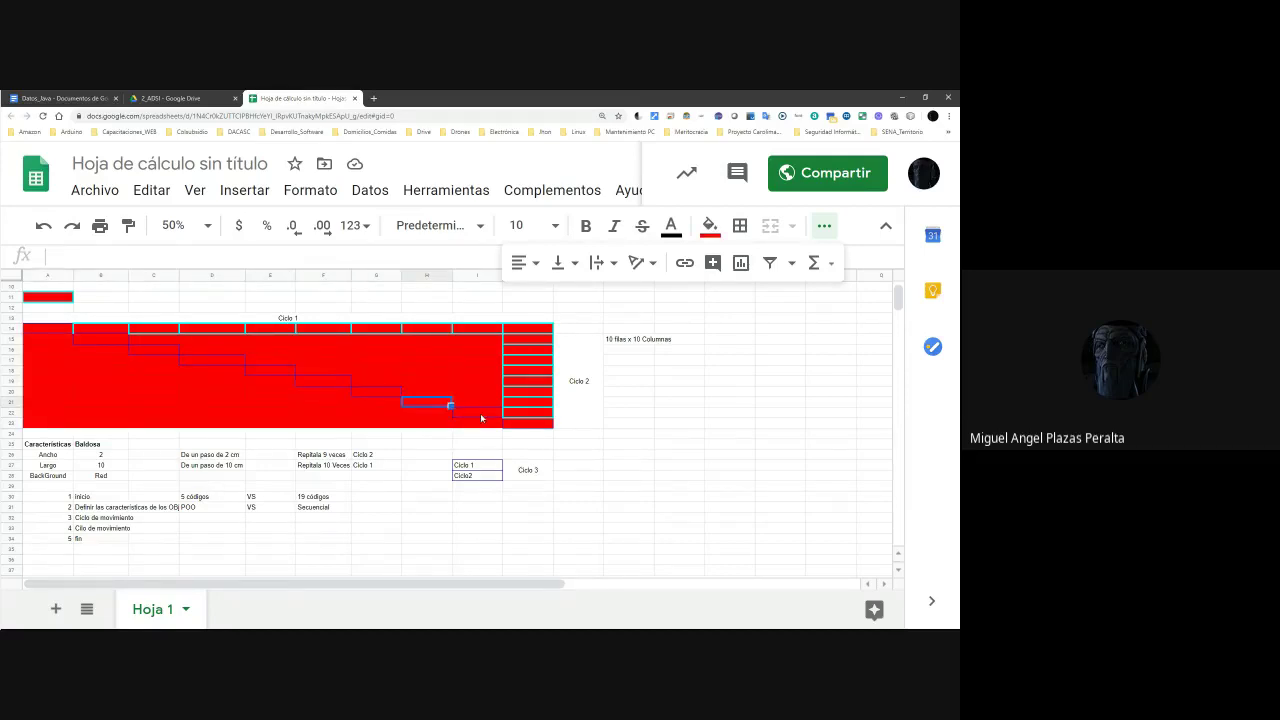
pyautogui.click(478, 412)
pyautogui.click(522, 422)
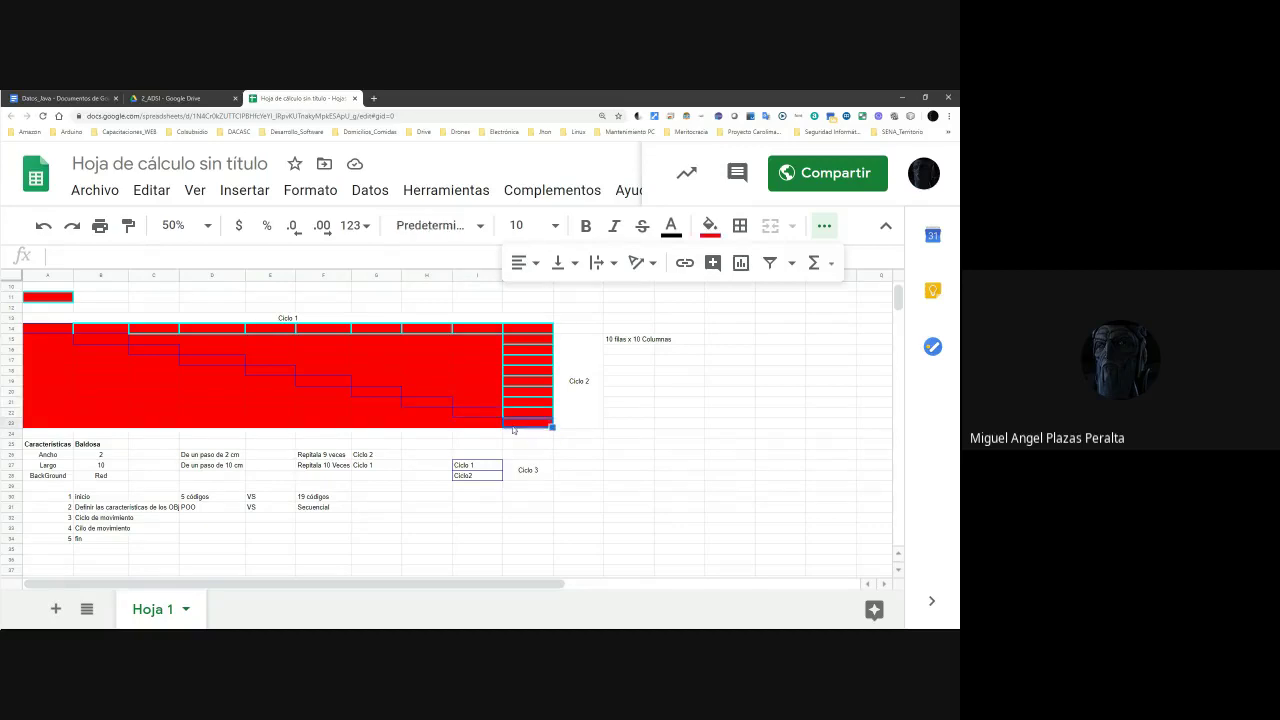
pyautogui.click(56, 330)
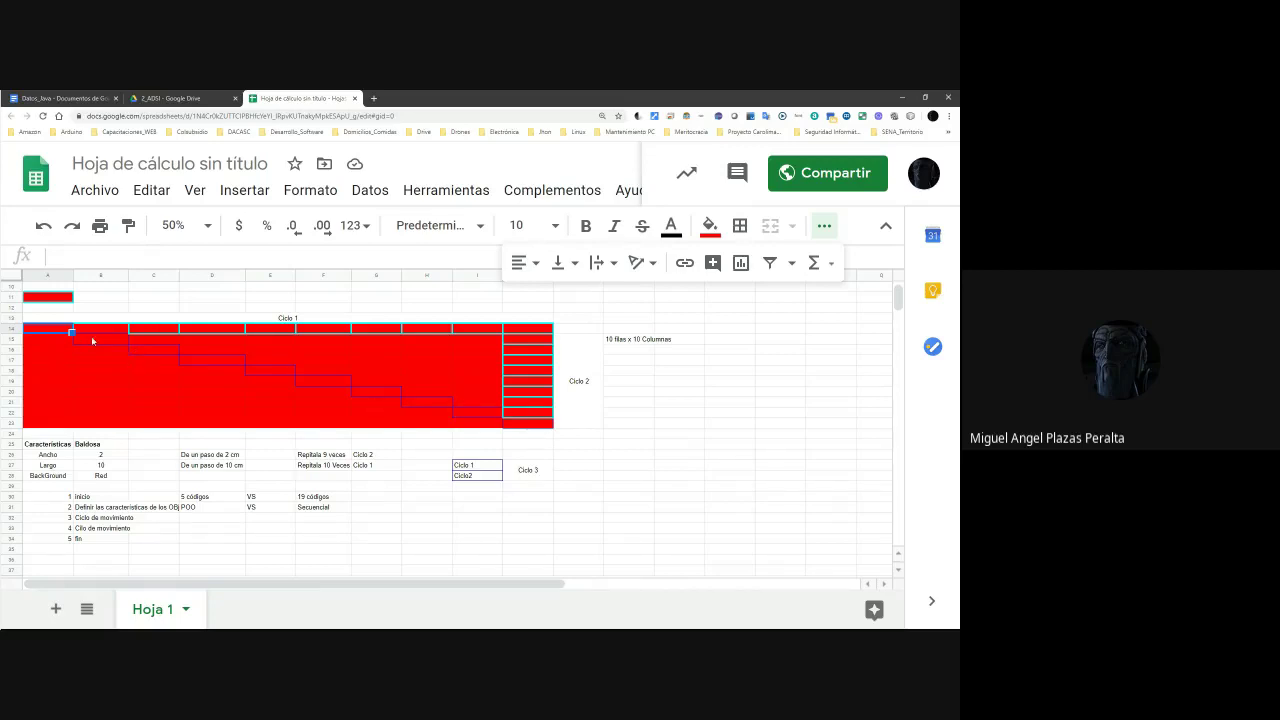
pyautogui.click(92, 342)
pyautogui.click(156, 353)
pyautogui.click(216, 364)
pyautogui.click(274, 370)
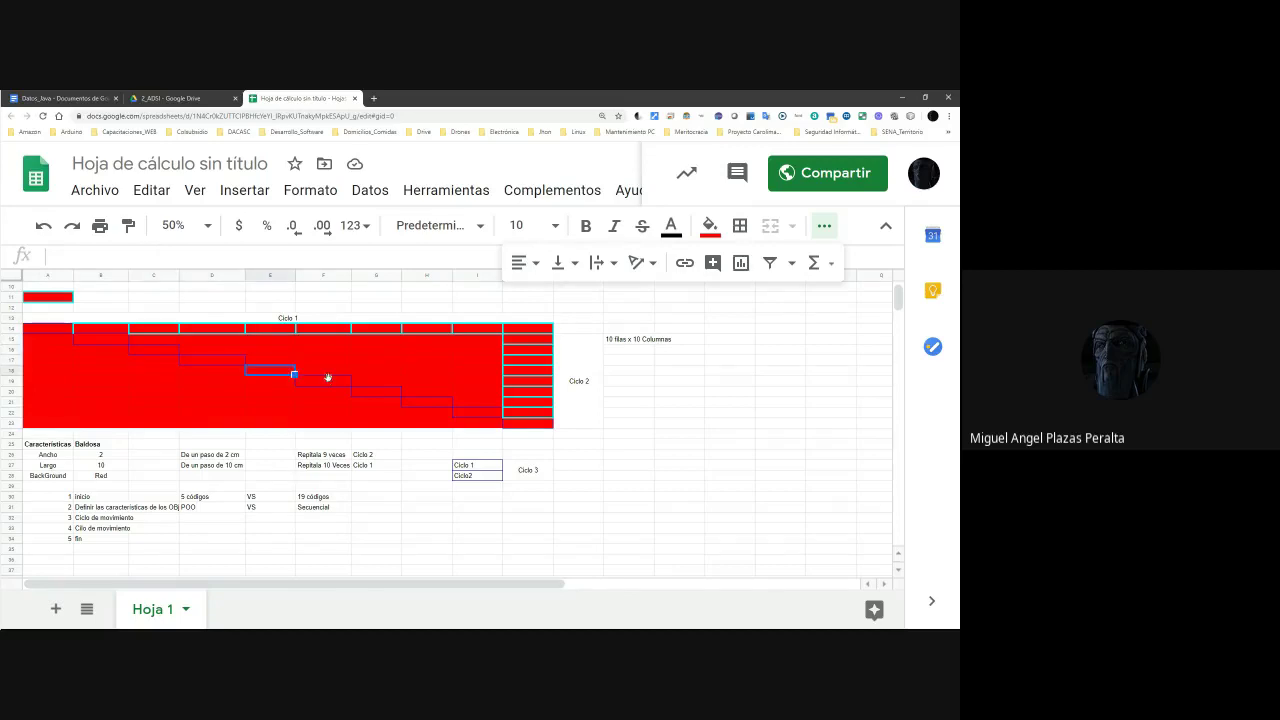
pyautogui.click(328, 379)
pyautogui.click(376, 391)
pyautogui.click(428, 401)
pyautogui.click(478, 411)
pyautogui.click(530, 433)
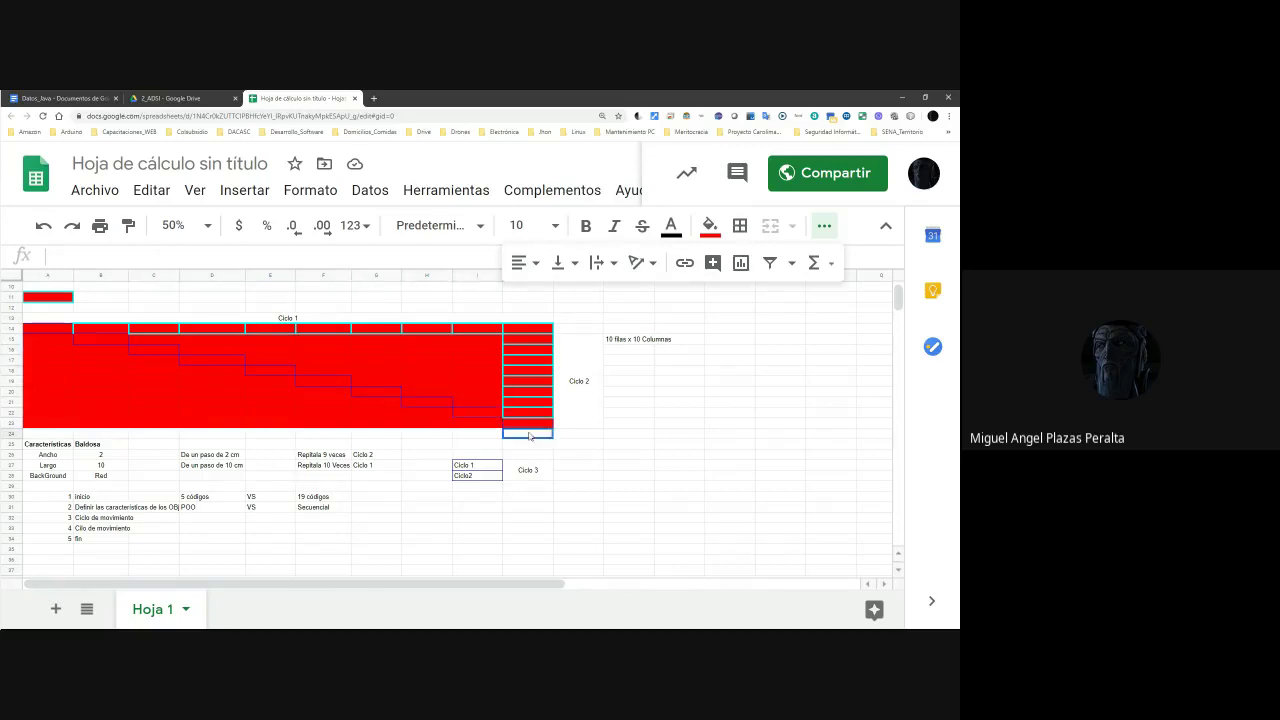
pyautogui.click(520, 424)
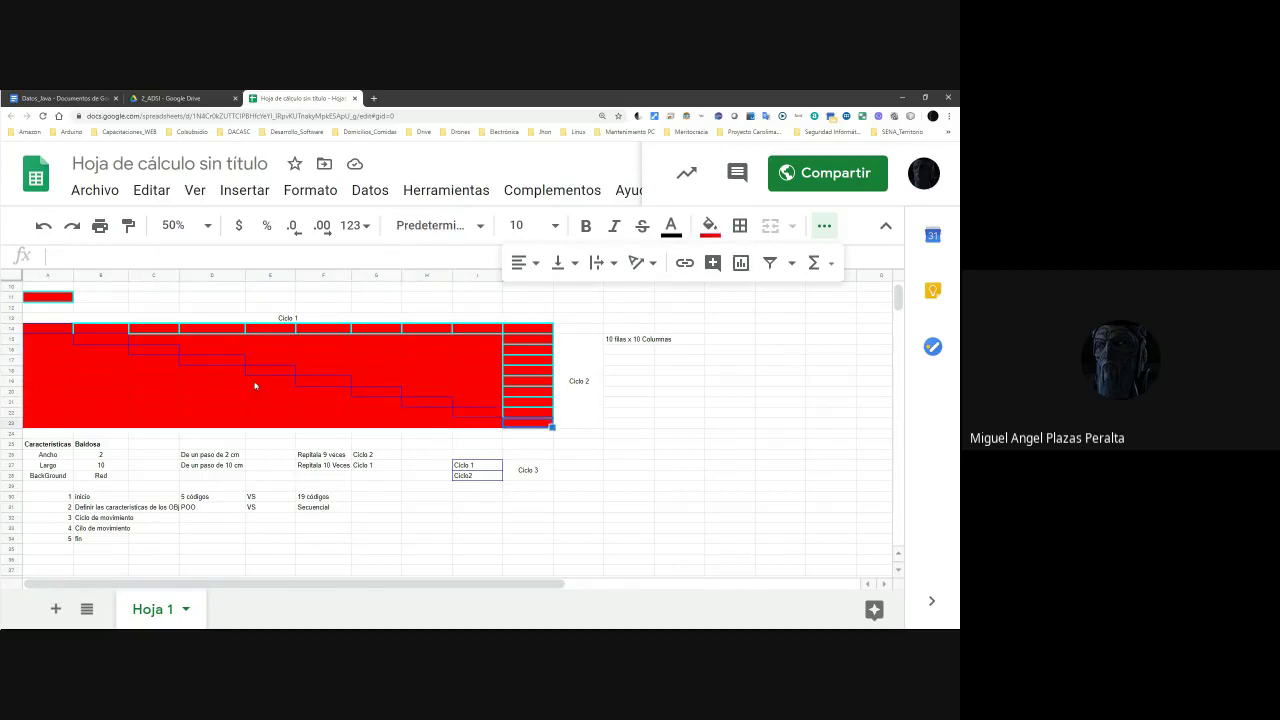
pyautogui.scroll(-5, 369, 403)
pyautogui.scroll(2, 369, 403)
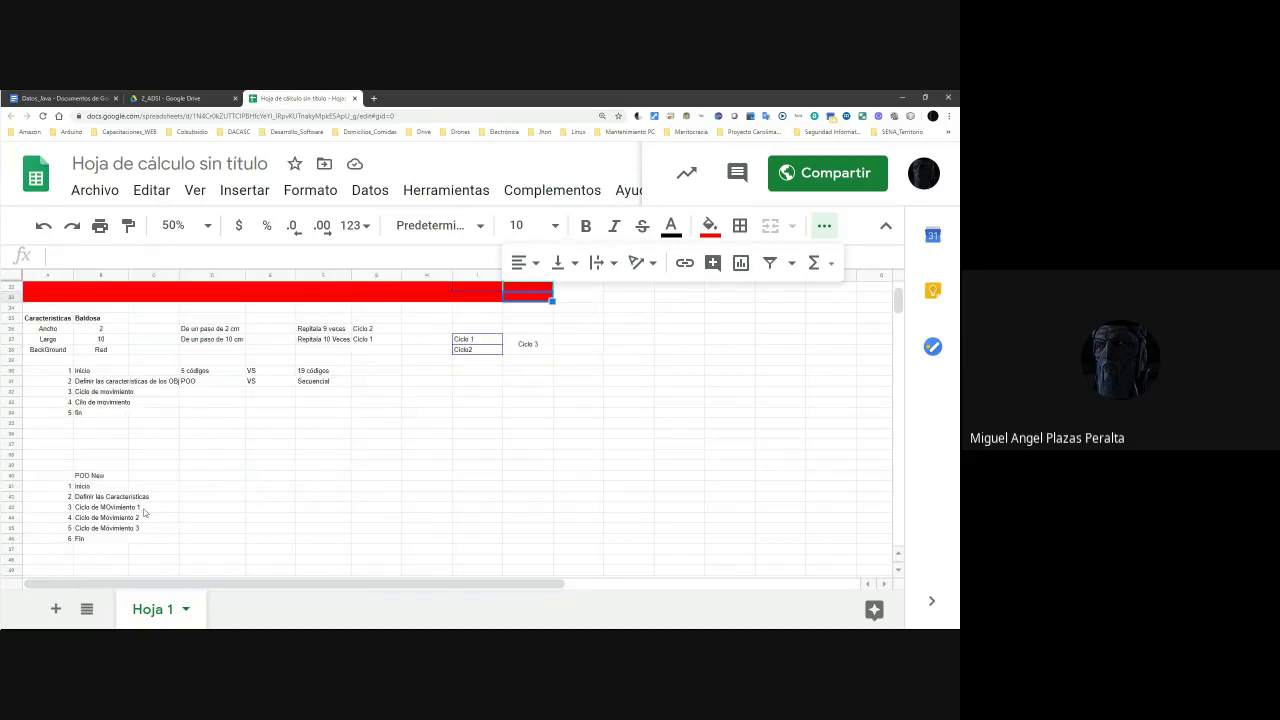
# Enter 'Movimiento' in D44 and move 'Ciclo de MOvimiento 1' from B43 to E43.
pyautogui.click(236, 518)
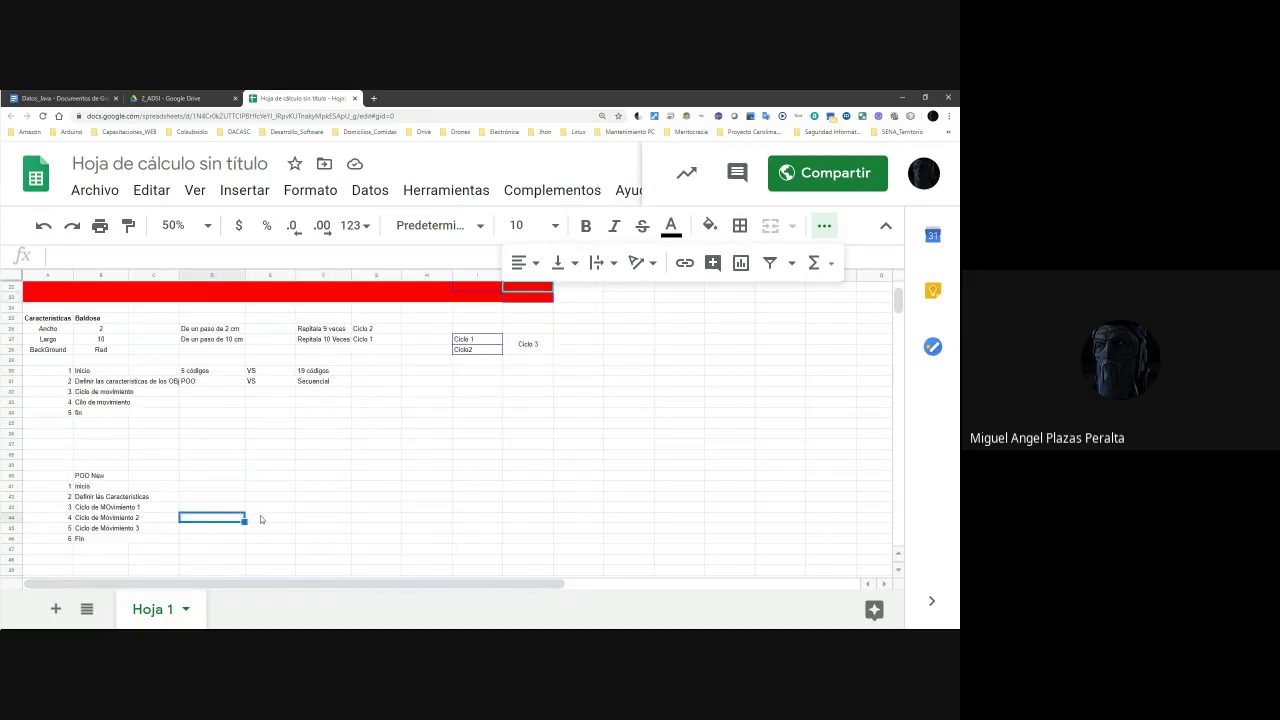
pyautogui.write('Movimi')
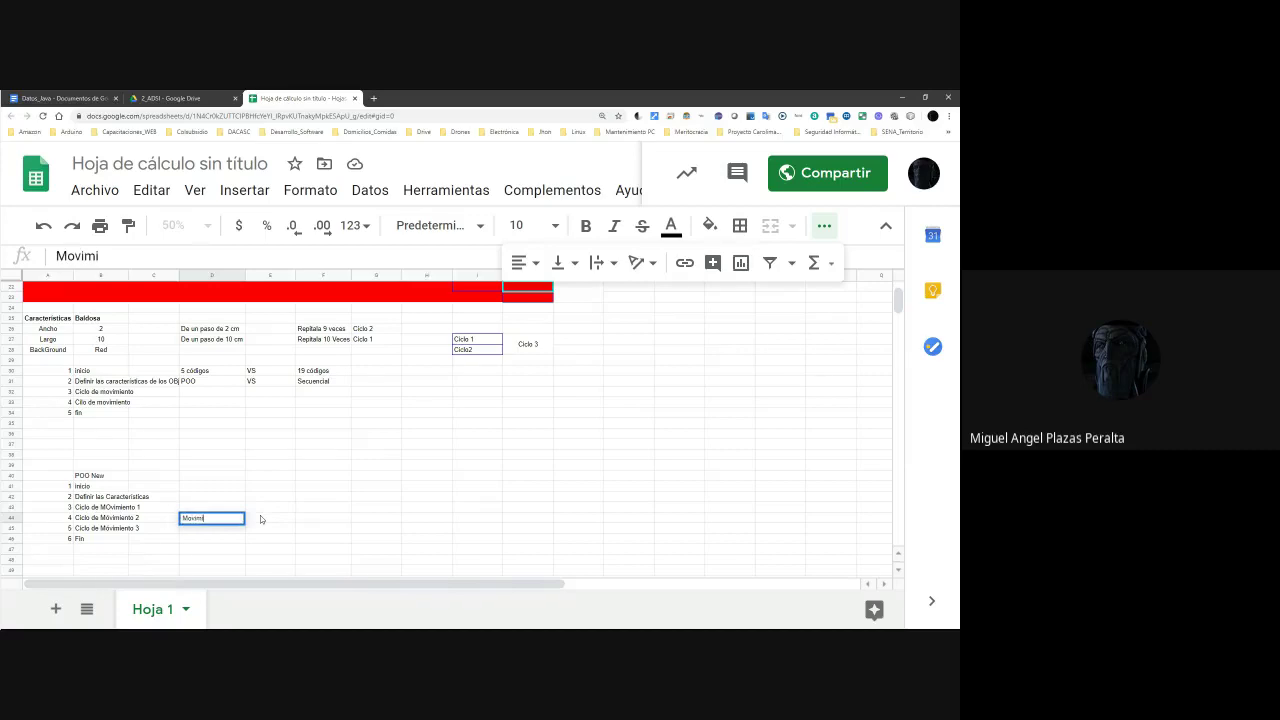
pyautogui.write('ento')
pyautogui.press('Tab')
pyautogui.press('Up')
pyautogui.press('Left')
pyautogui.press('Left')
pyautogui.press('Left')
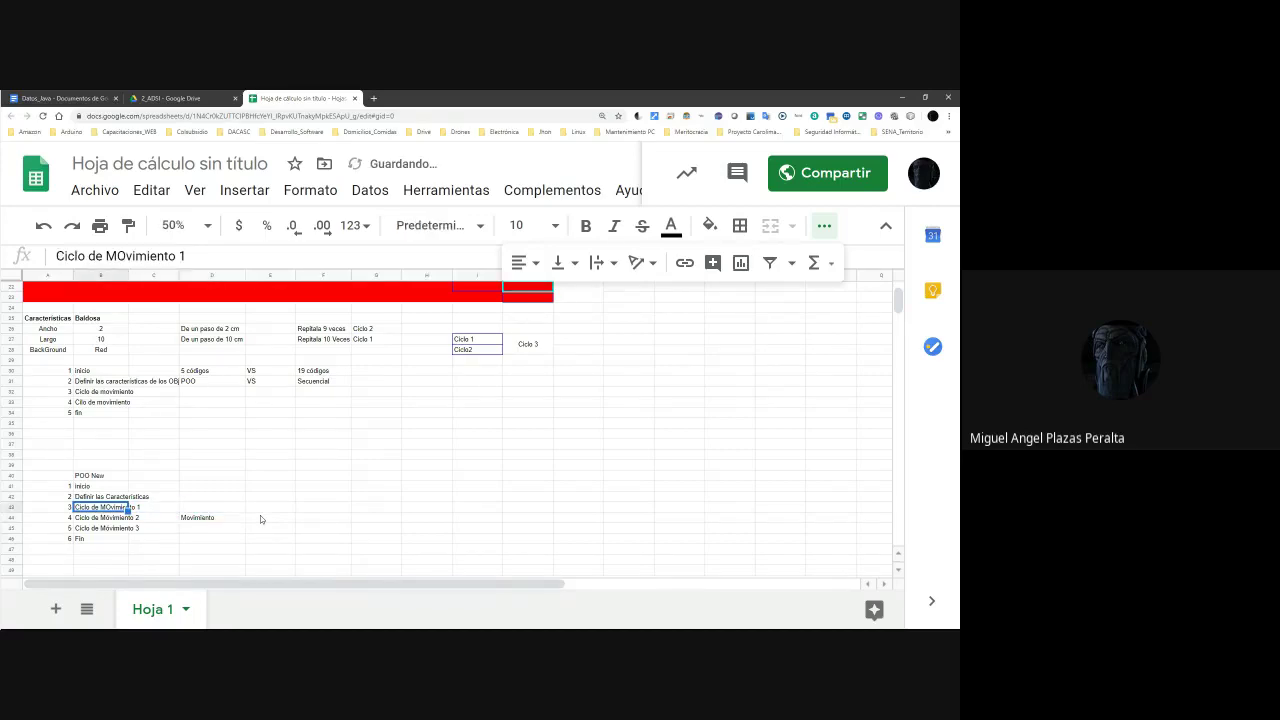
pyautogui.hotkey('ctrl', 'x')
pyautogui.press('Right')
pyautogui.press('Right')
pyautogui.press('Right')
pyautogui.hotkey('ctrl', 'v')
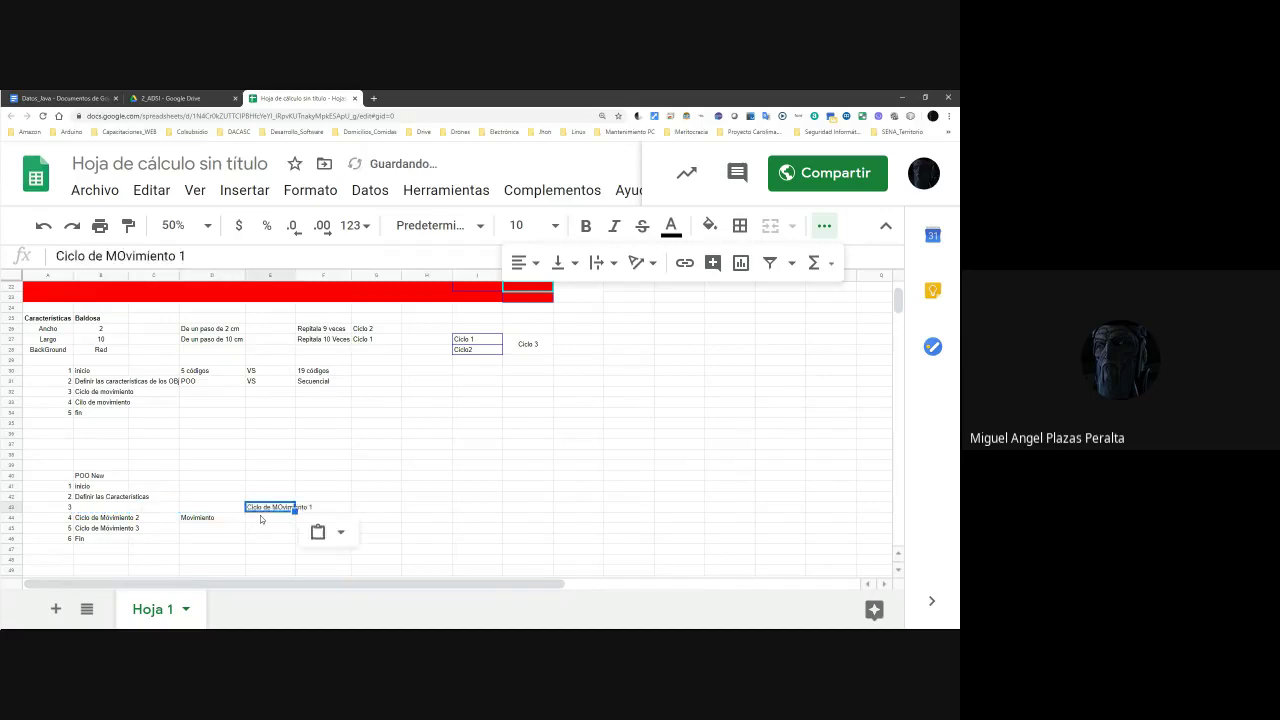
# Move 'Ciclo de Móvimiento 2' and 'Ciclo de Móvimiento 3' from column B into E44 and E45.
pyautogui.press('Down')
pyautogui.press('Left')
pyautogui.press('Left')
pyautogui.press('Left')
pyautogui.hotkey('ctrl', 'c')
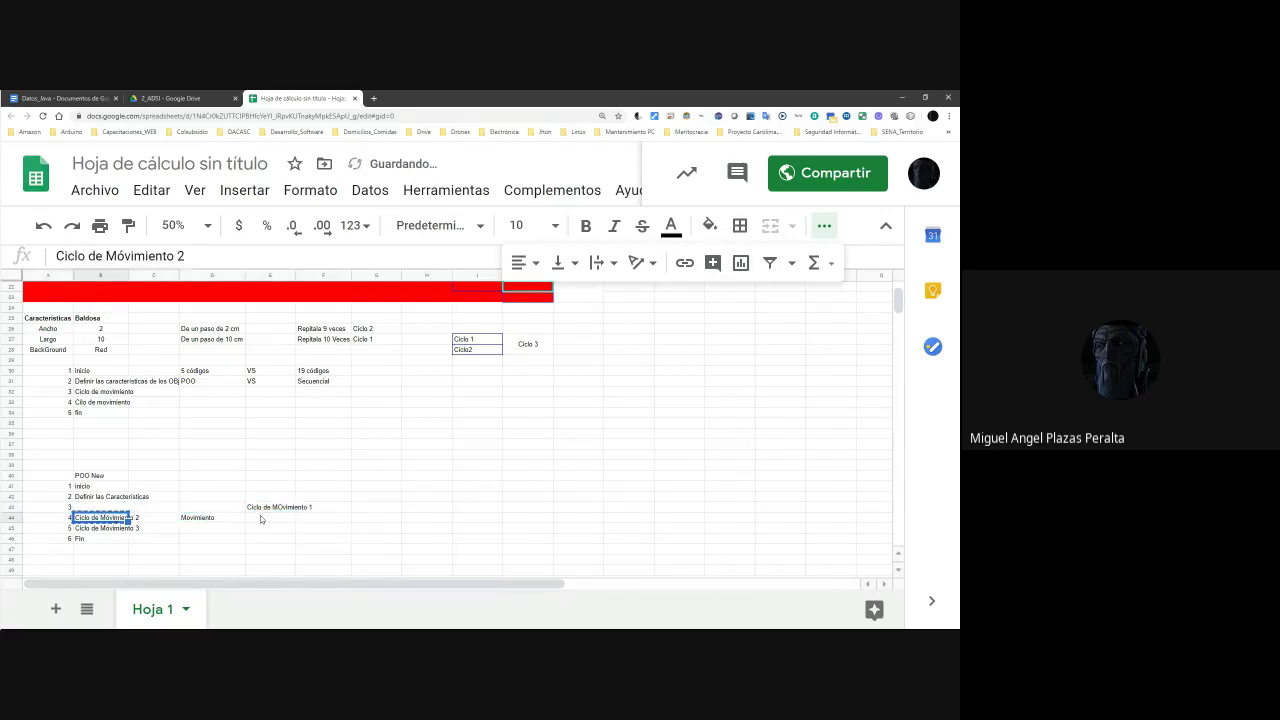
pyautogui.press('Right')
pyautogui.press('Right')
pyautogui.press('Right')
pyautogui.hotkey('ctrl', 'v')
pyautogui.press('Down')
pyautogui.press('Left')
pyautogui.press('Left')
pyautogui.press('Left')
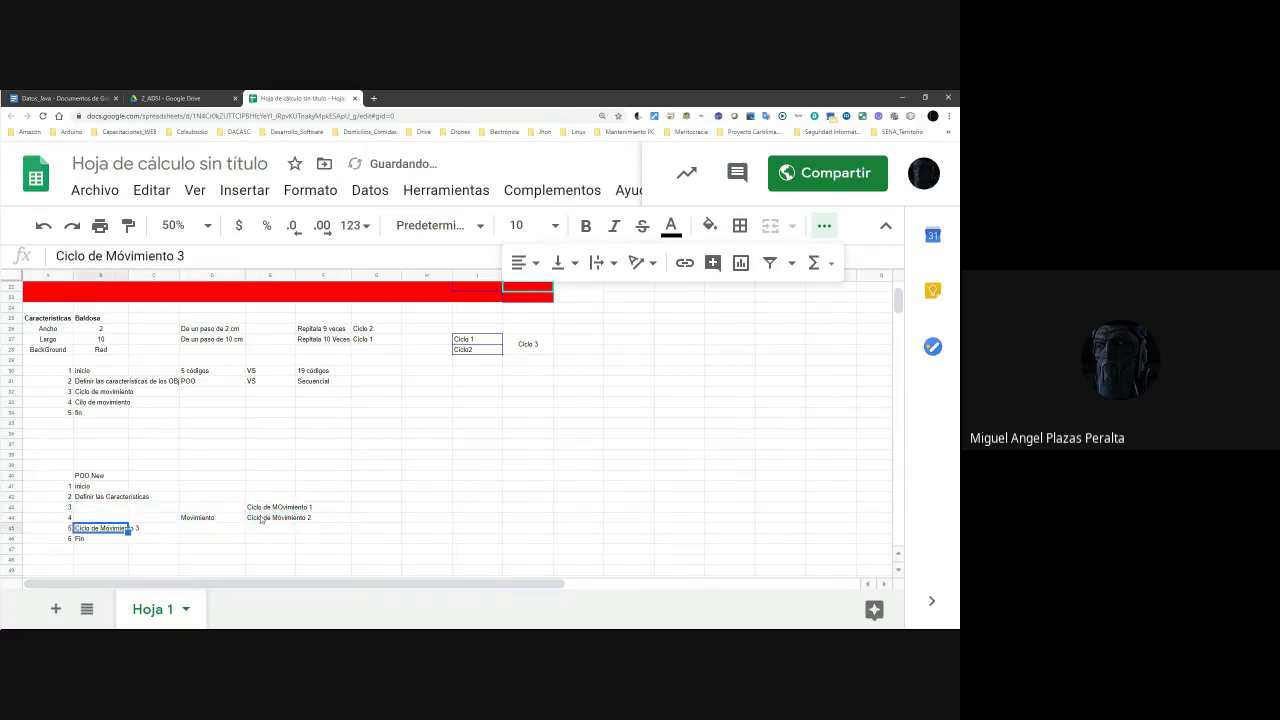
pyautogui.hotkey('ctrl', 'x')
pyautogui.press('Right')
pyautogui.press('Right')
pyautogui.press('Right')
pyautogui.hotkey('ctrl', 'v')
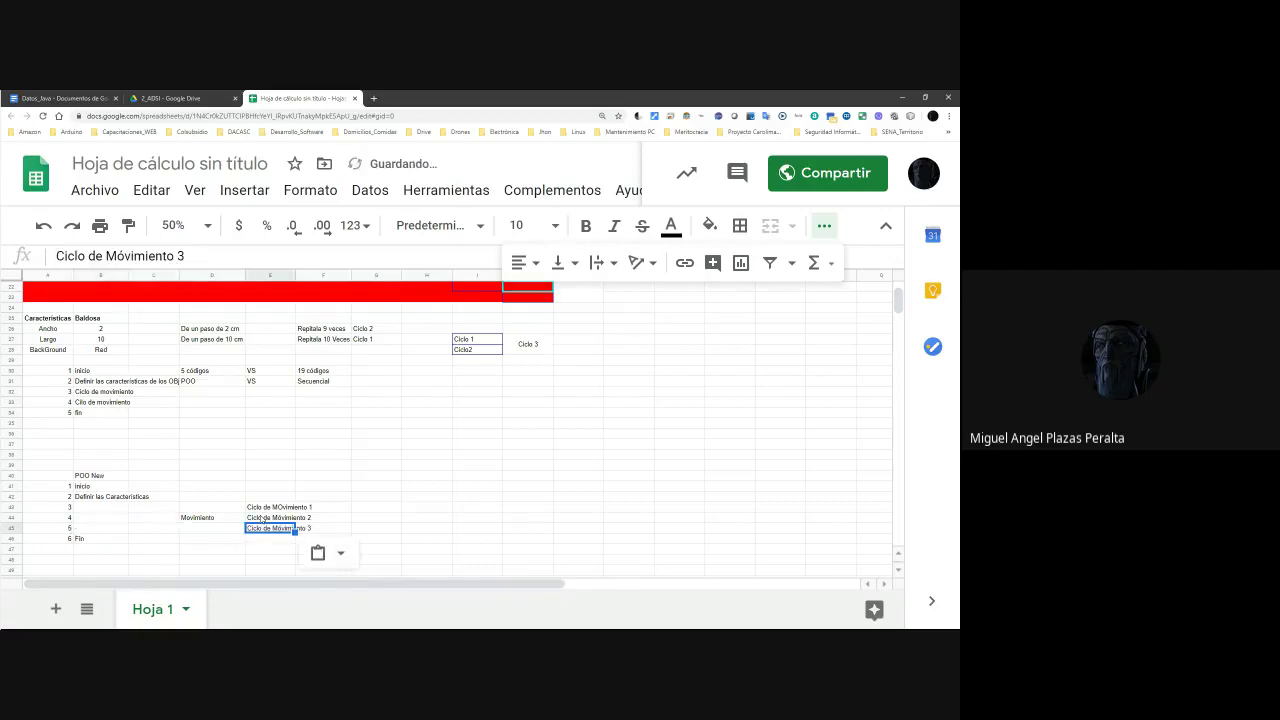
# Clear A43 and renumber the Movimiento step to 3 and Fin to 4.
pyautogui.press('Up')
pyautogui.press('Left')
pyautogui.press('Left')
pyautogui.press('Left')
pyautogui.press('Up')
pyautogui.press('Left')
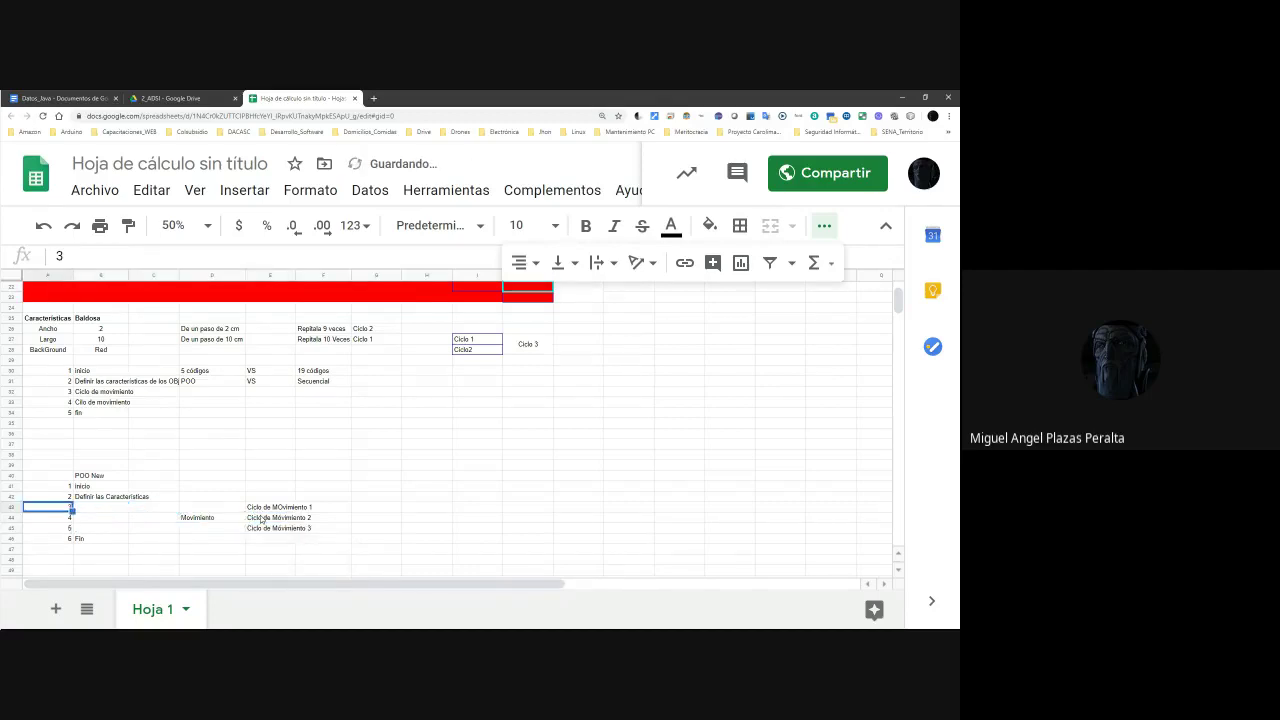
pyautogui.press('Delete')
pyautogui.press('Down')
pyautogui.press('Down')
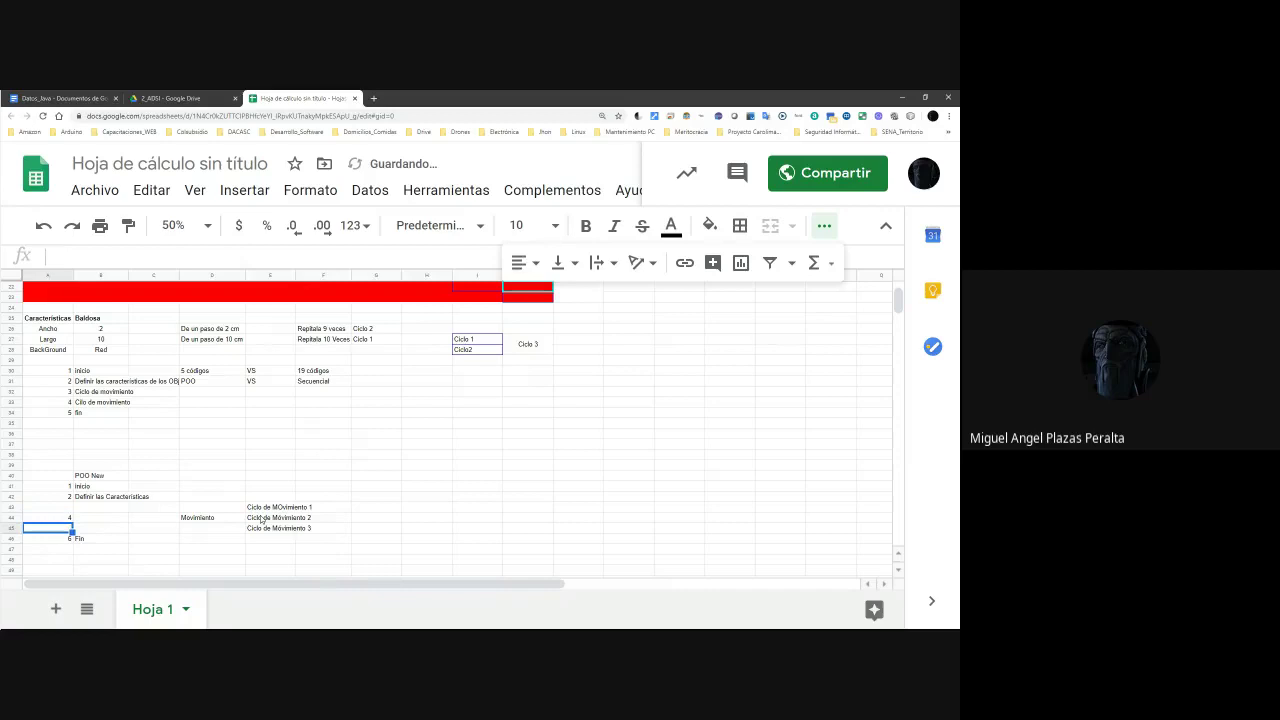
pyautogui.press('Up')
pyautogui.write('3')
pyautogui.press('Return')
pyautogui.press('Down')
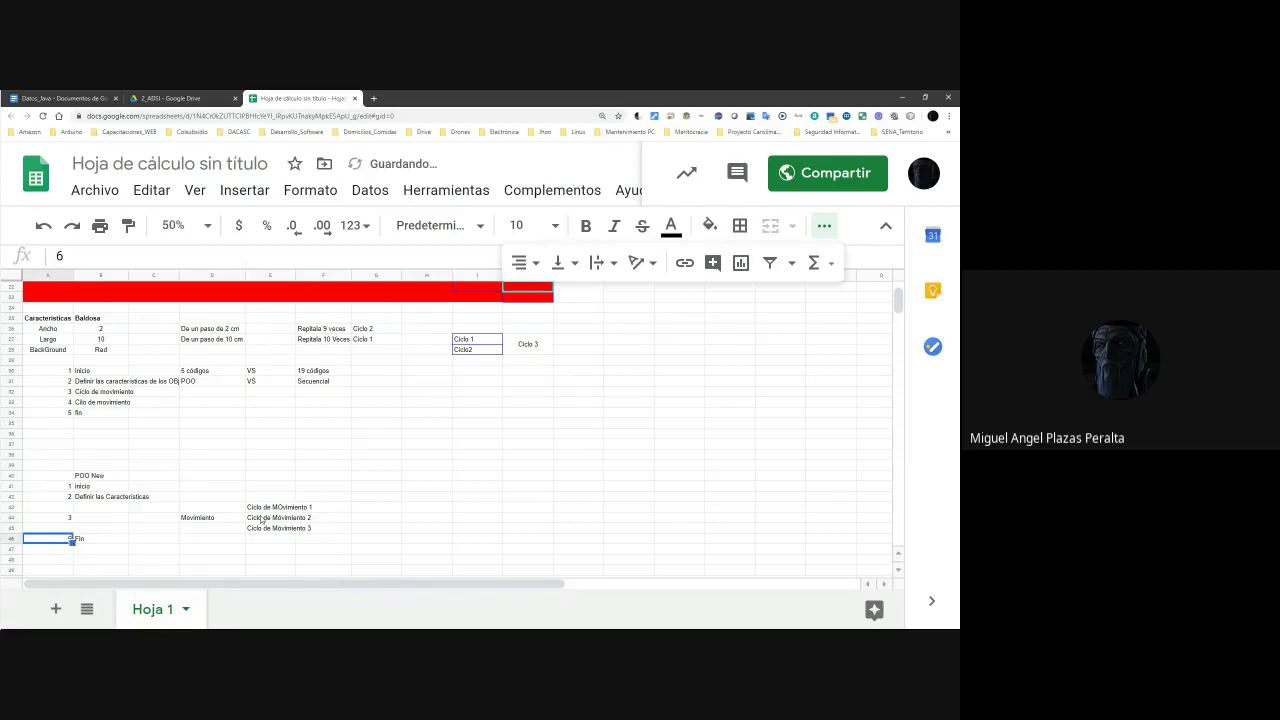
pyautogui.write('4')
pyautogui.press('Tab')
pyautogui.press('Tab')
# Review the rearranged POO New steps and widen column E to fit the cycle names.
pyautogui.press('Up')
pyautogui.press('Left')
pyautogui.press('Up')
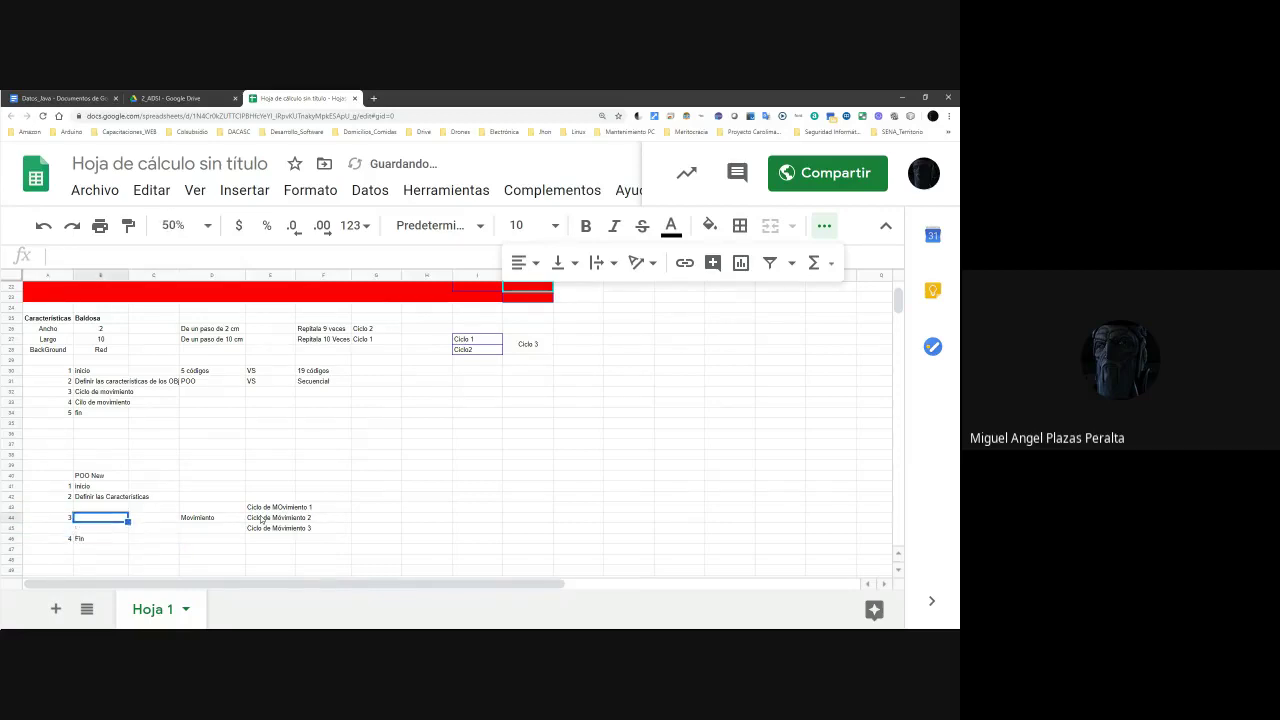
pyautogui.press('Right')
pyautogui.press('Right')
pyautogui.press('Right')
pyautogui.press('Up')
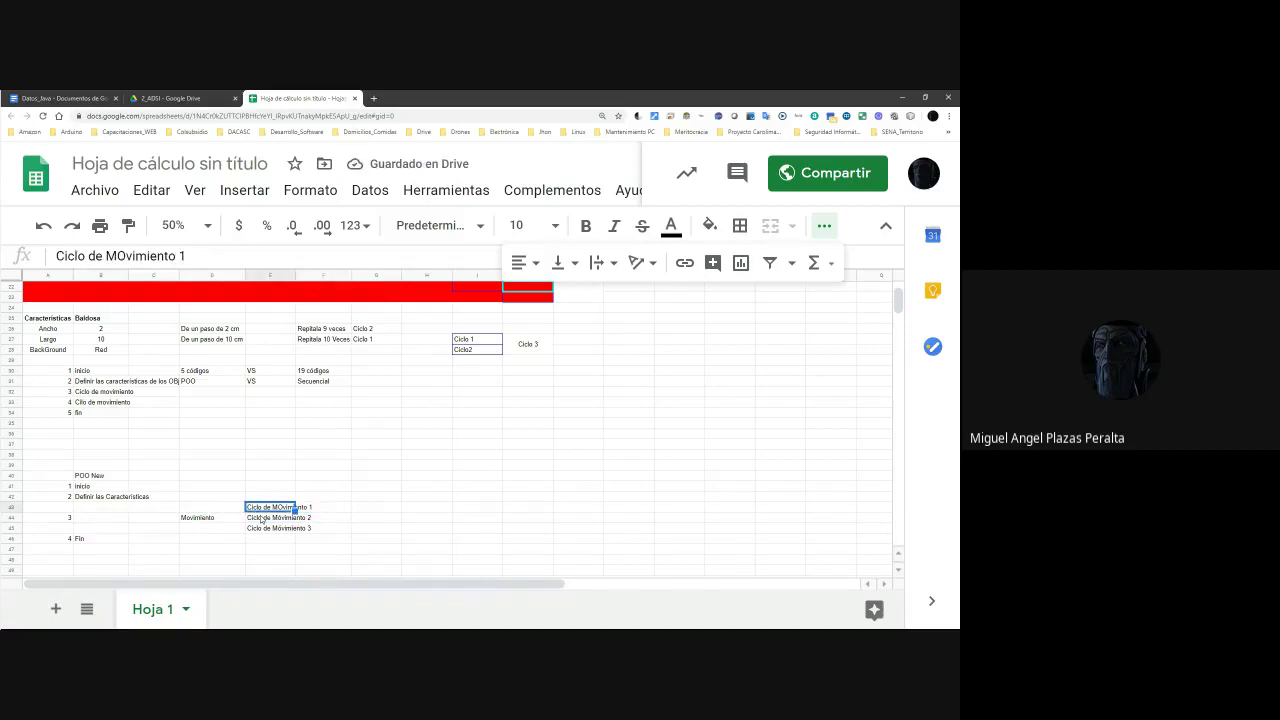
pyautogui.press('Down')
pyautogui.press('Down')
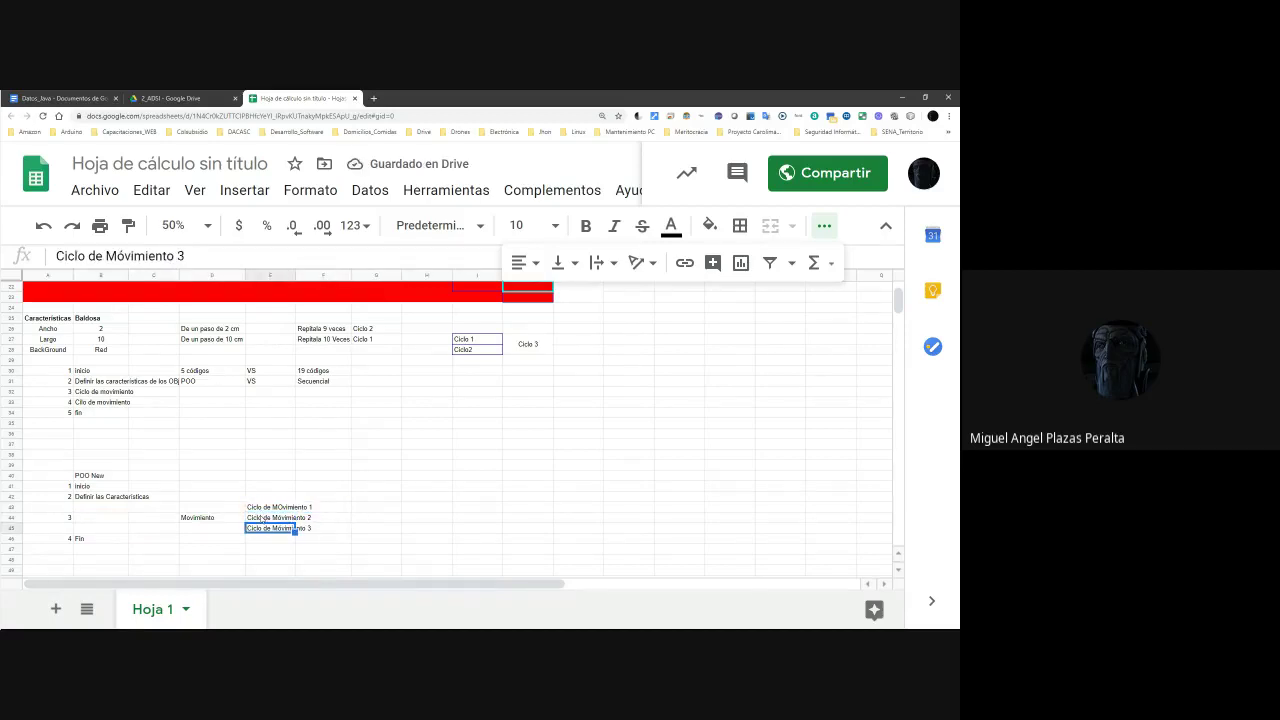
pyautogui.press('Left')
pyautogui.press('Left')
pyautogui.press('Up')
pyautogui.press('Up')
pyautogui.press('Left')
pyautogui.press('Up')
pyautogui.press('Up')
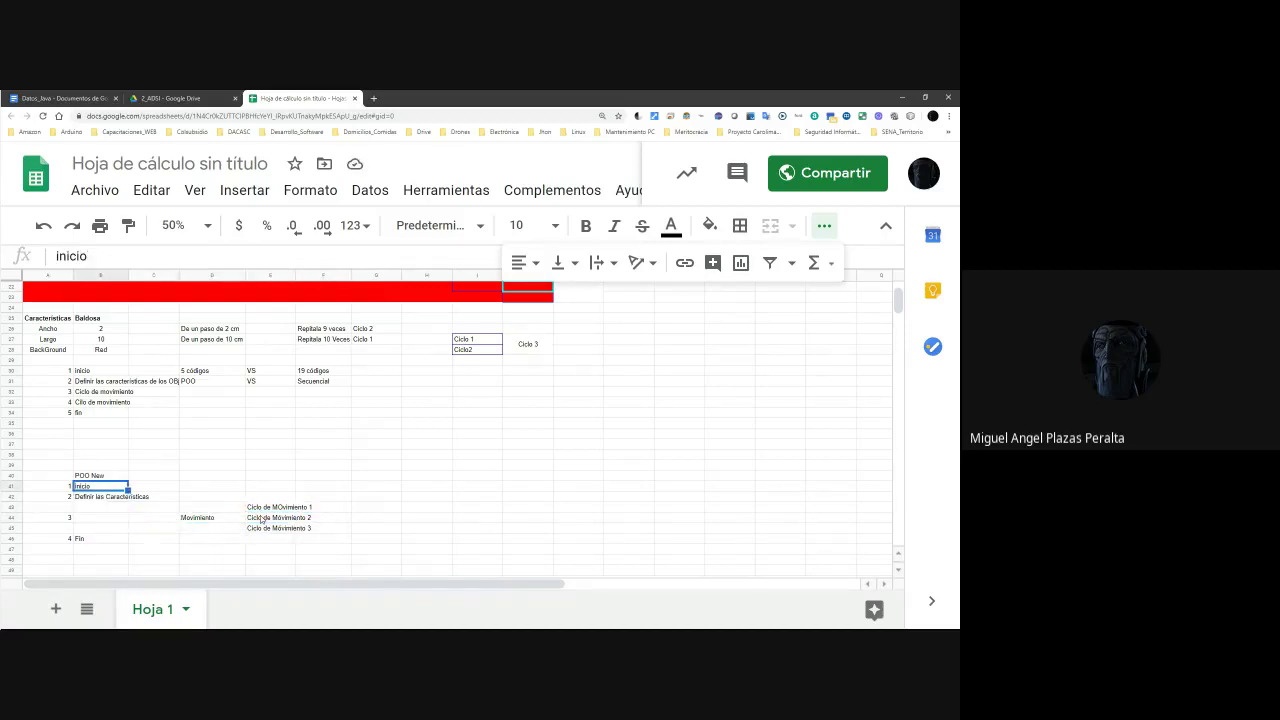
pyautogui.press('Down')
pyautogui.press('Up')
pyautogui.press('Down')
pyautogui.press('Down')
pyautogui.press('Down')
pyautogui.press('Down')
pyautogui.press('Down')
pyautogui.press('Down')
pyautogui.press('Up')
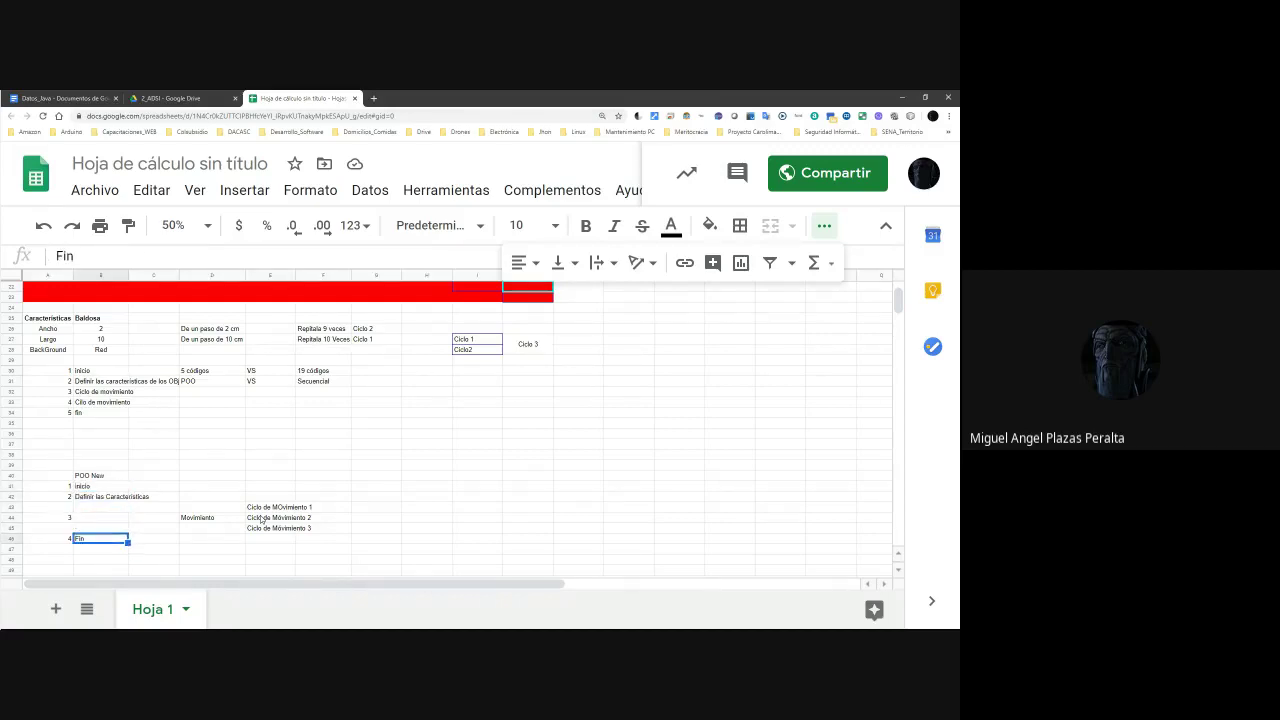
pyautogui.press('Up')
pyautogui.press('Up')
pyautogui.press('Up')
pyautogui.press('Up')
pyautogui.press('Up')
pyautogui.press('Down')
pyautogui.press('Down')
pyautogui.press('Down')
pyautogui.press('Down')
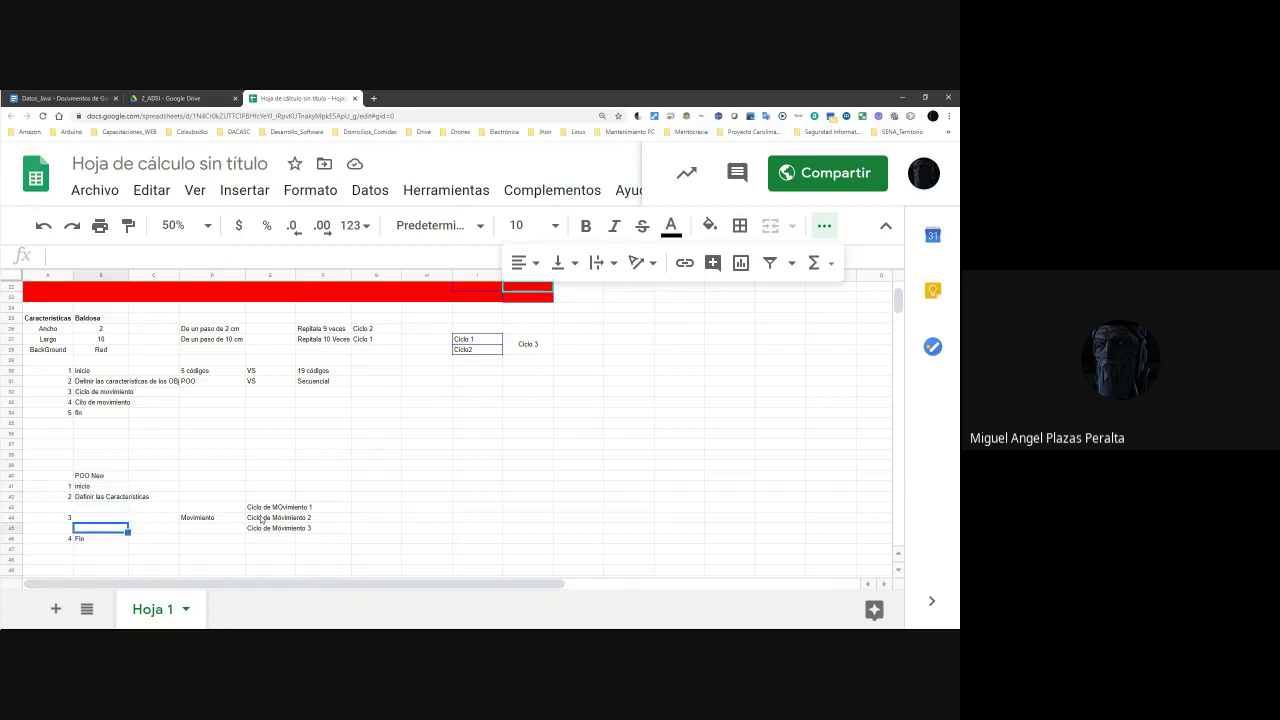
pyautogui.press('Up')
pyautogui.press('Right')
pyautogui.press('Right')
pyautogui.press('Left')
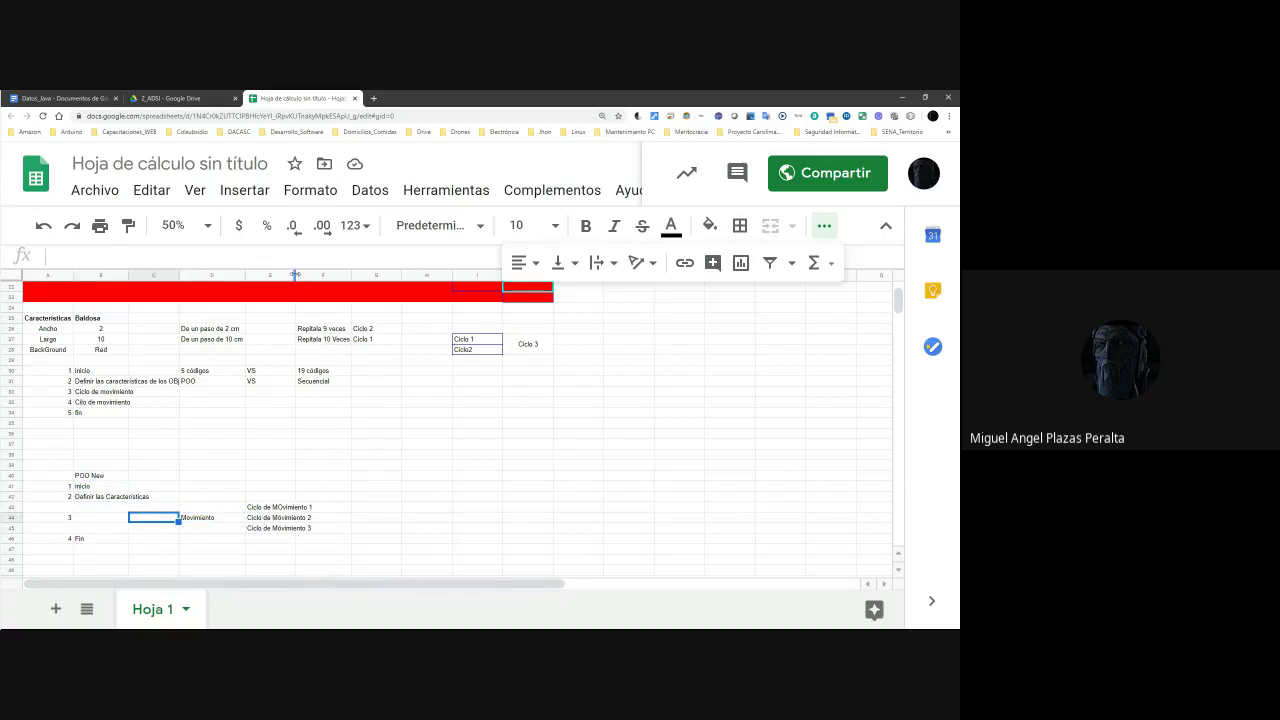
pyautogui.moveTo(295, 274); pyautogui.dragTo(315, 274)
pyautogui.click(231, 521)
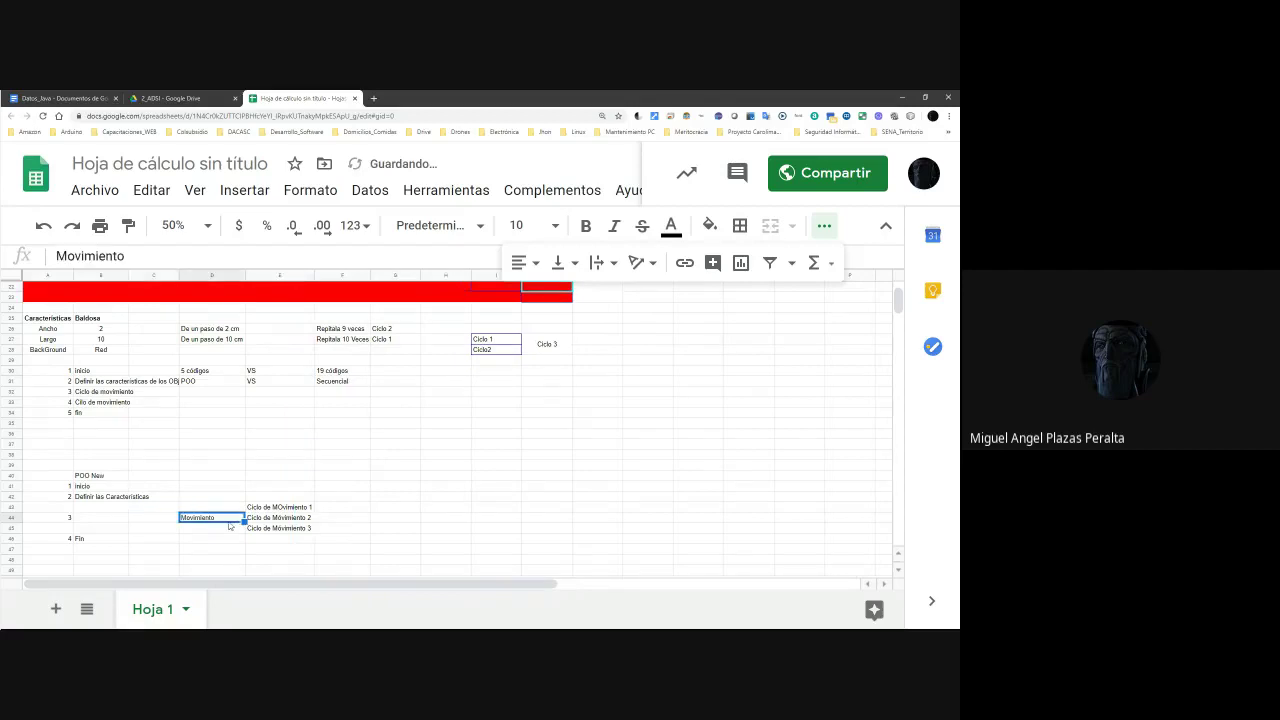
# Check the Movimiento entry in D44 and the cycle entries in E43 and E45.
pyautogui.click(277, 511)
pyautogui.click(214, 519)
pyautogui.click(302, 509)
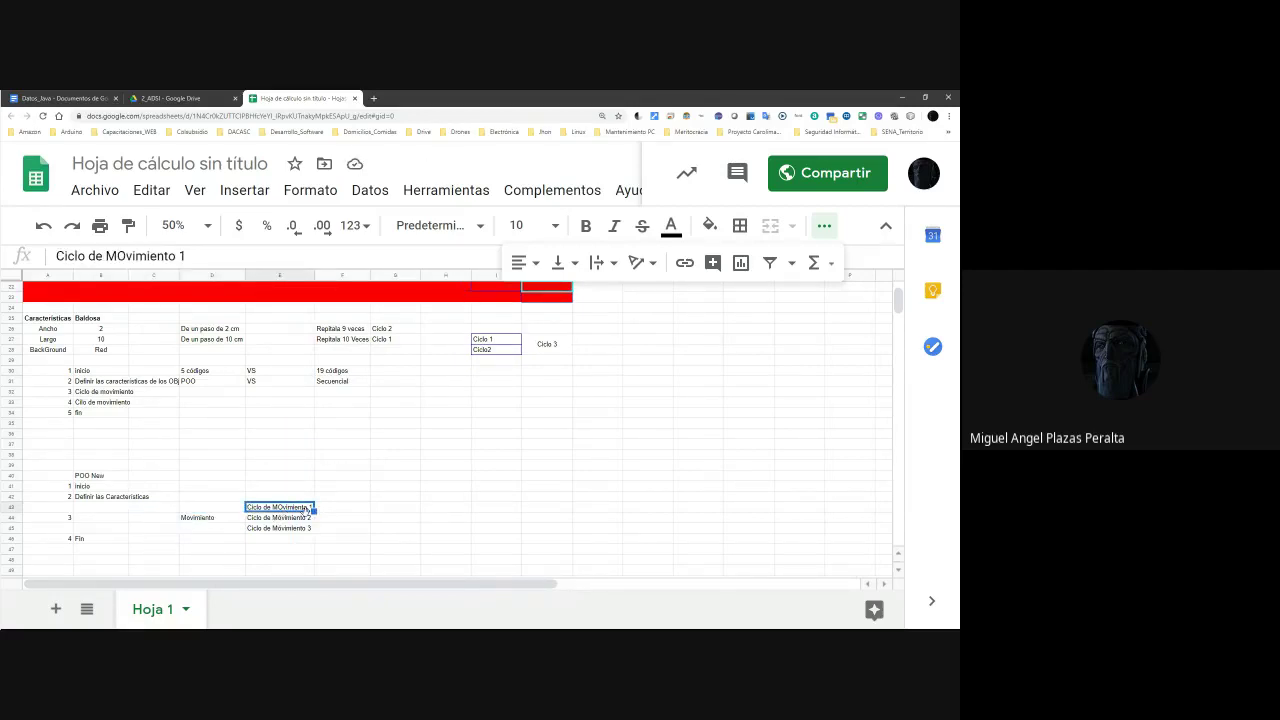
pyautogui.click(298, 528)
pyautogui.click(194, 519)
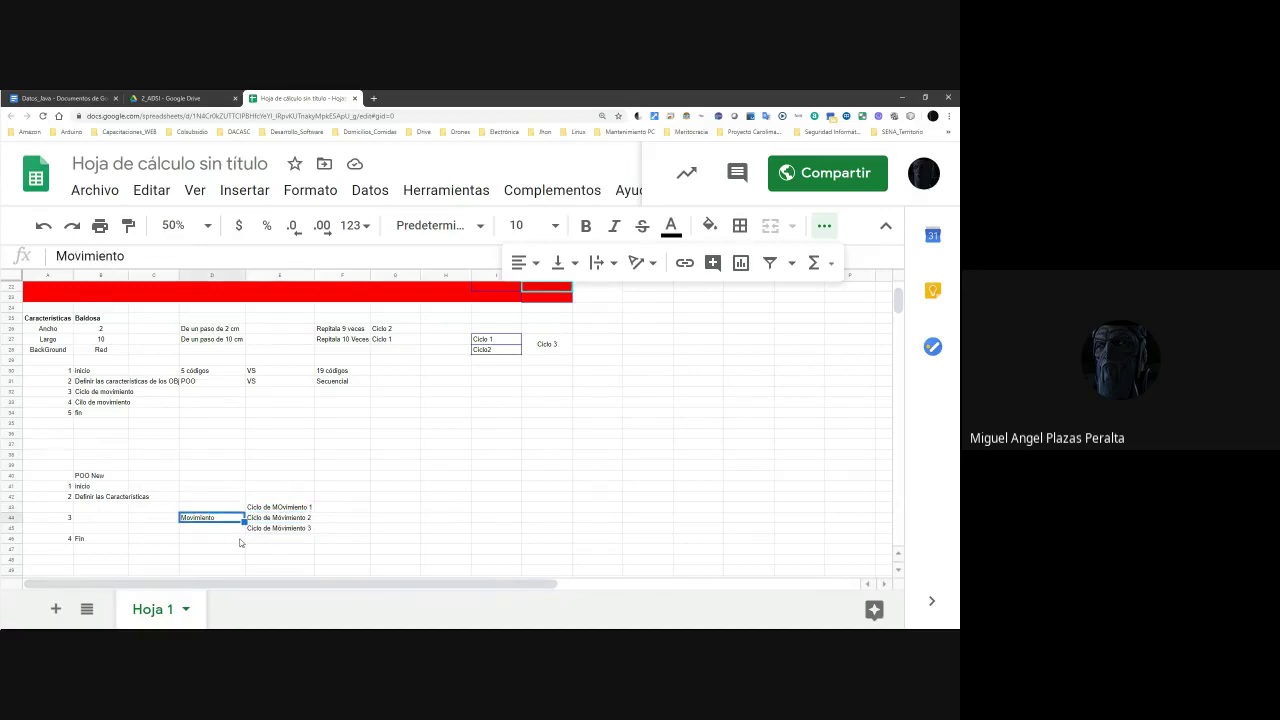
pyautogui.scroll(5, 240, 543)
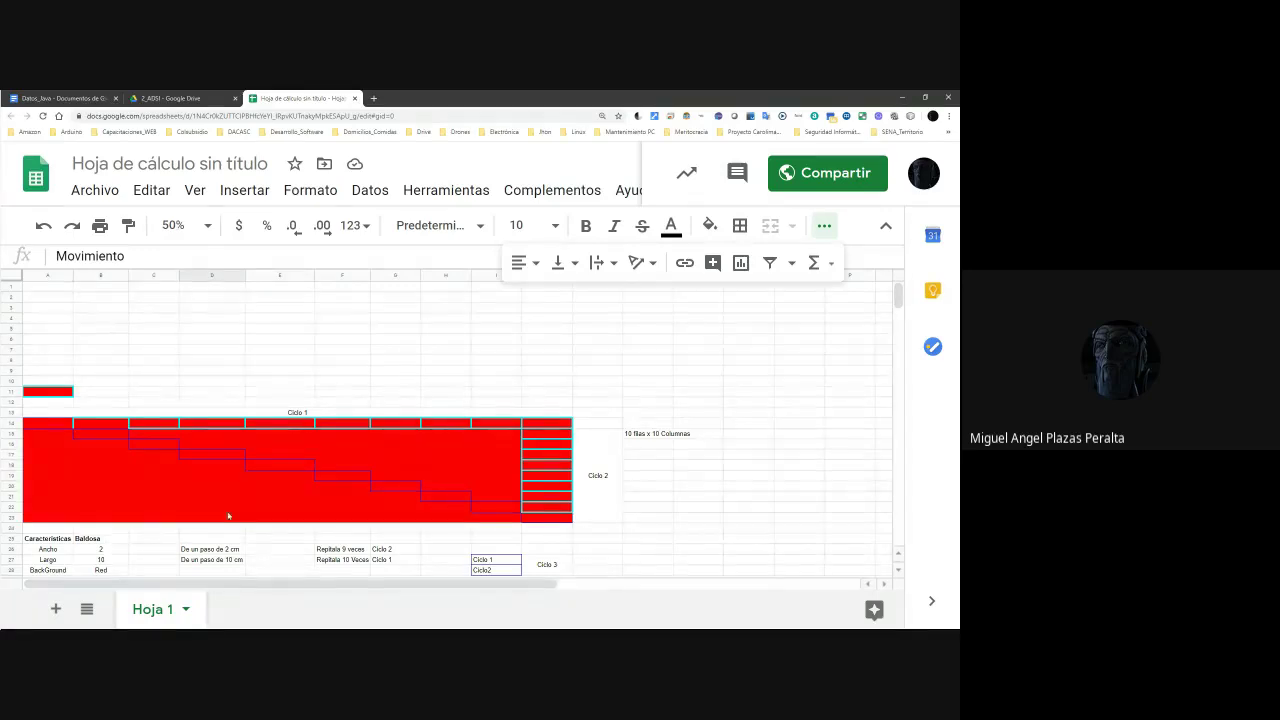
pyautogui.scroll(-2, 237, 530)
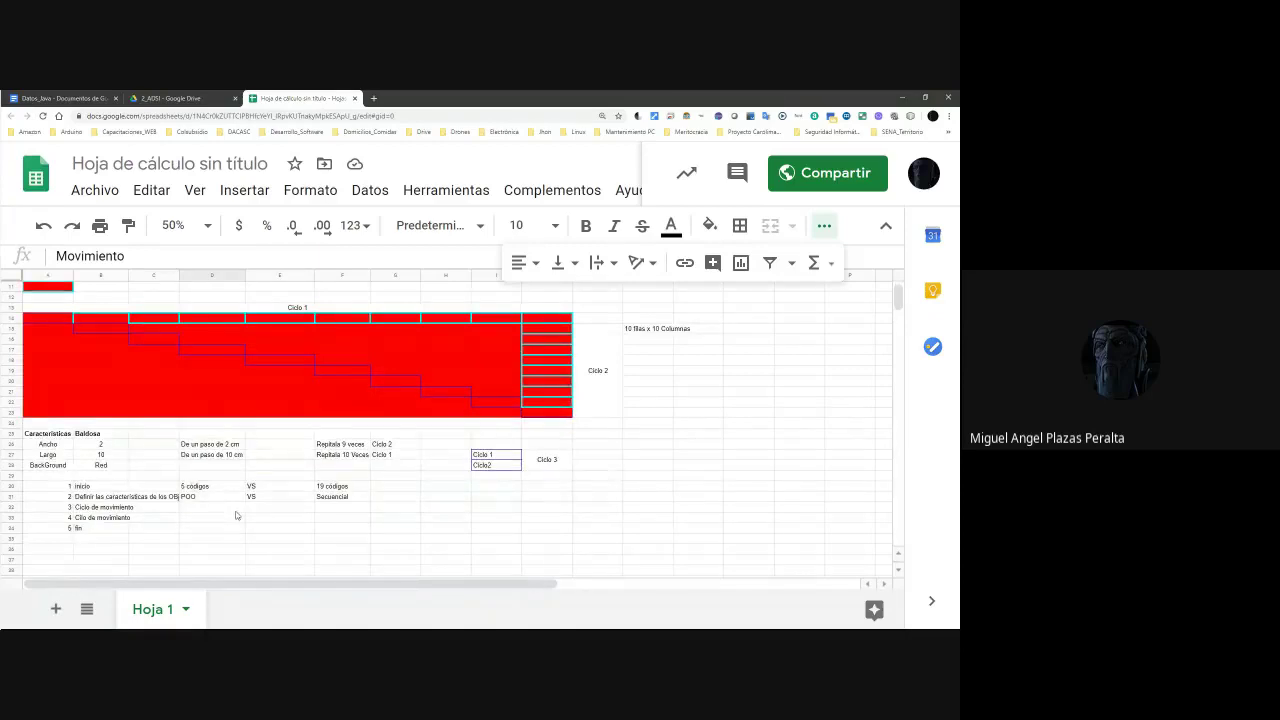
pyautogui.scroll(2, 285, 503)
pyautogui.scroll(-2, 315, 512)
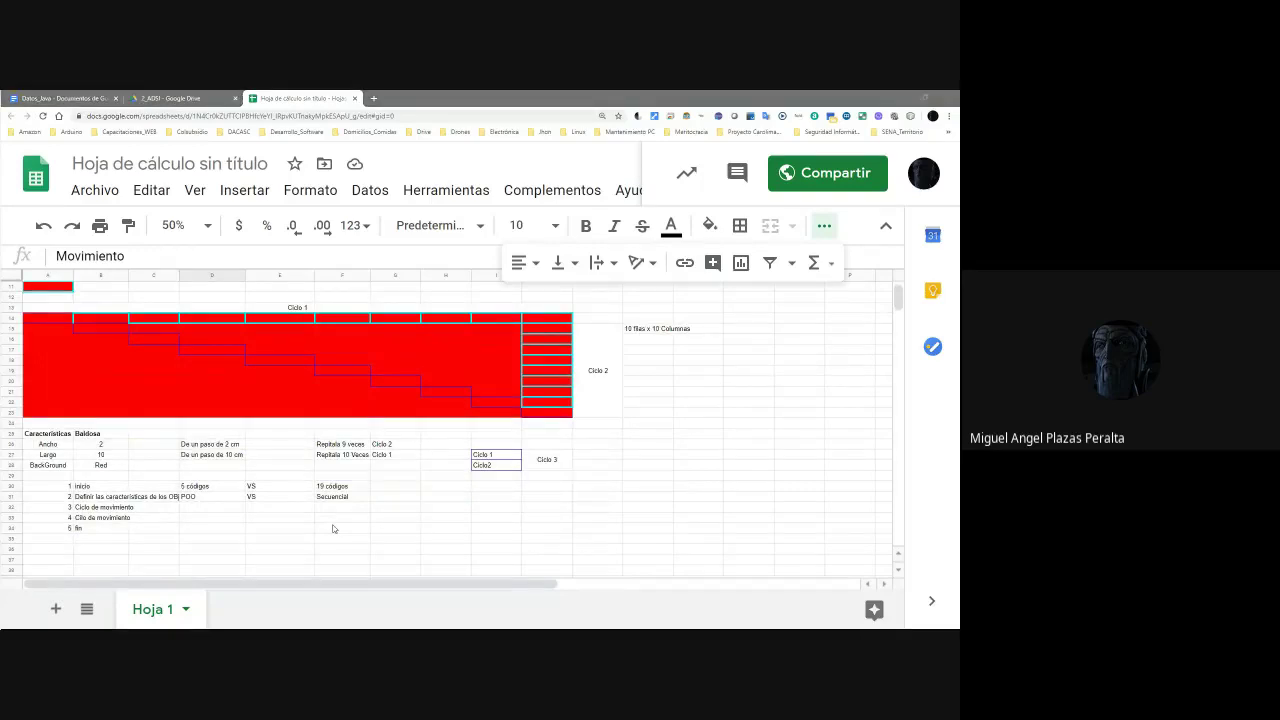
# Switch to the Datos_Java document and look through its Java data-types table.
pyautogui.click(60, 98)
pyautogui.scroll(3, 406, 375)
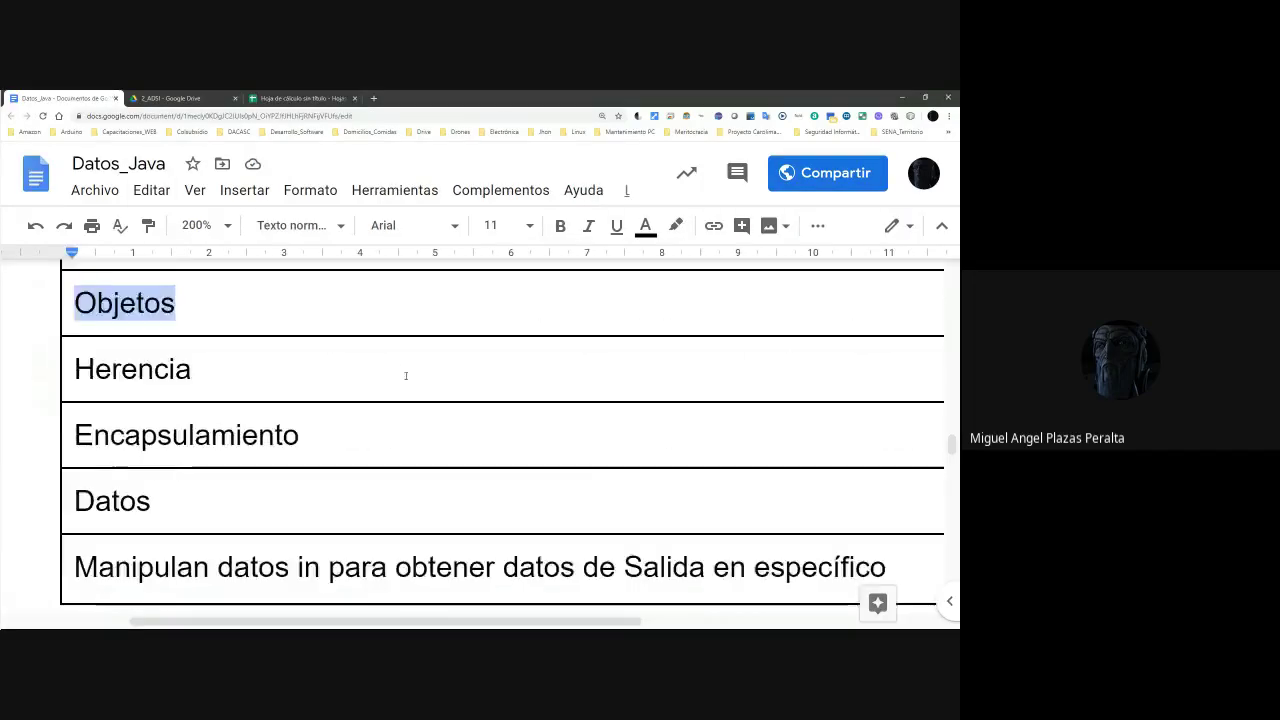
pyautogui.scroll(2, 406, 375)
pyautogui.scroll(-4, 406, 375)
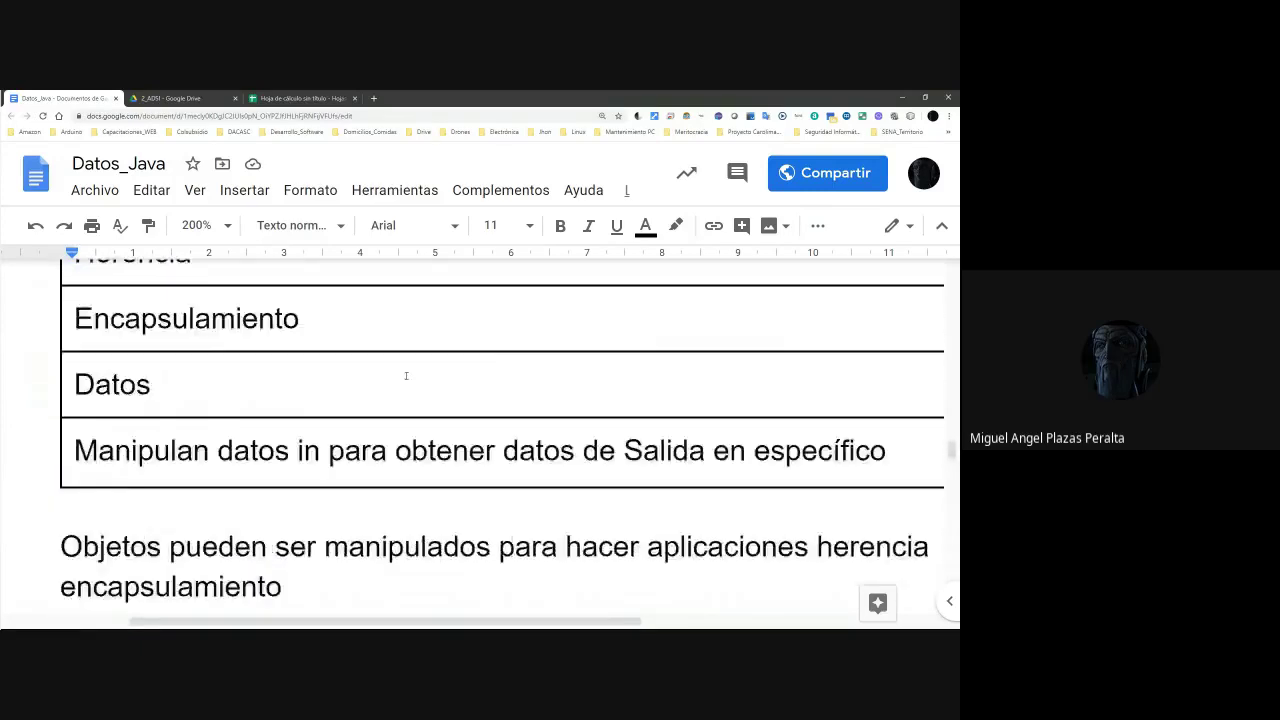
pyautogui.scroll(-6, 406, 375)
pyautogui.scroll(4, 406, 375)
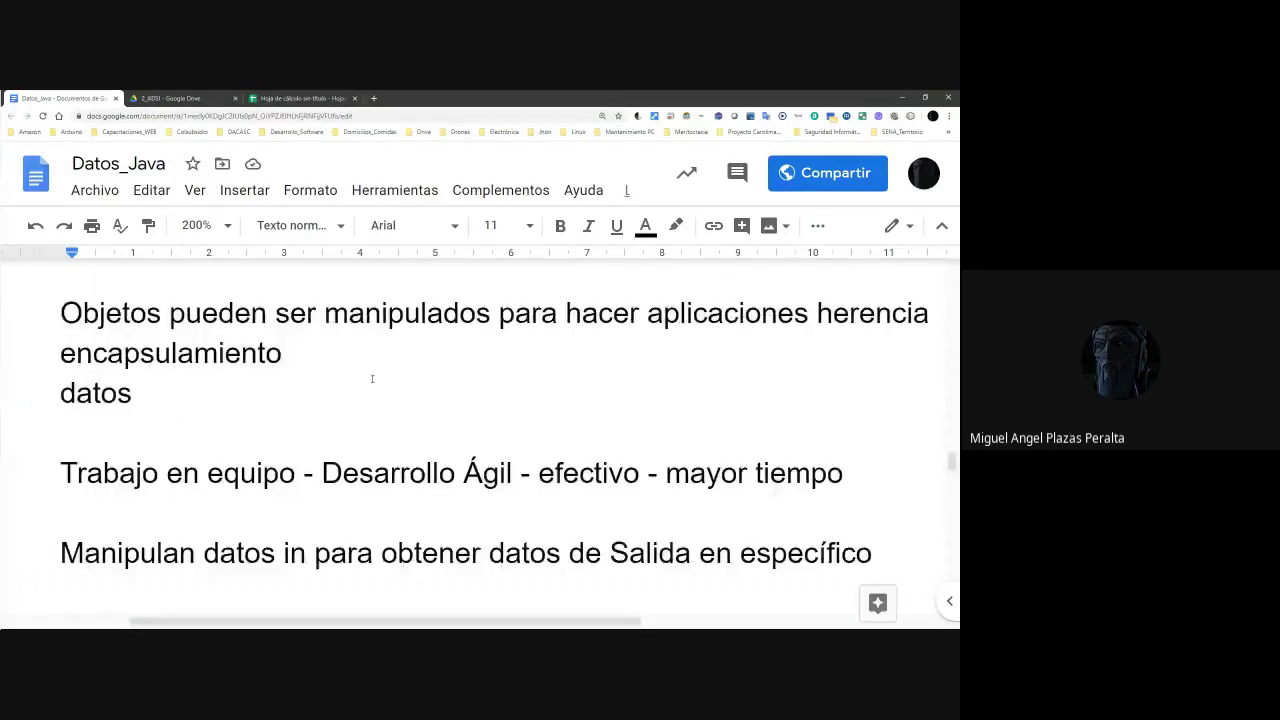
pyautogui.hscroll(5, 372, 379)
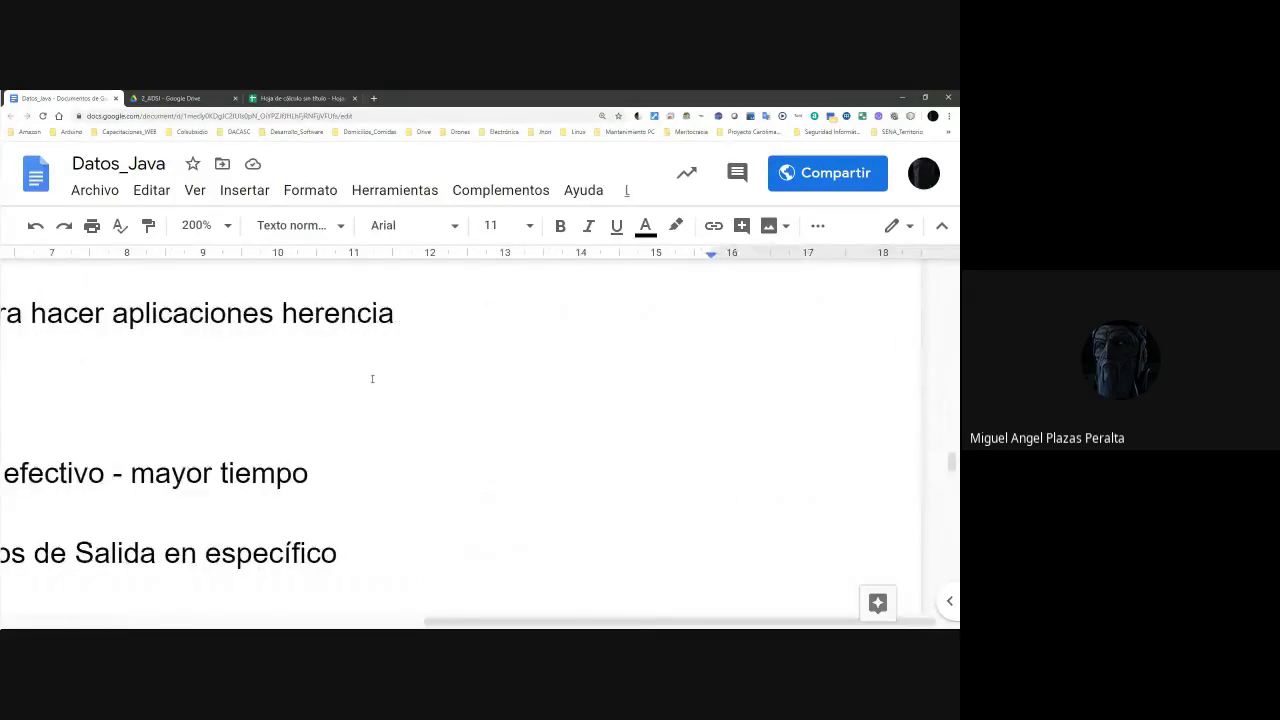
pyautogui.hscroll(-5, 372, 379)
pyautogui.press('Left')
pyautogui.press('Left')
pyautogui.press('Left')
pyautogui.press('Down')
pyautogui.press('Down')
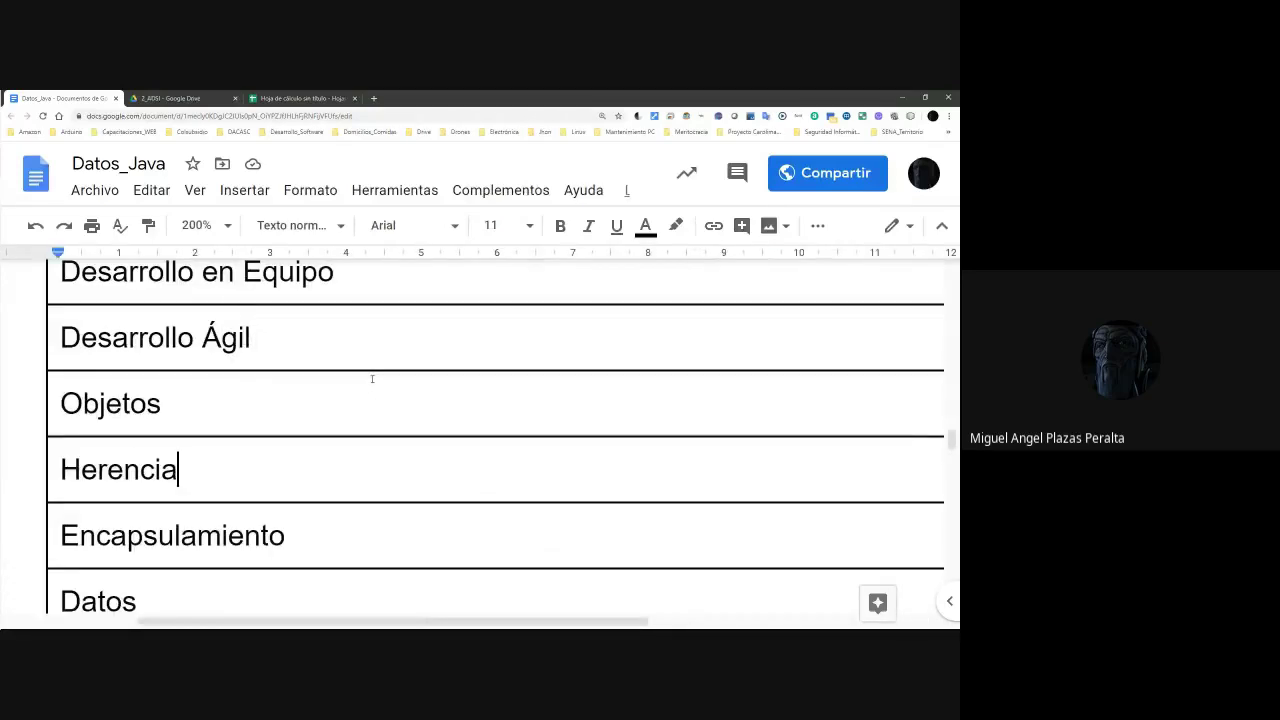
pyautogui.press('Up')
pyautogui.scroll(10, 337, 389)
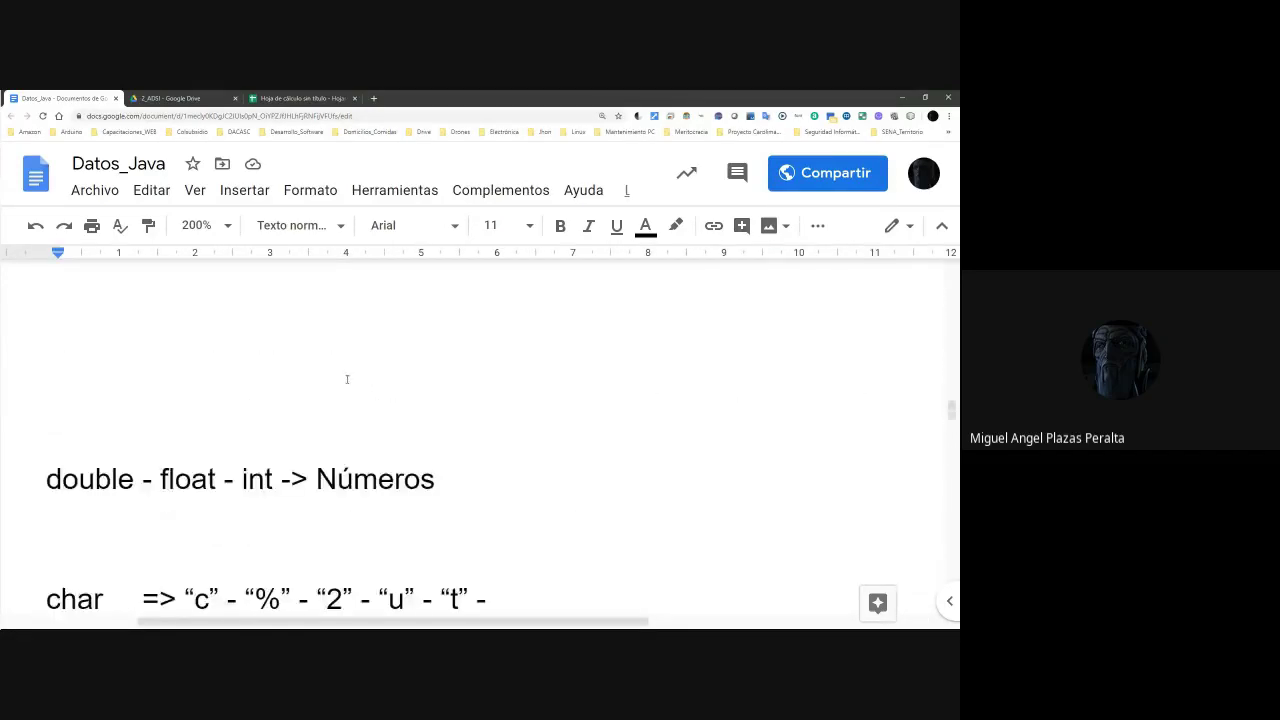
pyautogui.scroll(-10, 348, 387)
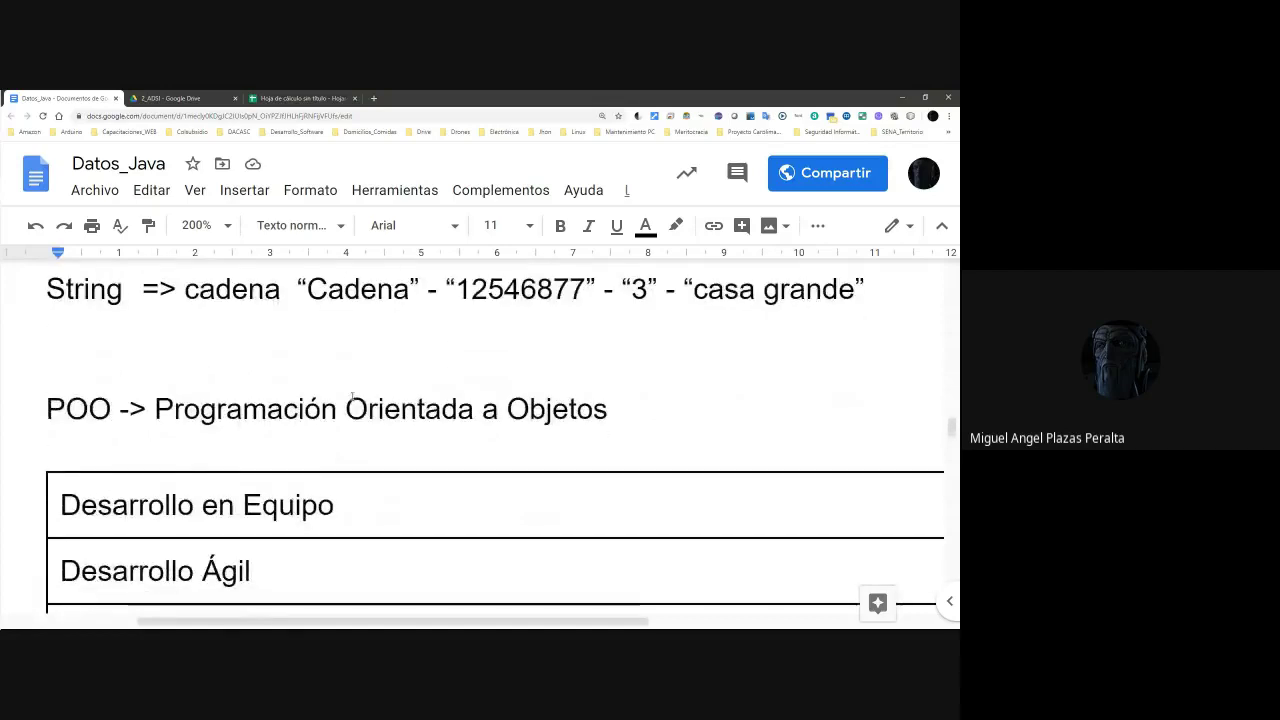
pyautogui.scroll(-3, 352, 397)
pyautogui.scroll(-6, 350, 395)
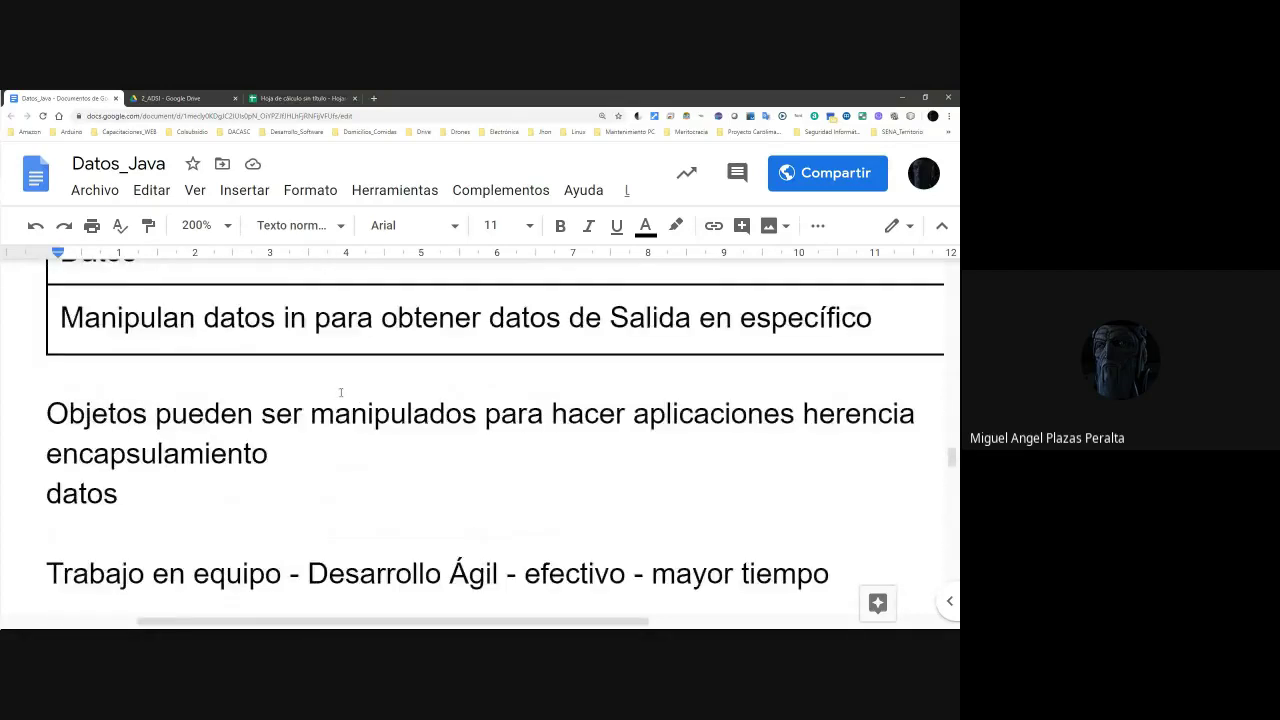
pyautogui.scroll(-10, 342, 395)
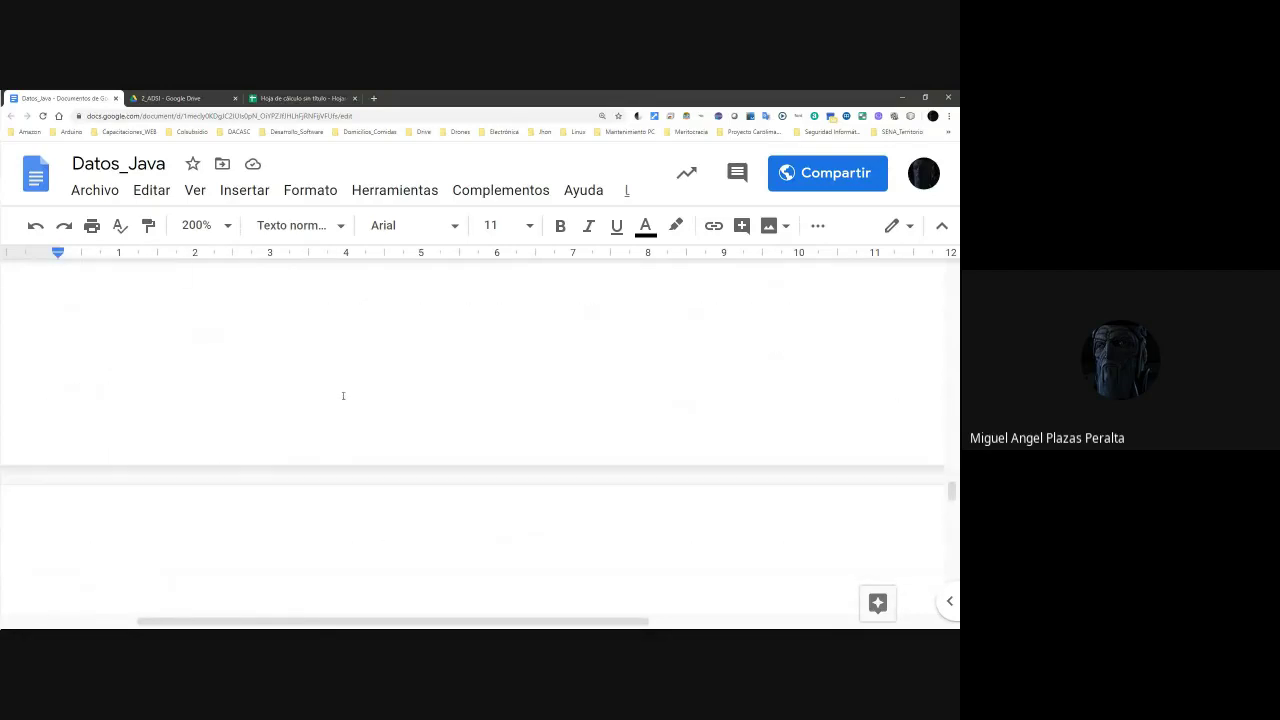
pyautogui.scroll(15, 344, 397)
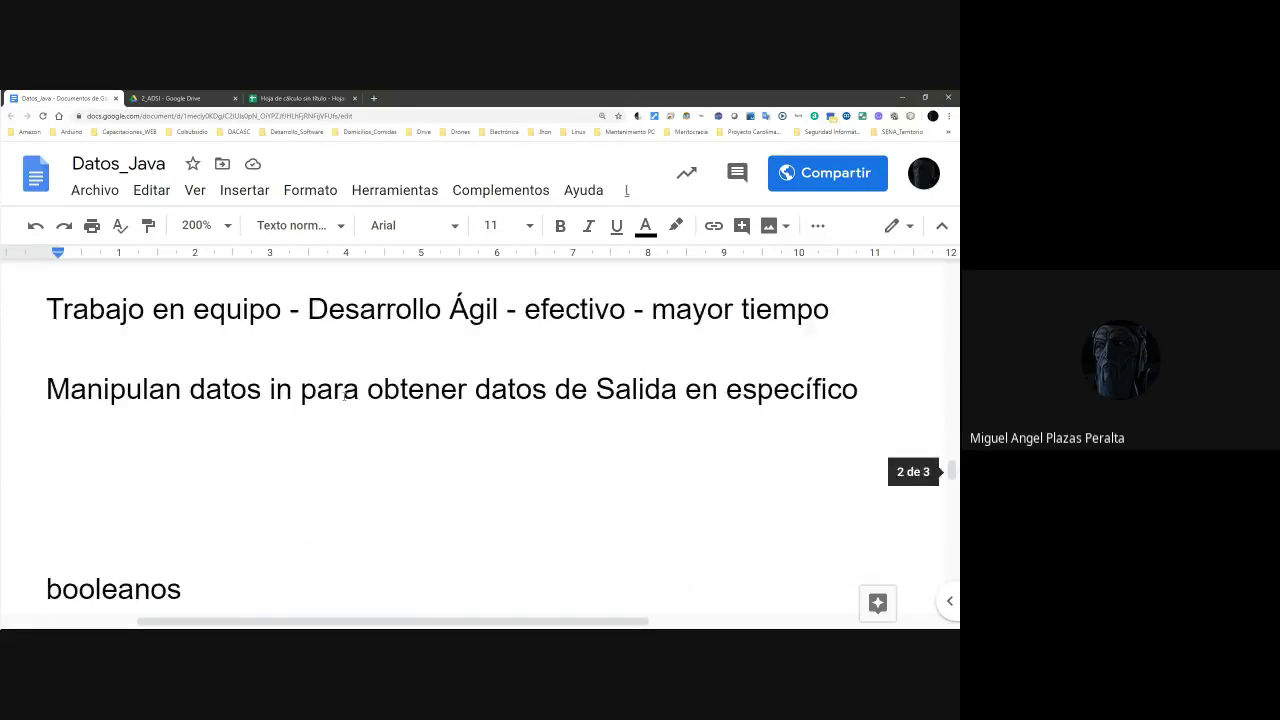
pyautogui.scroll(-3, 344, 397)
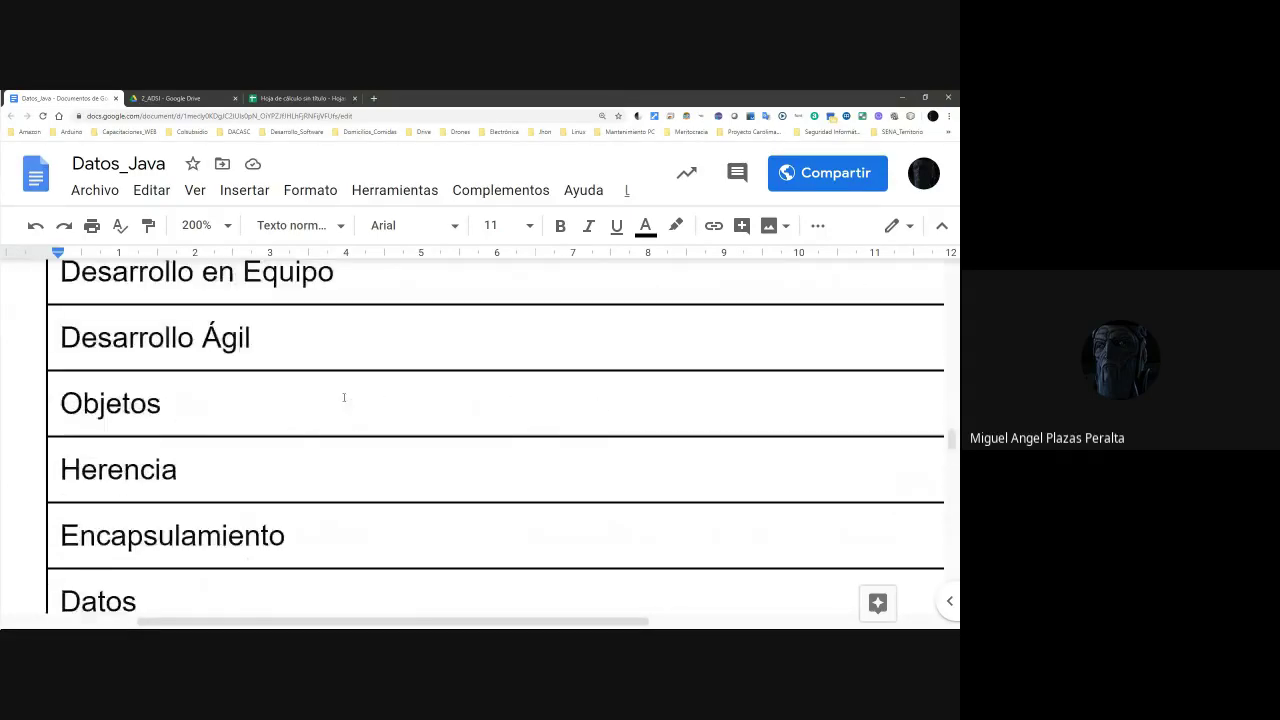
pyautogui.scroll(12, 344, 397)
pyautogui.scroll(3, 345, 397)
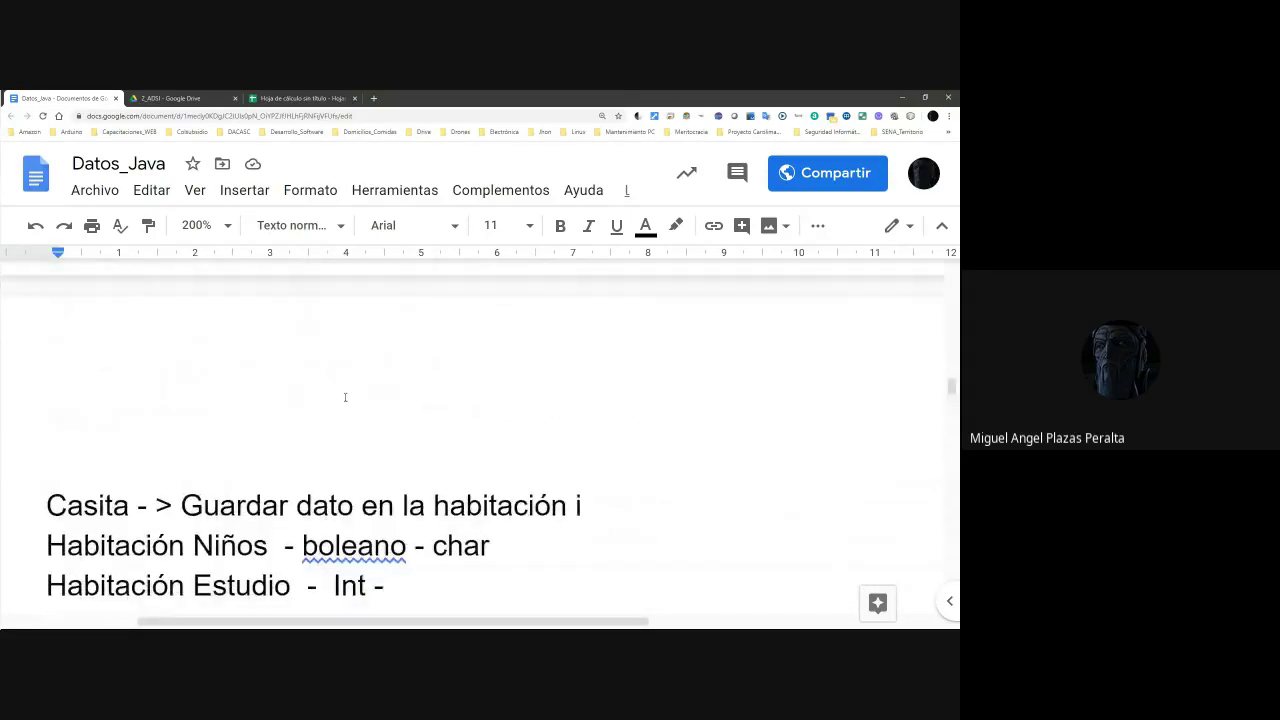
pyautogui.scroll(5, 362, 490)
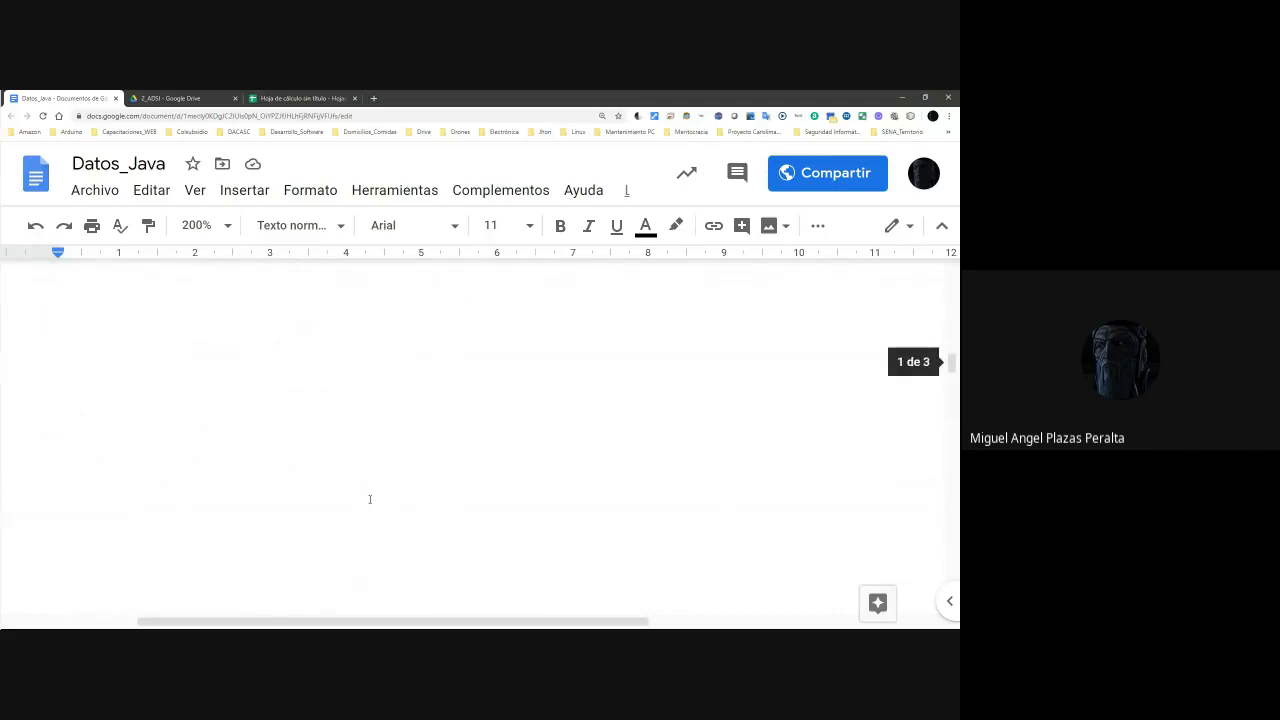
pyautogui.scroll(-5, 366, 494)
pyautogui.scroll(-3, 370, 497)
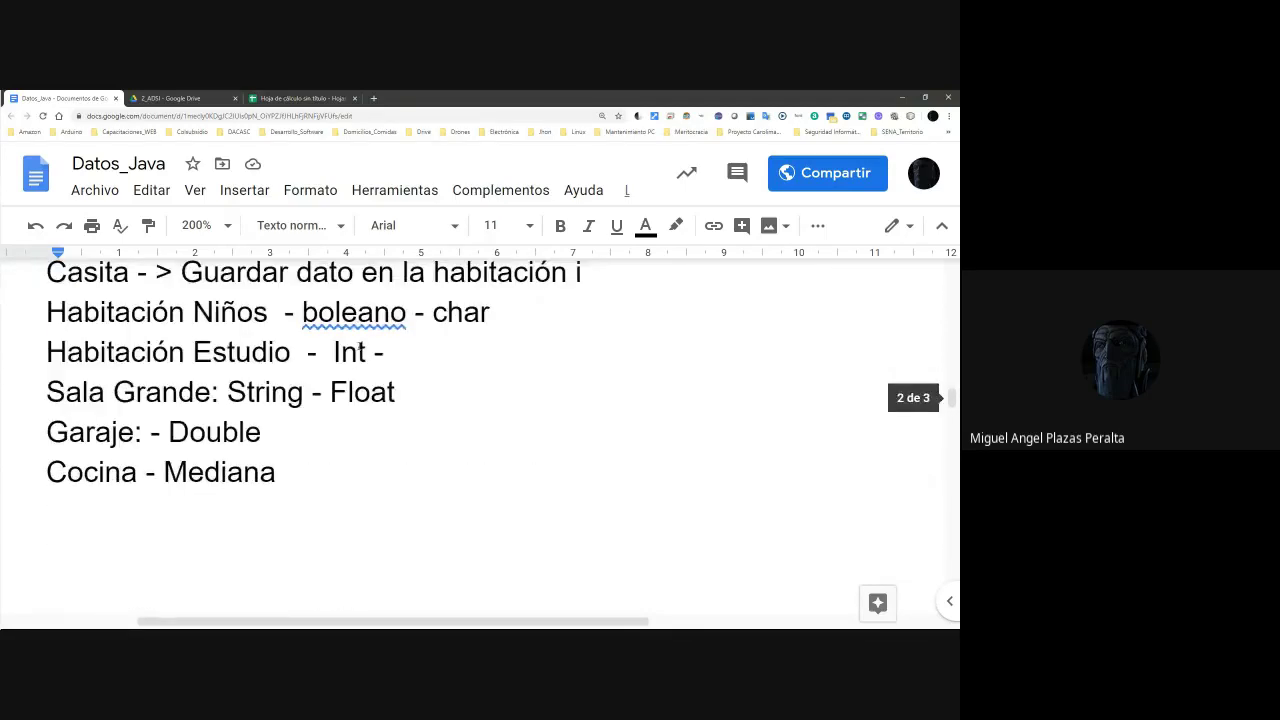
# Replace the misspelled 'boleano' on the Habitación Niños line with the suggestion 'boolean'.
pyautogui.rightClick(374, 313)
pyautogui.click(447, 376)
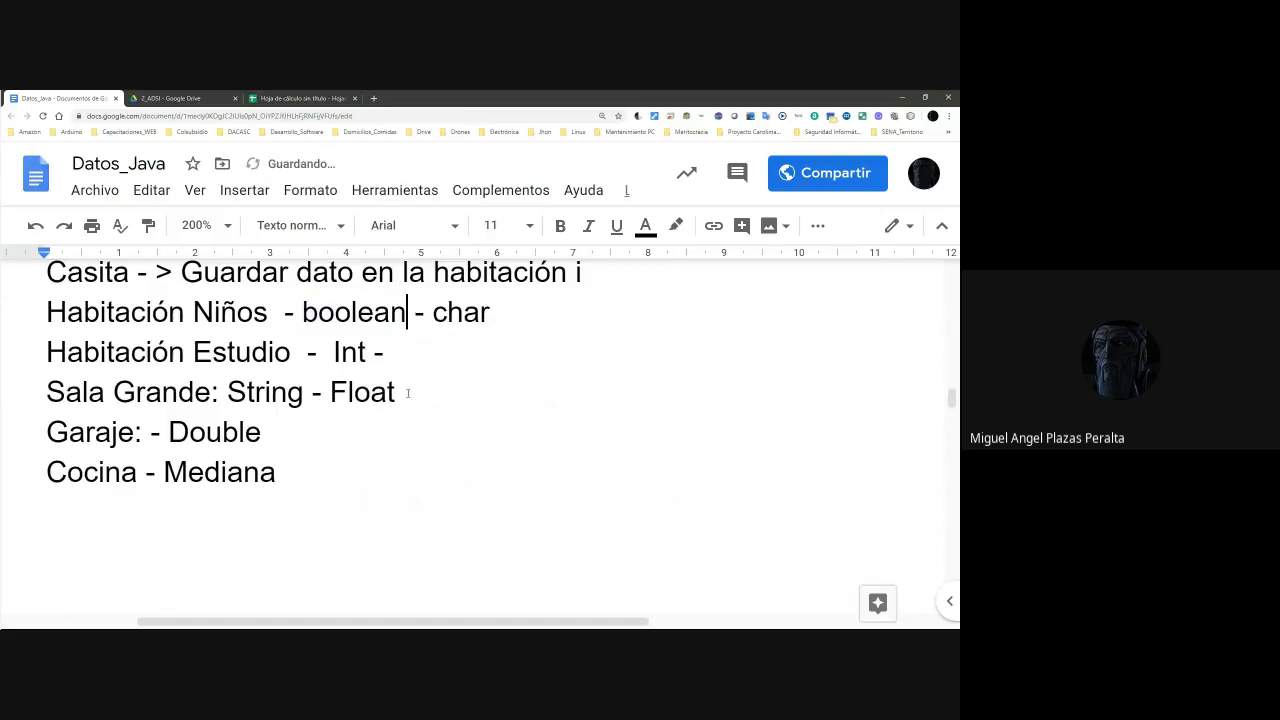
pyautogui.scroll(10, 405, 396)
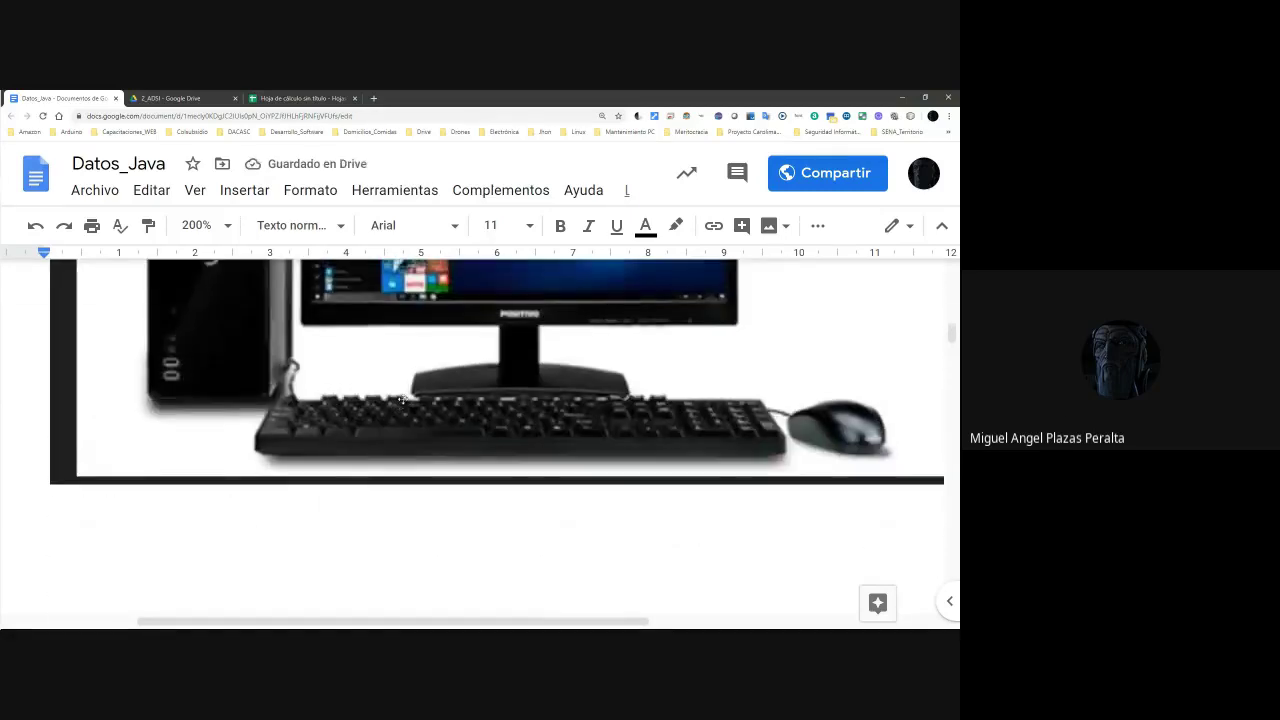
pyautogui.scroll(2, 402, 399)
pyautogui.scroll(-5, 403, 399)
pyautogui.scroll(5, 404, 399)
pyautogui.scroll(-4, 405, 399)
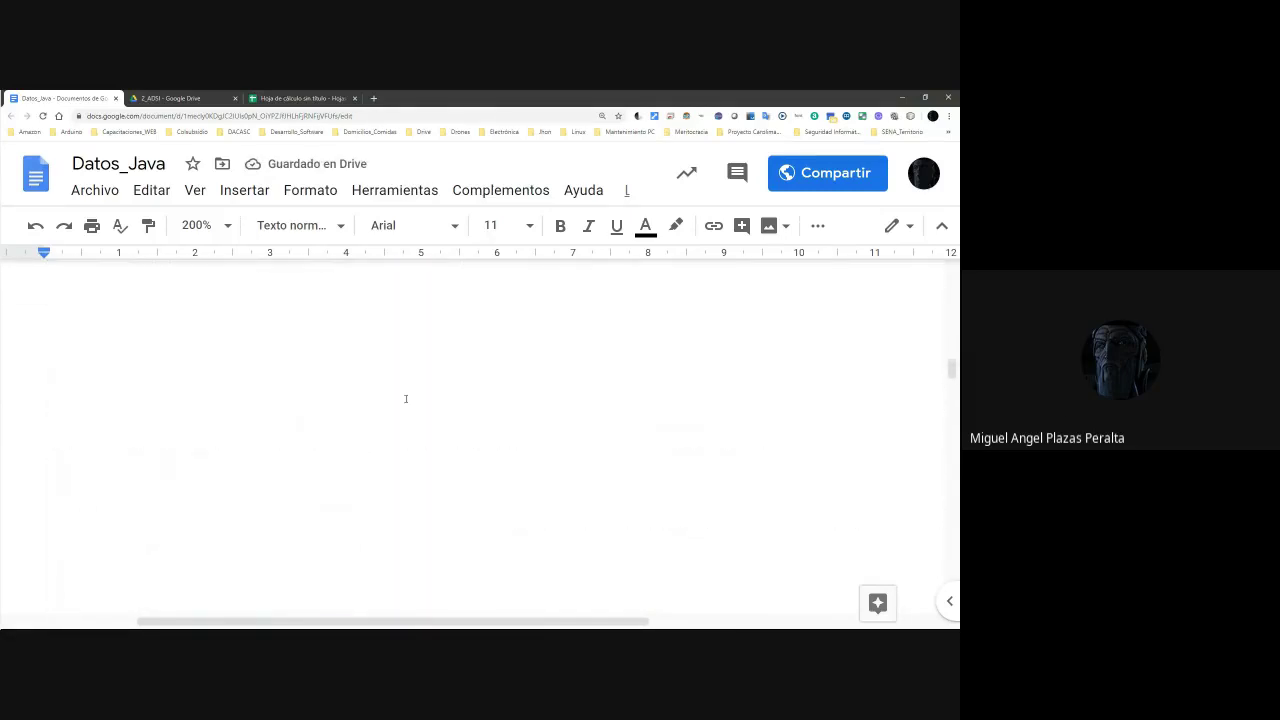
pyautogui.scroll(-10, 405, 399)
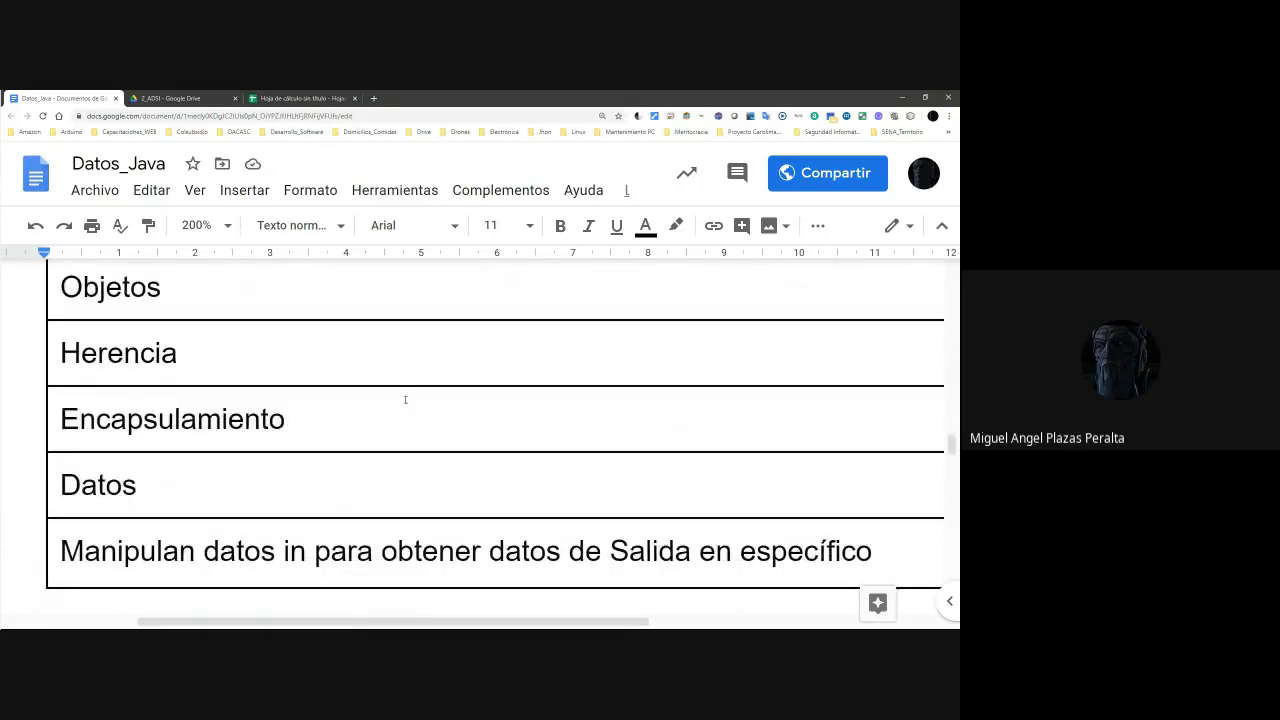
pyautogui.scroll(8, 405, 400)
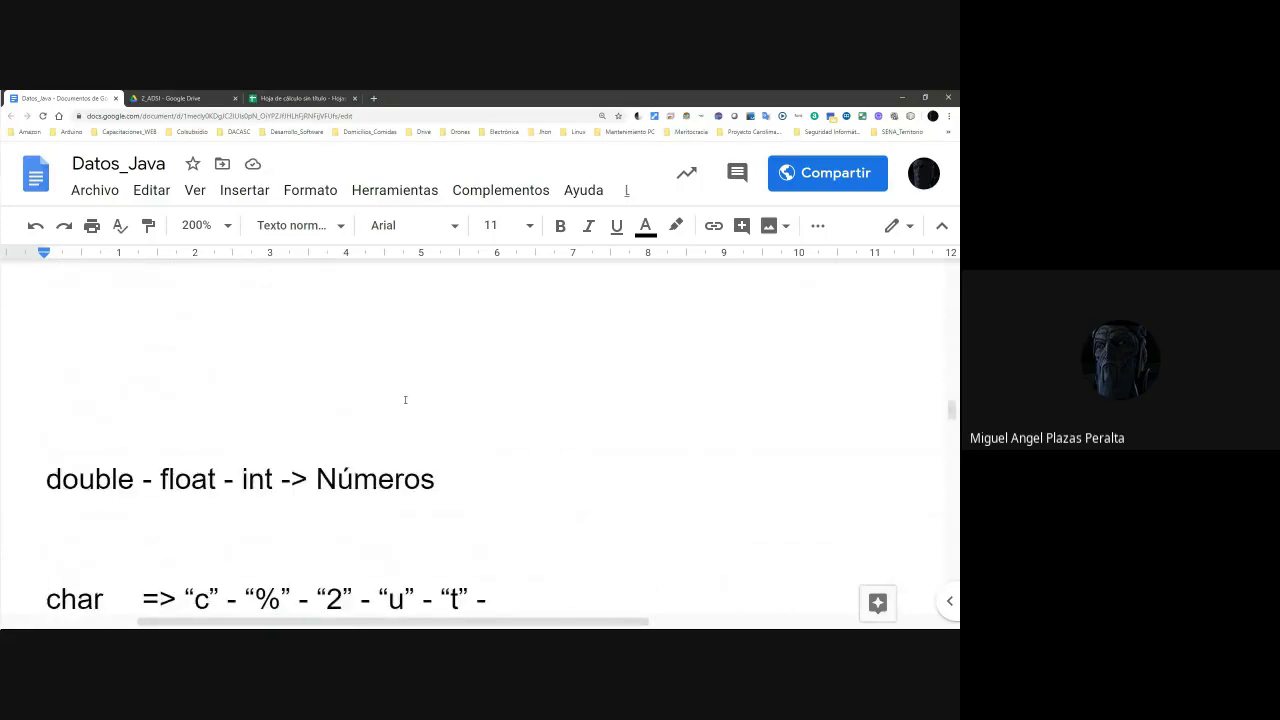
pyautogui.scroll(4, 405, 400)
pyautogui.scroll(-8, 405, 400)
pyautogui.scroll(1, 405, 400)
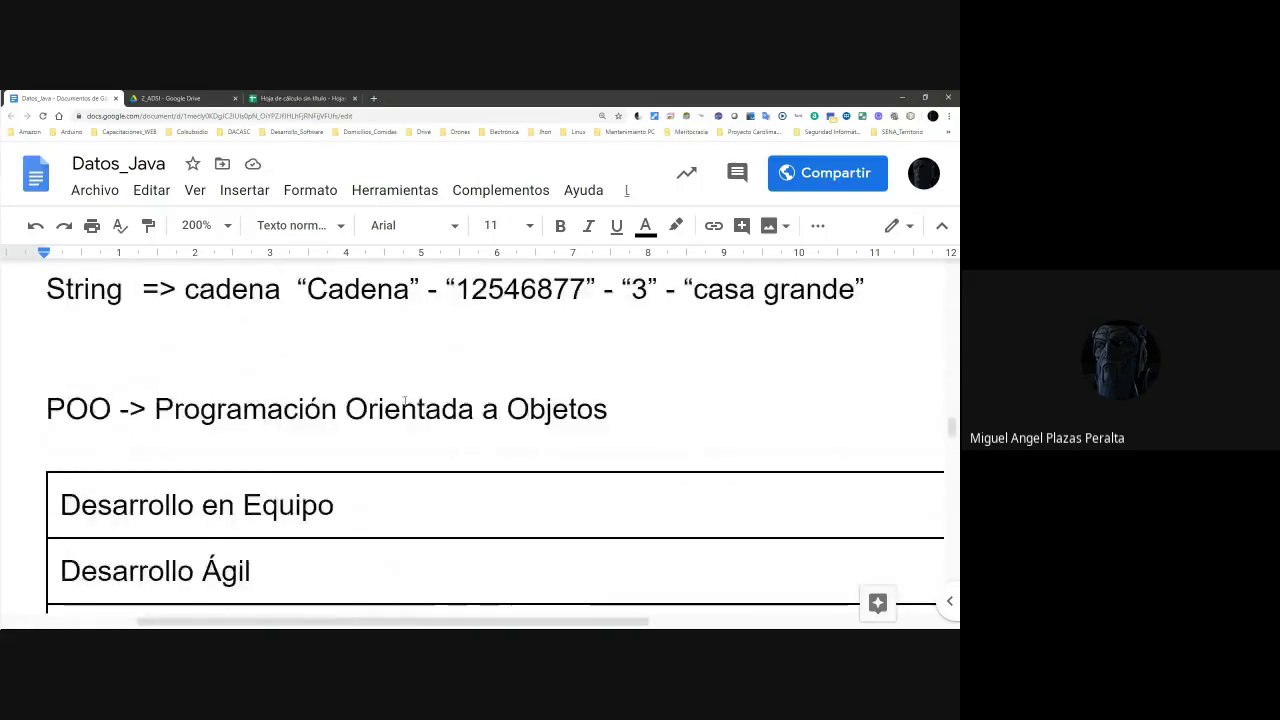
pyautogui.scroll(-8, 405, 401)
pyautogui.scroll(4, 350, 471)
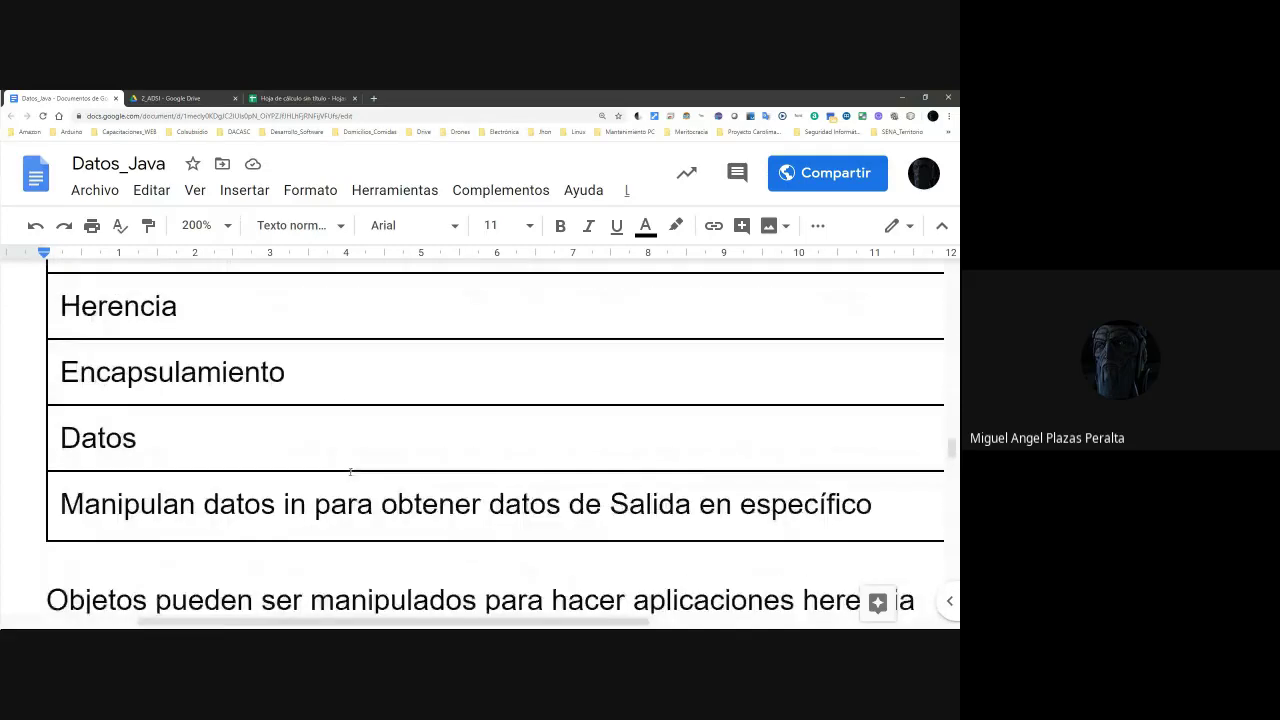
pyautogui.scroll(-4, 349, 471)
pyautogui.scroll(-1, 349, 474)
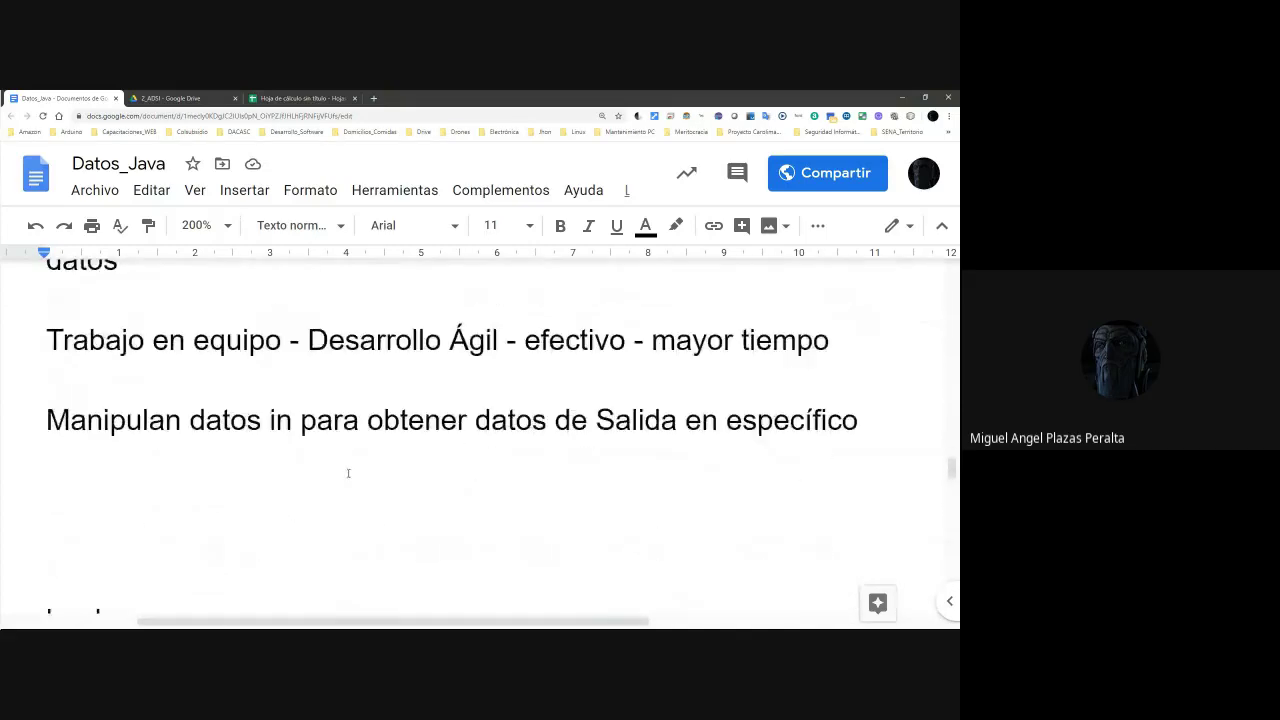
# Set the page zoom to 75% and start a new page after 'booleanos'.
pyautogui.click(227, 226)
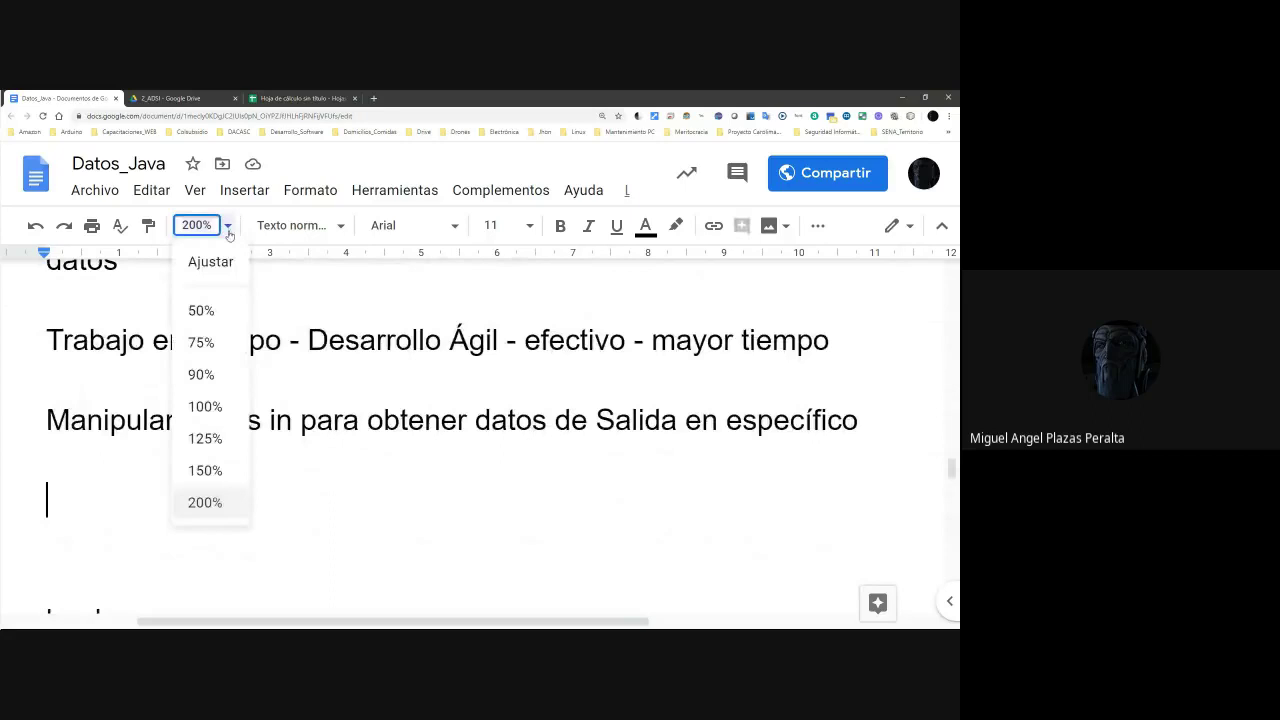
pyautogui.click(210, 343)
pyautogui.click(390, 438)
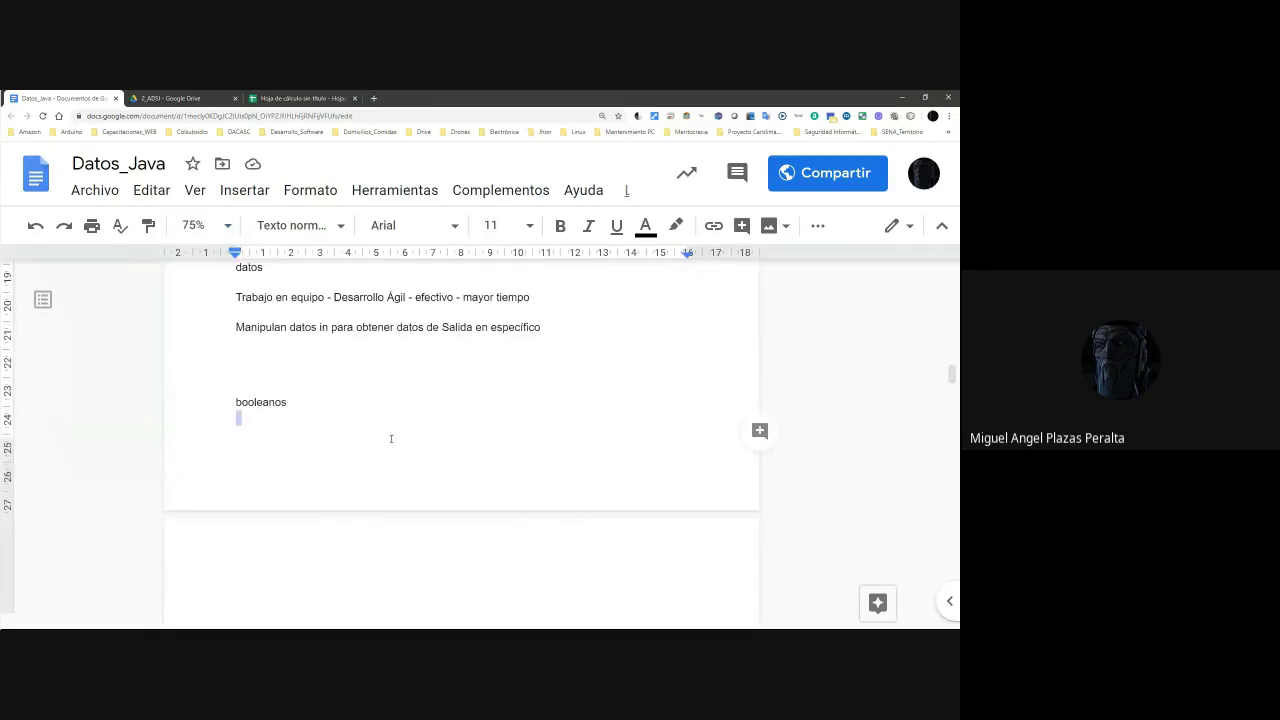
pyautogui.hotkey('ctrl', 'Return')
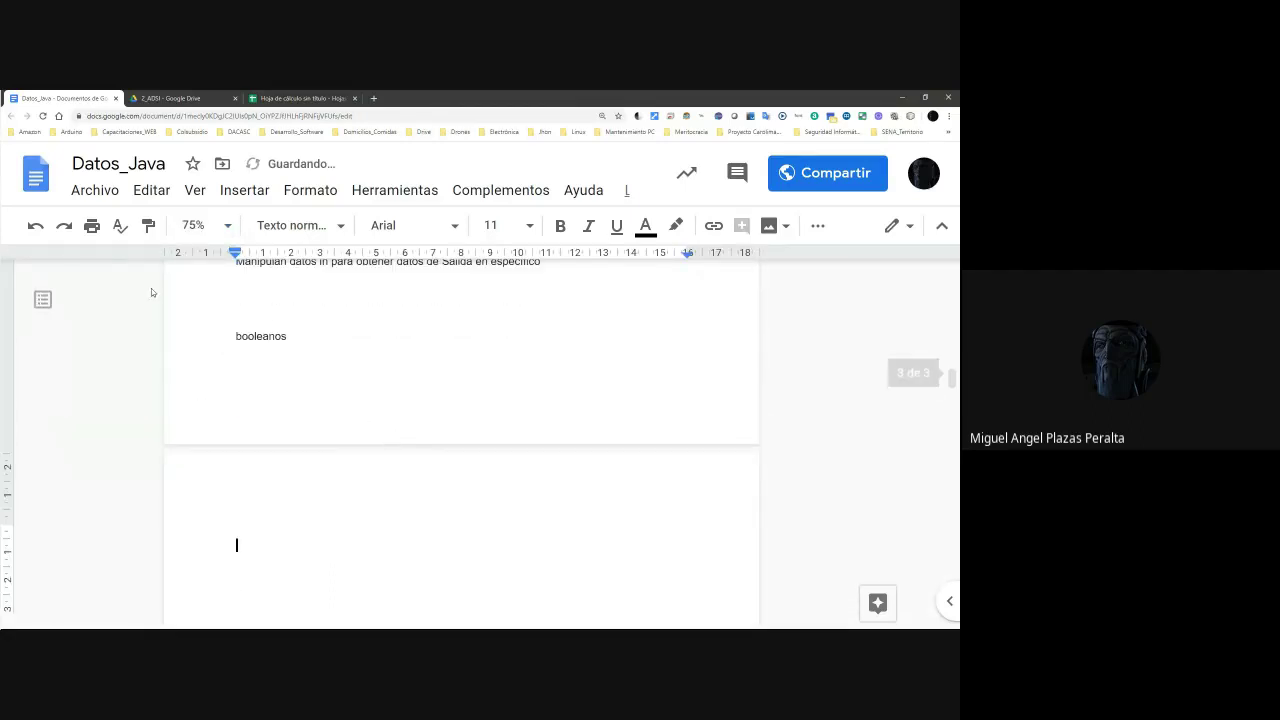
# Insert a two-column, three-row table on the new page.
pyautogui.click(236, 194)
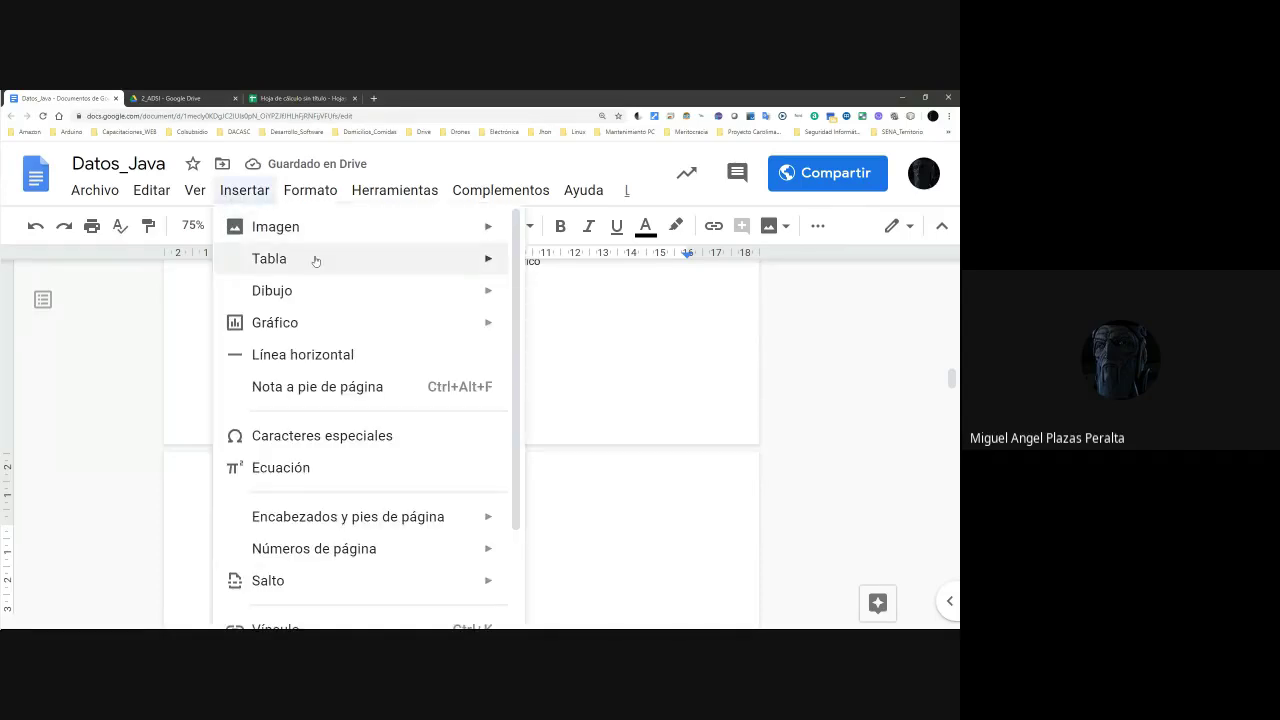
pyautogui.moveTo(328, 262)
pyautogui.click(544, 302)
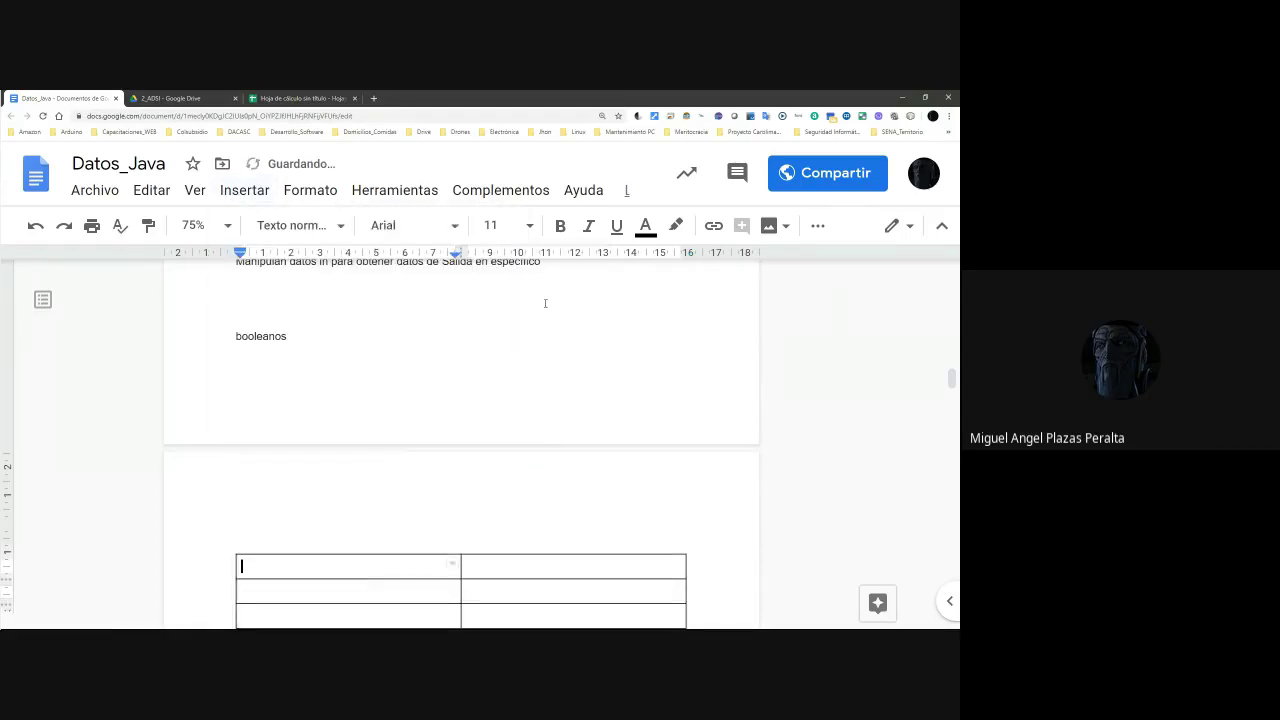
pyautogui.scroll(-2, 435, 449)
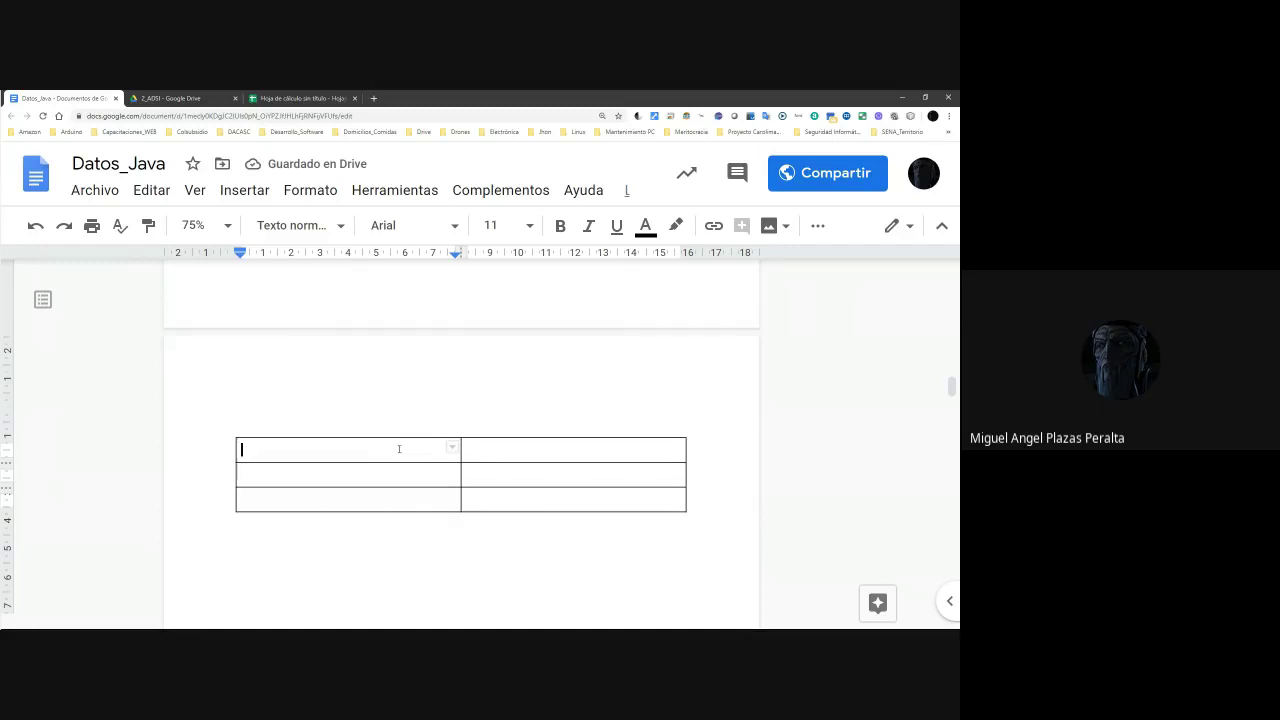
# Fill the first column with Int, Double, Float, Boolean, Char and String, adding rows as needed.
pyautogui.write('Int')
pyautogui.press('Down')
pyautogui.write('Double')
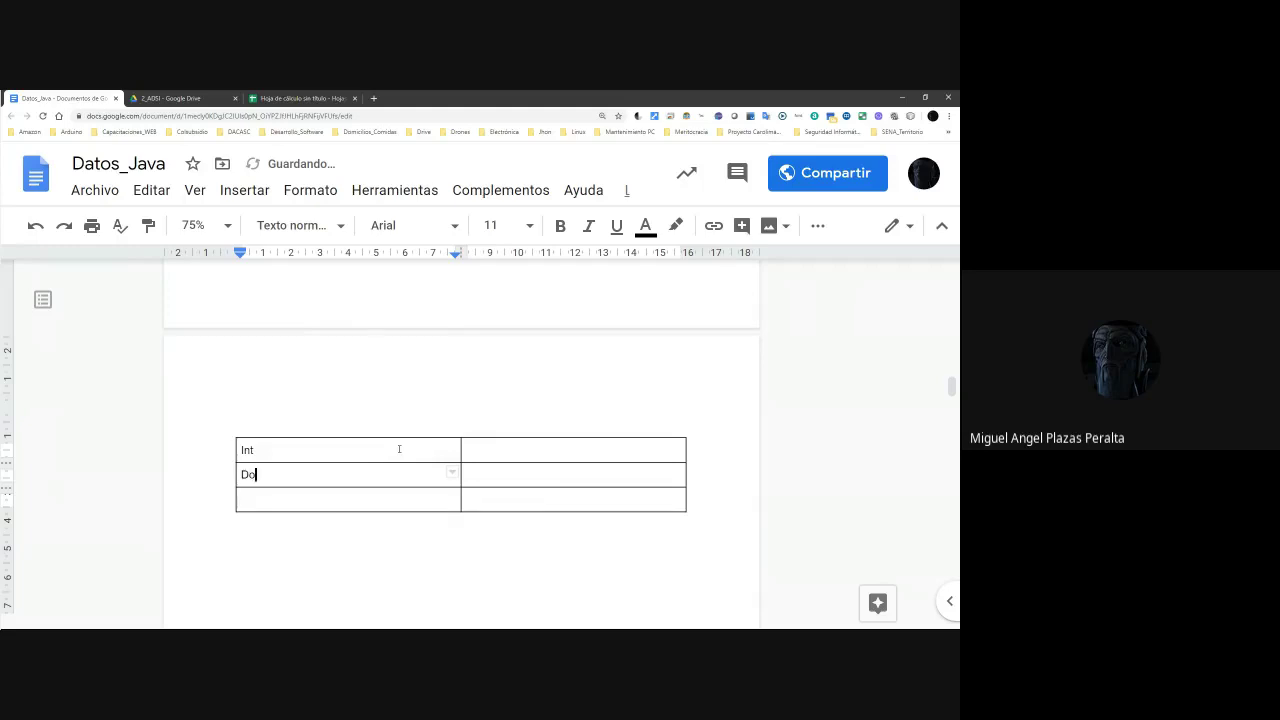
pyautogui.press('Tab')
pyautogui.press('Tab')
pyautogui.write('Float')
pyautogui.press('Tab')
pyautogui.press('Tab')
pyautogui.write('Bo')
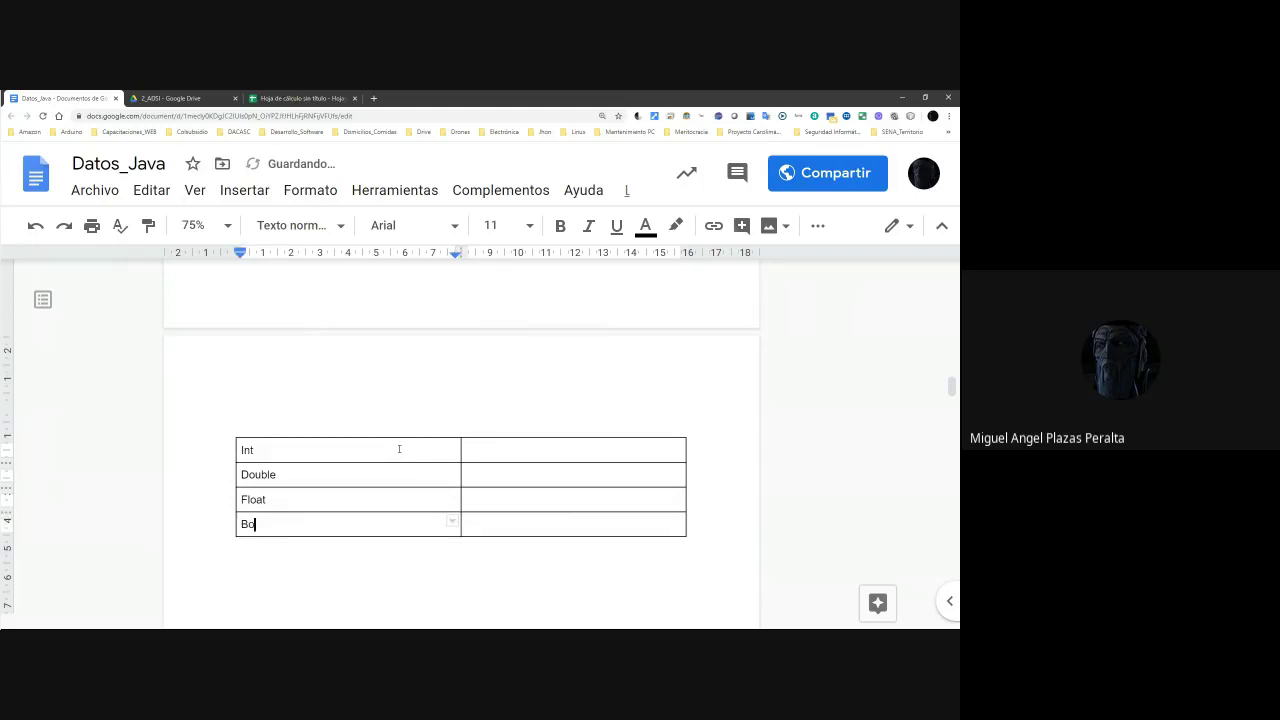
pyautogui.write('olean')
pyautogui.press('Tab')
pyautogui.press('Tab')
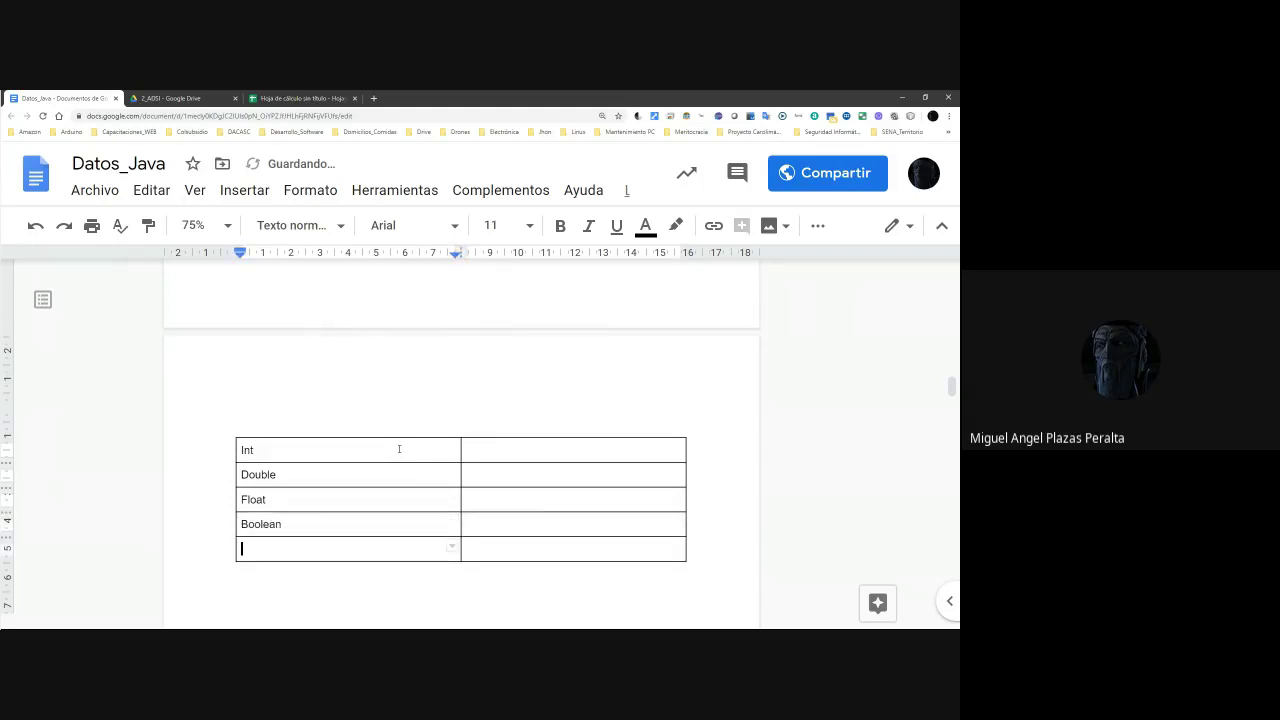
pyautogui.write('Char')
pyautogui.press('Tab')
pyautogui.press('Tab')
pyautogui.write('String')
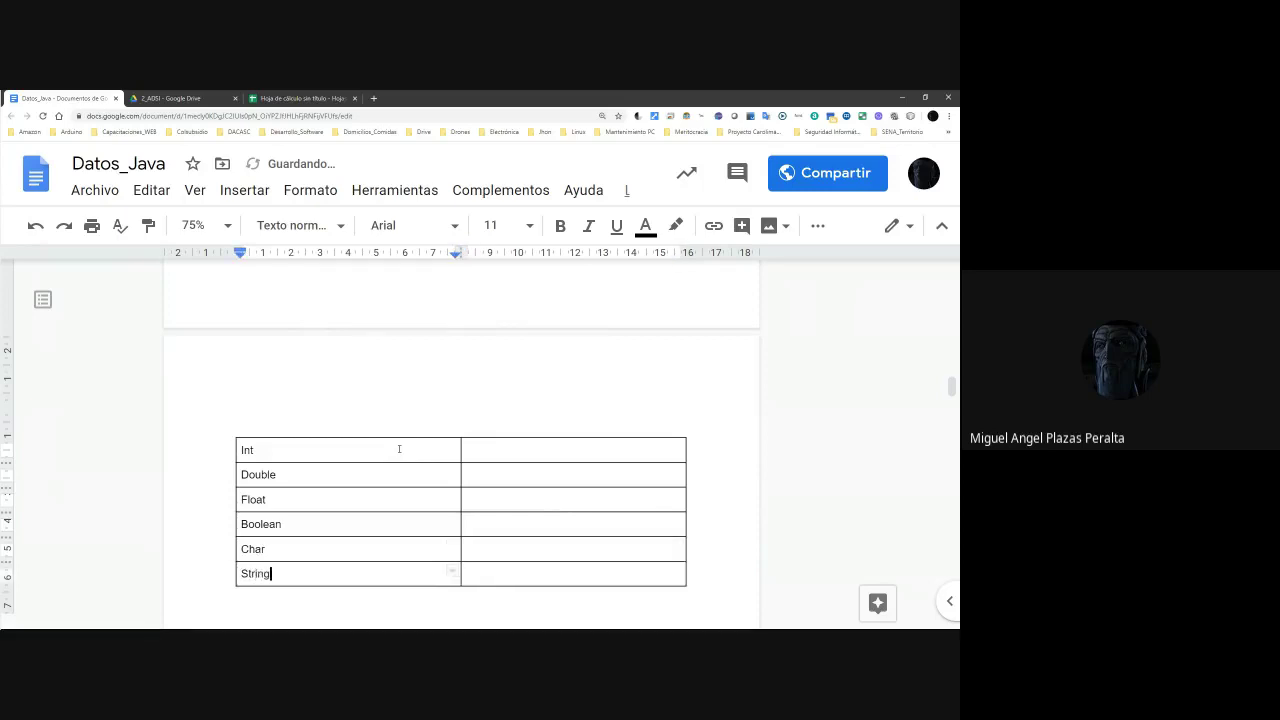
pyautogui.press('Tab')
pyautogui.press('Tab')
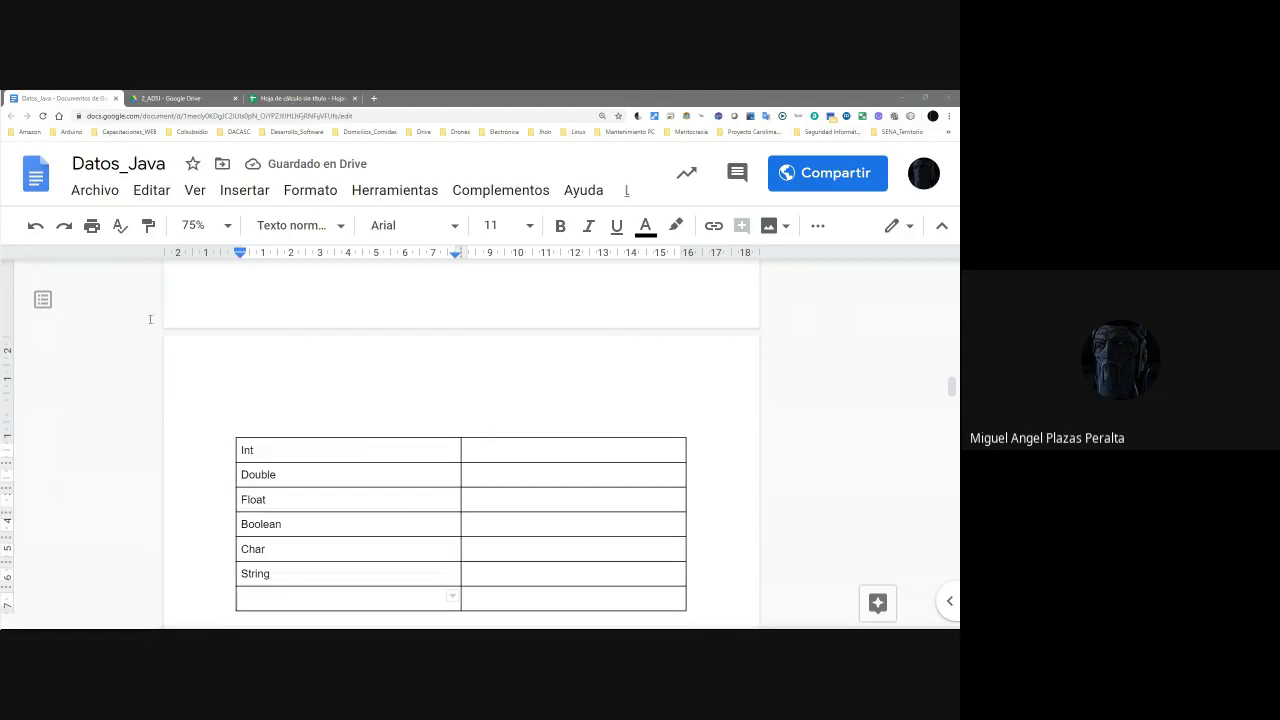
# Add extra empty rows below the String row.
pyautogui.click(313, 602)
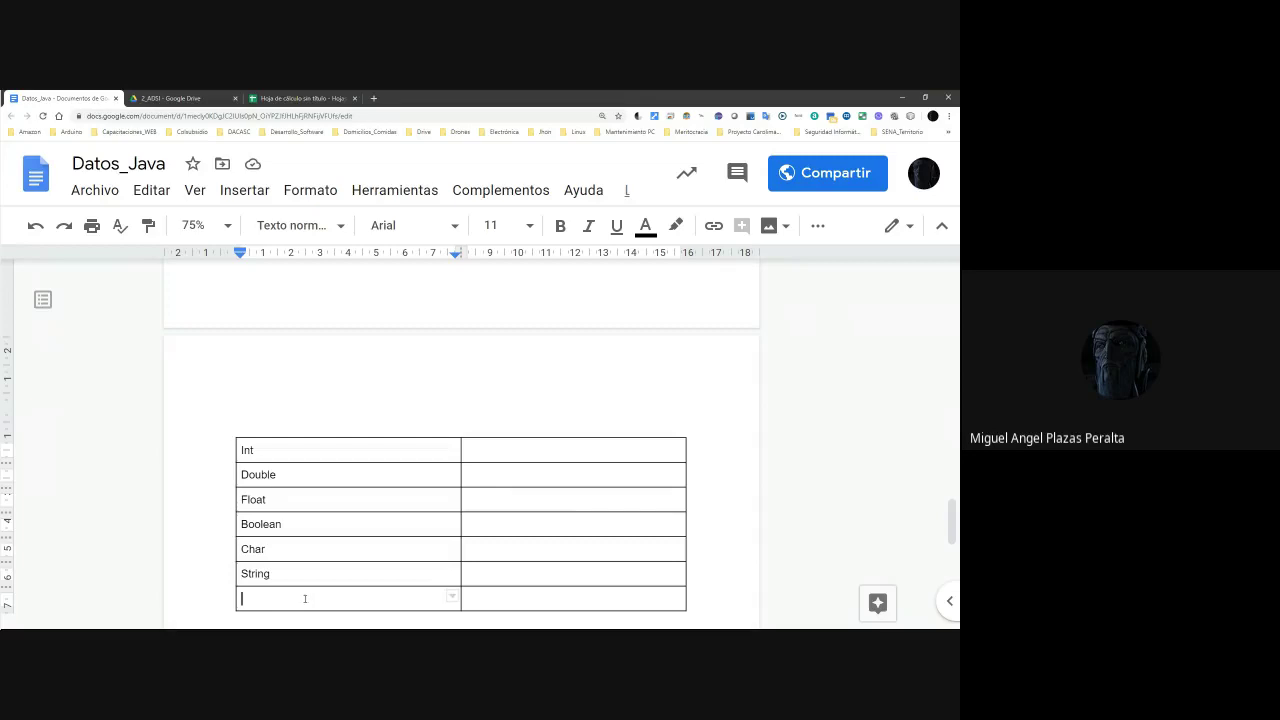
pyautogui.press('Tab')
pyautogui.press('Tab')
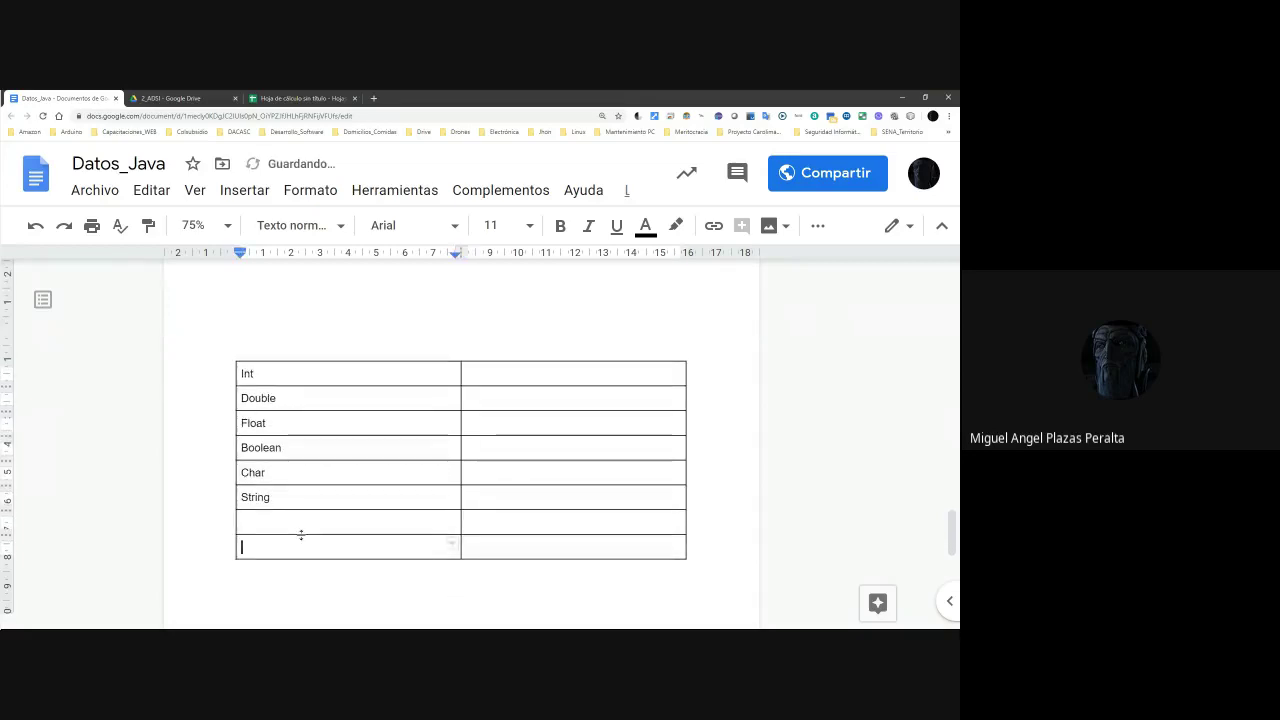
pyautogui.press('Tab')
pyautogui.press('Tab')
pyautogui.moveTo(303, 521); pyautogui.dragTo(277, 523)
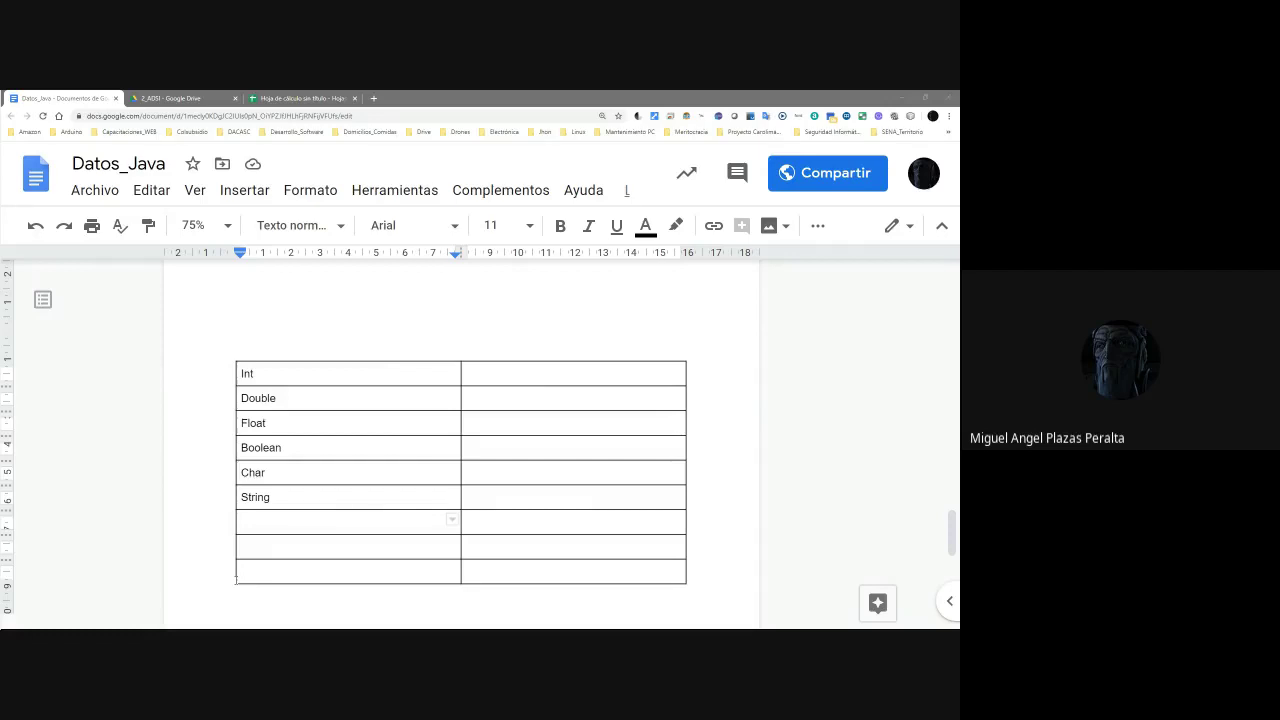
# Minimize the Datos_Java and Paint windows to reveal the spreadsheet, then return to Datos_Java.
pyautogui.click(908, 97)
pyautogui.click(905, 96)
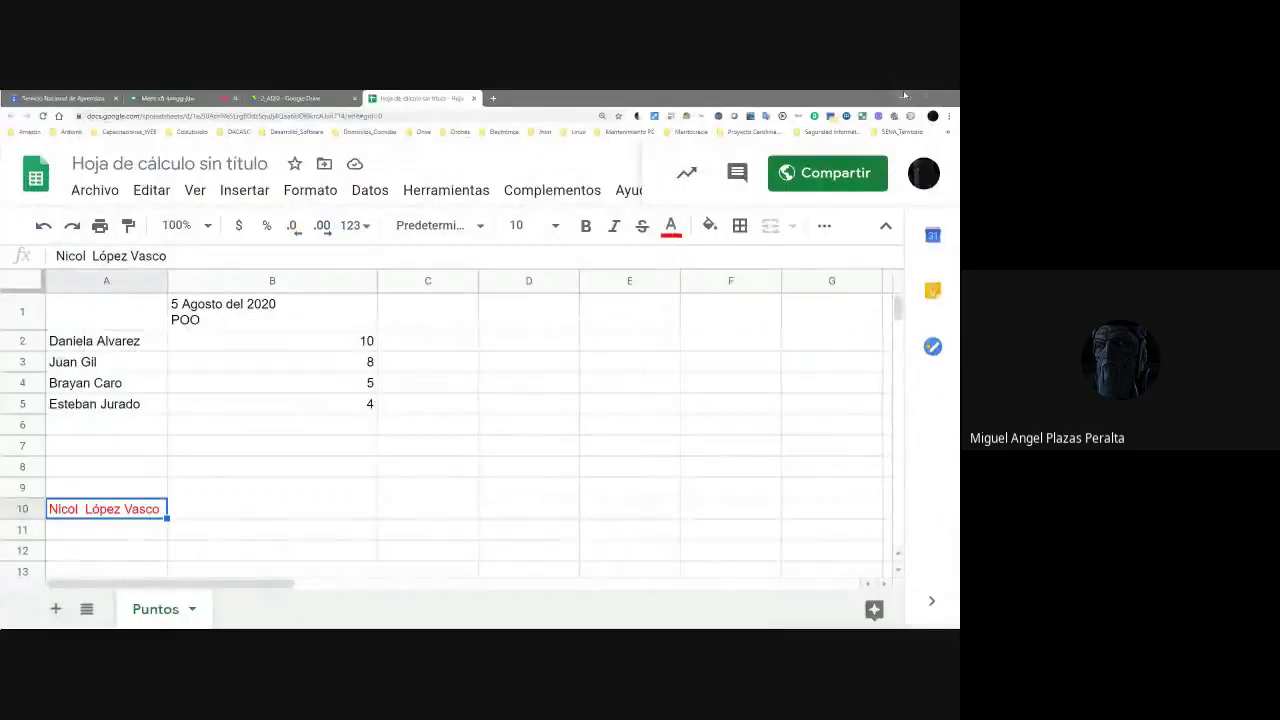
pyautogui.moveTo(160, 98); pyautogui.dragTo(300, 300)
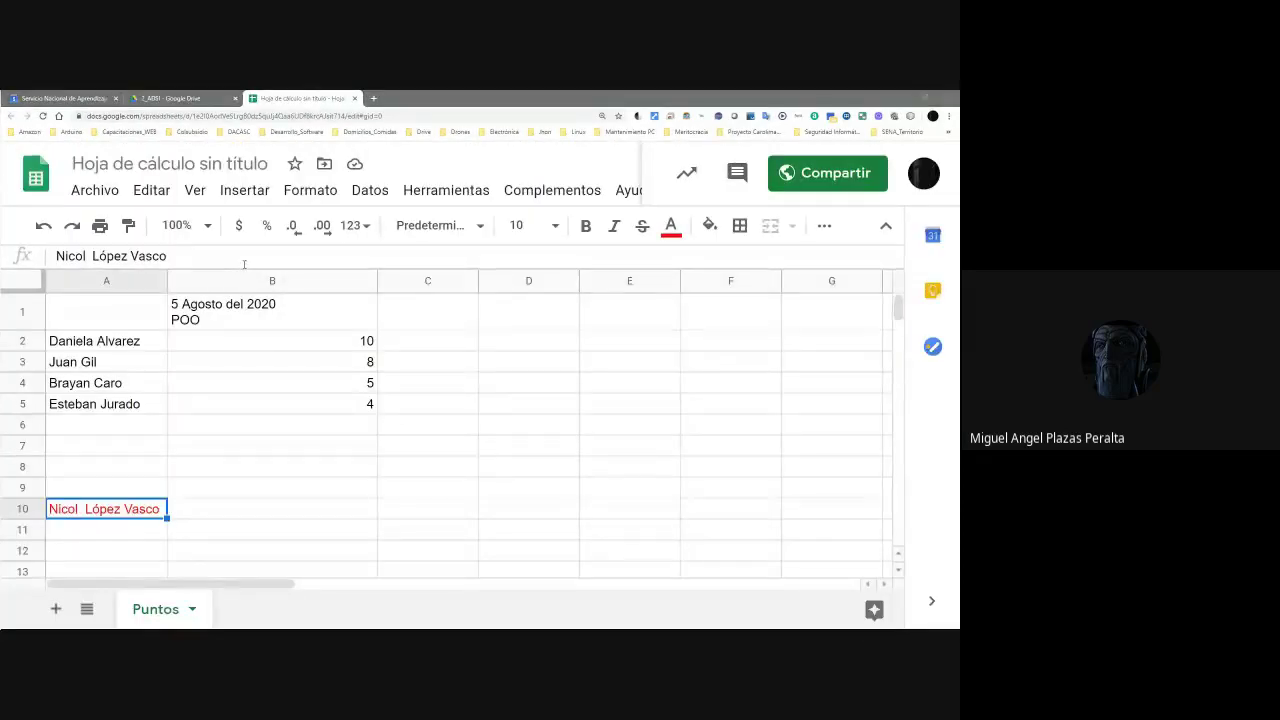
pyautogui.hotkey('alt', 'Tab')
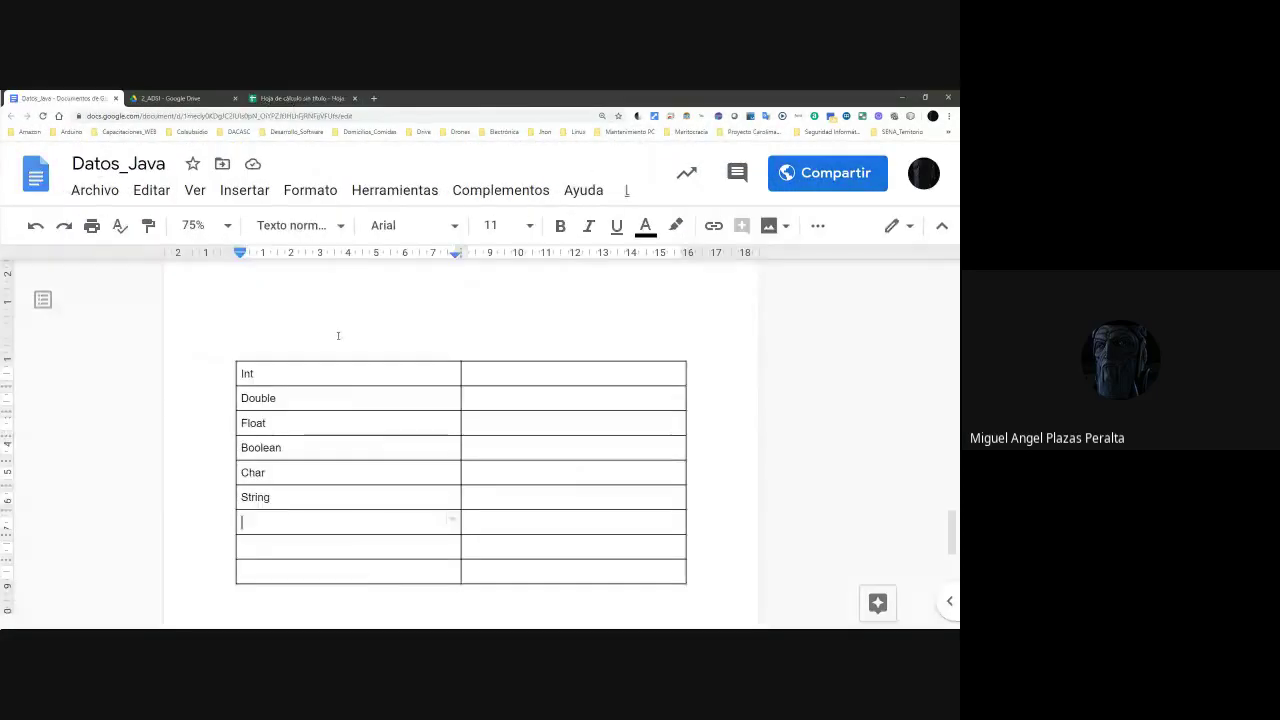
pyautogui.scroll(-2, 338, 335)
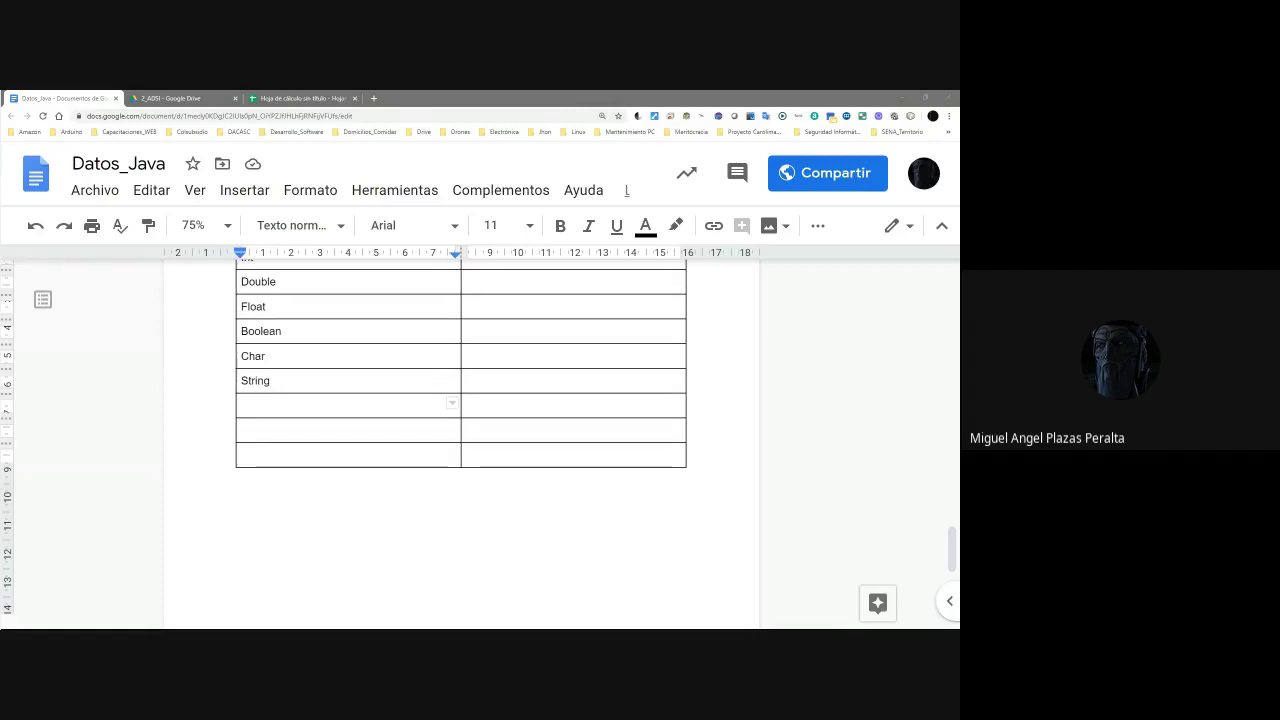
pyautogui.scroll(2, 429, 429)
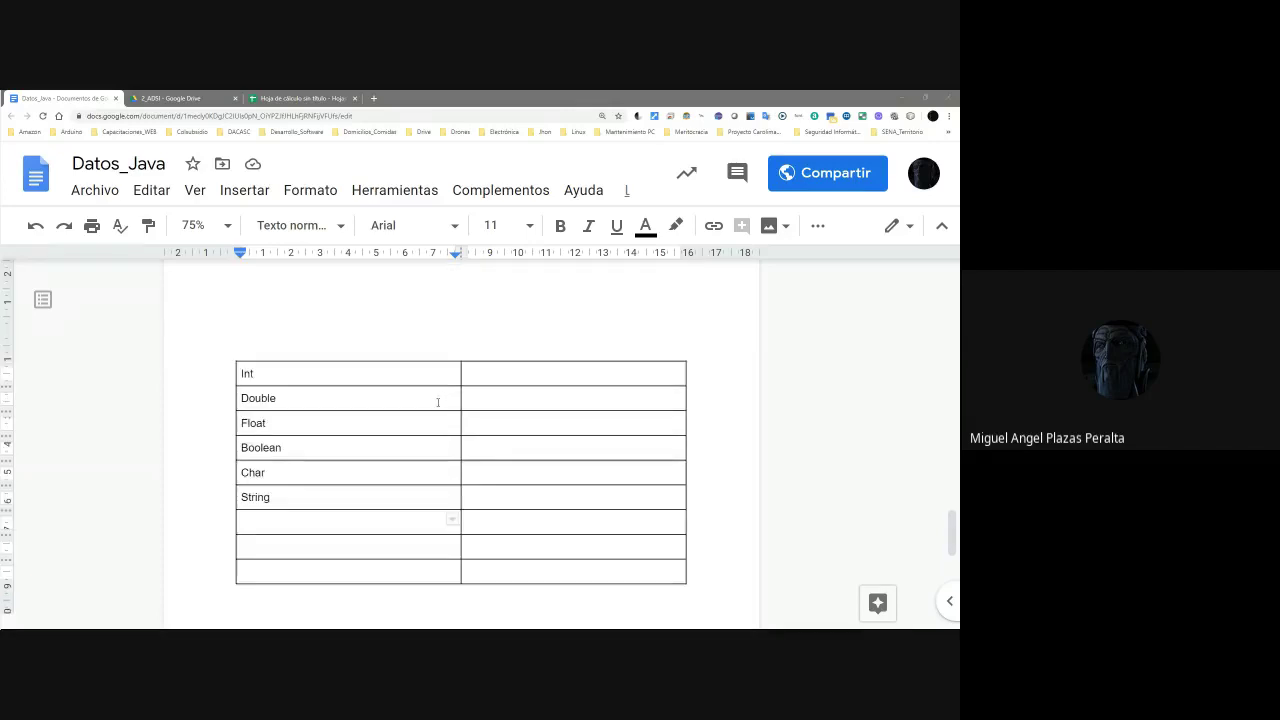
pyautogui.click(494, 371)
pyautogui.click(311, 527)
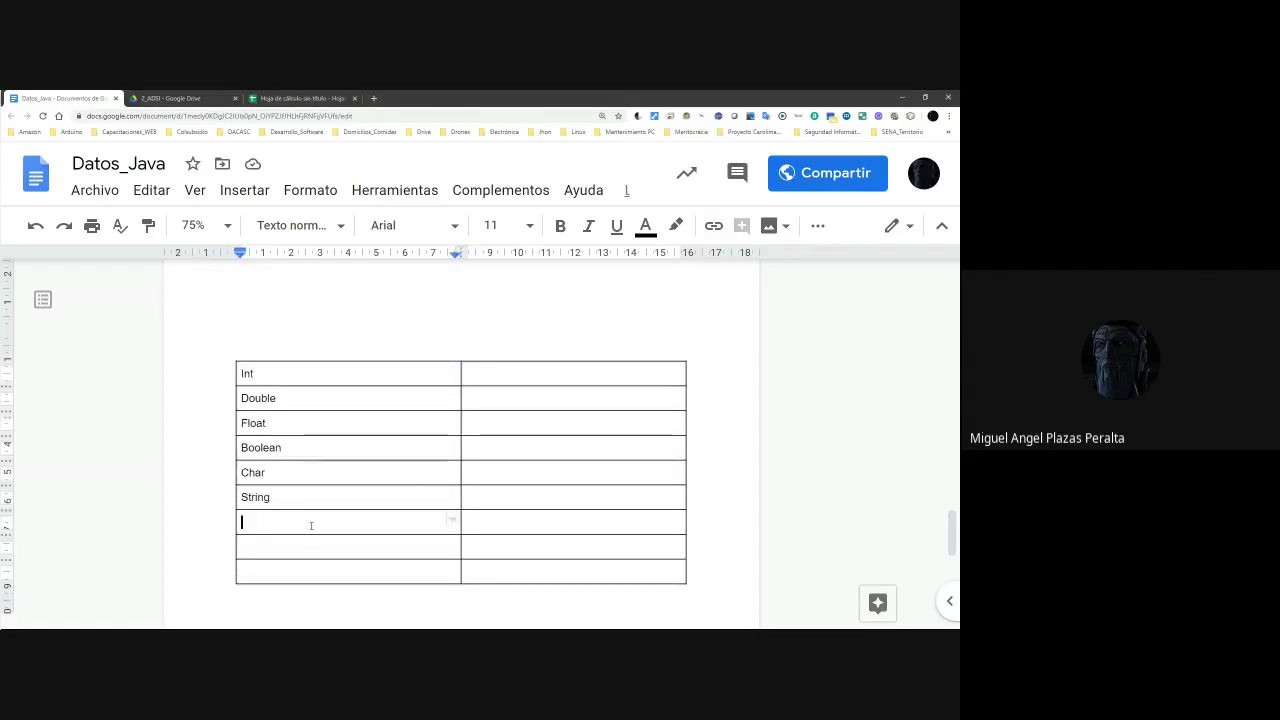
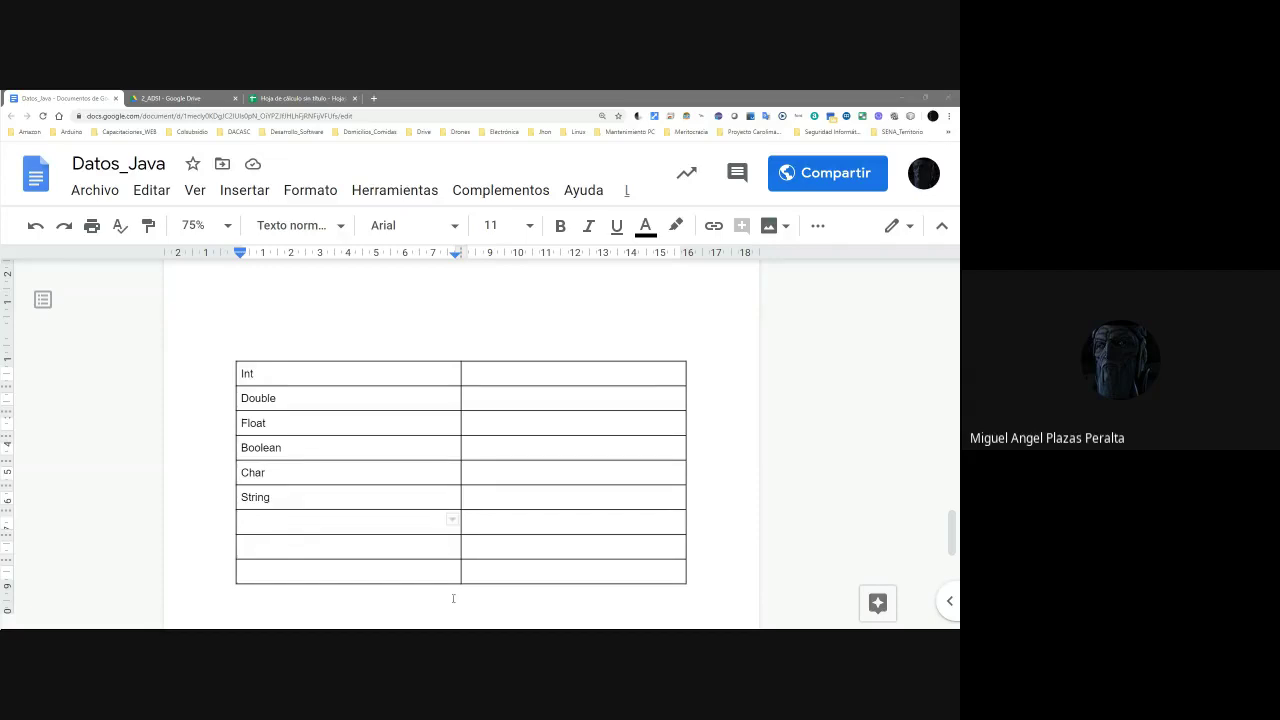
# Type the note 'Ciclo -> Buble -> While' in the empty row below String.
pyautogui.click(317, 526)
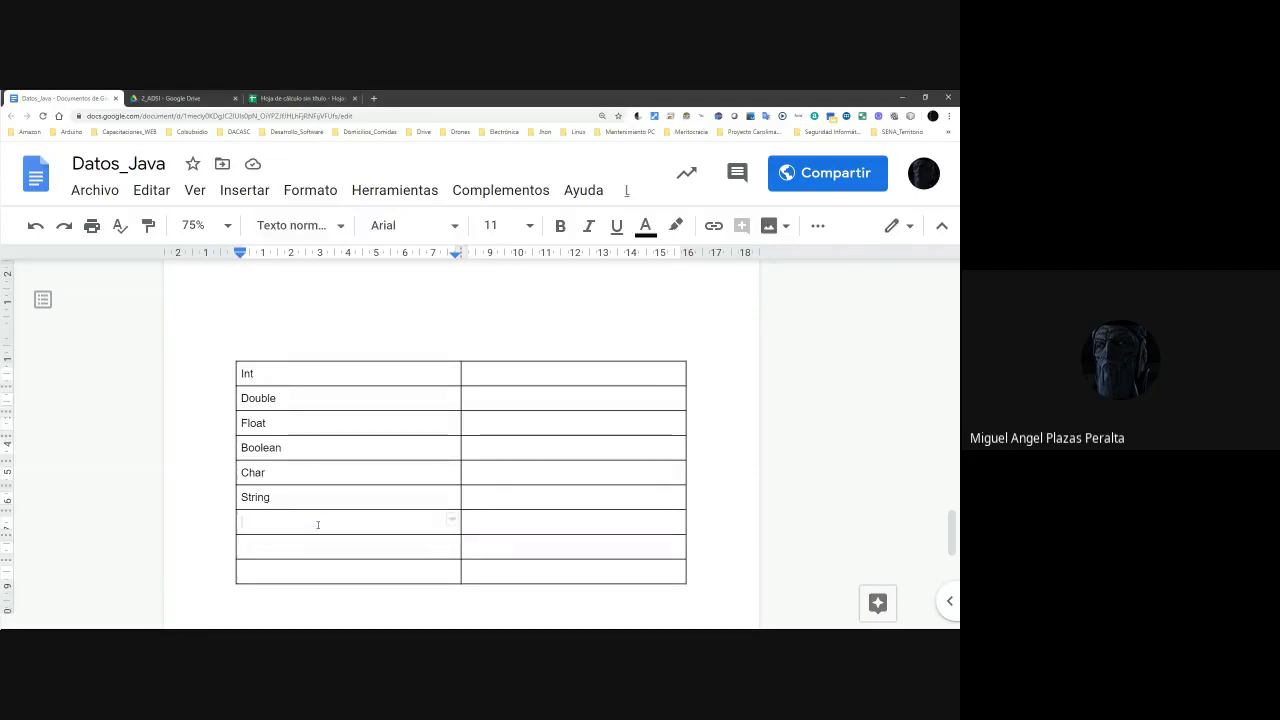
pyautogui.write('Ciclo -')
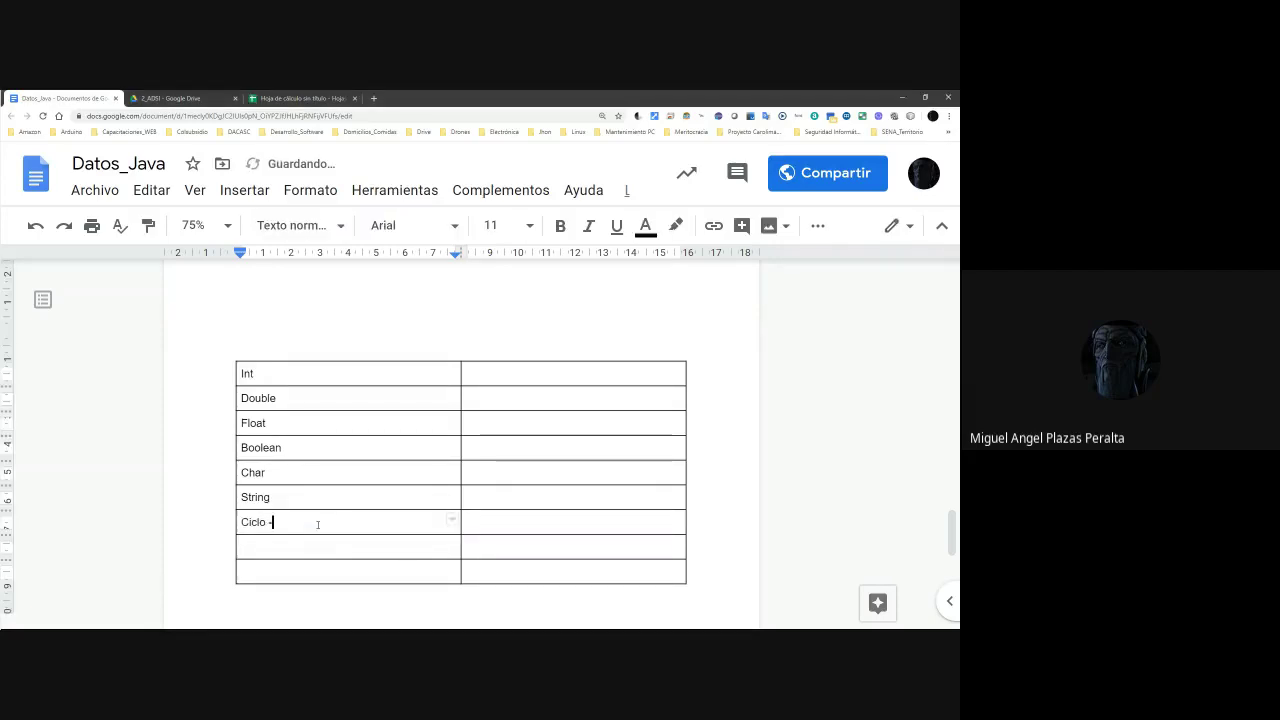
pyautogui.write('>')
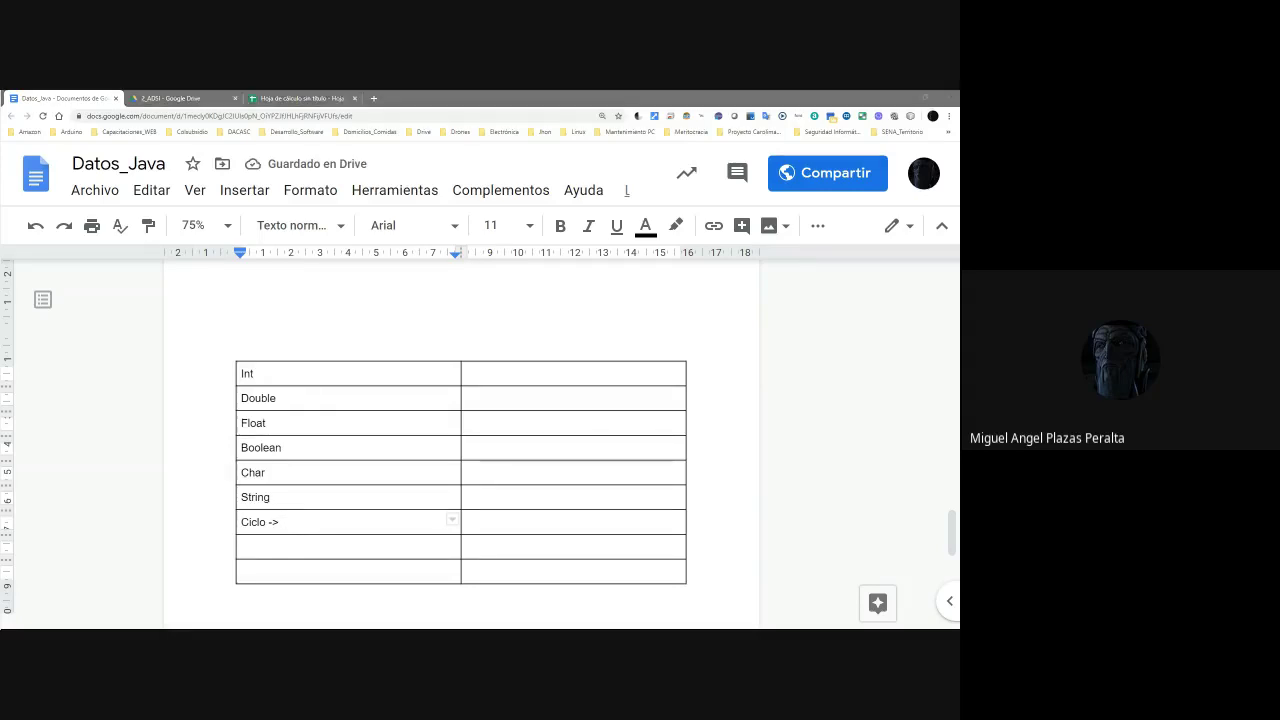
pyautogui.hotkey('alt', 'Tab')
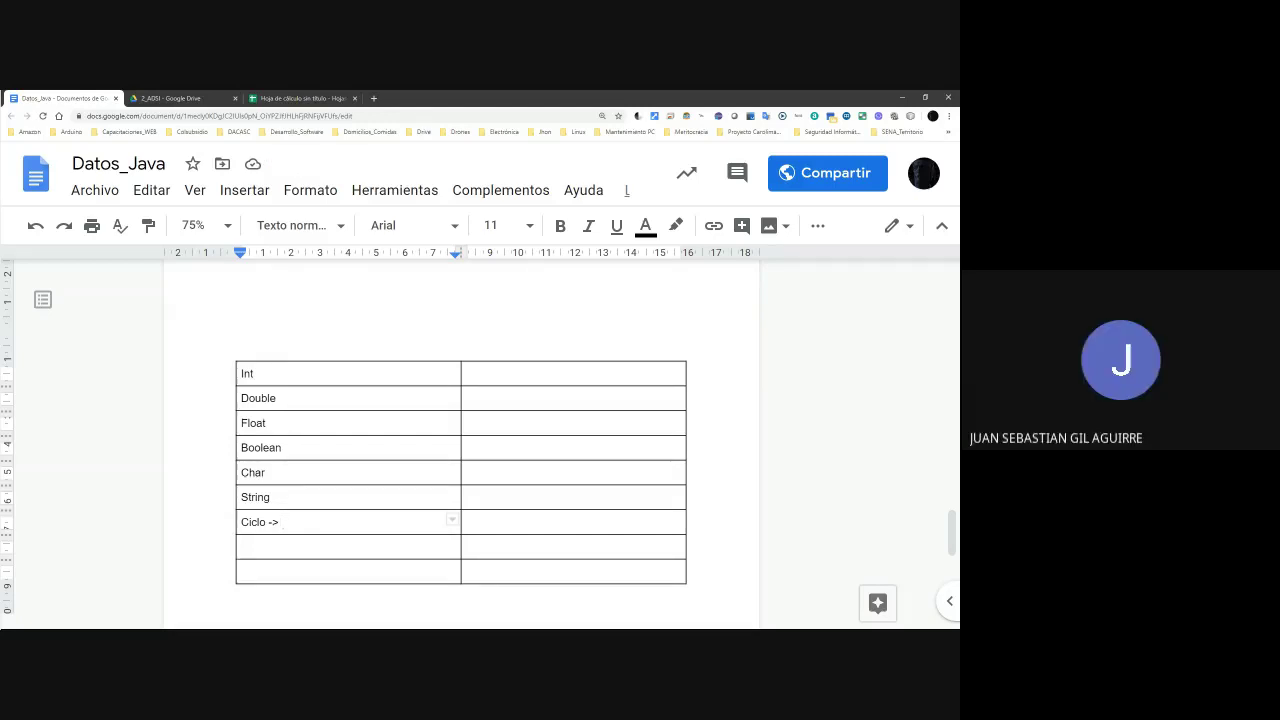
pyautogui.write('Bu')
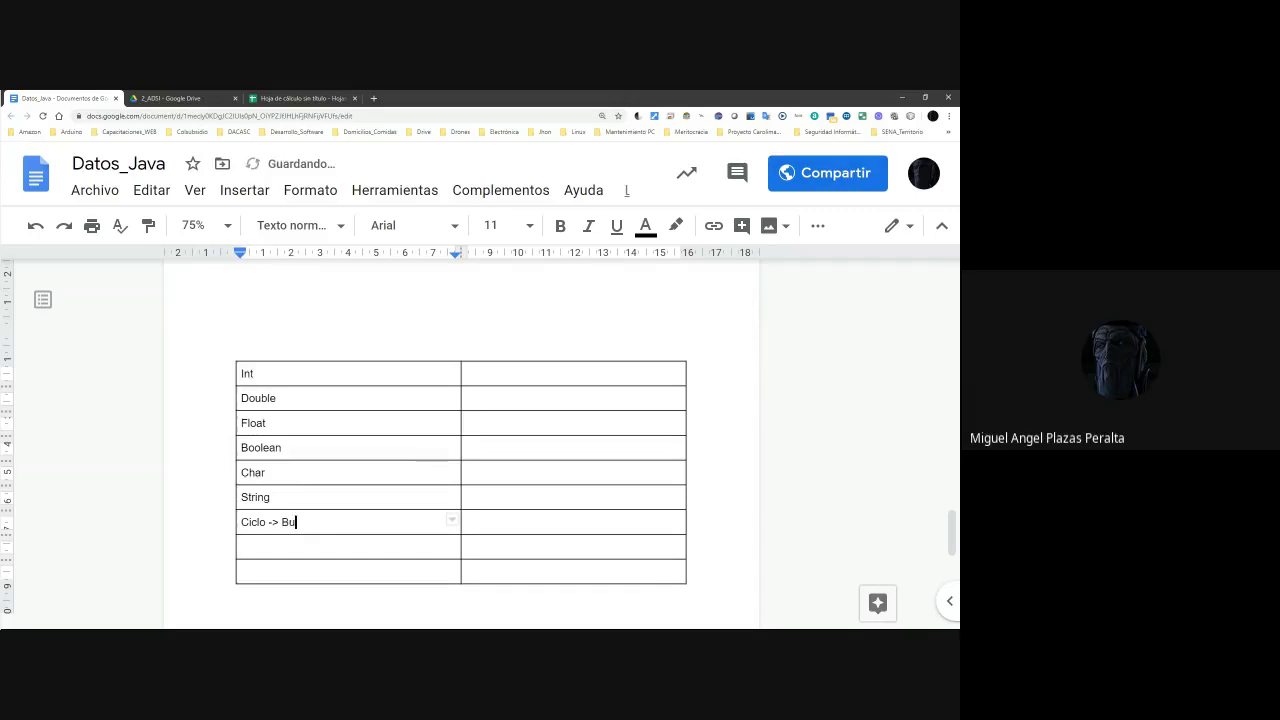
pyautogui.write('ble -<')
pyautogui.press('BackSpace')
pyautogui.press('BackSpace')
pyautogui.press('BackSpace')
pyautogui.write('-z')
pyautogui.click(241, 522)
pyautogui.click(349, 522)
pyautogui.press('BackSpace')
pyautogui.write('> While')
# Put While in the next row and replace the first row's text with For.
pyautogui.click(285, 550)
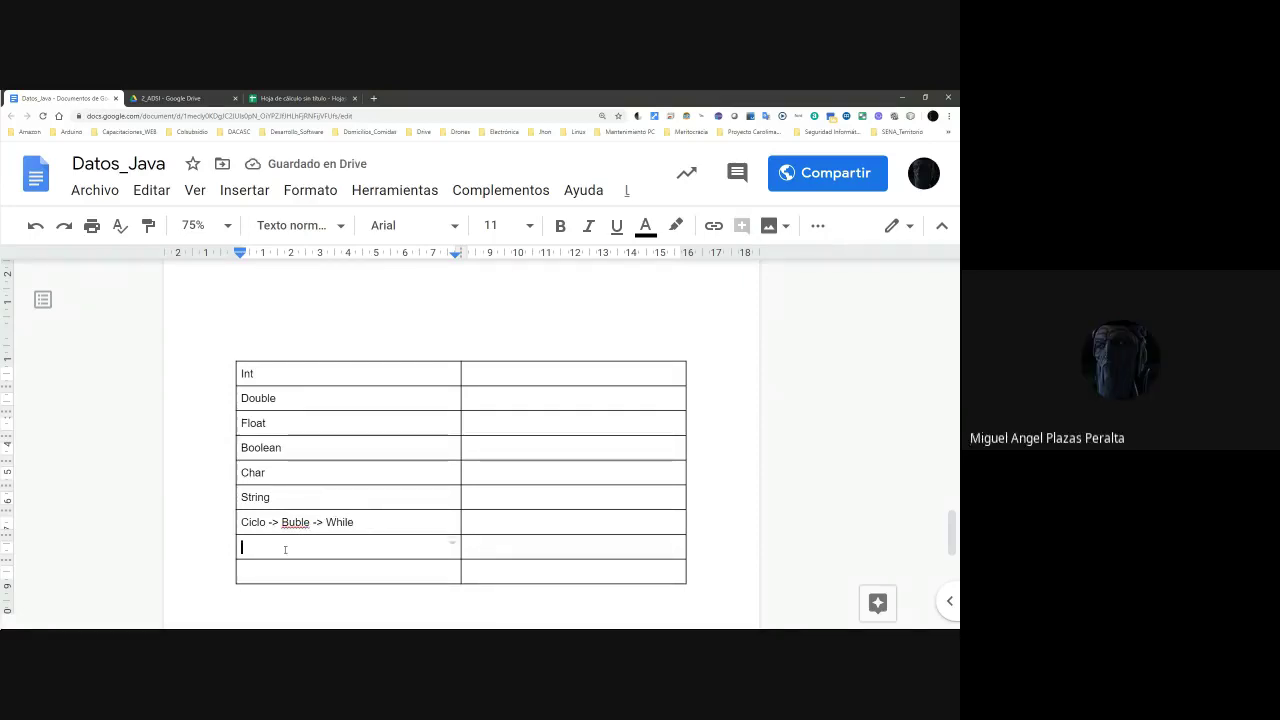
pyautogui.write('While')
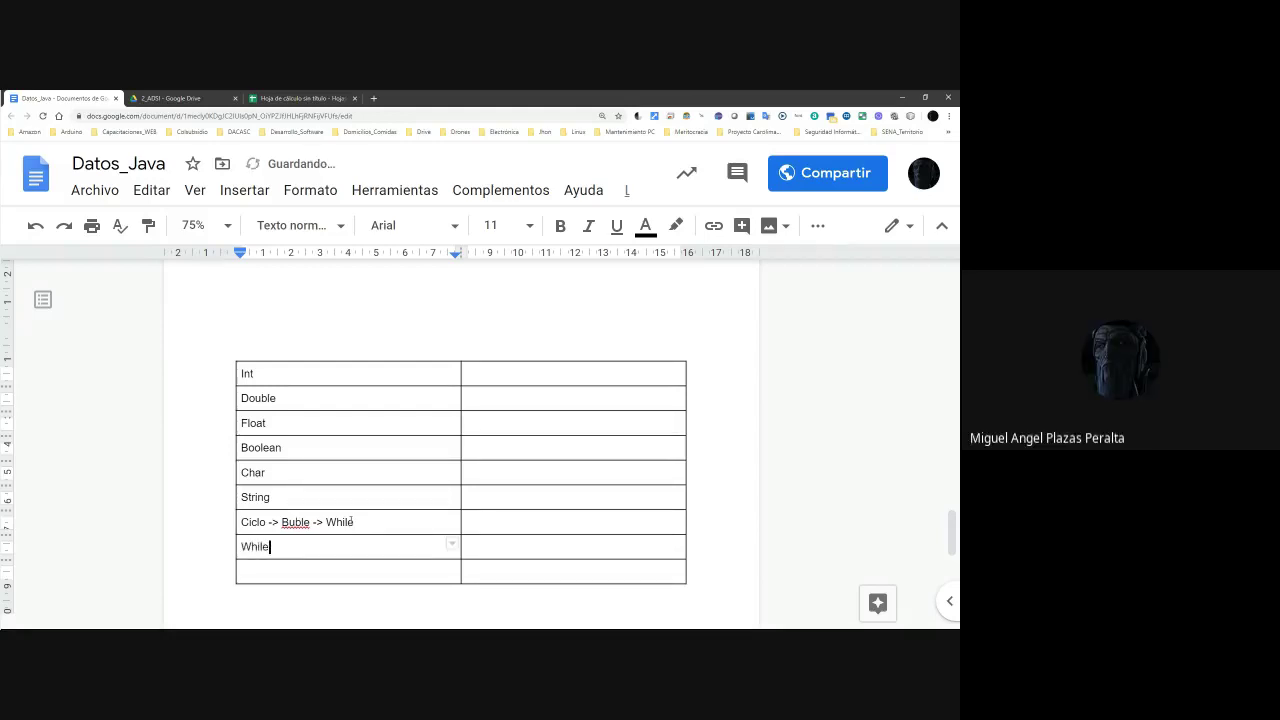
pyautogui.moveTo(353, 521); pyautogui.dragTo(143, 520)
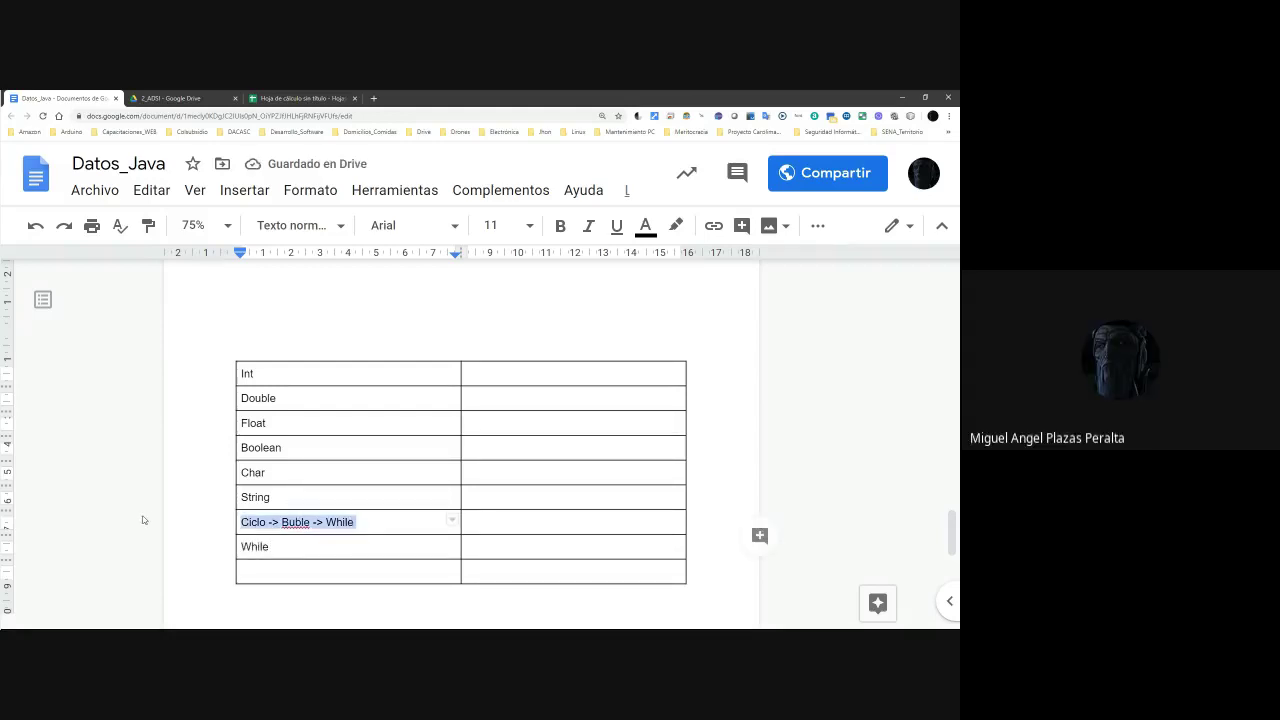
pyautogui.write('For')
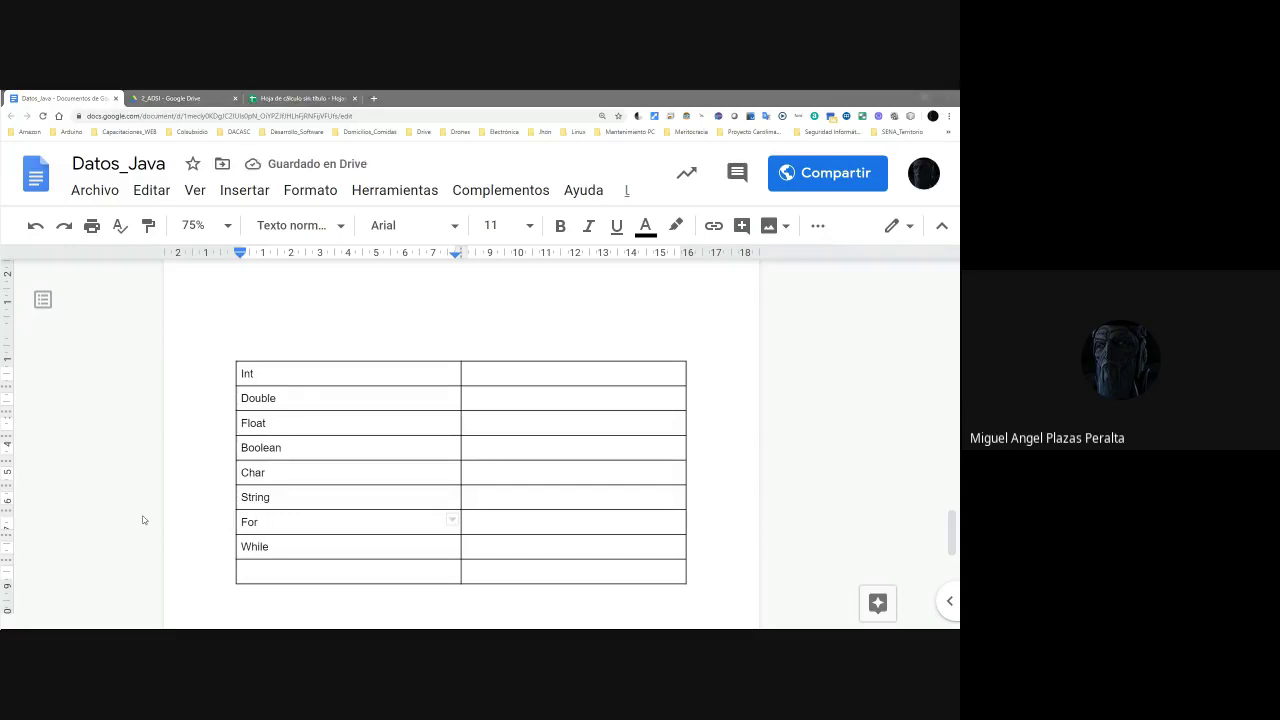
pyautogui.hotkey('alt', 'Tab')
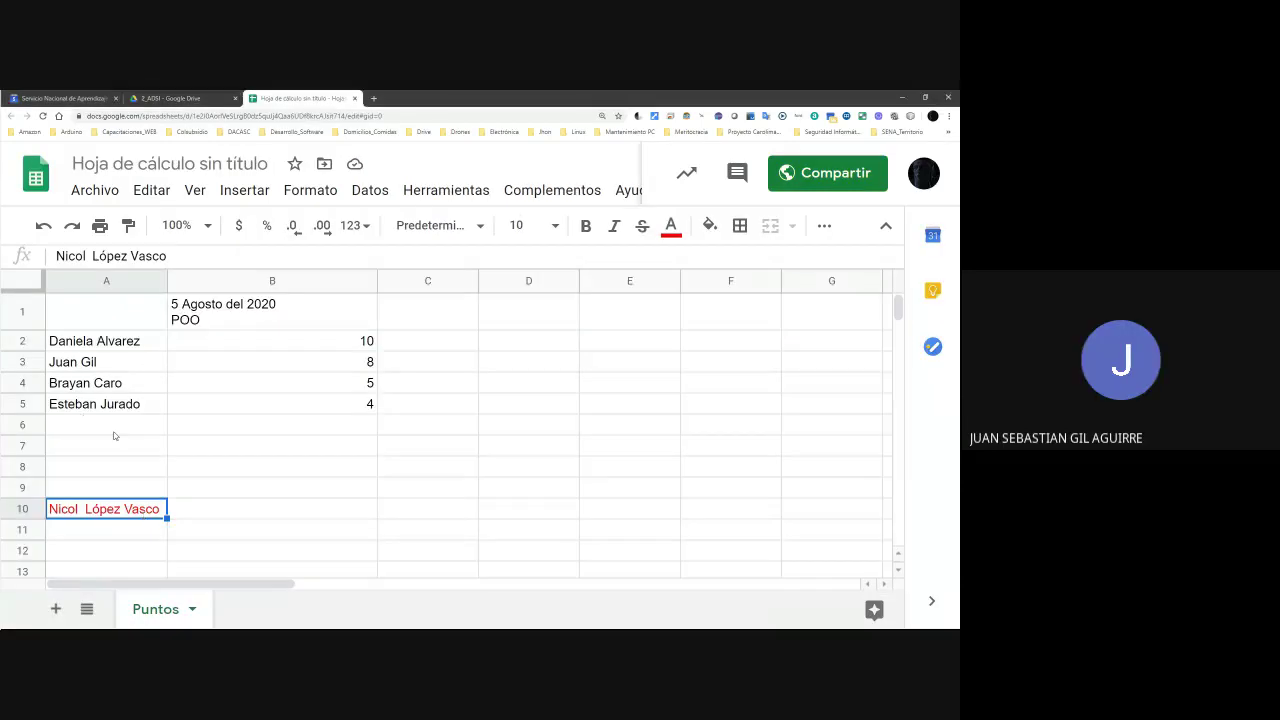
# Enter a score of 2 in cell C3.
pyautogui.click(114, 430)
pyautogui.click(392, 369)
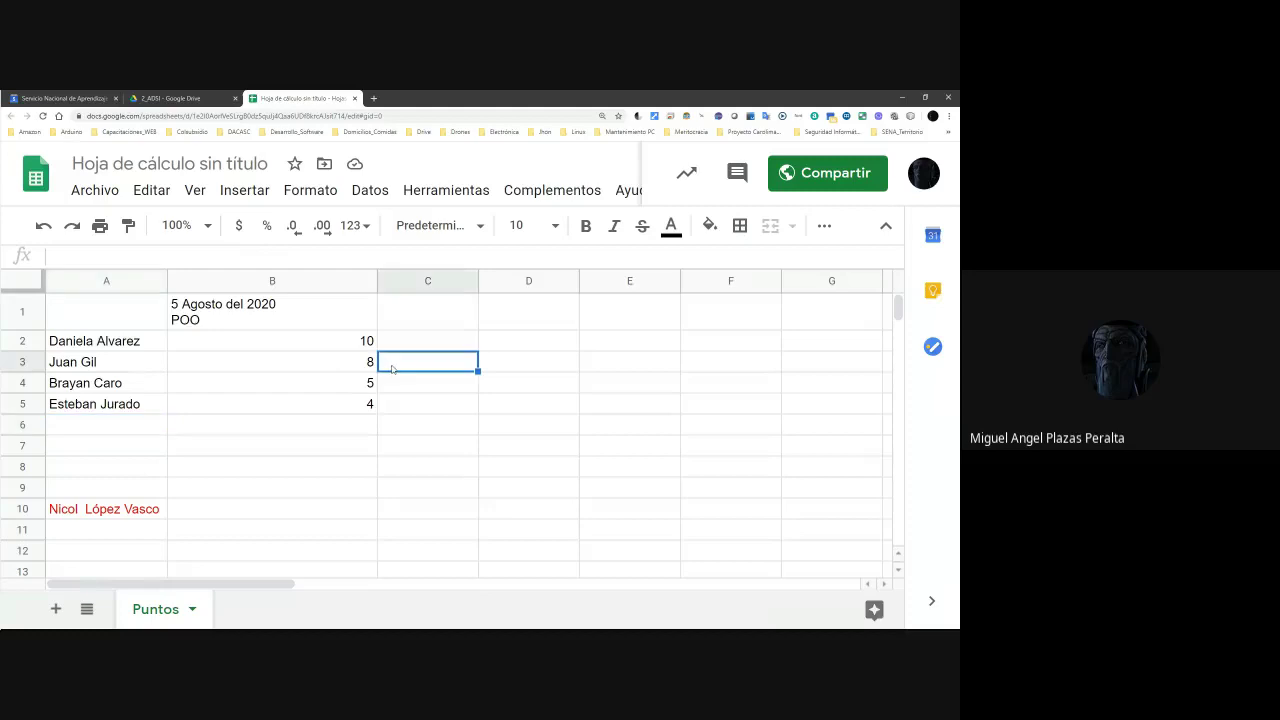
pyautogui.write('2')
pyautogui.press('Return')
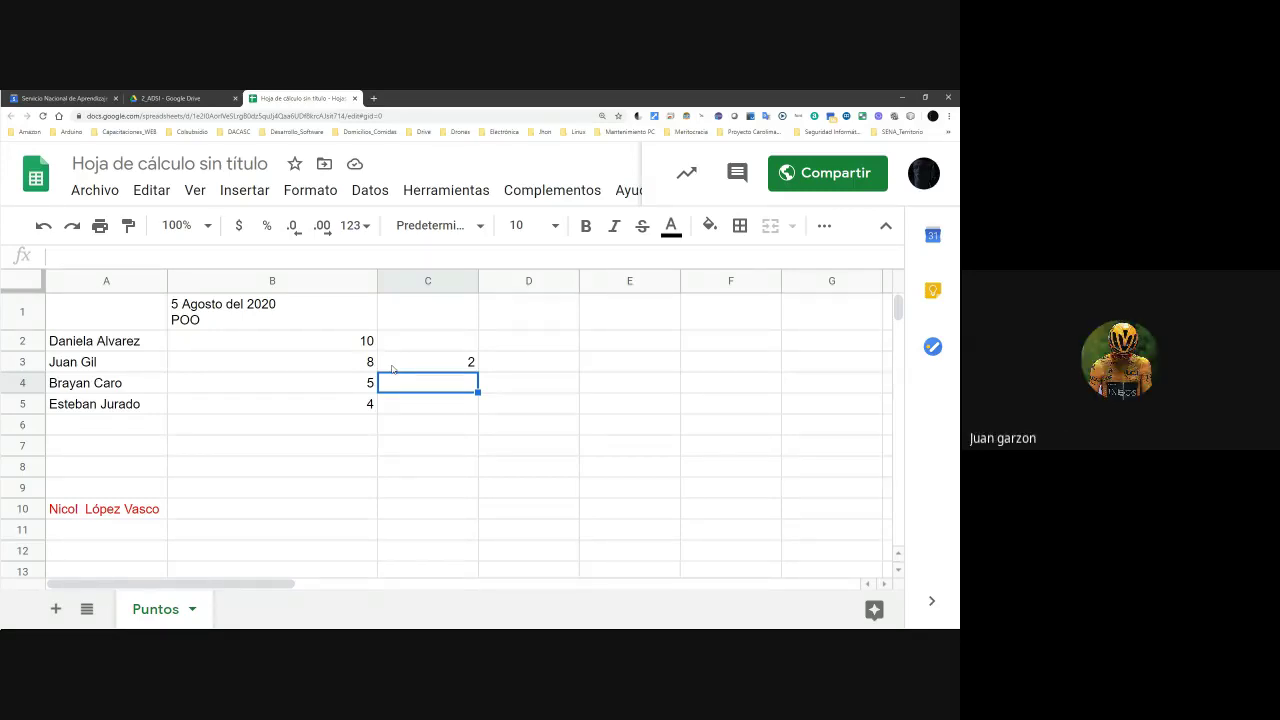
# Add the new student's full name in A6 with 2 in C6, and copy the B1 header.
pyautogui.click(136, 427)
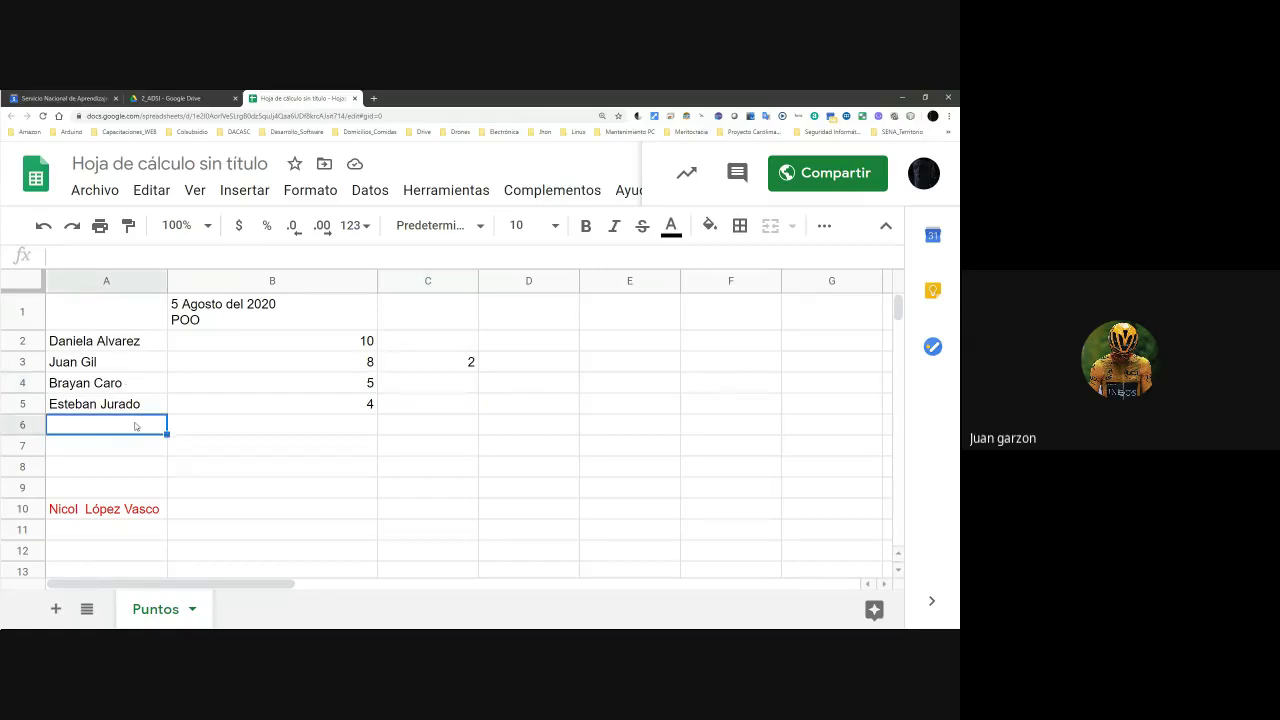
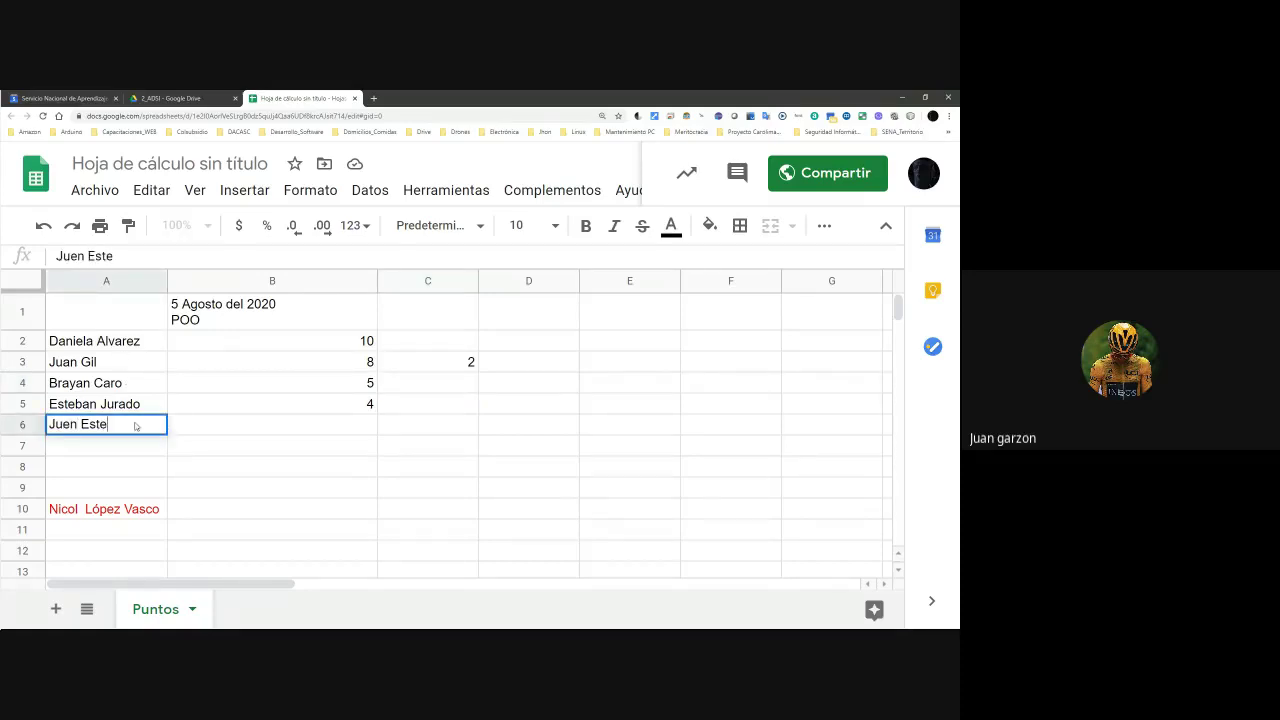
pyautogui.press('Return')
pyautogui.press('Right')
pyautogui.press('Right')
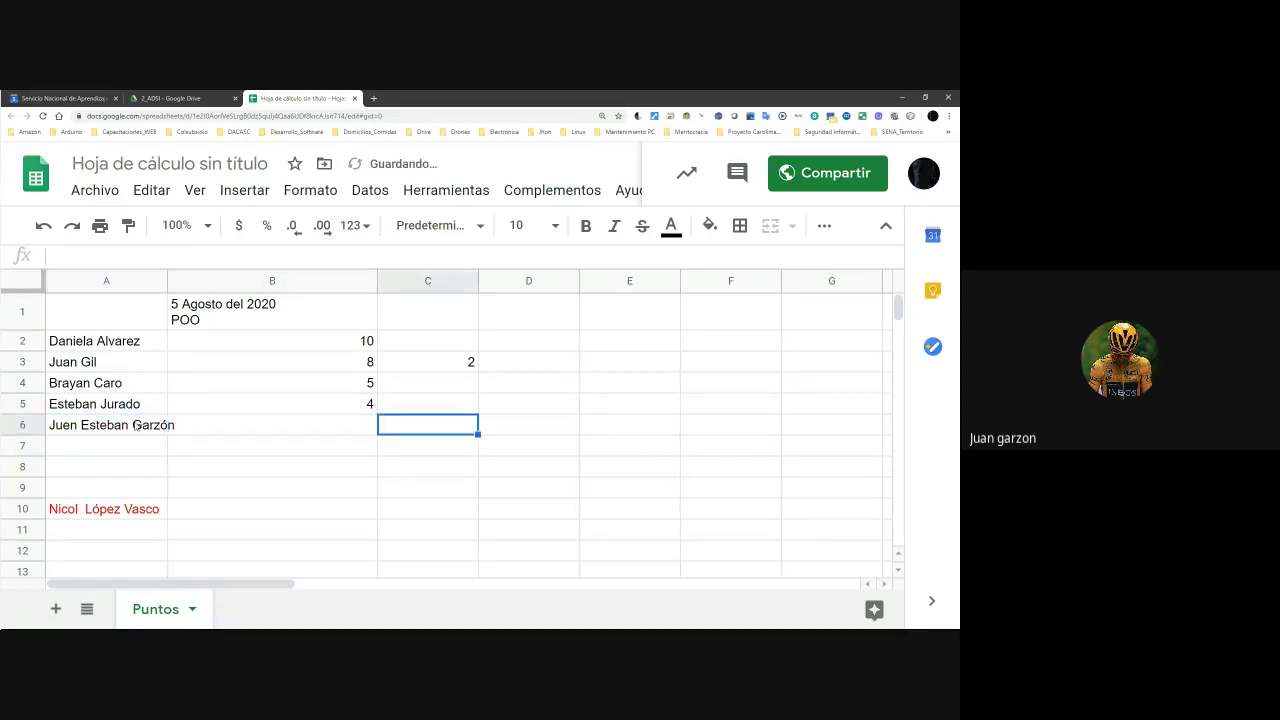
pyautogui.write('2')
pyautogui.press('Up')
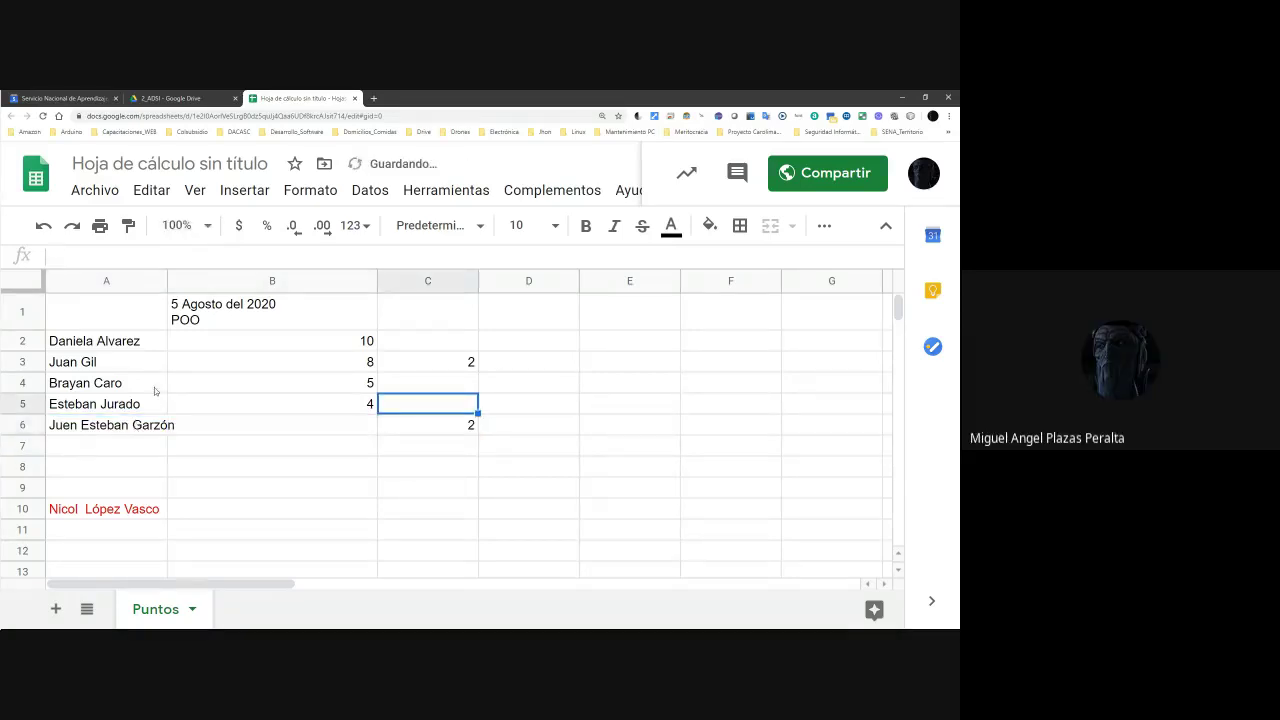
pyautogui.click(309, 326)
pyautogui.hotkey('ctrl', 'c')
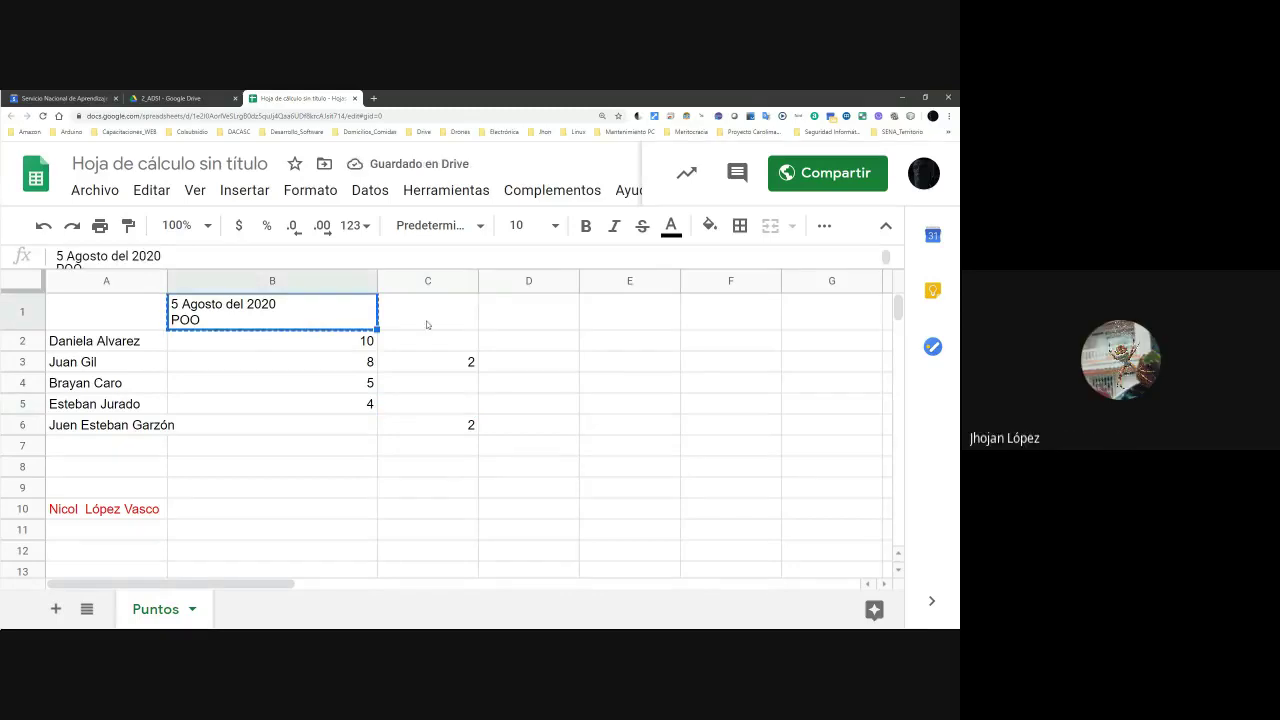
# Paste the header into C1, drop the quote and replace POO with 'Ciclos - Bucles'.
pyautogui.doubleClick(445, 317)
pyautogui.hotkey('ctrl', 'v')
pyautogui.moveTo(444, 316); pyautogui.dragTo(371, 277)
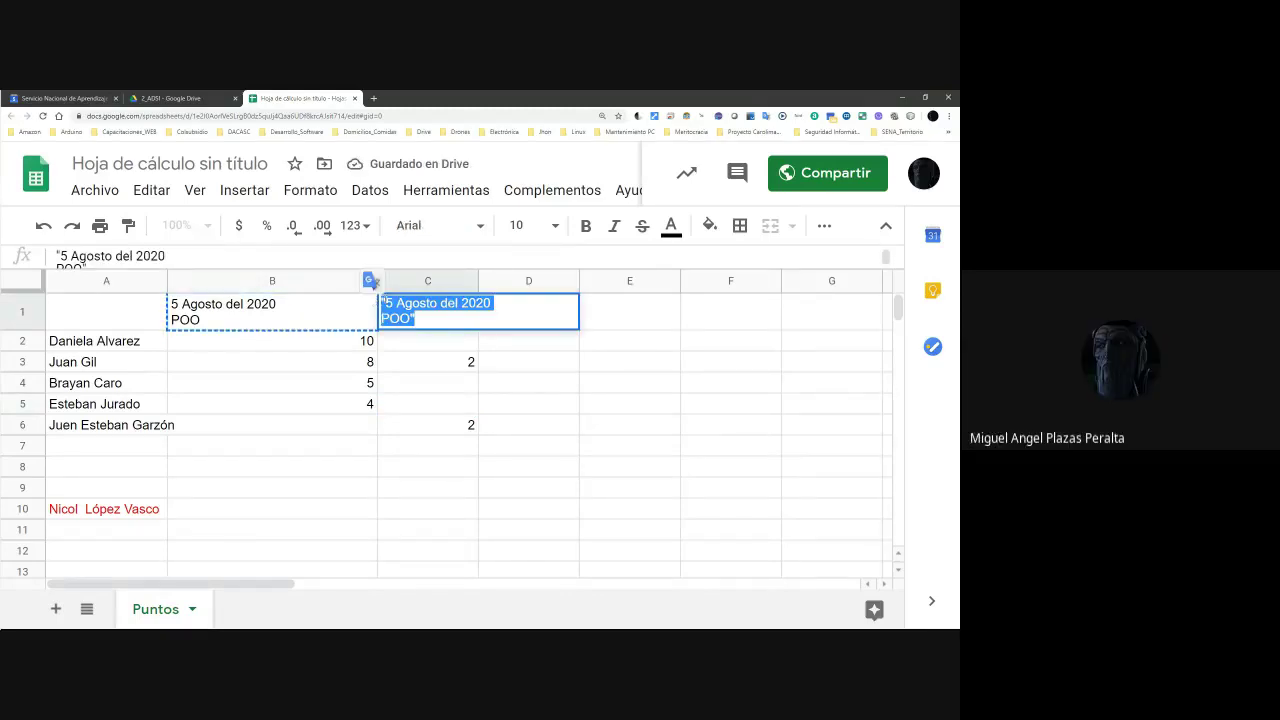
pyautogui.click(486, 310)
pyautogui.press('Home')
pyautogui.press('Delete')
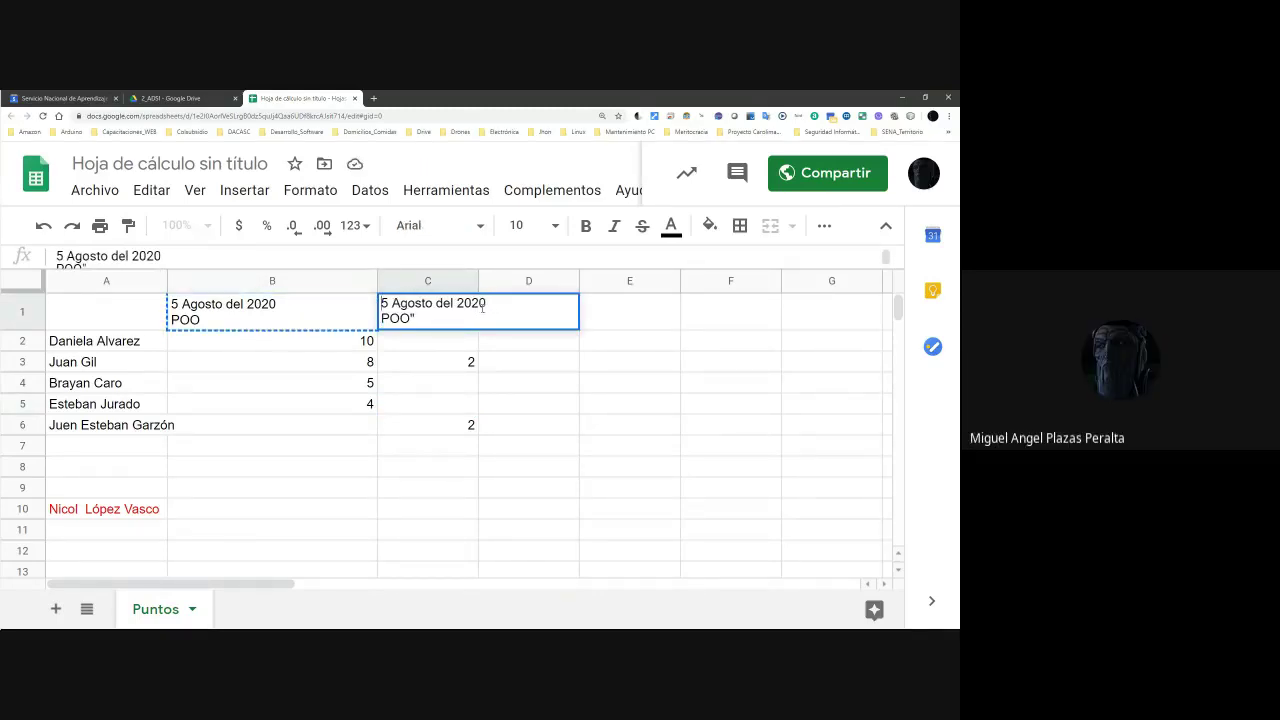
pyautogui.moveTo(427, 321); pyautogui.dragTo(380, 322)
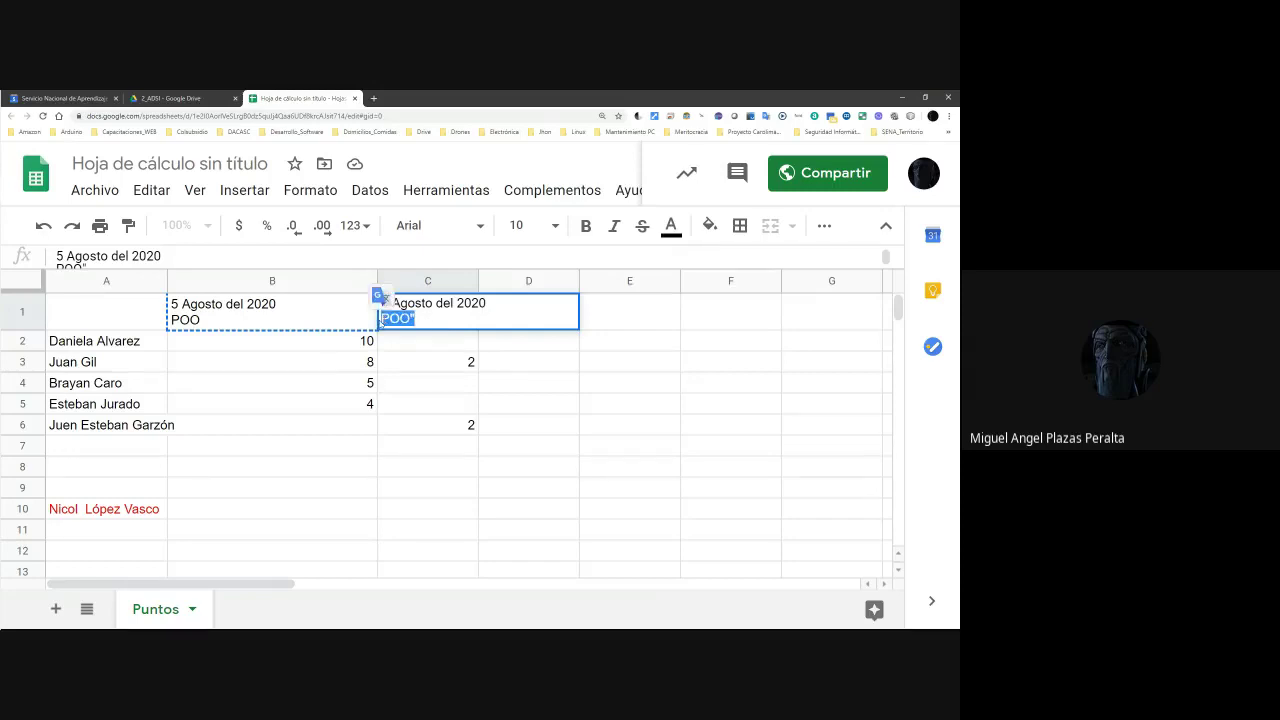
pyautogui.write('Ciclos - Bucles')
pyautogui.press('Return')
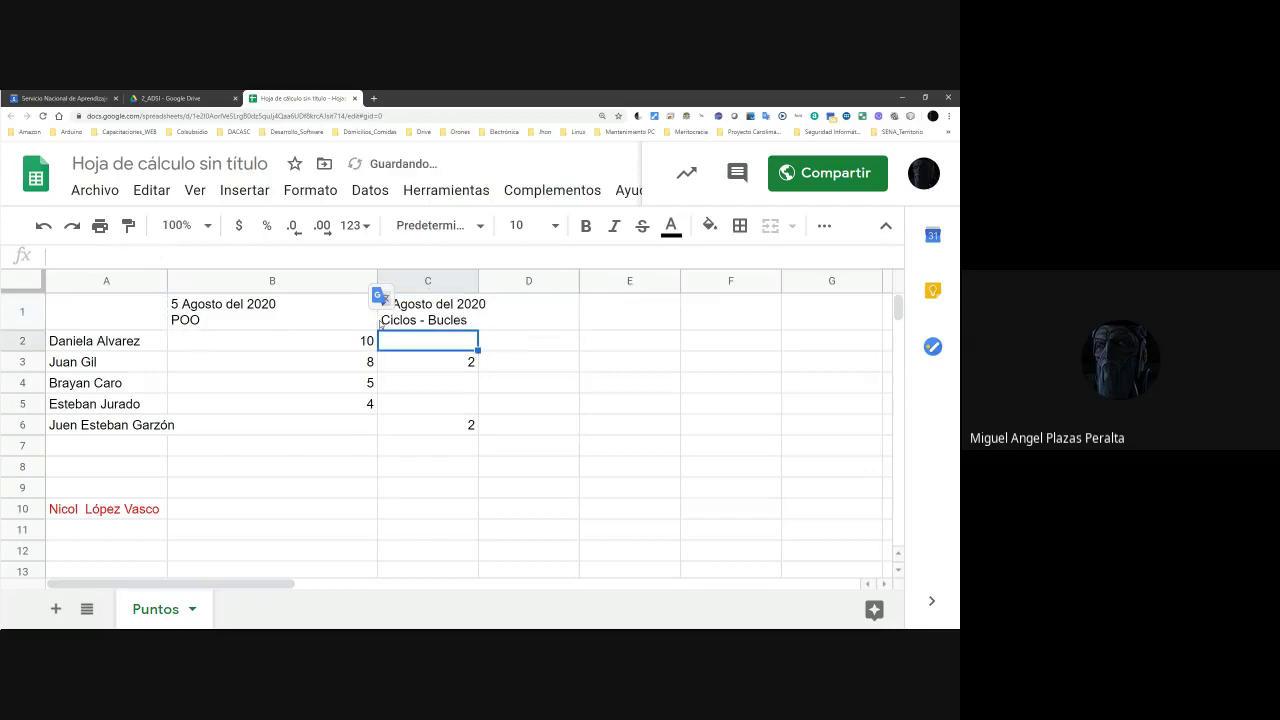
# Autofit column A to the names and correct the misspelt student name in A6.
pyautogui.click(150, 425)
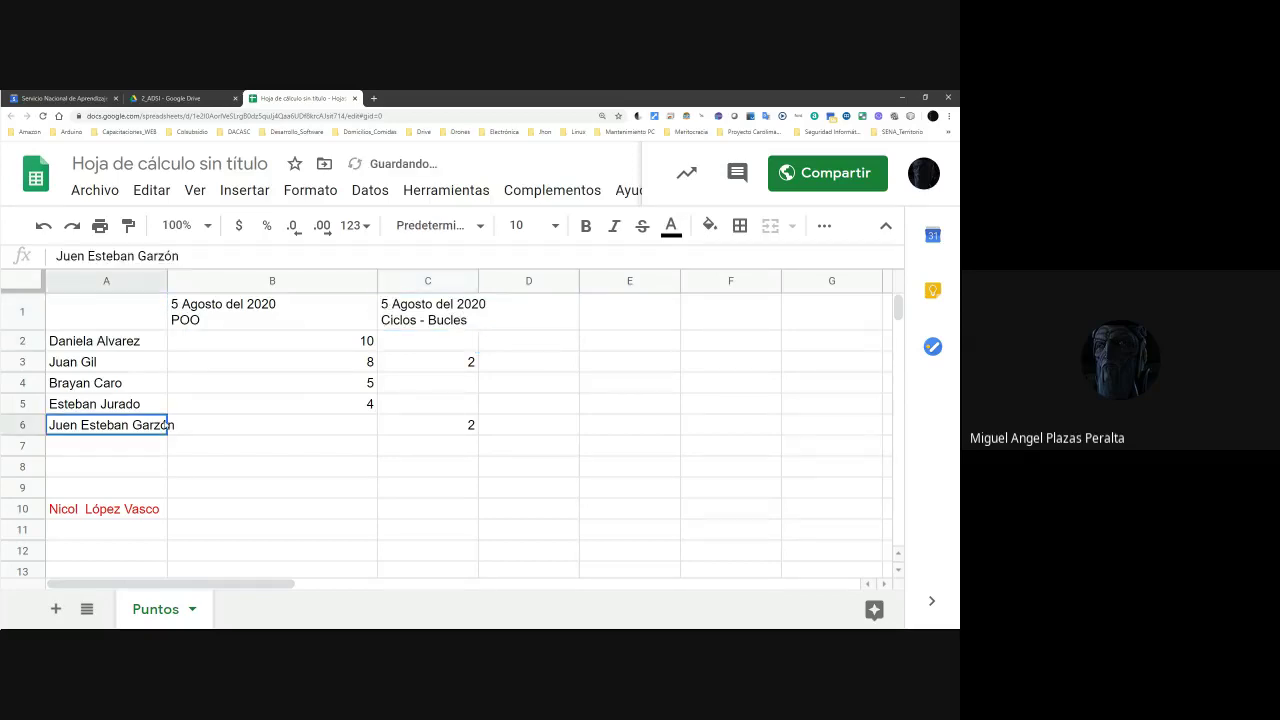
pyautogui.doubleClick(165, 281)
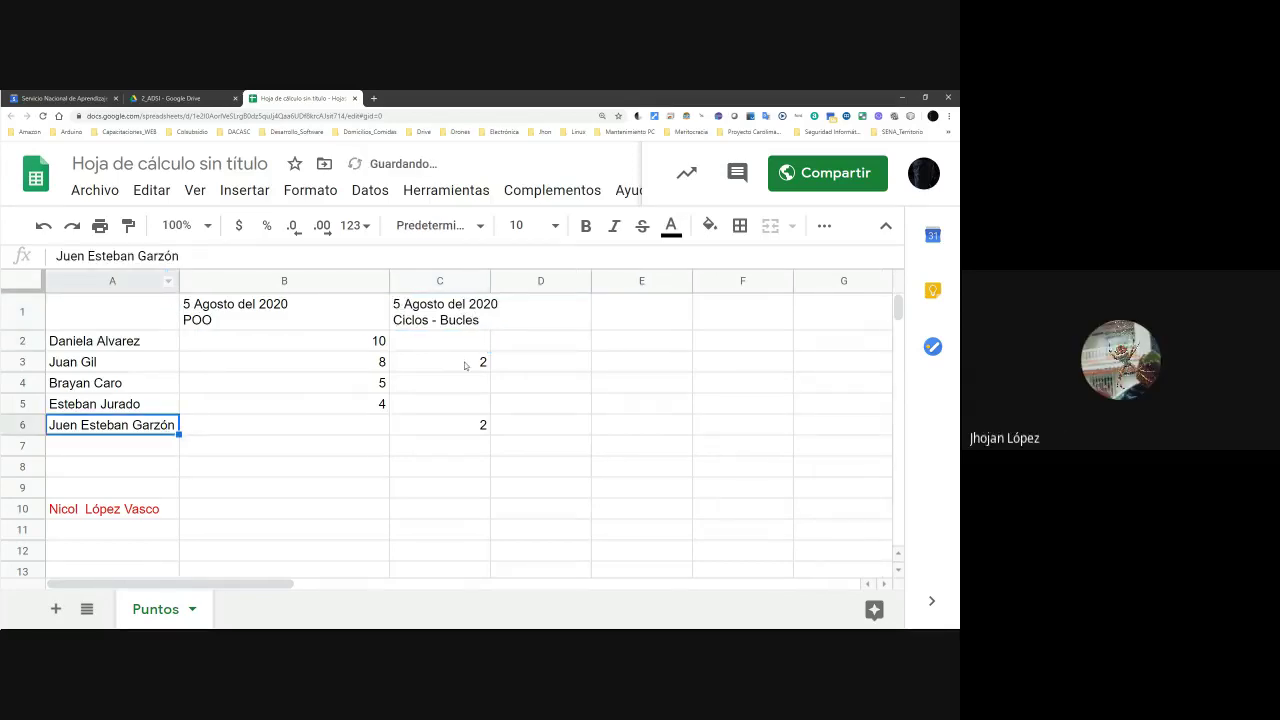
pyautogui.doubleClick(73, 426)
pyautogui.press('BackSpace')
pyautogui.write('a')
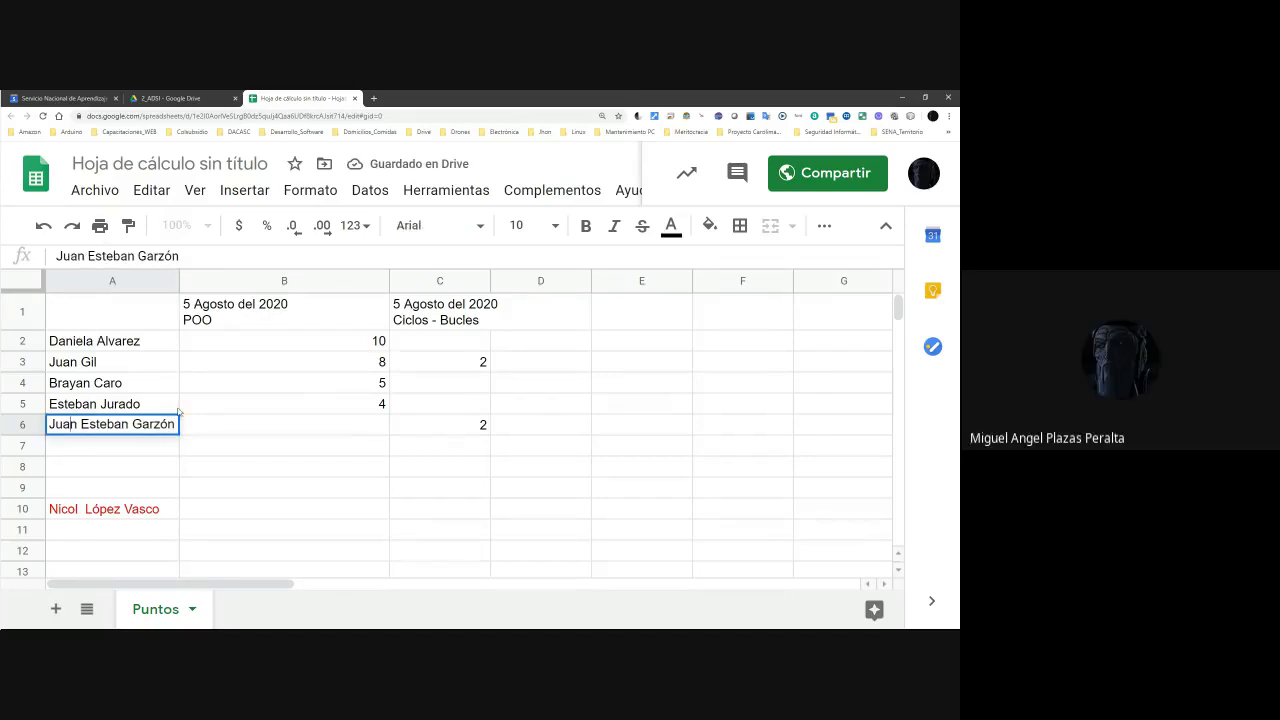
pyautogui.press('Return')
pyautogui.click(325, 444)
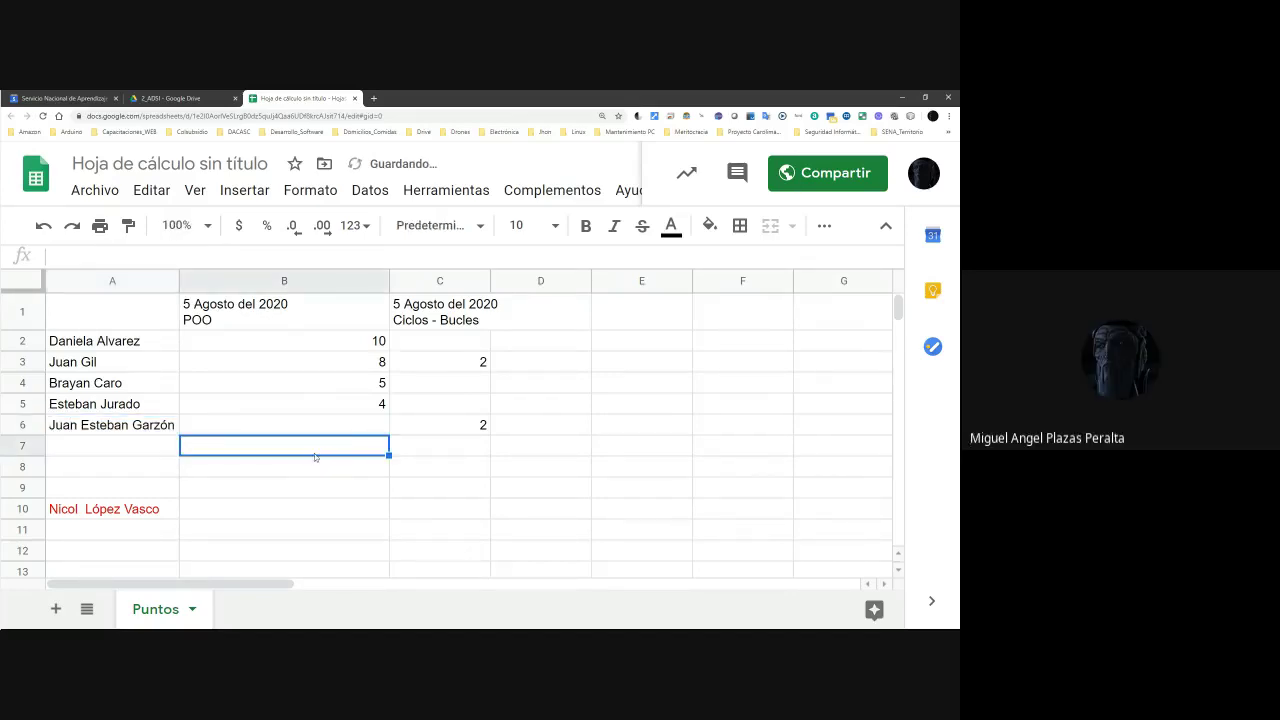
pyautogui.click(449, 410)
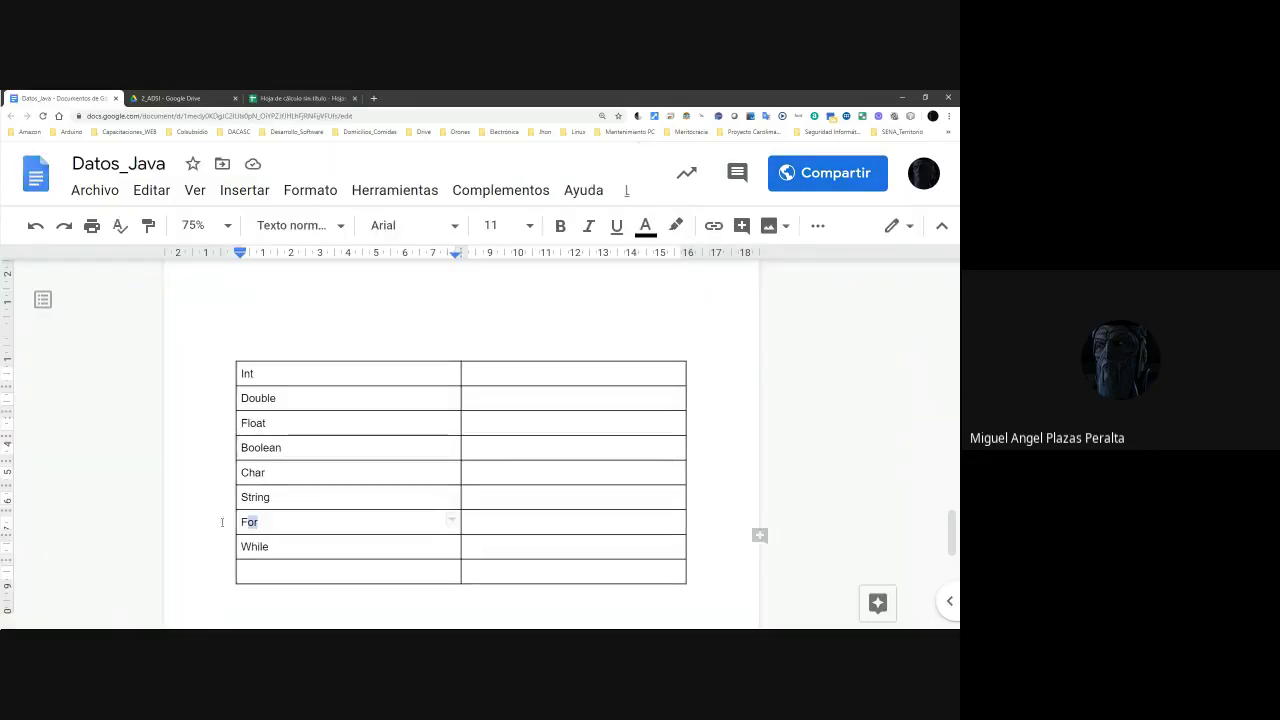
# Append '- Ciclos - Bucles' to the For row and paste it after While.
pyautogui.write('- Clc')
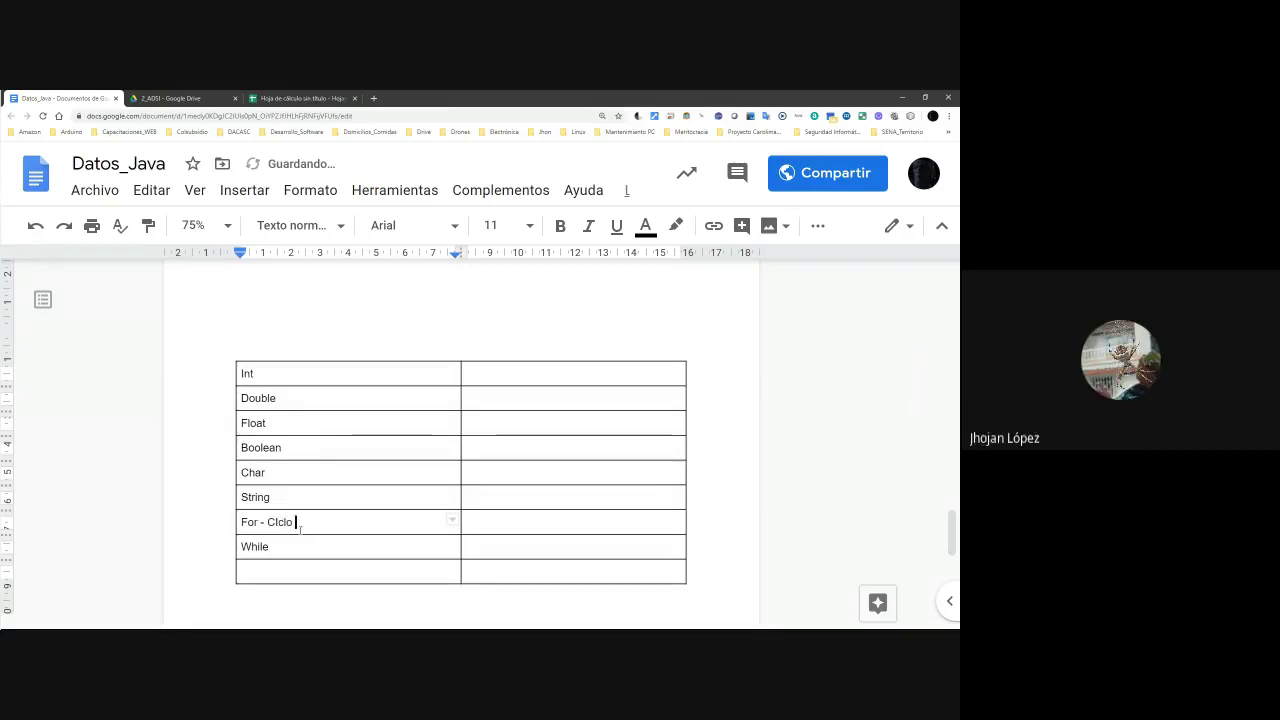
pyautogui.press('BackSpace')
pyautogui.press('BackSpace')
pyautogui.write('iclos ')
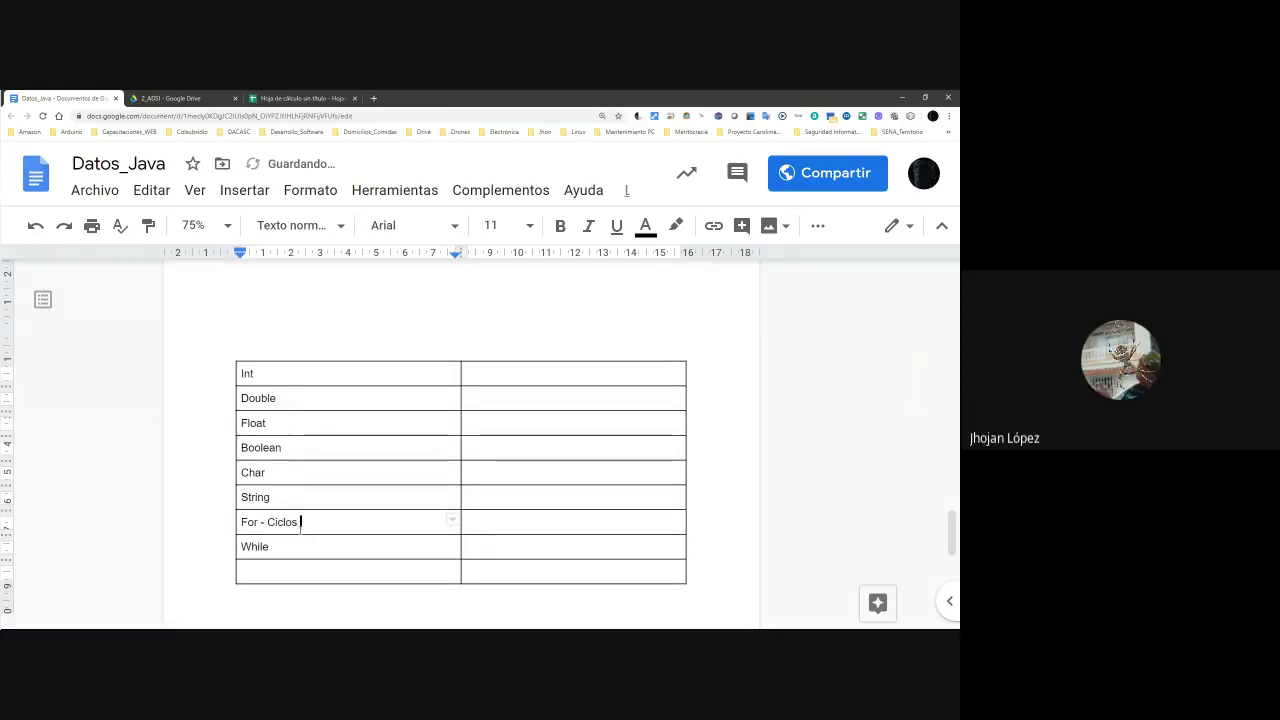
pyautogui.write('- Bu')
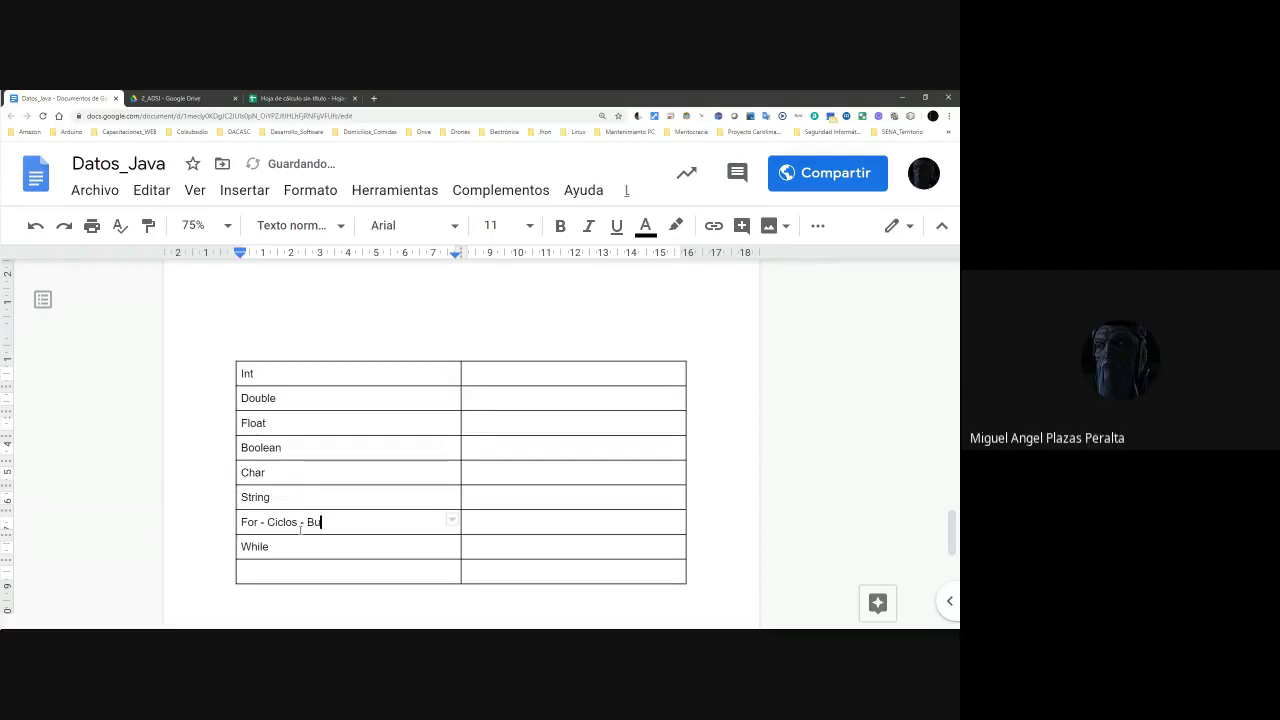
pyautogui.write('cles')
pyautogui.hotkey('ctrl', 'shift', 'Left')
pyautogui.hotkey('ctrl', 'shift', 'Left')
pyautogui.hotkey('ctrl', 'shift', 'Left')
pyautogui.hotkey('ctrl', 'shift', 'Left')
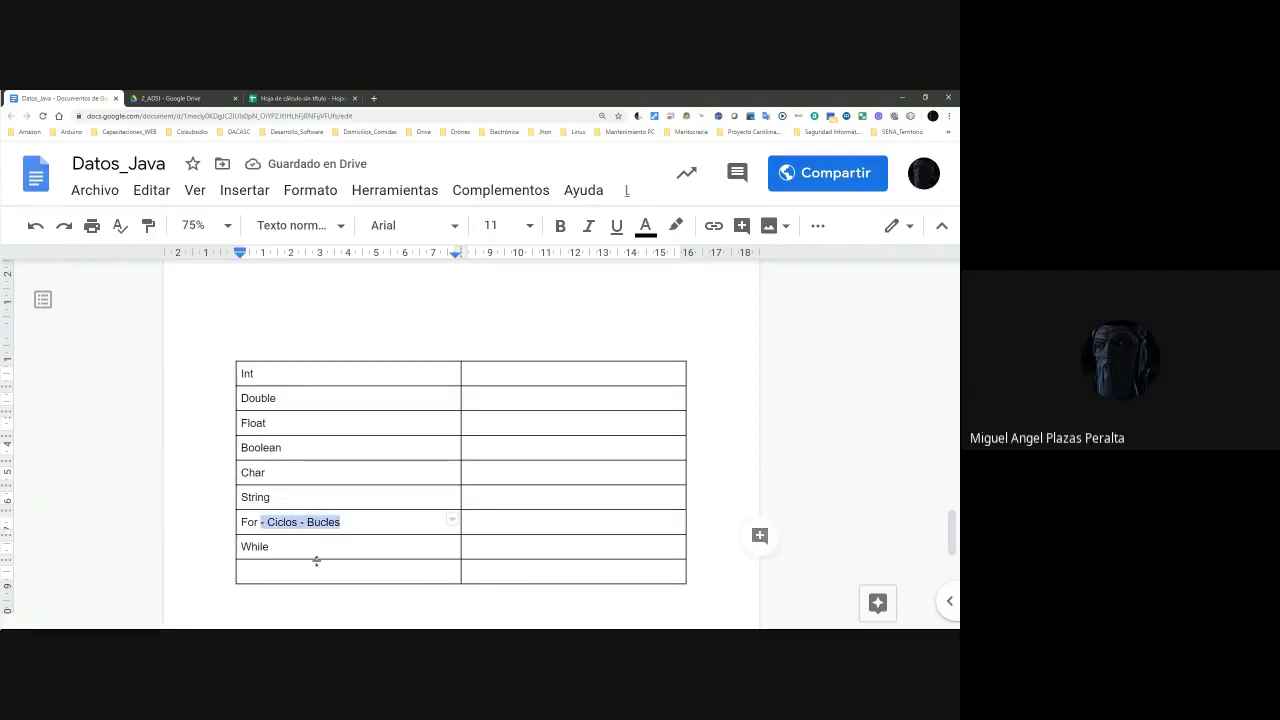
pyautogui.hotkey('ctrl', 'c')
pyautogui.click(314, 548)
pyautogui.hotkey('ctrl', 'v')
pyautogui.click(269, 547)
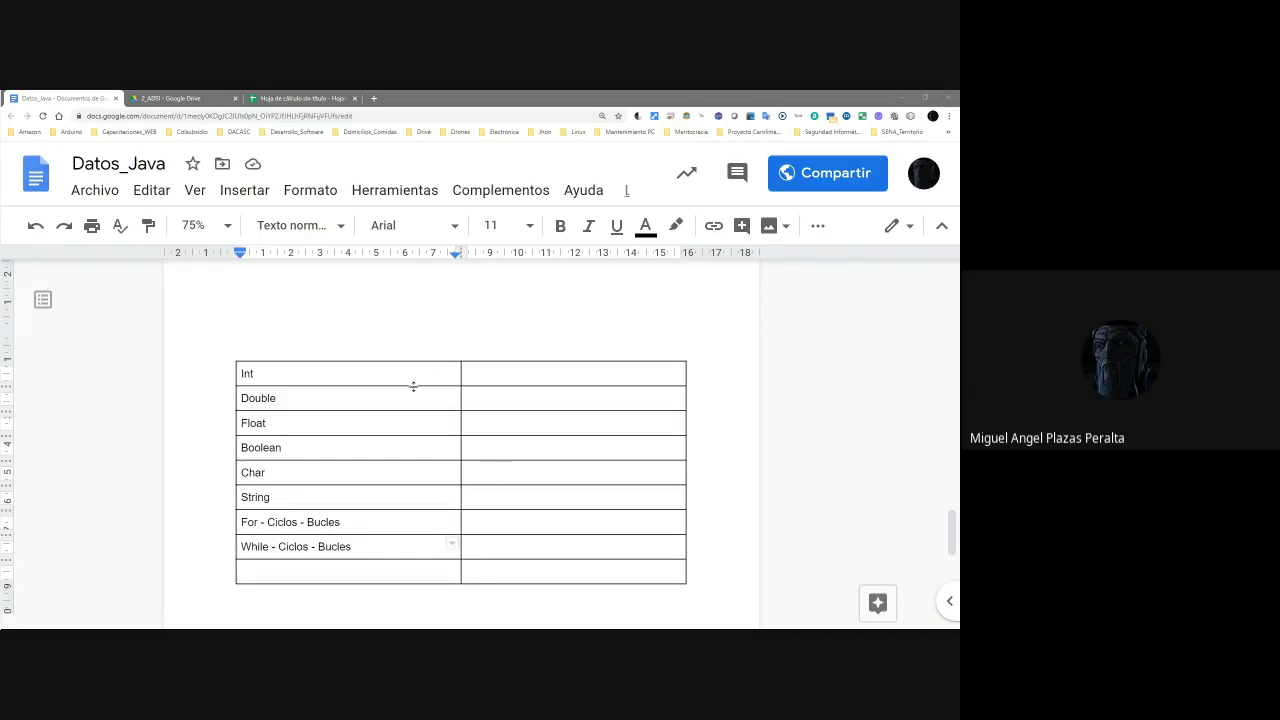
# Enter a score of 2 in the spreadsheet's cell C2.
pyautogui.click(314, 451)
pyautogui.hotkey('alt', 'Tab')
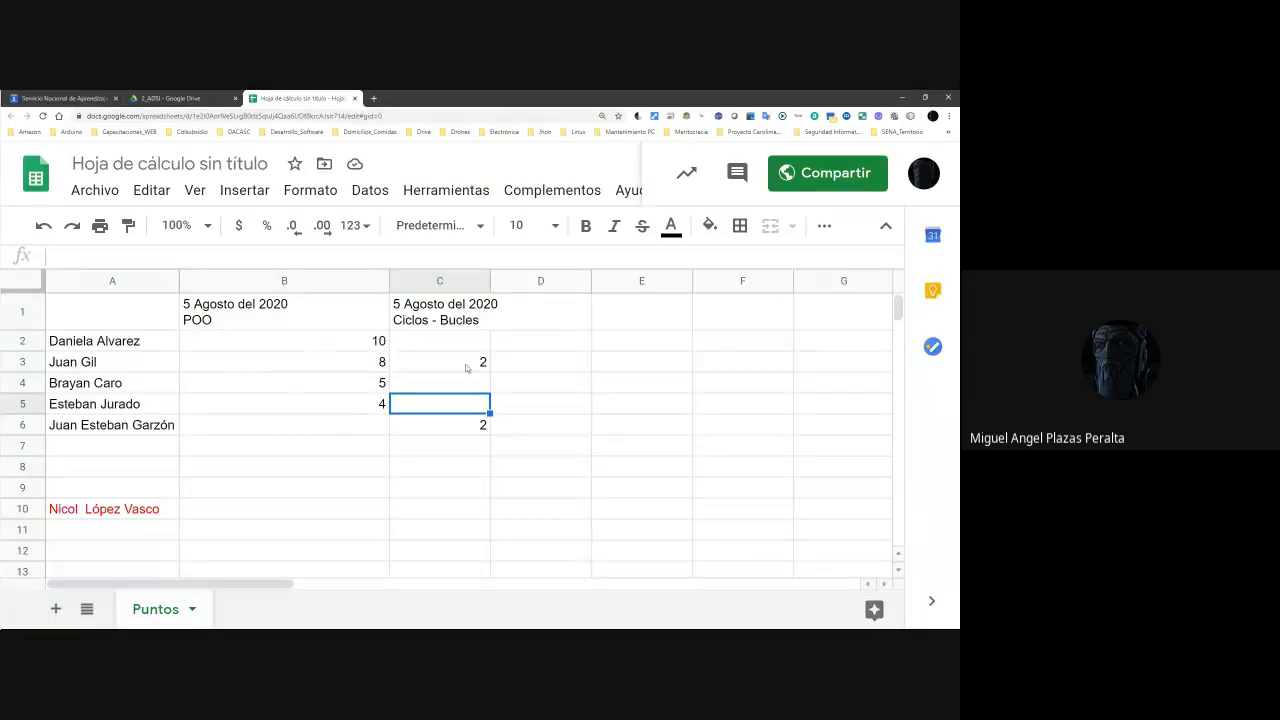
pyautogui.click(472, 344)
pyautogui.write('2')
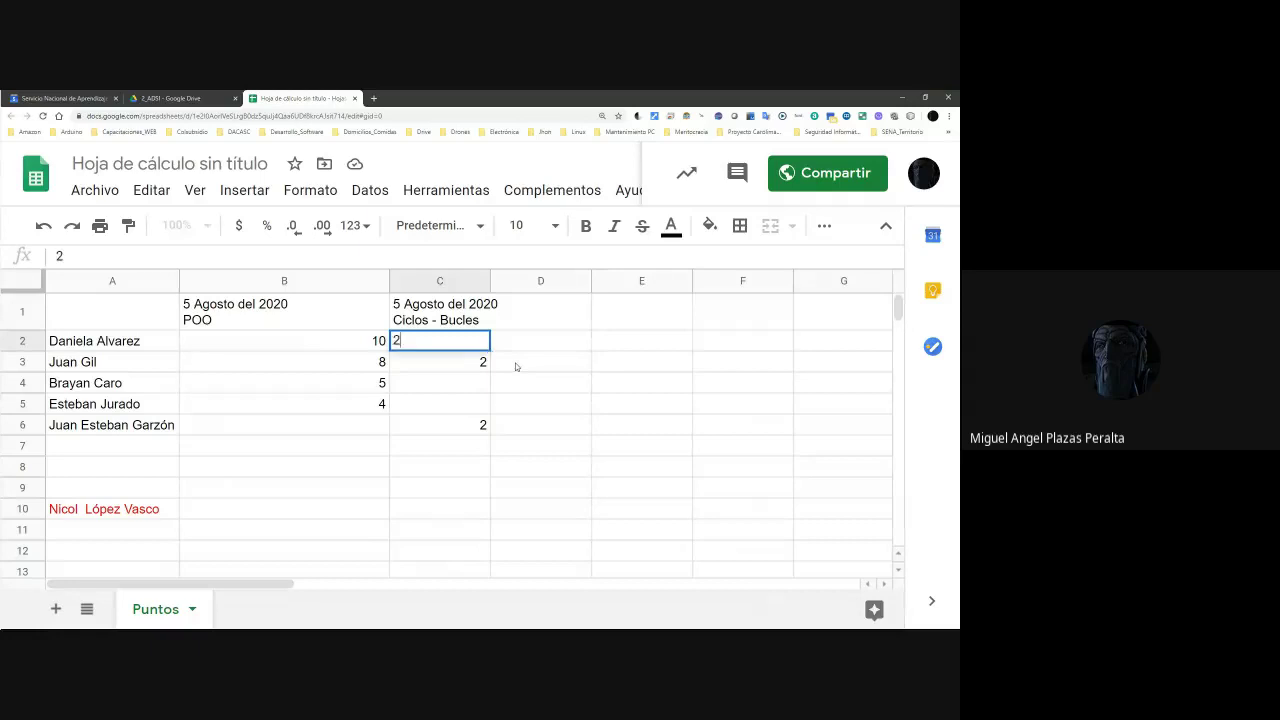
pyautogui.press('Return')
# Type 'for' on the blank line below the Java types table and open a new browser tab.
pyautogui.hotkey('alt', 'Tab')
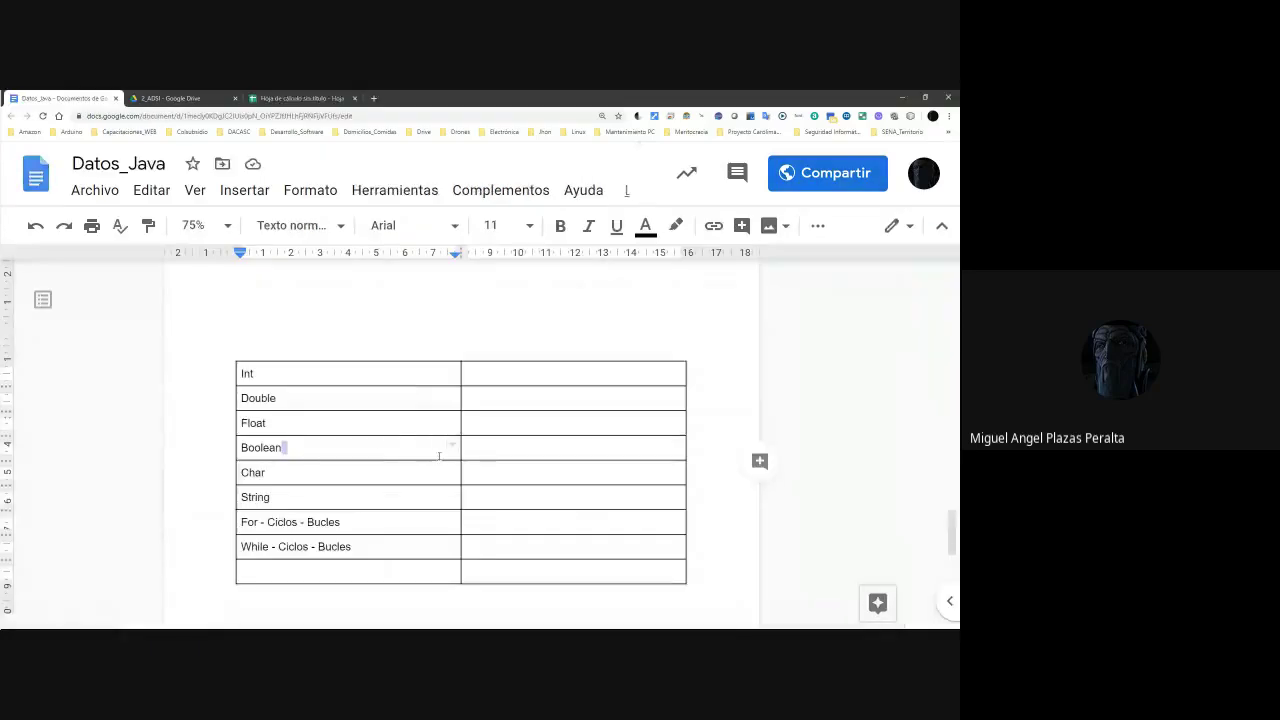
pyautogui.click(438, 455)
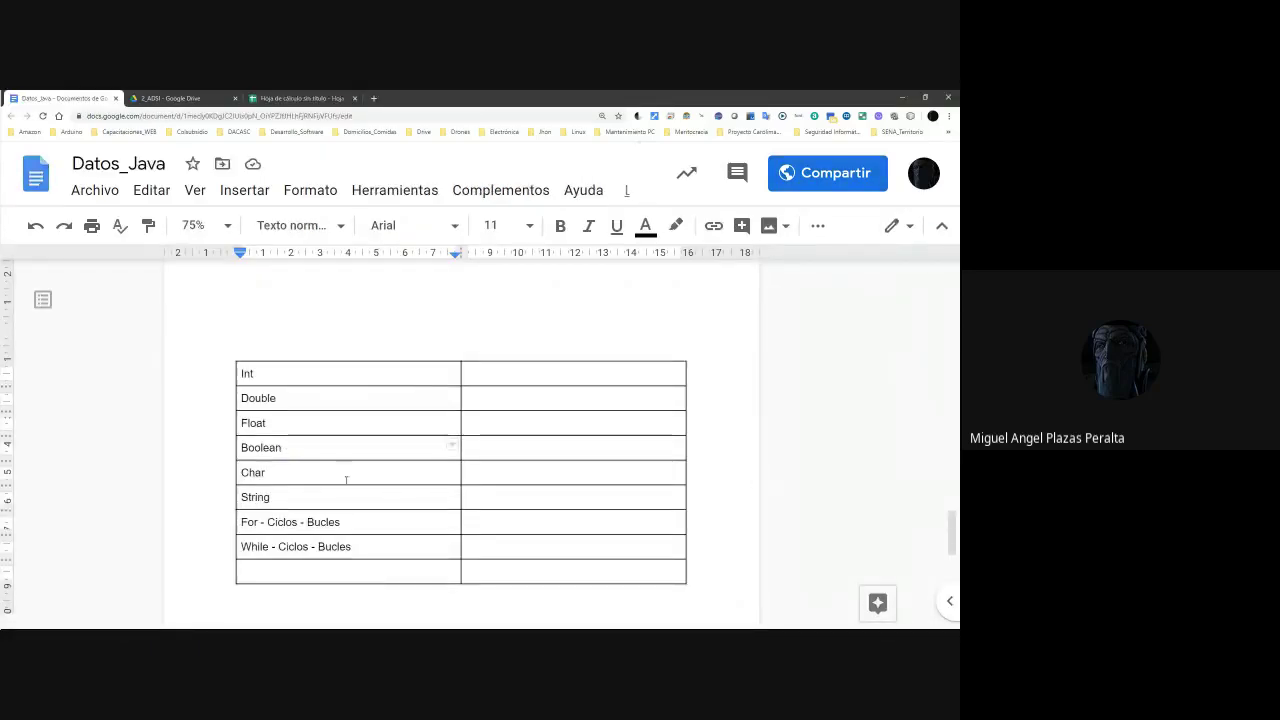
pyautogui.tripleClick(305, 524)
pyautogui.click(362, 552)
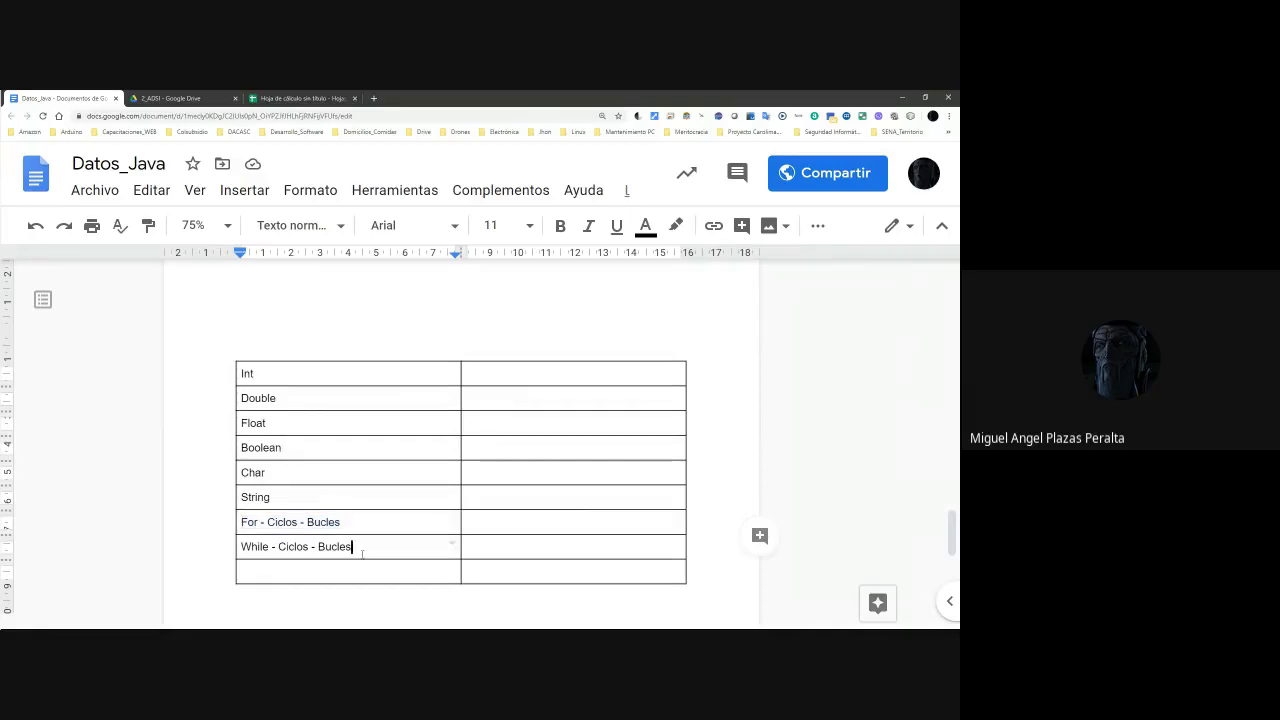
pyautogui.tripleClick(362, 552)
pyautogui.scroll(-3, 340, 545)
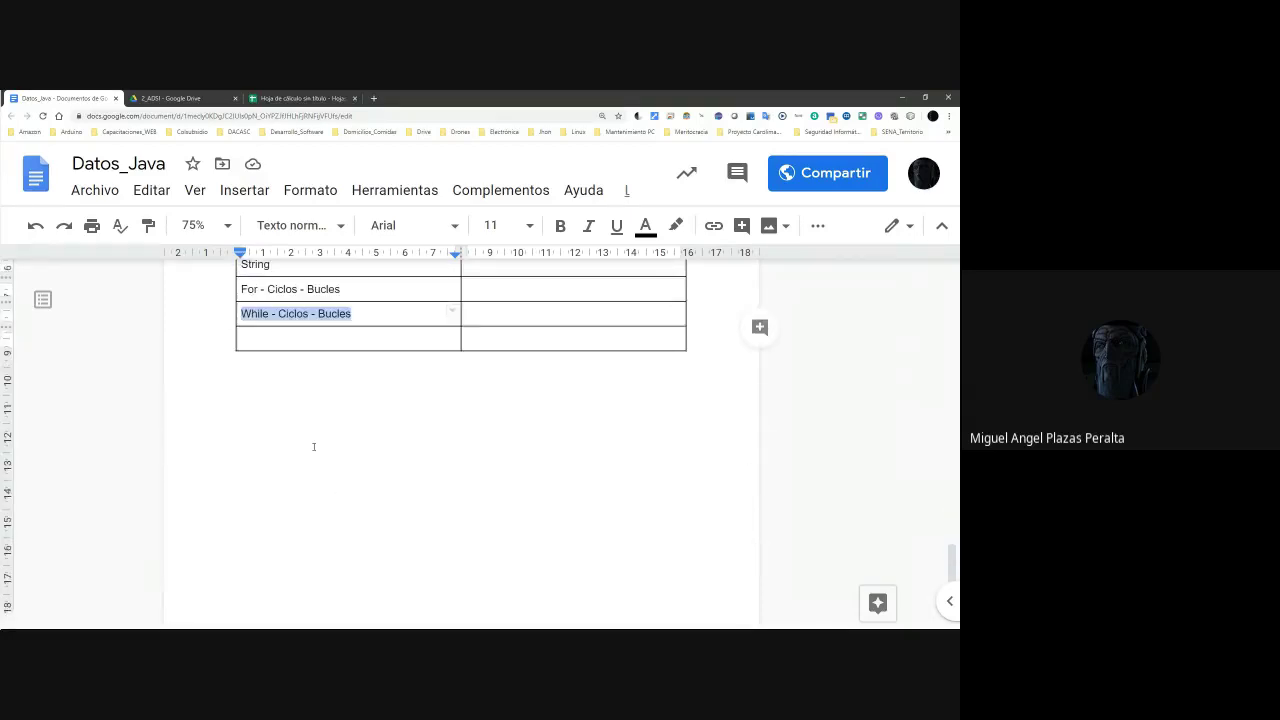
pyautogui.click(315, 448)
pyautogui.write('for')
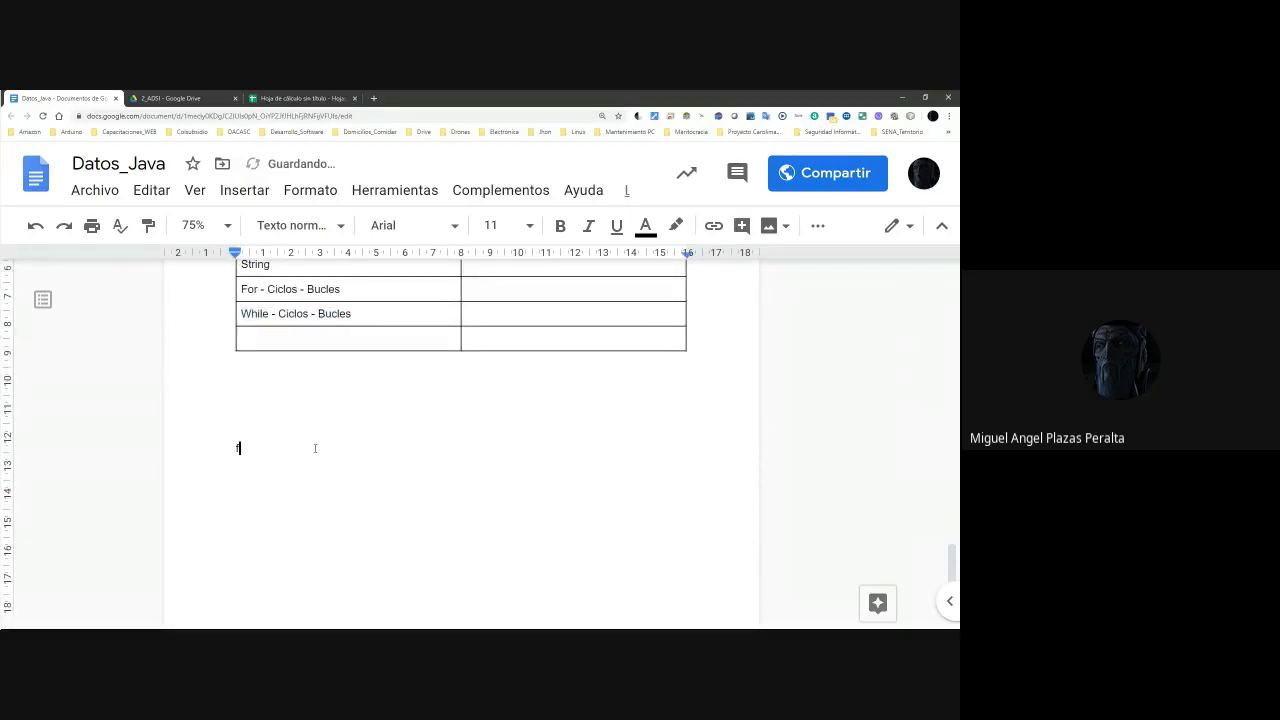
pyautogui.click(373, 98)
# Search 'traductor', open Google Translate and translate 'for' into Spanish as 'para'.
pyautogui.write('tr')
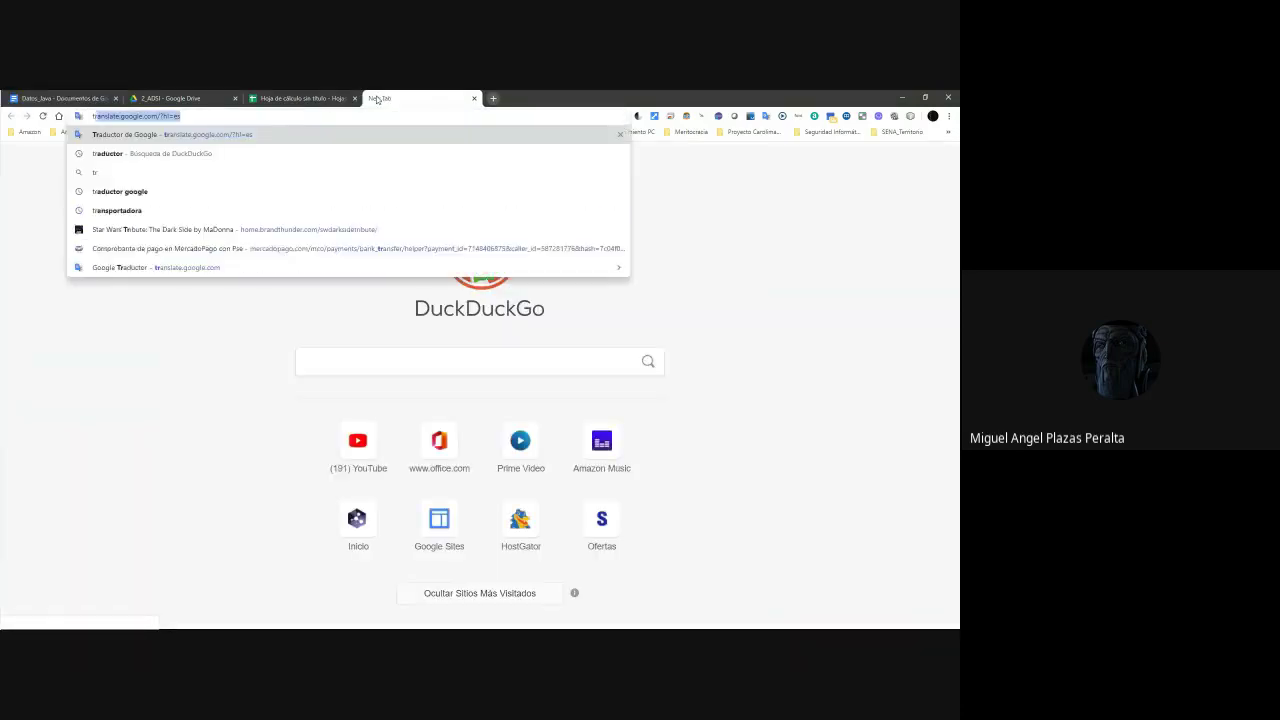
pyautogui.write('aductor')
pyautogui.press('Return')
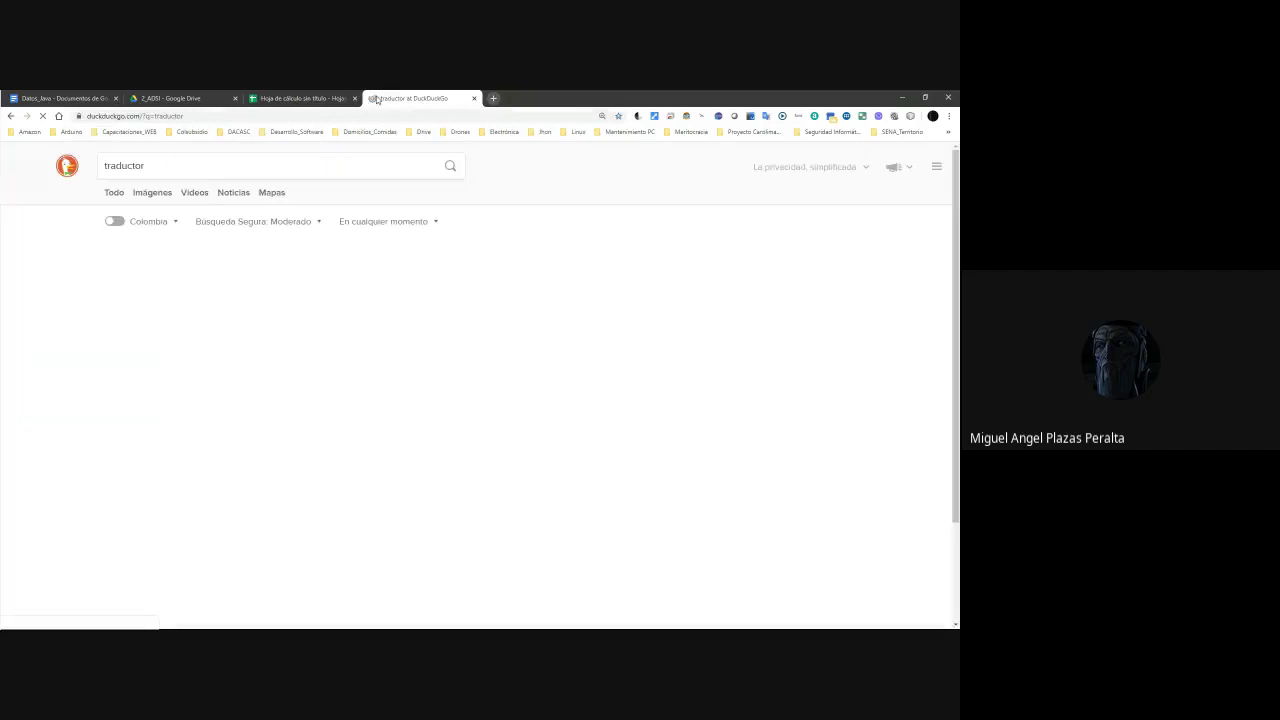
pyautogui.click(197, 256)
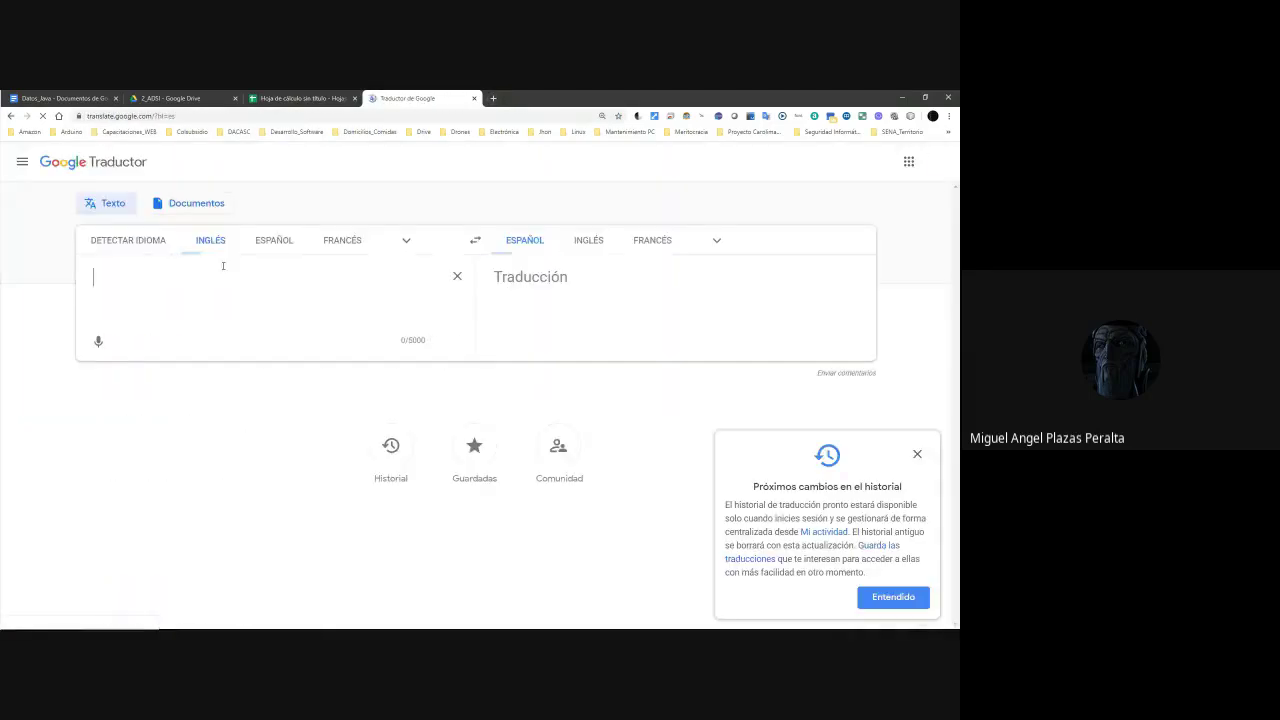
pyautogui.write('for')
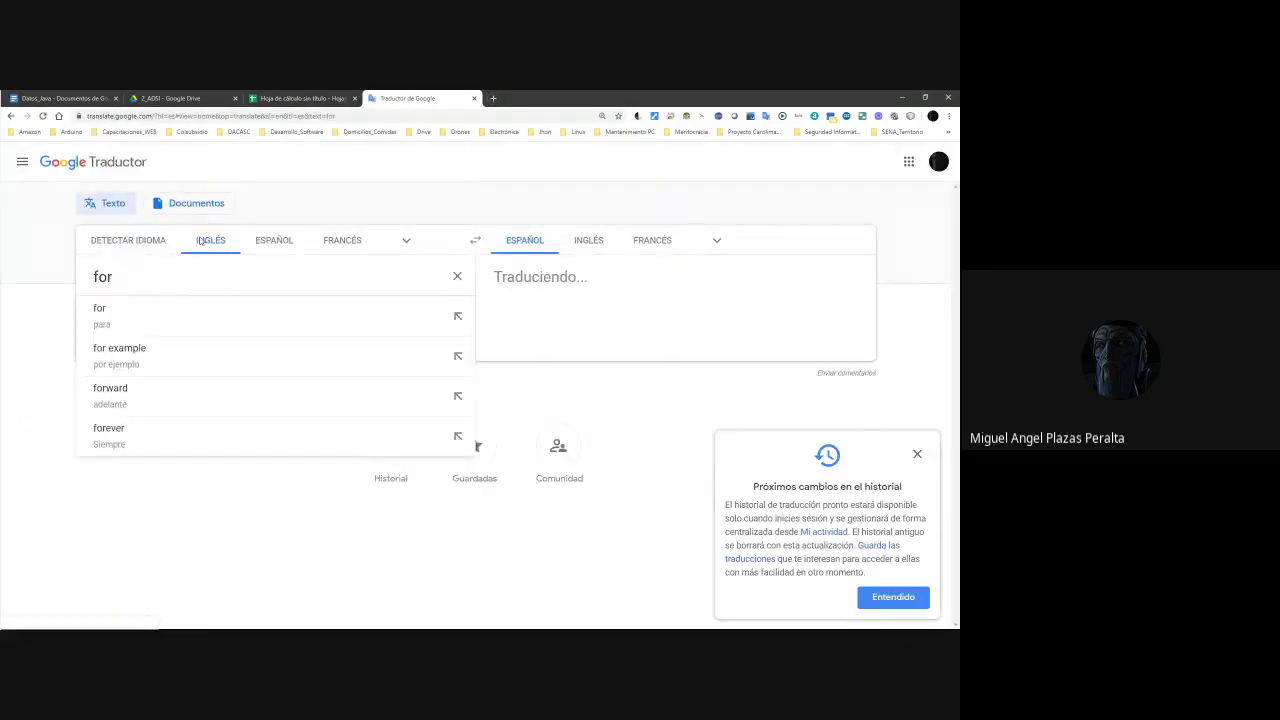
pyautogui.click(549, 284)
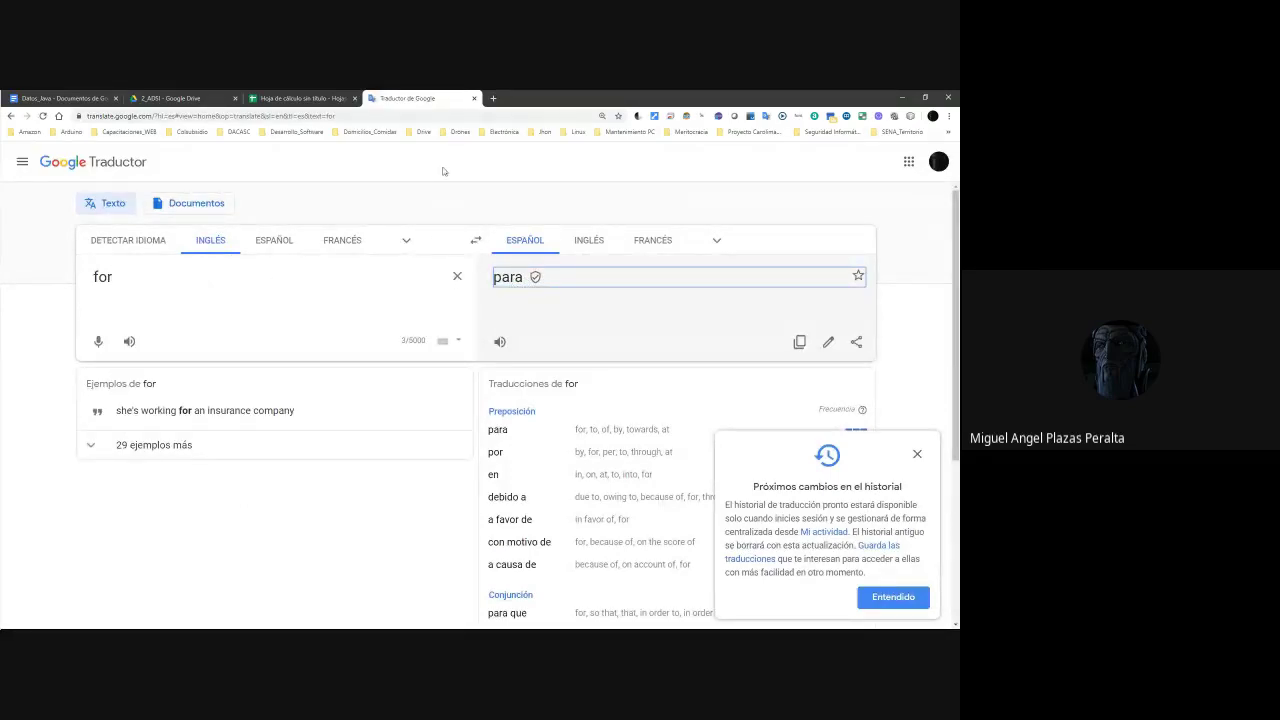
pyautogui.click(276, 98)
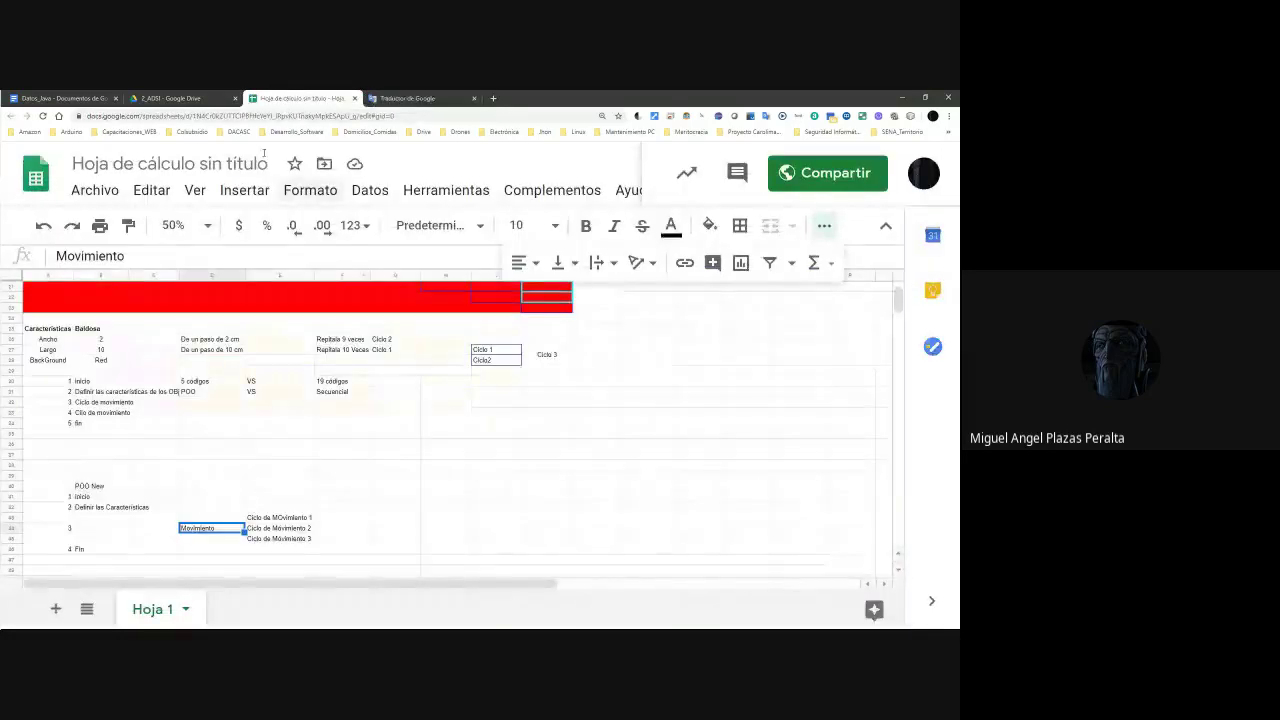
# Complete the note as 'for -> (Indice - Index - variable )'.
pyautogui.click(60, 98)
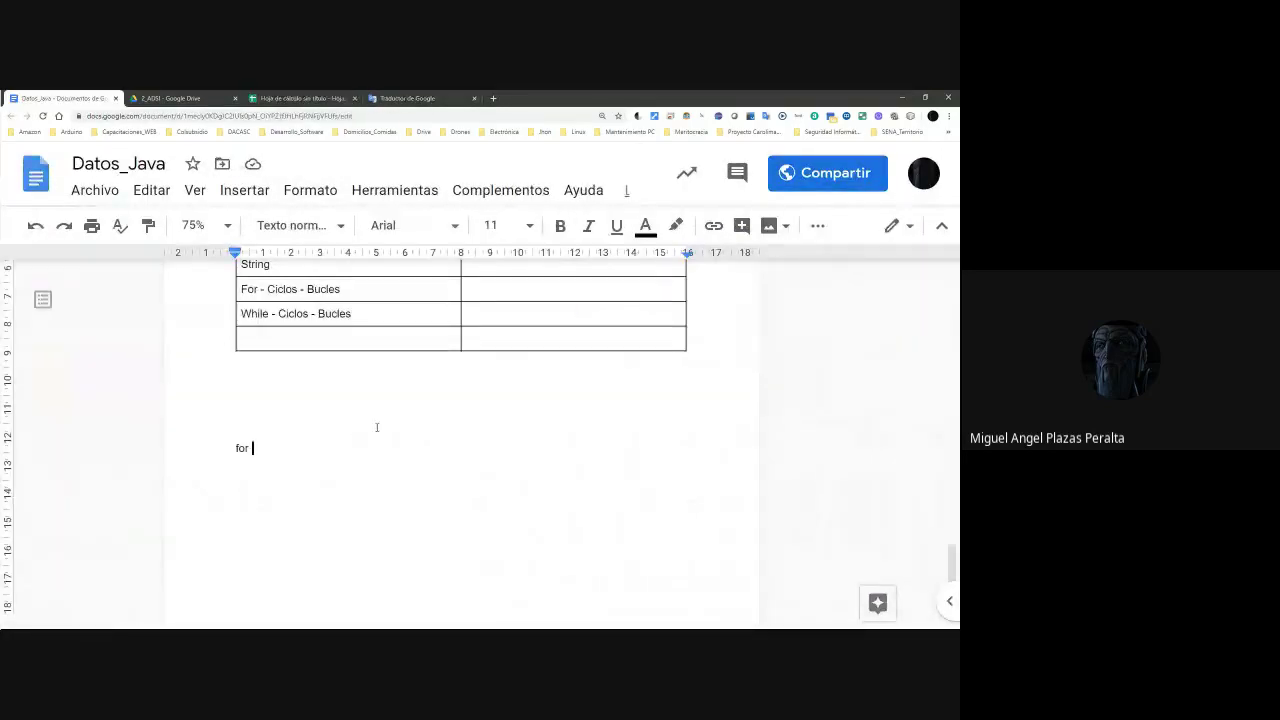
pyautogui.write('->')
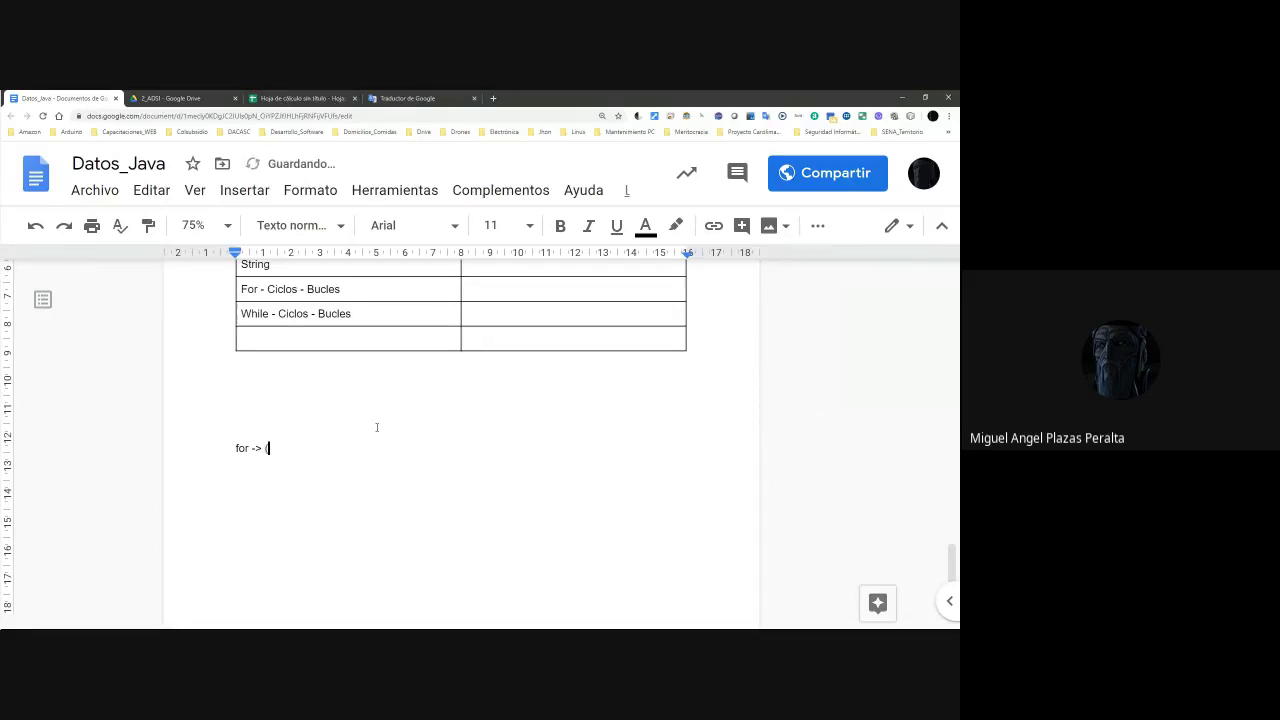
pyautogui.write('(Indice - Index - variable')
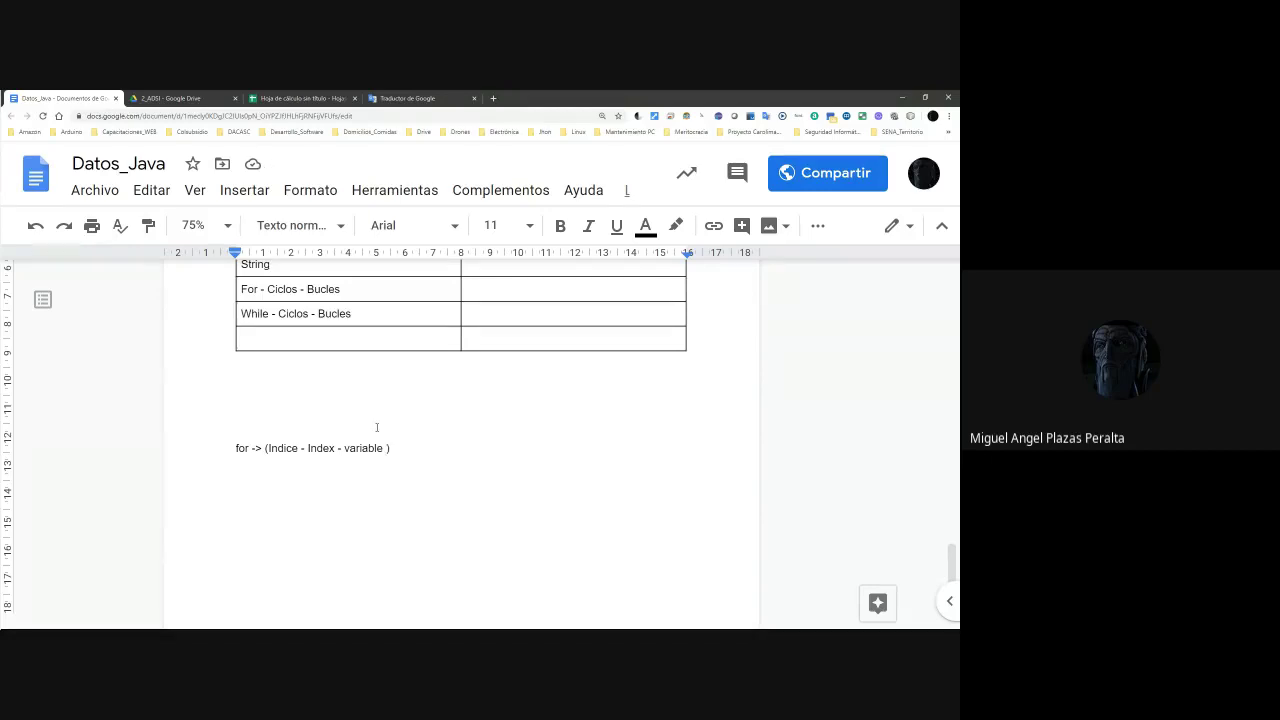
pyautogui.write(')')
# Add 'Ciclos -> Revienten / Sin fin' on the line above, fixing the spelling of Revienten.
pyautogui.click(377, 427)
pyautogui.write('Ciclos')
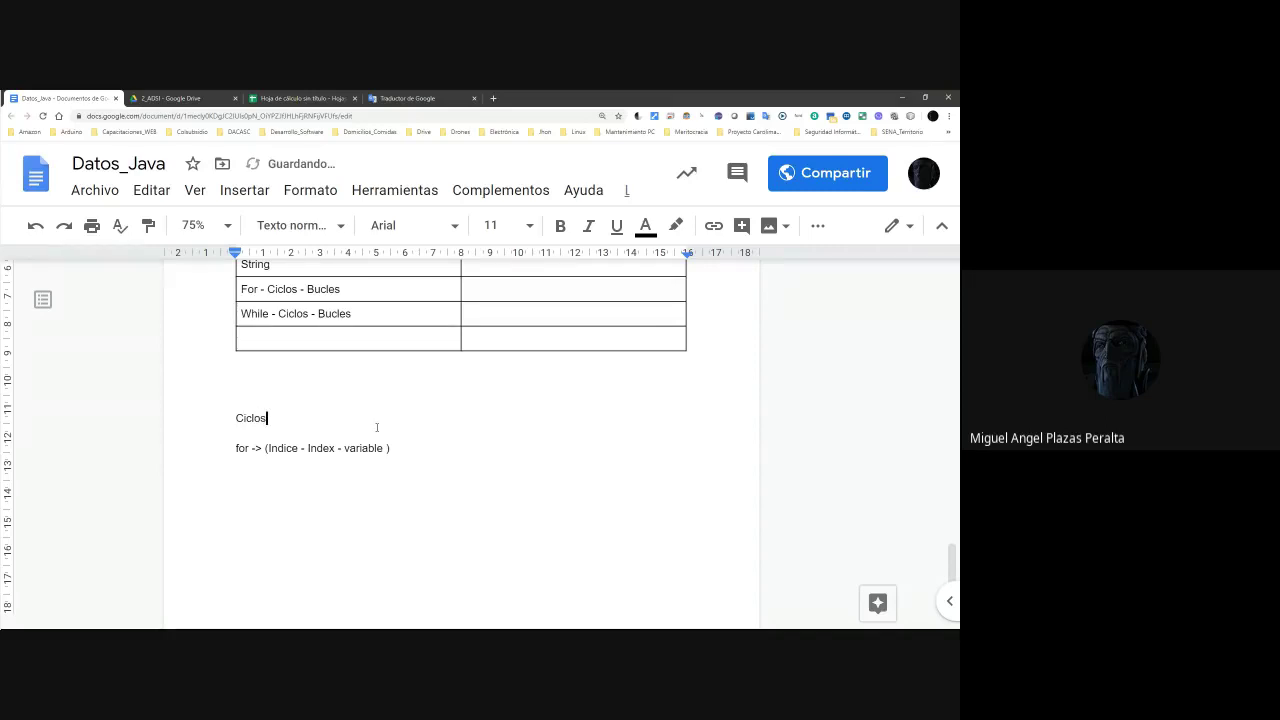
pyautogui.write(' -> Rebienten / Sin fin')
pyautogui.rightClick(294, 420)
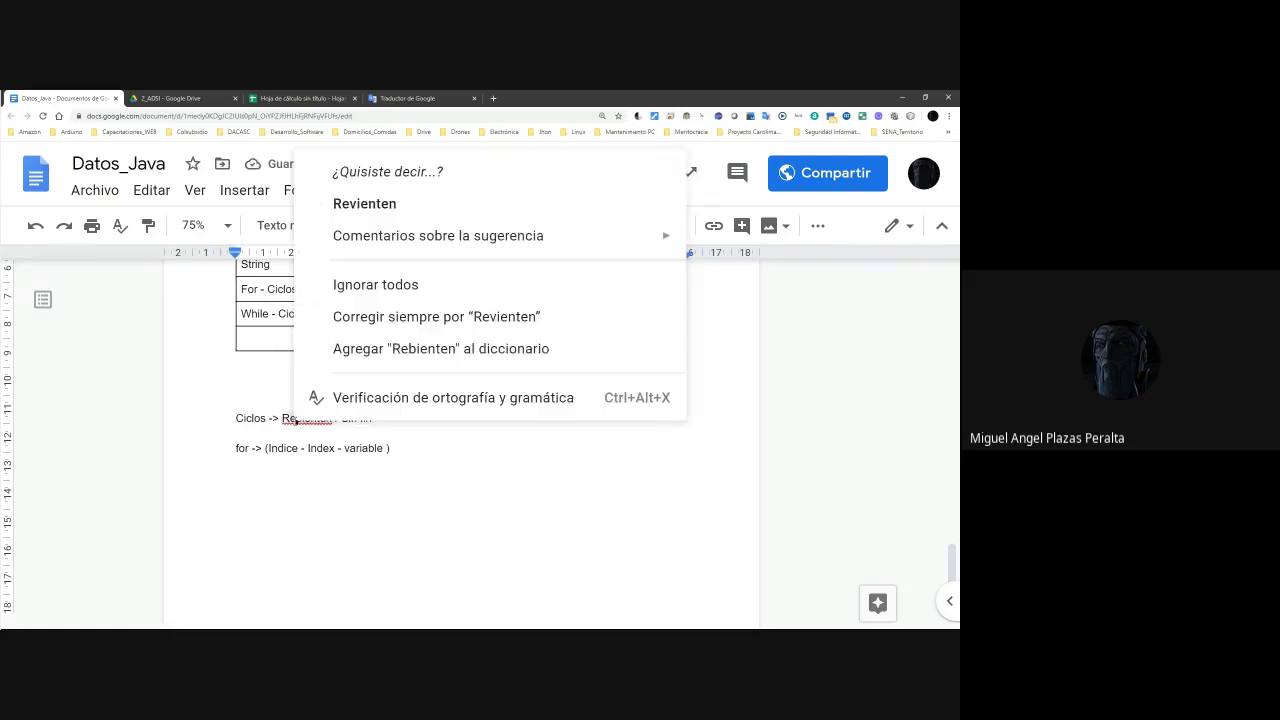
pyautogui.click(358, 205)
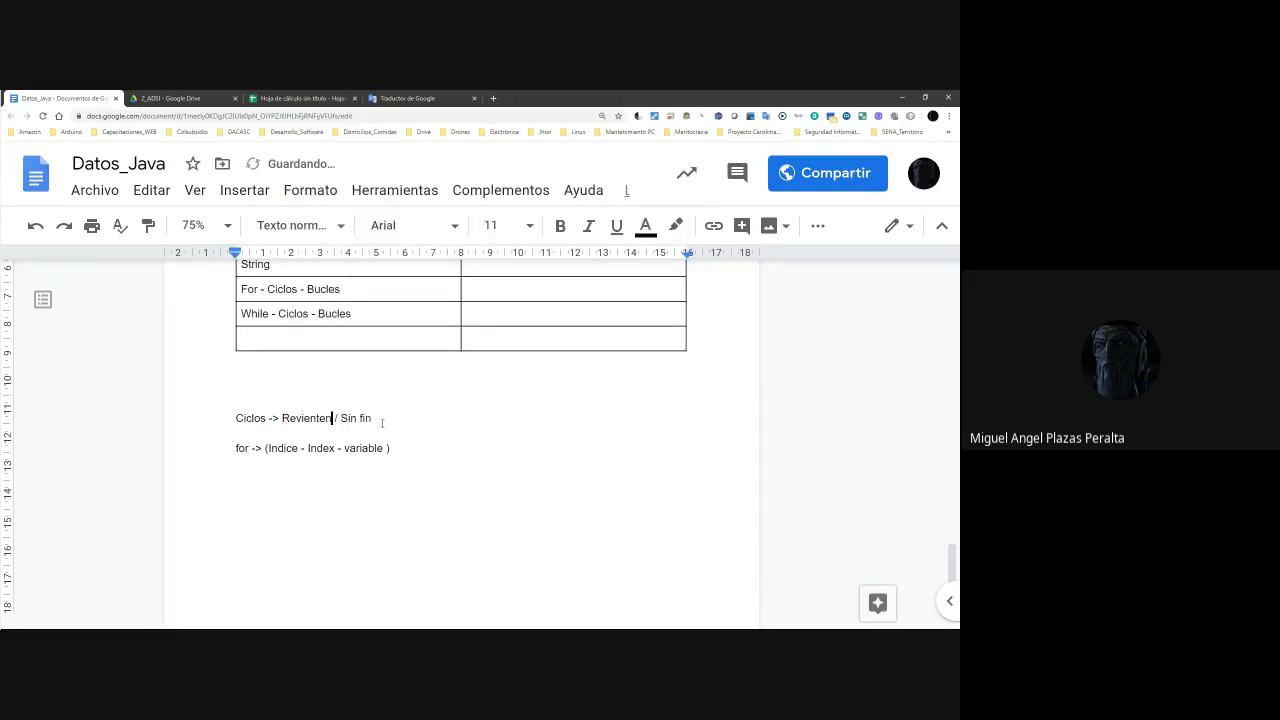
pyautogui.moveTo(380, 420); pyautogui.dragTo(333, 418)
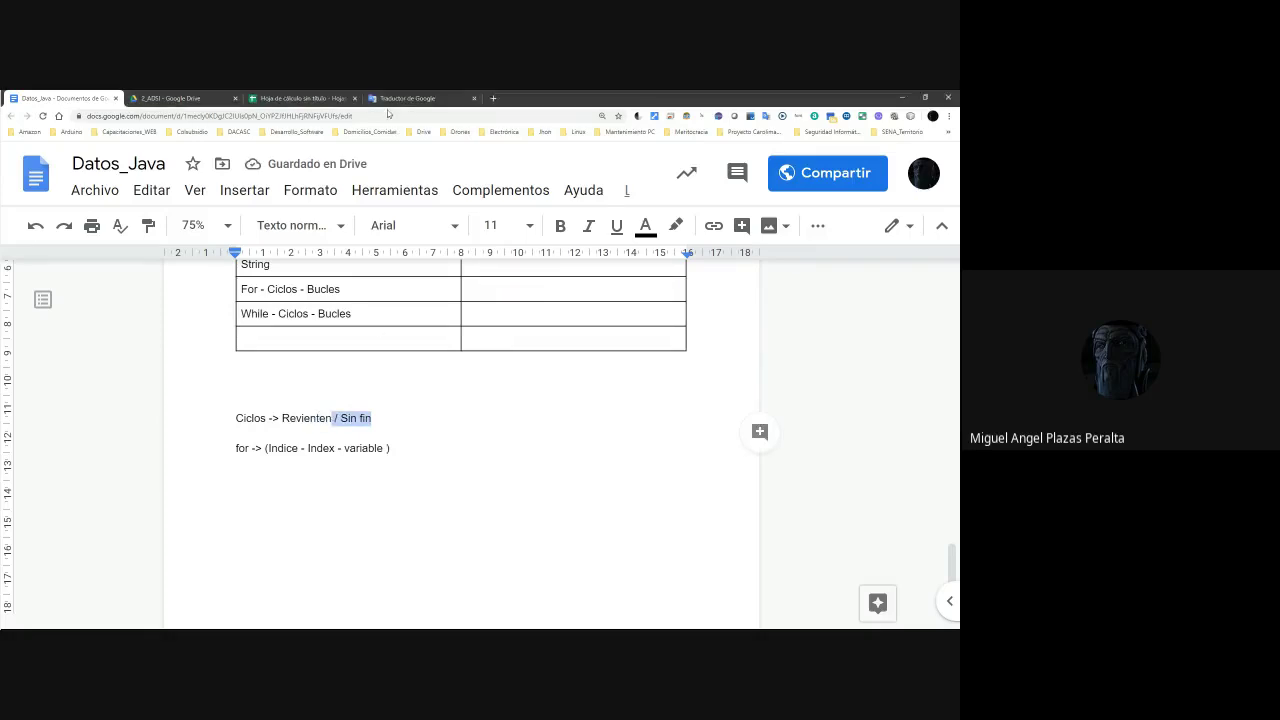
pyautogui.click(318, 99)
pyautogui.click(340, 349)
pyautogui.scroll(5, 343, 351)
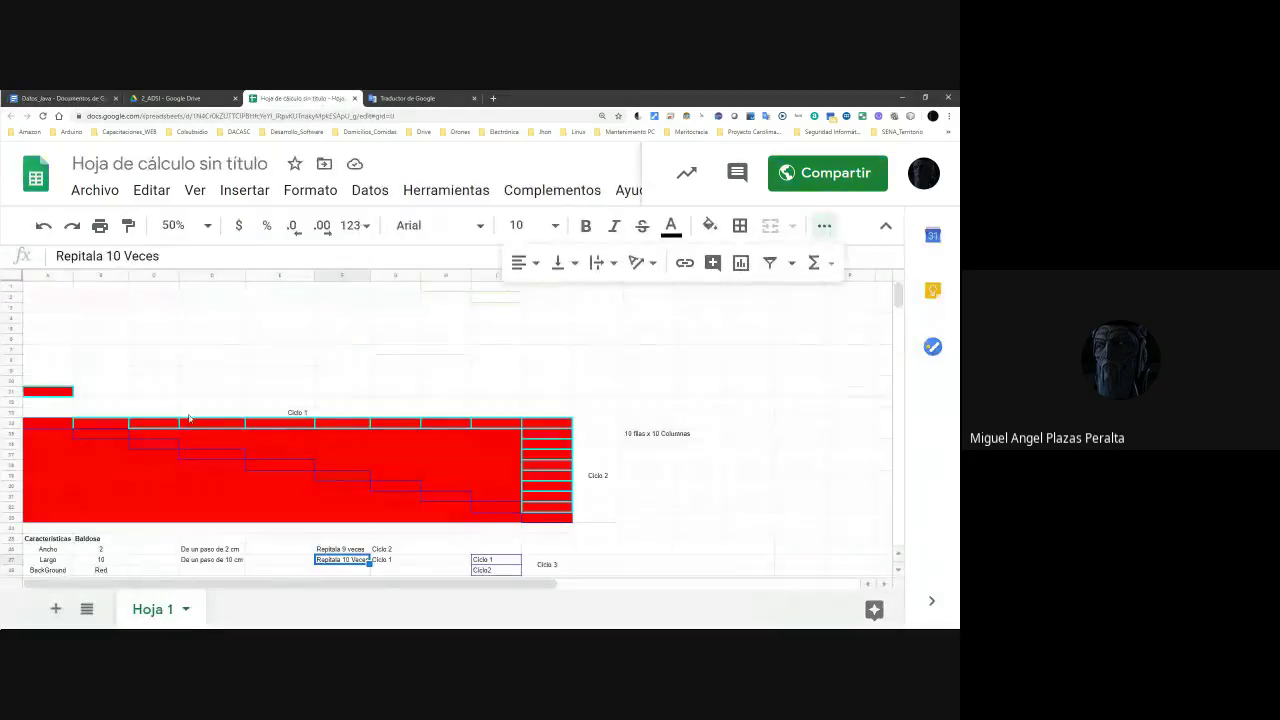
pyautogui.moveTo(92, 431)
pyautogui.mouseDown()
pyautogui.moveTo(171, 429)
pyautogui.moveTo(263, 509)
pyautogui.moveTo(163, 471)
pyautogui.moveTo(297, 494)
pyautogui.moveTo(165, 490)
pyautogui.moveTo(290, 470)
pyautogui.moveTo(165, 485)
pyautogui.moveTo(293, 478)
pyautogui.moveTo(120, 475)
pyautogui.moveTo(271, 449)
pyautogui.moveTo(159, 477)
pyautogui.moveTo(248, 472)
pyautogui.moveTo(140, 471)
pyautogui.moveTo(283, 440)
pyautogui.moveTo(245, 505)
pyautogui.moveTo(168, 438)
pyautogui.moveTo(286, 491)
pyautogui.moveTo(160, 500)
pyautogui.moveTo(197, 443)
pyautogui.moveTo(294, 514)
pyautogui.moveTo(220, 505)
pyautogui.moveTo(220, 448)
pyautogui.moveTo(290, 490)
pyautogui.moveTo(216, 515)
pyautogui.moveTo(285, 443)
pyautogui.moveTo(328, 493)
pyautogui.moveTo(223, 506)
pyautogui.moveTo(298, 463)
pyautogui.moveTo(277, 506)
pyautogui.moveTo(224, 498)
pyautogui.moveTo(255, 505)
pyautogui.moveTo(214, 513)
pyautogui.moveTo(282, 455)
pyautogui.moveTo(280, 510)
pyautogui.moveTo(228, 445)
pyautogui.moveTo(298, 469)
pyautogui.moveTo(257, 503)
pyautogui.mouseUp()
pyautogui.click(100, 97)
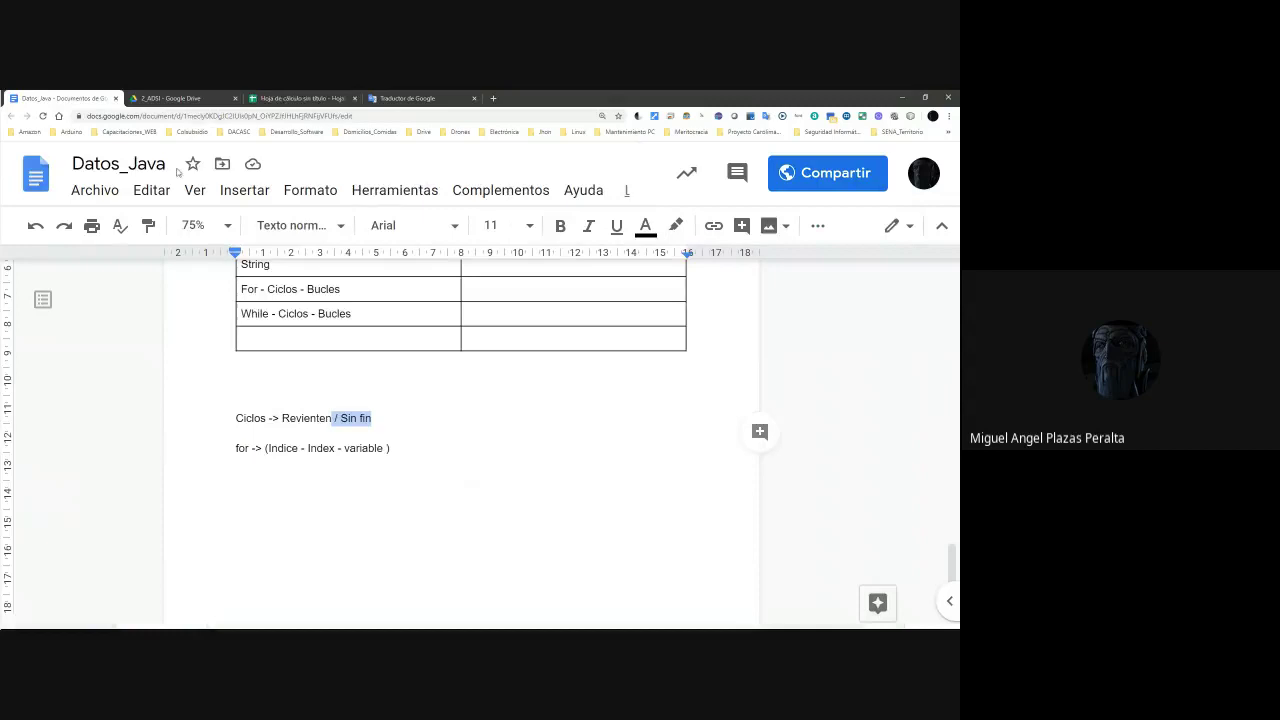
pyautogui.click(318, 97)
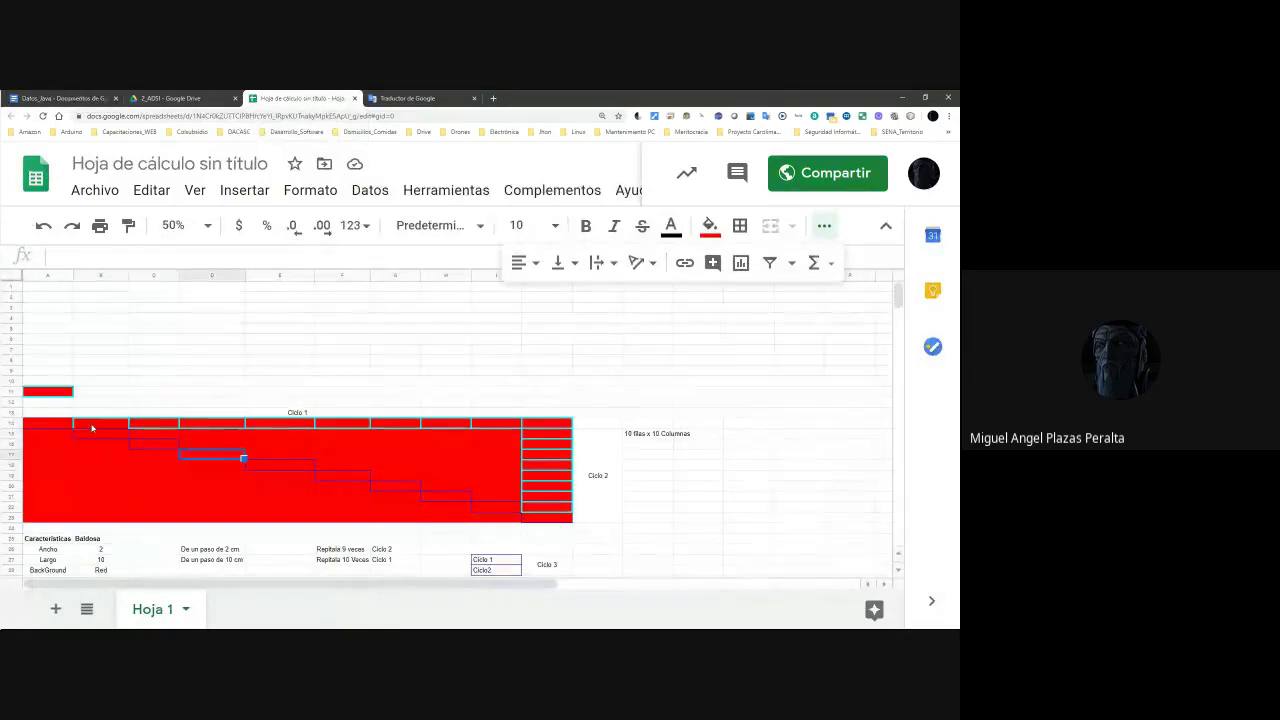
pyautogui.moveTo(55, 423); pyautogui.dragTo(568, 522)
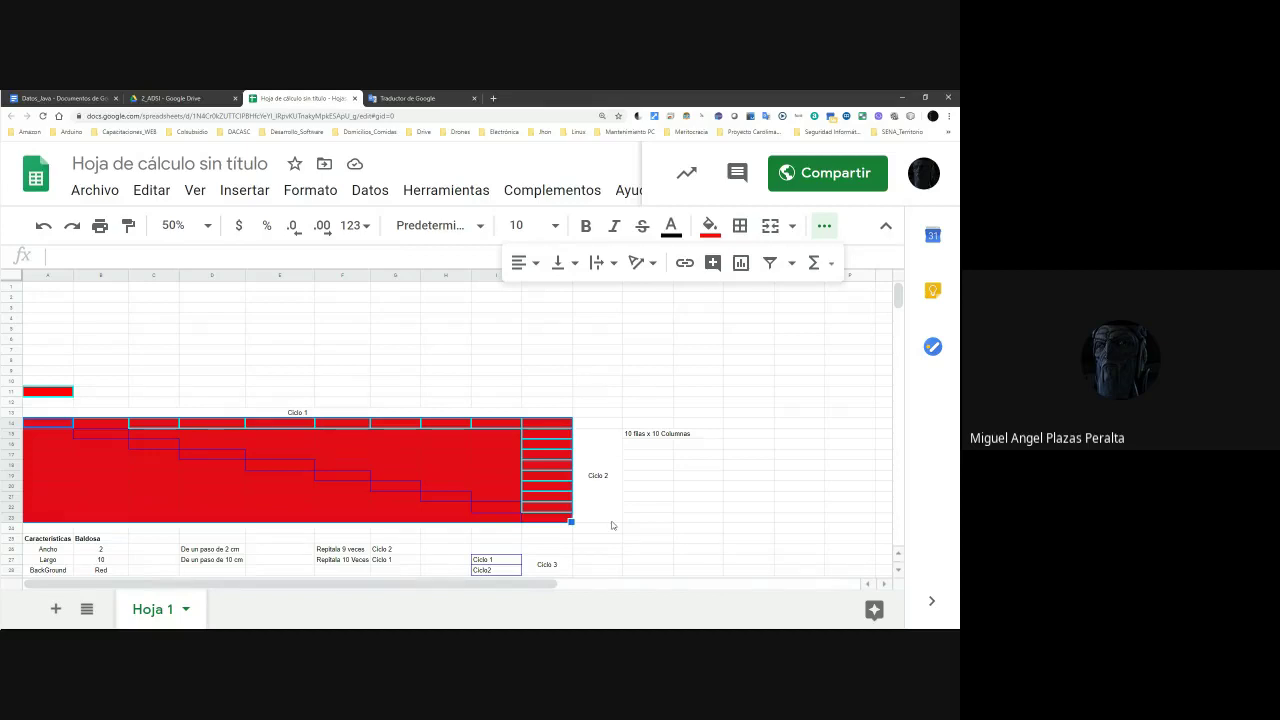
pyautogui.click(167, 99)
# Append the indices '- i - j - m - n' to the end of the for line.
pyautogui.click(300, 98)
pyautogui.click(60, 98)
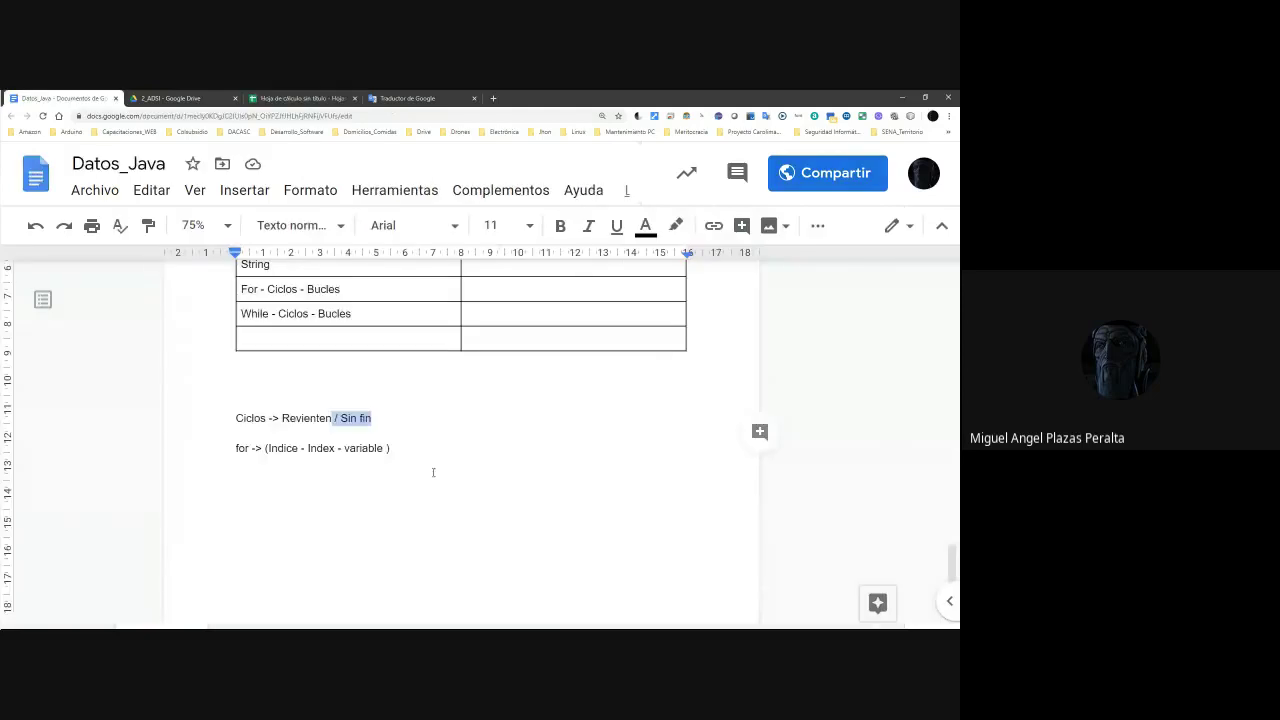
pyautogui.moveTo(236, 433); pyautogui.dragTo(378, 448)
pyautogui.click(387, 428)
pyautogui.click(282, 418)
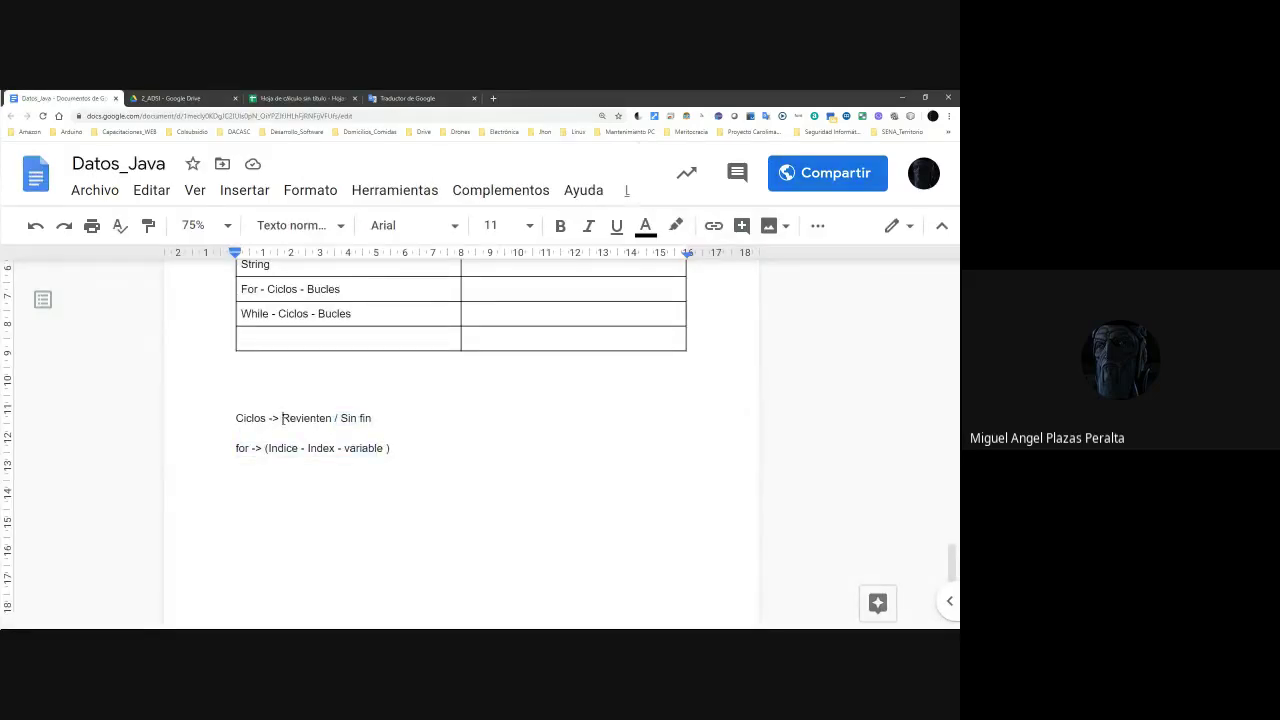
pyautogui.click(381, 433)
pyautogui.doubleClick(294, 452)
pyautogui.click(434, 453)
pyautogui.doubleClick(433, 453)
pyautogui.write('- i - j - m - n')
# Move the index list onto its own line headed 'Índices'.
pyautogui.click(393, 450)
pyautogui.press('Return')
pyautogui.press('Return')
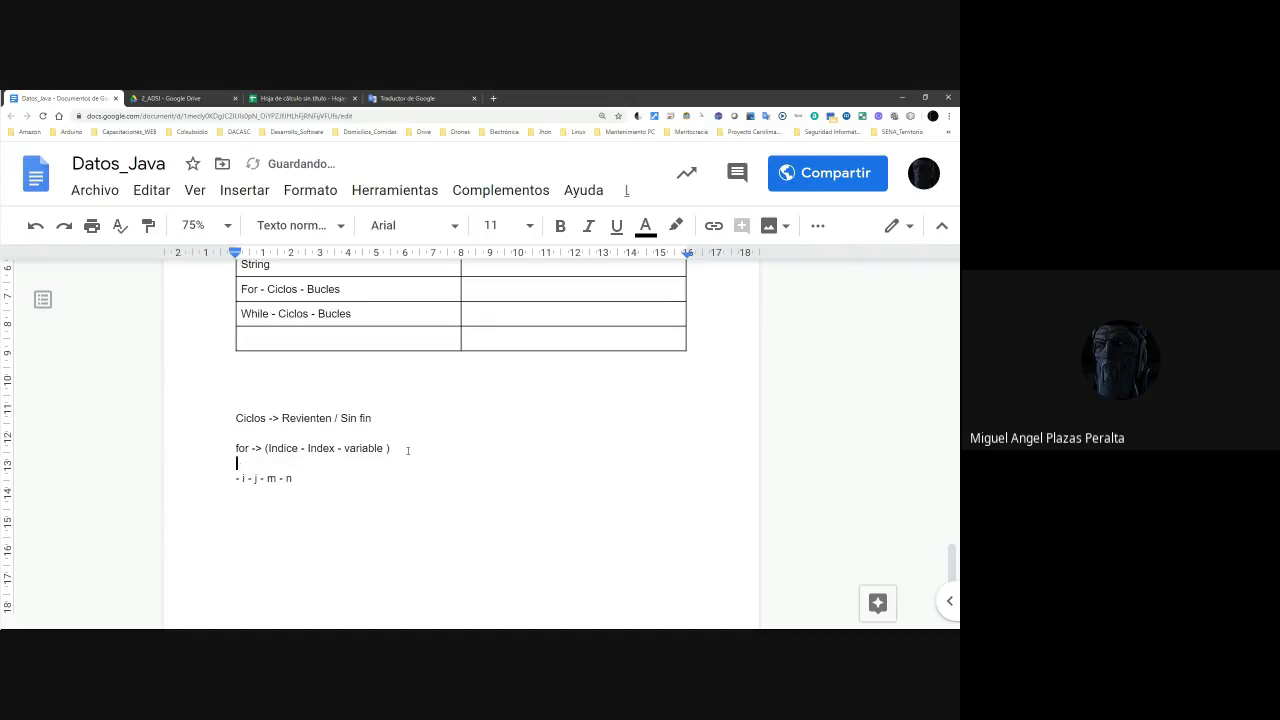
pyautogui.write('Indices')
pyautogui.rightClick(258, 465)
pyautogui.click(330, 249)
# Add an 'Inicio - Fin' line below the index list.
pyautogui.click(317, 484)
pyautogui.click(240, 478)
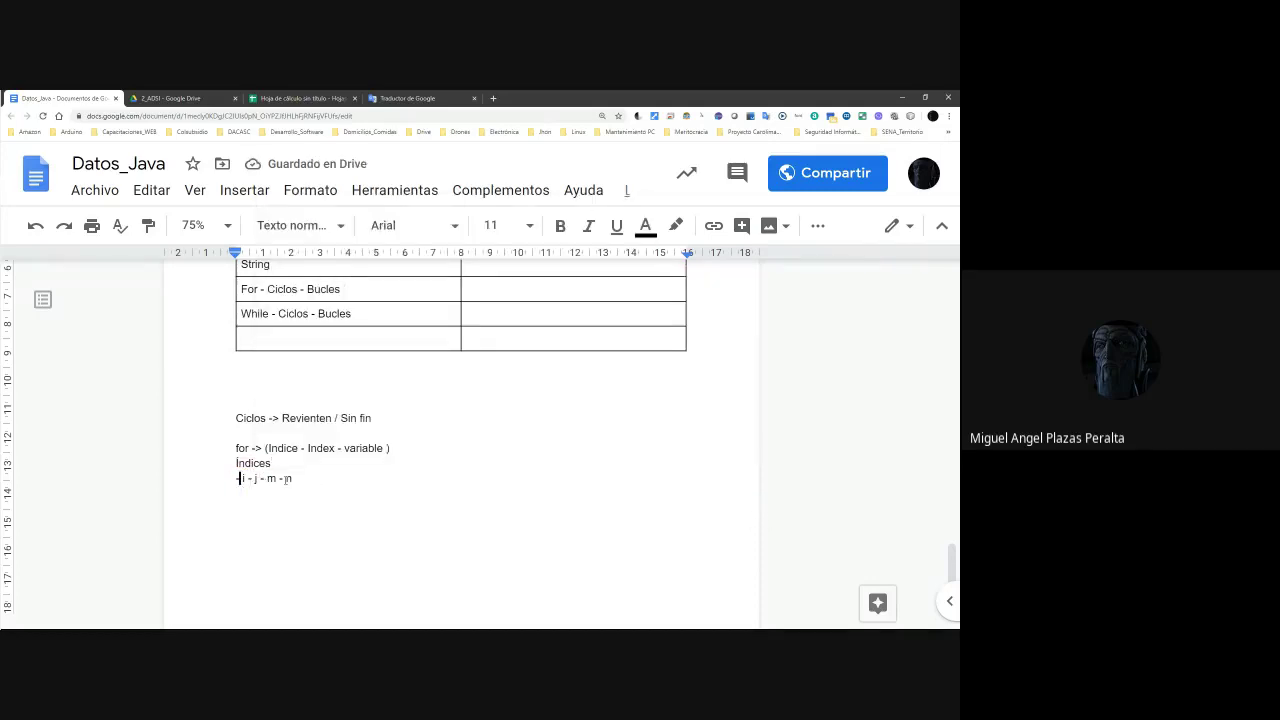
pyautogui.press('Return')
pyautogui.write('ii')
pyautogui.click(282, 531)
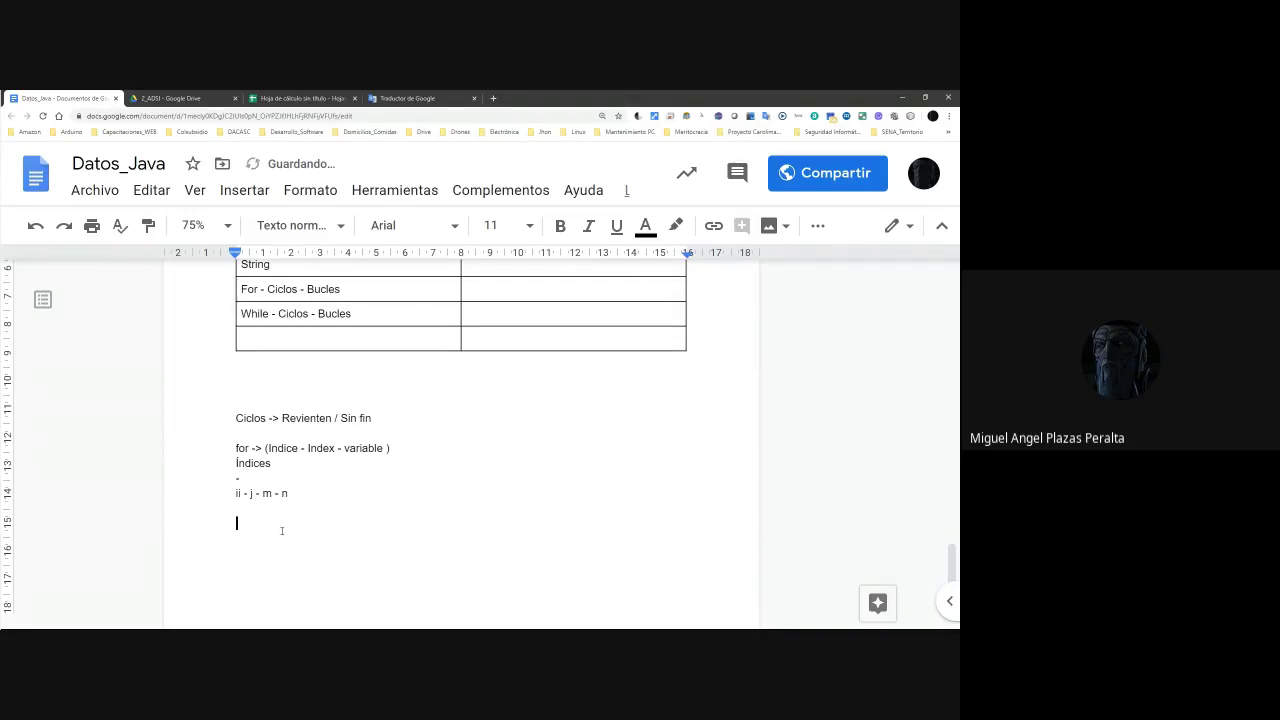
pyautogui.hotkey('ctrl', 'z')
pyautogui.hotkey('ctrl', 'z')
pyautogui.click(282, 531)
pyautogui.write('Inicio - Fin')
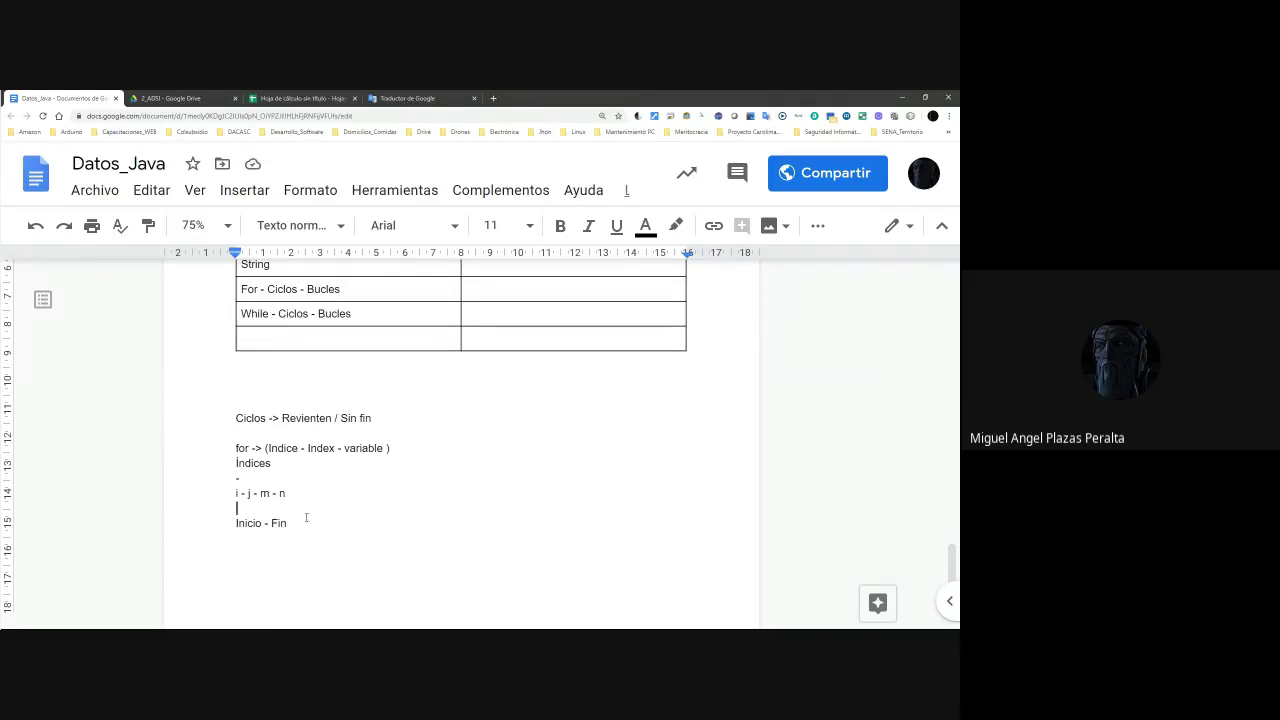
# Fill in the first pair as 'Inicio = 1000000 - Fin = -9000'.
pyautogui.click(256, 538)
pyautogui.click(250, 544)
pyautogui.hotkey('ctrl', 'Right')
pyautogui.press('Left')
pyautogui.press('Left')
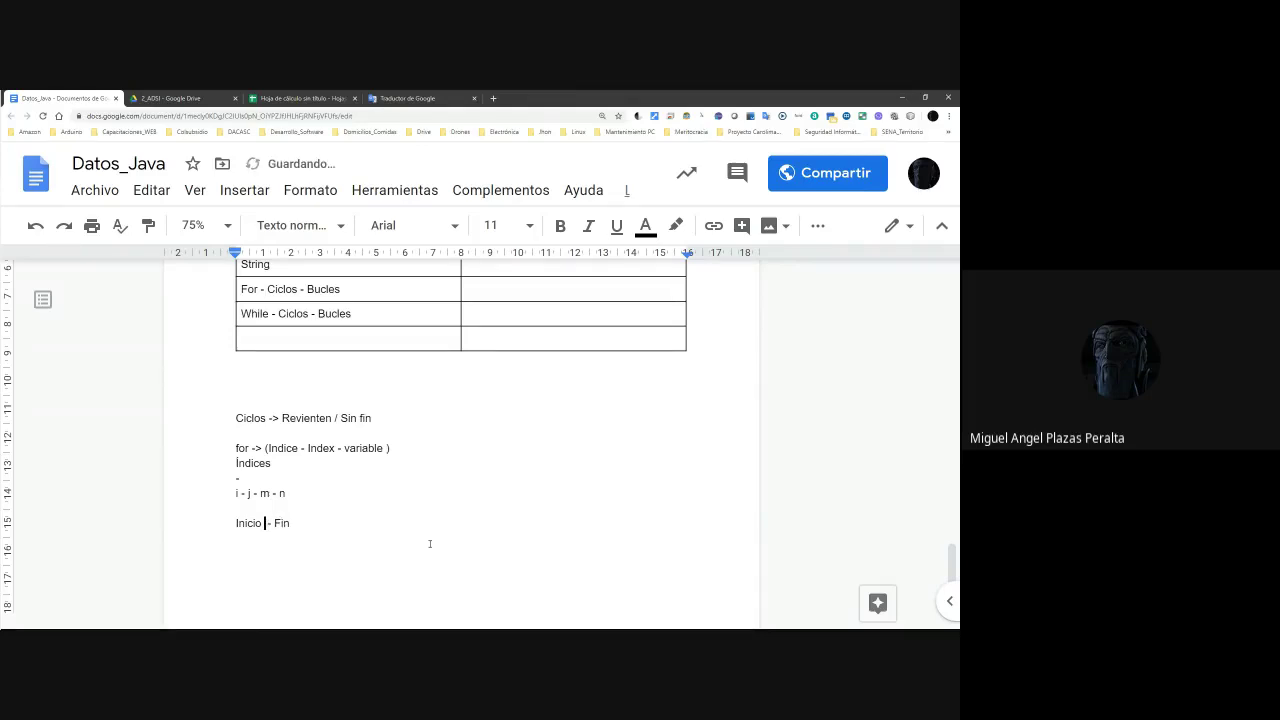
pyautogui.write('= ')
pyautogui.write('1000000')
pyautogui.press('Right')
pyautogui.press('Right')
pyautogui.press('Right')
pyautogui.press('Right')
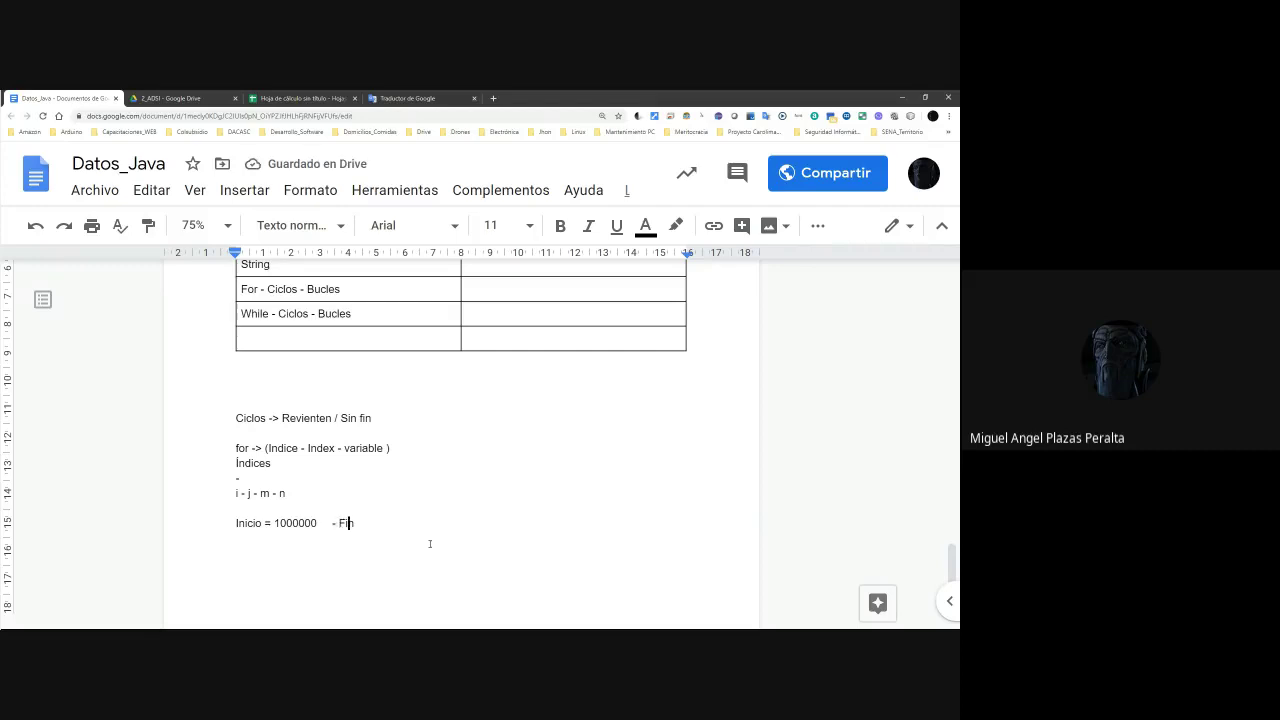
pyautogui.write('= -9000')
pyautogui.press('Left')
pyautogui.press('Left')
pyautogui.press('Left')
pyautogui.press('Left')
pyautogui.press('Left')
pyautogui.press('Left')
pyautogui.press('Left')
pyautogui.press('Left')
pyautogui.press('Left')
pyautogui.press('Left')
pyautogui.press('Left')
pyautogui.press('Left')
pyautogui.press('Left')
pyautogui.press('Left')
pyautogui.press('Left')
pyautogui.press('Left')
pyautogui.press('Left')
pyautogui.press('Left')
pyautogui.press('Left')
pyautogui.press('Left')
pyautogui.hotkey('shift', 'Right')
pyautogui.hotkey('shift', 'Right')
pyautogui.hotkey('shift', 'Right')
pyautogui.hotkey('shift', 'Right')
pyautogui.hotkey('shift', 'Right')
pyautogui.hotkey('shift', 'Right')
pyautogui.hotkey('shift', 'Right')
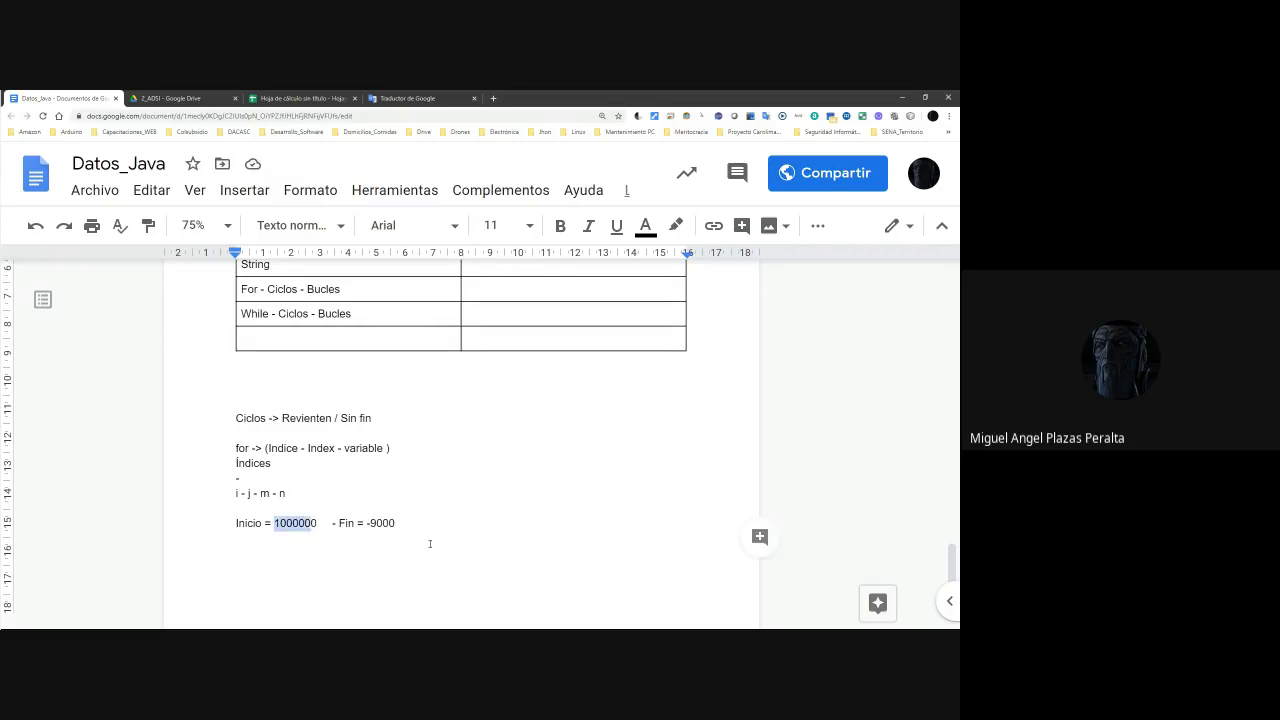
pyautogui.press('Right')
pyautogui.press('Right')
pyautogui.press('Right')
pyautogui.press('Right')
pyautogui.press('Right')
pyautogui.press('Right')
pyautogui.press('Right')
pyautogui.press('Right')
pyautogui.press('Right')
pyautogui.press('Right')
pyautogui.press('Right')
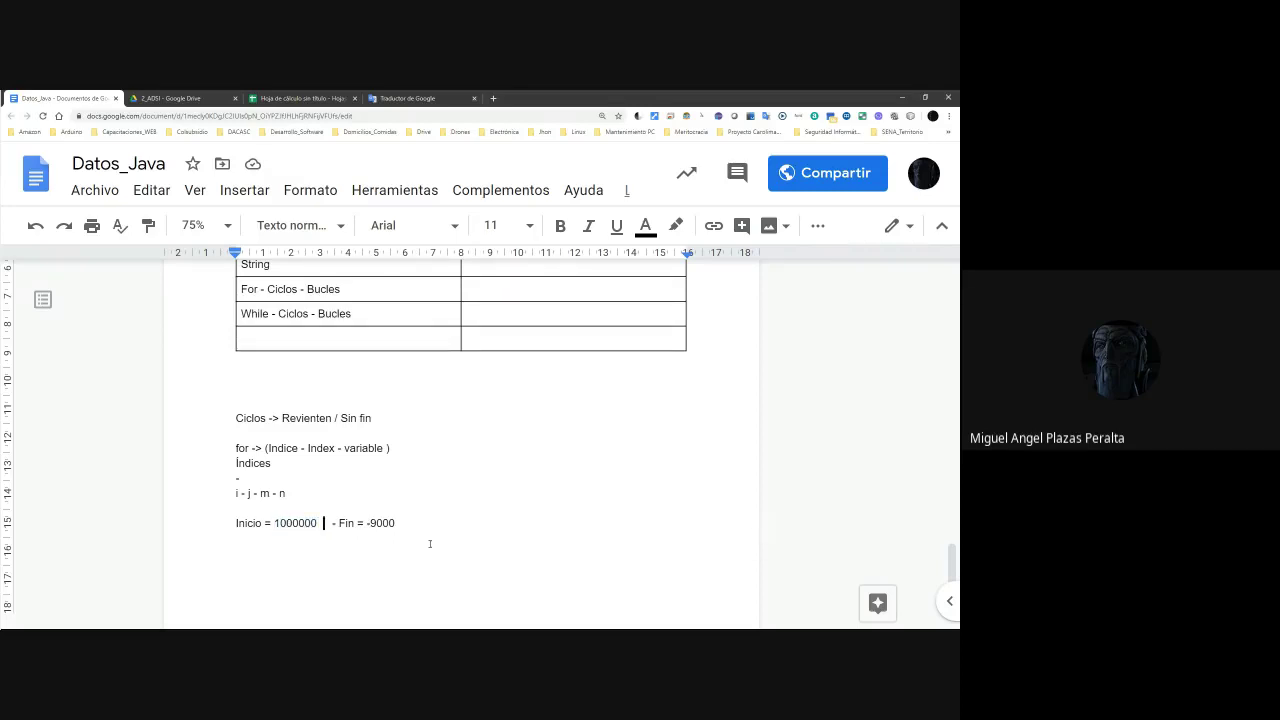
pyautogui.press('Right')
pyautogui.press('Right')
pyautogui.hotkey('shift', 'Right')
pyautogui.hotkey('shift', 'Right')
pyautogui.hotkey('shift', 'Right')
pyautogui.hotkey('shift', 'Right')
pyautogui.hotkey('shift', 'Right')
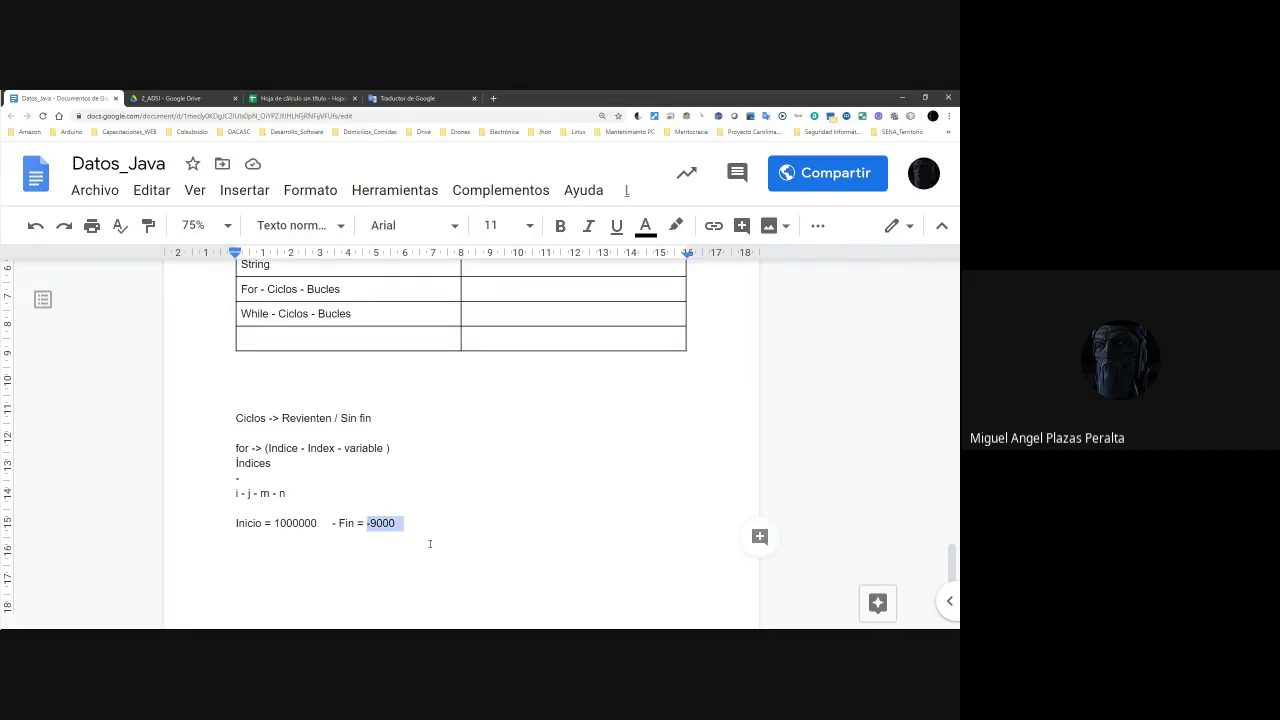
pyautogui.press('Left')
pyautogui.press('Left')
pyautogui.press('Left')
pyautogui.press('Left')
pyautogui.press('Left')
pyautogui.press('Right')
pyautogui.press('Right')
pyautogui.press('Right')
pyautogui.press('Right')
pyautogui.press('Right')
pyautogui.press('Right')
pyautogui.press('Right')
pyautogui.press('Right')
# Start an 'Inicio = 1' line and tab 'Fin = -9000' into its own column.
pyautogui.press('Return')
pyautogui.write('INICI')
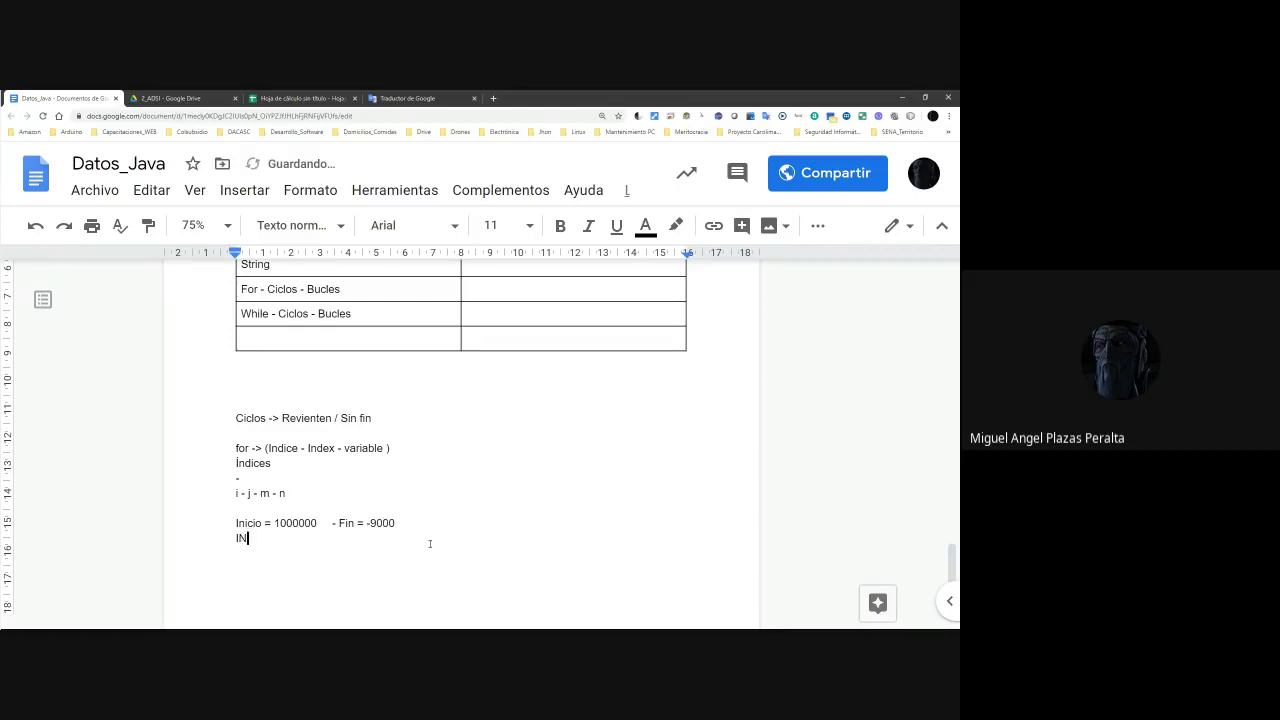
pyautogui.press('BackSpace')
pyautogui.press('BackSpace')
pyautogui.press('BackSpace')
pyautogui.press('BackSpace')
pyautogui.write('nicio = 1')
pyautogui.press('Up')
pyautogui.press('Right')
pyautogui.press('Right')
pyautogui.press('Right')
pyautogui.press('Right')
pyautogui.press('Right')
pyautogui.press('Tab')
pyautogui.press('Tab')
pyautogui.press('Tab')
pyautogui.press('Delete')
pyautogui.press('Delete')
pyautogui.press('Delete')
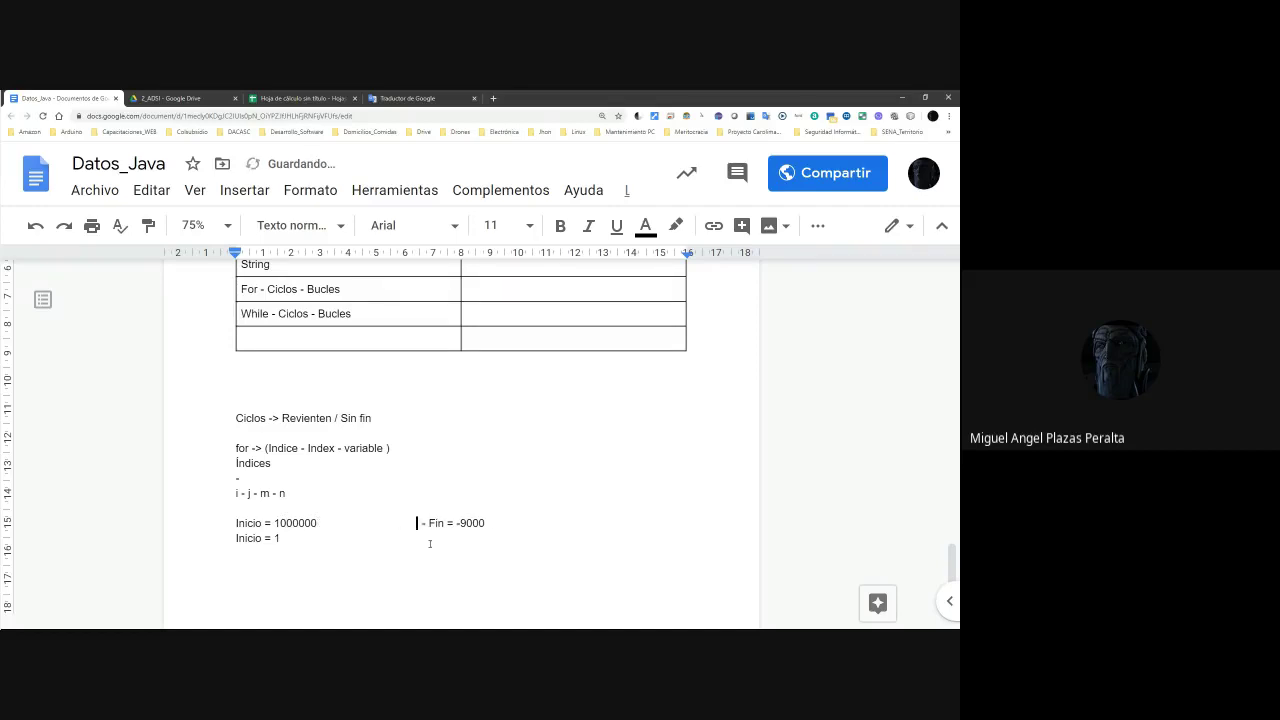
pyautogui.press('Delete')
# Add 'Fin = 1000000' to the second pair and a third pair 'Inicio = 0', 'Fin = 10'.
pyautogui.press('Down')
pyautogui.press('Tab')
pyautogui.press('Tab')
pyautogui.write('Fin ')
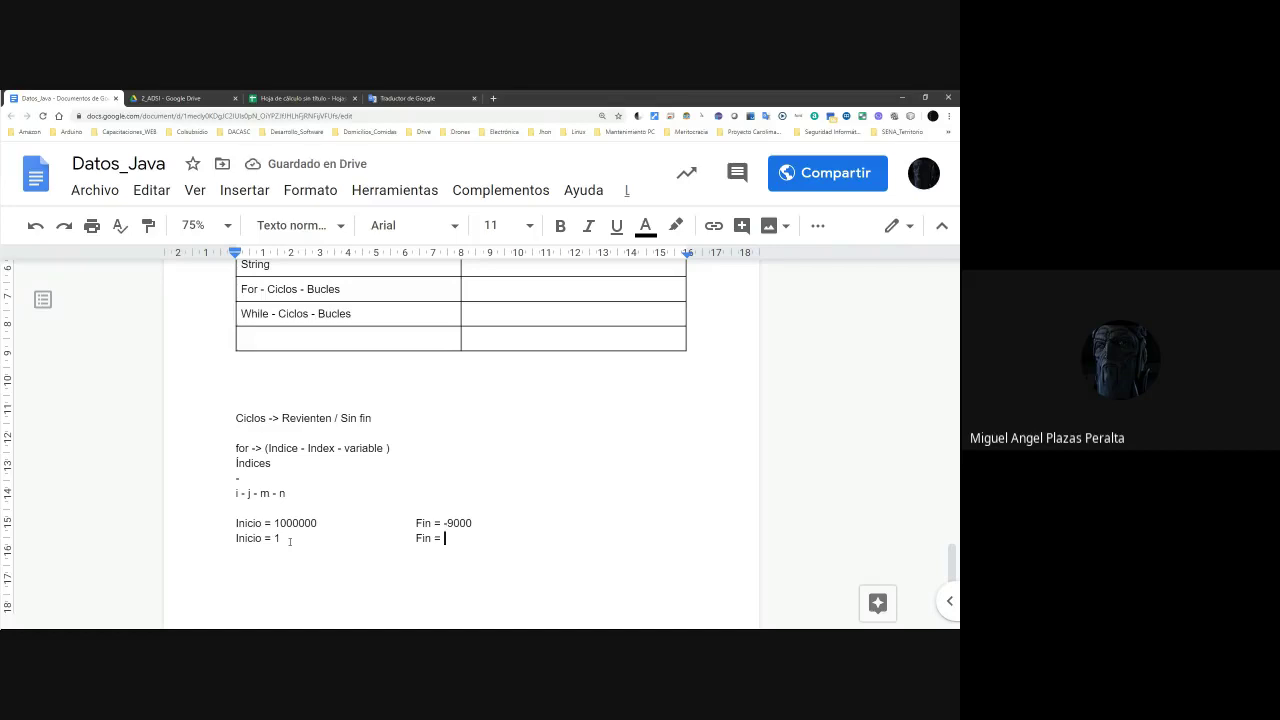
pyautogui.write('= 1000000')
pyautogui.press('Return')
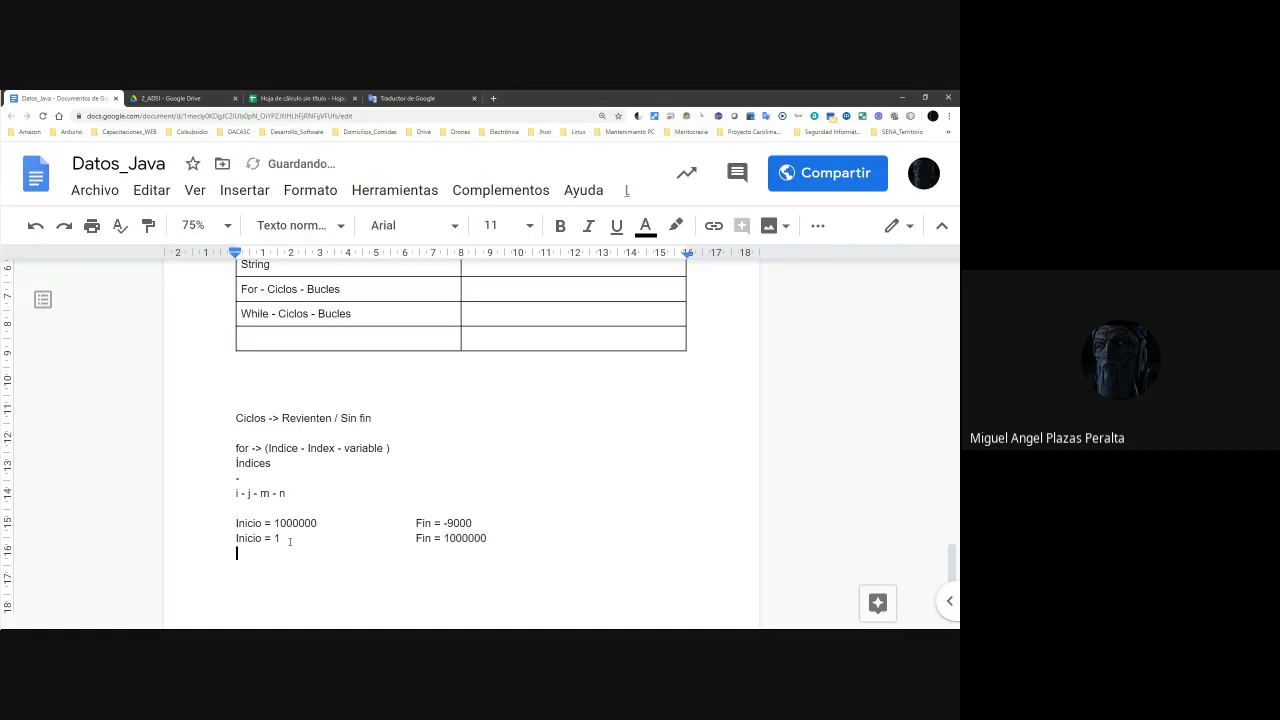
pyautogui.write('Inicio = ')
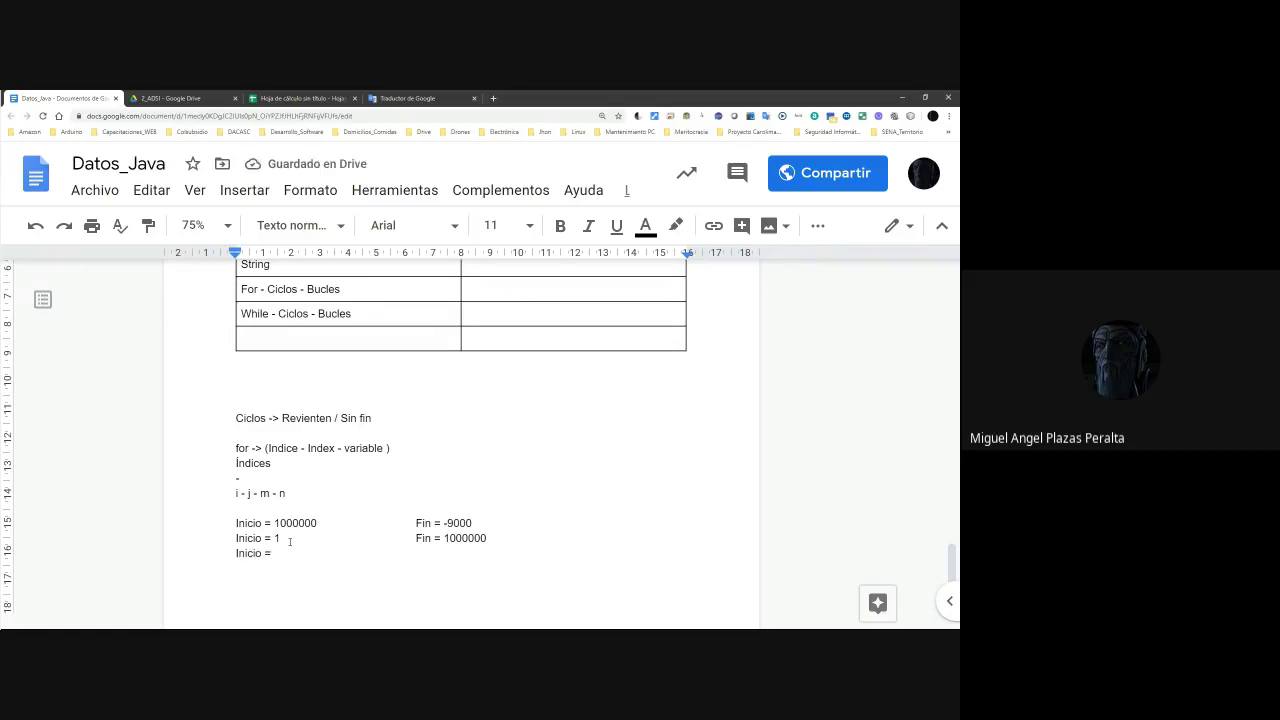
pyautogui.write('0')
pyautogui.press('Tab')
pyautogui.press('Tab')
pyautogui.press('Tab')
pyautogui.press('Tab')
pyautogui.write('Fin = 10')
pyautogui.moveTo(344, 523); pyautogui.dragTo(269, 521)
pyautogui.moveTo(484, 524); pyautogui.dragTo(442, 523)
pyautogui.moveTo(274, 538); pyautogui.dragTo(285, 540)
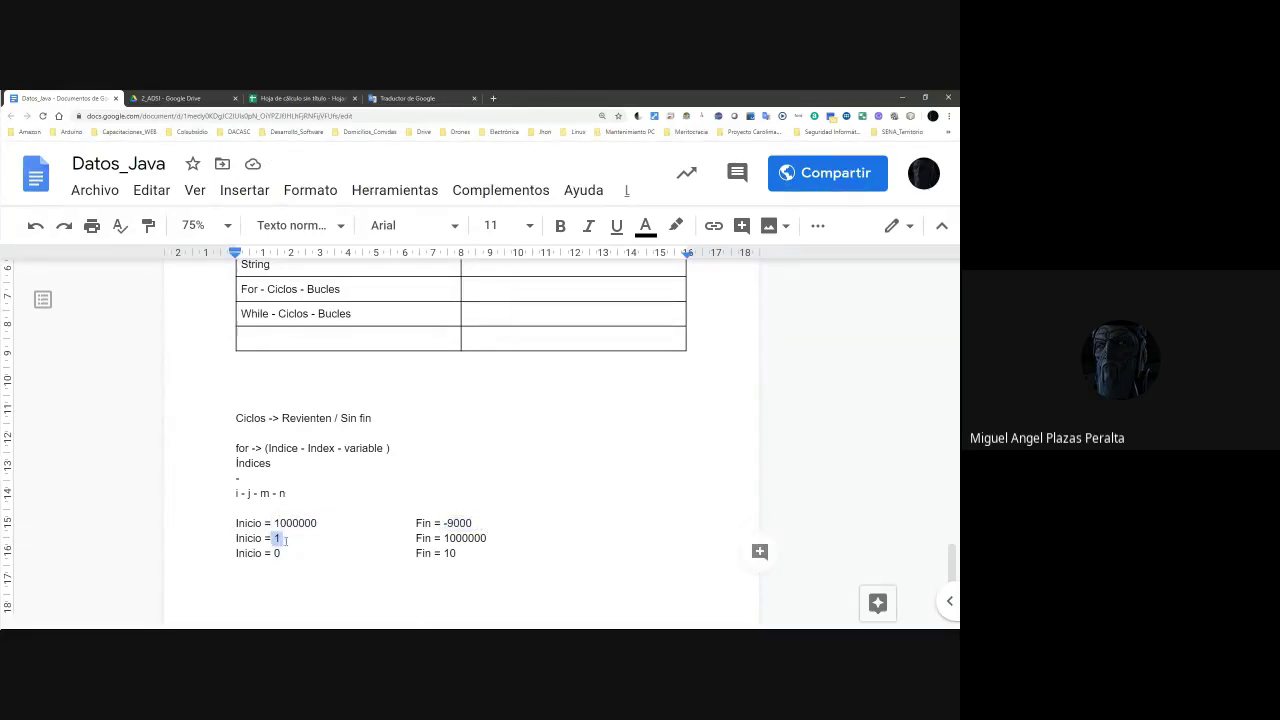
pyautogui.click(289, 540)
pyautogui.moveTo(487, 539); pyautogui.dragTo(437, 539)
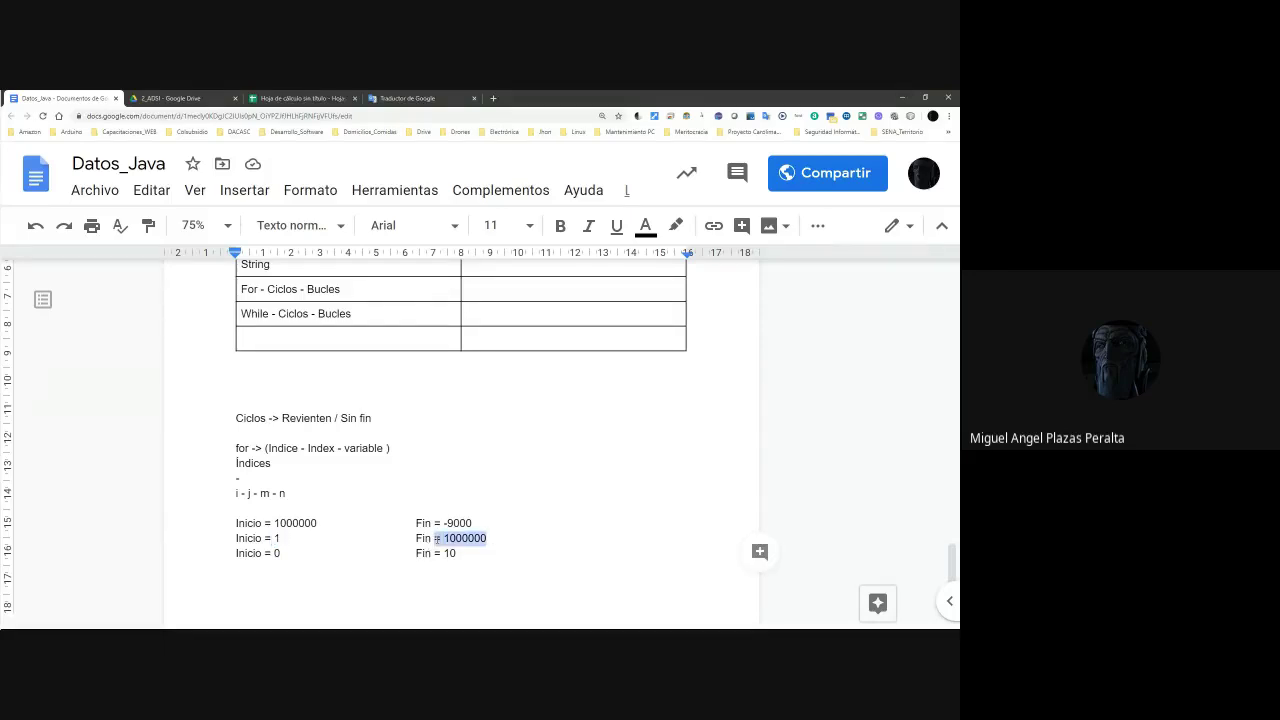
pyautogui.click(416, 553)
pyautogui.moveTo(308, 553); pyautogui.dragTo(270, 553)
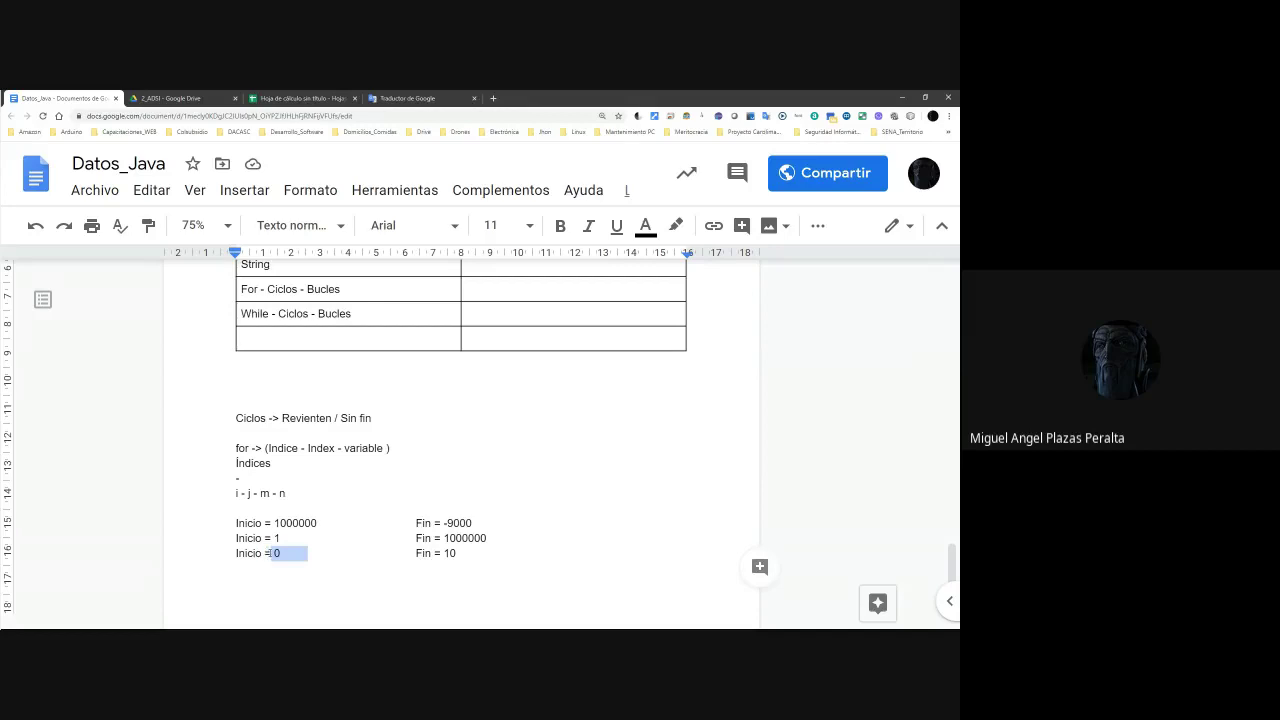
pyautogui.click(451, 553)
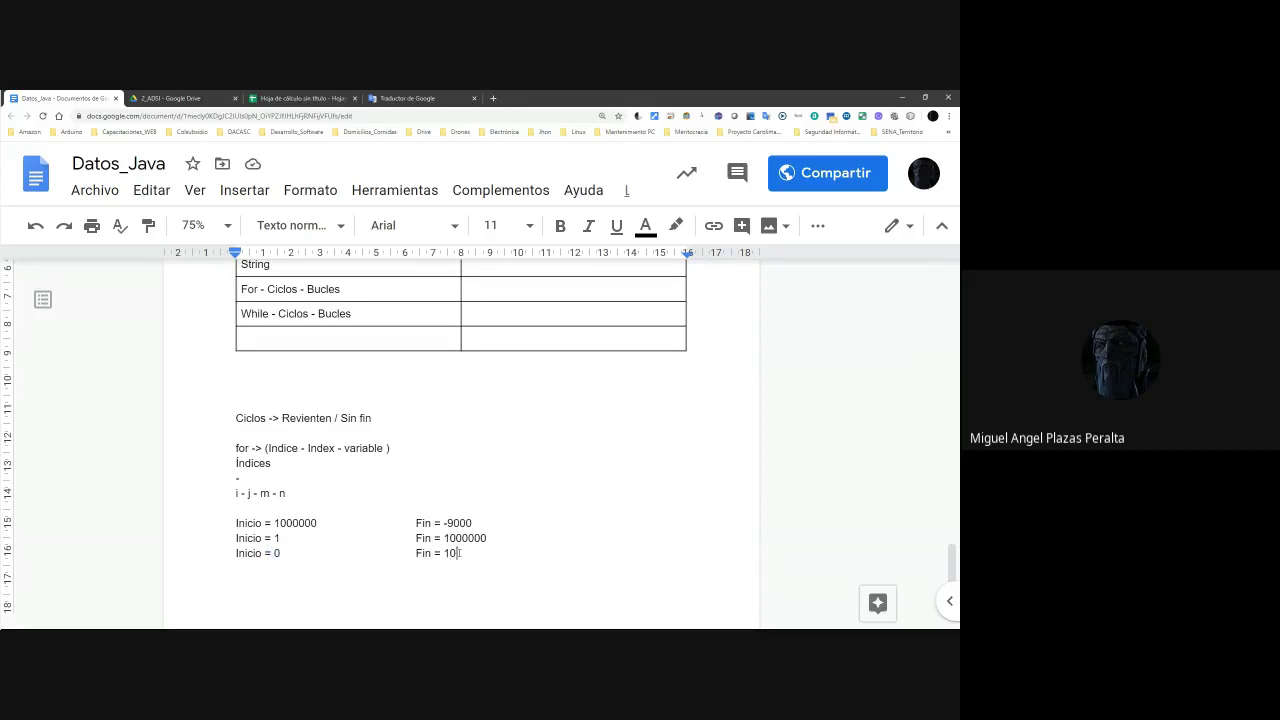
pyautogui.moveTo(459, 553); pyautogui.dragTo(450, 553)
pyautogui.doubleClick(310, 523)
pyautogui.moveTo(495, 523); pyautogui.dragTo(440, 523)
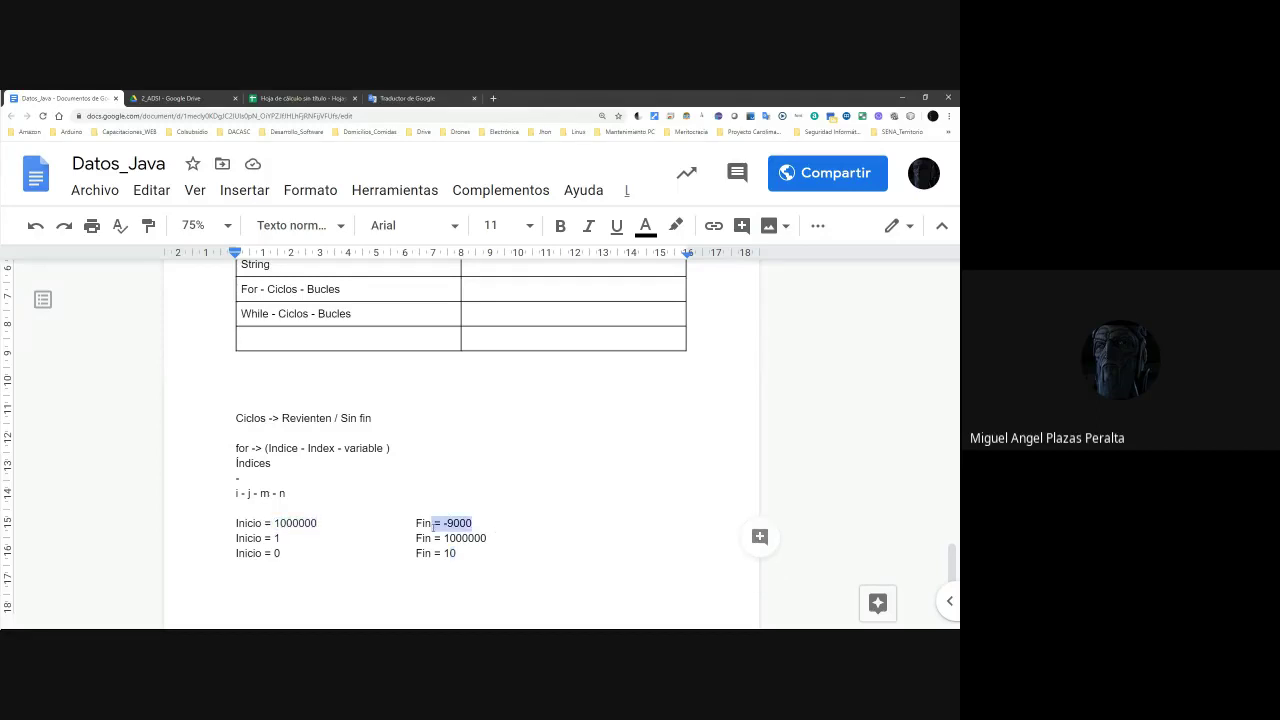
pyautogui.moveTo(305, 538); pyautogui.dragTo(273, 538)
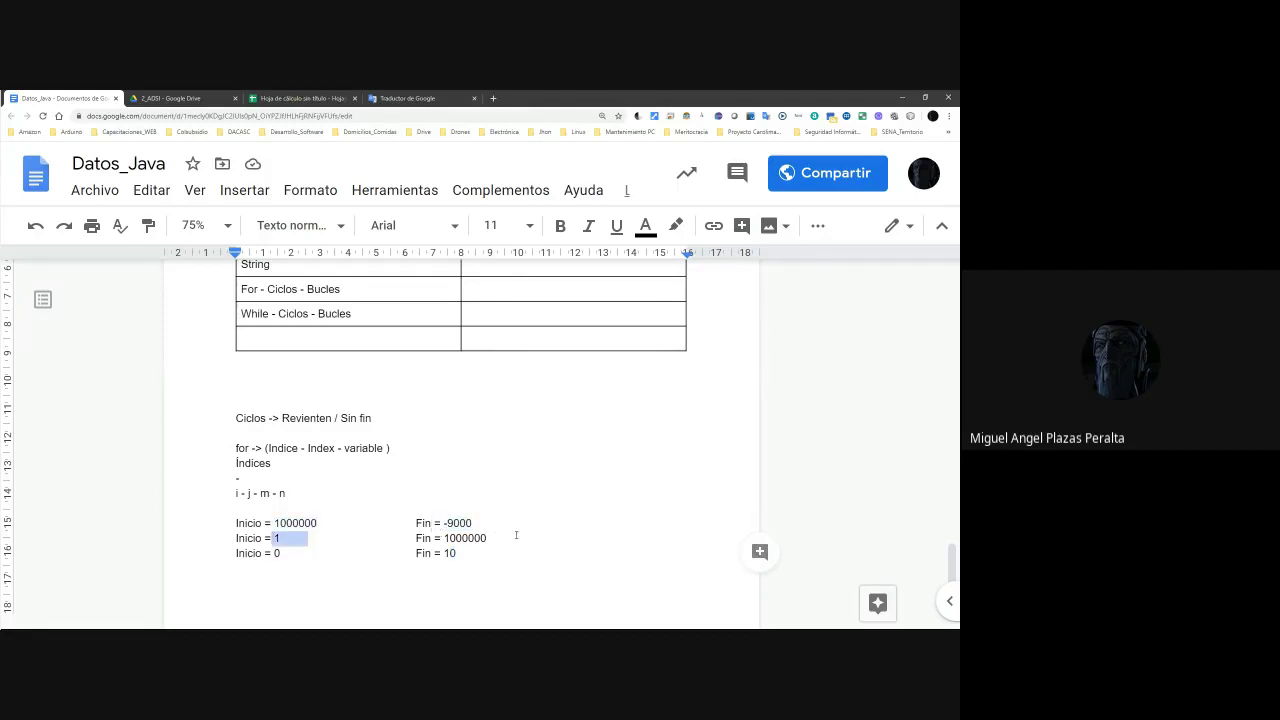
pyautogui.moveTo(495, 538); pyautogui.dragTo(452, 538)
pyautogui.click(450, 553)
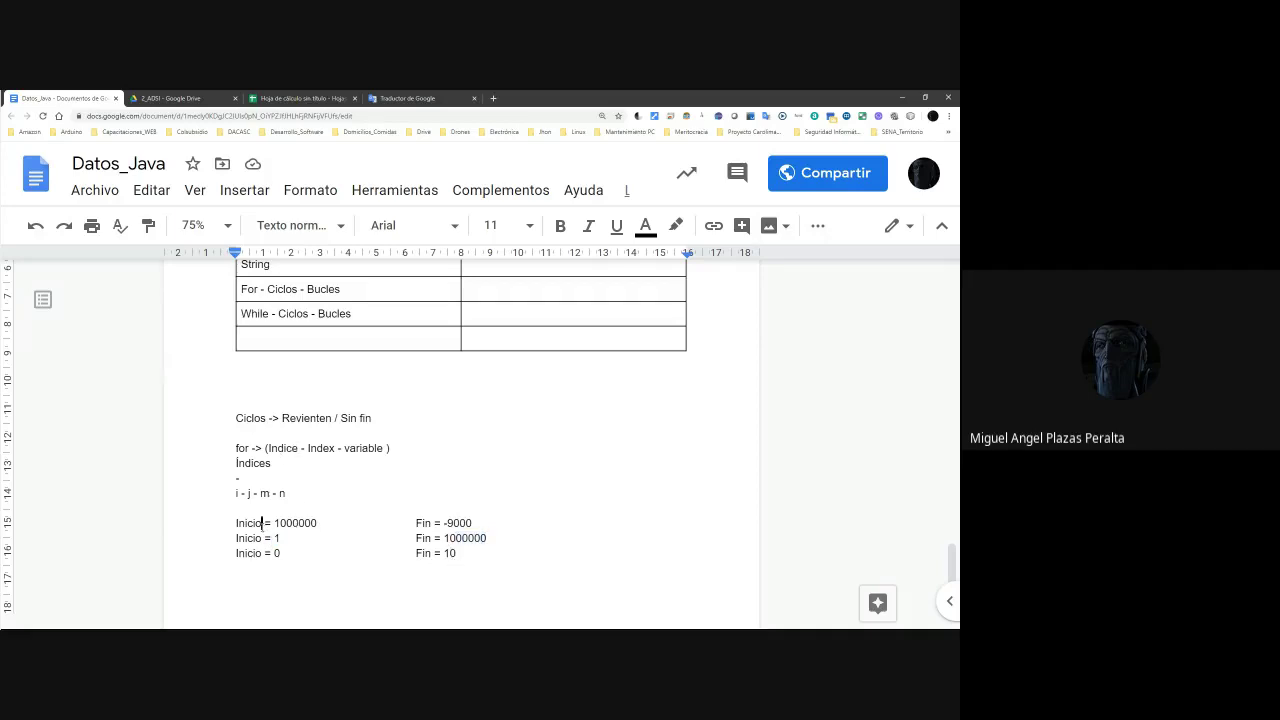
pyautogui.click(298, 448)
pyautogui.moveTo(298, 448); pyautogui.dragTo(267, 447)
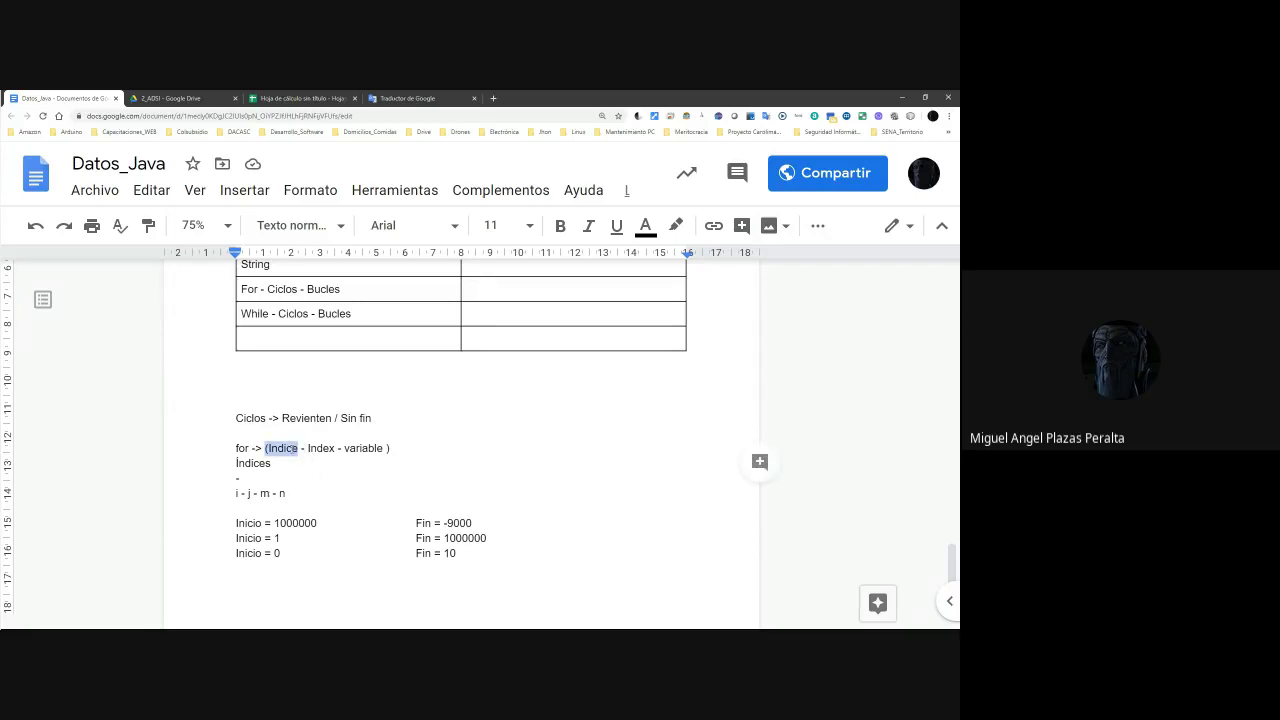
pyautogui.moveTo(302, 493); pyautogui.dragTo(238, 493)
pyautogui.click(240, 480)
pyautogui.press('BackSpace')
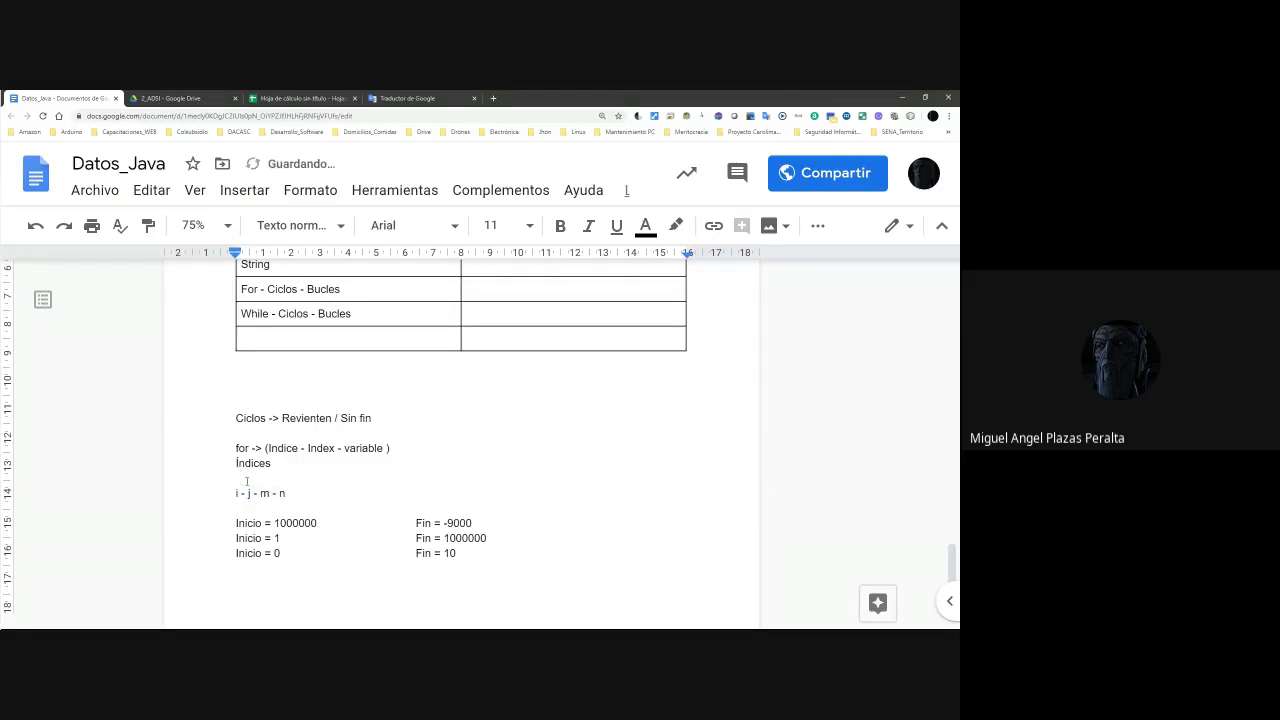
pyautogui.press('BackSpace')
pyautogui.press('Return')
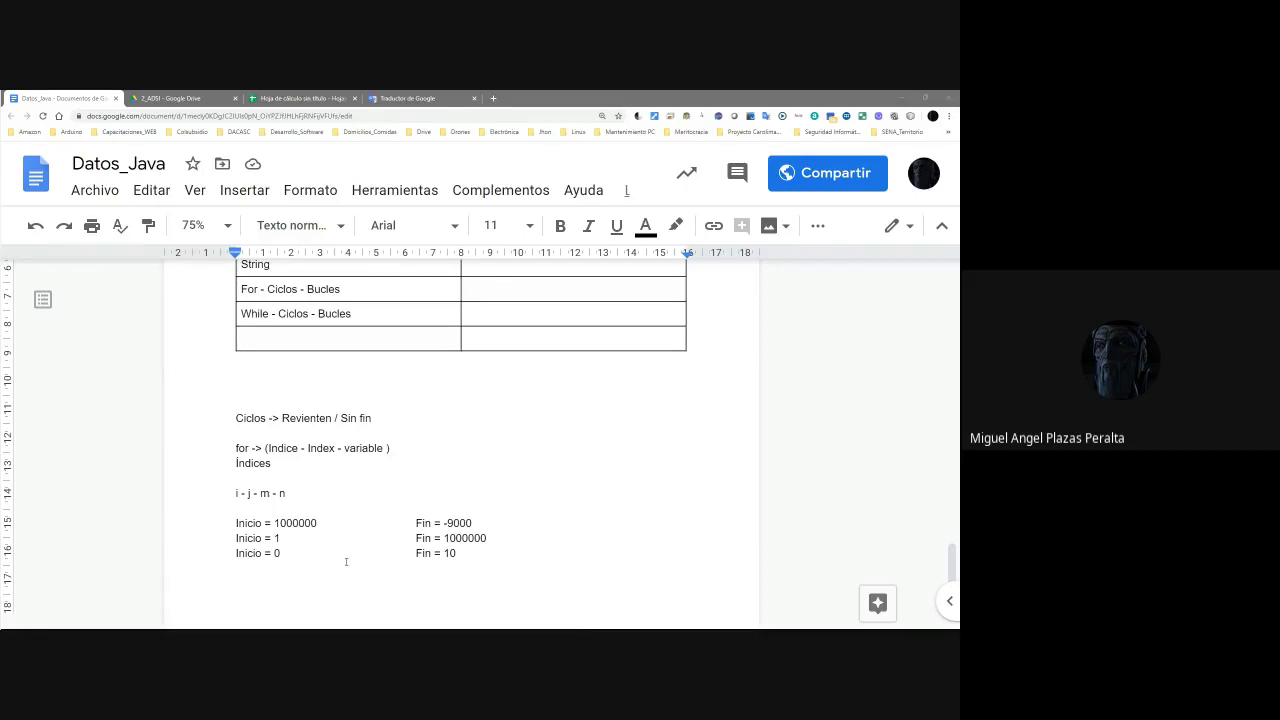
pyautogui.doubleClick(300, 497)
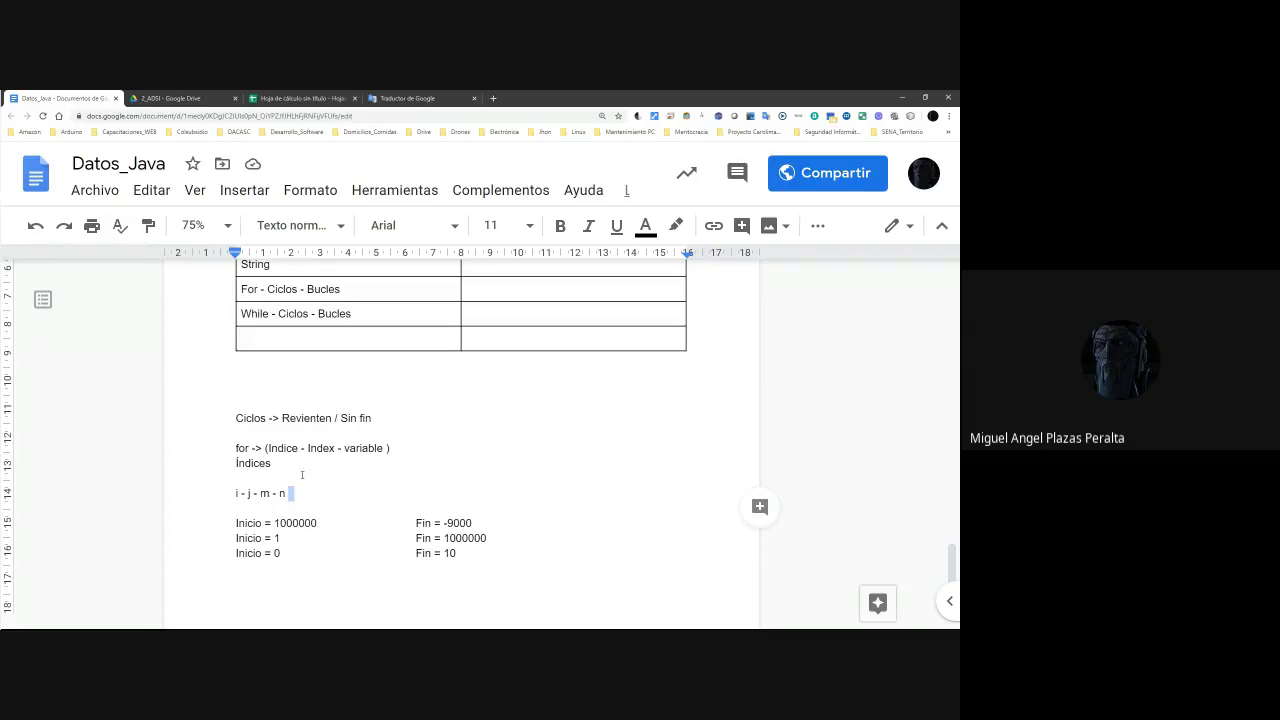
pyautogui.moveTo(296, 494); pyautogui.dragTo(230, 497)
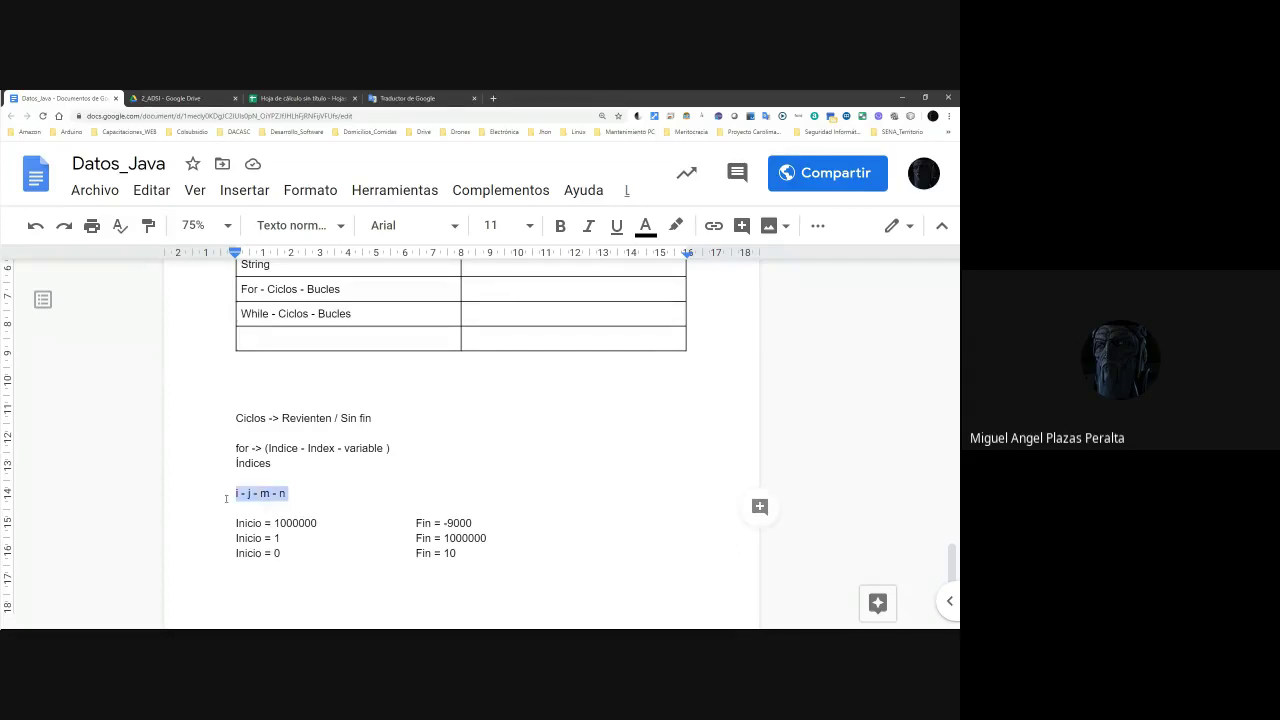
pyautogui.click(240, 500)
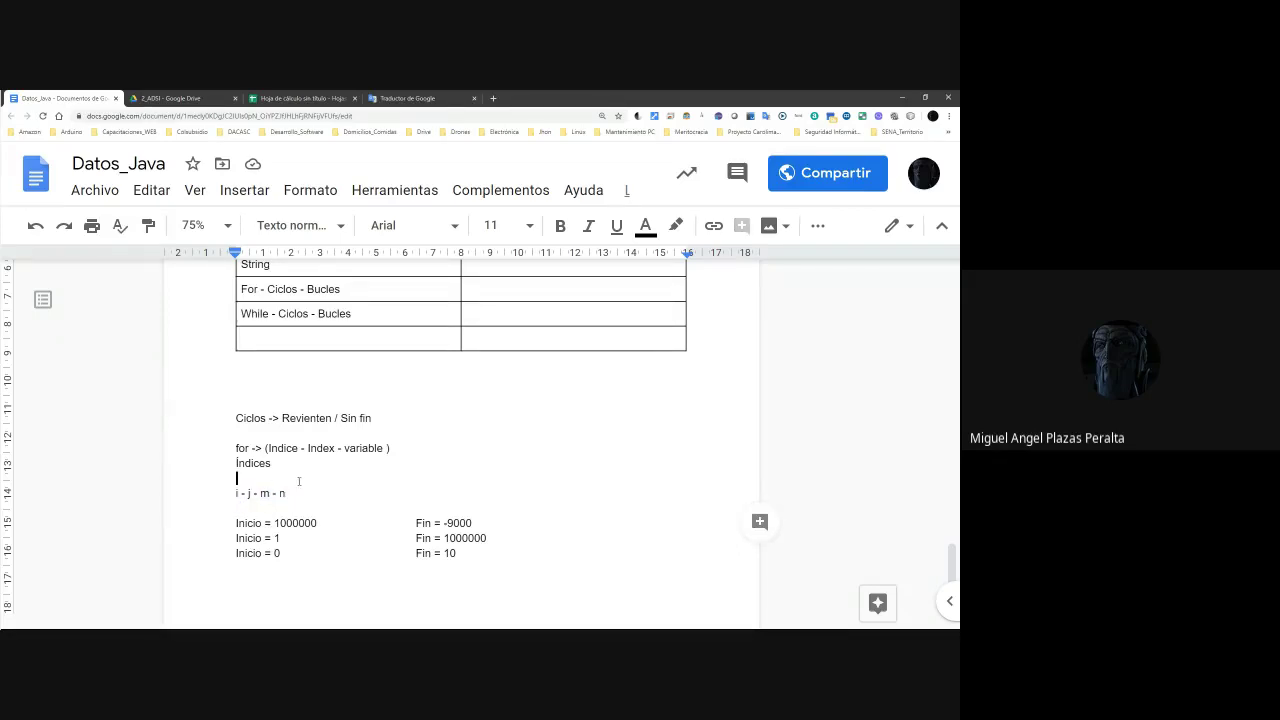
pyautogui.moveTo(288, 494); pyautogui.dragTo(240, 494)
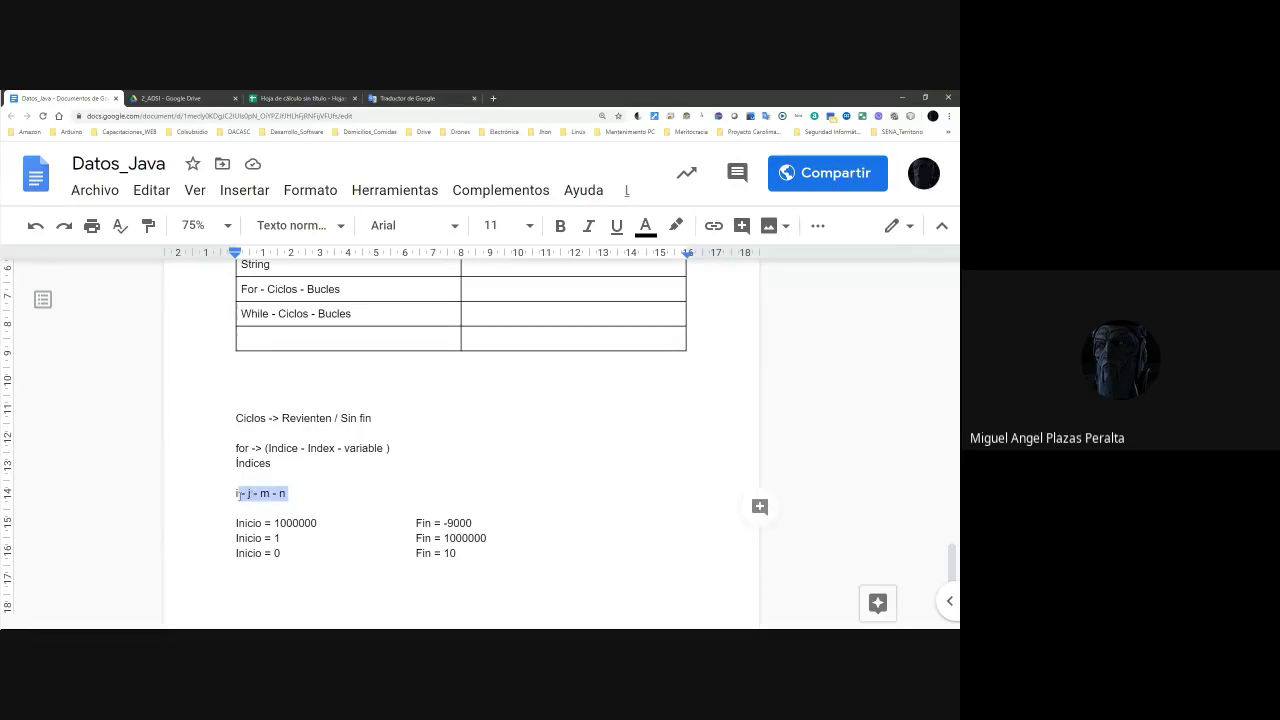
pyautogui.click(240, 494)
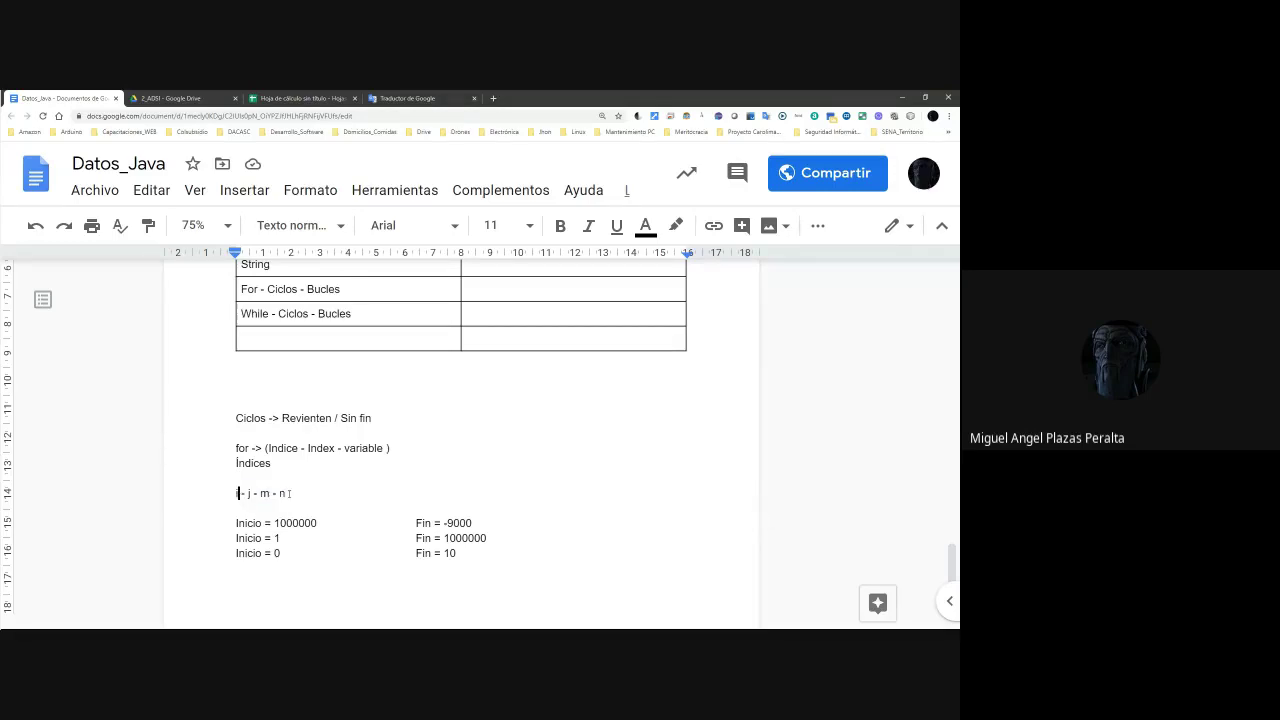
pyautogui.click(255, 478)
# Add the line '// Trazabilidad información' under Índices, correcting 'Trazbilidad' to 'Trazabilidad'.
pyautogui.write('// Trazbili')
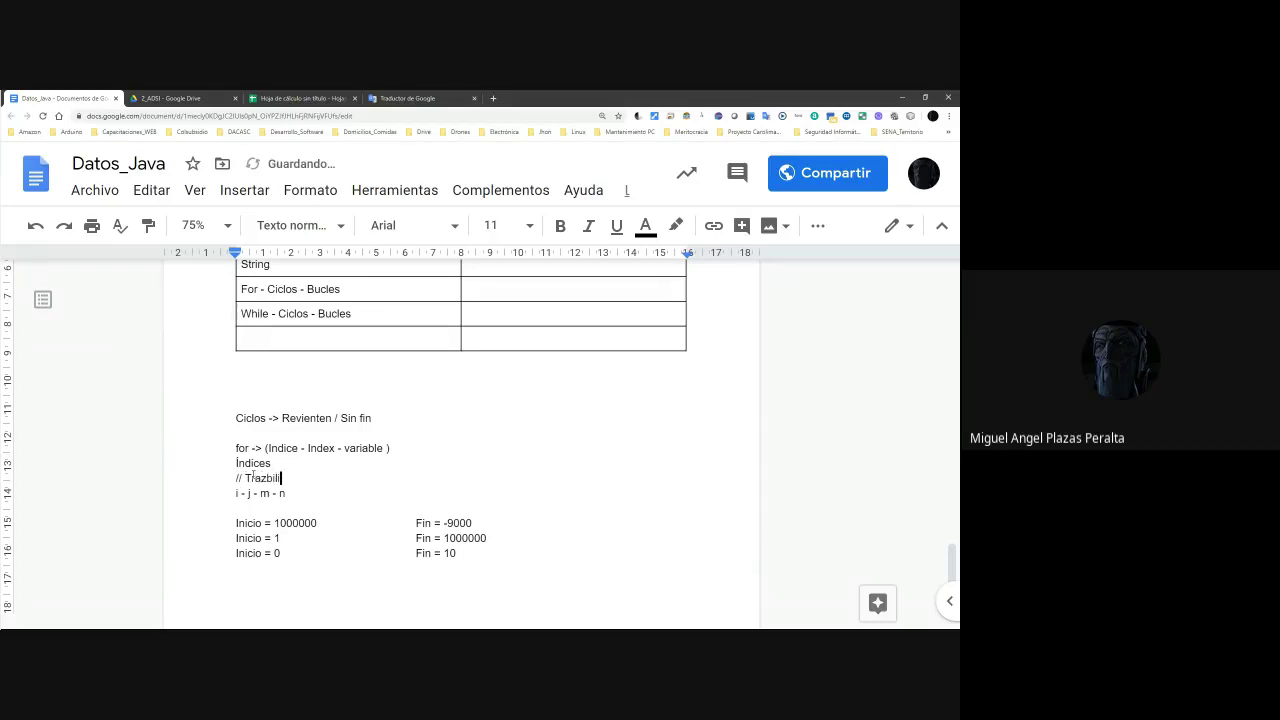
pyautogui.write('dad información')
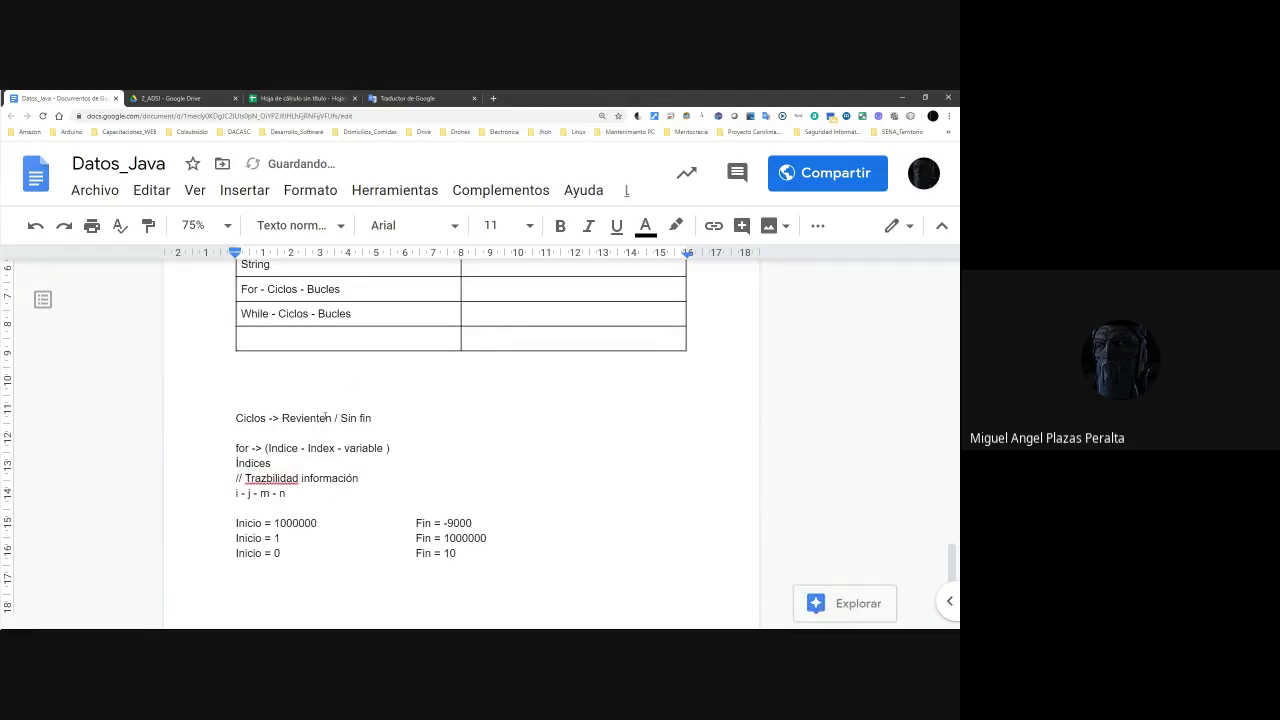
pyautogui.rightClick(273, 478)
pyautogui.click(355, 259)
pyautogui.press('Return')
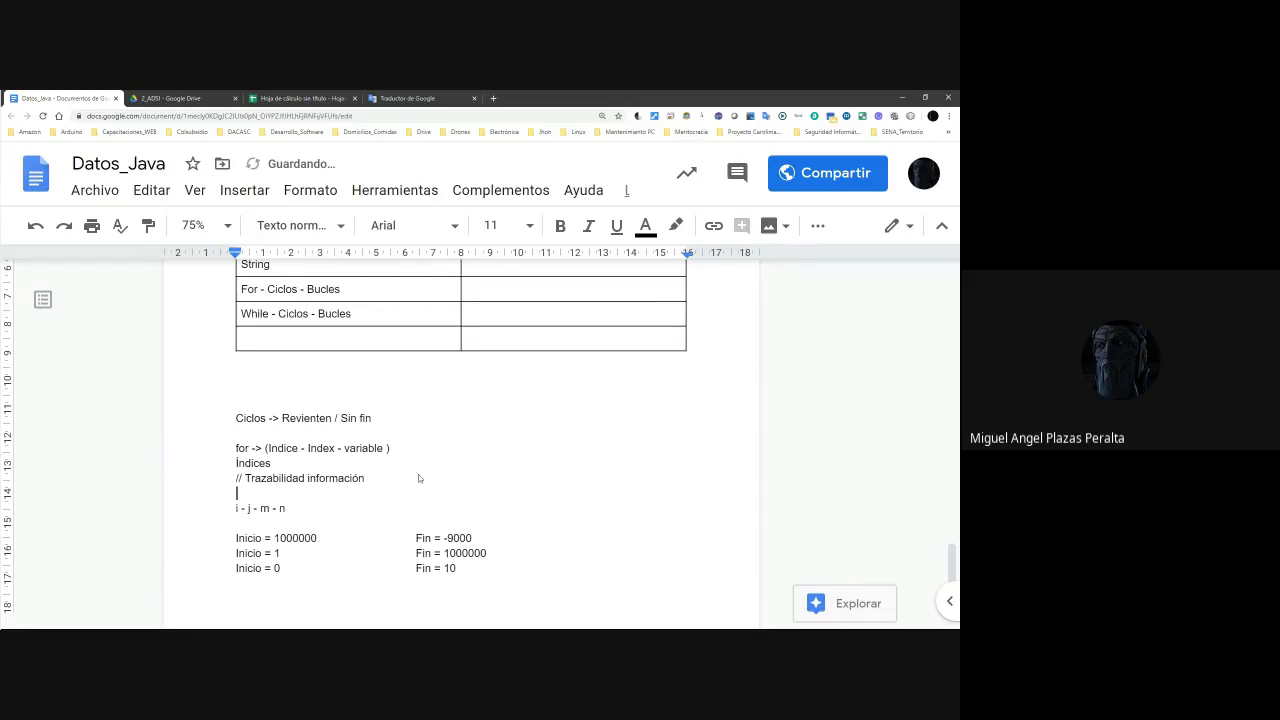
# Add the line '// Leyendas o comentarios' below it and select the // markers.
pyautogui.write('// Leyendas o comentarios')
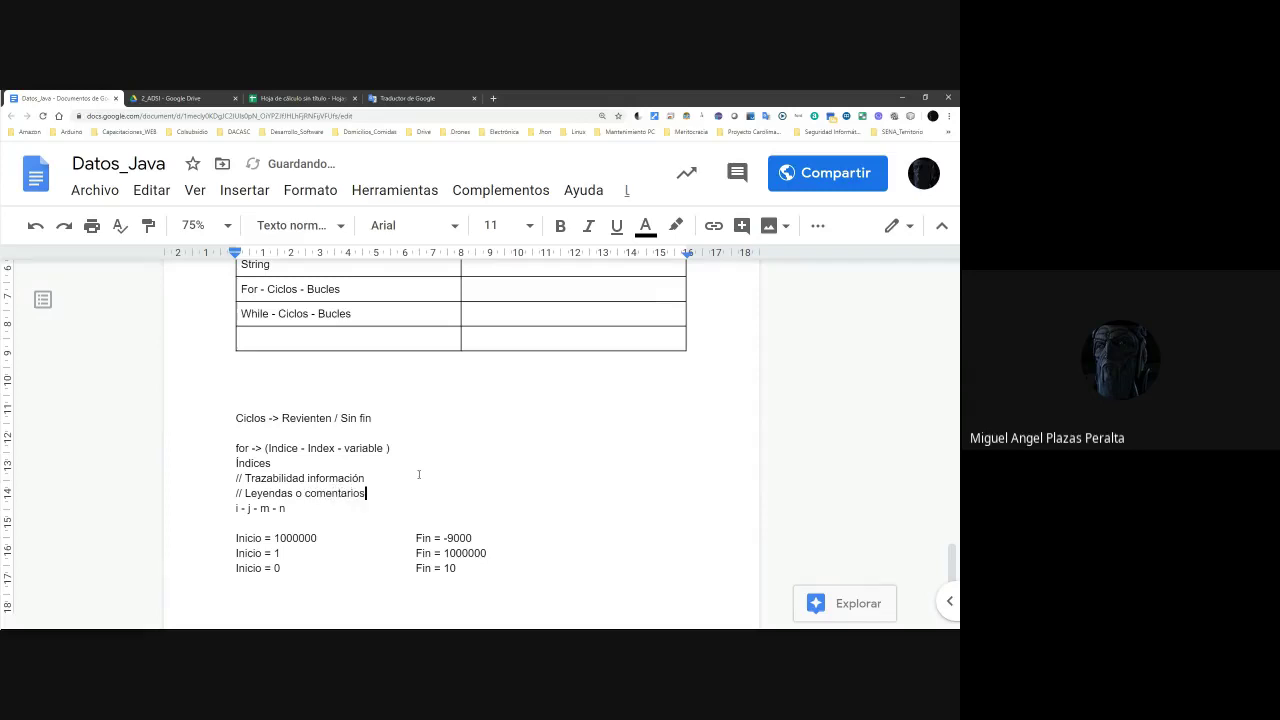
pyautogui.doubleClick(238, 493)
pyautogui.doubleClick(238, 478)
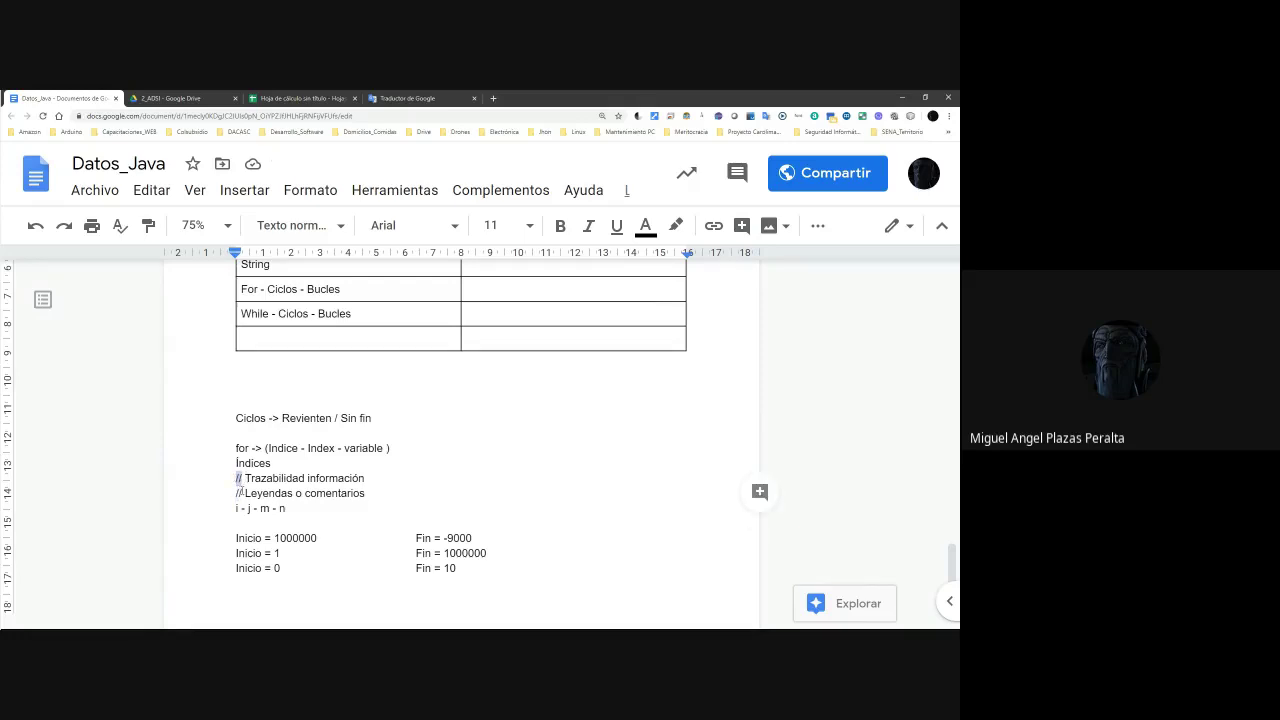
pyautogui.doubleClick(239, 493)
# Add a '*/ Comentario' line below the Leyendas note without an automatic bullet.
pyautogui.doubleClick(386, 496)
pyautogui.press('Return')
pyautogui.write('*')
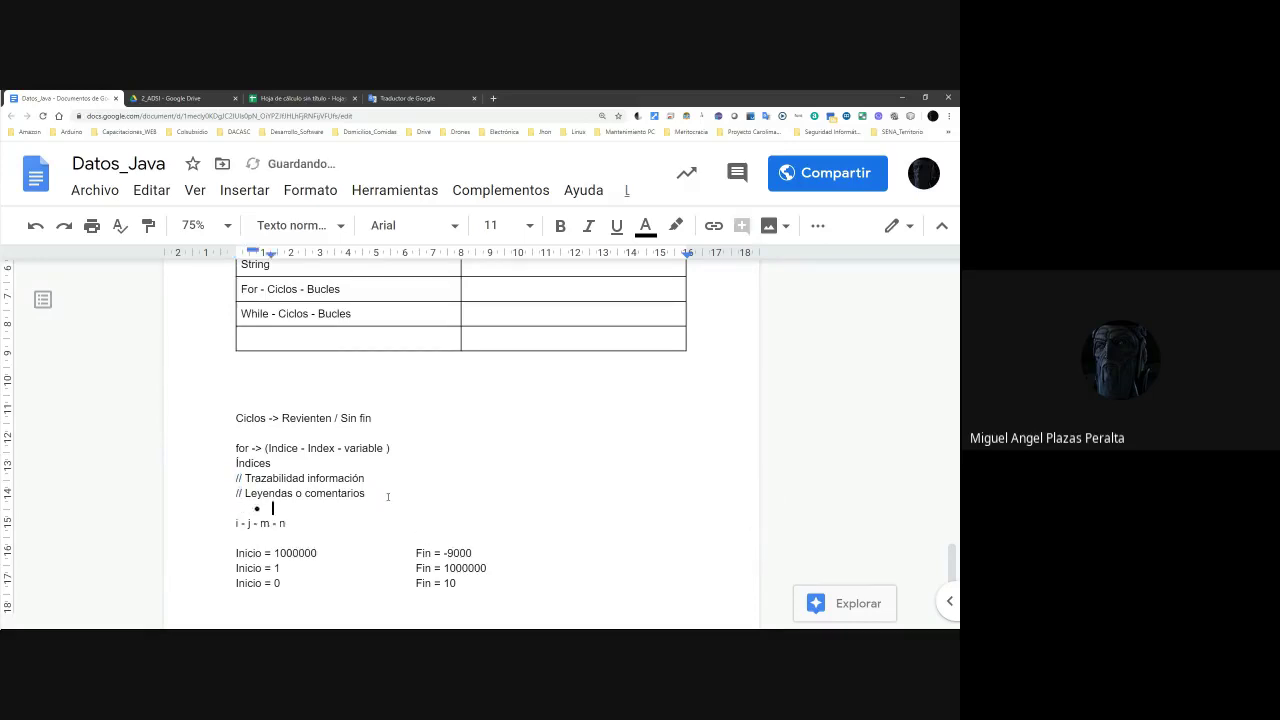
pyautogui.hotkey('ctrl', 'z')
pyautogui.write('/ Comentario')
# Type filler lines 'kdkdkdk', 'dkdkdkdk' and 'kdkdkdk/*' below '*/ Comentario'.
pyautogui.press('Return')
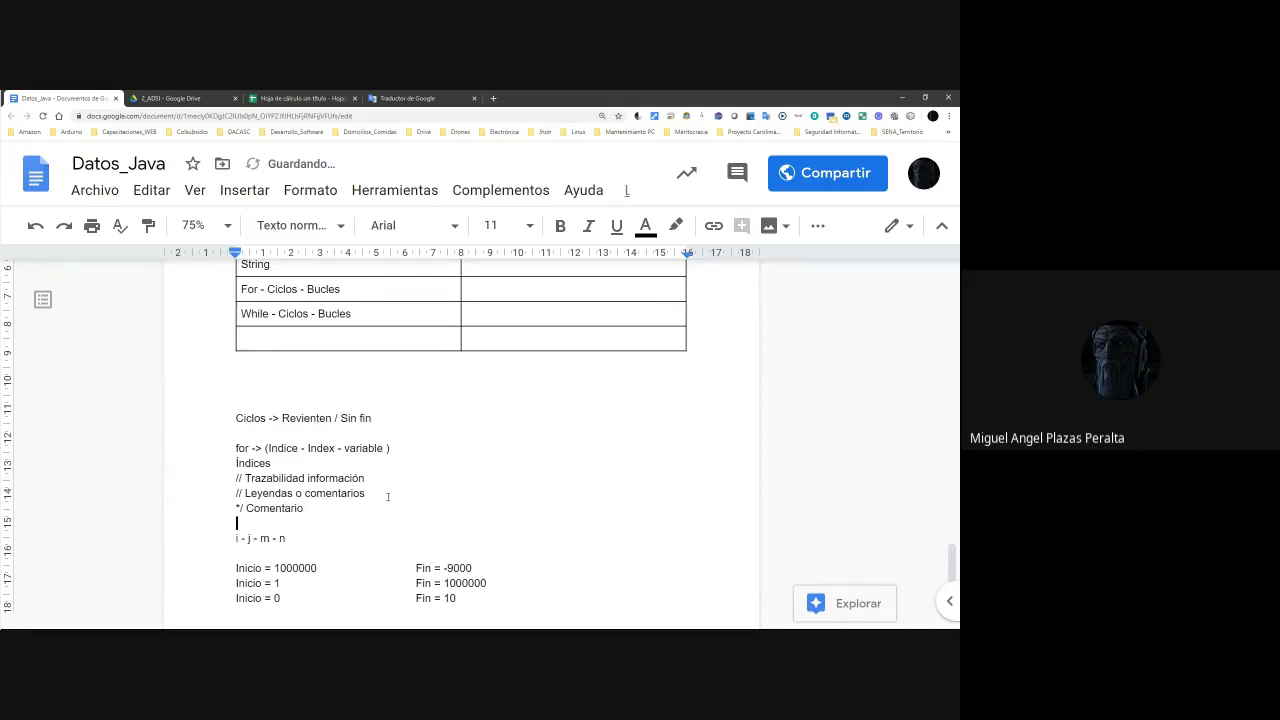
pyautogui.write('kdkdkdk')
pyautogui.press('Return')
pyautogui.write('dk')
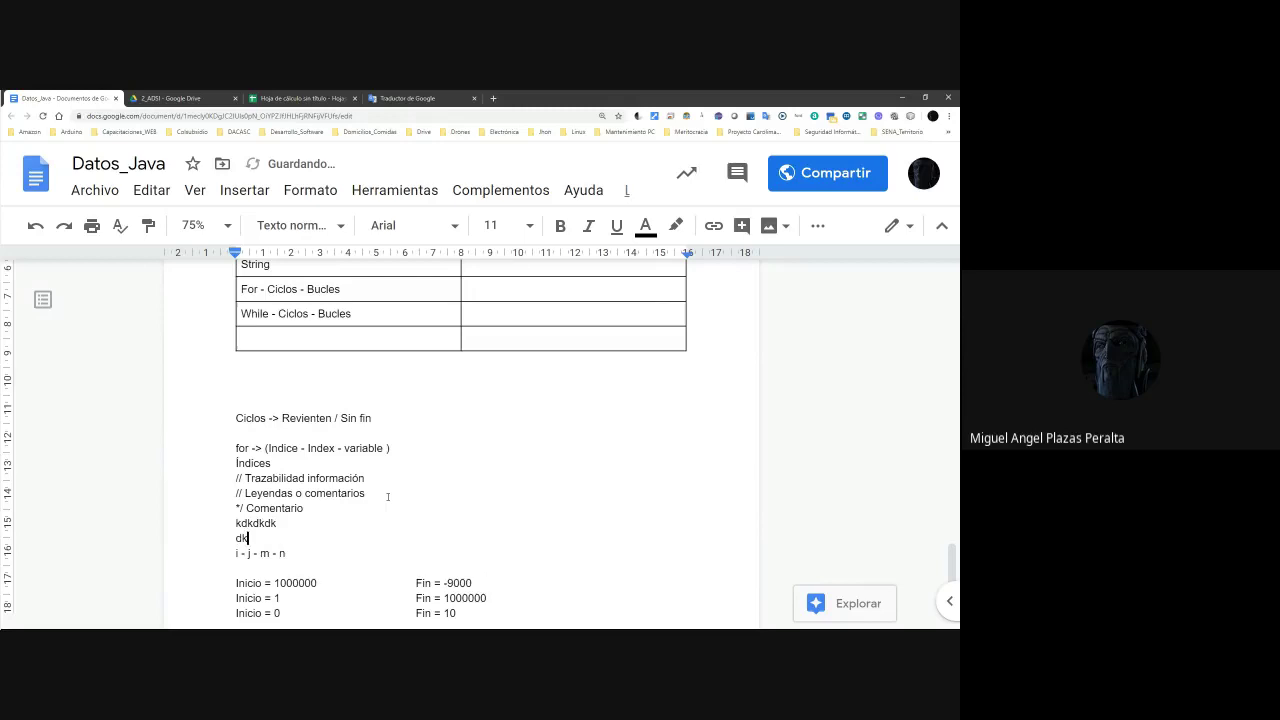
pyautogui.write('dkdkdk')
pyautogui.press('Return')
pyautogui.write('kdkdkdk')
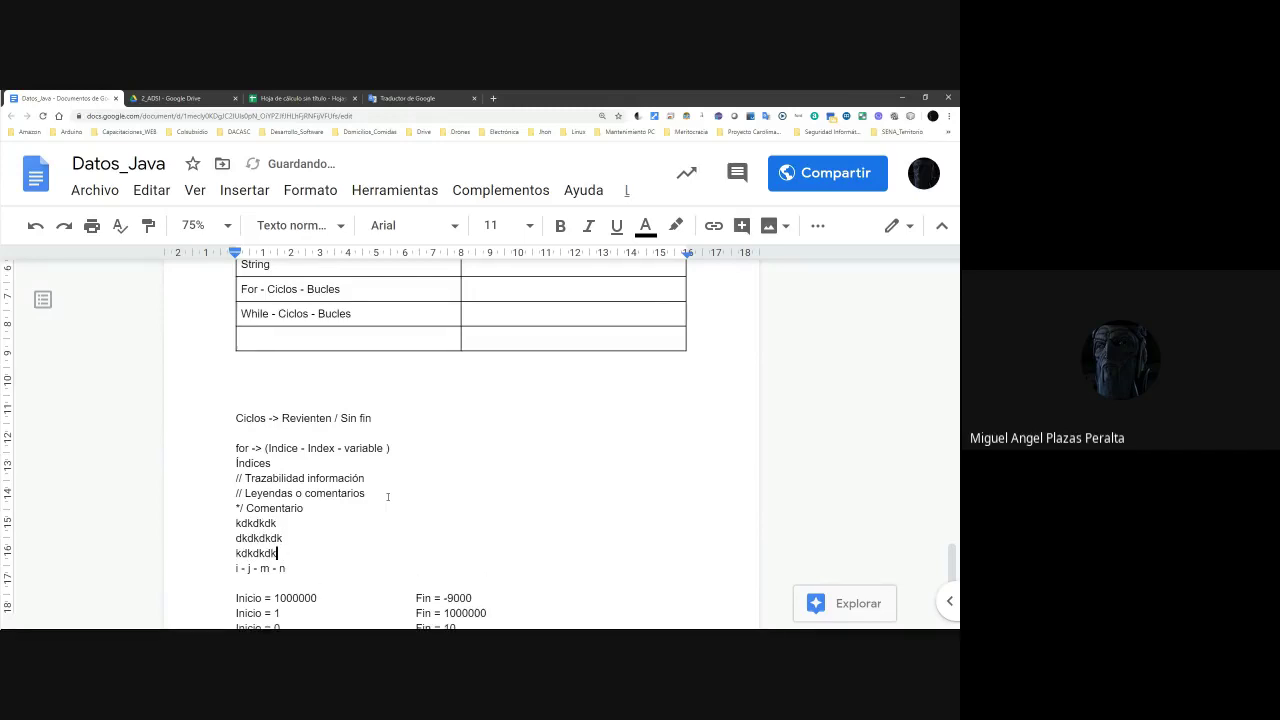
pyautogui.write('/*')
# Tidy the last filler line and move '/ *' onto its own line.
pyautogui.press('Left')
pyautogui.press('Left')
pyautogui.press('Left')
pyautogui.press('Left')
pyautogui.press('Left')
pyautogui.press('BackSpace')
pyautogui.press('BackSpace')
pyautogui.press('Right')
pyautogui.press('Up')
pyautogui.press('Up')
pyautogui.press('Left')
pyautogui.press('Left')
pyautogui.press('Up')
pyautogui.press('BackSpace')
pyautogui.press('Down')
pyautogui.press('Up')
pyautogui.press('Down')
pyautogui.press('Left')
pyautogui.press('Left')
pyautogui.press('Return')
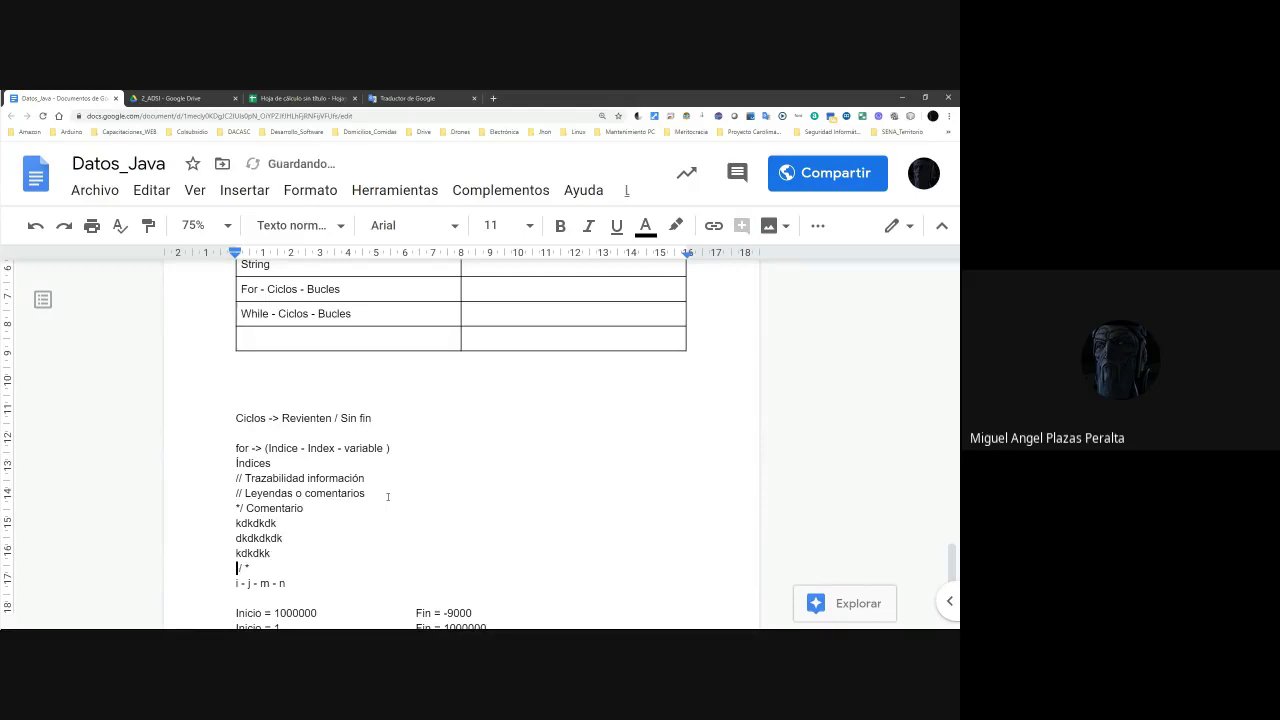
# Remove one slash from the '// Trazabilidad información' note.
pyautogui.press('Up')
pyautogui.press('Up')
pyautogui.press('Up')
pyautogui.press('Up')
pyautogui.press('Up')
pyautogui.press('Up')
pyautogui.press('Right')
pyautogui.press('Right')
pyautogui.press('Down')
pyautogui.press('Down')
pyautogui.press('Down')
pyautogui.press('Down')
pyautogui.press('Down')
pyautogui.press('Down')
pyautogui.press('Down')
pyautogui.press('Down')
pyautogui.press('Down')
pyautogui.press('Up')
pyautogui.press('Up')
pyautogui.press('Up')
pyautogui.press('Up')
pyautogui.press('Up')
pyautogui.press('Up')
pyautogui.press('Up')
pyautogui.press('Up')
pyautogui.press('Up')
pyautogui.press('Up')
pyautogui.press('Up')
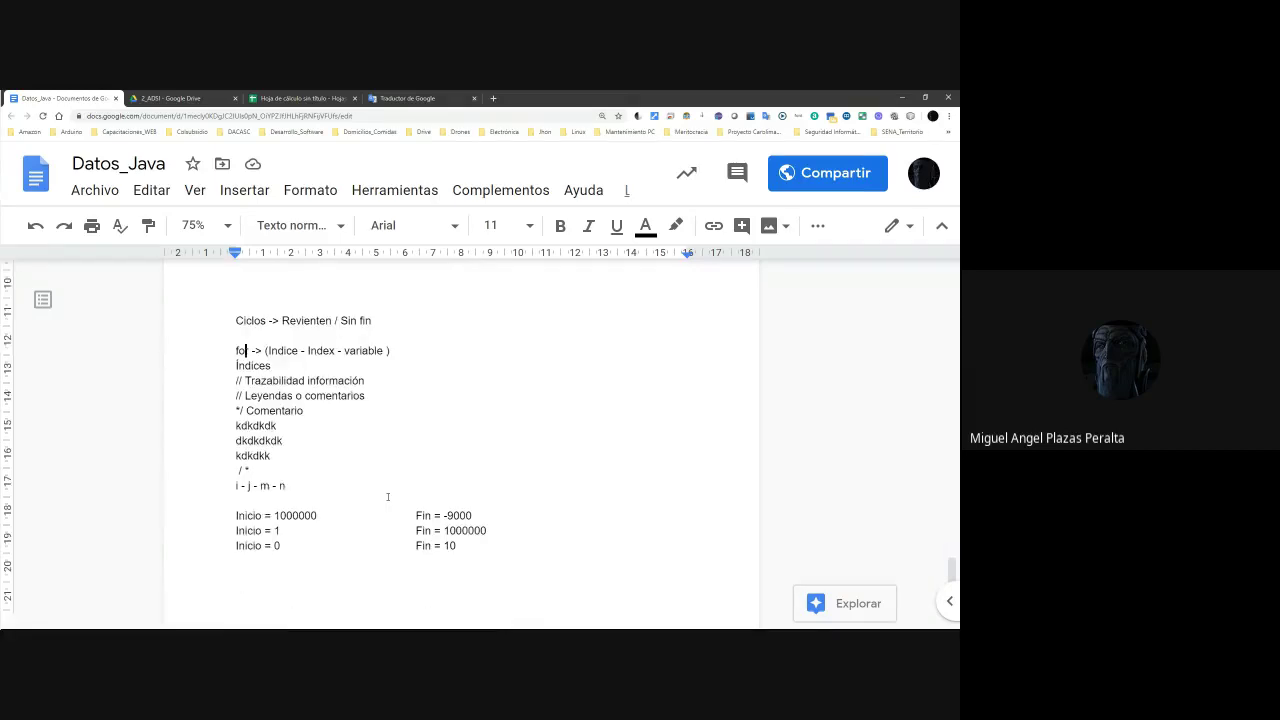
pyautogui.press('BackSpace')
pyautogui.press('Left')
# Add the note 'operación algebraica o matemática -> secuencia' below the Inicio and Fin values.
pyautogui.scroll(-2, 436, 518)
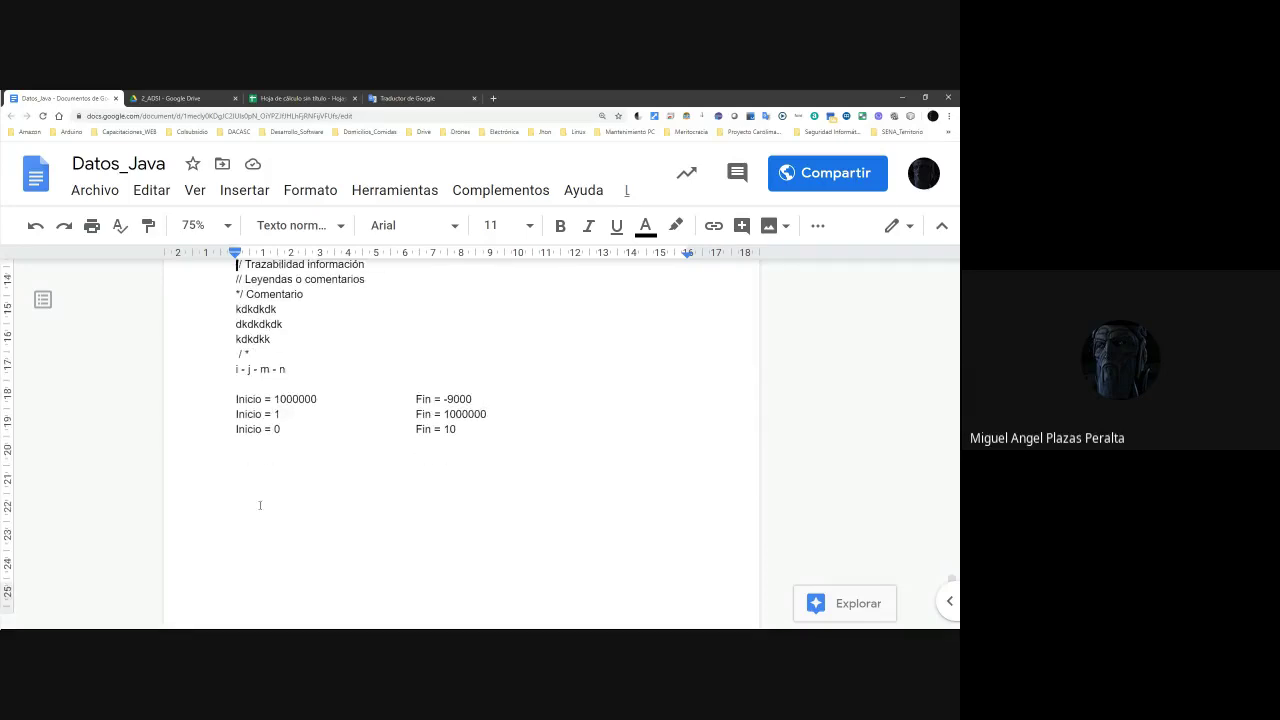
pyautogui.click(272, 429)
pyautogui.scroll(6, 475, 390)
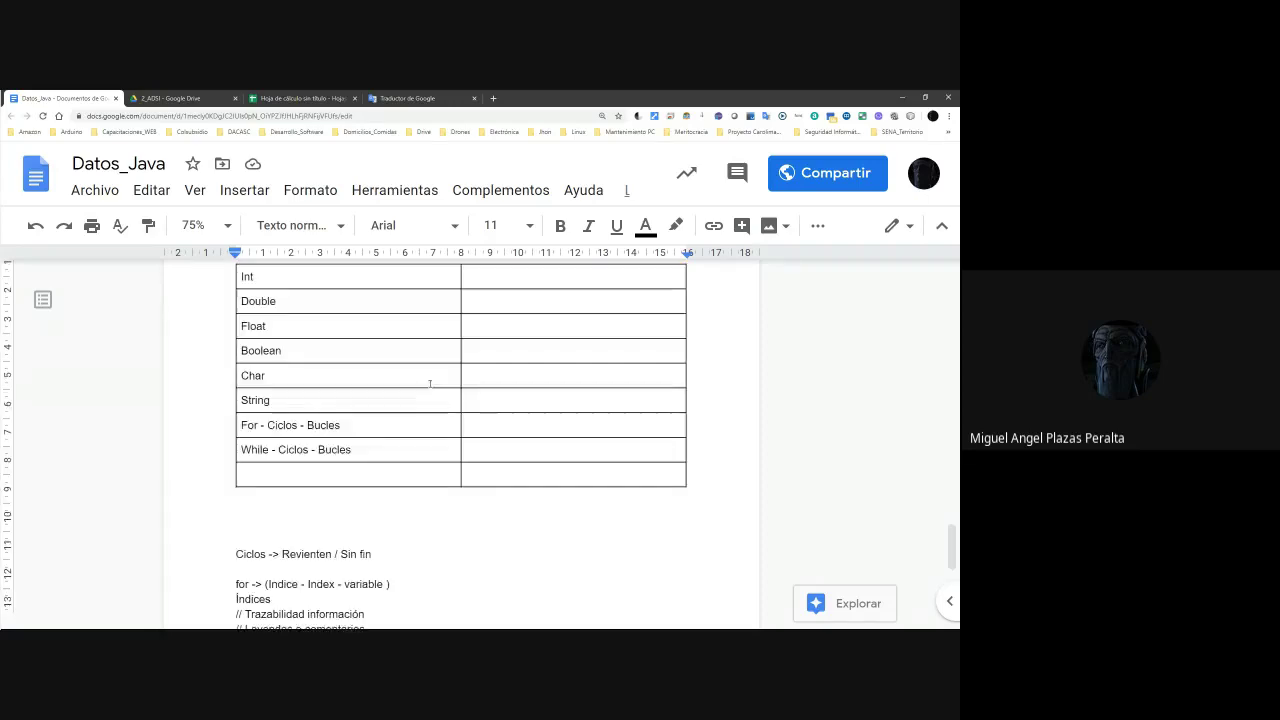
pyautogui.scroll(-4, 300, 480)
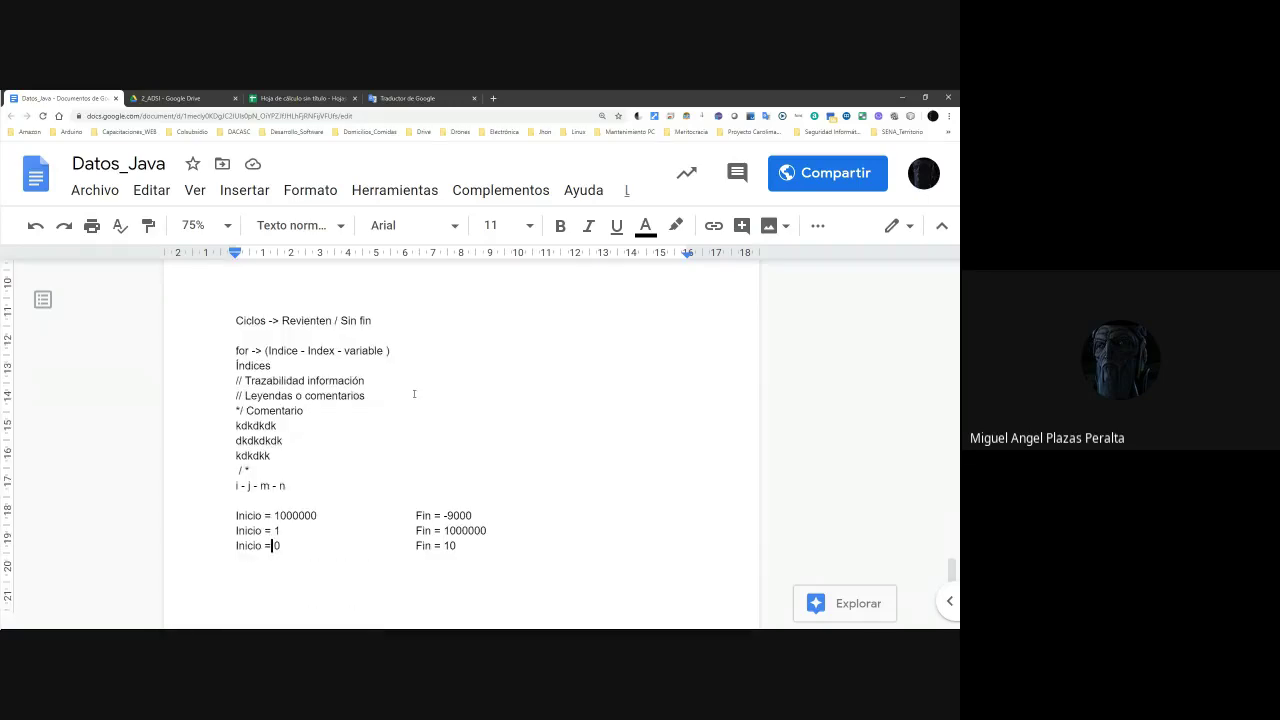
pyautogui.click(274, 545)
pyautogui.press('Return')
pyautogui.press('Return')
pyautogui.write('operación')
pyautogui.write('algebraica ')
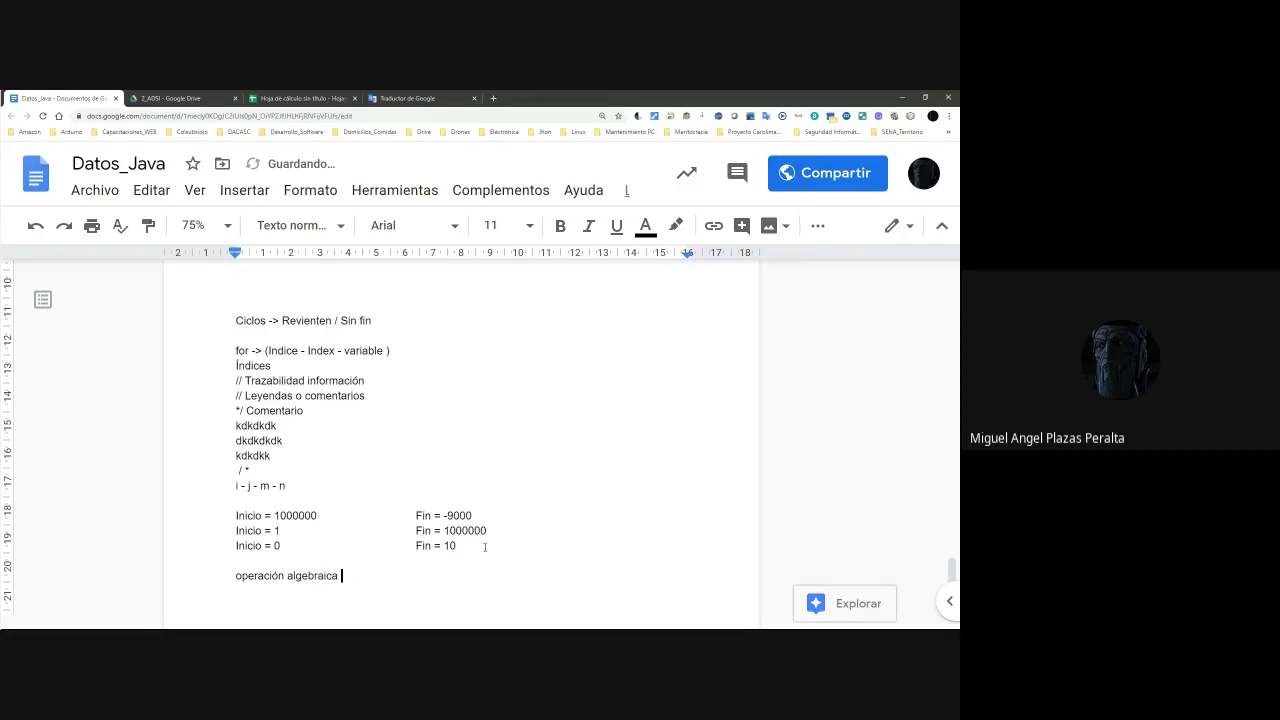
pyautogui.write('o matemáticas')
pyautogui.press('BackSpace')
pyautogui.write('-> ses')
pyautogui.press('BackSpace')
pyautogui.write('cuencia')
pyautogui.press('Return')
# List the operators ++, --, ** and // on separate lines under the note.
pyautogui.write('++')
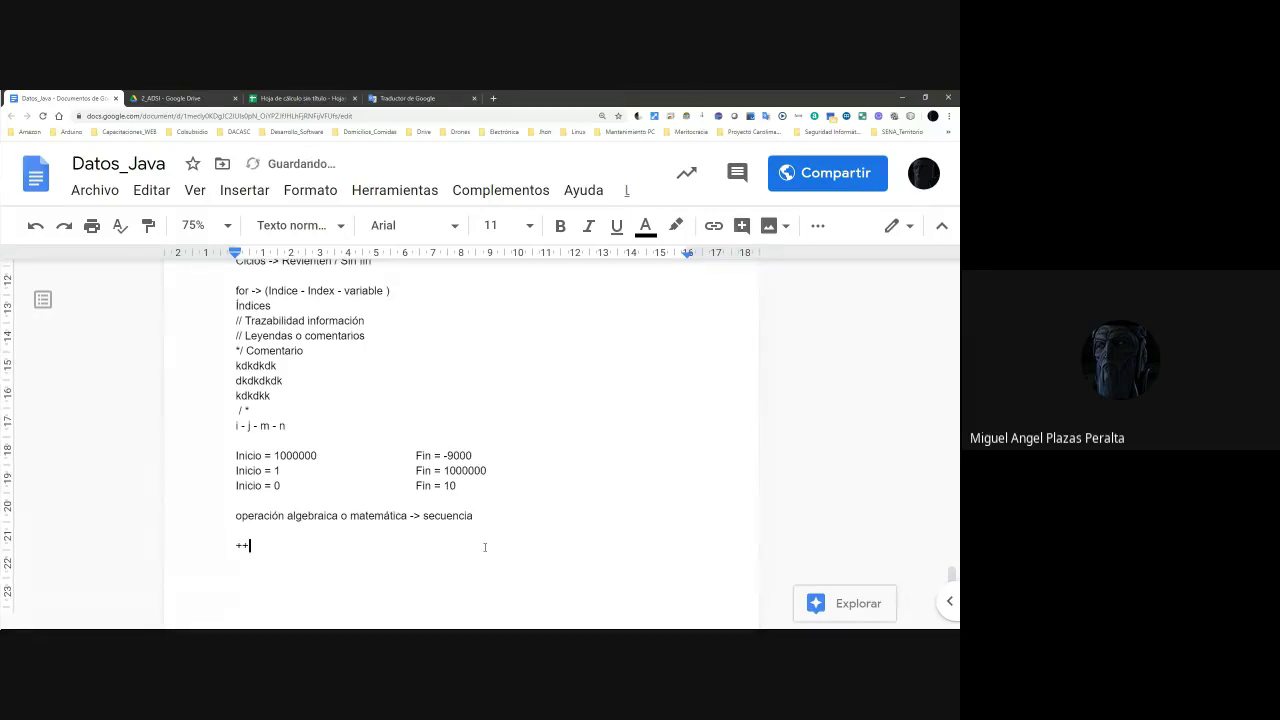
pyautogui.press('Return')
pyautogui.write('**')
pyautogui.press('Up')
pyautogui.press('Return')
pyautogui.write('--')
pyautogui.press('Return')
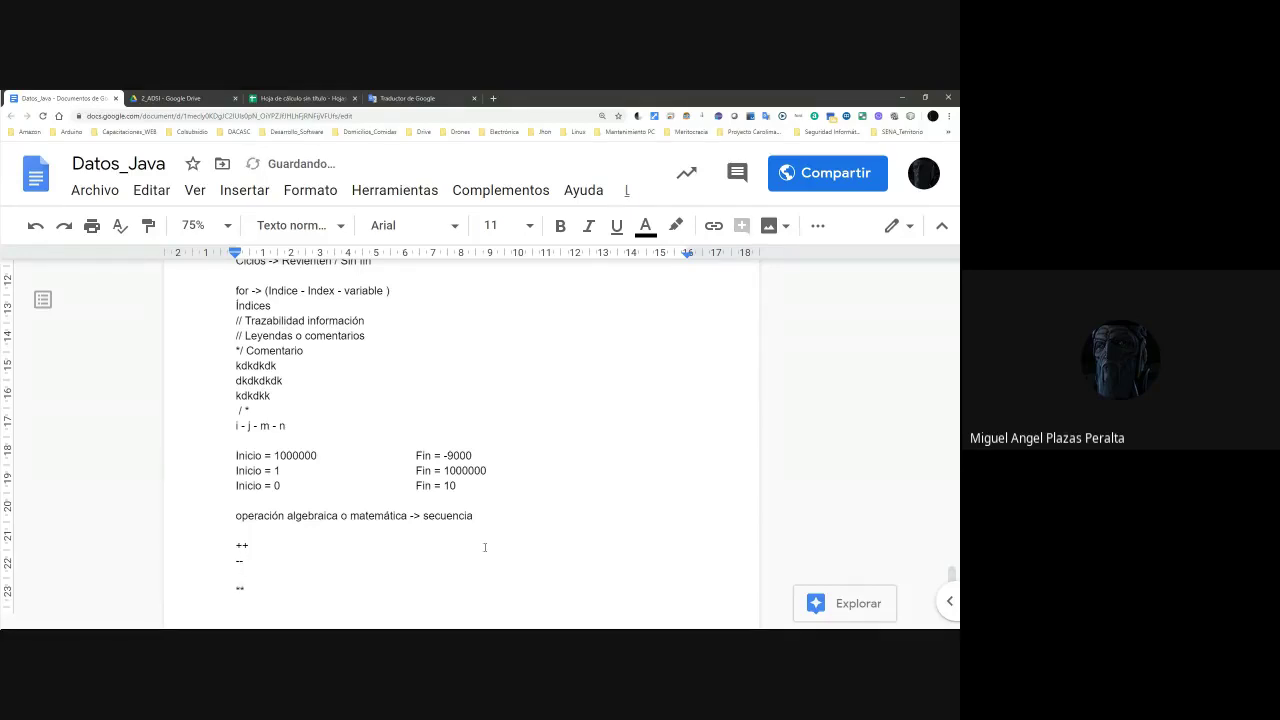
pyautogui.press('Delete')
pyautogui.press('Return')
pyautogui.write('//')
# Select and review the four operator lines, then deselect them.
pyautogui.doubleClick(242, 548)
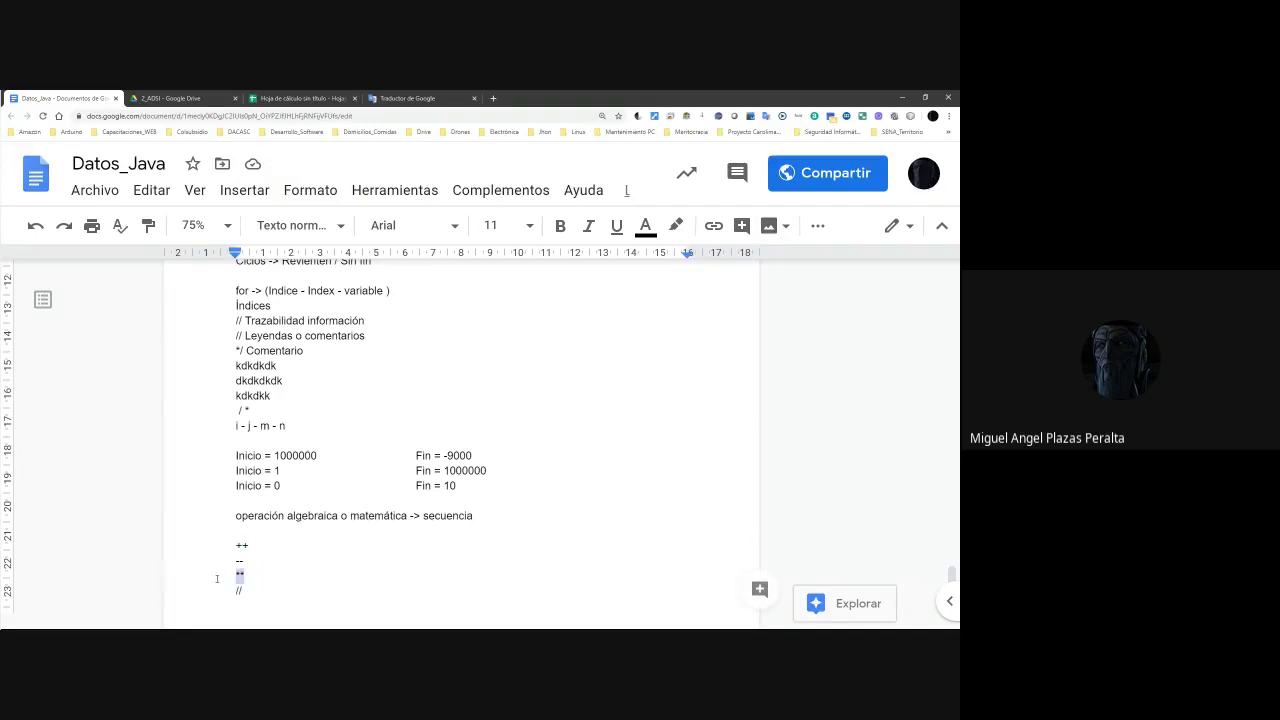
pyautogui.scroll(2, 240, 575)
pyautogui.scroll(-4, 250, 570)
pyautogui.click(270, 560)
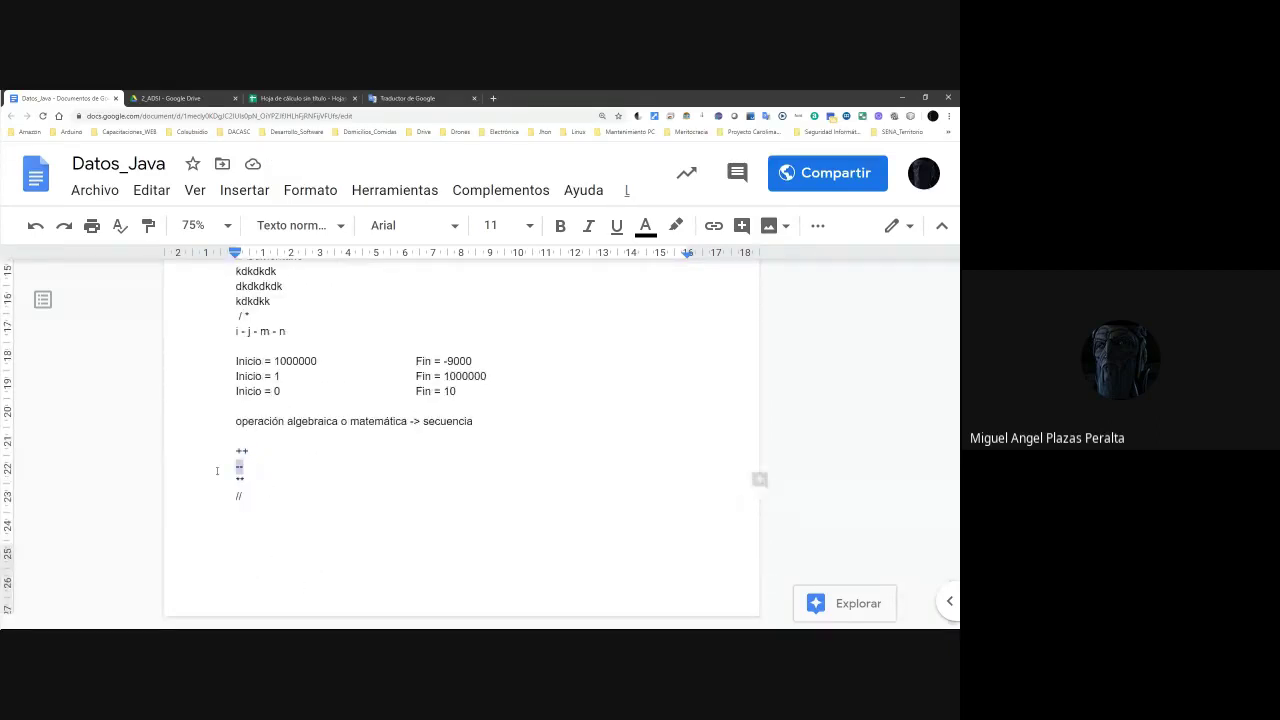
pyautogui.moveTo(244, 496); pyautogui.dragTo(266, 496)
pyautogui.scroll(3, 283, 514)
pyautogui.scroll(-3, 283, 514)
pyautogui.scroll(3, 283, 514)
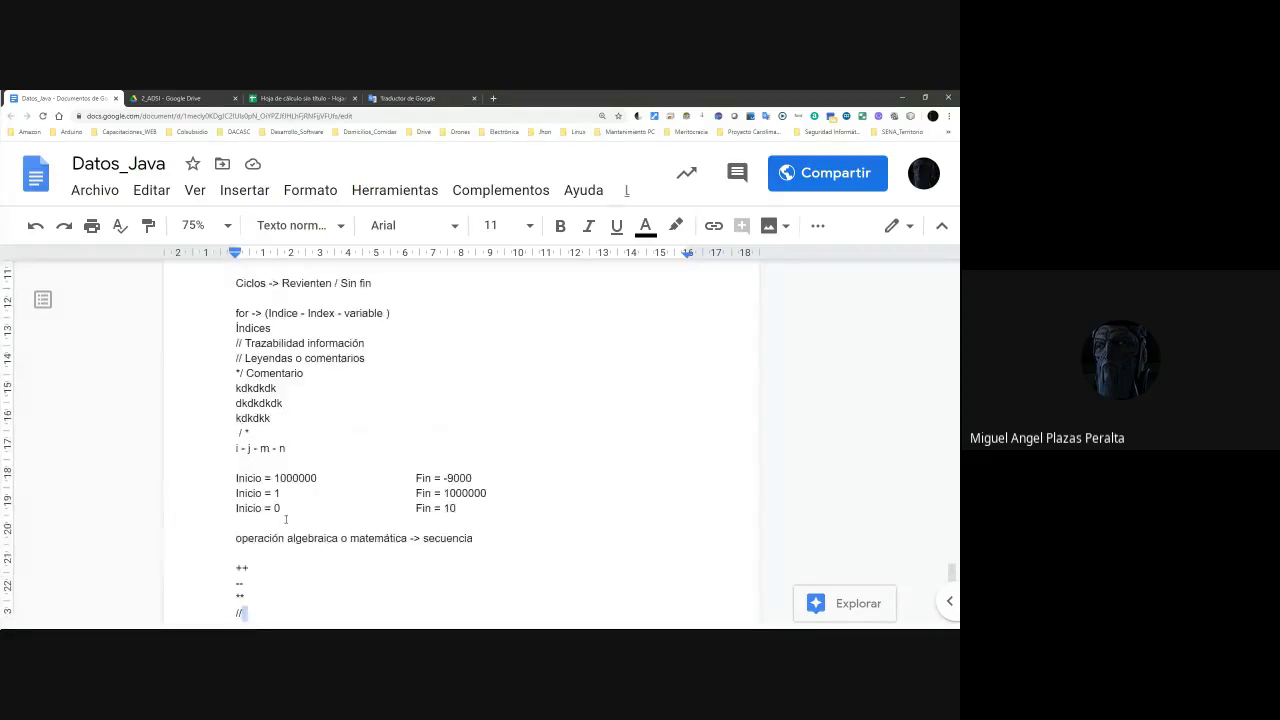
pyautogui.scroll(-3, 269, 594)
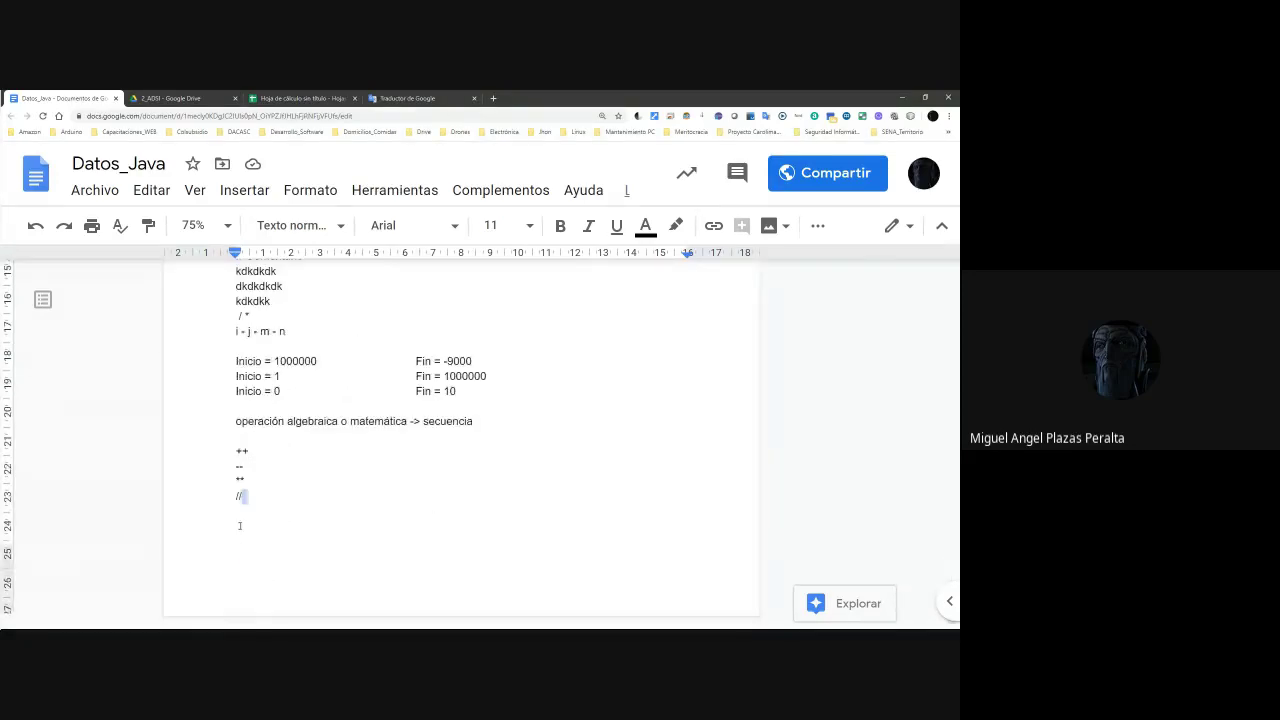
pyautogui.moveTo(237, 455); pyautogui.dragTo(254, 524)
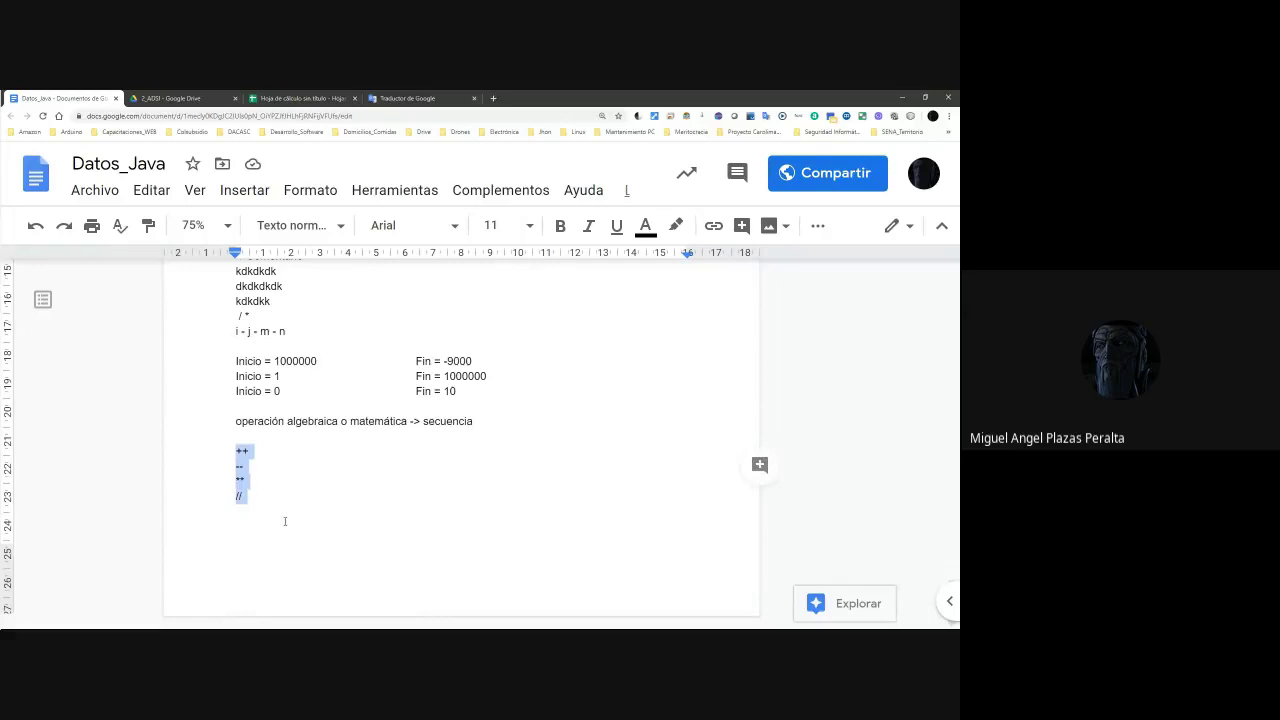
pyautogui.click(285, 521)
# Start a new page and type the line 'Indicie Inicio Final Secuencia'.
pyautogui.press('Return')
pyautogui.press('Return')
pyautogui.press('Return')
pyautogui.press('Return')
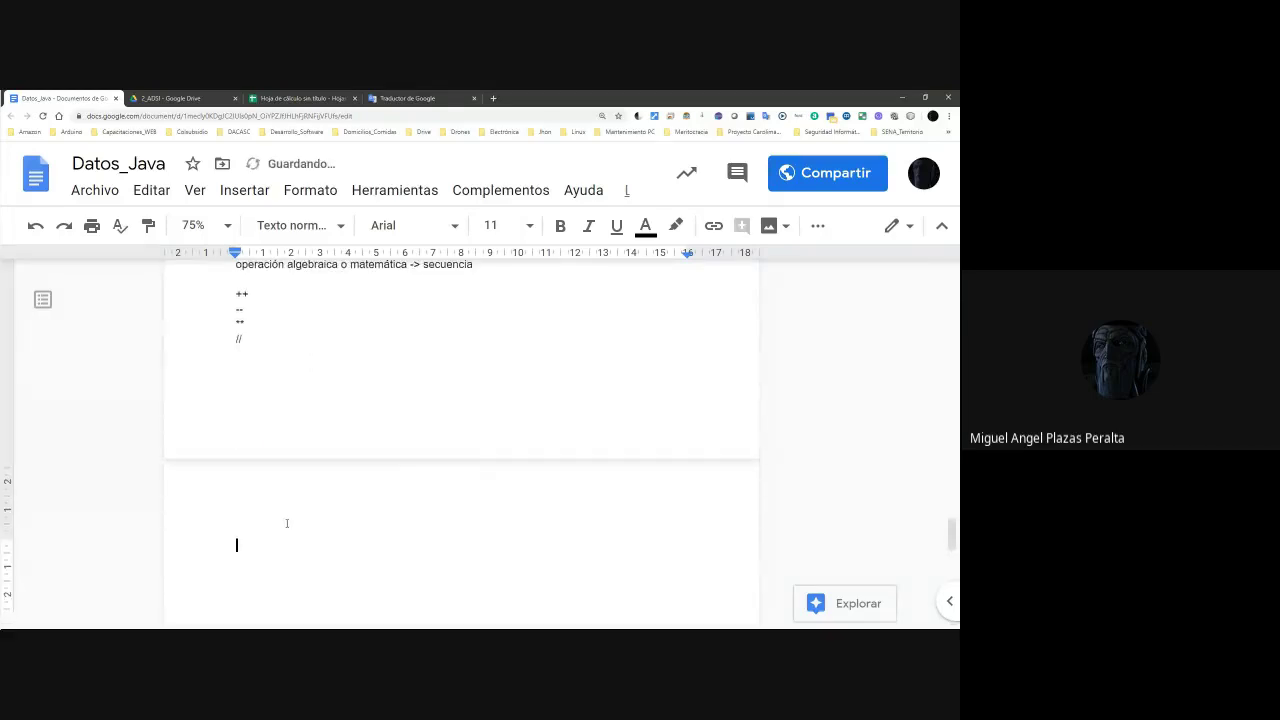
pyautogui.write('IN')
pyautogui.press('BackSpace')
pyautogui.press('BackSpace')
pyautogui.write('Indicie Inicio Final ')
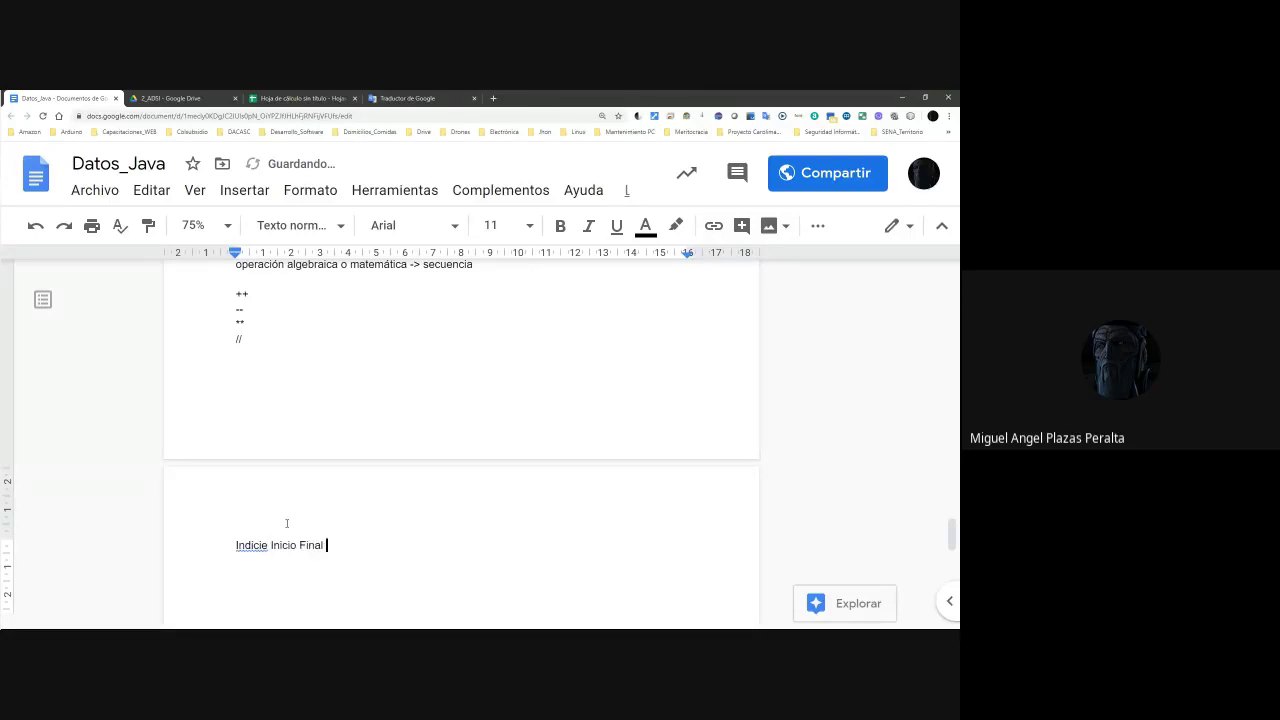
pyautogui.write('Secuencia')
pyautogui.scroll(2, 328, 415)
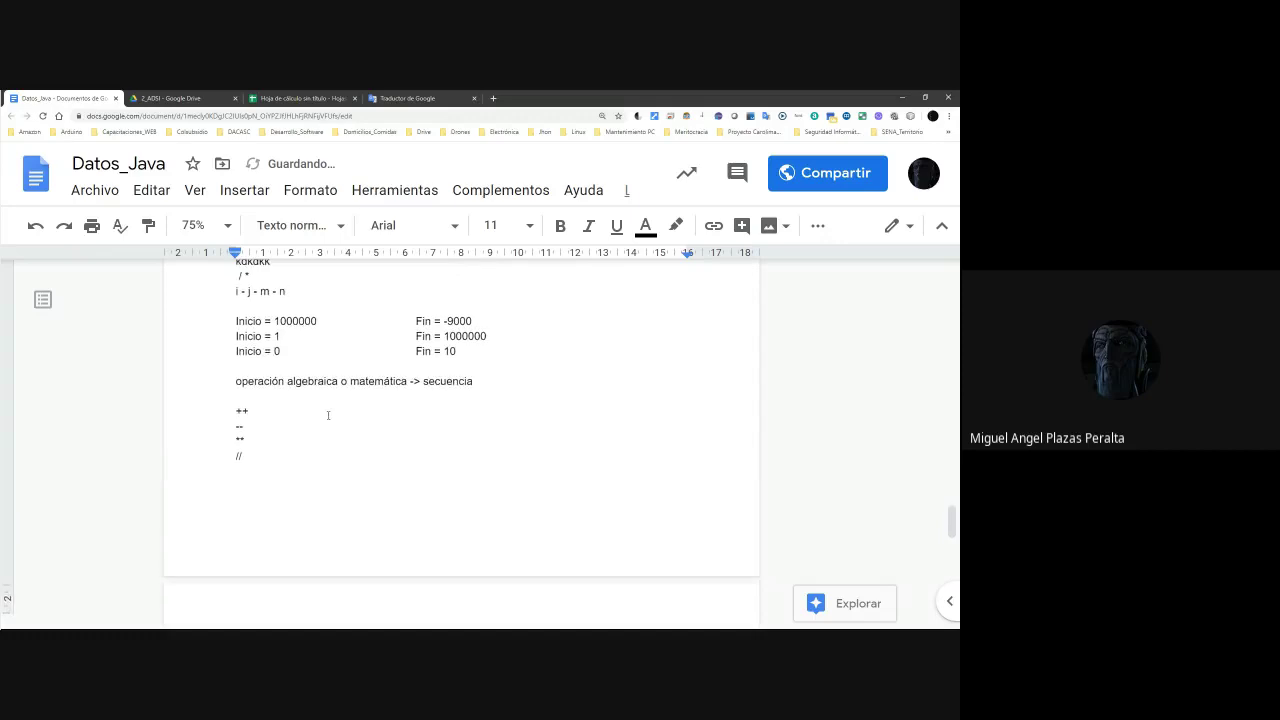
# Insert 'o lógica' before the arrow, using the spelling suggestion, and select the phrase.
pyautogui.click(415, 381)
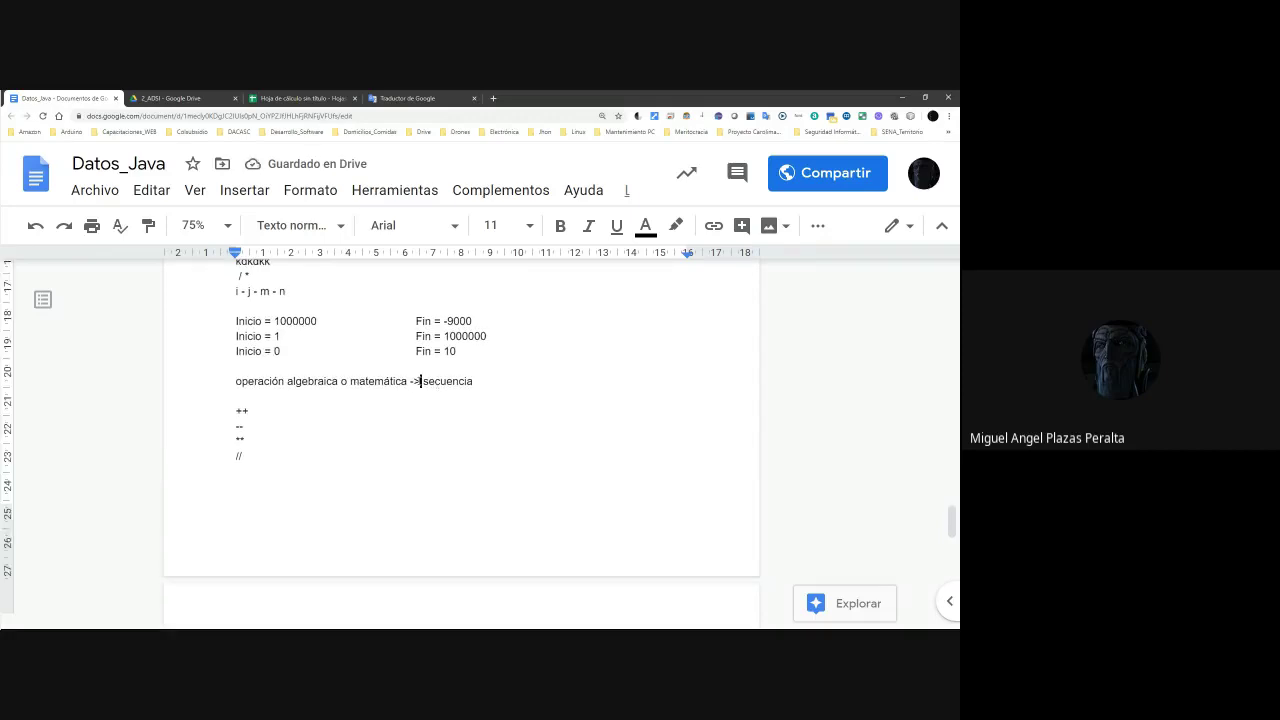
pyautogui.write('ó lo')
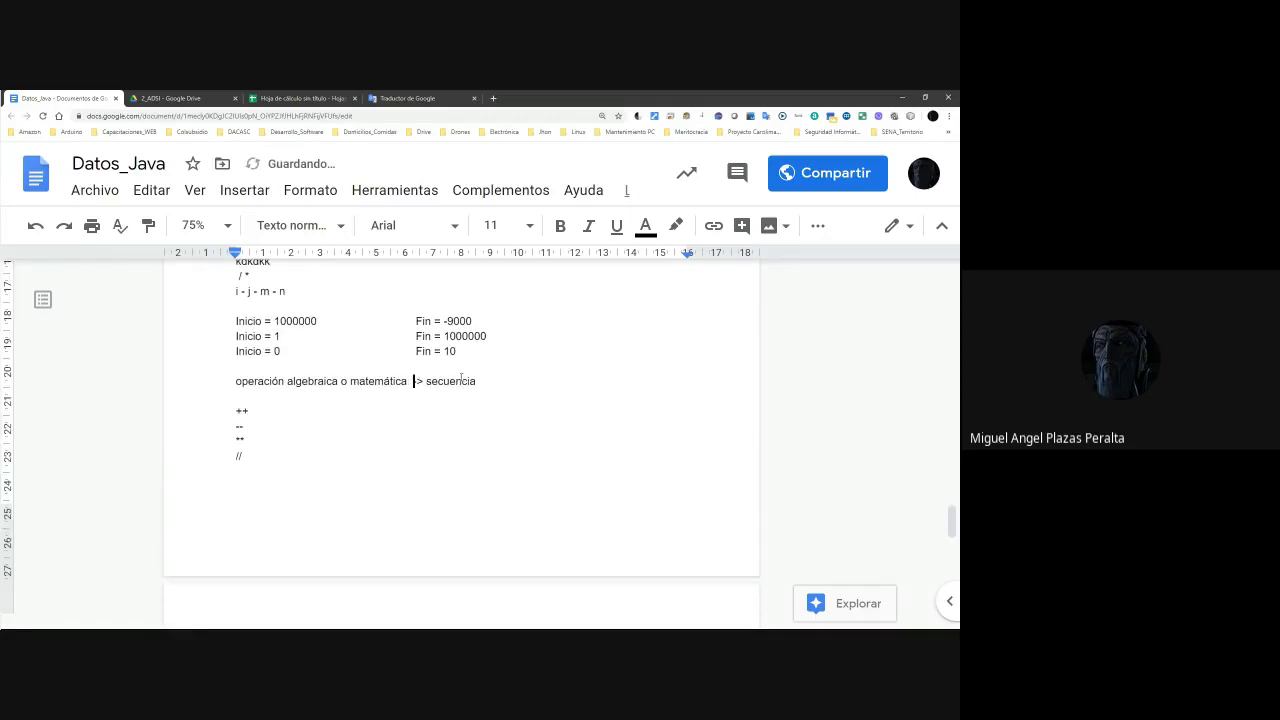
pyautogui.write('gica')
pyautogui.rightClick(428, 382)
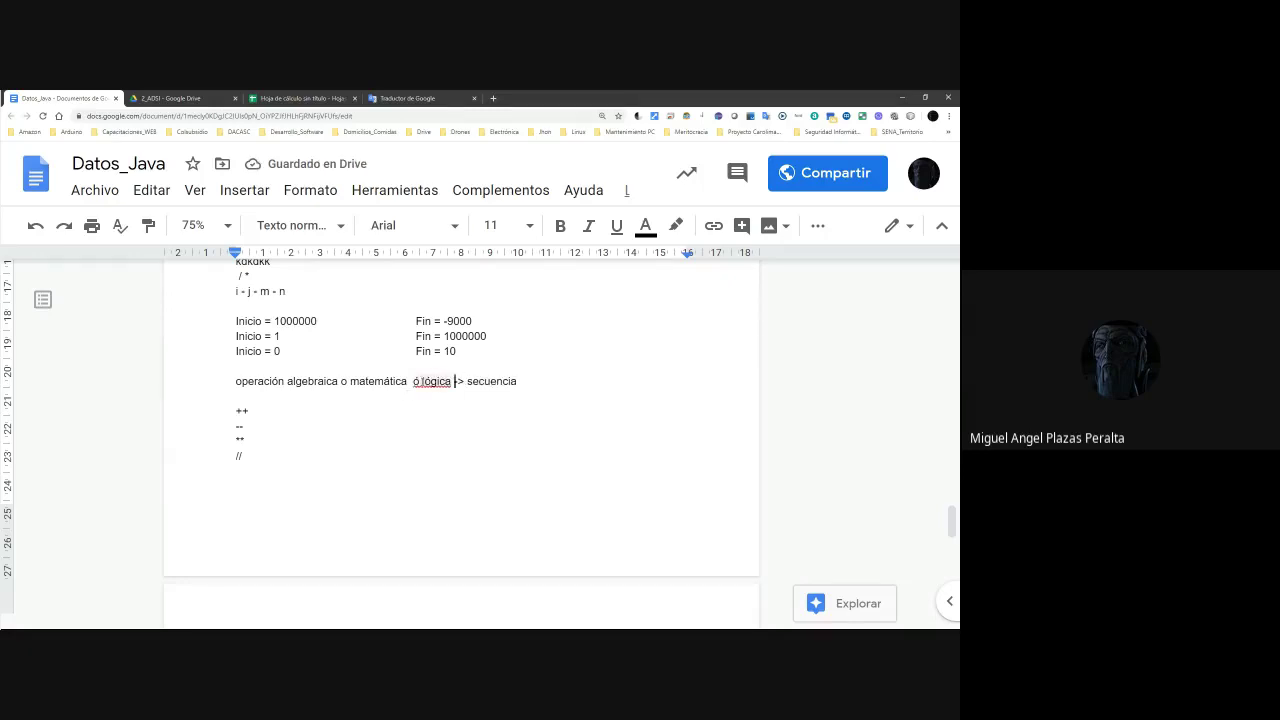
pyautogui.click(462, 412)
pyautogui.moveTo(451, 382); pyautogui.dragTo(287, 382)
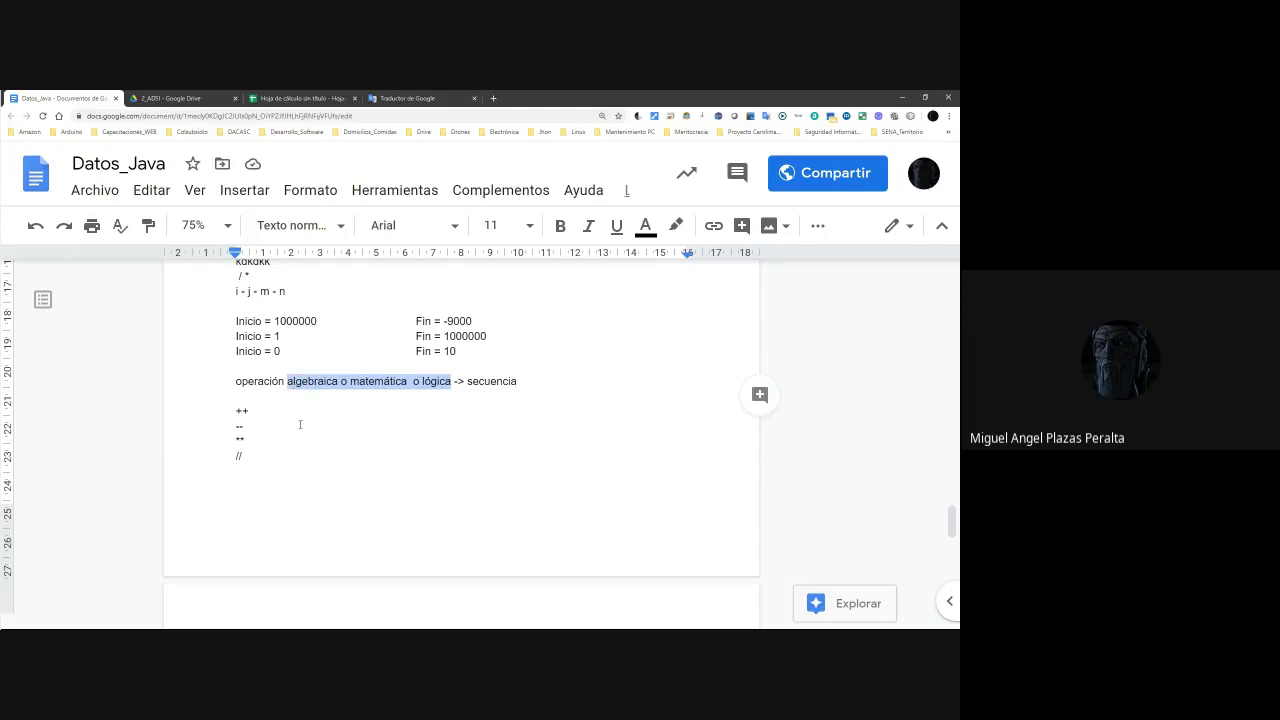
# Correct 'Indicie' to 'Índice' using the spelling suggestion.
pyautogui.scroll(-3, 304, 437)
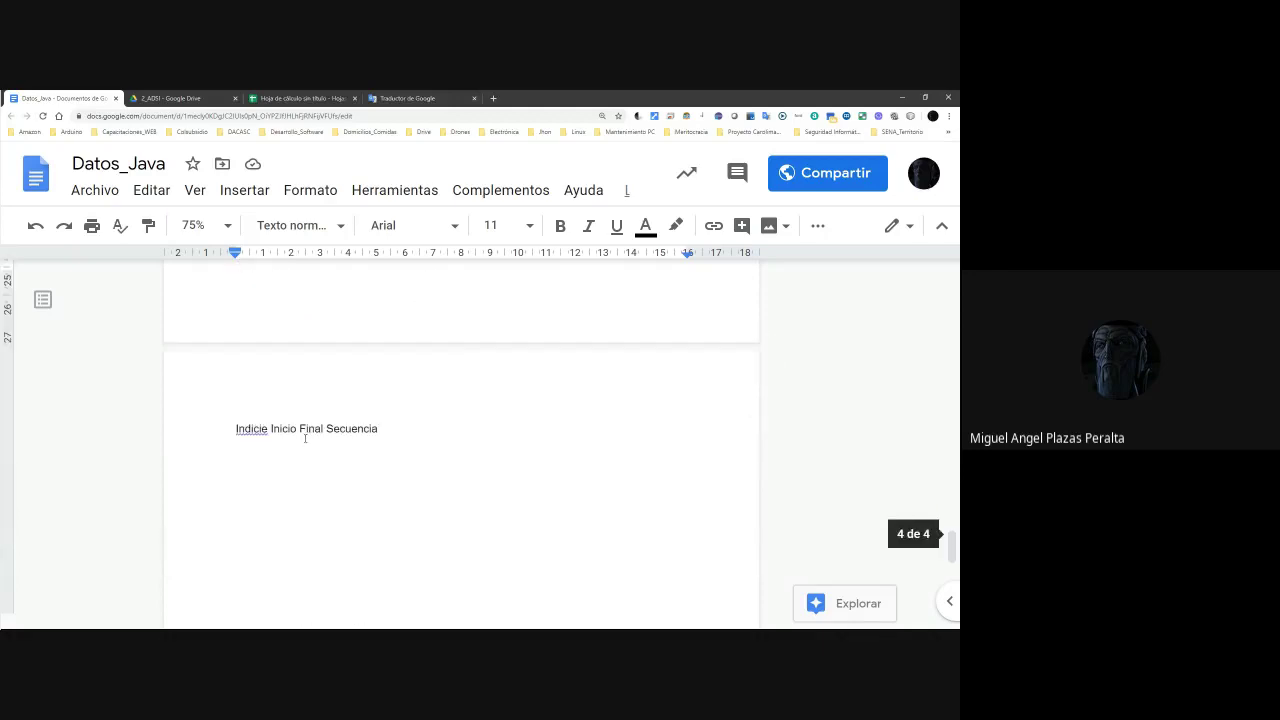
pyautogui.scroll(2, 239, 526)
pyautogui.rightClick(260, 541)
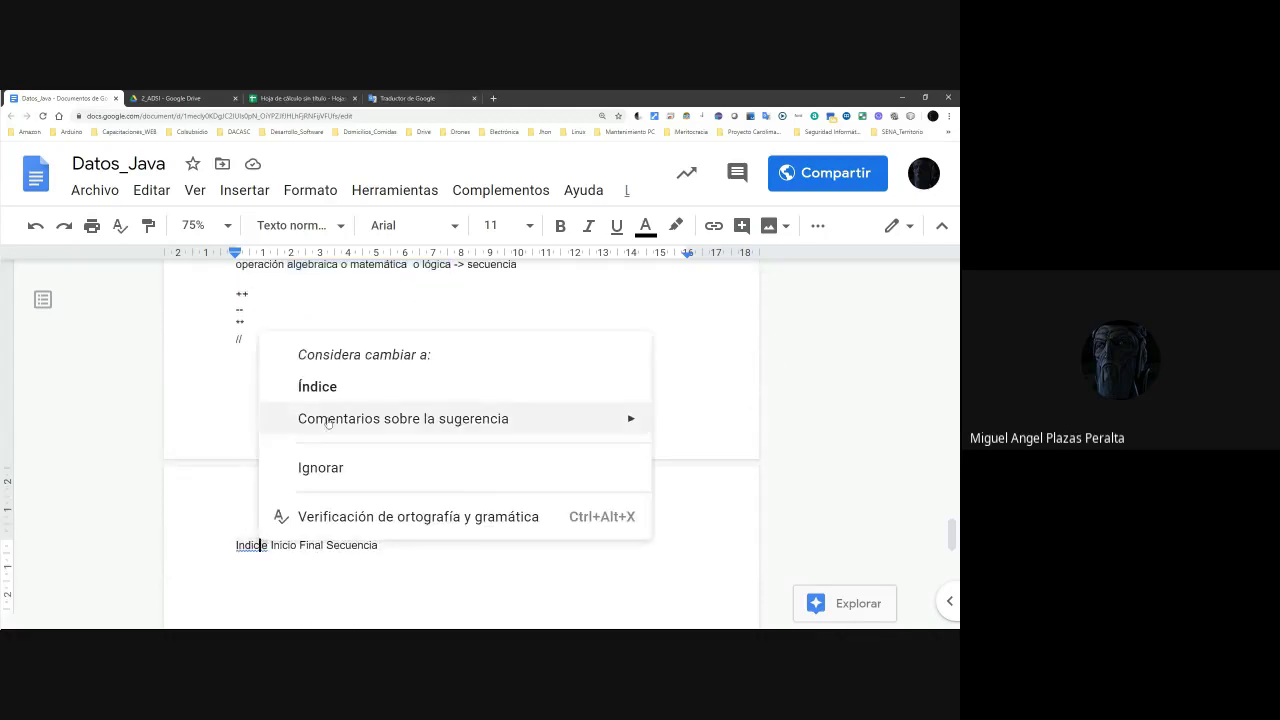
pyautogui.click(315, 386)
pyautogui.click(319, 545)
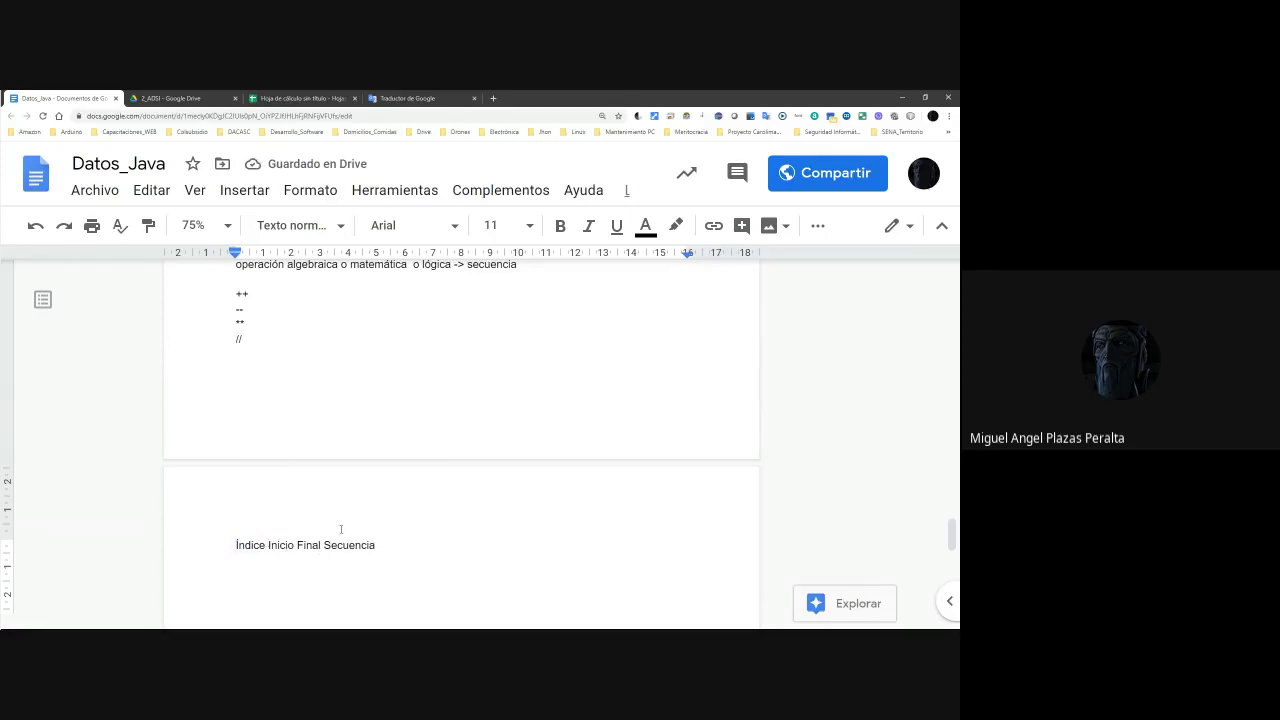
# Split the line so Índice, Inicio, Final and Secuencia each sit on their own line.
pyautogui.click(266, 545)
pyautogui.press('Return')
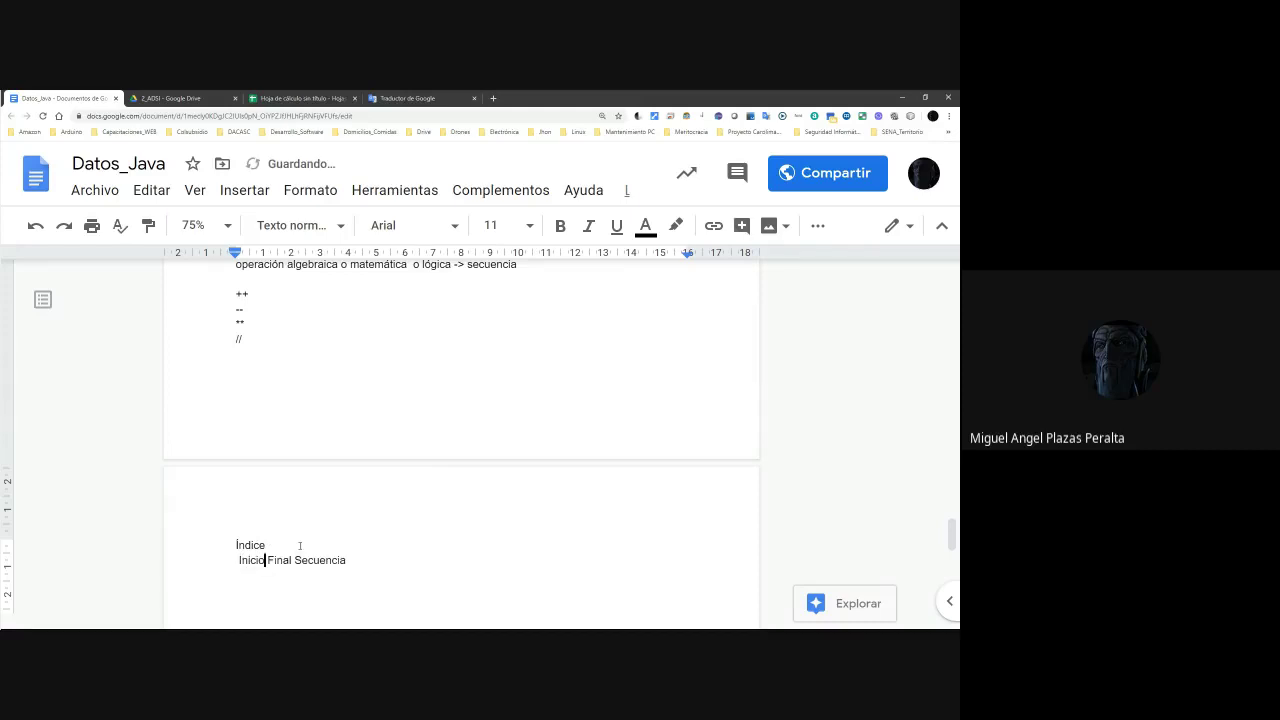
pyautogui.press('Right')
pyautogui.press('Right')
pyautogui.press('Return')
pyautogui.press('Right')
pyautogui.press('Right')
pyautogui.press('Right')
pyautogui.press('Right')
pyautogui.press('Right')
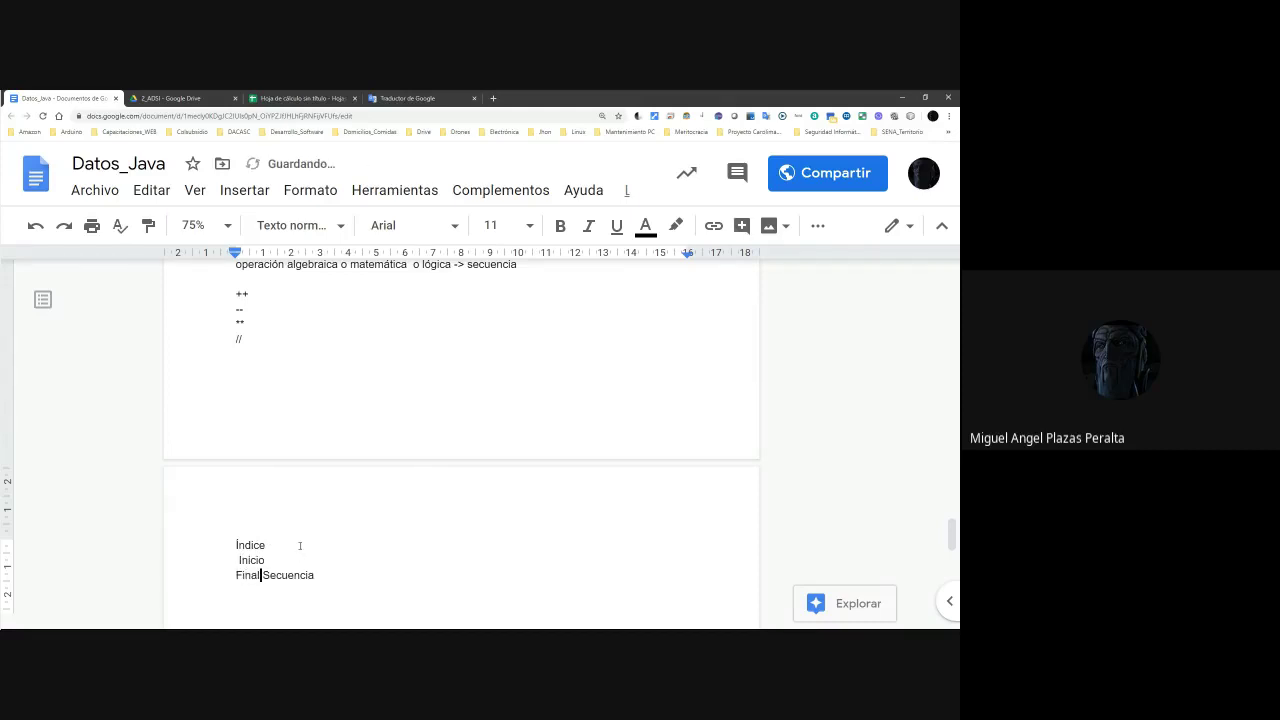
pyautogui.press('Right')
pyautogui.press('Return')
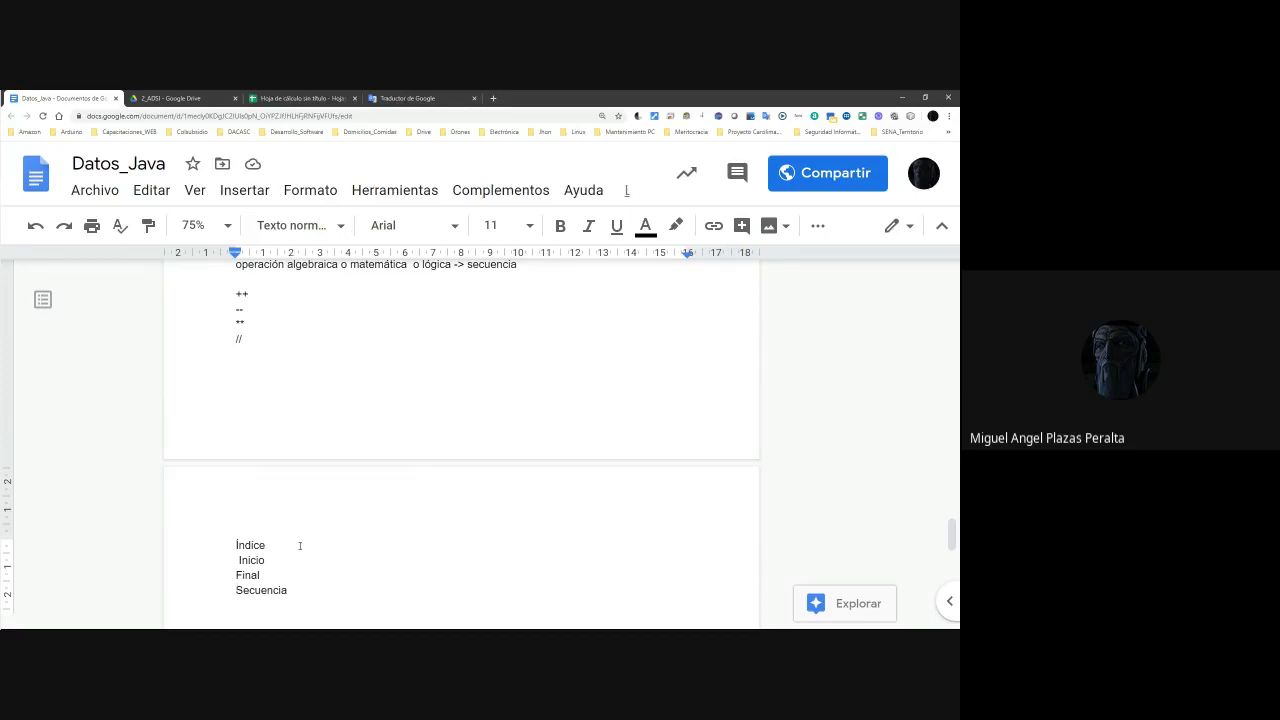
pyautogui.hotkey('alt', 'Tab')
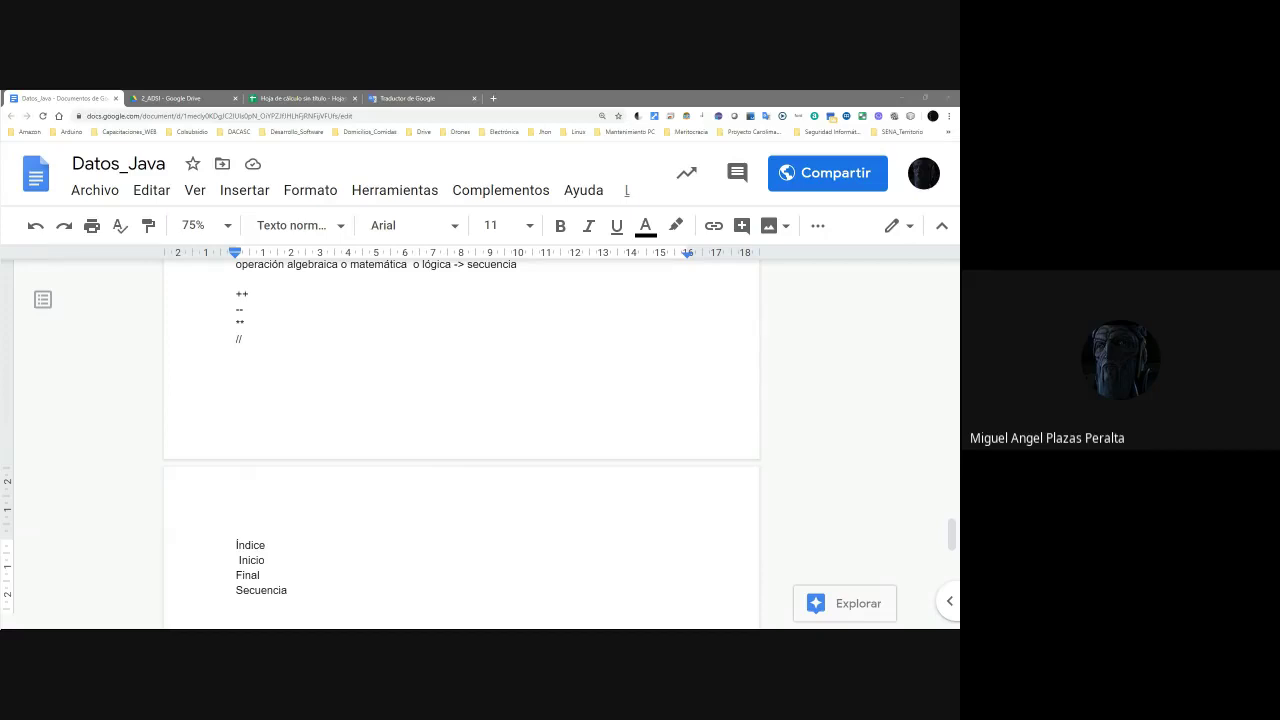
pyautogui.click(318, 591)
pyautogui.press('Up')
pyautogui.press('Up')
pyautogui.press('Up')
pyautogui.scroll(-2, 460, 520)
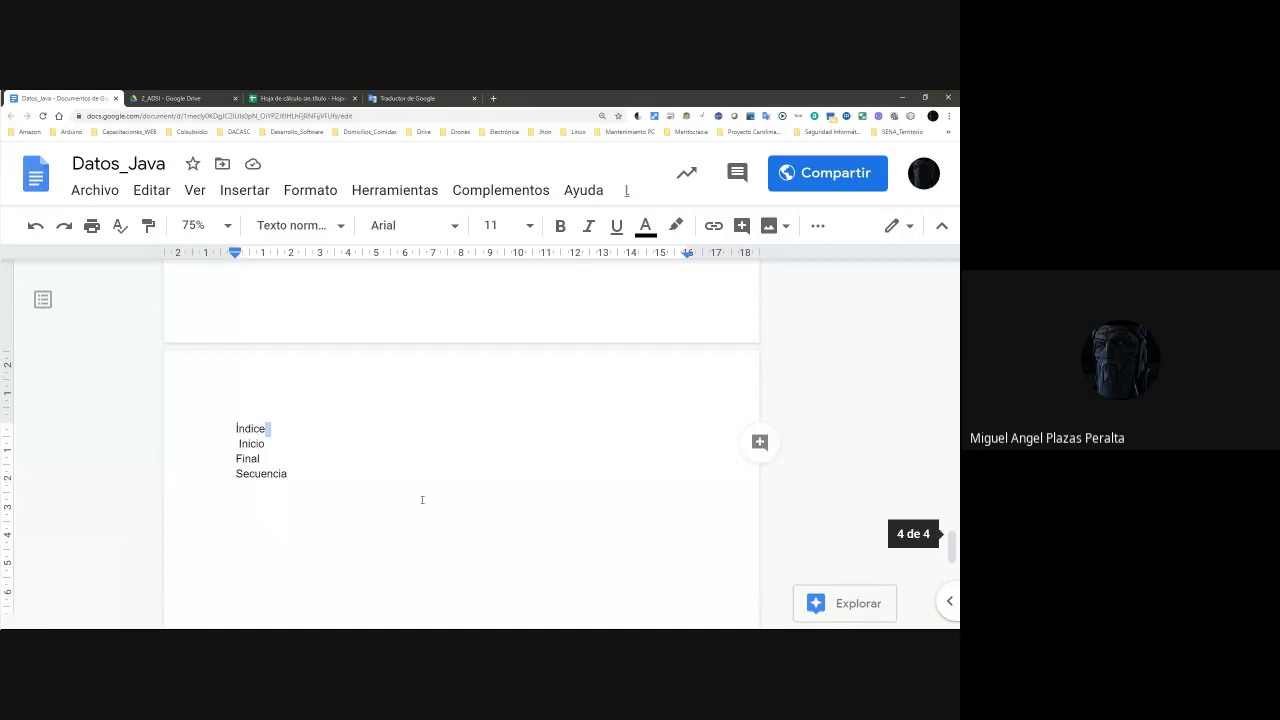
pyautogui.click(413, 499)
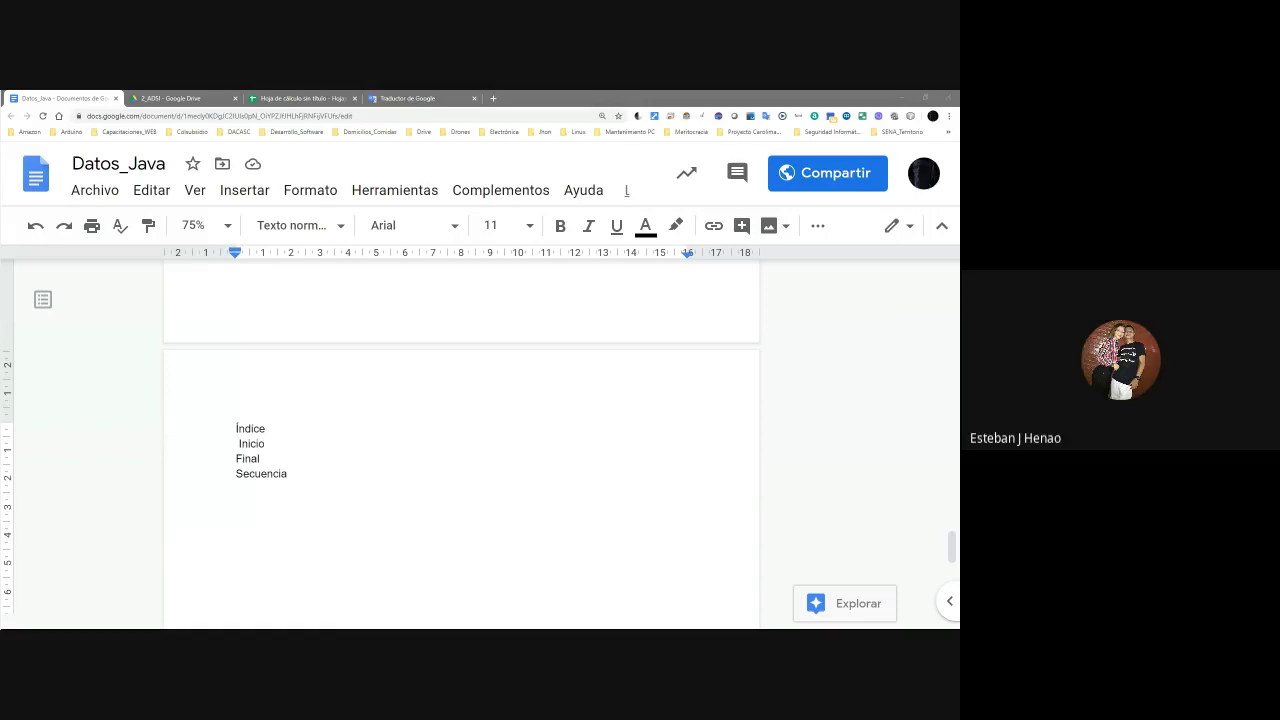
# Scroll back to the Java data-type table, then switch to the 'Hoja de cálculo sin título' spreadsheet.
pyautogui.click(410, 512)
pyautogui.scroll(10, 410, 512)
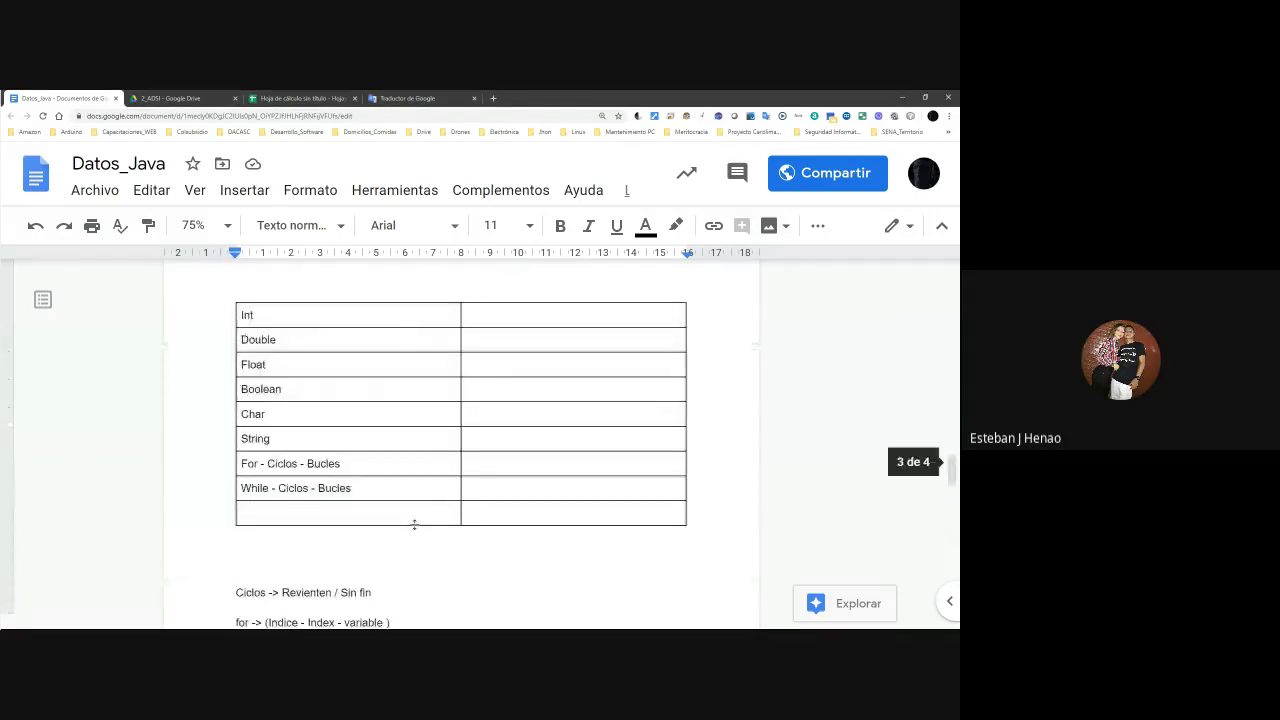
pyautogui.scroll(5, 414, 524)
pyautogui.scroll(-5, 414, 524)
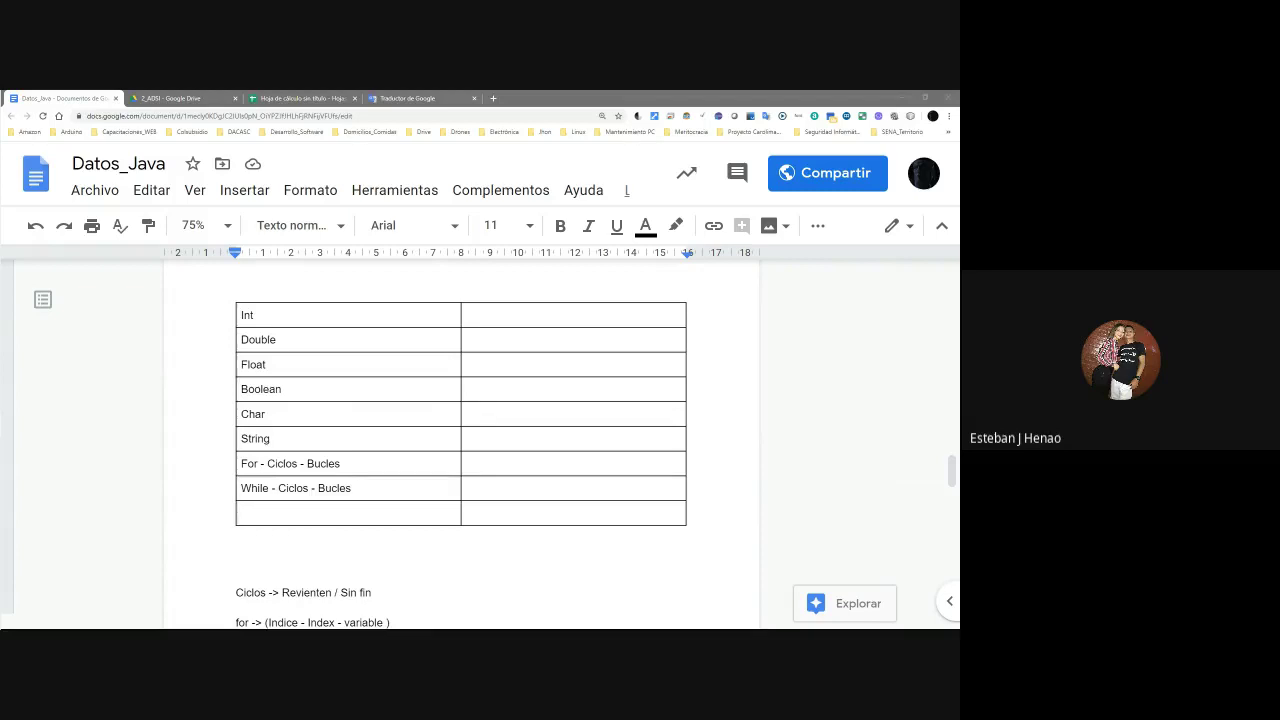
pyautogui.click(335, 98)
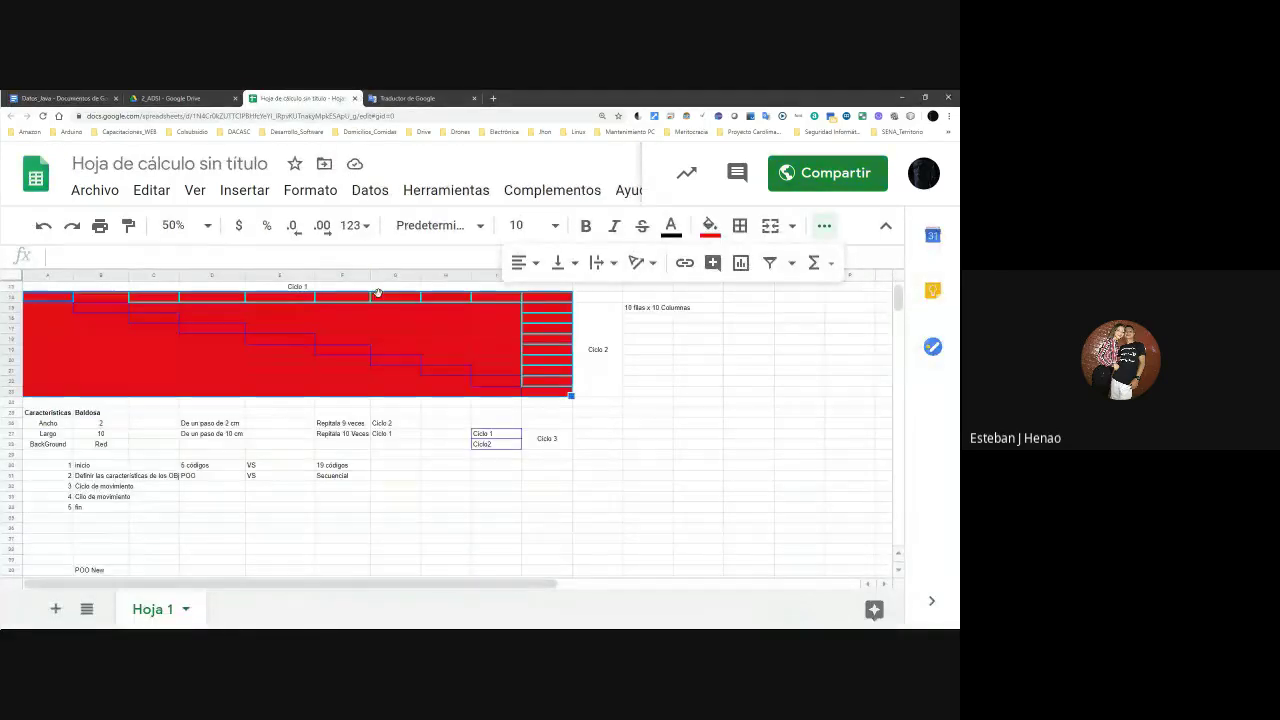
# Add sheet Hoja 2 and enter a student's first name in A1 and surnames in B1.
pyautogui.click(56, 609)
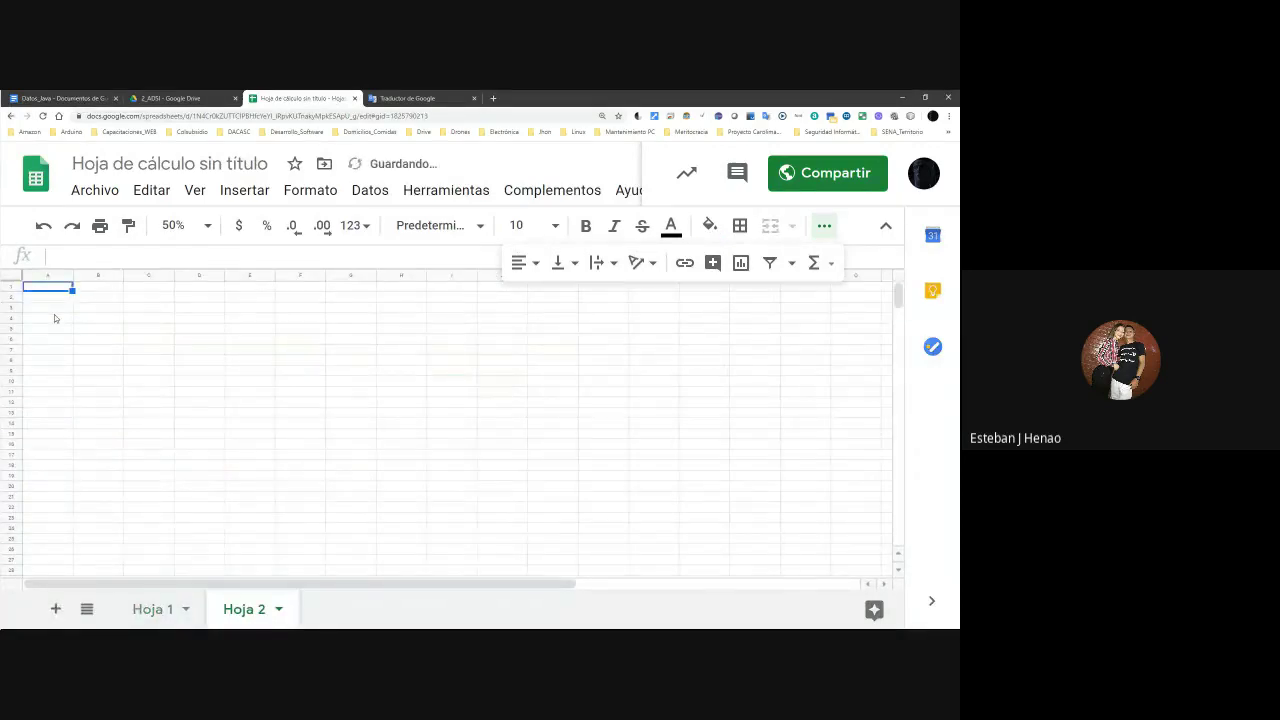
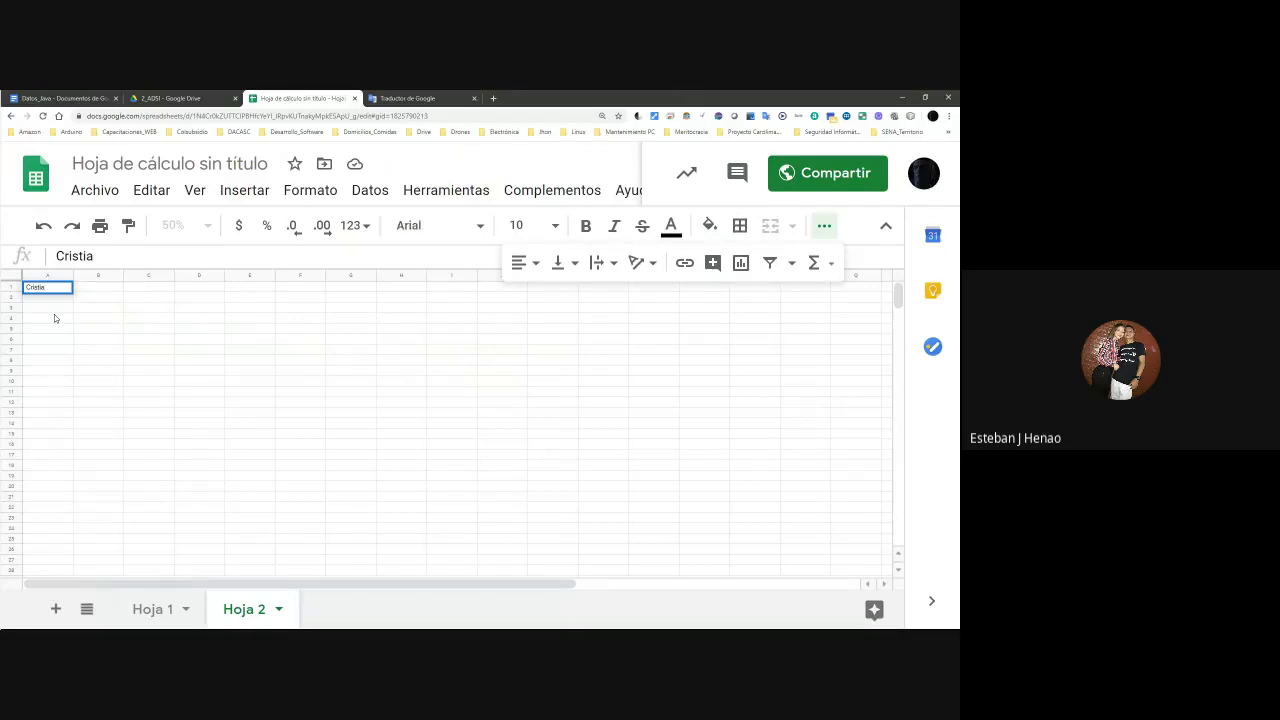
pyautogui.press('Tab')
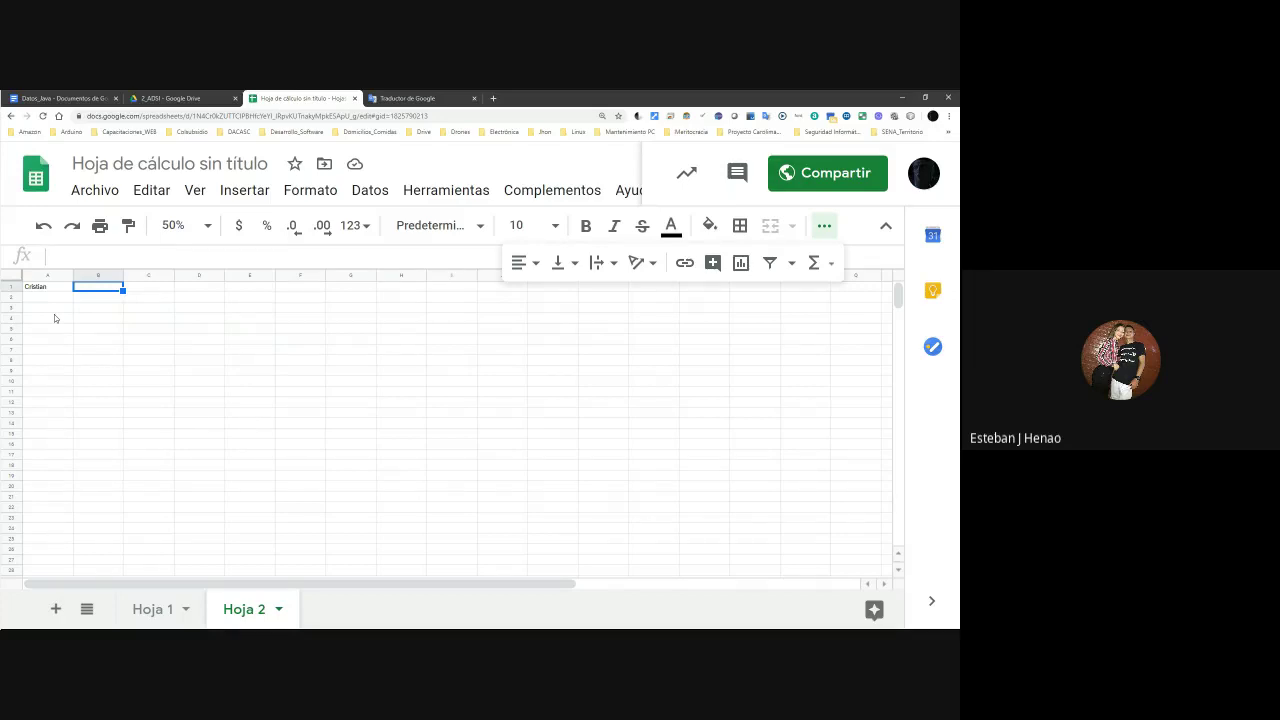
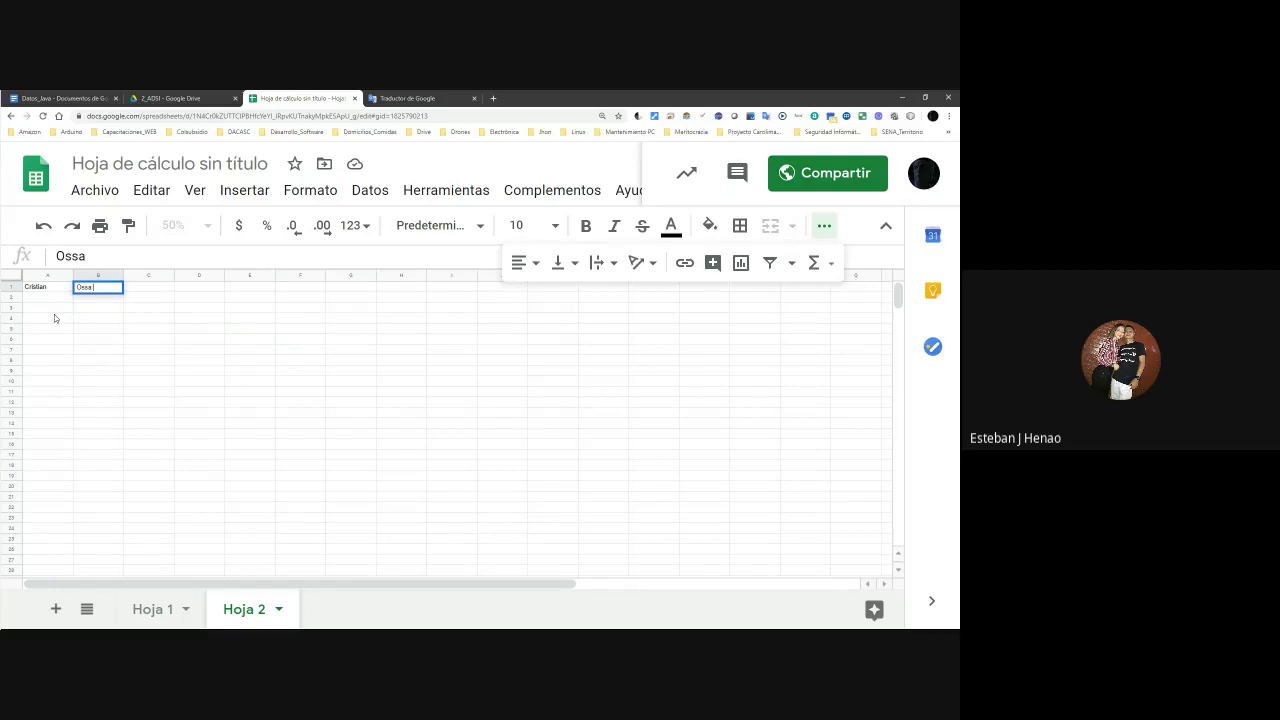
pyautogui.press('Return')
# Start a second student's name in A2, then discard it so A2 stays empty.
pyautogui.press('Left')
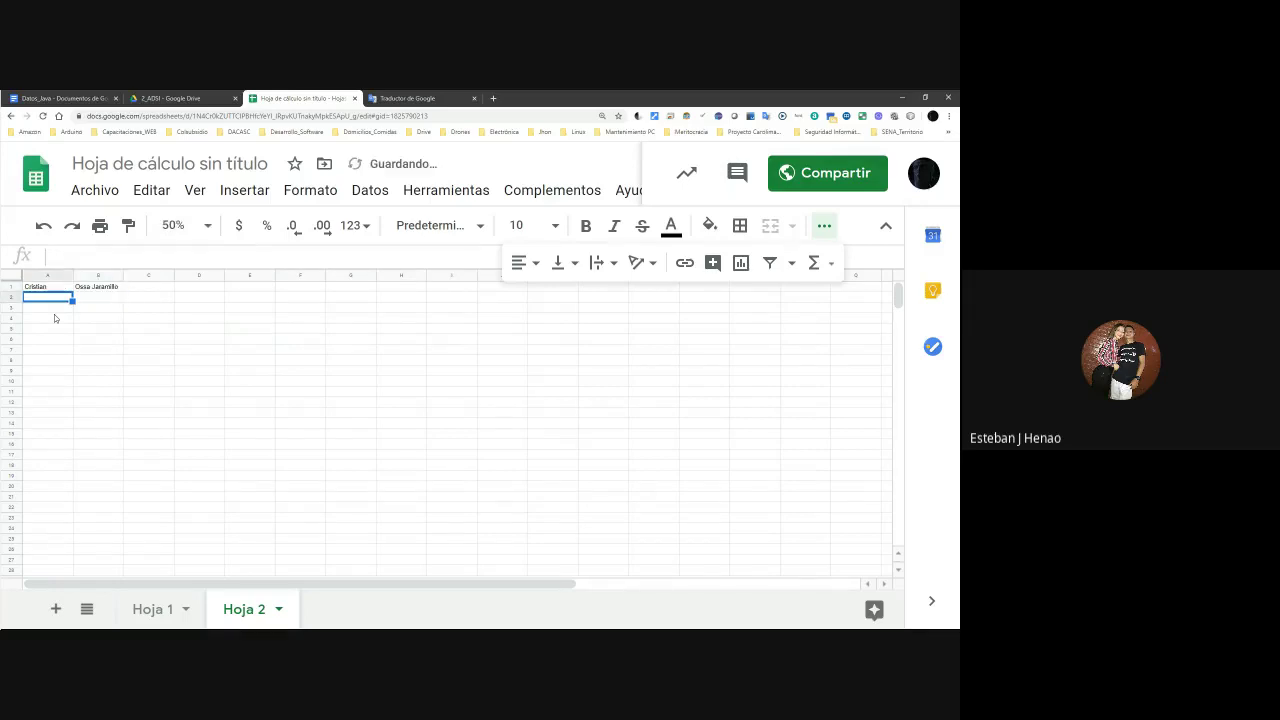
pyautogui.write('Brayan')
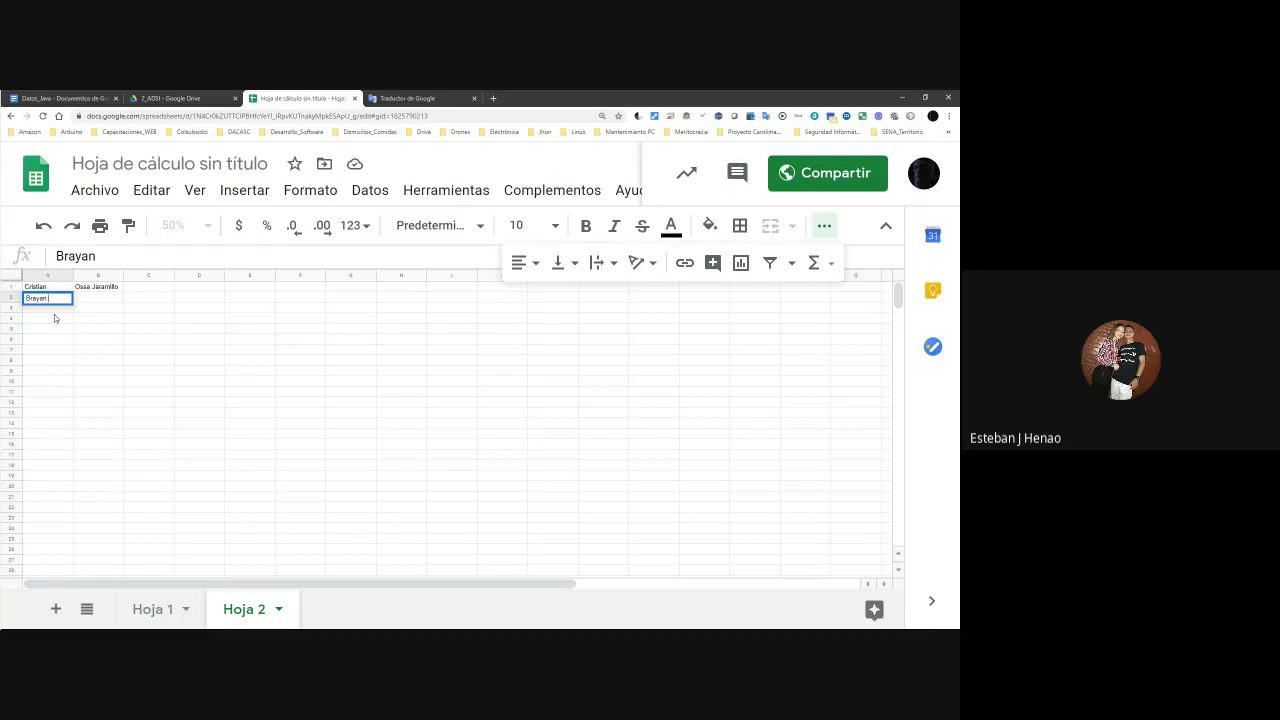
pyautogui.press('Escape')
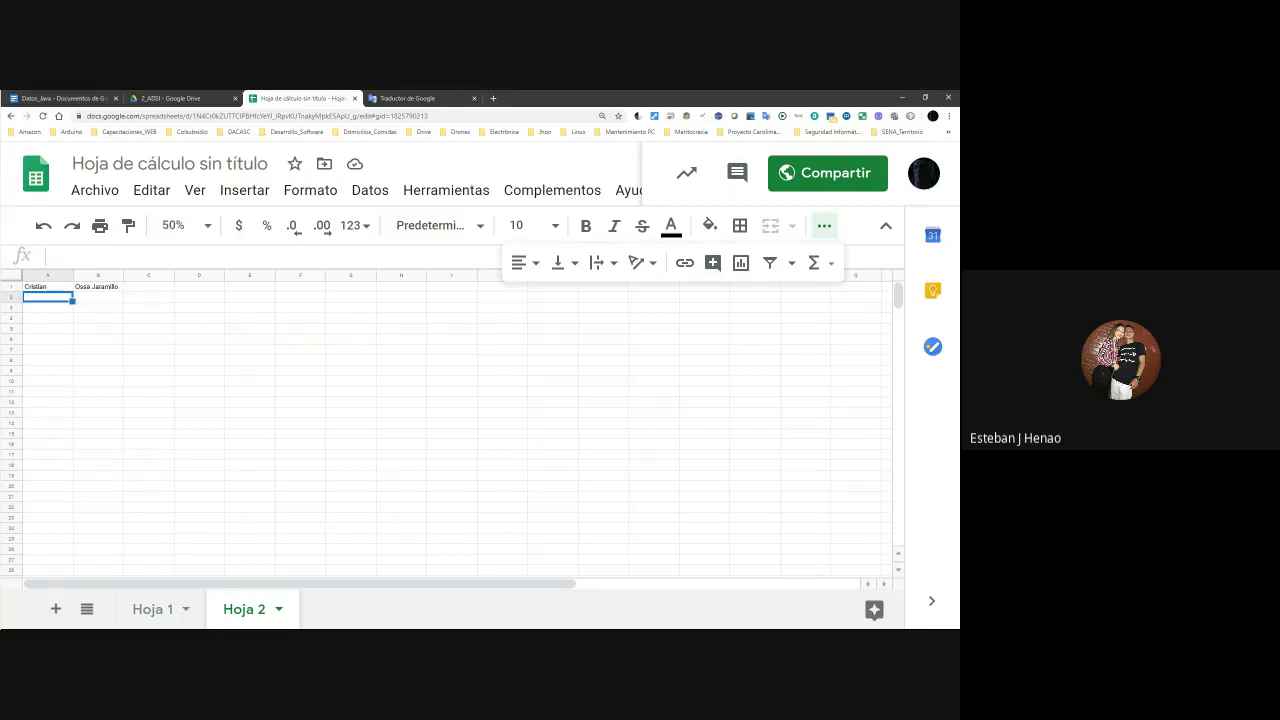
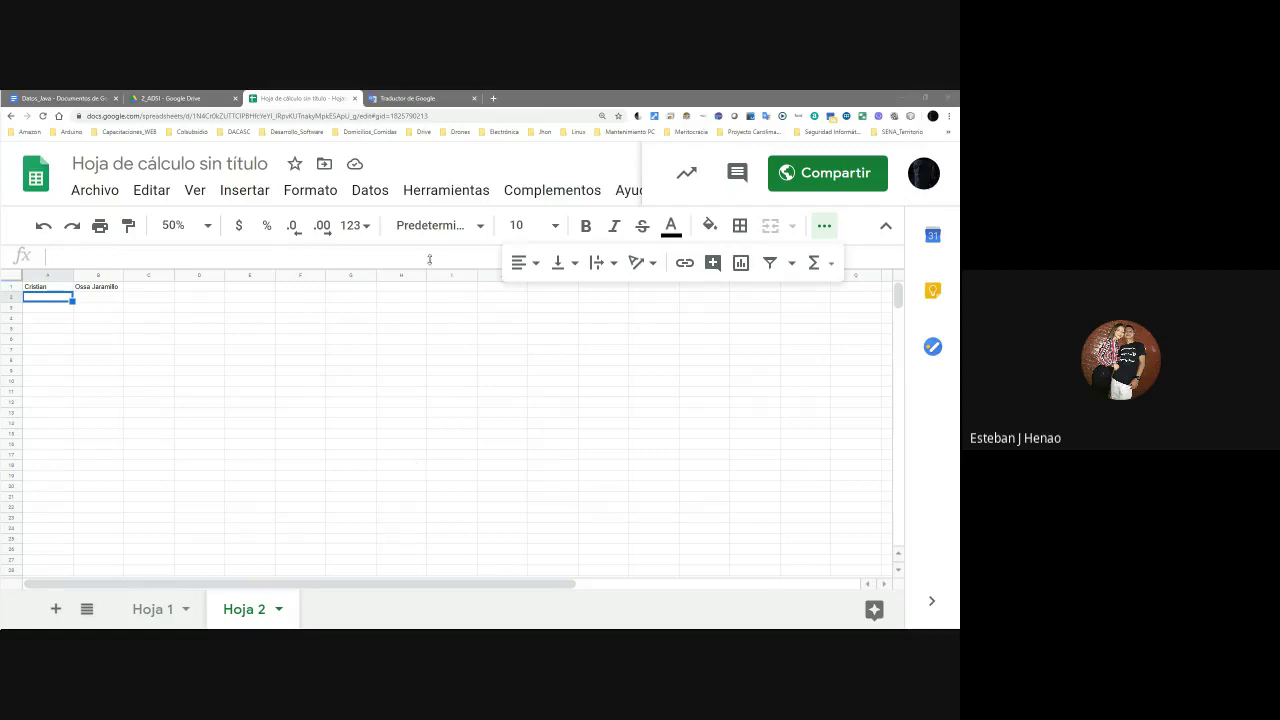
# Put the second surname 'Jaramillo' in C1 and delete it from B1, leaving one surname there.
pyautogui.click(106, 288)
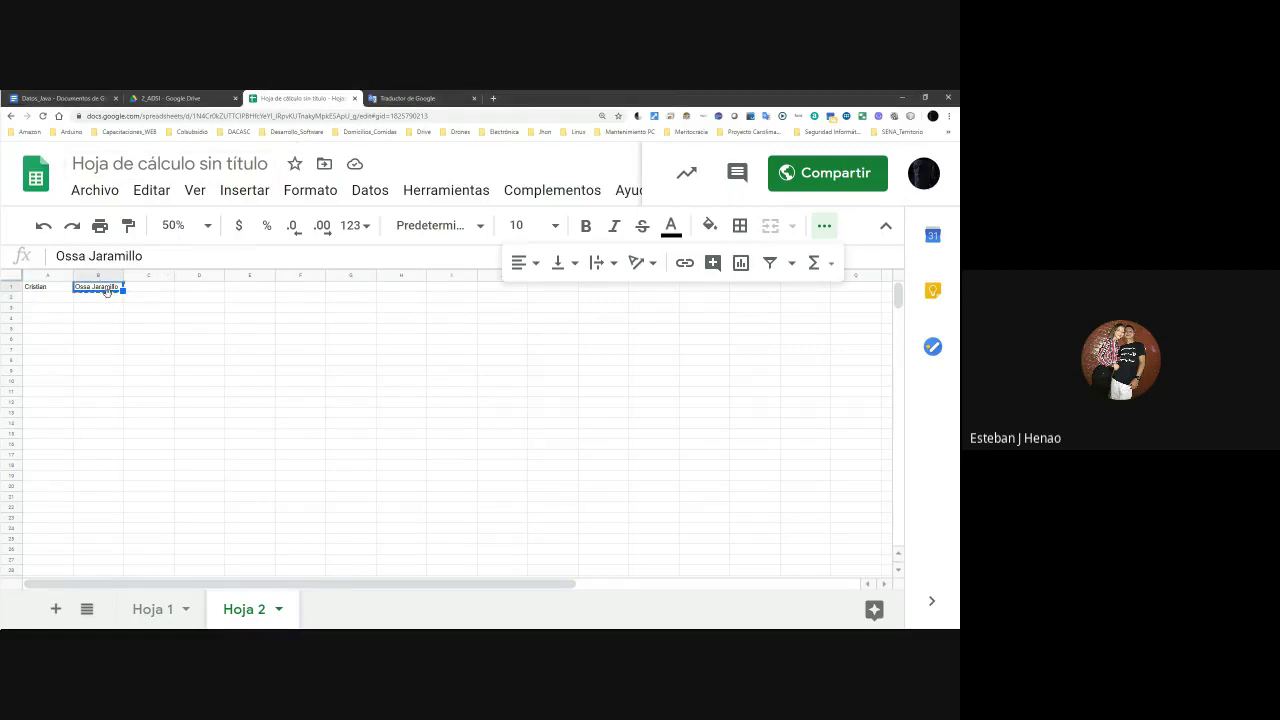
pyautogui.doubleClick(141, 289)
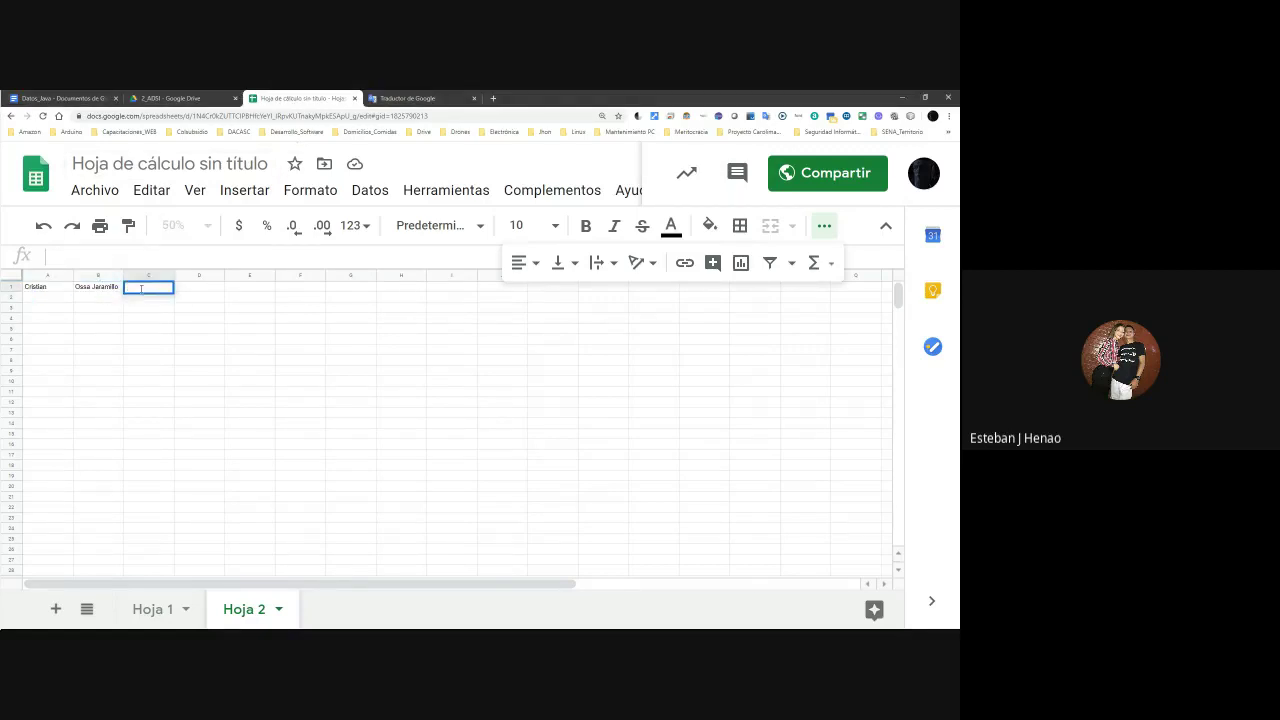
pyautogui.write('Jaramillo')
pyautogui.press('Return')
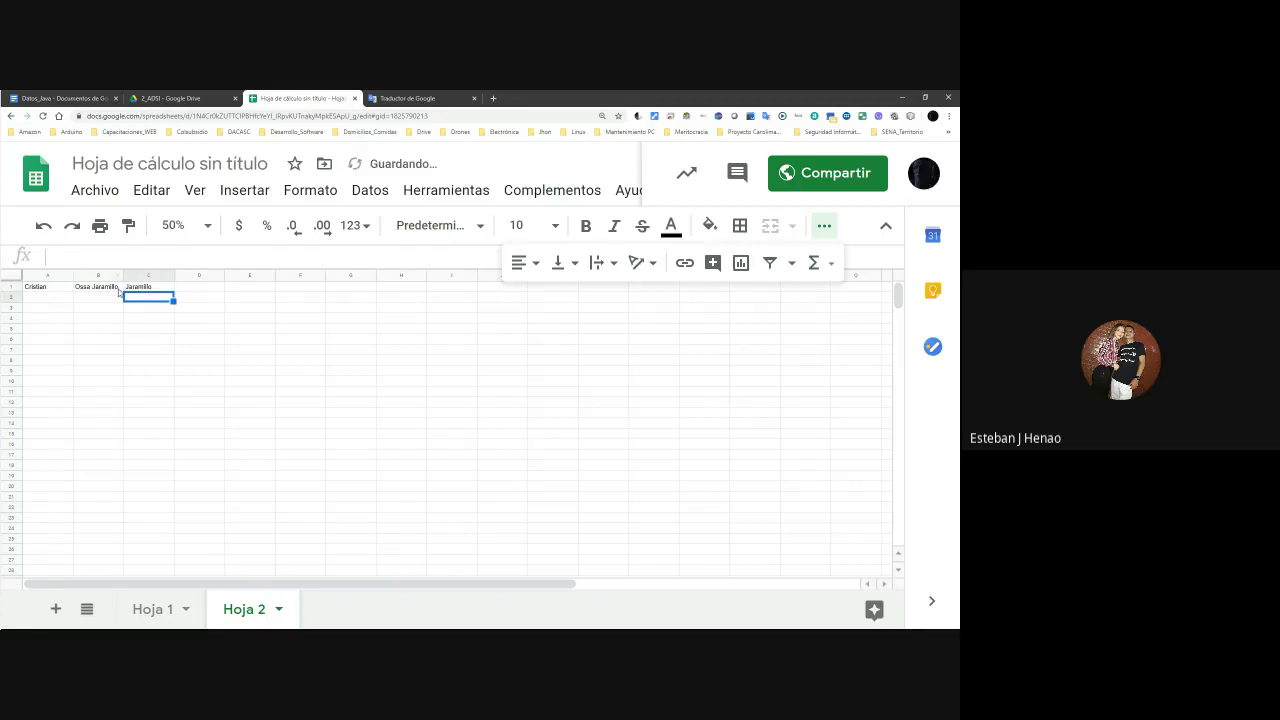
pyautogui.click(110, 287)
pyautogui.doubleClick(119, 289)
pyautogui.press('BackSpace')
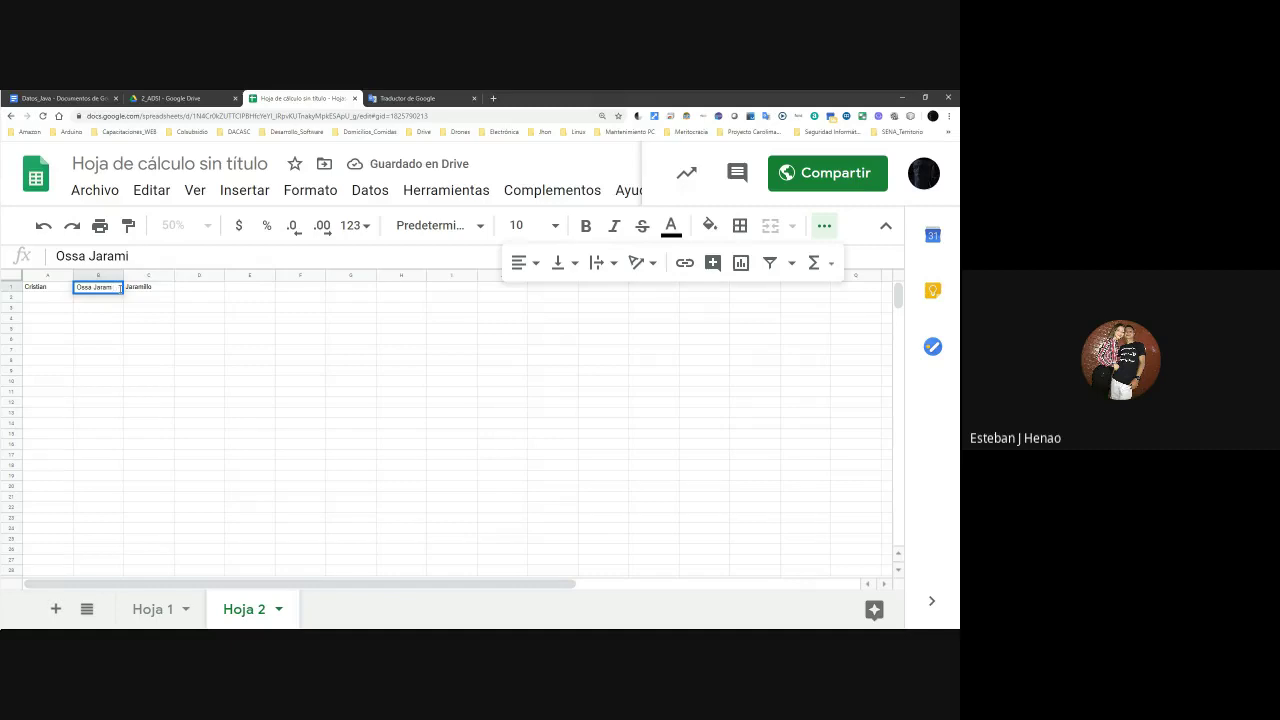
pyautogui.press('BackSpace')
pyautogui.press('BackSpace')
pyautogui.press('BackSpace')
pyautogui.press('BackSpace')
pyautogui.press('BackSpace')
pyautogui.press('BackSpace')
pyautogui.press('BackSpace')
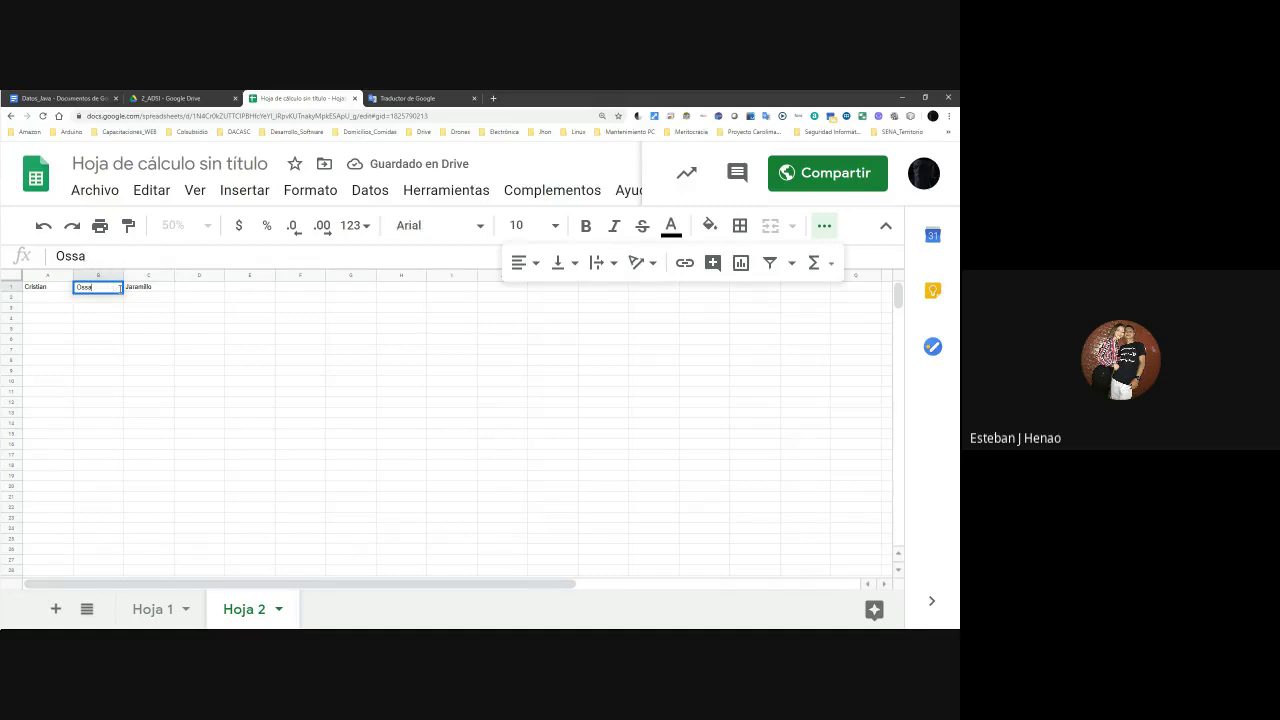
pyautogui.press('Return')
pyautogui.doubleClick(61, 302)
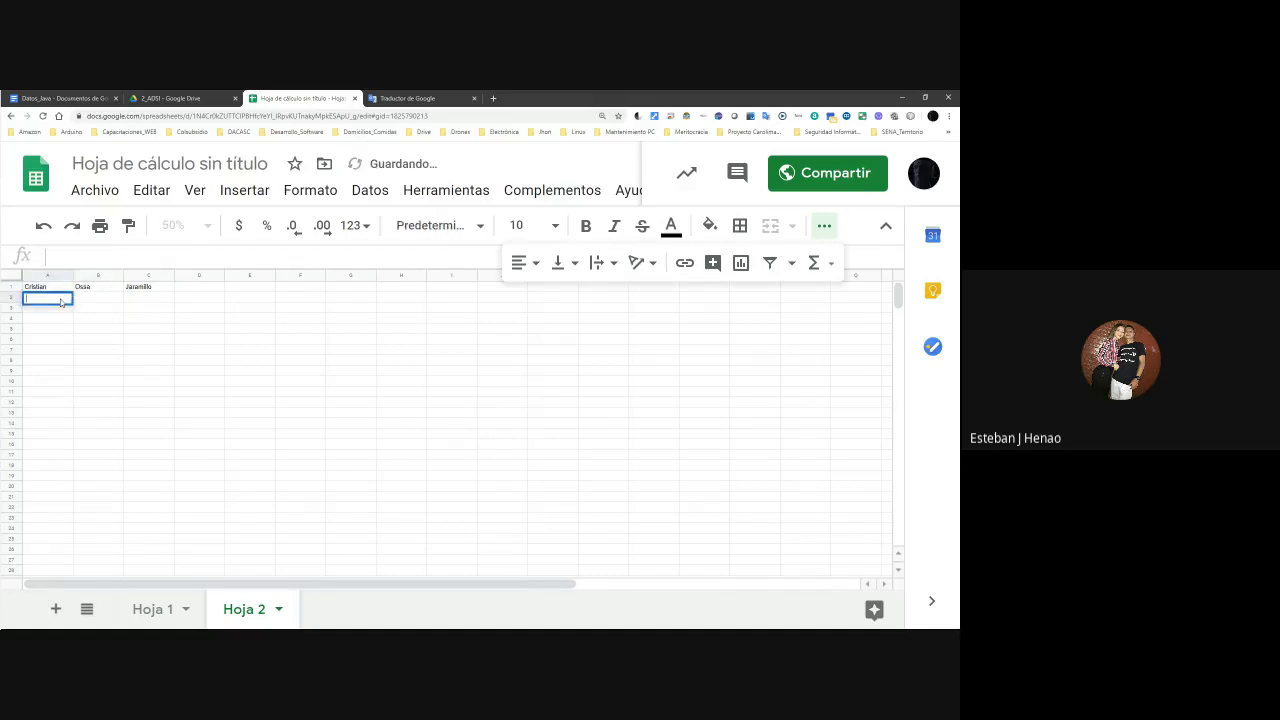
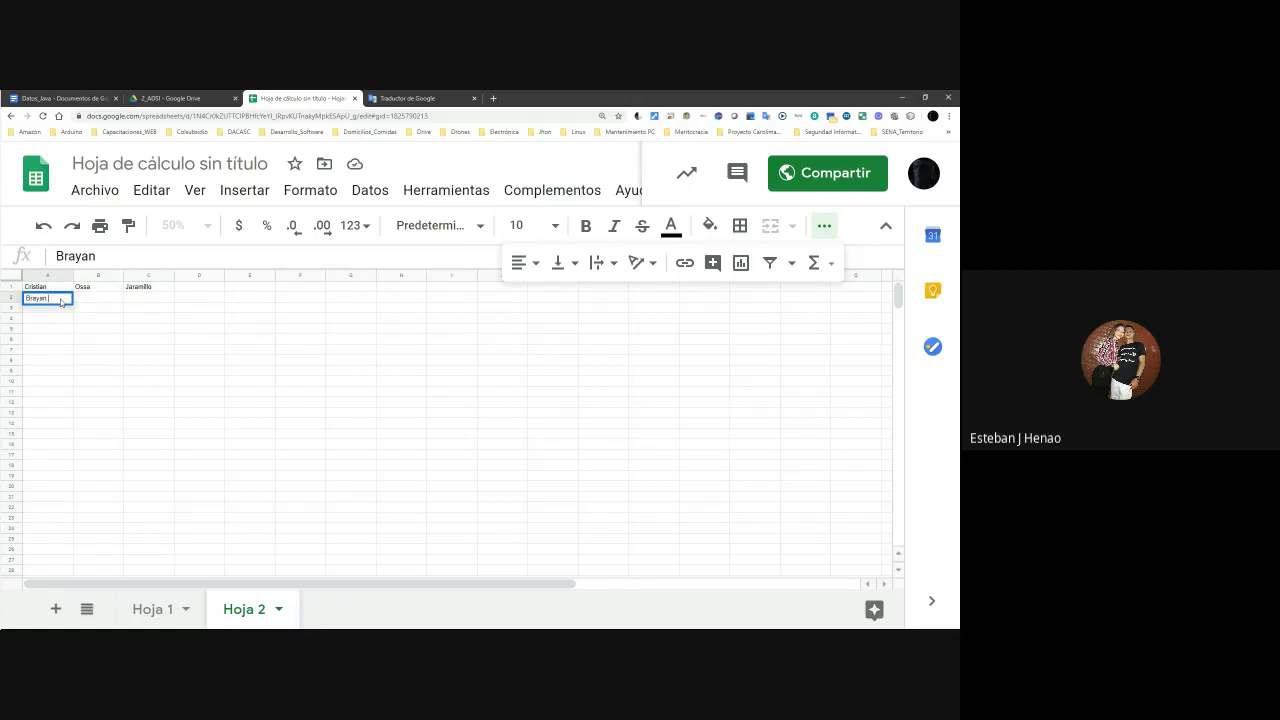
pyautogui.press('Tab')
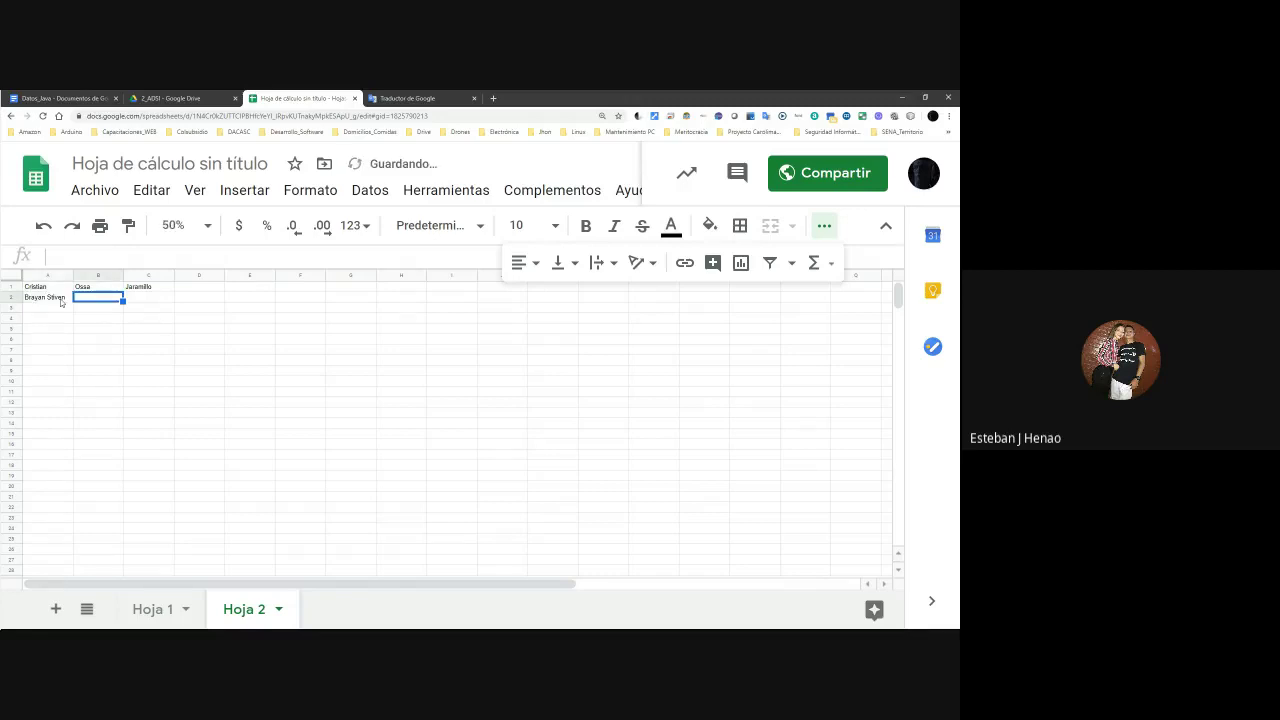
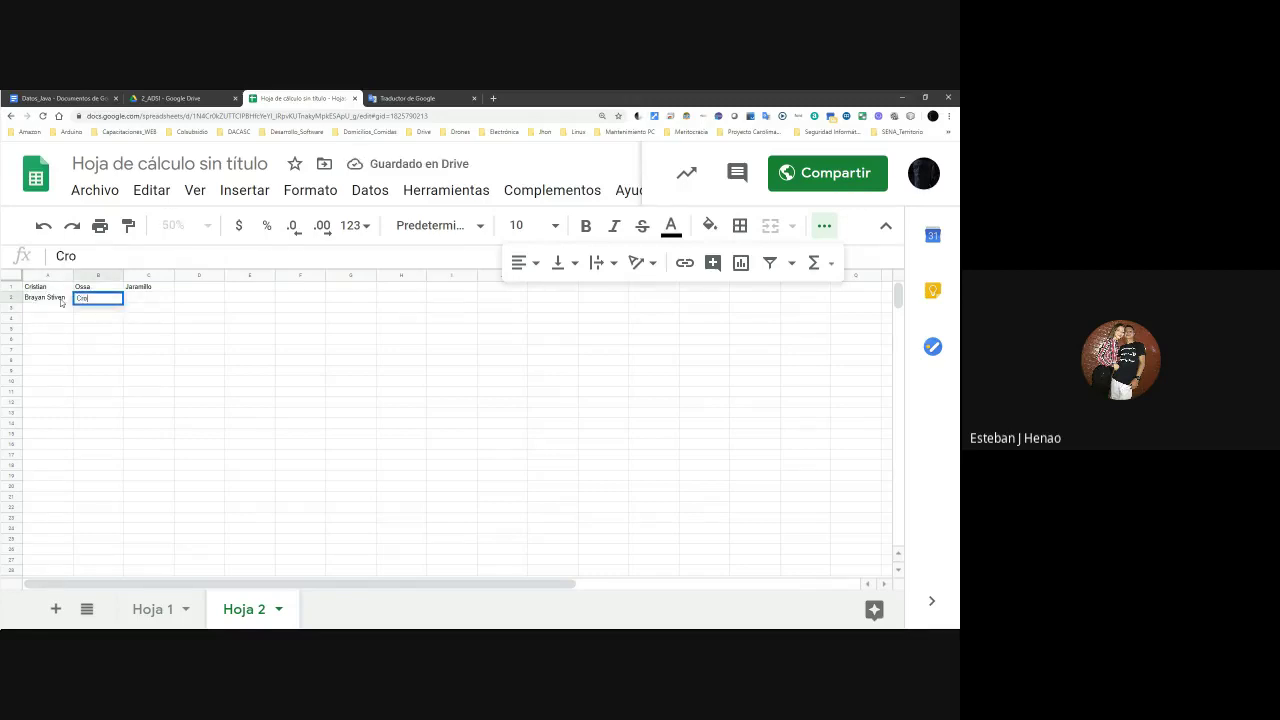
pyautogui.press('Tab')
pyautogui.press('Tab')
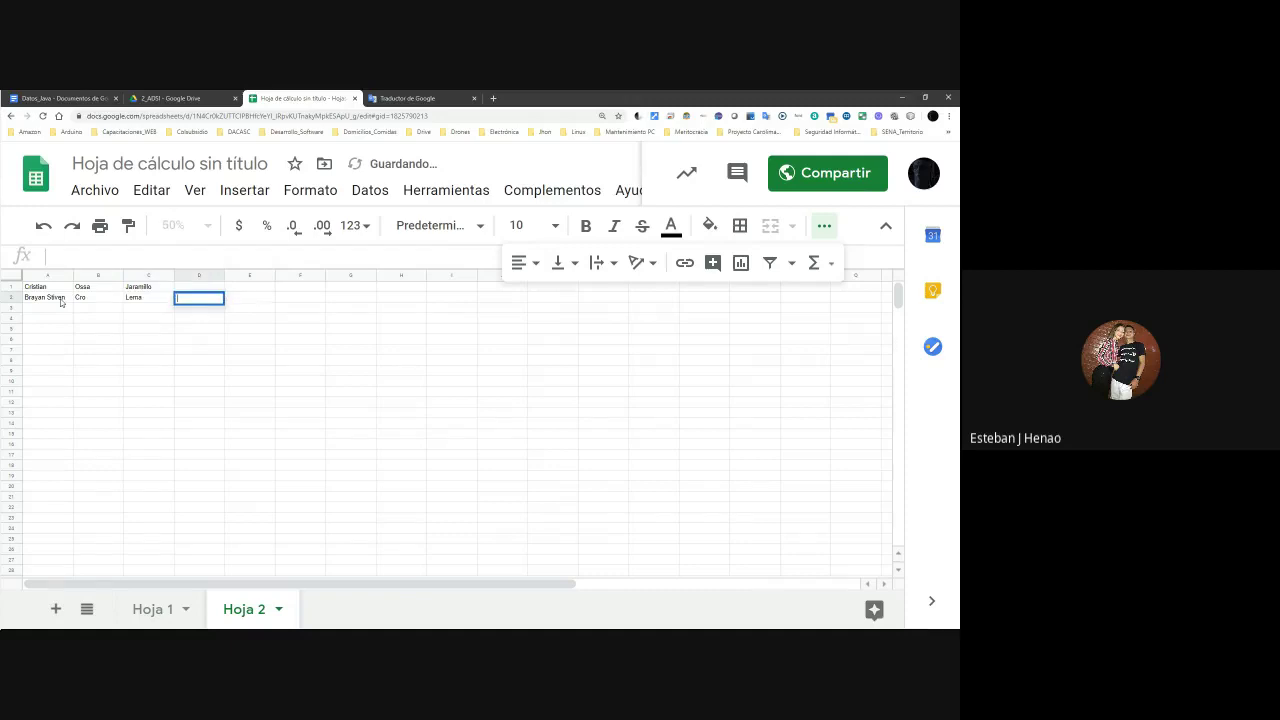
pyautogui.press('Return')
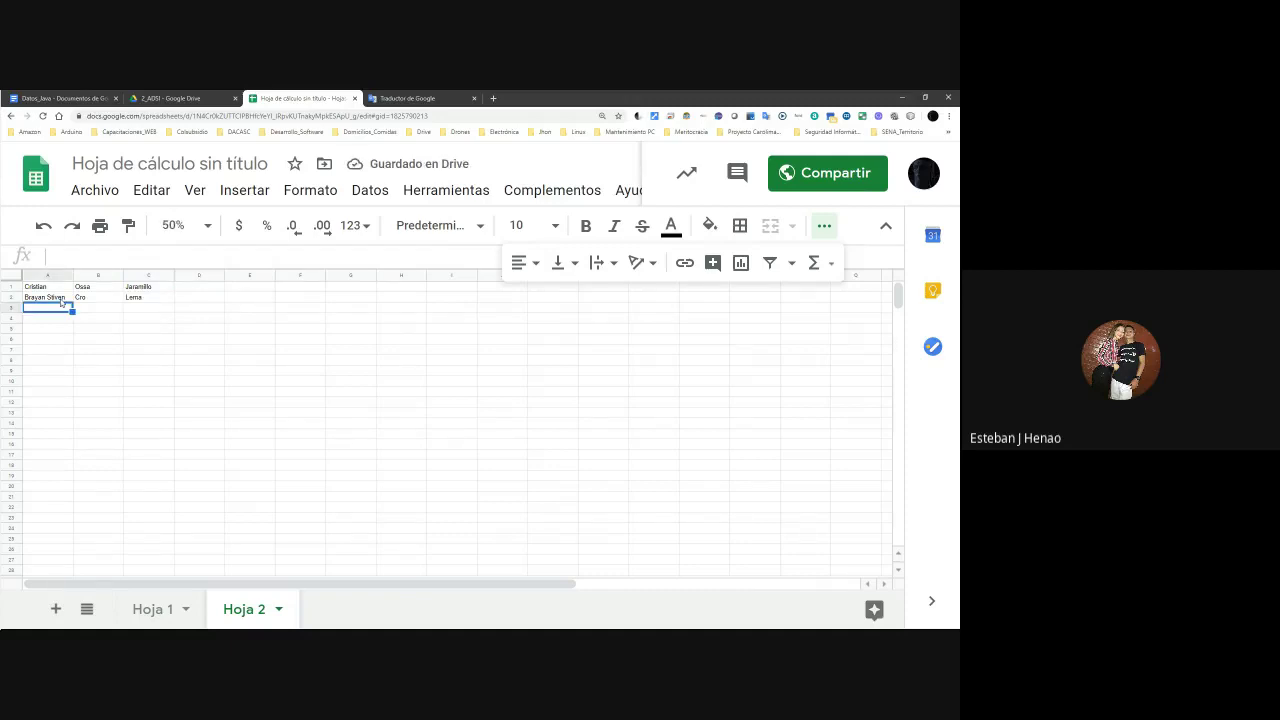
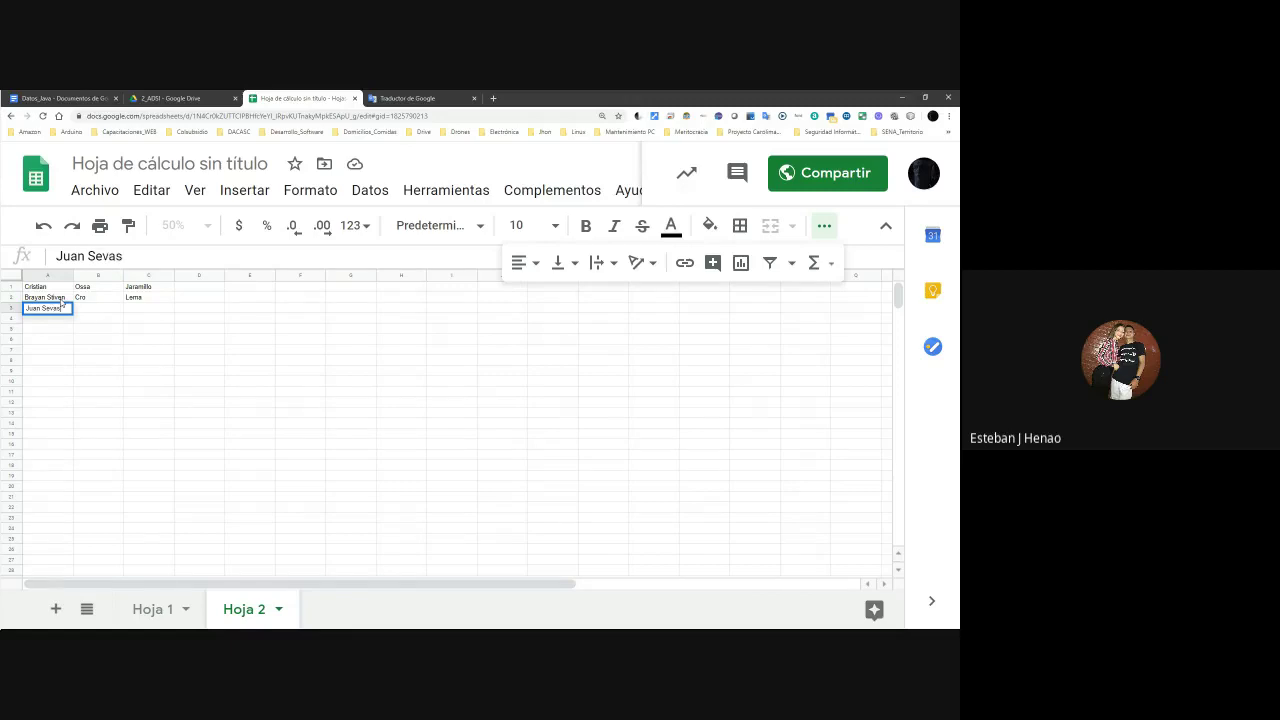
pyautogui.press('Tab')
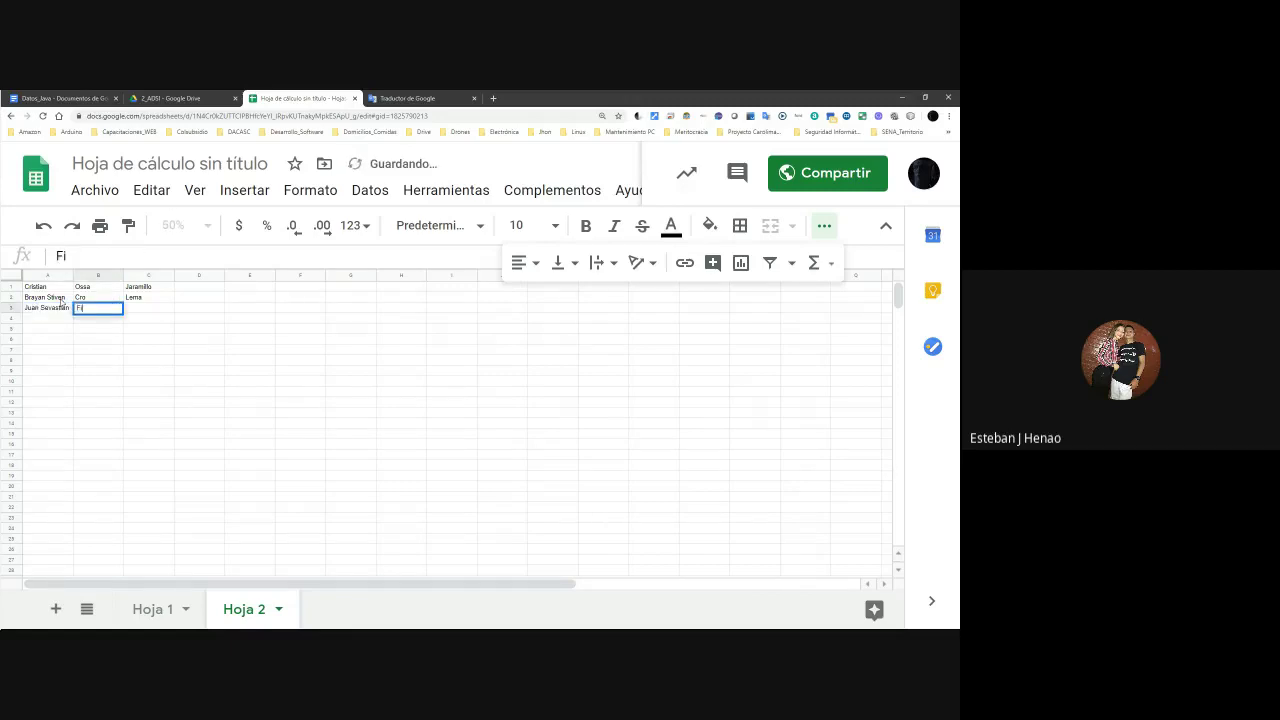
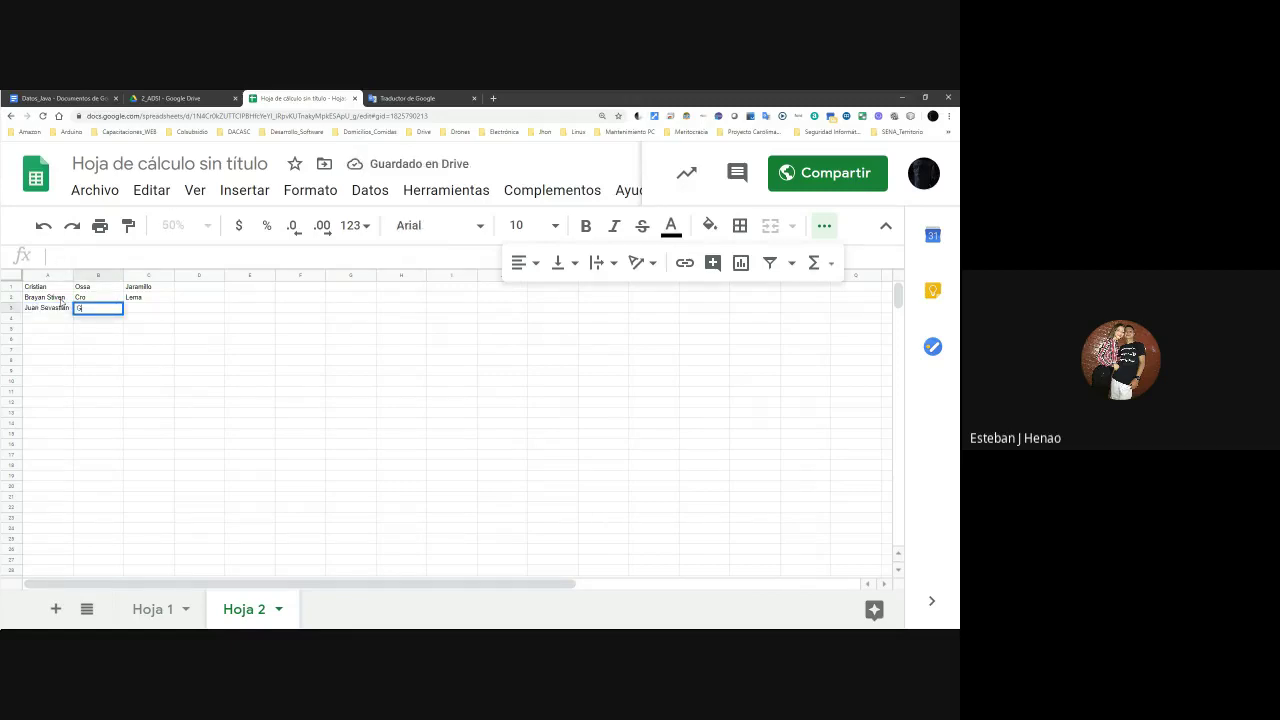
pyautogui.press('Tab')
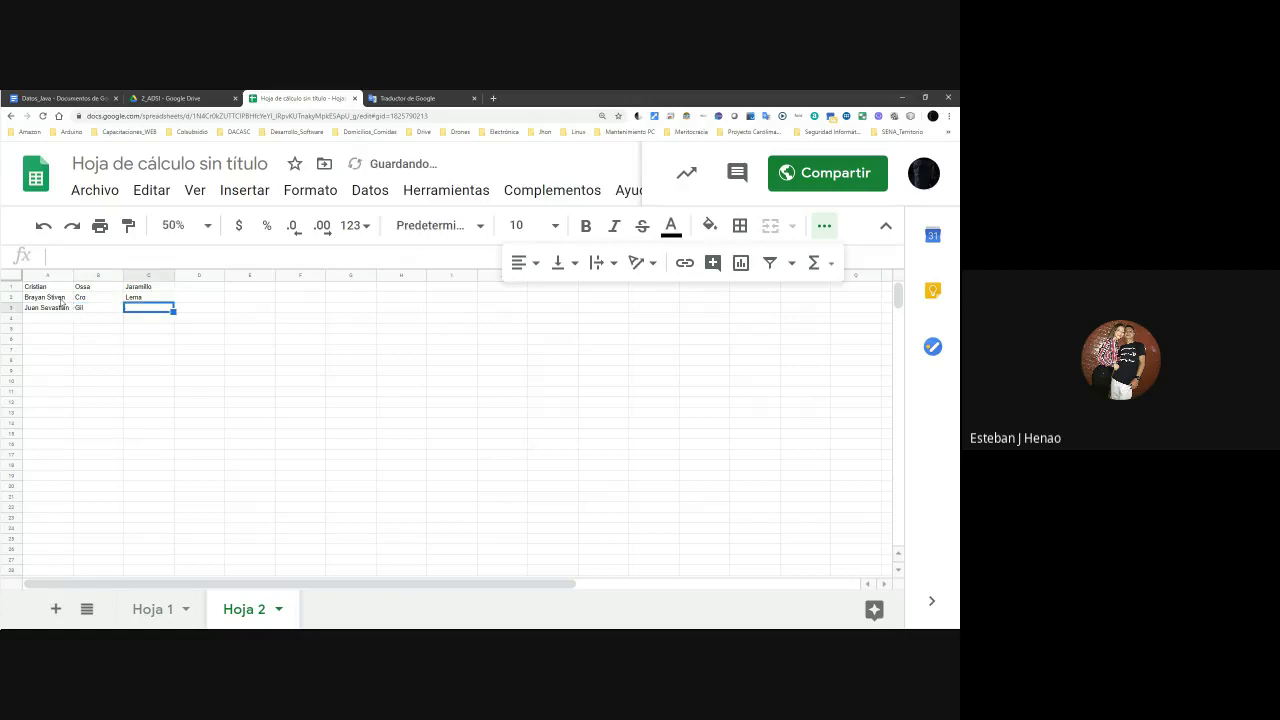
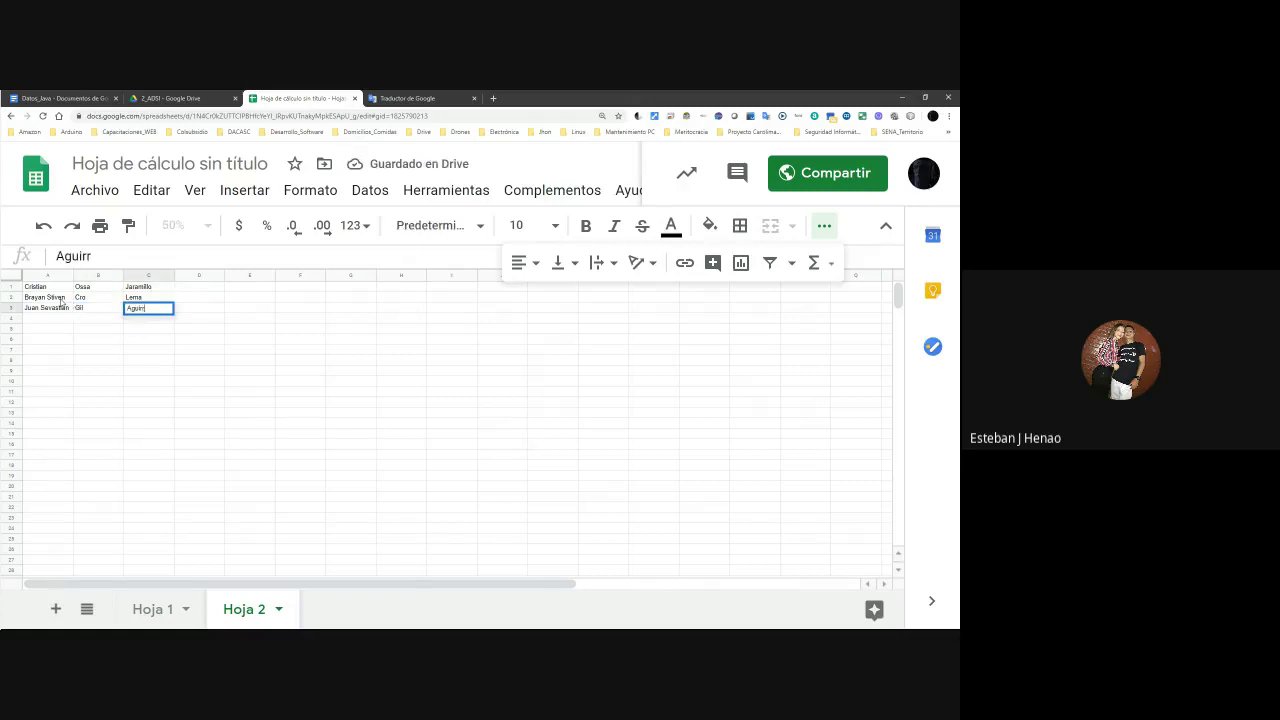
pyautogui.press('Return')
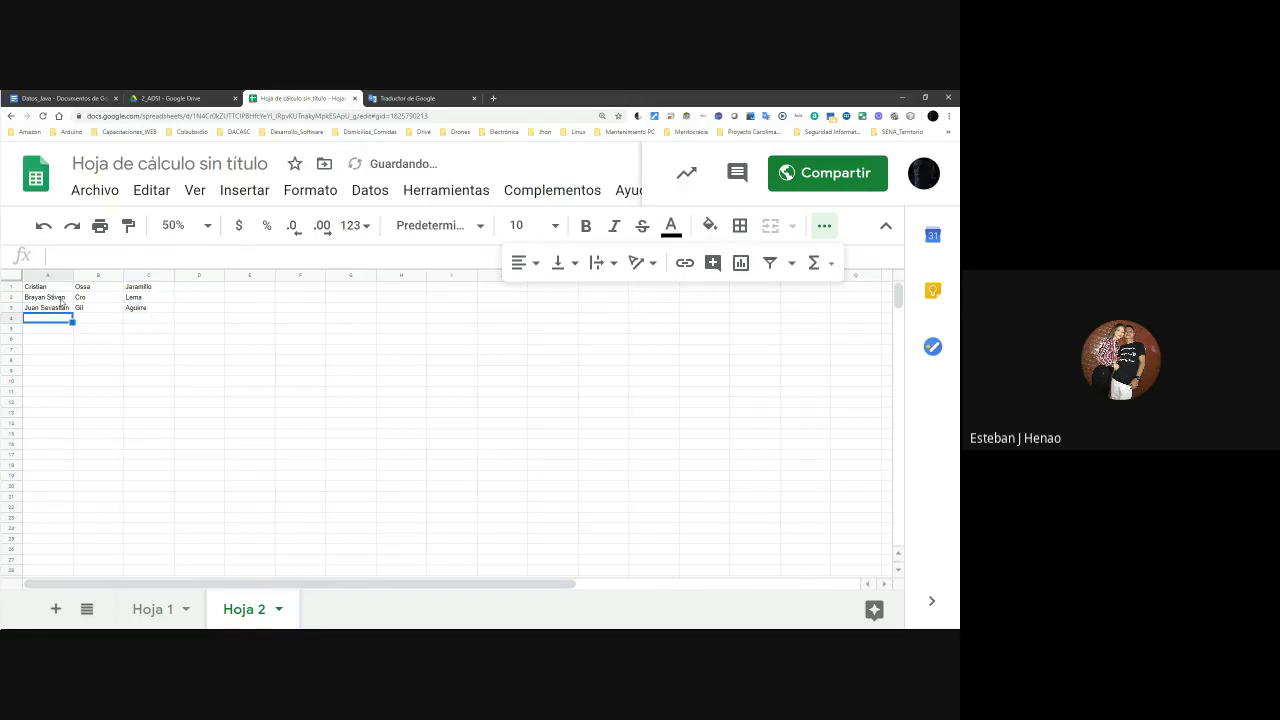
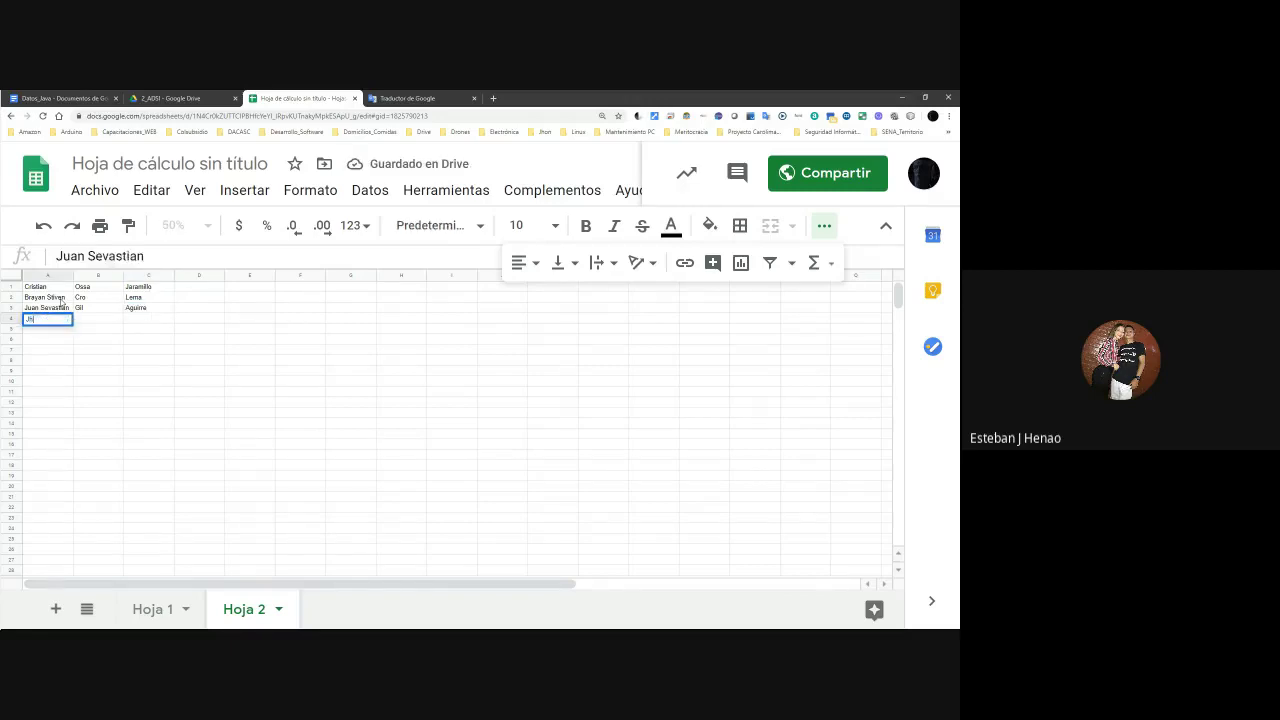
pyautogui.press('Tab')
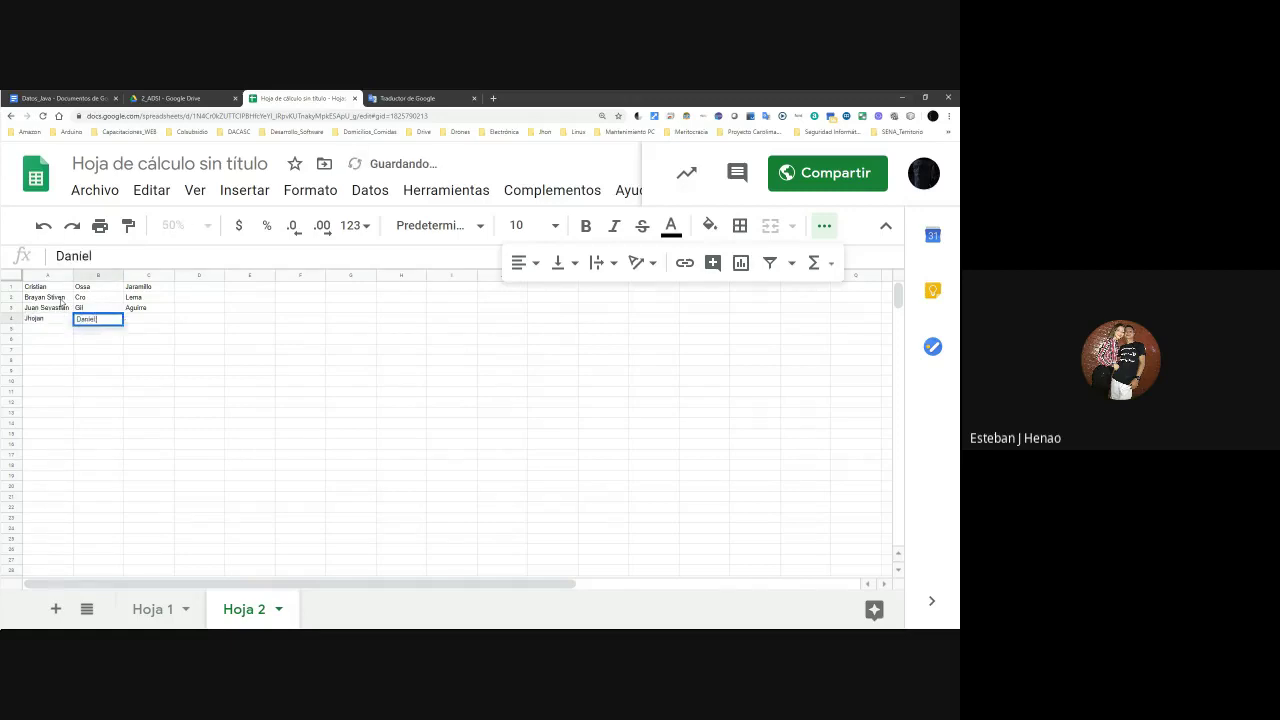
pyautogui.press('Tab')
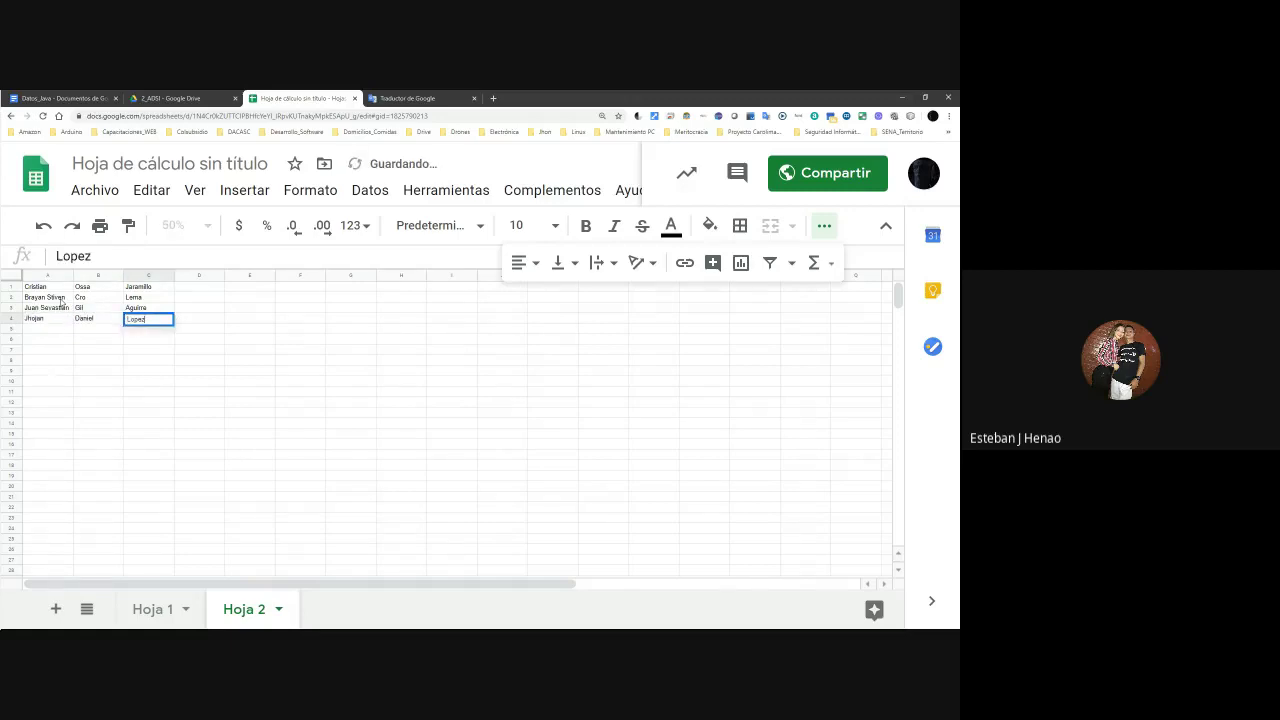
pyautogui.press('Tab')
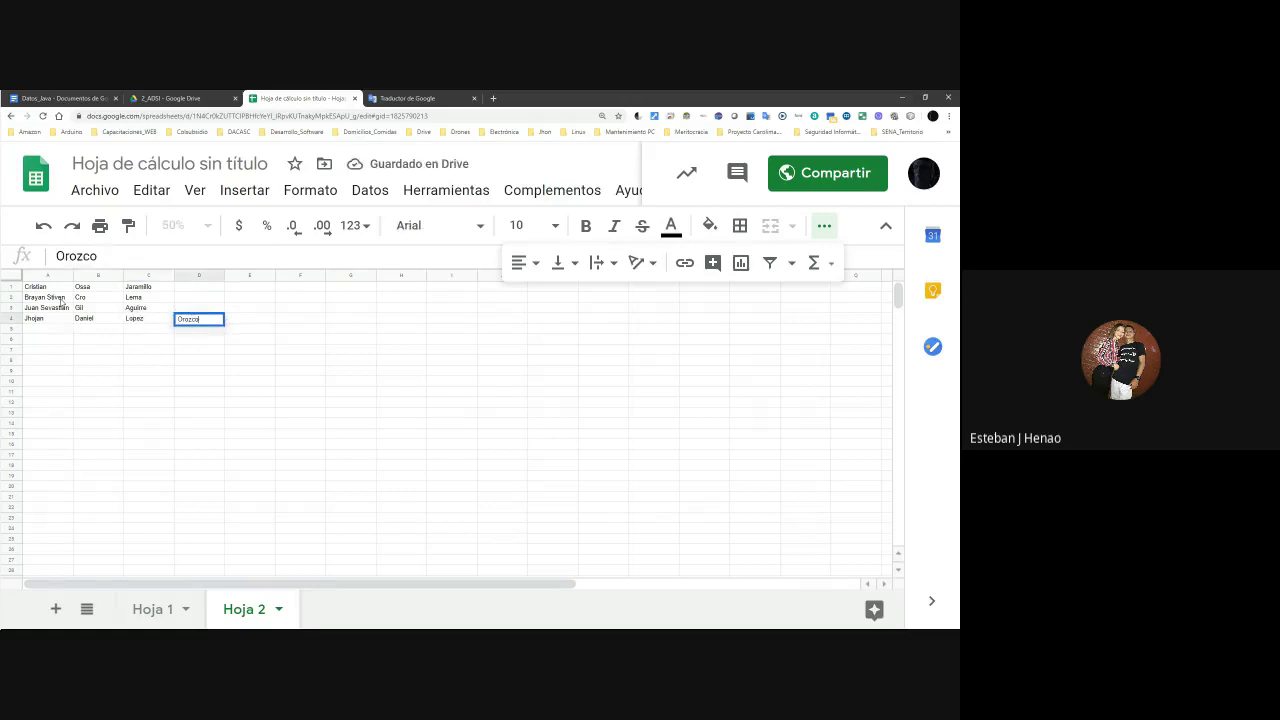
pyautogui.press('Return')
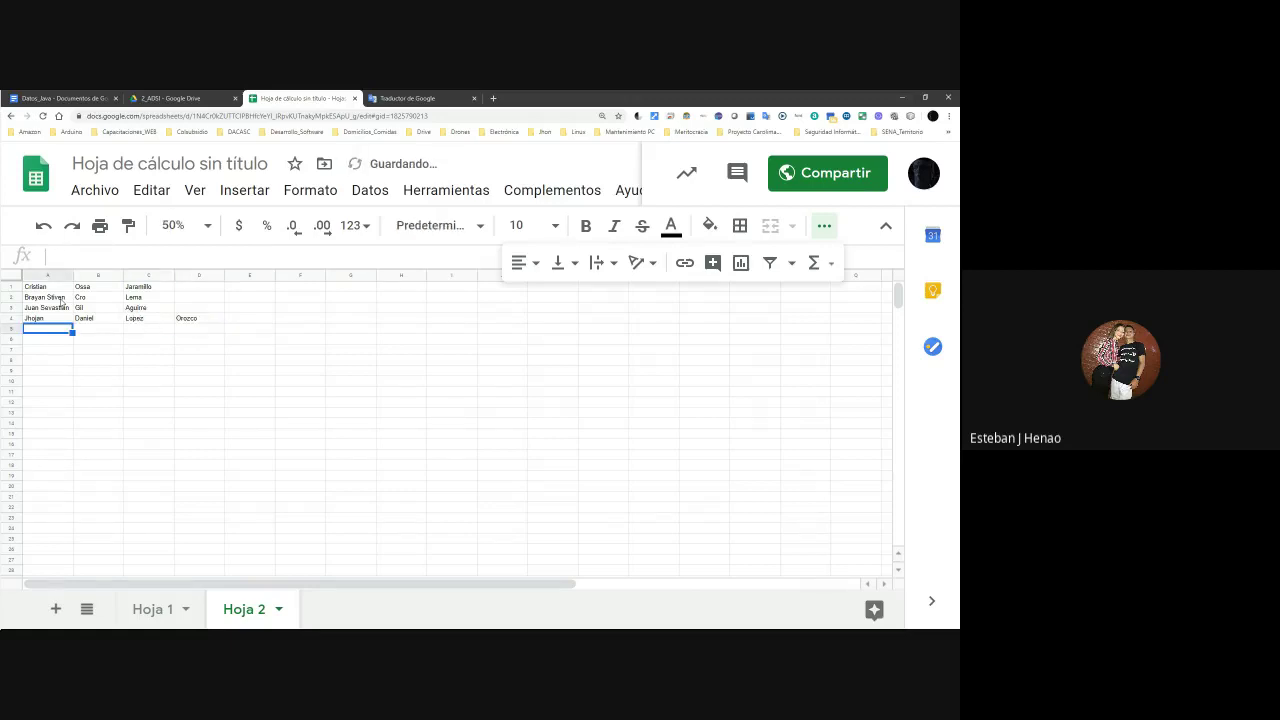
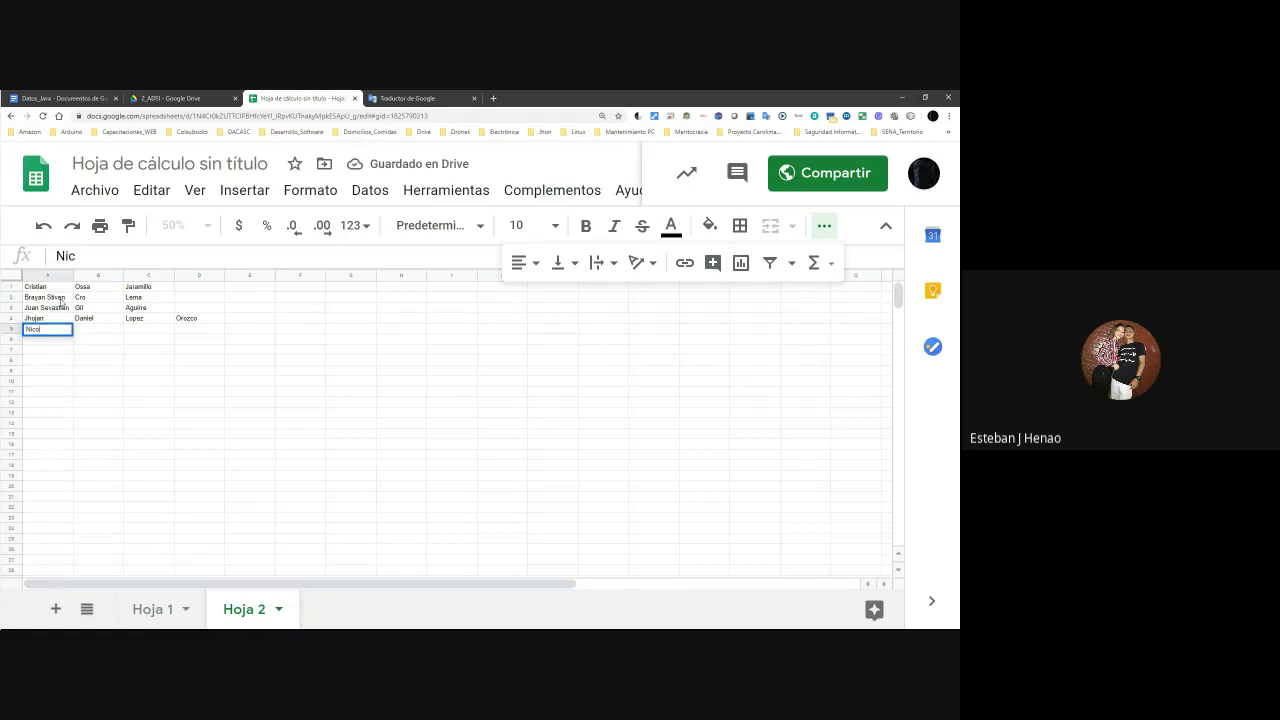
pyautogui.press('Tab')
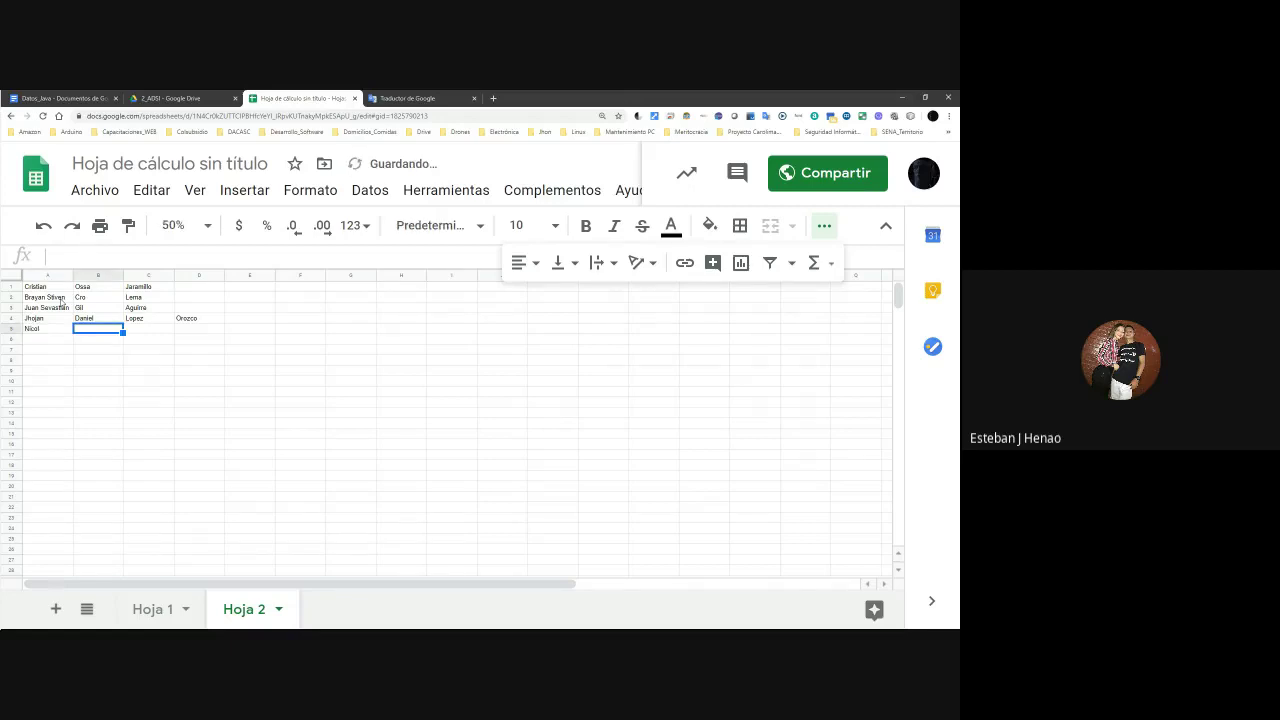
pyautogui.press('Tab')
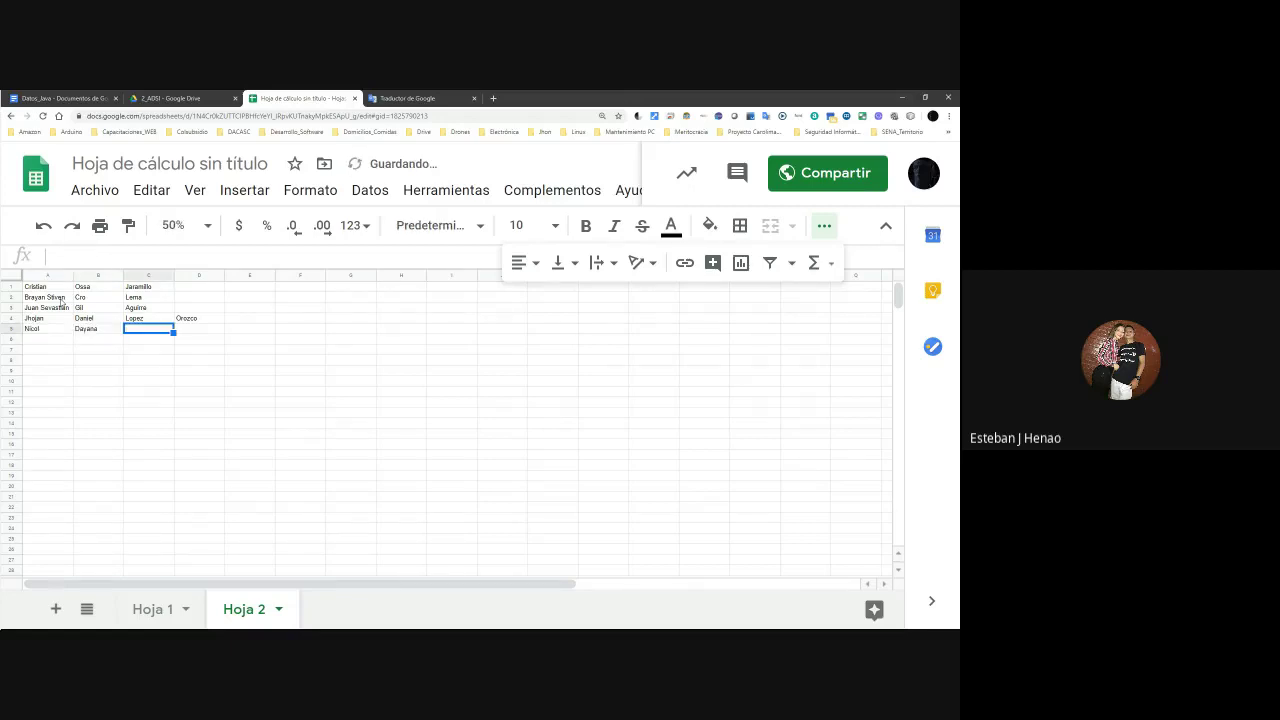
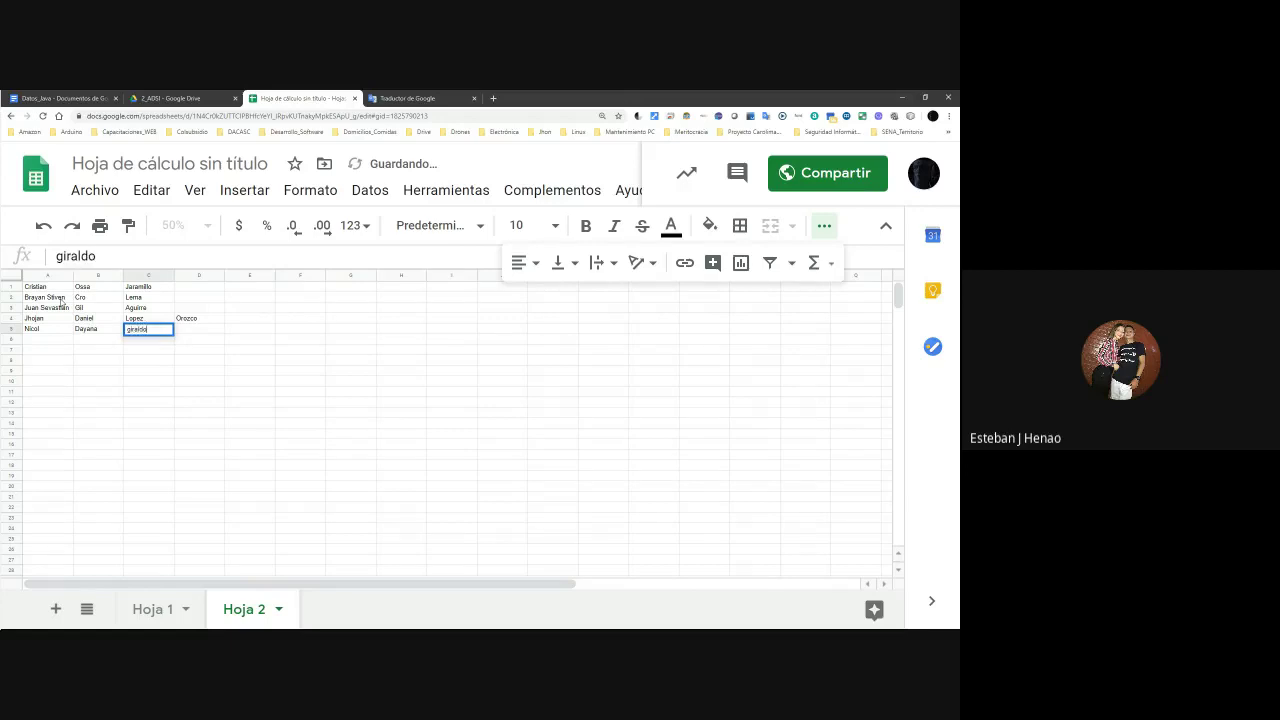
pyautogui.press('Tab')
pyautogui.press('Return')
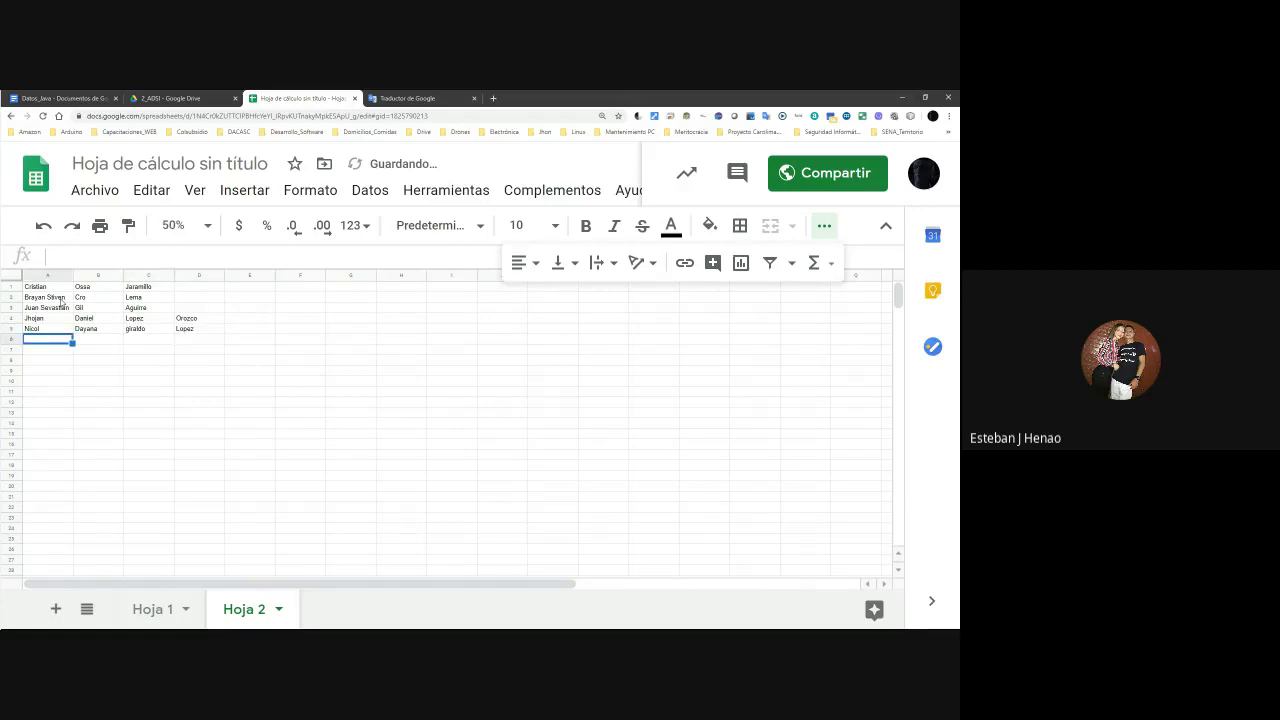
pyautogui.write('Ju')
pyautogui.press('Tab')
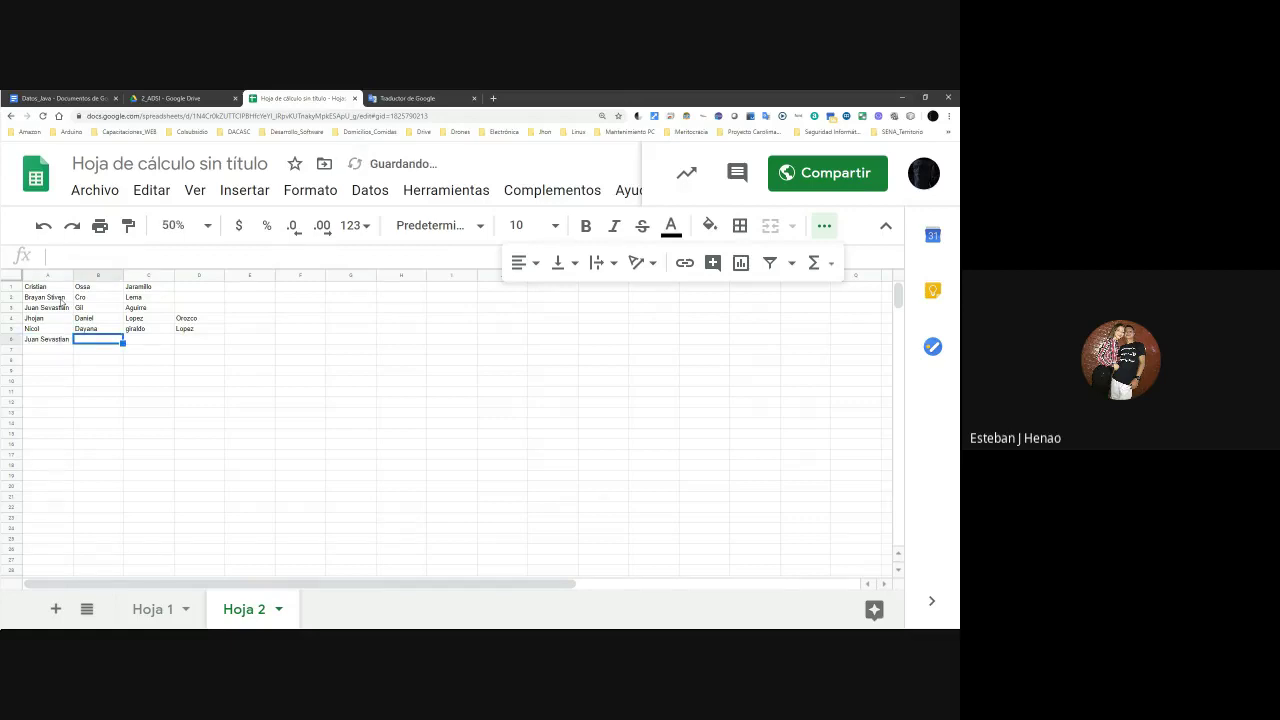
# Replace the autocompleted full name in A6 with just 'Juan'.
pyautogui.press('Left')
pyautogui.press('Delete')
pyautogui.write('Jua')
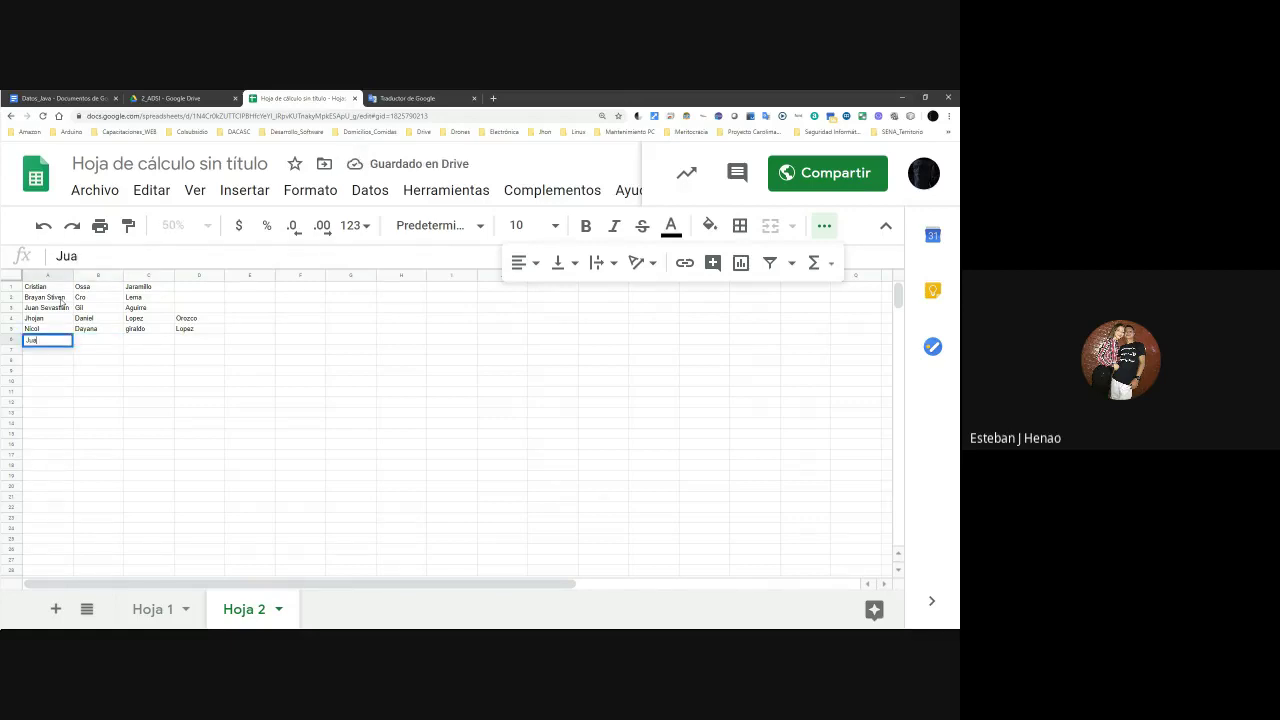
pyautogui.press('Tab')
pyautogui.write('+')
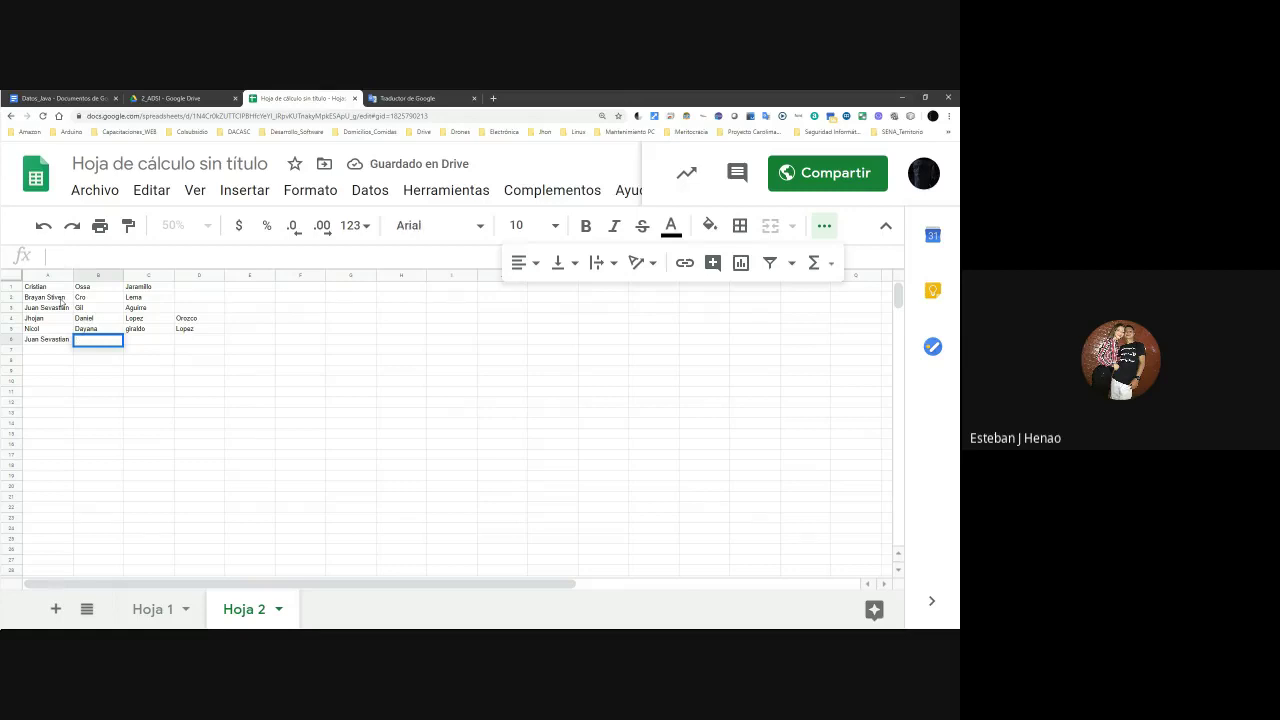
pyautogui.press('Escape')
pyautogui.press('Up')
pyautogui.press('Down')
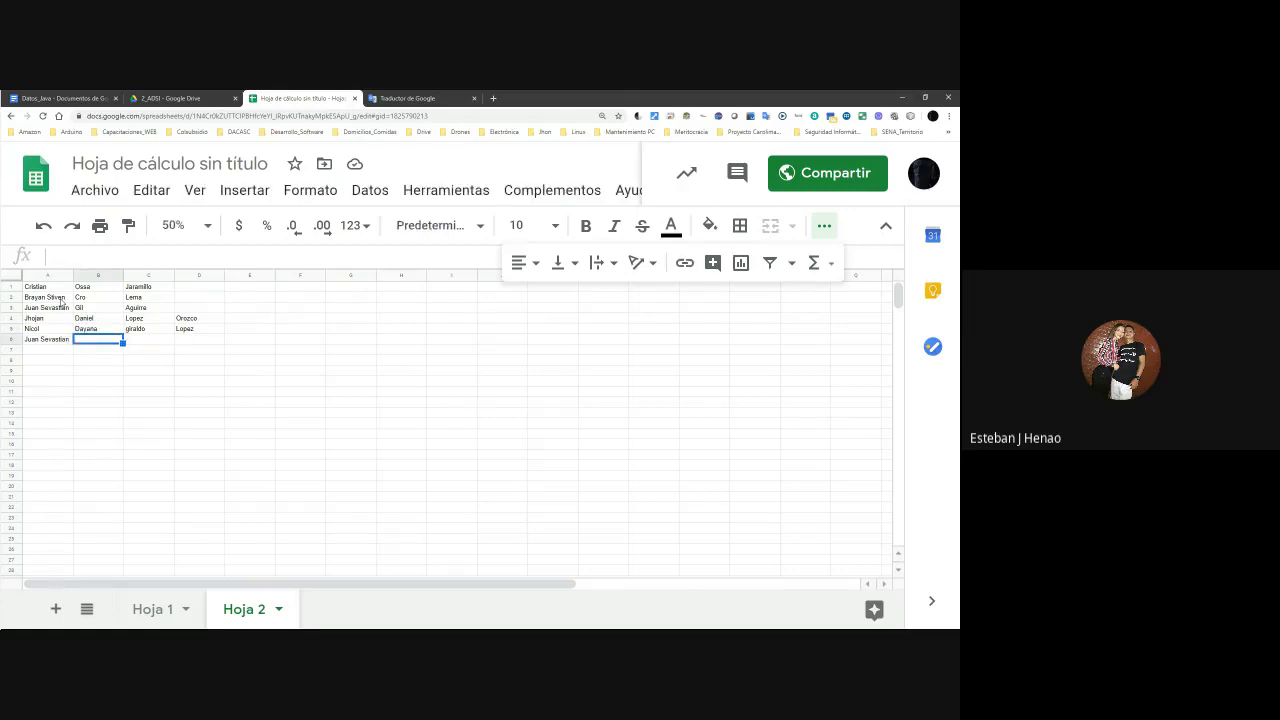
pyautogui.press('Left')
pyautogui.press('Delete')
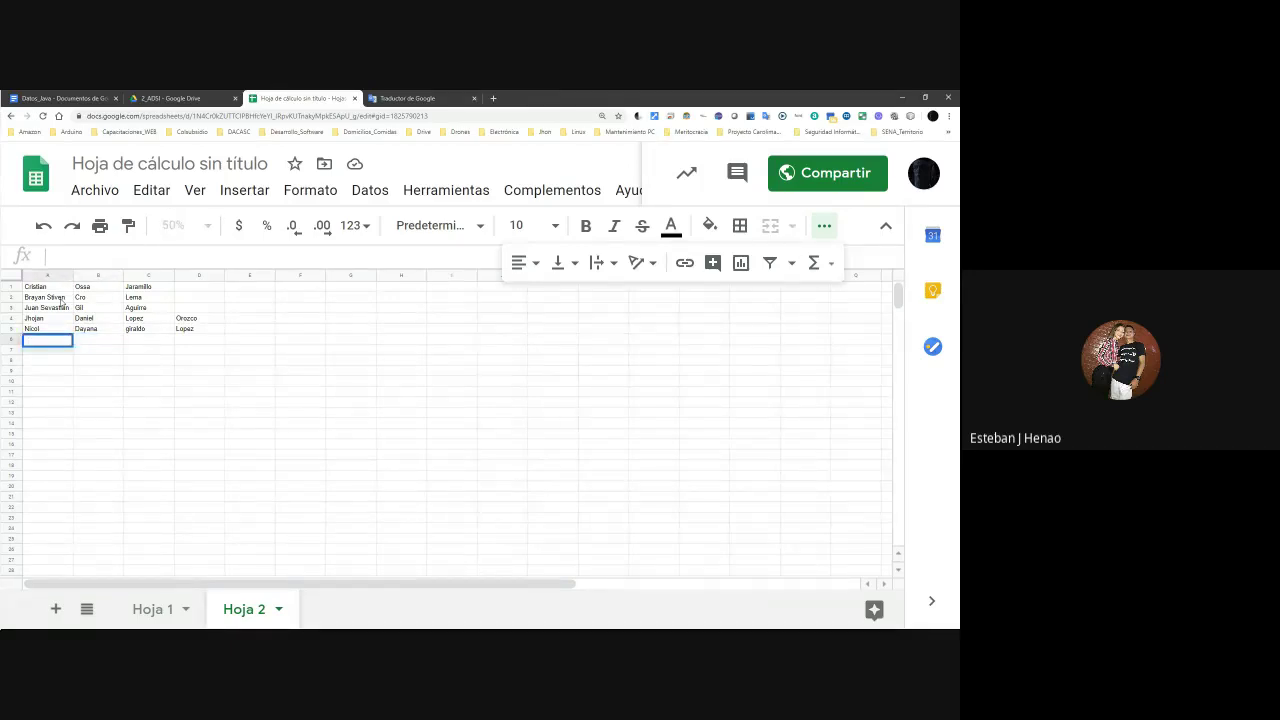
pyautogui.write('Juan')
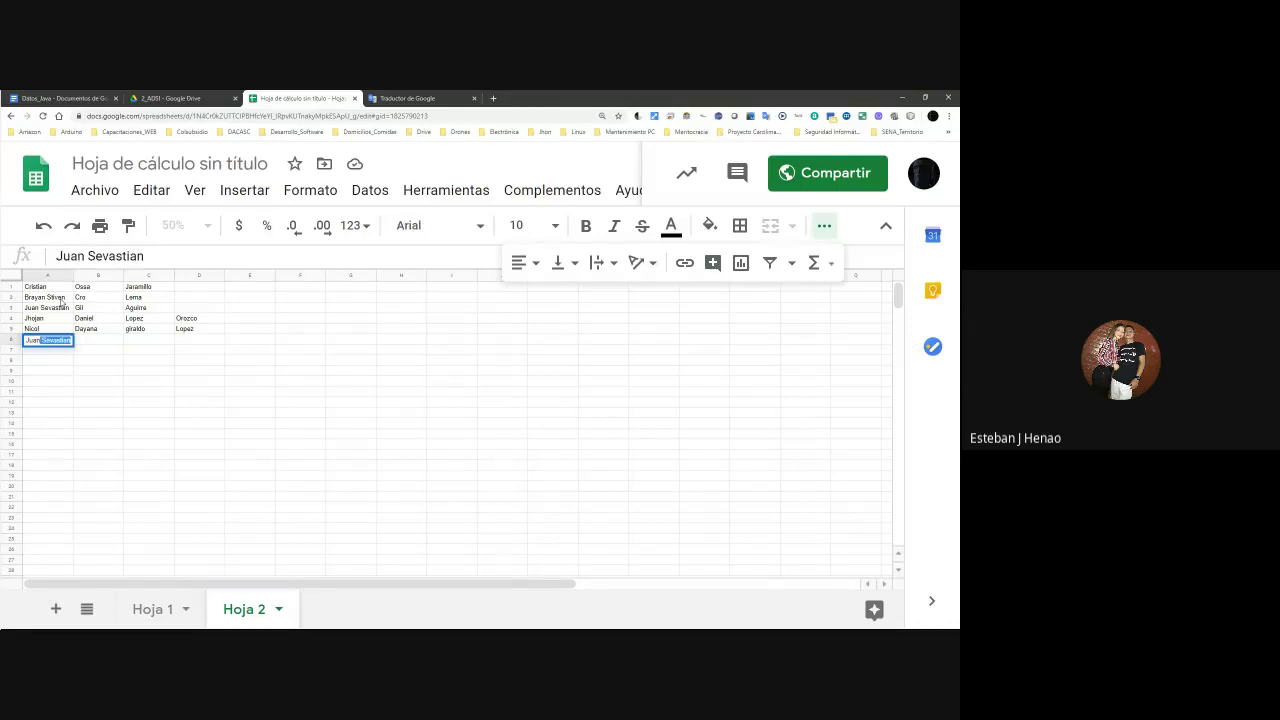
pyautogui.press('BackSpace')
pyautogui.click(89, 331)
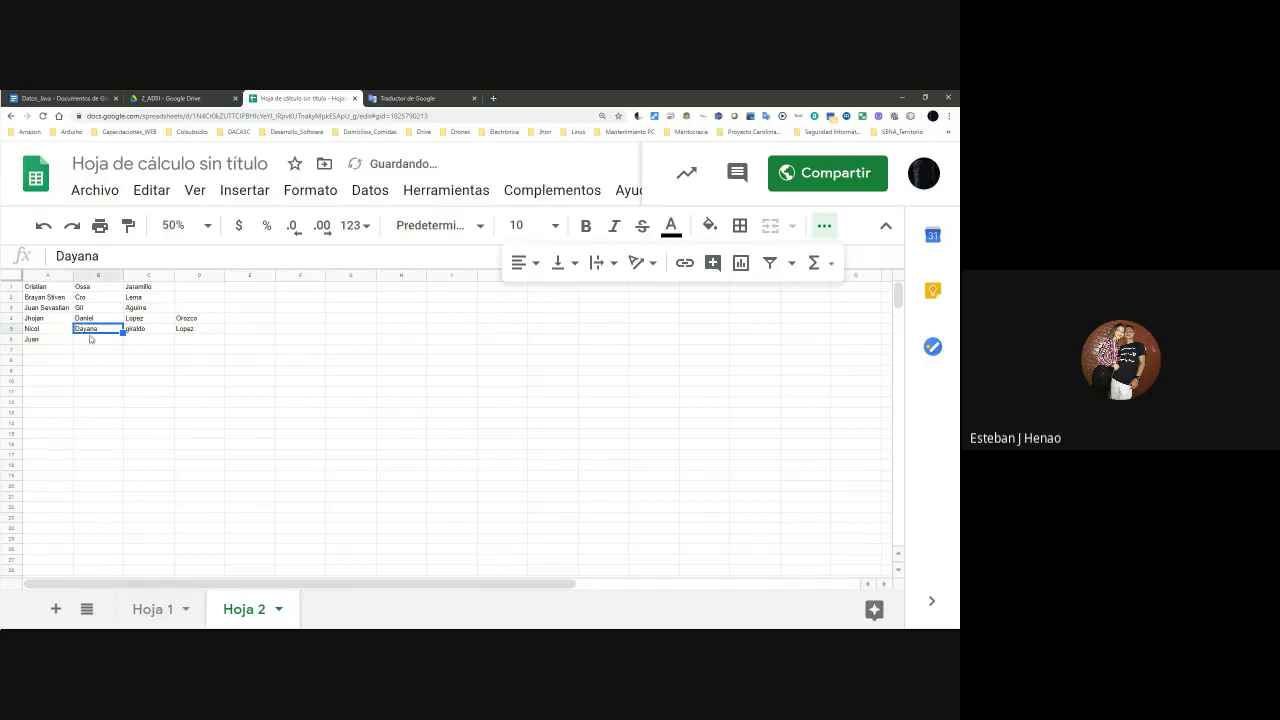
pyautogui.click(88, 337)
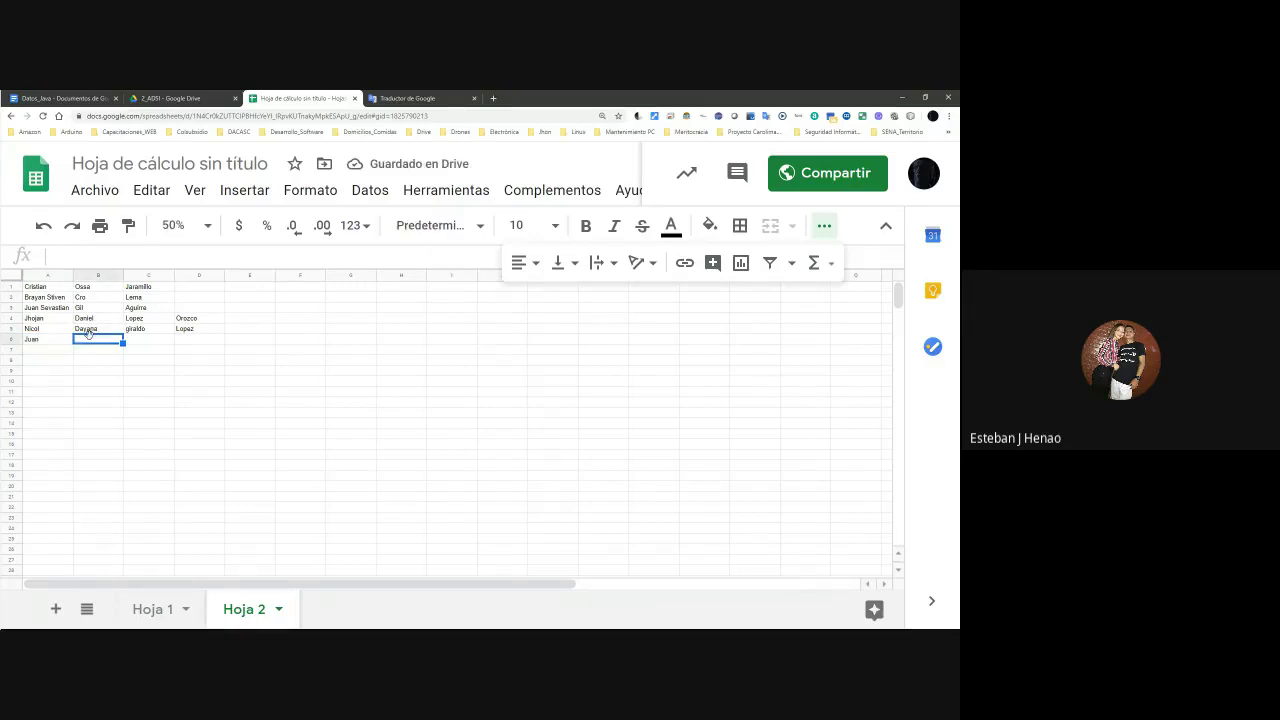
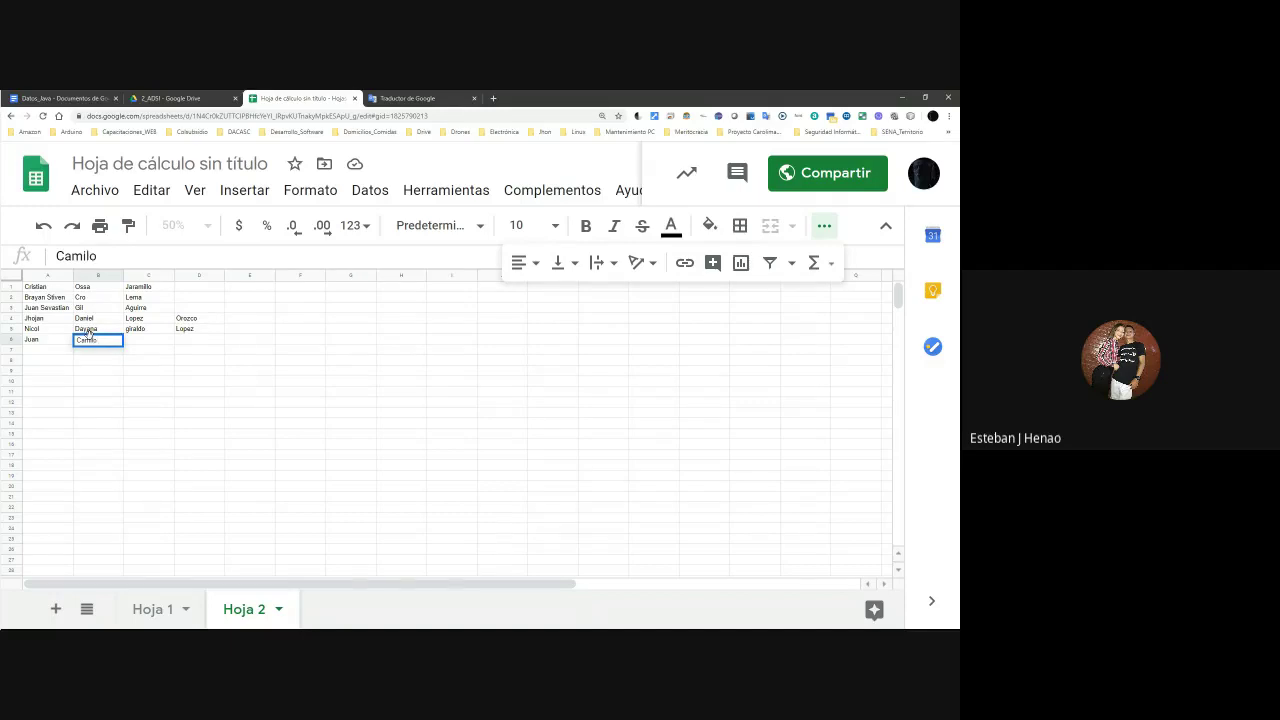
pyautogui.press('Tab')
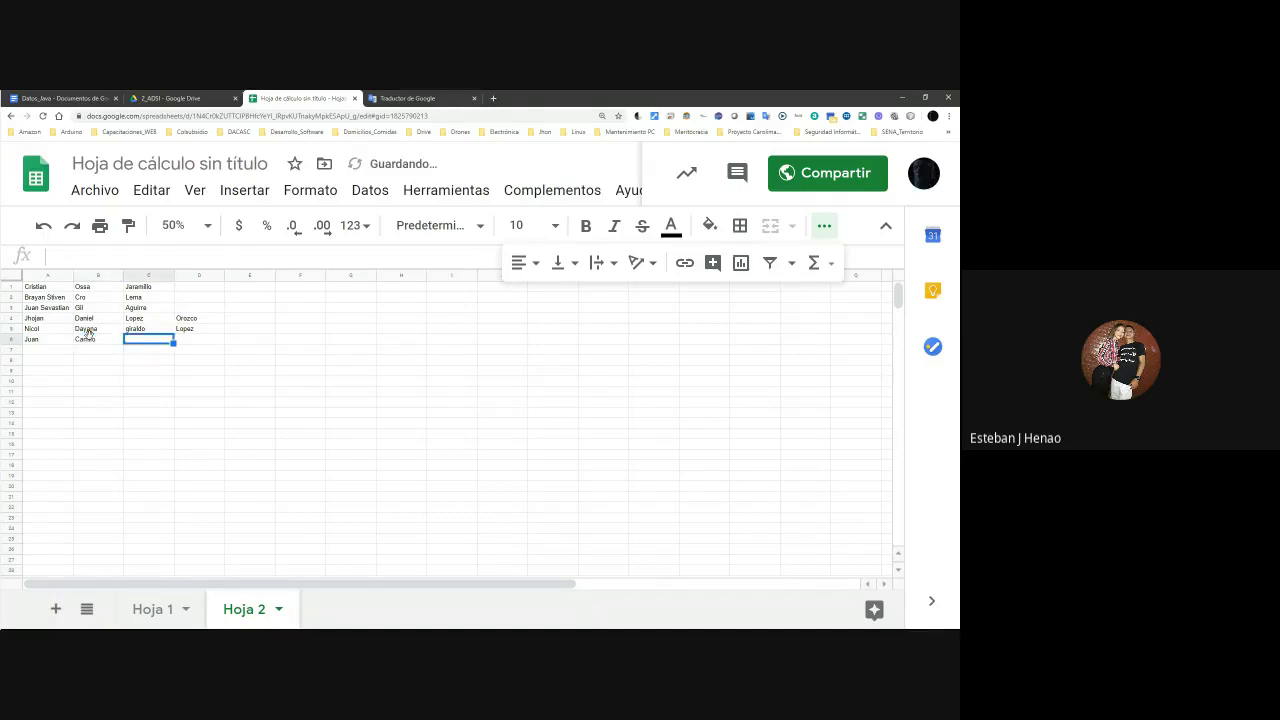
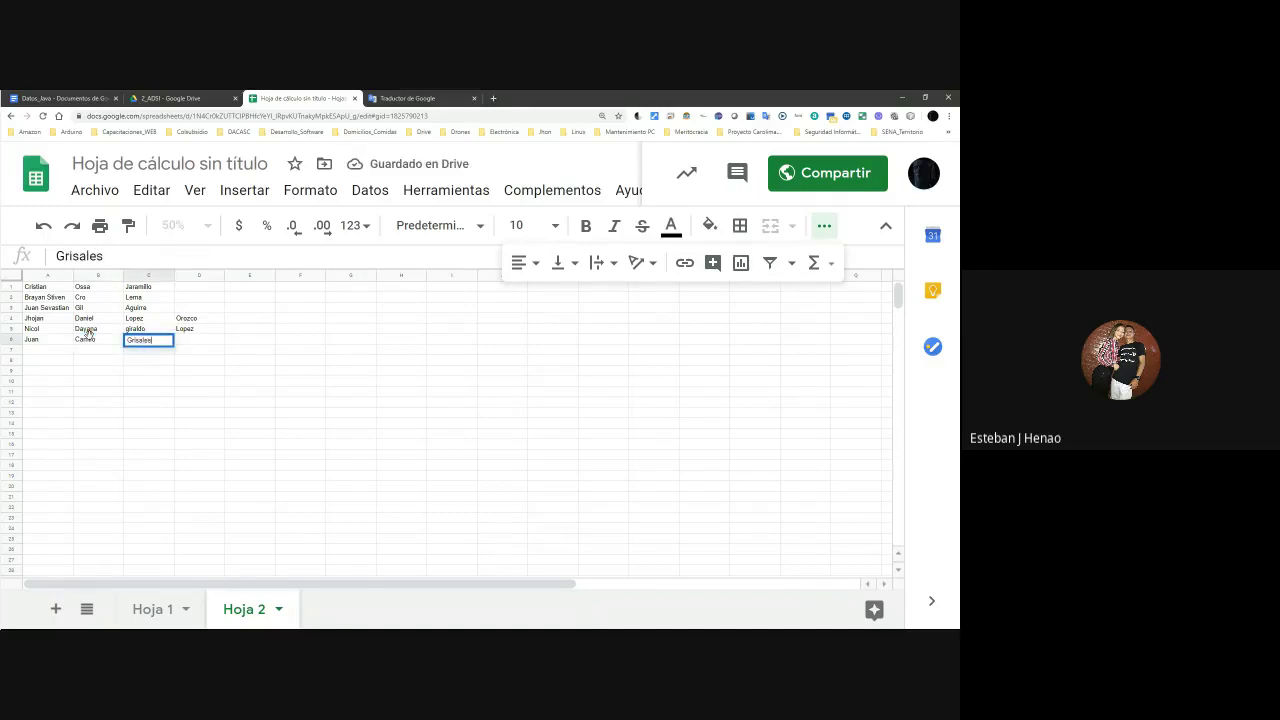
pyautogui.press('Tab')
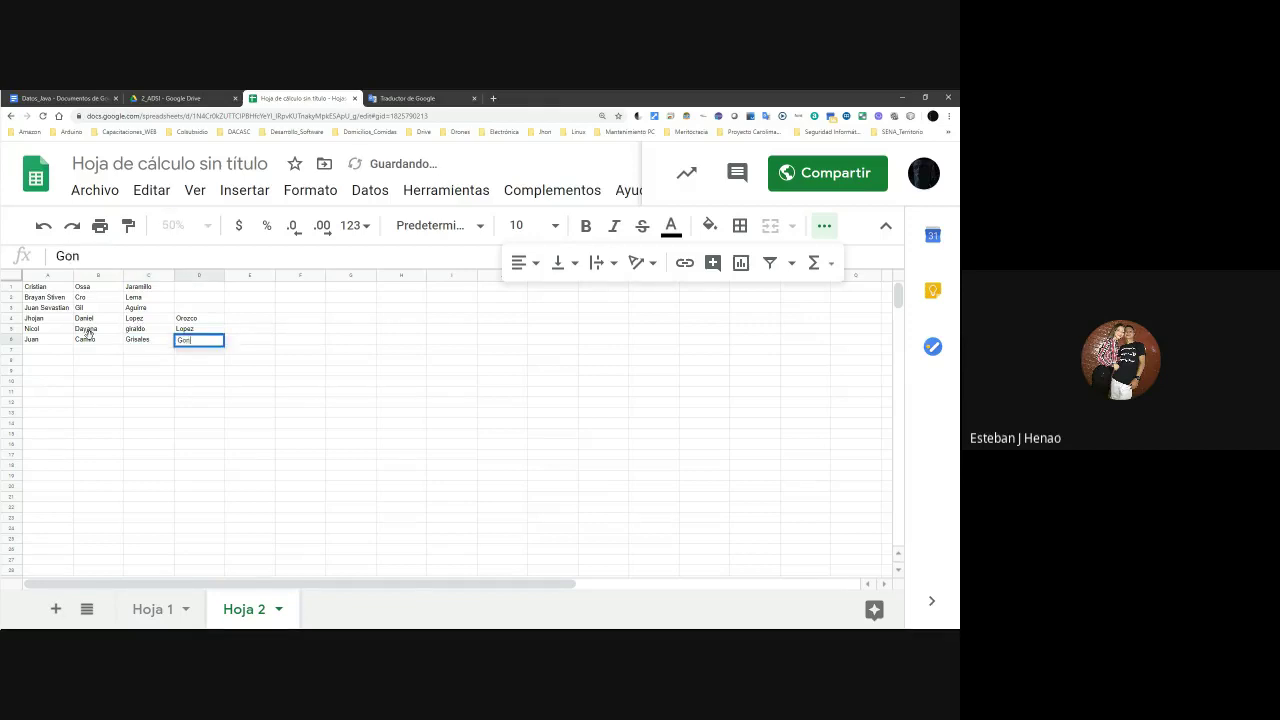
pyautogui.press('Return')
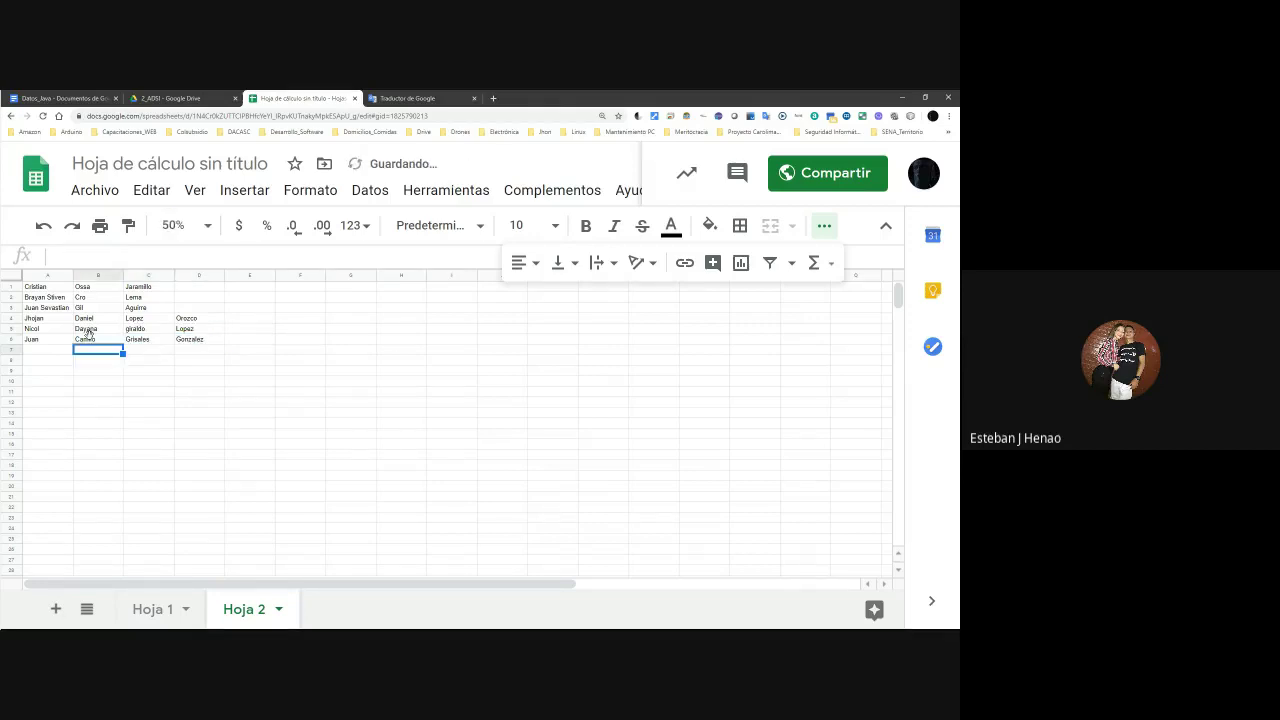
# Retype C5 as the capitalised 'Giraldo'.
pyautogui.click(129, 330)
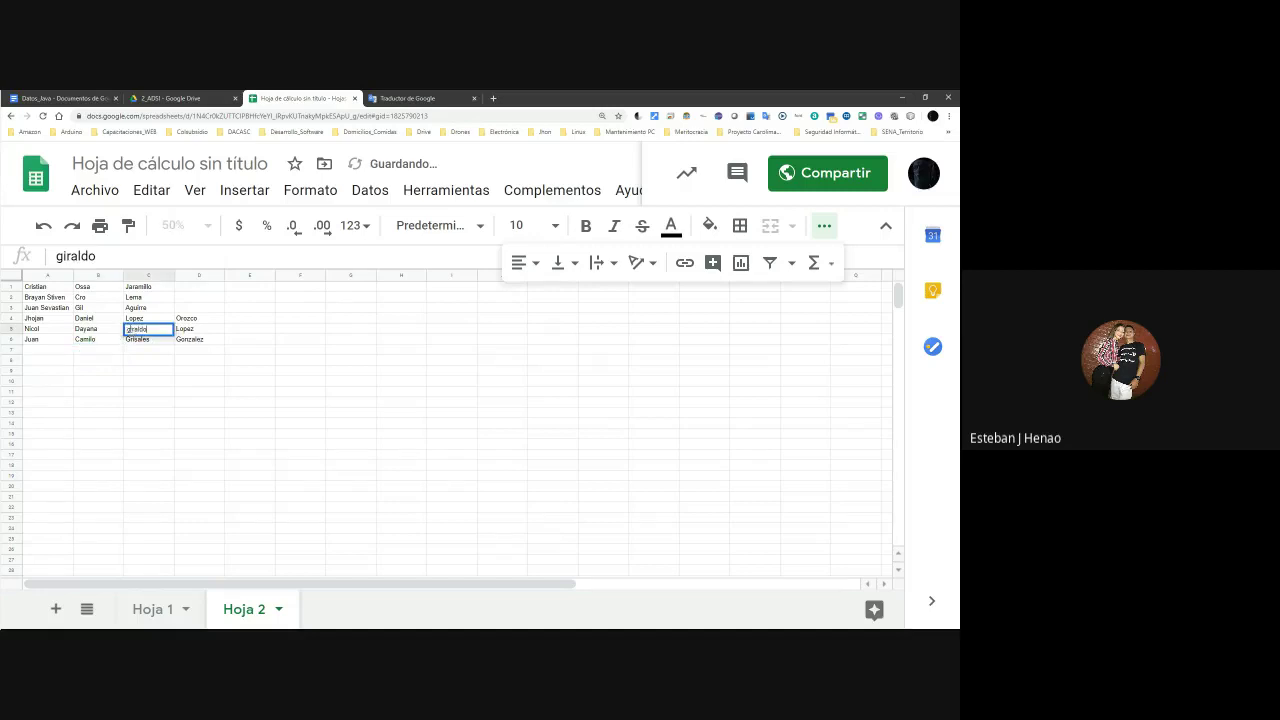
pyautogui.write('Giraldo')
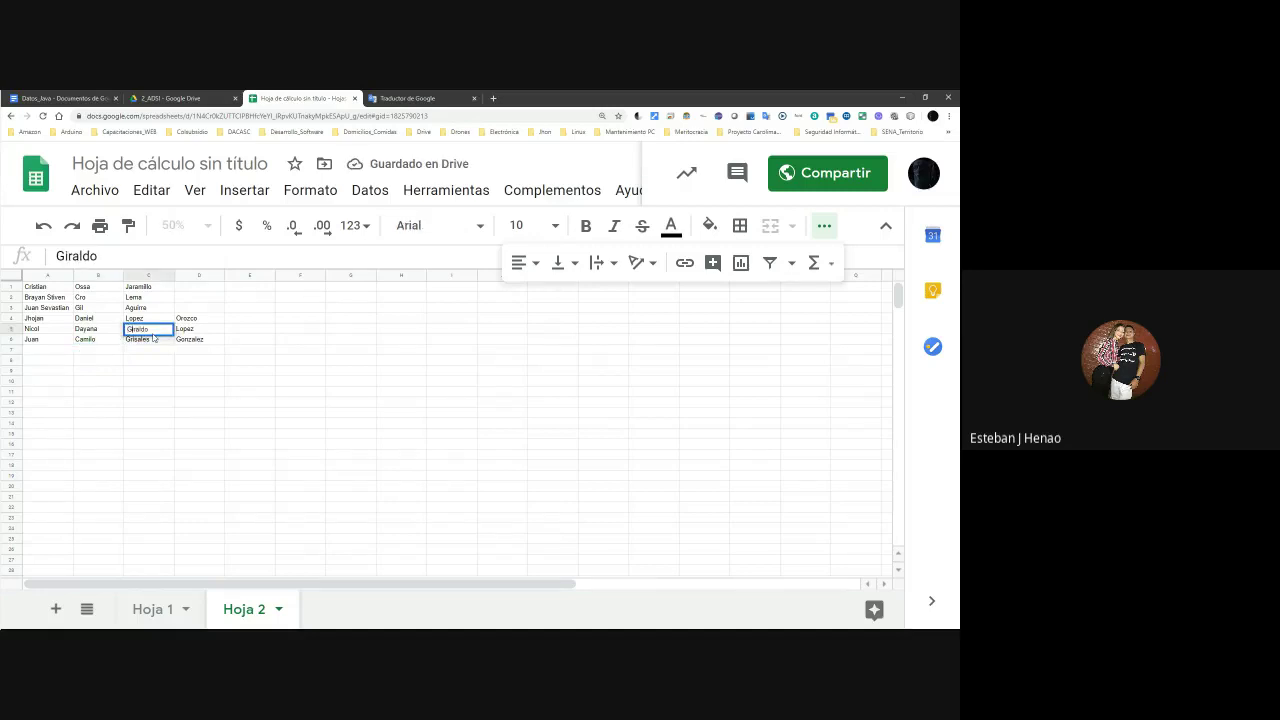
pyautogui.press('Return')
# Enter 'Grisales' in C6 and shift row 3's surnames Gil and Aguirre one column right.
pyautogui.write('Grisales')
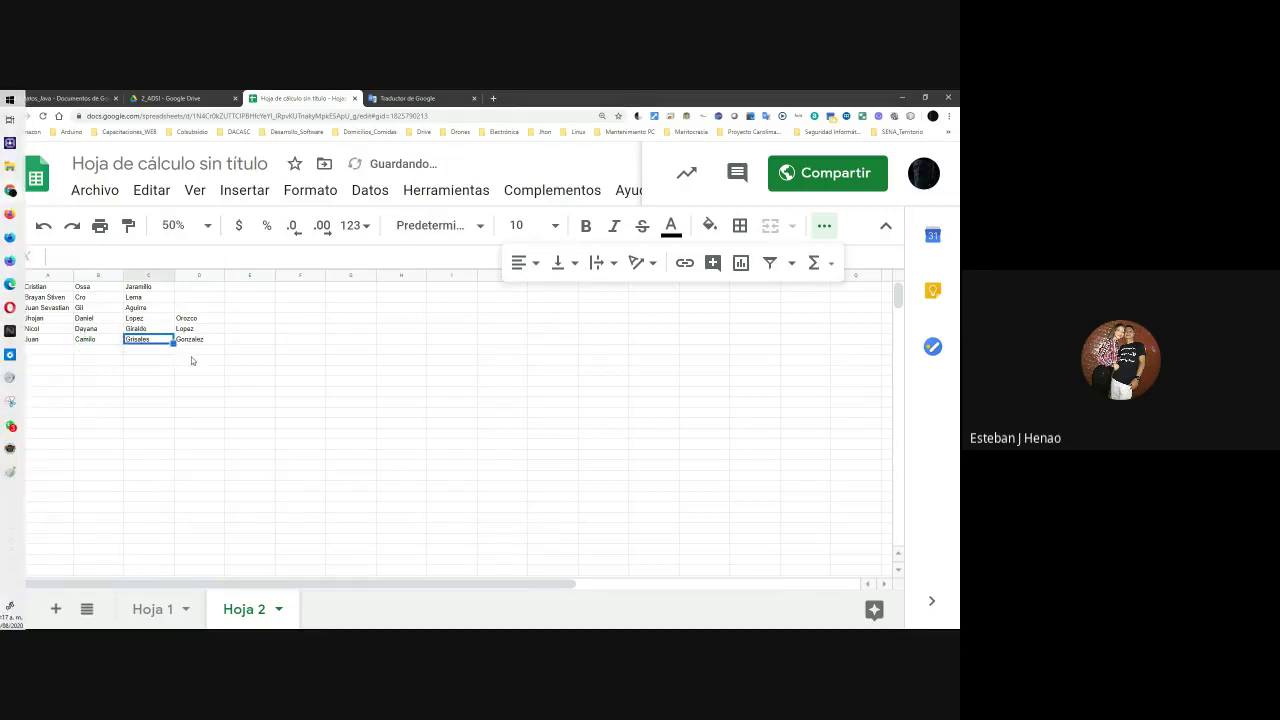
pyautogui.press('Return')
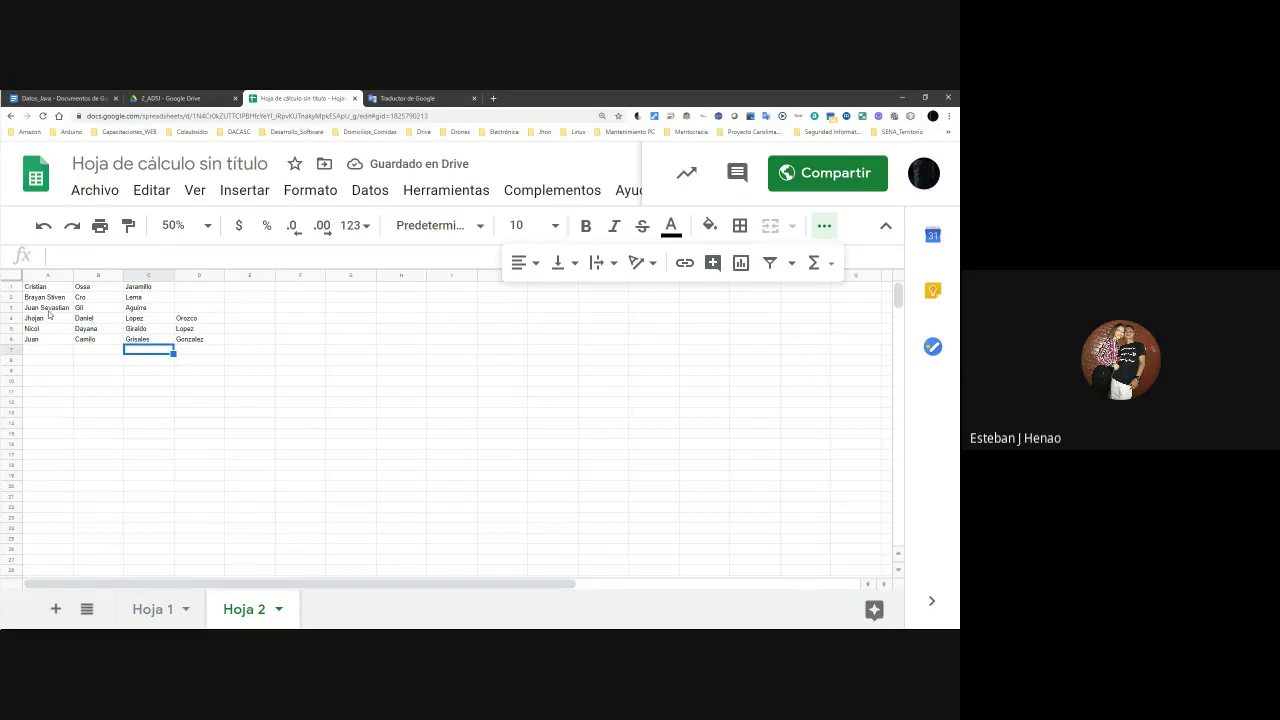
pyautogui.click(86, 309)
pyautogui.moveTo(134, 309); pyautogui.dragTo(150, 309)
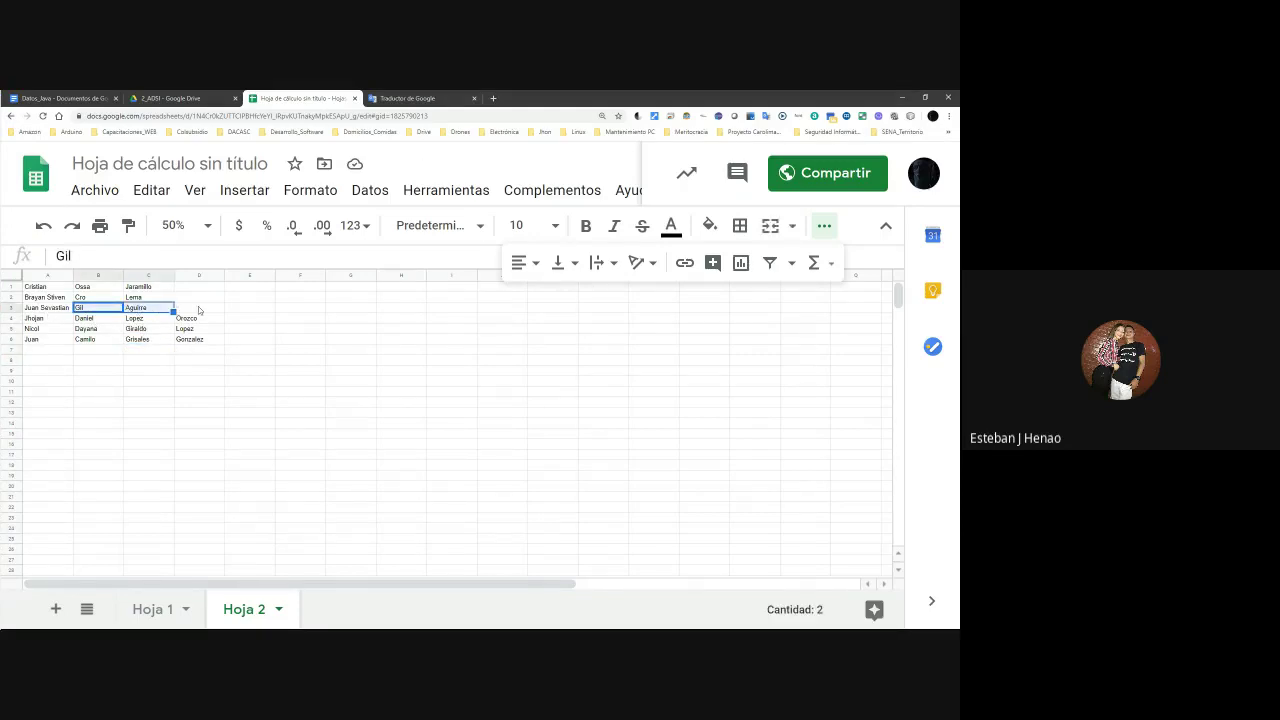
pyautogui.hotkey('ctrl', 'c')
pyautogui.click(148, 308)
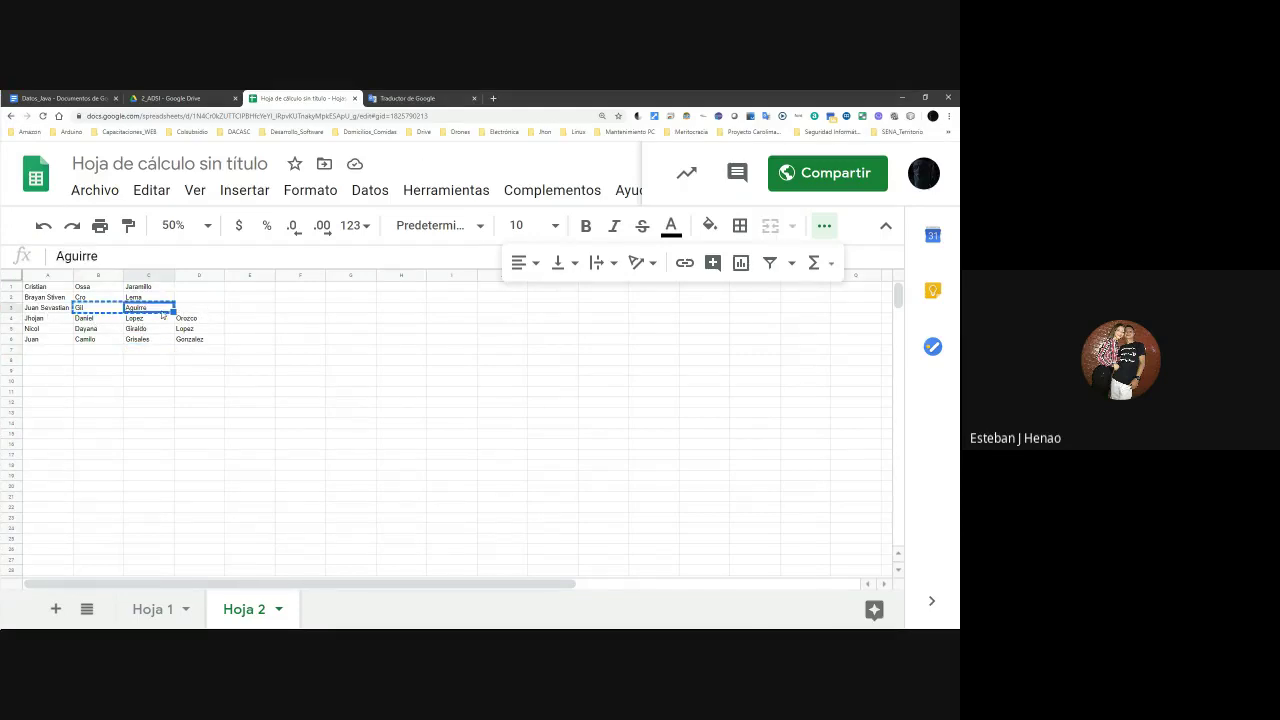
pyautogui.hotkey('ctrl', 'v')
# Enter 'Sebastian' in B3 and trim A3 down to 'Juan'.
pyautogui.click(90, 312)
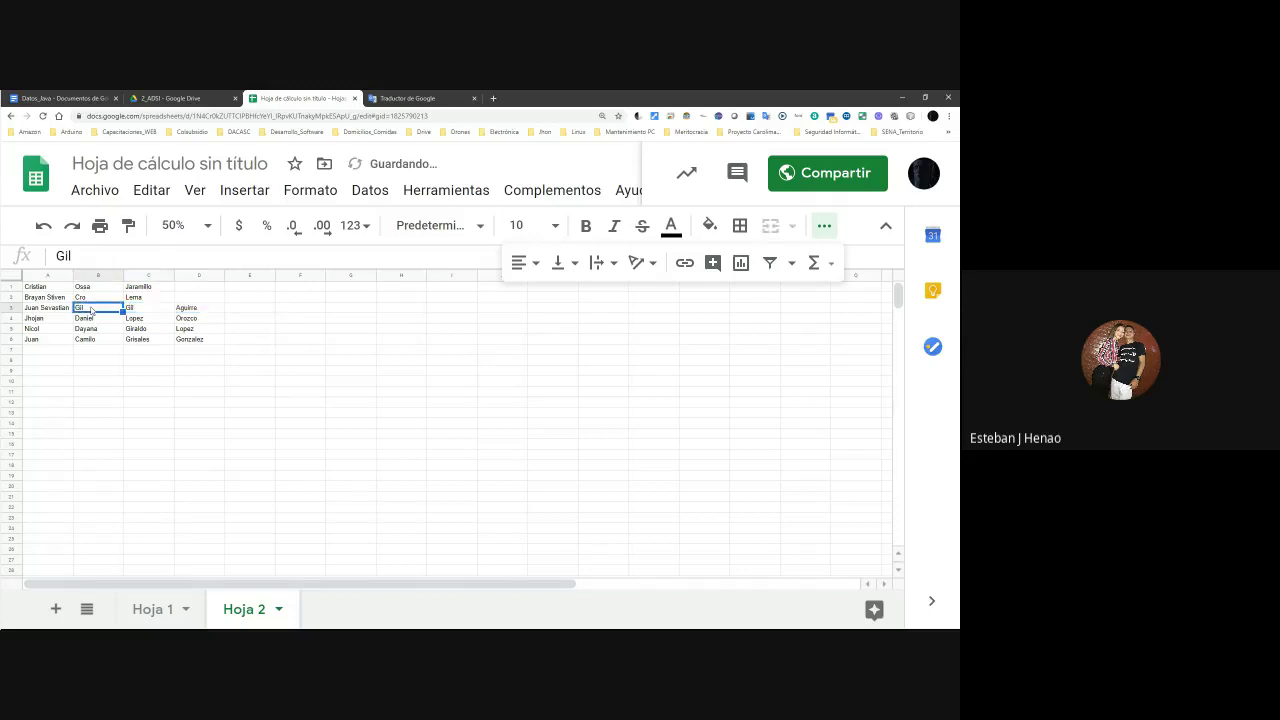
pyautogui.write('Sebastia')
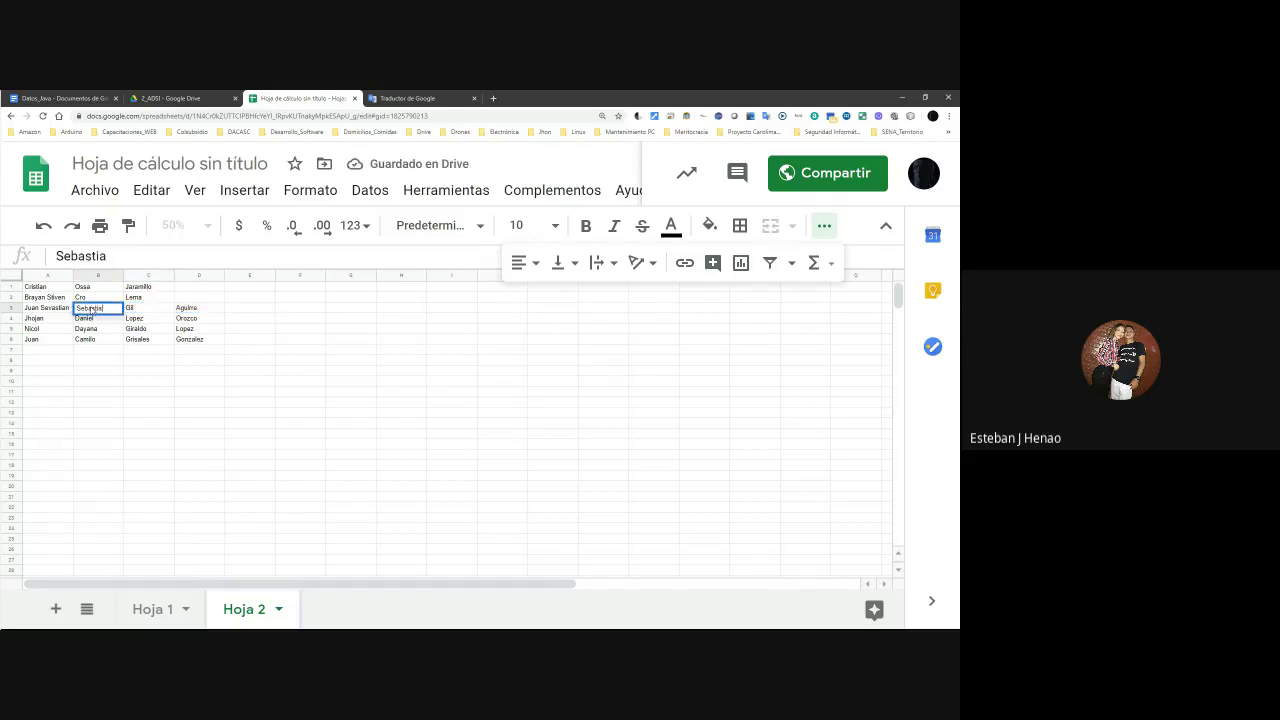
pyautogui.write('n')
pyautogui.click(70, 309)
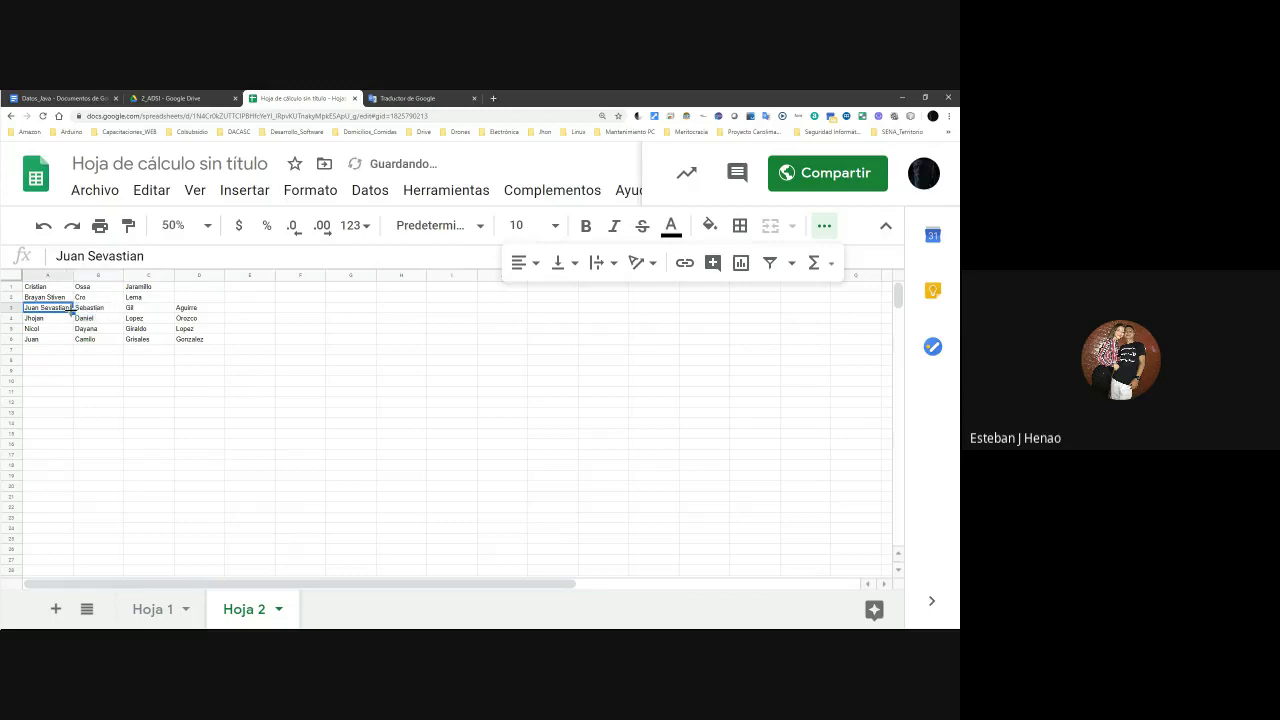
pyautogui.doubleClick(70, 309)
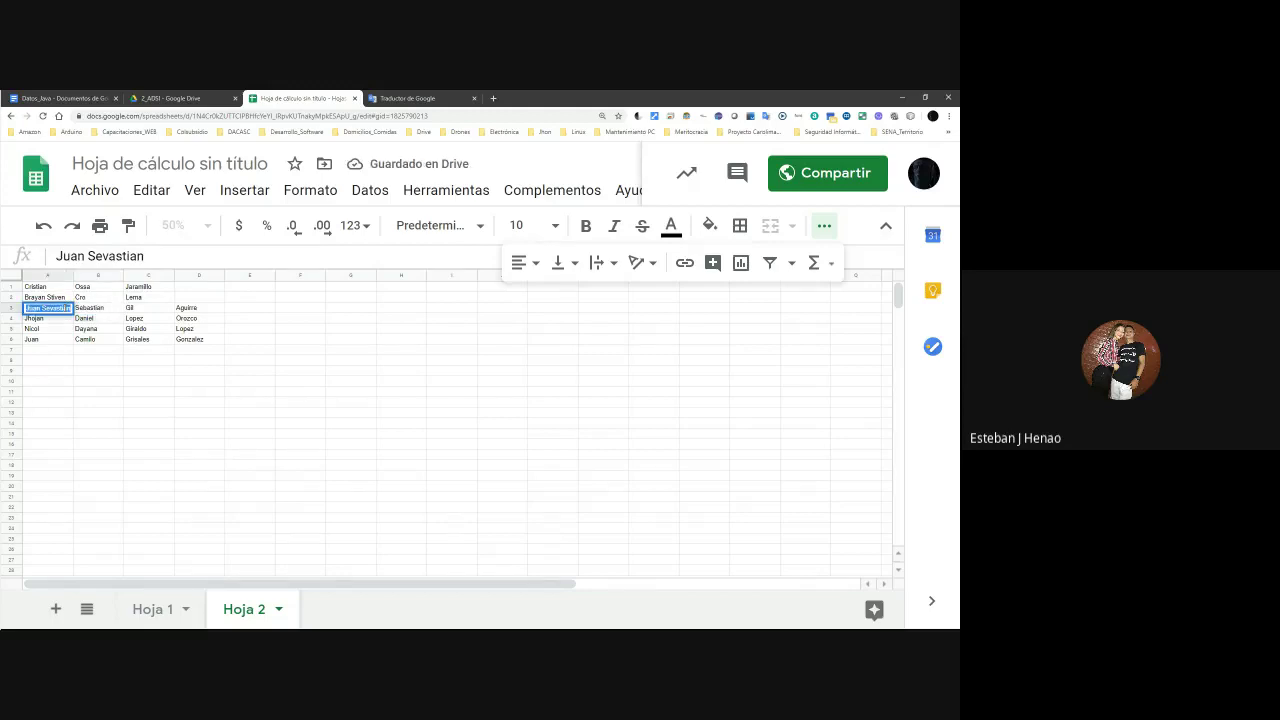
pyautogui.press('Right')
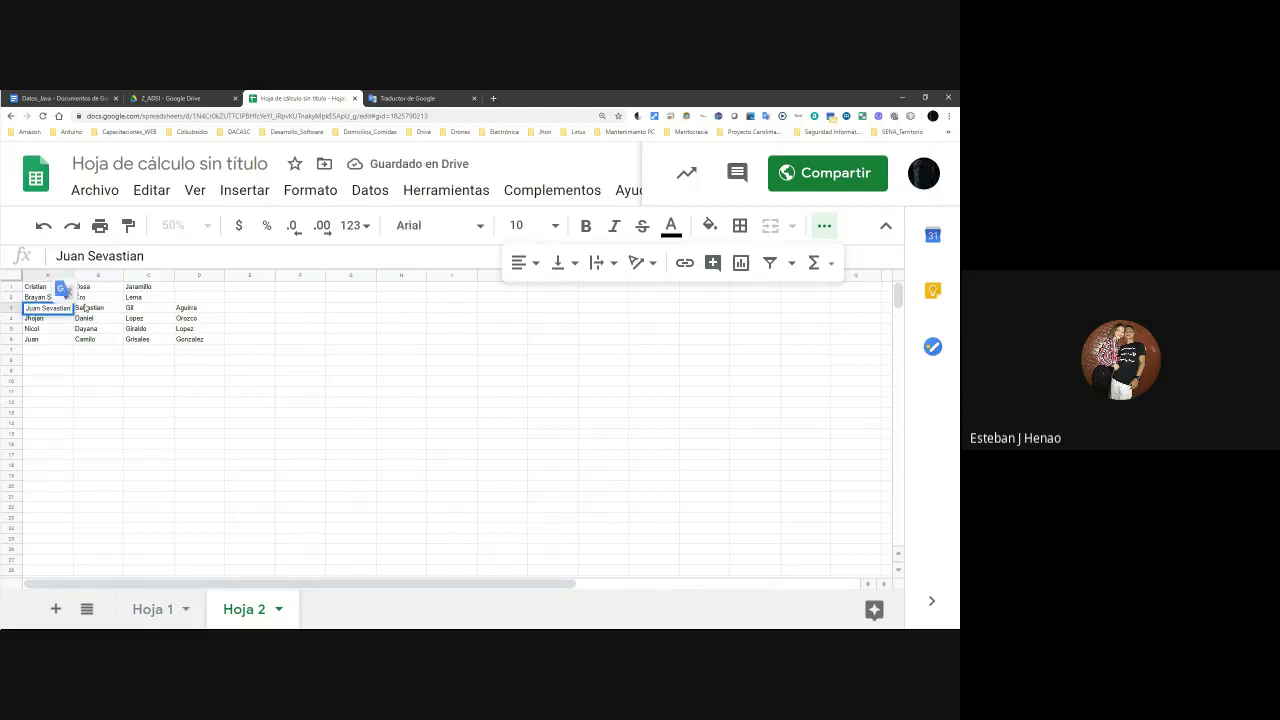
pyautogui.press('BackSpace')
pyautogui.press('BackSpace')
pyautogui.press('BackSpace')
pyautogui.press('BackSpace')
pyautogui.press('BackSpace')
pyautogui.press('BackSpace')
pyautogui.press('BackSpace')
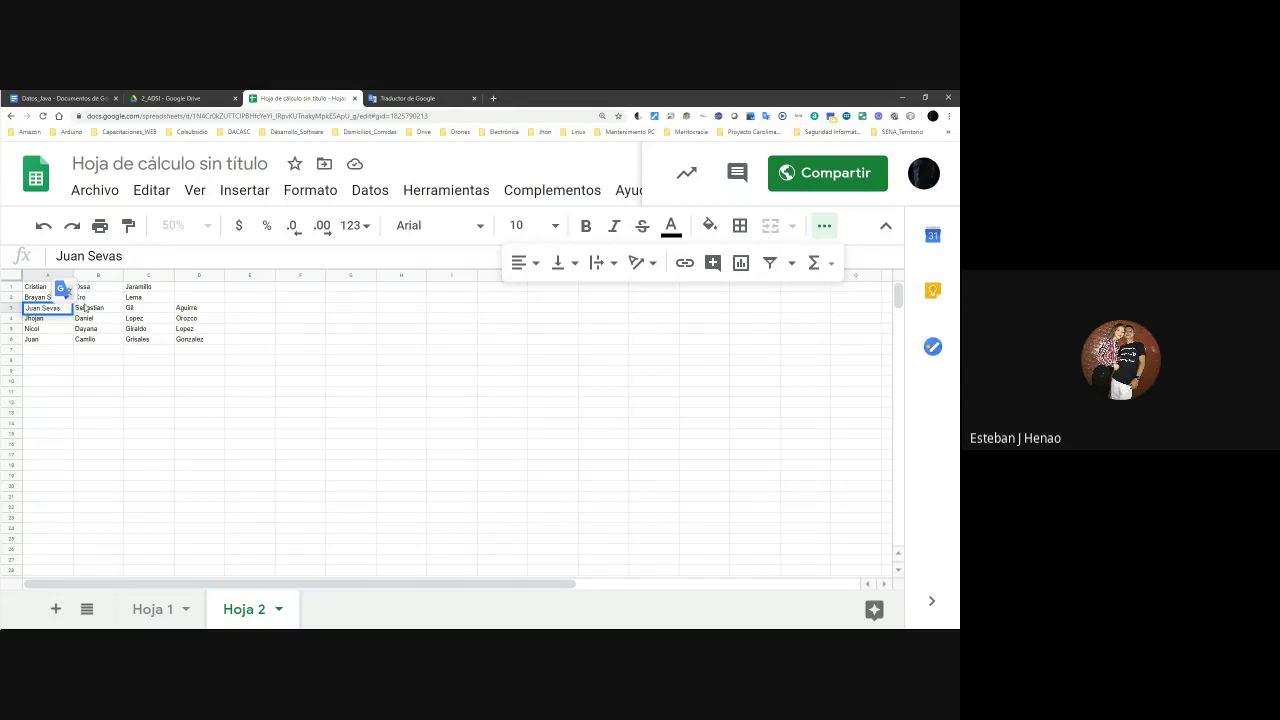
pyautogui.press('BackSpace')
pyautogui.press('BackSpace')
pyautogui.press('Return')
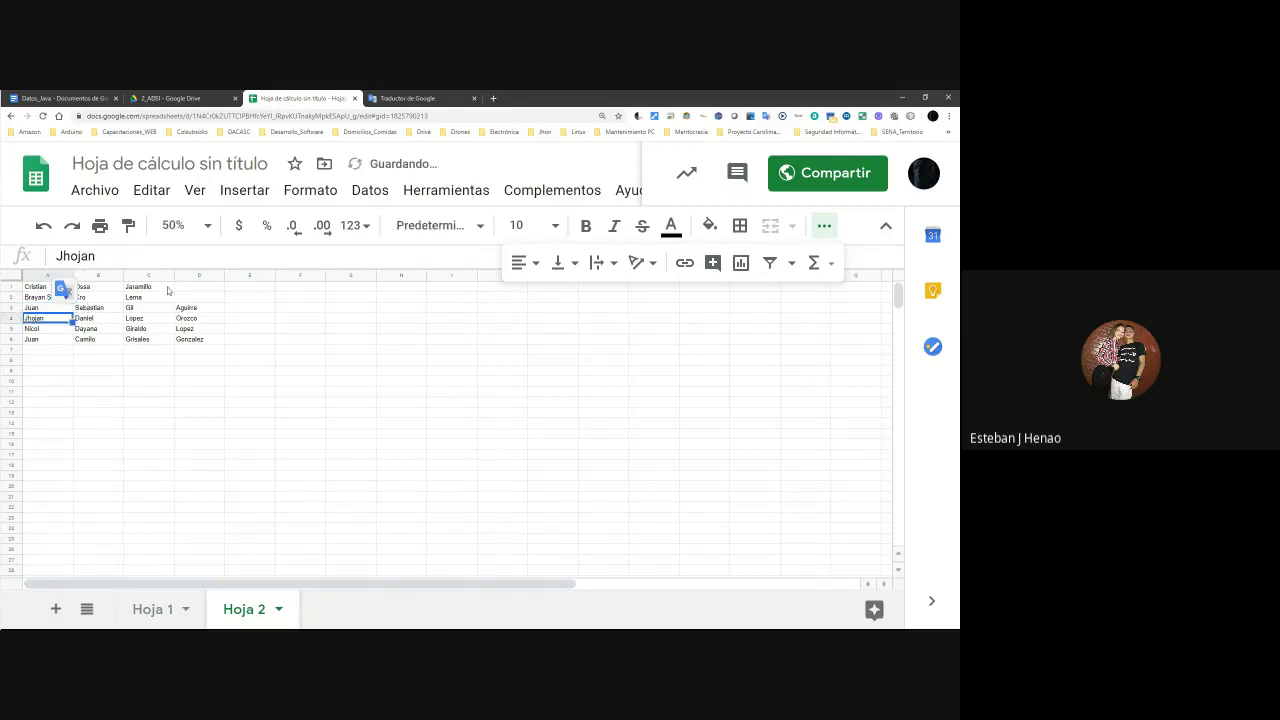
# Shift row 2's surnames one column right and correct 'Cro' to 'Caro'.
pyautogui.click(110, 297)
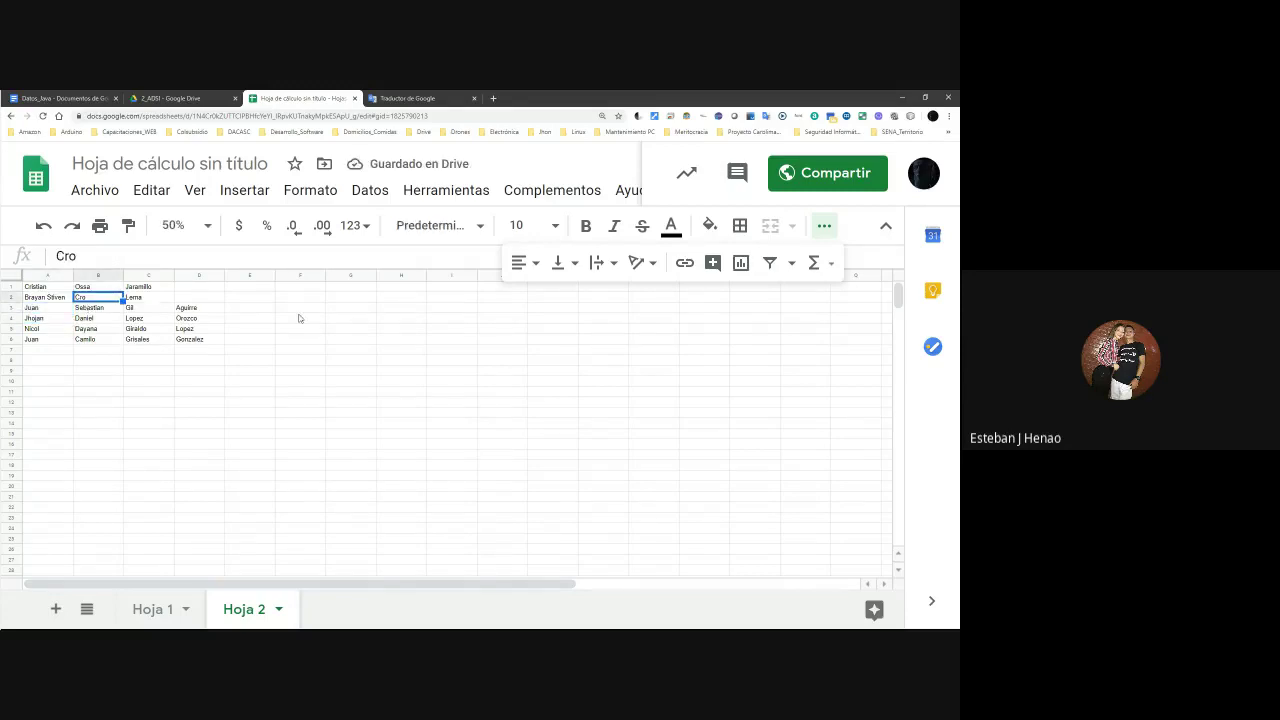
pyautogui.hotkey('shift', 'Right')
pyautogui.hotkey('ctrl', 'c')
pyautogui.press('Right')
pyautogui.hotkey('ctrl', 'v')
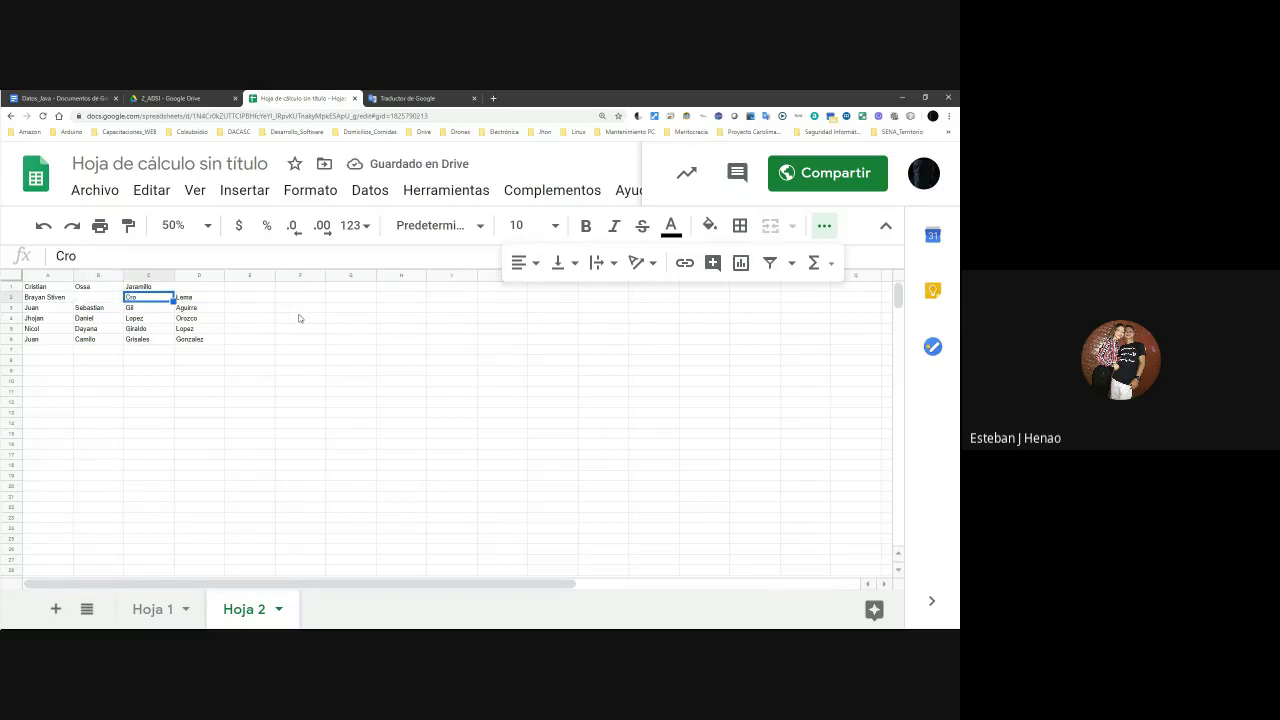
pyautogui.write('Caro')
pyautogui.press('Left')
pyautogui.press('Left')
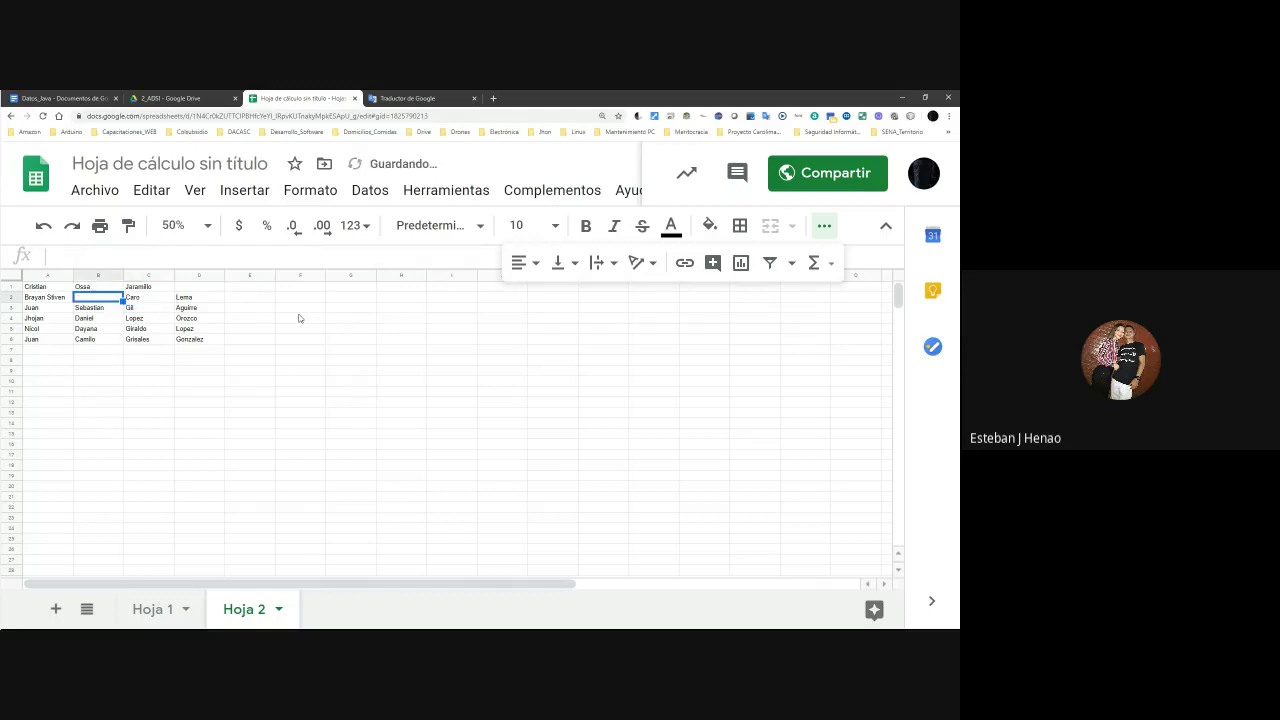
# Enter 'Stiven' in B2 and shorten A2 to 'Brayan'.
pyautogui.press('Right')
pyautogui.press('Down')
pyautogui.press('Up')
pyautogui.write('Sti')
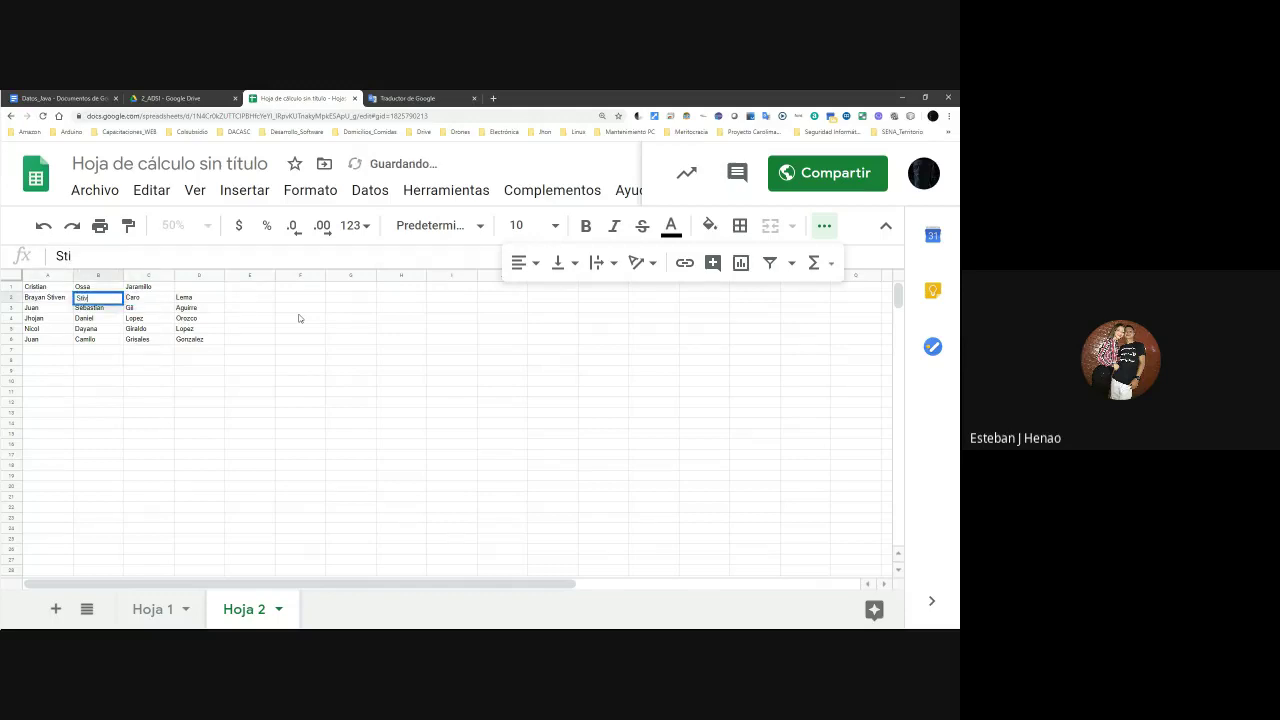
pyautogui.write('ven')
pyautogui.press('Down')
pyautogui.press('Up')
pyautogui.press('Left')
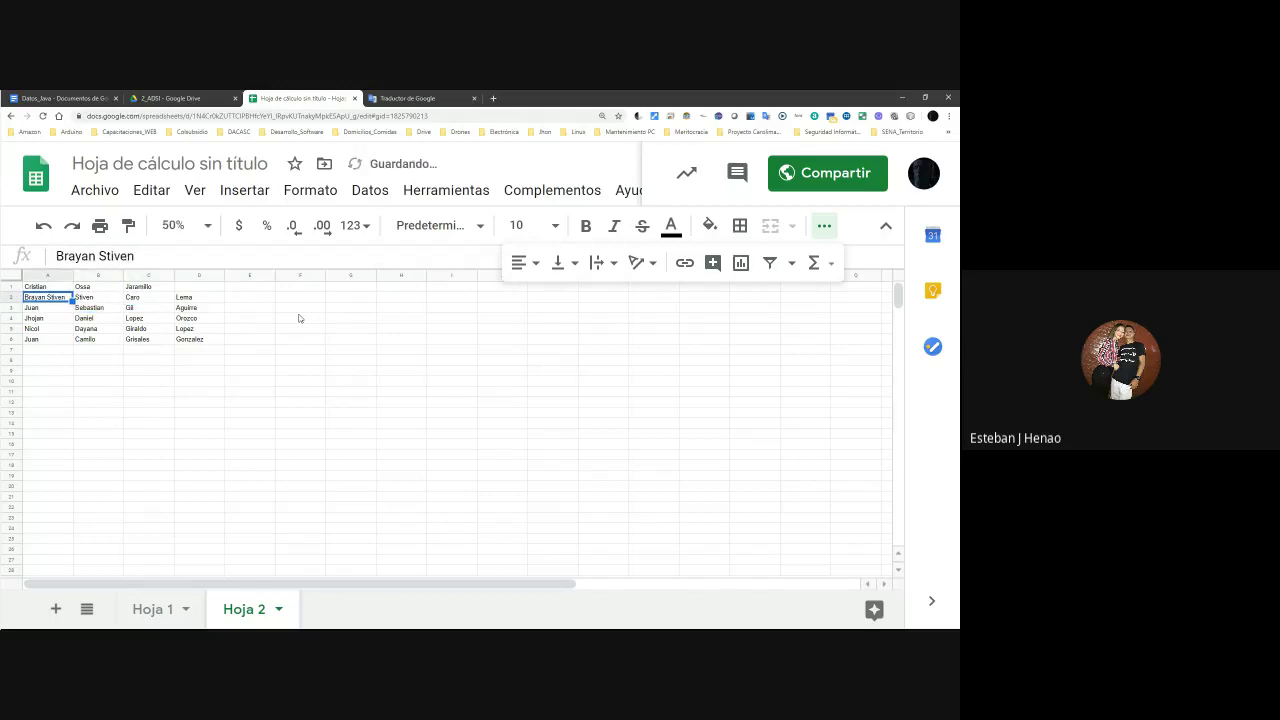
pyautogui.write('Brau')
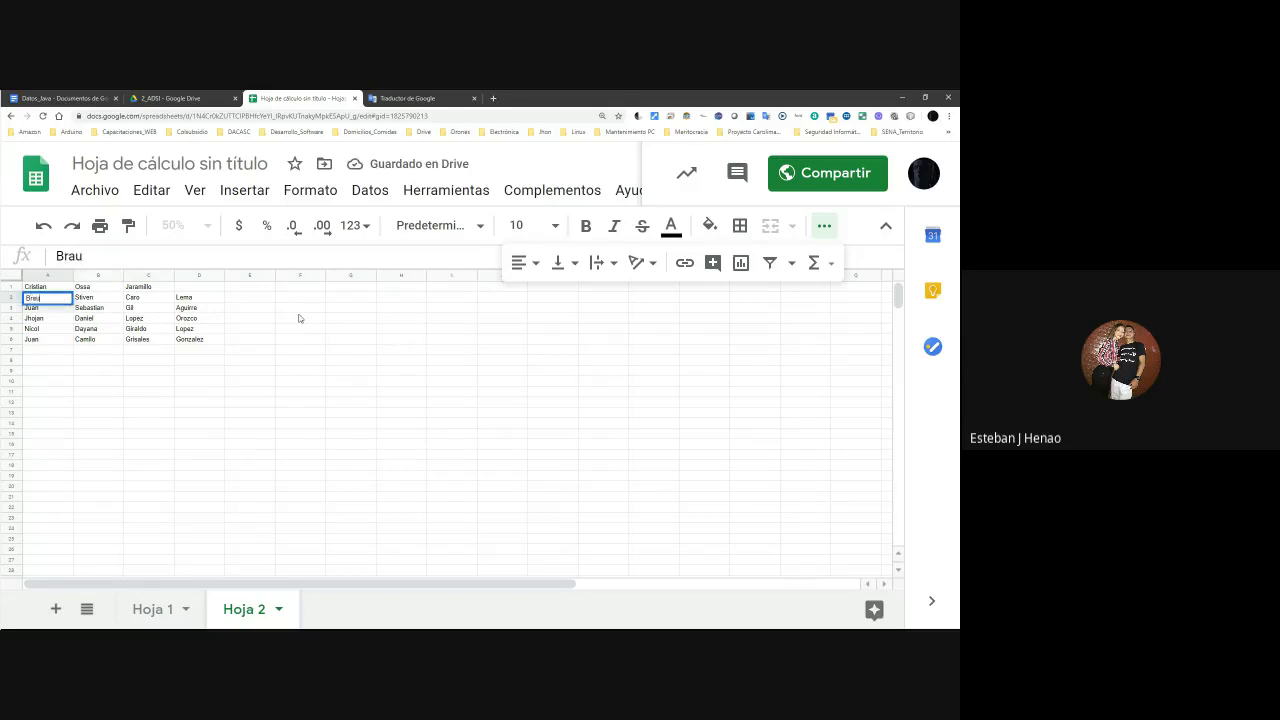
pyautogui.press('BackSpace')
pyautogui.write('yan')
pyautogui.press('Up')
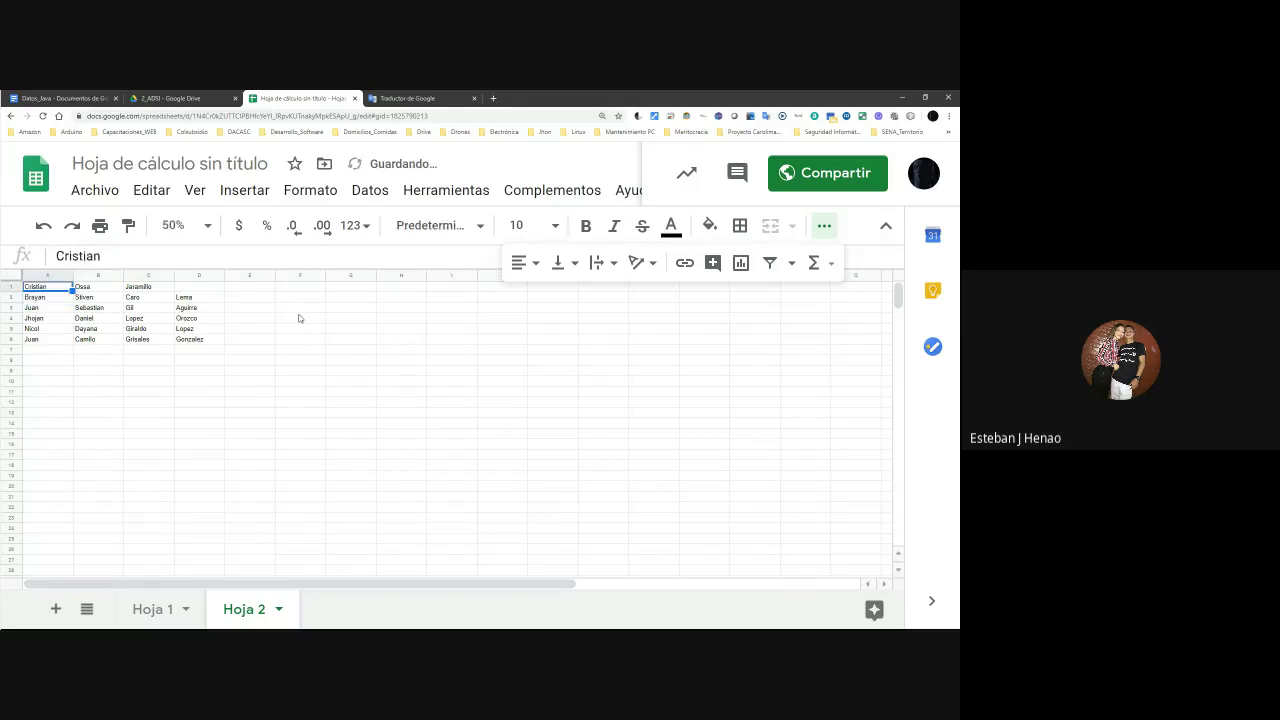
# Cut row 1's surnames Ossa and Jaramillo into C1:D1.
pyautogui.press('Right')
pyautogui.hotkey('shift', 'Right')
pyautogui.hotkey('ctrl', 'x')
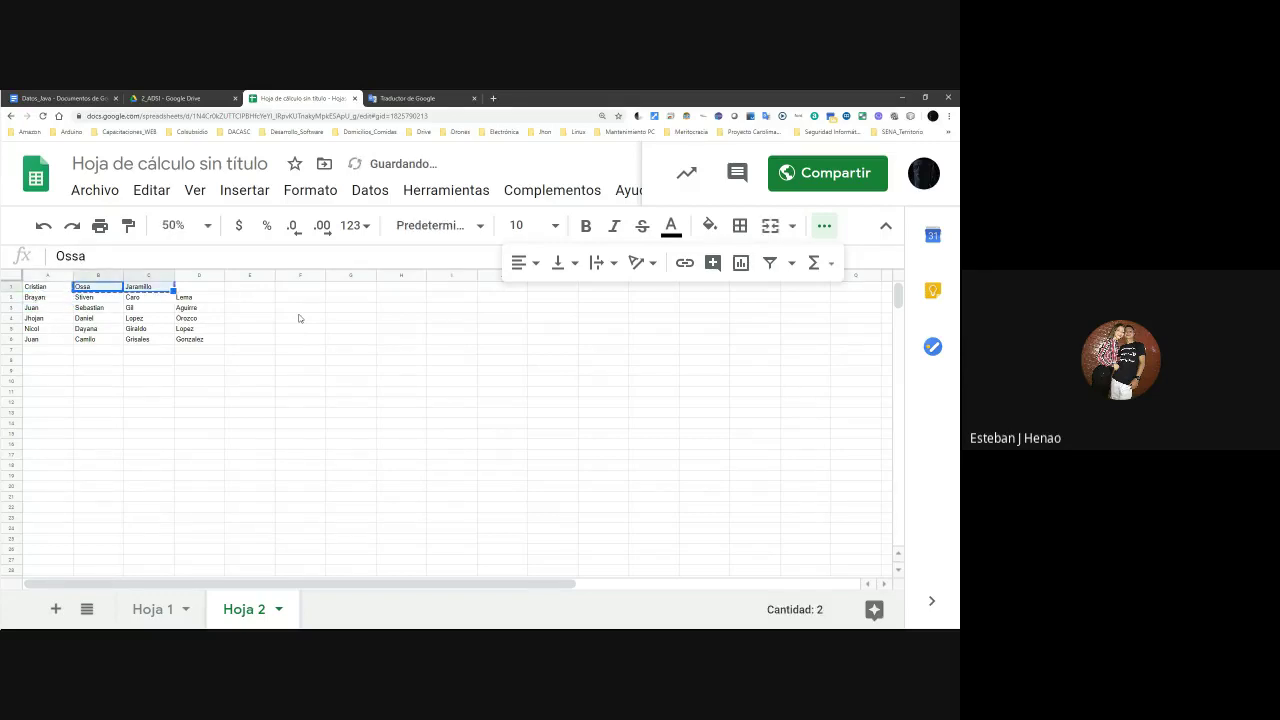
pyautogui.press('Right')
pyautogui.hotkey('ctrl', 'v')
pyautogui.press('Down')
pyautogui.press('Down')
pyautogui.press('Down')
pyautogui.press('Down')
pyautogui.press('Down')
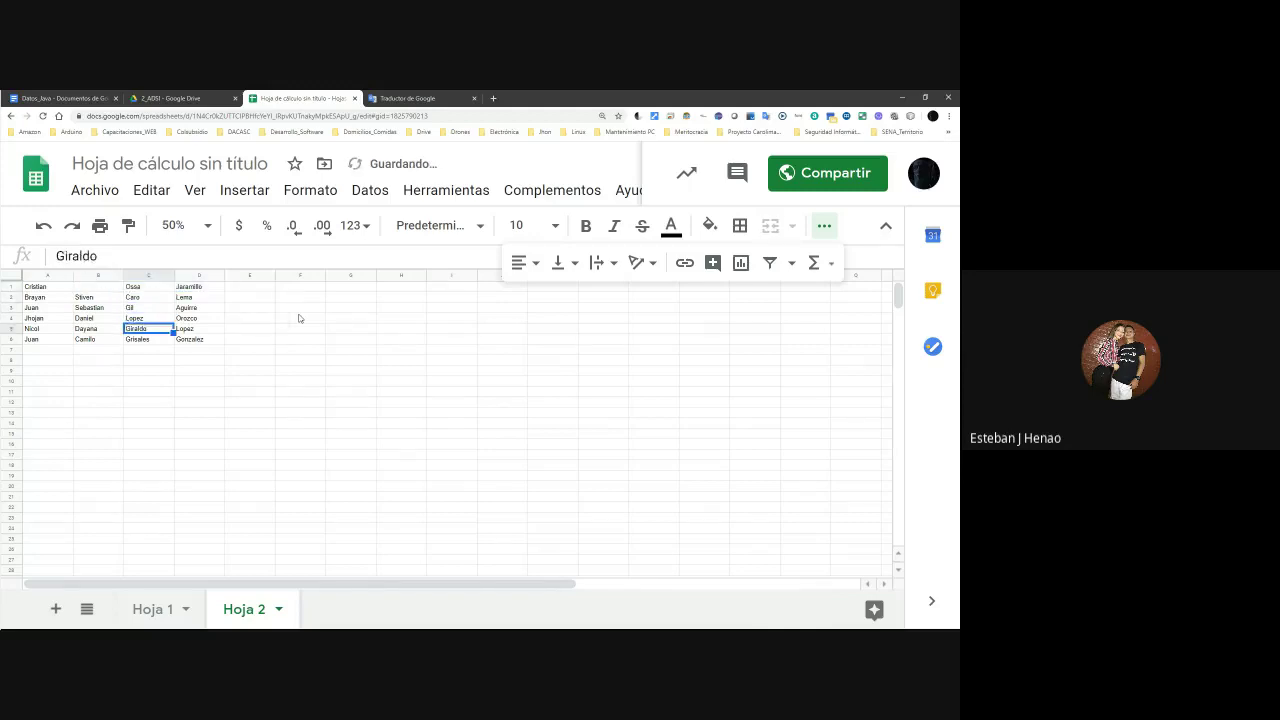
pyautogui.press('Left')
pyautogui.press('Left')
pyautogui.press('Down')
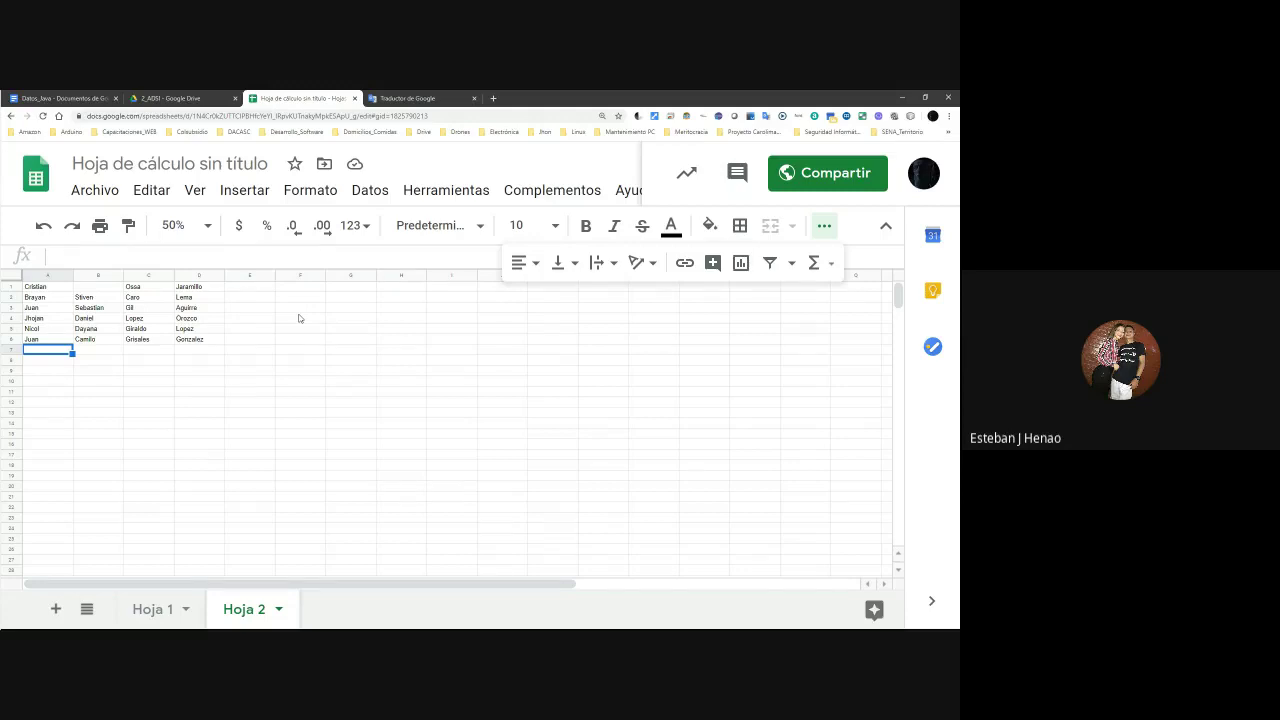
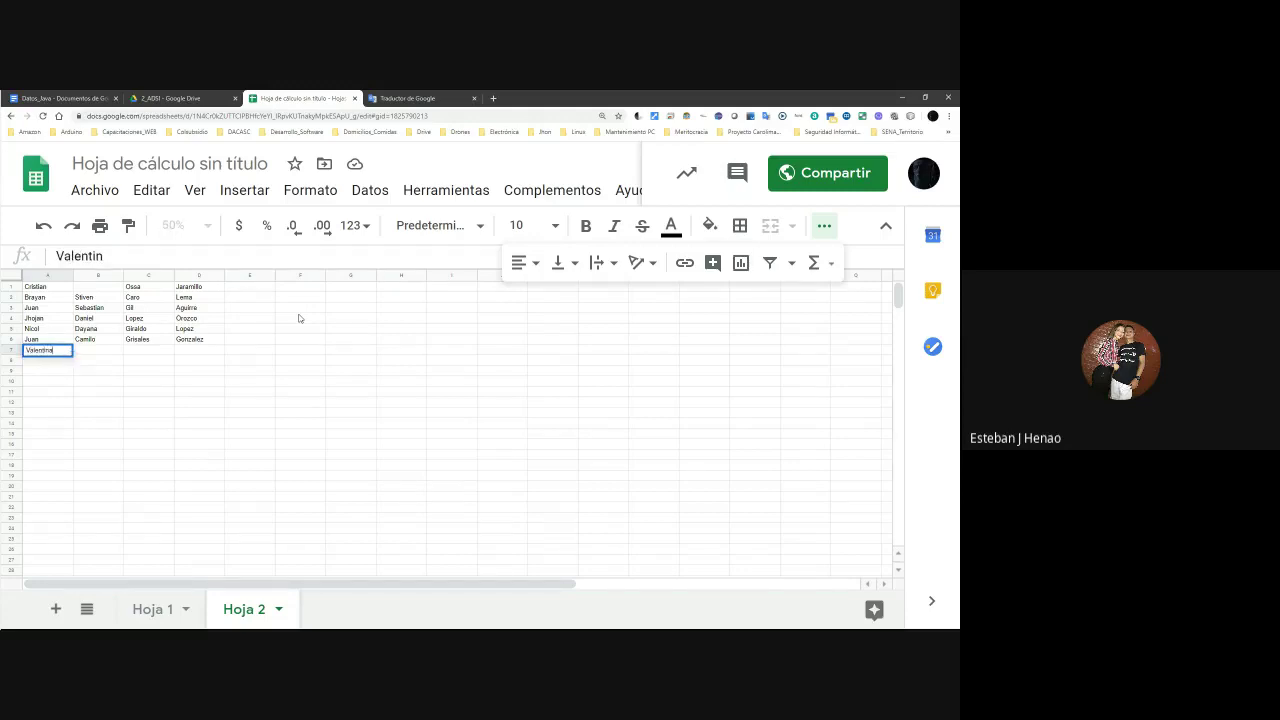
pyautogui.press('Tab')
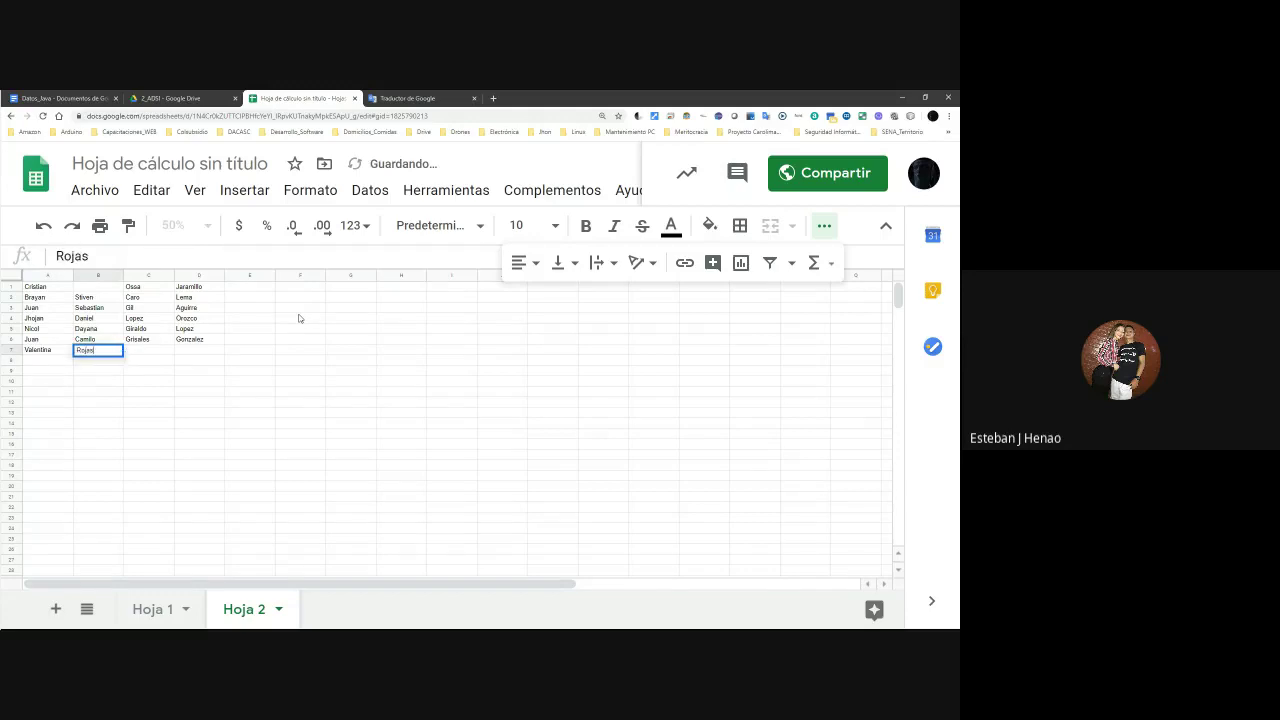
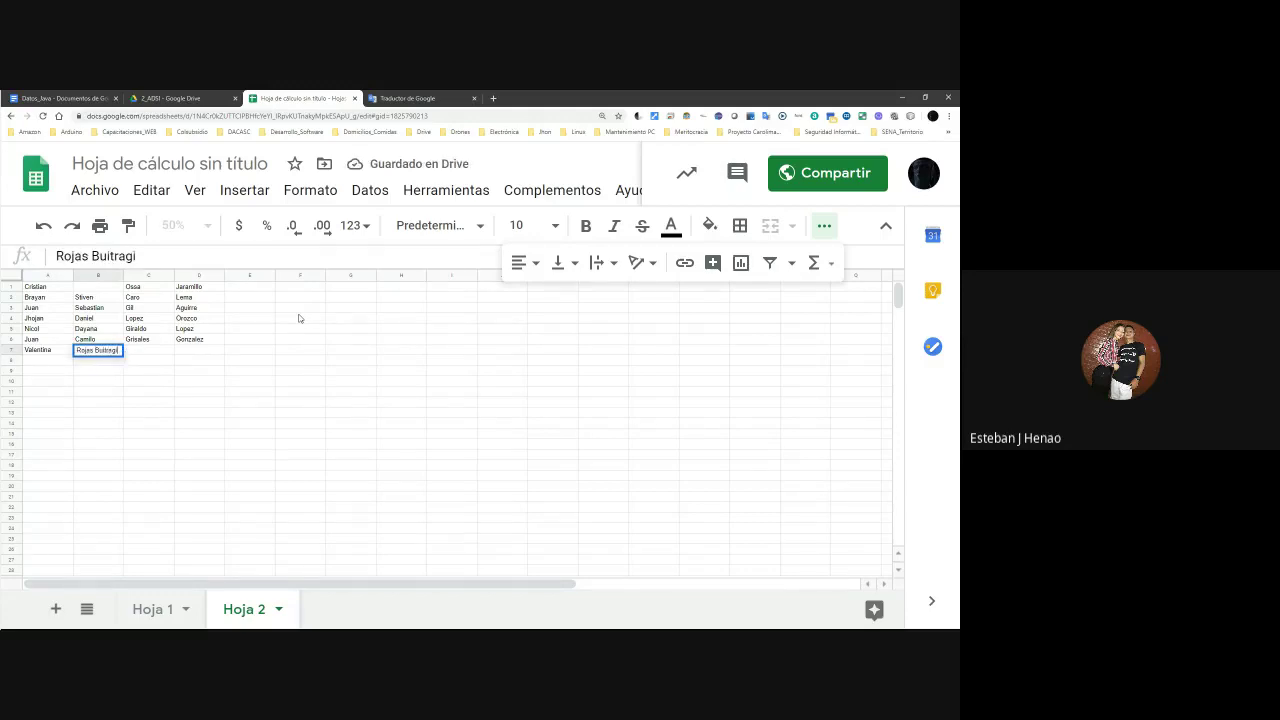
pyautogui.hotkey('shift', 'Left')
pyautogui.press('Down')
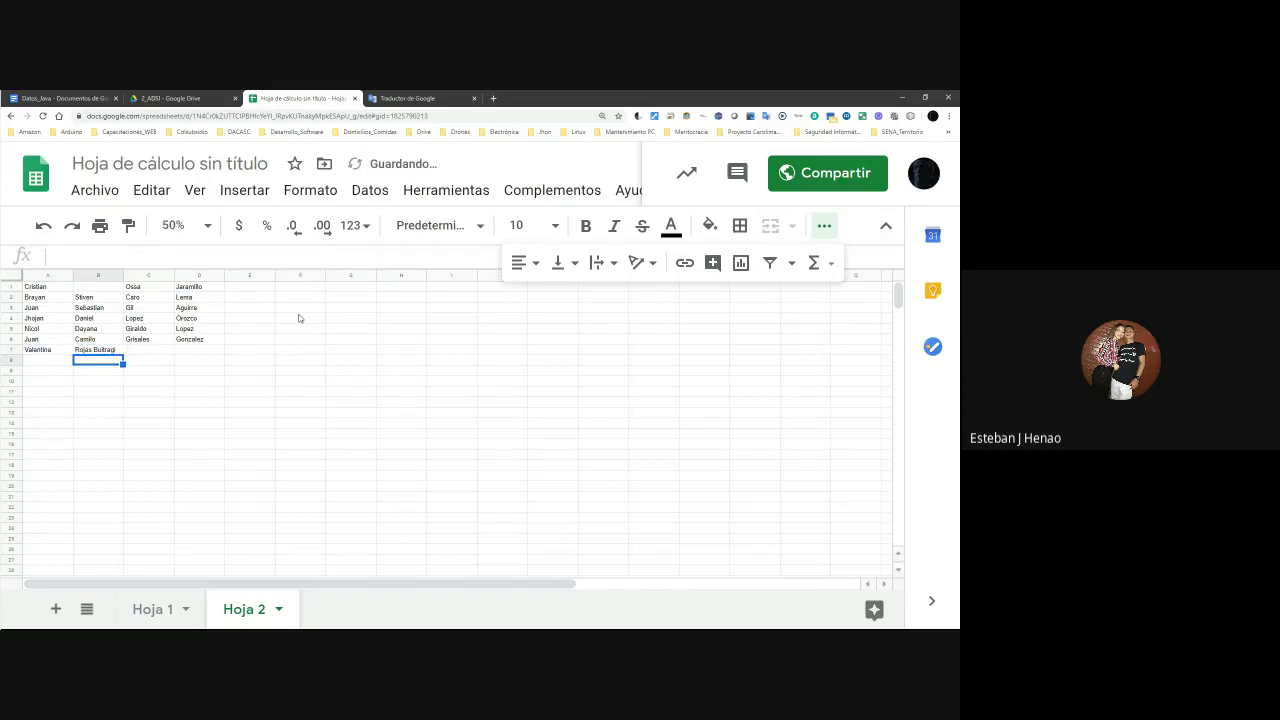
pyautogui.press('Up')
pyautogui.press('Delete')
pyautogui.press('Right')
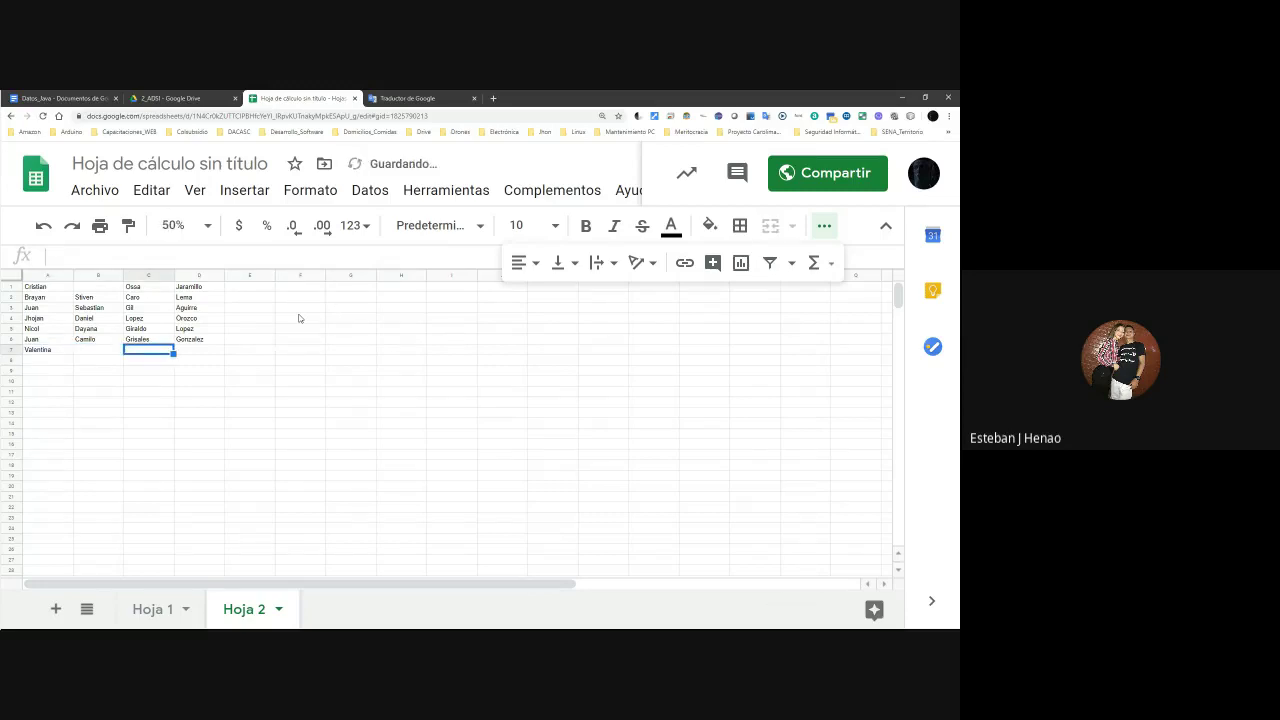
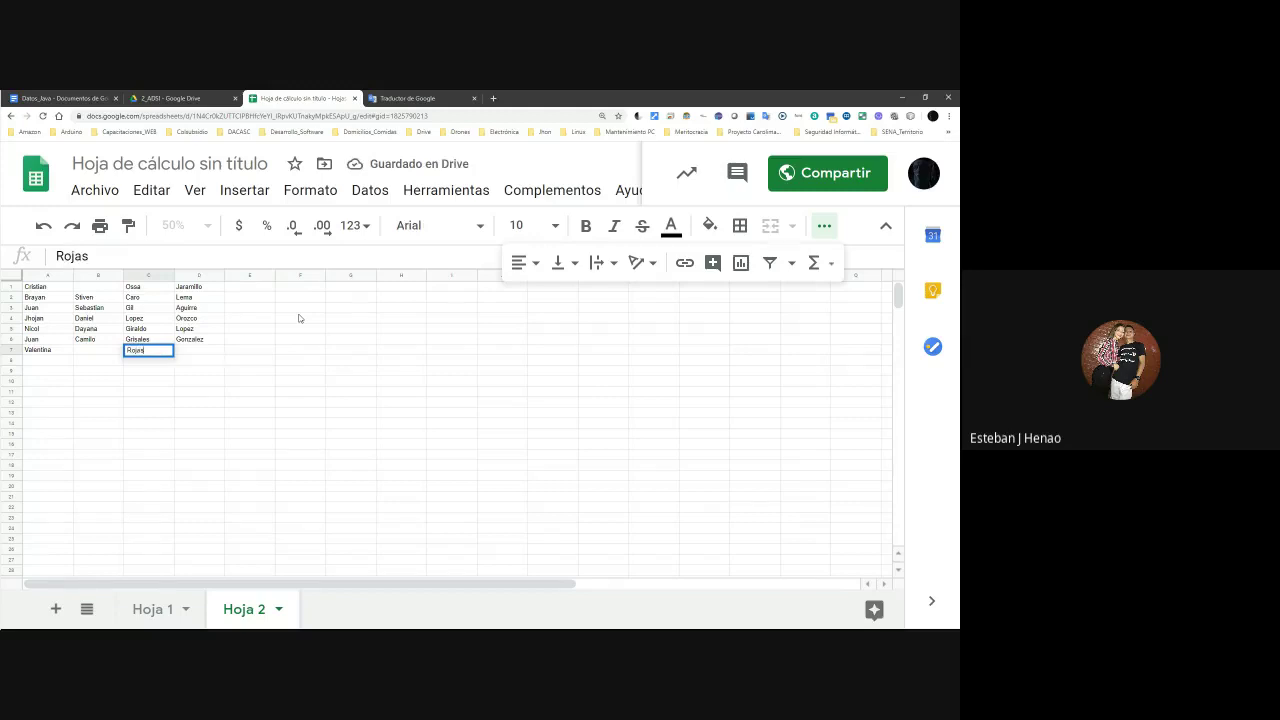
pyautogui.press('Tab')
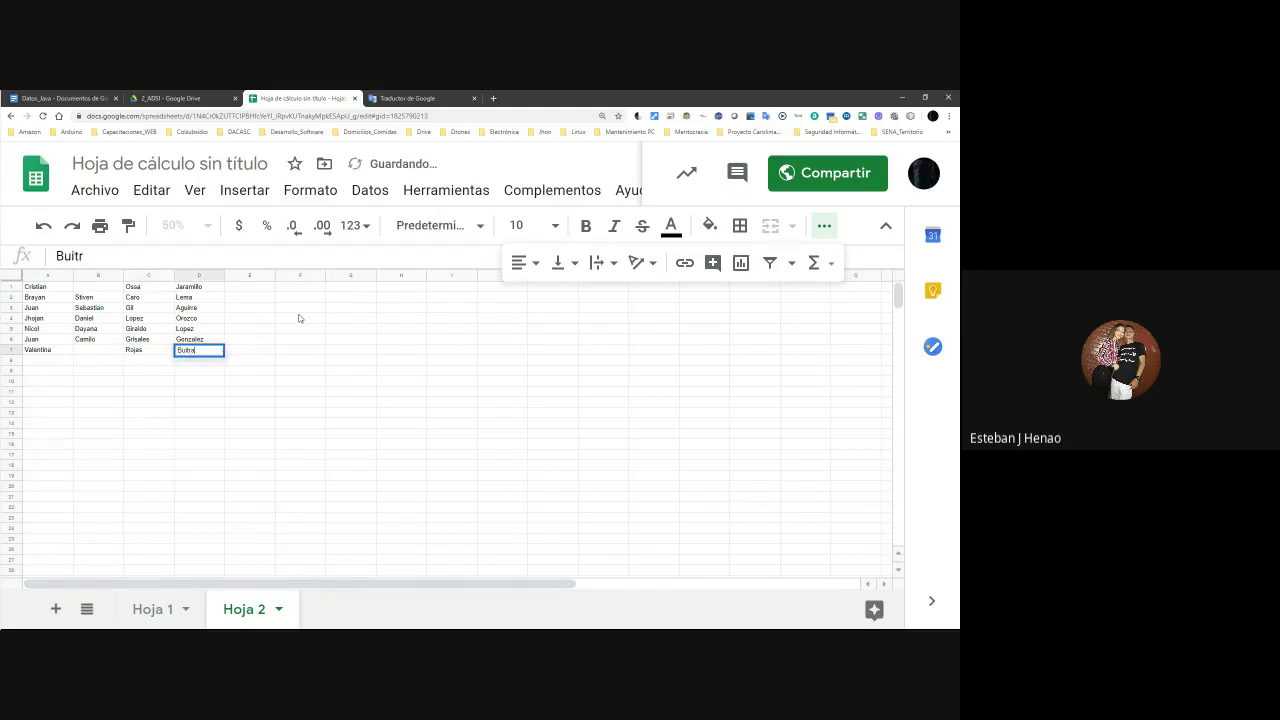
pyautogui.press('Return')
pyautogui.press('Left')
pyautogui.press('Left')
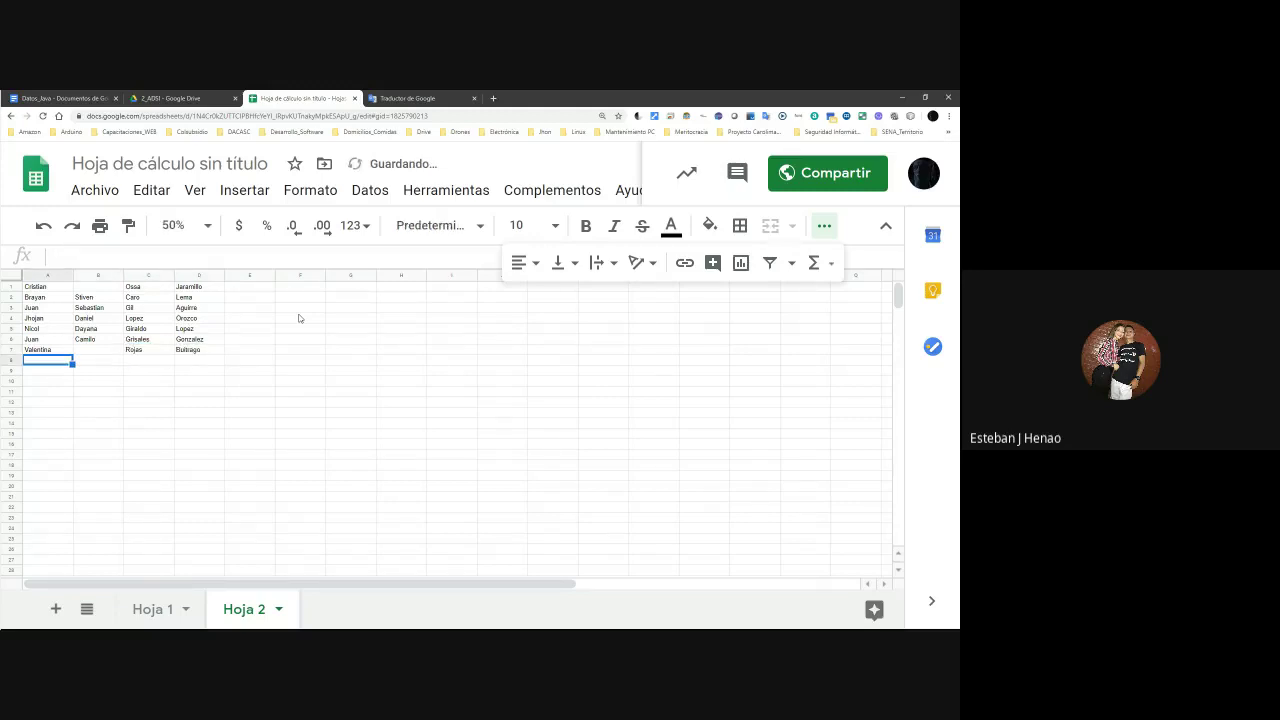
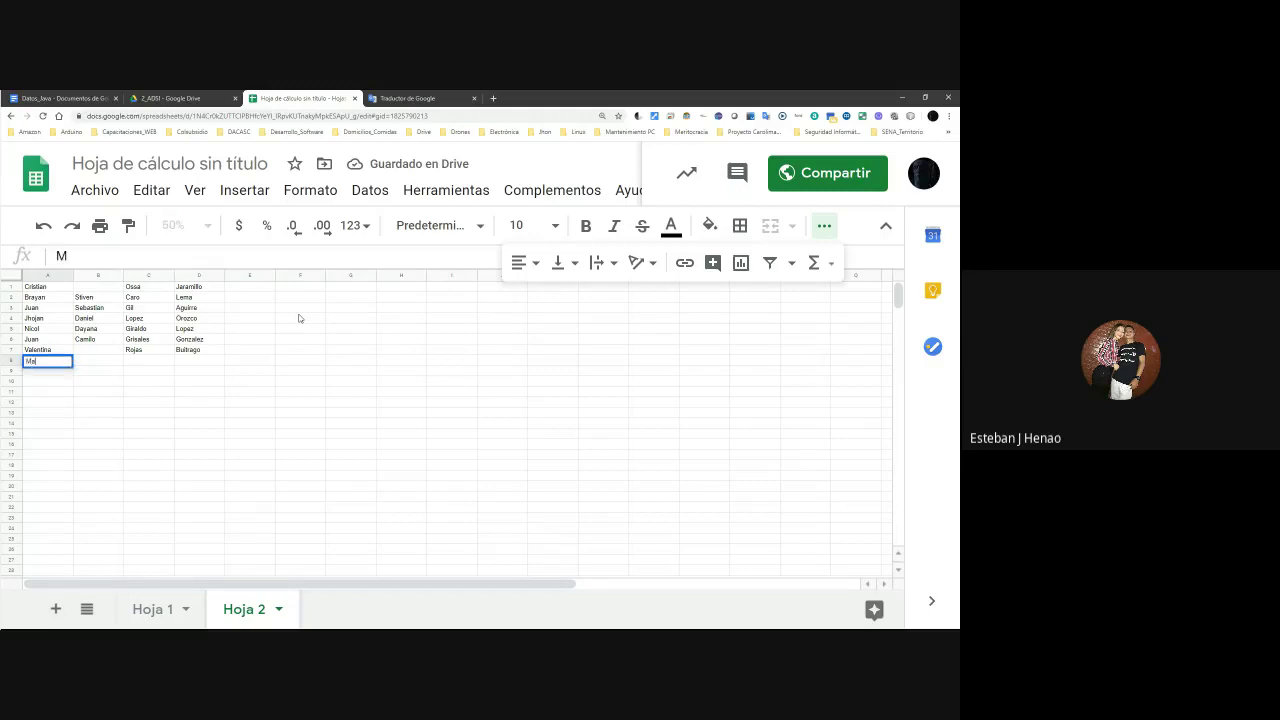
pyautogui.press('Tab')
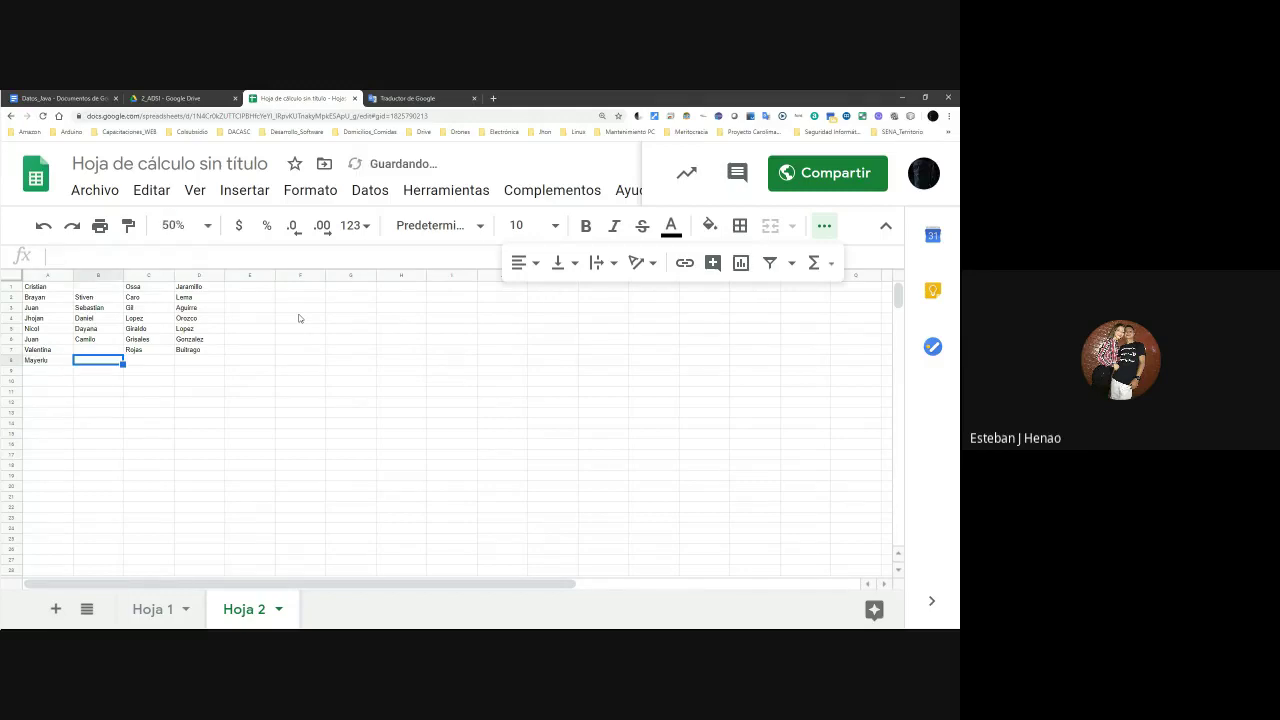
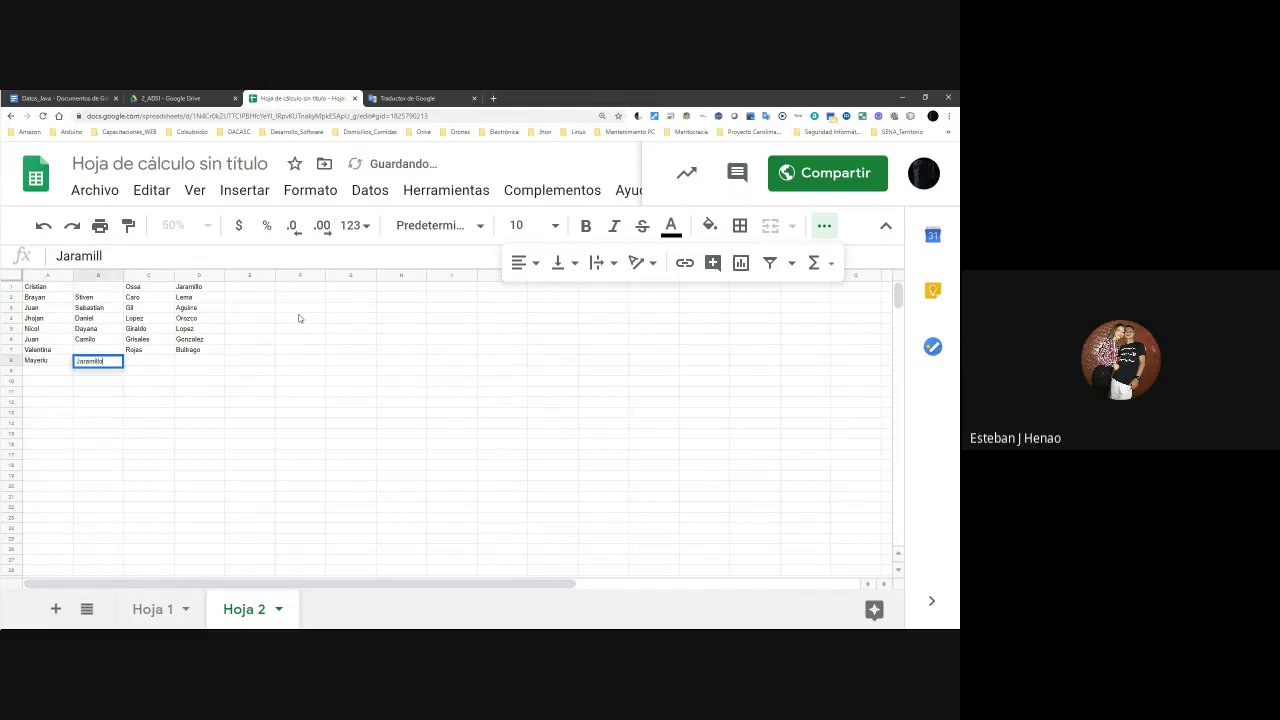
pyautogui.press('Tab')
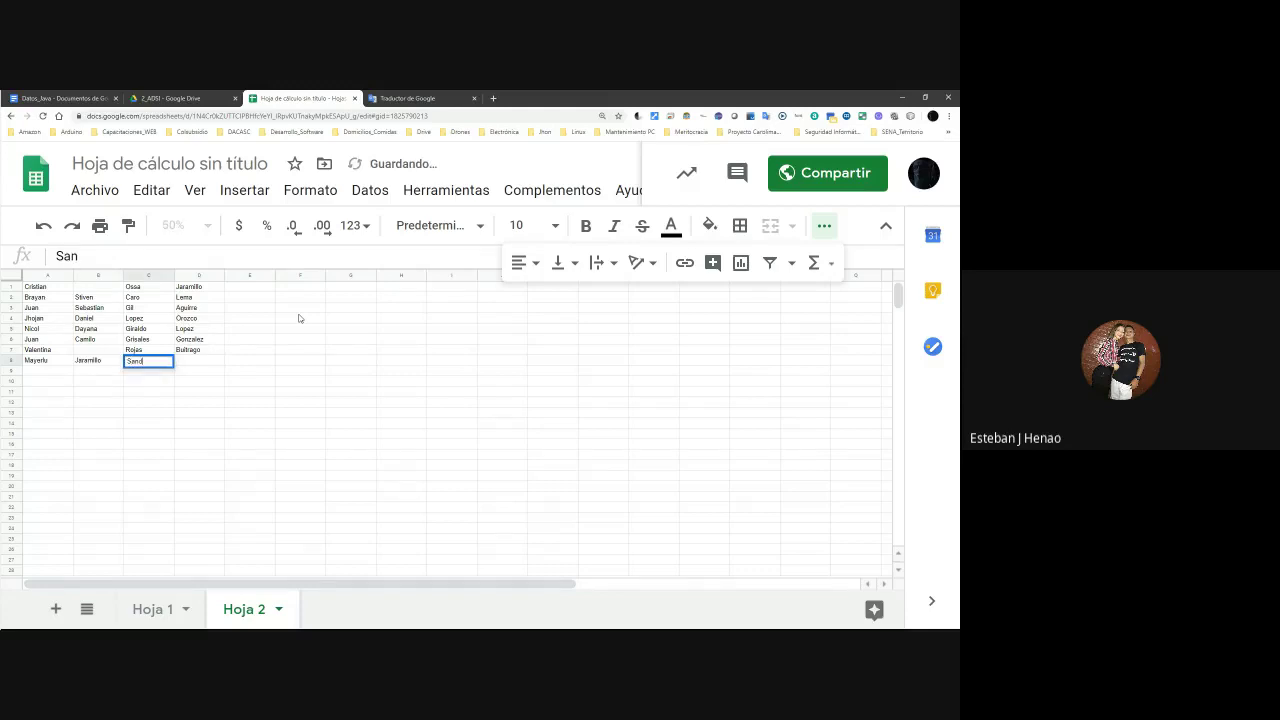
pyautogui.press('Return')
# Move row 8's surnames into C8:D8 and correct the first name in A8.
pyautogui.press('Up')
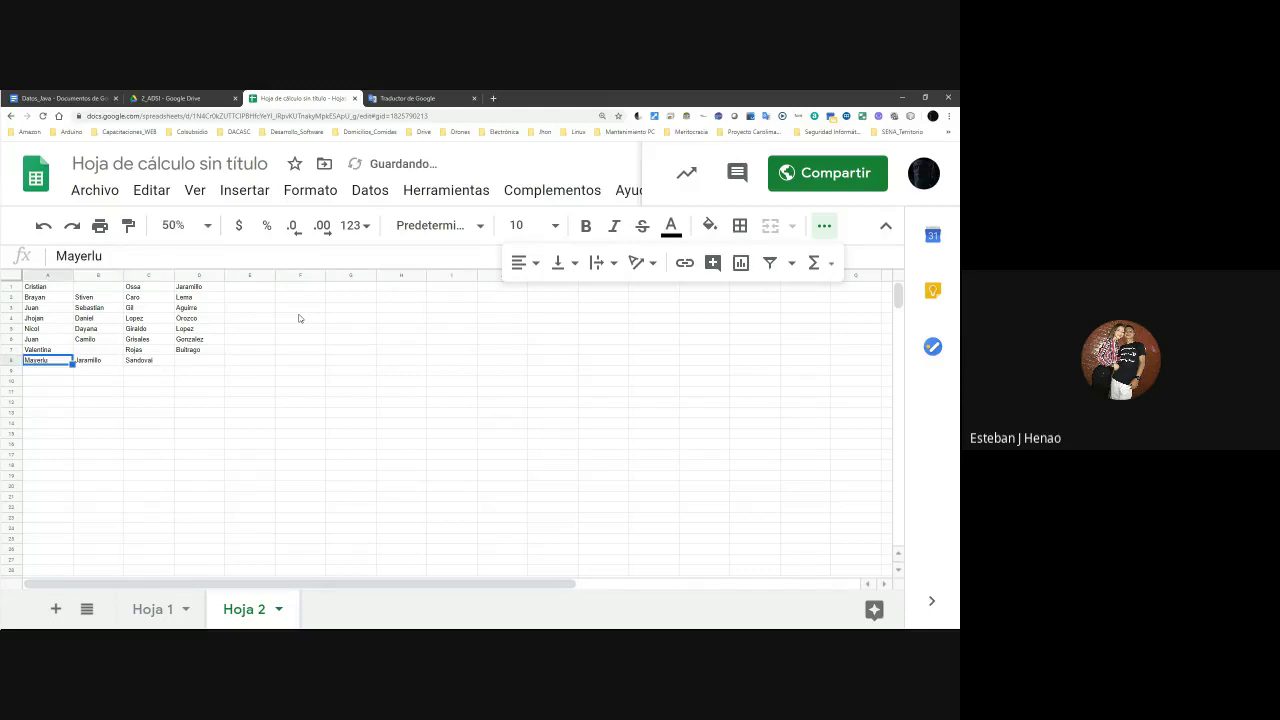
pyautogui.press('Right')
pyautogui.hotkey('shift', 'Right')
pyautogui.hotkey('ctrl', 'x')
pyautogui.press('Right')
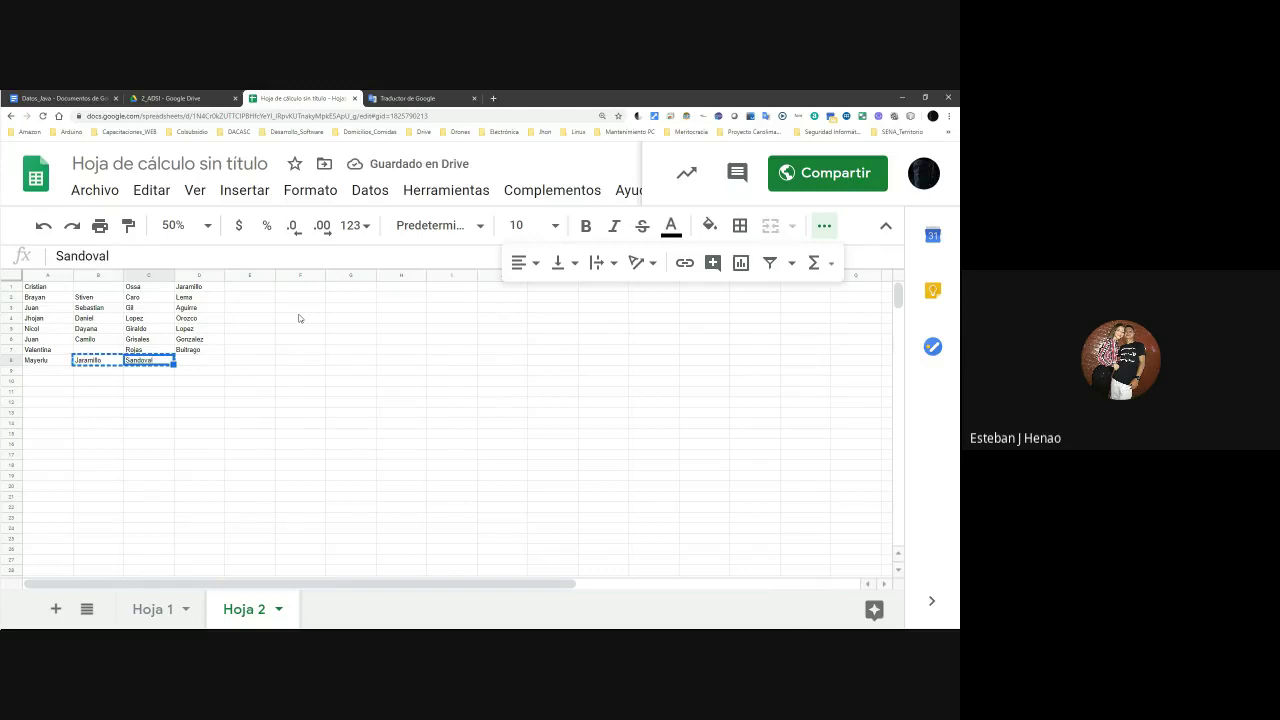
pyautogui.hotkey('ctrl', 'v')
pyautogui.press('Down')
pyautogui.press('Left')
pyautogui.press('Left')
pyautogui.press('Up')
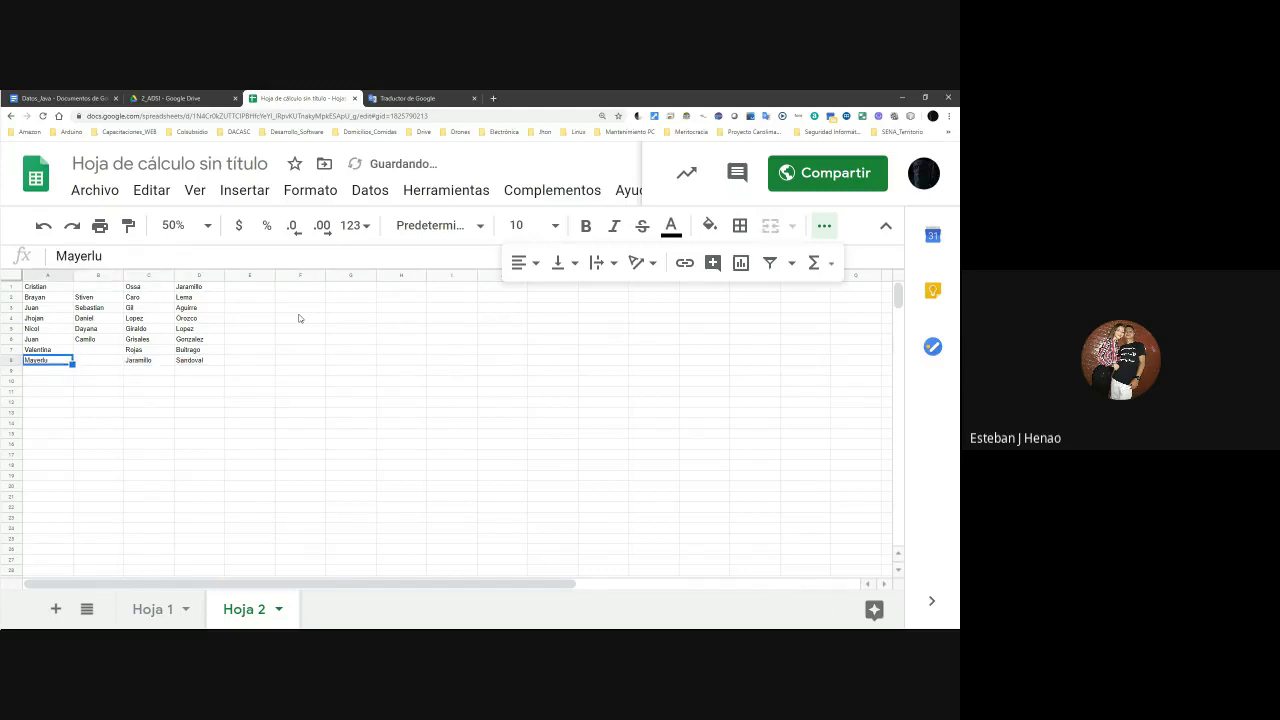
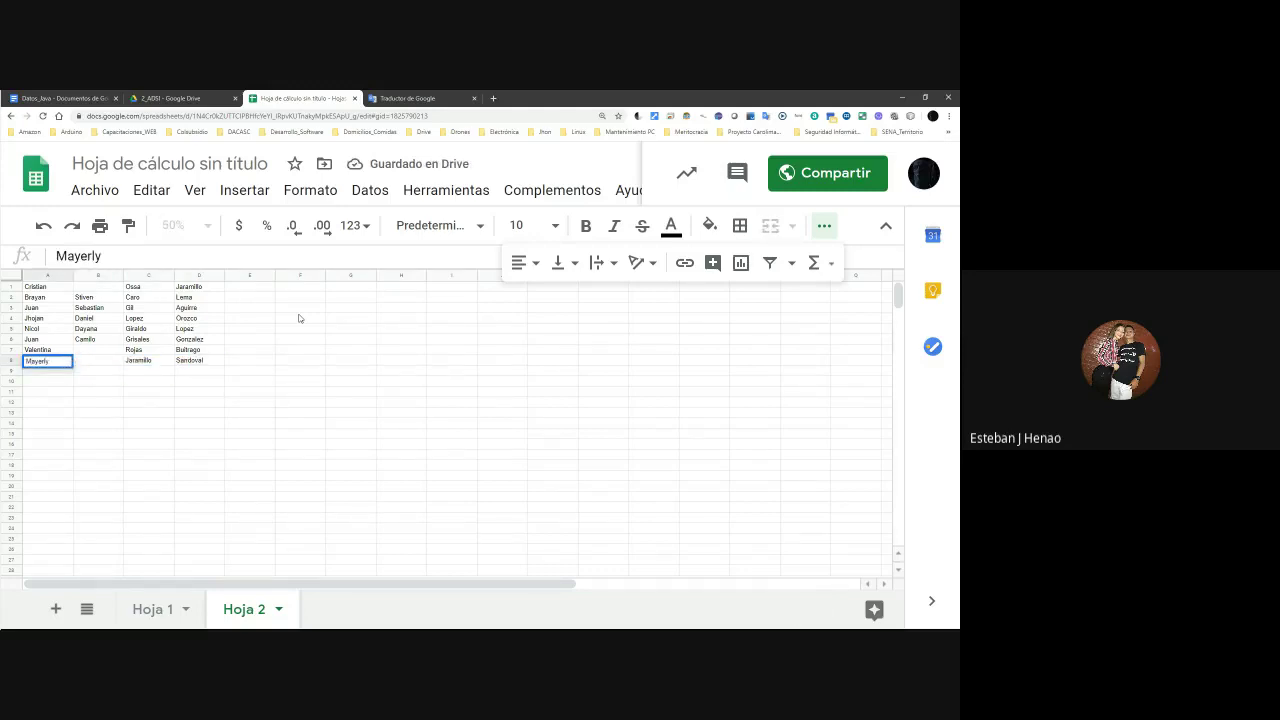
pyautogui.press('BackSpace')
pyautogui.press('Return')
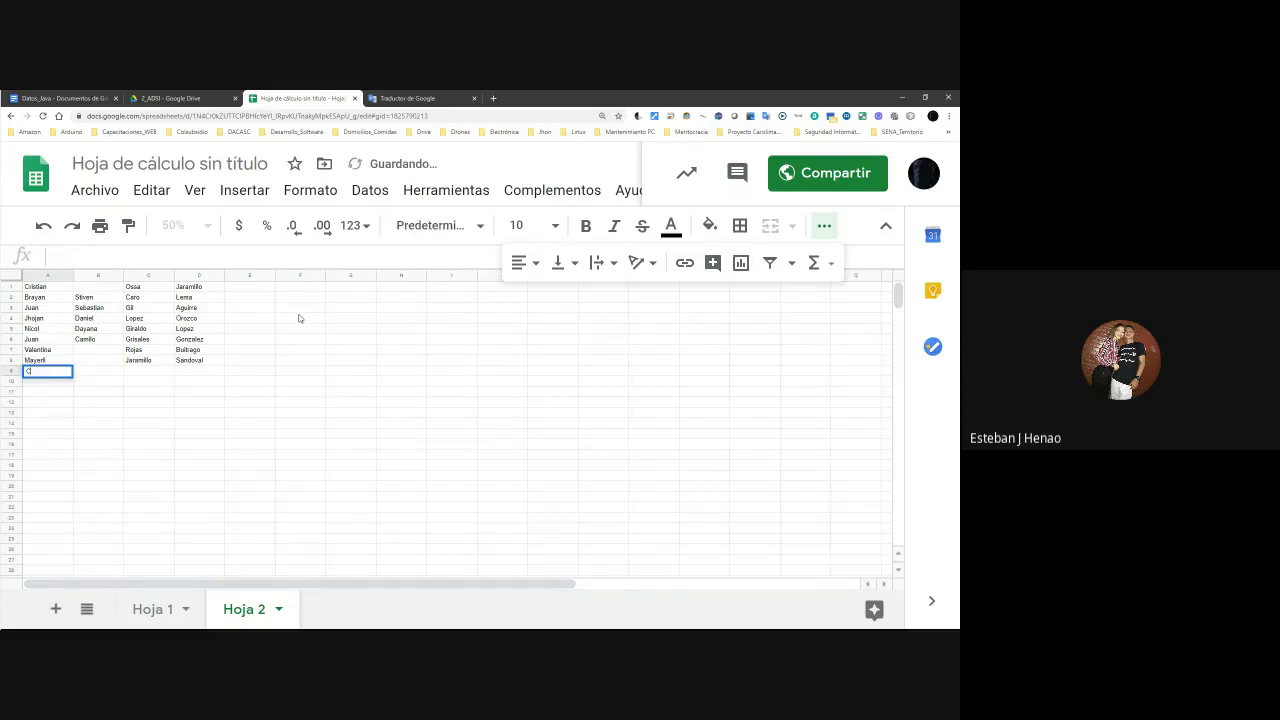
pyautogui.press('Tab')
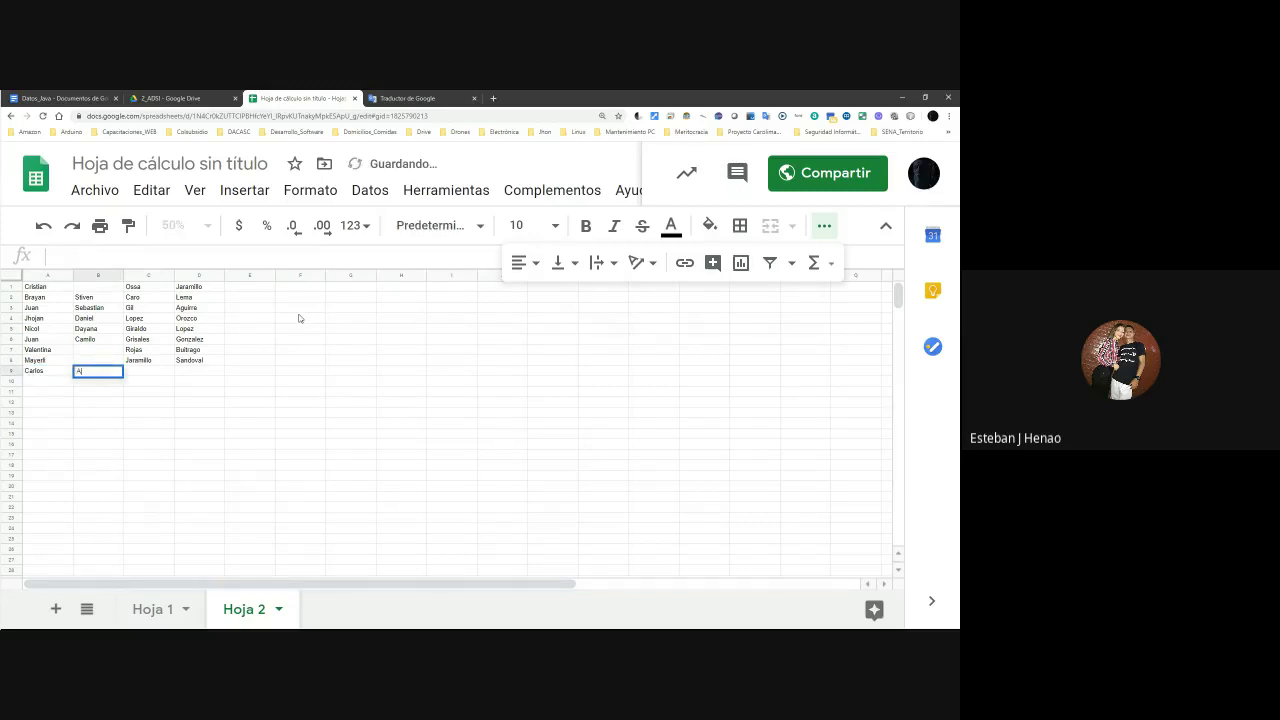
pyautogui.press('Tab')
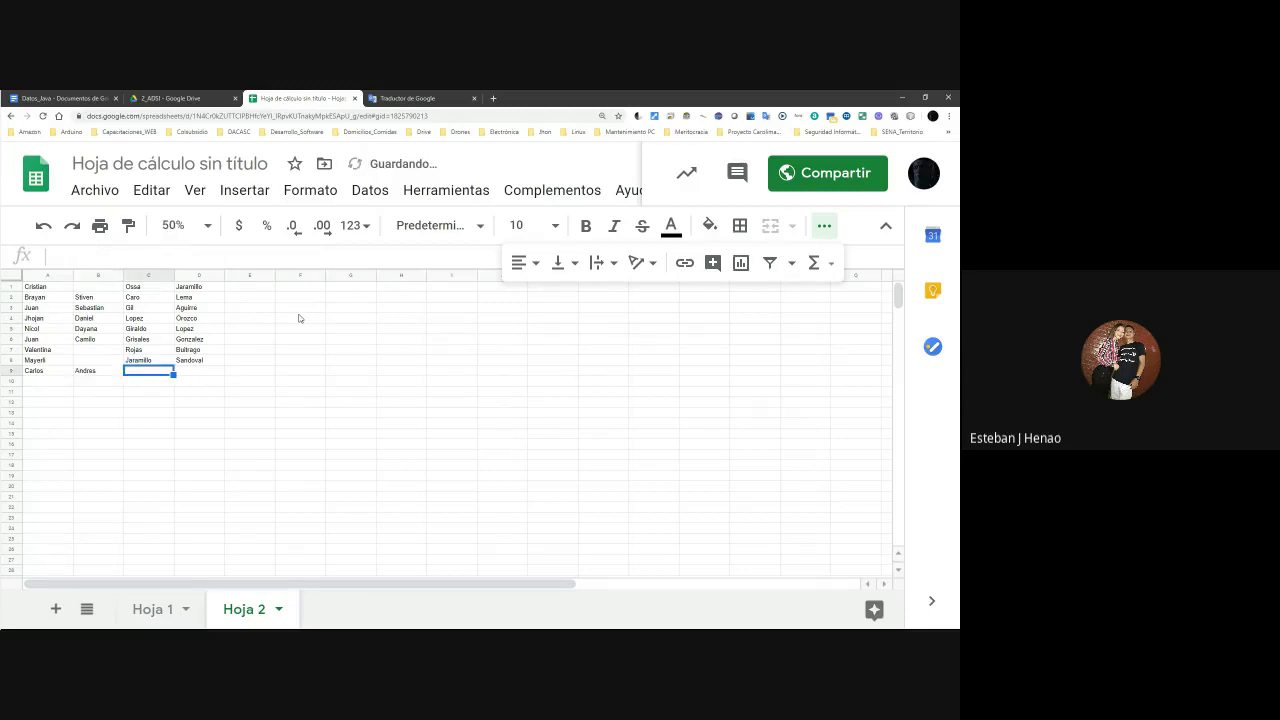
pyautogui.press('Tab')
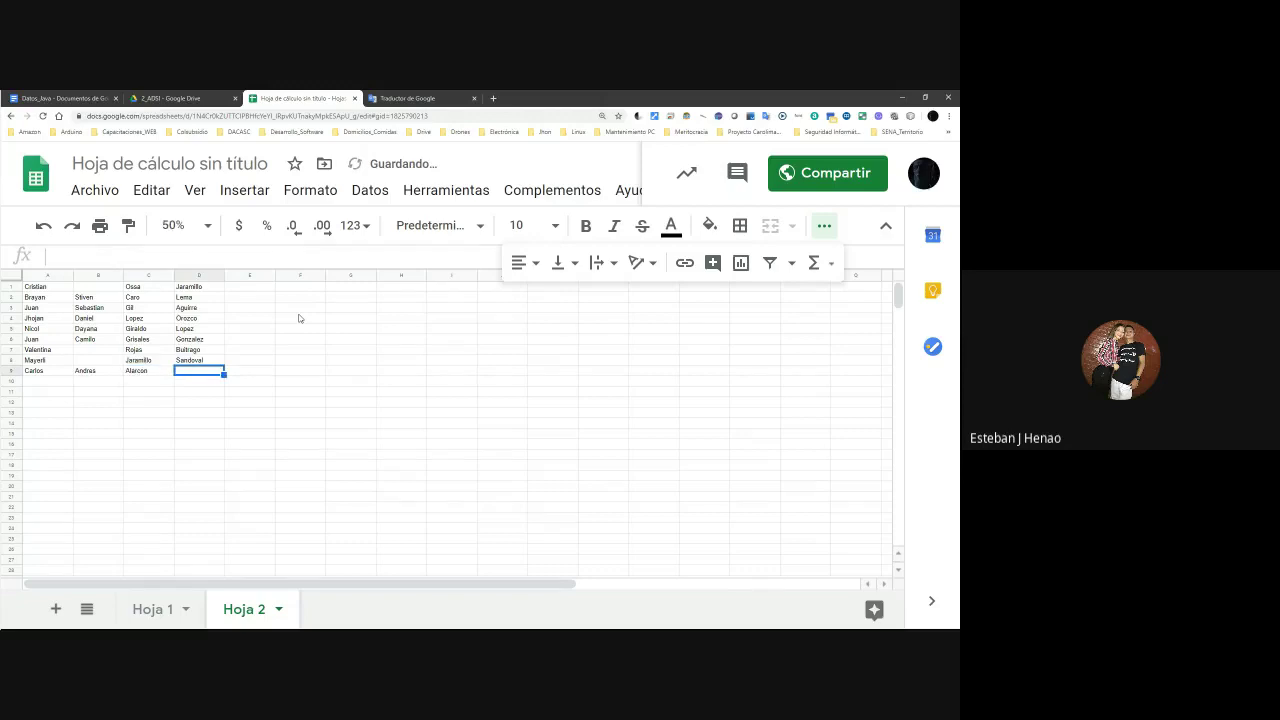
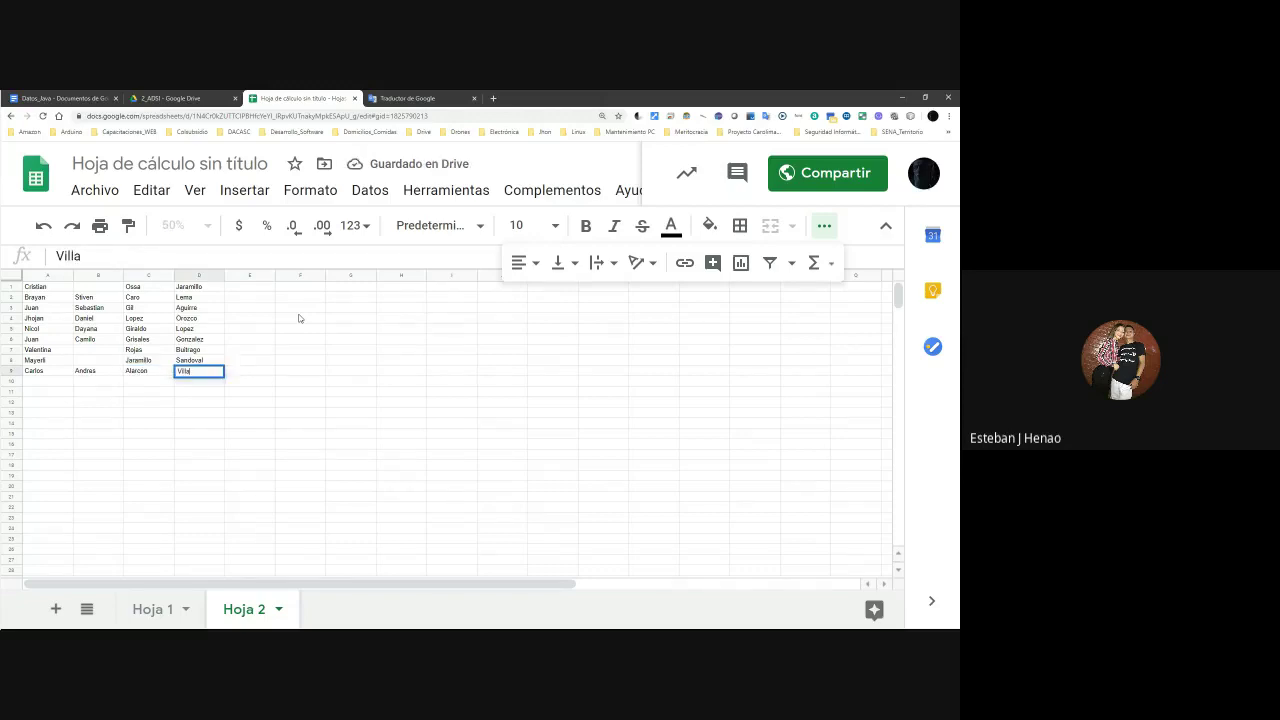
pyautogui.press('Return')
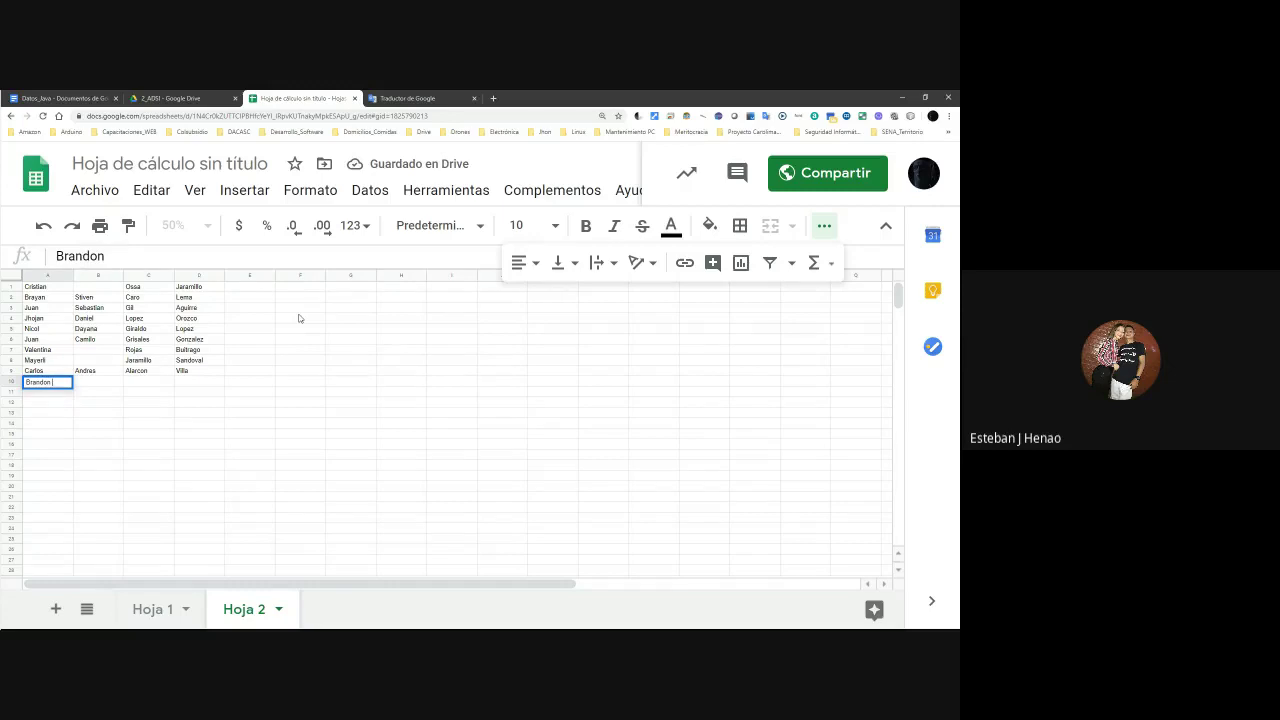
pyautogui.press('Tab')
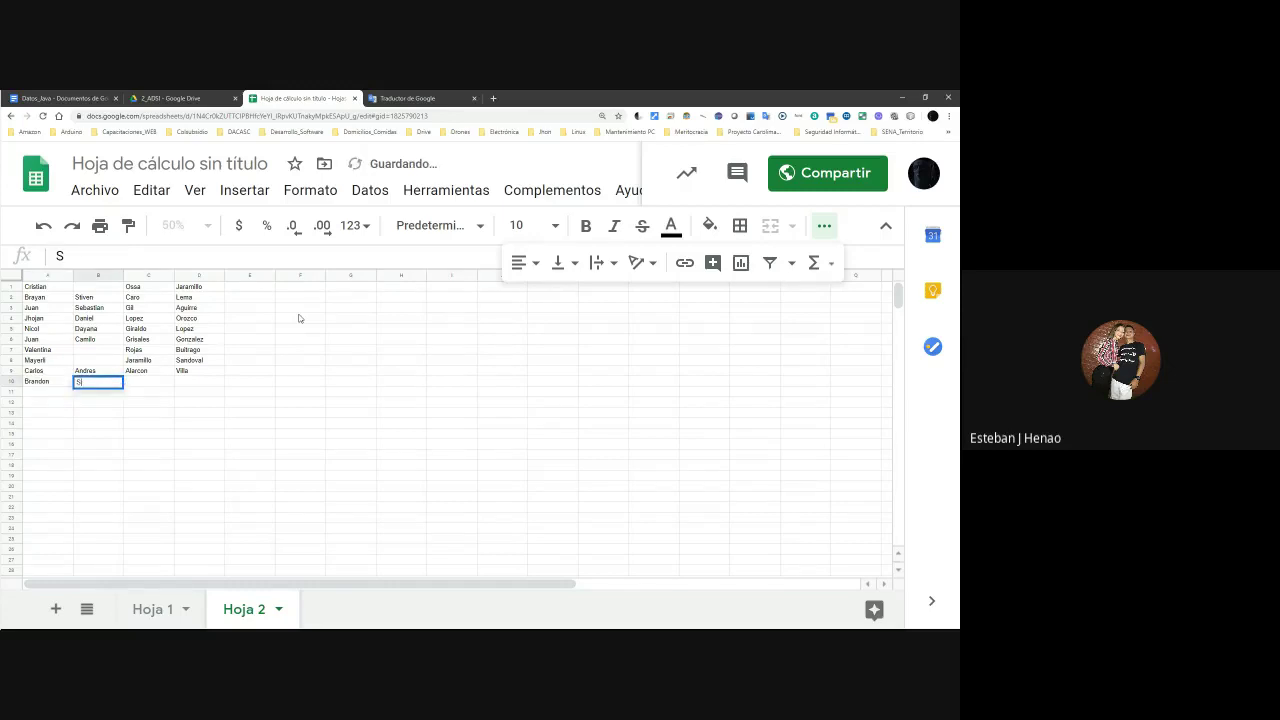
pyautogui.press('Tab')
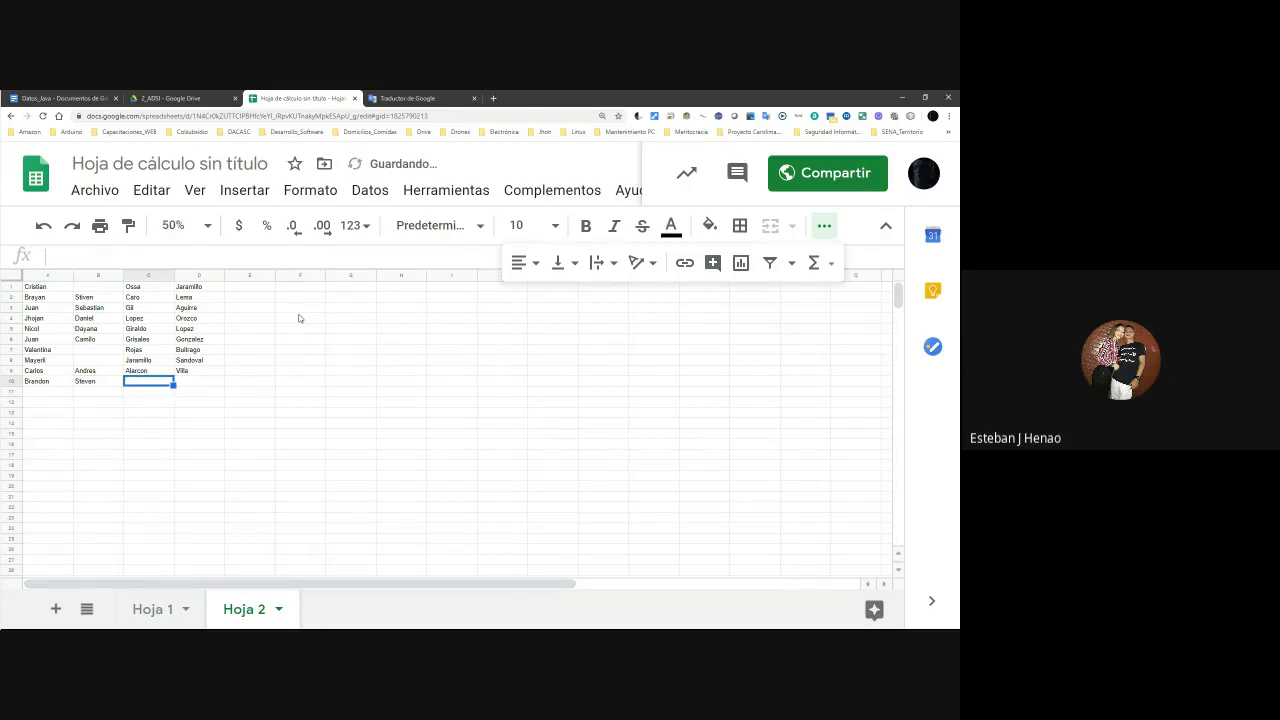
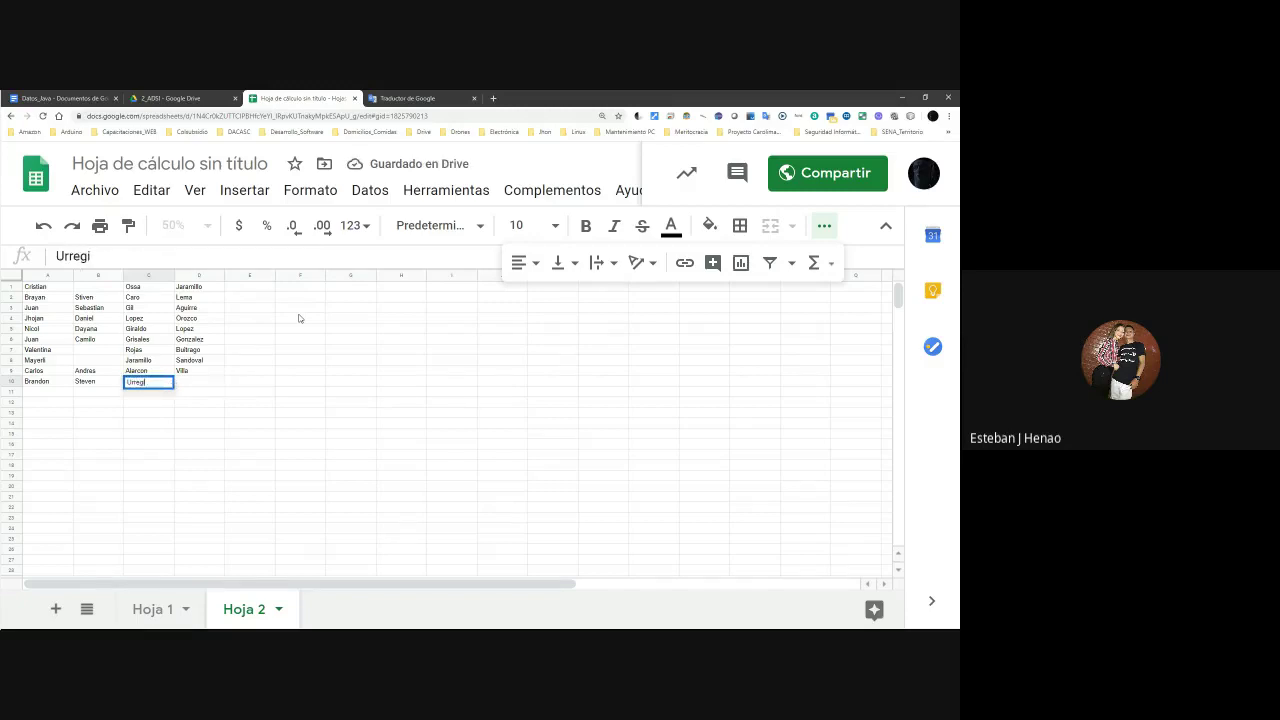
pyautogui.press('Tab')
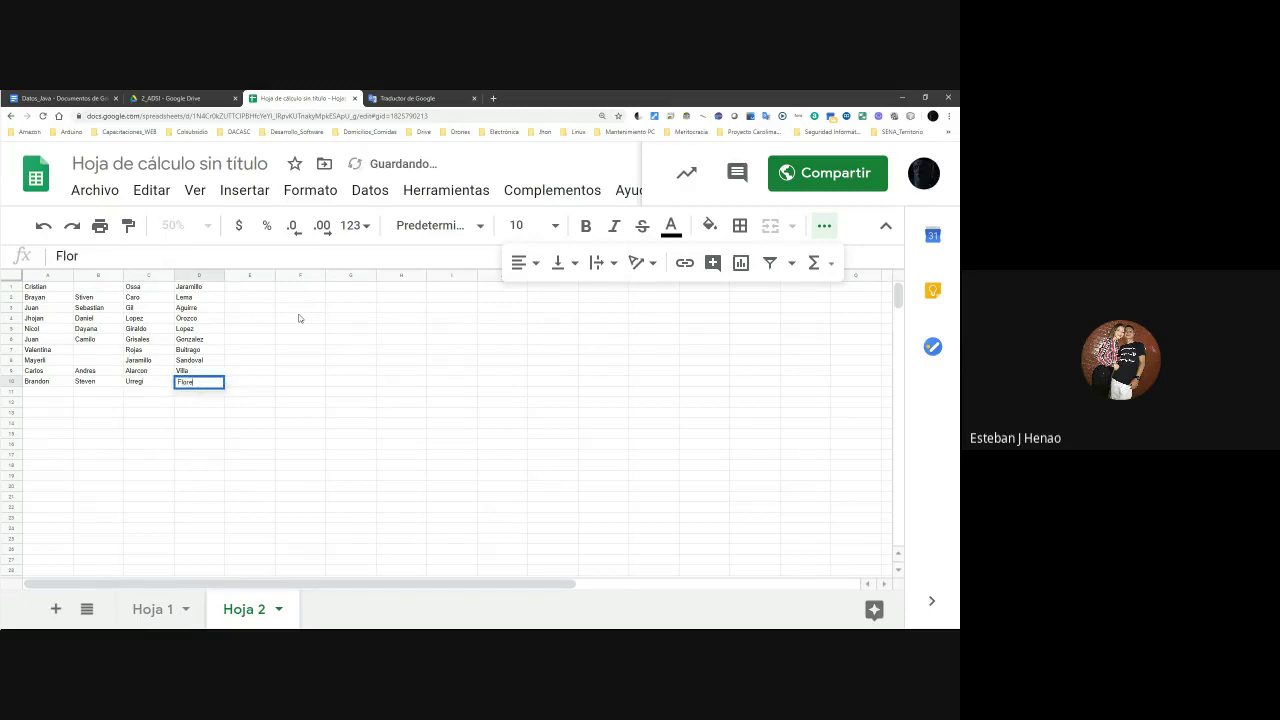
pyautogui.press('Return')
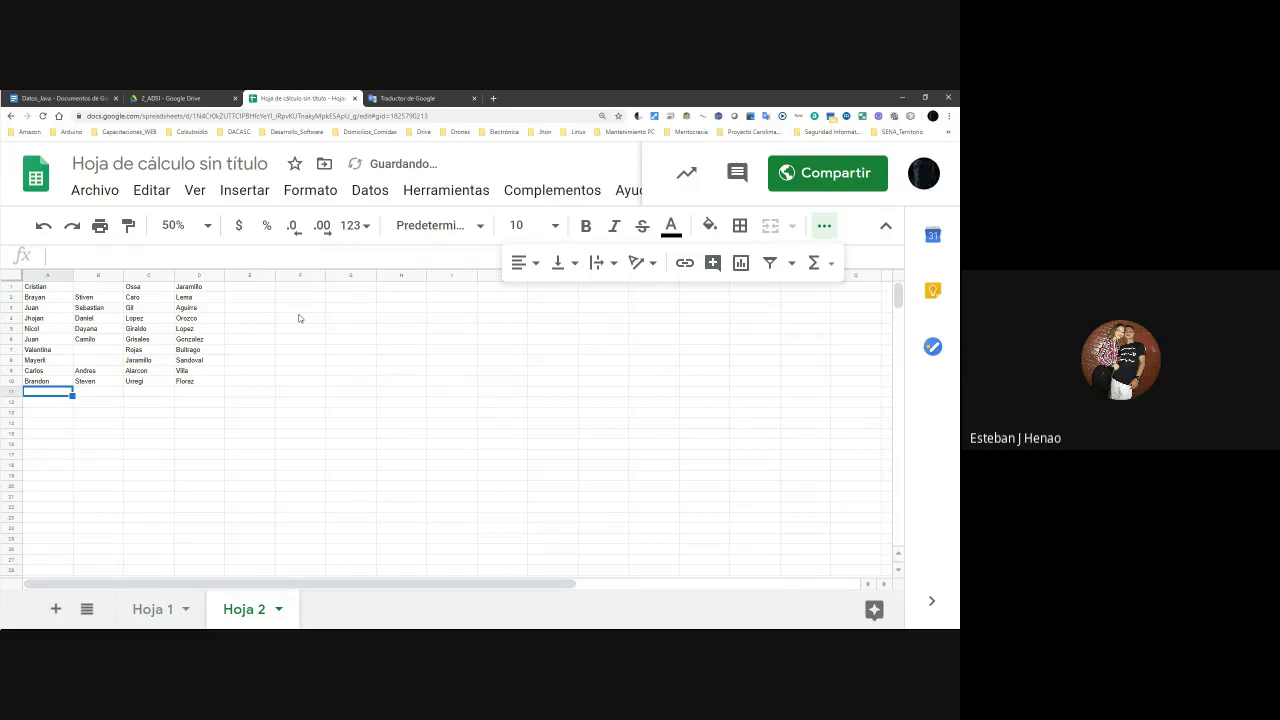
pyautogui.press('Tab')
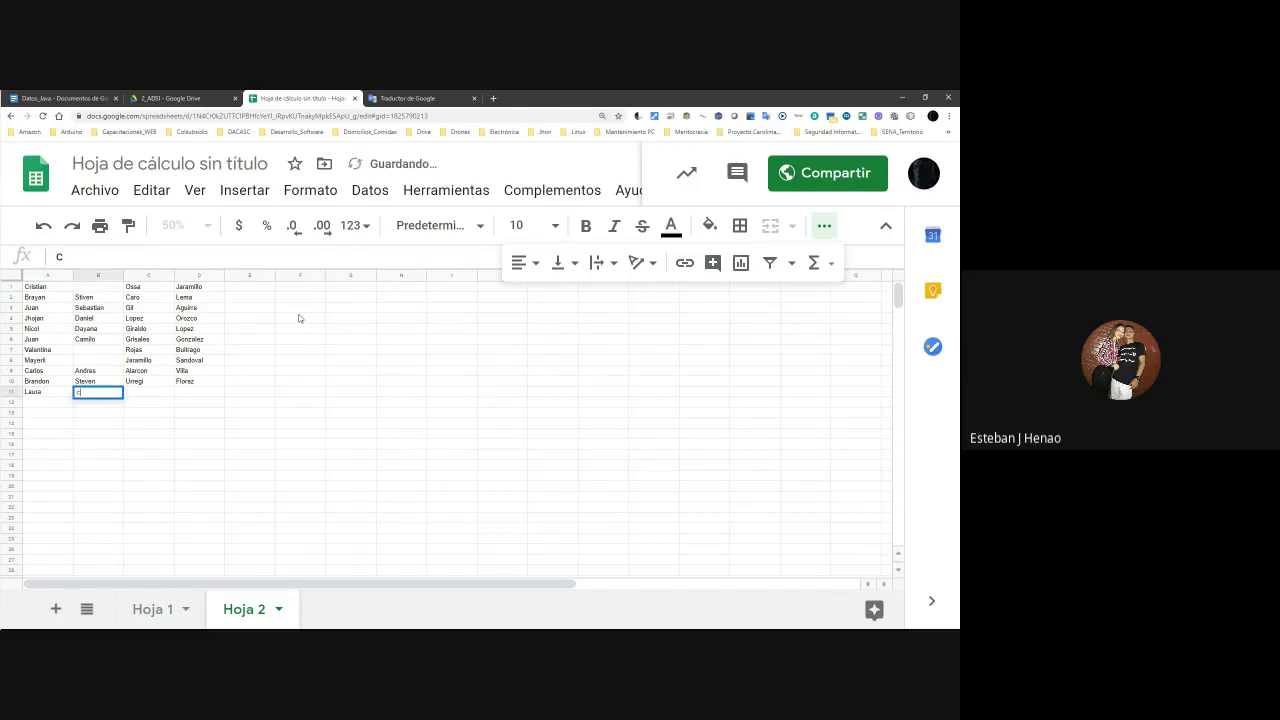
pyautogui.press('Tab')
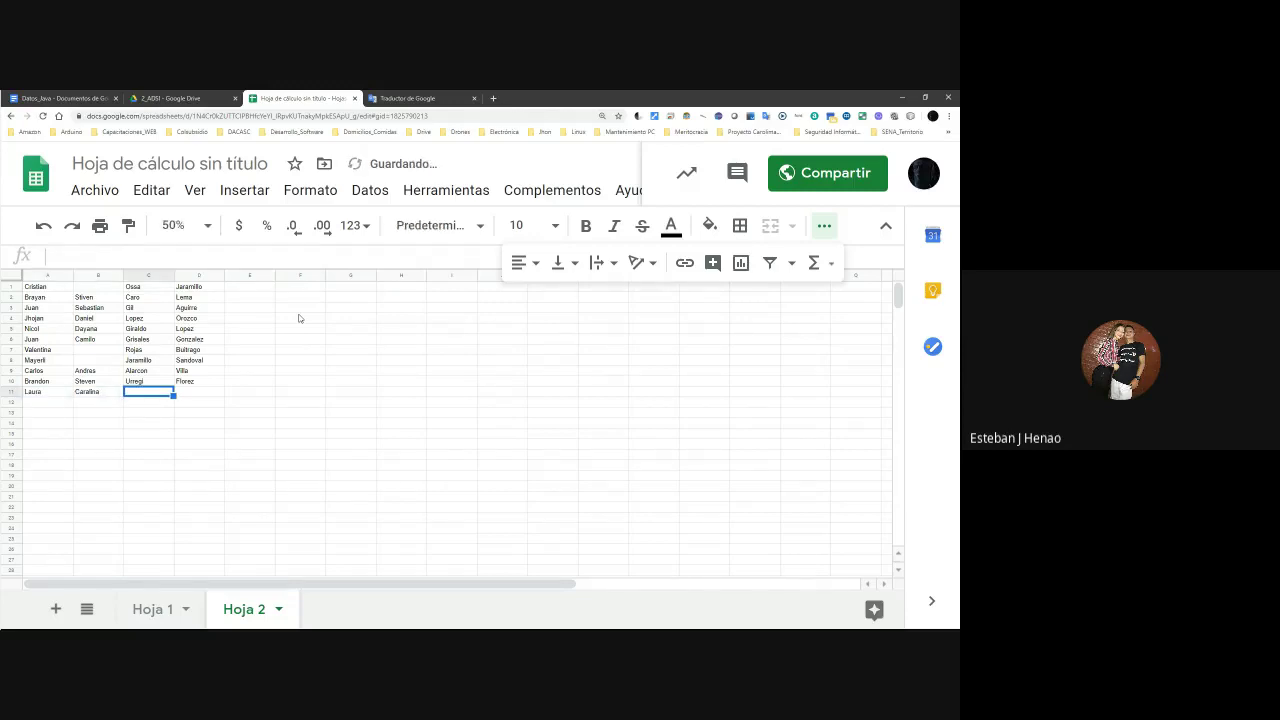
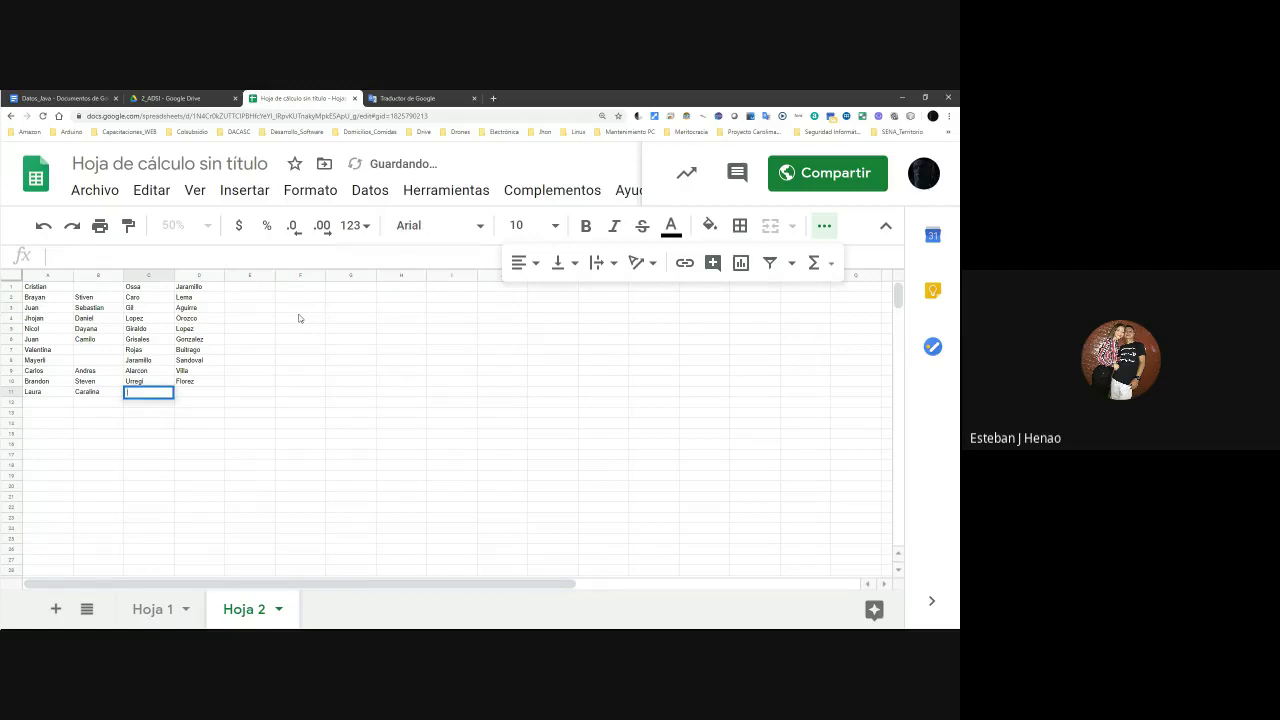
pyautogui.press('Tab')
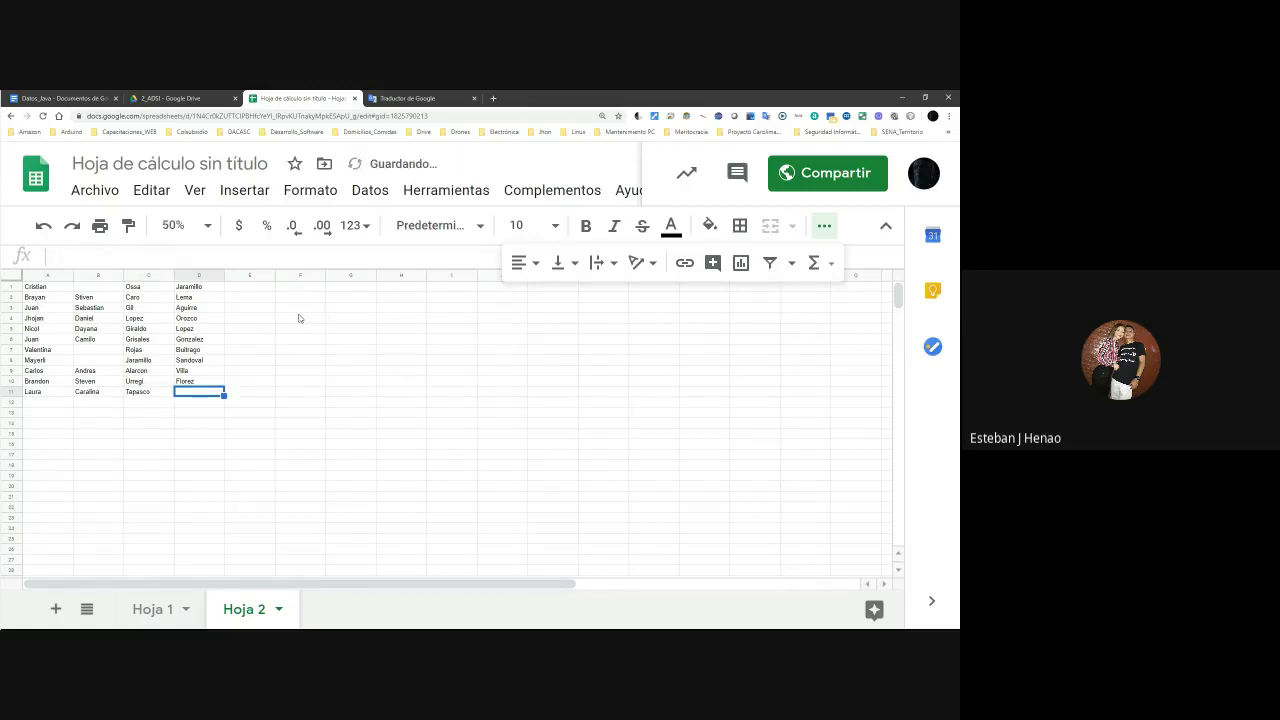
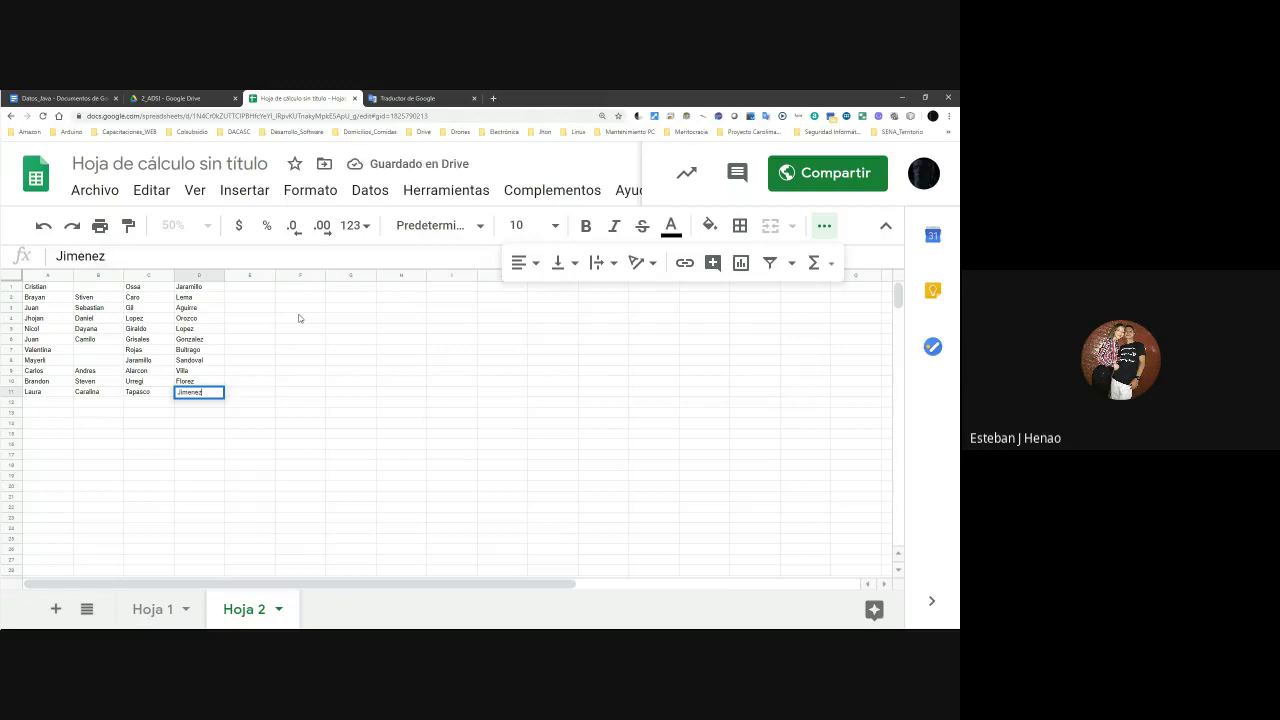
pyautogui.press('Return')
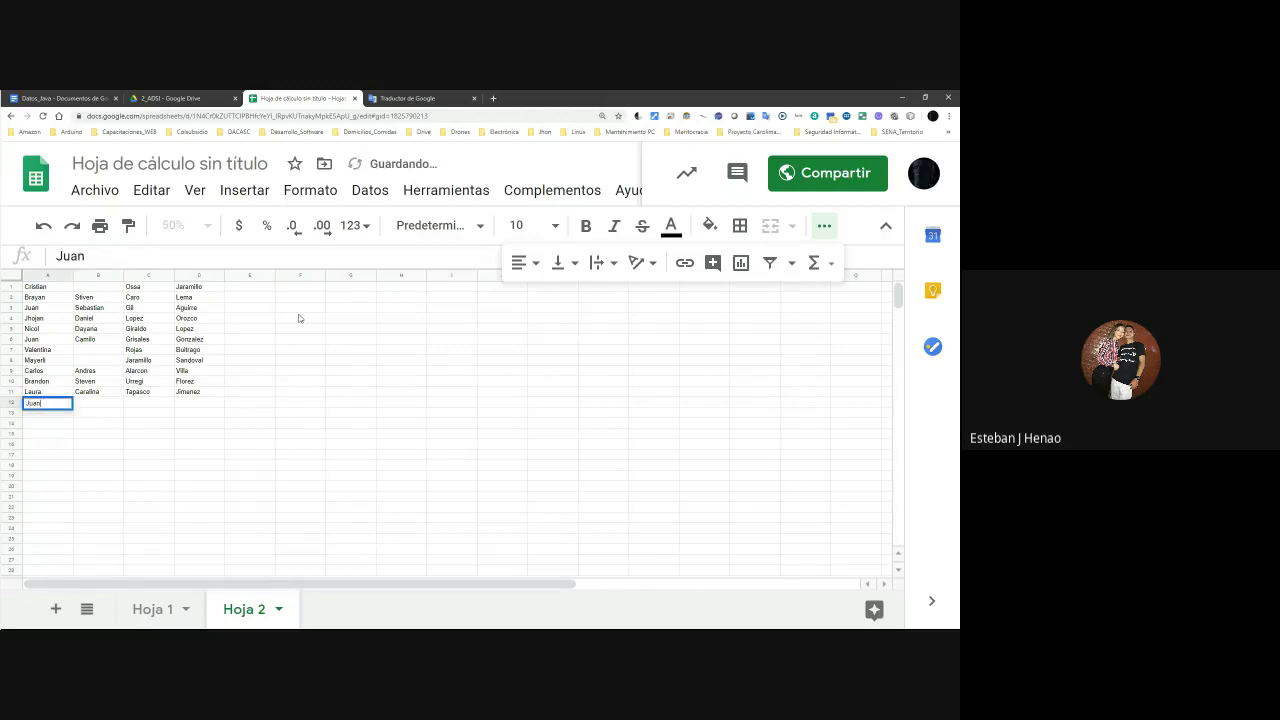
pyautogui.press('Tab')
pyautogui.press('Tab')
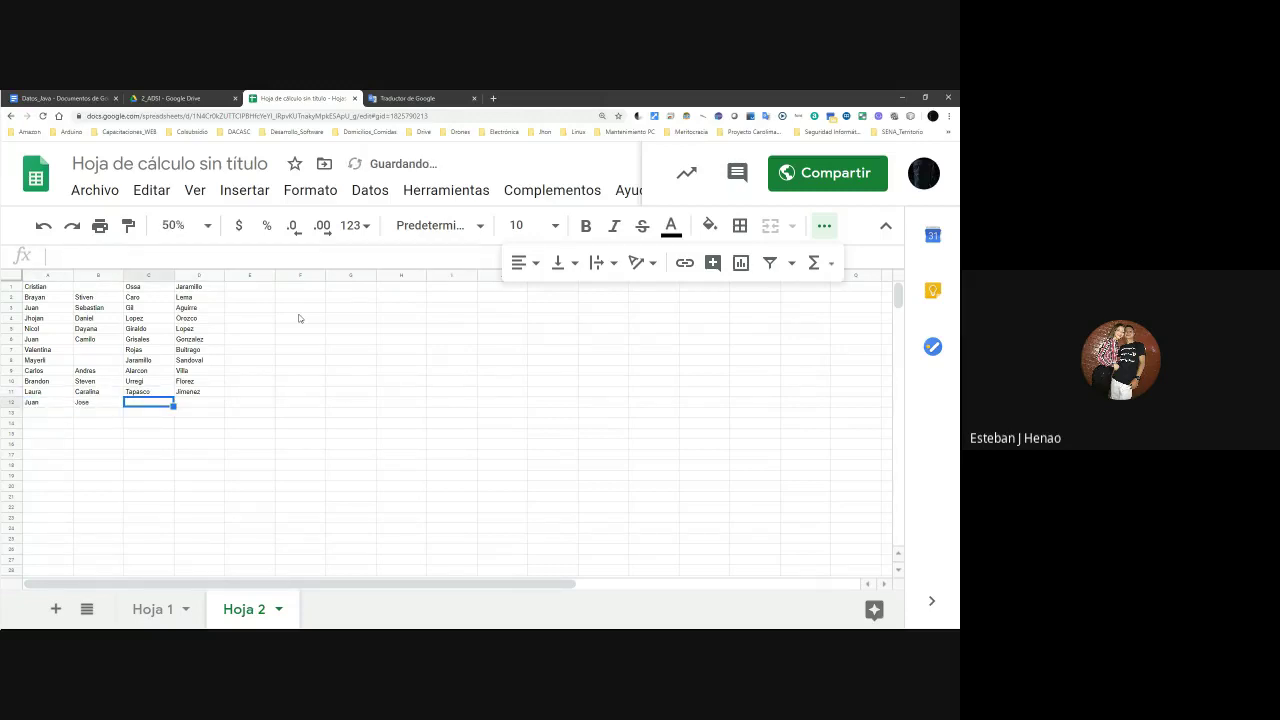
pyautogui.press('Tab')
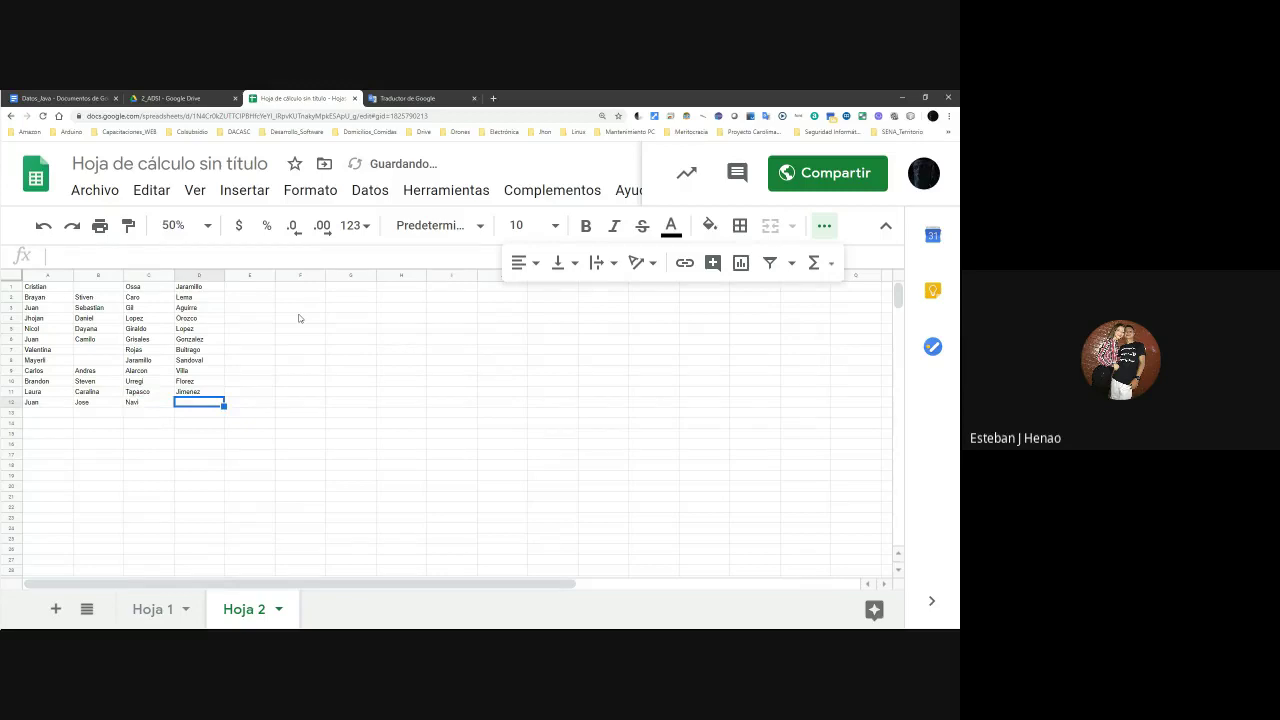
pyautogui.press('Left')
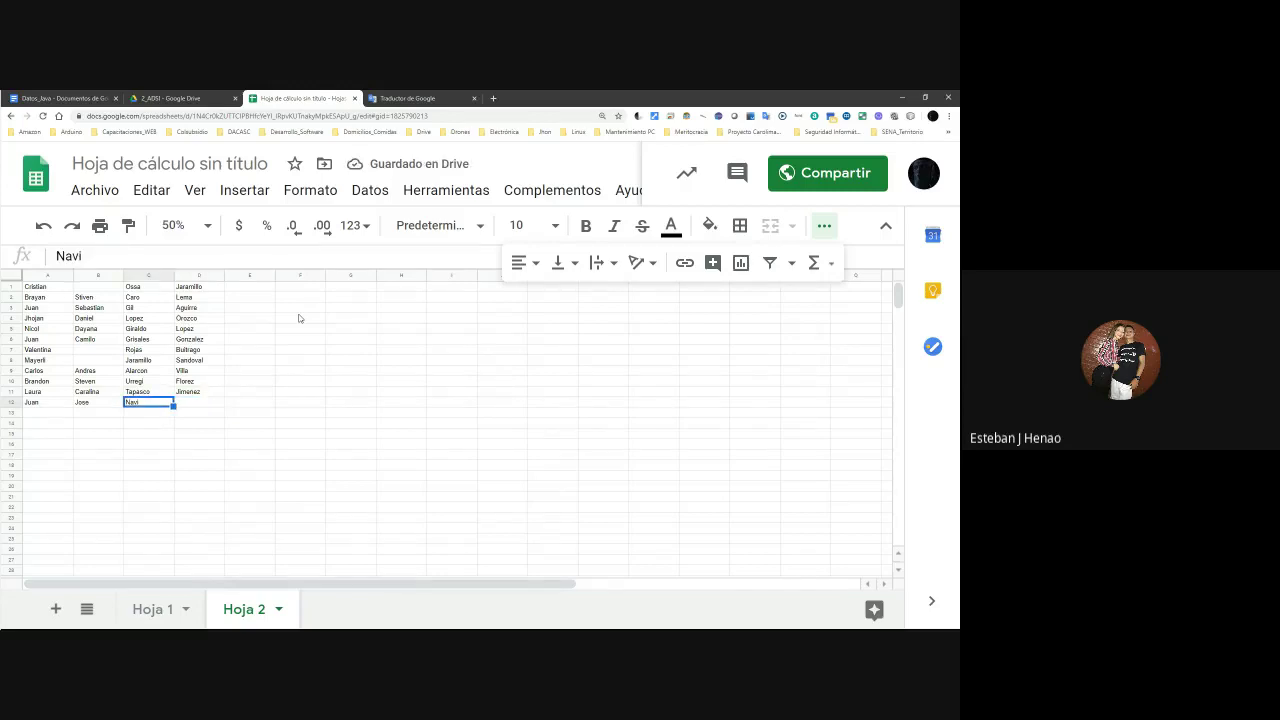
pyautogui.press('Tab')
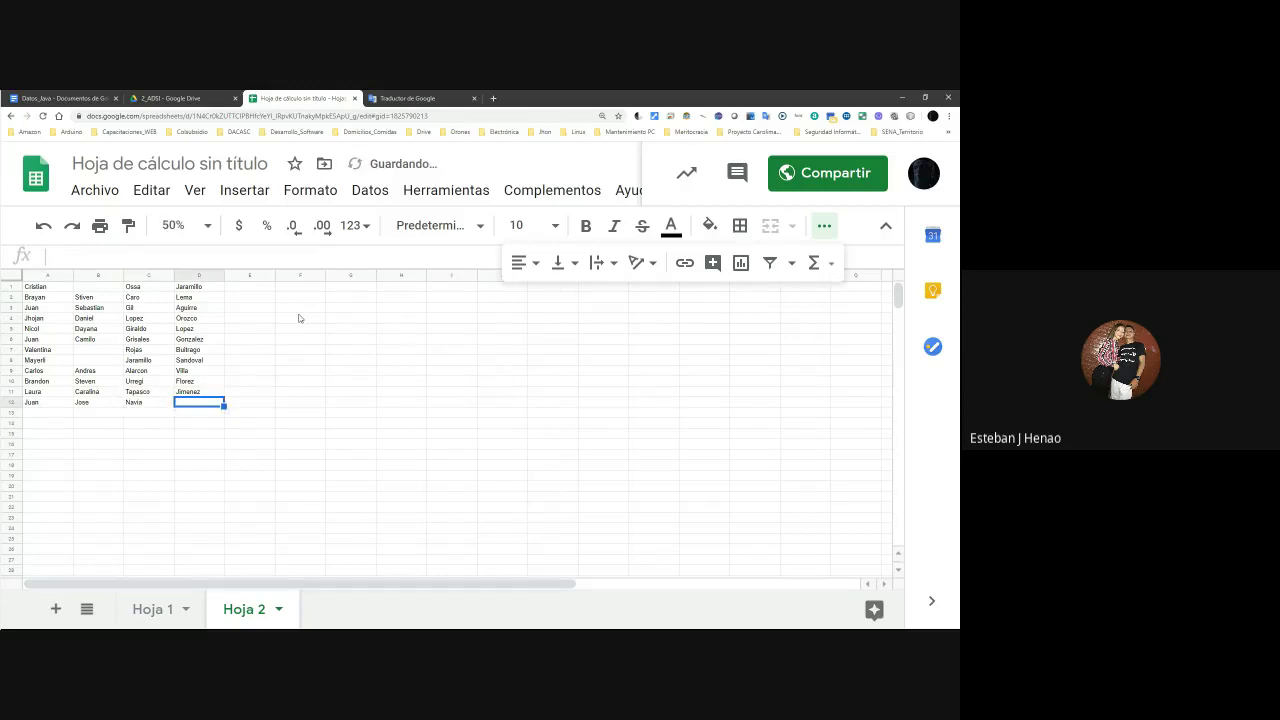
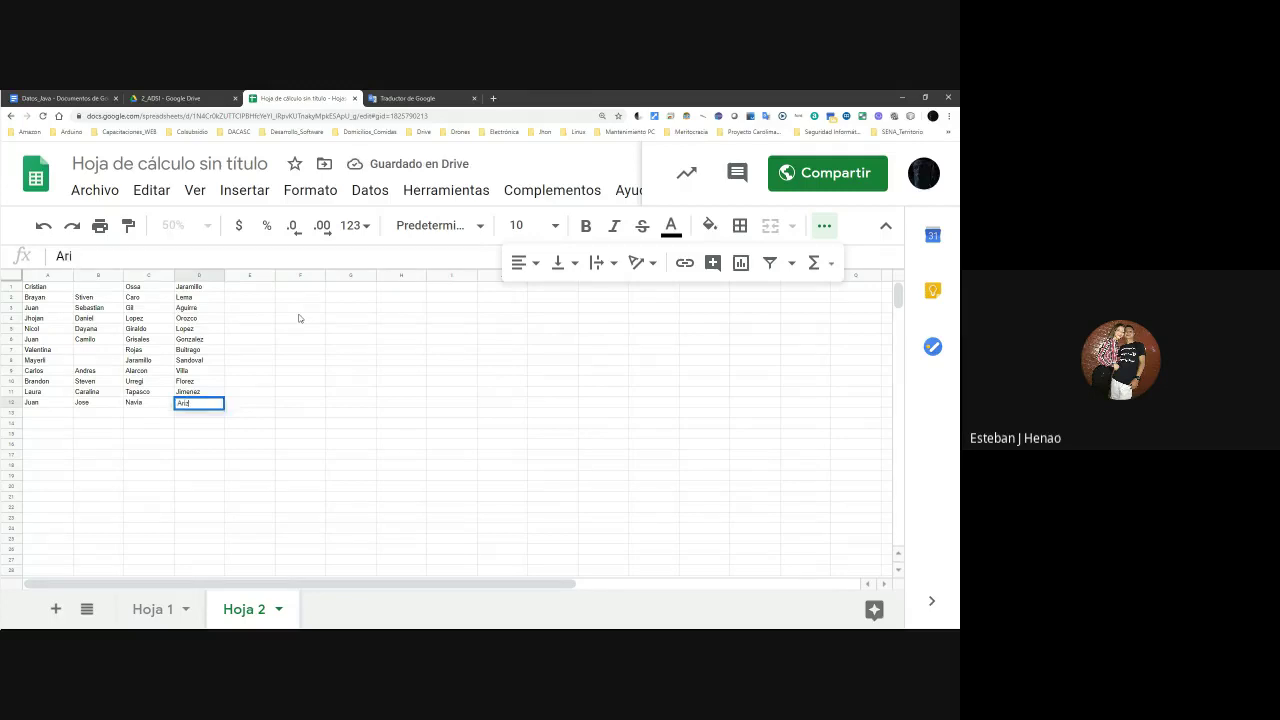
pyautogui.press('Return')
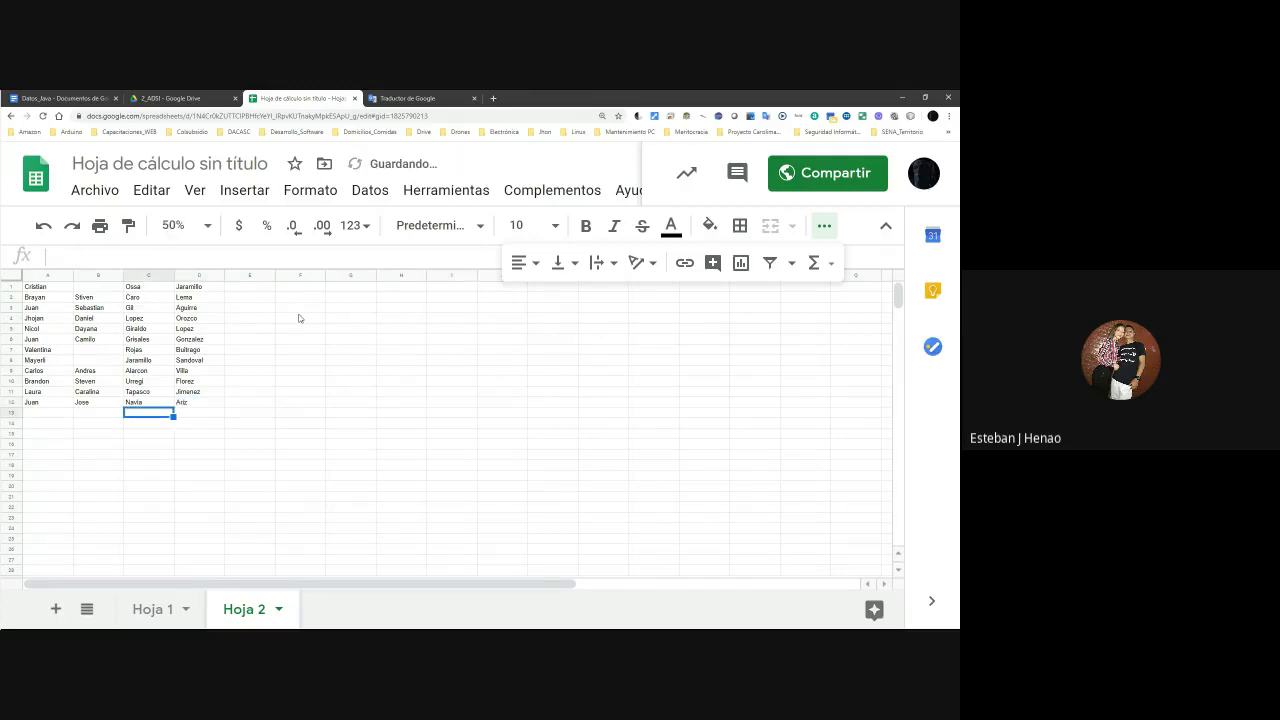
pyautogui.press('Left')
pyautogui.press('Left')
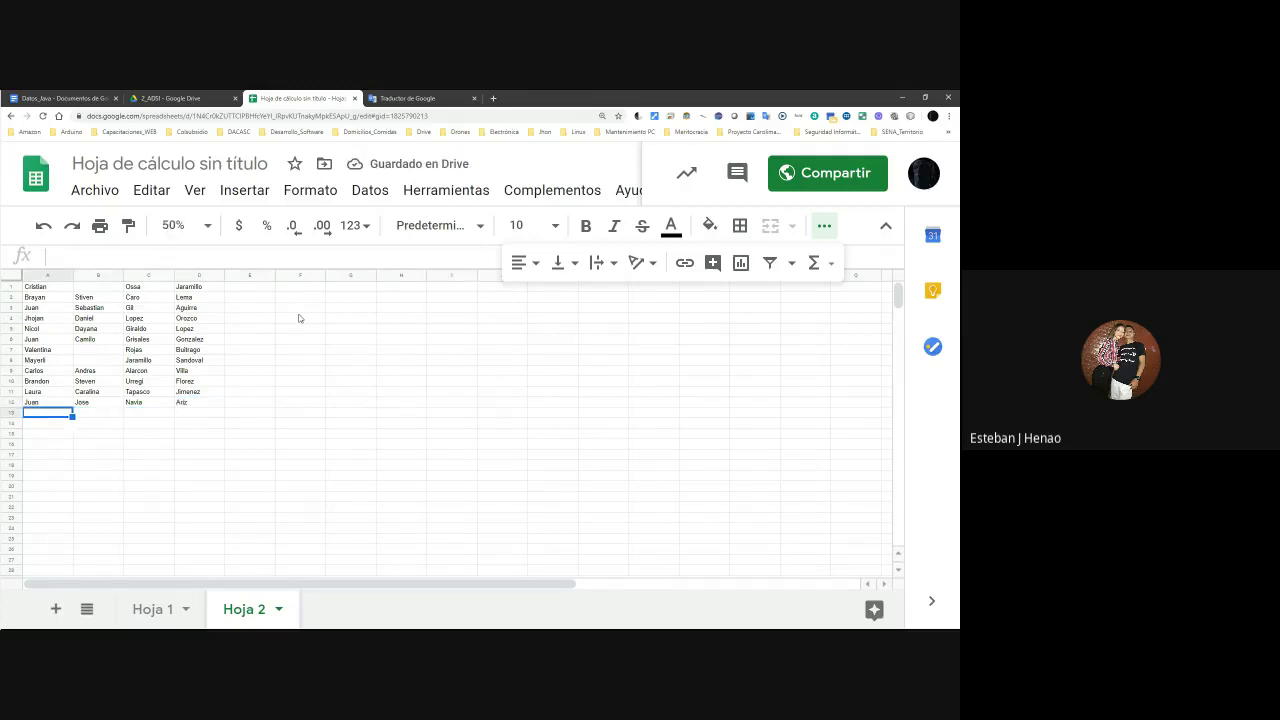
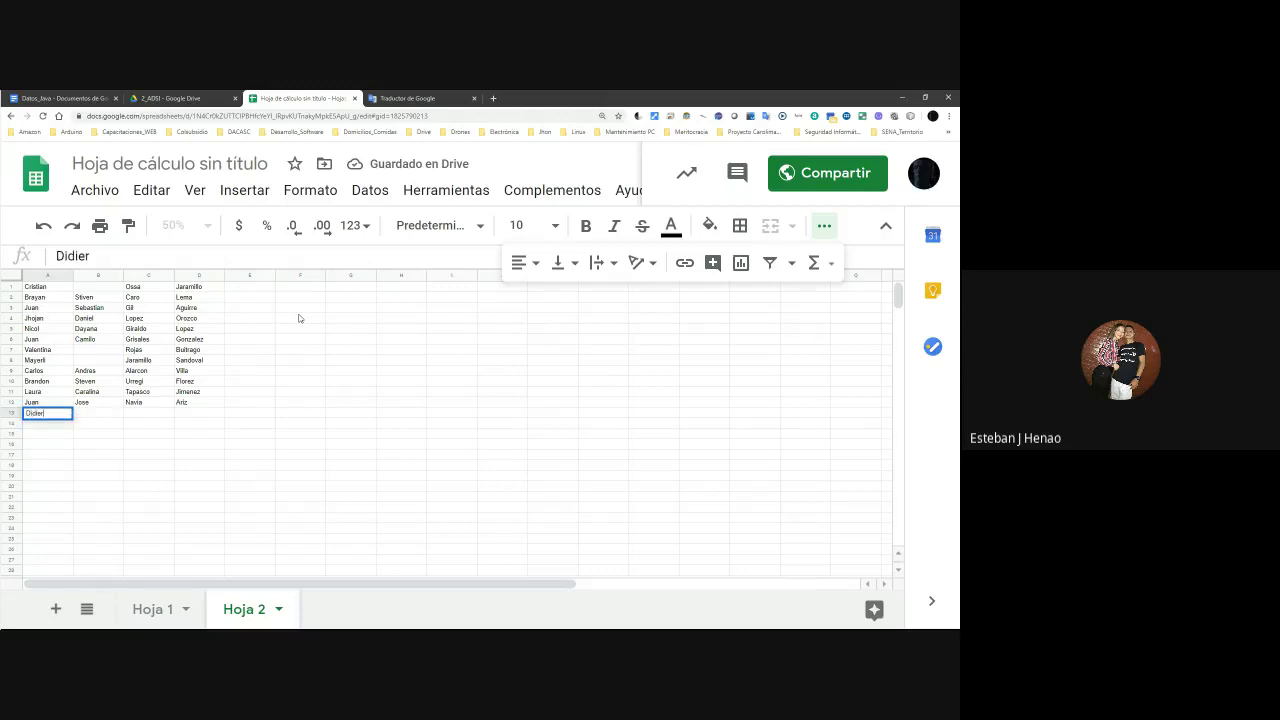
pyautogui.press('Tab')
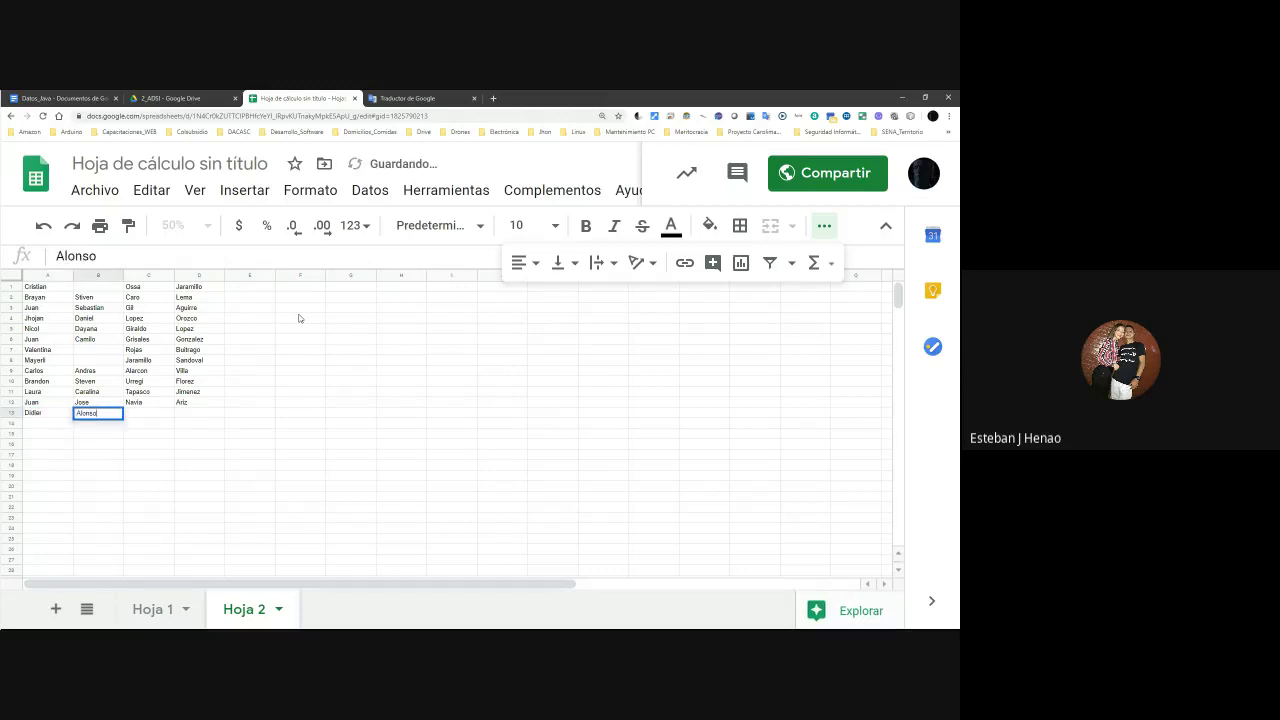
pyautogui.press('Tab')
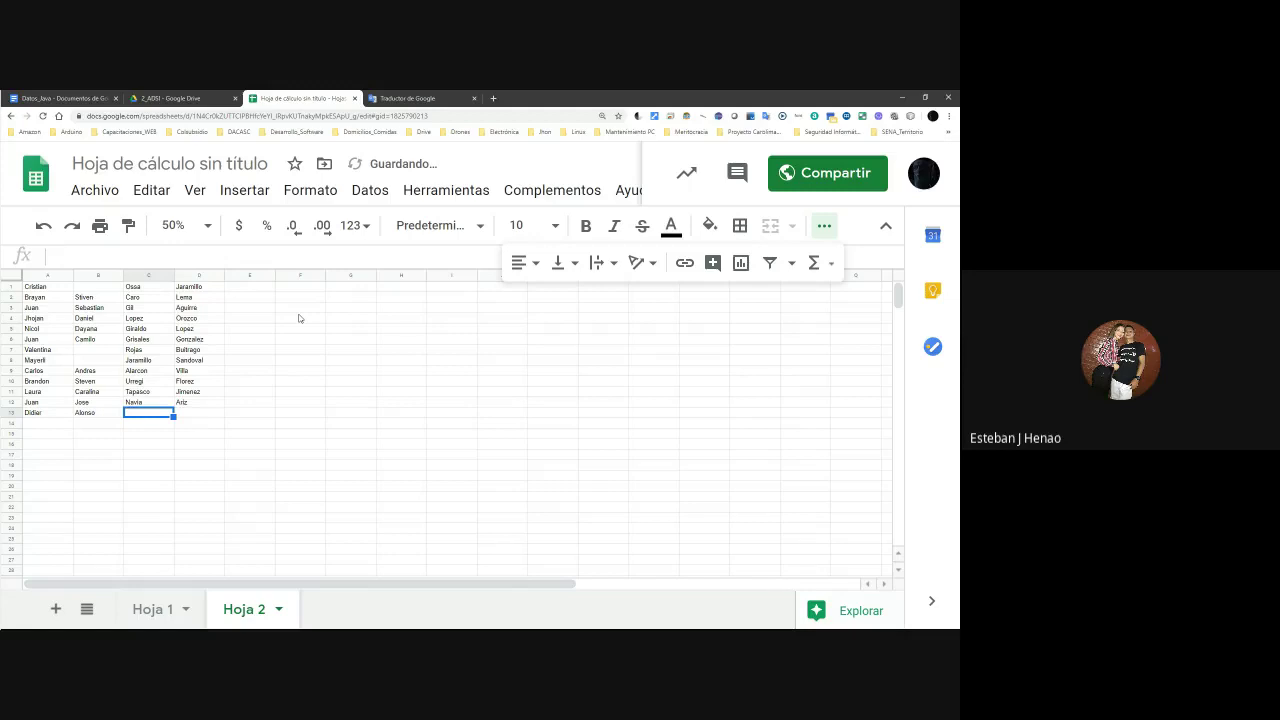
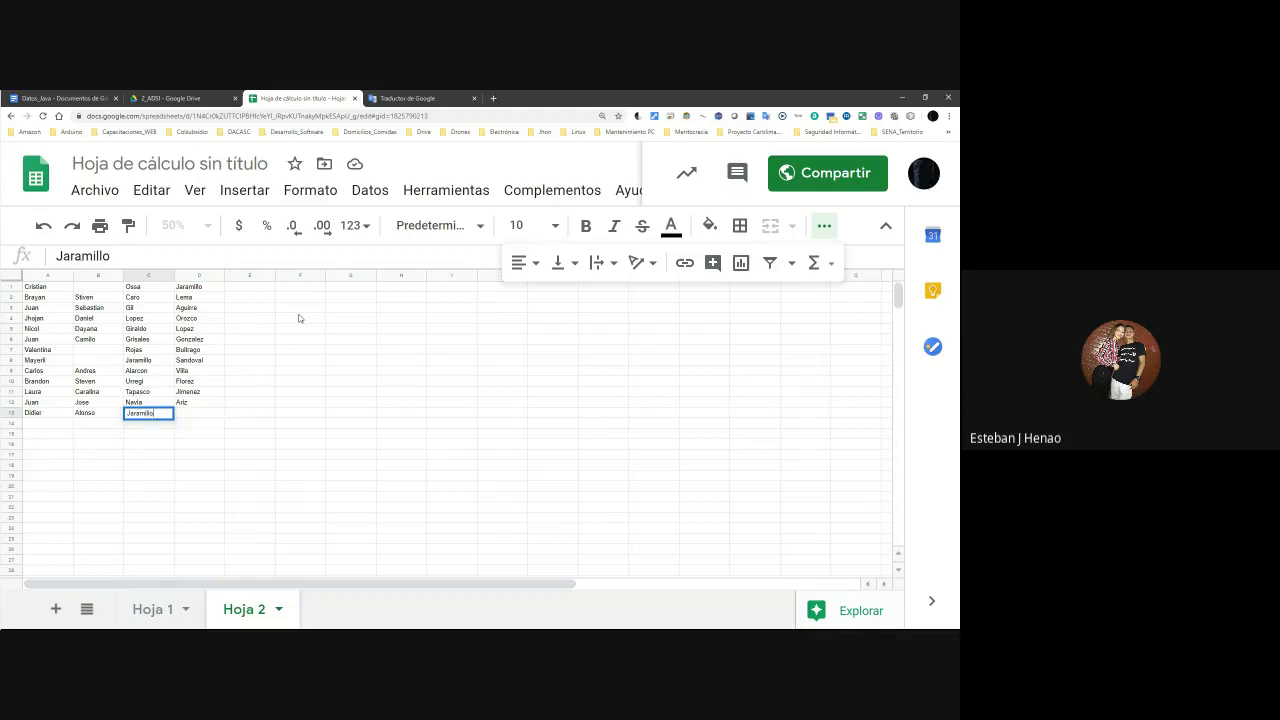
pyautogui.press('Tab')
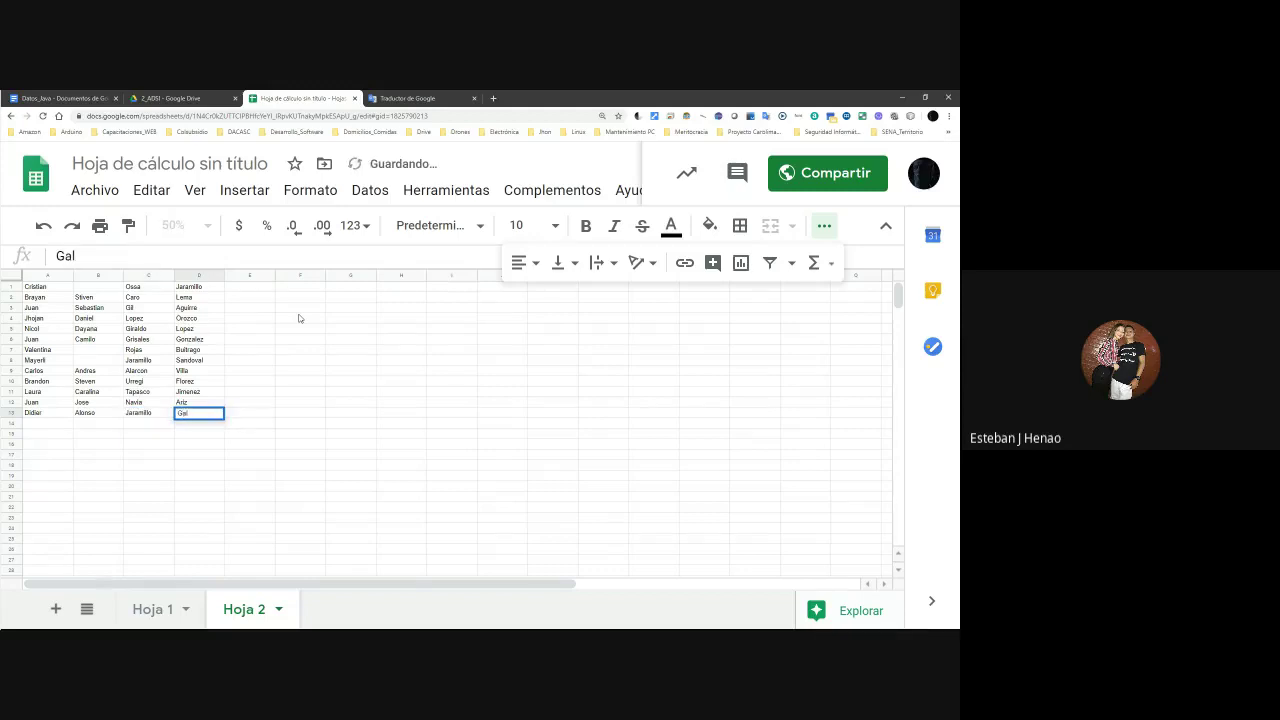
pyautogui.press('Return')
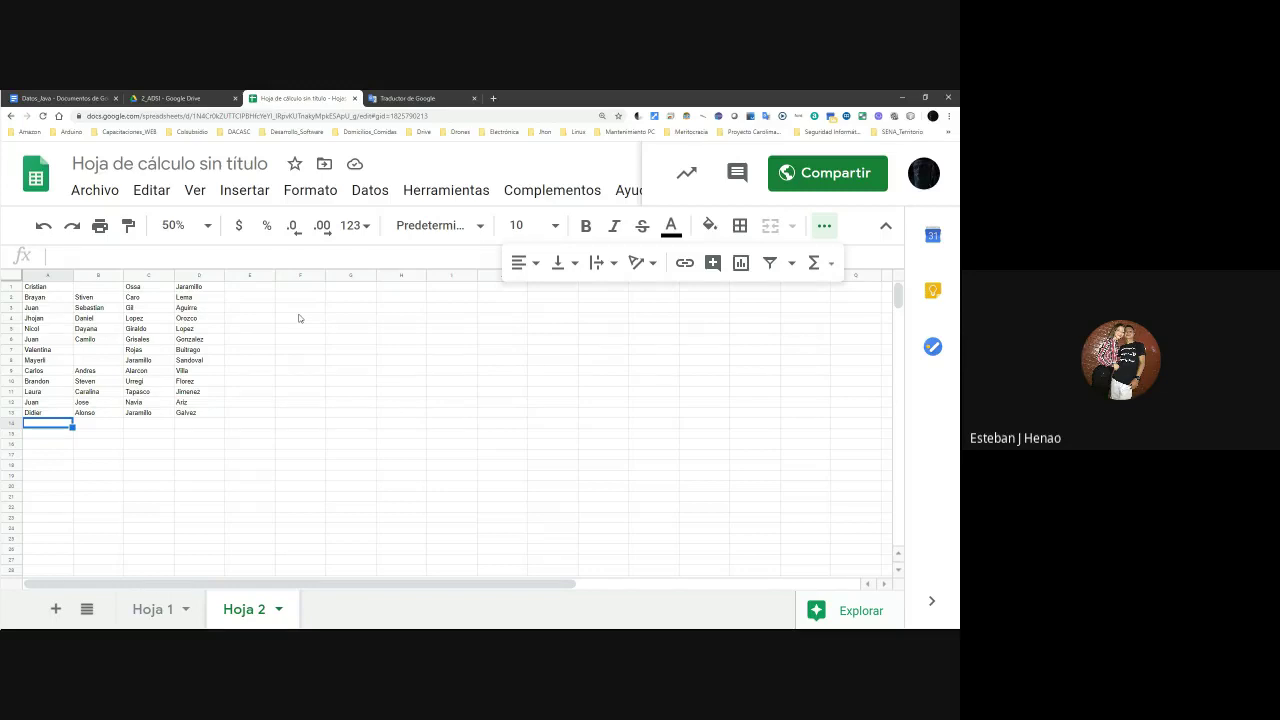
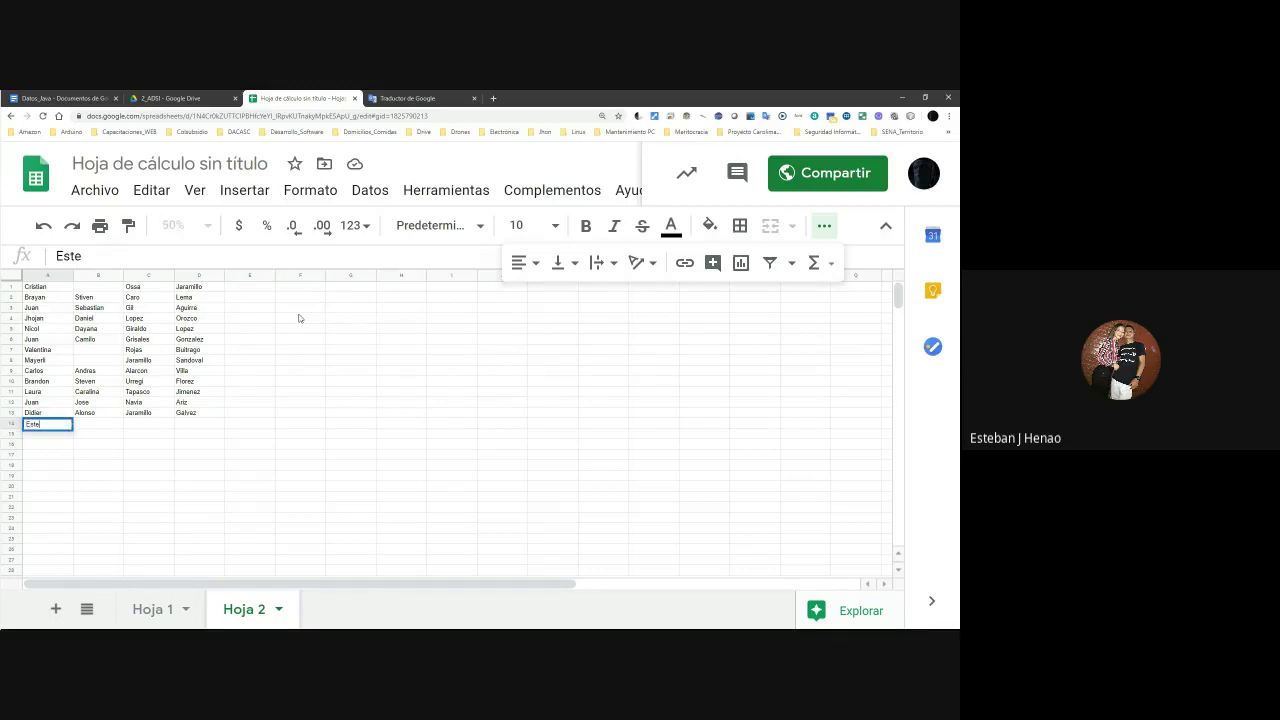
pyautogui.press('Tab')
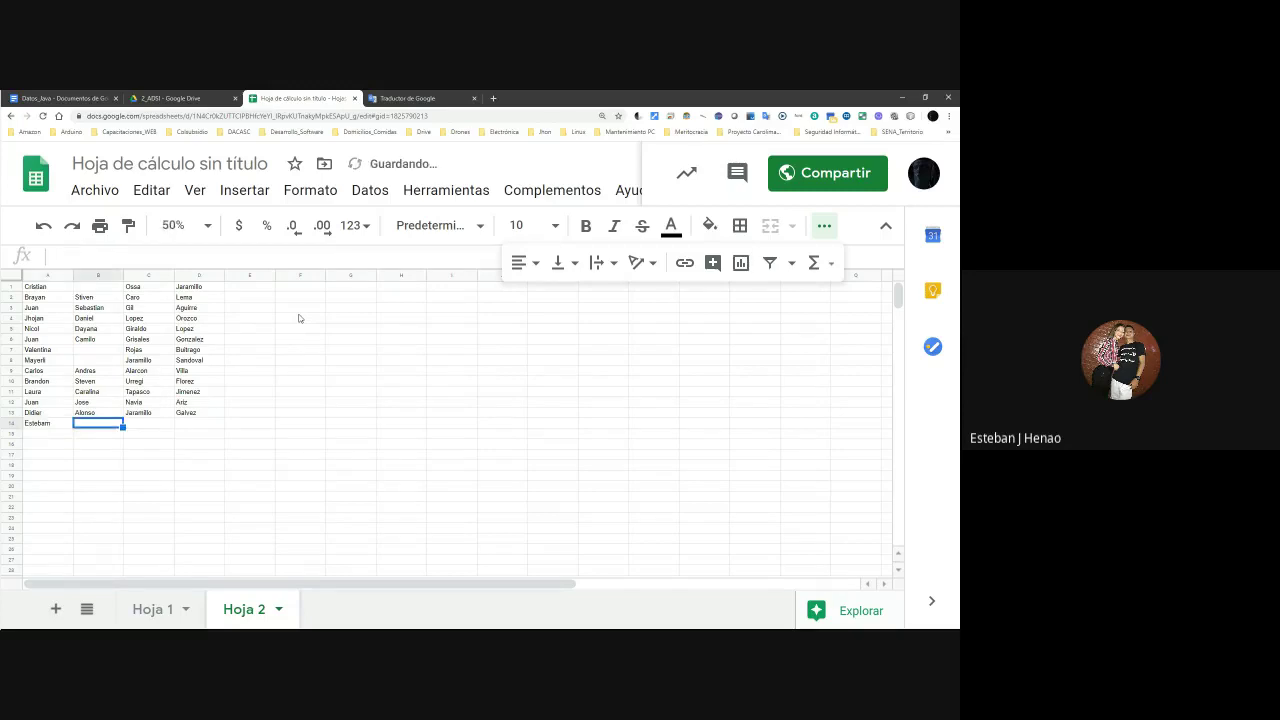
pyautogui.press('Tab')
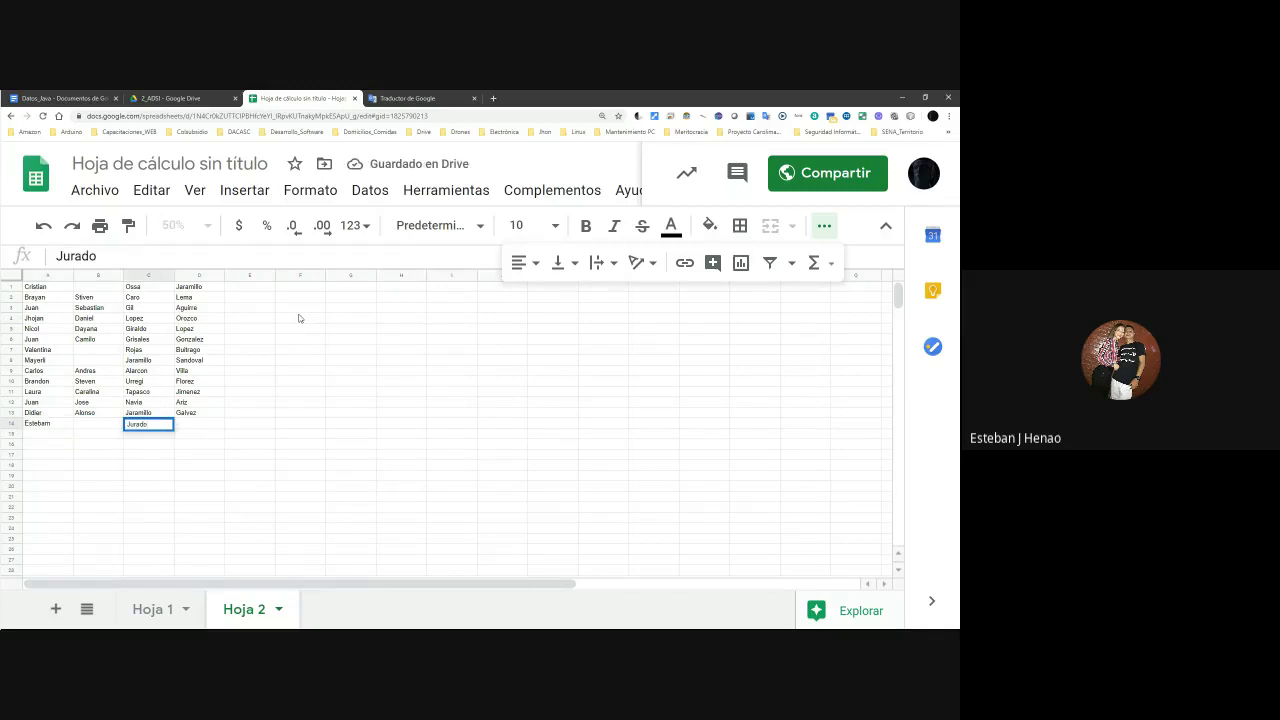
pyautogui.press('Tab')
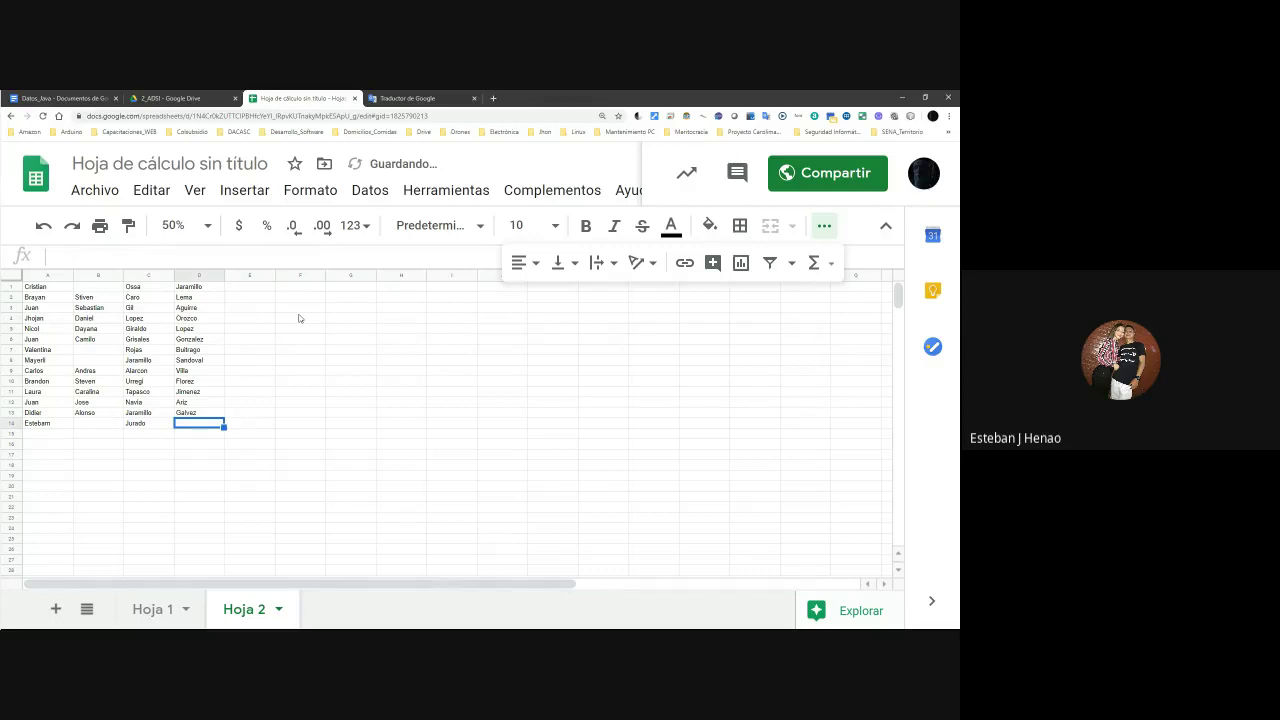
pyautogui.press('Return')
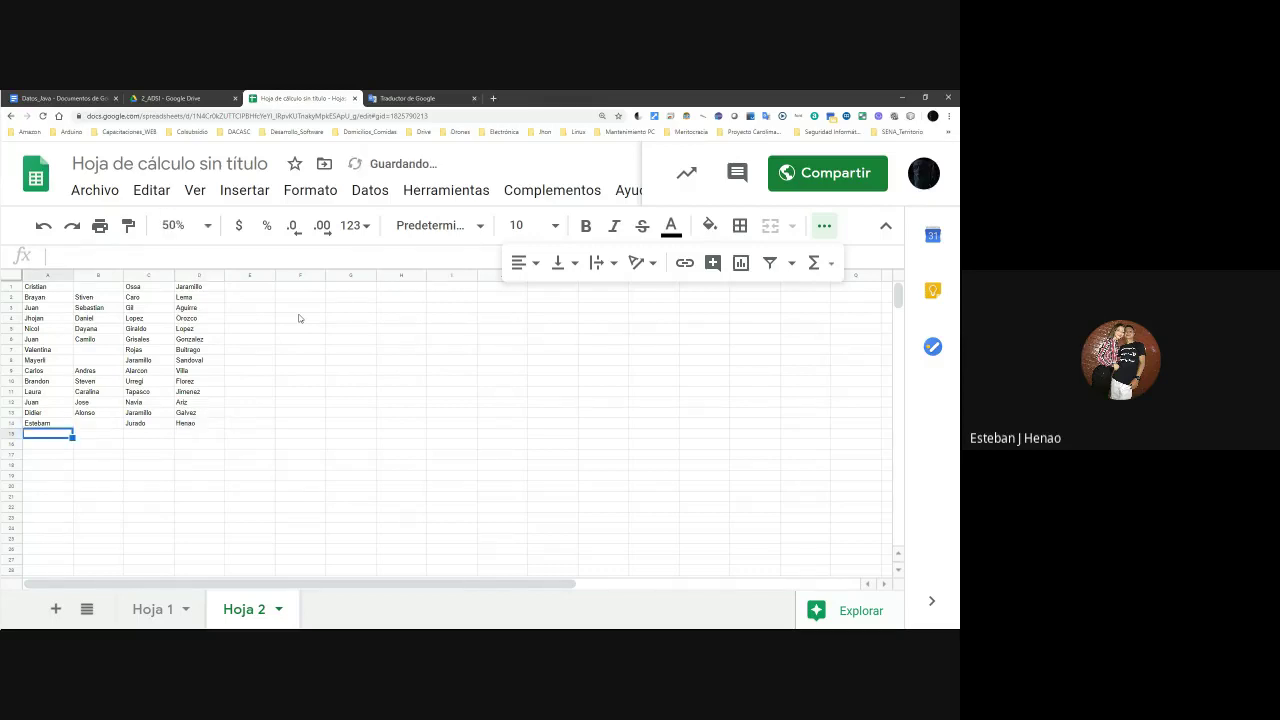
pyautogui.press('Up')
pyautogui.press('BackSpace')
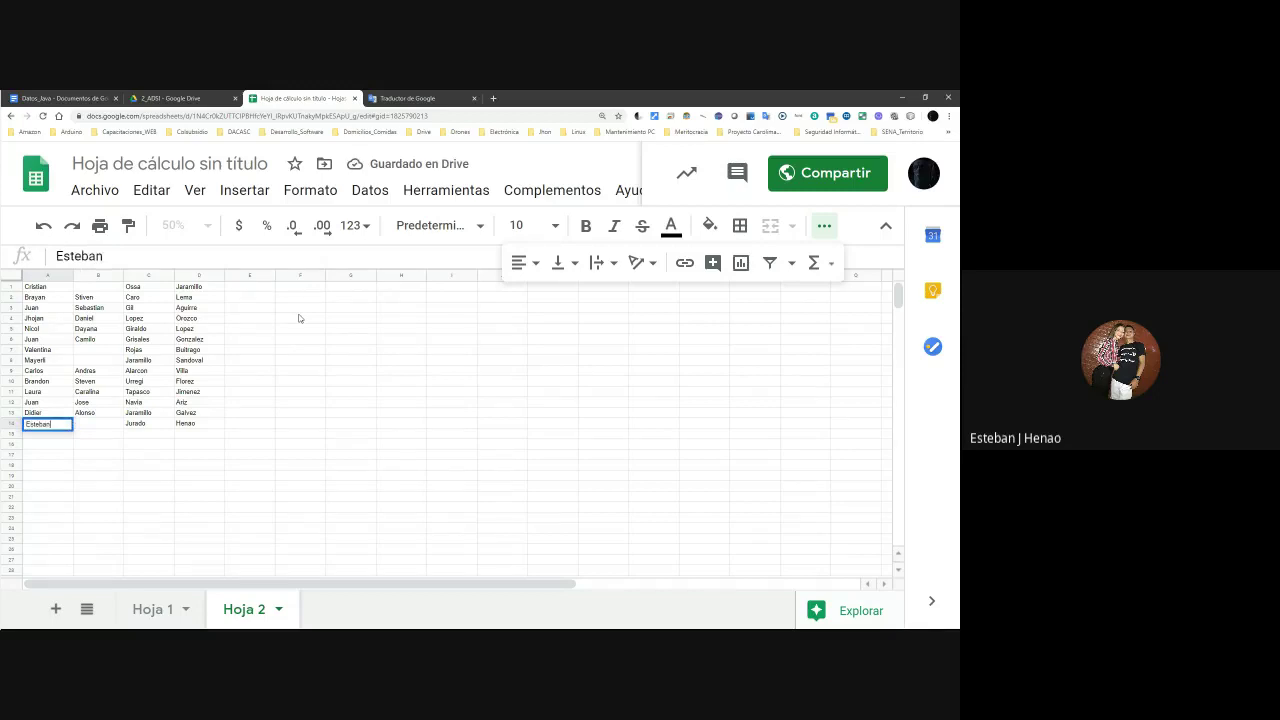
pyautogui.press('Return')
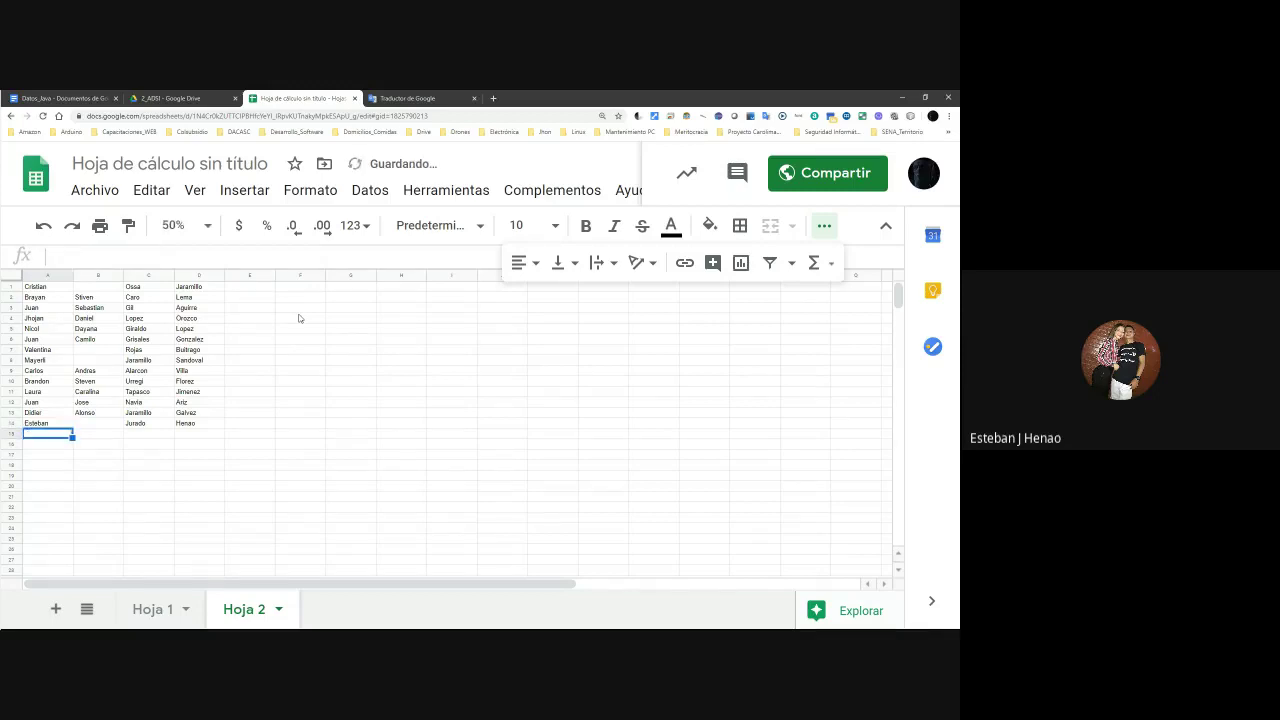
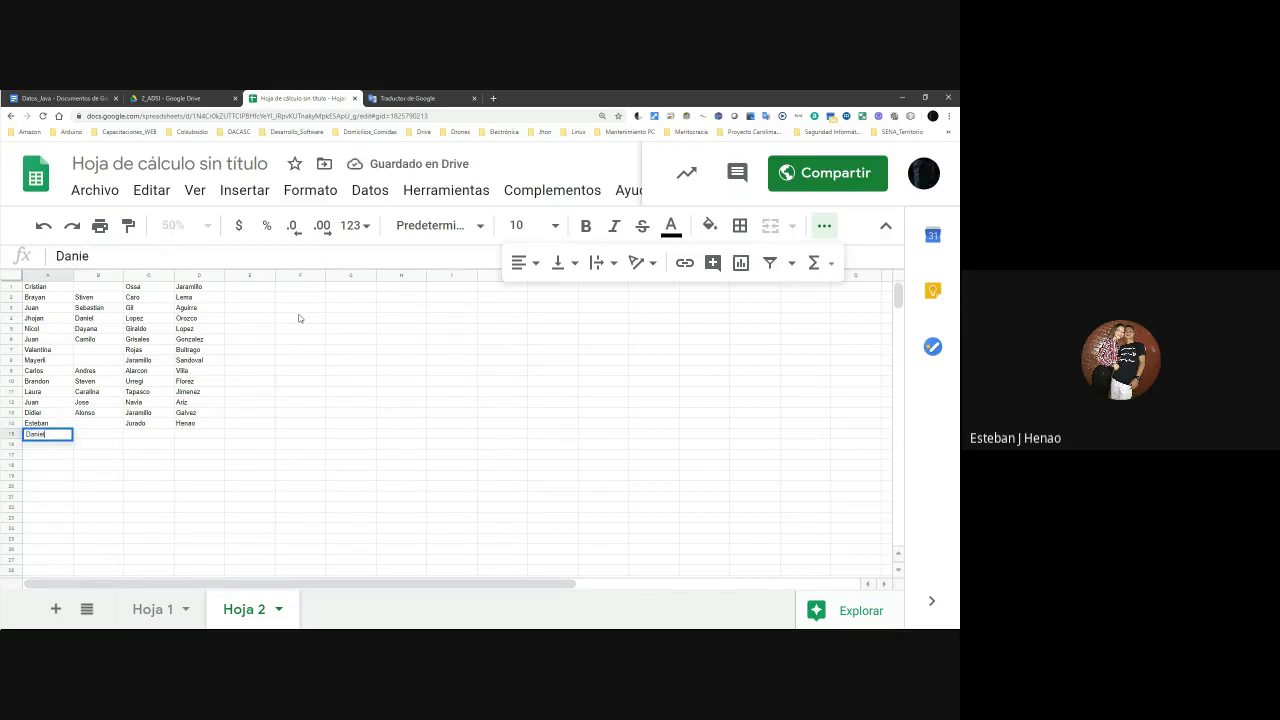
pyautogui.press('Tab')
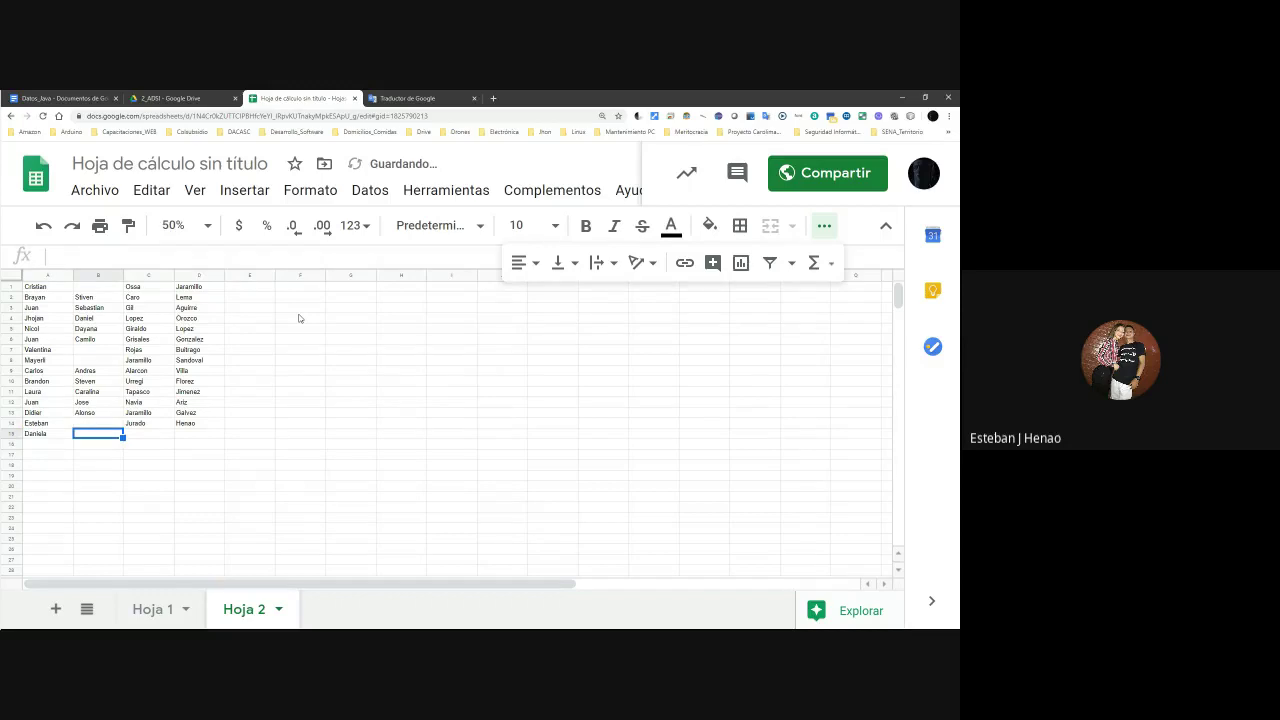
pyautogui.press('Tab')
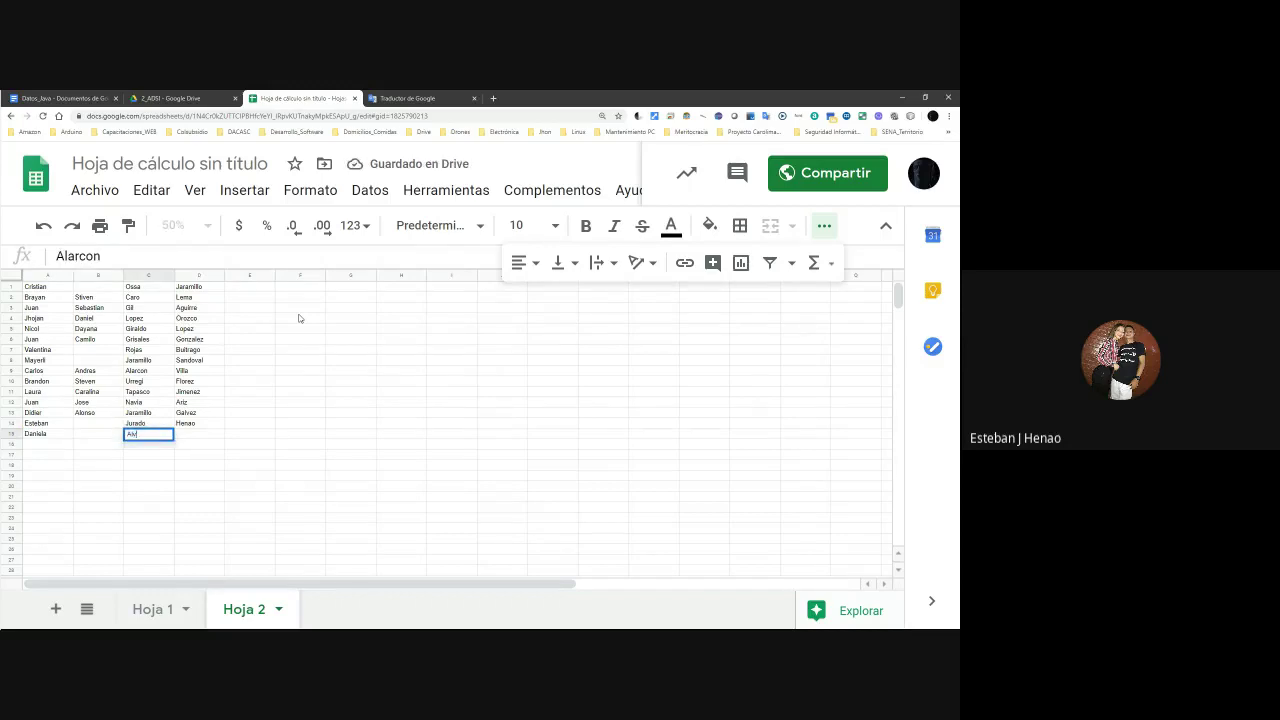
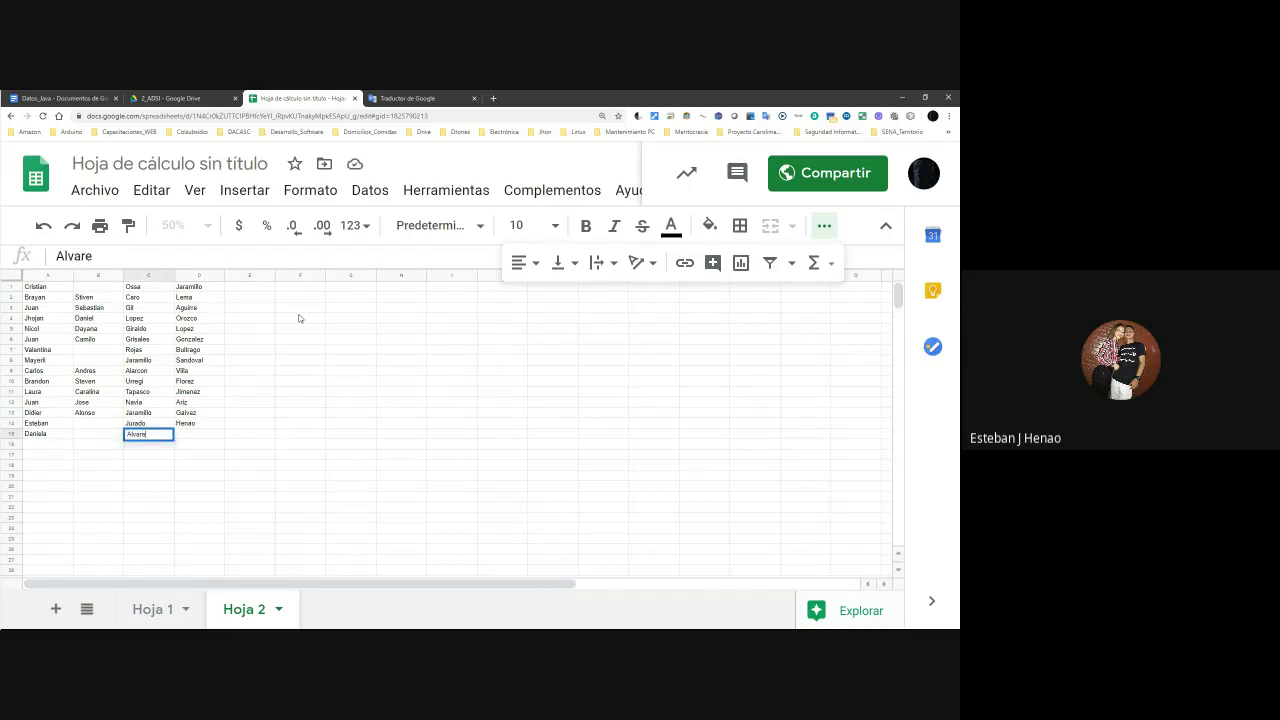
pyautogui.press('Tab')
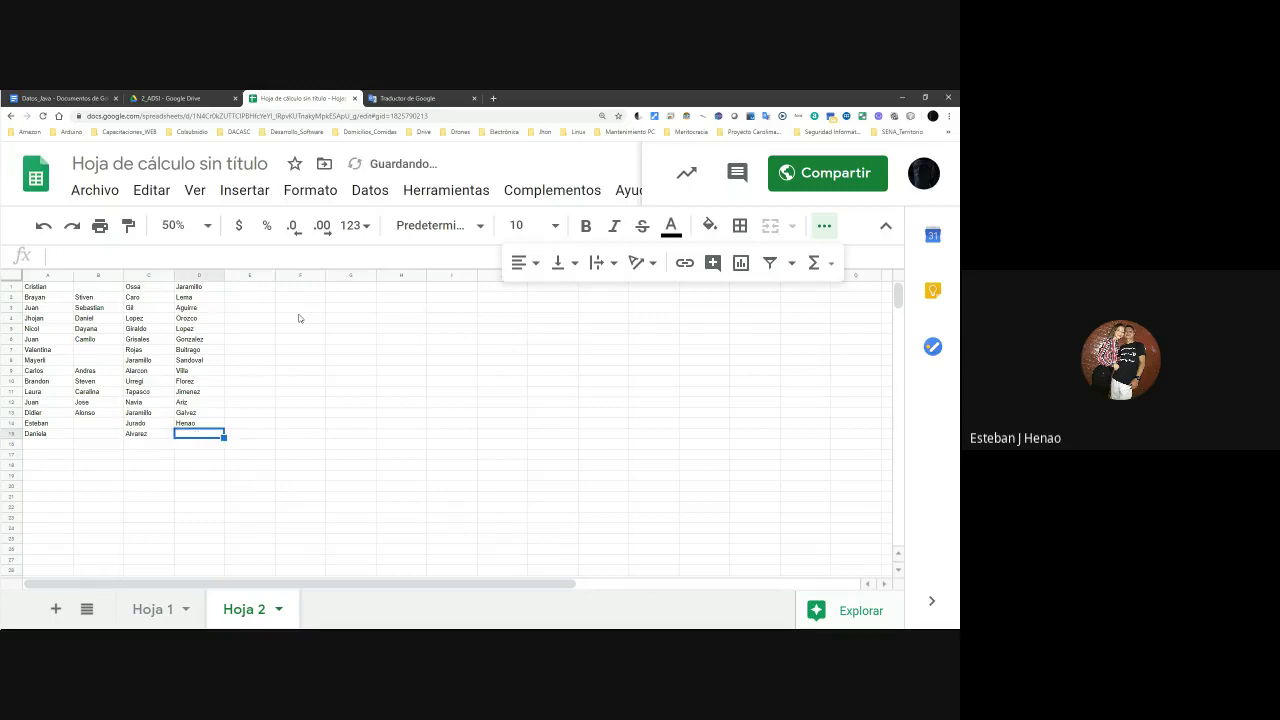
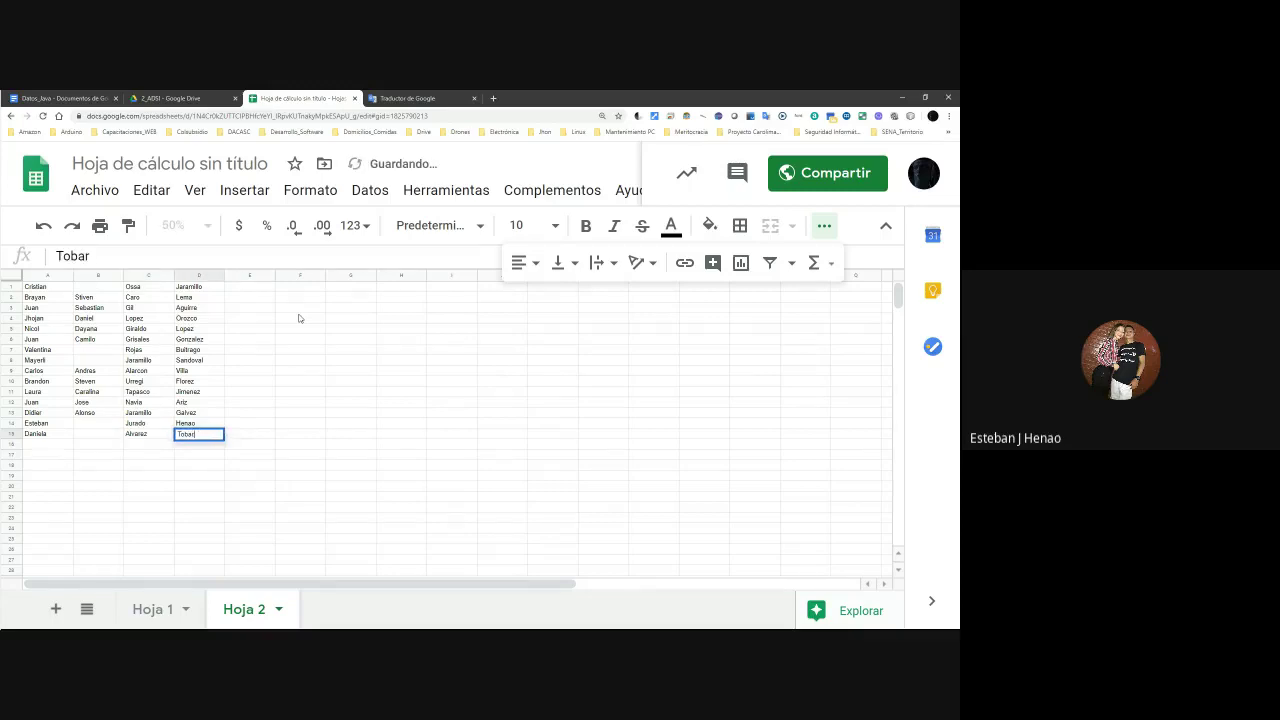
pyautogui.press('Return')
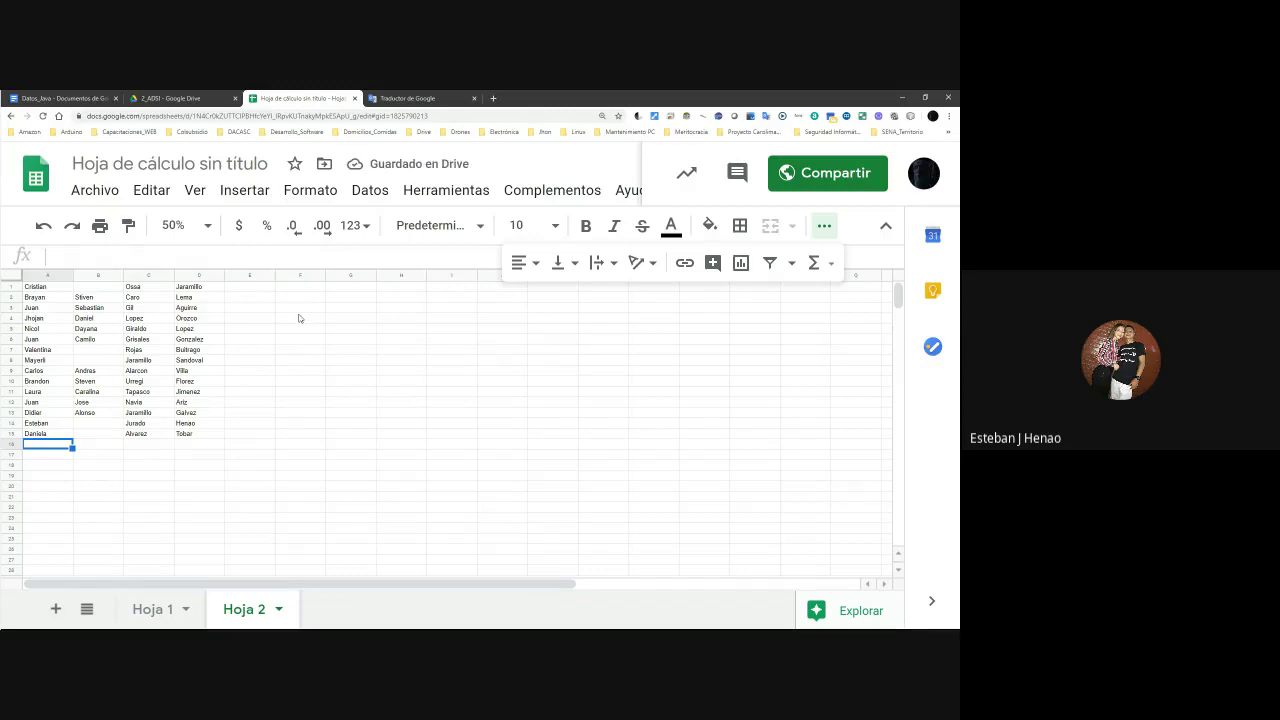
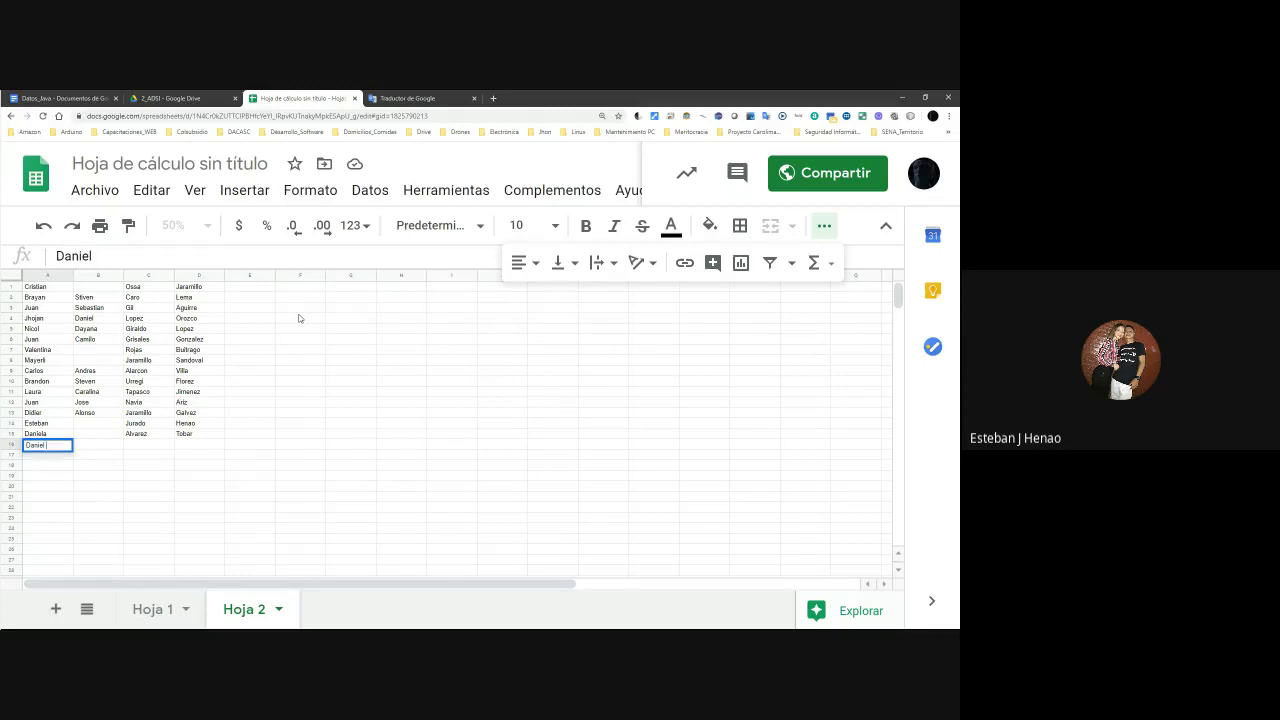
pyautogui.press('Tab')
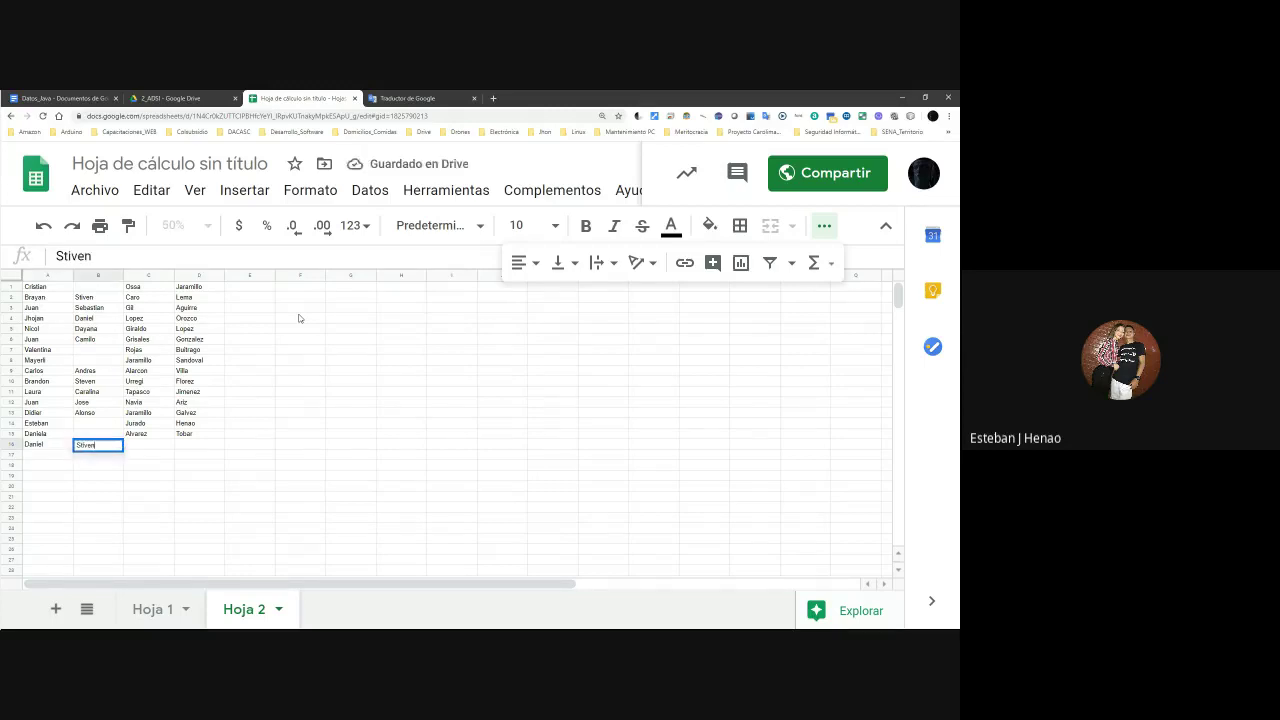
pyautogui.press('Tab')
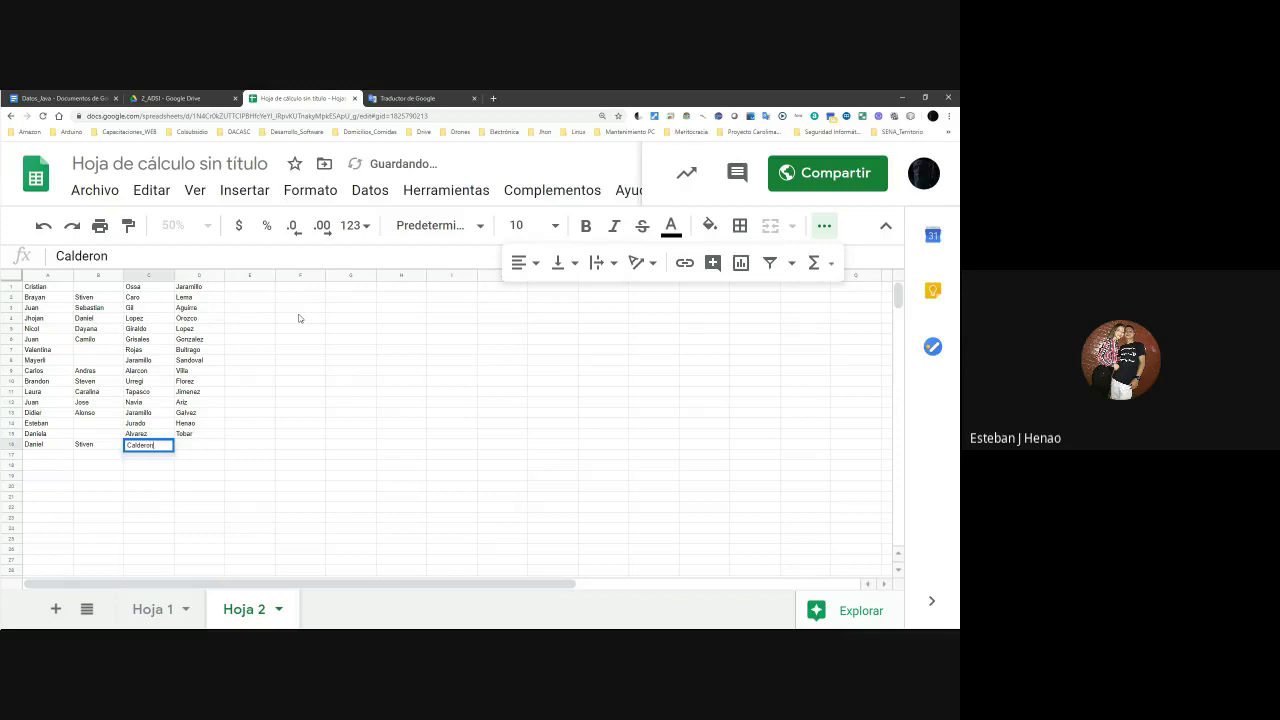
pyautogui.press('Tab')
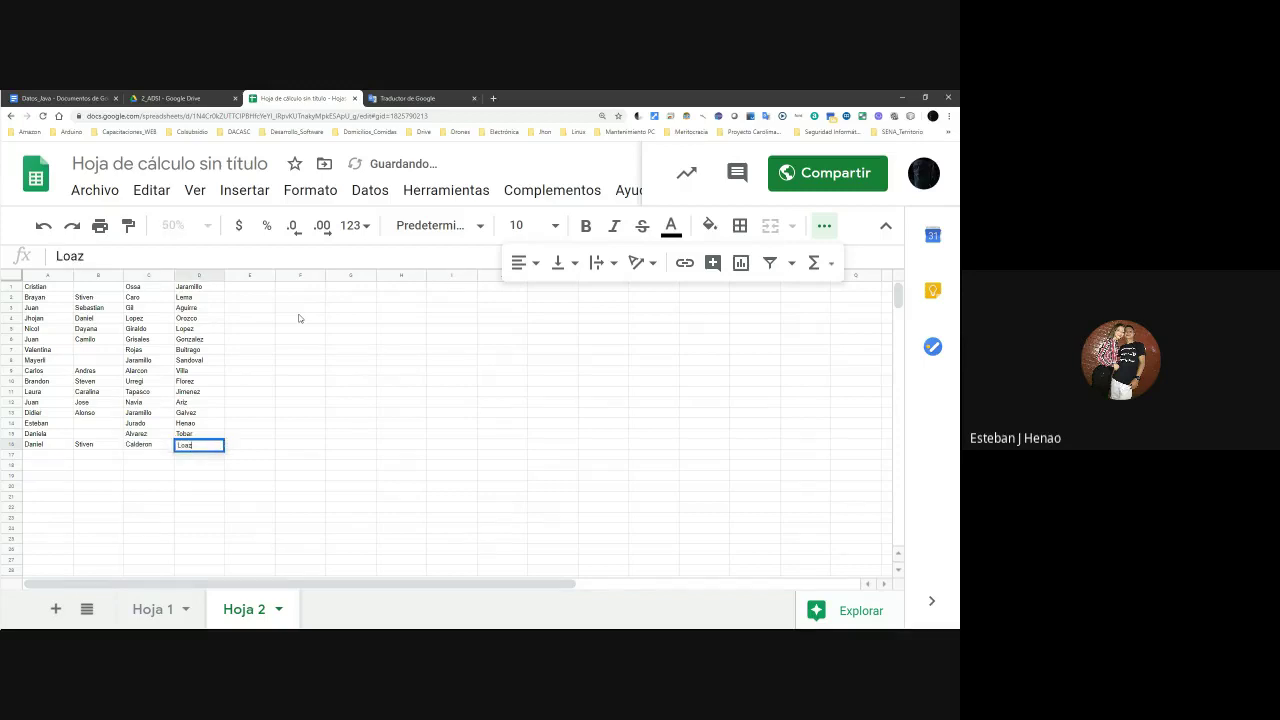
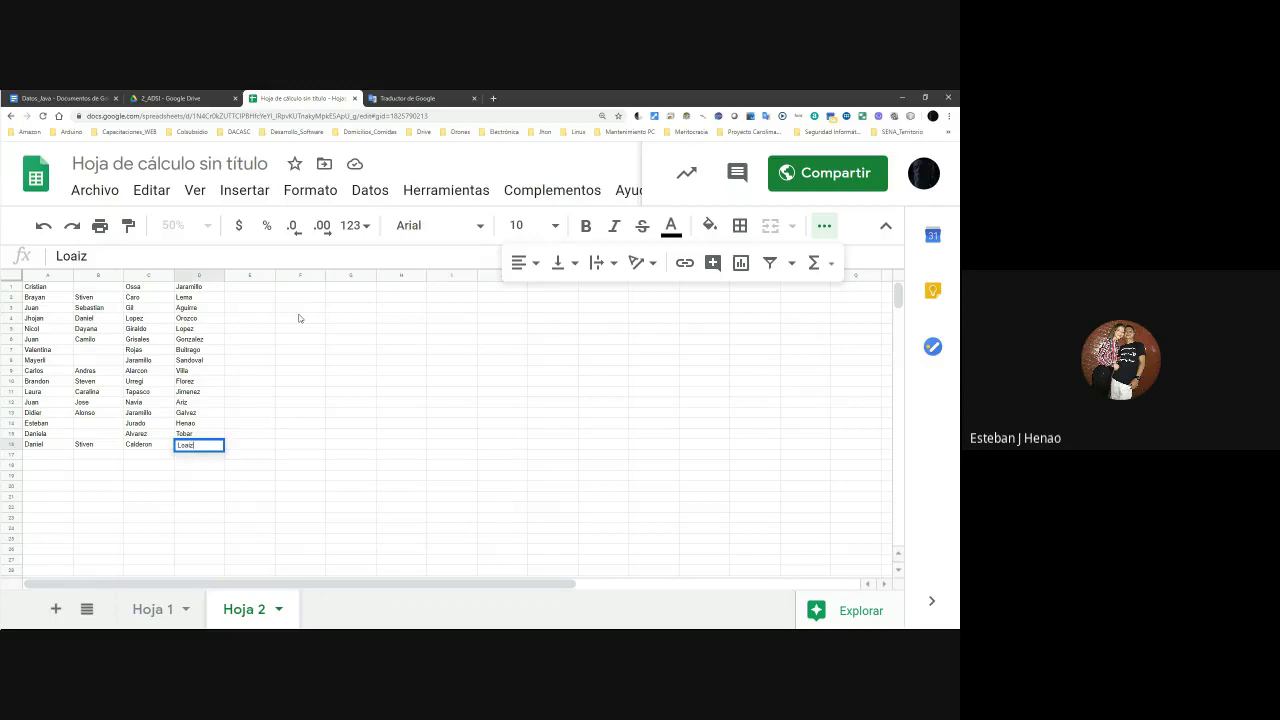
pyautogui.press('Return')
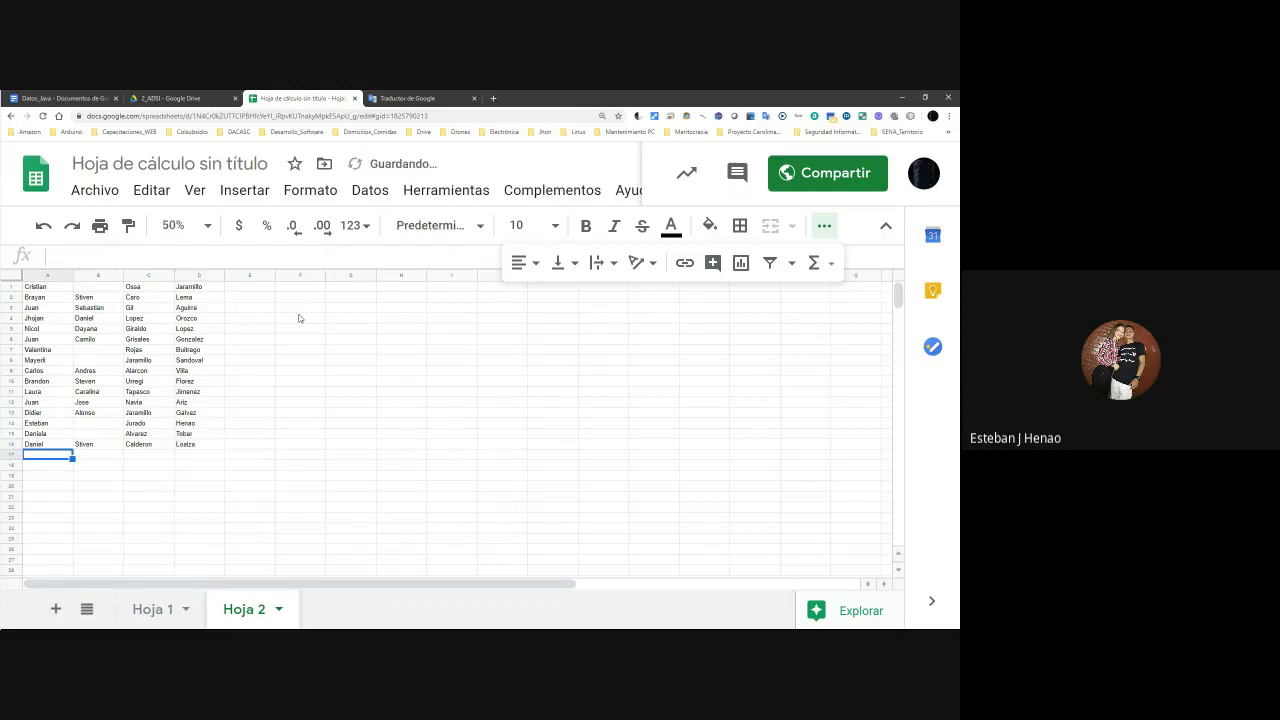
pyautogui.press('Tab')
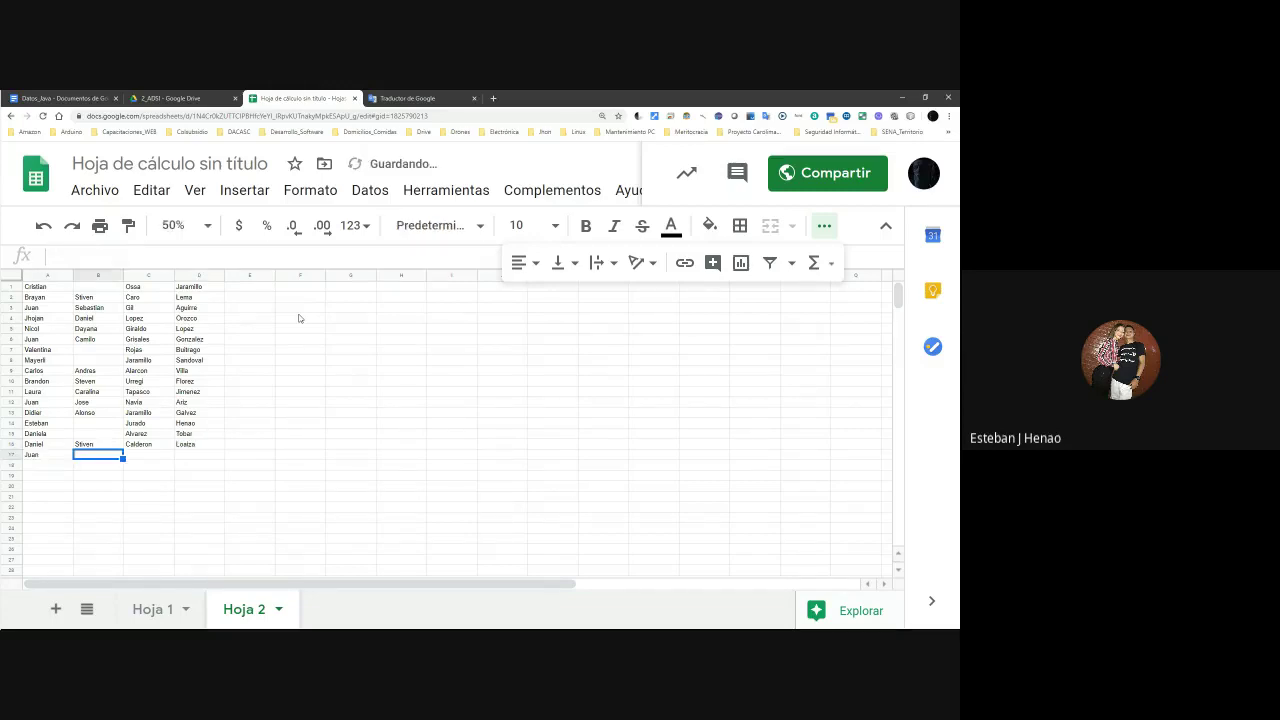
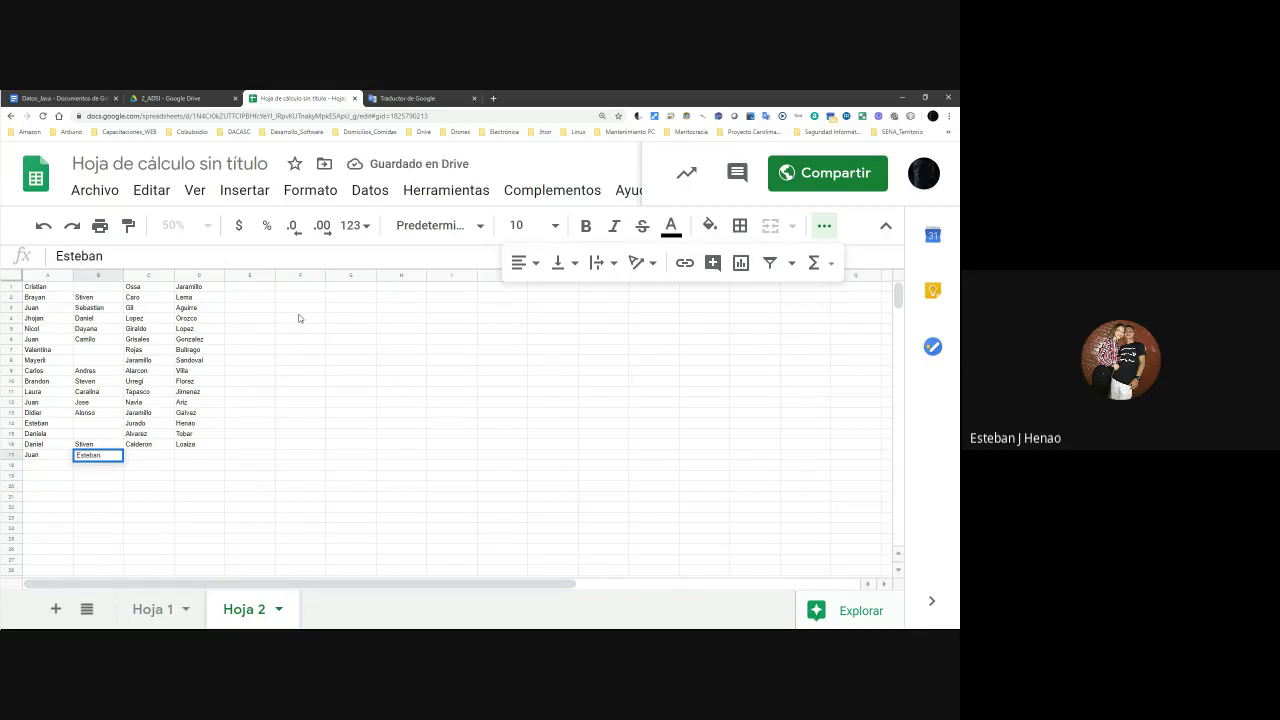
pyautogui.press('Tab')
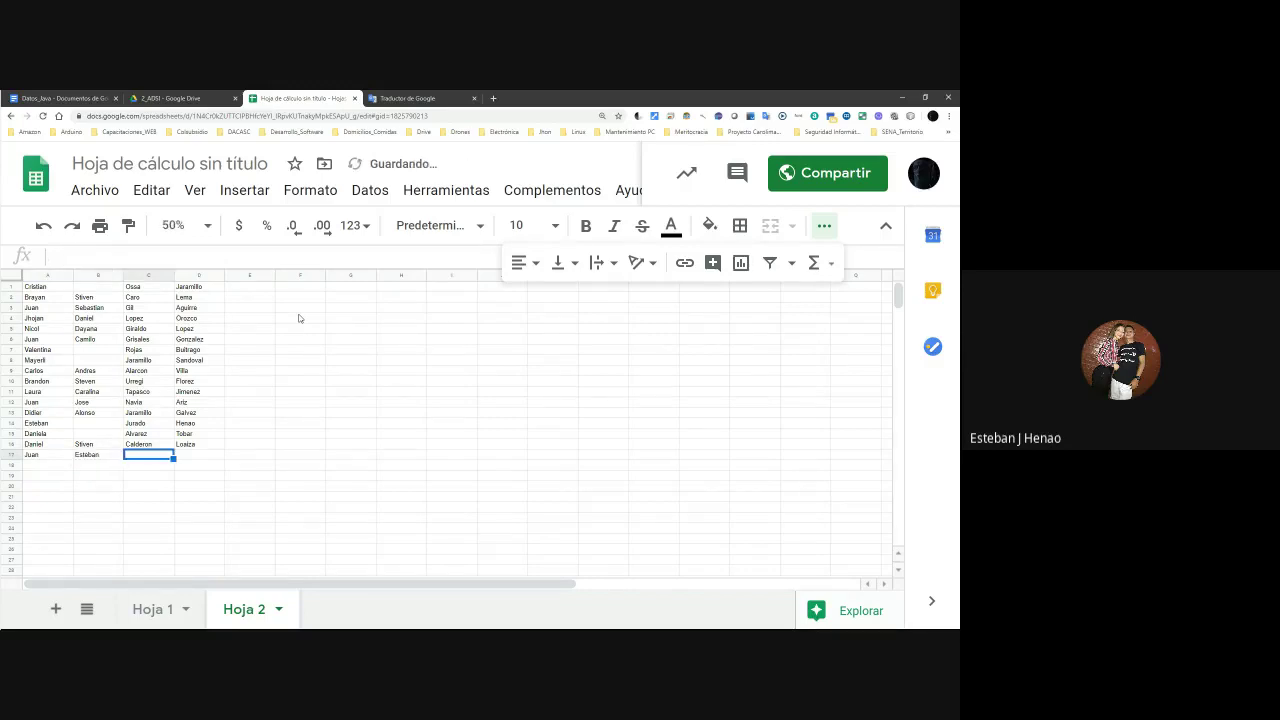
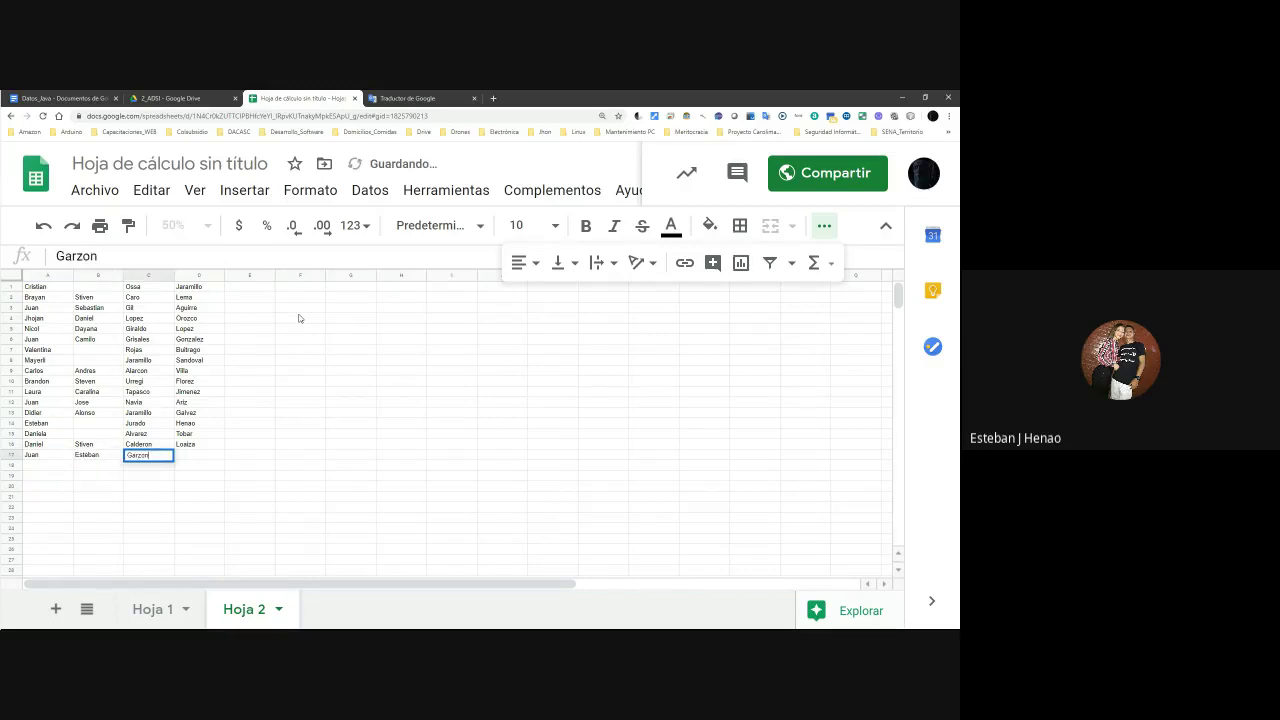
pyautogui.press('Tab')
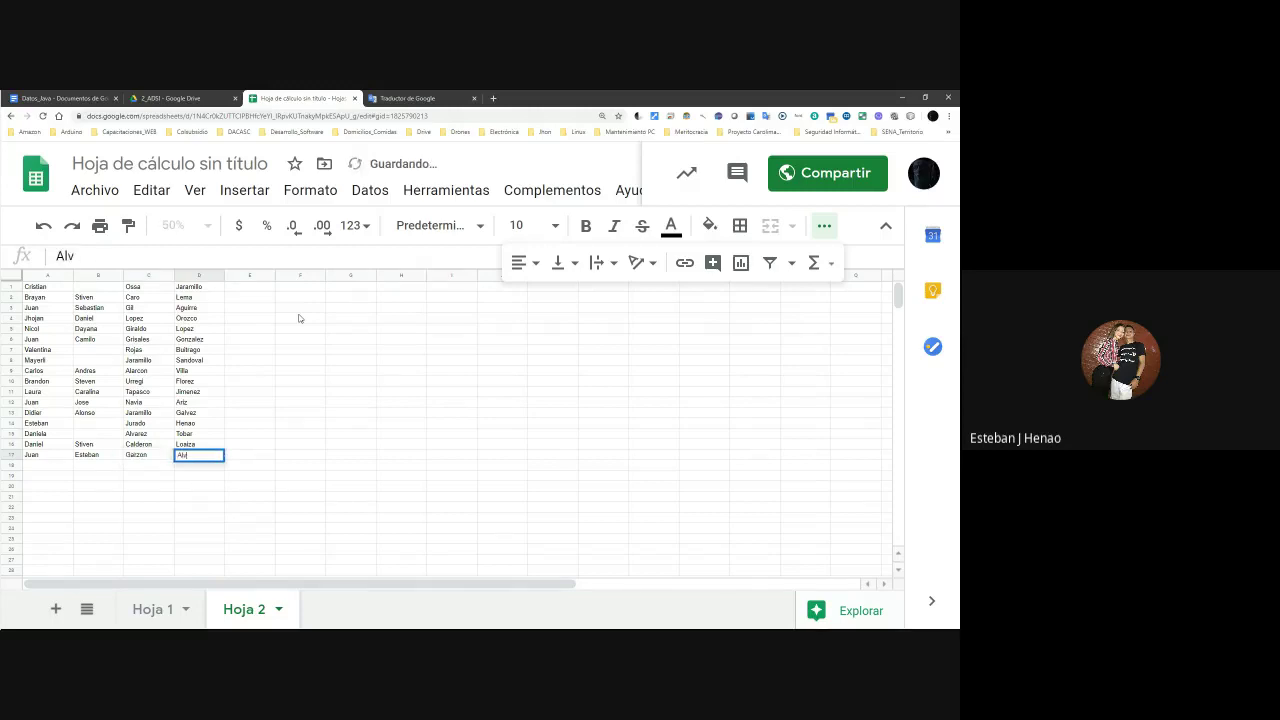
pyautogui.press('BackSpace')
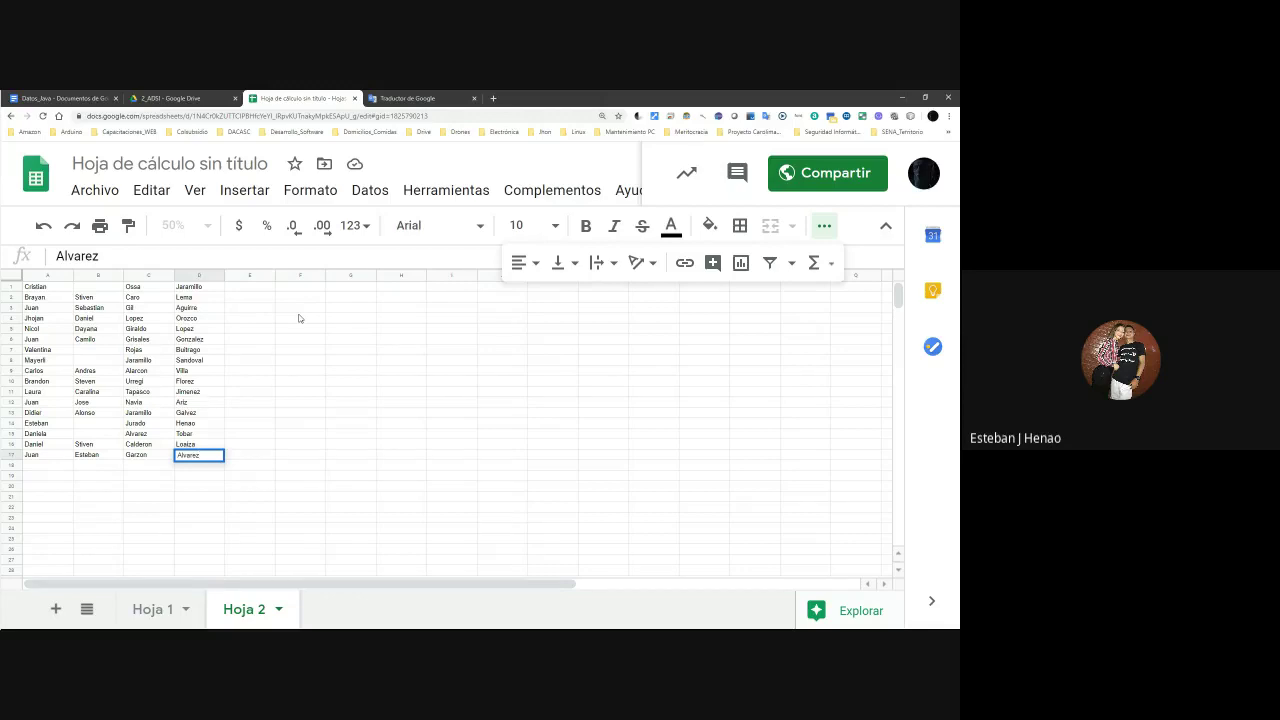
pyautogui.press('Return')
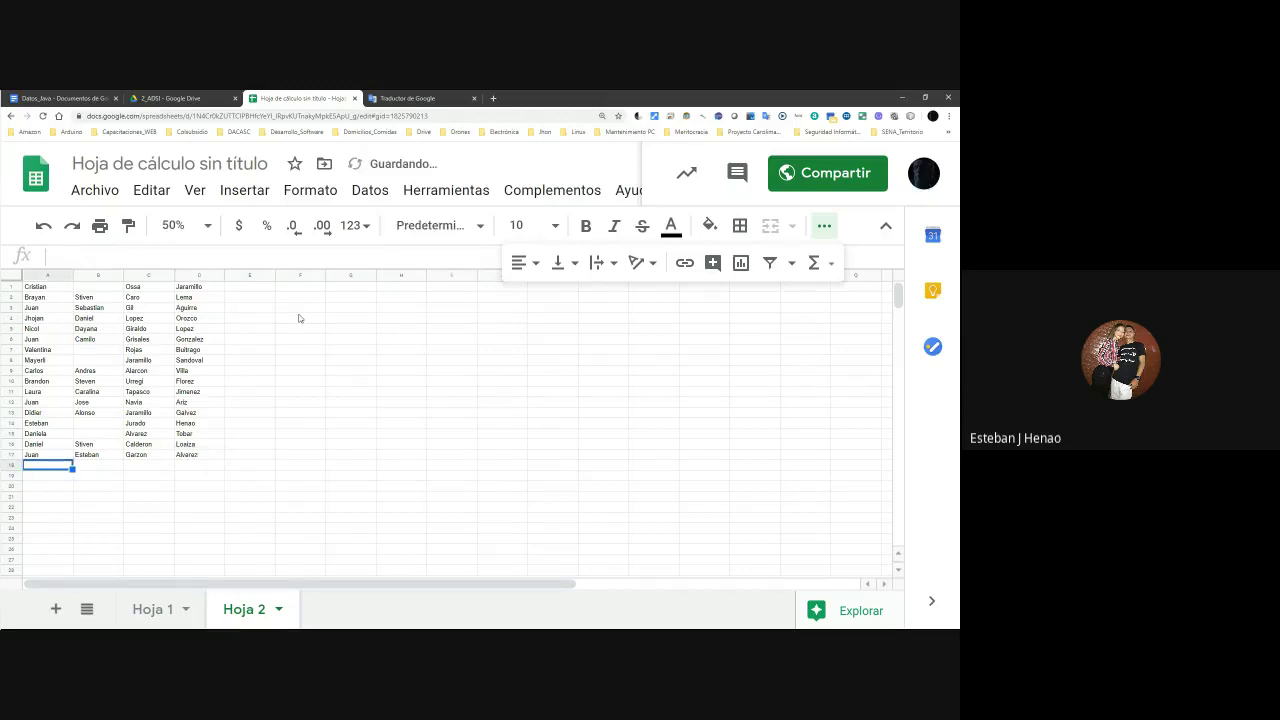
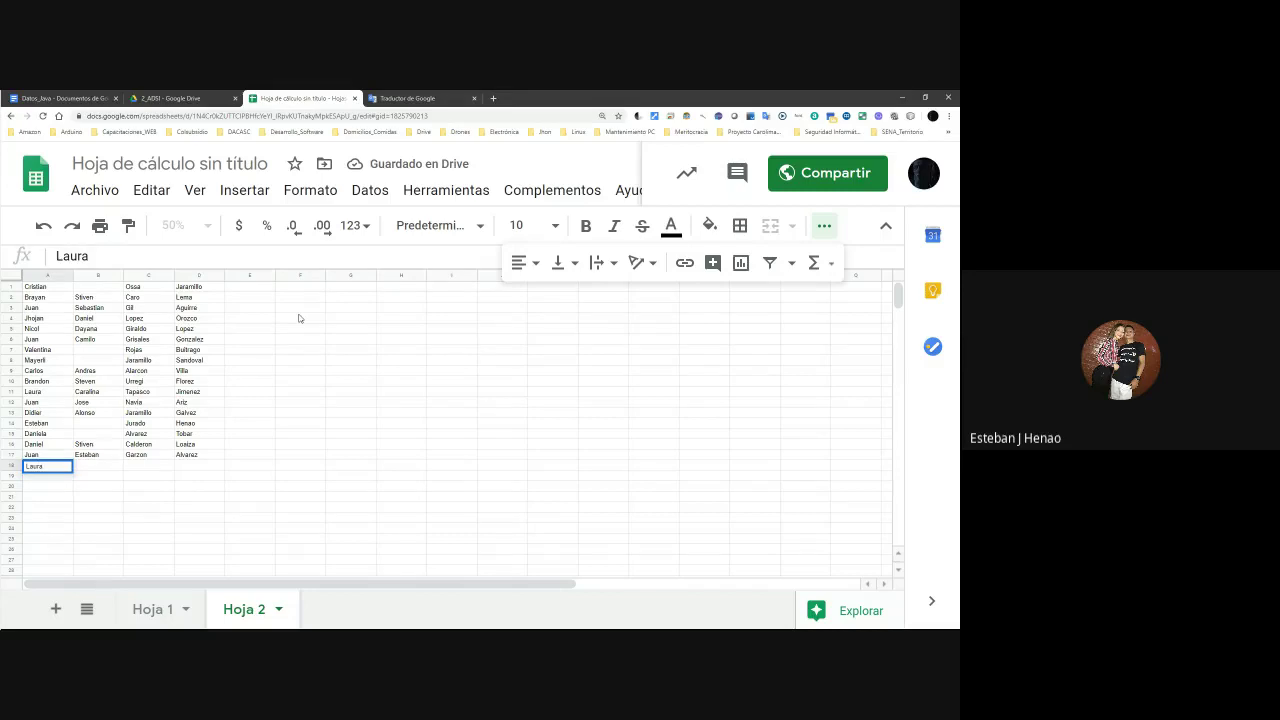
pyautogui.press('Tab')
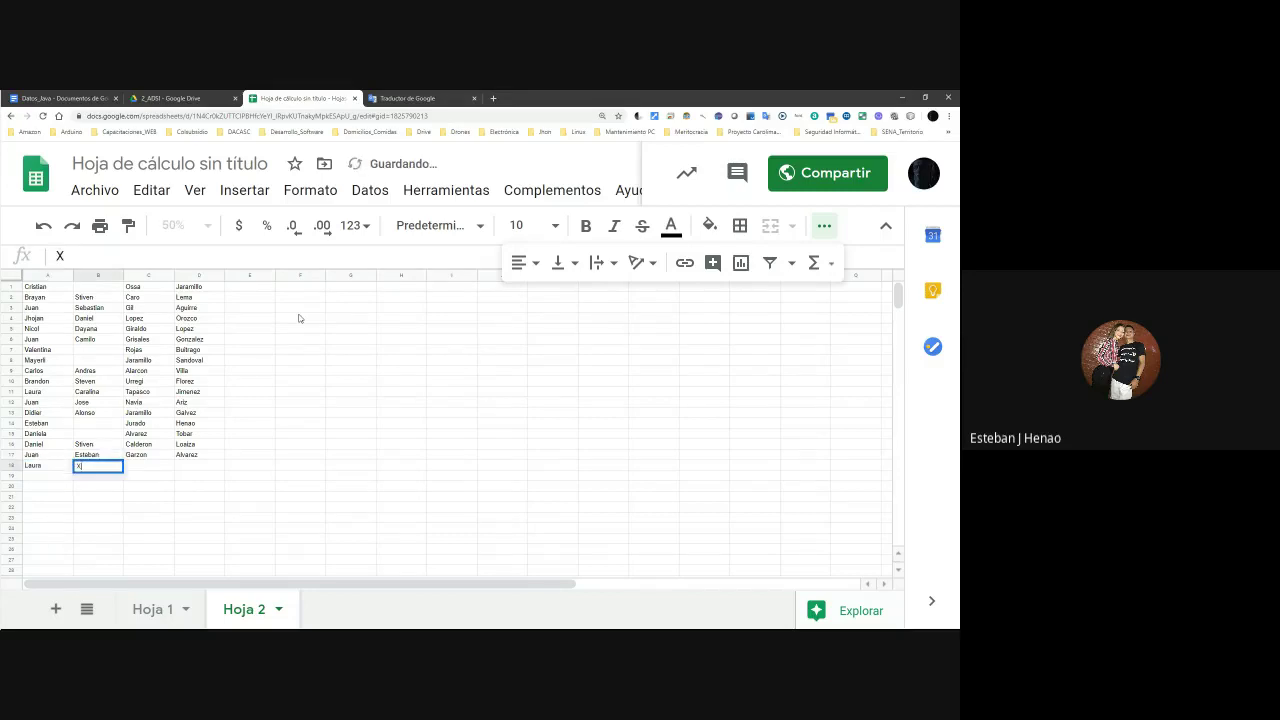
pyautogui.press('Tab')
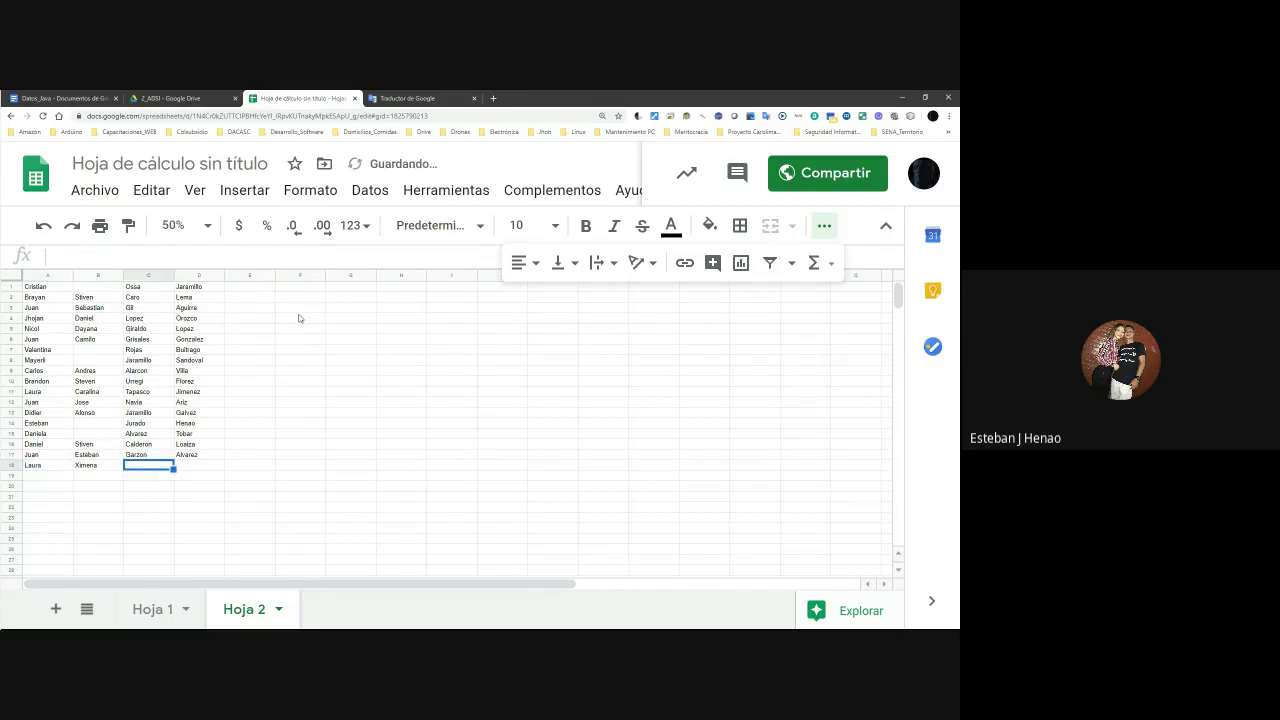
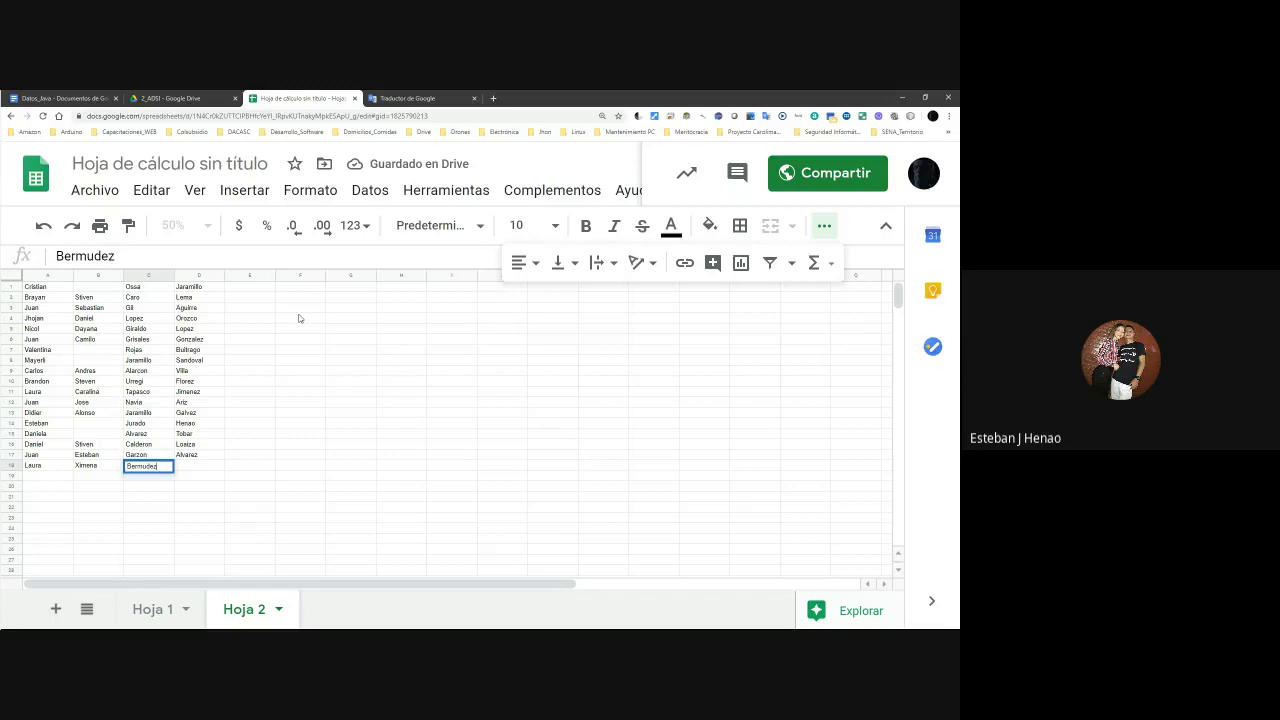
pyautogui.press('Tab')
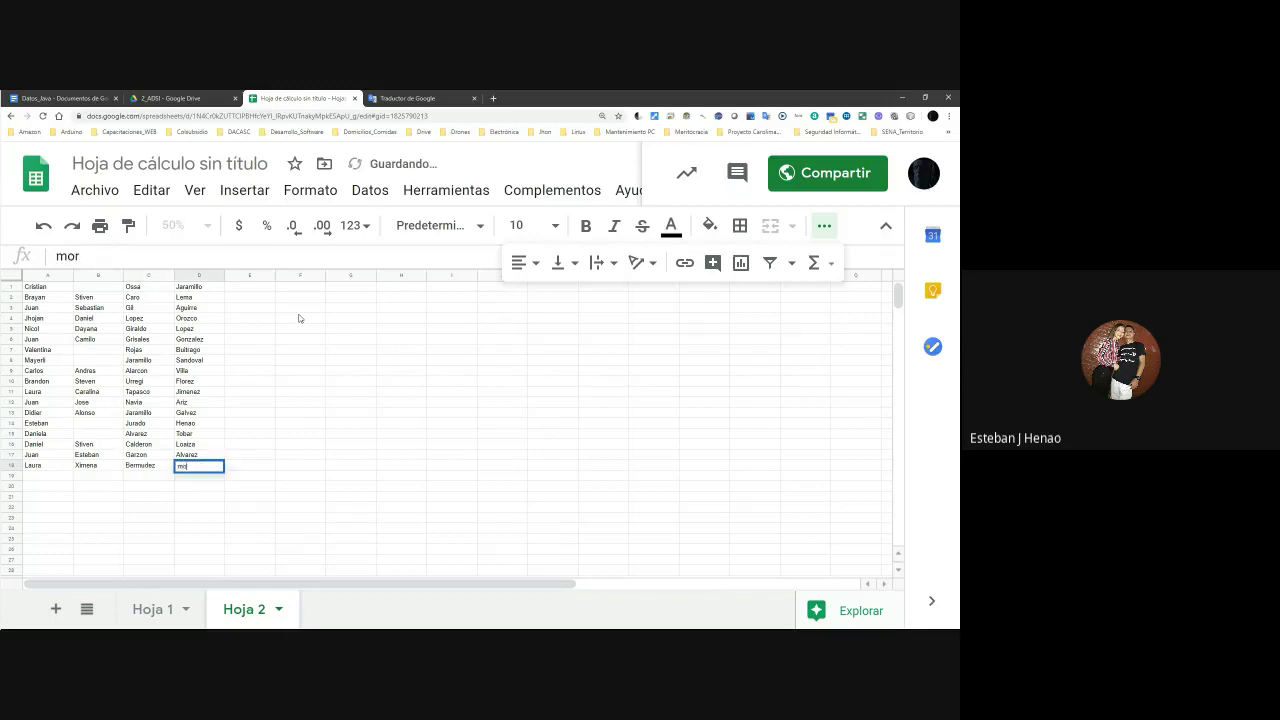
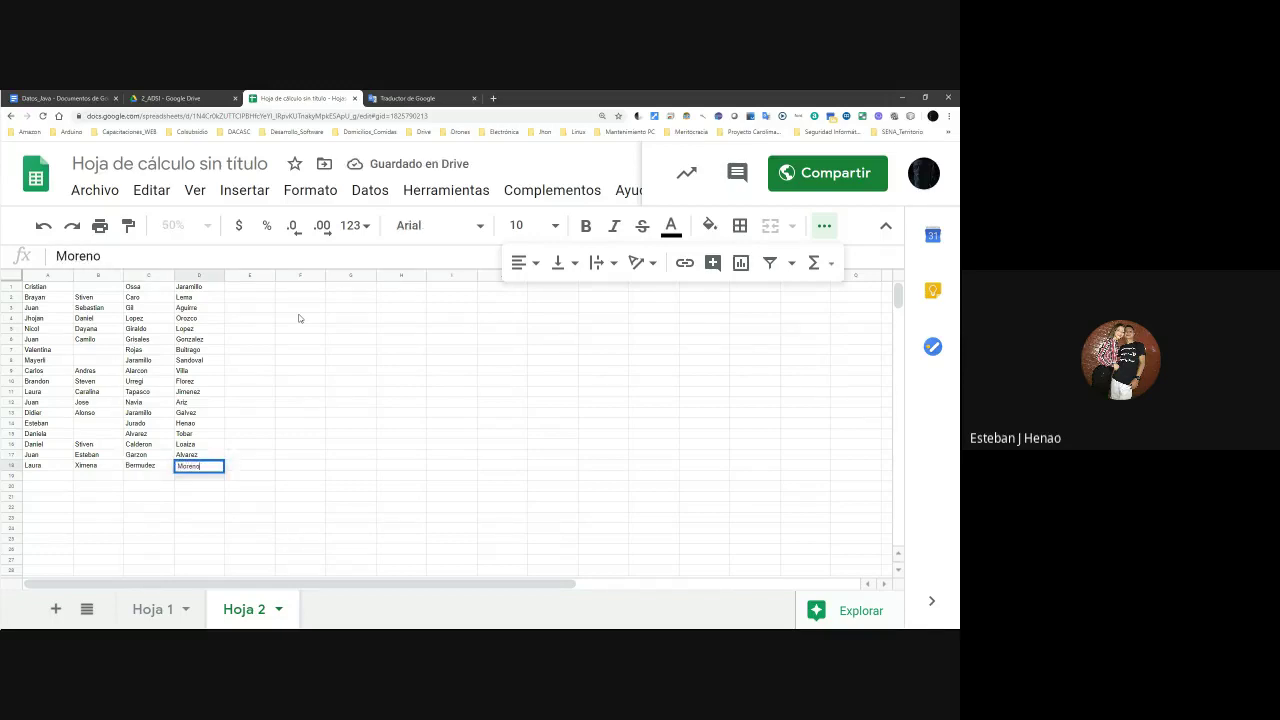
pyautogui.press('Return')
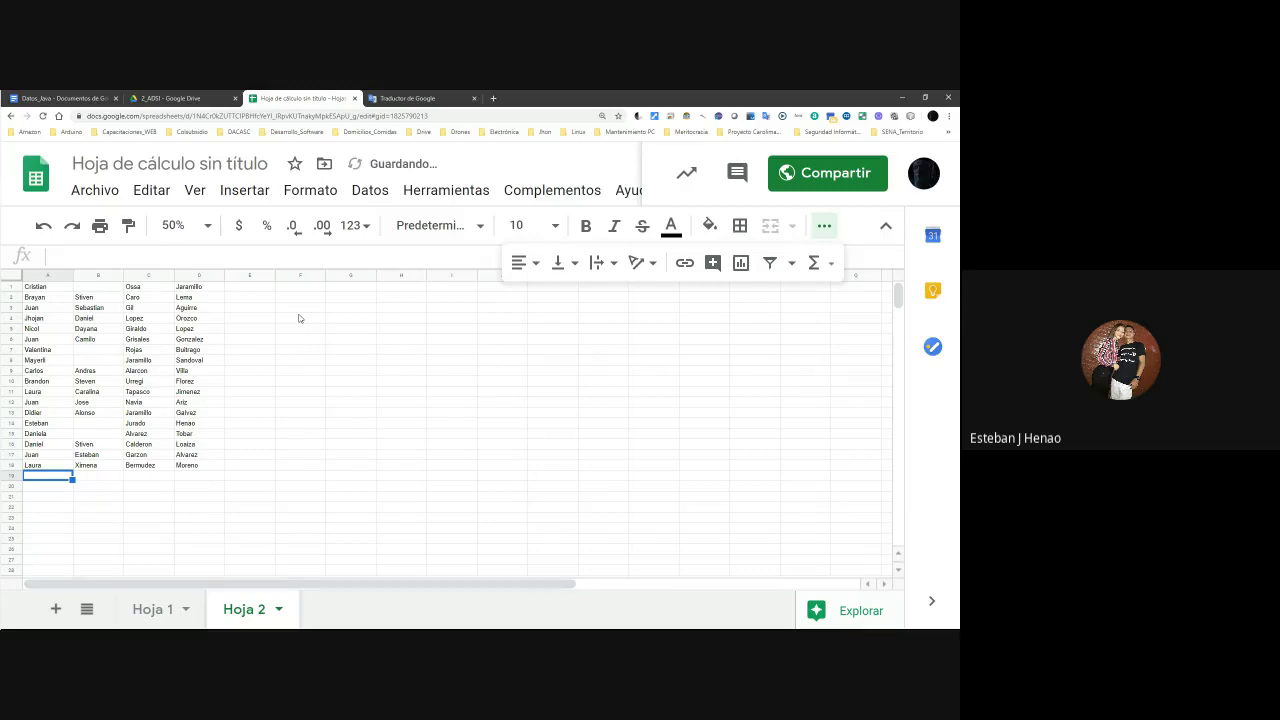
pyautogui.press('Tab')
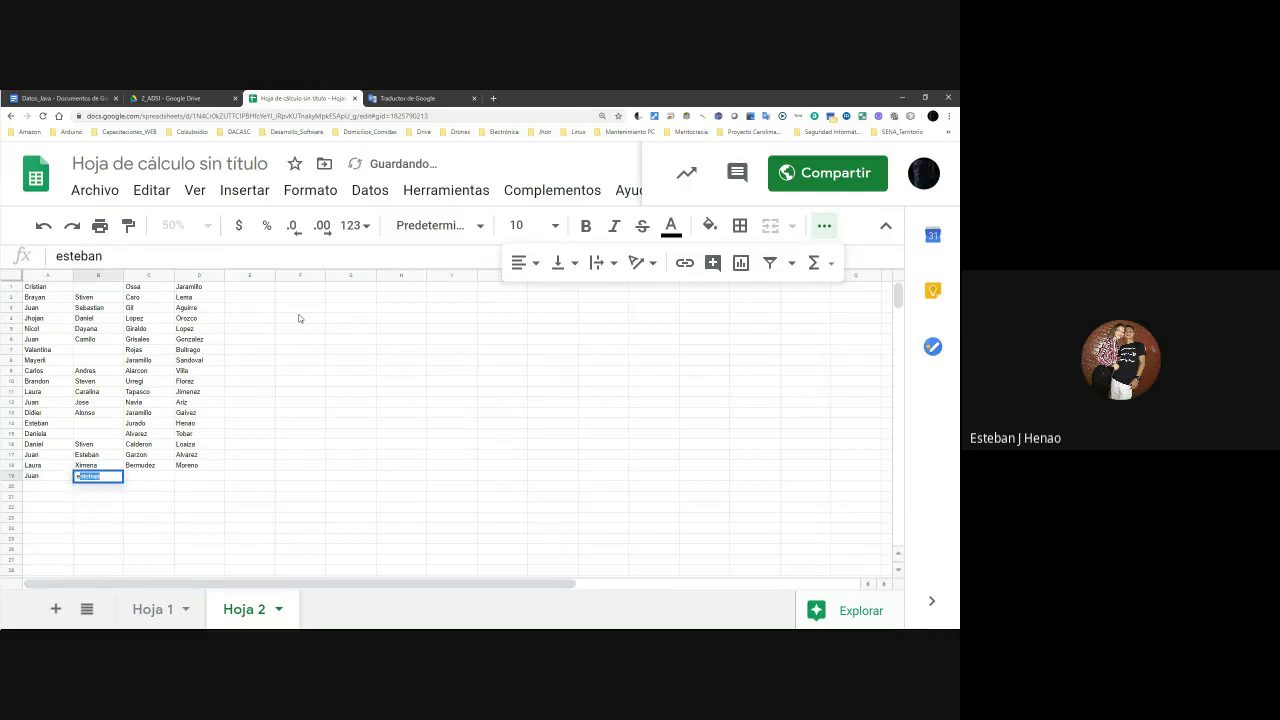
pyautogui.press('BackSpace')
pyautogui.press('BackSpace')
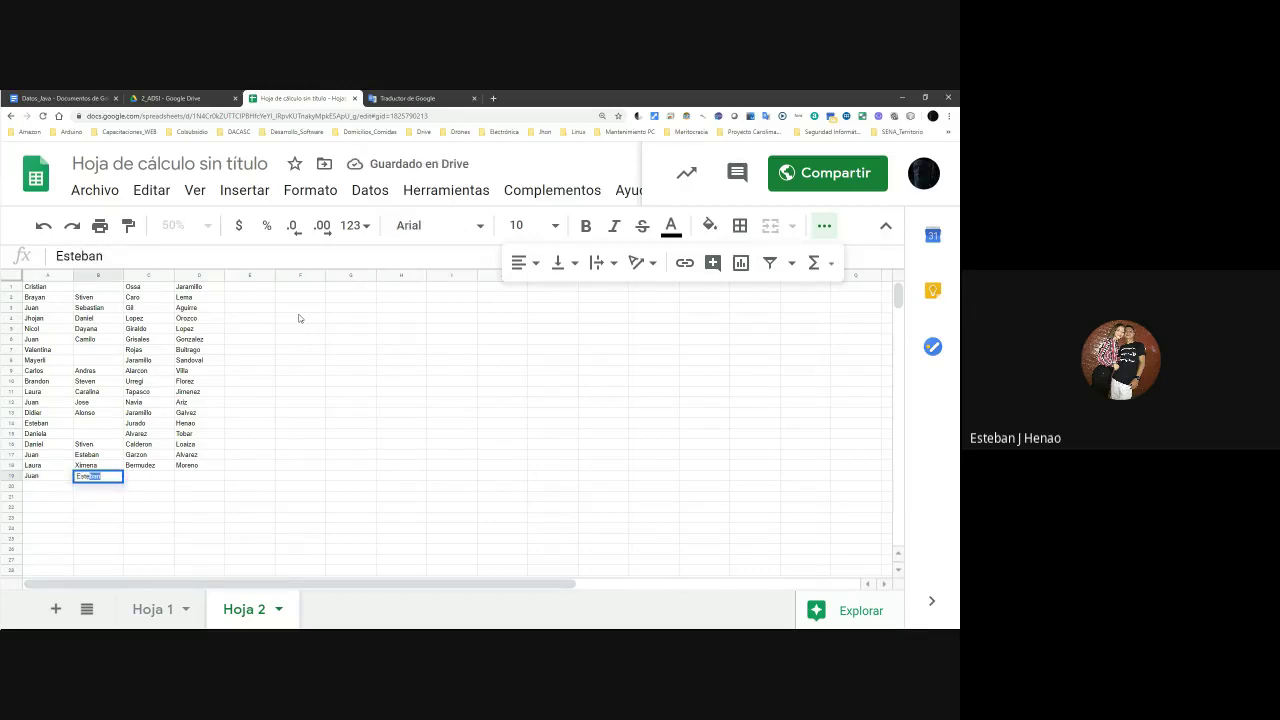
pyautogui.press('Tab')
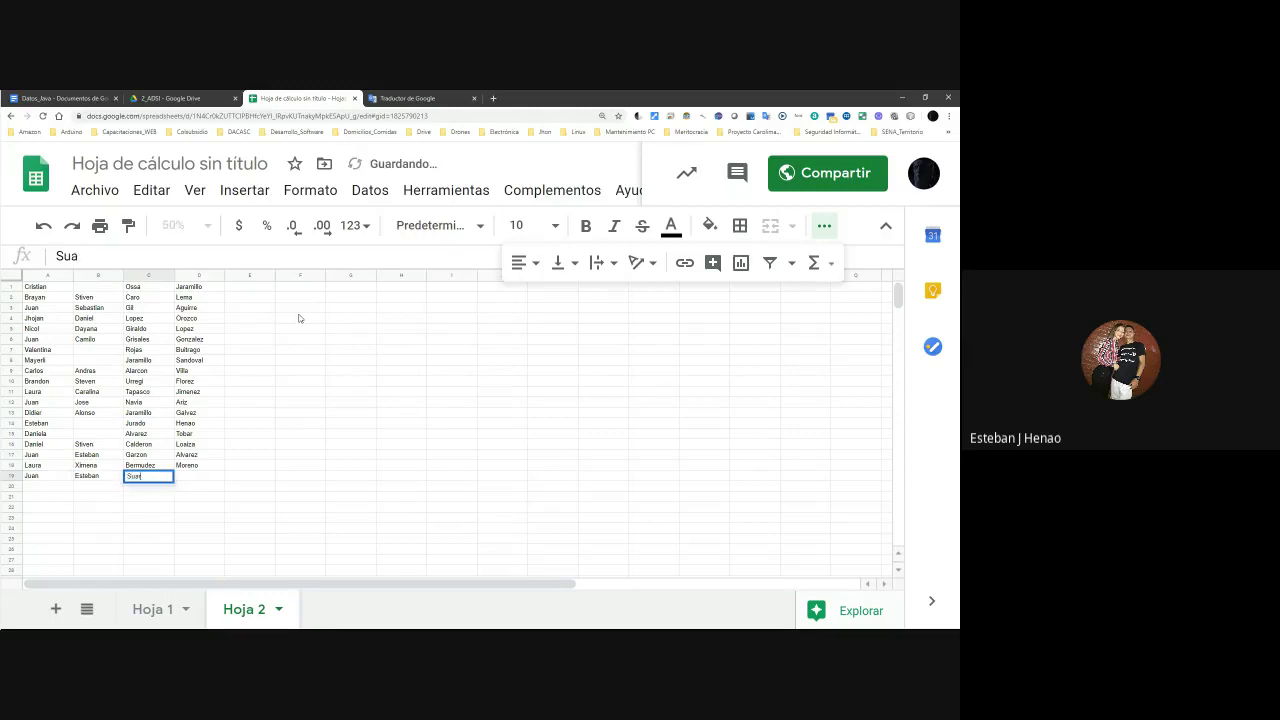
pyautogui.press('BackSpace')
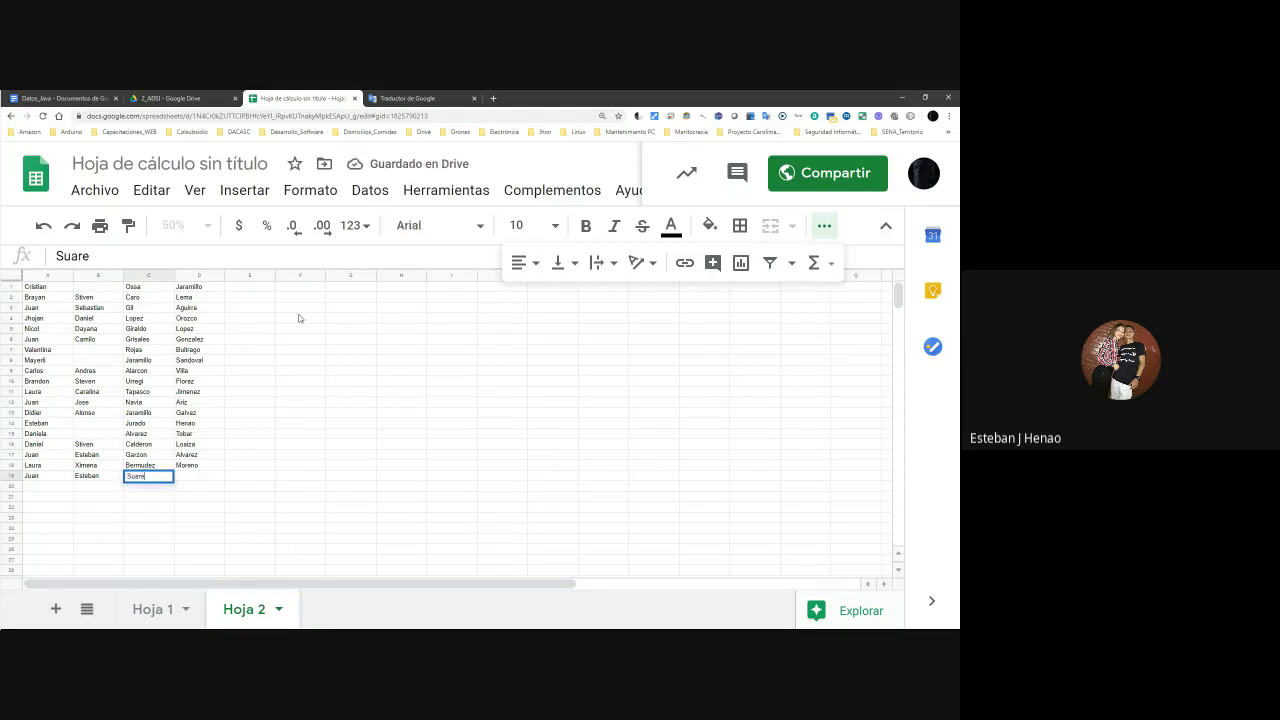
pyautogui.press('Tab')
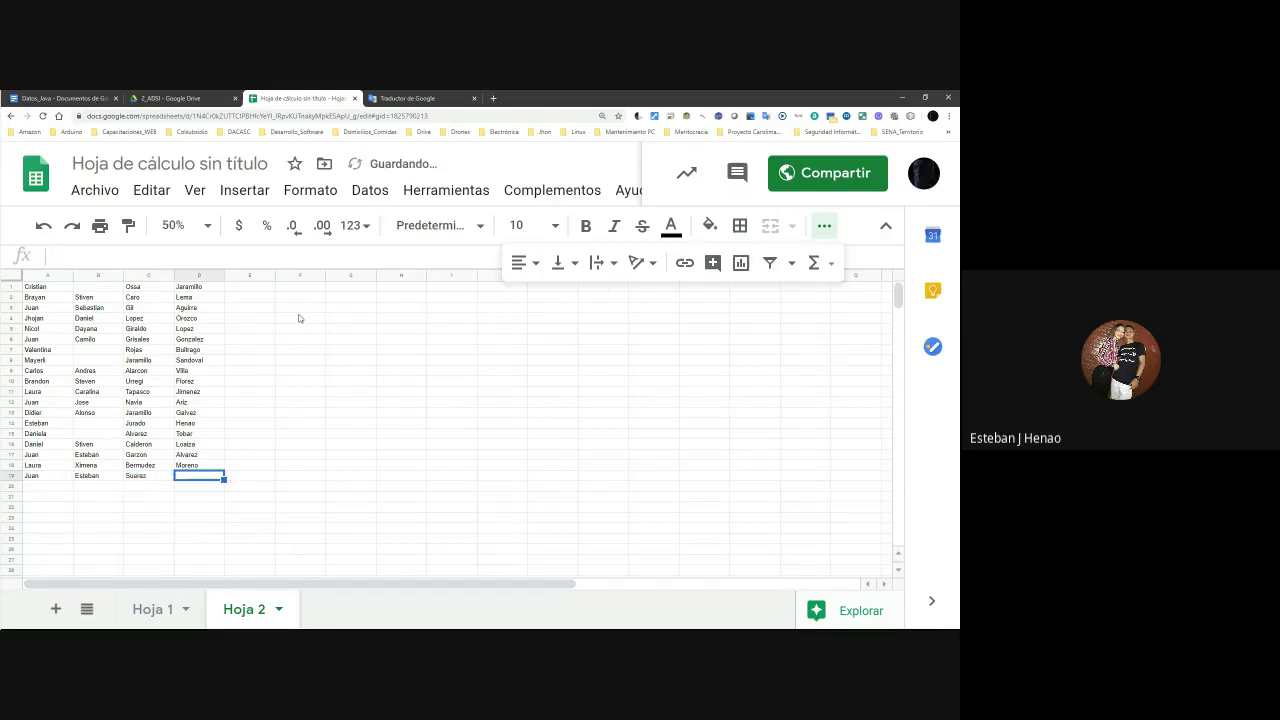
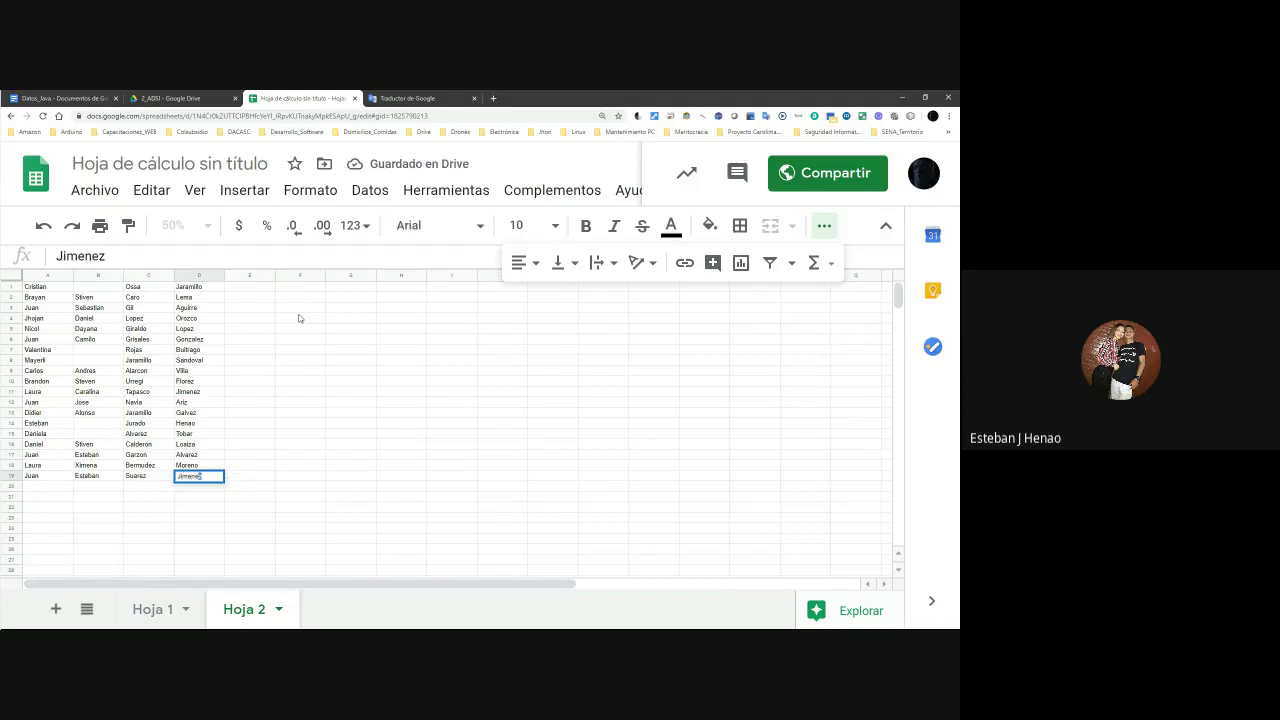
pyautogui.press('Return')
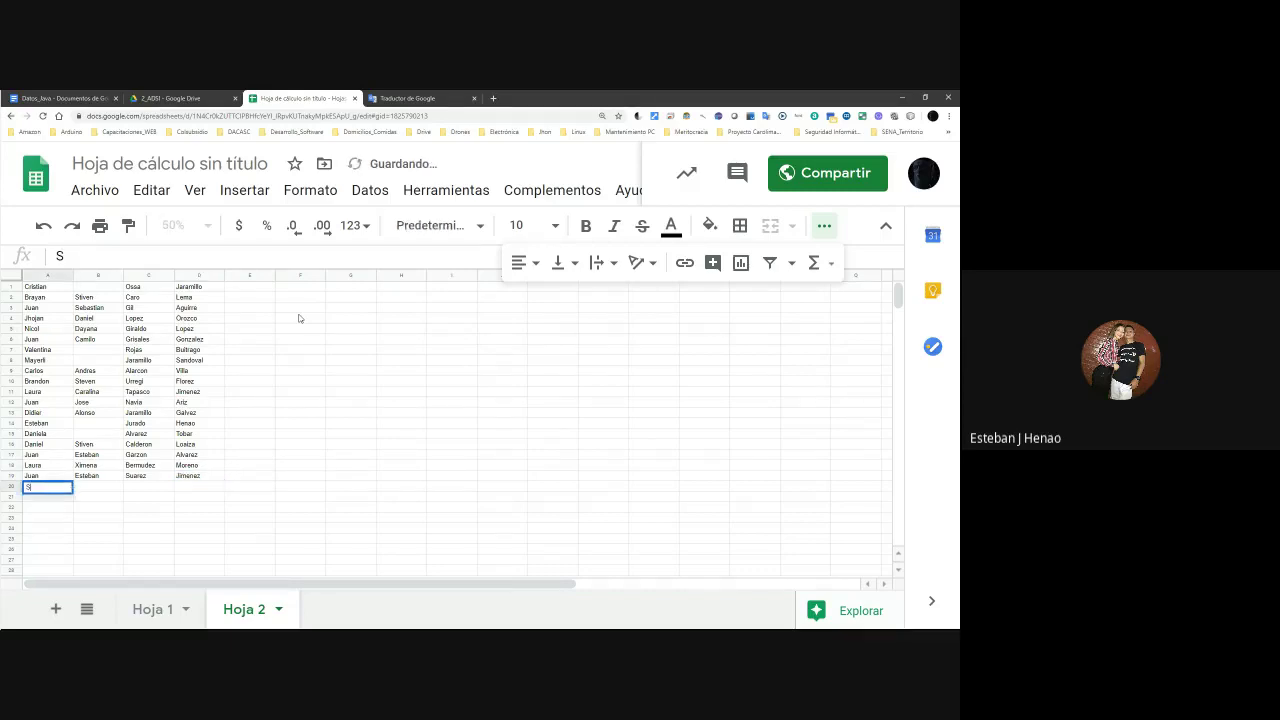
# Finish row 20 with an empty middle name and both surnames in C20 and D20.
pyautogui.press('Tab')
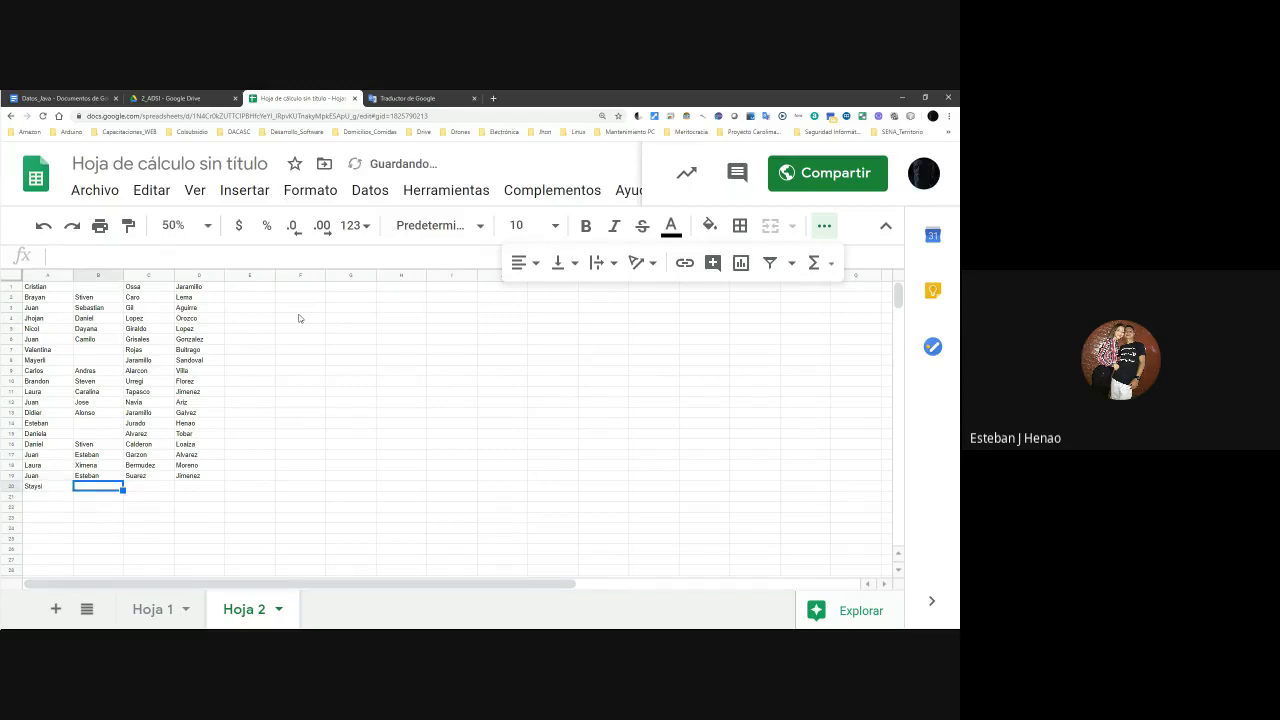
pyautogui.press('Tab')
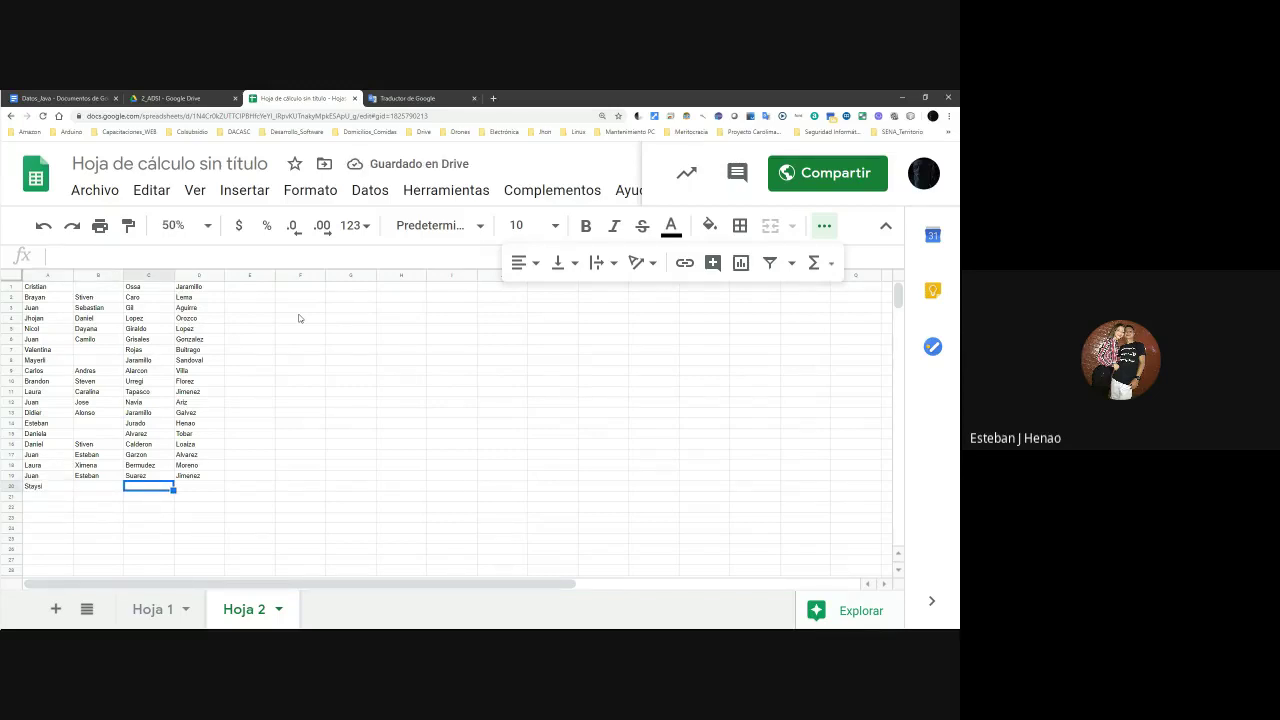
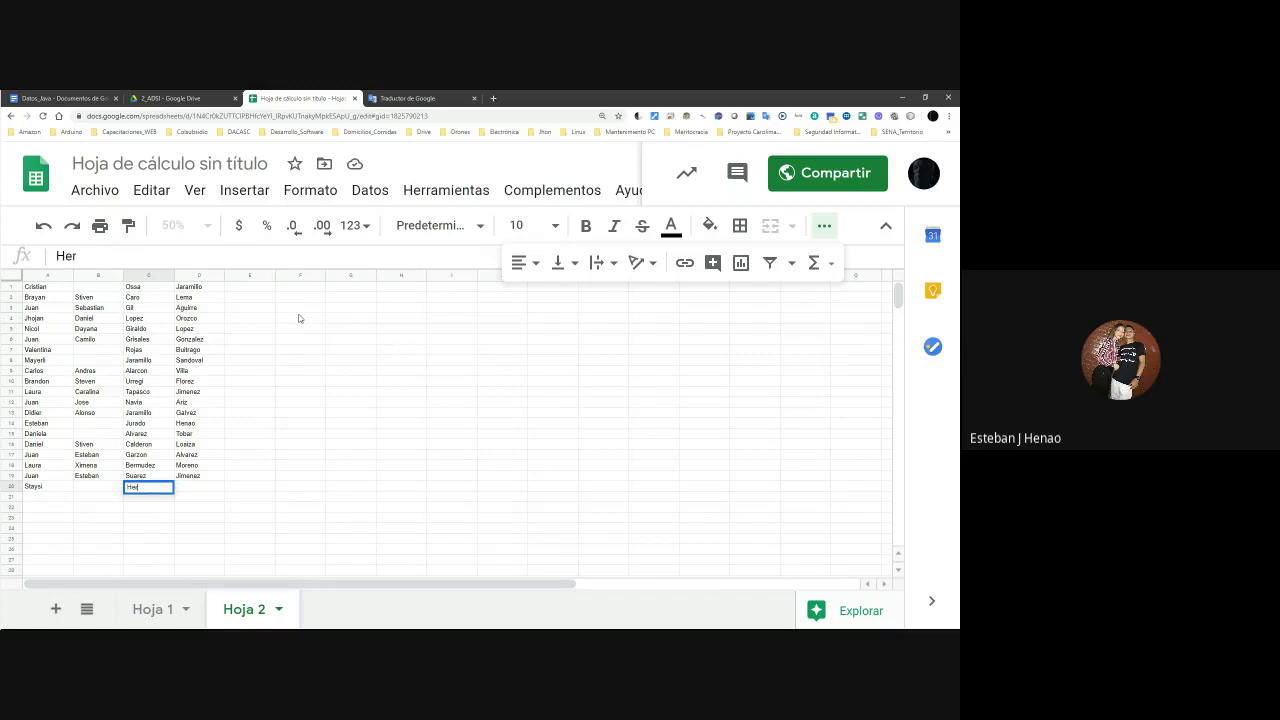
pyautogui.press('Tab')
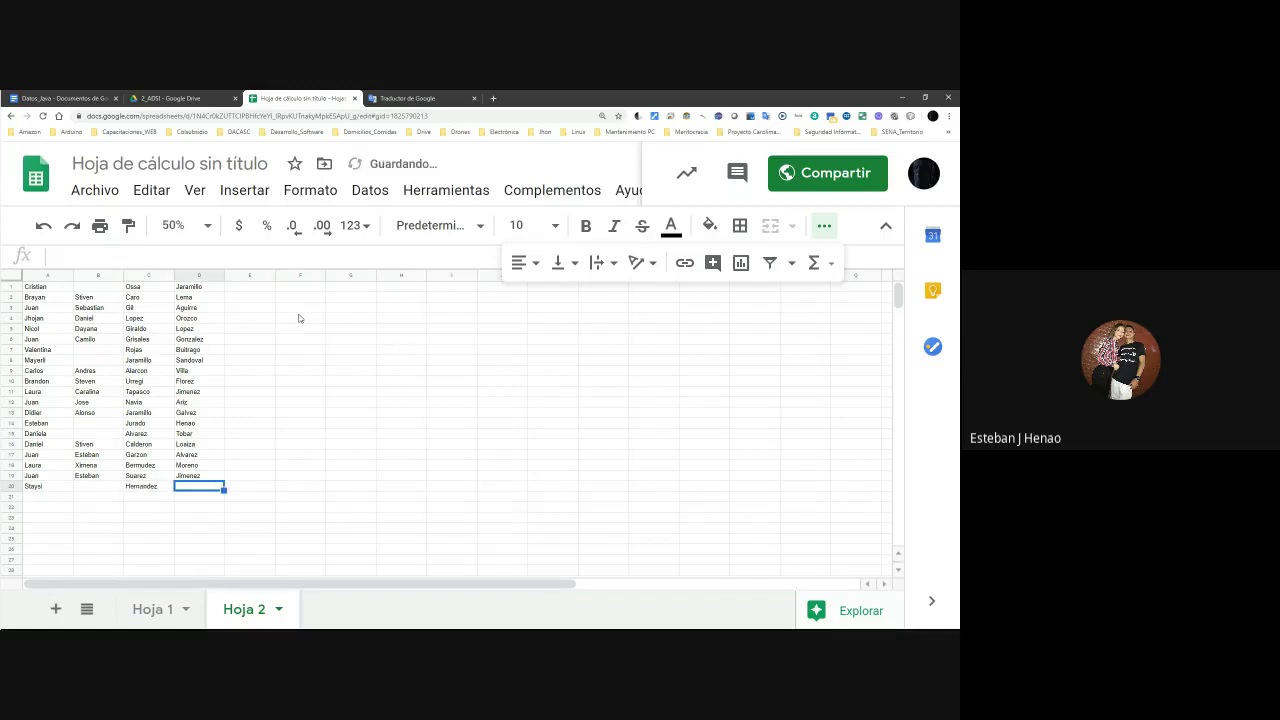
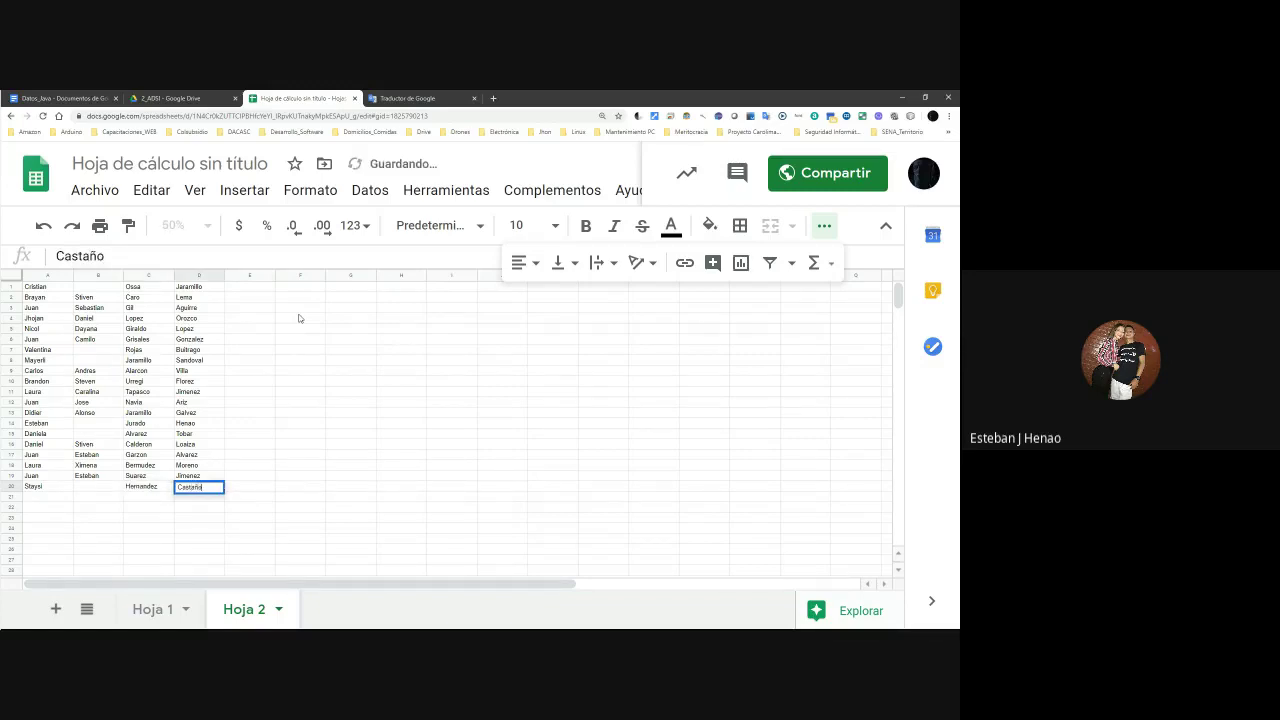
pyautogui.press('Return')
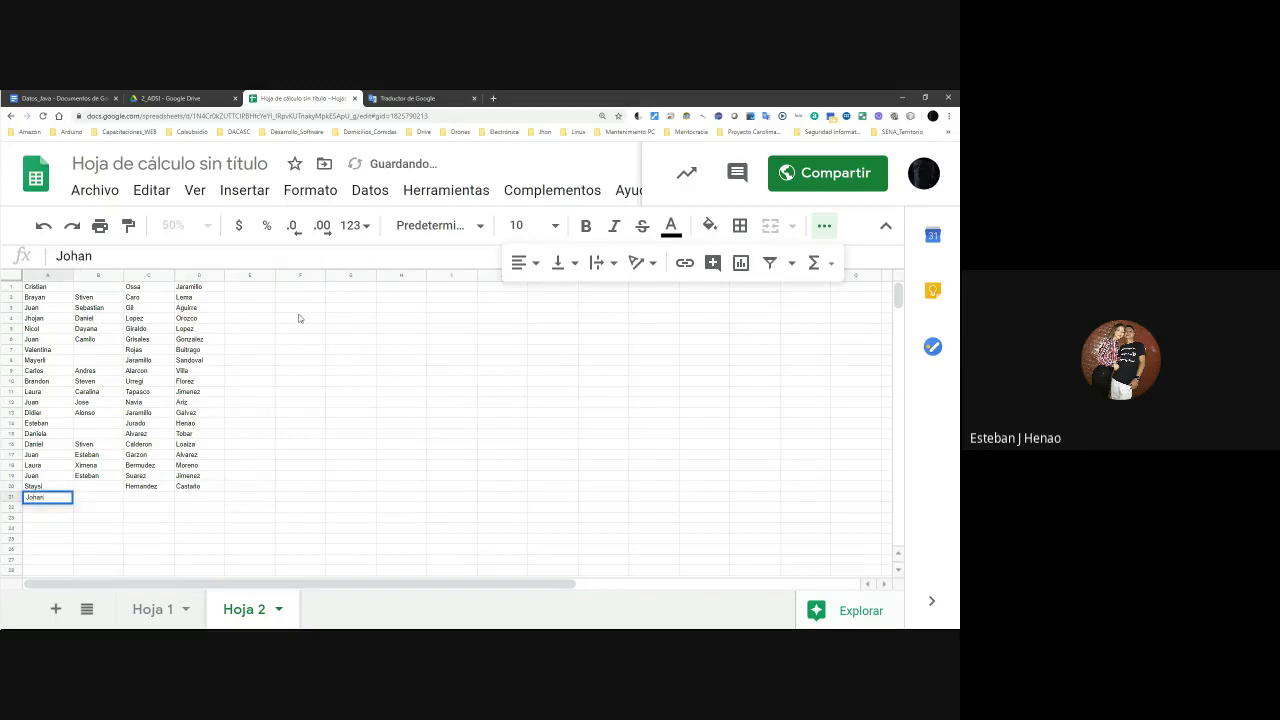
# Enter row 21's first name, middle name and both surnames across A21:D21.
pyautogui.press('Tab')
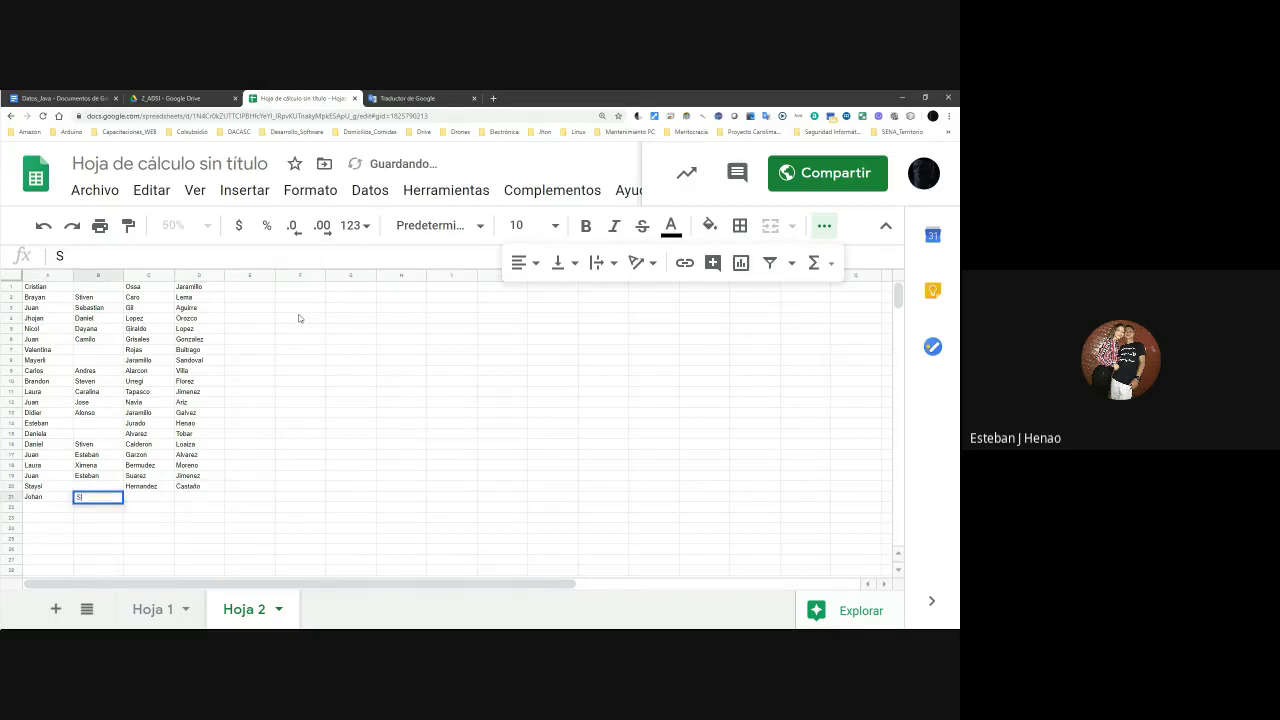
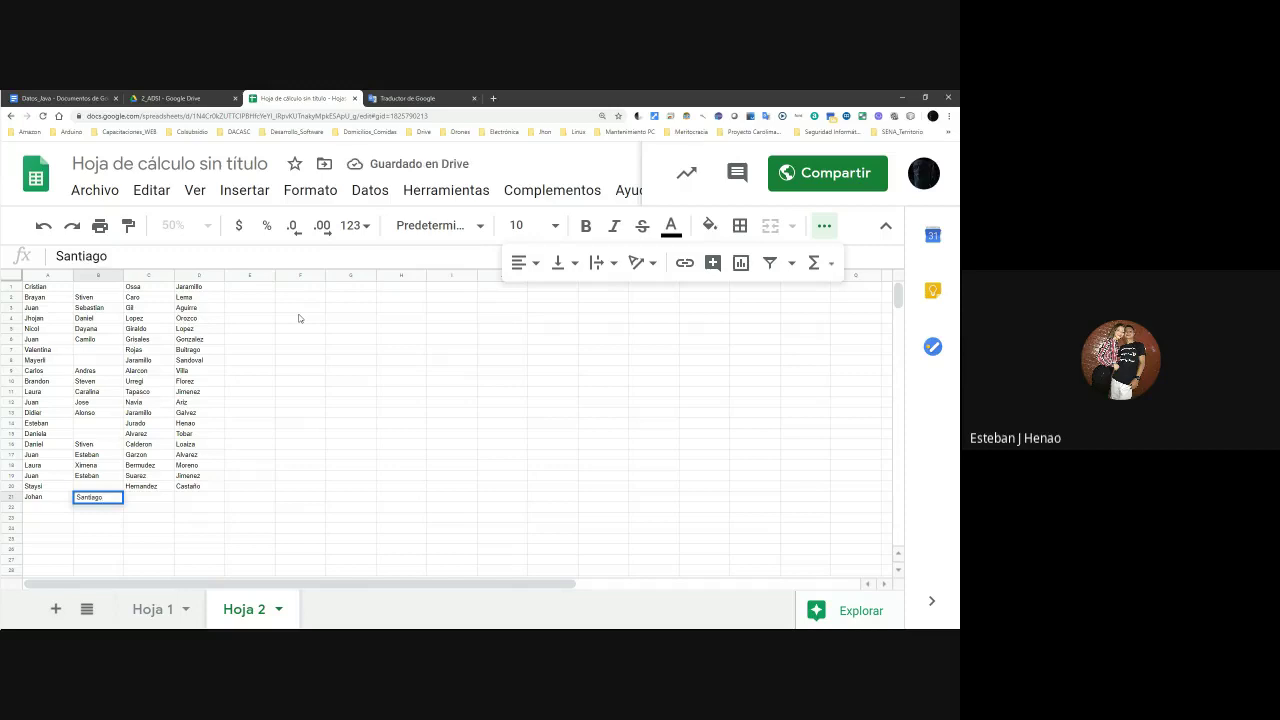
pyautogui.press('Tab')
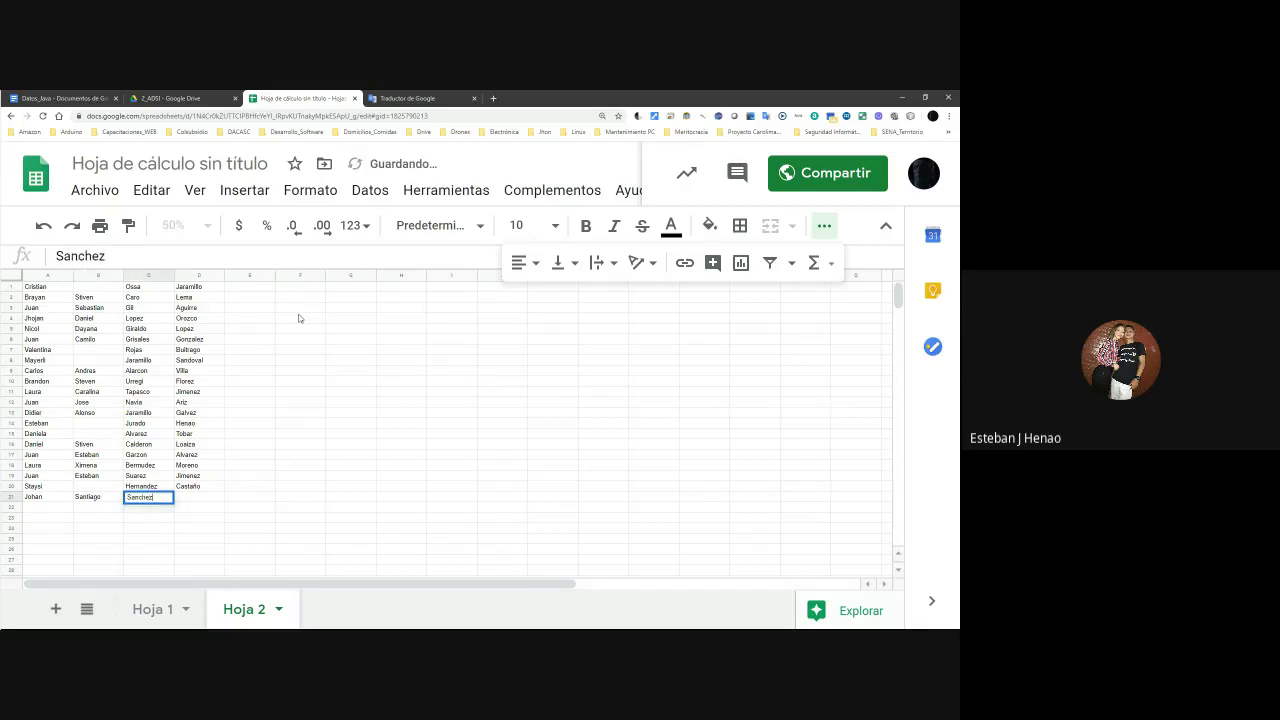
pyautogui.press('Tab')
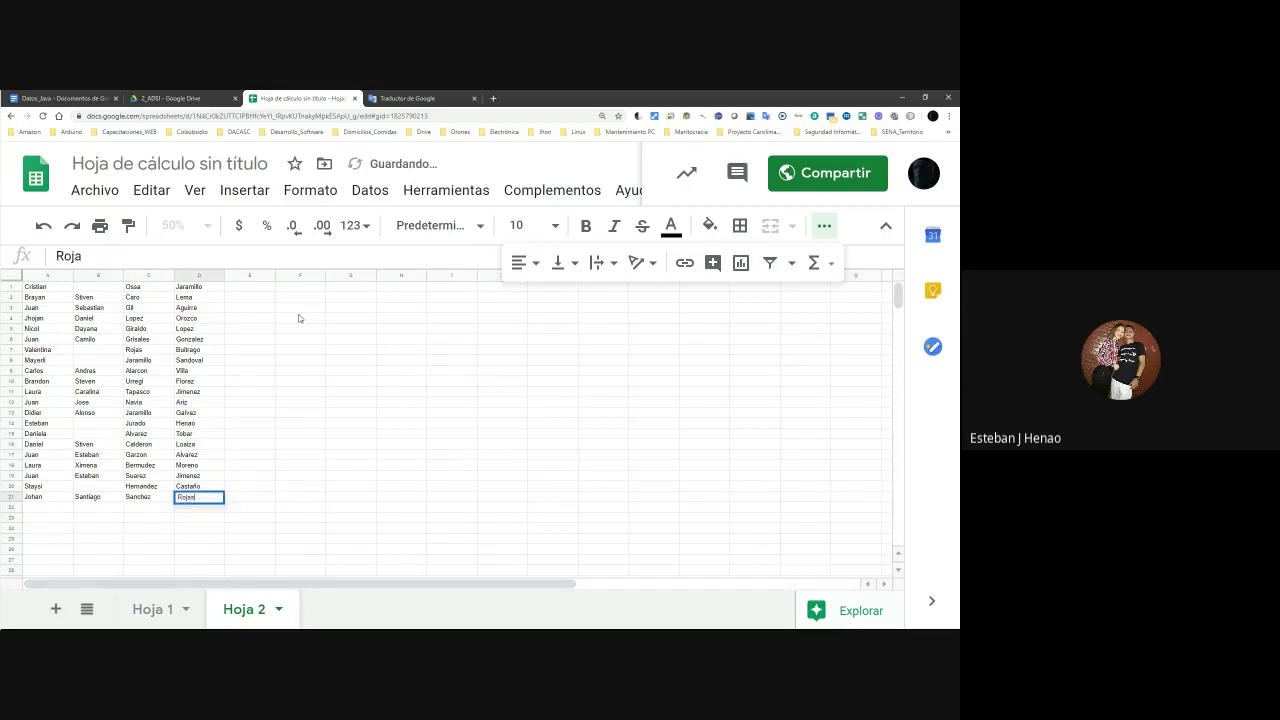
pyautogui.press('Return')
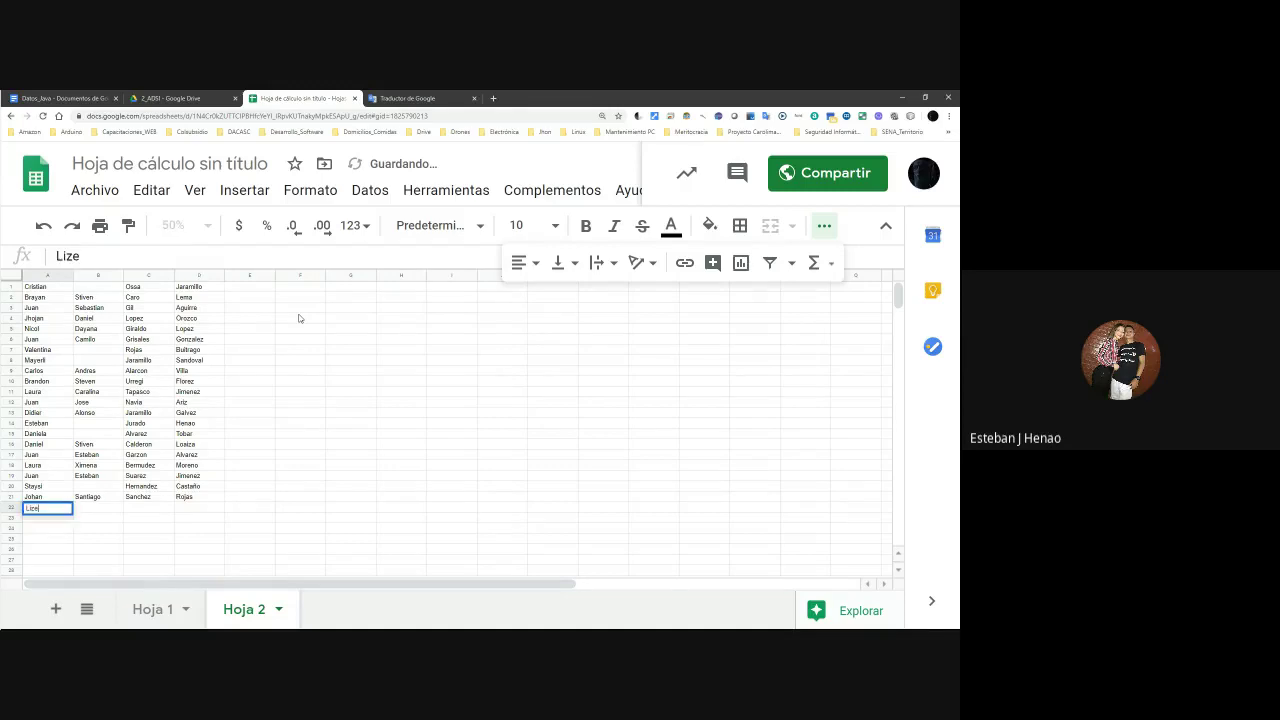
# Enter row 22's first name, middle name and both surnames across A22:D22.
pyautogui.press('Tab')
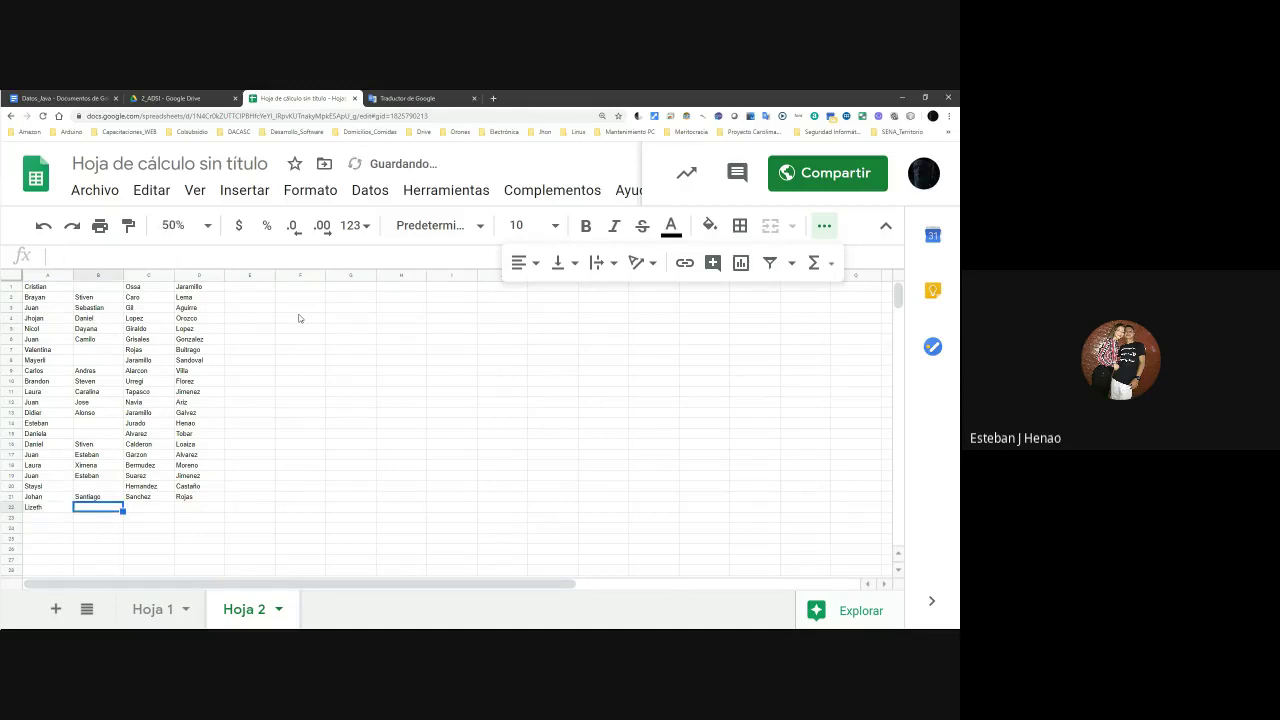
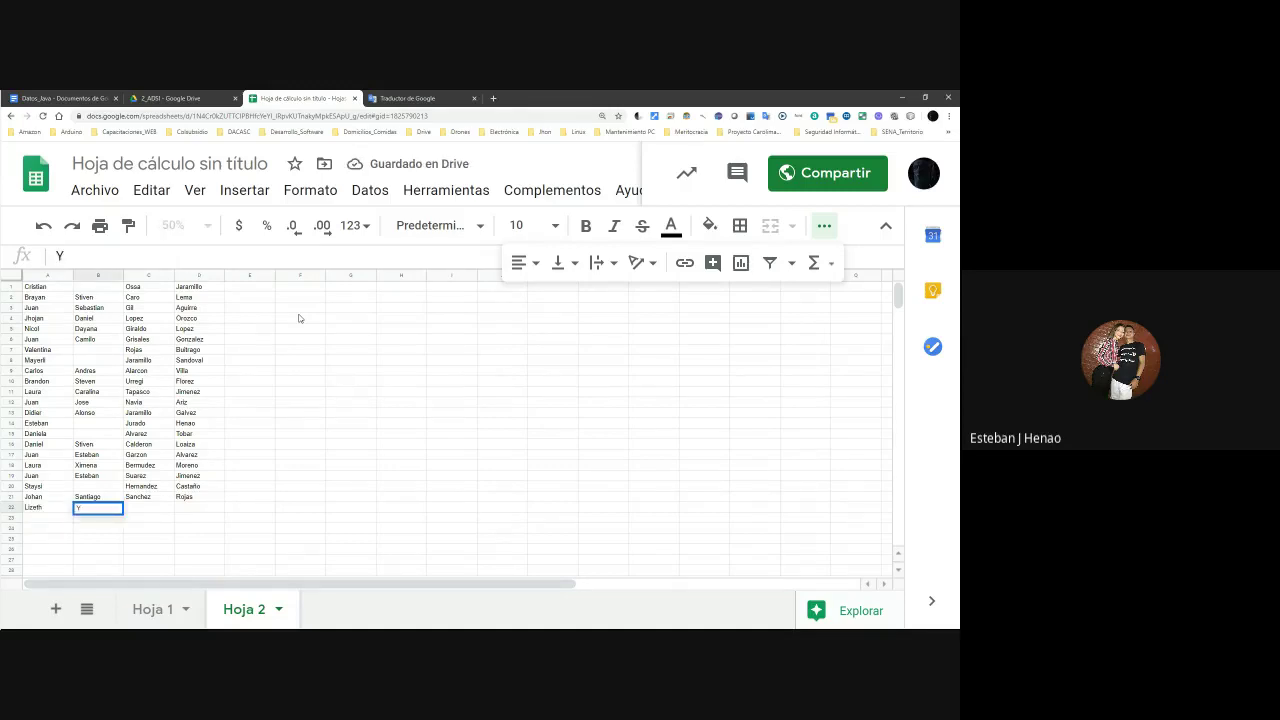
pyautogui.press('Tab')
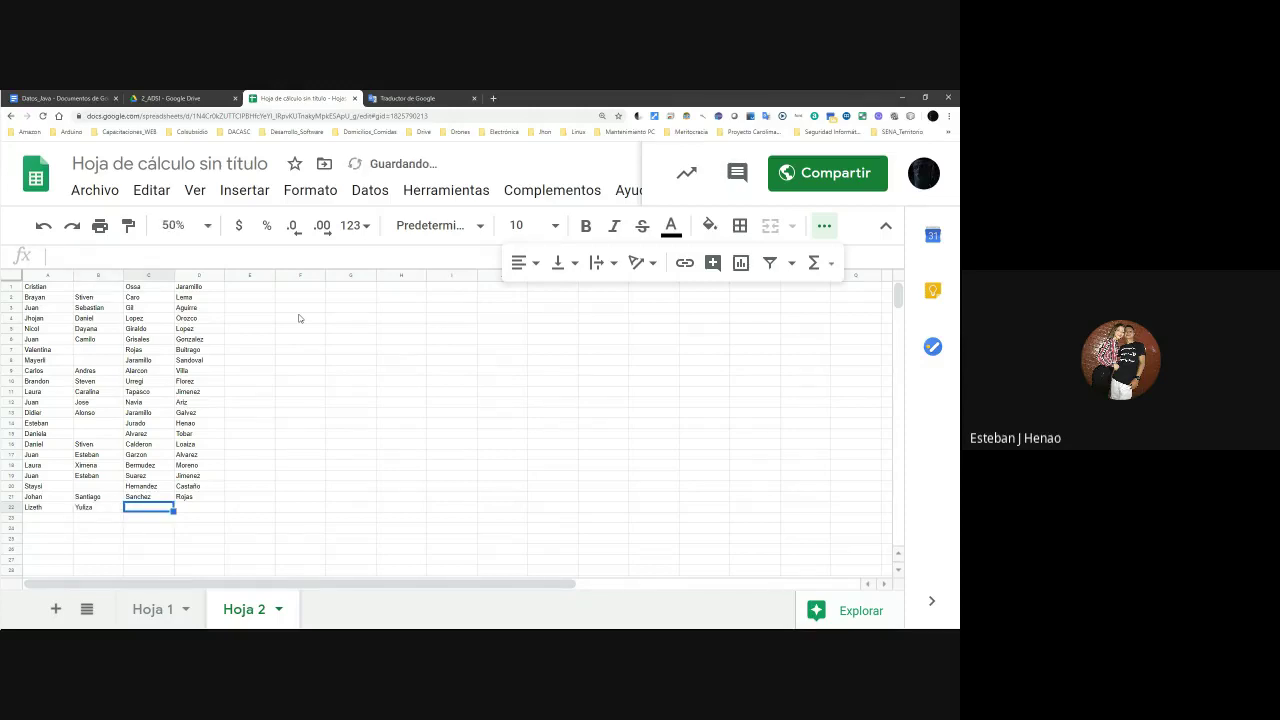
pyautogui.press('Tab')
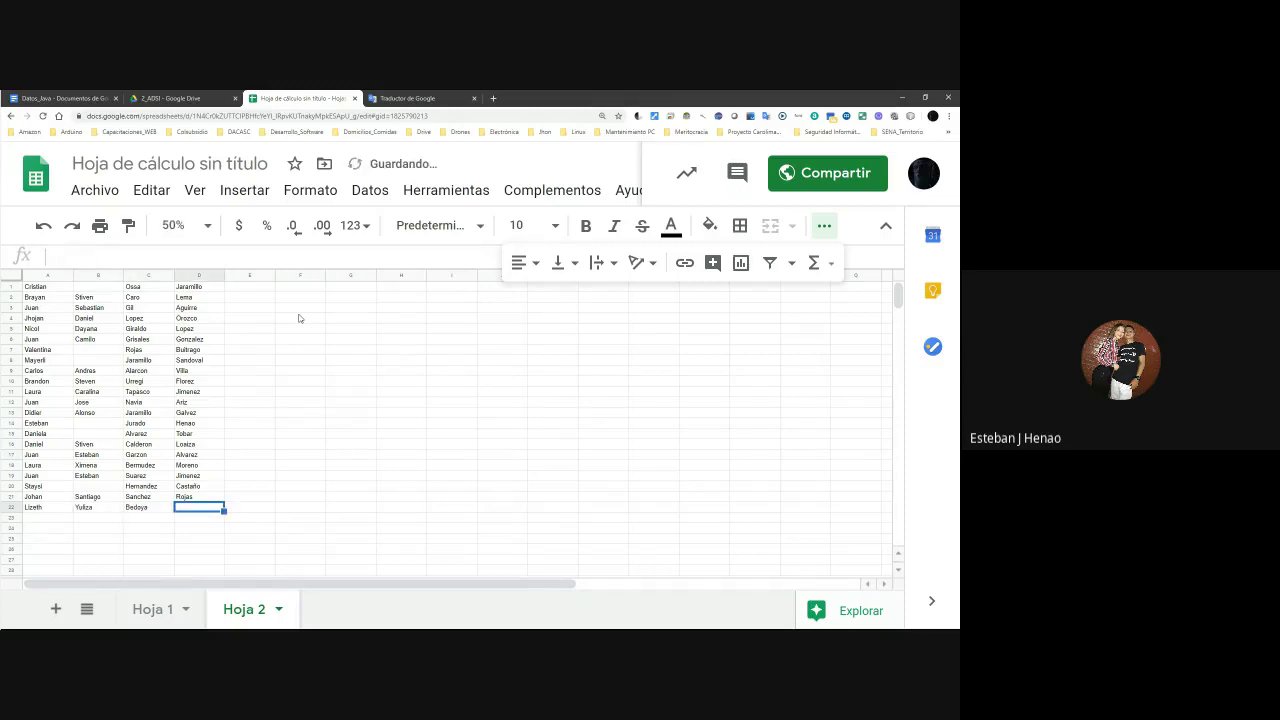
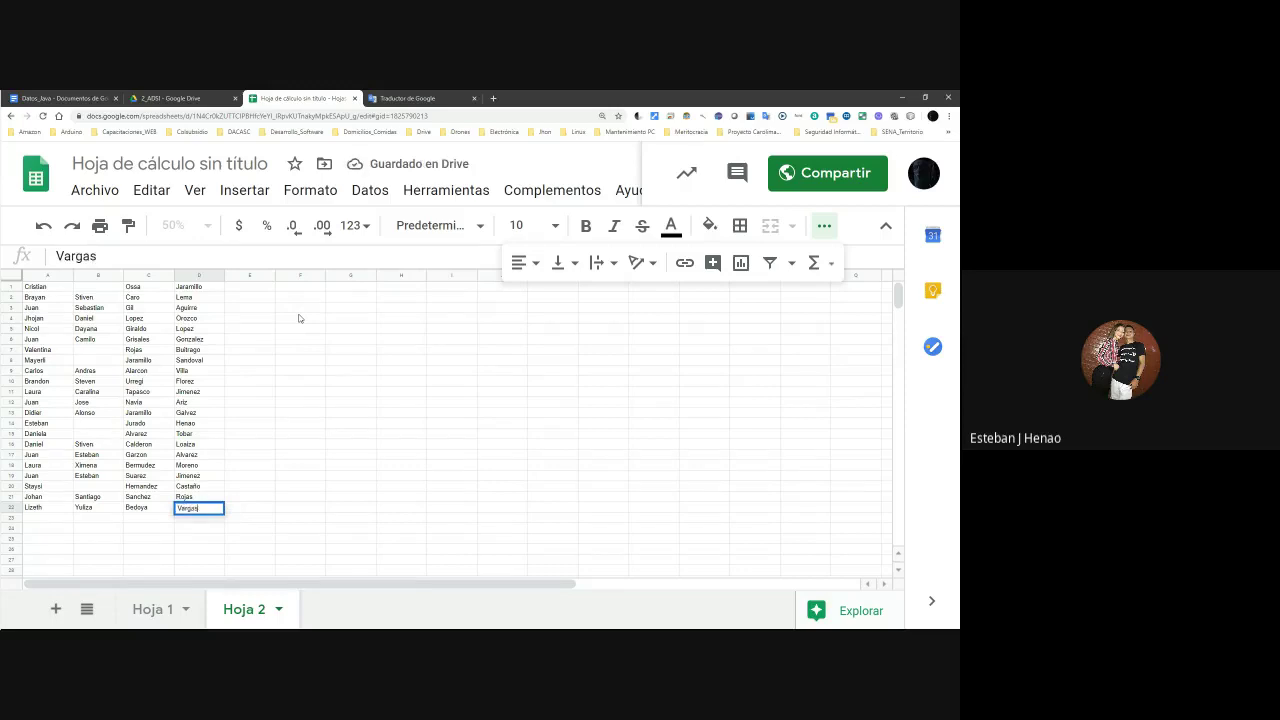
pyautogui.press('Return')
# Enter row 23 with a corrected first name, no middle name, and both surnames.
pyautogui.write('Yncile')
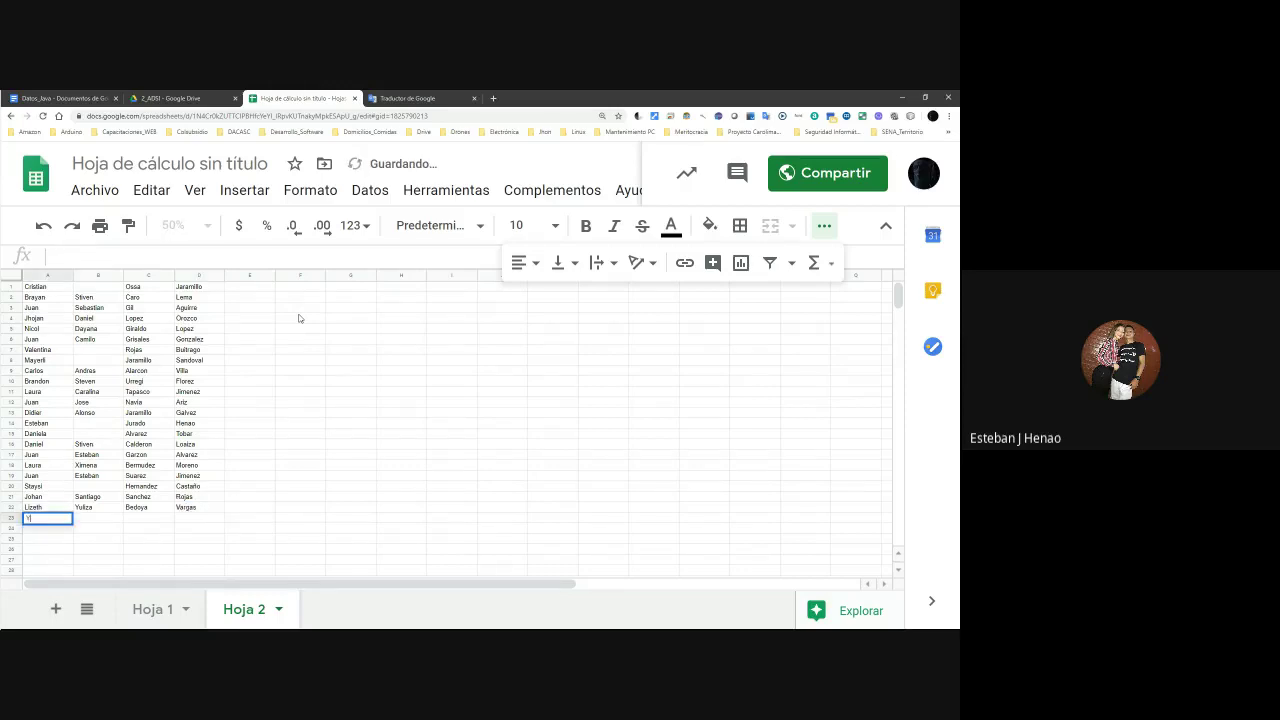
pyautogui.press('BackSpace')
pyautogui.press('BackSpace')
pyautogui.press('BackSpace')
pyautogui.press('BackSpace')
pyautogui.press('BackSpace')
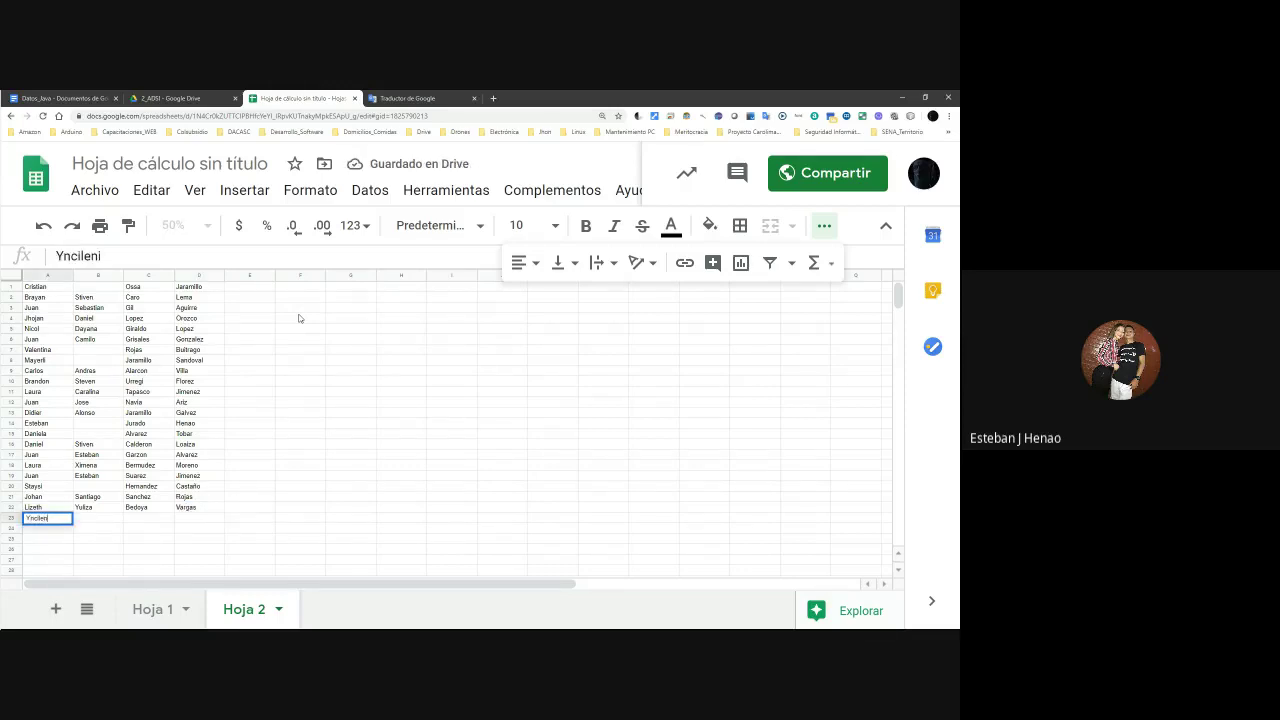
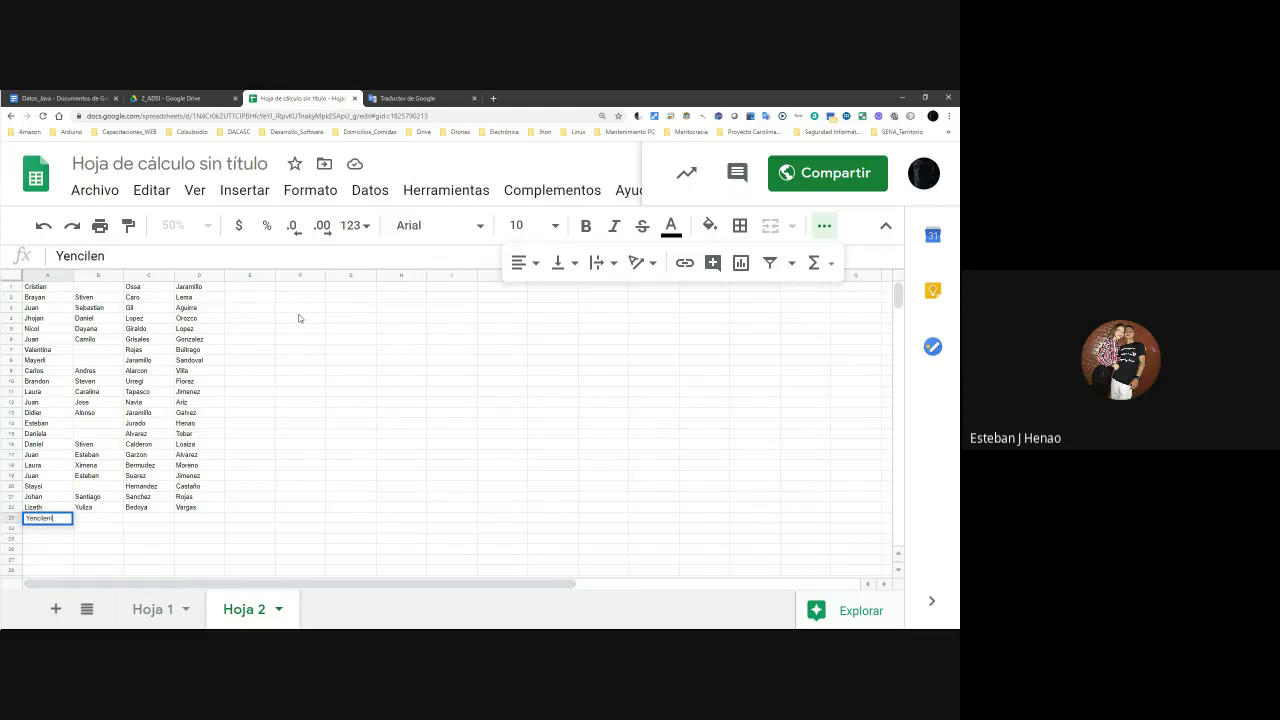
pyautogui.press('Tab')
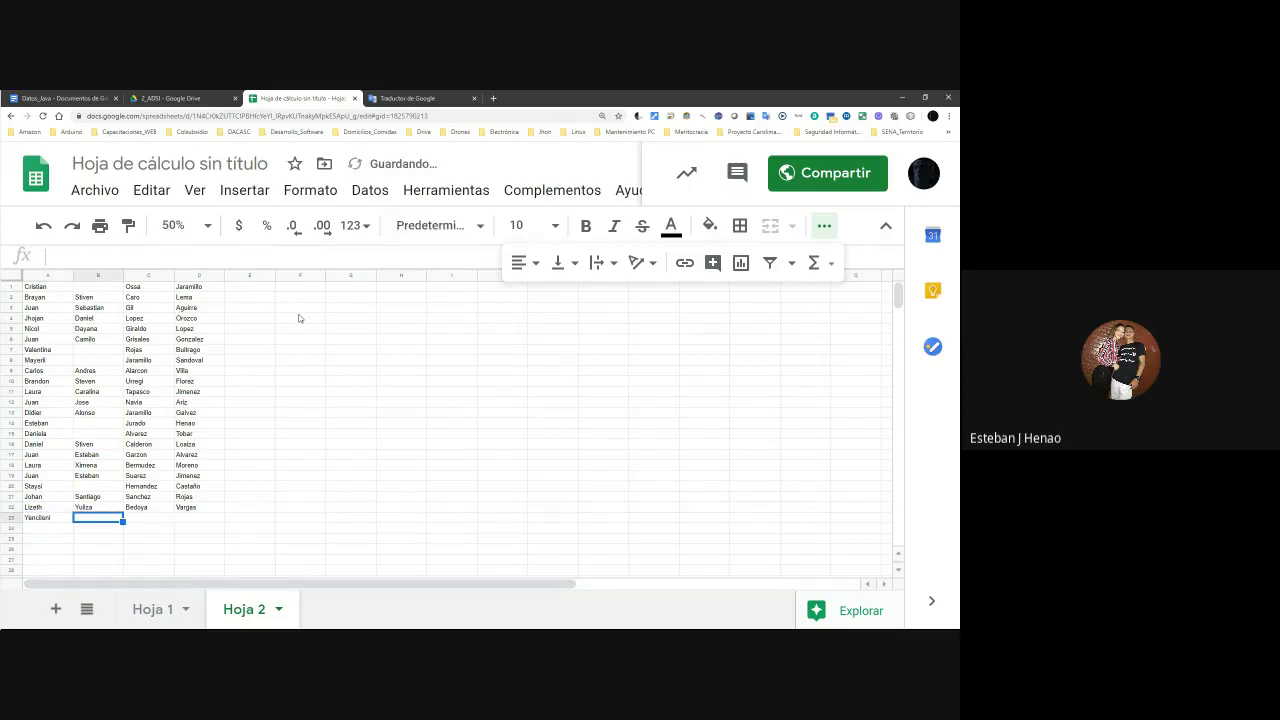
pyautogui.press('Tab')
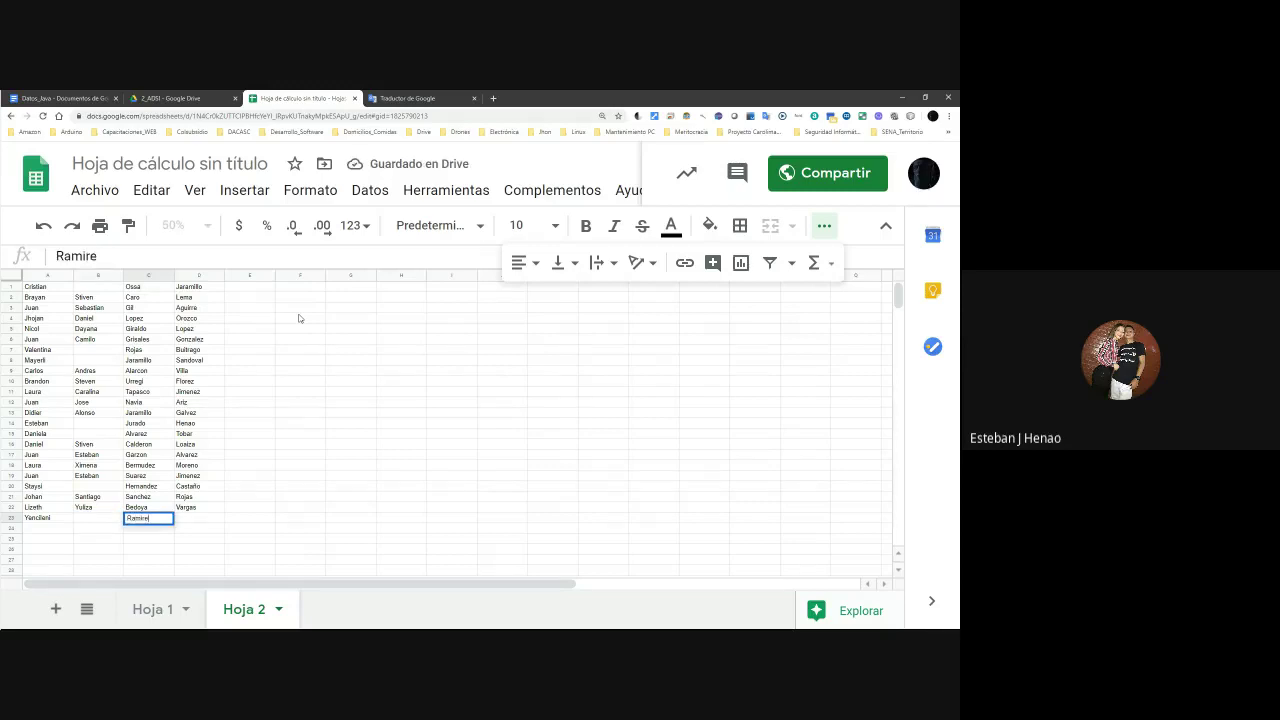
pyautogui.press('Tab')
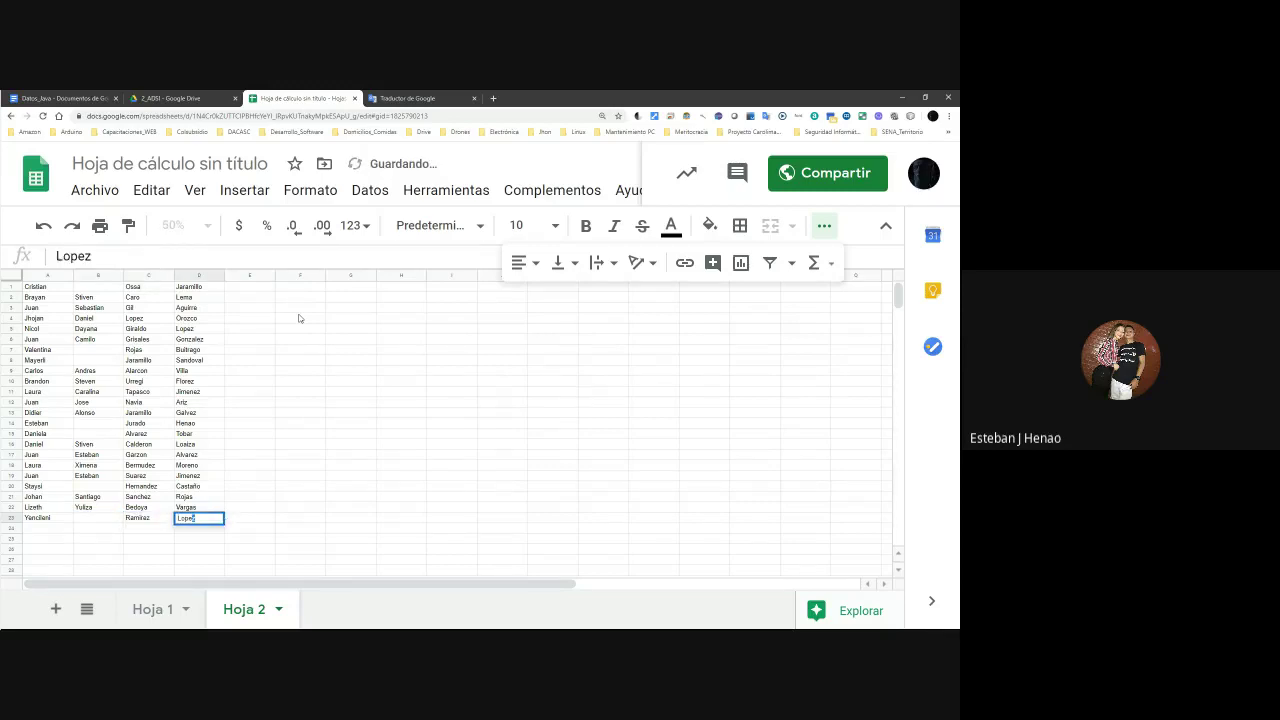
pyautogui.press('Return')
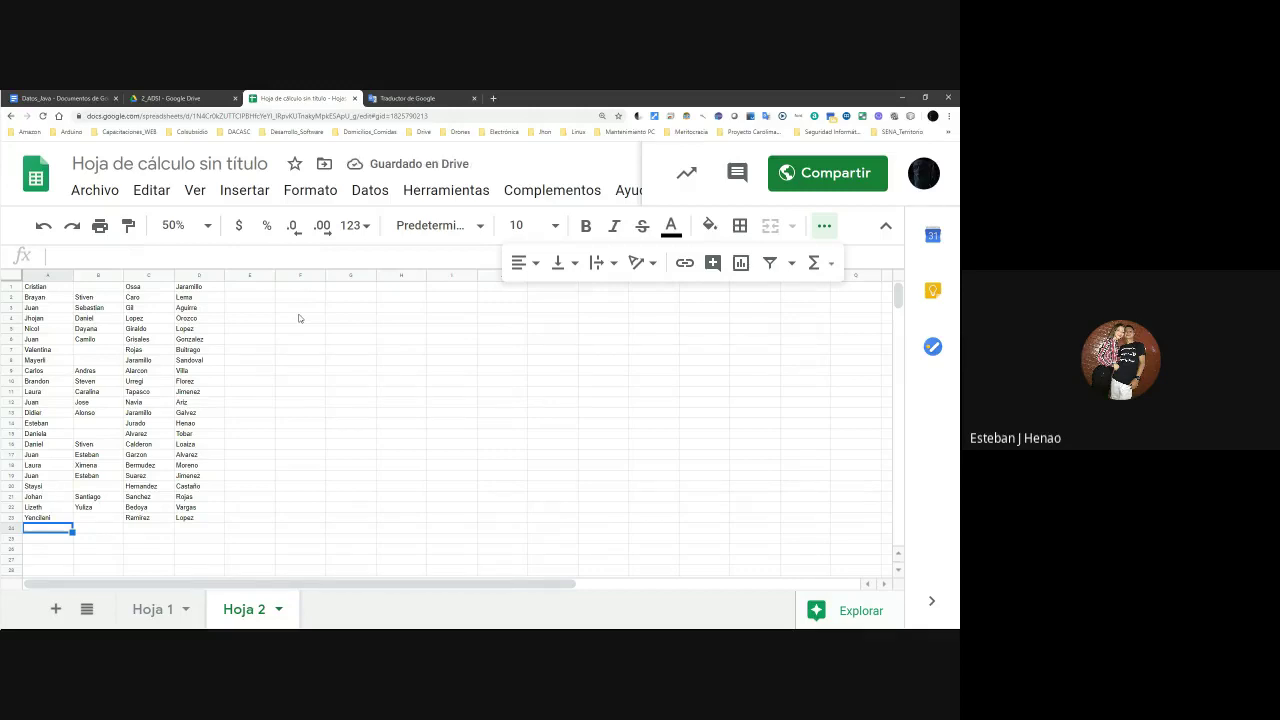
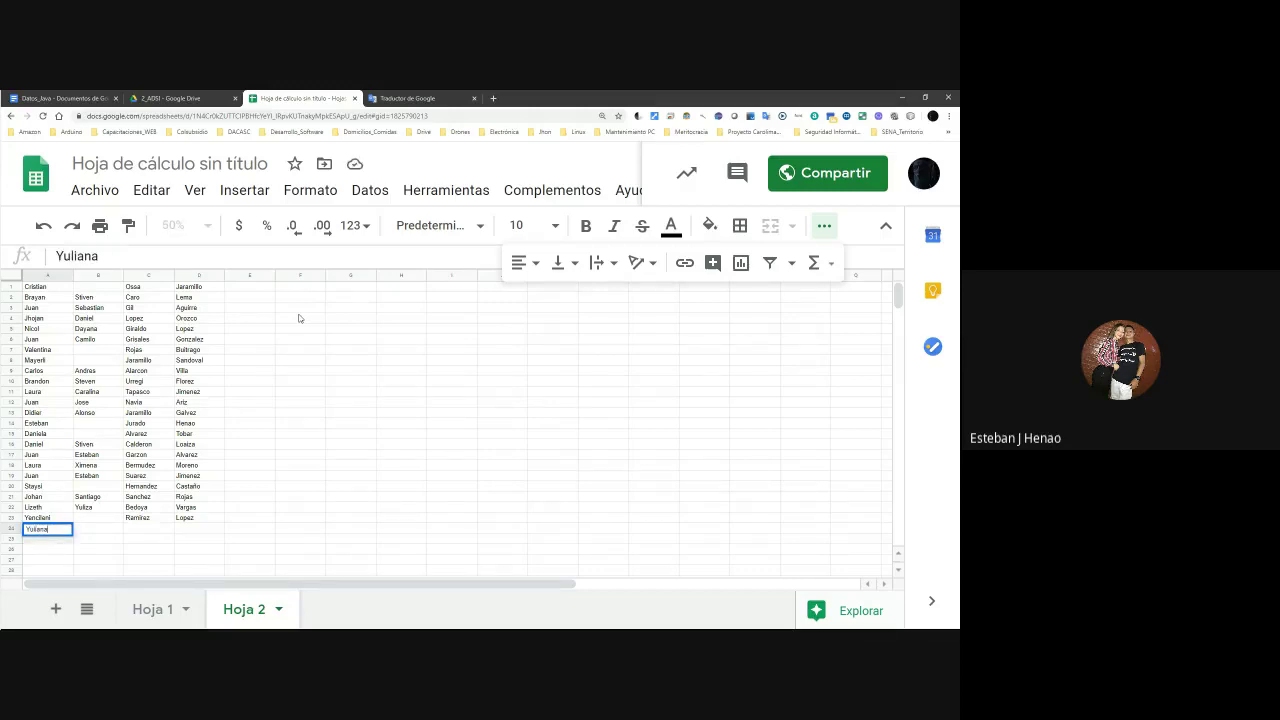
# Enter row 24's first name and split its two surnames into C24 and D24.
pyautogui.press('Tab')
pyautogui.press('Tab')
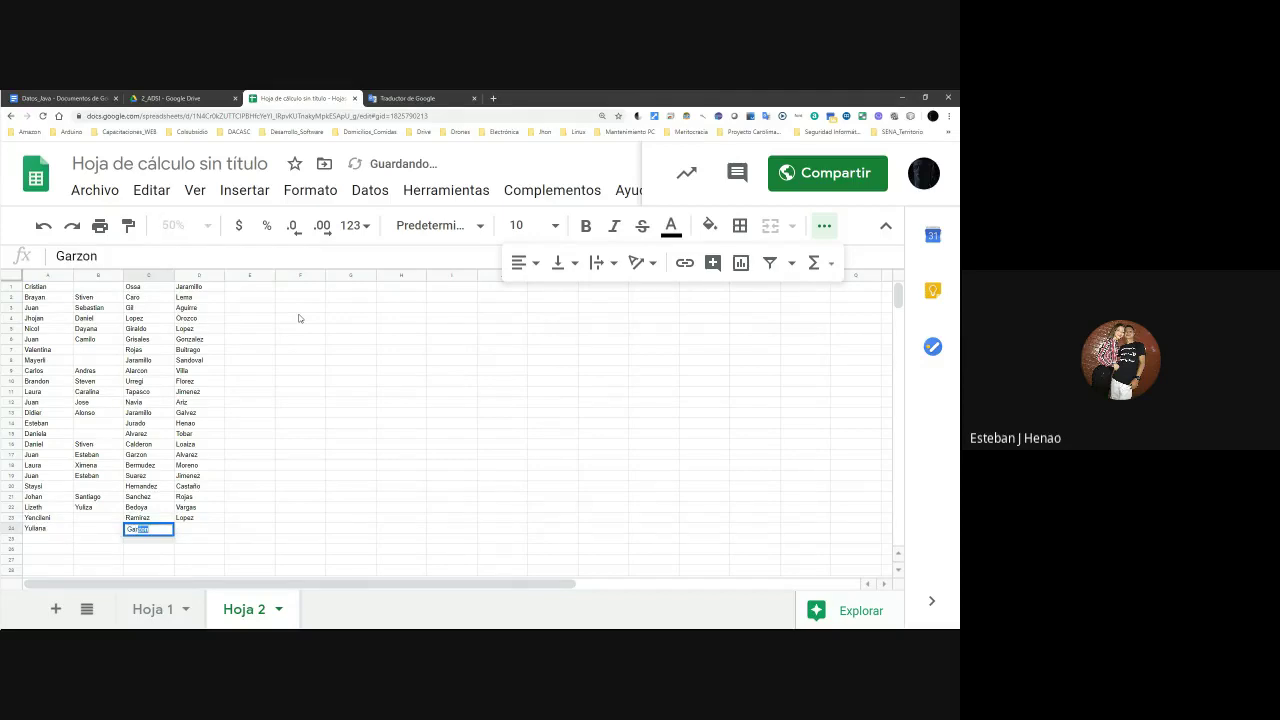
pyautogui.press('Return')
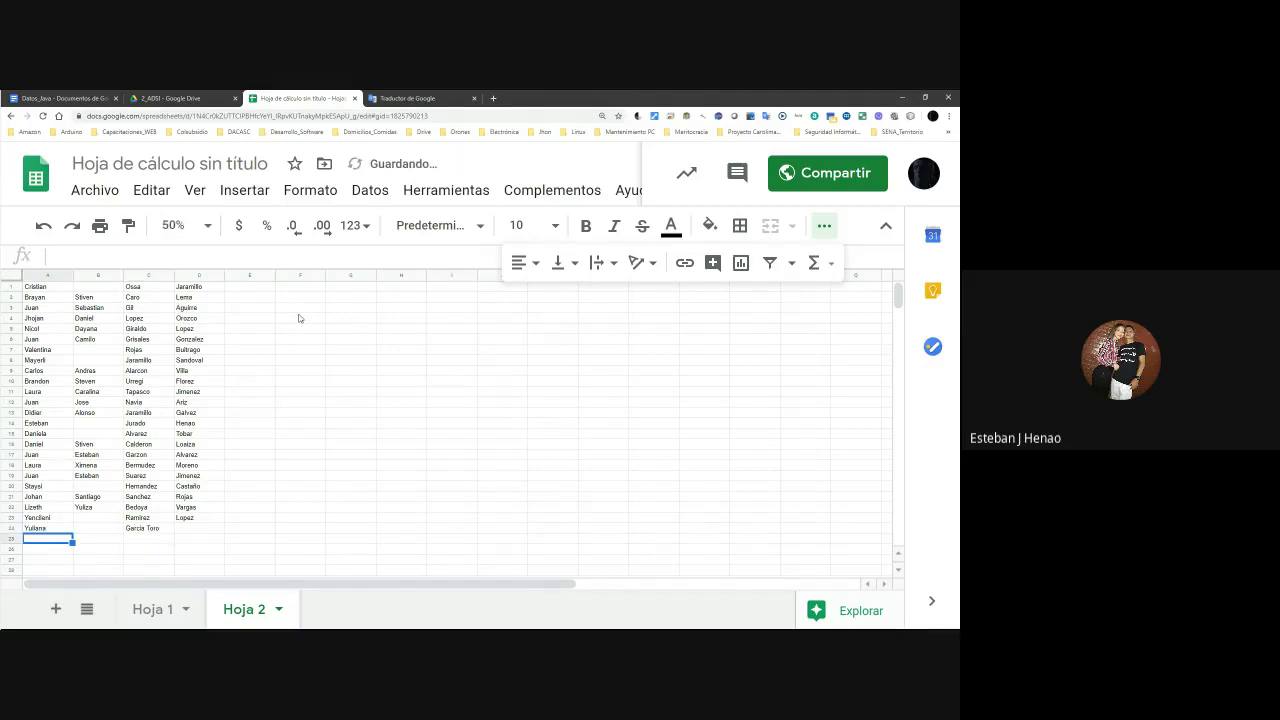
pyautogui.press('Up')
pyautogui.press('Right')
pyautogui.press('Right')
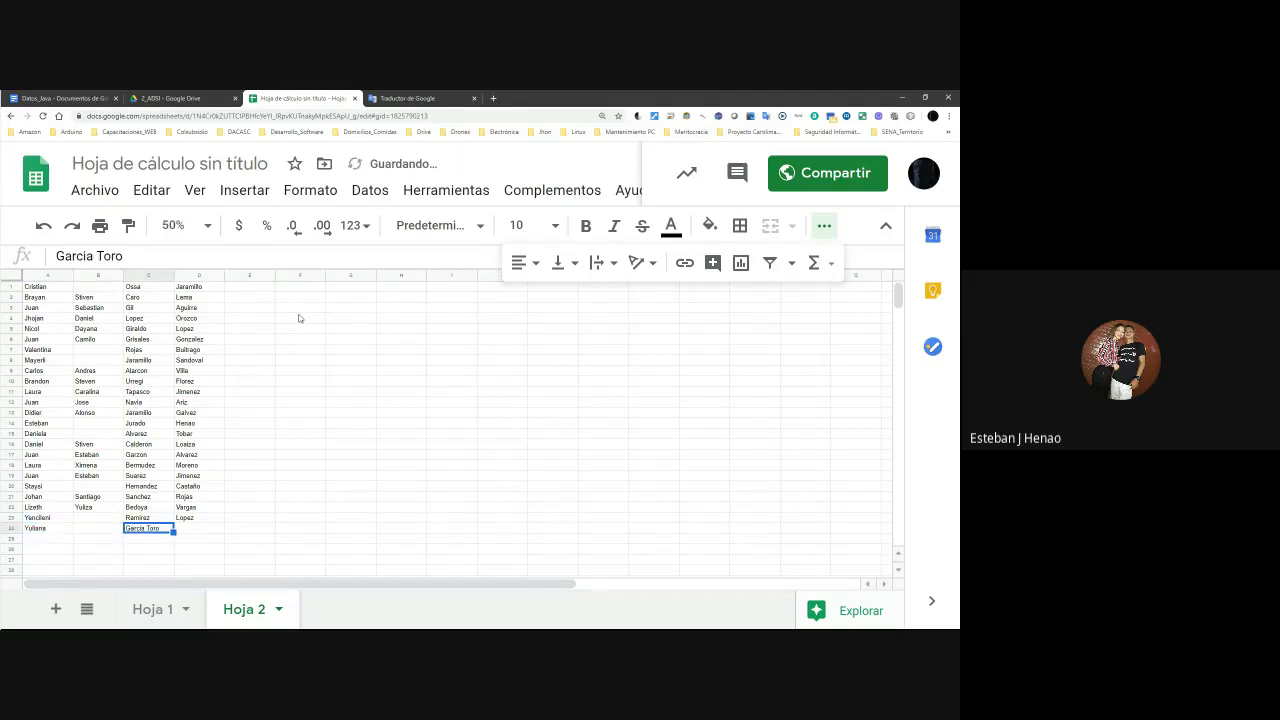
pyautogui.write('Garcia')
pyautogui.press('Tab')
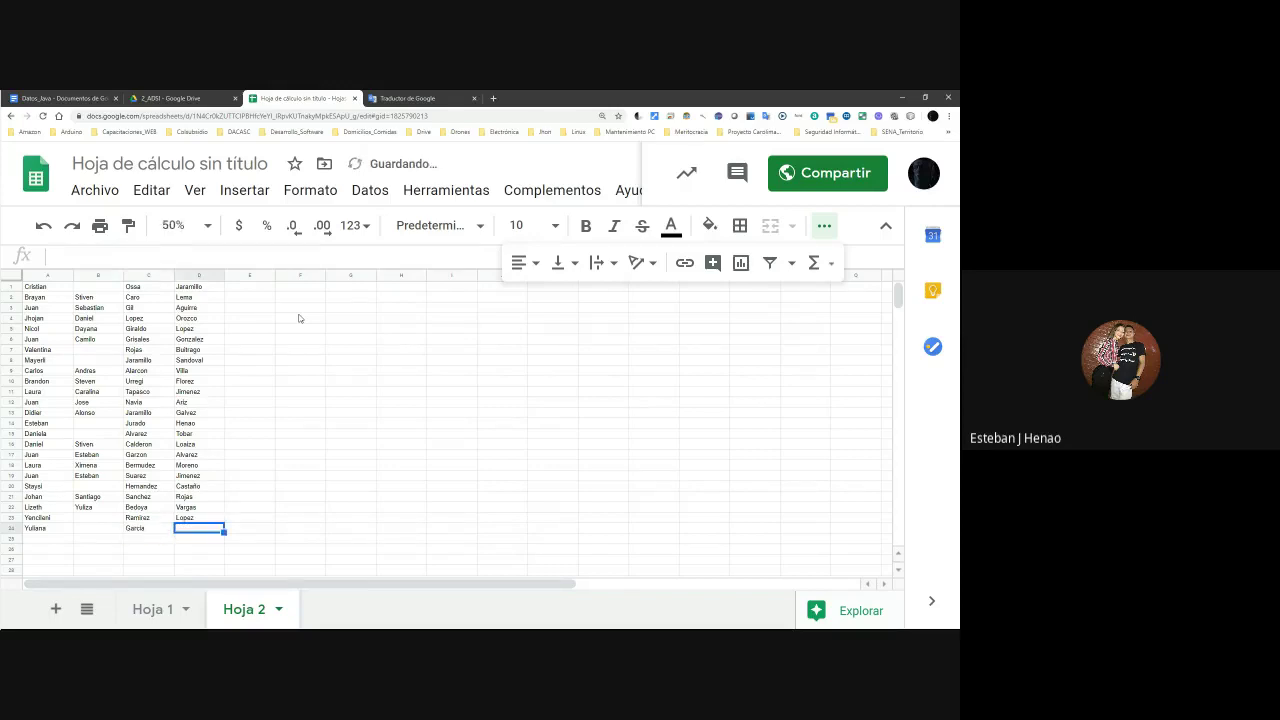
pyautogui.write('TOro')
pyautogui.press('Return')
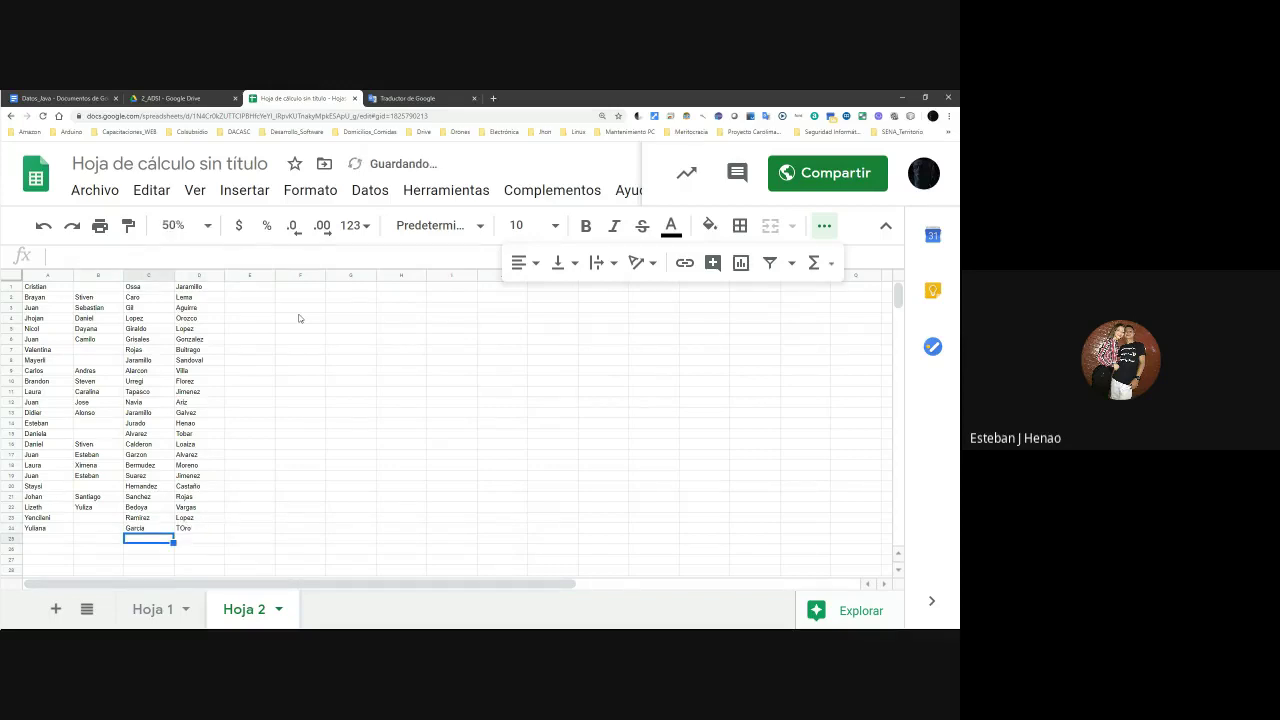
# Fix the capitalisation of the second surname in D24.
pyautogui.press('Up')
pyautogui.press('Right')
pyautogui.press('BackSpace')
pyautogui.write('R')
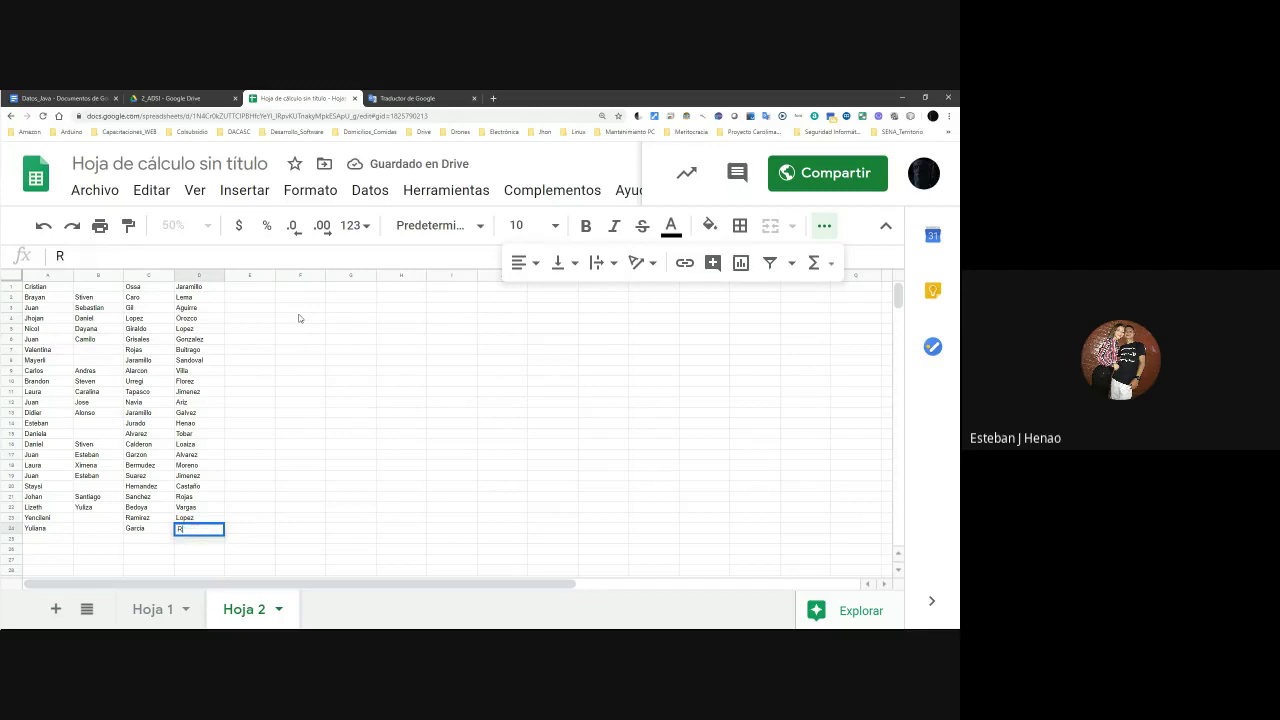
pyautogui.press('BackSpace')
pyautogui.write('Toro')
pyautogui.press('Return')
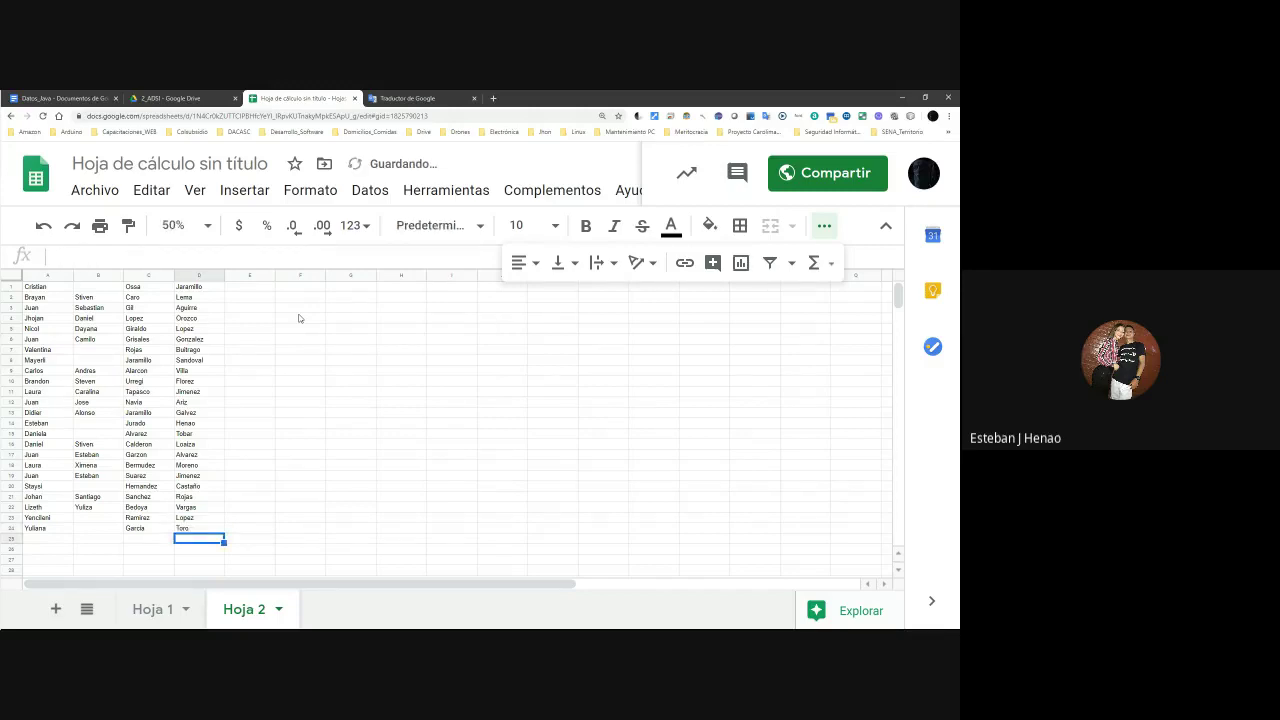
# Enter row 25's first name, middle name and both surnames across A25:D25.
pyautogui.press('Left')
pyautogui.press('Left')
pyautogui.press('Left')
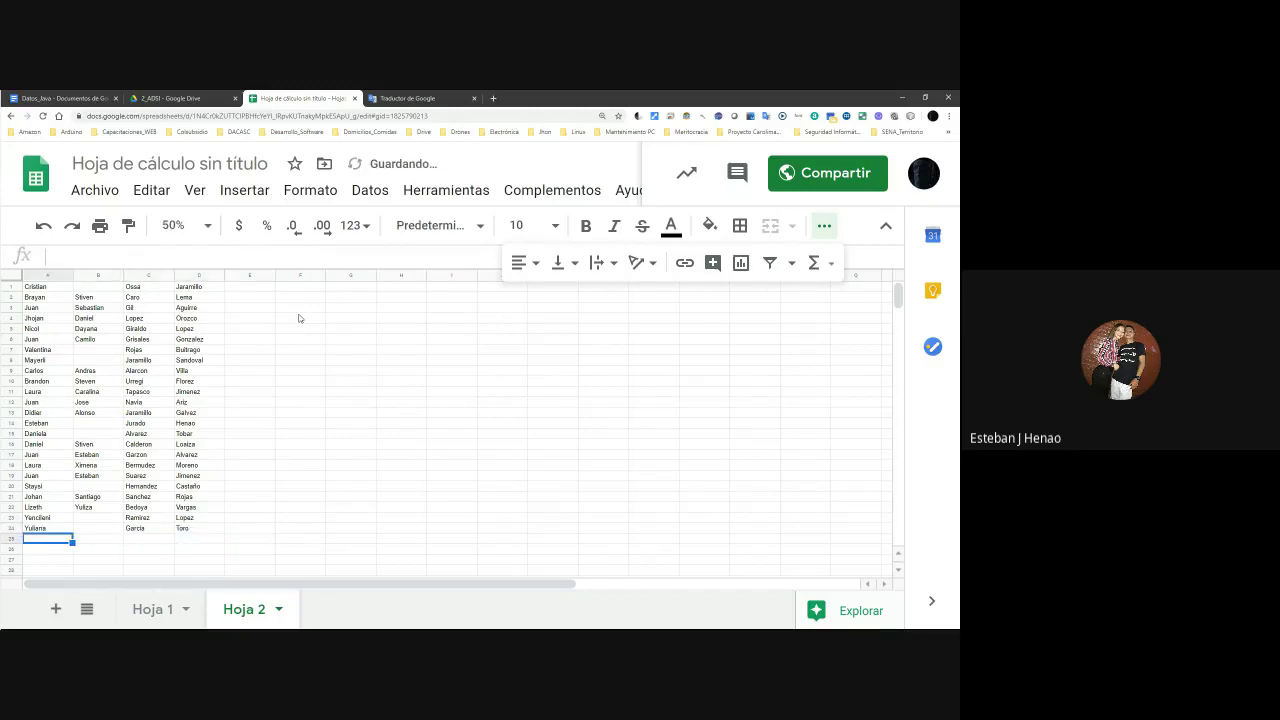
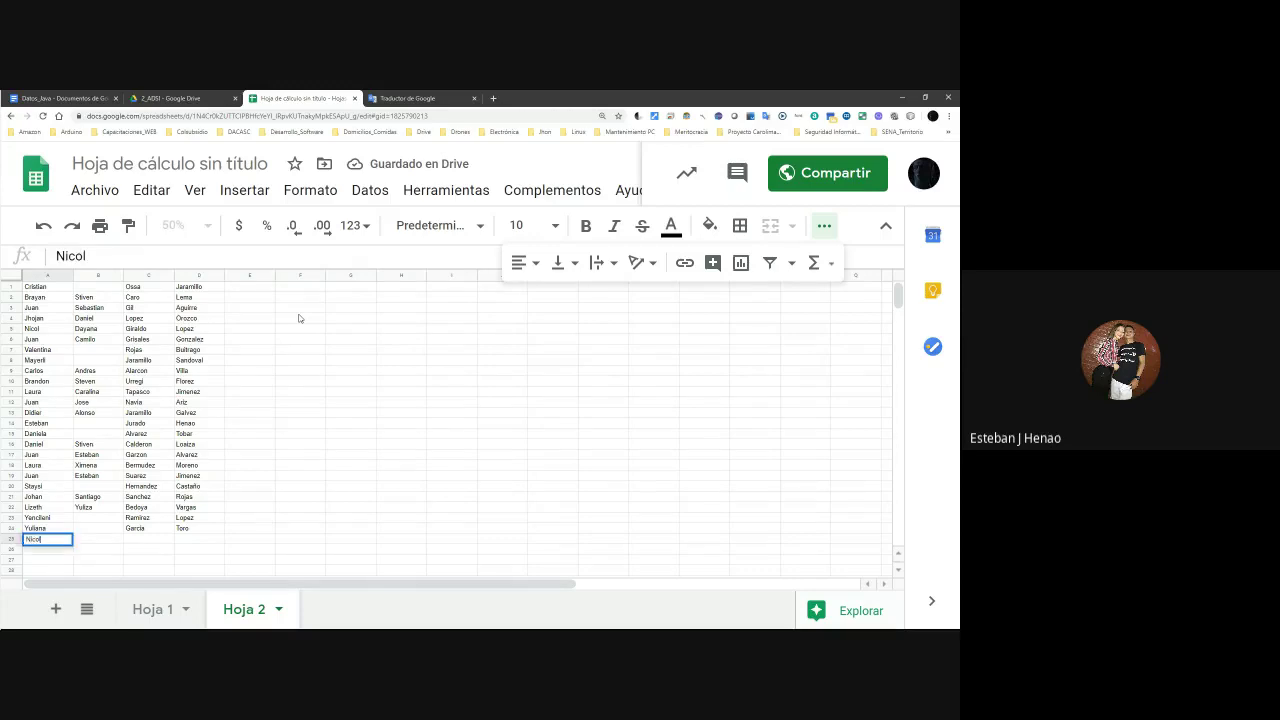
pyautogui.press('Tab')
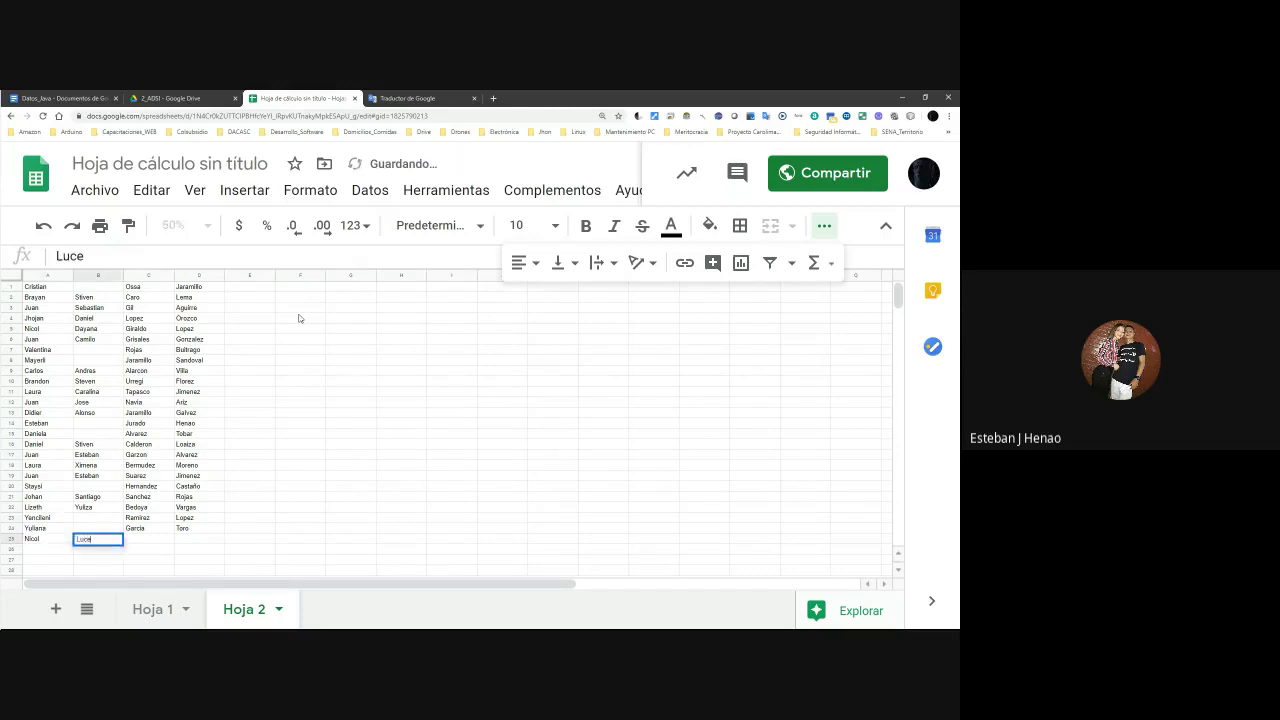
pyautogui.press('Tab')
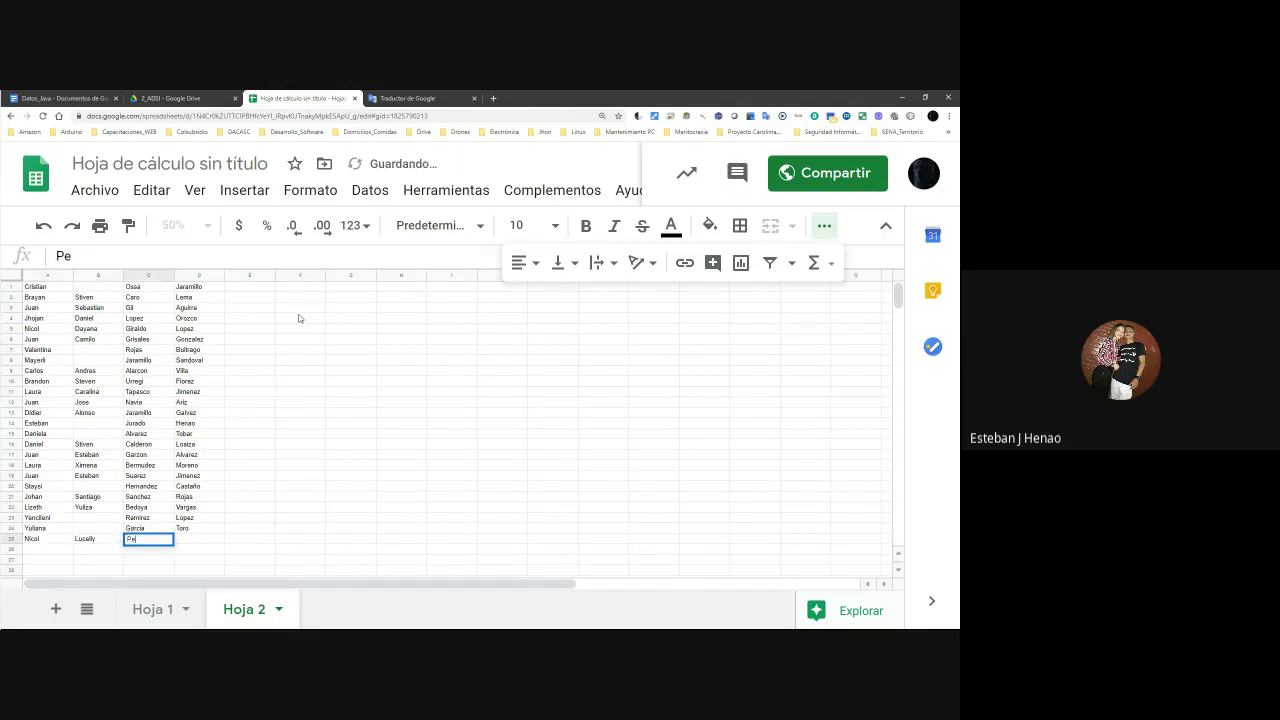
pyautogui.press('Tab')
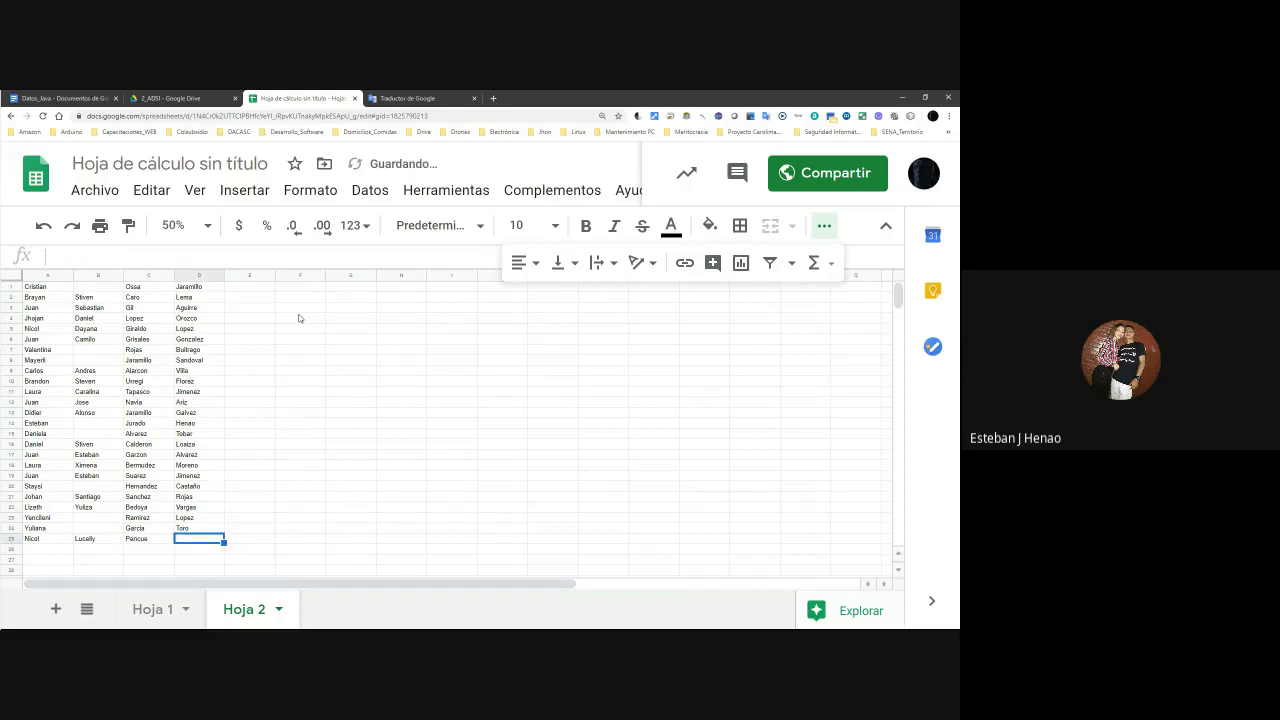
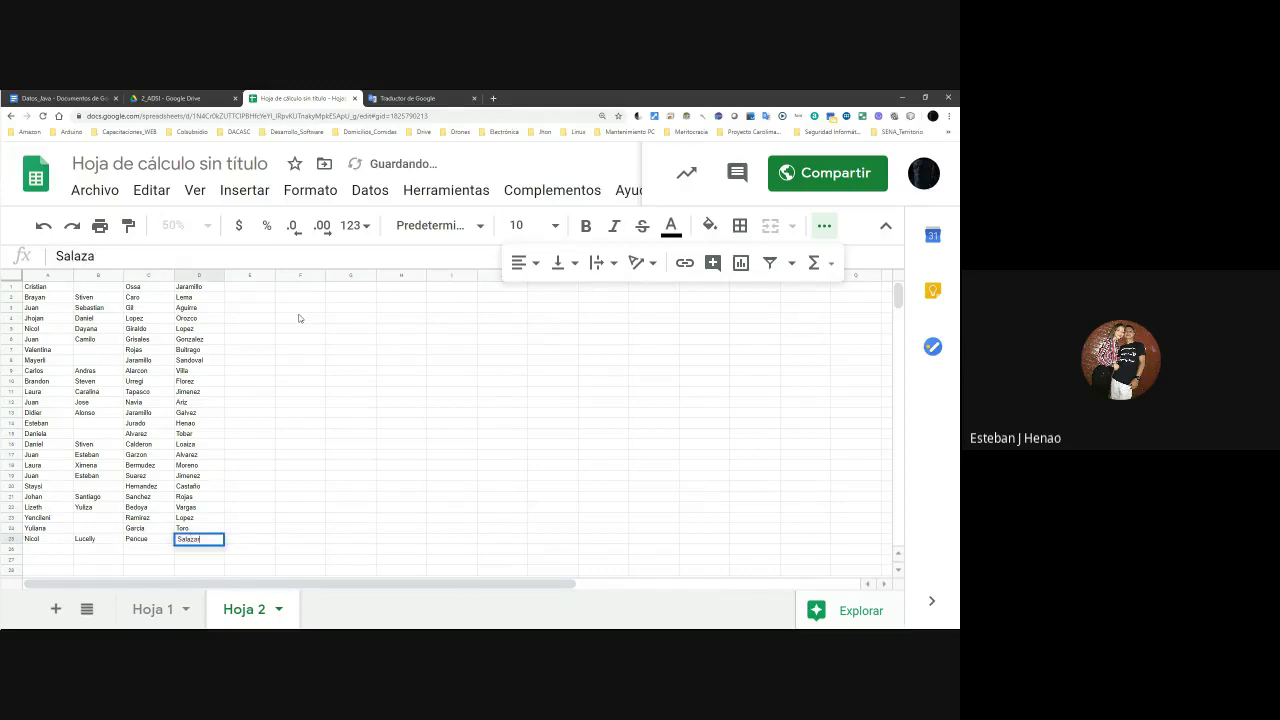
pyautogui.press('Return')
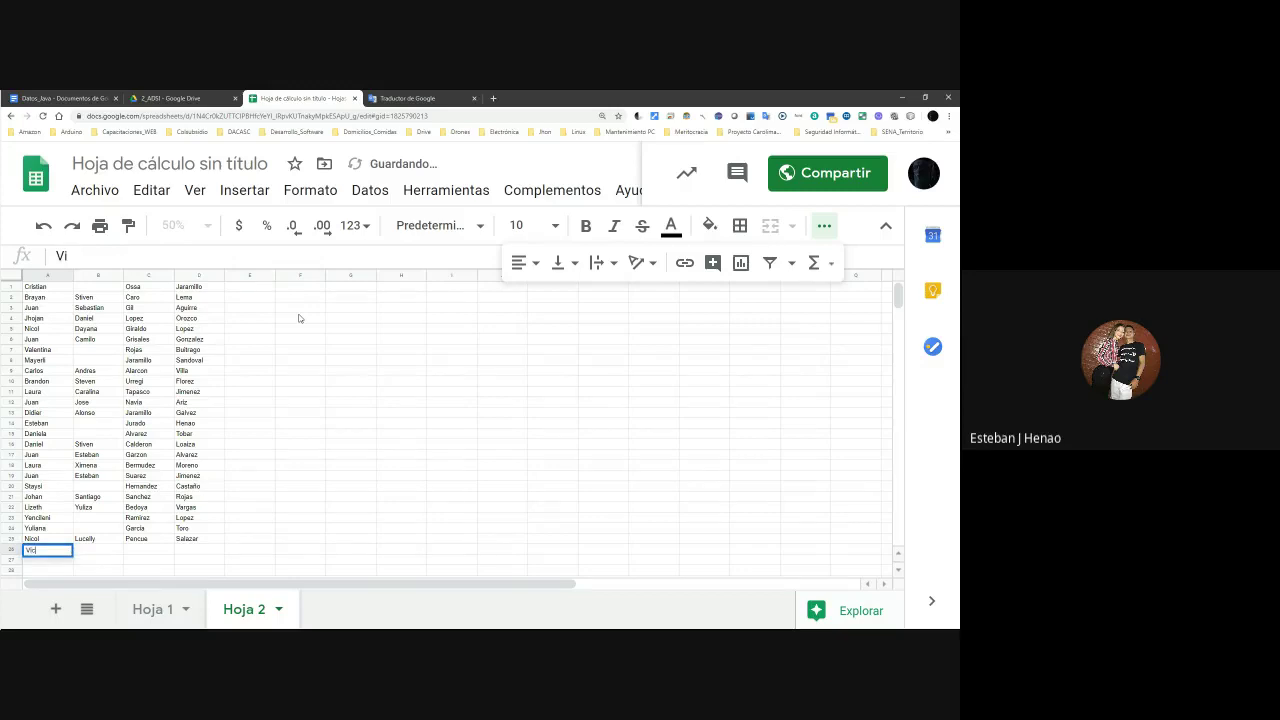
# Enter row 26's first name, middle name and both surnames across A26:D26.
pyautogui.press('Tab')
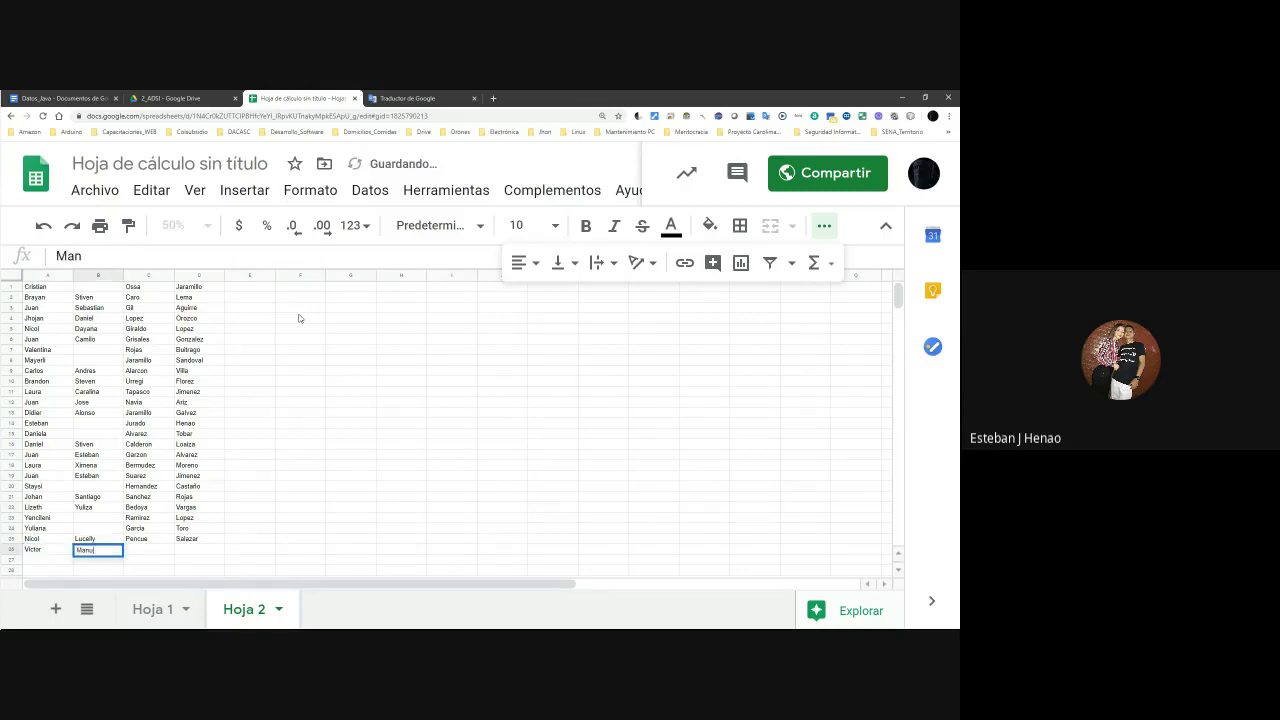
pyautogui.press('Tab')
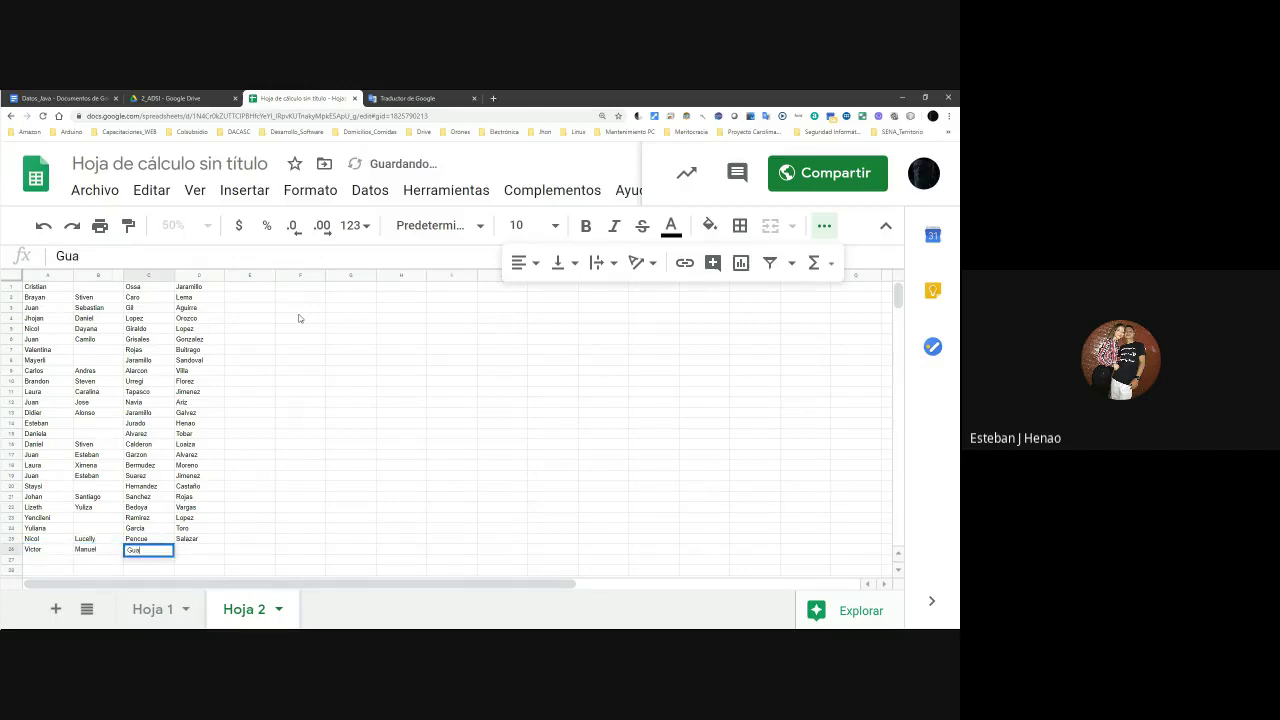
pyautogui.press('Tab')
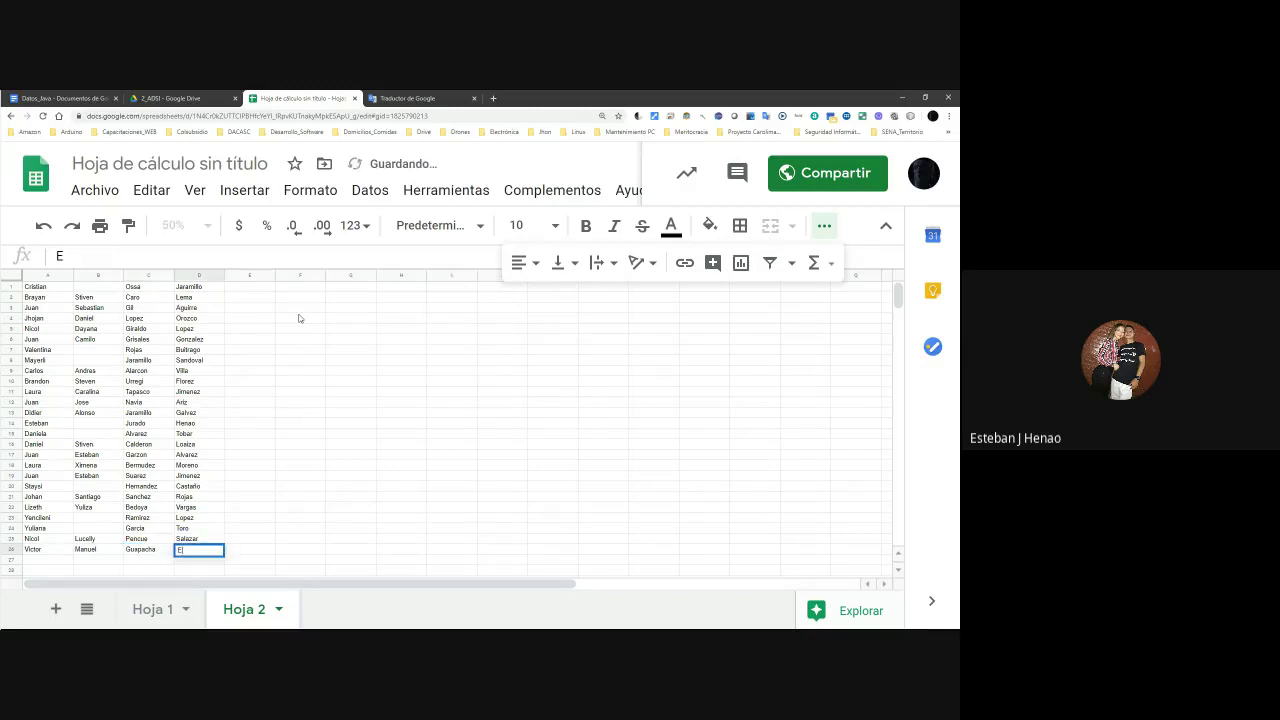
pyautogui.press('Return')
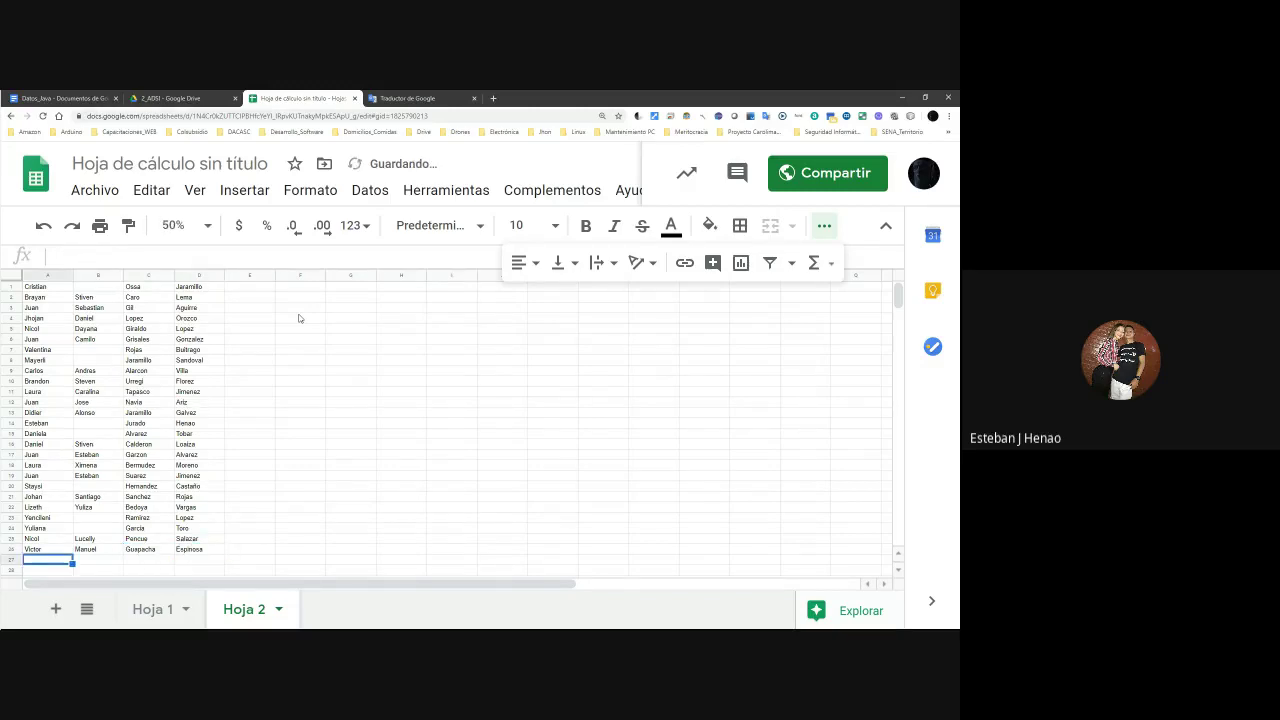
# Insert an empty row above row 1 using Insertar 1 arriba.
pyautogui.click(35, 297)
pyautogui.click(11, 287)
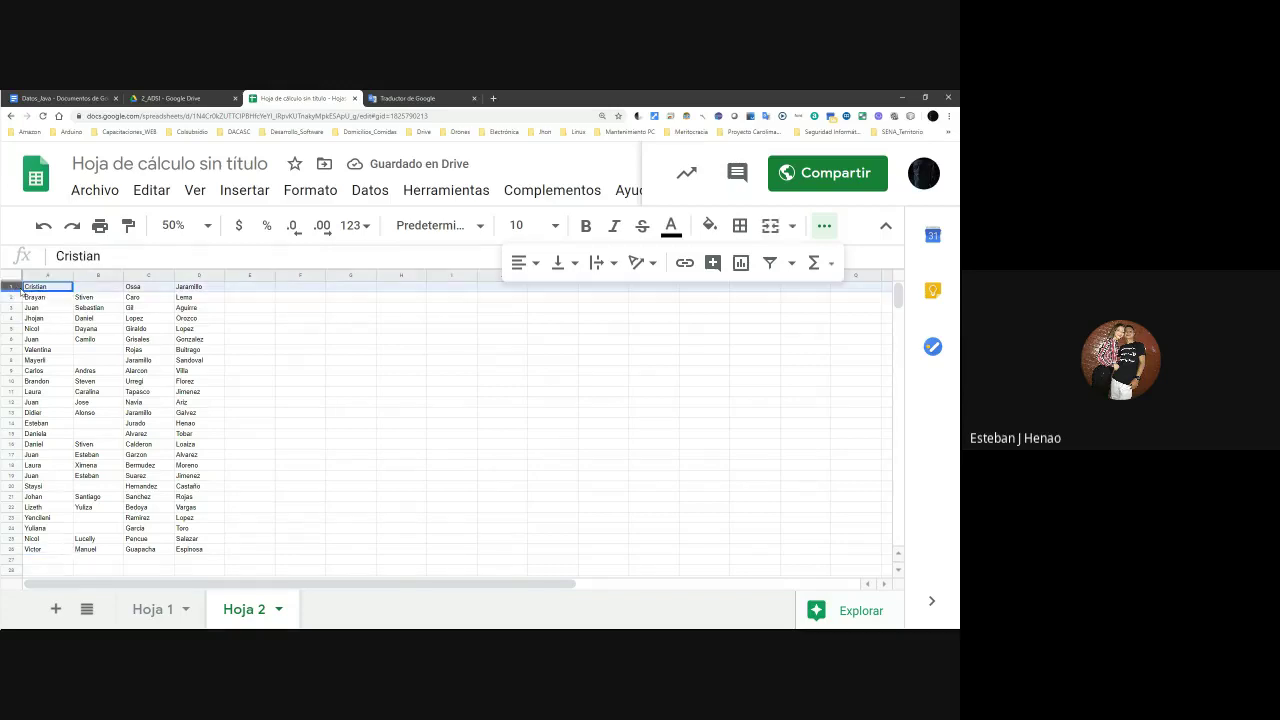
pyautogui.rightClick(12, 287)
pyautogui.click(110, 365)
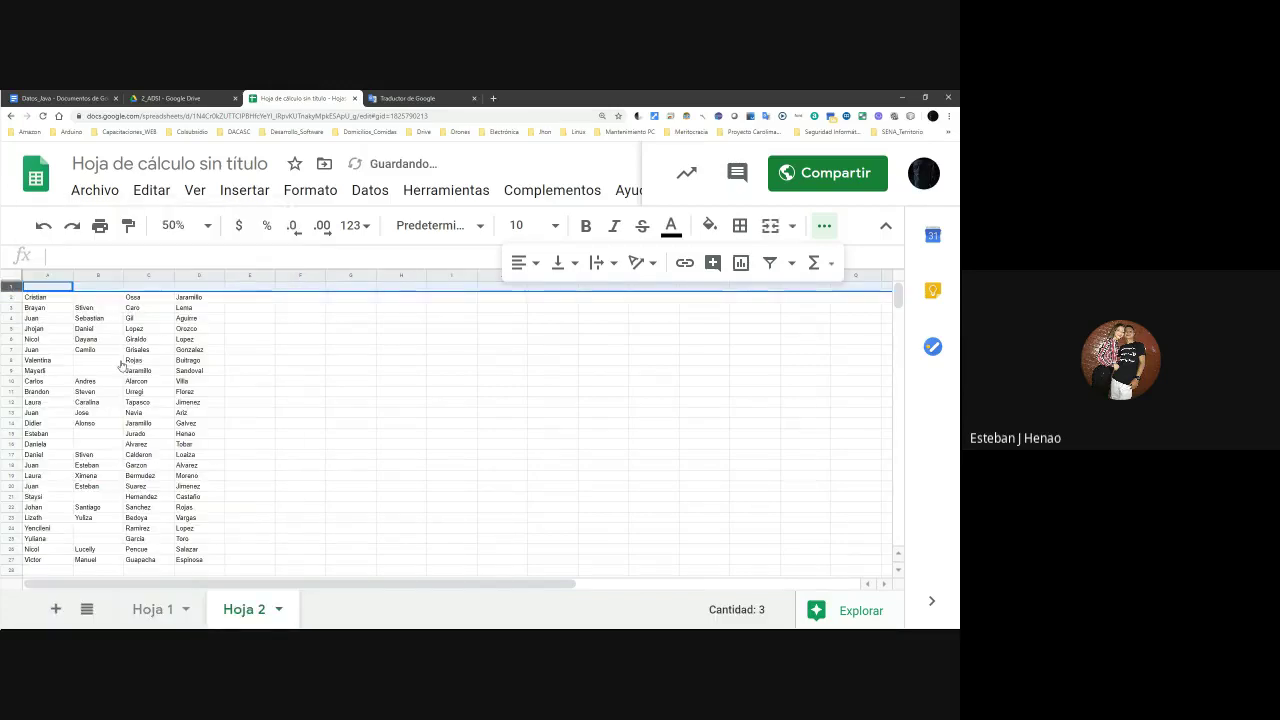
pyautogui.click(43, 293)
pyautogui.press('Up')
pyautogui.press('Return')
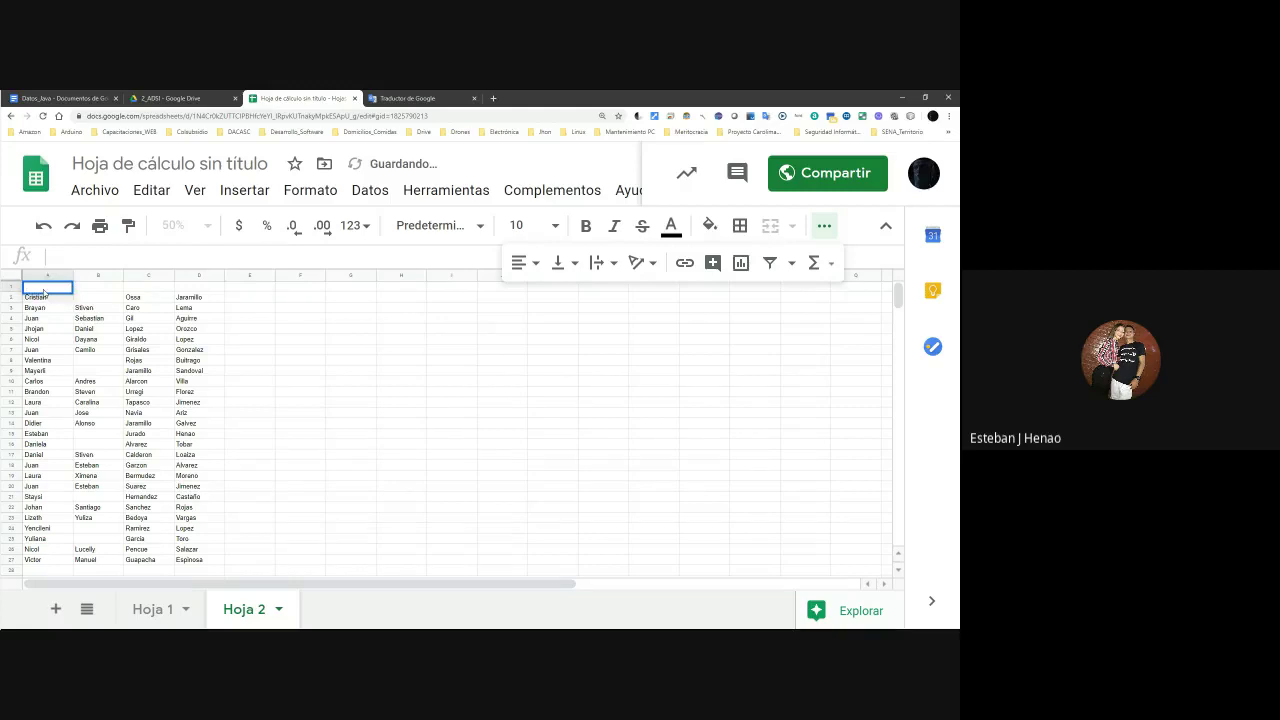
# Title A1:D1 Primer Nombre, Segundo Nombre, Primer Apellido, Segundo Apellido.
pyautogui.write('Nombre')
pyautogui.press('Tab')
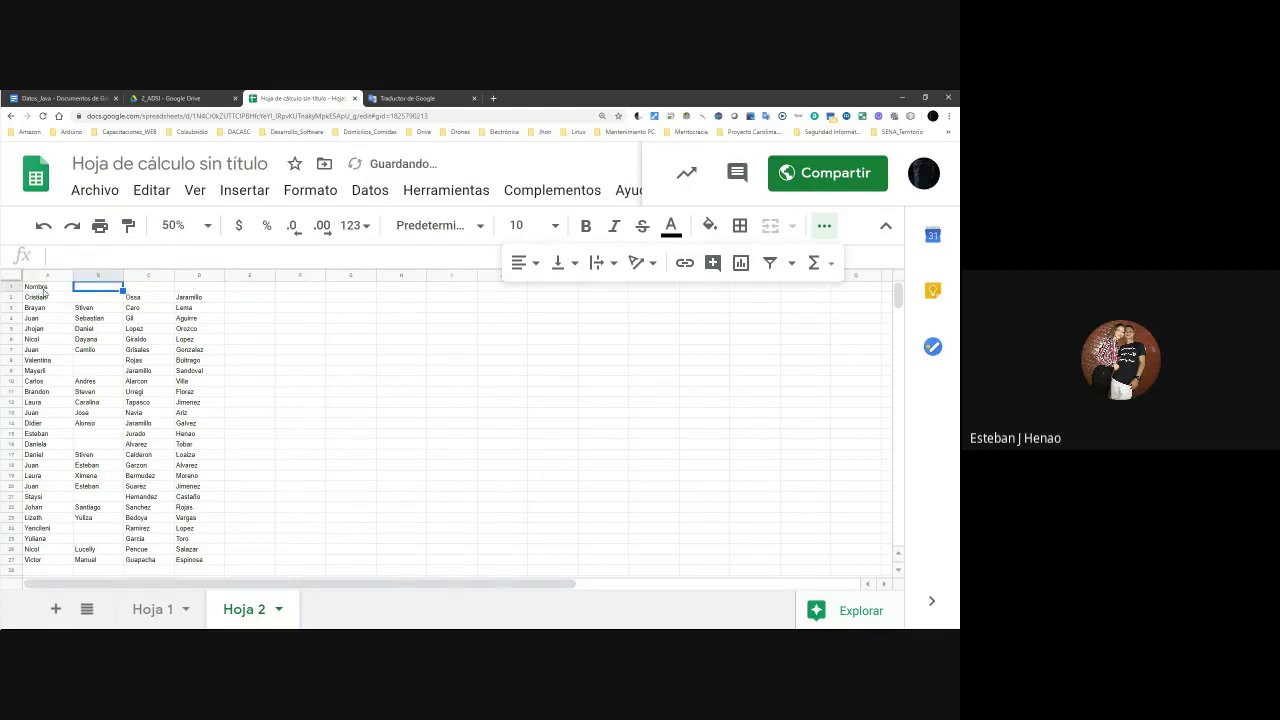
pyautogui.write('Nomv')
pyautogui.press('BackSpace')
pyautogui.press('BackSpace')
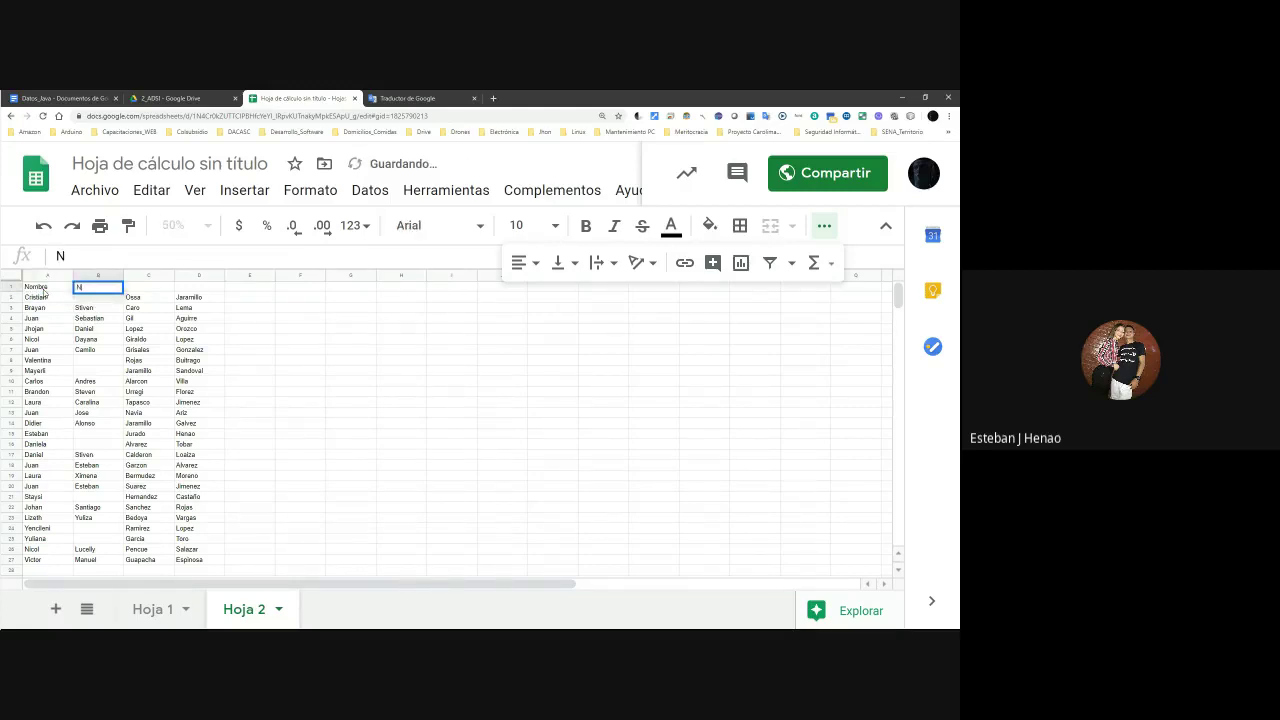
pyautogui.click(44, 293)
pyautogui.press('Up')
pyautogui.write('Pr')
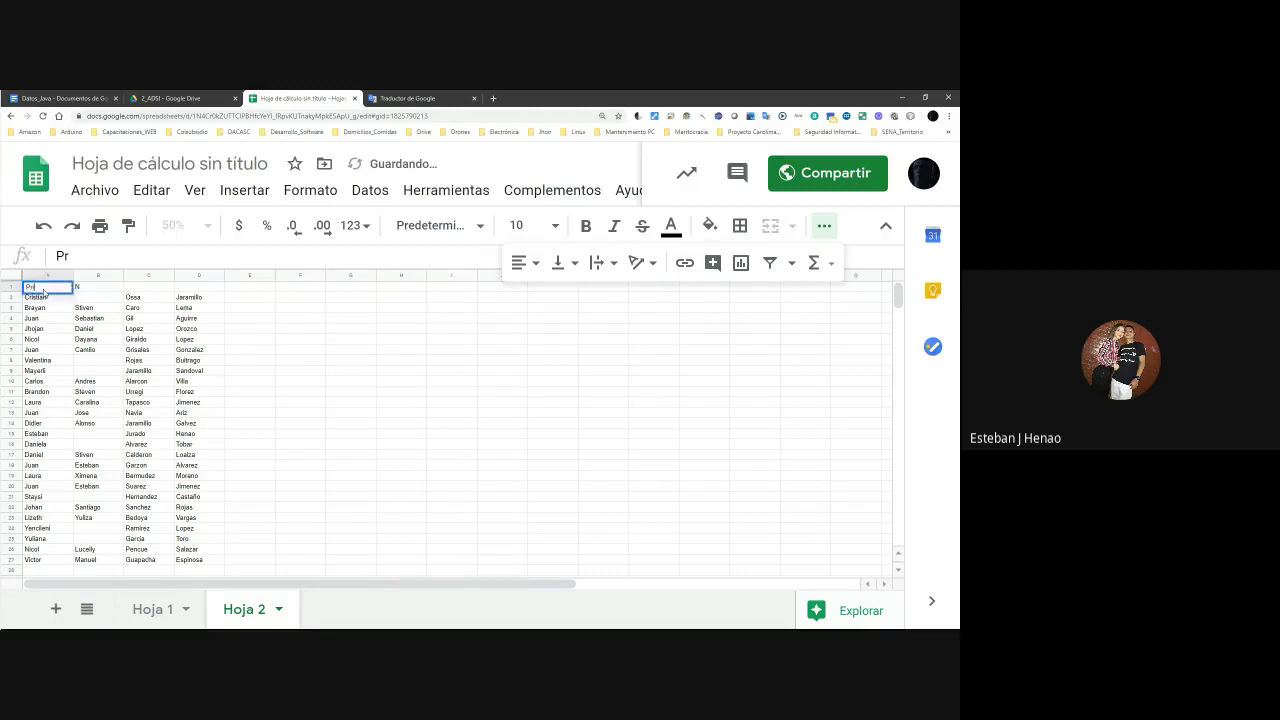
pyautogui.write('imer Nombre')
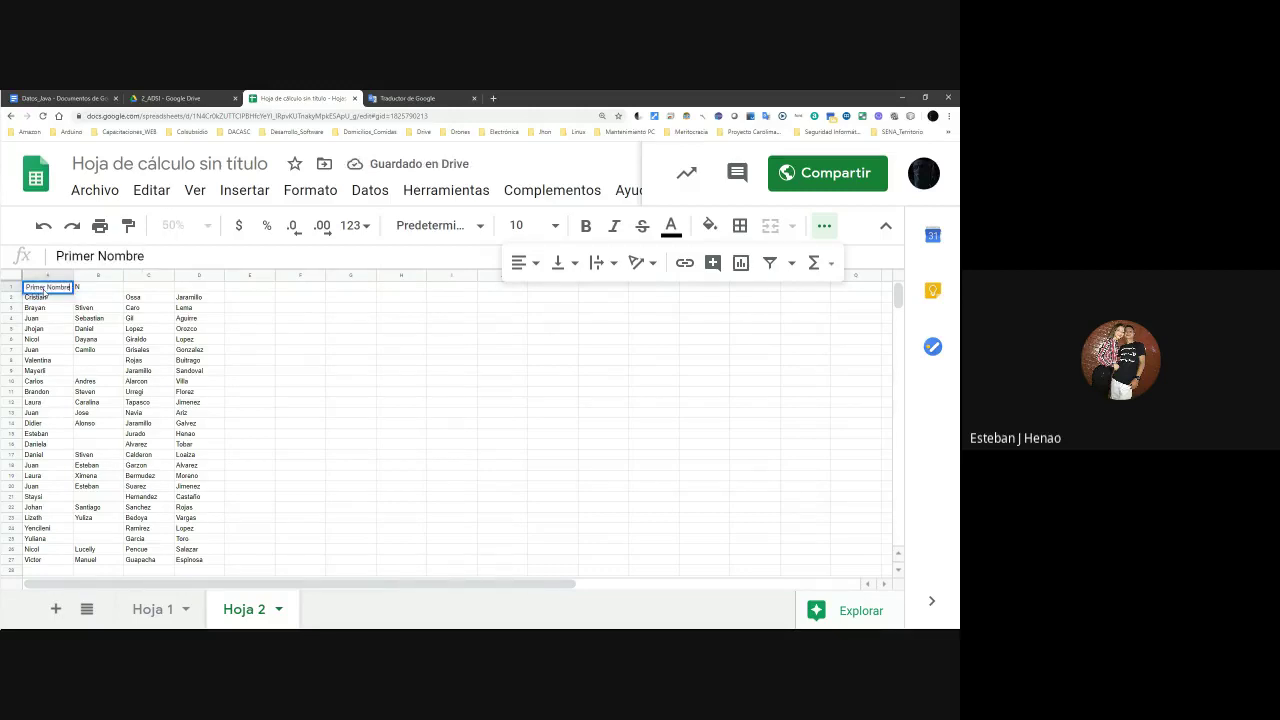
pyautogui.press('Tab')
pyautogui.write('Segundo Nombre')
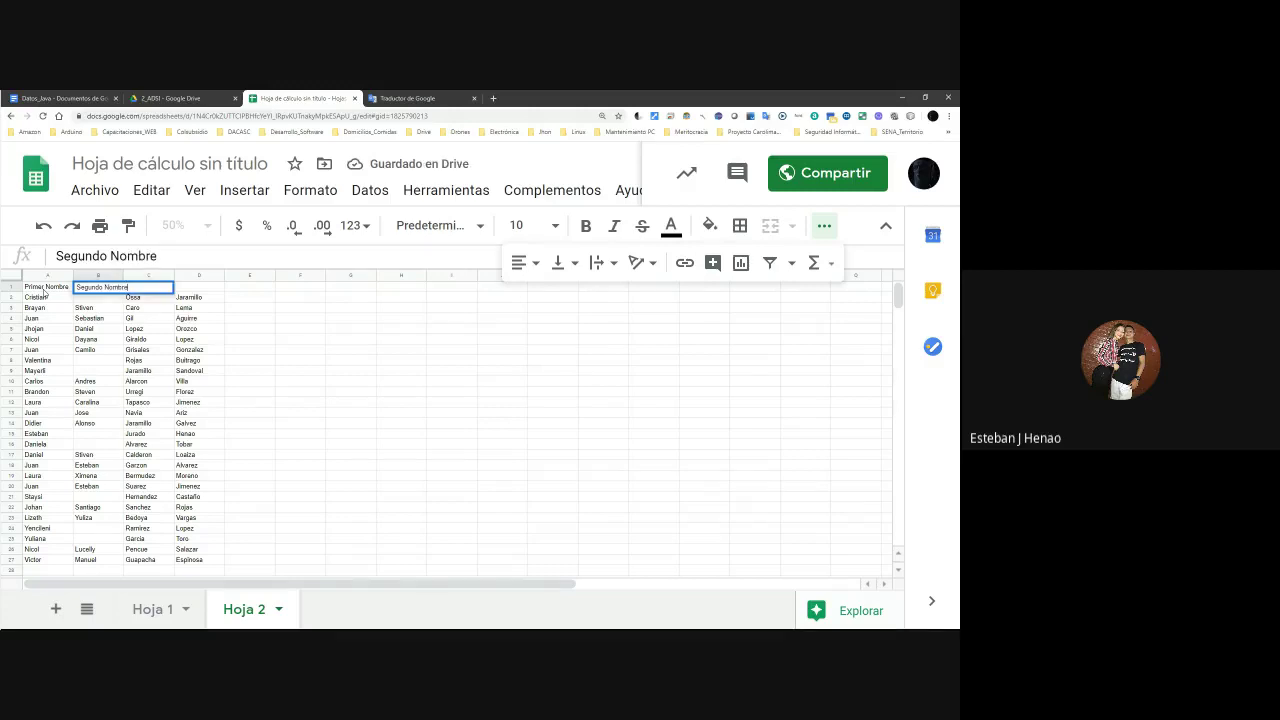
pyautogui.press('Tab')
pyautogui.write('P')
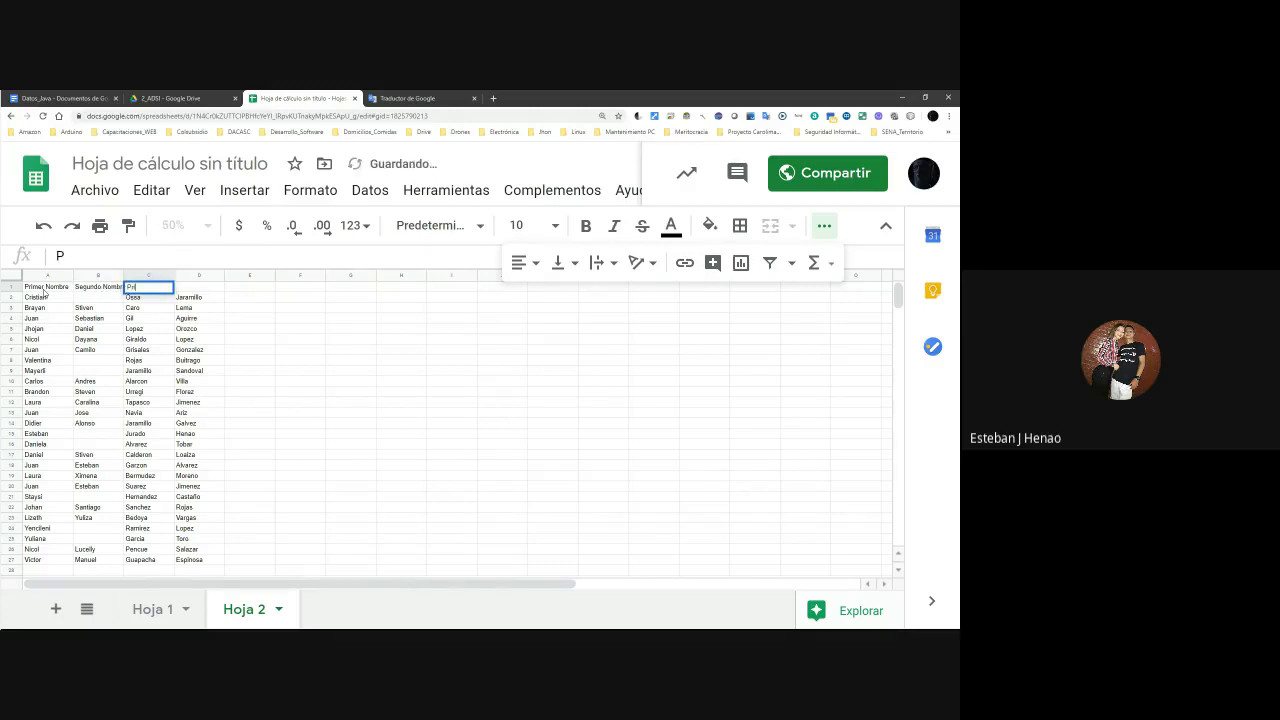
pyautogui.write('rimer Apellido')
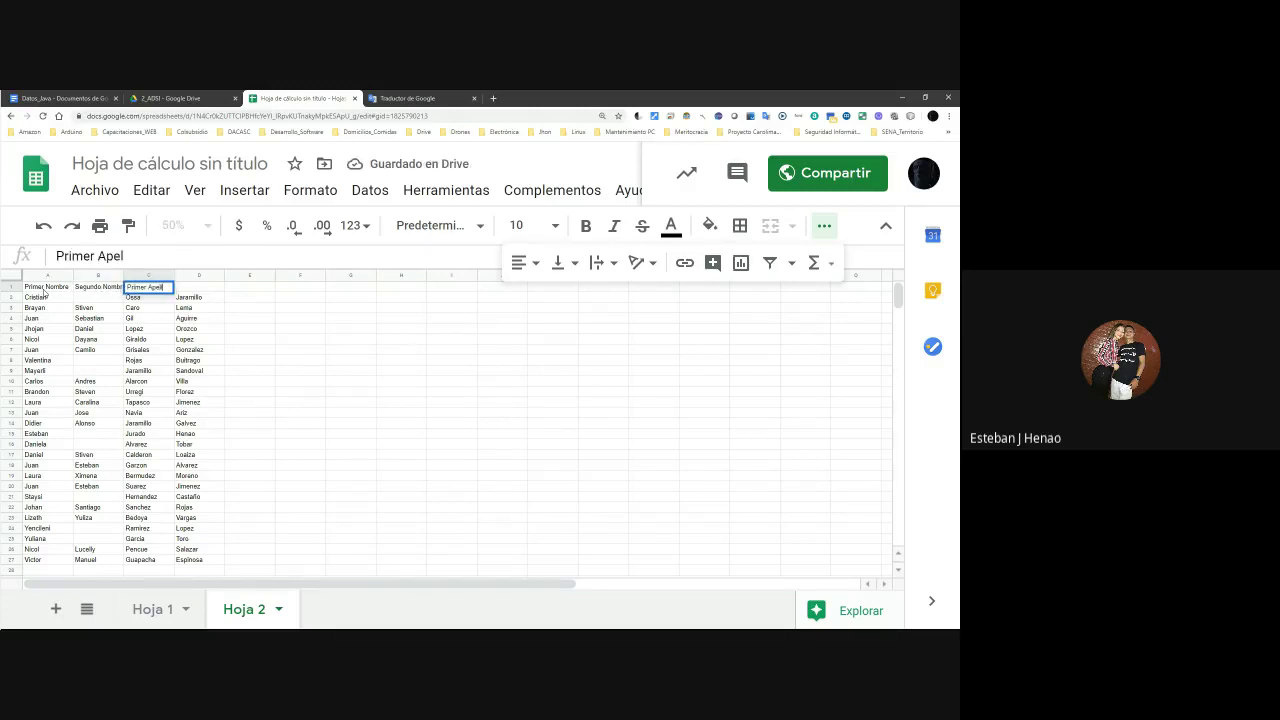
pyautogui.press('Tab')
pyautogui.write('Se')
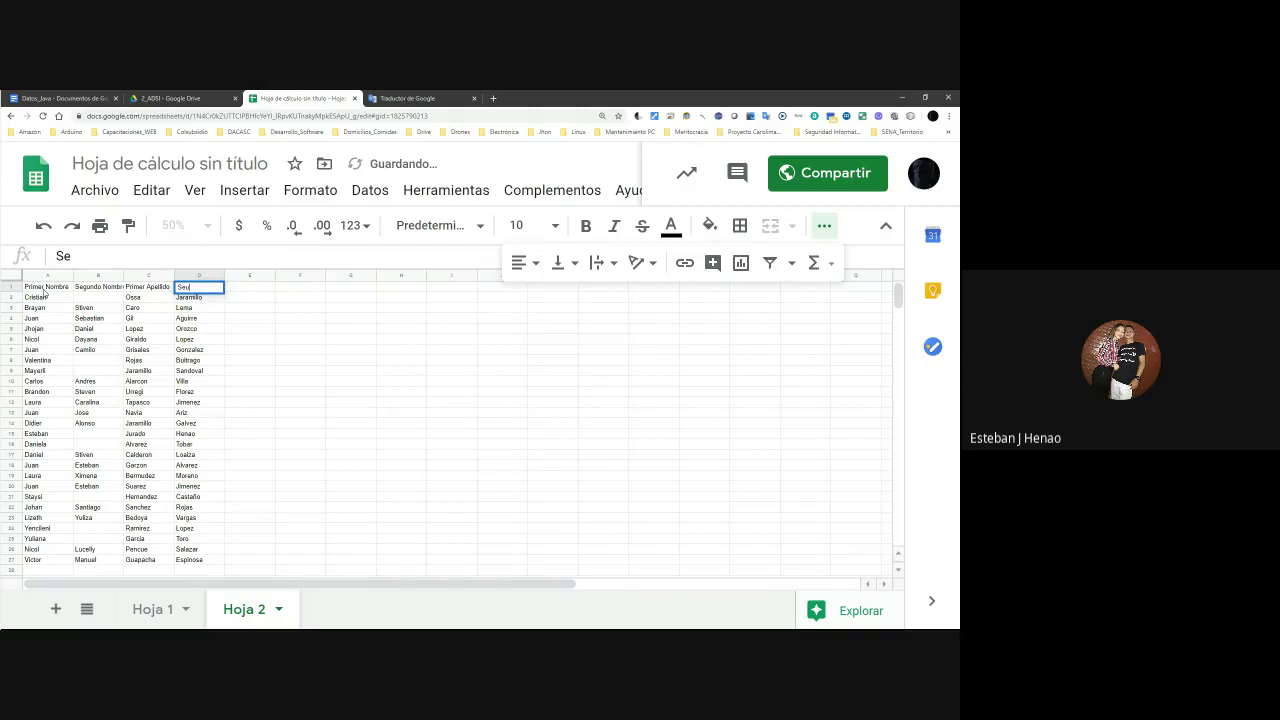
pyautogui.write('gundo Ap')
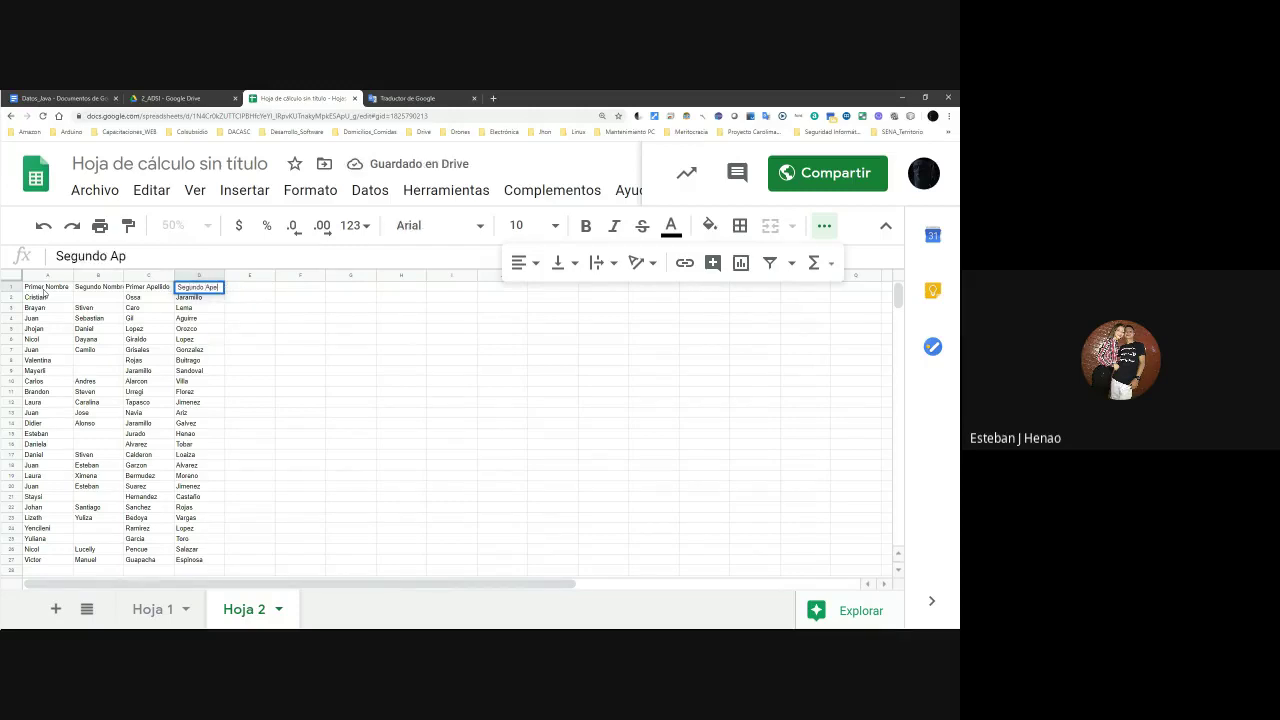
pyautogui.write('ellido')
pyautogui.click(45, 293)
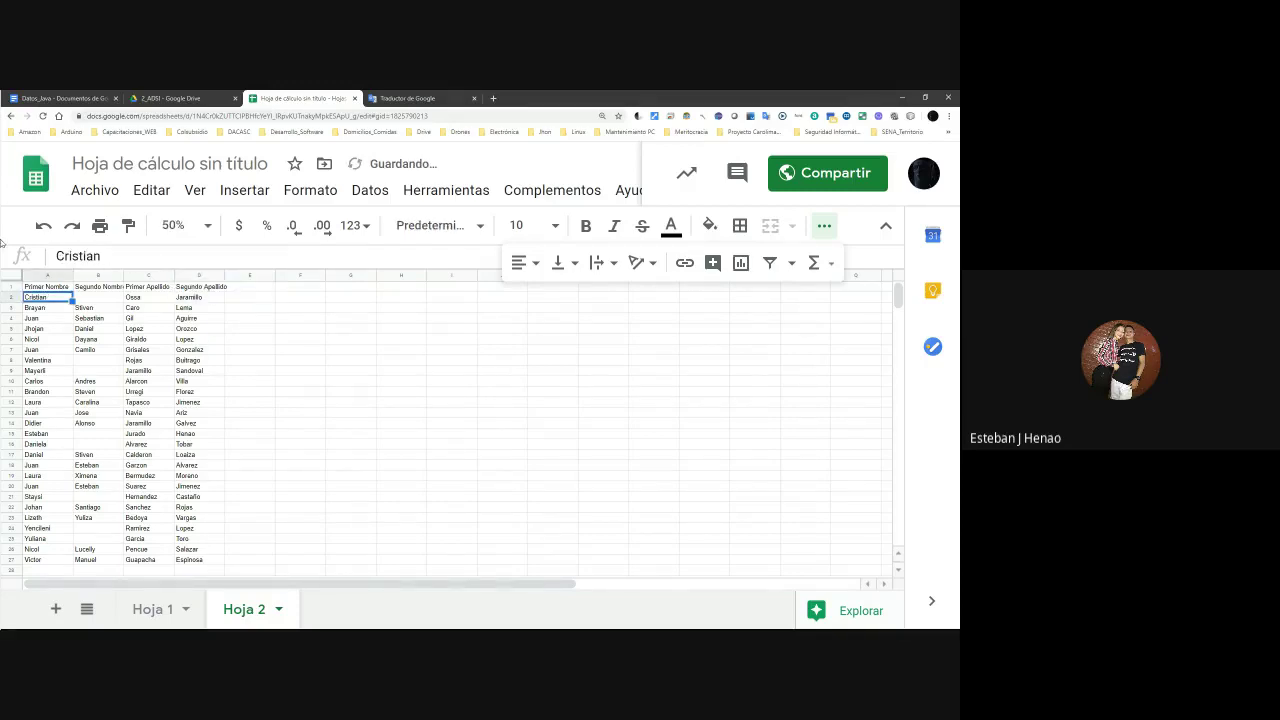
# Make the header row bold with 14 pt font size.
pyautogui.click(10, 286)
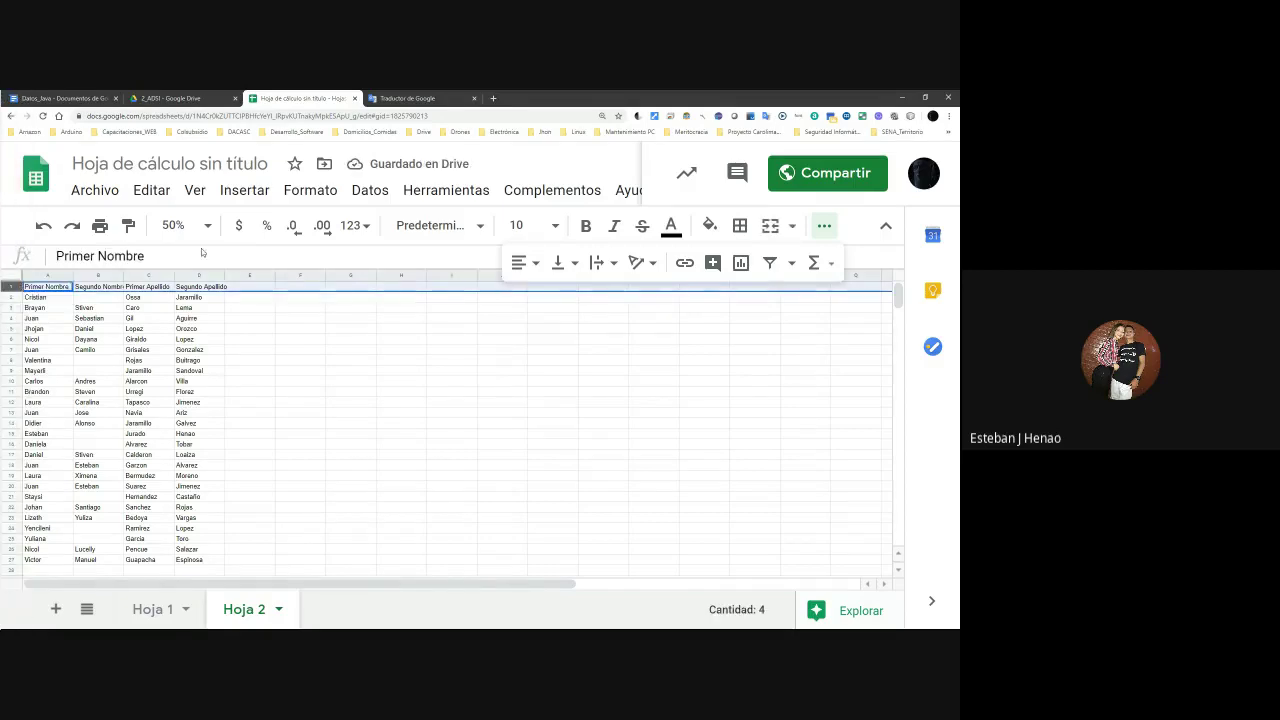
pyautogui.click(596, 235)
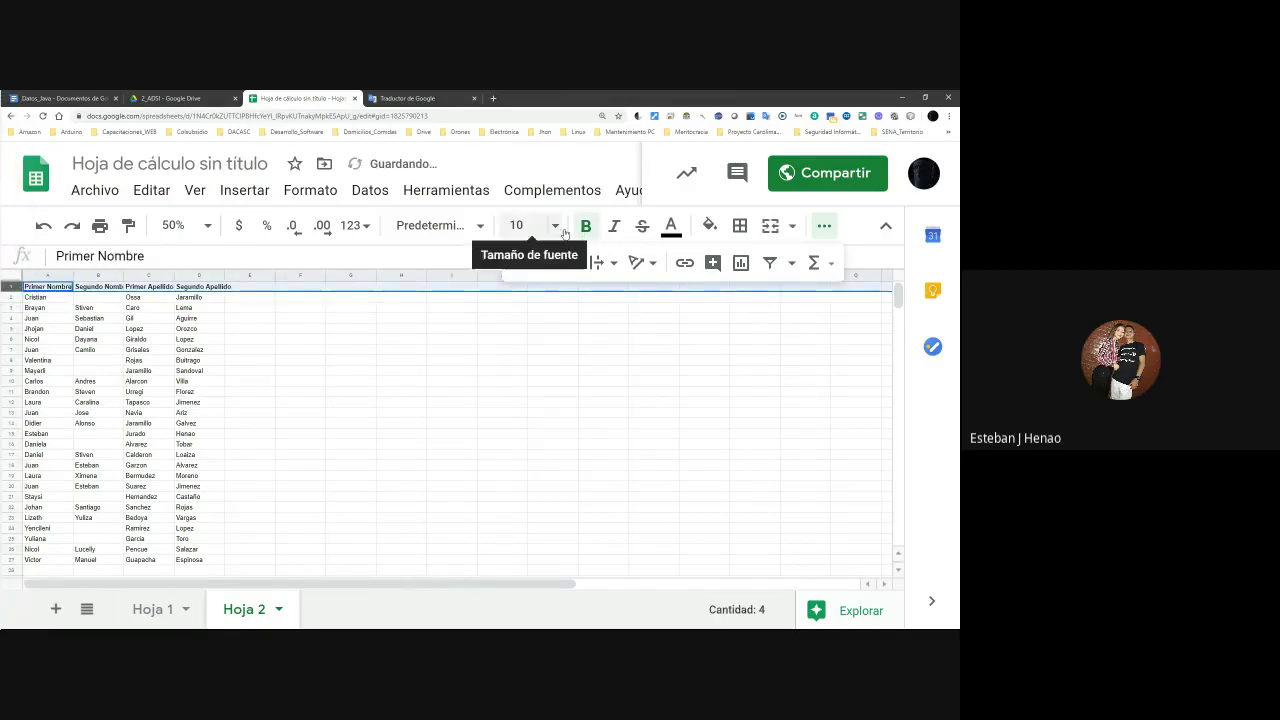
pyautogui.click(550, 228)
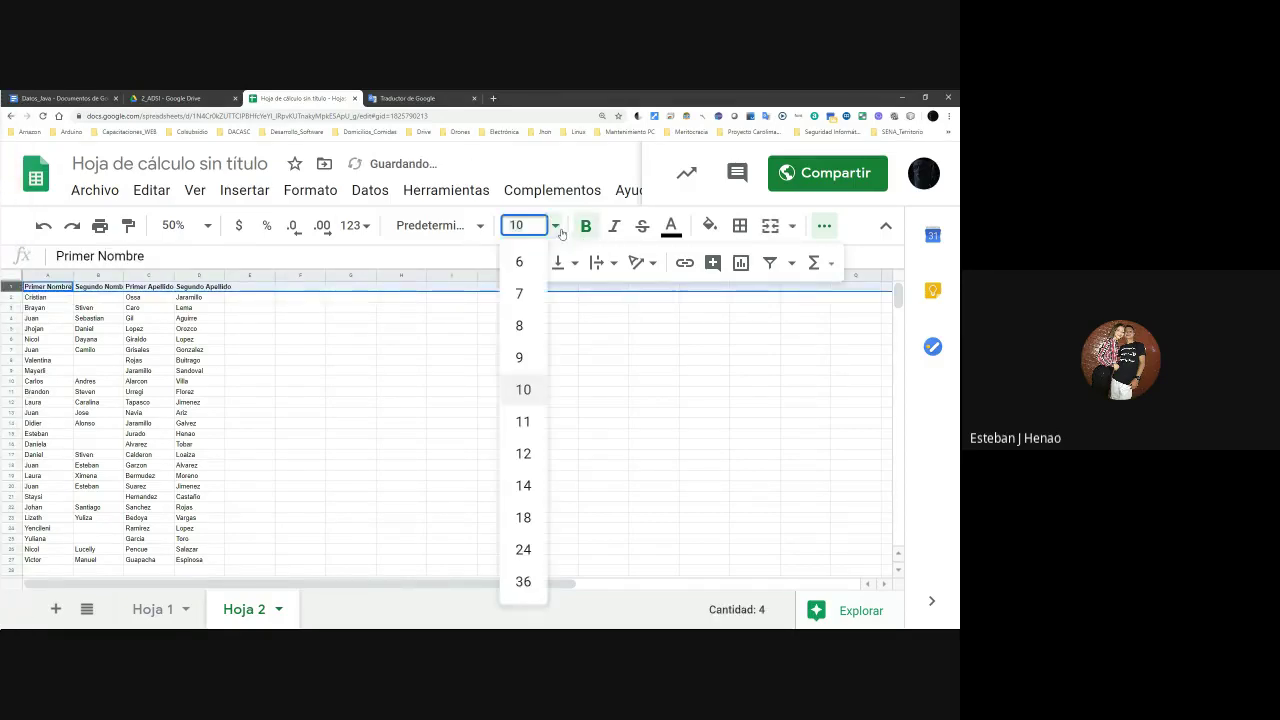
pyautogui.click(523, 486)
pyautogui.click(400, 352)
# Auto-fit columns A–D to their titles and reselect the header cells in row 1.
pyautogui.click(104, 295)
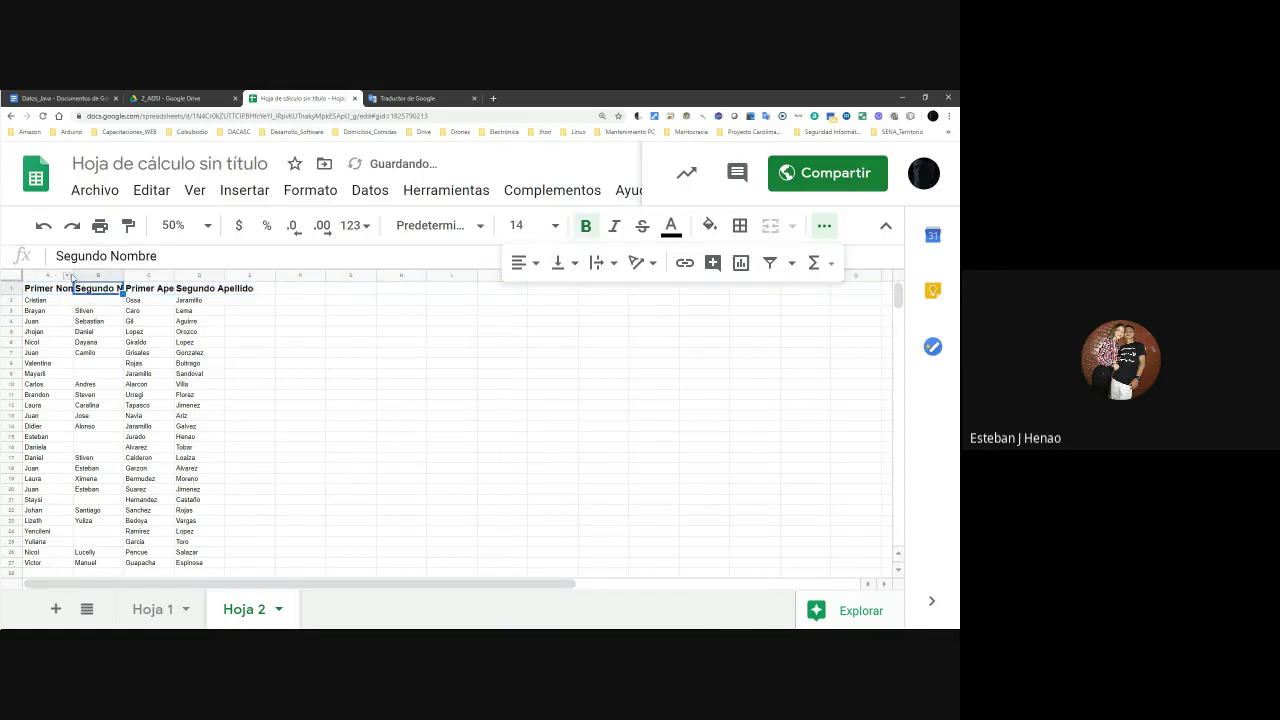
pyautogui.doubleClick(73, 273)
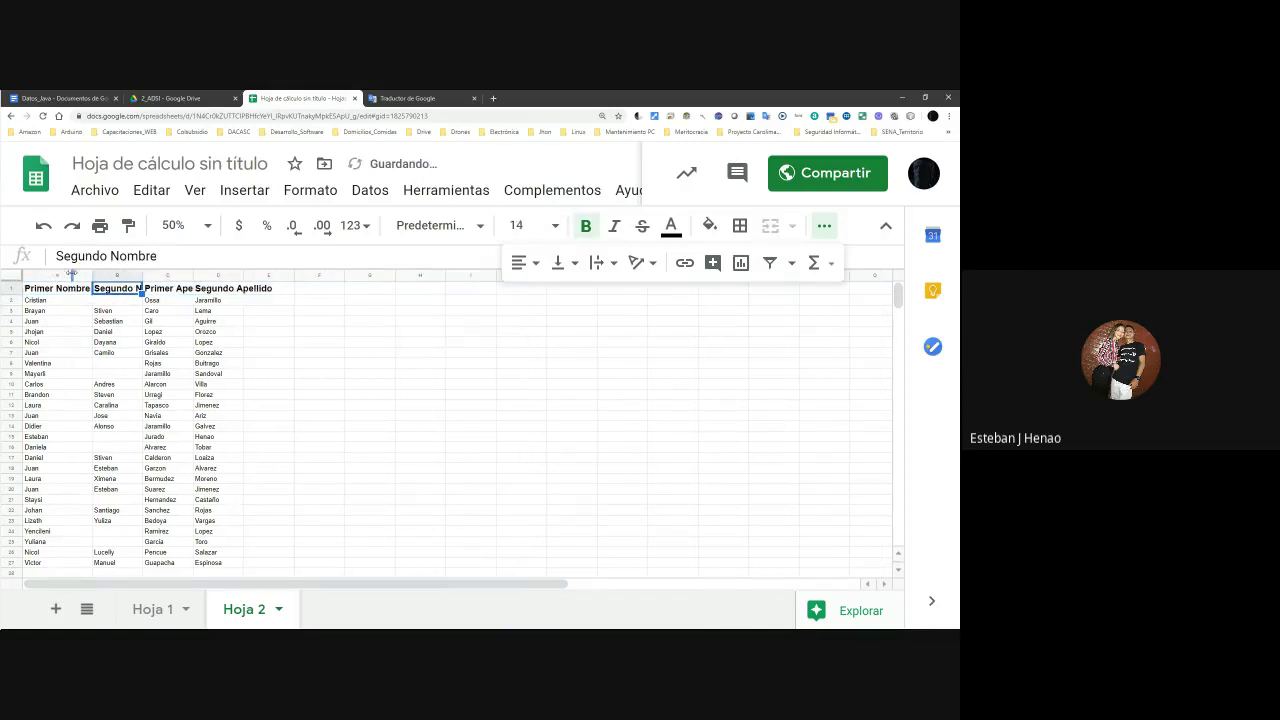
pyautogui.doubleClick(142, 275)
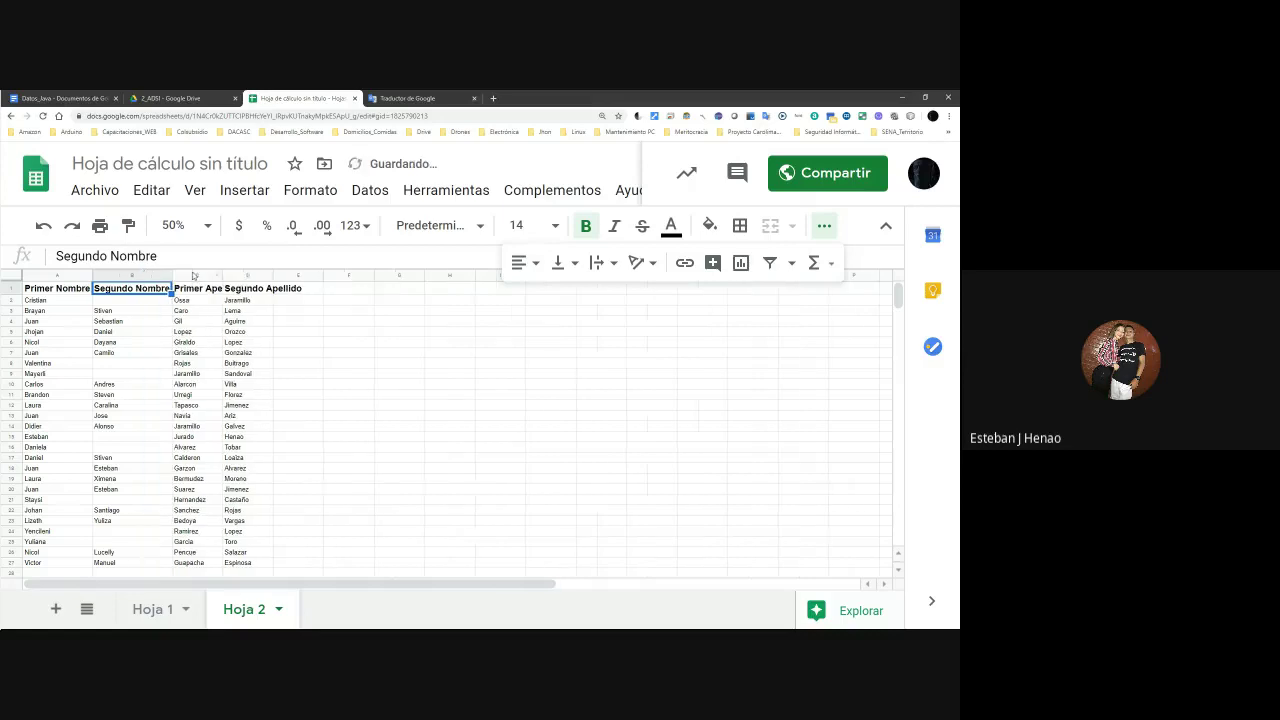
pyautogui.doubleClick(222, 275)
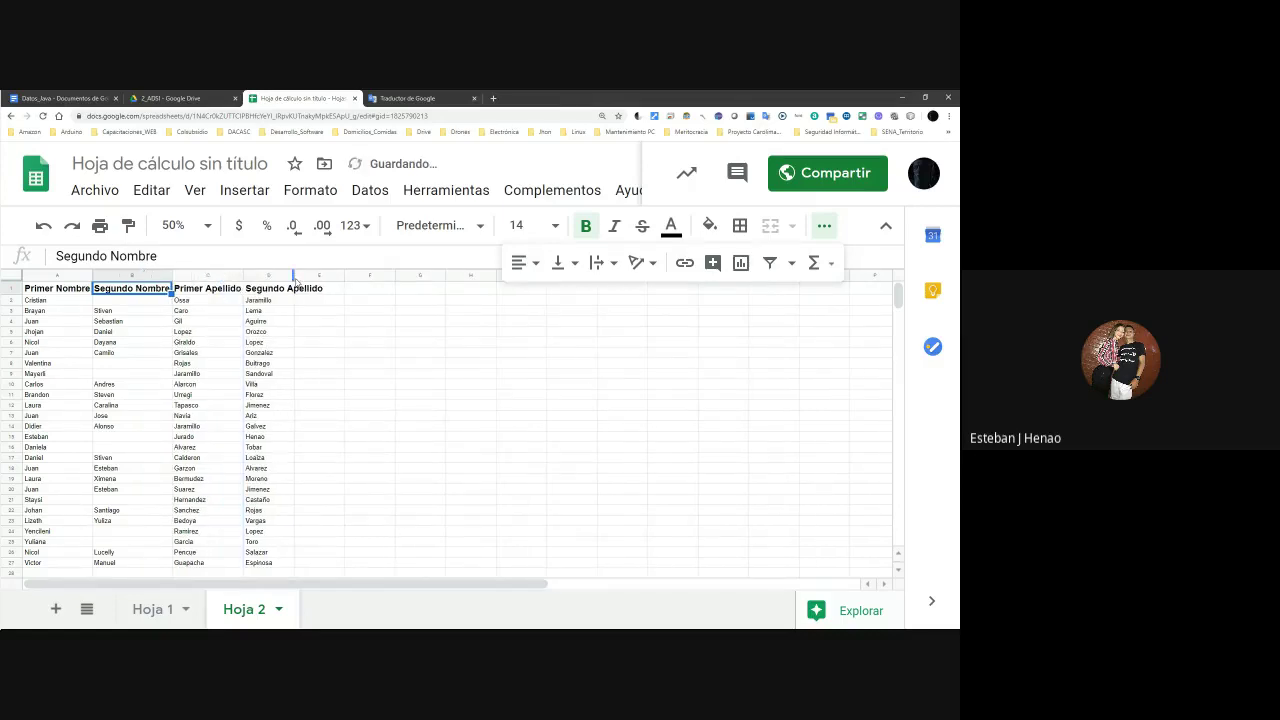
pyautogui.doubleClick(294, 276)
pyautogui.click(322, 292)
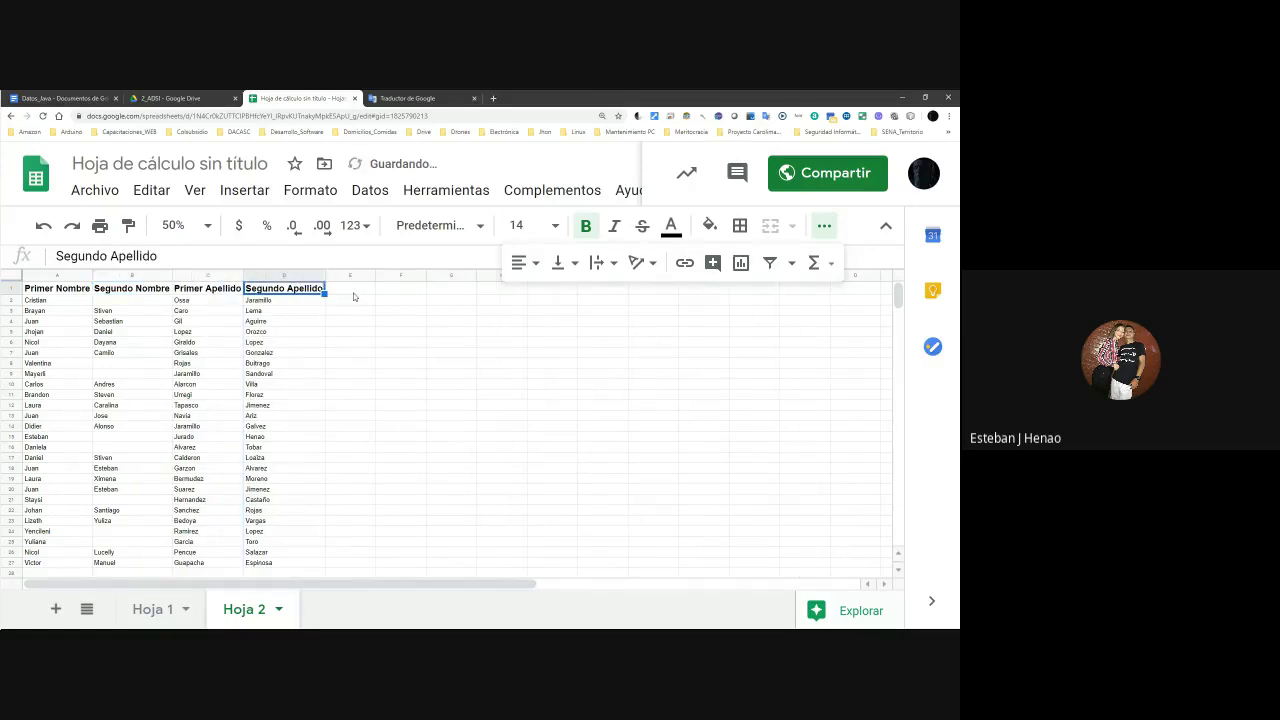
pyautogui.press('Left')
pyautogui.press('Left')
pyautogui.press('Left')
pyautogui.hotkey('shift', 'Right')
pyautogui.hotkey('shift', 'Right')
pyautogui.hotkey('shift', 'Right')
pyautogui.hotkey('shift', 'Right')
pyautogui.hotkey('shift', 'Right')
pyautogui.hotkey('shift', 'Right')
pyautogui.hotkey('shift', 'Right')
pyautogui.hotkey('shift', 'Right')
pyautogui.hotkey('shift', 'Right')
pyautogui.hotkey('shift', 'Right')
pyautogui.hotkey('shift', 'Right')
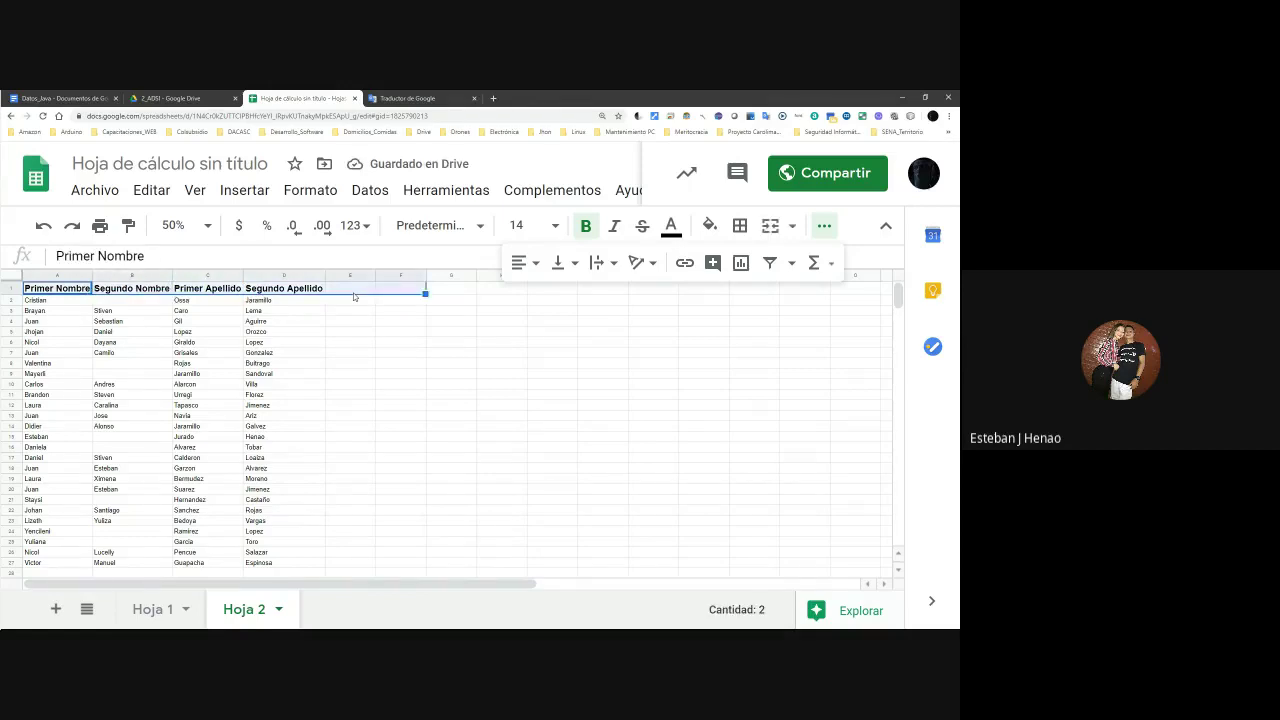
pyautogui.hotkey('shift', 'Right')
pyautogui.hotkey('shift', 'Right')
pyautogui.hotkey('shift', 'Right')
pyautogui.hotkey('shift', 'Right')
pyautogui.hotkey('shift', 'Right')
pyautogui.hotkey('shift', 'Right')
pyautogui.hotkey('shift', 'Right')
pyautogui.hotkey('shift', 'Right')
pyautogui.hotkey('shift', 'Right')
pyautogui.hotkey('shift', 'Right')
pyautogui.hotkey('shift', 'Right')
pyautogui.hotkey('shift', 'Right')
pyautogui.hotkey('shift', 'Right')
pyautogui.hotkey('shift', 'Right')
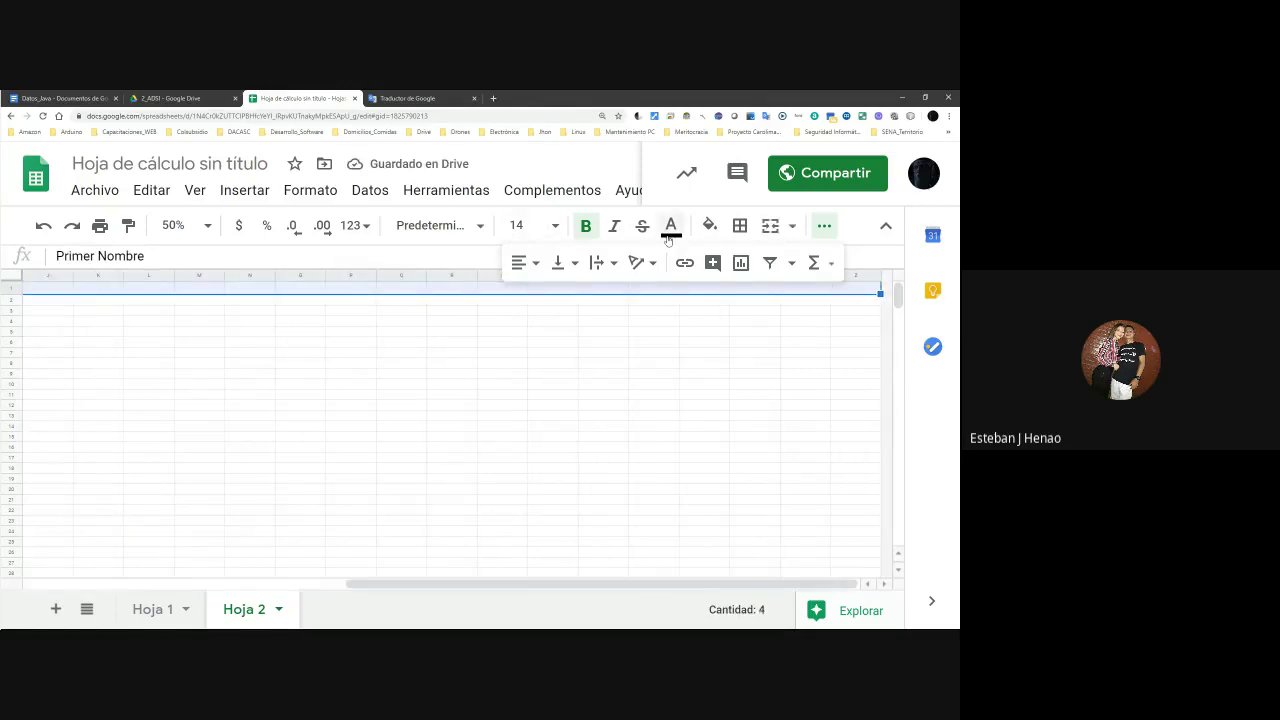
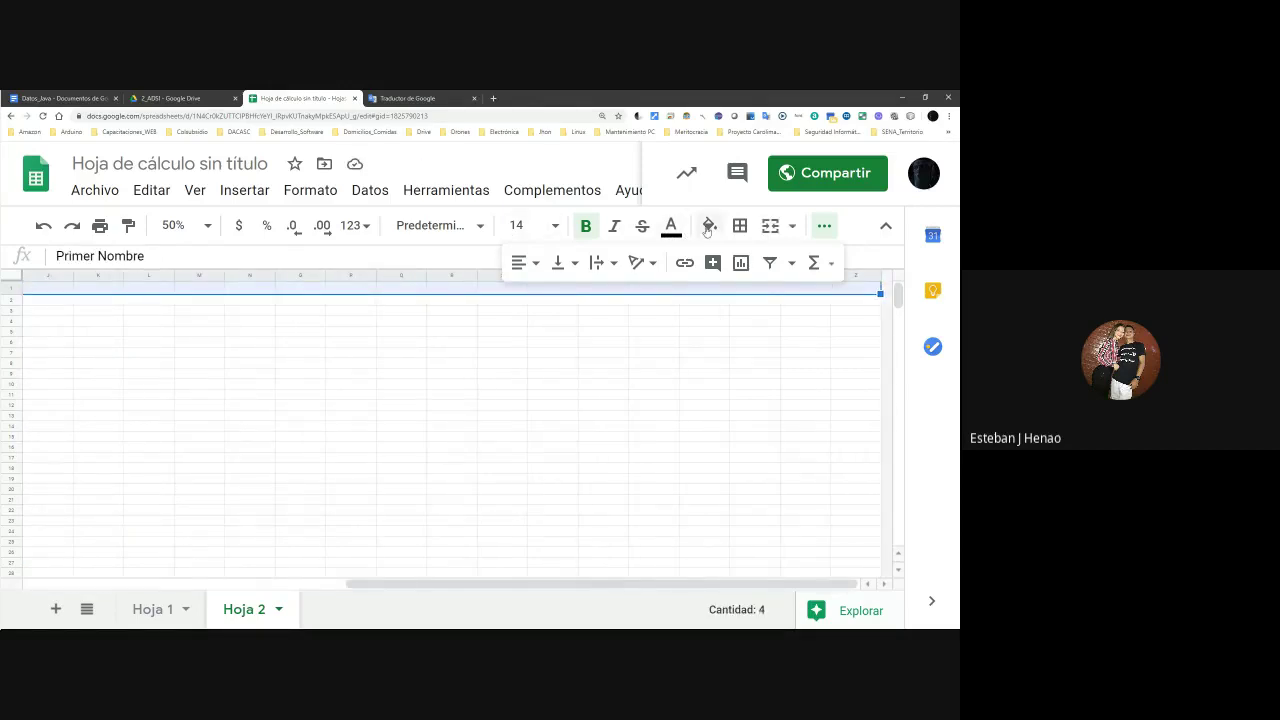
# Fill the header row with black and review the header and first student cells.
pyautogui.click(708, 226)
pyautogui.click(713, 294)
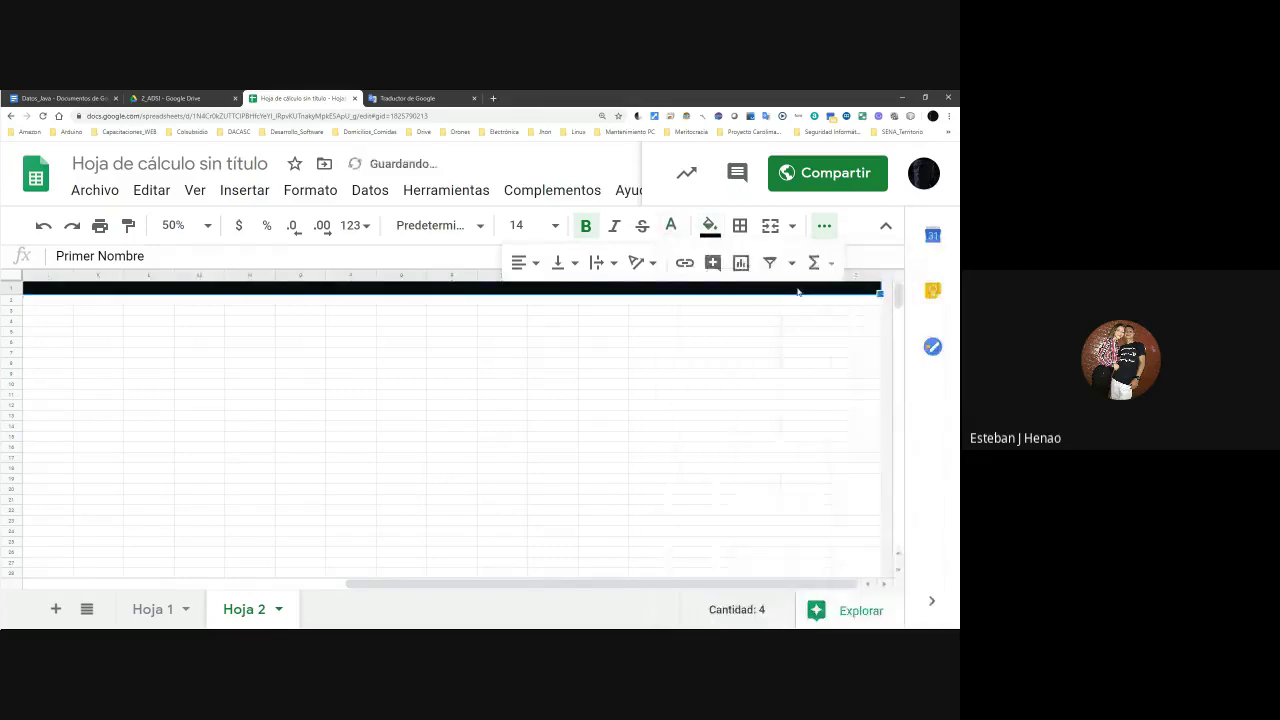
pyautogui.press('Left')
pyautogui.press('Left')
pyautogui.press('Left')
pyautogui.press('Left')
pyautogui.press('Left')
pyautogui.press('Left')
pyautogui.press('Left')
pyautogui.press('Left')
pyautogui.press('Left')
pyautogui.press('Left')
pyautogui.press('Left')
pyautogui.press('Left')
pyautogui.press('Left')
pyautogui.press('Left')
pyautogui.press('Left')
pyautogui.press('Left')
pyautogui.press('Left')
pyautogui.press('Left')
pyautogui.press('Left')
pyautogui.press('Left')
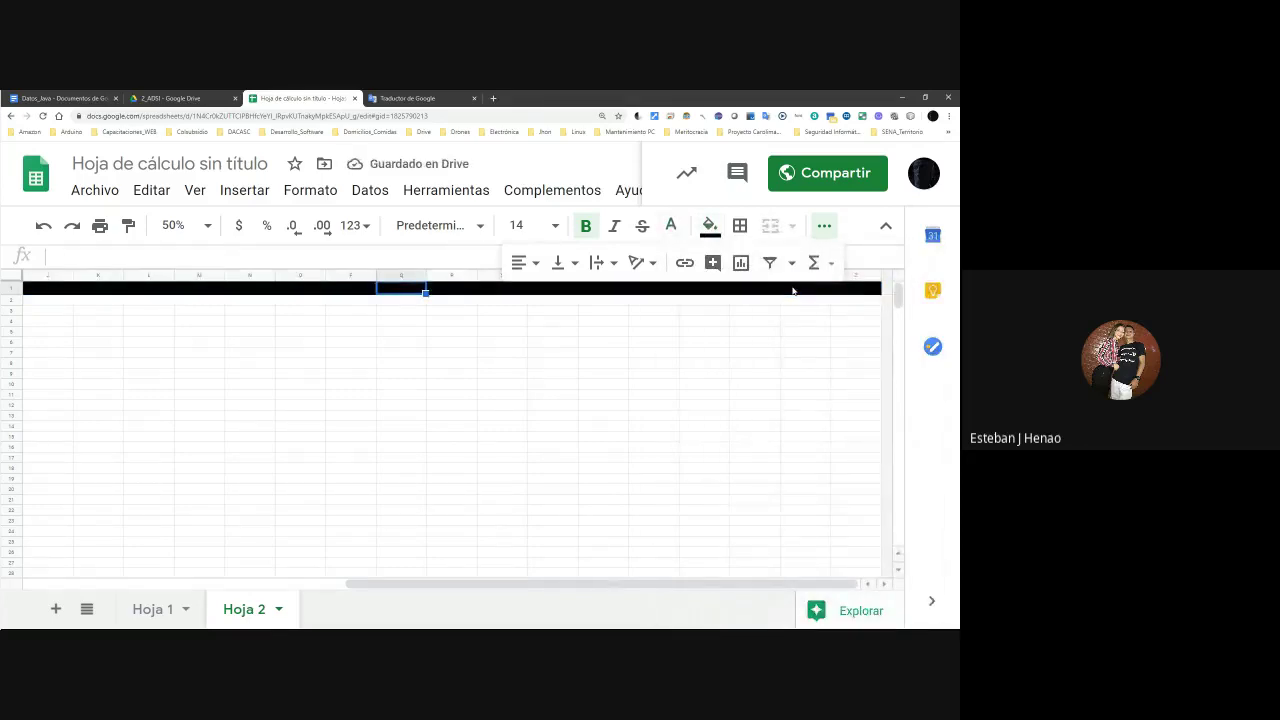
pyautogui.press('Left')
pyautogui.press('Left')
pyautogui.press('Left')
pyautogui.press('Right')
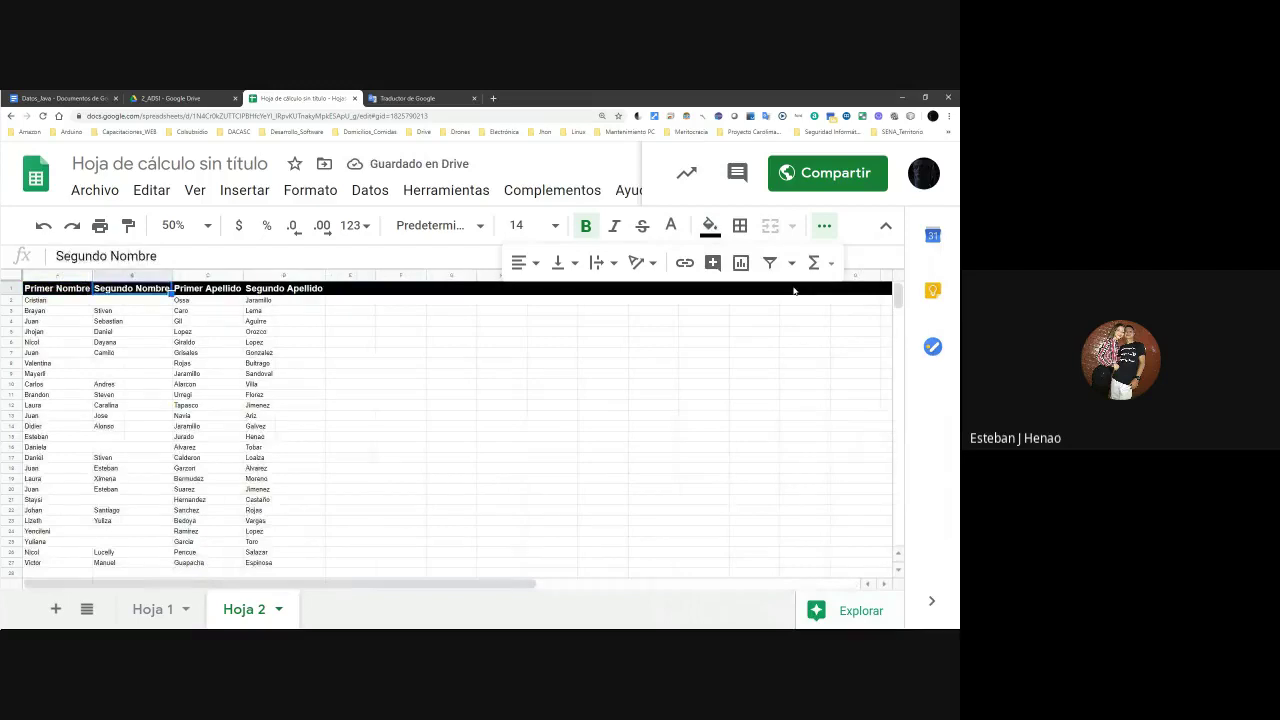
pyautogui.press('Down')
pyautogui.press('Right')
pyautogui.press('Right')
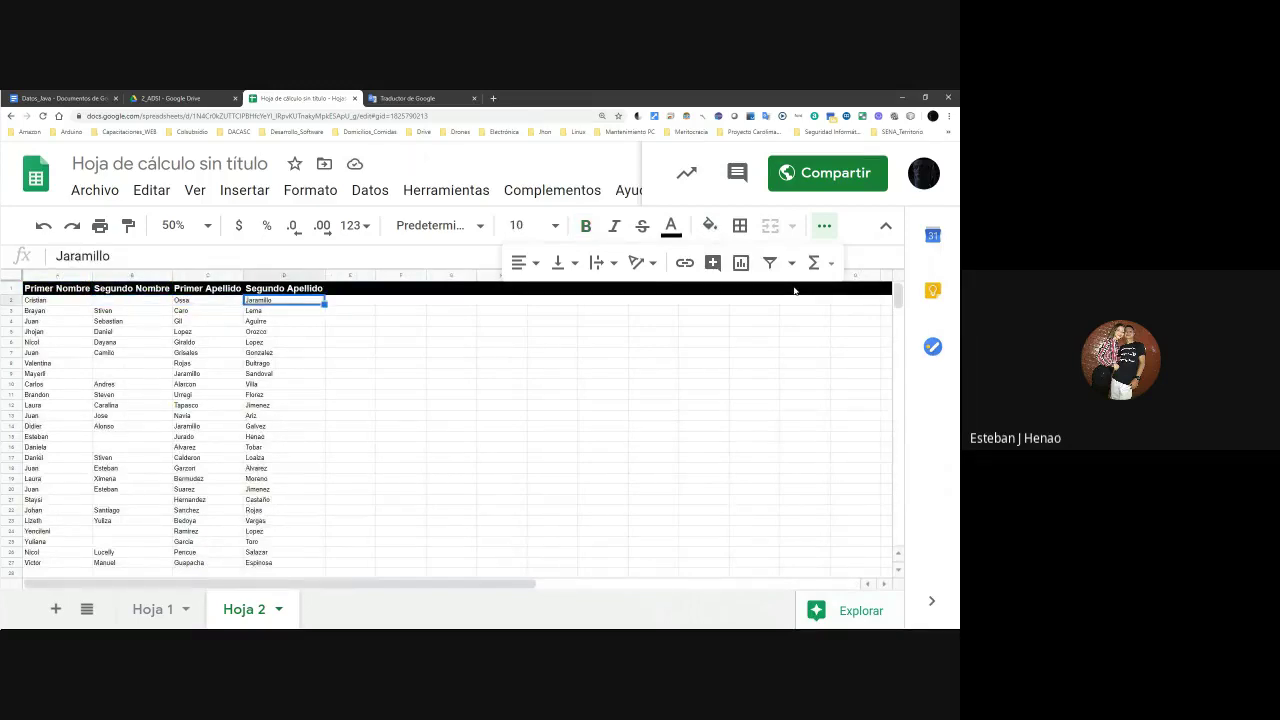
pyautogui.press('Left')
pyautogui.press('Left')
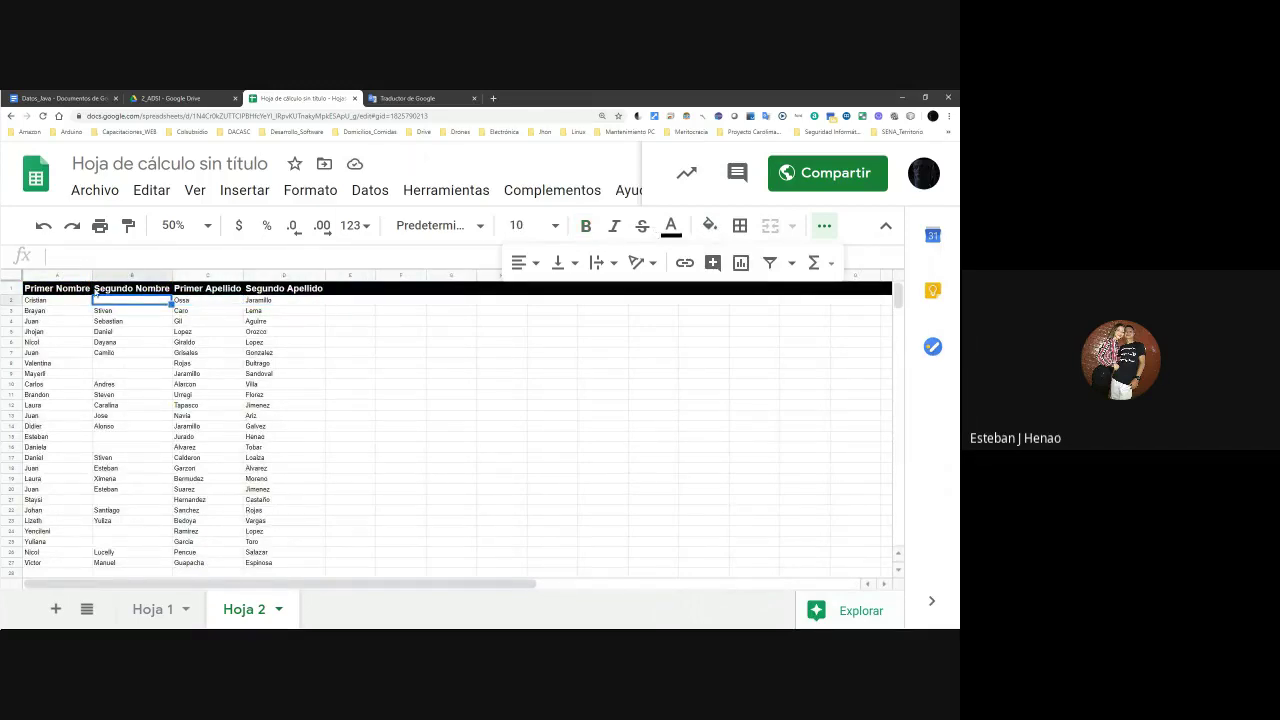
# Centre all sheet contents horizontally and align them to the middle vertically.
pyautogui.click(12, 281)
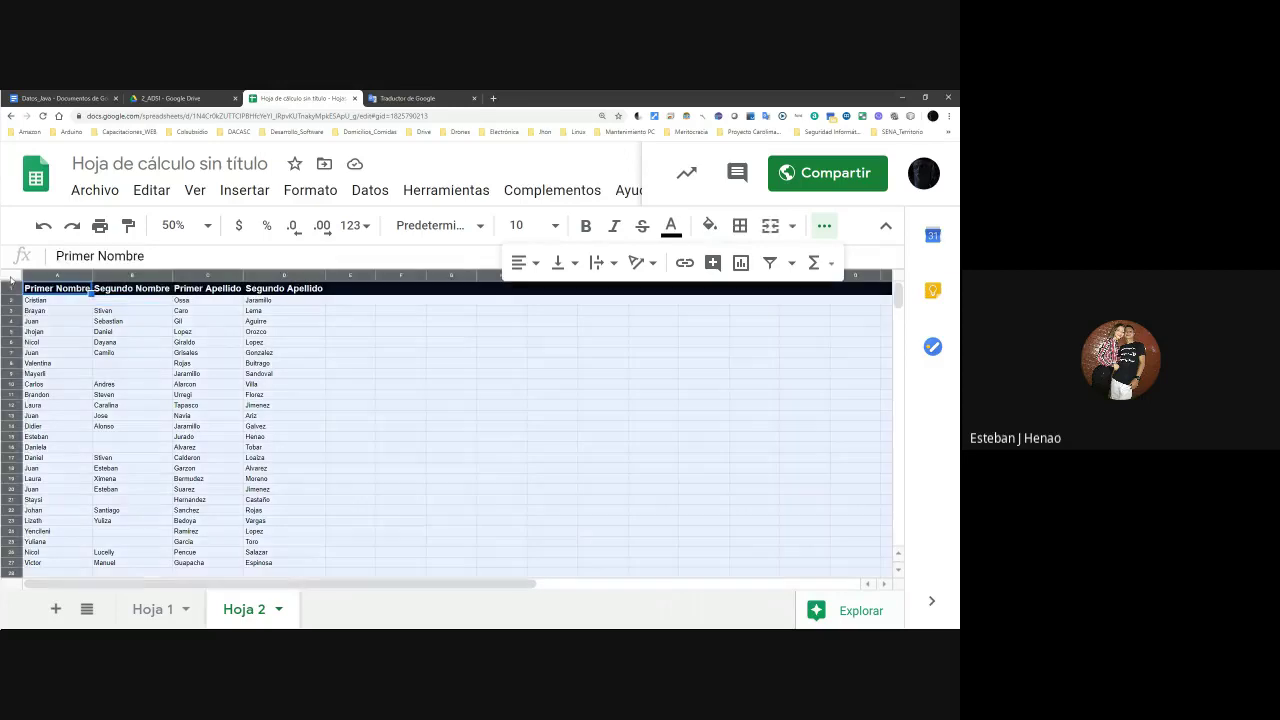
pyautogui.click(537, 264)
pyautogui.click(546, 297)
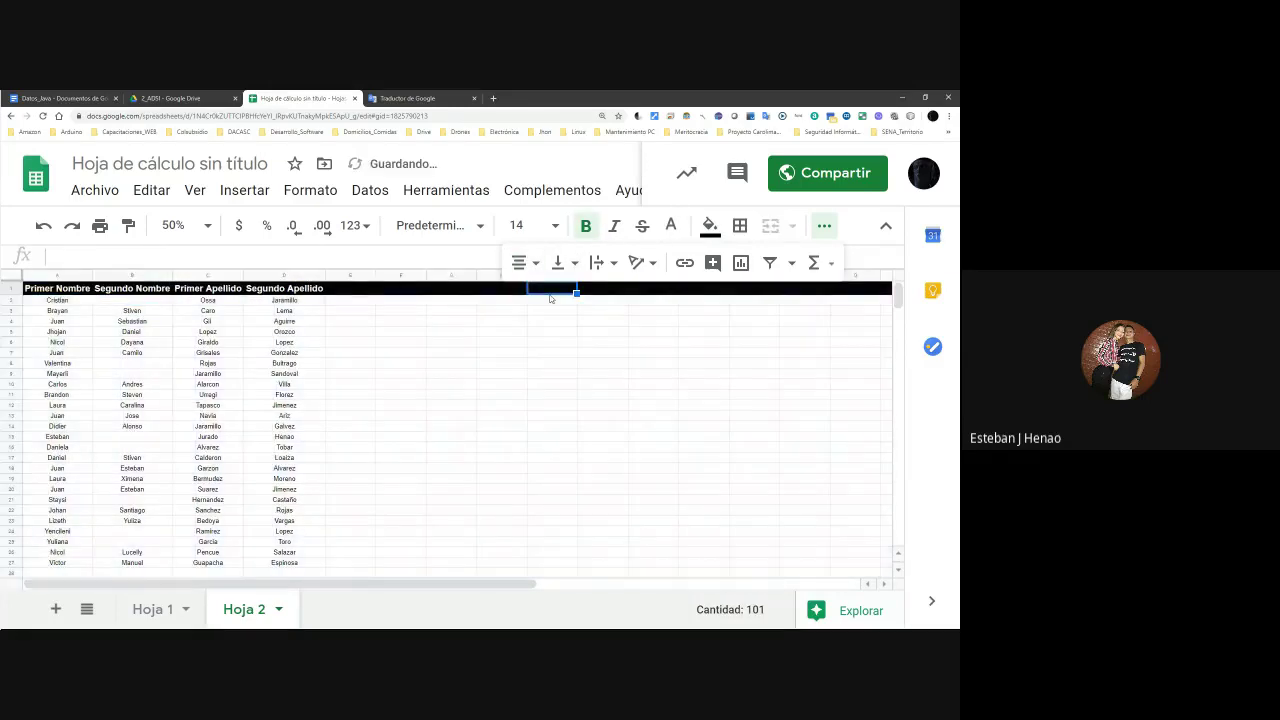
pyautogui.hotkey('ctrl', 'a')
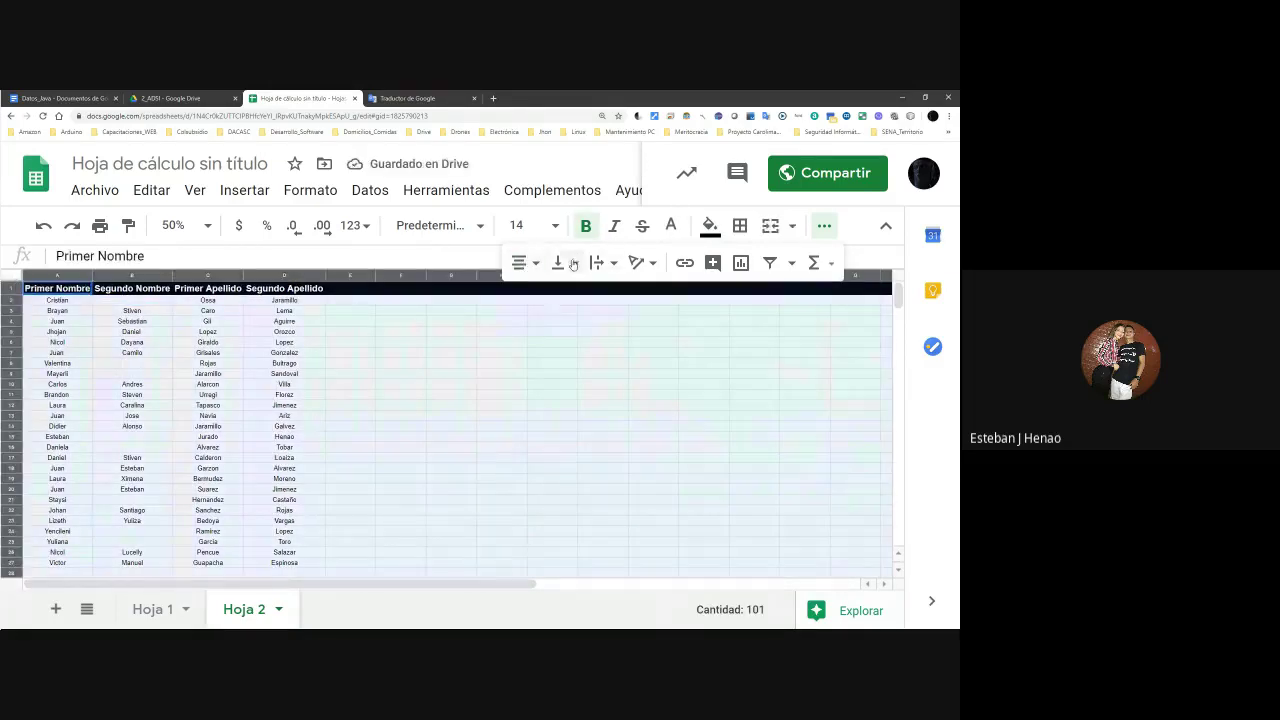
pyautogui.click(565, 262)
pyautogui.click(586, 297)
# Check the alignment of header and name cells, then select the Primer Nombre column.
pyautogui.click(340, 321)
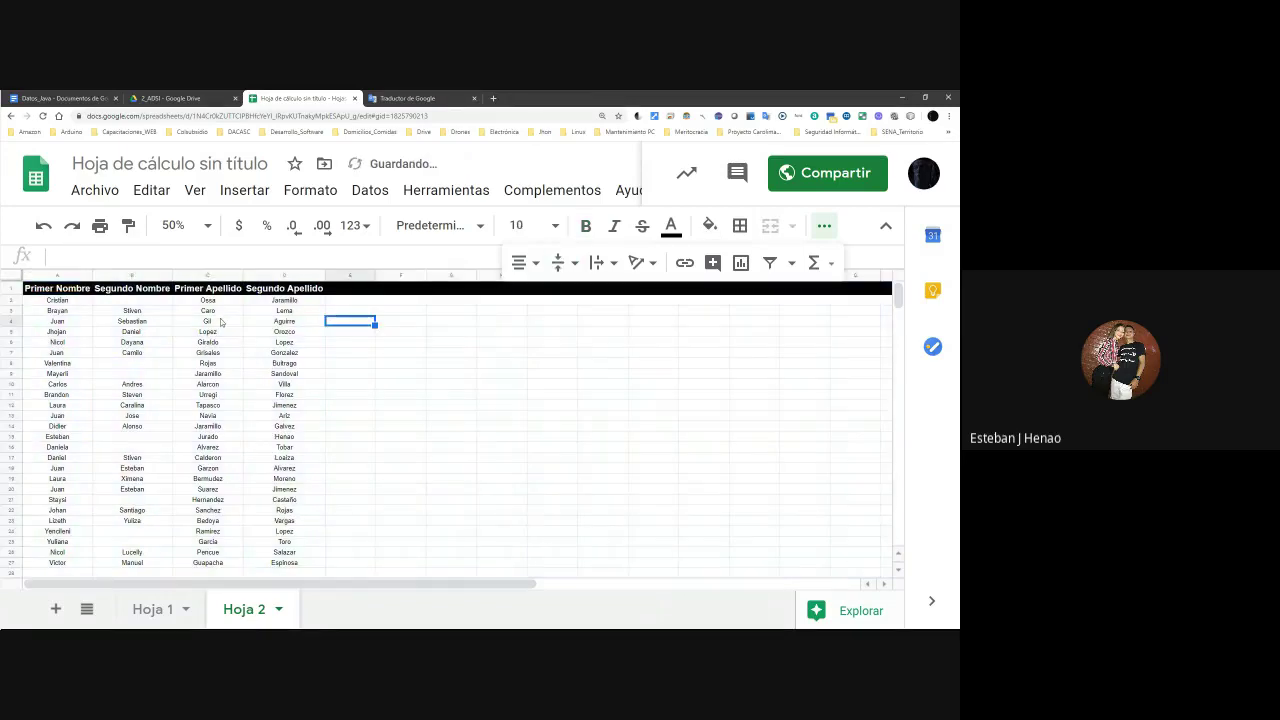
pyautogui.click(129, 288)
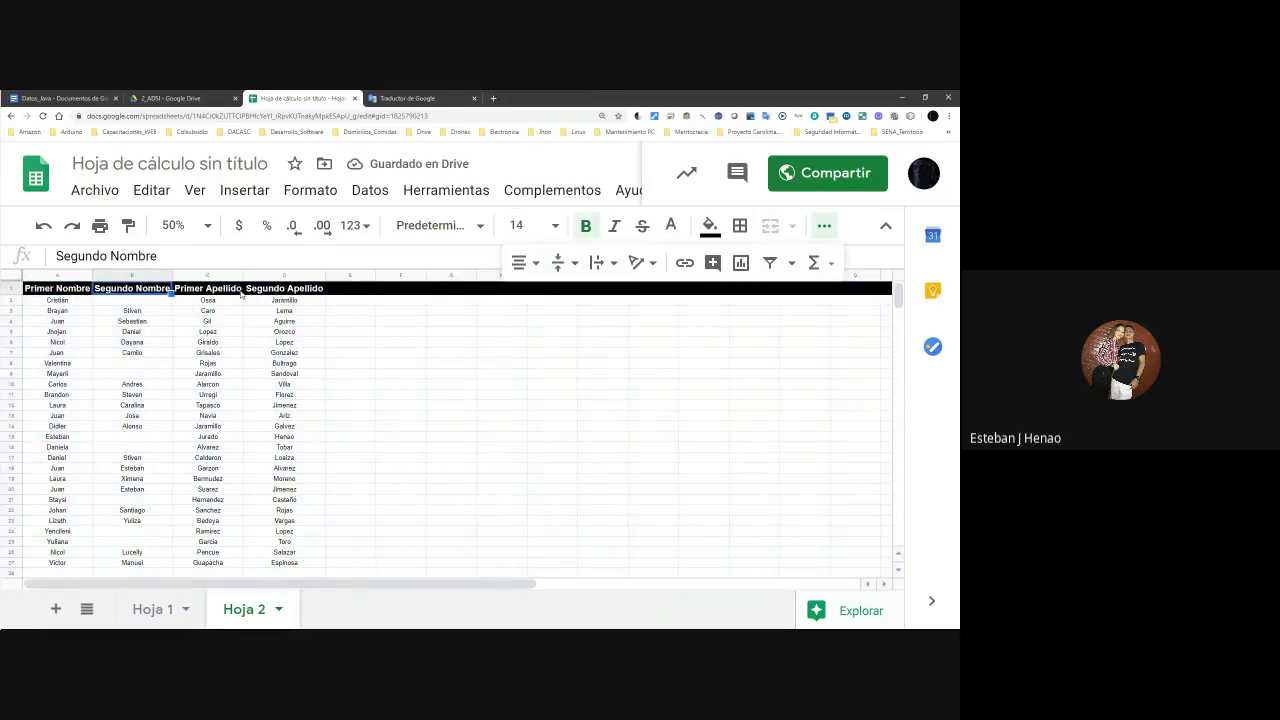
pyautogui.click(256, 340)
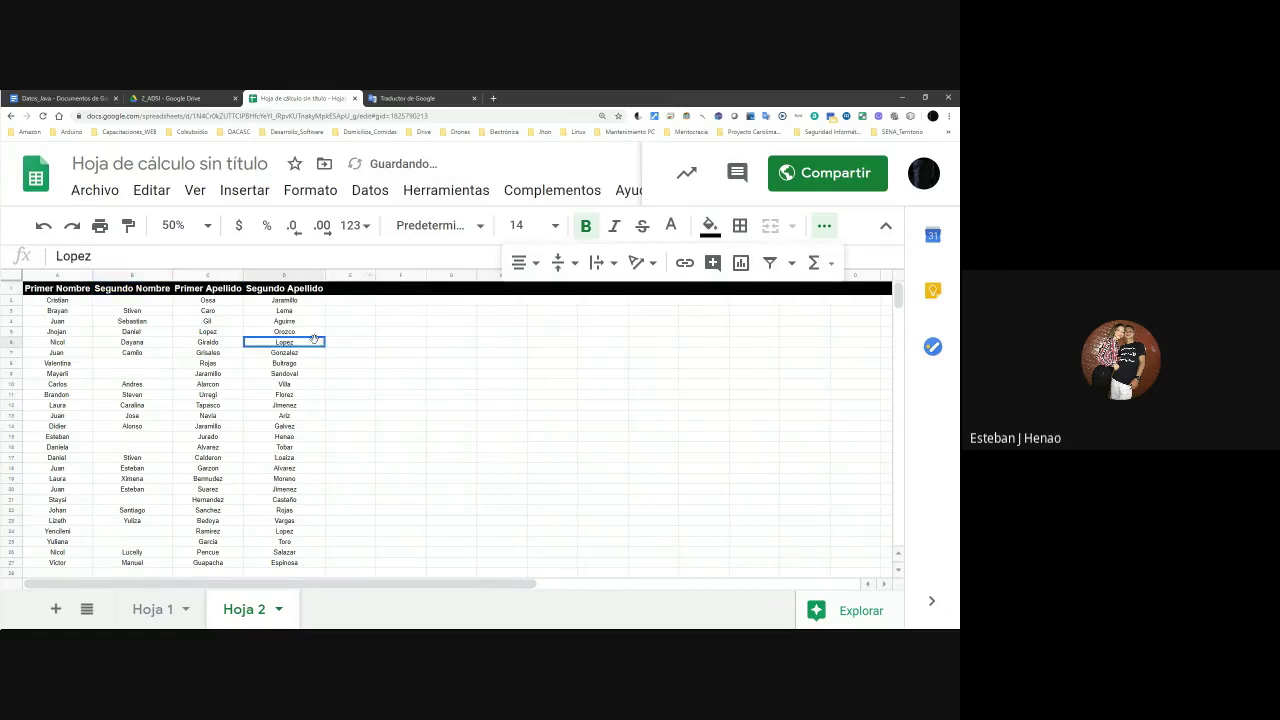
pyautogui.click(120, 288)
pyautogui.click(75, 301)
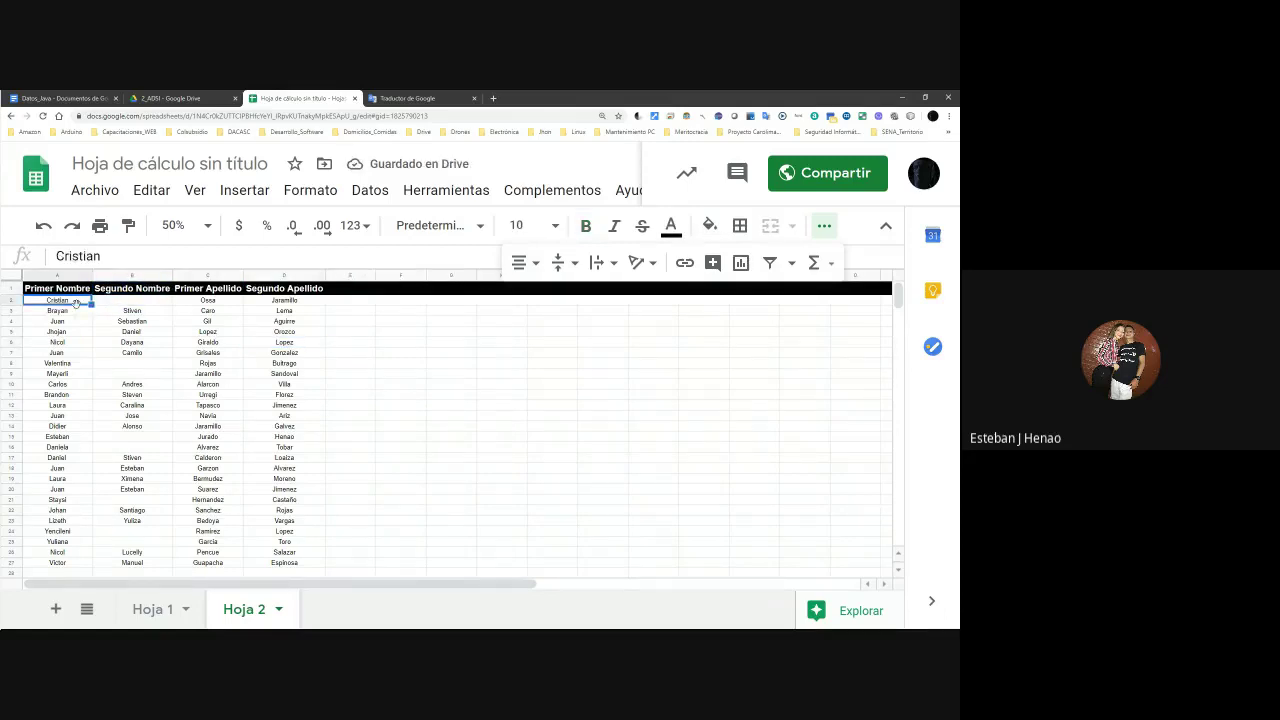
pyautogui.click(25, 276)
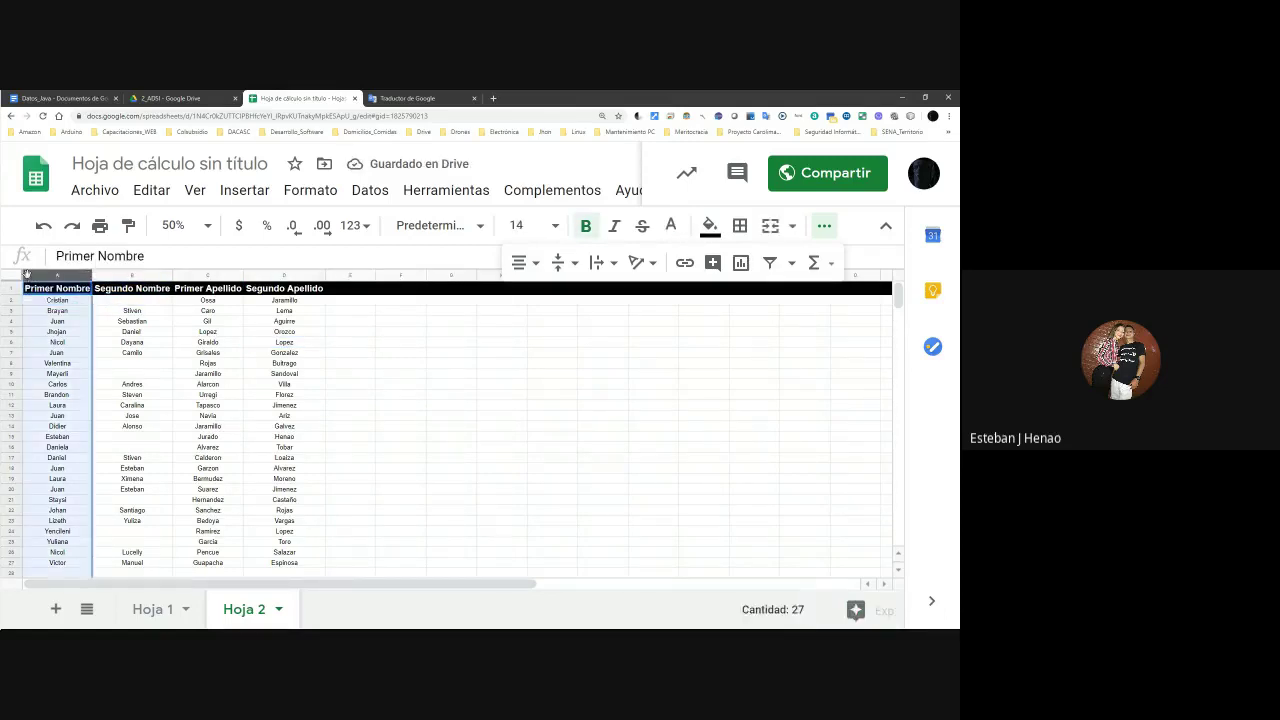
# Insert a new column left of Primer Nombre and head it 'No'.
pyautogui.rightClick(25, 276)
pyautogui.click(122, 366)
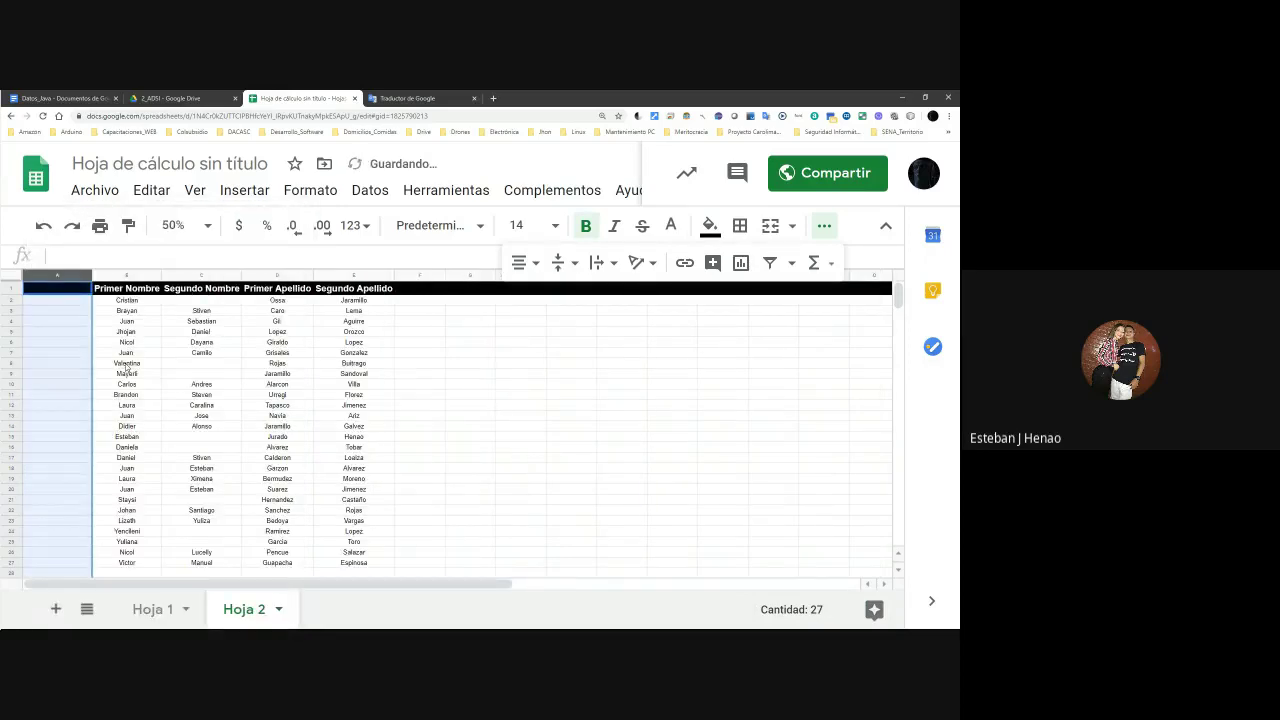
pyautogui.click(76, 291)
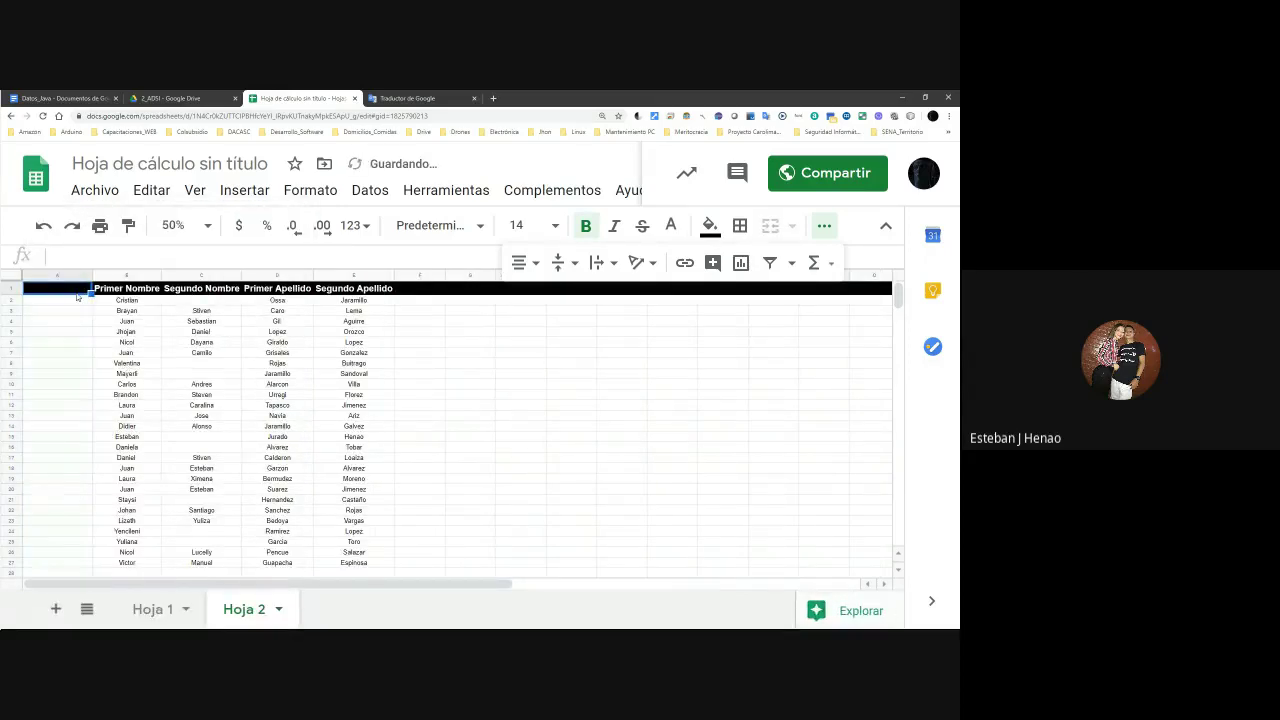
pyautogui.doubleClick(76, 291)
pyautogui.write('N')
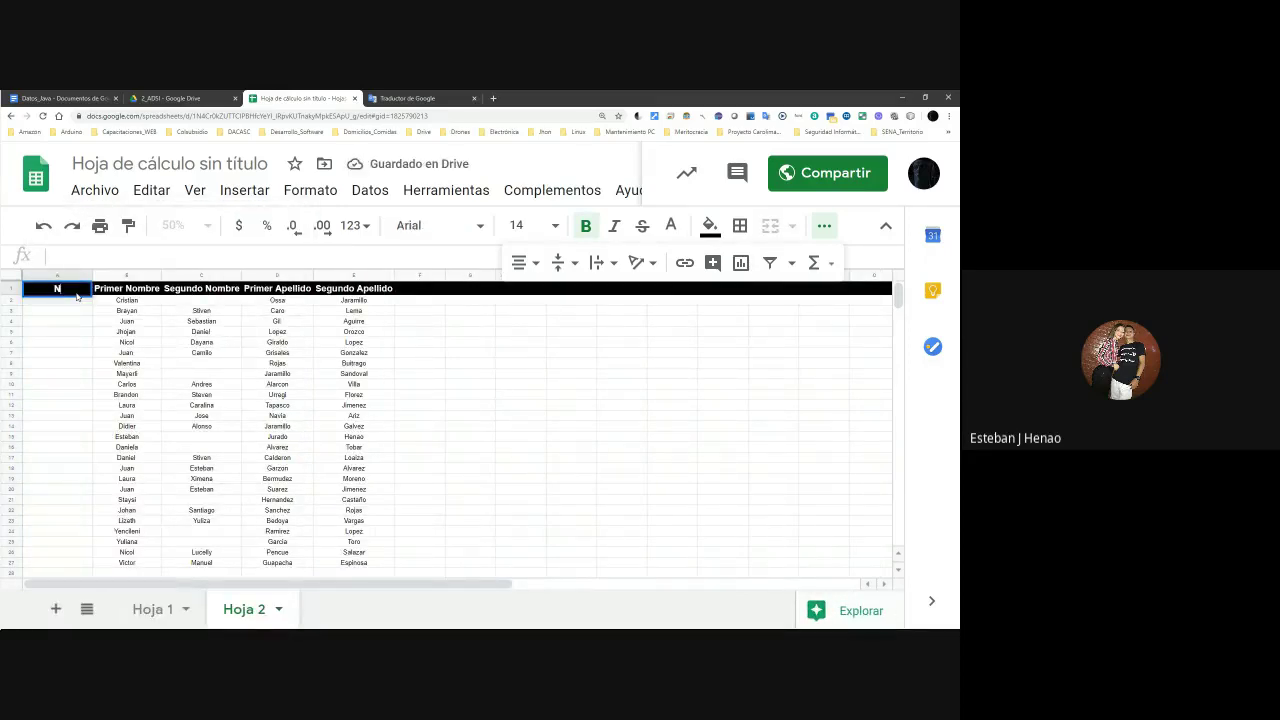
pyautogui.write('o')
pyautogui.press('Return')
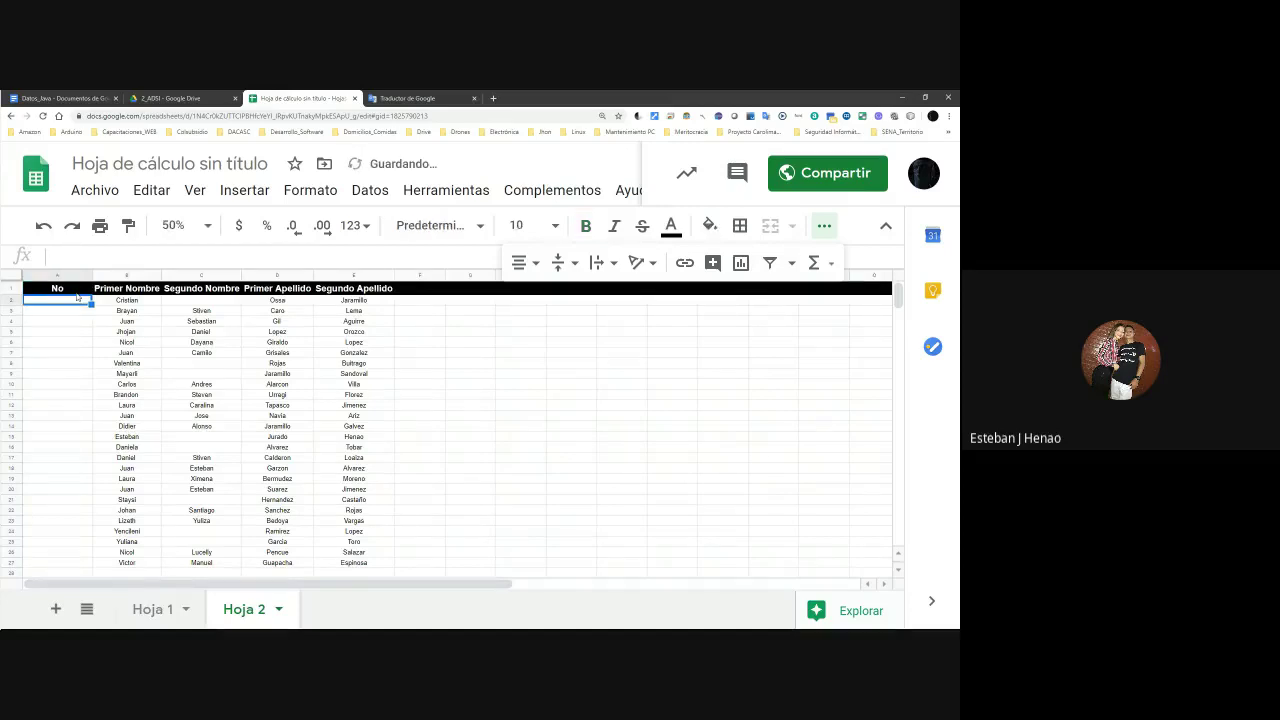
# Number the students 1 to 26 down the No column.
pyautogui.write('1 2 3 4 5 6')
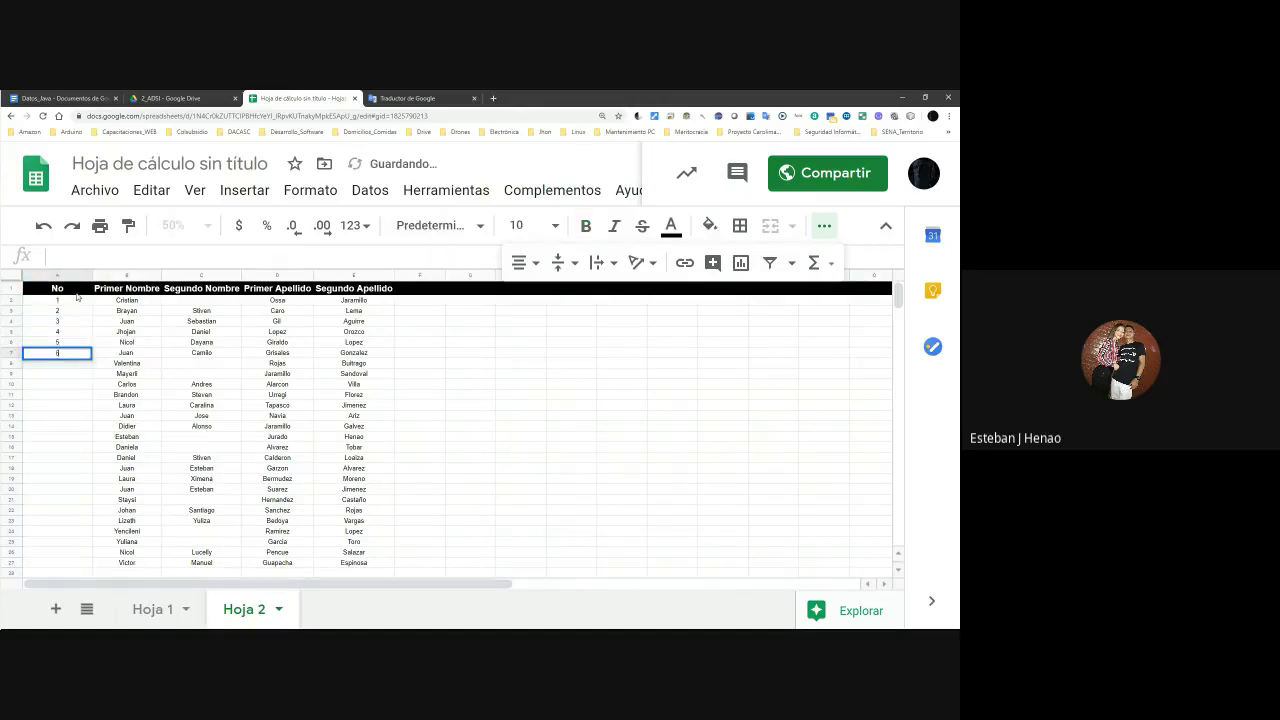
pyautogui.press('Return')
pyautogui.write('7')
pyautogui.press('Return')
pyautogui.write('8')
pyautogui.press('Return')
pyautogui.write('9')
pyautogui.press('Return')
pyautogui.write('10')
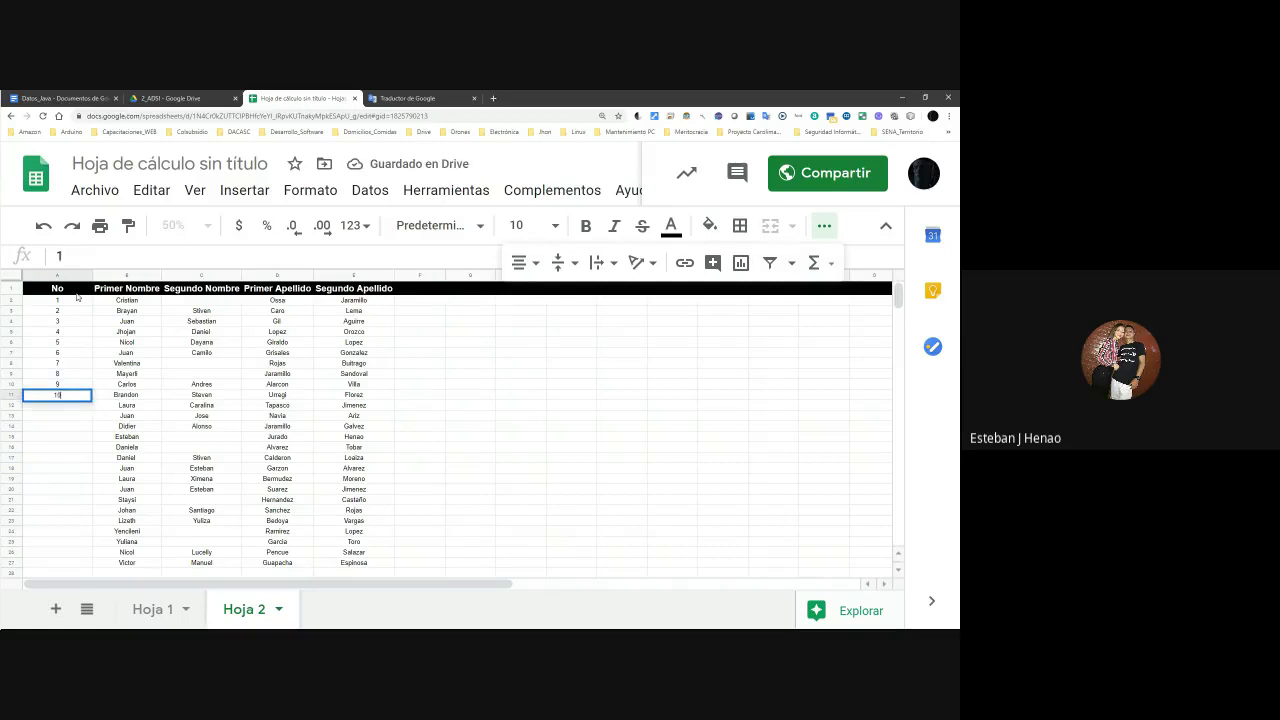
pyautogui.press('Return')
pyautogui.write('11')
pyautogui.press('Return')
pyautogui.write('12')
pyautogui.press('Return')
pyautogui.write('13')
pyautogui.press('Return')
pyautogui.write('1')
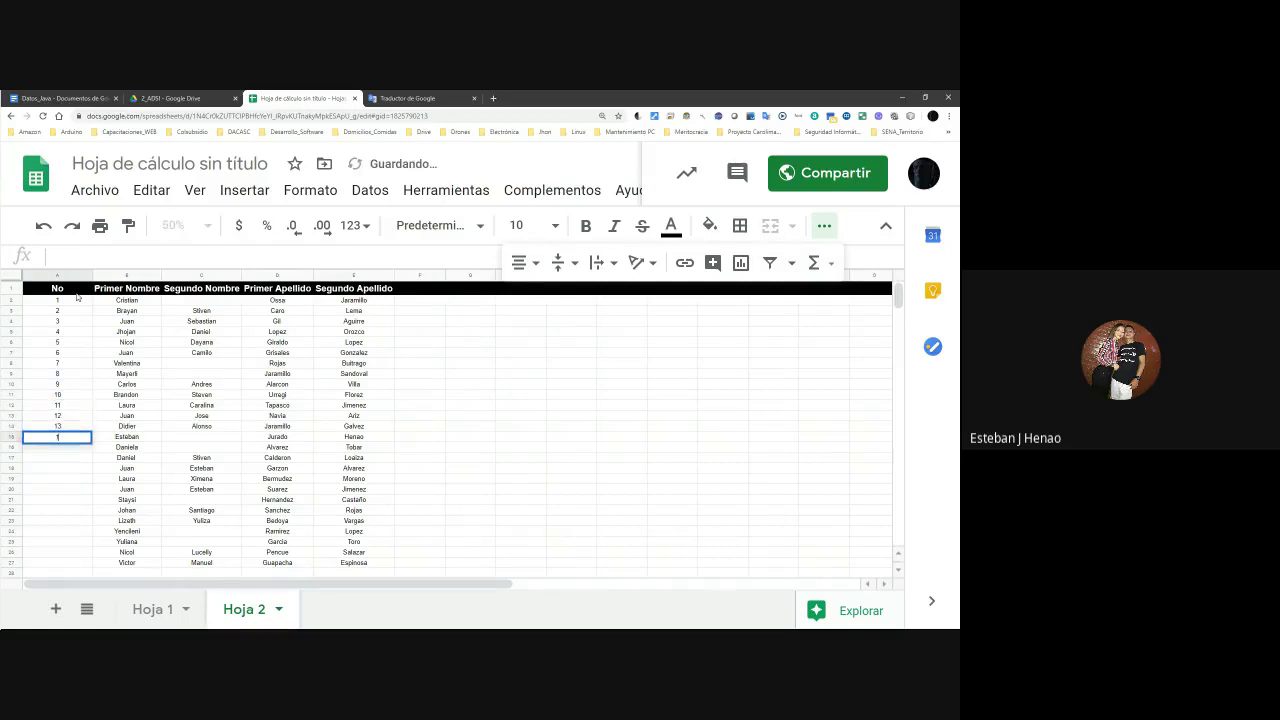
pyautogui.write('4')
pyautogui.press('Return')
pyautogui.write('15')
pyautogui.press('Return')
pyautogui.write('16')
pyautogui.press('Return')
pyautogui.write('17')
pyautogui.press('Return')
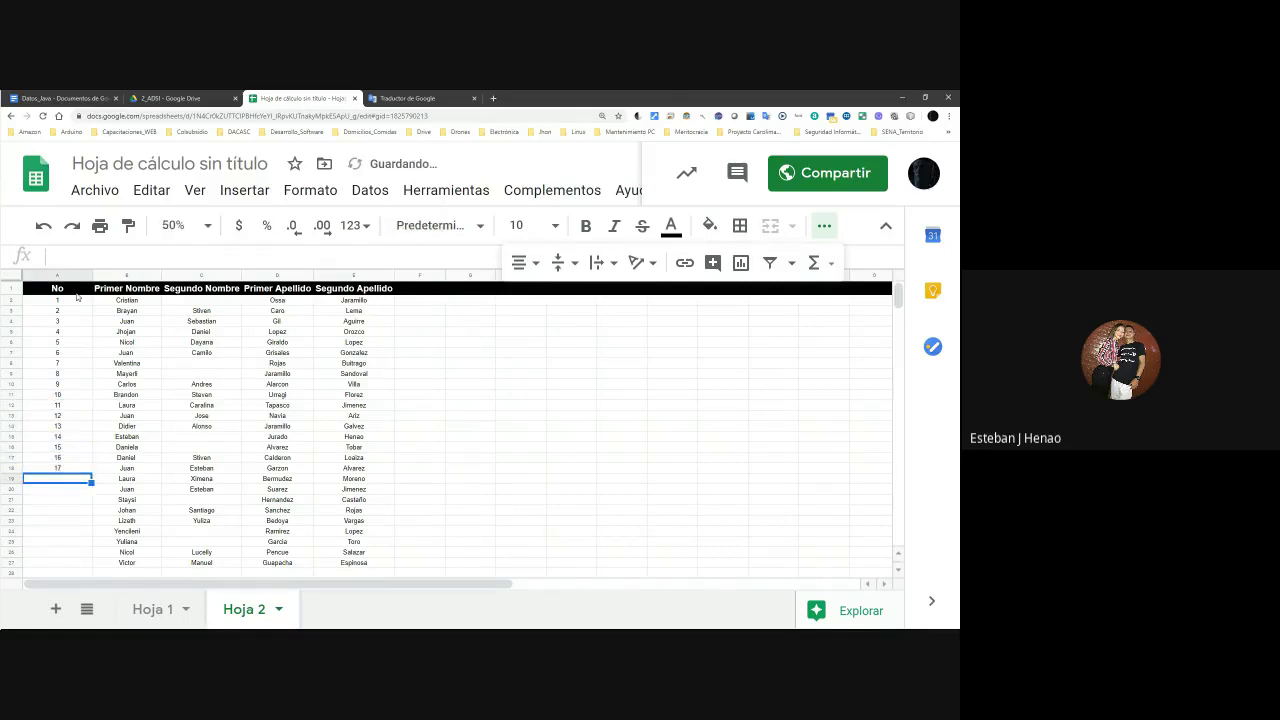
pyautogui.write('18')
pyautogui.press('Return')
pyautogui.write('19')
pyautogui.press('Return')
pyautogui.write('20')
pyautogui.press('Return')
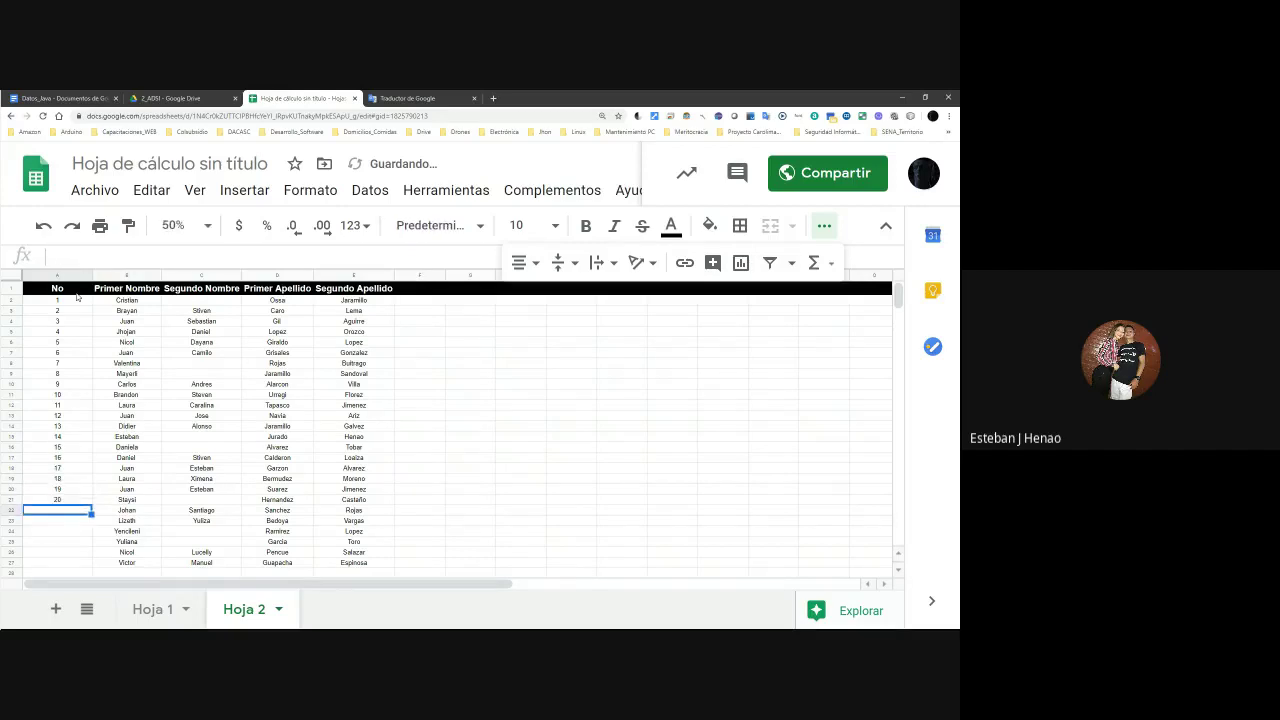
pyautogui.write('21')
pyautogui.press('Return')
pyautogui.write('22')
pyautogui.press('Return')
pyautogui.write('23')
pyautogui.press('Return')
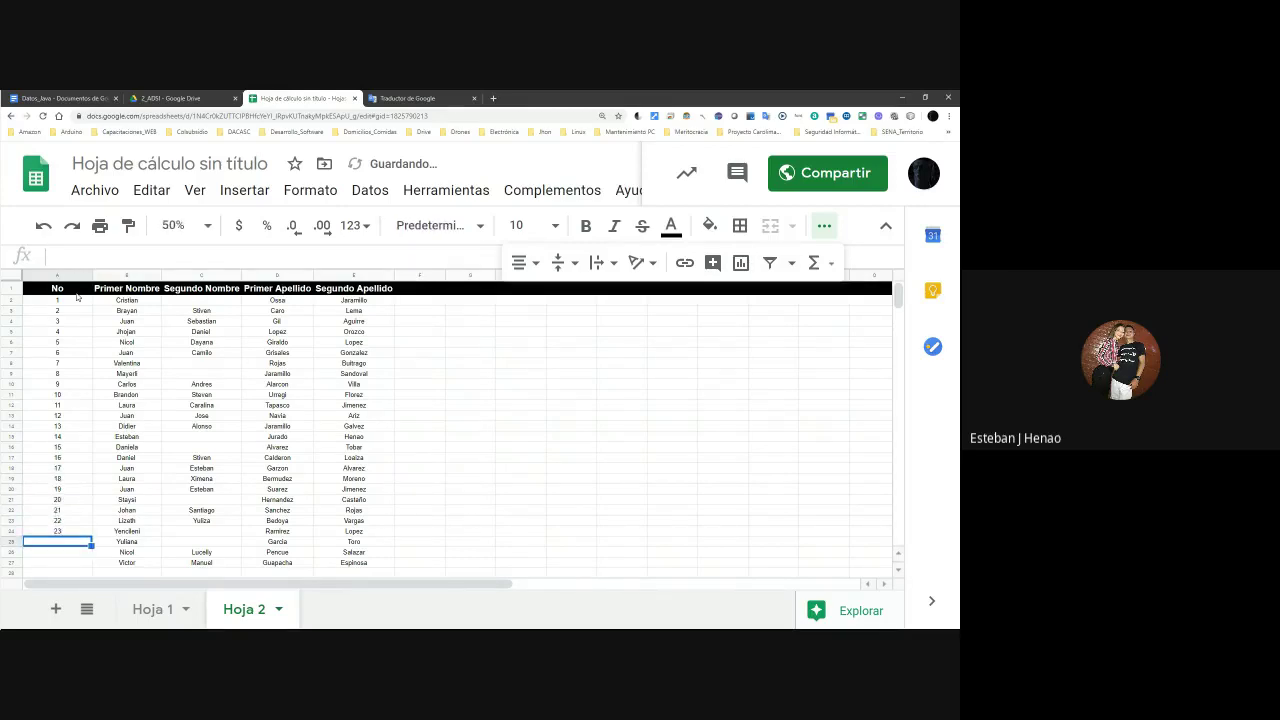
pyautogui.write('24')
pyautogui.press('Return')
pyautogui.write('25')
pyautogui.press('Return')
pyautogui.write('2')
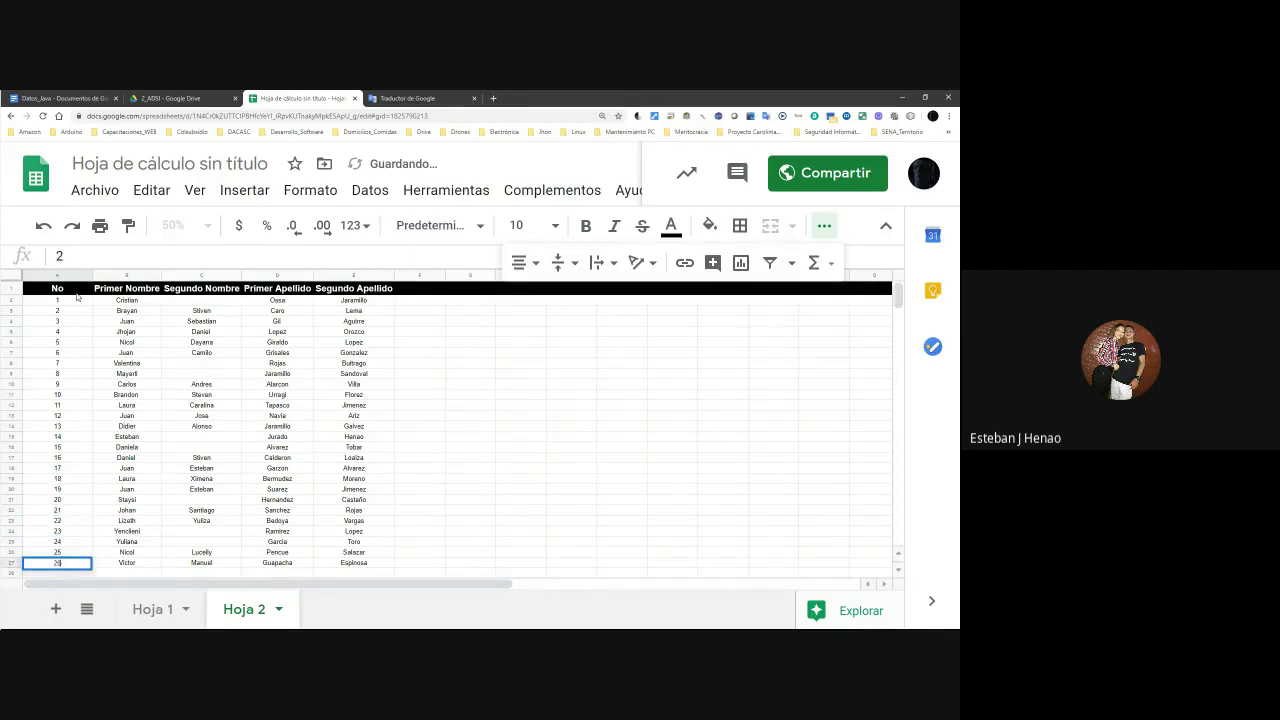
pyautogui.write('6')
pyautogui.press('Return')
# Return to the No header and extend the selection across the header row.
pyautogui.press('Up')
pyautogui.press('Up')
pyautogui.press('Up')
pyautogui.press('Up')
pyautogui.press('Up')
pyautogui.press('Up')
pyautogui.press('Up')
pyautogui.press('Up')
pyautogui.press('Up')
pyautogui.press('Up')
pyautogui.press('Up')
pyautogui.press('Up')
pyautogui.press('Up')
pyautogui.press('Up')
pyautogui.press('Up')
pyautogui.press('Up')
pyautogui.press('Up')
pyautogui.press('Up')
pyautogui.press('Up')
pyautogui.press('Up')
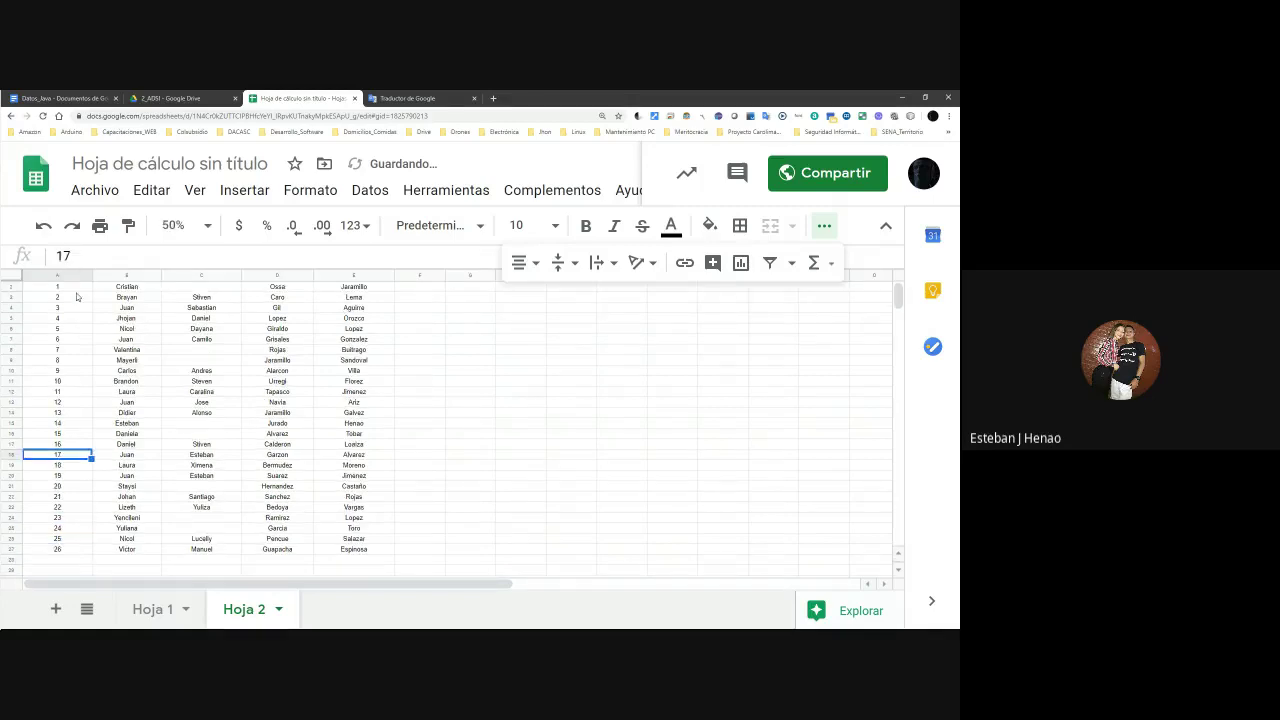
pyautogui.press('Right')
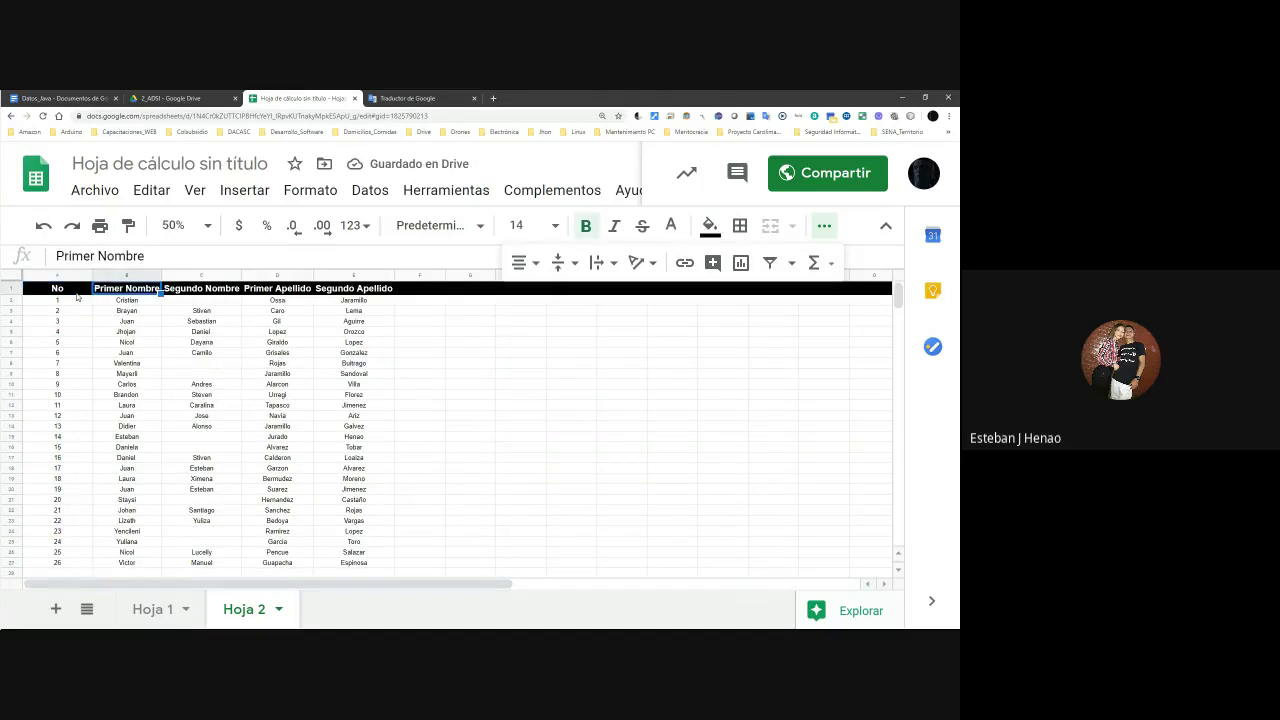
pyautogui.press('Left')
pyautogui.hotkey('shift', 'Right')
pyautogui.hotkey('shift', 'Right')
pyautogui.hotkey('shift', 'Right')
pyautogui.hotkey('shift', 'Right')
pyautogui.hotkey('shift', 'Right')
pyautogui.hotkey('shift', 'Right')
pyautogui.hotkey('shift', 'Right')
pyautogui.hotkey('shift', 'Right')
pyautogui.hotkey('shift', 'Right')
pyautogui.hotkey('shift', 'Right')
pyautogui.hotkey('shift', 'Right')
pyautogui.hotkey('shift', 'Right')
pyautogui.hotkey('shift', 'Right')
pyautogui.hotkey('shift', 'Right')
pyautogui.hotkey('shift', 'Right')
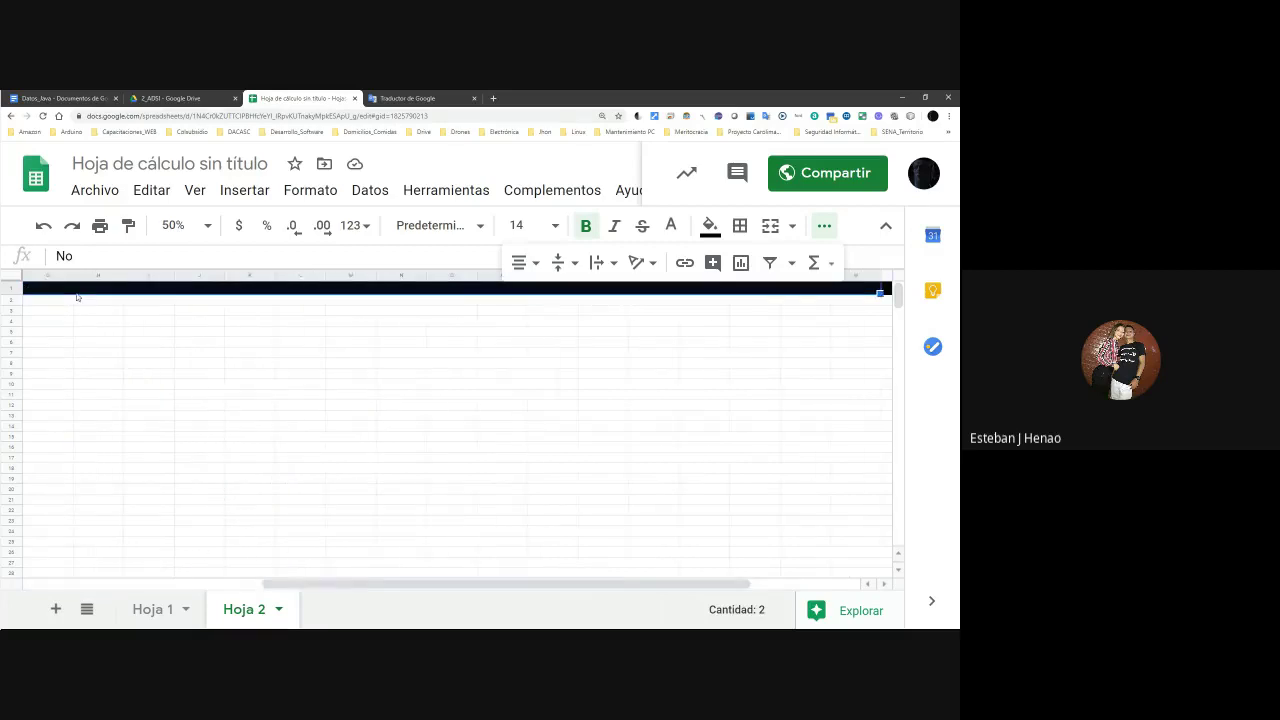
# Create a new filter view over the student table.
pyautogui.hotkey('shift', 'Right')
pyautogui.hotkey('shift', 'Right')
pyautogui.hotkey('shift', 'Right')
pyautogui.hotkey('shift', 'Right')
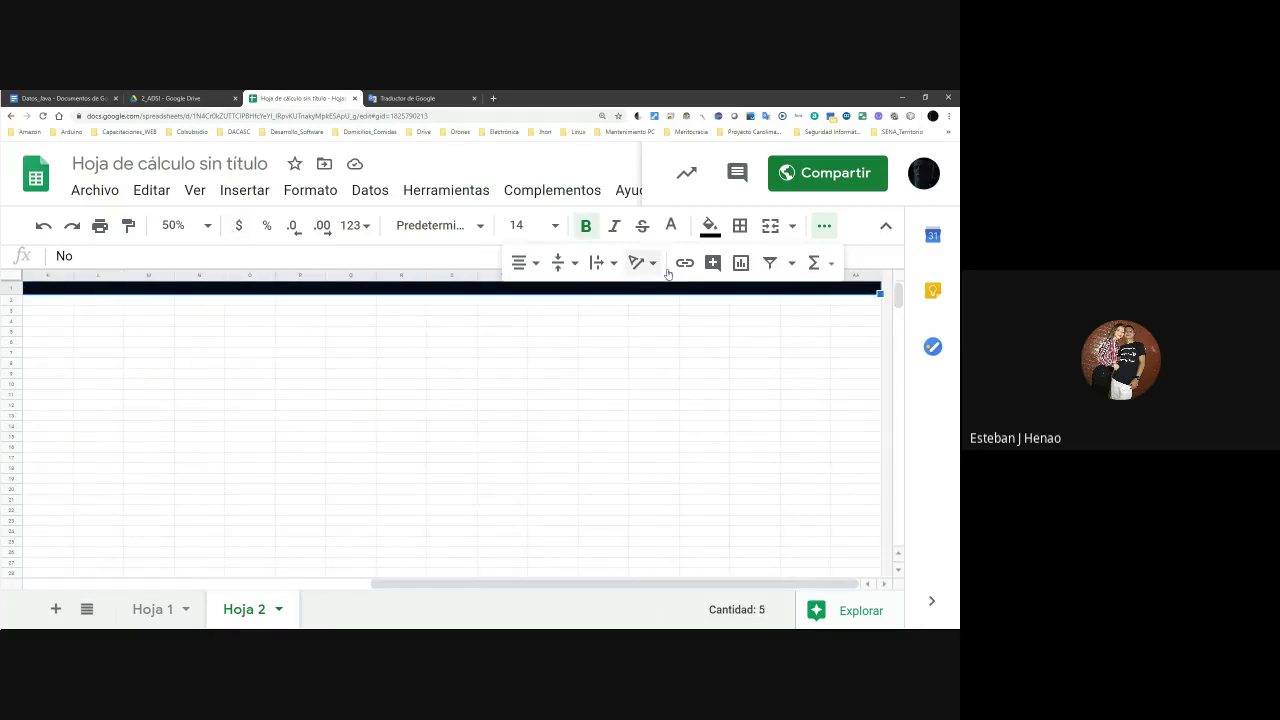
pyautogui.click(791, 264)
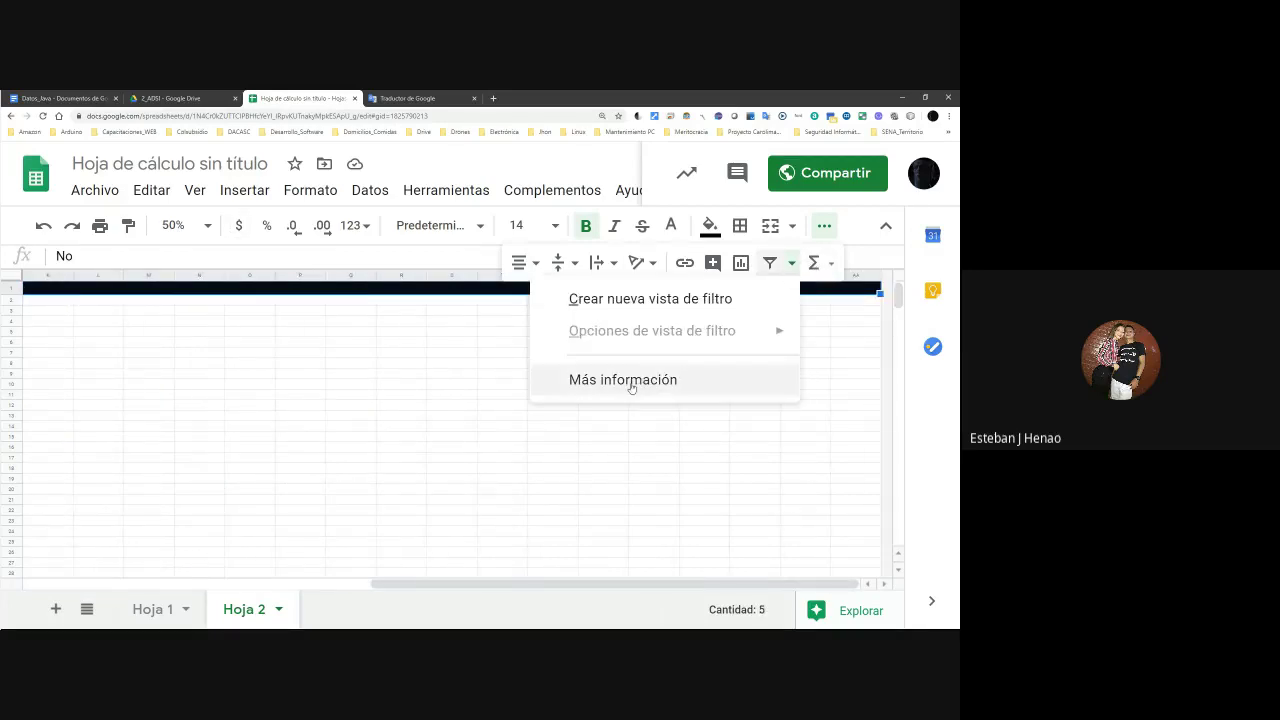
pyautogui.click(614, 298)
pyautogui.click(457, 343)
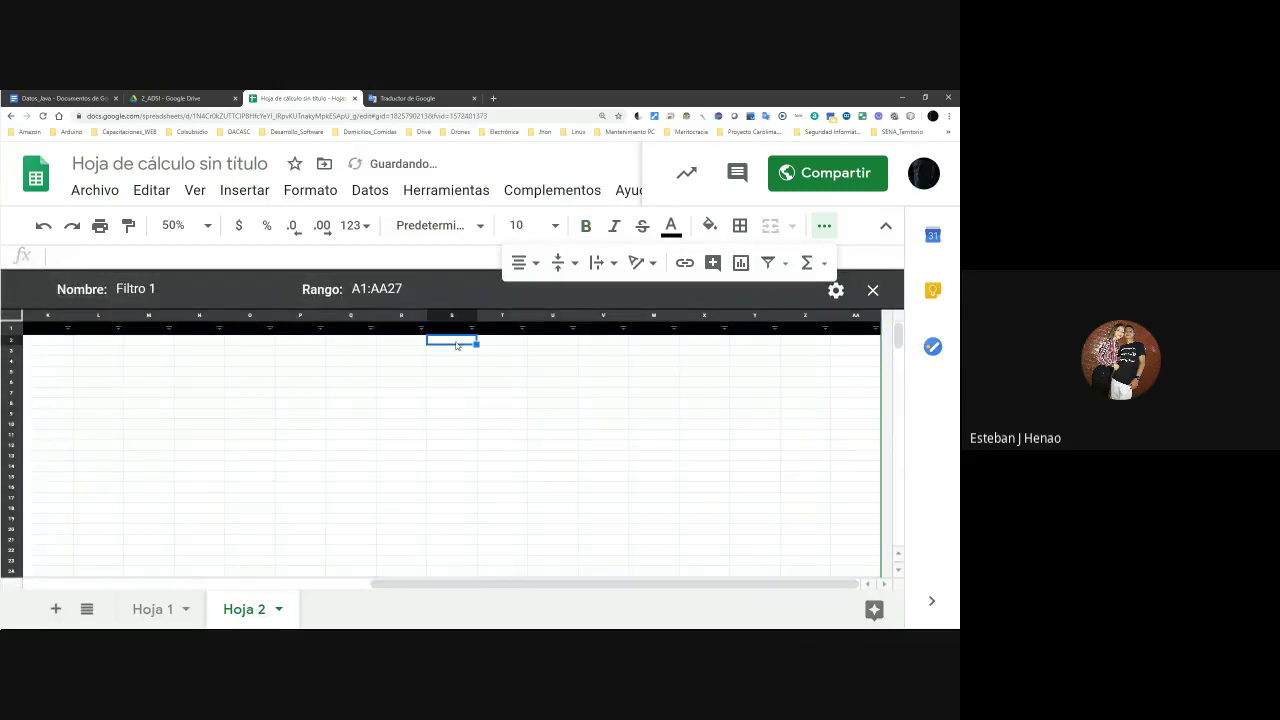
pyautogui.press('Left')
pyautogui.press('Left')
pyautogui.hotkey('ctrl', 'Home')
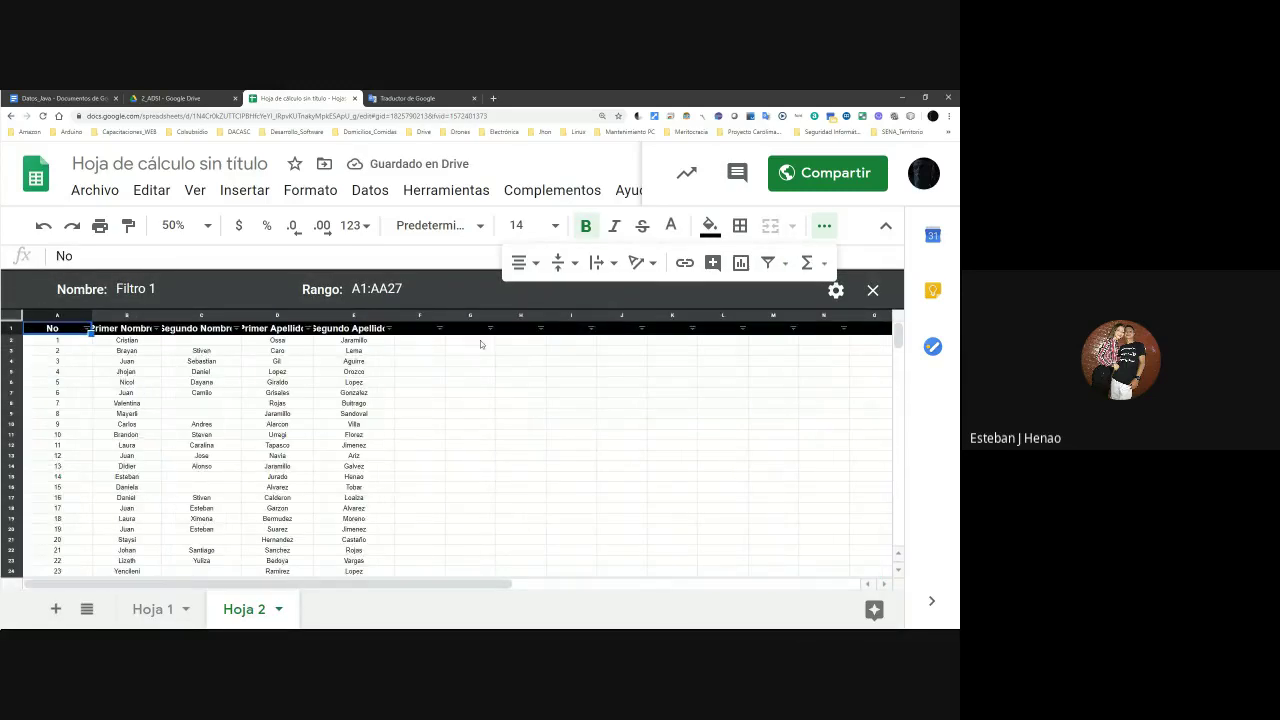
# Widen columns B, C and E so the names and Segundo Apellido show fully.
pyautogui.click(145, 342)
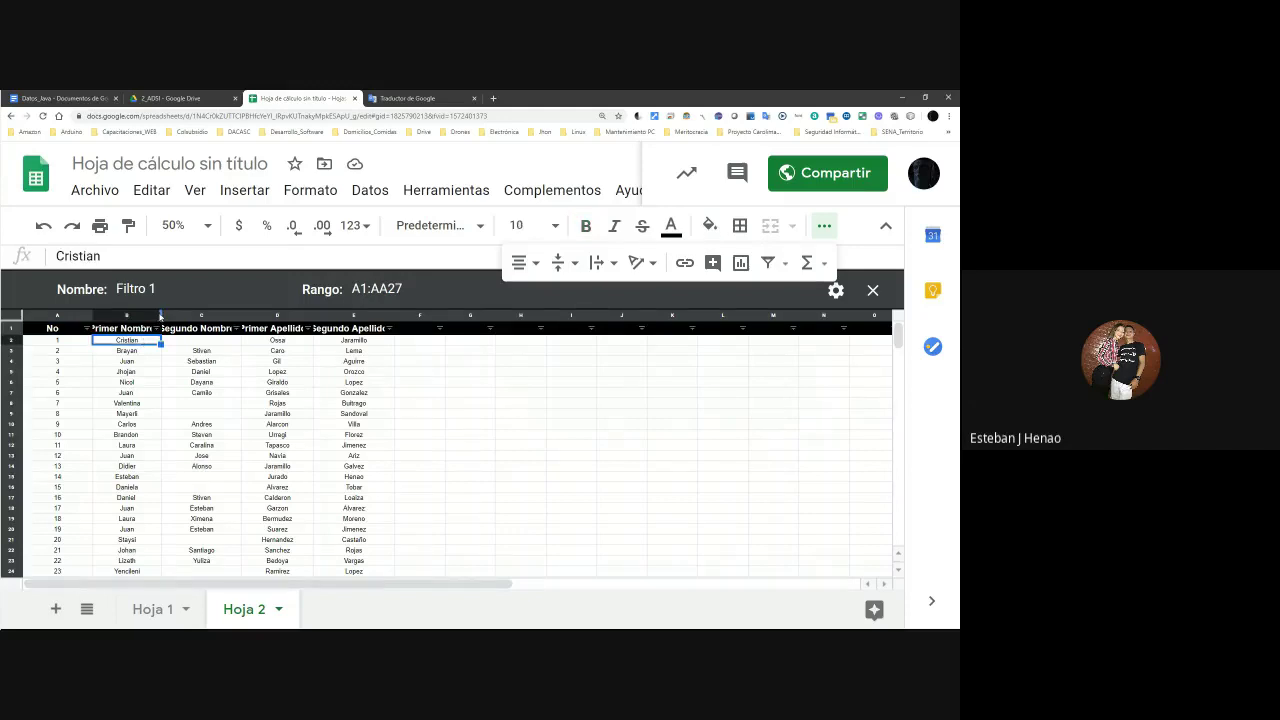
pyautogui.moveTo(161, 315); pyautogui.dragTo(171, 315)
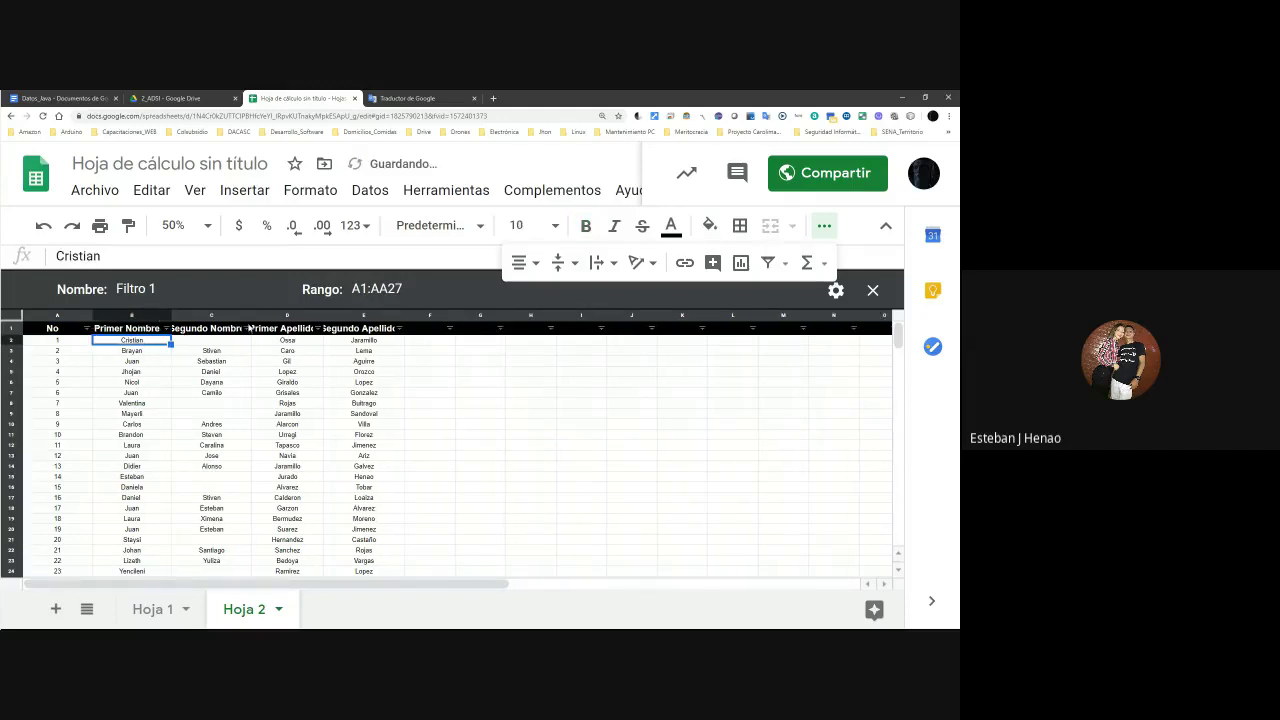
pyautogui.moveTo(251, 315); pyautogui.dragTo(342, 315)
pyautogui.moveTo(424, 315); pyautogui.dragTo(429, 315)
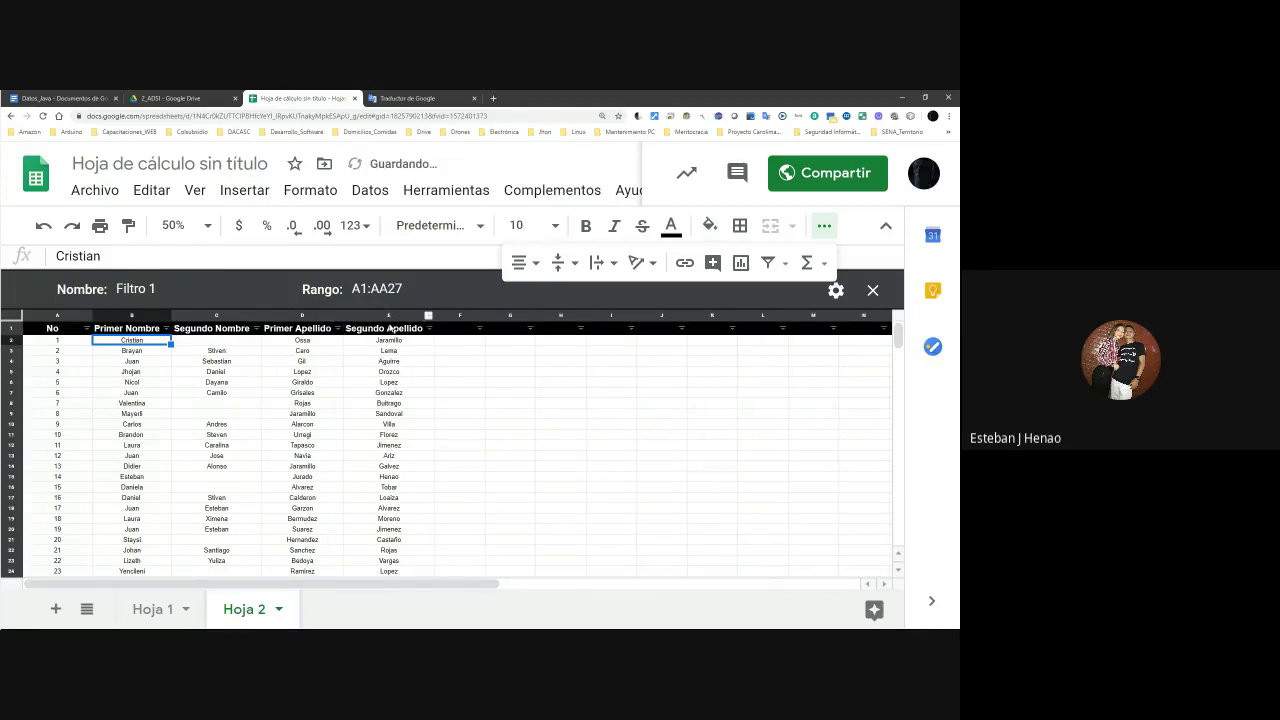
# Sort the student rows by Primer Nombre from A to Z.
pyautogui.click(166, 328)
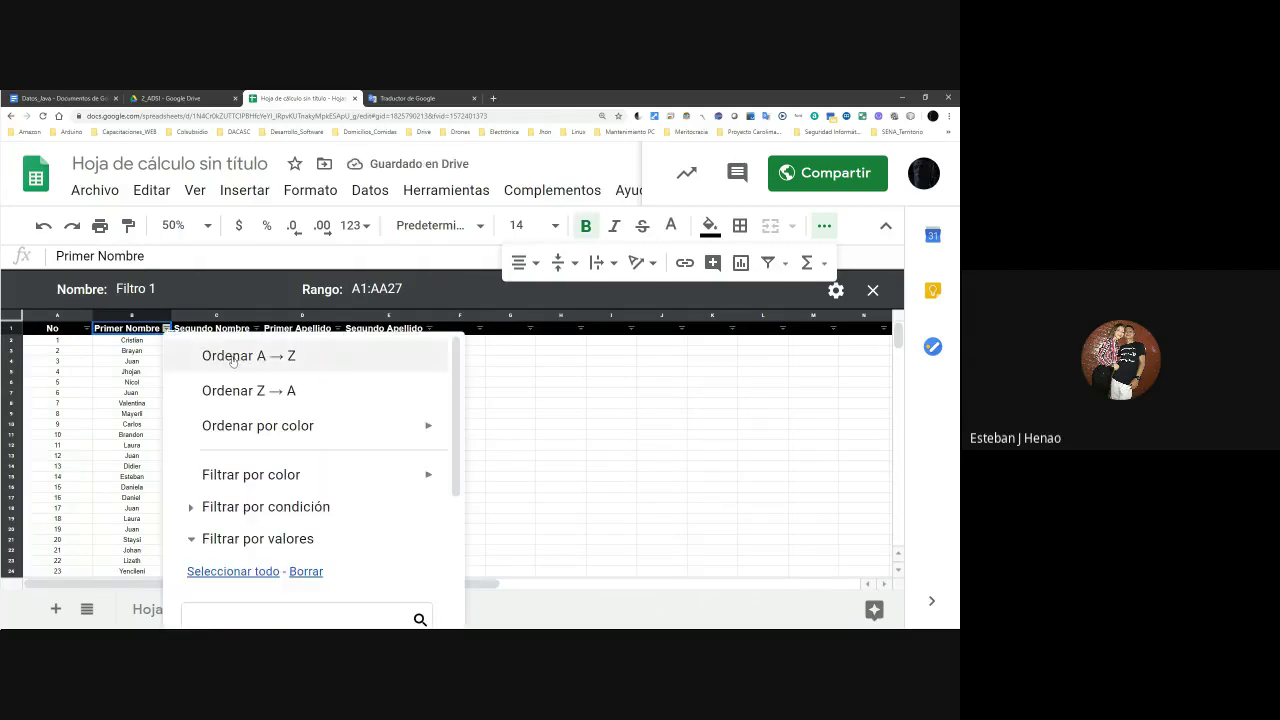
pyautogui.click(244, 355)
pyautogui.click(239, 362)
pyautogui.scroll(-5, 148, 390)
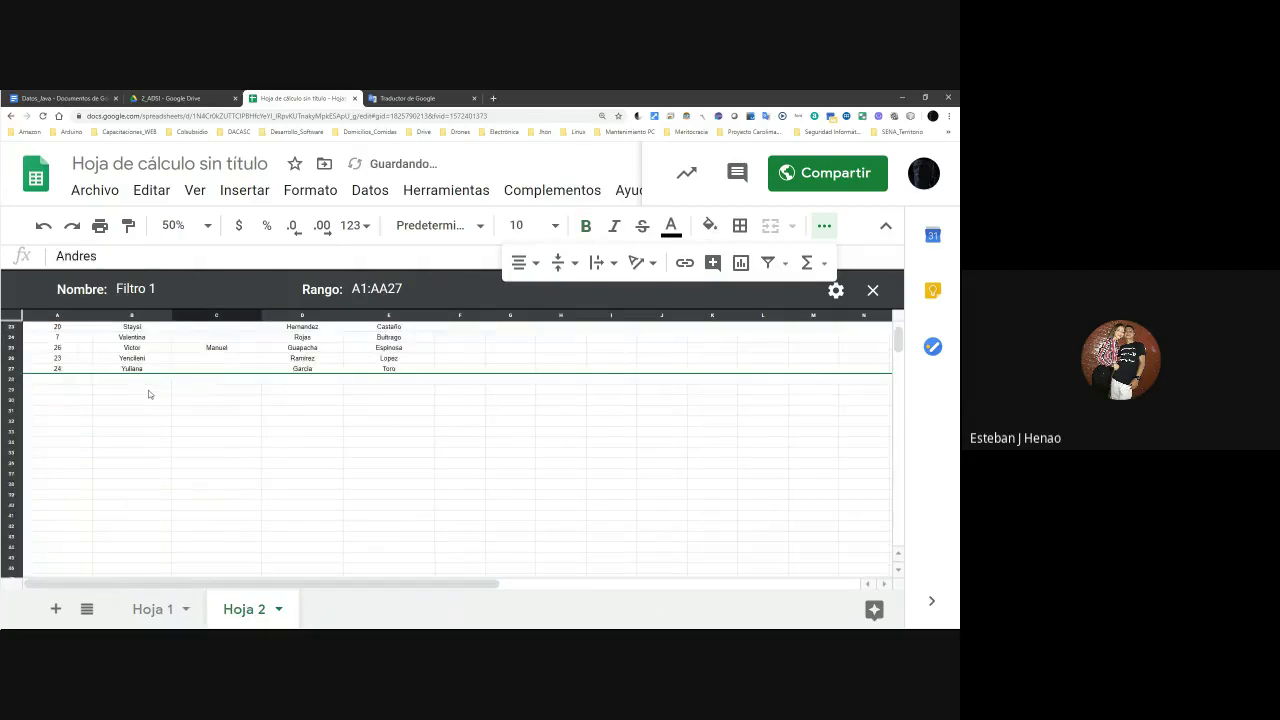
pyautogui.scroll(5, 130, 365)
# Renumber the No column 1 to 26 in the sorted order.
pyautogui.click(96, 341)
pyautogui.click(80, 341)
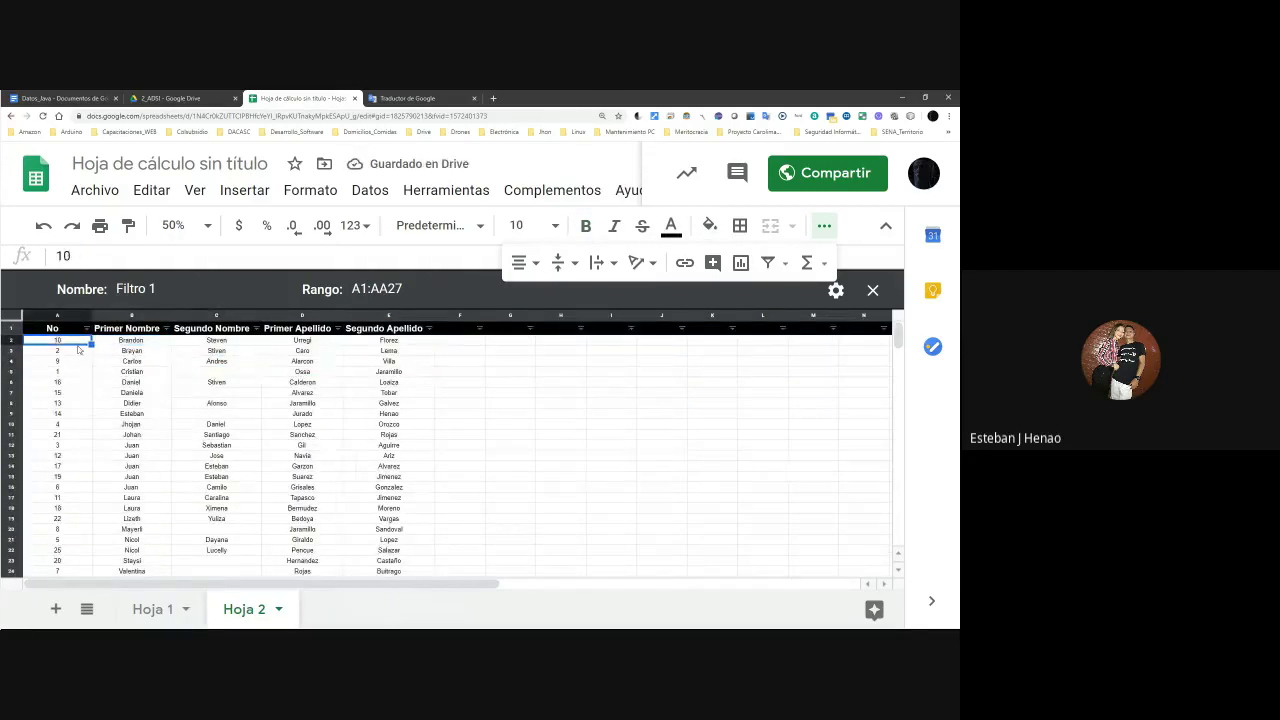
pyautogui.write('1 2 3 4 5 6')
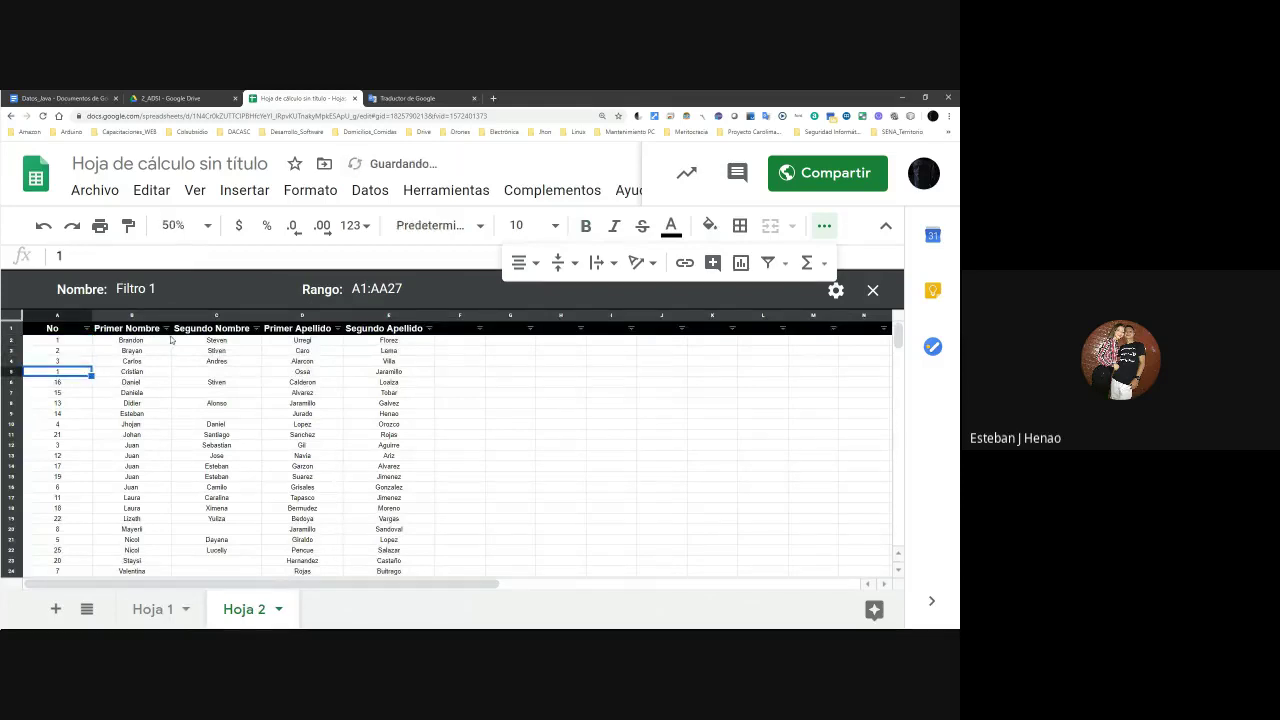
pyautogui.write(' 7 8 9 10 1')
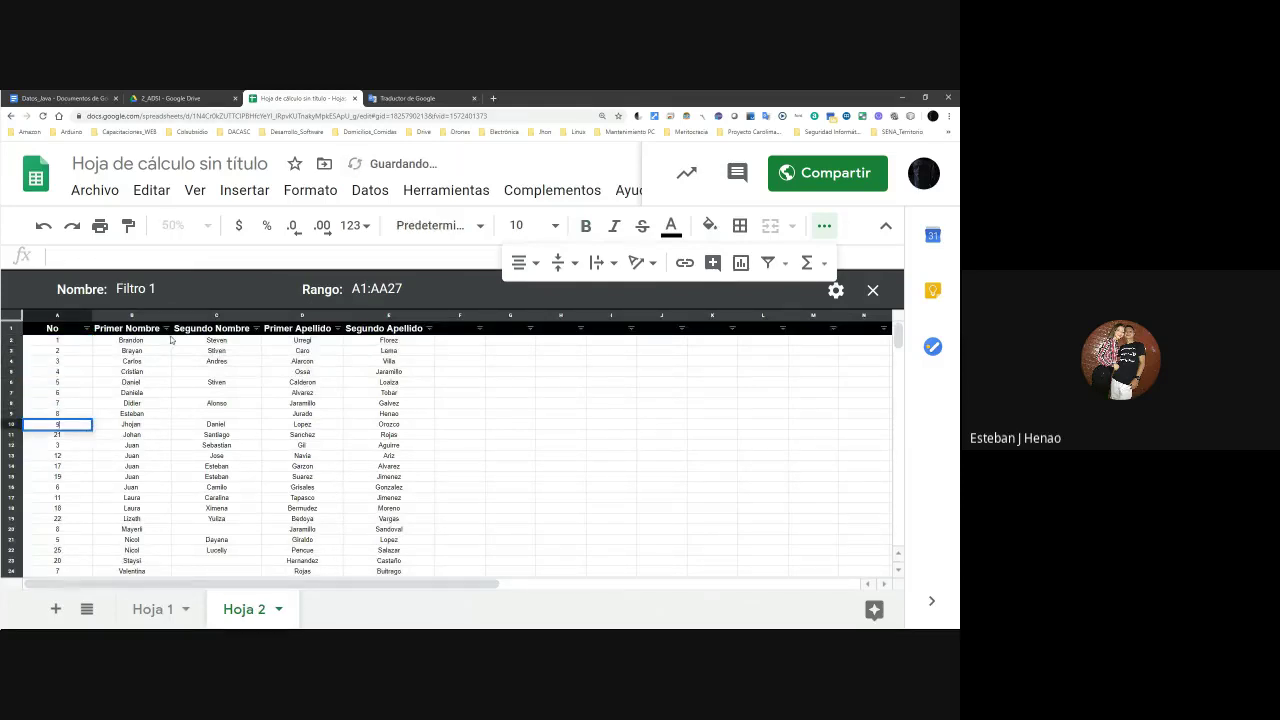
pyautogui.write('1 12 13 14 1')
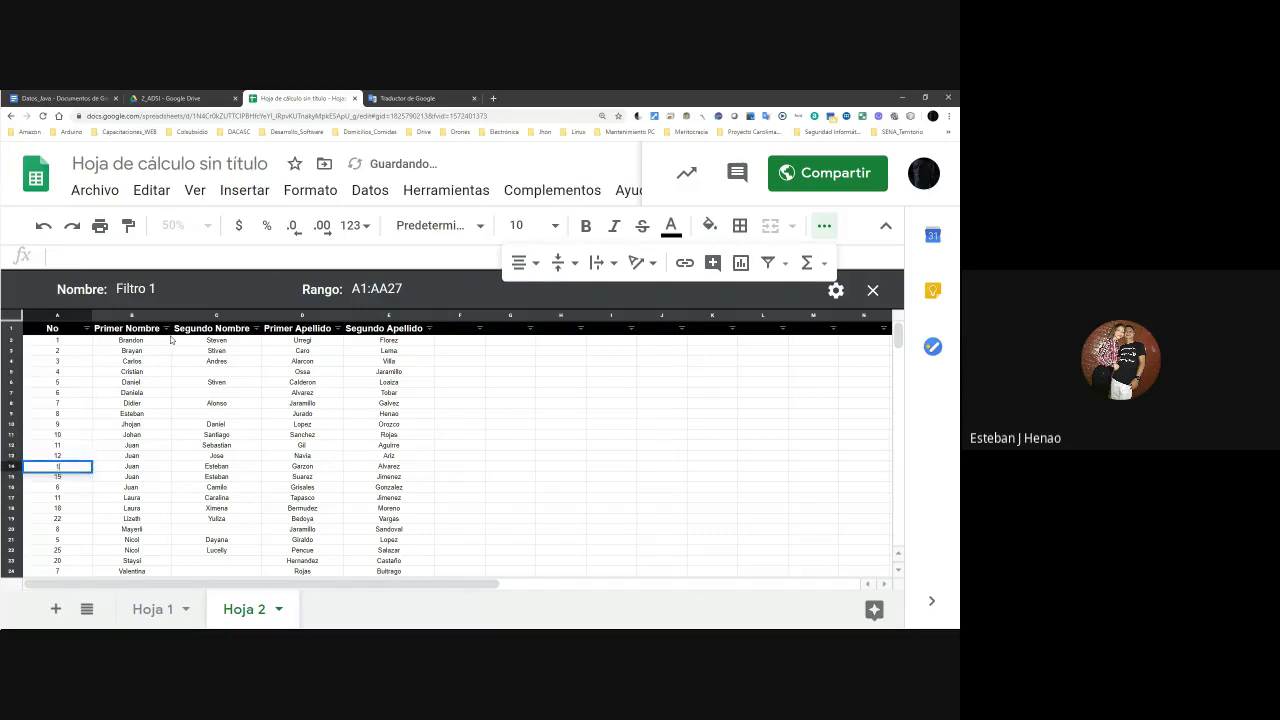
pyautogui.write('5 16 17 18 ')
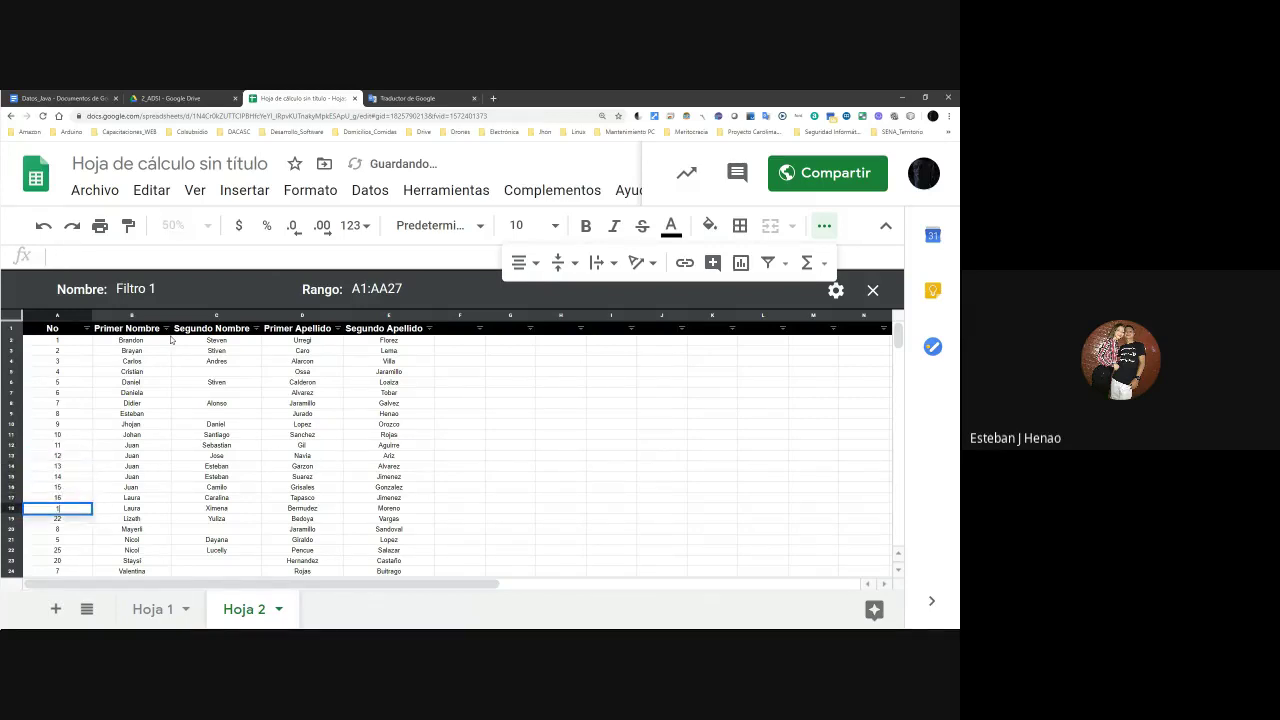
pyautogui.write('1')
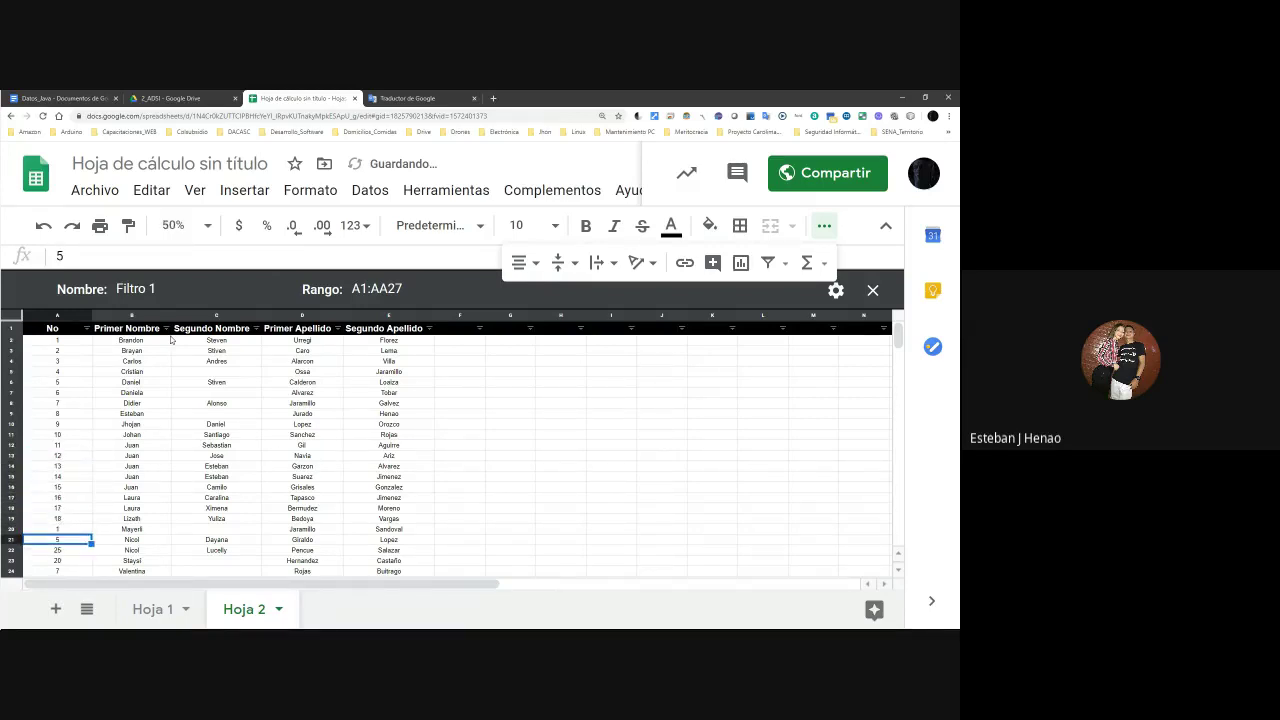
pyautogui.press('Up')
pyautogui.write('19 20 21 2')
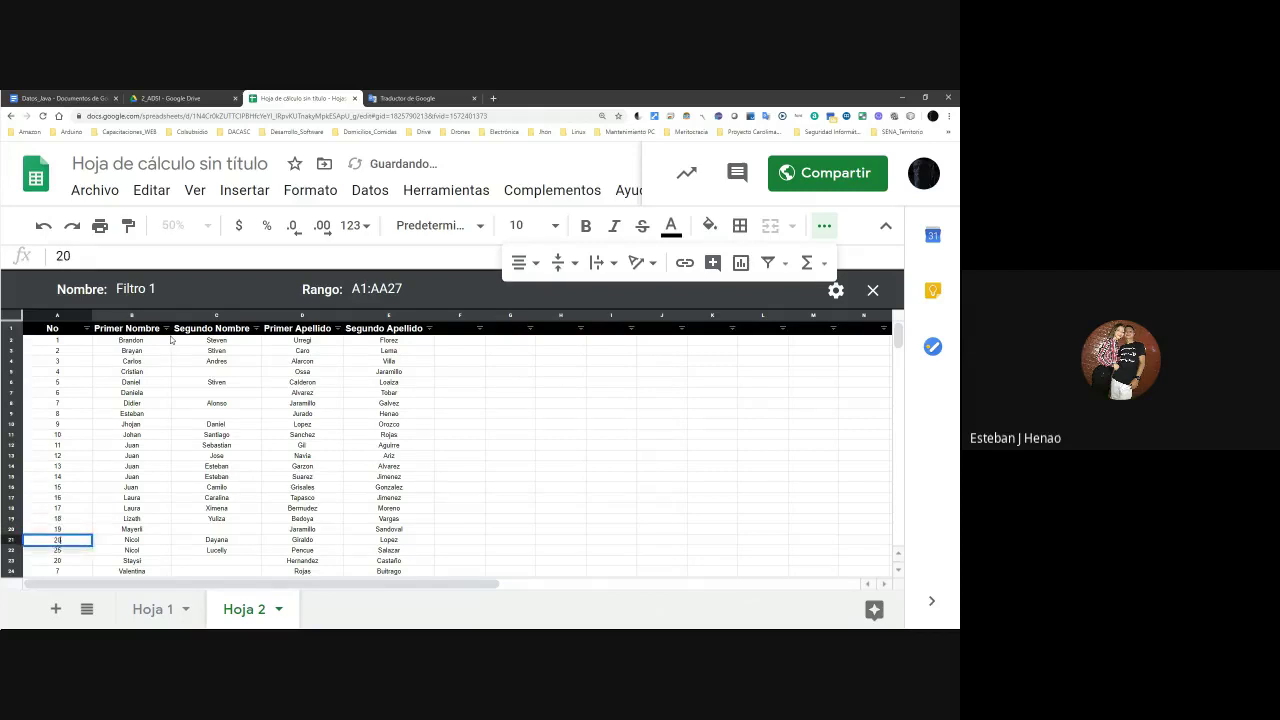
pyautogui.write('2')
pyautogui.press('Return')
pyautogui.write('2')
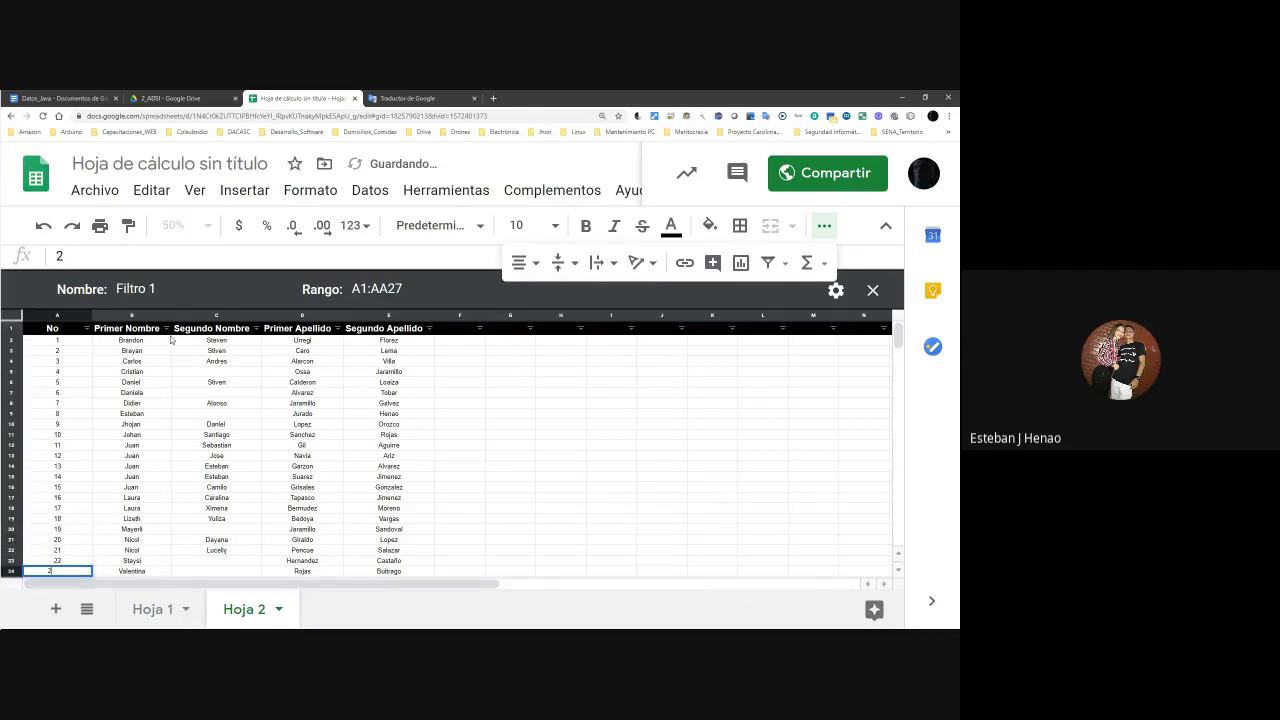
pyautogui.write('3')
pyautogui.press('Return')
pyautogui.write('24')
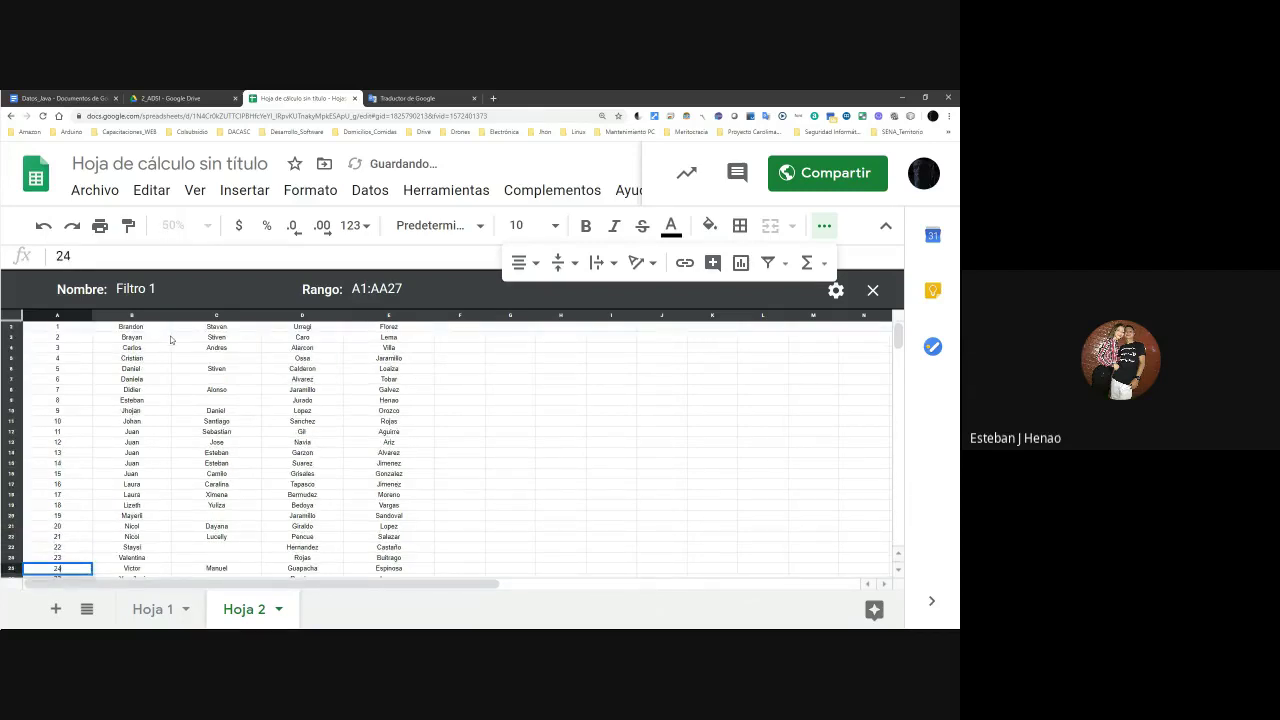
pyautogui.press('Return')
pyautogui.write('25')
pyautogui.press('Return')
pyautogui.write('26')
pyautogui.press('Return')
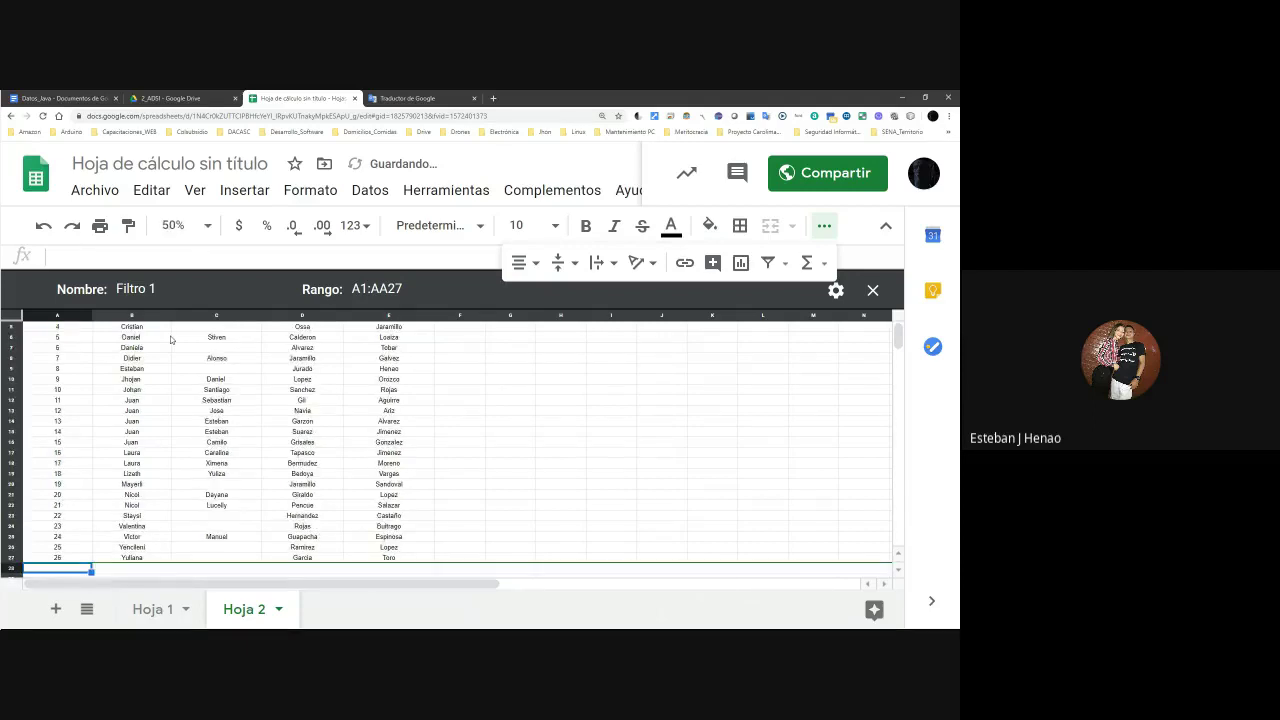
# Move to the empty header cell F1.
pyautogui.press('Up')
pyautogui.press('Up')
pyautogui.press('Up')
pyautogui.press('Up')
pyautogui.press('Up')
pyautogui.press('Up')
pyautogui.press('Up')
pyautogui.press('Up')
pyautogui.press('Up')
pyautogui.press('Up')
pyautogui.press('Up')
pyautogui.press('Up')
pyautogui.press('Up')
pyautogui.press('Up')
pyautogui.press('Up')
pyautogui.press('Up')
pyautogui.press('Up')
pyautogui.press('Up')
pyautogui.press('Up')
pyautogui.press('Up')
pyautogui.press('Up')
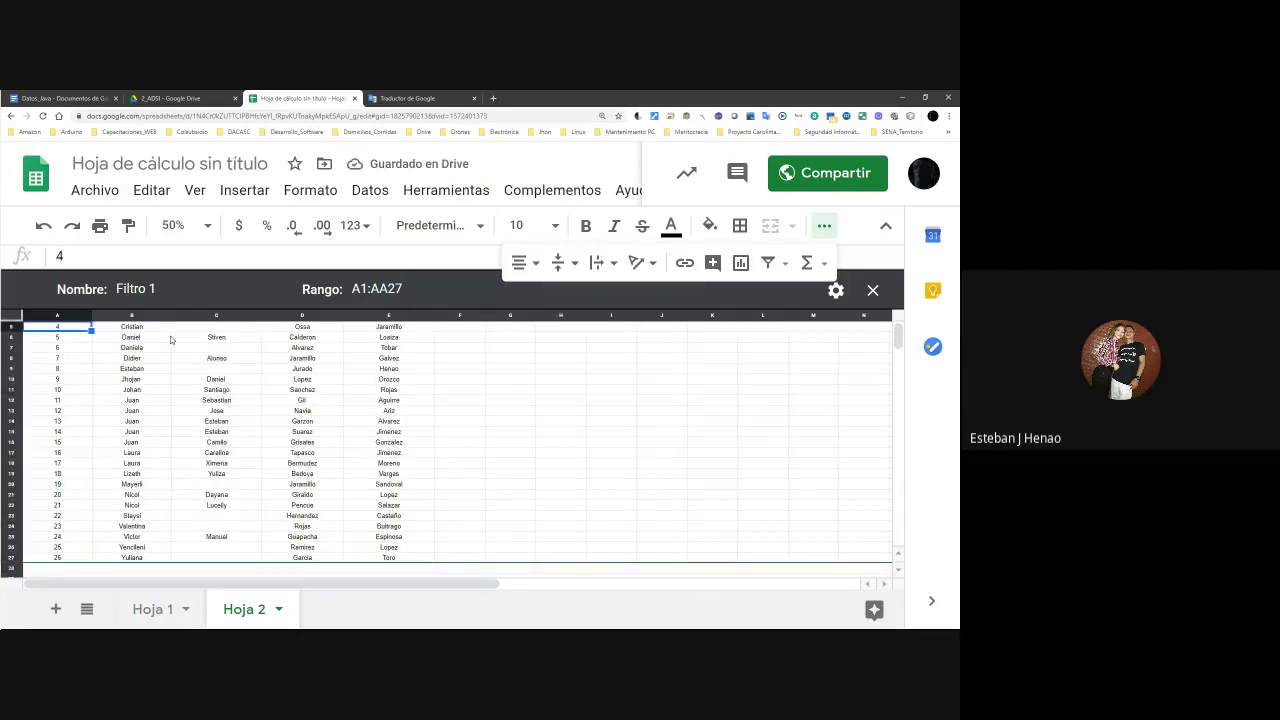
pyautogui.press('Right')
pyautogui.press('Left')
pyautogui.press('Left')
pyautogui.press('Left')
pyautogui.press('Left')
pyautogui.press('Left')
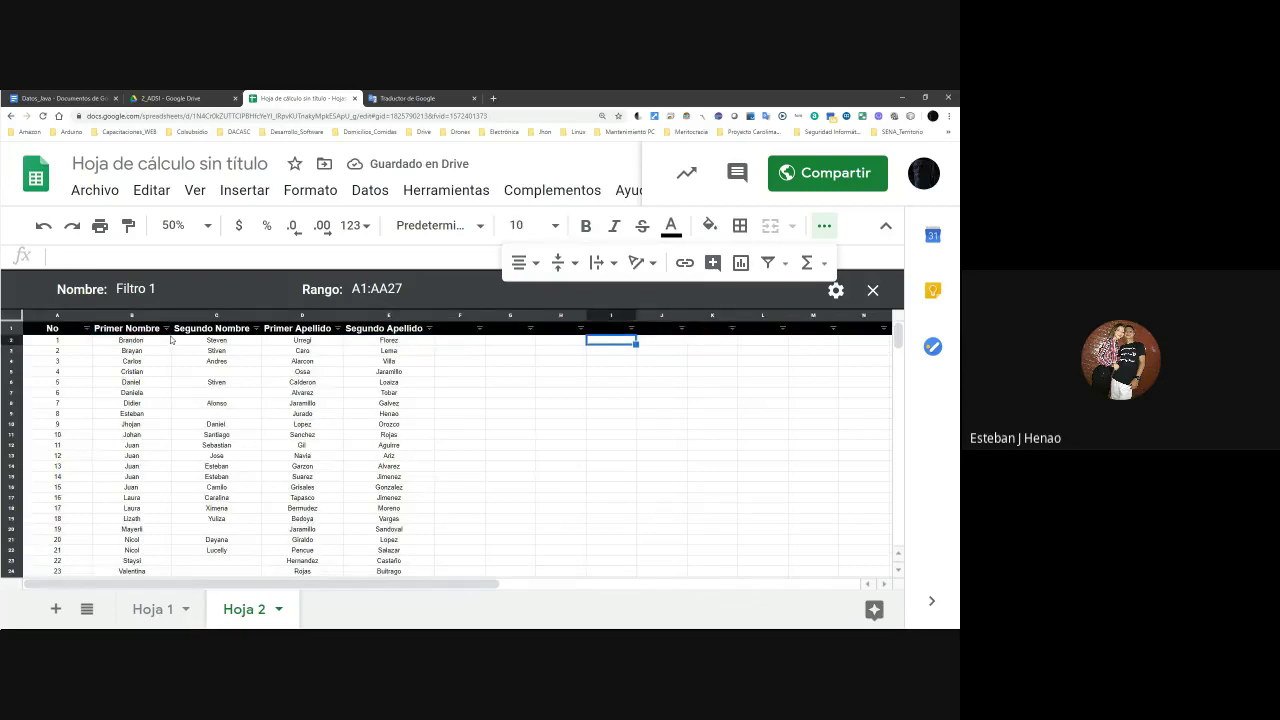
pyautogui.press('Up')
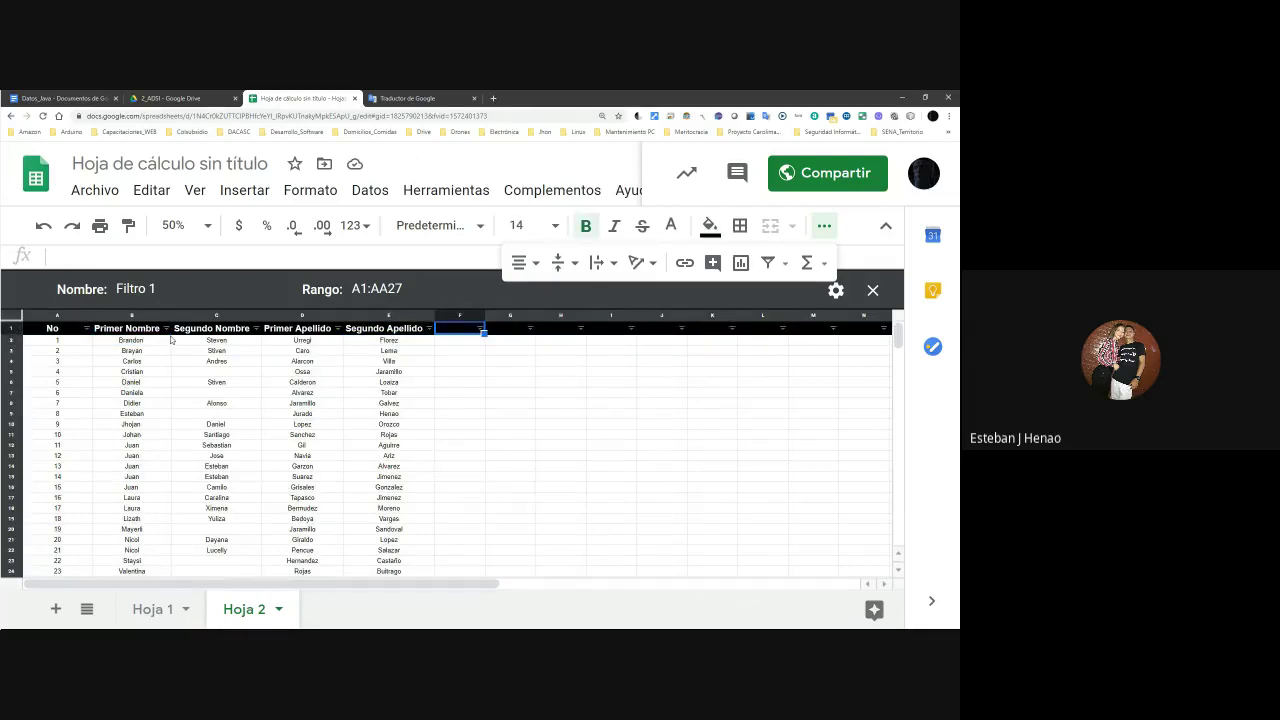
# Add a 'Tipo de Identificacion' column F with CC filled down for every student.
pyautogui.write('Tipo de Ide')
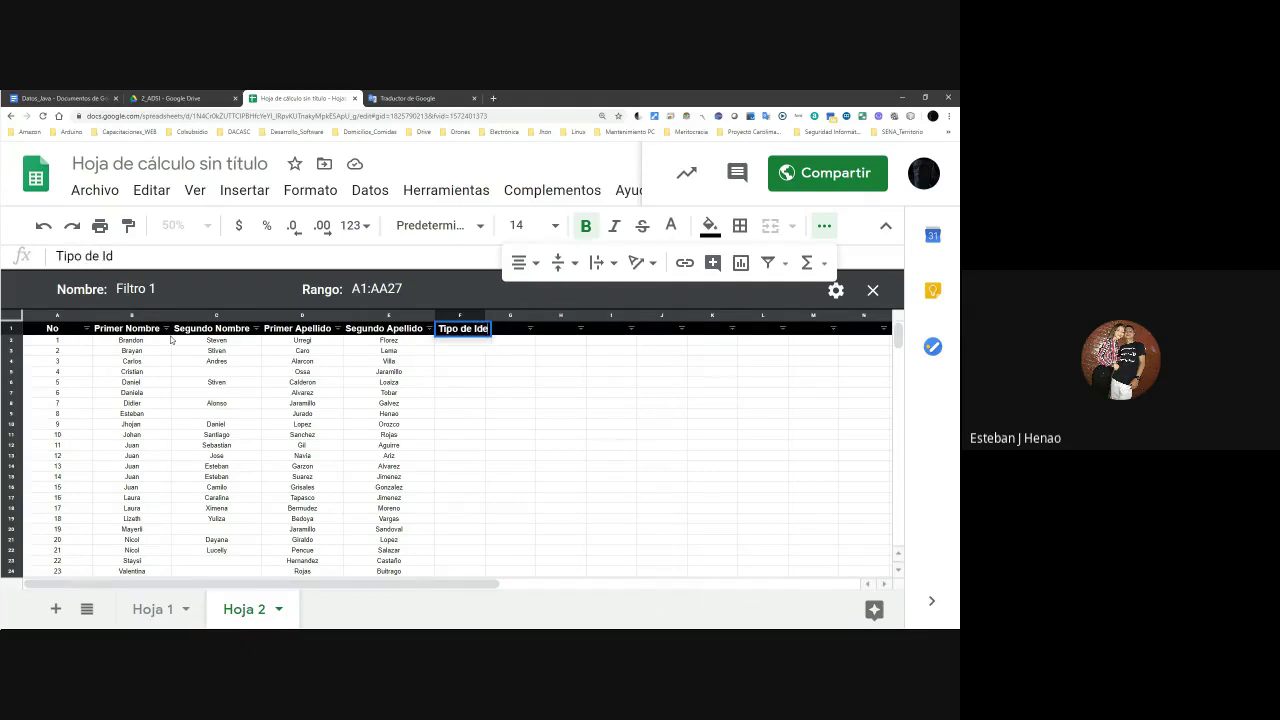
pyautogui.write('ntificacion')
pyautogui.press('Return')
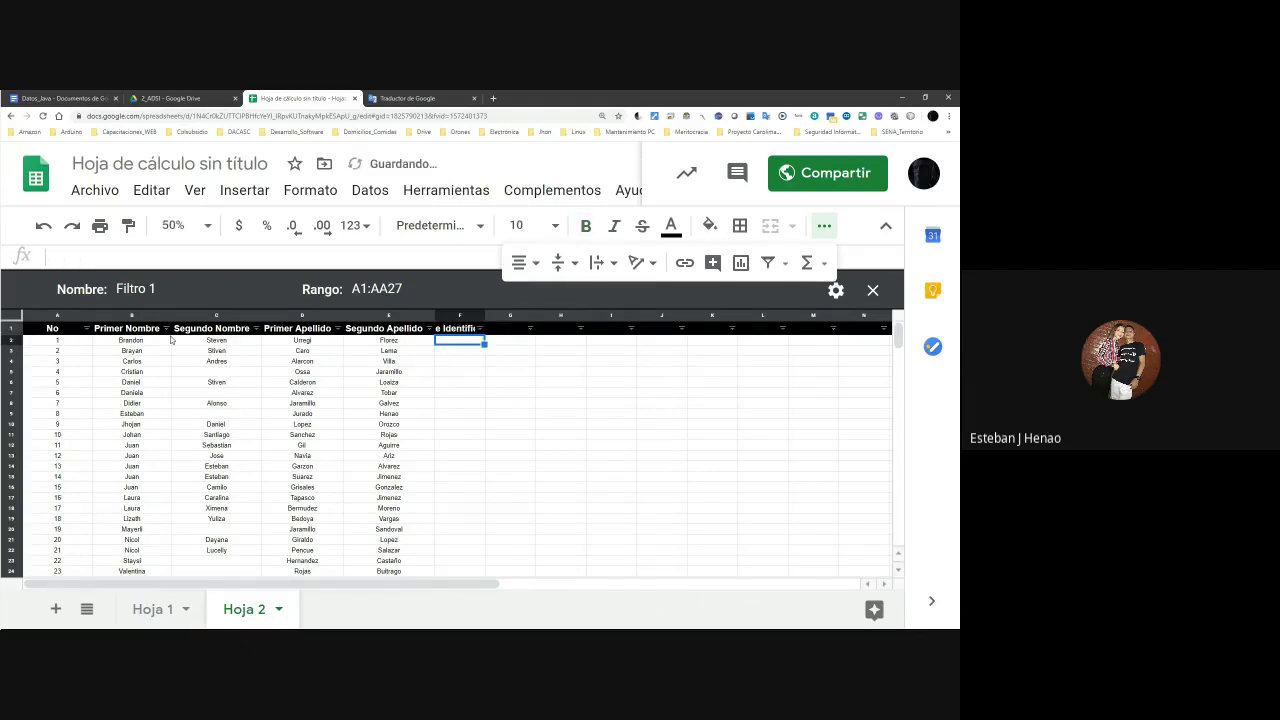
pyautogui.doubleClick(484, 315)
pyautogui.write('CC')
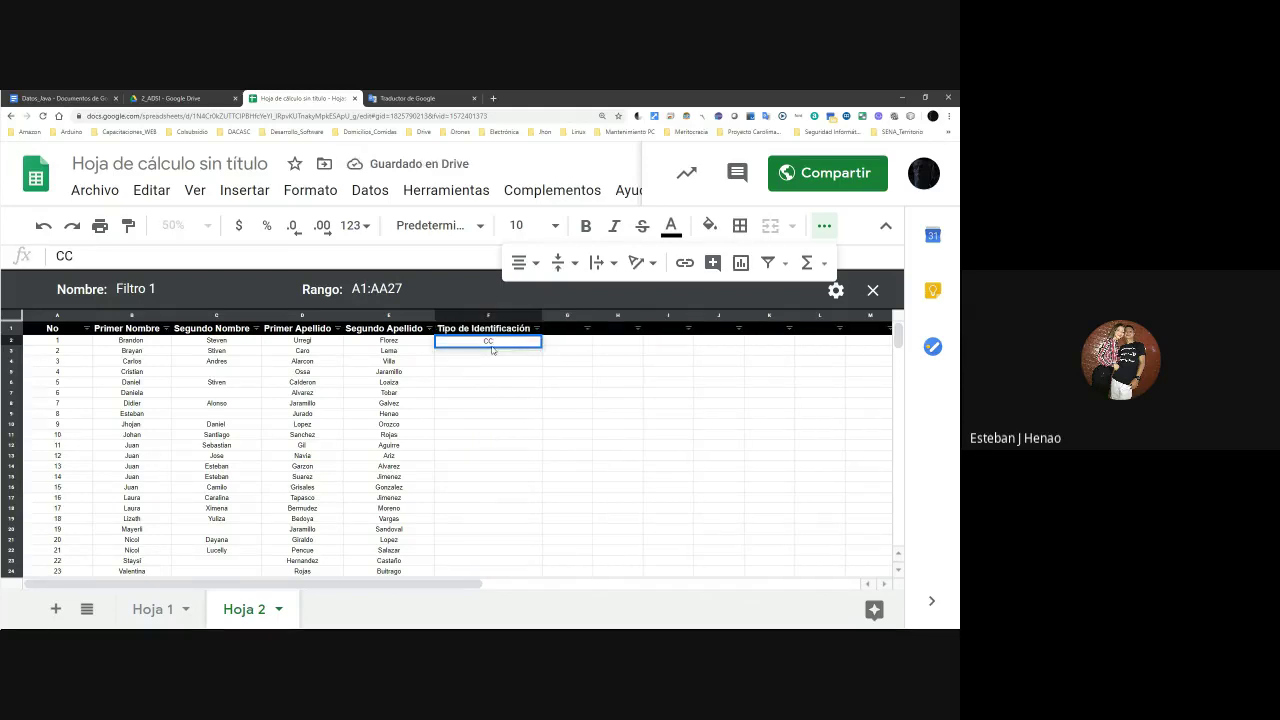
pyautogui.press('Return')
pyautogui.write('CC')
pyautogui.press('Up')
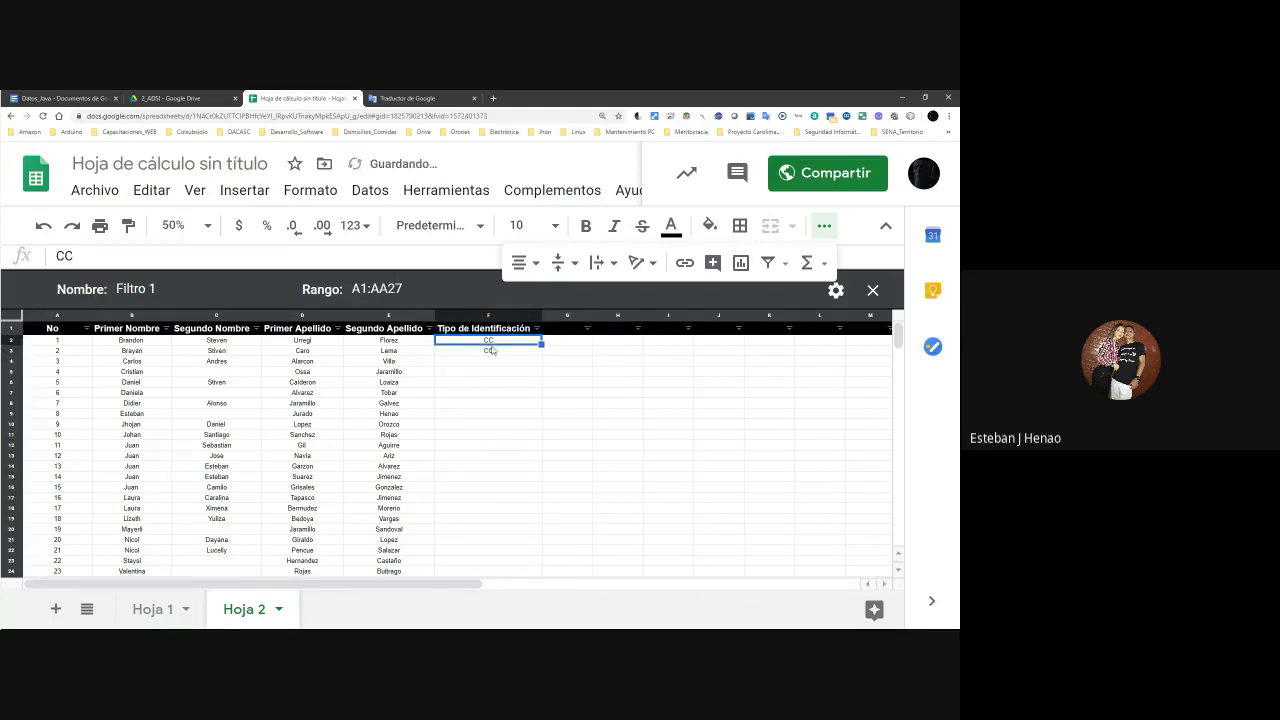
pyautogui.press('Down')
pyautogui.press('Up')
pyautogui.moveTo(541, 343); pyautogui.dragTo(544, 537)
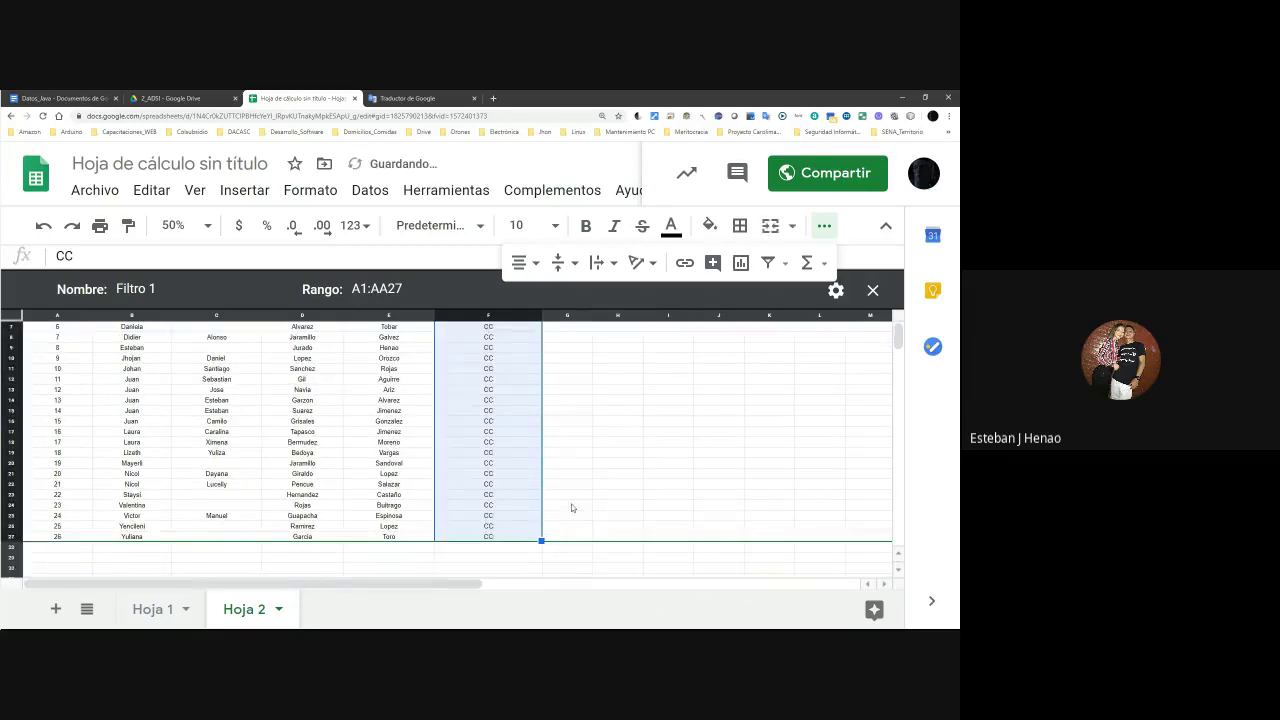
pyautogui.scroll(2, 575, 382)
# Add a 'No de Identificación' column G with 99999999 copied down to every student.
pyautogui.doubleClick(572, 330)
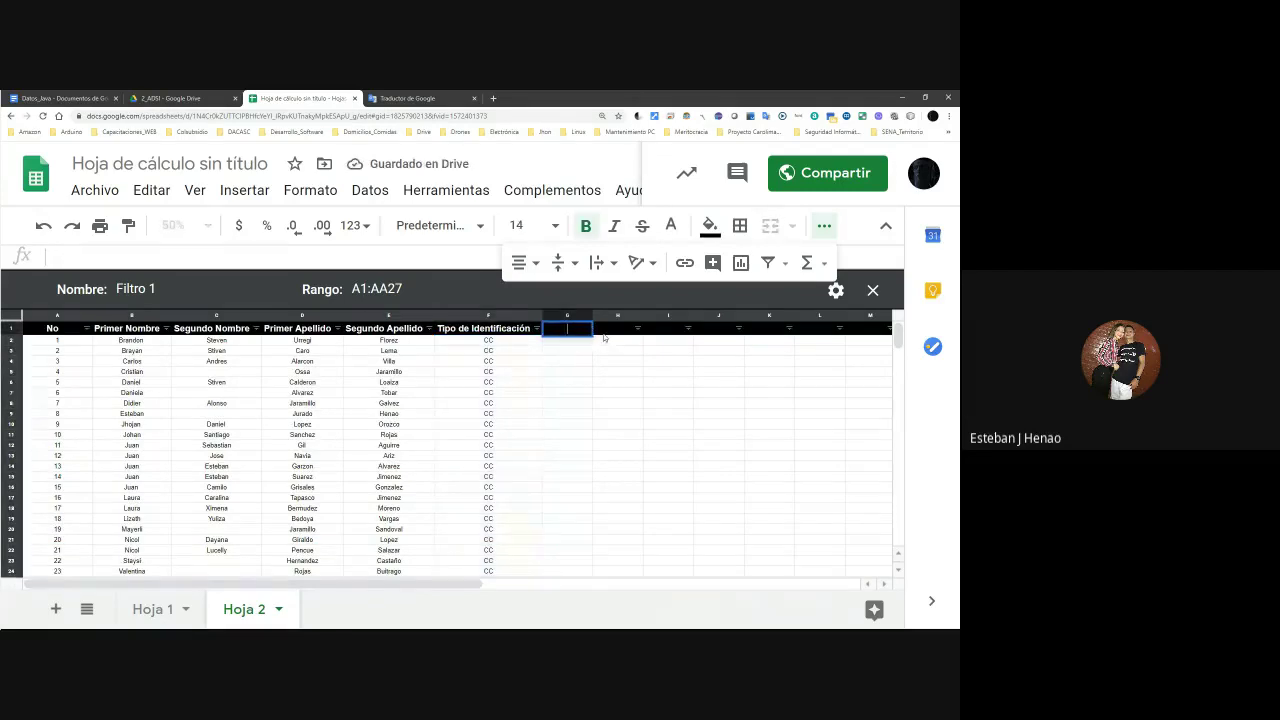
pyautogui.write('No de IDent')
pyautogui.press('BackSpace')
pyautogui.press('BackSpace')
pyautogui.press('BackSpace')
pyautogui.press('BackSpace')
pyautogui.write('den')
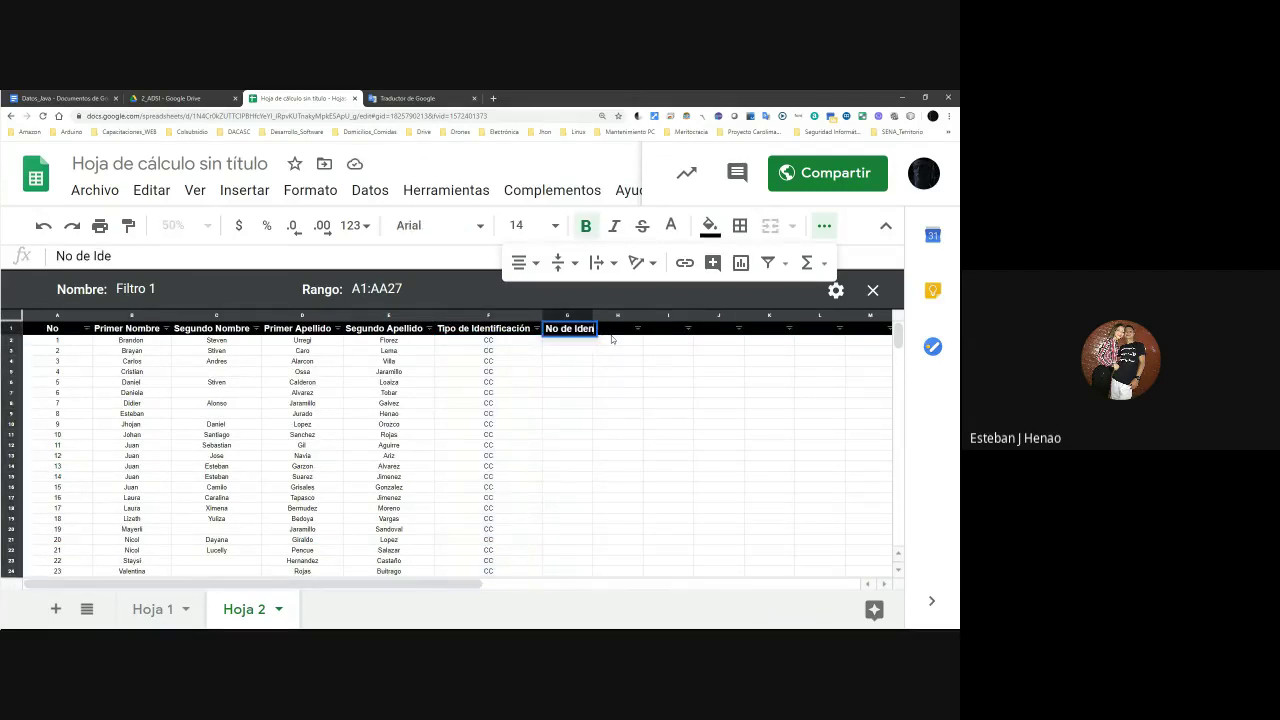
pyautogui.write('tificación')
pyautogui.press('Return')
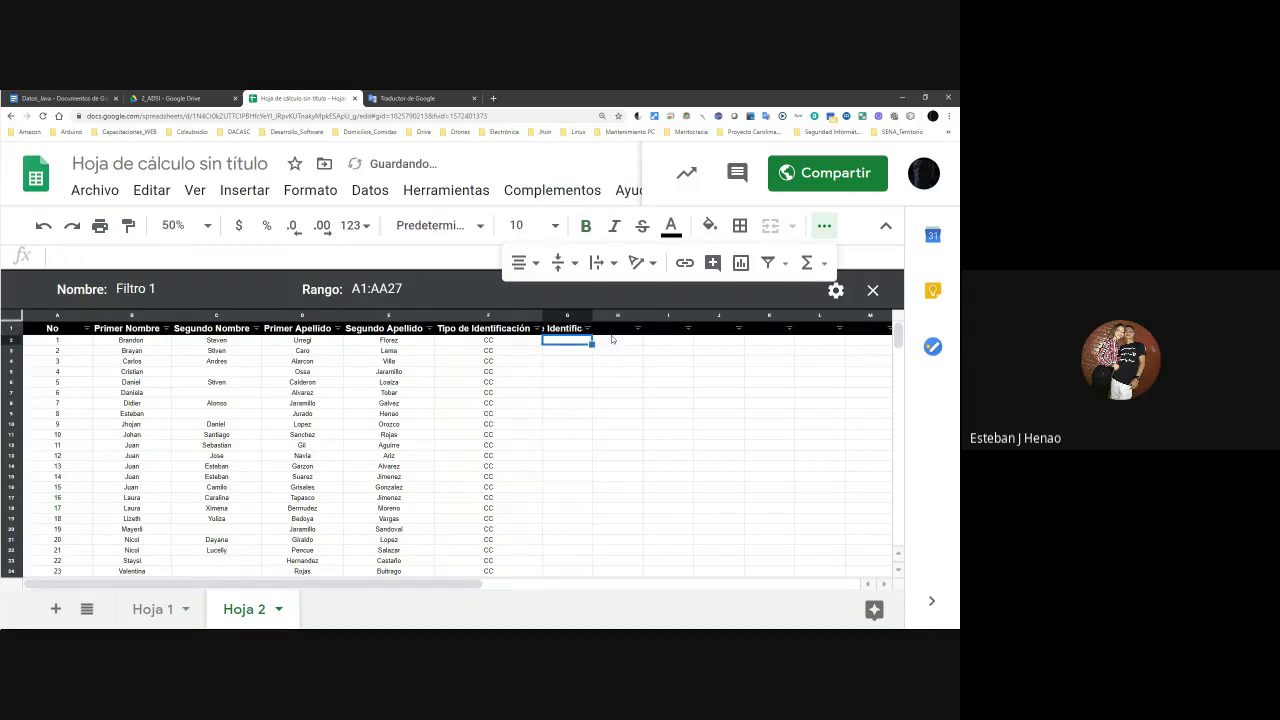
pyautogui.doubleClick(592, 315)
pyautogui.write('9')
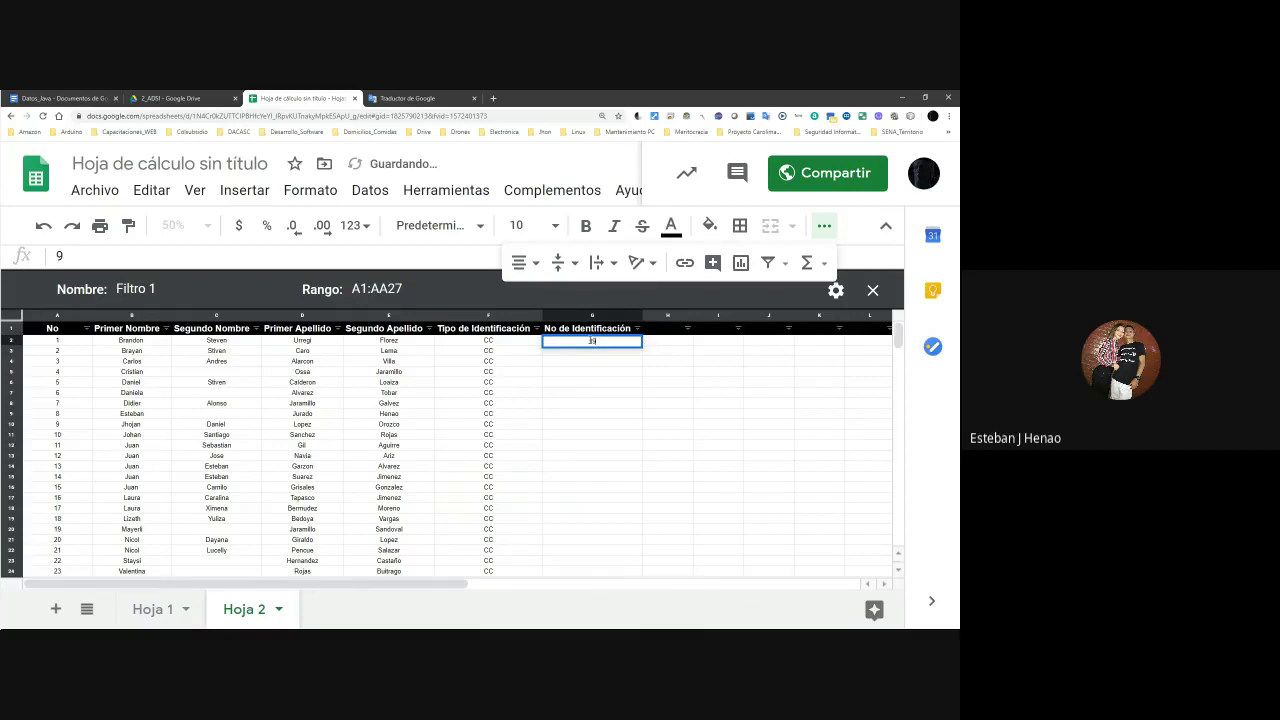
pyautogui.write('99999')
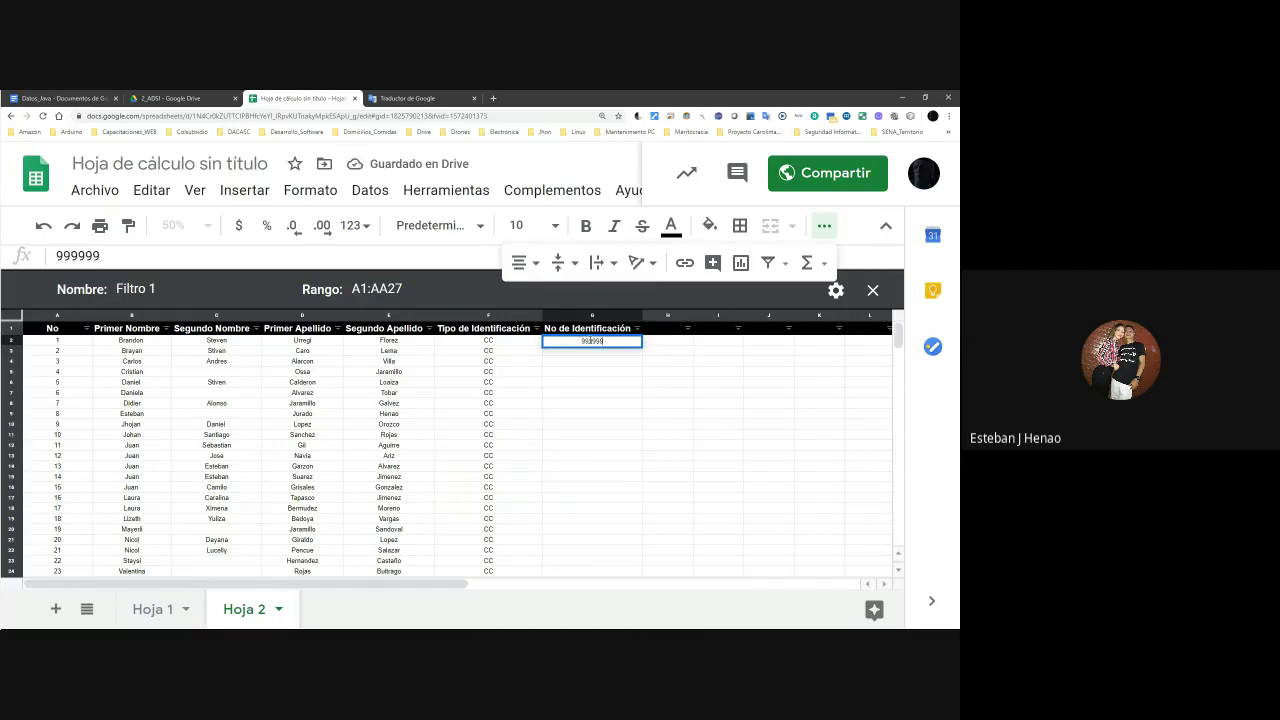
pyautogui.write('99')
pyautogui.press('Return')
pyautogui.click(591, 342)
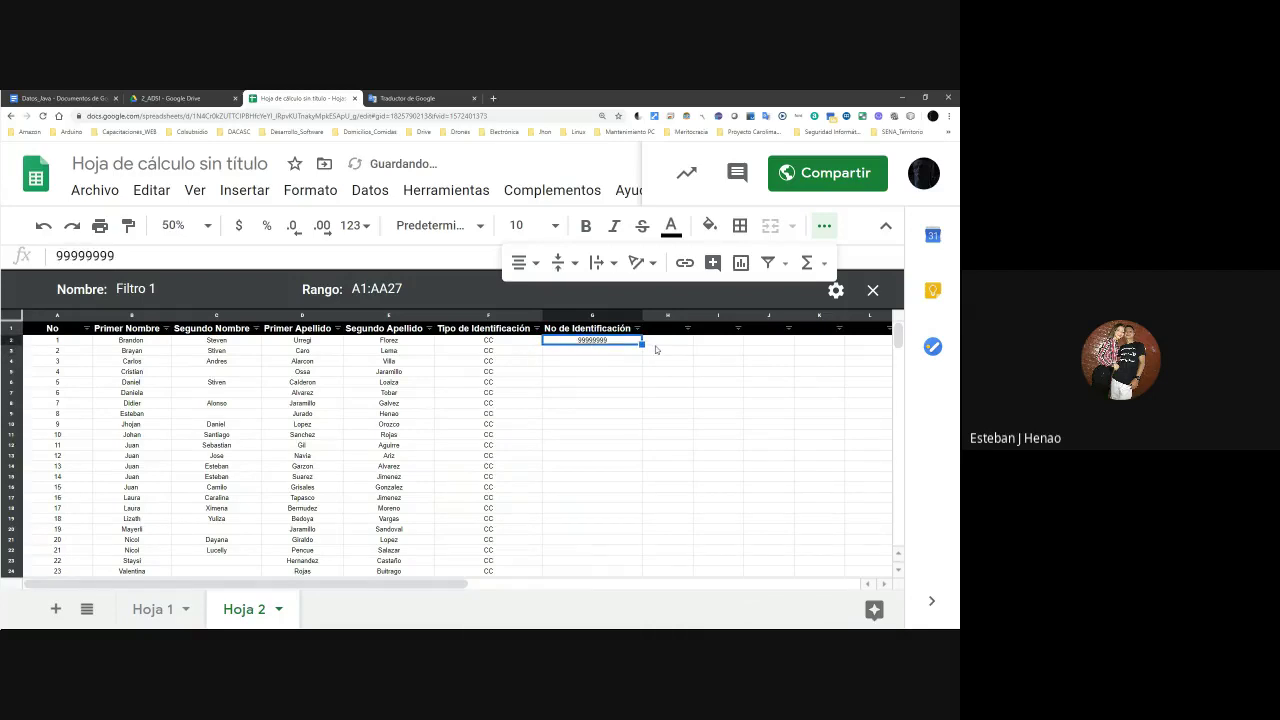
pyautogui.moveTo(641, 344); pyautogui.dragTo(660, 520)
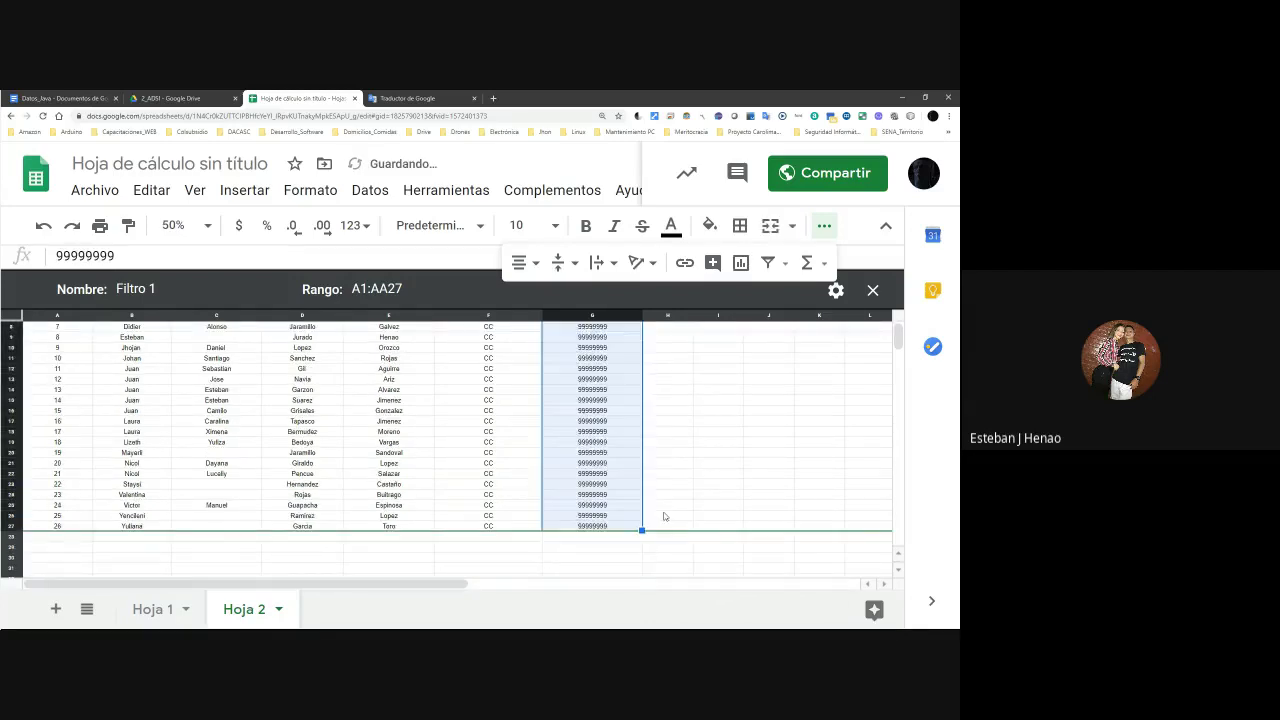
# Change the identification type of students 4 and 11 from CC to TI.
pyautogui.click(488, 352)
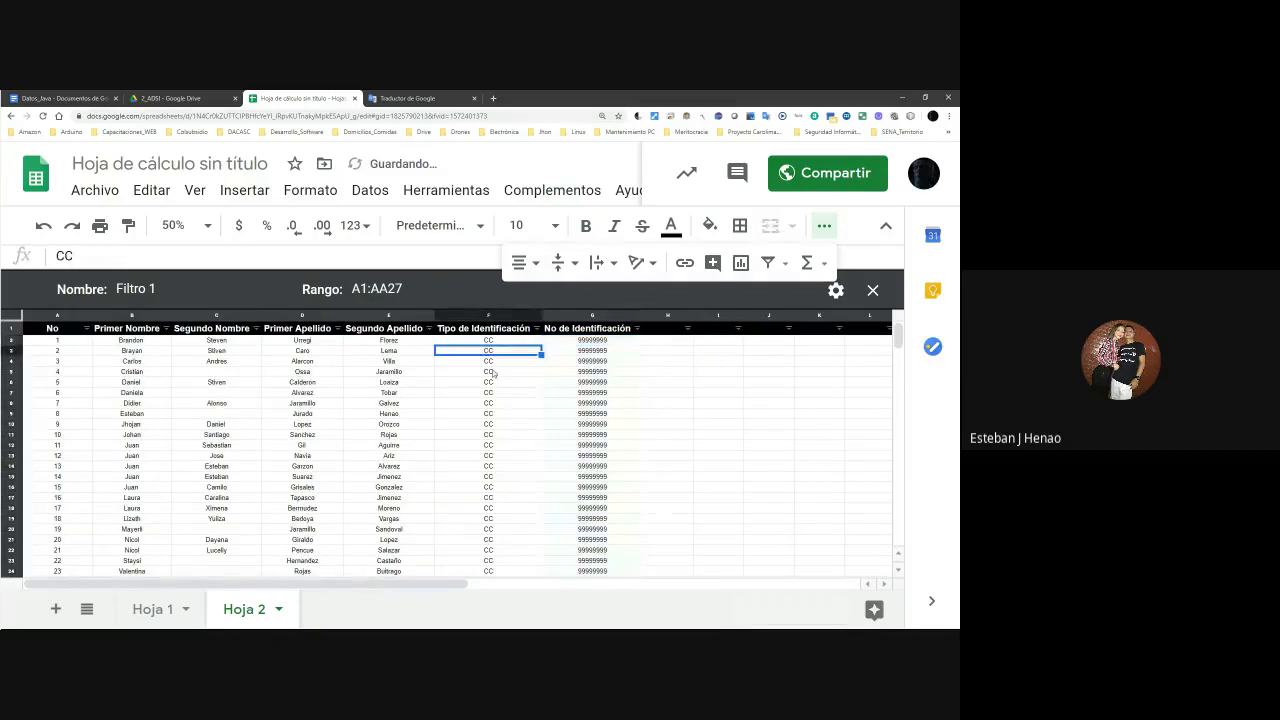
pyautogui.click(497, 369)
pyautogui.write('Tipo de Identificación')
pyautogui.press('Return')
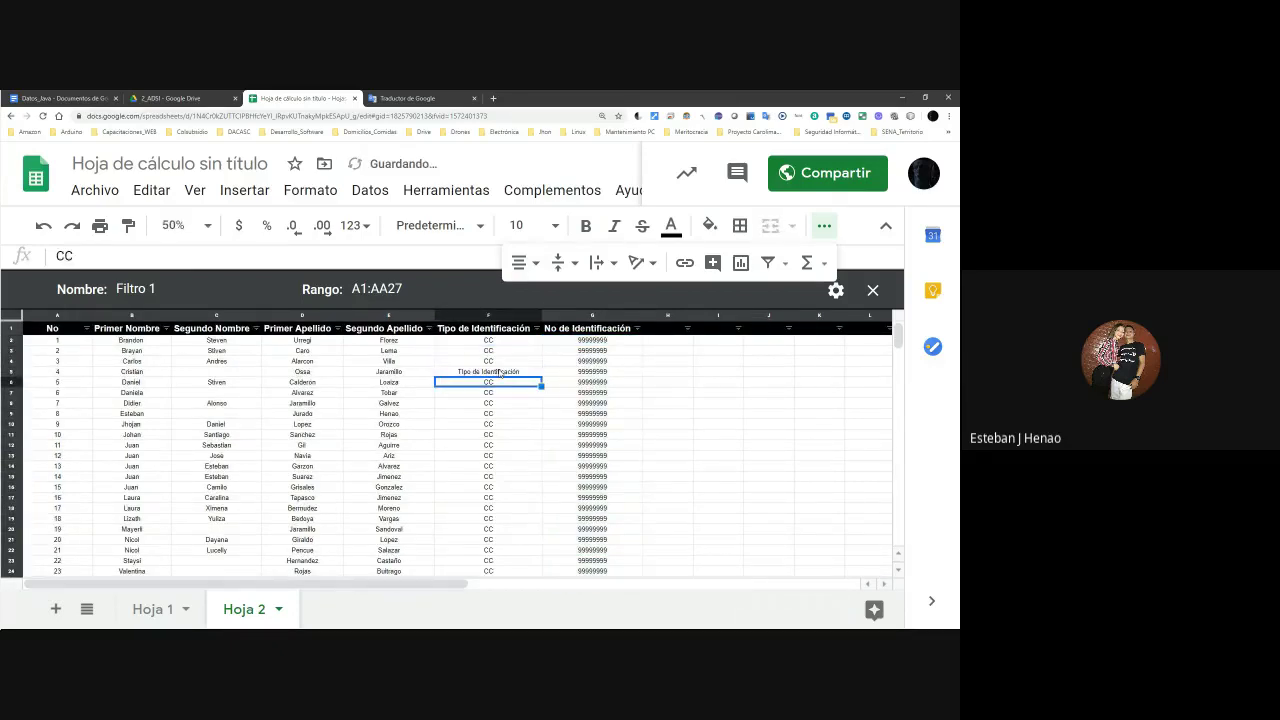
pyautogui.click(498, 370)
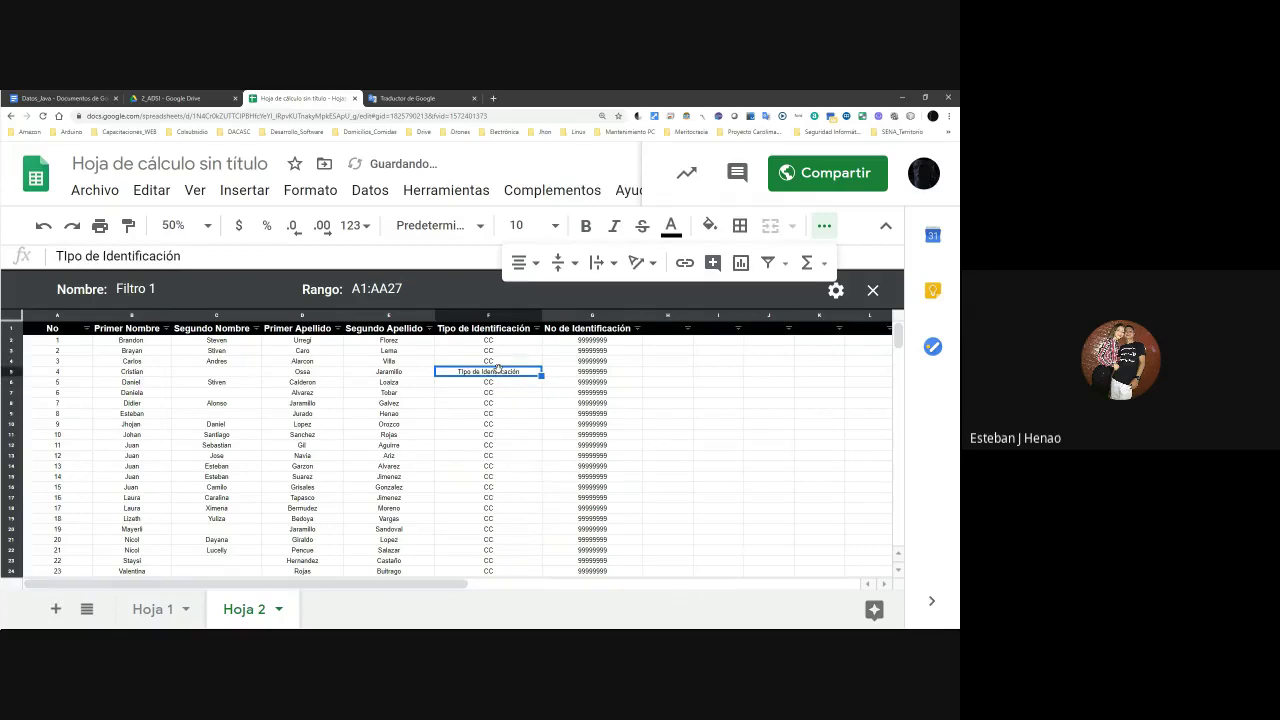
pyautogui.write('TI')
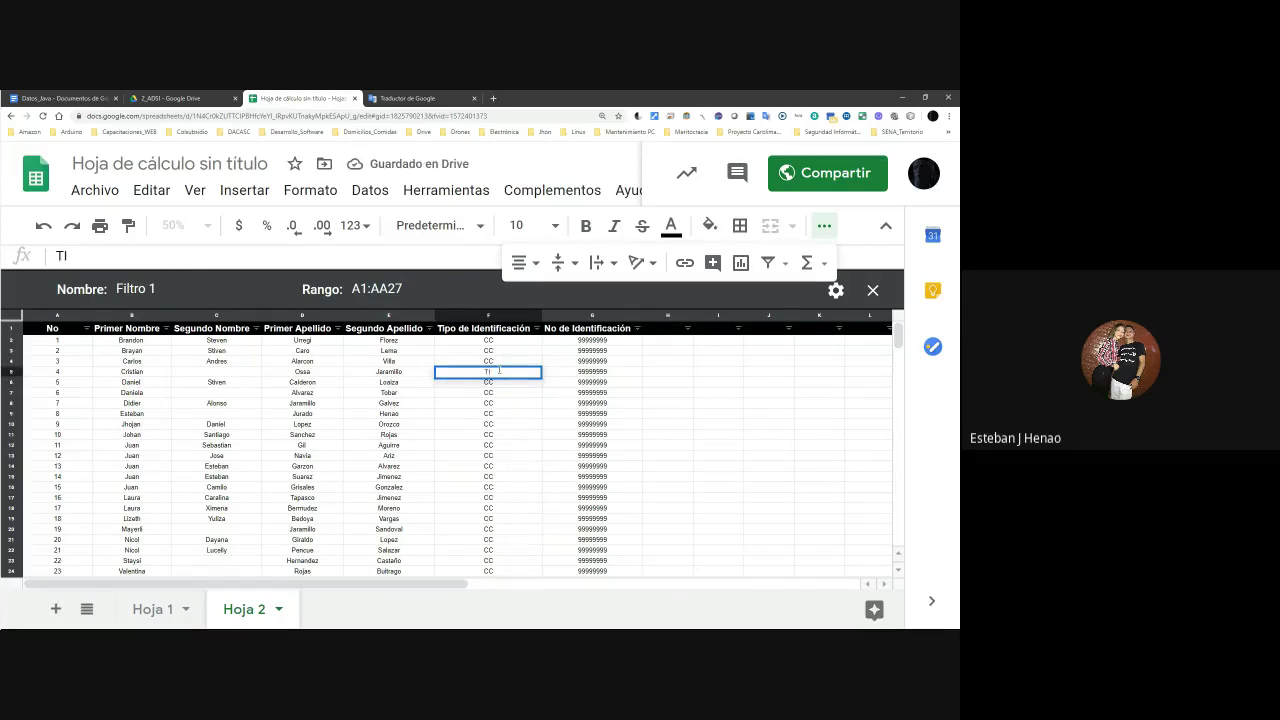
pyautogui.press('Return')
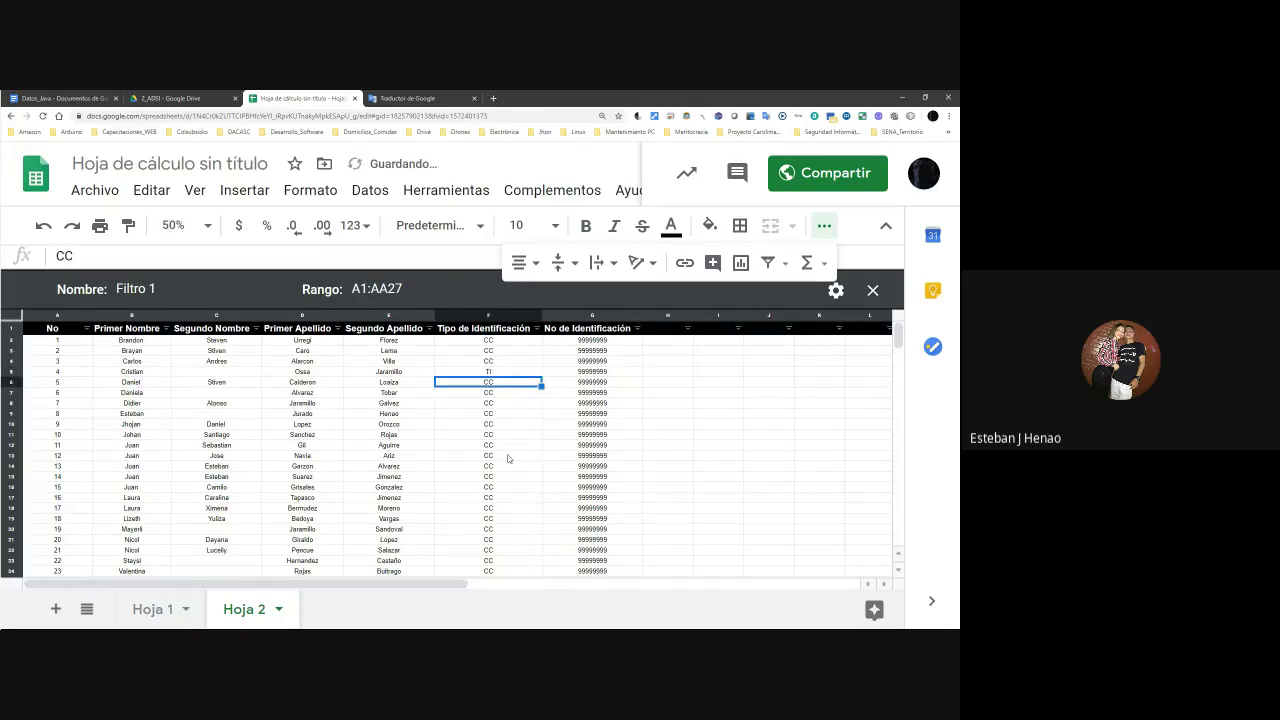
pyautogui.click(504, 448)
pyautogui.write('TI')
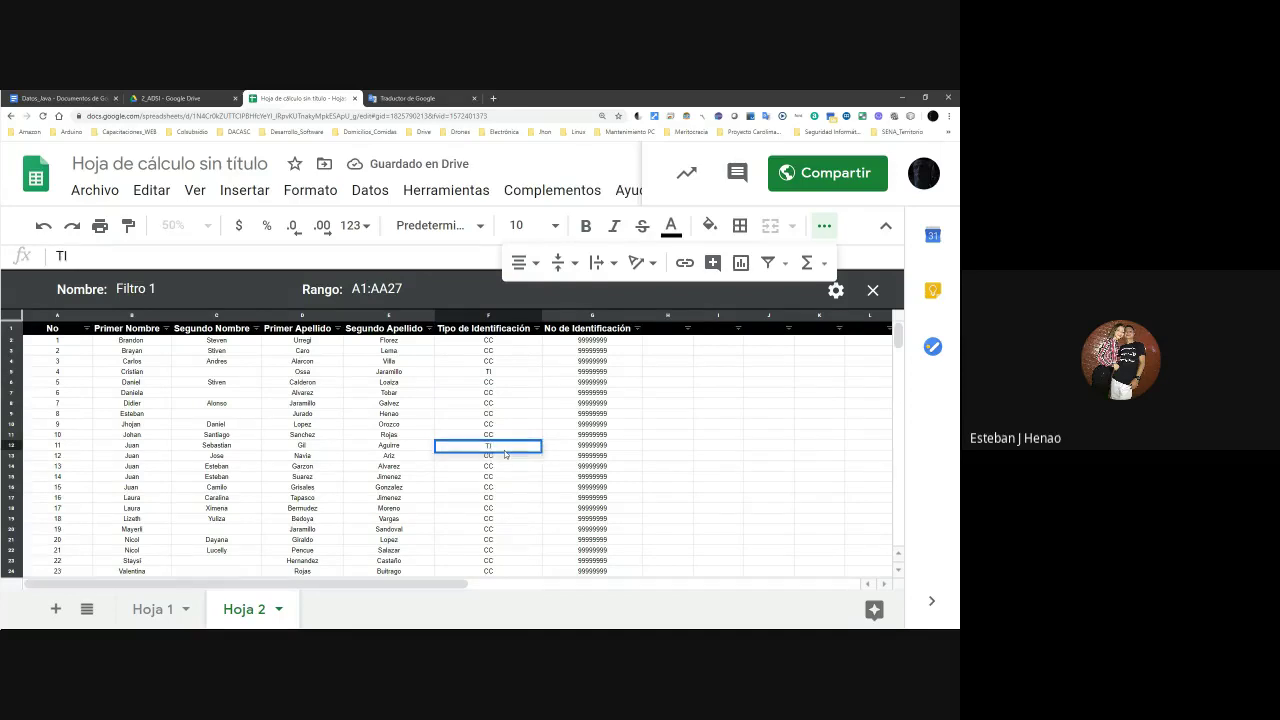
pyautogui.click(694, 400)
pyautogui.doubleClick(659, 328)
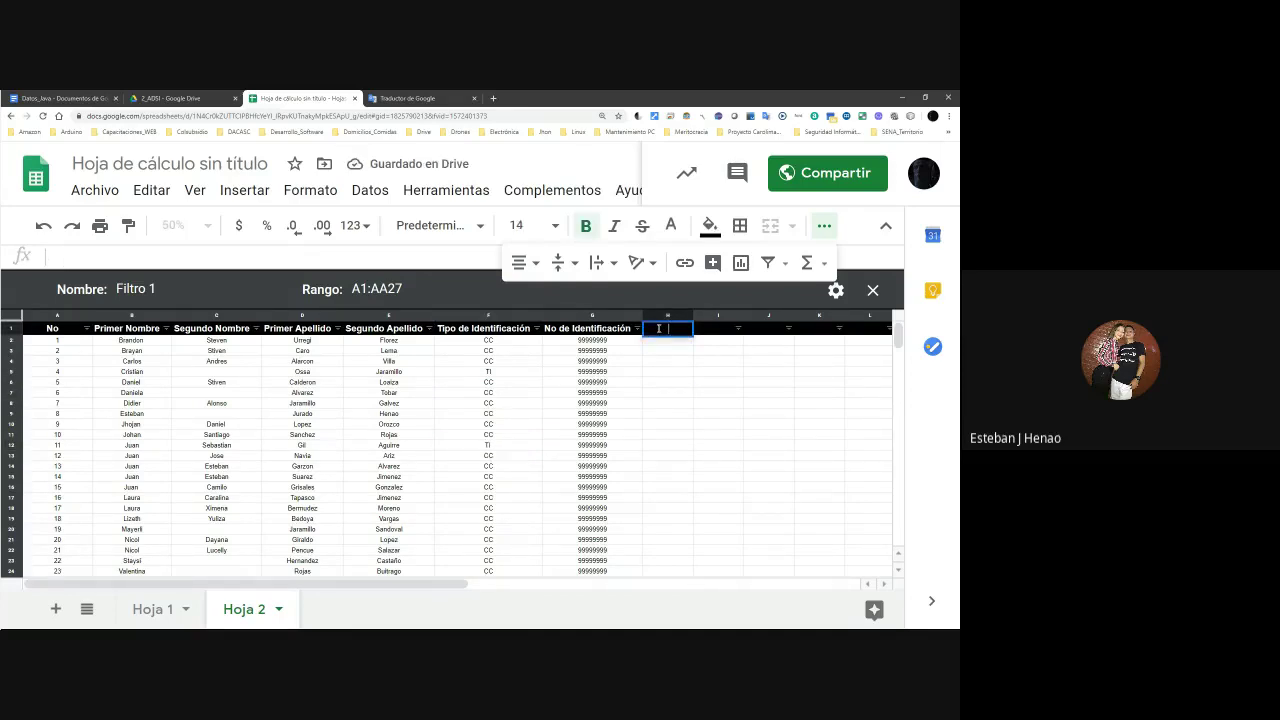
# Enter headers Móvil Personal in H1 and Número Fijo in I1, widening both columns.
pyautogui.write('Móvil Personal')
pyautogui.press('Return')
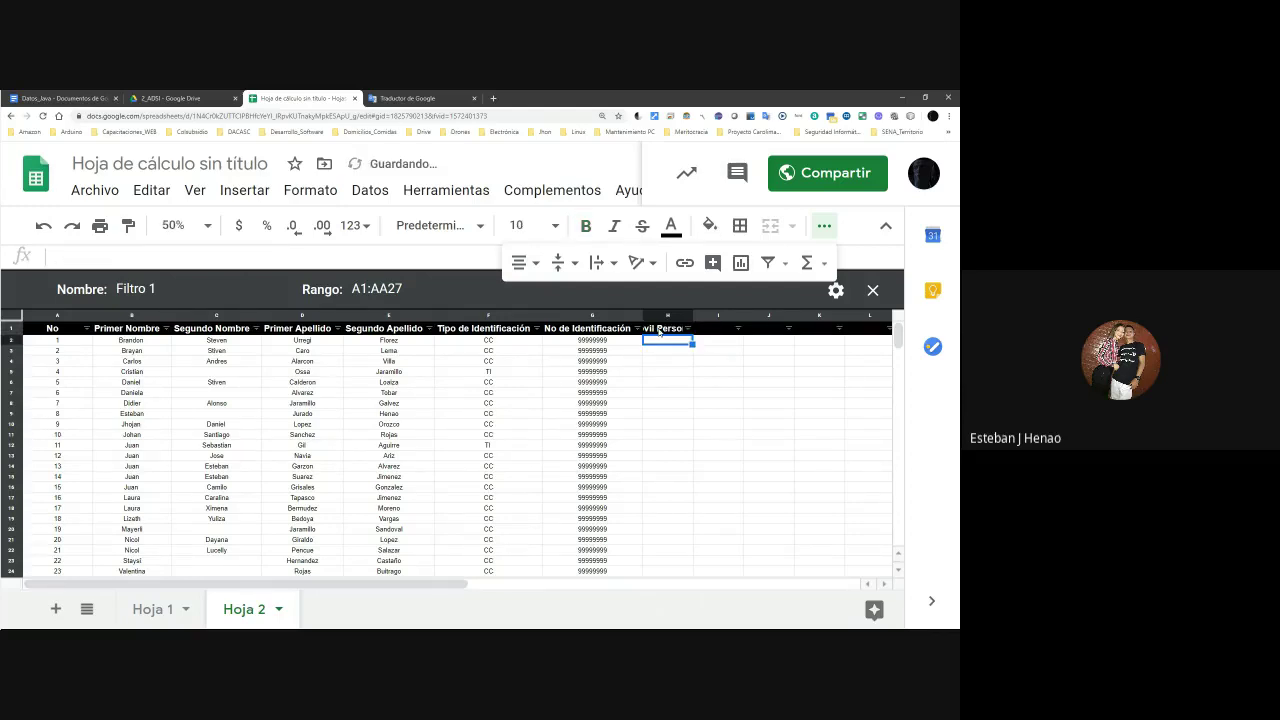
pyautogui.moveTo(692, 315); pyautogui.dragTo(720, 315)
pyautogui.doubleClick(732, 327)
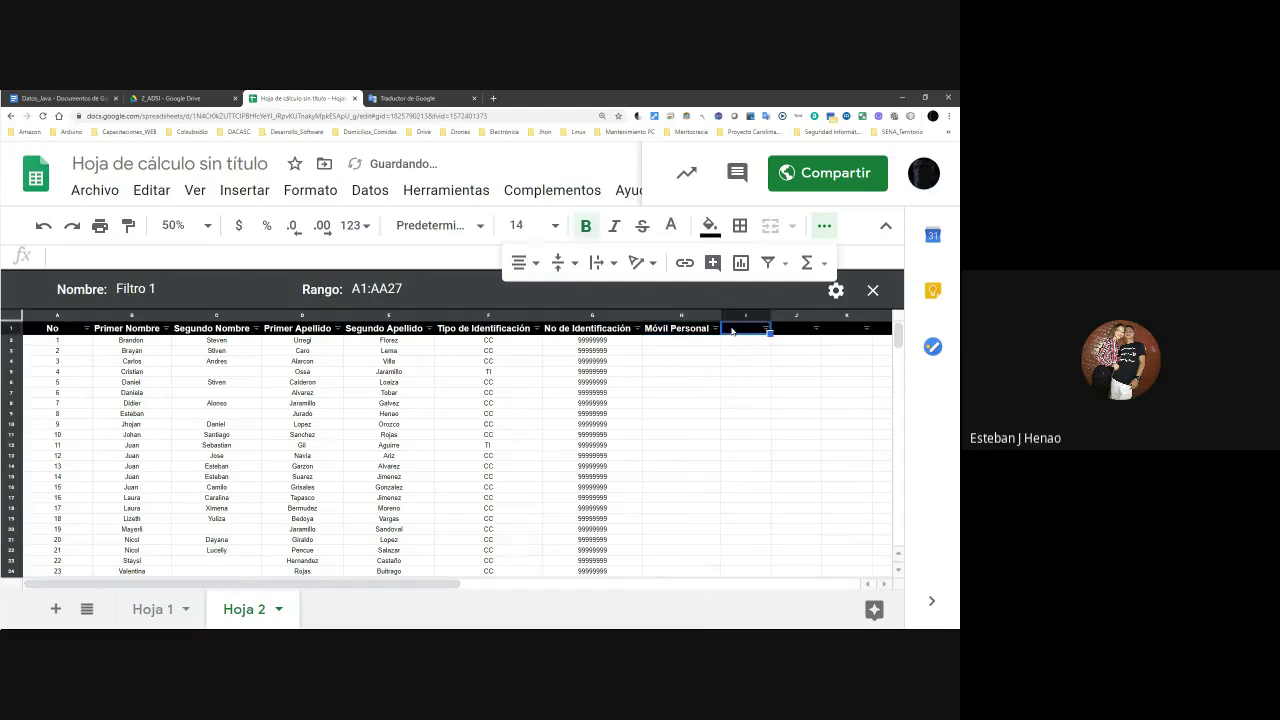
pyautogui.write('Nú')
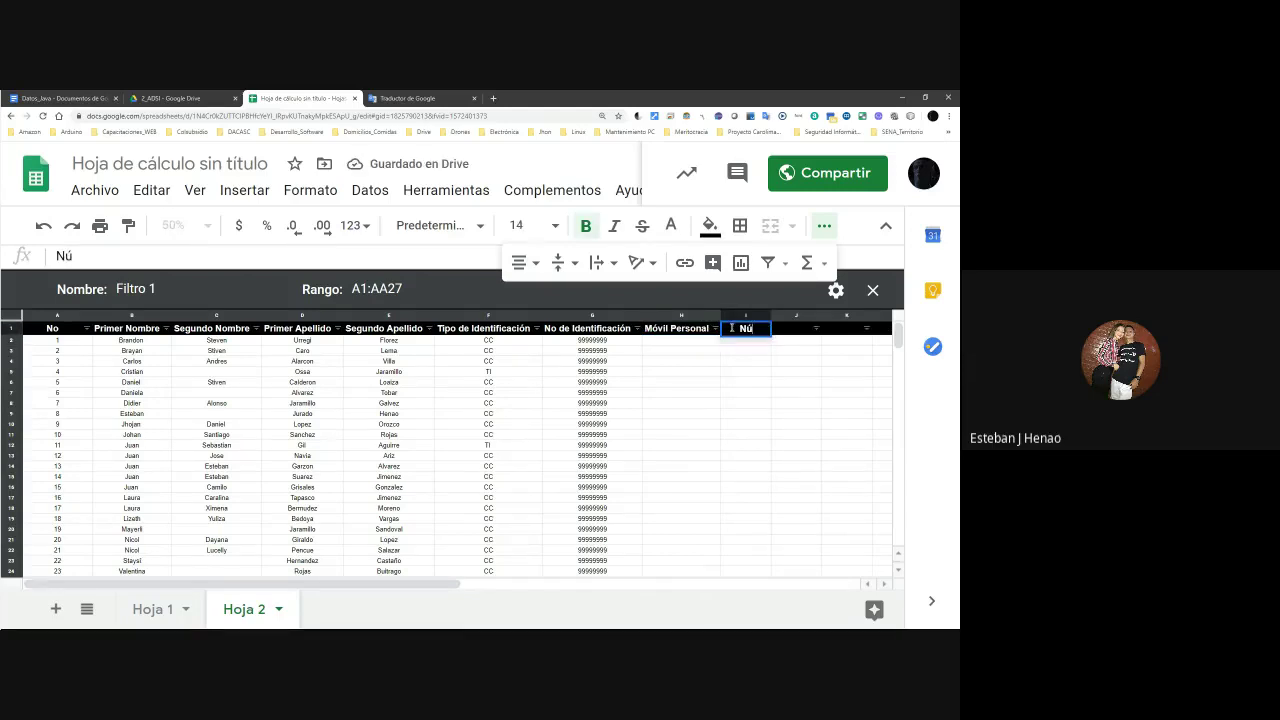
pyautogui.write('mero Fijo')
pyautogui.press('Return')
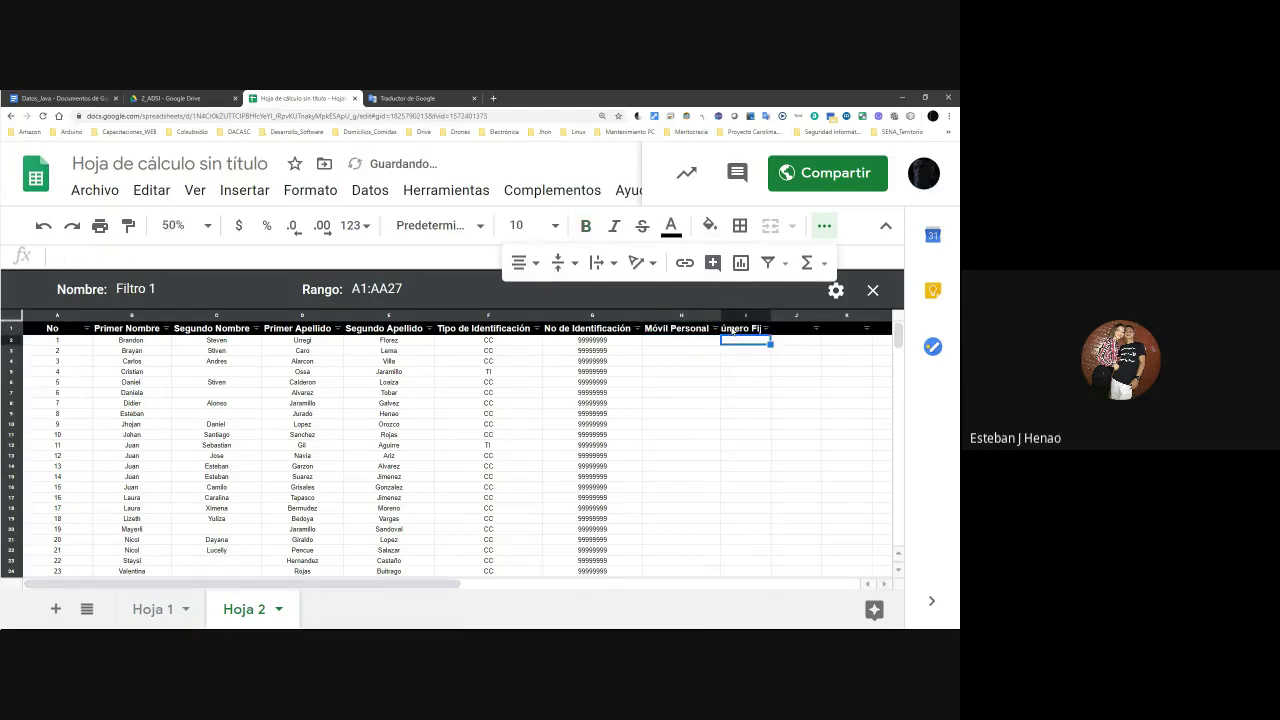
pyautogui.moveTo(771, 316); pyautogui.dragTo(788, 316)
# Add the Correo misena header in J1 and widen column J to fit.
pyautogui.click(813, 331)
pyautogui.write('C')
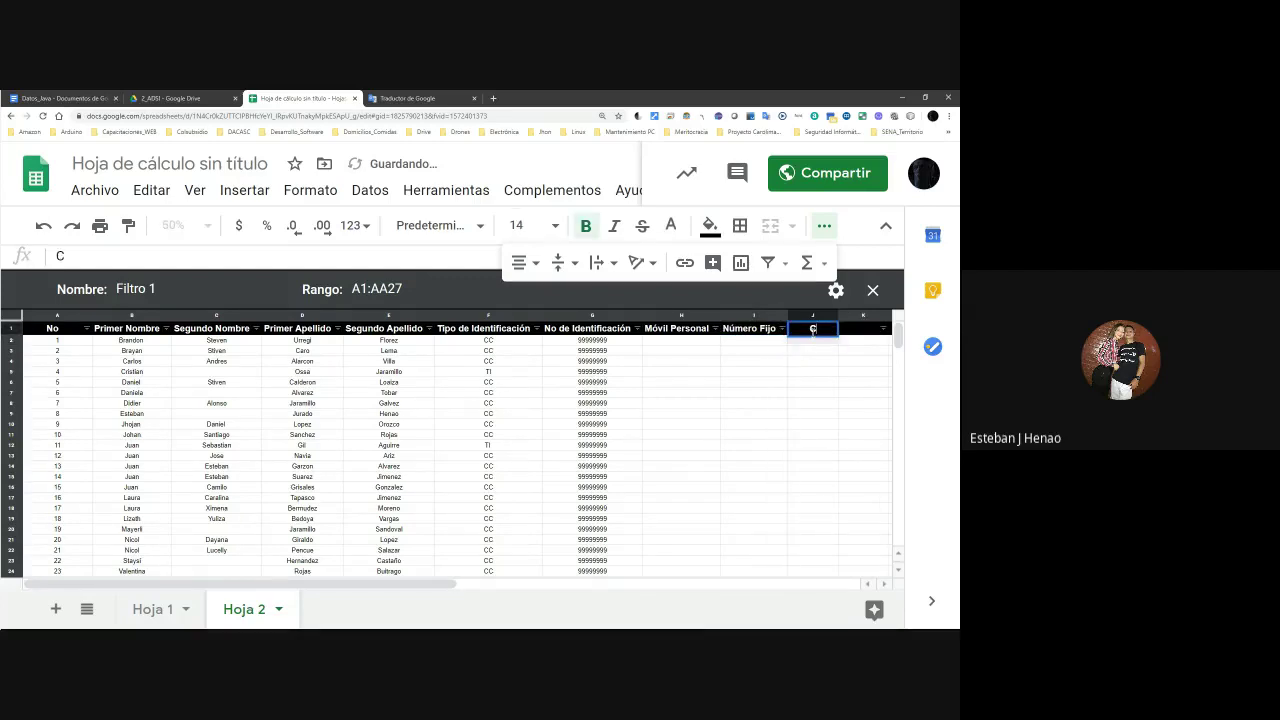
pyautogui.write('orreo e')
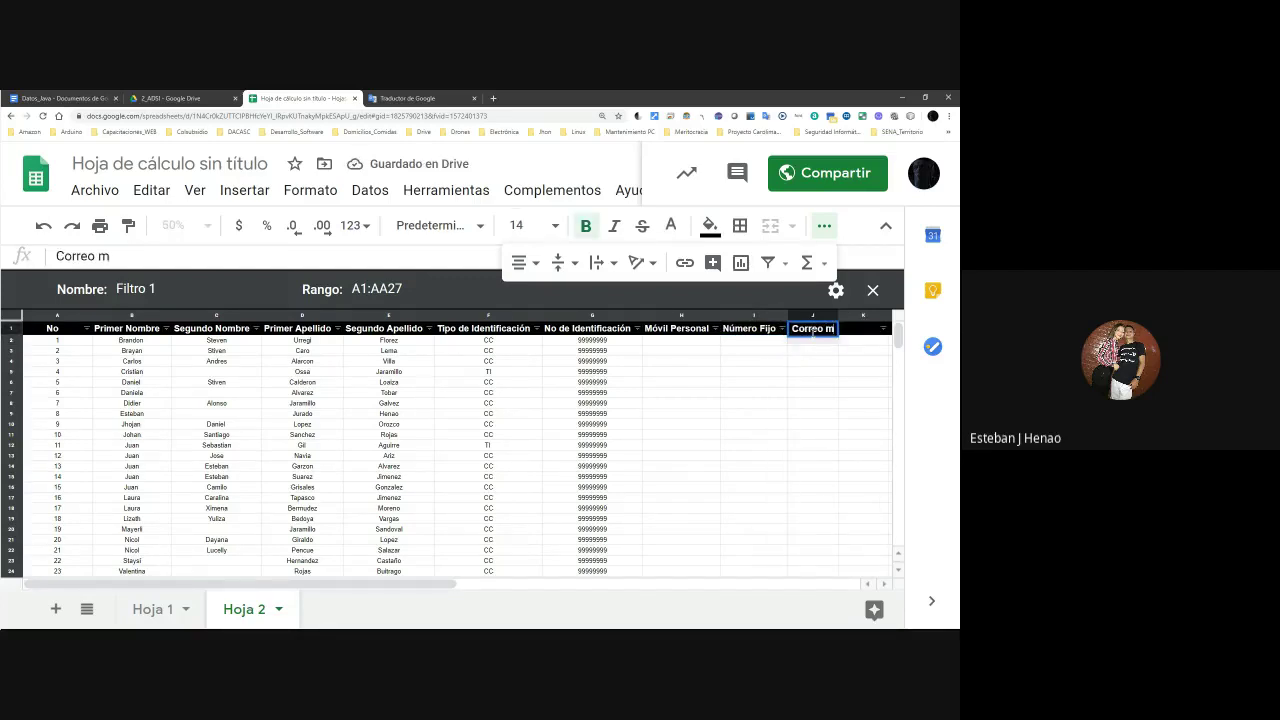
pyautogui.press('BackSpace')
pyautogui.press('BackSpace')
pyautogui.write('x')
pyautogui.press('BackSpace')
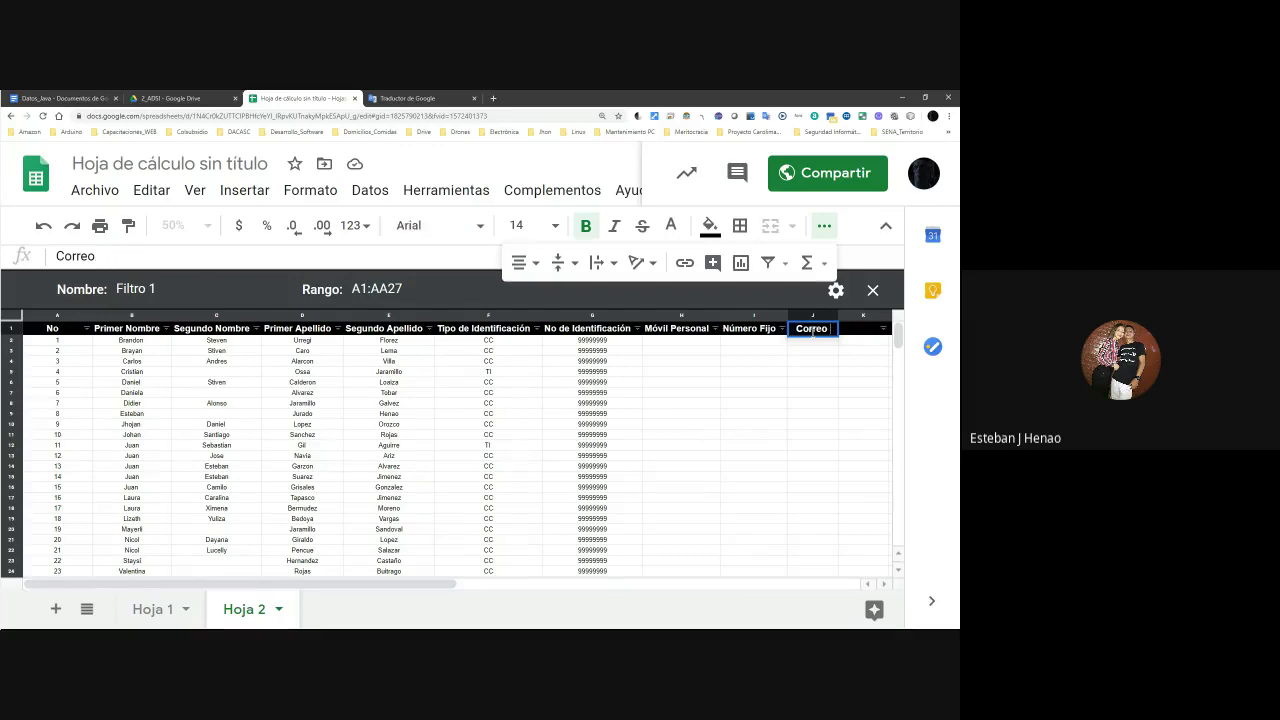
pyautogui.write('misena')
pyautogui.press('Return')
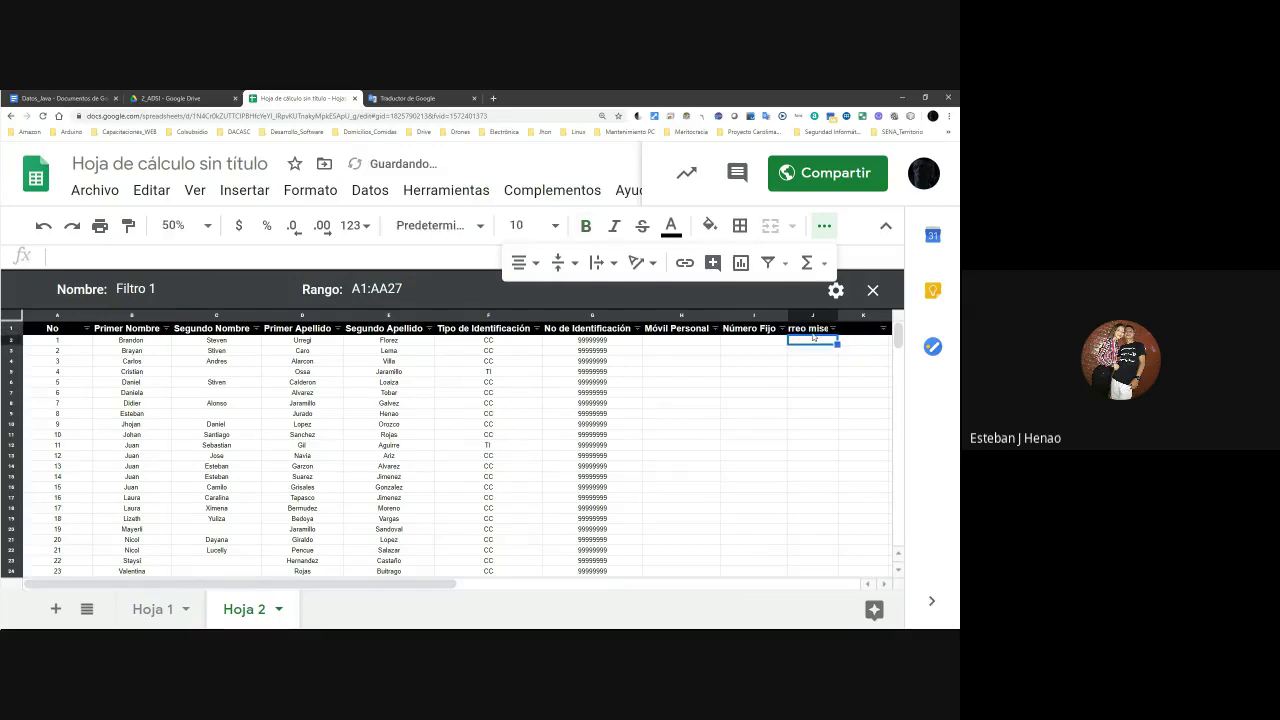
pyautogui.moveTo(835, 318); pyautogui.dragTo(866, 318)
# Add Correo gmail in K1 and Correo Personal in L1, fitting both columns.
pyautogui.click(871, 333)
pyautogui.hscroll(3, 871, 337)
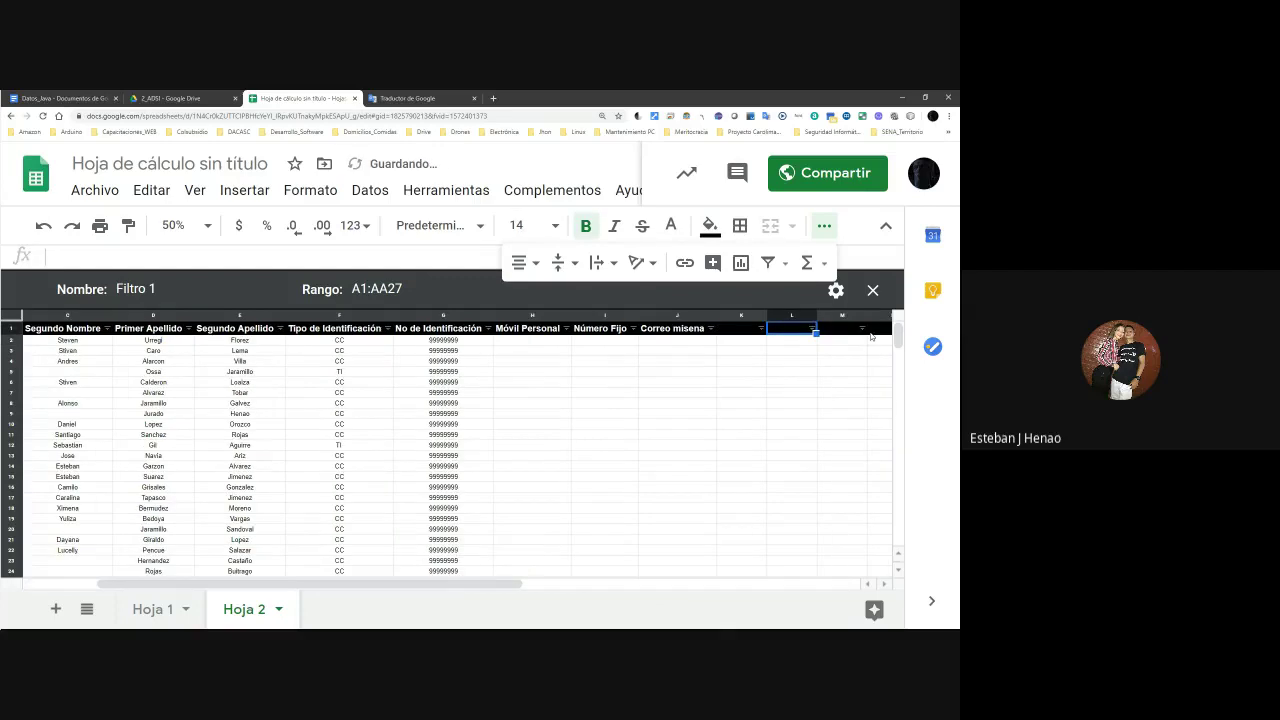
pyautogui.write('Co')
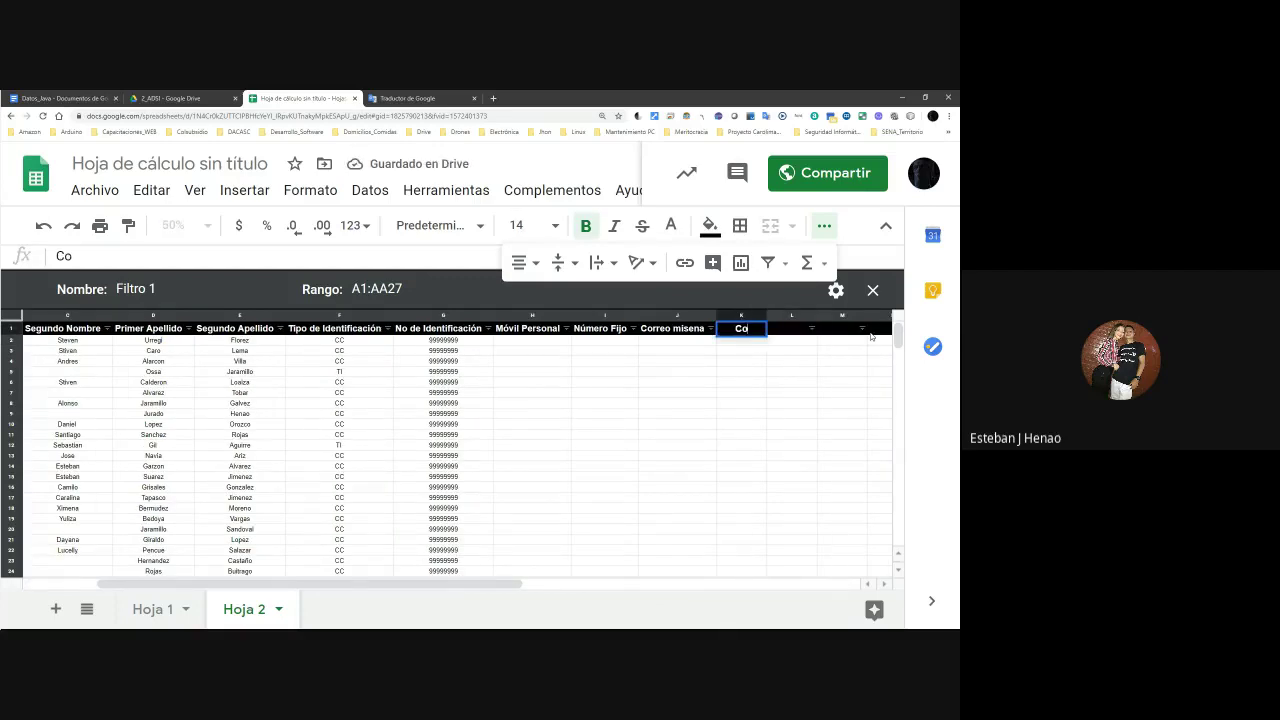
pyautogui.write('rreo gmai')
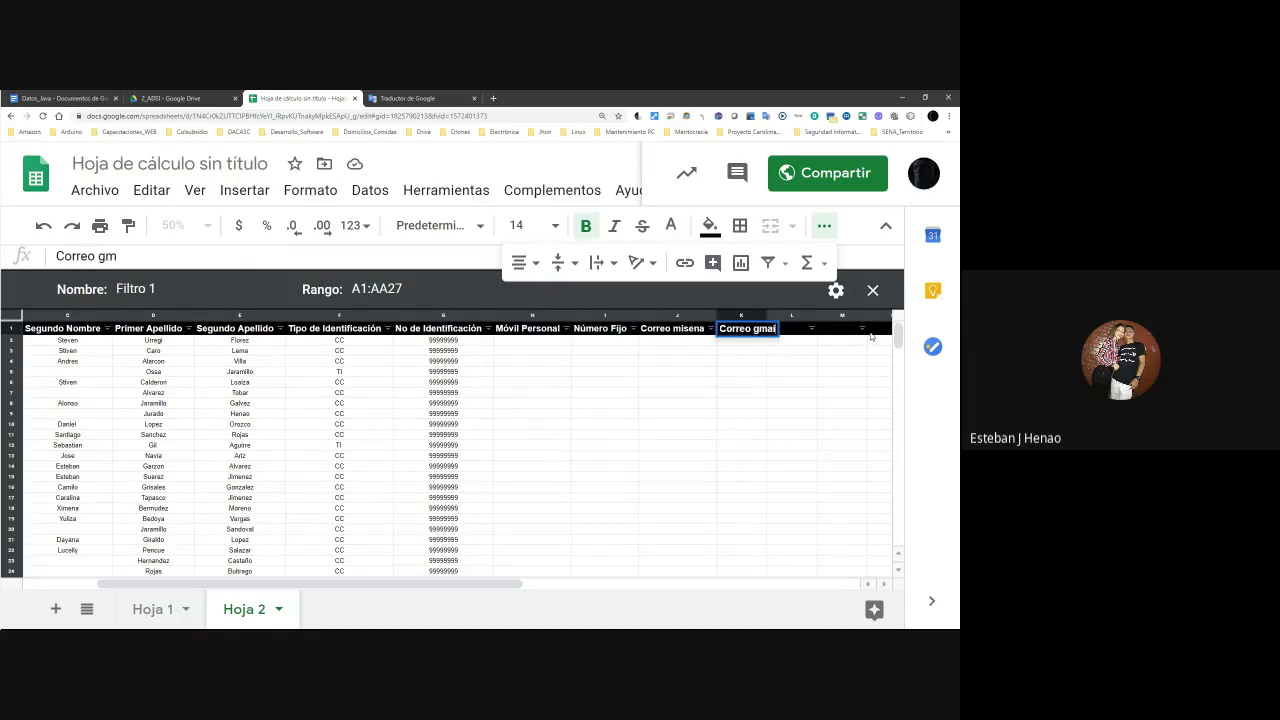
pyautogui.press('Return')
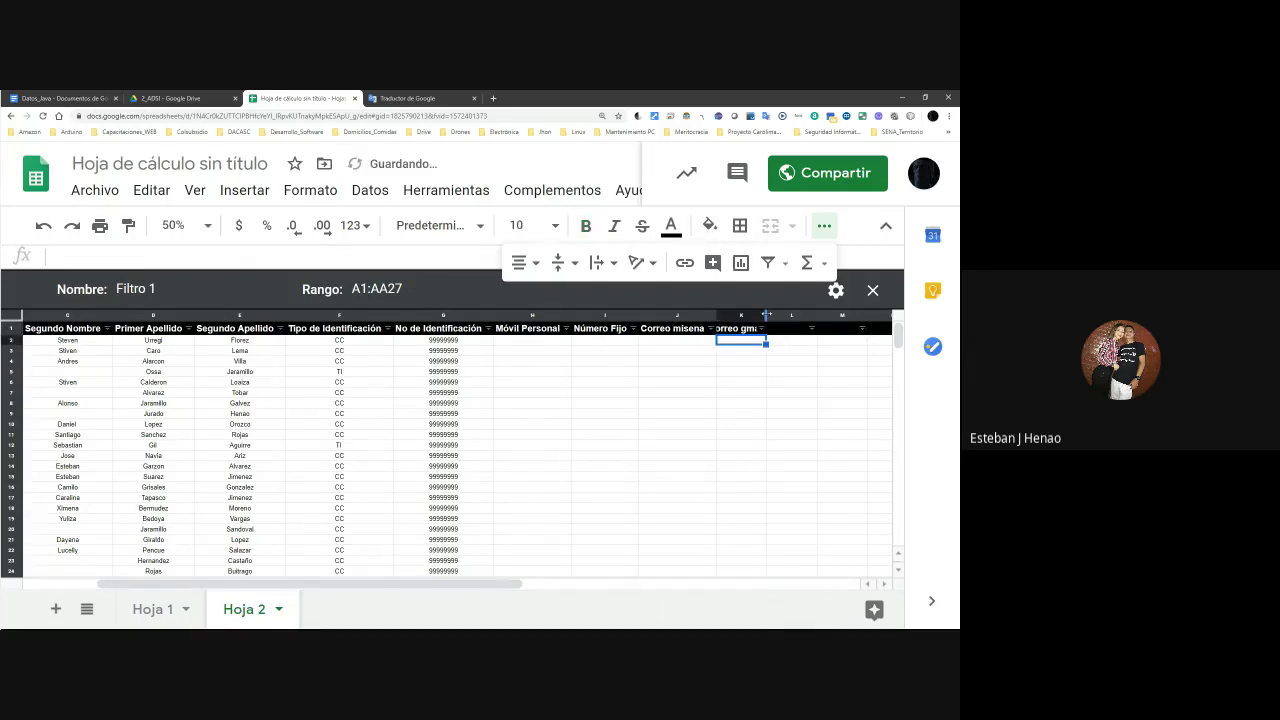
pyautogui.moveTo(766, 315); pyautogui.dragTo(787, 315)
pyautogui.click(810, 333)
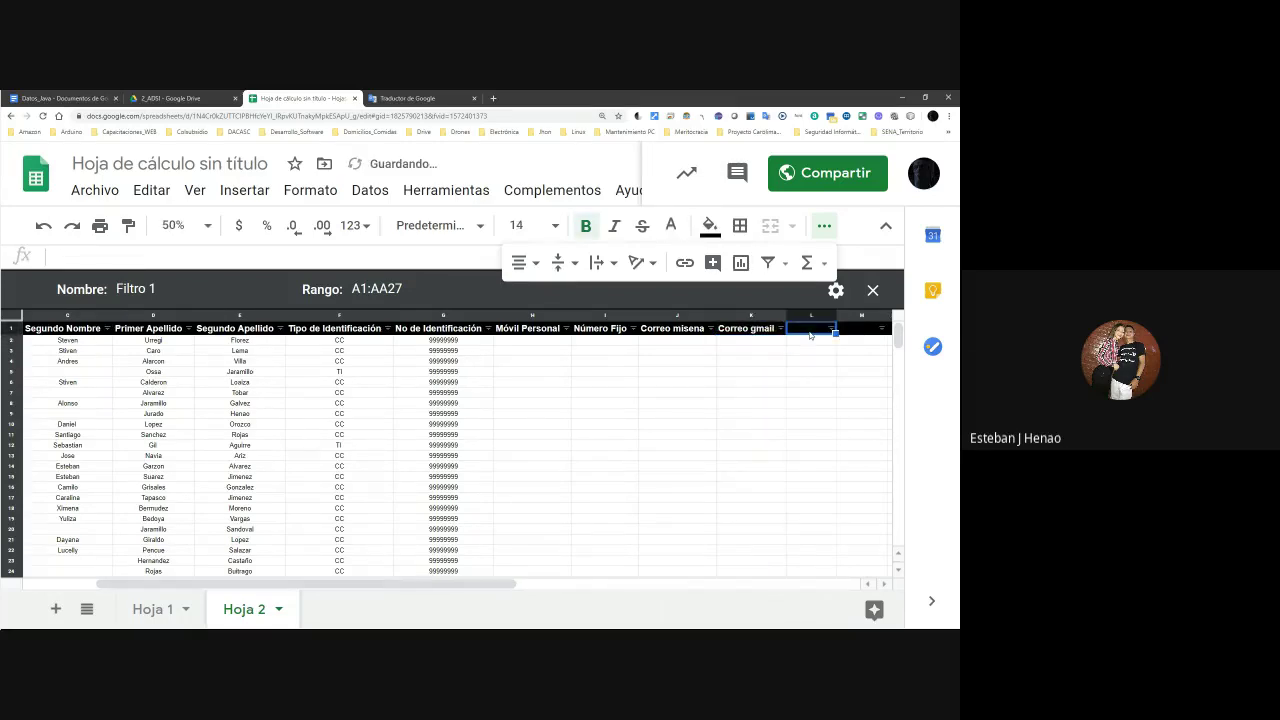
pyautogui.write('C')
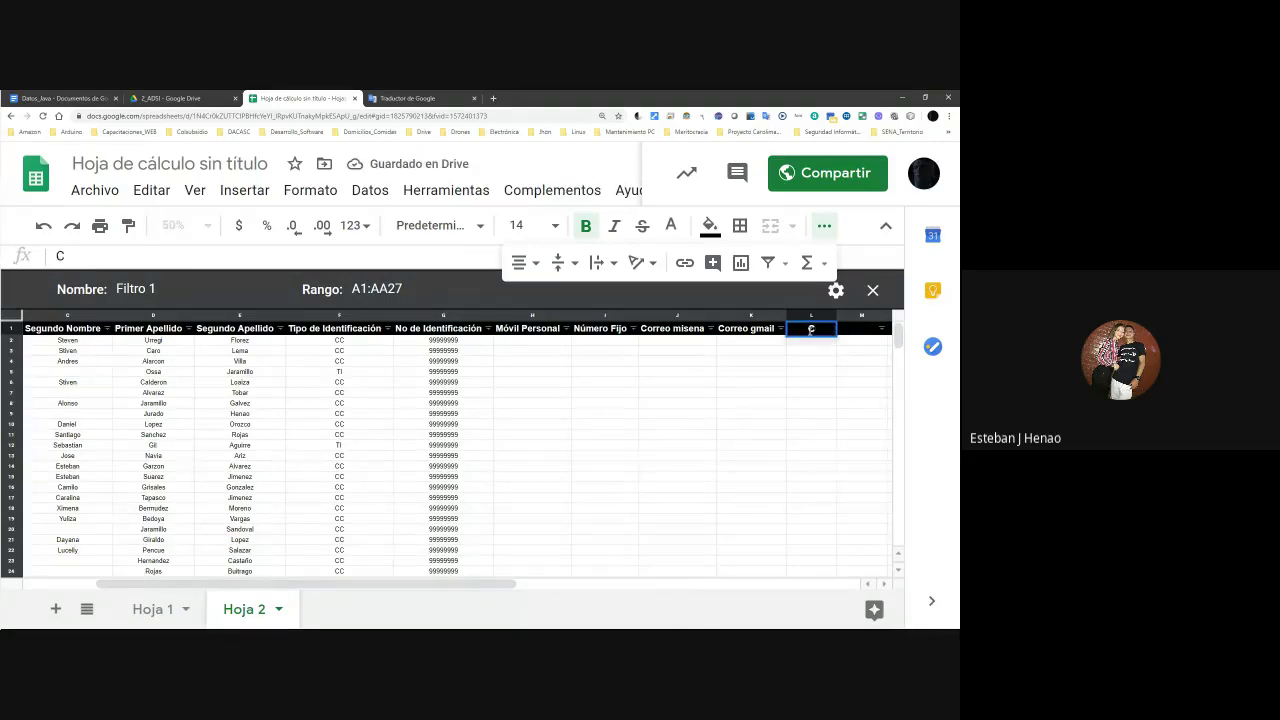
pyautogui.write('orreo Personal')
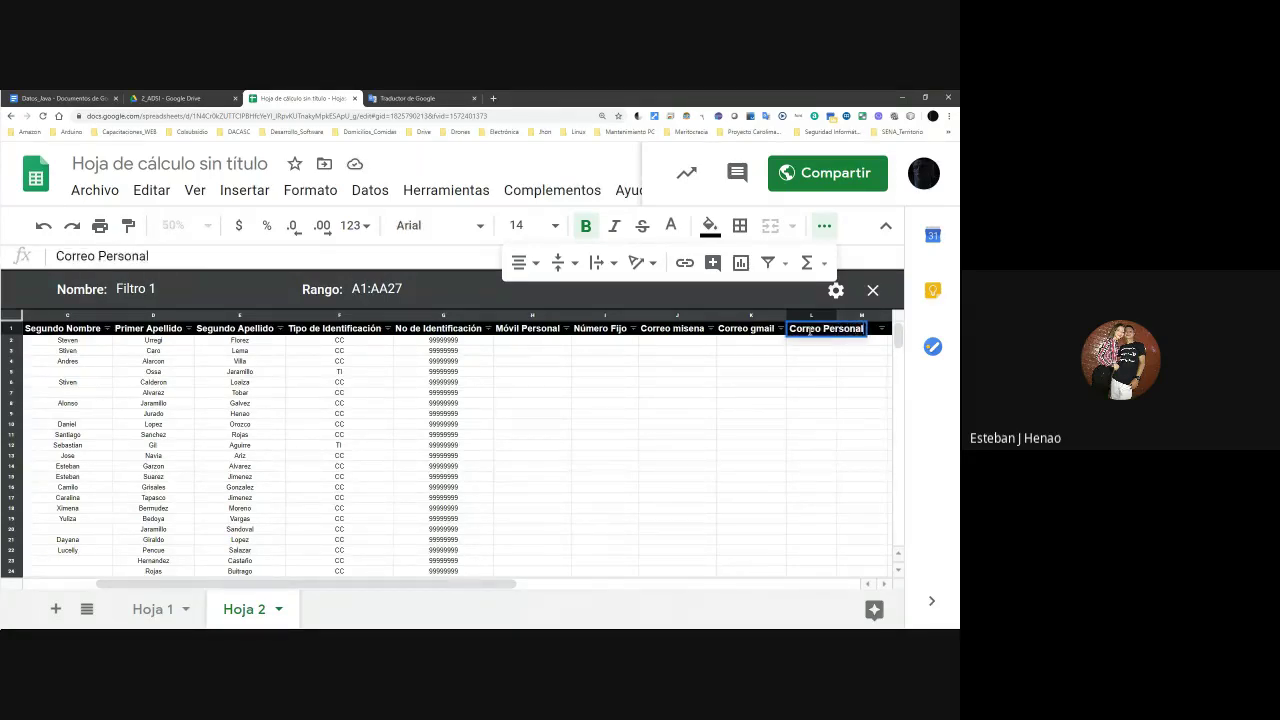
pyautogui.press('Return')
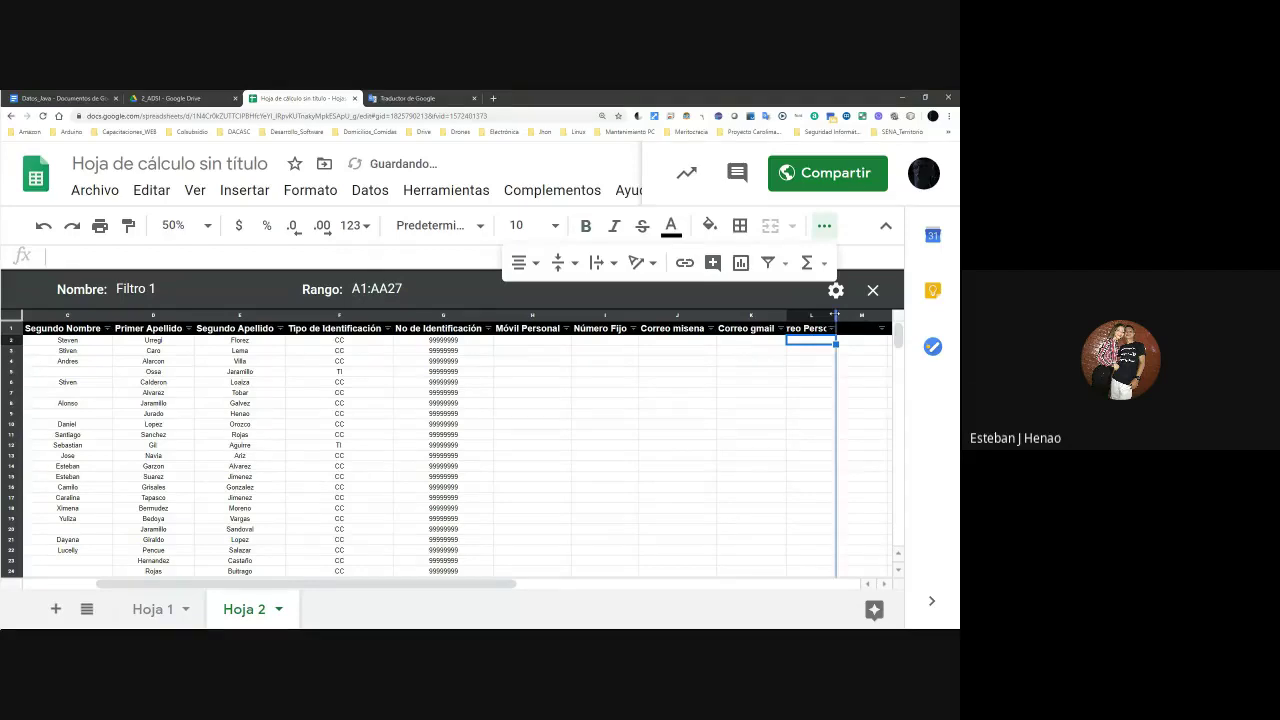
pyautogui.doubleClick(837, 316)
# Add Facebook in M1 and Acudiente in N1, widening each column to fit.
pyautogui.click(876, 329)
pyautogui.hscroll(2, 877, 336)
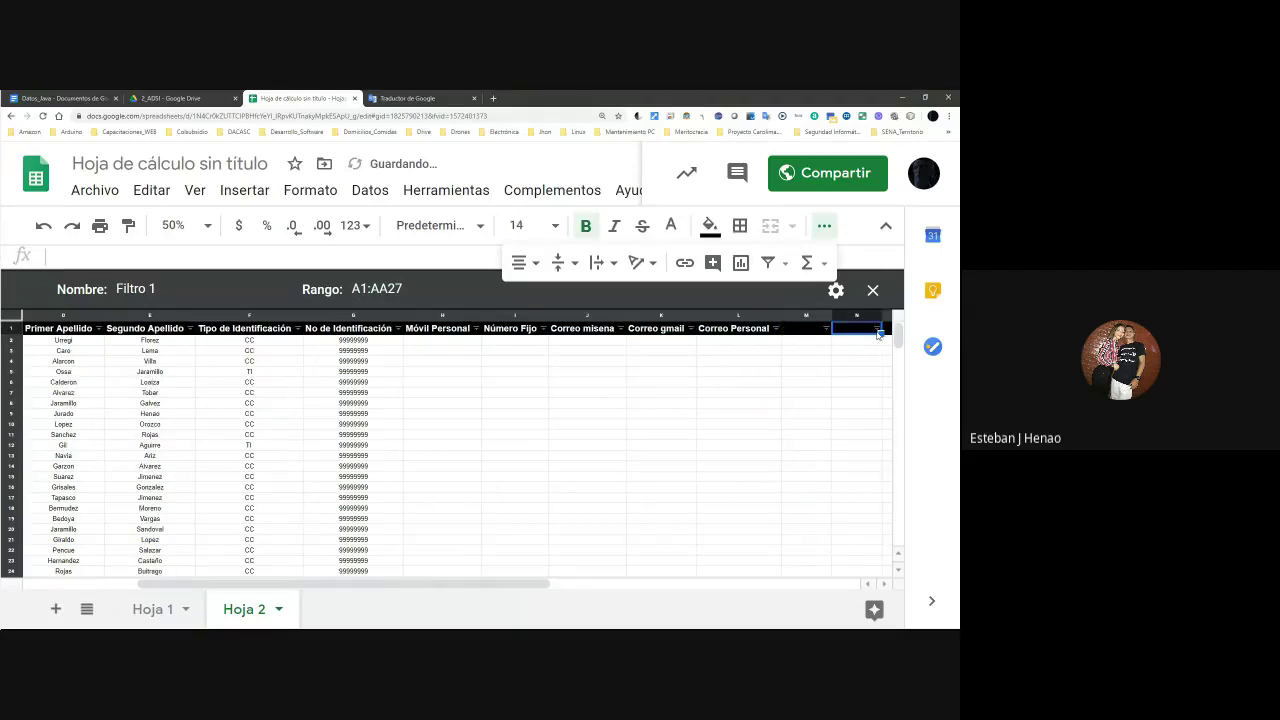
pyautogui.press('Left')
pyautogui.write('Facebook')
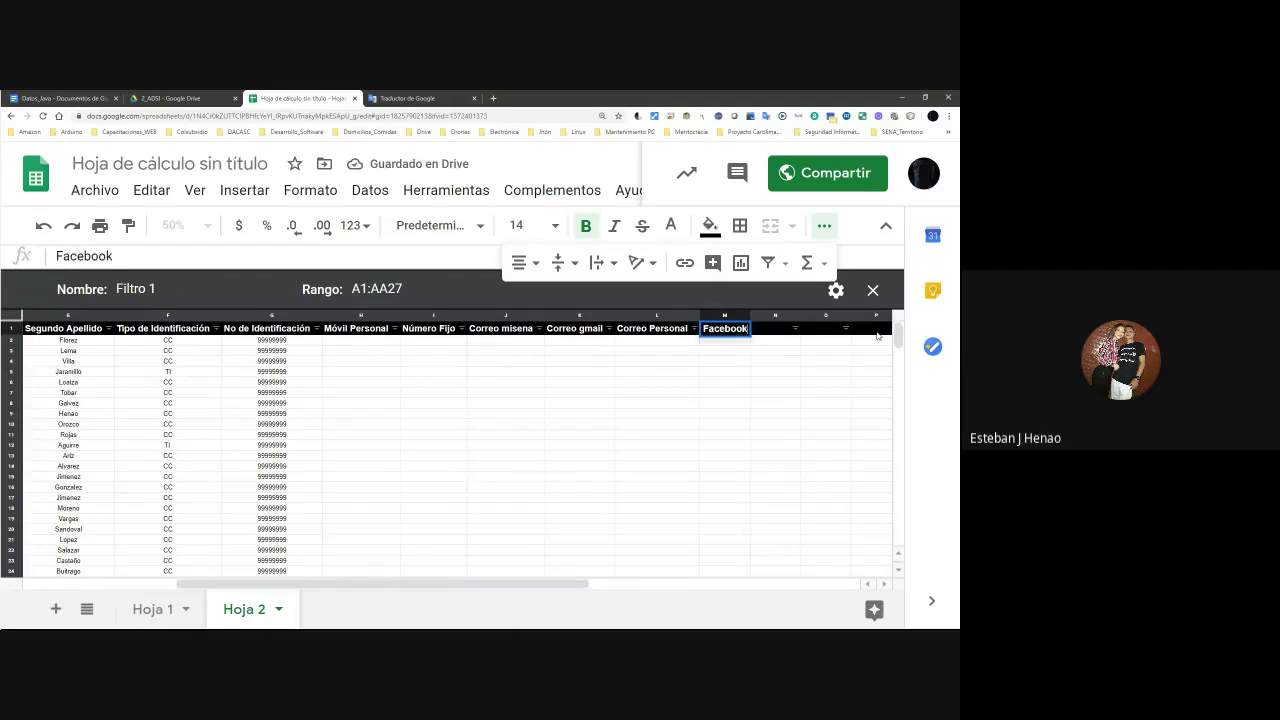
pyautogui.press('Return')
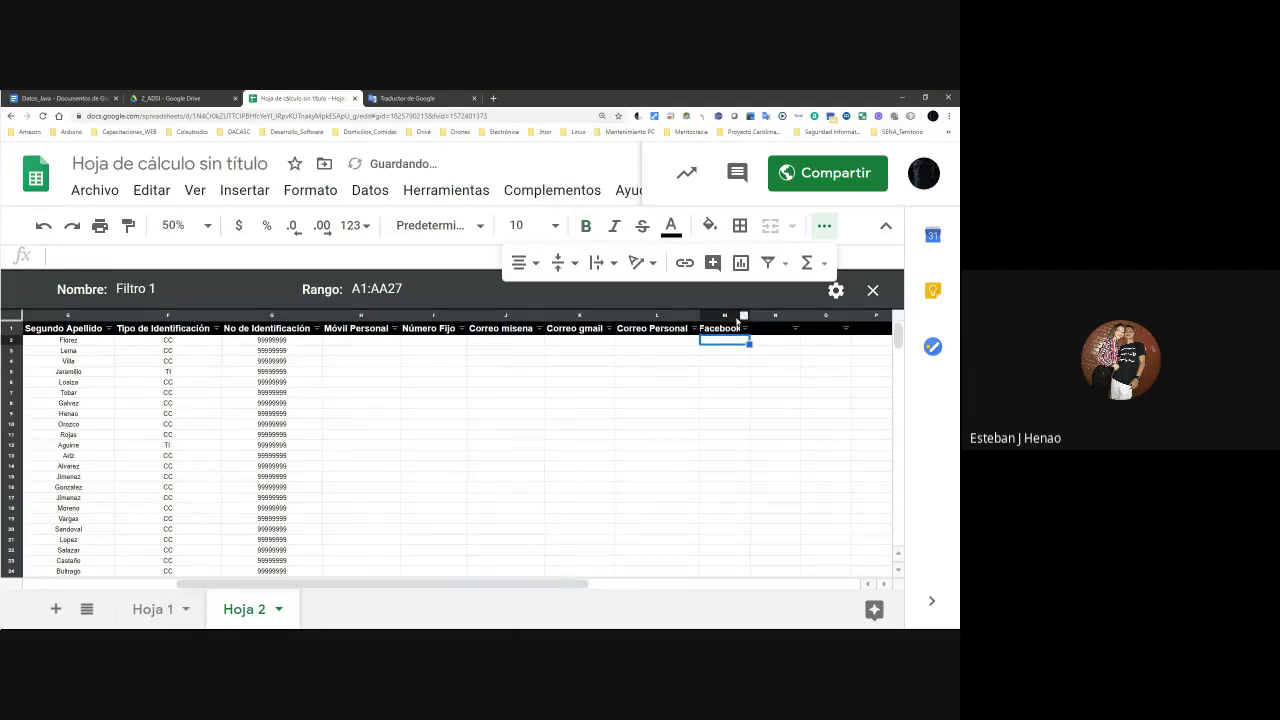
pyautogui.moveTo(748, 315); pyautogui.dragTo(757, 315)
pyautogui.click(778, 330)
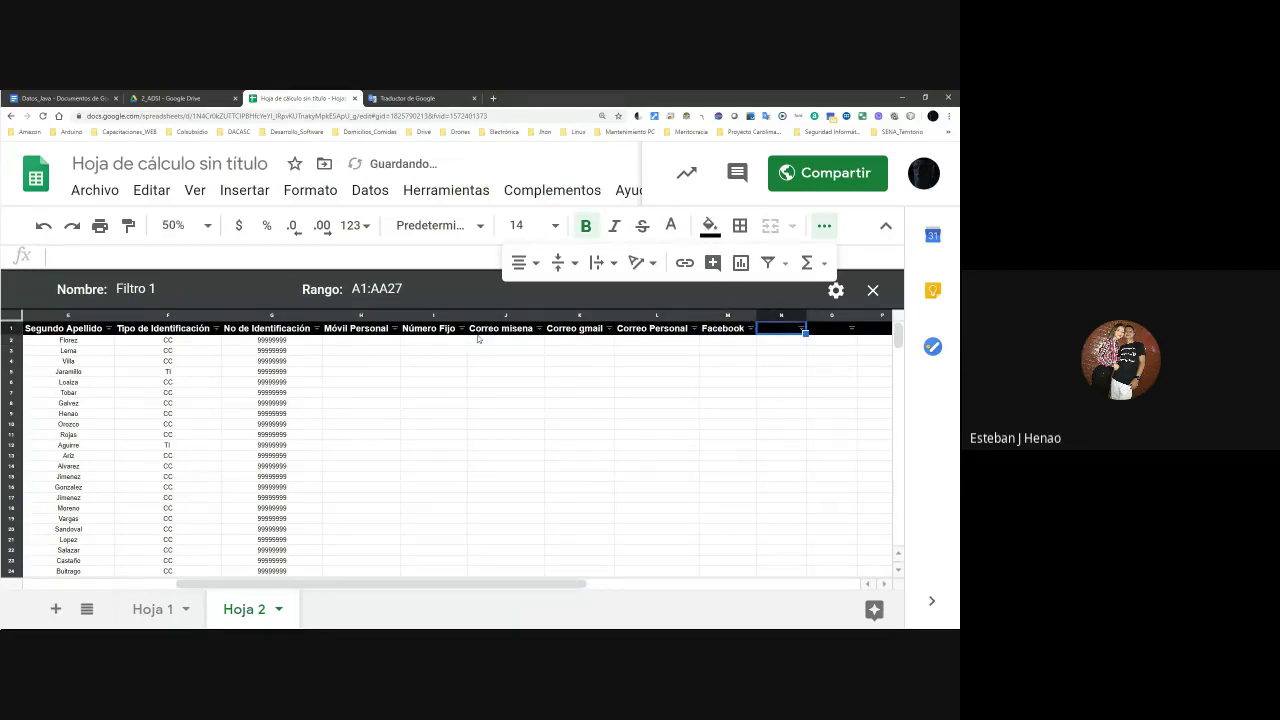
pyautogui.write('Acudiente')
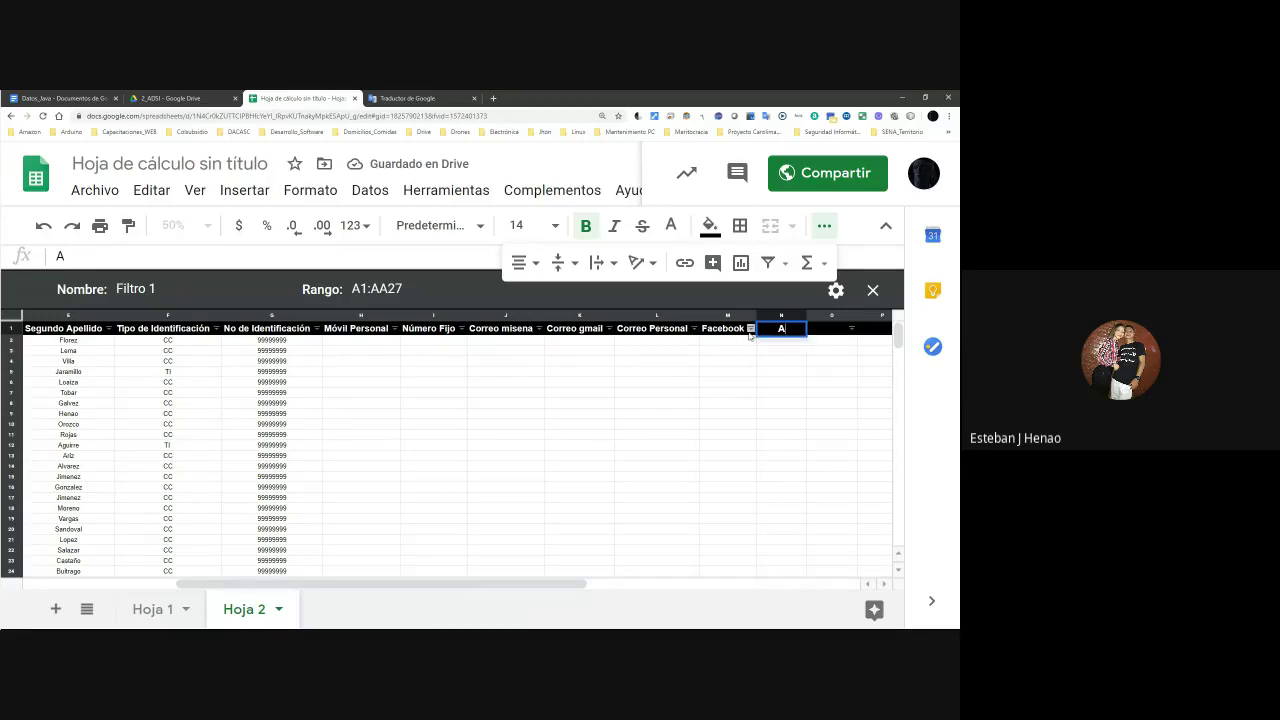
pyautogui.press('Return')
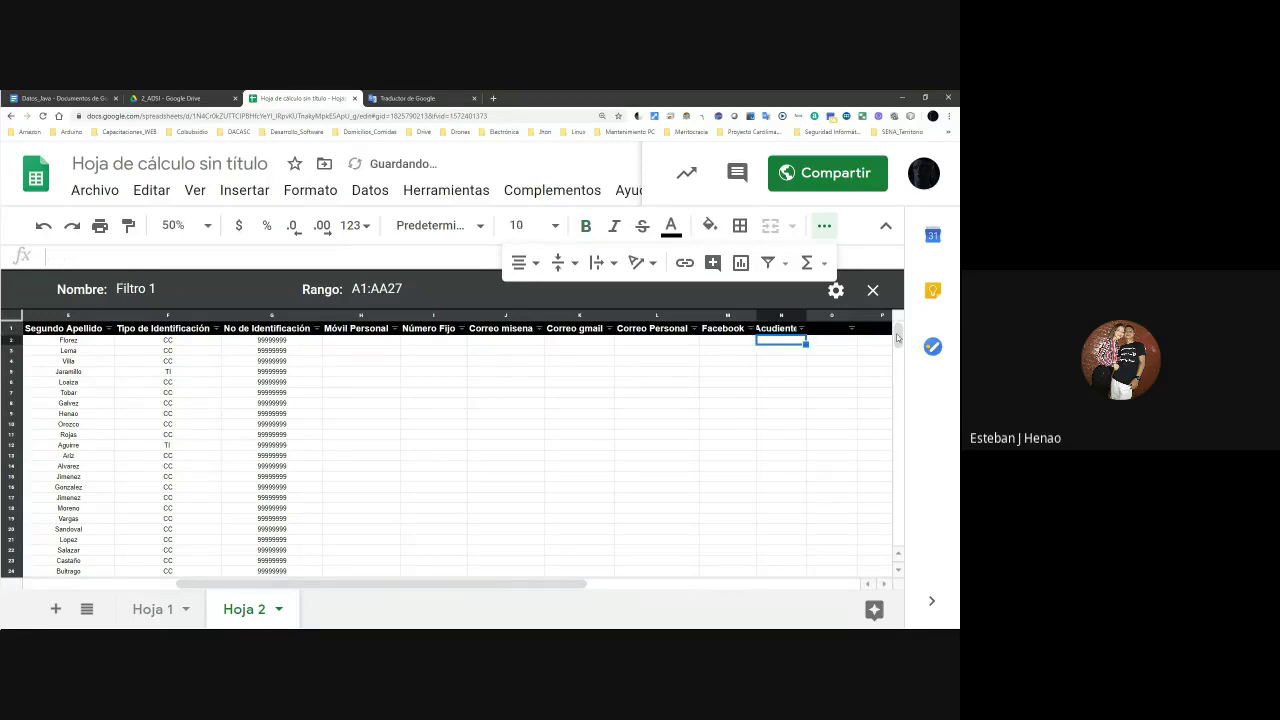
pyautogui.doubleClick(808, 318)
# Enter Móvil Acudiente in O1 and correct its misspelled ending.
pyautogui.click(831, 330)
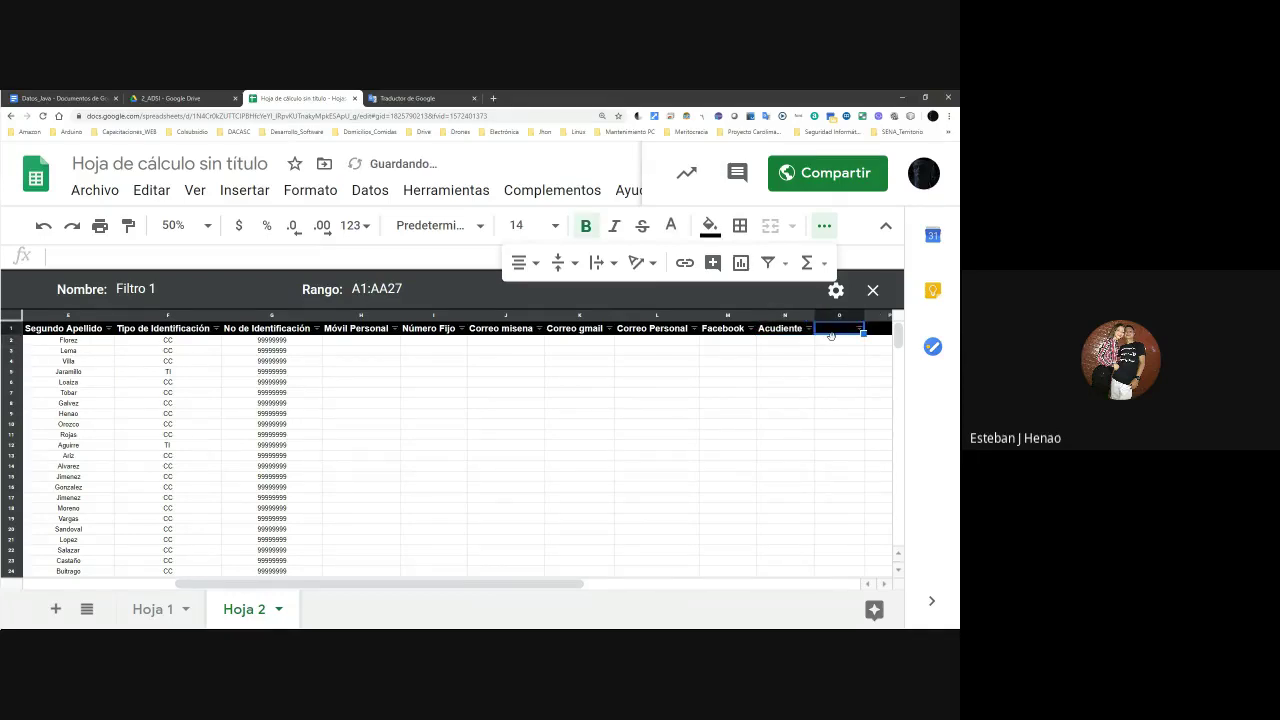
pyautogui.write('Móvi')
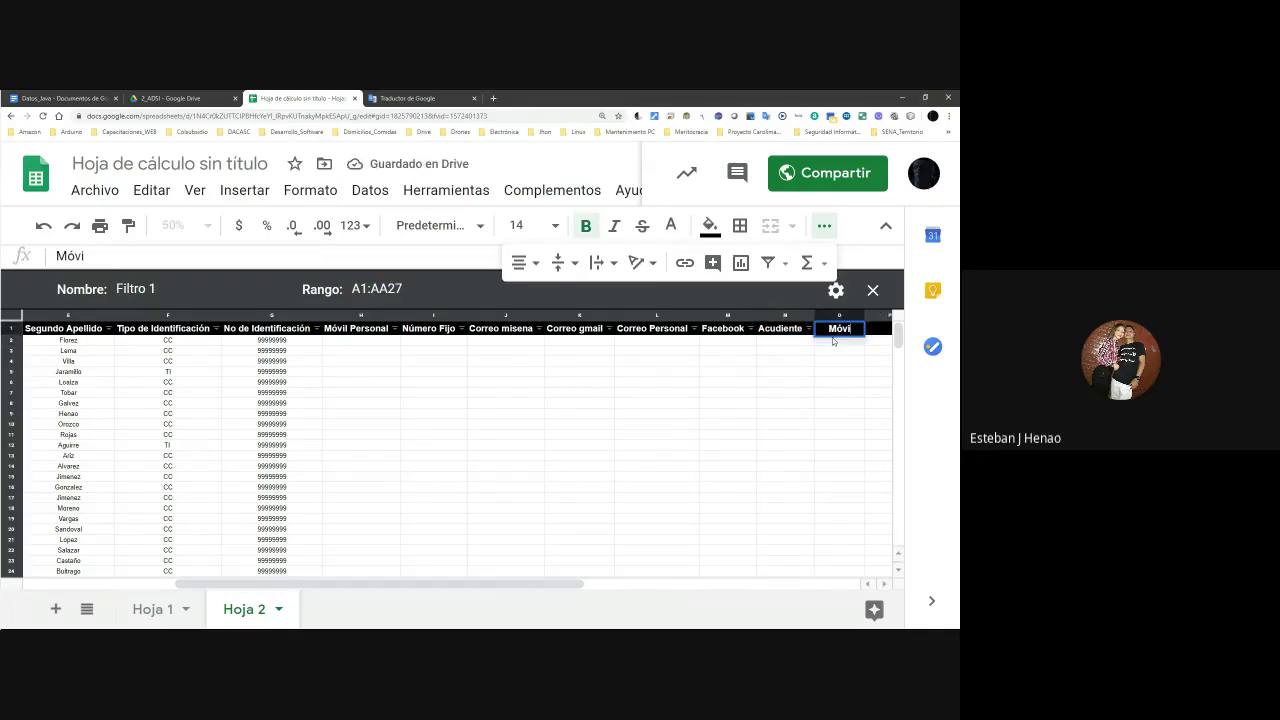
pyautogui.write('l Acudiente')
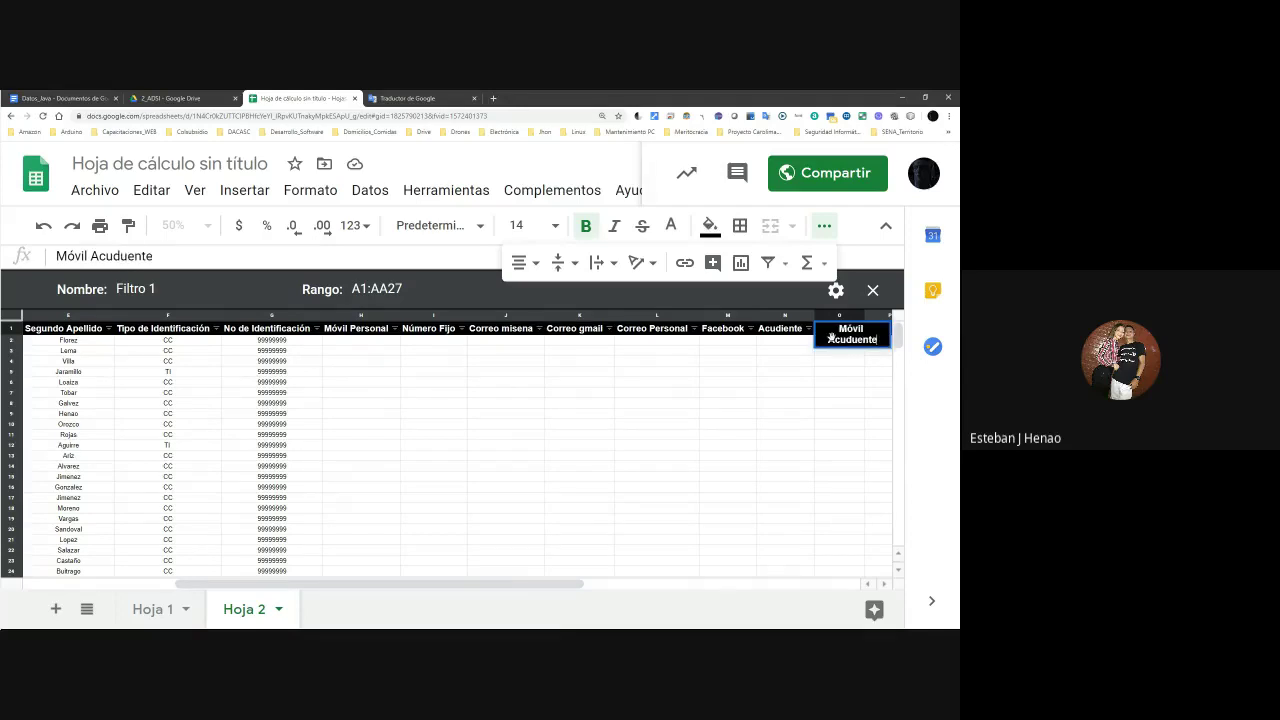
pyautogui.press('Return')
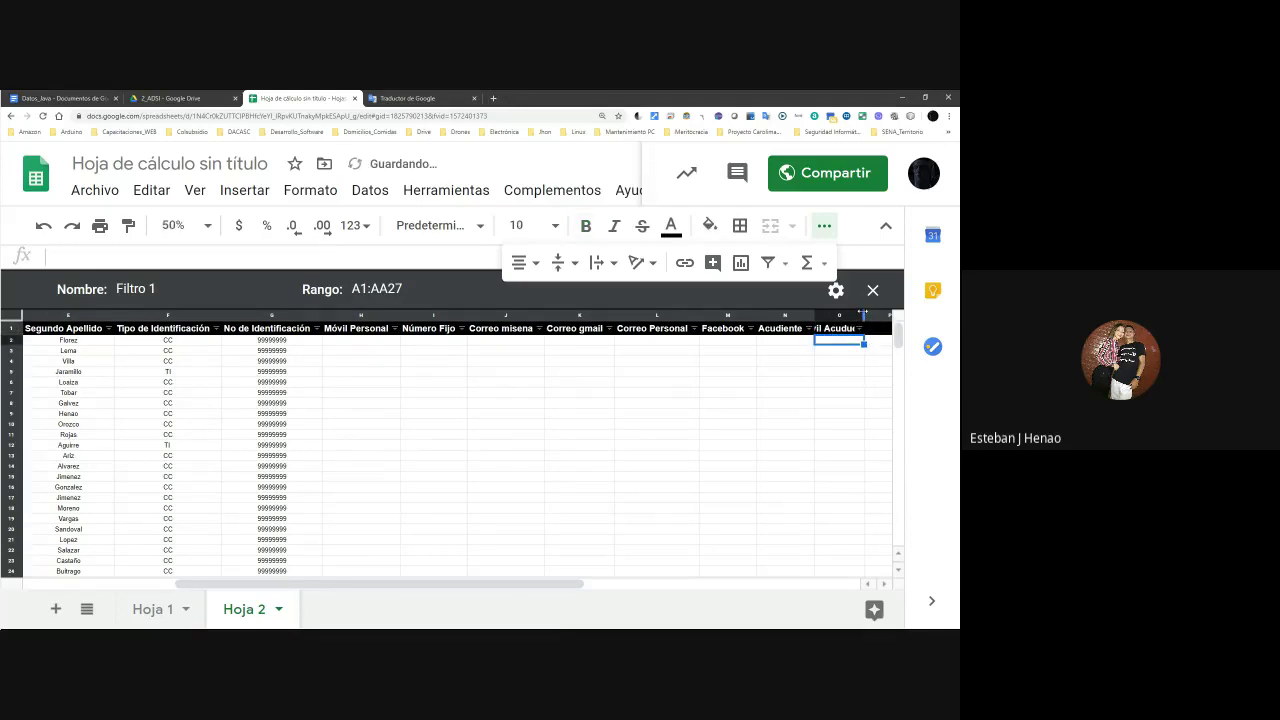
pyautogui.press('Up')
pyautogui.press('Return')
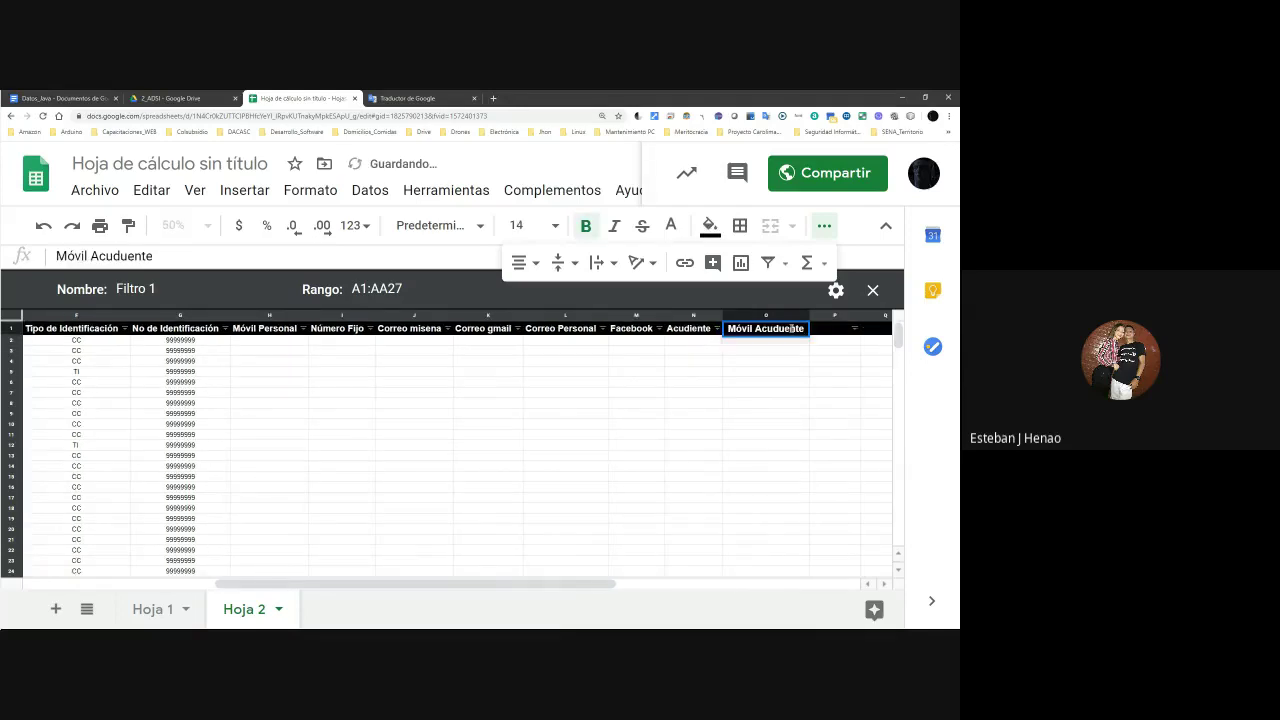
pyautogui.press('Escape')
pyautogui.press('BackSpace')
pyautogui.press('BackSpace')
pyautogui.press('BackSpace')
pyautogui.press('BackSpace')
pyautogui.press('BackSpace')
pyautogui.write('iente')
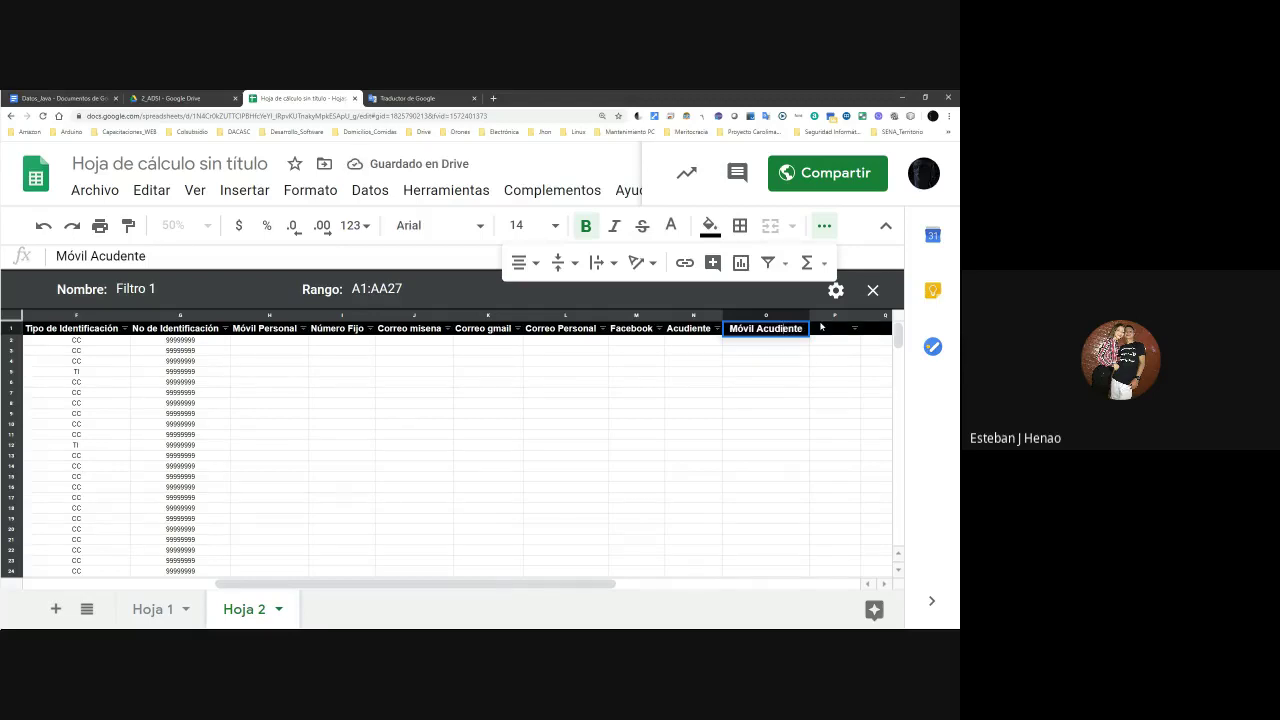
# Add Correo Electrónico Acudiente in P1, auto-fit column P, and review the header row.
pyautogui.click(833, 333)
pyautogui.doubleClick(833, 331)
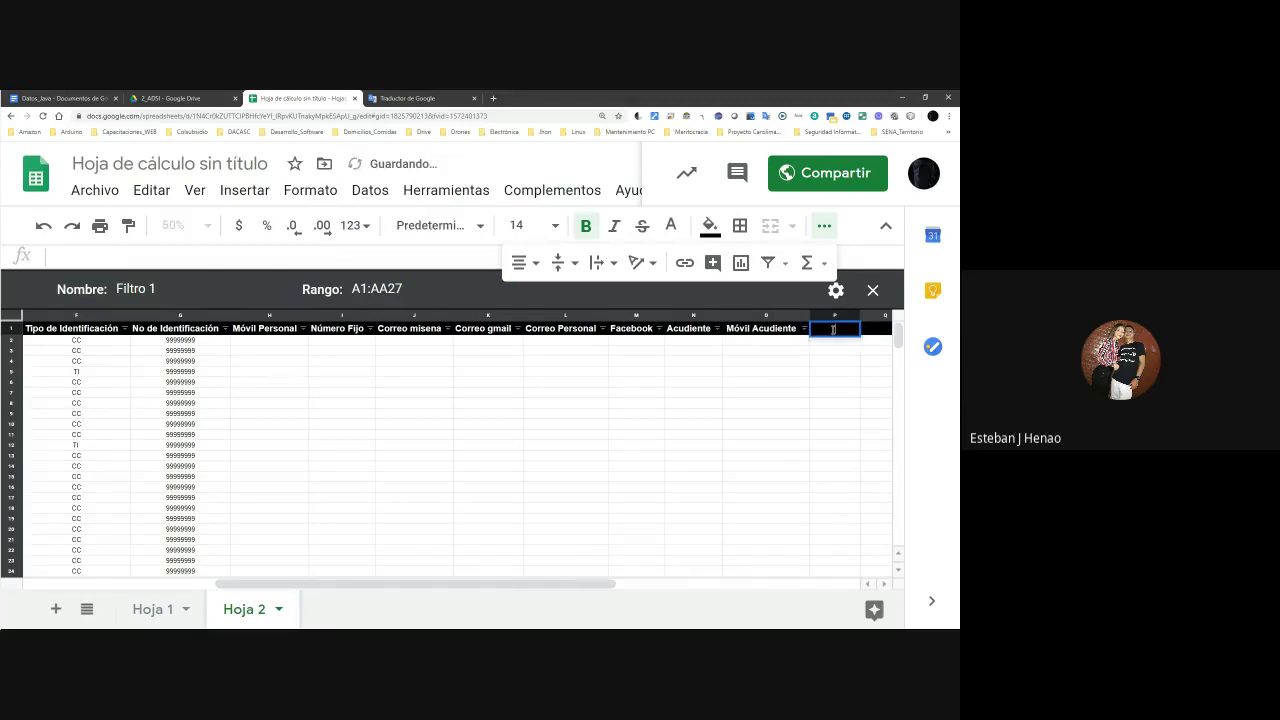
pyautogui.write('Correo ')
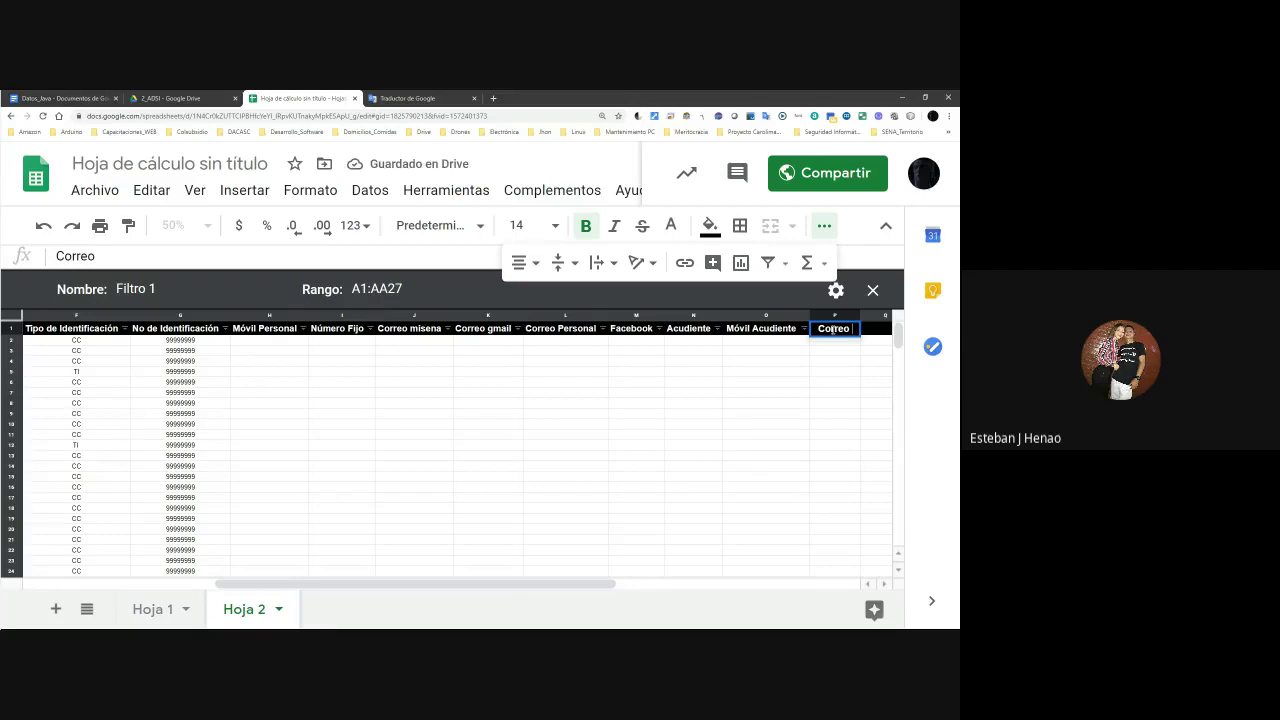
pyautogui.write('Electrónico')
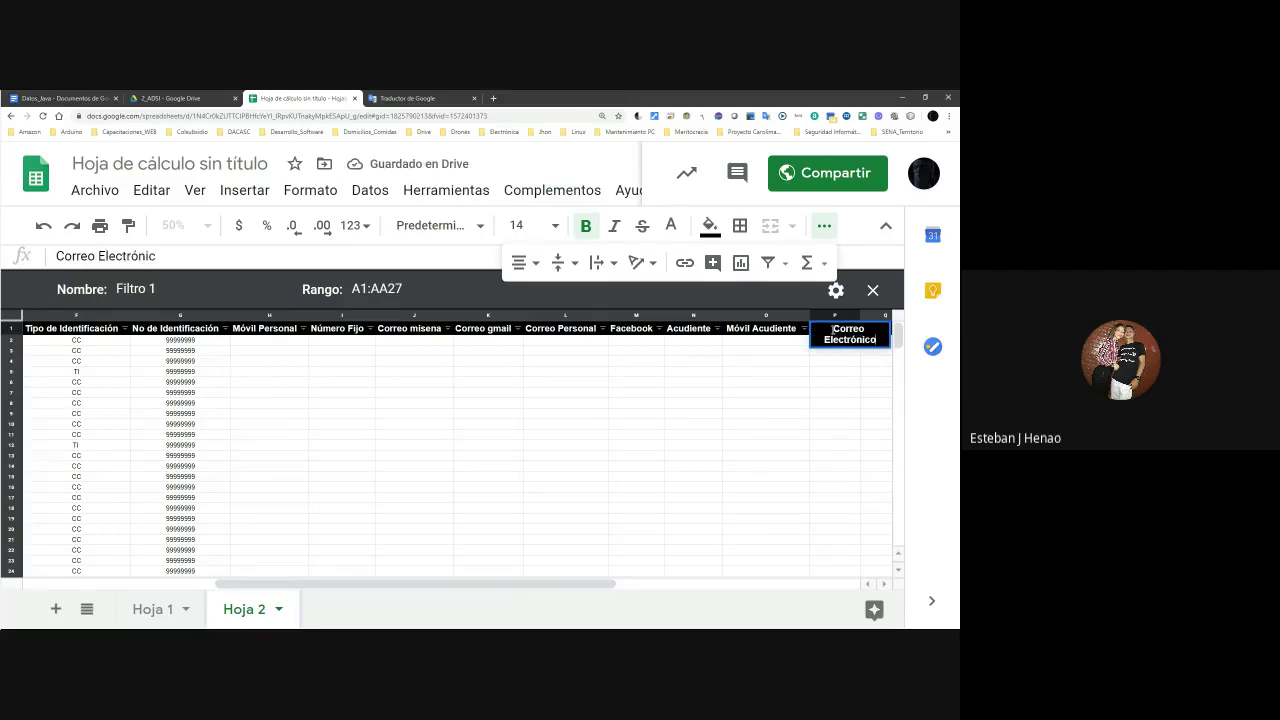
pyautogui.write(' Acudiente')
pyautogui.press('Return')
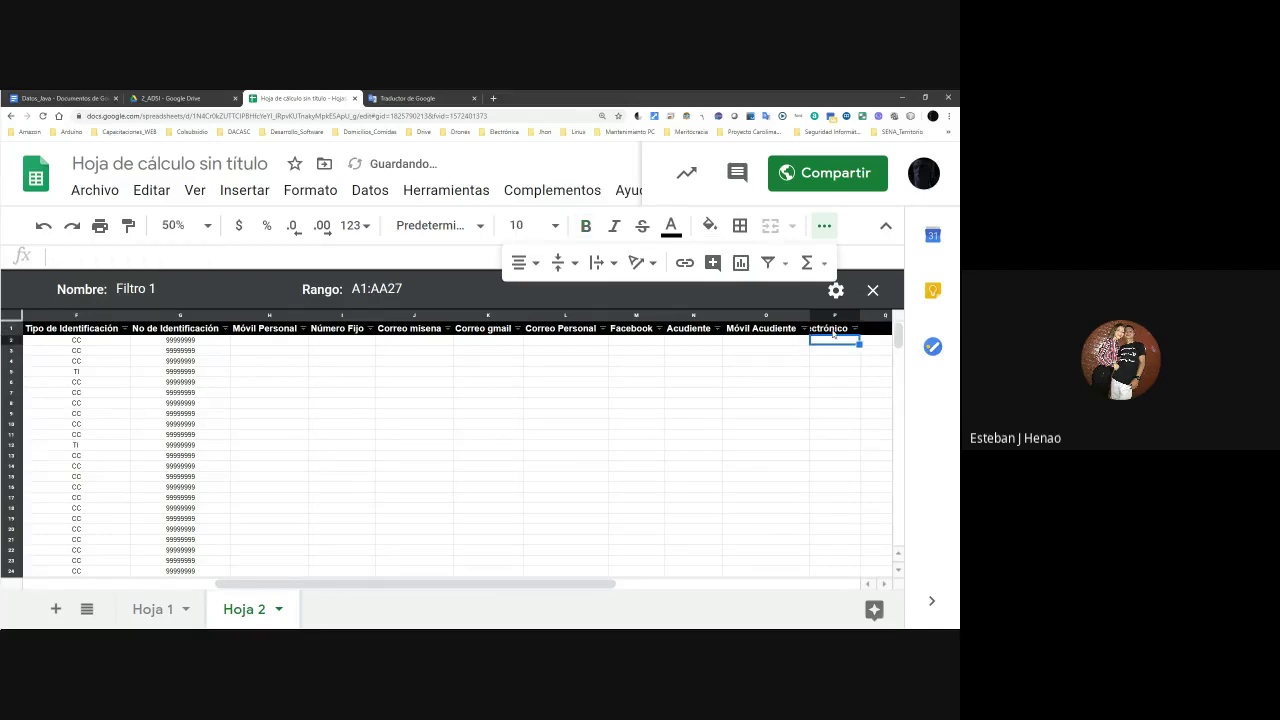
pyautogui.doubleClick(858, 316)
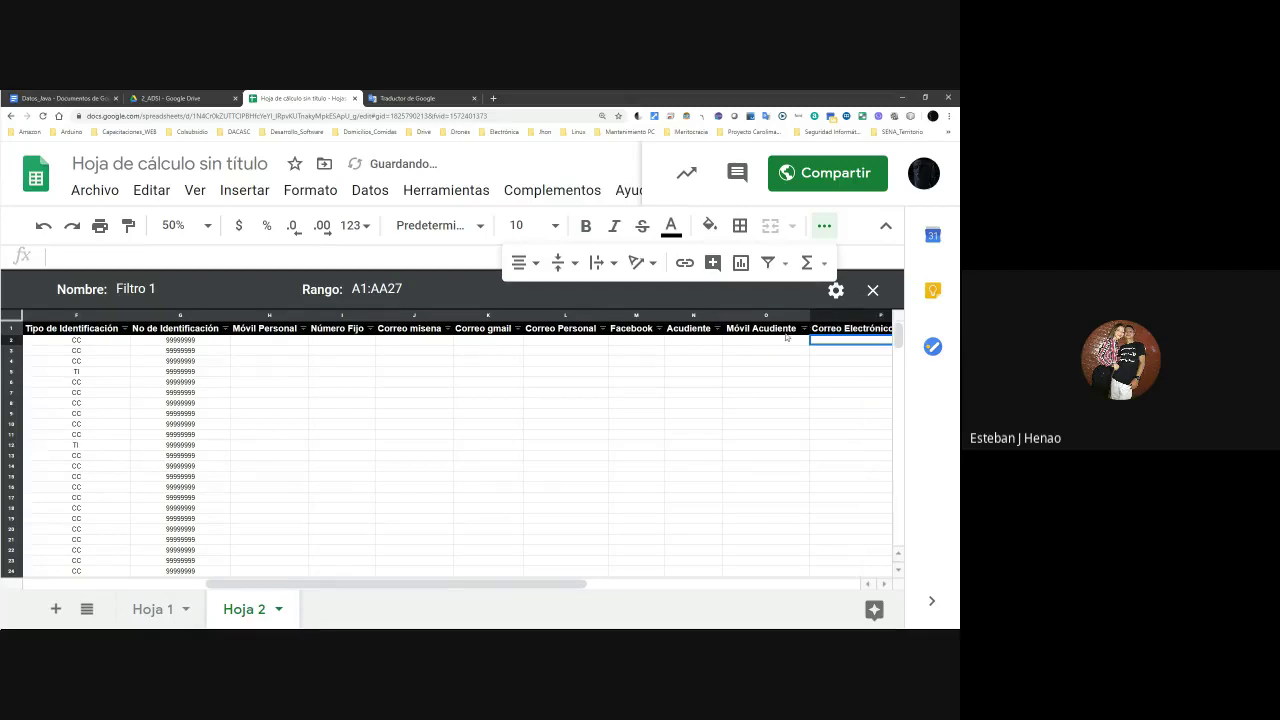
pyautogui.click(785, 331)
pyautogui.press('Left')
pyautogui.press('Left')
pyautogui.press('Left')
pyautogui.press('Left')
pyautogui.press('Left')
pyautogui.press('Left')
pyautogui.press('Left')
pyautogui.press('Left')
pyautogui.press('Left')
pyautogui.press('Left')
pyautogui.press('Left')
pyautogui.press('Left')
pyautogui.press('Left')
pyautogui.press('Left')
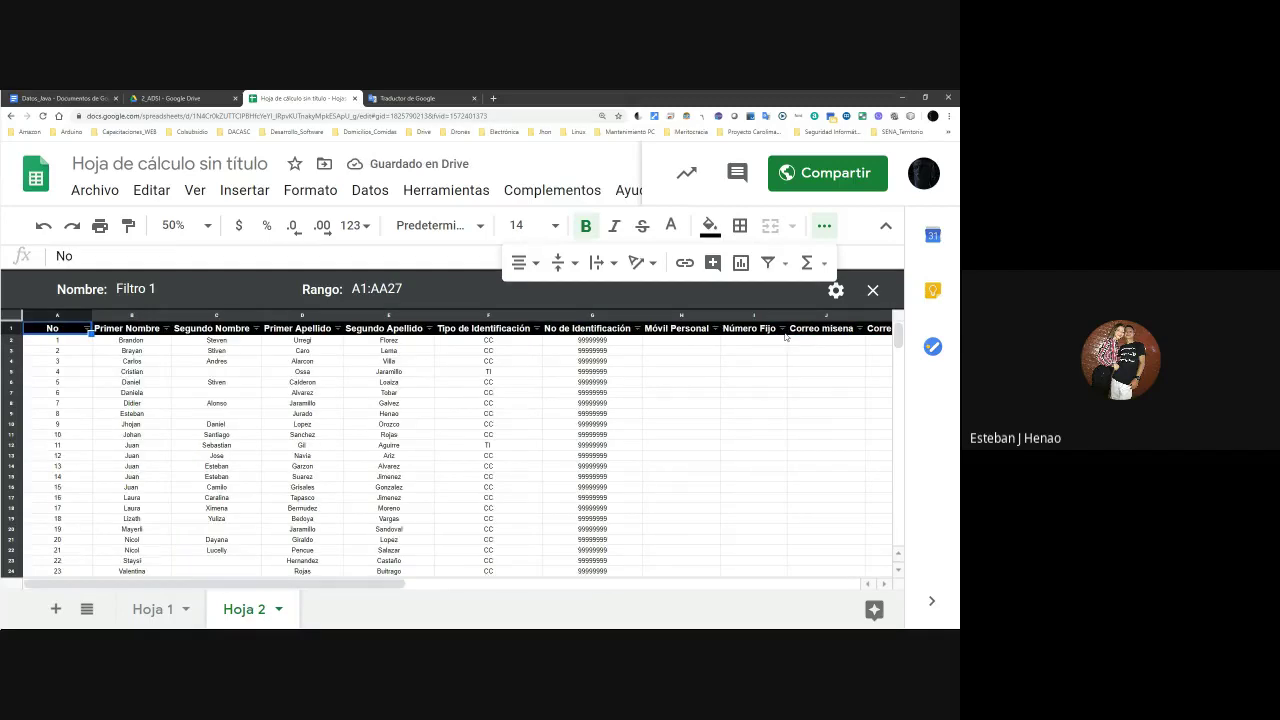
pyautogui.press('Right')
pyautogui.press('Right')
pyautogui.press('Right')
pyautogui.press('Right')
pyautogui.press('Right')
pyautogui.press('Right')
pyautogui.press('Right')
pyautogui.press('Right')
pyautogui.press('Right')
pyautogui.press('Right')
pyautogui.press('Right')
pyautogui.press('Right')
pyautogui.press('Right')
pyautogui.press('Right')
pyautogui.press('Right')
pyautogui.press('Right')
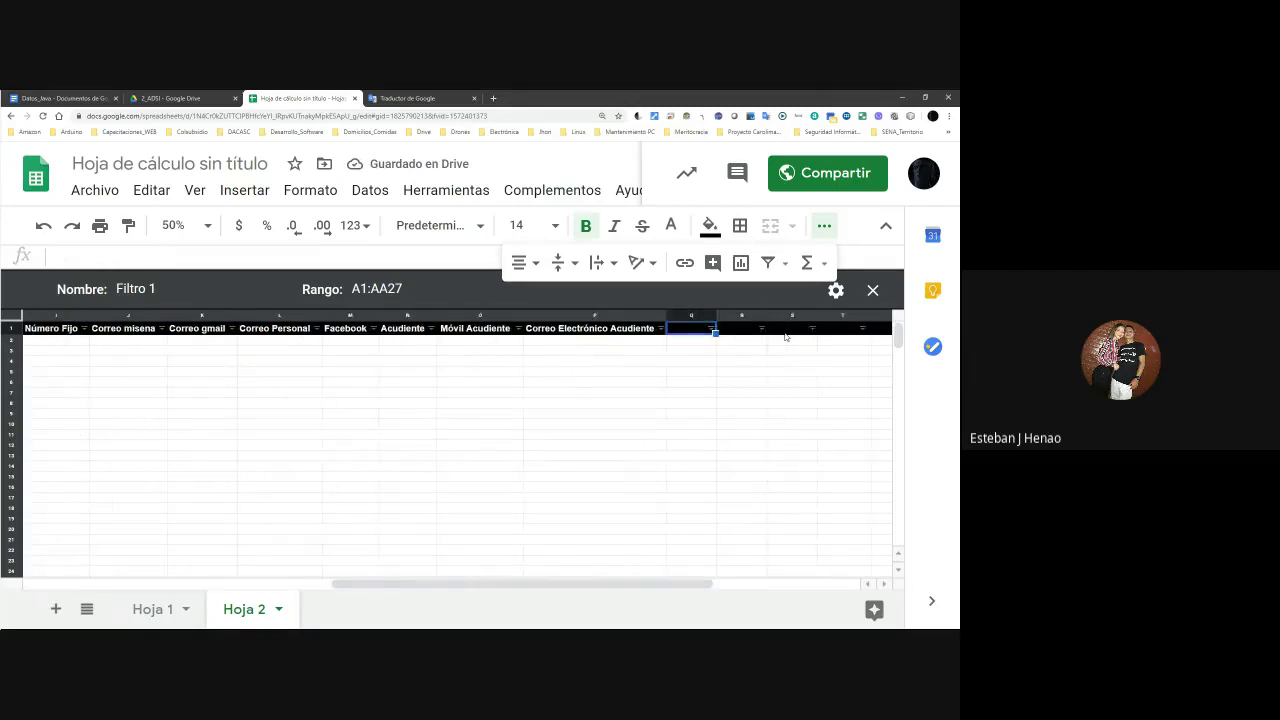
pyautogui.press('Left')
pyautogui.press('Left')
pyautogui.press('Left')
pyautogui.press('Left')
pyautogui.press('Left')
pyautogui.press('Left')
pyautogui.press('Left')
pyautogui.press('Right')
pyautogui.press('Right')
pyautogui.press('Right')
pyautogui.press('Right')
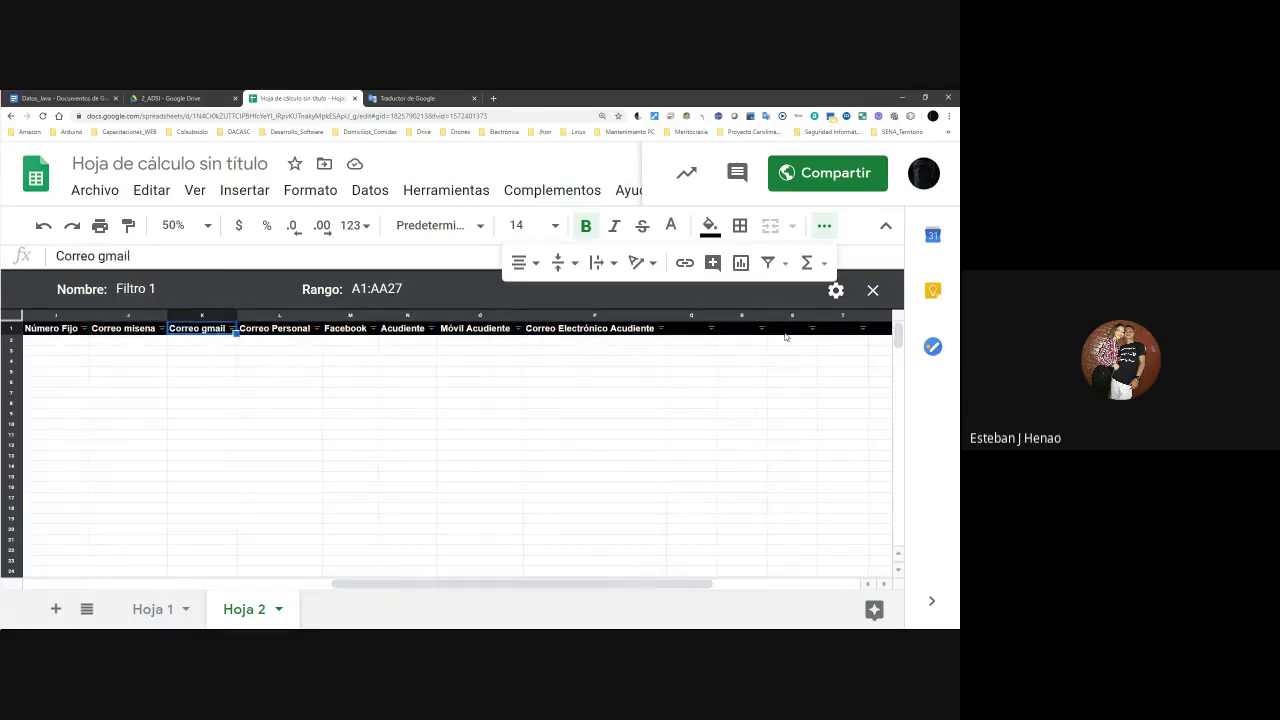
# Insert and undo a column after Acudiente, then copy the N1:O1 headers into P1:Q1.
pyautogui.click(420, 315)
pyautogui.rightClick(420, 315)
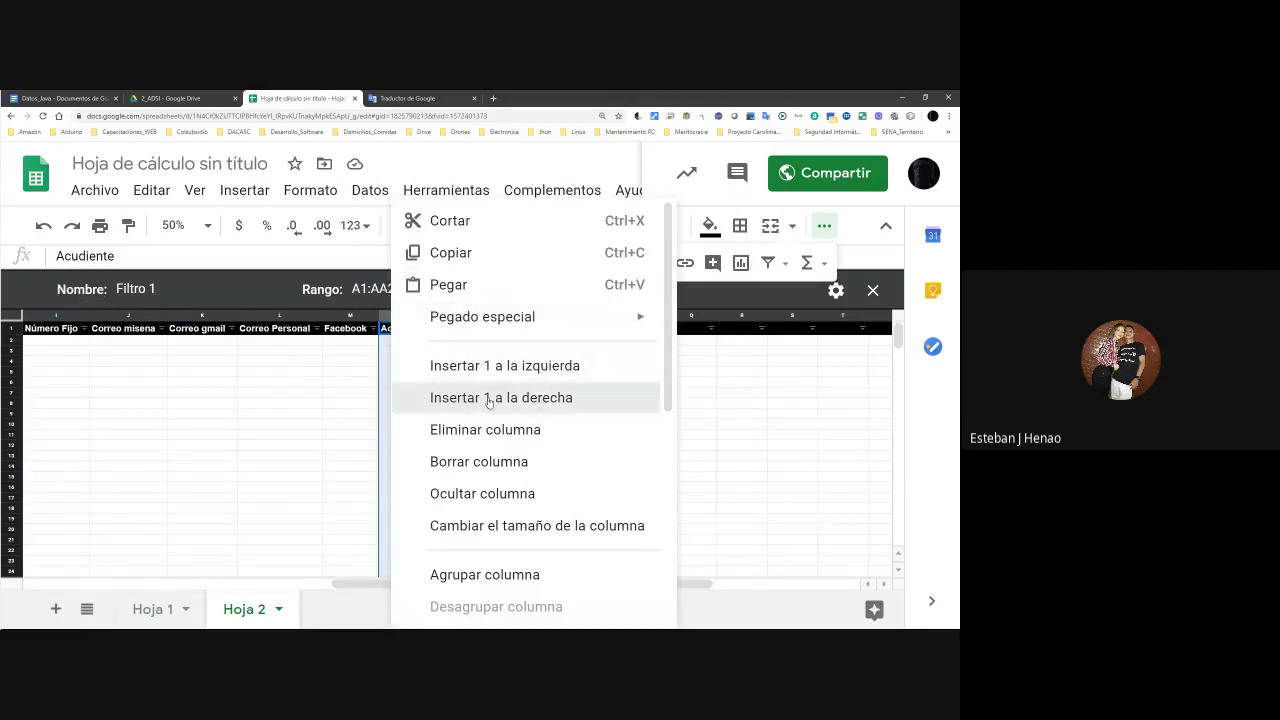
pyautogui.click(450, 397)
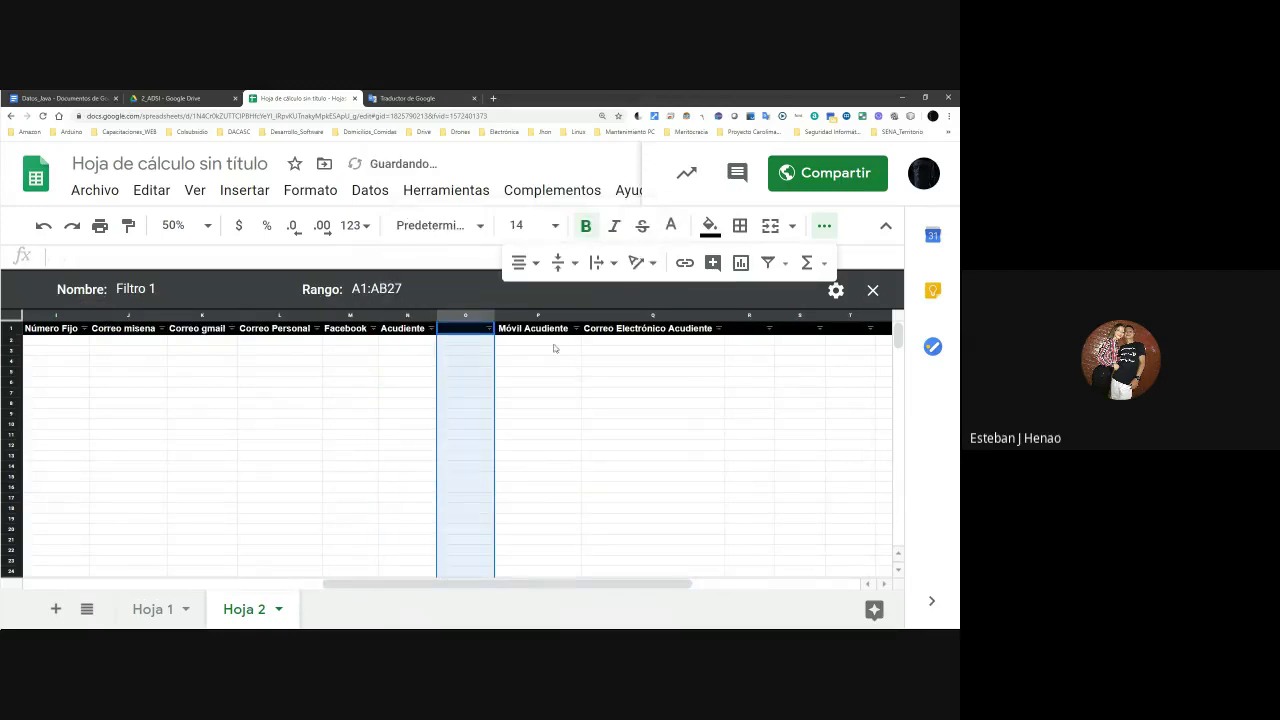
pyautogui.hotkey('ctrl', 'z')
pyautogui.hotkey('shift', 'Right')
pyautogui.hotkey('shift', 'Right')
pyautogui.hotkey('shift', 'Right')
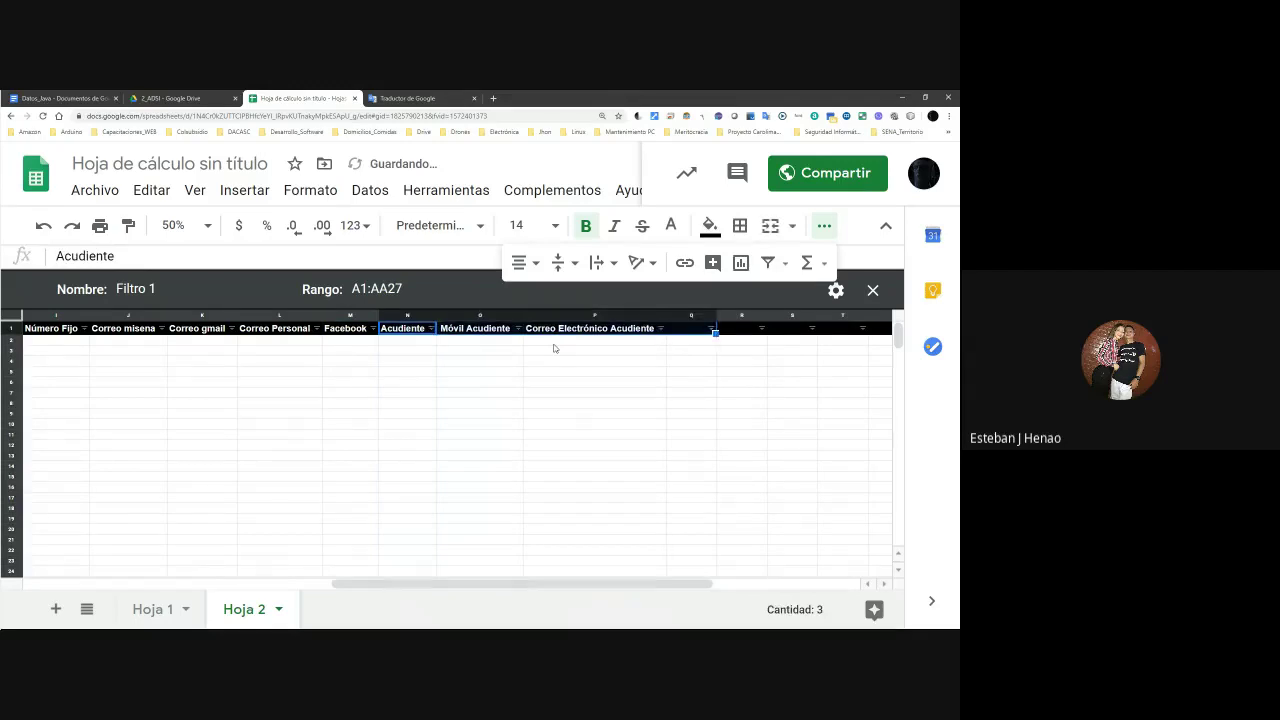
pyautogui.hotkey('shift', 'Left')
pyautogui.hotkey('shift', 'Left')
pyautogui.hotkey('ctrl', 'c')
pyautogui.press('Right')
pyautogui.press('Right')
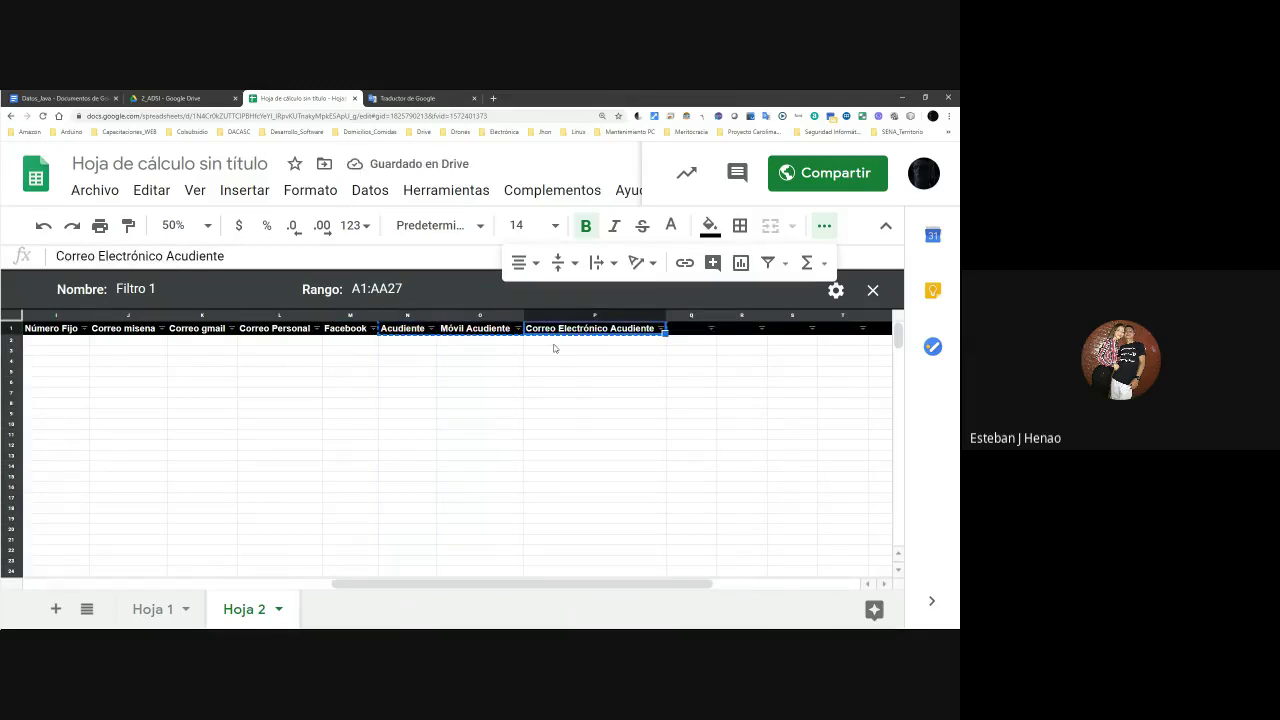
pyautogui.hotkey('ctrl', 'v')
# Replace the N1 and O1 headers with Dirección and Región.
pyautogui.press('Left')
pyautogui.press('Left')
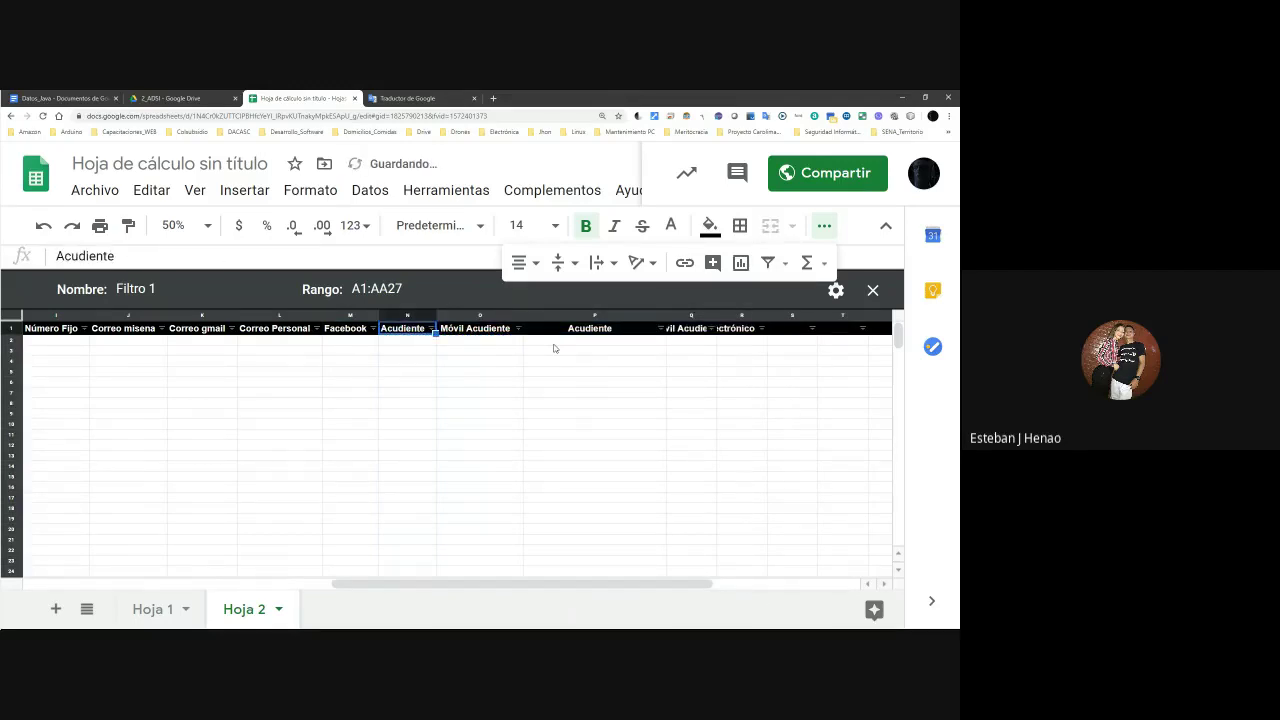
pyautogui.write('Direcci')
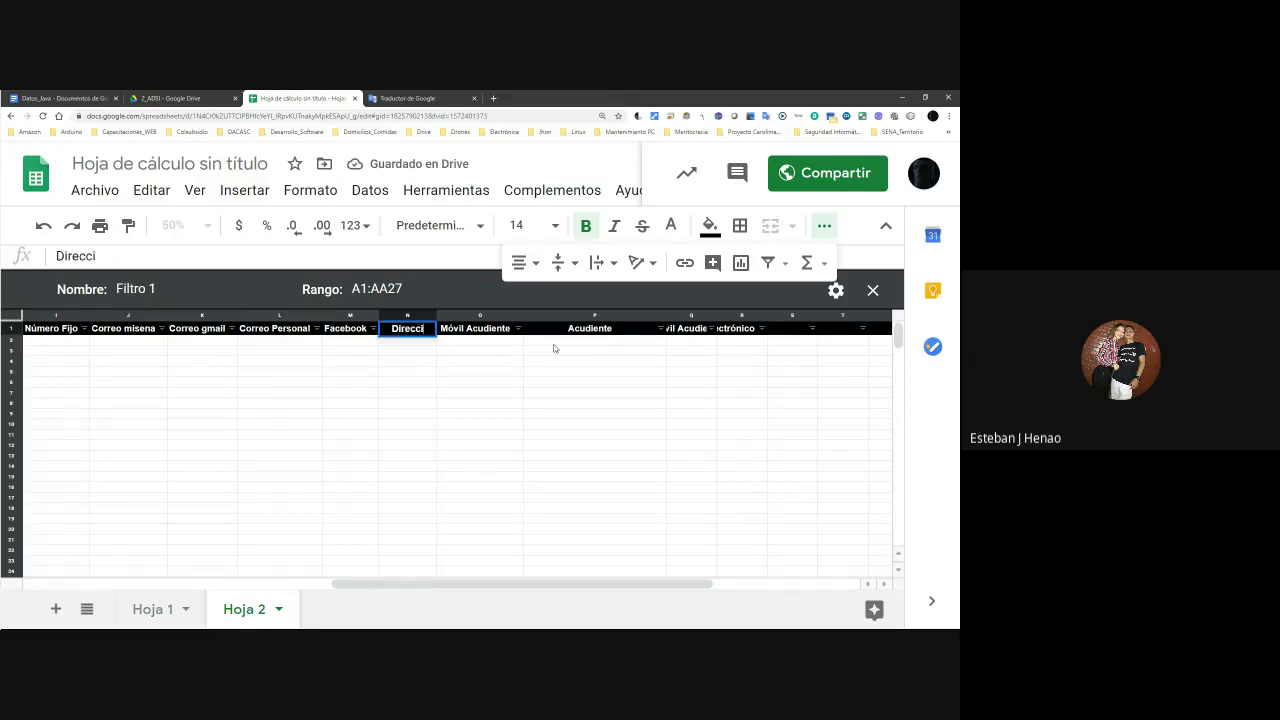
pyautogui.write('ón')
pyautogui.press('Tab')
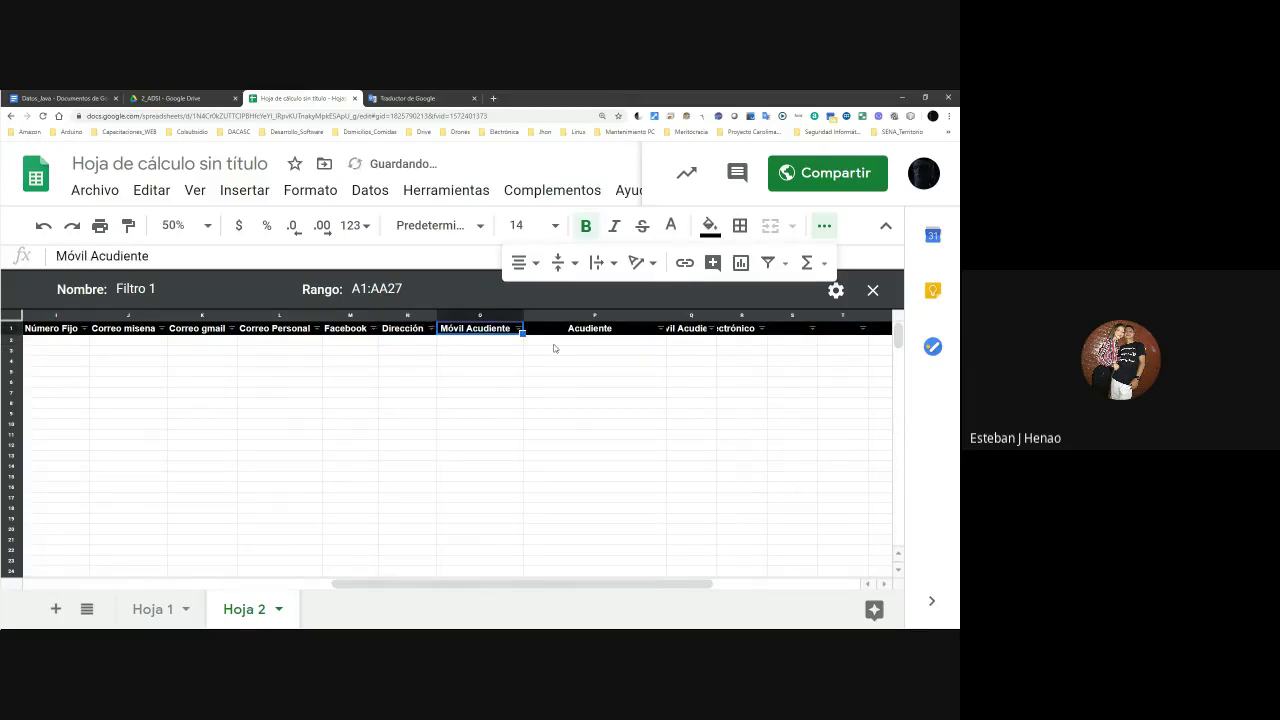
pyautogui.write('Región')
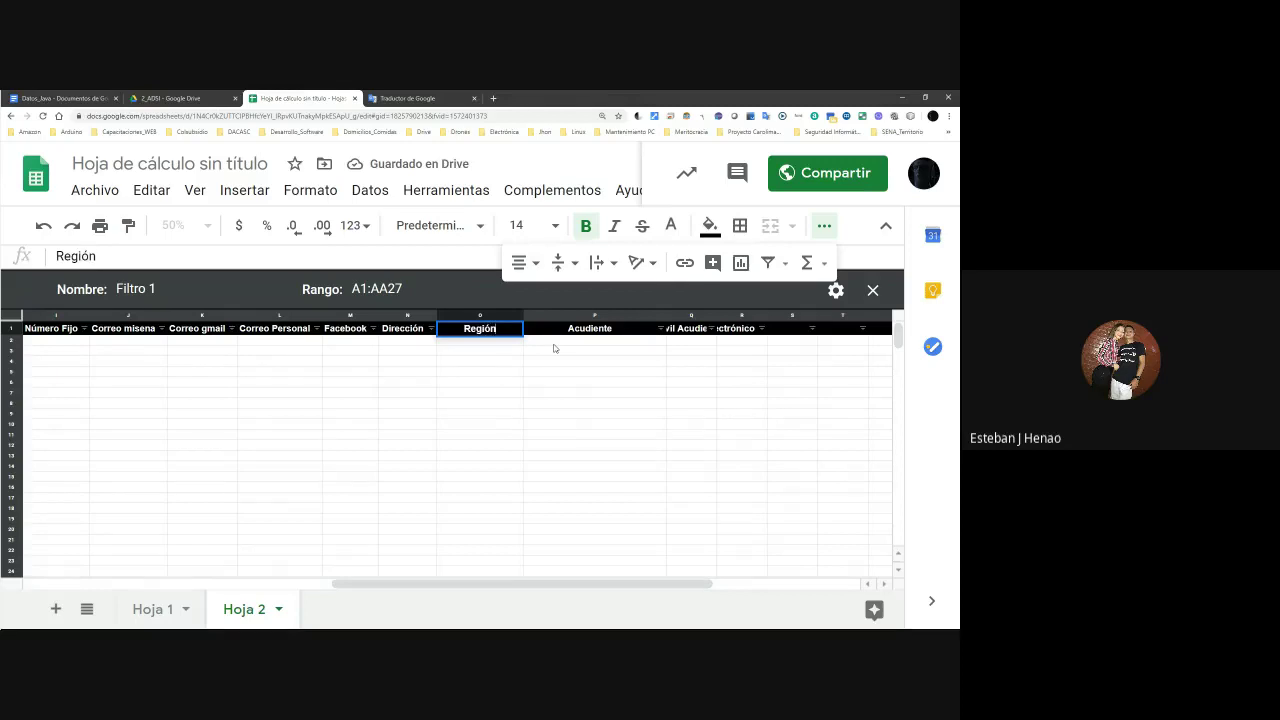
pyautogui.press('Tab')
# Move the three guardian headers from P1 onward to S1:U1.
pyautogui.press('Right')
pyautogui.press('Left')
pyautogui.press('Left')
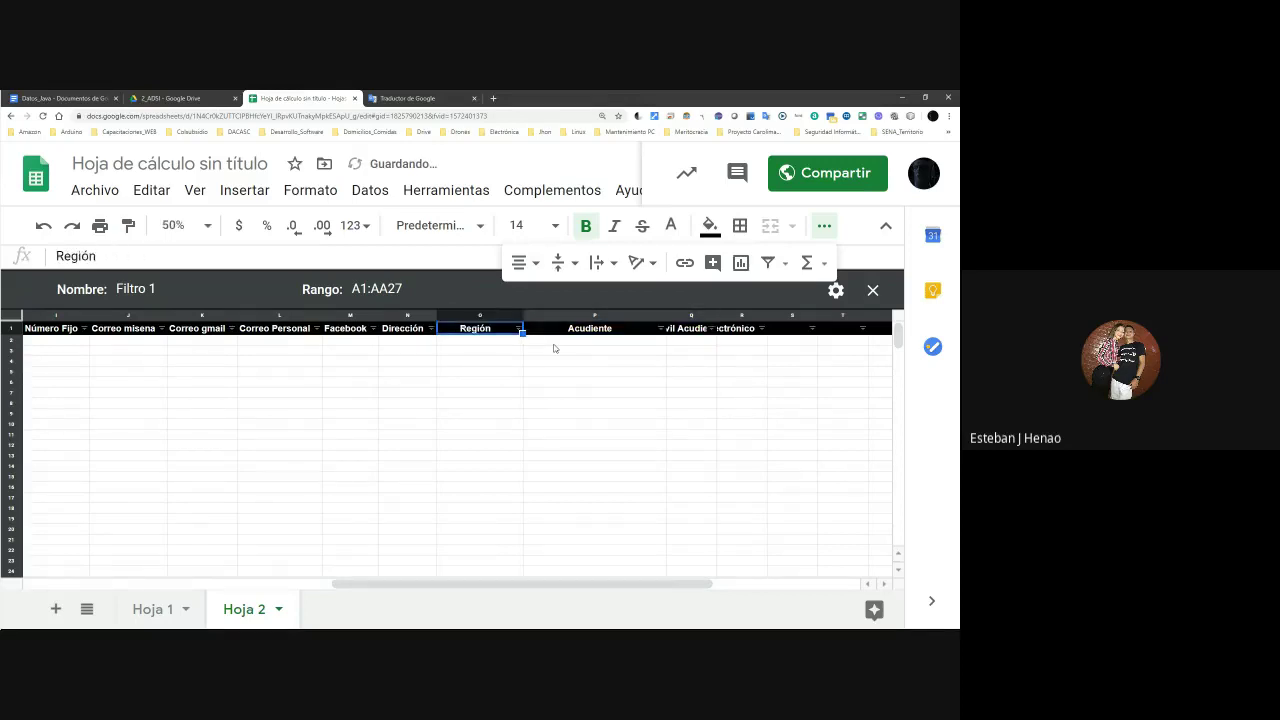
pyautogui.press('Right')
pyautogui.hotkey('shift', 'Right')
pyautogui.hotkey('shift', 'Right')
pyautogui.hotkey('ctrl', 'x')
pyautogui.press('Right')
pyautogui.press('Right')
pyautogui.press('Right')
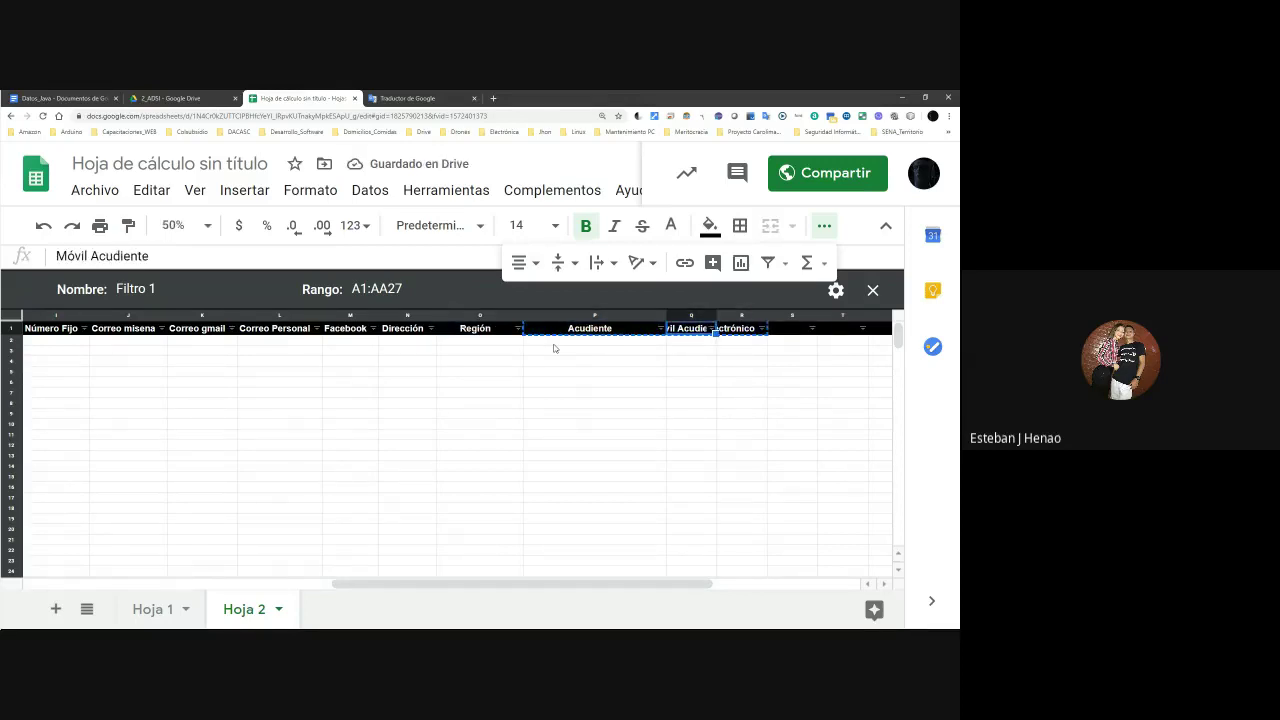
pyautogui.hotkey('ctrl', 'v')
# Copy the Región header into the following cells and retitle P1 as Ciudad / Otro.
pyautogui.press('Left')
pyautogui.press('Left')
pyautogui.press('Left')
pyautogui.press('Left')
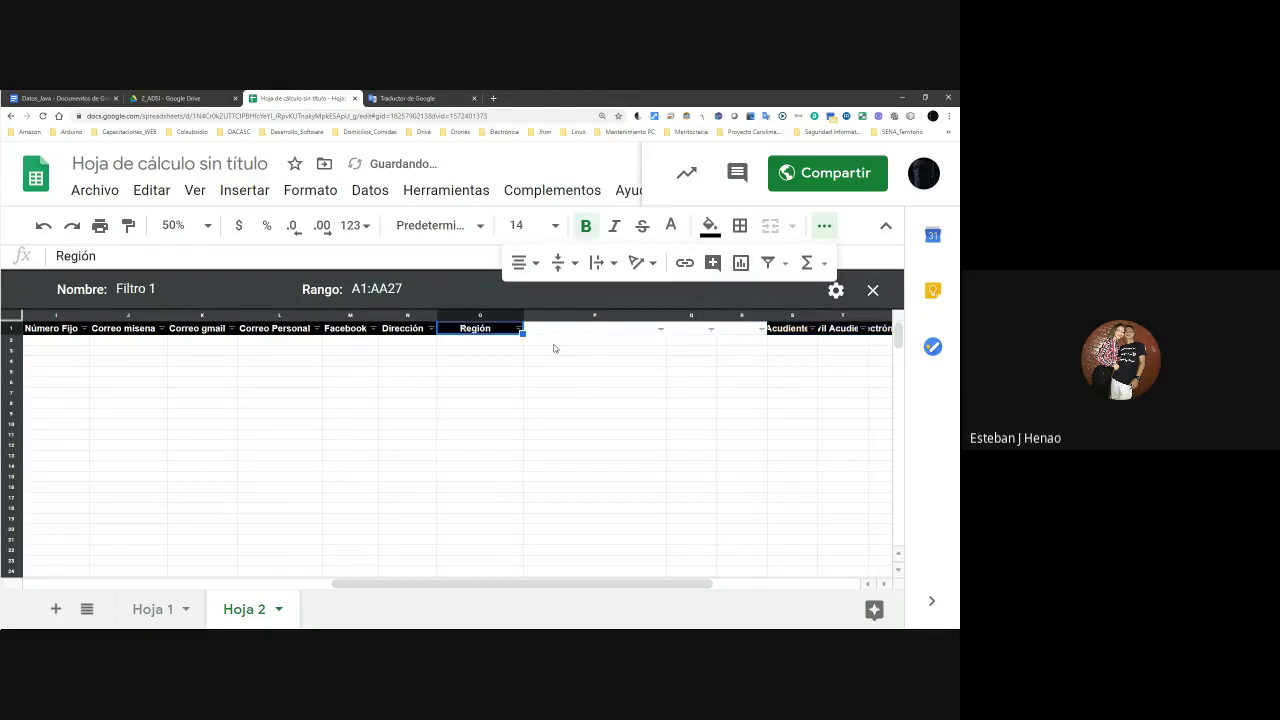
pyautogui.press('Right')
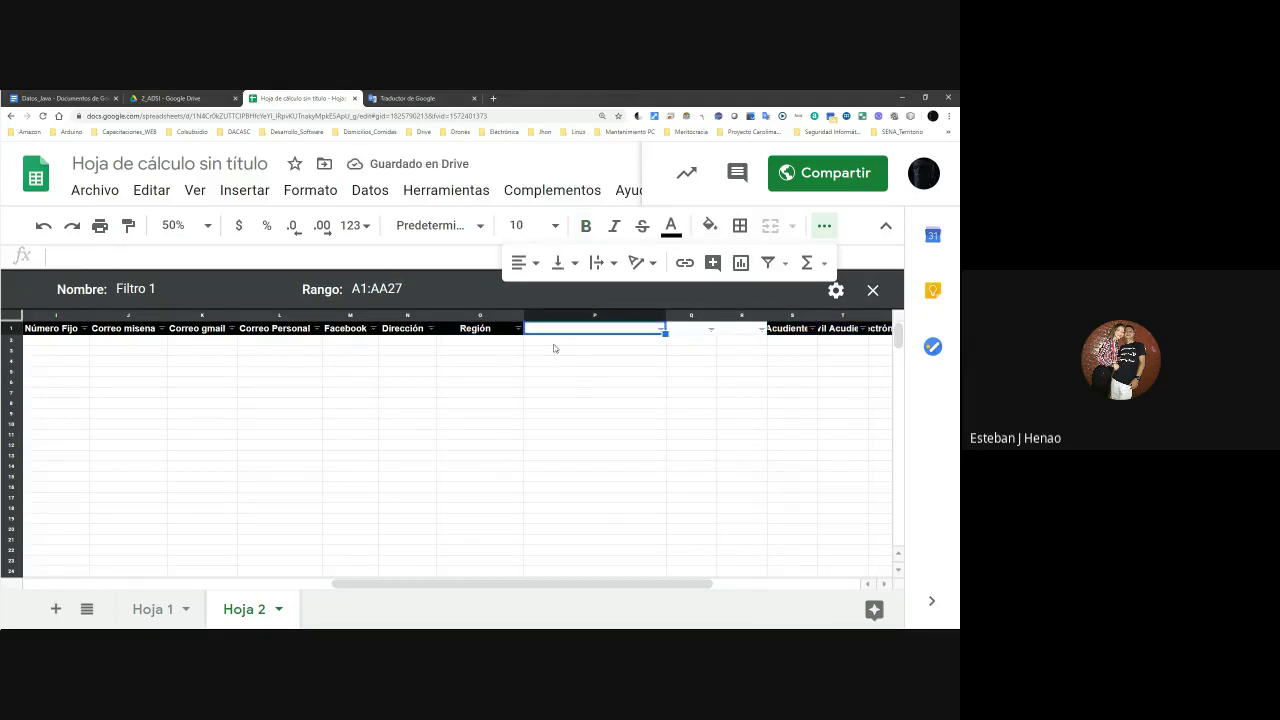
pyautogui.press('Left')
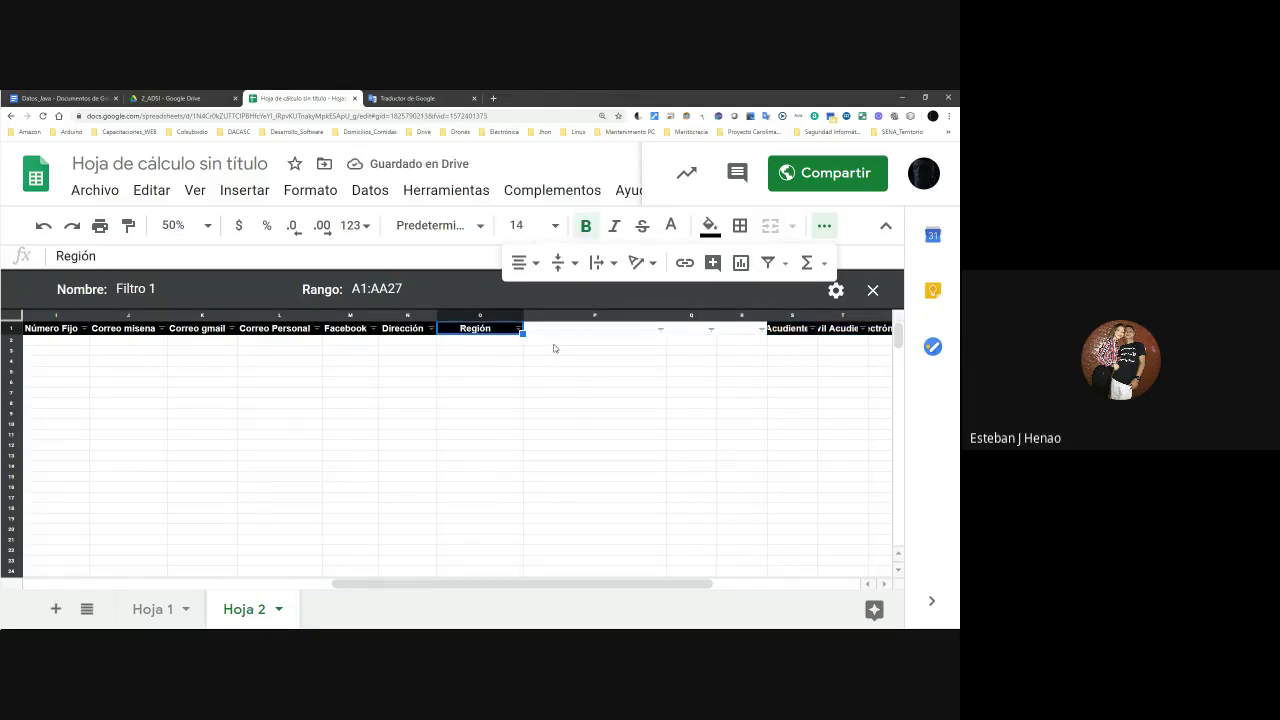
pyautogui.hotkey('ctrl', 'c')
pyautogui.press('Right')
pyautogui.hotkey('ctrl', 'v')
pyautogui.press('Right')
pyautogui.hotkey('ctrl', 'v')
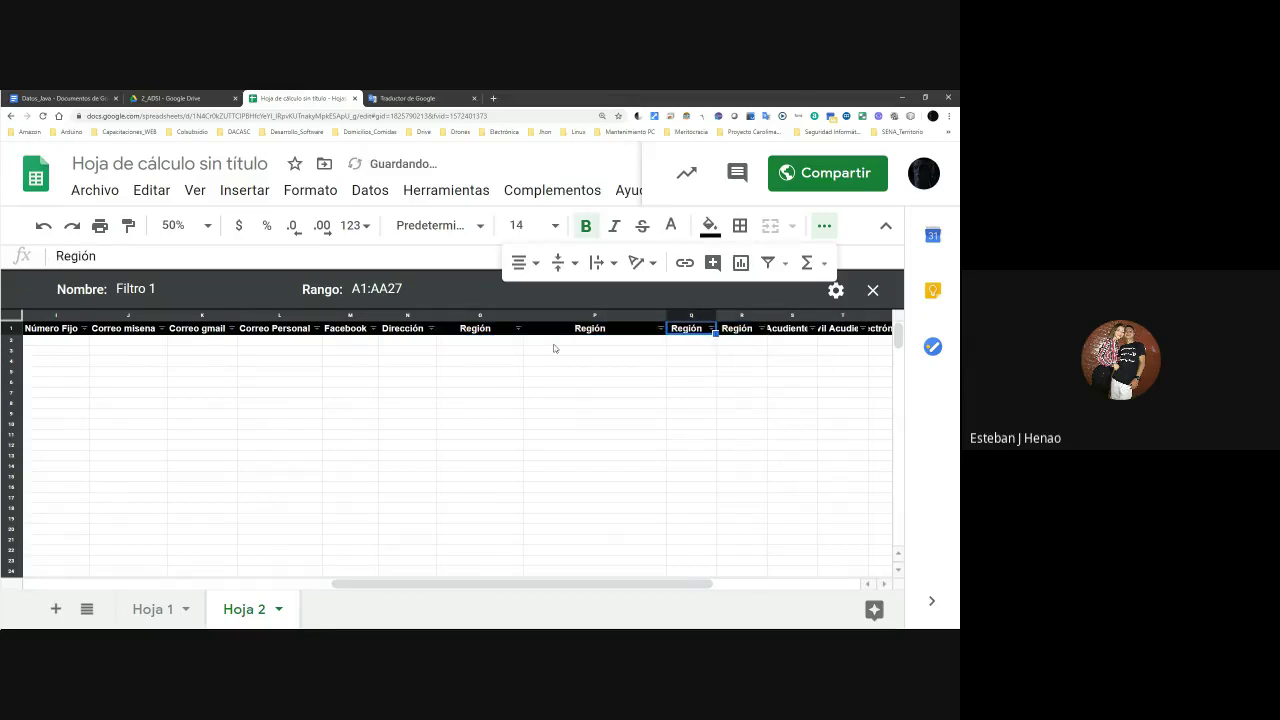
pyautogui.press('Left')
pyautogui.press('Left')
pyautogui.press('Right')
pyautogui.write('Ciuda')
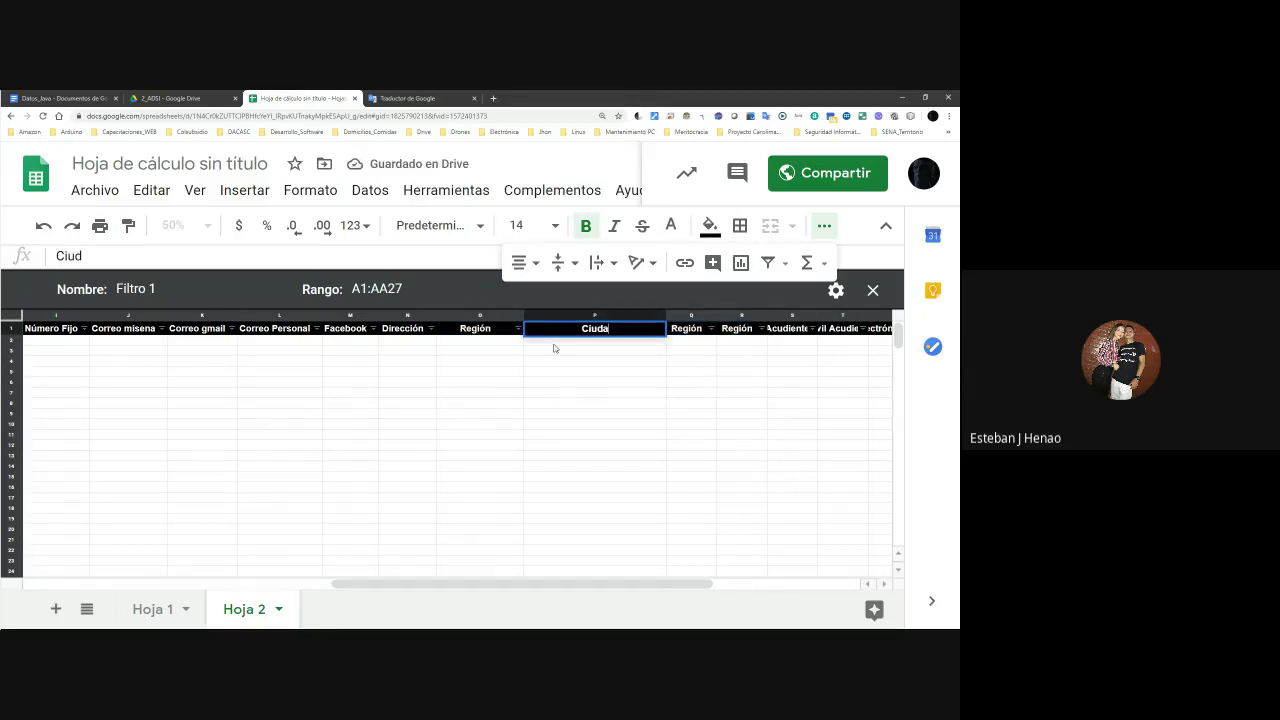
pyautogui.write('d /')
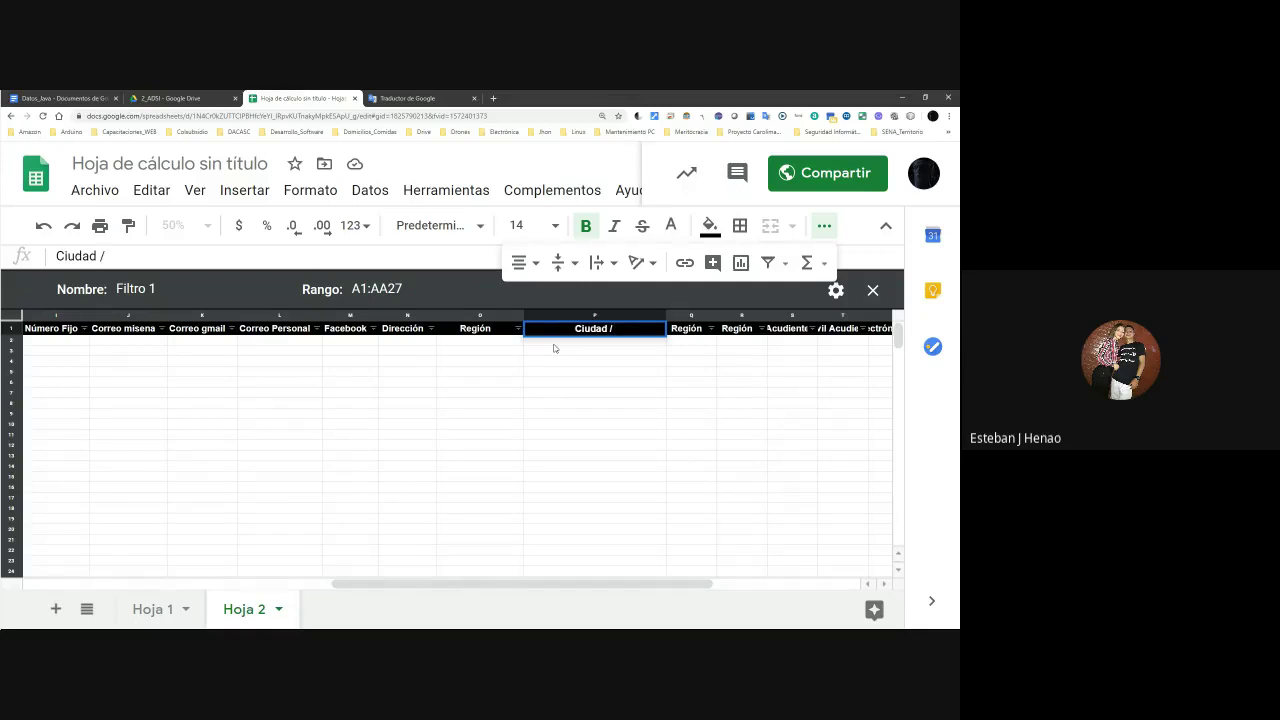
pyautogui.write(' Otro')
pyautogui.press('Tab')
# Clear the leftover headers in Q1, R1 and S1.
pyautogui.press('Right')
pyautogui.press('Right')
pyautogui.press('Right')
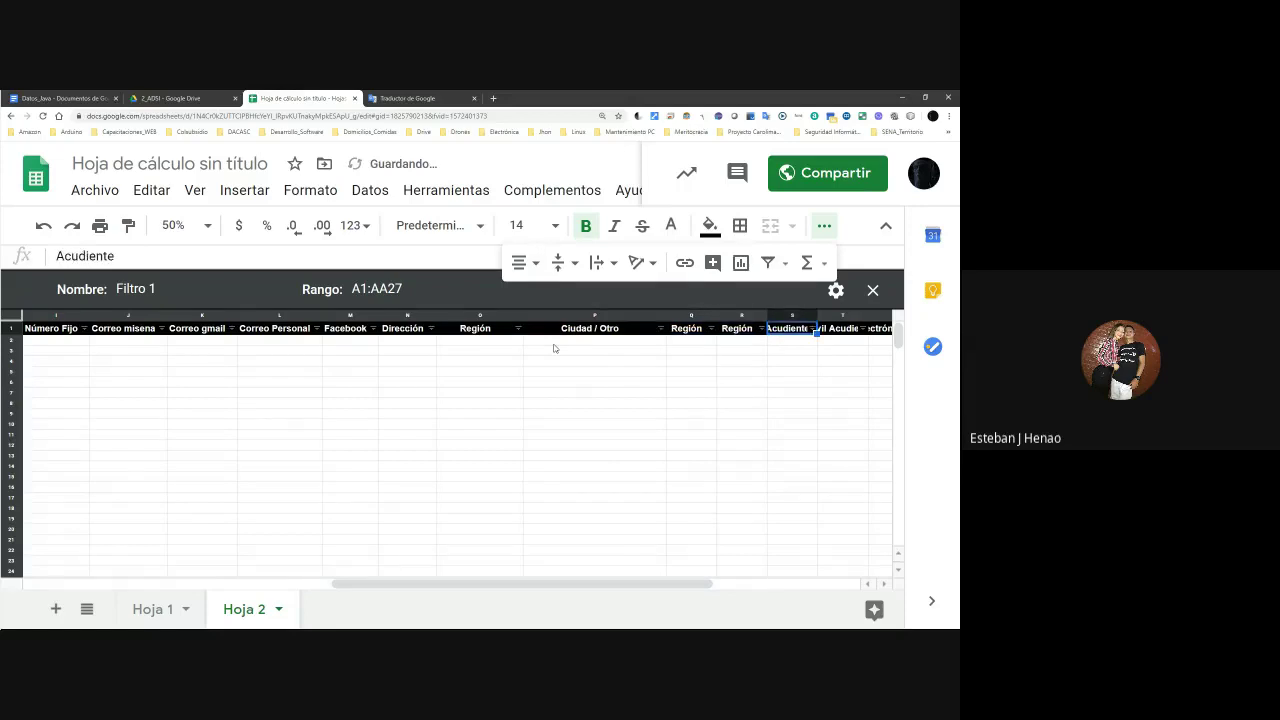
pyautogui.press('Left')
pyautogui.press('Left')
pyautogui.press('Left')
pyautogui.press('Delete')
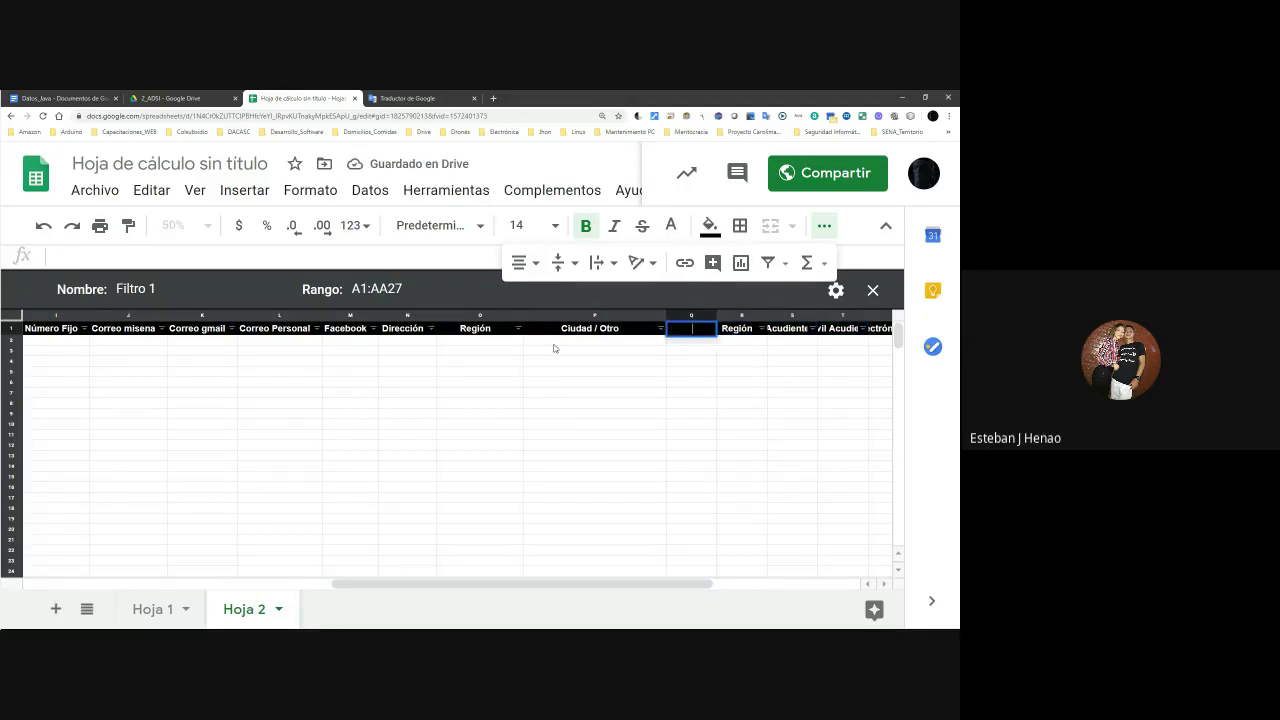
pyautogui.press('Right')
pyautogui.press('Delete')
pyautogui.press('Right')
pyautogui.press('Delete')
pyautogui.press('Right')
pyautogui.press('Right')
pyautogui.press('Right')
pyautogui.press('Left')
pyautogui.press('Left')
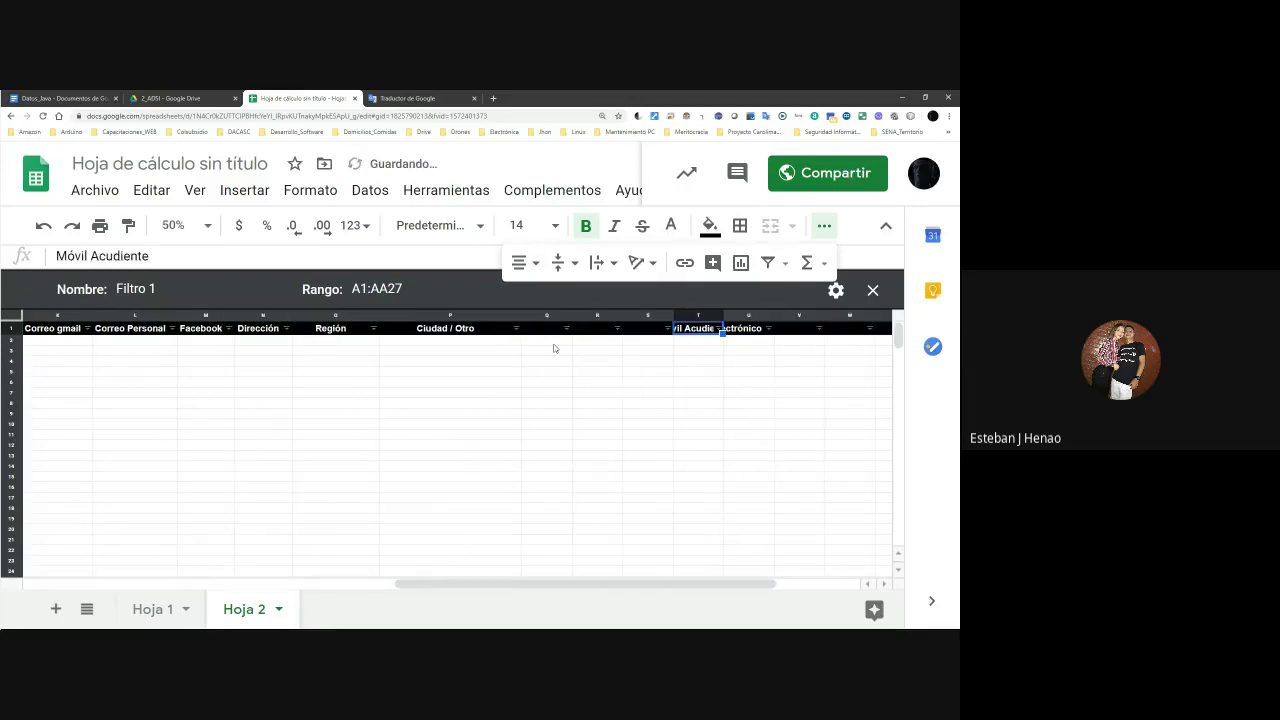
# Auto-fit columns T and U, enter Acudiente in S1, and fit column S.
pyautogui.moveTo(721, 314); pyautogui.dragTo(721, 314)
pyautogui.doubleClick(721, 314)
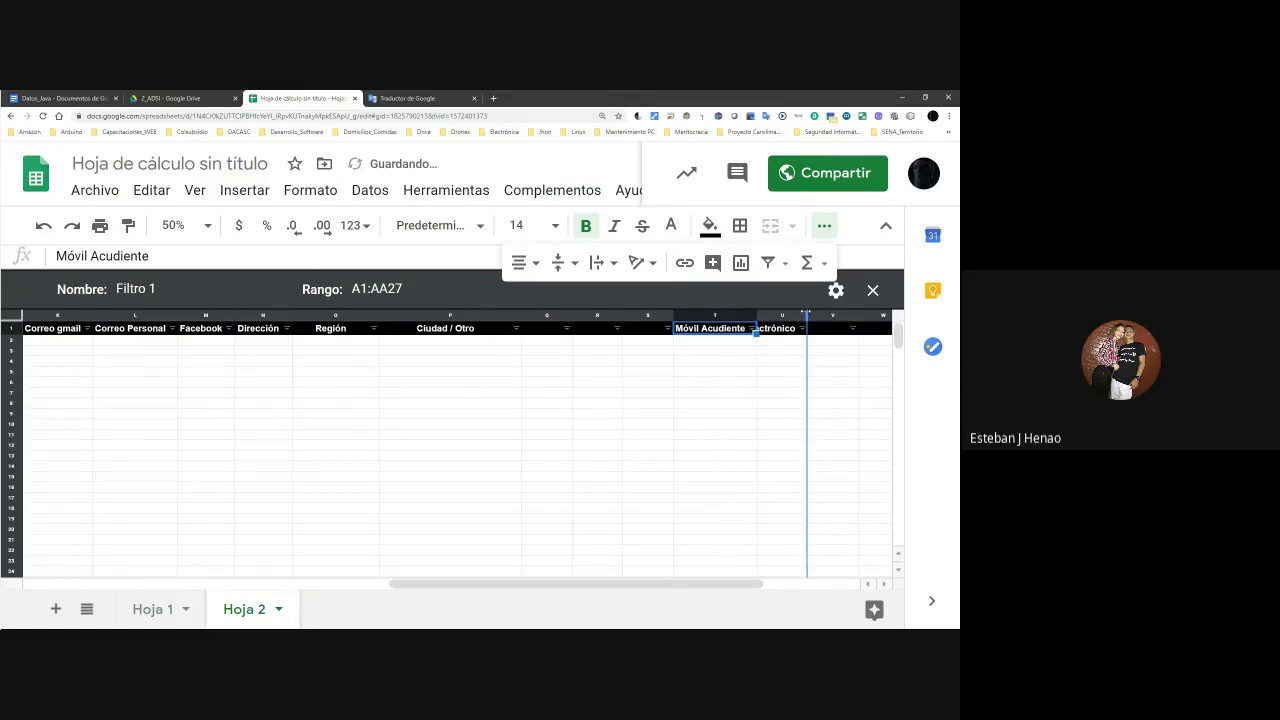
pyautogui.doubleClick(806, 314)
pyautogui.click(648, 328)
pyautogui.write('A')
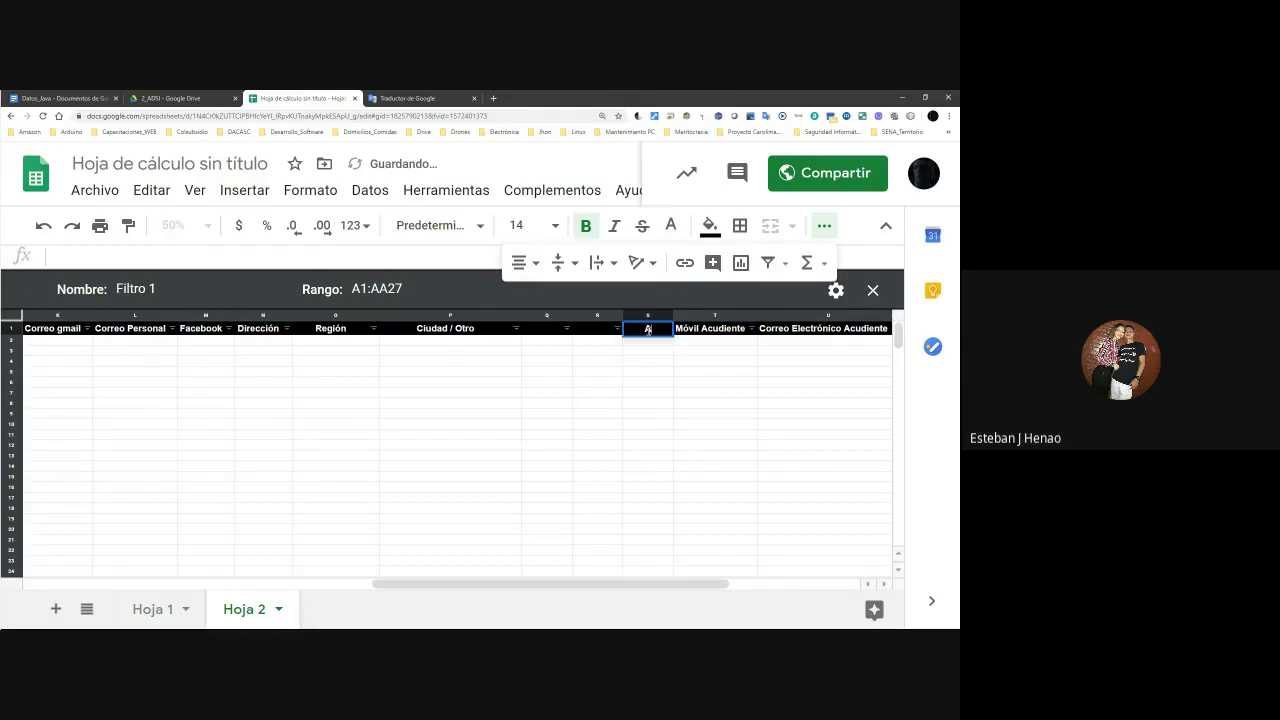
pyautogui.write('cudiente')
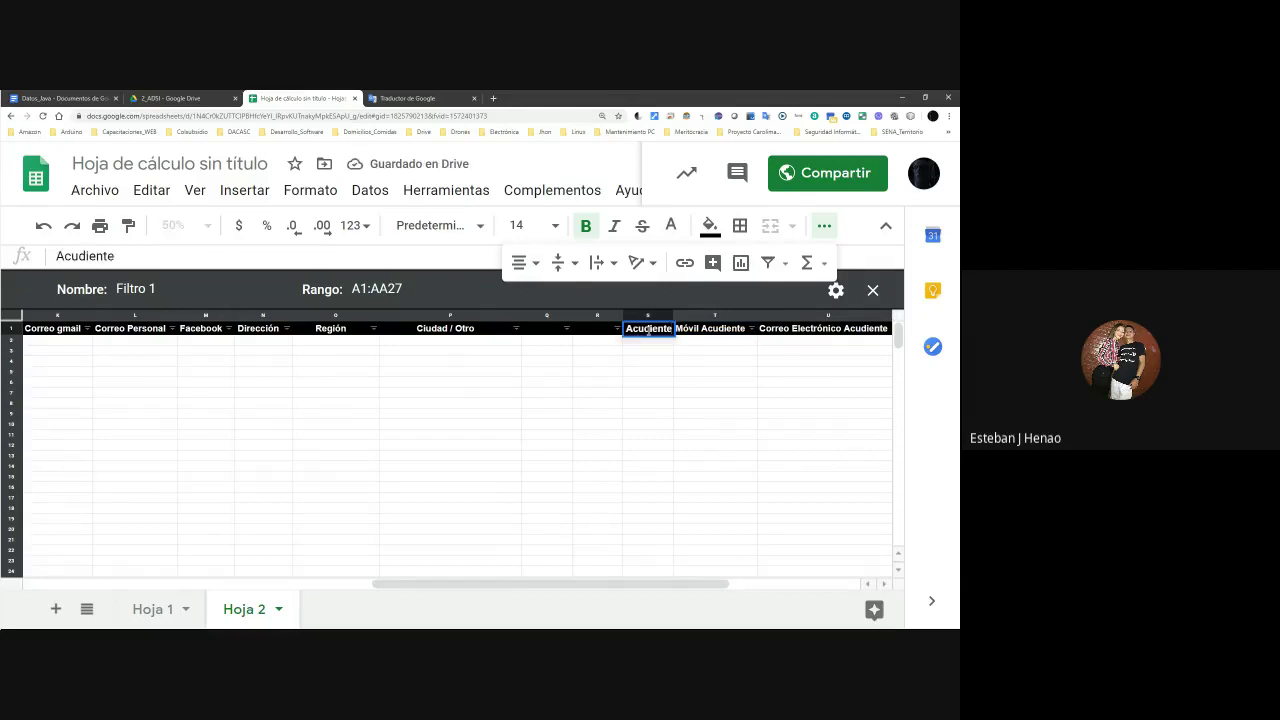
pyautogui.press('Return')
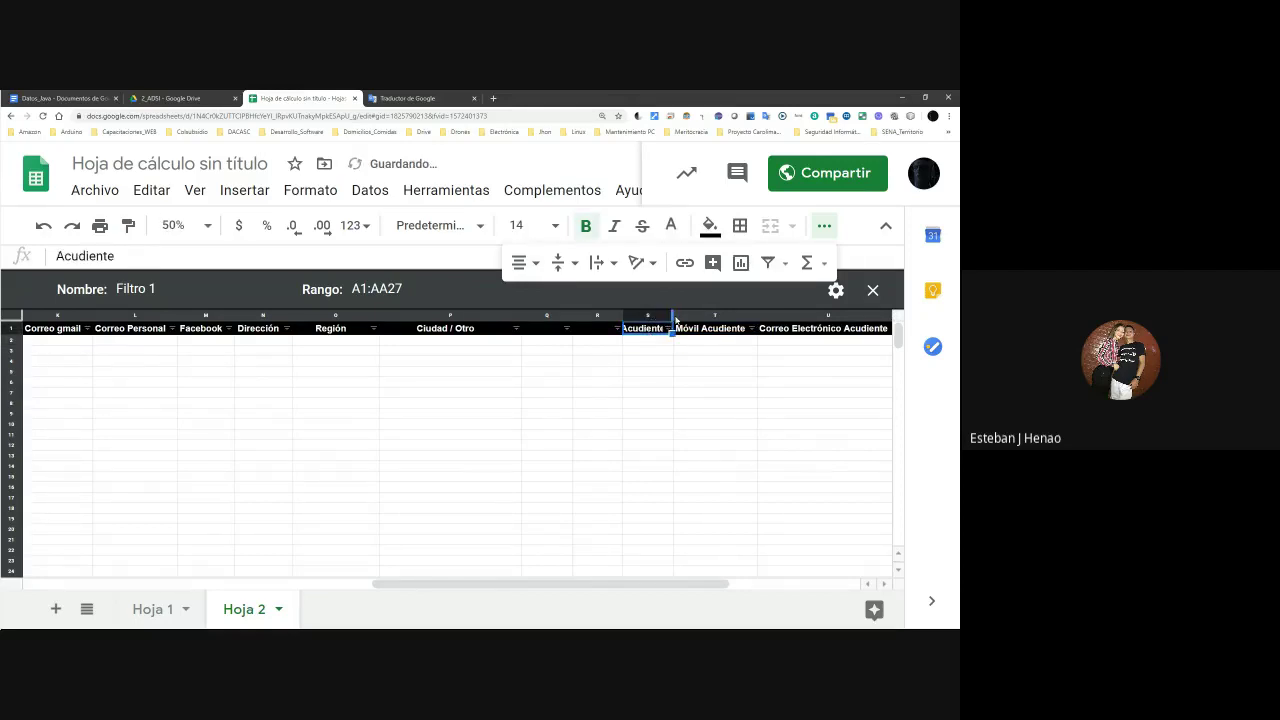
pyautogui.doubleClick(673, 315)
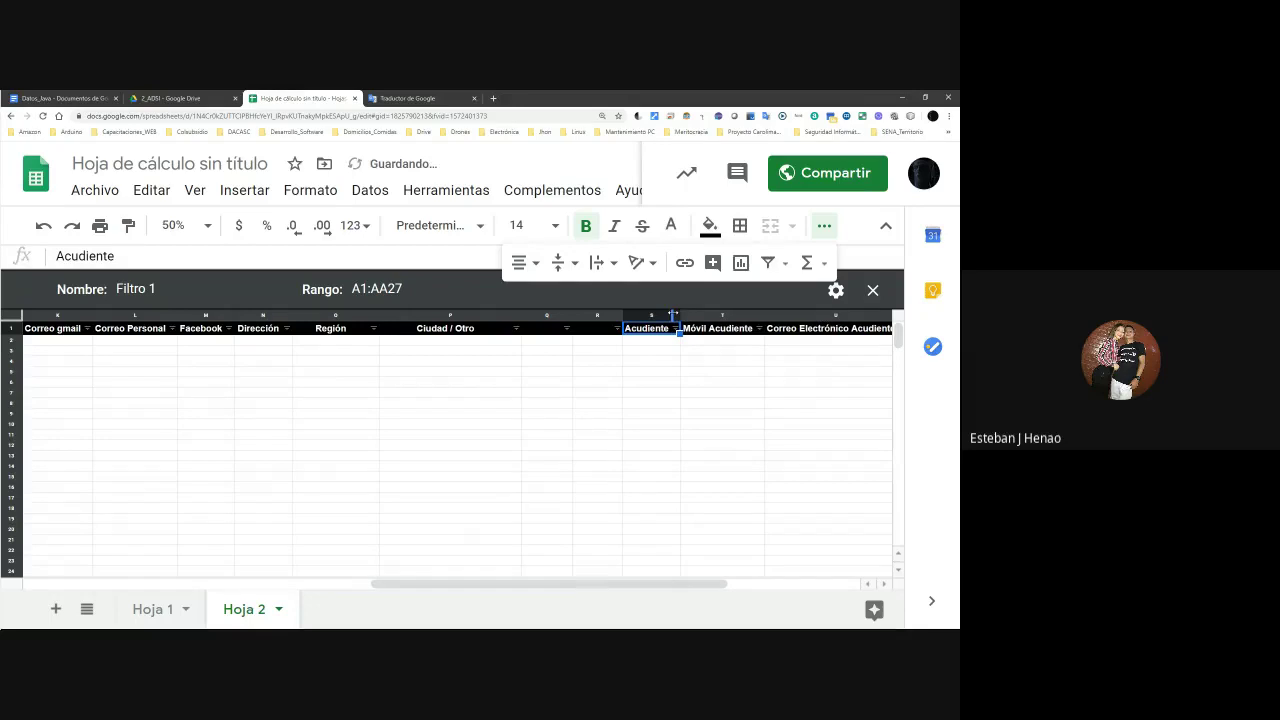
# Review the header row from Segundo Apellido through AA1 with arrow keys.
pyautogui.click(740, 329)
pyautogui.press('Left')
pyautogui.press('Left')
pyautogui.press('Left')
pyautogui.press('Left')
pyautogui.press('Left')
pyautogui.press('Left')
pyautogui.press('Left')
pyautogui.press('Left')
pyautogui.press('Left')
pyautogui.press('Left')
pyautogui.press('Left')
pyautogui.press('Left')
pyautogui.press('Left')
pyautogui.press('Left')
pyautogui.press('Left')
pyautogui.press('Left')
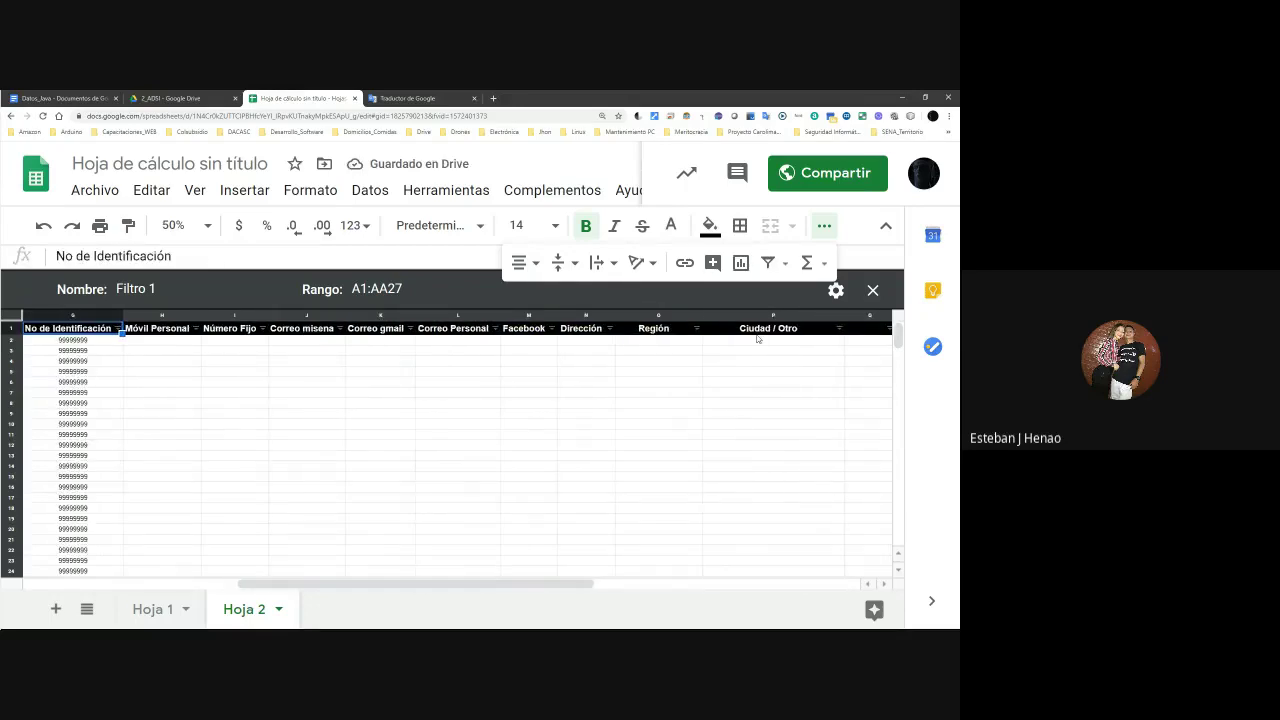
pyautogui.press('Right')
pyautogui.press('Right')
pyautogui.press('Right')
pyautogui.press('Right')
pyautogui.press('Right')
pyautogui.press('Right')
pyautogui.press('Right')
pyautogui.press('Right')
pyautogui.press('Right')
pyautogui.press('Right')
pyautogui.press('Right')
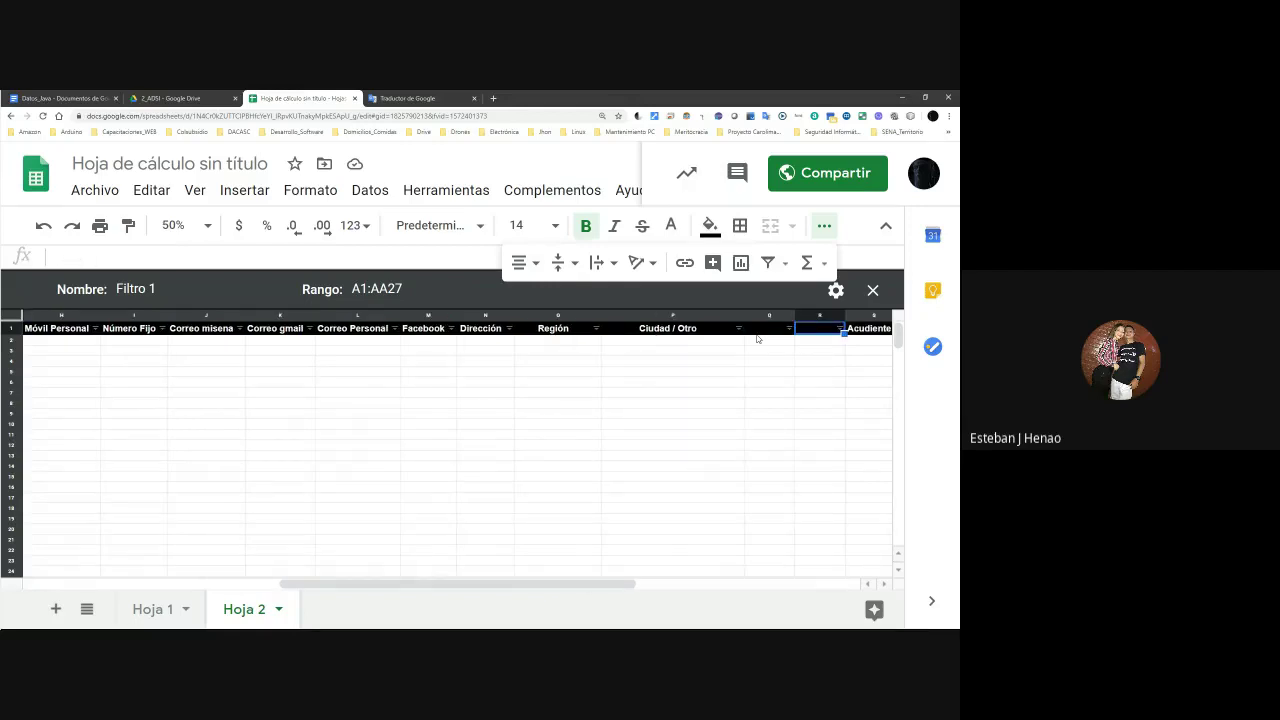
pyautogui.press('Right')
pyautogui.press('Right')
pyautogui.press('Right')
pyautogui.press('Right')
pyautogui.press('Left')
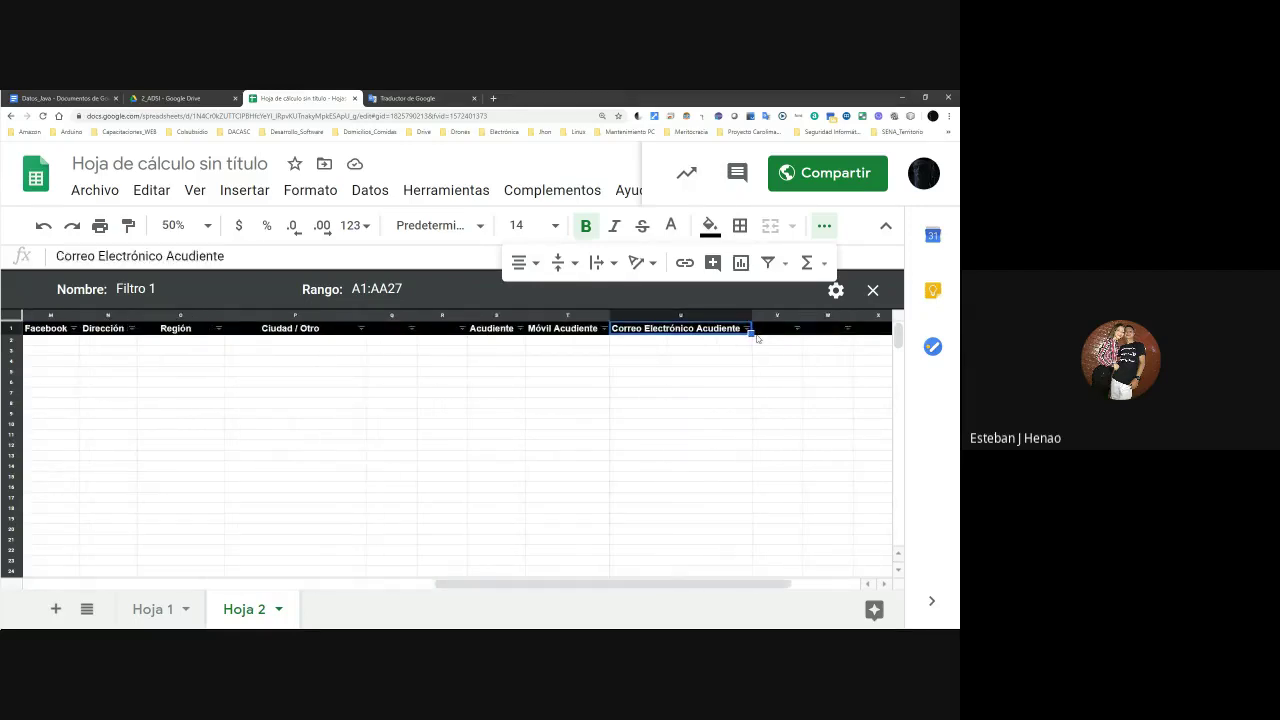
pyautogui.press('Right')
pyautogui.press('Right')
pyautogui.press('Left')
pyautogui.press('Left')
pyautogui.press('Left')
pyautogui.press('Left')
pyautogui.press('Left')
pyautogui.press('Left')
pyautogui.press('Left')
pyautogui.press('Left')
pyautogui.press('Left')
pyautogui.press('Left')
pyautogui.press('Left')
pyautogui.press('Left')
pyautogui.press('Left')
pyautogui.press('Left')
pyautogui.press('Left')
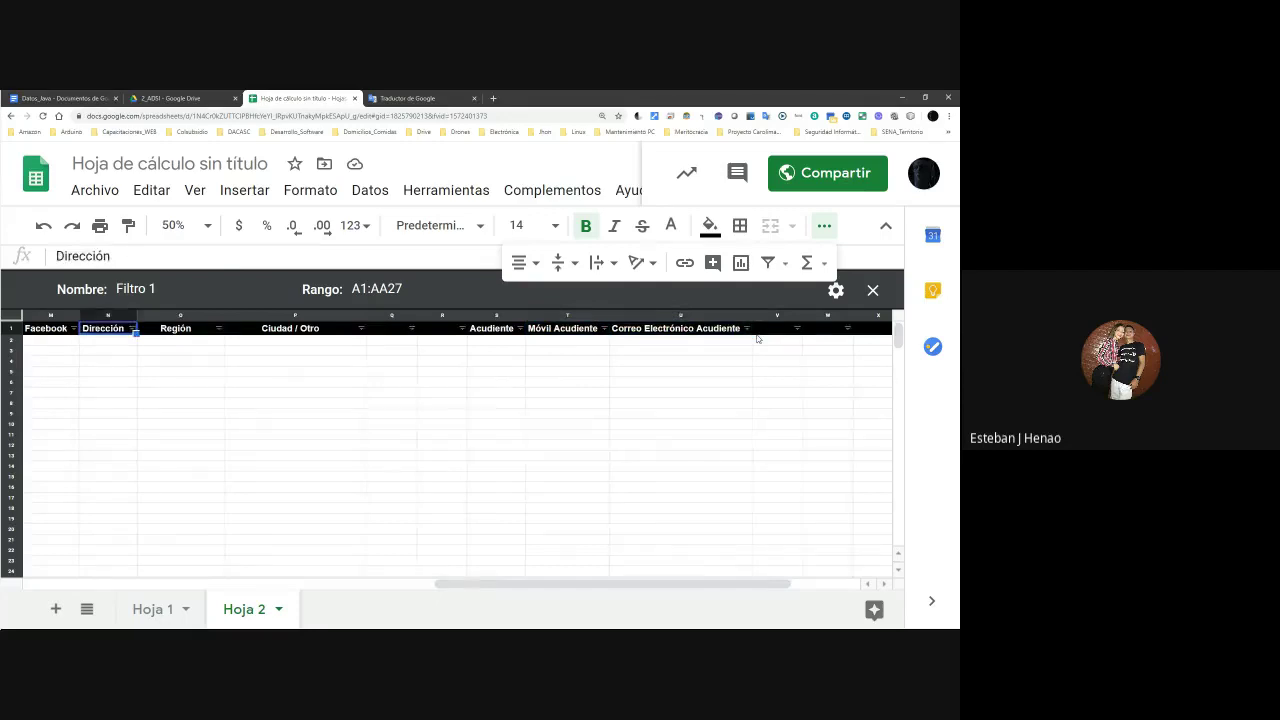
pyautogui.press('Right')
pyautogui.press('Right')
pyautogui.press('Right')
pyautogui.press('Right')
pyautogui.press('Right')
pyautogui.press('Right')
pyautogui.press('Right')
pyautogui.press('Right')
pyautogui.press('Right')
pyautogui.press('Right')
pyautogui.press('Right')
pyautogui.press('Right')
pyautogui.press('Right')
pyautogui.press('Right')
pyautogui.press('Right')
pyautogui.press('Right')
pyautogui.press('Right')
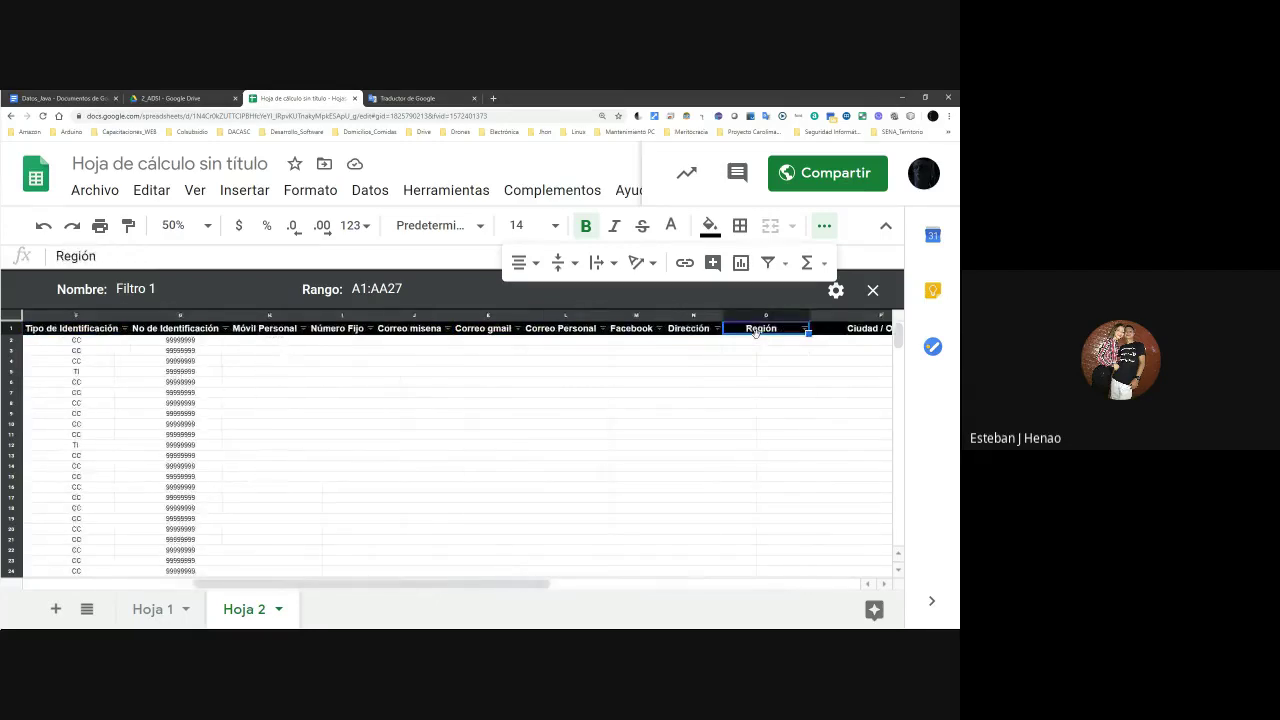
pyautogui.press('Right')
pyautogui.press('Right')
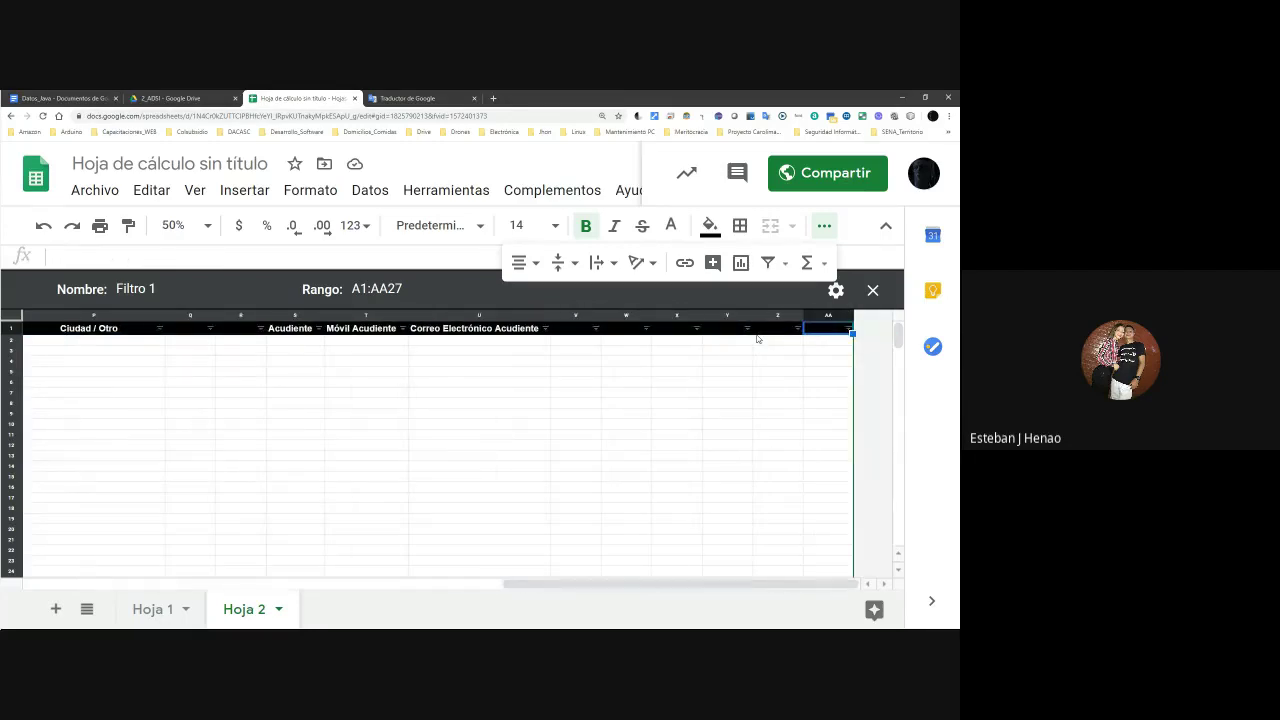
pyautogui.press('Left')
pyautogui.press('Left')
pyautogui.press('Left')
pyautogui.press('Left')
pyautogui.press('Left')
pyautogui.press('Left')
pyautogui.press('Left')
pyautogui.press('Left')
pyautogui.press('Left')
pyautogui.press('Left')
pyautogui.press('Left')
pyautogui.press('Left')
pyautogui.press('Left')
pyautogui.press('Left')
pyautogui.press('Left')
pyautogui.press('Left')
pyautogui.press('Left')
pyautogui.press('Left')
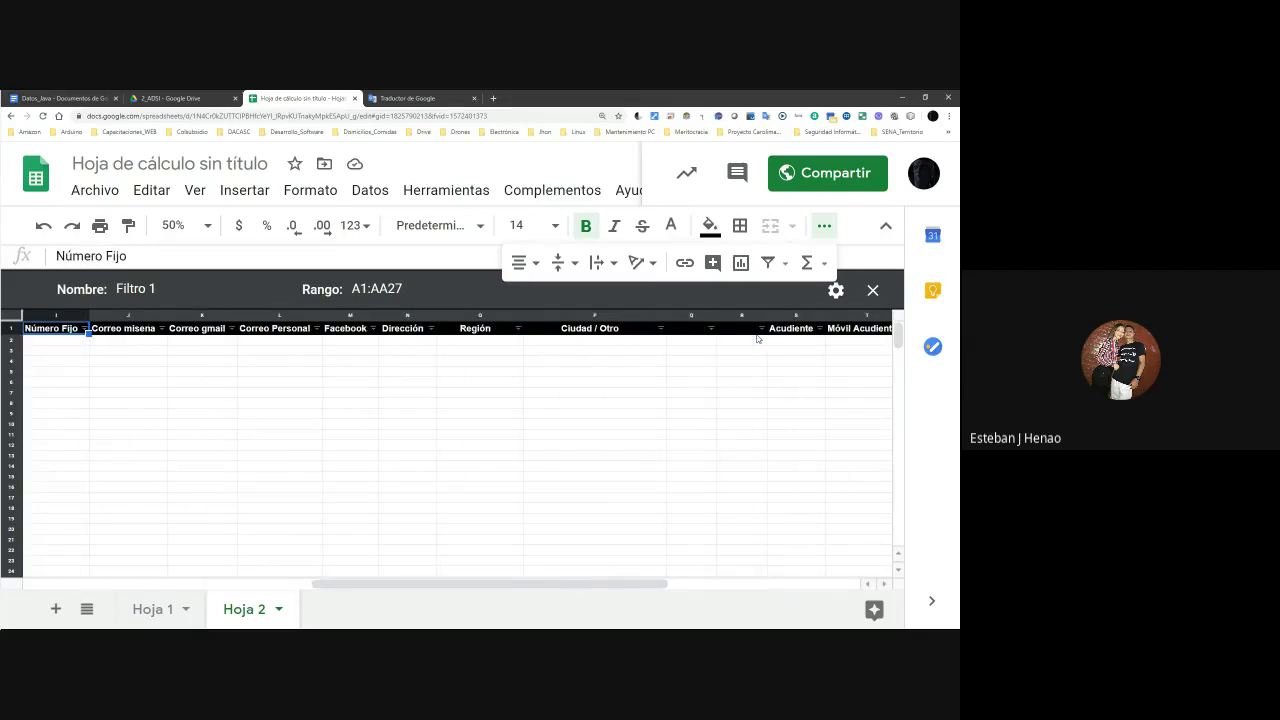
pyautogui.press('Left')
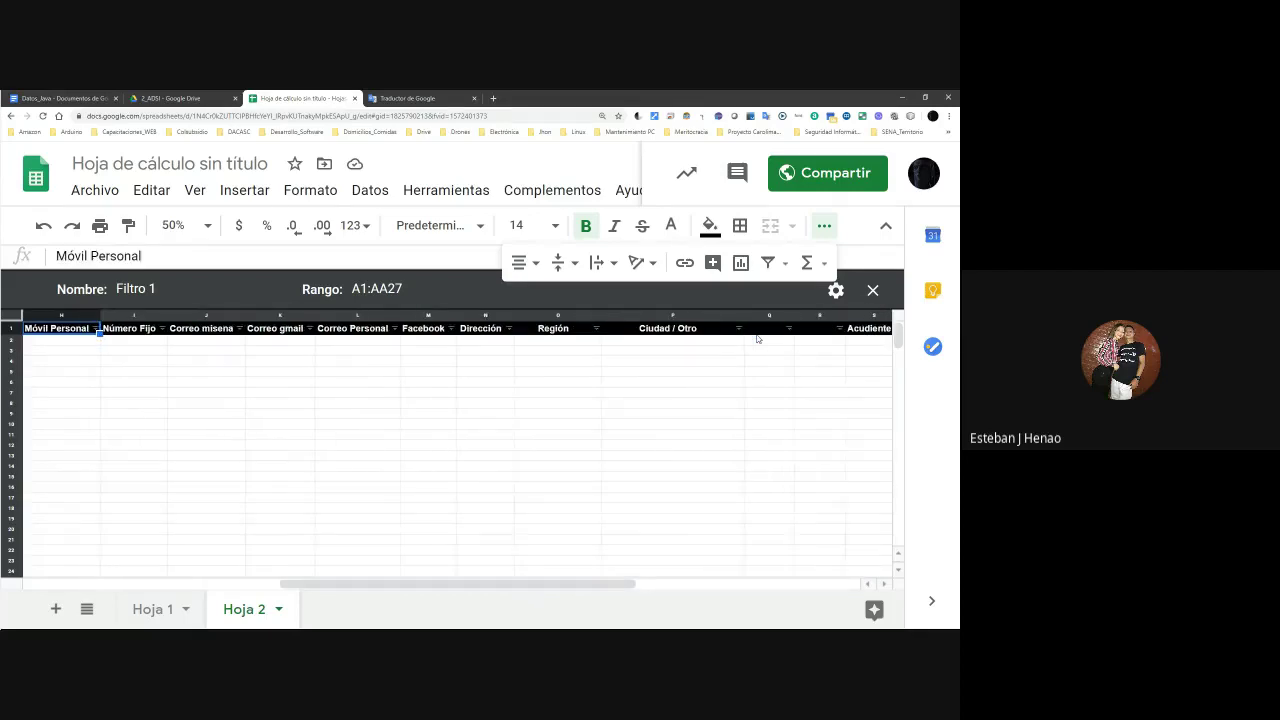
pyautogui.press('Left')
pyautogui.press('Left')
pyautogui.press('Left')
pyautogui.press('Right')
pyautogui.press('Right')
pyautogui.press('Right')
pyautogui.press('Right')
pyautogui.press('Right')
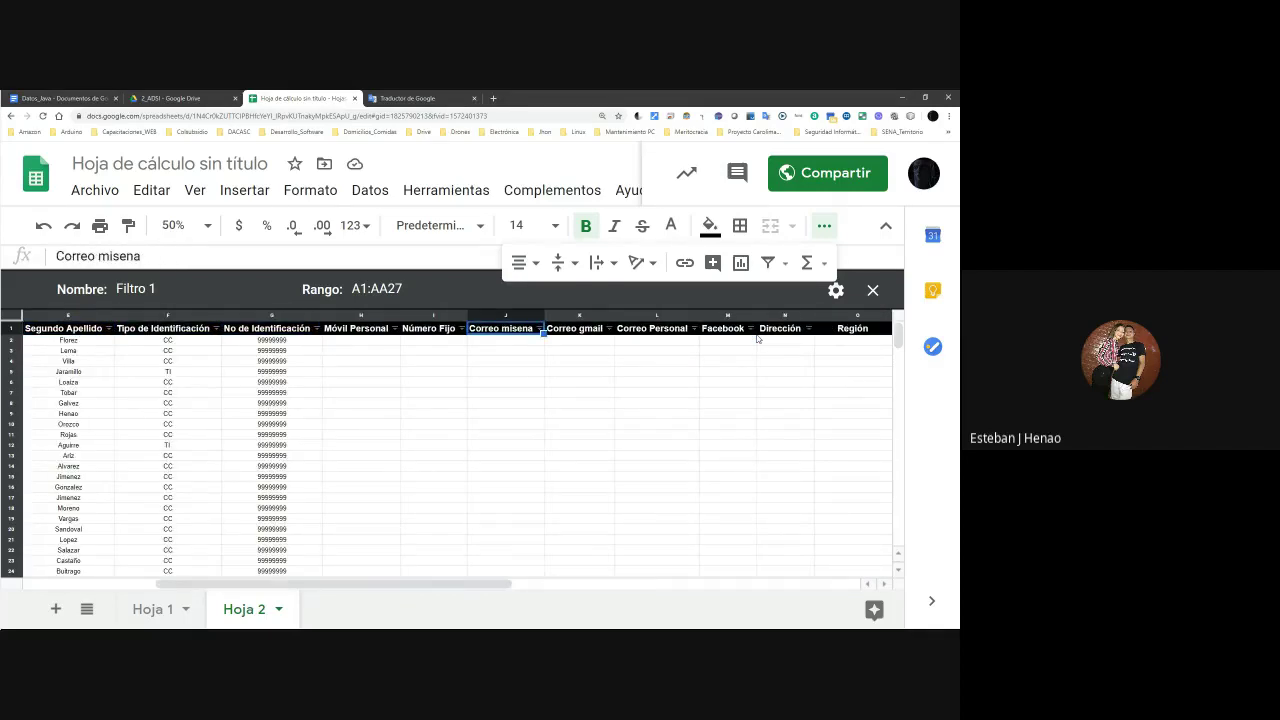
pyautogui.press('Right')
pyautogui.press('Right')
pyautogui.press('Right')
pyautogui.press('Right')
pyautogui.press('Right')
pyautogui.press('Right')
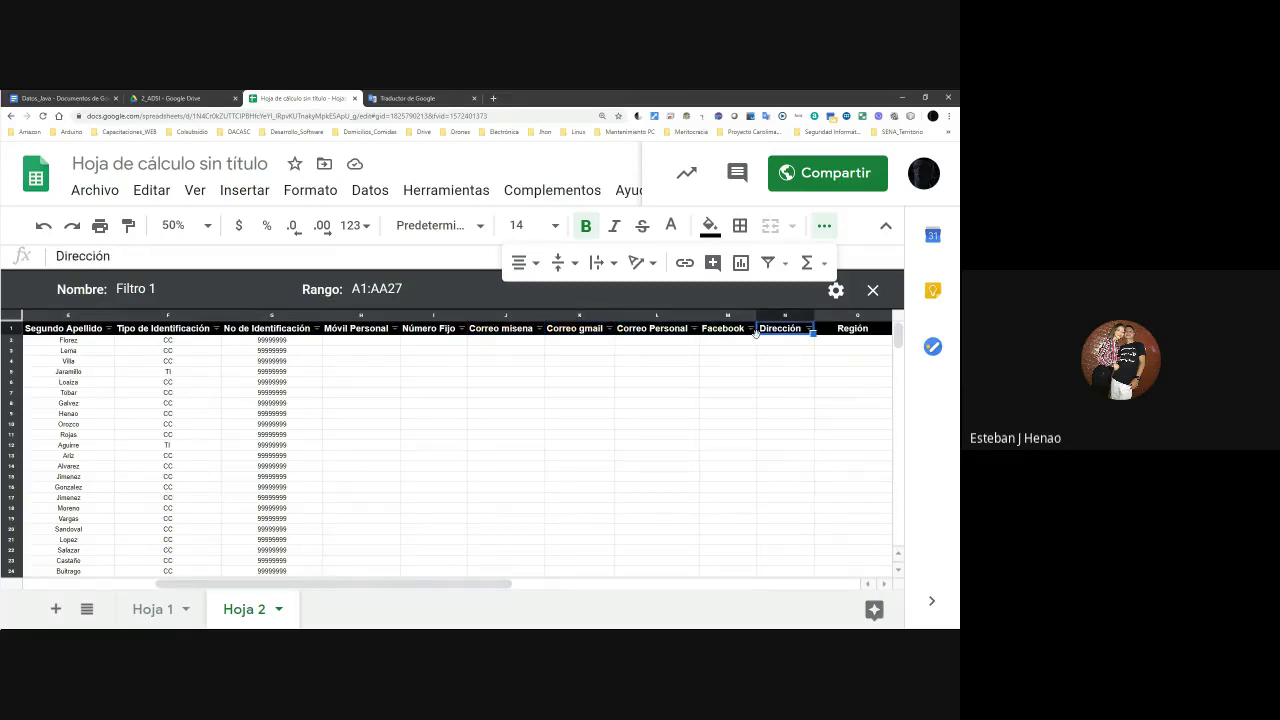
pyautogui.press('Right')
pyautogui.press('Right')
pyautogui.press('Right')
pyautogui.press('Right')
pyautogui.press('Right')
pyautogui.press('Right')
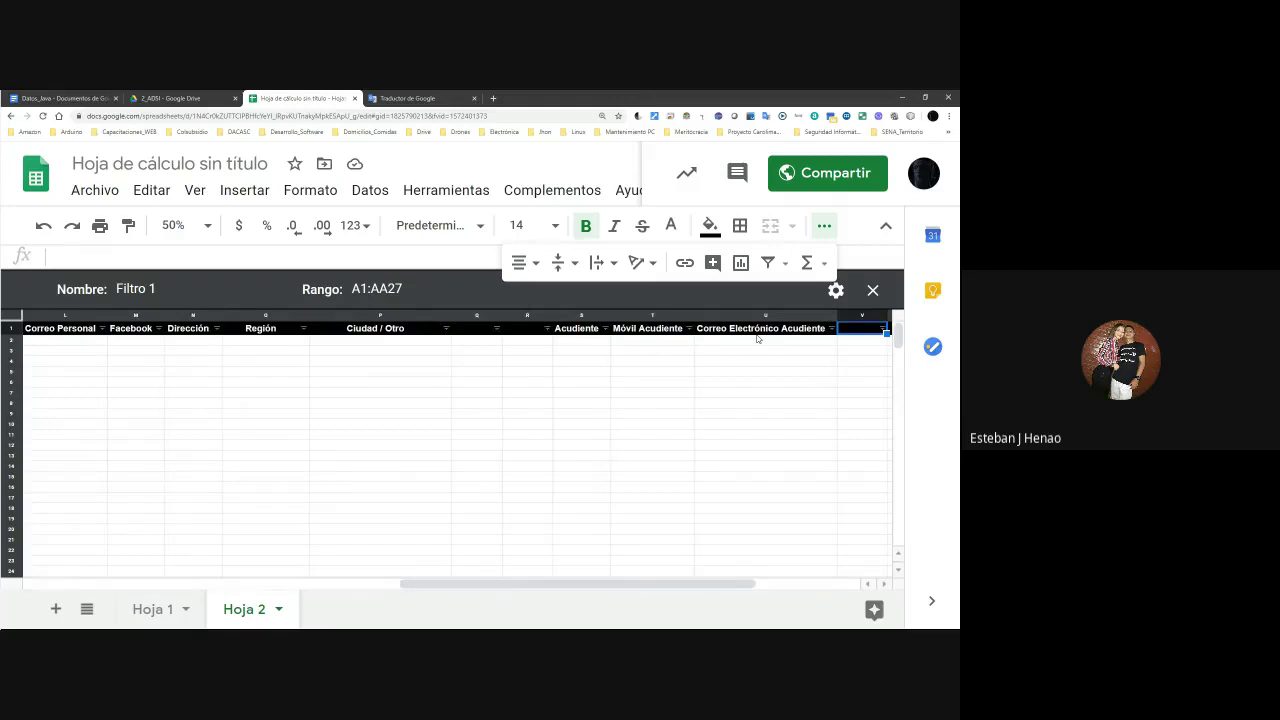
pyautogui.press('Left')
pyautogui.press('Left')
pyautogui.press('Left')
pyautogui.press('Left')
pyautogui.press('Left')
pyautogui.press('Left')
pyautogui.press('Left')
pyautogui.press('Left')
pyautogui.press('Left')
pyautogui.press('Left')
pyautogui.press('Left')
pyautogui.press('Left')
pyautogui.press('Left')
pyautogui.press('Left')
pyautogui.press('Left')
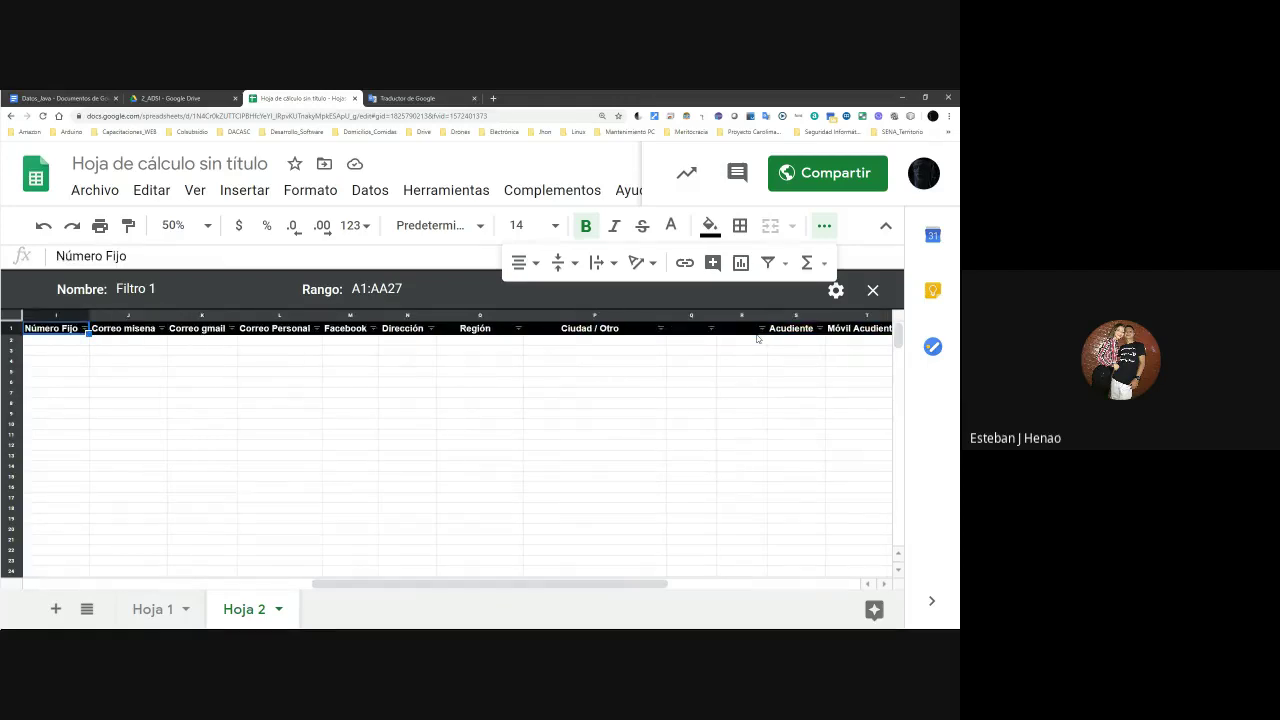
pyautogui.press('Left')
pyautogui.press('Left')
pyautogui.press('Right')
pyautogui.press('Right')
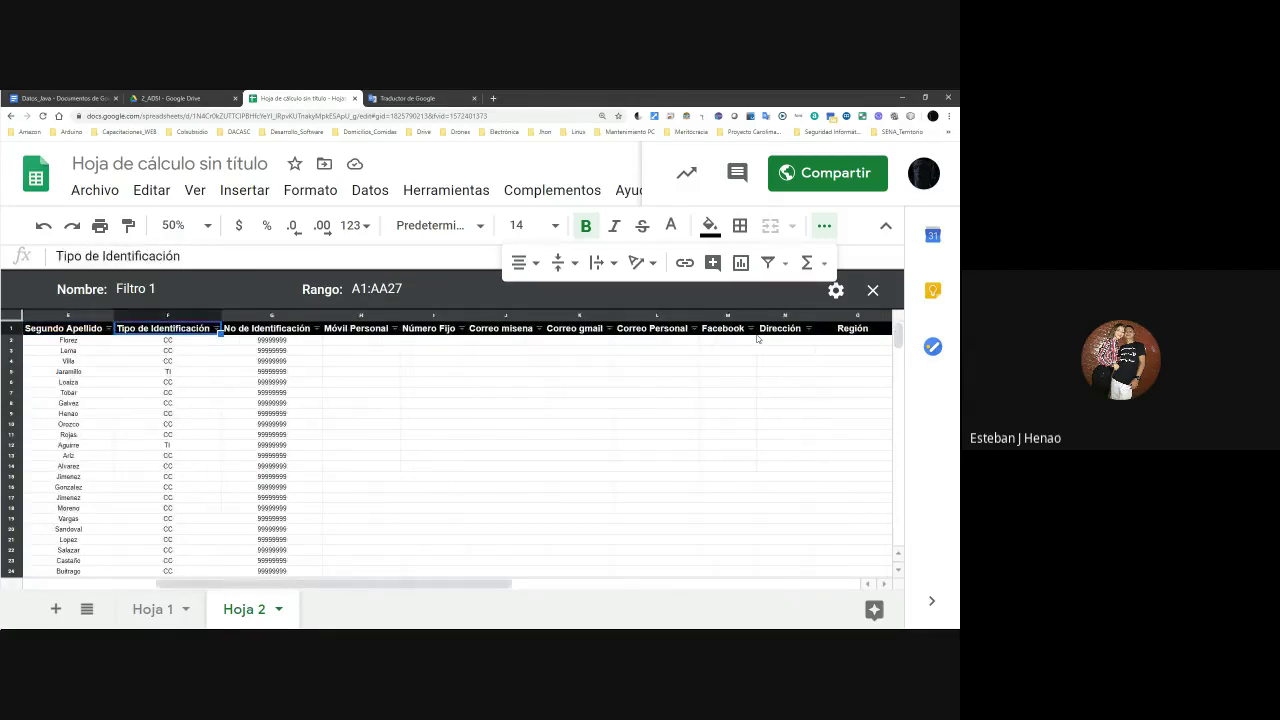
# Check the first data row, then return to the 2_ADSI folder in Drive.
pyautogui.press('Down')
pyautogui.press('Right')
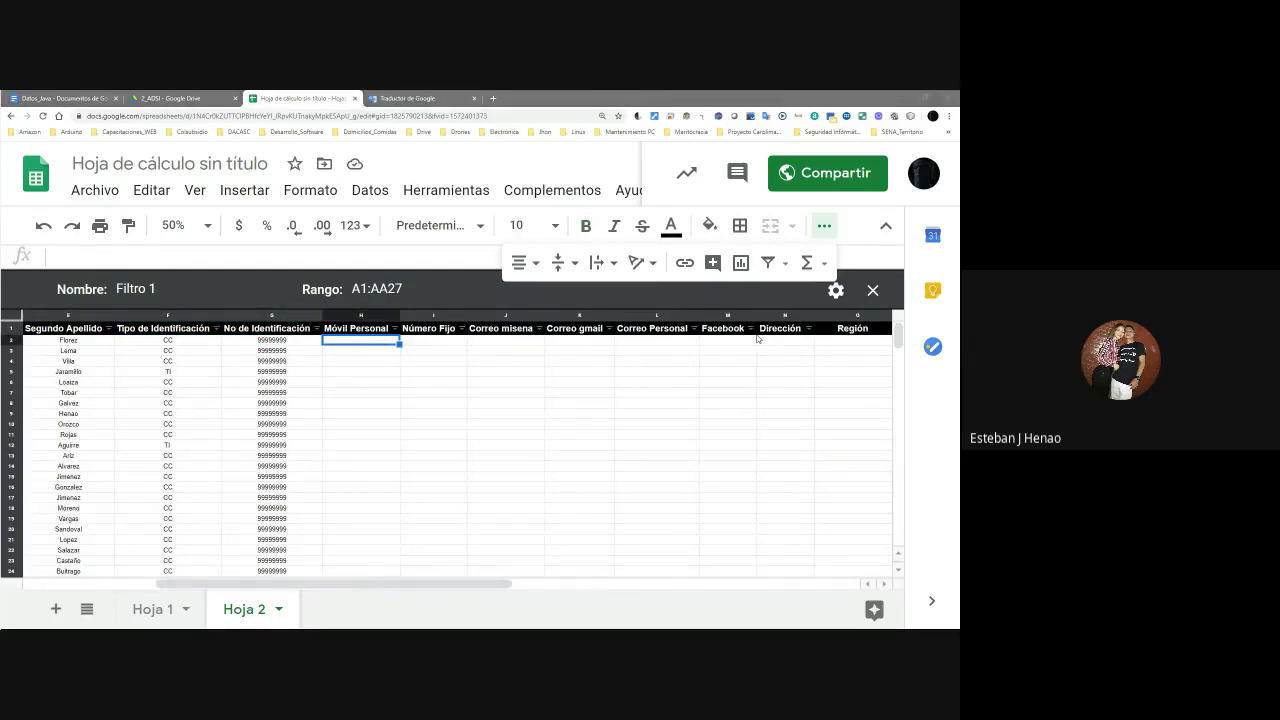
pyautogui.press('Up')
pyautogui.press('Right')
pyautogui.press('Right')
pyautogui.press('Right')
pyautogui.press('Right')
pyautogui.press('Right')
pyautogui.press('Right')
pyautogui.press('Right')
pyautogui.press('Right')
pyautogui.press('Right')
pyautogui.press('Right')
pyautogui.press('Right')
pyautogui.press('Right')
pyautogui.press('Right')
pyautogui.press('Right')
pyautogui.press('Right')
pyautogui.press('Right')
pyautogui.press('Right')
pyautogui.press('Right')
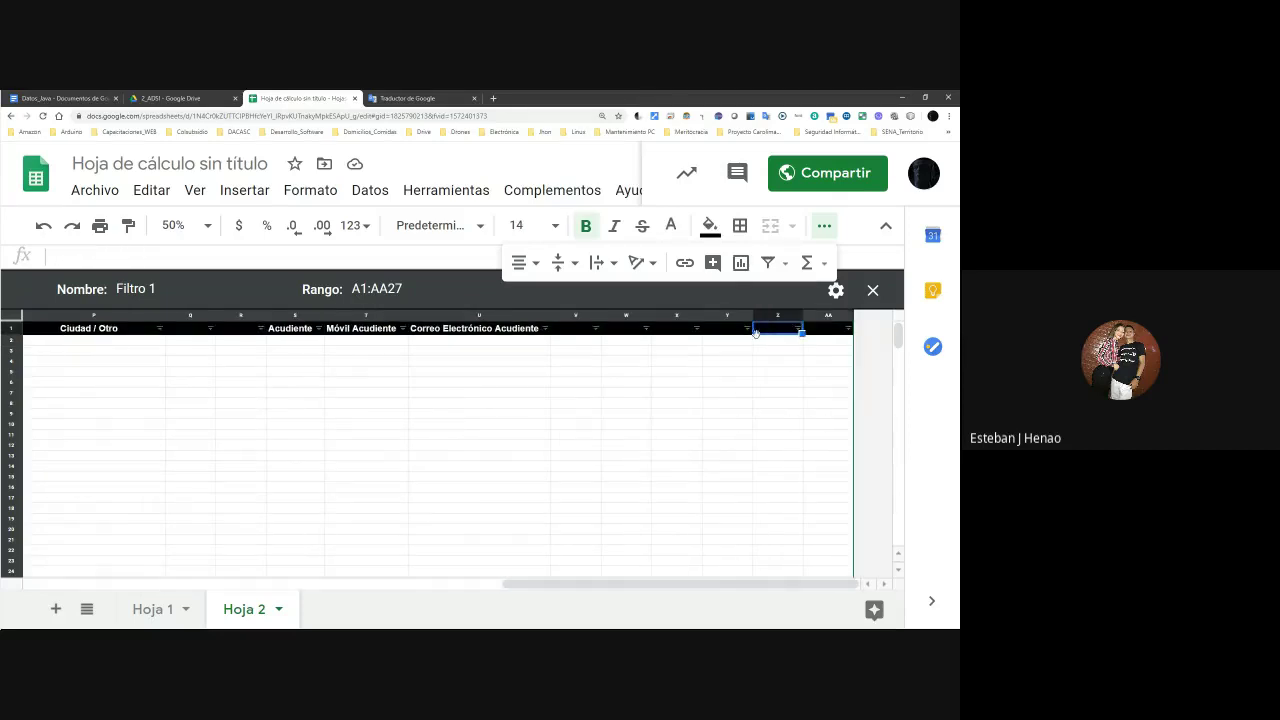
pyautogui.press('Left')
pyautogui.press('Left')
pyautogui.press('Left')
pyautogui.press('Left')
pyautogui.press('Left')
pyautogui.press('Left')
pyautogui.press('Left')
pyautogui.press('Left')
pyautogui.press('Left')
pyautogui.press('Left')
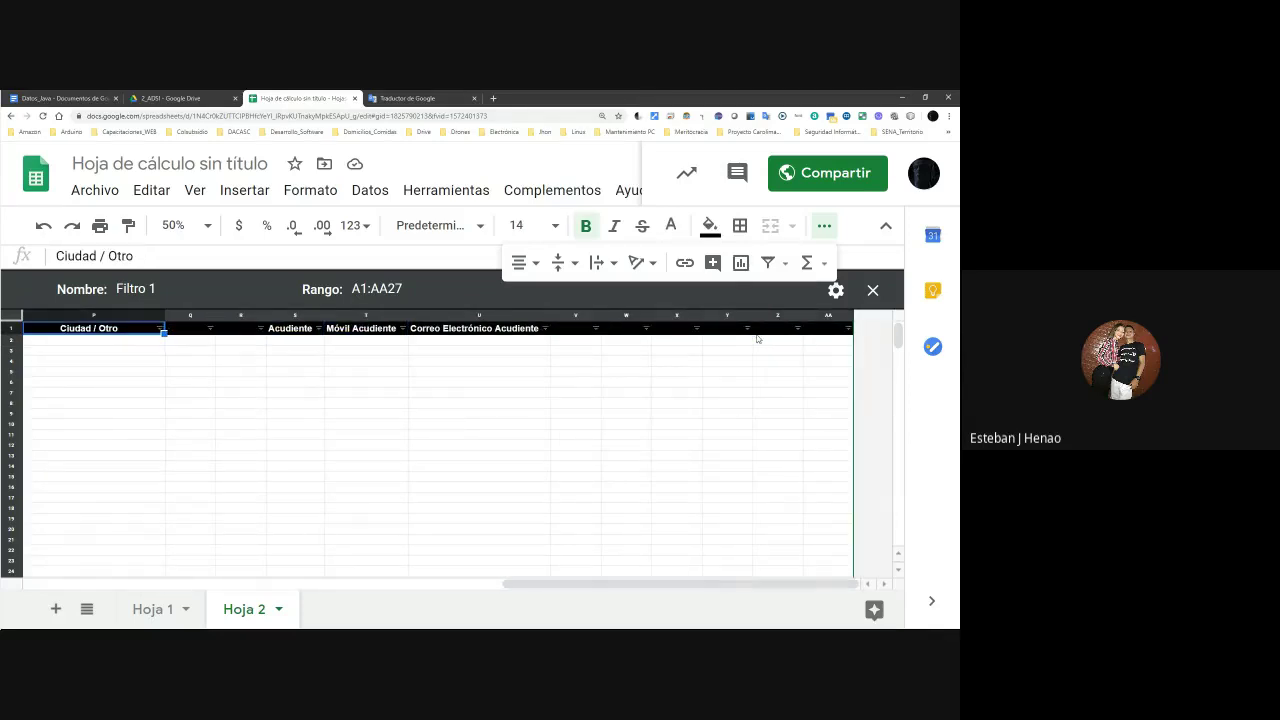
pyautogui.click(222, 97)
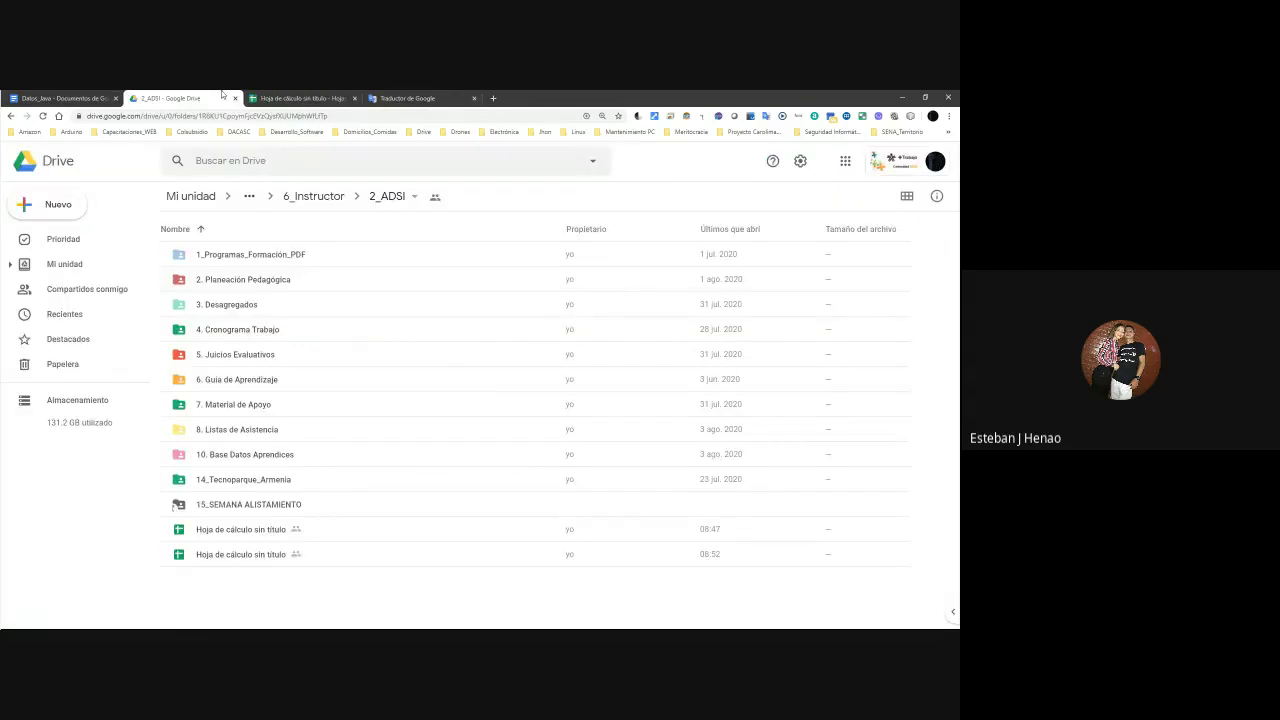
# In the 10. Base Datos Aprendices folder, open Base_APRENDICES_ADSI_FICHAS.xlsx with Hojas de cálculo de Google.
pyautogui.doubleClick(215, 456)
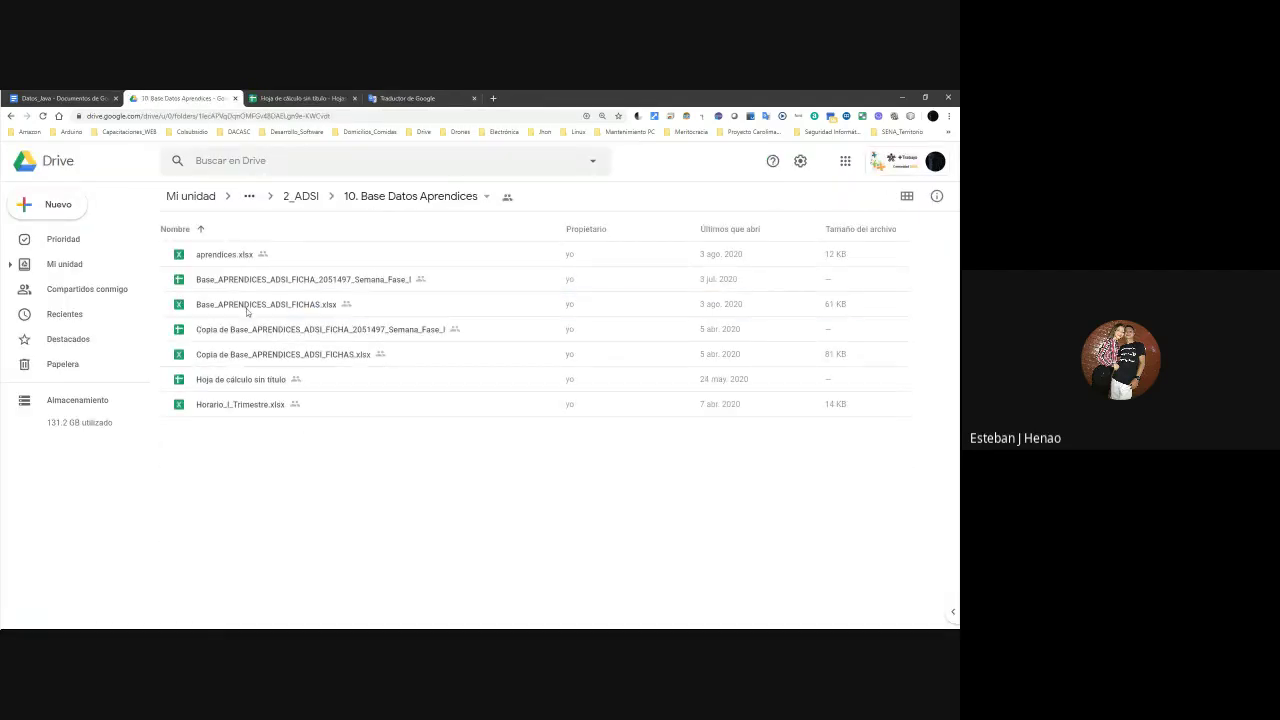
pyautogui.click(248, 308)
pyautogui.rightClick(250, 307)
pyautogui.moveTo(300, 316)
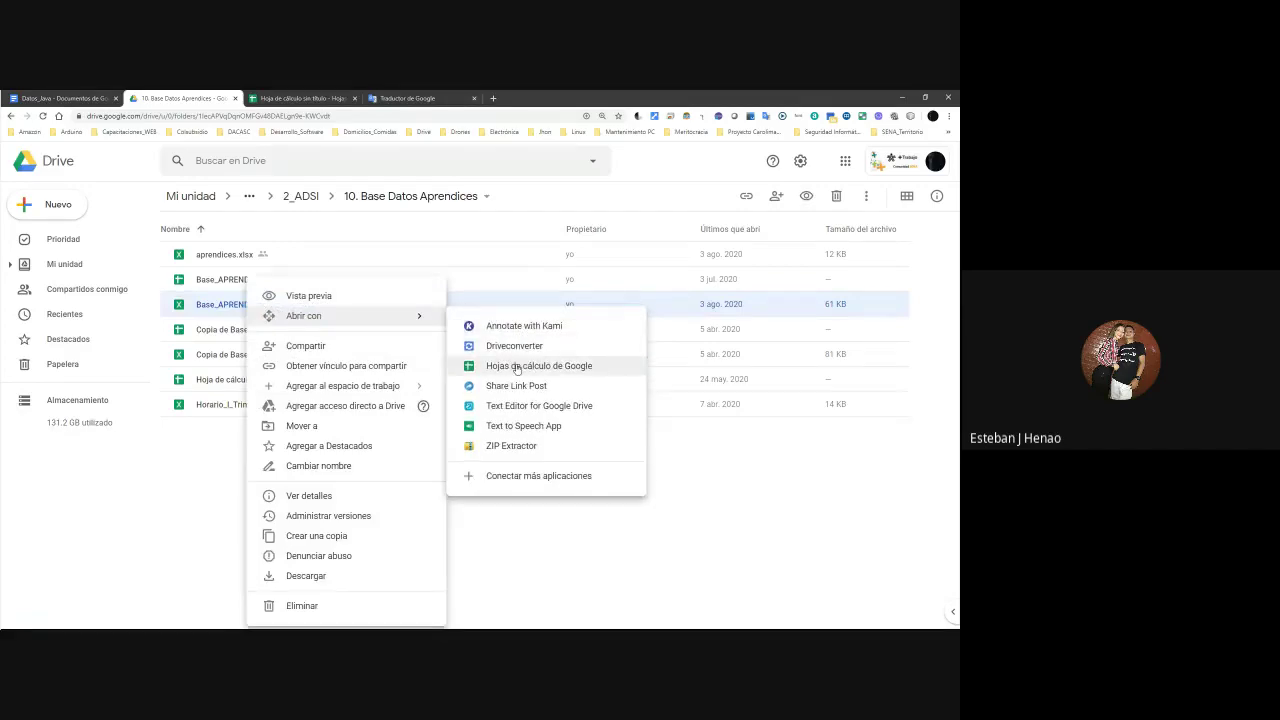
pyautogui.click(517, 366)
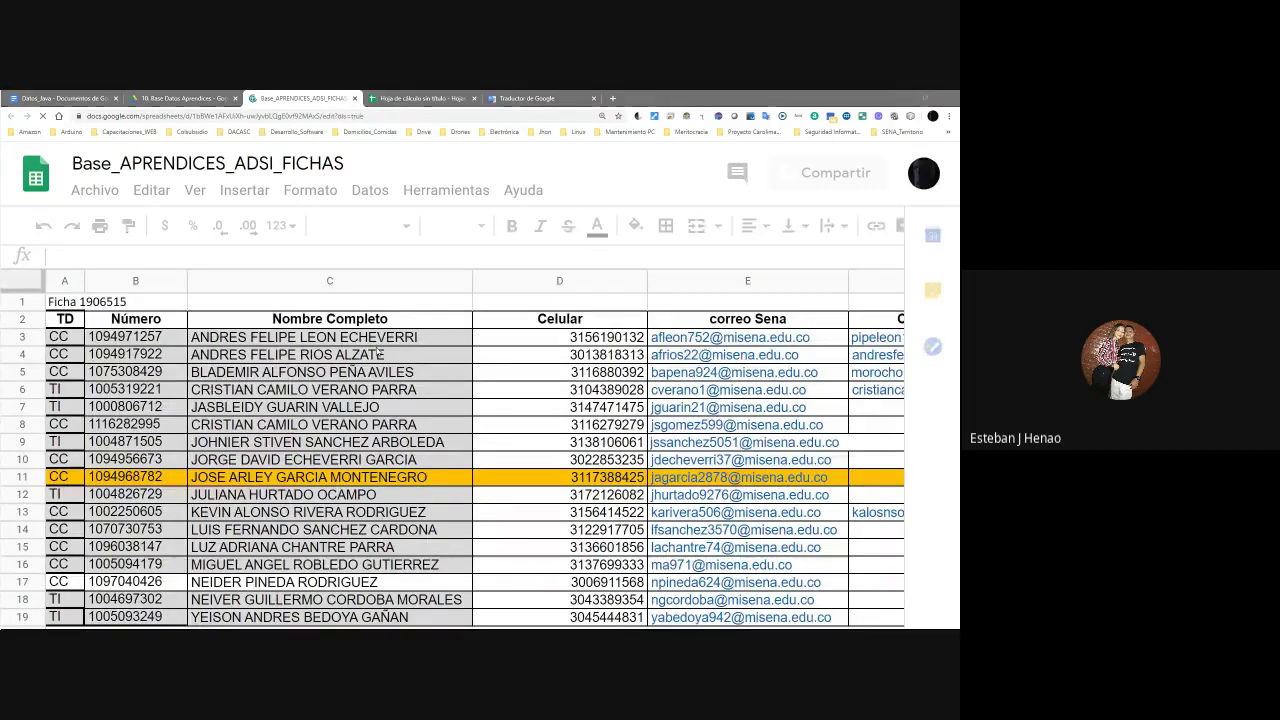
# Review the header row of the current sheet, from Celular back to TD.
pyautogui.click(380, 354)
pyautogui.click(562, 320)
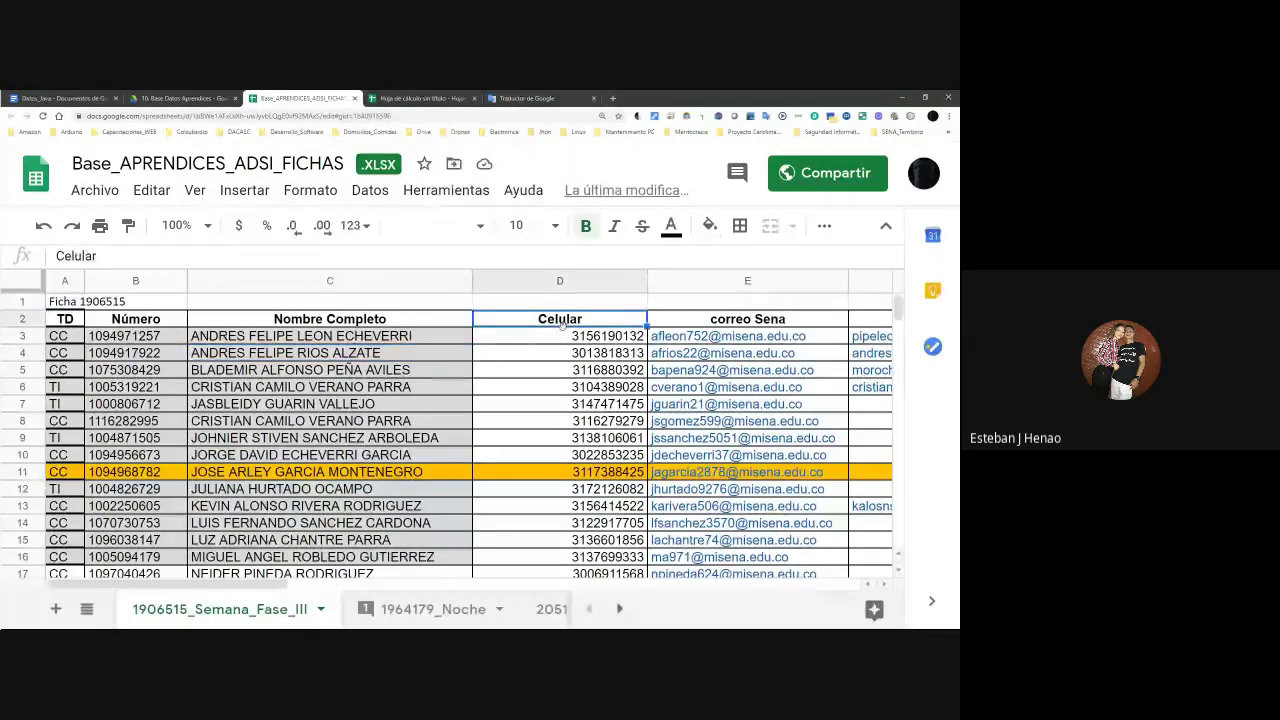
pyautogui.press('Right')
pyautogui.press('Right')
pyautogui.press('Right')
pyautogui.press('Right')
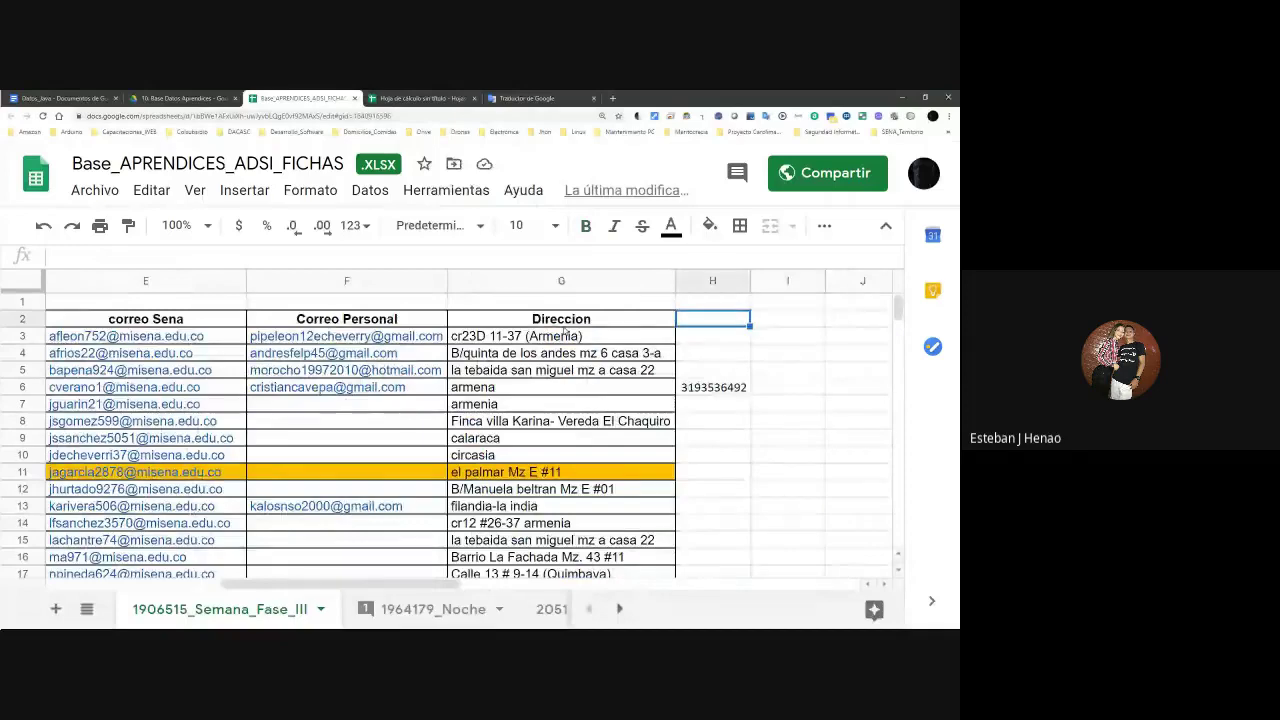
pyautogui.press('Left')
pyautogui.press('Left')
pyautogui.press('Left')
pyautogui.press('Left')
pyautogui.press('Left')
pyautogui.press('Left')
pyautogui.press('Left')
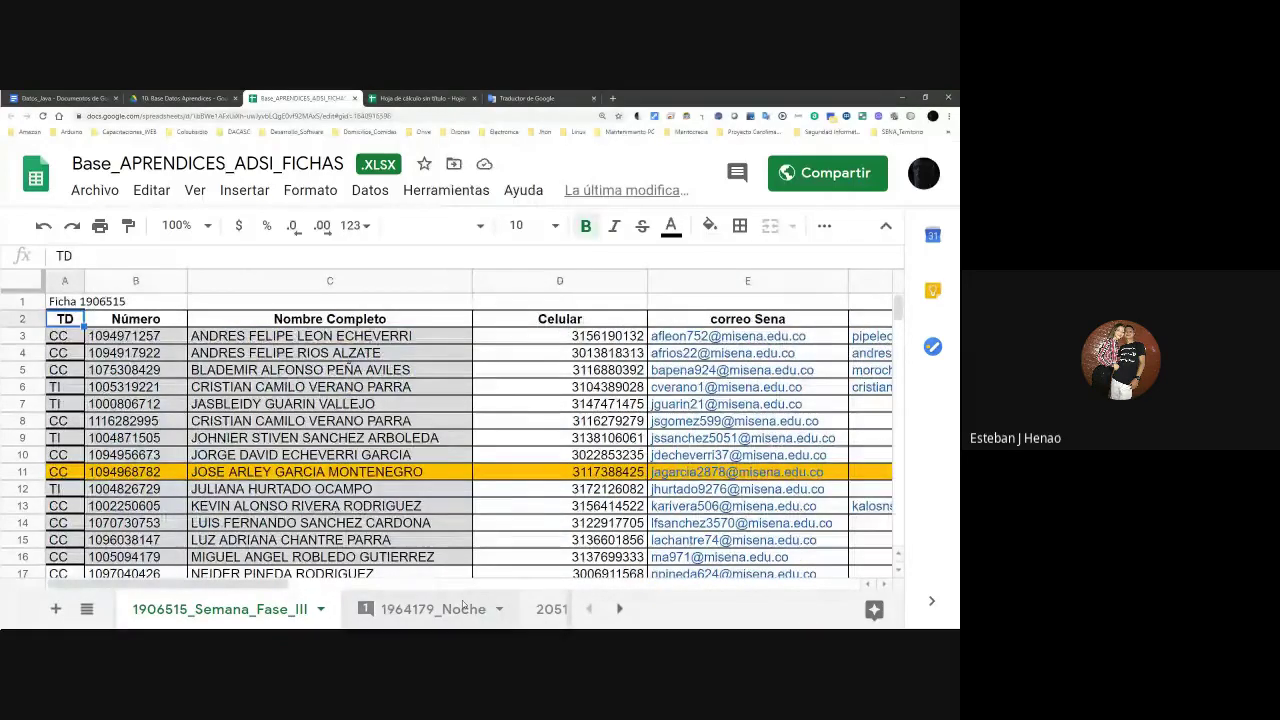
# On the 1964179_Noche sheet, step through the headers from Nombre completo back to TD.
pyautogui.click(463, 603)
pyautogui.click(307, 328)
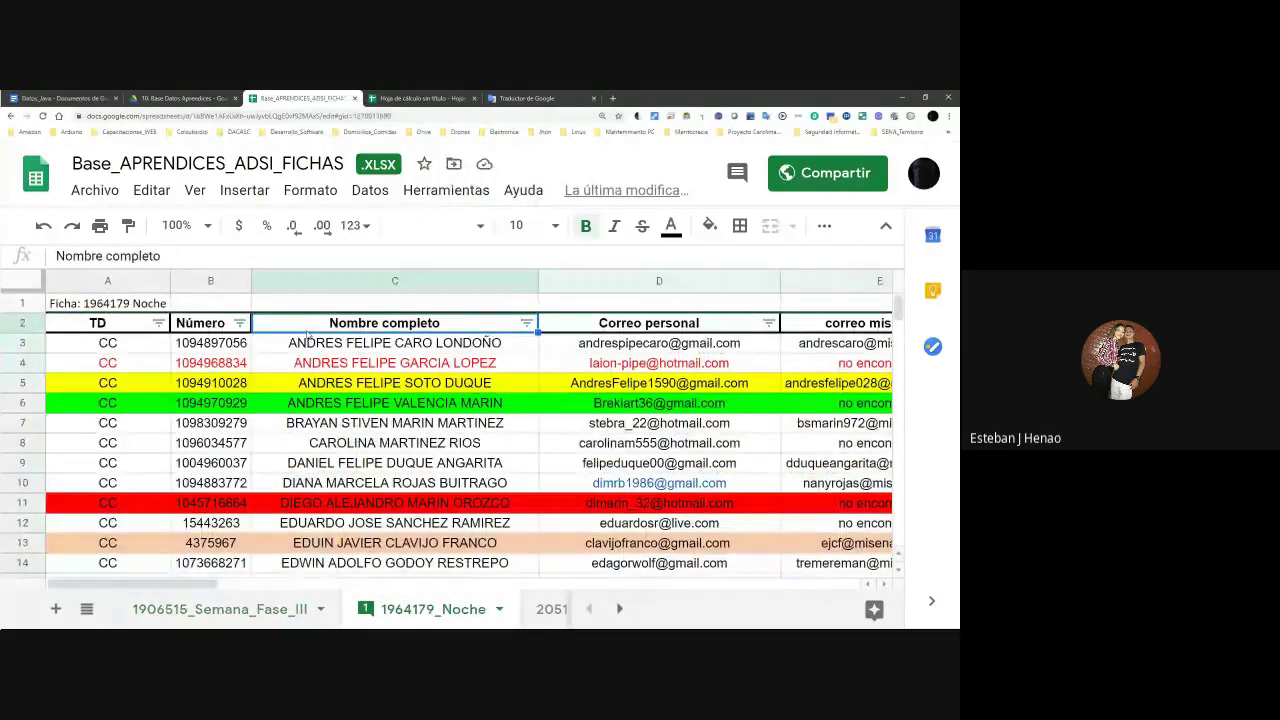
pyautogui.press('Right')
pyautogui.press('Left')
pyautogui.press('Left')
pyautogui.press('Left')
pyautogui.press('Right')
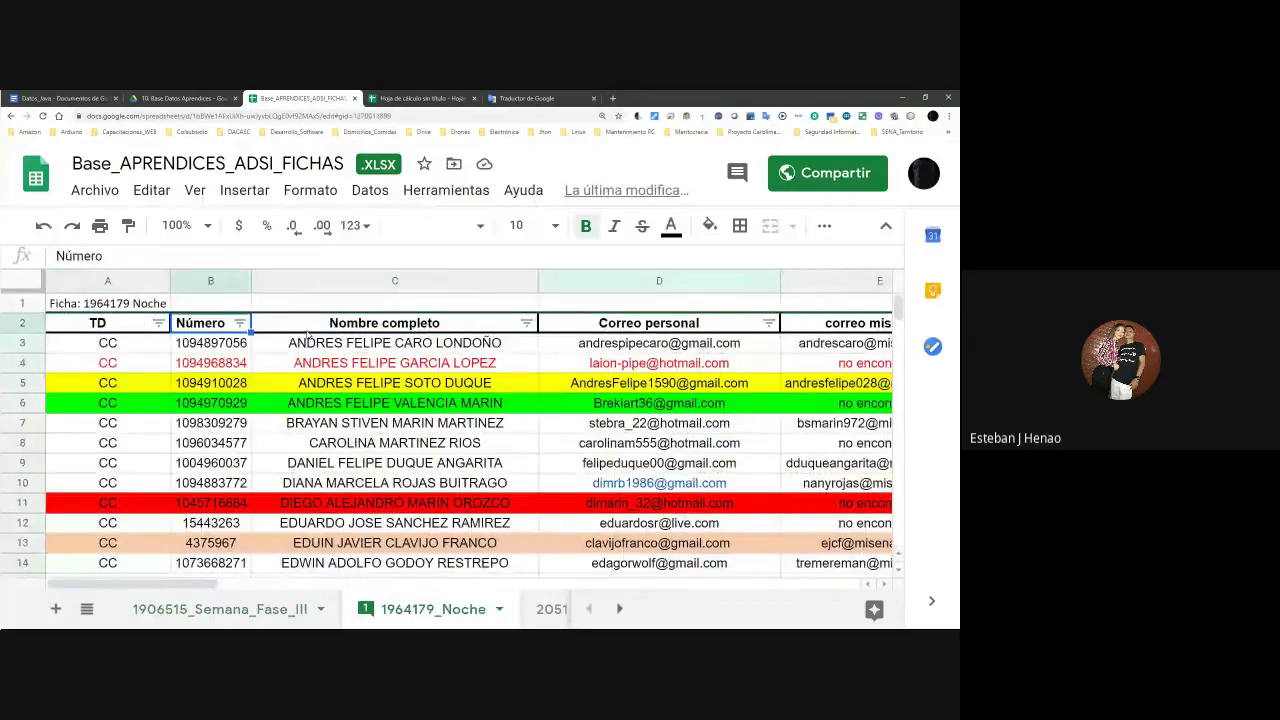
pyautogui.press('Right')
pyautogui.press('Left')
pyautogui.press('Left')
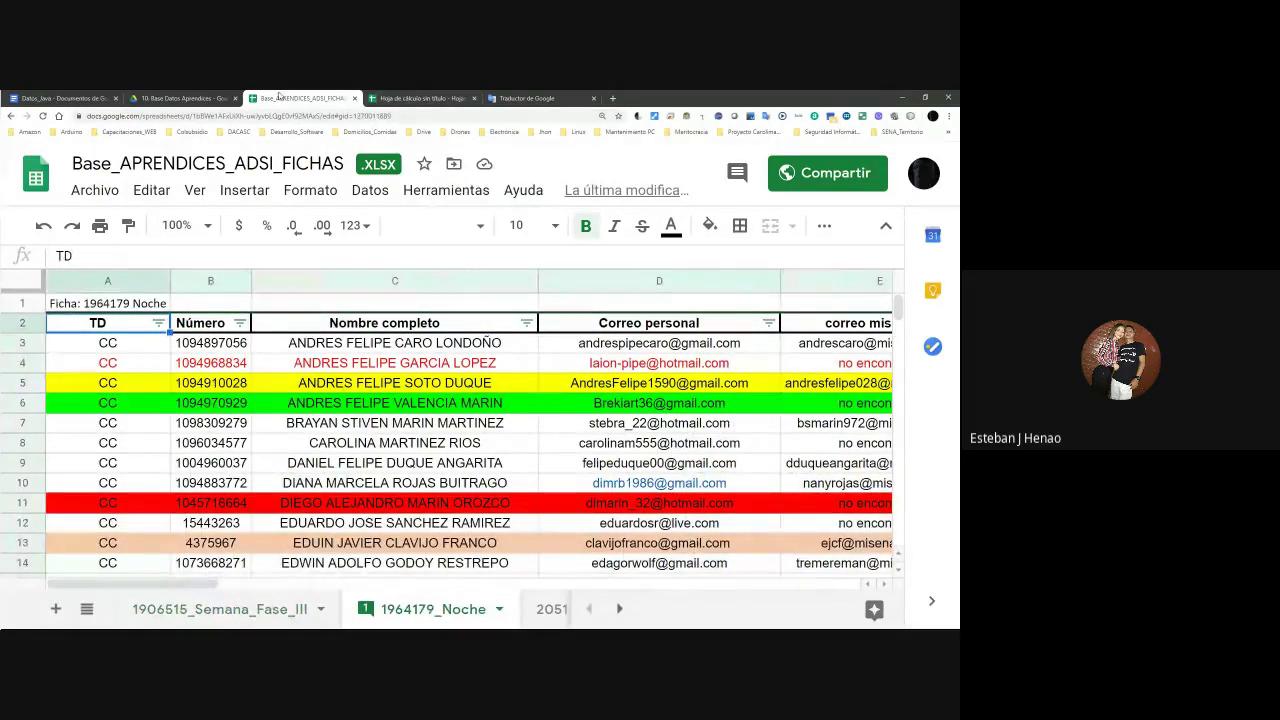
# Title the untitled spreadsheet Base_Datos_ADSI_Mañana, correcting the mistyped ending.
pyautogui.click(373, 97)
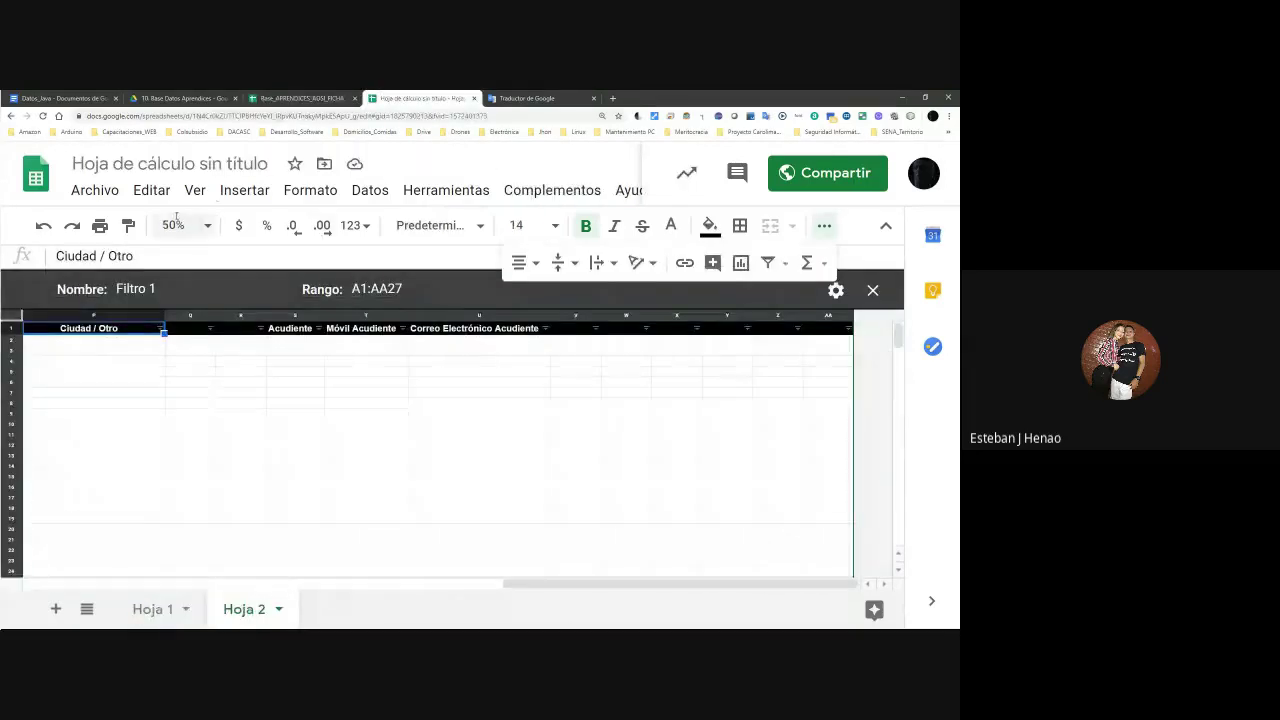
pyautogui.click(211, 168)
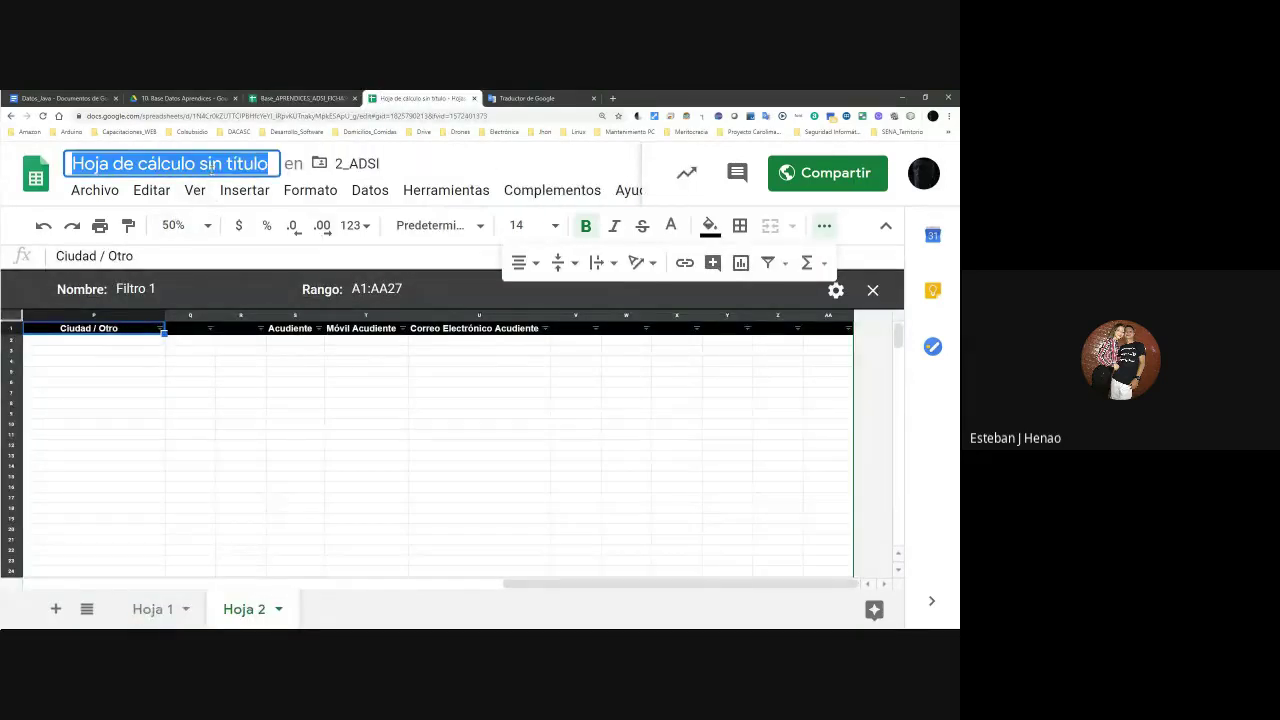
pyautogui.write('Base')
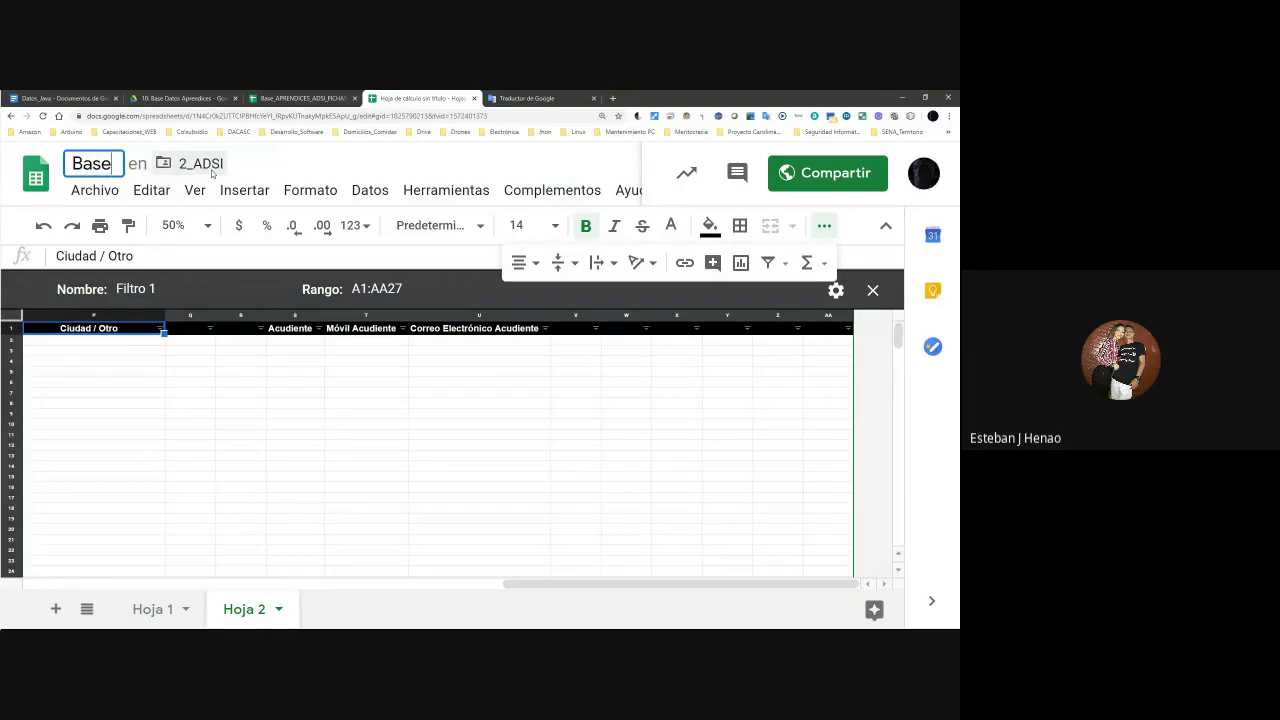
pyautogui.write('_Datos_')
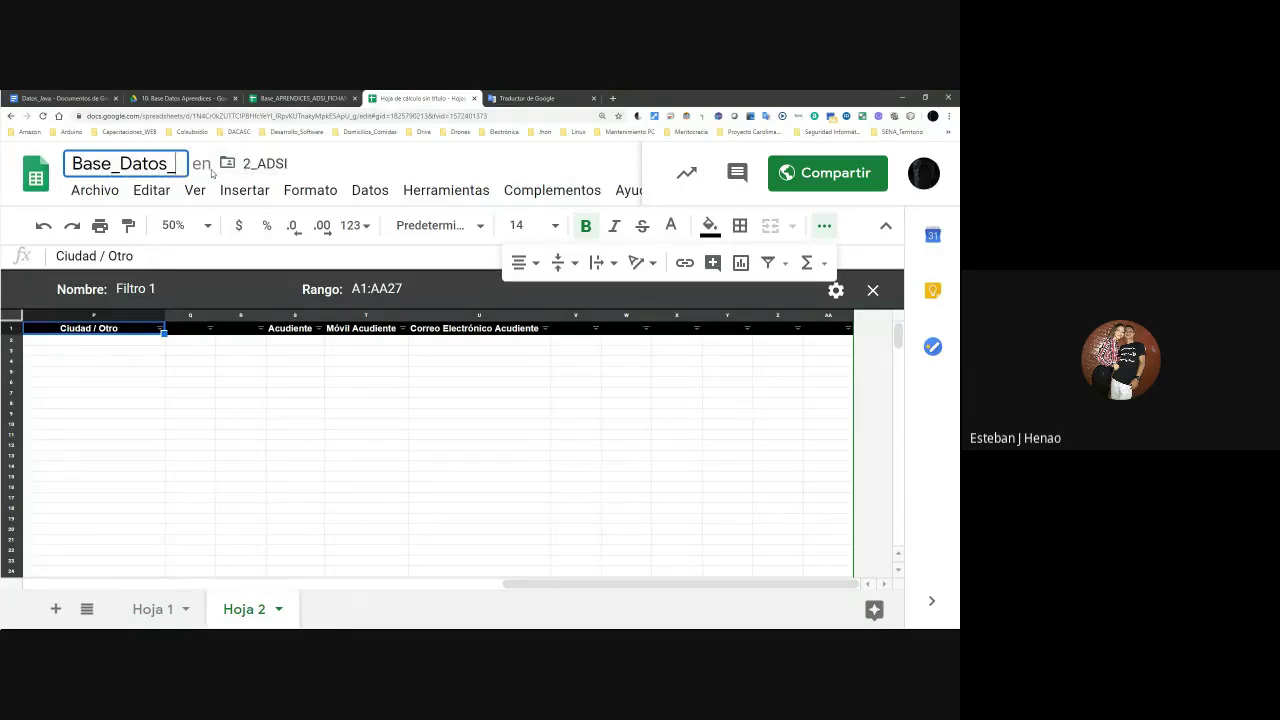
pyautogui.write('ADSI_')
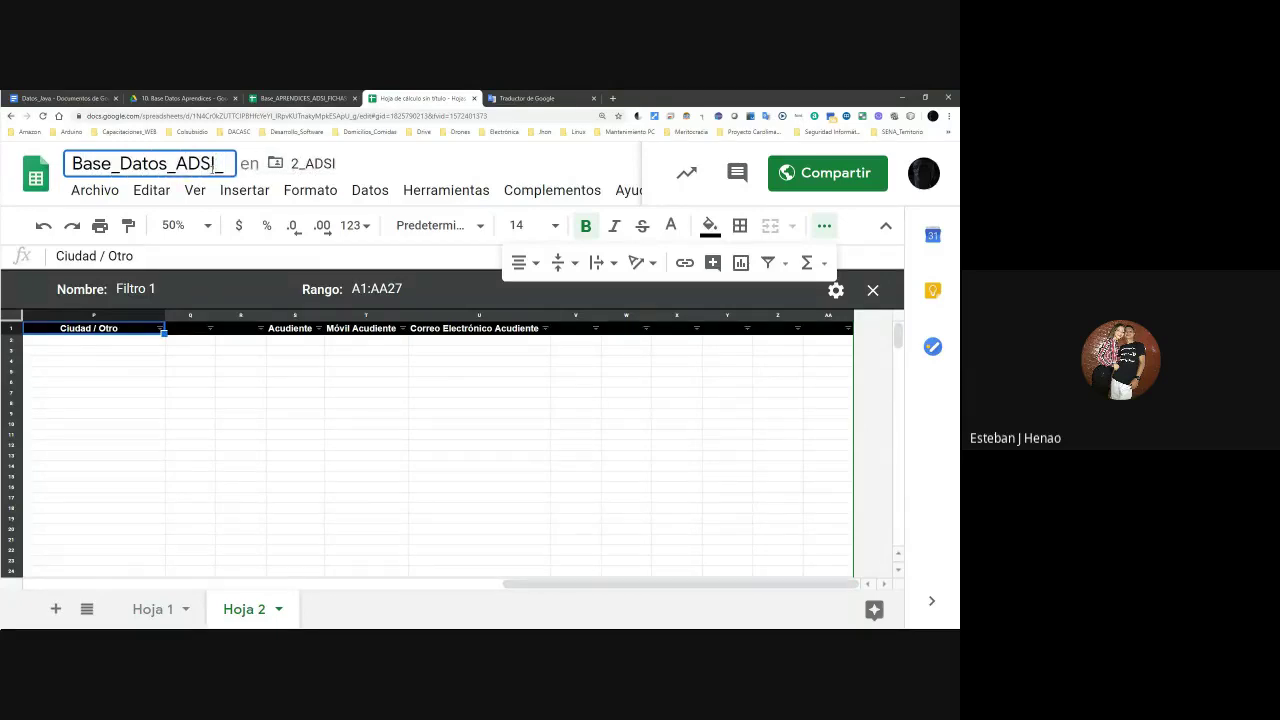
pyautogui.write('MAñana')
pyautogui.press('BackSpace')
pyautogui.press('BackSpace')
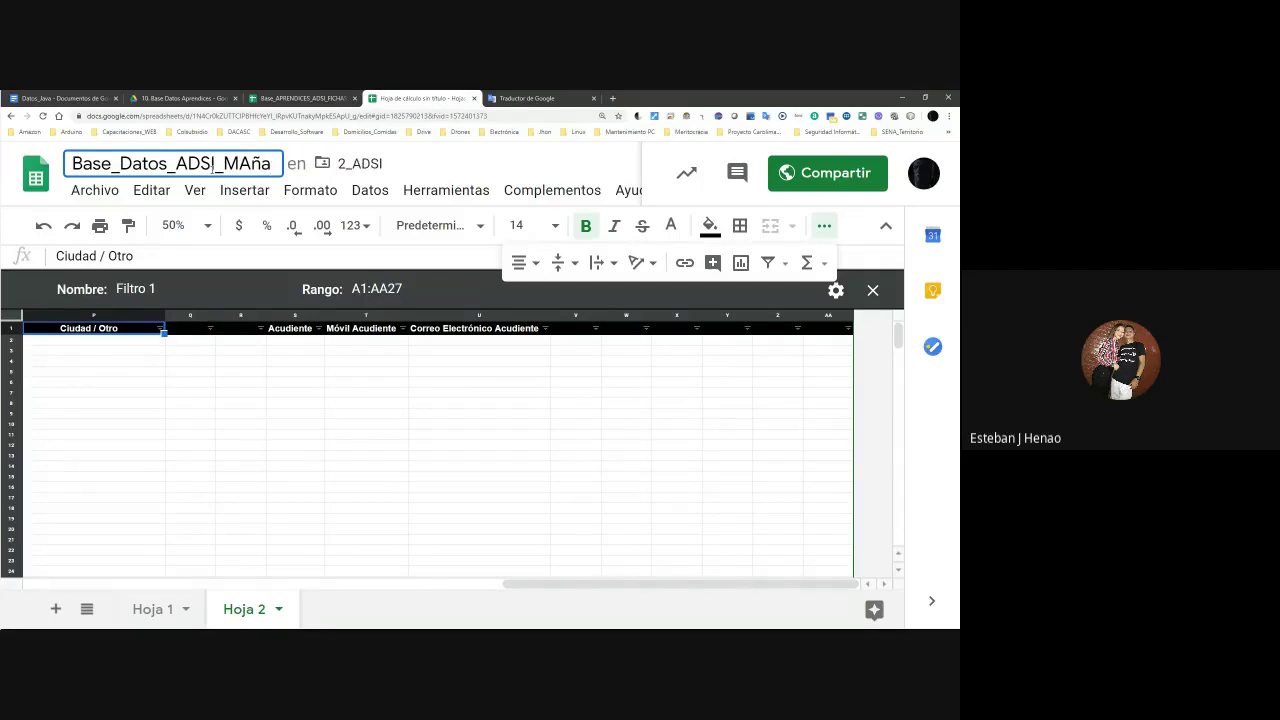
pyautogui.press('BackSpace')
pyautogui.press('BackSpace')
pyautogui.press('BackSpace')
pyautogui.write('añana')
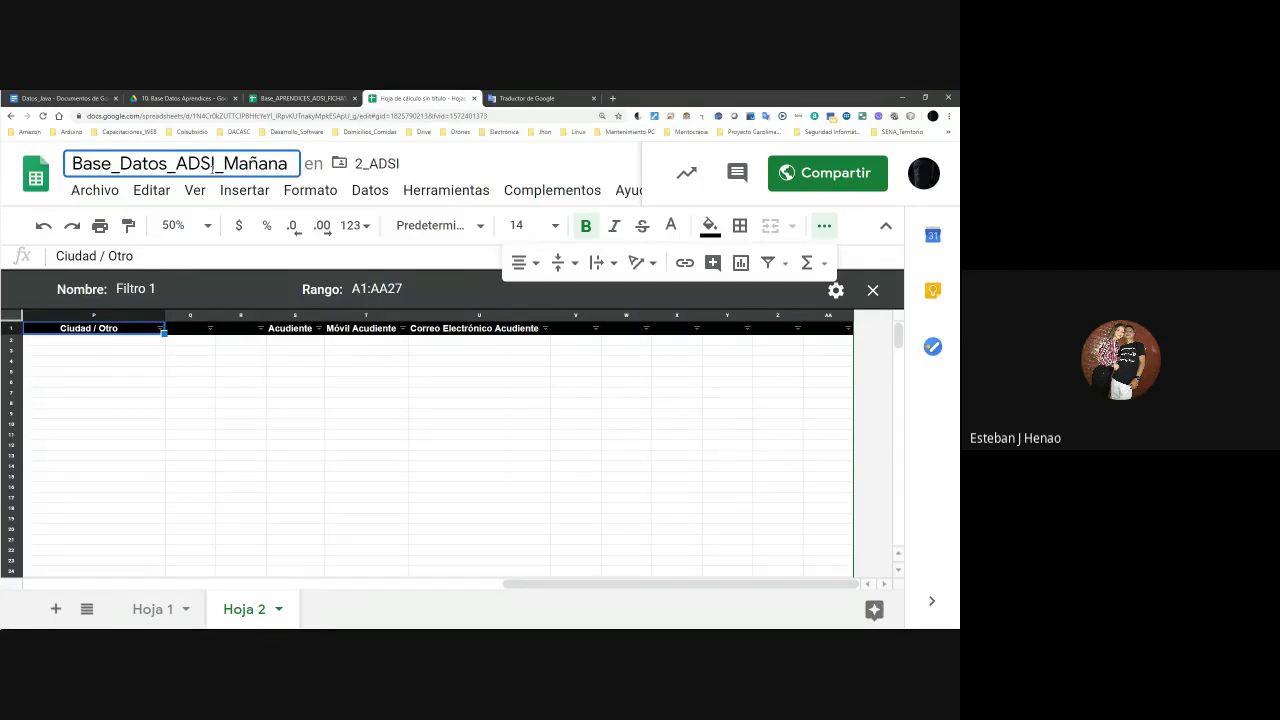
pyautogui.hotkey('alt', 'Tab')
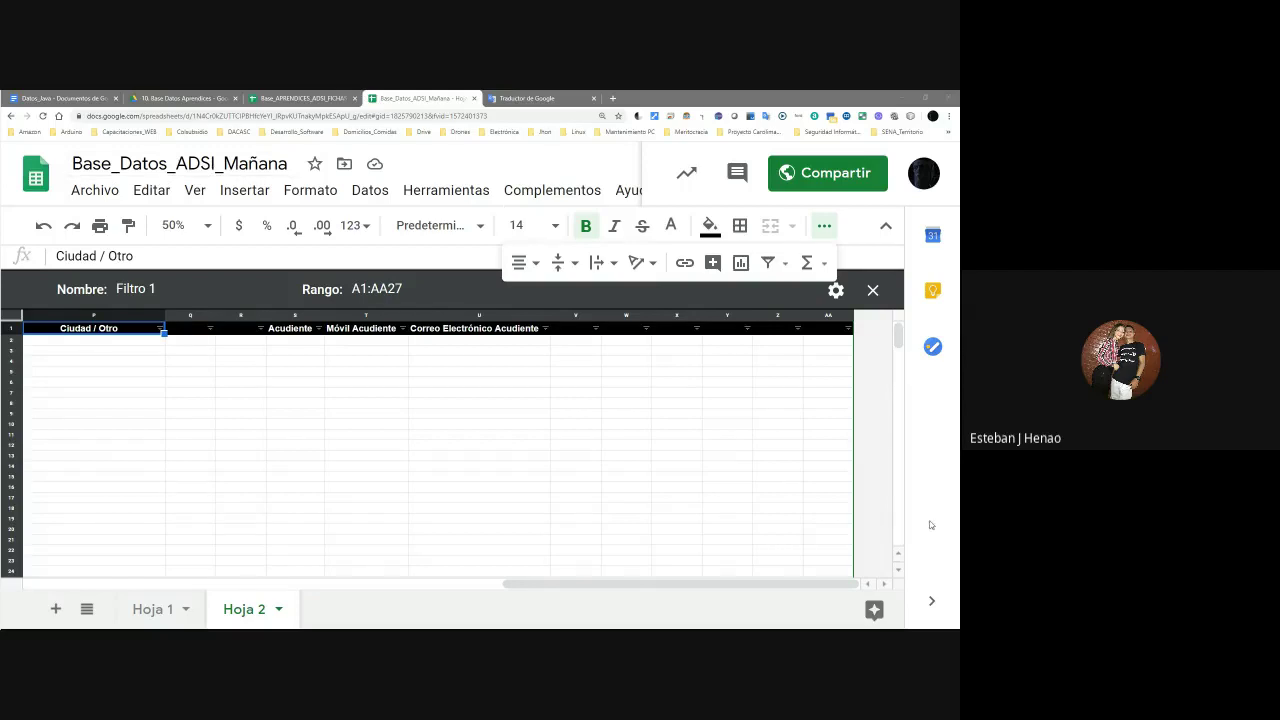
pyautogui.hotkey('alt', 'Tab')
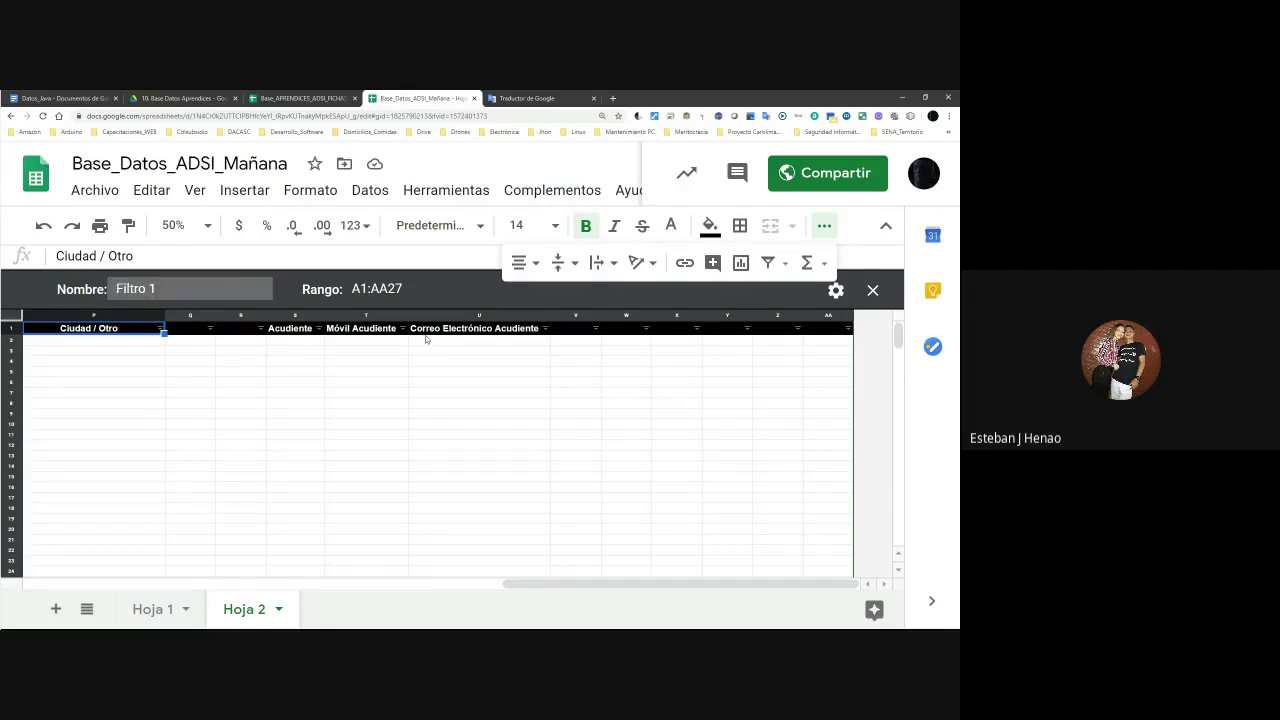
# Add the group number so the title reads Base_Datos_ADSI_2051502_Mañana.
pyautogui.click(222, 163)
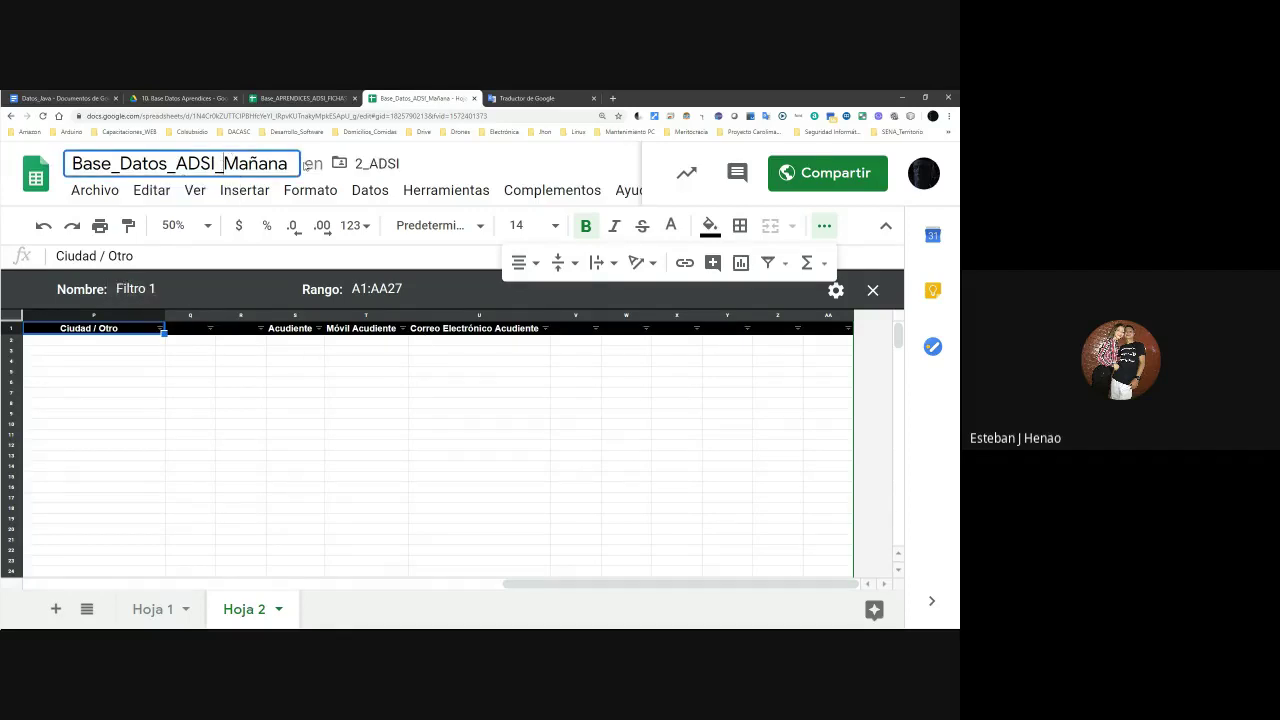
pyautogui.write('2051')
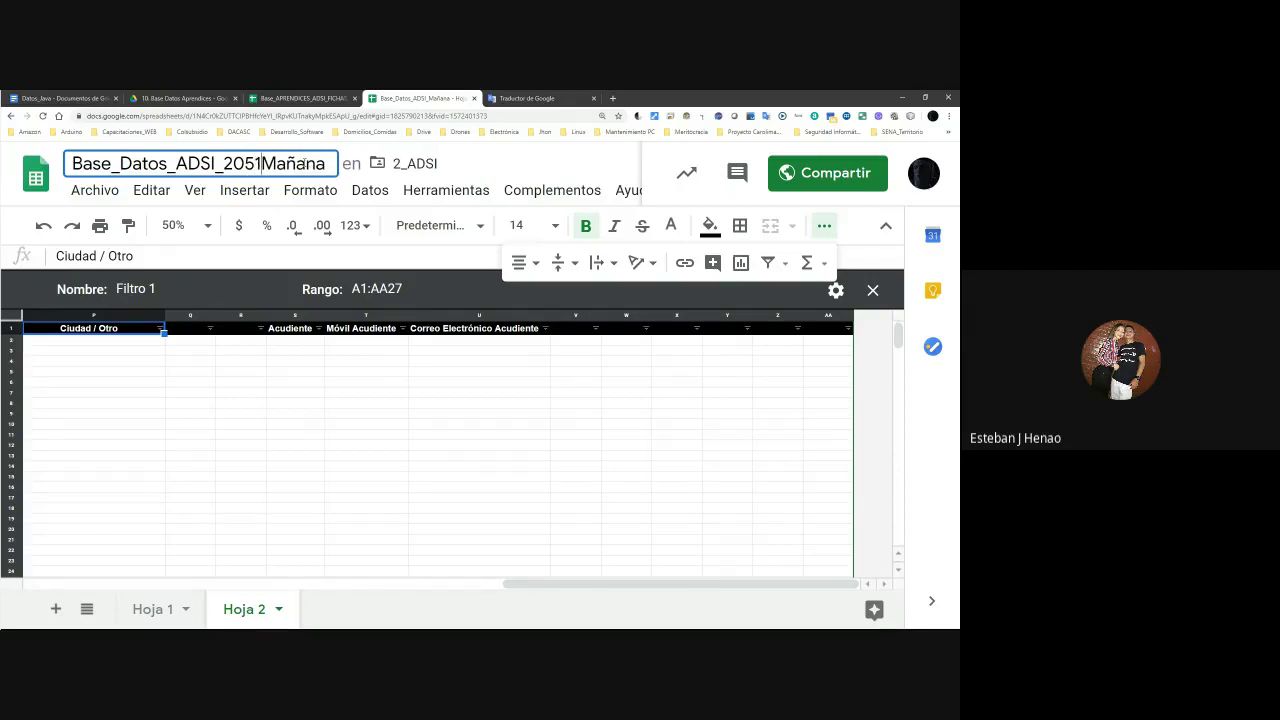
pyautogui.write('502')
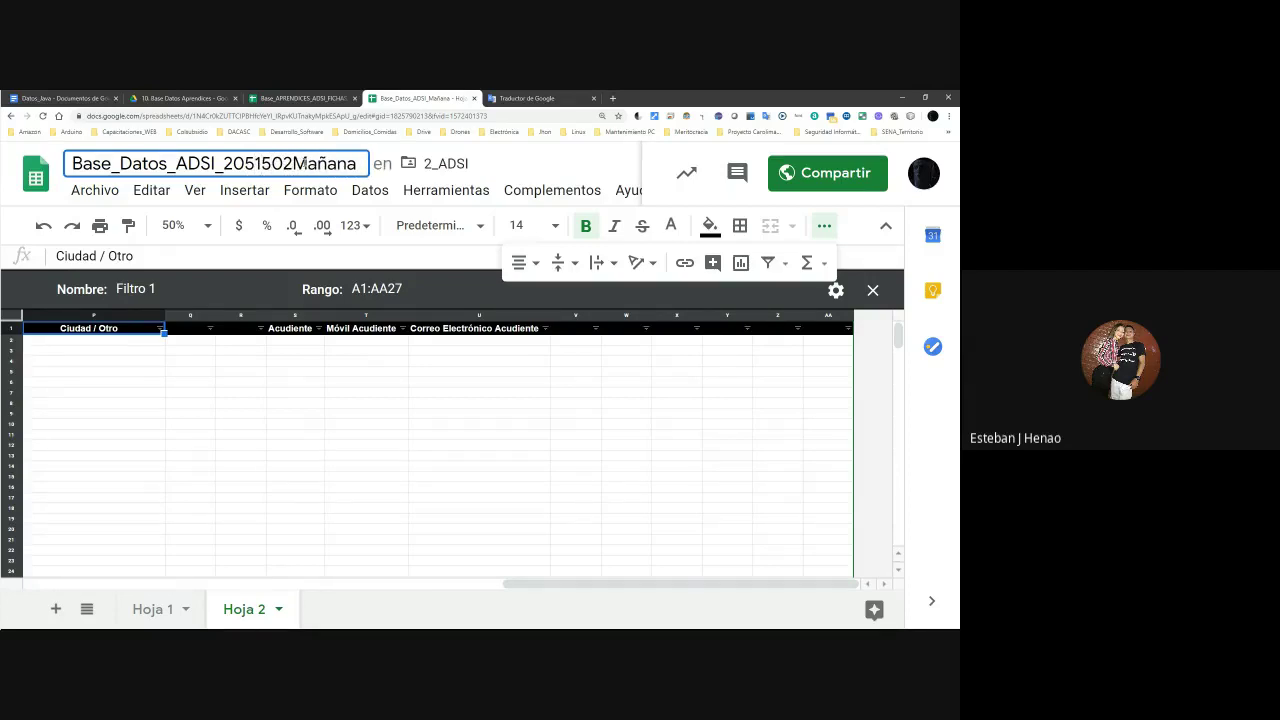
pyautogui.write('_')
pyautogui.press('Return')
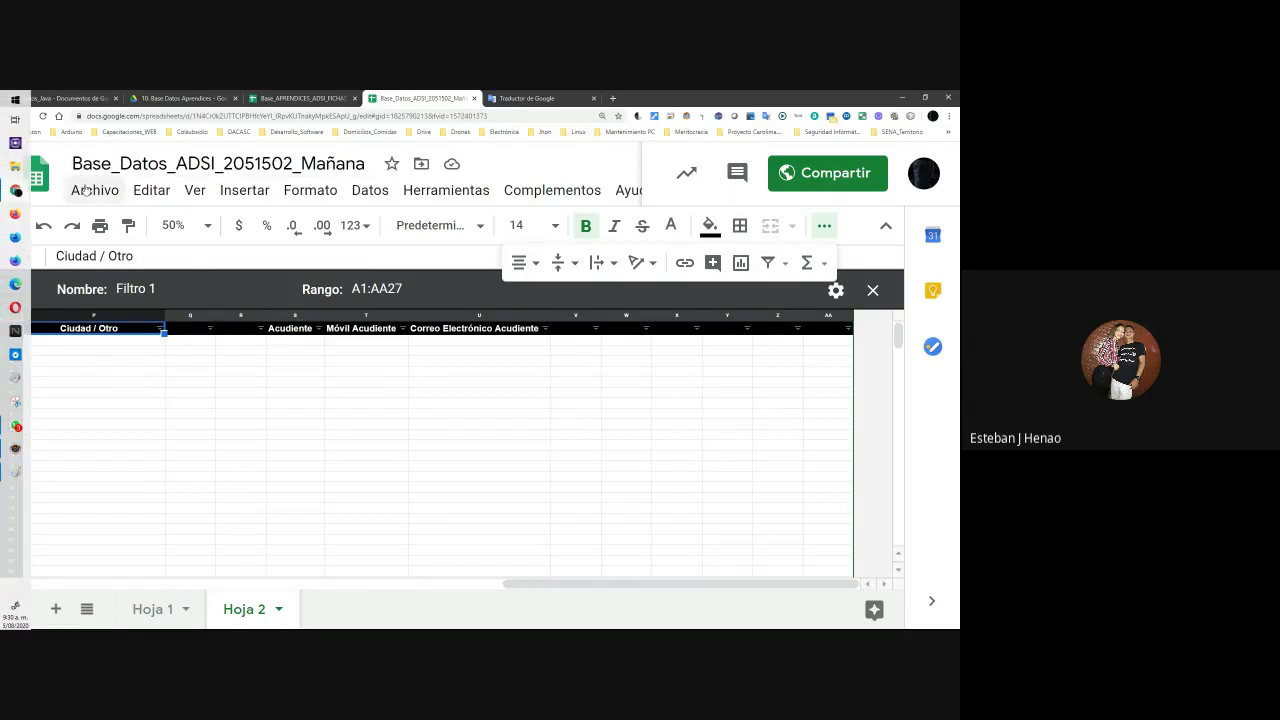
pyautogui.click(87, 189)
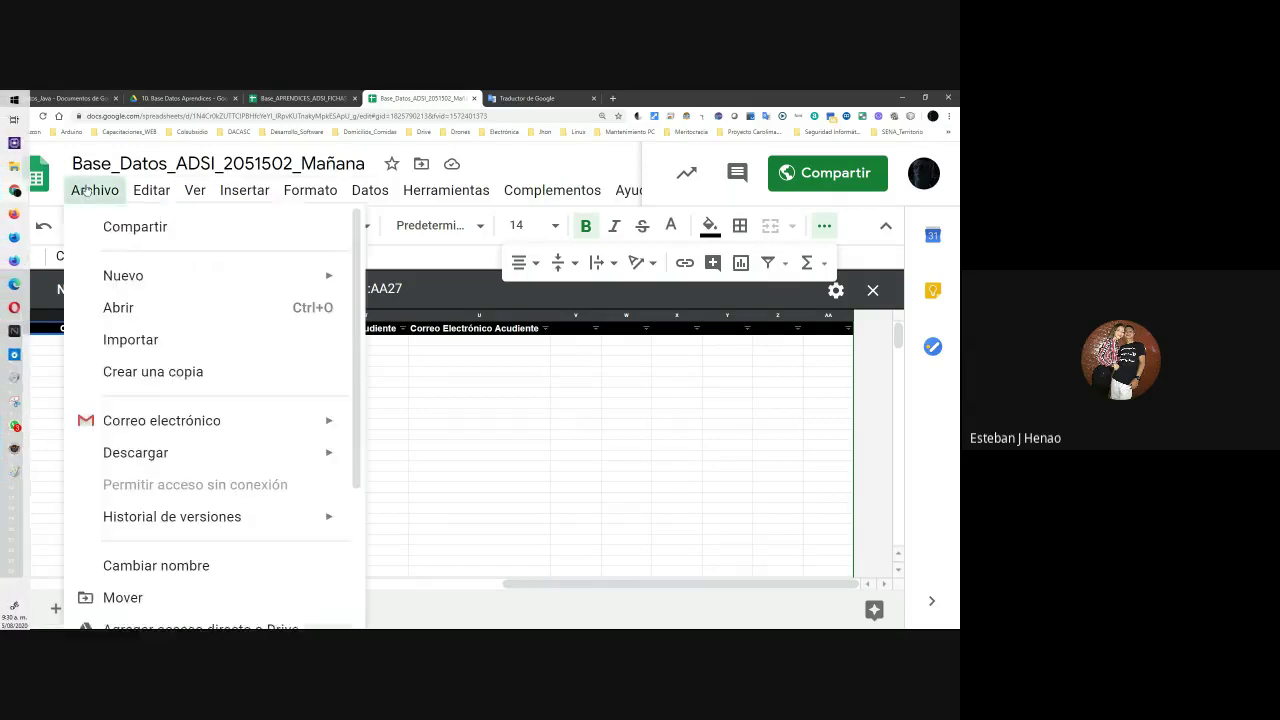
# Browse the move dialog through 2_ADSI to the 10. Base Datos Aprendices folder.
pyautogui.click(150, 597)
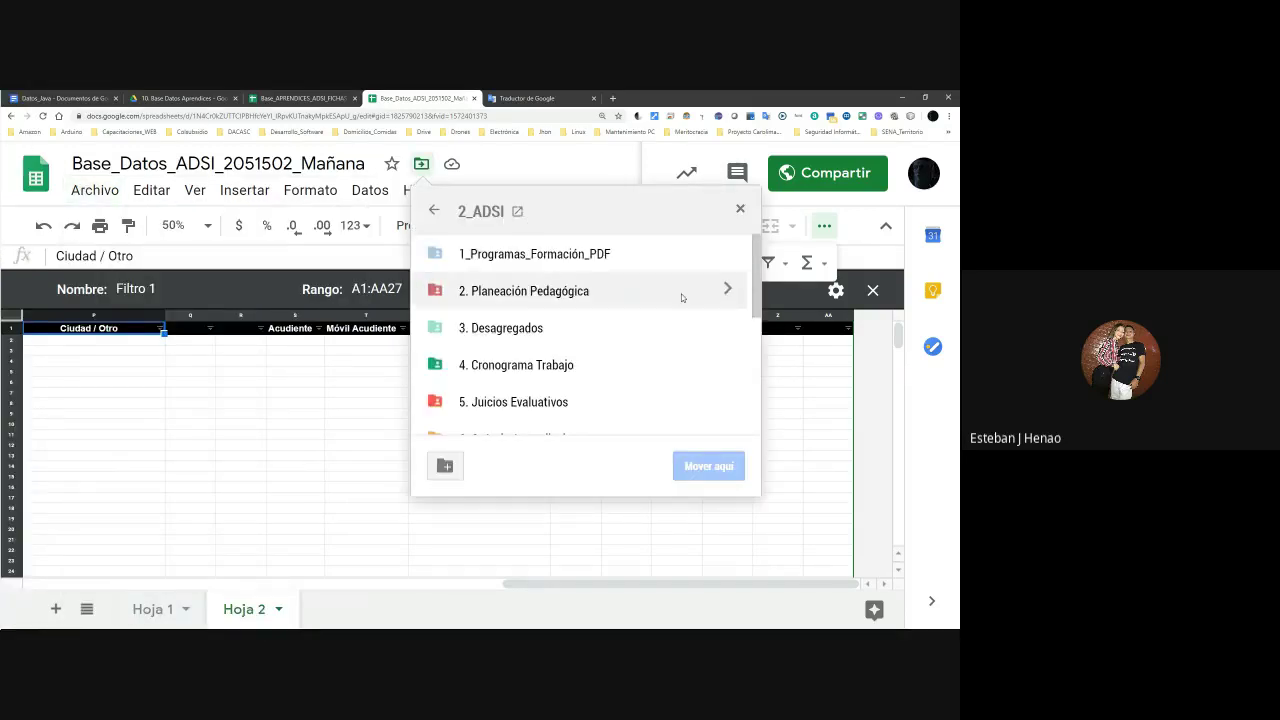
pyautogui.click(703, 331)
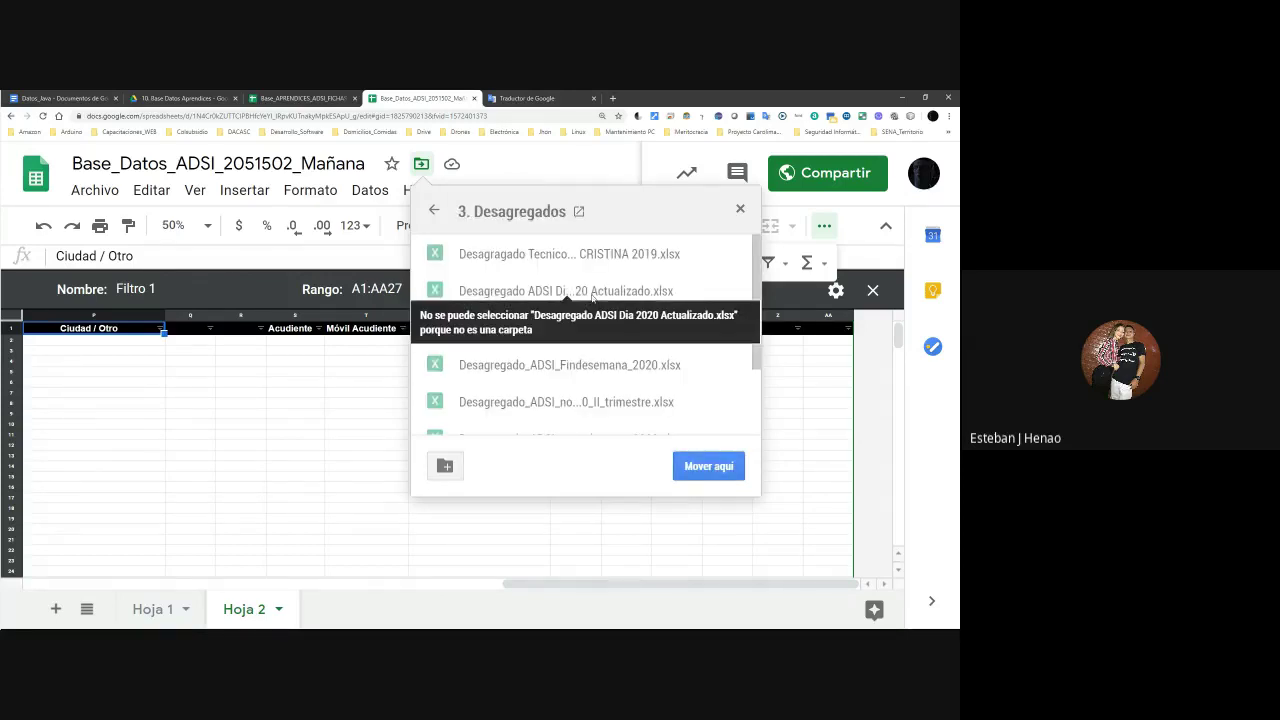
pyautogui.click(435, 211)
pyautogui.click(435, 211)
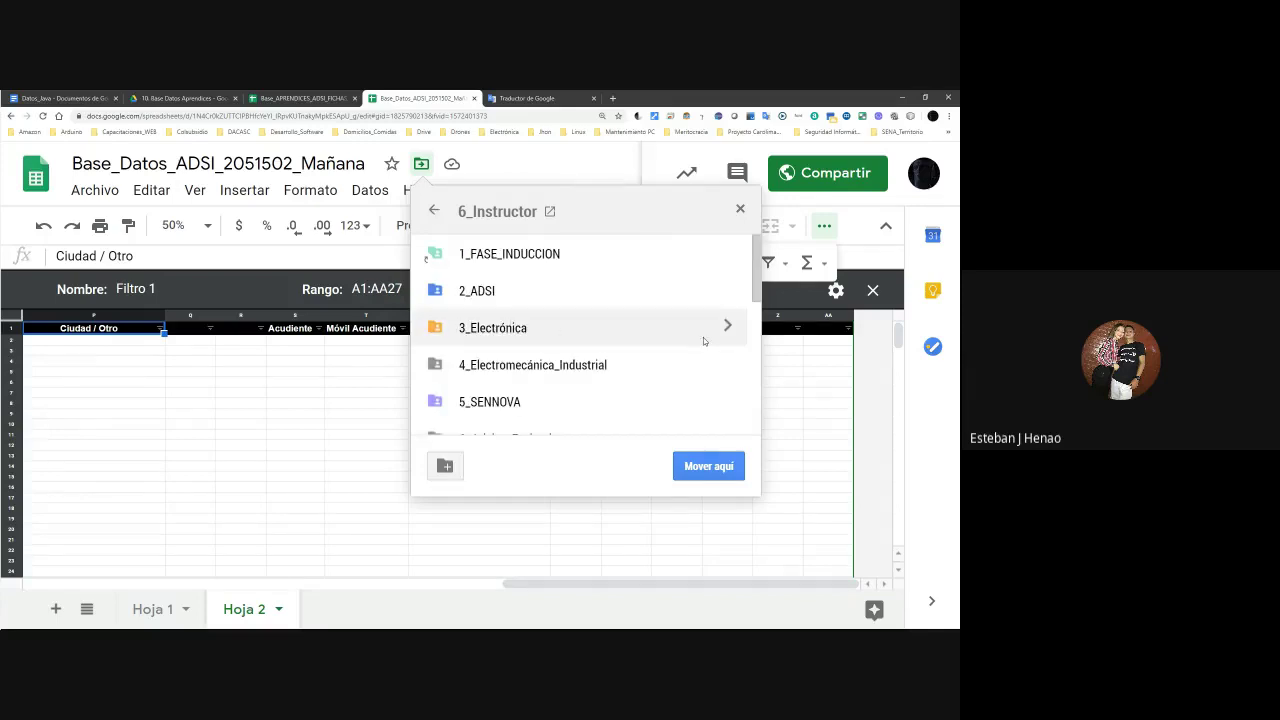
pyautogui.scroll(-3, 703, 341)
pyautogui.scroll(3, 666, 360)
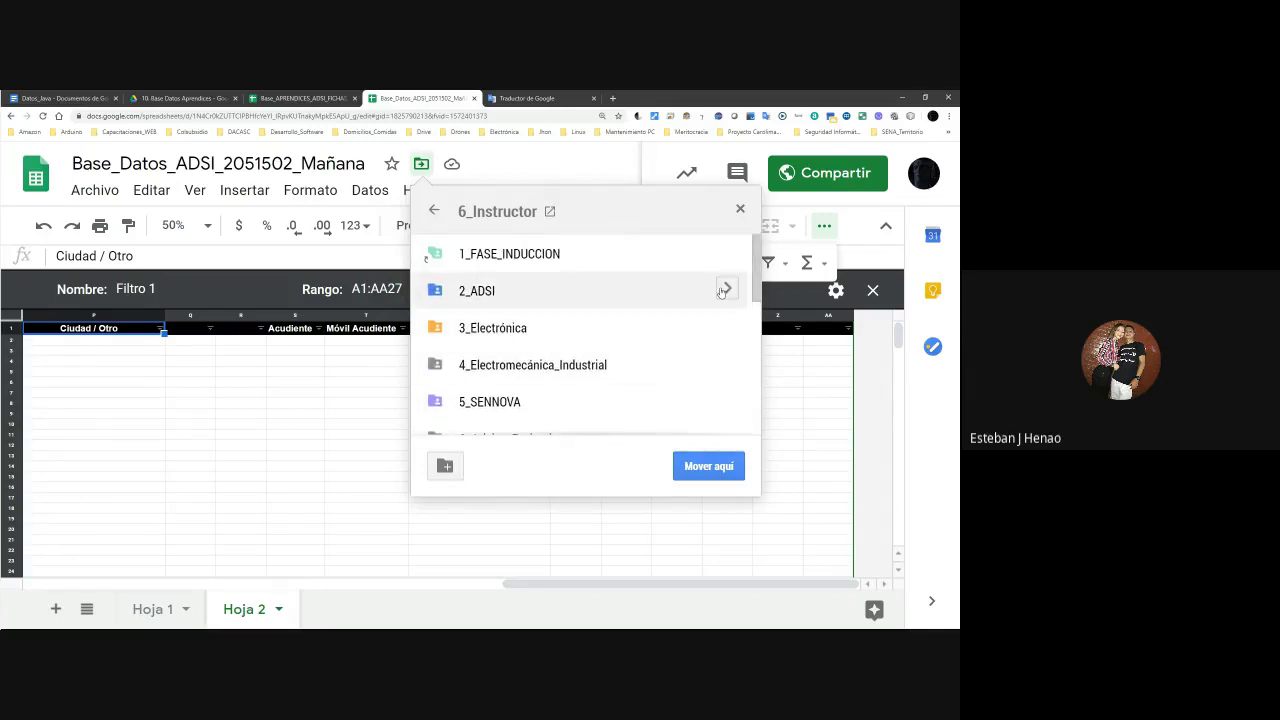
pyautogui.click(722, 291)
pyautogui.scroll(-3, 549, 331)
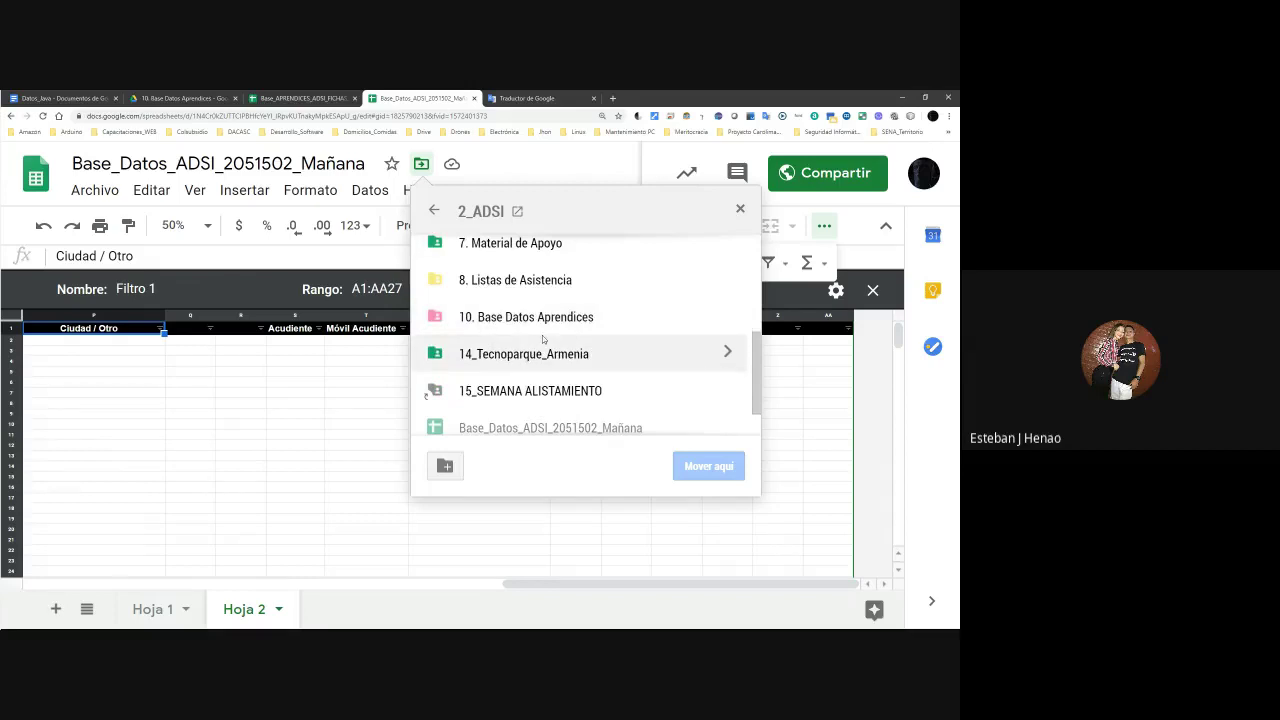
pyautogui.click(726, 317)
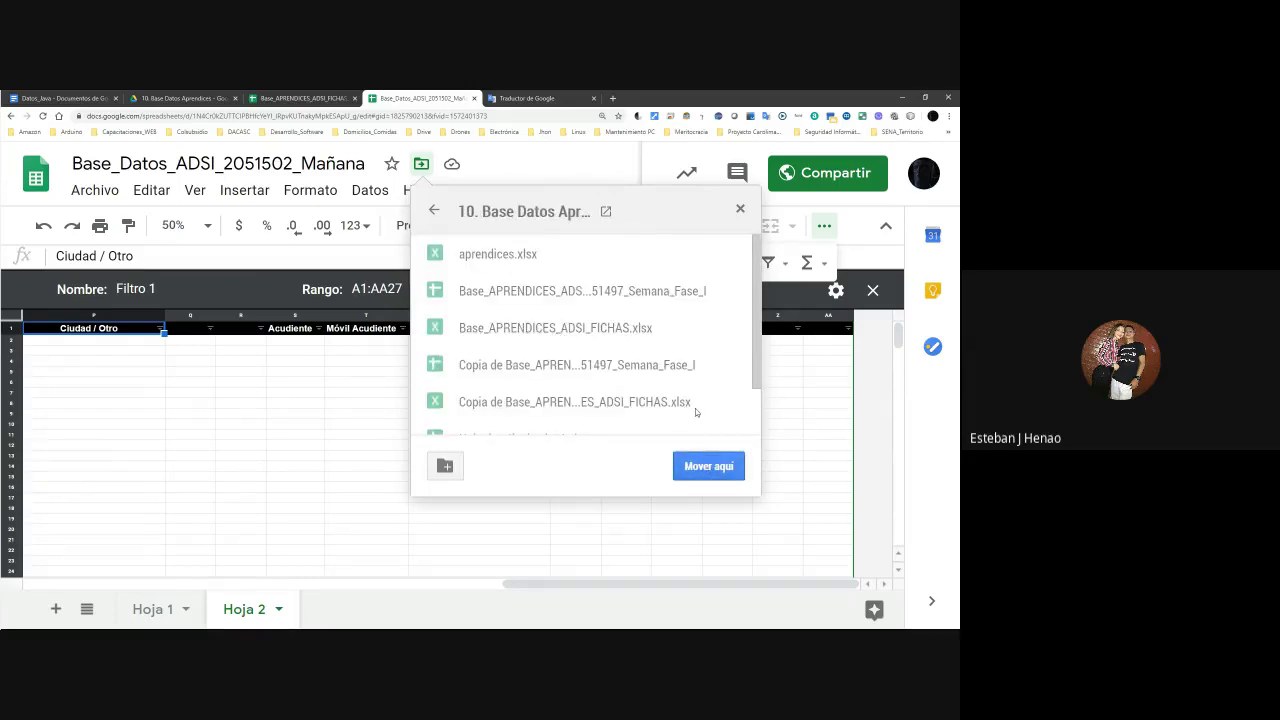
# Move the spreadsheet into that folder, accept the access change, and dismiss the notification.
pyautogui.scroll(-2, 695, 408)
pyautogui.click(708, 466)
pyautogui.click(458, 465)
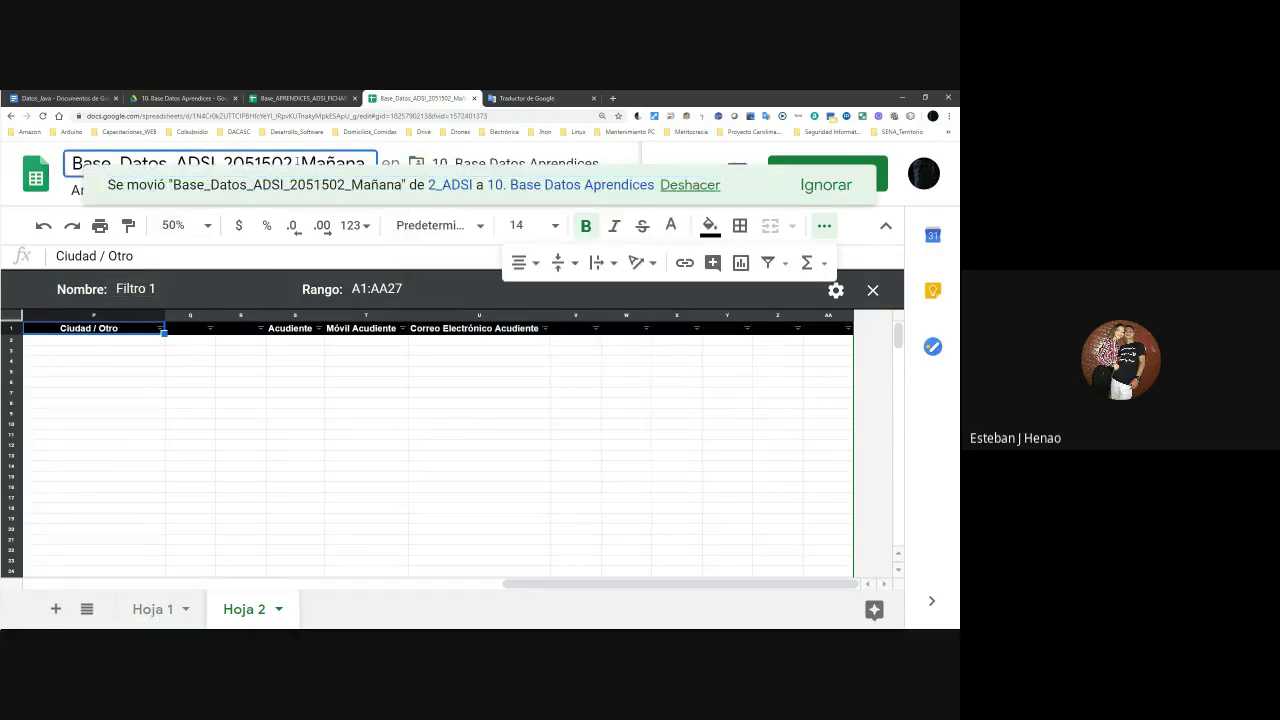
pyautogui.click(425, 488)
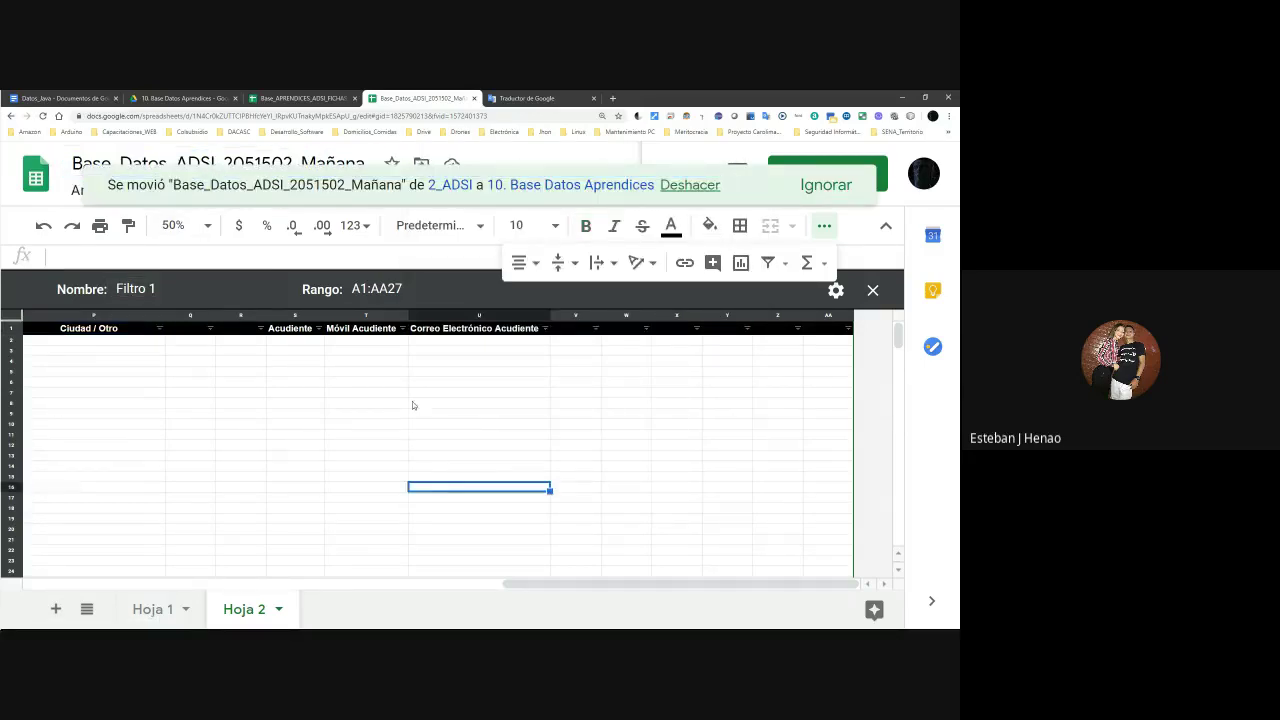
pyautogui.click(240, 350)
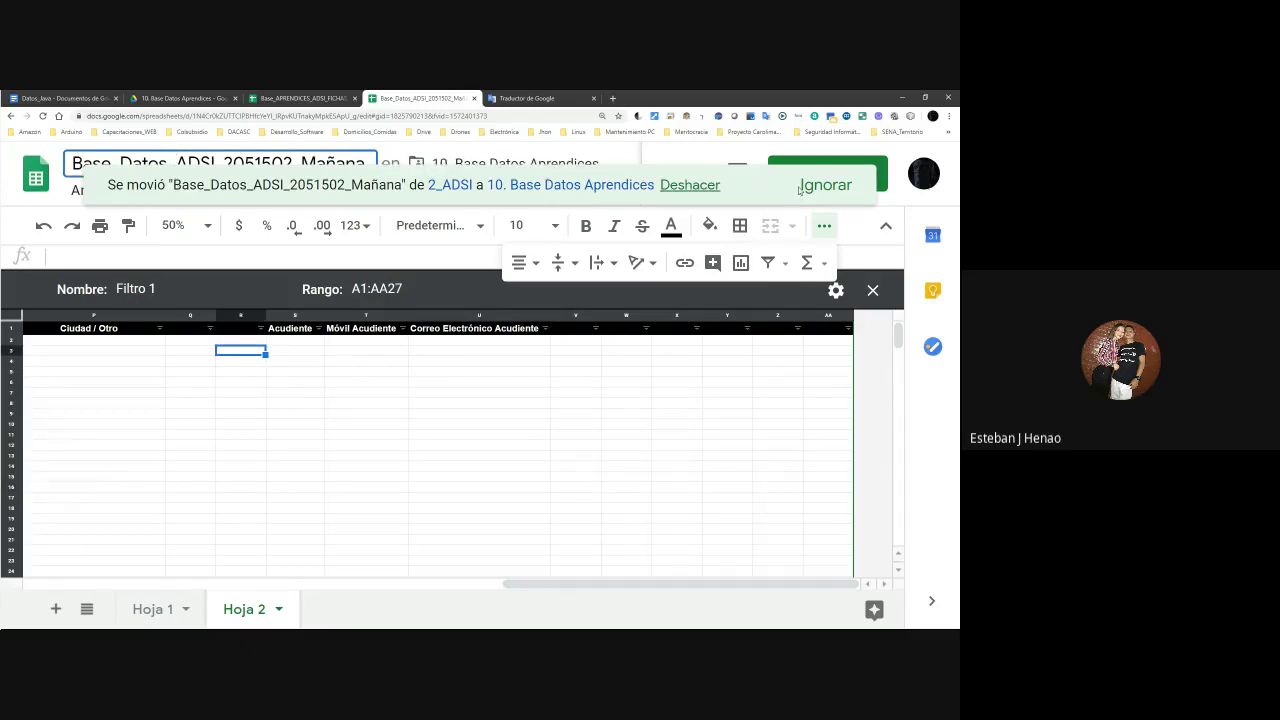
pyautogui.click(295, 403)
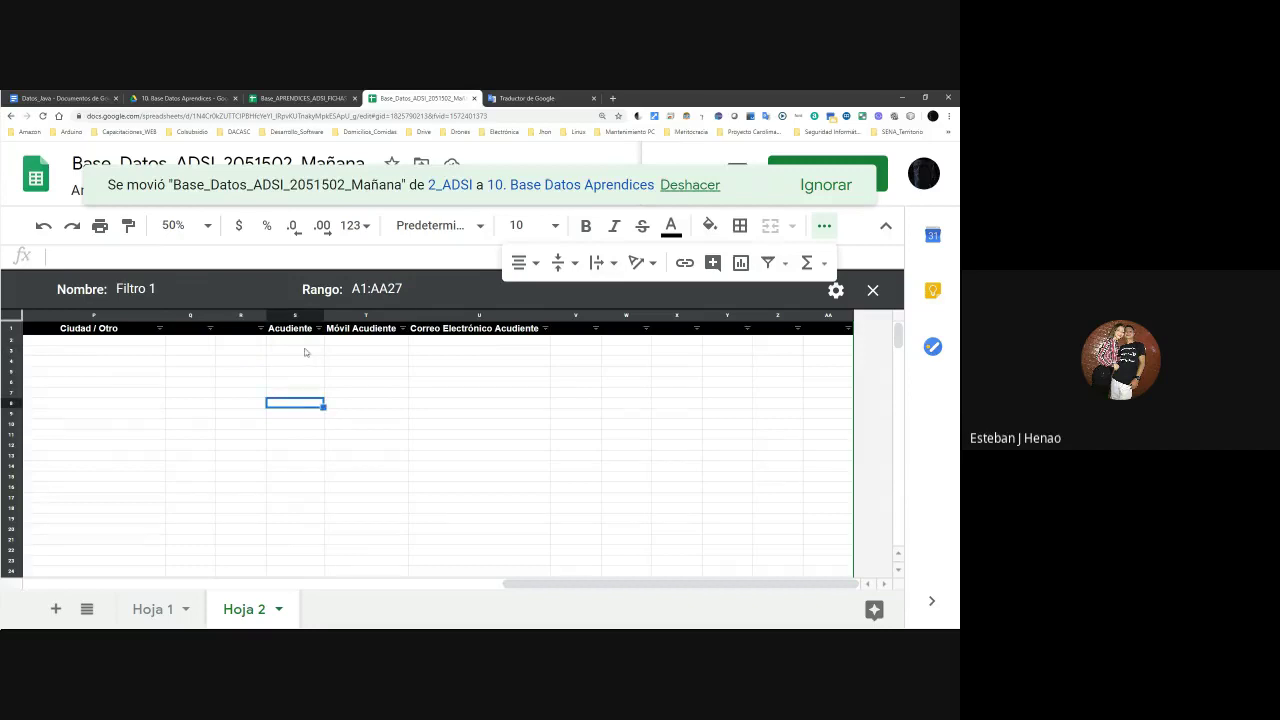
pyautogui.click(815, 196)
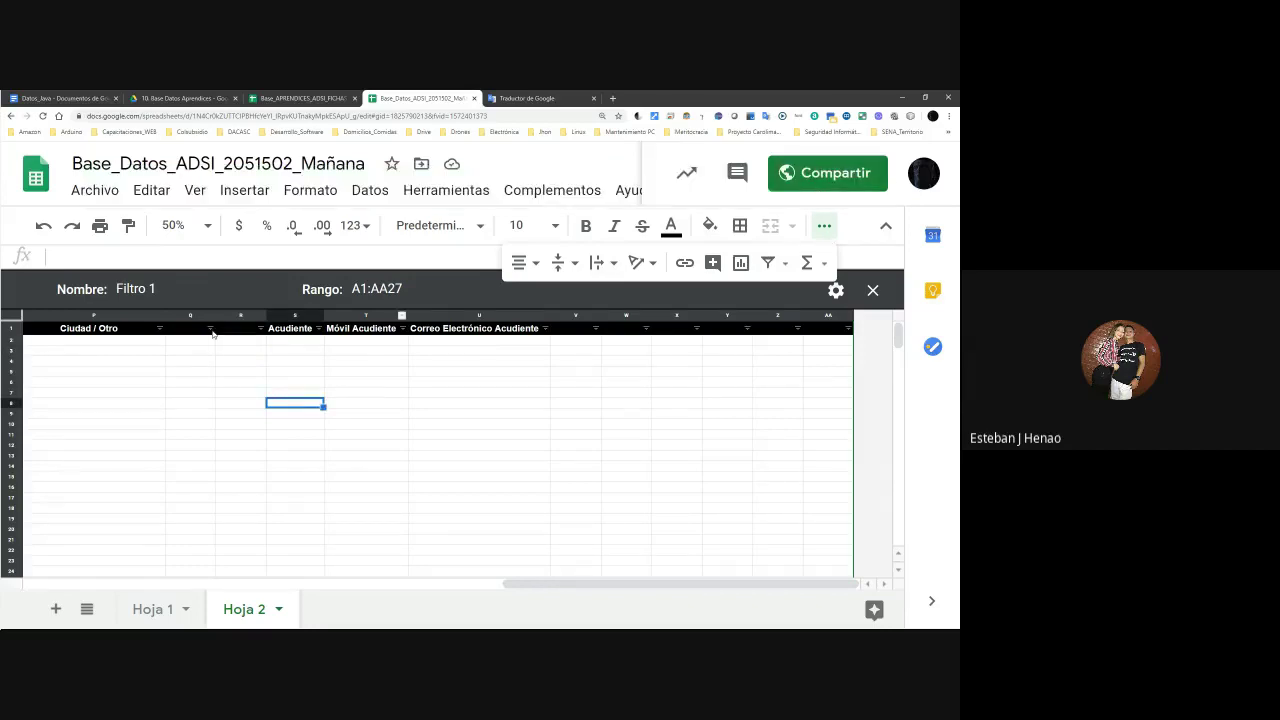
pyautogui.click(150, 393)
# Enter Quindío in Región cell O2 and fill it down the column.
pyautogui.click(137, 340)
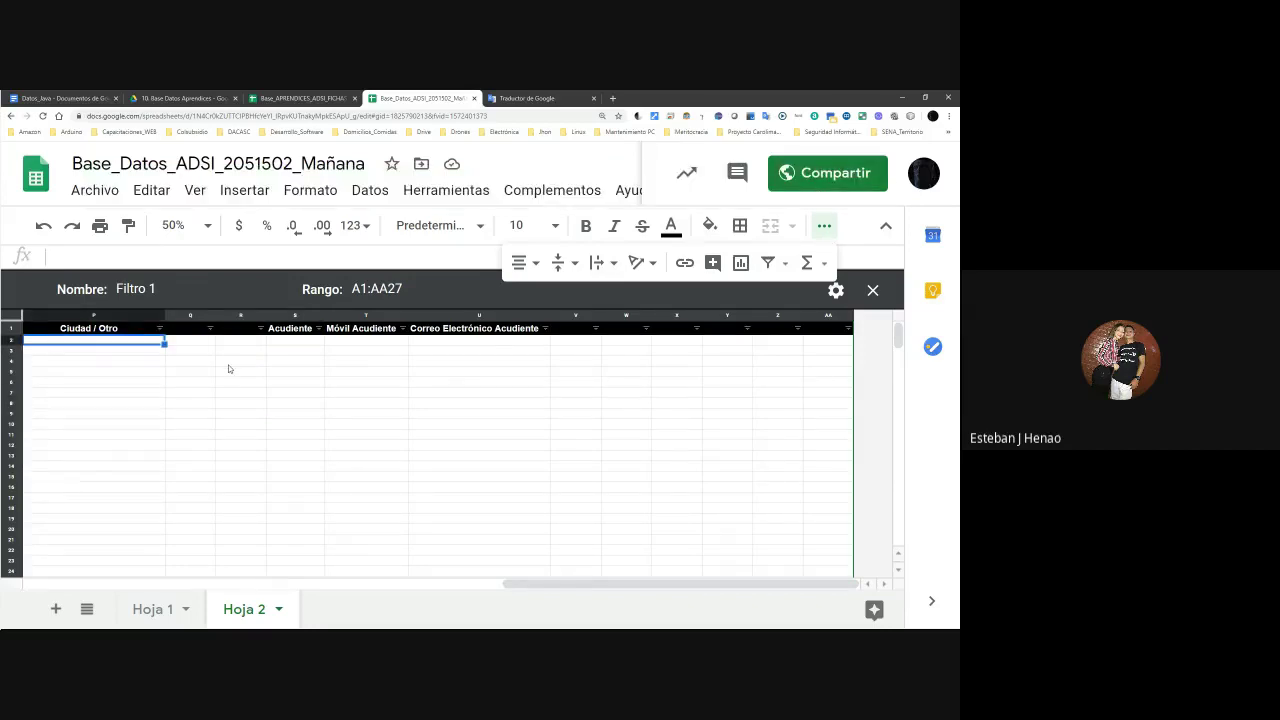
pyautogui.press('Left')
pyautogui.press('Left')
pyautogui.press('Left')
pyautogui.press('Left')
pyautogui.press('Left')
pyautogui.press('Left')
pyautogui.press('Left')
pyautogui.press('Left')
pyautogui.press('Left')
pyautogui.press('Left')
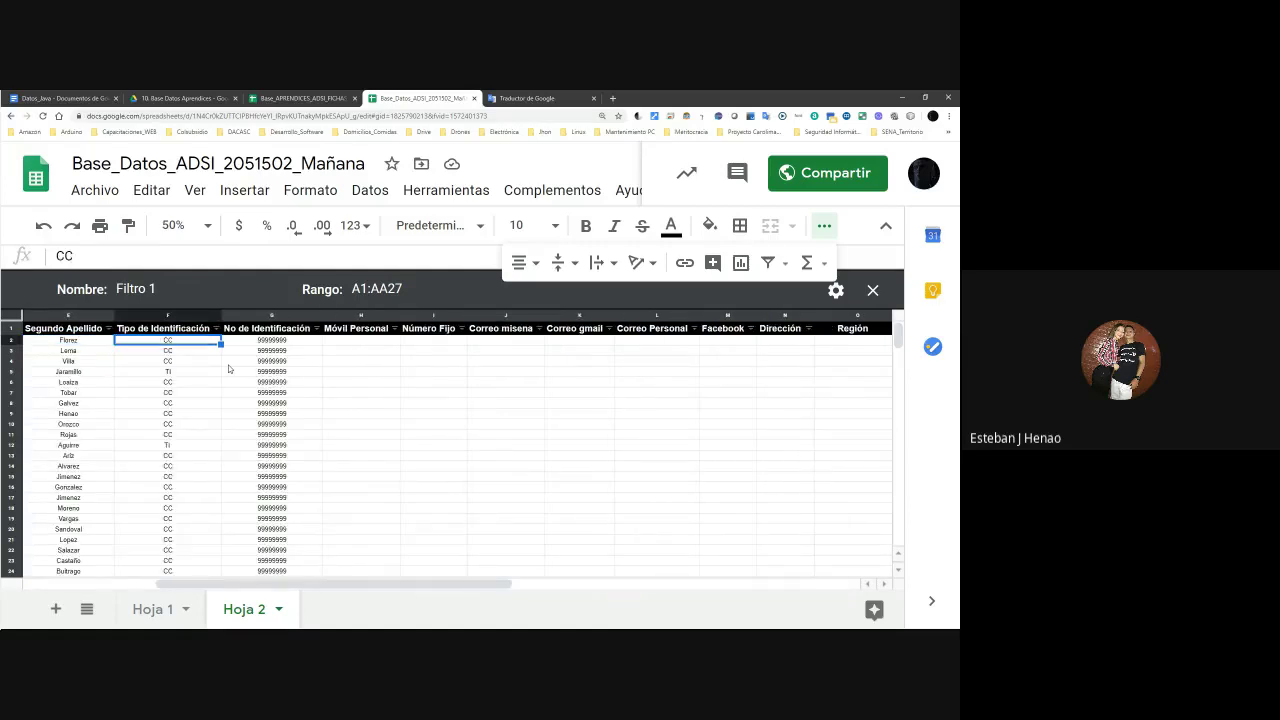
pyautogui.press('Right')
pyautogui.press('Right')
pyautogui.press('Right')
pyautogui.press('Right')
pyautogui.press('Right')
pyautogui.press('Right')
pyautogui.press('Right')
pyautogui.press('Right')
pyautogui.press('Left')
pyautogui.press('Left')
pyautogui.press('Left')
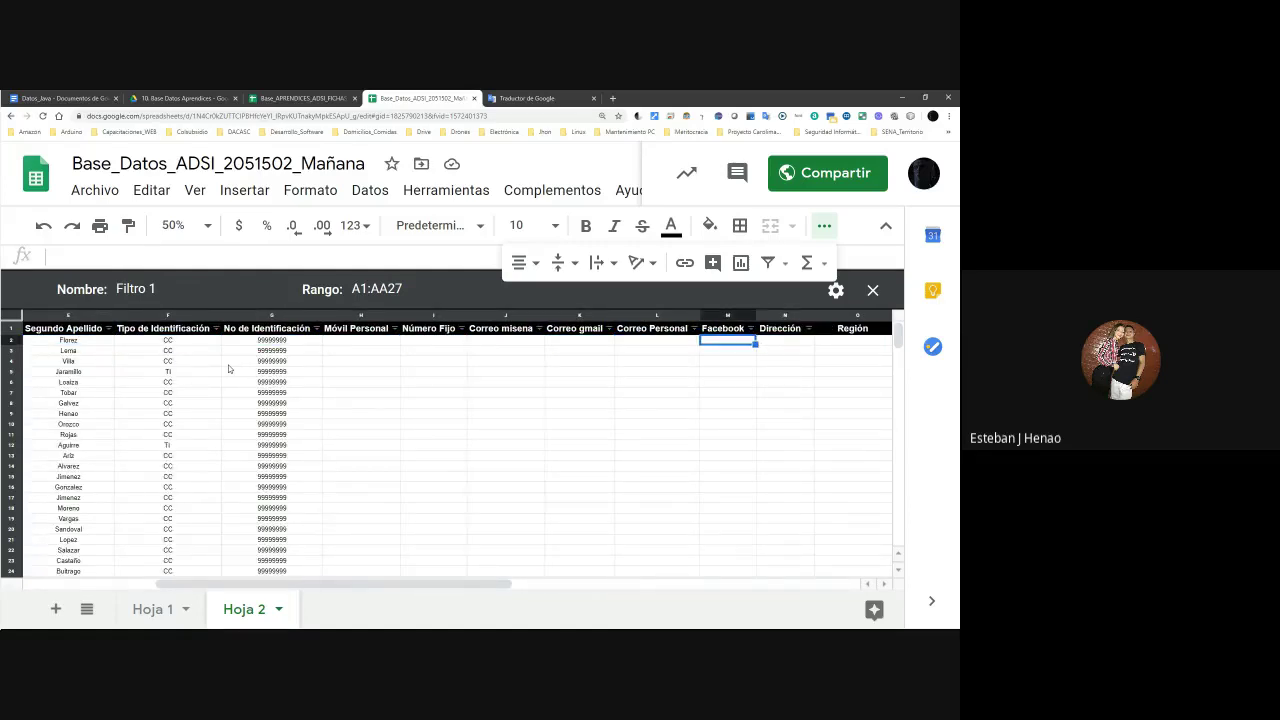
pyautogui.press('Right')
pyautogui.press('Right')
pyautogui.press('Right')
pyautogui.press('Right')
pyautogui.press('Right')
pyautogui.press('Left')
pyautogui.press('Left')
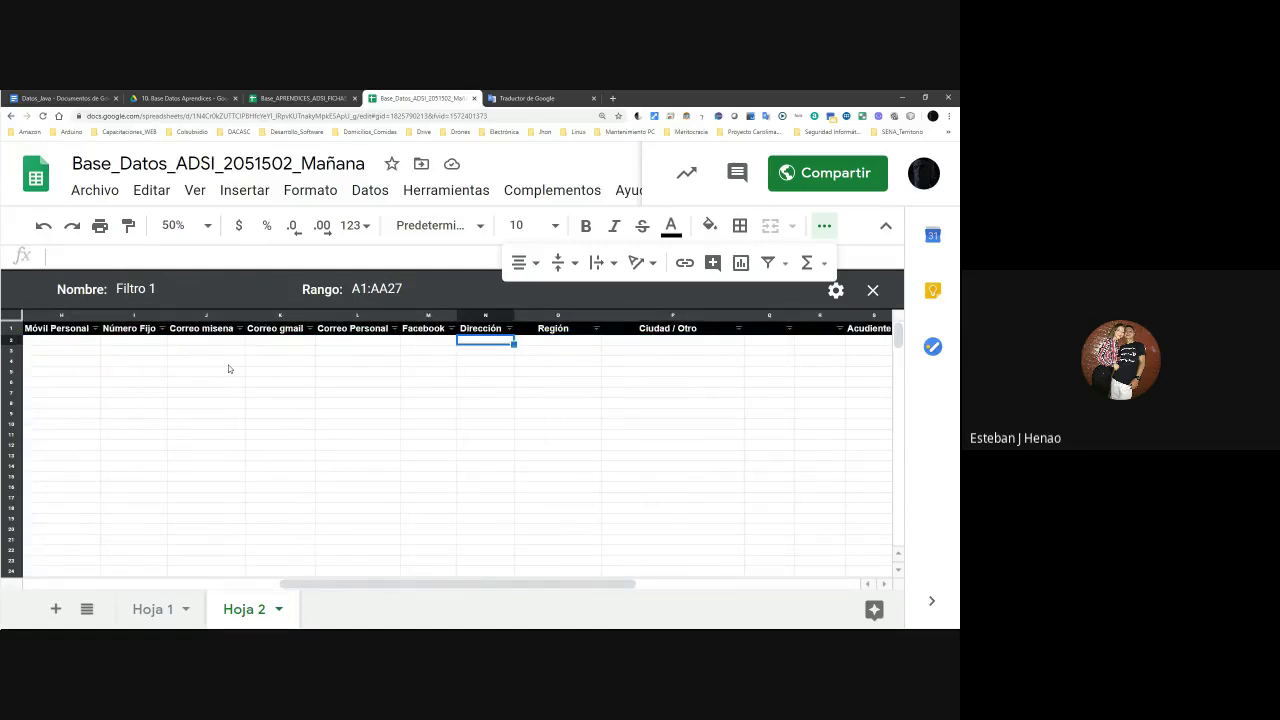
pyautogui.press('Right')
pyautogui.write('qu')
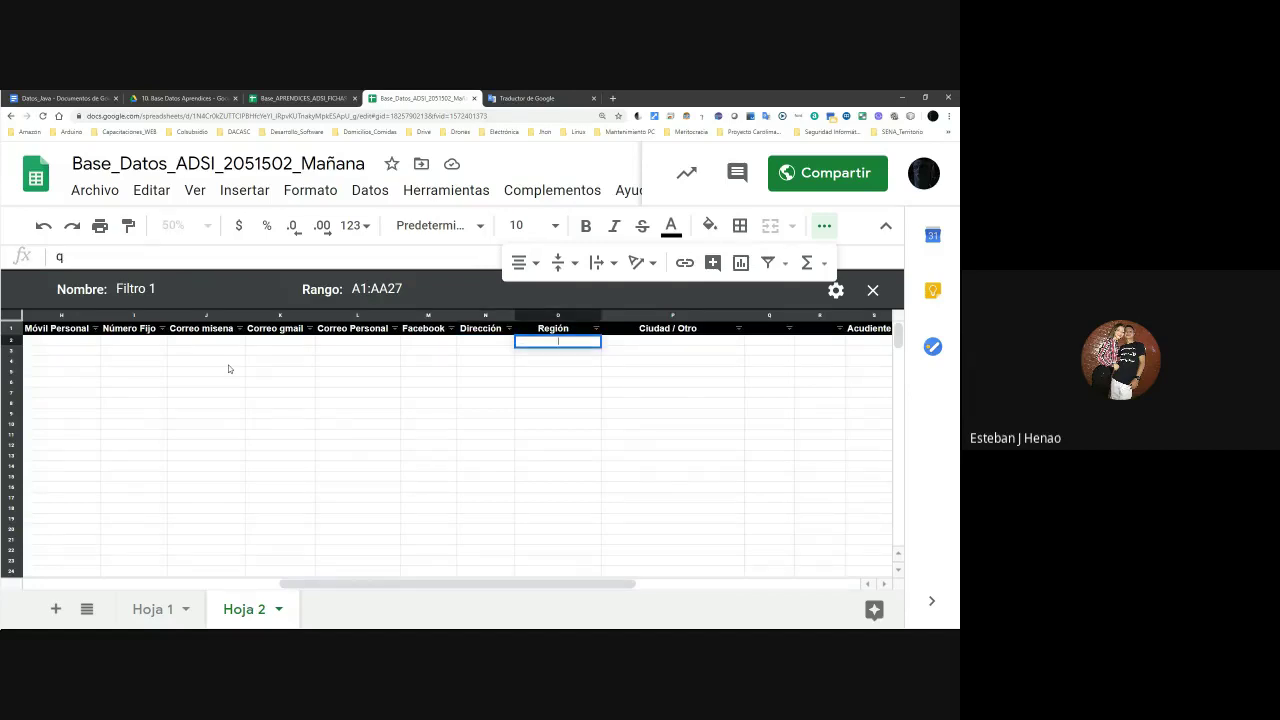
pyautogui.press('BackSpace')
pyautogui.write('Quindí')
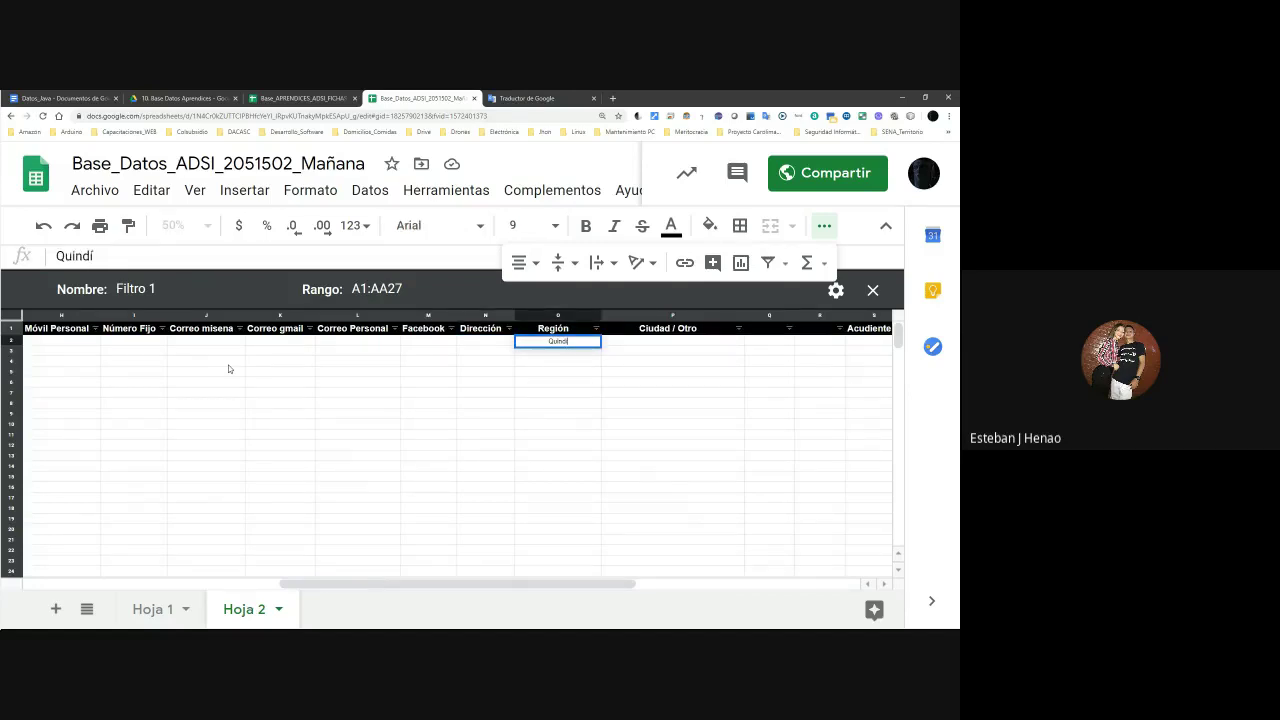
pyautogui.write('o')
pyautogui.press('Return')
pyautogui.press('Up')
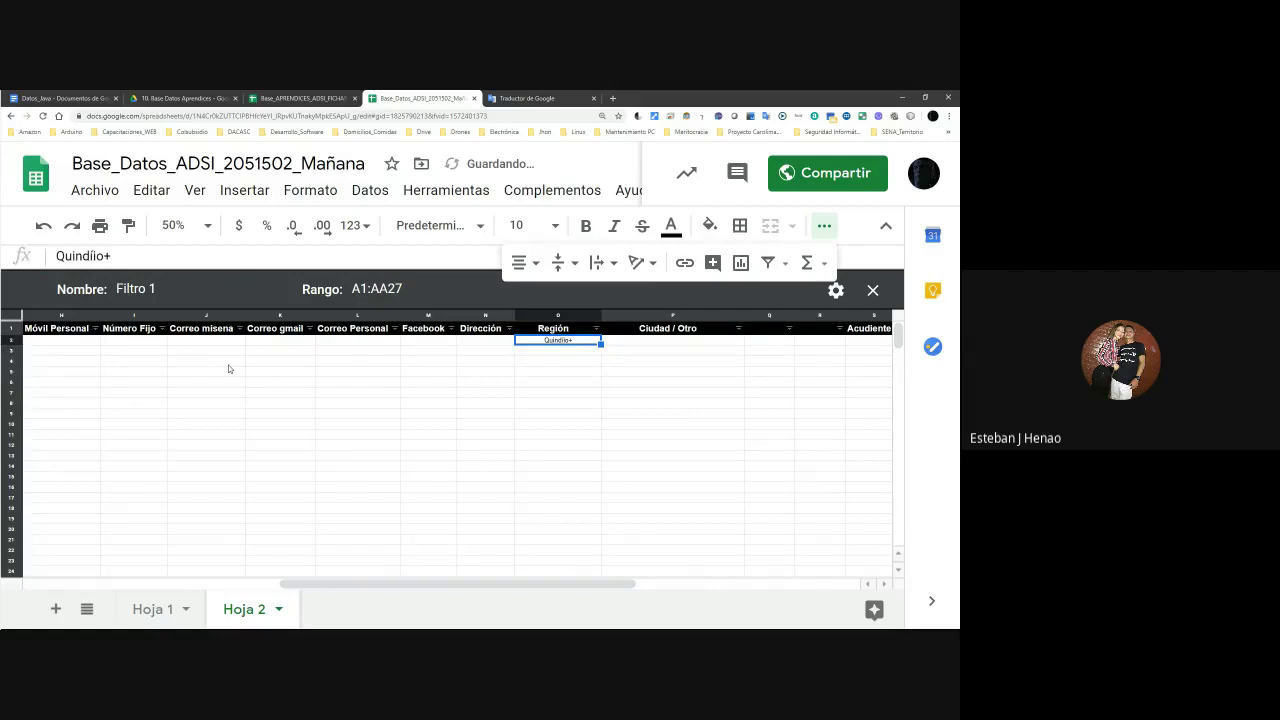
pyautogui.write('Quindío')
pyautogui.press('Return')
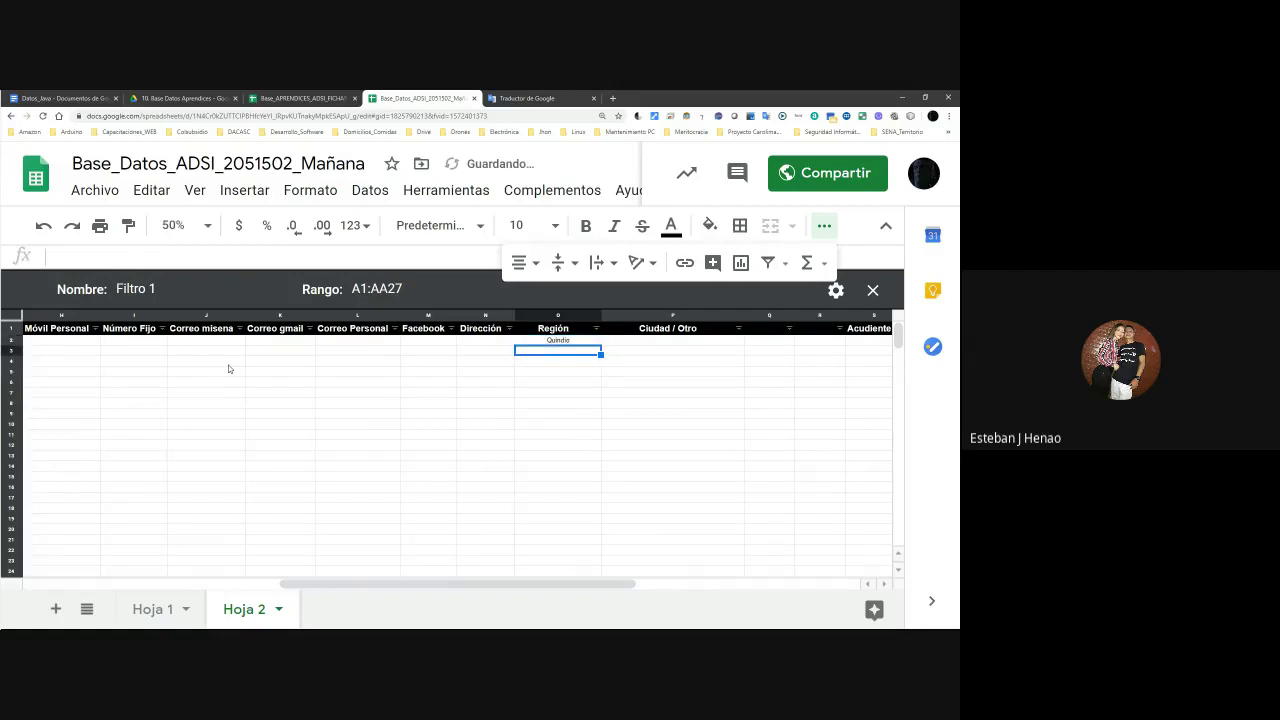
pyautogui.click(569, 343)
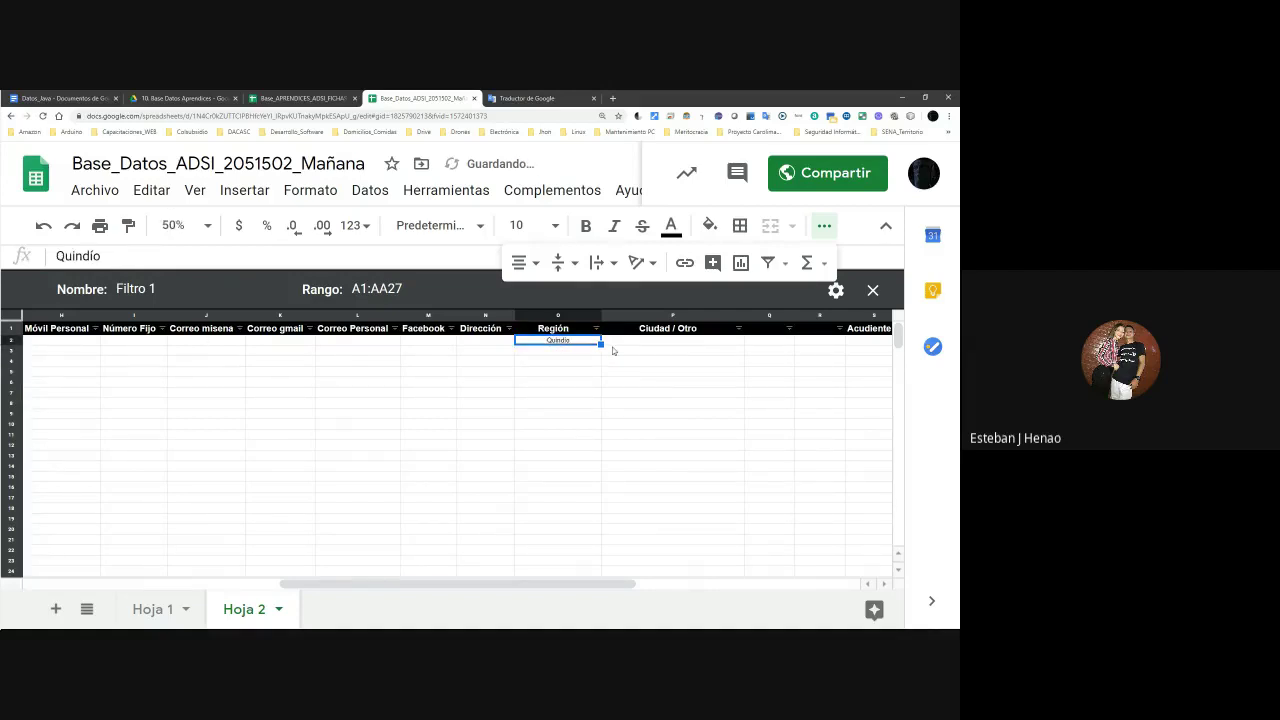
pyautogui.moveTo(601, 353); pyautogui.dragTo(603, 457)
# Enter Armenia in Ciudad / Otro cell P2 and fill it down to row 27.
pyautogui.scroll(5, 650, 389)
pyautogui.click(654, 341)
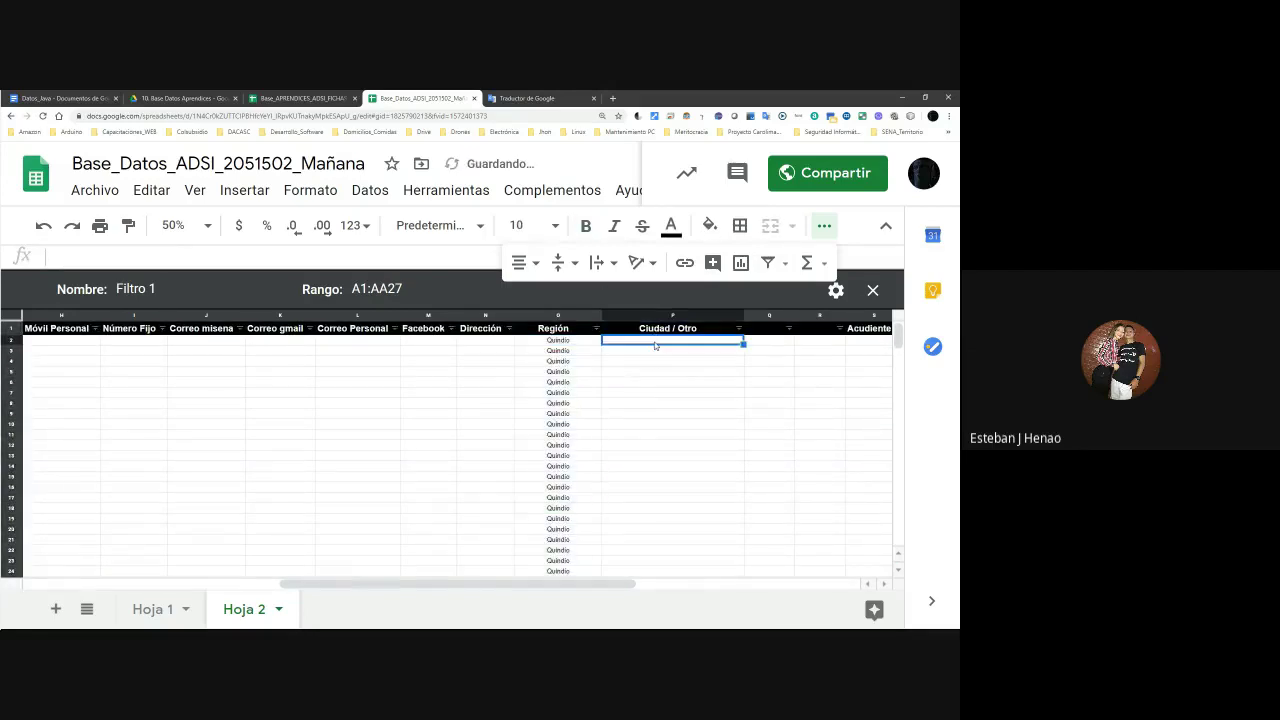
pyautogui.write('Armenia')
pyautogui.press('Return')
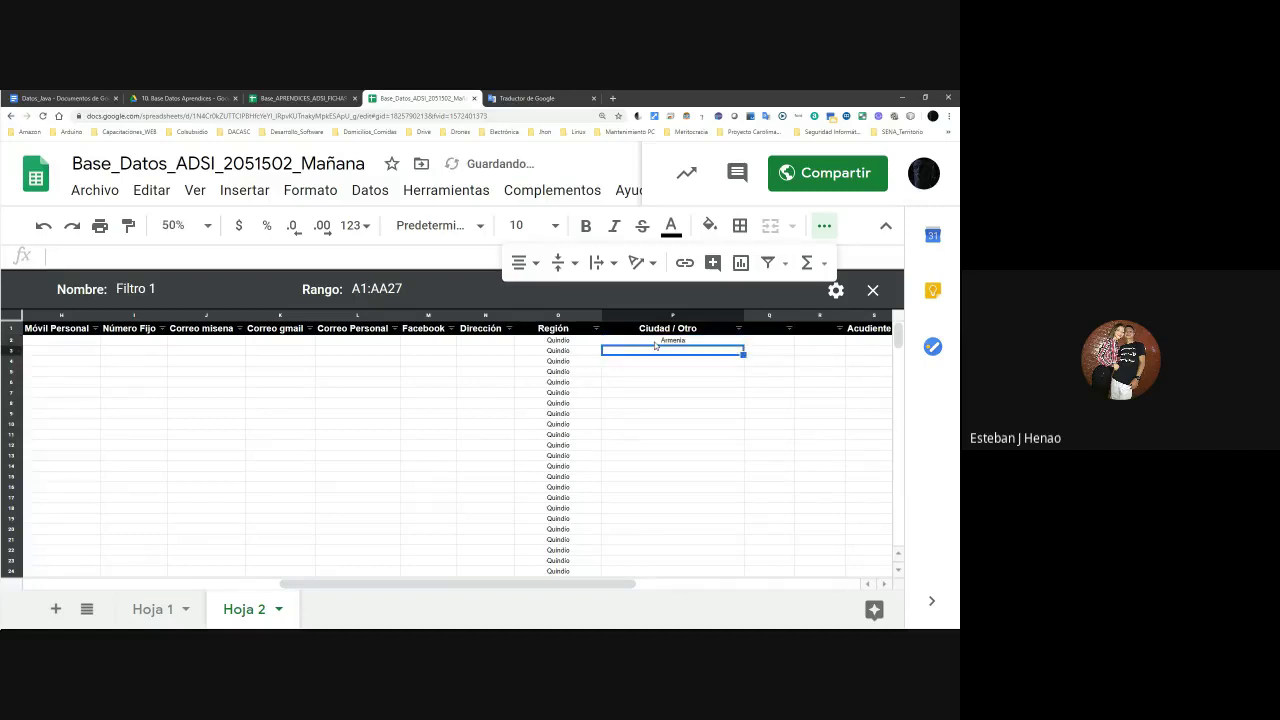
pyautogui.click(657, 342)
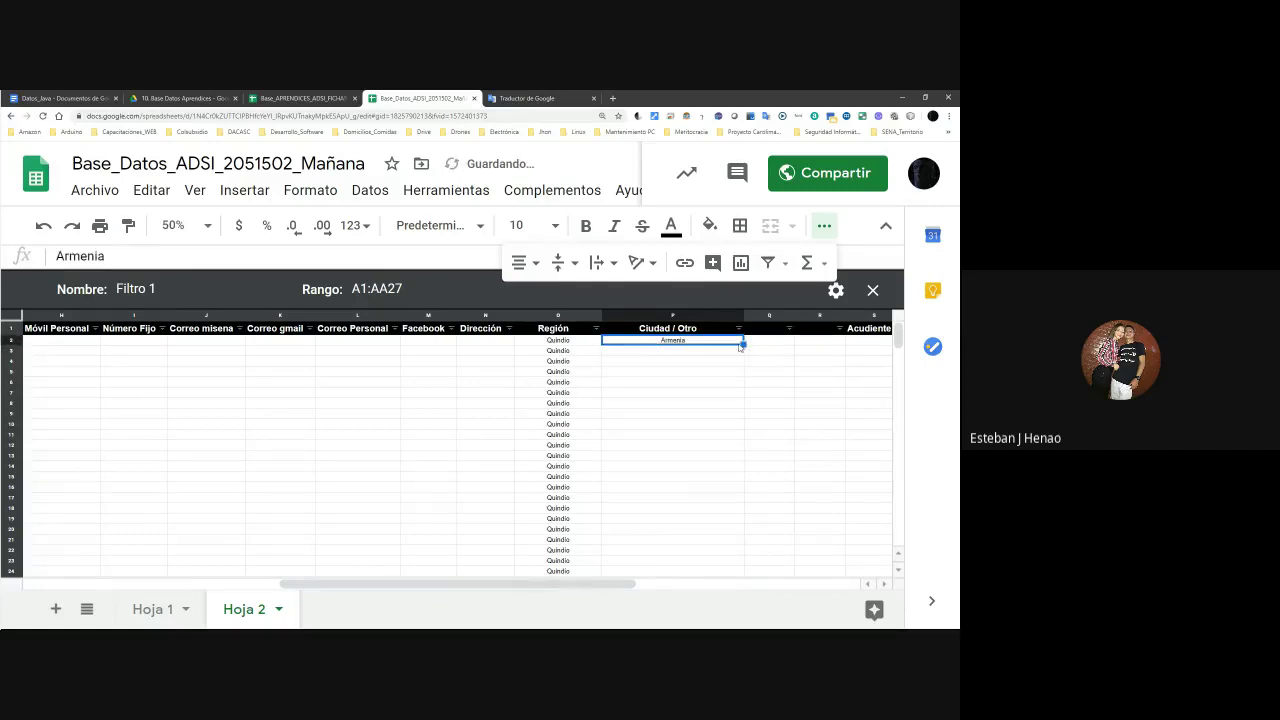
pyautogui.moveTo(743, 343); pyautogui.dragTo(757, 500)
pyautogui.click(709, 460)
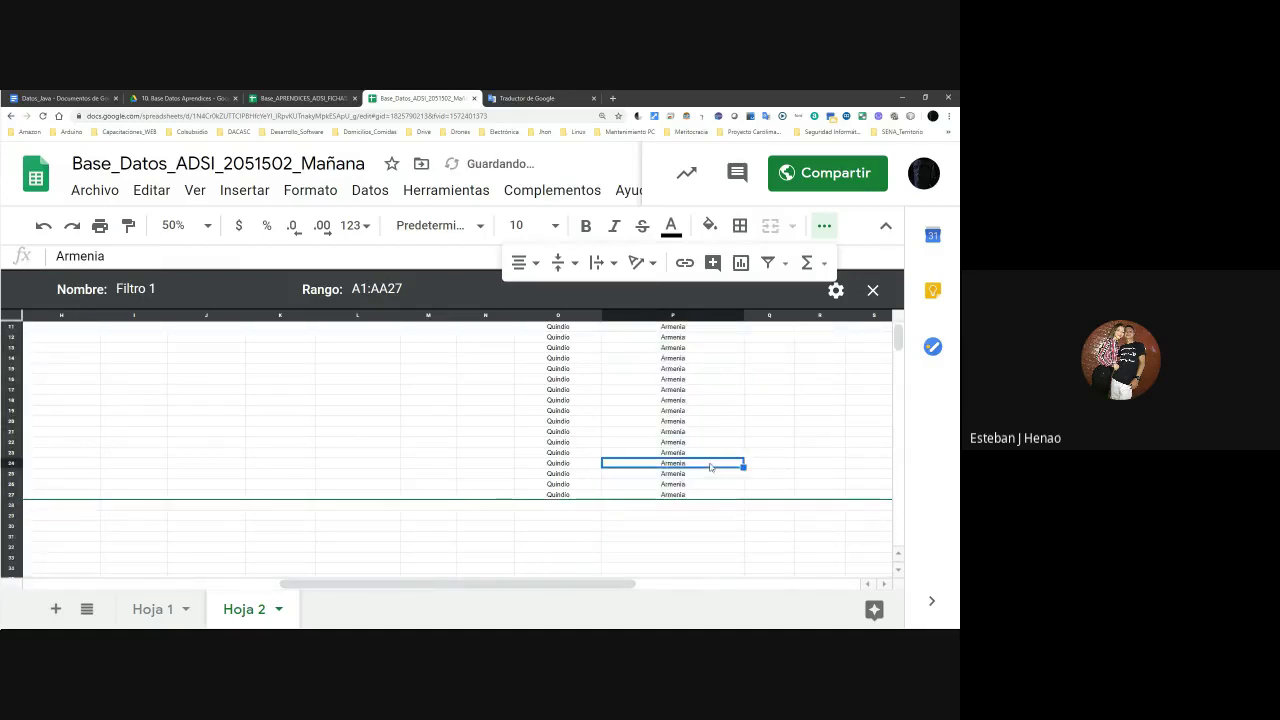
pyautogui.press('Up')
pyautogui.press('Up')
pyautogui.press('Up')
pyautogui.press('Up')
pyautogui.press('Up')
pyautogui.press('Up')
pyautogui.press('Up')
pyautogui.press('Up')
pyautogui.press('Up')
pyautogui.press('Up')
pyautogui.press('Up')
pyautogui.press('Up')
pyautogui.press('Up')
pyautogui.press('Up')
pyautogui.press('Up')
pyautogui.press('Up')
pyautogui.press('Up')
pyautogui.press('Up')
pyautogui.press('Up')
pyautogui.press('Up')
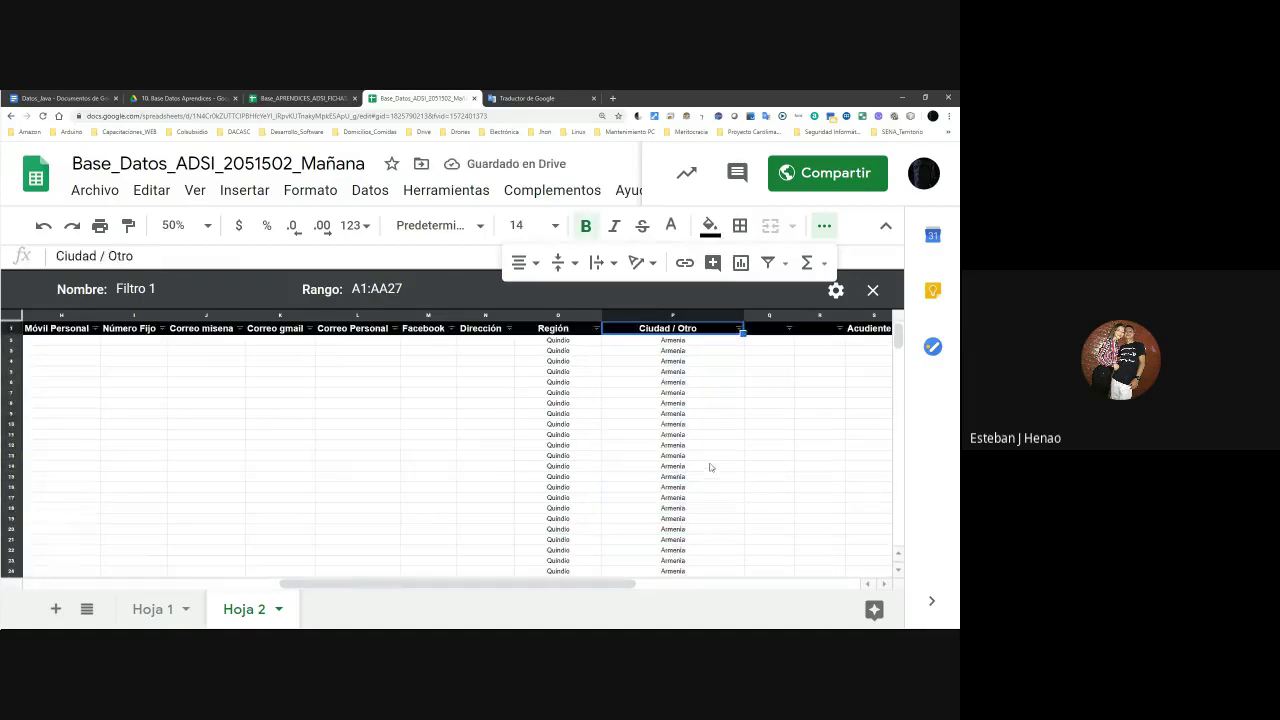
# Select row 2 from cell A2 across to column AA.
pyautogui.press('Left')
pyautogui.press('Left')
pyautogui.press('Left')
pyautogui.press('Left')
pyautogui.press('Left')
pyautogui.press('Left')
pyautogui.press('Left')
pyautogui.press('Left')
pyautogui.press('Left')
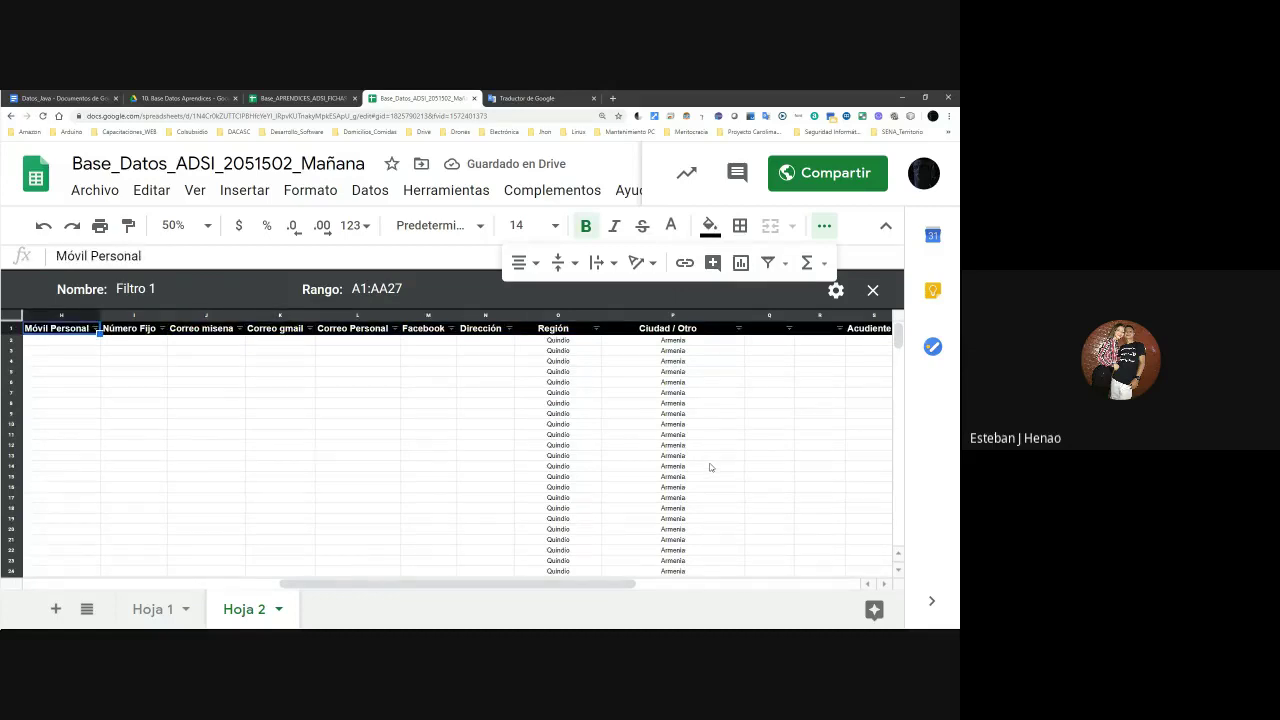
pyautogui.press('Right')
pyautogui.press('Right')
pyautogui.press('Right')
pyautogui.press('Right')
pyautogui.press('Right')
pyautogui.press('Right')
pyautogui.press('Right')
pyautogui.press('Right')
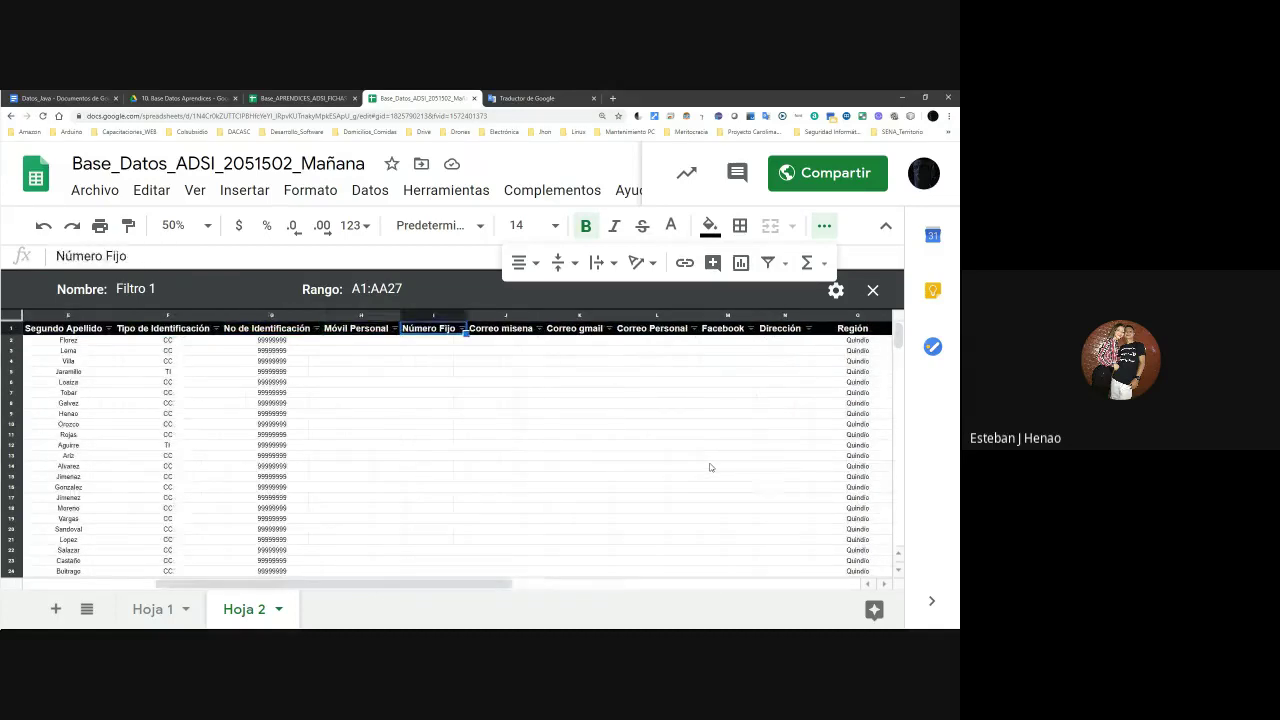
pyautogui.press('Right')
pyautogui.press('Right')
pyautogui.press('Right')
pyautogui.press('Right')
pyautogui.press('Right')
pyautogui.press('Right')
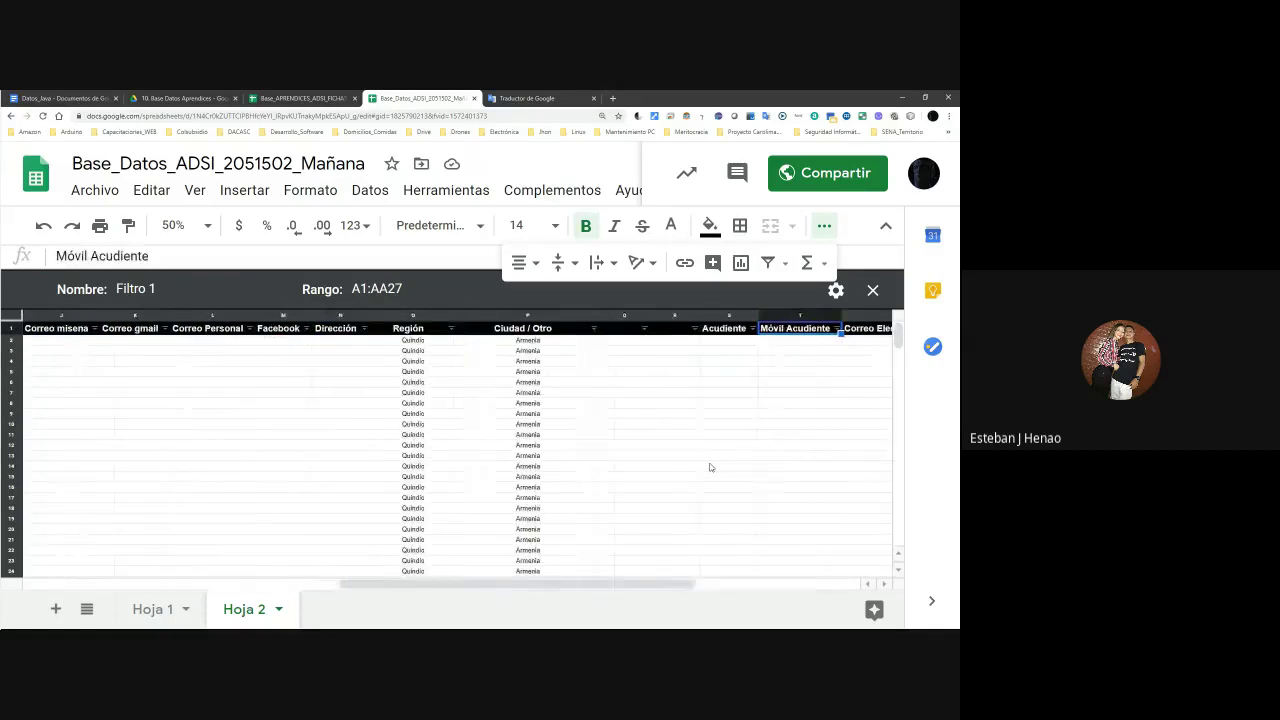
pyautogui.press('Right')
pyautogui.press('Right')
pyautogui.press('Left')
pyautogui.press('Left')
pyautogui.press('Left')
pyautogui.press('Left')
pyautogui.press('Left')
pyautogui.press('Left')
pyautogui.press('Left')
pyautogui.press('Left')
pyautogui.press('Left')
pyautogui.press('Left')
pyautogui.press('Left')
pyautogui.press('Left')
pyautogui.press('Left')
pyautogui.press('Left')
pyautogui.press('Left')
pyautogui.press('Left')
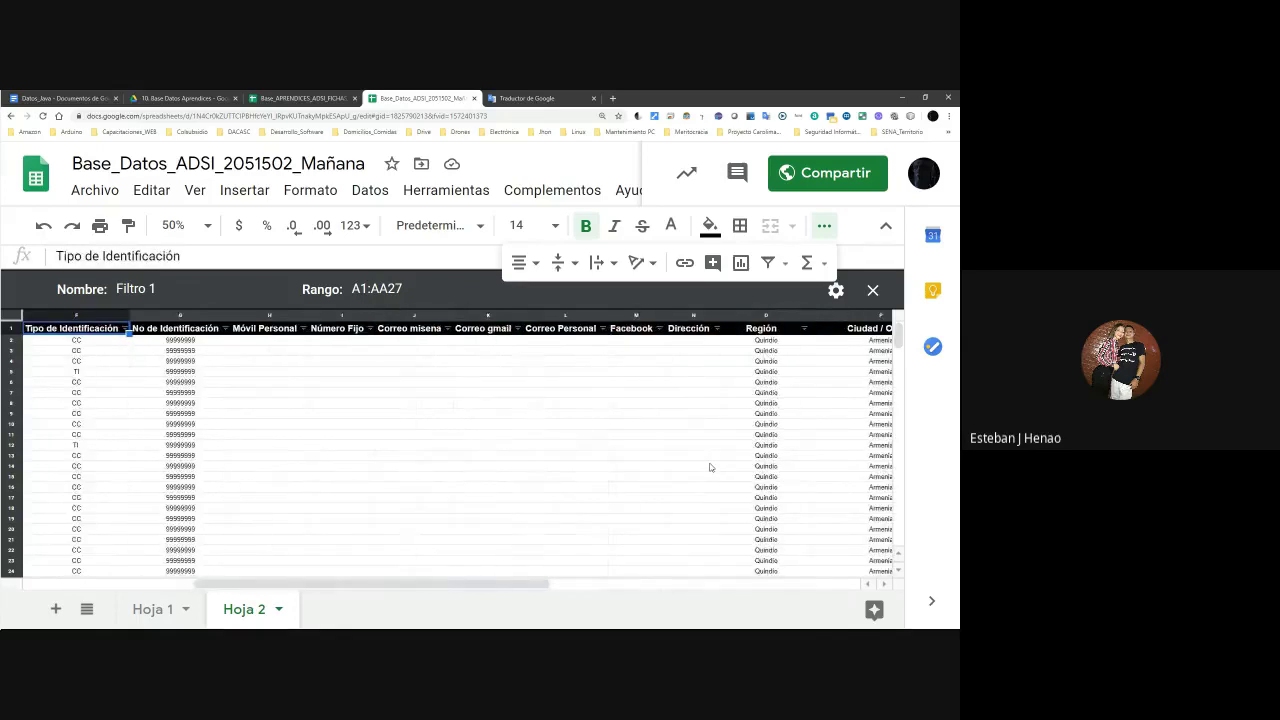
pyautogui.press('Left')
pyautogui.press('Left')
pyautogui.press('Left')
pyautogui.press('Left')
pyautogui.press('Left')
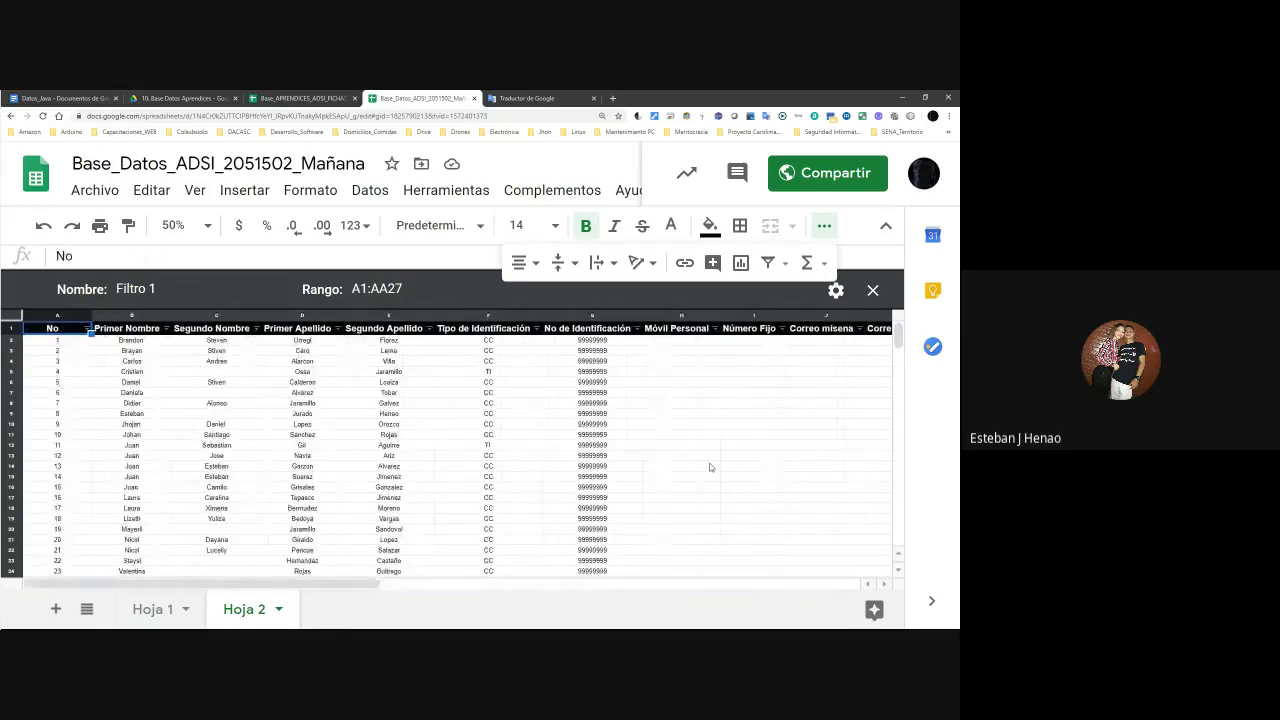
pyautogui.press('Up')
pyautogui.press('Down')
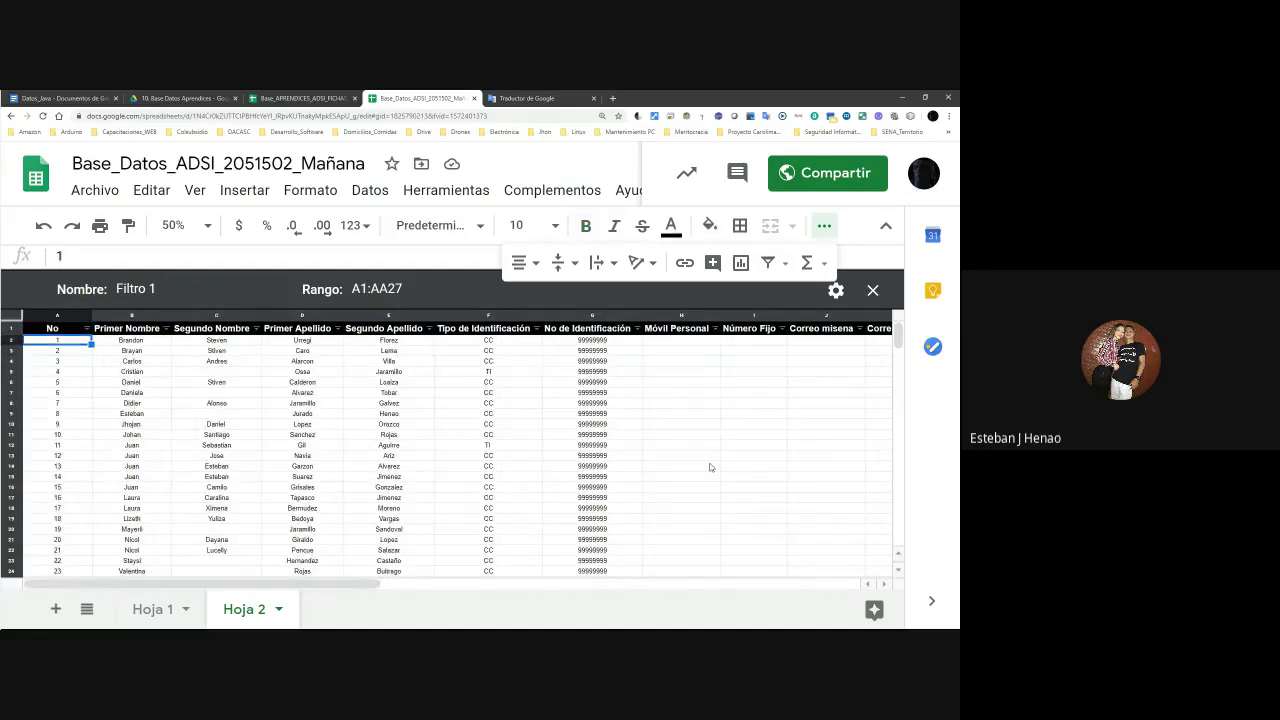
pyautogui.hotkey('shift', 'Right')
pyautogui.hotkey('shift', 'Right')
pyautogui.hotkey('shift', 'Right')
pyautogui.hotkey('shift', 'Right')
pyautogui.hotkey('shift', 'Right')
pyautogui.hotkey('shift', 'Right')
pyautogui.hotkey('shift', 'Right')
pyautogui.hotkey('shift', 'Right')
pyautogui.hotkey('shift', 'Right')
pyautogui.hotkey('shift', 'Right')
pyautogui.hotkey('shift', 'Right')
pyautogui.hotkey('ctrl', 'shift', 'Right')
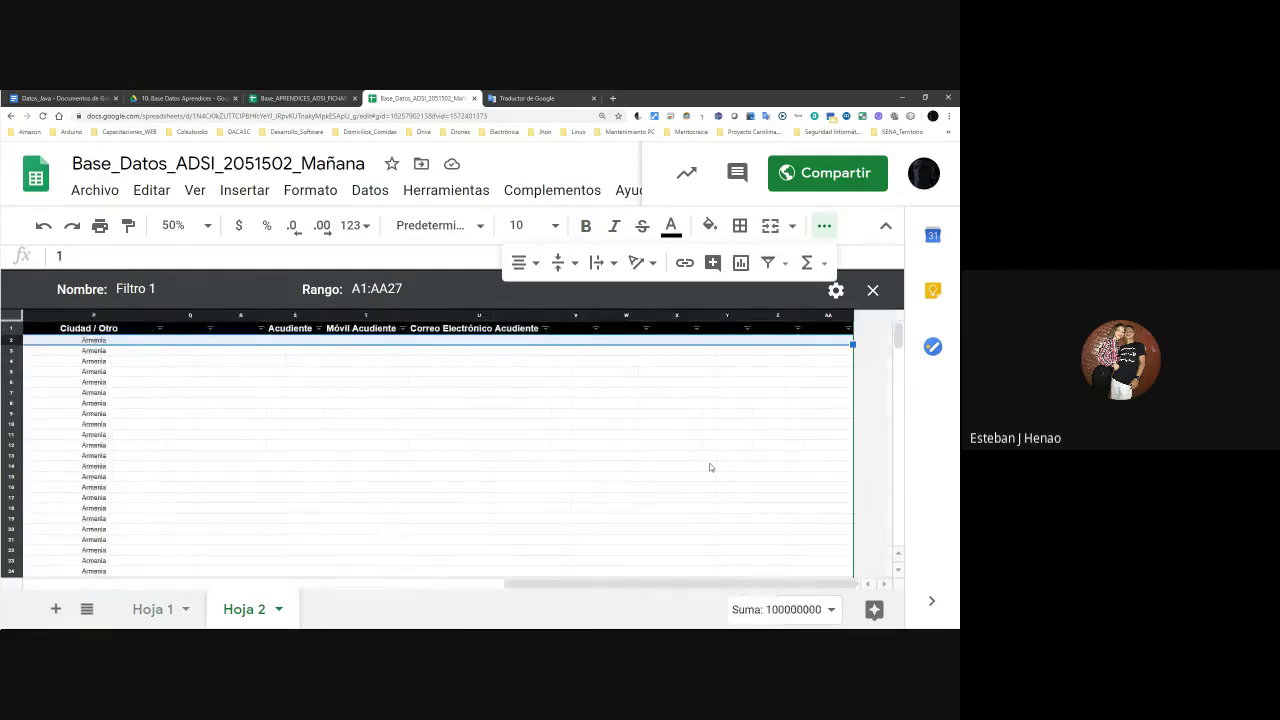
# Apply a fill colour to the selected row 2, then return to column A.
pyautogui.click(709, 225)
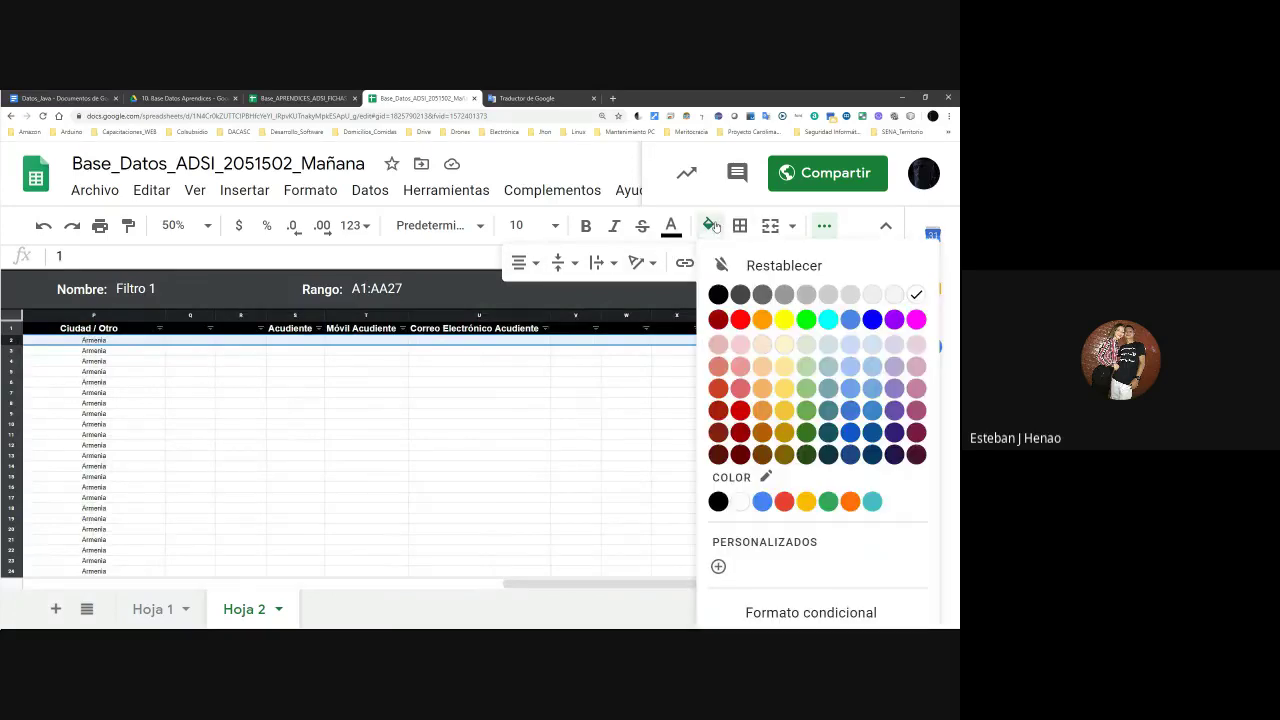
pyautogui.click(802, 372)
pyautogui.click(697, 376)
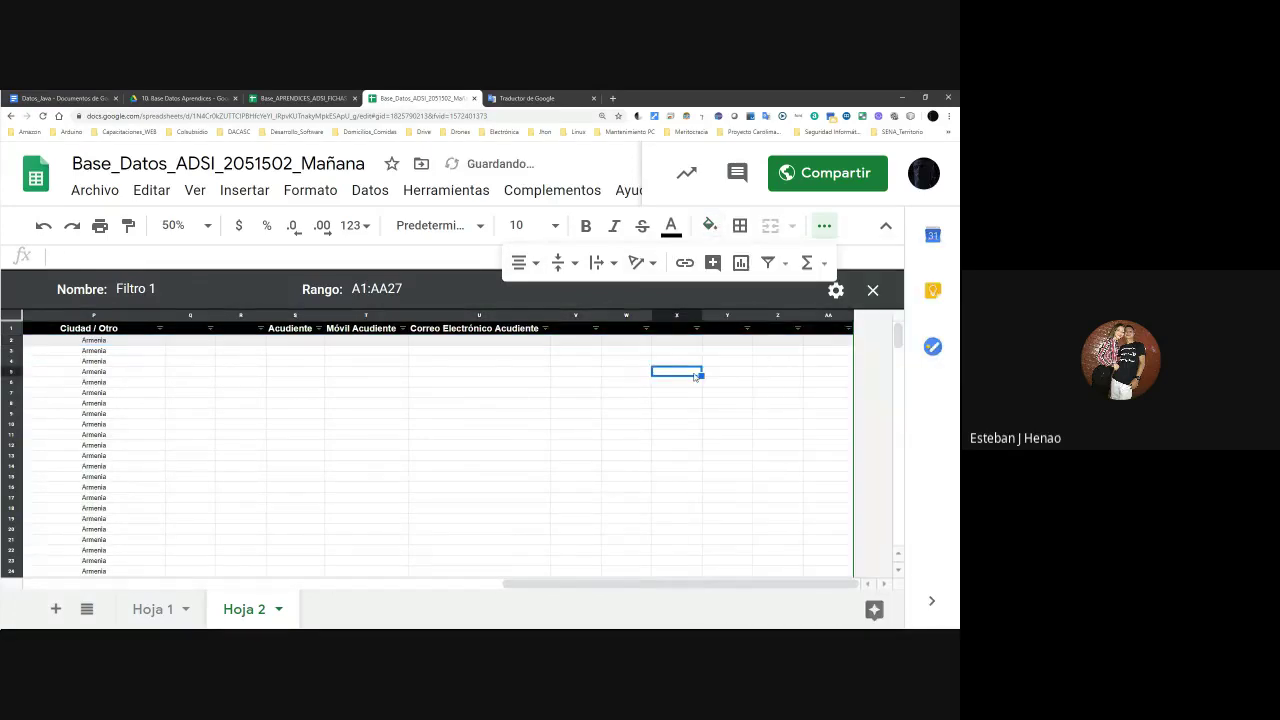
pyautogui.hotkey('ctrl', 'Left')
pyautogui.press('Home')
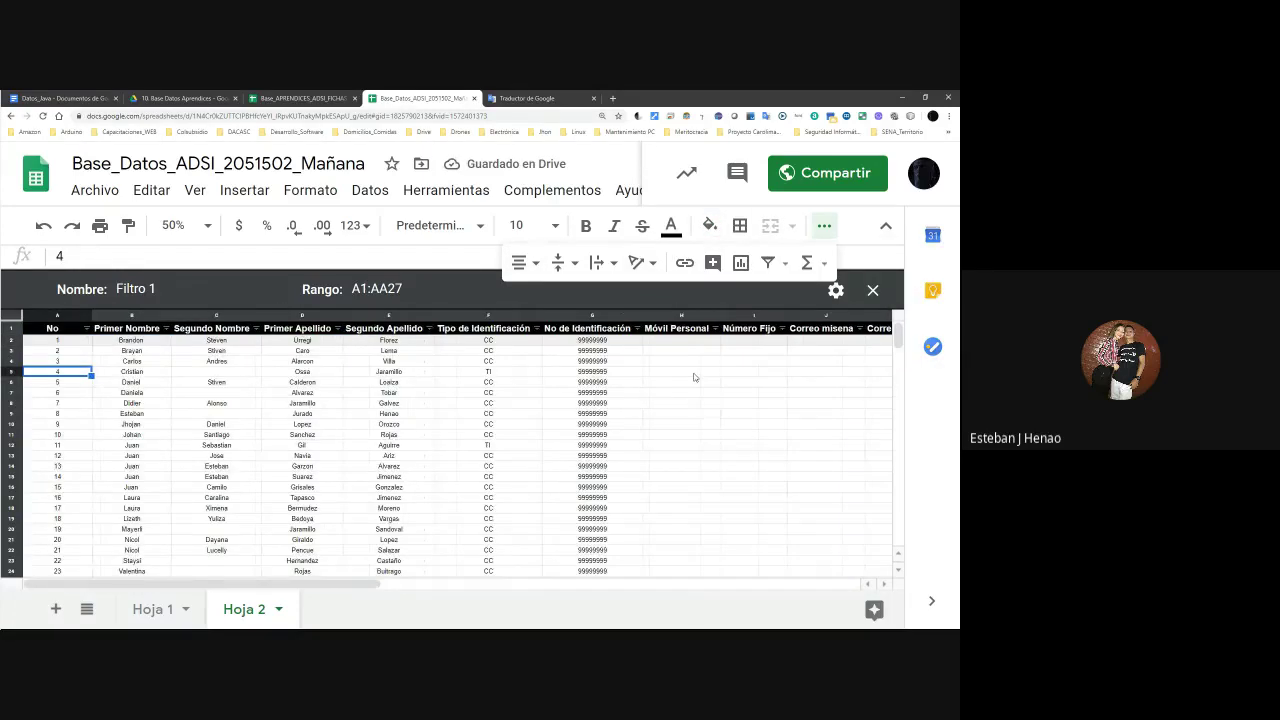
# Shade rows 4, 6 and 8 (students 3, 5 and 7) light grey.
pyautogui.click(12, 361)
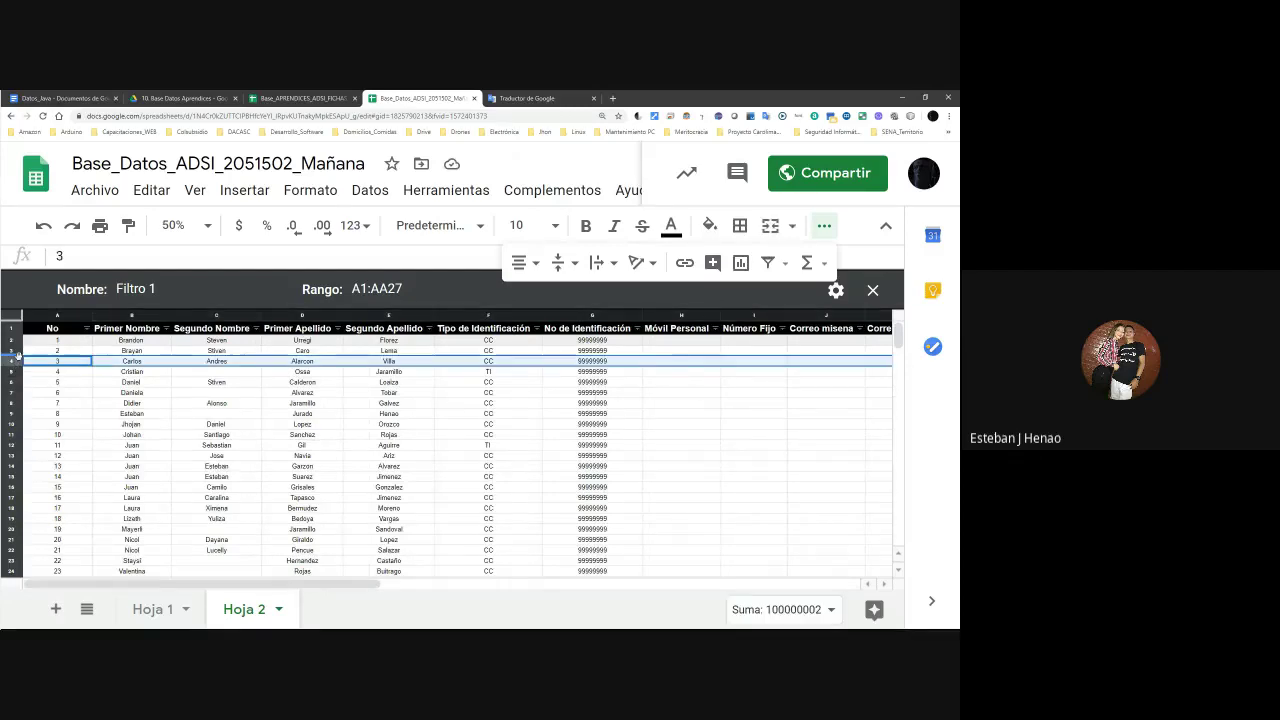
pyautogui.click(709, 225)
pyautogui.click(873, 295)
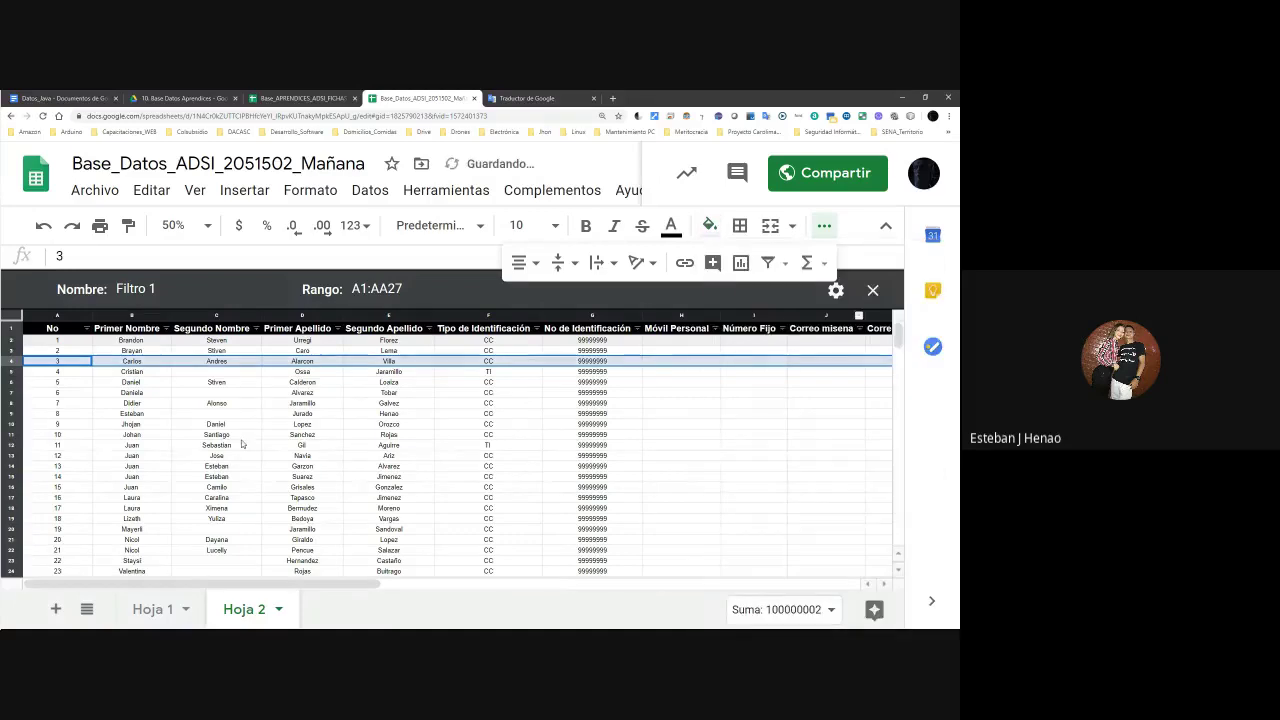
pyautogui.click(13, 382)
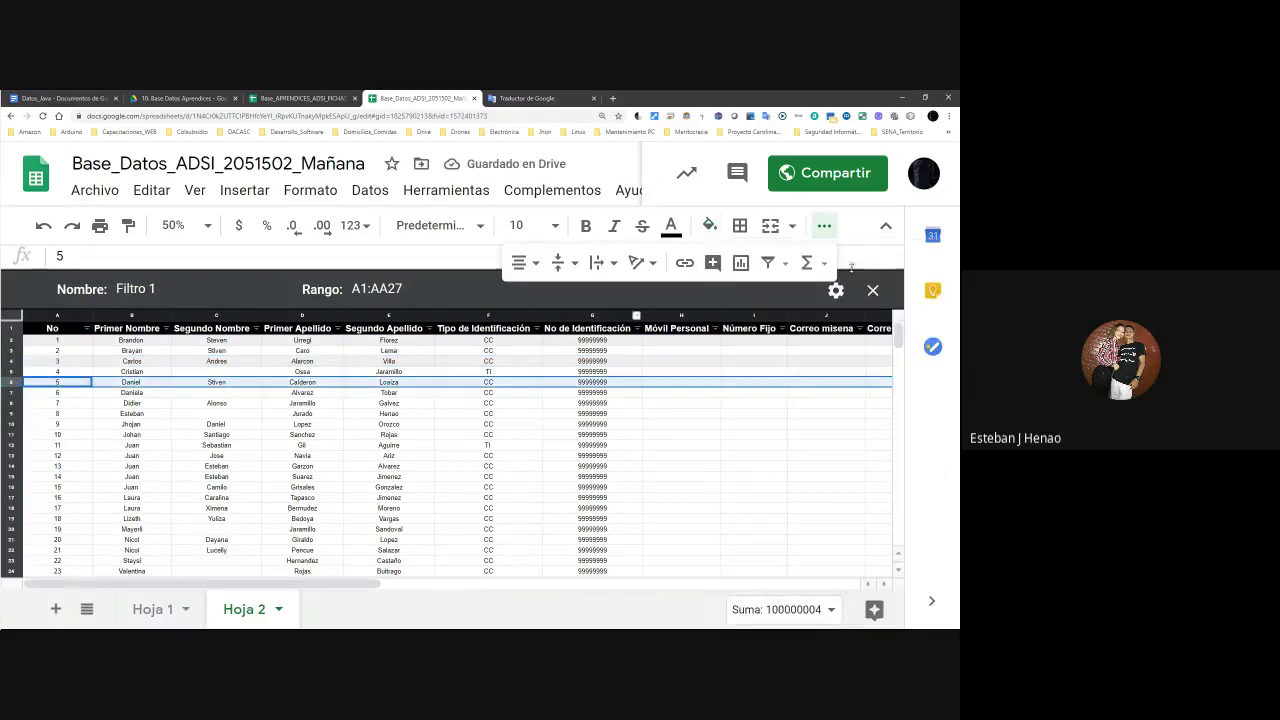
pyautogui.click(709, 225)
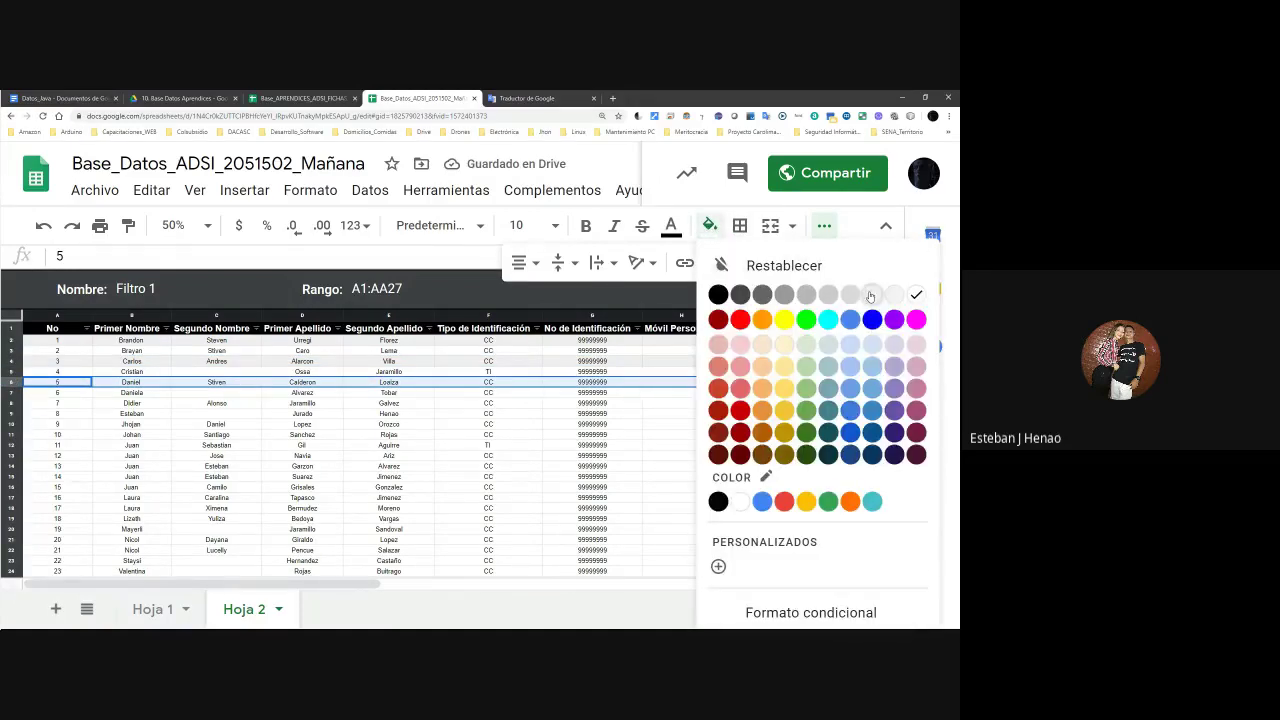
pyautogui.click(872, 294)
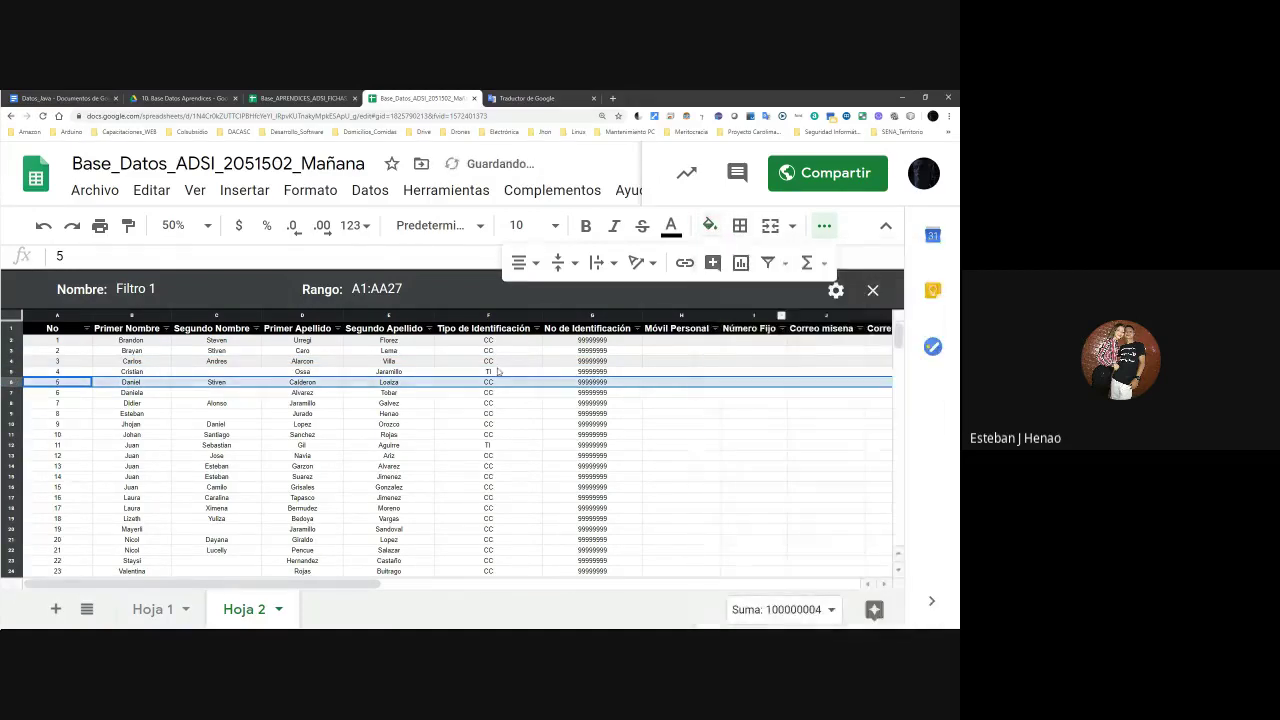
pyautogui.click(20, 404)
pyautogui.click(710, 226)
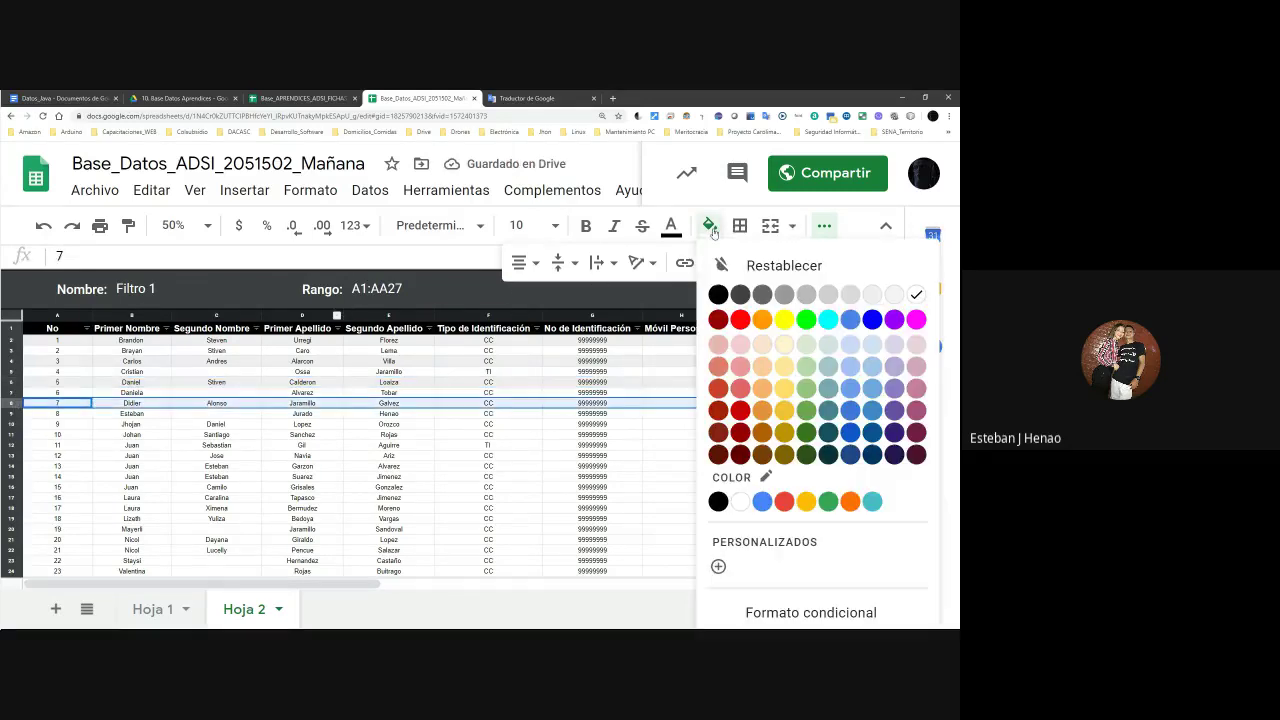
pyautogui.click(872, 294)
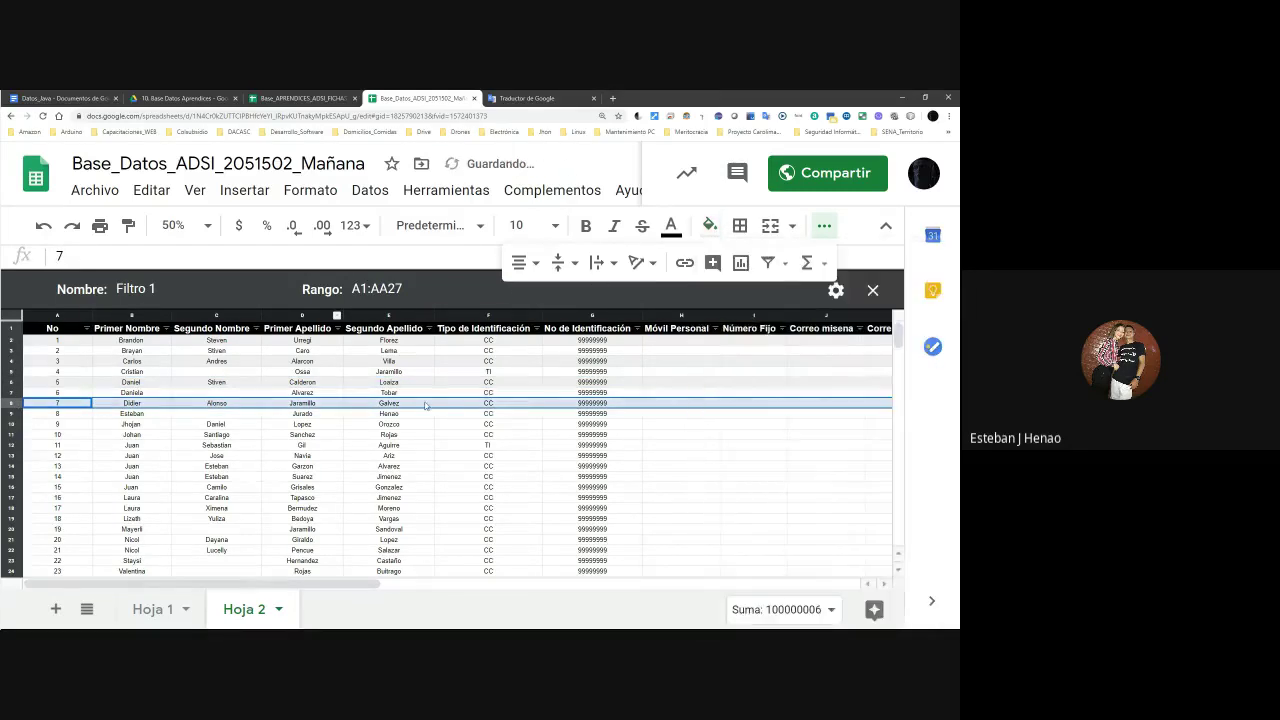
# Shade rows 10, 12, 14 and 16 light grey.
pyautogui.click(12, 424)
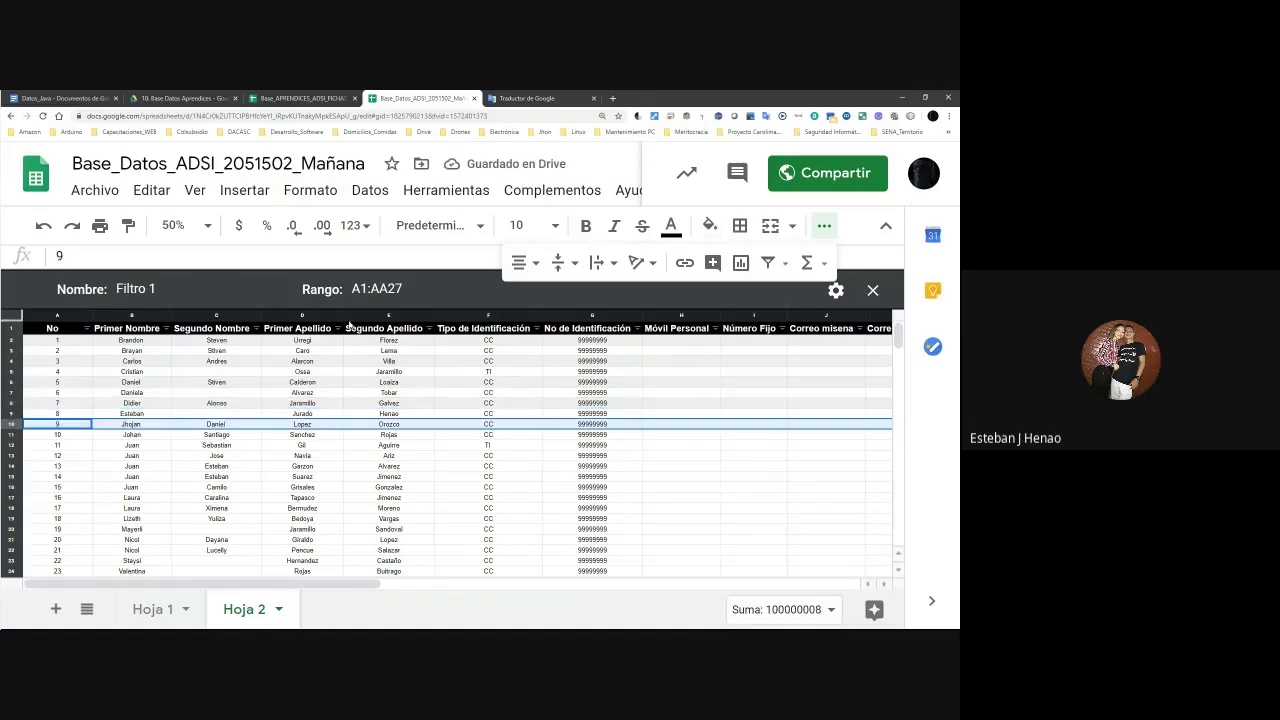
pyautogui.click(710, 226)
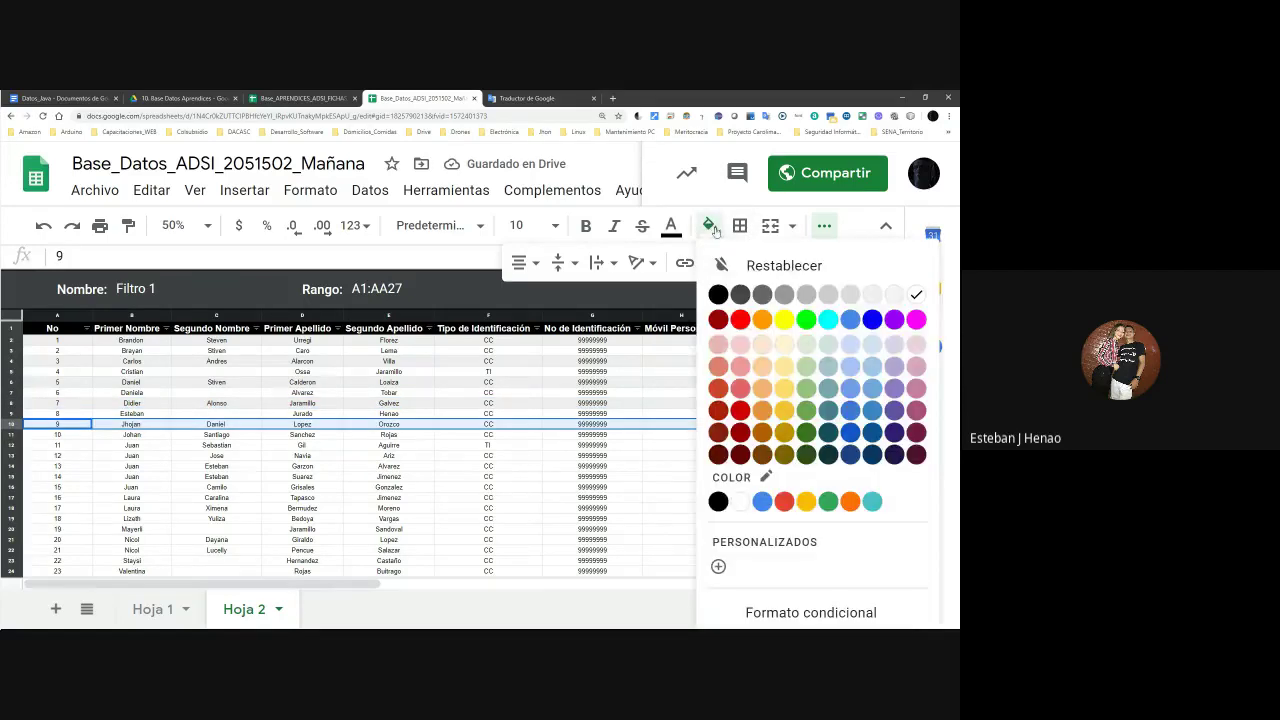
pyautogui.click(874, 294)
pyautogui.click(14, 445)
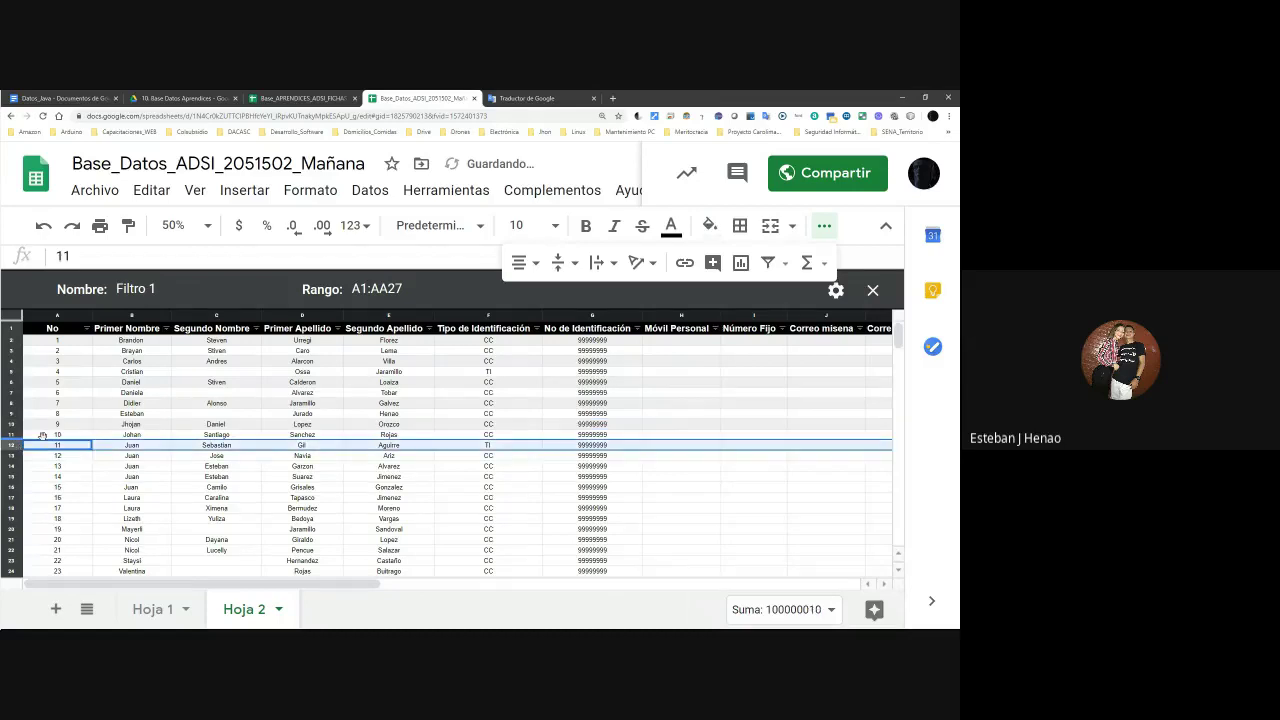
pyautogui.click(710, 226)
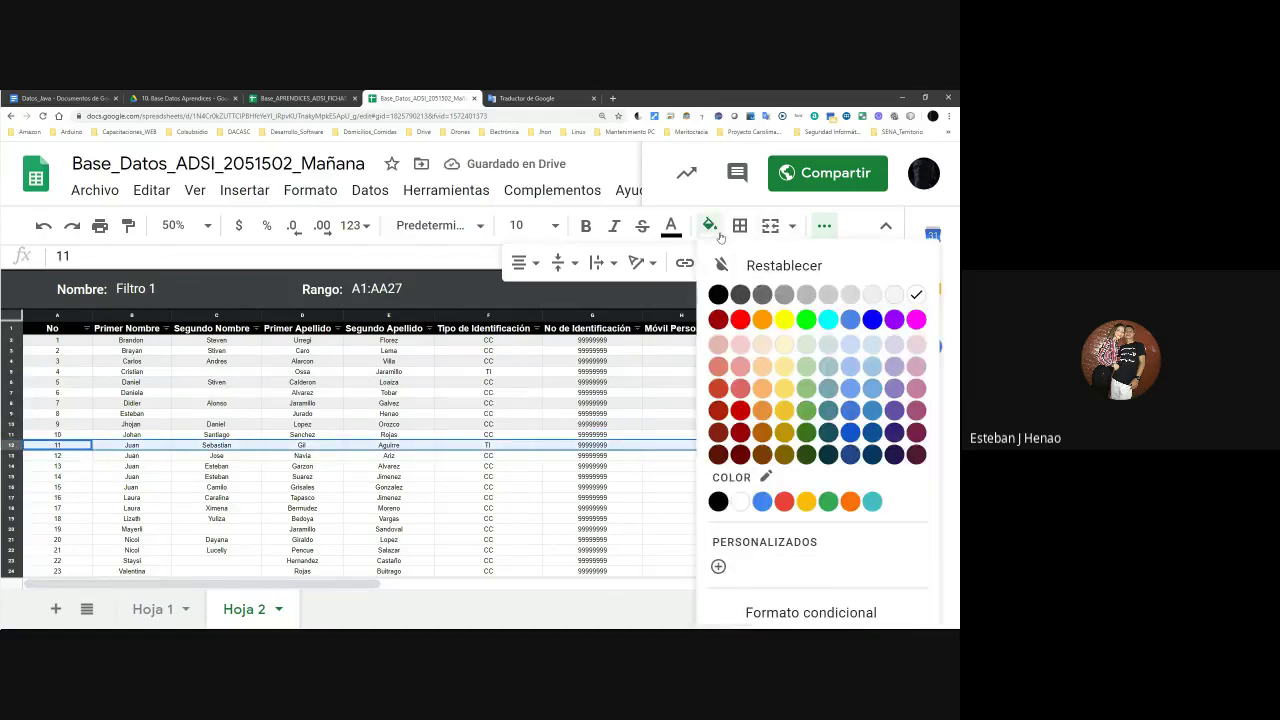
pyautogui.click(873, 294)
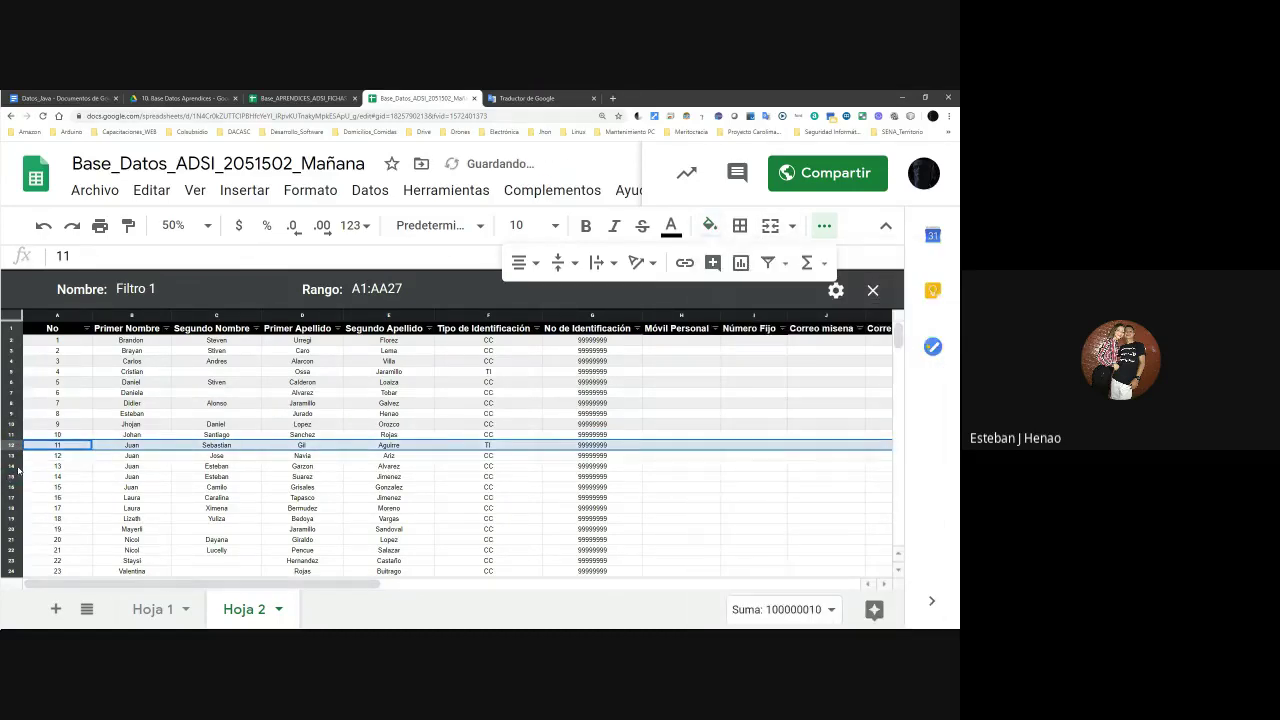
pyautogui.click(14, 466)
pyautogui.click(710, 226)
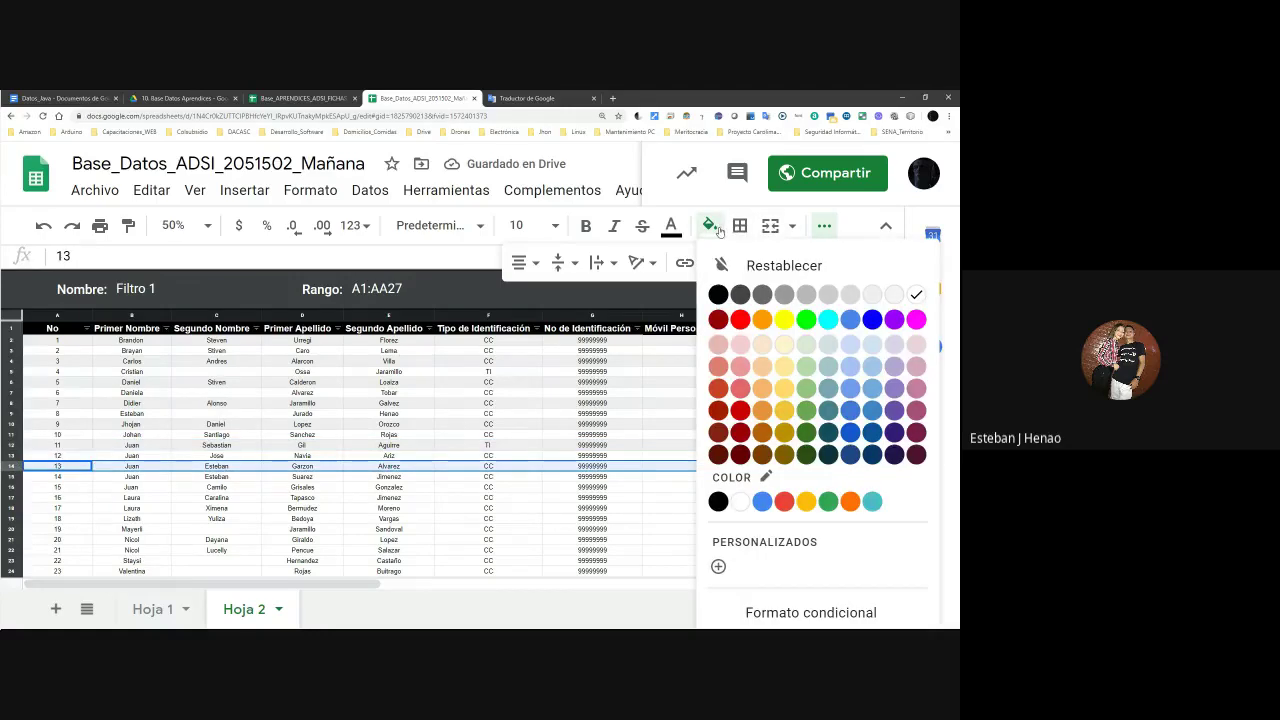
pyautogui.click(858, 289)
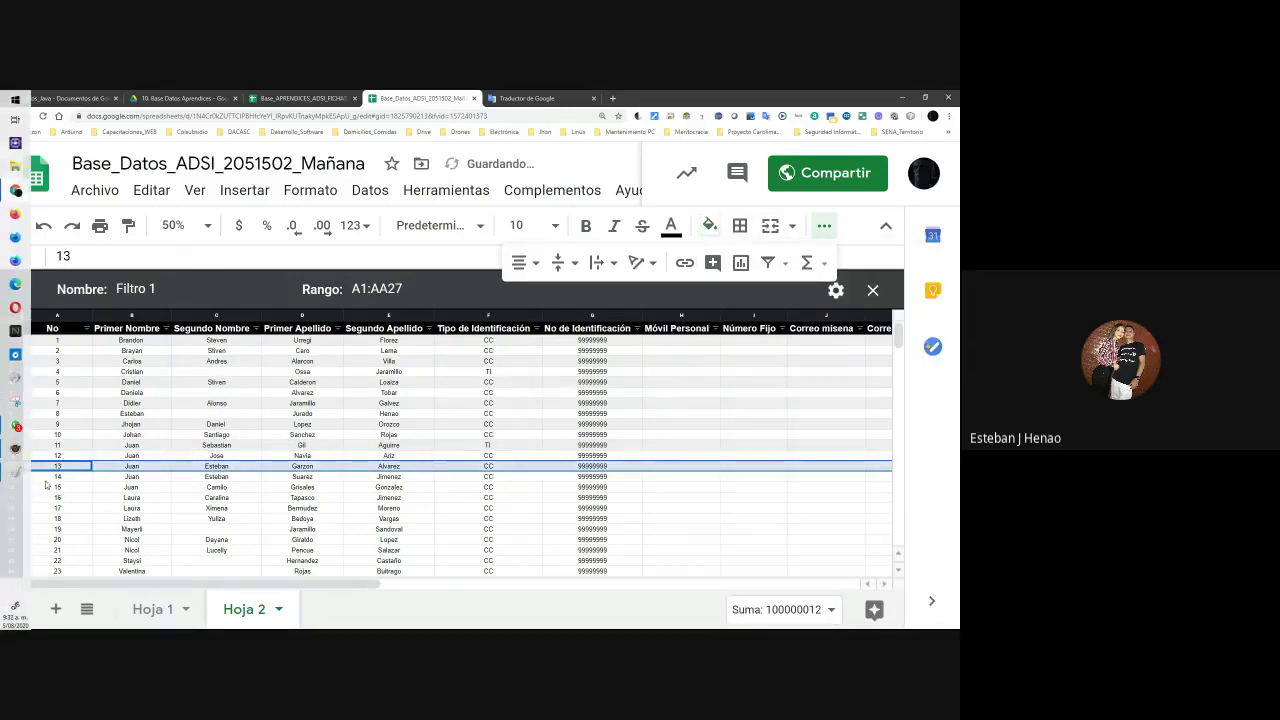
pyautogui.click(12, 487)
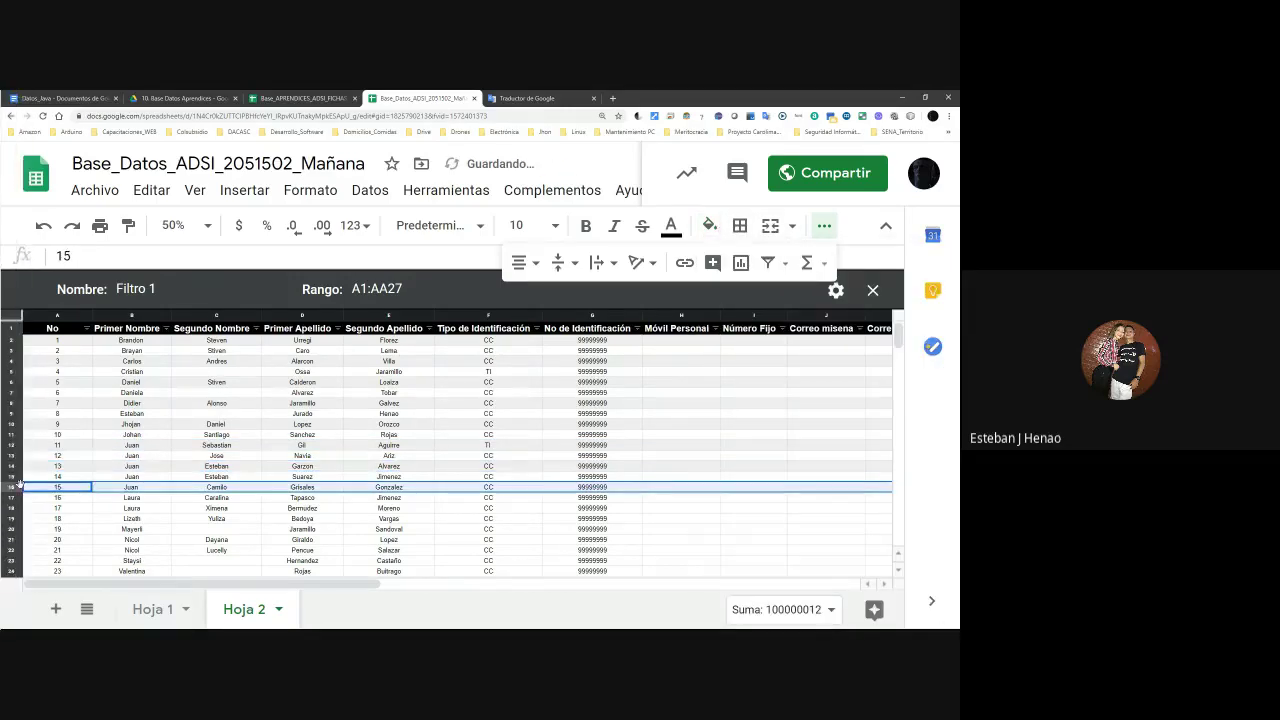
pyautogui.click(710, 226)
pyautogui.click(866, 293)
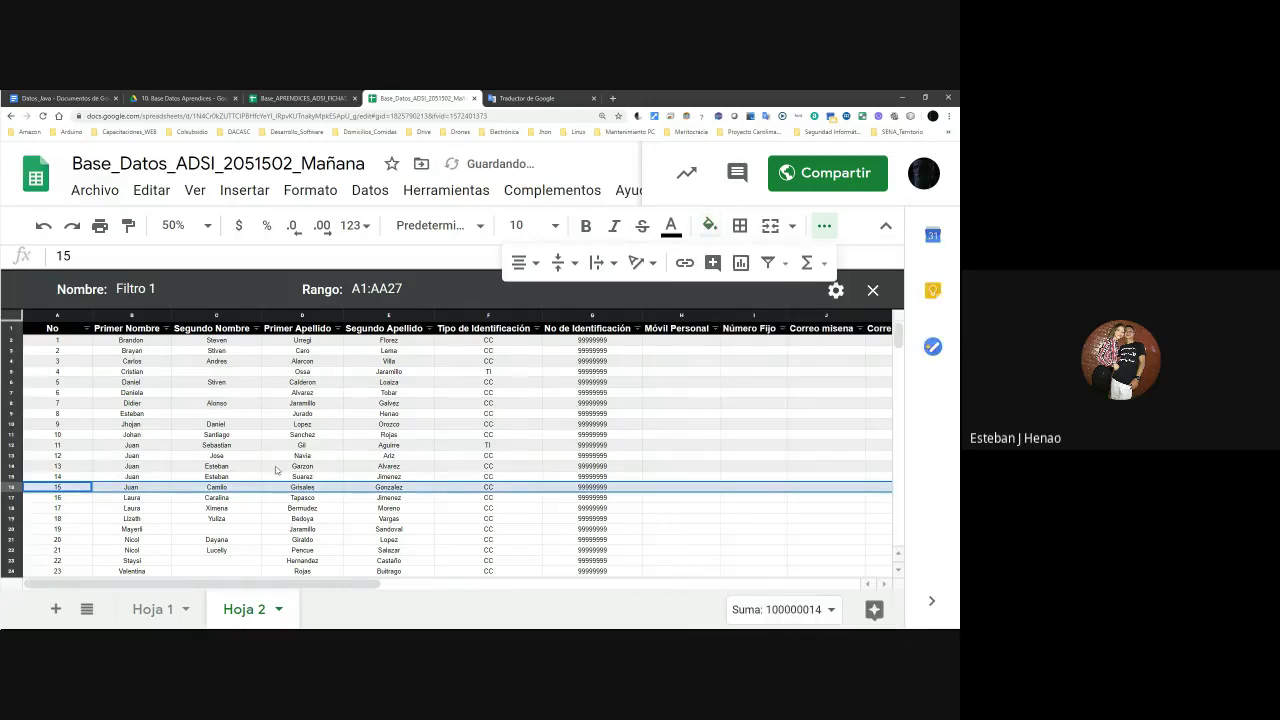
# Shade rows 18, 20 and 22 light grey.
pyautogui.click(14, 508)
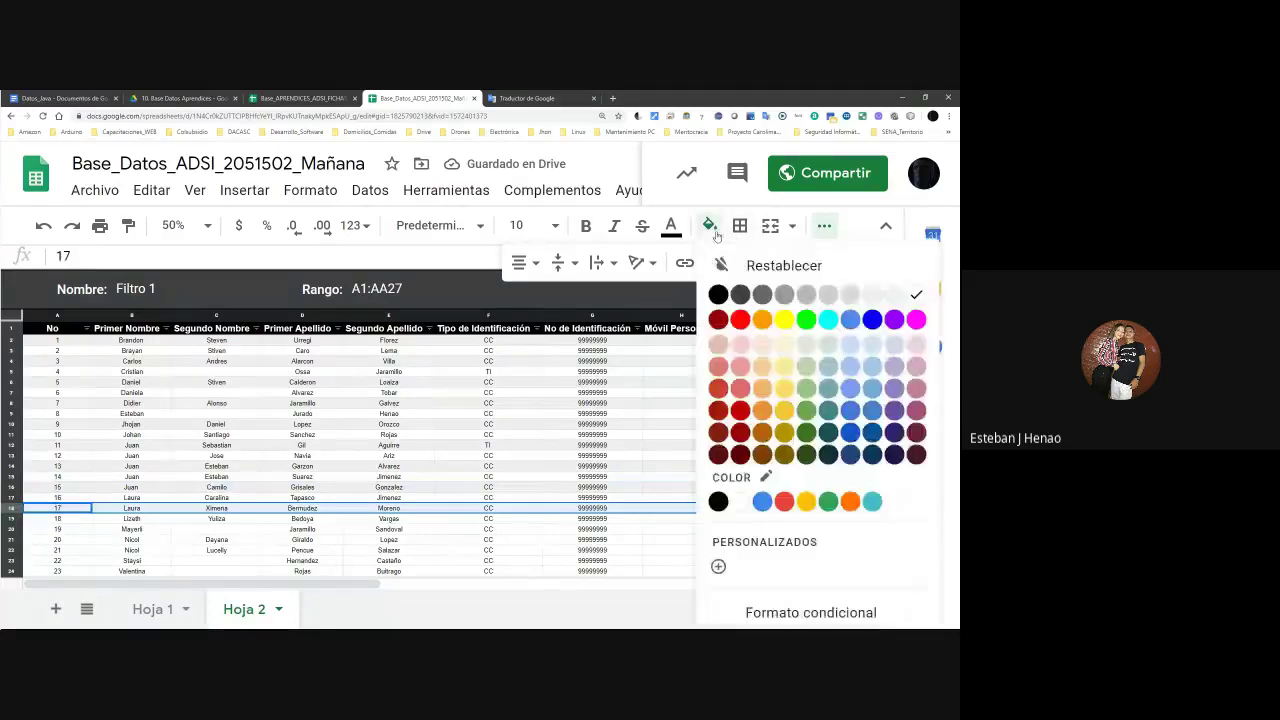
pyautogui.click(710, 226)
pyautogui.click(866, 293)
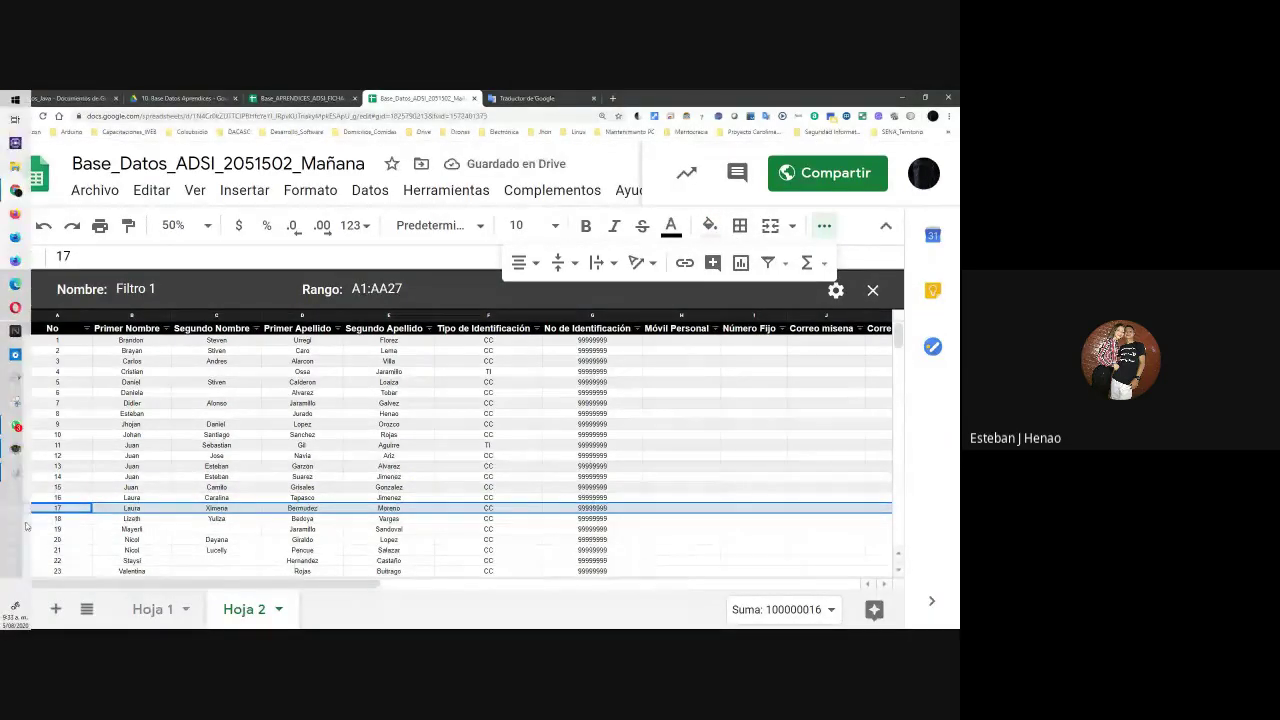
pyautogui.click(16, 529)
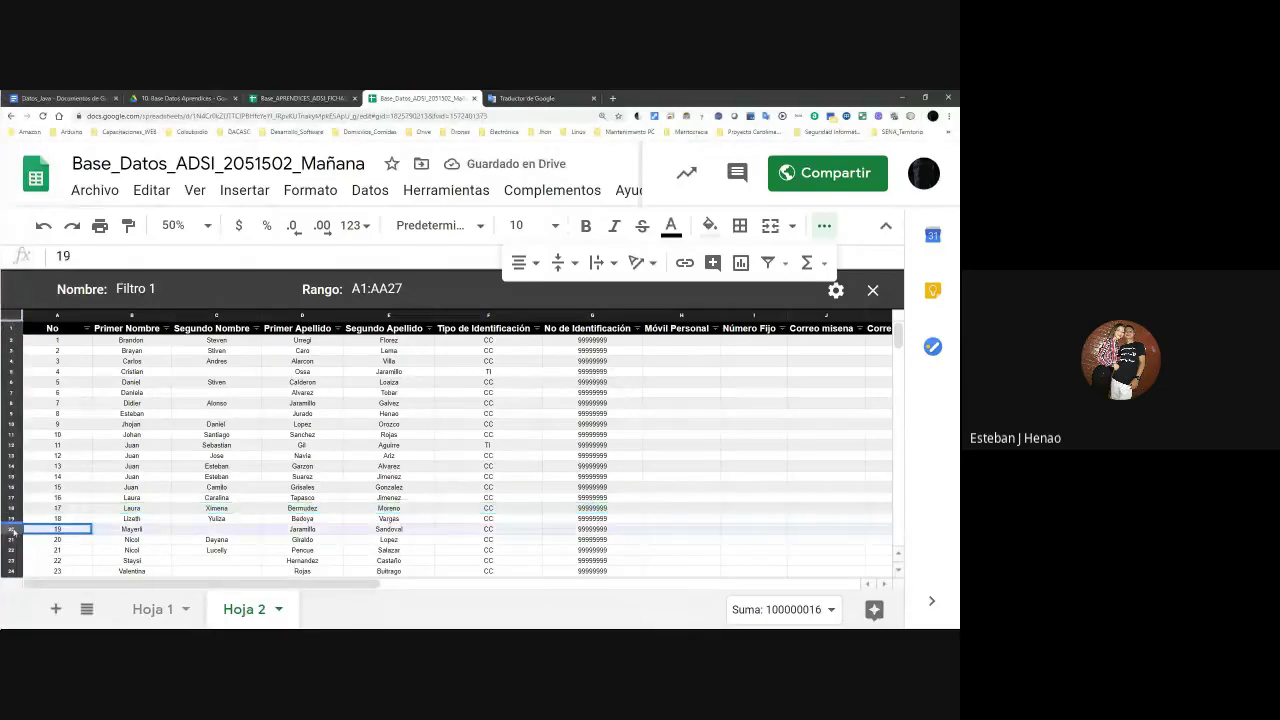
pyautogui.click(711, 230)
pyautogui.click(868, 296)
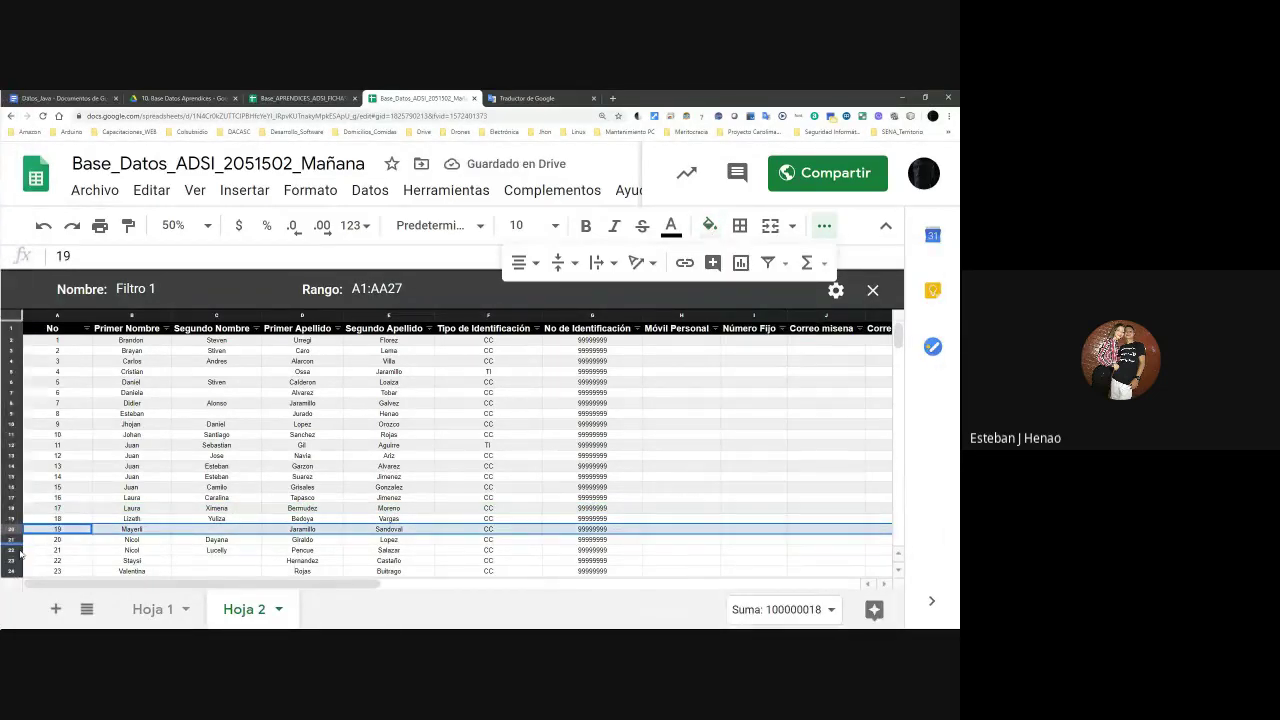
pyautogui.click(16, 550)
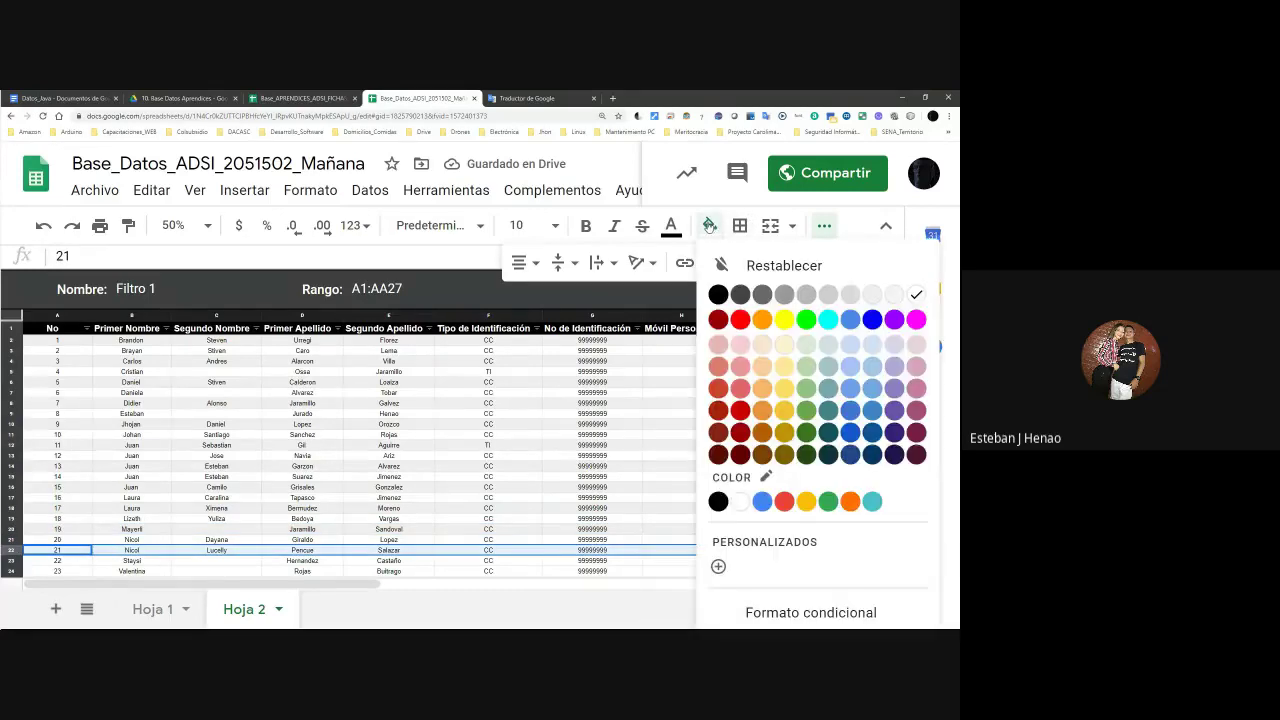
pyautogui.click(710, 226)
pyautogui.click(877, 297)
# Shade rows 24 and 26 light grey and clear the row selection.
pyautogui.scroll(-3, 237, 474)
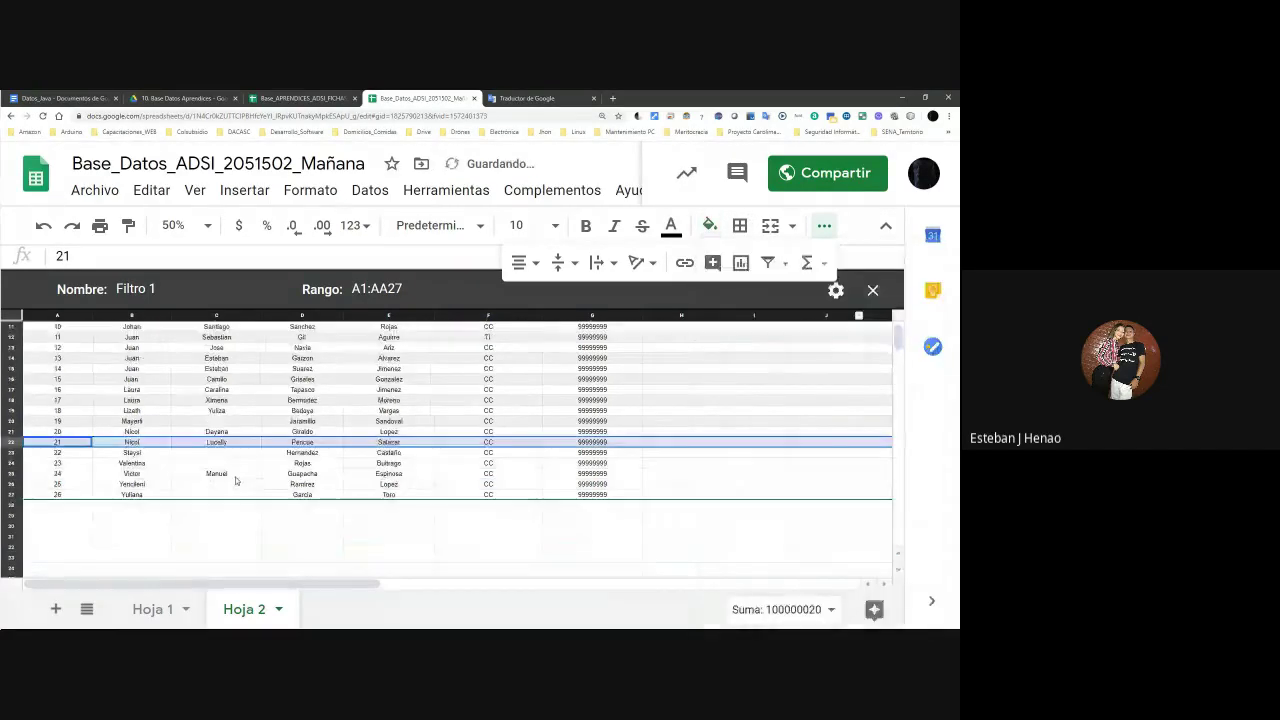
pyautogui.click(24, 463)
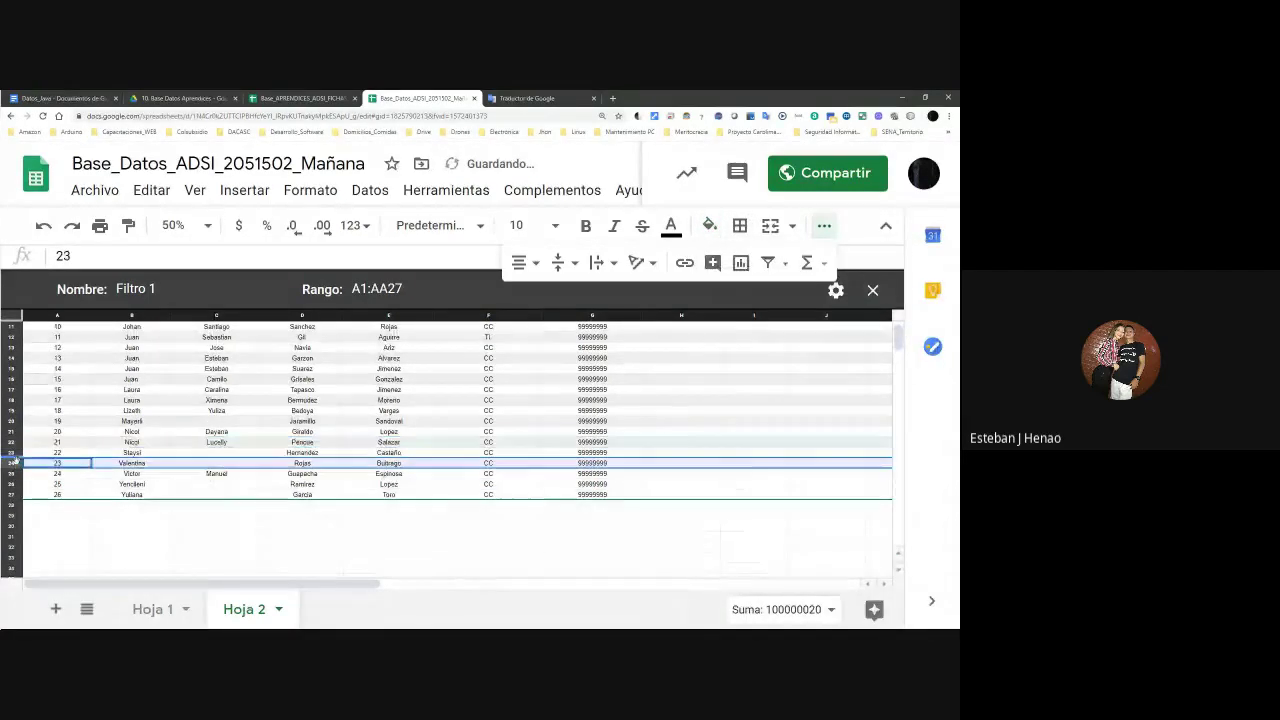
pyautogui.click(716, 228)
pyautogui.click(872, 294)
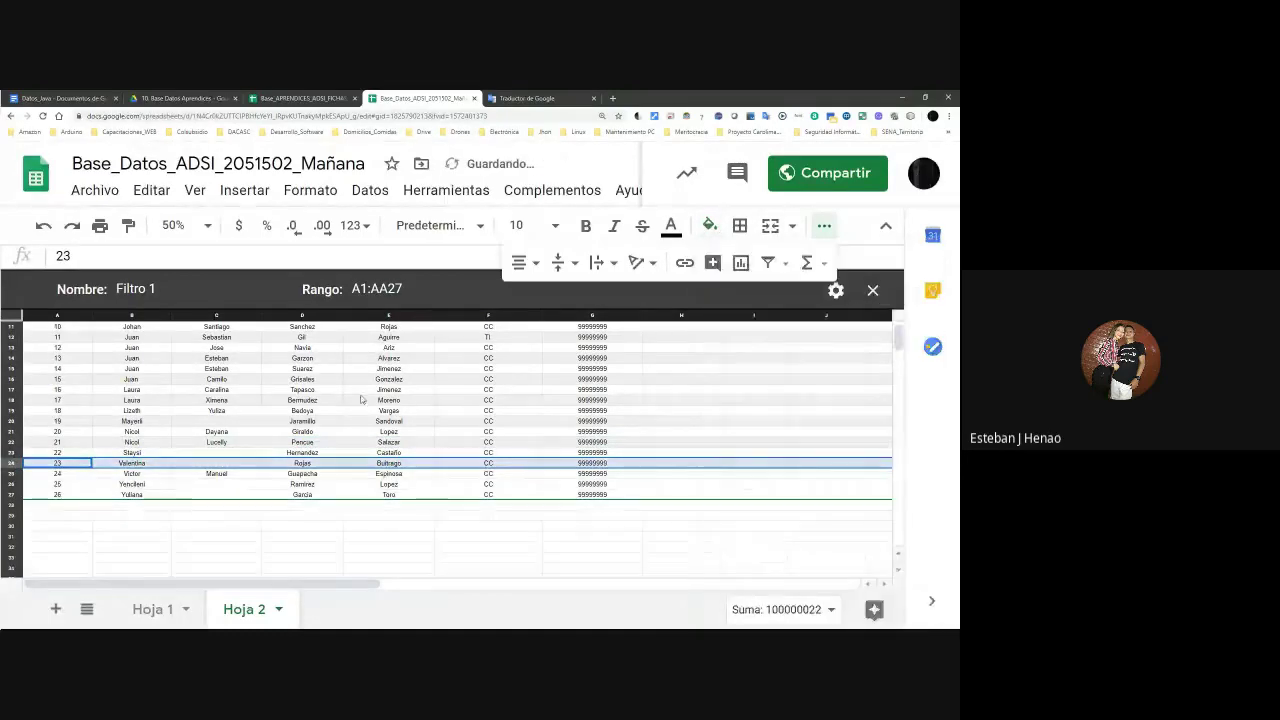
pyautogui.click(13, 484)
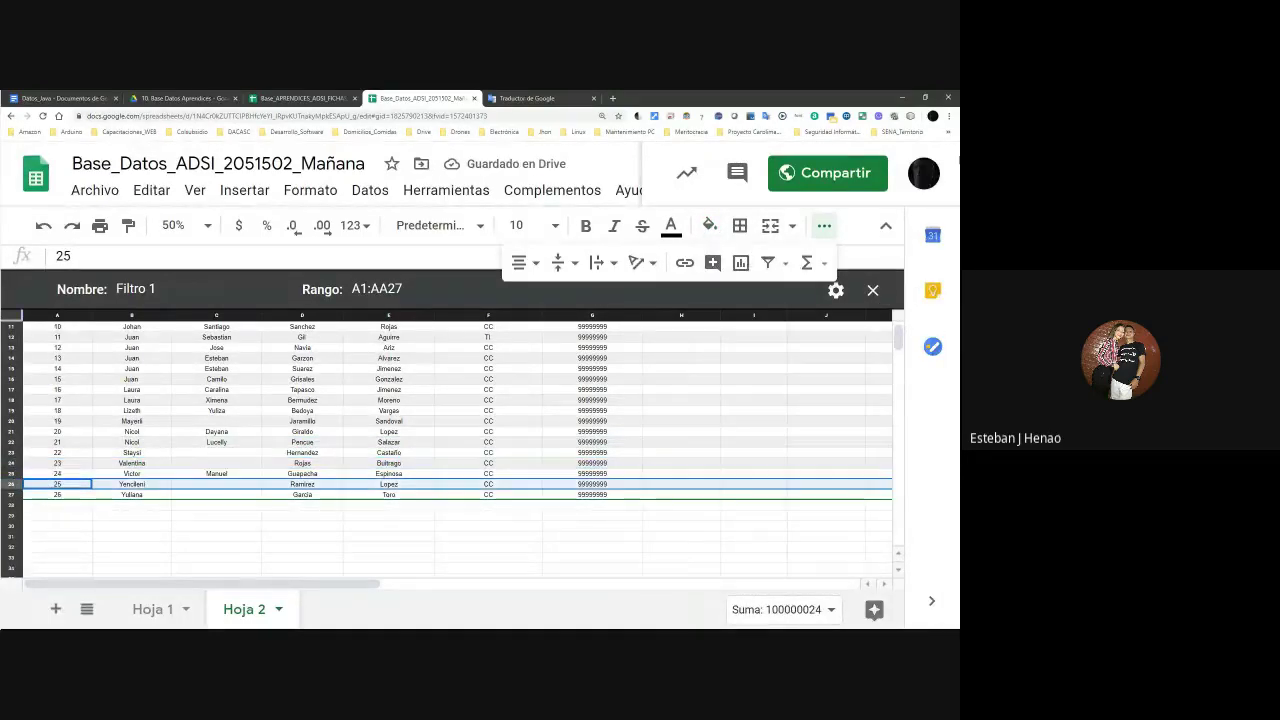
pyautogui.click(710, 226)
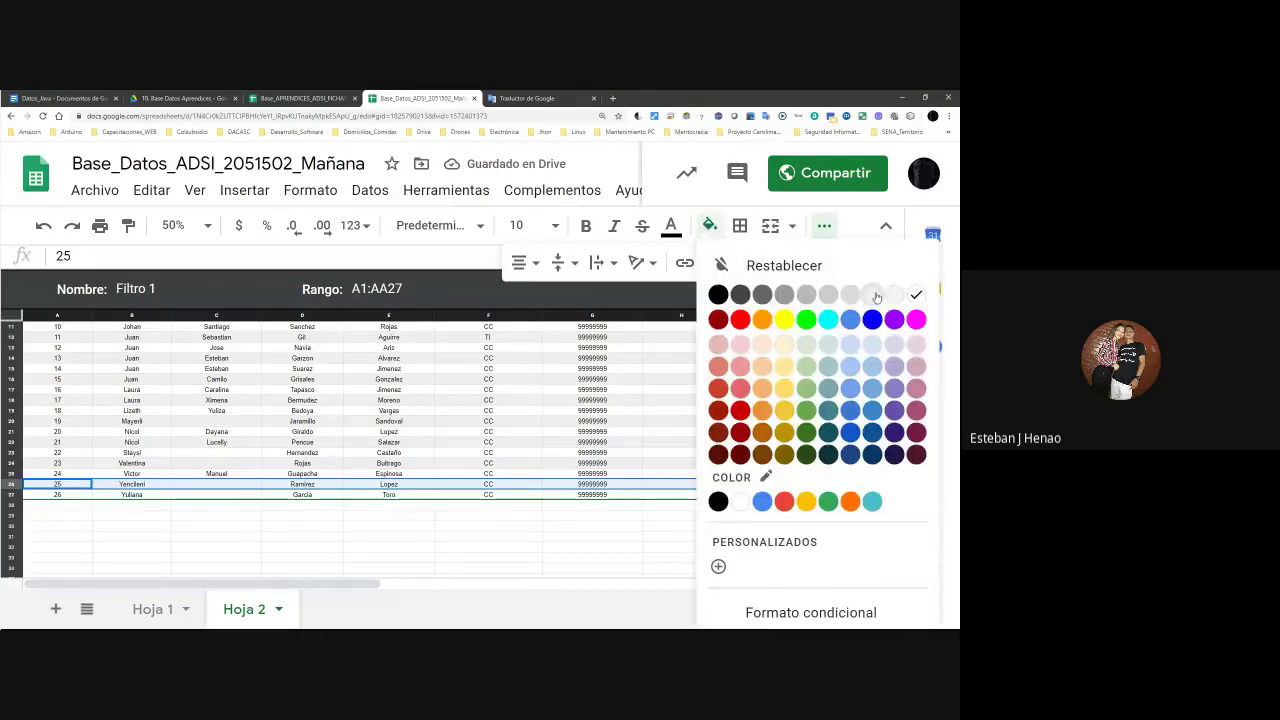
pyautogui.click(869, 291)
pyautogui.click(640, 455)
pyautogui.scroll(3, 675, 451)
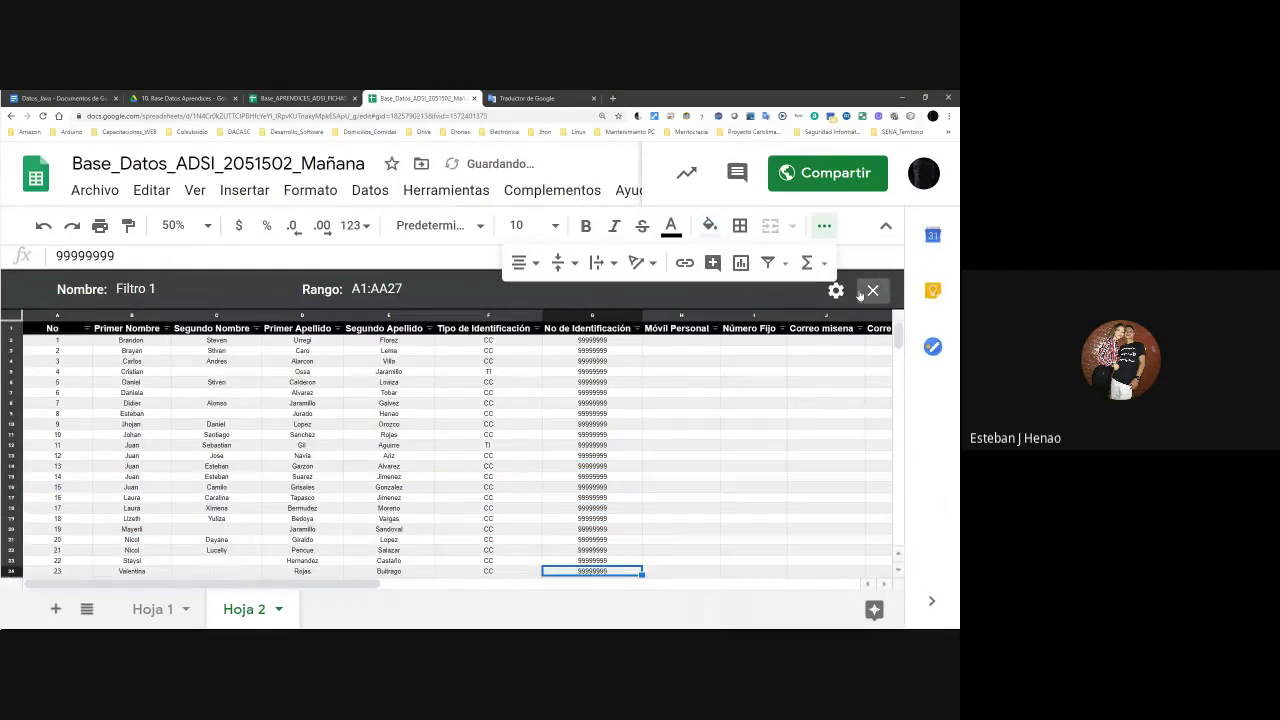
# Open the Compartir share dialog and focus its add-people field.
pyautogui.click(842, 352)
pyautogui.click(824, 227)
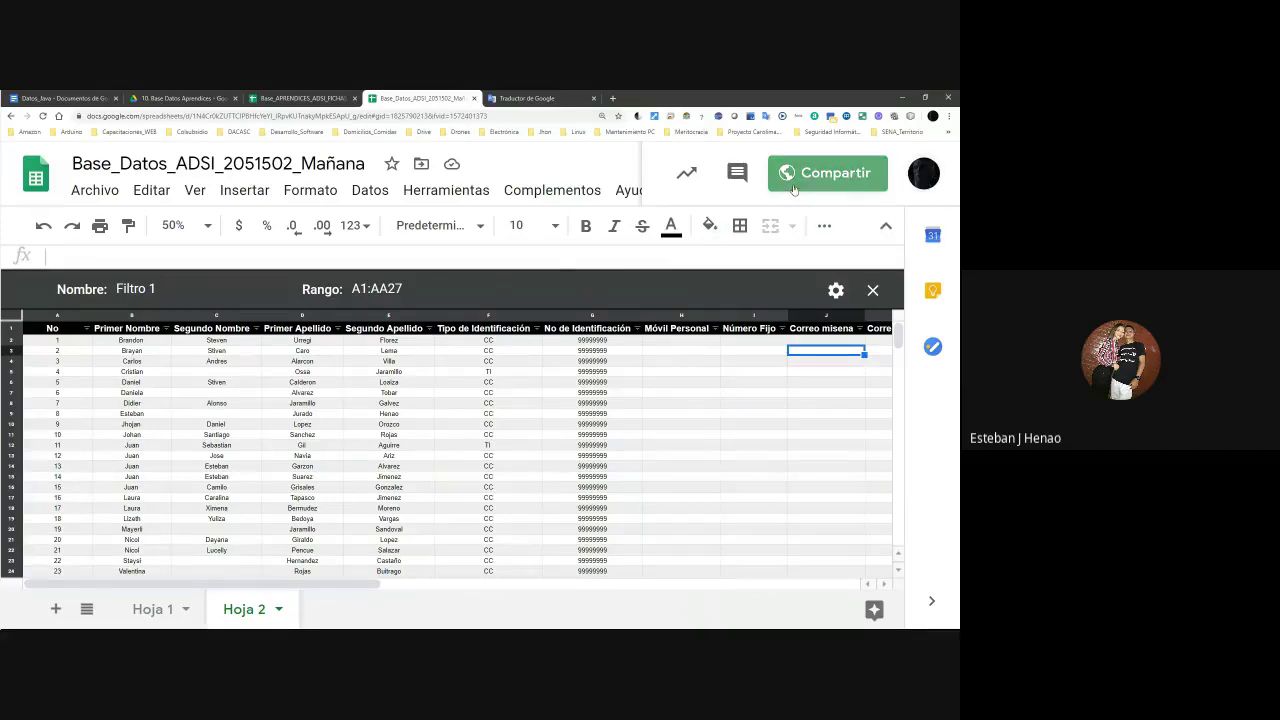
pyautogui.click(828, 172)
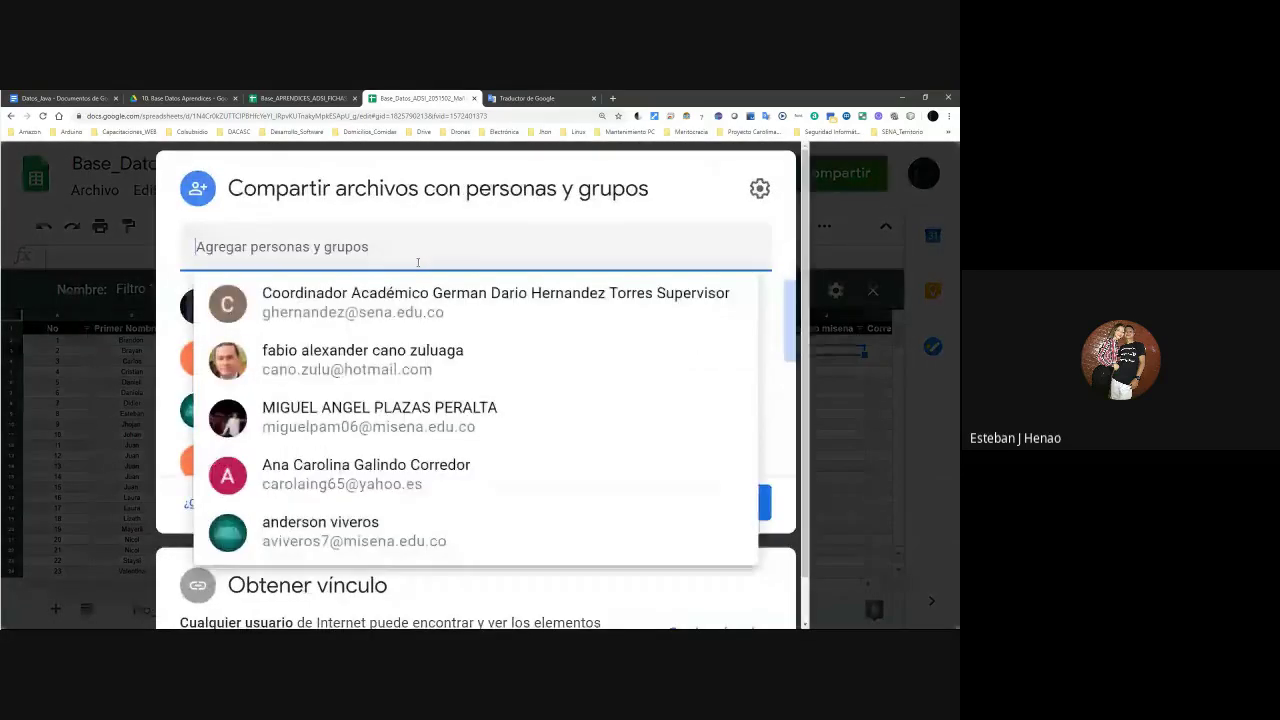
pyautogui.click(474, 98)
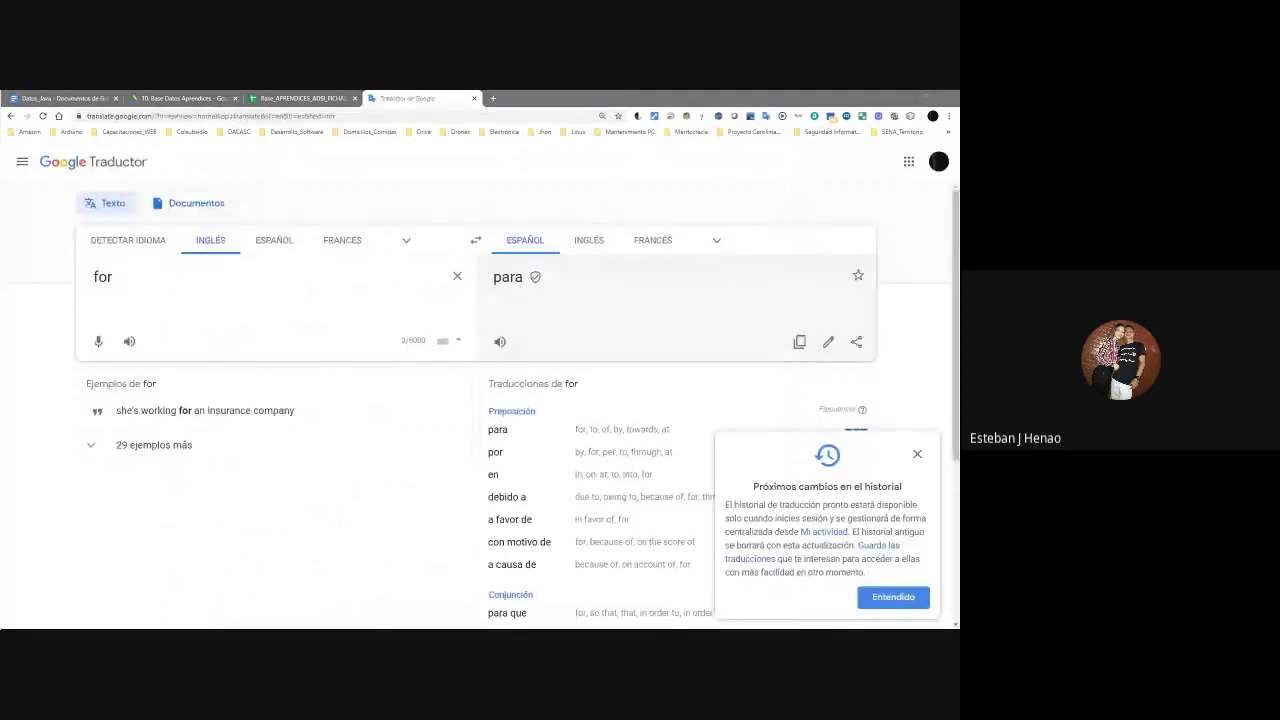
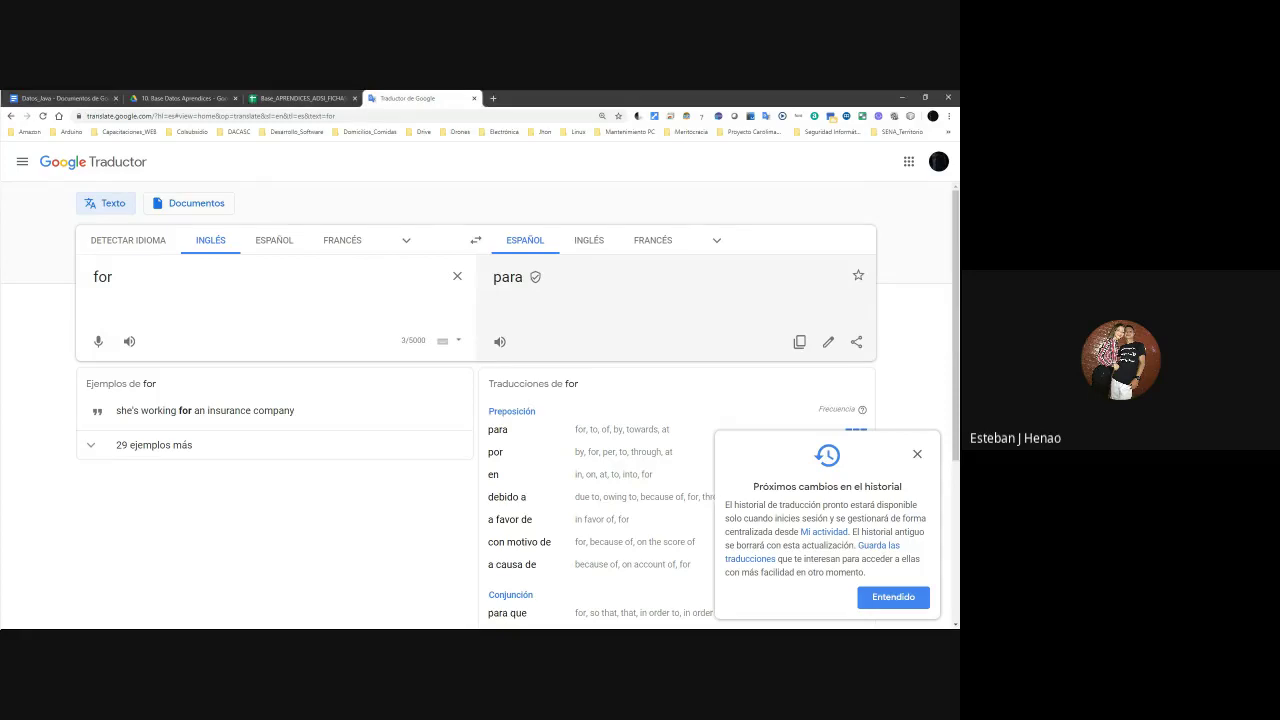
# Bring the Base_Datos_ADSI_2051502_Mañana spreadsheet window back in front of Google Translate.
pyautogui.hotkey('alt', 'Tab')
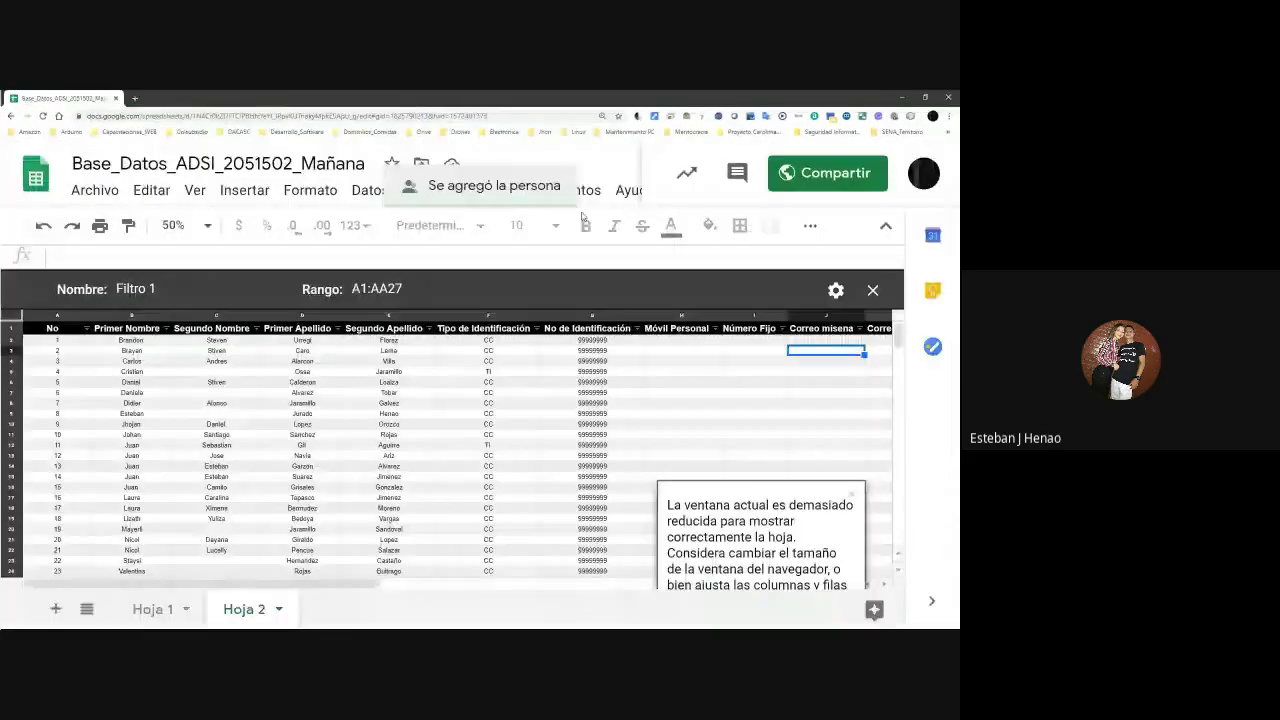
# Dismiss the small-window warning and move to the empty header cell V1.
pyautogui.click(681, 350)
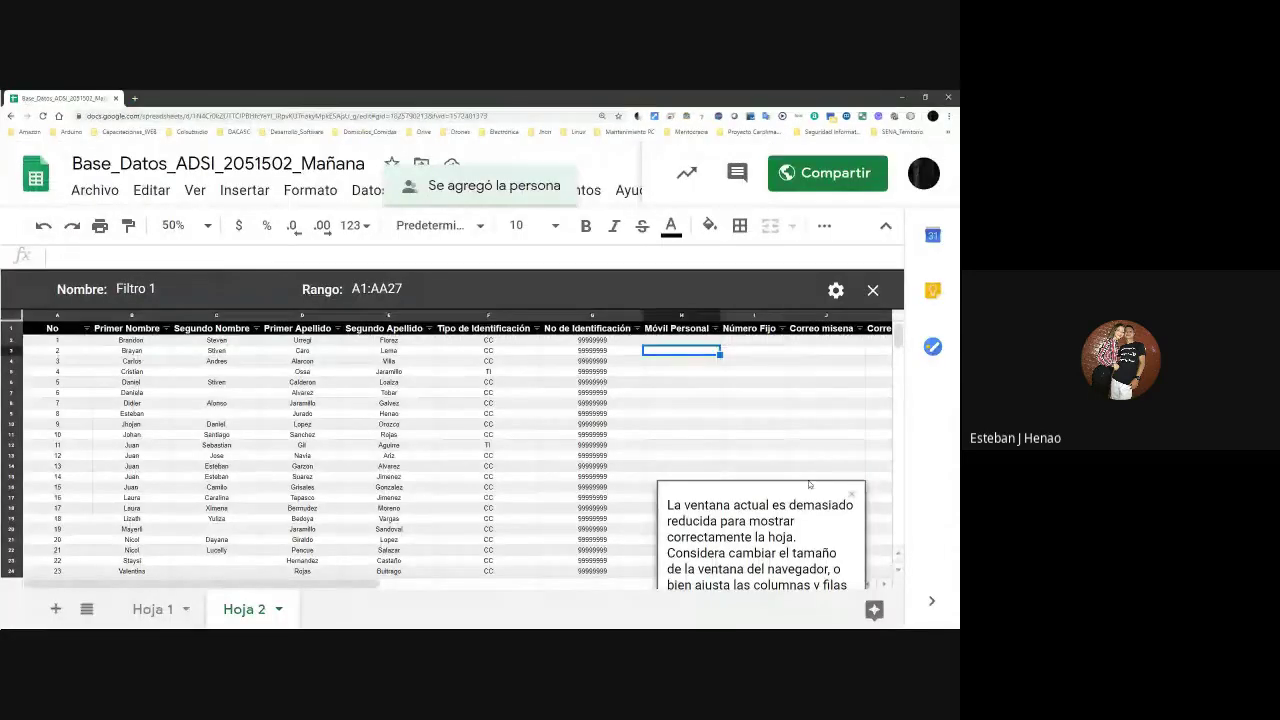
pyautogui.click(814, 342)
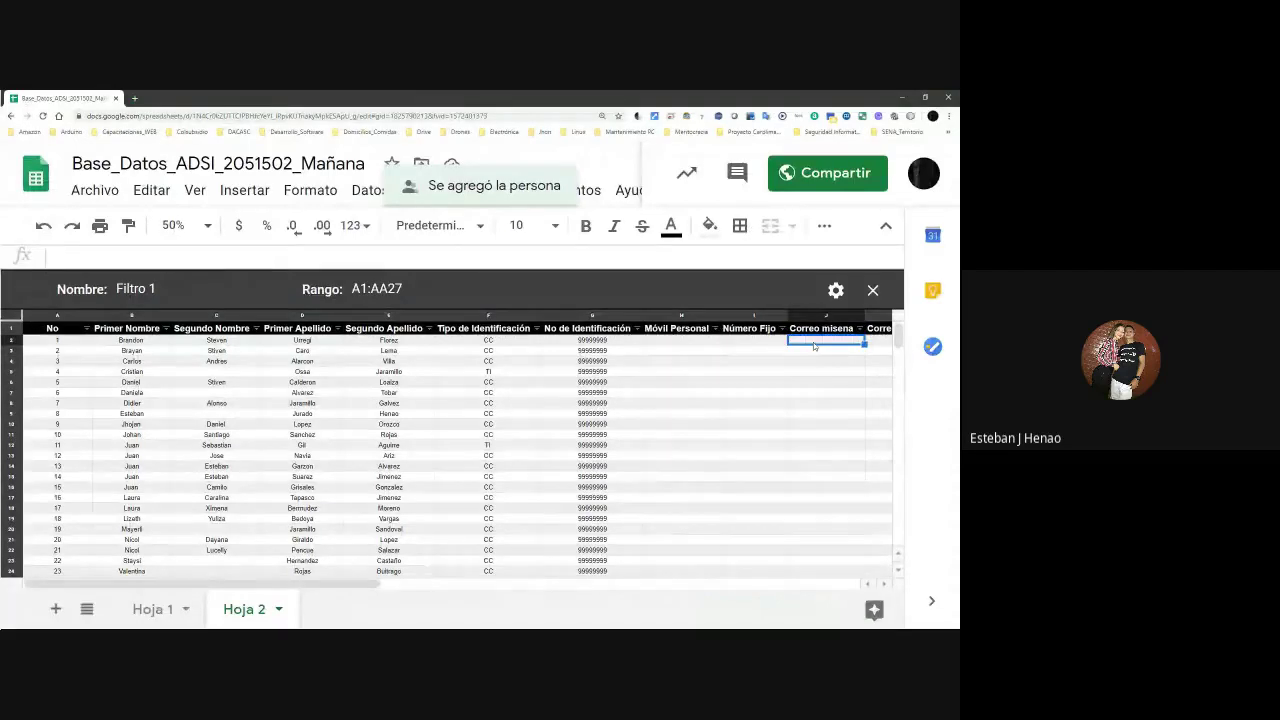
pyautogui.press('Right')
pyautogui.press('Right')
pyautogui.press('Right')
pyautogui.press('Right')
pyautogui.press('Right')
pyautogui.press('Right')
pyautogui.press('Right')
pyautogui.press('Right')
pyautogui.press('Right')
pyautogui.press('Right')
pyautogui.press('Right')
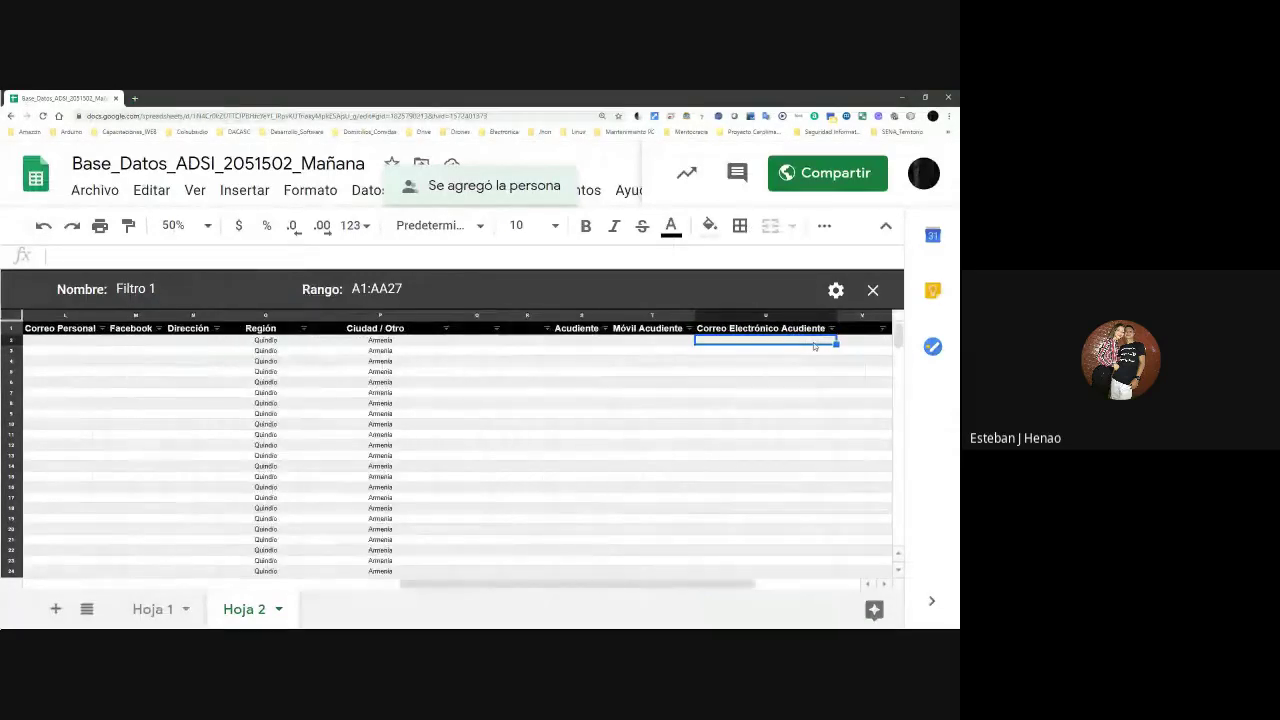
pyautogui.press('Right')
pyautogui.press('Up')
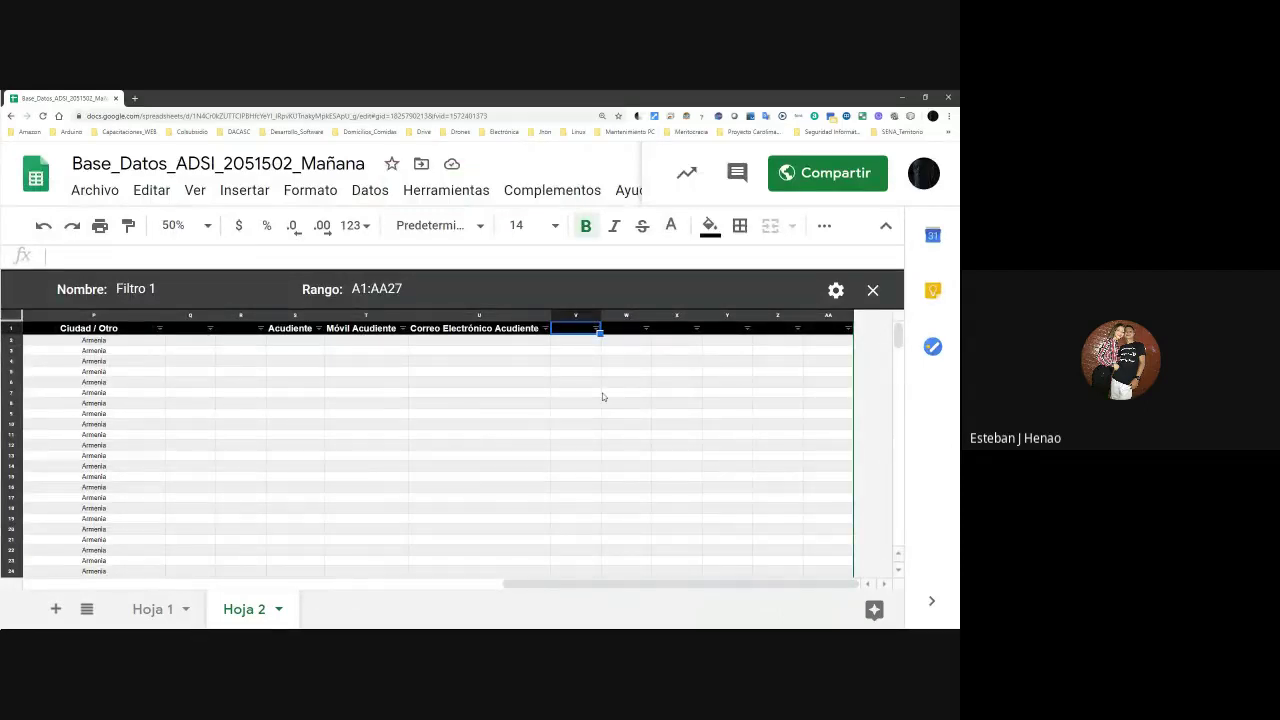
# Insert a blank row directly below header row 1, then return to cell V1.
pyautogui.rightClick(13, 330)
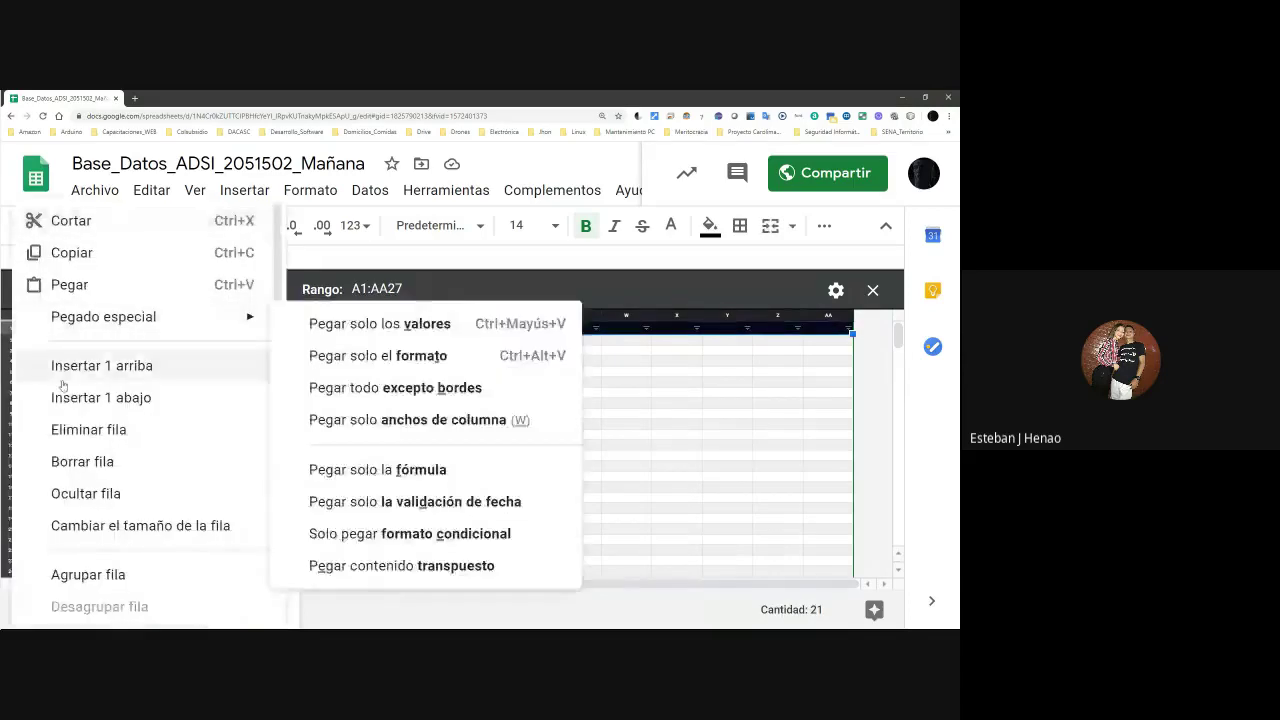
pyautogui.click(104, 397)
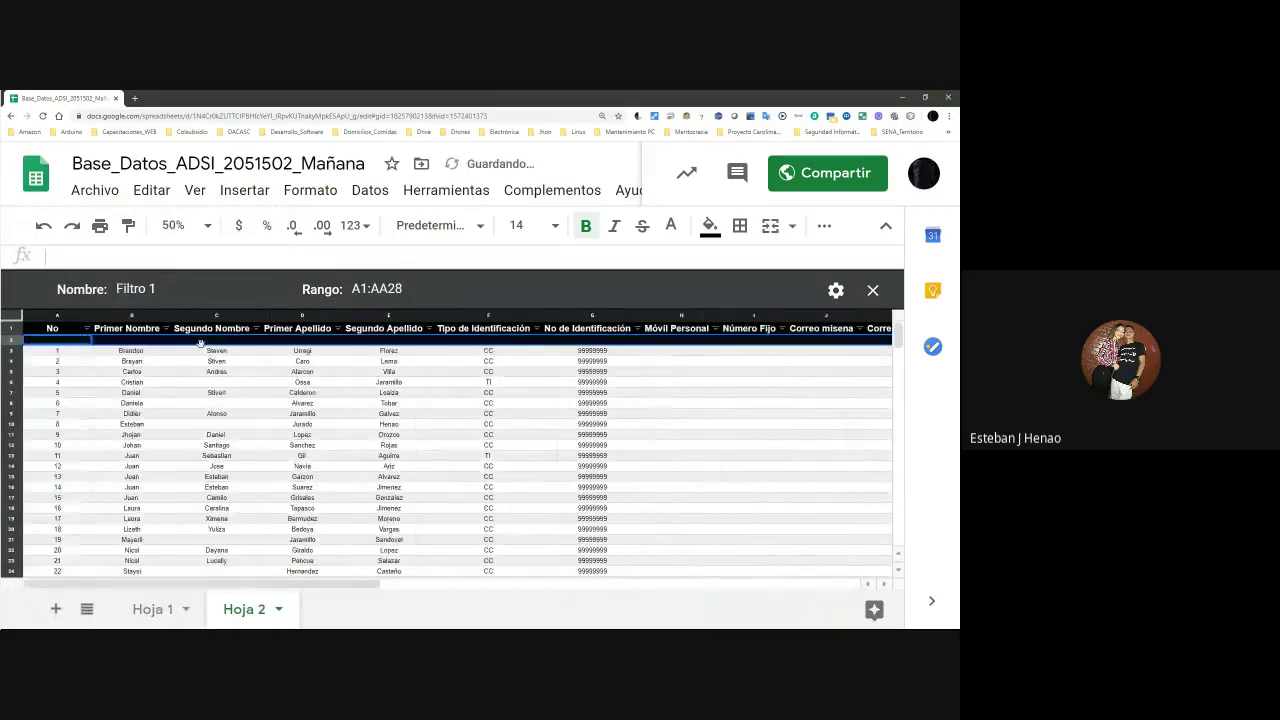
pyautogui.press('Right')
pyautogui.press('Right')
pyautogui.press('Right')
pyautogui.press('Right')
pyautogui.press('Right')
pyautogui.press('Right')
pyautogui.press('Right')
pyautogui.press('Right')
pyautogui.press('Right')
pyautogui.press('Right')
pyautogui.press('Right')
pyautogui.press('Right')
pyautogui.press('Right')
pyautogui.press('Right')
pyautogui.press('Right')
pyautogui.press('Right')
pyautogui.press('Right')
pyautogui.press('Right')
pyautogui.press('Right')
pyautogui.press('Right')
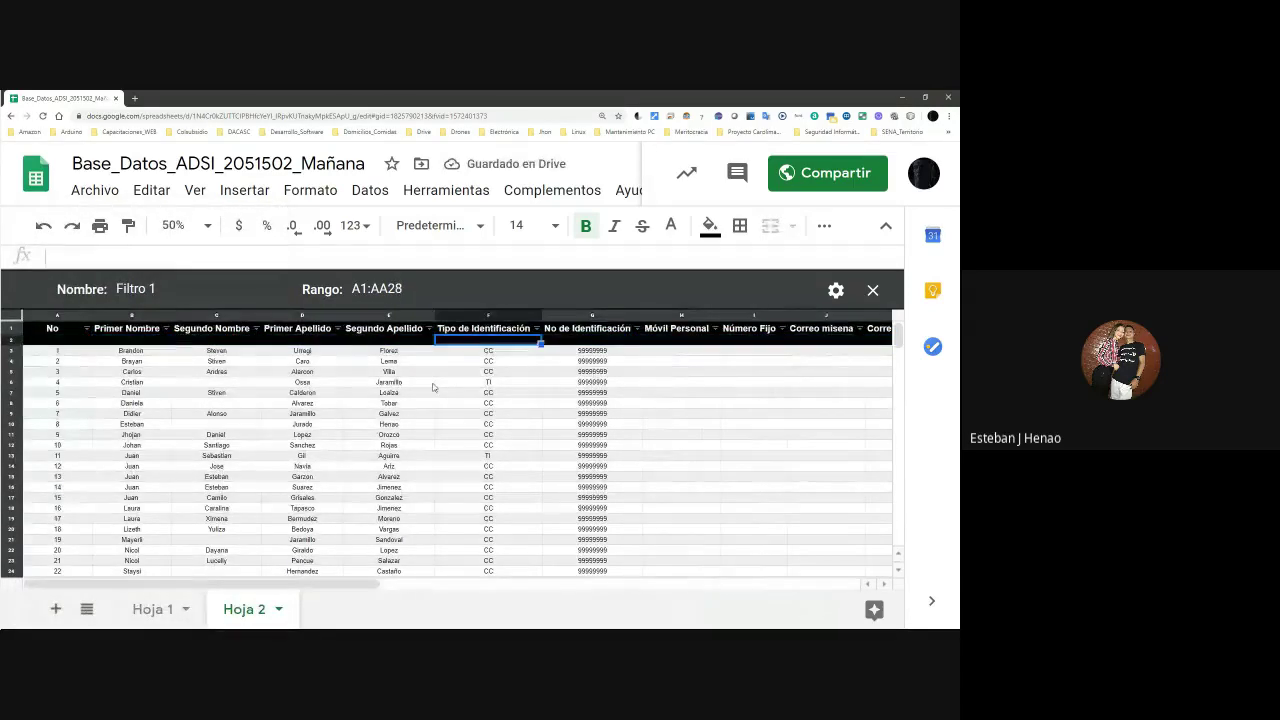
pyautogui.press('Right')
pyautogui.press('Left')
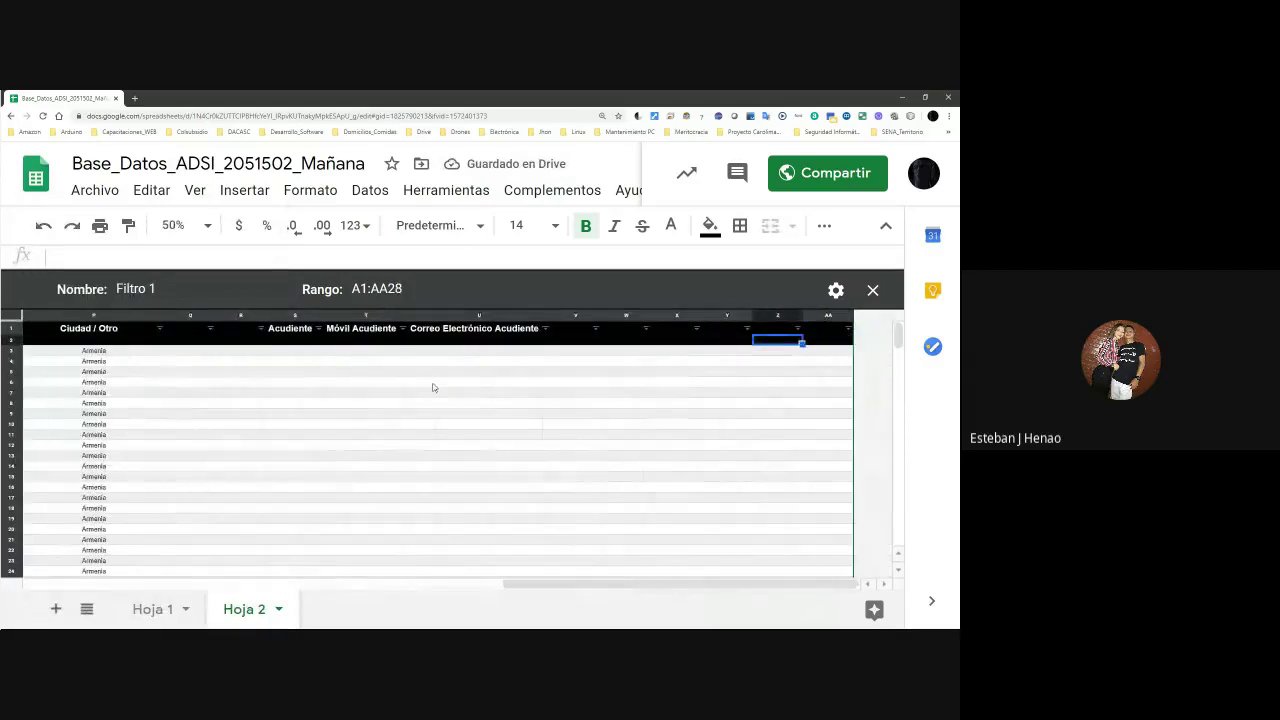
pyautogui.press('Left')
pyautogui.press('Left')
pyautogui.press('Up')
pyautogui.press('Left')
pyautogui.press('Left')
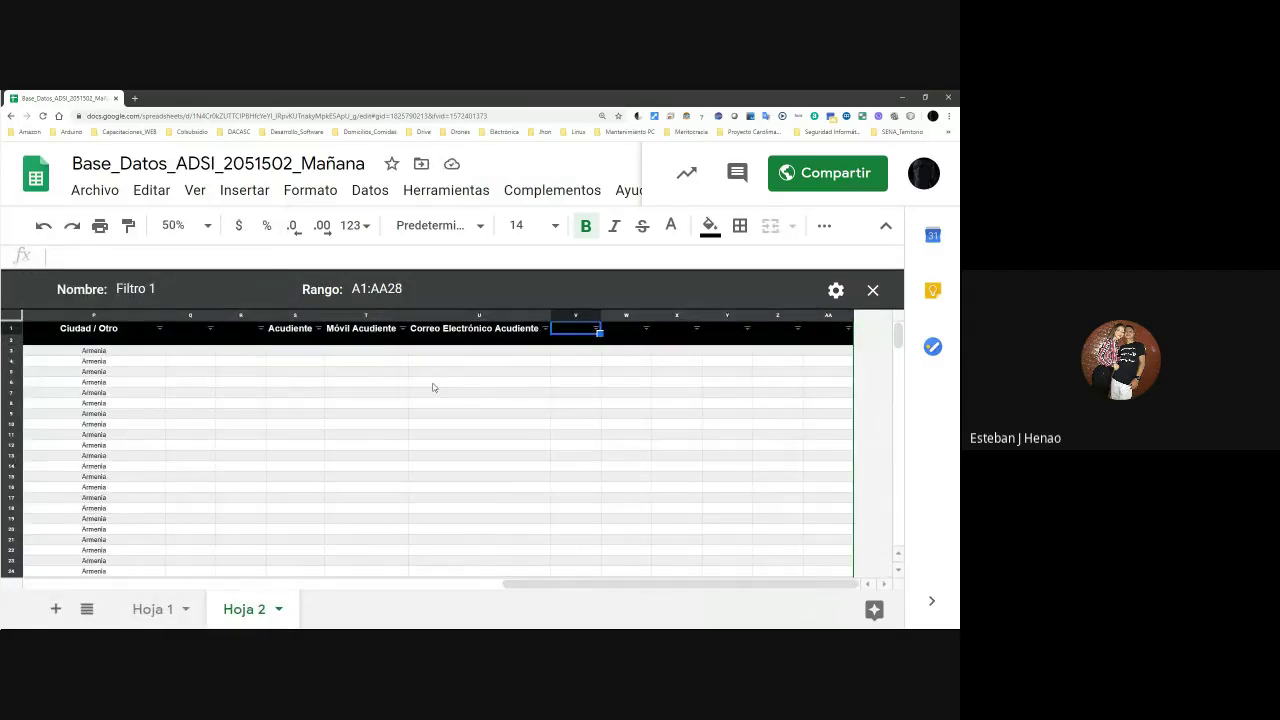
# Enter 'Recursos Tecnologico' in V1 and 'Tiene Acceso a Internet' in V2, then autofit column V.
pyautogui.write('Recurs')
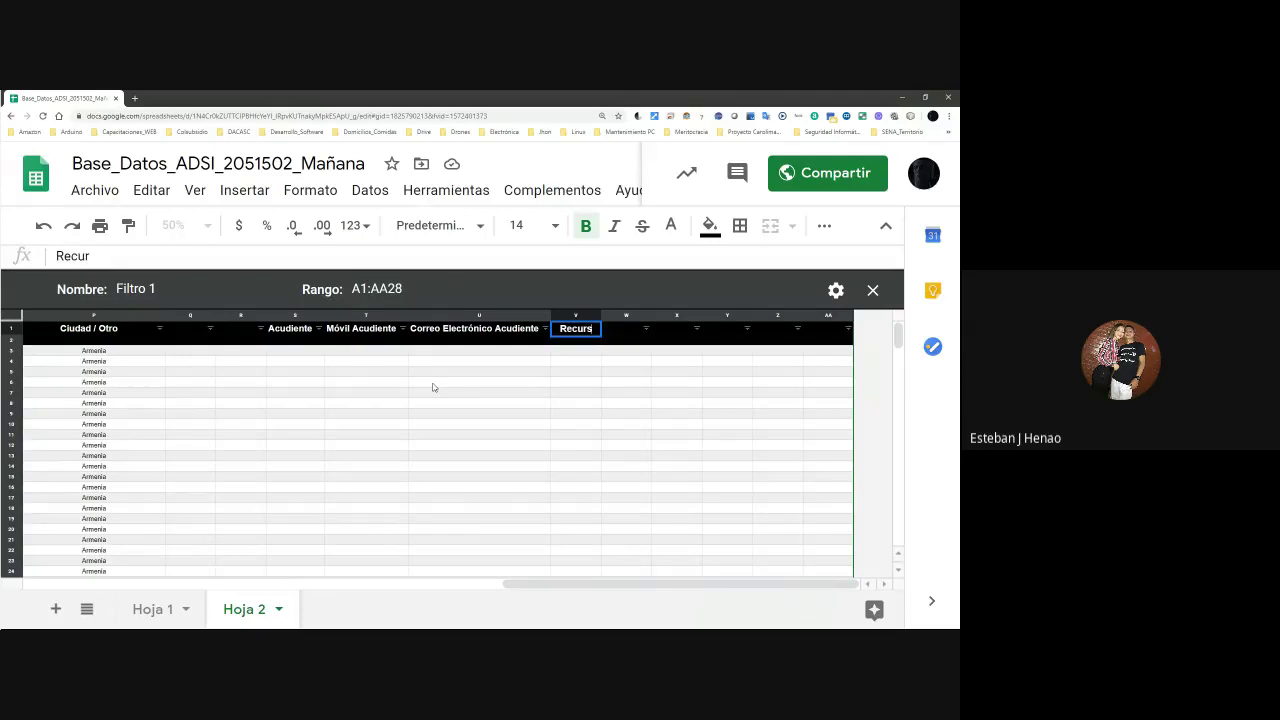
pyautogui.write('os Tecnologico')
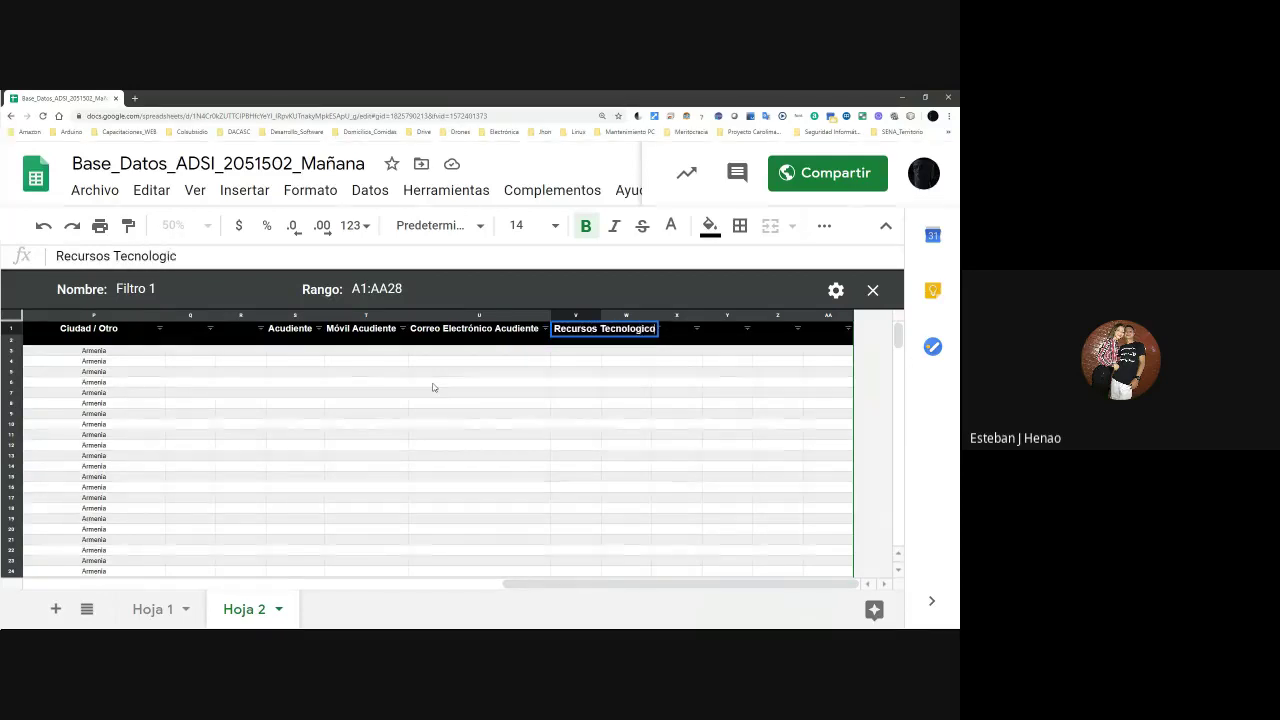
pyautogui.press('Return')
pyautogui.press('Up')
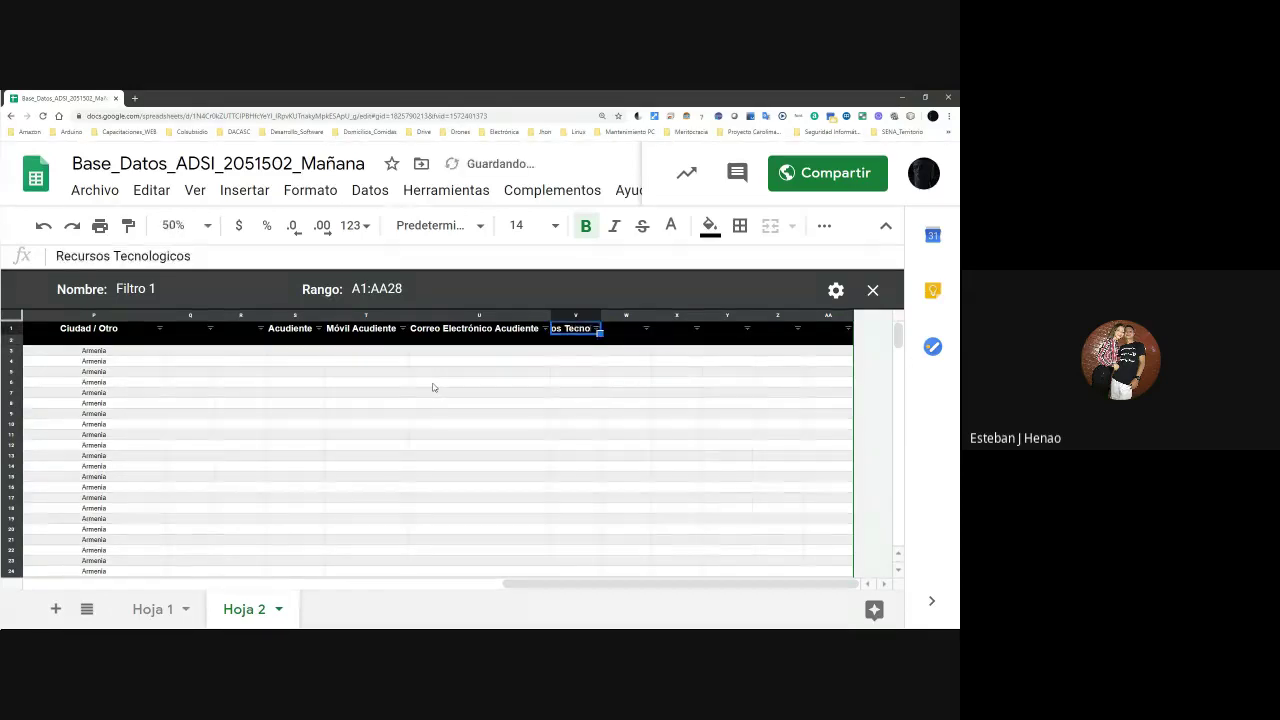
pyautogui.press('Down')
pyautogui.write('Tiene ')
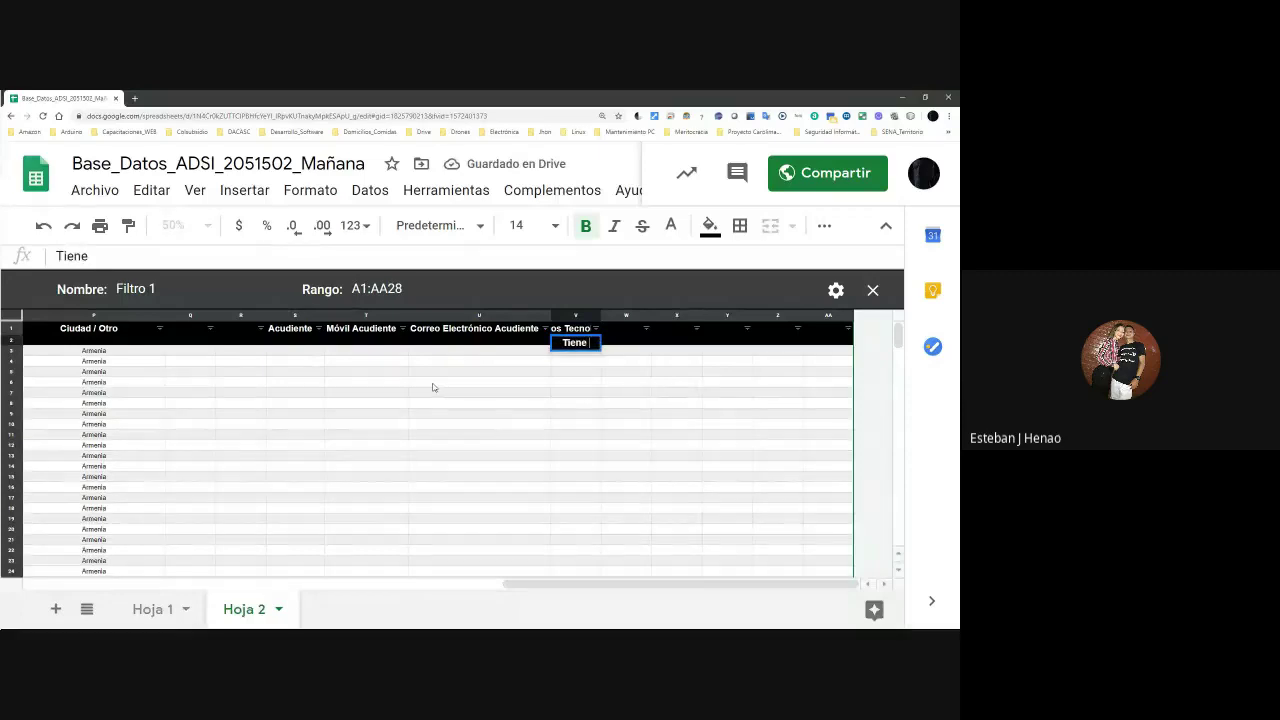
pyautogui.write('Acceso a Internet')
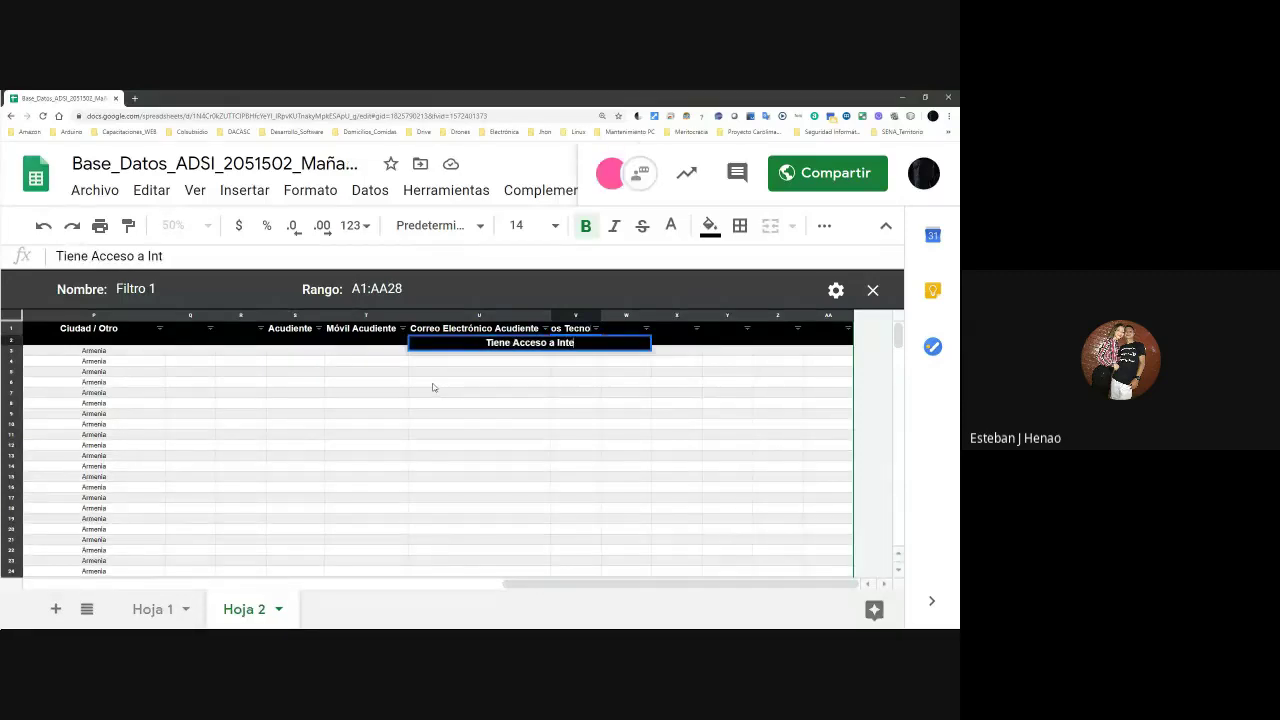
pyautogui.press('Return')
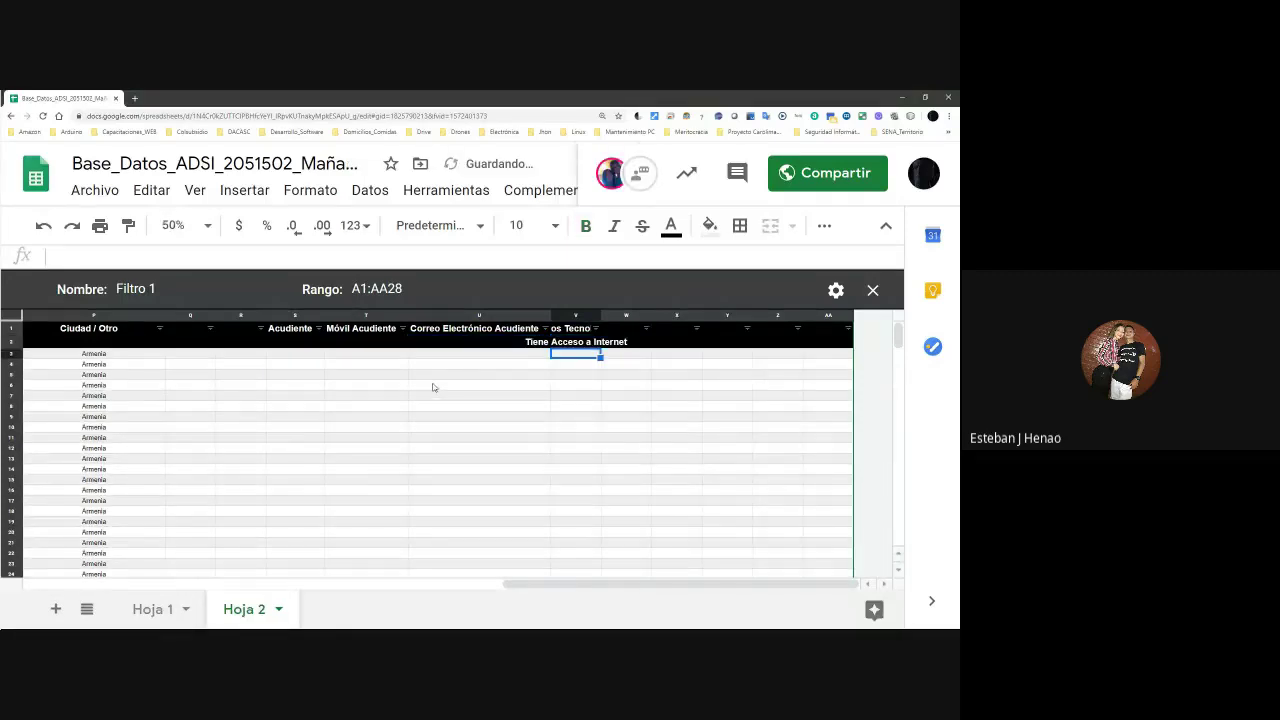
pyautogui.doubleClick(601, 315)
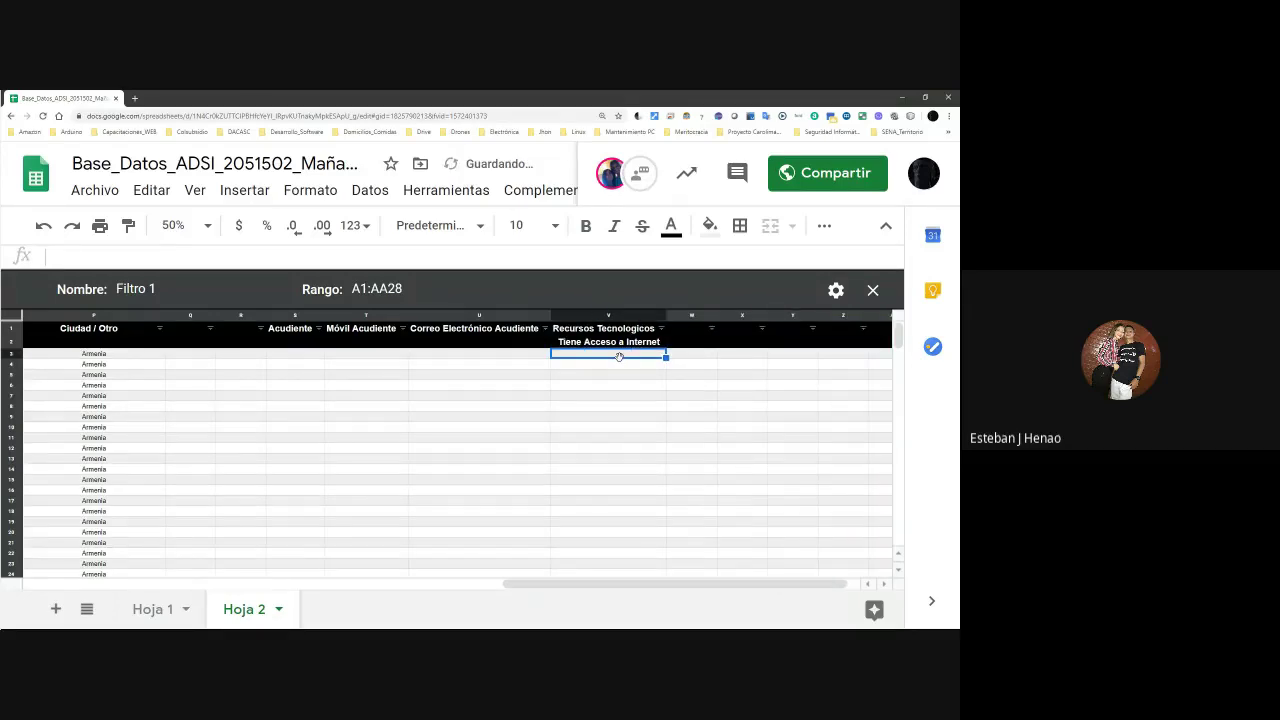
# Enter Si in V3 and fill it down column V.
pyautogui.write('Si')
pyautogui.press('Return')
pyautogui.press('Up')
pyautogui.moveTo(666, 357); pyautogui.dragTo(648, 458)
# Change V7 to no and fill it down the remaining rows, then type 'Tiene Accso a plan de Datos' in W2.
pyautogui.scroll(3, 630, 410)
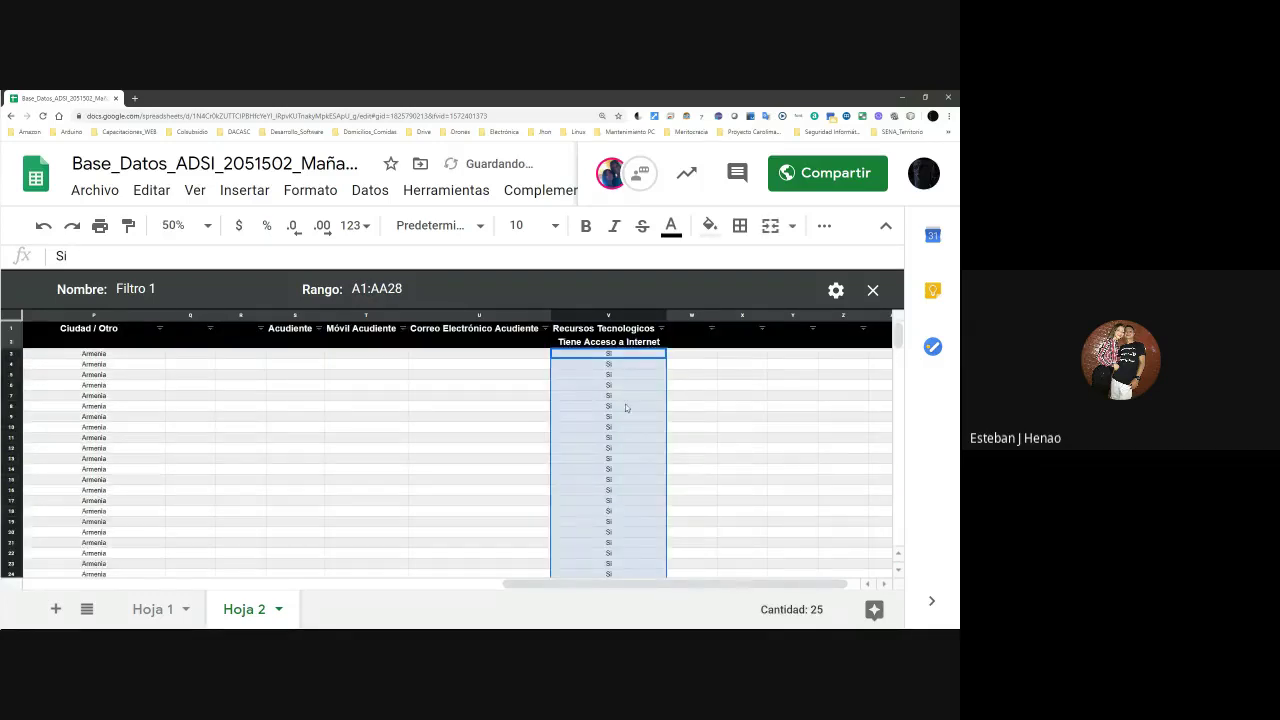
pyautogui.click(625, 388)
pyautogui.click(625, 397)
pyautogui.write('no')
pyautogui.press('Return')
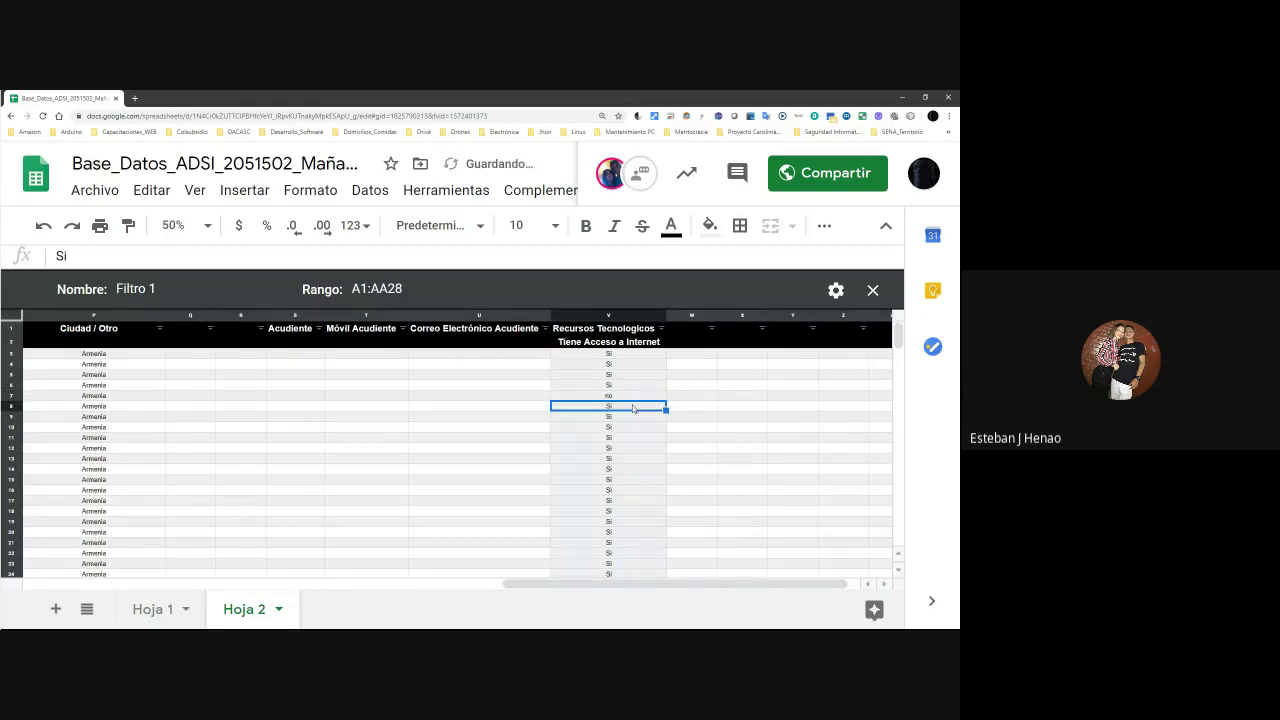
pyautogui.click(628, 396)
pyautogui.moveTo(666, 400); pyautogui.dragTo(664, 556)
pyautogui.click(692, 342)
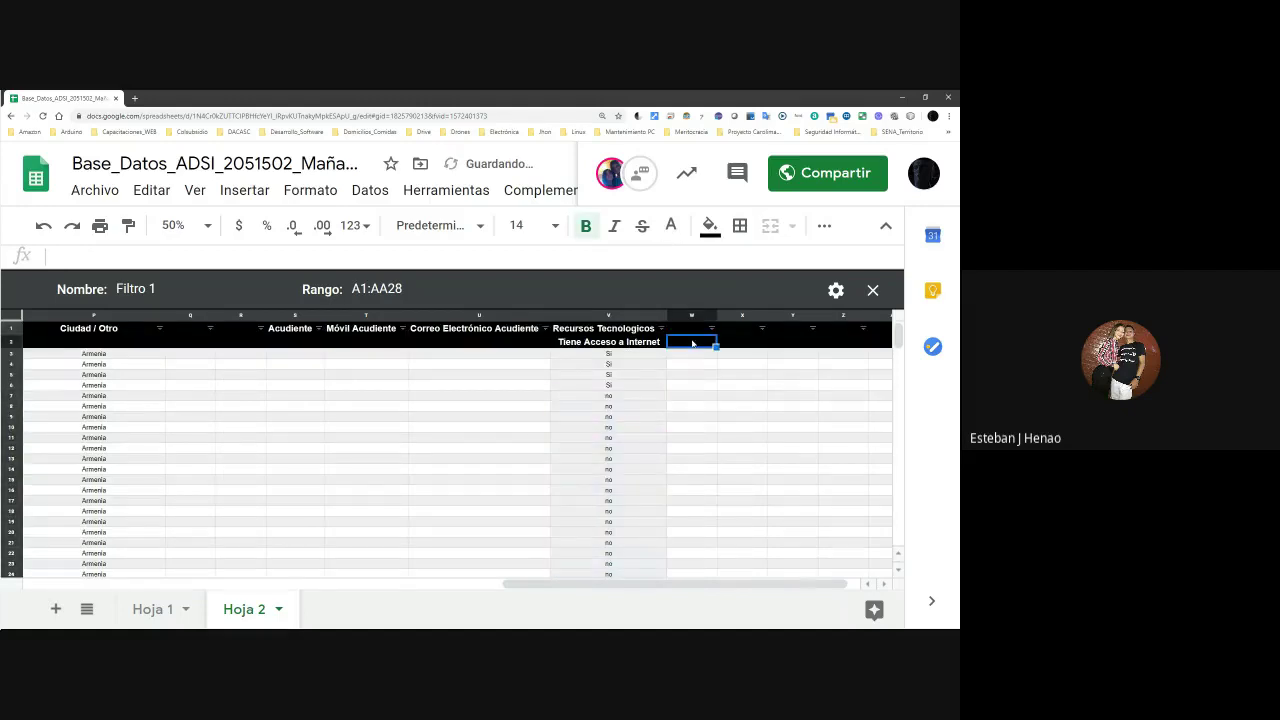
pyautogui.write('Tiene Acc')
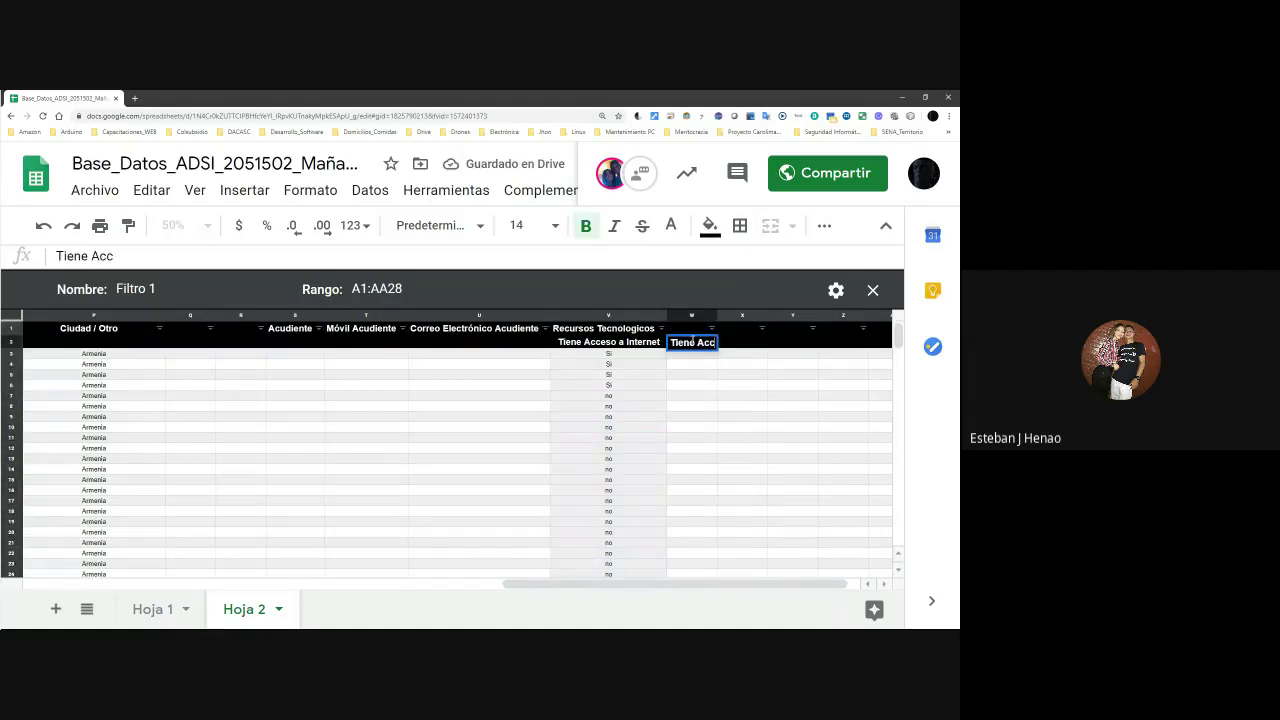
pyautogui.write('so a plan ')
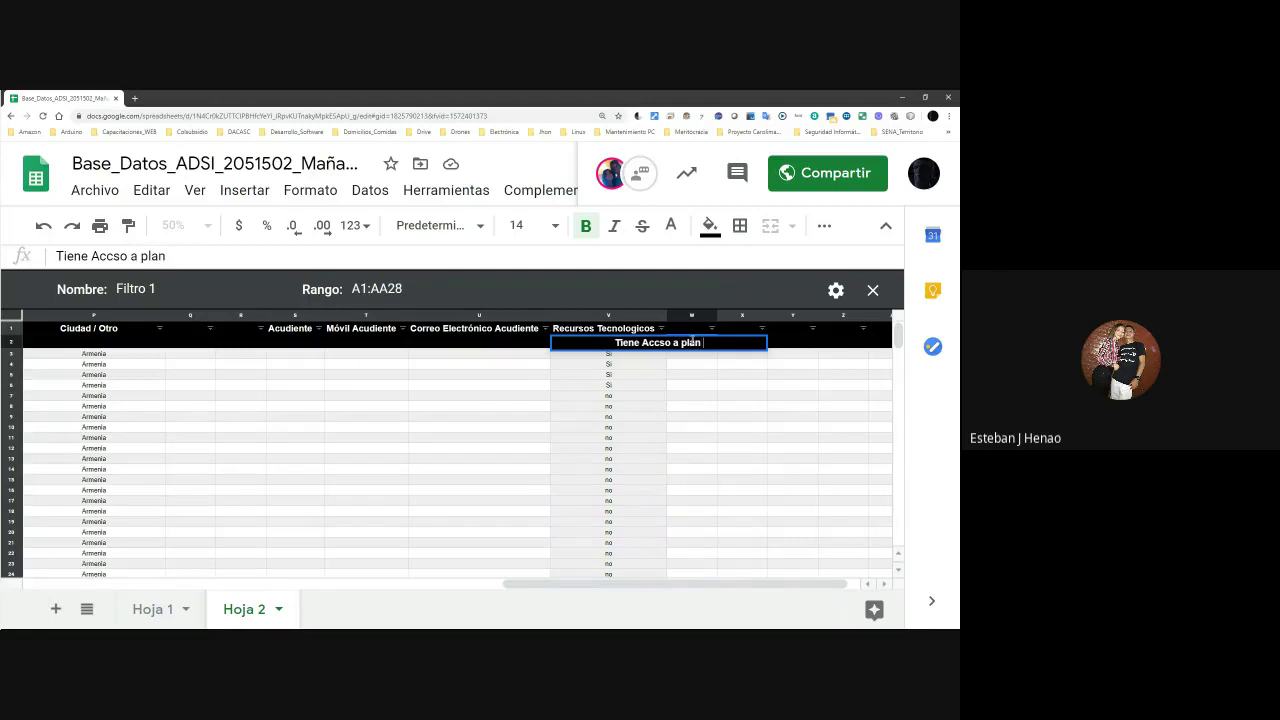
pyautogui.write('de Datos')
# Commit the W2 subheading and widen column W, then undo both changes.
pyautogui.press('Return')
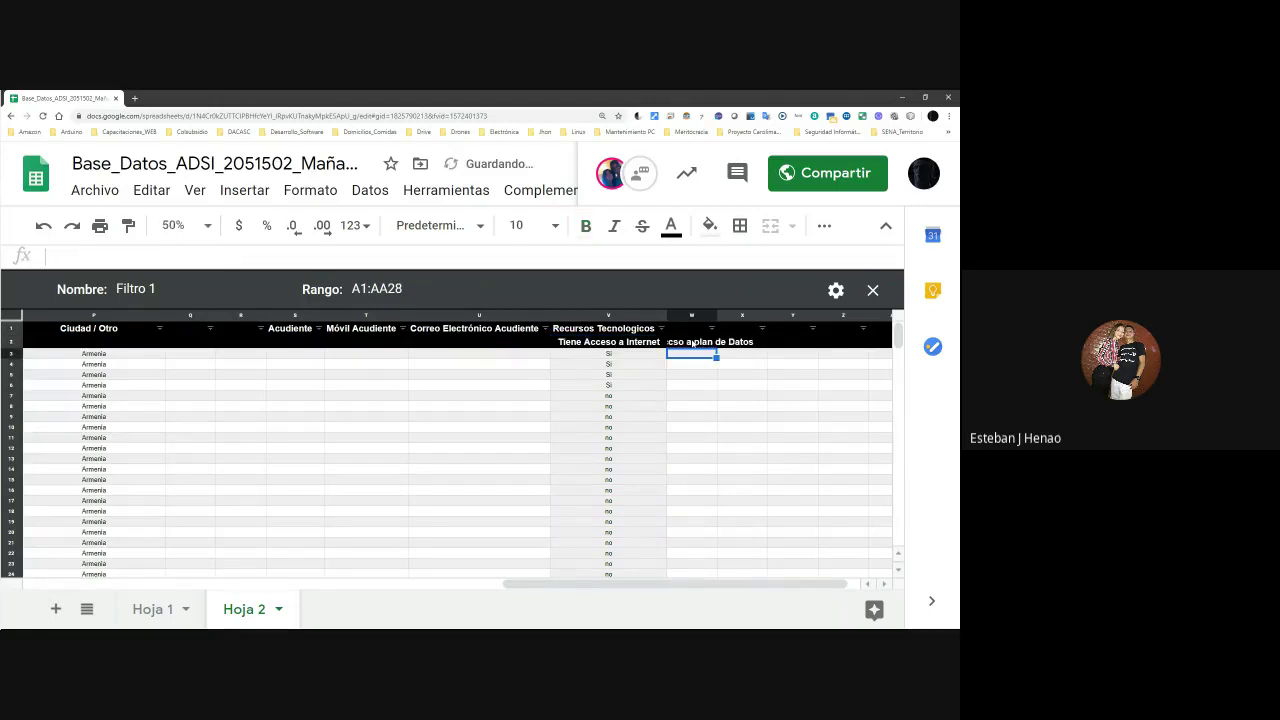
pyautogui.moveTo(715, 314); pyautogui.dragTo(793, 314)
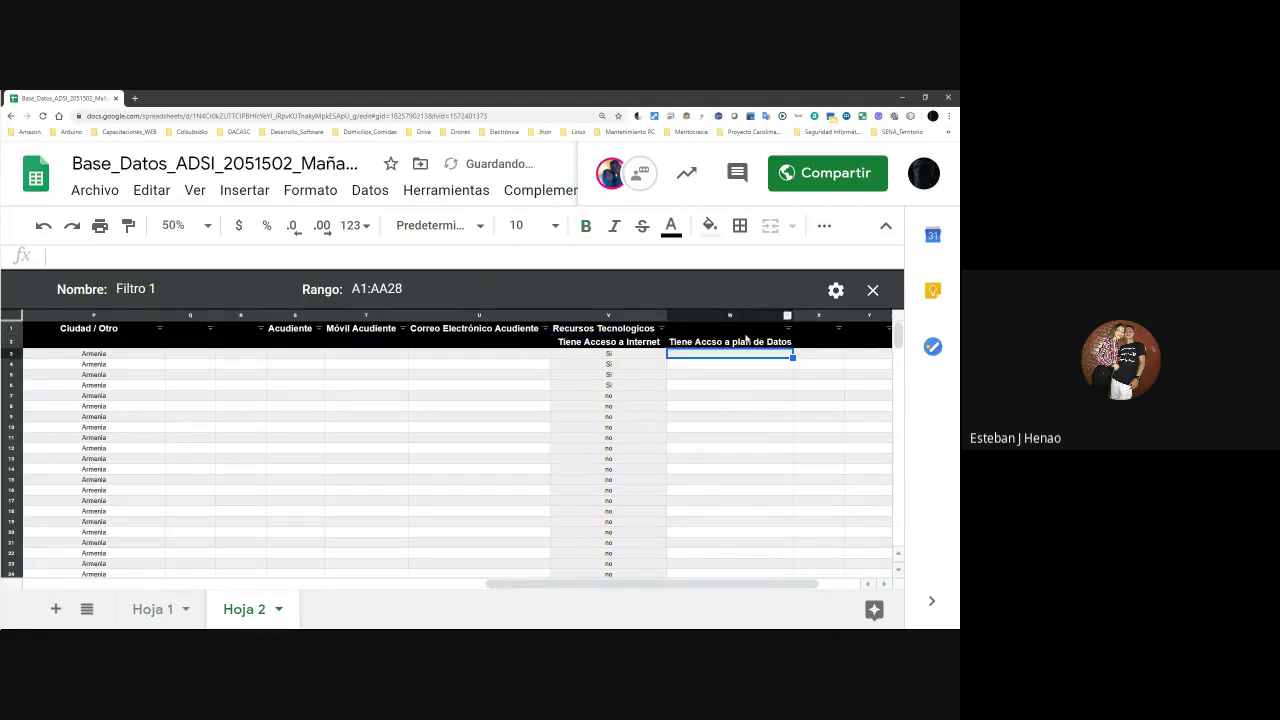
pyautogui.click(780, 343)
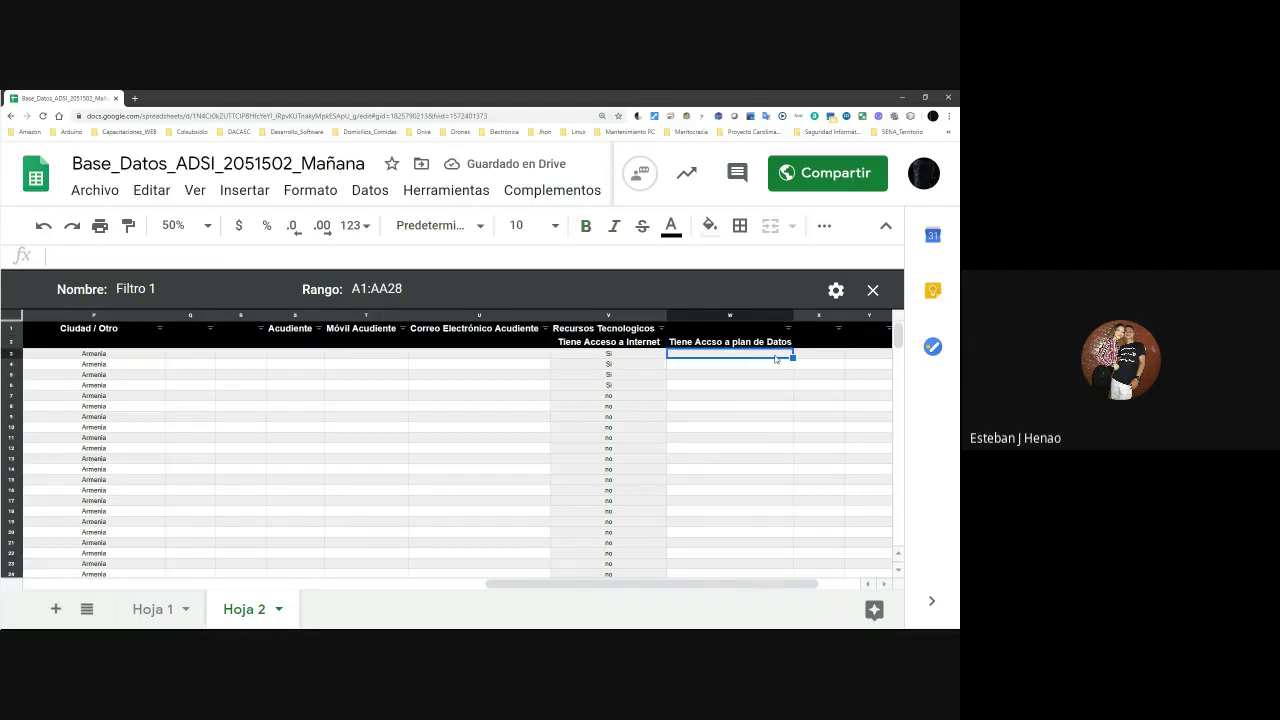
pyautogui.press('Down')
pyautogui.press('Left')
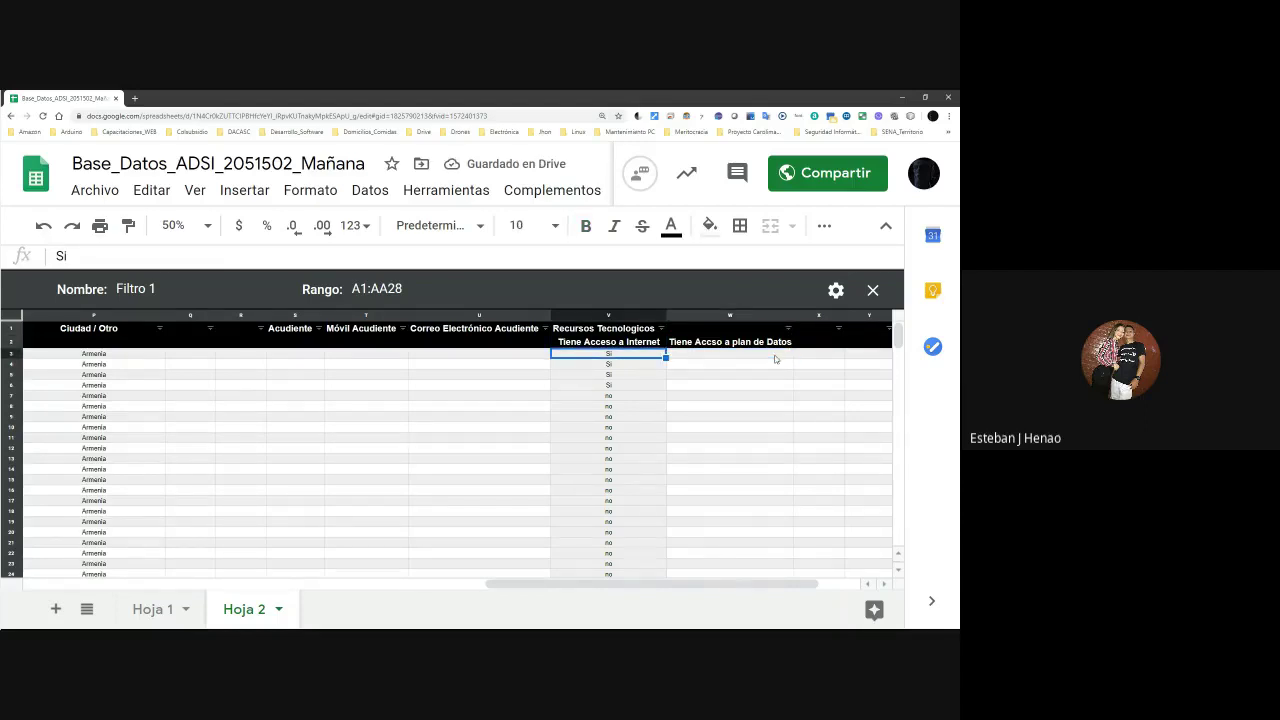
pyautogui.hotkey('ctrl', 'z')
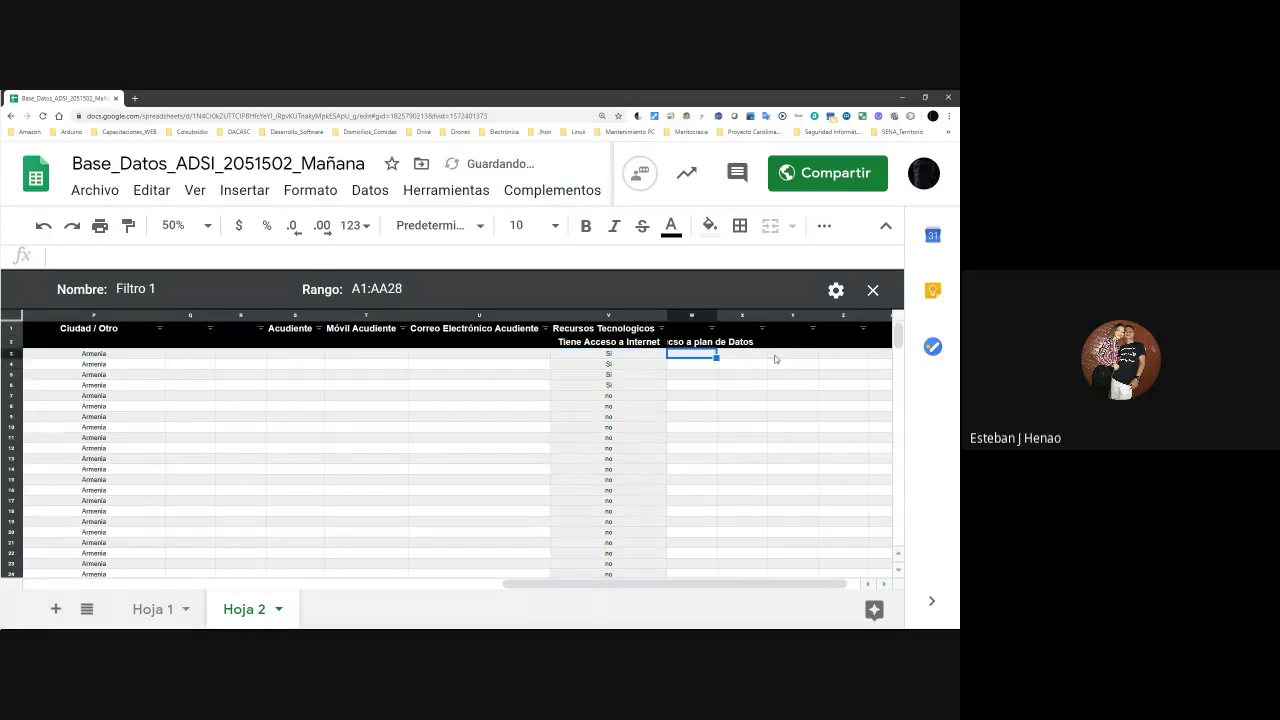
pyautogui.hotkey('ctrl', 'z')
pyautogui.hotkey('ctrl', 'z')
pyautogui.hotkey('ctrl', 'z')
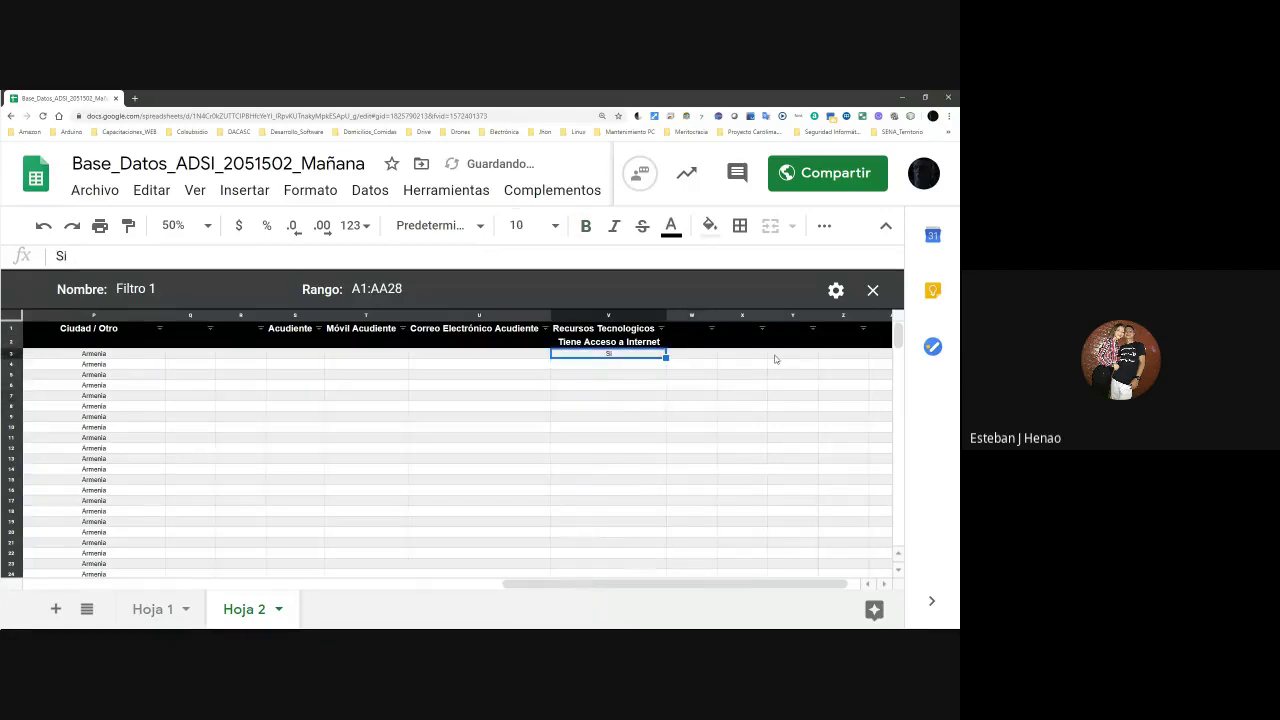
# Type no, Si, no into the next answer cells of column V.
pyautogui.press('Down')
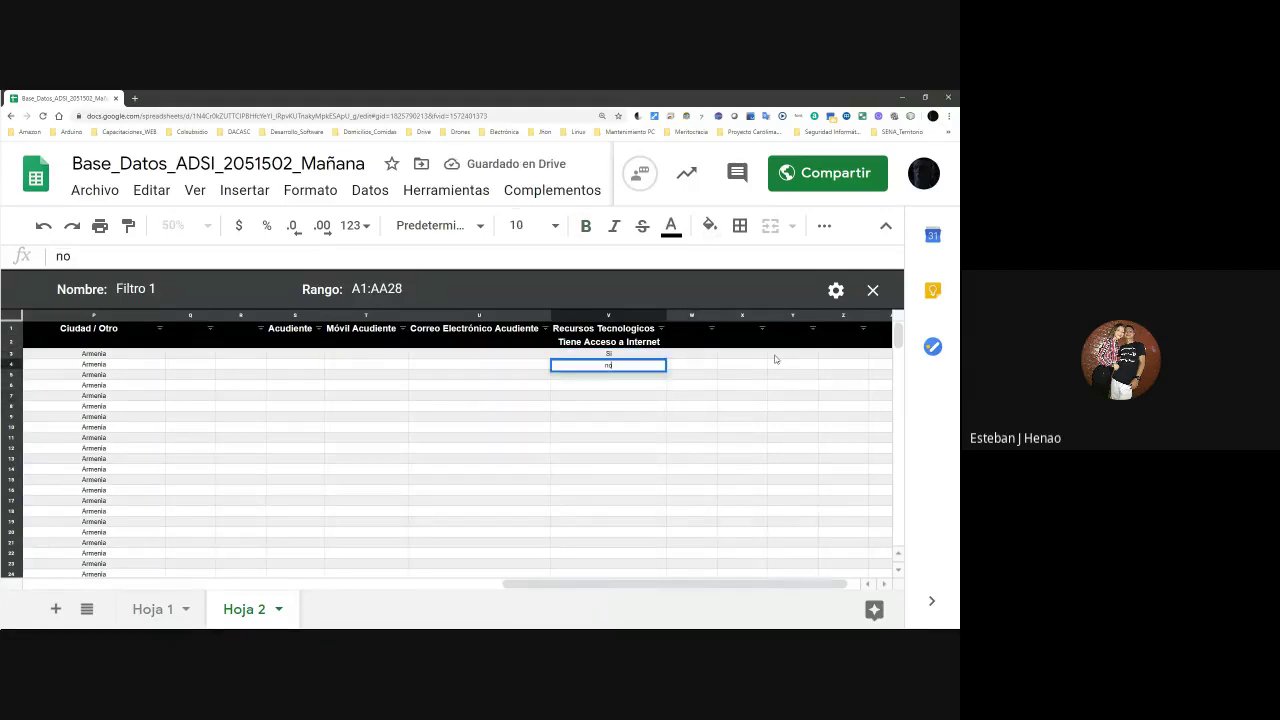
pyautogui.write('no')
pyautogui.press('Return')
pyautogui.write('Si')
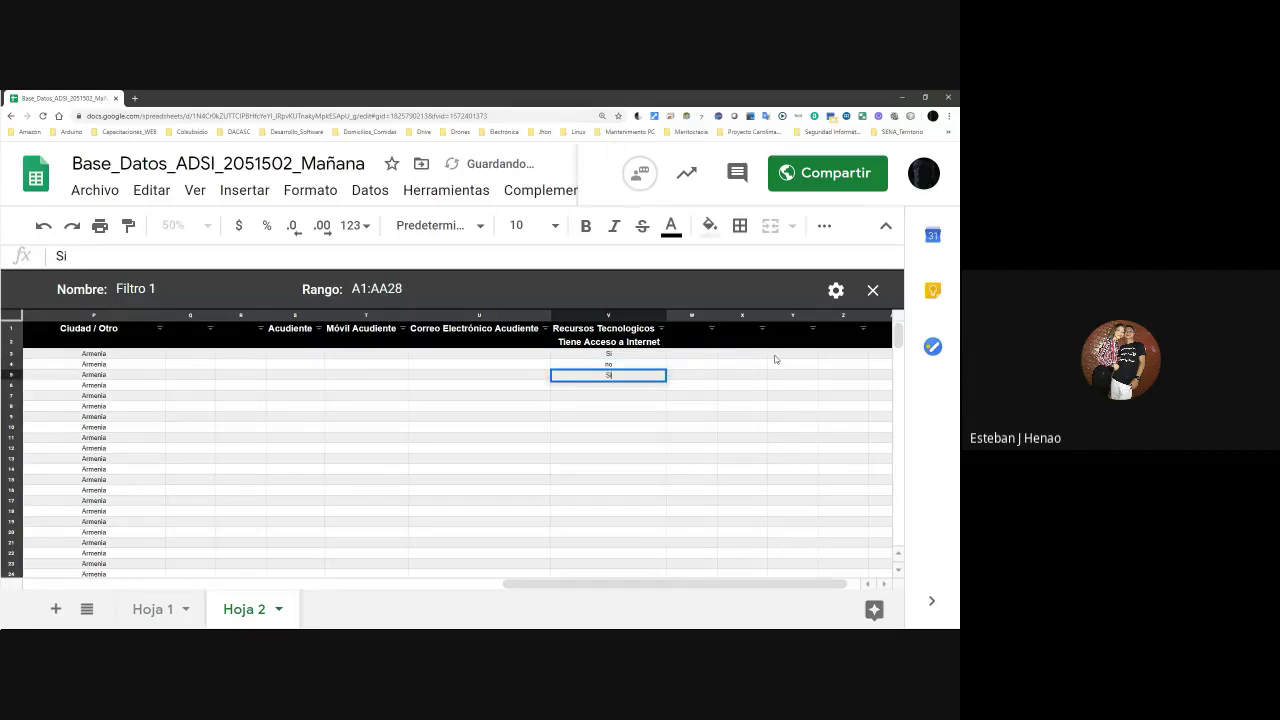
pyautogui.press('Return')
pyautogui.write('no')
pyautogui.press('Return')
# Correct the lowercase entries in V4 and V6 to 'No'.
pyautogui.press('Up')
pyautogui.press('Up')
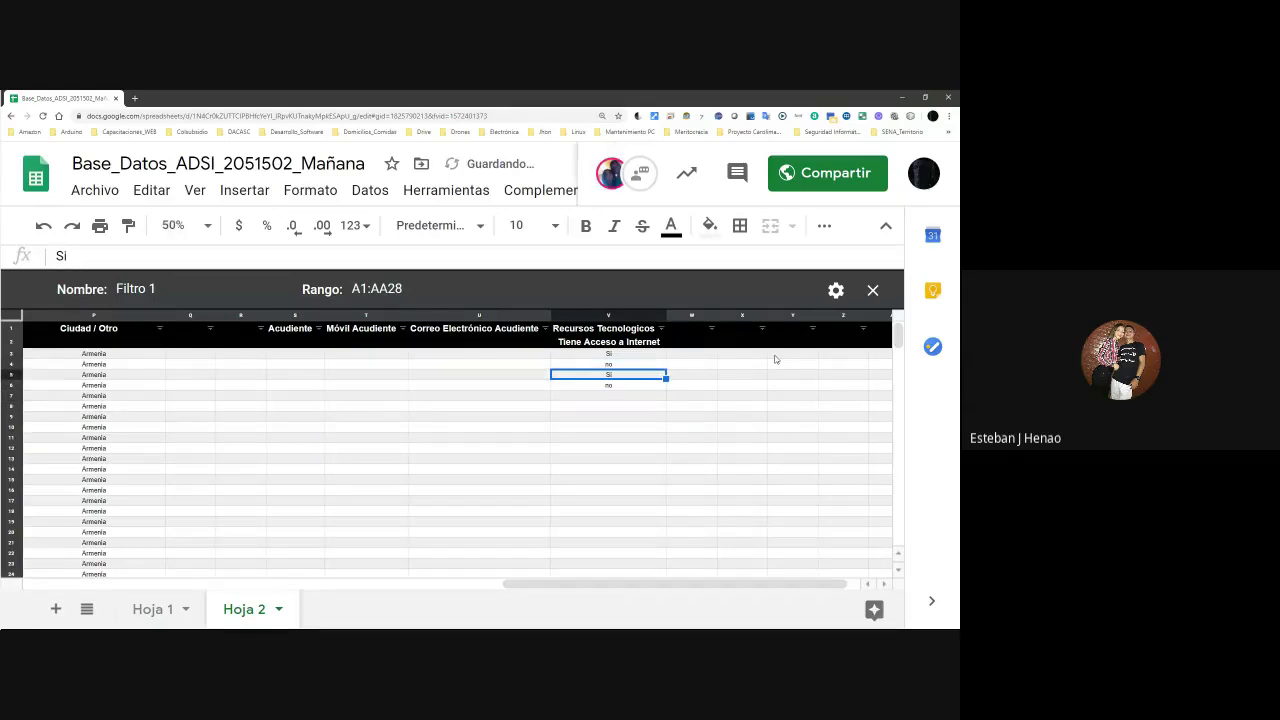
pyautogui.press('Up')
pyautogui.write('No4')
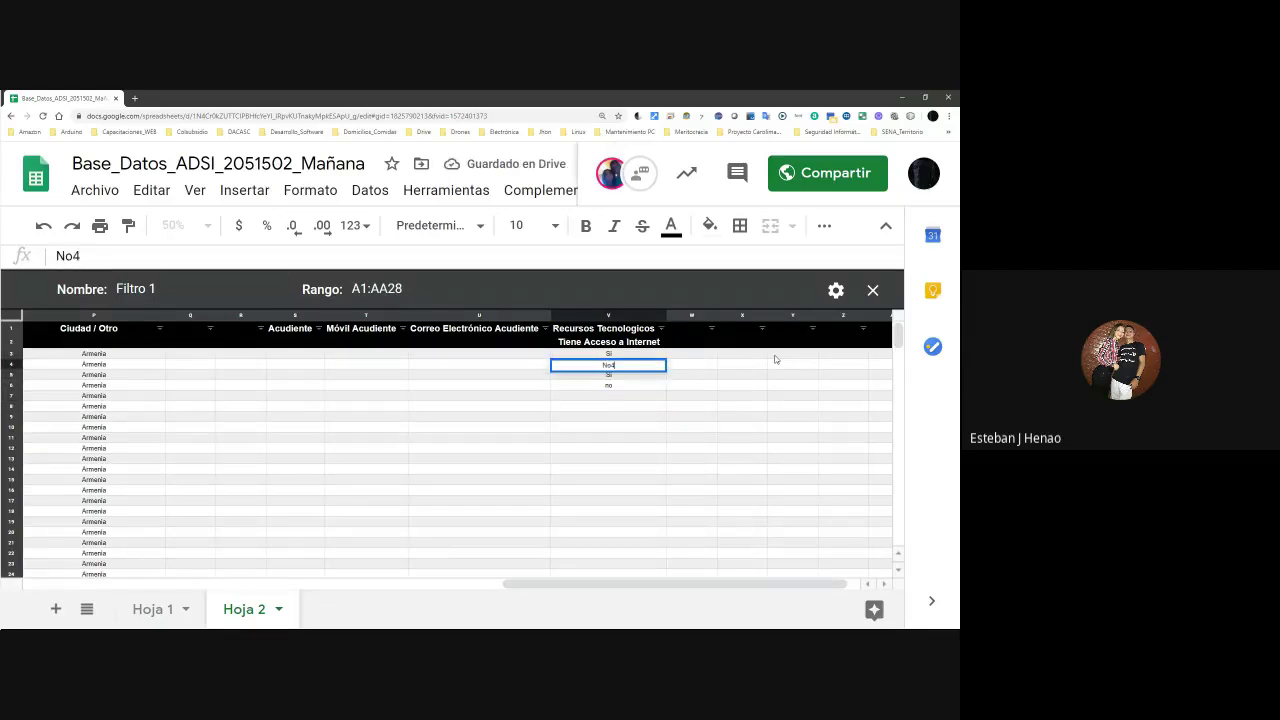
pyautogui.press('BackSpace')
pyautogui.press('Return')
pyautogui.press('Down')
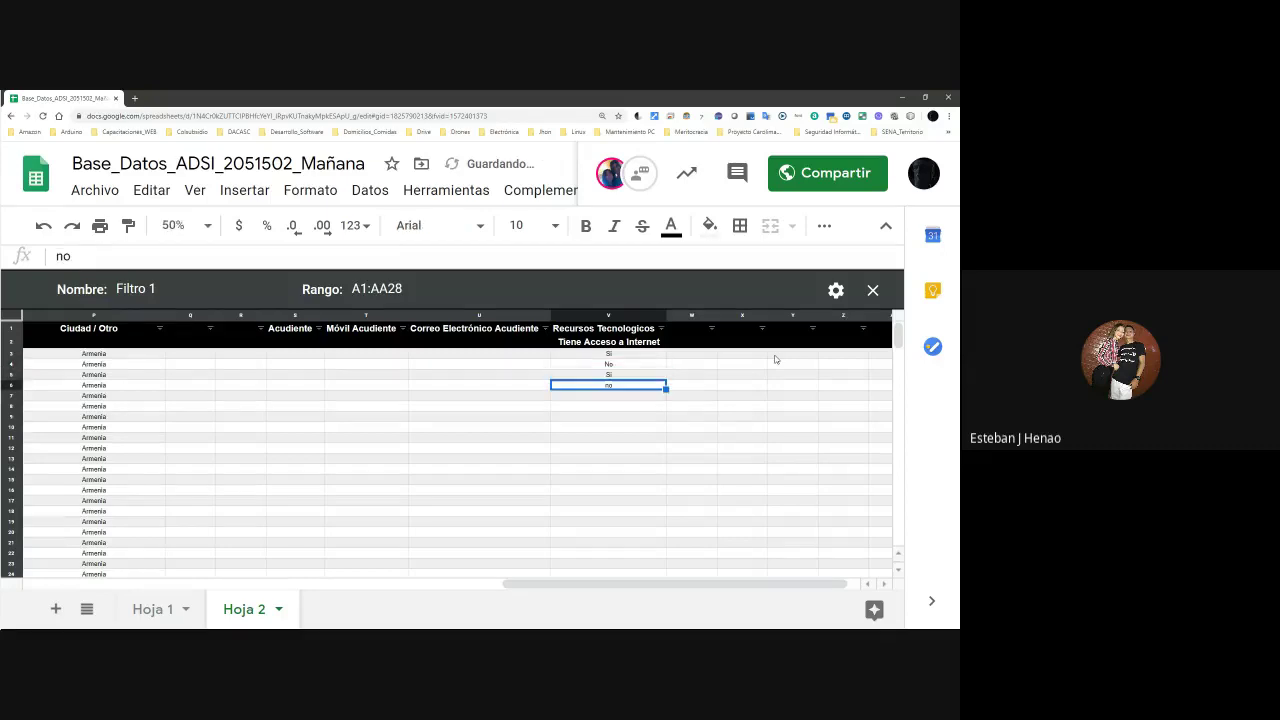
pyautogui.write('No')
pyautogui.press('Return')
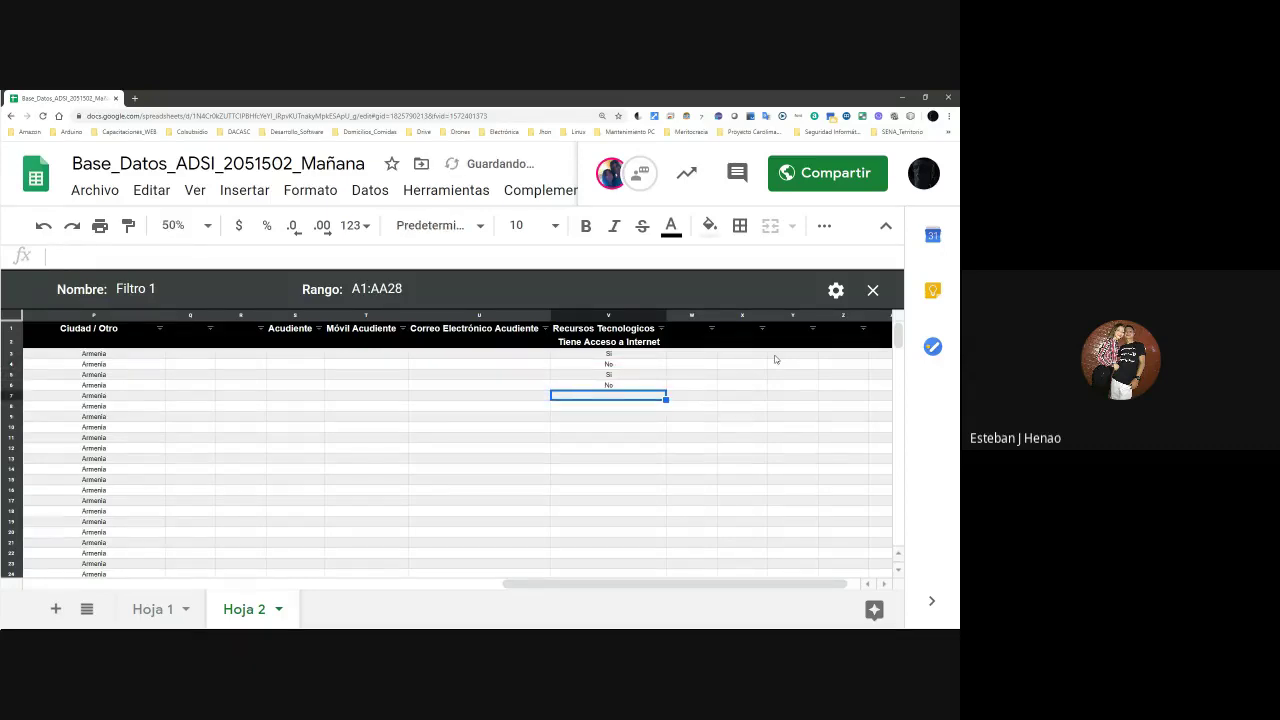
pyautogui.click(684, 342)
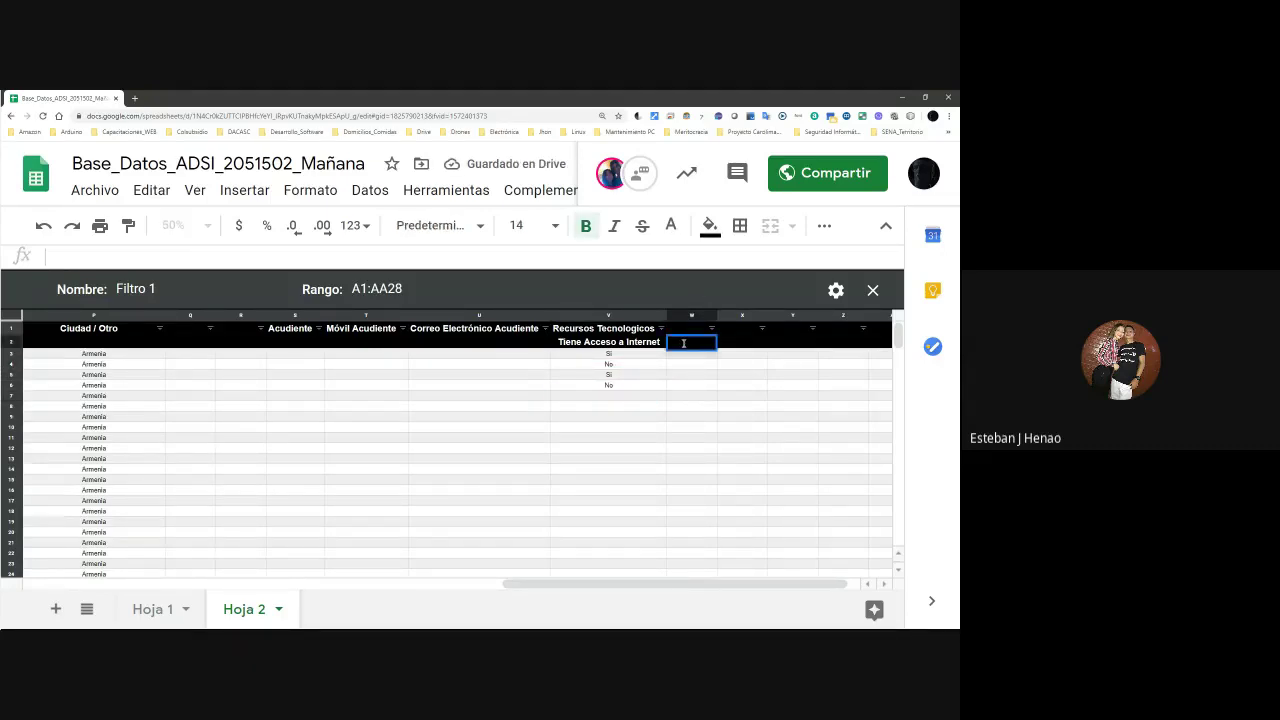
# Head W2 'Tiene Acceso a plan de Datos', enter Si, No, Si, No below, and widen column W.
pyautogui.write('Tiene Acce')
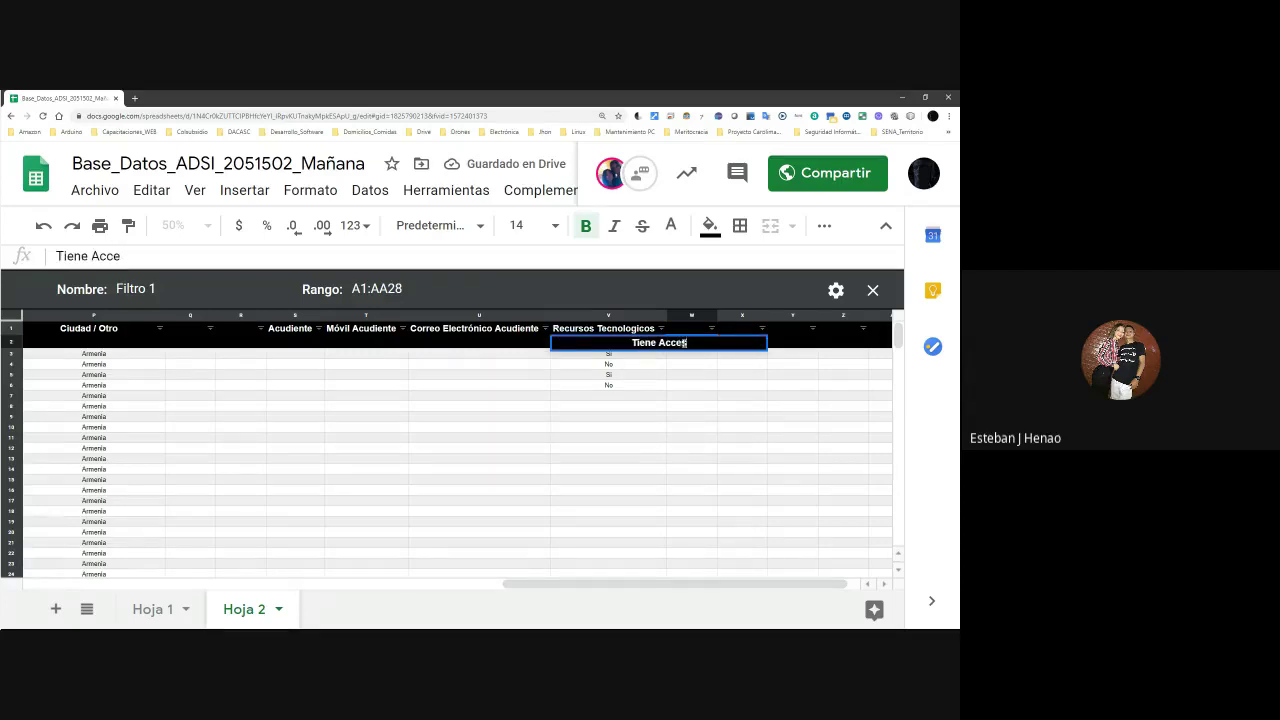
pyautogui.write('so a plan de ')
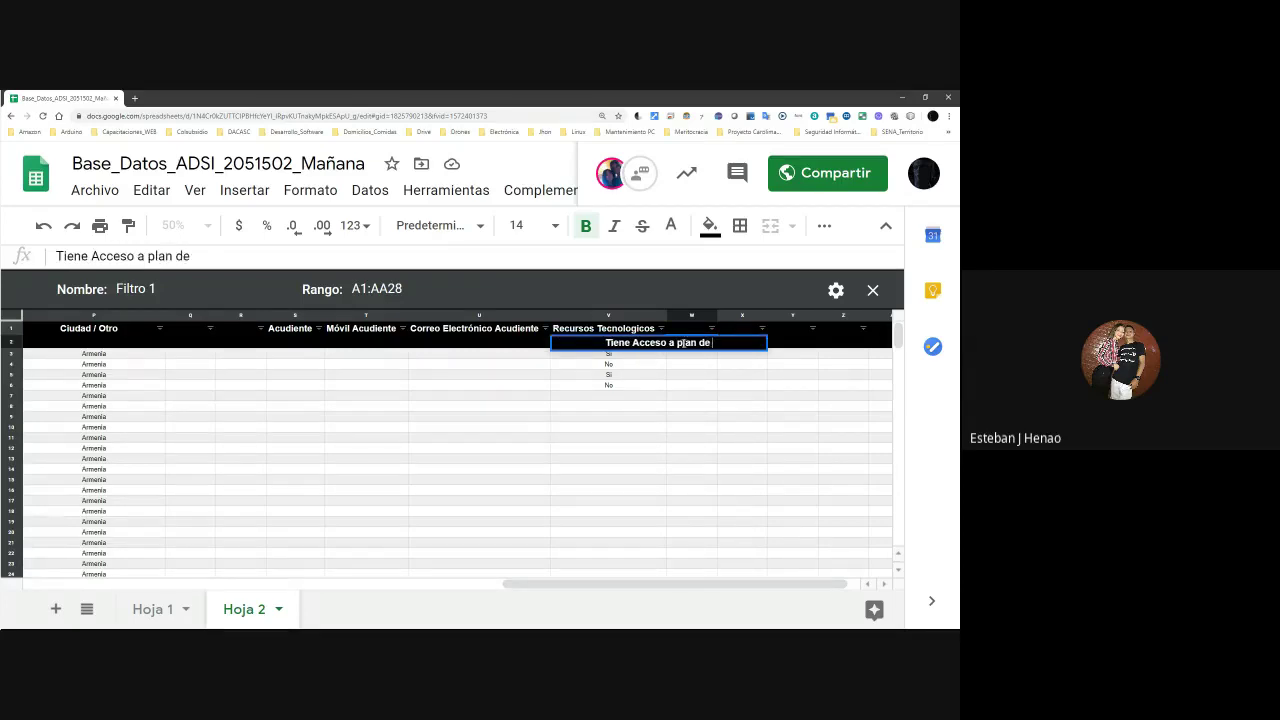
pyautogui.write('Datos')
pyautogui.press('Return')
pyautogui.write('Si')
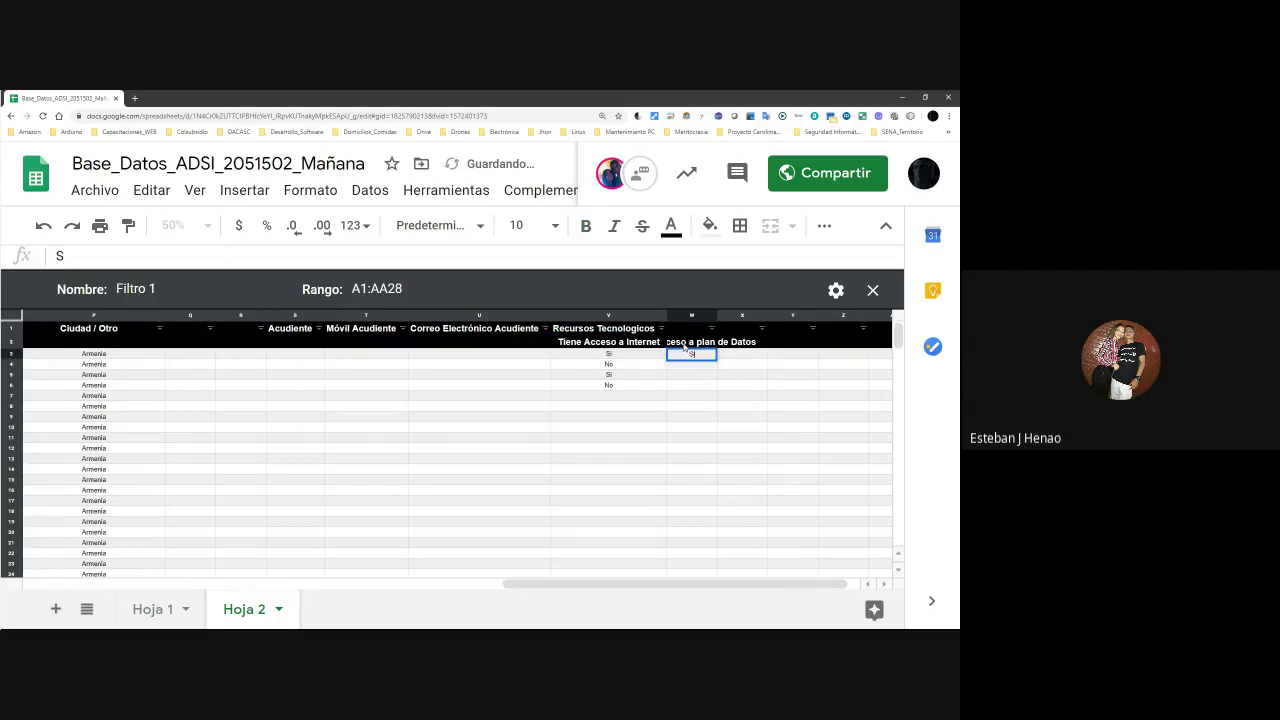
pyautogui.press('Return')
pyautogui.write('No')
pyautogui.press('Return')
pyautogui.write('Si')
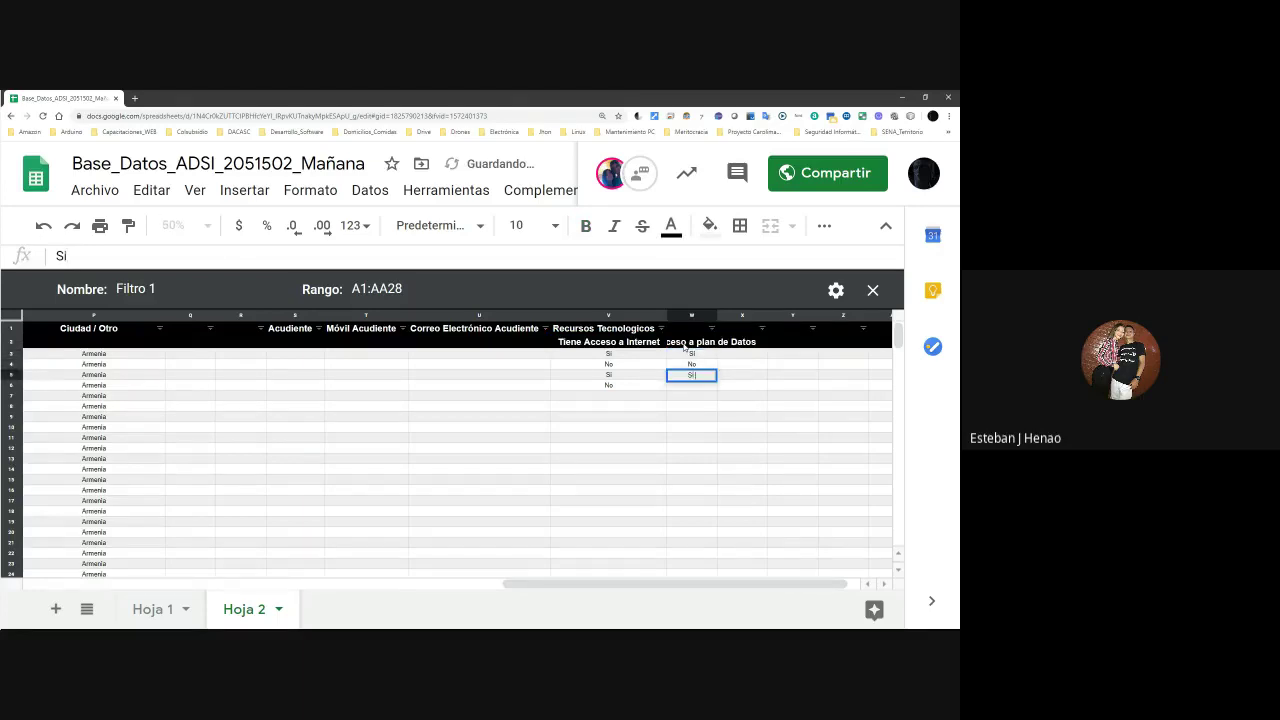
pyautogui.press('Return')
pyautogui.write('No')
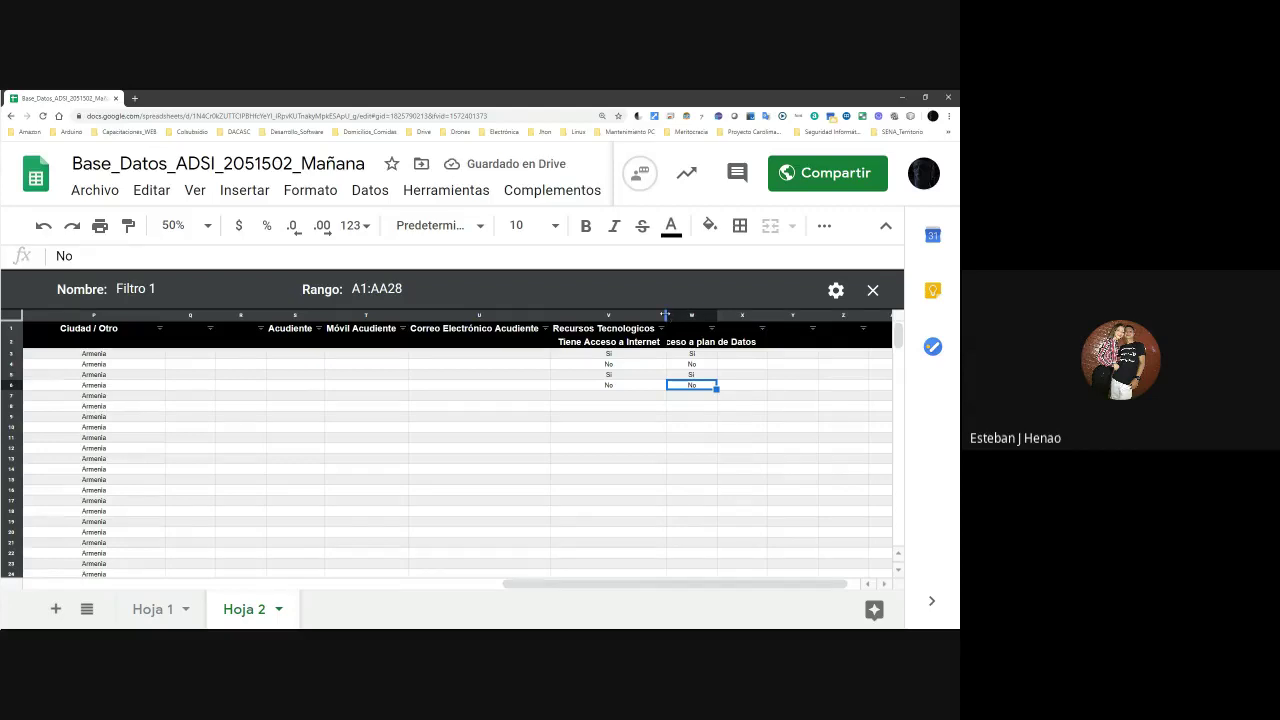
pyautogui.moveTo(716, 314); pyautogui.dragTo(800, 314)
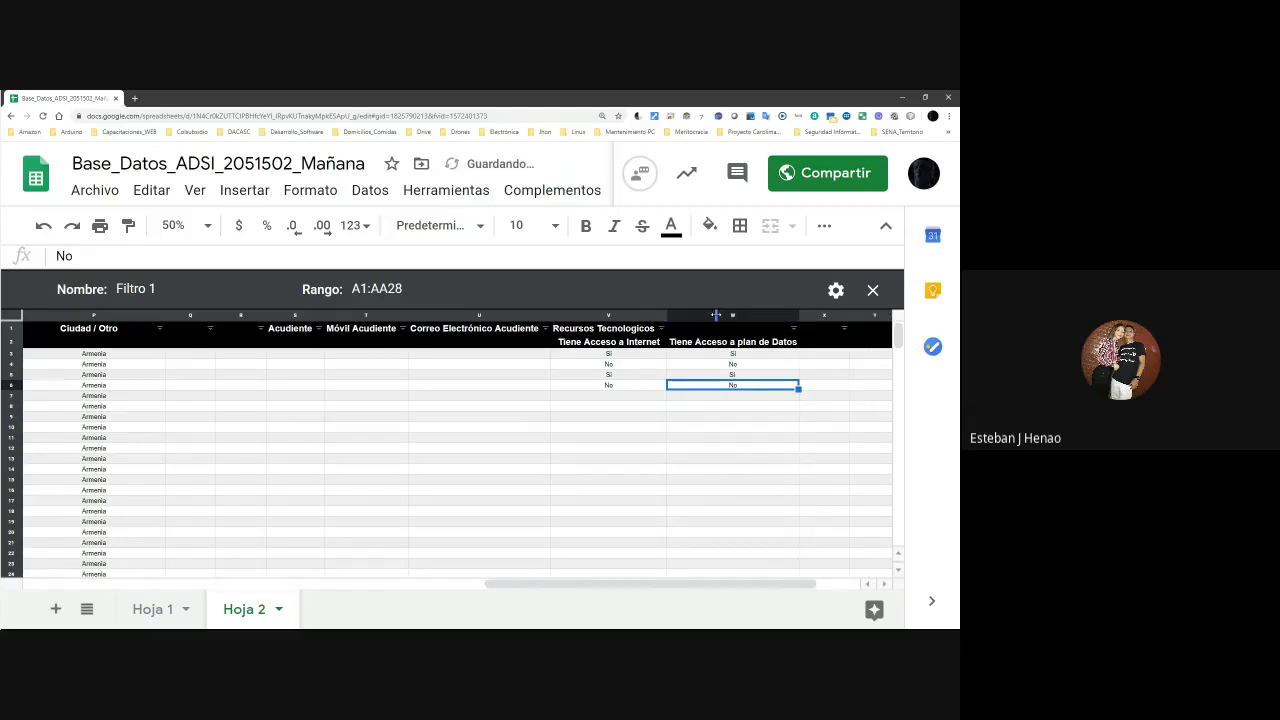
# Enter the two-line header 'Tiene Acceso a Computador o Portatil' in X2 and autofit column X.
pyautogui.click(811, 346)
pyautogui.write('Tie')
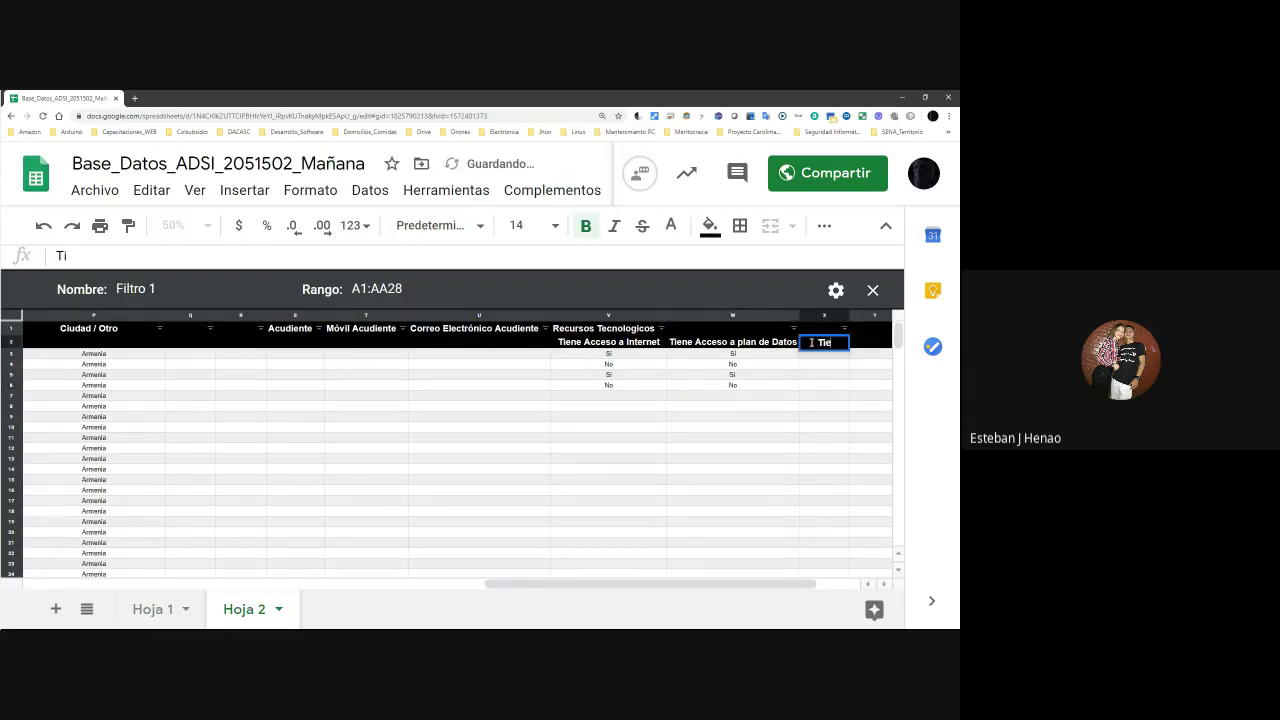
pyautogui.write('ne Acceso a')
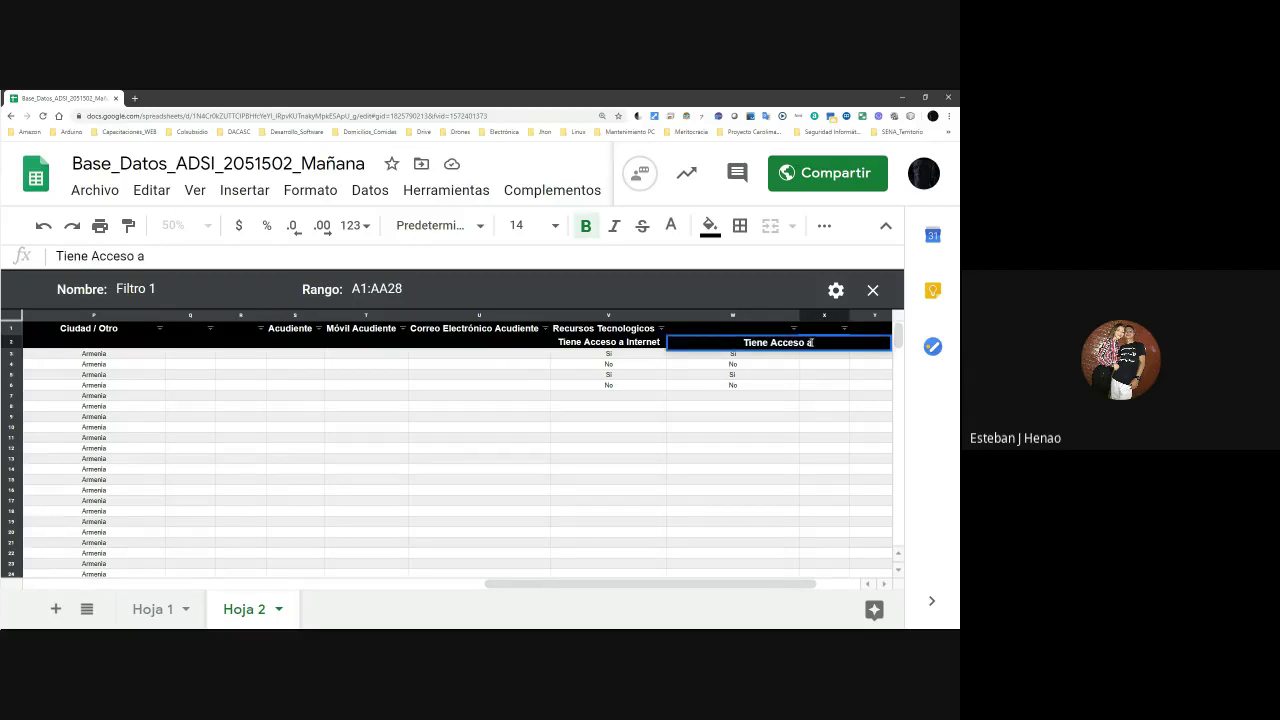
pyautogui.write(' M')
pyautogui.press('BackSpace')
pyautogui.write('Compu')
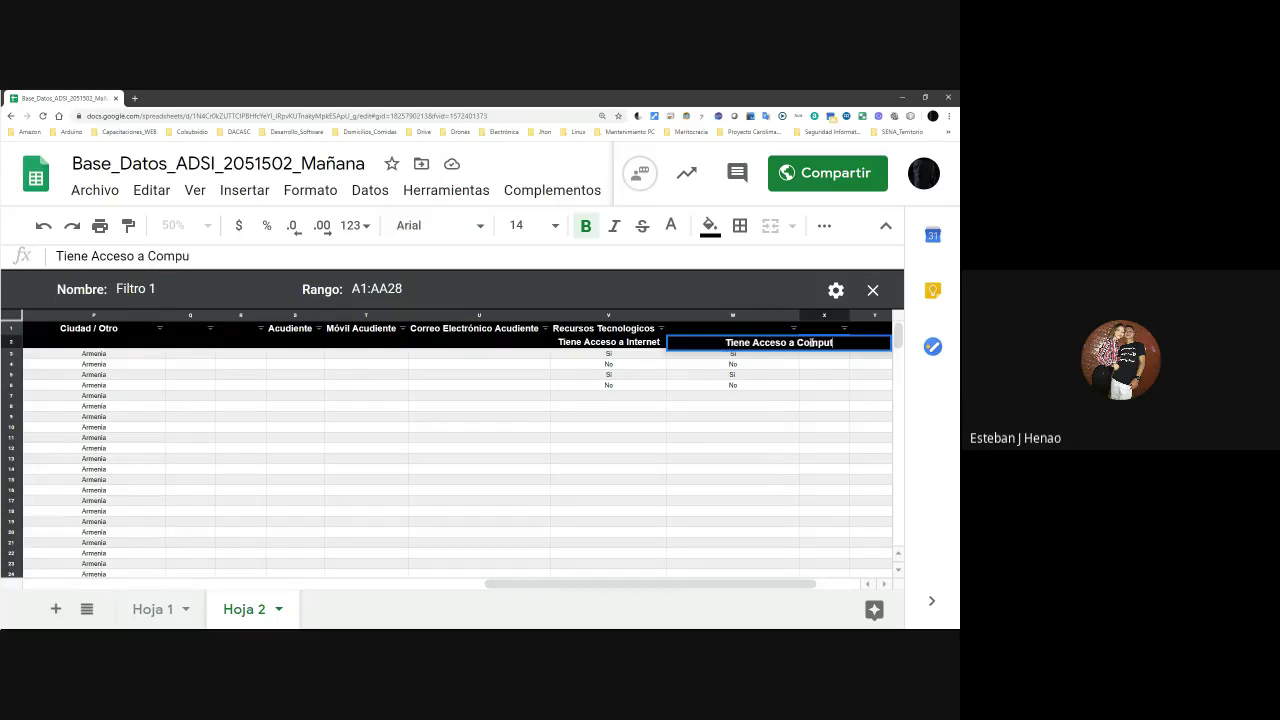
pyautogui.write('tador o')
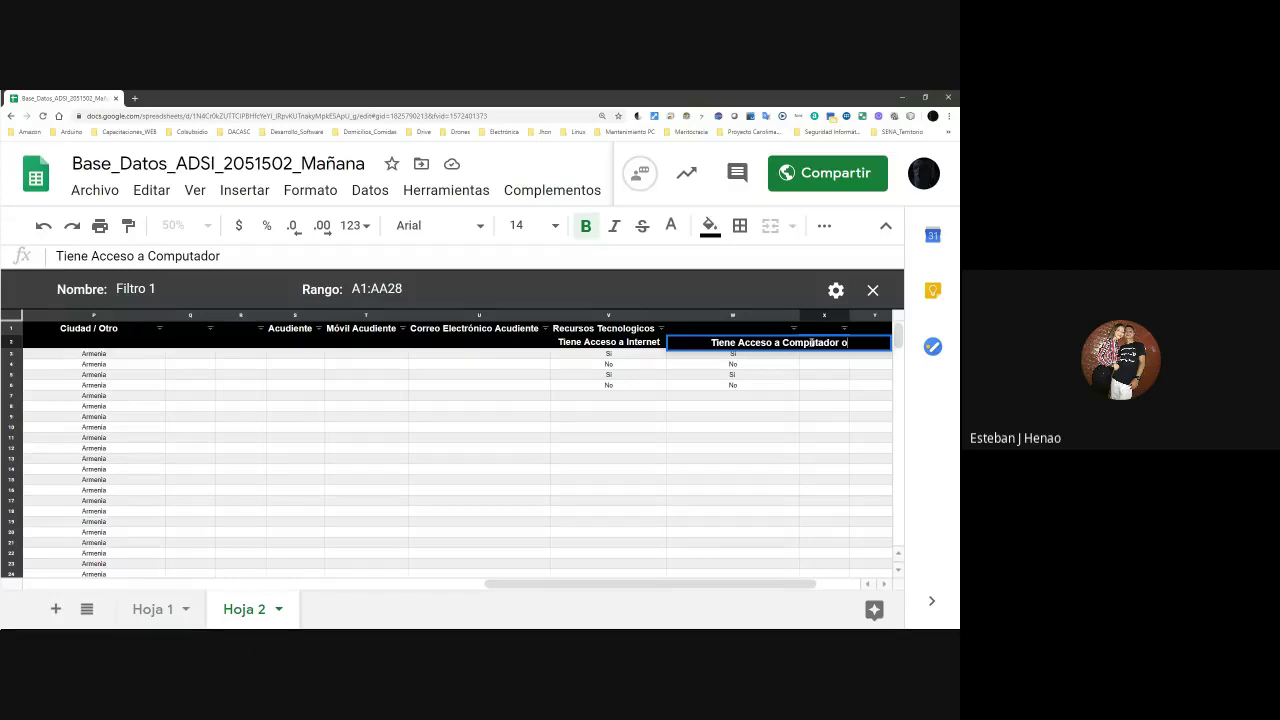
pyautogui.press('BackSpace')
pyautogui.press('BackSpace')
pyautogui.hotkey('alt', 'f')
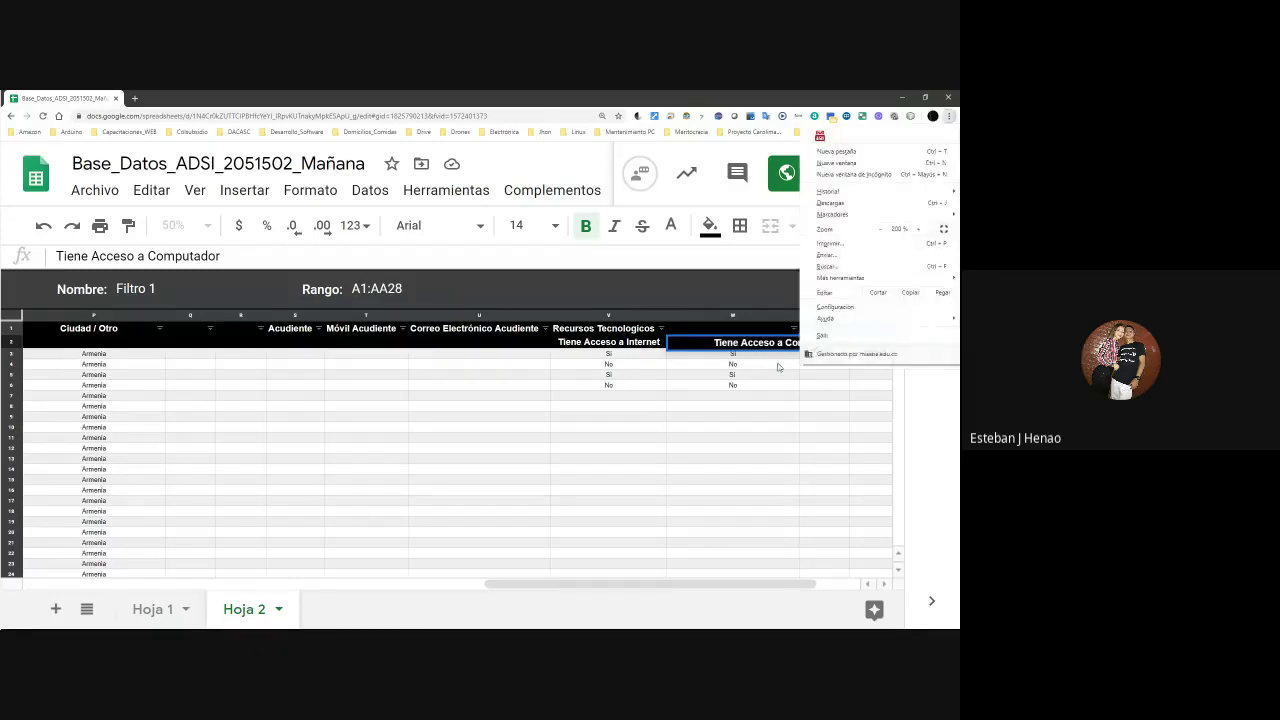
pyautogui.press('Escape')
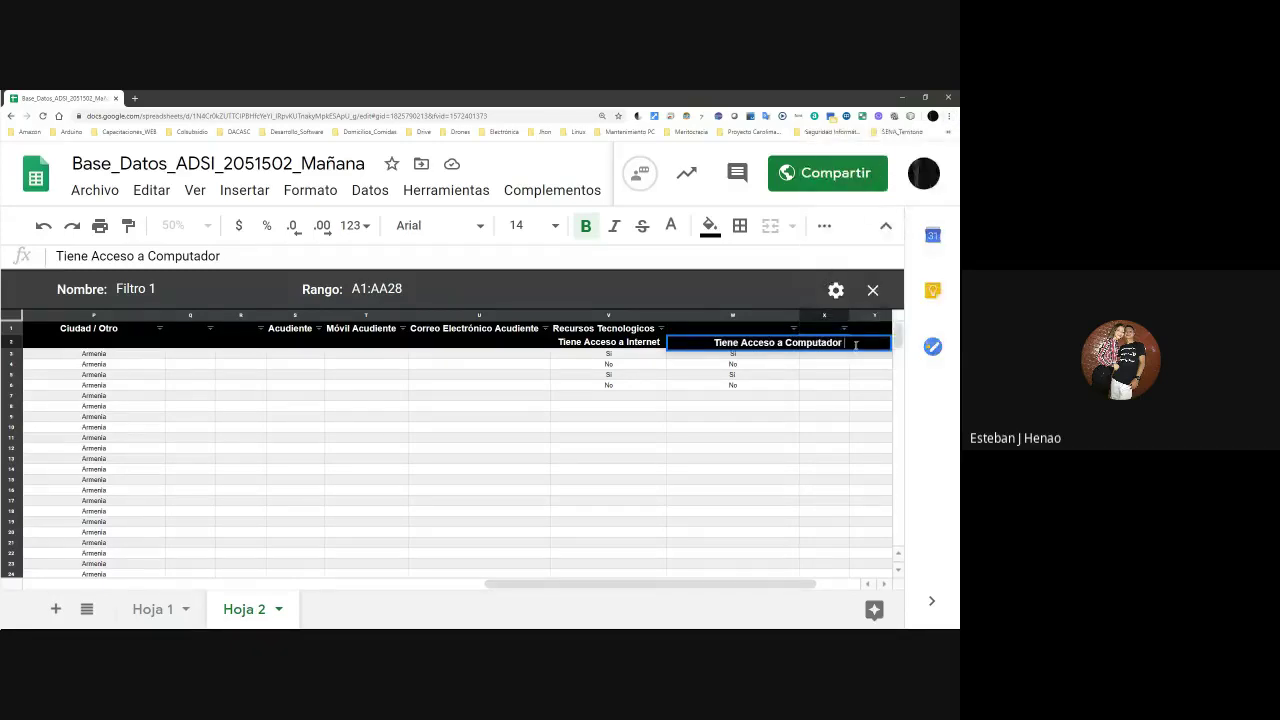
pyautogui.hotkey('alt', 'Return')
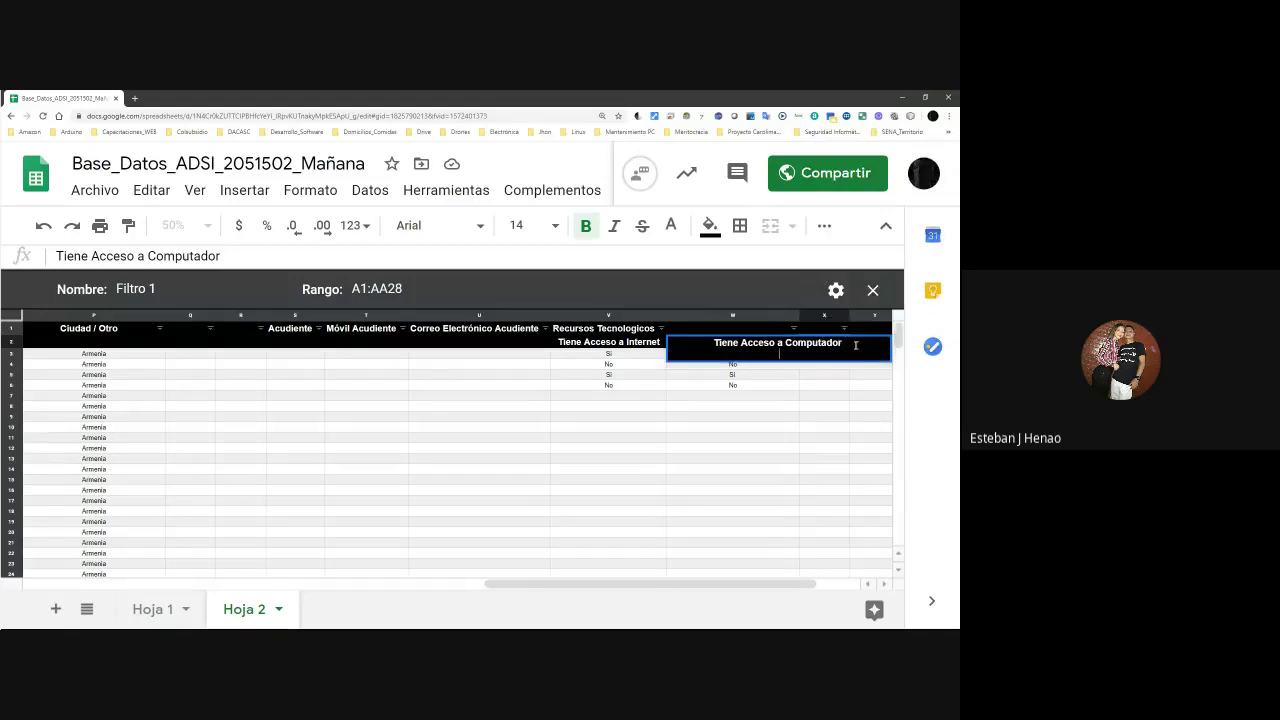
pyautogui.write('o POrt')
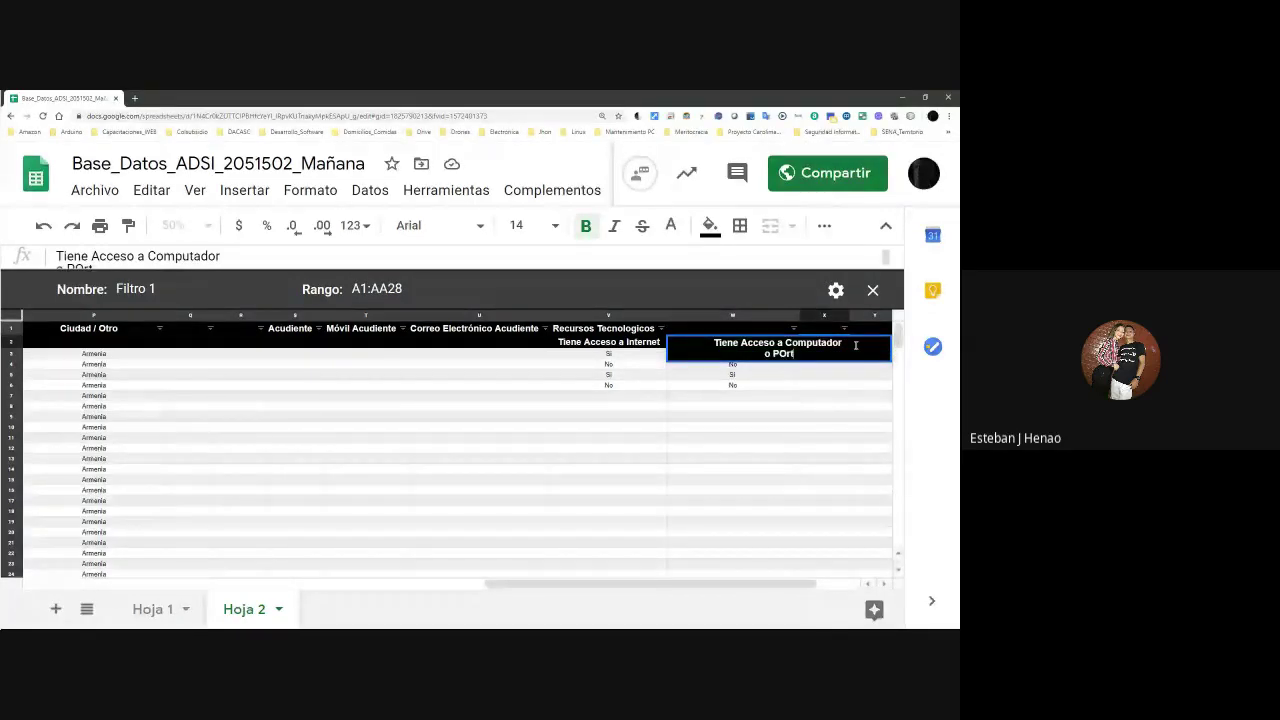
pyautogui.press('BackSpace')
pyautogui.press('BackSpace')
pyautogui.write('tatil')
pyautogui.press('Return')
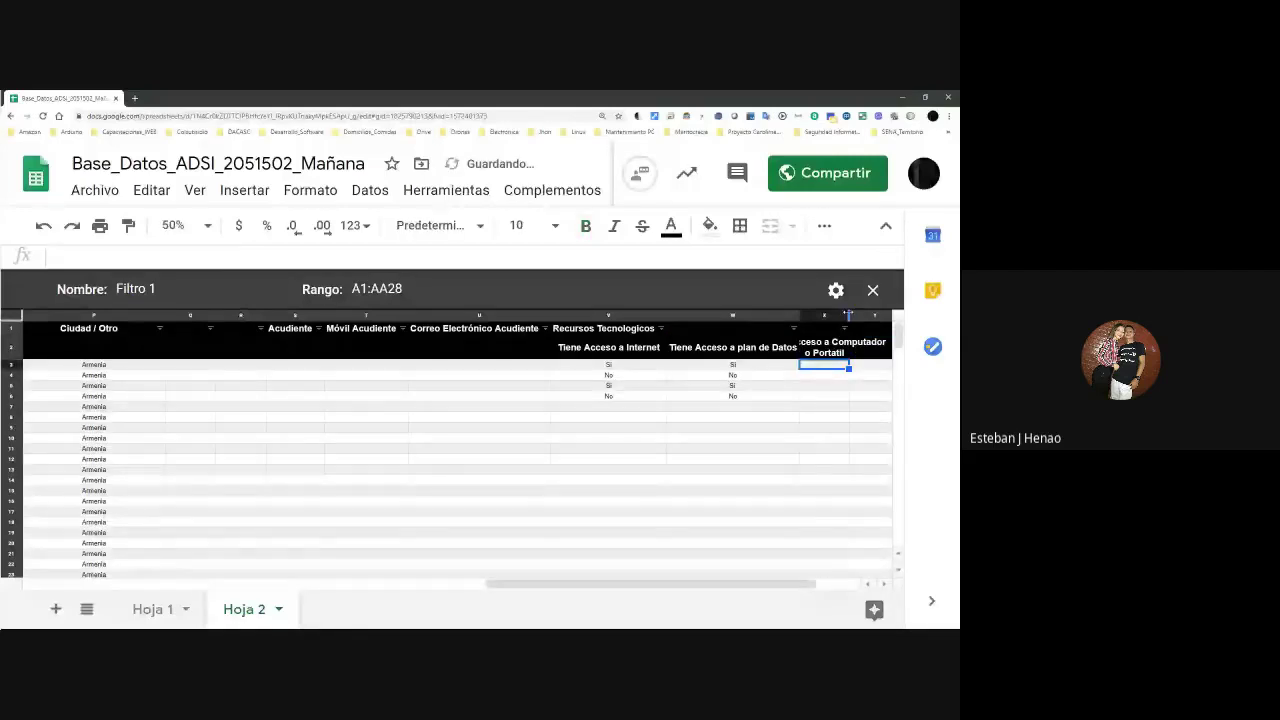
pyautogui.doubleClick(851, 316)
pyautogui.click(881, 347)
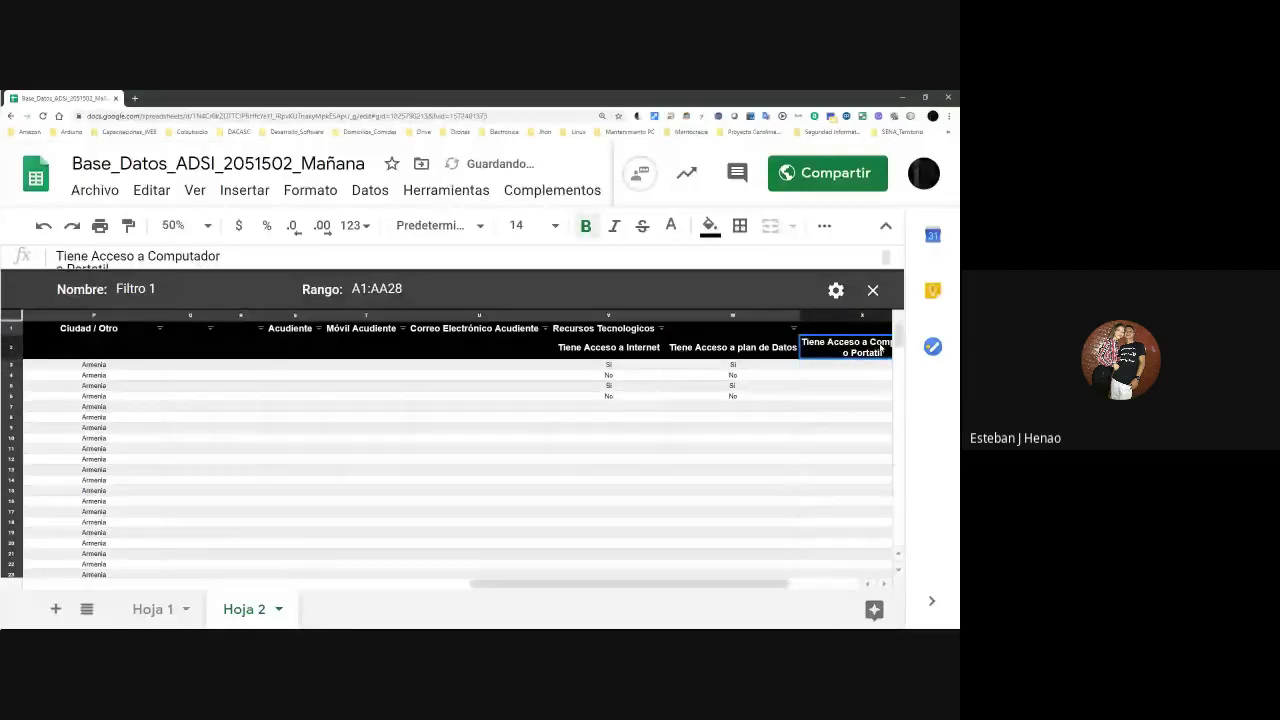
# Head Y2 'Tiene Acceso a Móvil' and widen its column to fit.
pyautogui.press('Right')
pyautogui.press('Right')
pyautogui.write('Tiene Ac')
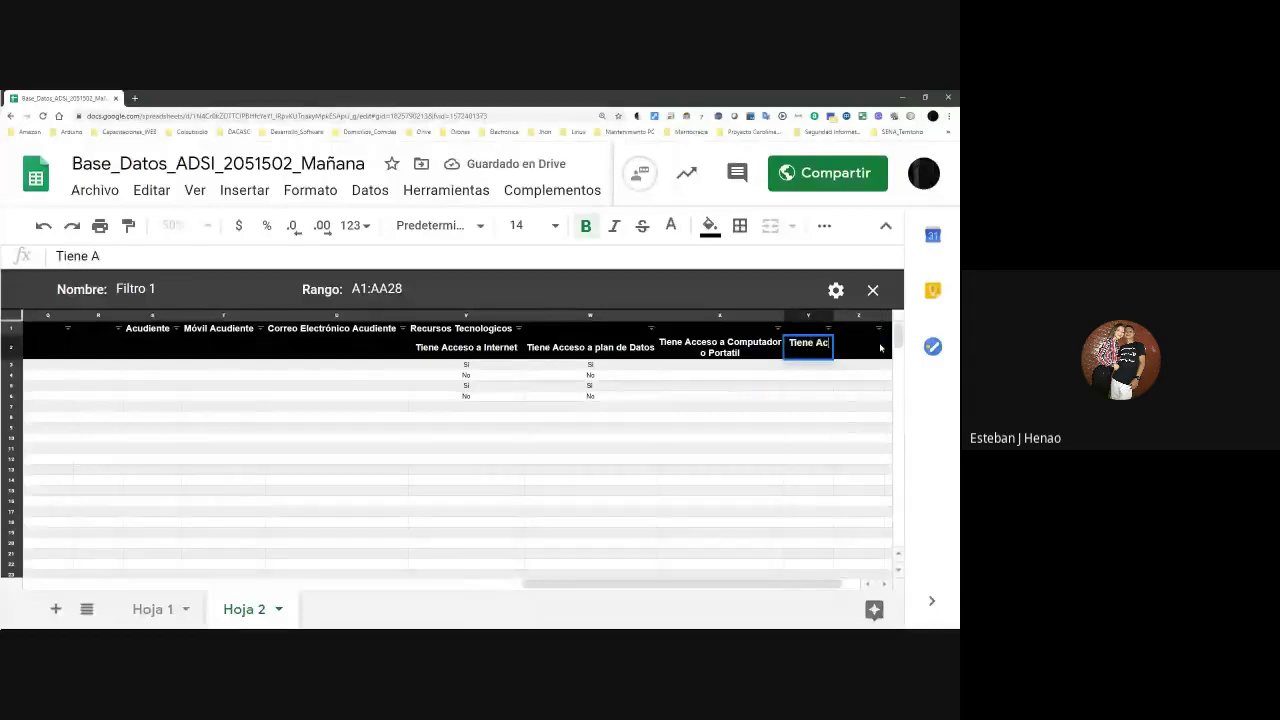
pyautogui.write('ceso a Móvil')
pyautogui.press('Return')
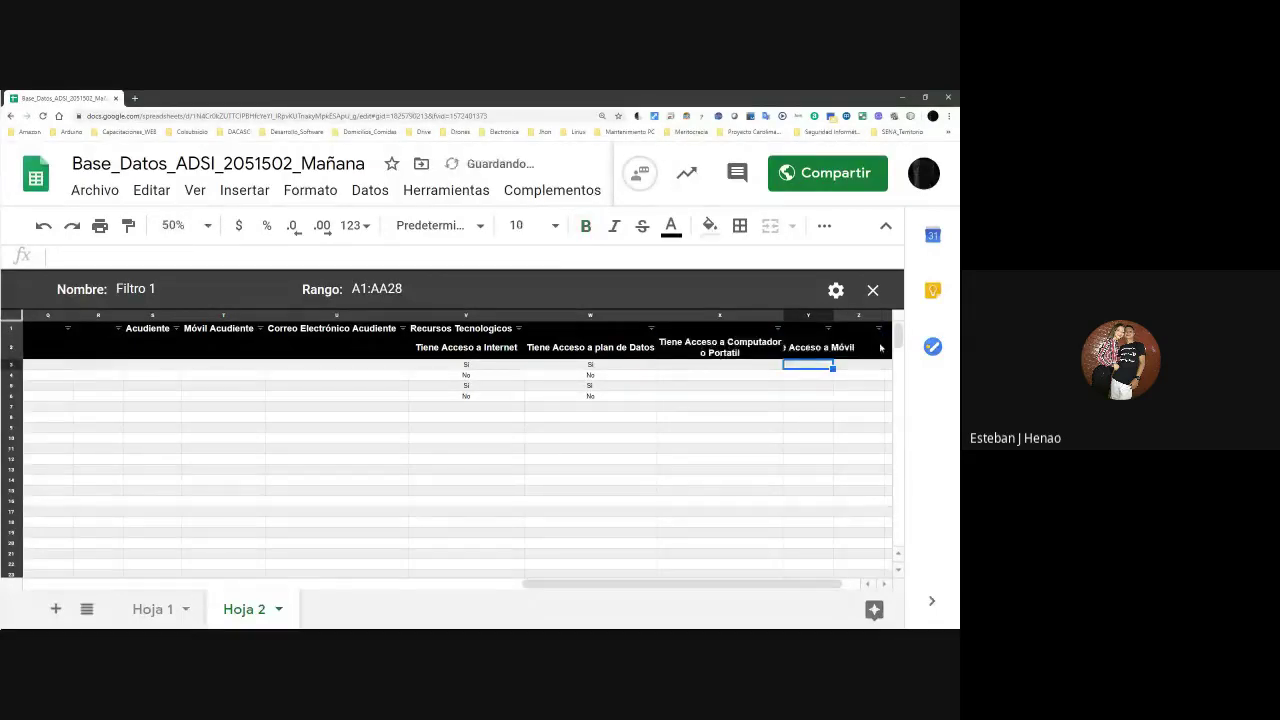
pyautogui.moveTo(832, 315); pyautogui.dragTo(880, 315)
pyautogui.click(874, 356)
# Enter the two-line header 'Tiene acceso a What´s App' in Z2.
pyautogui.press('Right')
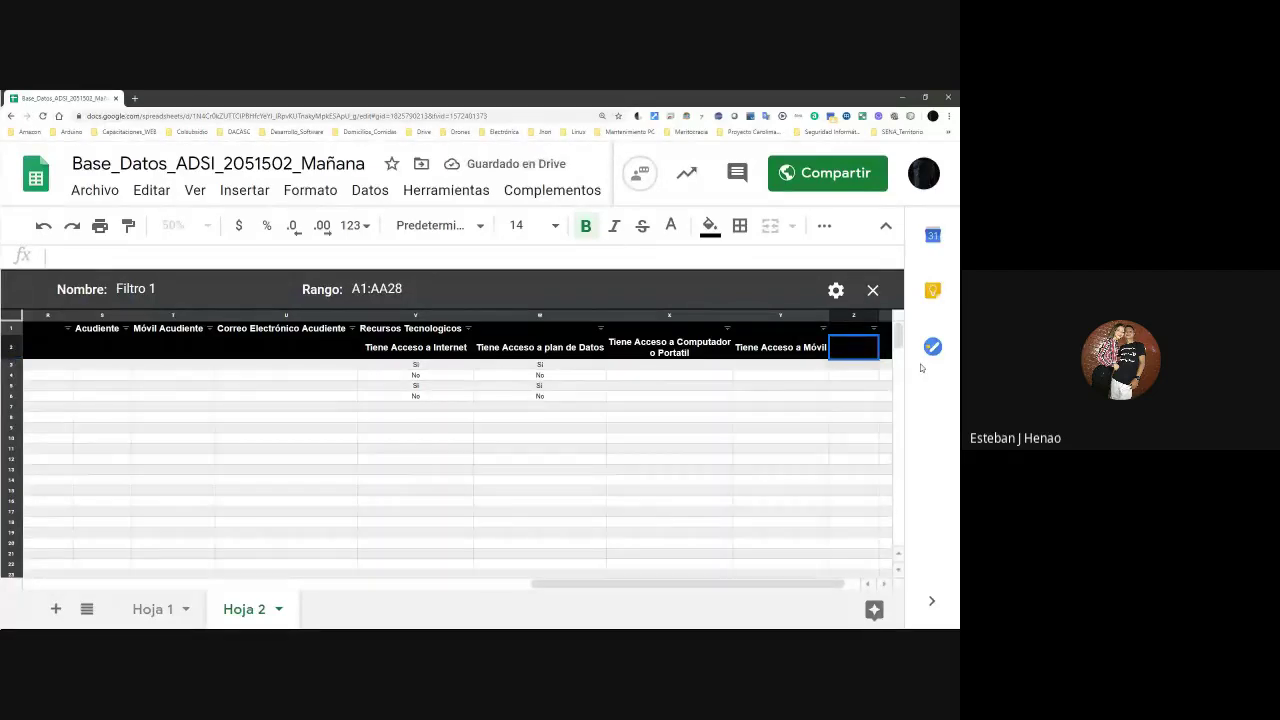
pyautogui.write('Tiene acceso a')
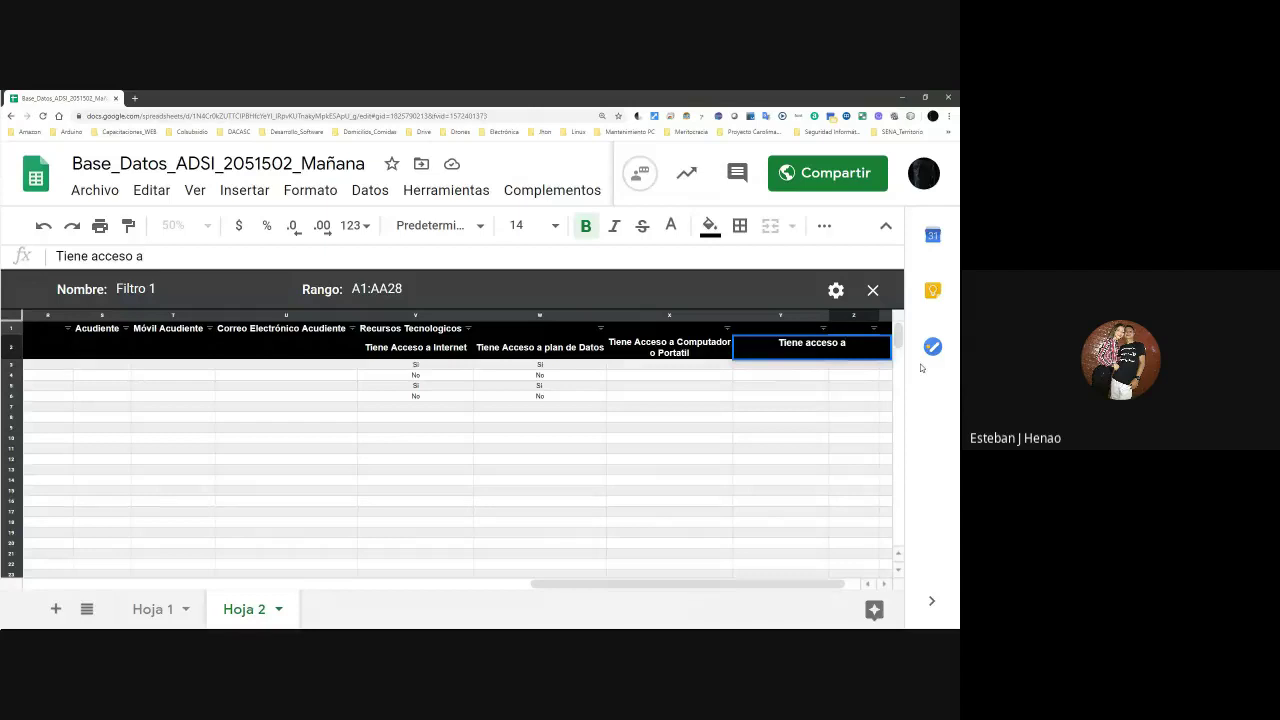
pyautogui.hotkey('alt', 'Return')
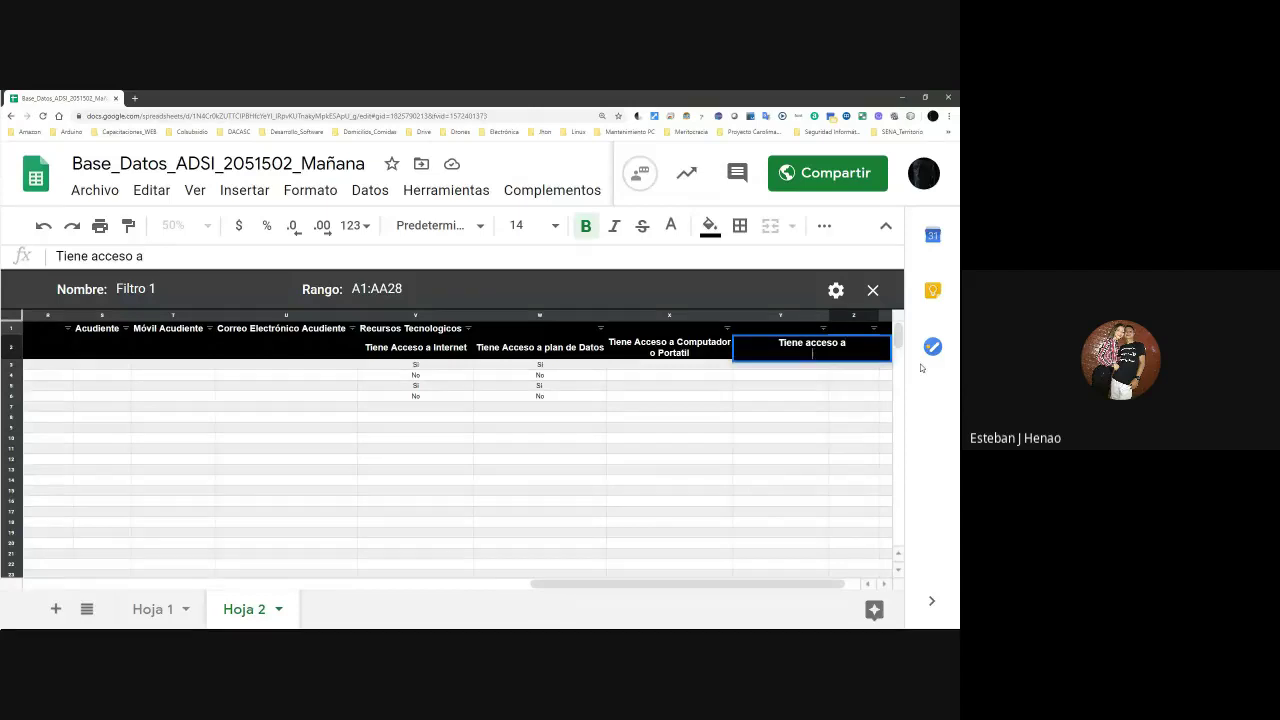
pyautogui.write("What's")
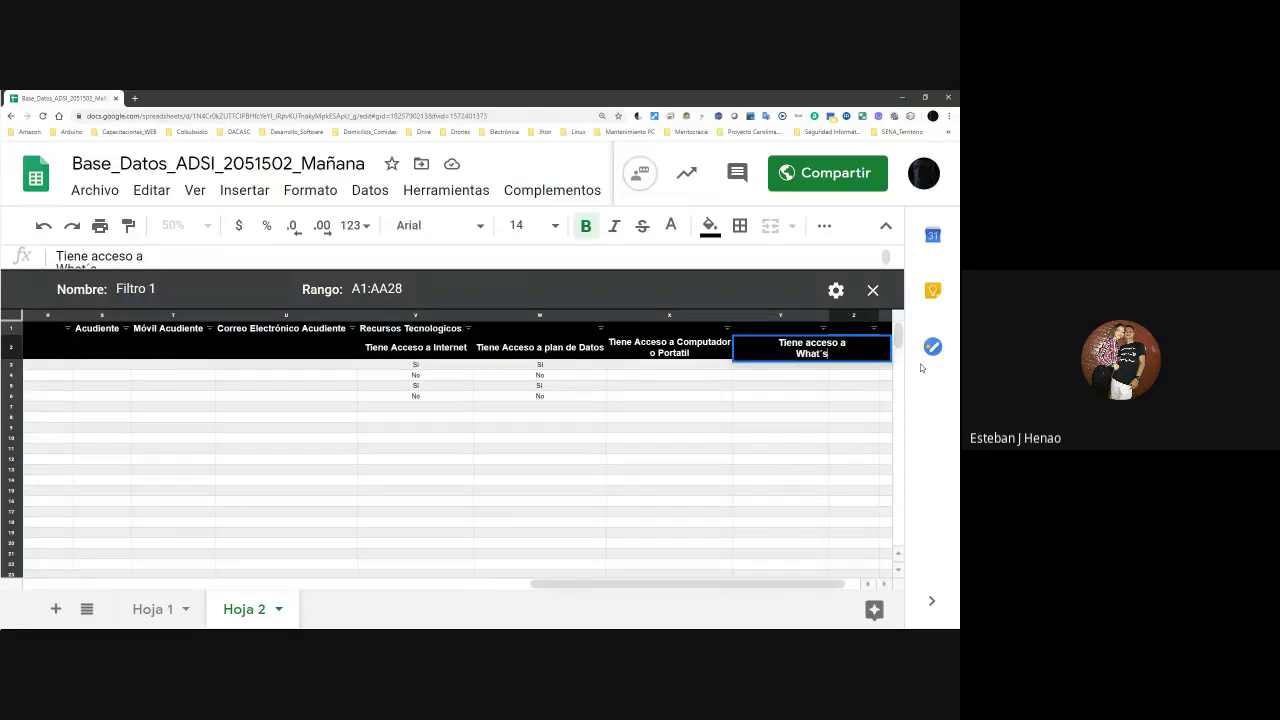
pyautogui.press('BackSpace')
pyautogui.press('BackSpace')
pyautogui.write('s')
pyautogui.write('´s')
pyautogui.write(' App')
pyautogui.press('Return')
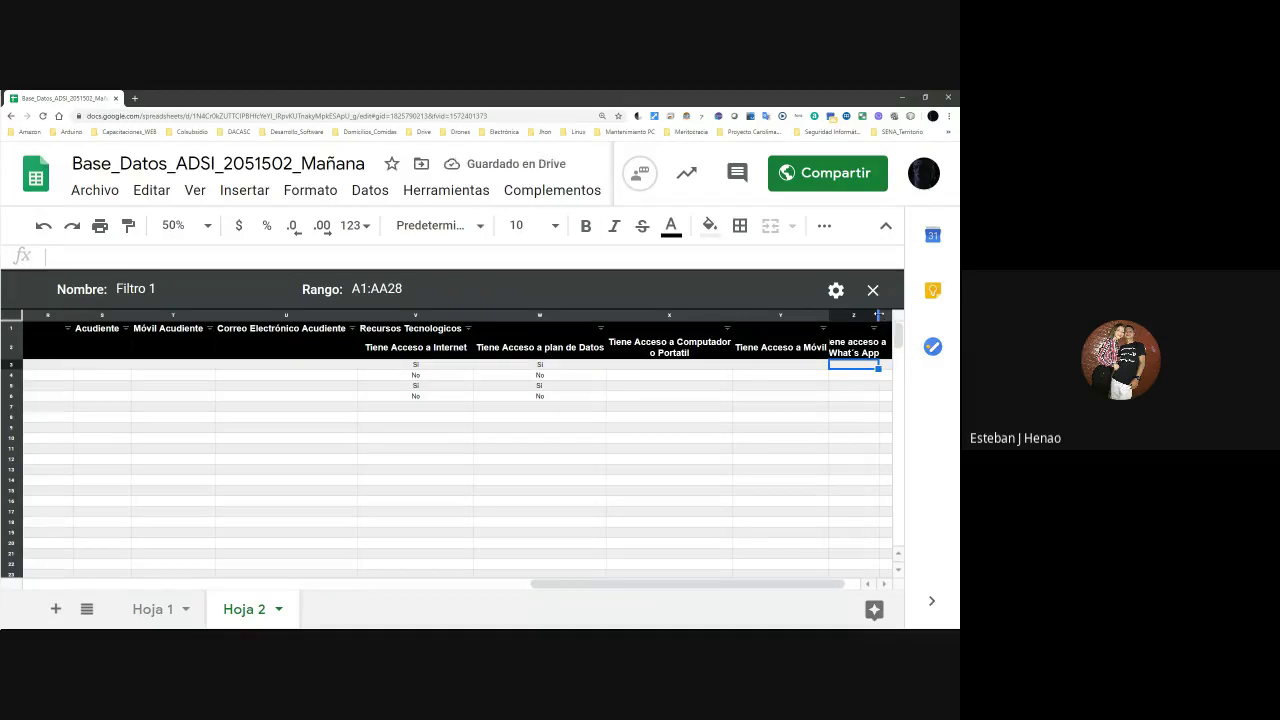
pyautogui.click(880, 358)
pyautogui.press('Right')
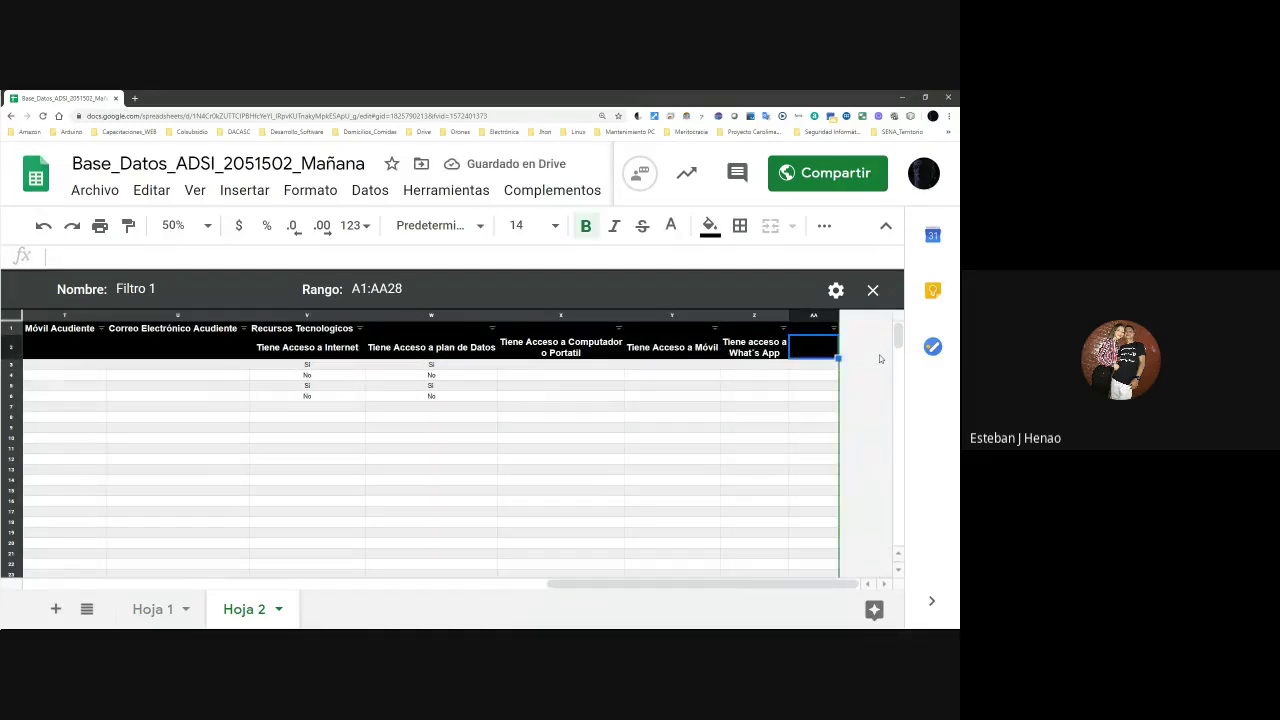
# Merge V1:Z1 so Recursos Tecnologicos is centred over its subcolumns.
pyautogui.click(305, 330)
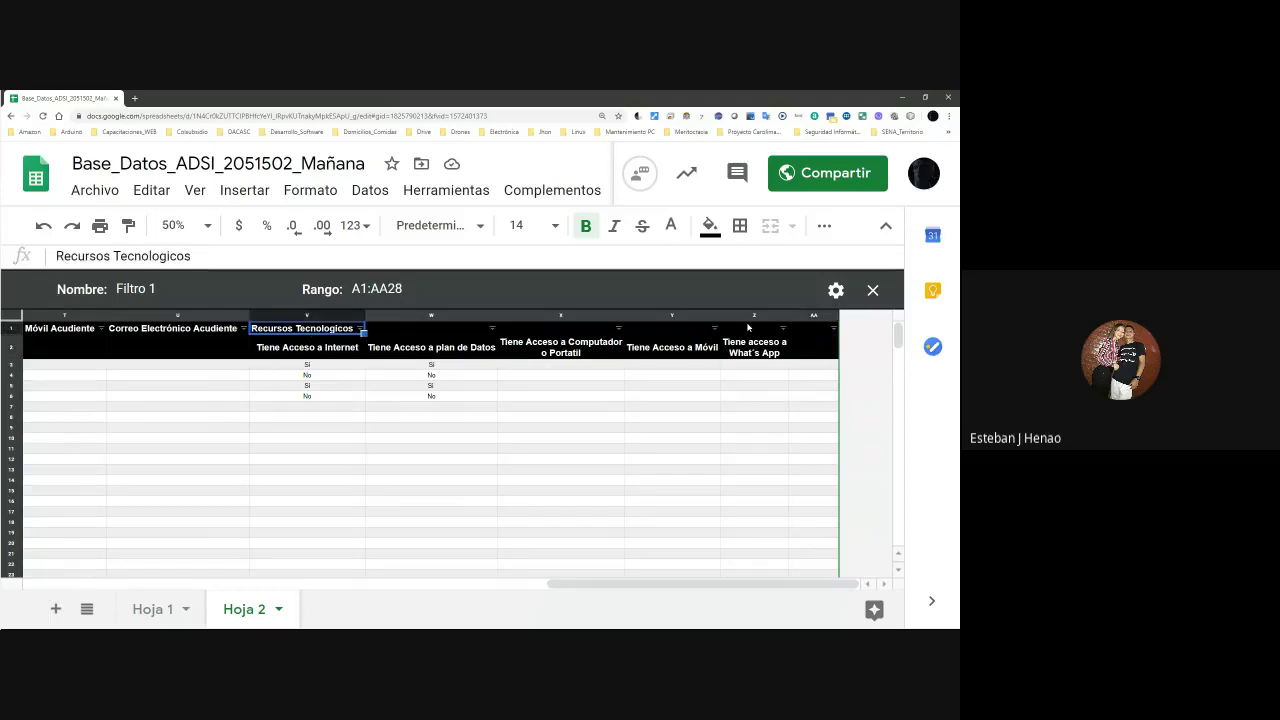
pyautogui.keyDown('shift'); pyautogui.click(748, 327); pyautogui.keyUp('shift')
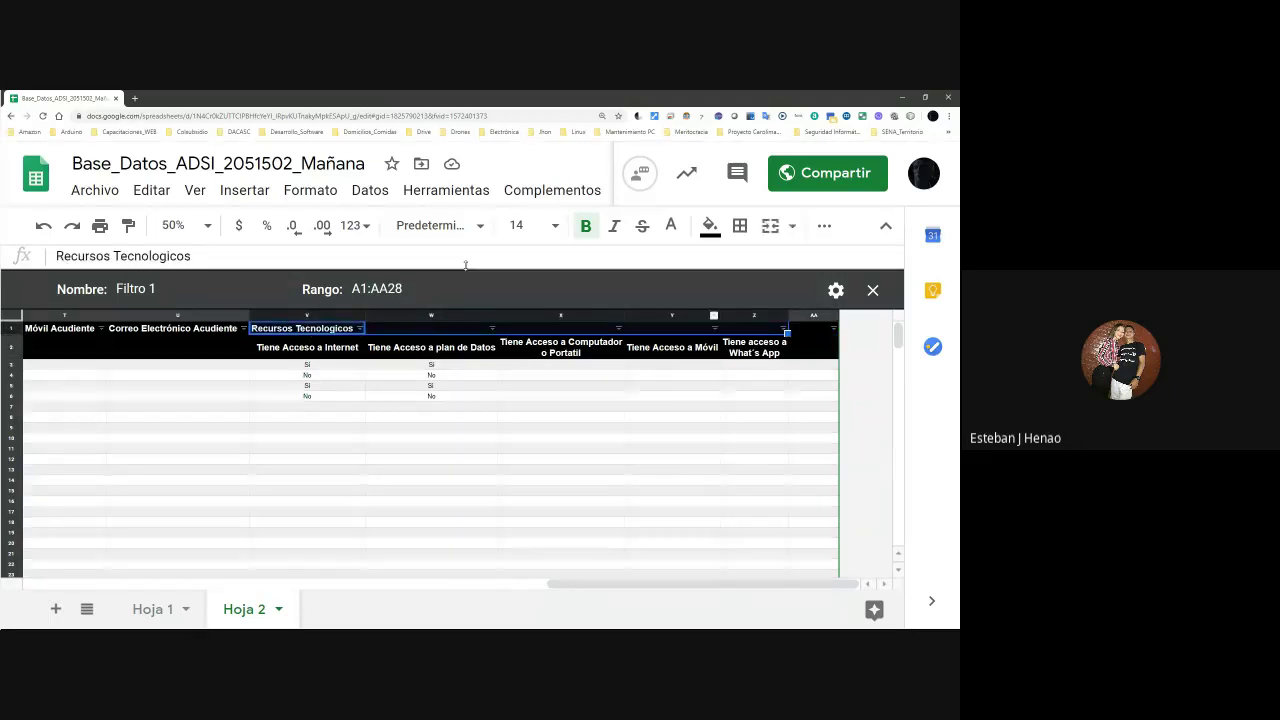
pyautogui.click(770, 225)
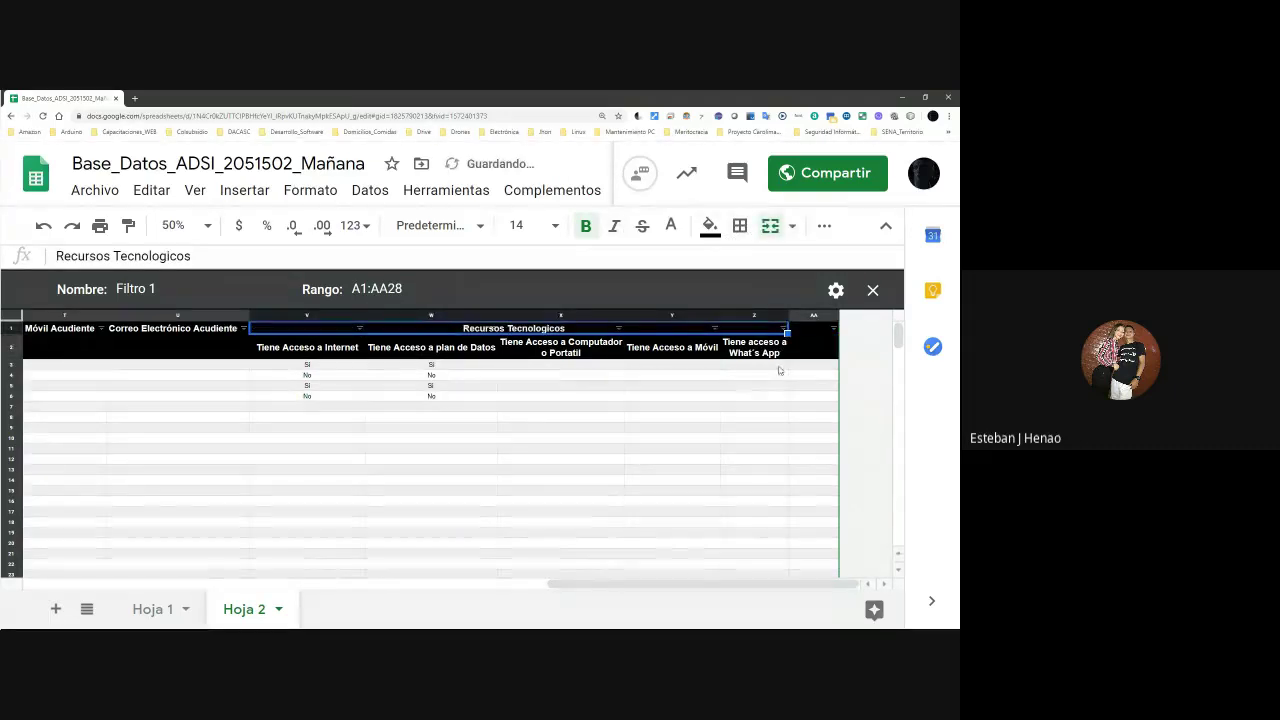
pyautogui.click(826, 345)
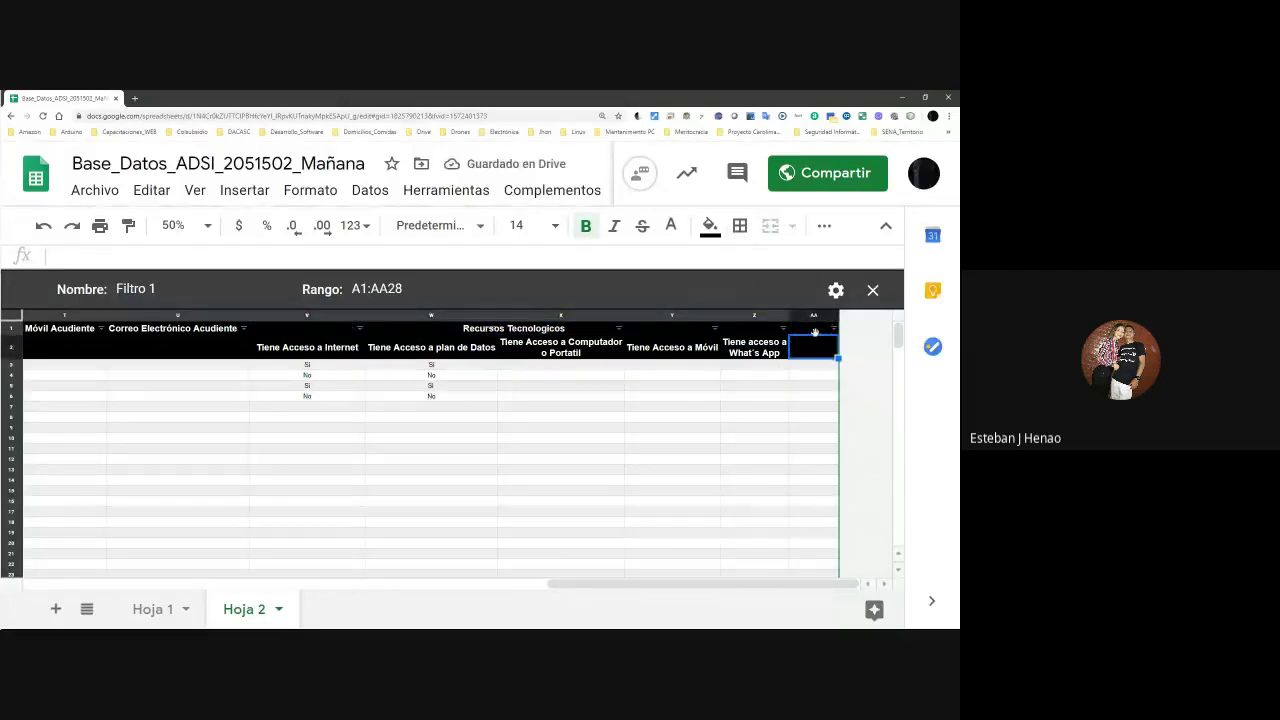
# Type 'Eventualidad I' in AA2 and fit column AA to it.
pyautogui.click(815, 331)
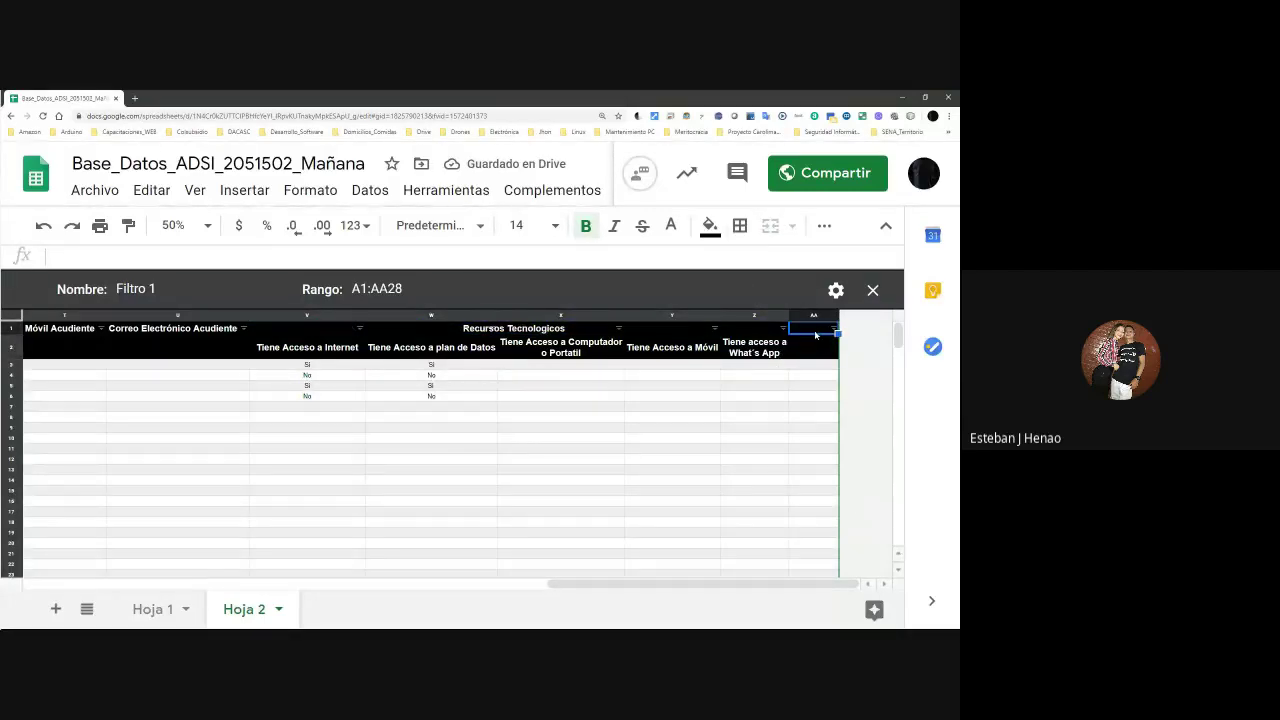
pyautogui.press('Down')
pyautogui.write('Eventualid')
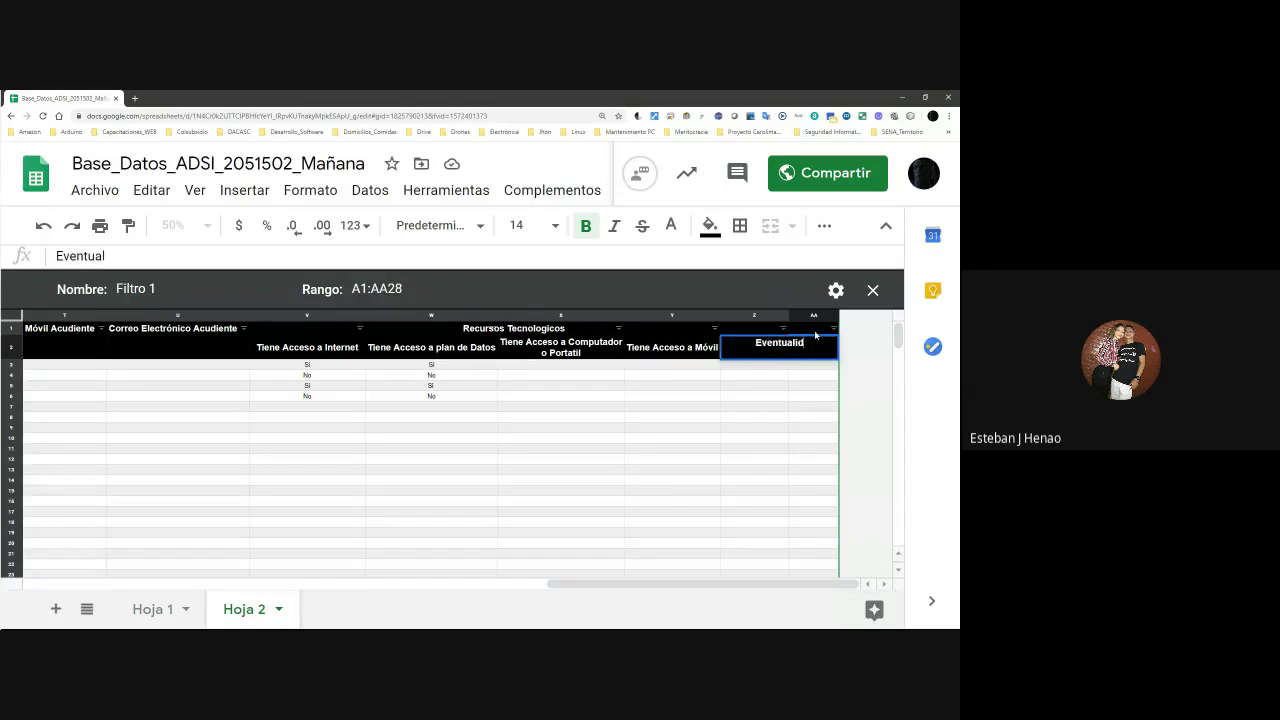
pyautogui.write('ad I')
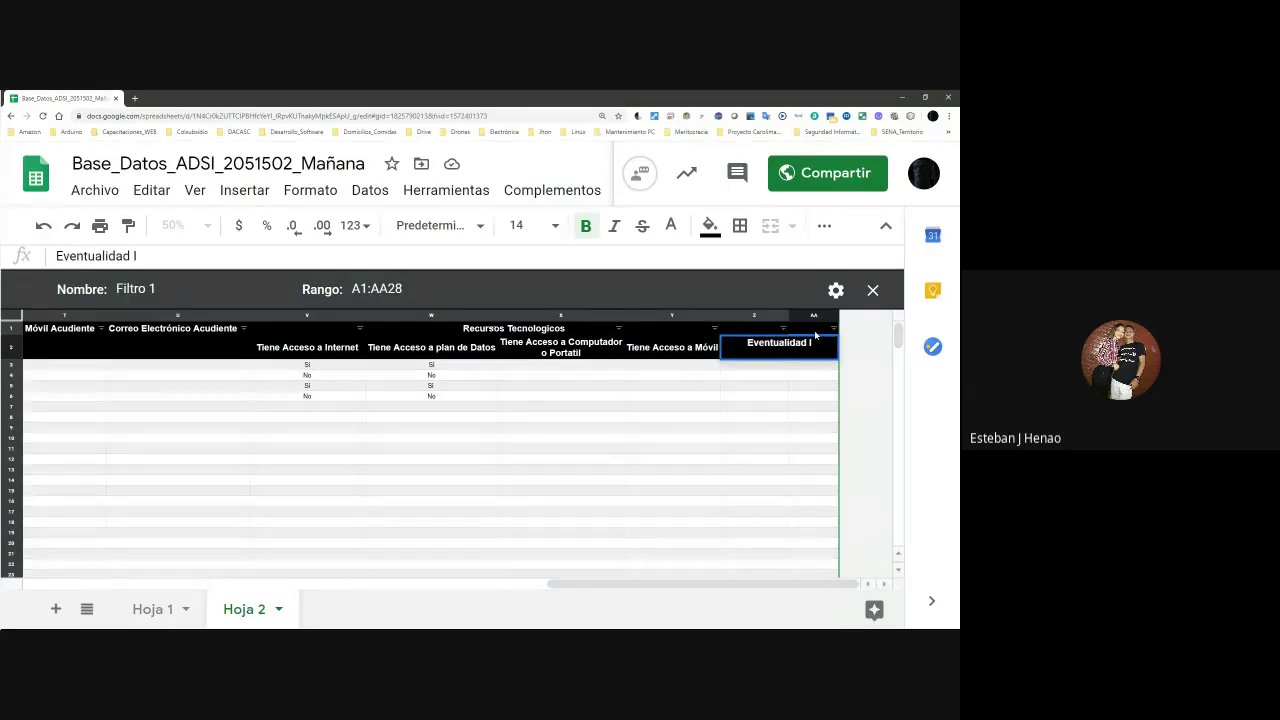
pyautogui.press('Return')
pyautogui.press('Down')
pyautogui.press('Down')
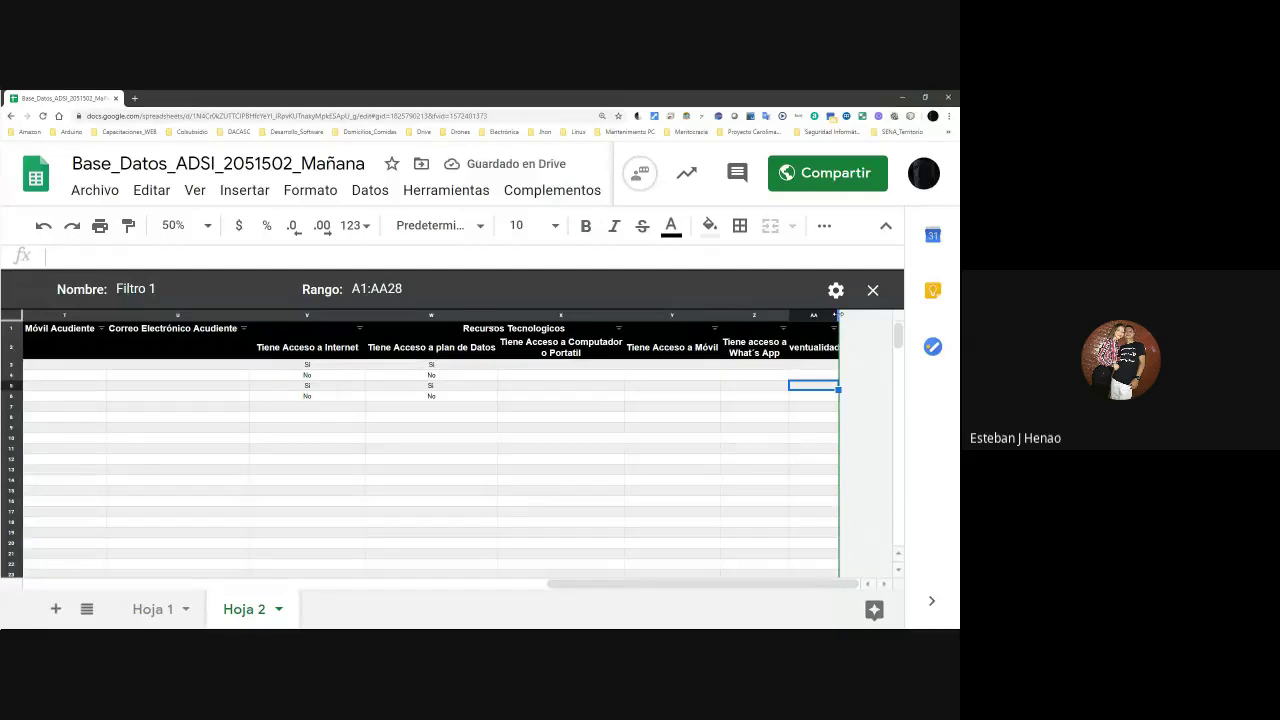
pyautogui.doubleClick(837, 316)
# Insert a column after AA and make its header 'Eventualidad II' by copying and editing AA2.
pyautogui.click(821, 316)
pyautogui.rightClick(821, 316)
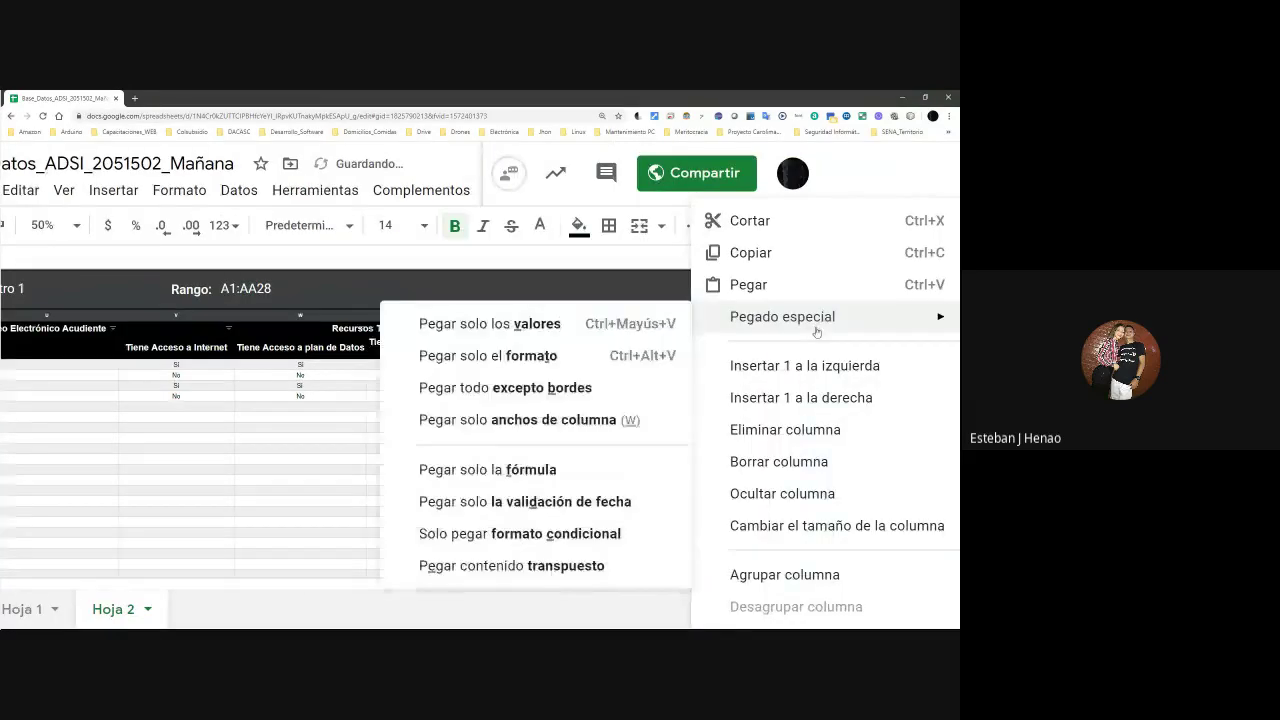
pyautogui.click(810, 397)
pyautogui.click(756, 350)
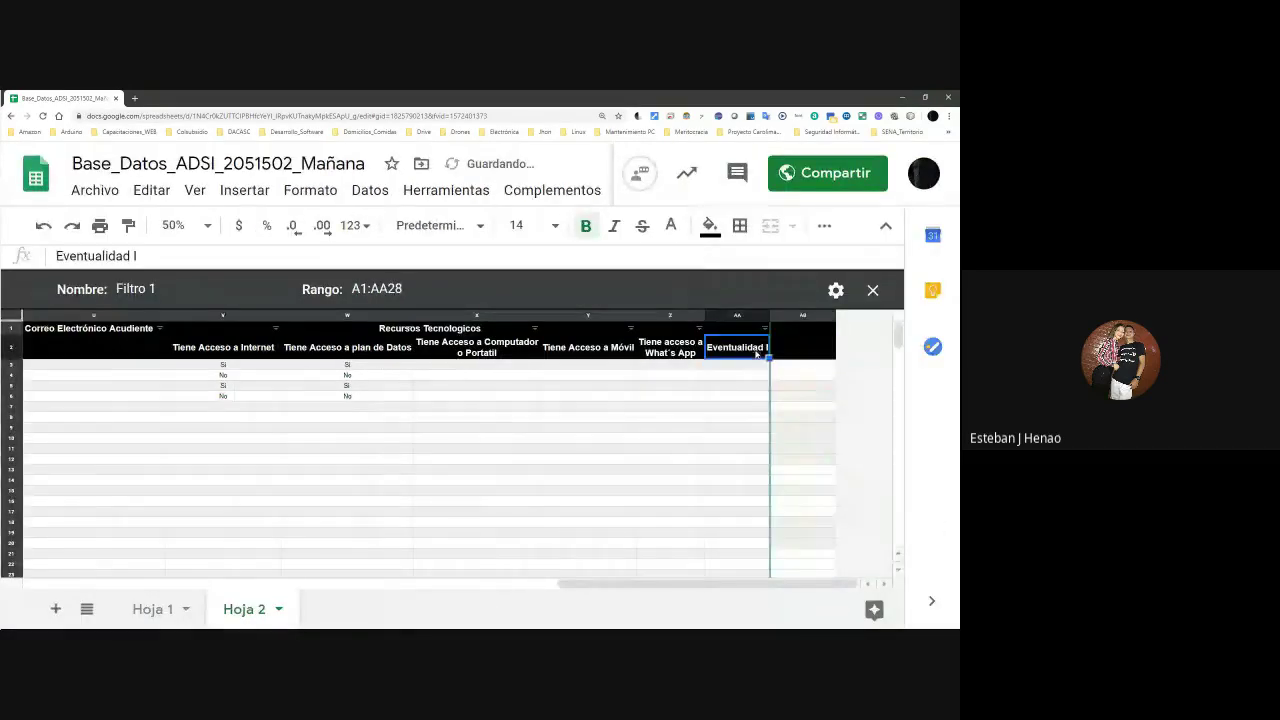
pyautogui.moveTo(769, 357); pyautogui.dragTo(820, 347)
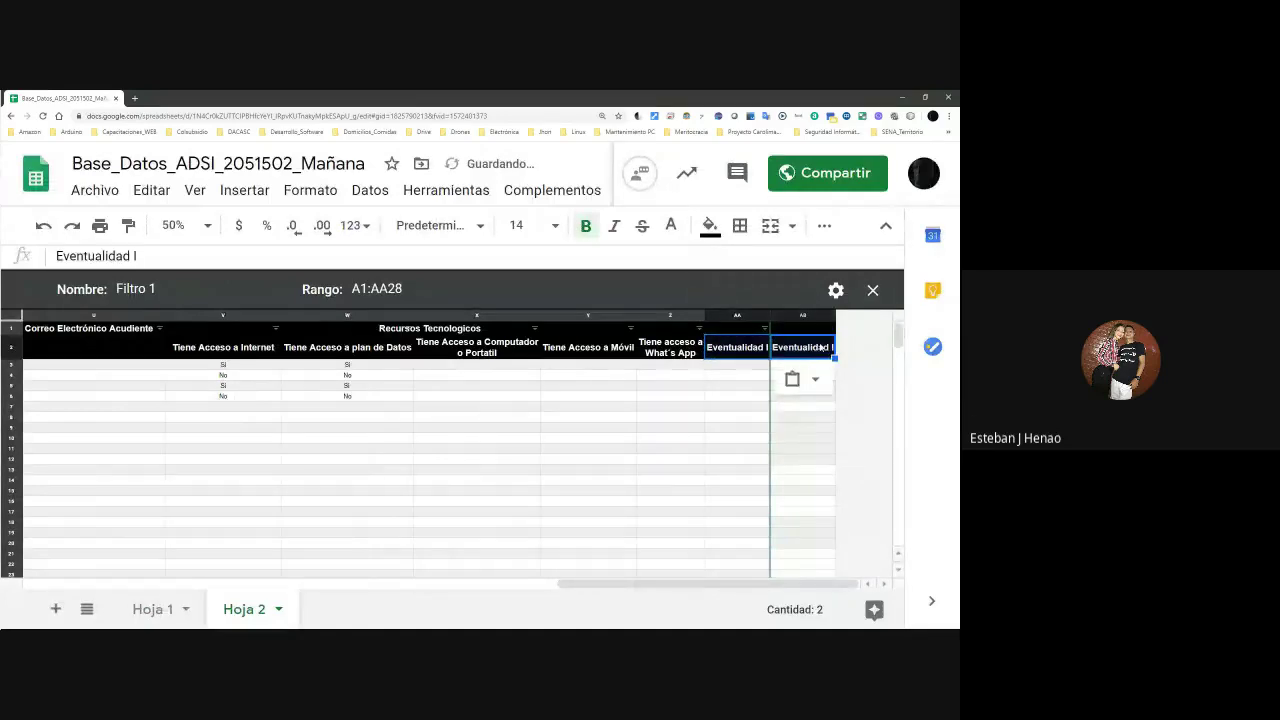
pyautogui.hotkey('alt', 'o')
pyautogui.press('m')
pyautogui.press('a')
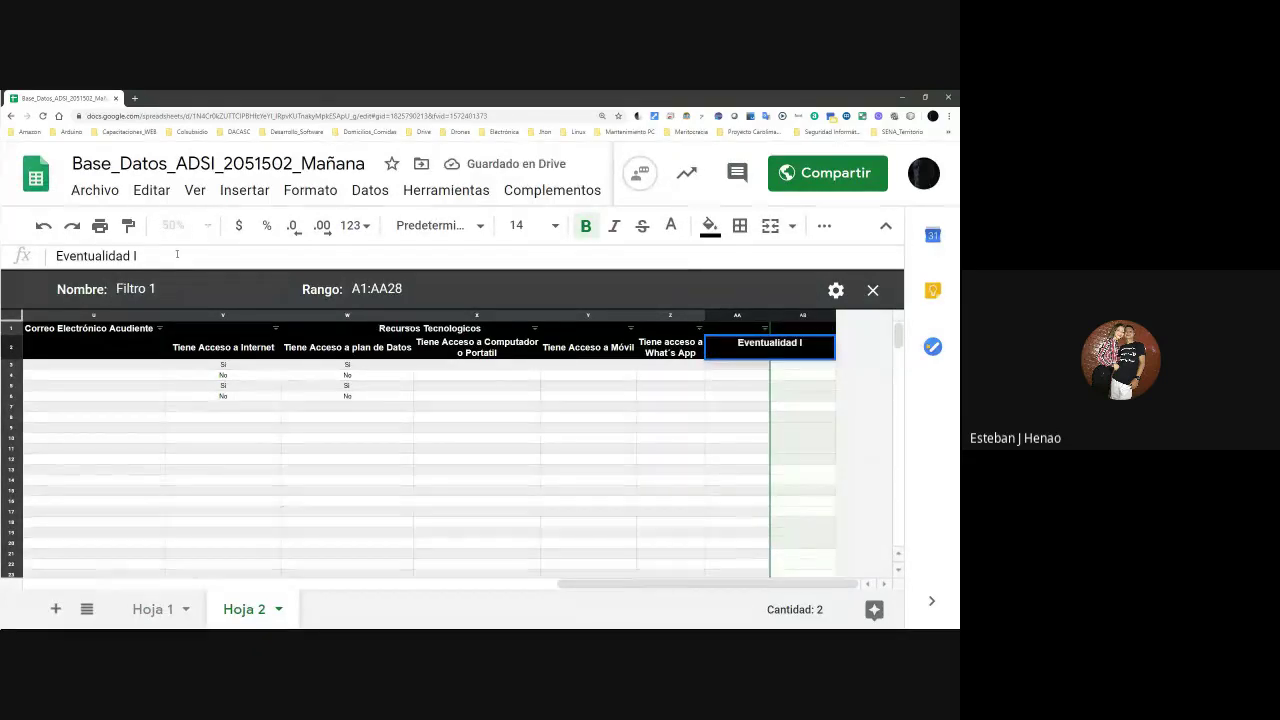
pyautogui.click(177, 254)
pyautogui.write('I')
pyautogui.press('Return')
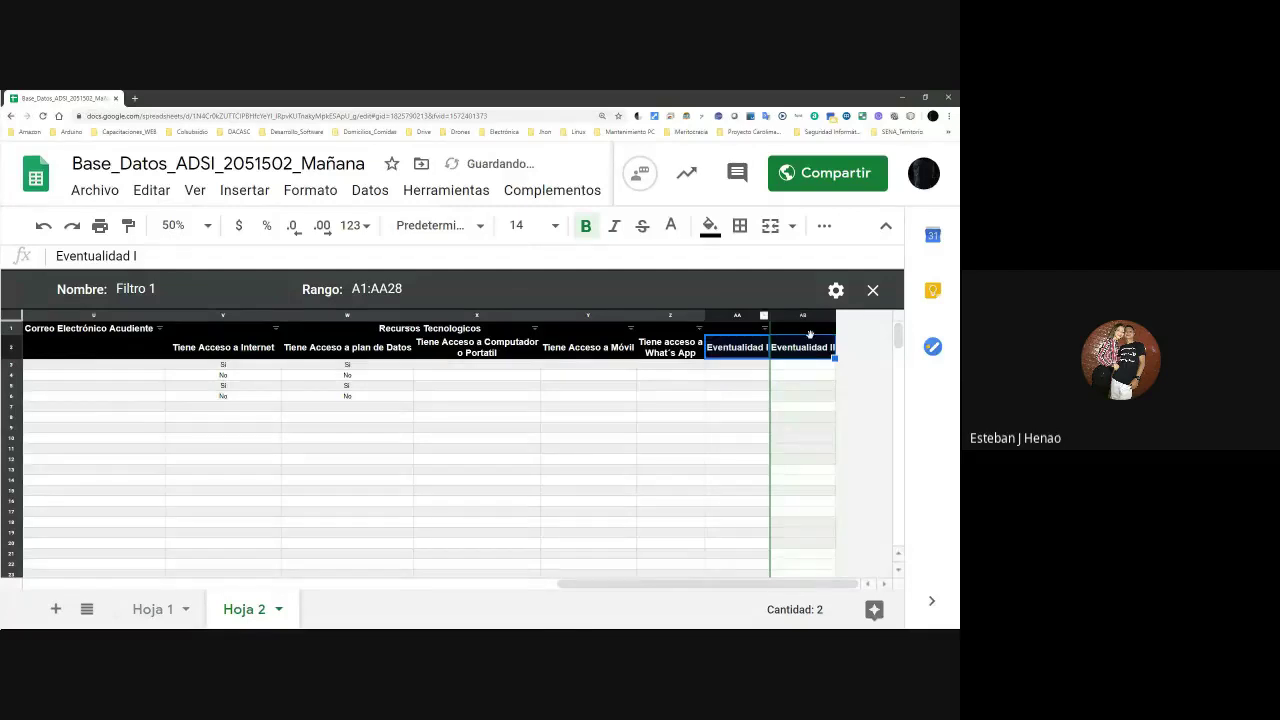
# Insert a column after AB, head it 'Eventualidad III', and widen it to fit.
pyautogui.moveTo(835, 317); pyautogui.dragTo(838, 316)
pyautogui.click(806, 316)
pyautogui.rightClick(806, 316)
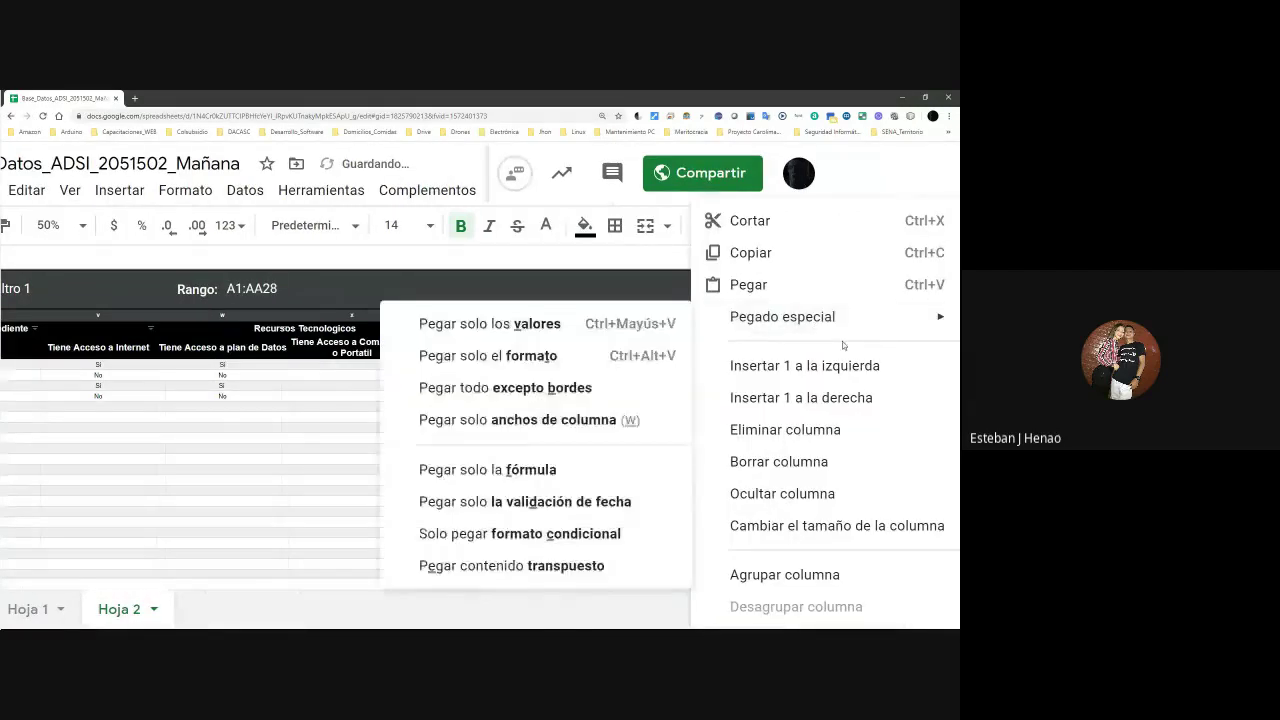
pyautogui.click(857, 395)
pyautogui.click(737, 346)
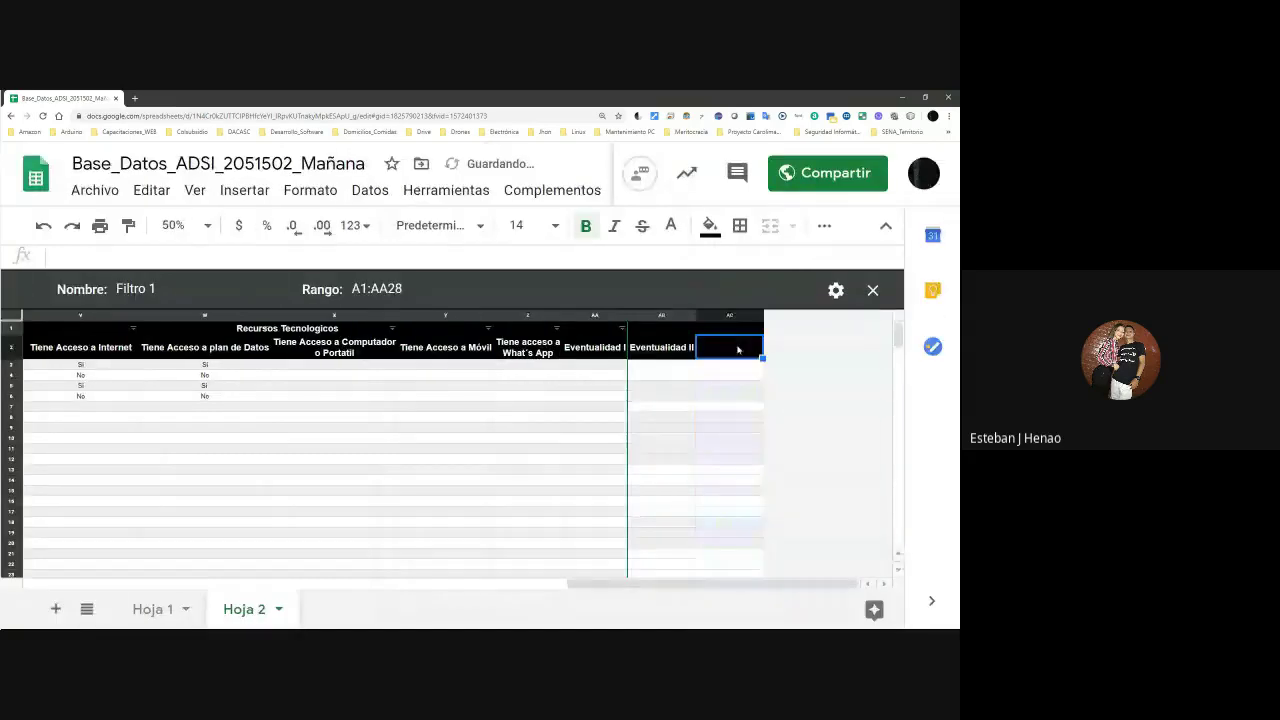
pyautogui.write('Eventualidad II')
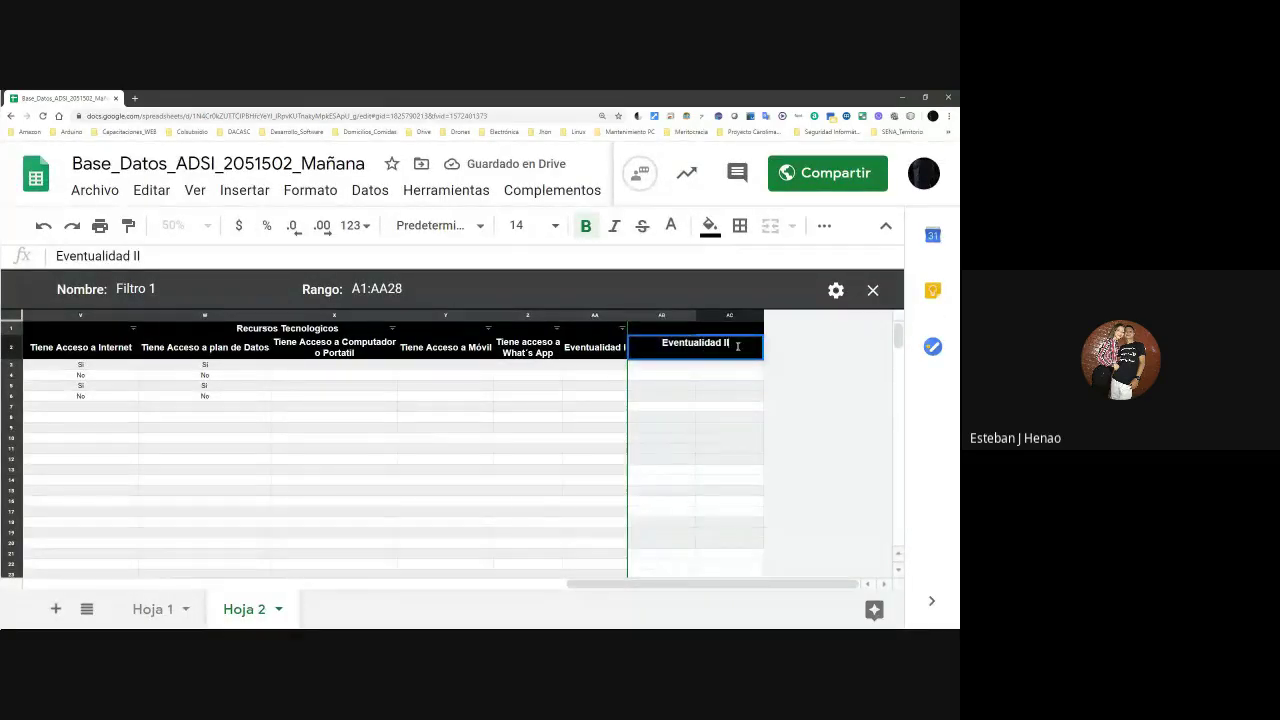
pyautogui.write('I')
pyautogui.press('Return')
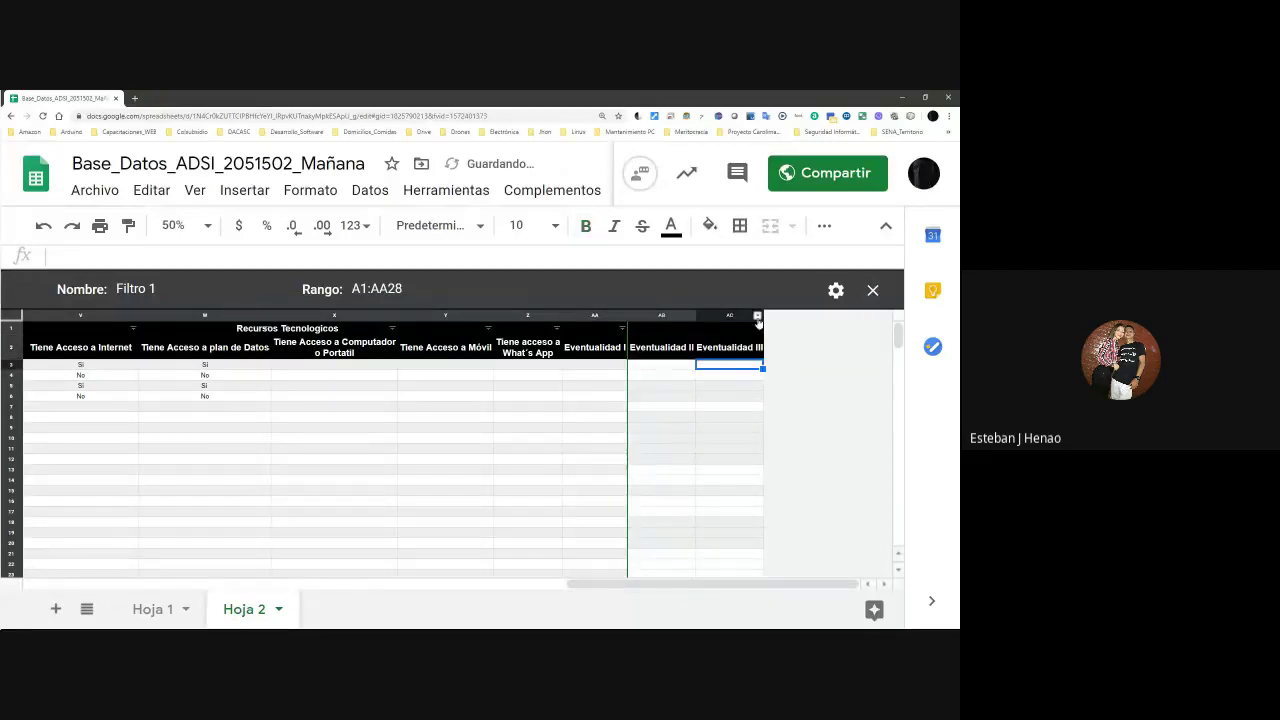
pyautogui.moveTo(762, 315); pyautogui.dragTo(765, 315)
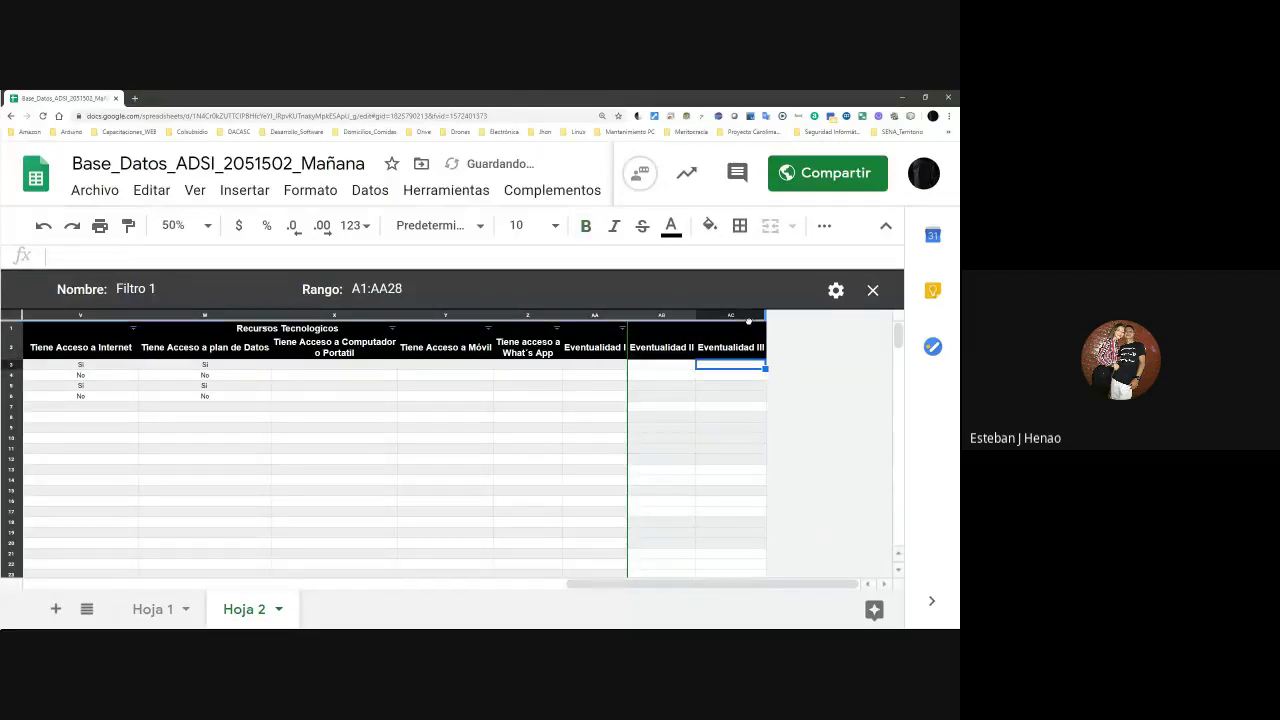
# Insert a column after AC and head it 'Eventualida IV'.
pyautogui.click(745, 316)
pyautogui.rightClick(745, 316)
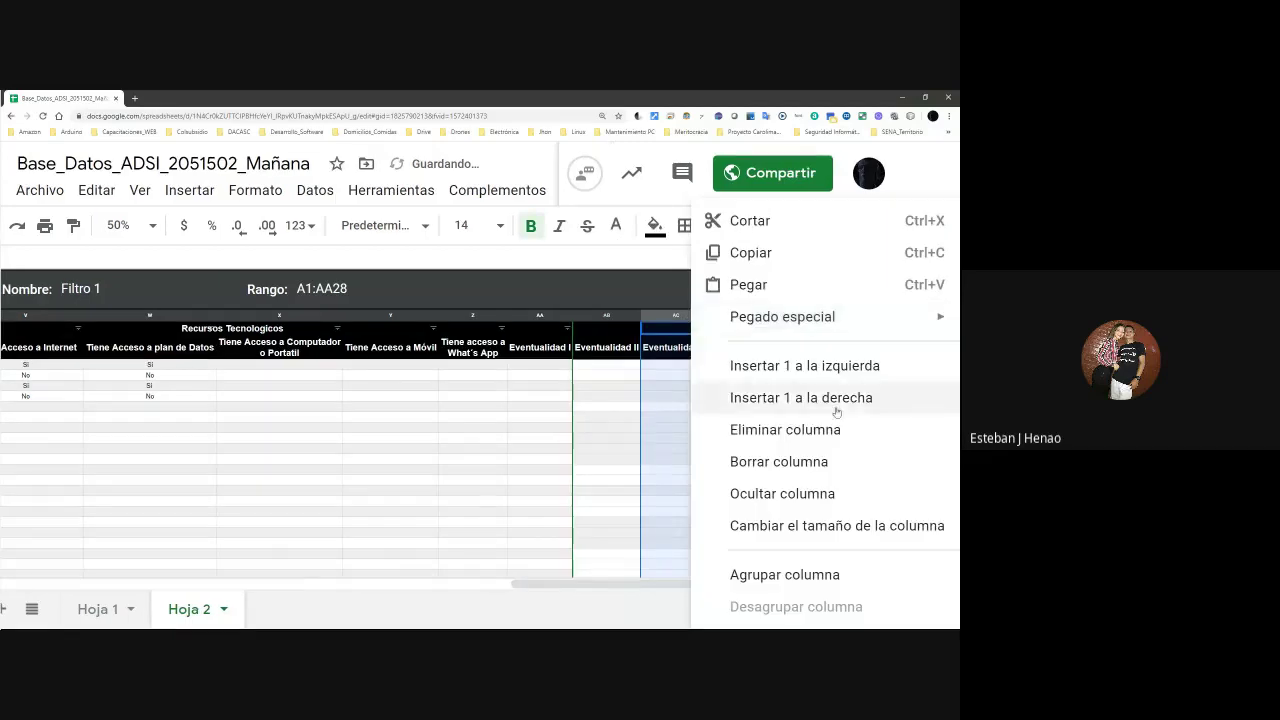
pyautogui.click(833, 401)
pyautogui.click(778, 357)
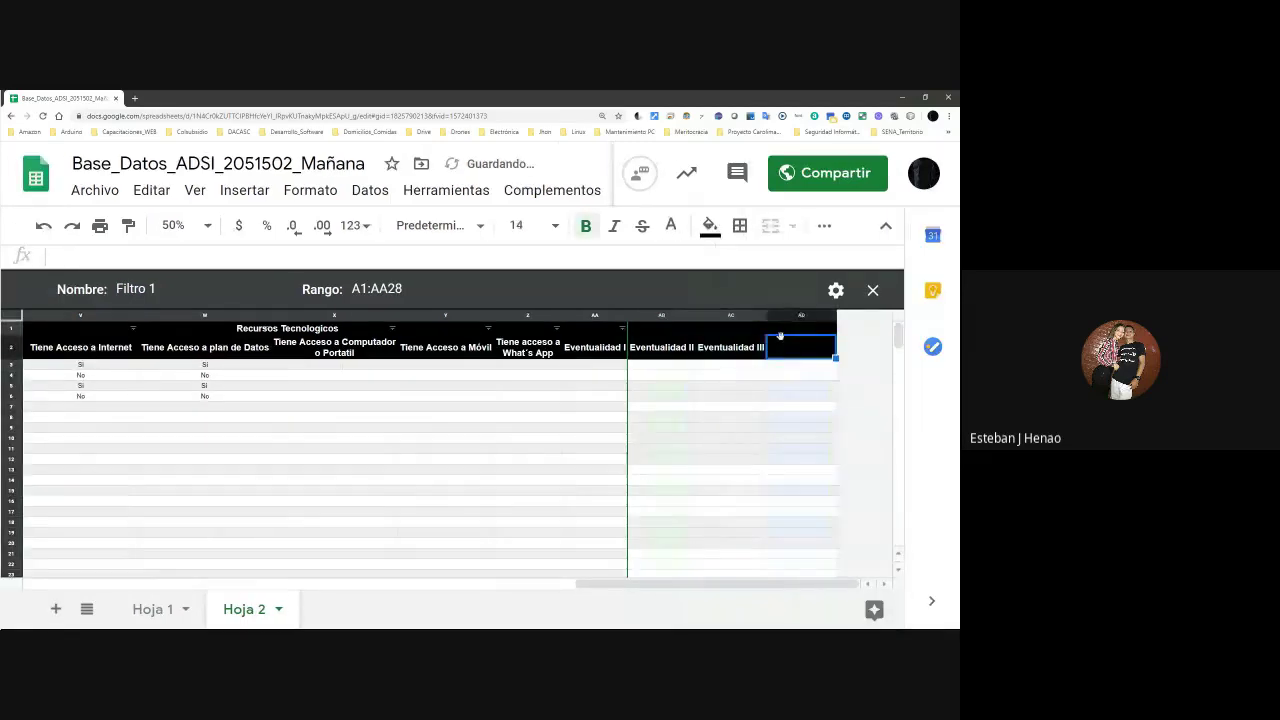
pyautogui.write('Even')
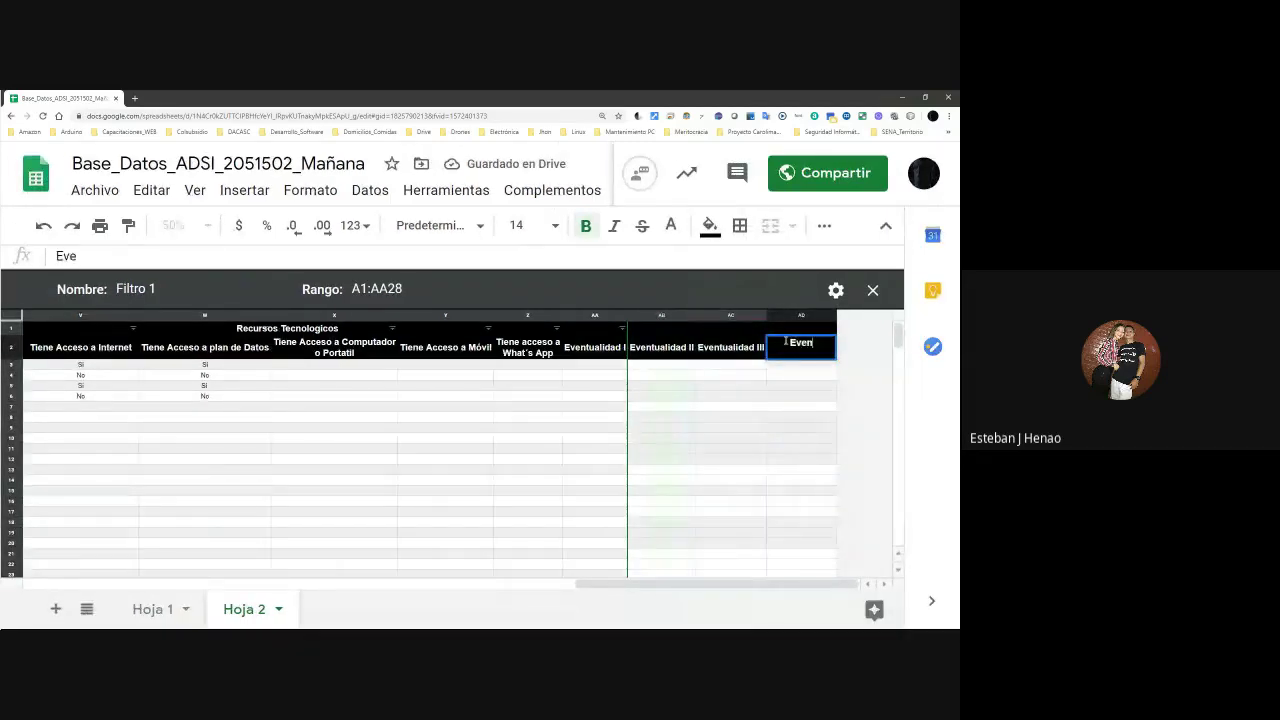
pyautogui.write('tualida IV')
pyautogui.press('Return')
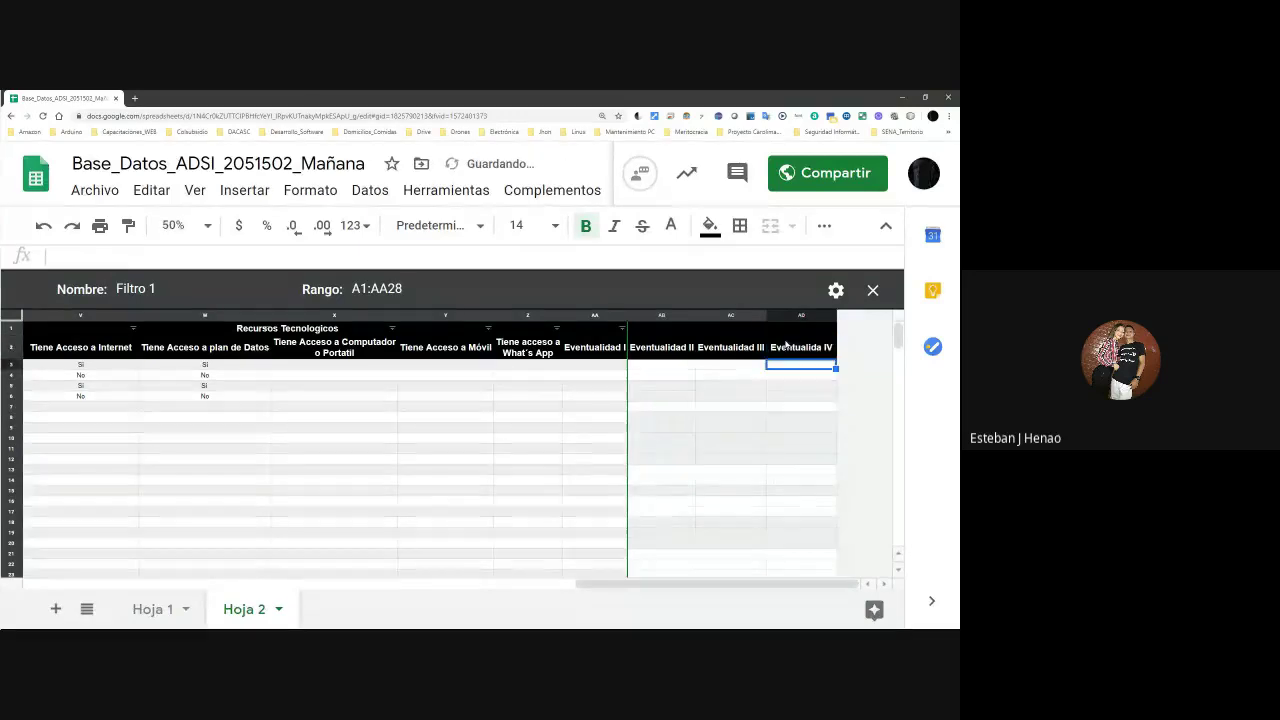
# Insert another column after AD, leaving its AE2 header empty.
pyautogui.click(804, 315)
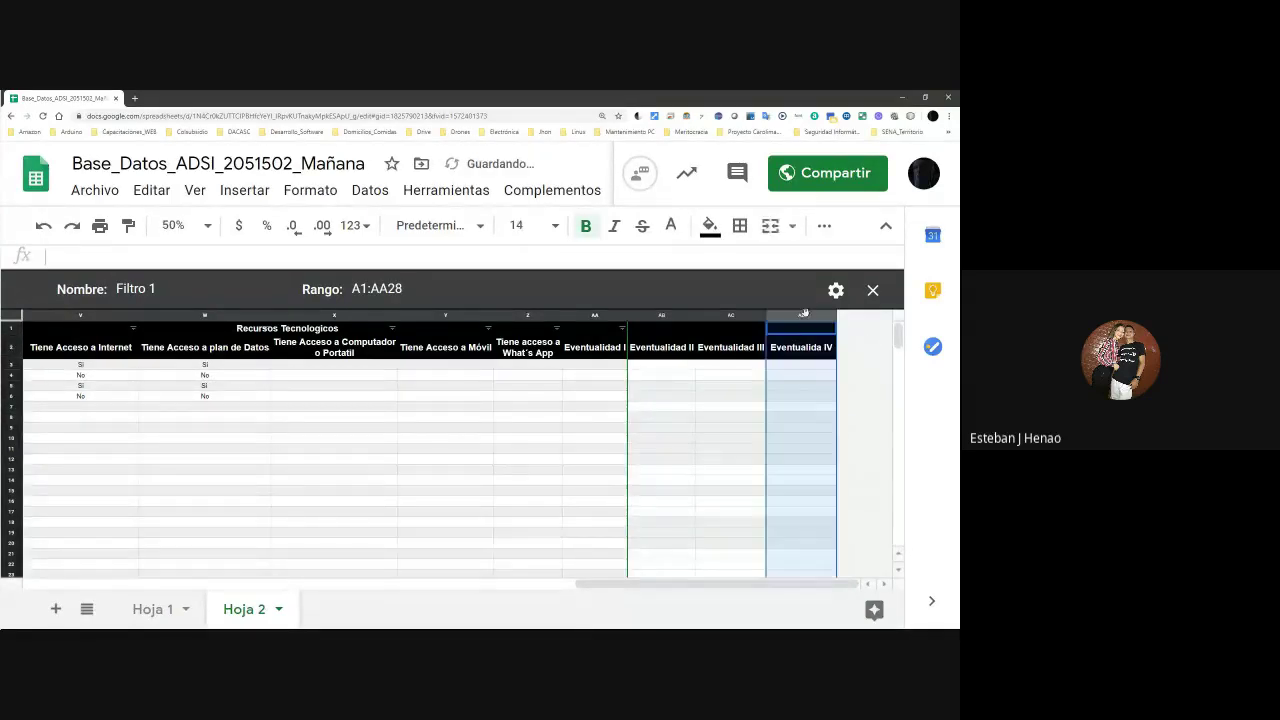
pyautogui.rightClick(805, 316)
pyautogui.click(848, 396)
pyautogui.click(767, 353)
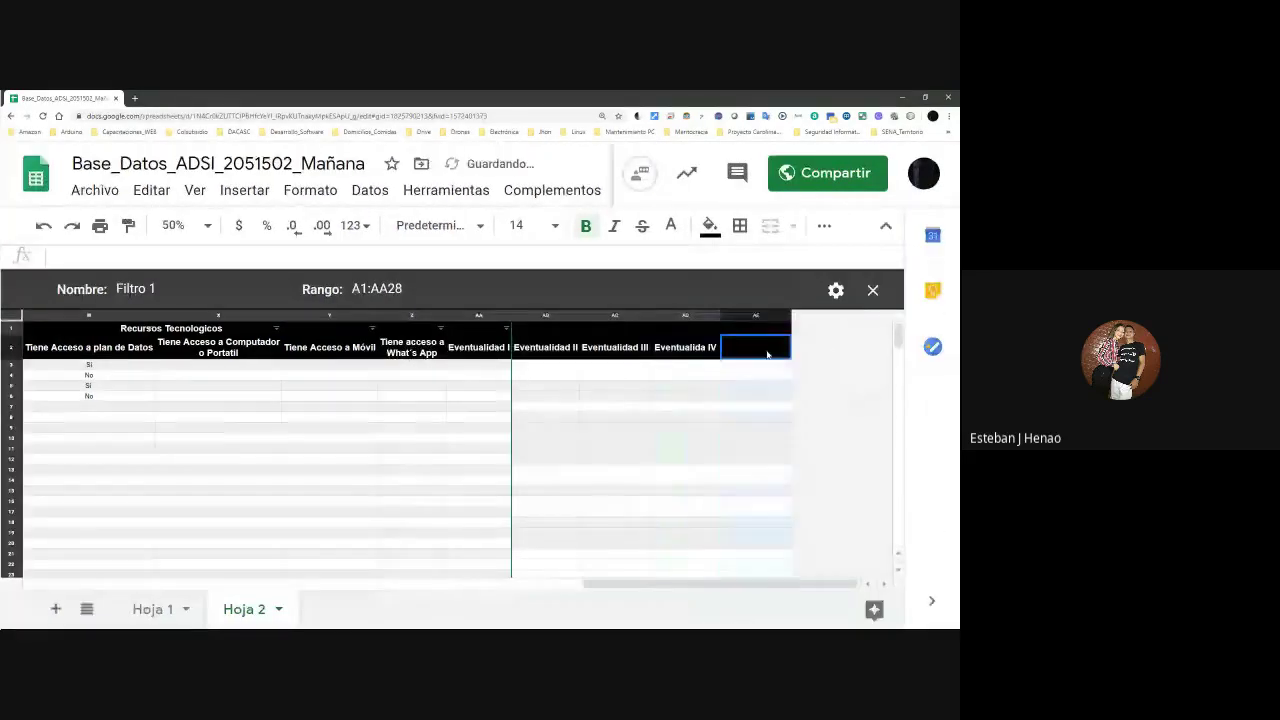
pyautogui.write('Desea')
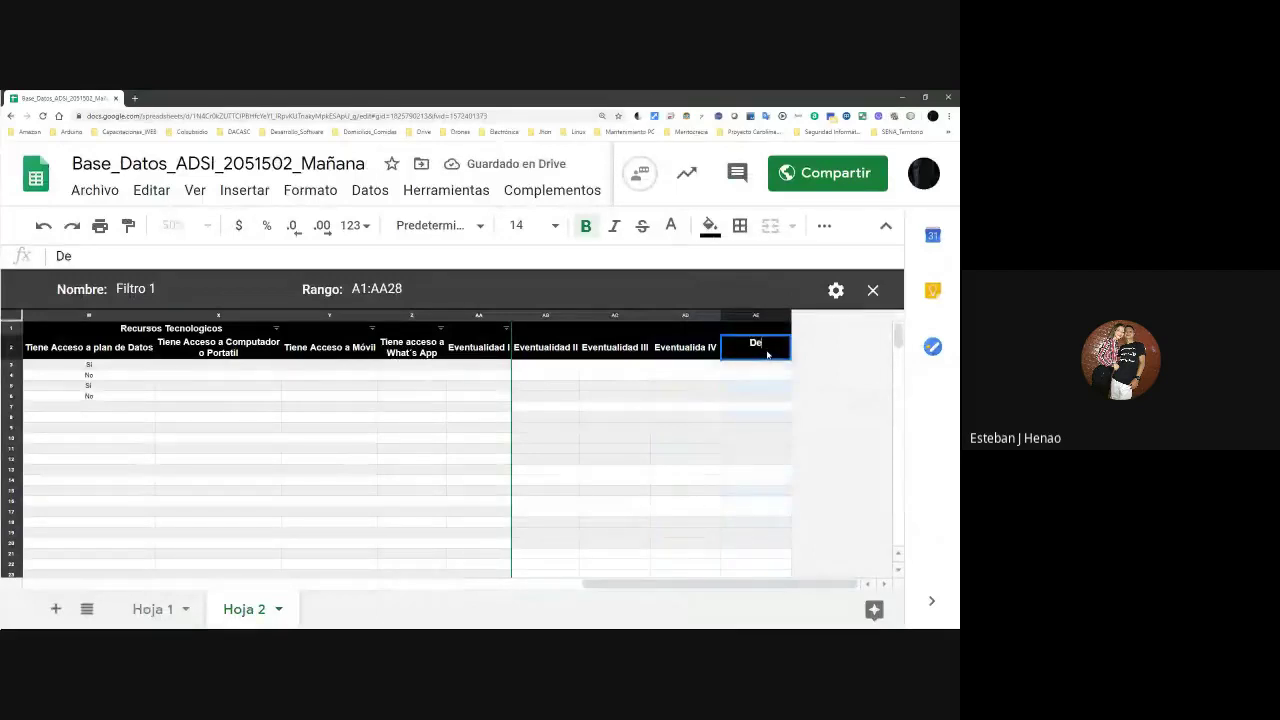
pyautogui.press('BackSpace')
pyautogui.press('BackSpace')
pyautogui.press('BackSpace')
pyautogui.press('BackSpace')
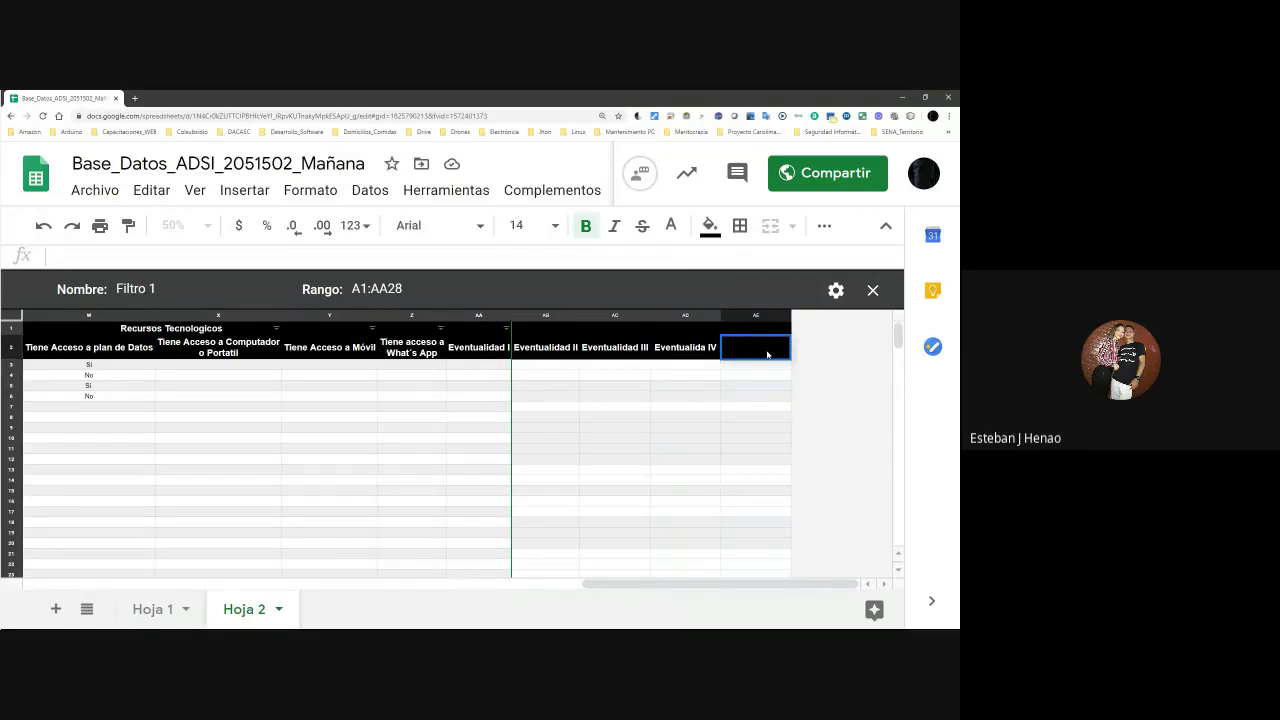
pyautogui.press('Escape')
pyautogui.press('Up')
pyautogui.press('Left')
pyautogui.press('Left')
pyautogui.press('Left')
pyautogui.press('Left')
pyautogui.press('Left')
pyautogui.press('Left')
pyautogui.press('Left')
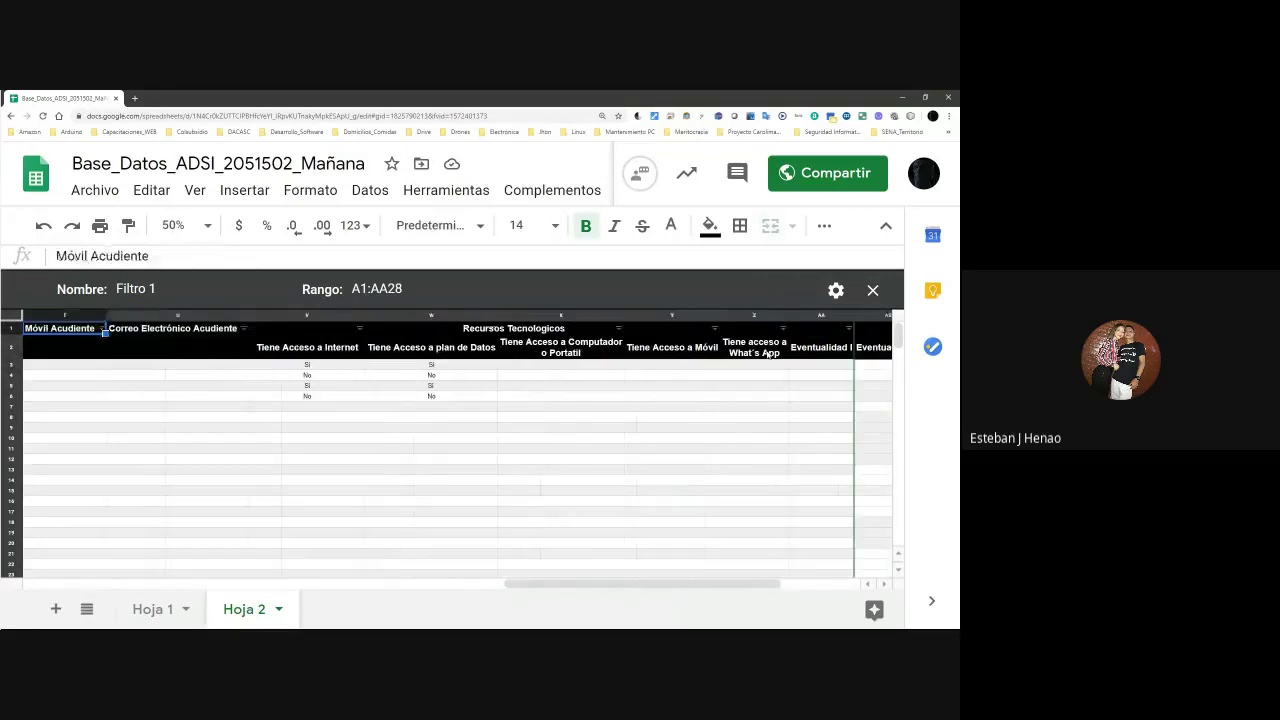
# Enter the heading 'Eventualidades' in cell AA1 above Eventualidad I.
pyautogui.press('Right')
pyautogui.press('Right')
pyautogui.press('Right')
pyautogui.press('Right')
pyautogui.press('Right')
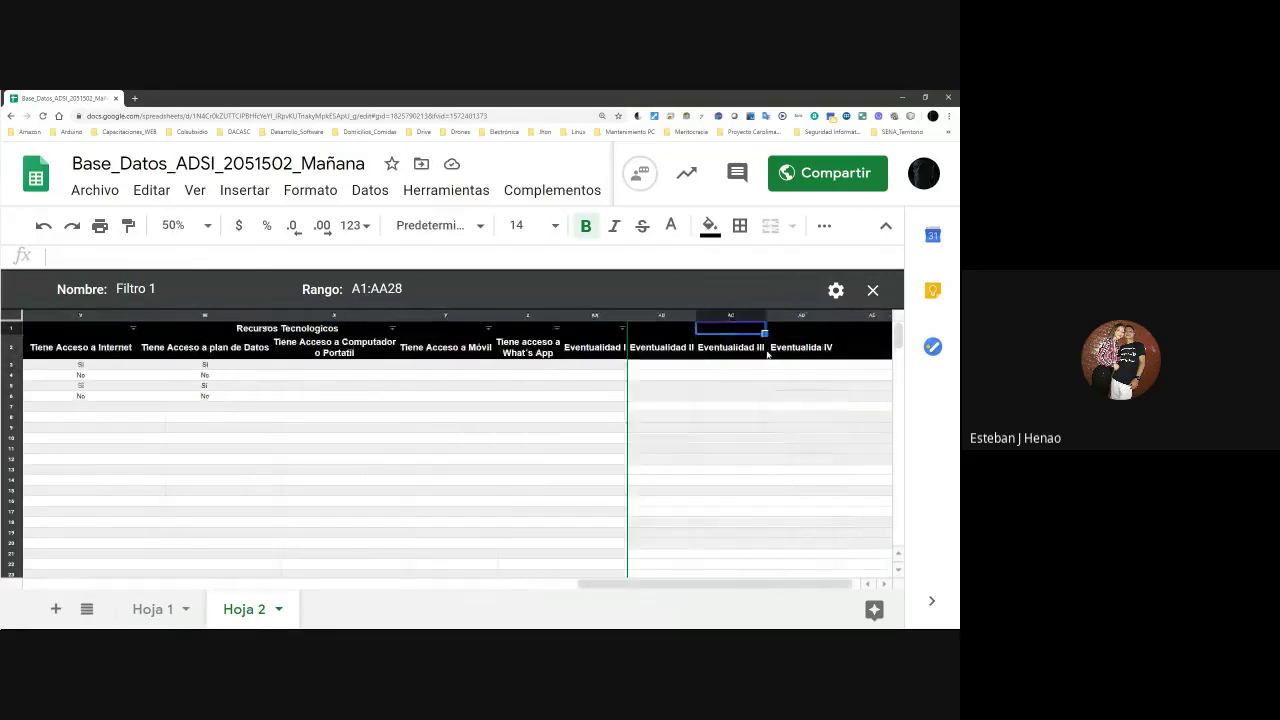
pyautogui.press('Right')
pyautogui.press('Left')
pyautogui.press('Left')
pyautogui.press('Left')
pyautogui.write('Eventualid')
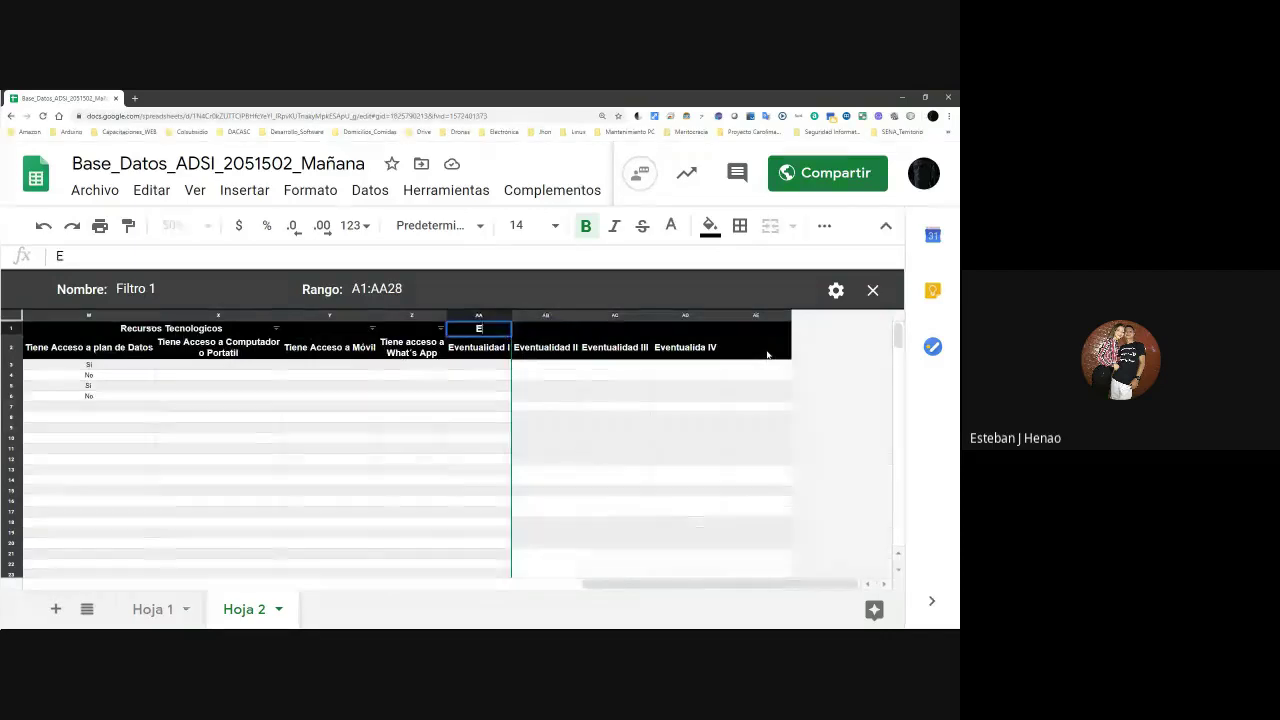
pyautogui.write('ades')
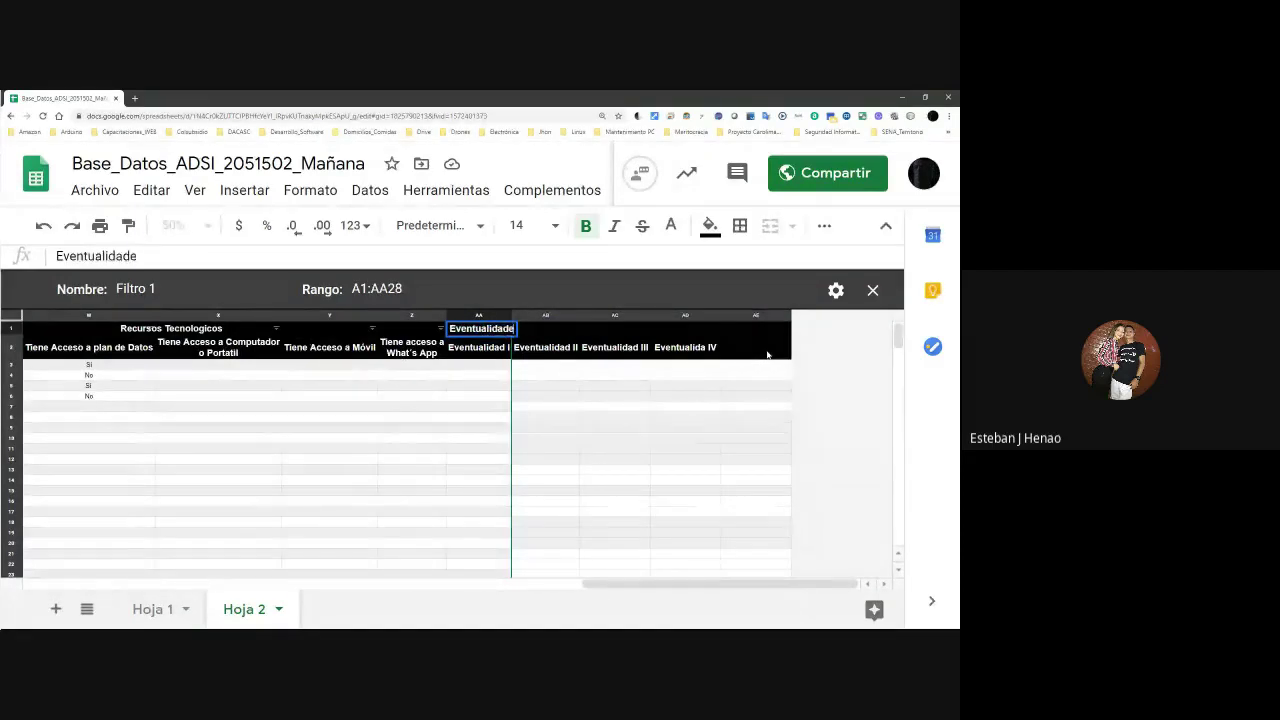
pyautogui.press('Return')
# Try merging the row-1 group cells, dismissing the filter error and the filter views list.
pyautogui.hotkey('shift', 'Right')
pyautogui.hotkey('shift', 'Right')
pyautogui.hotkey('shift', 'Right')
pyautogui.hotkey('ctrl', 'c')
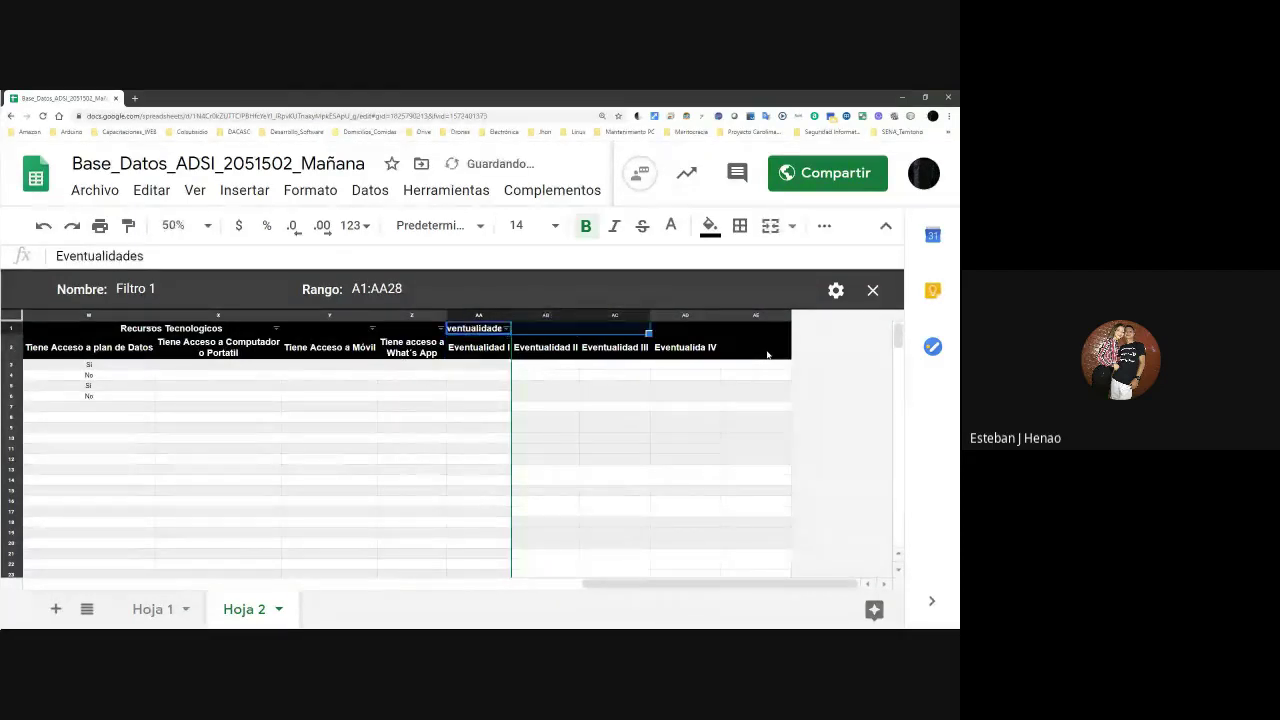
pyautogui.click(769, 226)
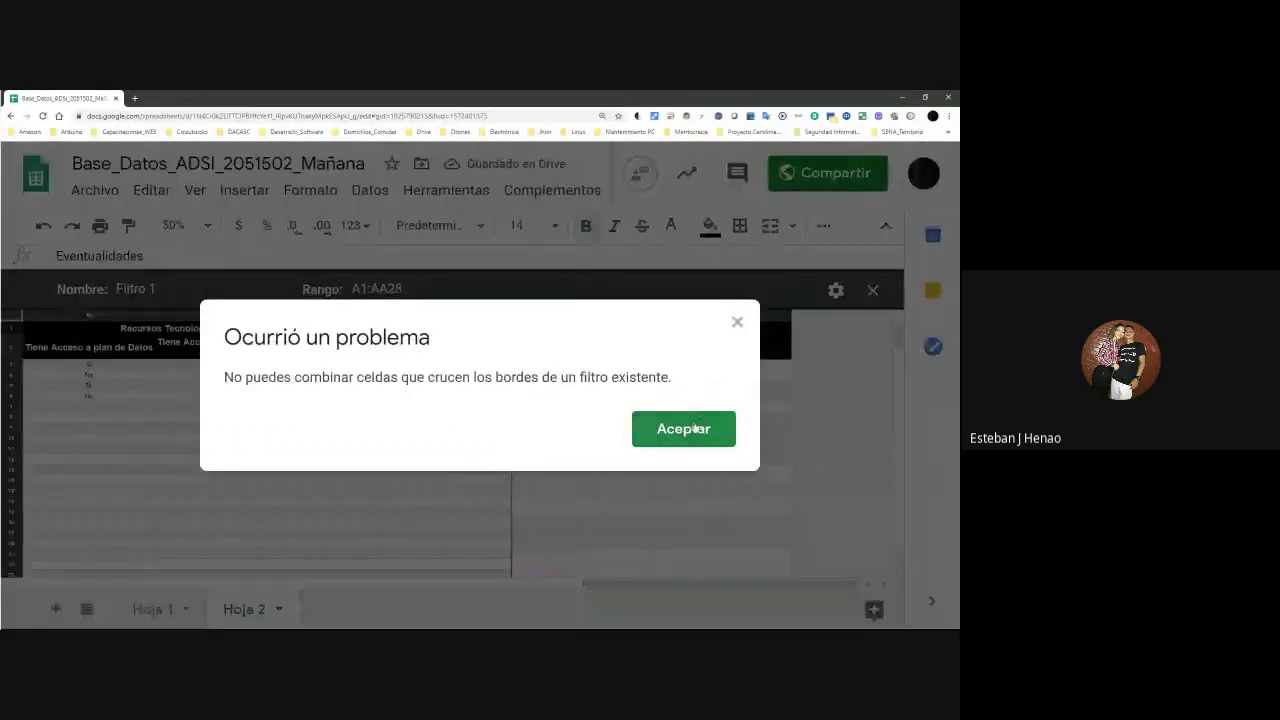
pyautogui.click(696, 429)
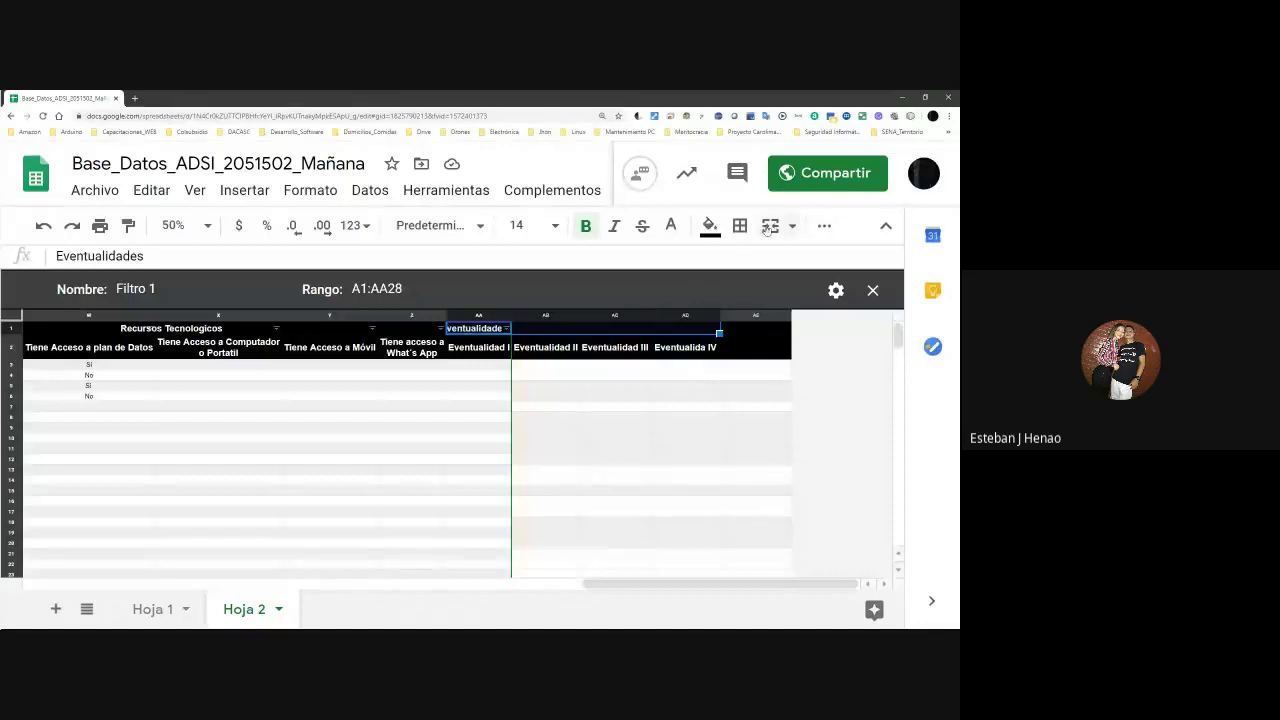
pyautogui.click(767, 228)
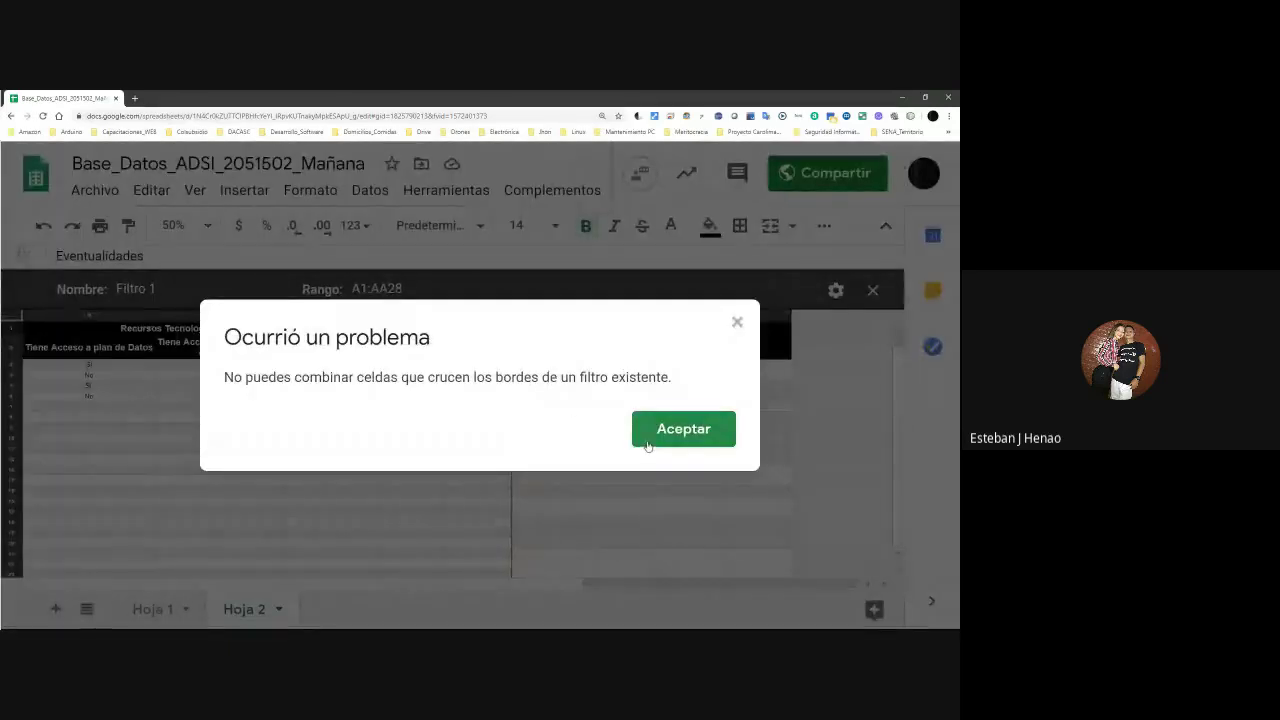
pyautogui.click(648, 440)
pyautogui.click(514, 329)
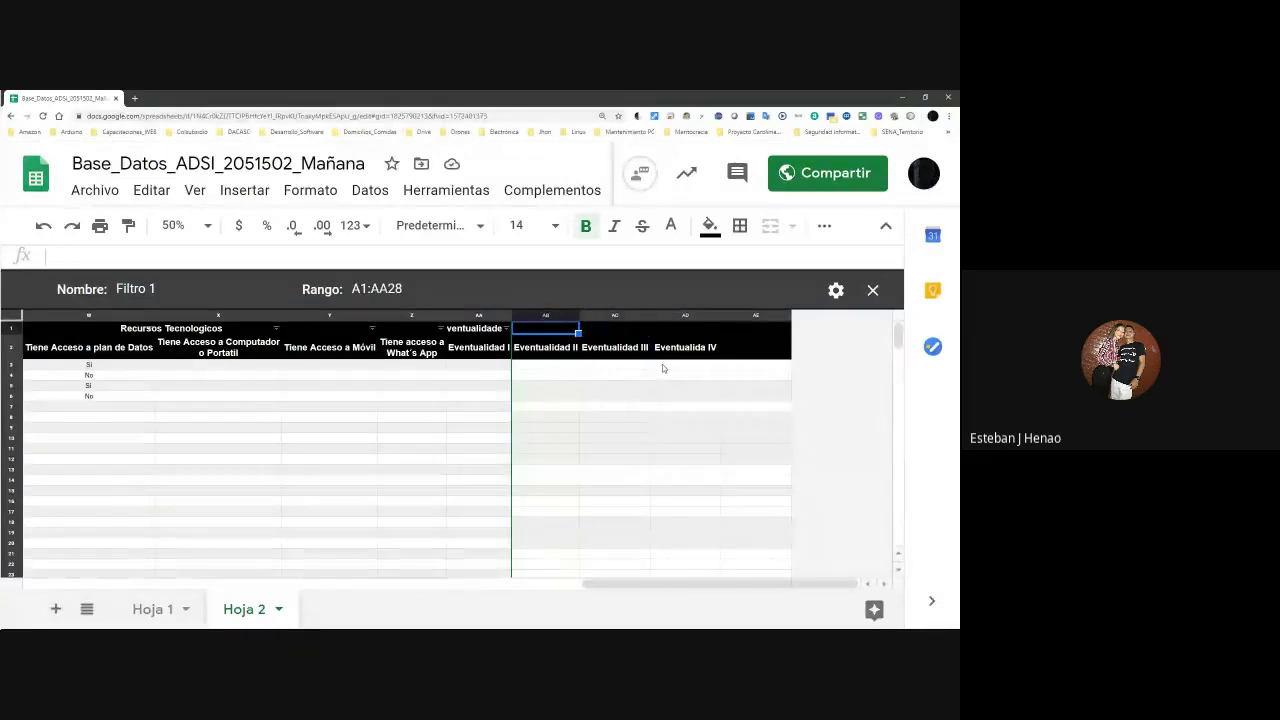
pyautogui.hotkey('shift', 'Right')
pyautogui.hotkey('shift', 'Right')
pyautogui.hotkey('shift', 'Right')
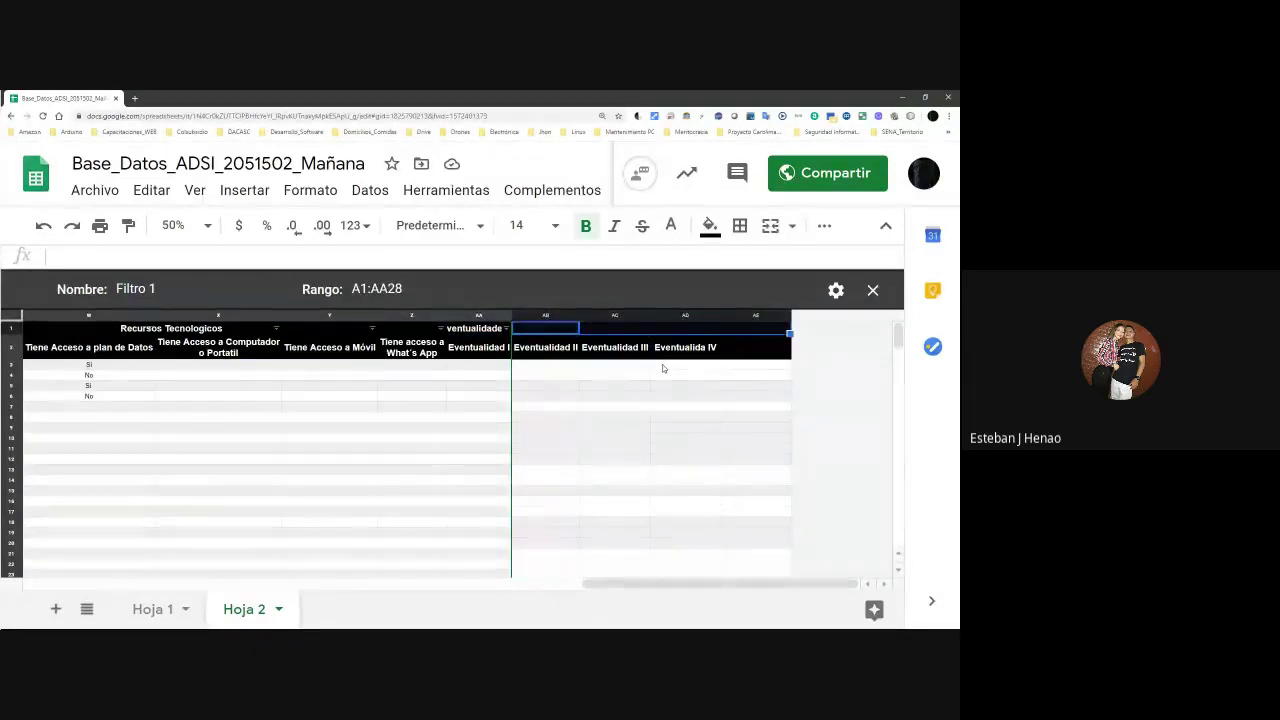
pyautogui.click(824, 225)
pyautogui.click(786, 265)
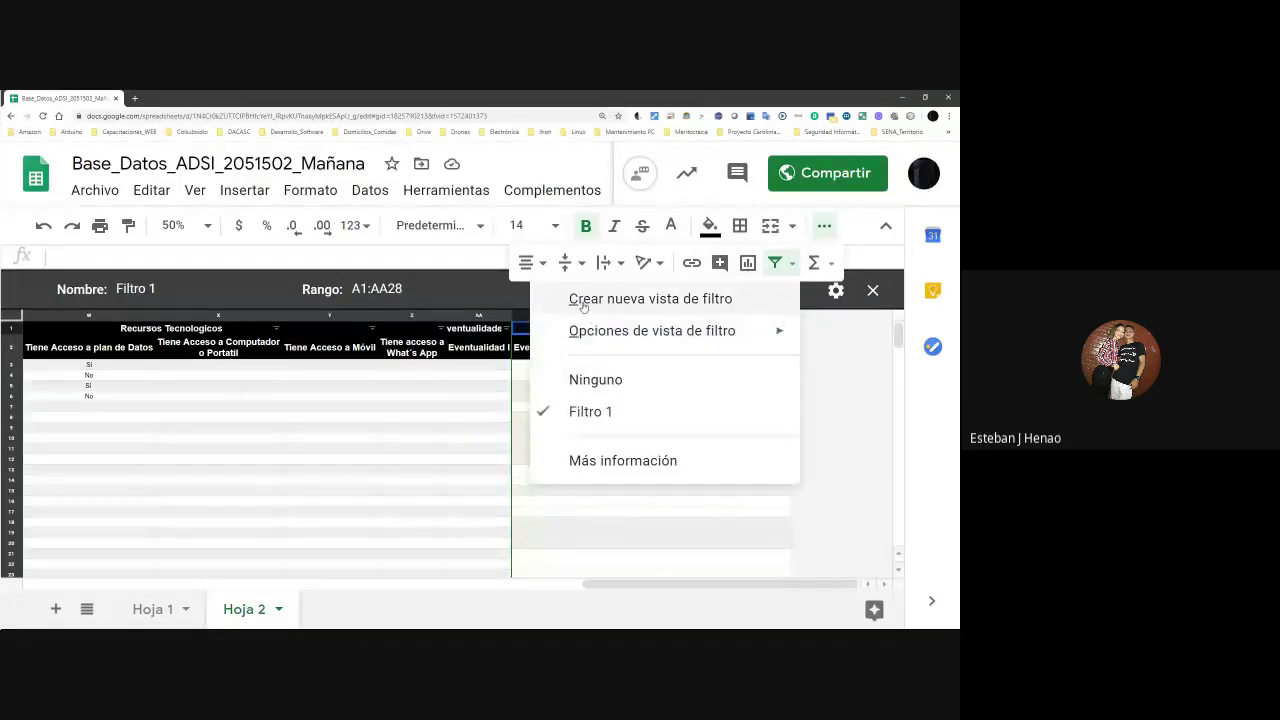
pyautogui.click(545, 347)
pyautogui.click(615, 347)
# Paste 'Eventualidades' into the next header cells AB1 through AD1.
pyautogui.press('Up')
pyautogui.press('Left')
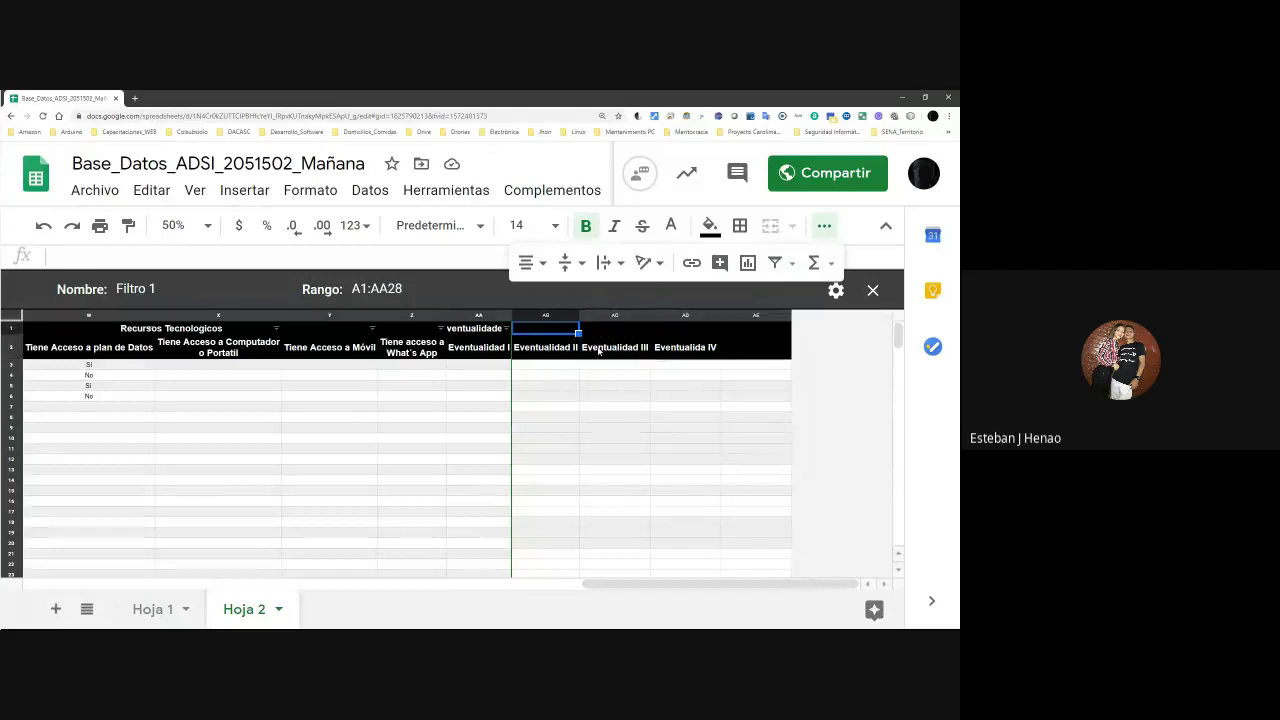
pyautogui.hotkey('ctrl', 'v')
pyautogui.press('Right')
pyautogui.hotkey('ctrl', 'v')
pyautogui.press('Right')
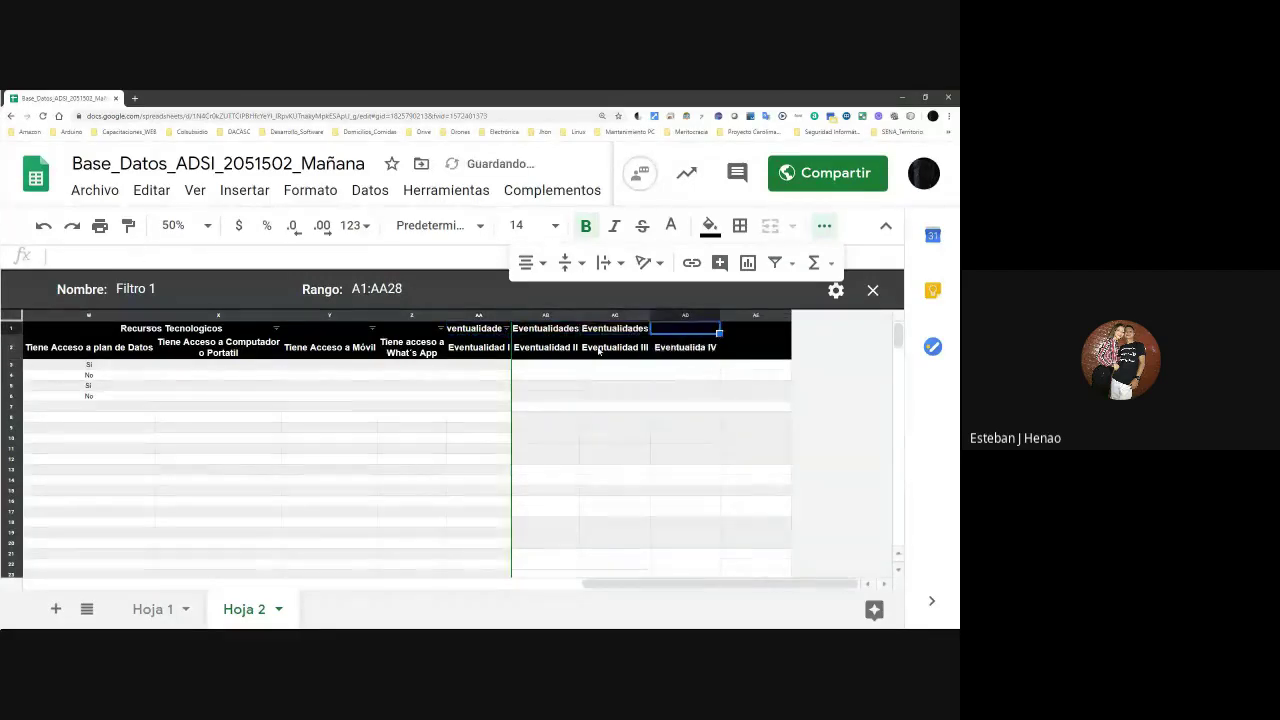
pyautogui.hotkey('ctrl', 'v')
# Widen column AA, undo it, and select the header row back to column A.
pyautogui.press('Left')
pyautogui.press('Left')
pyautogui.press('Left')
pyautogui.press('Left')
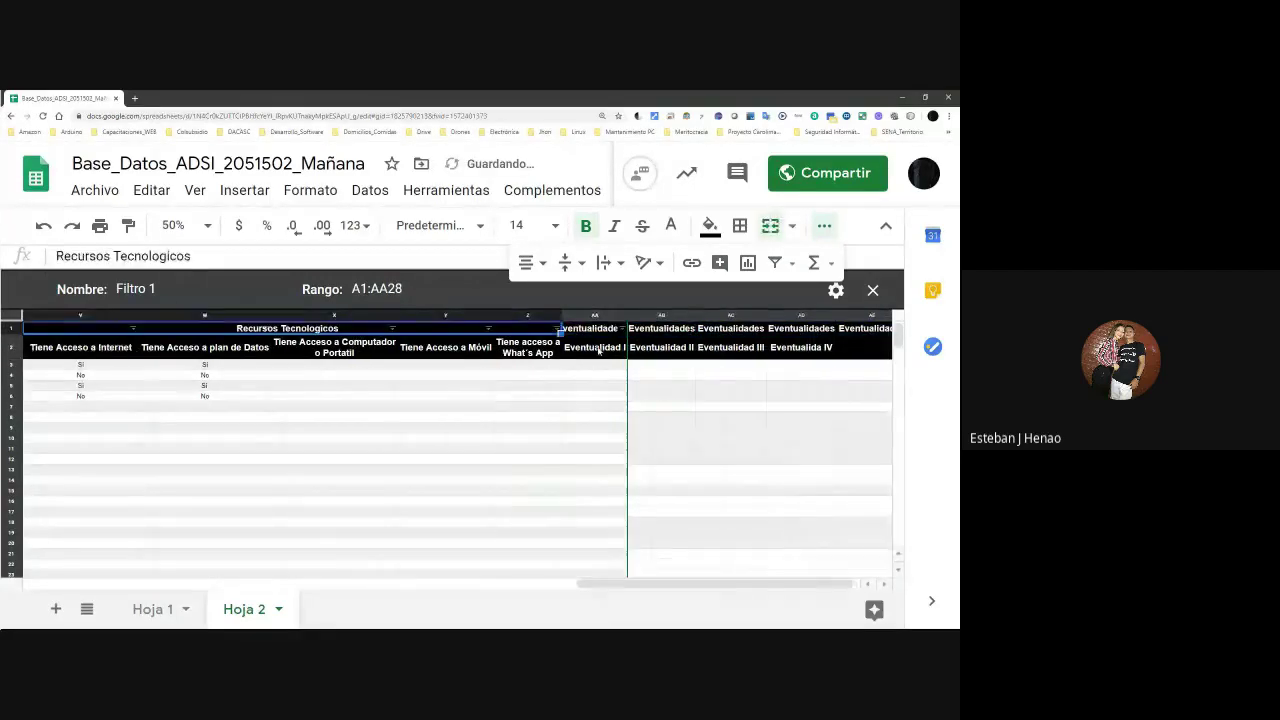
pyautogui.press('Right')
pyautogui.press('Right')
pyautogui.press('Right')
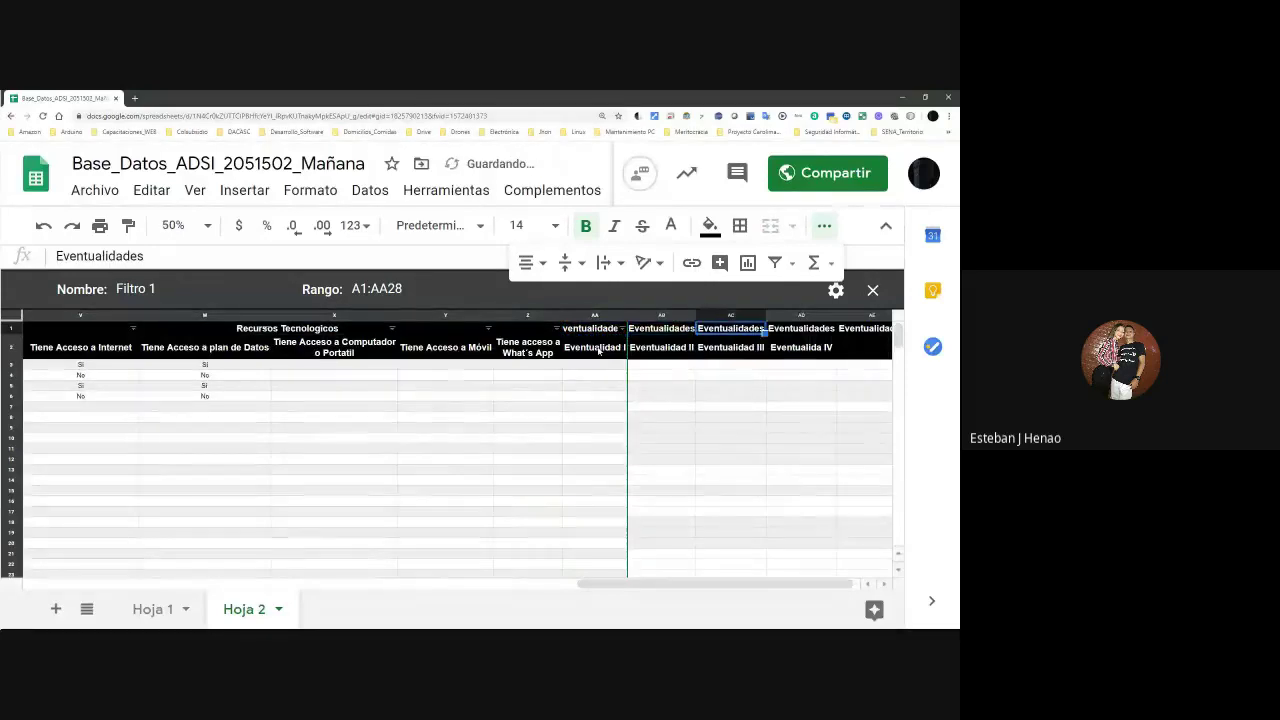
pyautogui.press('Left')
pyautogui.press('Left')
pyautogui.press('Left')
pyautogui.press('Right')
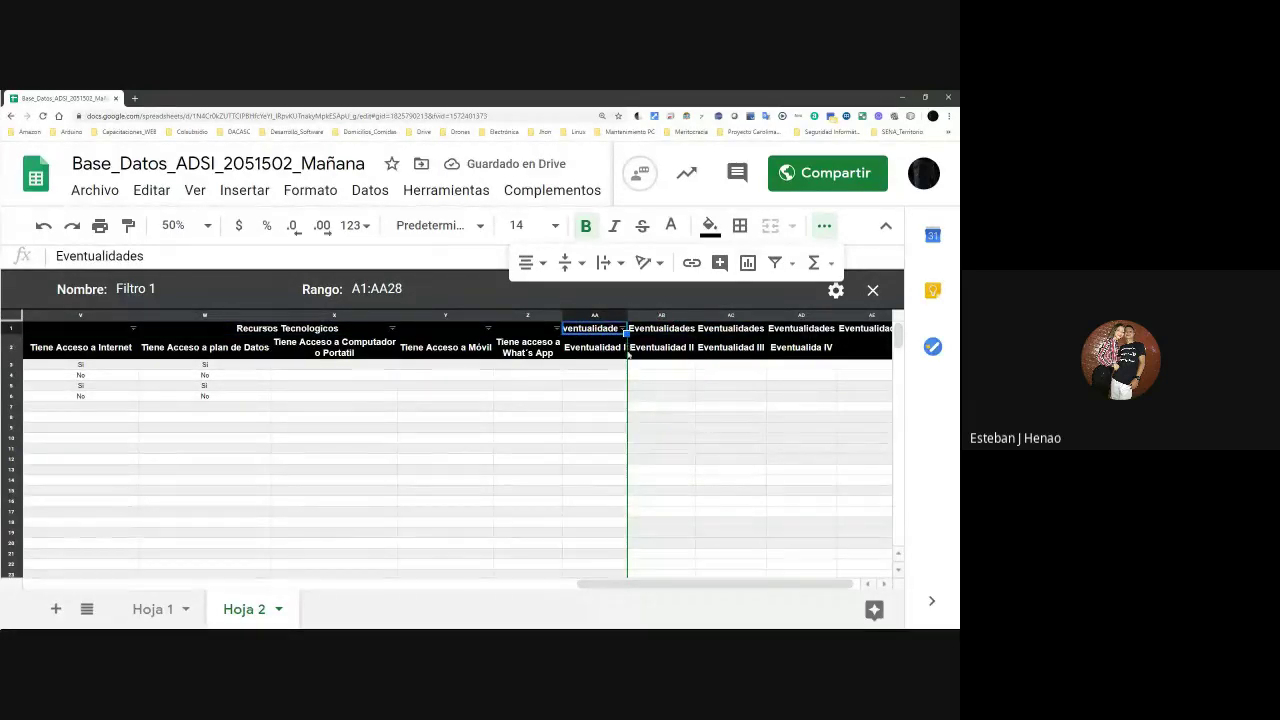
pyautogui.click(624, 365)
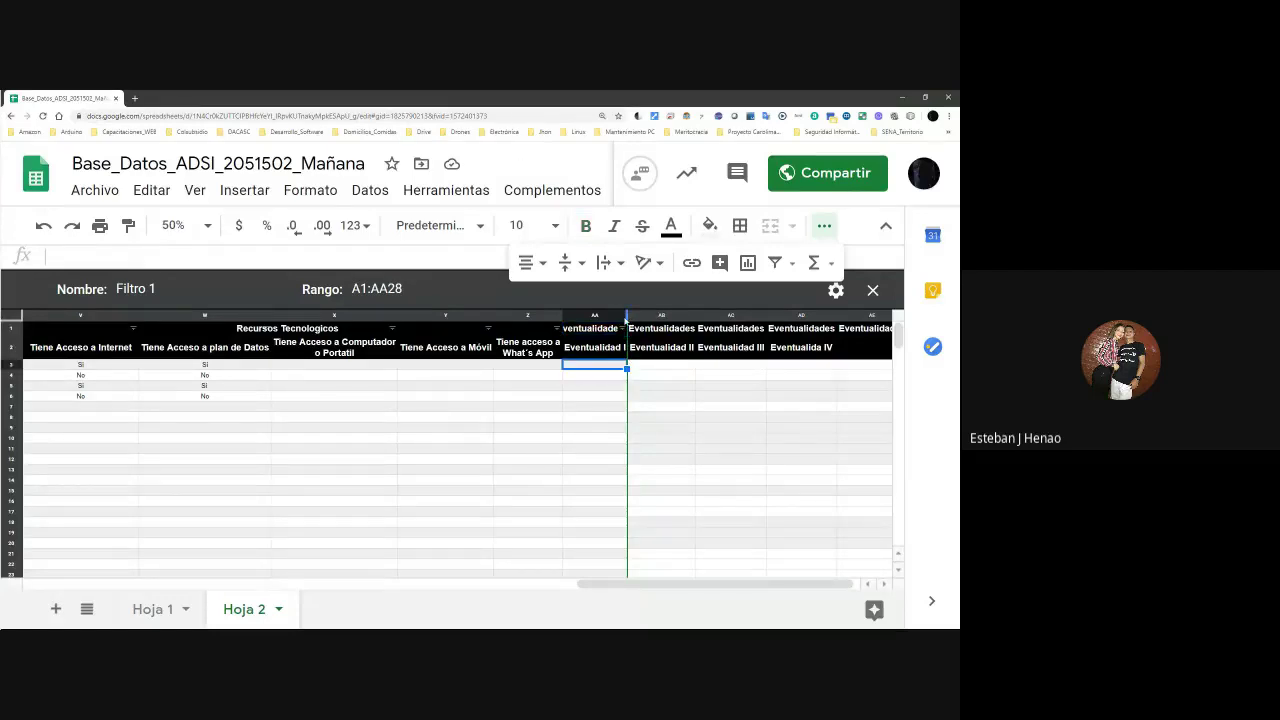
pyautogui.moveTo(626, 316); pyautogui.dragTo(861, 320)
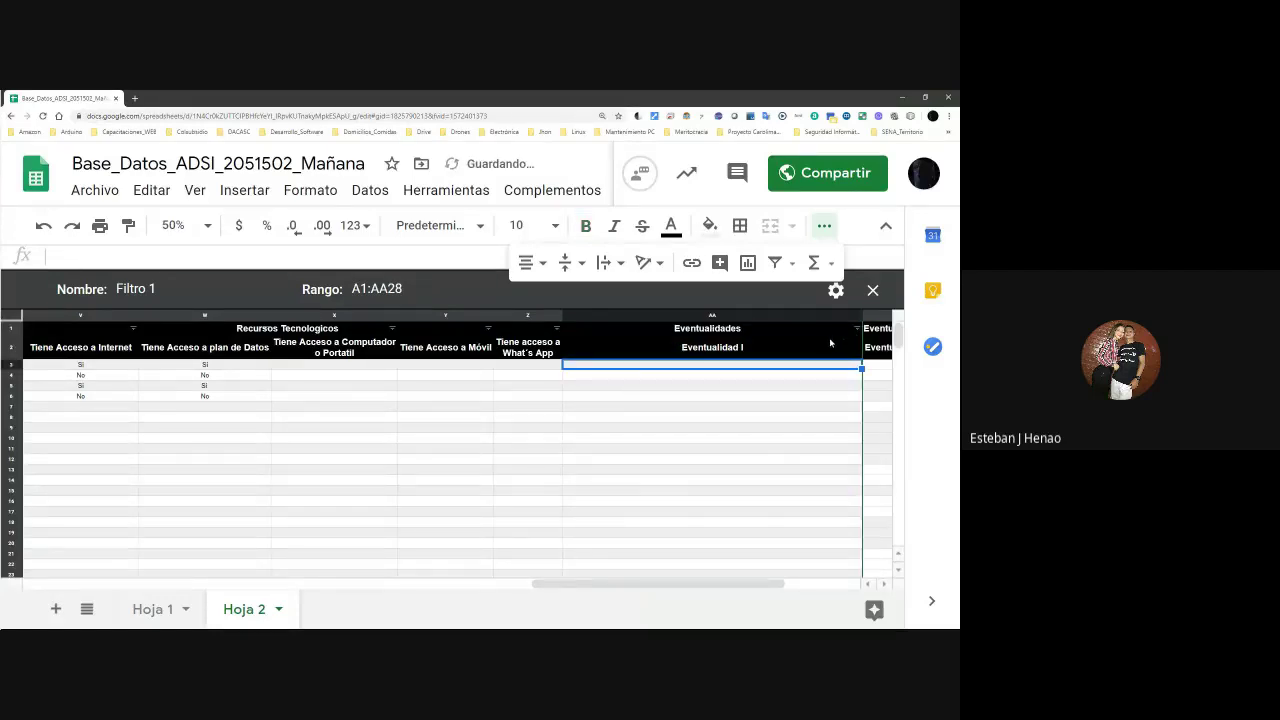
pyautogui.hotkey('ctrl', 'z')
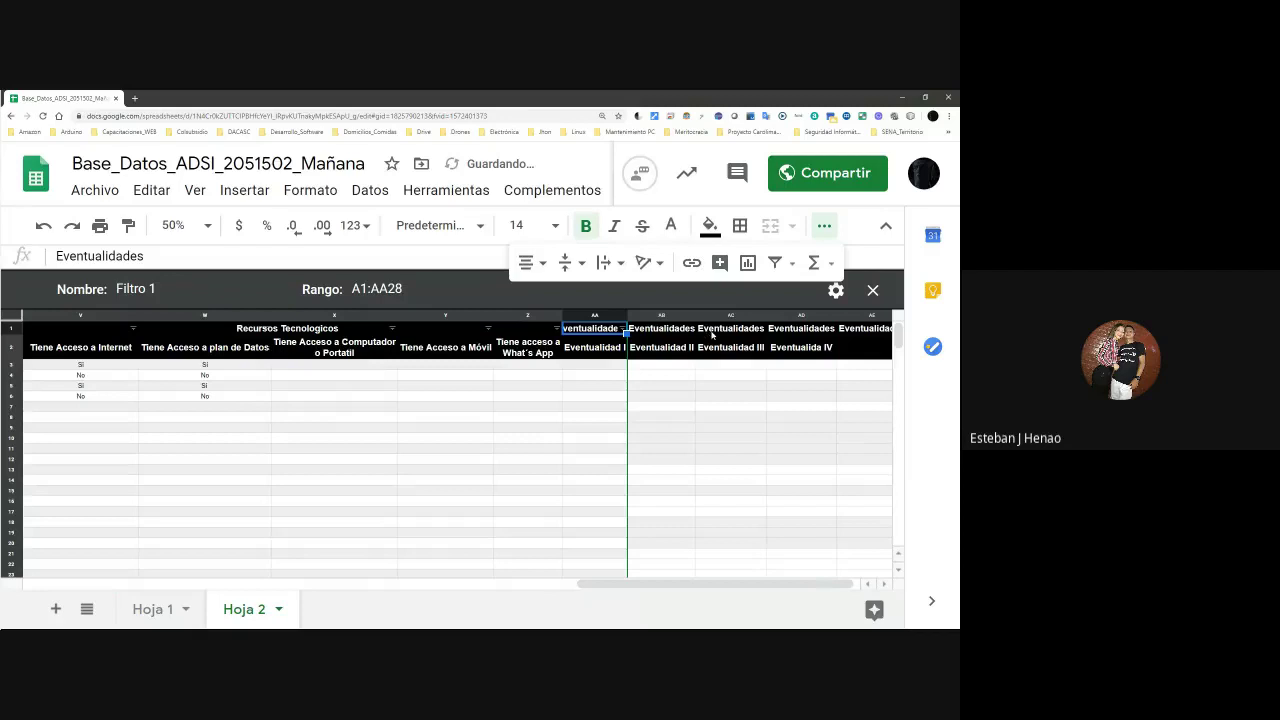
pyautogui.press('Right')
pyautogui.press('Right')
pyautogui.press('Right')
pyautogui.press('Right')
pyautogui.hotkey('shift', 'Left')
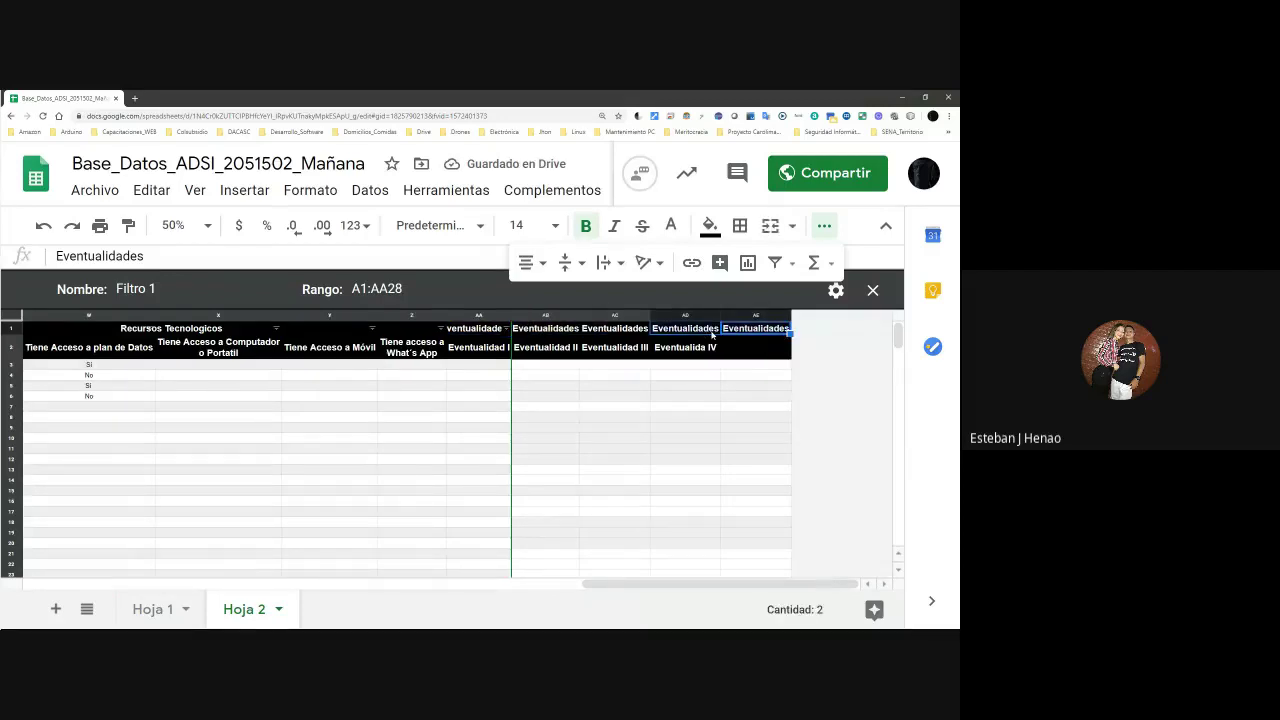
pyautogui.hotkey('ctrl', 'shift', 'Left')
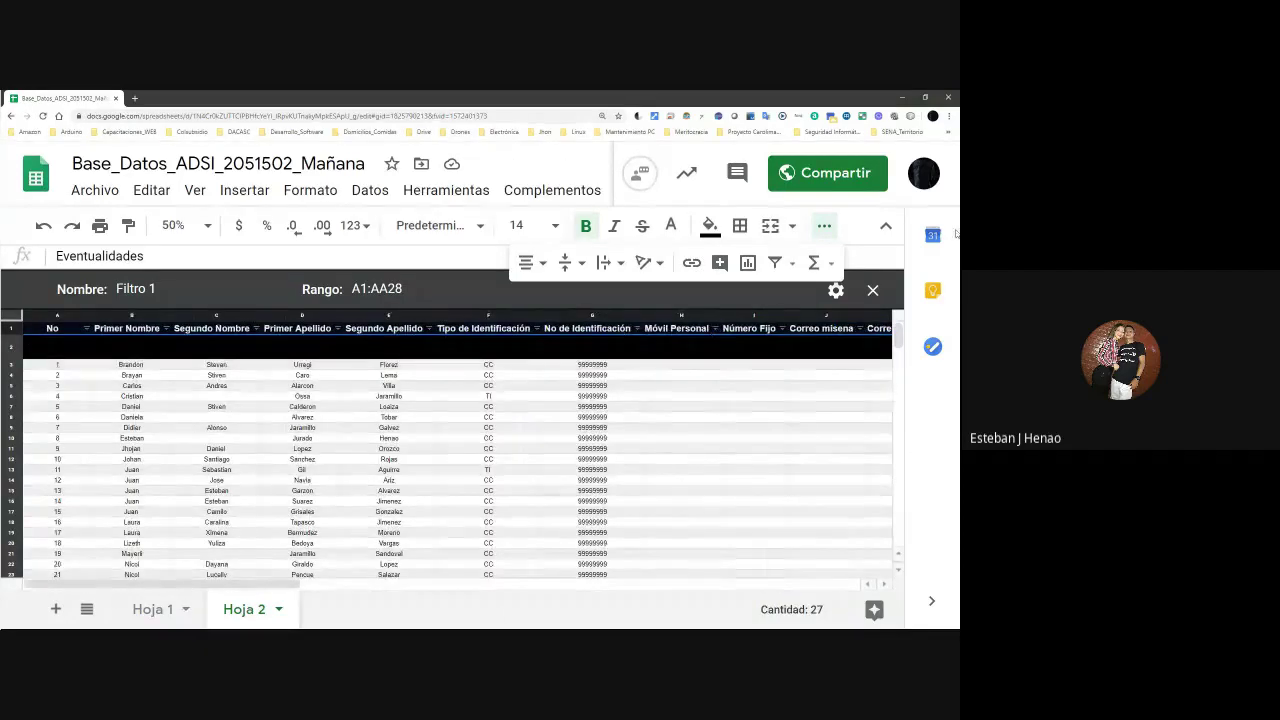
# Close the filter views menu and reselect the header row from the Eventualidades headings to column A.
pyautogui.click(790, 263)
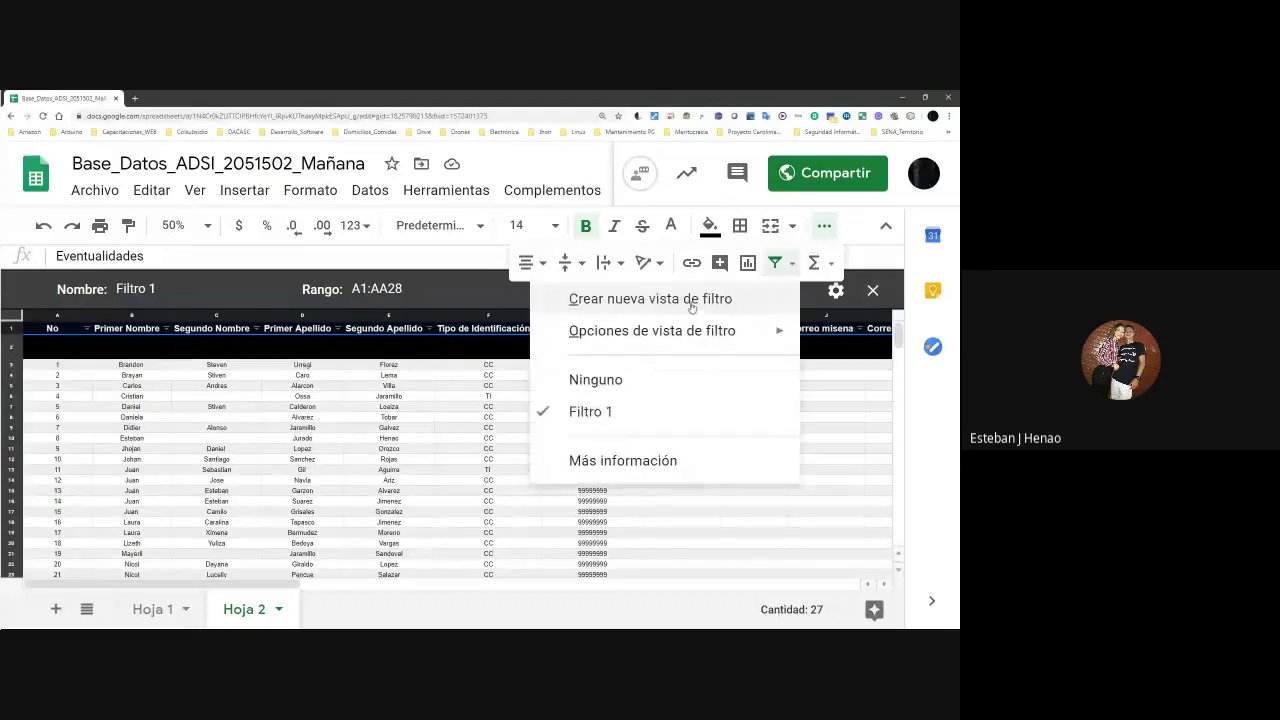
pyautogui.click(826, 385)
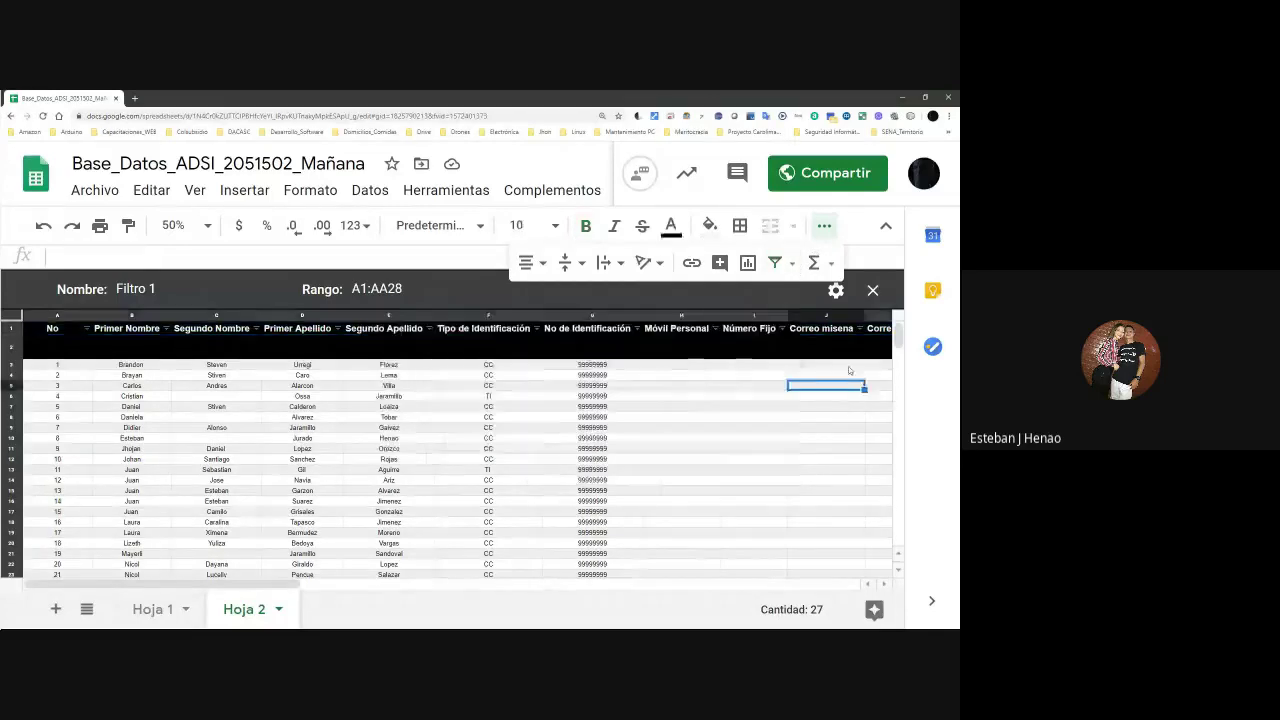
pyautogui.press('Up')
pyautogui.press('Up')
pyautogui.press('Up')
pyautogui.press('Up')
pyautogui.press('Right')
pyautogui.press('Right')
pyautogui.press('Right')
pyautogui.press('Right')
pyautogui.press('Right')
pyautogui.press('Right')
pyautogui.press('Right')
pyautogui.press('Right')
pyautogui.press('Right')
pyautogui.press('Right')
pyautogui.press('Right')
pyautogui.press('Right')
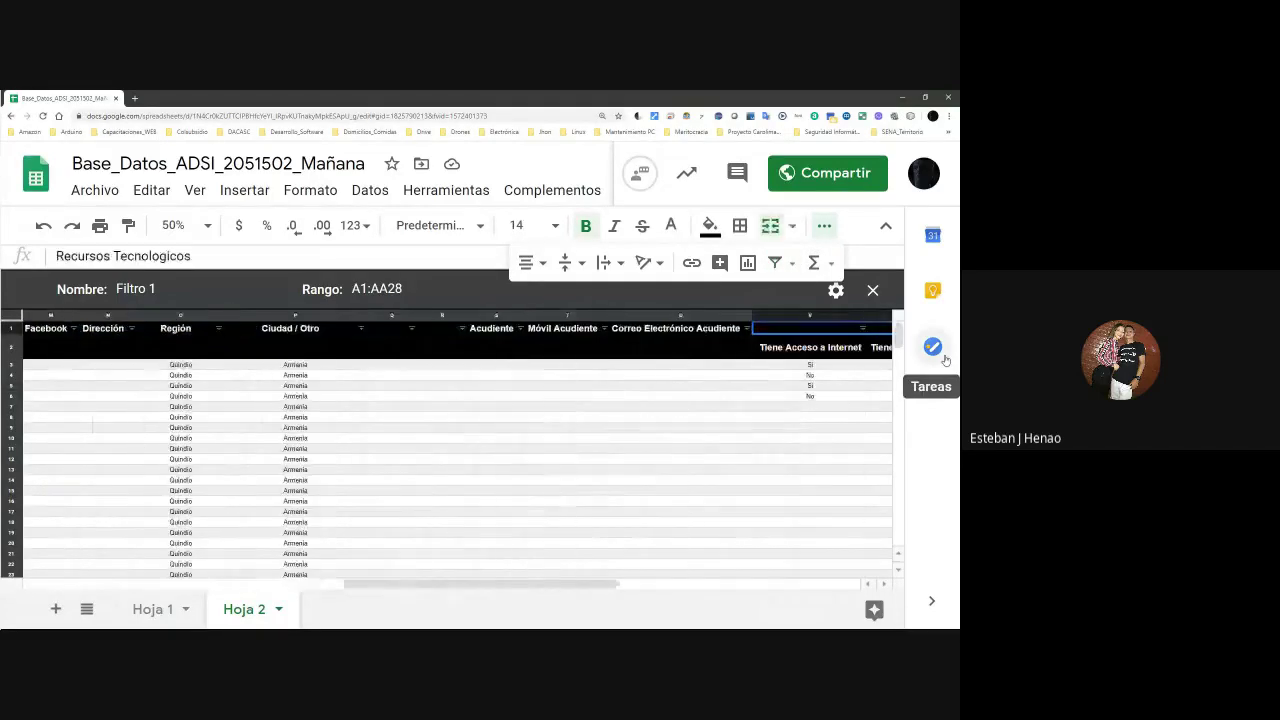
pyautogui.press('Left')
pyautogui.press('Right')
pyautogui.press('Right')
pyautogui.press('Right')
pyautogui.press('Right')
pyautogui.press('Right')
pyautogui.press('Right')
pyautogui.press('Right')
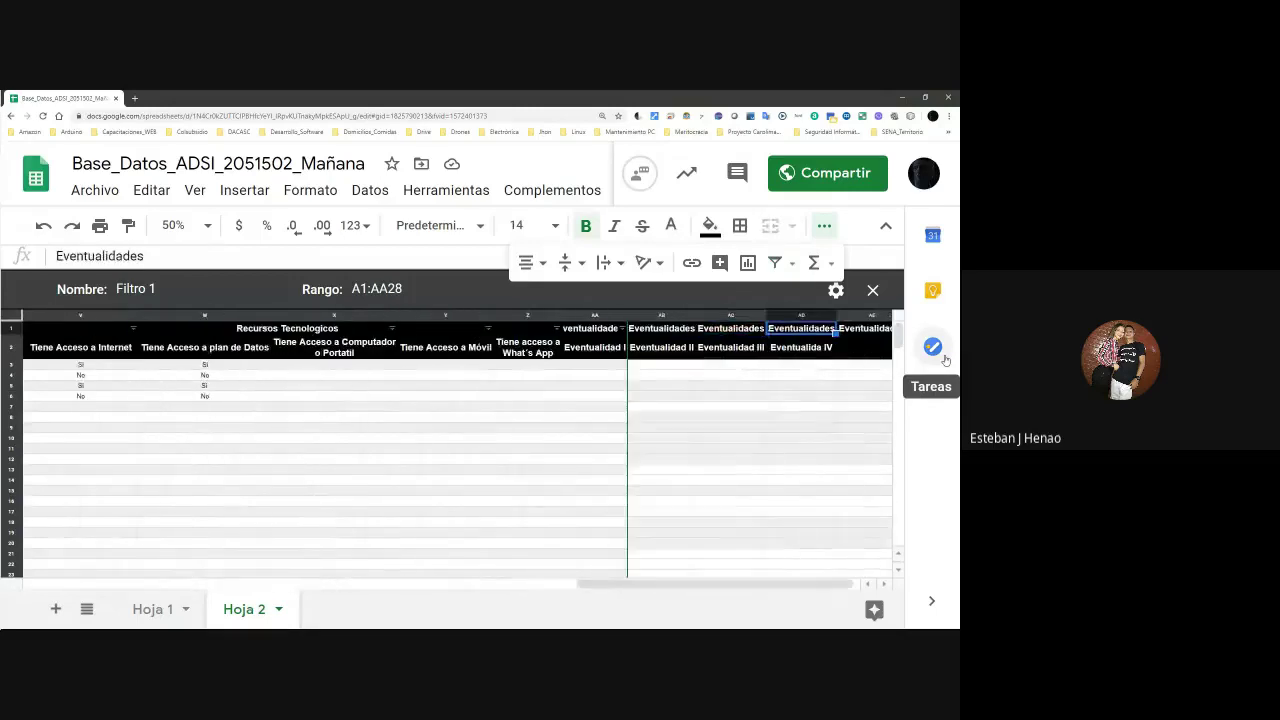
pyautogui.hotkey('shift', 'Left')
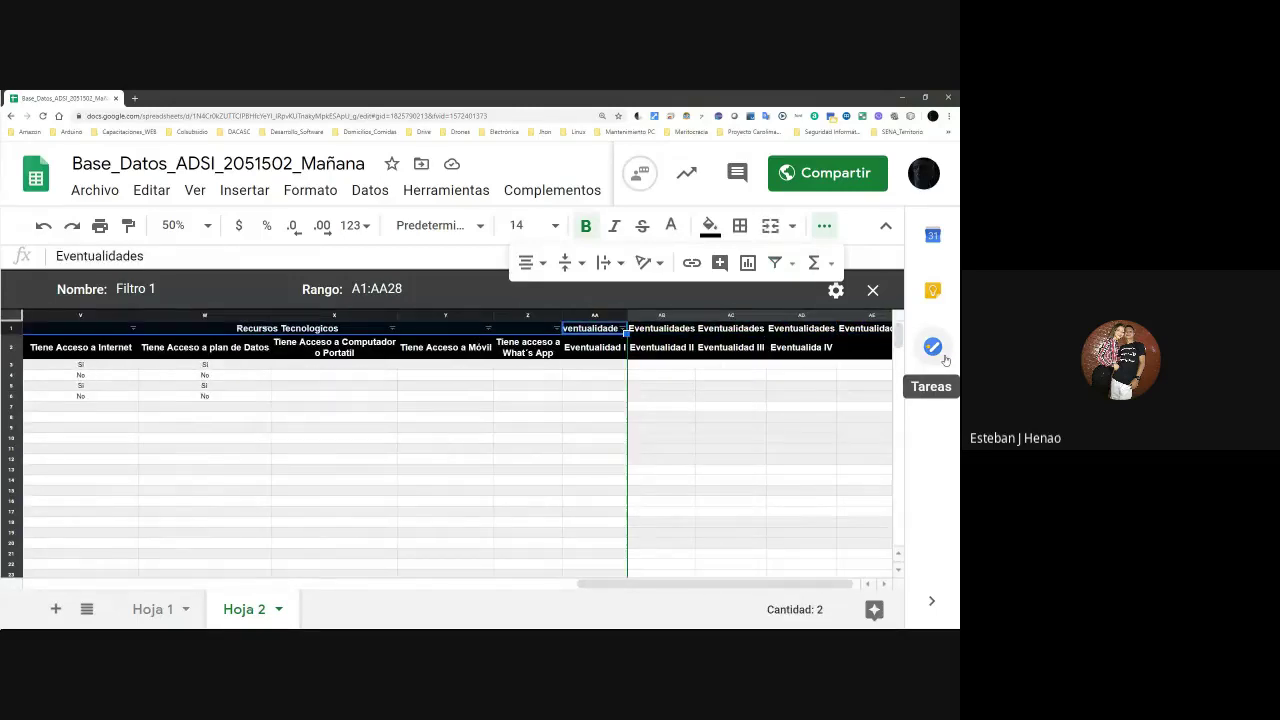
pyautogui.hotkey('ctrl', 'shift', 'Left')
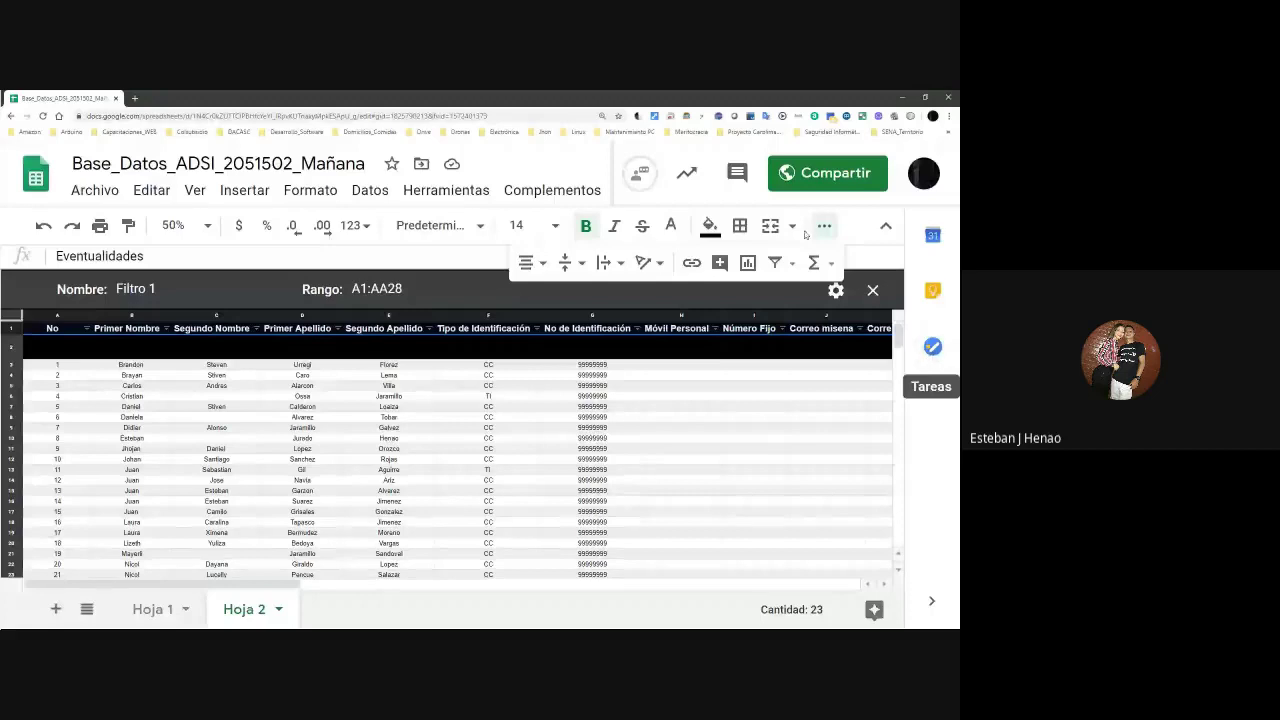
# Delete the Filtro 1 filter view.
pyautogui.click(792, 263)
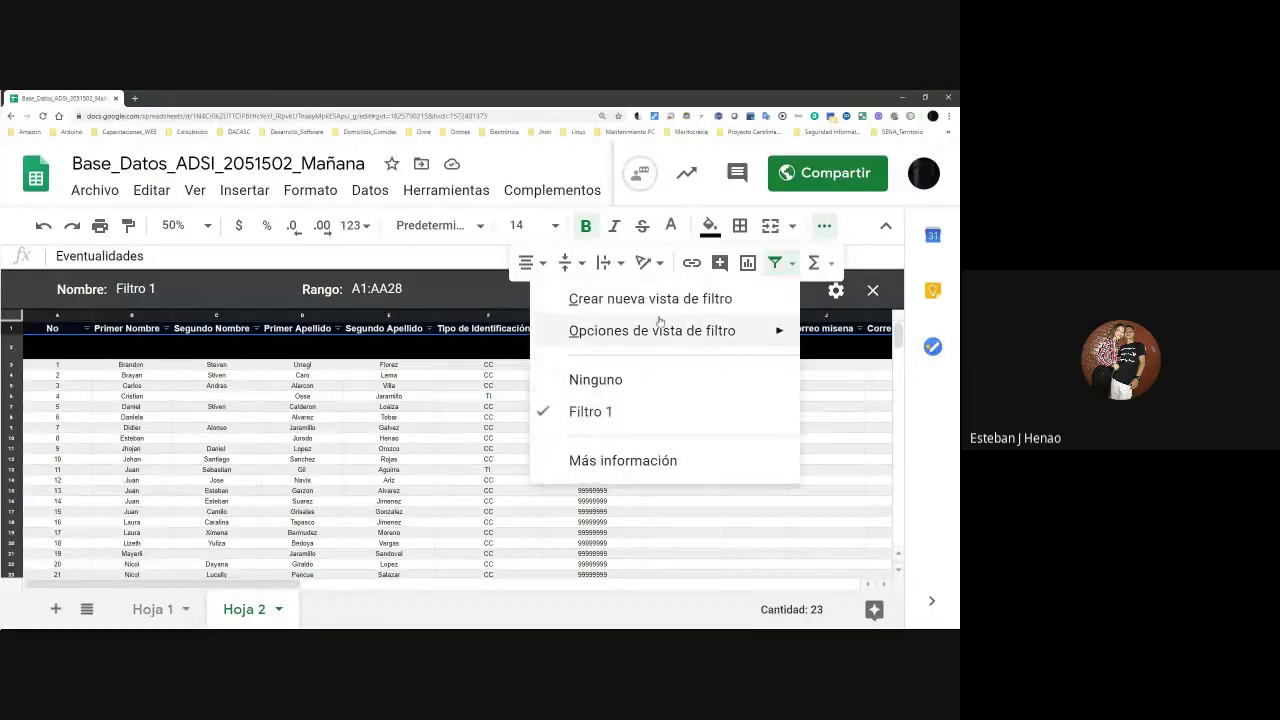
pyautogui.moveTo(772, 334)
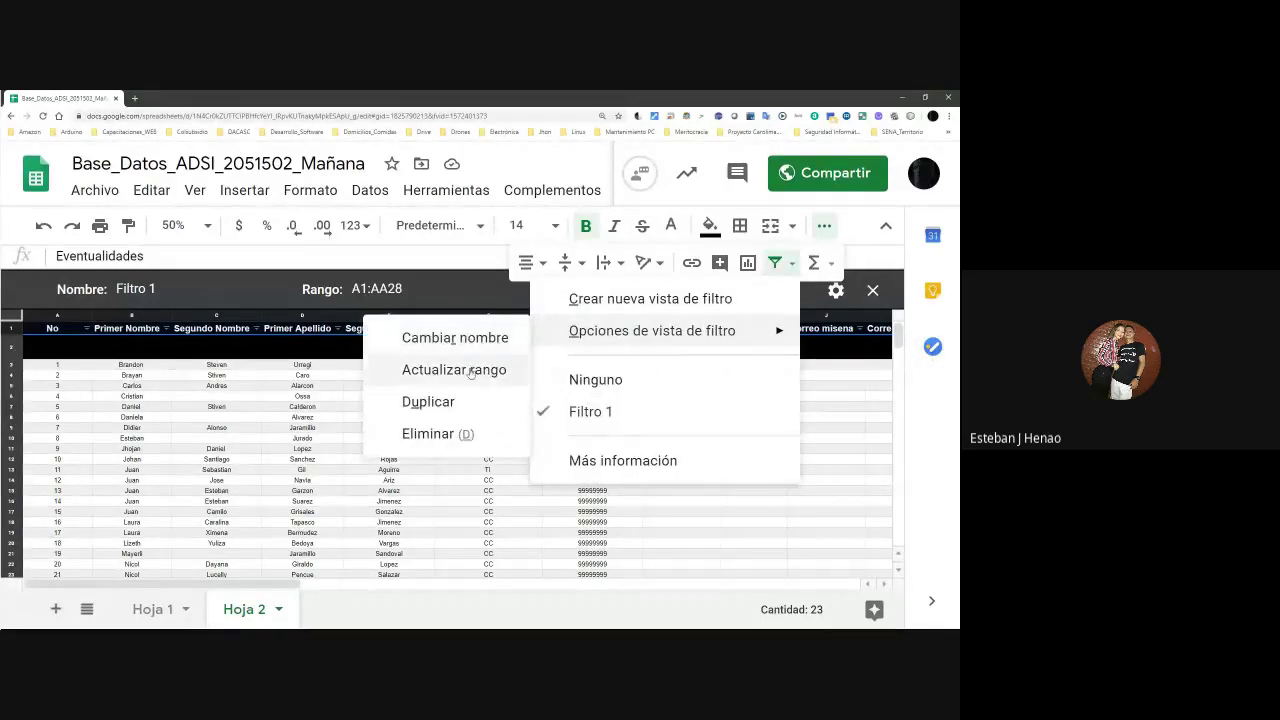
pyautogui.click(455, 433)
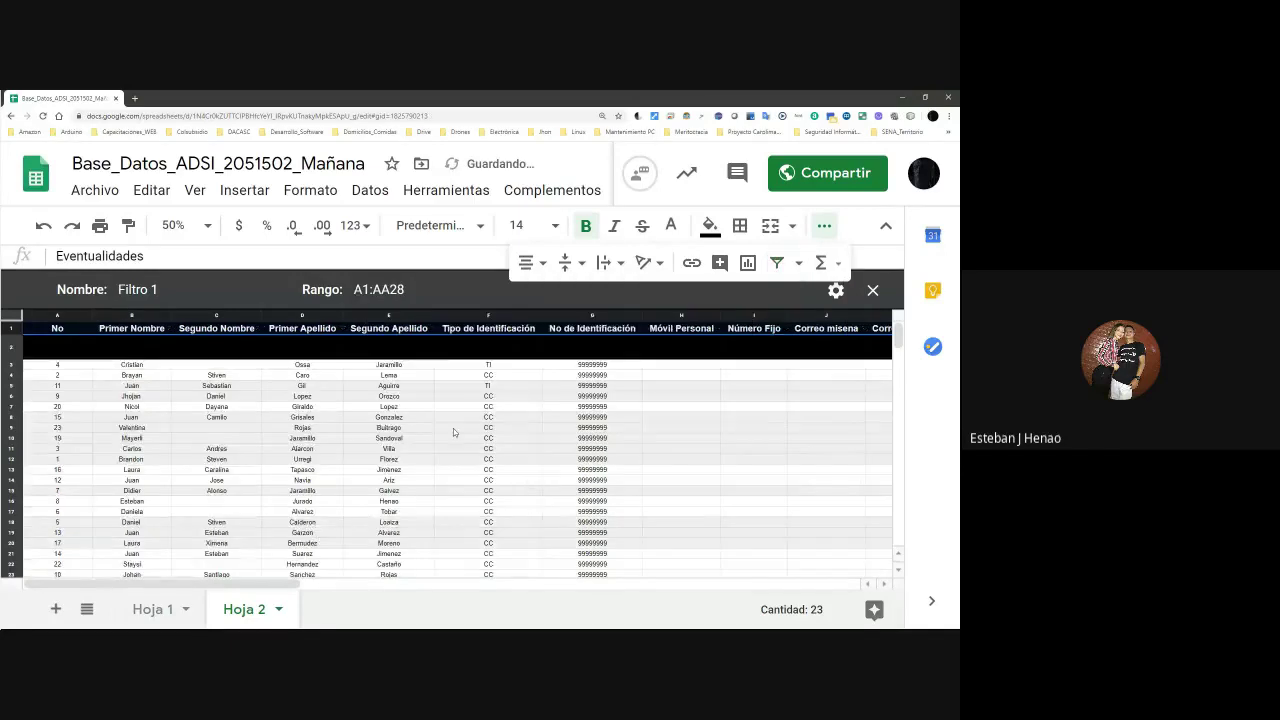
pyautogui.click(488, 325)
# Select every header cell from No across the row and create a basic filter on it.
pyautogui.press('Up')
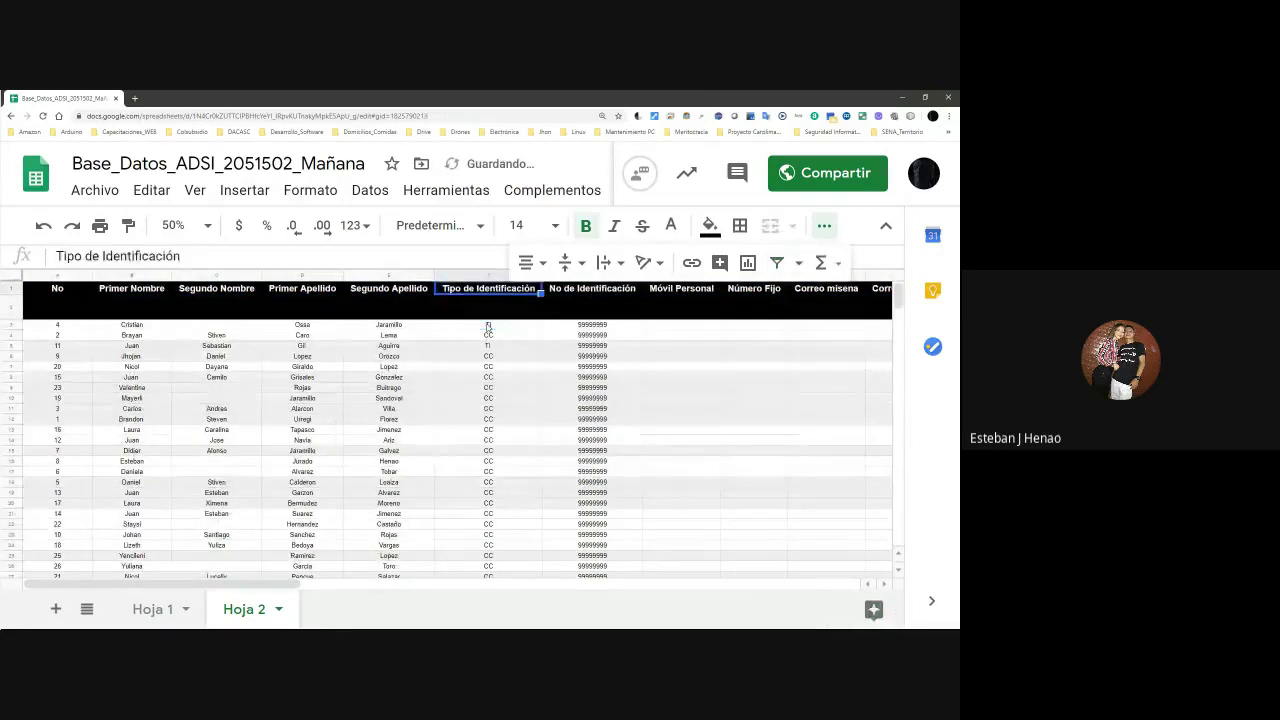
pyautogui.press('Left')
pyautogui.press('Left')
pyautogui.press('Left')
pyautogui.press('Left')
pyautogui.press('Left')
pyautogui.hotkey('shift', 'Right')
pyautogui.hotkey('shift', 'Right')
pyautogui.hotkey('shift', 'Right')
pyautogui.hotkey('shift', 'Right')
pyautogui.hotkey('shift', 'Right')
pyautogui.hotkey('ctrl', 'shift', 'Right')
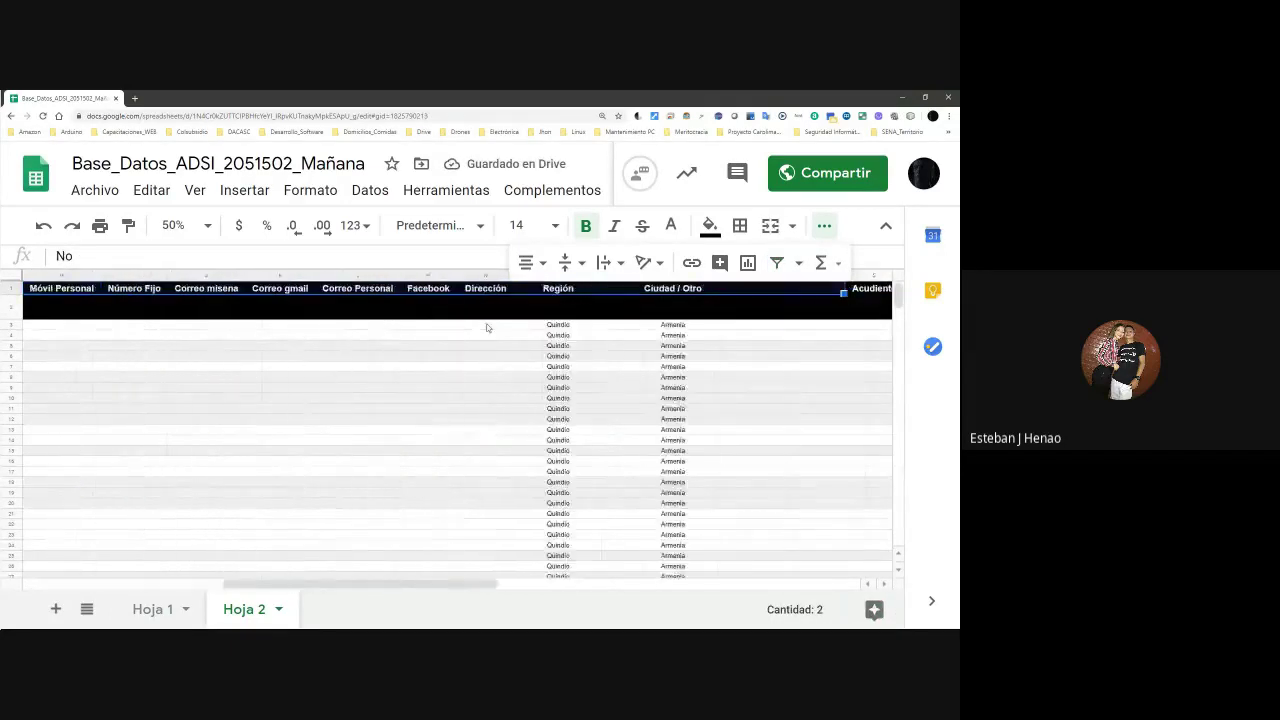
pyautogui.click(776, 262)
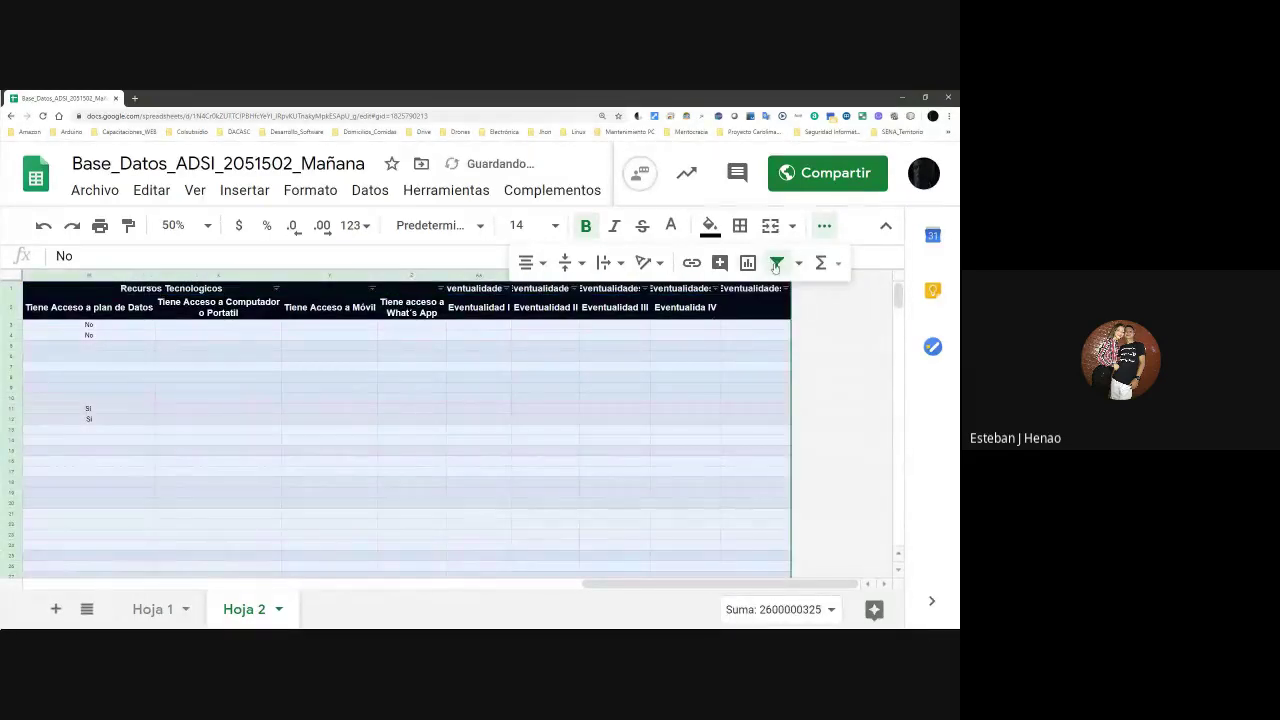
pyautogui.click(677, 332)
pyautogui.press('Left')
pyautogui.press('Left')
pyautogui.press('Left')
pyautogui.press('Left')
pyautogui.press('Left')
pyautogui.press('Left')
pyautogui.press('Left')
pyautogui.press('Left')
pyautogui.press('Left')
pyautogui.press('Left')
pyautogui.press('Left')
pyautogui.press('Left')
pyautogui.press('Left')
pyautogui.press('Left')
pyautogui.press('Left')
pyautogui.press('Left')
pyautogui.press('Left')
pyautogui.press('Left')
pyautogui.press('Left')
pyautogui.press('Left')
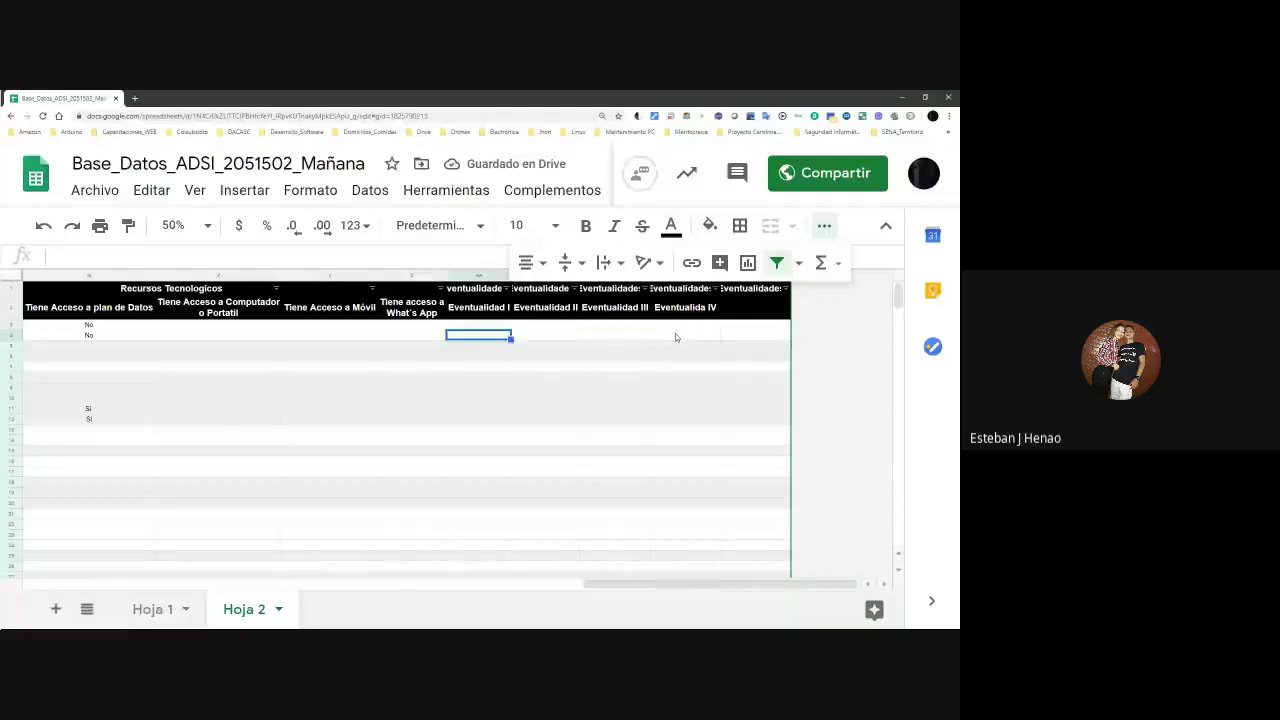
pyautogui.press('Up')
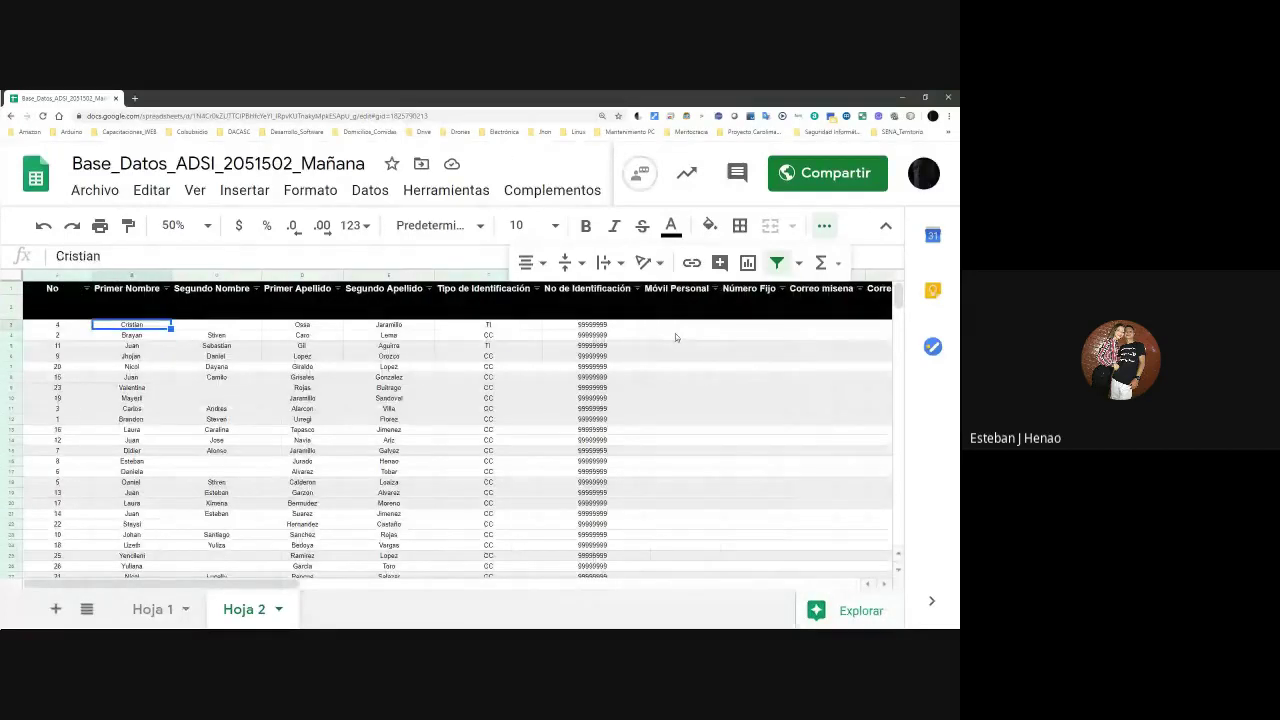
pyautogui.press('Down')
pyautogui.press('Down')
pyautogui.press('Down')
pyautogui.press('Up')
pyautogui.press('Up')
pyautogui.press('Down')
pyautogui.press('Down')
pyautogui.press('Down')
pyautogui.press('Down')
pyautogui.press('Down')
pyautogui.press('Down')
pyautogui.press('Down')
pyautogui.press('Down')
pyautogui.press('Down')
pyautogui.press('Down')
pyautogui.press('Down')
pyautogui.press('Down')
pyautogui.press('Down')
pyautogui.press('Down')
pyautogui.press('Down')
pyautogui.press('Down')
pyautogui.press('Down')
pyautogui.press('Down')
pyautogui.press('Down')
pyautogui.press('Down')
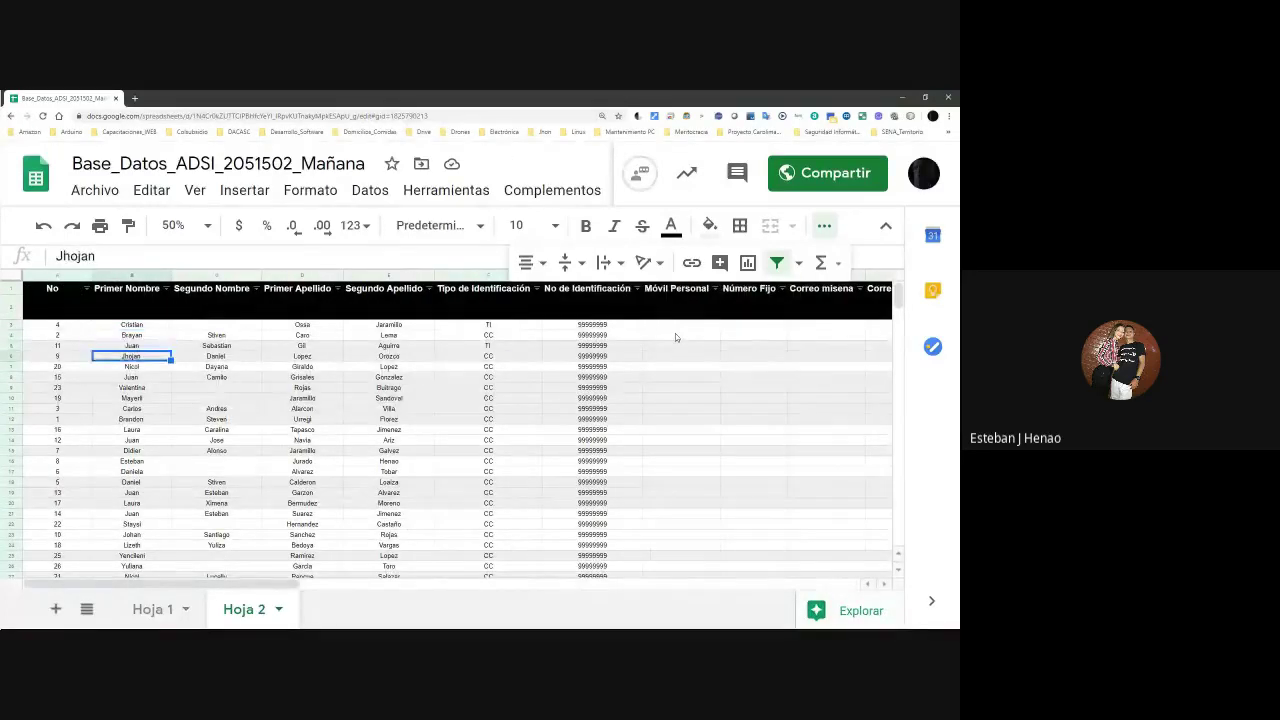
pyautogui.press('Up')
pyautogui.press('Up')
pyautogui.press('Up')
pyautogui.press('Up')
pyautogui.press('Up')
pyautogui.press('Up')
pyautogui.press('Up')
pyautogui.press('Up')
pyautogui.press('Up')
pyautogui.press('Up')
pyautogui.press('Up')
pyautogui.press('Up')
pyautogui.press('Up')
pyautogui.press('Up')
pyautogui.press('Up')
pyautogui.press('Up')
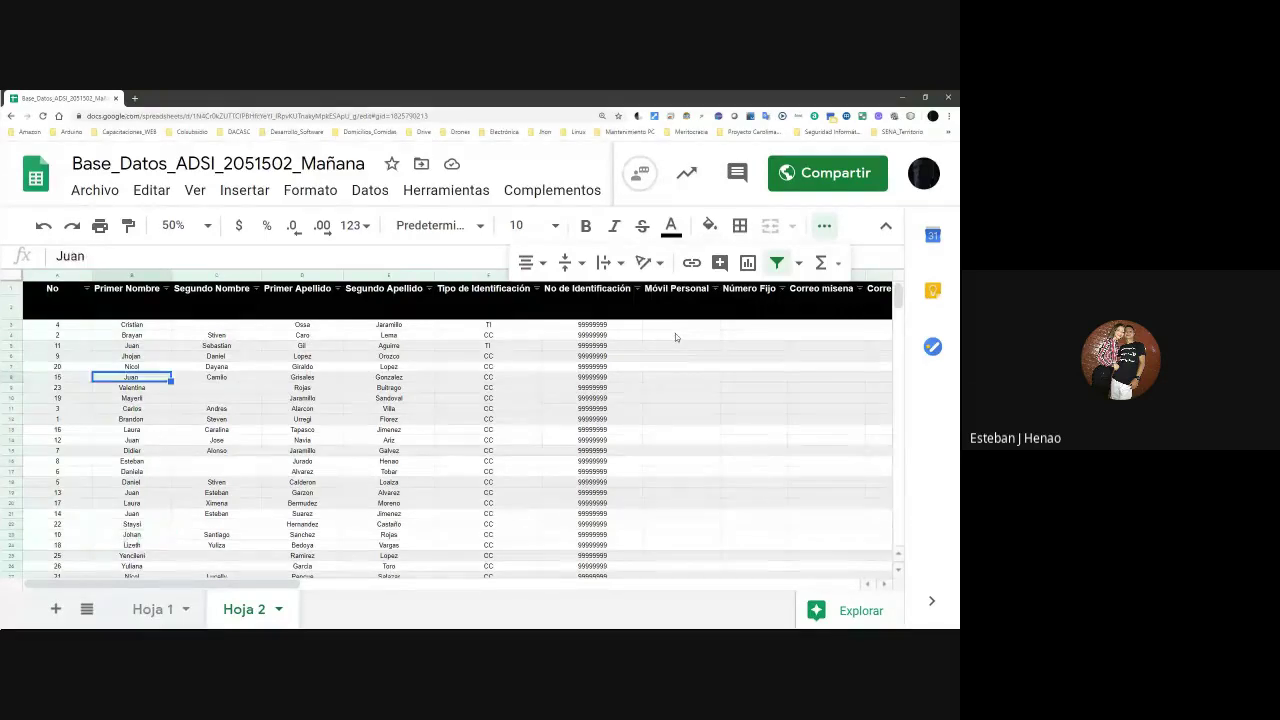
# Sort the student rows A to Z by Primer Nombre using its filter menu.
pyautogui.click(163, 290)
pyautogui.click(165, 289)
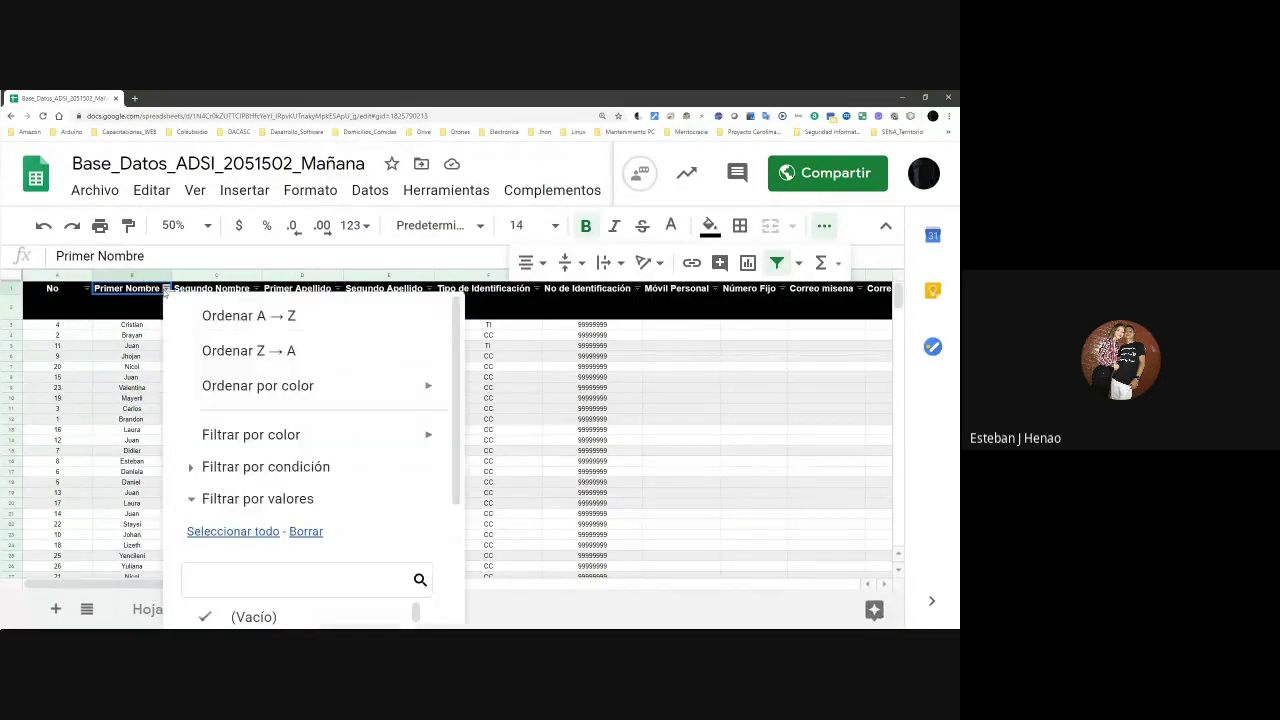
pyautogui.click(205, 314)
pyautogui.click(145, 332)
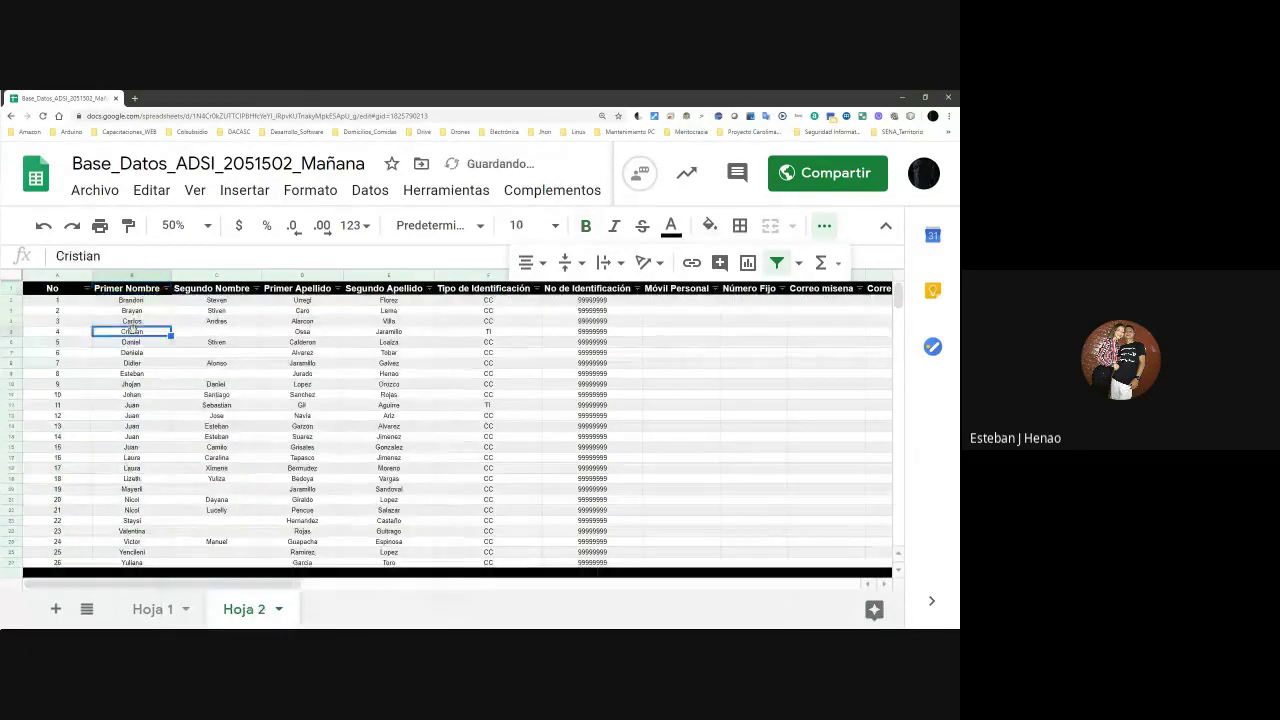
pyautogui.scroll(-5, 134, 335)
pyautogui.scroll(5, 134, 335)
# Move along the header row to the Eventualida IV column.
pyautogui.click(212, 288)
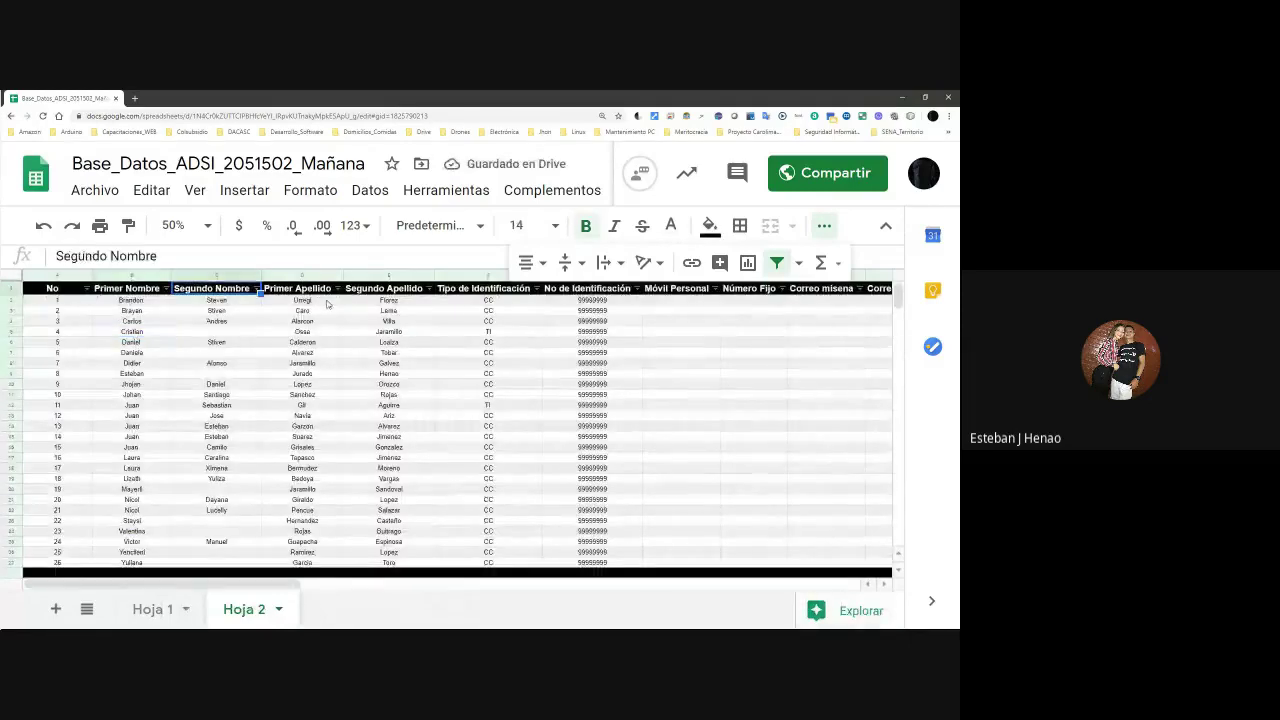
pyautogui.press('Right')
pyautogui.press('Right')
pyautogui.press('Right')
pyautogui.press('Right')
pyautogui.press('Right')
pyautogui.press('Right')
pyautogui.press('Right')
pyautogui.press('Right')
pyautogui.press('Right')
pyautogui.press('Right')
pyautogui.press('Right')
pyautogui.press('Right')
pyautogui.press('Right')
pyautogui.press('Right')
pyautogui.press('Right')
pyautogui.press('Right')
pyautogui.press('Right')
pyautogui.press('Right')
pyautogui.press('Right')
pyautogui.press('Right')
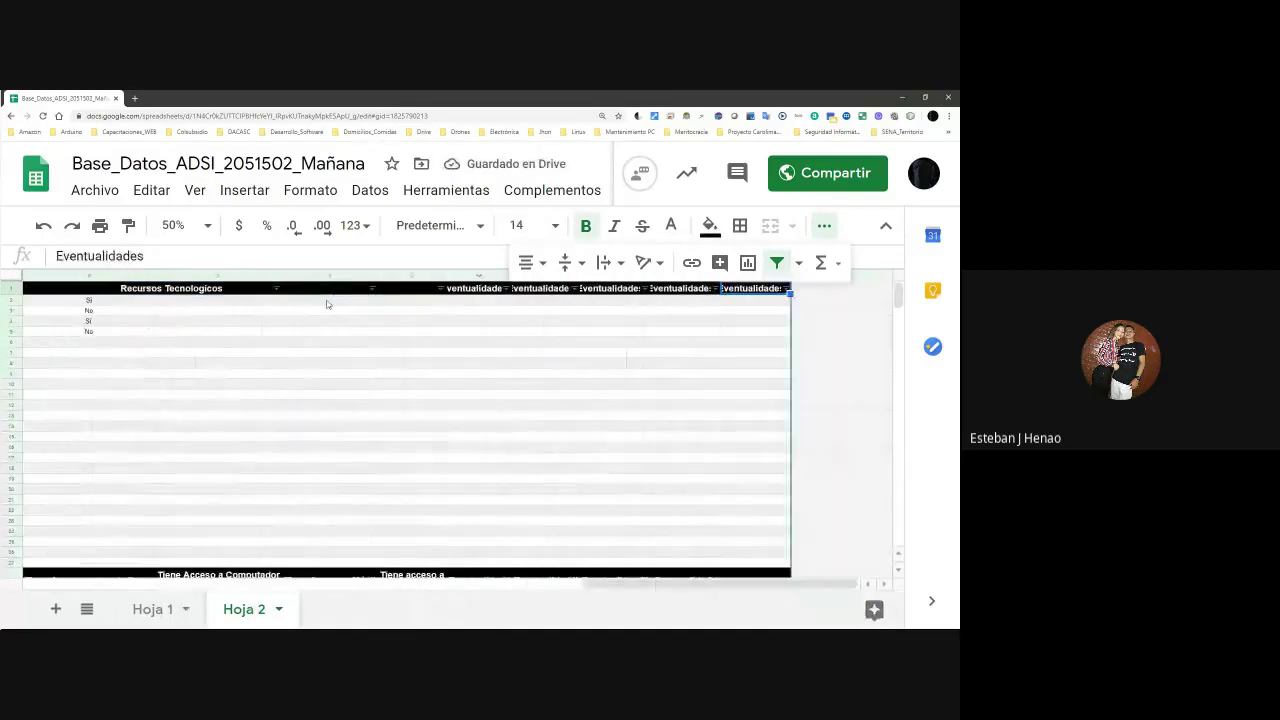
pyautogui.press('Left')
pyautogui.press('Left')
pyautogui.press('Left')
pyautogui.press('Left')
pyautogui.press('Left')
pyautogui.press('Left')
pyautogui.press('Left')
pyautogui.press('Left')
pyautogui.press('Left')
pyautogui.press('Left')
pyautogui.press('Left')
pyautogui.press('Left')
pyautogui.press('Left')
pyautogui.press('Left')
pyautogui.press('Left')
pyautogui.press('Left')
pyautogui.press('Left')
pyautogui.press('Left')
pyautogui.press('Left')
pyautogui.press('Left')
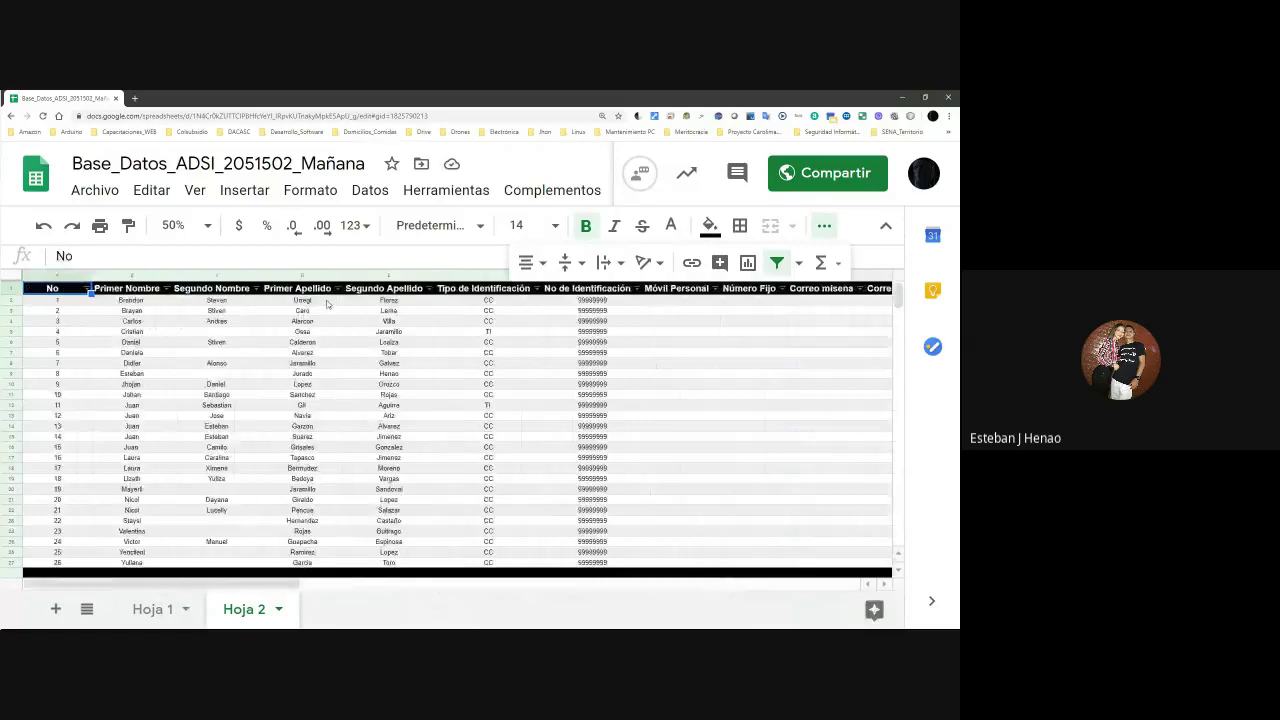
pyautogui.press('Right')
pyautogui.press('Right')
pyautogui.press('Right')
pyautogui.press('Right')
pyautogui.press('Right')
pyautogui.press('Right')
pyautogui.press('Right')
pyautogui.press('Right')
pyautogui.press('Right')
pyautogui.press('Right')
pyautogui.press('Right')
pyautogui.press('Right')
pyautogui.press('Right')
pyautogui.press('Right')
pyautogui.press('Right')
pyautogui.press('Right')
pyautogui.press('Right')
pyautogui.press('Right')
pyautogui.press('Right')
pyautogui.press('Right')
pyautogui.press('Right')
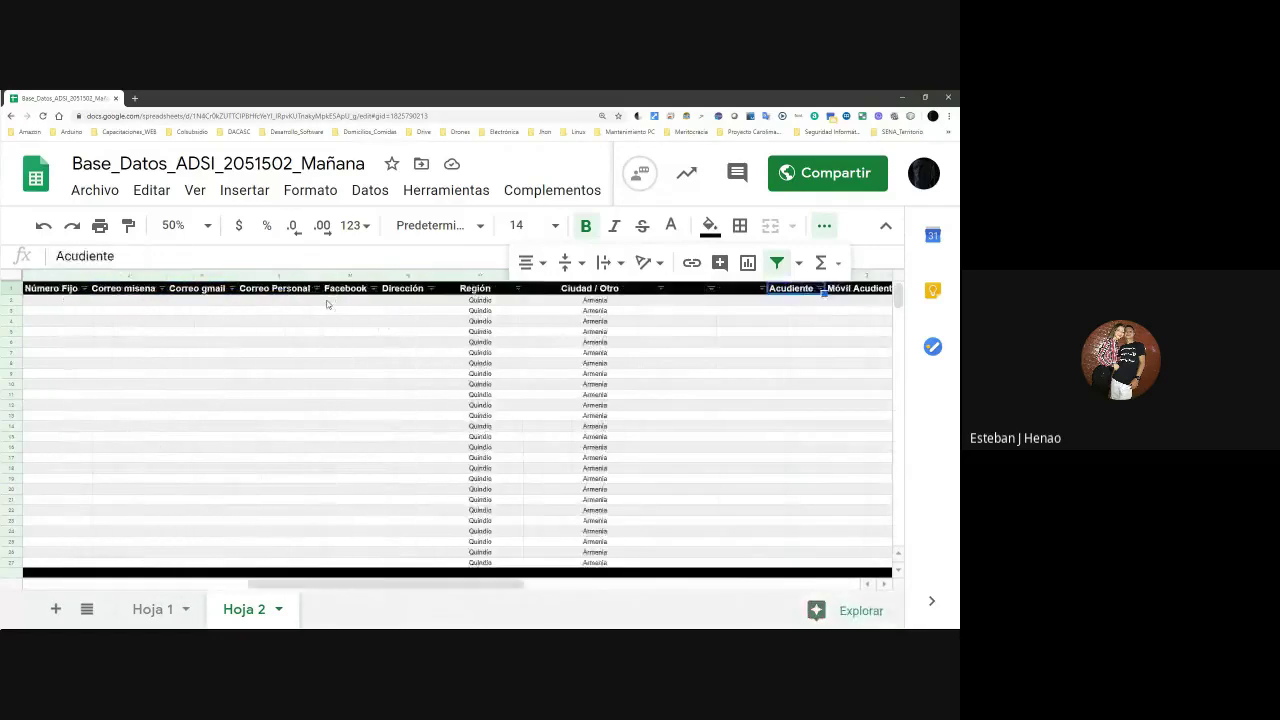
pyautogui.press('Right')
pyautogui.press('Right')
pyautogui.press('Right')
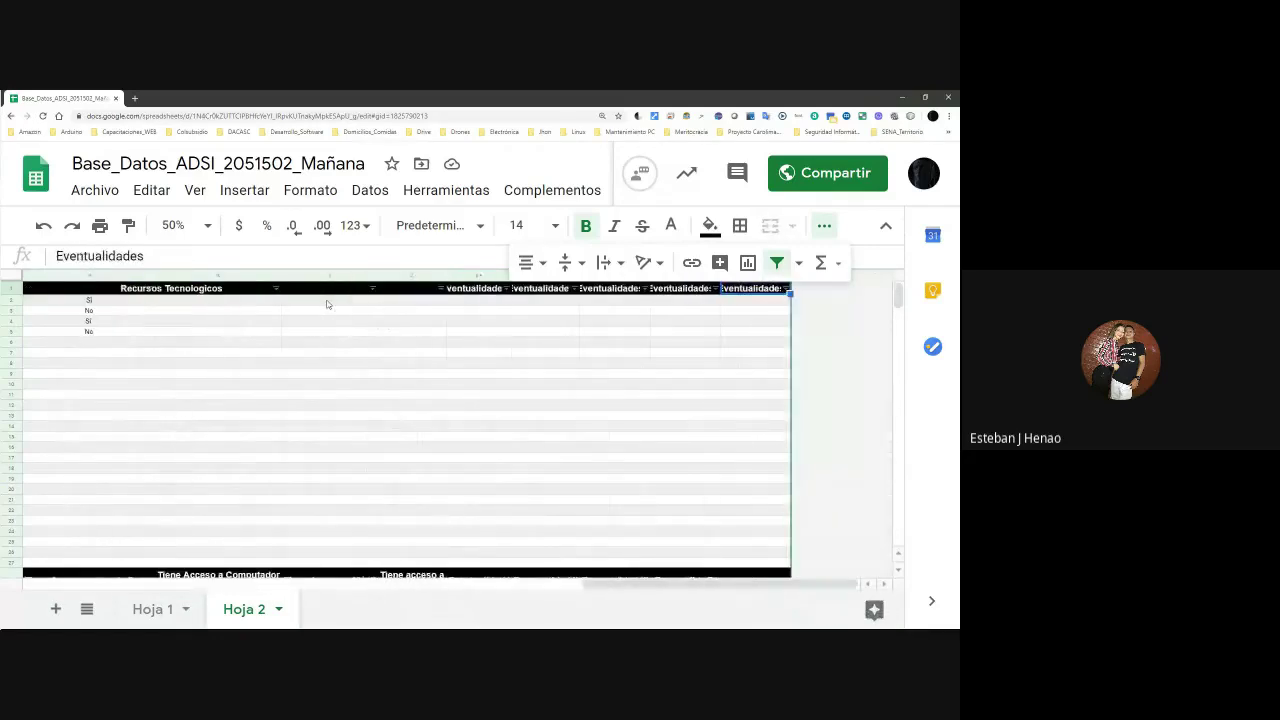
pyautogui.press('Left')
pyautogui.press('Left')
pyautogui.press('Left')
pyautogui.press('Left')
pyautogui.press('Left')
pyautogui.press('Left')
pyautogui.press('Left')
pyautogui.press('Left')
pyautogui.press('Left')
pyautogui.press('Left')
pyautogui.press('Left')
pyautogui.press('Left')
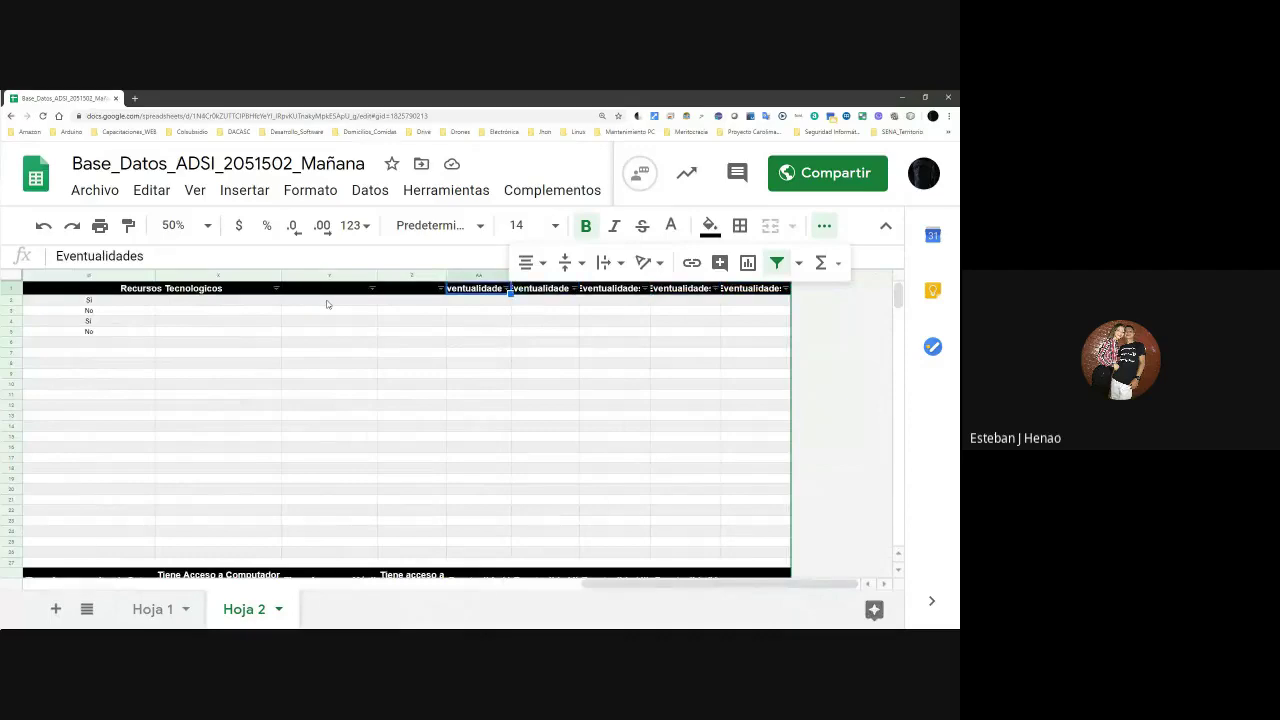
pyautogui.press('Left')
pyautogui.press('Left')
pyautogui.press('Left')
pyautogui.press('Left')
pyautogui.press('Left')
pyautogui.press('Left')
pyautogui.press('Left')
pyautogui.press('Left')
pyautogui.press('Left')
pyautogui.press('Left')
pyautogui.press('Left')
pyautogui.press('Left')
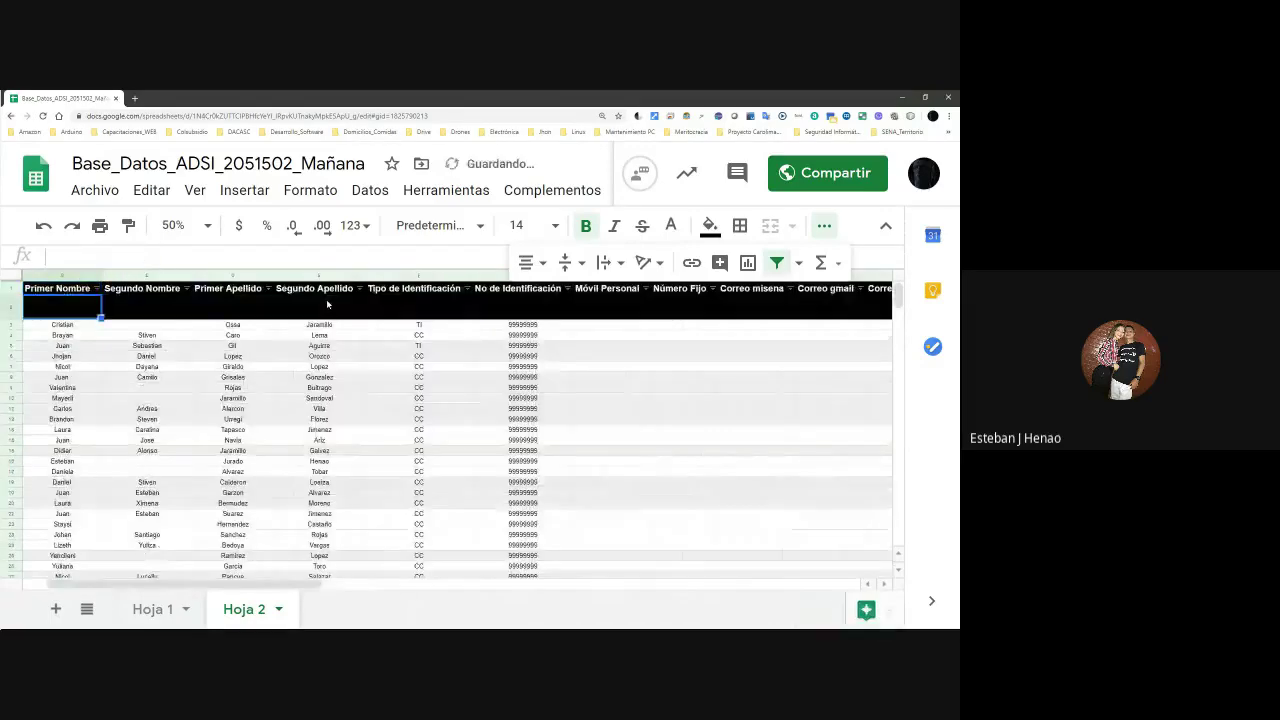
pyautogui.press('Right')
pyautogui.press('Down')
pyautogui.press('Right')
pyautogui.press('Right')
pyautogui.press('Right')
pyautogui.press('Right')
pyautogui.press('Right')
pyautogui.press('Right')
pyautogui.press('Right')
pyautogui.press('Right')
pyautogui.press('Right')
pyautogui.press('Right')
pyautogui.press('Right')
pyautogui.press('Right')
pyautogui.press('Right')
pyautogui.press('Right')
pyautogui.press('Right')
pyautogui.press('Right')
pyautogui.press('Right')
pyautogui.press('Right')
pyautogui.press('Right')
pyautogui.press('Right')
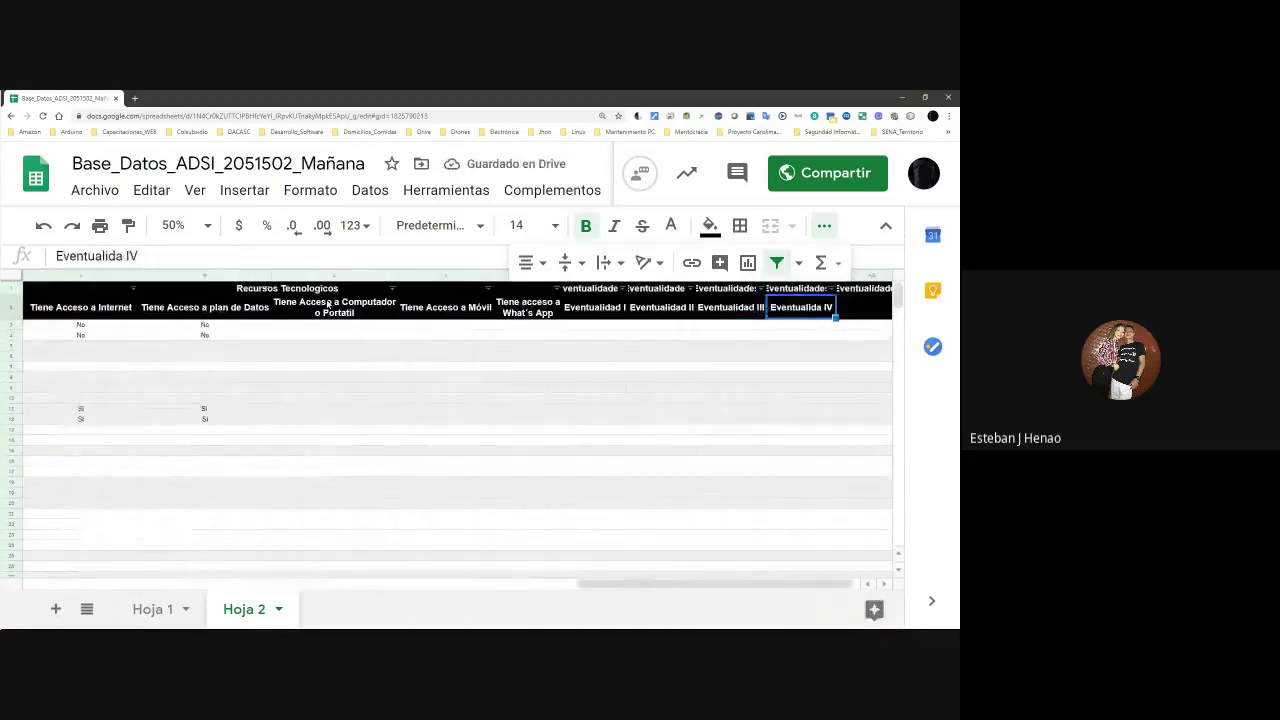
pyautogui.press('Left')
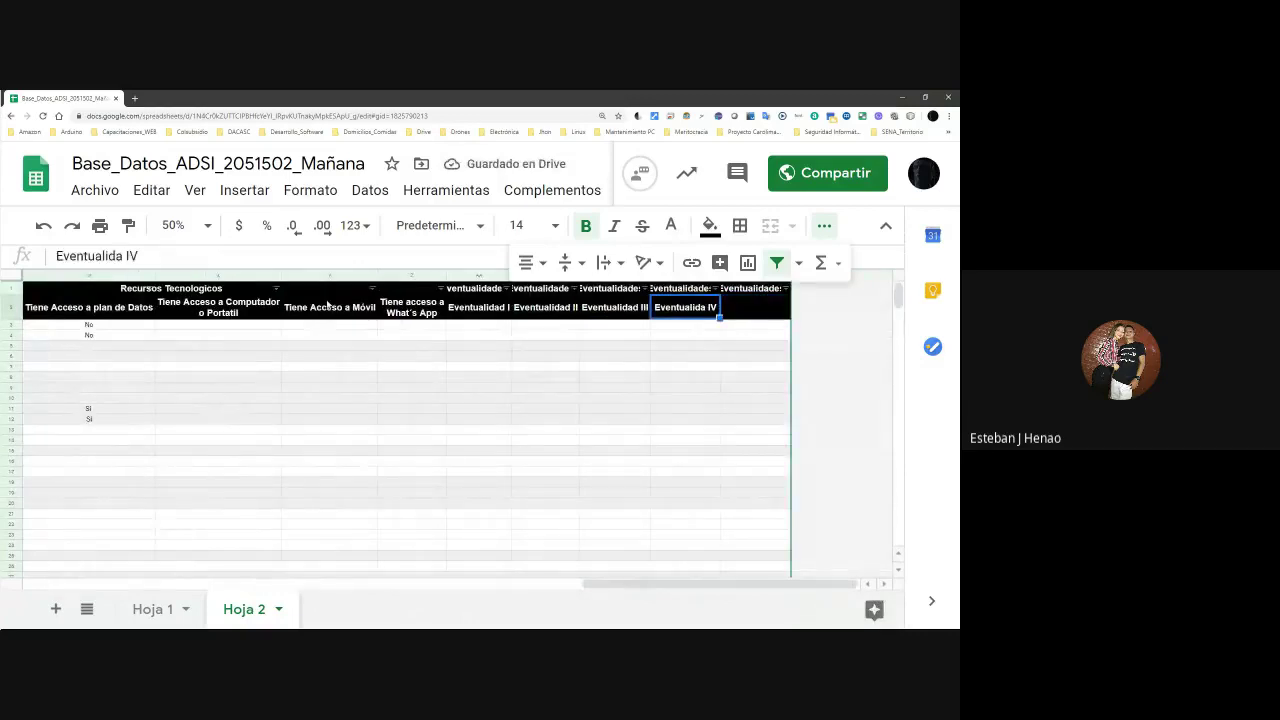
# Locate the row-1 Eventualidades label above Eventualida IV.
pyautogui.press('Left')
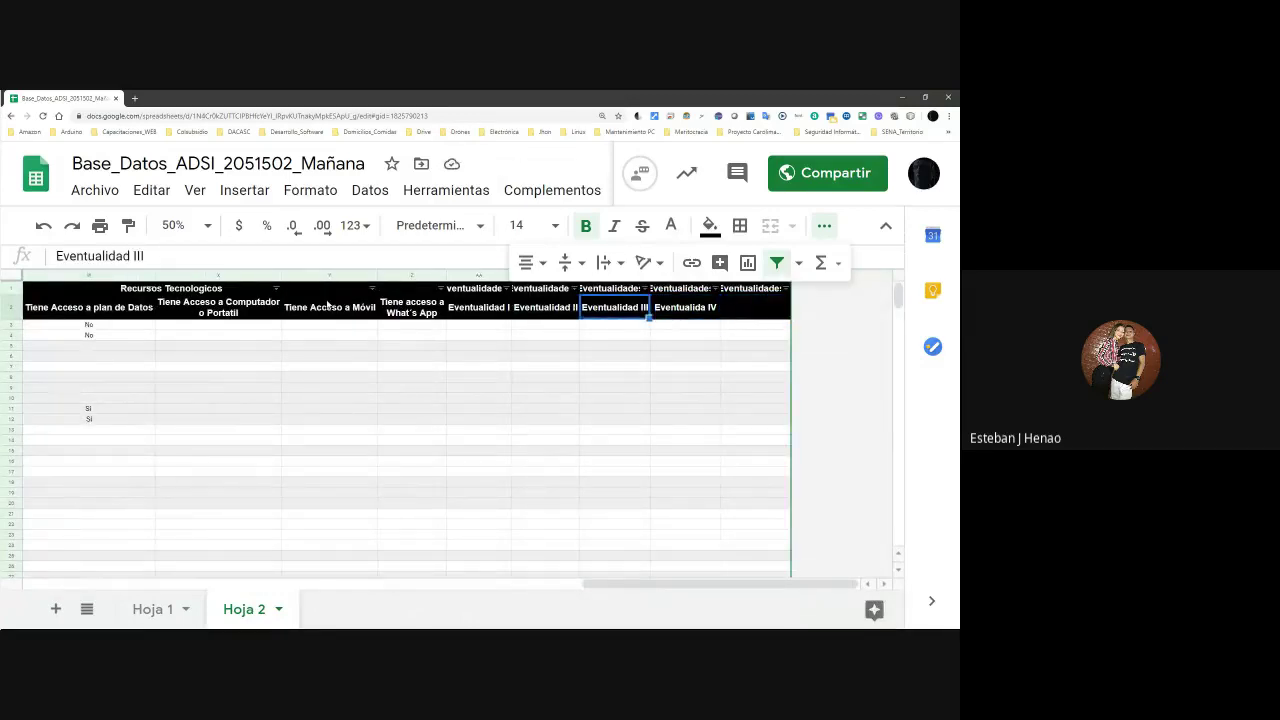
pyautogui.press('Up')
pyautogui.press('Right')
pyautogui.press('Right')
pyautogui.press('Left')
pyautogui.press('Left')
pyautogui.press('Left')
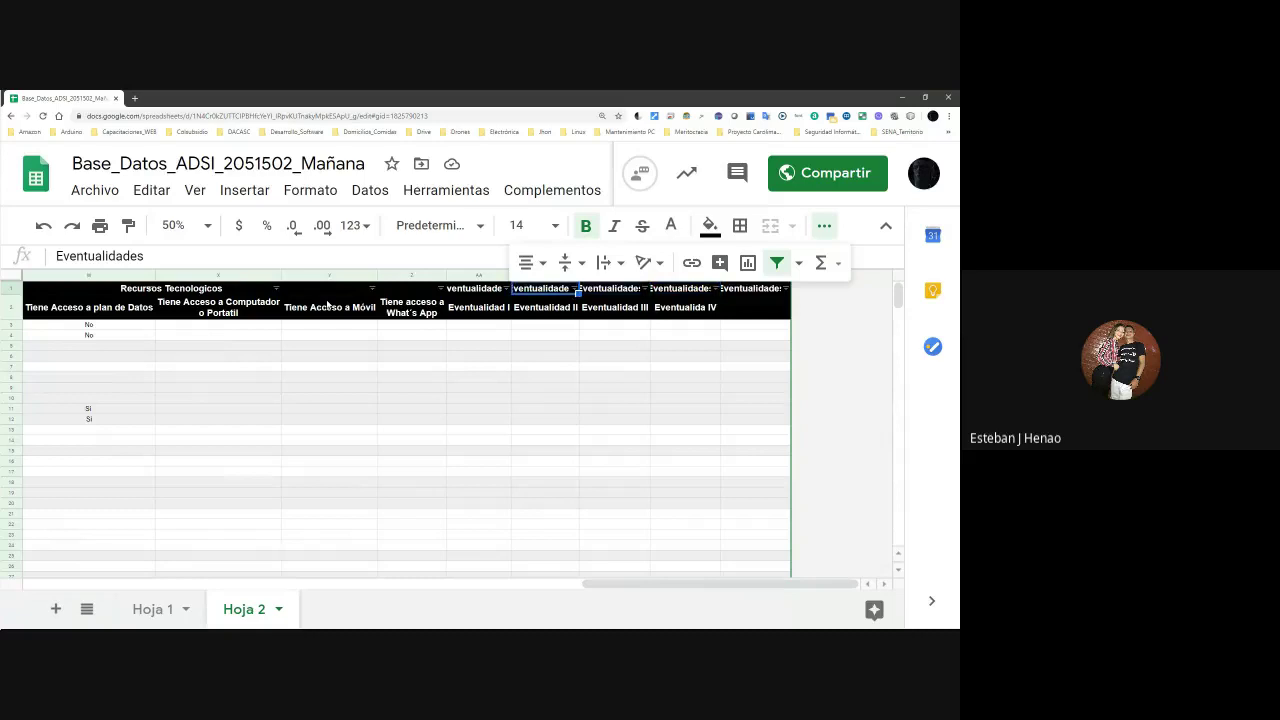
pyautogui.press('Right')
pyautogui.press('Right')
pyautogui.press('Down')
pyautogui.press('Up')
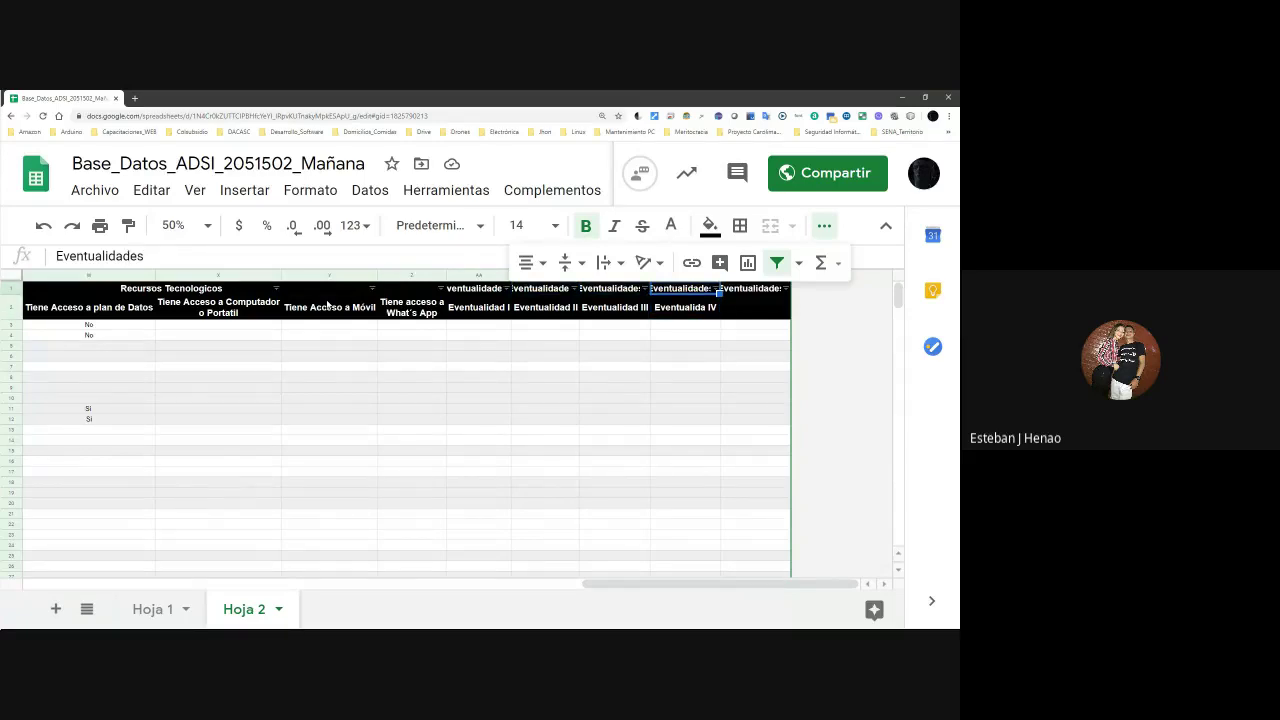
pyautogui.press('Down')
pyautogui.press('Up')
# Delete the redundant row-1 Eventualidades copies at the right end of the group.
pyautogui.press('Delete')
pyautogui.press('Right')
pyautogui.press('Delete')
pyautogui.press('Left')
pyautogui.press('Left')
pyautogui.press('Left')
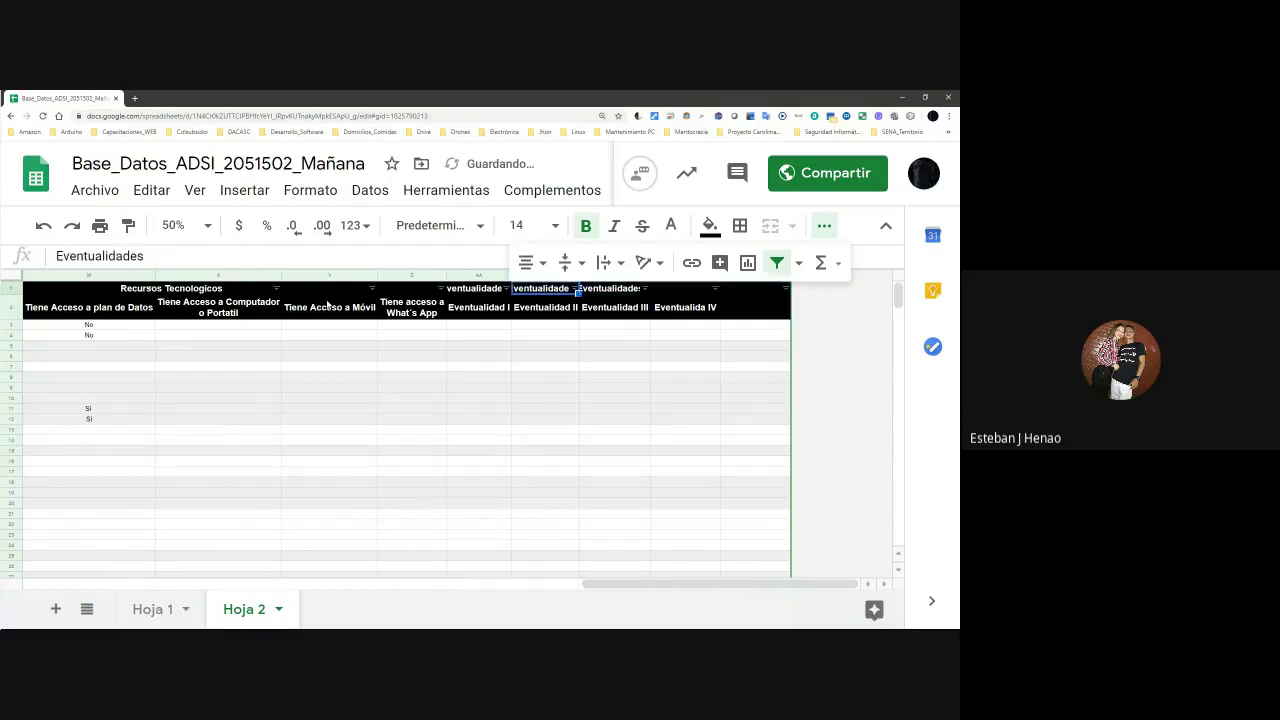
pyautogui.press('Left')
pyautogui.press('Left')
pyautogui.press('Right')
pyautogui.hotkey('shift', 'Right')
pyautogui.hotkey('shift', 'Right')
pyautogui.hotkey('shift', 'Right')
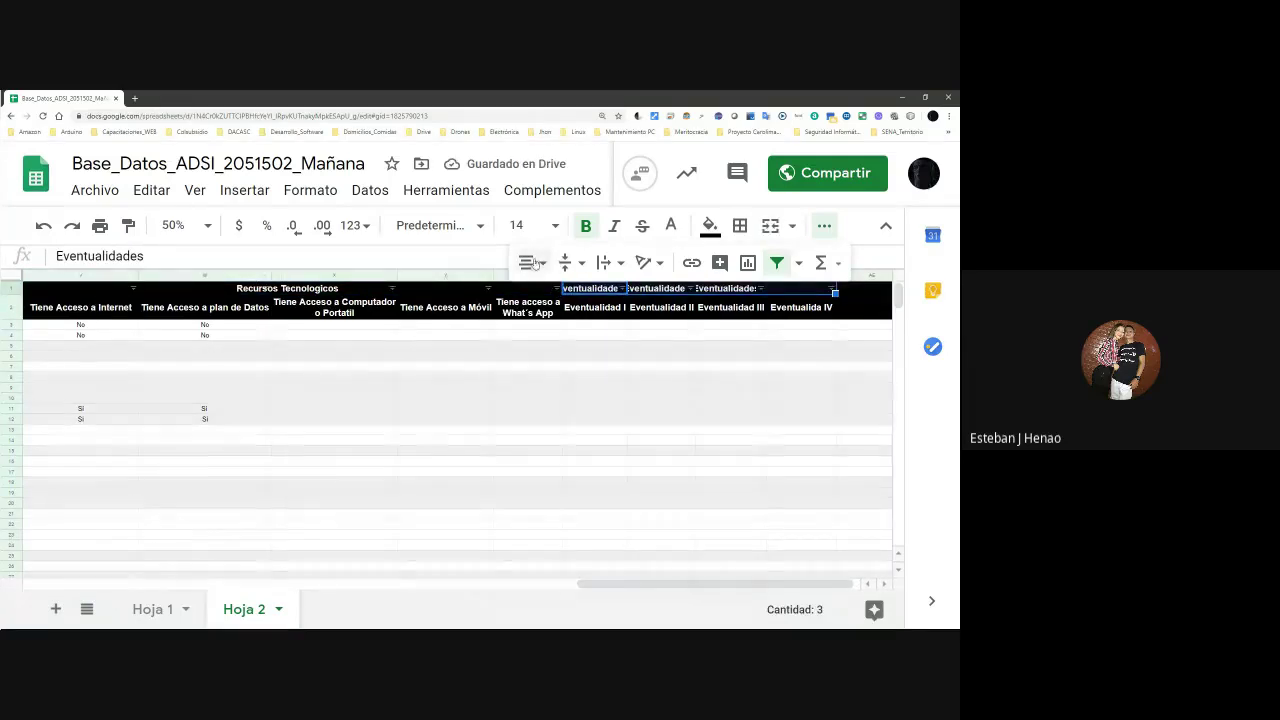
# Merge the four row-1 cells over Eventualidad I–IV into one centred Eventualidades heading.
pyautogui.click(768, 225)
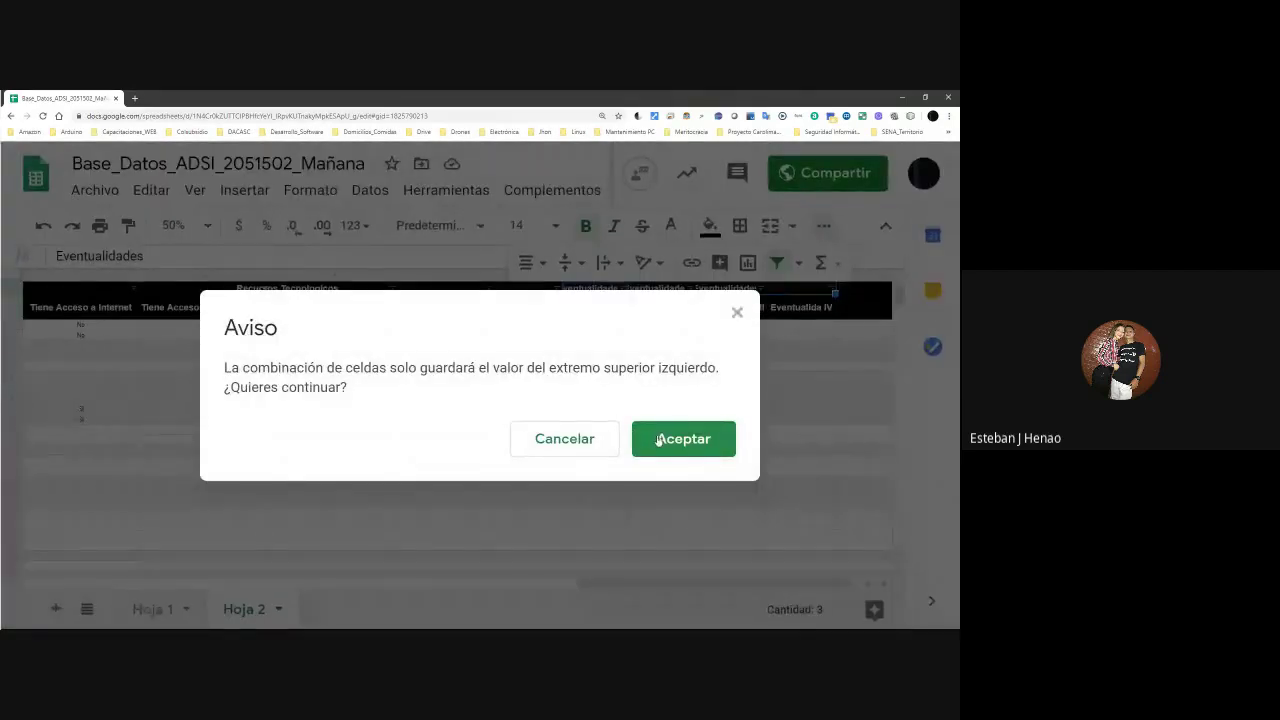
pyautogui.click(659, 439)
pyautogui.click(710, 325)
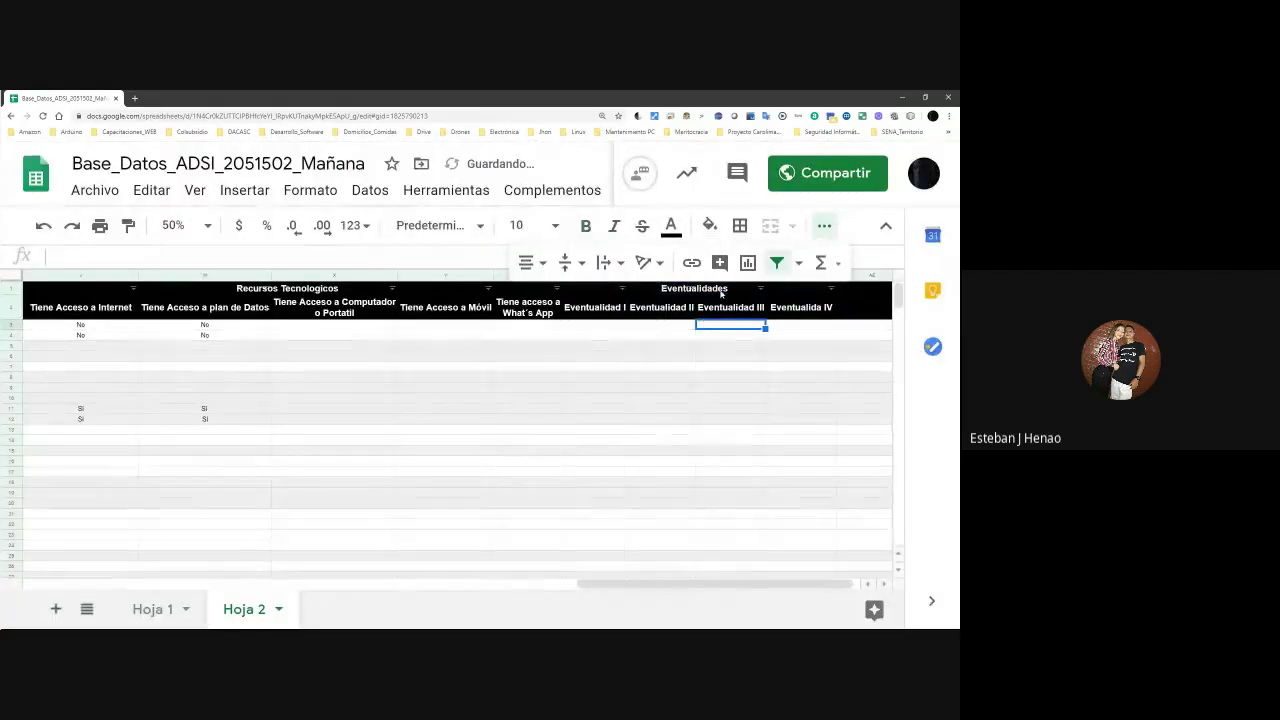
pyautogui.click(622, 313)
pyautogui.click(717, 299)
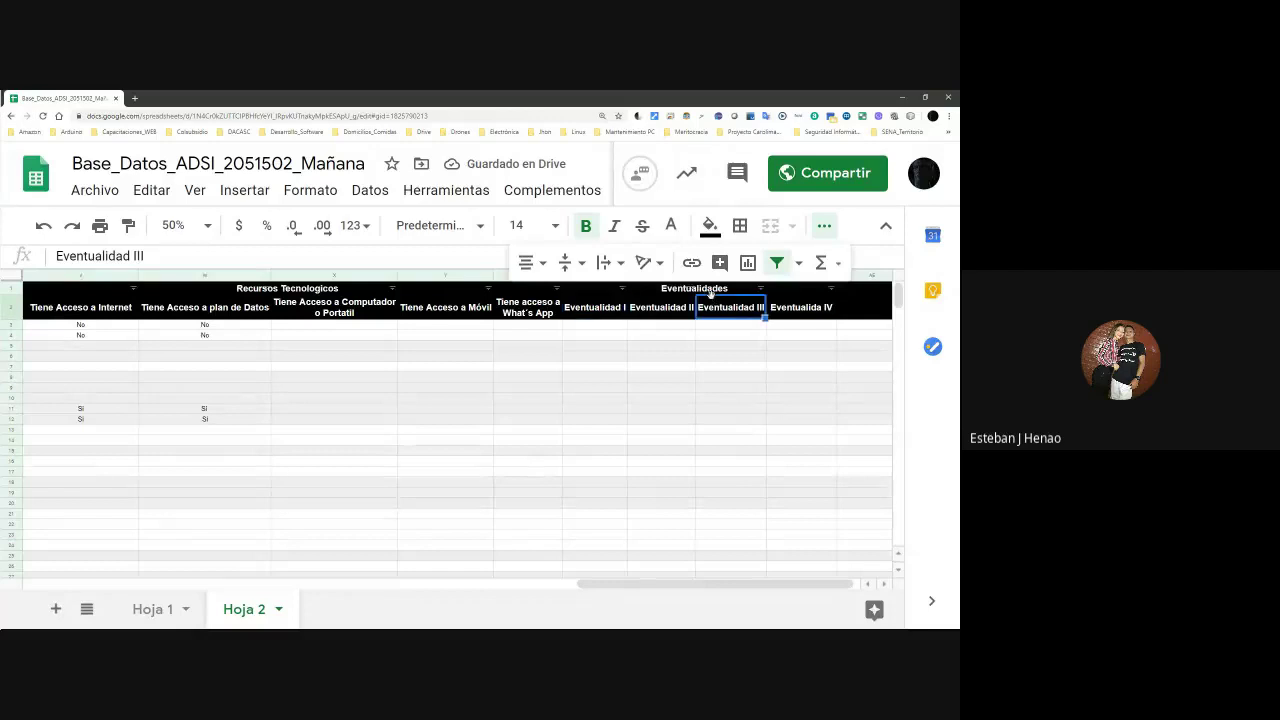
pyautogui.click(700, 290)
pyautogui.click(855, 290)
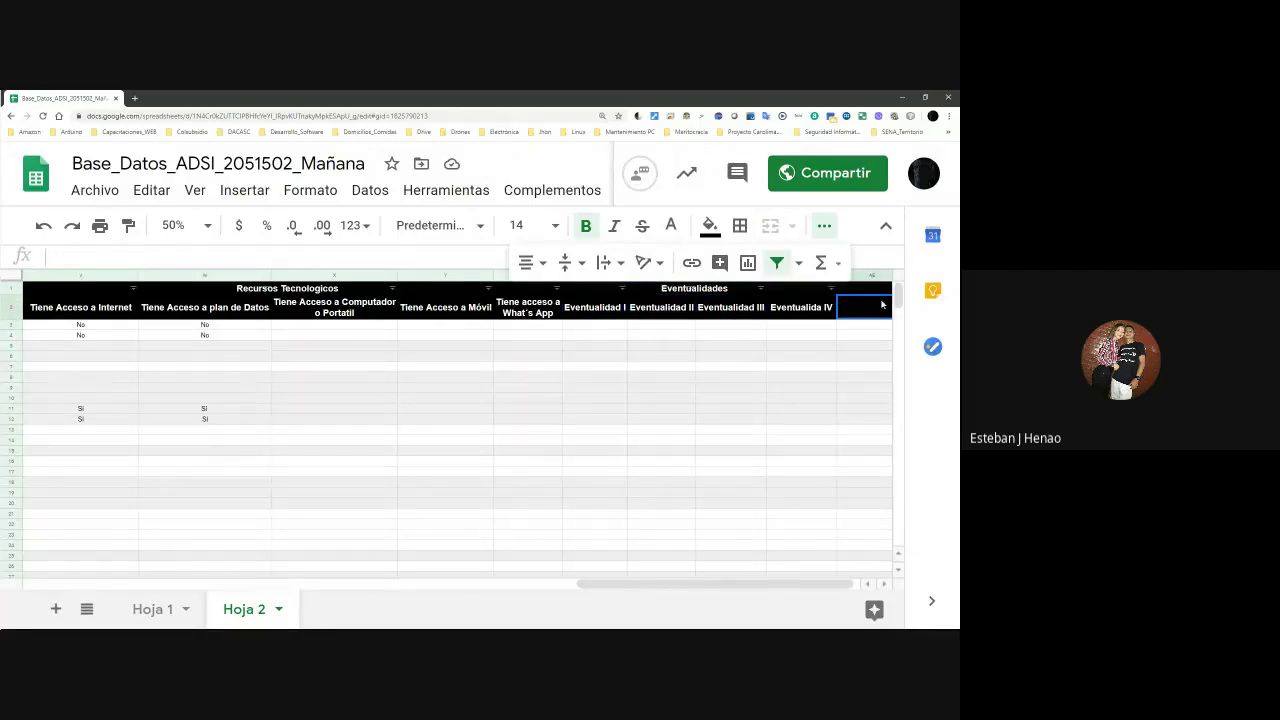
pyautogui.press('Left')
pyautogui.press('Right')
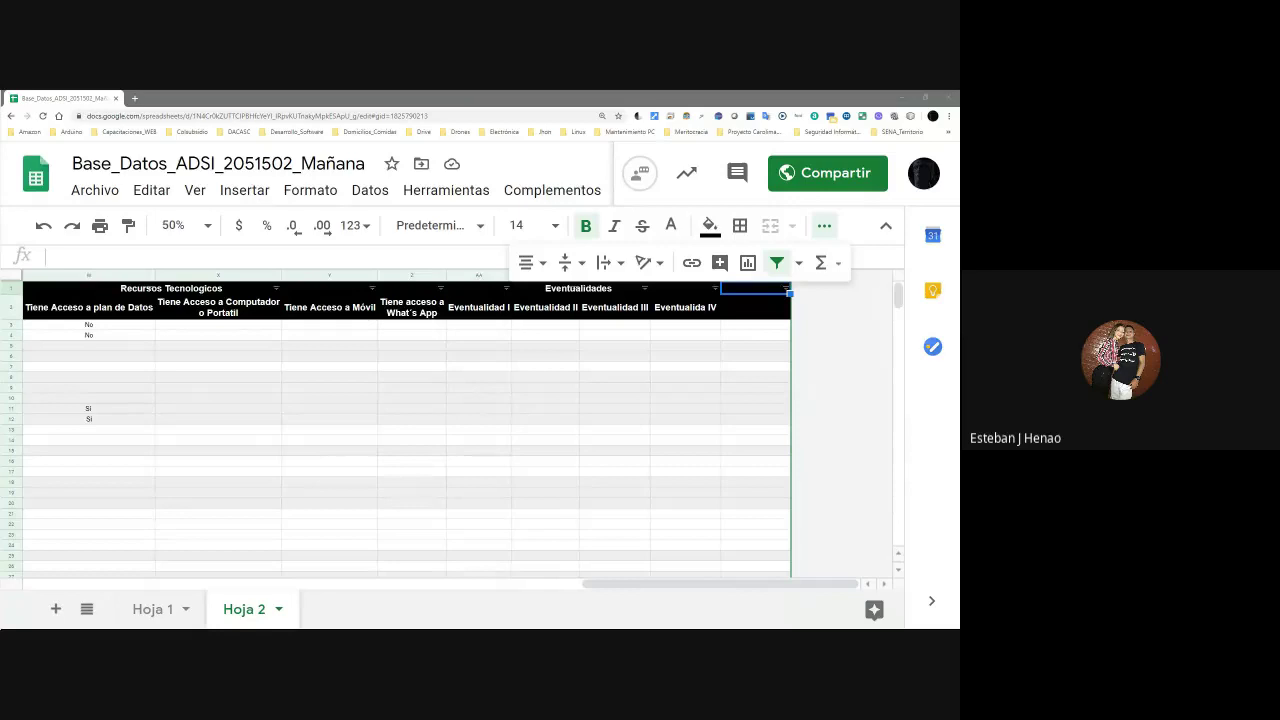
pyautogui.click(691, 388)
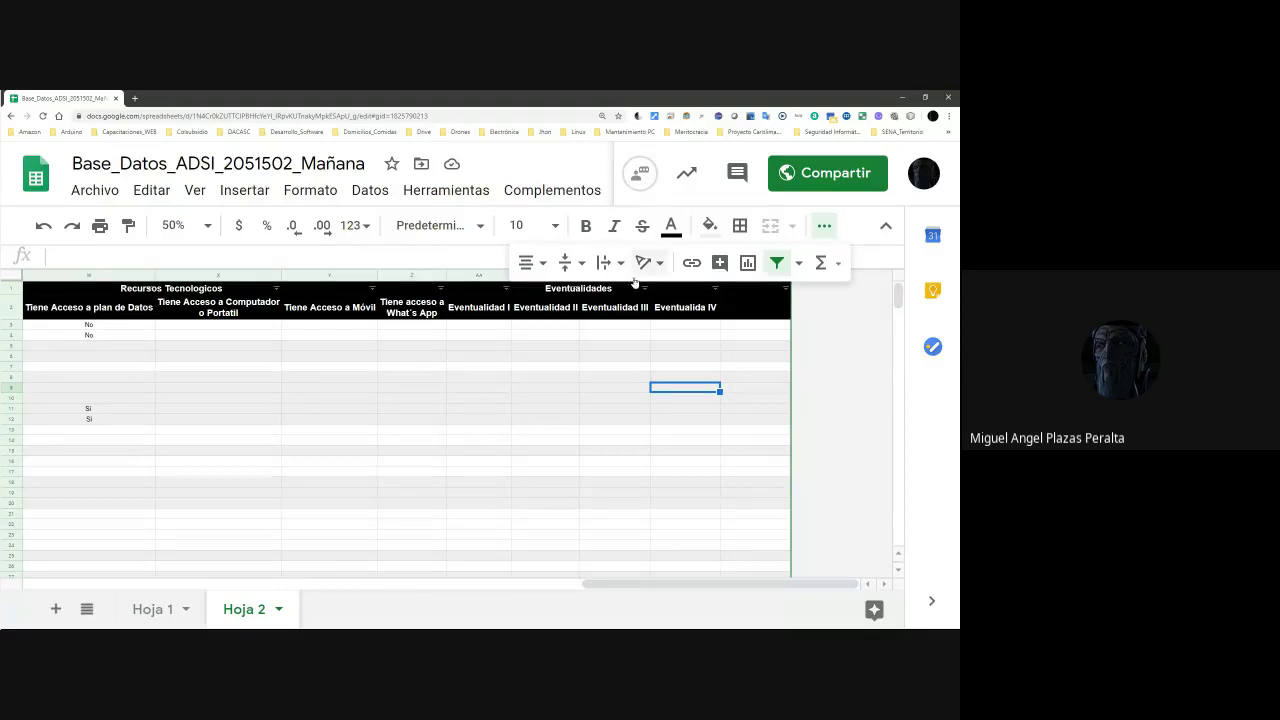
# Sort the student rows A→Z by first name from the Primer Nombre filter.
pyautogui.click(597, 290)
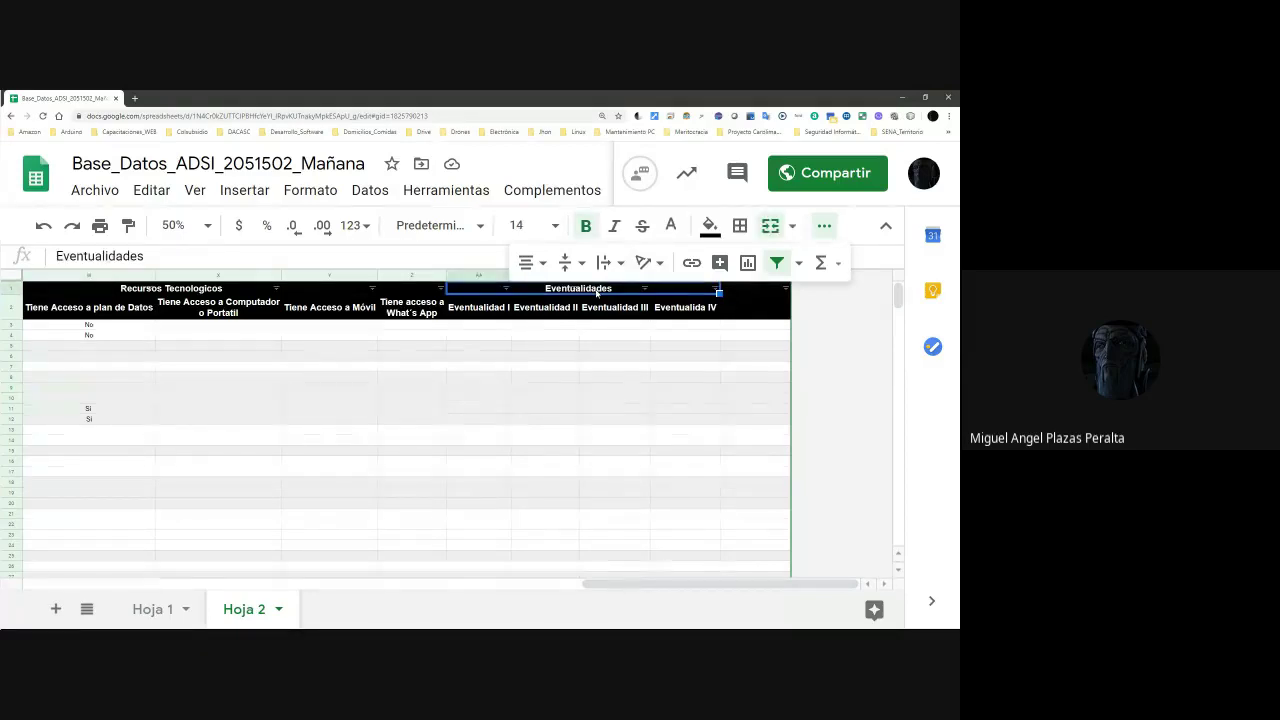
pyautogui.press('Left')
pyautogui.press('Left')
pyautogui.press('Left')
pyautogui.press('Left')
pyautogui.press('Left')
pyautogui.press('Left')
pyautogui.press('Left')
pyautogui.press('Left')
pyautogui.press('Left')
pyautogui.press('Left')
pyautogui.press('Left')
pyautogui.press('Left')
pyautogui.press('Left')
pyautogui.press('Left')
pyautogui.press('Left')
pyautogui.press('Left')
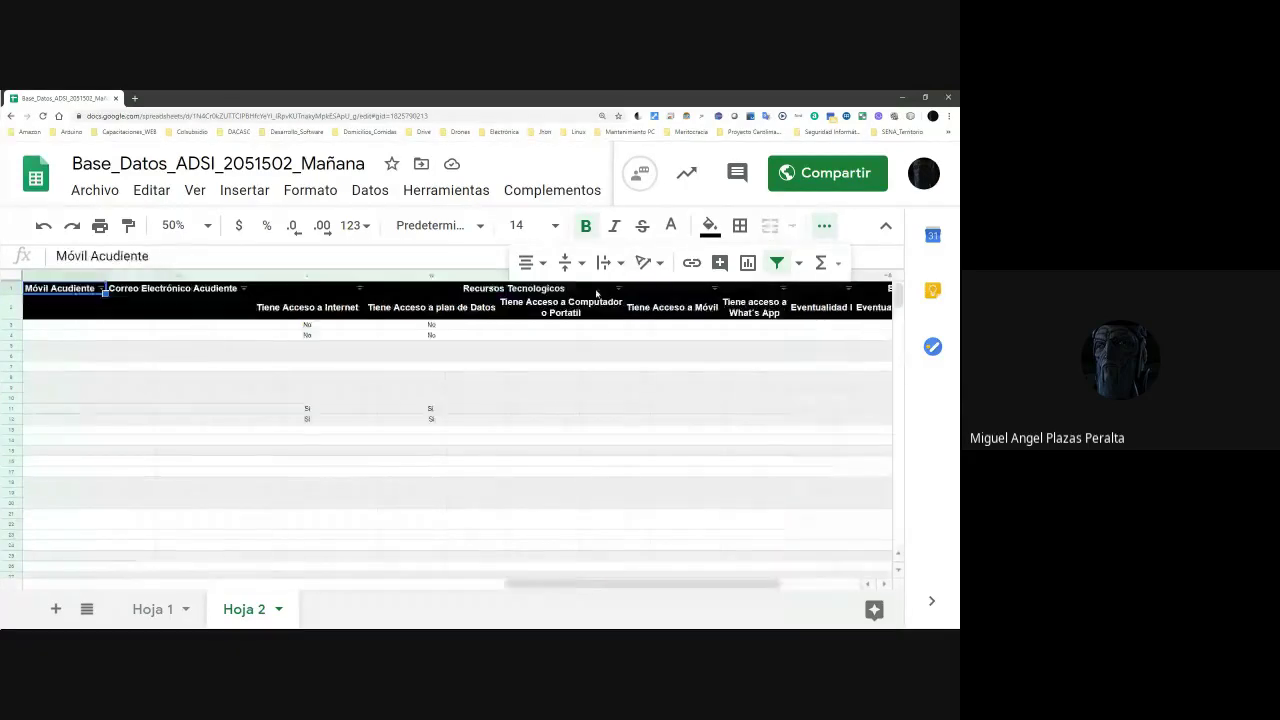
pyautogui.press('Left')
pyautogui.press('Left')
pyautogui.press('Left')
pyautogui.press('Left')
pyautogui.press('Left')
pyautogui.press('Left')
pyautogui.press('Left')
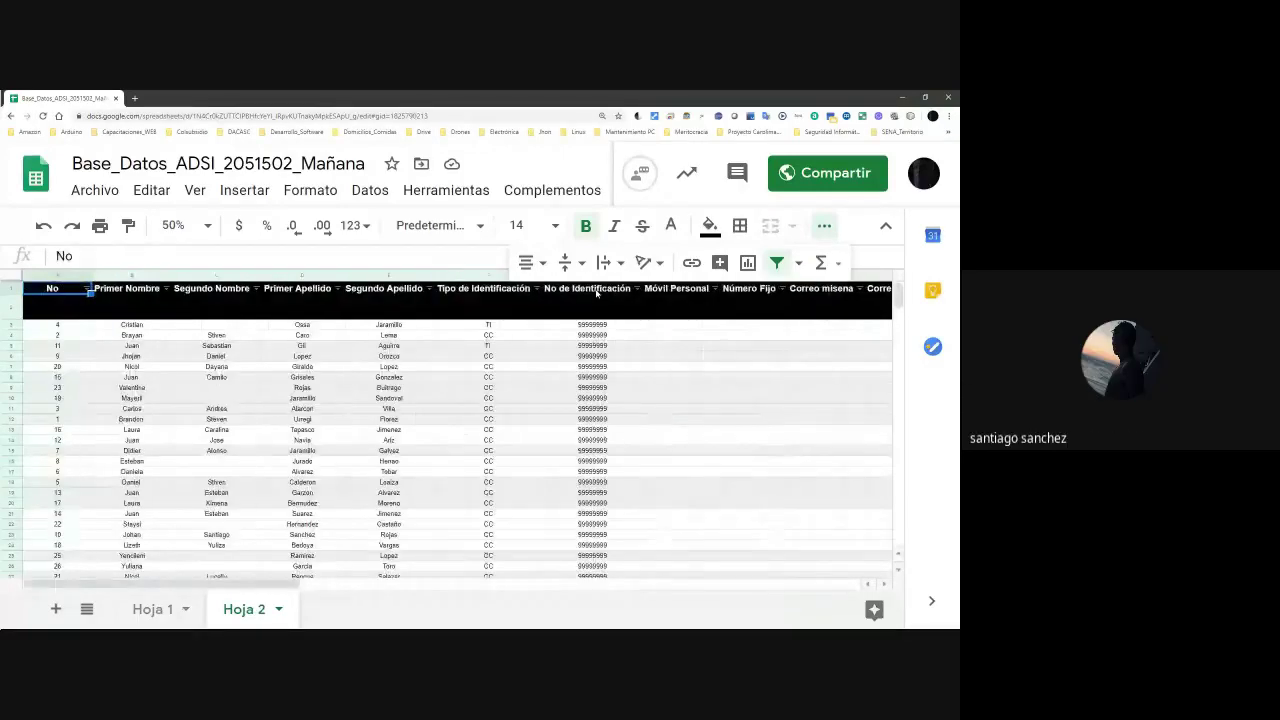
pyautogui.press('Right')
pyautogui.press('Down')
pyautogui.press('Left')
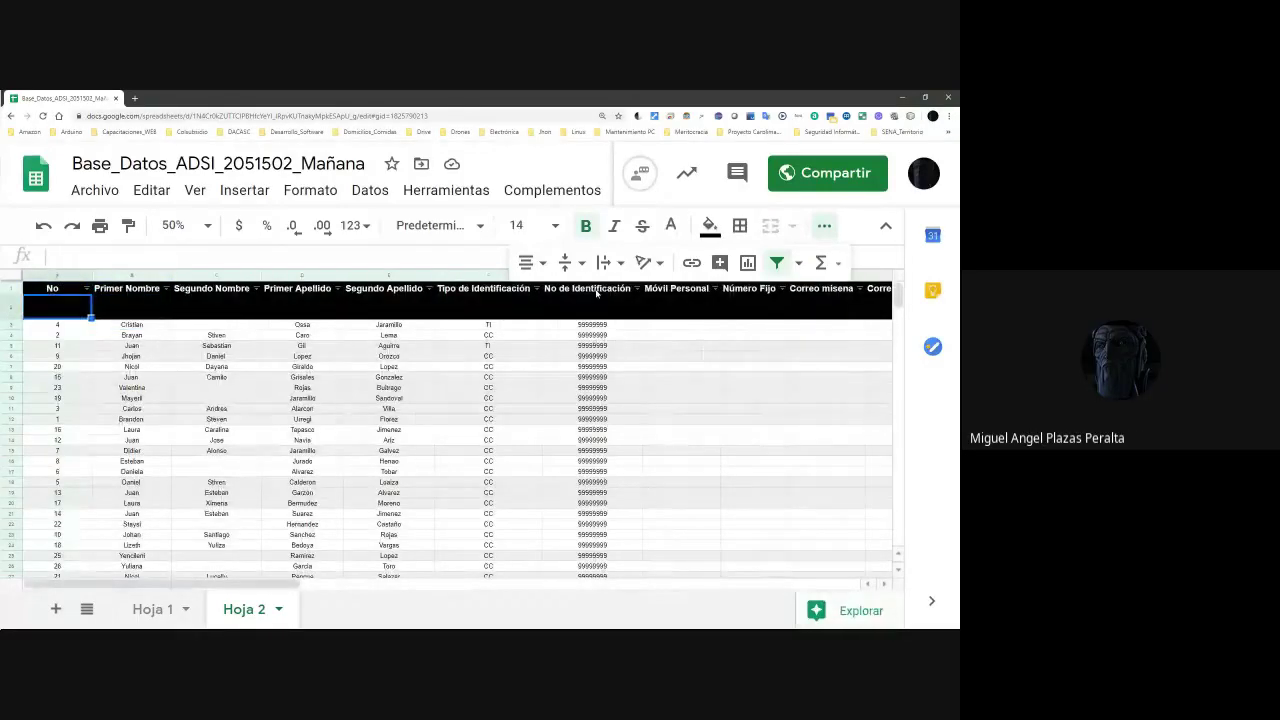
pyautogui.press('Down')
pyautogui.press('Up')
pyautogui.press('Right')
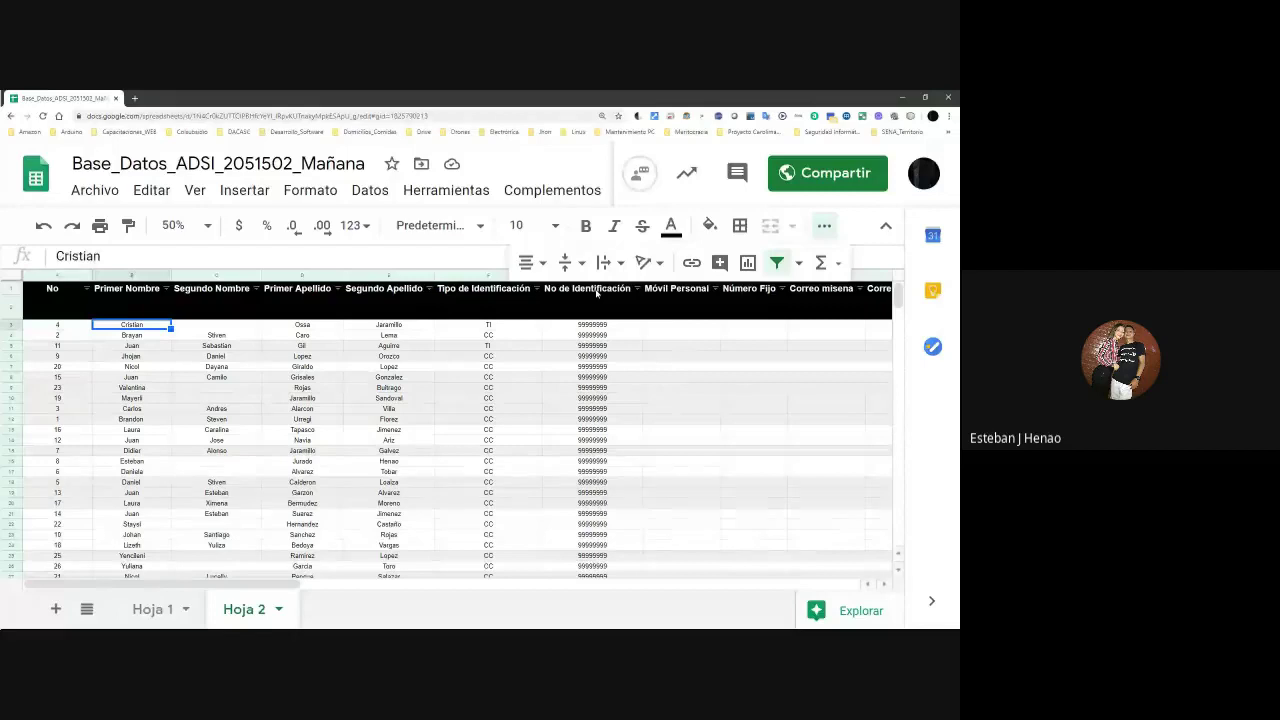
pyautogui.click(166, 289)
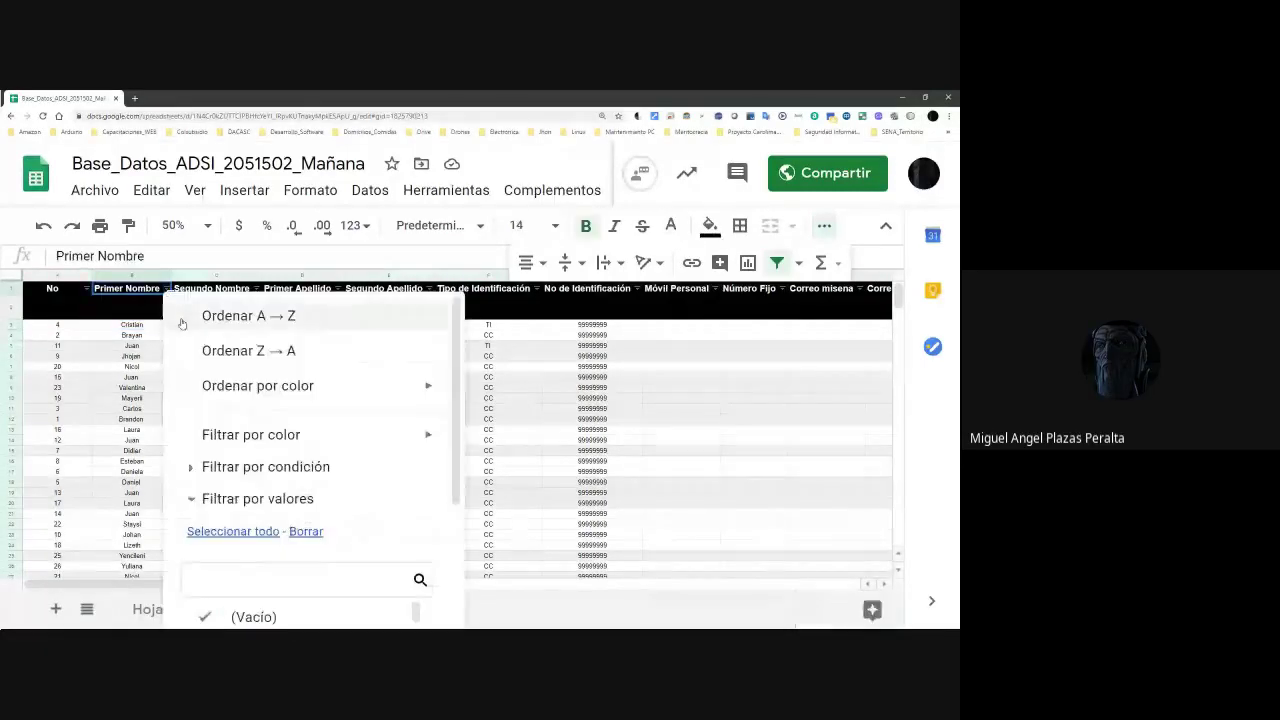
pyautogui.click(240, 316)
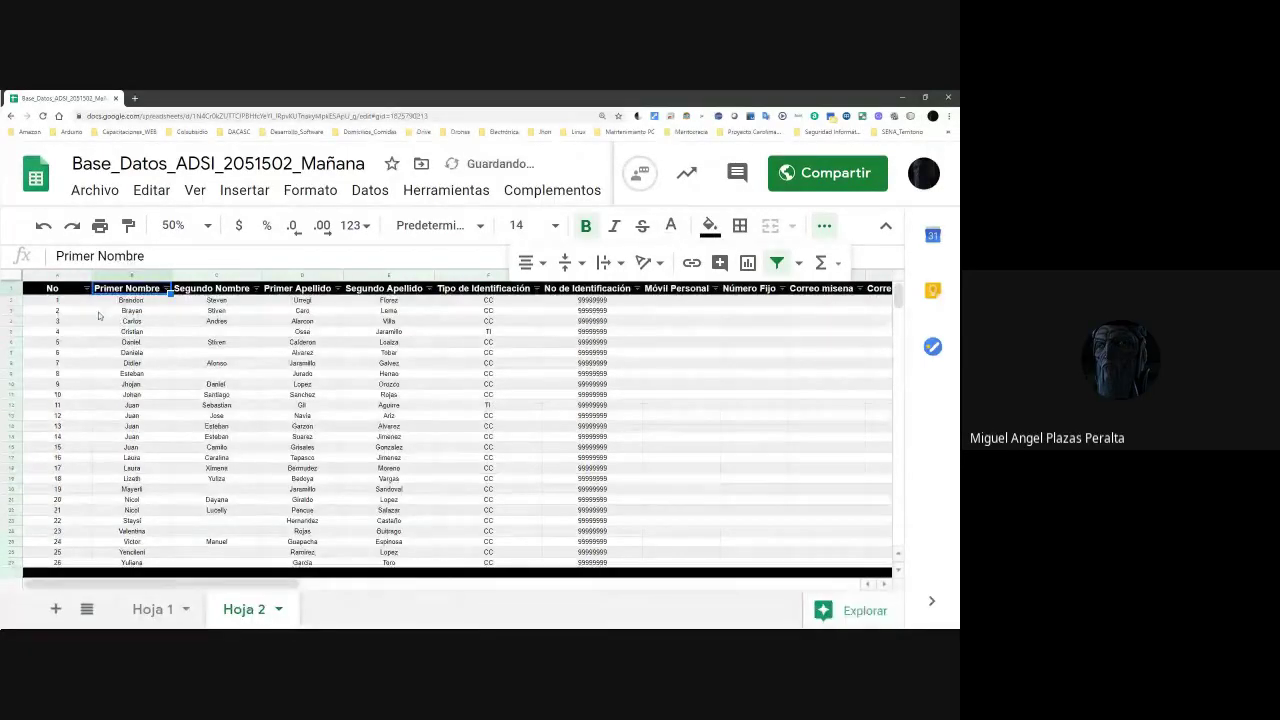
# Check the sorted names and the headers across to Eventualidades.
pyautogui.scroll(-3, 101, 323)
pyautogui.scroll(3, 101, 323)
pyautogui.click(238, 319)
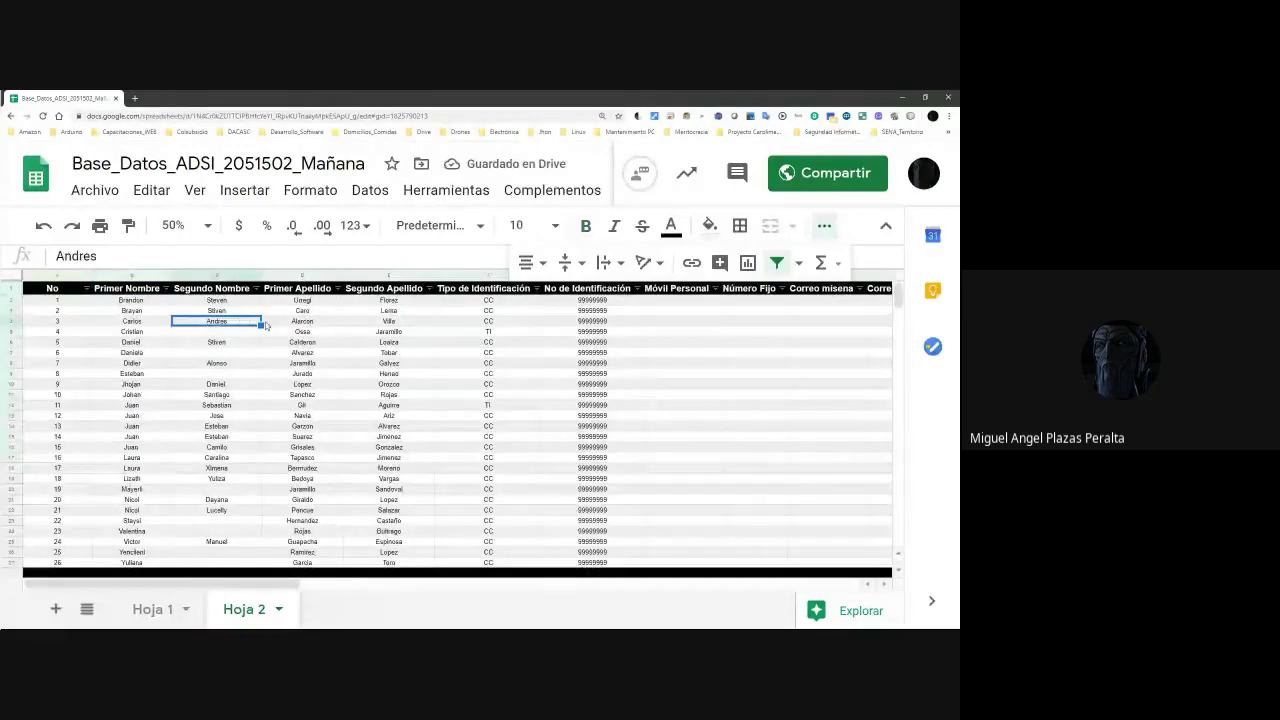
pyautogui.press('Up')
pyautogui.press('Up')
pyautogui.press('Right')
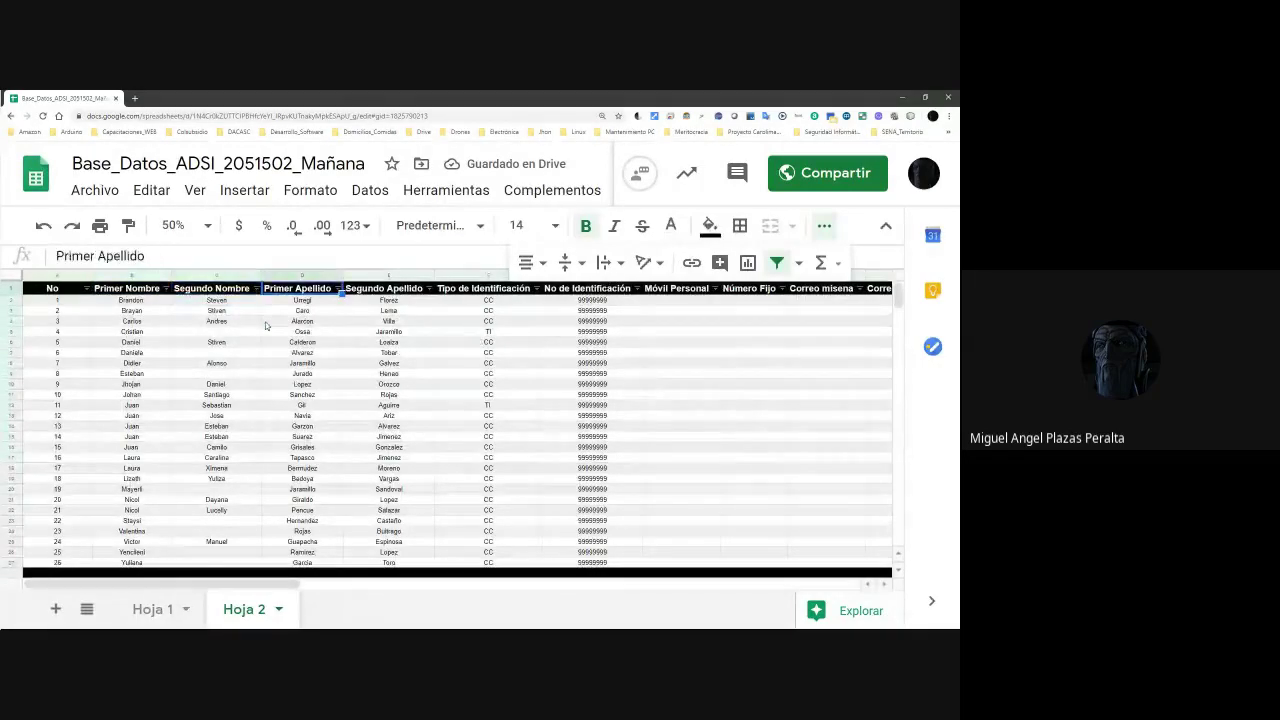
pyautogui.press('Right')
pyautogui.press('Right')
pyautogui.press('Right')
pyautogui.press('Right')
pyautogui.press('Right')
pyautogui.press('Right')
pyautogui.press('Right')
pyautogui.press('Right')
pyautogui.press('Right')
pyautogui.press('Right')
pyautogui.press('Right')
pyautogui.press('Right')
pyautogui.press('Right')
pyautogui.press('Right')
pyautogui.press('Right')
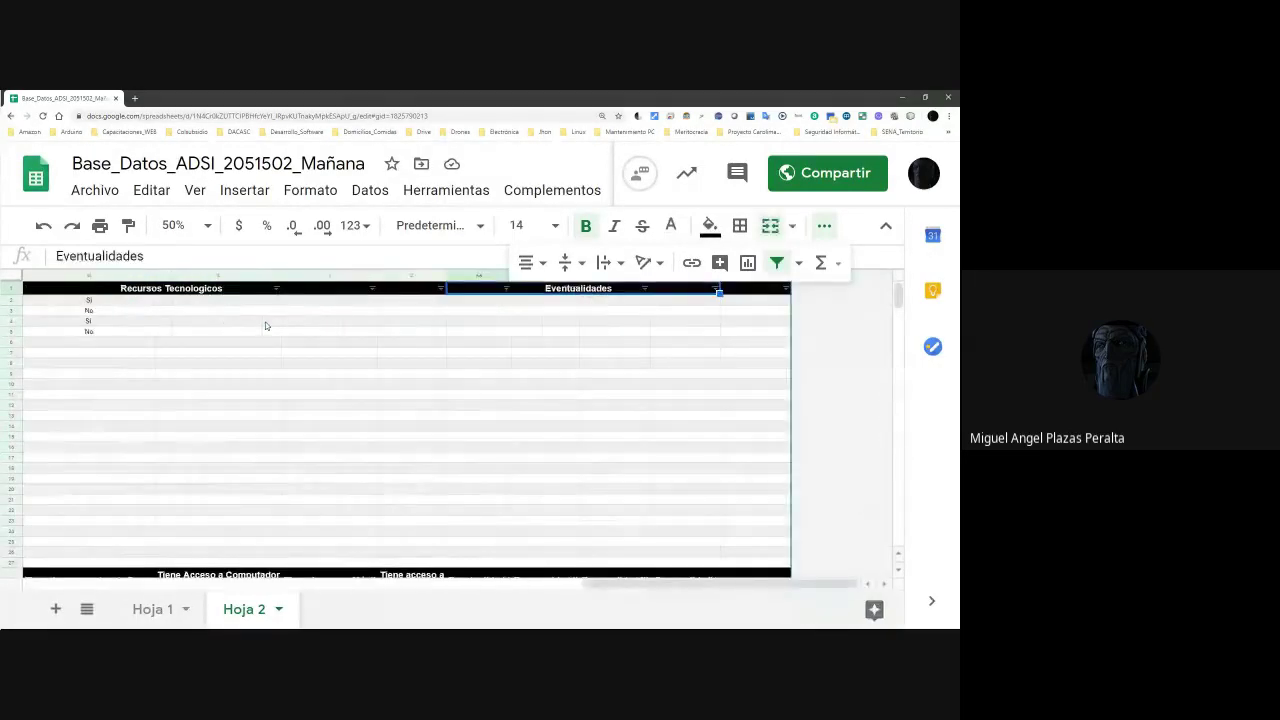
# Undo the first-name sort and apply Ordenar A→Z on Primer Nombre again.
pyautogui.press('Home')
pyautogui.press('Down')
pyautogui.press('Down')
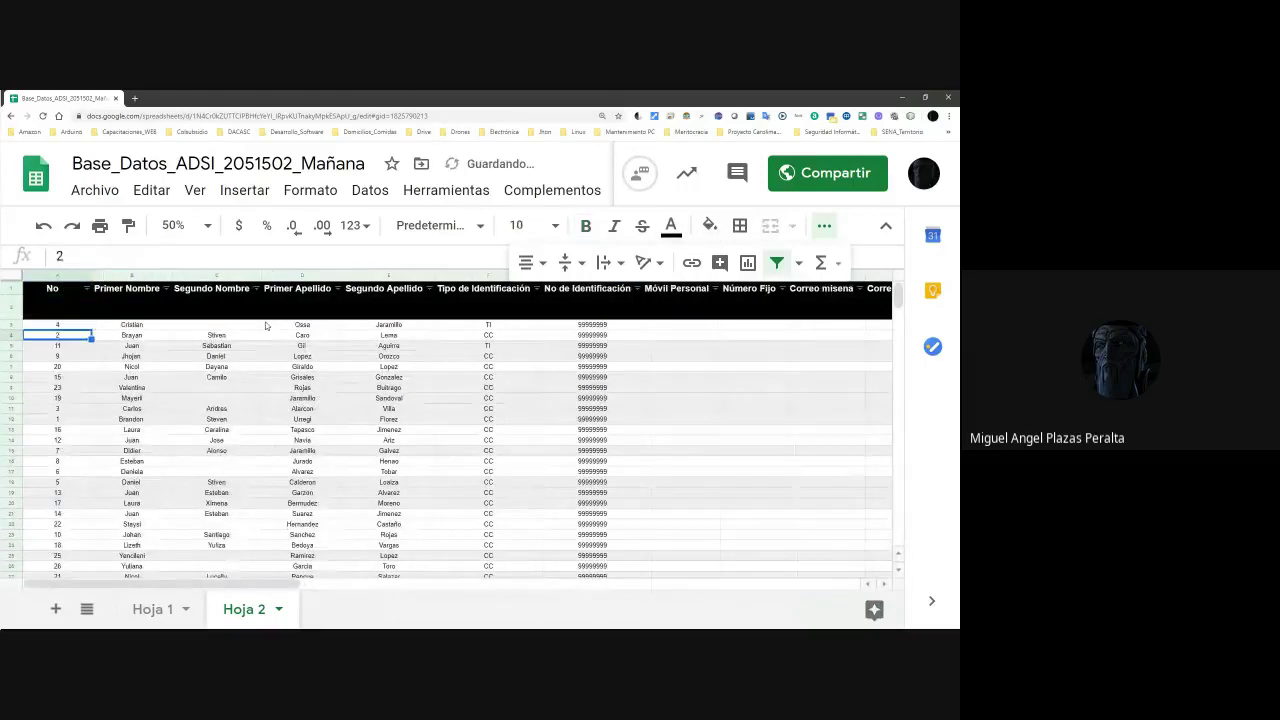
pyautogui.press('Up')
pyautogui.press('Right')
pyautogui.press('Down')
pyautogui.press('Left')
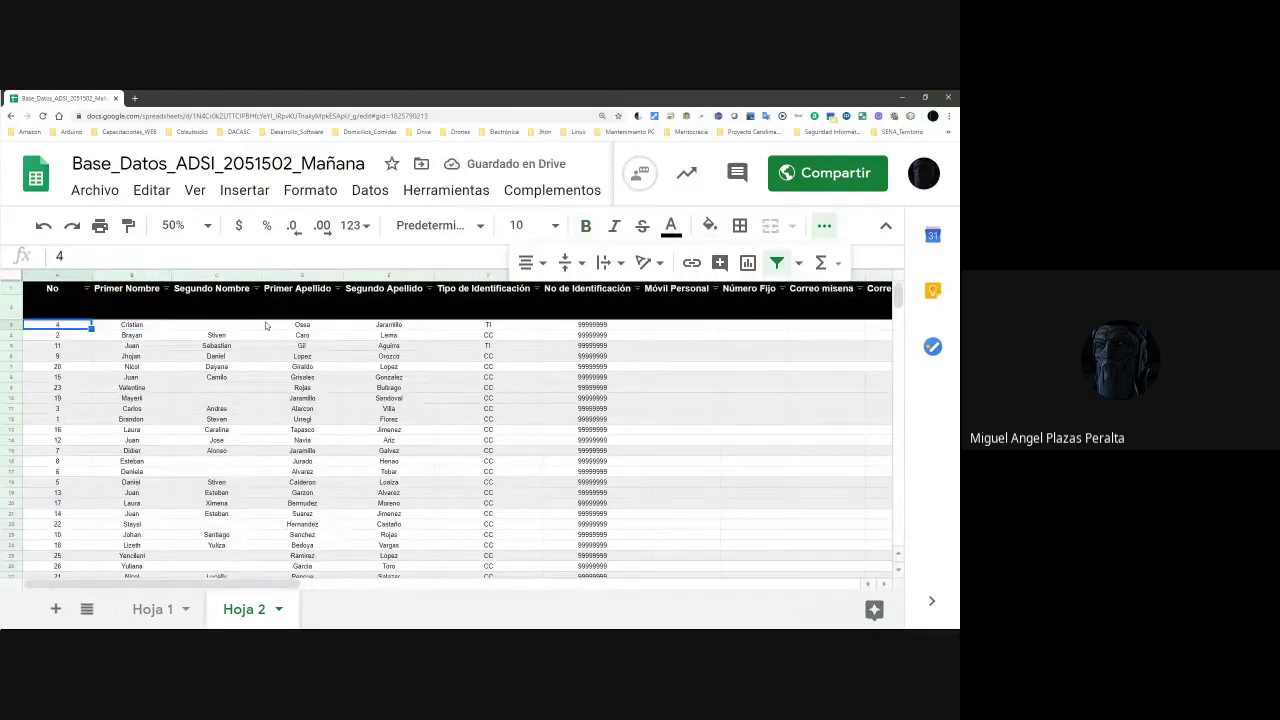
pyautogui.press('Right')
pyautogui.press('Up')
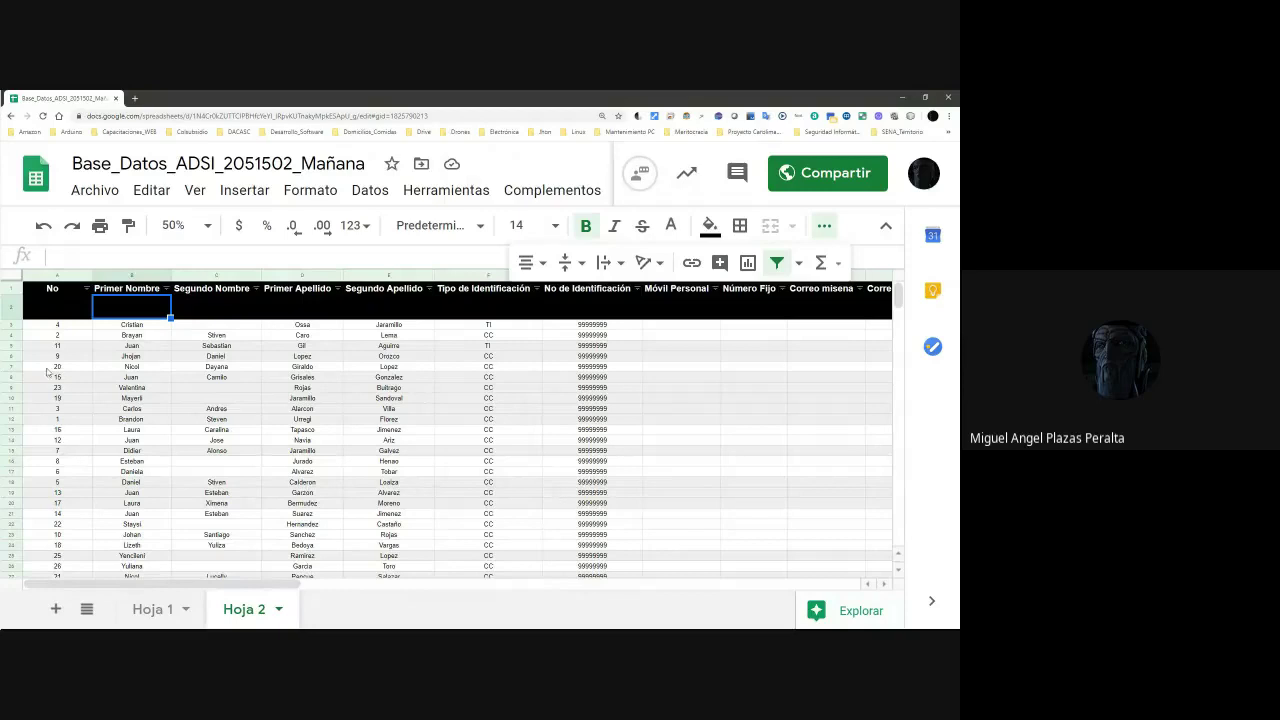
pyautogui.click(166, 288)
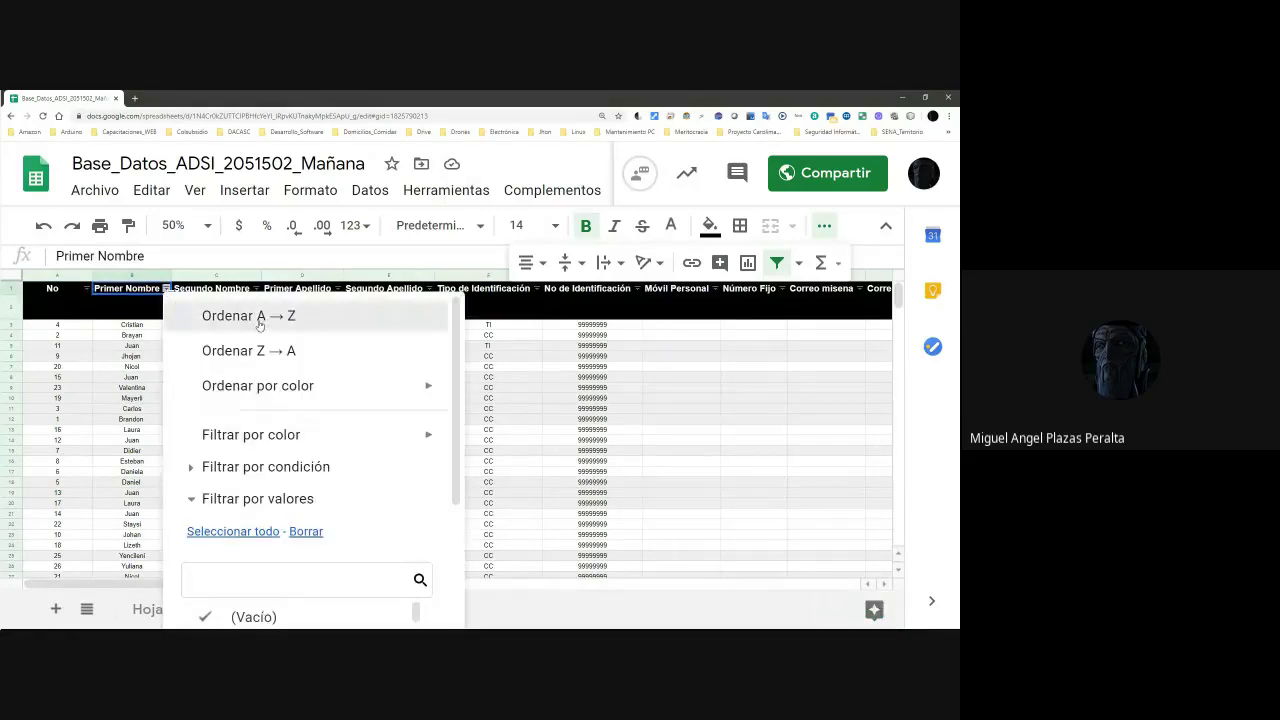
pyautogui.click(245, 314)
pyautogui.click(242, 318)
# Review the header columns from Primer Apellido out to Eventualidades and the data's end.
pyautogui.press('Up')
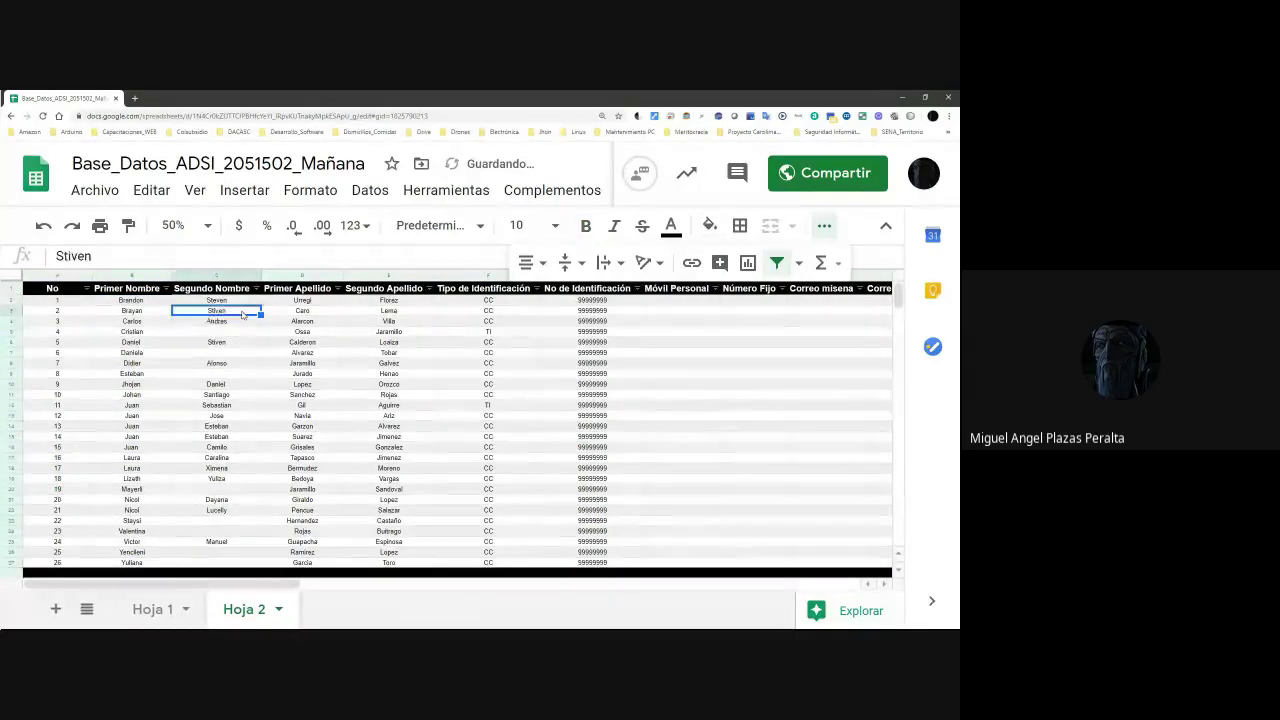
pyautogui.press('Up')
pyautogui.press('Up')
pyautogui.press('Right')
pyautogui.press('Right')
pyautogui.press('Right')
pyautogui.press('Right')
pyautogui.press('Right')
pyautogui.press('Right')
pyautogui.press('Right')
pyautogui.hotkey('ctrl', 'Right')
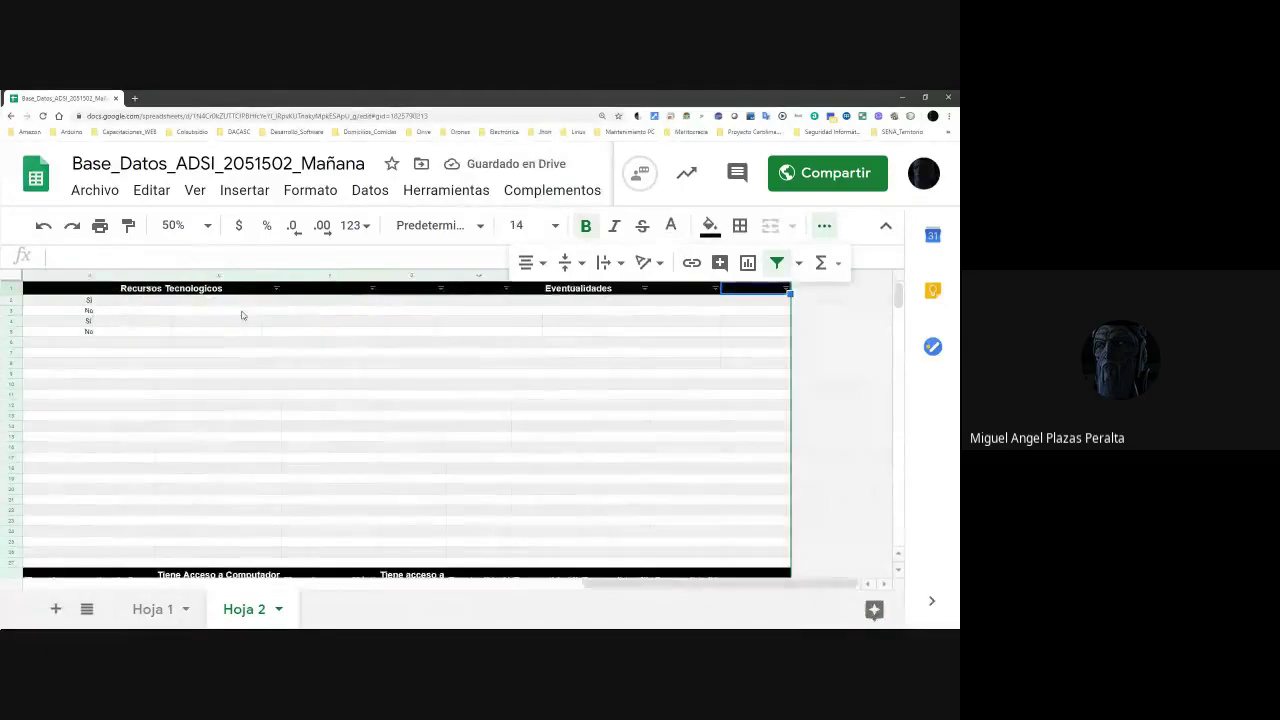
pyautogui.press('Left')
pyautogui.press('Left')
pyautogui.press('Left')
pyautogui.press('Left')
pyautogui.press('Left')
pyautogui.press('Left')
pyautogui.press('Left')
pyautogui.press('Left')
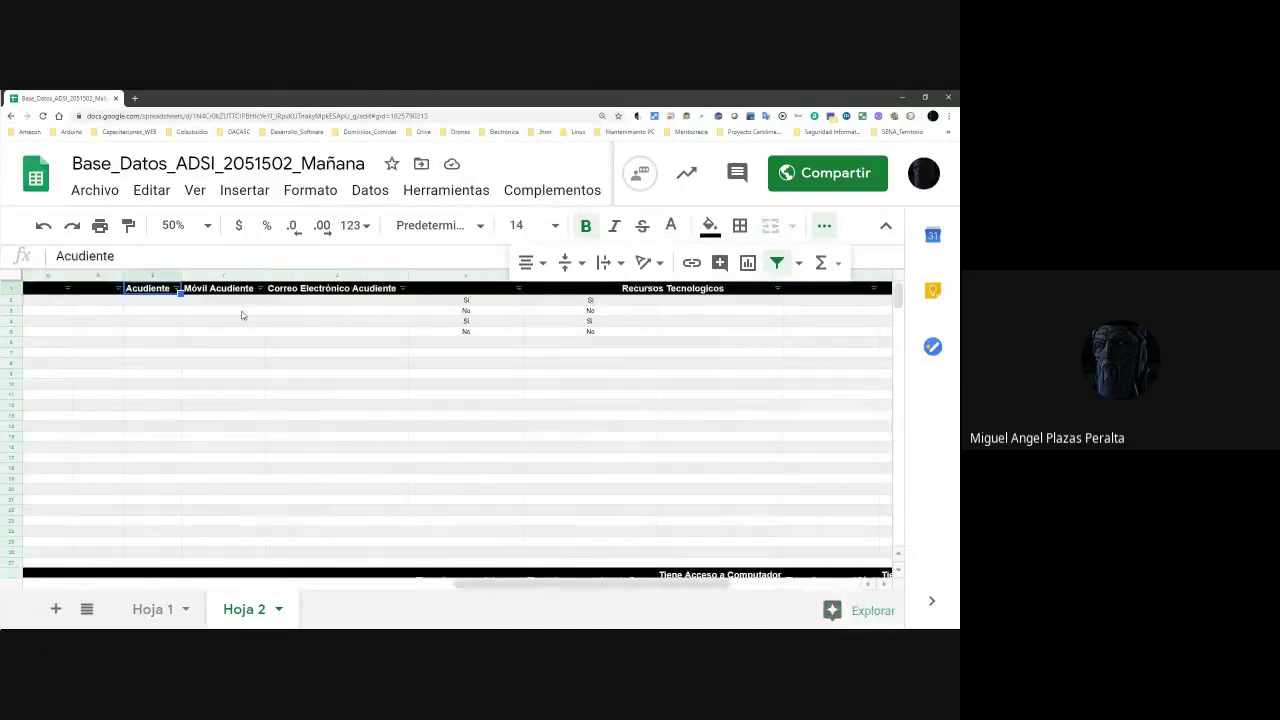
pyautogui.press('Right')
pyautogui.press('Right')
pyautogui.hotkey('ctrl', 'Right')
pyautogui.press('Left')
pyautogui.press('Left')
pyautogui.press('Left')
pyautogui.press('Left')
pyautogui.press('Left')
pyautogui.press('Left')
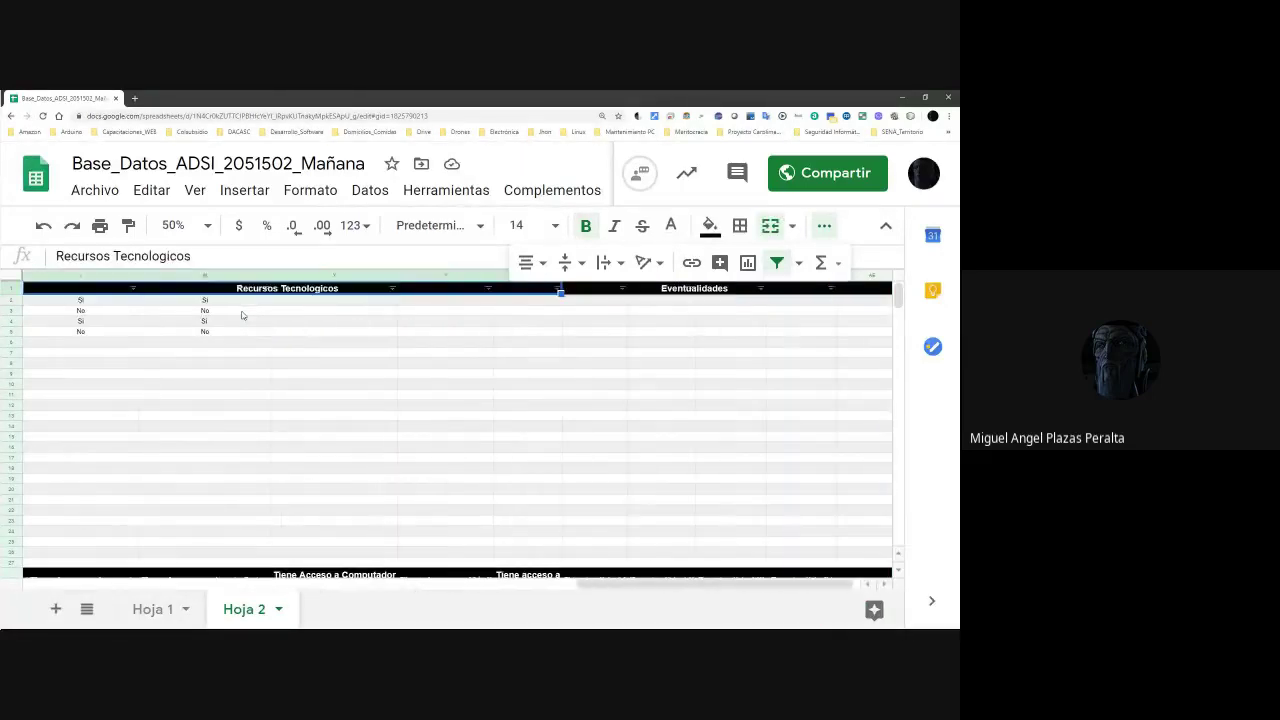
pyautogui.press('Left')
pyautogui.press('Left')
pyautogui.press('Left')
pyautogui.press('Left')
pyautogui.press('Left')
pyautogui.press('Left')
pyautogui.press('Left')
pyautogui.press('Left')
pyautogui.press('Left')
pyautogui.press('Left')
pyautogui.press('Left')
pyautogui.press('Left')
pyautogui.press('Left')
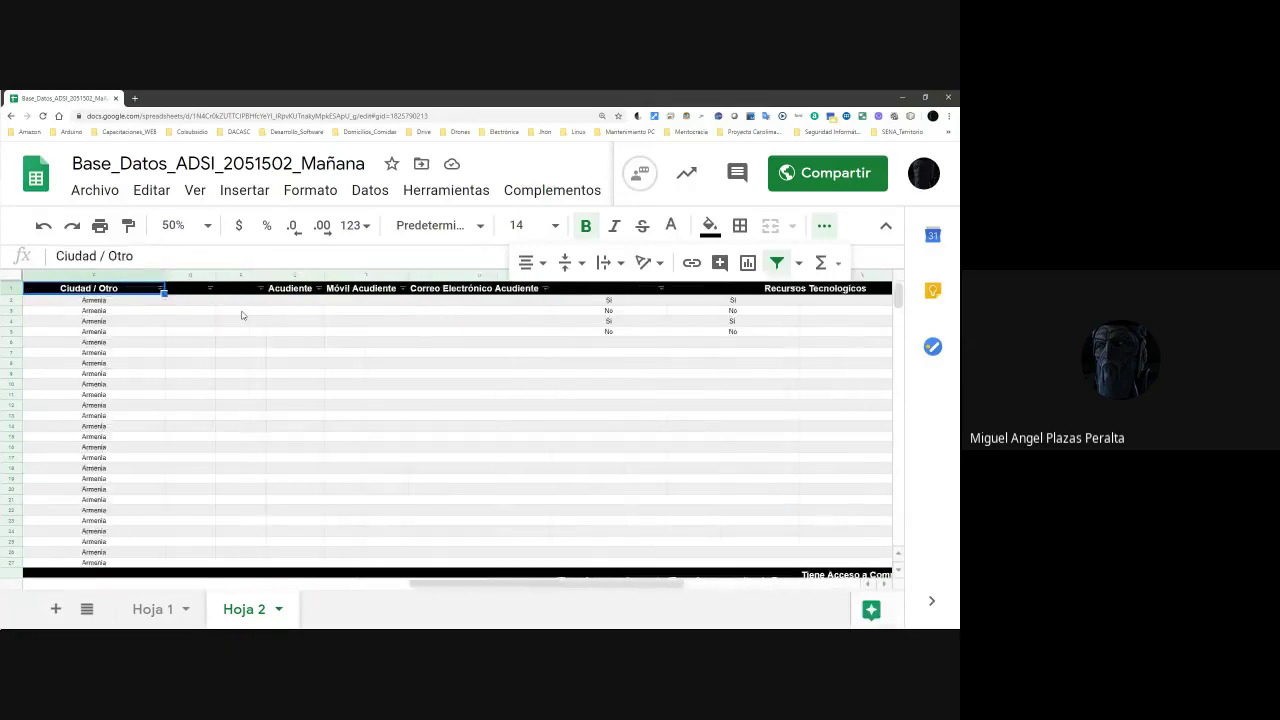
pyautogui.press('Down')
pyautogui.press('Down')
pyautogui.press('Down')
pyautogui.press('Down')
pyautogui.press('Down')
pyautogui.press('Down')
pyautogui.press('Down')
pyautogui.press('Down')
pyautogui.press('Down')
pyautogui.press('Down')
pyautogui.press('Down')
pyautogui.press('Down')
pyautogui.press('Down')
pyautogui.press('Down')
pyautogui.press('Down')
pyautogui.press('Down')
pyautogui.press('Down')
pyautogui.press('Down')
pyautogui.press('Down')
pyautogui.press('Down')
pyautogui.press('Down')
pyautogui.press('Down')
pyautogui.press('Down')
pyautogui.press('Down')
pyautogui.press('Down')
pyautogui.press('Down')
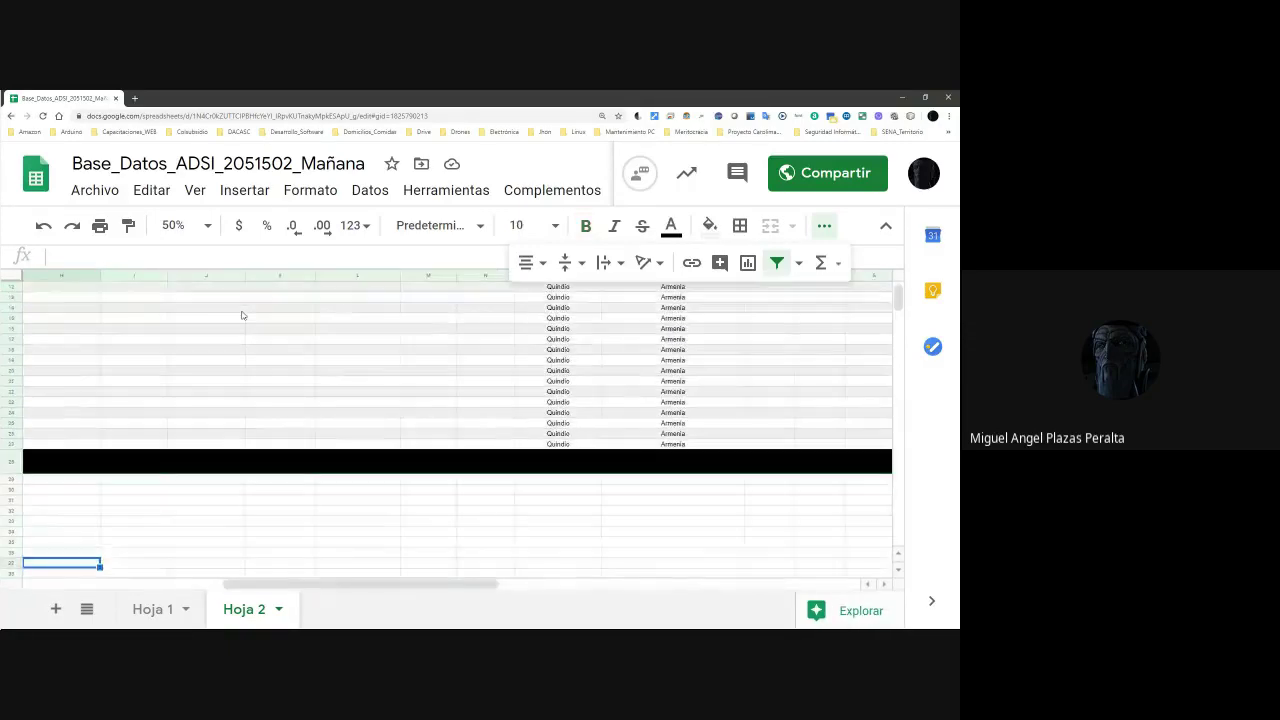
pyautogui.press('Up')
pyautogui.press('Up')
pyautogui.press('Up')
pyautogui.press('Up')
pyautogui.press('Up')
pyautogui.press('Up')
pyautogui.press('Up')
pyautogui.press('Up')
pyautogui.press('Up')
# Inspect the bold subheader labels that ended up in row 28.
pyautogui.press('Right')
pyautogui.press('Right')
pyautogui.press('Right')
pyautogui.press('Right')
pyautogui.press('Right')
pyautogui.press('Right')
pyautogui.press('Right')
pyautogui.press('Right')
pyautogui.press('Right')
pyautogui.press('Right')
pyautogui.press('Right')
pyautogui.press('Right')
pyautogui.press('Right')
pyautogui.press('Right')
pyautogui.press('Right')
pyautogui.press('Right')
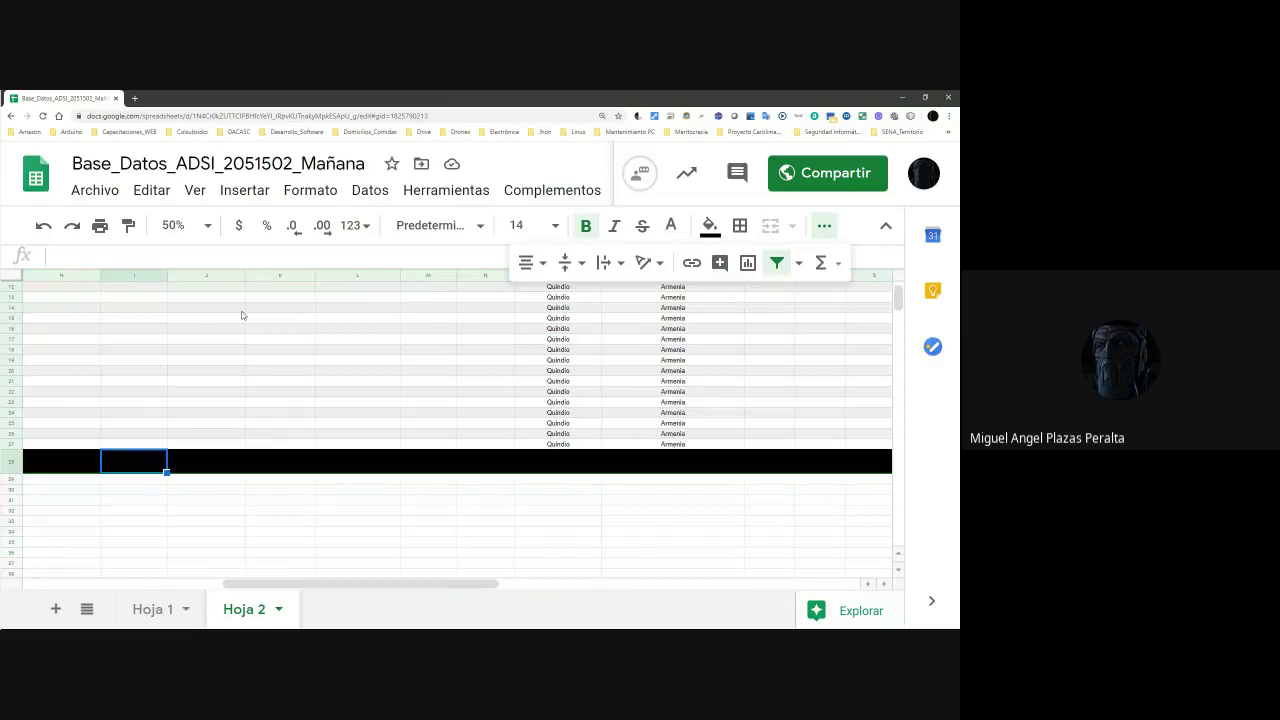
pyautogui.press('Left')
pyautogui.press('Left')
pyautogui.press('Left')
pyautogui.press('Left')
pyautogui.press('Left')
pyautogui.press('Left')
pyautogui.press('Left')
pyautogui.press('Left')
pyautogui.press('Left')
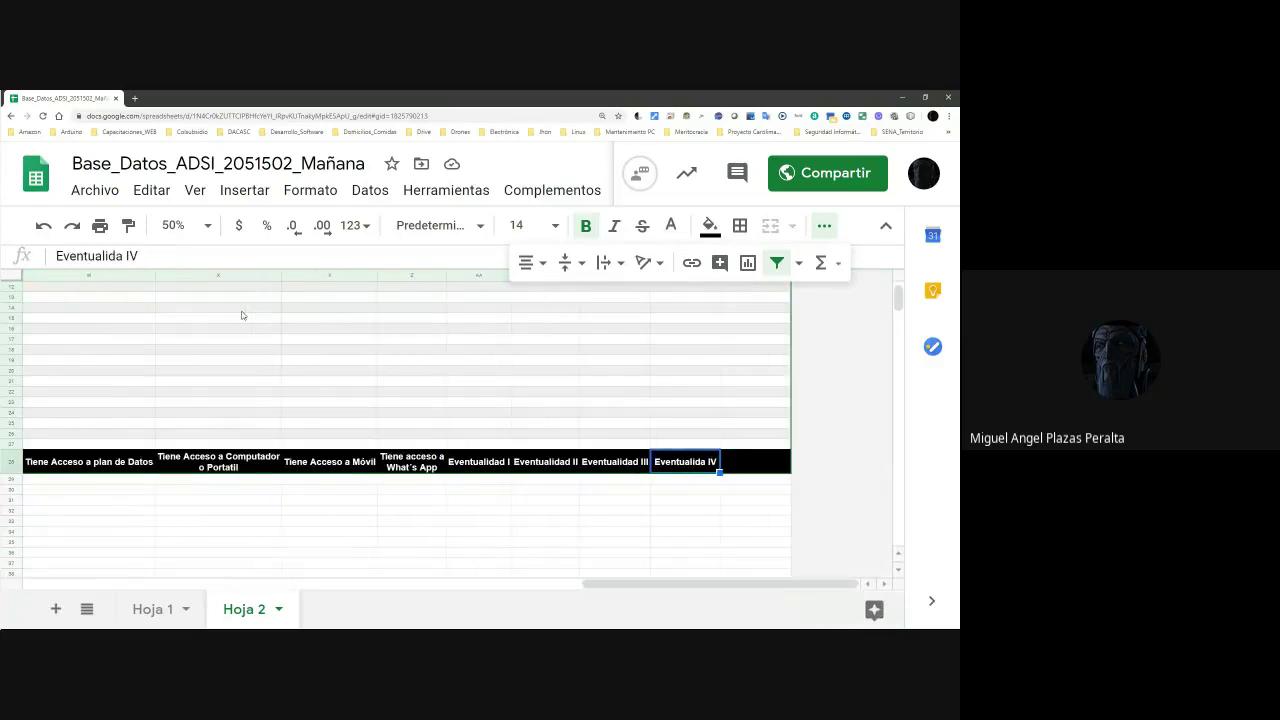
pyautogui.press('Left')
pyautogui.press('Left')
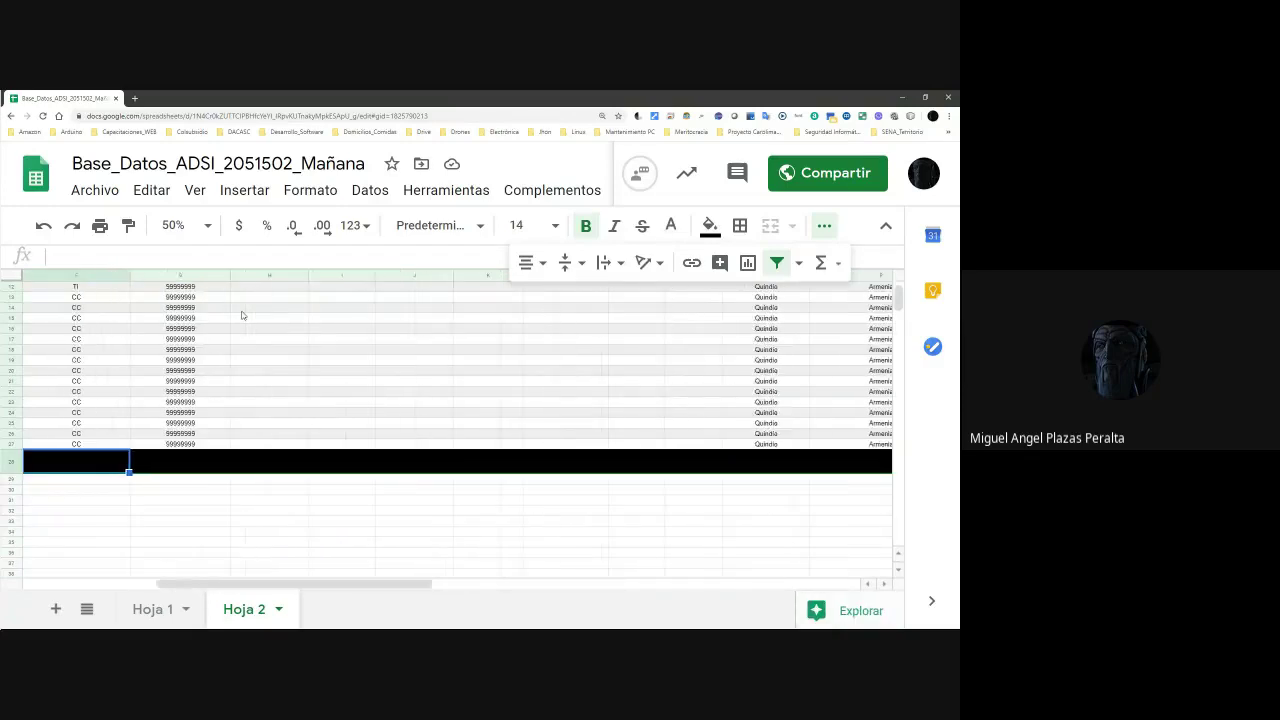
pyautogui.press('Left')
pyautogui.press('Left')
pyautogui.press('Left')
pyautogui.press('Left')
pyautogui.hotkey('ctrl', 'Right')
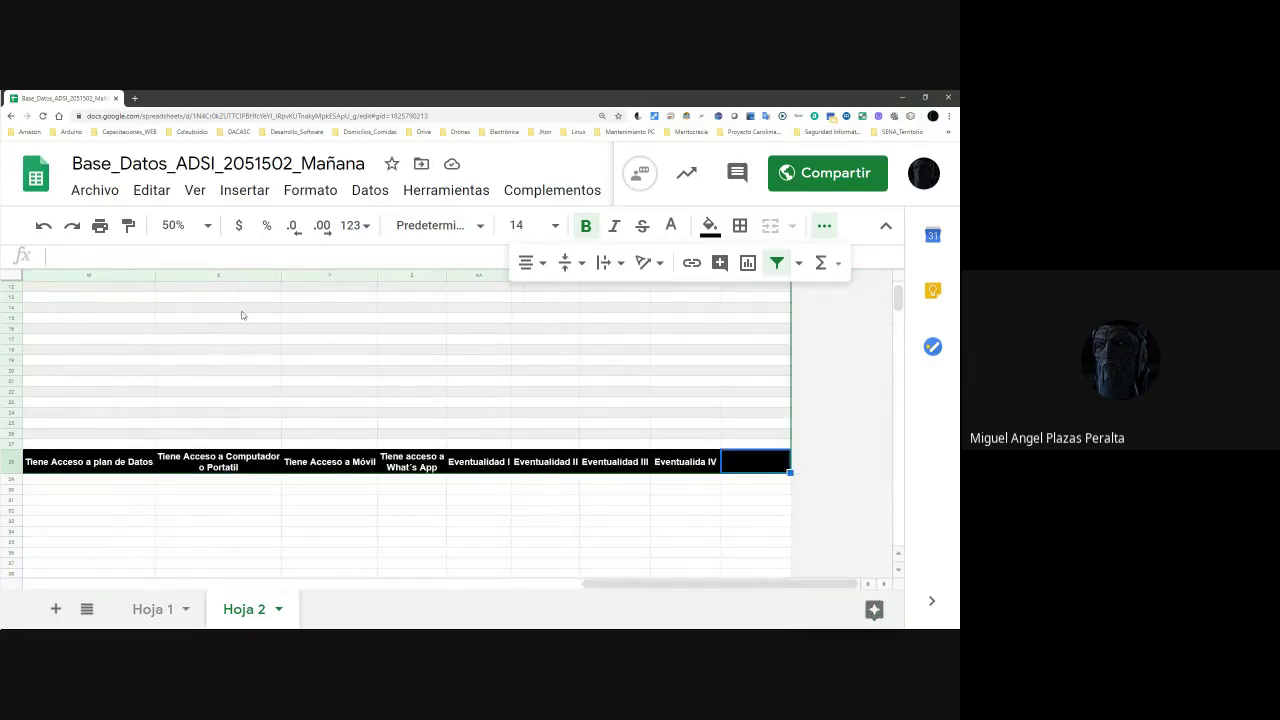
pyautogui.press('Left')
pyautogui.press('Left')
pyautogui.hotkey('ctrl', 'Left')
pyautogui.hotkey('ctrl', 'Left')
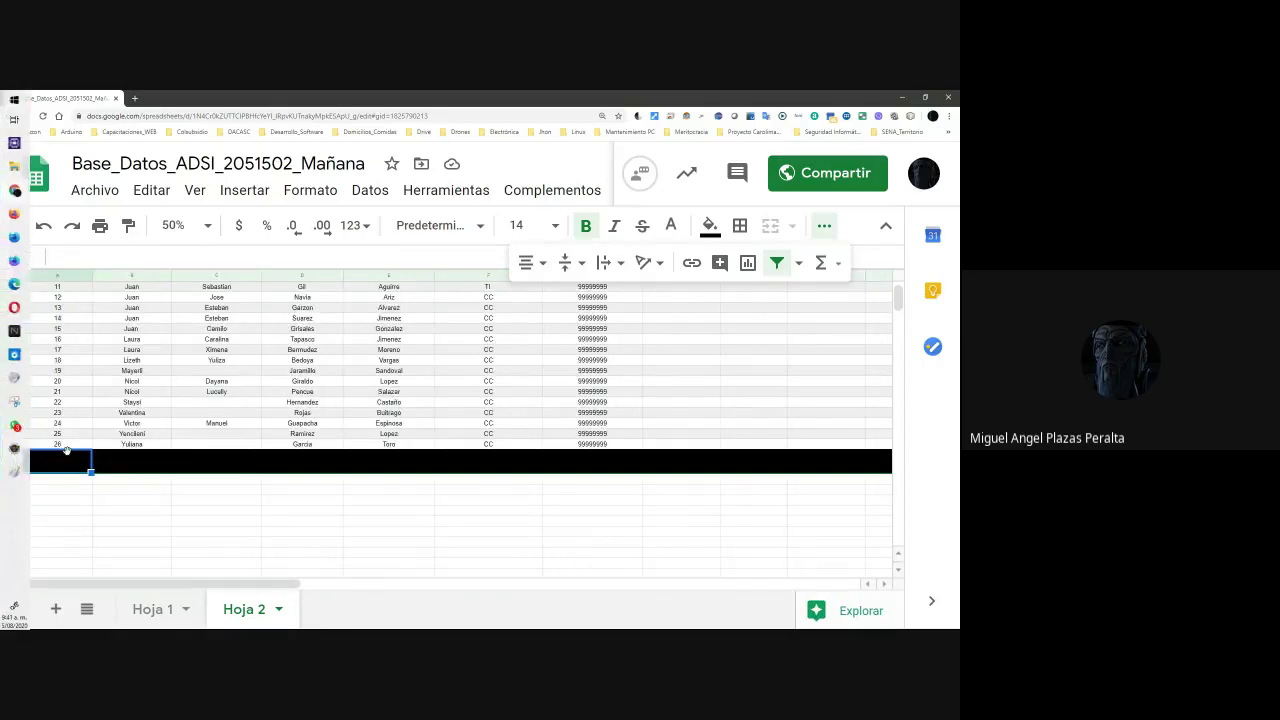
# Copy the misplaced header row 28 and insert an empty row below the top header.
pyautogui.click(17, 457)
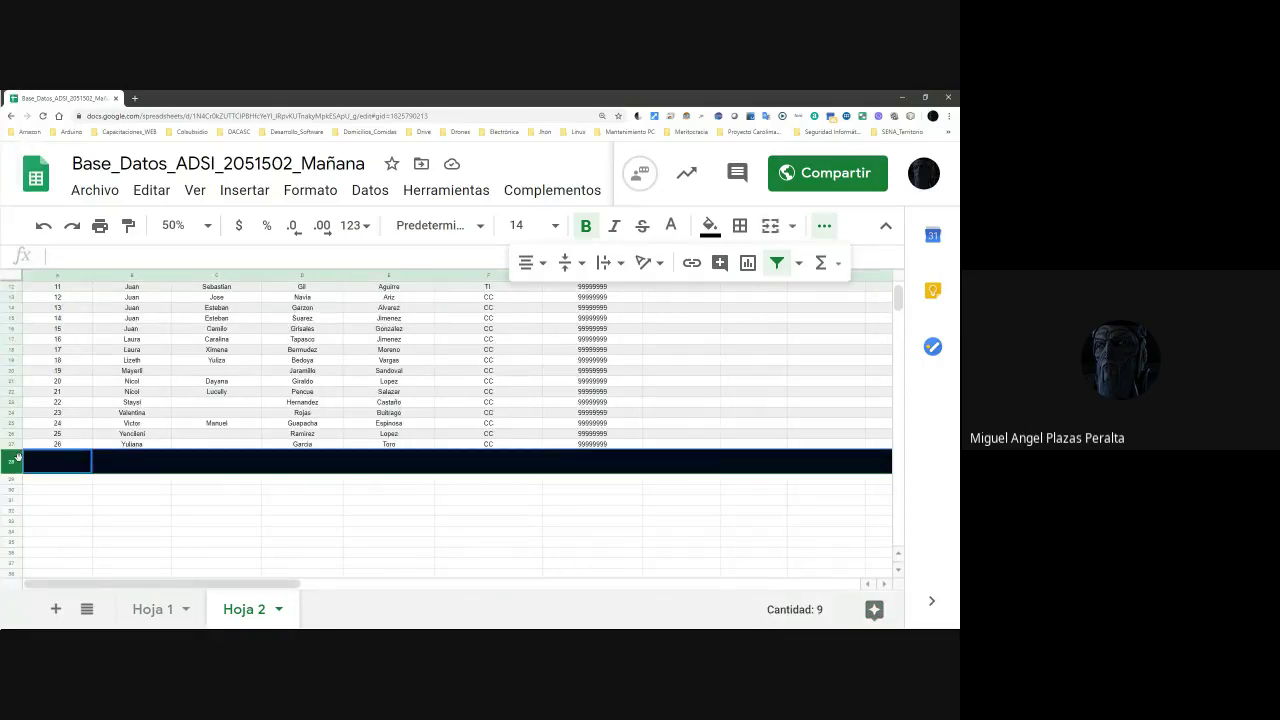
pyautogui.hotkey('ctrl', 'c')
pyautogui.scroll(3, 17, 457)
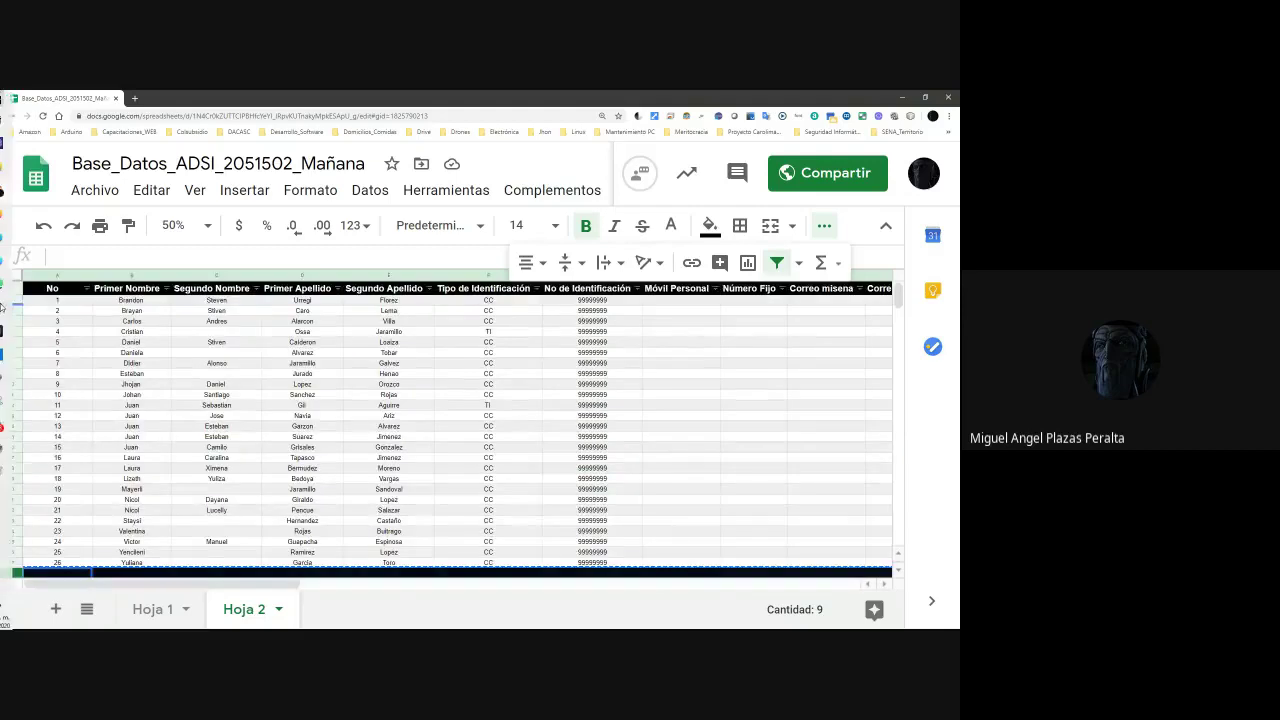
pyautogui.click(9, 288)
pyautogui.rightClick(9, 288)
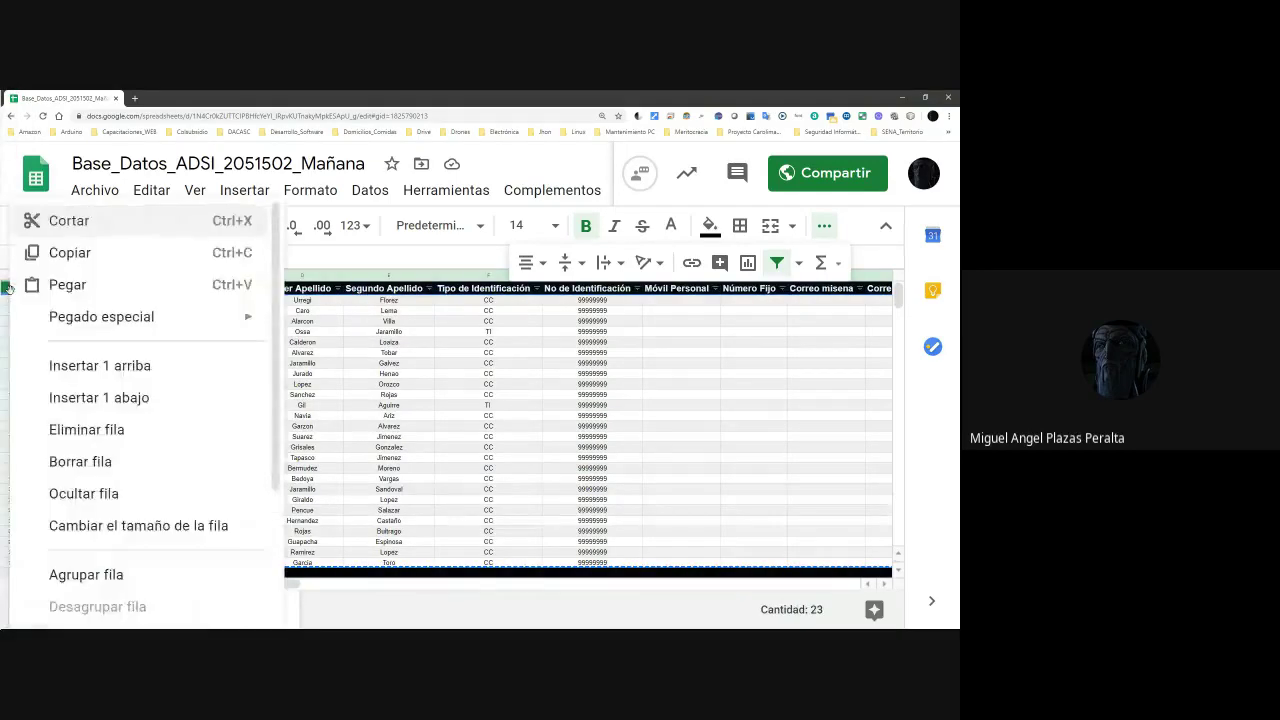
pyautogui.click(99, 397)
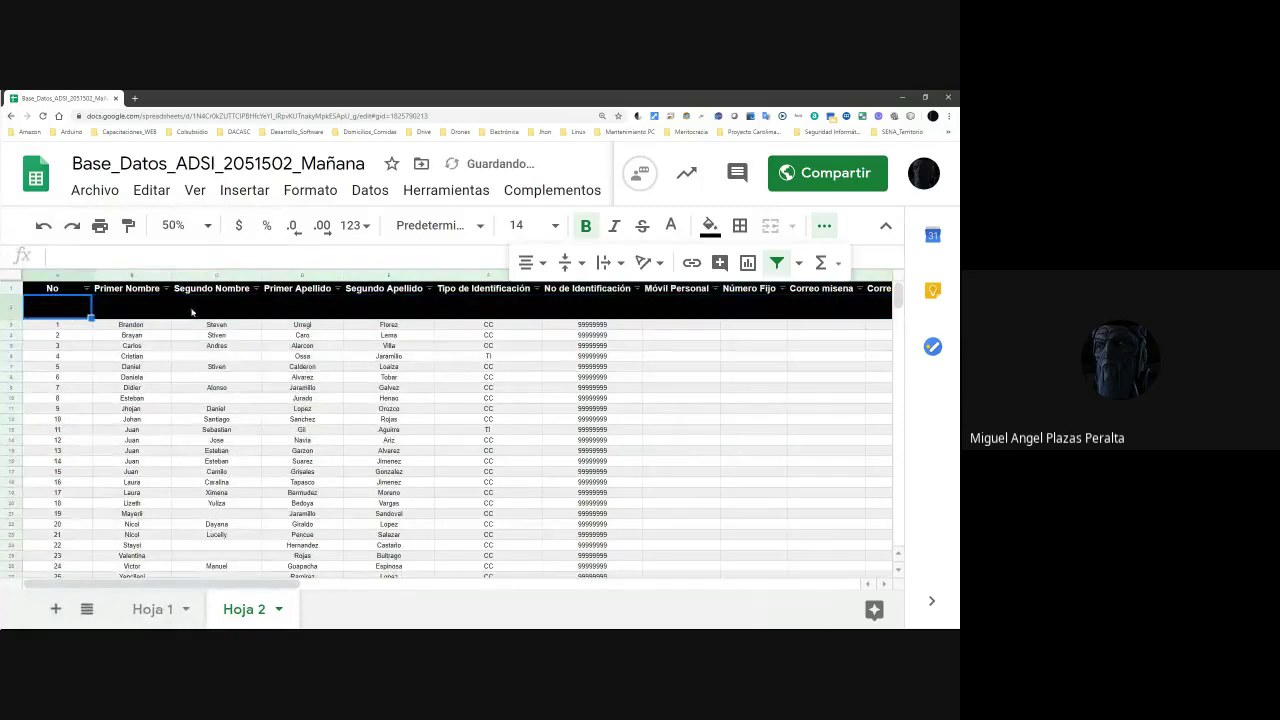
# Delete the empty rows 31 to 1003 below the student list.
pyautogui.press('Tab')
pyautogui.press('Tab')
pyautogui.press('Tab')
pyautogui.press('Tab')
pyautogui.press('Tab')
pyautogui.press('Tab')
pyautogui.press('Tab')
pyautogui.press('Tab')
pyautogui.press('Tab')
pyautogui.press('Tab')
pyautogui.press('Tab')
pyautogui.press('Tab')
pyautogui.press('Tab')
pyautogui.press('Tab')
pyautogui.press('Tab')
pyautogui.press('Tab')
pyautogui.press('Tab')
pyautogui.press('Tab')
pyautogui.press('Tab')
pyautogui.press('Tab')
pyautogui.press('Tab')
pyautogui.press('Tab')
pyautogui.press('Tab')
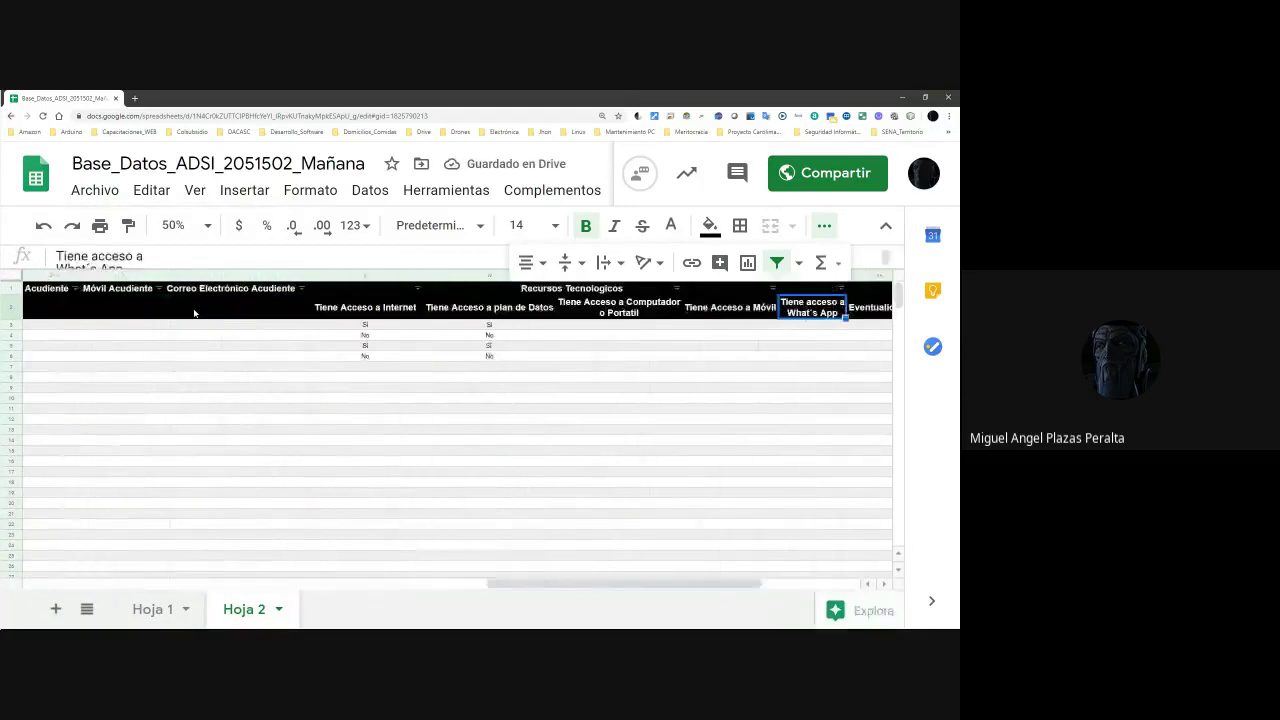
pyautogui.press('Return')
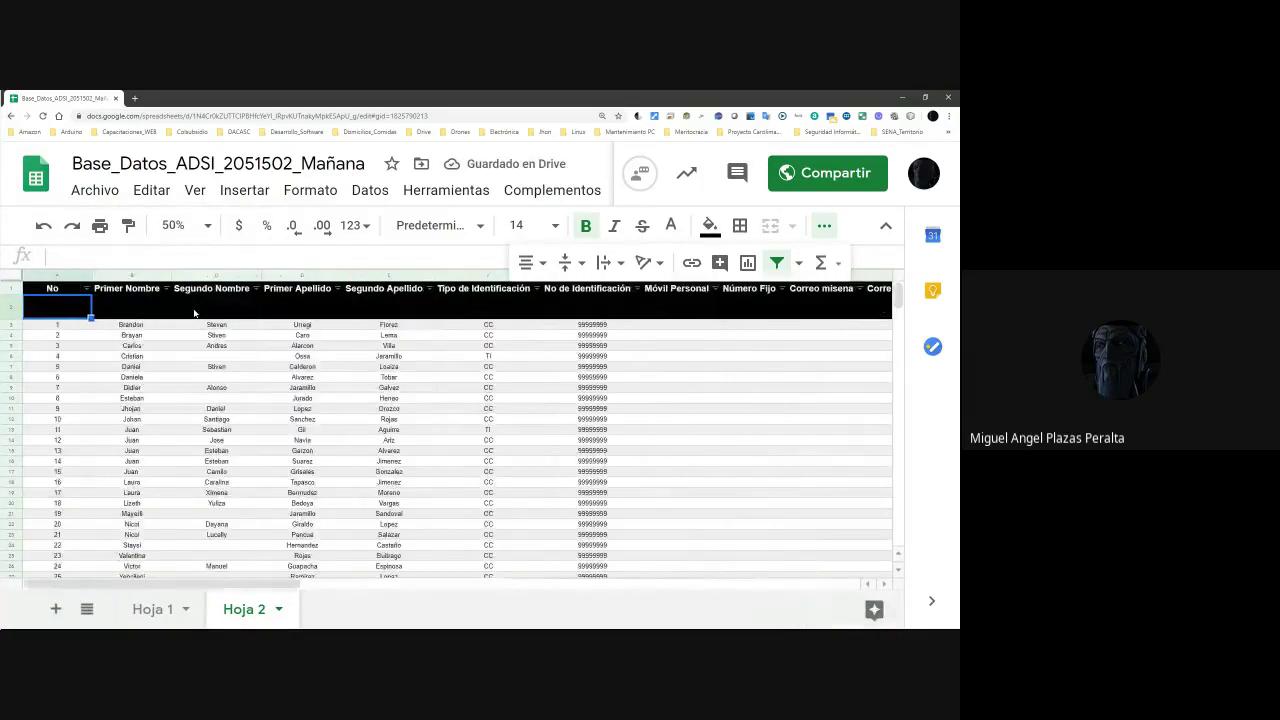
pyautogui.press('Down')
pyautogui.press('Down')
pyautogui.press('Down')
pyautogui.press('Down')
pyautogui.press('Down')
pyautogui.press('Down')
pyautogui.press('Down')
pyautogui.press('Down')
pyautogui.press('Down')
pyautogui.press('Down')
pyautogui.press('Down')
pyautogui.press('Down')
pyautogui.press('Down')
pyautogui.press('Down')
pyautogui.press('Down')
pyautogui.press('Down')
pyautogui.press('Down')
pyautogui.press('Down')
pyautogui.press('Down')
pyautogui.press('Down')
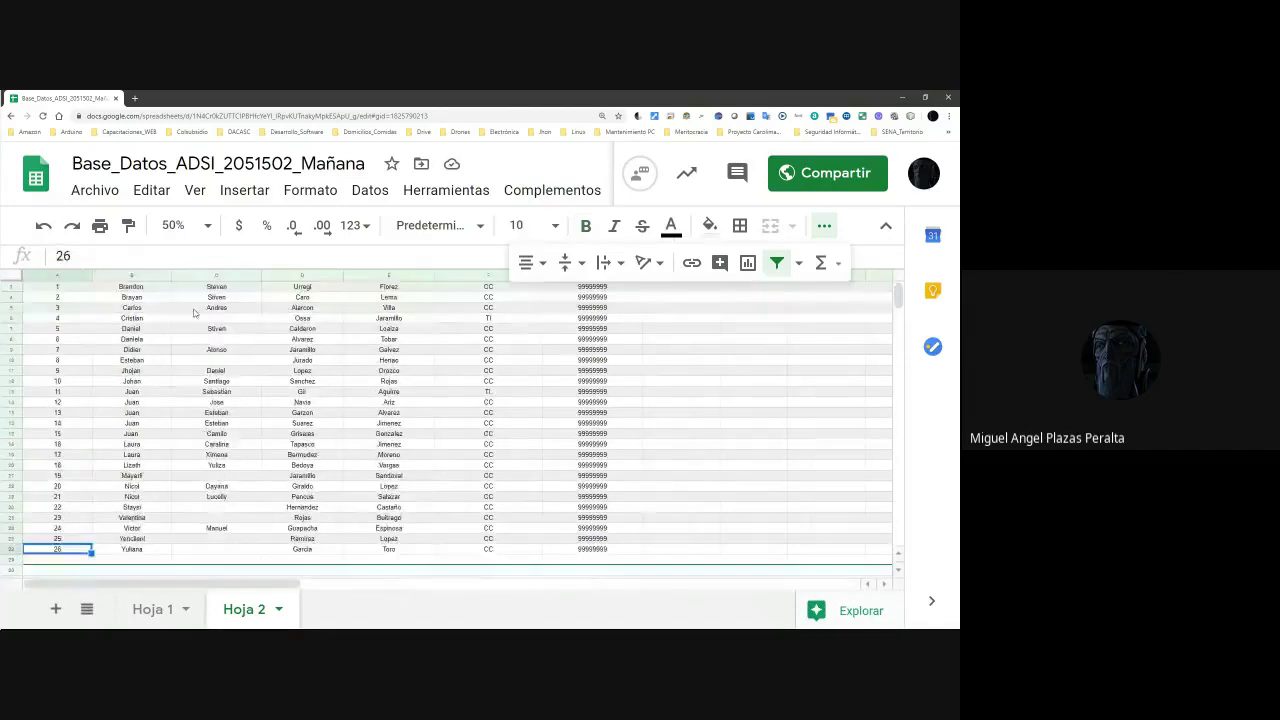
pyautogui.press('Up')
pyautogui.press('Up')
pyautogui.press('Up')
pyautogui.press('Up')
pyautogui.press('Up')
pyautogui.press('Up')
pyautogui.press('Up')
pyautogui.press('Up')
pyautogui.press('Up')
pyautogui.press('Up')
pyautogui.press('Up')
pyautogui.press('Up')
pyautogui.press('Up')
pyautogui.press('Up')
pyautogui.press('Up')
pyautogui.press('Up')
pyautogui.press('Up')
pyautogui.press('Up')
pyautogui.press('Up')
pyautogui.press('Up')
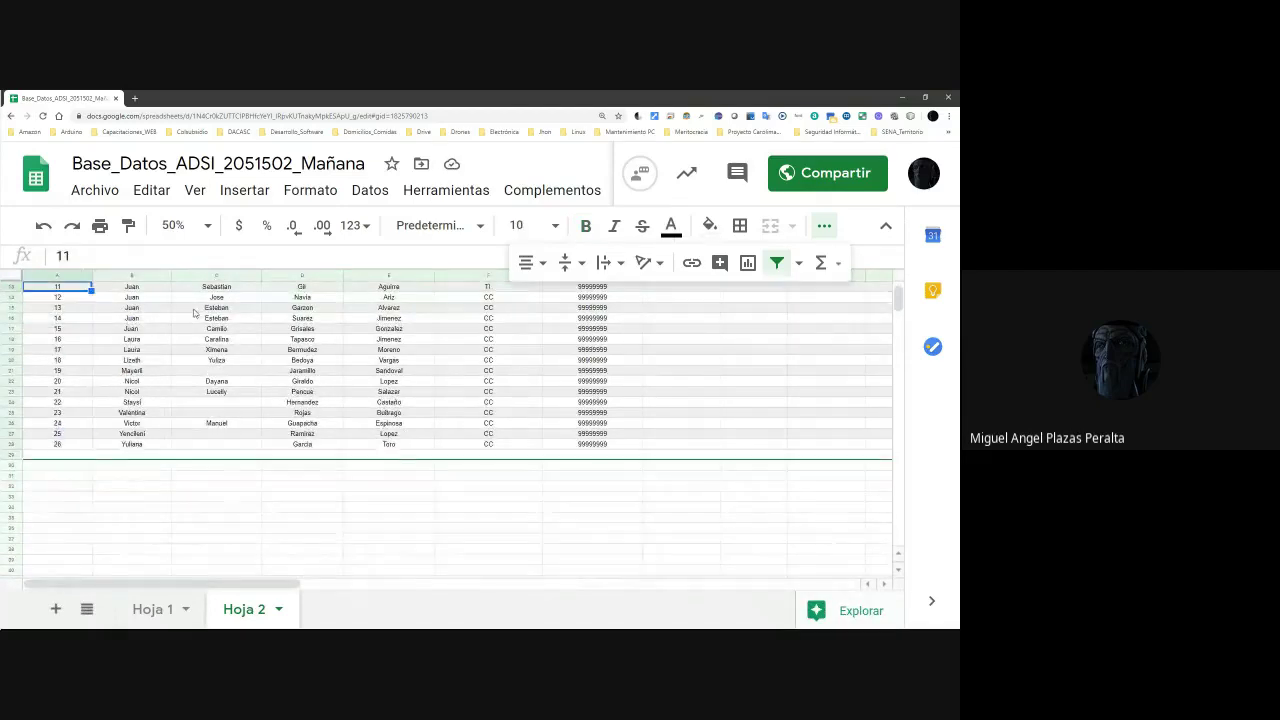
pyautogui.press('Down')
pyautogui.press('Down')
pyautogui.press('Down')
pyautogui.press('Down')
pyautogui.press('Down')
pyautogui.press('Down')
pyautogui.press('Down')
pyautogui.press('Down')
pyautogui.press('Down')
pyautogui.press('Down')
pyautogui.press('Down')
pyautogui.press('Down')
pyautogui.press('Down')
pyautogui.press('Down')
pyautogui.press('Down')
pyautogui.press('Down')
pyautogui.press('Down')
pyautogui.press('Down')
pyautogui.press('Down')
pyautogui.press('Down')
pyautogui.press('Down')
pyautogui.press('Down')
pyautogui.press('Down')
pyautogui.press('Down')
pyautogui.press('Down')
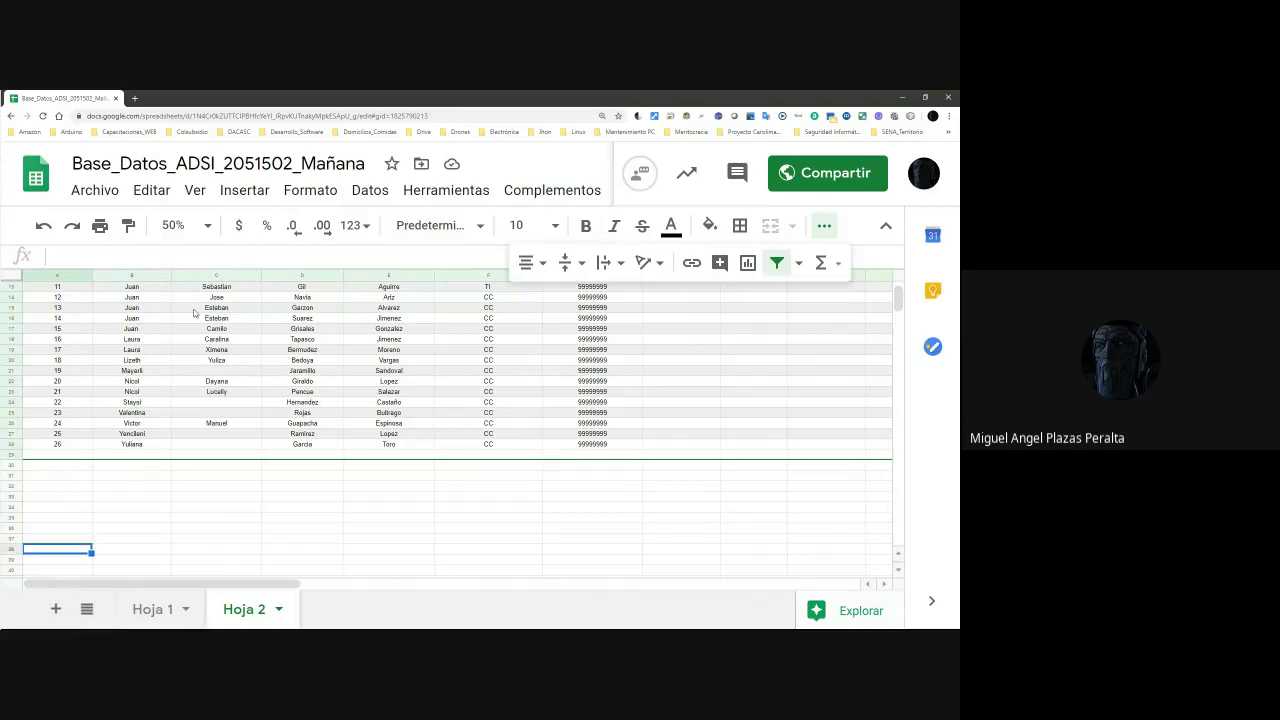
pyautogui.click(12, 474)
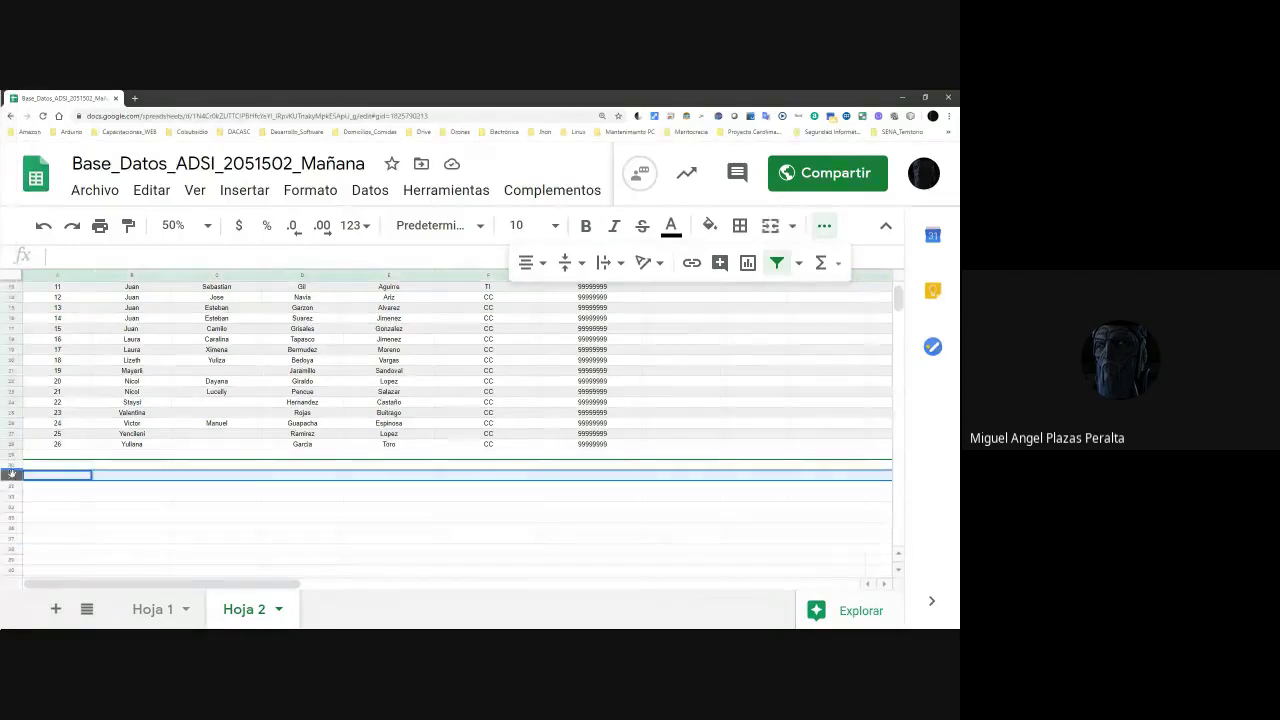
pyautogui.moveTo(898, 292); pyautogui.dragTo(898, 515)
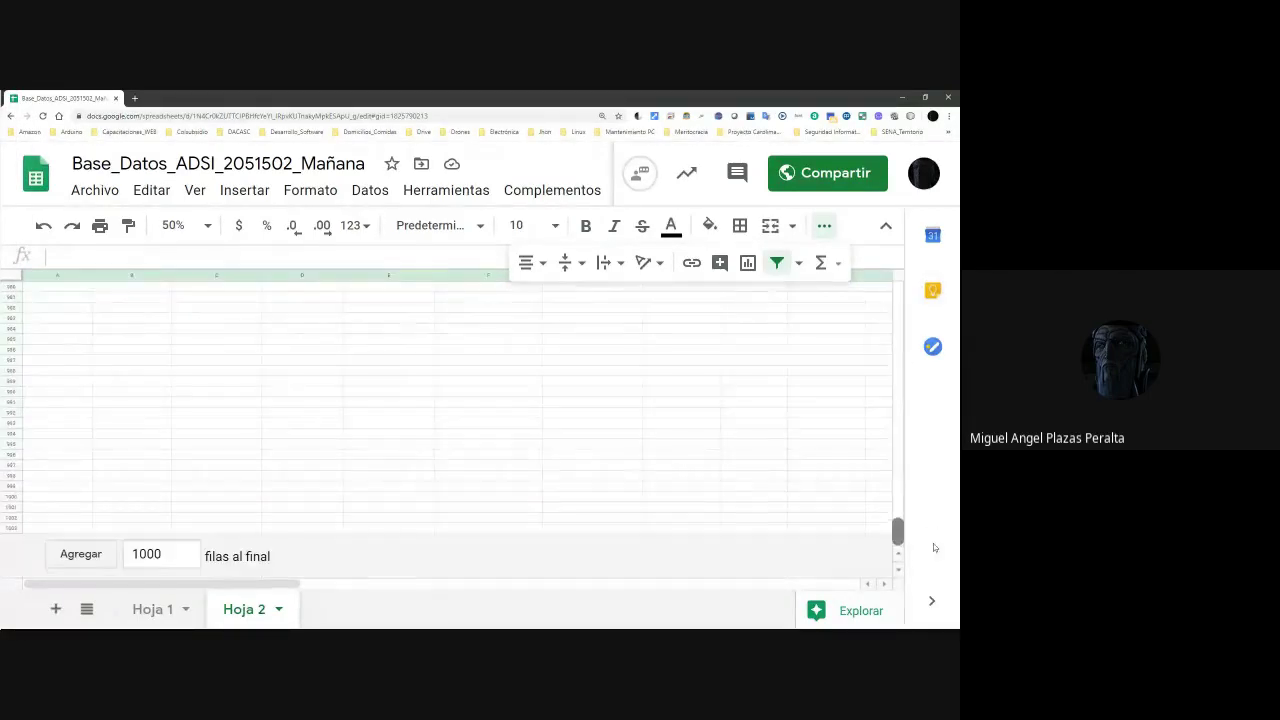
pyautogui.keyDown('shift'); pyautogui.click(10, 524); pyautogui.keyUp('shift')
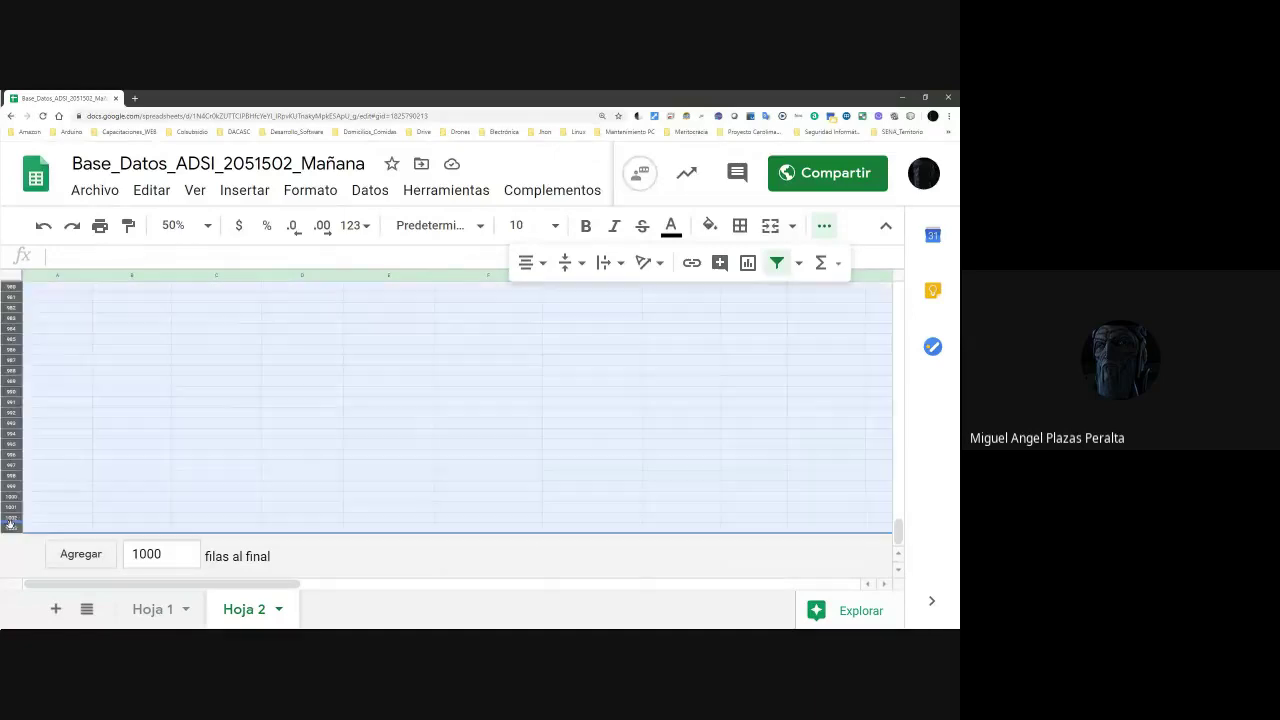
pyautogui.click(158, 192)
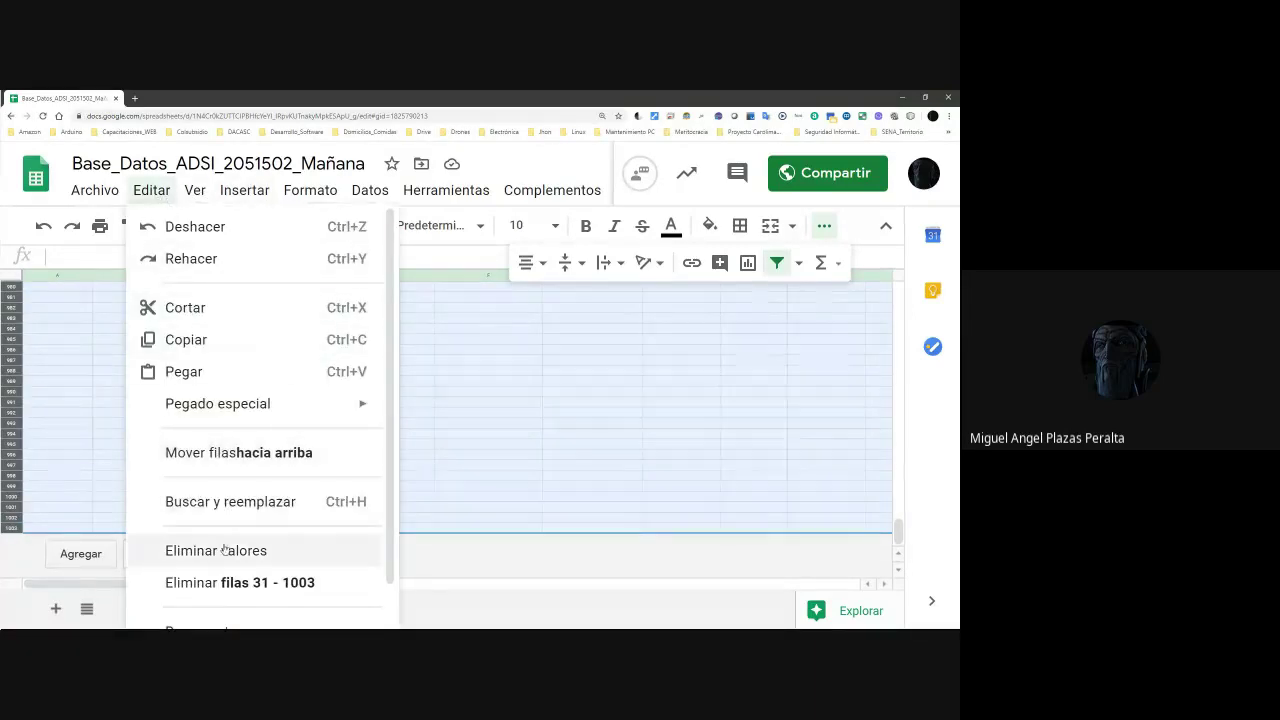
pyautogui.click(242, 583)
pyautogui.click(273, 357)
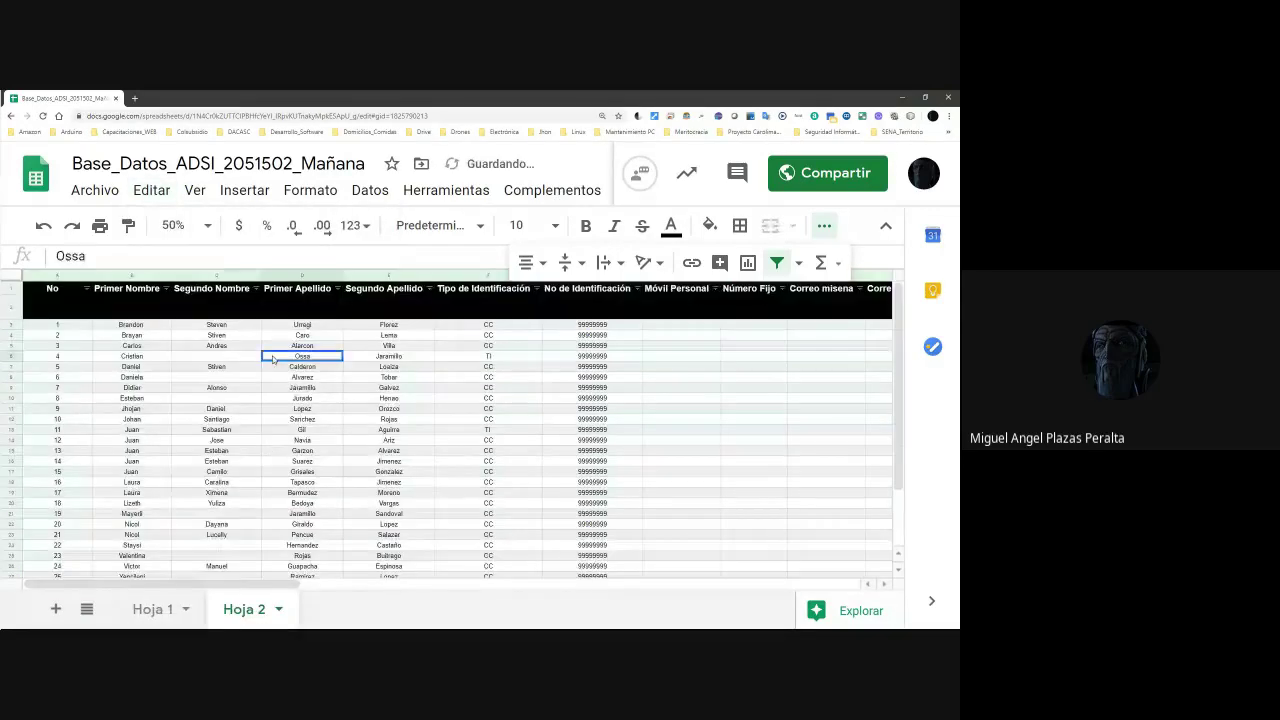
pyautogui.hotkey('ctrl', 'Right')
pyautogui.hotkey('ctrl', 'Right')
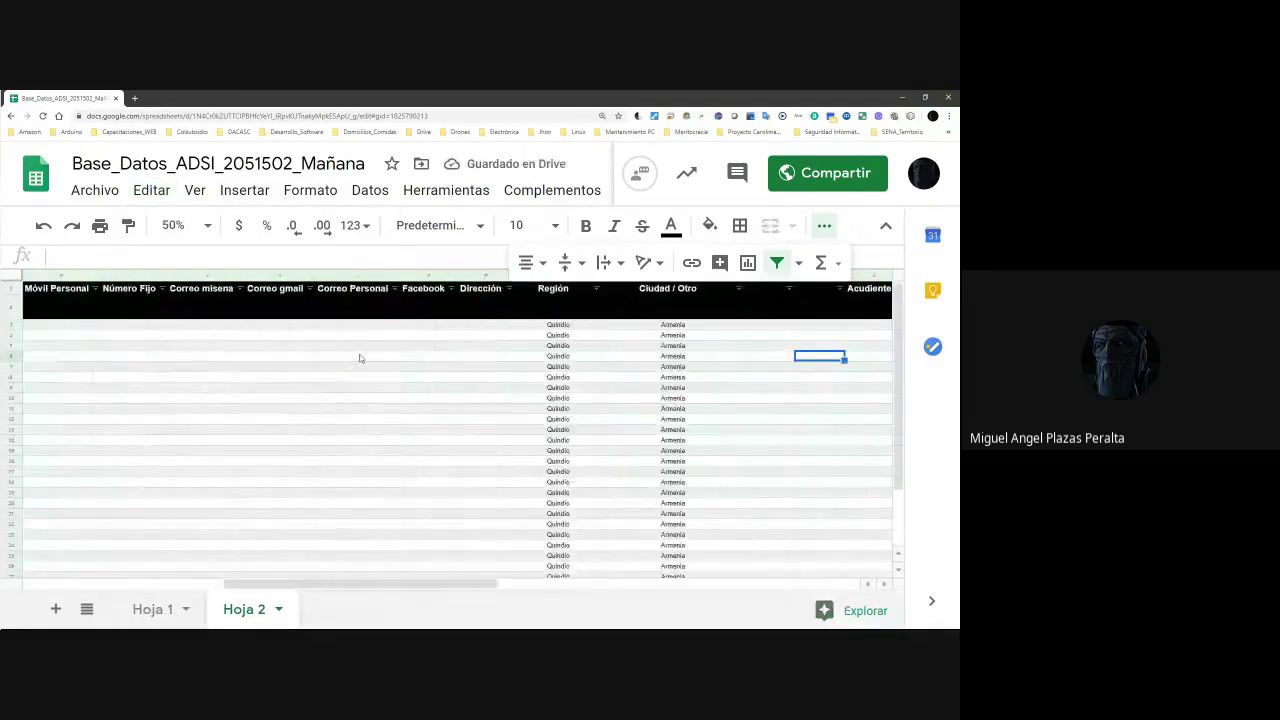
pyautogui.press('Up')
pyautogui.press('Up')
pyautogui.press('Up')
pyautogui.press('Up')
pyautogui.press('Up')
pyautogui.hotkey('ctrl', 'shift', 'Left')
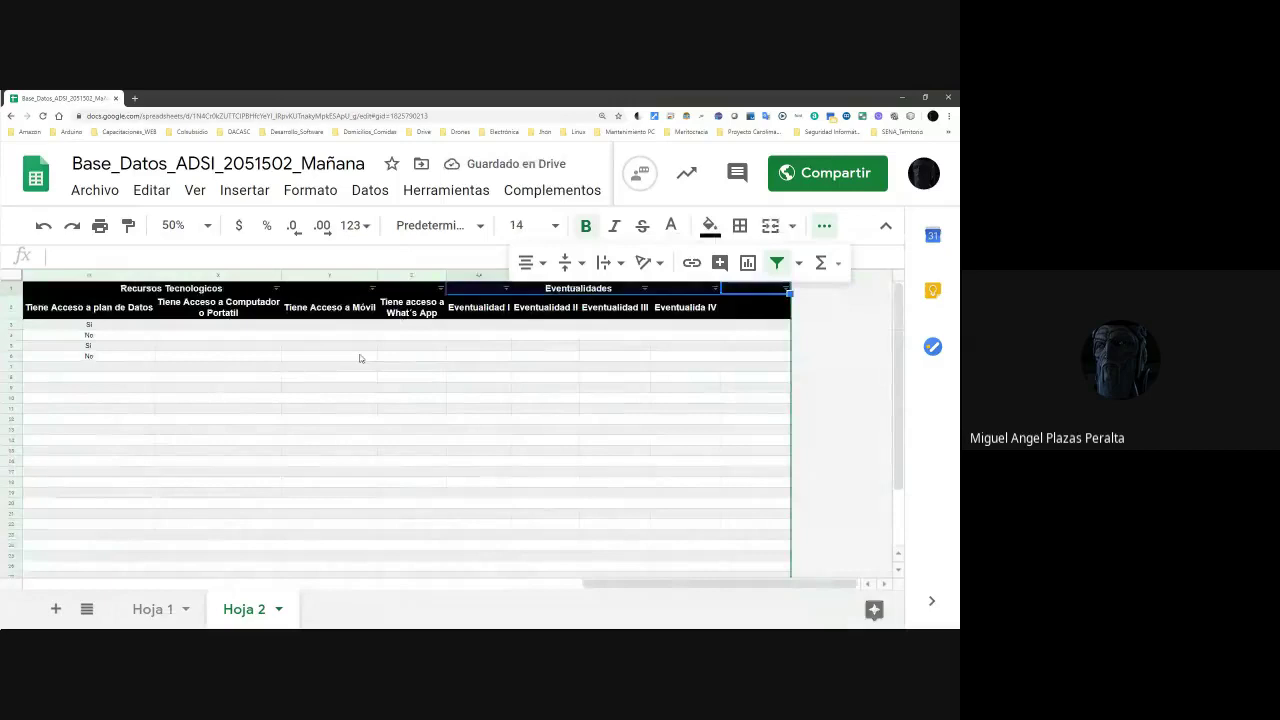
pyautogui.hotkey('ctrl', 'shift', 'Left')
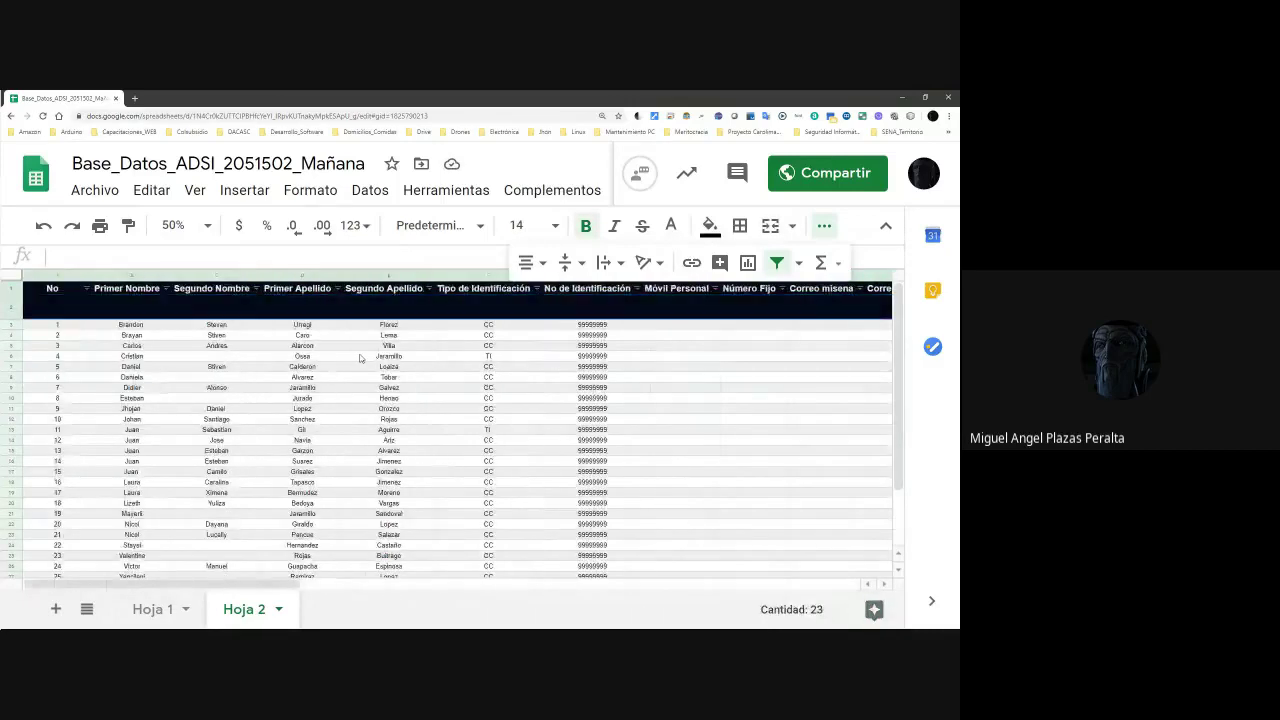
pyautogui.hotkey('ctrl', 'shift', 'Down')
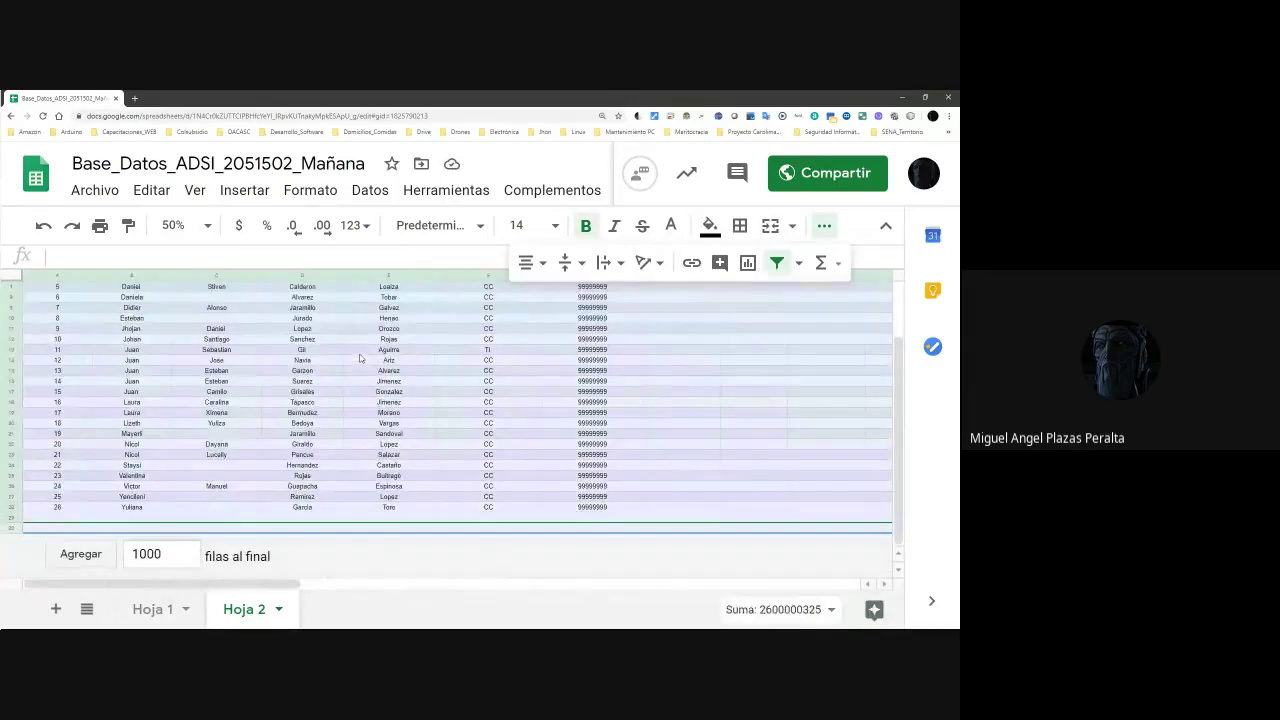
pyautogui.click(752, 230)
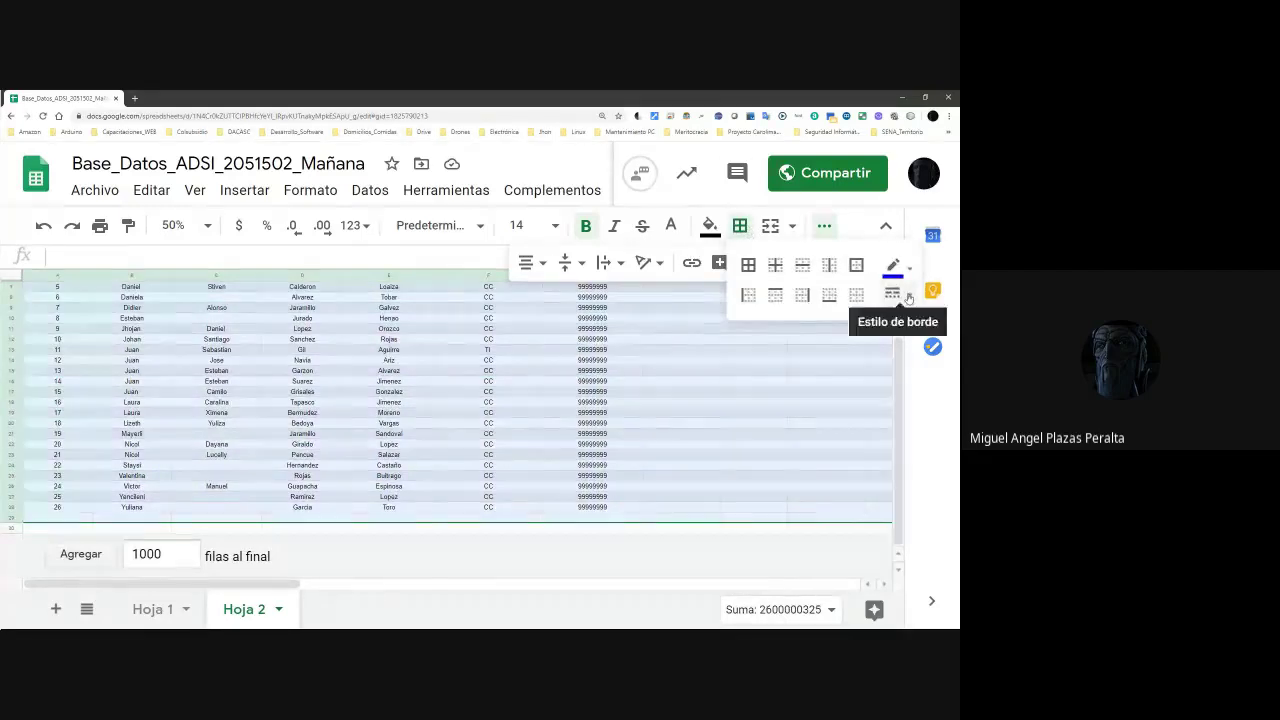
pyautogui.click(908, 296)
pyautogui.click(888, 335)
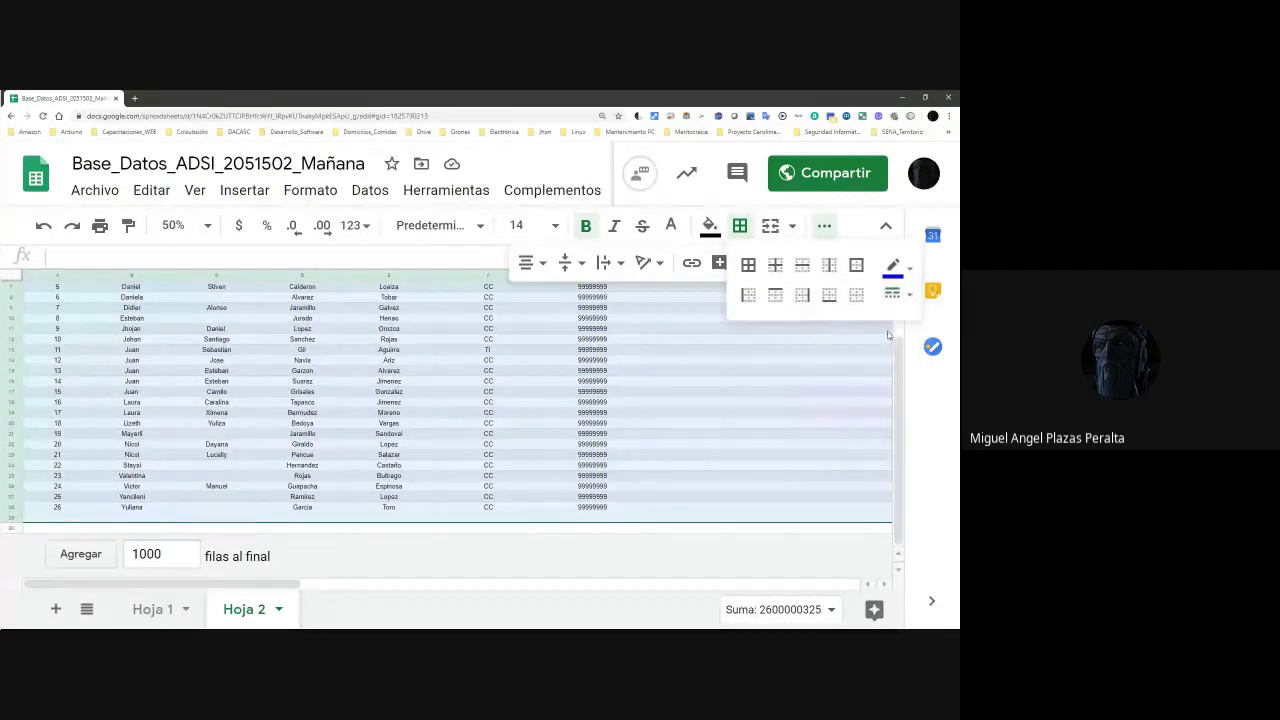
pyautogui.click(905, 270)
pyautogui.click(805, 505)
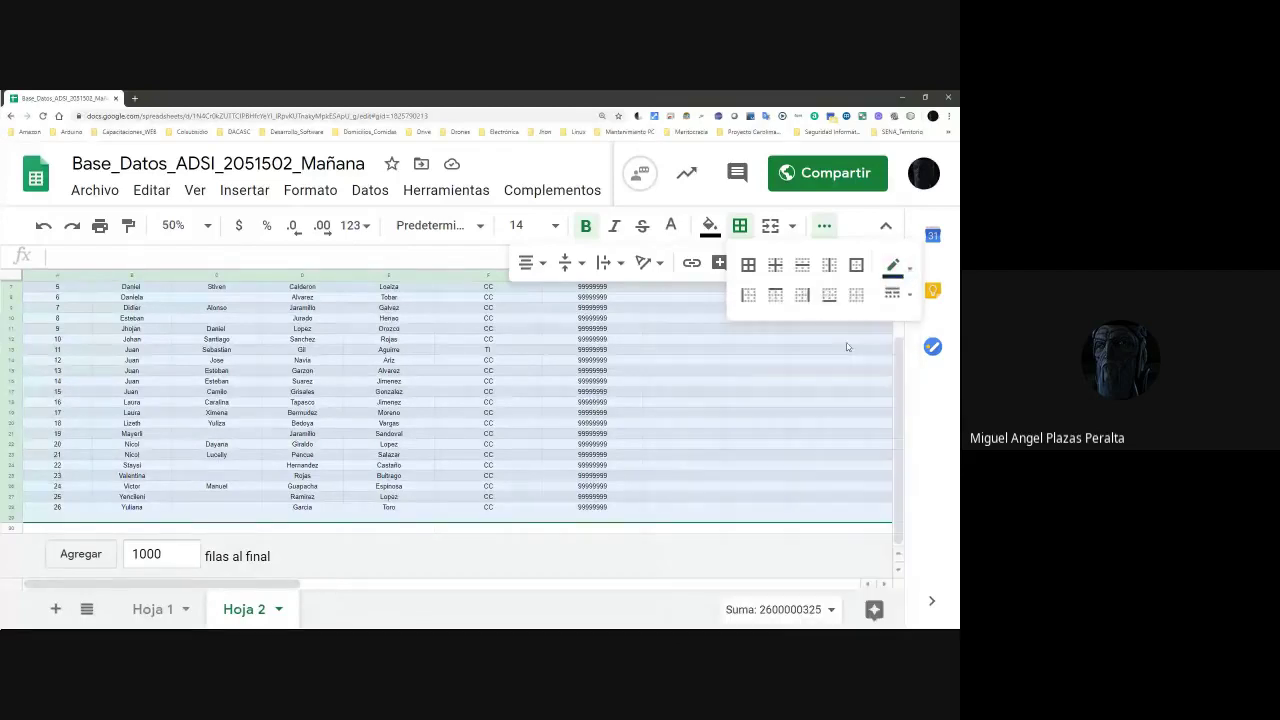
pyautogui.click(857, 266)
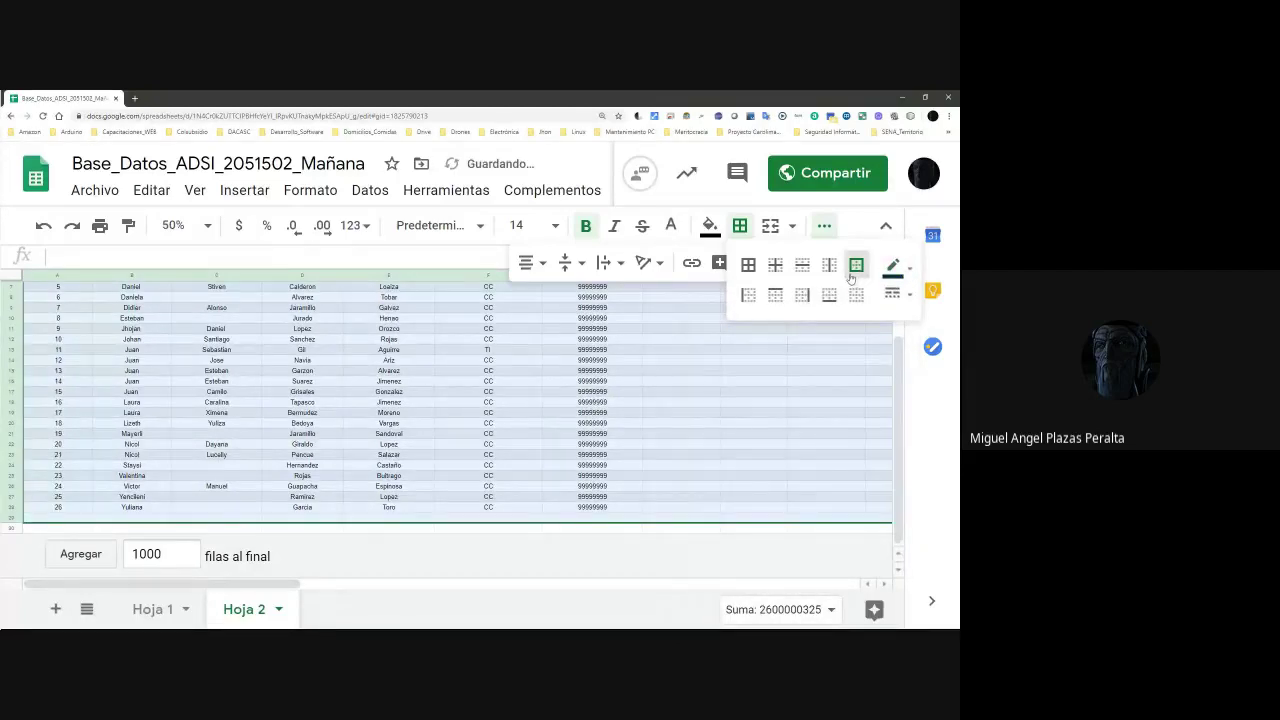
pyautogui.click(778, 422)
pyautogui.scroll(3, 850, 496)
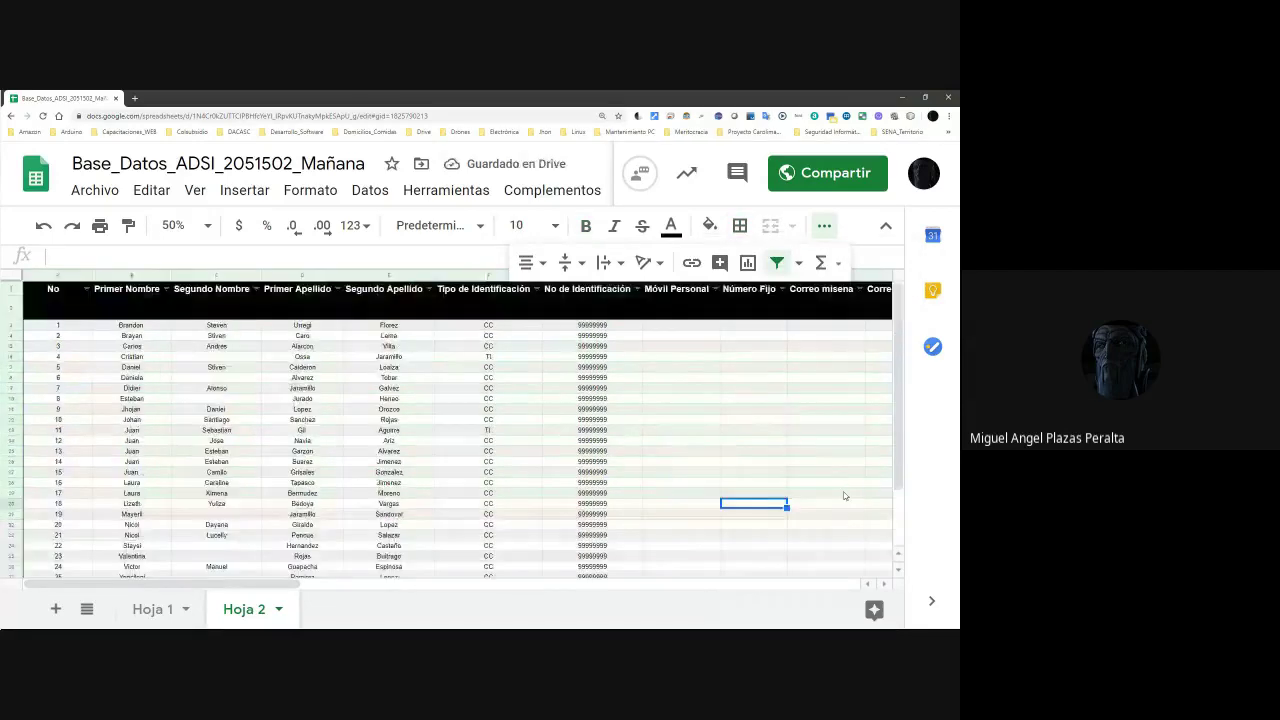
pyautogui.hscroll(10, 843, 495)
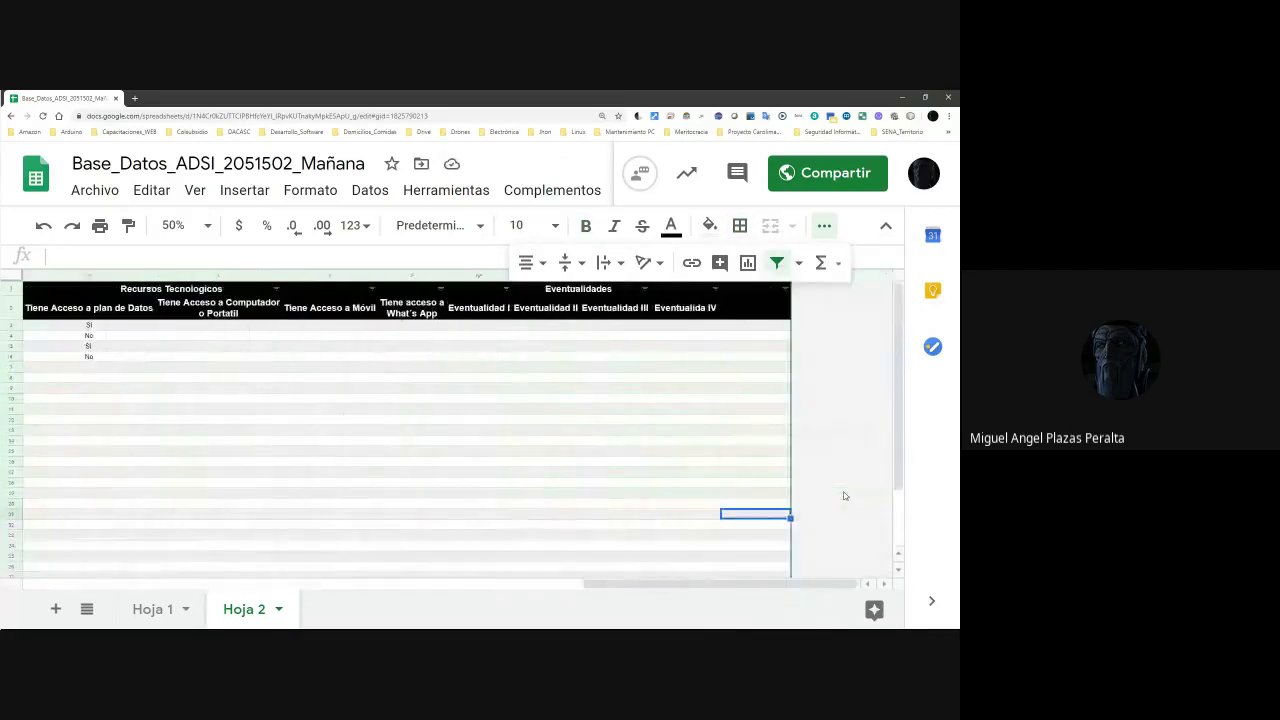
pyautogui.scroll(-3, 843, 495)
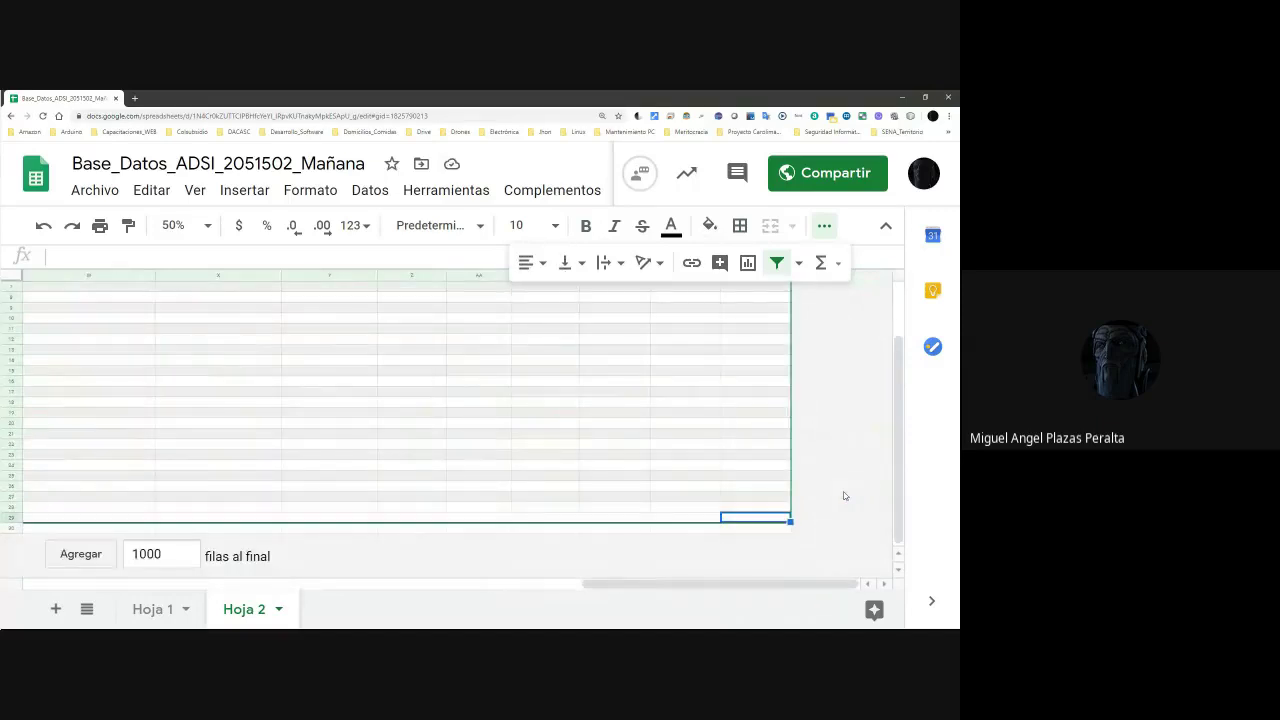
pyautogui.hotkey('shift', 'Left')
pyautogui.hotkey('ctrl', 'shift', 'Left')
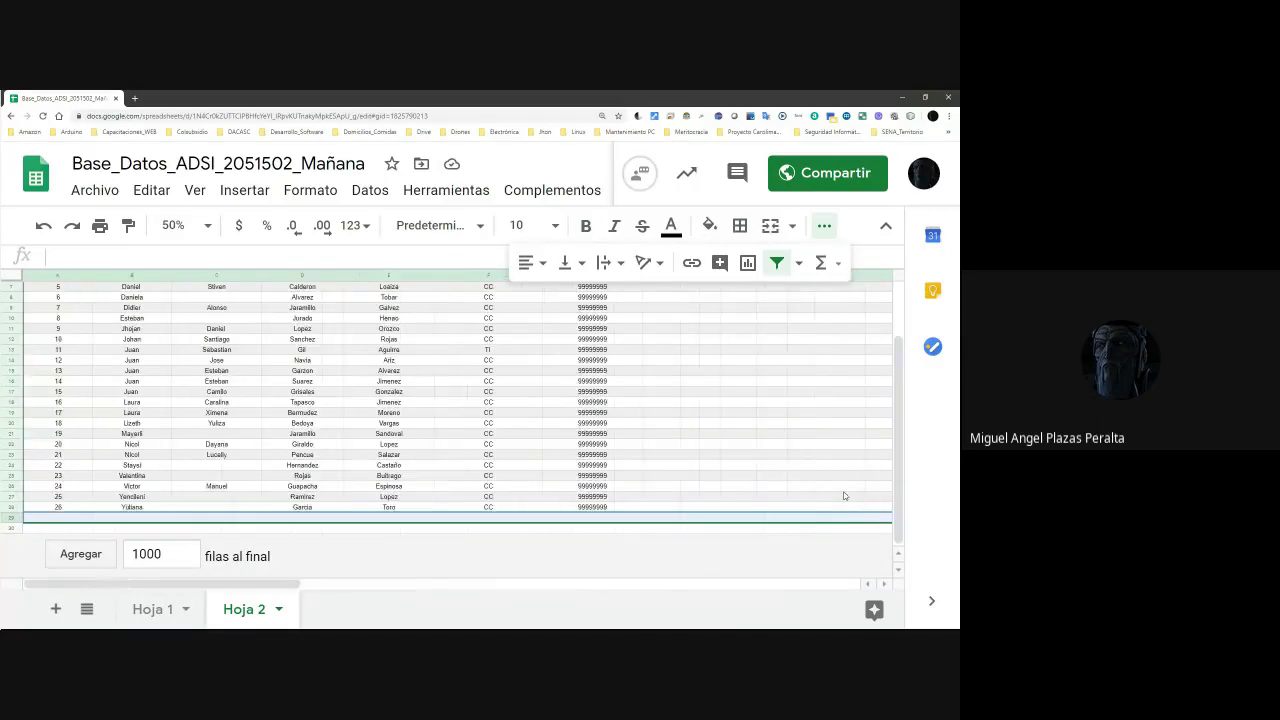
pyautogui.hotkey('shift', 'Up')
pyautogui.hotkey('shift', 'Up')
pyautogui.hotkey('shift', 'Up')
pyautogui.hotkey('shift', 'Up')
pyautogui.hotkey('shift', 'Up')
pyautogui.hotkey('shift', 'Up')
pyautogui.hotkey('shift', 'Up')
pyautogui.hotkey('shift', 'Up')
pyautogui.hotkey('shift', 'Up')
pyautogui.hotkey('shift', 'Up')
pyautogui.hotkey('shift', 'Up')
pyautogui.hotkey('shift', 'Up')
pyautogui.hotkey('shift', 'Up')
pyautogui.hotkey('shift', 'Up')
pyautogui.hotkey('shift', 'Up')
pyautogui.hotkey('shift', 'Up')
pyautogui.hotkey('shift', 'Up')
pyautogui.hotkey('shift', 'Up')
pyautogui.hotkey('shift', 'Up')
pyautogui.hotkey('shift', 'Up')
pyautogui.hotkey('shift', 'Up')
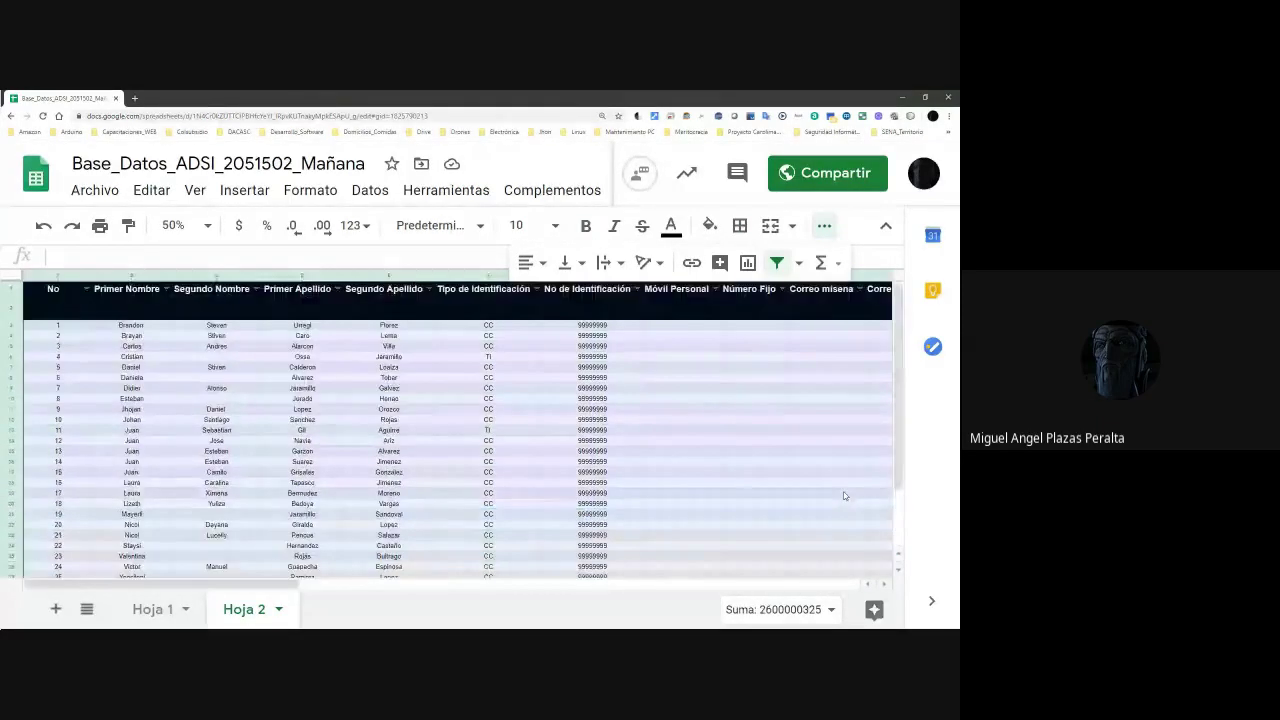
pyautogui.click(740, 226)
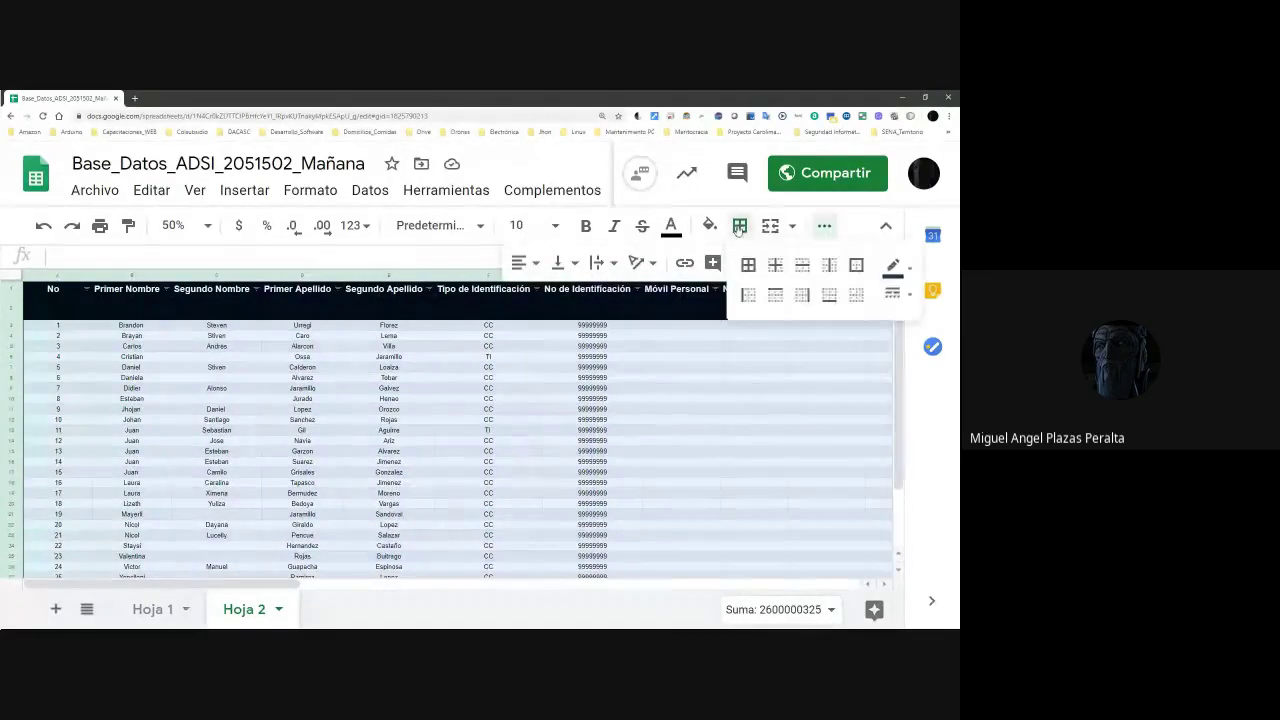
pyautogui.click(896, 267)
pyautogui.click(909, 274)
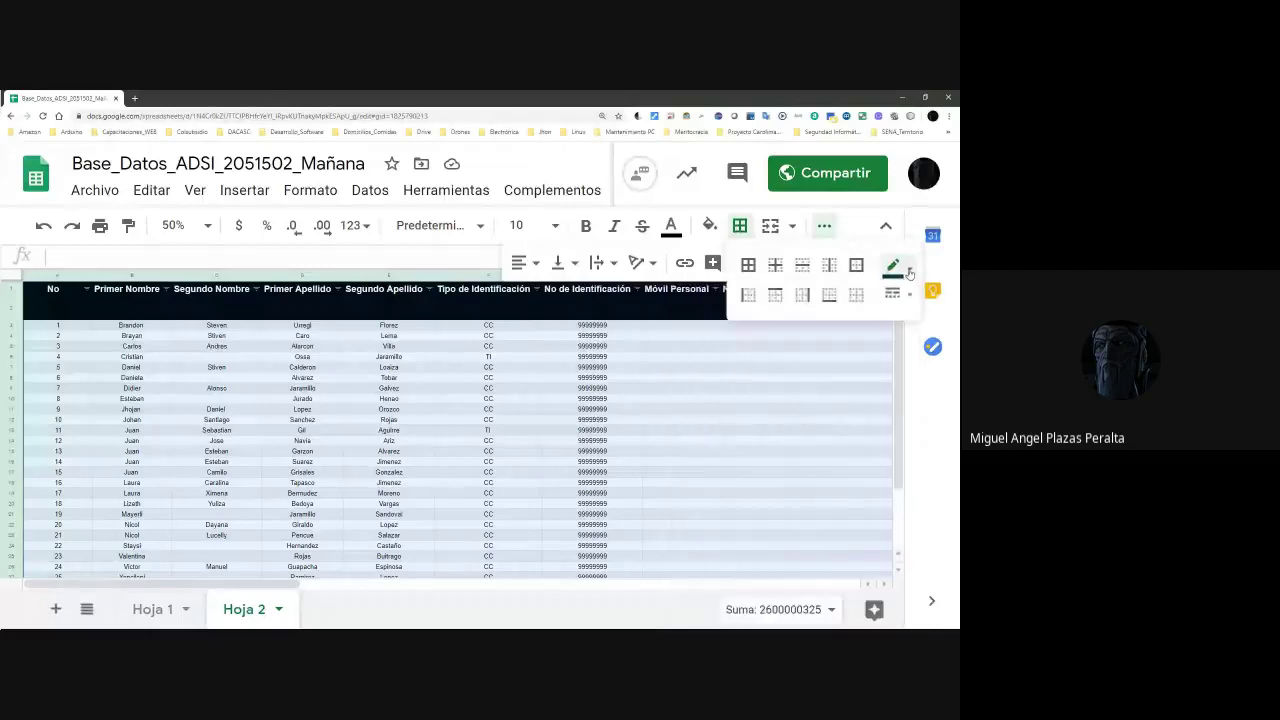
pyautogui.click(908, 268)
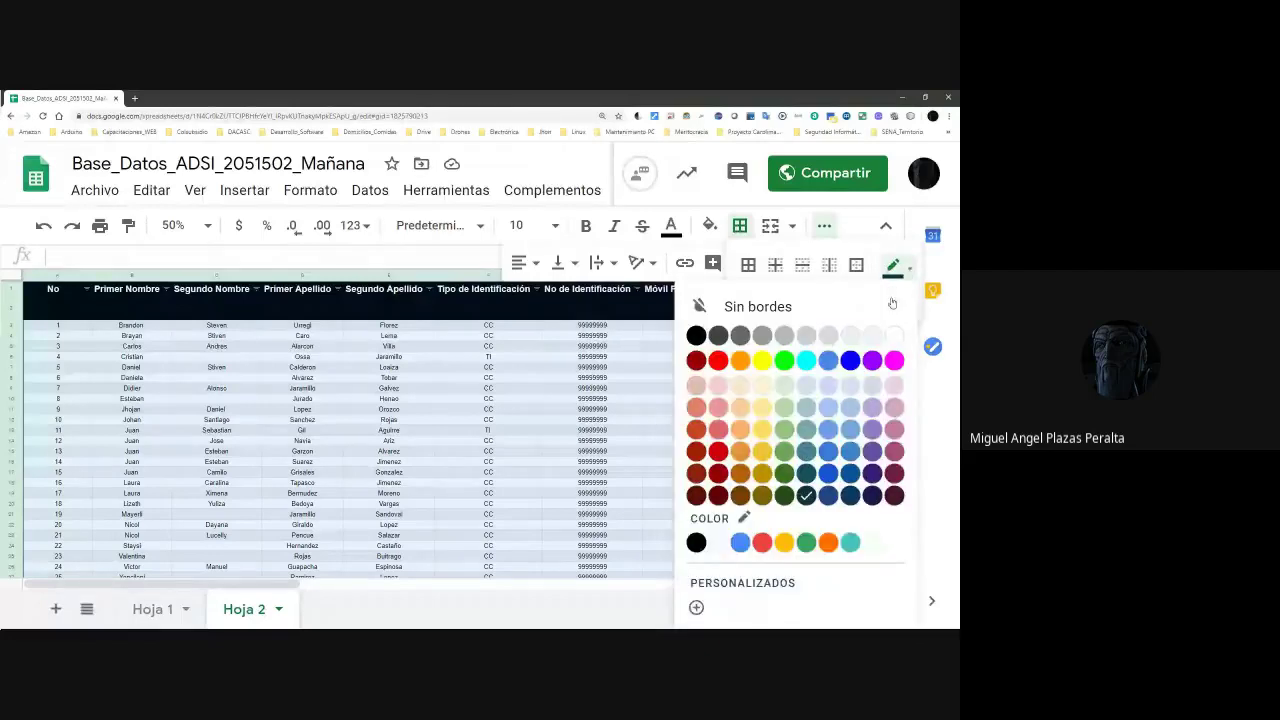
pyautogui.click(850, 362)
pyautogui.click(896, 294)
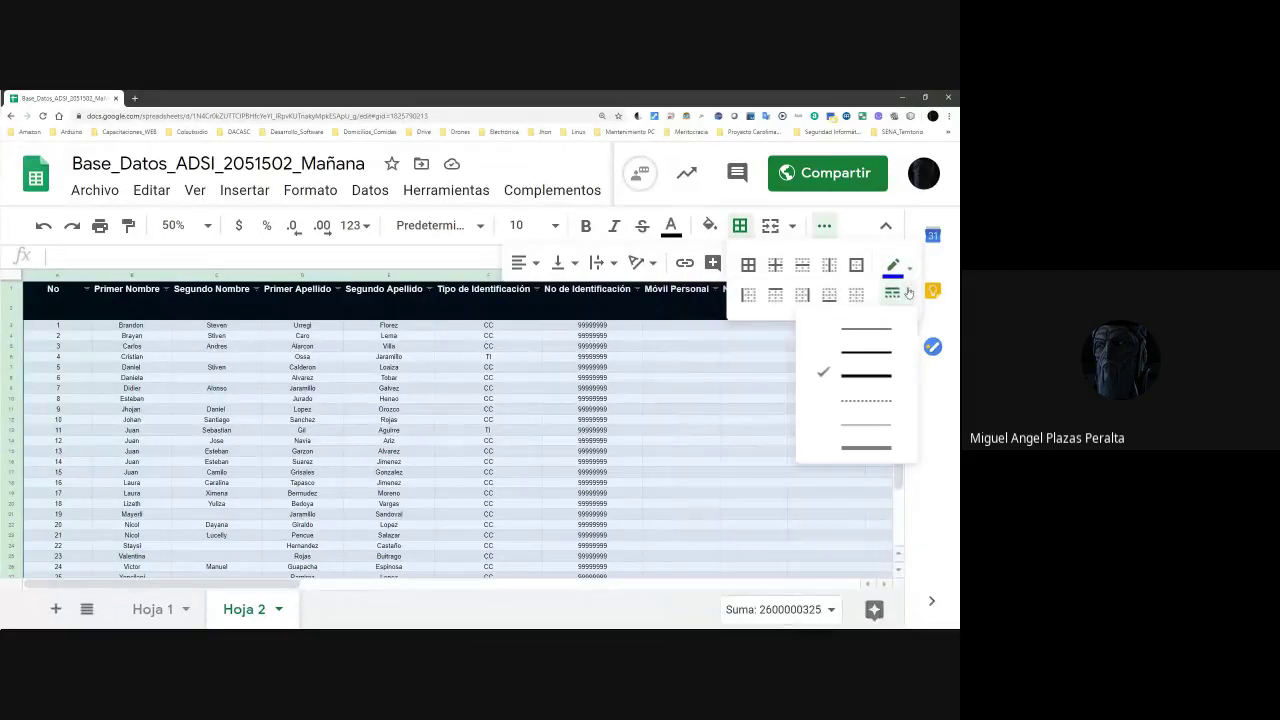
pyautogui.click(874, 333)
pyautogui.click(895, 267)
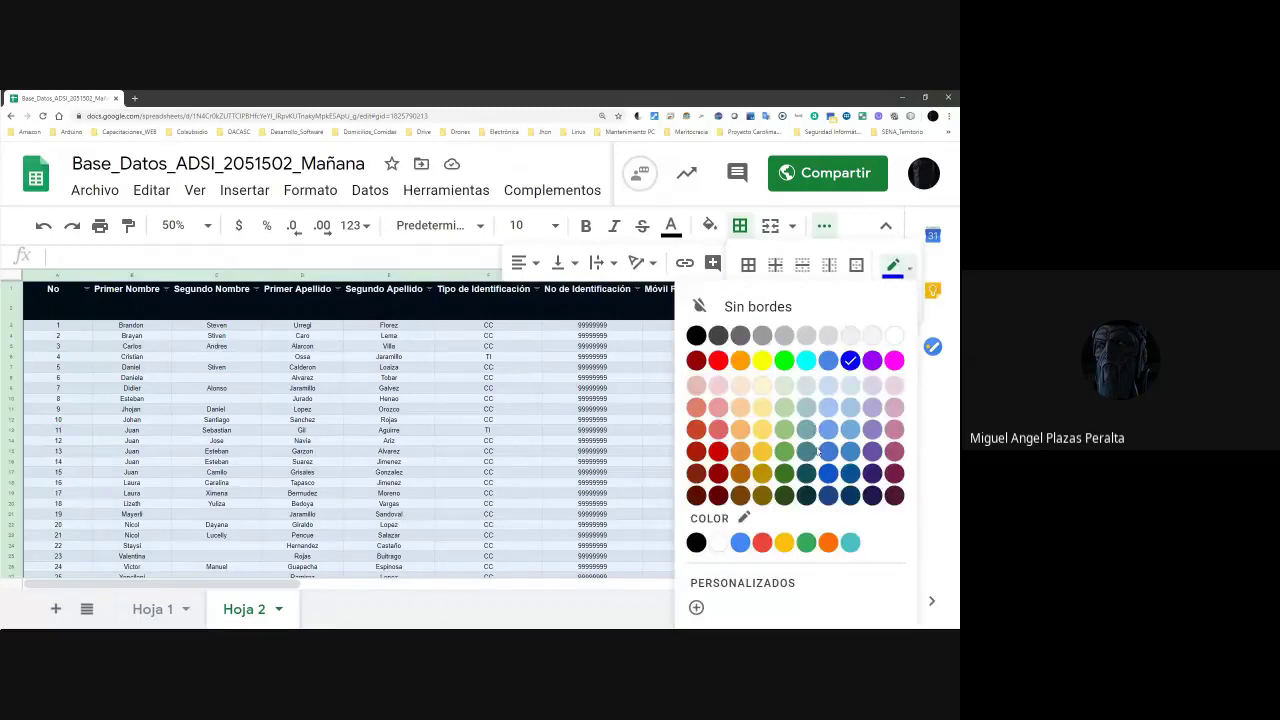
pyautogui.click(850, 495)
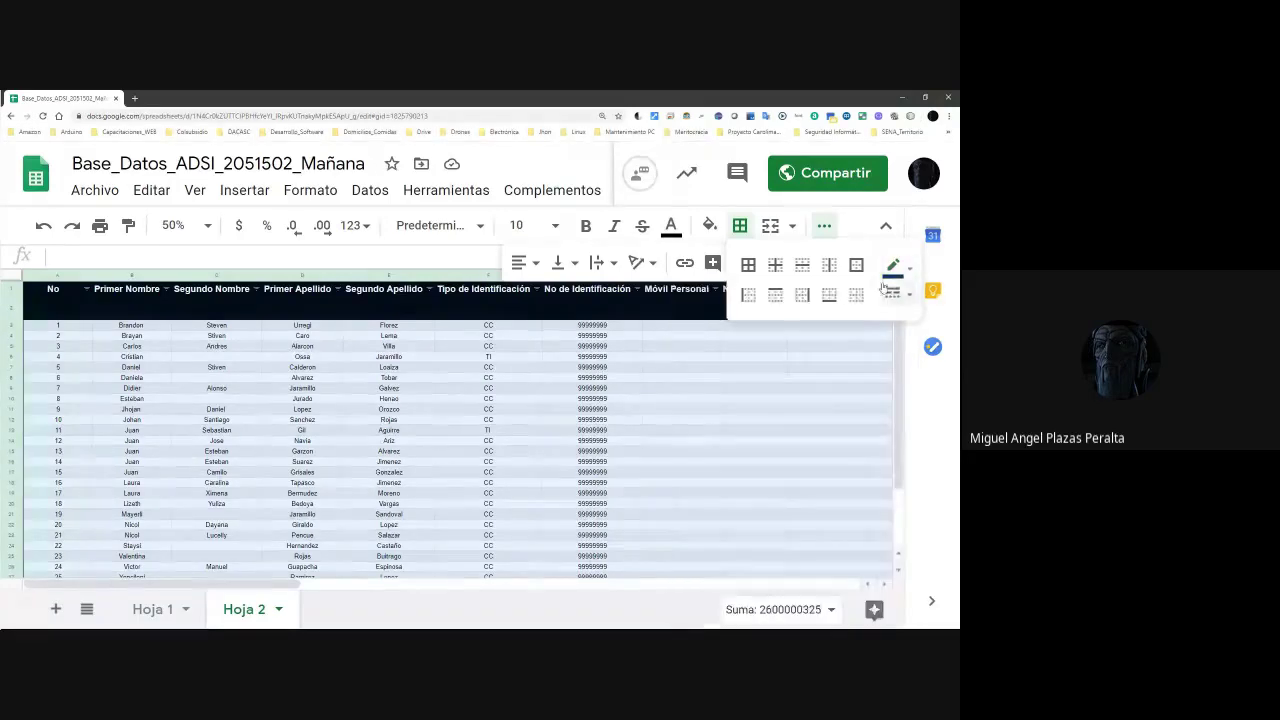
pyautogui.click(748, 264)
pyautogui.click(690, 376)
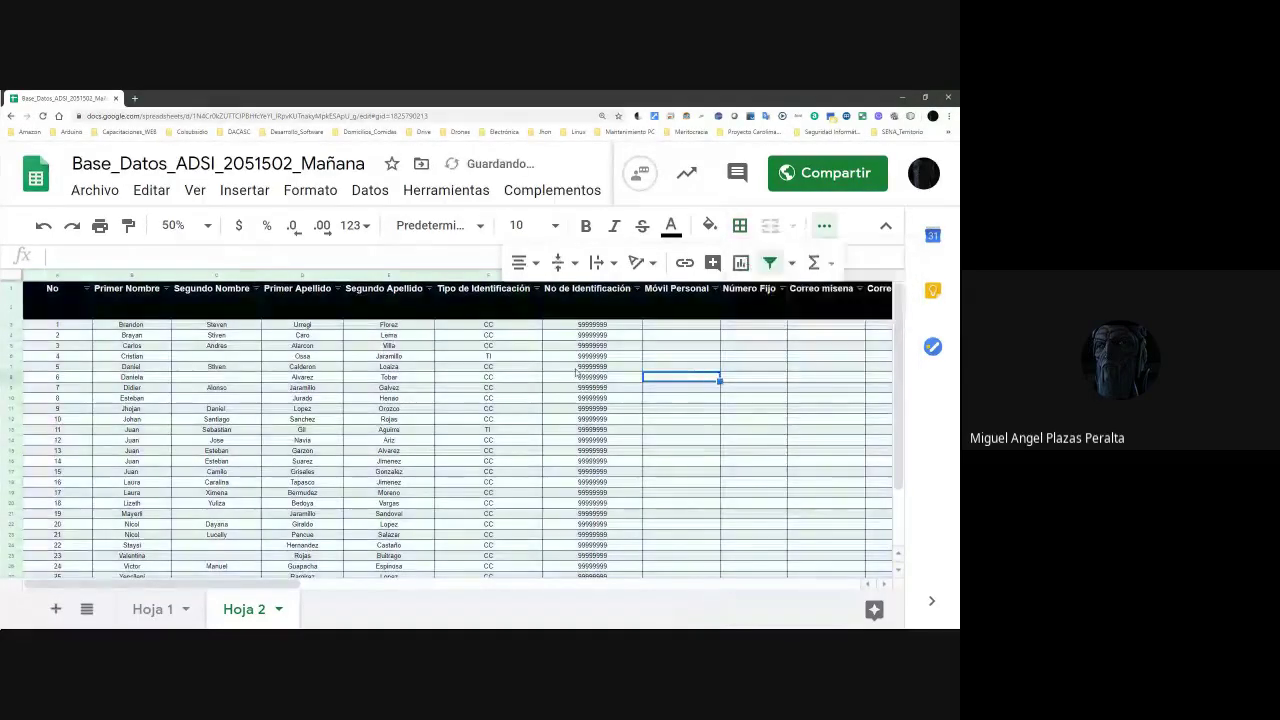
pyautogui.press('Left')
pyautogui.press('Left')
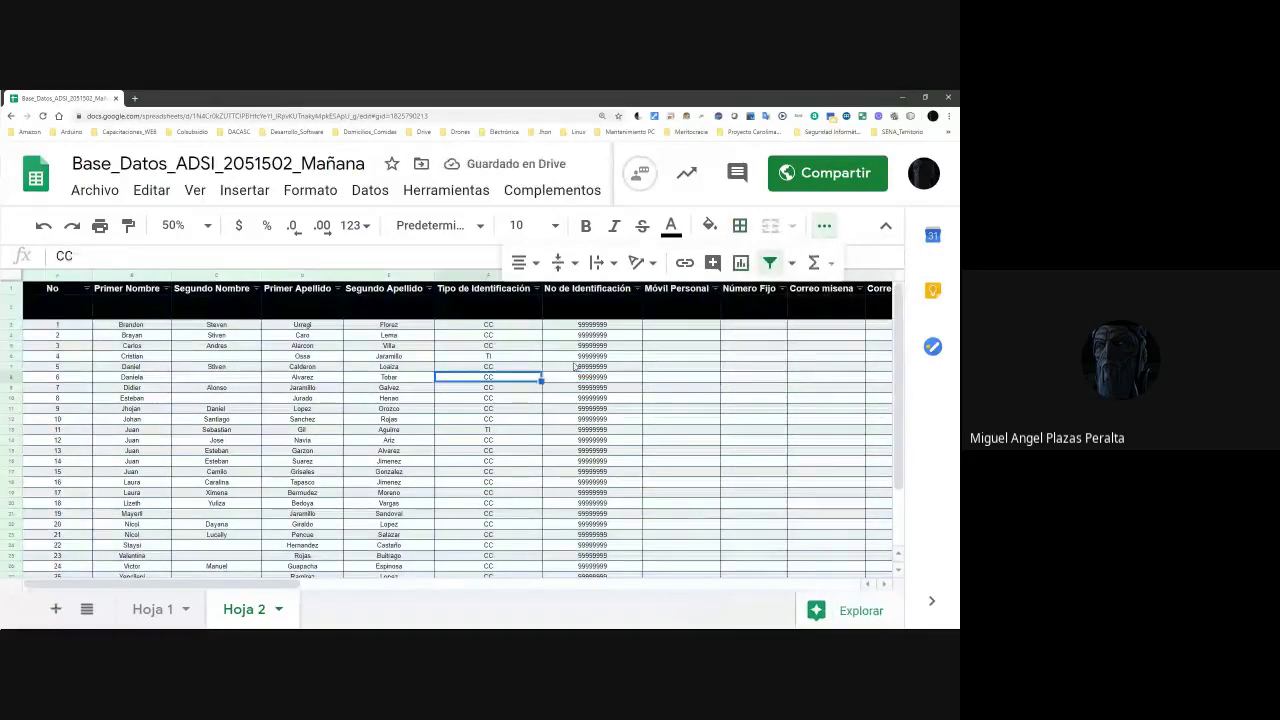
pyautogui.press('Left')
pyautogui.press('Left')
pyautogui.press('Left')
pyautogui.press('Left')
pyautogui.press('Left')
pyautogui.press('Up')
pyautogui.hotkey('ctrl', 'Up')
pyautogui.press('Right')
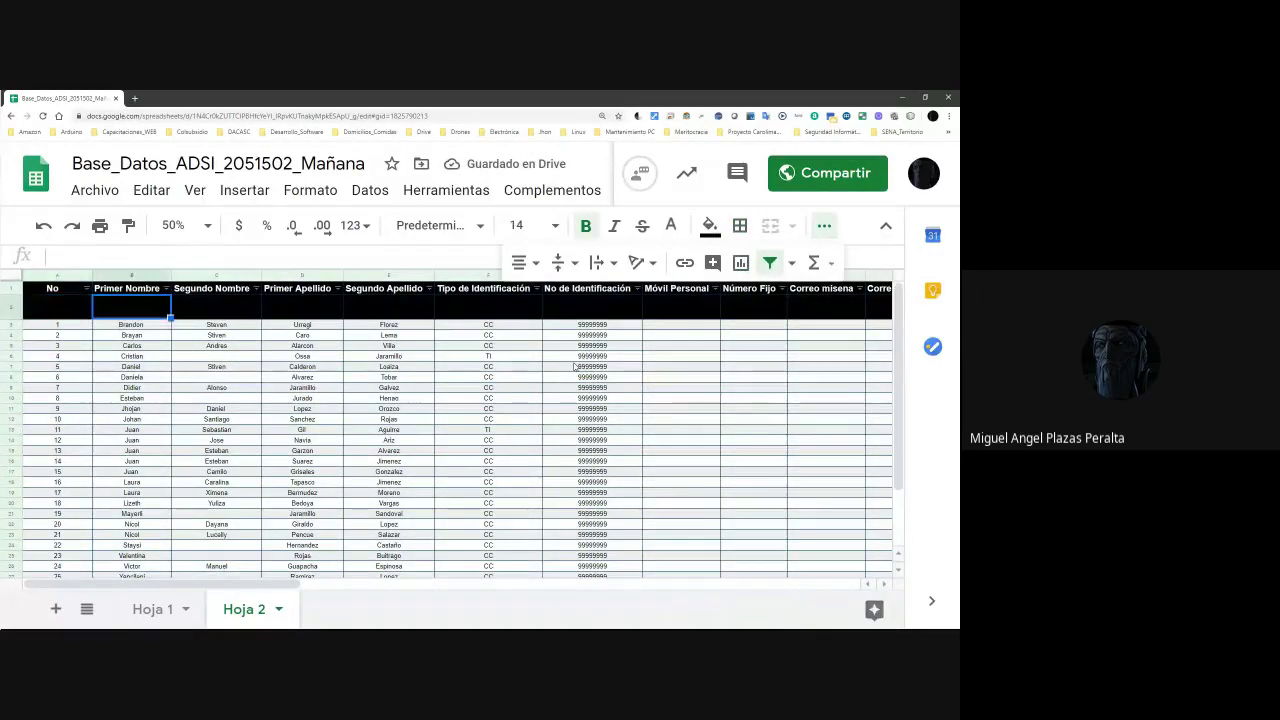
pyautogui.press('Right')
pyautogui.press('Right')
pyautogui.hotkey('ctrl', 'Right')
pyautogui.hotkey('ctrl', 'Right')
pyautogui.press('Left')
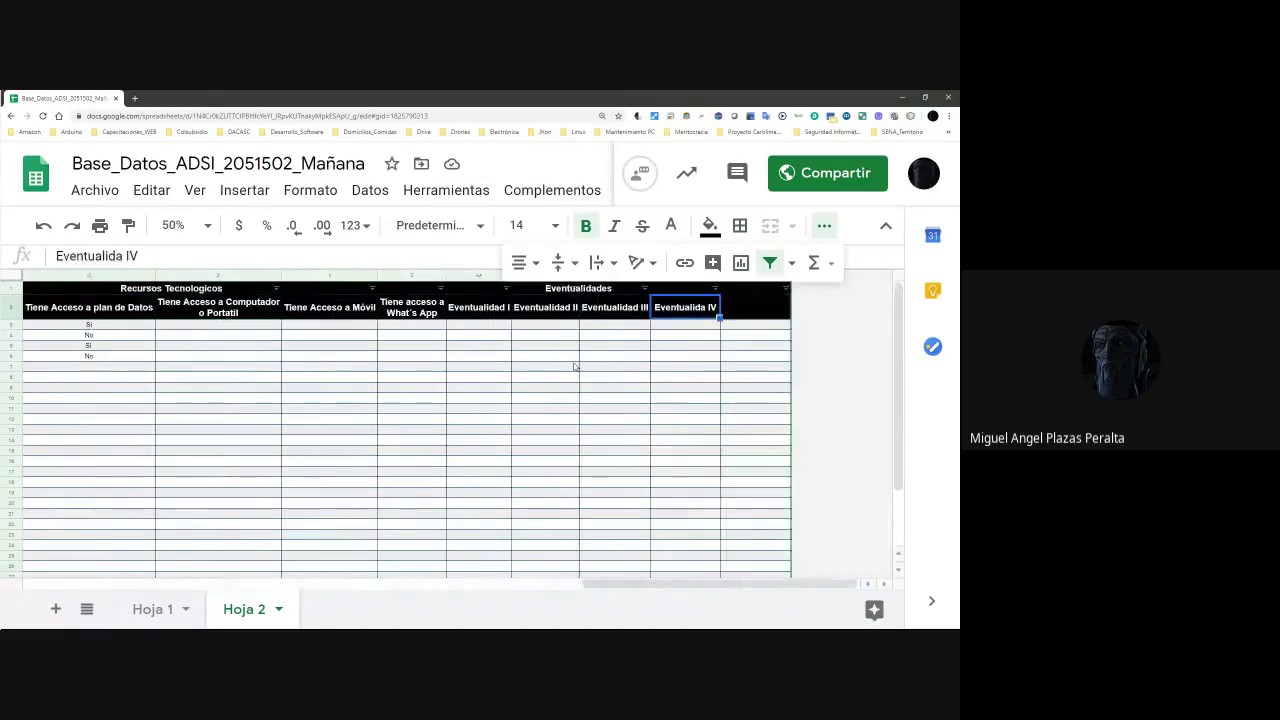
pyautogui.press('Right')
pyautogui.press('Left')
pyautogui.press('Up')
pyautogui.press('Right')
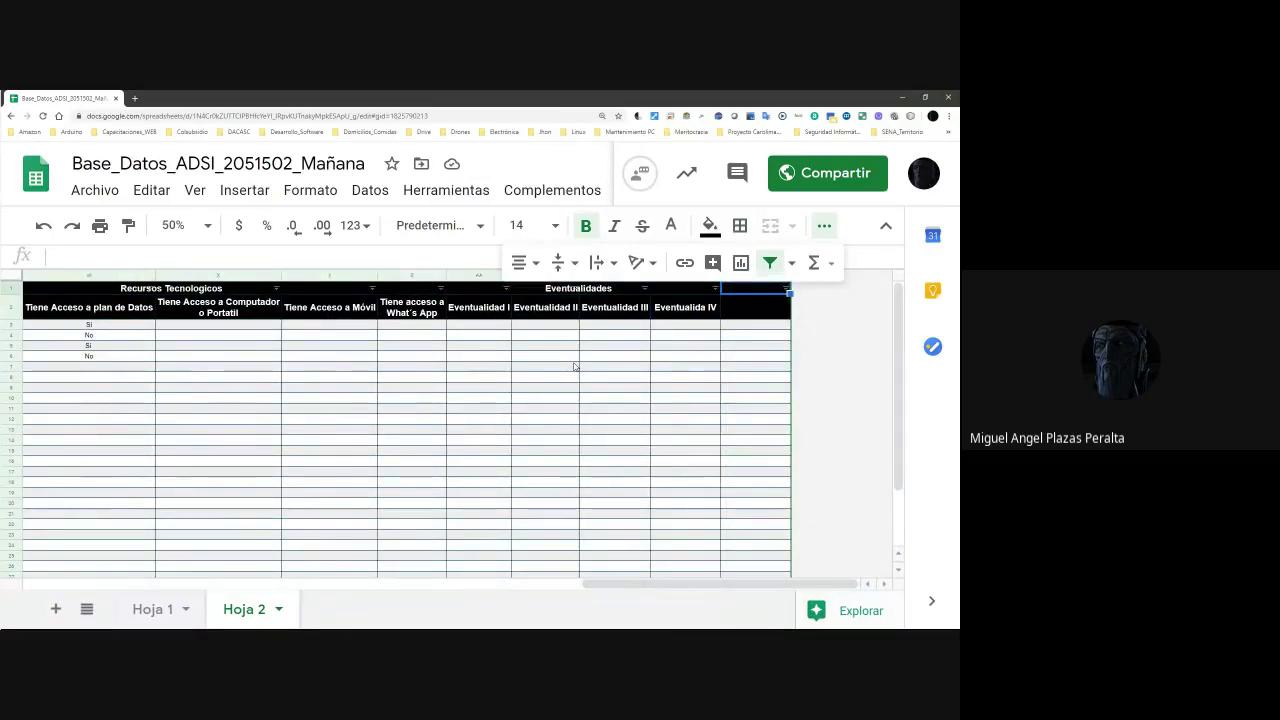
pyautogui.press('Left')
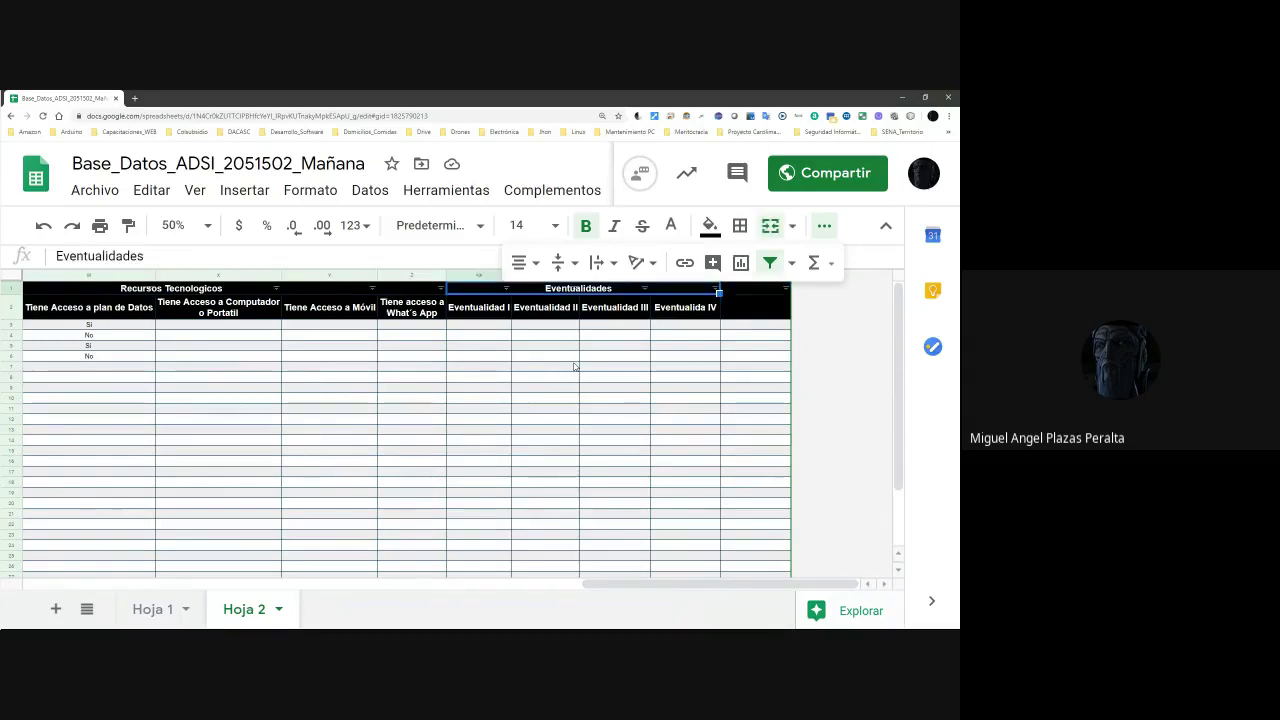
pyautogui.hotkey('ctrl', 'Left')
pyautogui.hotkey('ctrl', 'Left')
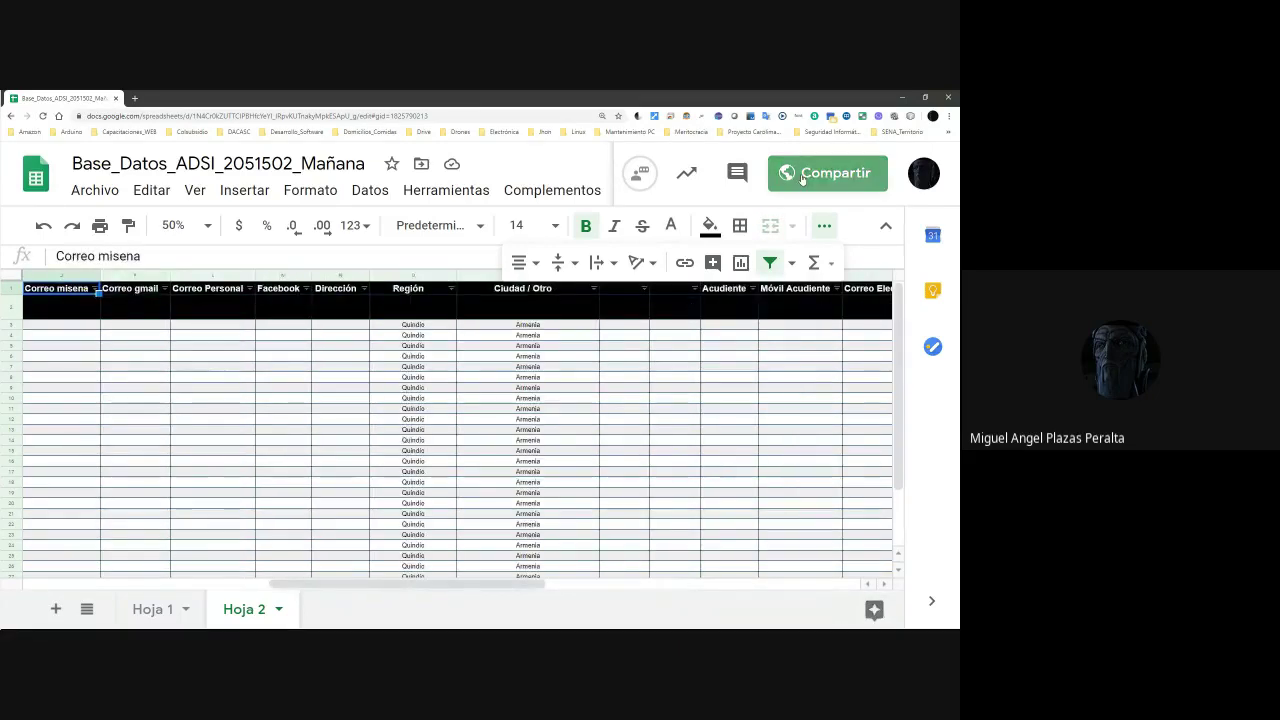
# Set the share link to Público with Editor access so anyone with it can edit.
pyautogui.click(827, 173)
pyautogui.scroll(-6, 481, 376)
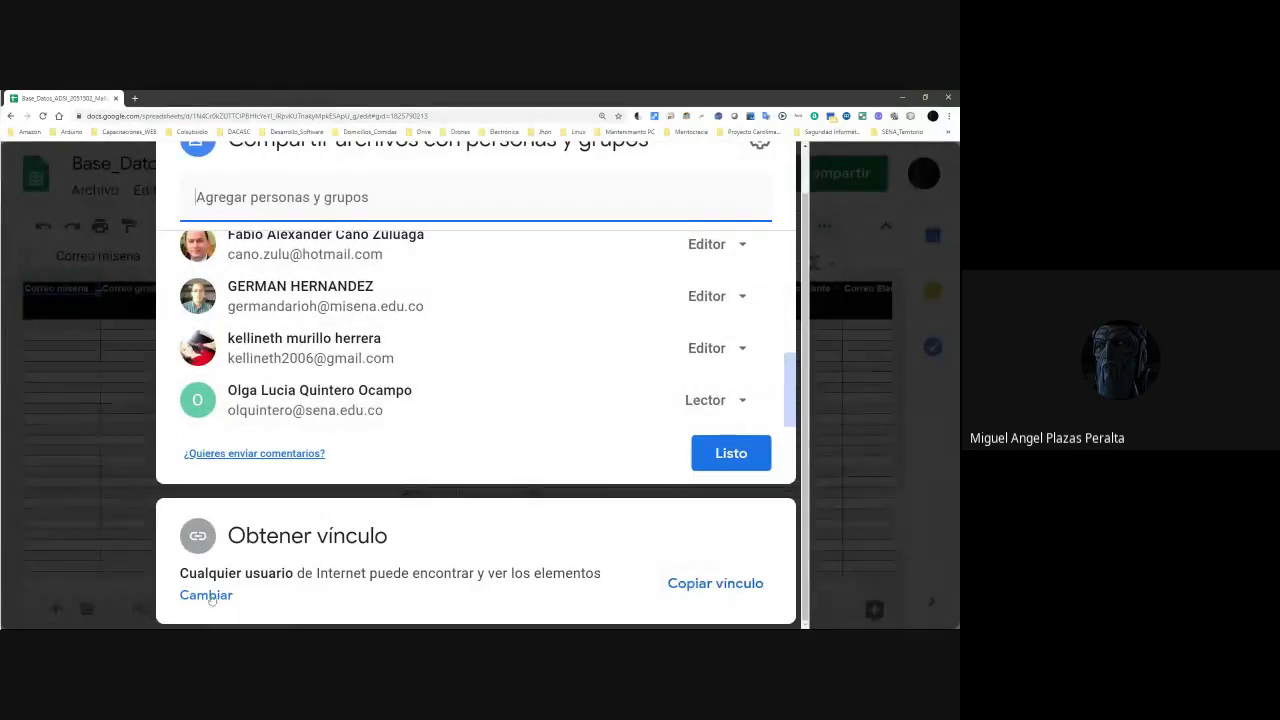
pyautogui.click(222, 590)
pyautogui.click(399, 425)
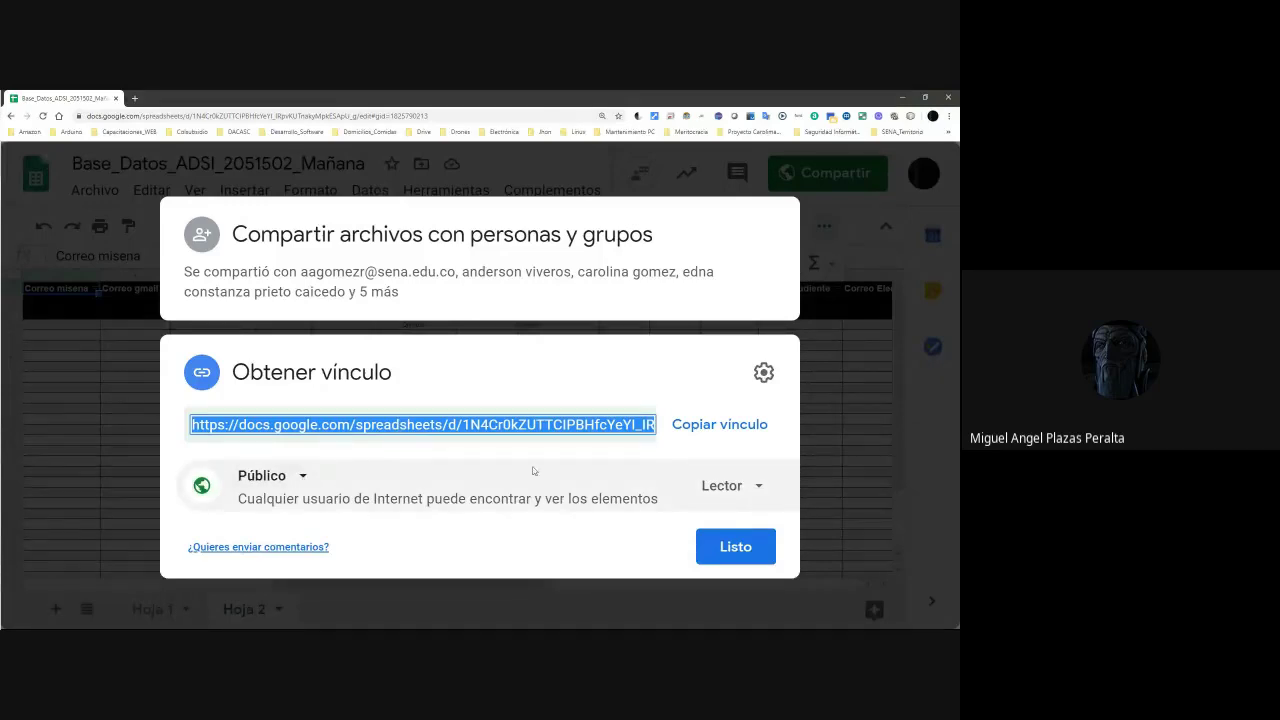
pyautogui.click(747, 487)
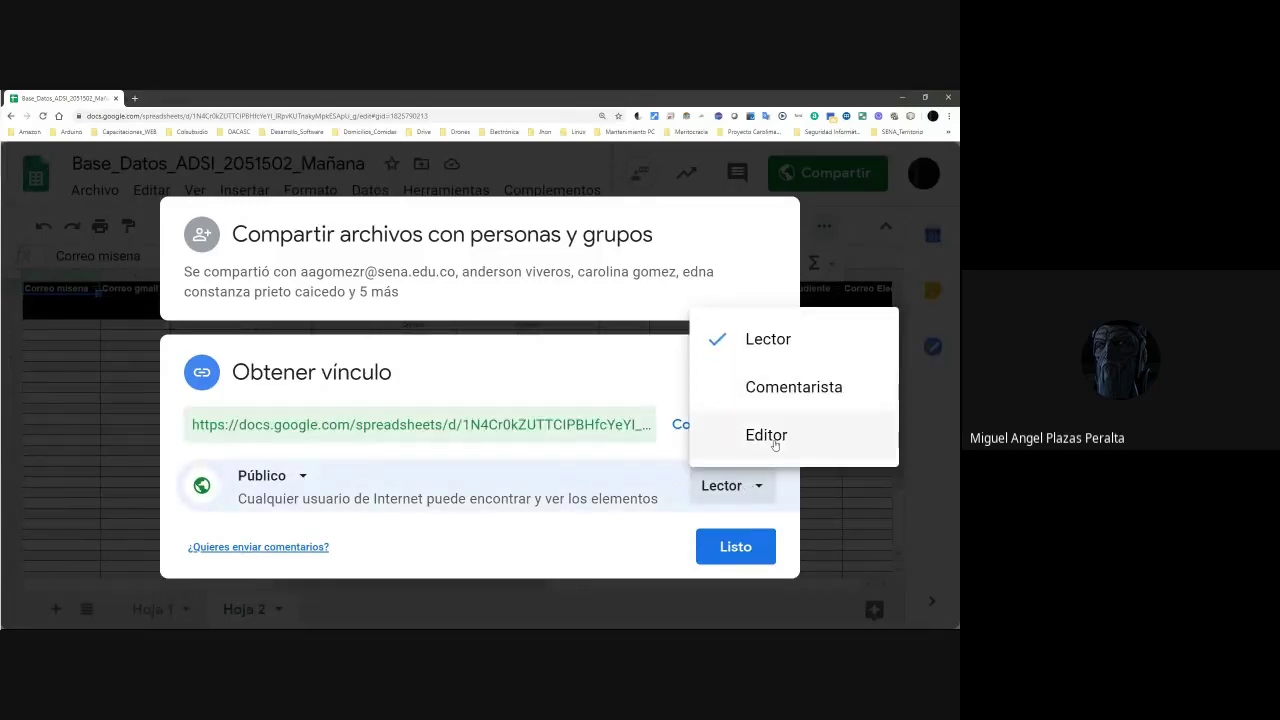
pyautogui.click(768, 436)
pyautogui.click(541, 423)
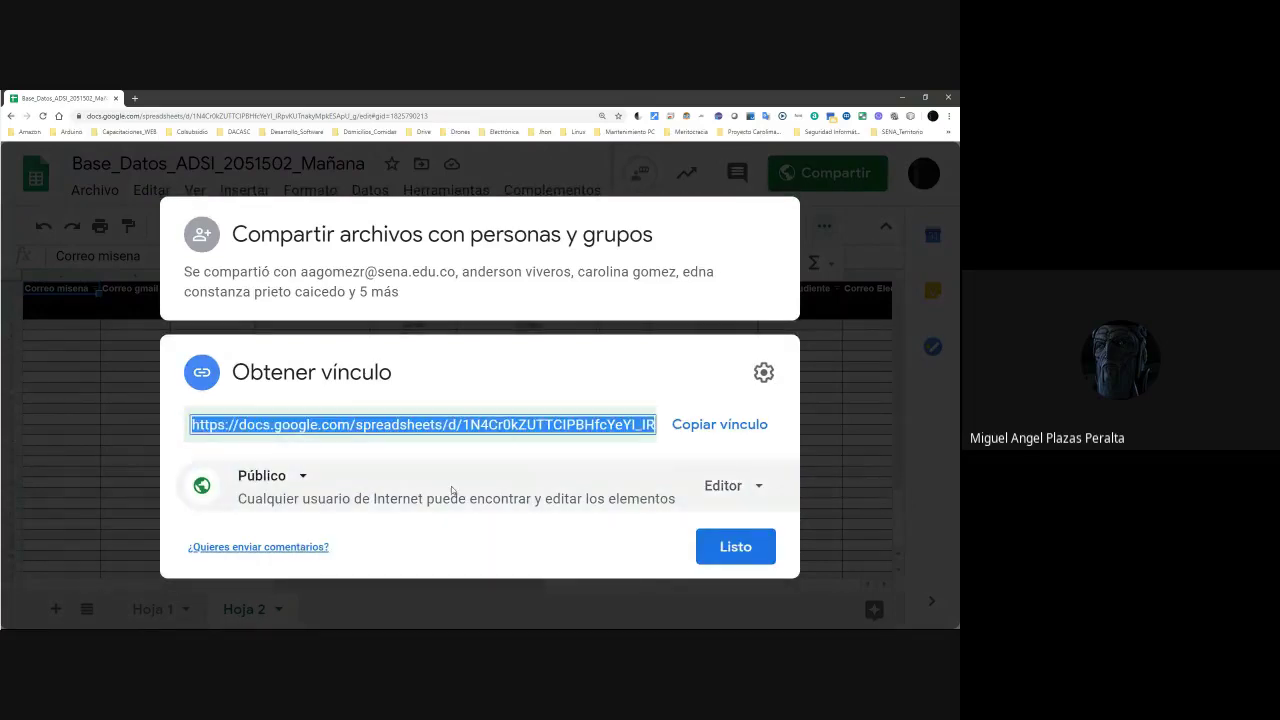
pyautogui.click(300, 479)
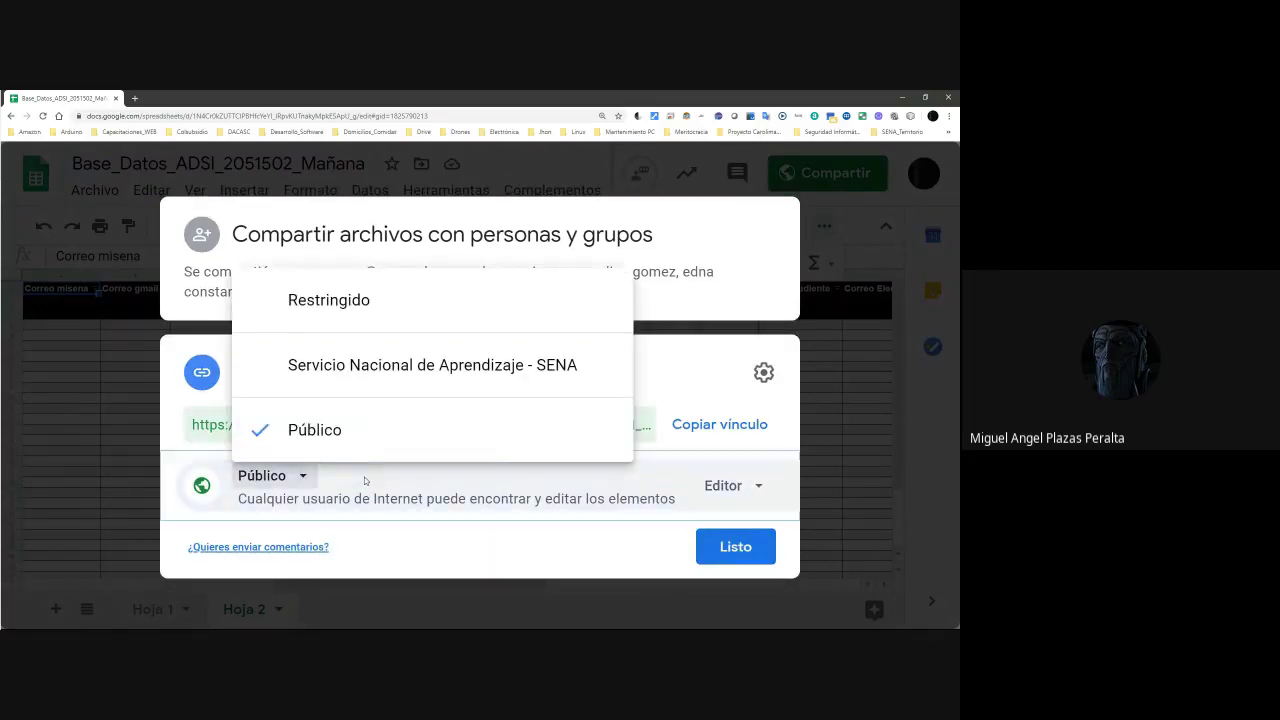
pyautogui.click(352, 428)
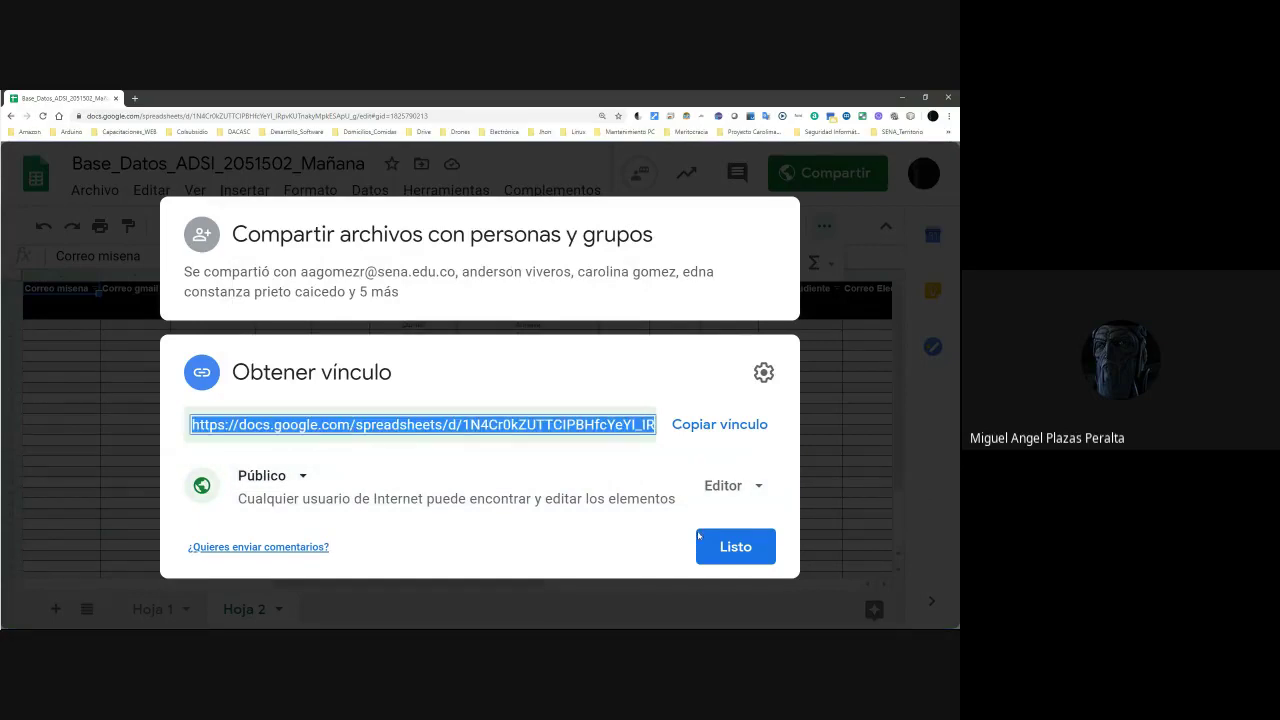
pyautogui.click(700, 540)
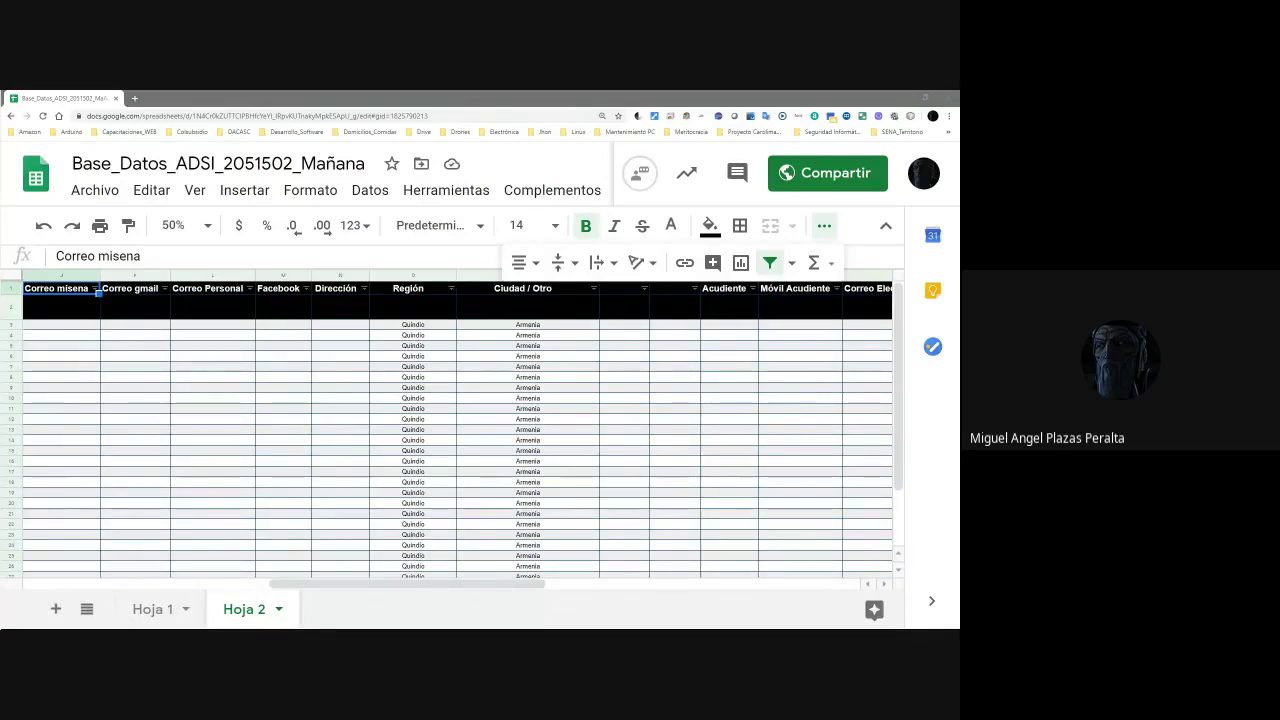
pyautogui.click(448, 451)
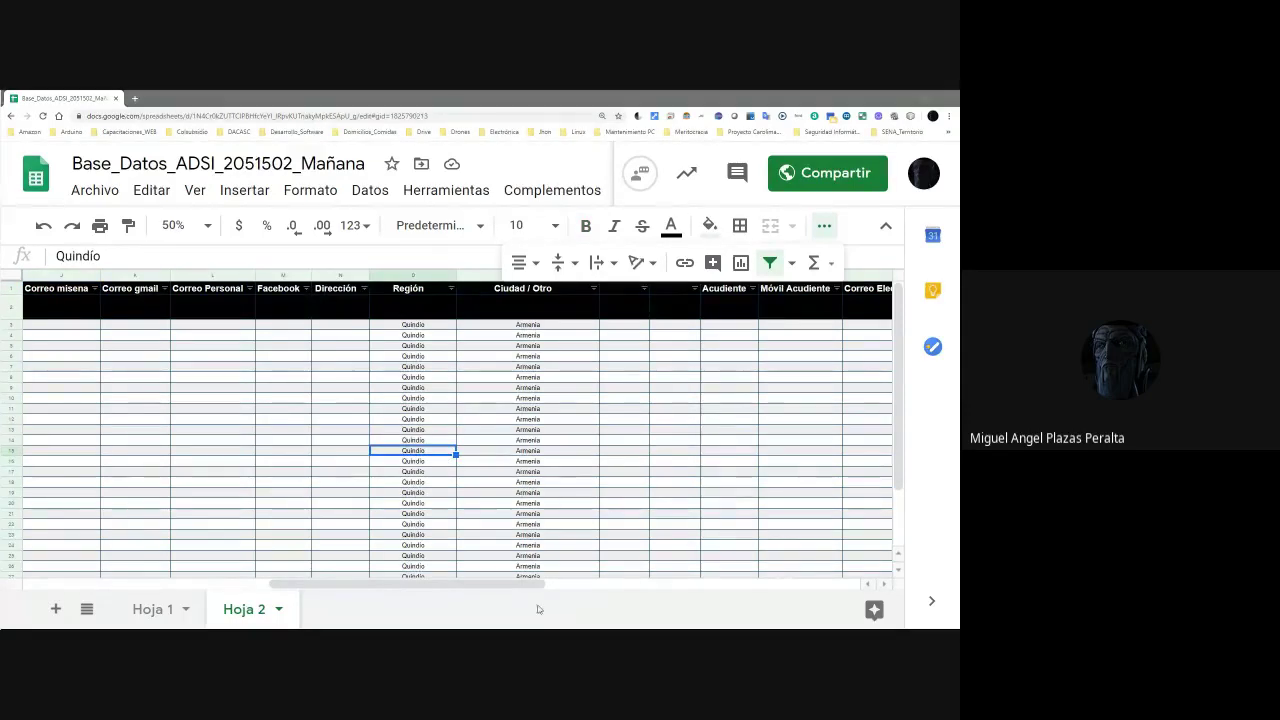
pyautogui.click(360, 347)
pyautogui.press('Left')
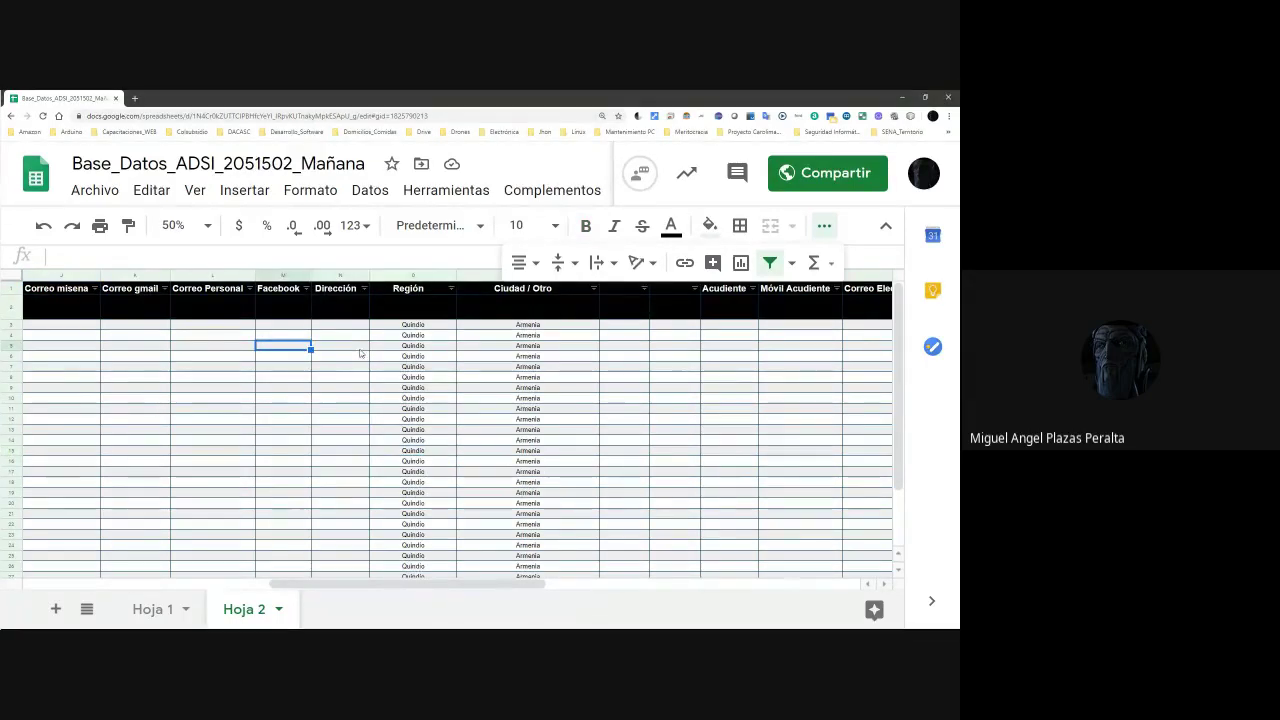
pyautogui.press('Home')
pyautogui.press('Up')
pyautogui.press('Up')
pyautogui.press('Right')
pyautogui.press('Right')
pyautogui.press('Right')
pyautogui.press('Right')
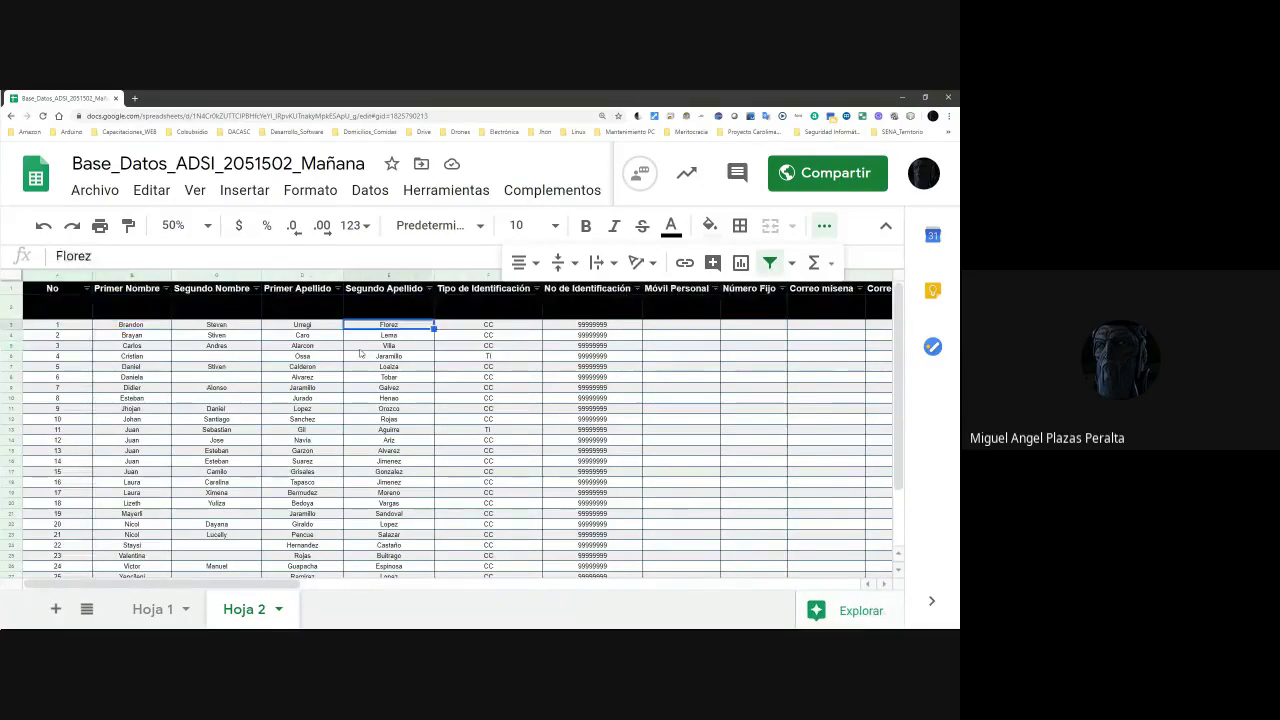
pyautogui.hotkey('ctrl', 'Right')
pyautogui.hotkey('ctrl', 'Right')
pyautogui.hotkey('ctrl', 'Right')
pyautogui.hotkey('ctrl', 'Right')
pyautogui.hotkey('ctrl', 'Left')
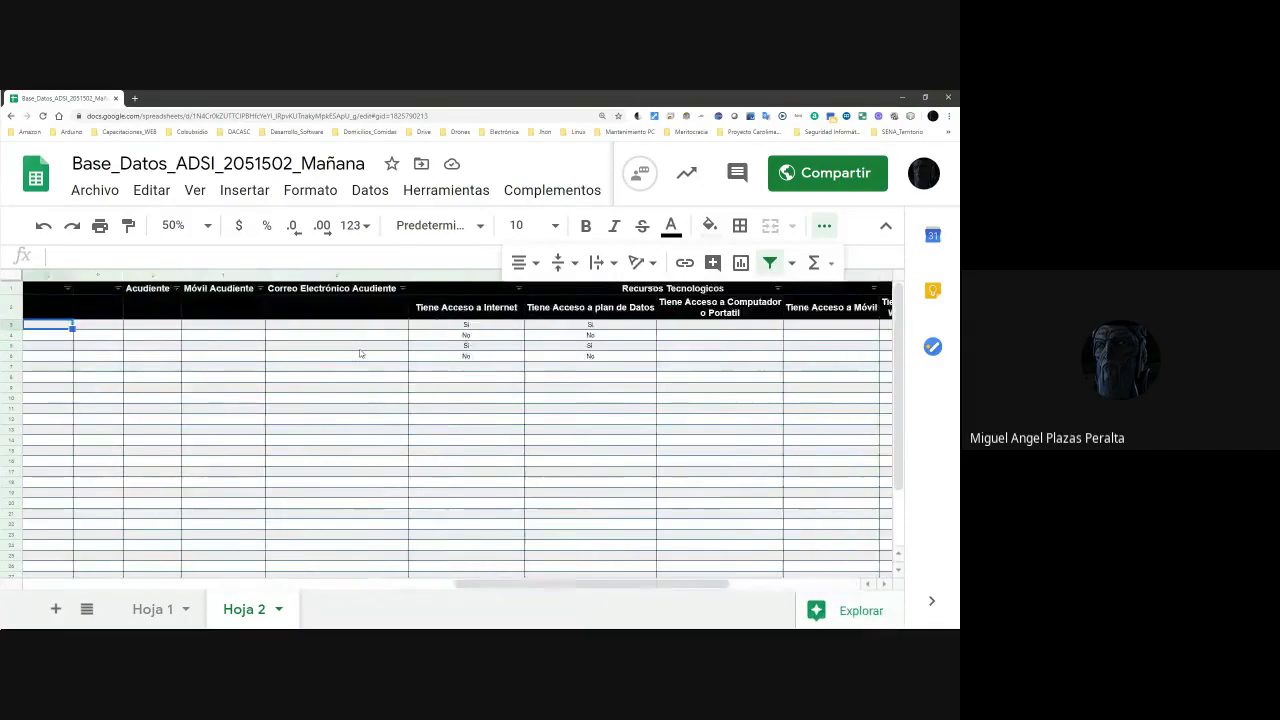
pyautogui.hotkey('ctrl', 'Left')
pyautogui.hotkey('ctrl', 'Left')
pyautogui.press('Down')
pyautogui.press('Down')
pyautogui.press('Down')
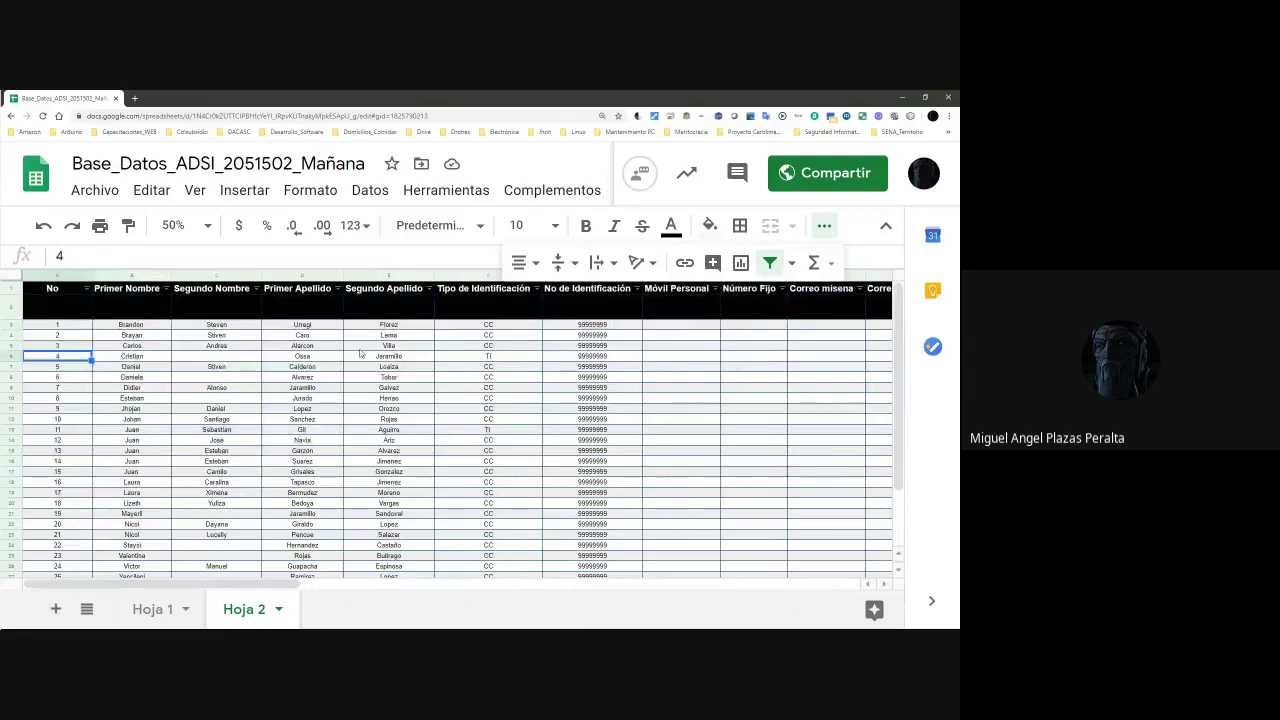
pyautogui.press('Down')
pyautogui.press('Up')
pyautogui.press('Up')
pyautogui.press('Right')
pyautogui.press('Right')
pyautogui.press('Up')
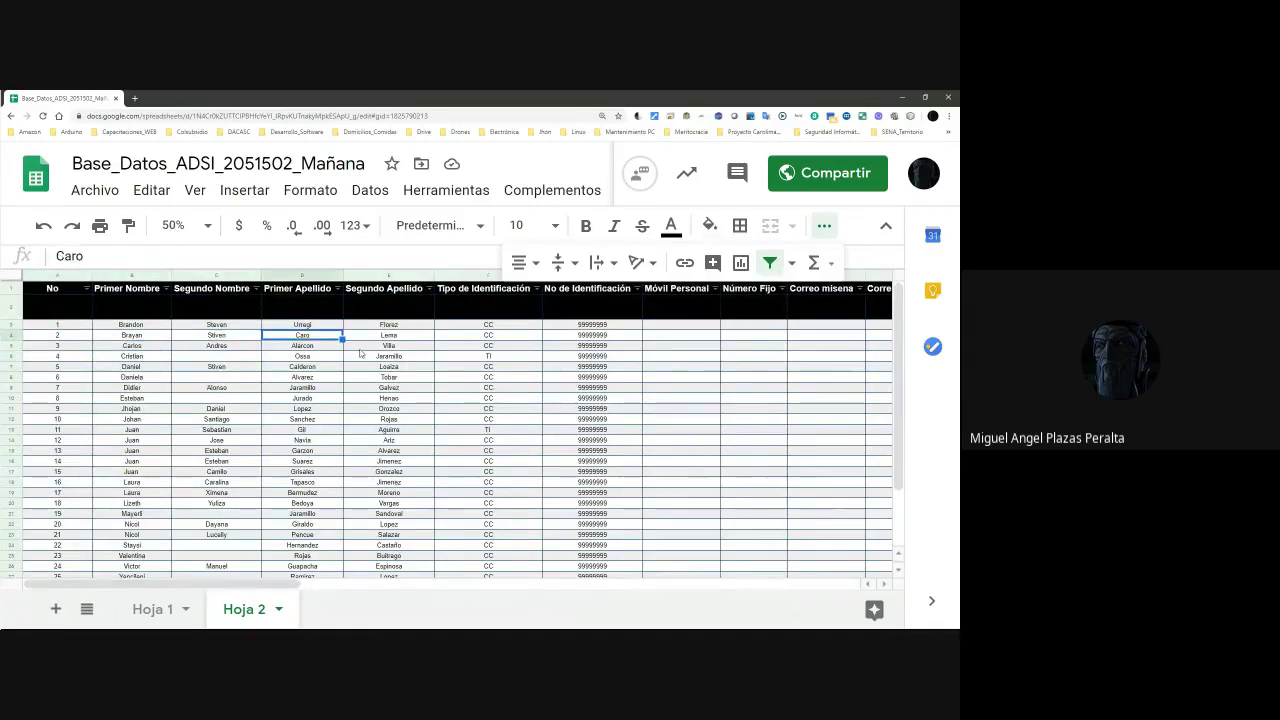
pyautogui.press('Right')
pyautogui.press('Right')
pyautogui.press('Right')
pyautogui.press('Right')
pyautogui.press('Right')
pyautogui.press('Left')
pyautogui.press('Up')
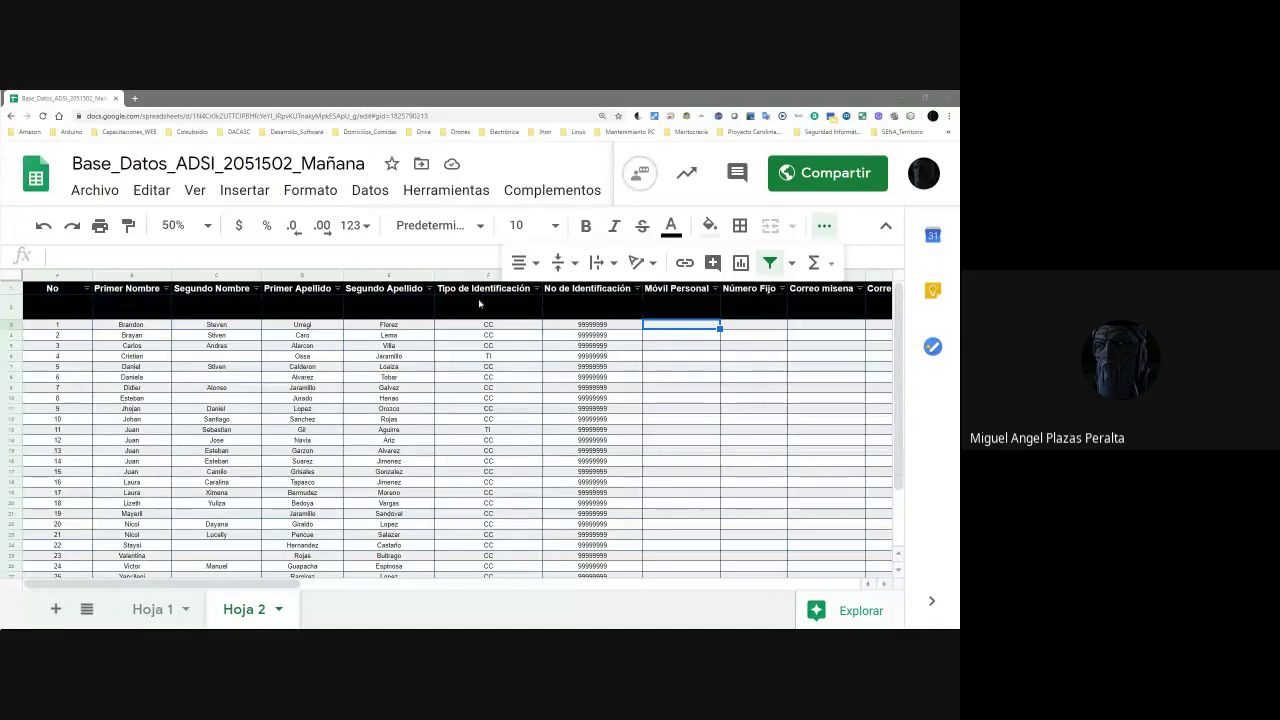
pyautogui.click(393, 346)
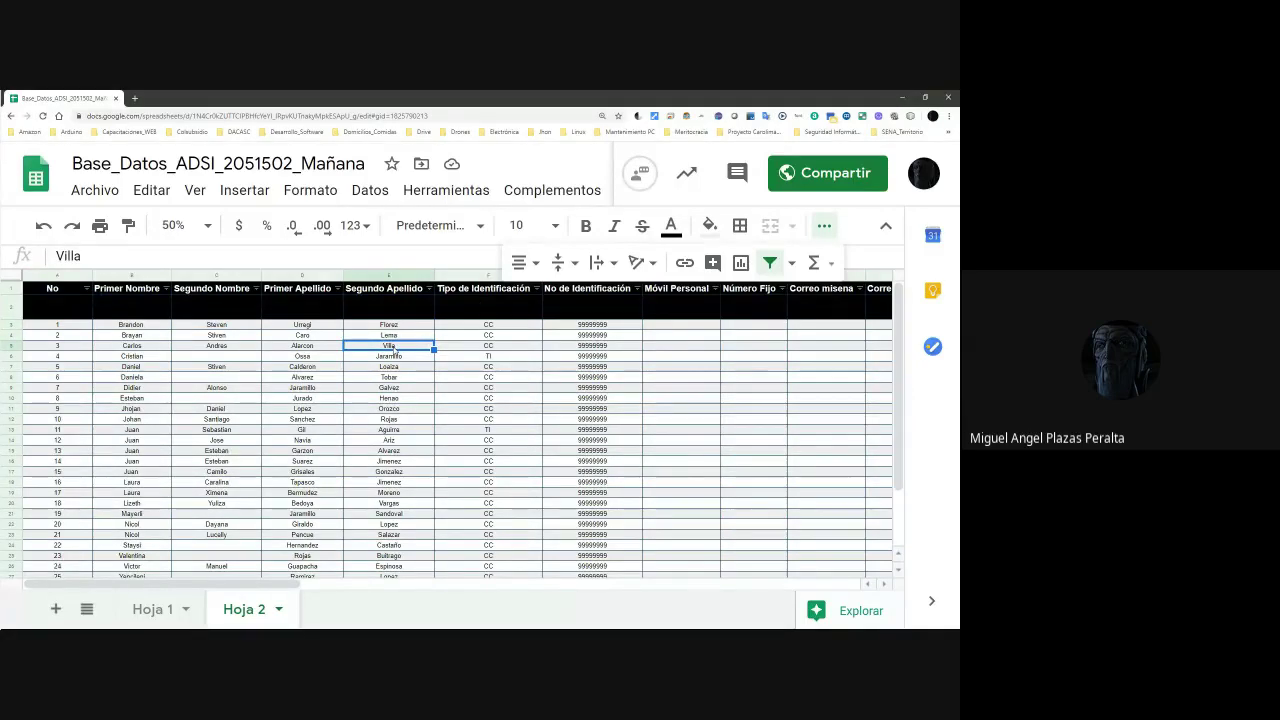
pyautogui.click(393, 350)
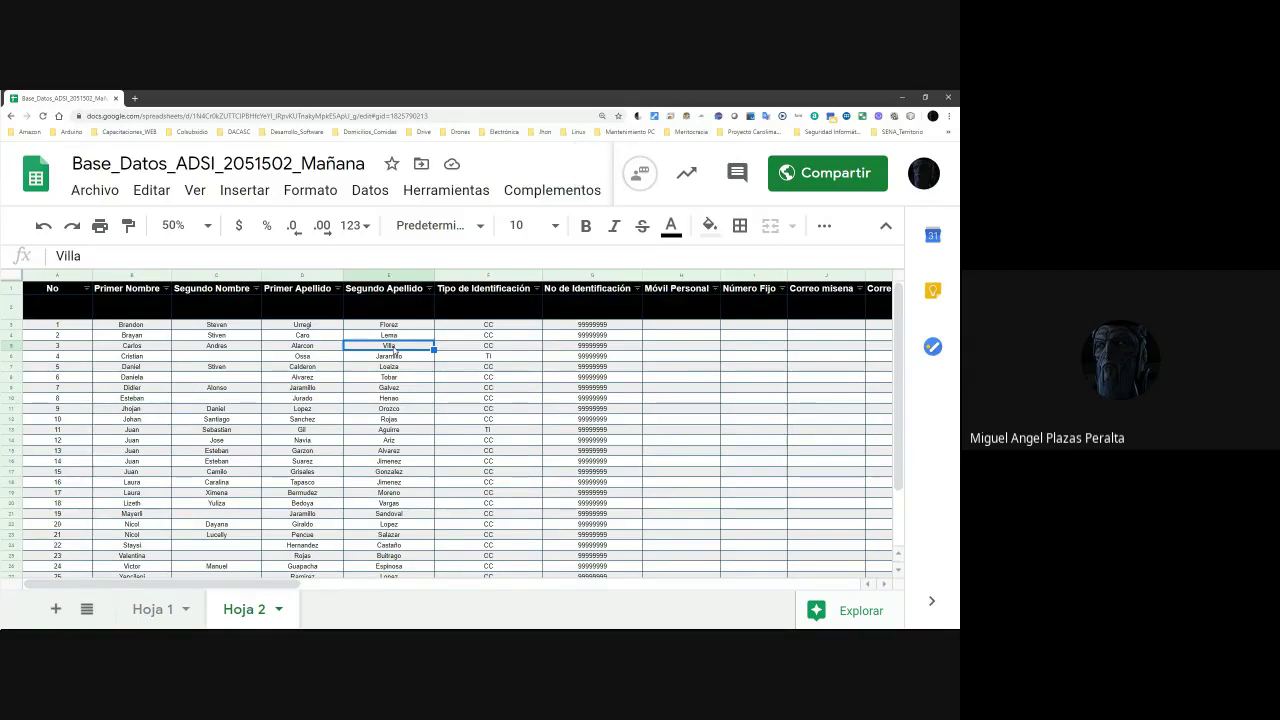
pyautogui.press('Right')
pyautogui.press('Up')
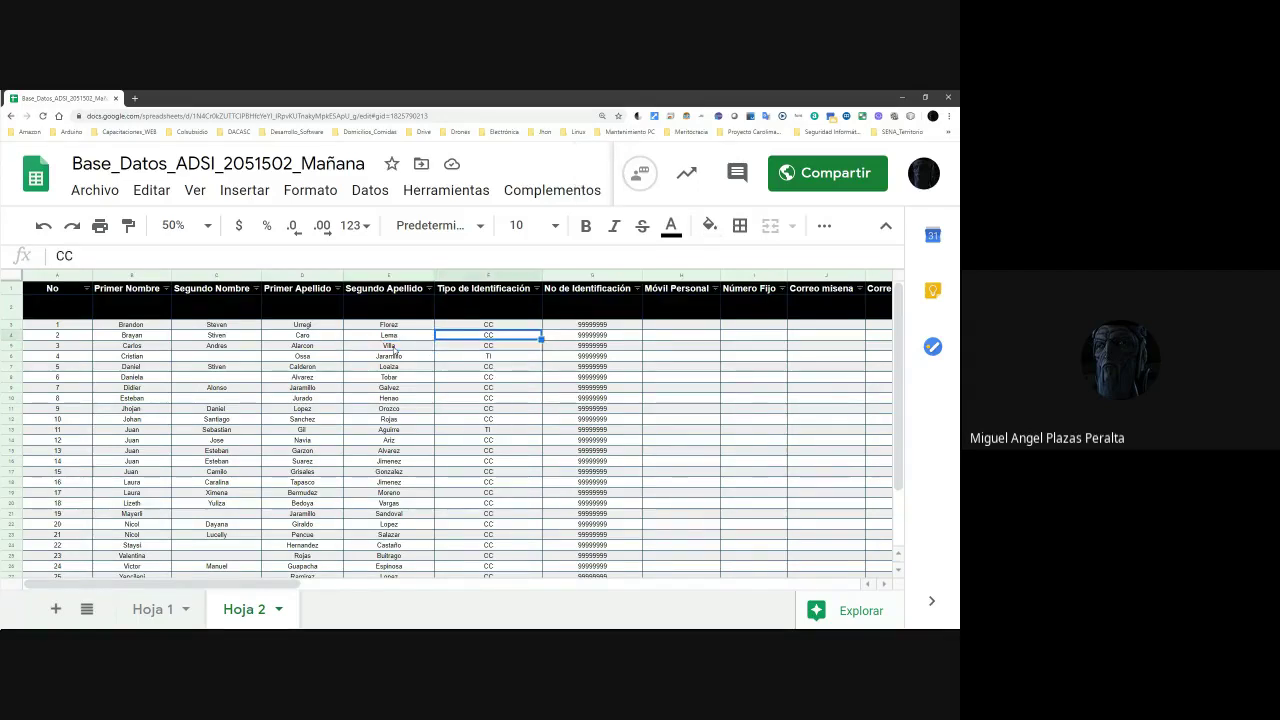
pyautogui.press('Left')
pyautogui.press('Left')
pyautogui.press('Left')
pyautogui.press('Left')
pyautogui.press('Left')
pyautogui.press('Up')
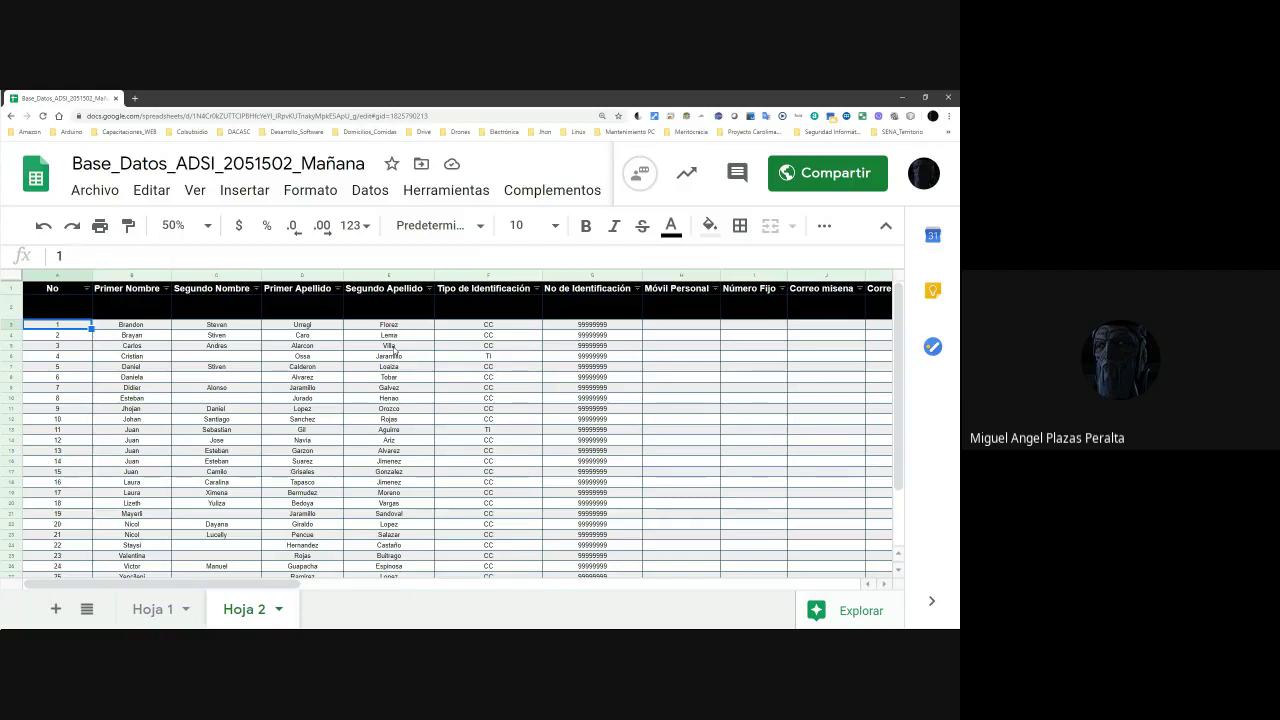
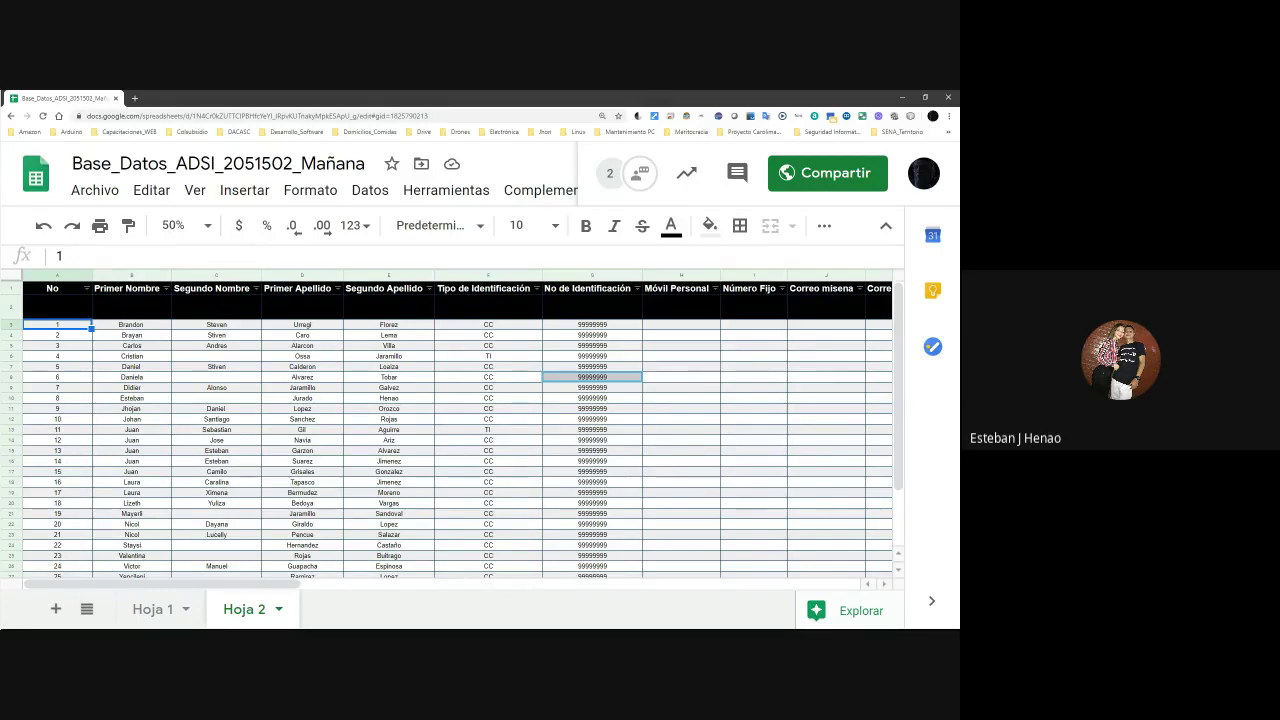
# Rename the Hoja 2 sheet to Base_Datos.
pyautogui.click(182, 604)
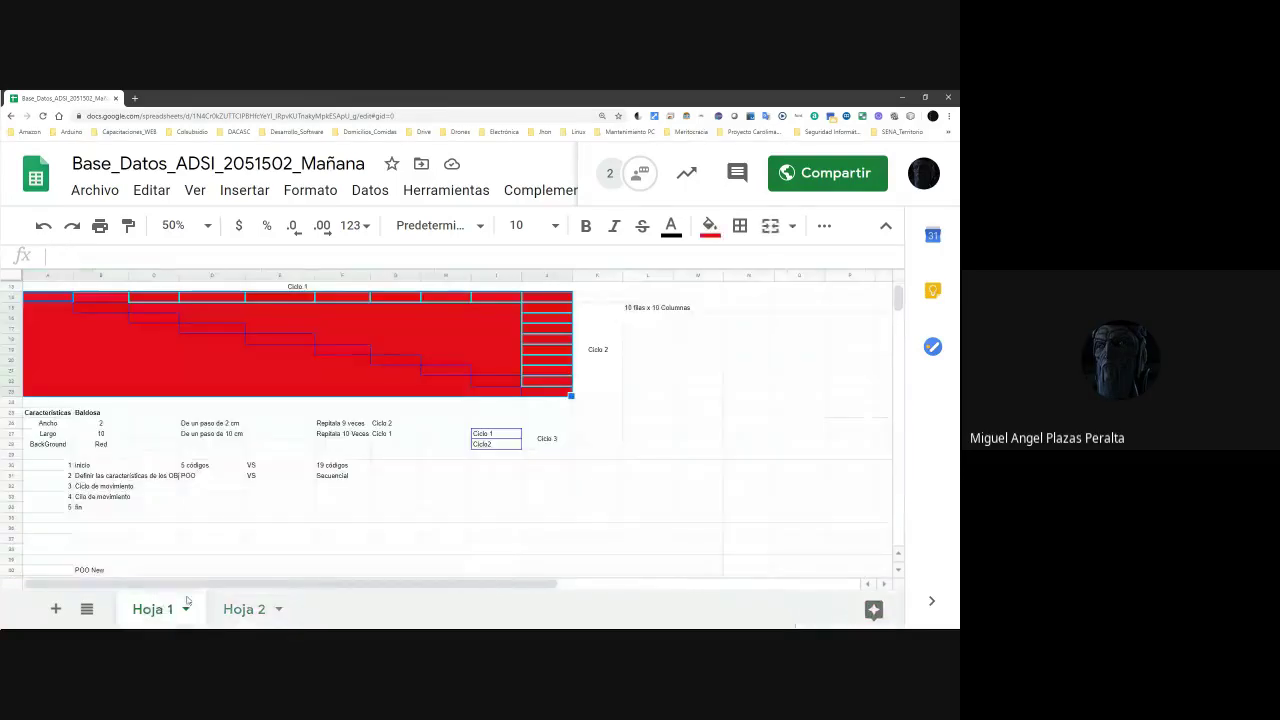
pyautogui.scroll(-5, 253, 537)
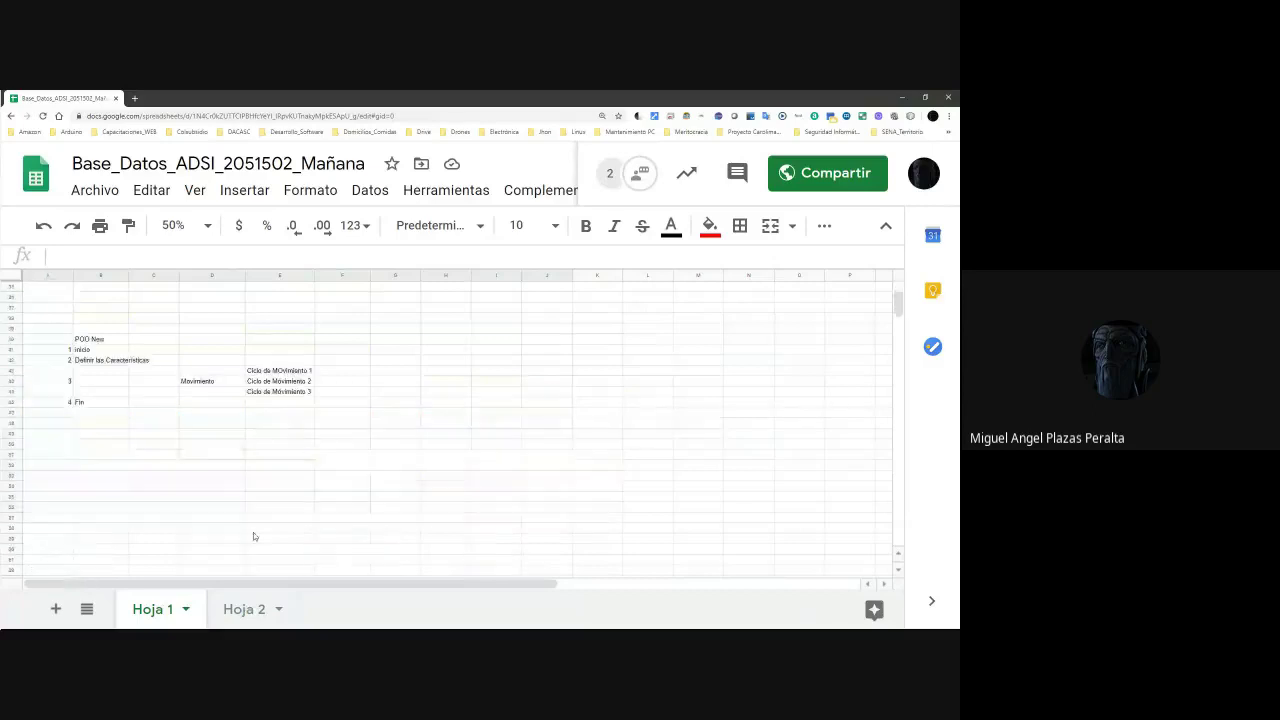
pyautogui.scroll(5, 183, 574)
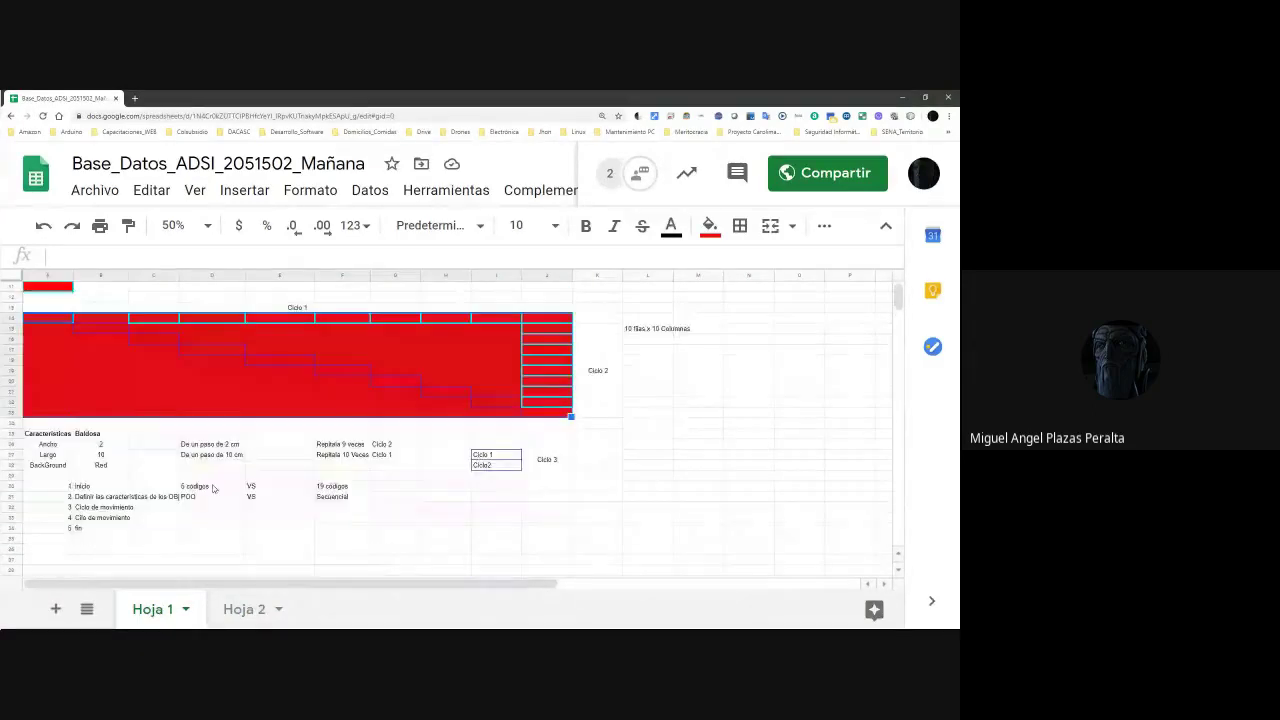
pyautogui.rightClick(229, 612)
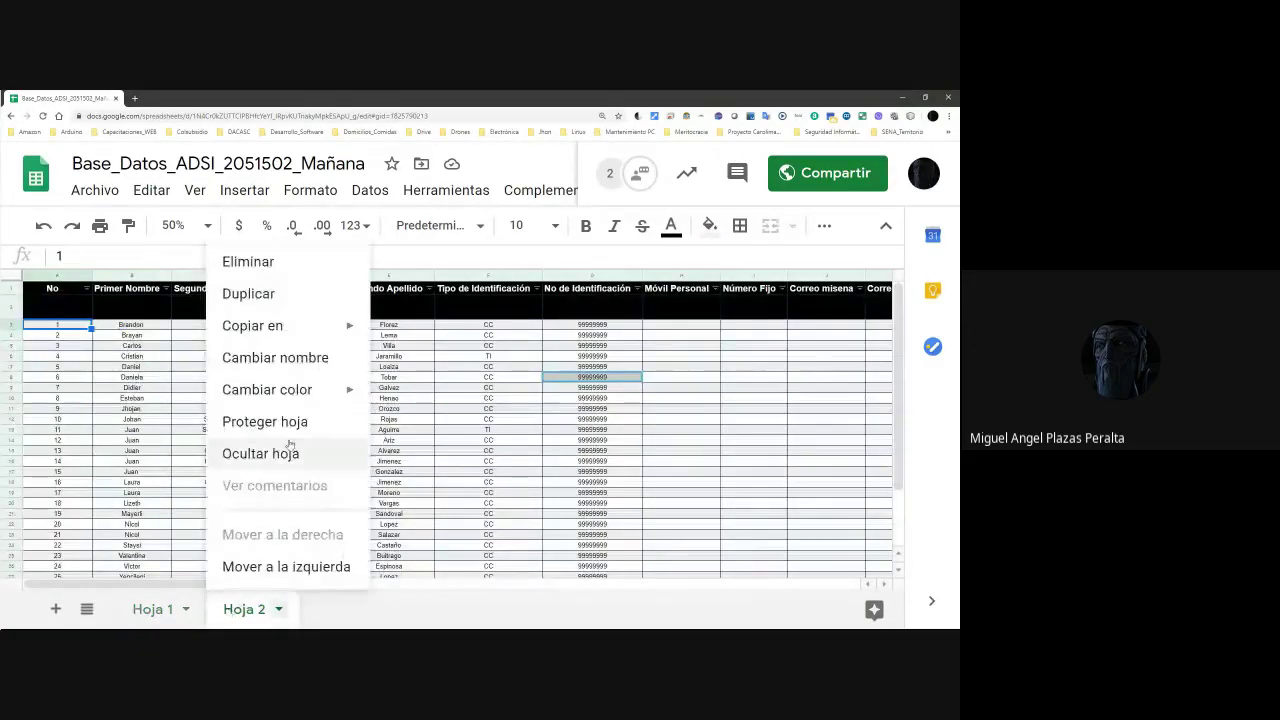
pyautogui.click(286, 358)
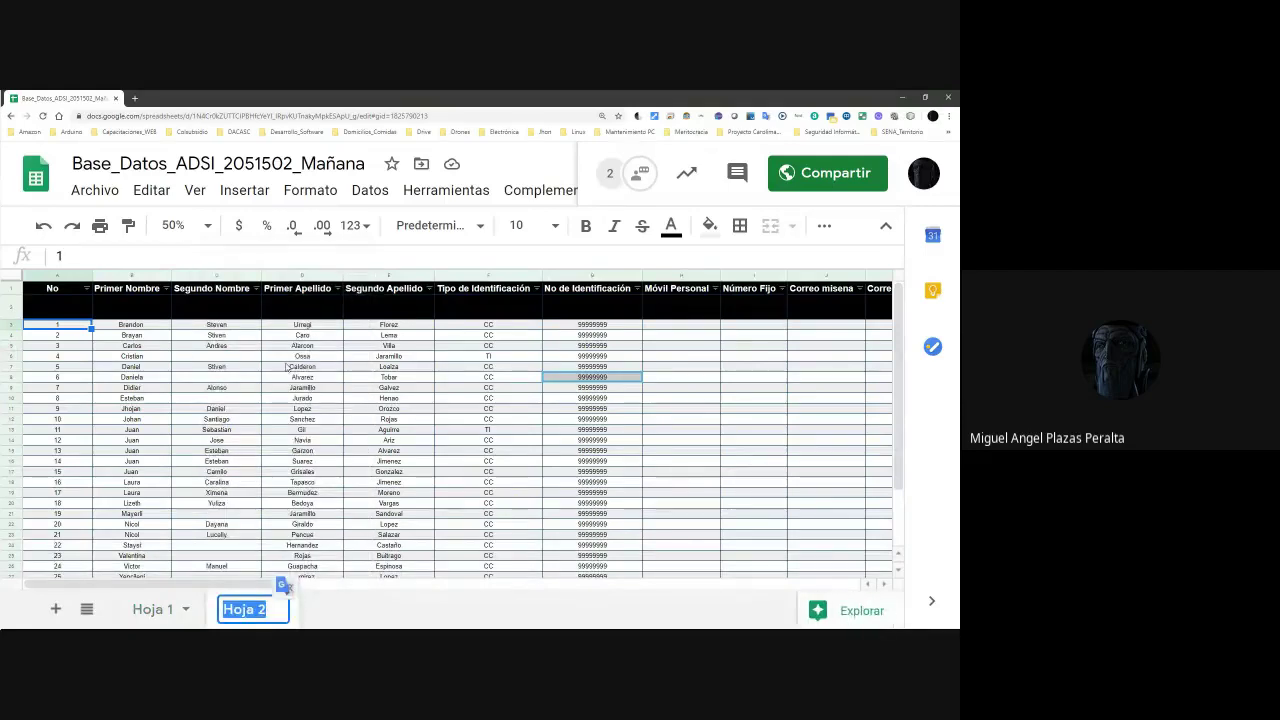
pyautogui.write('Base')
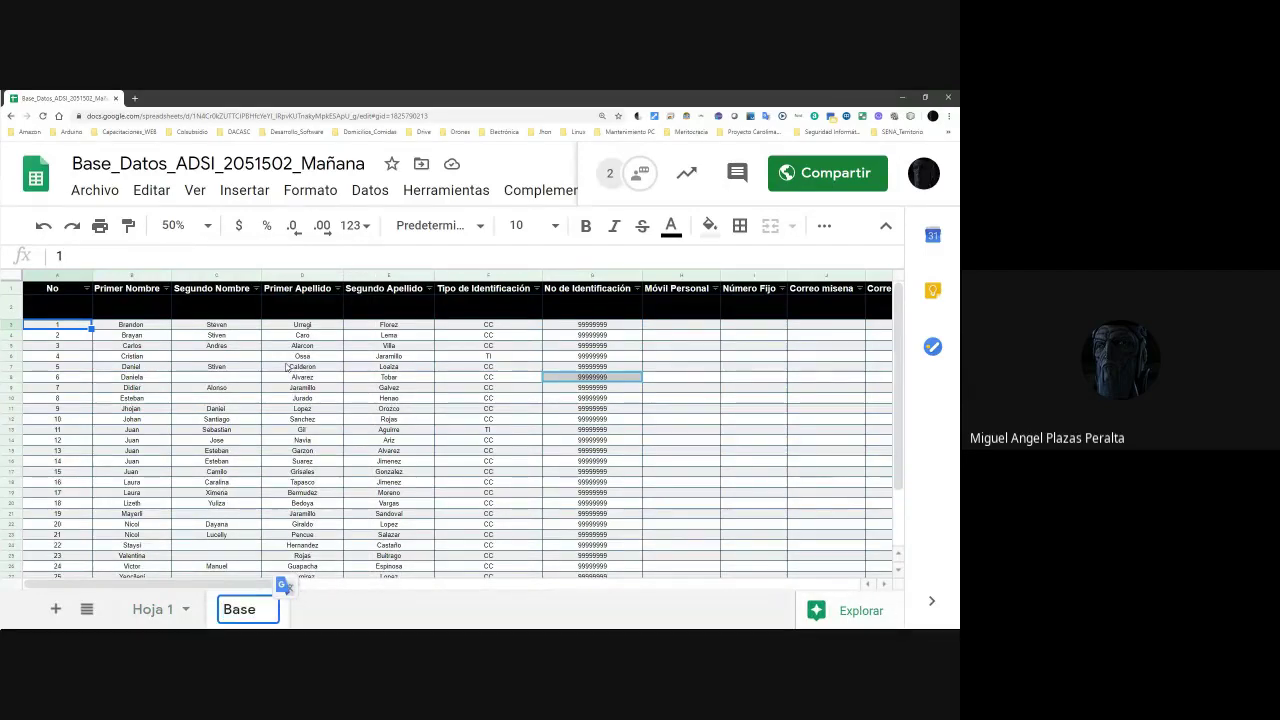
pyautogui.write('_Datos')
pyautogui.press('Return')
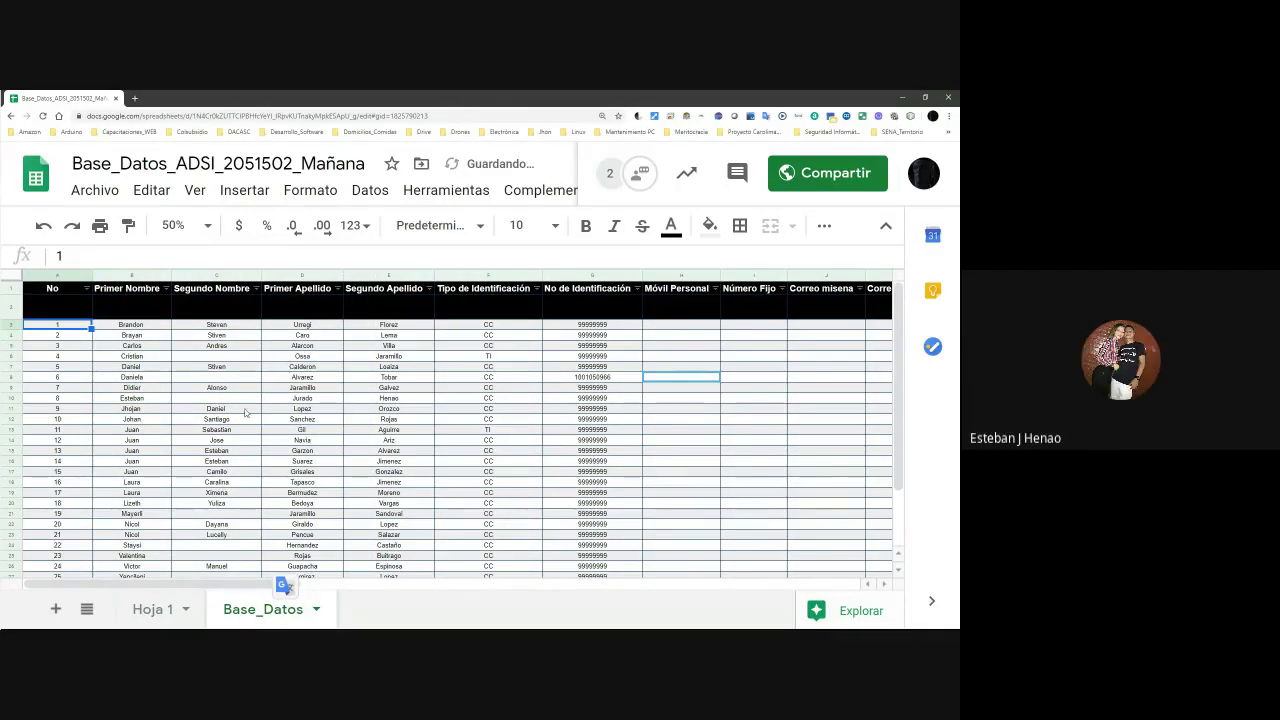
# Move Base_Datos to the first position, colour its tab red, then show Hoja 1.
pyautogui.moveTo(284, 585); pyautogui.dragTo(226, 610)
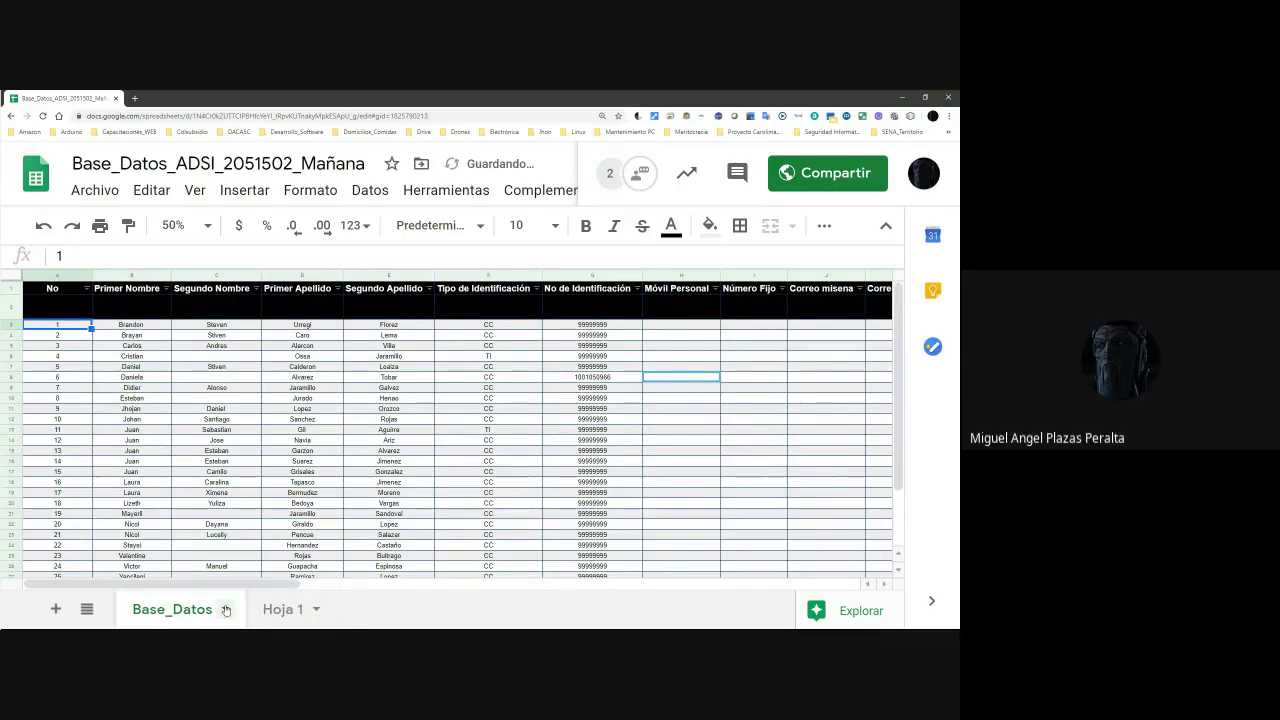
pyautogui.click(226, 610)
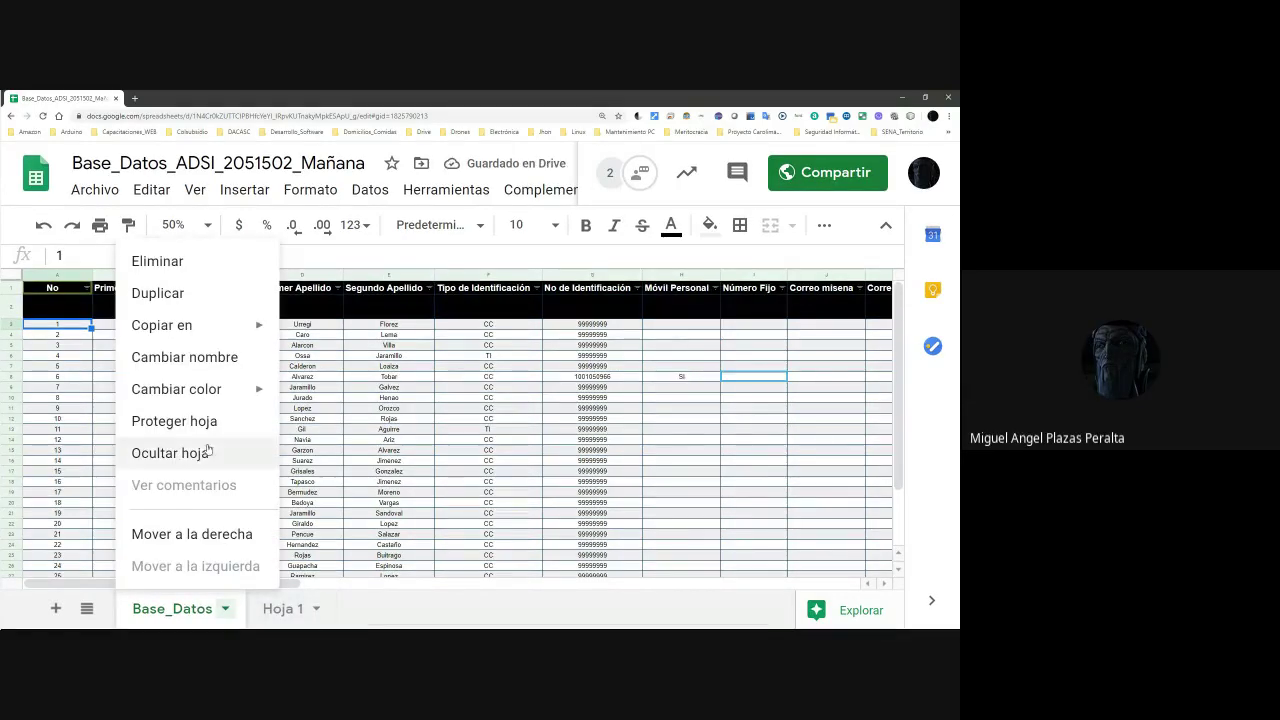
pyautogui.moveTo(255, 389)
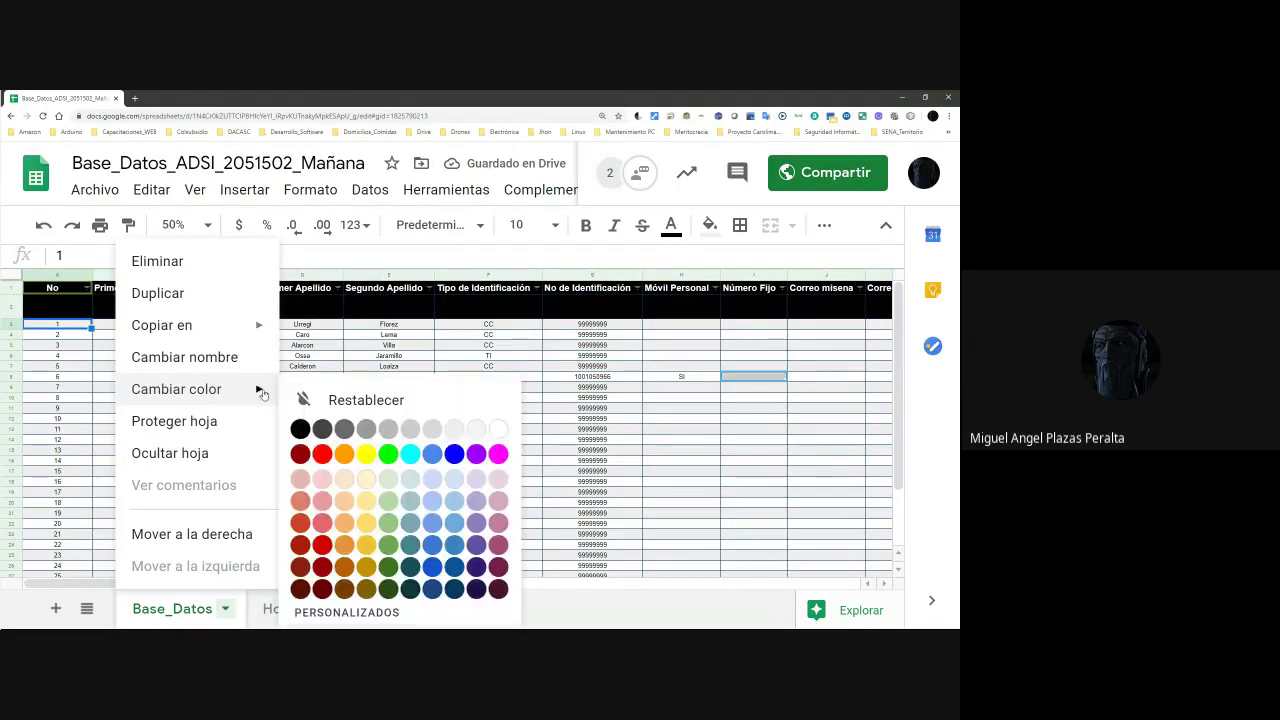
pyautogui.click(327, 460)
pyautogui.click(300, 609)
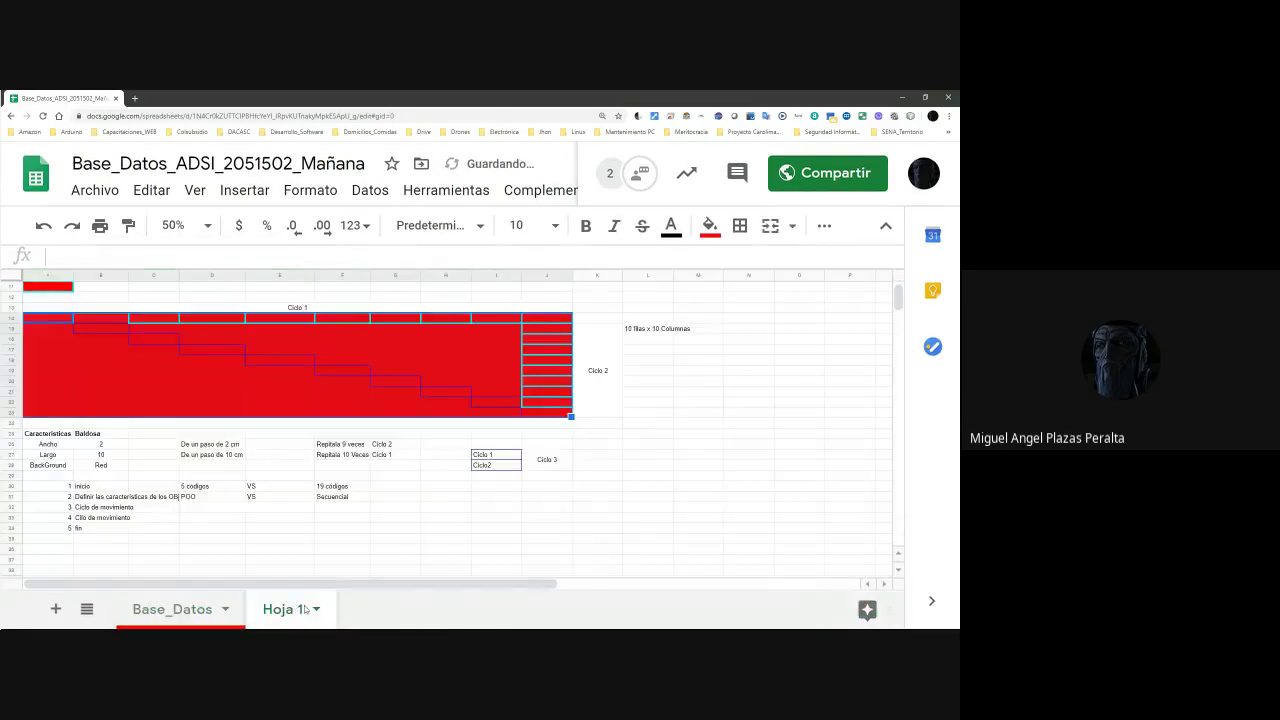
# Rename the Hoja 1 sheet to Sesión_5_8_2020, fixing the accidental cell edit along the way.
pyautogui.click(304, 609)
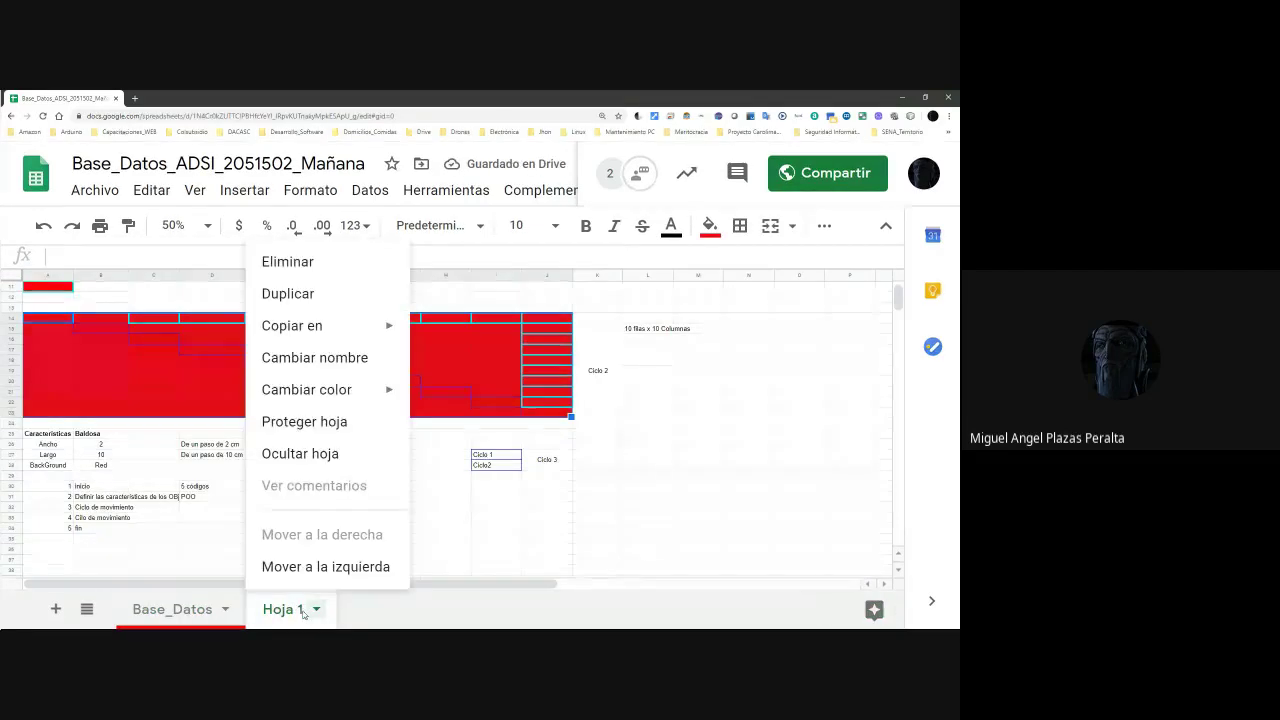
pyautogui.click(329, 358)
pyautogui.write('Ses')
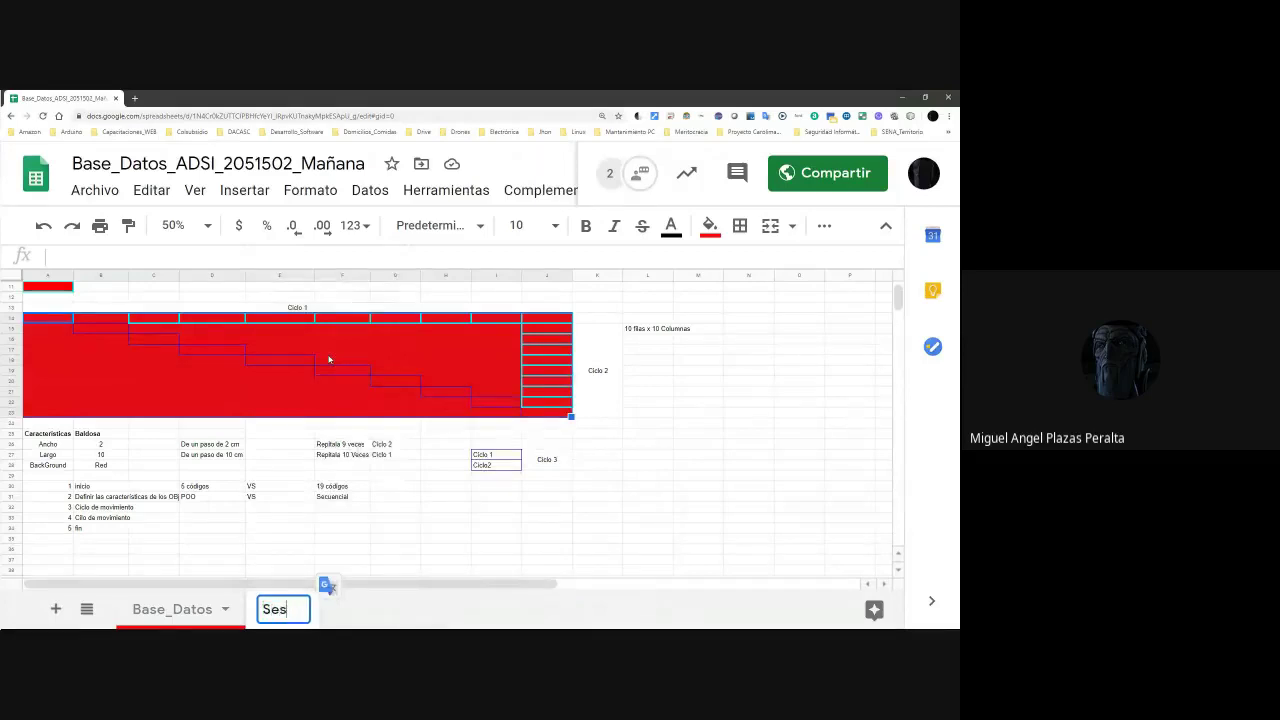
pyautogui.write('ión_')
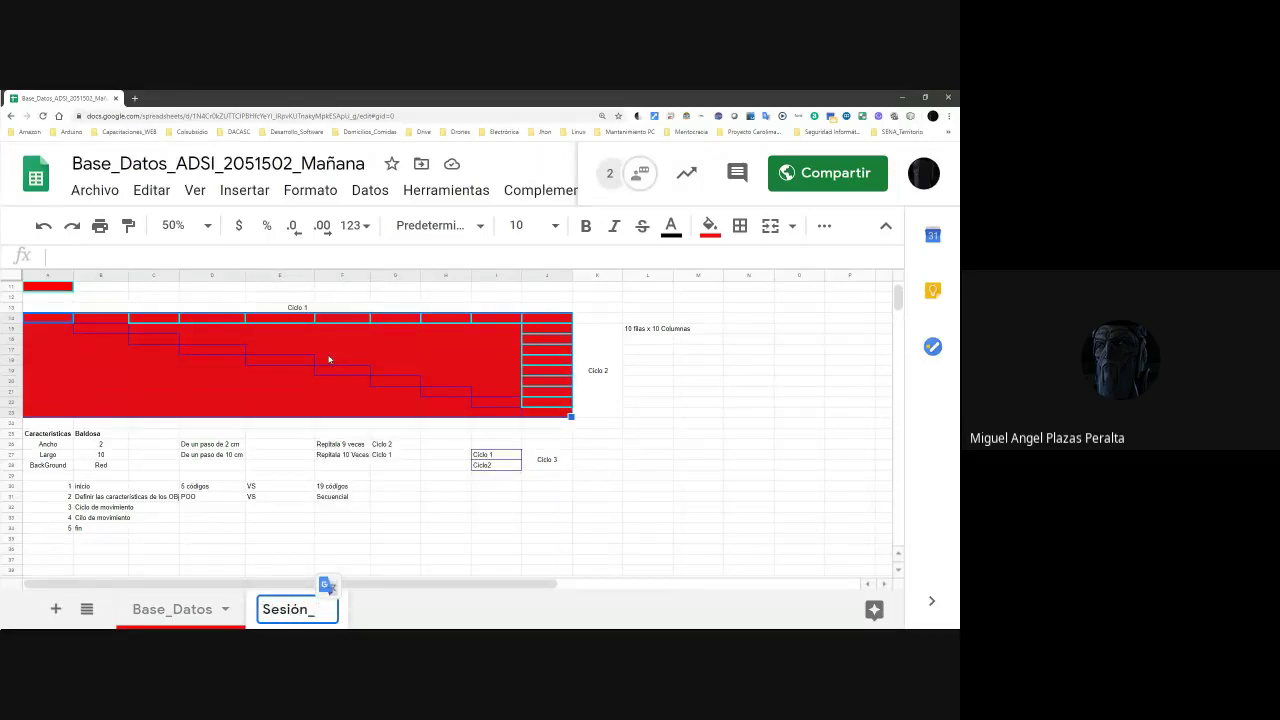
pyautogui.press('Return')
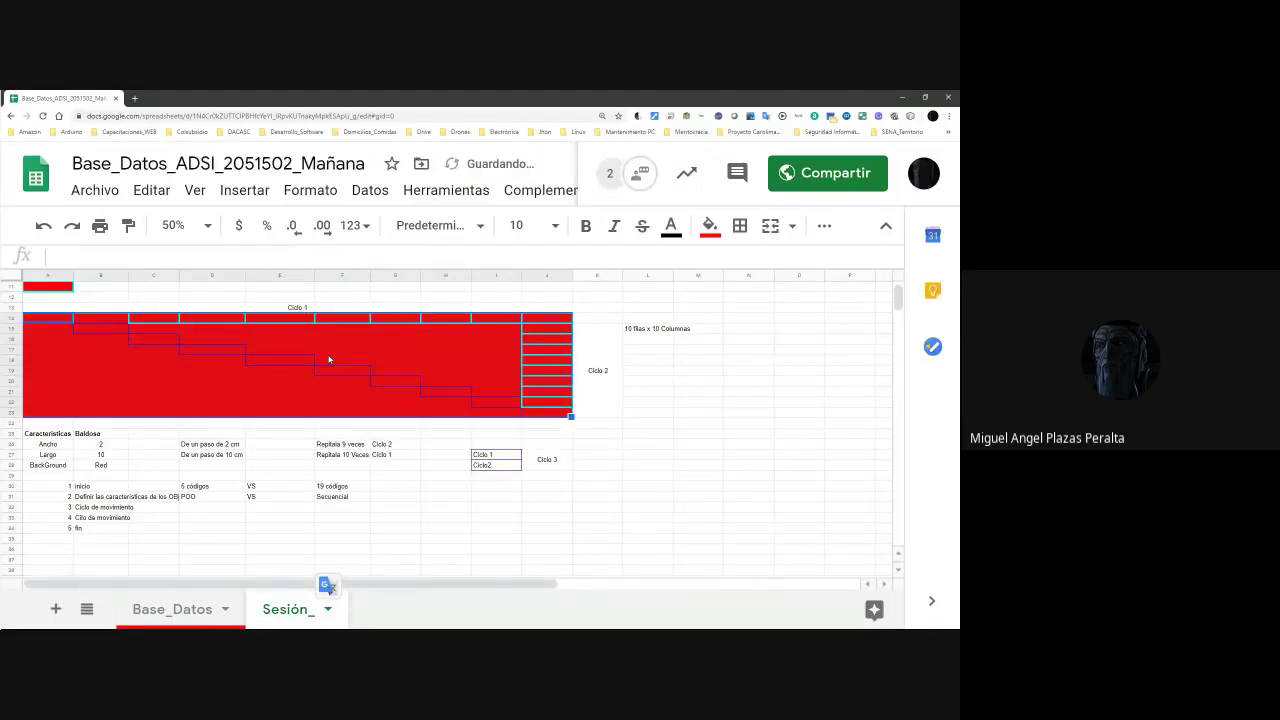
pyautogui.press('Return')
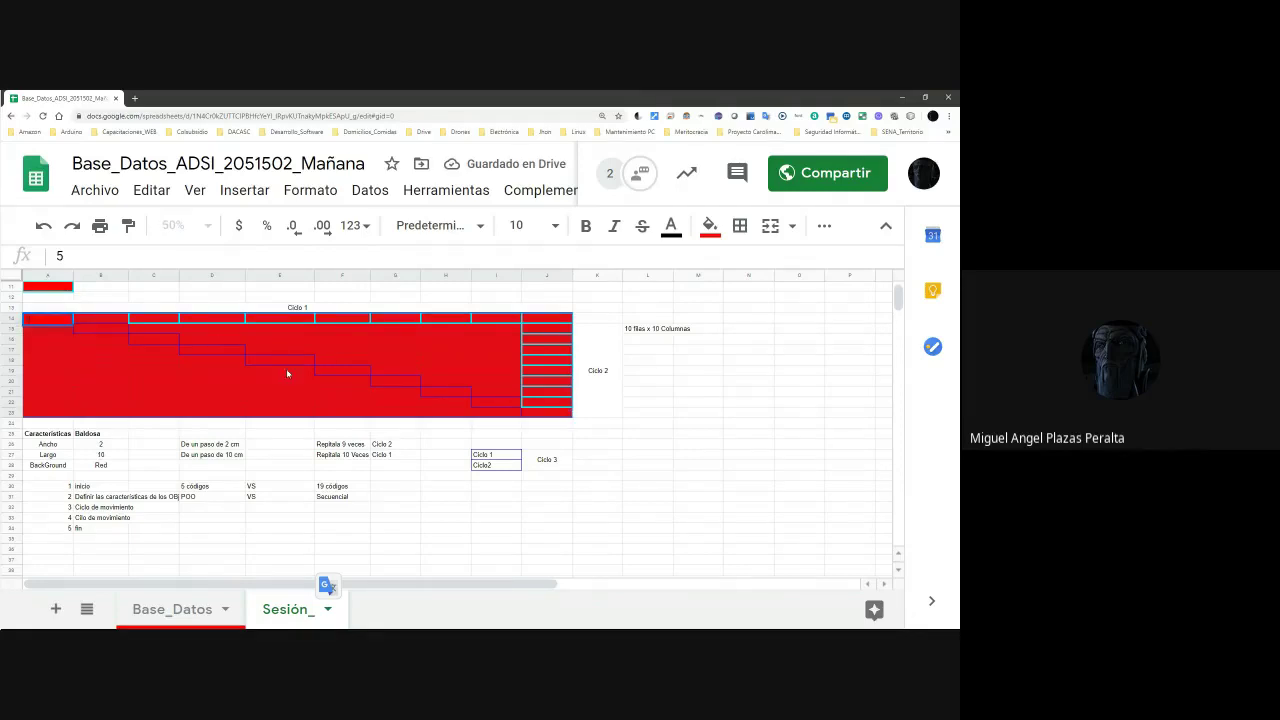
pyautogui.click(340, 476)
pyautogui.rightClick(311, 610)
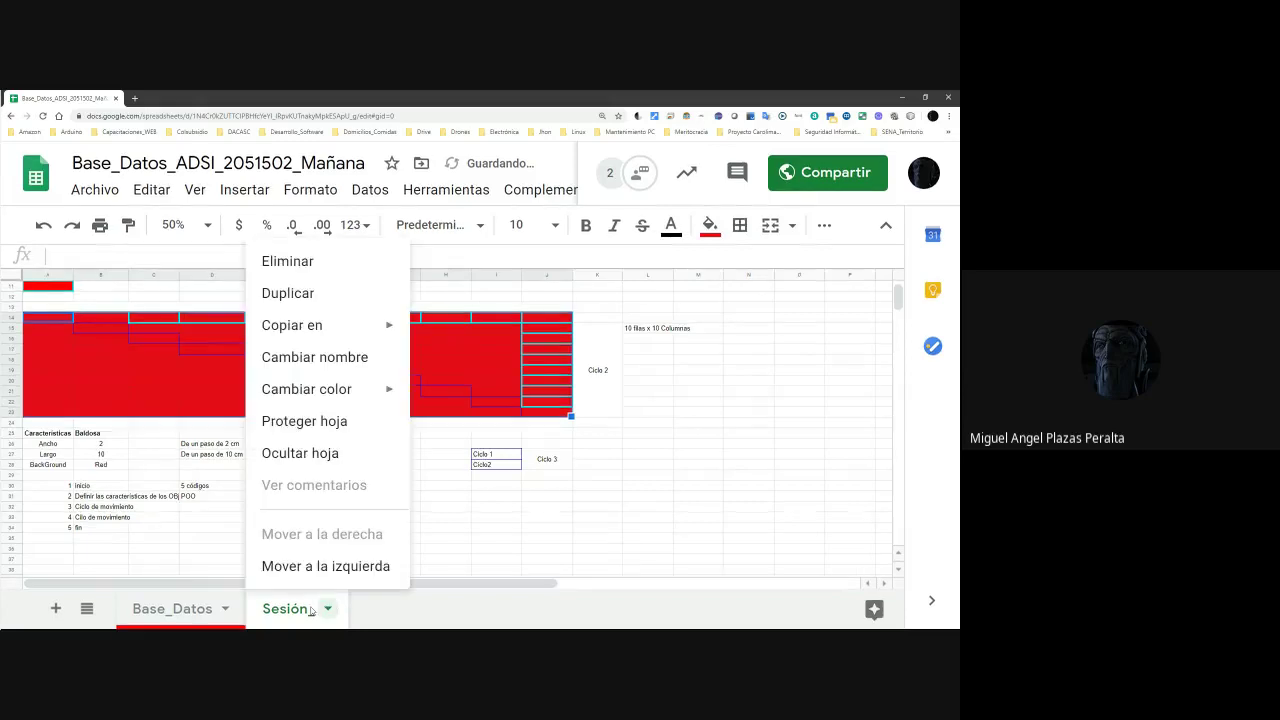
pyautogui.doubleClick(311, 610)
pyautogui.click(319, 611)
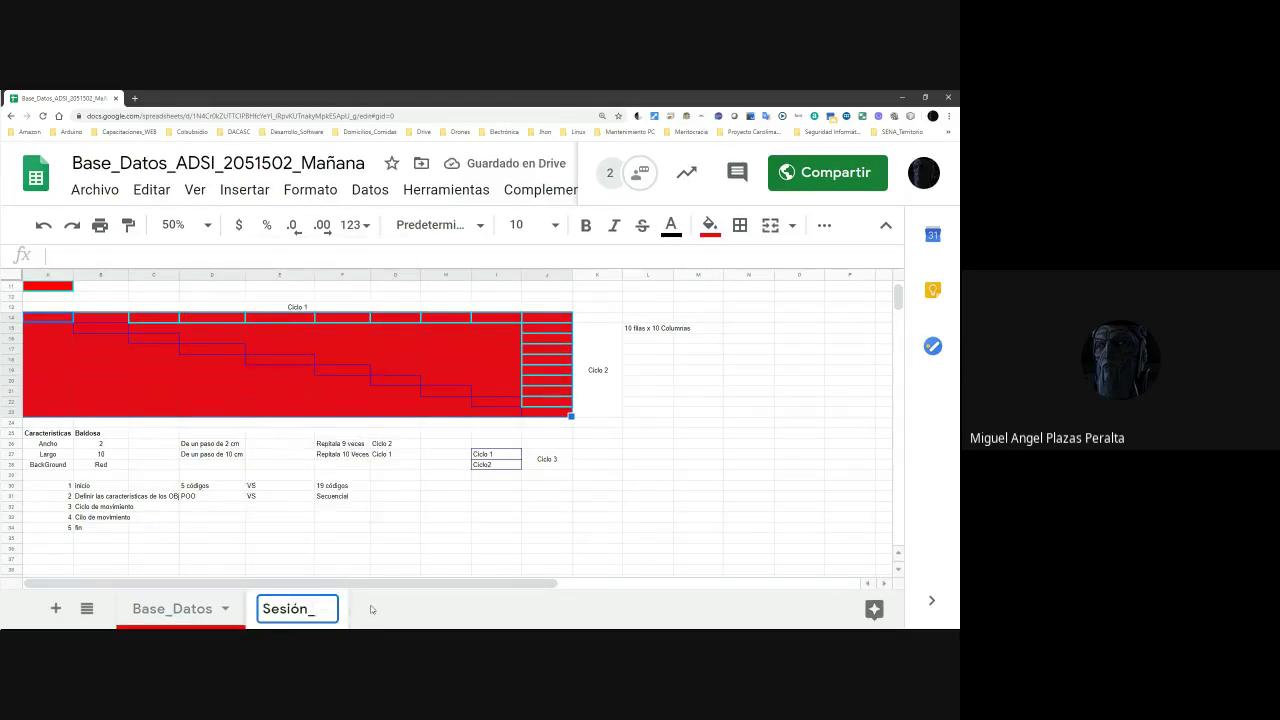
pyautogui.write('5_8')
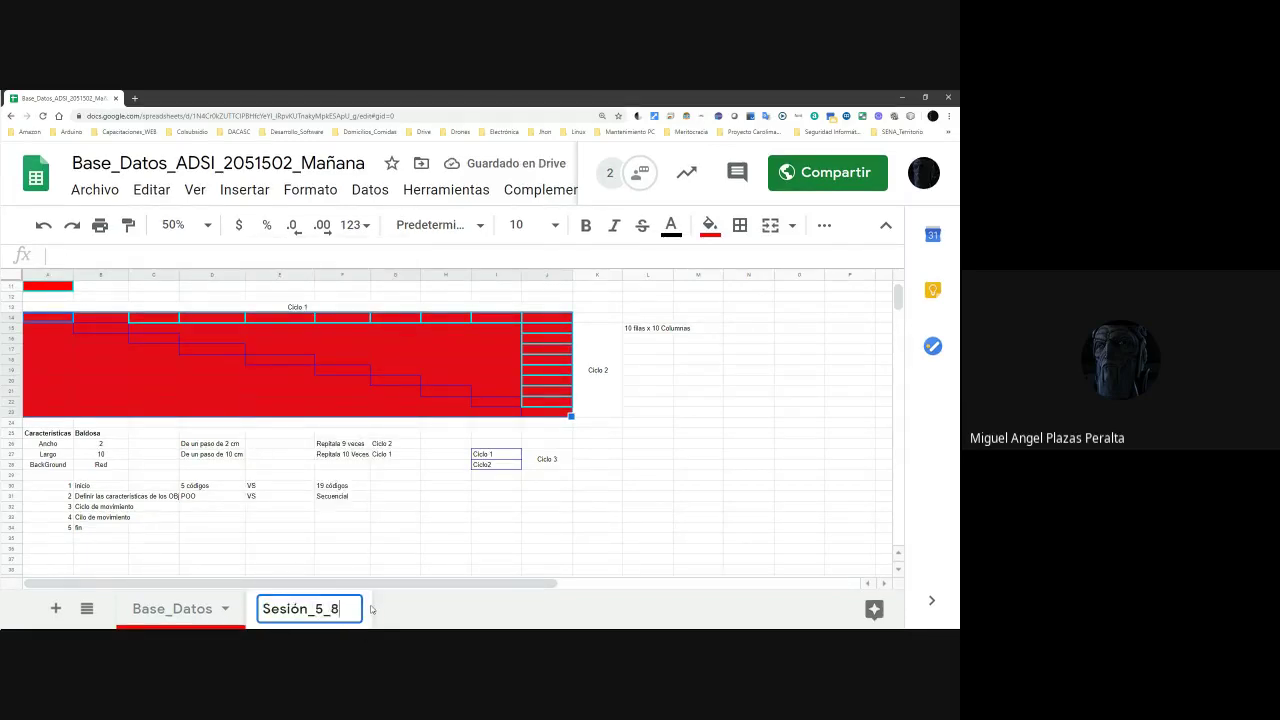
pyautogui.write('_2020')
pyautogui.press('Return')
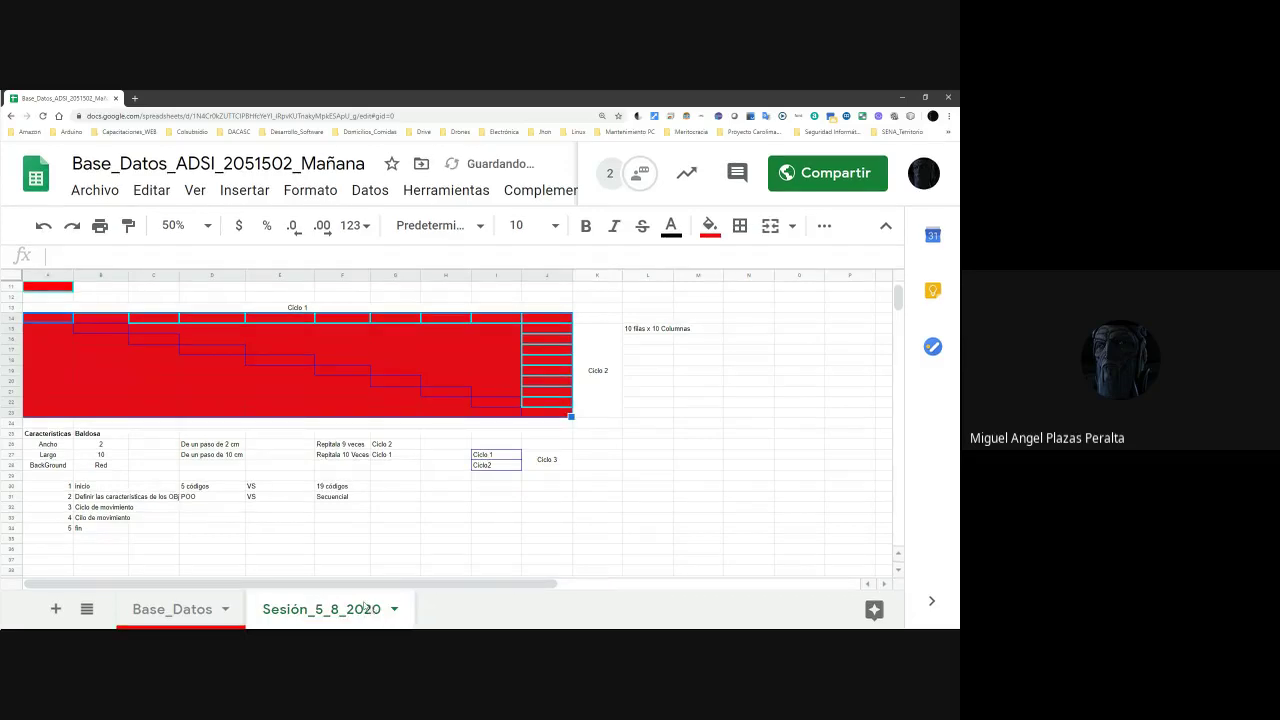
# Give the Sesión_5_8_2020 tab a green colour.
pyautogui.click(395, 608)
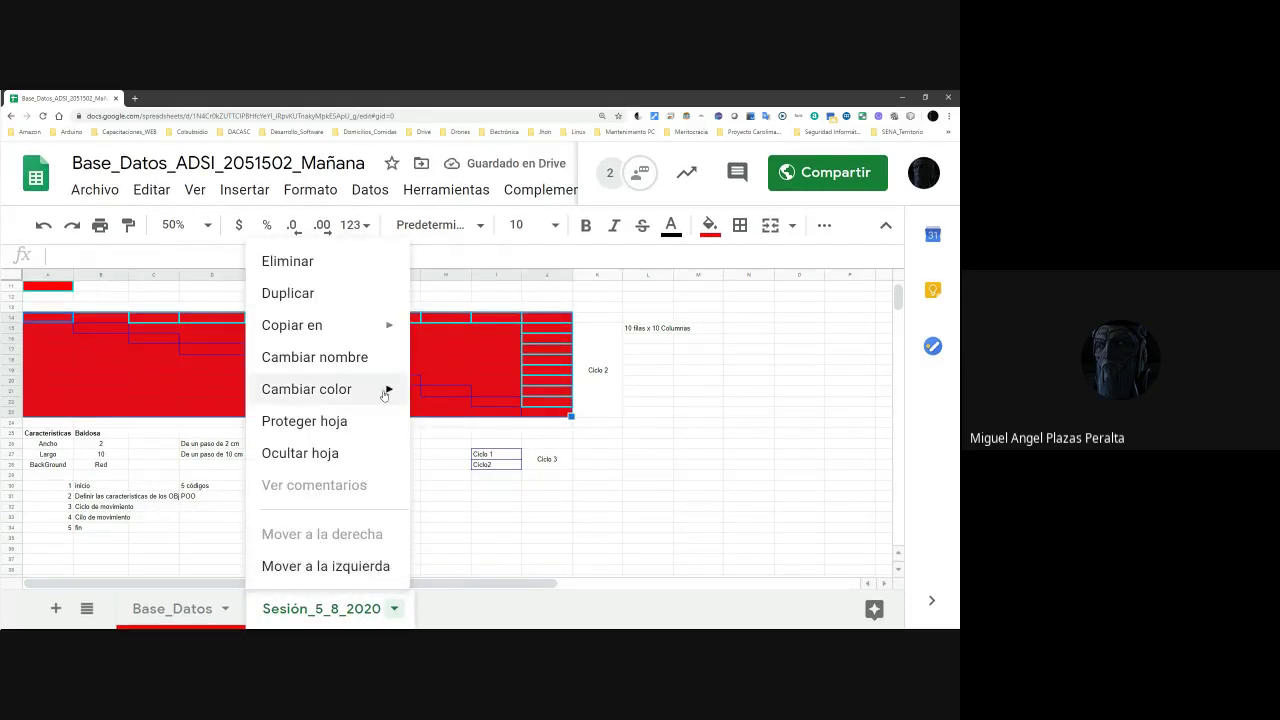
pyautogui.moveTo(391, 388)
pyautogui.click(518, 454)
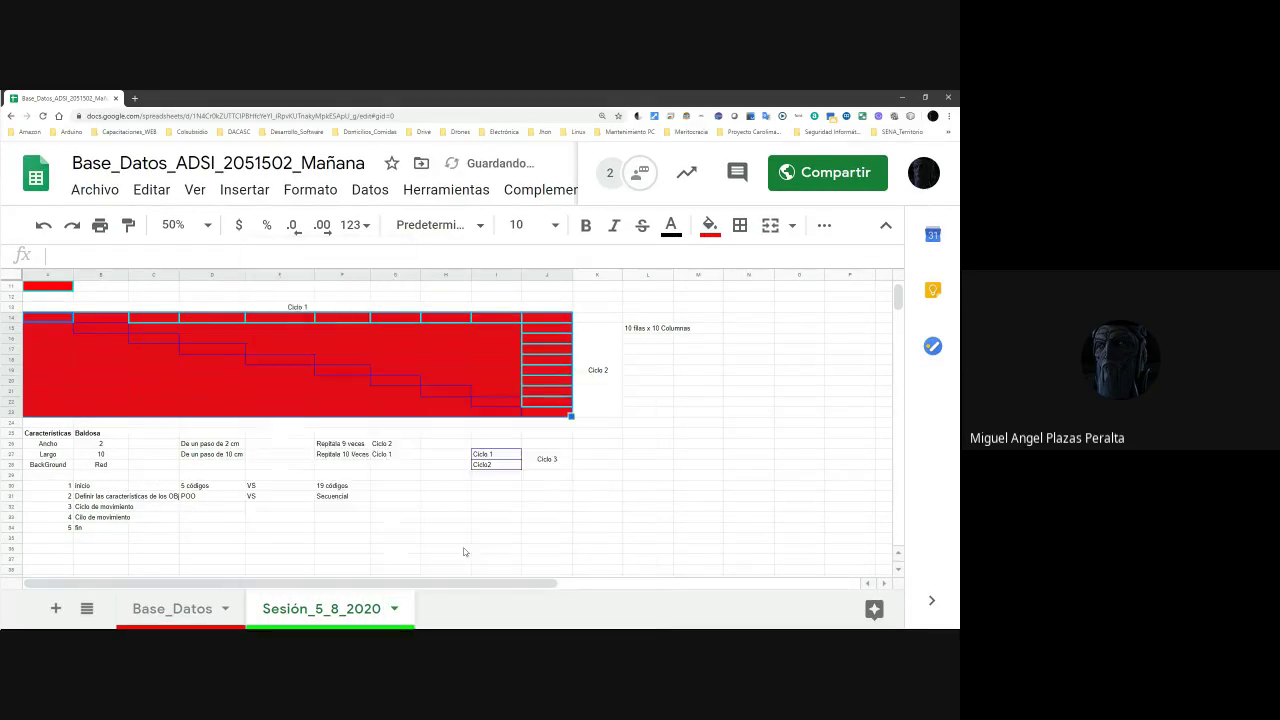
pyautogui.scroll(-3, 366, 577)
# Return to Base_Datos and check the identification type cells in rows 6 and 8.
pyautogui.click(172, 608)
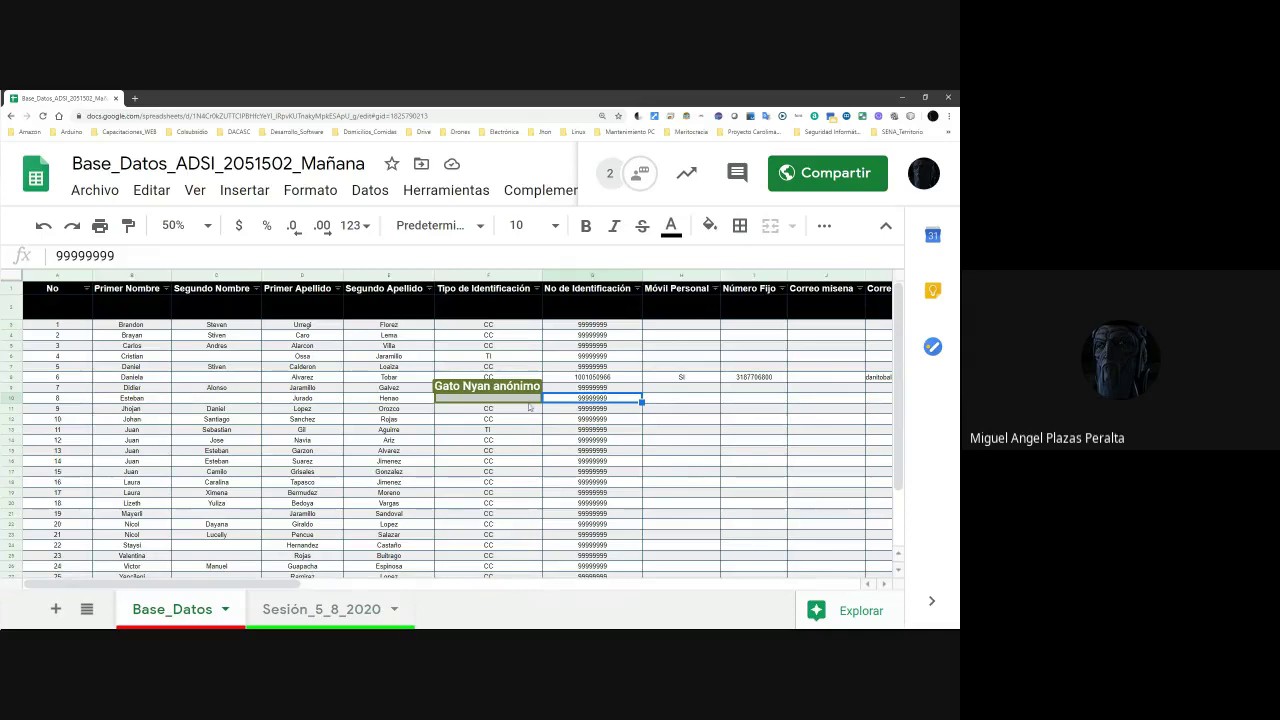
pyautogui.click(508, 357)
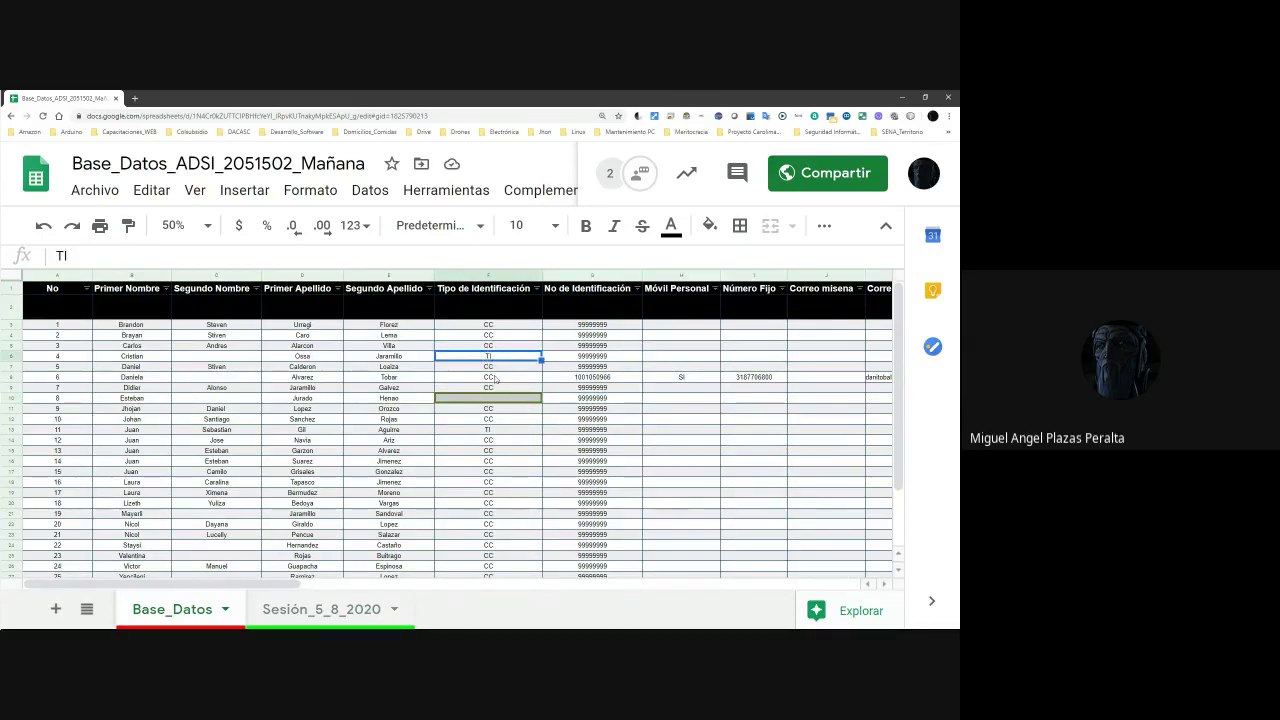
pyautogui.click(498, 378)
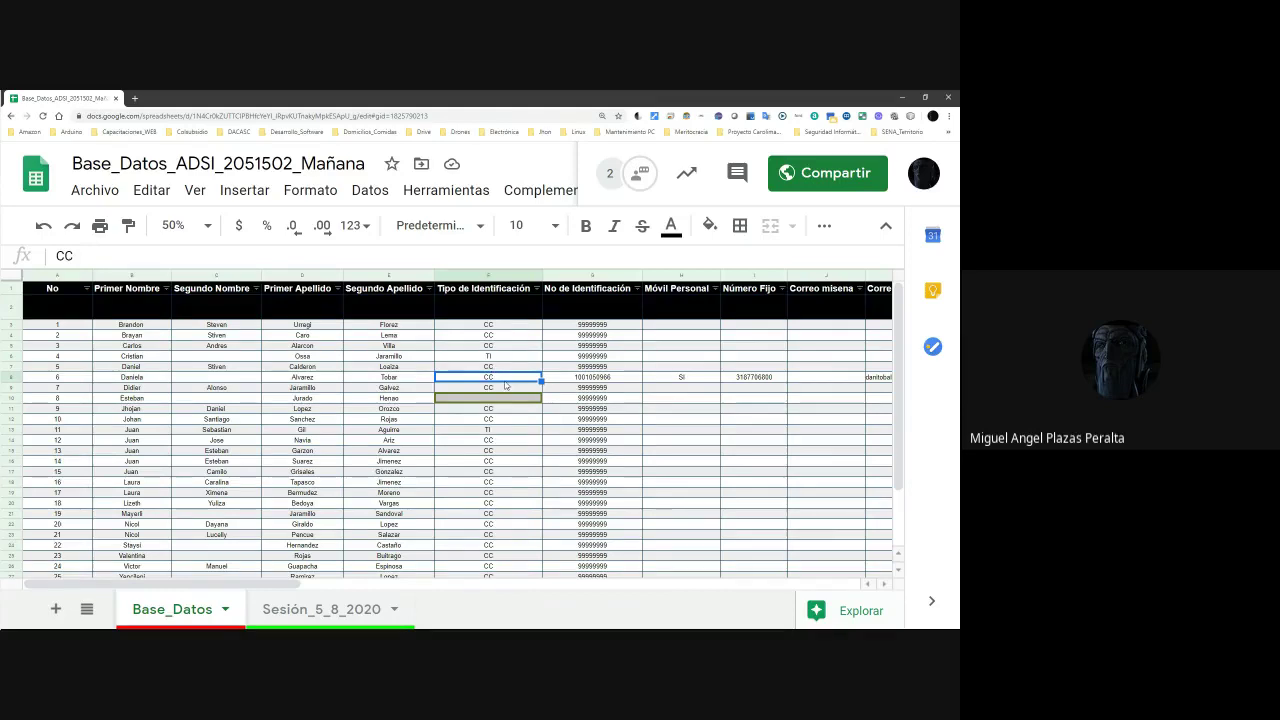
pyautogui.scroll(-3, 506, 400)
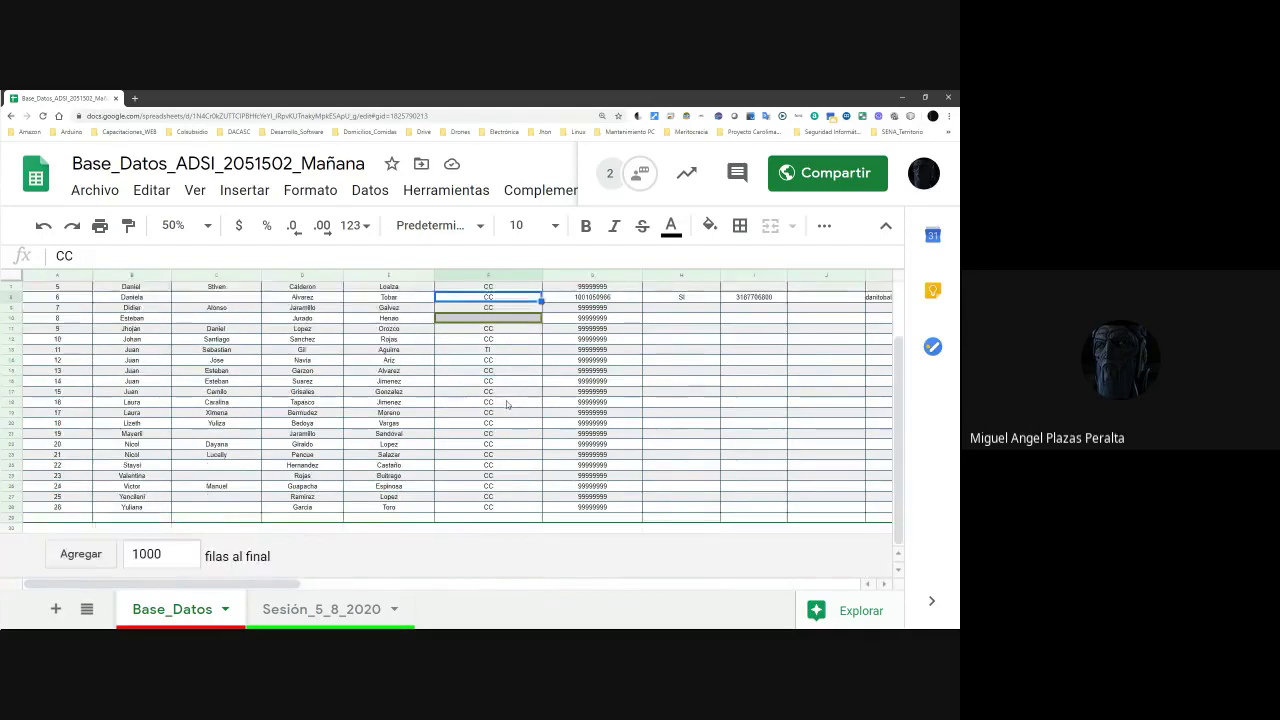
pyautogui.scroll(3, 506, 404)
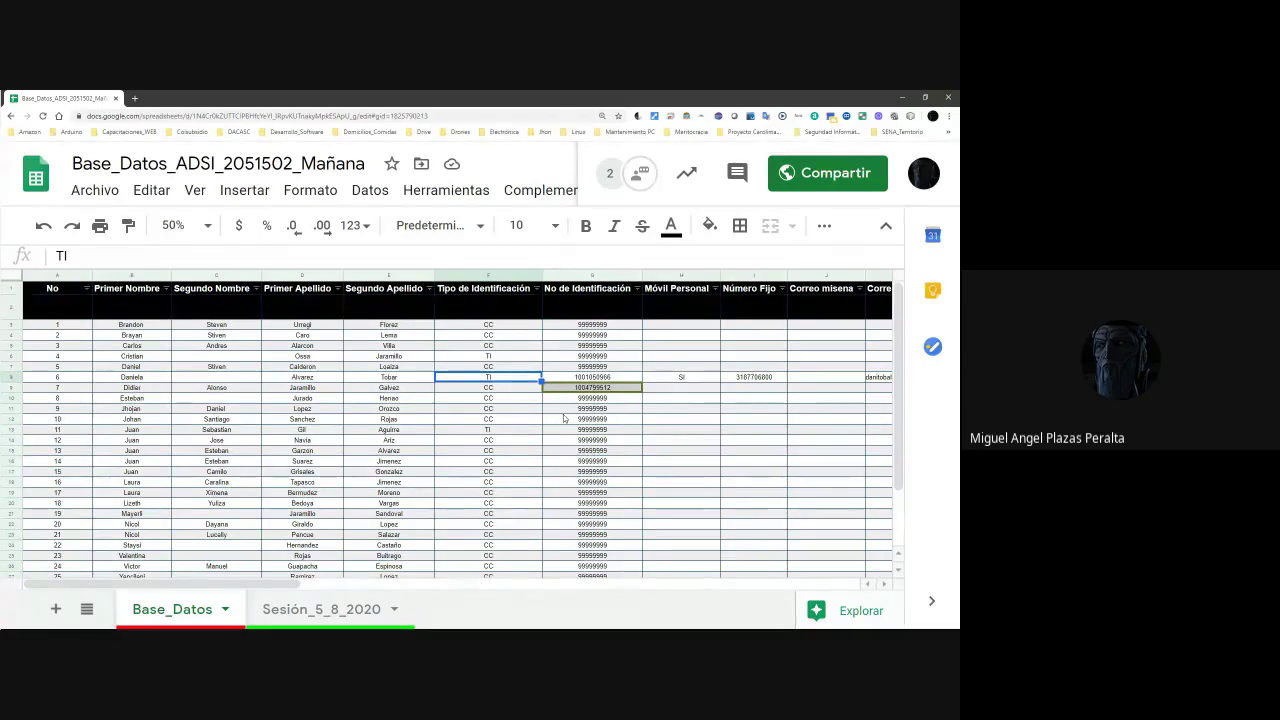
# Move with the arrow keys back toward column A around row 4.
pyautogui.press('Left')
pyautogui.press('Home')
pyautogui.press('Up')
pyautogui.press('Up')
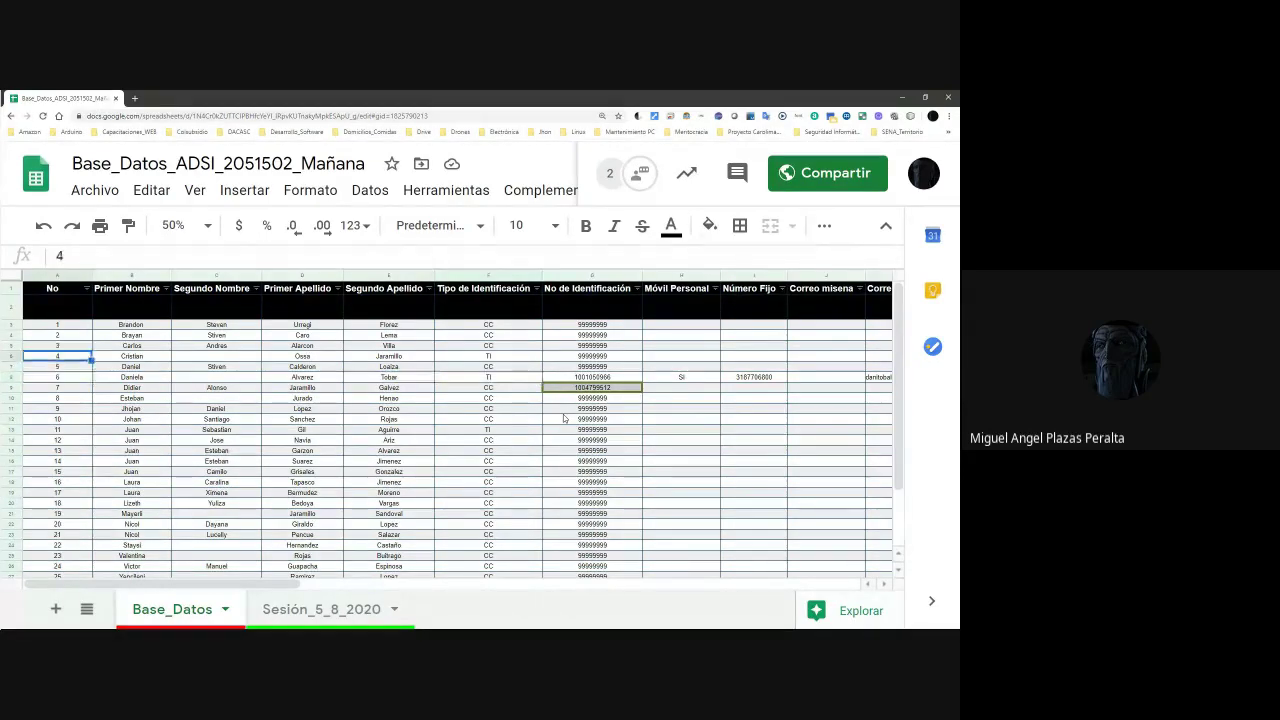
pyautogui.press('Up')
pyautogui.press('Up')
pyautogui.press('Right')
pyautogui.press('Left')
pyautogui.press('Down')
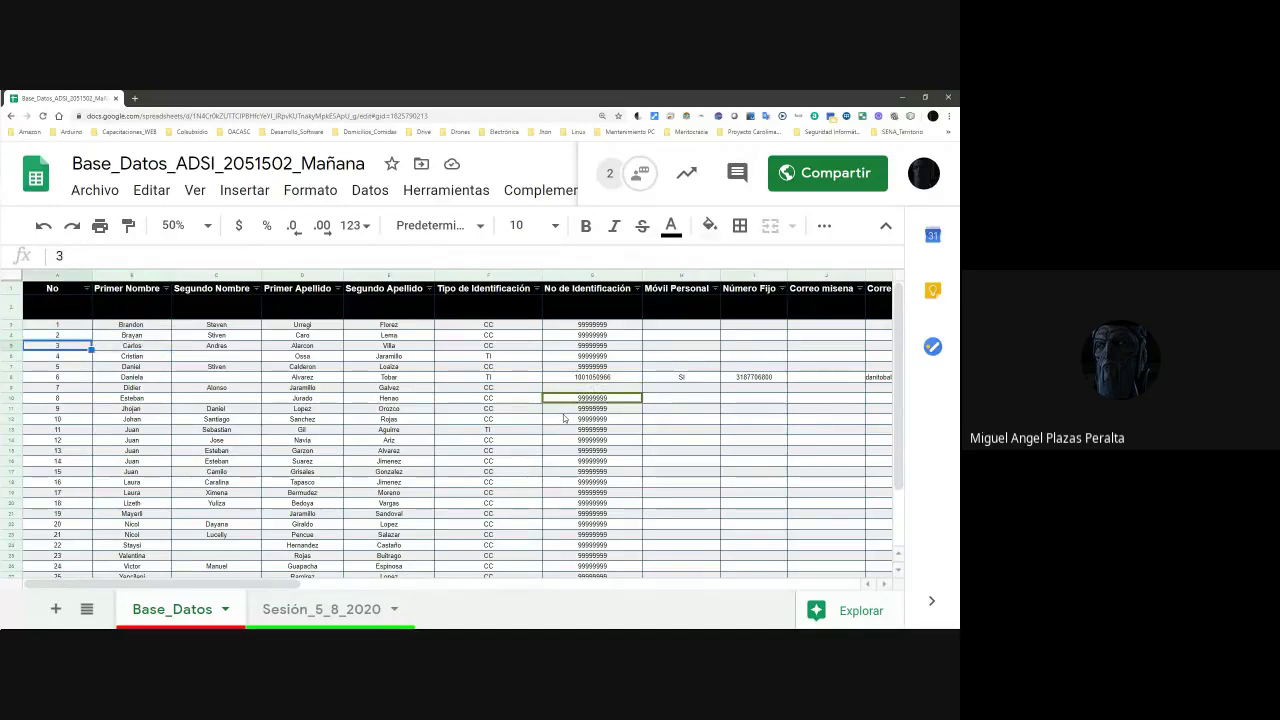
pyautogui.press('Up')
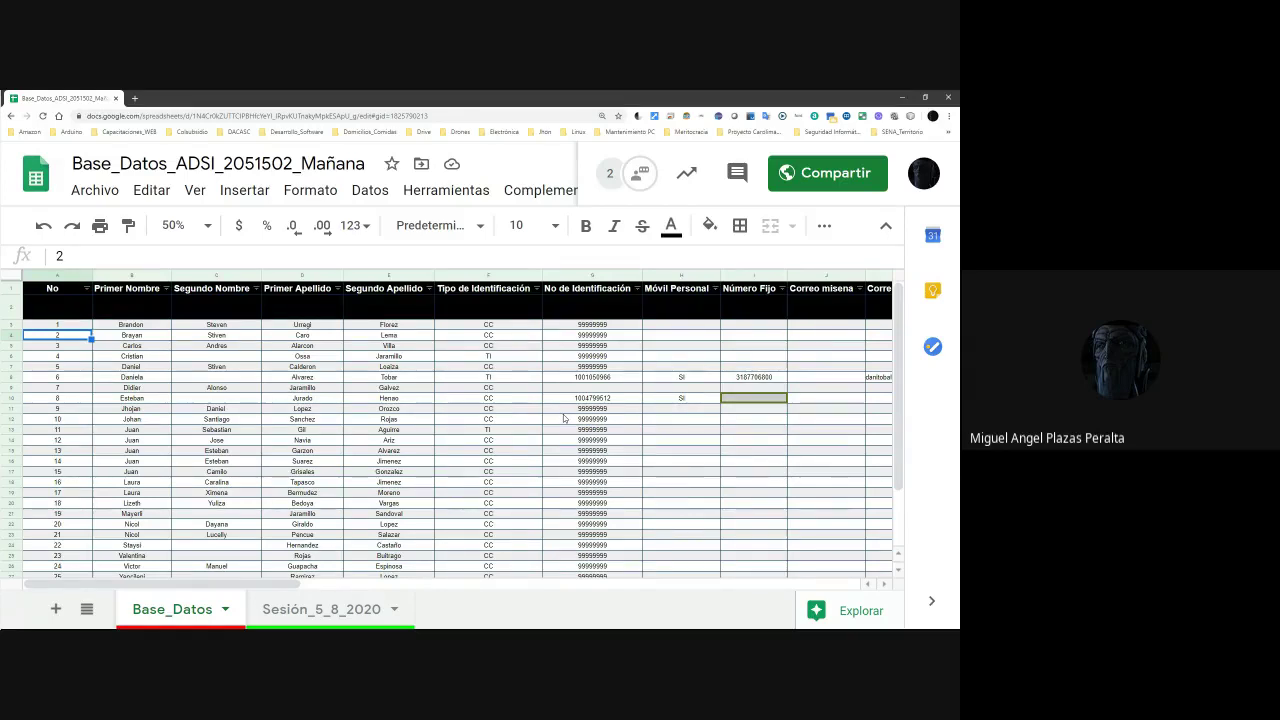
# Review the entries of rows 5 and 3 up to the Facebook column.
pyautogui.click(138, 346)
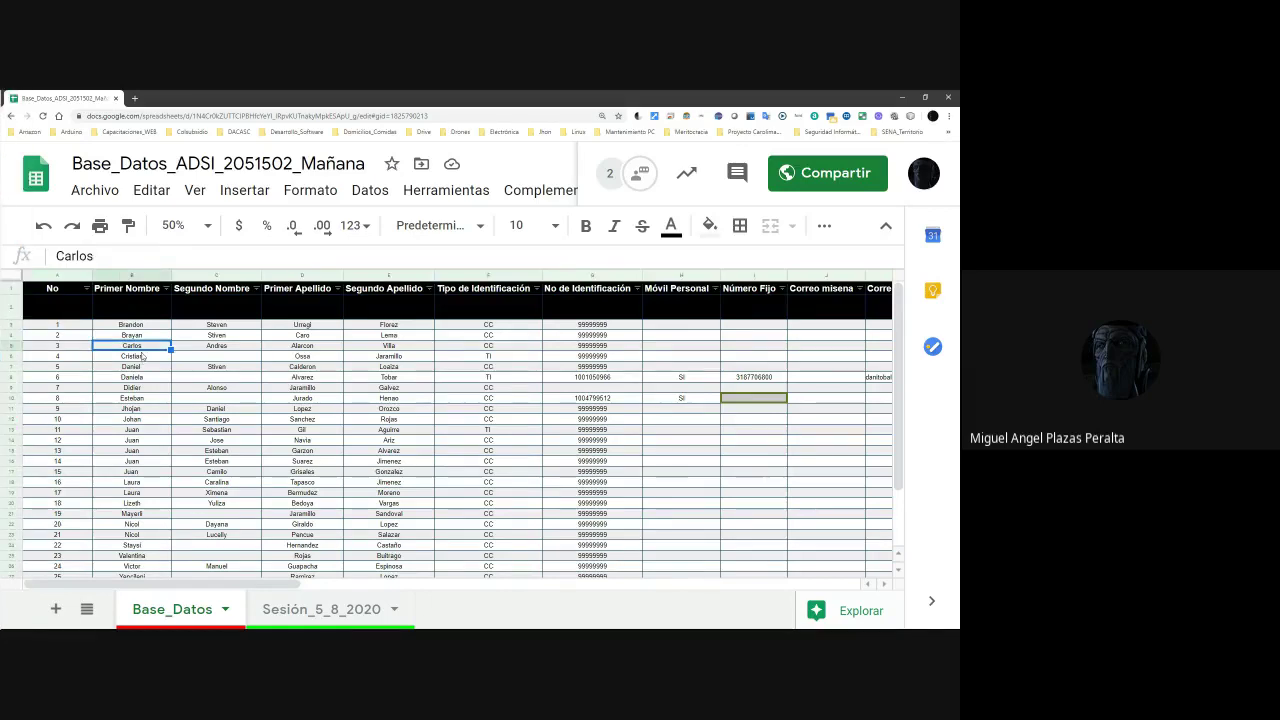
pyautogui.press('Right')
pyautogui.press('Right')
pyautogui.press('Right')
pyautogui.press('Right')
pyautogui.press('Right')
pyautogui.press('Left')
pyautogui.press('Home')
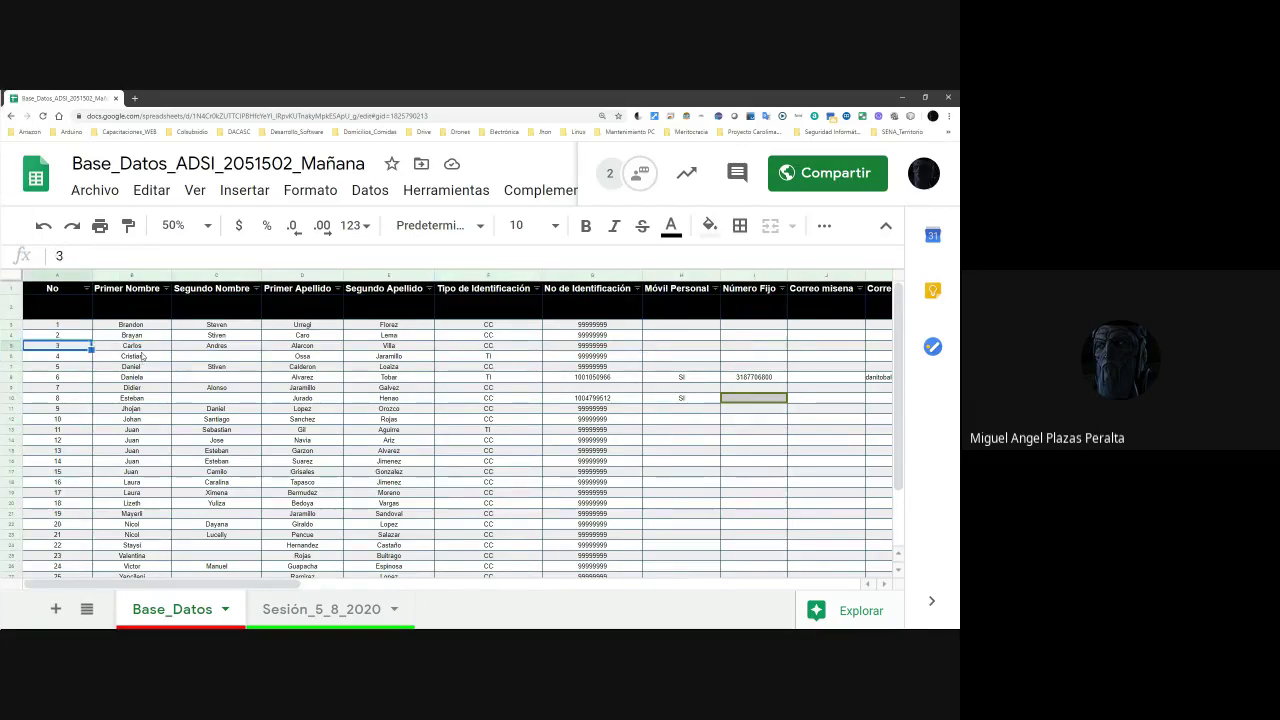
pyautogui.press('Up')
pyautogui.press('Up')
pyautogui.press('Right')
pyautogui.press('Right')
pyautogui.press('Right')
pyautogui.press('Right')
pyautogui.press('Right')
pyautogui.press('Right')
pyautogui.press('Right')
pyautogui.press('Right')
pyautogui.press('Right')
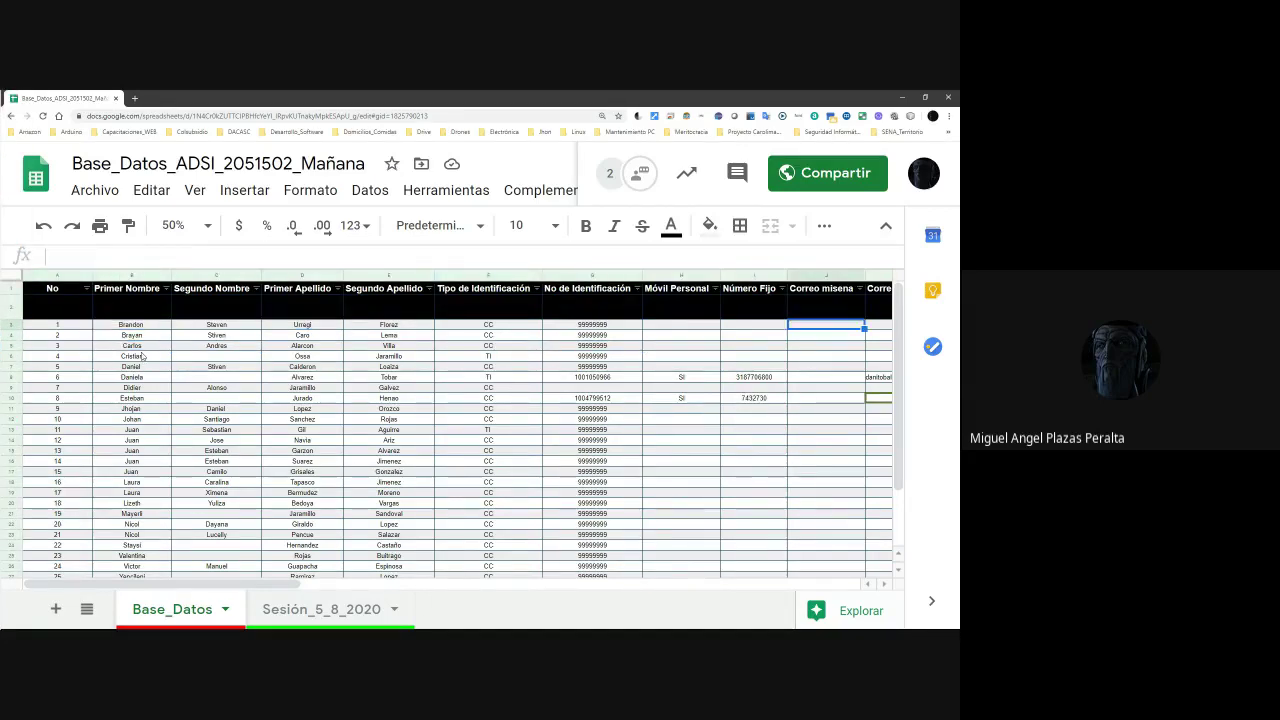
pyautogui.press('Right')
pyautogui.press('Right')
pyautogui.press('Right')
pyautogui.press('Right')
pyautogui.press('Right')
pyautogui.press('Right')
pyautogui.press('Right')
pyautogui.press('Right')
pyautogui.press('Right')
pyautogui.press('Right')
pyautogui.press('Right')
pyautogui.press('Right')
pyautogui.press('Right')
pyautogui.press('Right')
pyautogui.press('Left')
pyautogui.press('Left')
pyautogui.press('Left')
pyautogui.press('Left')
pyautogui.press('Left')
pyautogui.press('Left')
pyautogui.press('Left')
pyautogui.press('Left')
pyautogui.press('Left')
pyautogui.press('Left')
pyautogui.press('Left')
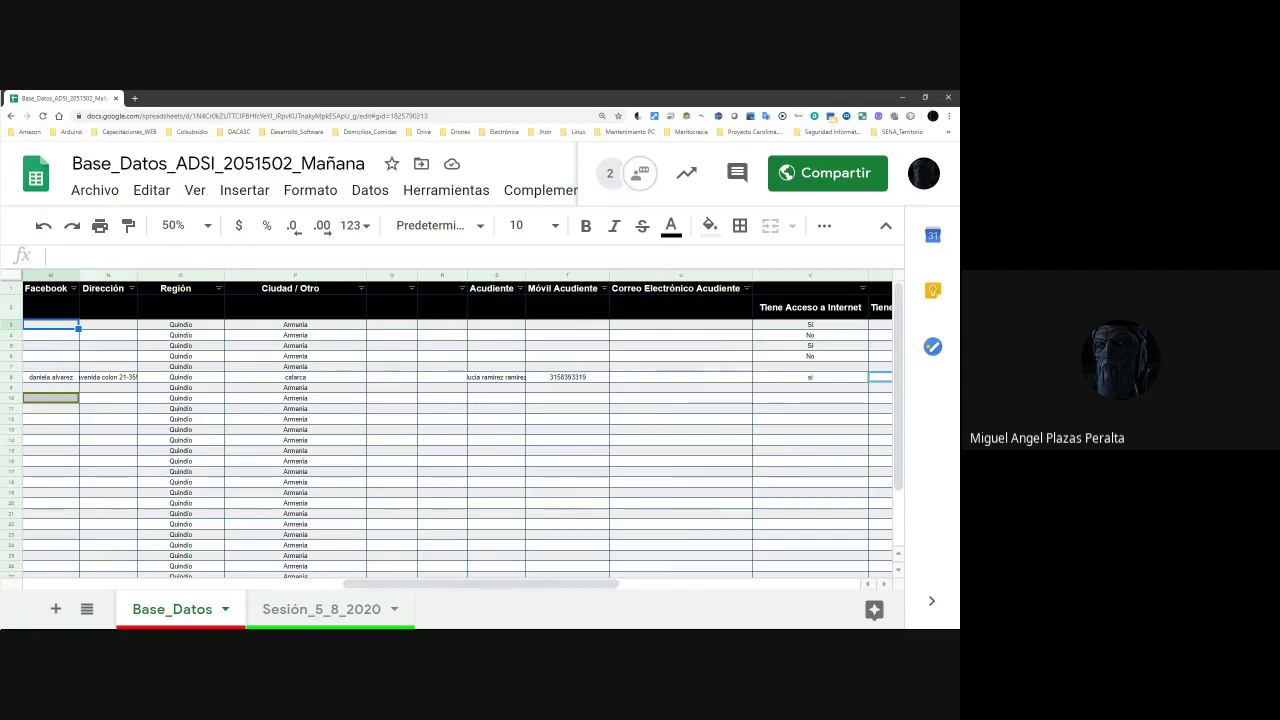
# Move from row 7 down to row 8's Móvil Personal cell H8.
pyautogui.click(355, 368)
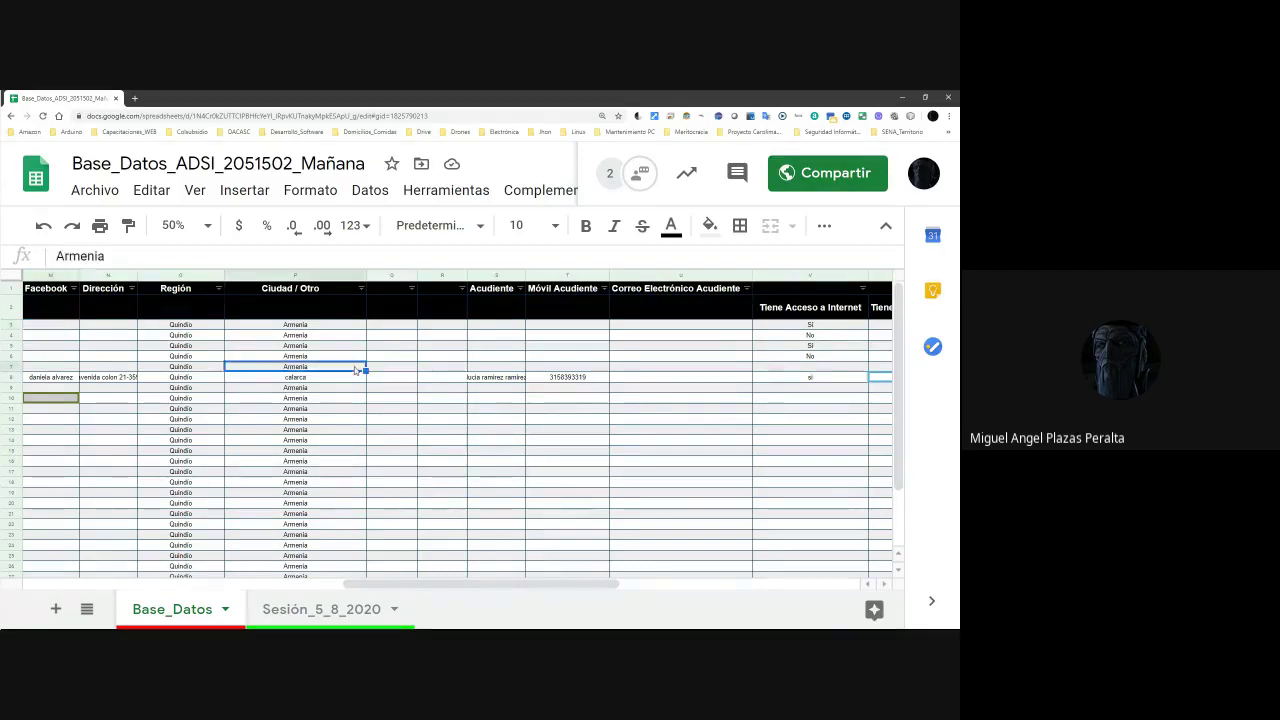
pyautogui.press('Left')
pyautogui.press('Left')
pyautogui.press('Left')
pyautogui.press('Left')
pyautogui.press('Left')
pyautogui.press('Left')
pyautogui.press('Left')
pyautogui.press('Left')
pyautogui.press('Left')
pyautogui.press('Left')
pyautogui.press('Left')
pyautogui.press('Left')
pyautogui.press('Left')
pyautogui.press('Left')
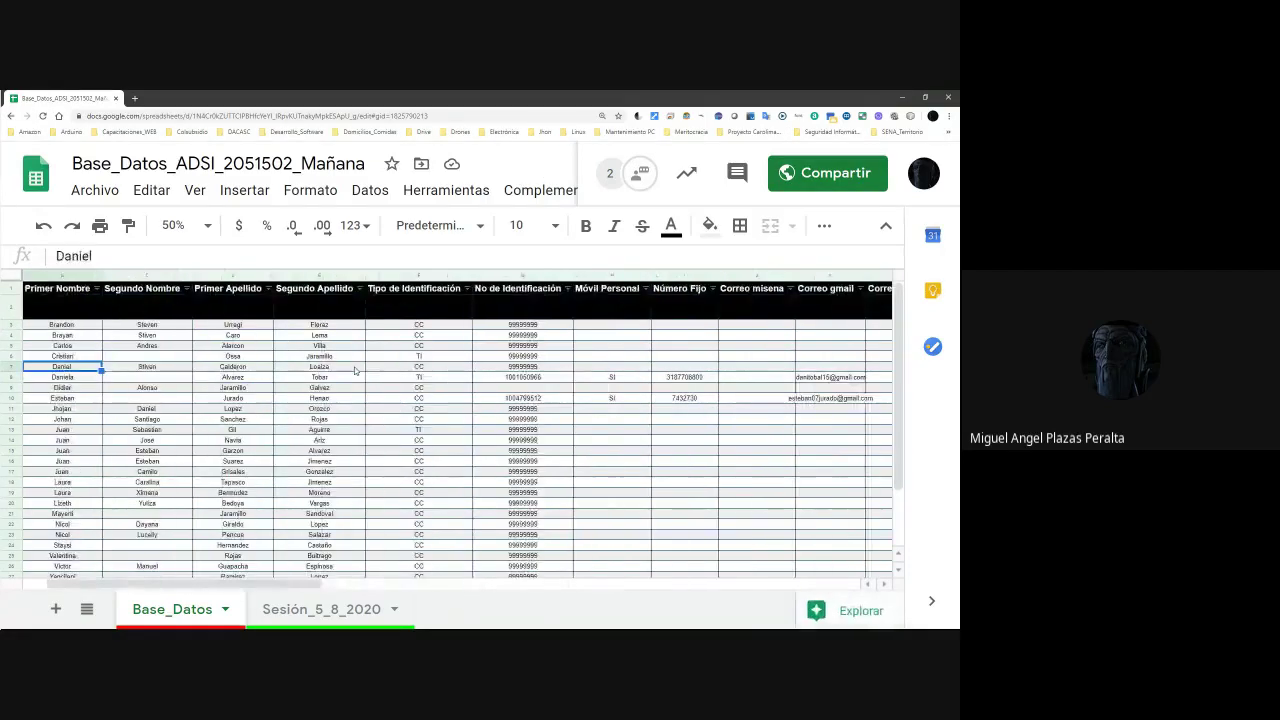
pyautogui.press('Right')
pyautogui.press('Right')
pyautogui.press('Right')
pyautogui.press('Right')
pyautogui.press('Right')
pyautogui.press('Right')
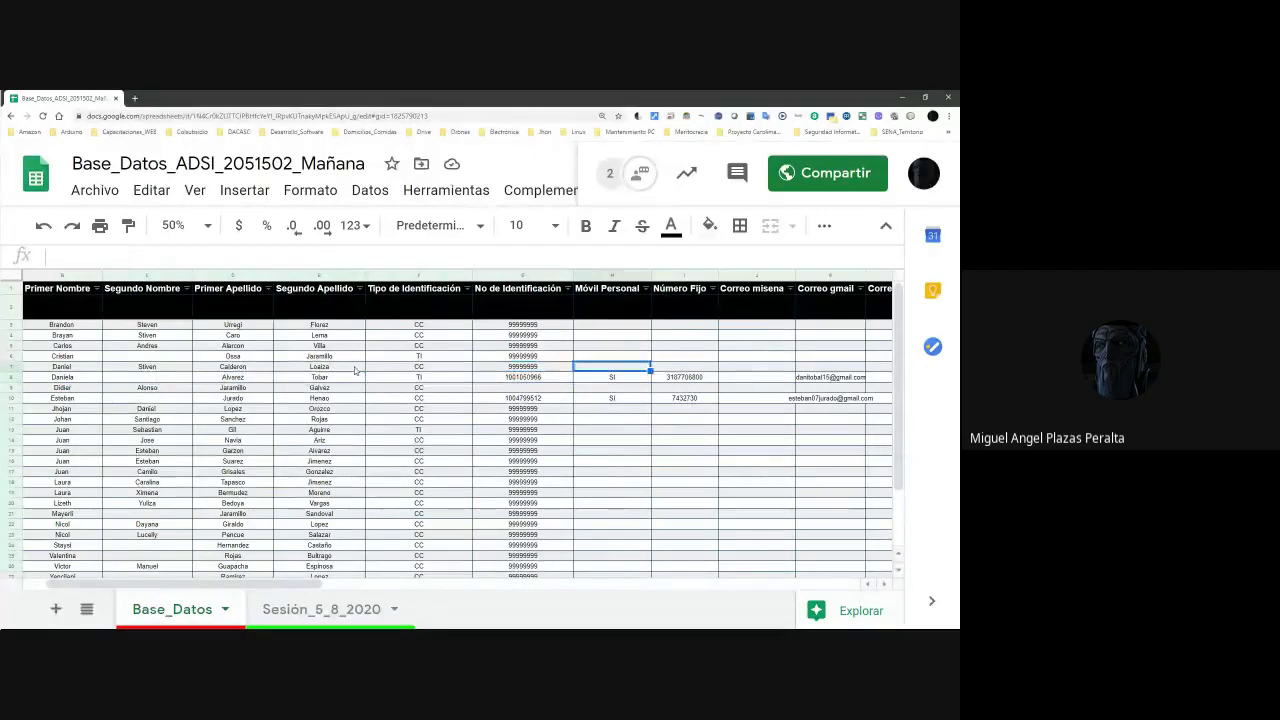
pyautogui.press('Down')
pyautogui.press('Right')
pyautogui.press('Right')
pyautogui.press('Left')
pyautogui.press('Left')
pyautogui.press('Right')
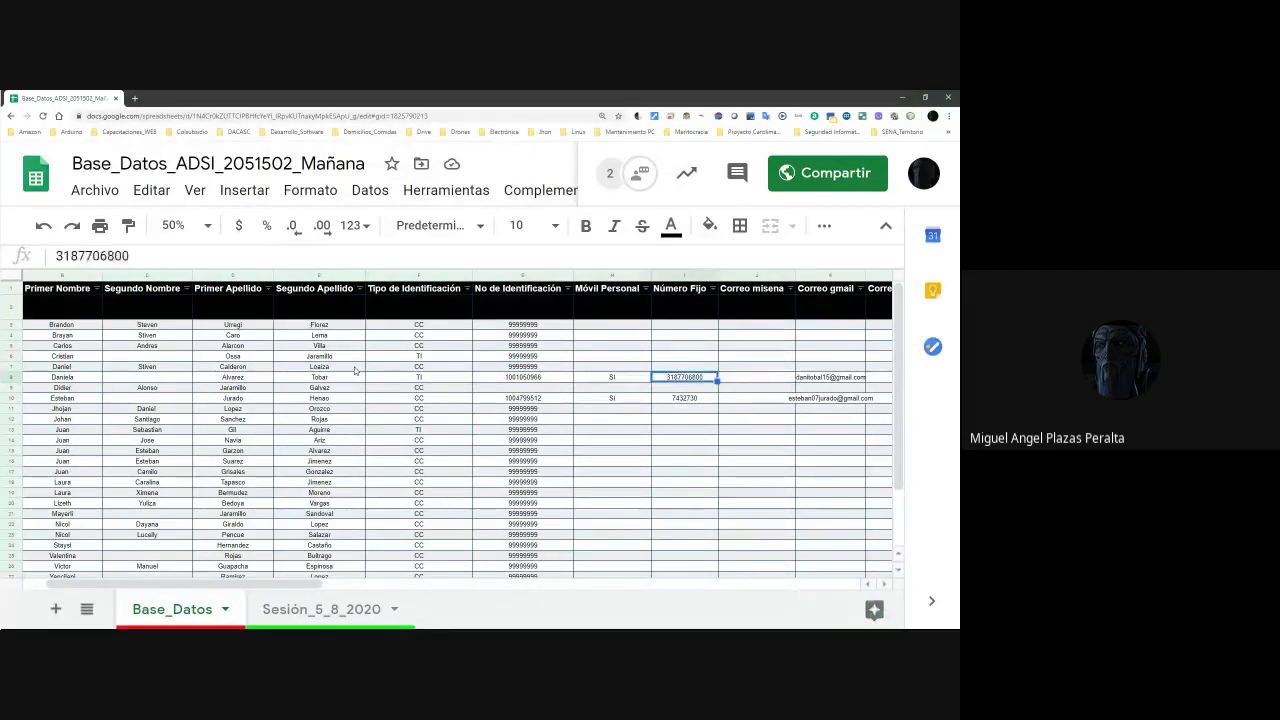
pyautogui.press('Left')
pyautogui.press('Right')
pyautogui.press('Right')
pyautogui.press('Right')
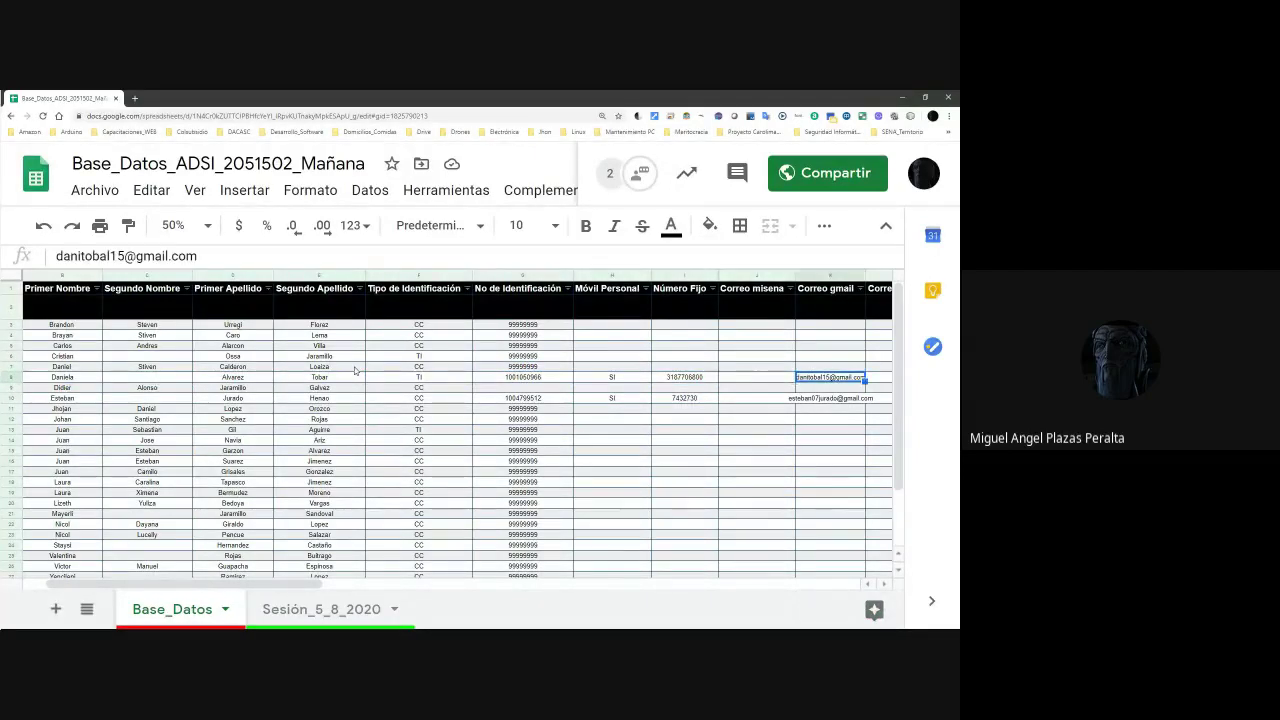
pyautogui.press('Left')
pyautogui.press('Left')
pyautogui.press('Left')
pyautogui.press('Left')
pyautogui.press('Right')
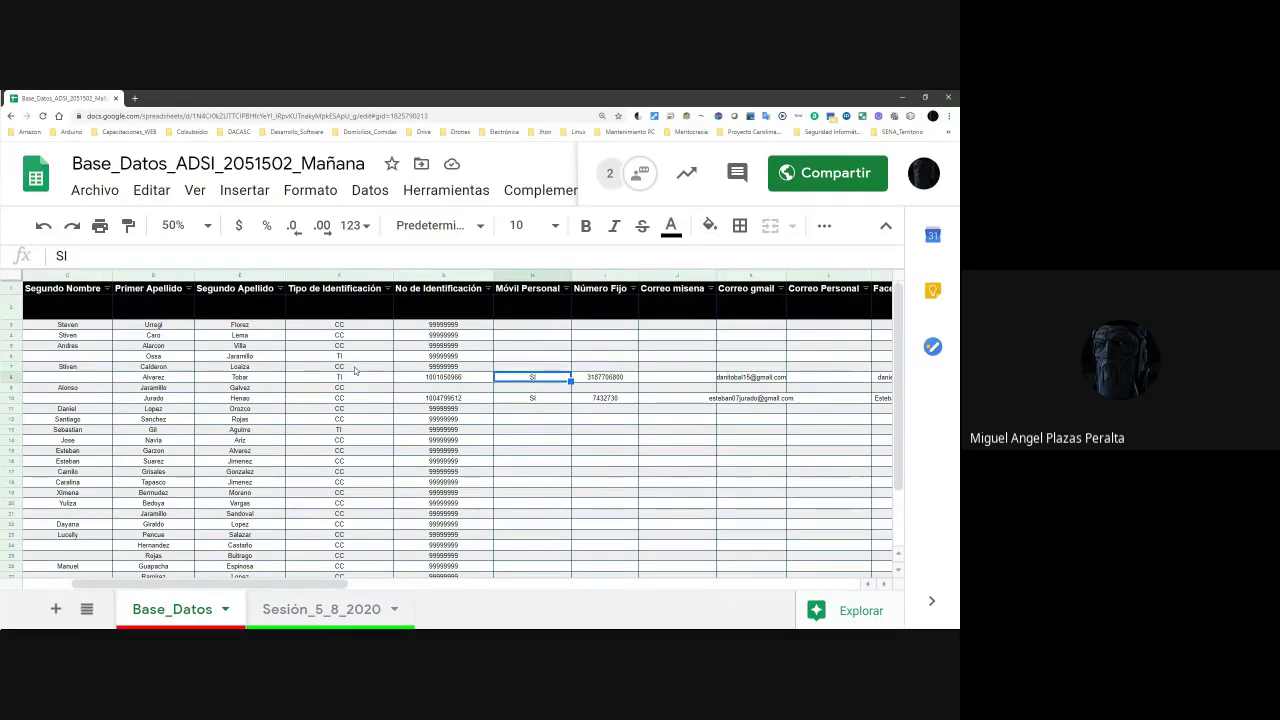
# Clear the SI values in H8 and H10 and enter the student's mobile number in H8.
pyautogui.press('Delete')
pyautogui.press('Down')
pyautogui.press('Down')
pyautogui.press('Delete')
pyautogui.press('Up')
pyautogui.press('Up')
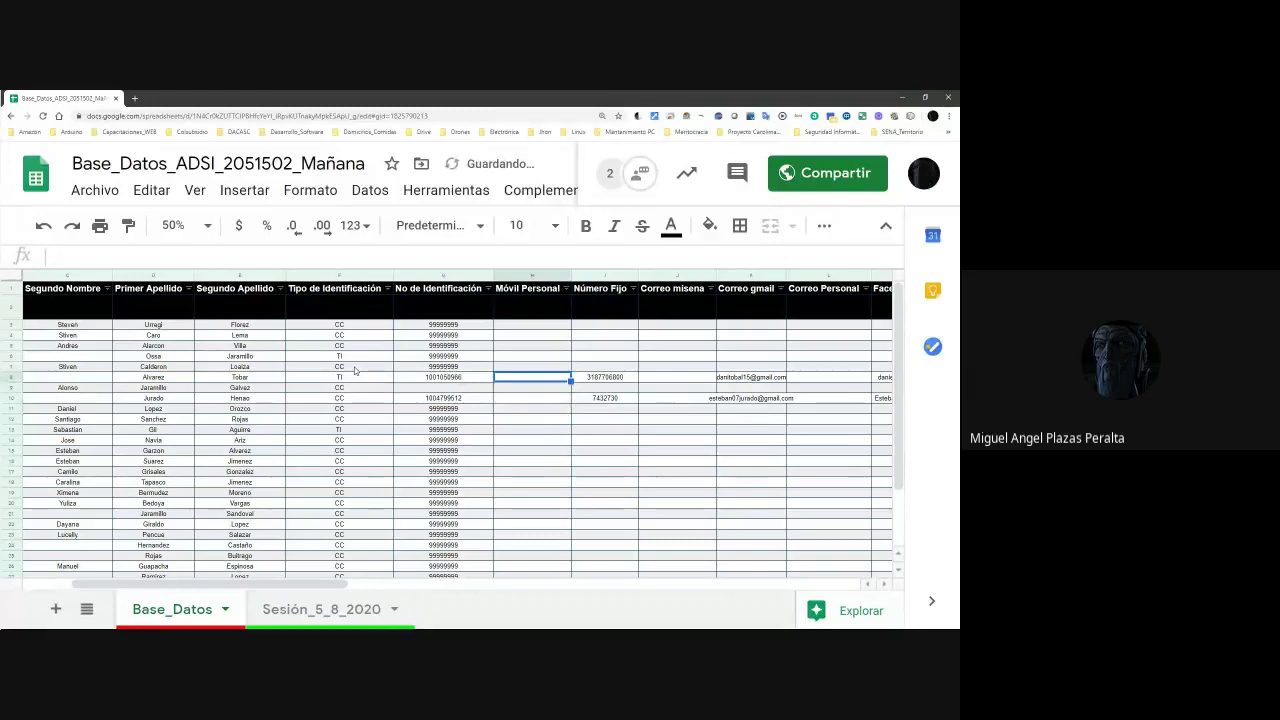
pyautogui.write('55')
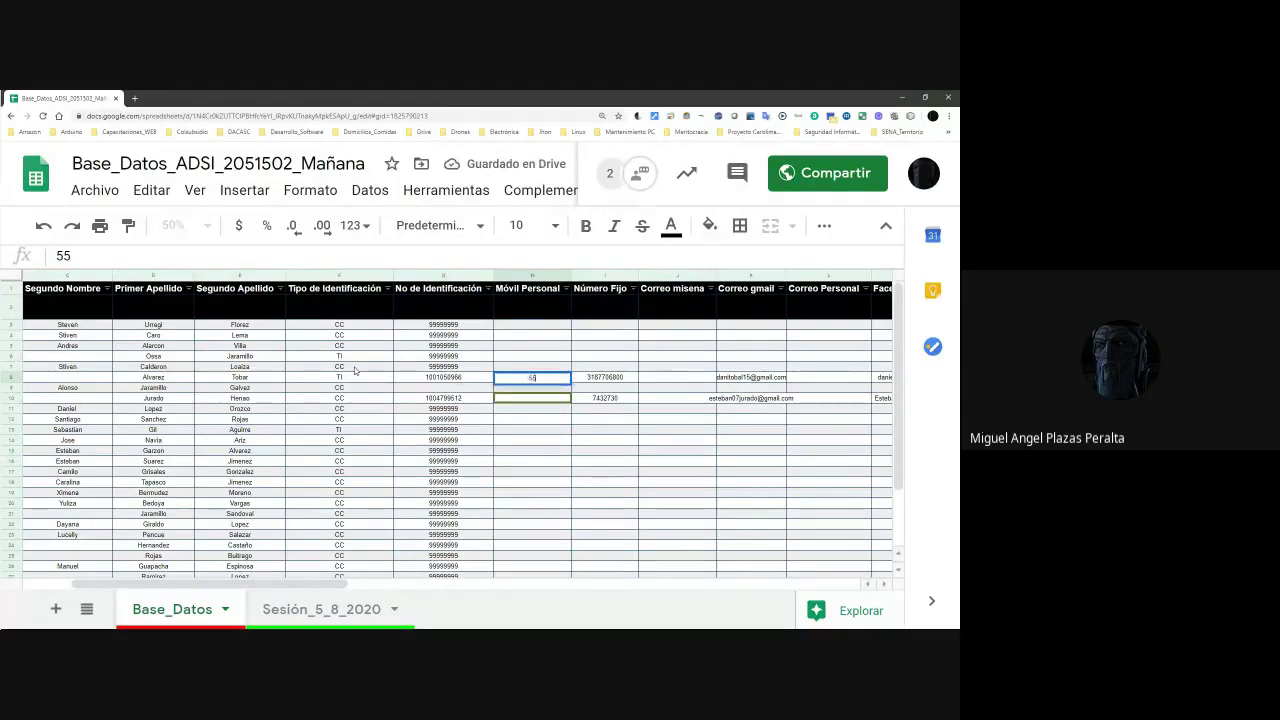
pyautogui.write('555555')
pyautogui.press('Return')
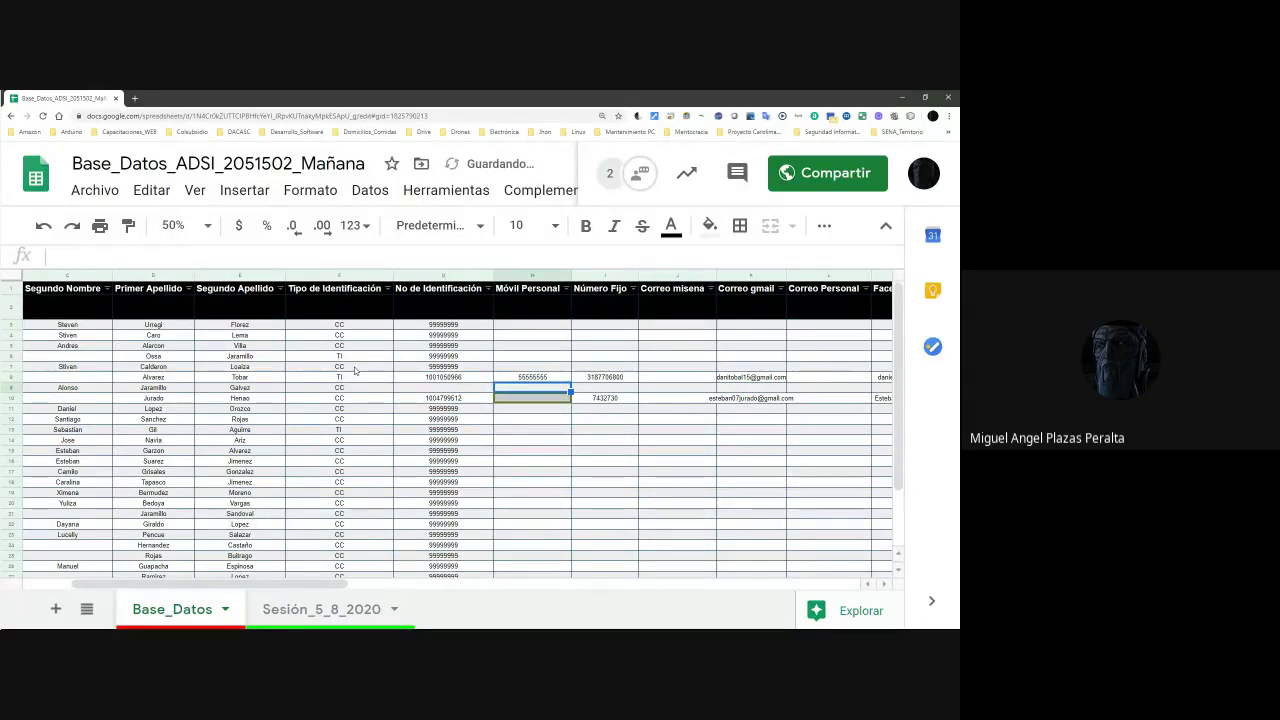
# Review row 8's entries, including the new mobile number.
pyautogui.press('Down')
pyautogui.press('Right')
pyautogui.press('Right')
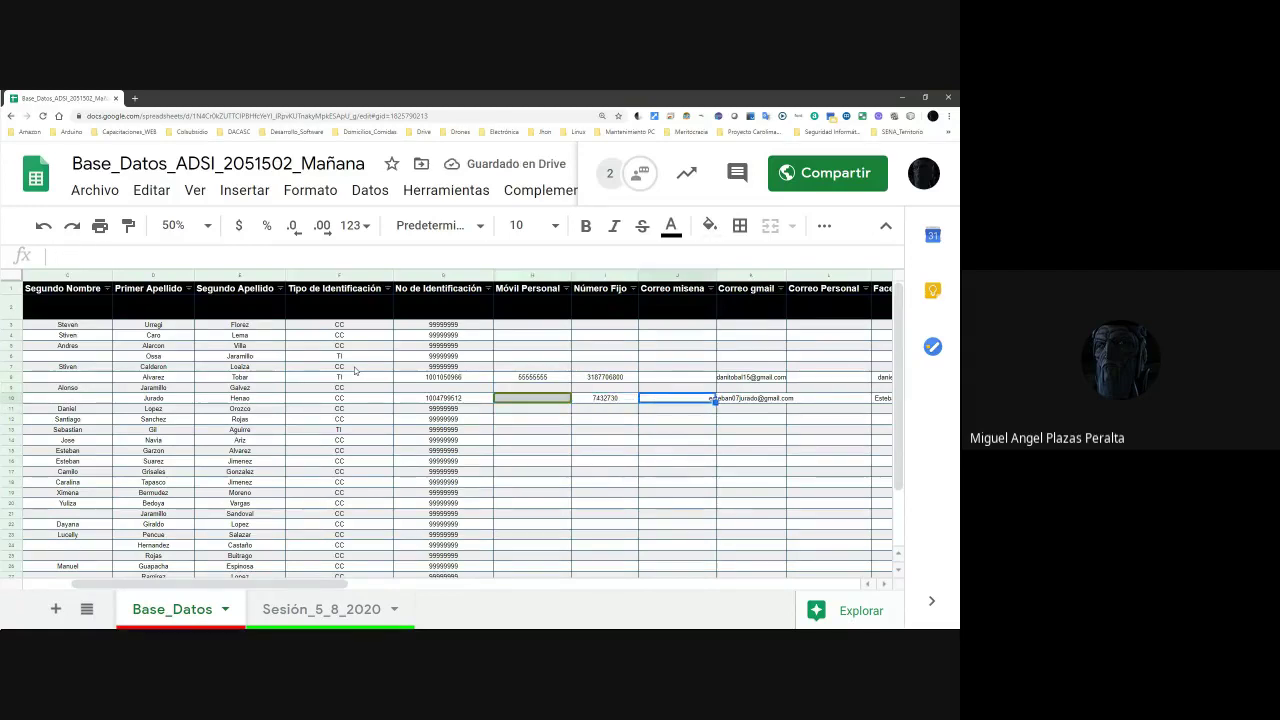
pyautogui.press('Left')
pyautogui.press('Up')
pyautogui.press('Up')
pyautogui.press('Left')
pyautogui.press('Left')
pyautogui.press('Left')
pyautogui.press('Left')
pyautogui.press('Left')
pyautogui.press('Left')
pyautogui.press('Left')
pyautogui.press('Left')
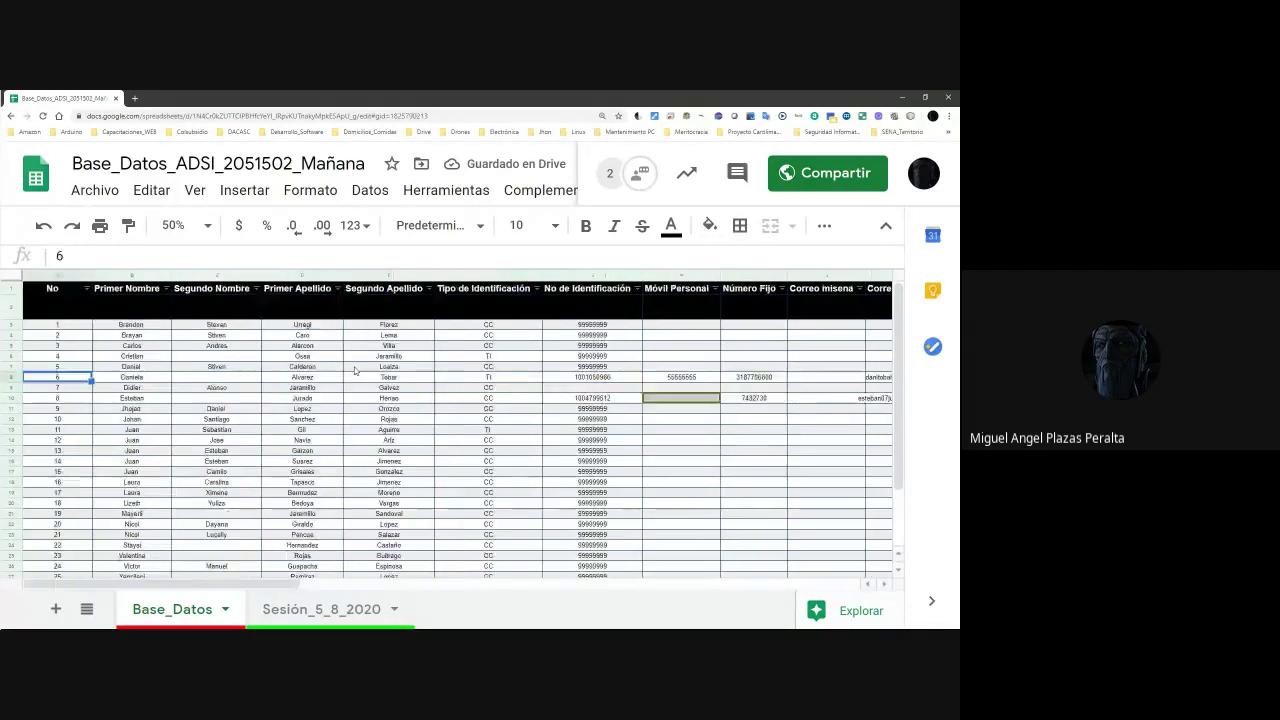
pyautogui.press('Right')
pyautogui.press('Right')
pyautogui.press('Right')
pyautogui.press('Right')
pyautogui.press('Right')
pyautogui.press('Right')
pyautogui.press('Right')
pyautogui.press('Right')
pyautogui.press('Left')
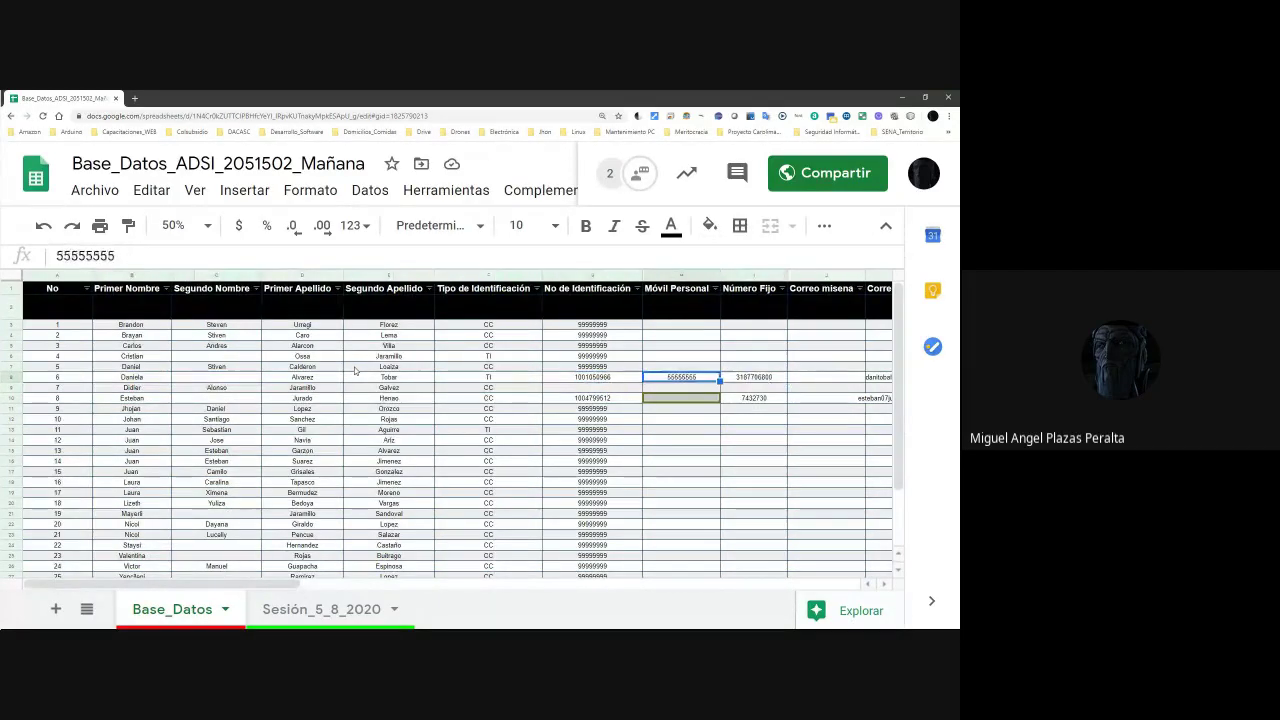
pyautogui.press('Left')
pyautogui.press('Left')
pyautogui.press('Left')
pyautogui.press('Left')
pyautogui.press('Left')
pyautogui.press('Left')
pyautogui.press('Left')
pyautogui.press('Up')
pyautogui.press('Right')
pyautogui.press('Right')
pyautogui.press('Down')
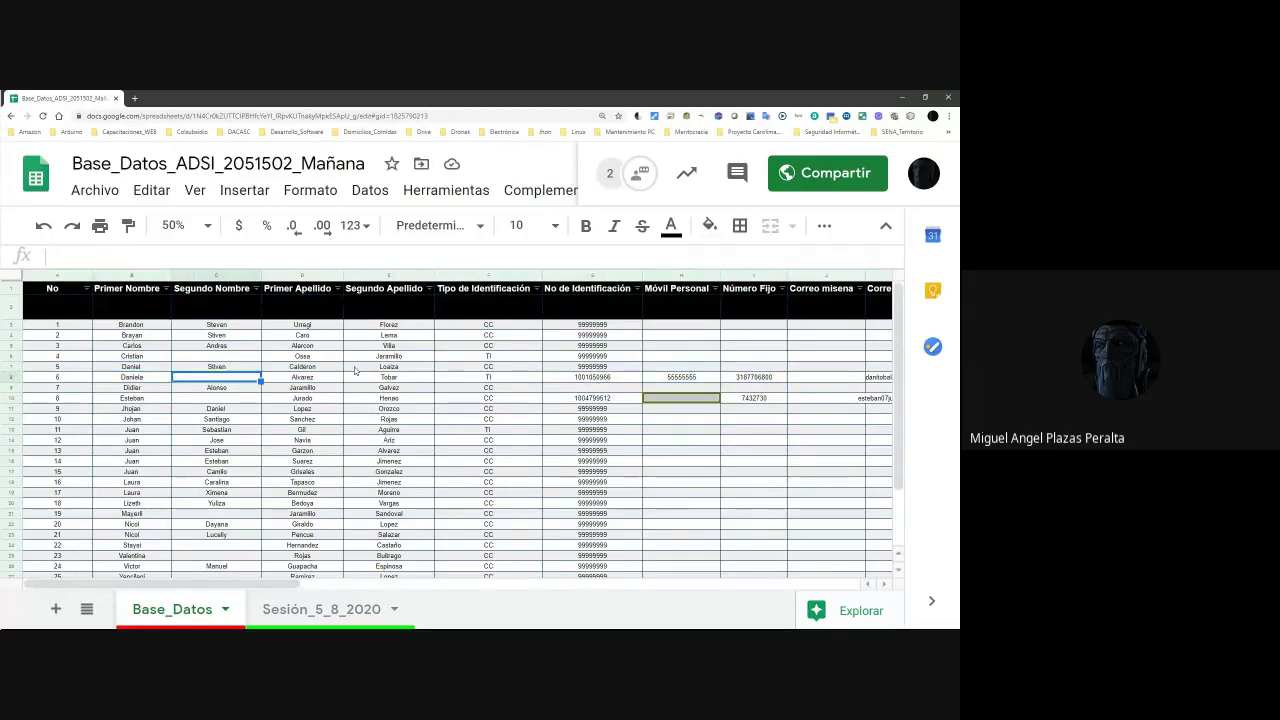
pyautogui.press('Down')
# Review row 9's names and ID columns, ending near its empty Móvil Personal cell.
pyautogui.press('Left')
pyautogui.press('Left')
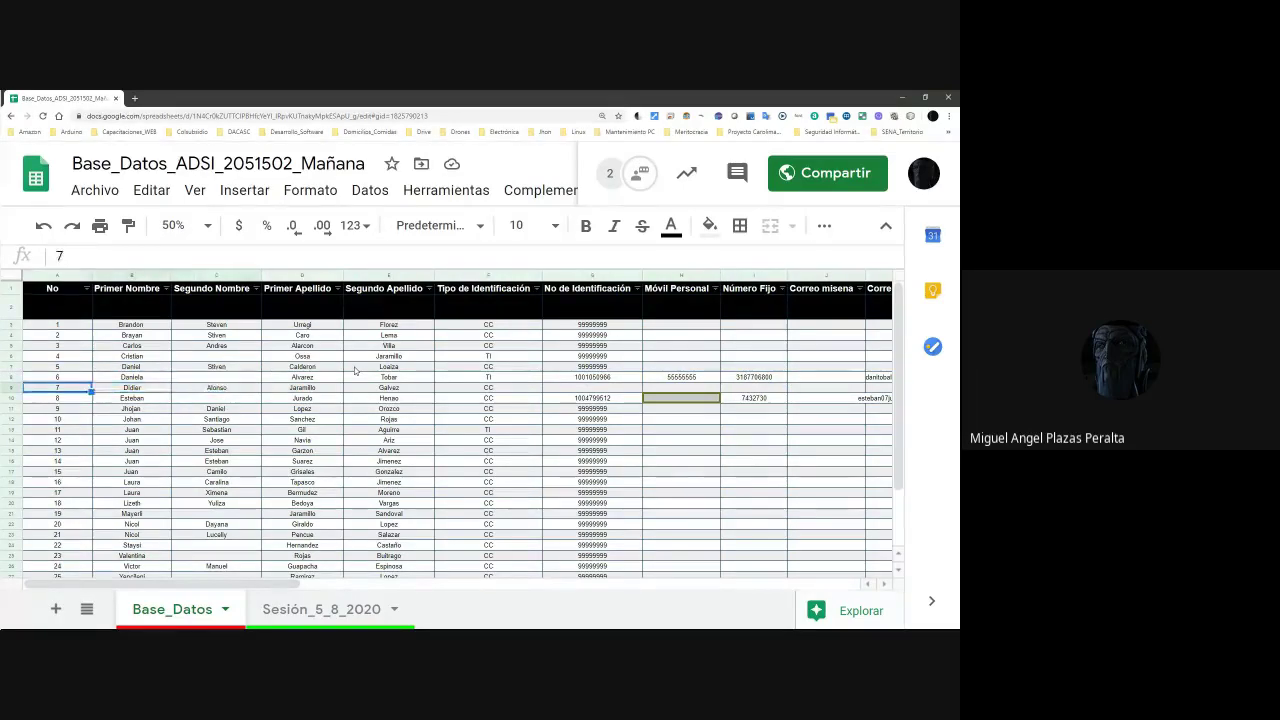
pyautogui.press('Right')
pyautogui.press('Right')
pyautogui.press('Left')
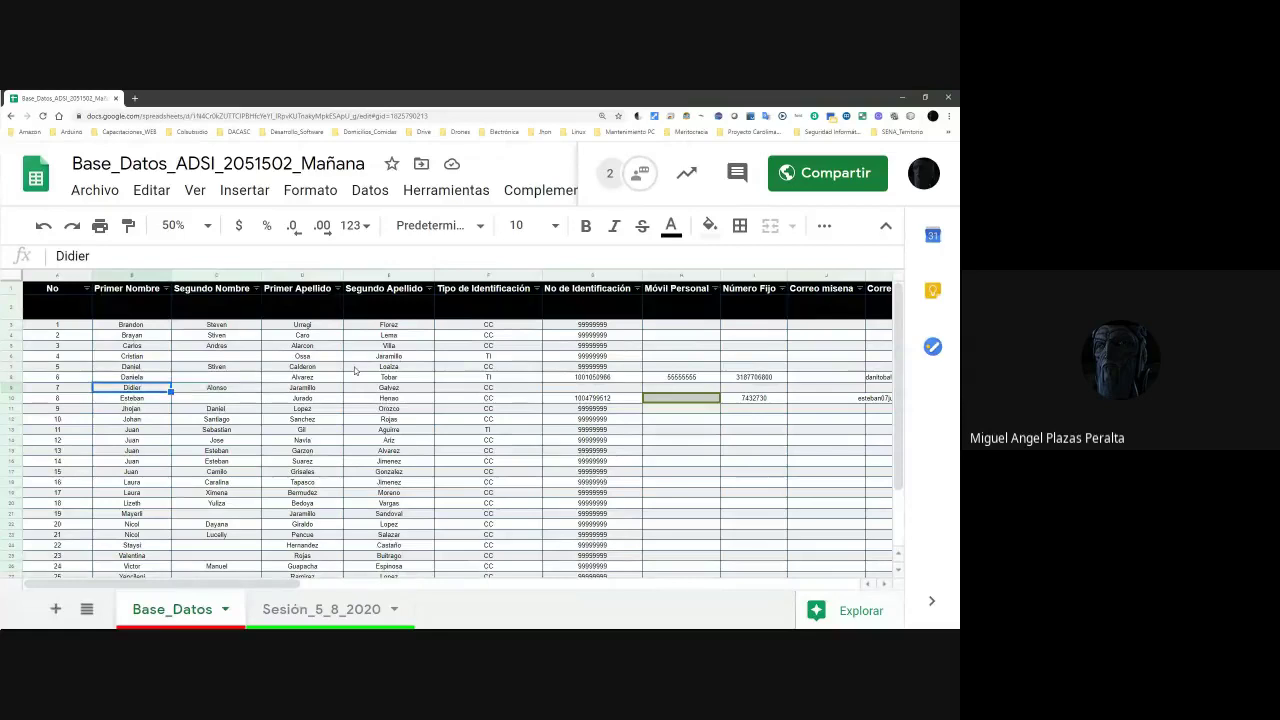
pyautogui.press('Right')
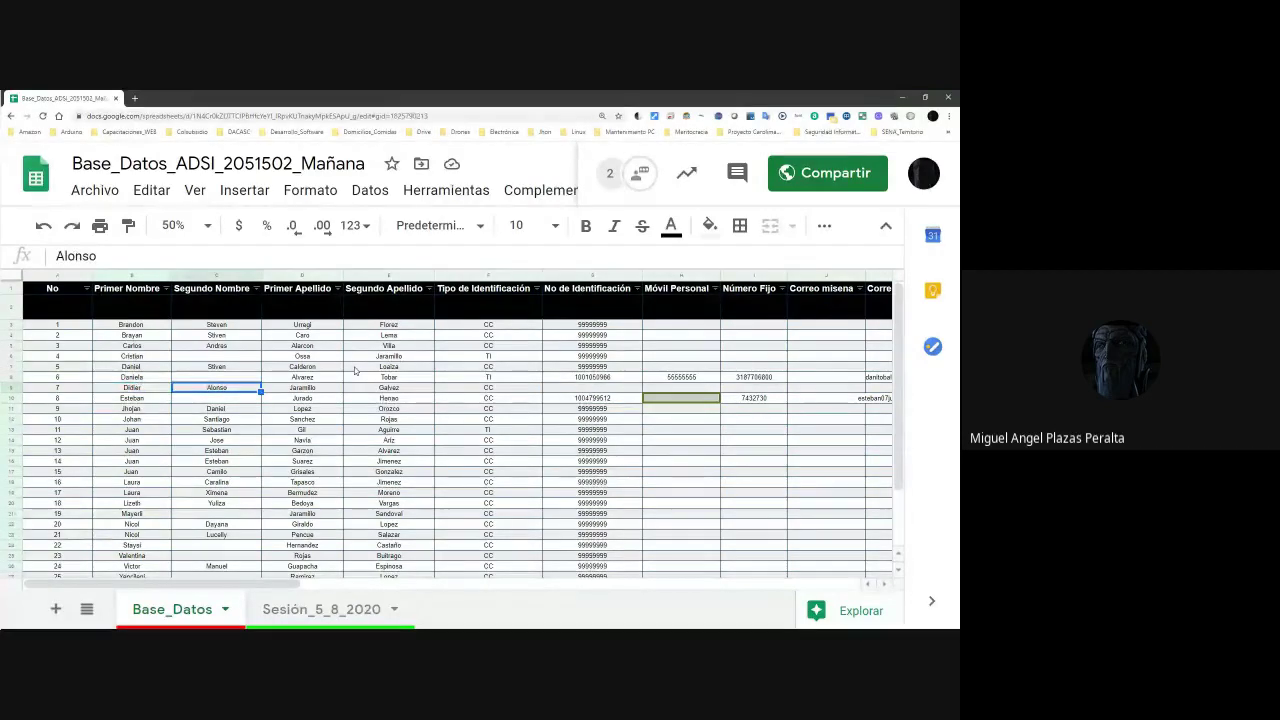
pyautogui.press('Right')
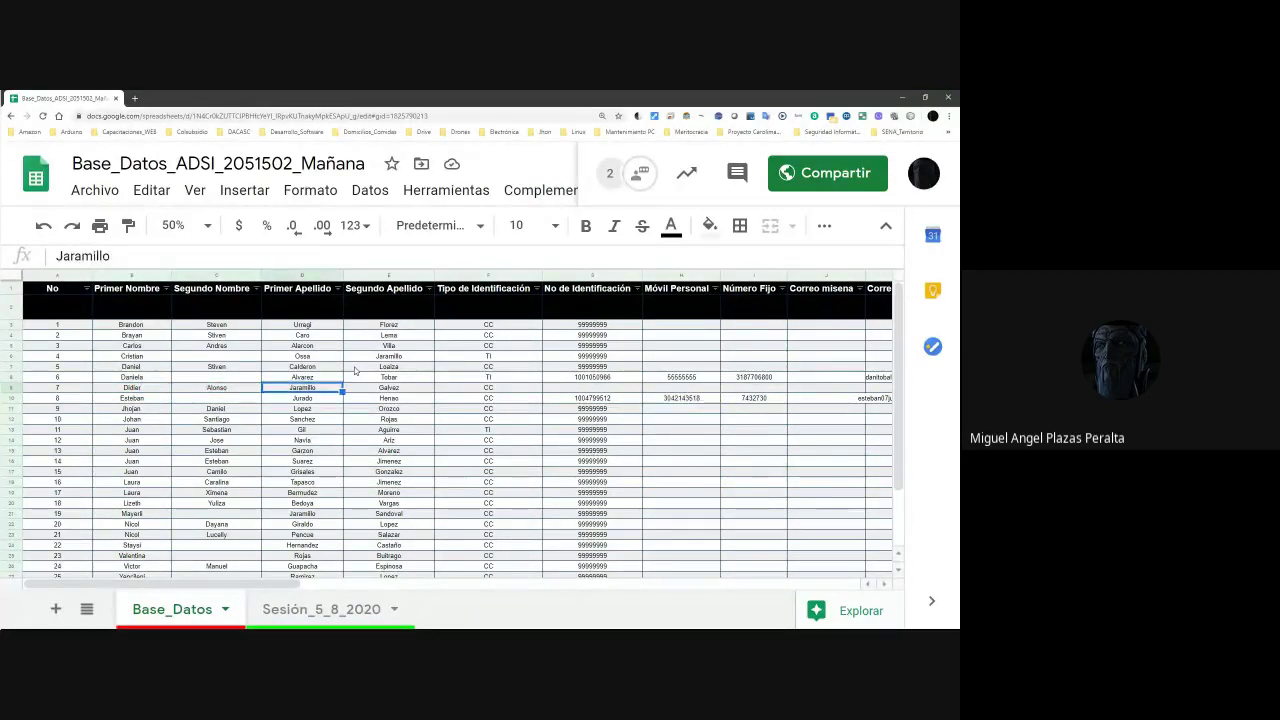
pyautogui.press('Right')
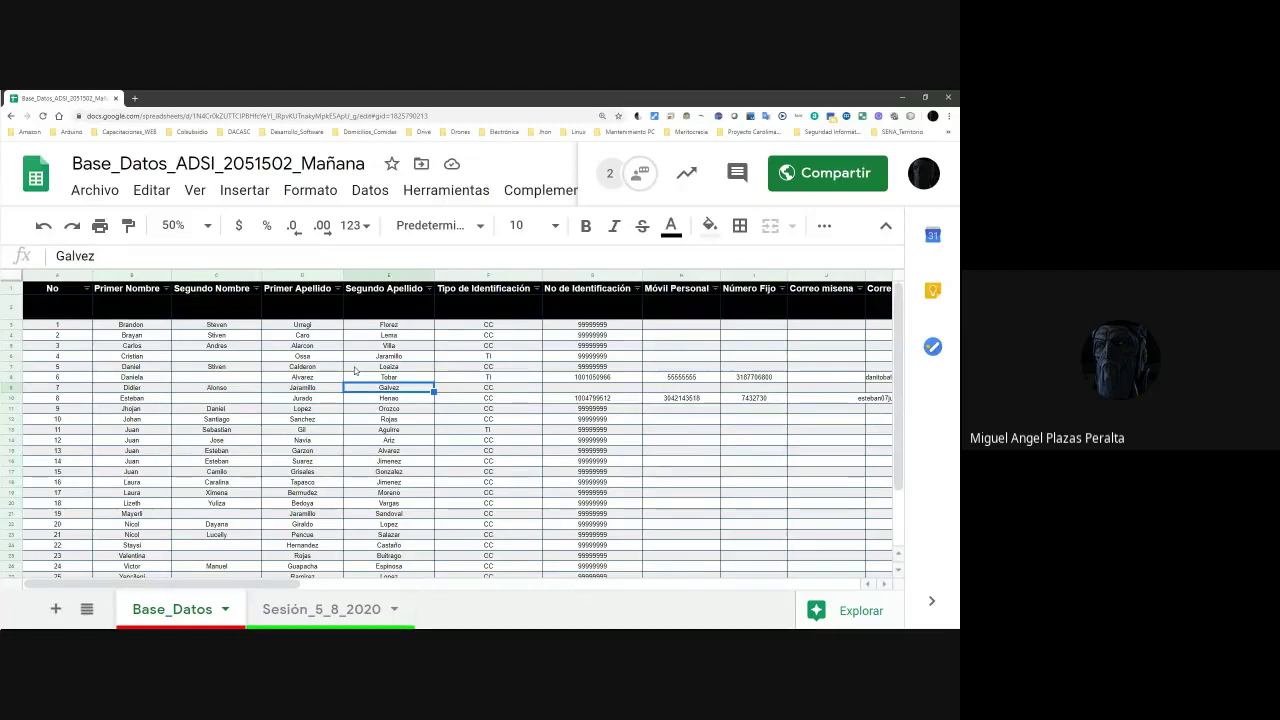
pyautogui.press('Left')
pyautogui.press('Left')
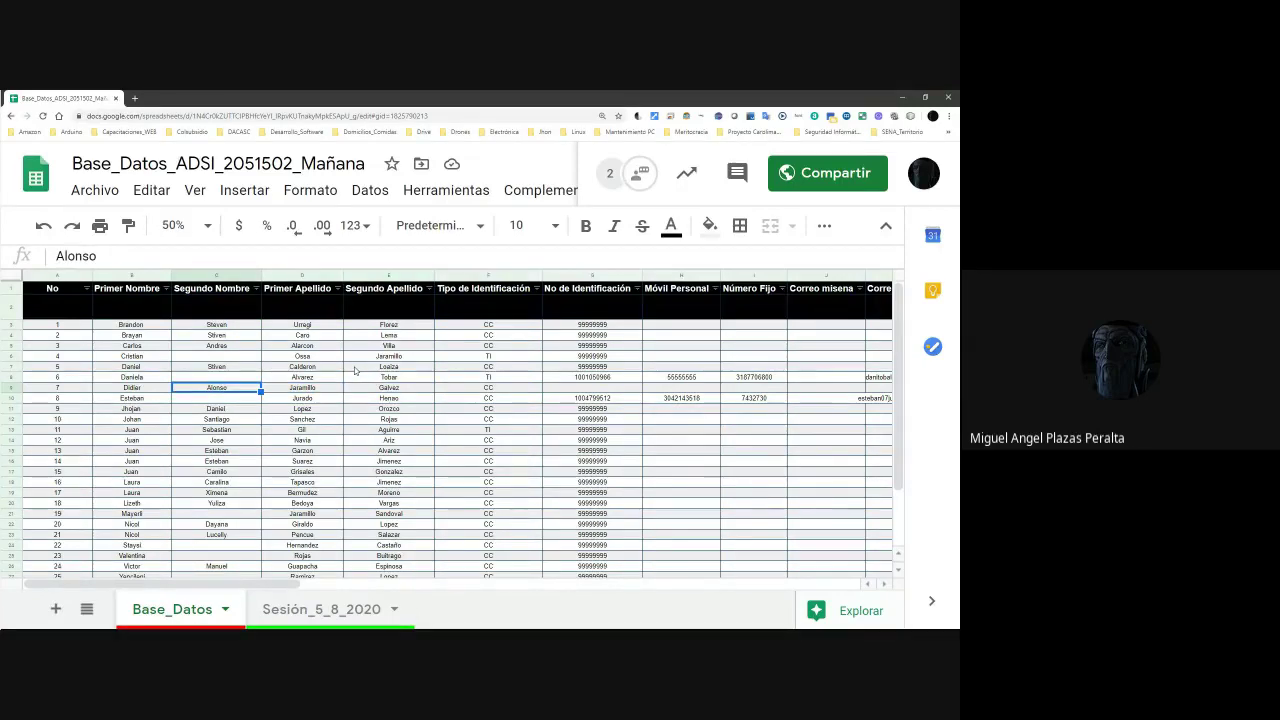
pyautogui.press('Left')
pyautogui.press('Left')
pyautogui.press('Right')
pyautogui.press('Right')
pyautogui.press('Right')
pyautogui.press('Right')
pyautogui.press('Right')
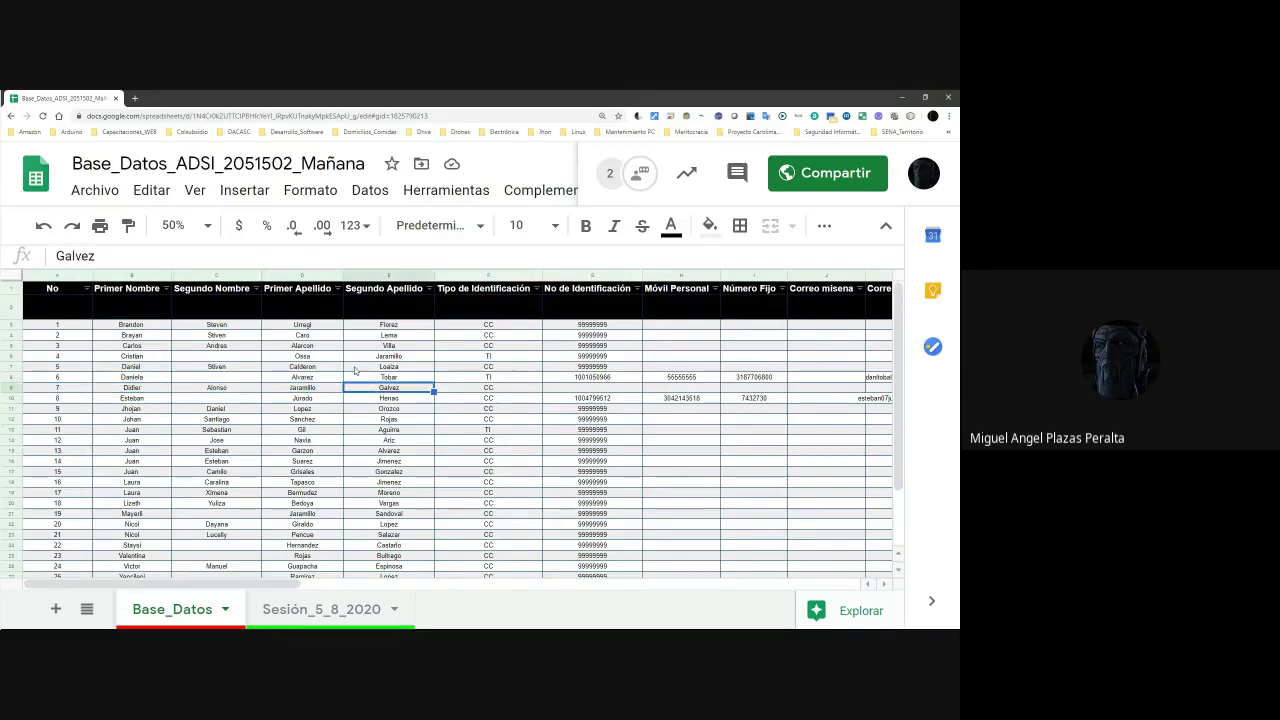
pyautogui.press('Left')
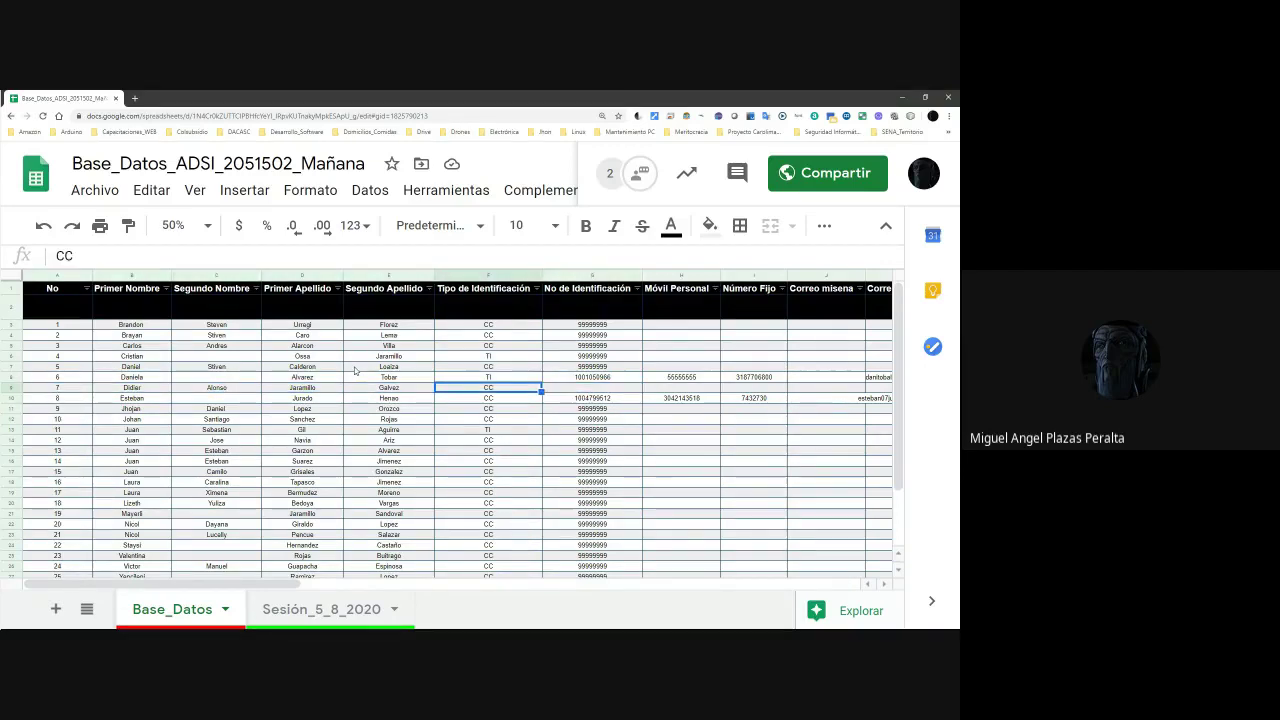
pyautogui.press('Right')
pyautogui.press('Left')
pyautogui.press('Down')
pyautogui.press('Right')
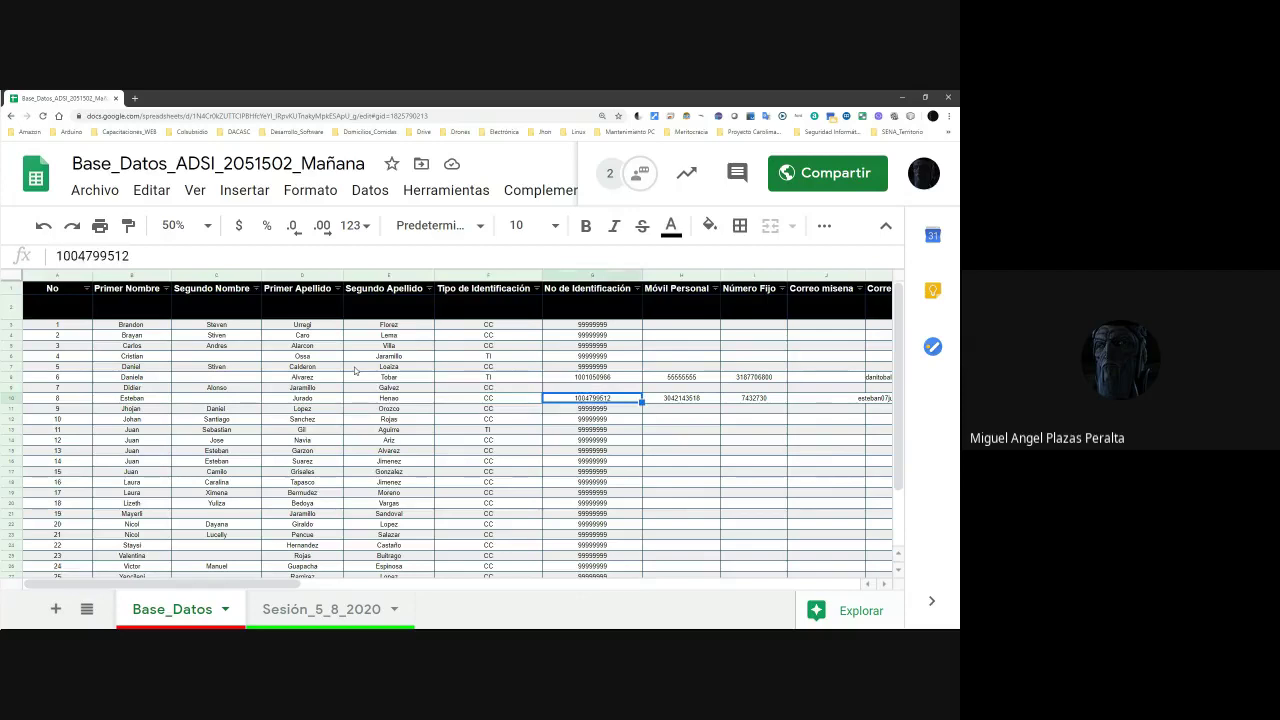
pyautogui.press('Up')
pyautogui.press('Right')
pyautogui.press('Right')
pyautogui.press('Right')
pyautogui.press('Right')
pyautogui.press('Right')
pyautogui.press('Right')
pyautogui.press('Right')
pyautogui.press('Right')
pyautogui.press('Right')
pyautogui.press('Right')
pyautogui.press('Right')
pyautogui.press('Right')
pyautogui.press('Right')
pyautogui.press('Right')
pyautogui.press('Right')
pyautogui.press('Right')
pyautogui.press('Right')
pyautogui.press('Right')
pyautogui.press('Right')
pyautogui.press('Right')
pyautogui.press('Right')
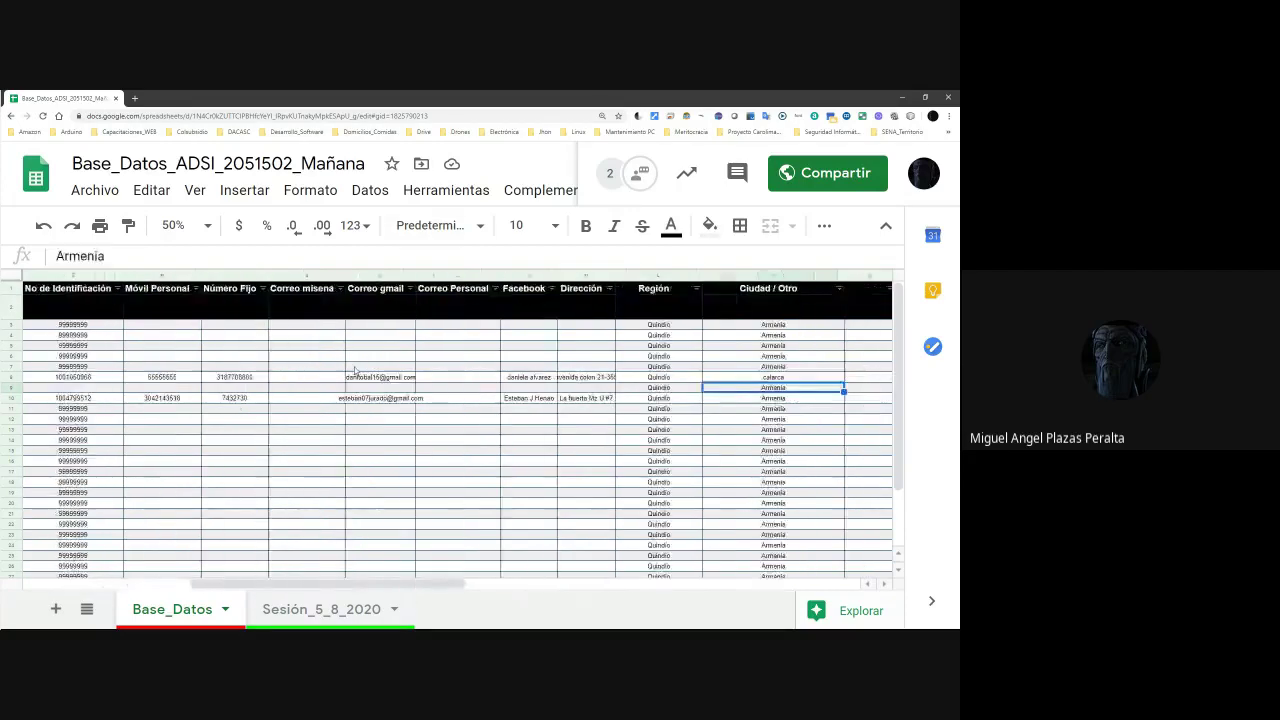
pyautogui.press('Left')
pyautogui.press('Left')
pyautogui.press('Left')
pyautogui.press('Left')
pyautogui.press('Left')
pyautogui.press('Left')
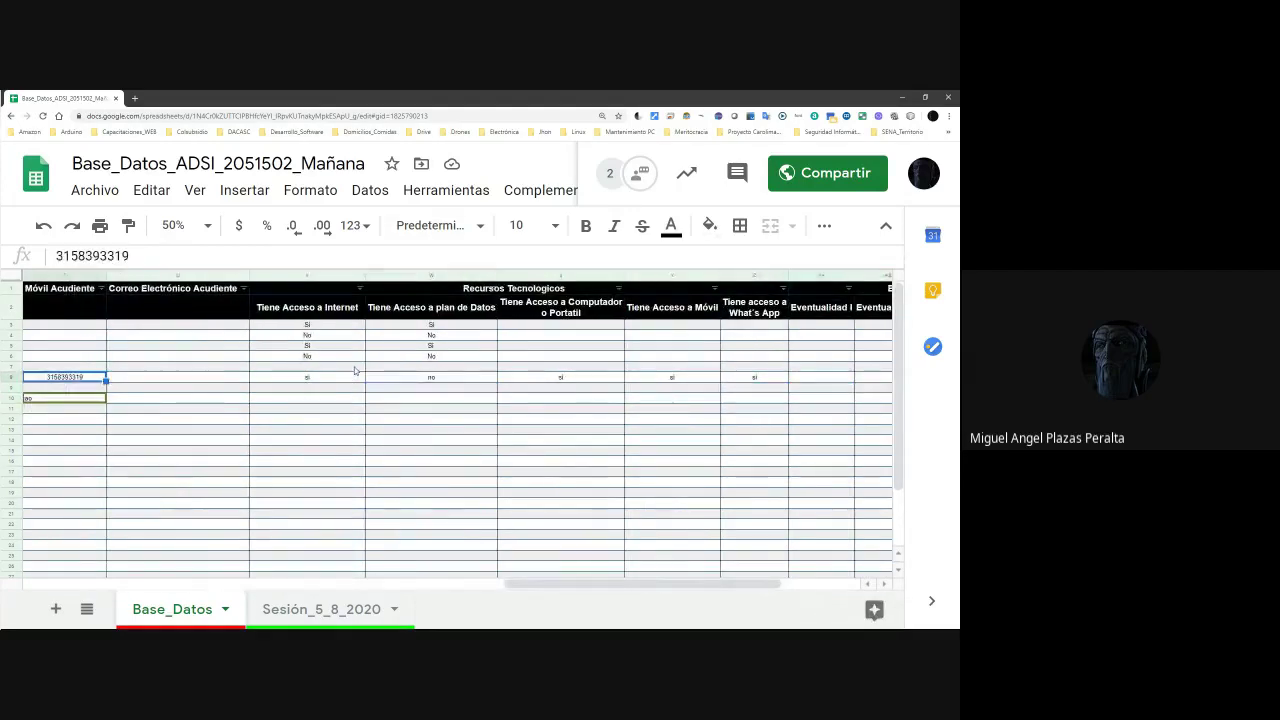
pyautogui.click(610, 175)
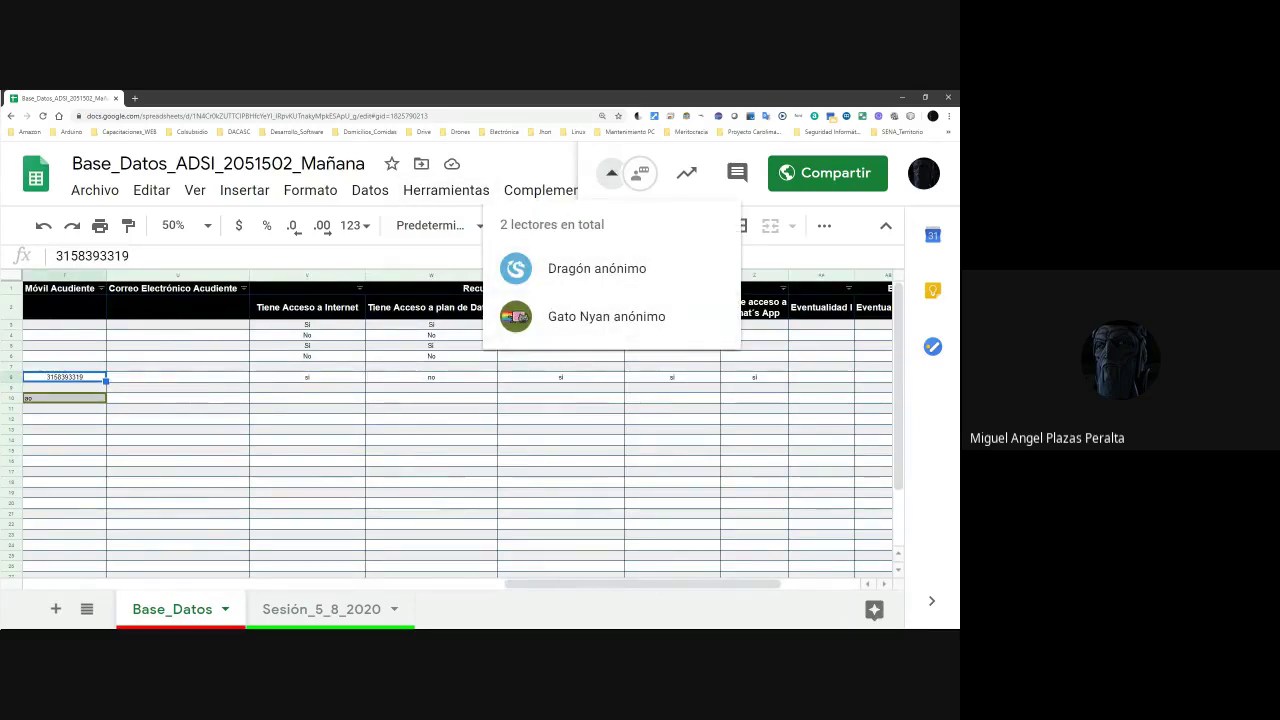
pyautogui.press('Escape')
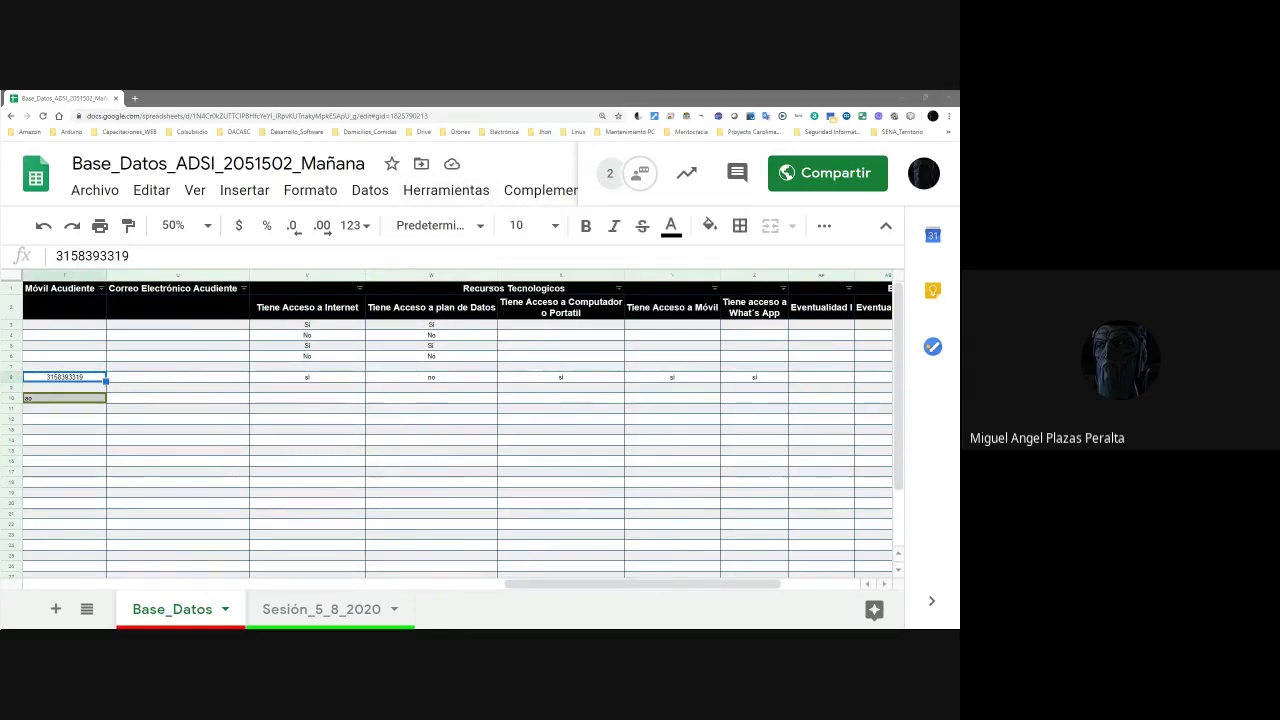
pyautogui.click(700, 400)
pyautogui.hotkey('ctrl', 'Left')
pyautogui.hotkey('ctrl', 'Left')
pyautogui.hotkey('ctrl', 'Left')
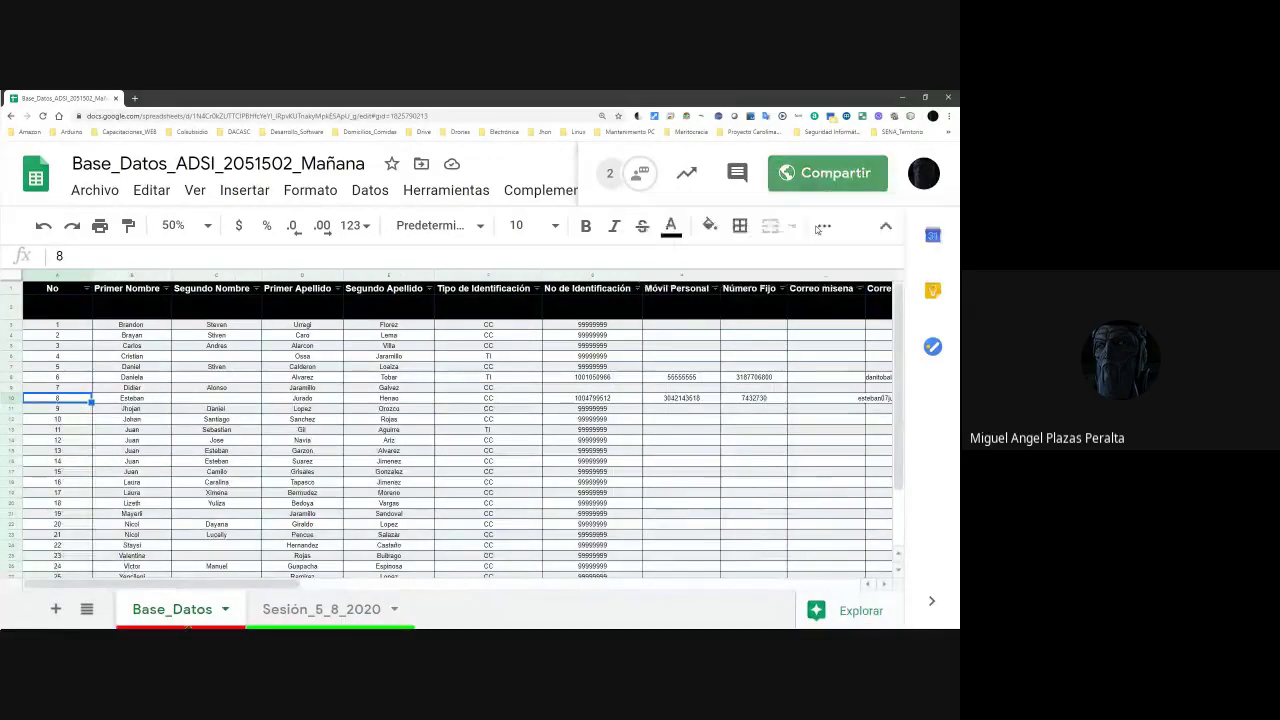
pyautogui.click(862, 173)
pyautogui.scroll(-5, 604, 464)
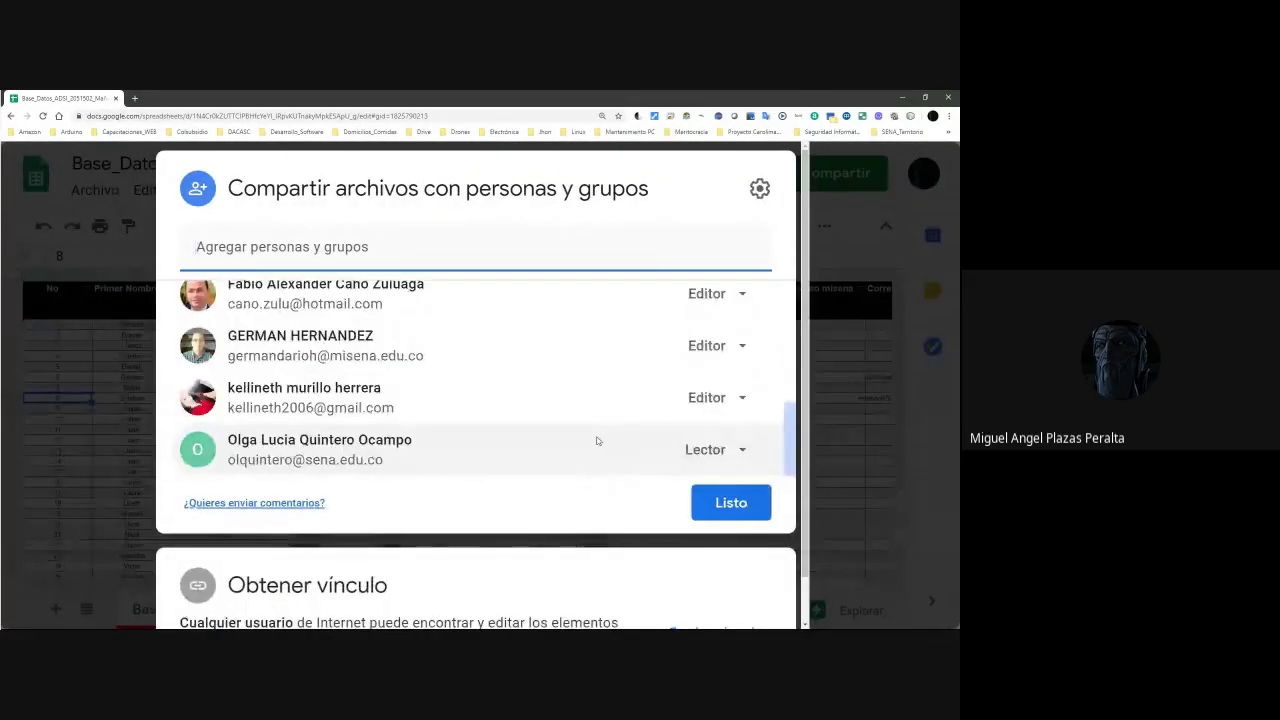
pyautogui.moveTo(600, 440)
pyautogui.scroll(-1, 502, 503)
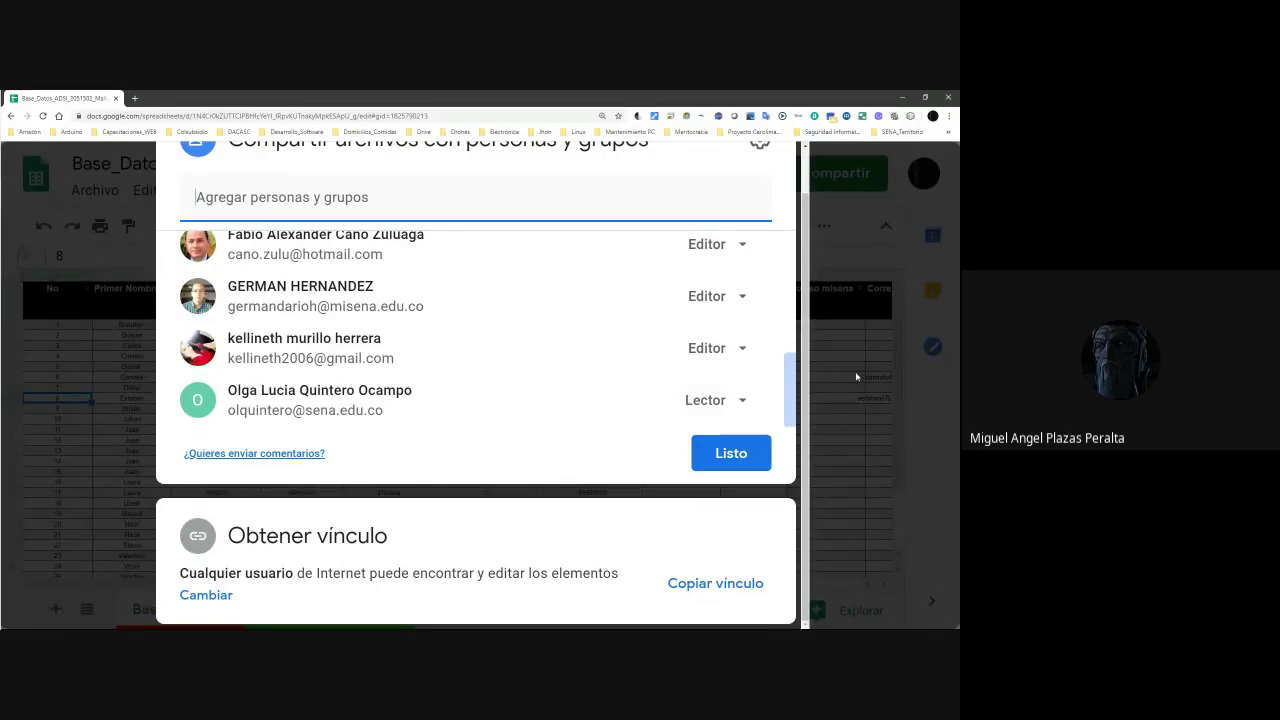
pyautogui.click(823, 403)
pyautogui.click(632, 412)
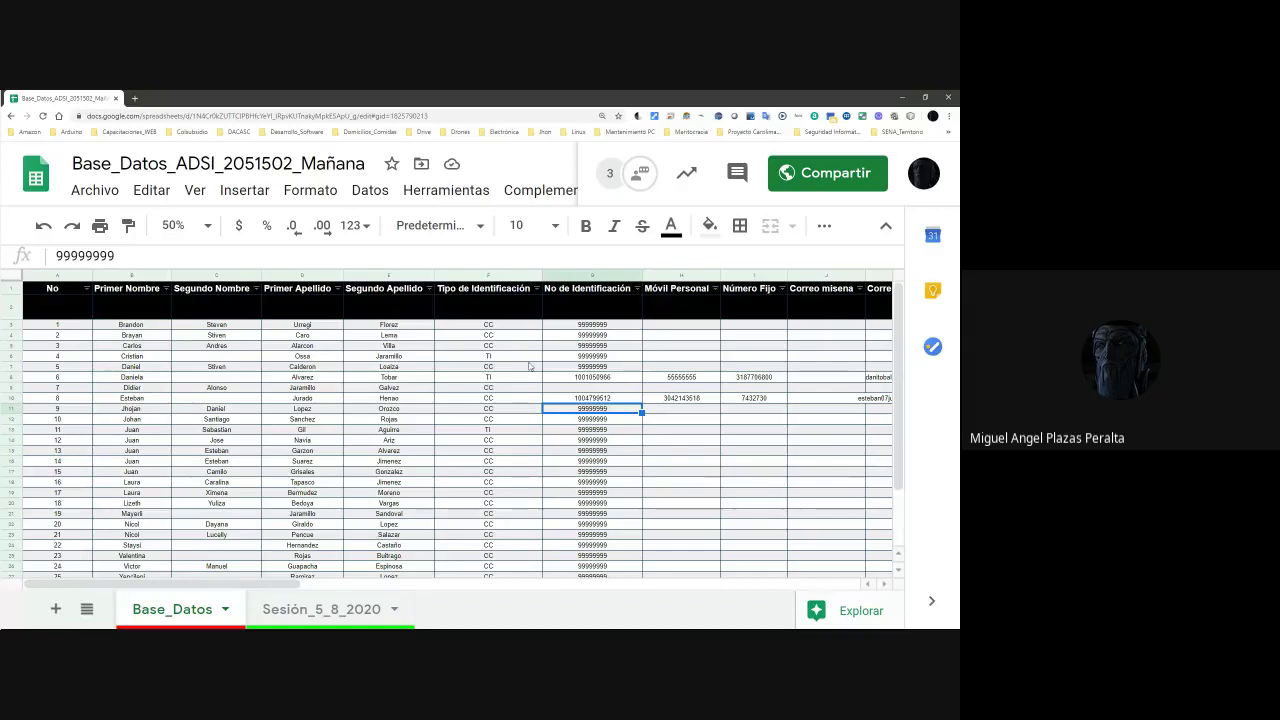
pyautogui.click(122, 336)
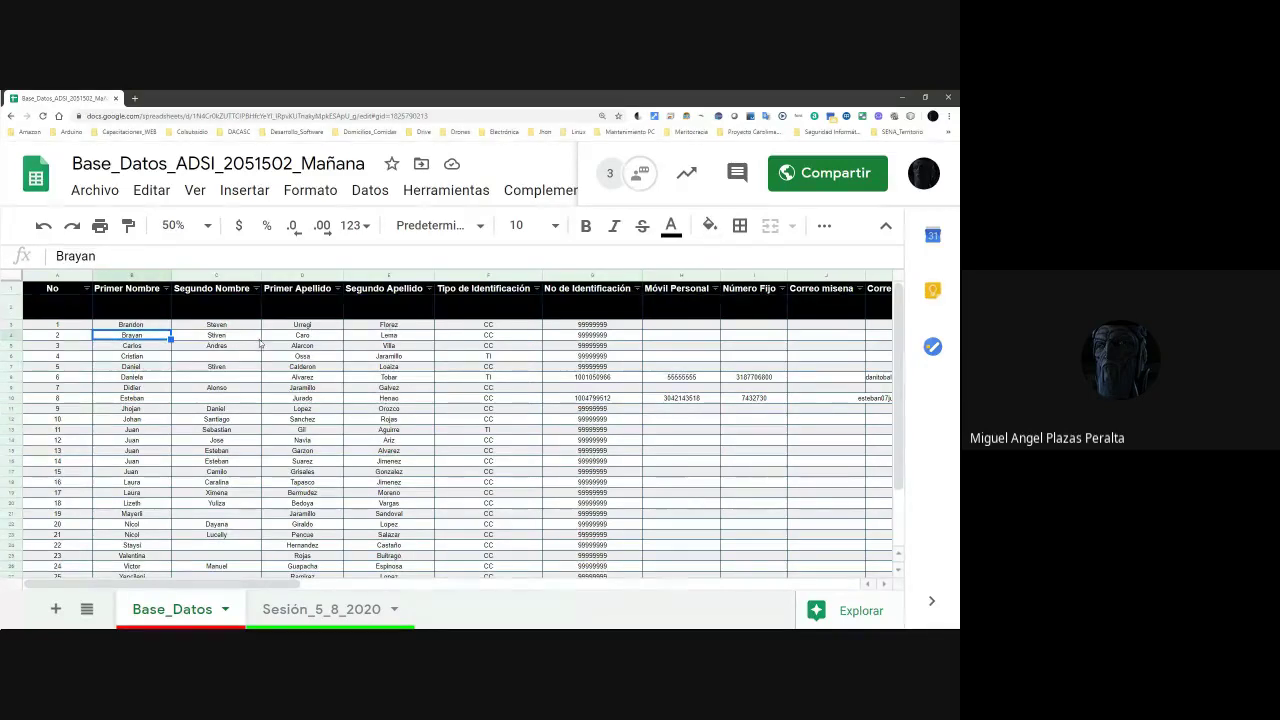
pyautogui.click(257, 338)
pyautogui.press('Right')
pyautogui.press('Right')
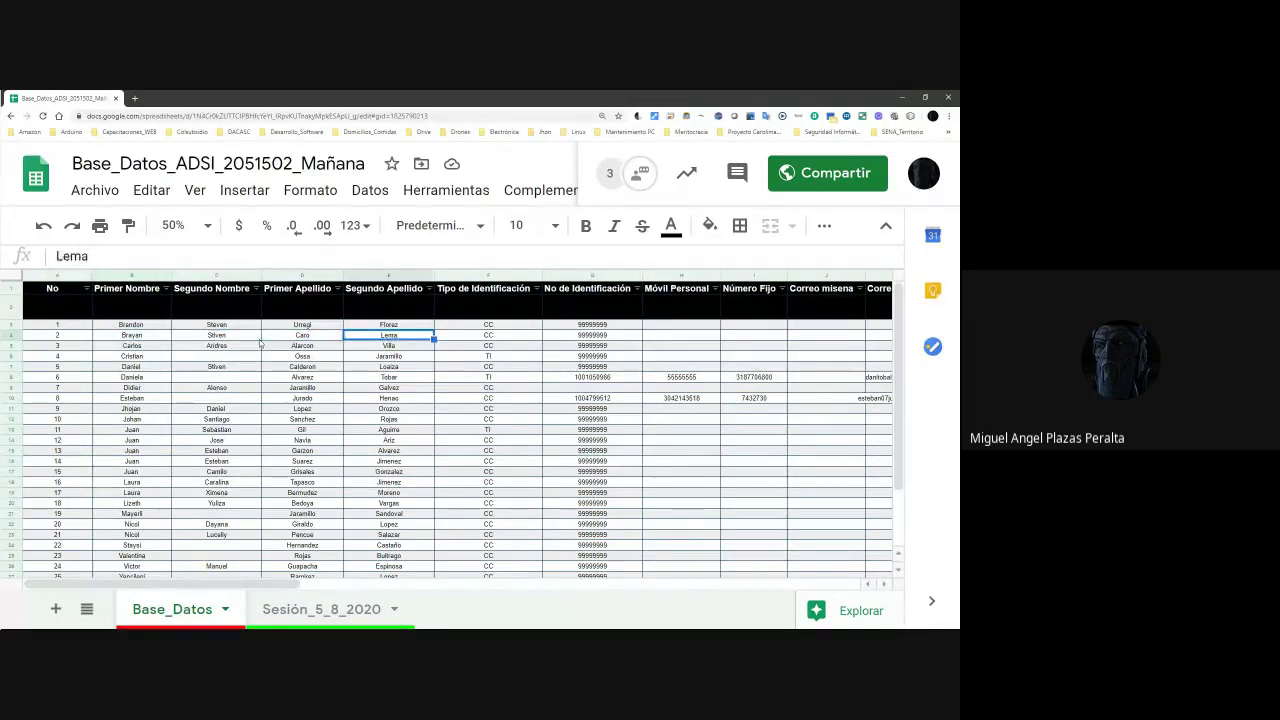
pyautogui.press('Right')
pyautogui.press('Right')
pyautogui.press('Right')
pyautogui.press('Right')
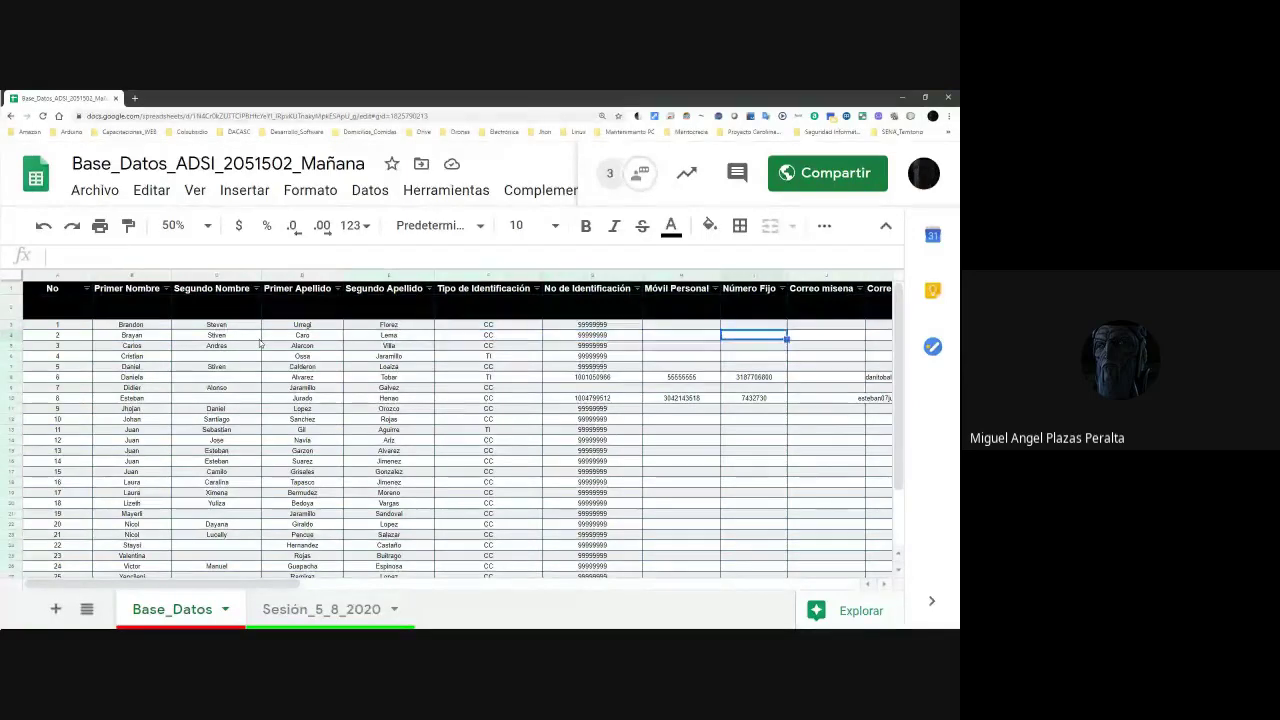
pyautogui.press('Right')
pyautogui.press('Right')
pyautogui.press('Right')
pyautogui.press('Right')
pyautogui.press('Right')
pyautogui.press('Right')
pyautogui.press('Right')
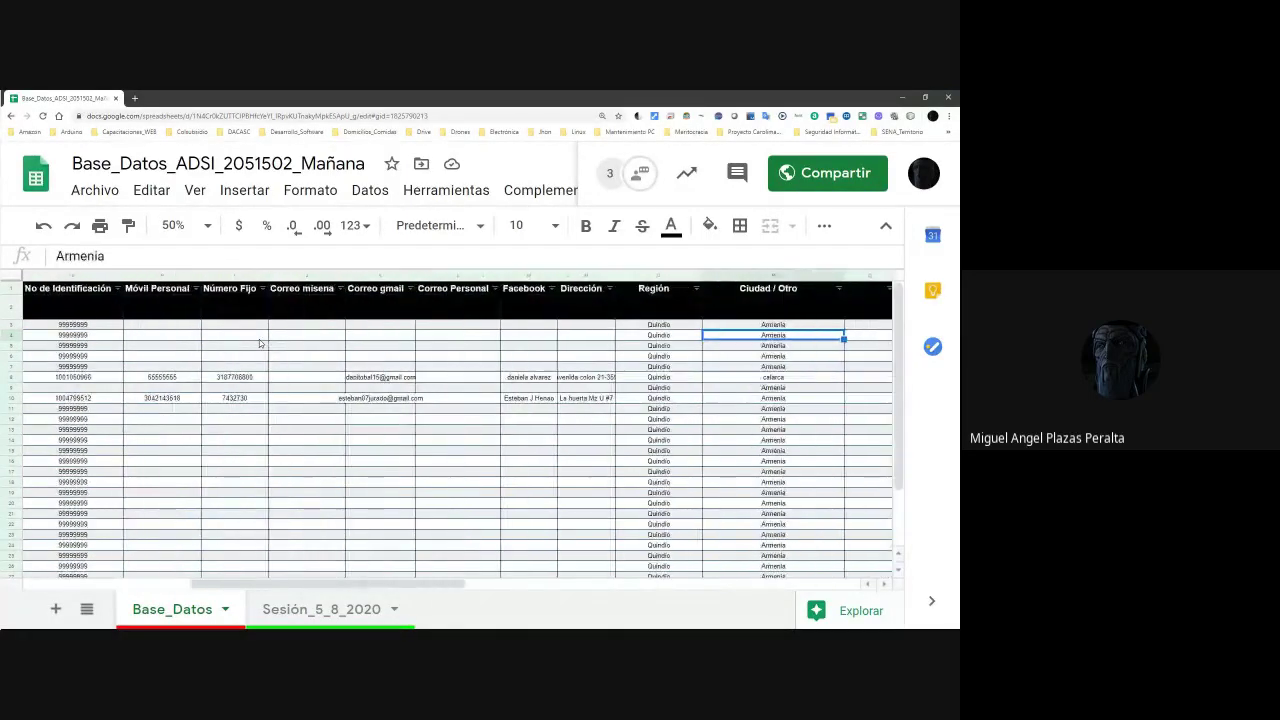
pyautogui.press('Right')
pyautogui.press('Right')
pyautogui.press('Right')
pyautogui.press('Right')
pyautogui.press('Right')
pyautogui.press('Right')
pyautogui.press('Right')
pyautogui.press('Right')
pyautogui.press('Right')
pyautogui.press('Right')
pyautogui.press('Right')
pyautogui.press('Right')
pyautogui.press('Right')
pyautogui.press('Right')
pyautogui.press('Right')
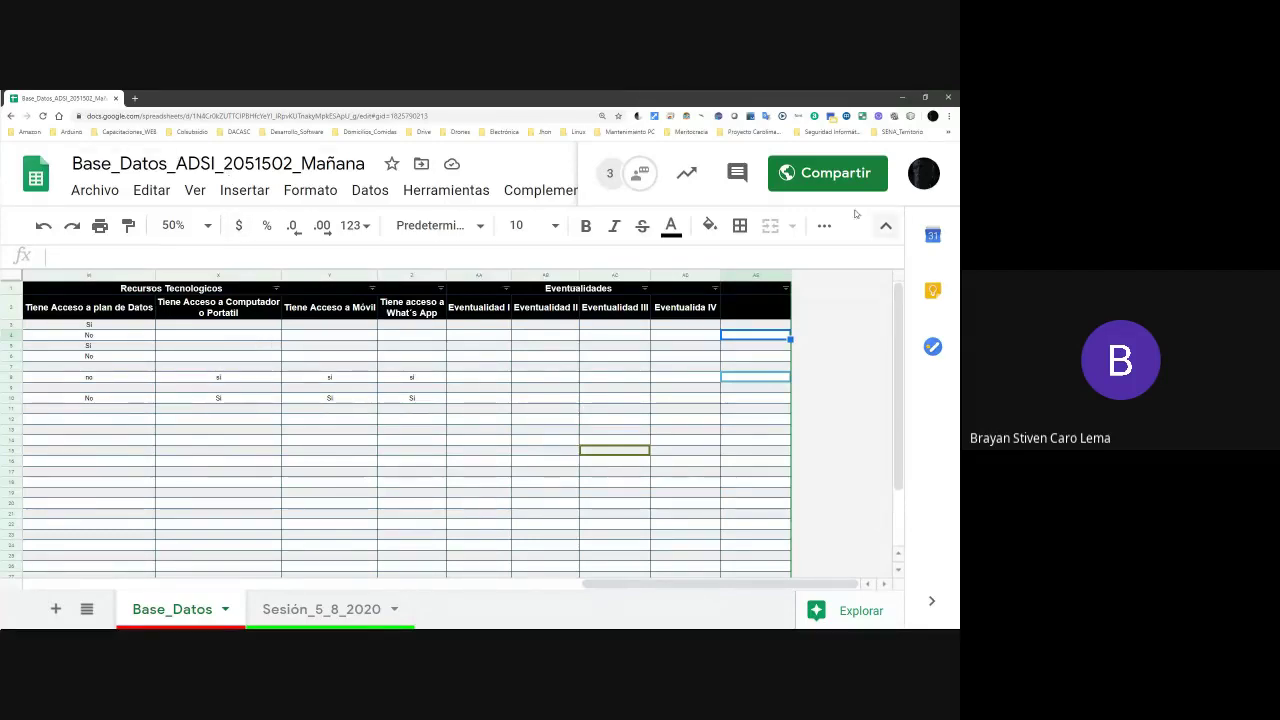
pyautogui.click(826, 173)
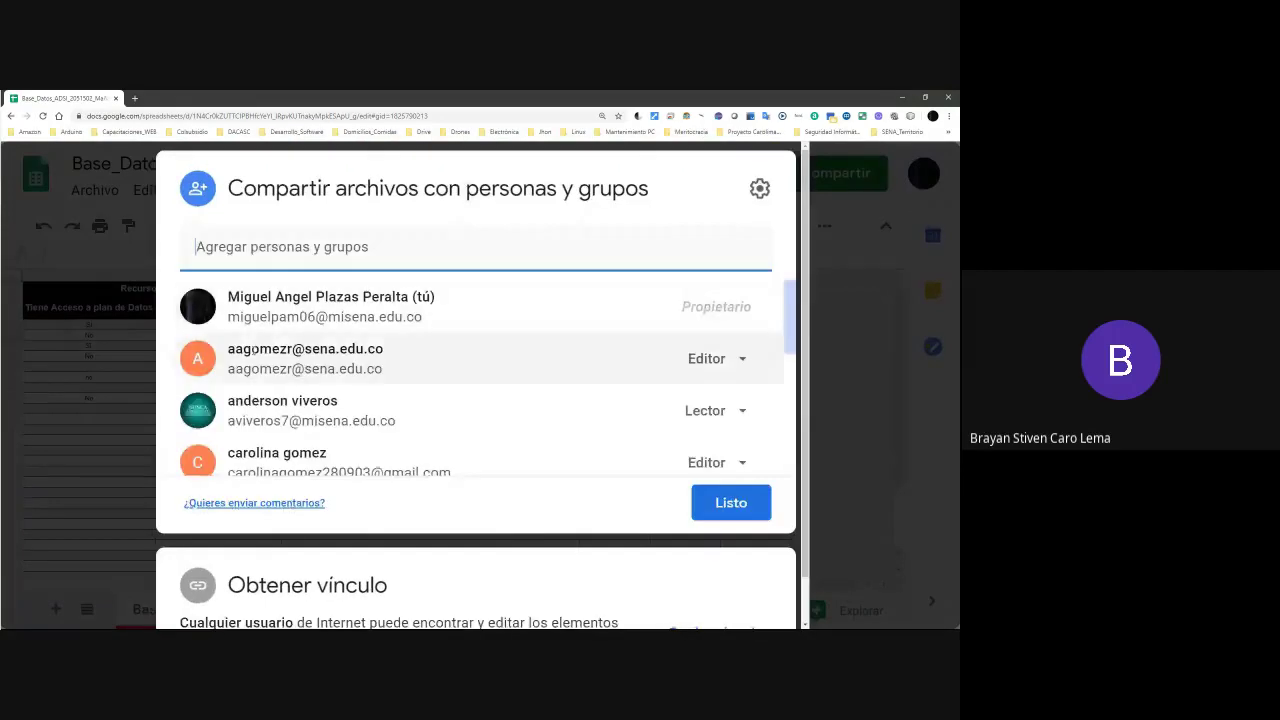
pyautogui.press('Escape')
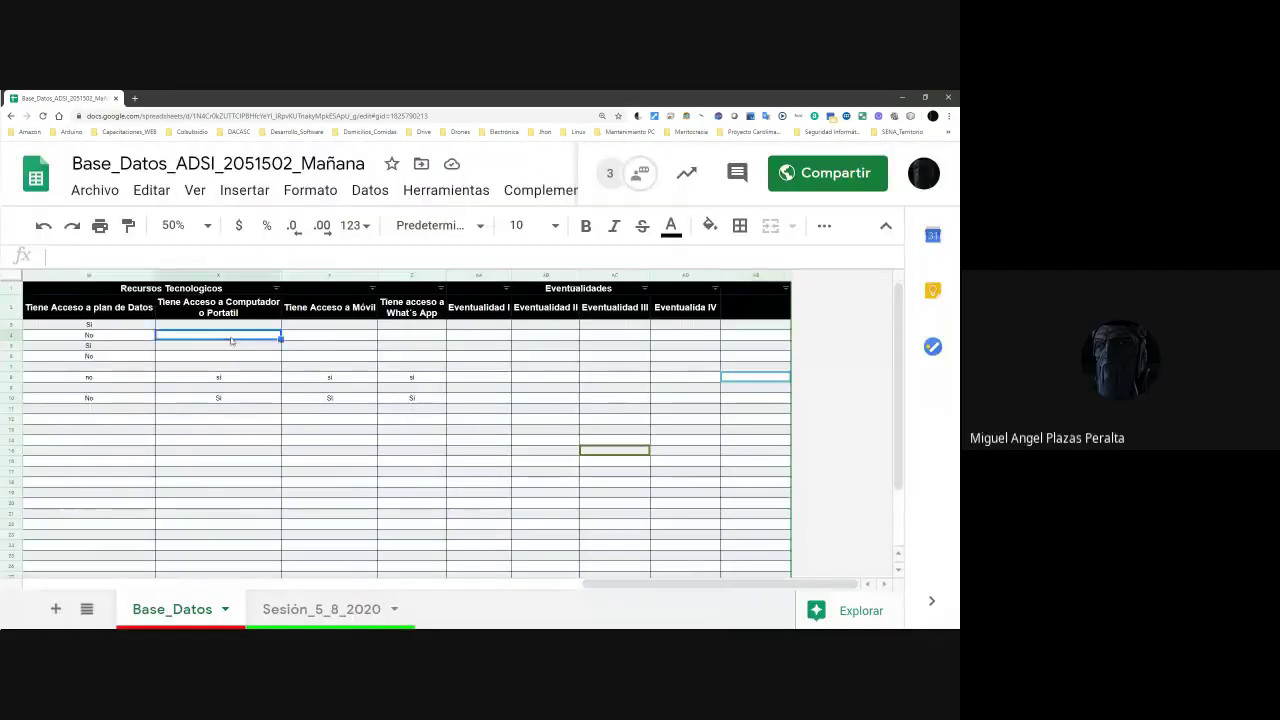
pyautogui.press('Left')
pyautogui.press('Left')
pyautogui.press('Left')
pyautogui.press('Left')
pyautogui.press('Left')
pyautogui.press('Left')
pyautogui.press('Left')
pyautogui.press('Left')
pyautogui.press('Left')
pyautogui.press('Left')
pyautogui.press('Left')
pyautogui.press('Left')
pyautogui.press('Left')
pyautogui.press('Left')
pyautogui.press('Left')
pyautogui.press('Left')
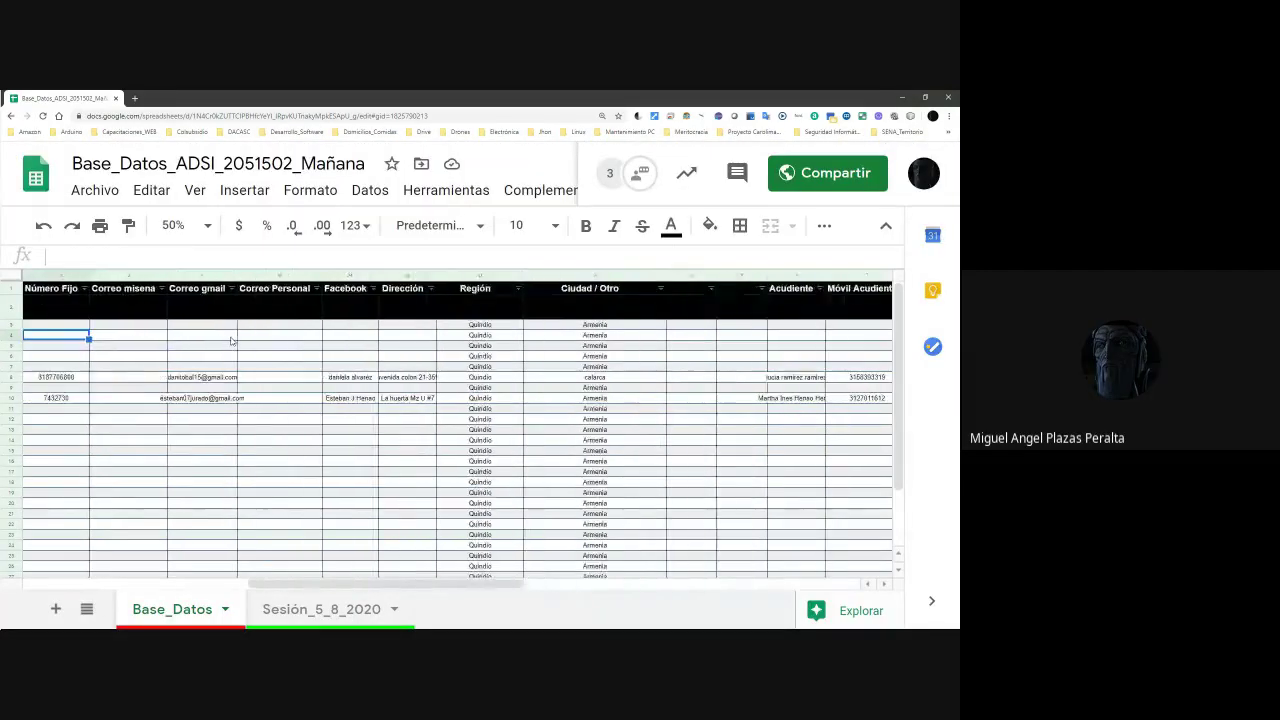
pyautogui.press('Left')
pyautogui.press('Left')
pyautogui.press('Left')
pyautogui.press('Left')
pyautogui.press('Left')
pyautogui.press('Left')
pyautogui.press('Left')
pyautogui.press('Left')
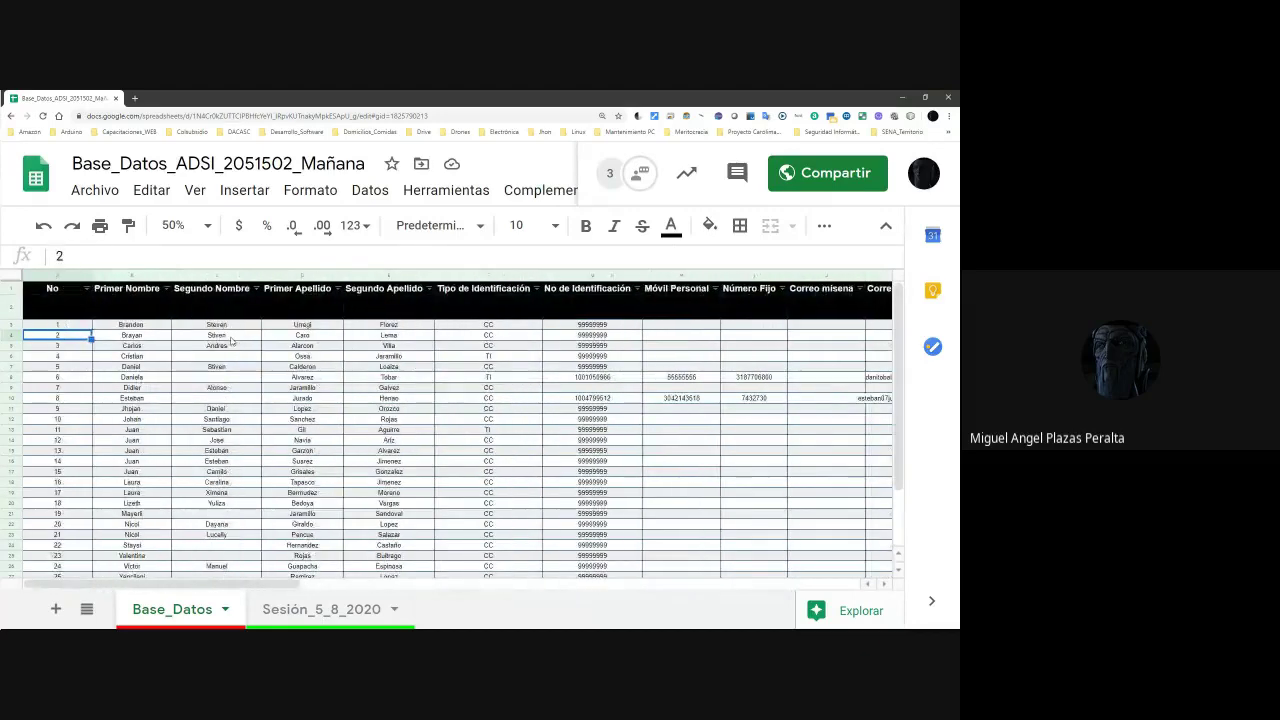
pyautogui.press('Right')
pyautogui.press('Right')
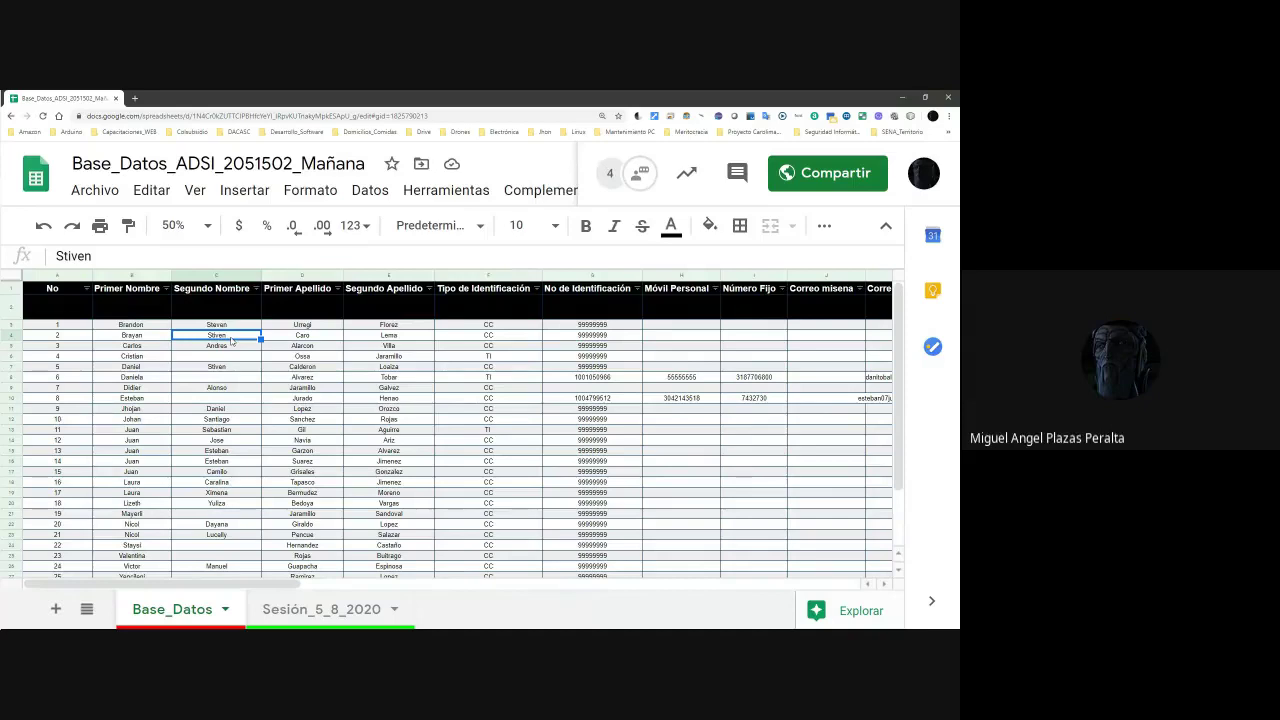
pyautogui.press('Right')
pyautogui.press('Right')
pyautogui.press('Right')
pyautogui.press('Right')
pyautogui.press('Right')
pyautogui.press('Right')
pyautogui.press('Right')
pyautogui.press('Right')
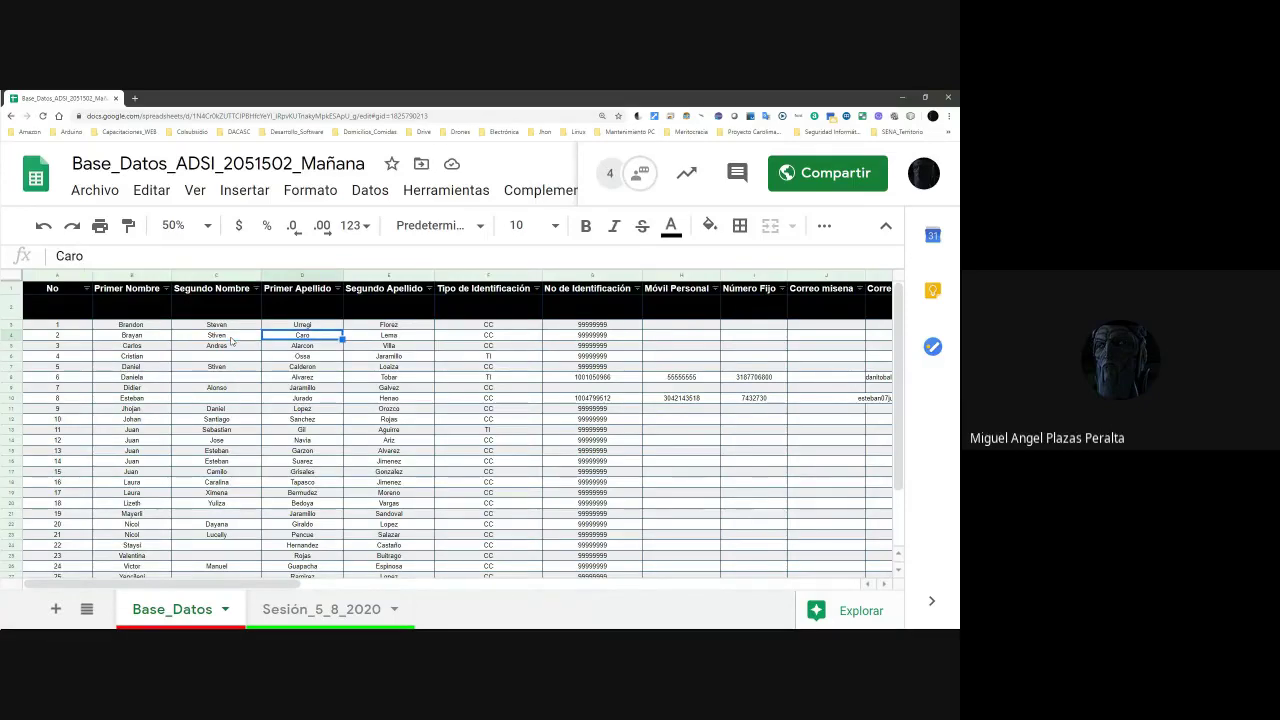
pyautogui.press('Right')
pyautogui.press('Right')
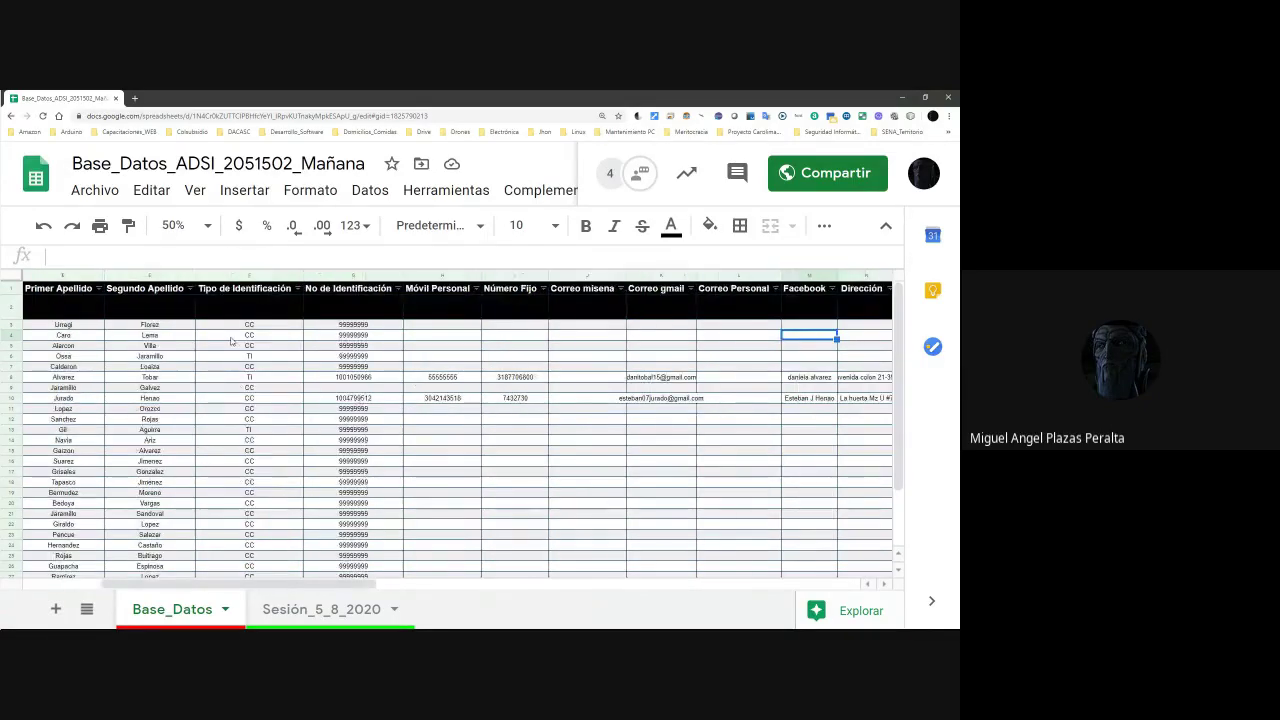
pyautogui.press('Right')
pyautogui.press('Right')
pyautogui.press('Right')
pyautogui.press('Right')
pyautogui.press('Right')
pyautogui.press('Right')
pyautogui.press('Right')
pyautogui.press('Right')
pyautogui.press('Right')
pyautogui.press('Right')
pyautogui.press('Right')
pyautogui.press('Right')
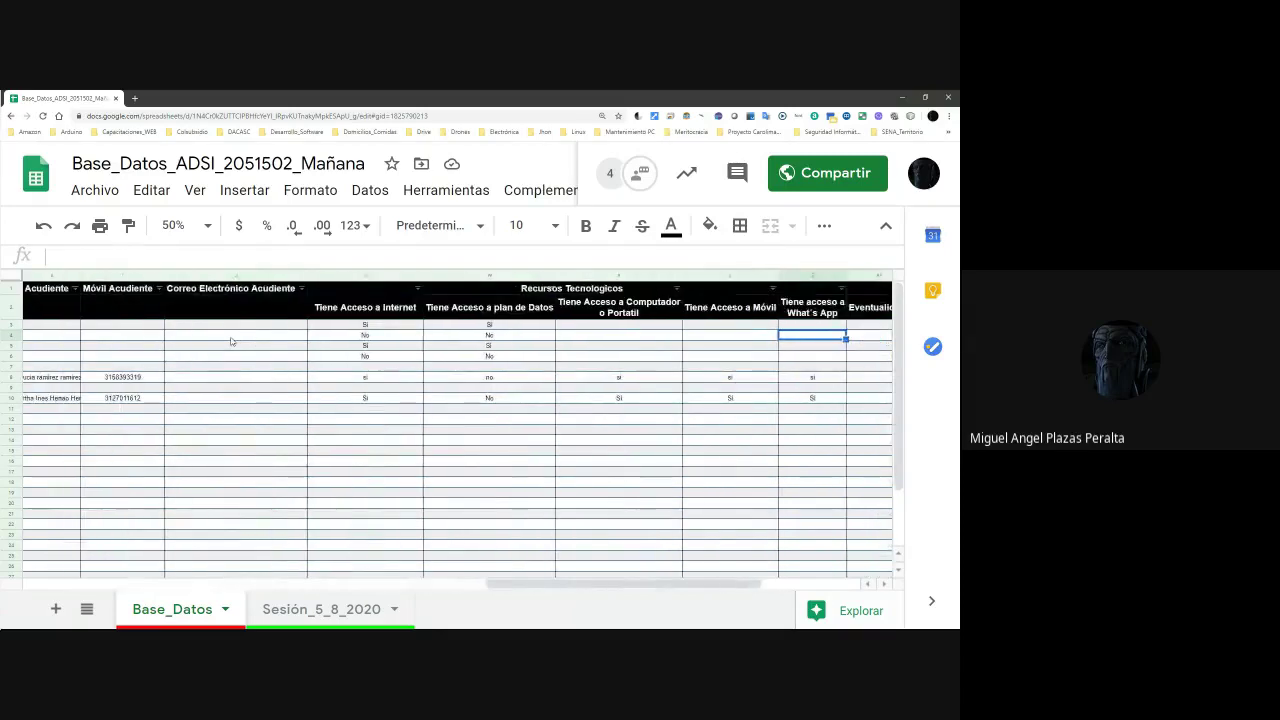
pyautogui.press('Right')
pyautogui.press('Right')
pyautogui.press('Right')
pyautogui.press('Right')
pyautogui.press('Right')
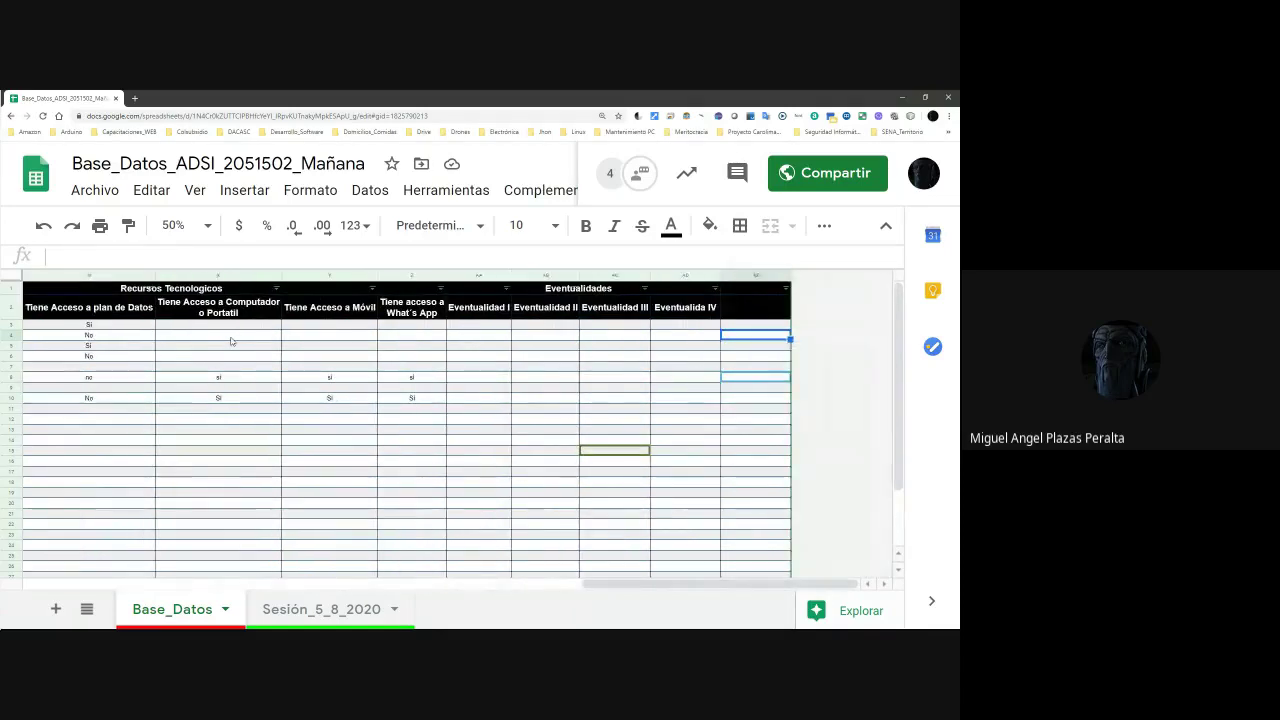
pyautogui.press('Left')
pyautogui.press('Left')
pyautogui.press('Left')
pyautogui.press('Left')
pyautogui.press('Left')
pyautogui.press('Left')
pyautogui.press('Home')
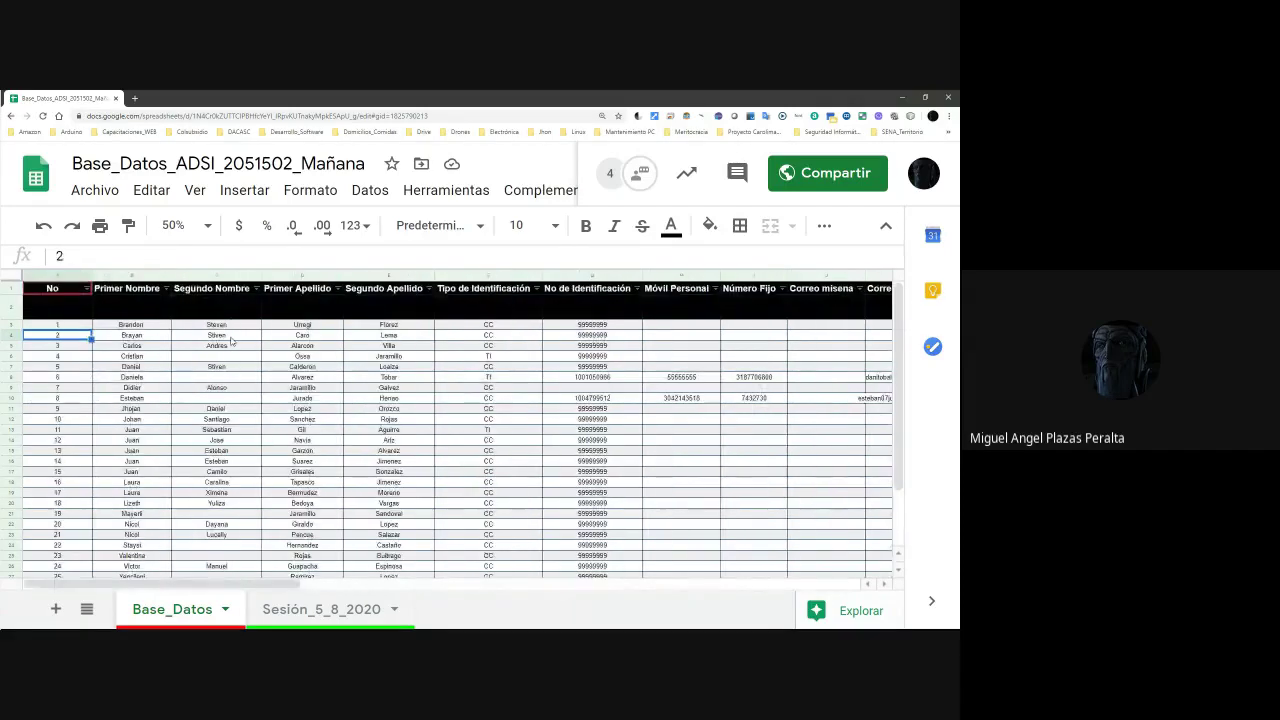
pyautogui.press('Right')
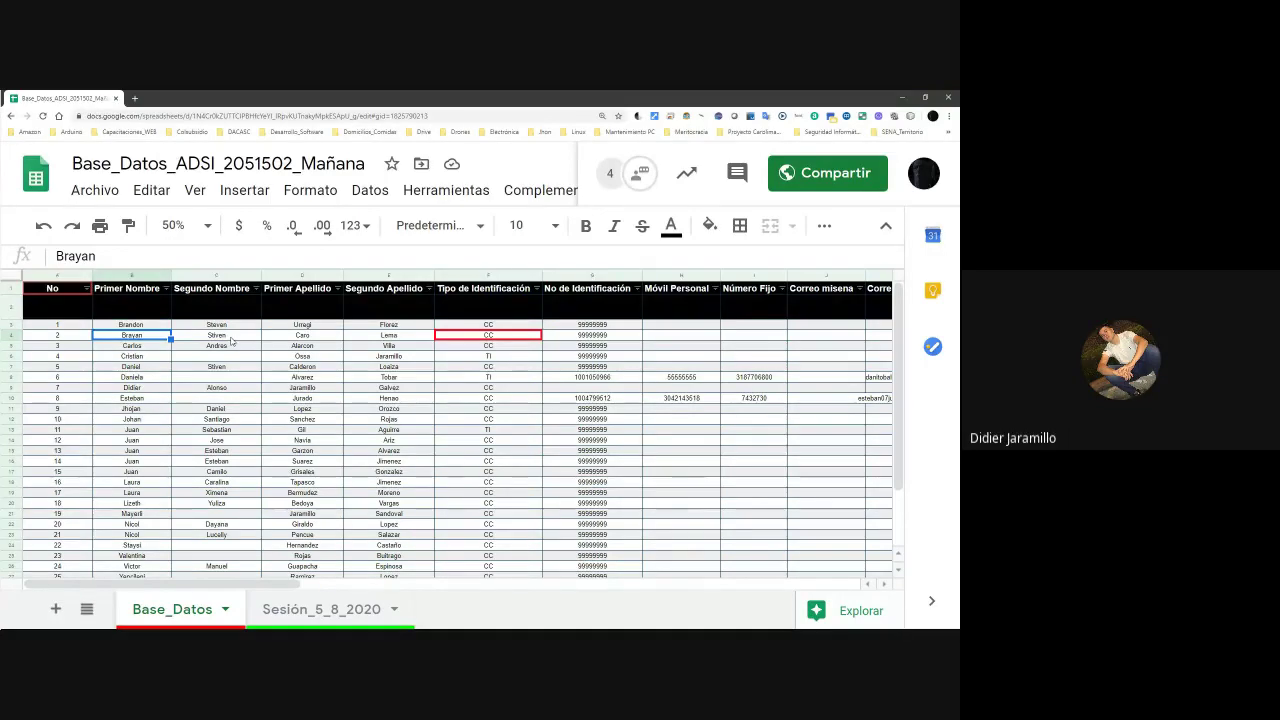
# Copy the spreadsheet's link from the Compartir dialog and close the dialog.
pyautogui.click(828, 173)
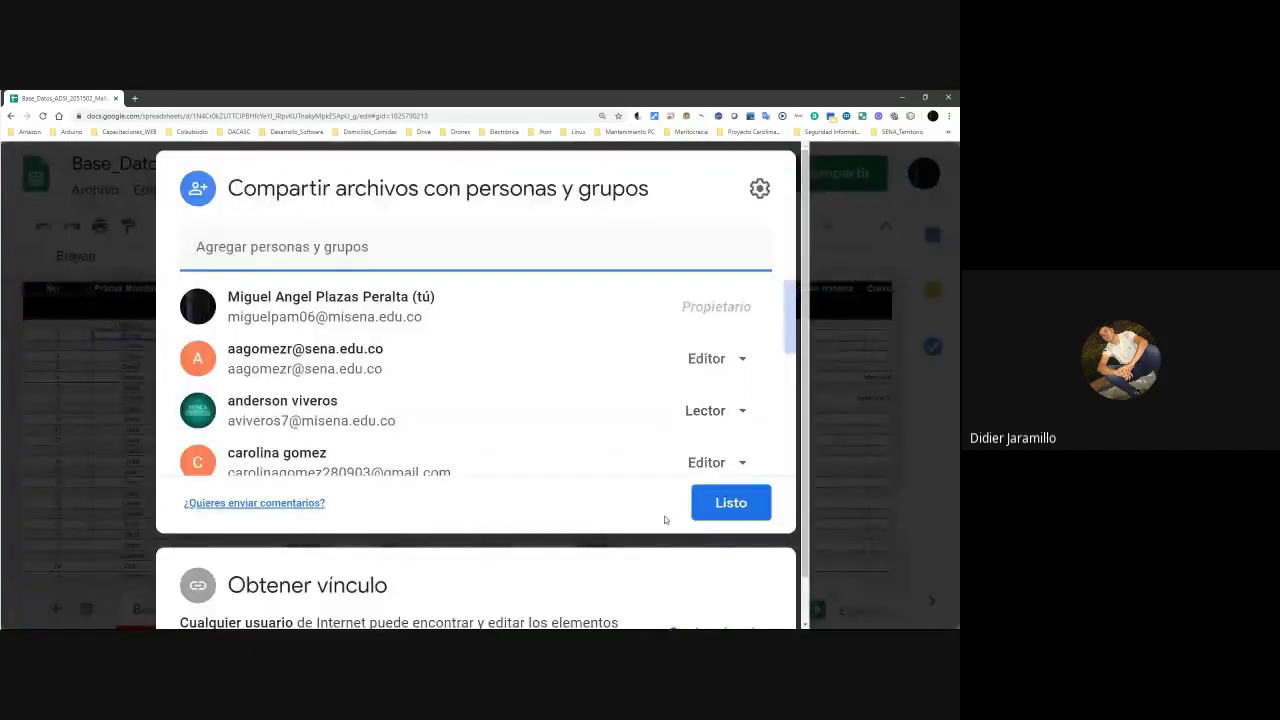
pyautogui.scroll(-1, 664, 520)
pyautogui.click(715, 583)
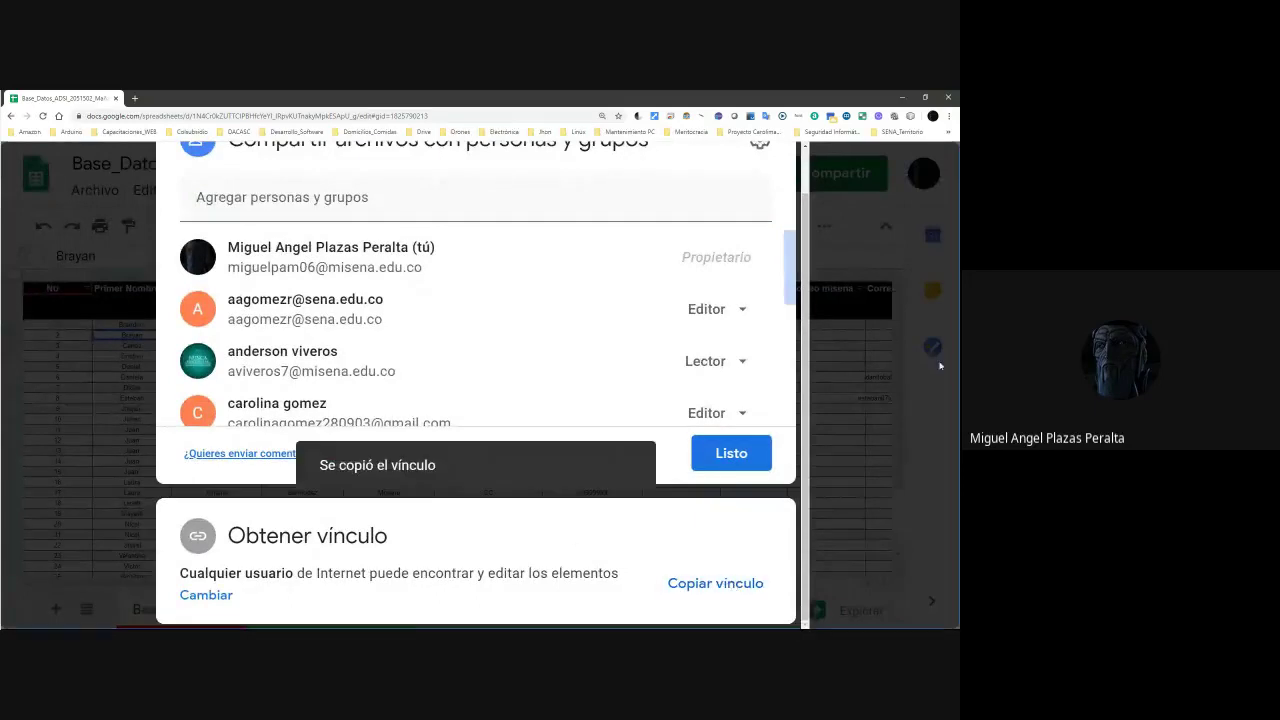
pyautogui.press('Escape')
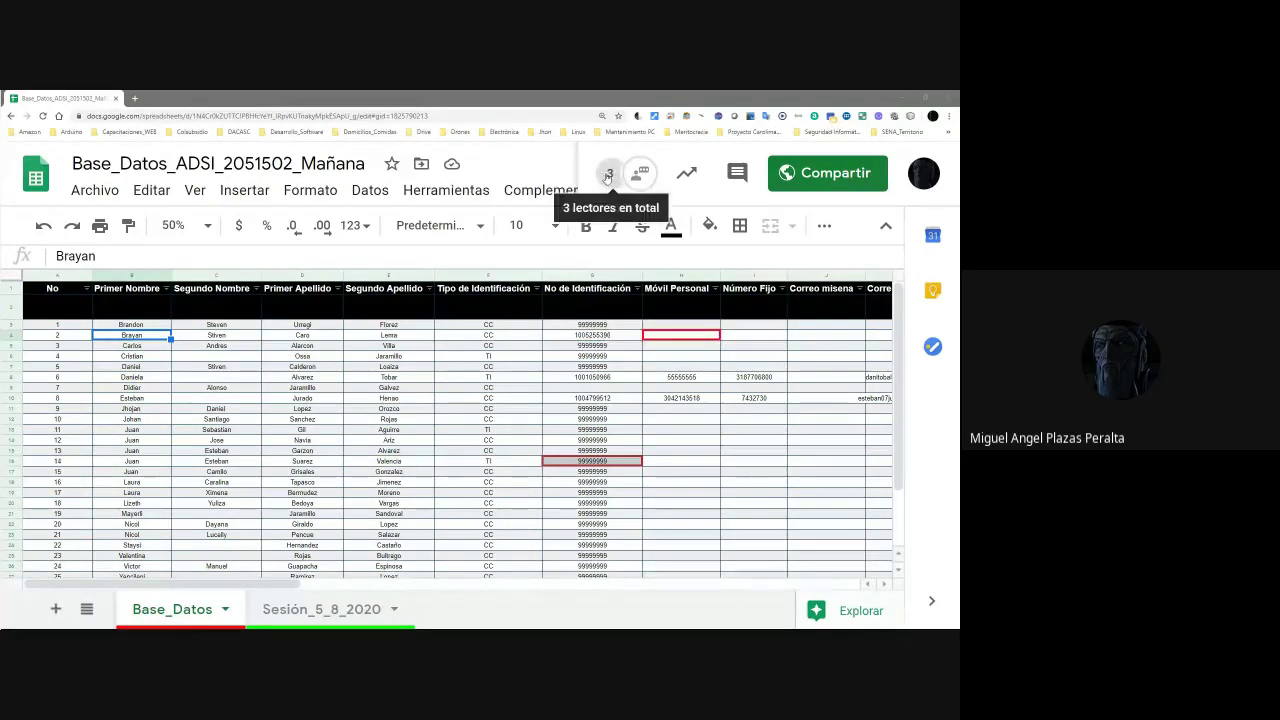
pyautogui.click(572, 411)
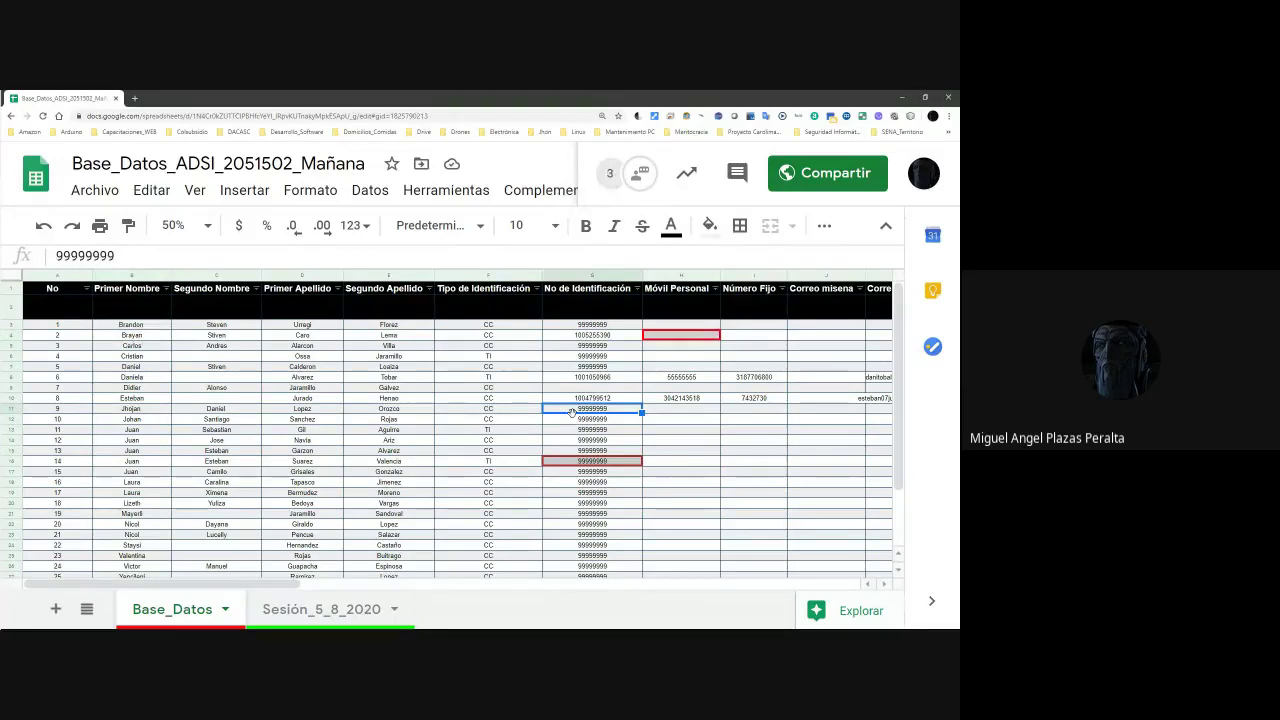
pyautogui.scroll(-3, 574, 412)
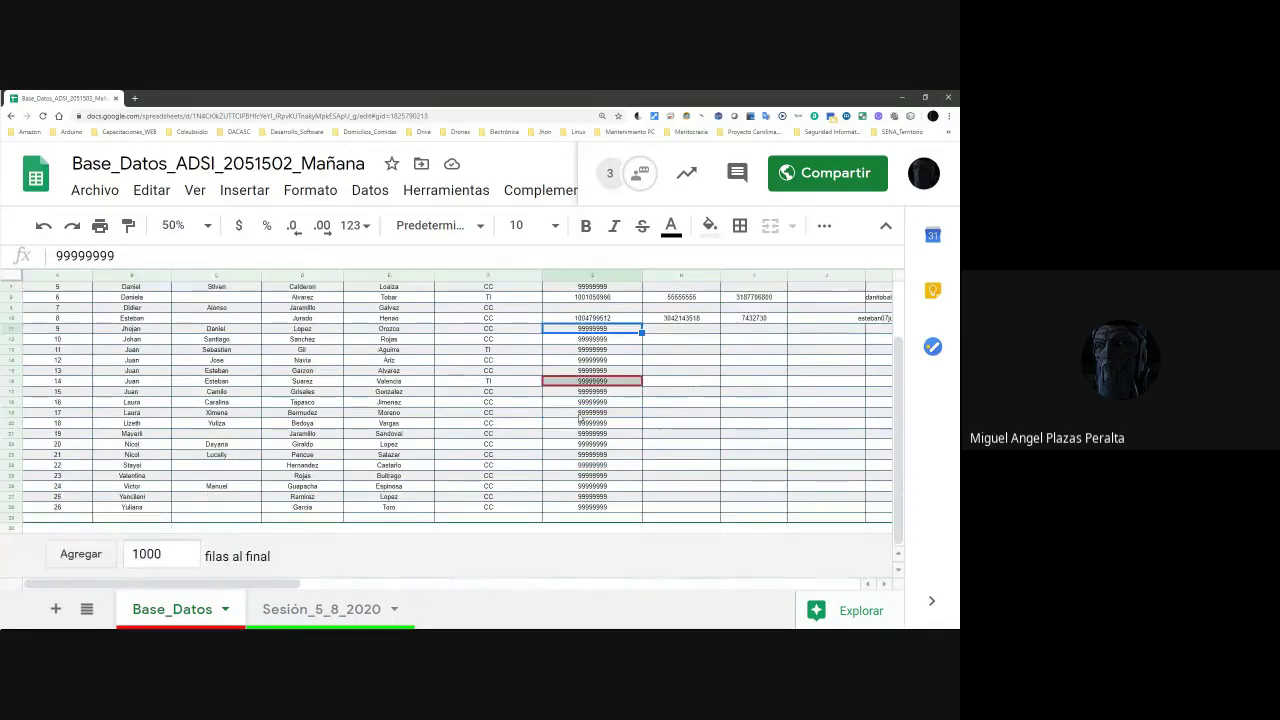
pyautogui.scroll(3, 577, 413)
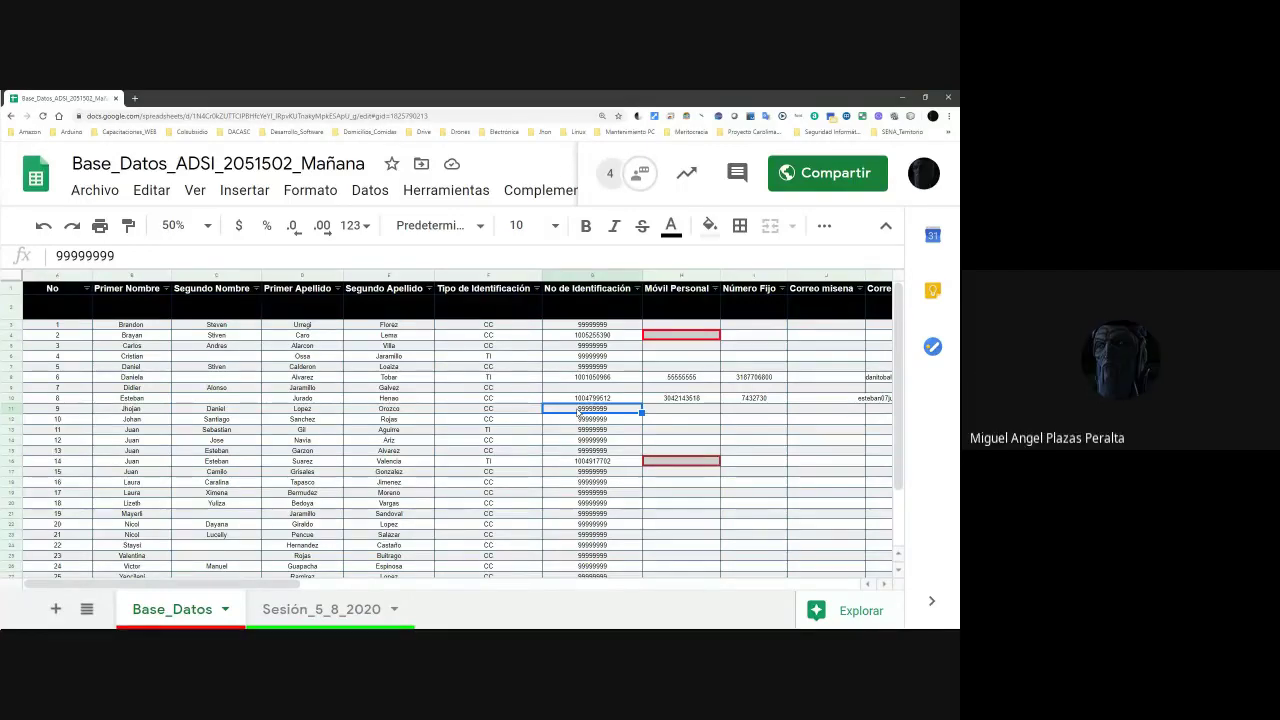
pyautogui.scroll(-3, 386, 487)
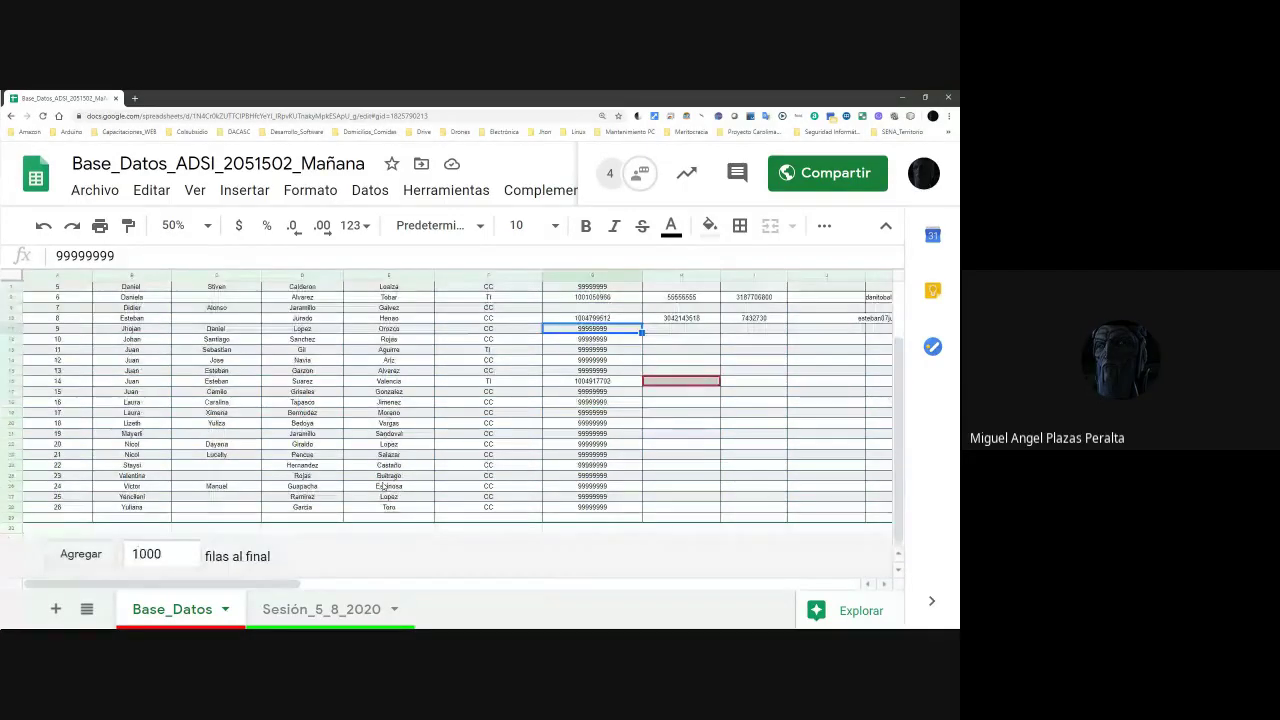
pyautogui.click(390, 476)
pyautogui.press('Left')
pyautogui.press('Left')
pyautogui.press('Left')
pyautogui.press('Left')
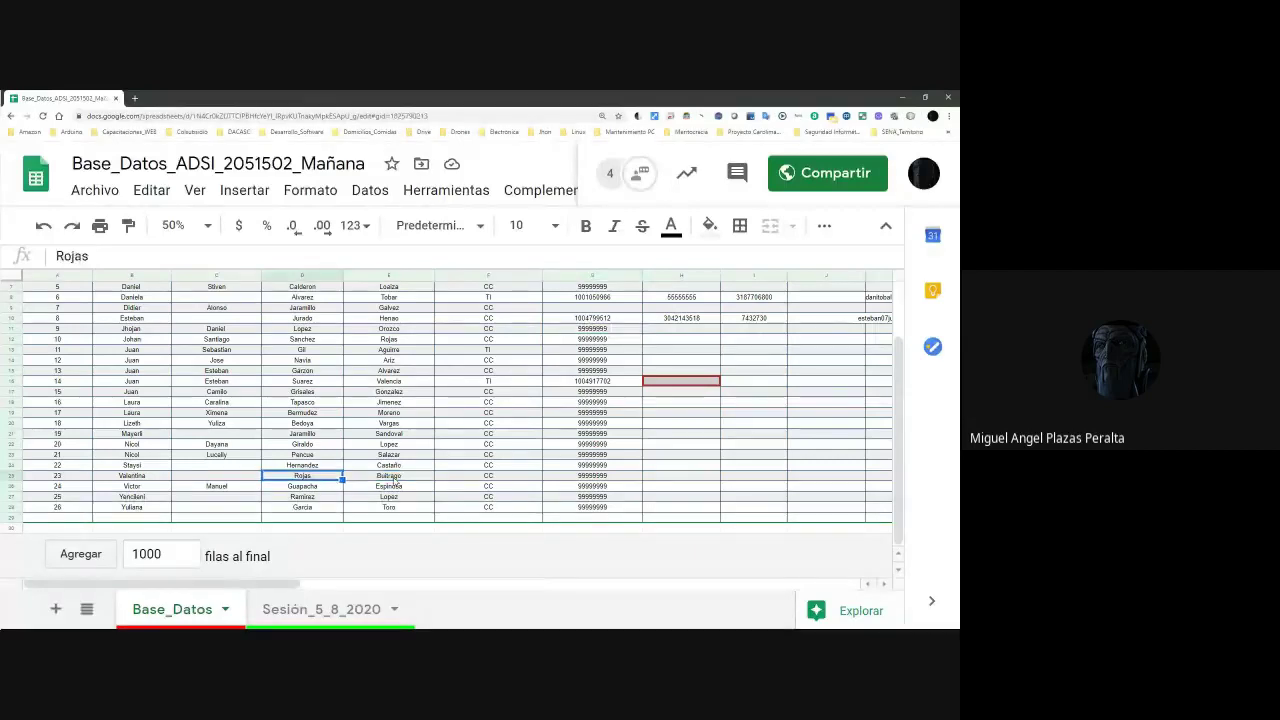
pyautogui.press('Down')
pyautogui.press('Right')
pyautogui.press('Right')
pyautogui.press('Down')
pyautogui.press('Down')
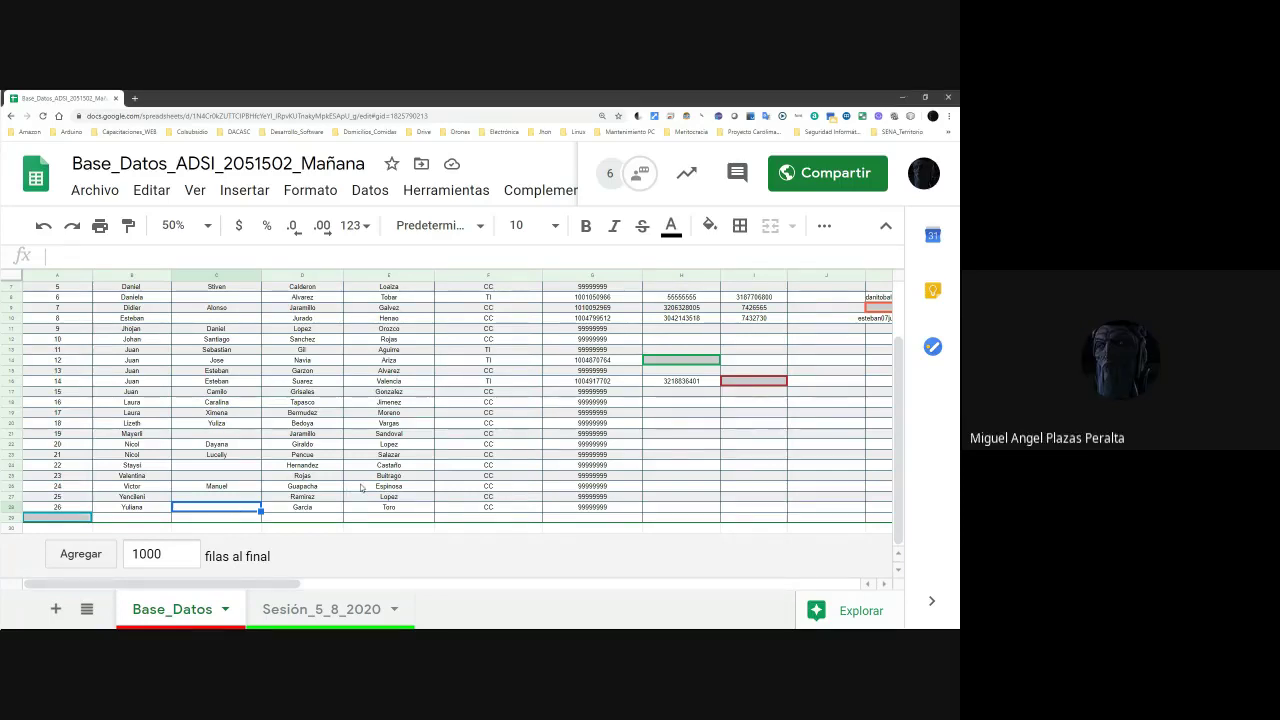
pyautogui.press('Left')
pyautogui.press('Left')
pyautogui.press('Up')
pyautogui.press('Up')
pyautogui.press('Up')
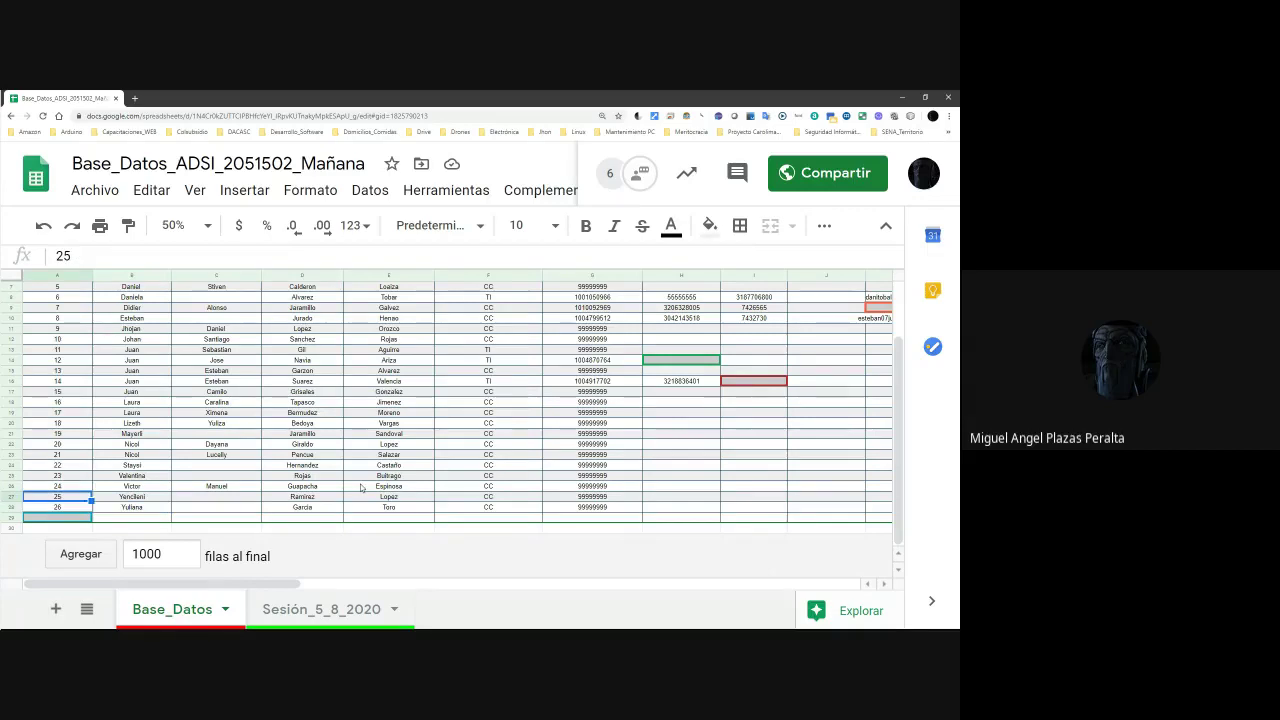
pyautogui.press('Up')
pyautogui.press('Up')
pyautogui.press('Up')
pyautogui.press('Up')
pyautogui.press('Up')
pyautogui.press('Up')
pyautogui.press('Up')
pyautogui.press('Up')
pyautogui.press('Up')
pyautogui.press('Up')
pyautogui.press('Up')
pyautogui.press('Up')
pyautogui.press('Up')
pyautogui.press('Up')
pyautogui.press('Up')
pyautogui.press('Up')
pyautogui.press('Up')
pyautogui.press('Up')
pyautogui.press('Up')
pyautogui.press('Up')
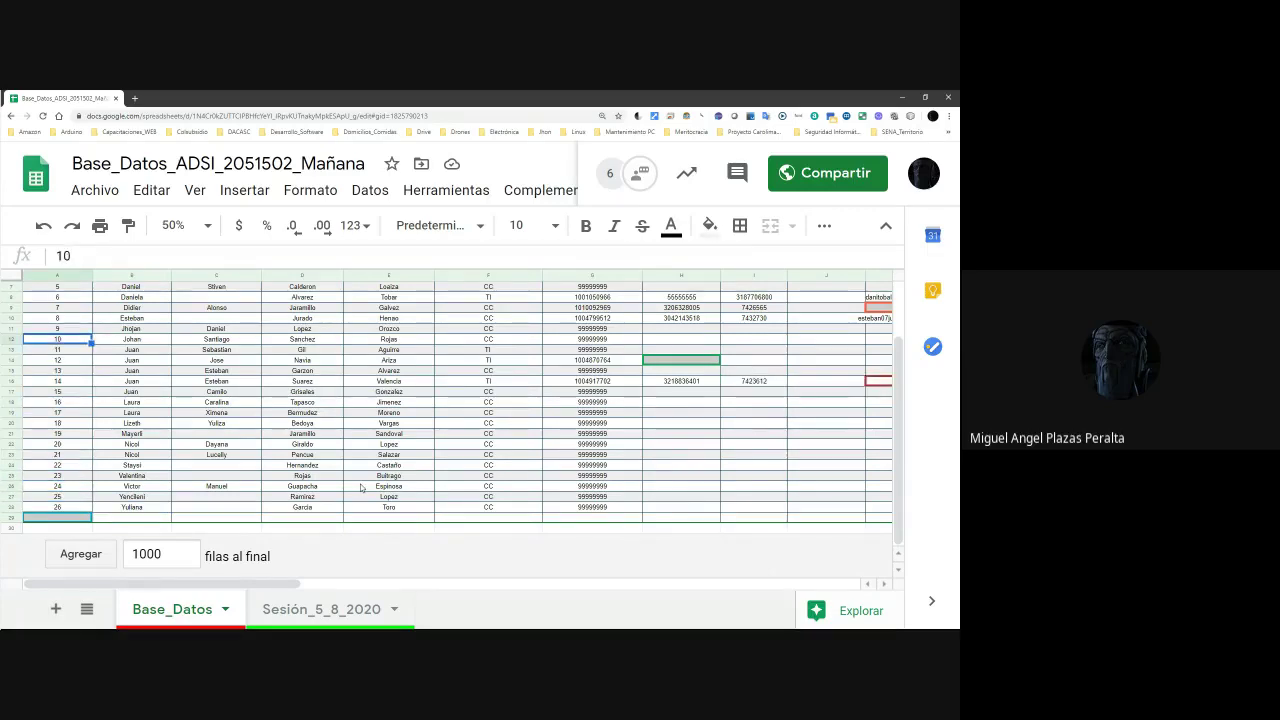
pyautogui.press('Right')
pyautogui.press('Down')
pyautogui.press('Down')
pyautogui.press('Down')
pyautogui.press('Down')
pyautogui.press('Down')
pyautogui.press('Down')
pyautogui.press('Down')
pyautogui.press('Down')
pyautogui.press('Down')
pyautogui.press('Down')
pyautogui.press('Down')
pyautogui.press('Down')
pyautogui.press('Down')
pyautogui.press('Down')
pyautogui.press('Down')
pyautogui.press('Down')
pyautogui.press('Down')
pyautogui.press('Down')
pyautogui.press('Down')
pyautogui.press('Down')
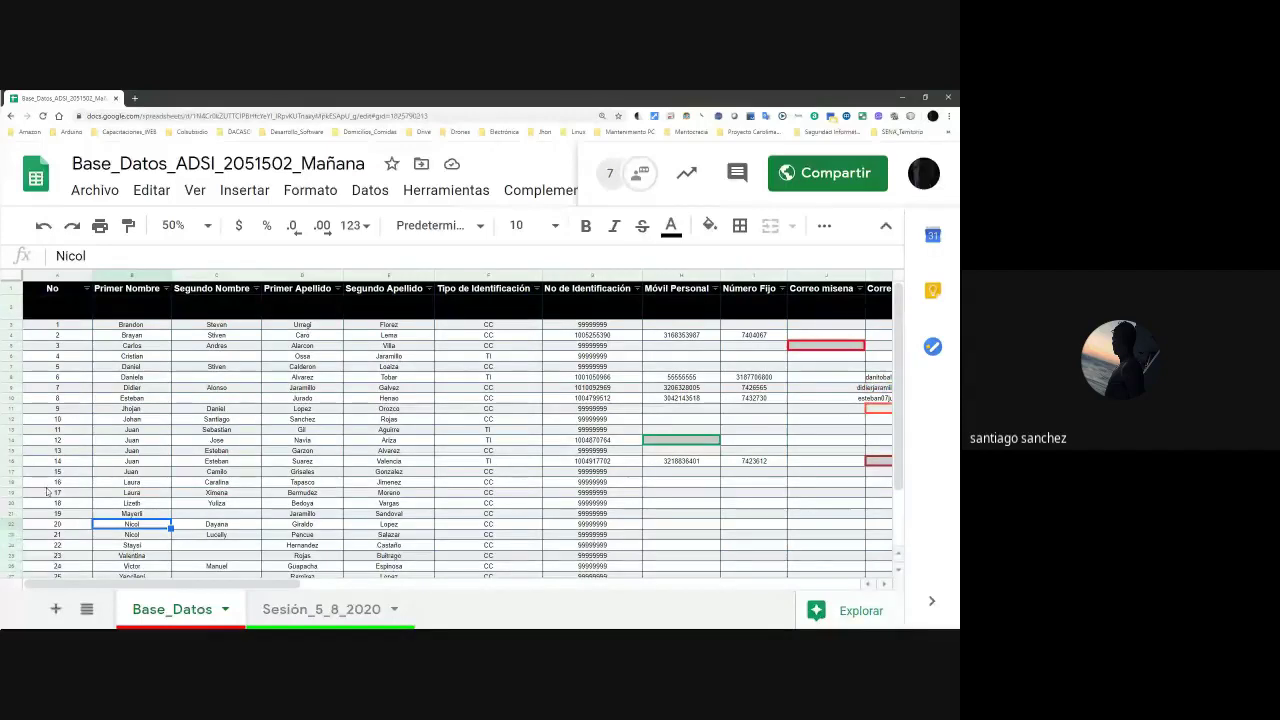
pyautogui.click(162, 409)
pyautogui.click(233, 424)
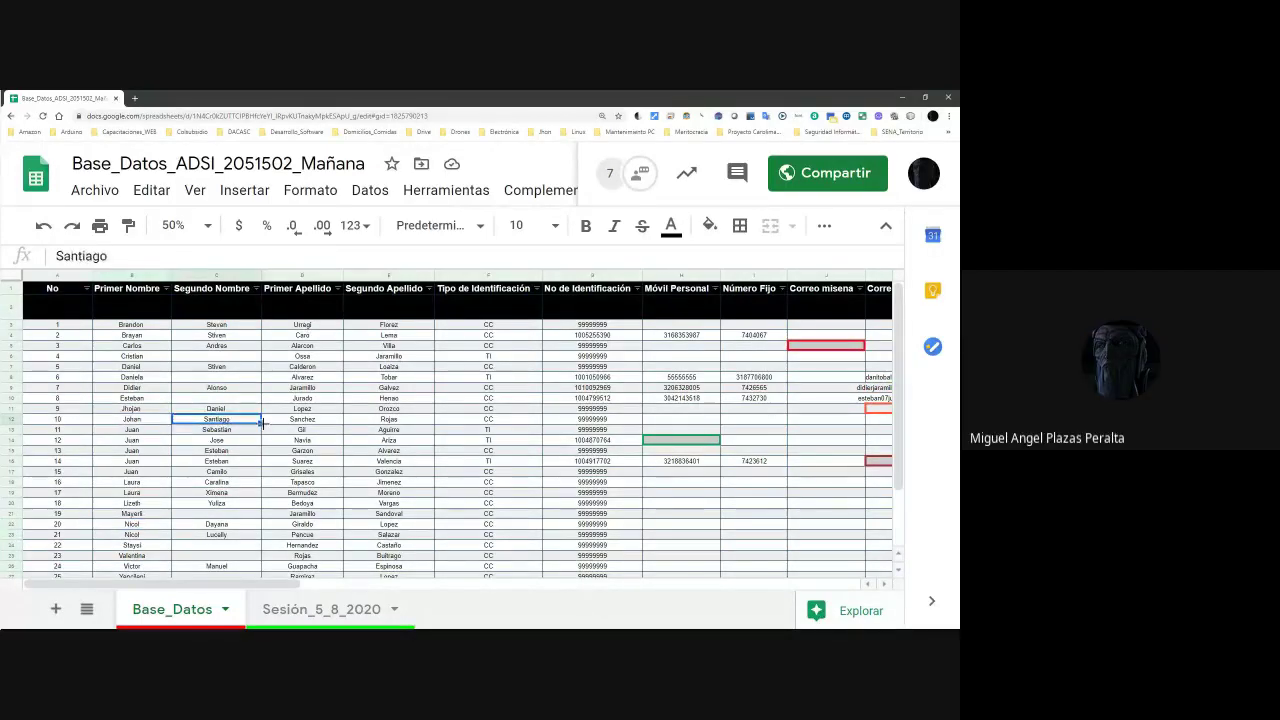
pyautogui.press('Right')
pyautogui.press('Right')
pyautogui.press('Right')
pyautogui.press('Right')
pyautogui.press('Right')
pyautogui.press('Right')
pyautogui.press('Right')
pyautogui.press('Right')
pyautogui.press('Right')
pyautogui.press('Right')
pyautogui.press('Right')
pyautogui.press('Right')
pyautogui.press('Right')
pyautogui.press('Right')
pyautogui.press('Right')
pyautogui.press('Right')
pyautogui.press('Right')
pyautogui.press('Right')
pyautogui.press('Right')
pyautogui.press('Right')
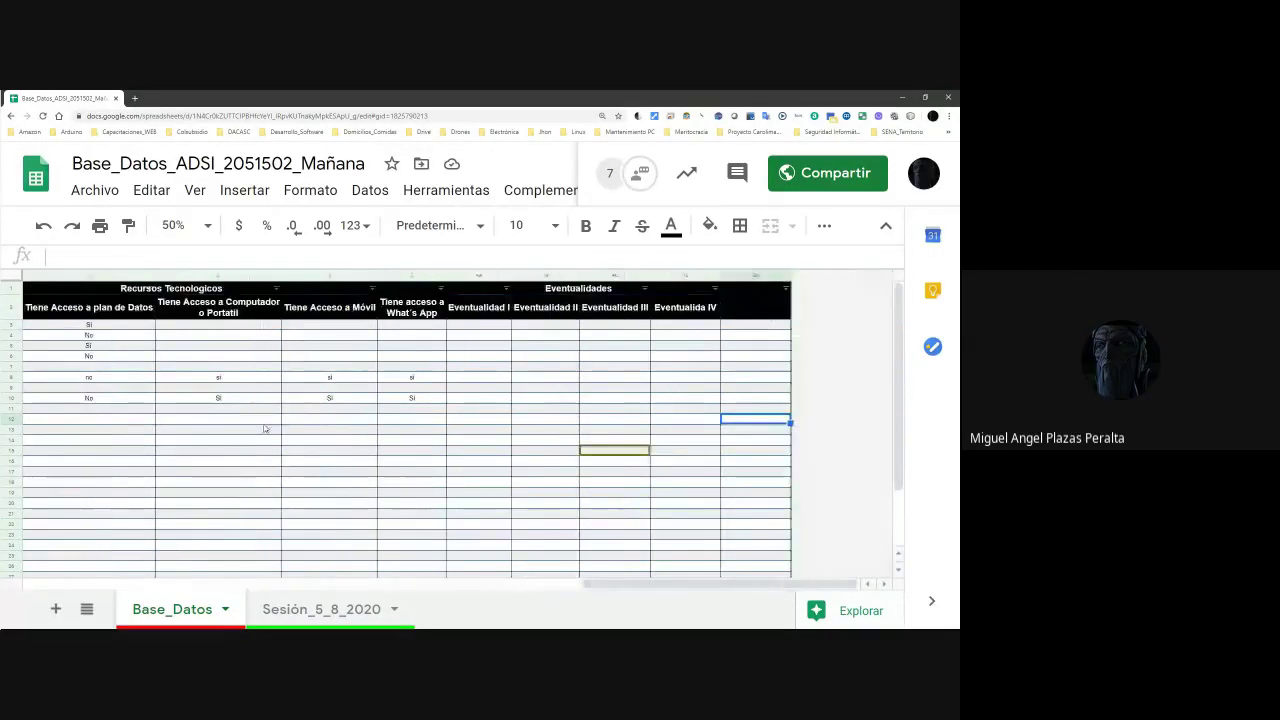
pyautogui.press('Home')
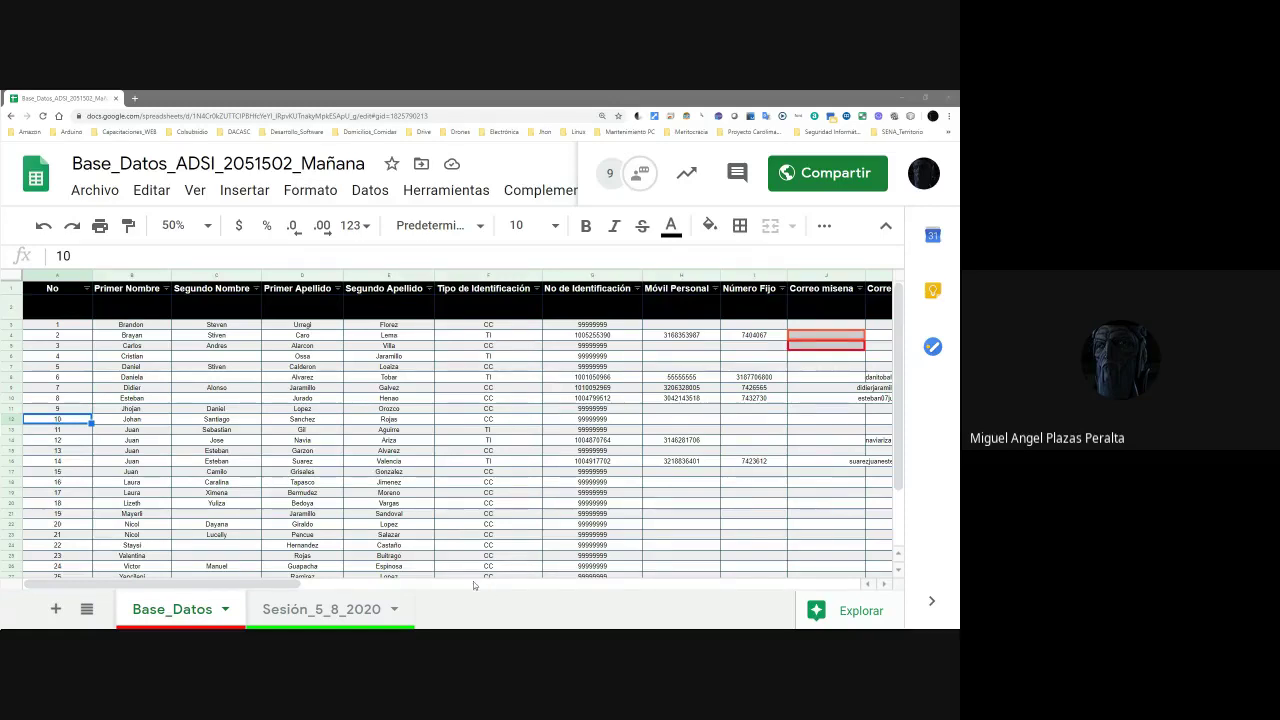
pyautogui.click(587, 481)
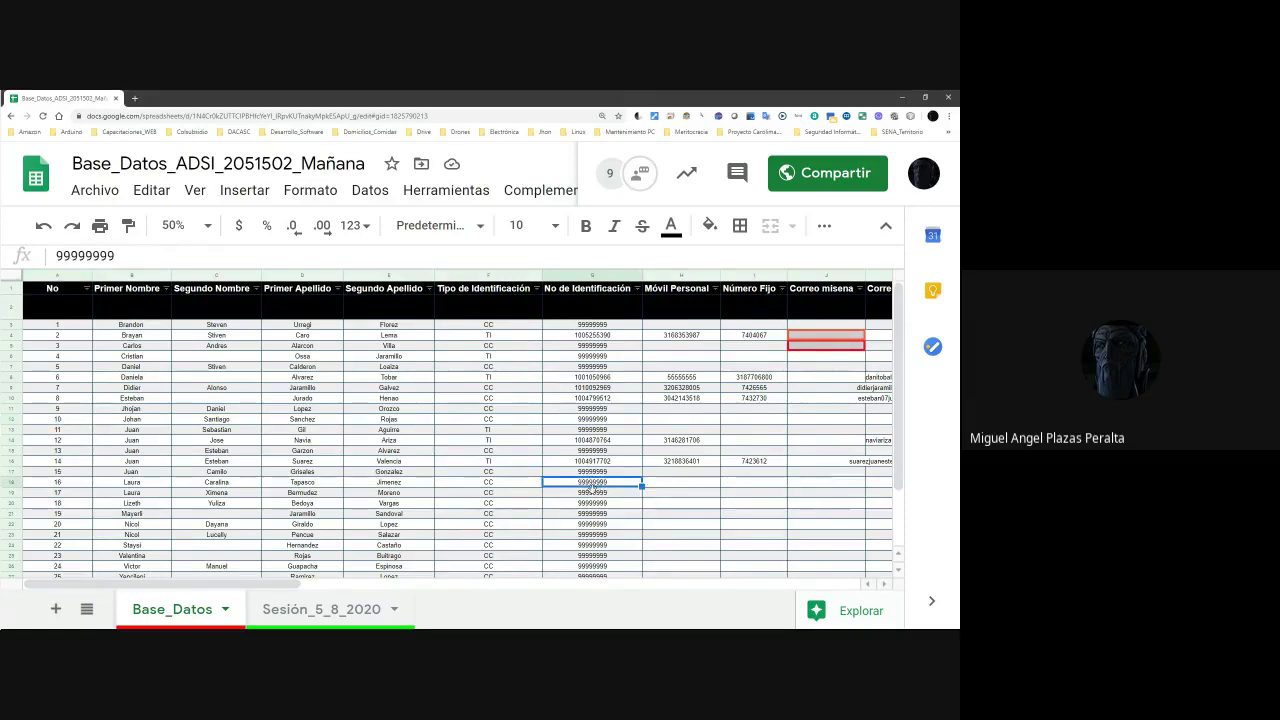
pyautogui.scroll(-3, 610, 550)
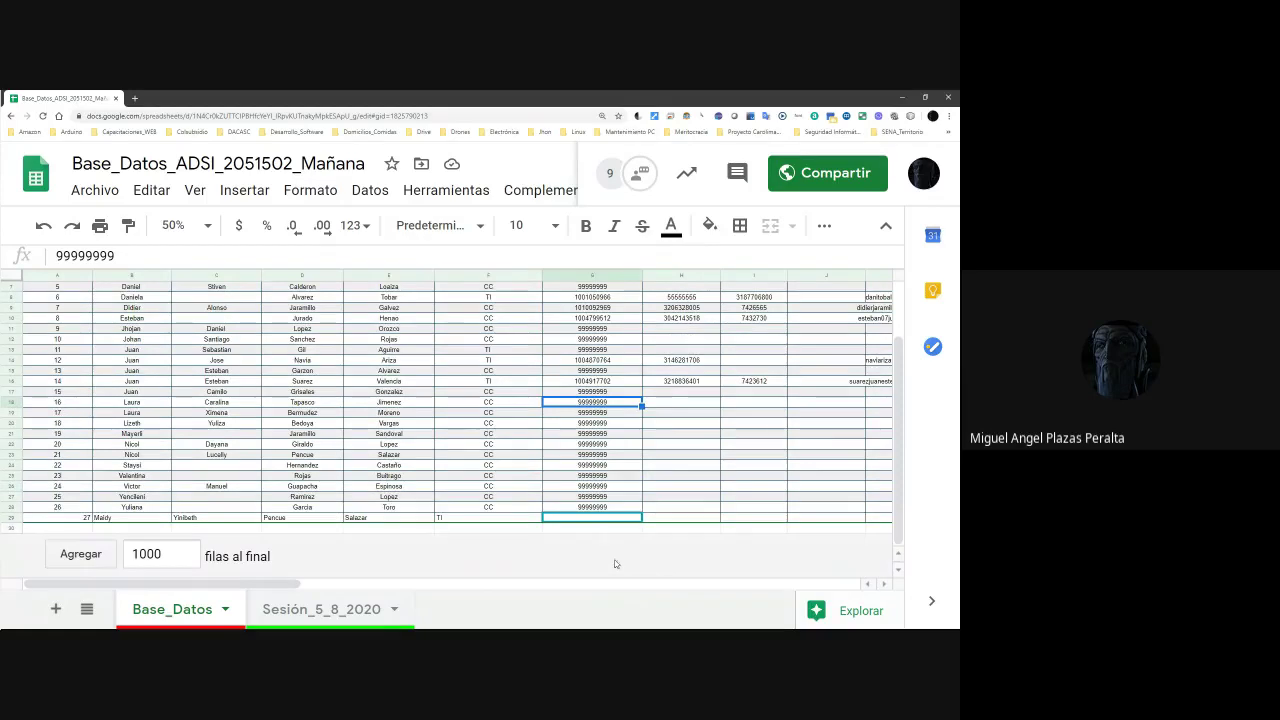
pyautogui.scroll(3, 615, 563)
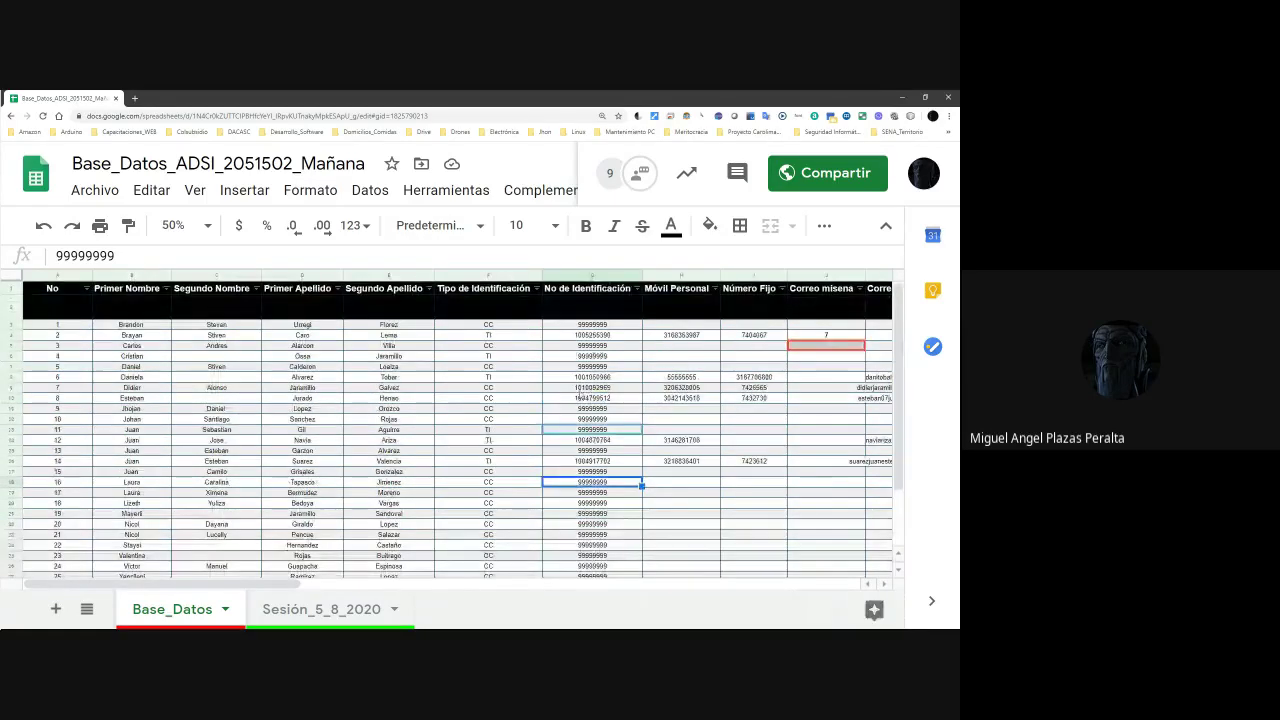
pyautogui.click(610, 173)
pyautogui.scroll(-2, 612, 300)
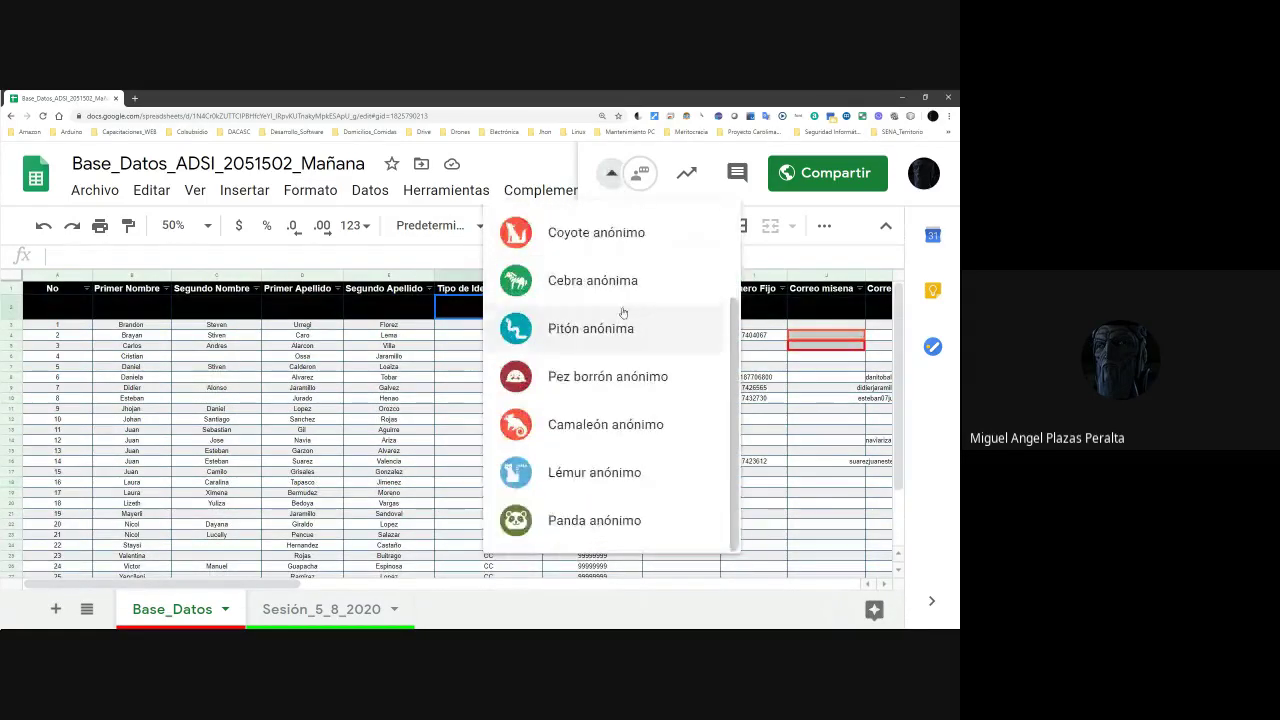
pyautogui.scroll(2, 622, 314)
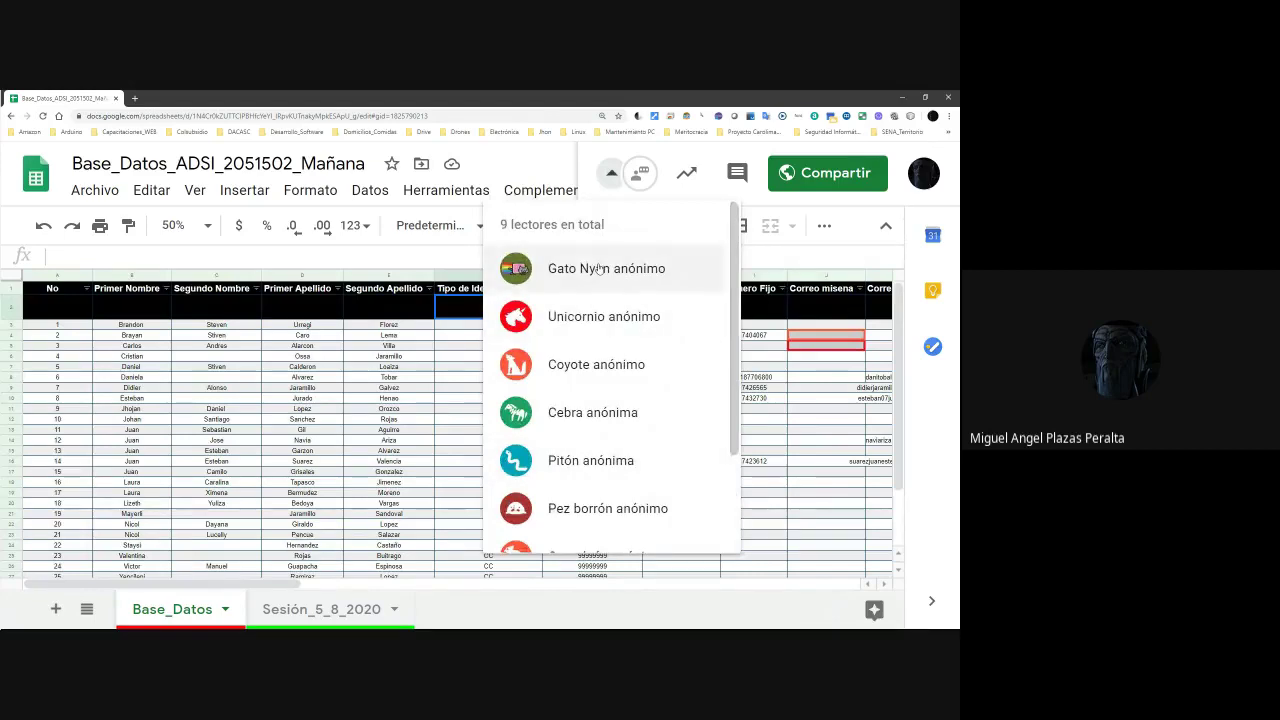
pyautogui.scroll(-2, 614, 315)
pyautogui.scroll(-1, 614, 315)
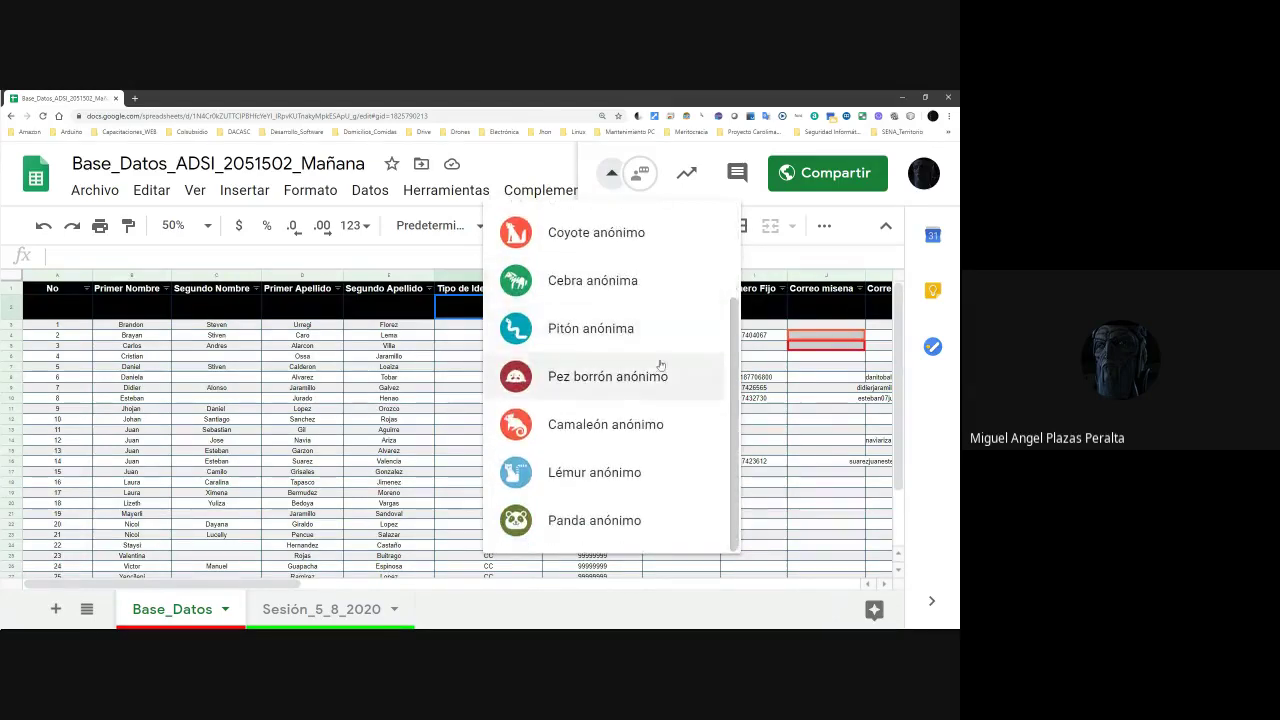
pyautogui.scroll(3, 620, 345)
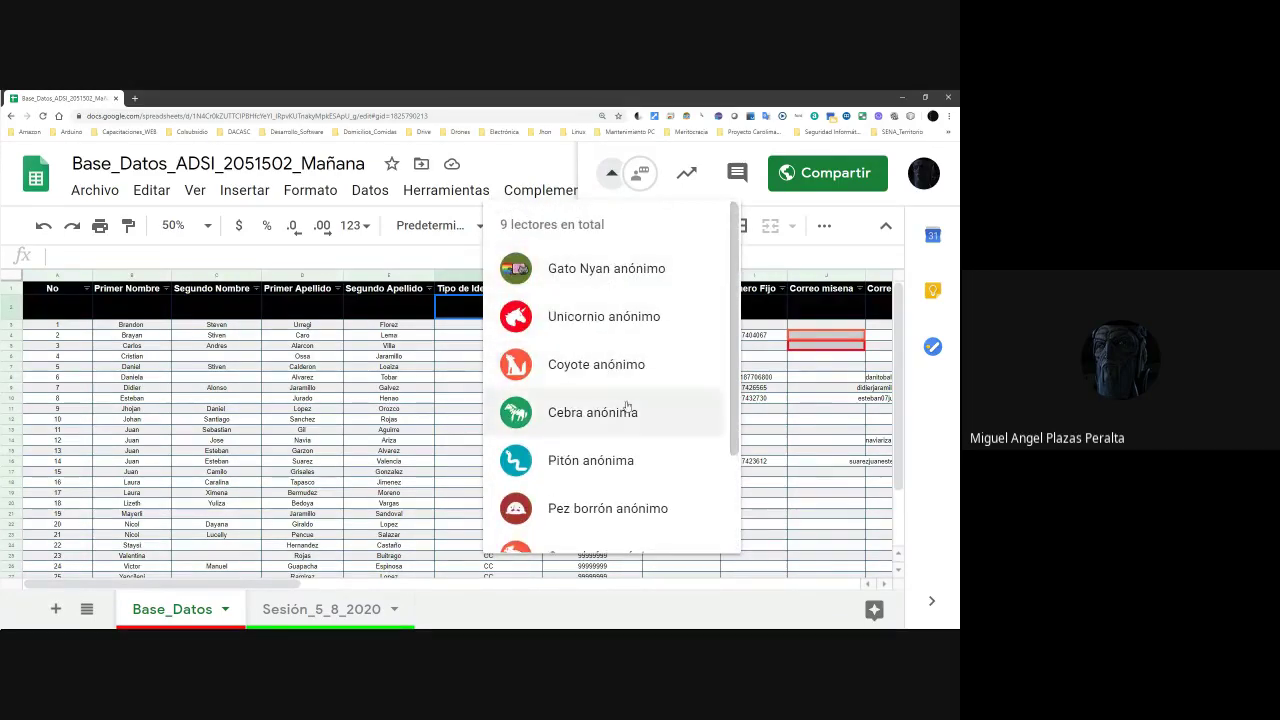
pyautogui.scroll(-3, 616, 400)
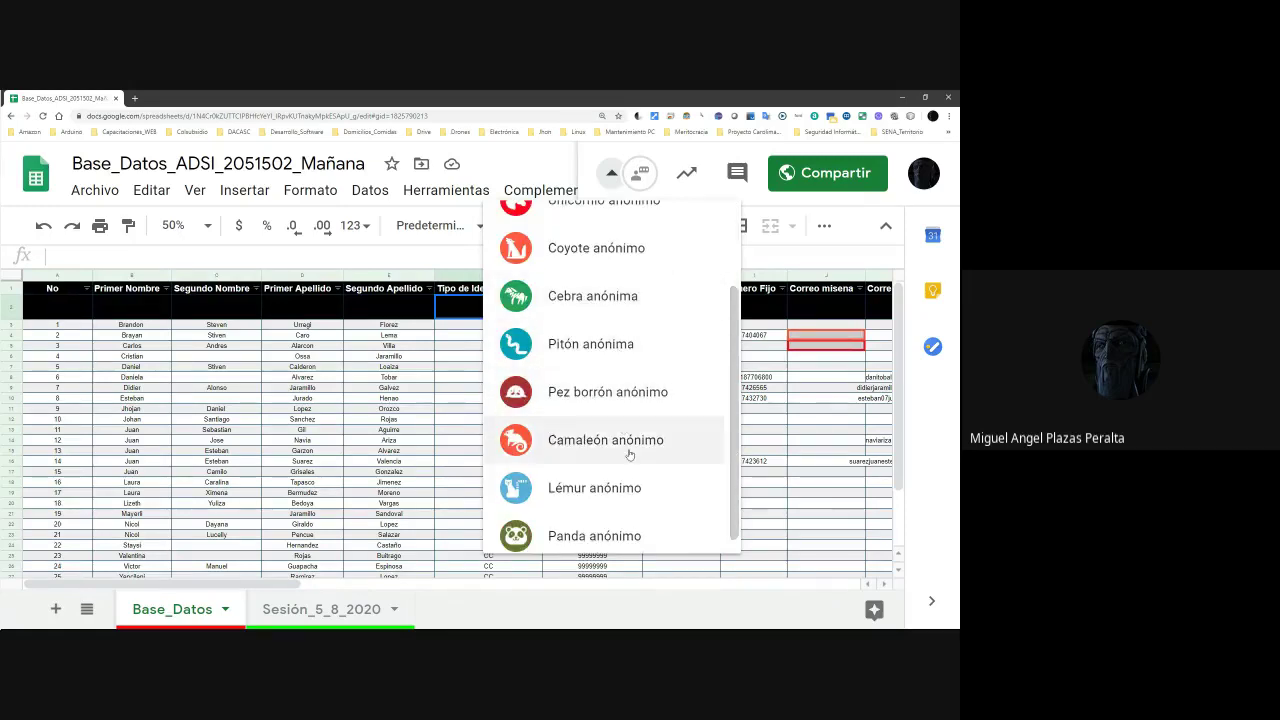
pyautogui.scroll(-1, 623, 495)
pyautogui.click(683, 450)
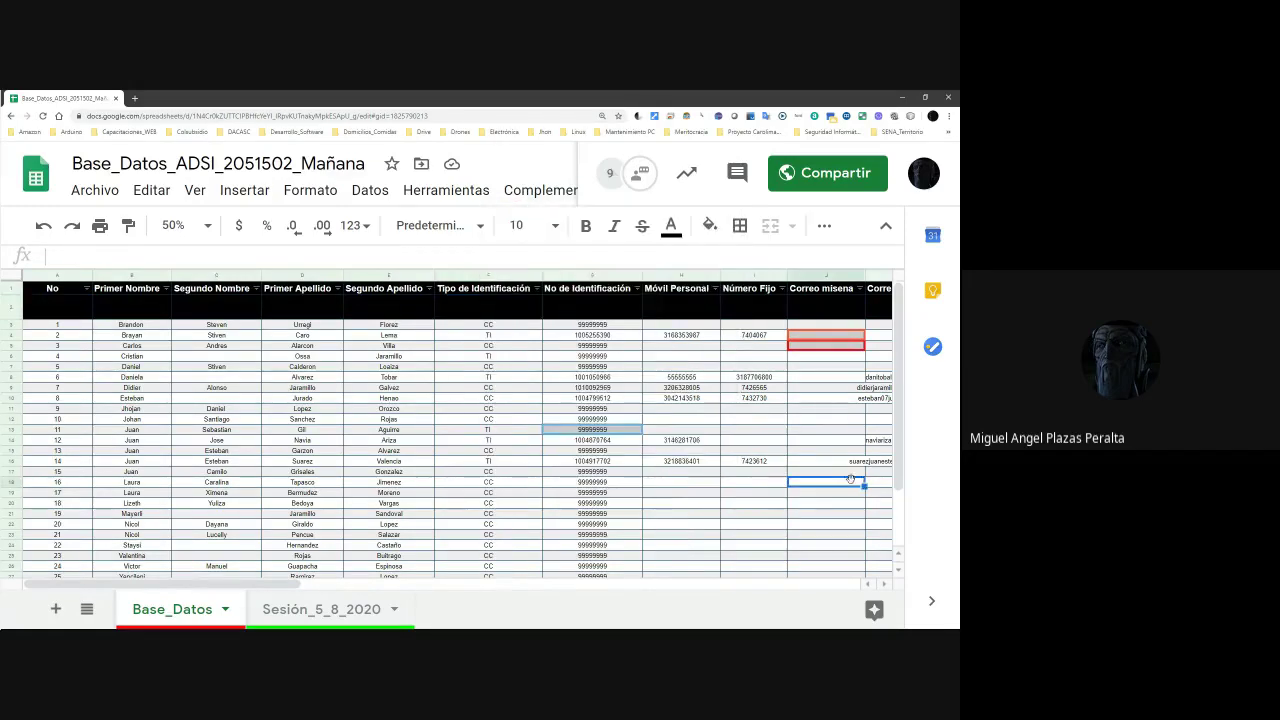
pyautogui.click(592, 429)
# Fill student 10's whole row 12 with red.
pyautogui.click(682, 430)
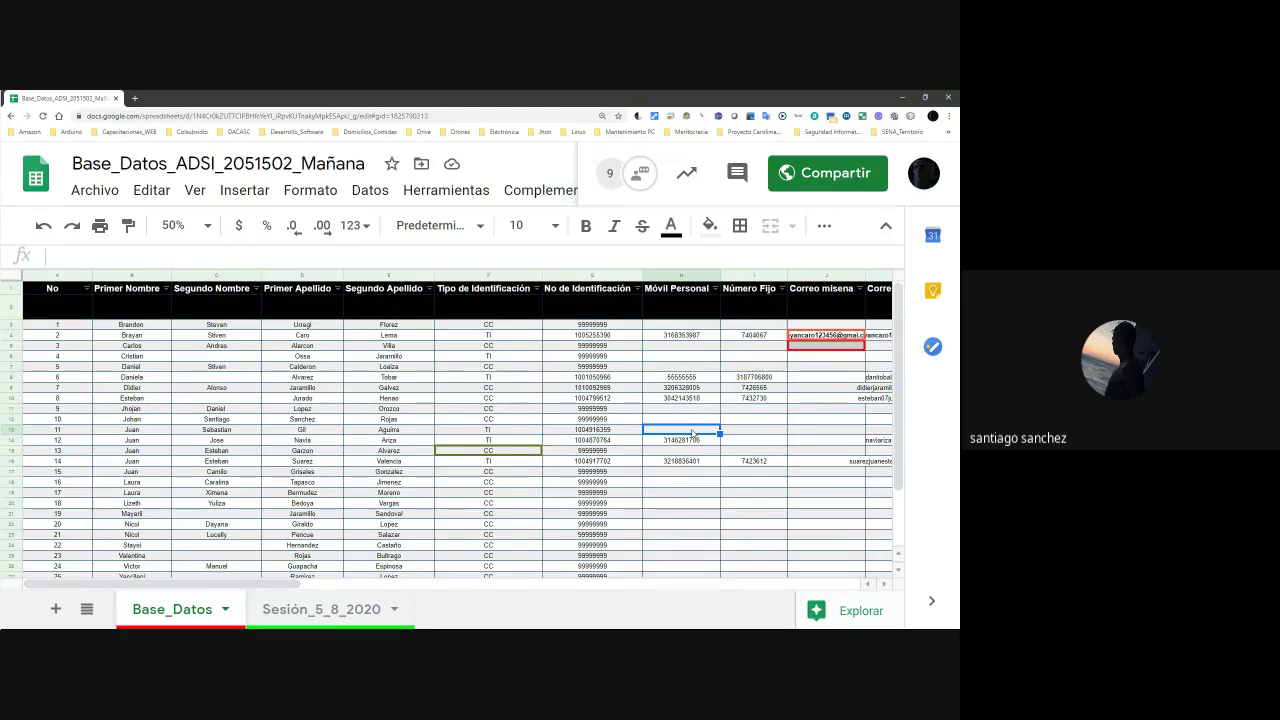
pyautogui.click(186, 502)
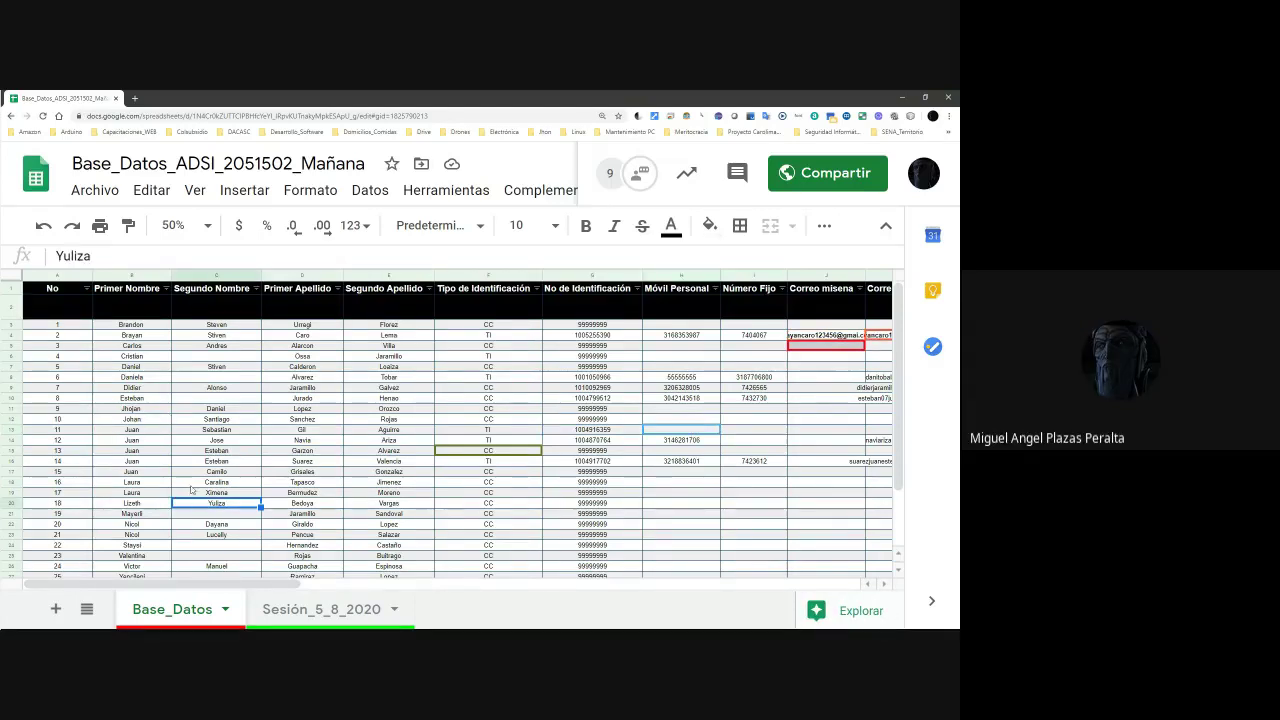
pyautogui.click(137, 420)
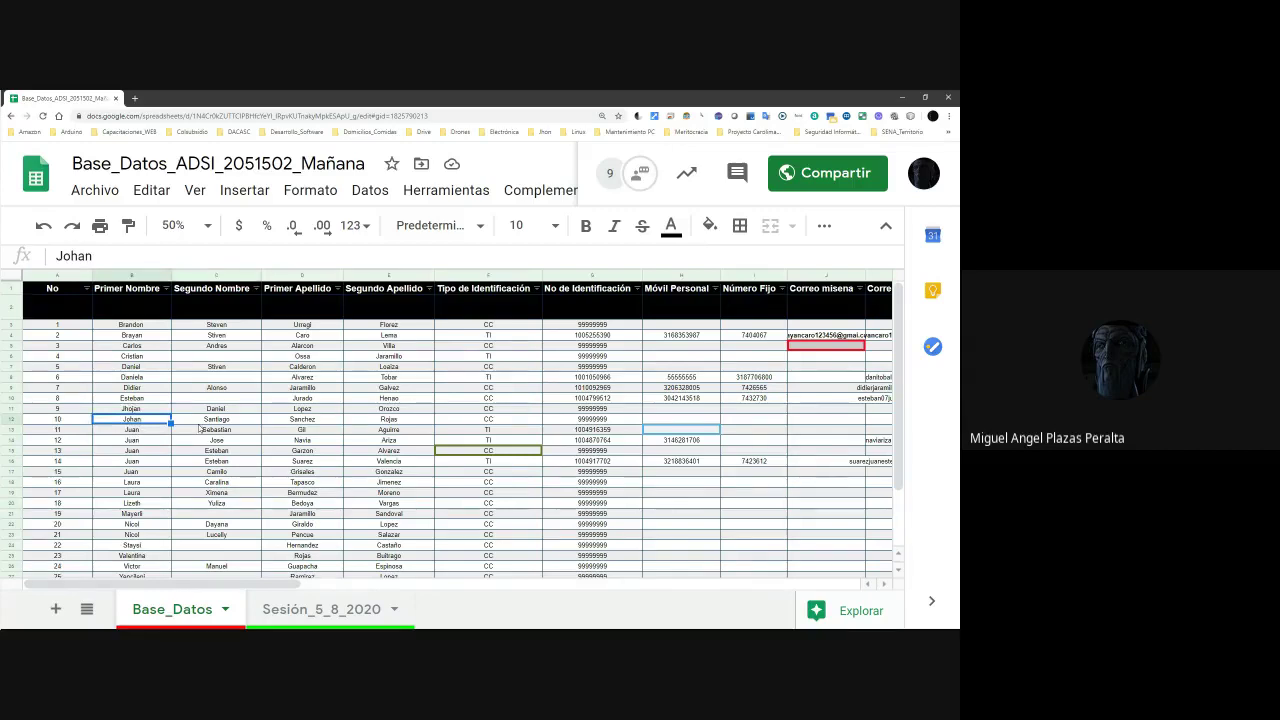
pyautogui.click(232, 422)
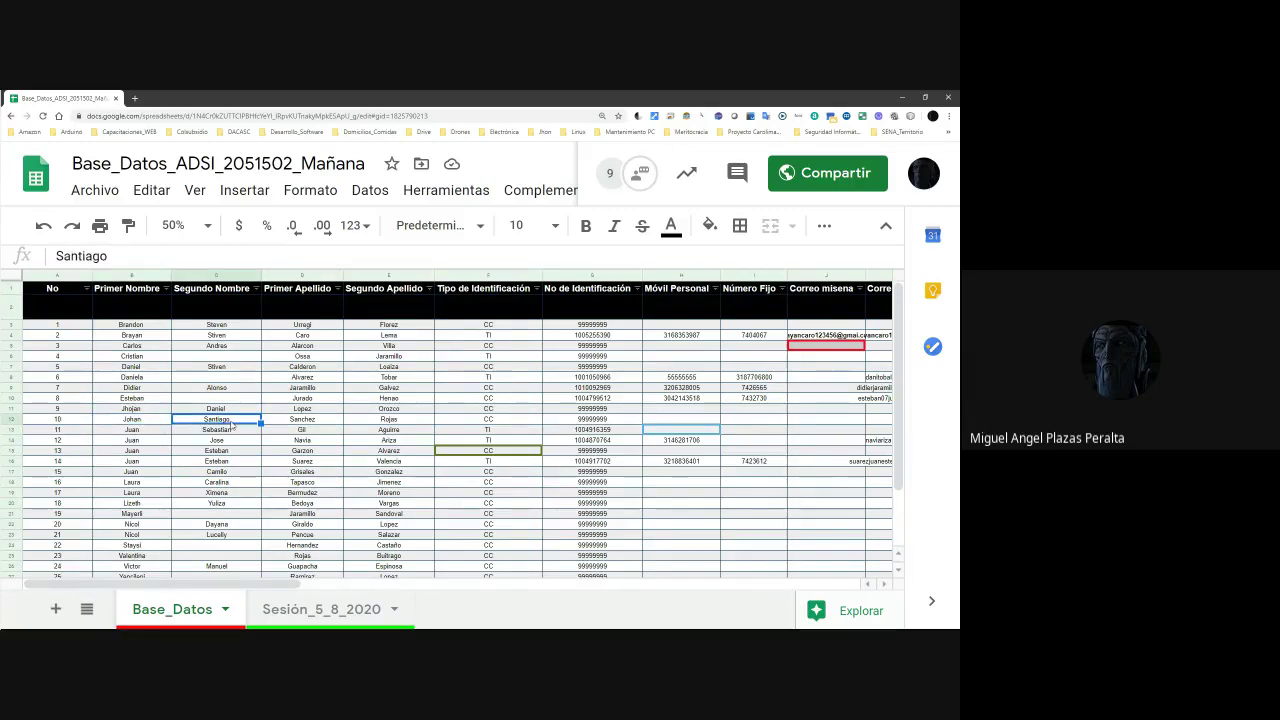
pyautogui.click(128, 421)
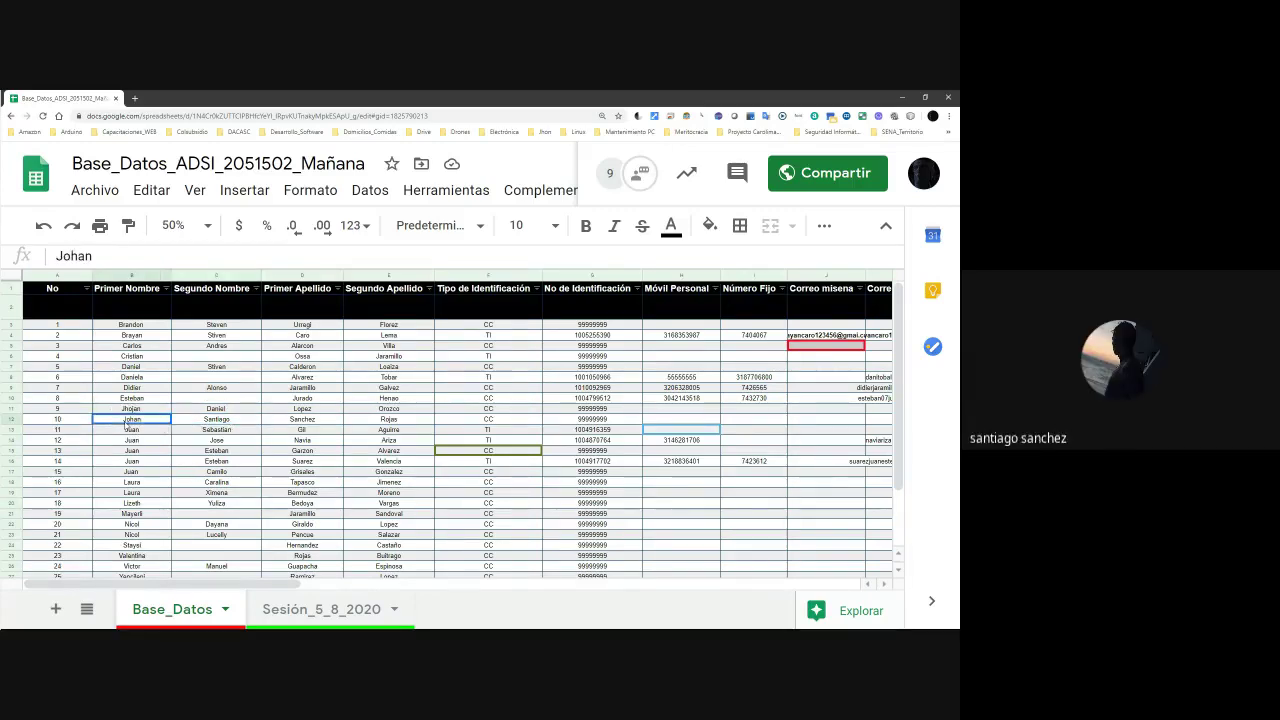
pyautogui.click(14, 420)
pyautogui.click(709, 225)
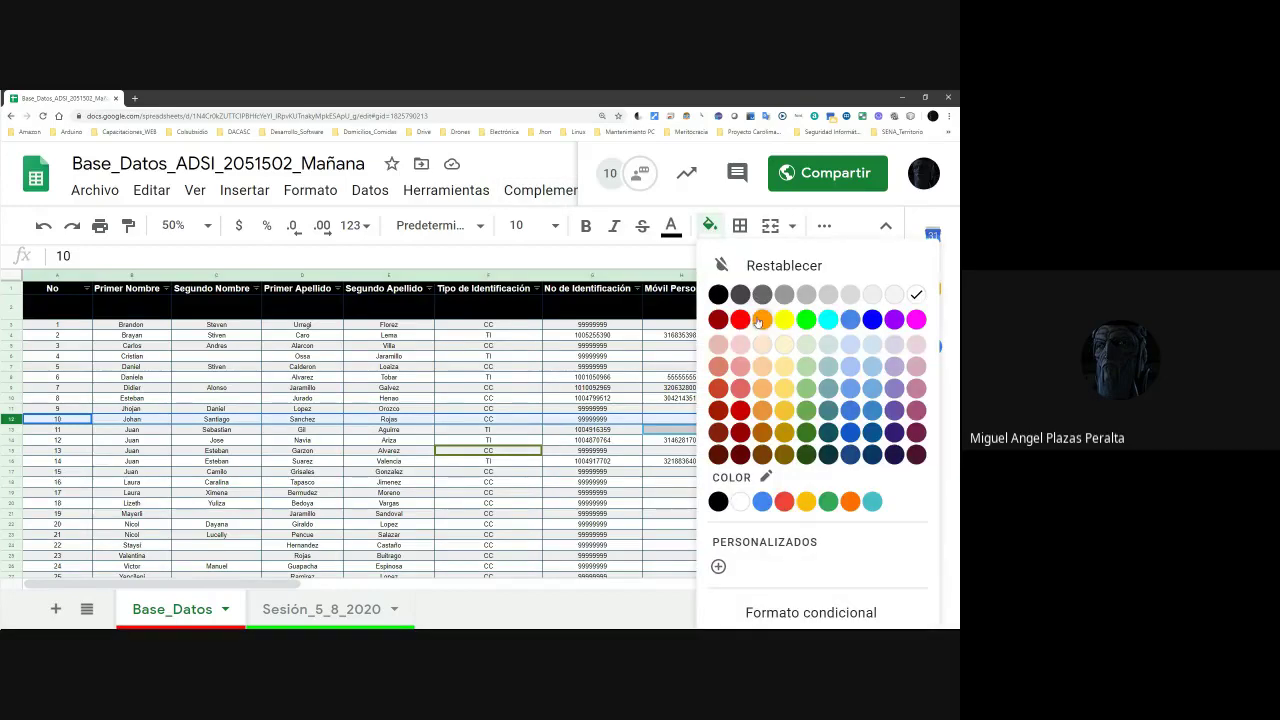
pyautogui.click(740, 319)
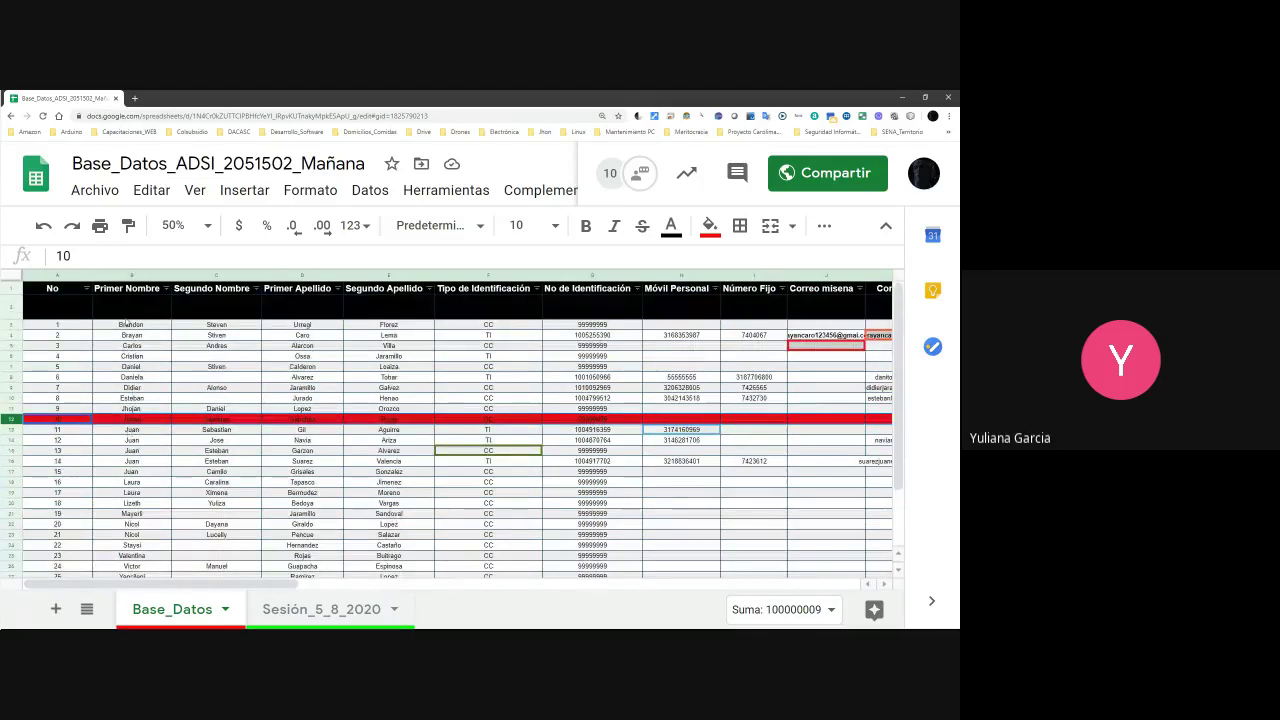
# Fill student 26's whole row 28 with red as well.
pyautogui.scroll(-3, 140, 448)
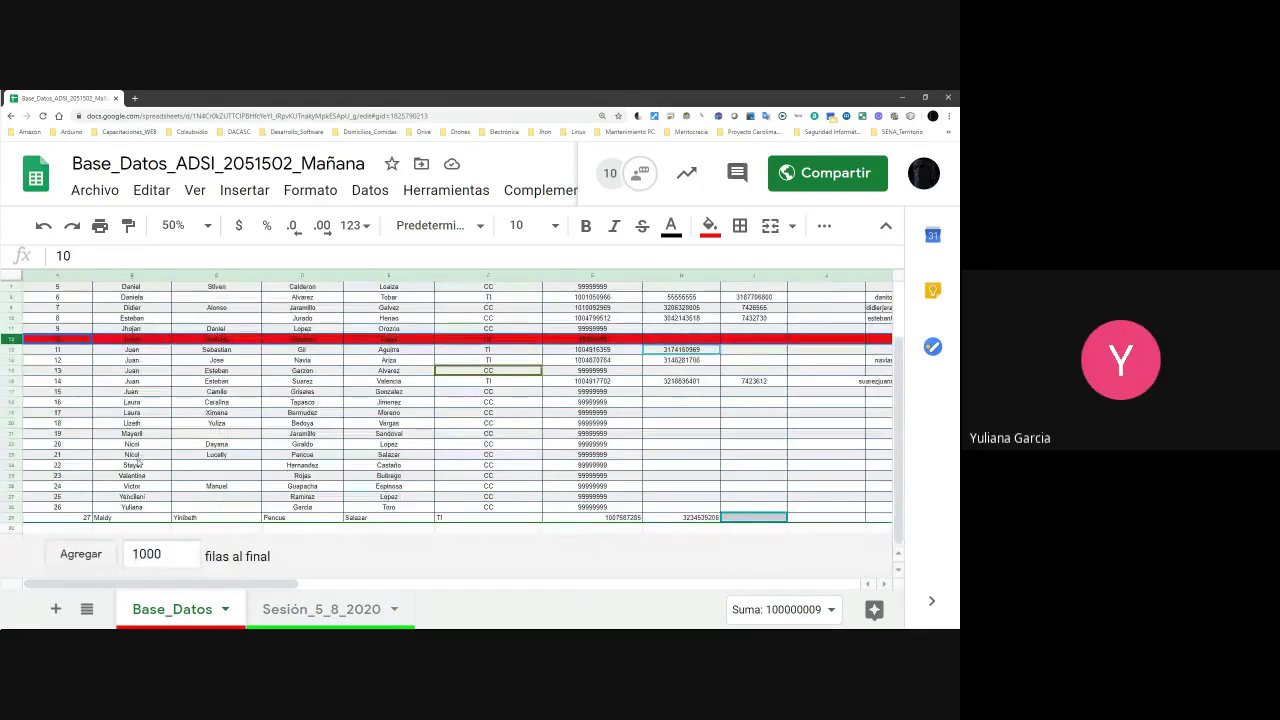
pyautogui.click(136, 456)
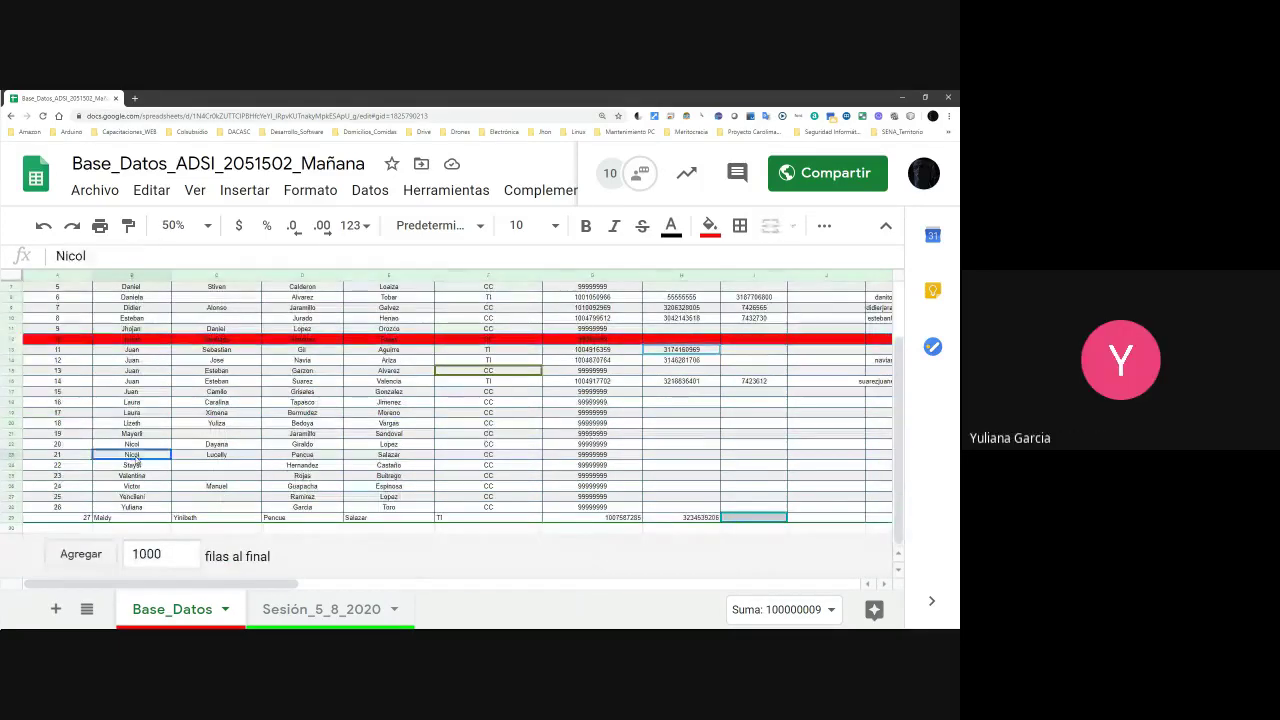
pyautogui.click(136, 508)
pyautogui.click(18, 508)
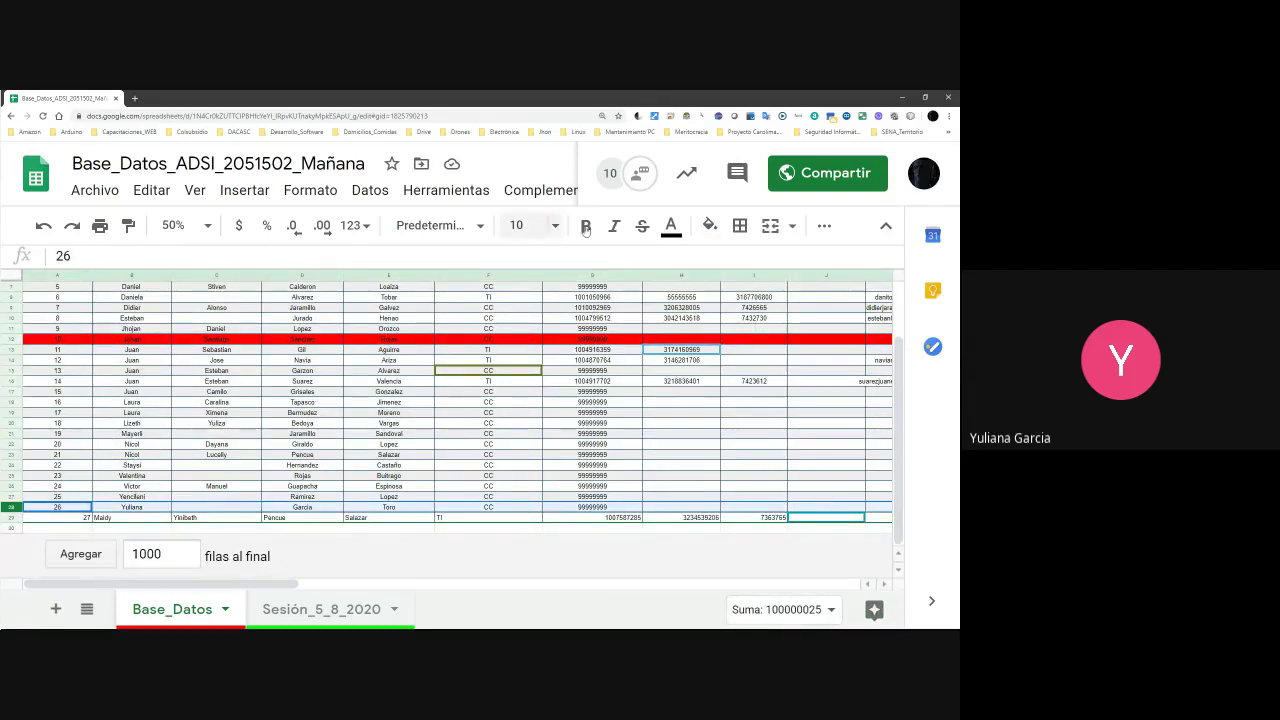
pyautogui.click(709, 226)
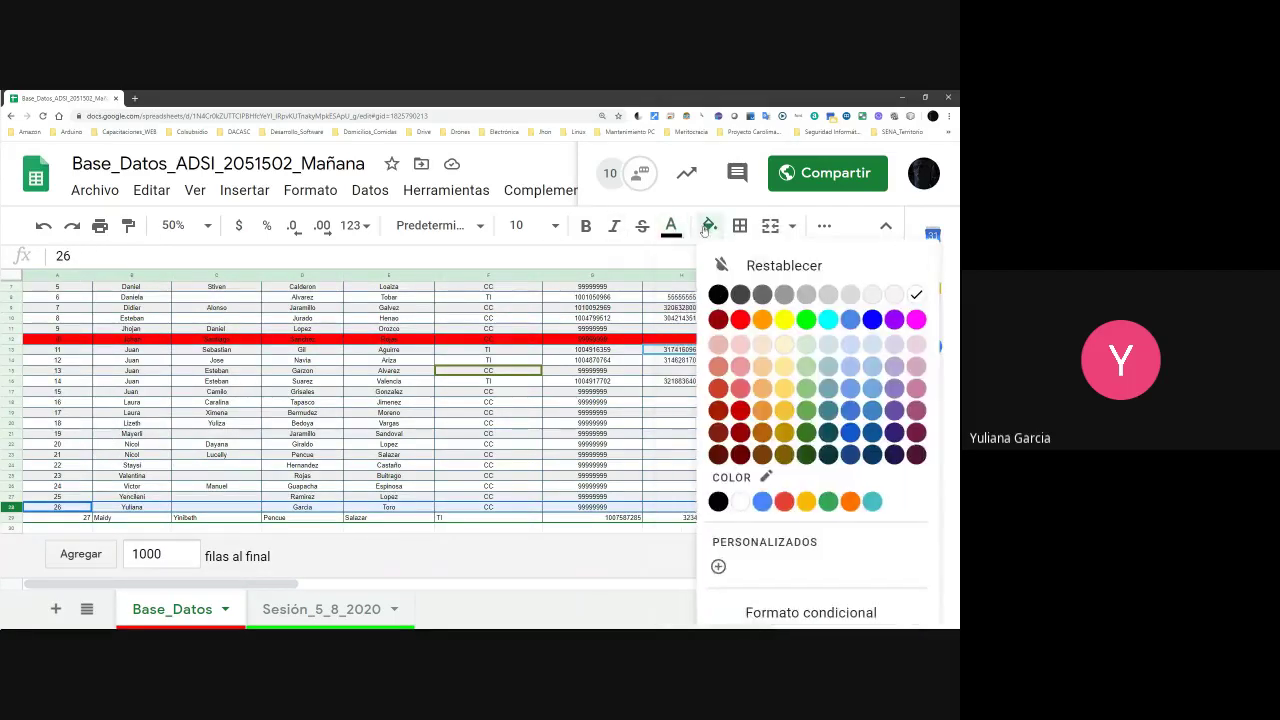
pyautogui.click(740, 320)
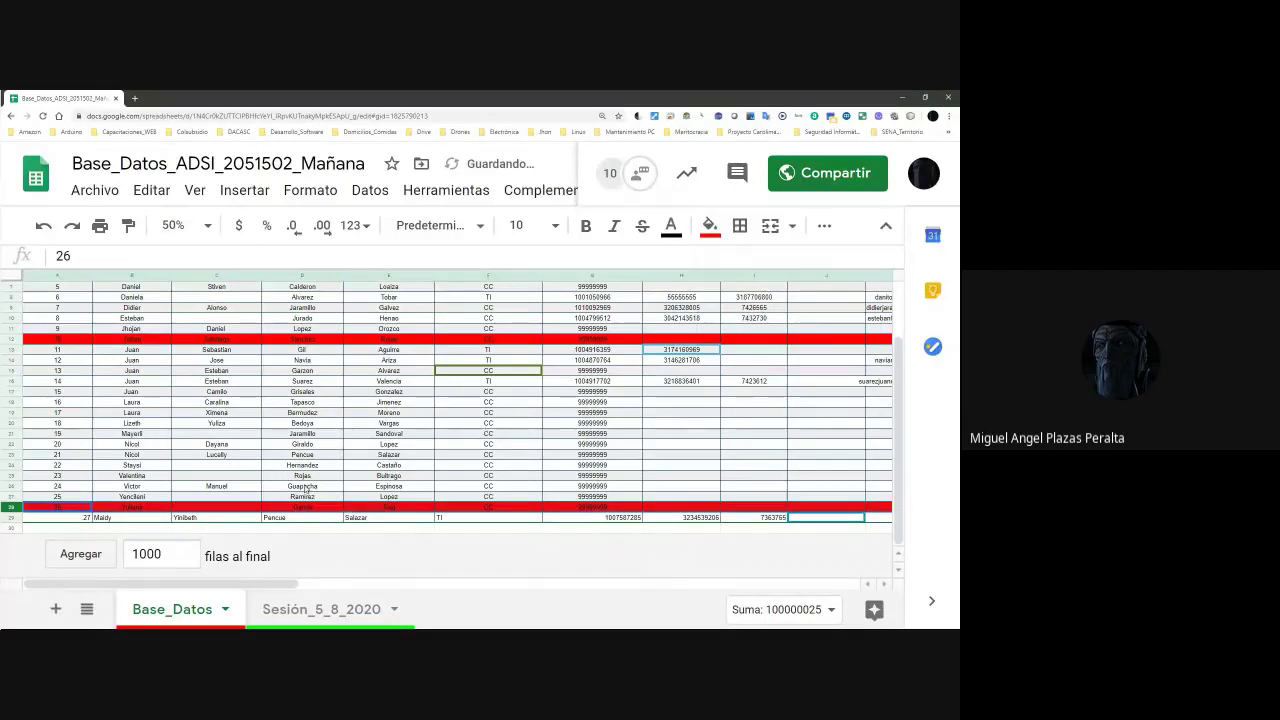
pyautogui.scroll(3, 300, 482)
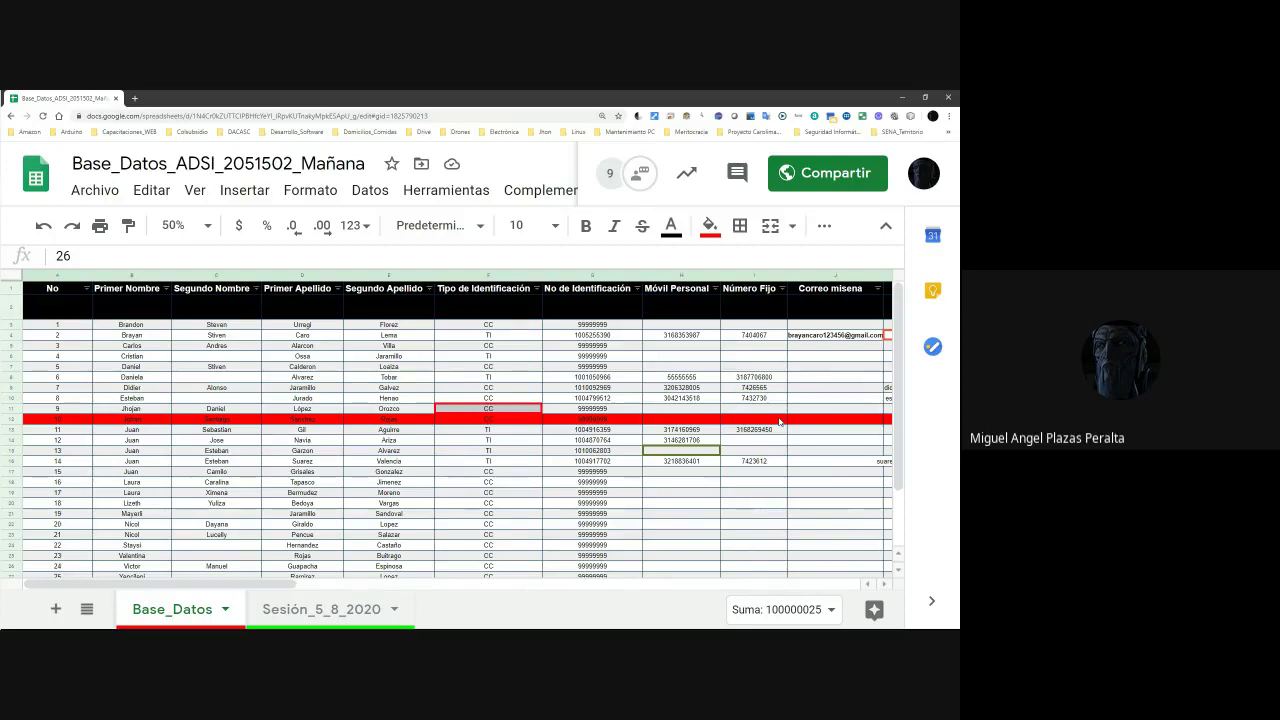
pyautogui.click(595, 408)
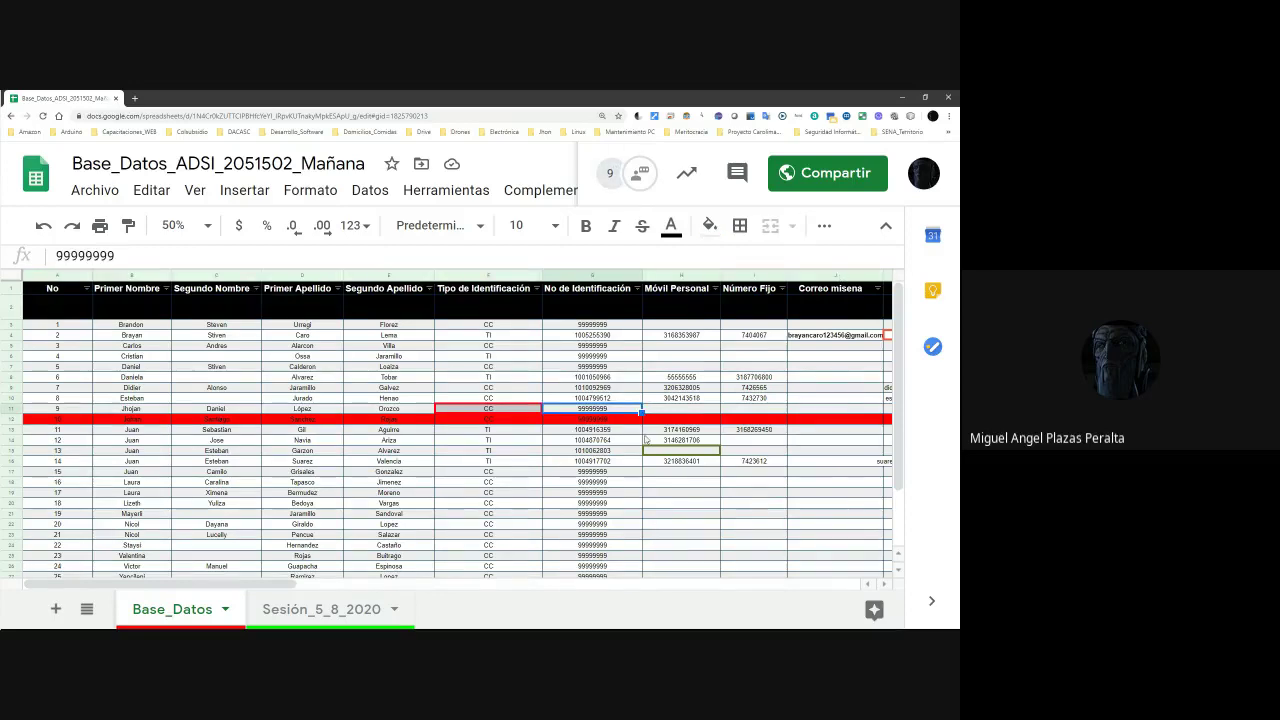
pyautogui.scroll(-2, 645, 438)
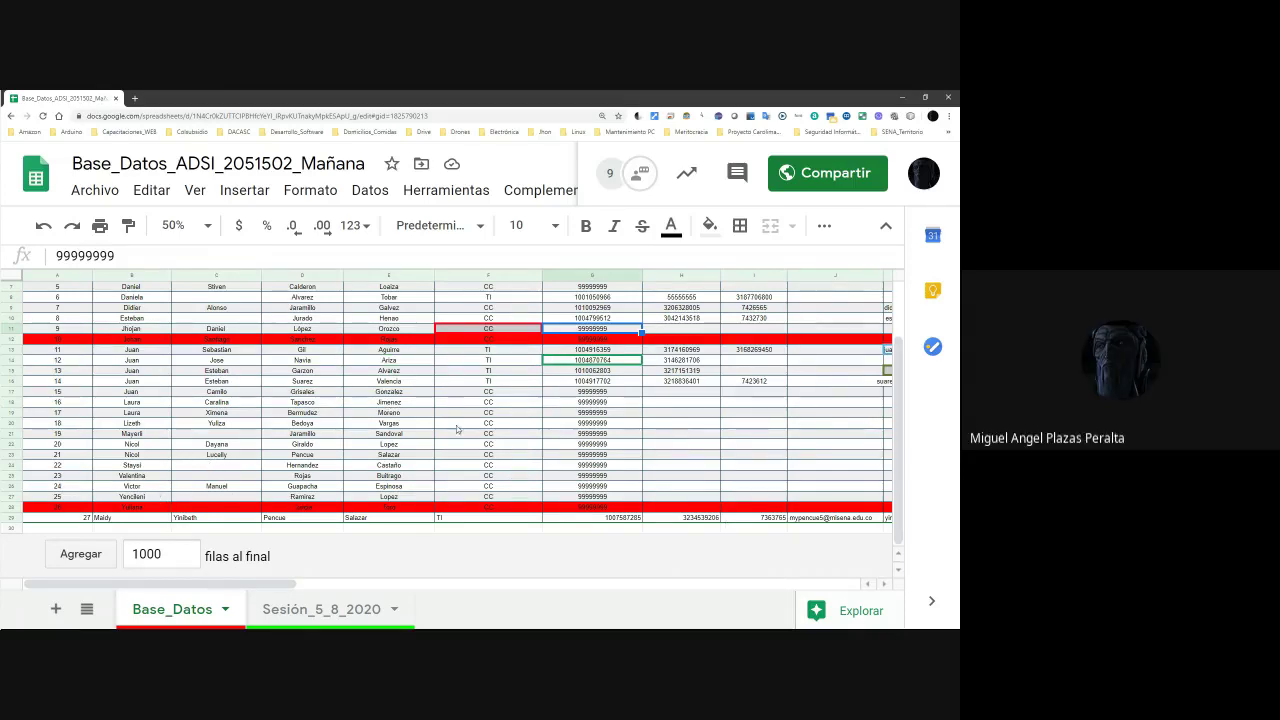
# Zoom the sheet to 200% and go to student 26's first name in row 28.
pyautogui.click(186, 224)
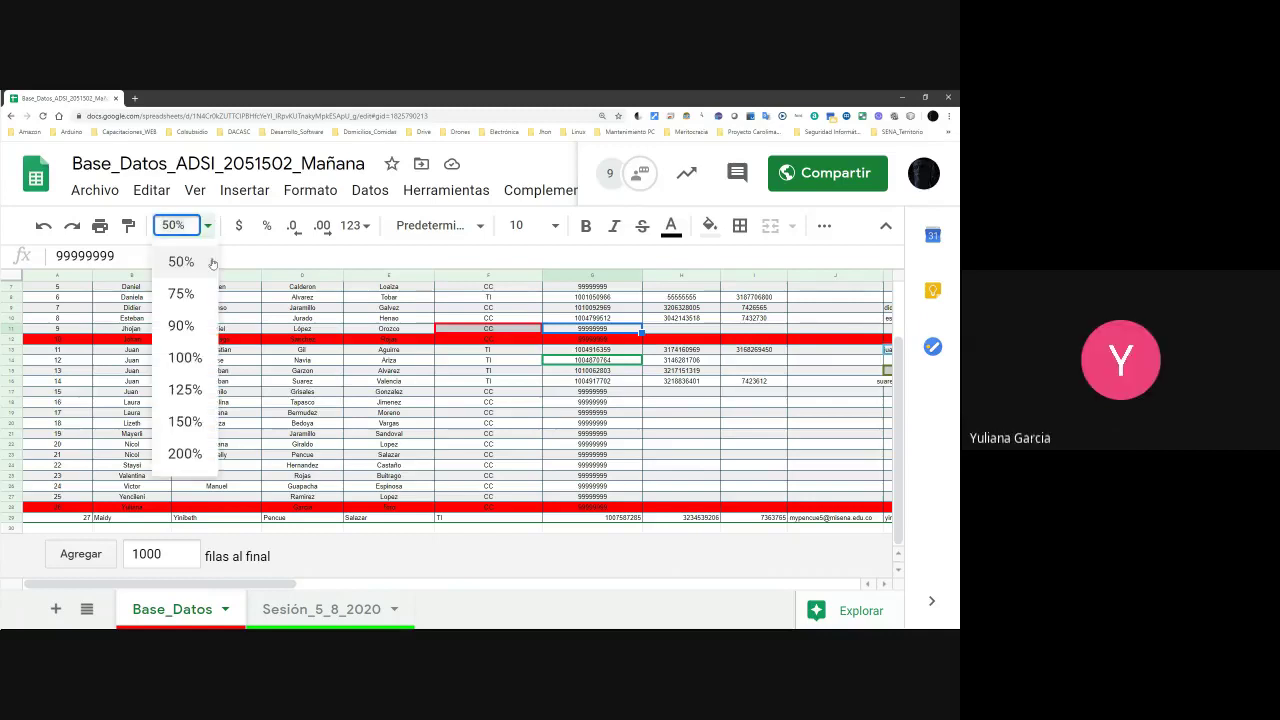
pyautogui.click(198, 452)
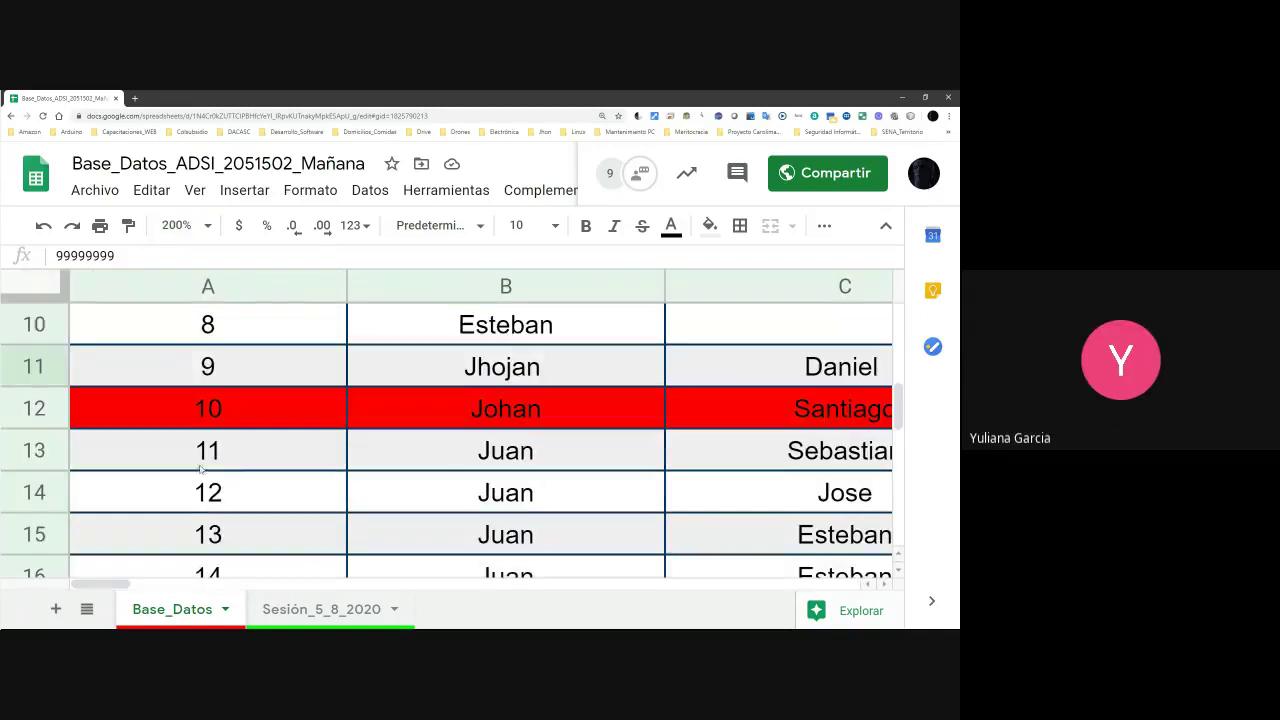
pyautogui.click(312, 420)
pyautogui.scroll(-5, 330, 443)
pyautogui.click(488, 408)
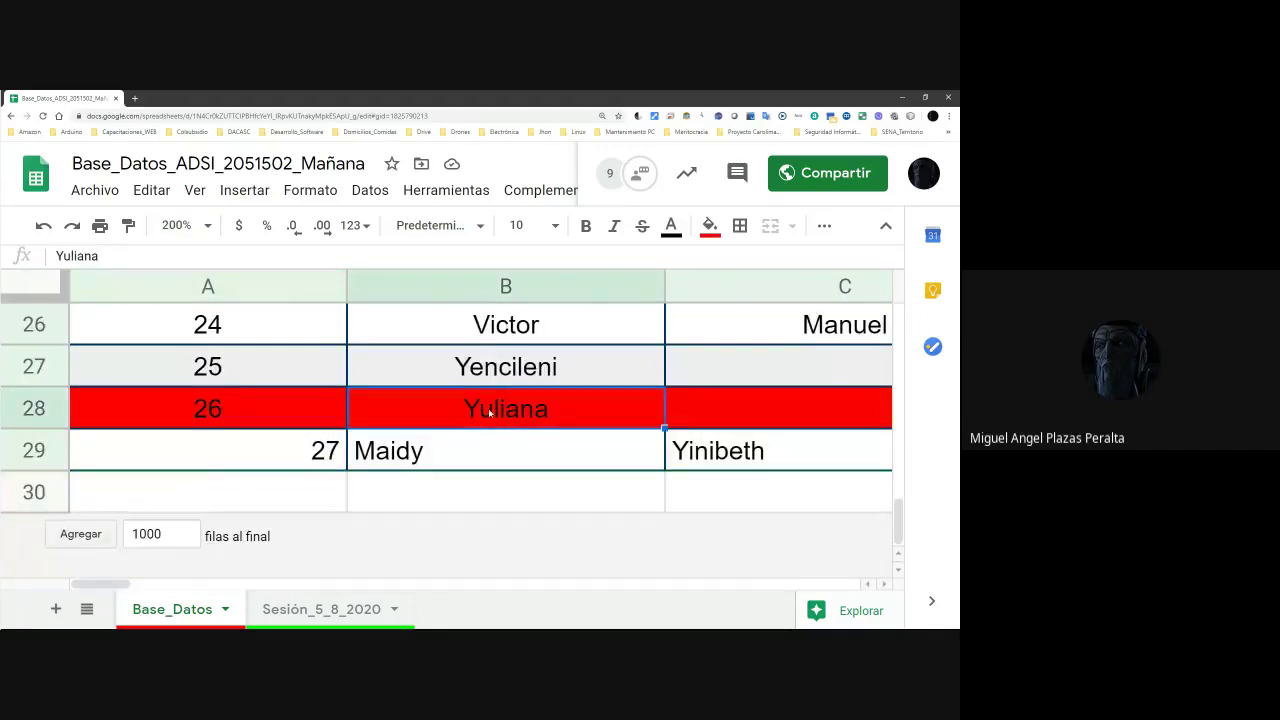
pyautogui.press('Left')
pyautogui.press('Right')
pyautogui.press('Right')
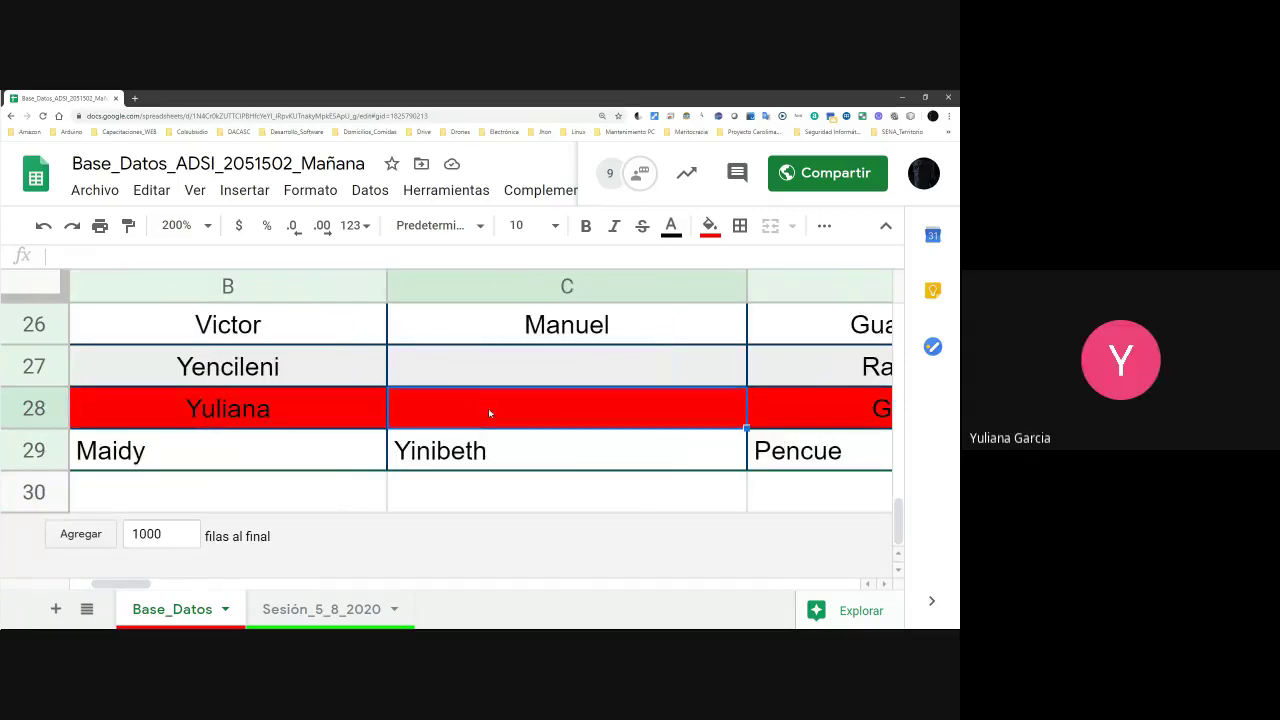
pyautogui.press('Left')
pyautogui.press('Left')
pyautogui.press('Right')
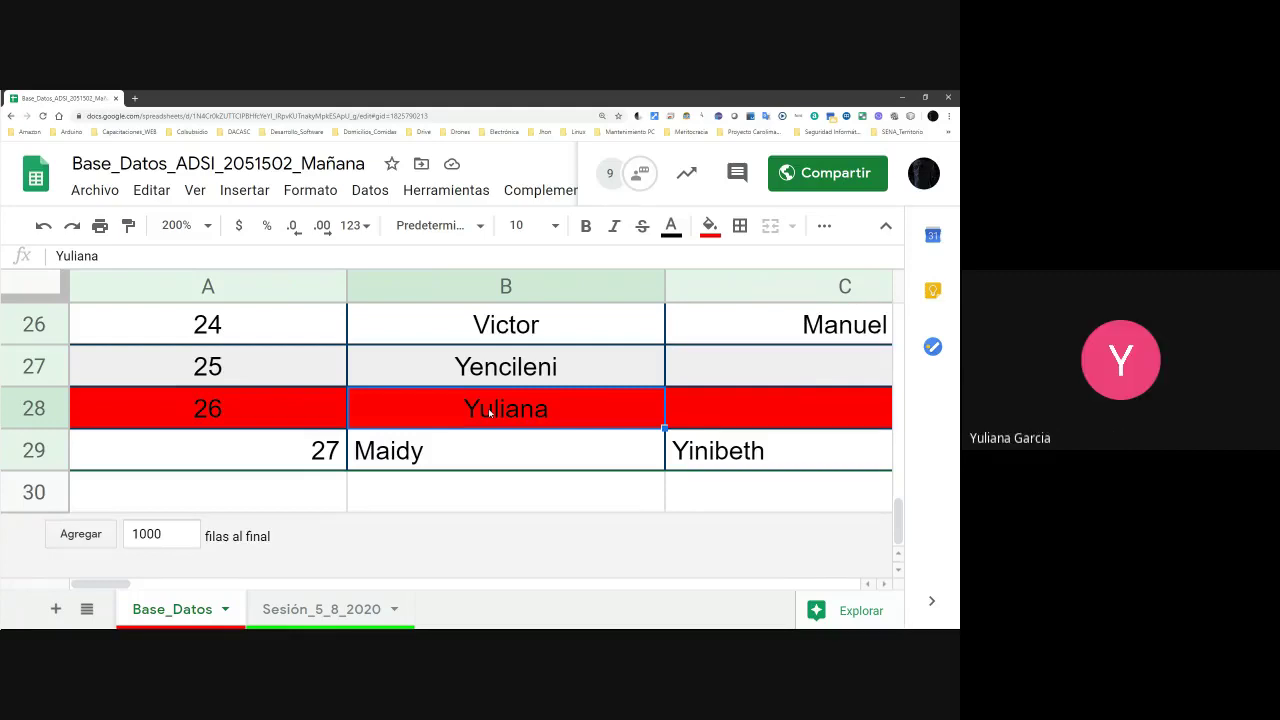
# Replace the 99999999 placeholder in G28 with the student's identification number.
pyautogui.press('Right')
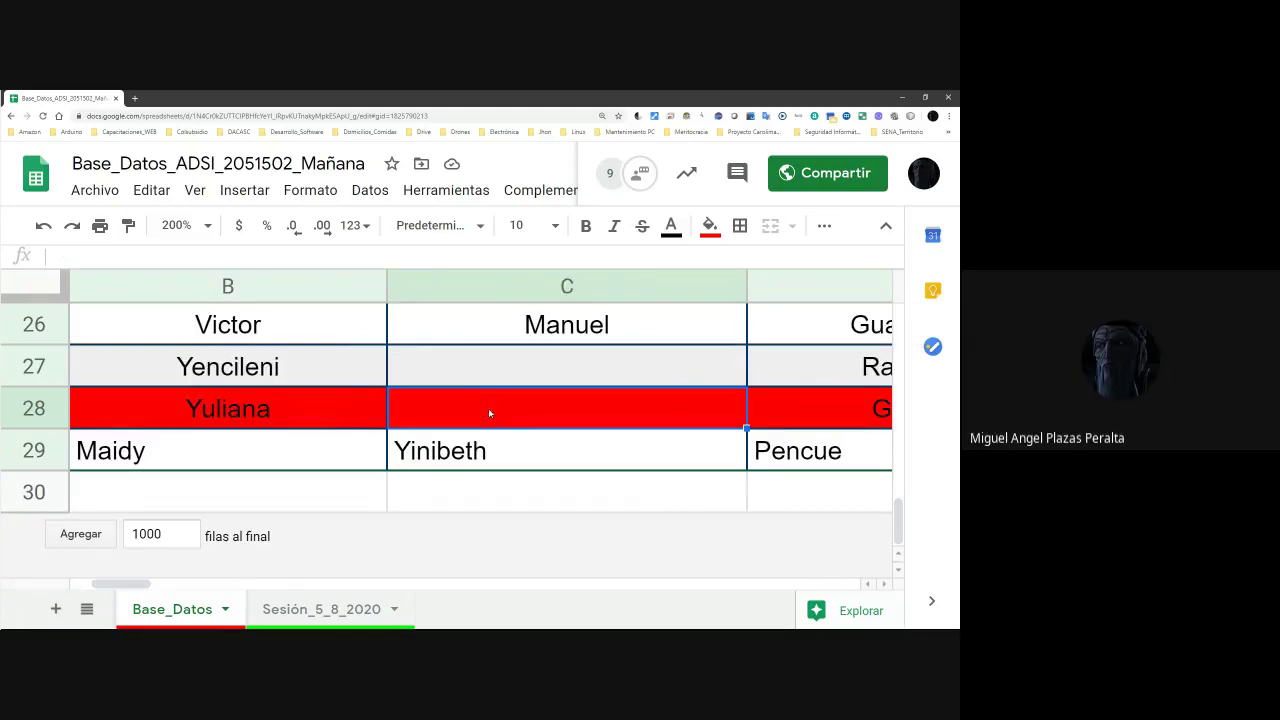
pyautogui.press('Right')
pyautogui.press('Right')
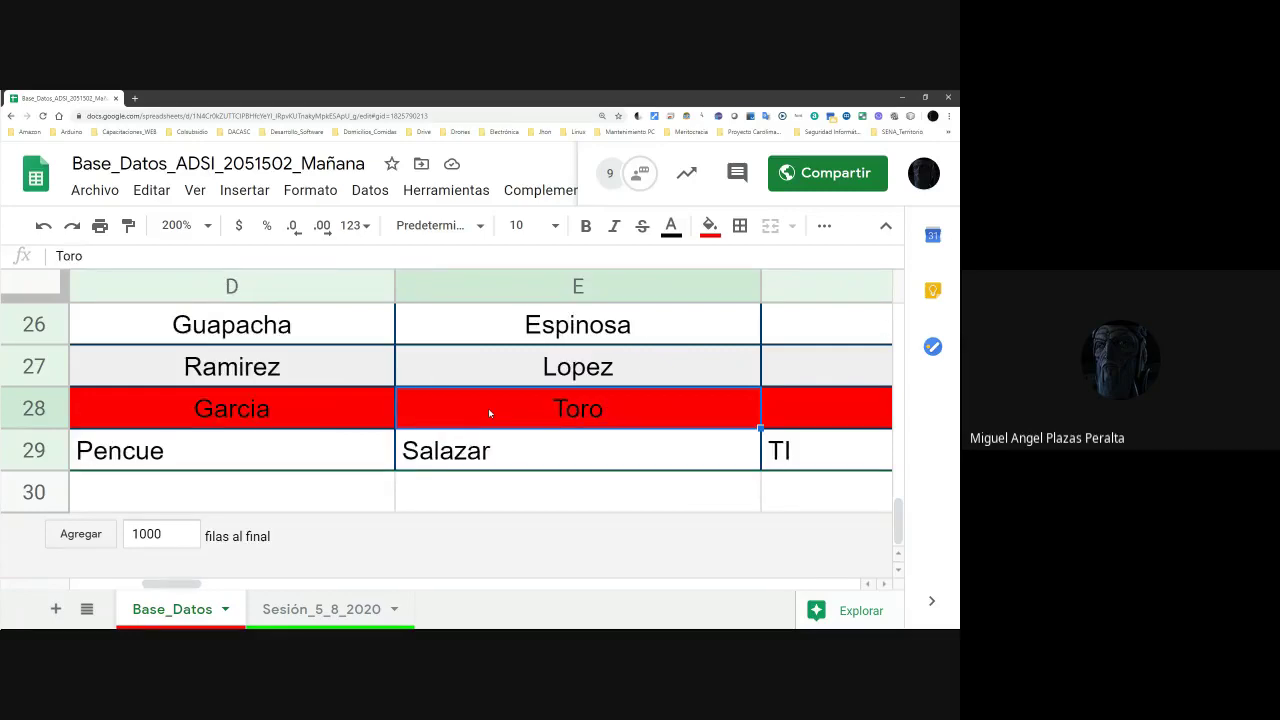
pyautogui.press('Right')
pyautogui.press('Left')
pyautogui.press('Left')
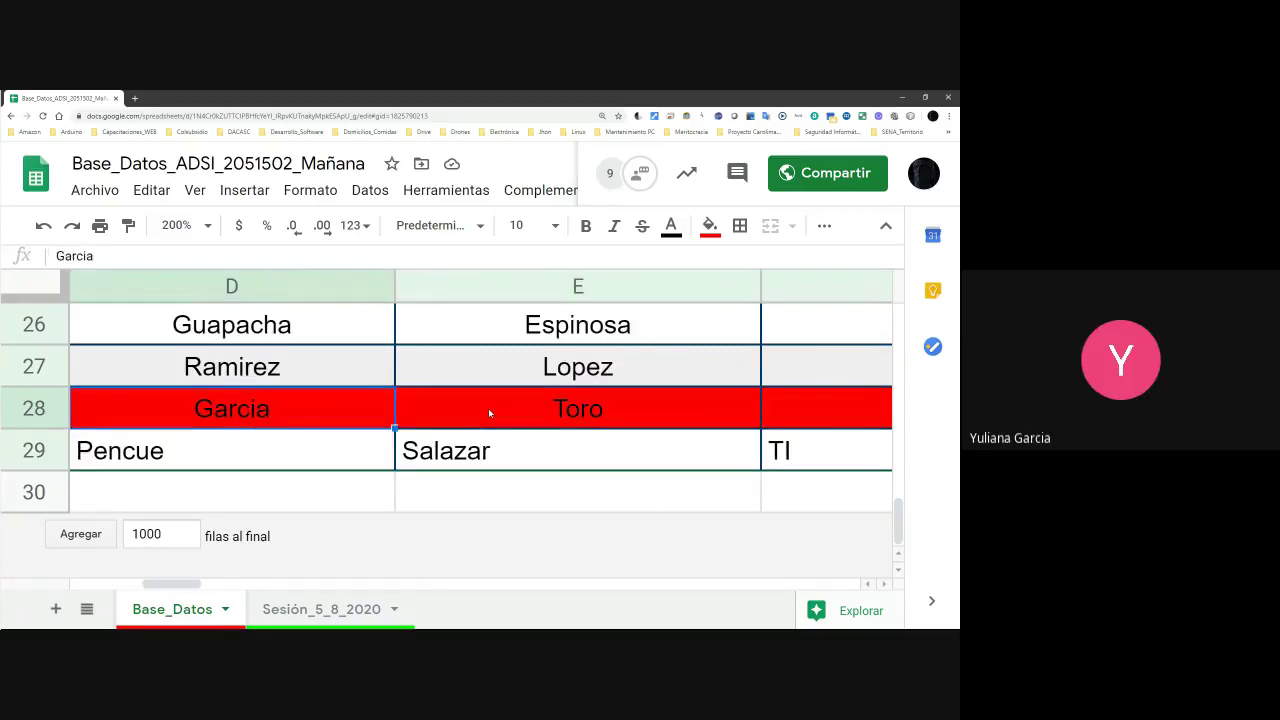
pyautogui.press('Right')
pyautogui.press('Right')
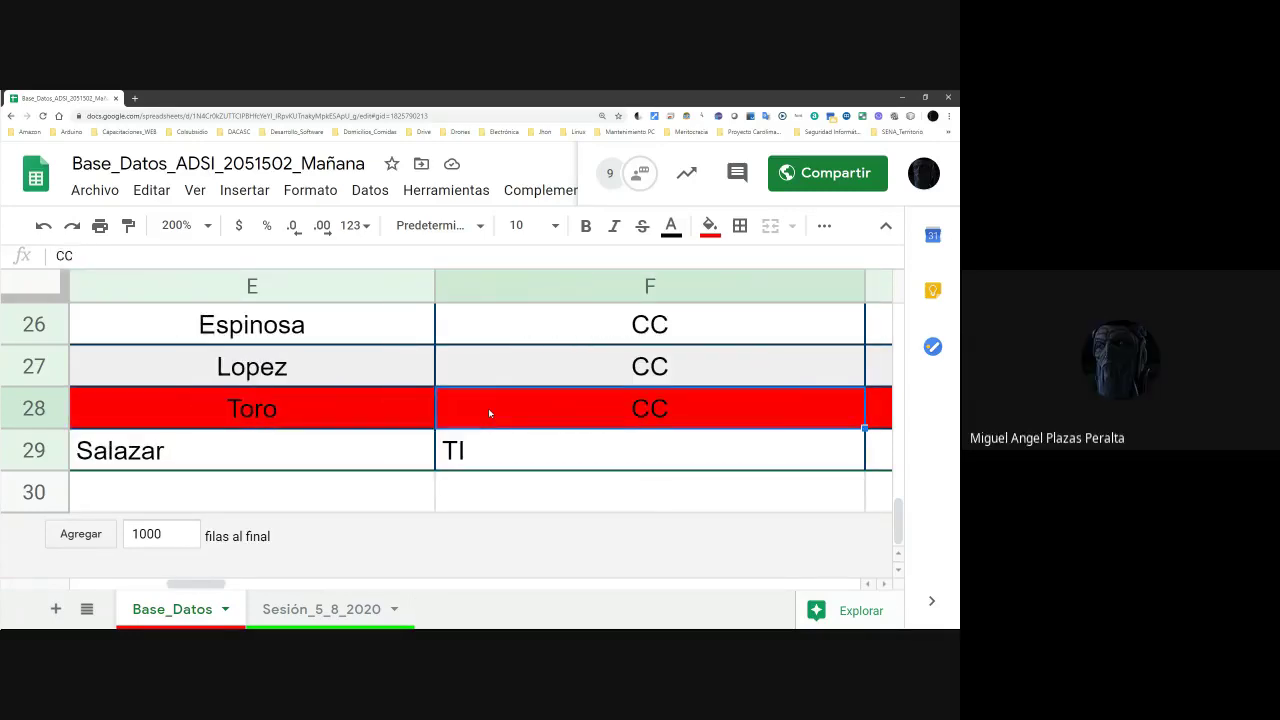
pyautogui.press('Right')
pyautogui.press('Left')
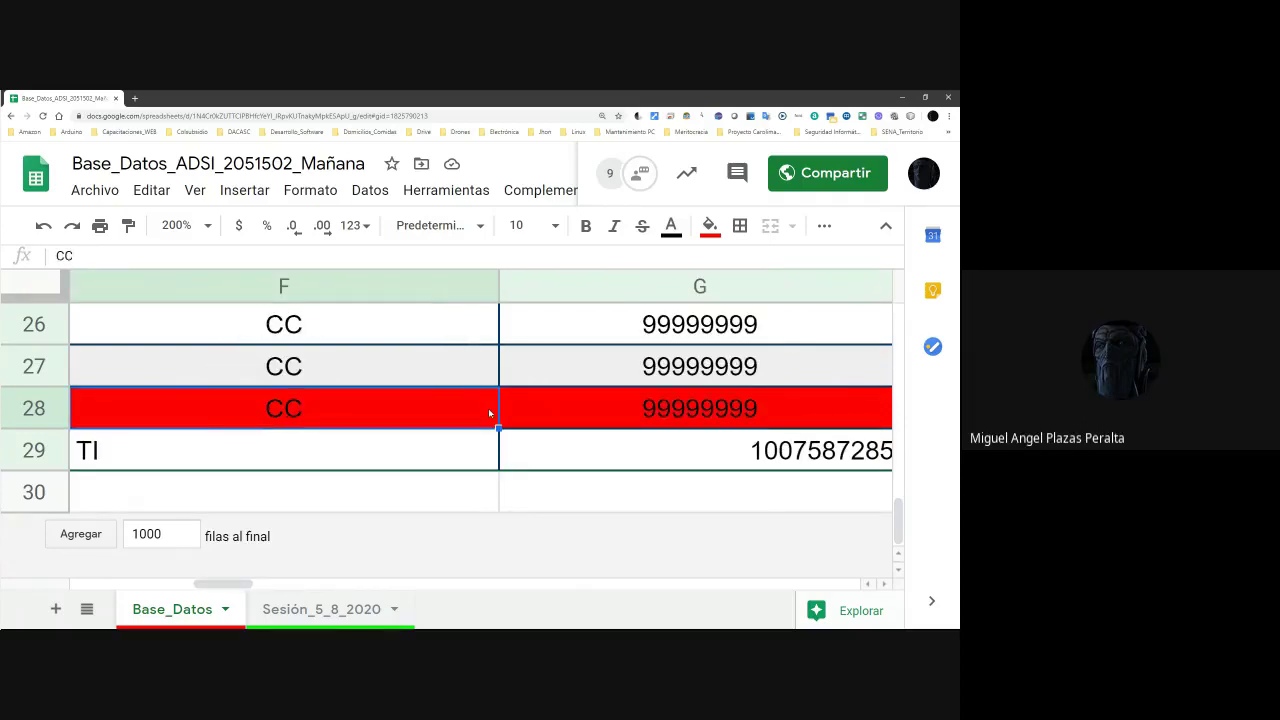
pyautogui.press('Right')
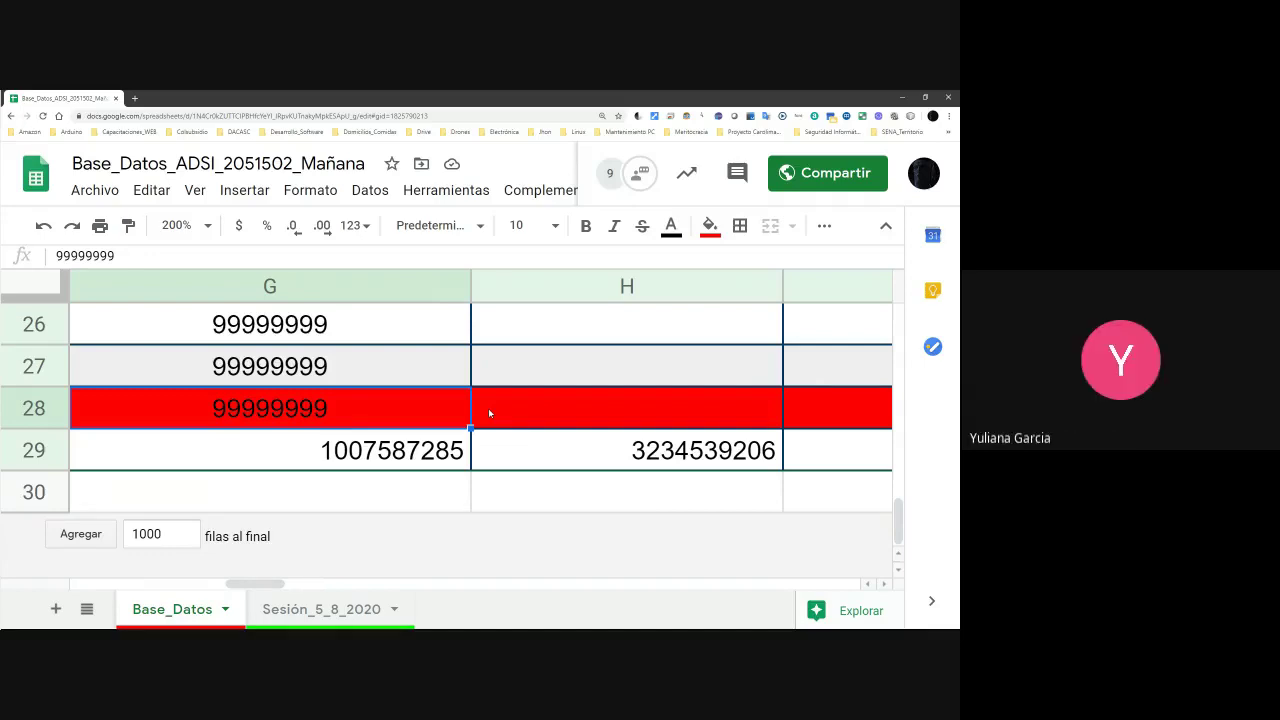
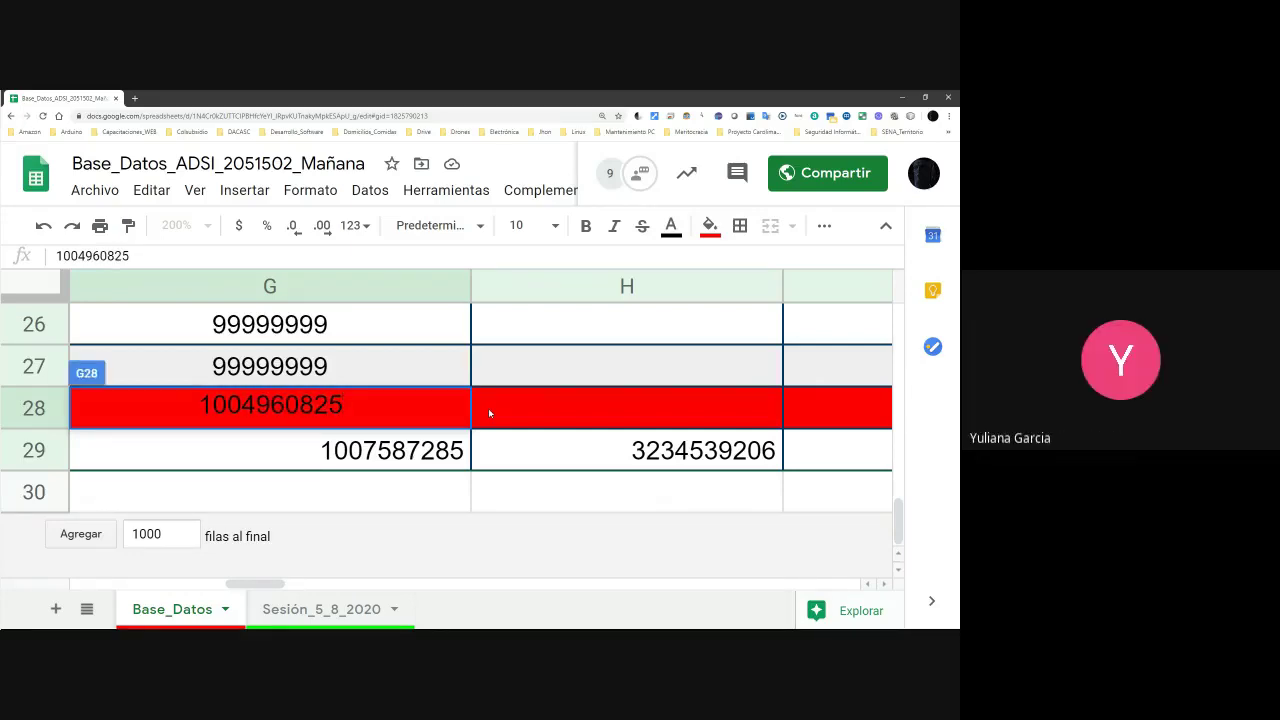
pyautogui.press('Tab')
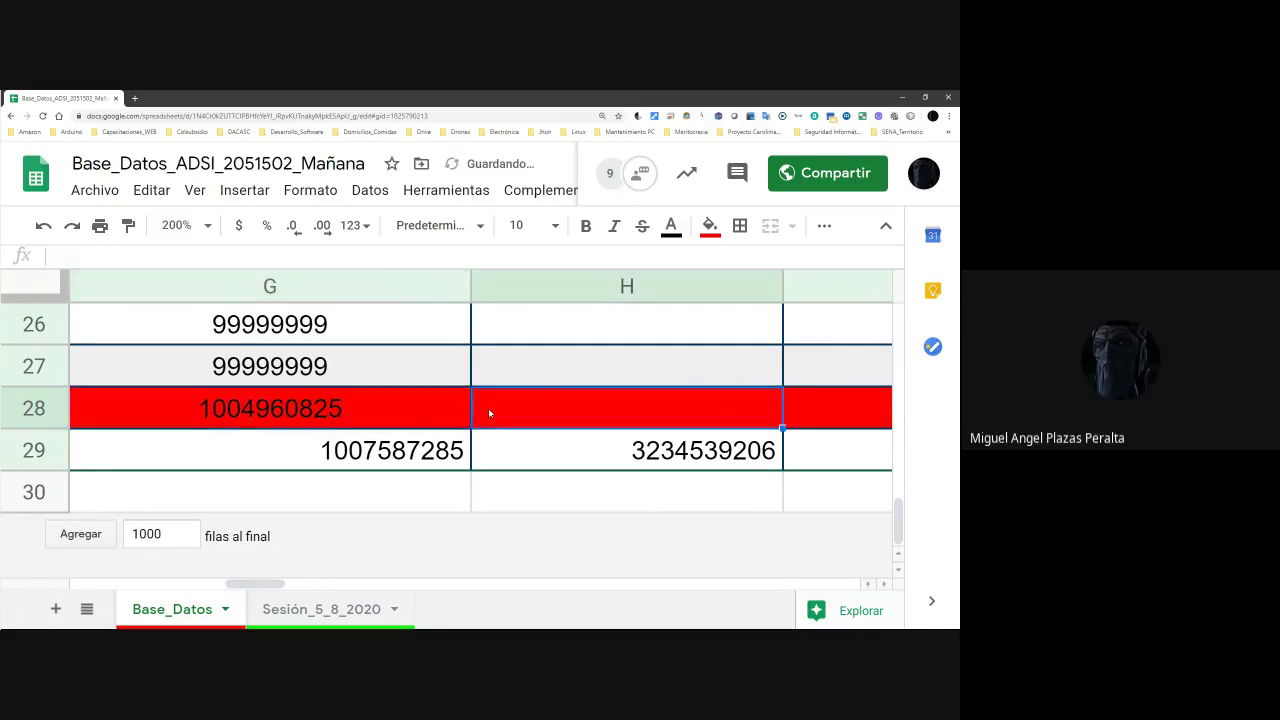
pyautogui.scroll(10, 583, 381)
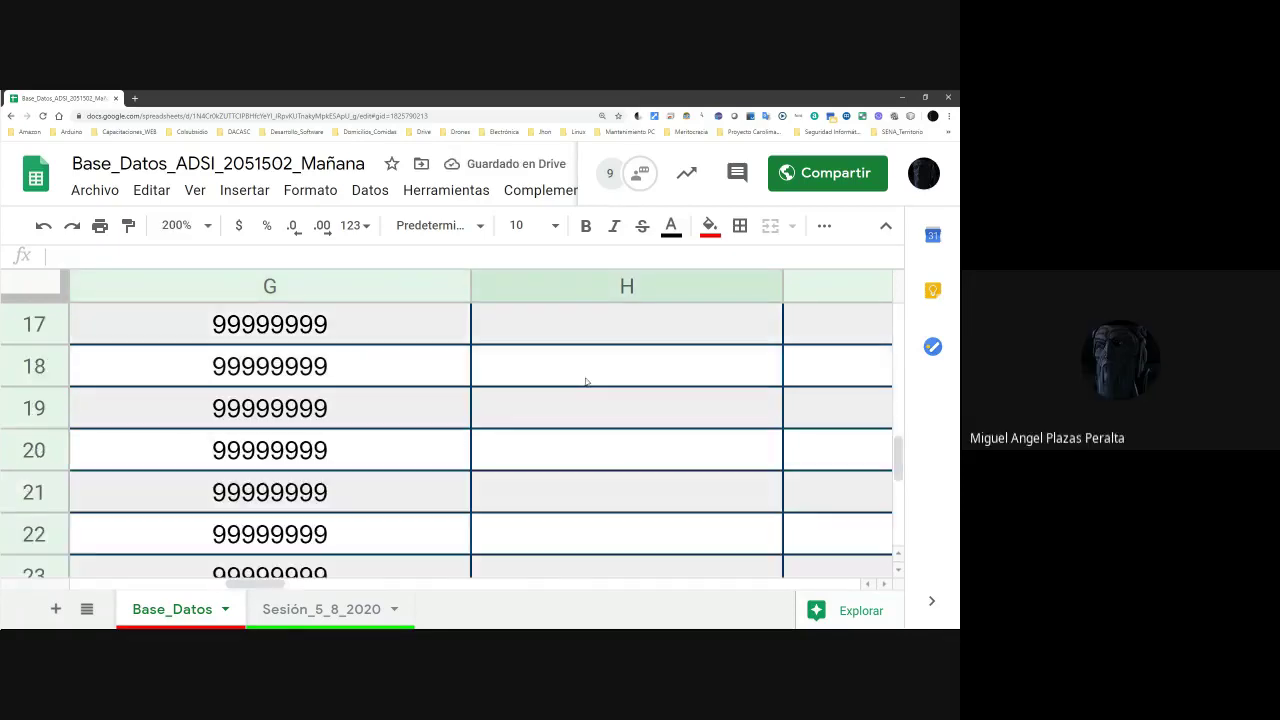
# Zoom the Base_Datos sheet out to 50%, passing through 75% first.
pyautogui.click(177, 225)
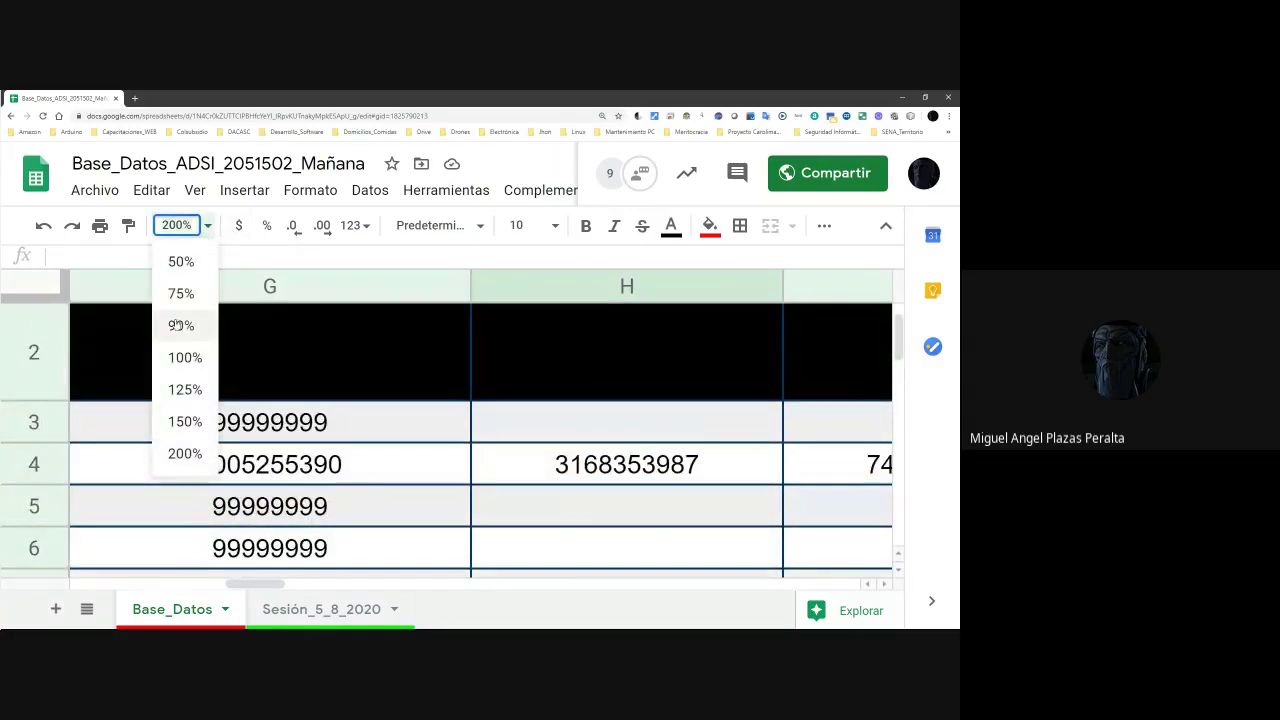
pyautogui.click(181, 293)
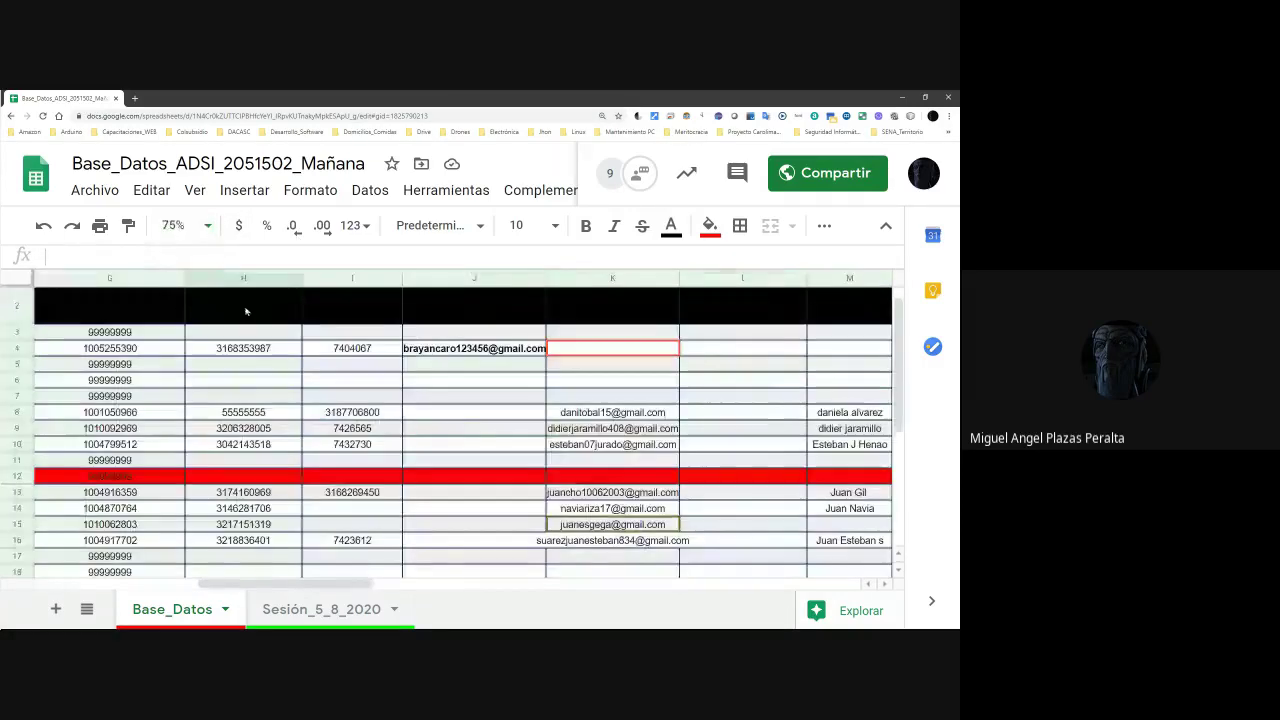
pyautogui.click(177, 225)
pyautogui.click(171, 260)
pyautogui.scroll(-3, 228, 326)
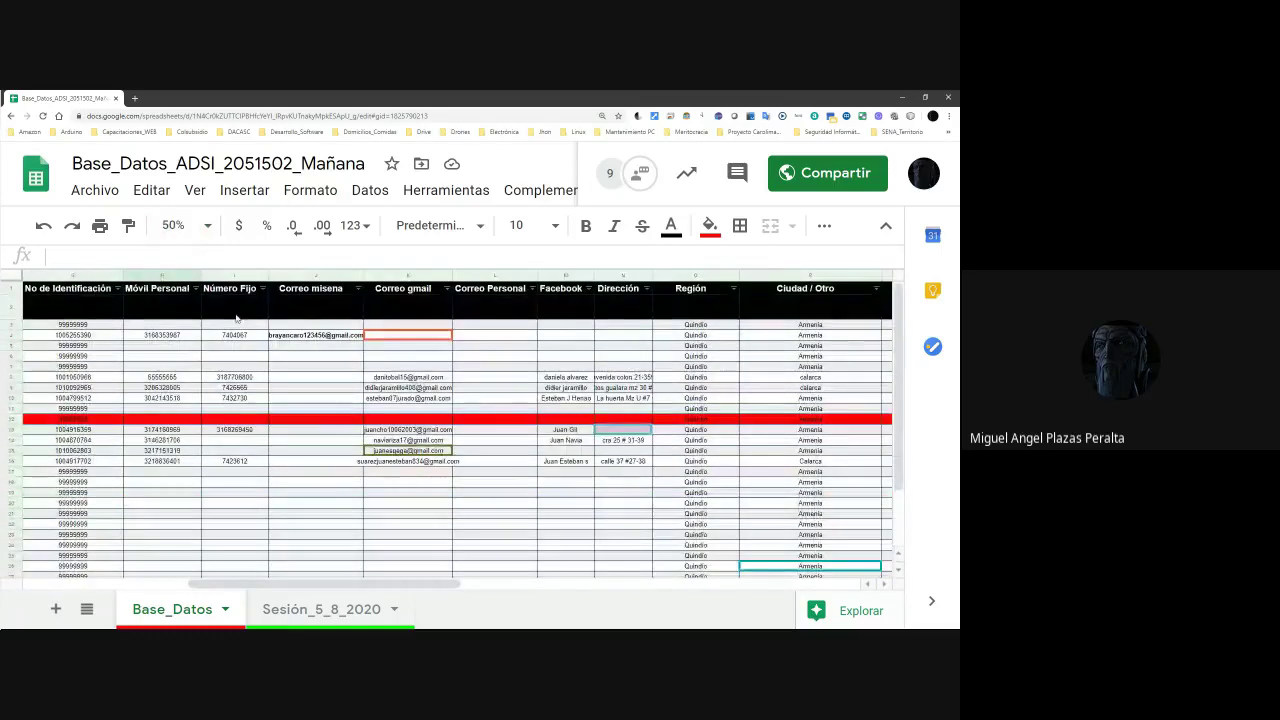
# Return to the No header in column A and select header rows 1 and 2.
pyautogui.press('Left')
pyautogui.press('Left')
pyautogui.press('Left')
pyautogui.press('Left')
pyautogui.press('Left')
pyautogui.press('Left')
pyautogui.press('Left')
pyautogui.press('Up')
pyautogui.press('Up')
pyautogui.press('Up')
pyautogui.press('Up')
pyautogui.press('Up')
pyautogui.press('Up')
pyautogui.press('Up')
pyautogui.press('Up')
pyautogui.press('Up')
pyautogui.press('Up')
pyautogui.press('Up')
pyautogui.press('Up')
pyautogui.press('Up')
pyautogui.press('Up')
pyautogui.press('Up')
pyautogui.press('Up')
pyautogui.press('Up')
pyautogui.press('Up')
pyautogui.press('Up')
pyautogui.press('Up')
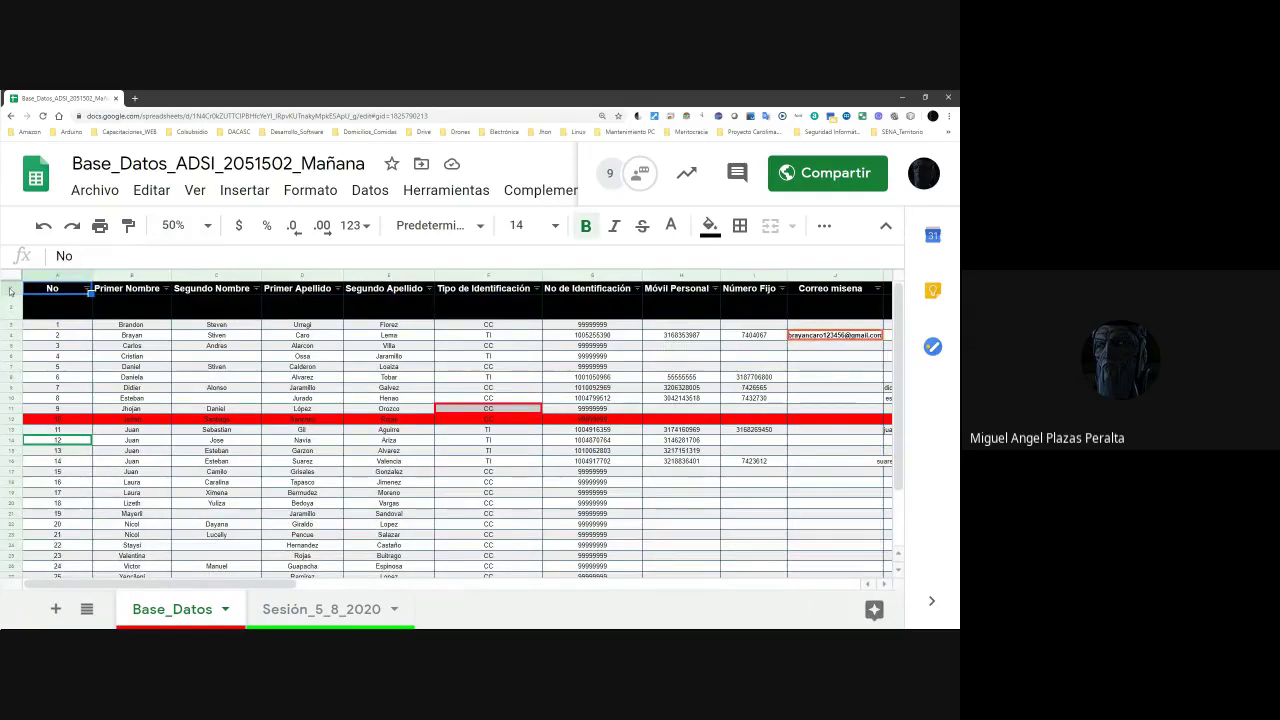
pyautogui.hotkey('shift', 'space')
pyautogui.hotkey('shift', 'Down')
# Freeze the top two header rows and check them by moving along the Segundo Nombre column.
pyautogui.click(194, 190)
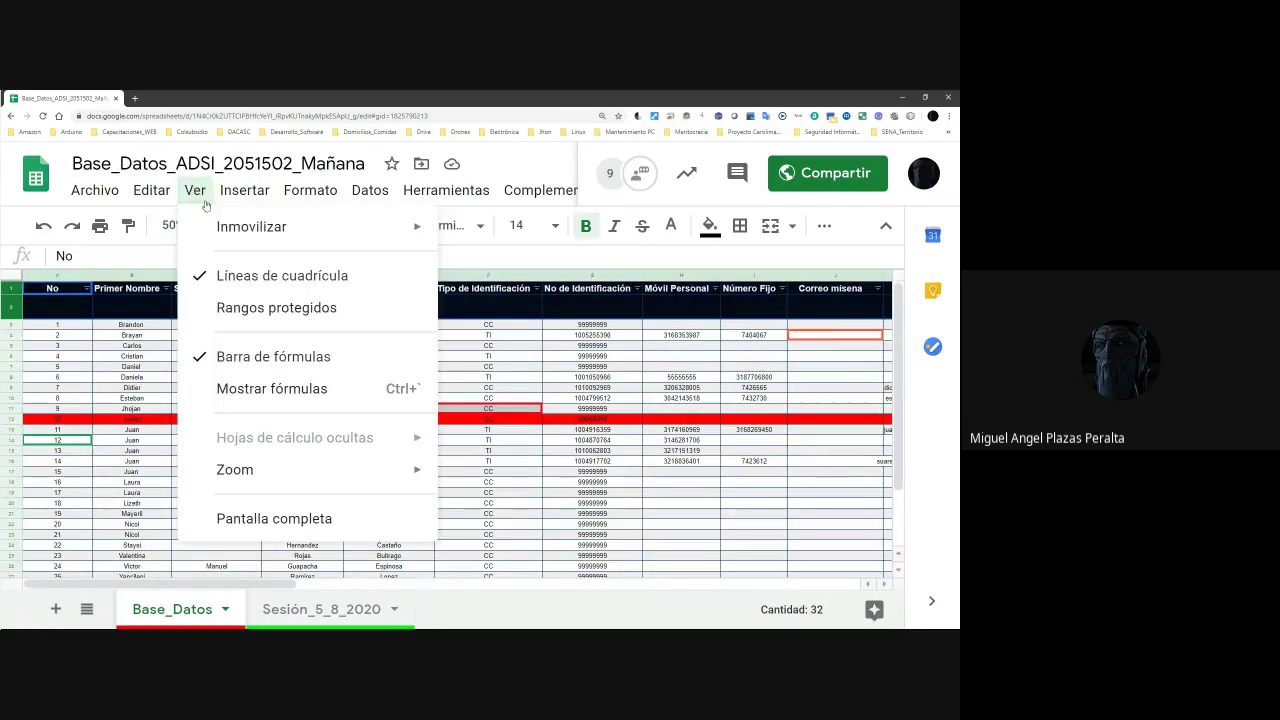
pyautogui.moveTo(387, 231)
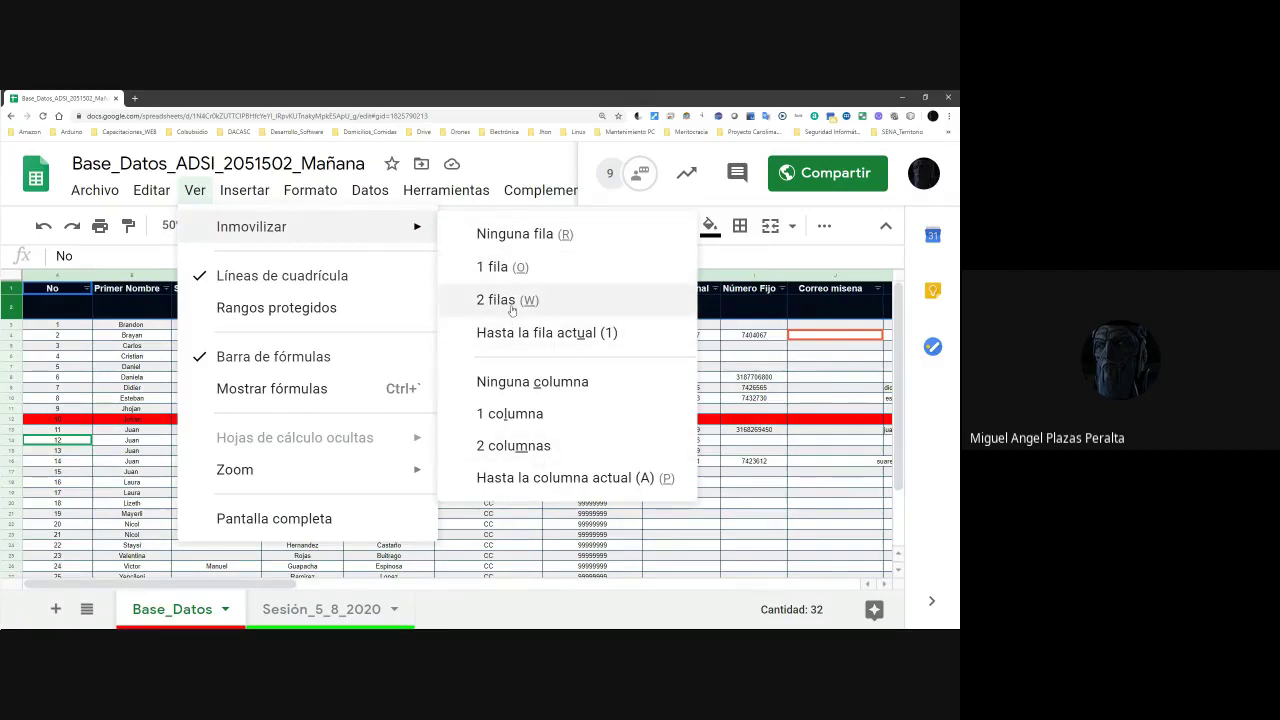
pyautogui.click(511, 300)
pyautogui.click(215, 347)
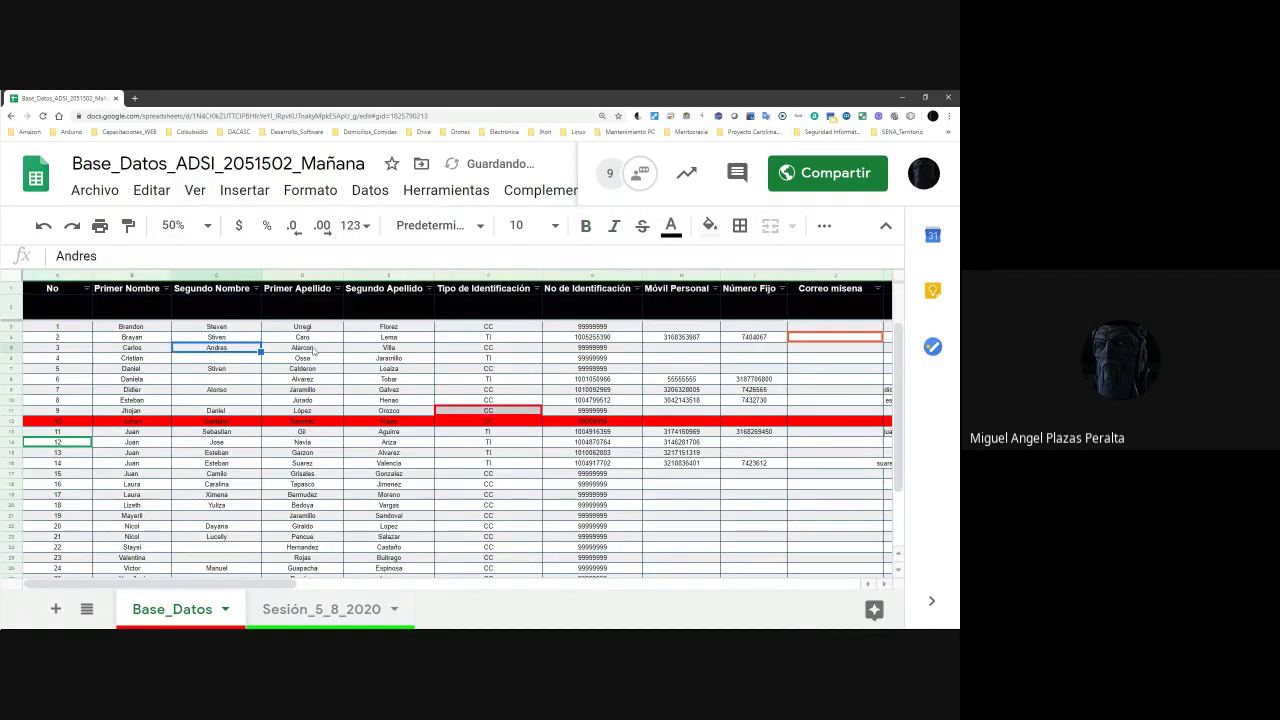
pyautogui.press('Down')
pyautogui.press('Down')
pyautogui.press('Down')
pyautogui.press('Down')
pyautogui.press('Down')
pyautogui.press('Down')
pyautogui.press('Down')
pyautogui.press('Down')
pyautogui.press('Down')
pyautogui.press('Down')
pyautogui.press('Down')
pyautogui.press('Down')
pyautogui.press('Down')
pyautogui.press('Down')
pyautogui.press('Down')
pyautogui.press('Down')
pyautogui.press('Down')
pyautogui.press('Down')
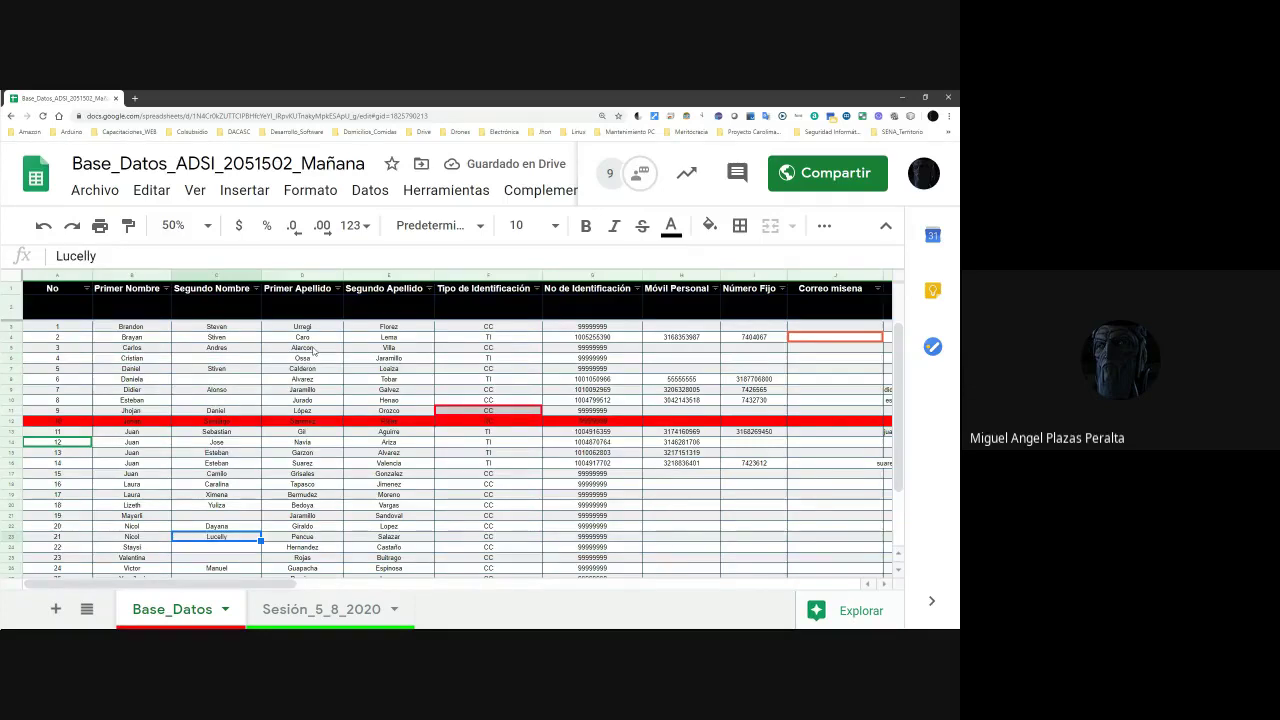
pyautogui.hotkey('ctrl', 'Down')
pyautogui.hotkey('ctrl', 'Up')
pyautogui.hotkey('ctrl', 'Up')
pyautogui.hotkey('ctrl', 'Up')
pyautogui.hotkey('ctrl', 'Up')
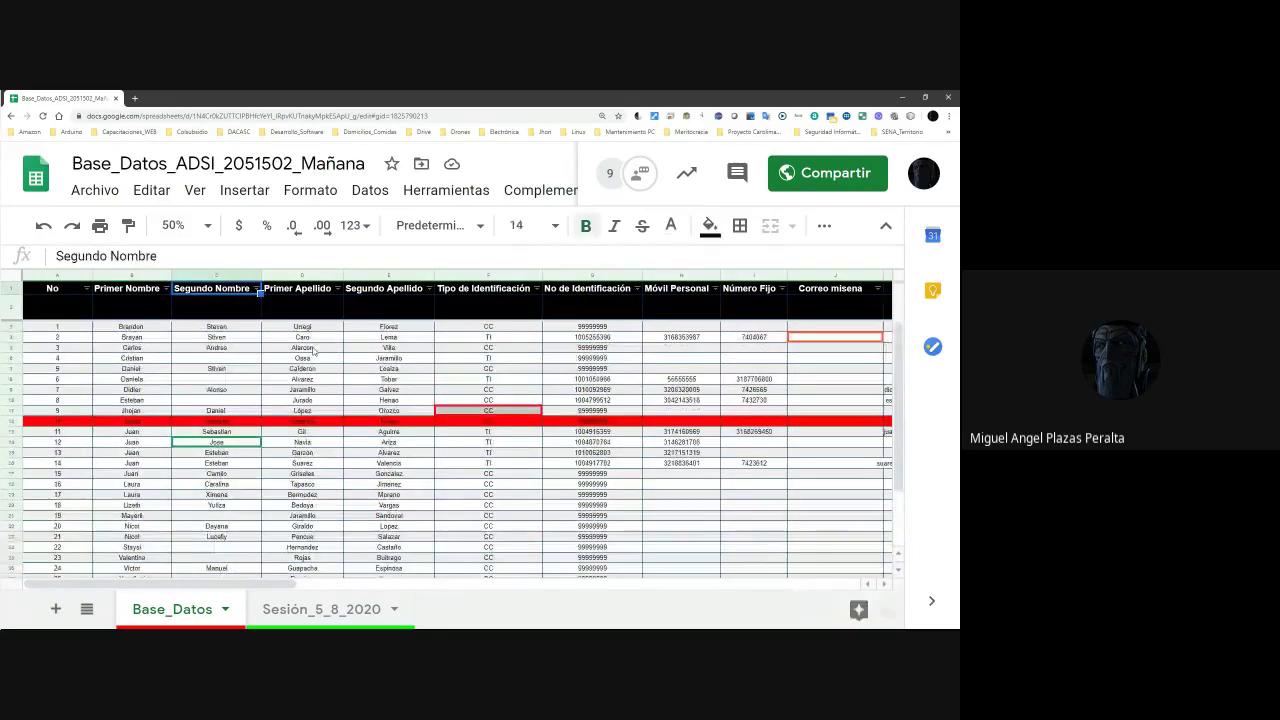
pyautogui.press('Left')
pyautogui.press('Left')
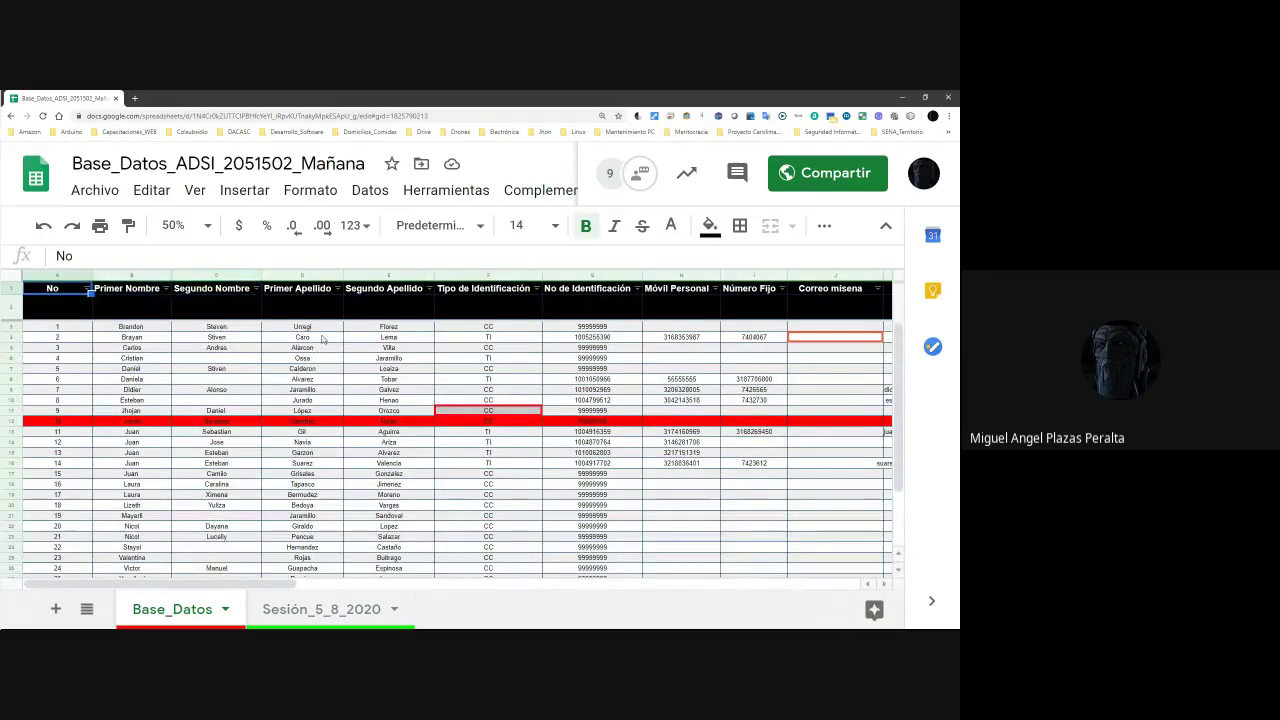
# With columns A–E selected, freeze up to column A and test it across row 5.
pyautogui.keyDown('shift'); pyautogui.click(398, 275); pyautogui.keyUp('shift')
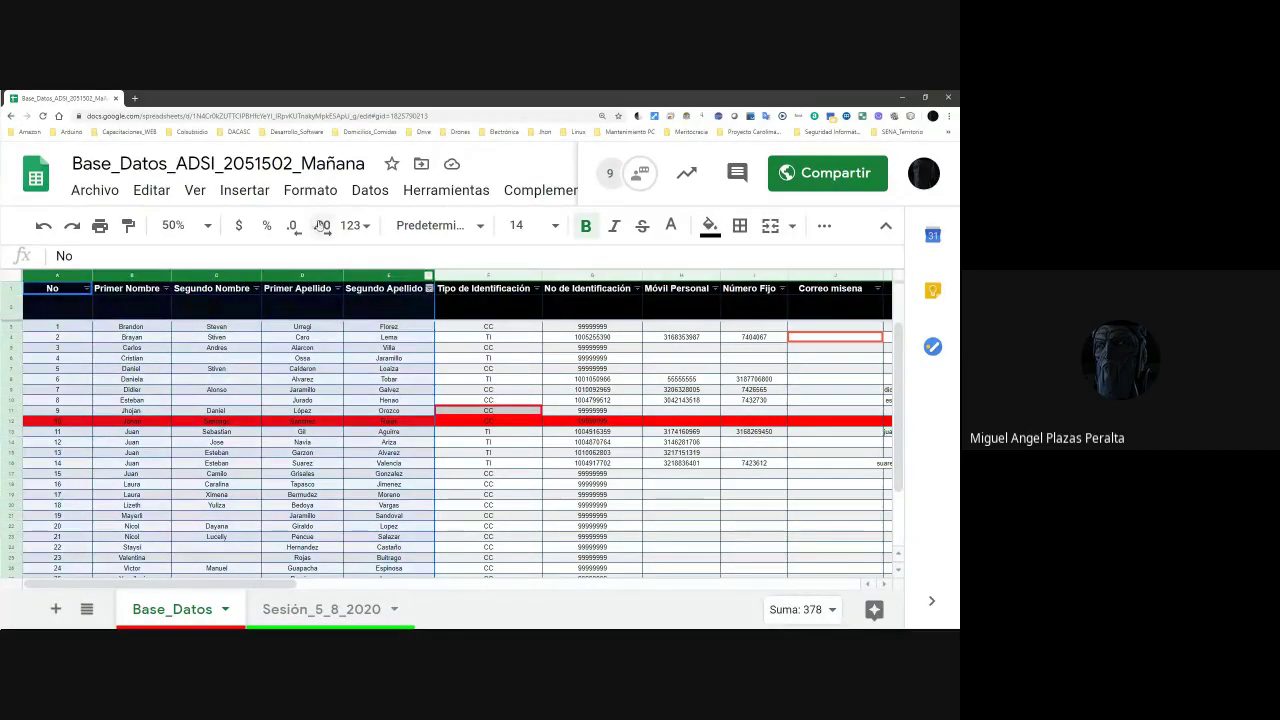
pyautogui.click(194, 190)
pyautogui.moveTo(297, 228)
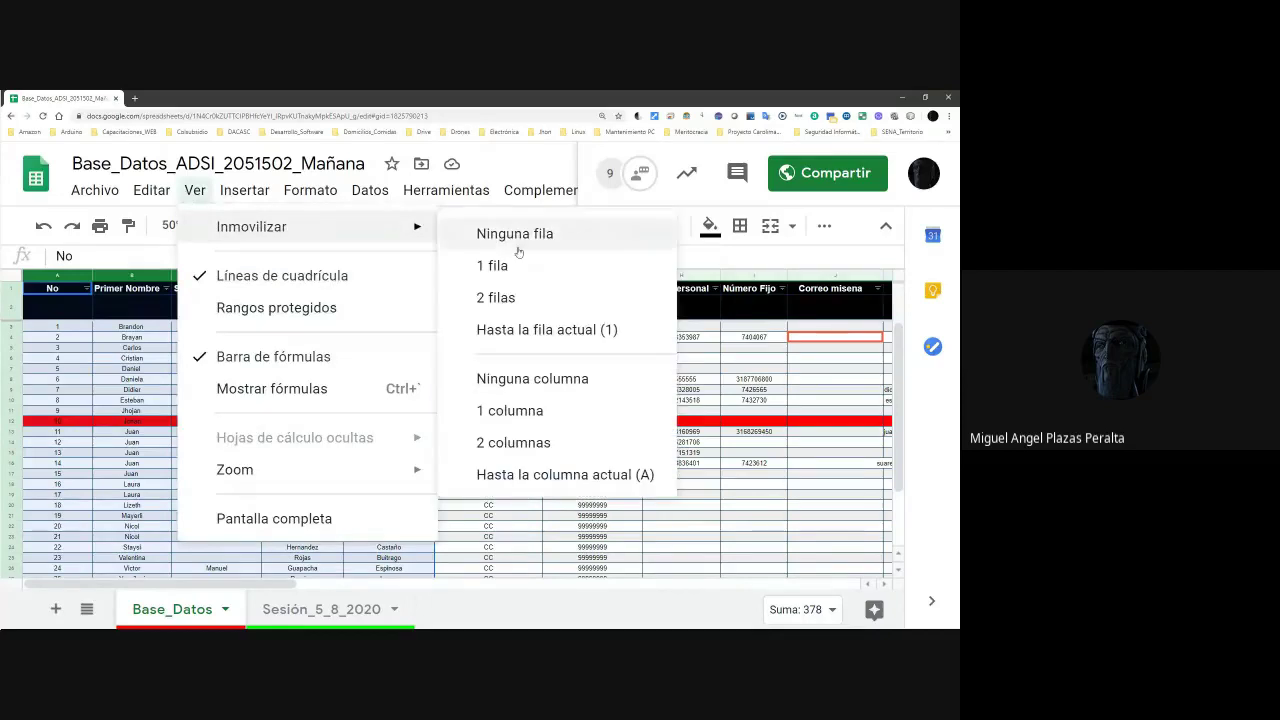
pyautogui.click(570, 476)
pyautogui.click(425, 349)
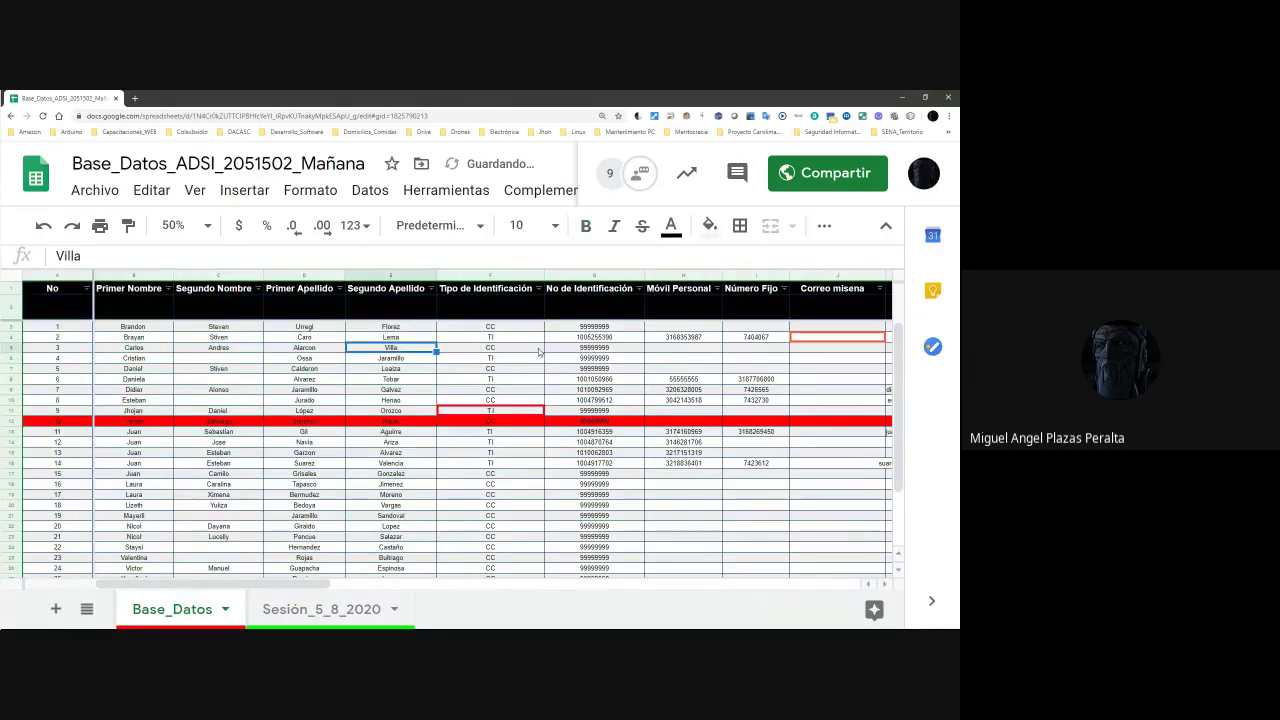
pyautogui.press('Right')
pyautogui.press('Right')
pyautogui.press('Right')
pyautogui.press('Right')
pyautogui.press('Right')
pyautogui.press('Right')
pyautogui.press('Right')
pyautogui.press('Right')
pyautogui.press('Right')
pyautogui.press('Right')
pyautogui.press('Right')
pyautogui.press('Right')
pyautogui.press('Right')
pyautogui.press('Right')
pyautogui.press('Right')
pyautogui.press('Right')
pyautogui.press('Right')
pyautogui.press('Right')
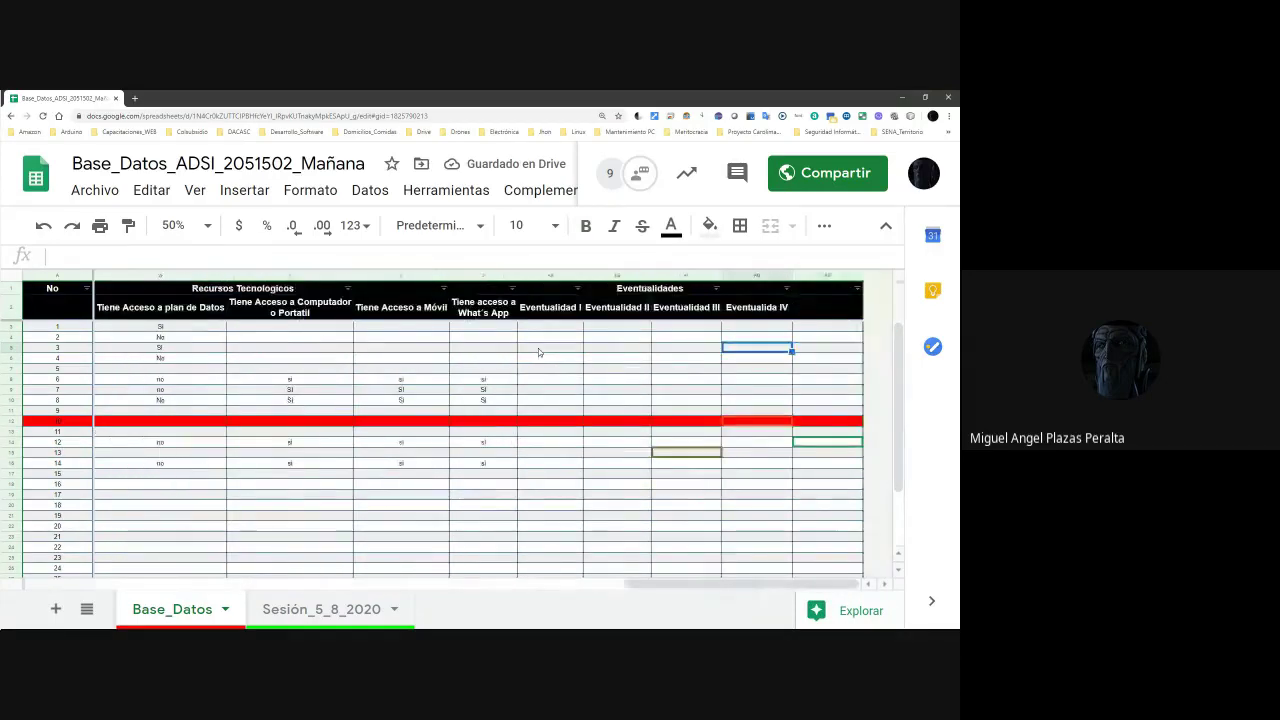
pyautogui.press('Left')
pyautogui.press('Left')
pyautogui.press('Left')
pyautogui.press('Left')
pyautogui.press('Left')
pyautogui.press('Left')
pyautogui.press('Left')
pyautogui.press('Left')
pyautogui.press('Left')
pyautogui.press('Left')
pyautogui.press('Left')
pyautogui.press('Left')
pyautogui.press('Left')
pyautogui.press('Left')
pyautogui.press('Left')
pyautogui.press('Left')
pyautogui.press('Left')
pyautogui.press('Left')
pyautogui.press('Left')
pyautogui.press('Left')
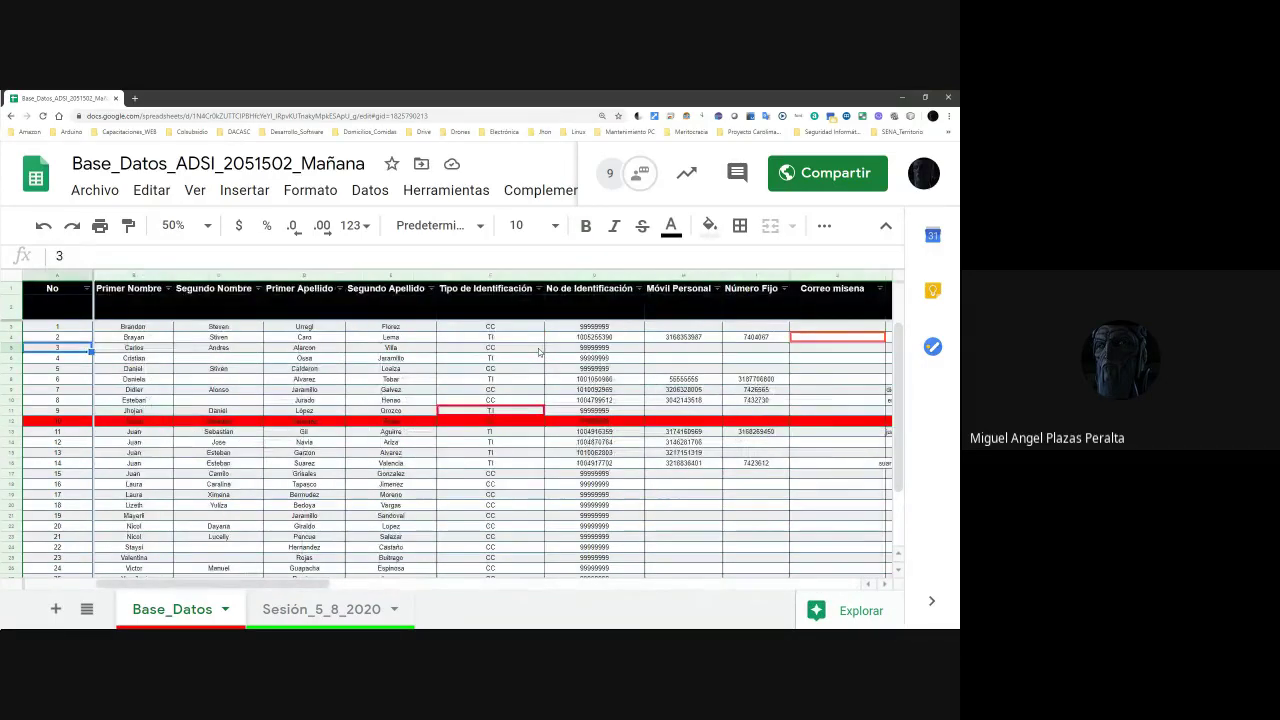
# Reselect columns A–E, freeze the first two columns and test it with jumps across the sheet.
pyautogui.click(59, 276)
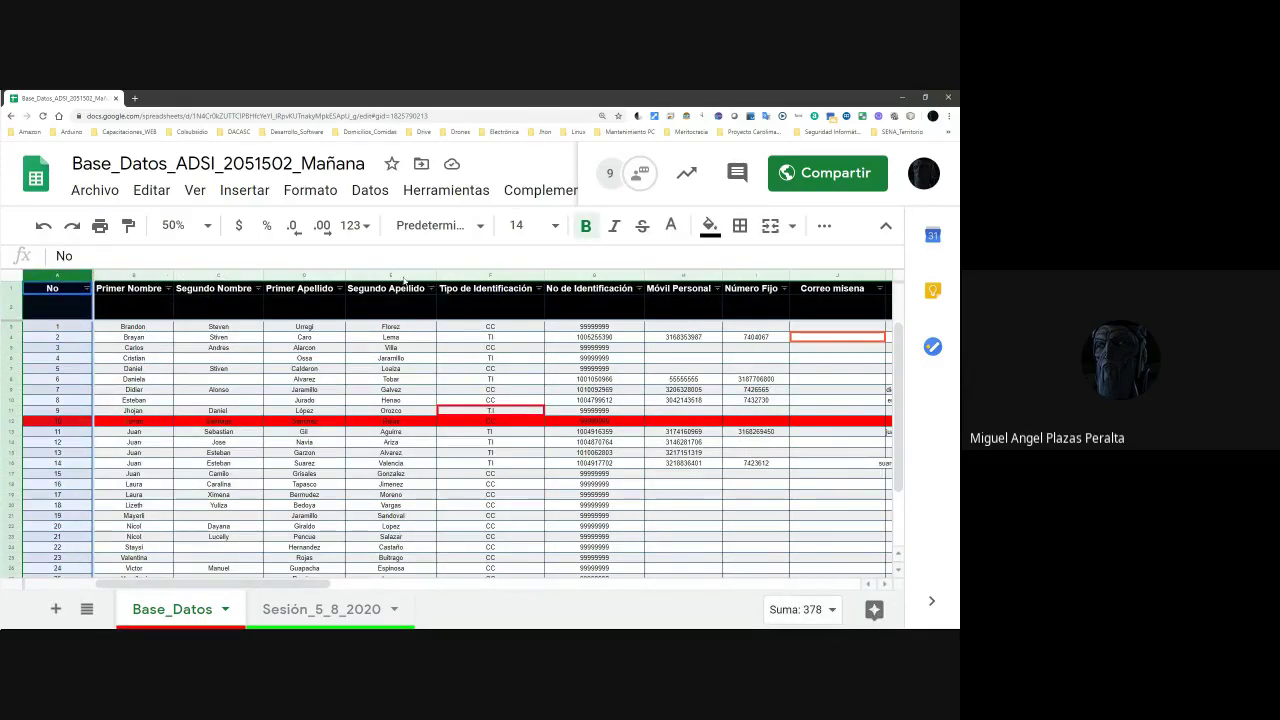
pyautogui.keyDown('shift'); pyautogui.click(430, 289); pyautogui.keyUp('shift')
pyautogui.click(195, 192)
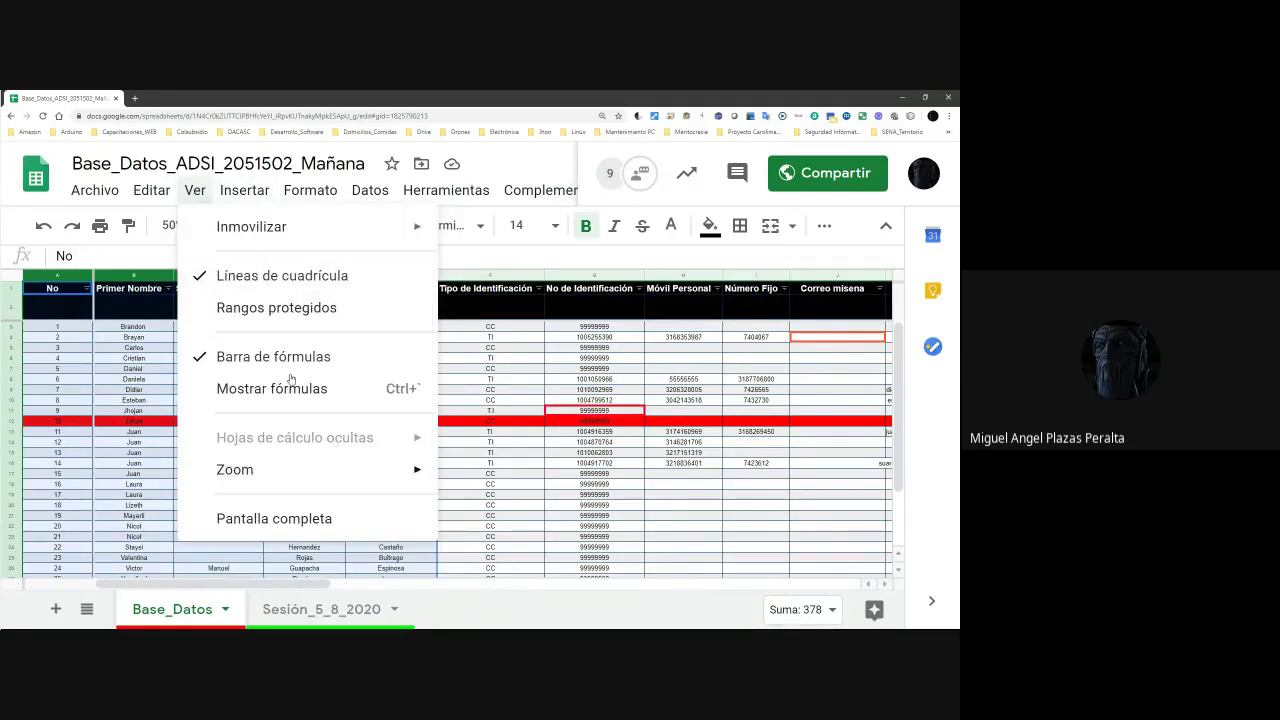
pyautogui.moveTo(372, 238)
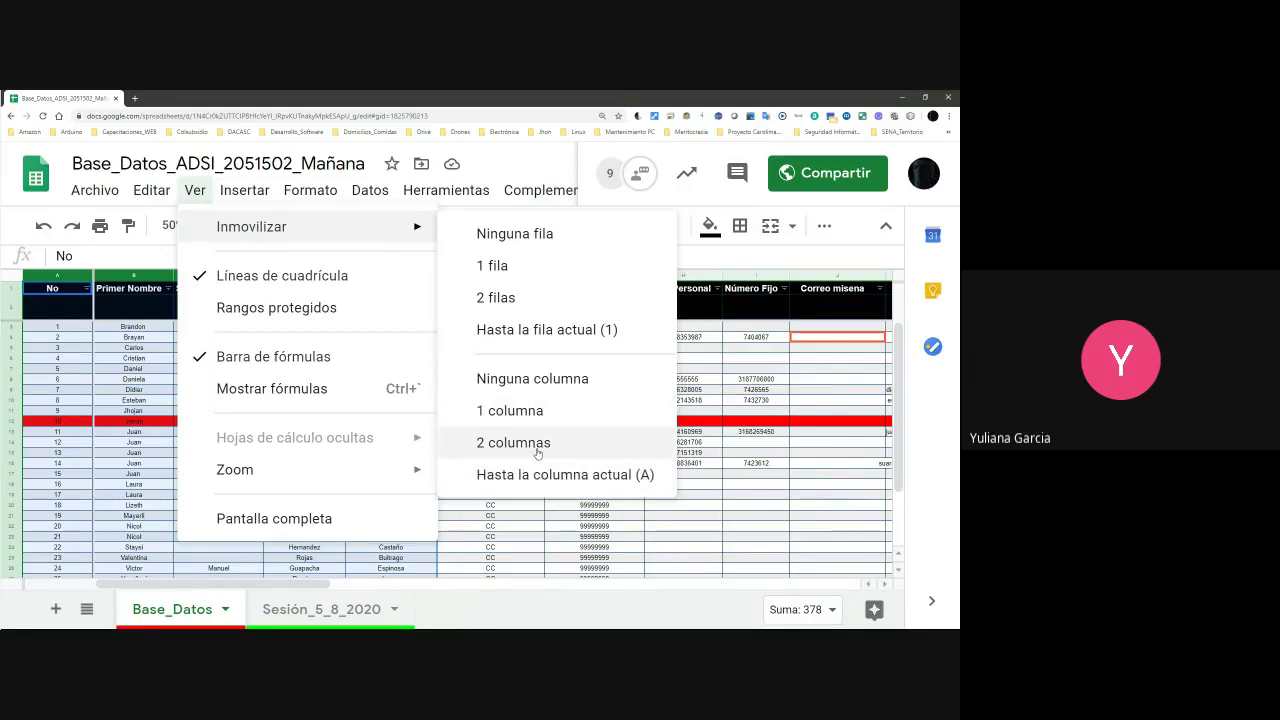
pyautogui.click(533, 446)
pyautogui.click(491, 371)
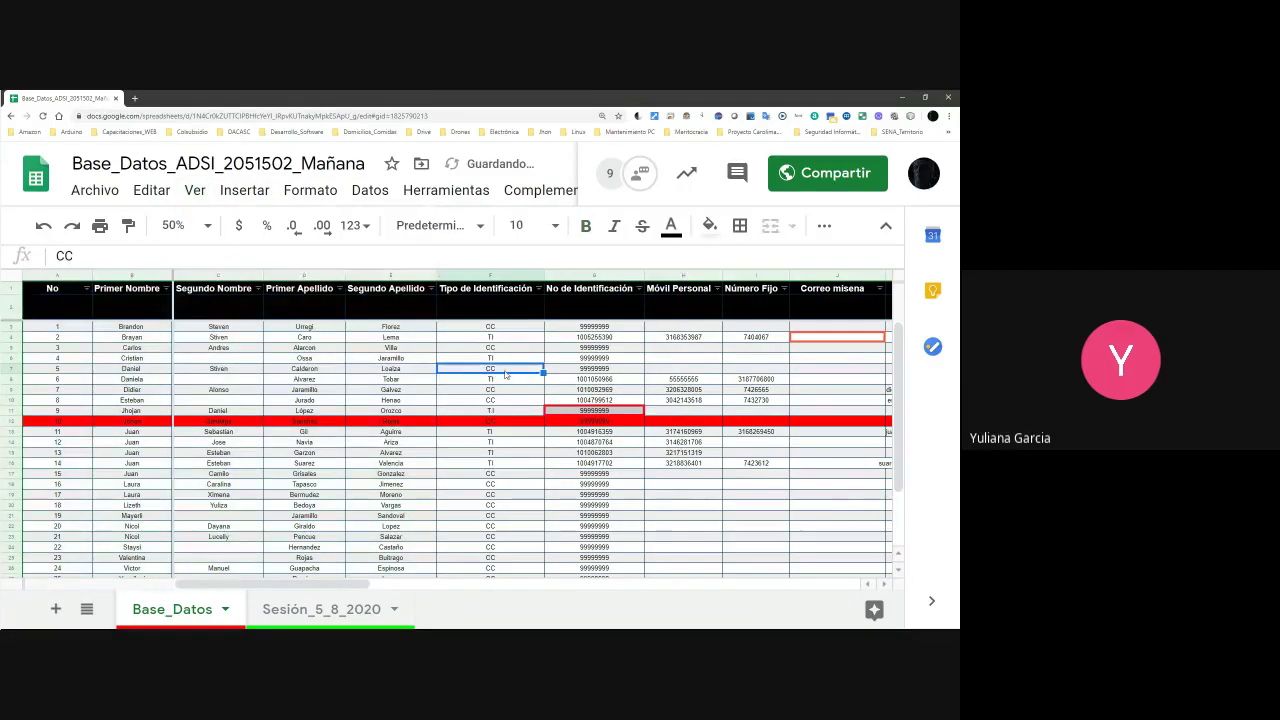
pyautogui.hotkey('ctrl', 'Right')
pyautogui.hotkey('ctrl', 'Right')
pyautogui.hotkey('ctrl', 'Right')
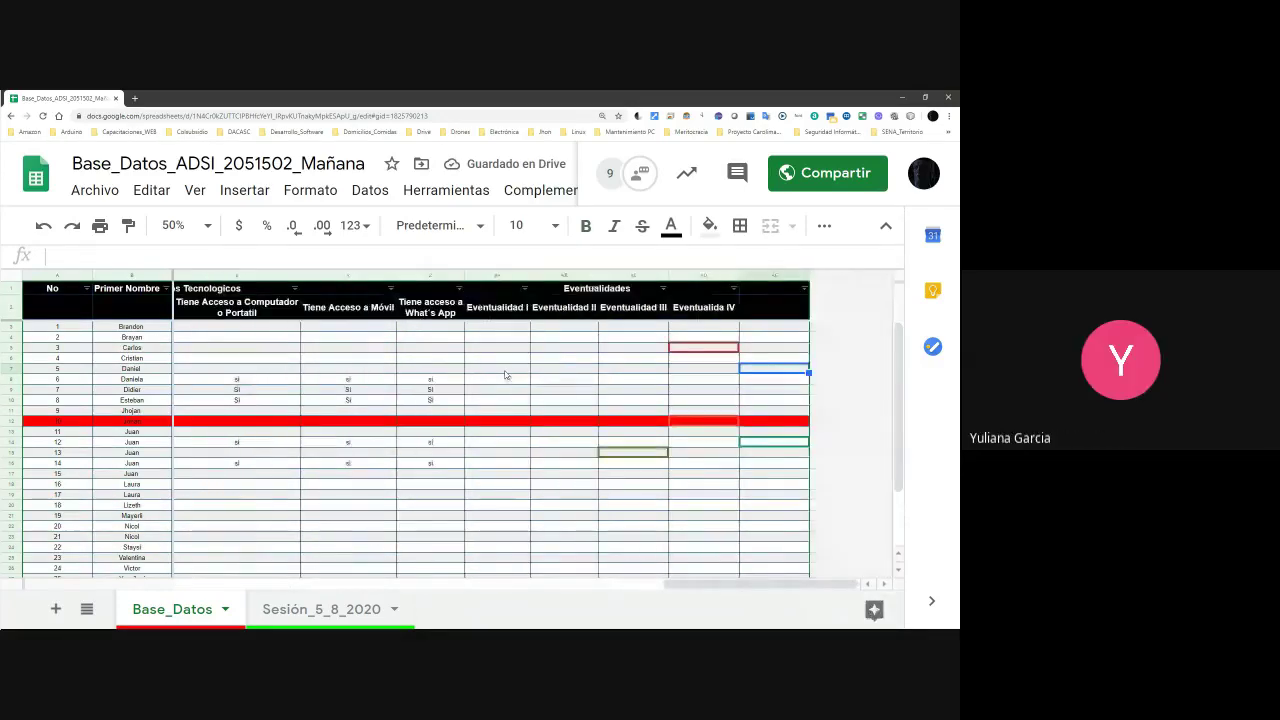
pyautogui.hotkey('ctrl', 'Left')
pyautogui.hotkey('ctrl', 'Left')
pyautogui.hotkey('ctrl', 'Left')
pyautogui.hotkey('ctrl', 'Left')
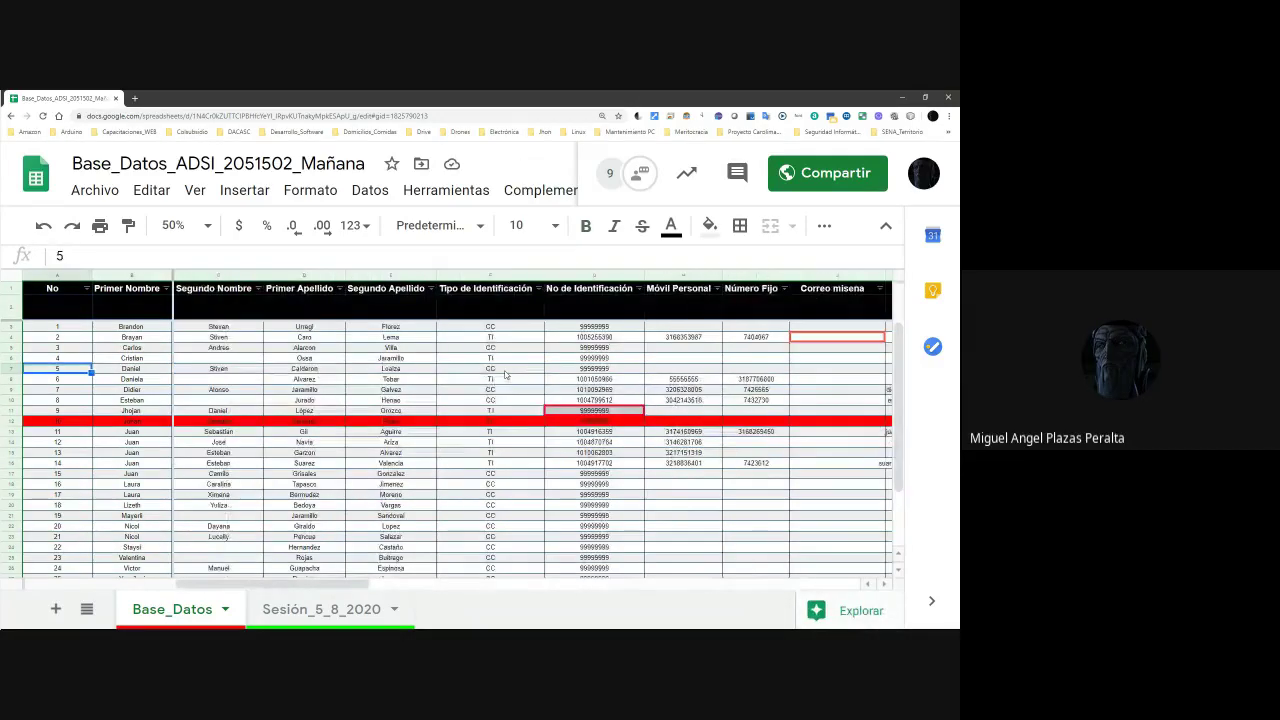
pyautogui.press('Right')
pyautogui.press('Right')
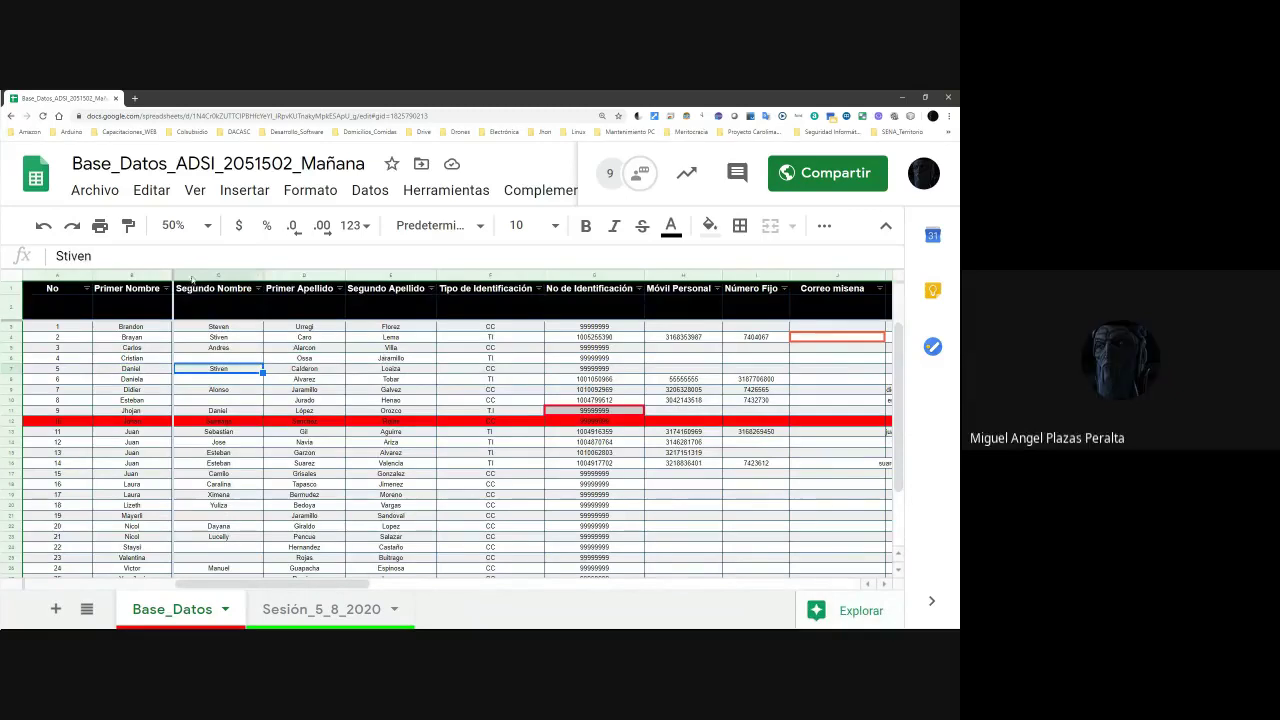
# Move the column freeze up to column C, then D, and finally E (Segundo Apellido).
pyautogui.click(191, 276)
pyautogui.click(200, 190)
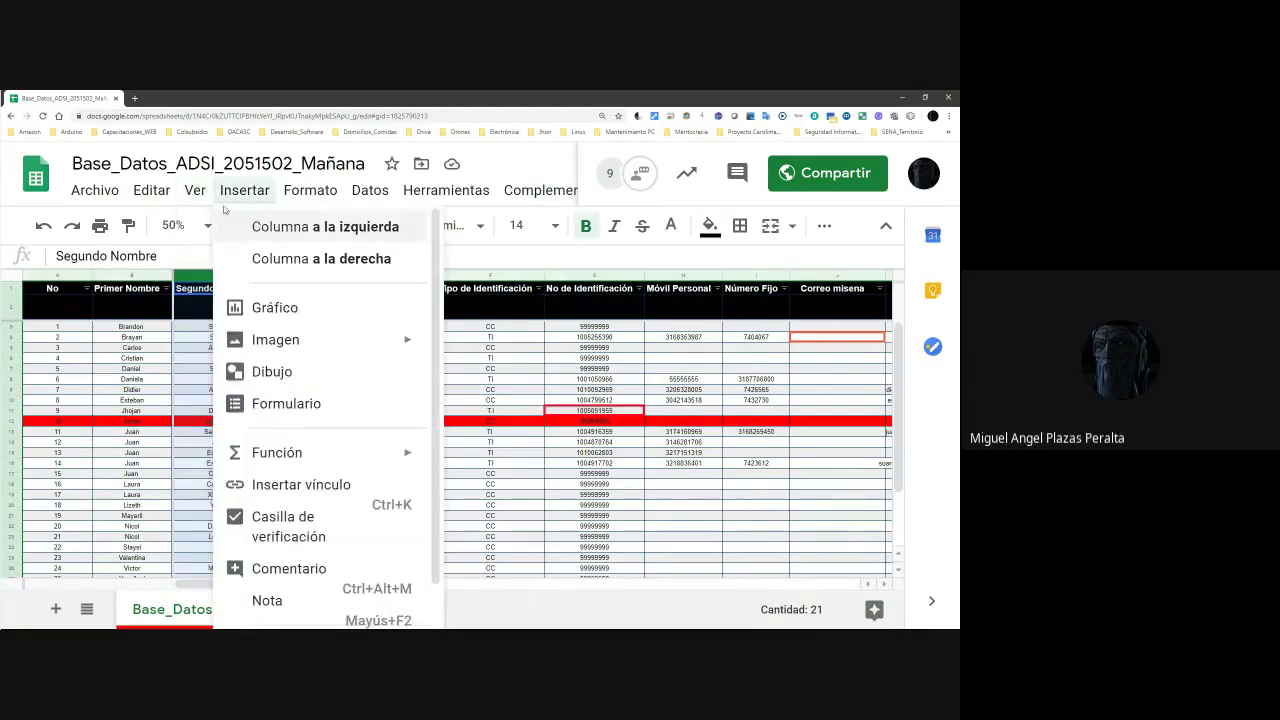
pyautogui.moveTo(245, 227)
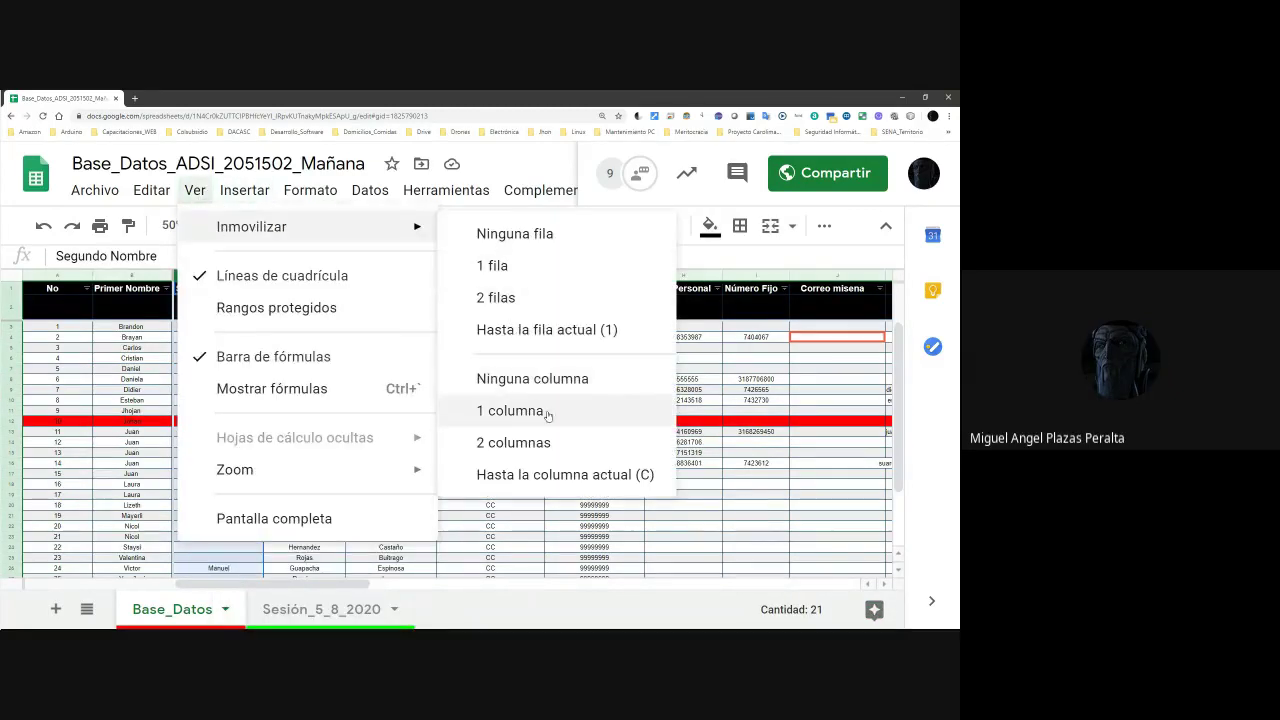
pyautogui.click(566, 474)
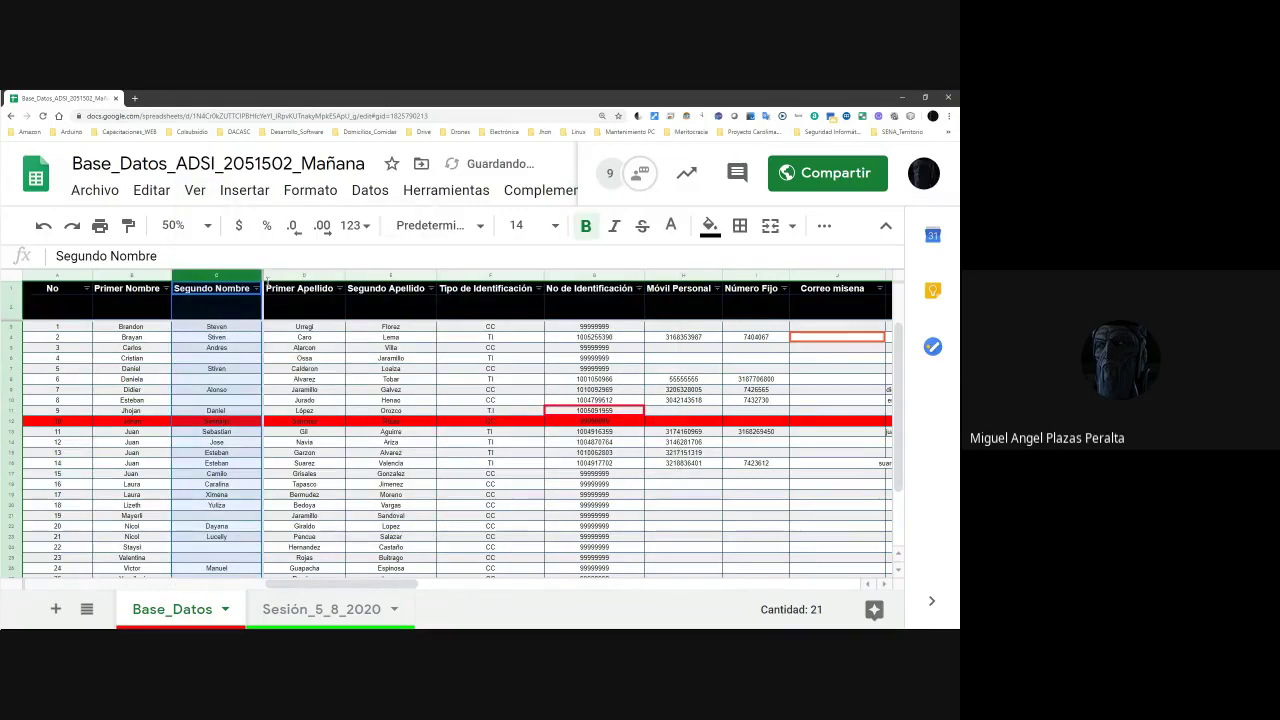
pyautogui.click(272, 276)
pyautogui.click(195, 190)
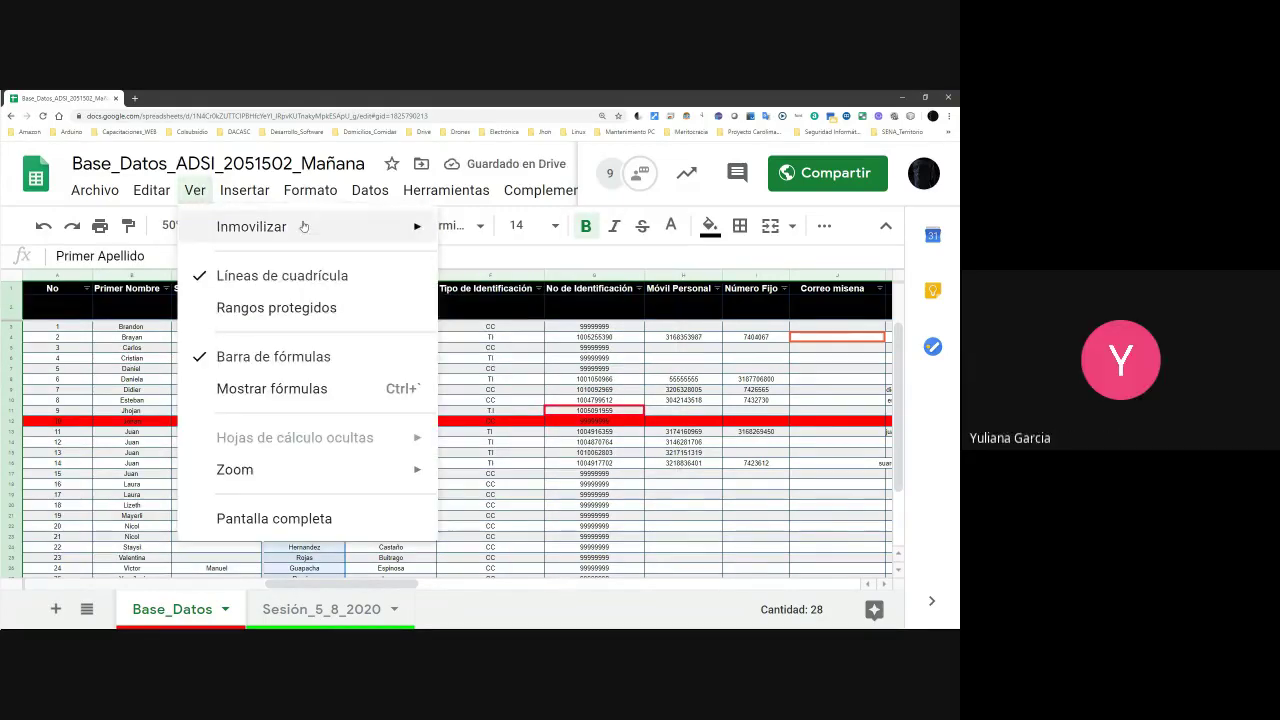
pyautogui.moveTo(304, 227)
pyautogui.click(566, 474)
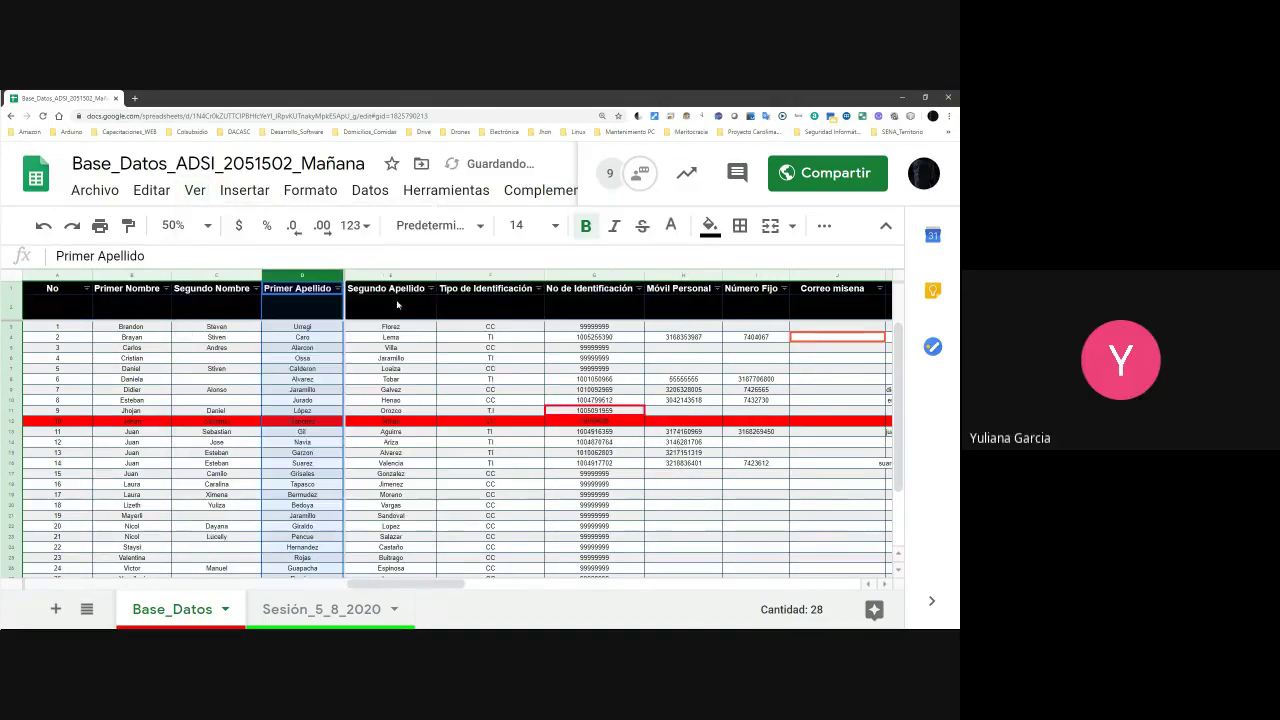
pyautogui.click(391, 276)
pyautogui.click(195, 190)
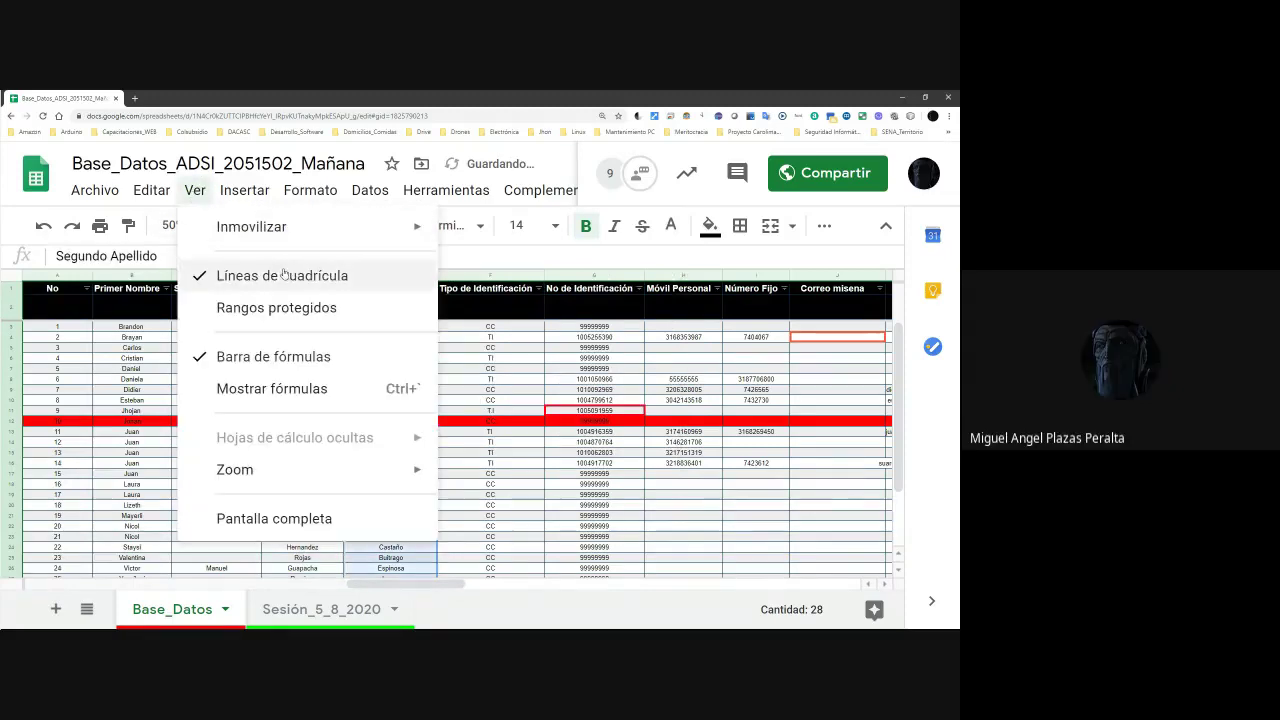
pyautogui.moveTo(317, 238)
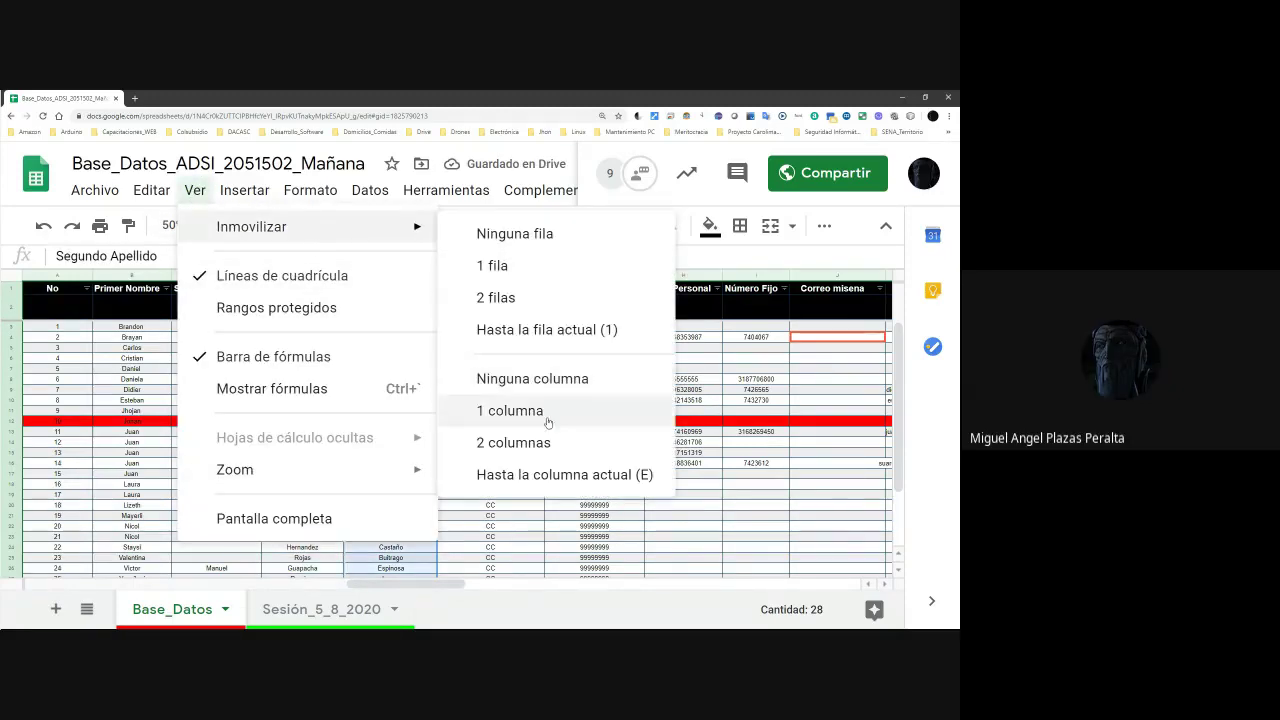
pyautogui.click(608, 475)
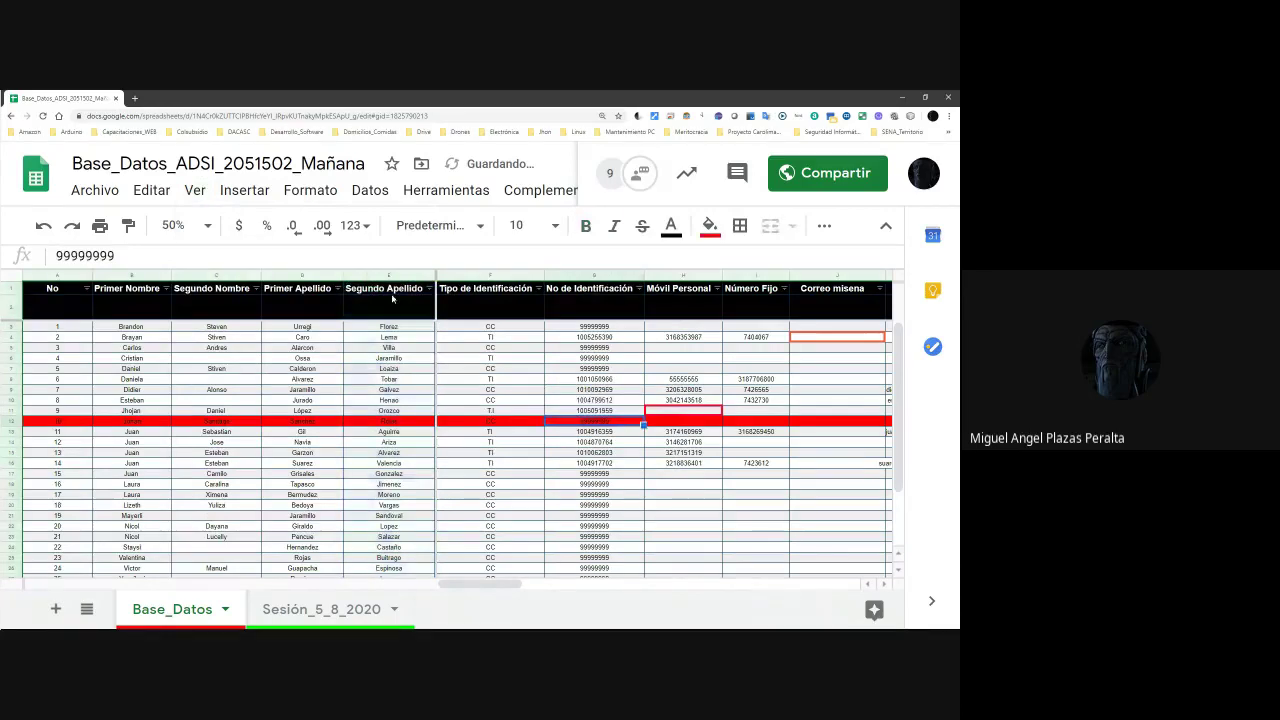
# Check that the frozen name columns stay put while moving across and down the sheet.
pyautogui.click(397, 303)
pyautogui.press('Right')
pyautogui.press('Right')
pyautogui.press('Right')
pyautogui.press('Right')
pyautogui.press('Right')
pyautogui.press('Right')
pyautogui.press('Right')
pyautogui.press('Right')
pyautogui.press('Right')
pyautogui.press('Right')
pyautogui.press('Right')
pyautogui.press('Right')
pyautogui.press('Right')
pyautogui.press('Right')
pyautogui.press('Right')
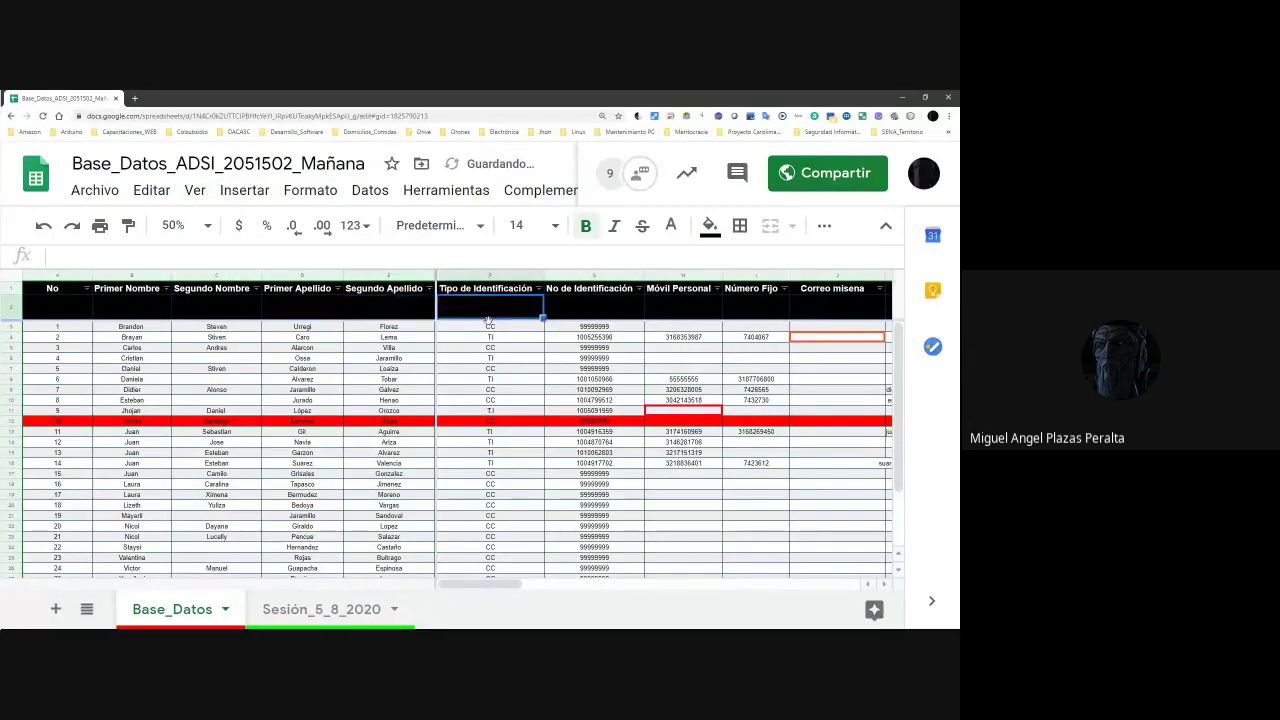
pyautogui.press('Left')
pyautogui.press('Left')
pyautogui.press('Left')
pyautogui.press('Left')
pyautogui.press('Left')
pyautogui.press('Left')
pyautogui.press('Left')
pyautogui.press('Left')
pyautogui.press('Left')
pyautogui.press('Left')
pyautogui.press('Left')
pyautogui.press('Left')
pyautogui.press('Left')
pyautogui.press('Left')
pyautogui.press('Left')
pyautogui.press('Left')
pyautogui.press('Left')
pyautogui.press('Left')
pyautogui.press('Left')
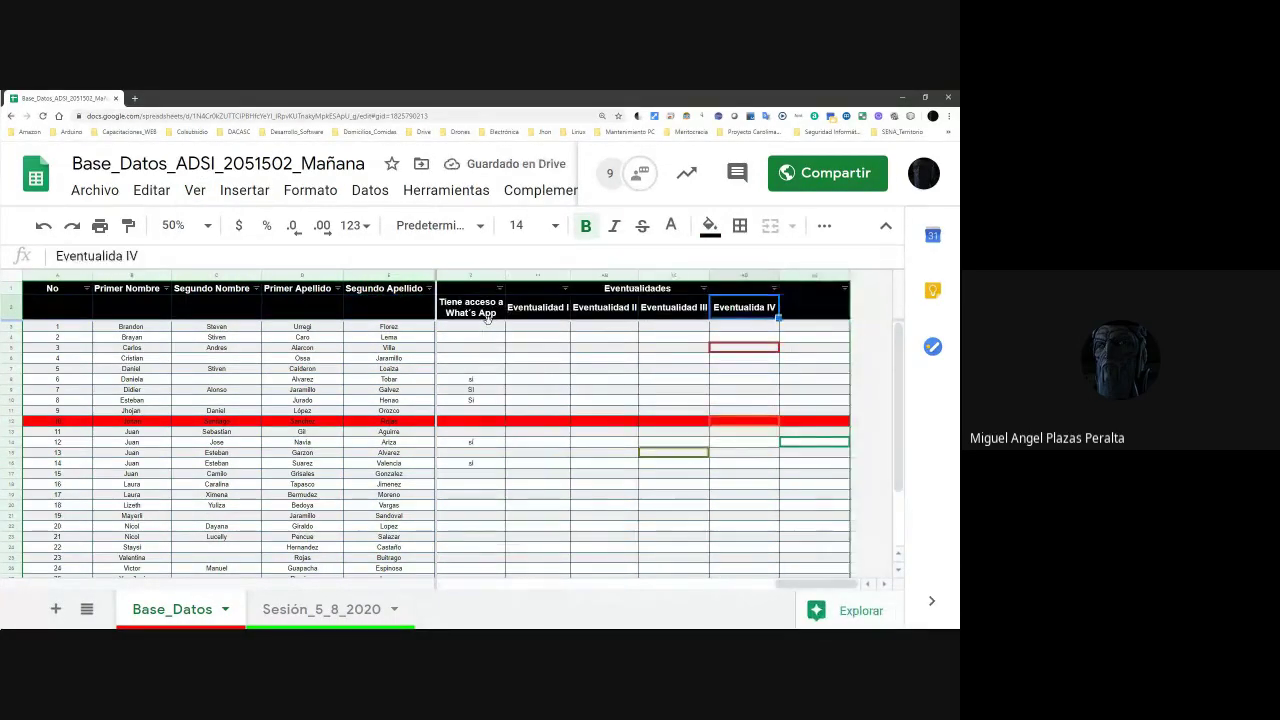
pyautogui.press('Right')
pyautogui.press('Right')
pyautogui.press('Right')
pyautogui.press('Right')
pyautogui.press('Right')
pyautogui.press('Right')
pyautogui.press('Right')
pyautogui.press('Right')
pyautogui.press('Right')
pyautogui.press('Right')
pyautogui.press('Right')
pyautogui.press('Right')
pyautogui.press('Right')
pyautogui.press('Right')
pyautogui.press('Right')
pyautogui.press('Right')
pyautogui.press('Right')
pyautogui.press('Right')
pyautogui.press('Right')
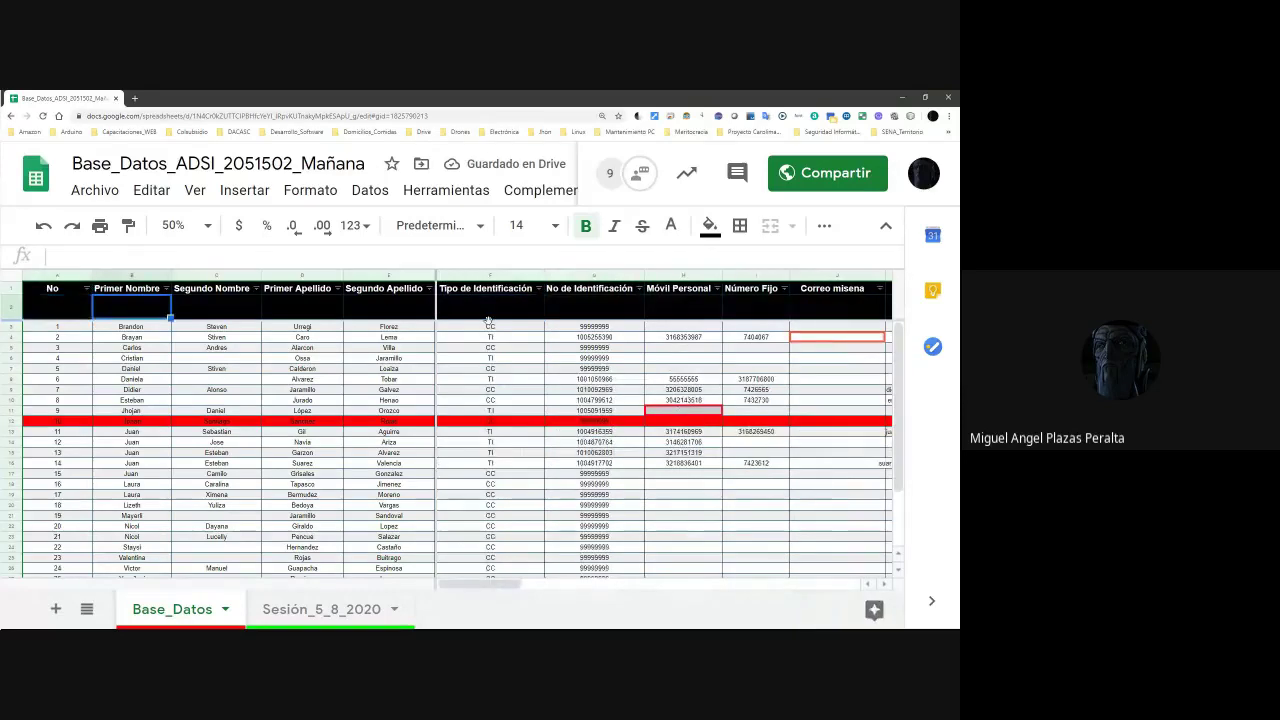
pyautogui.press('Left')
pyautogui.press('Left')
pyautogui.press('Left')
pyautogui.press('Left')
pyautogui.press('Left')
pyautogui.press('Left')
pyautogui.press('Left')
pyautogui.press('Left')
pyautogui.press('Left')
pyautogui.press('Left')
pyautogui.press('Left')
pyautogui.press('Left')
pyautogui.press('Left')
pyautogui.press('Left')
pyautogui.press('Left')
pyautogui.press('Left')
pyautogui.press('Left')
pyautogui.press('Left')
pyautogui.press('Left')
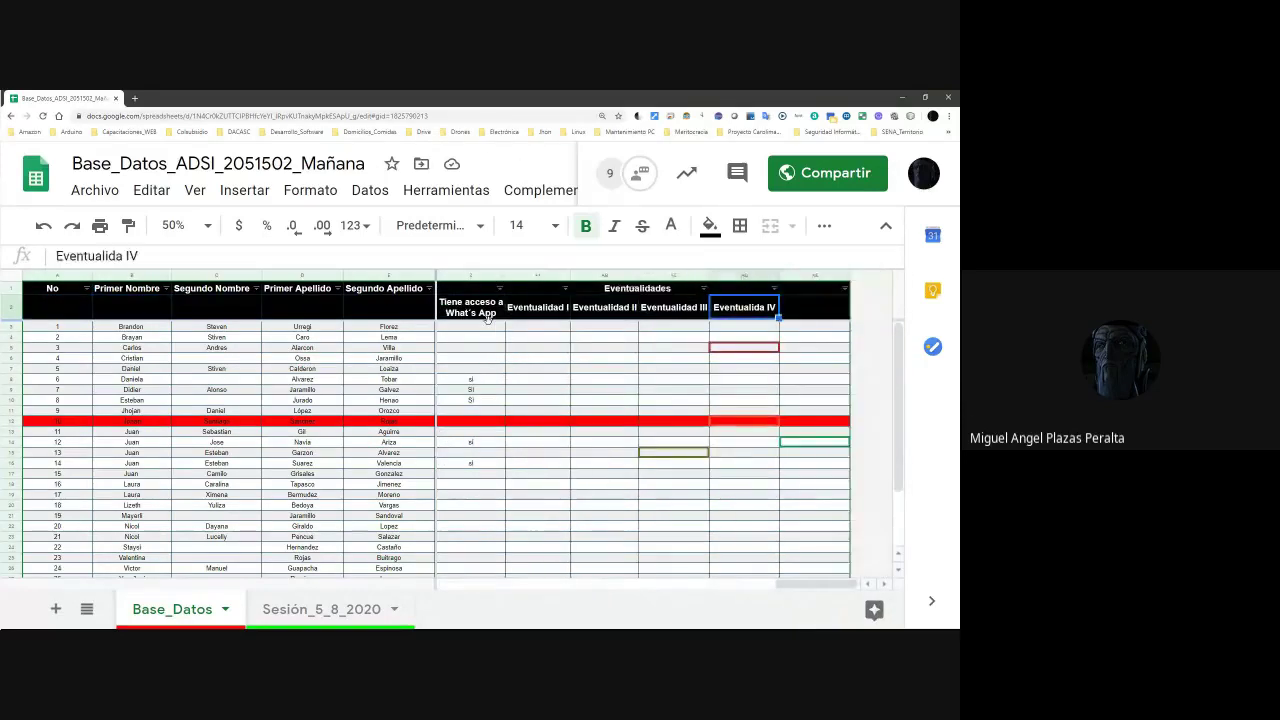
pyautogui.press('Down')
pyautogui.press('Down')
pyautogui.press('Down')
pyautogui.press('Down')
pyautogui.press('Down')
pyautogui.press('Down')
pyautogui.press('Down')
pyautogui.press('Down')
pyautogui.press('Down')
pyautogui.press('Down')
pyautogui.press('Down')
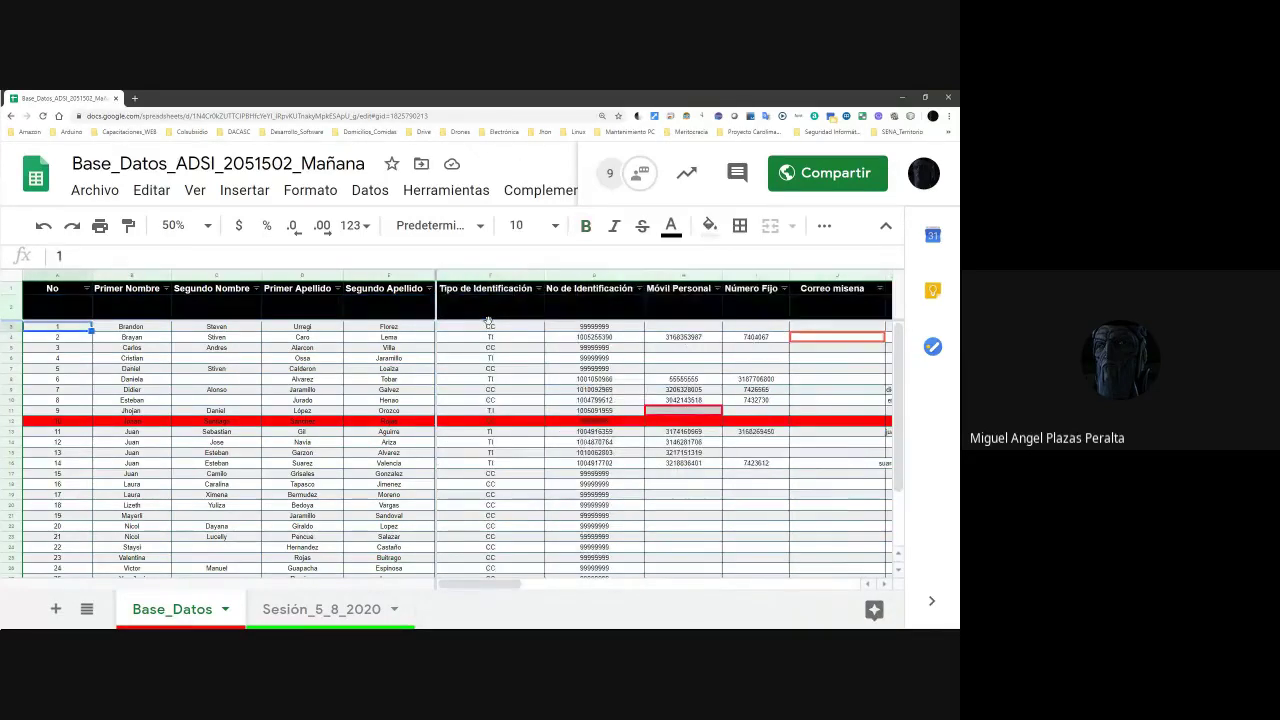
pyautogui.press('Up')
pyautogui.press('Up')
pyautogui.press('Up')
pyautogui.press('Up')
pyautogui.press('Up')
pyautogui.press('Up')
pyautogui.press('Up')
pyautogui.press('Up')
pyautogui.press('Up')
pyautogui.press('Up')
pyautogui.press('Up')
pyautogui.press('Up')
pyautogui.press('Right')
pyautogui.press('Right')
pyautogui.press('Right')
pyautogui.press('Right')
pyautogui.press('Right')
pyautogui.press('Right')
pyautogui.press('Right')
pyautogui.press('Right')
pyautogui.press('Right')
pyautogui.press('Right')
pyautogui.press('Right')
pyautogui.press('Right')
pyautogui.press('Right')
pyautogui.press('Right')
pyautogui.press('Right')
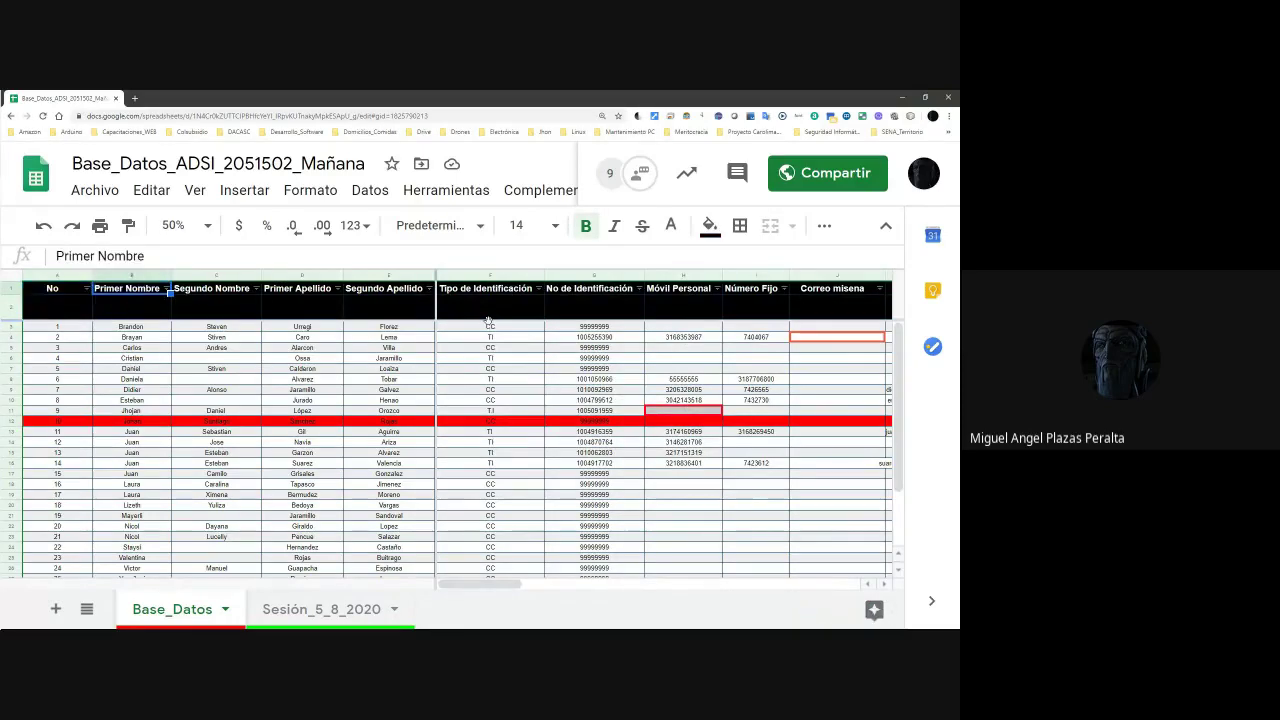
pyautogui.press('Left')
pyautogui.press('Left')
pyautogui.press('Left')
pyautogui.press('Left')
pyautogui.press('Left')
pyautogui.press('Left')
pyautogui.press('Left')
pyautogui.press('Left')
pyautogui.press('Left')
pyautogui.press('Left')
pyautogui.press('Left')
pyautogui.press('Left')
pyautogui.press('Left')
pyautogui.press('Left')
pyautogui.press('Left')
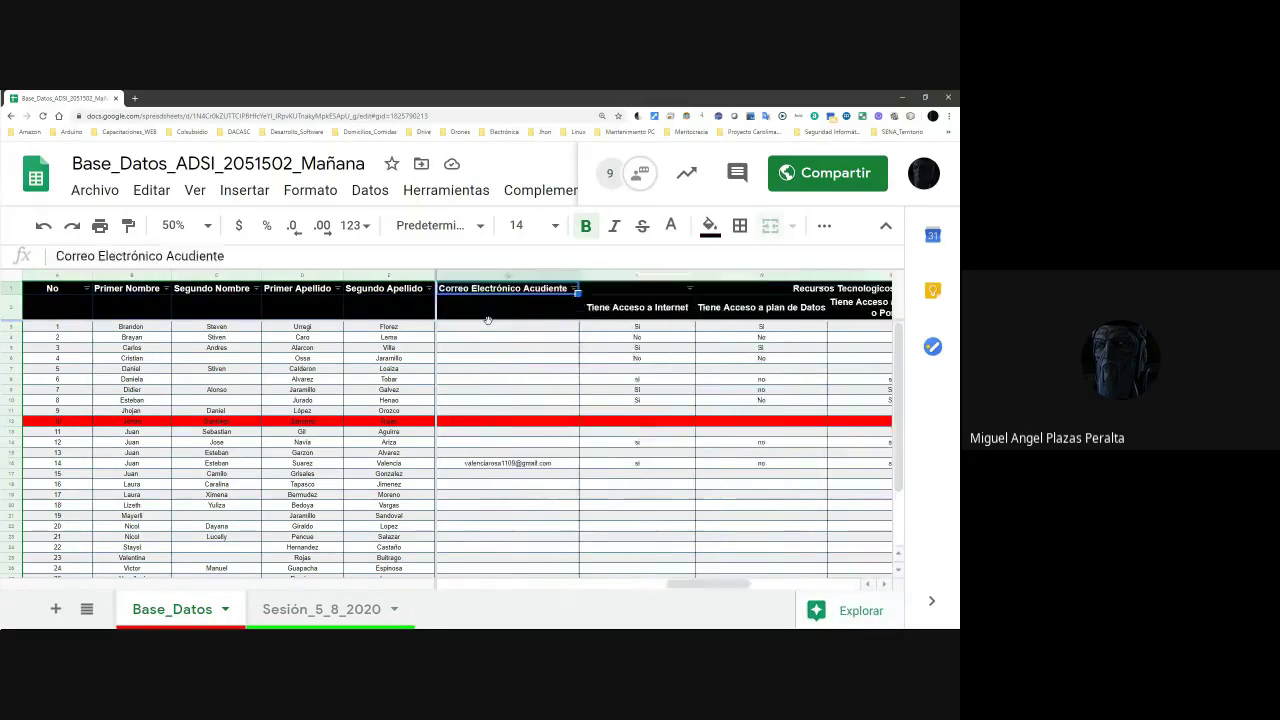
pyautogui.press('Down')
pyautogui.press('Down')
pyautogui.press('Down')
pyautogui.press('Down')
pyautogui.press('Down')
pyautogui.press('Down')
pyautogui.press('Down')
pyautogui.press('Down')
pyautogui.press('Down')
pyautogui.press('Down')
pyautogui.press('Down')
pyautogui.press('Down')
pyautogui.press('Down')
pyautogui.press('Down')
pyautogui.press('Down')
pyautogui.press('Down')
pyautogui.press('Down')
pyautogui.press('Down')
pyautogui.press('Down')
pyautogui.press('Down')
pyautogui.press('Down')
pyautogui.press('Down')
pyautogui.press('Down')
pyautogui.press('Down')
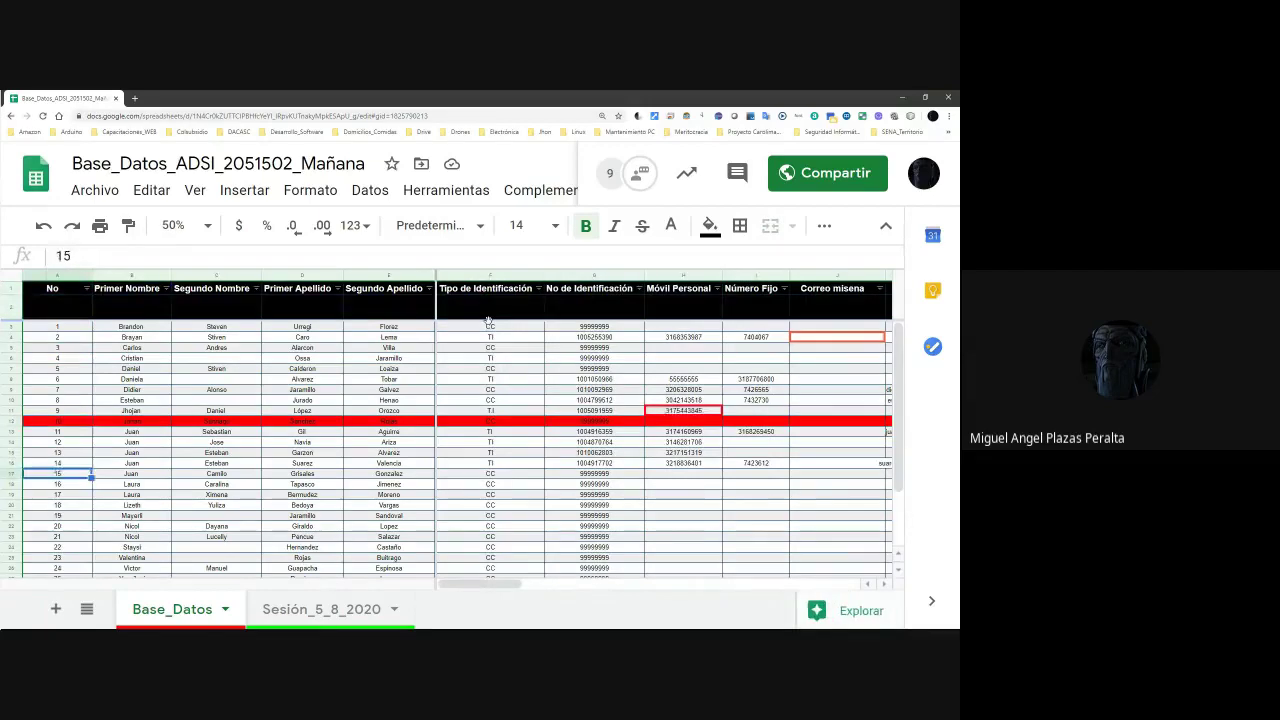
pyautogui.press('Up')
pyautogui.press('Up')
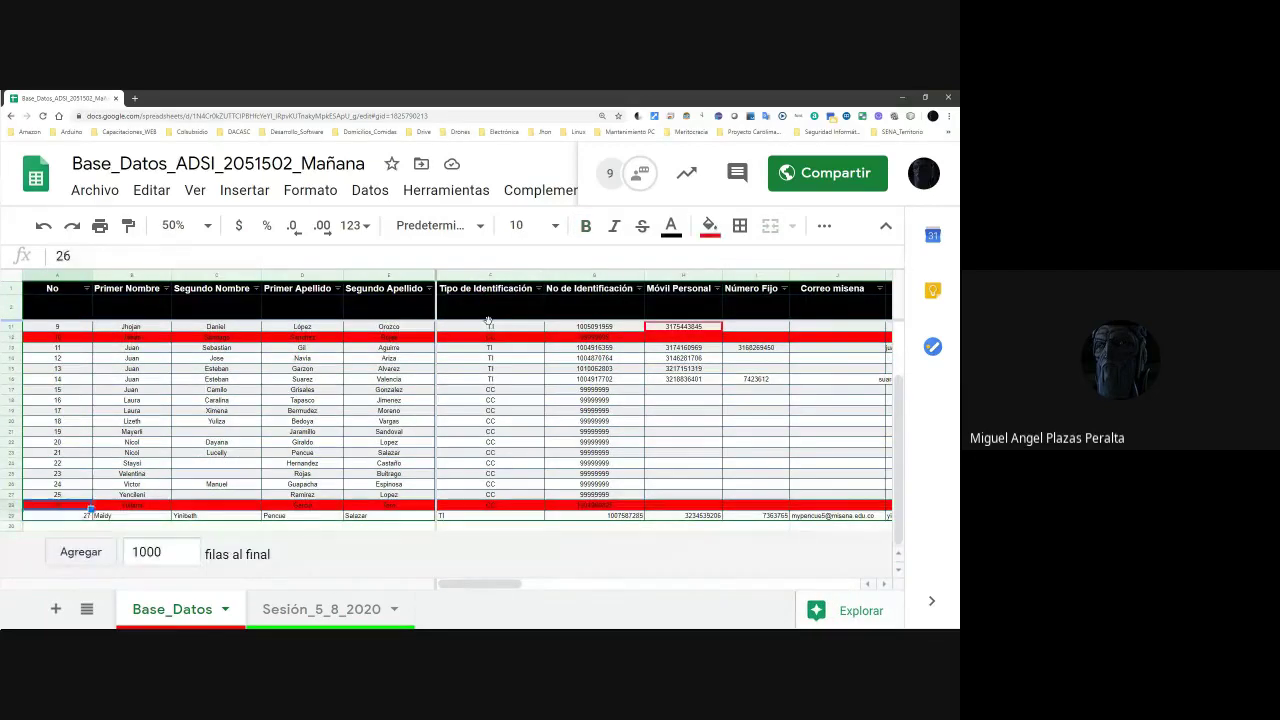
pyautogui.press('Right')
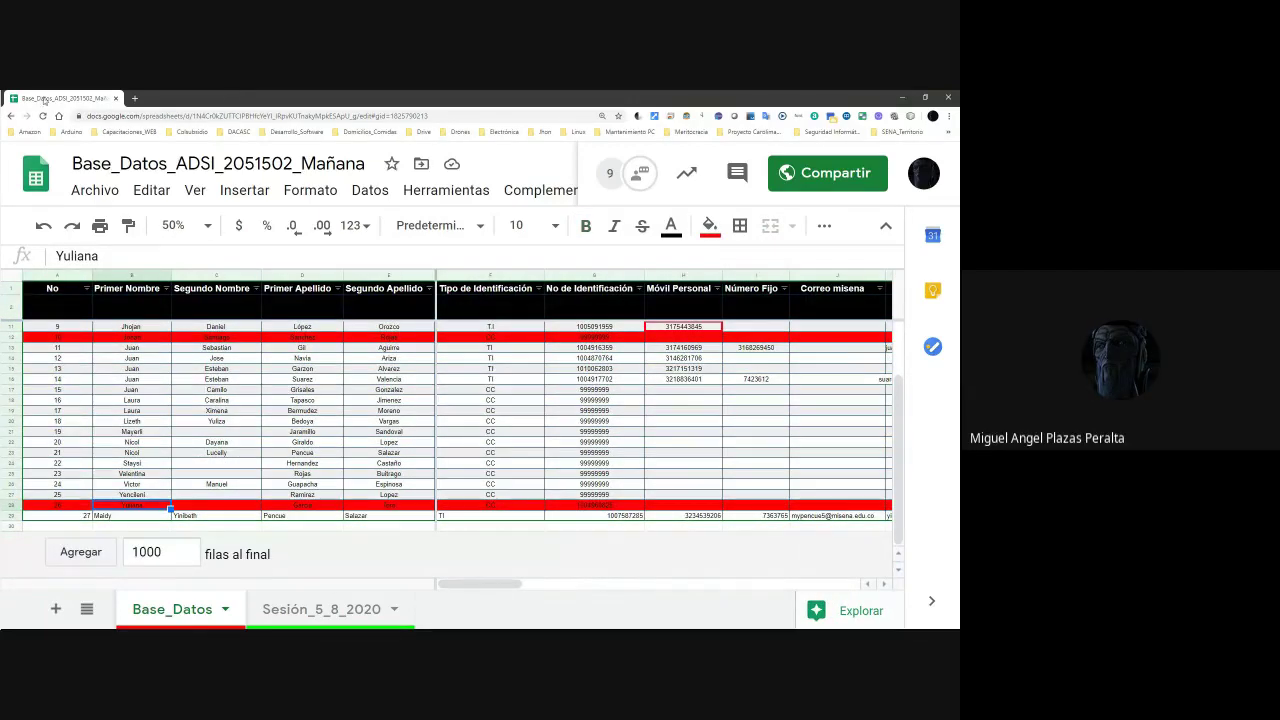
# Set the zoom to 200% and dismiss the narrow-window warning.
pyautogui.click(205, 225)
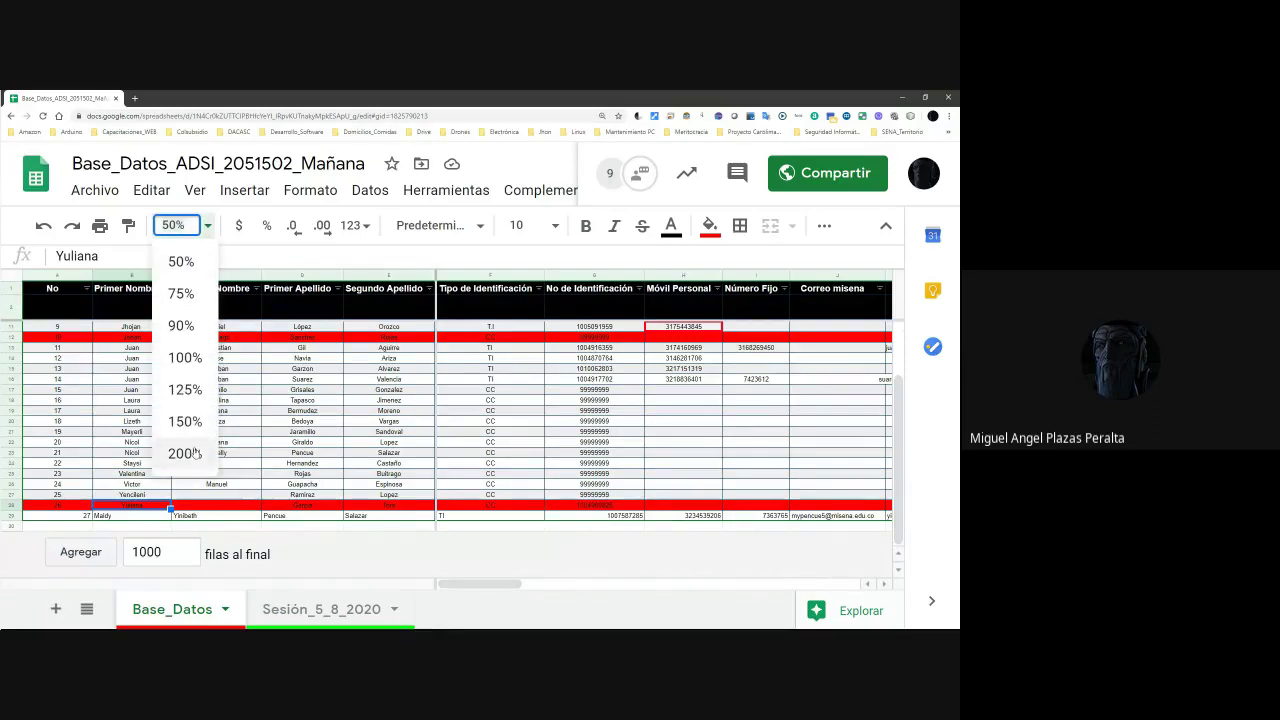
pyautogui.click(184, 453)
pyautogui.scroll(-10, 303, 512)
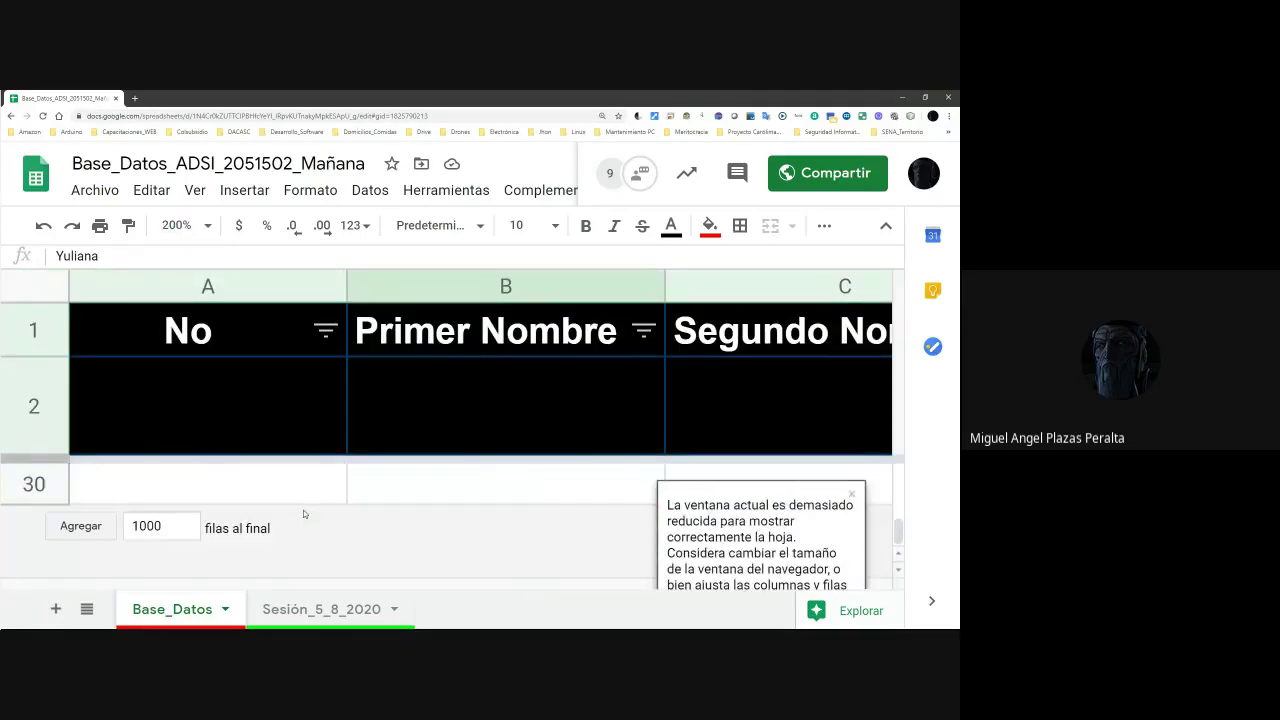
pyautogui.scroll(3, 304, 514)
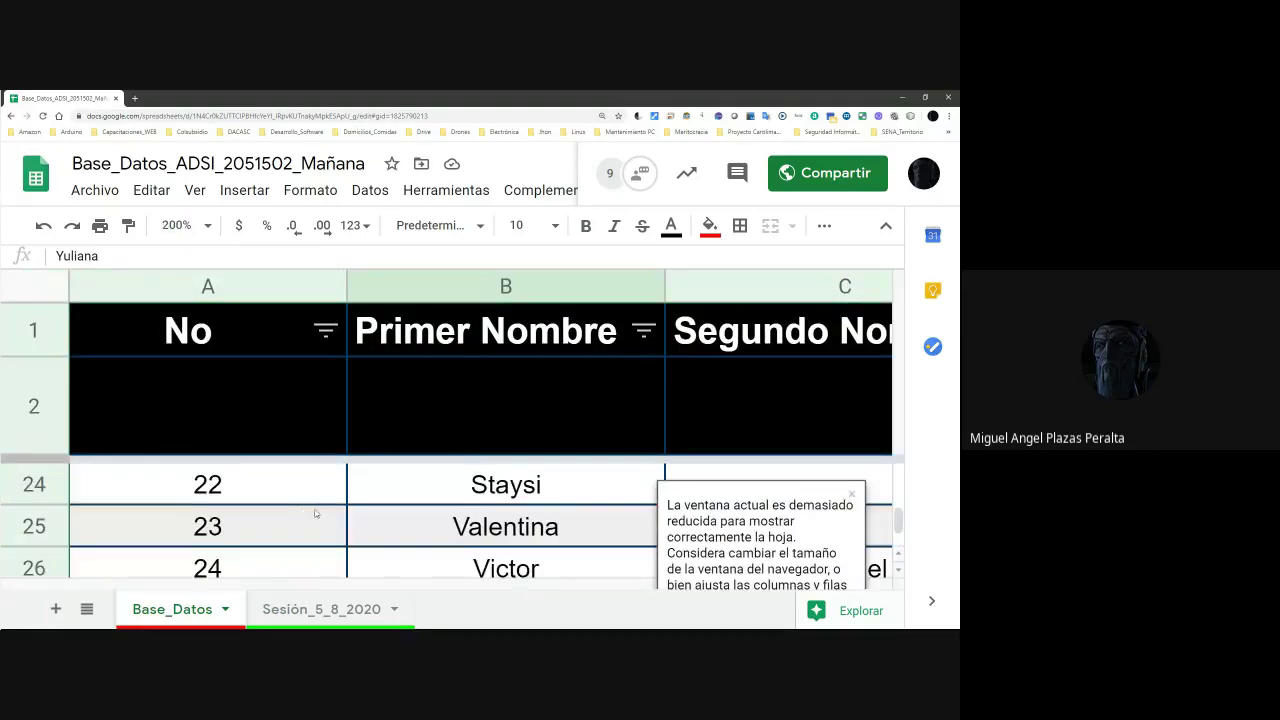
pyautogui.click(852, 497)
pyautogui.click(586, 518)
pyautogui.click(420, 560)
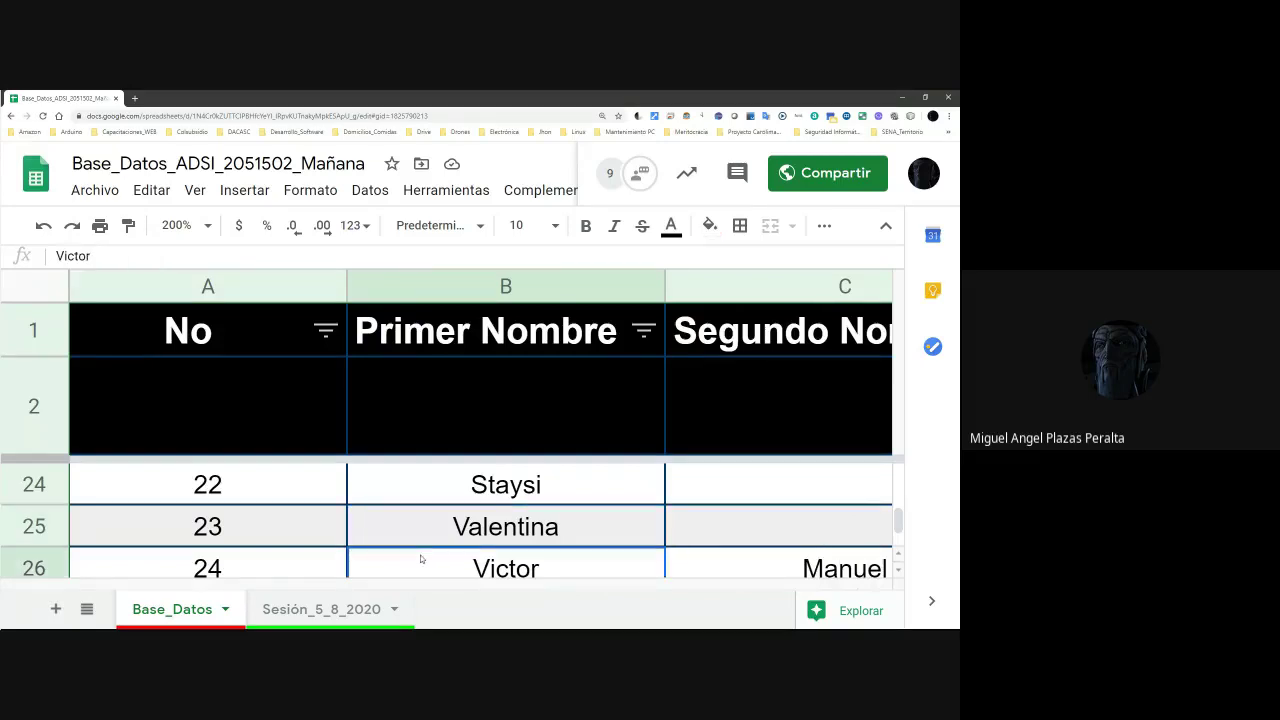
# Look through the cells of rows 28 and 29 at 200% zoom.
pyautogui.press('Down')
pyautogui.press('Down')
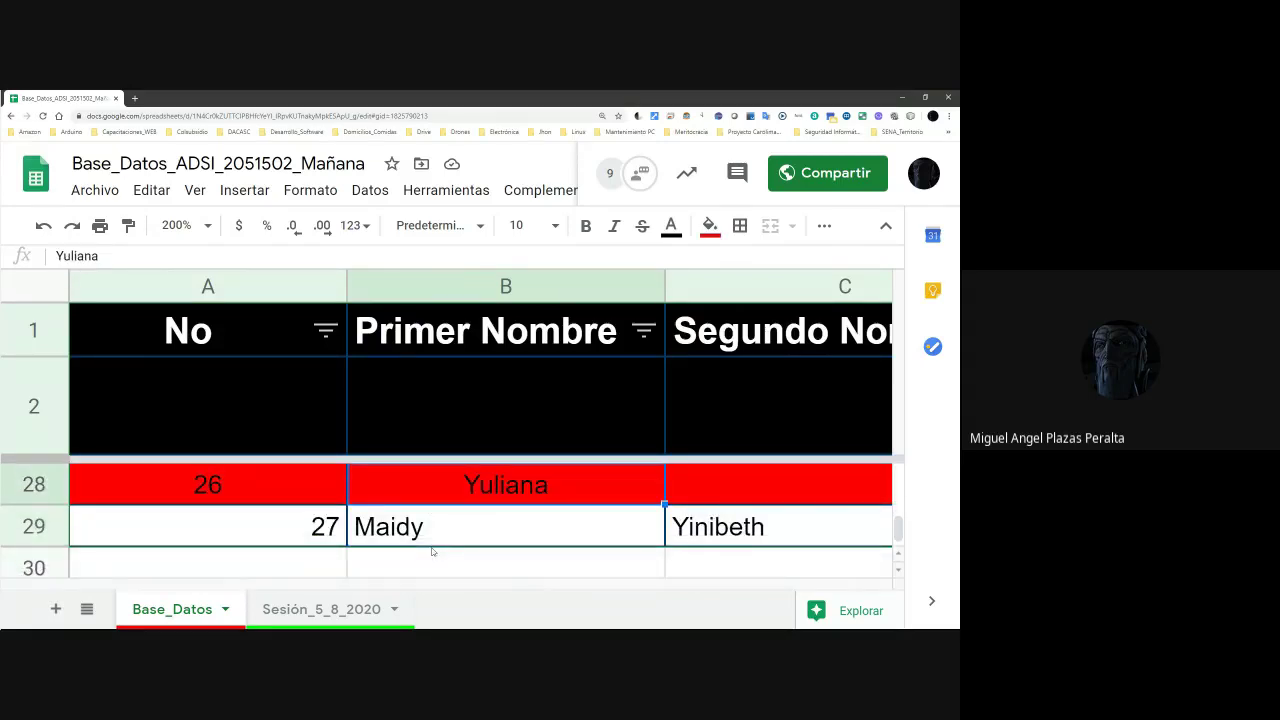
pyautogui.press('Right')
pyautogui.press('Right')
pyautogui.press('Right')
pyautogui.press('Right')
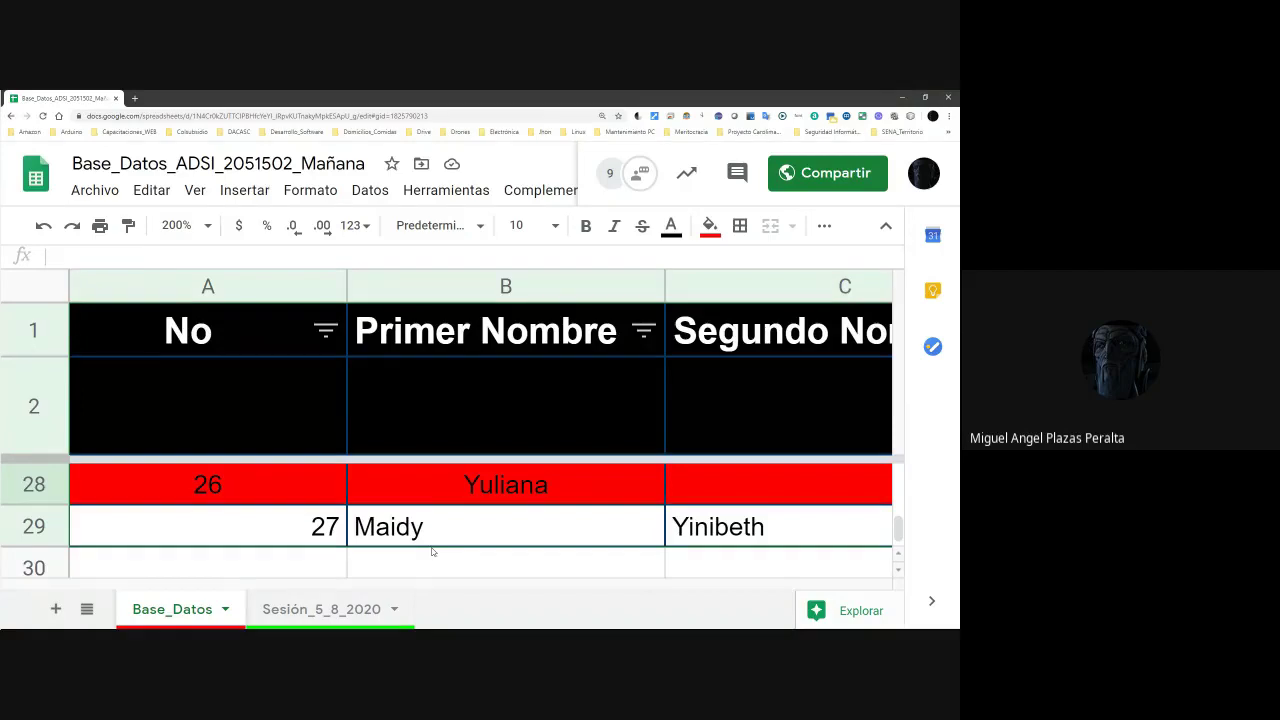
pyautogui.press('Down')
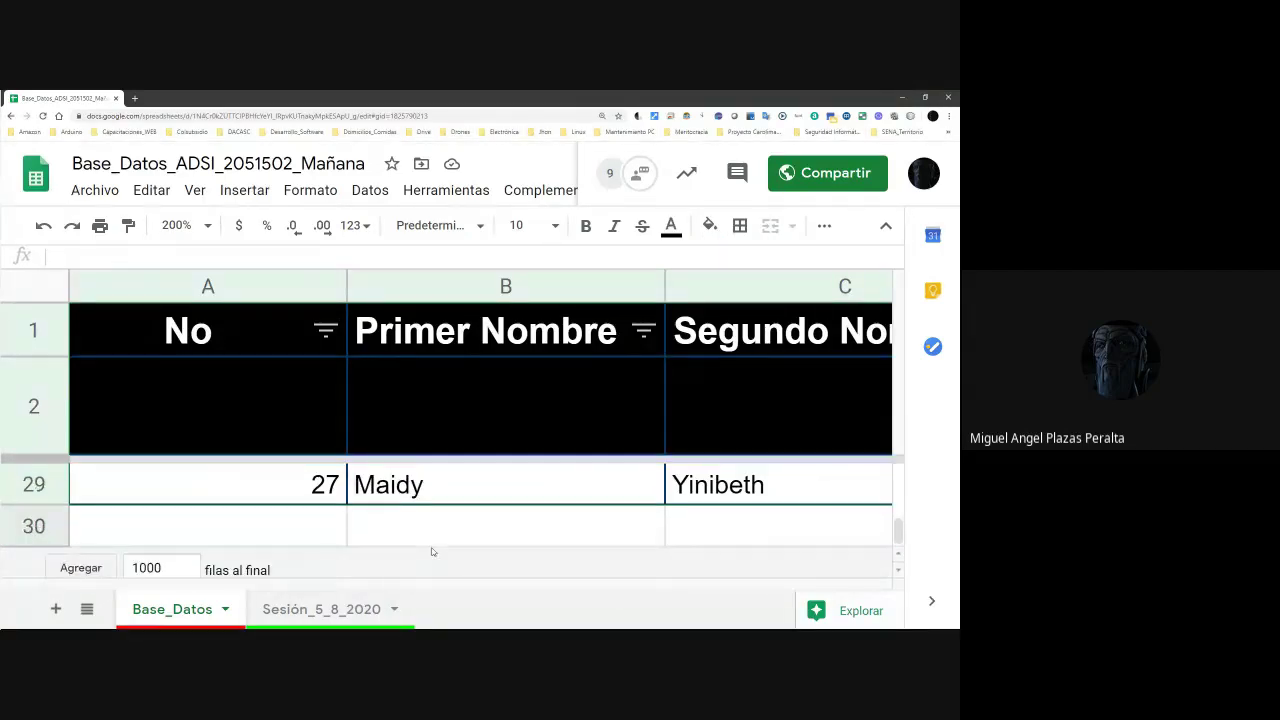
pyautogui.press('Right')
pyautogui.click(402, 488)
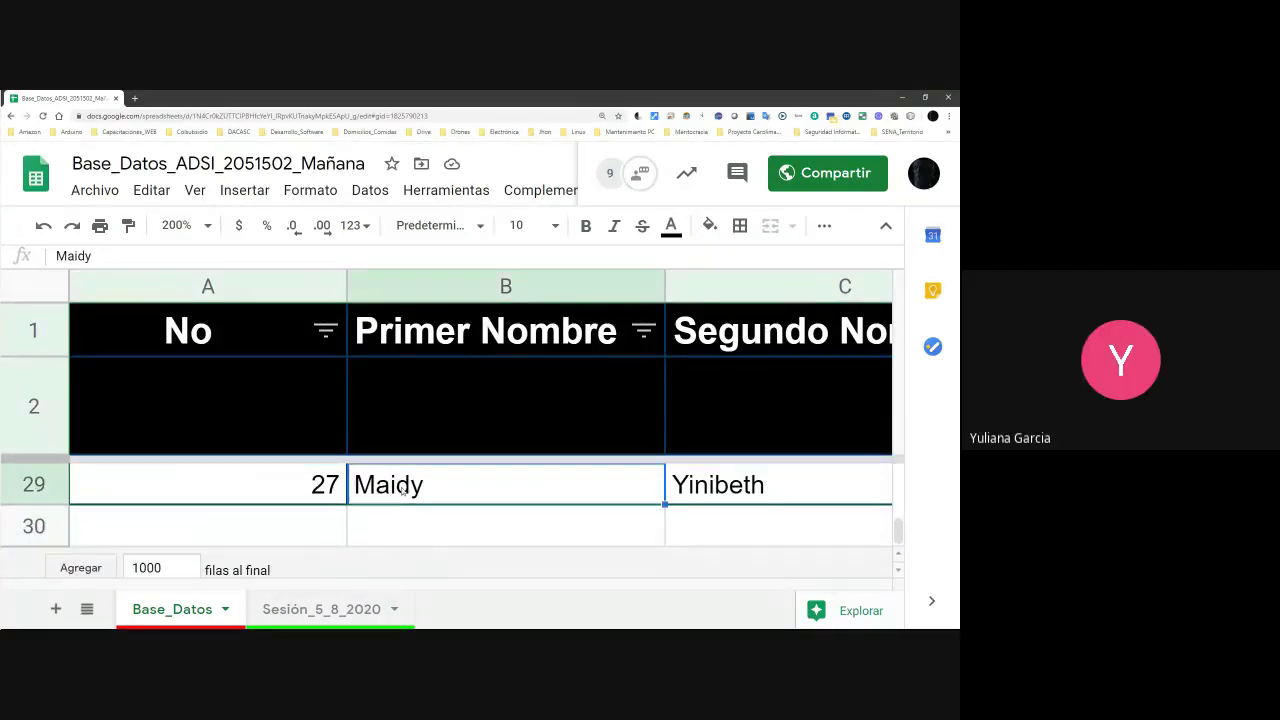
pyautogui.press('Up')
pyautogui.press('Right')
pyautogui.press('Right')
pyautogui.press('Right')
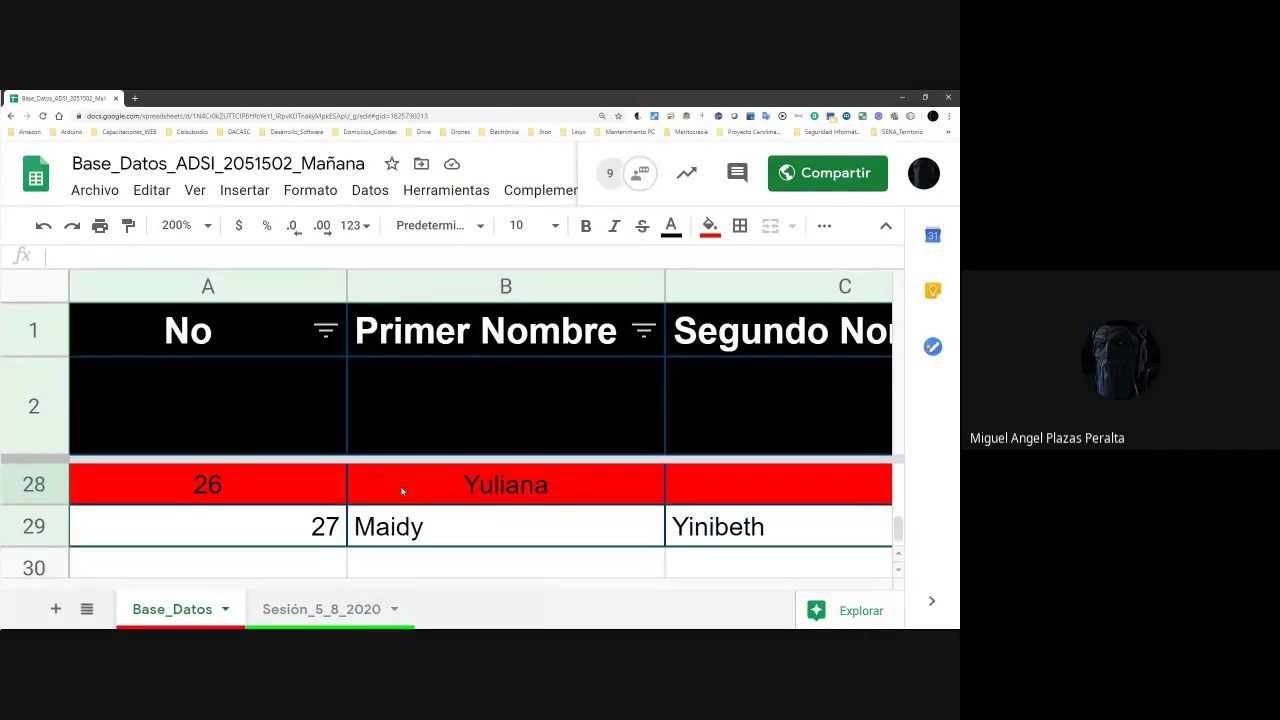
pyautogui.click(402, 490)
# Reduce the zoom to 125% and then 100% while checking row 28's name cells.
pyautogui.click(206, 226)
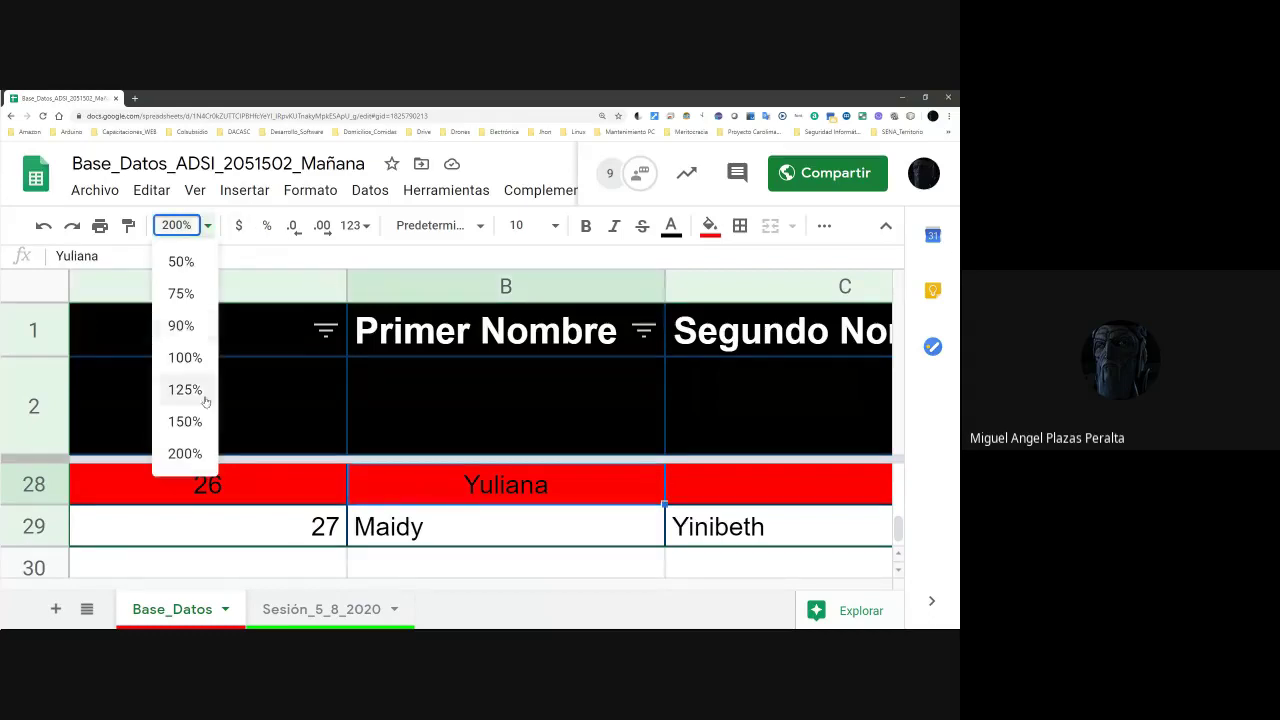
pyautogui.click(185, 390)
pyautogui.click(477, 476)
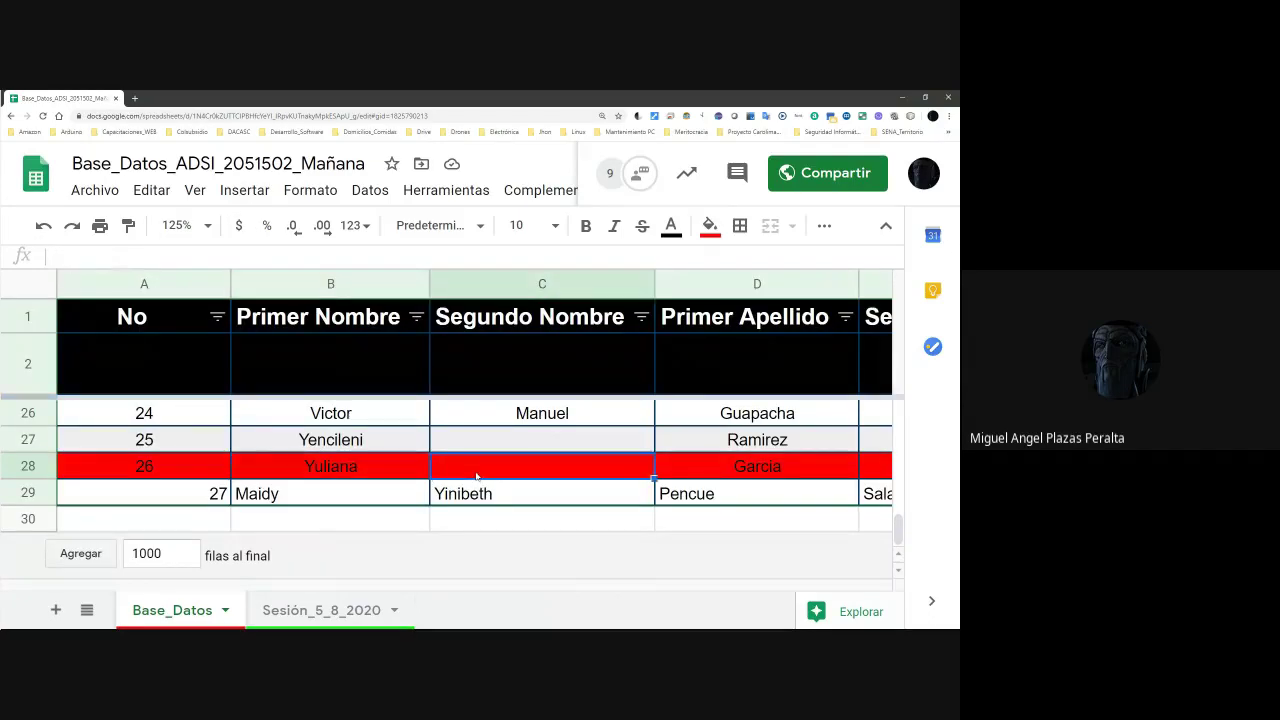
pyautogui.hotkey('ctrl', 'a')
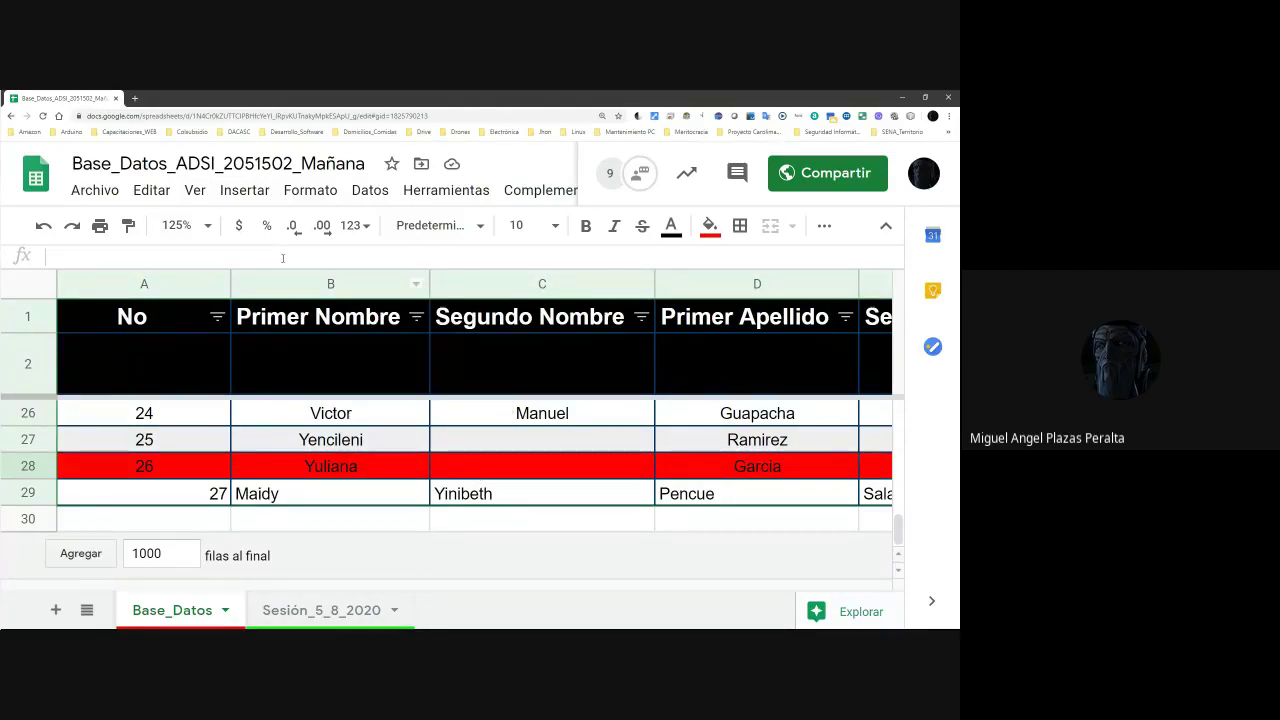
pyautogui.click(180, 225)
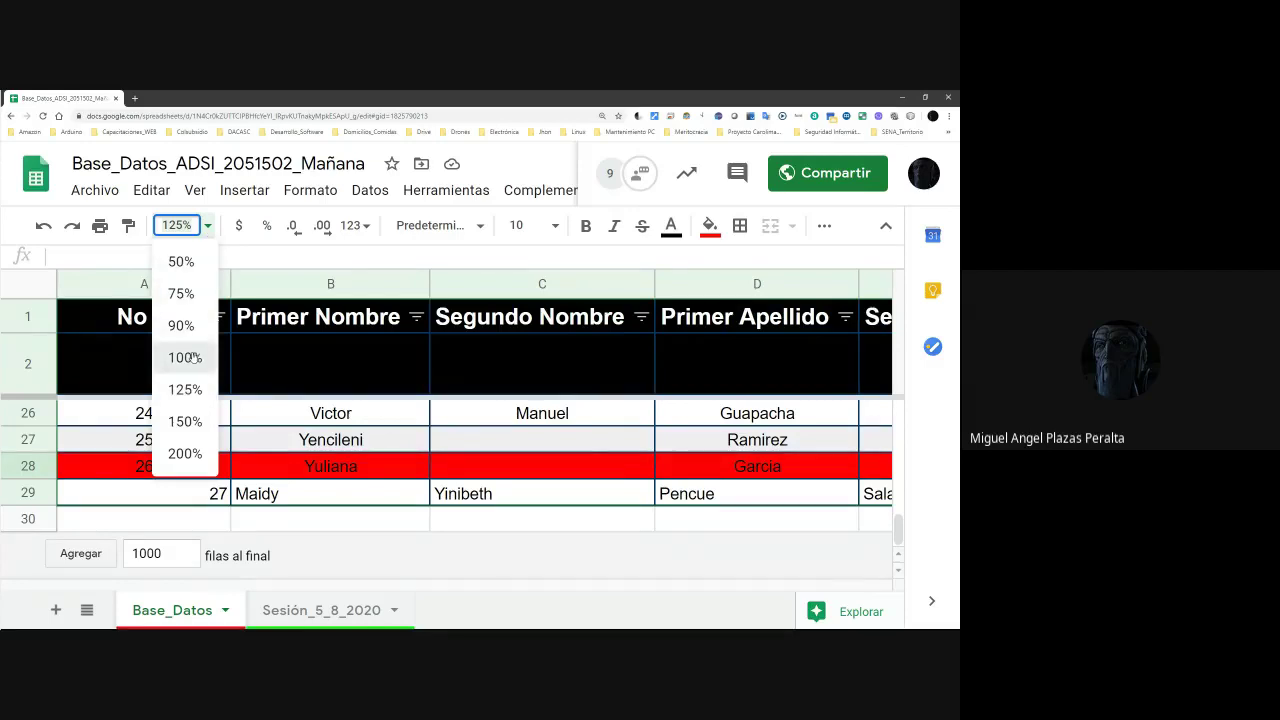
pyautogui.click(185, 357)
pyautogui.click(605, 468)
pyautogui.click(727, 470)
pyautogui.press('Right')
pyautogui.press('Right')
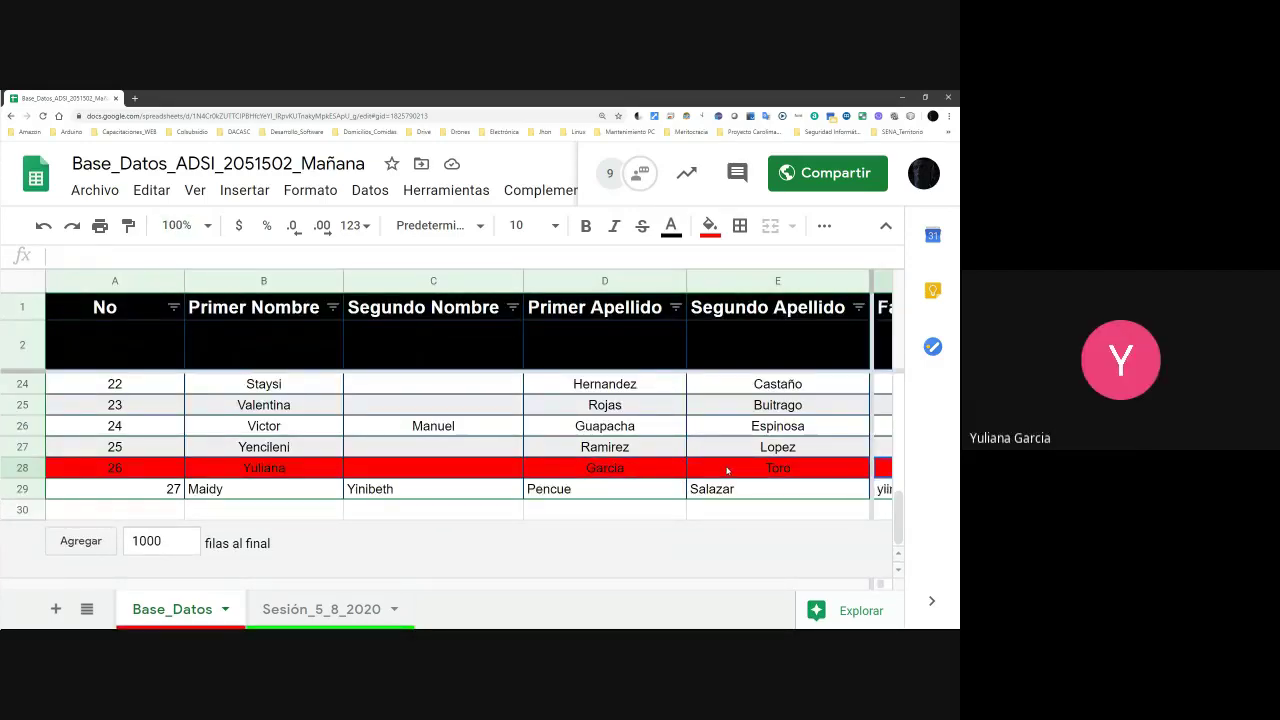
# Reduce the zoom to 90%, then to 50% to see the whole table.
pyautogui.click(206, 226)
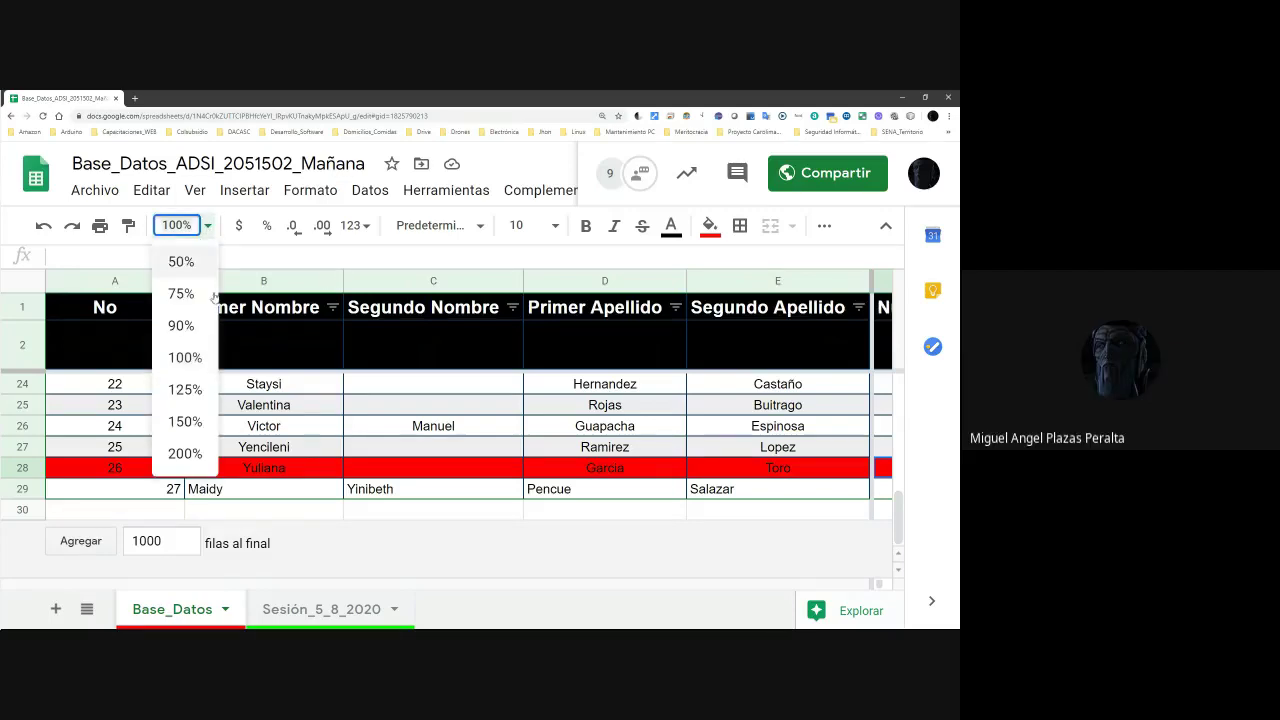
pyautogui.click(181, 325)
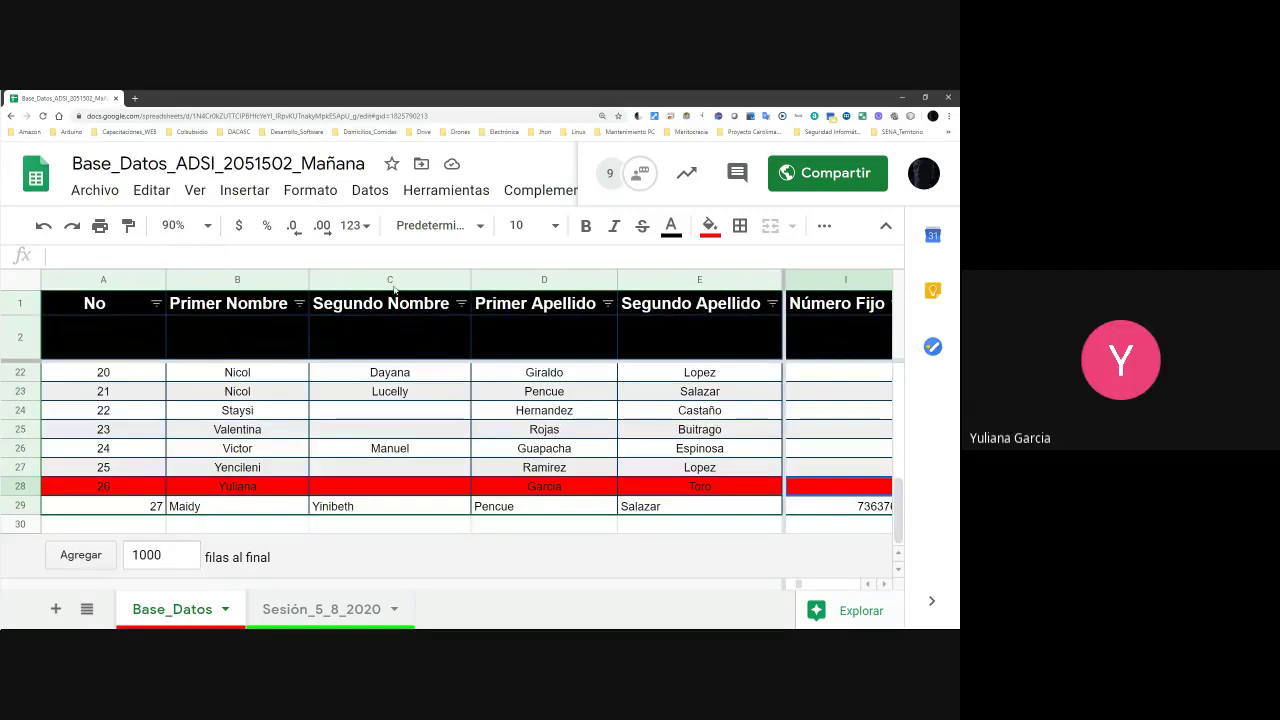
pyautogui.click(185, 226)
pyautogui.click(181, 262)
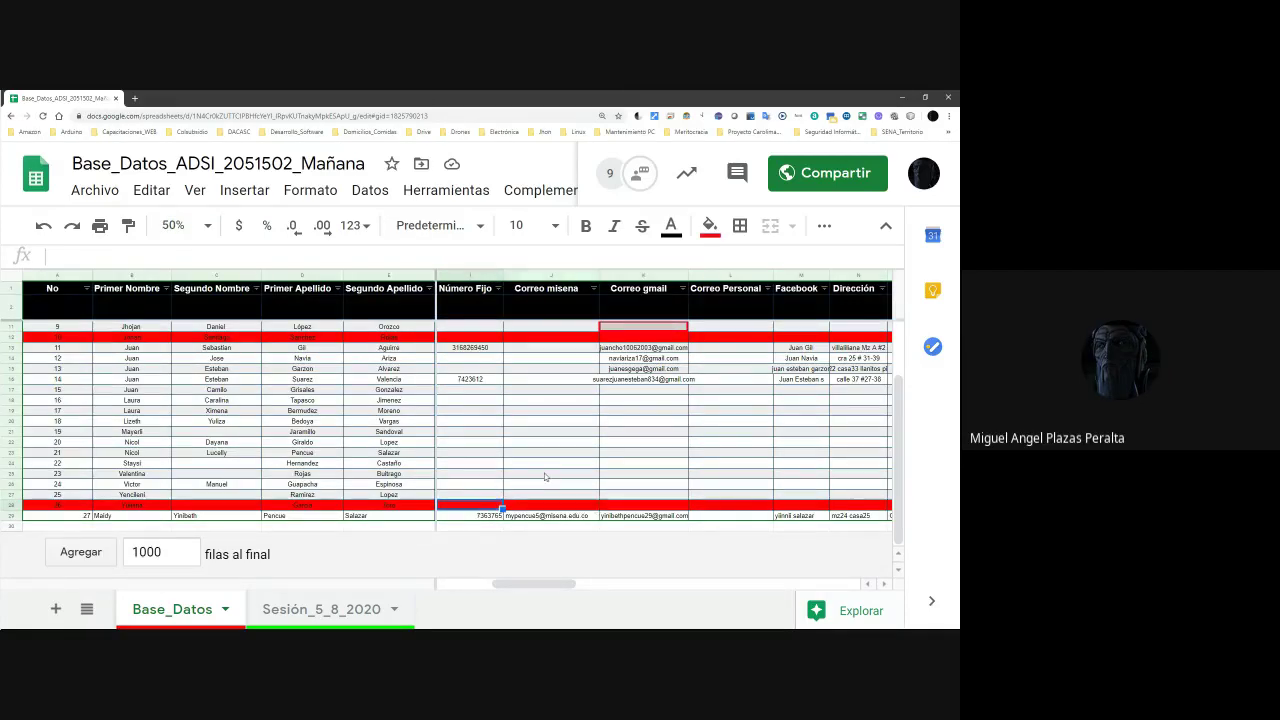
# Enter the student's mobile number in row 28's Móvil Personal cell.
pyautogui.press('Left')
pyautogui.press('Left')
pyautogui.press('Left')
pyautogui.press('Left')
pyautogui.press('Left')
pyautogui.press('Right')
pyautogui.press('Right')
pyautogui.press('Right')
pyautogui.press('Right')
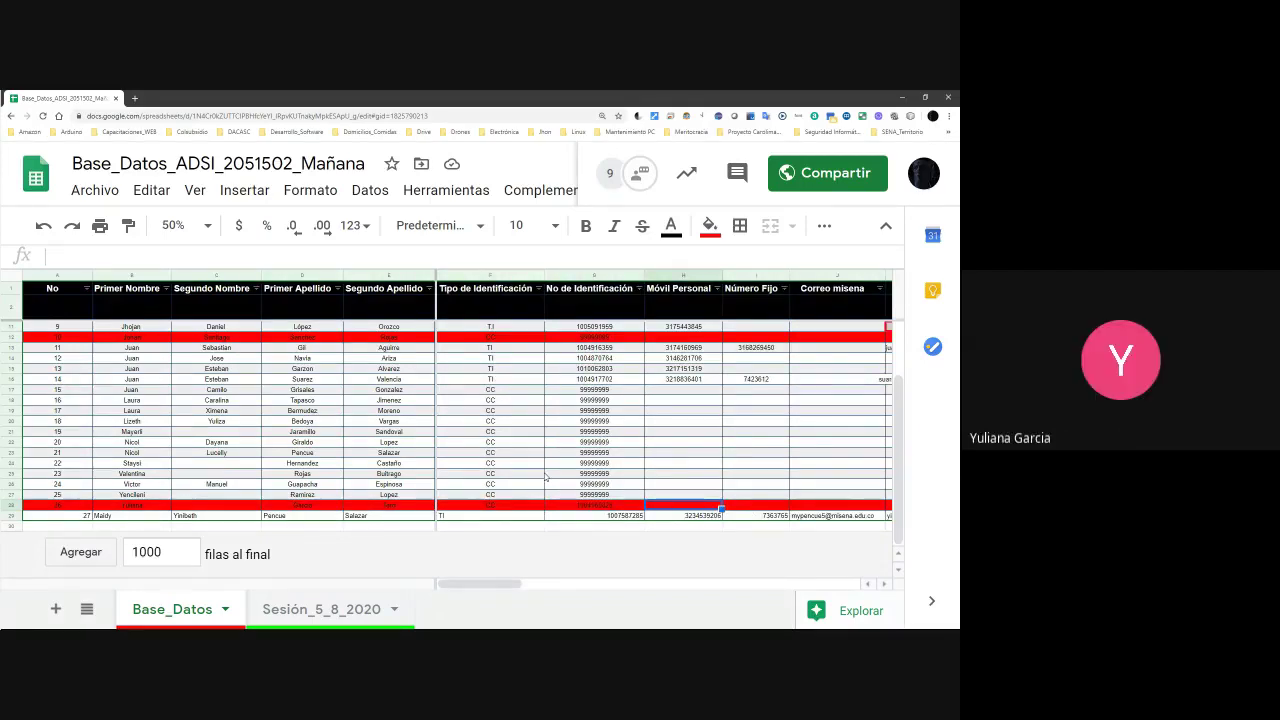
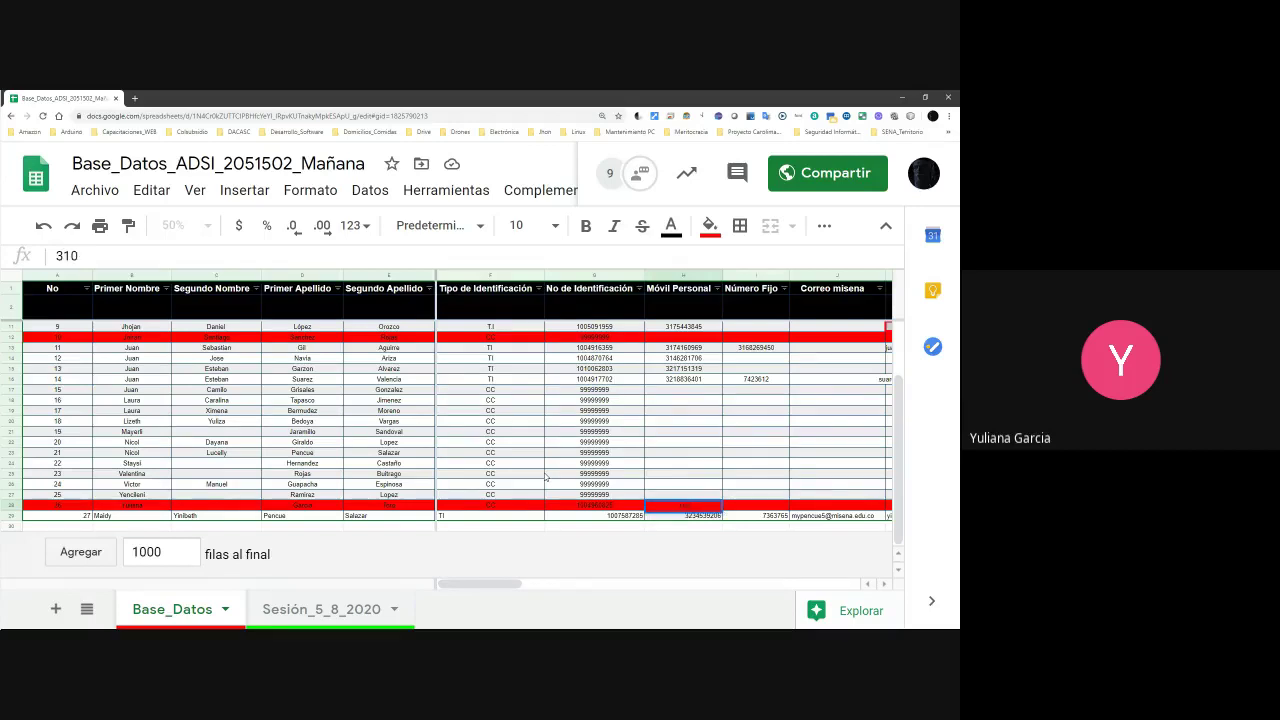
pyautogui.press('Tab')
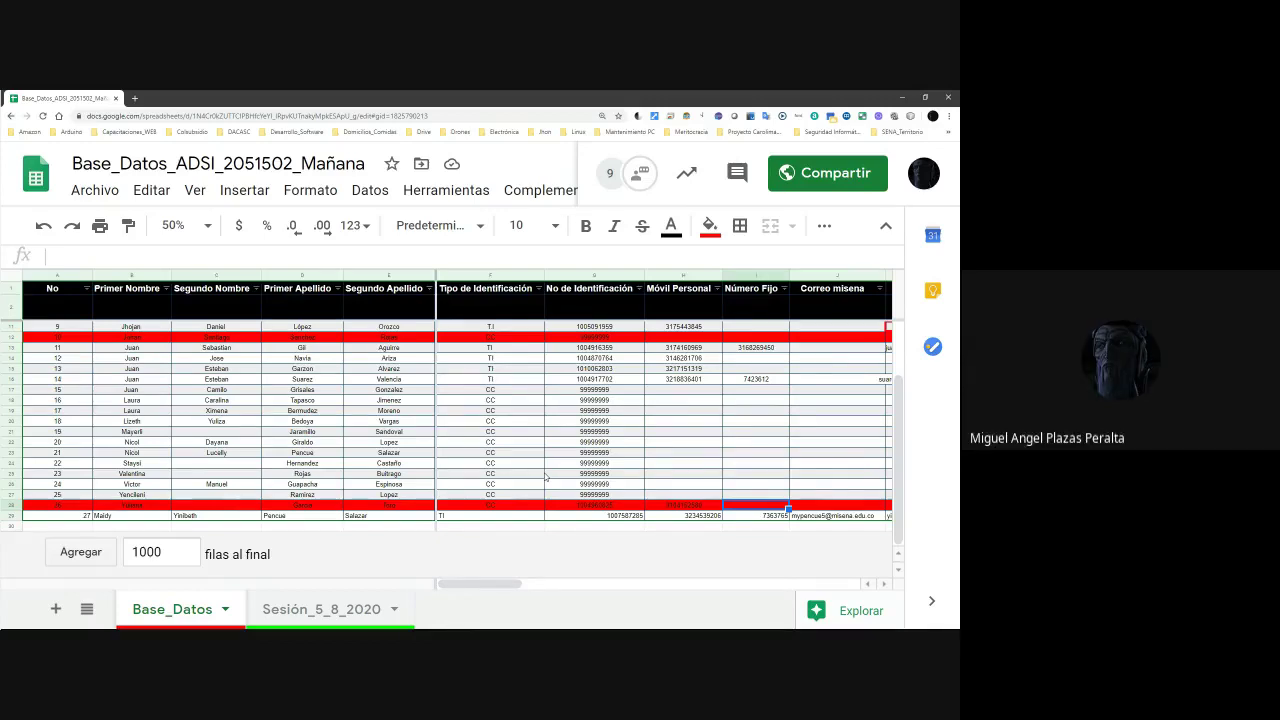
# Record 'No lo Sabe' as row 28's Número Fijo.
pyautogui.write('No lo Sabe')
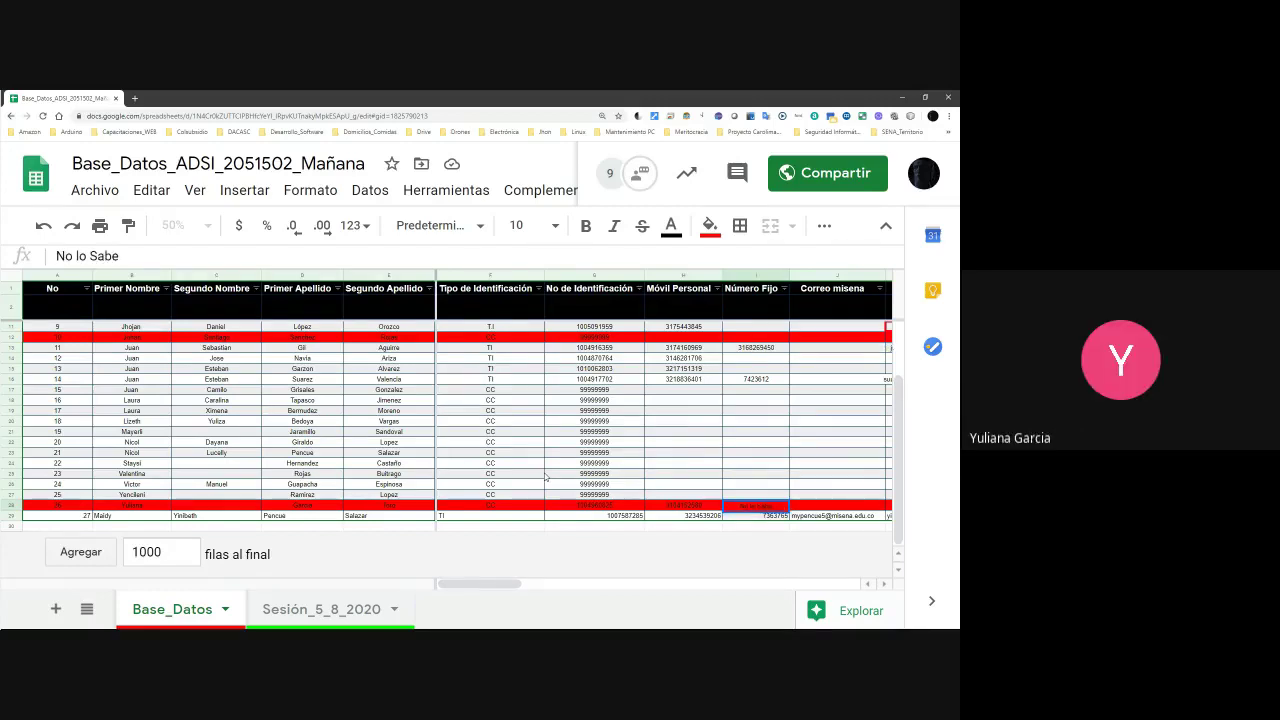
pyautogui.hotkey('ctrl', 'Return')
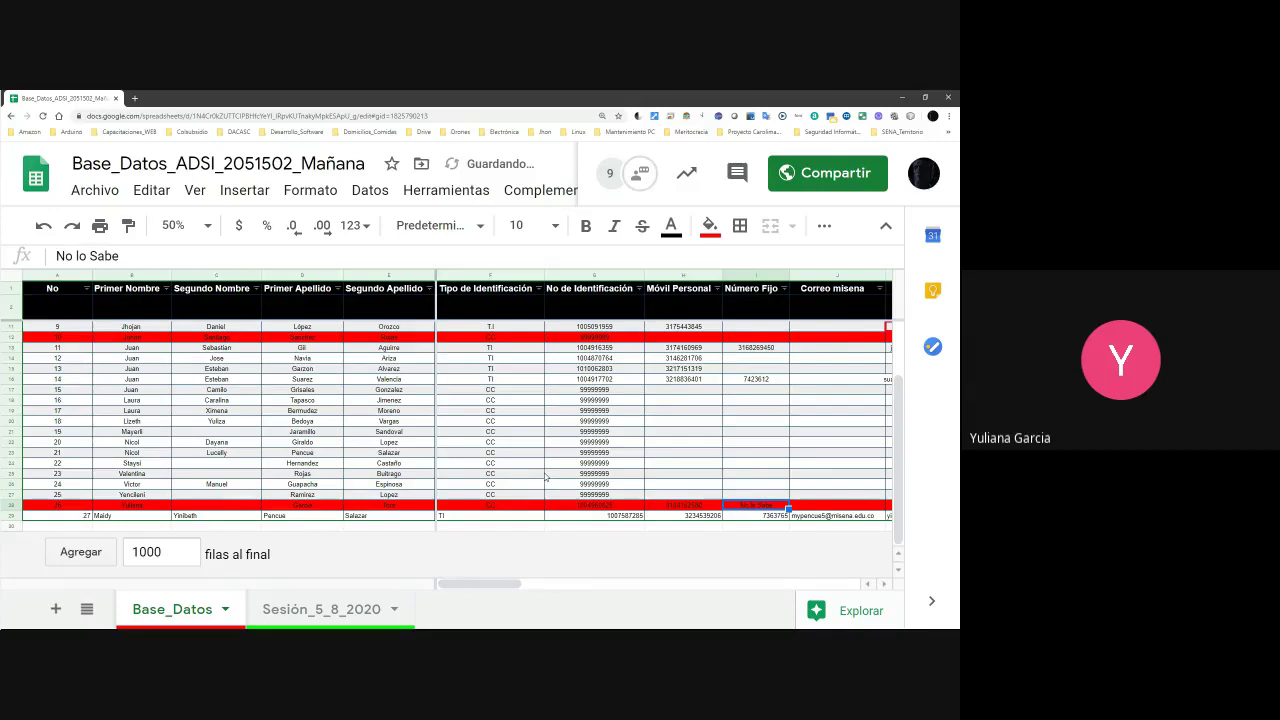
pyautogui.hscroll(5, 545, 477)
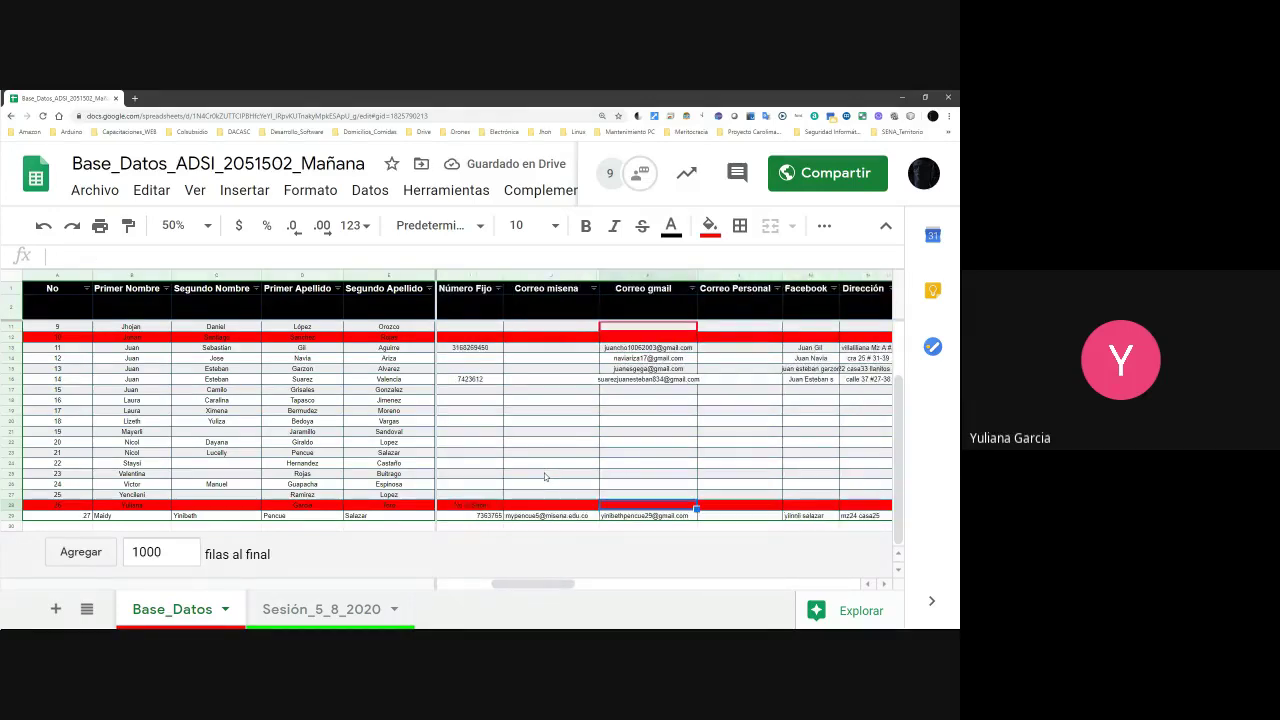
pyautogui.click(545, 477)
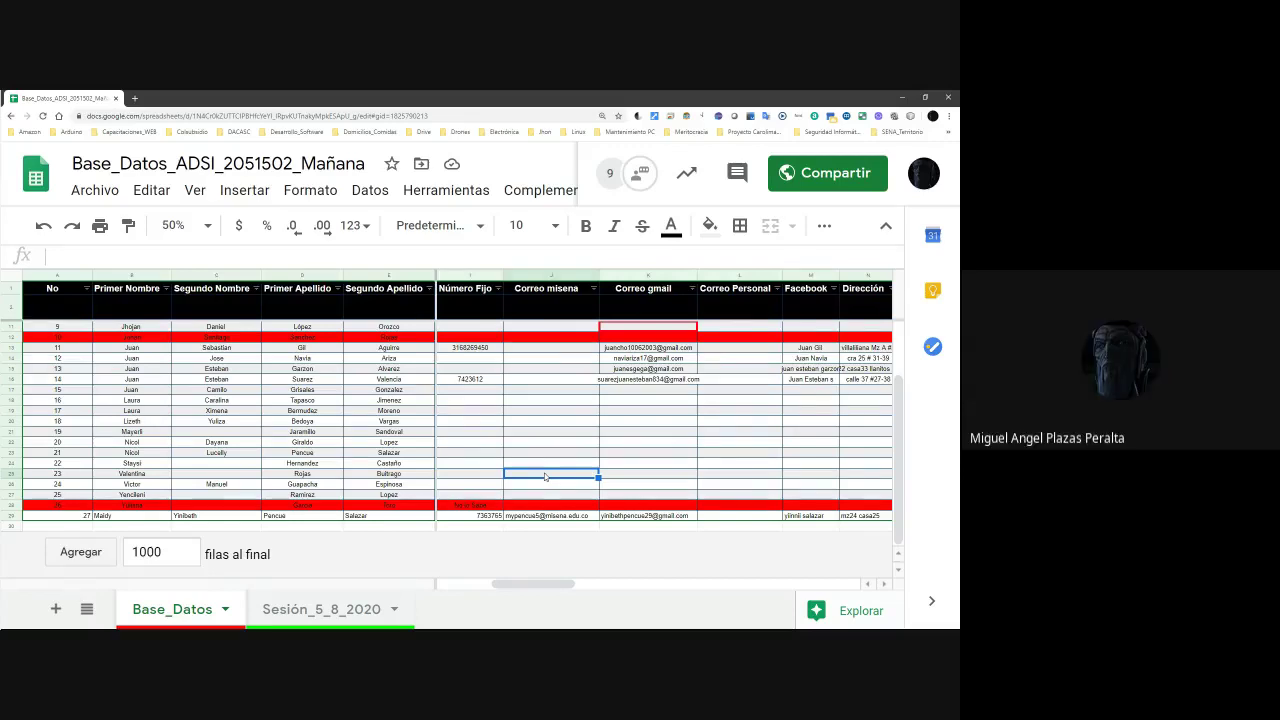
pyautogui.press('Left')
pyautogui.press('Left')
pyautogui.press('Left')
pyautogui.press('Left')
pyautogui.press('Left')
pyautogui.press('Left')
pyautogui.press('Left')
pyautogui.press('Left')
pyautogui.press('Left')
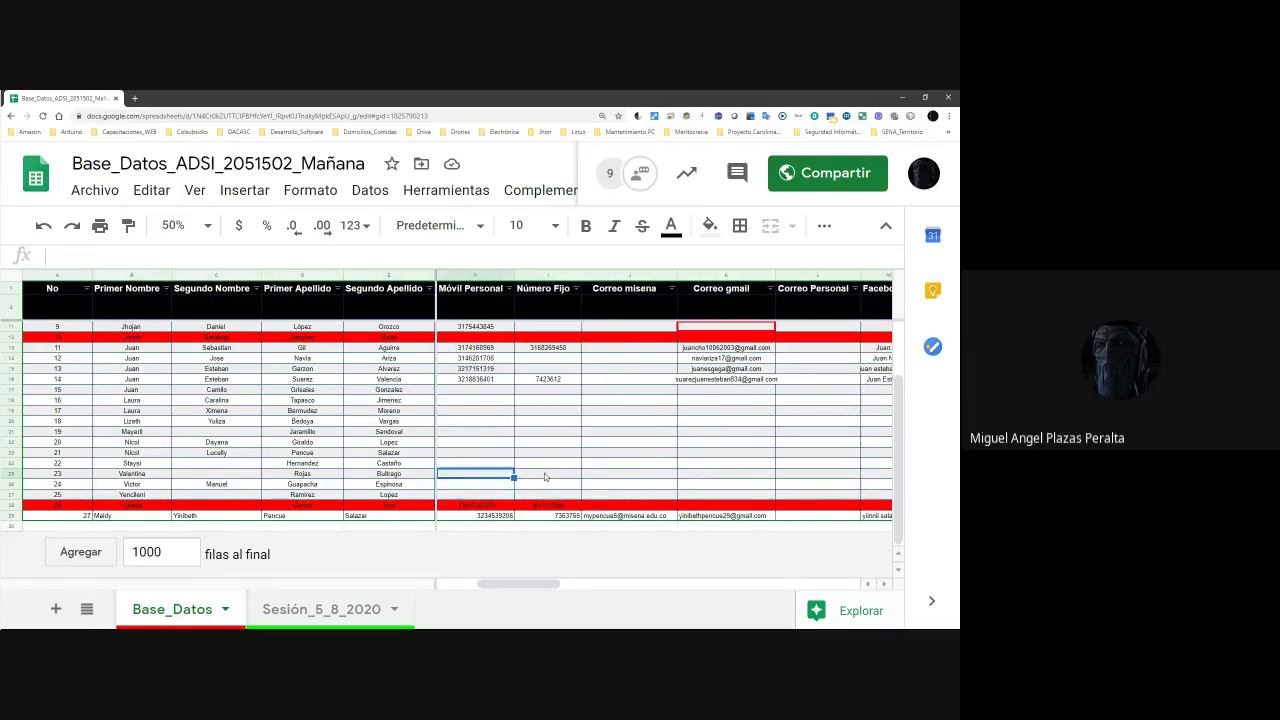
# Set row 11's identification type to TI.
pyautogui.press('Up')
pyautogui.press('Up')
pyautogui.press('Up')
pyautogui.press('Up')
pyautogui.press('Up')
pyautogui.press('Up')
pyautogui.press('Up')
pyautogui.press('Up')
pyautogui.press('Up')
pyautogui.press('Up')
pyautogui.press('Up')
pyautogui.press('Up')
pyautogui.press('Up')
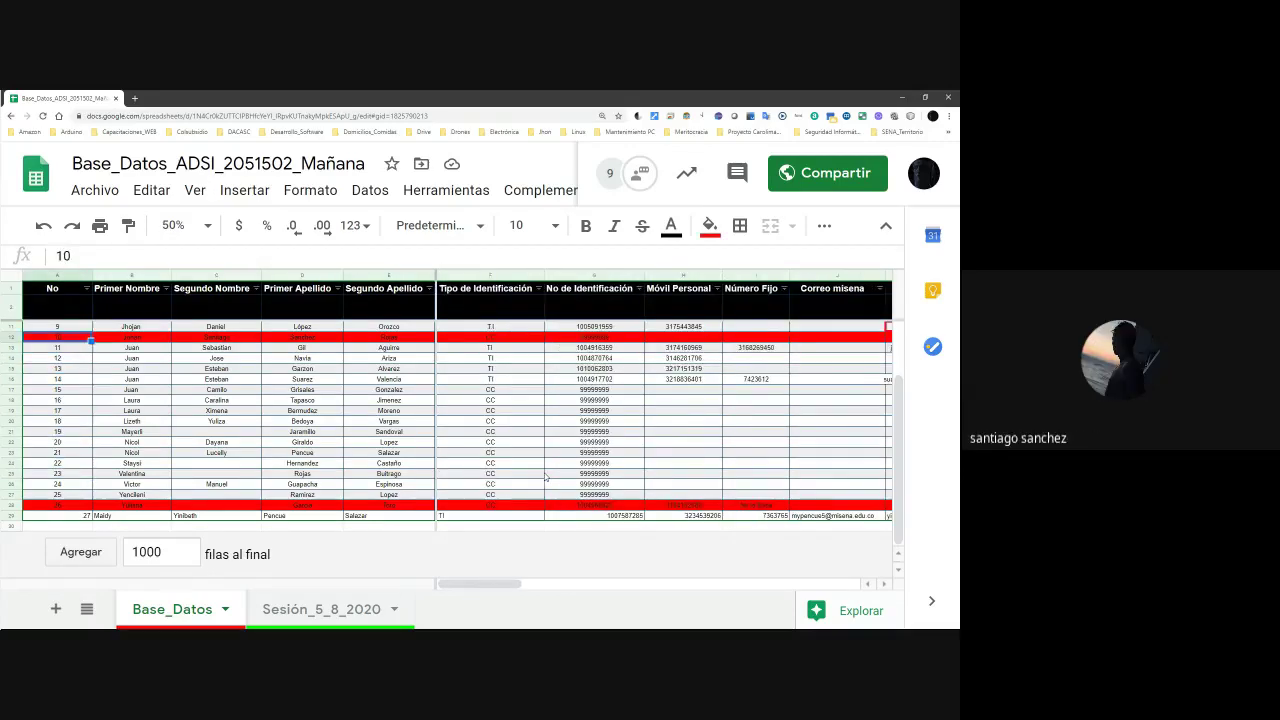
pyautogui.press('Right')
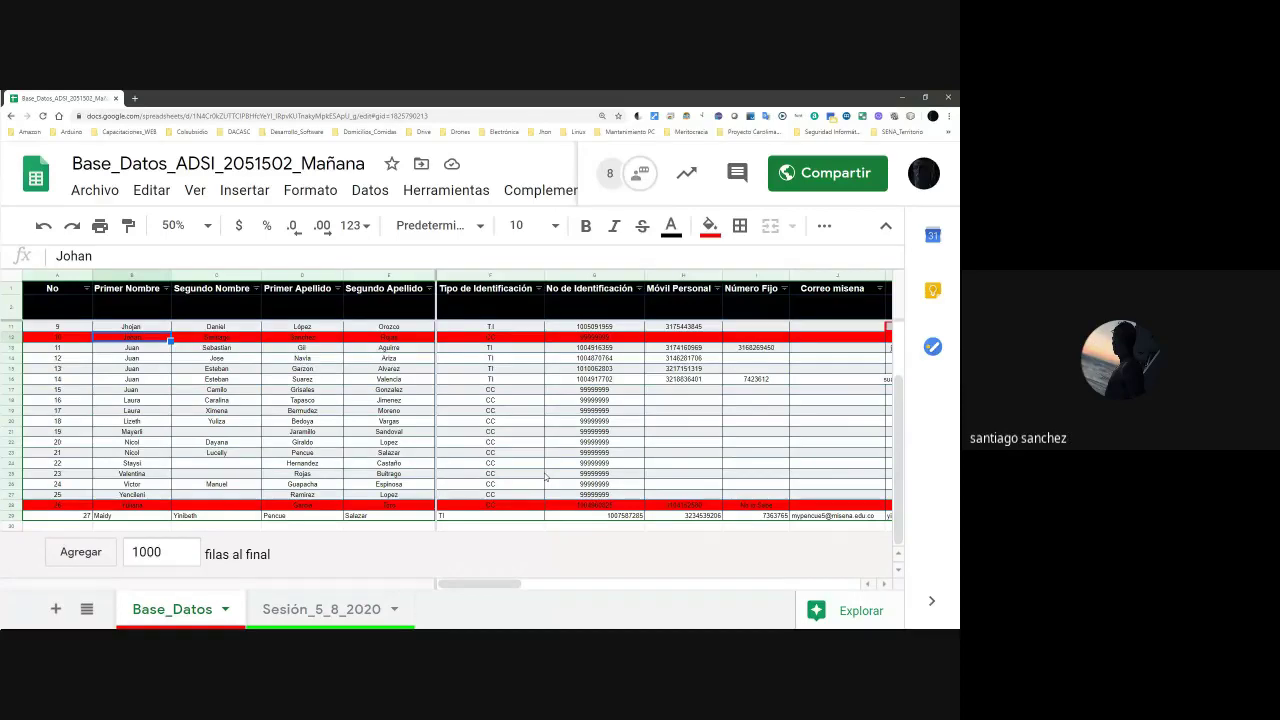
pyautogui.press('Right')
pyautogui.press('Right')
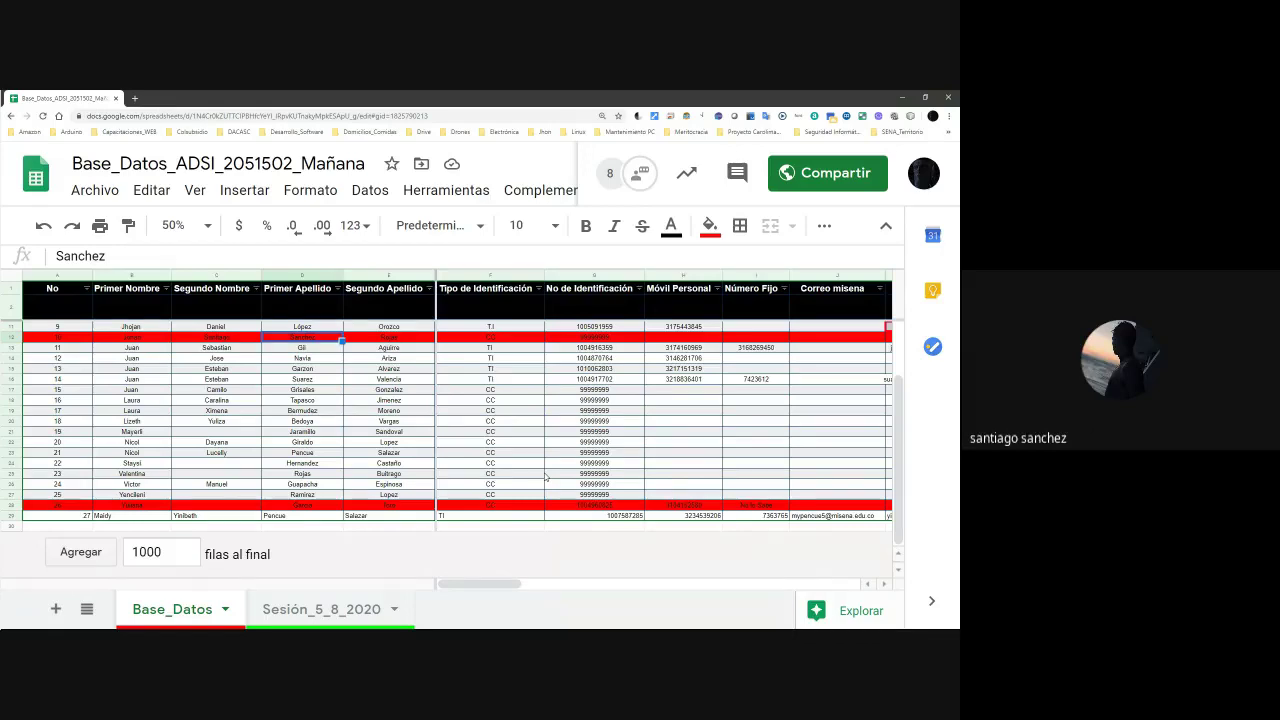
pyautogui.press('Right')
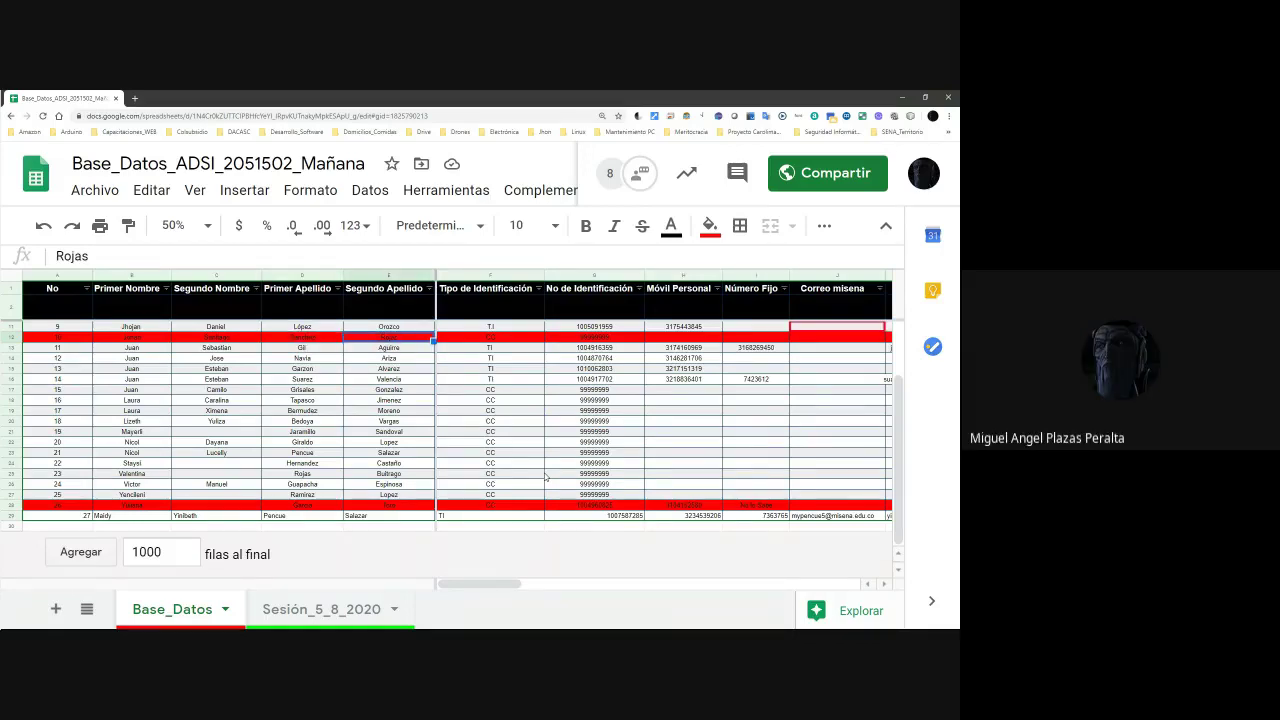
pyautogui.press('Right')
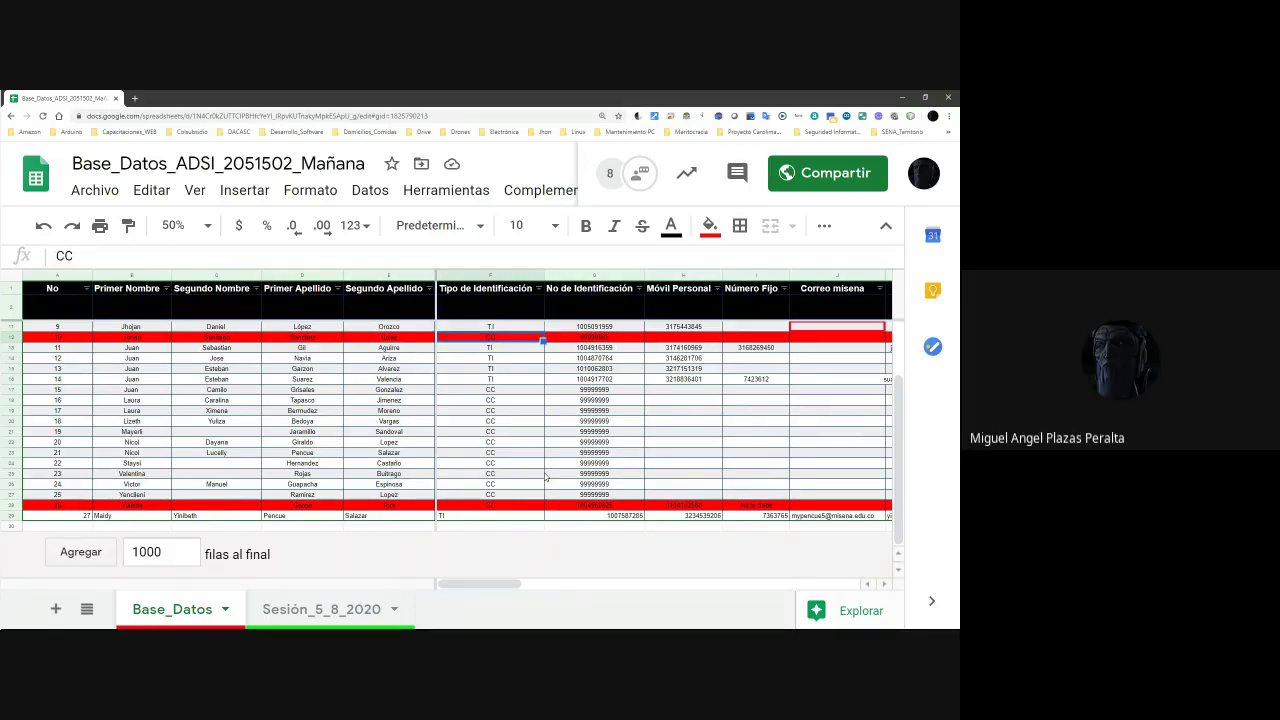
pyautogui.press('Up')
pyautogui.press('Up')
pyautogui.press('Up')
pyautogui.press('Up')
pyautogui.press('Up')
pyautogui.press('Up')
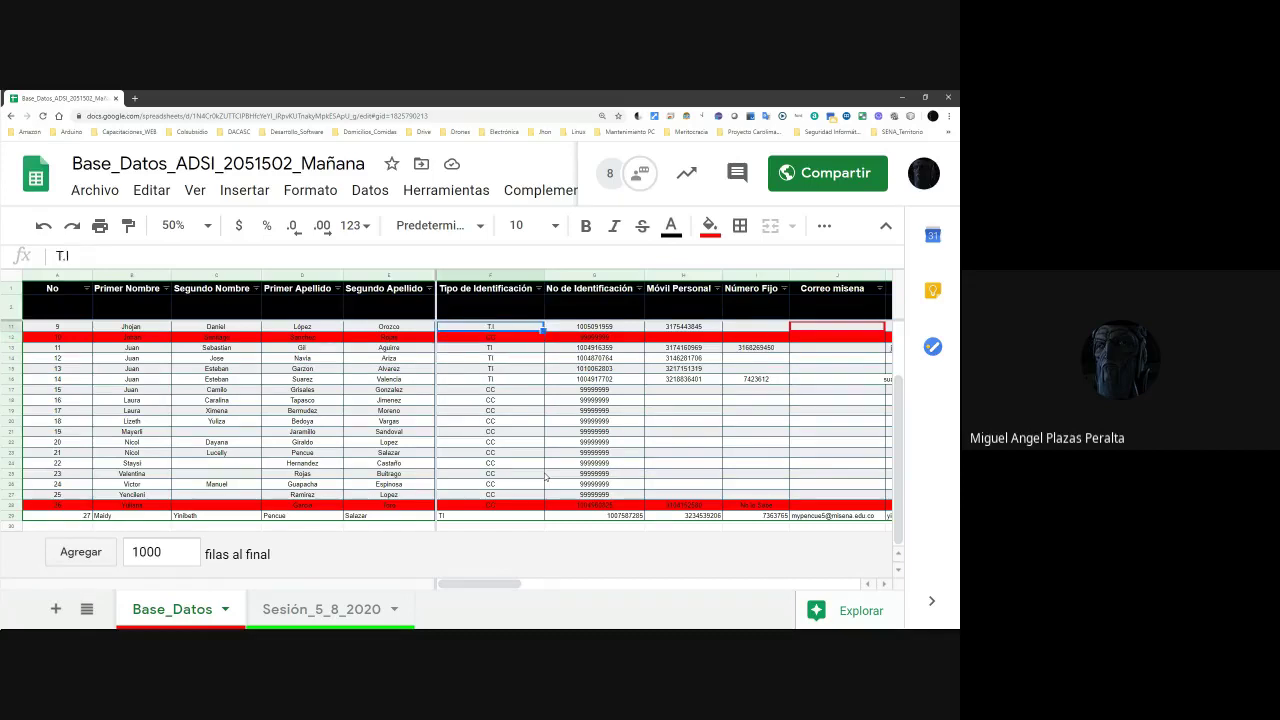
pyautogui.press('Down')
pyautogui.press('Down')
pyautogui.press('Down')
pyautogui.press('Down')
pyautogui.press('Down')
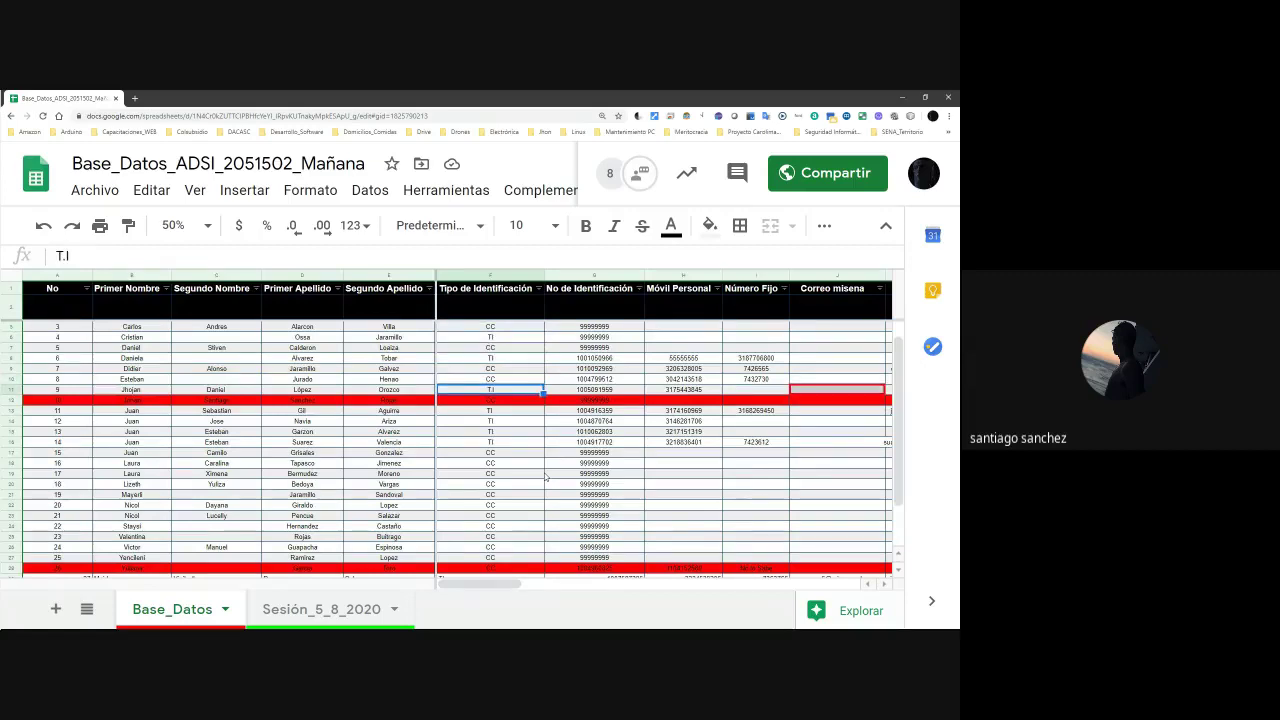
pyautogui.write('TI')
pyautogui.press('Return')
# Enter the student's identification number and personal mobile number in row 12.
pyautogui.press('Right')
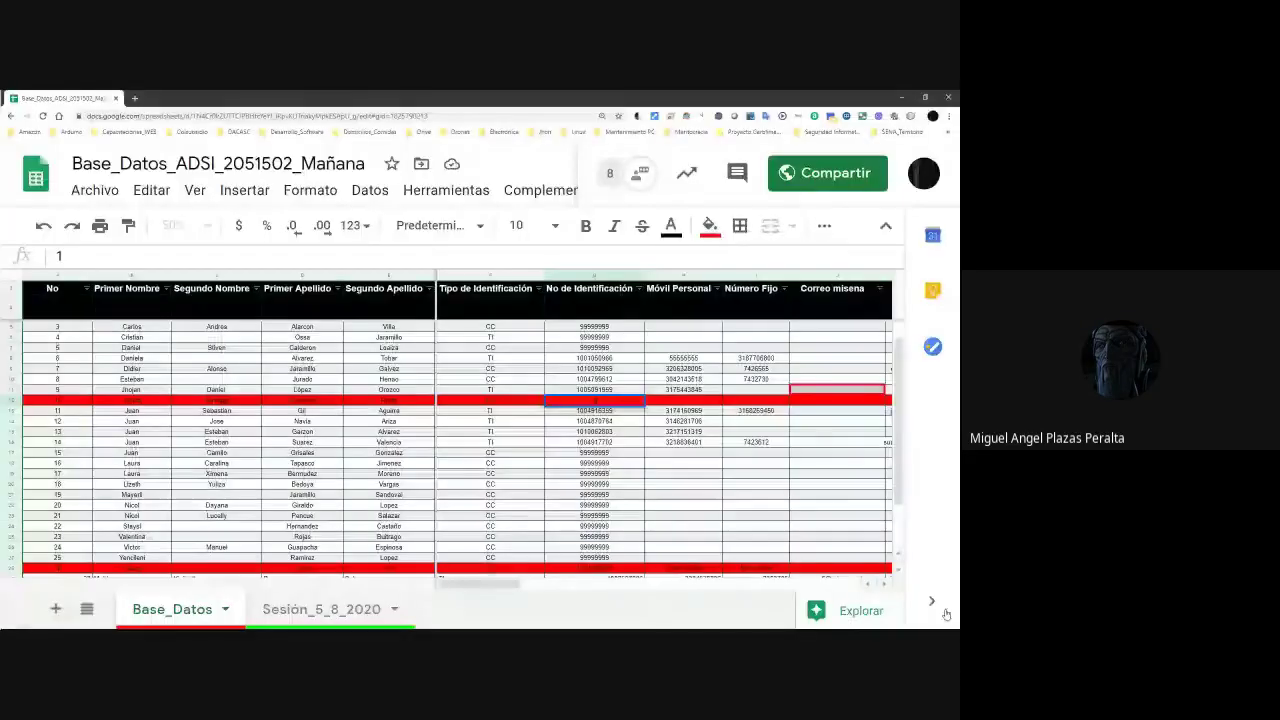
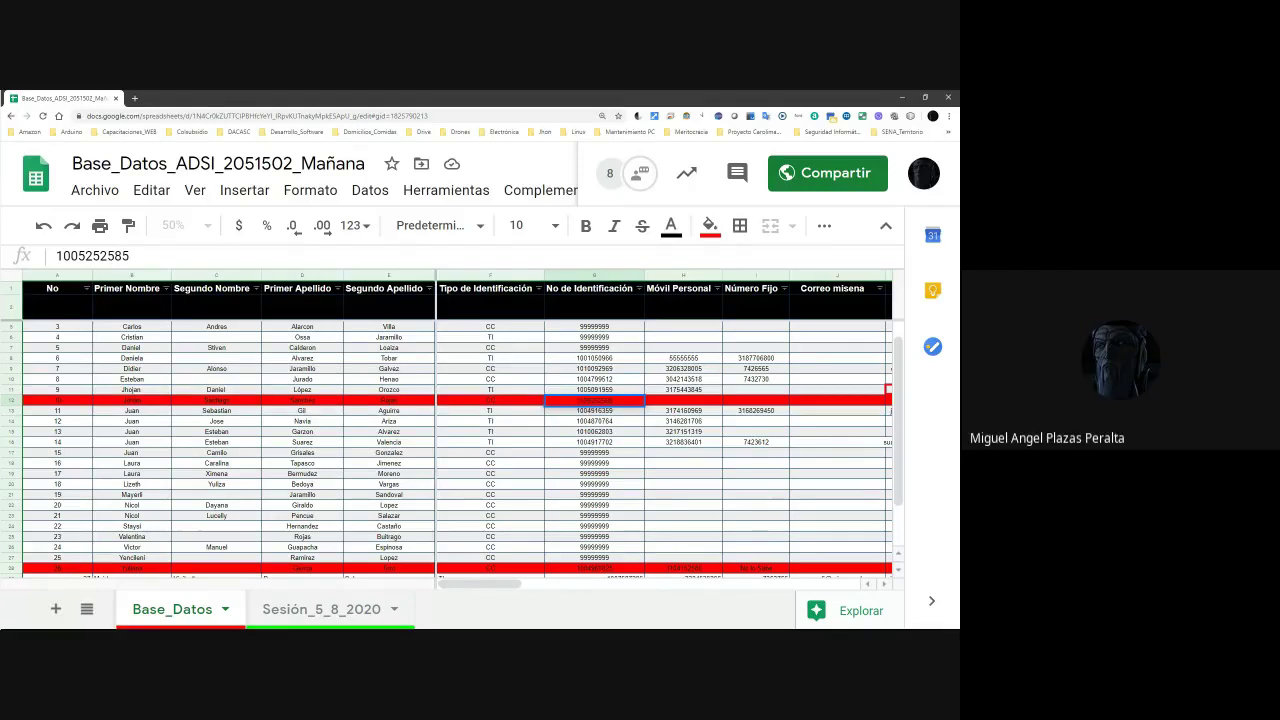
pyautogui.press('Tab')
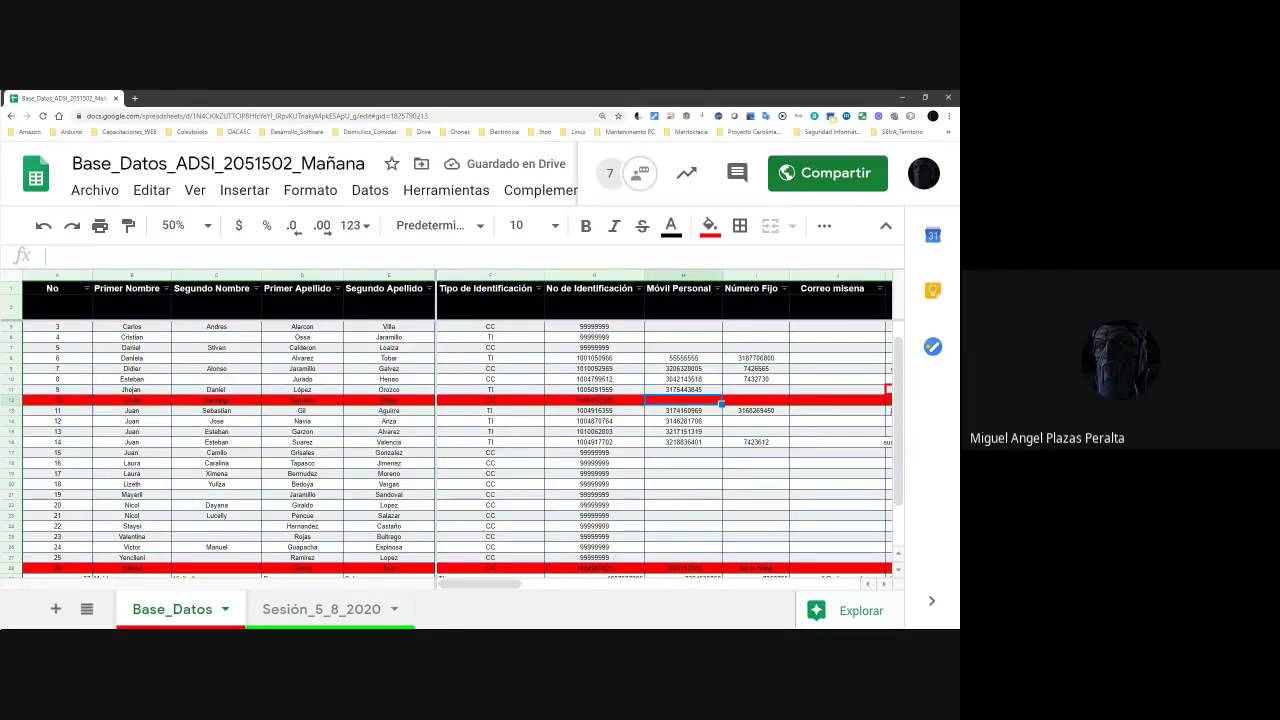
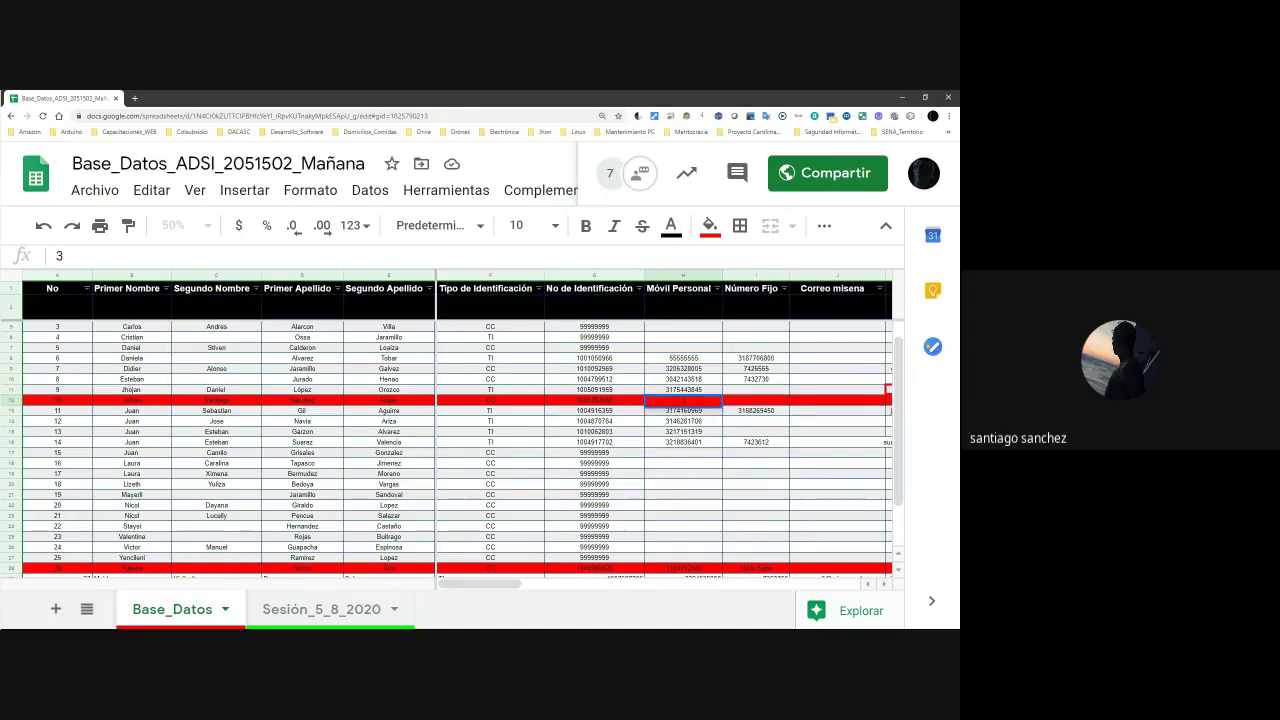
pyautogui.press('Tab')
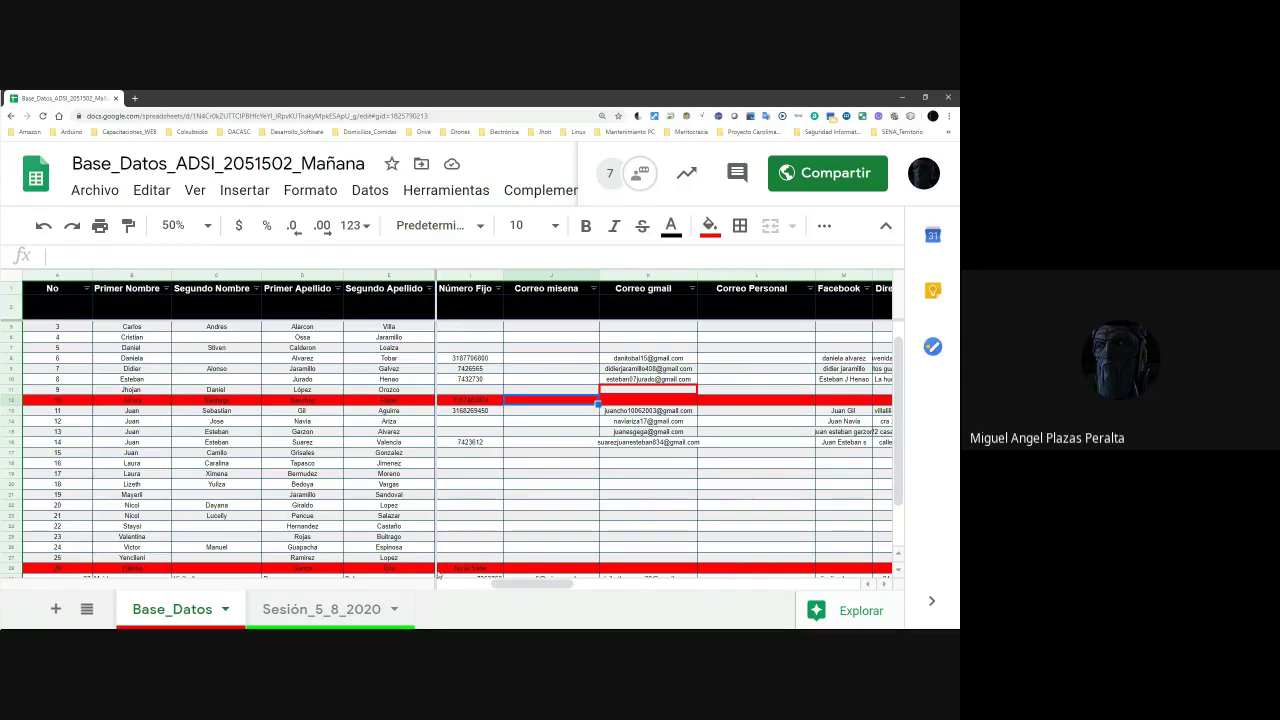
# Overwrite row 28's 'No lo Sabe' Número Fijo with the student's landline number.
pyautogui.click(460, 567)
pyautogui.press('Left')
pyautogui.press('Left')
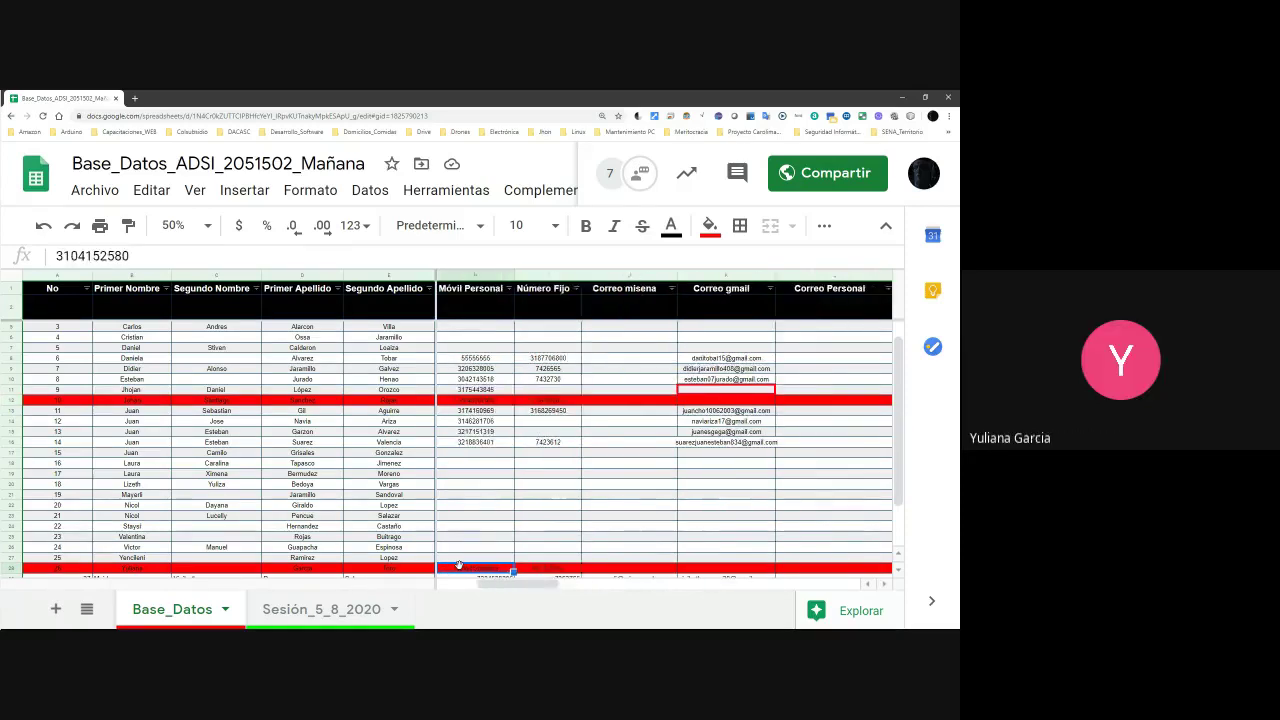
pyautogui.press('Right')
pyautogui.press('Right')
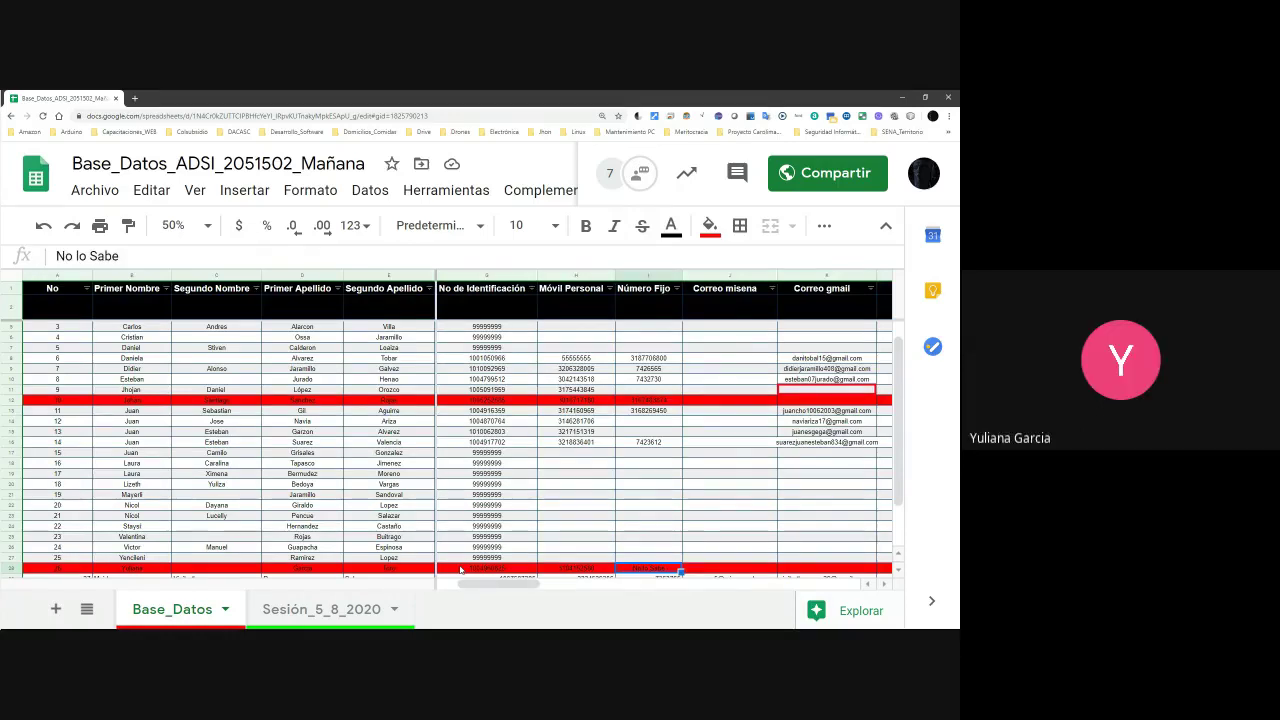
pyautogui.write('732')
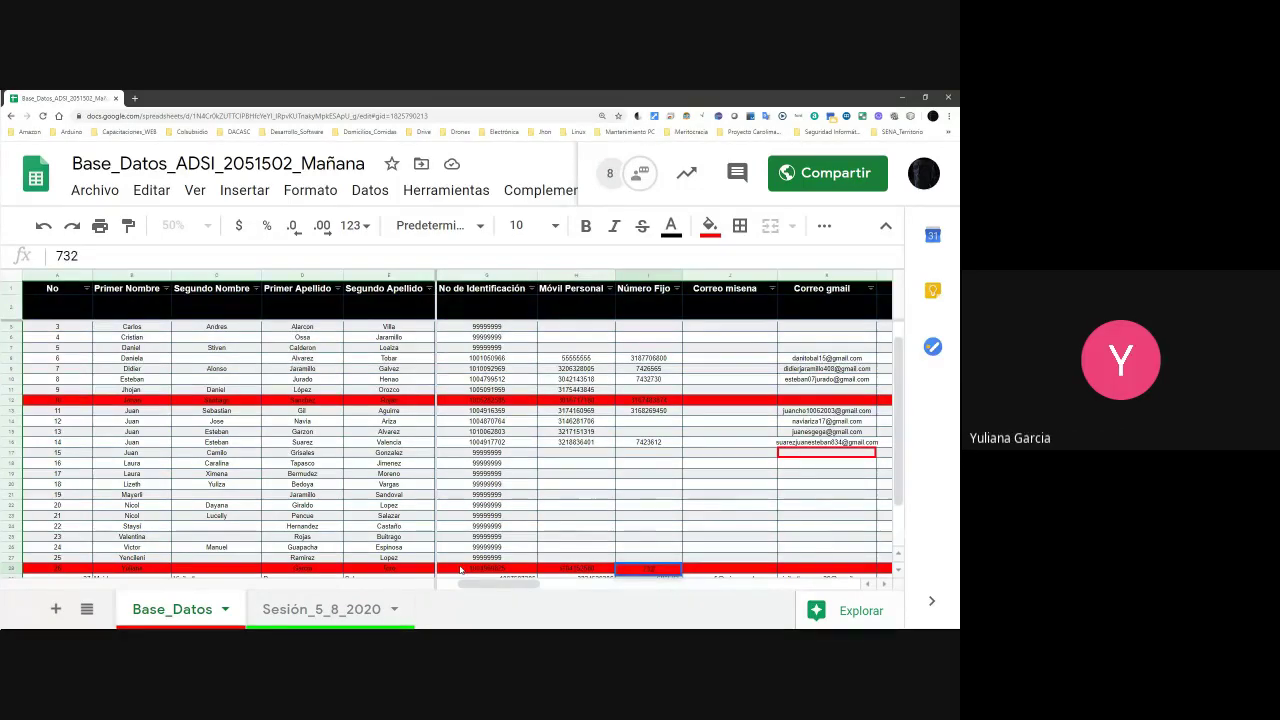
pyautogui.write('7437')
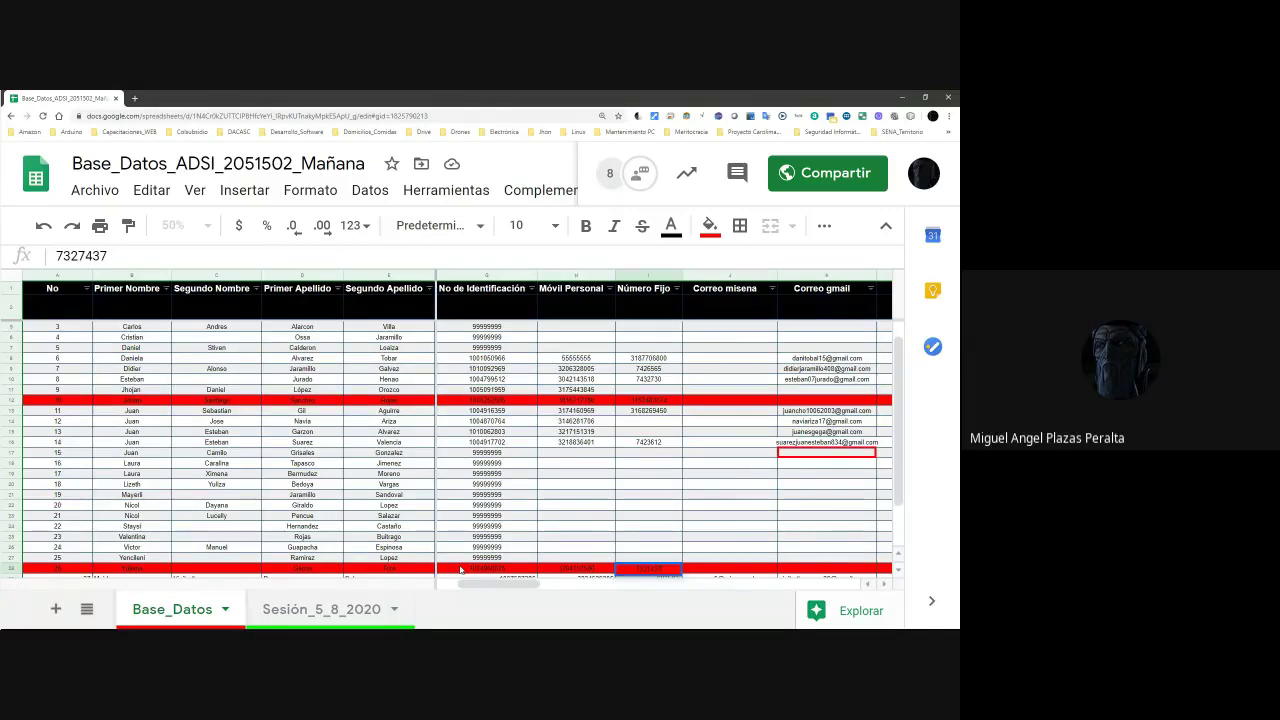
pyautogui.press('Tab')
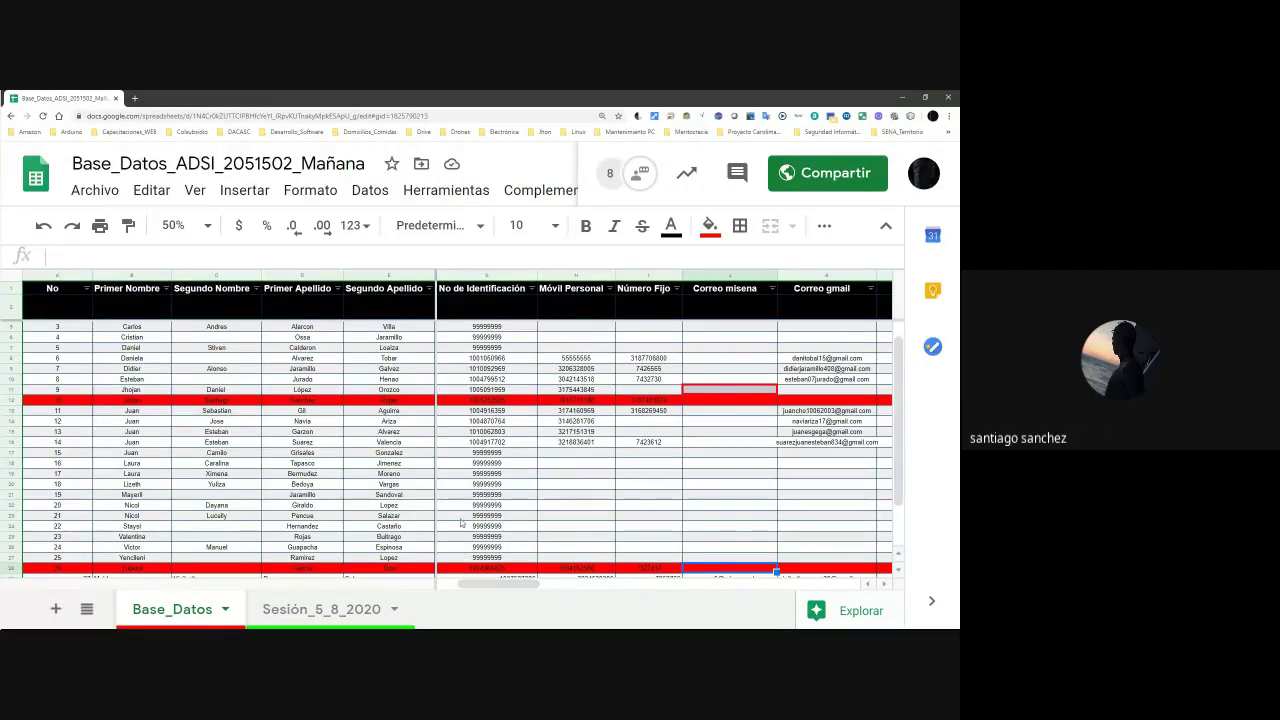
# Enter the student's misena.edu address and Gmail address in row 12's e-mail columns.
pyautogui.click(700, 401)
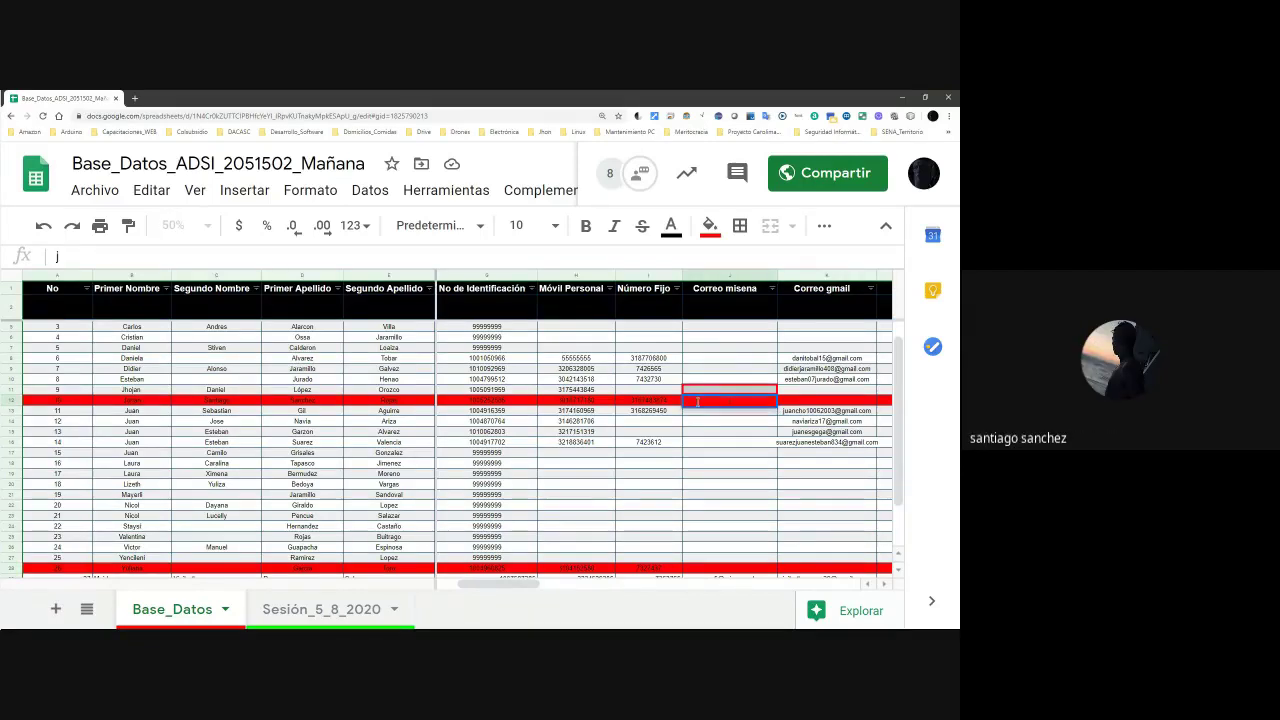
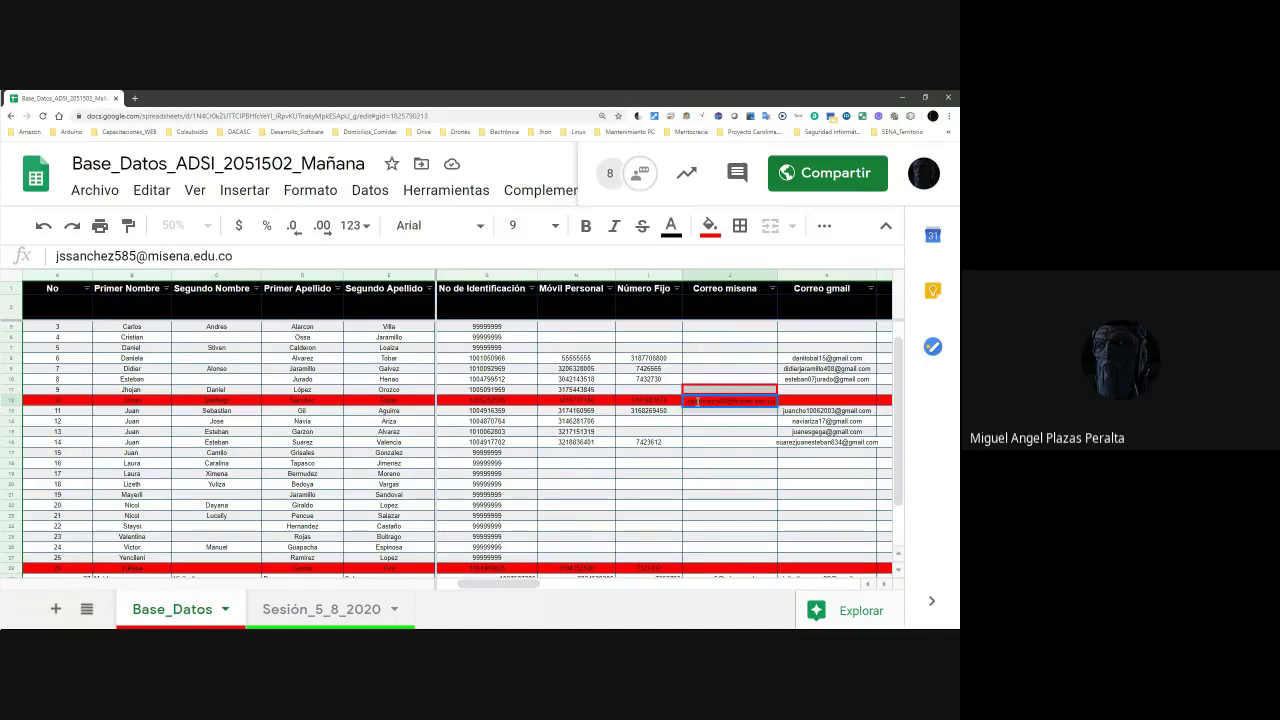
pyautogui.click(832, 400)
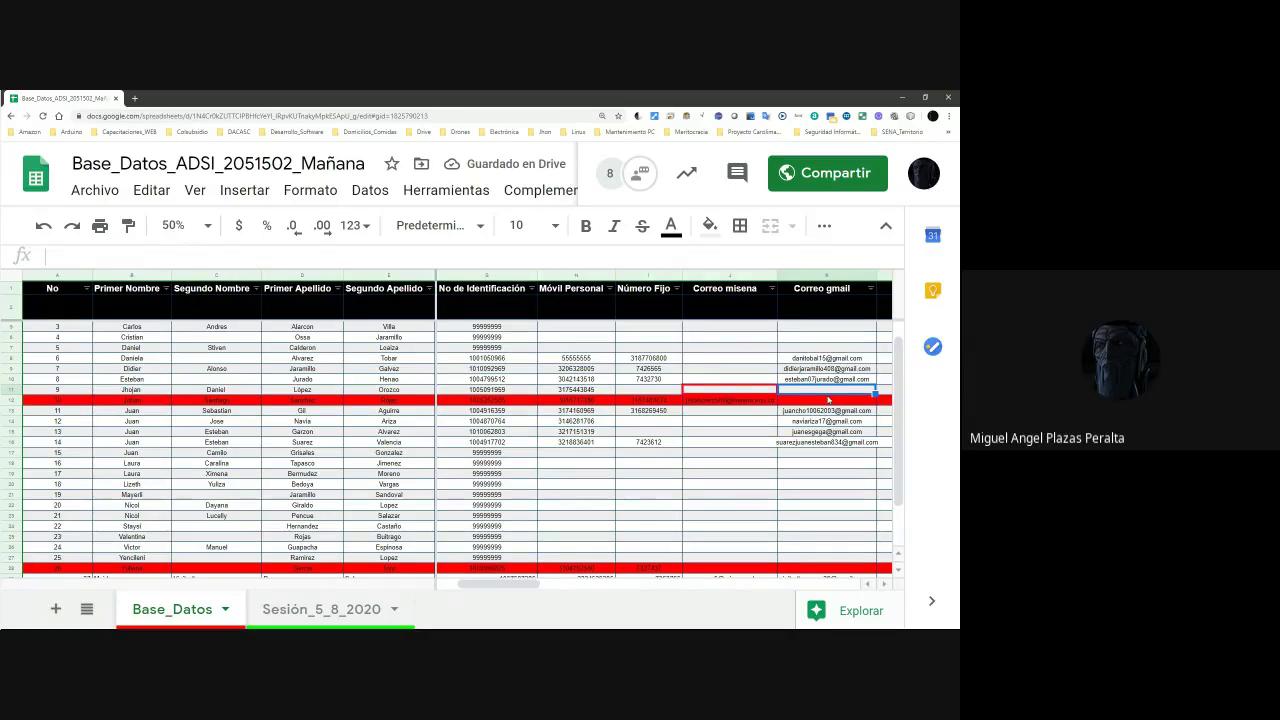
pyautogui.press('Right')
pyautogui.press('Left')
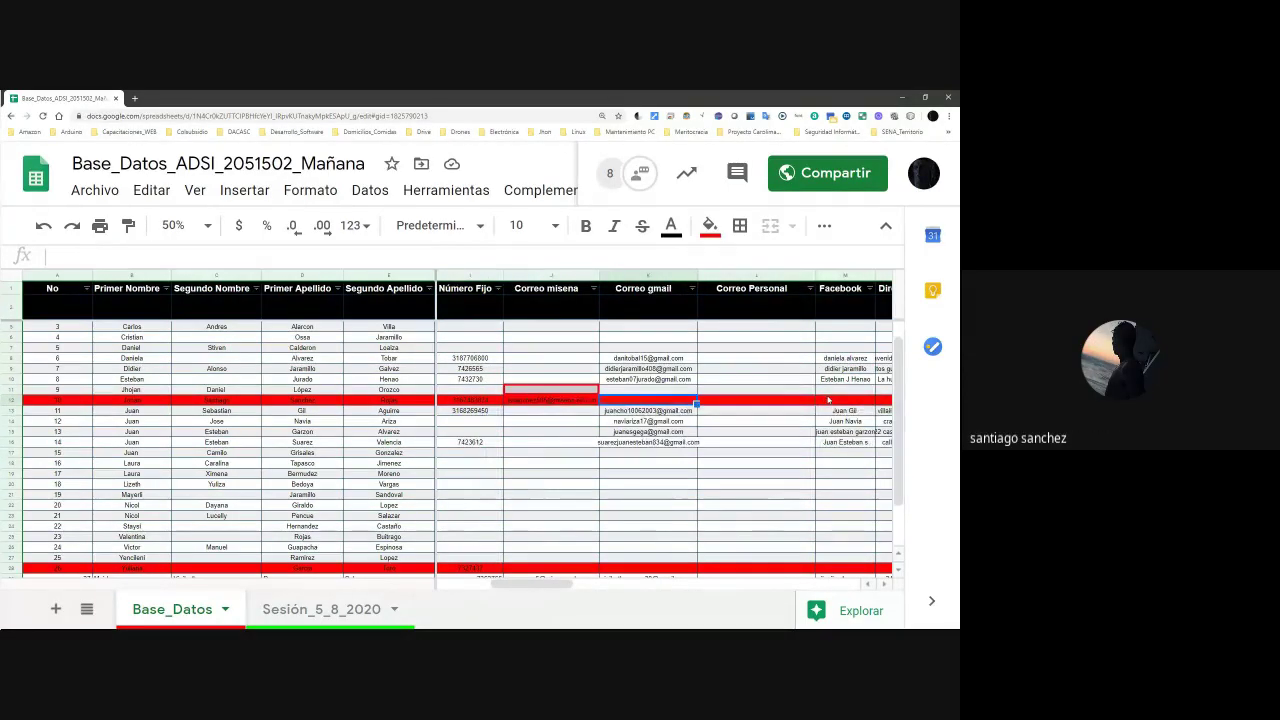
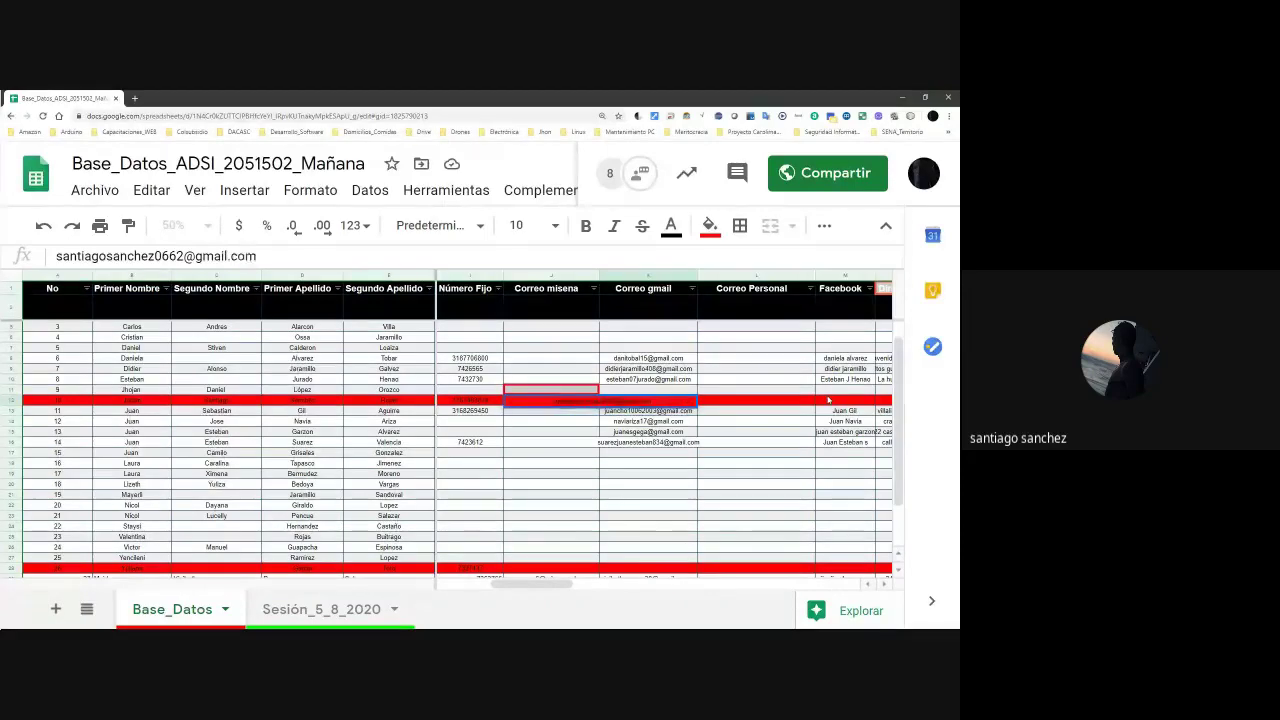
pyautogui.press('Tab')
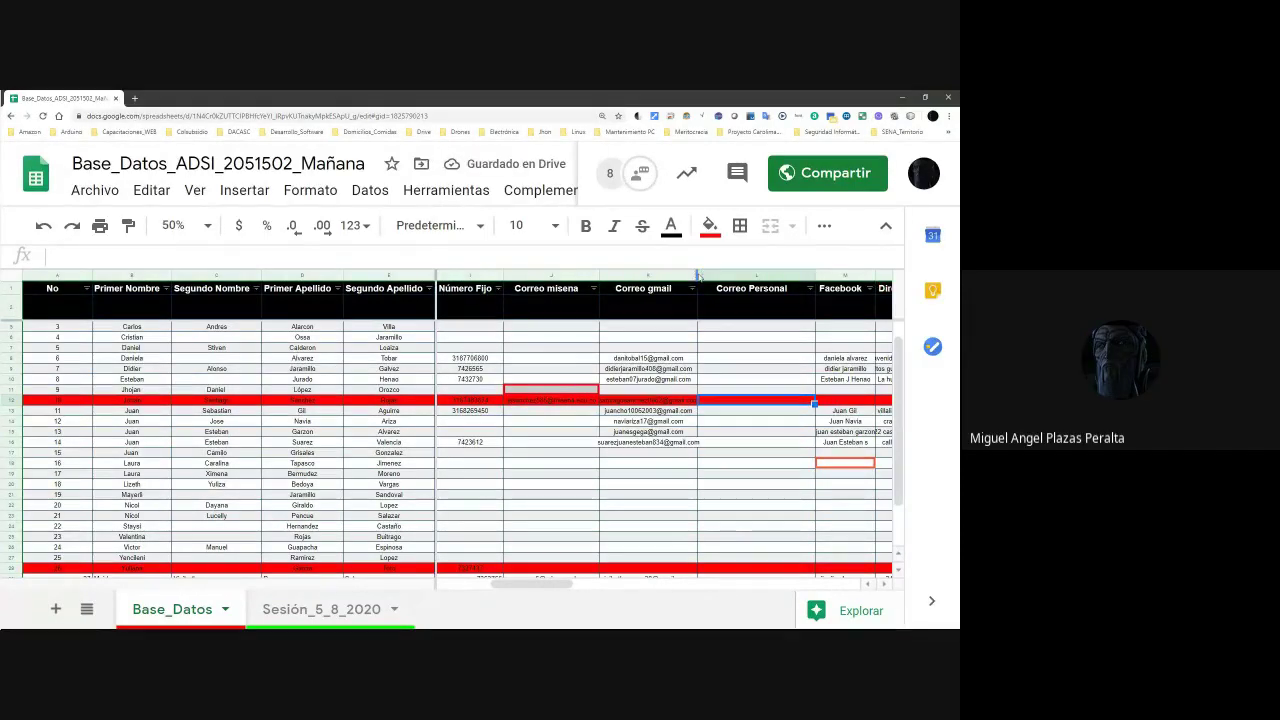
# Widen the Correo gmail column and place the Gmail address into row 12's Correo Personal.
pyautogui.moveTo(696, 279); pyautogui.dragTo(705, 279)
pyautogui.click(747, 403)
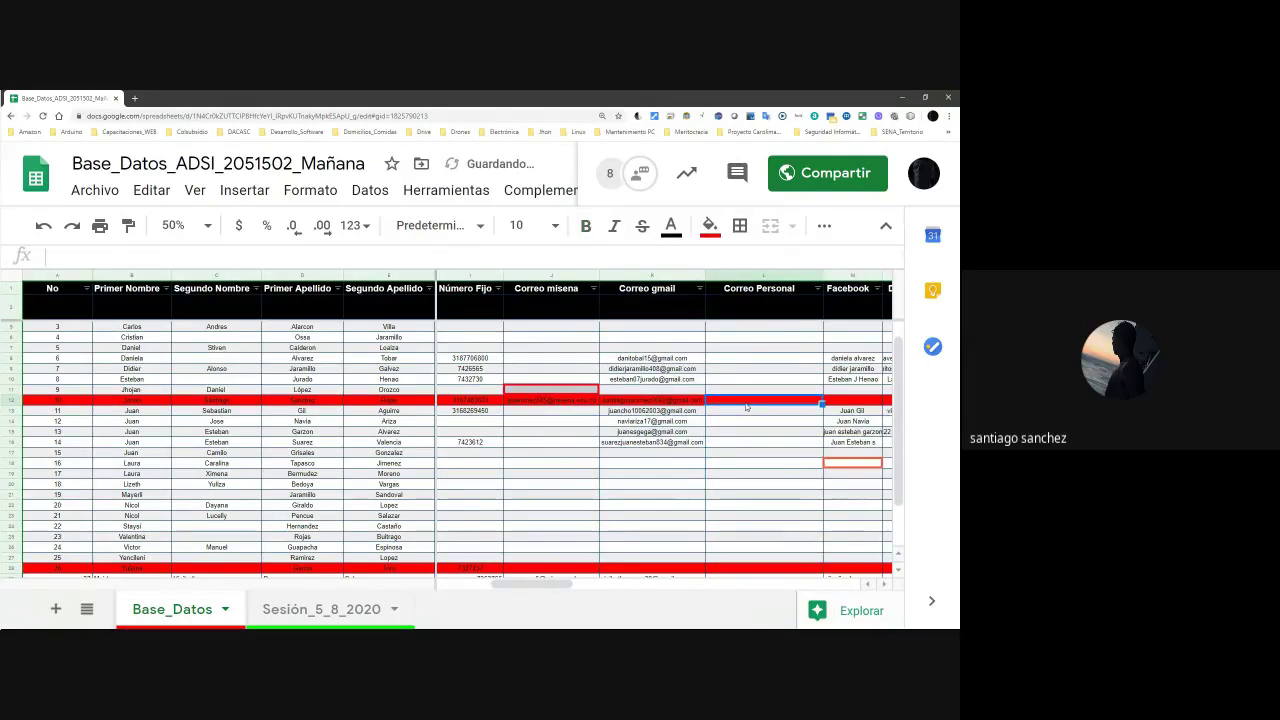
pyautogui.press('Left')
pyautogui.hotkey('ctrl', 'x')
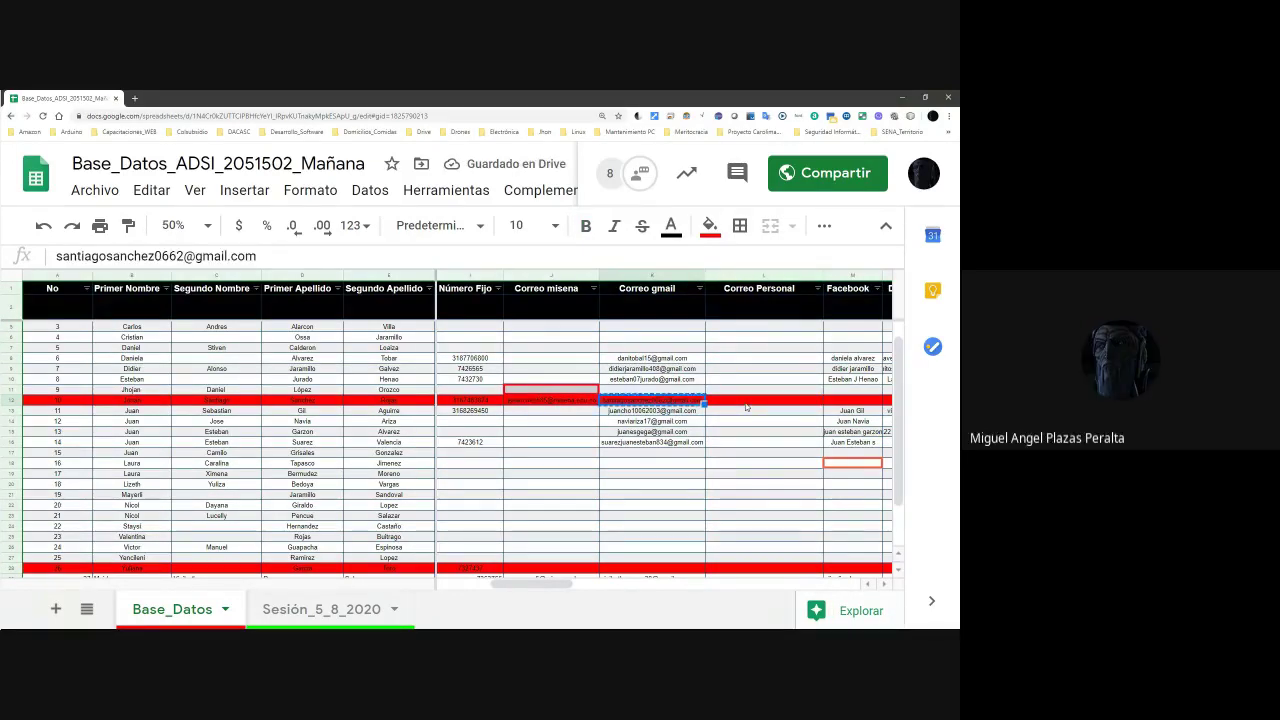
pyautogui.press('Right')
pyautogui.hotkey('ctrl', 'v')
pyautogui.hscroll(3, 746, 407)
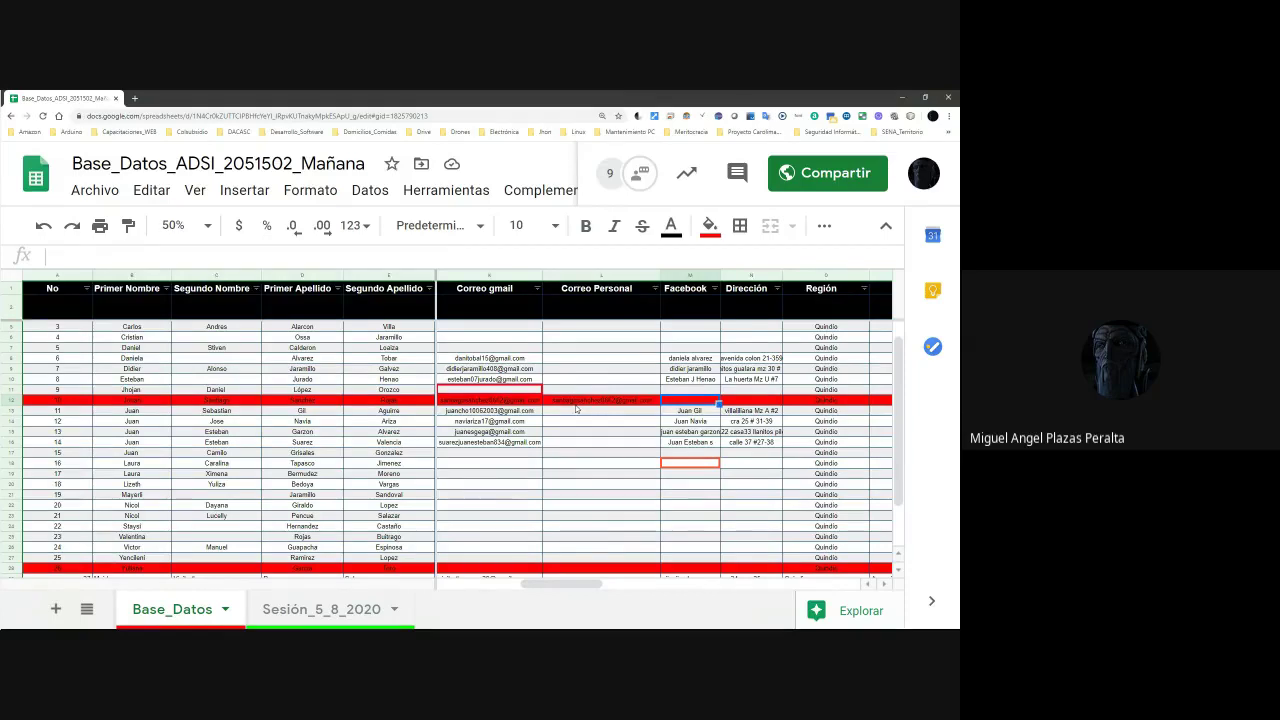
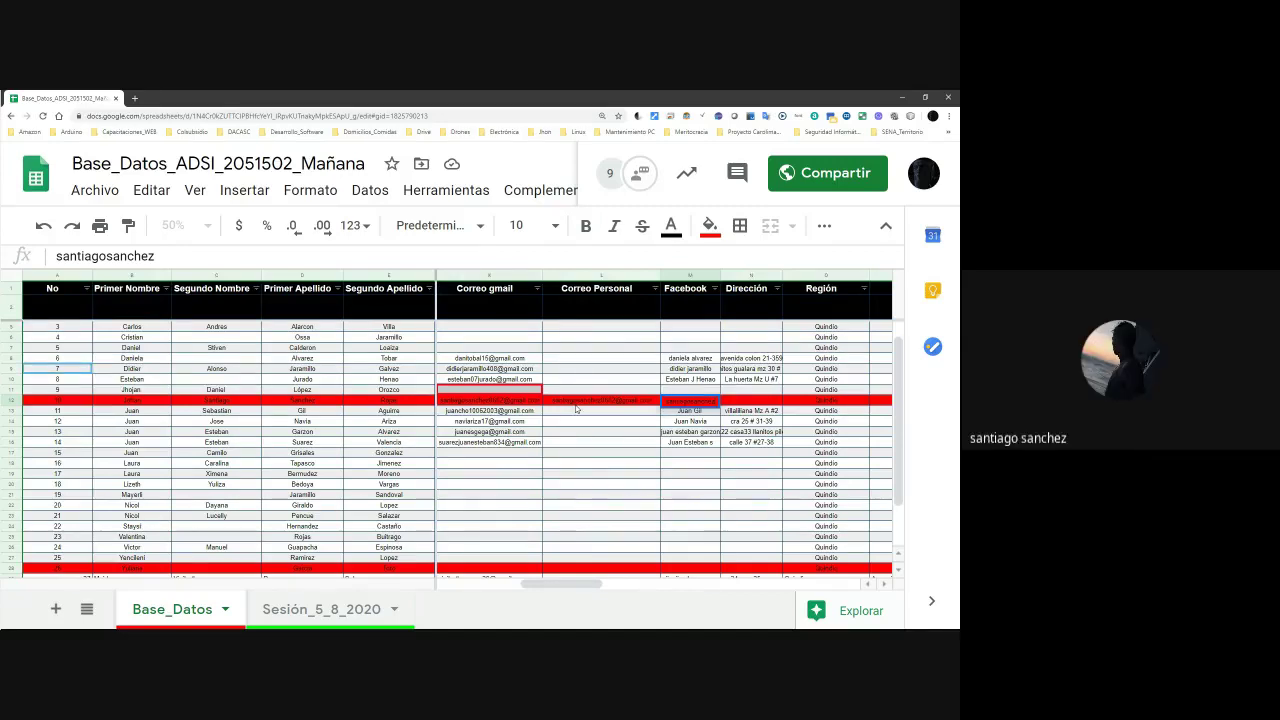
# Enter the student's Facebook name as two words in row 12, then select the empty Dirección cell.
pyautogui.hotkey('ctrl', 'z')
pyautogui.hotkey('ctrl', 'z')
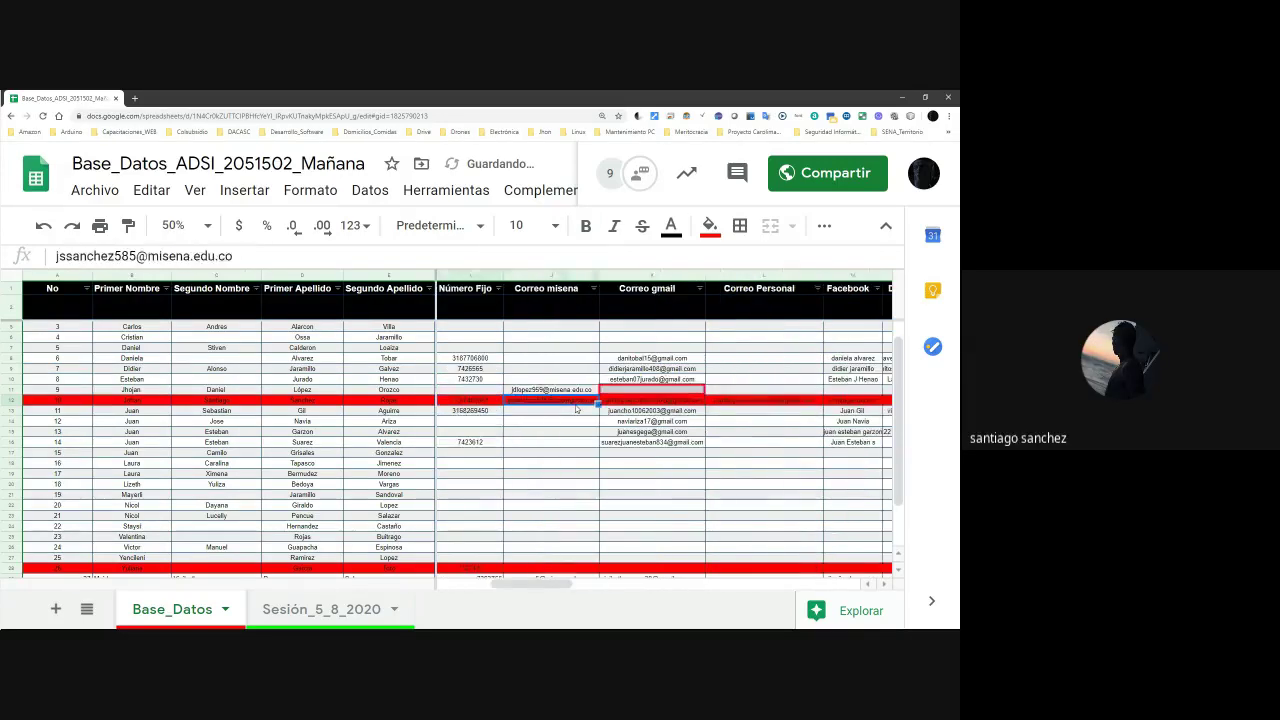
pyautogui.hotkey('ctrl', 'y')
pyautogui.hotkey('ctrl', 'y')
pyautogui.hotkey('ctrl', 'y')
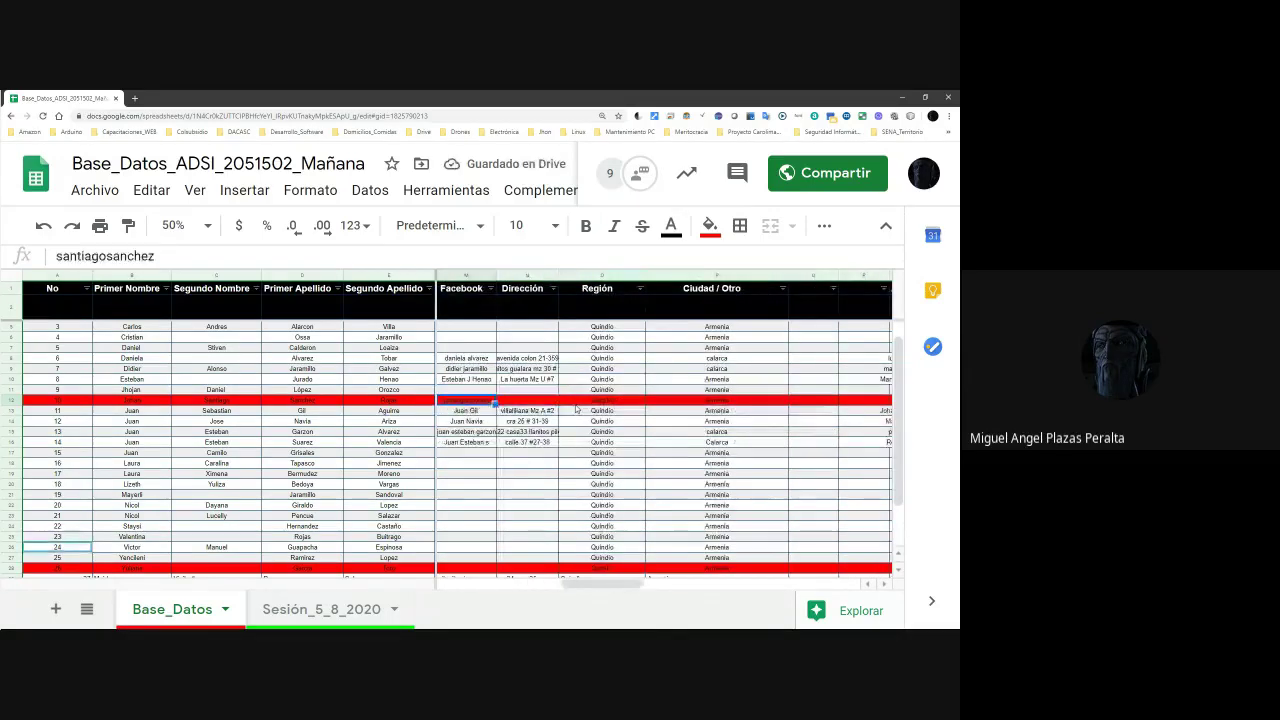
pyautogui.press('Right')
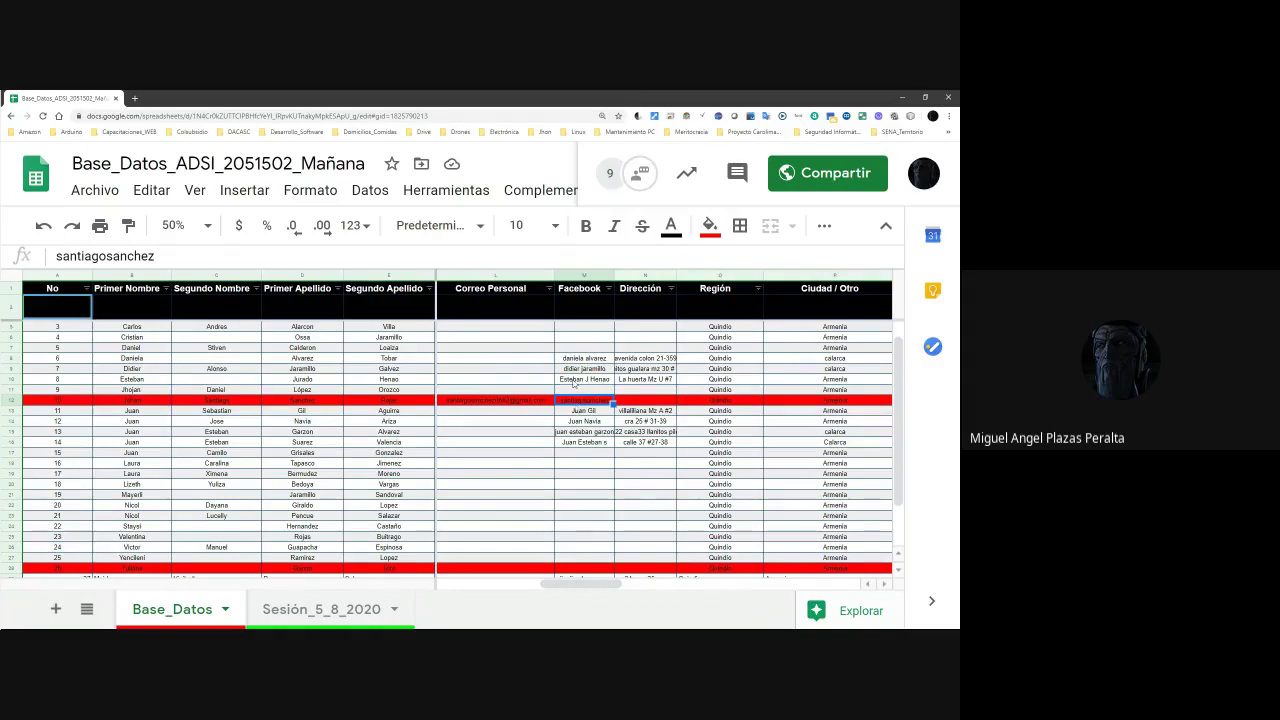
pyautogui.click(105, 257)
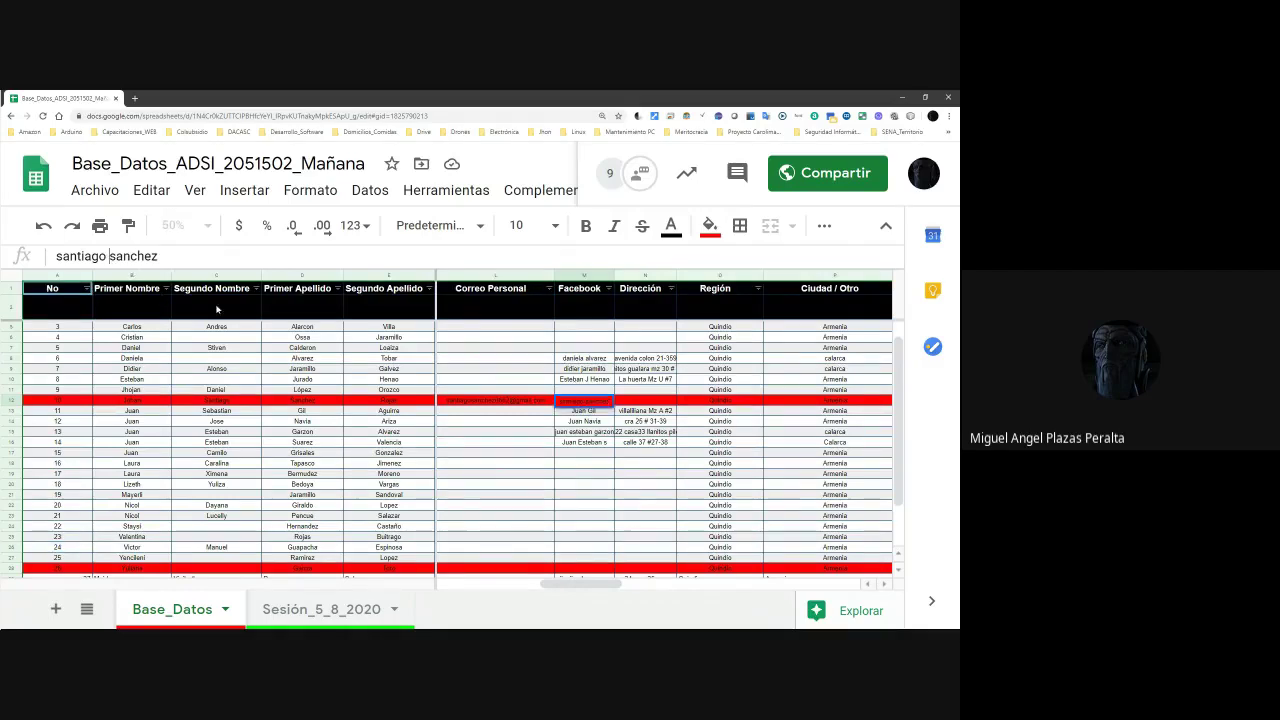
pyautogui.click(640, 400)
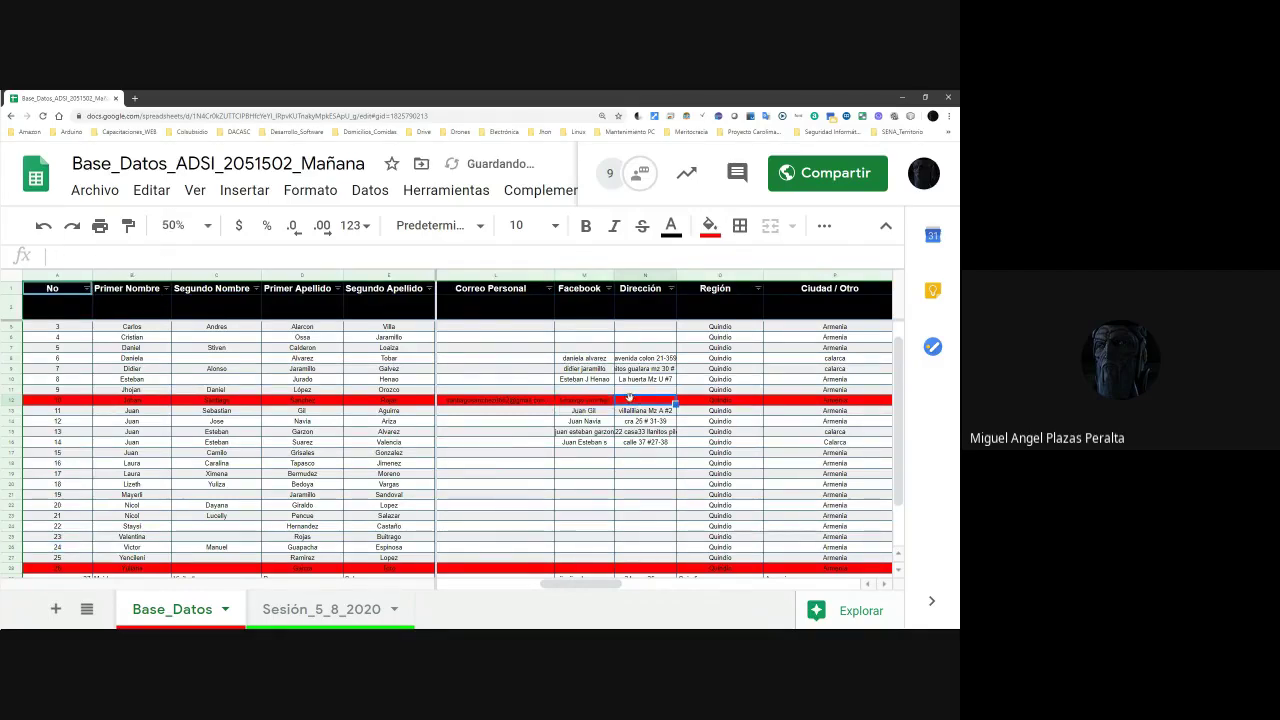
pyautogui.click(598, 405)
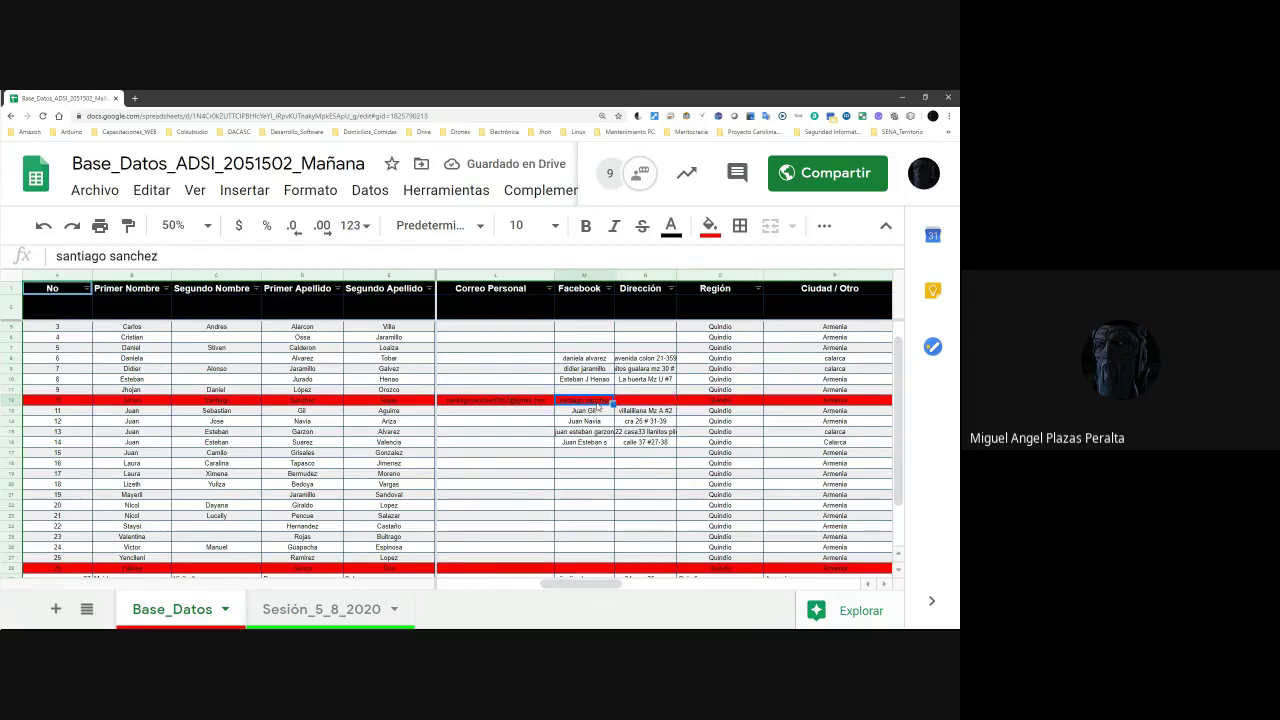
pyautogui.click(619, 402)
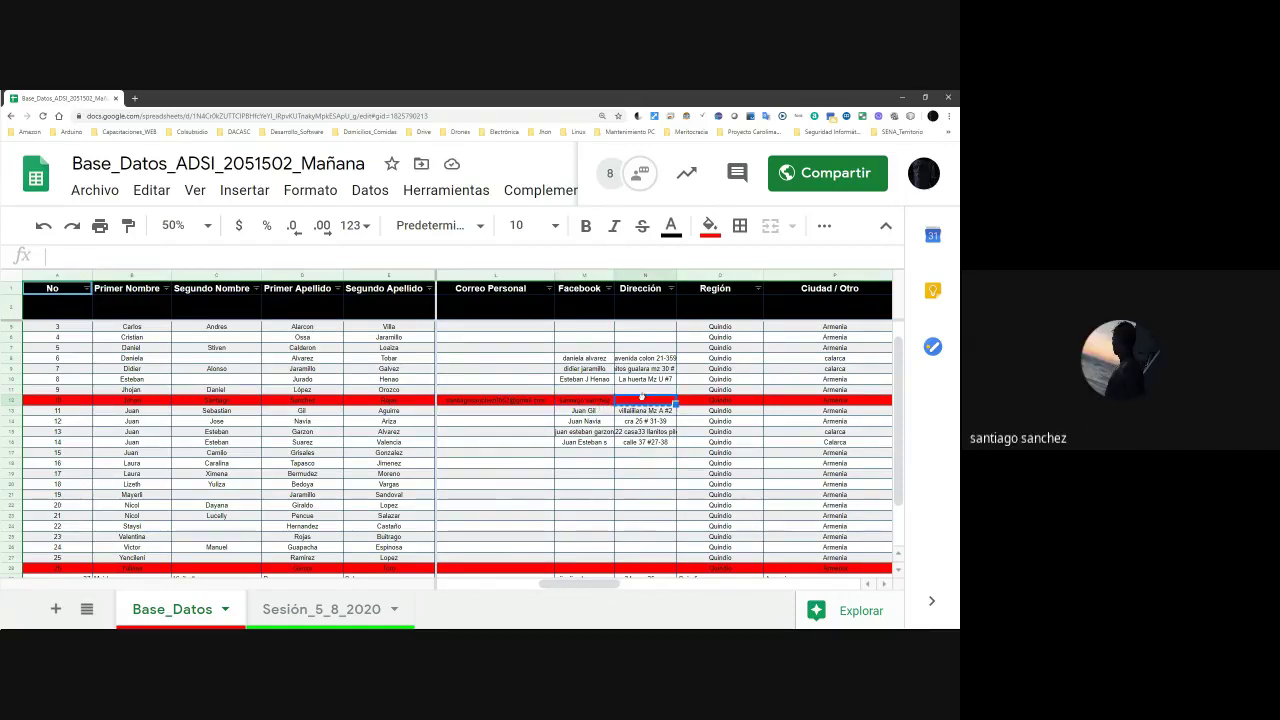
# Enter the student's home address in row 12's Dirección cell.
pyautogui.doubleClick(641, 400)
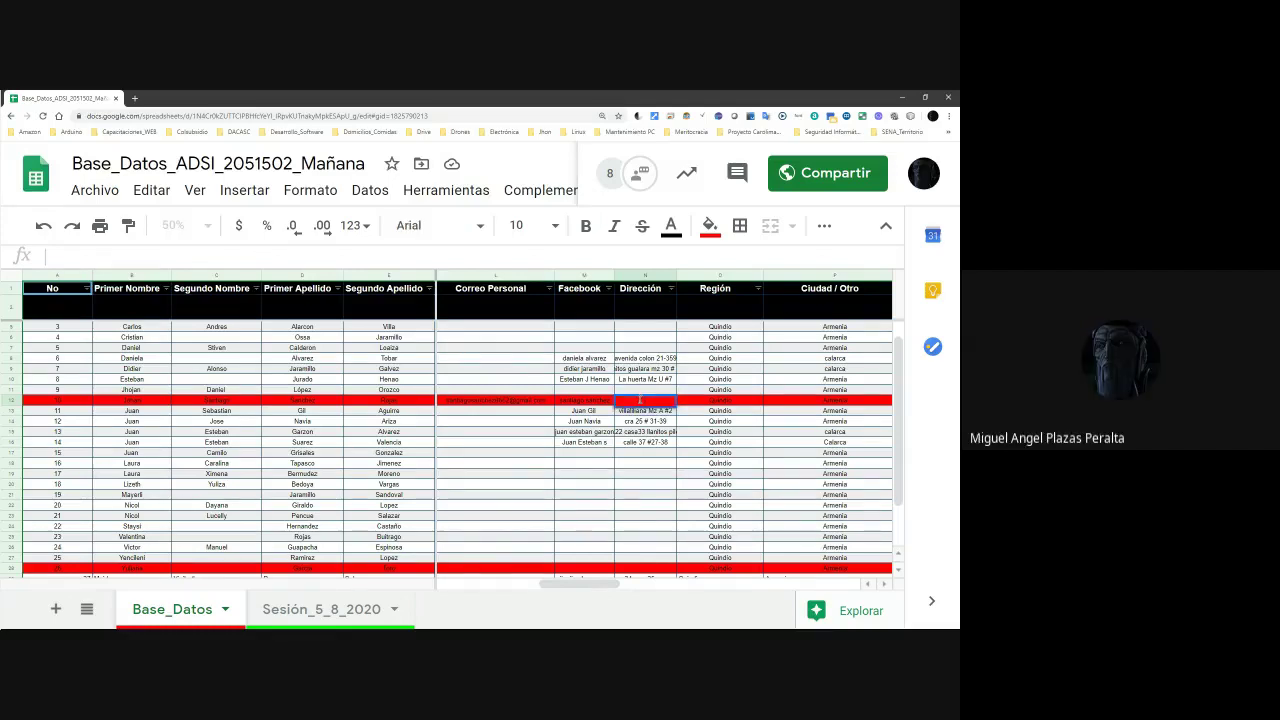
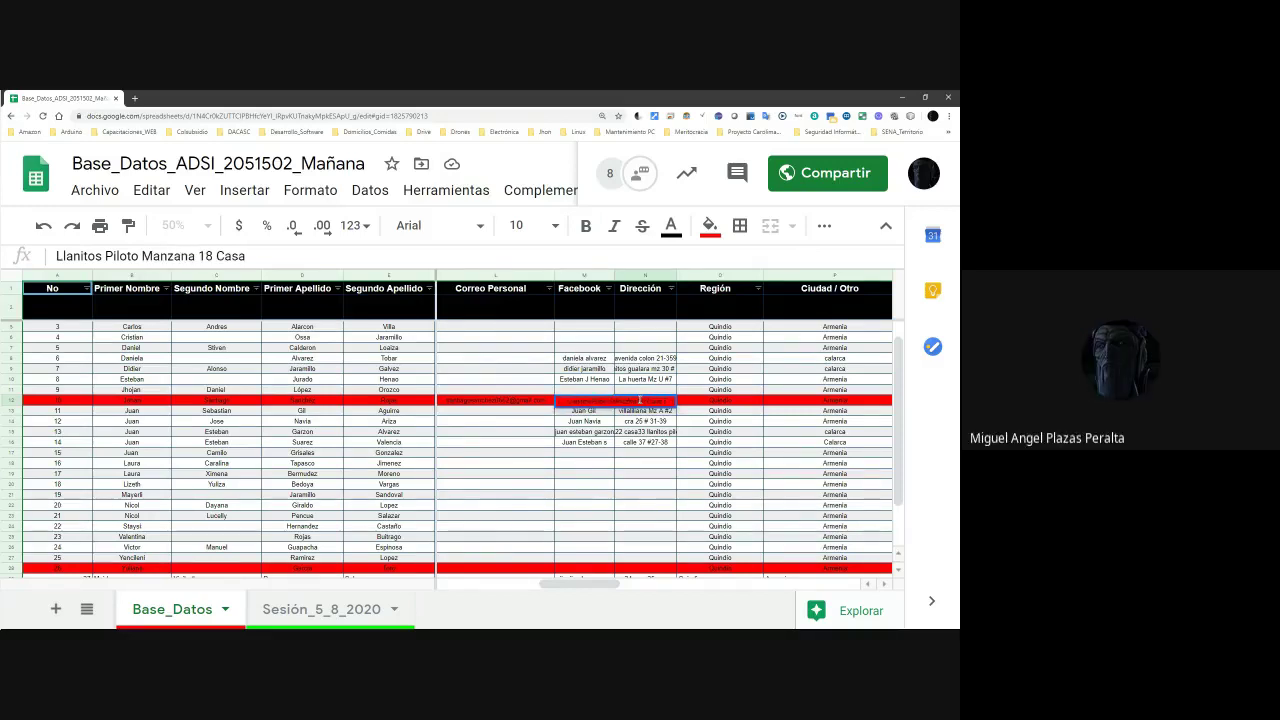
pyautogui.press('Tab')
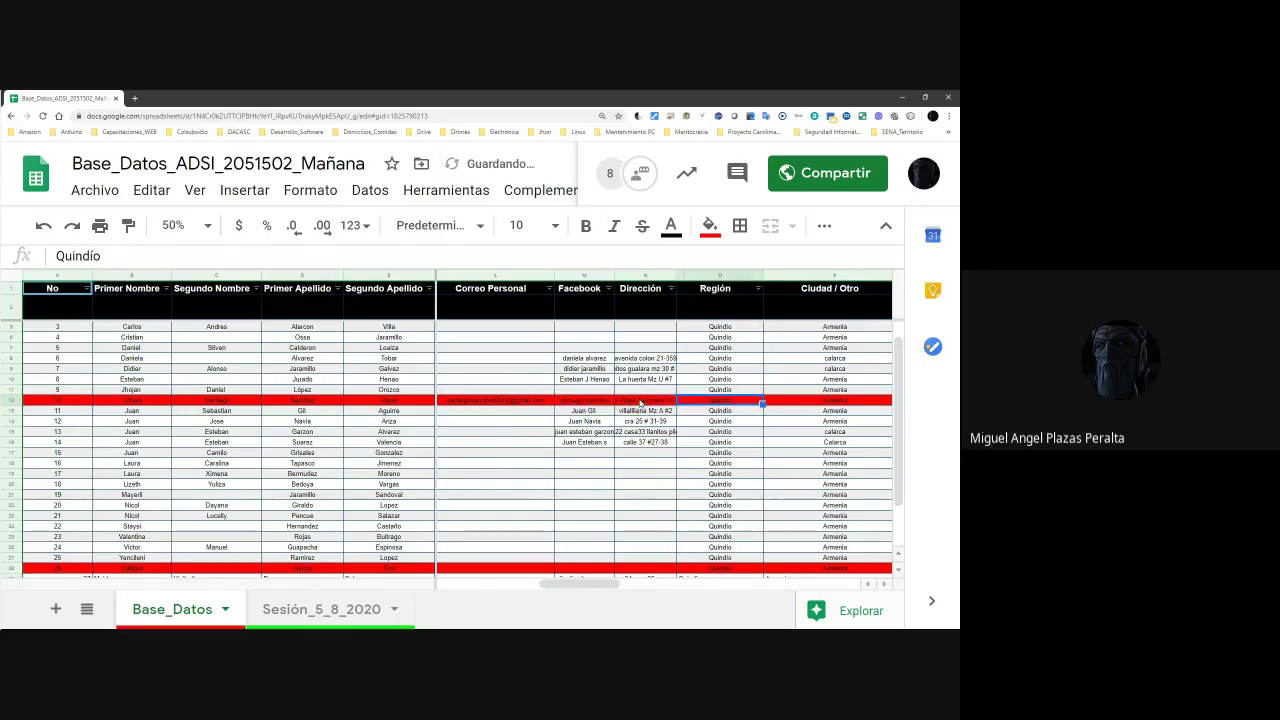
pyautogui.press('Tab')
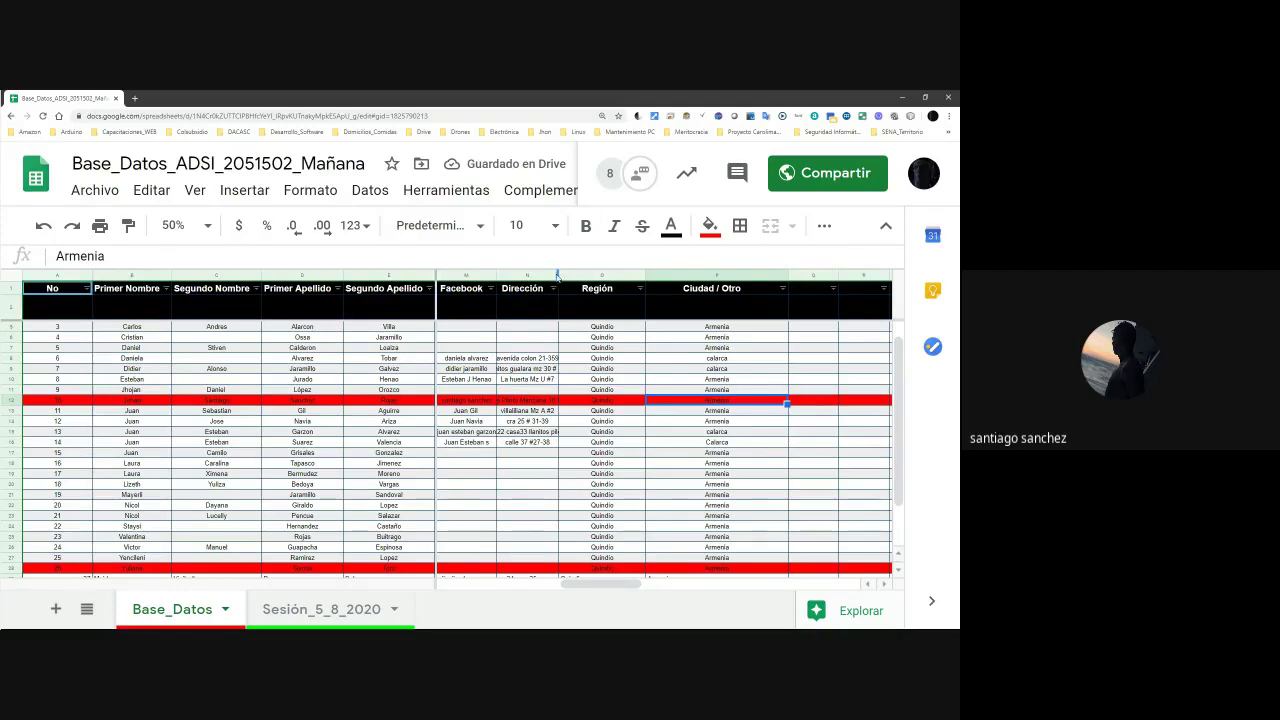
# Widen the Dirección column and change row 12's city from Armenia to Calarca.
pyautogui.click(555, 275)
pyautogui.moveTo(557, 274); pyautogui.dragTo(600, 274)
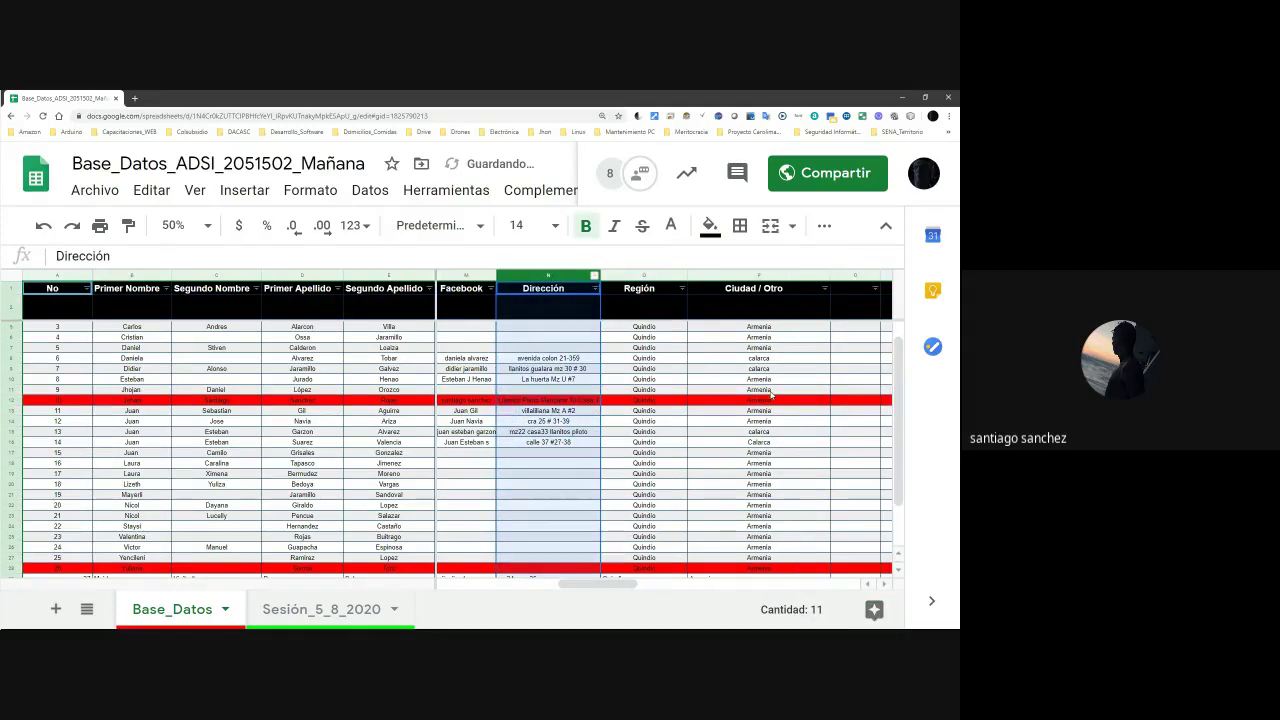
pyautogui.click(710, 400)
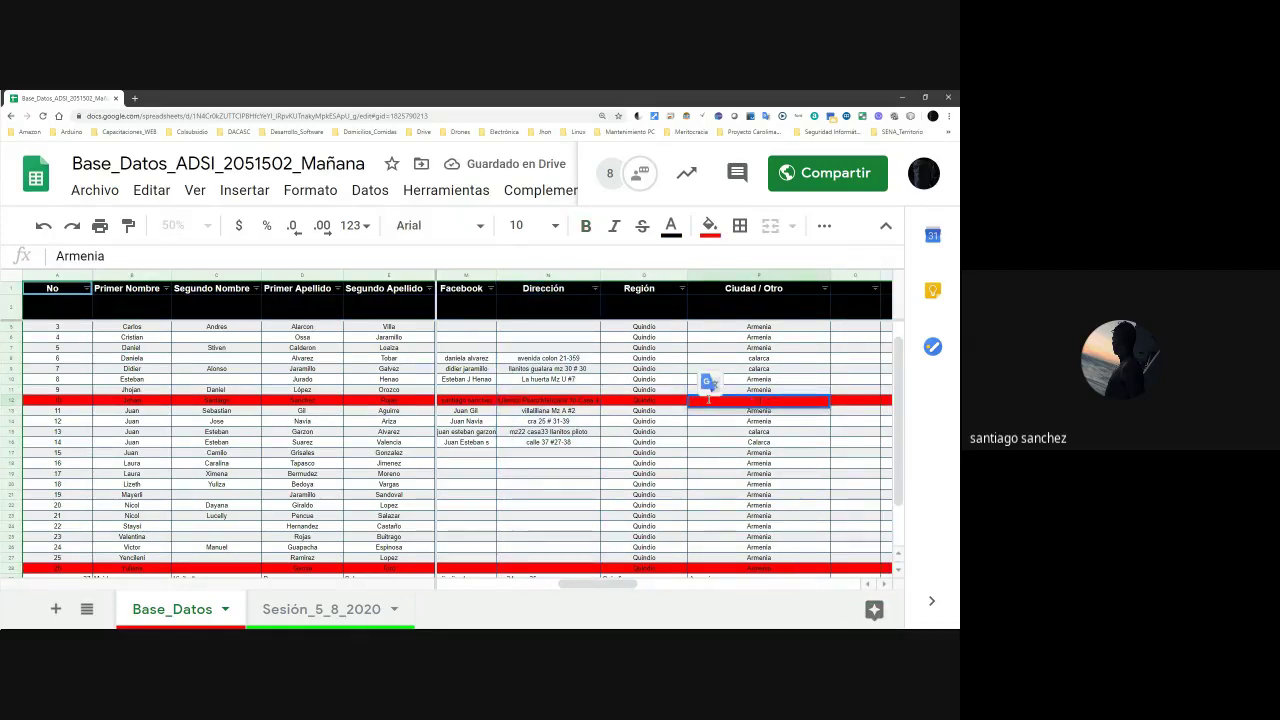
pyautogui.write('Calarca')
pyautogui.press('Tab')
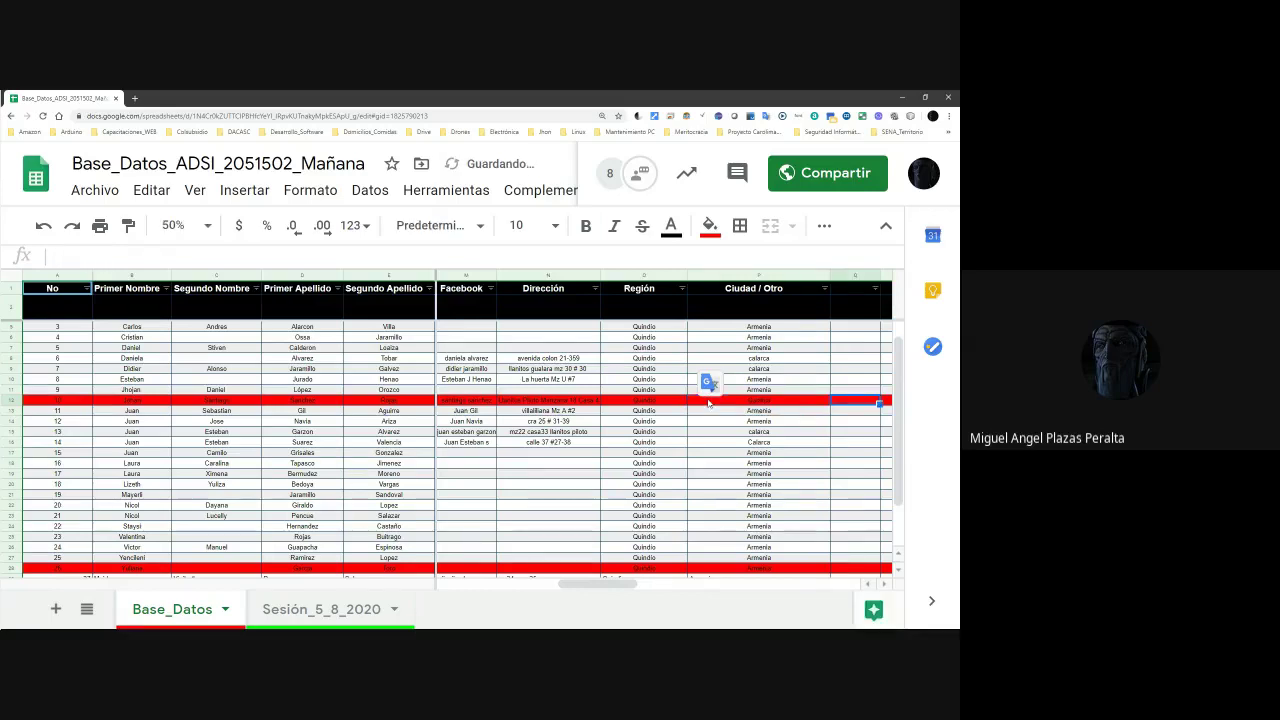
pyautogui.press('Tab')
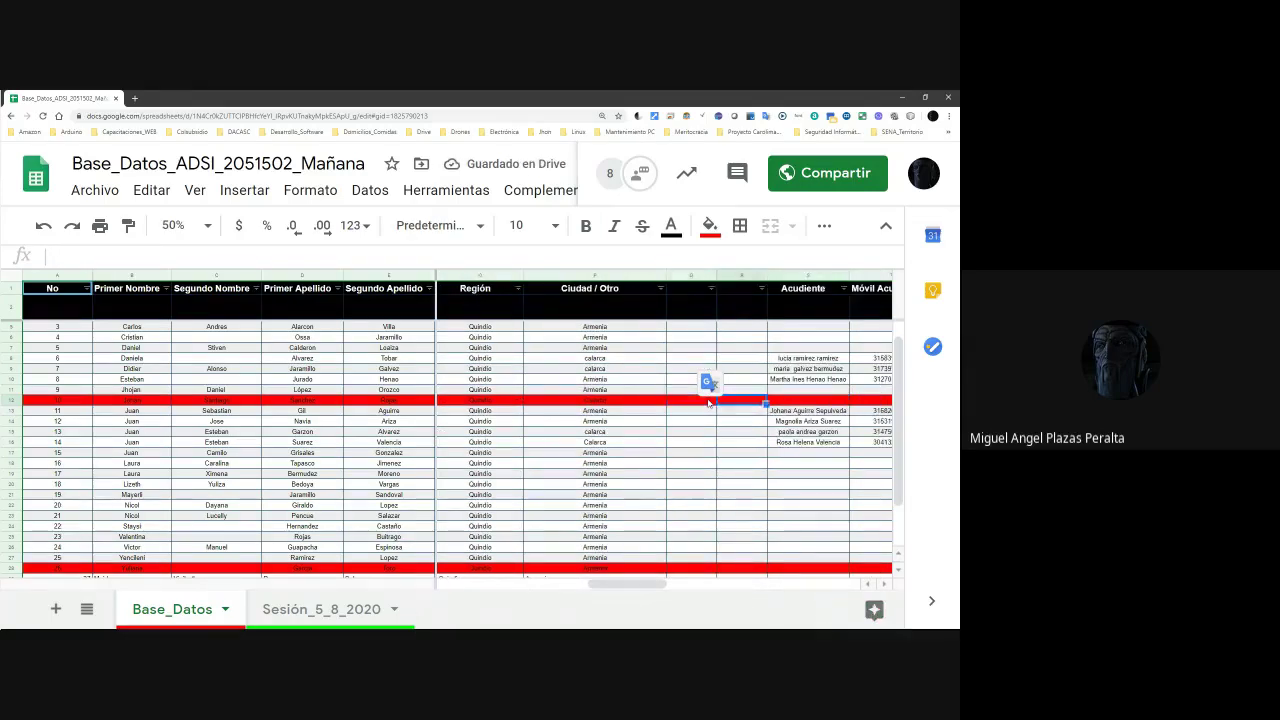
pyautogui.press('Tab')
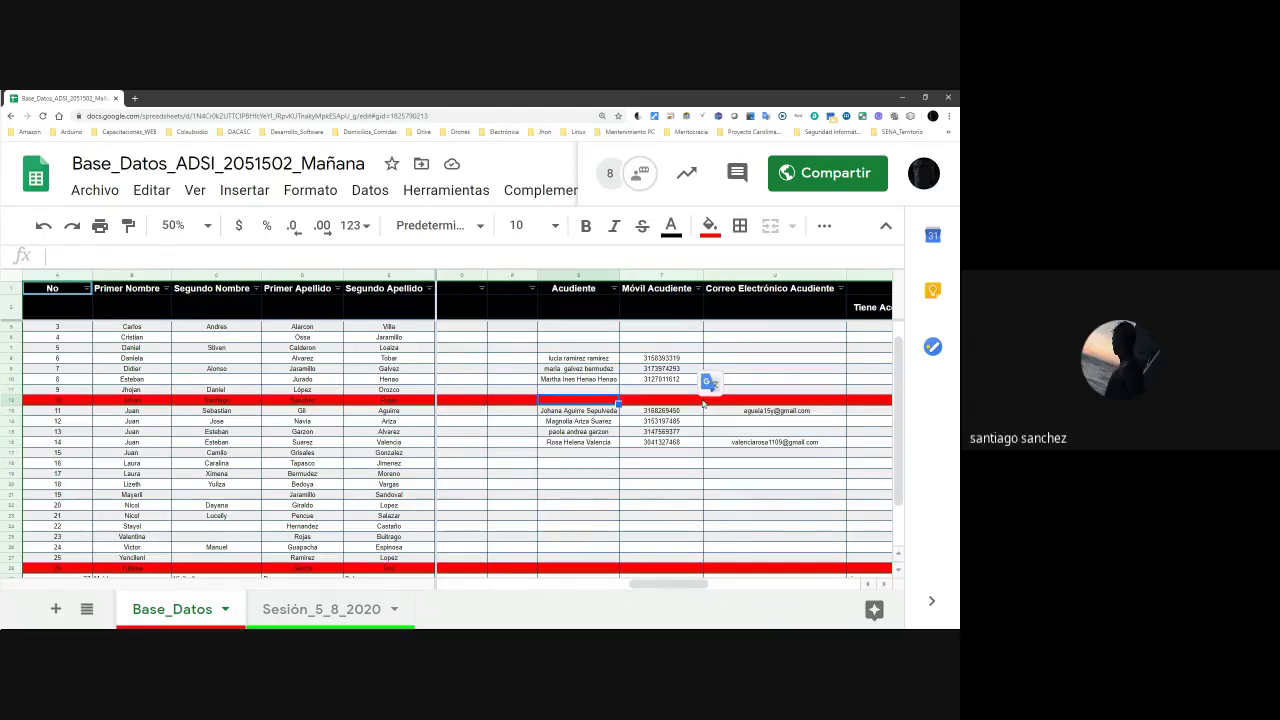
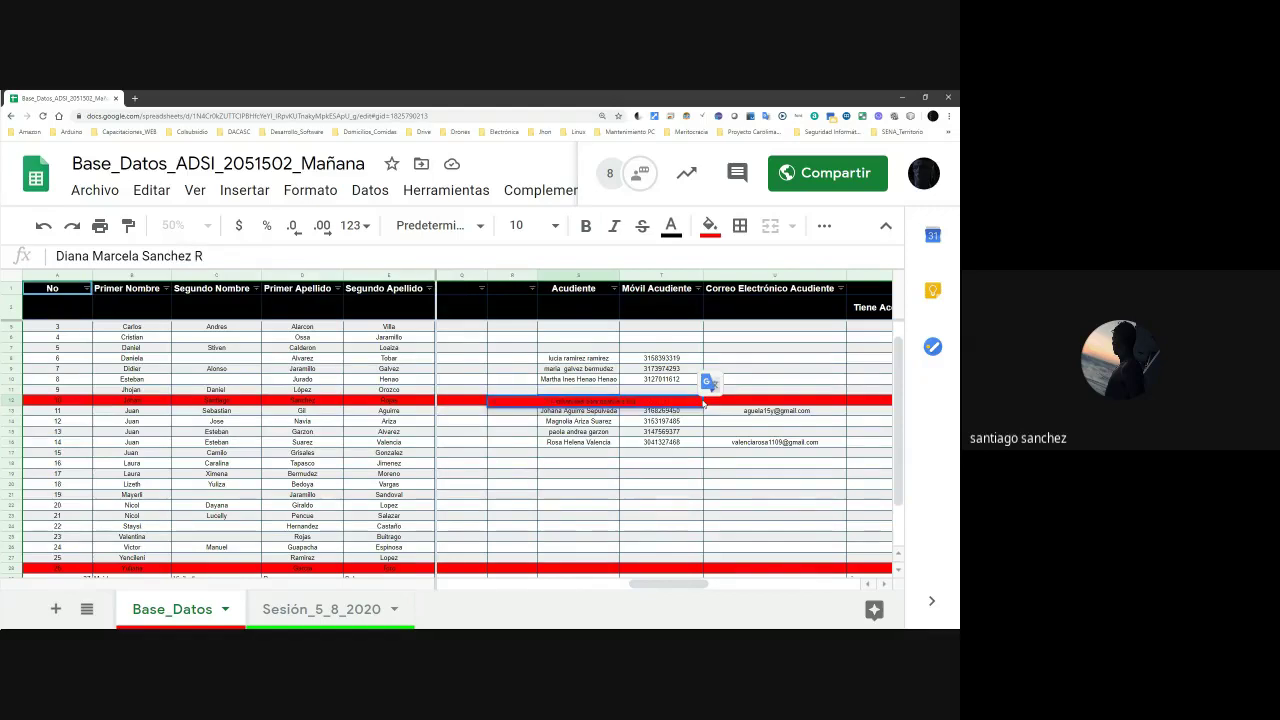
# Enter the guardian's full name under Acudiente in row 12 and widen that column slightly.
pyautogui.press('Tab')
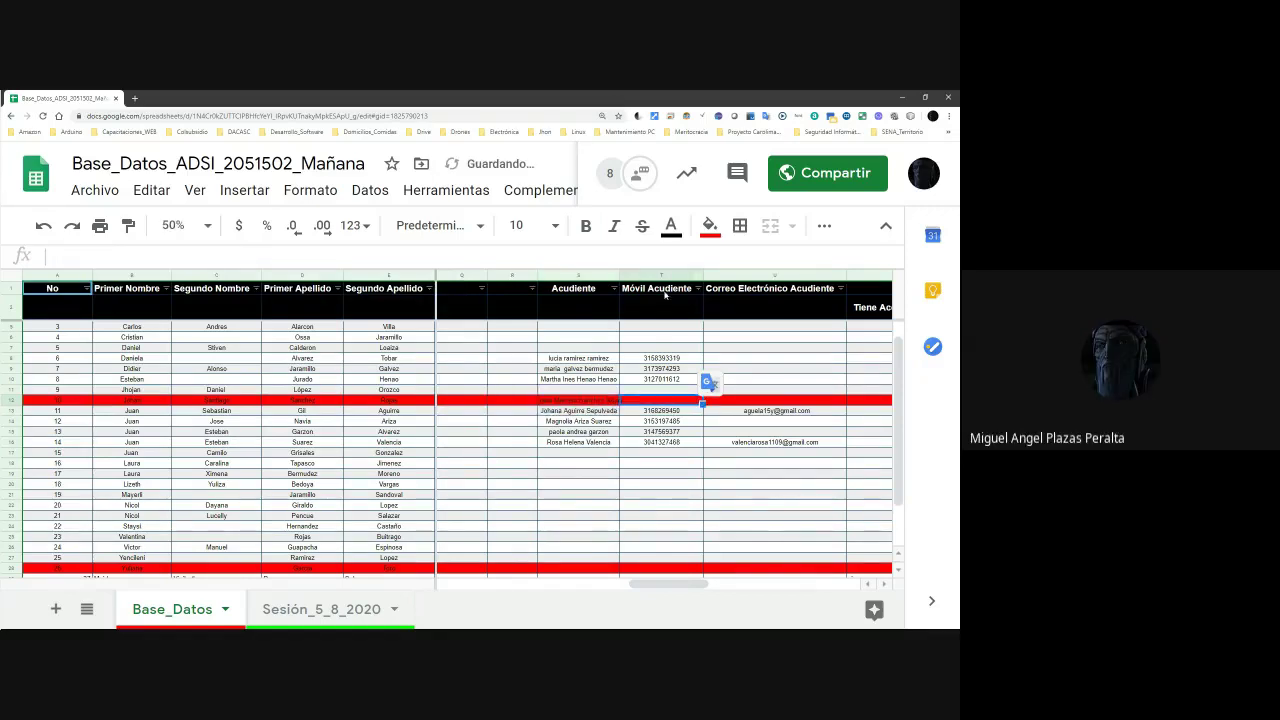
pyautogui.moveTo(621, 278); pyautogui.dragTo(631, 278)
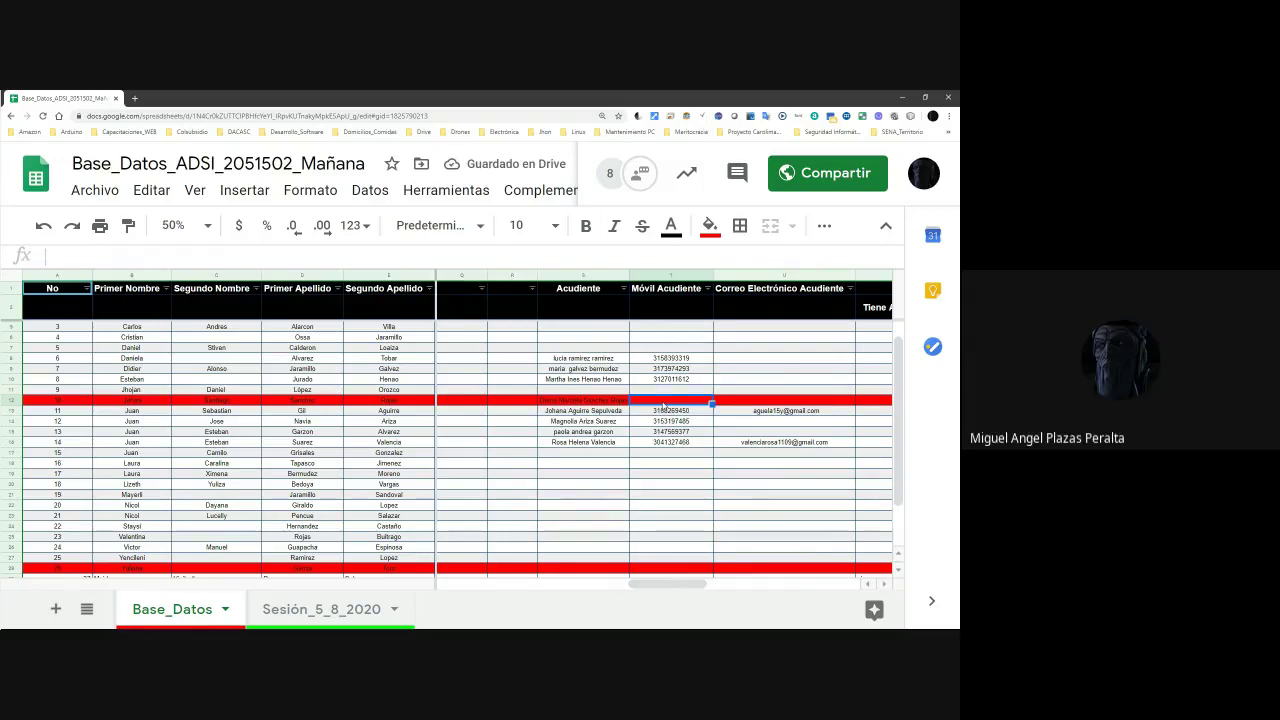
# Move along row 12 to the Número Fijo cell.
pyautogui.press('Left')
pyautogui.press('Left')
pyautogui.press('Left')
pyautogui.press('Left')
pyautogui.press('Left')
pyautogui.press('Left')
pyautogui.press('Left')
pyautogui.press('Left')
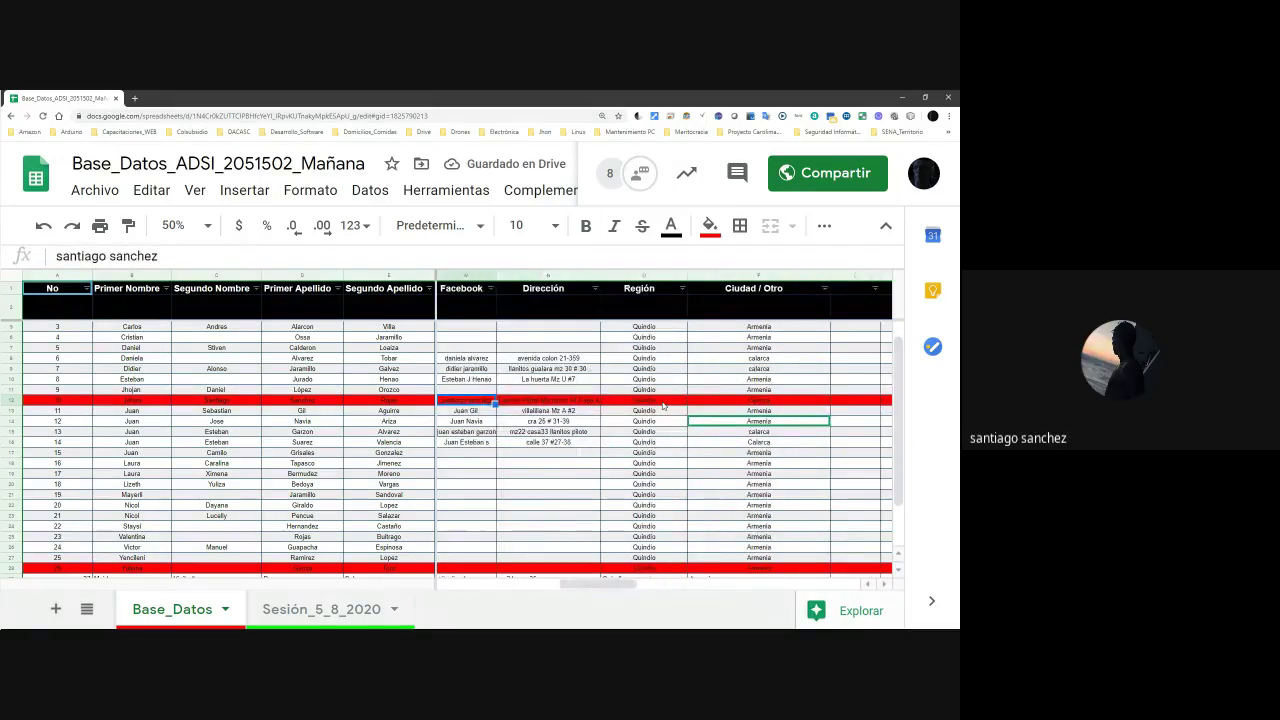
pyautogui.press('Left')
pyautogui.press('Left')
pyautogui.press('Right')
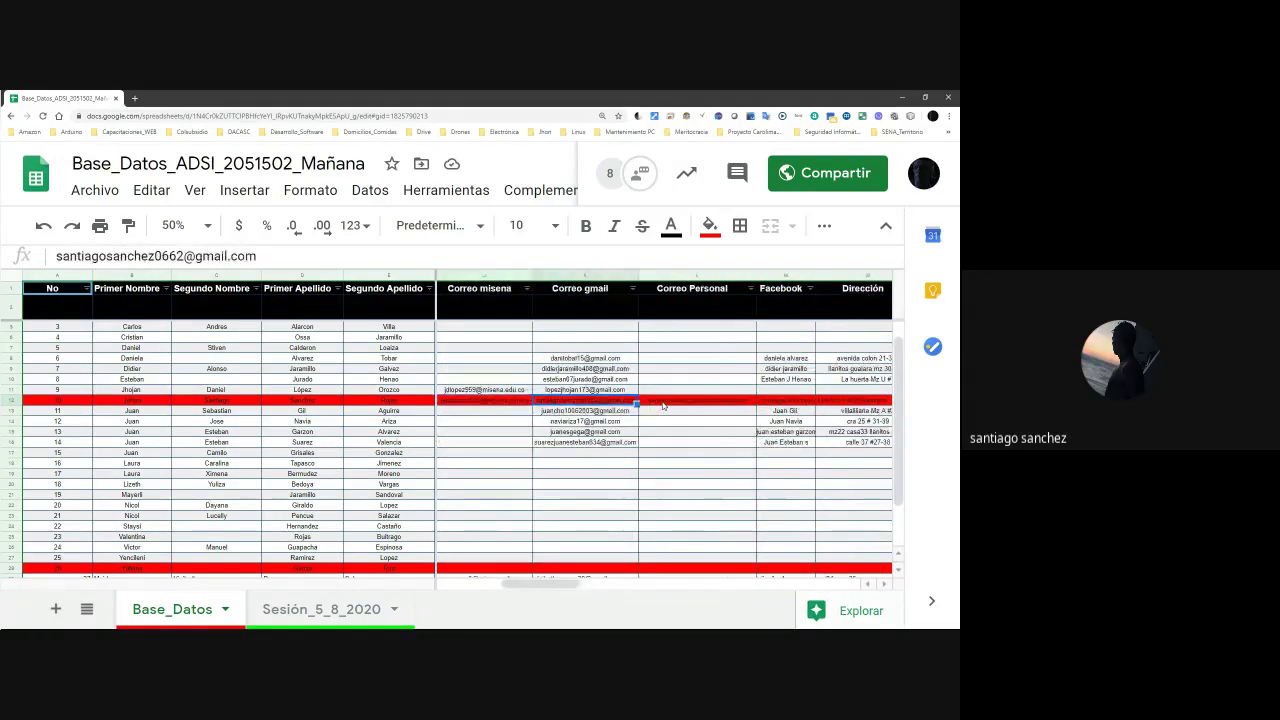
pyautogui.press('Right')
pyautogui.press('Left')
pyautogui.press('Left')
pyautogui.press('Left')
pyautogui.press('Left')
pyautogui.press('Left')
pyautogui.press('Right')
pyautogui.press('Right')
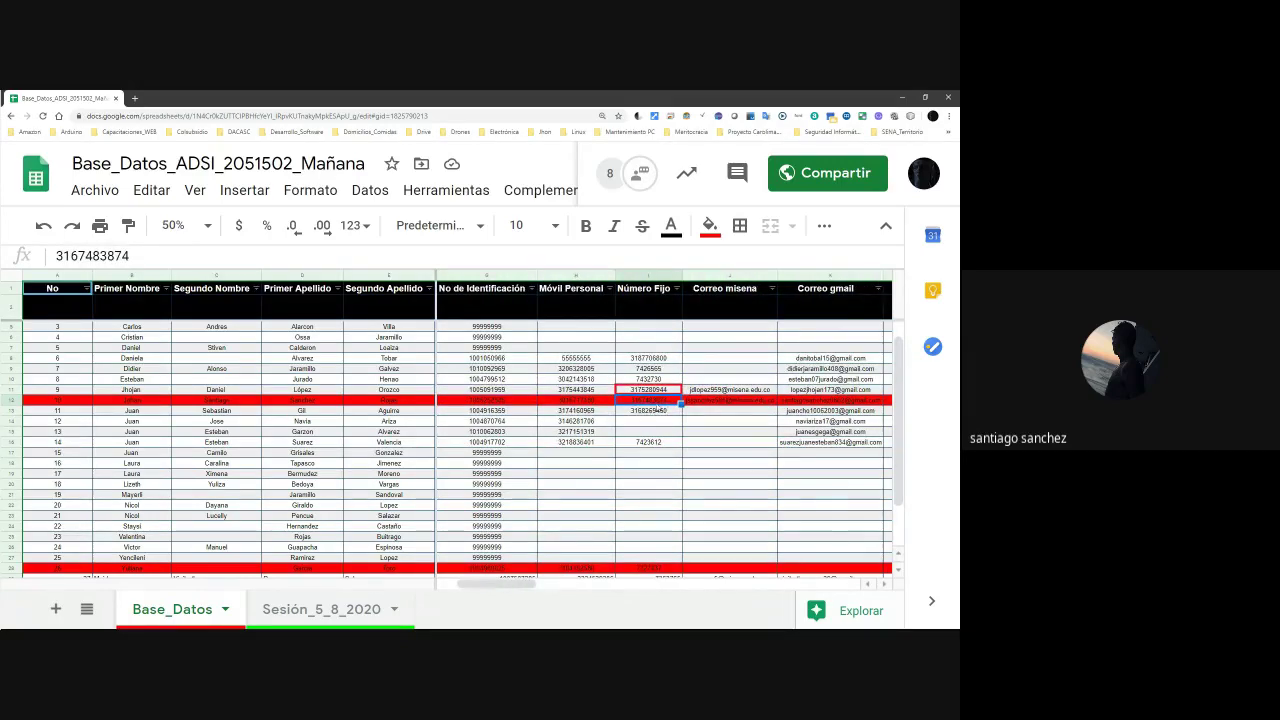
# Copy row 12's landline number into the Móvil Acudiente cell.
pyautogui.doubleClick(620, 400)
pyautogui.hotkey('ctrl', 'c')
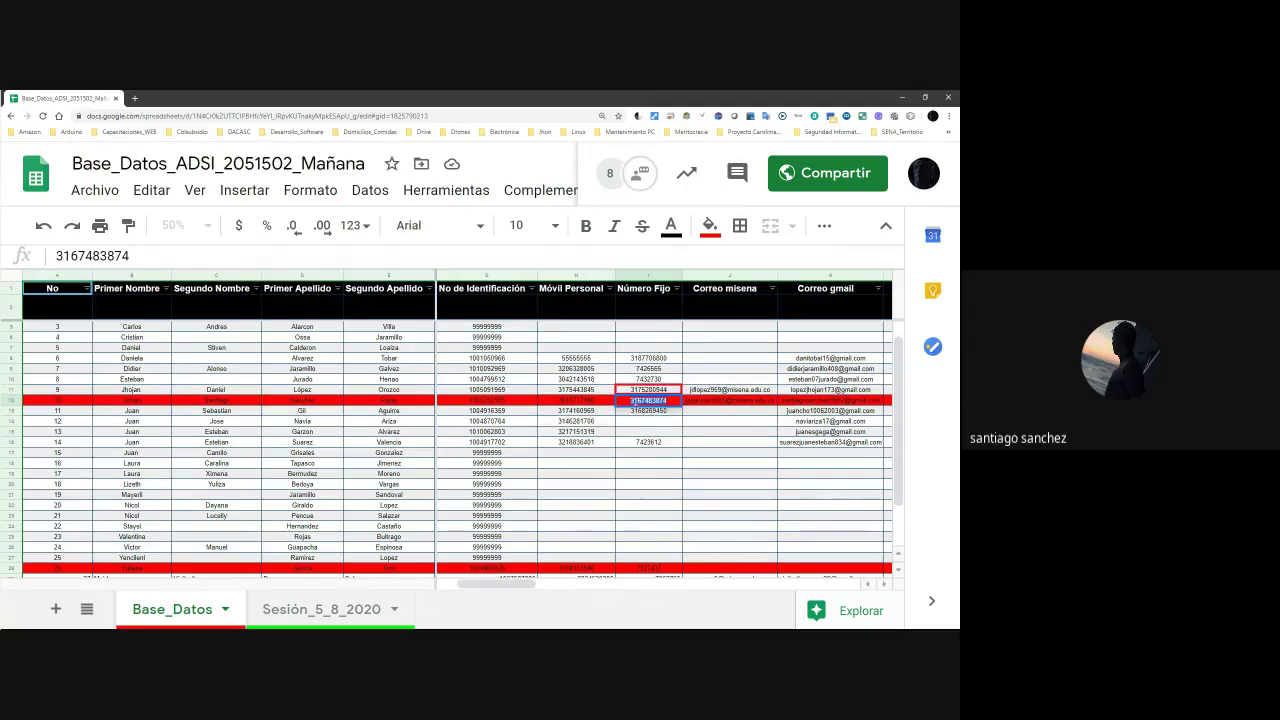
pyautogui.click(708, 404)
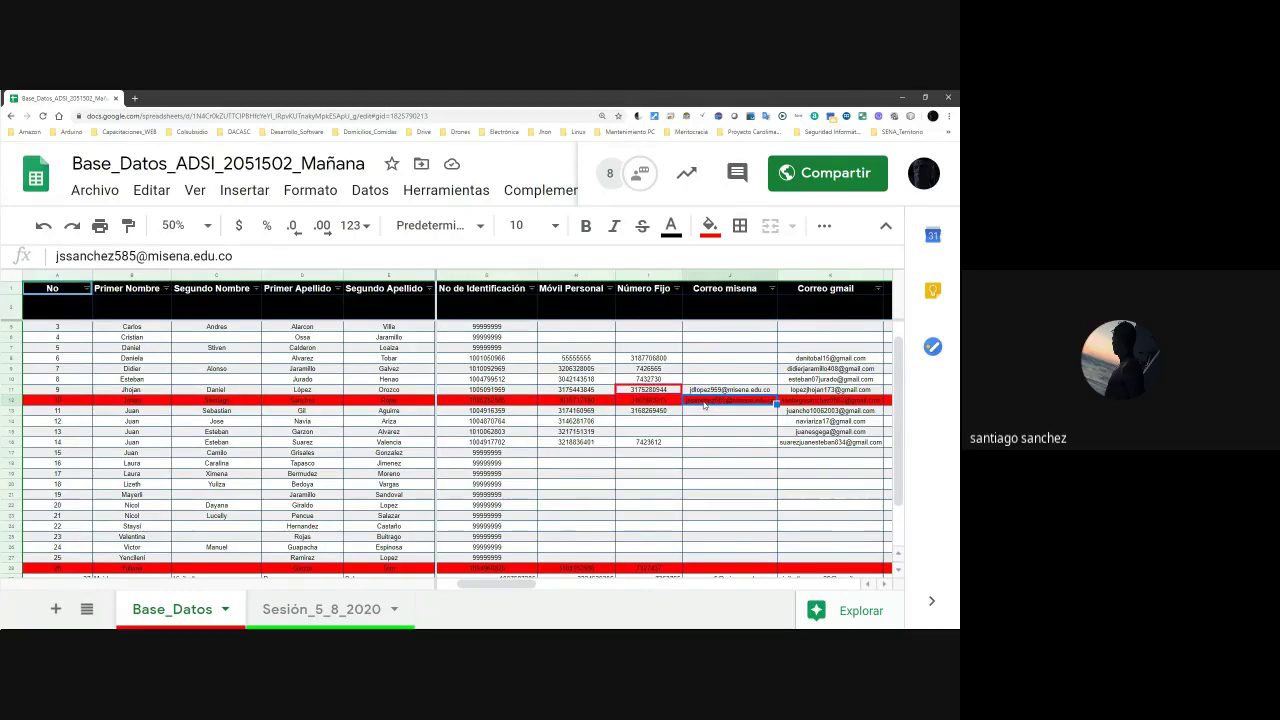
pyautogui.press('Right')
pyautogui.press('Right')
pyautogui.press('Right')
pyautogui.press('Right')
pyautogui.press('Right')
pyautogui.press('Right')
pyautogui.press('Right')
pyautogui.press('Right')
pyautogui.press('Right')
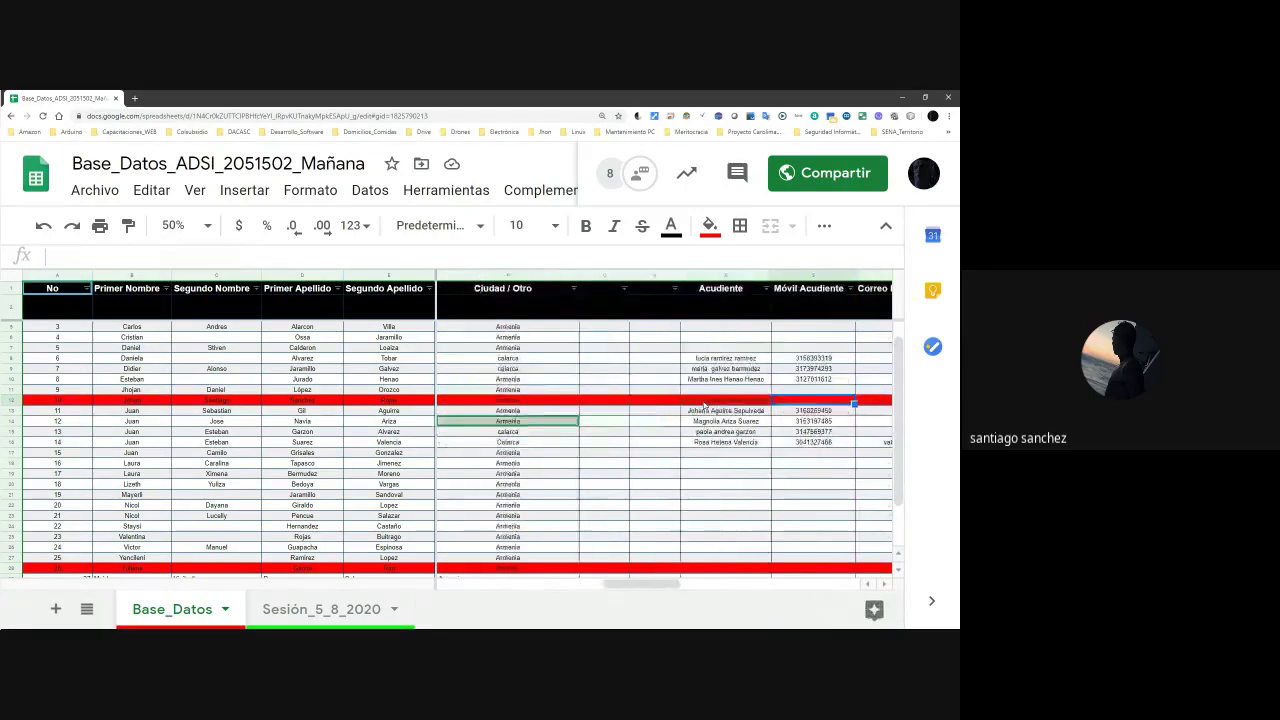
pyautogui.hotkey('ctrl', 'v')
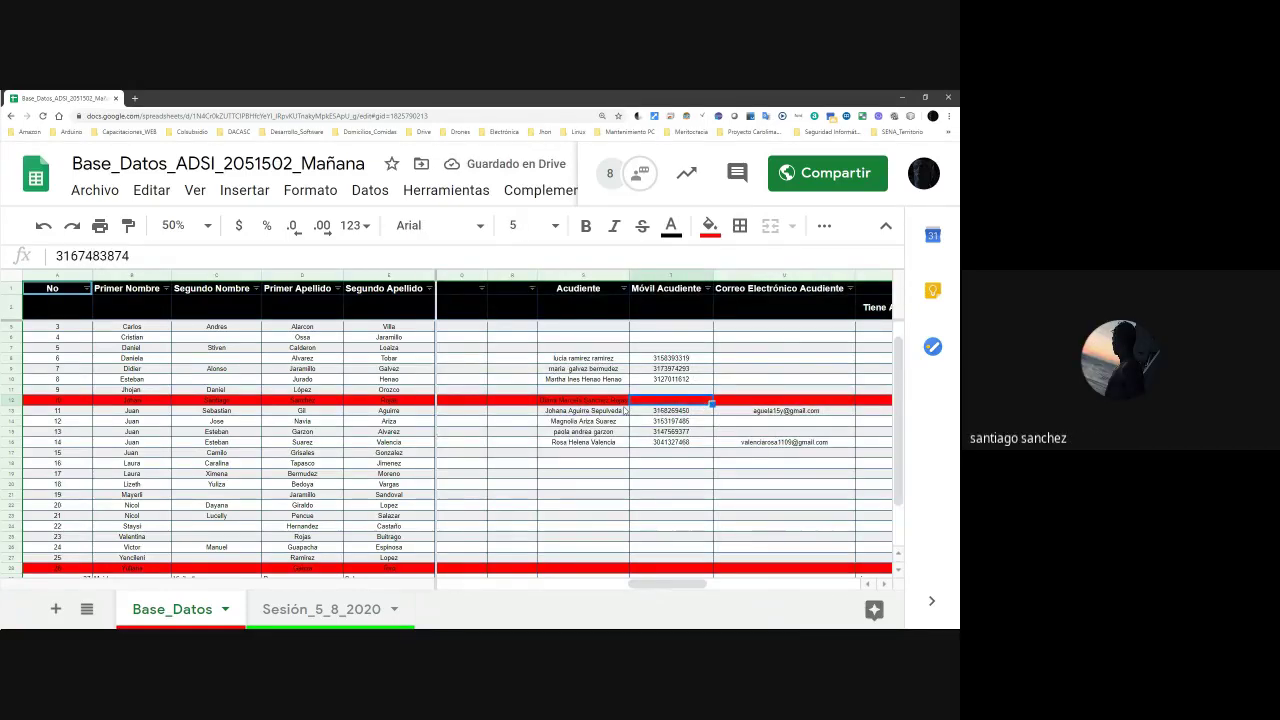
pyautogui.press('Left')
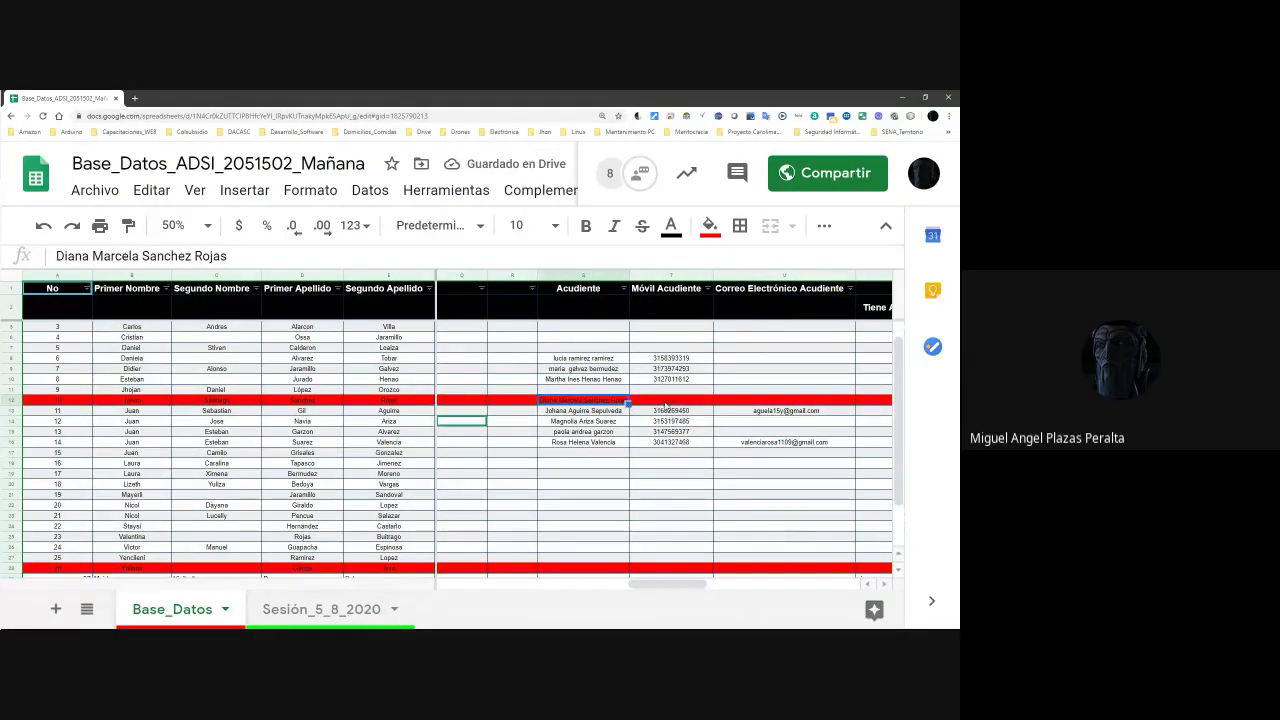
# Set the guardian's mobile number in row 12 to font size 10.
pyautogui.click(665, 401)
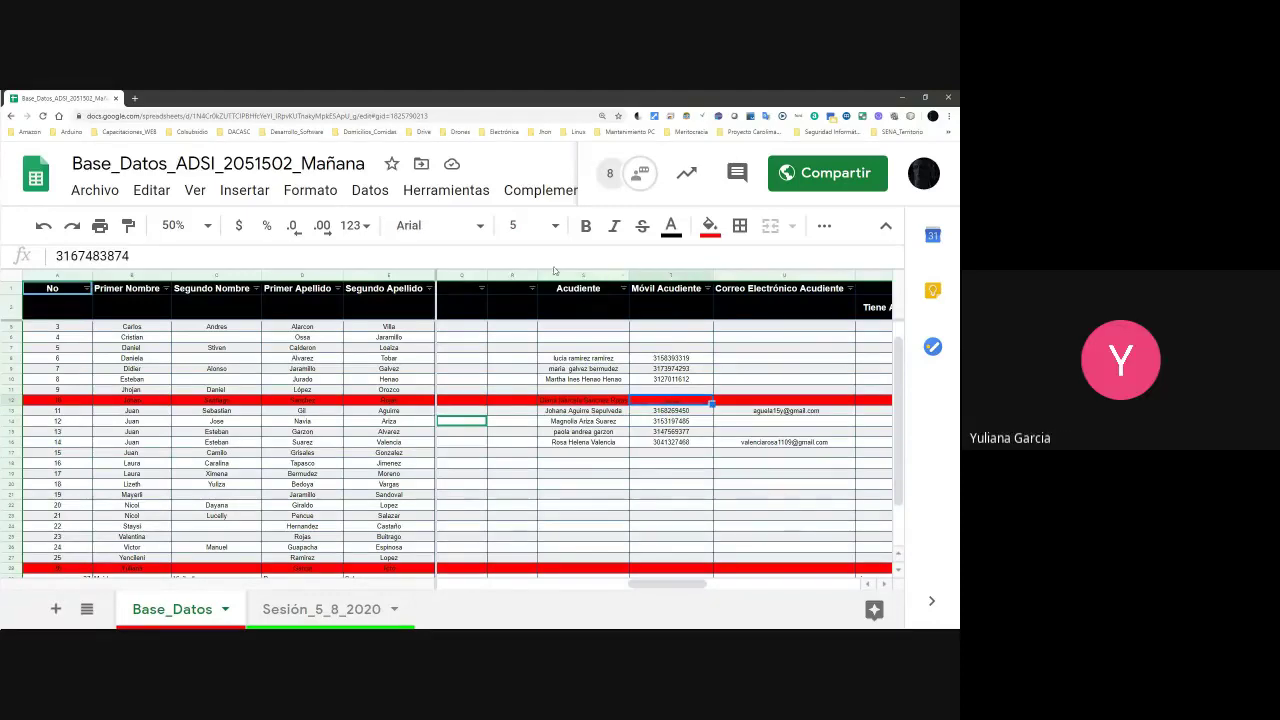
pyautogui.click(555, 226)
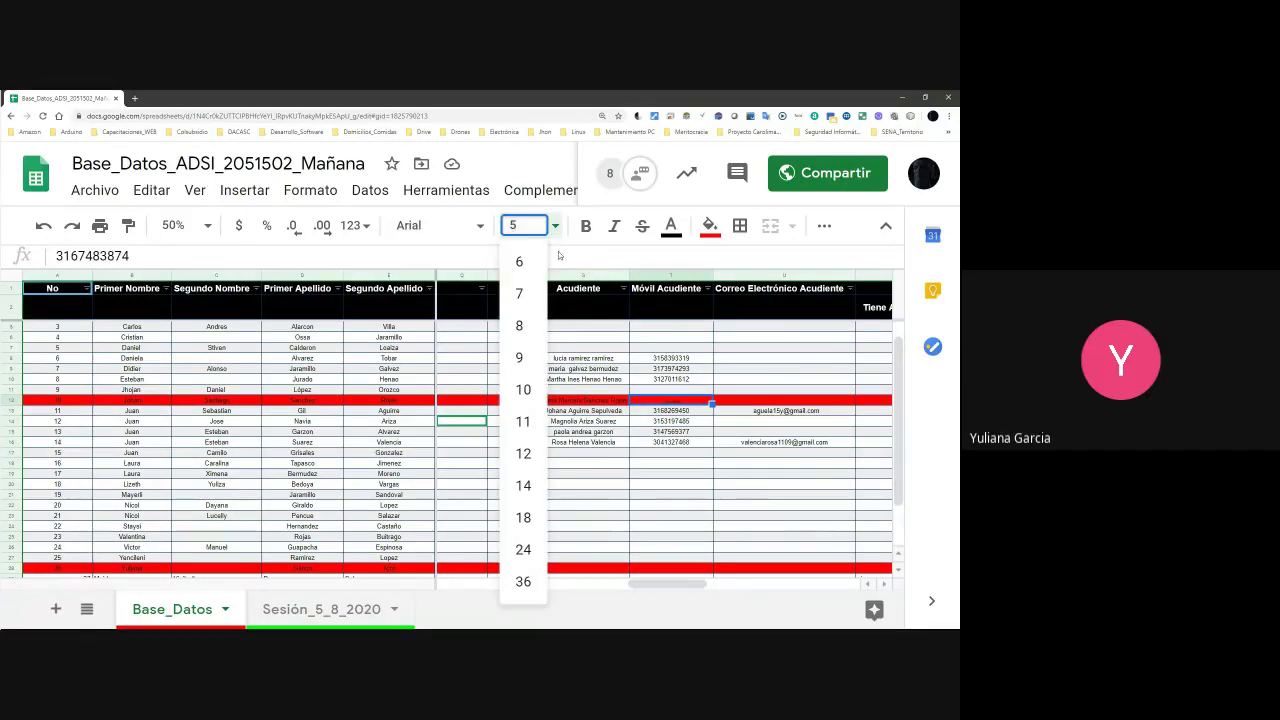
pyautogui.click(523, 389)
pyautogui.click(749, 402)
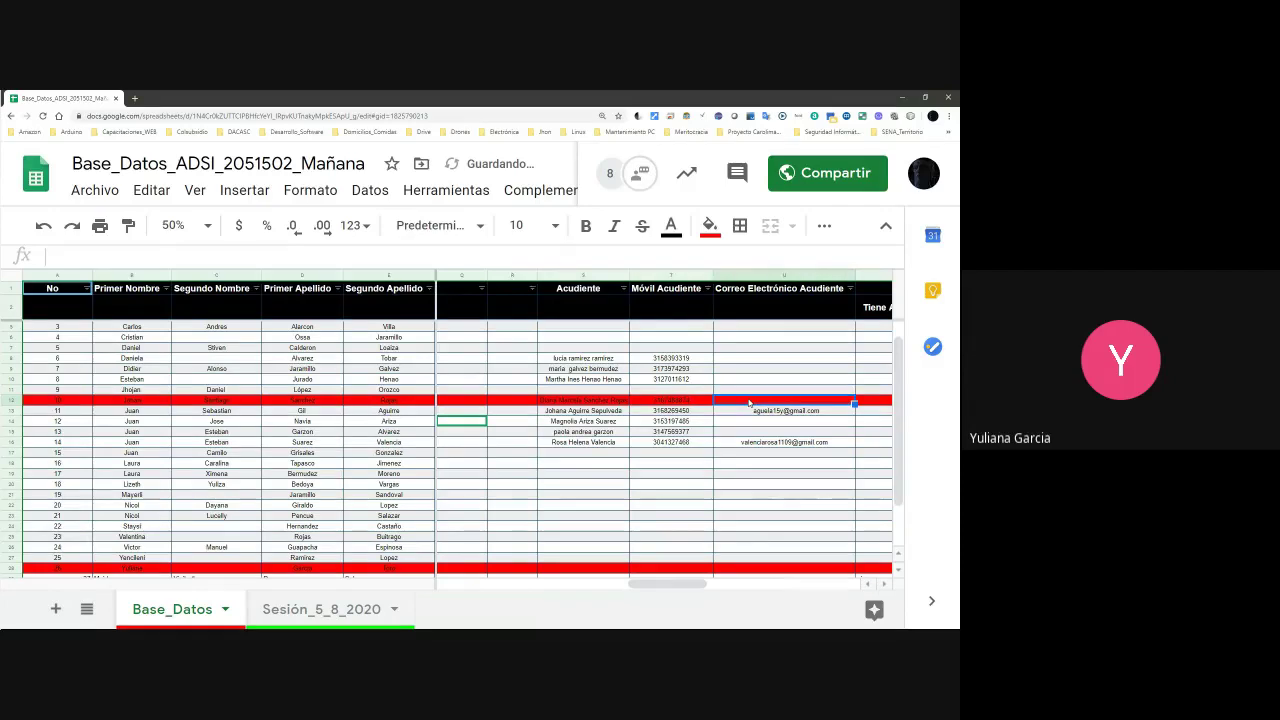
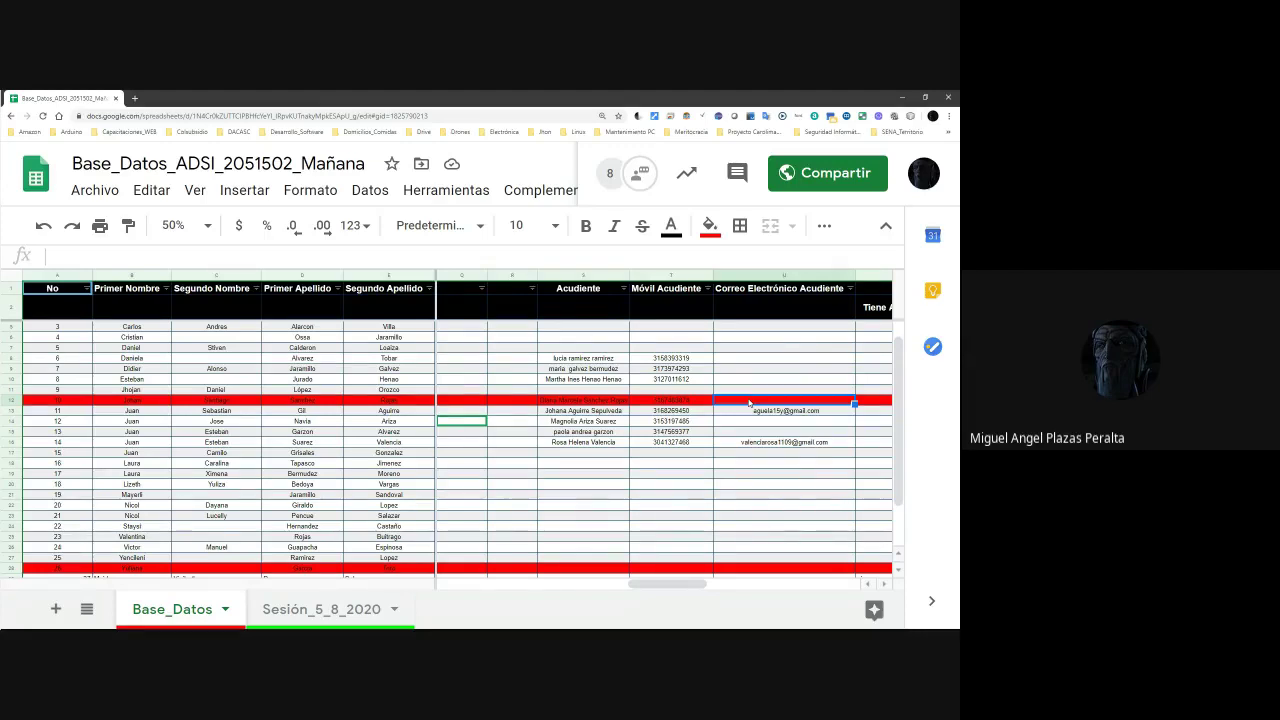
# In a new tab, search the web for 'misena' on DuckDuckGo.
pyautogui.click(133, 98)
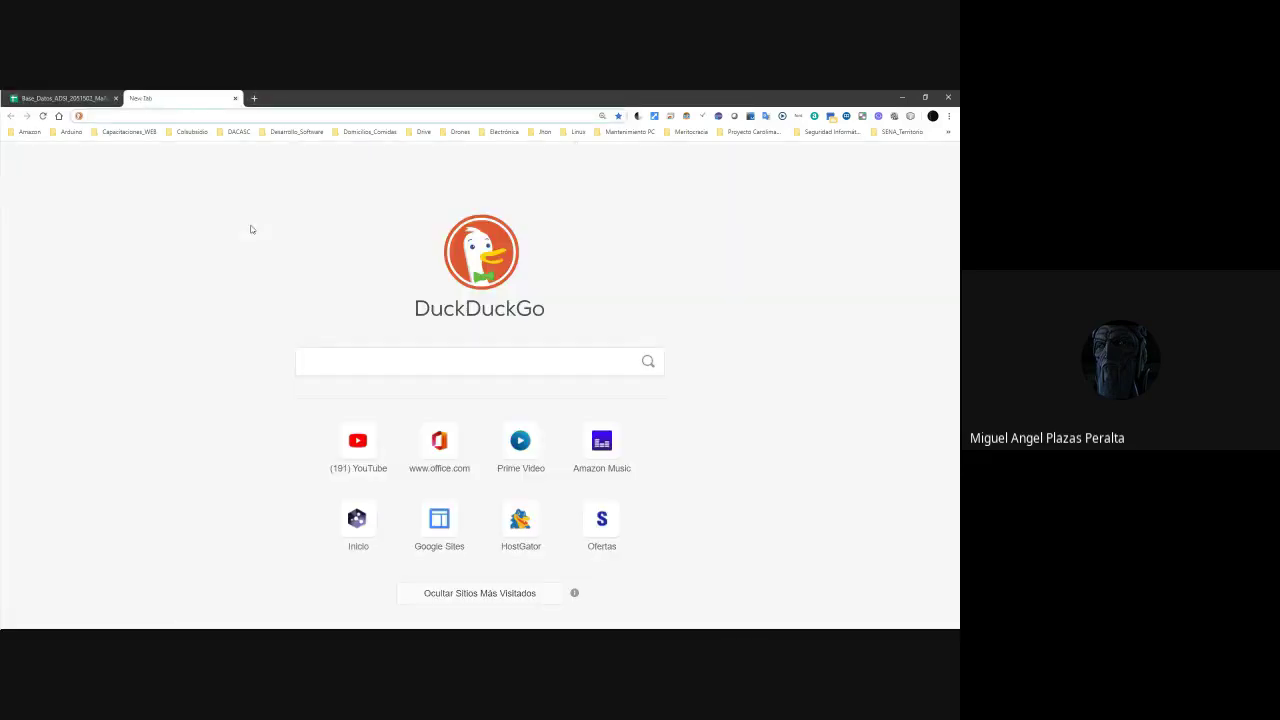
pyautogui.write('misena')
pyautogui.press('Return')
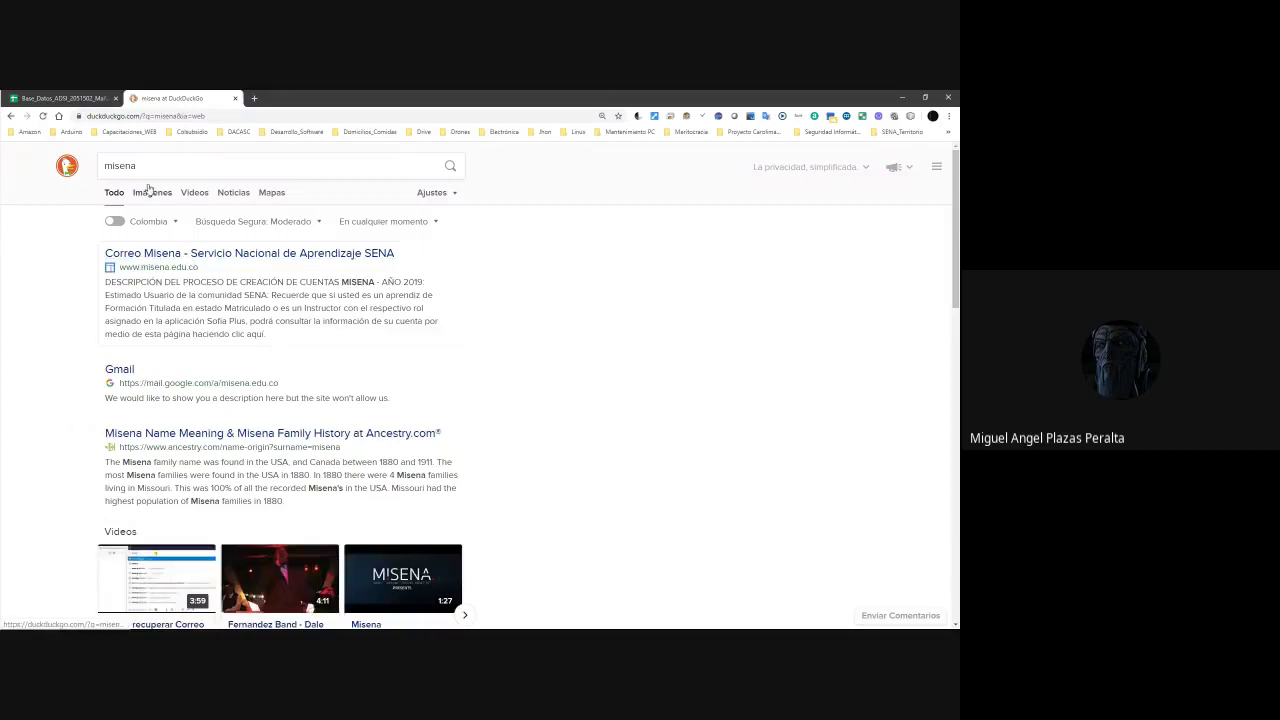
# Search 'misena' on Google and open the 'Correo Misena - Servicio Nacional de Aprendizaje SENA' result.
pyautogui.click(166, 118)
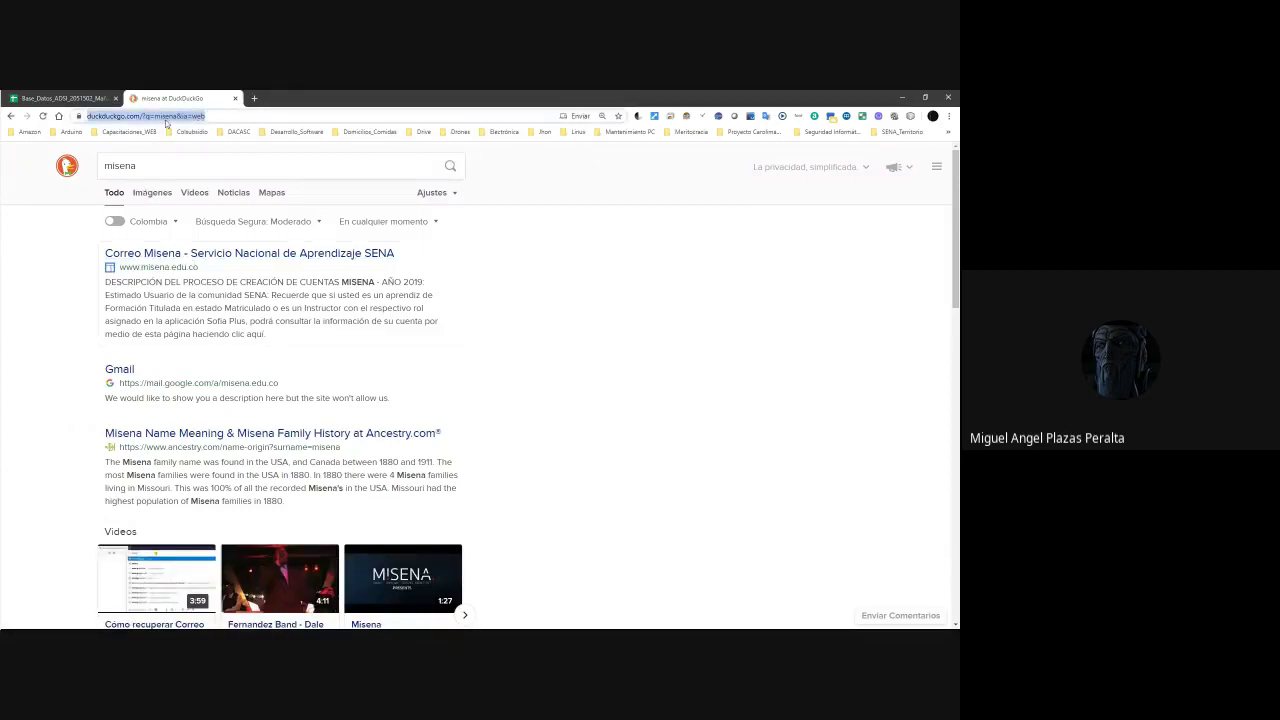
pyautogui.write('google')
pyautogui.press('Return')
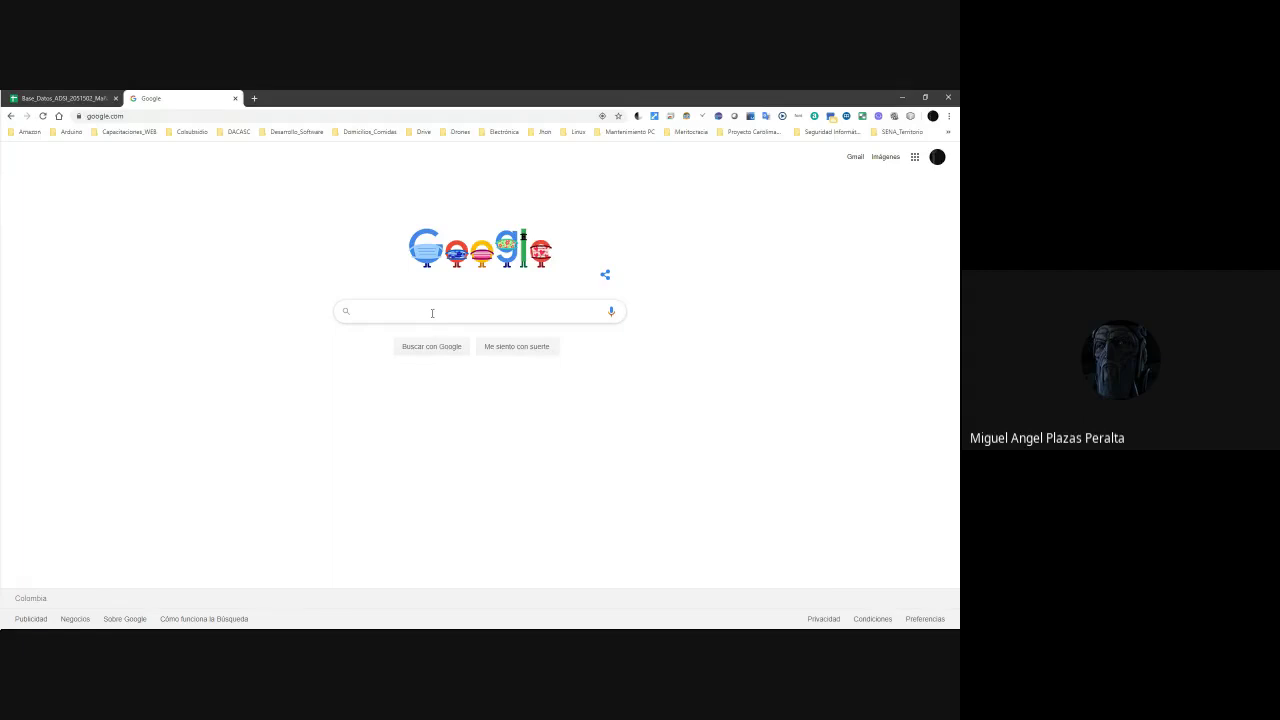
pyautogui.write('misena')
pyautogui.press('Return')
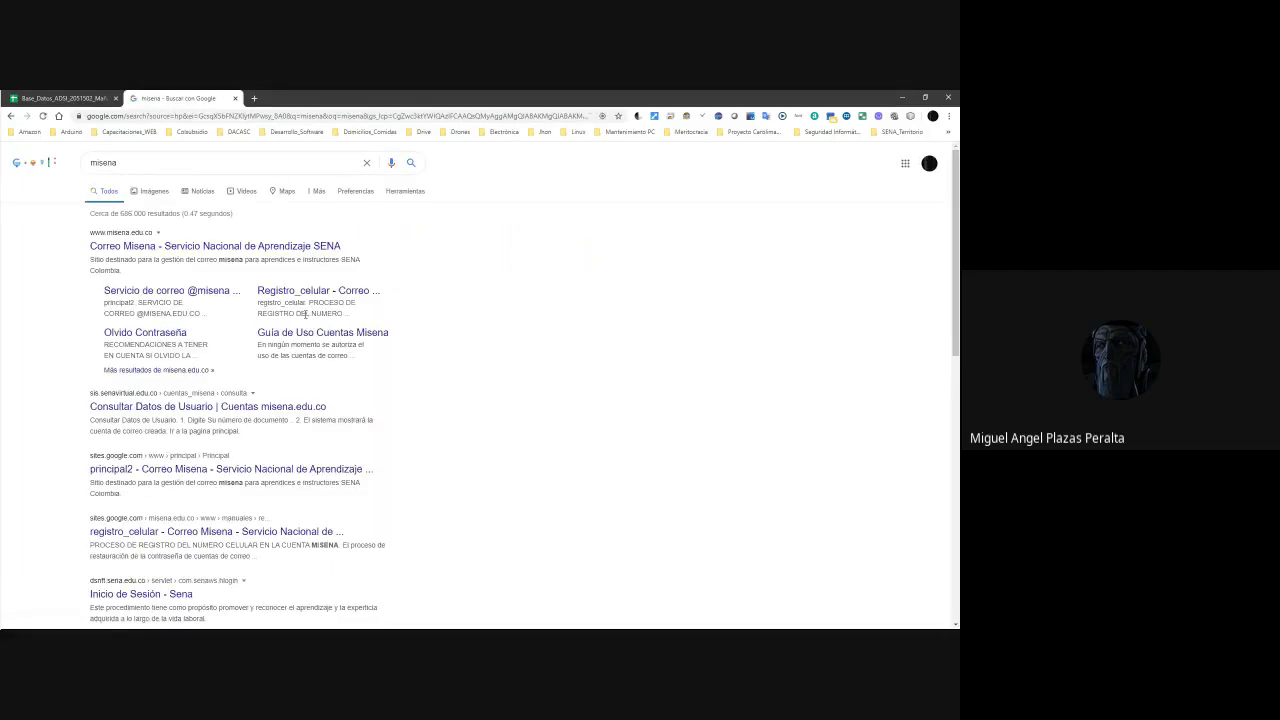
pyautogui.click(116, 247)
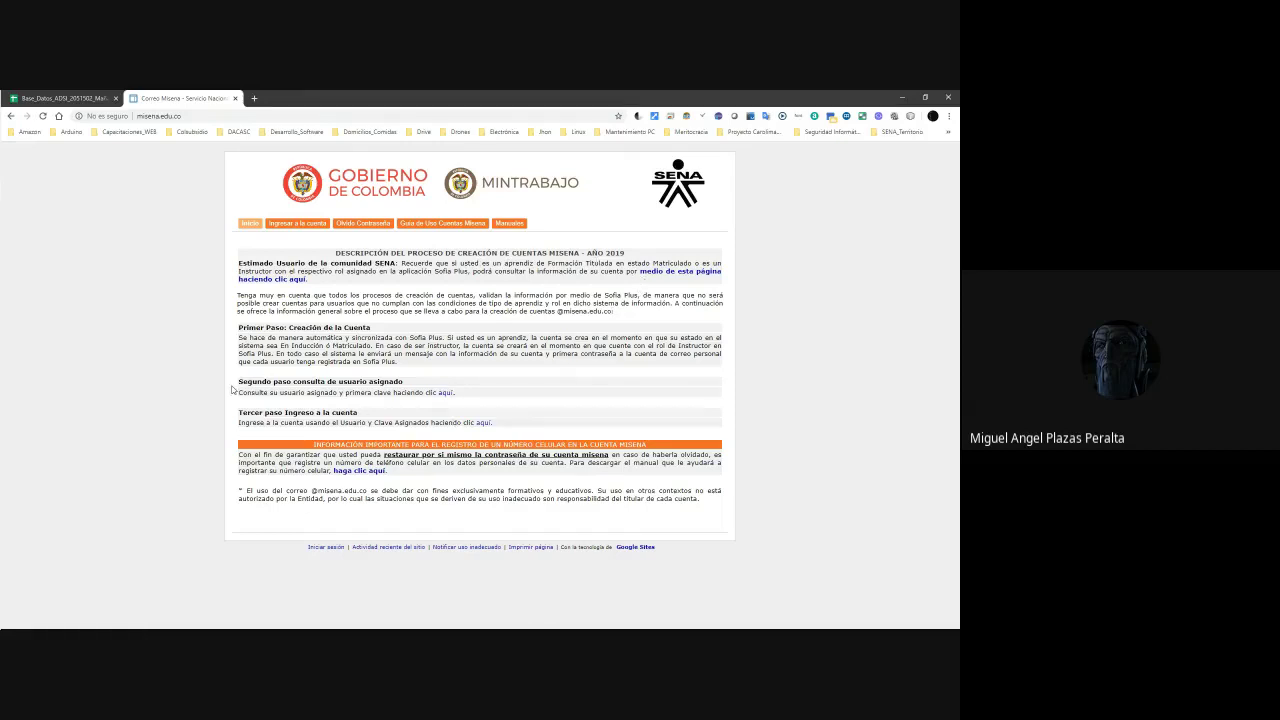
# Use the 'aquí' user lookup to find a student's e-mail by No. Documento, select it, and return to Base_Datos.
pyautogui.click(447, 393)
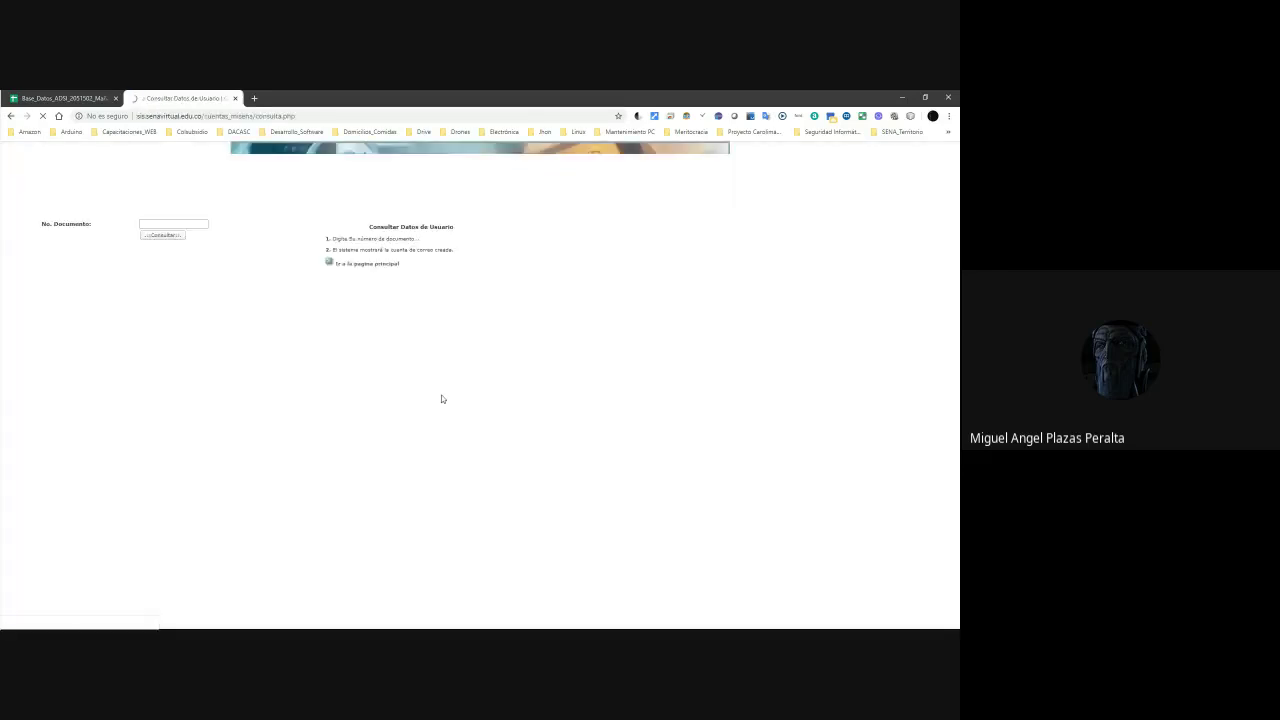
pyautogui.click(196, 221)
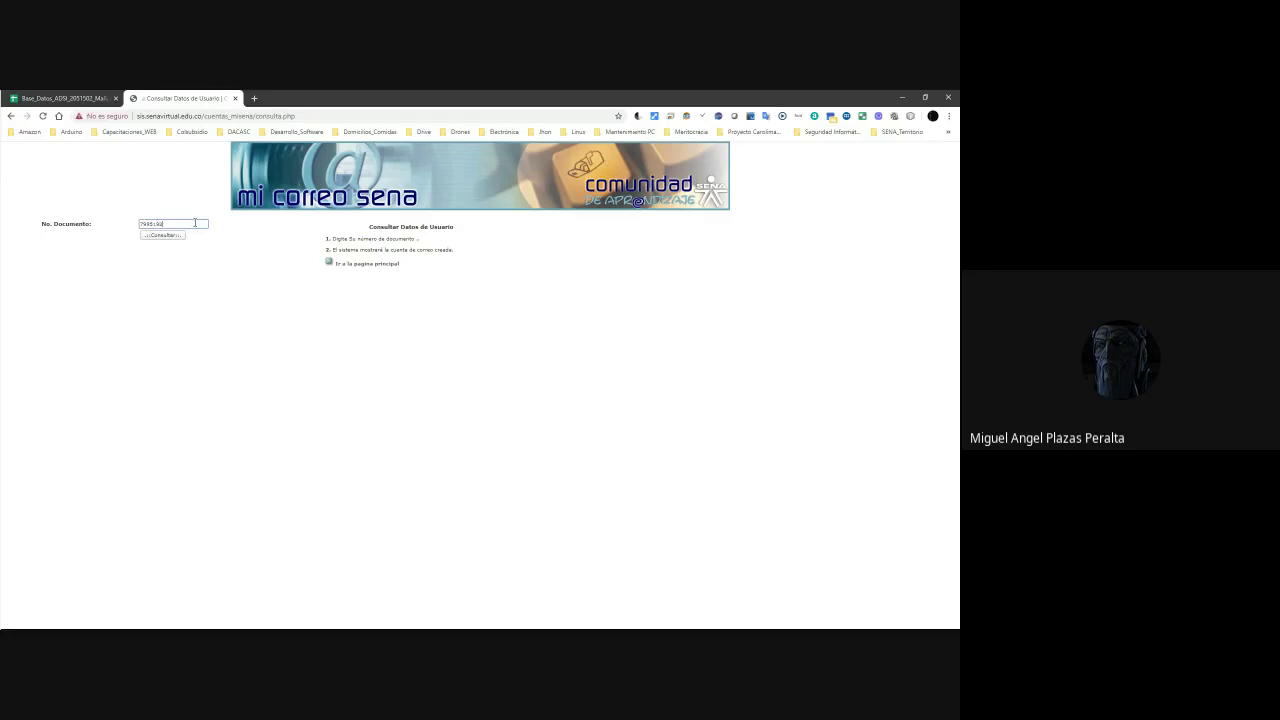
pyautogui.click(170, 238)
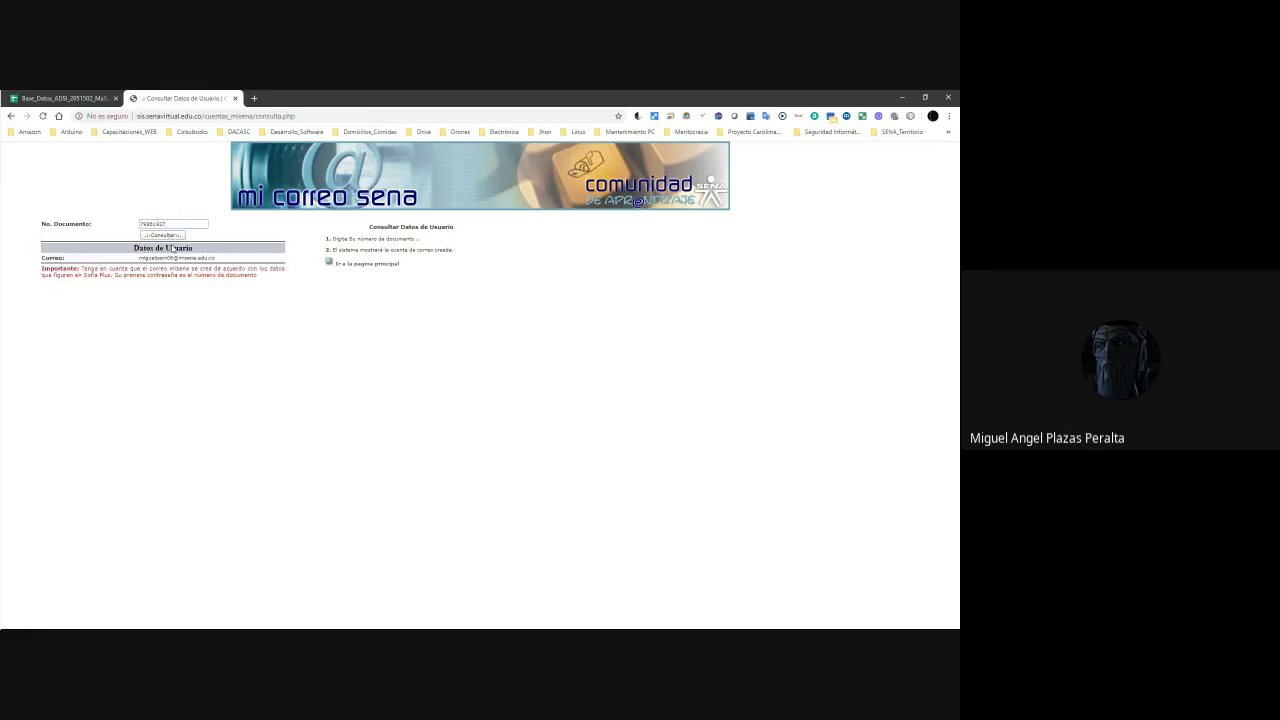
pyautogui.moveTo(219, 261); pyautogui.dragTo(136, 259)
pyautogui.click(73, 98)
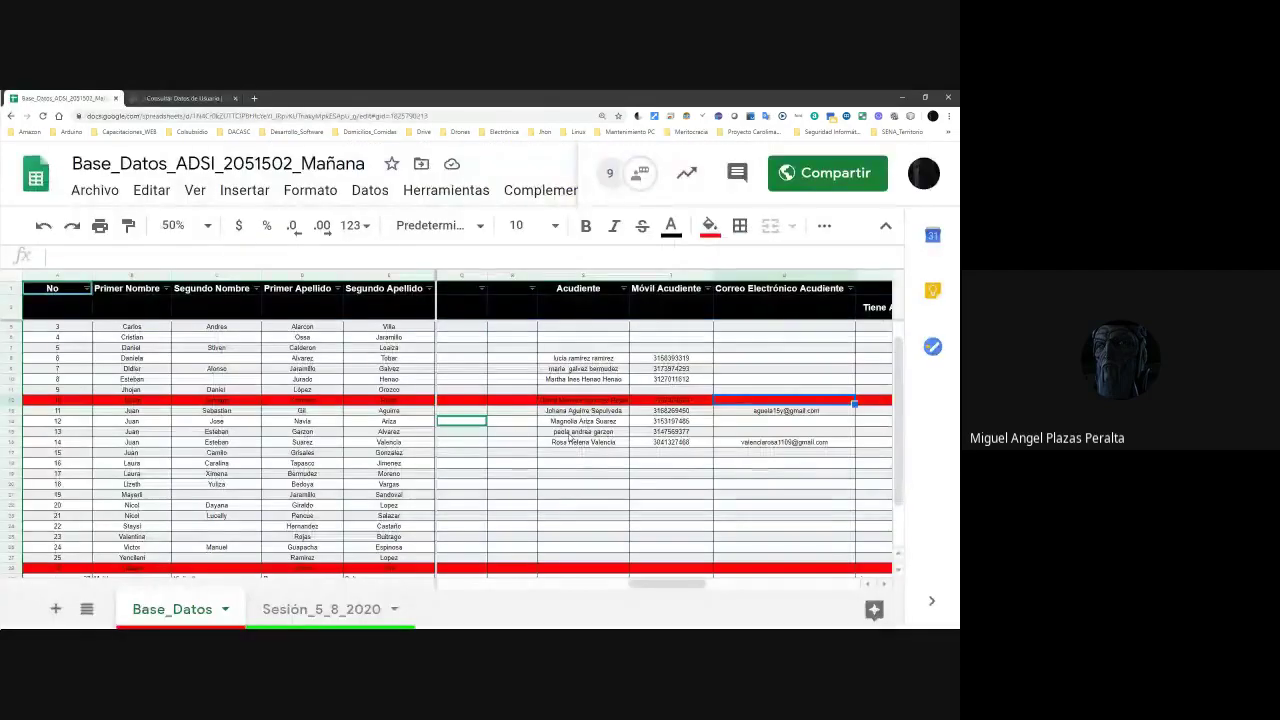
# Copy the highlighted student's No de Identificación and look up their Misena e-mail with Consultar.
pyautogui.press('Left')
pyautogui.press('Left')
pyautogui.press('Left')
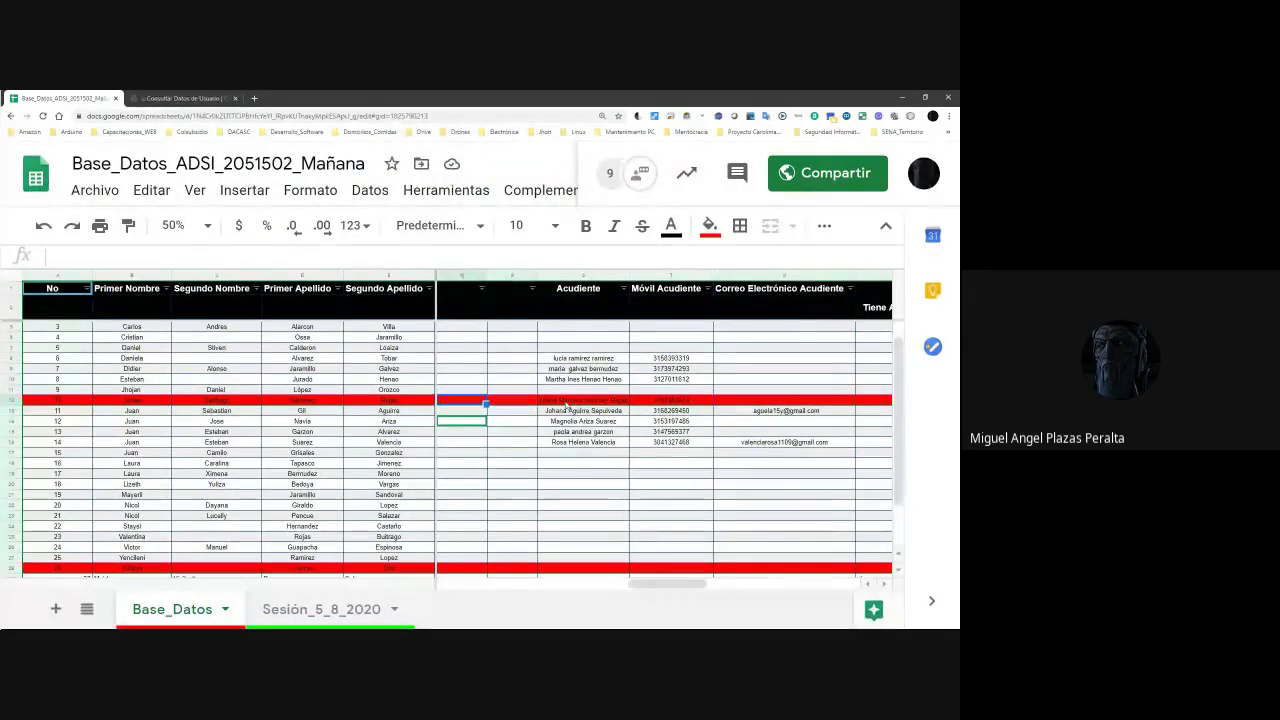
pyautogui.press('Left')
pyautogui.press('Left')
pyautogui.press('Left')
pyautogui.press('Left')
pyautogui.press('Left')
pyautogui.press('Left')
pyautogui.press('Left')
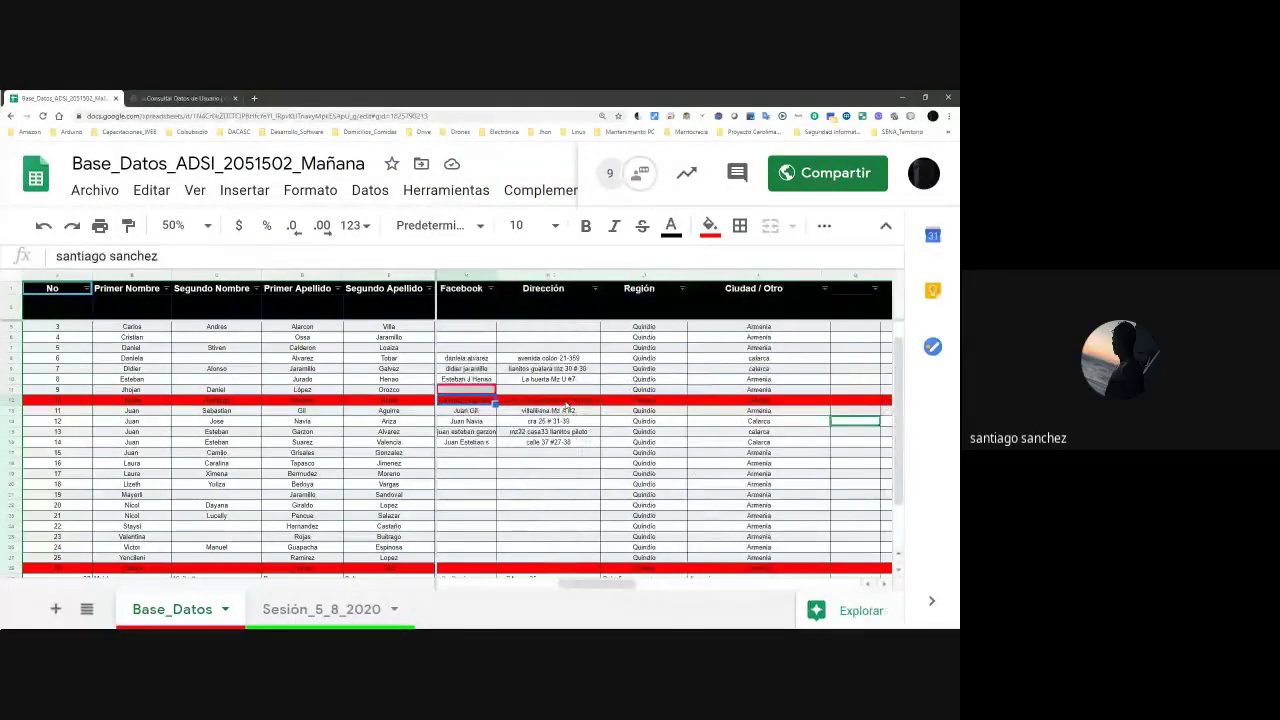
pyautogui.press('Left')
pyautogui.press('Left')
pyautogui.press('Left')
pyautogui.press('Left')
pyautogui.press('Left')
pyautogui.press('Right')
pyautogui.press('Right')
pyautogui.press('Right')
pyautogui.press('Right')
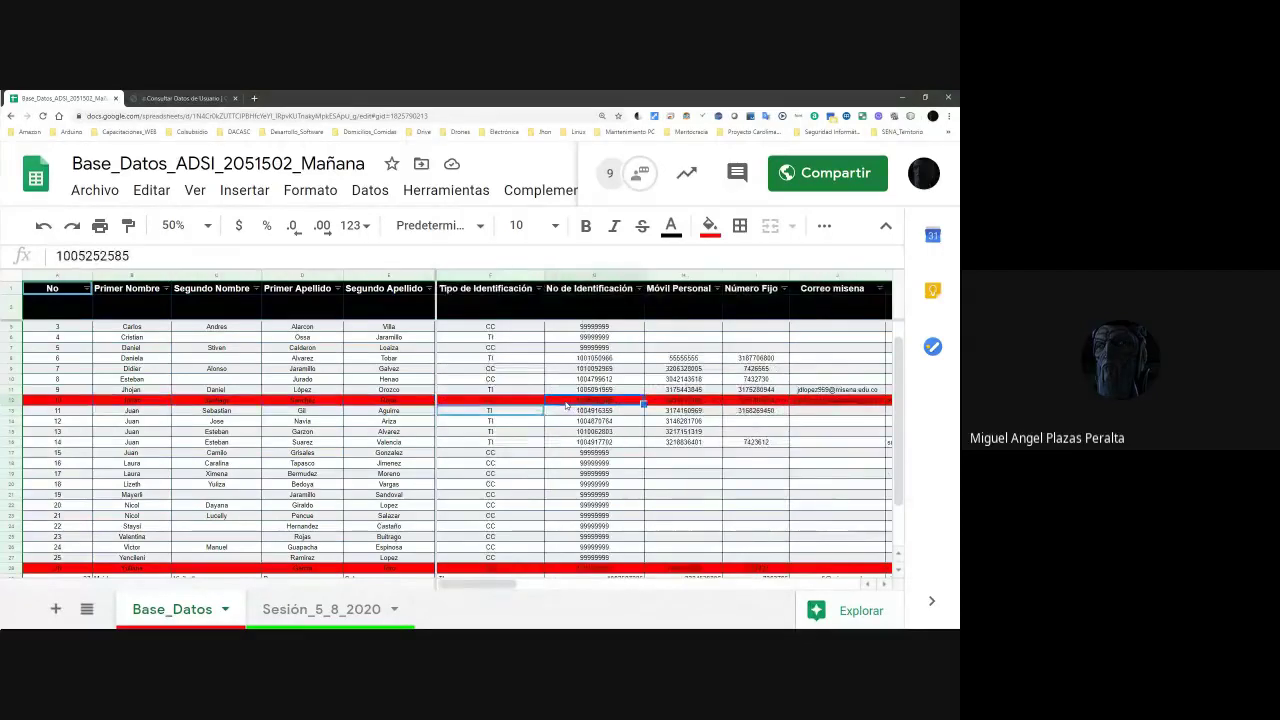
pyautogui.doubleClick(617, 404)
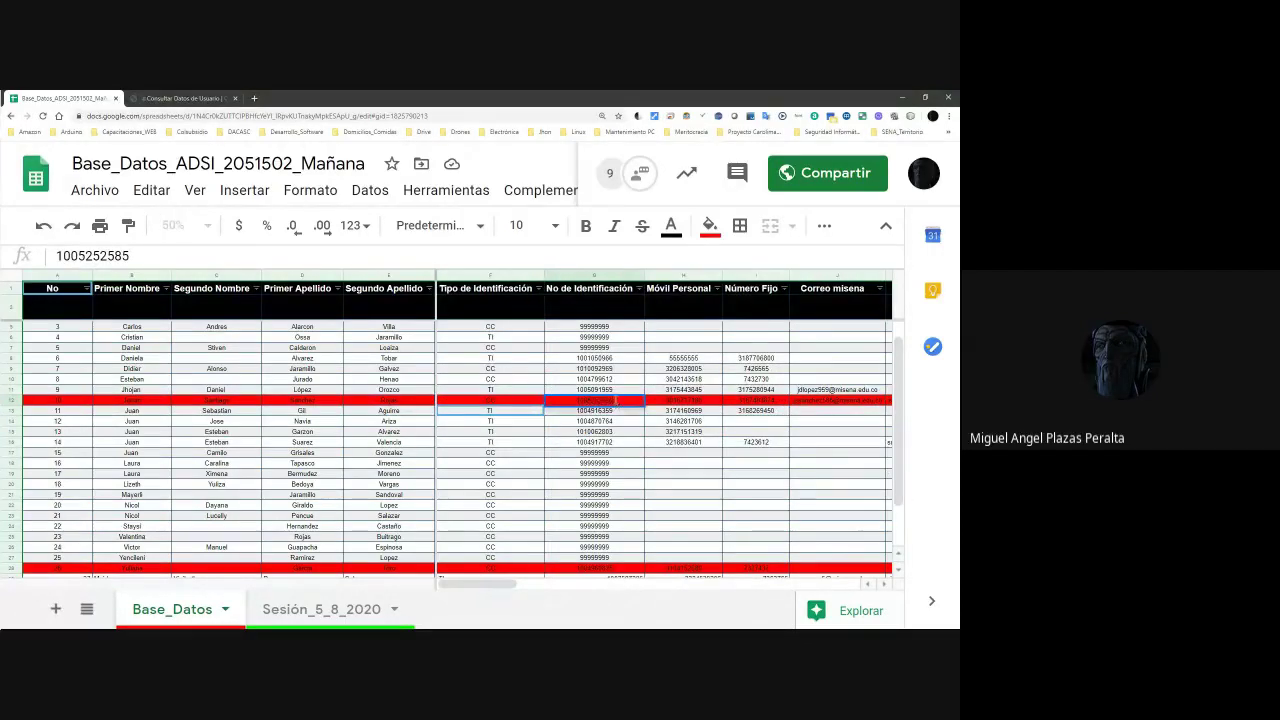
pyautogui.doubleClick(617, 404)
pyautogui.hotkey('ctrl', 'c')
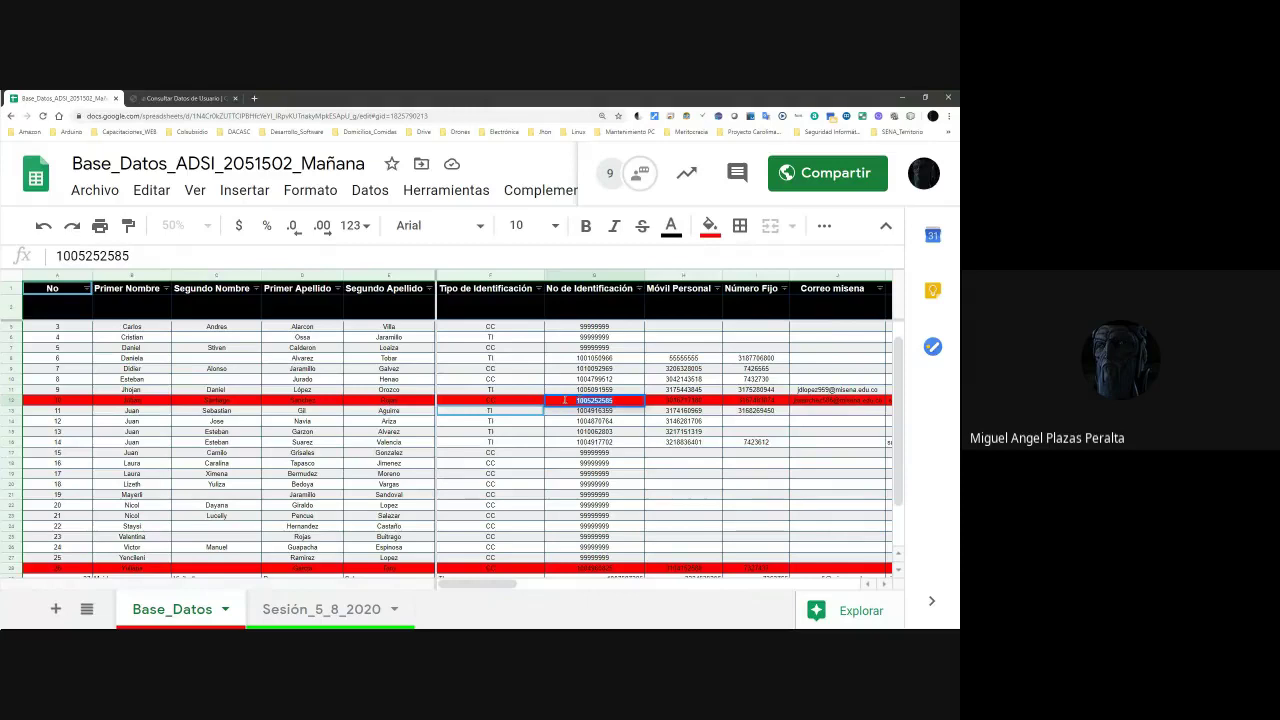
pyautogui.click(175, 98)
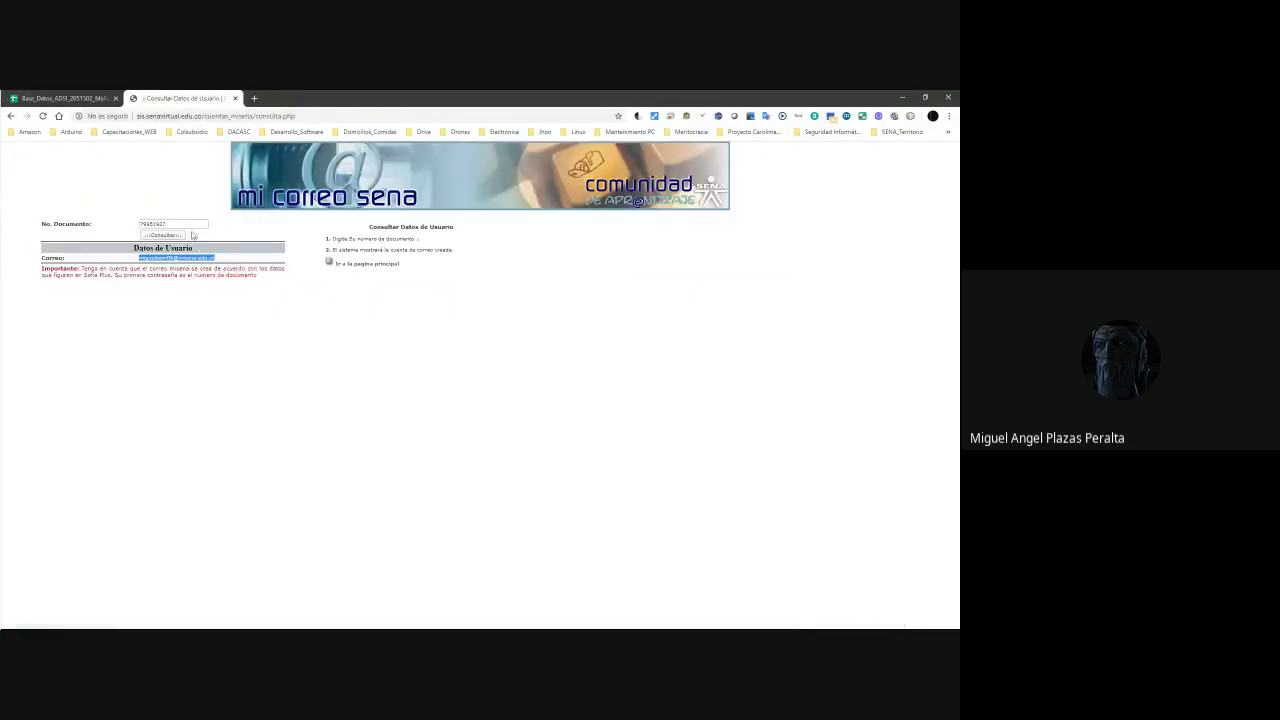
pyautogui.click(170, 224)
pyautogui.doubleClick(160, 224)
pyautogui.hotkey('ctrl', 'v')
pyautogui.click(164, 235)
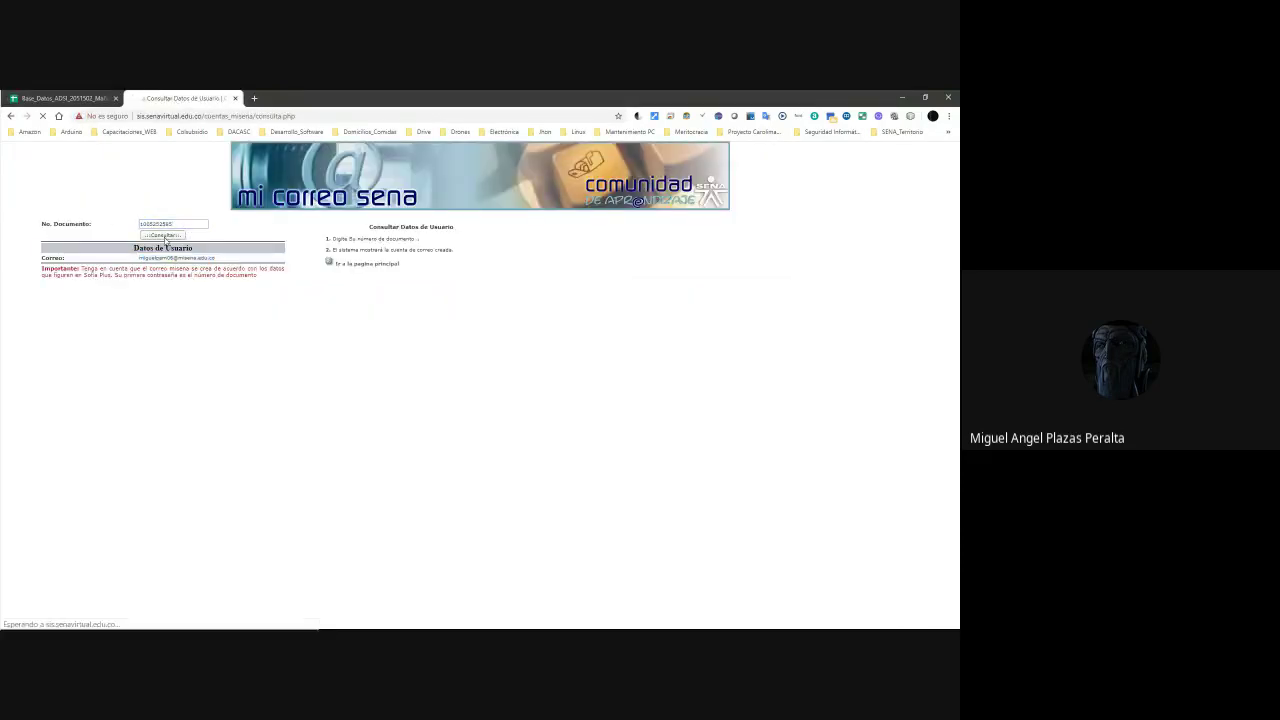
pyautogui.moveTo(213, 258); pyautogui.dragTo(157, 258)
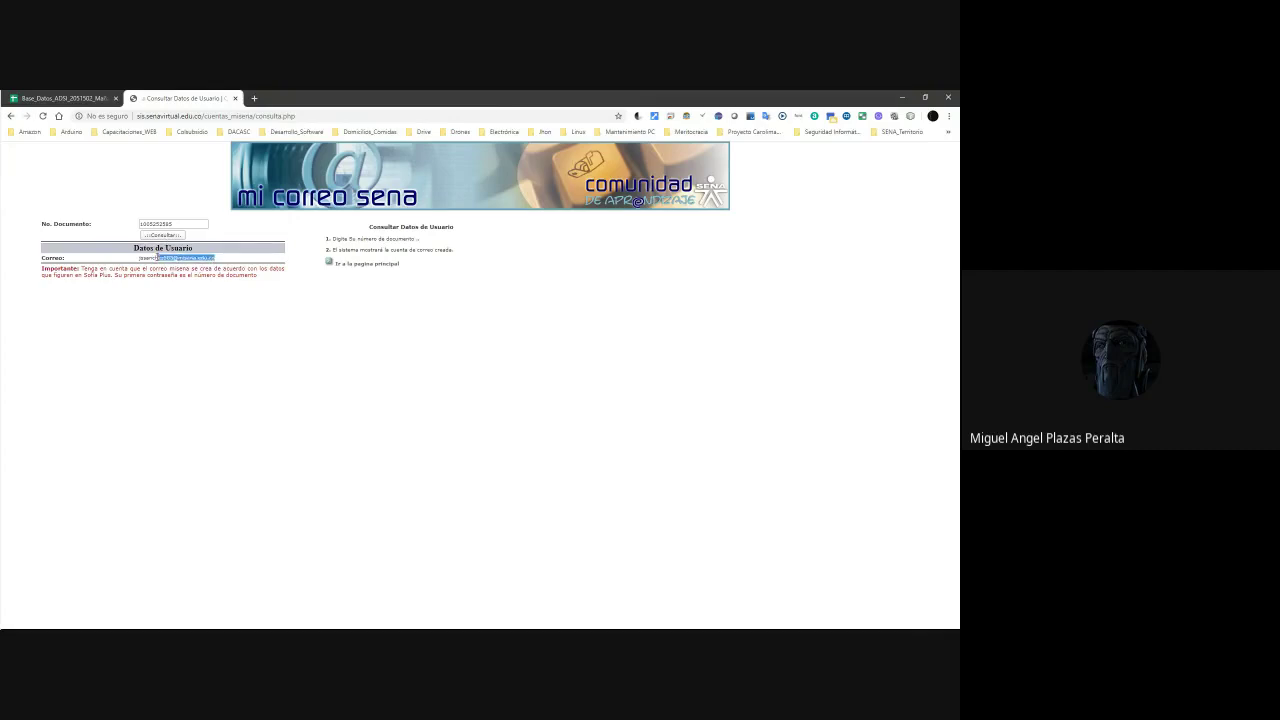
# Paste the returned e-mail into the student's Correo misena cell, removing the duplicate text.
pyautogui.click(65, 98)
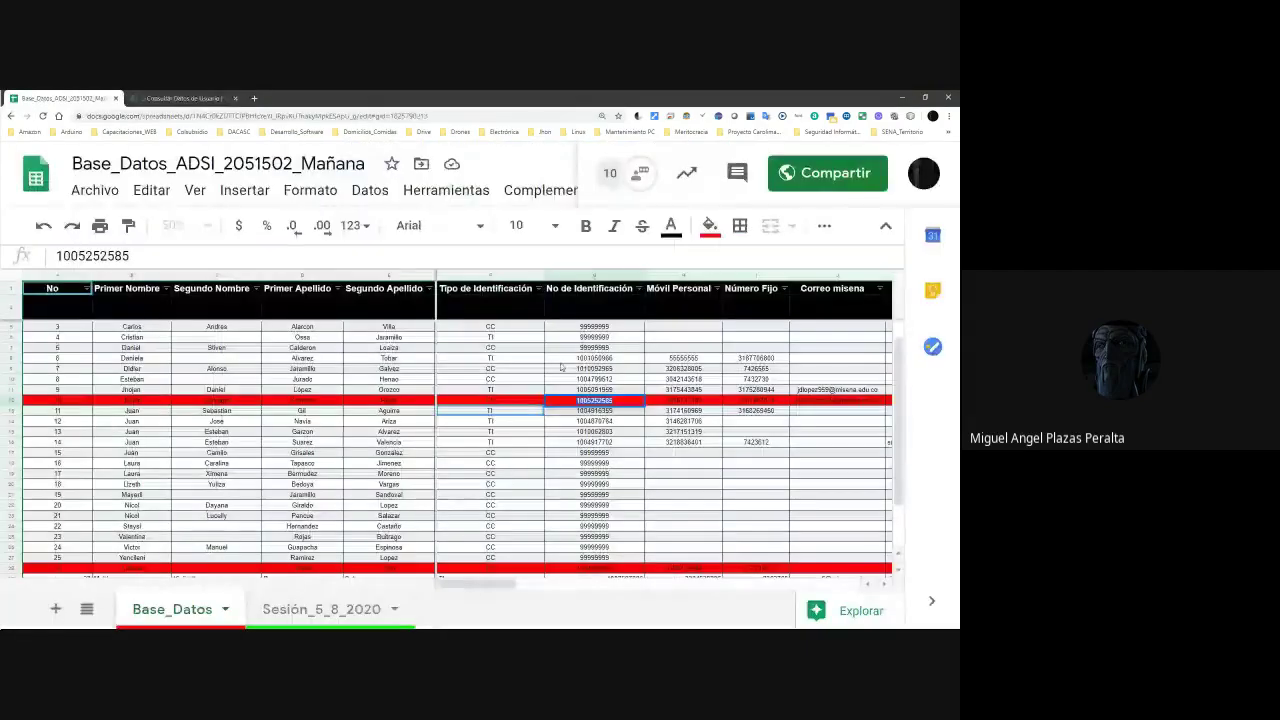
pyautogui.press('Right')
pyautogui.press('Right')
pyautogui.press('Right')
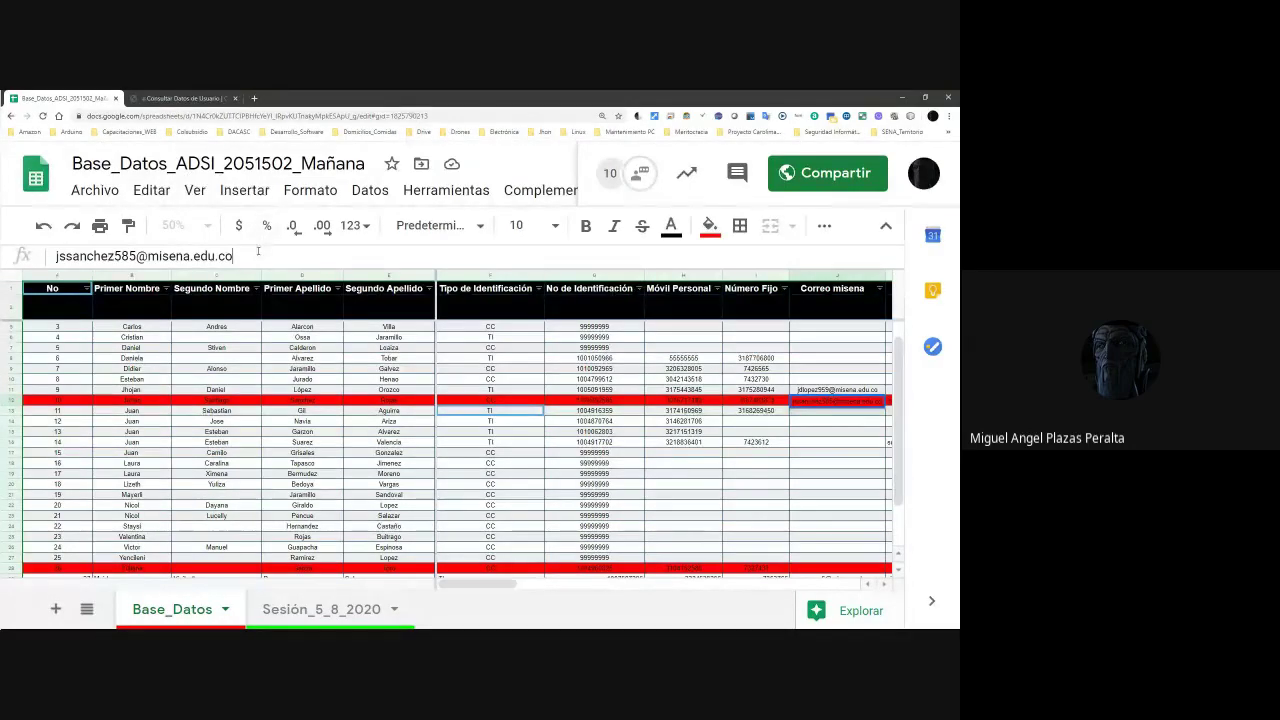
pyautogui.click(258, 253)
pyautogui.hotkey('ctrl', 'v')
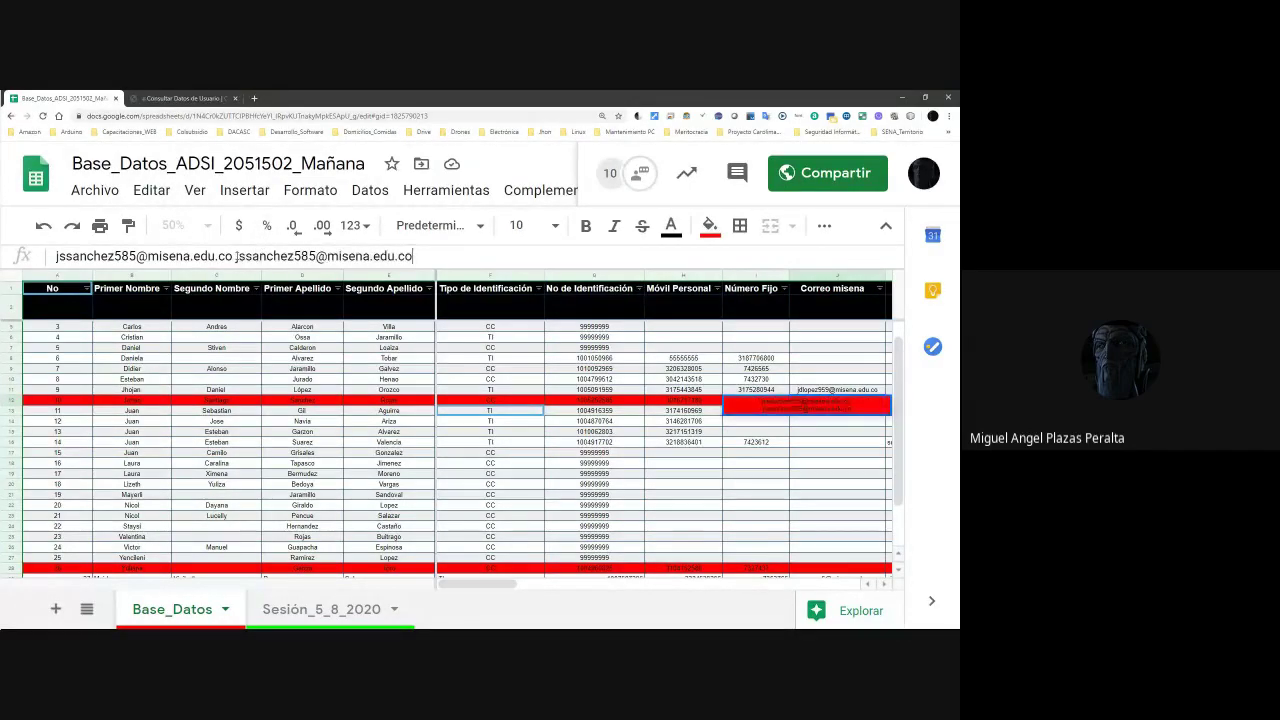
pyautogui.moveTo(238, 257); pyautogui.dragTo(3, 238)
pyautogui.press('BackSpace')
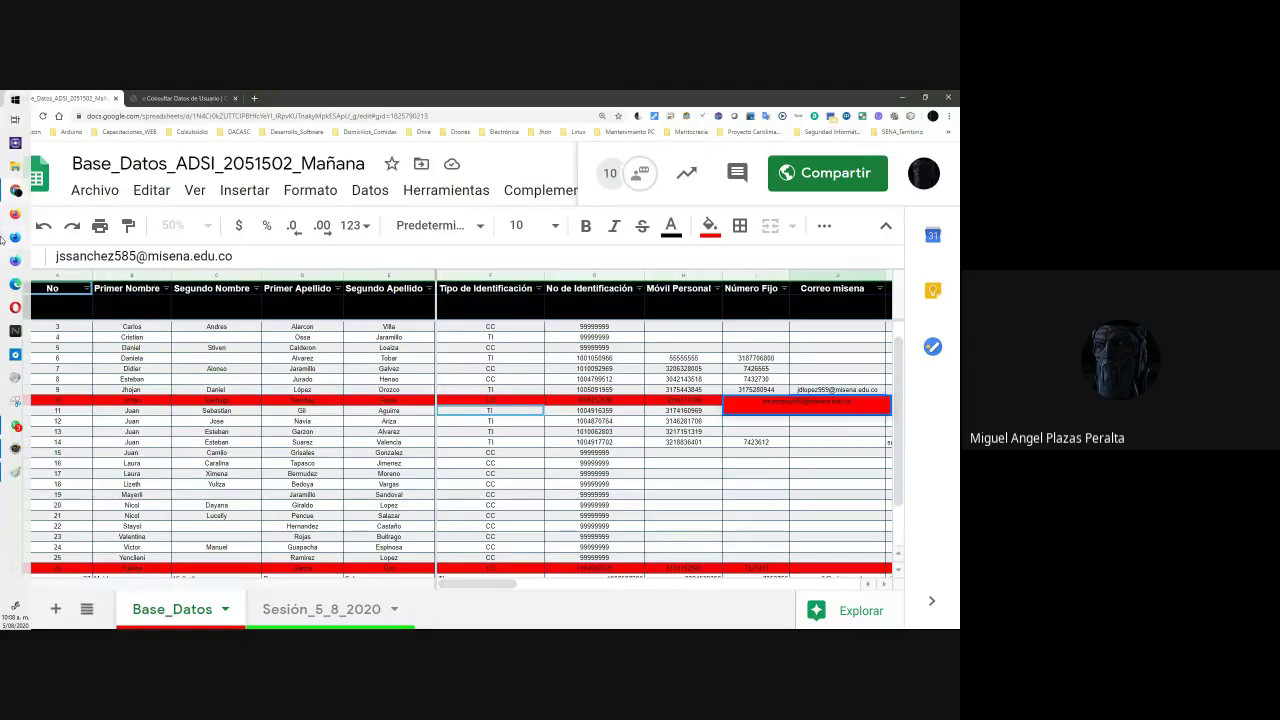
pyautogui.press('Return')
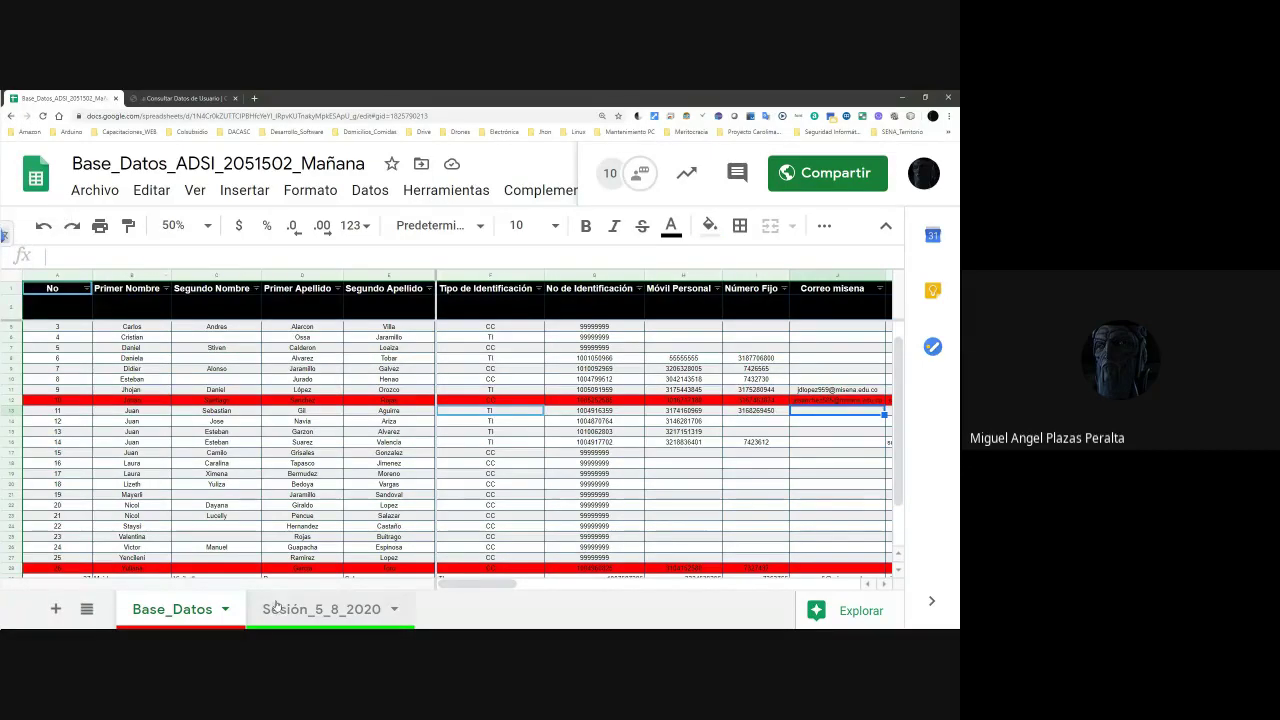
pyautogui.scroll(-3, 203, 560)
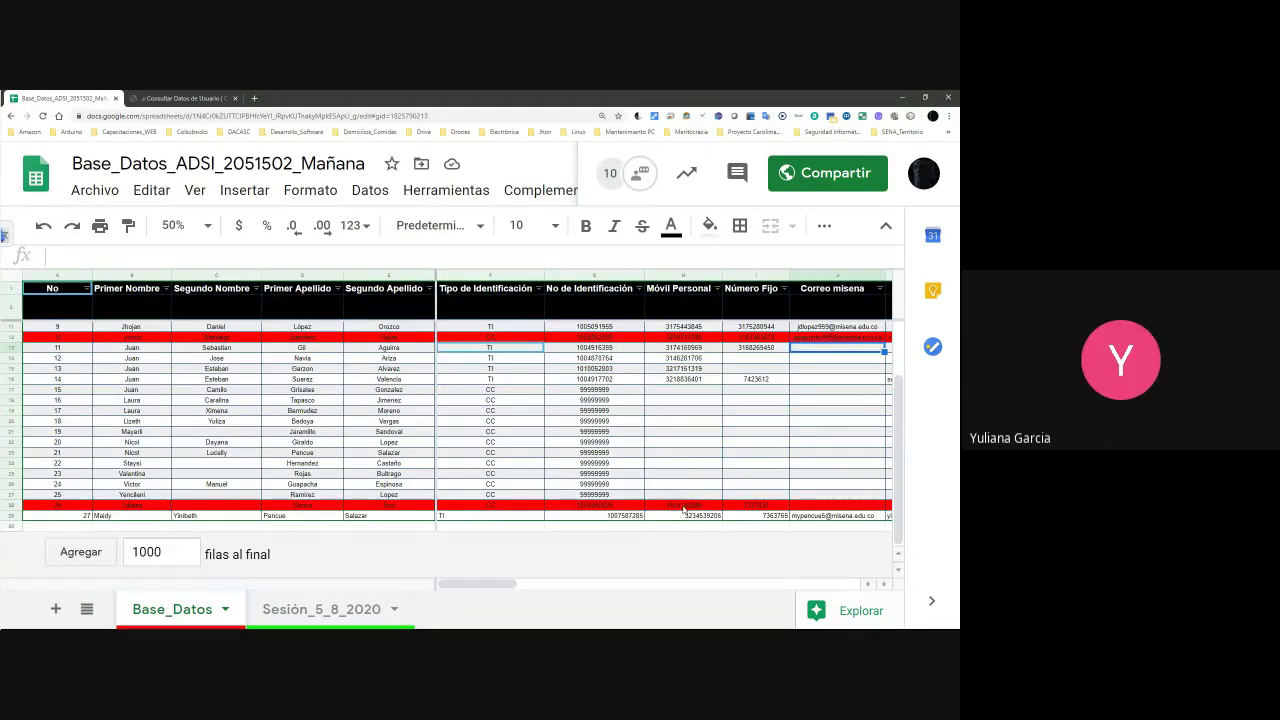
# Copy row 28's identification number and look up that student's Misena e-mail.
pyautogui.click(690, 505)
pyautogui.click(579, 501)
pyautogui.doubleClick(572, 505)
pyautogui.hotkey('ctrl', 'c')
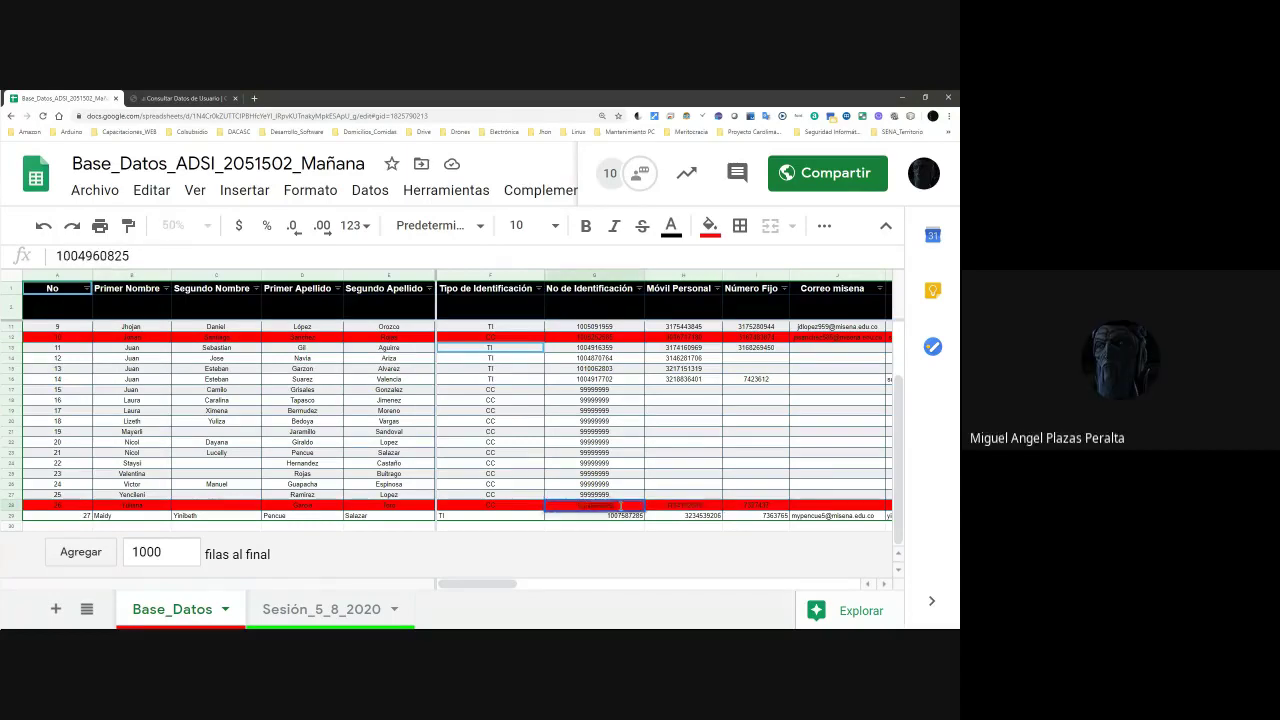
pyautogui.click(160, 97)
pyautogui.hotkey('ctrl', 'v')
pyautogui.press('Return')
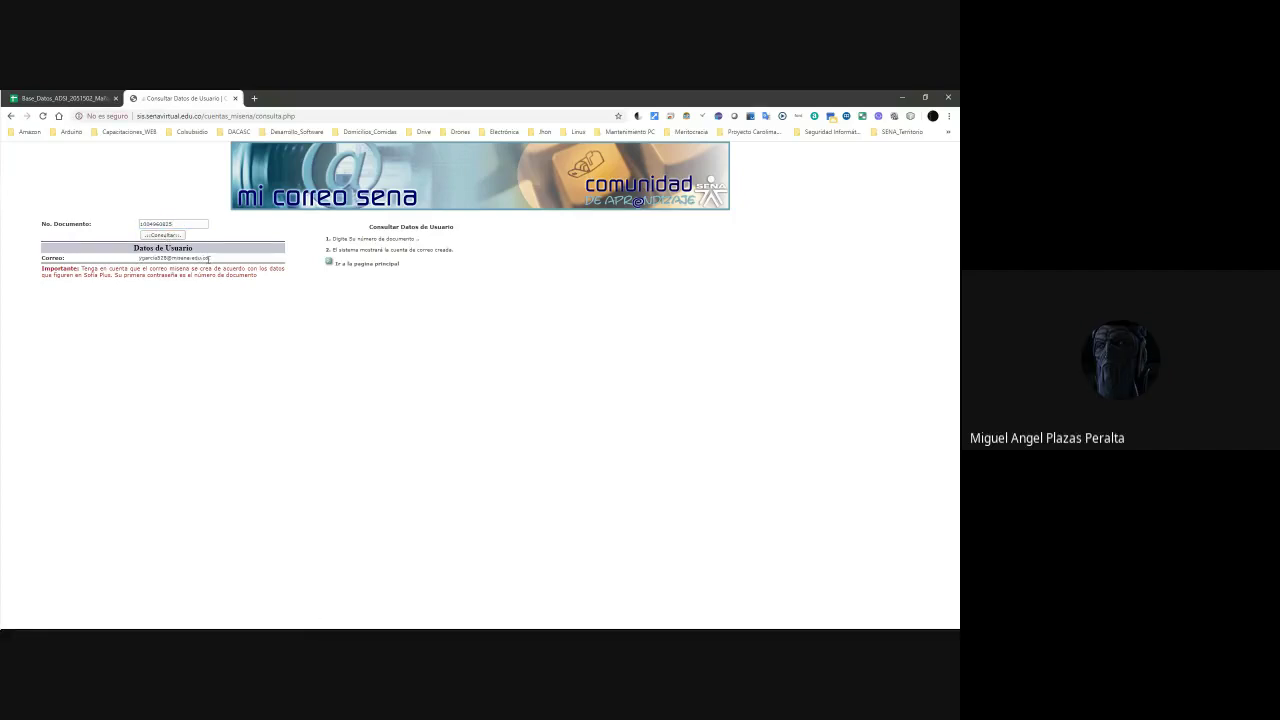
pyautogui.moveTo(208, 258); pyautogui.dragTo(140, 258)
# Paste the e-mail into row 28's Correo misena cell, clearing it and undoing to restore it.
pyautogui.click(40, 94)
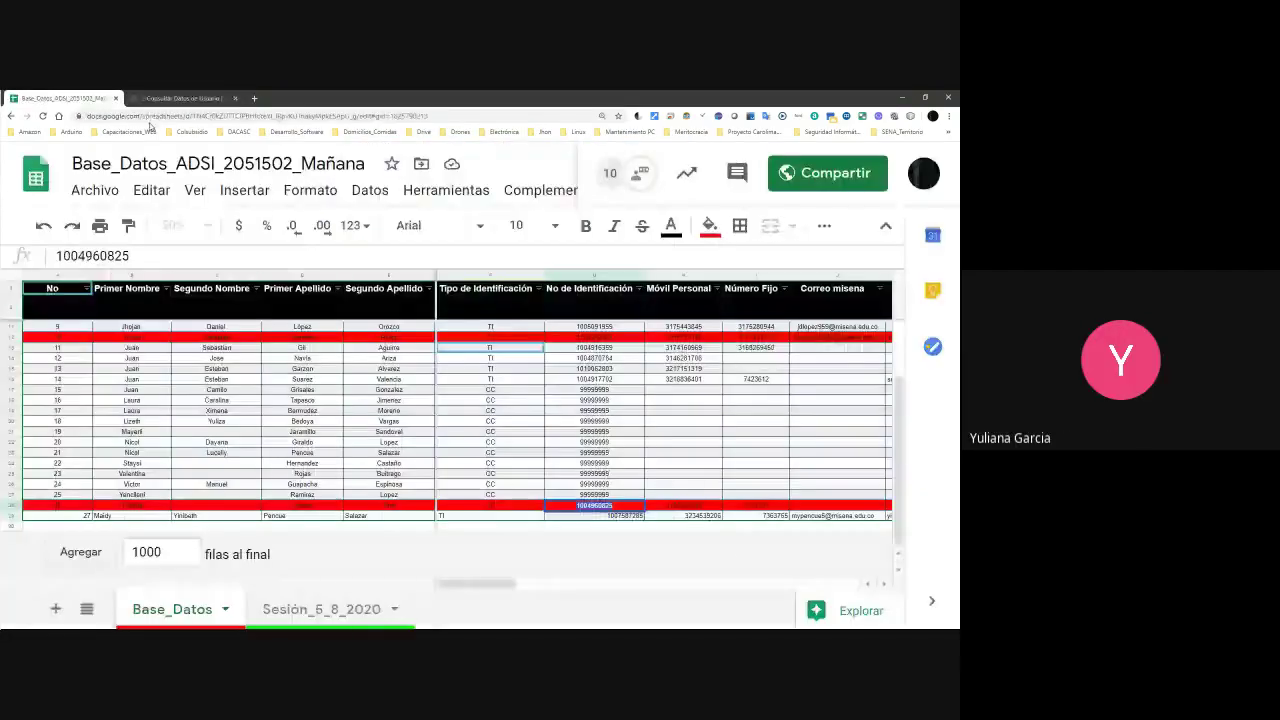
pyautogui.click(768, 508)
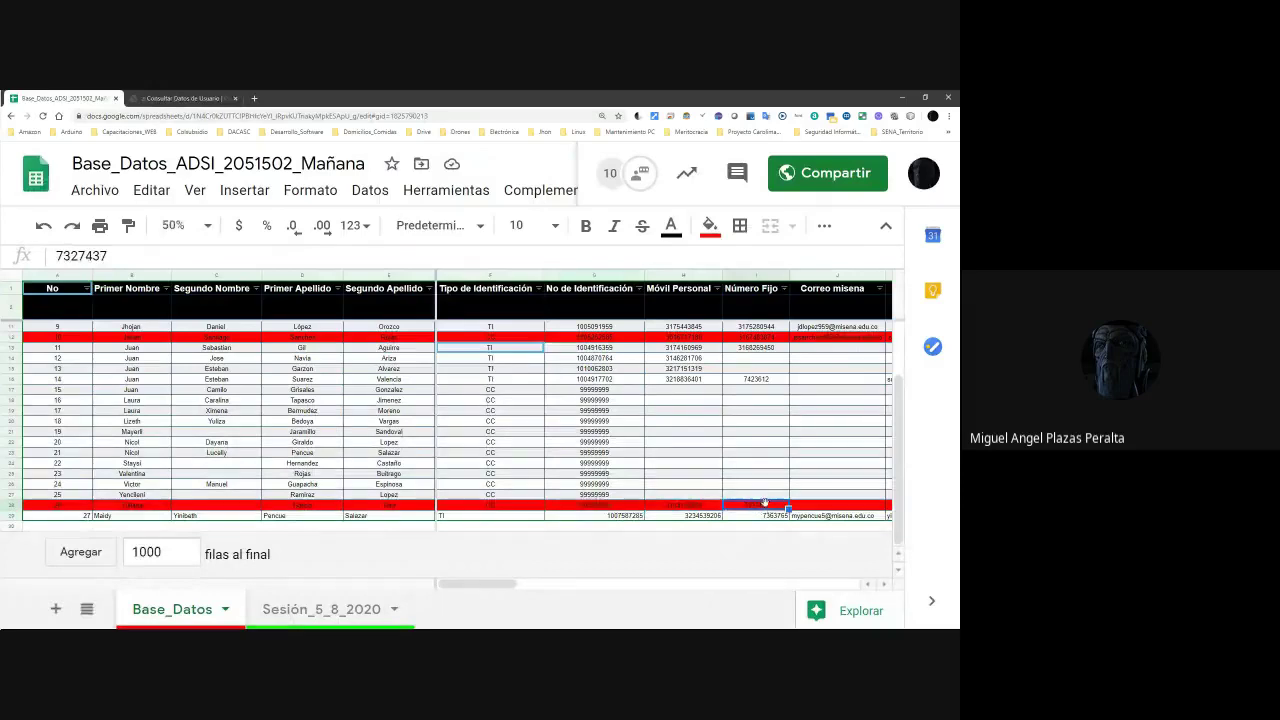
pyautogui.press('Right')
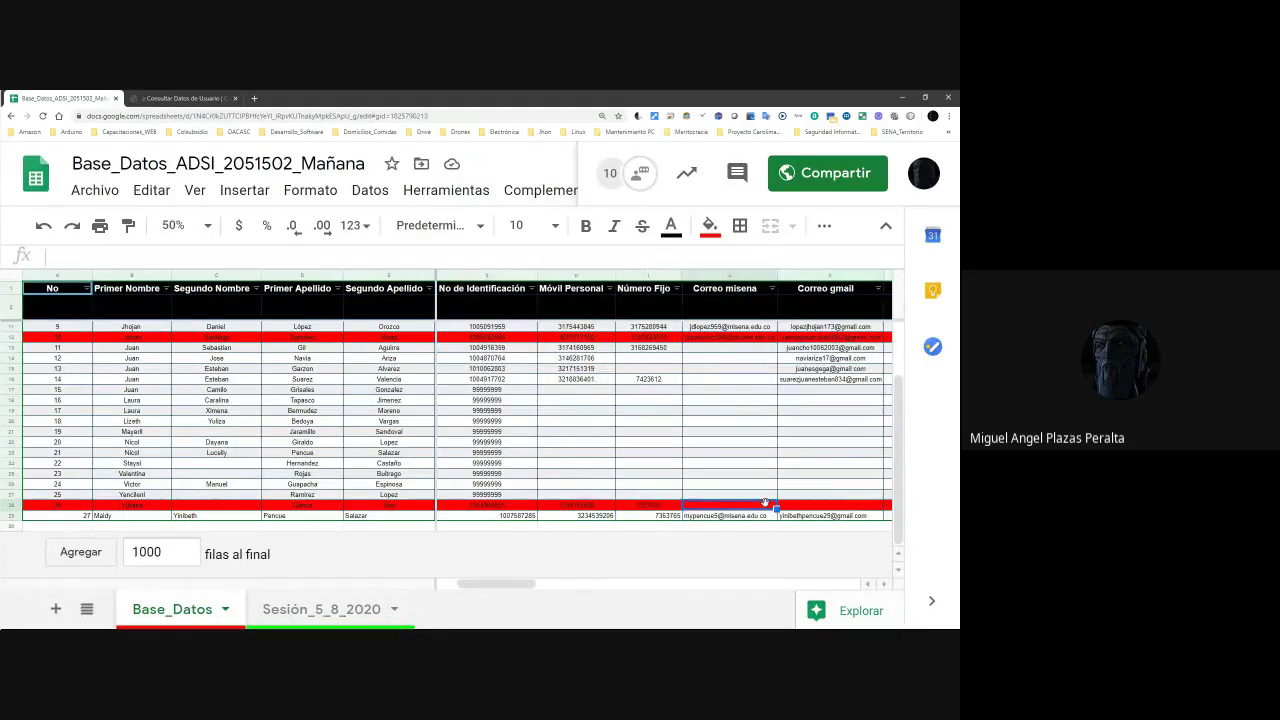
pyautogui.hotkey('ctrl', 'v')
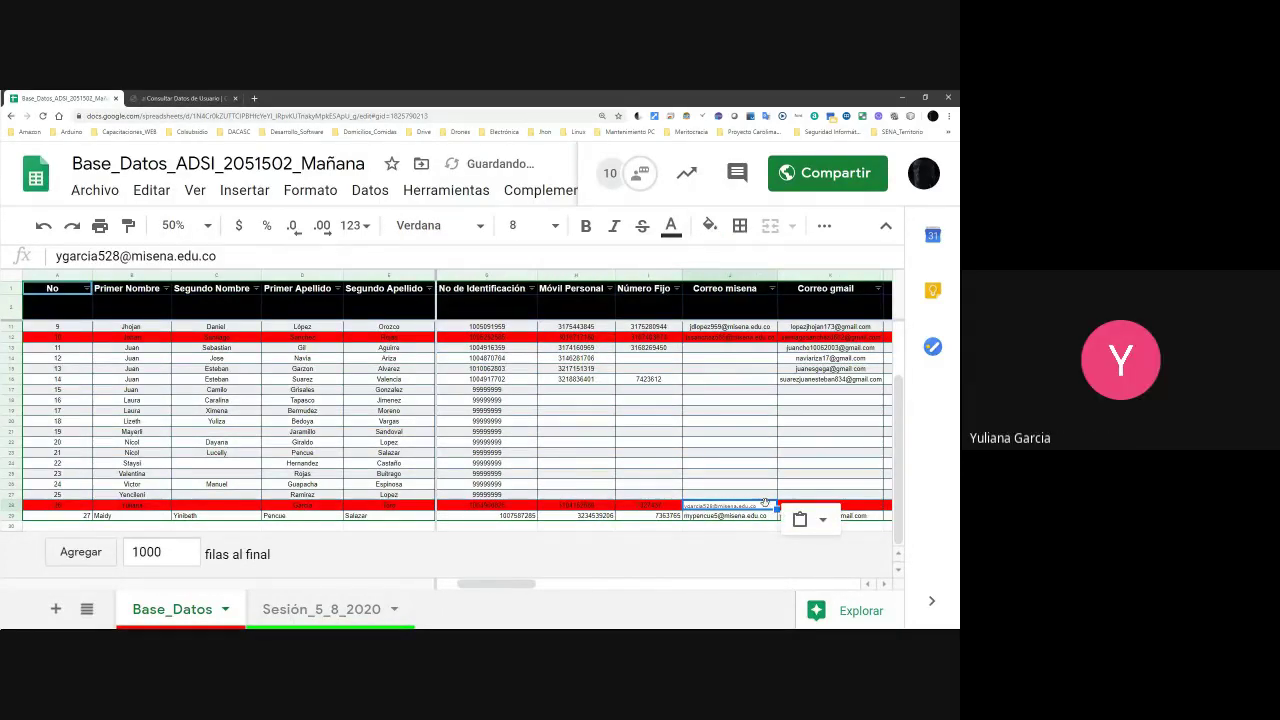
pyautogui.press('Down')
pyautogui.press('Up')
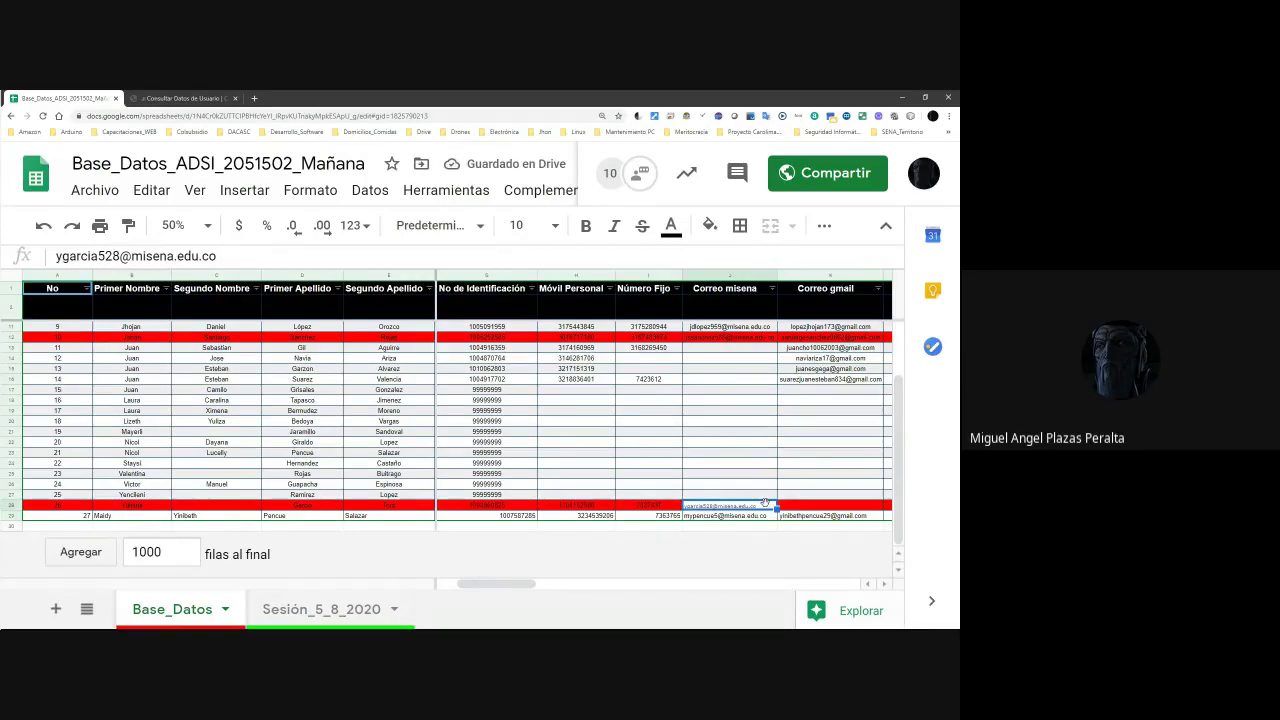
pyautogui.press('Delete')
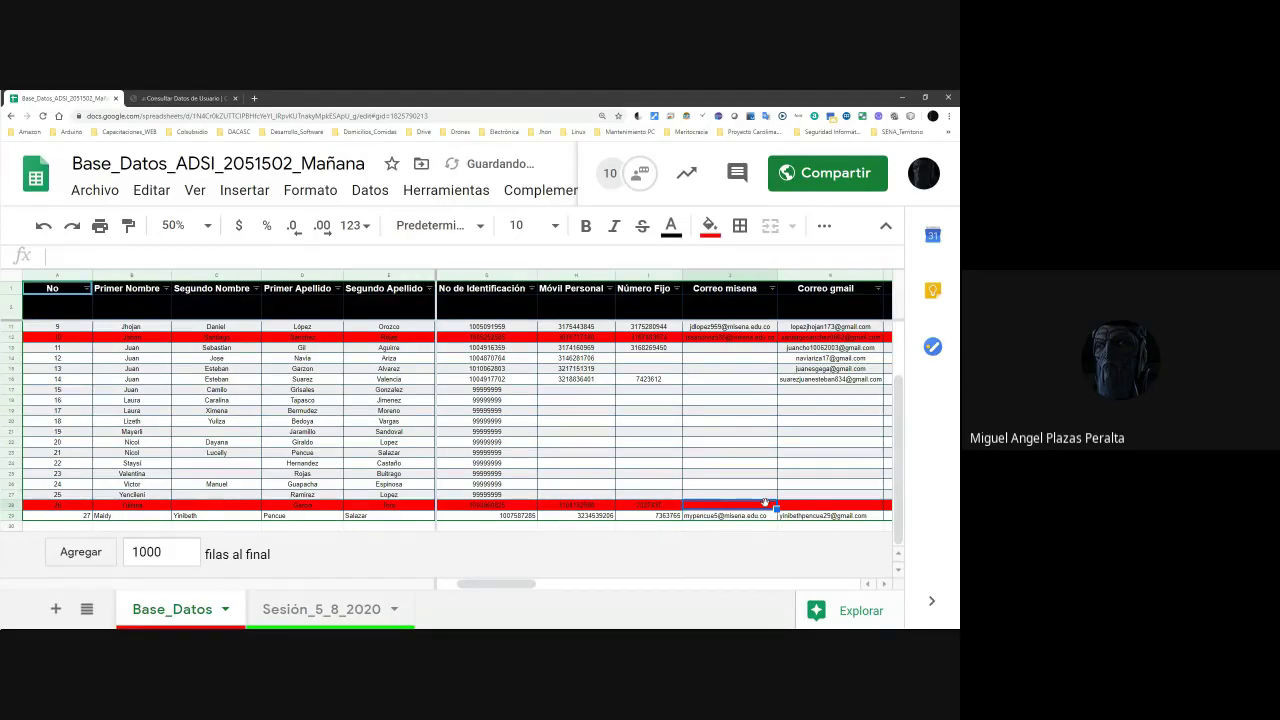
pyautogui.hotkey('ctrl', 'z')
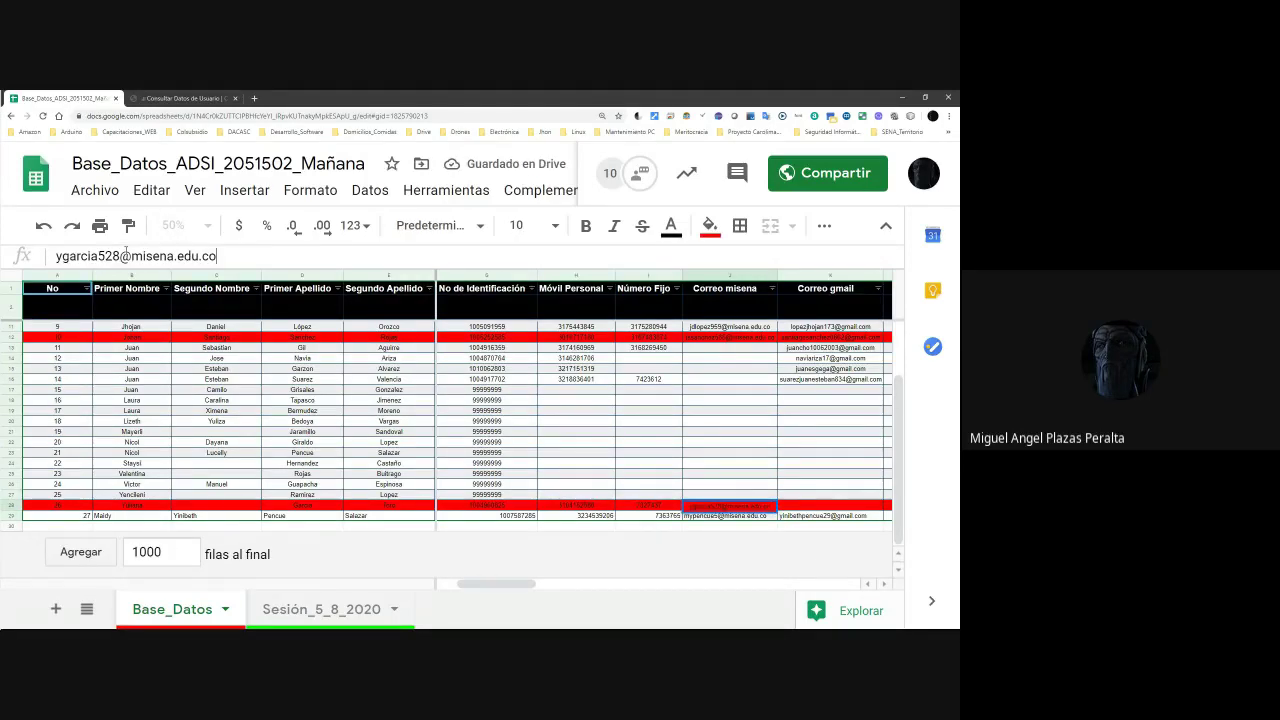
pyautogui.press('Down')
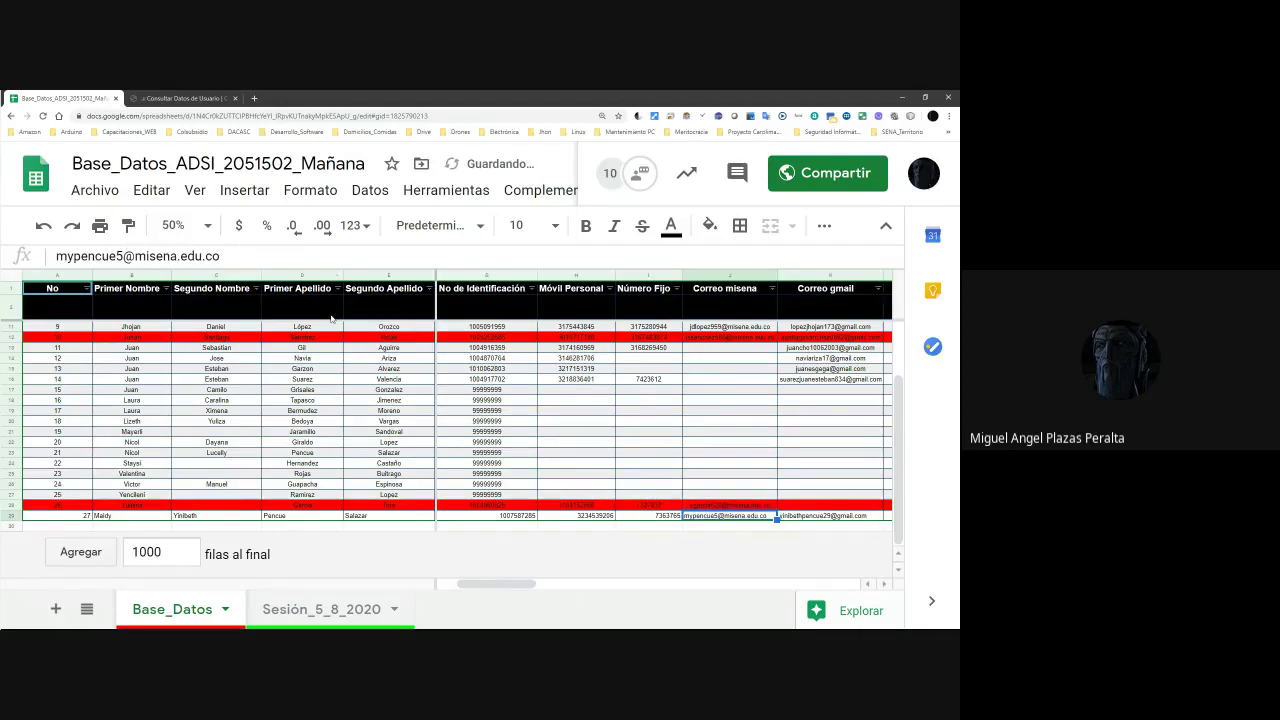
pyautogui.scroll(3, 331, 318)
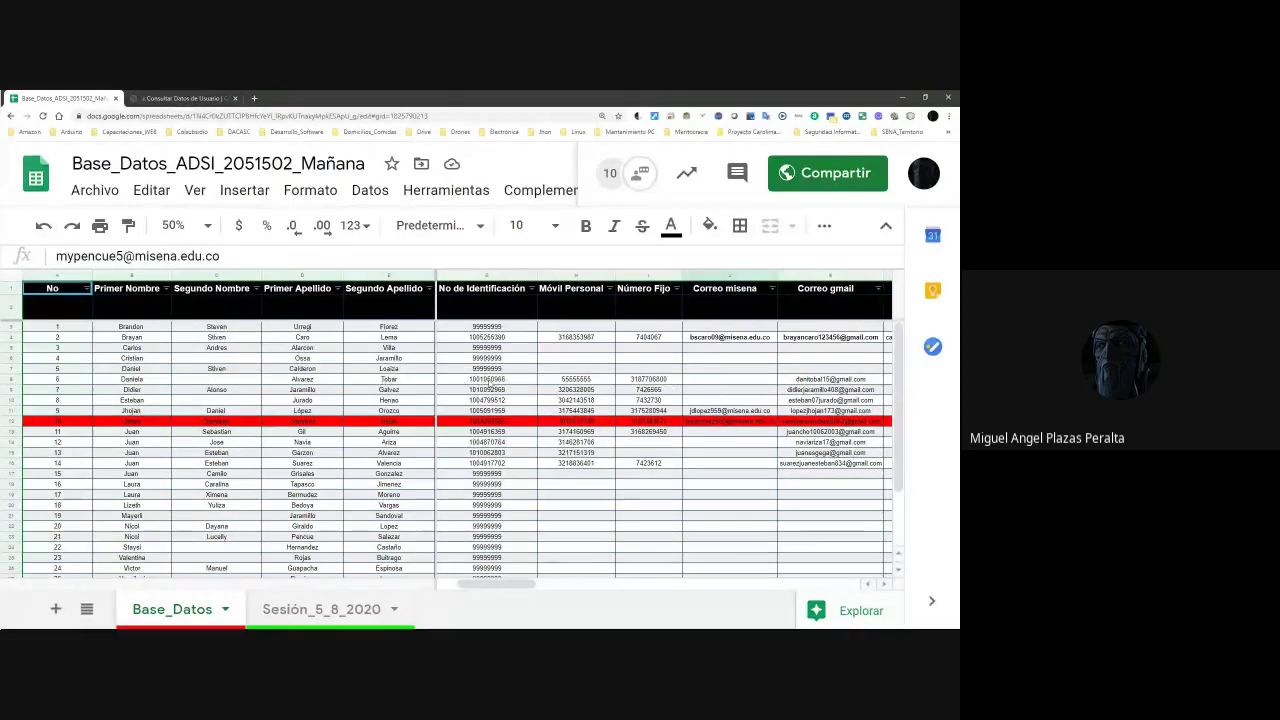
# Look up student No 6's Misena e-mail by ID and paste it into their Correo misena cell.
pyautogui.click(488, 380)
pyautogui.doubleClick(490, 381)
pyautogui.doubleClick(490, 381)
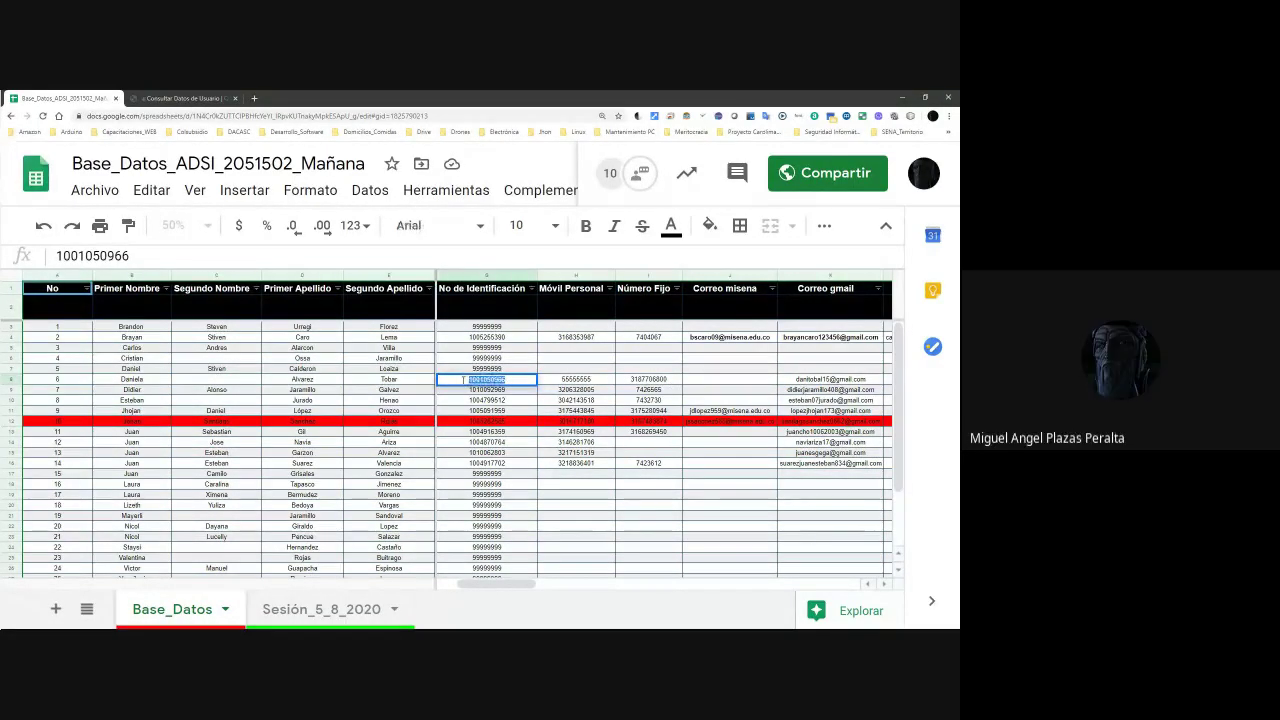
pyautogui.click(215, 97)
pyautogui.moveTo(186, 224); pyautogui.dragTo(141, 223)
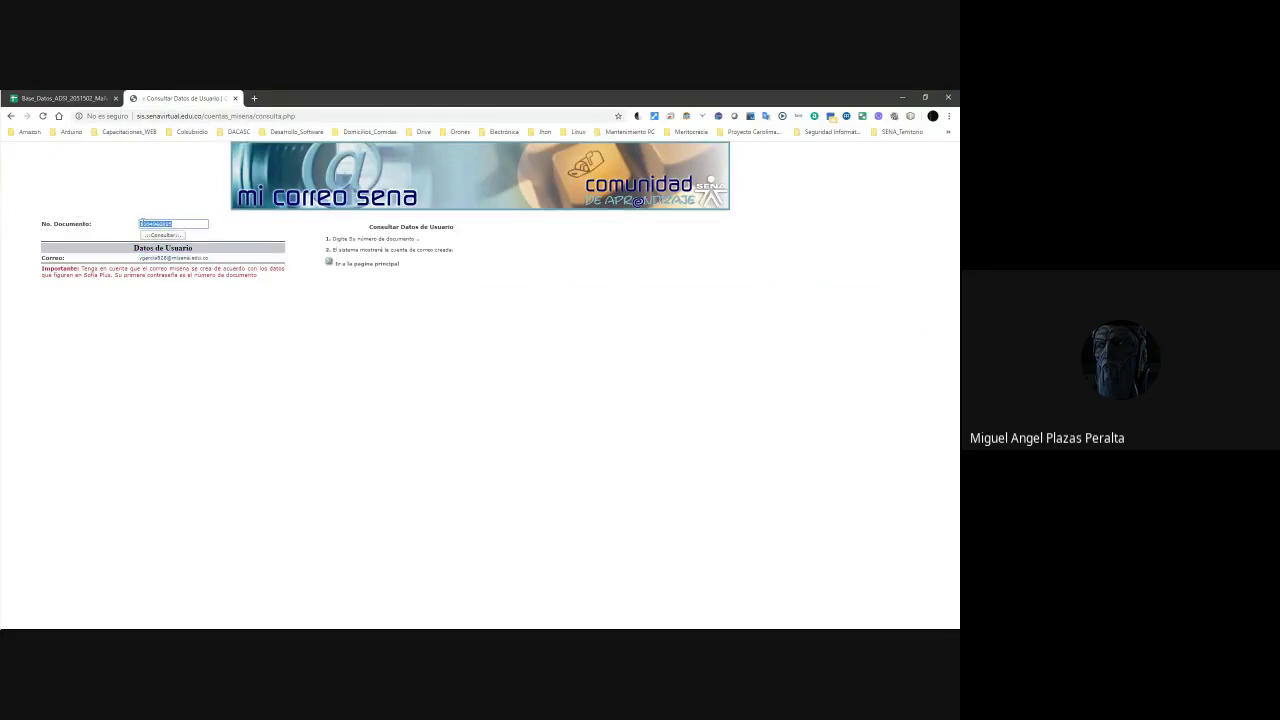
pyautogui.click(163, 235)
pyautogui.tripleClick(207, 258)
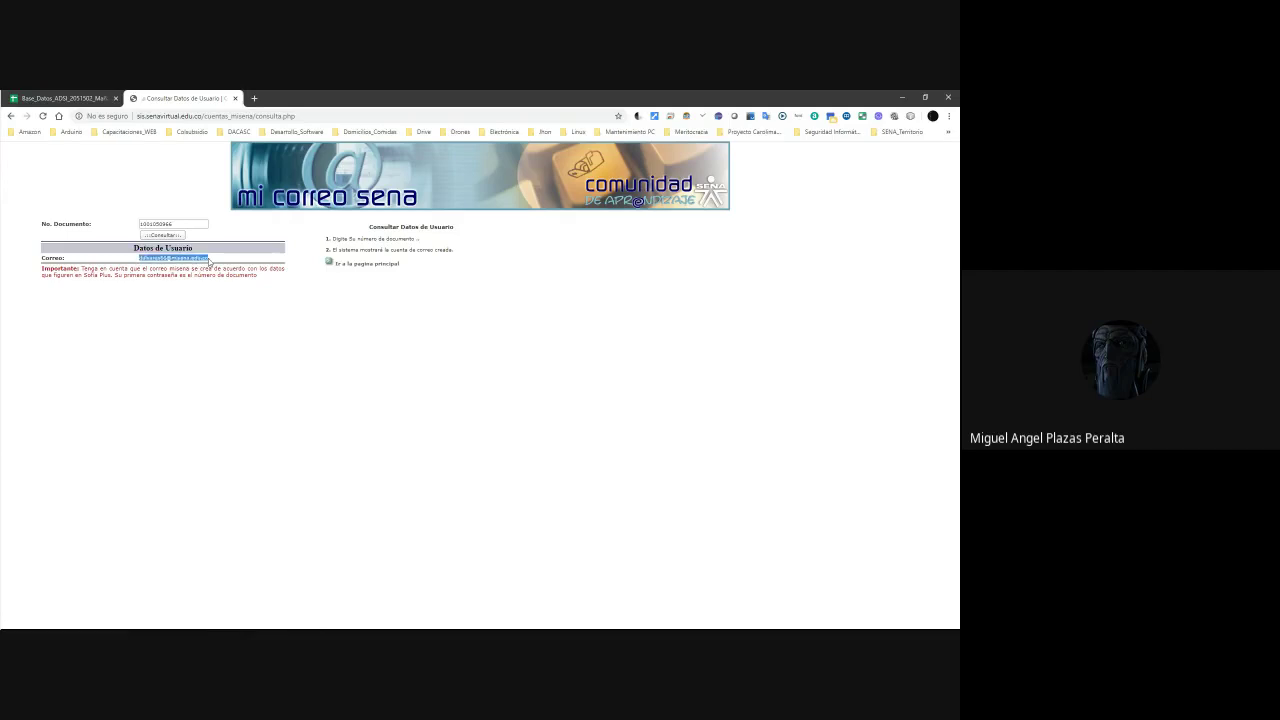
pyautogui.click(109, 94)
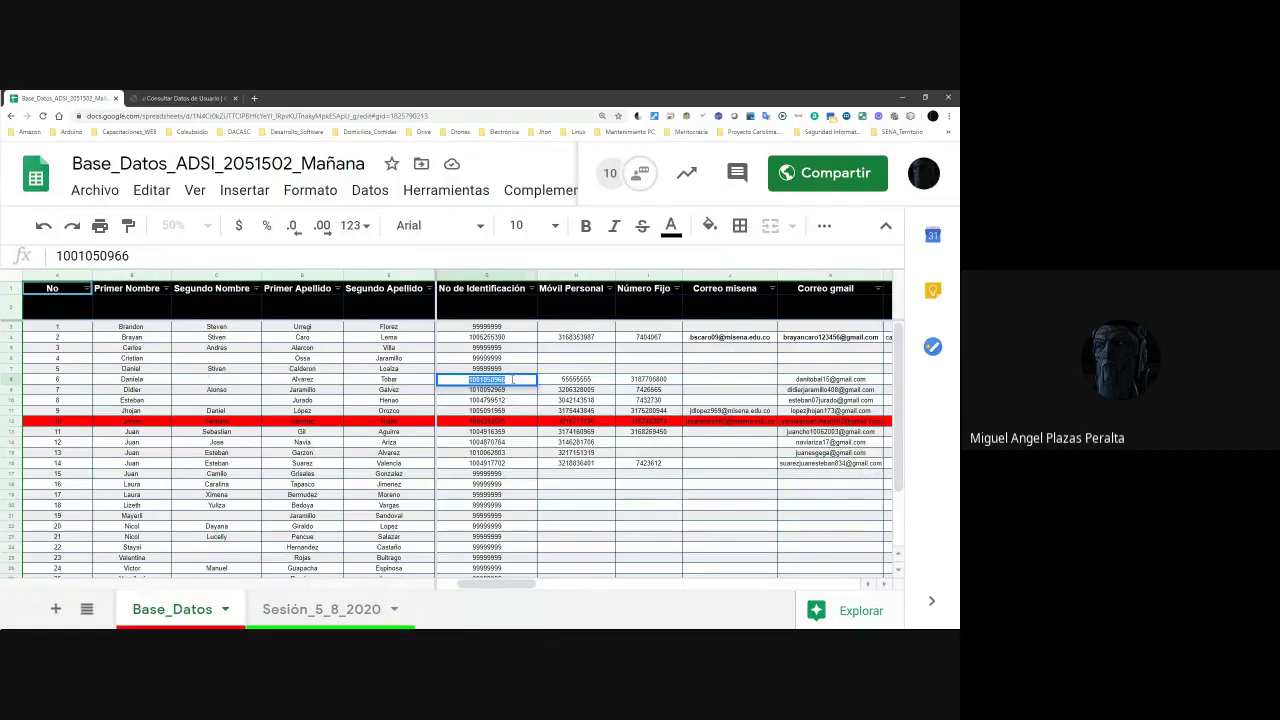
pyautogui.click(729, 381)
pyautogui.hotkey('ctrl', 'v')
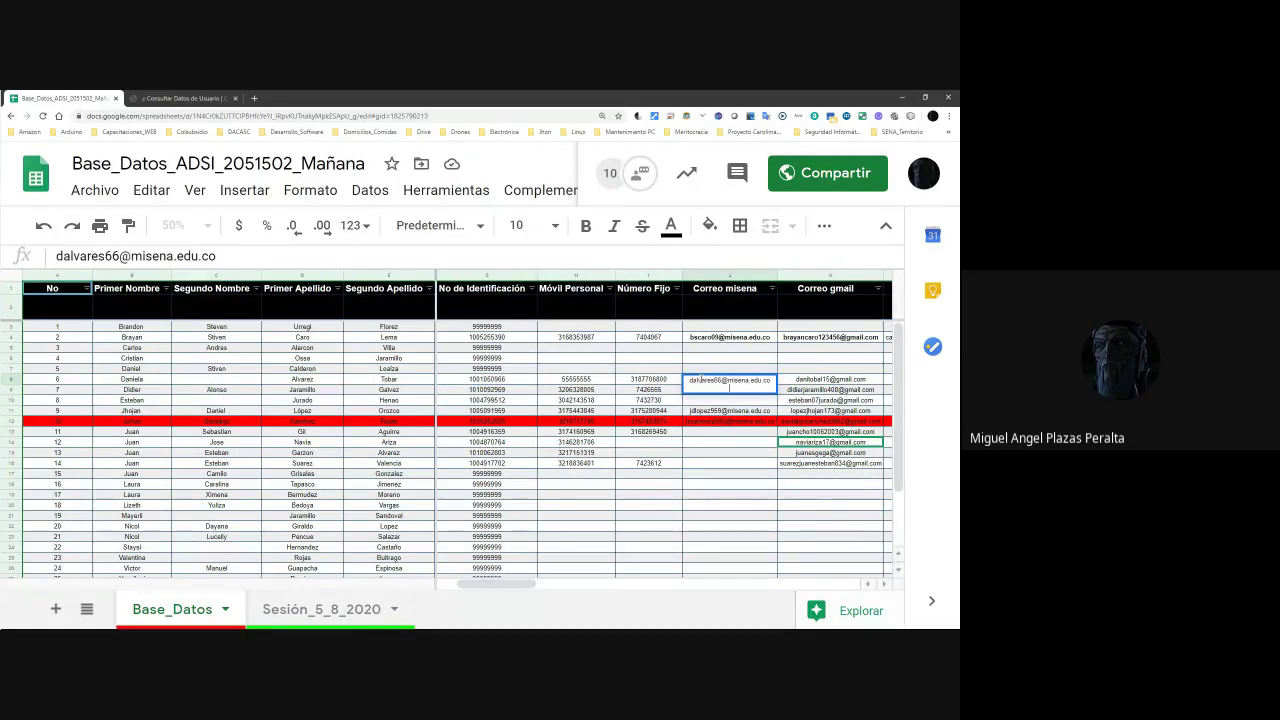
pyautogui.press('Down')
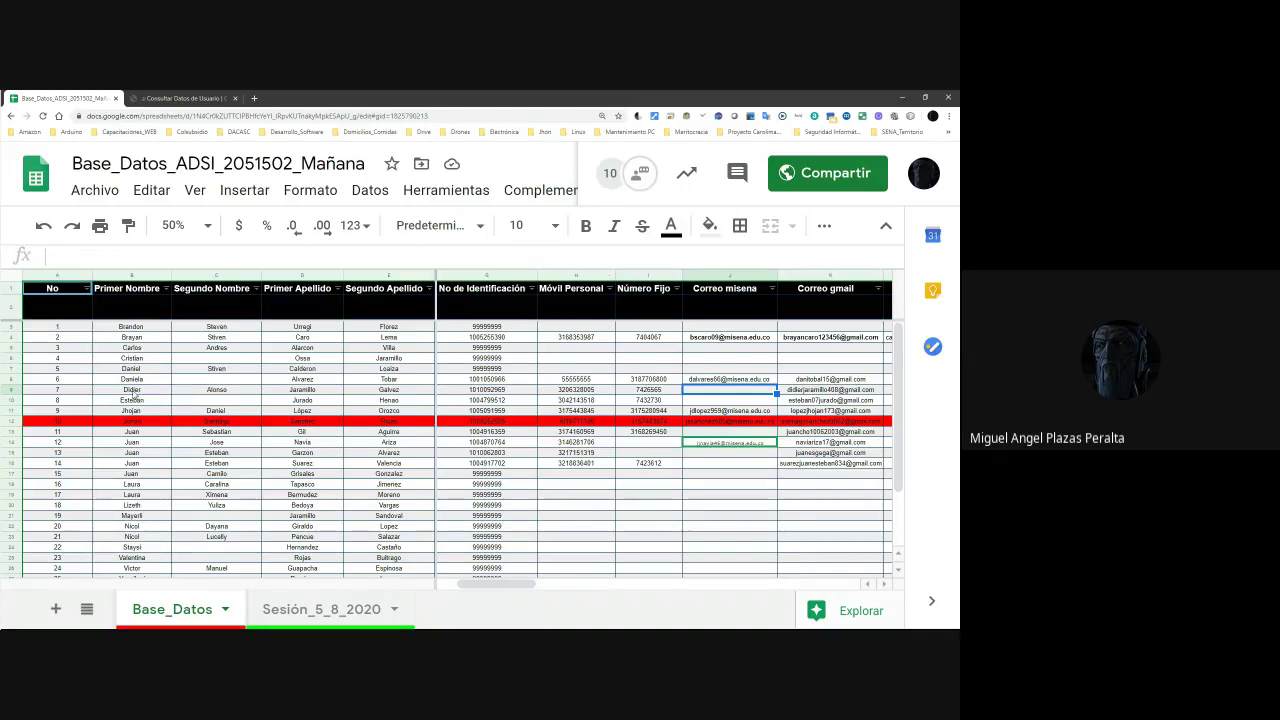
# Copy student No 7's ID and look up their Misena e-mail on the Consultar page.
pyautogui.click(480, 390)
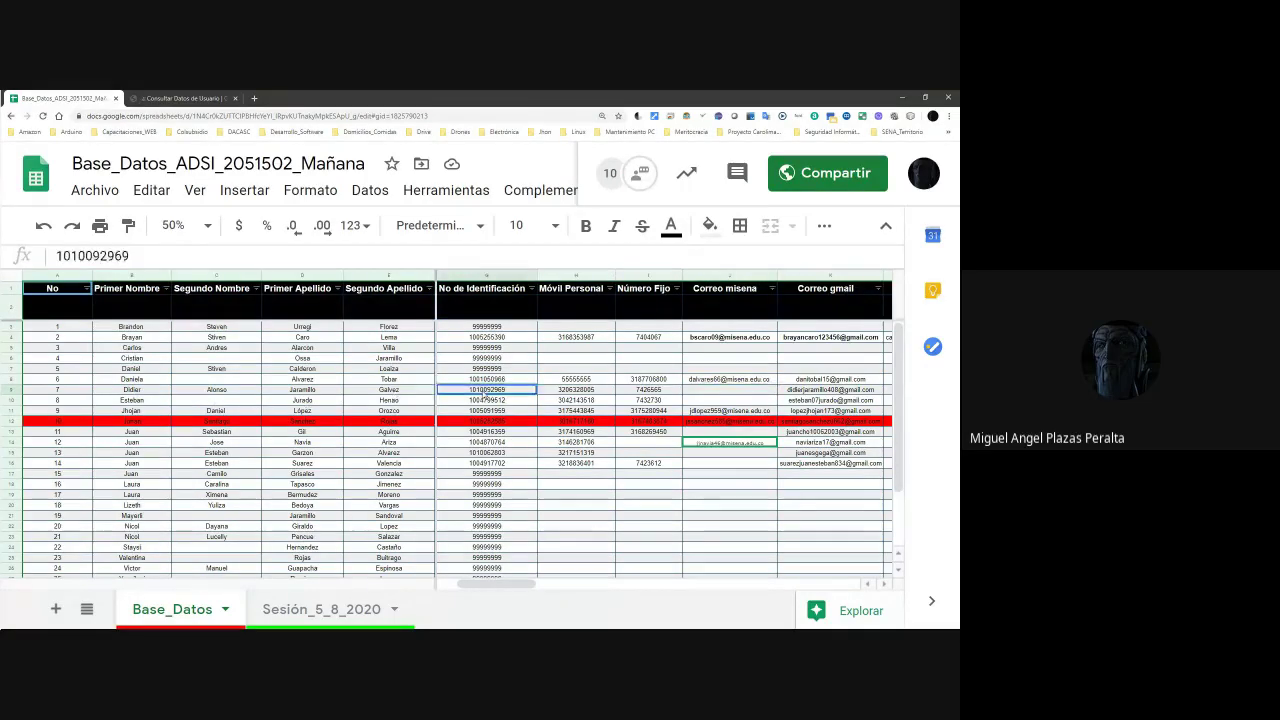
pyautogui.doubleClick(487, 390)
pyautogui.doubleClick(487, 390)
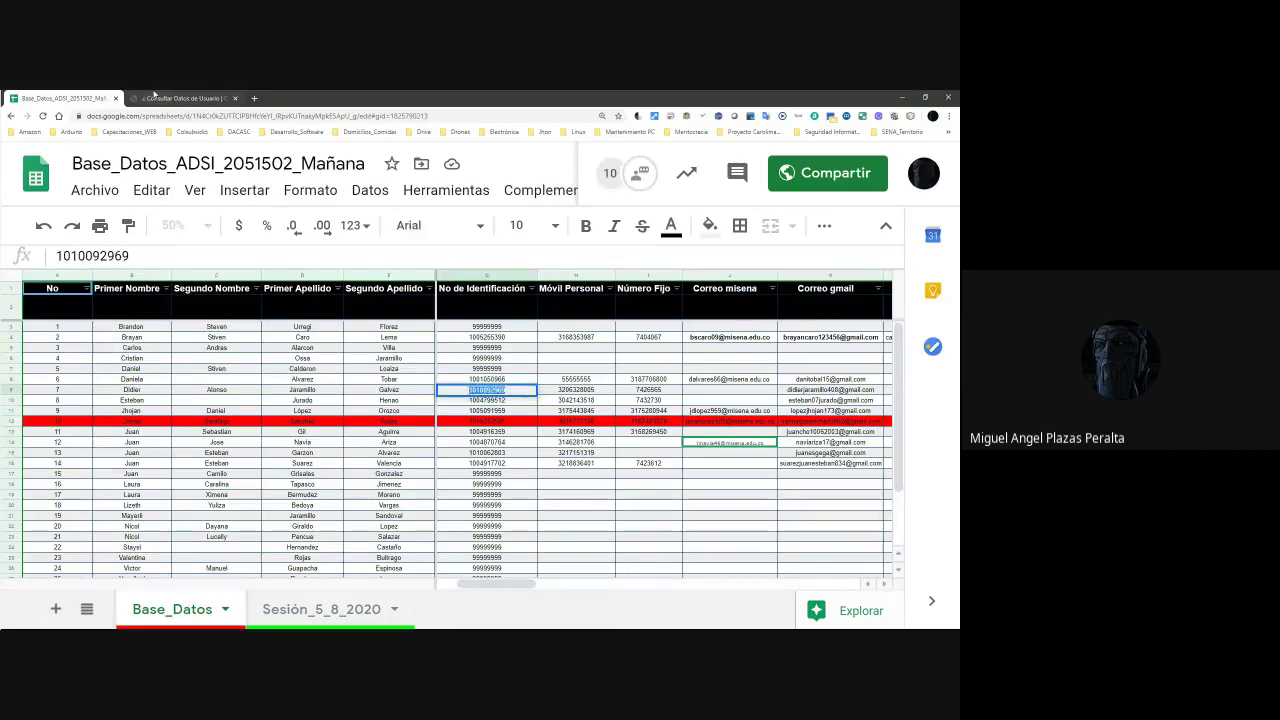
pyautogui.click(185, 98)
pyautogui.moveTo(180, 225); pyautogui.dragTo(82, 218)
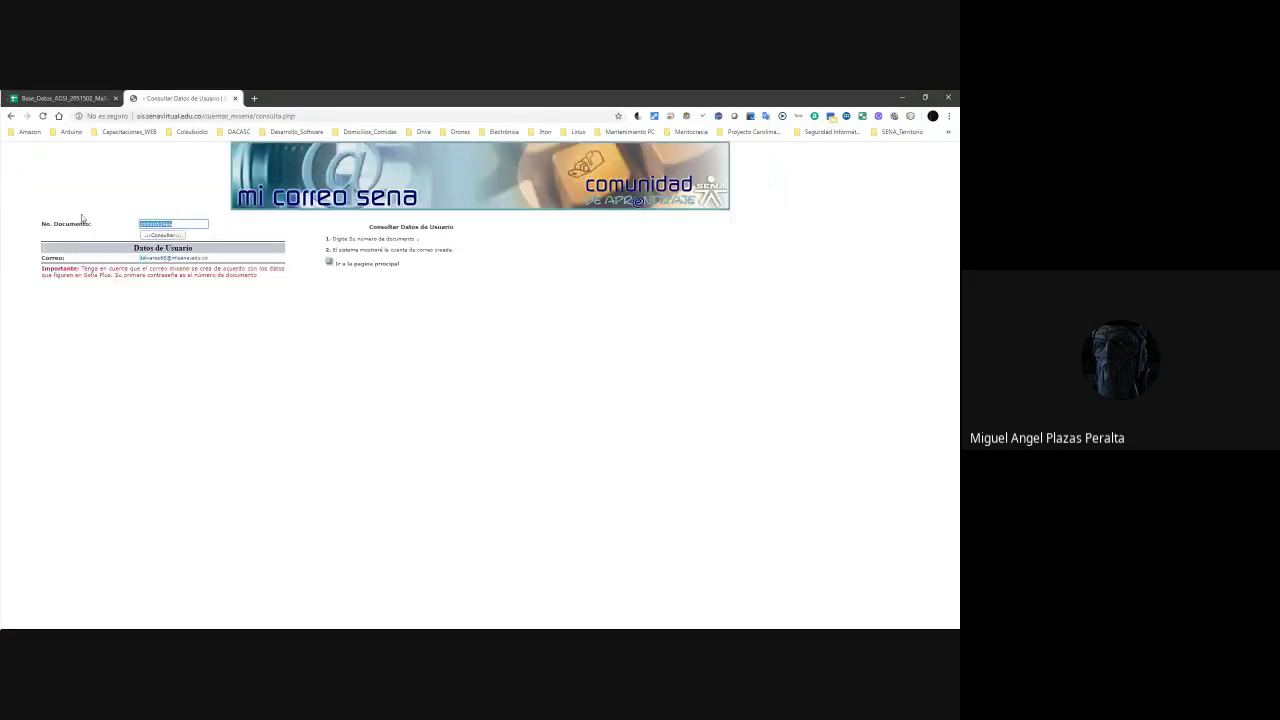
pyautogui.press('BackSpace')
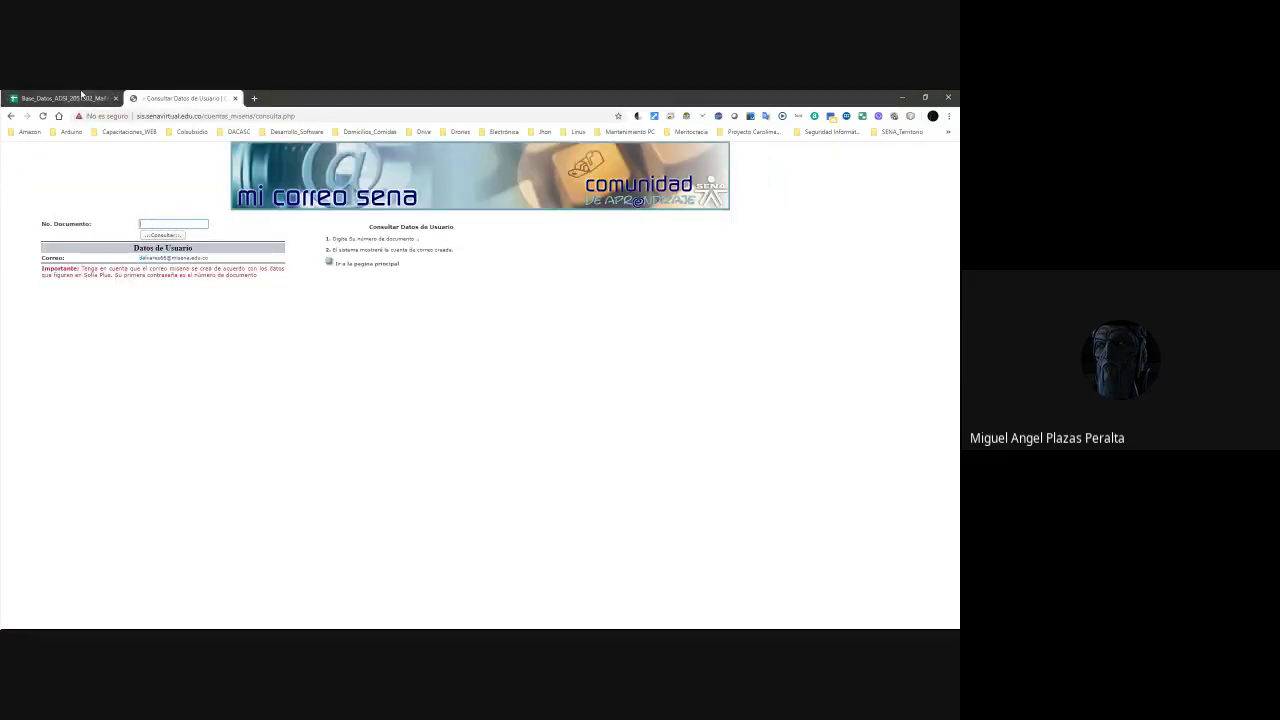
pyautogui.click(62, 98)
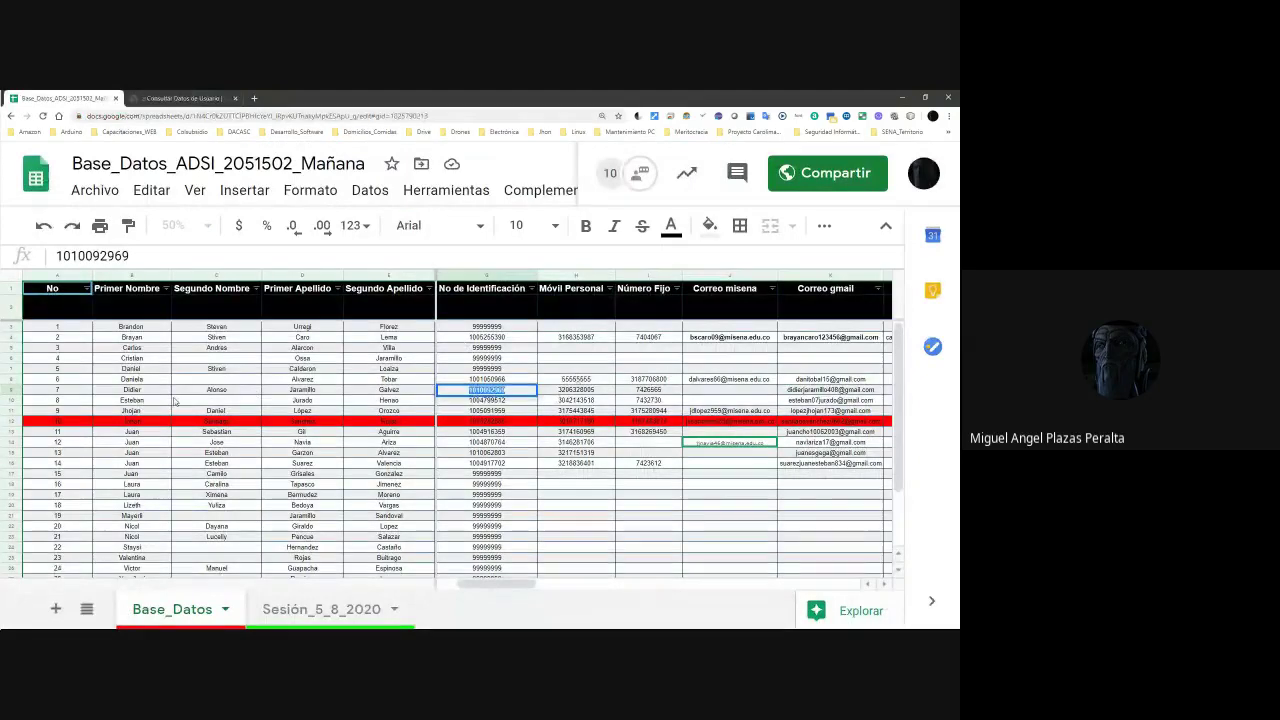
pyautogui.click(172, 98)
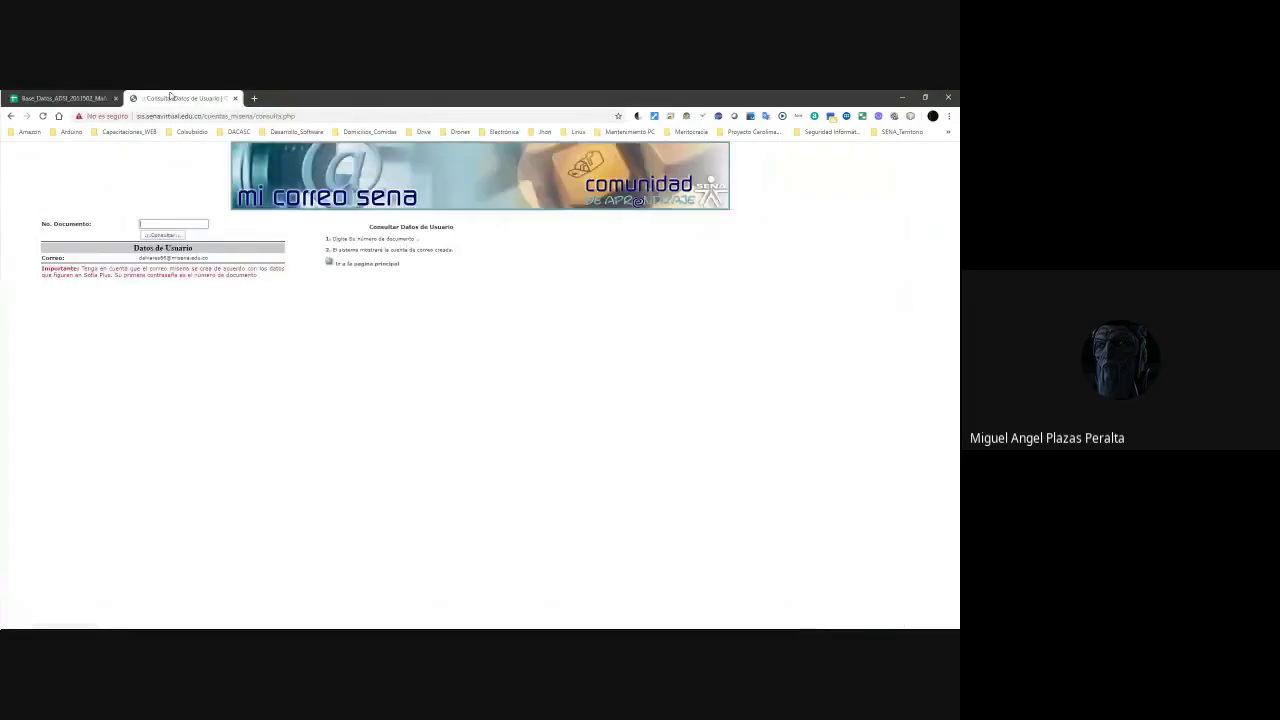
pyautogui.hotkey('ctrl', 'v')
pyautogui.click(163, 235)
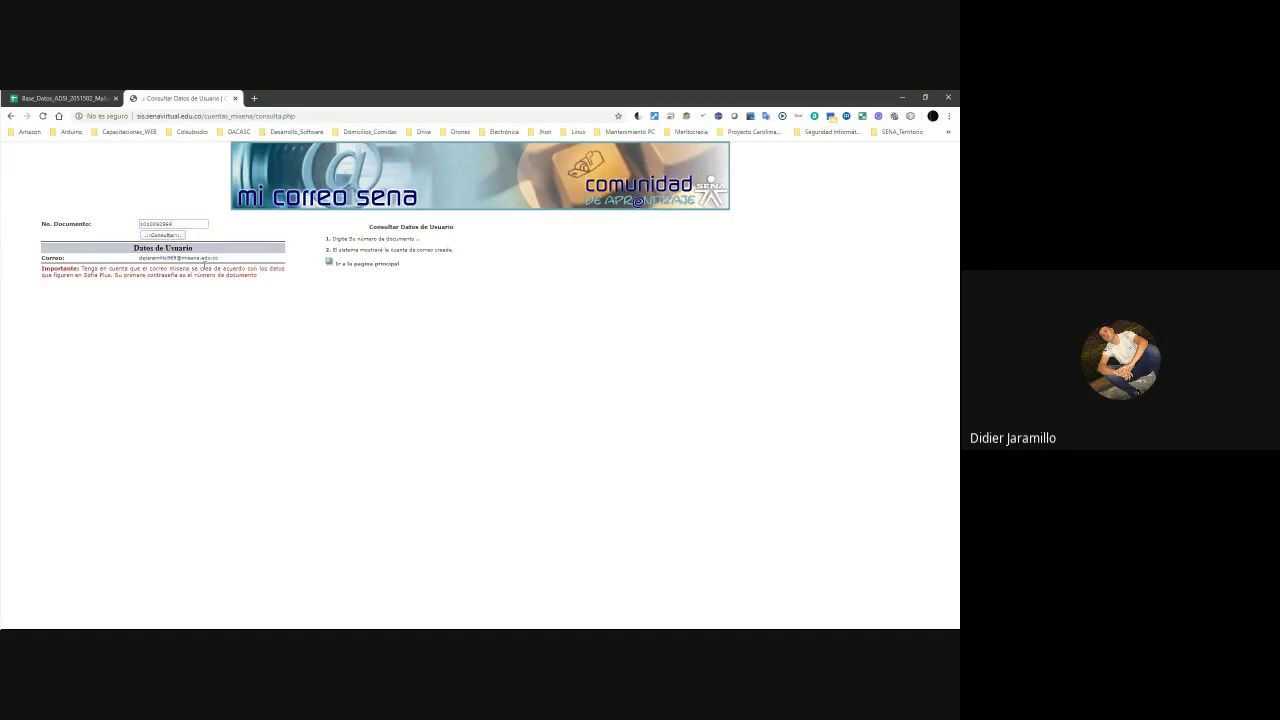
pyautogui.moveTo(222, 261); pyautogui.dragTo(146, 258)
pyautogui.click(85, 98)
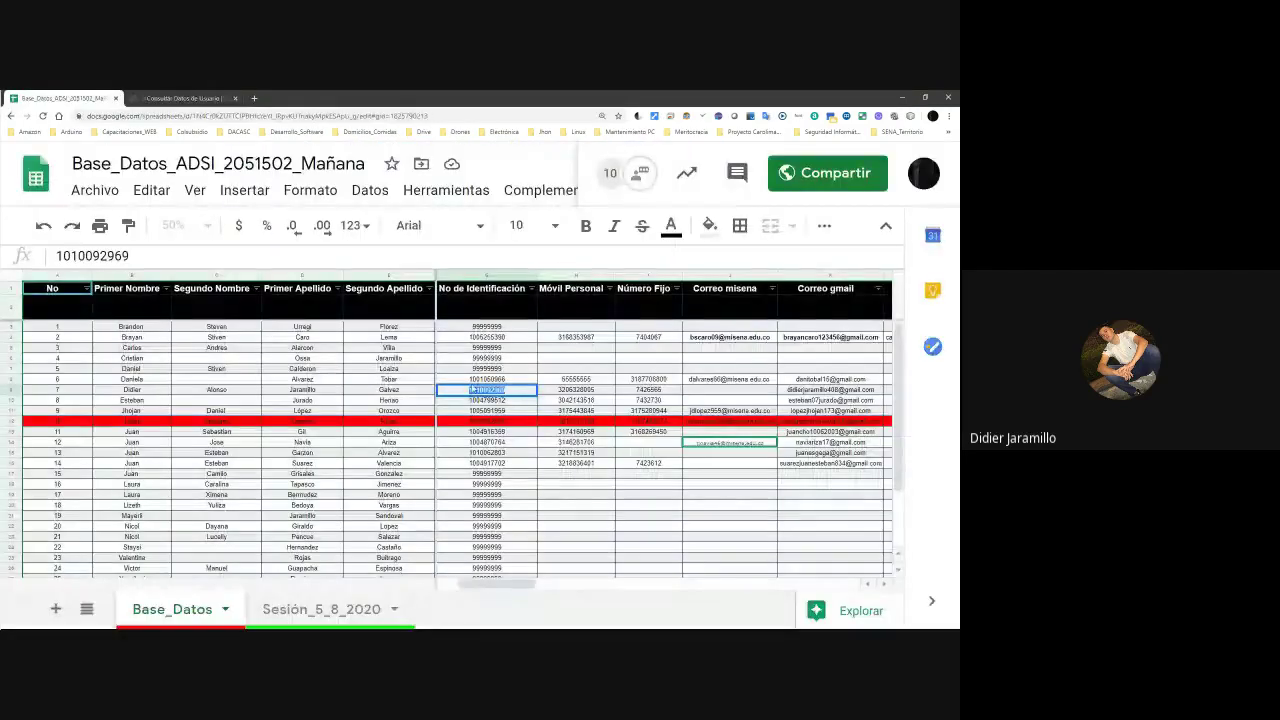
# Paste student No 7's e-mail into the Correo misena column, then reselect the lookup result.
pyautogui.click(705, 389)
pyautogui.hotkey('ctrl', 'v')
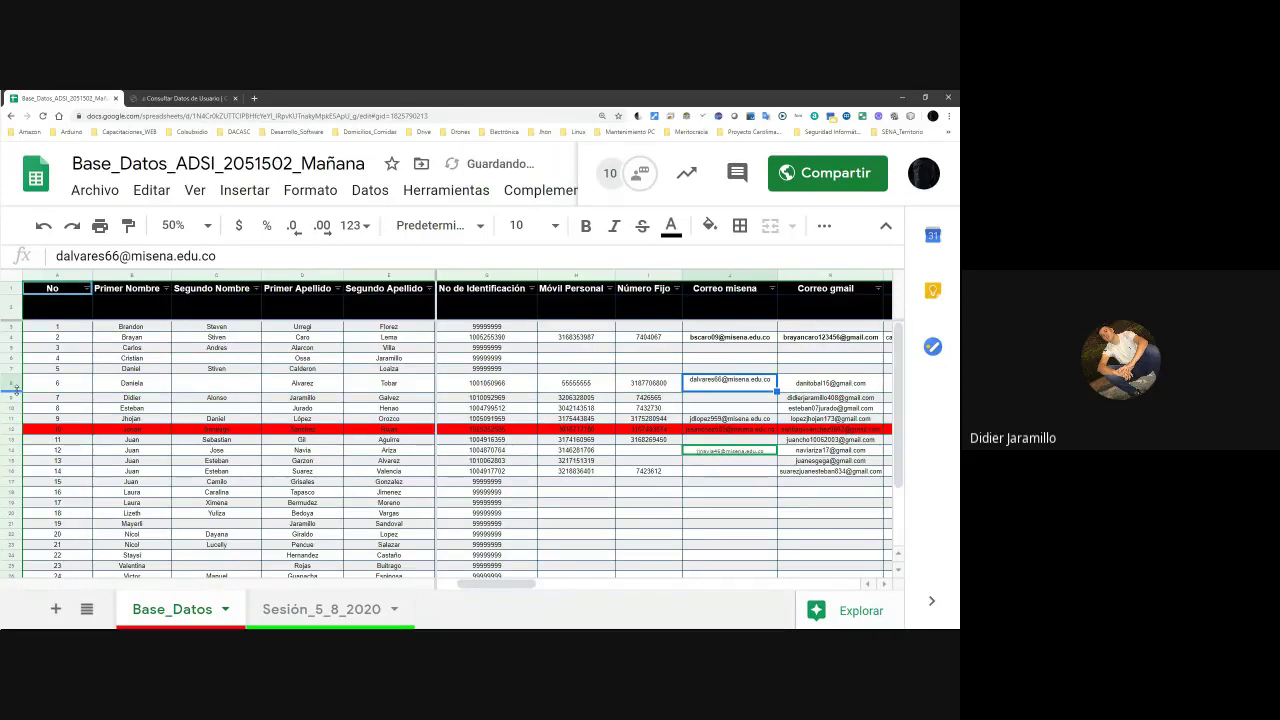
pyautogui.click(717, 402)
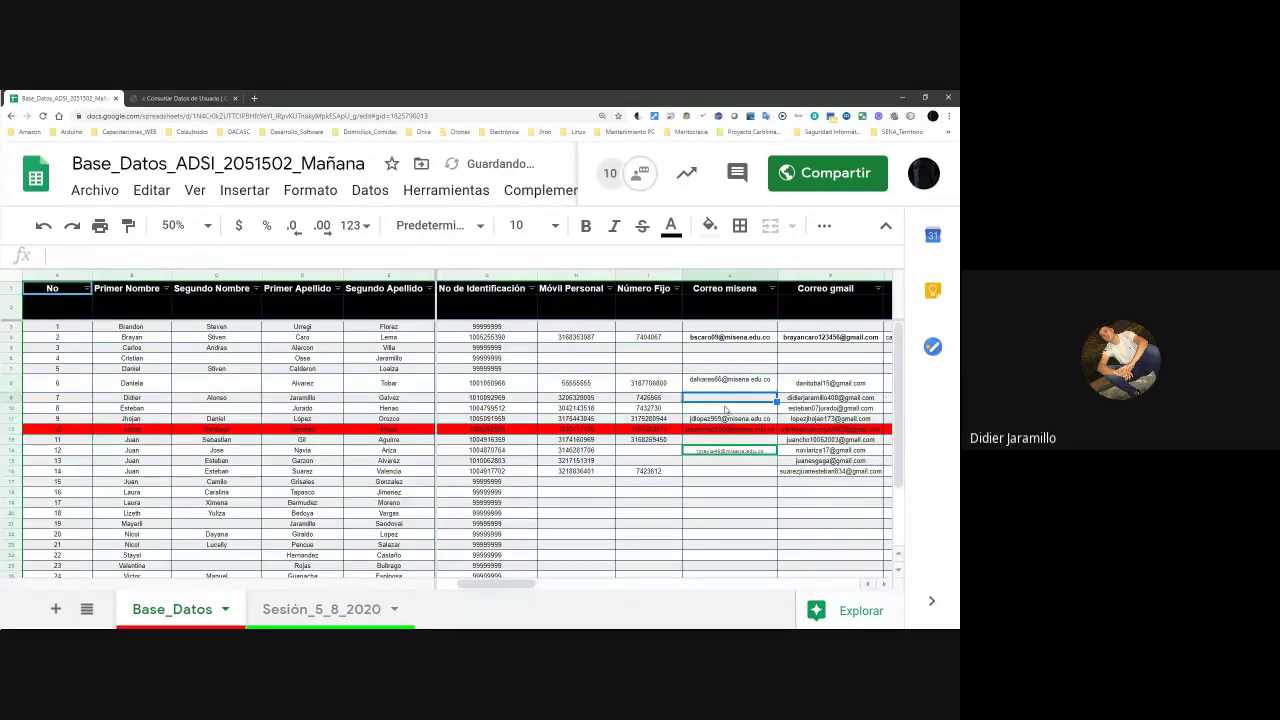
pyautogui.doubleClick(735, 389)
pyautogui.hotkey('ctrl', 'v')
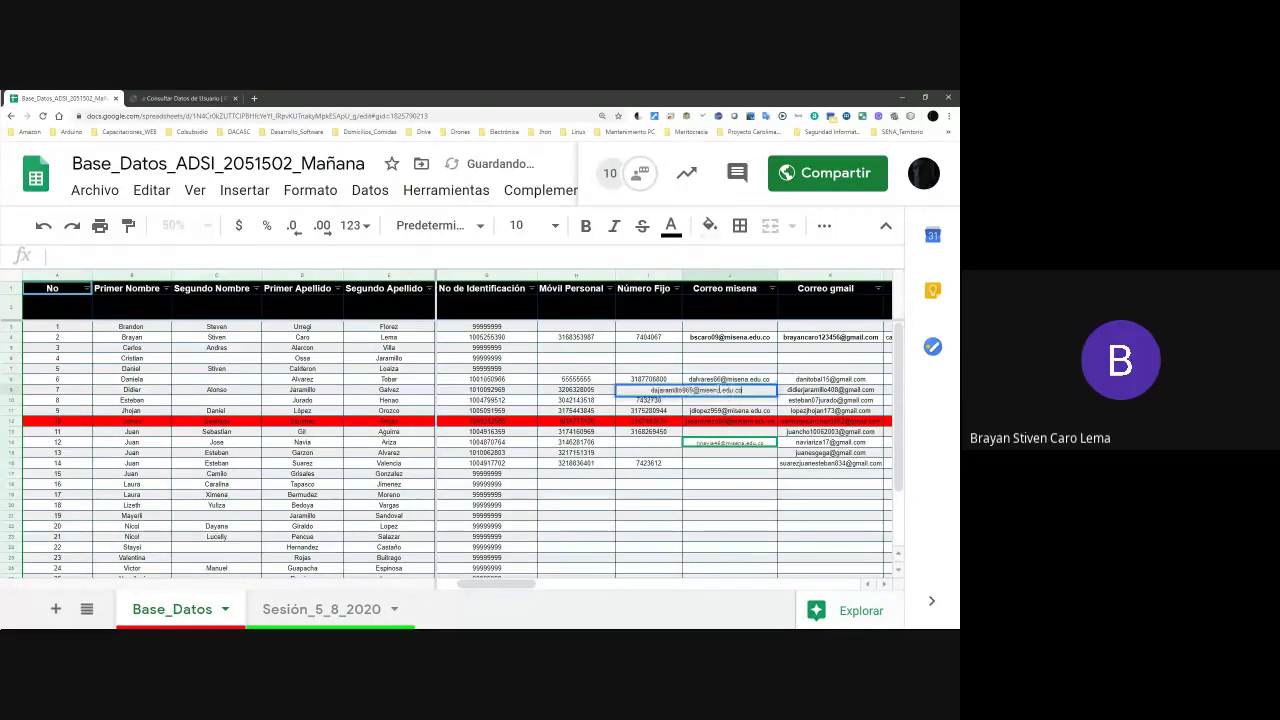
pyautogui.press('Return')
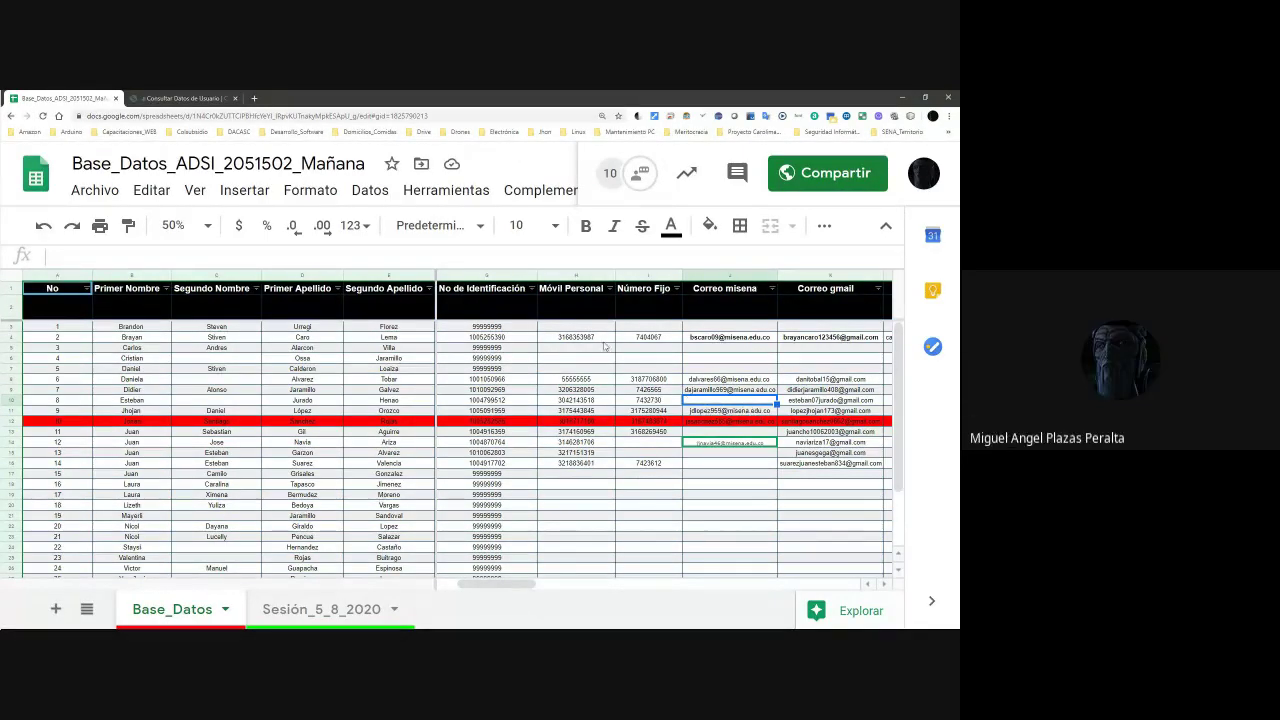
pyautogui.click(190, 98)
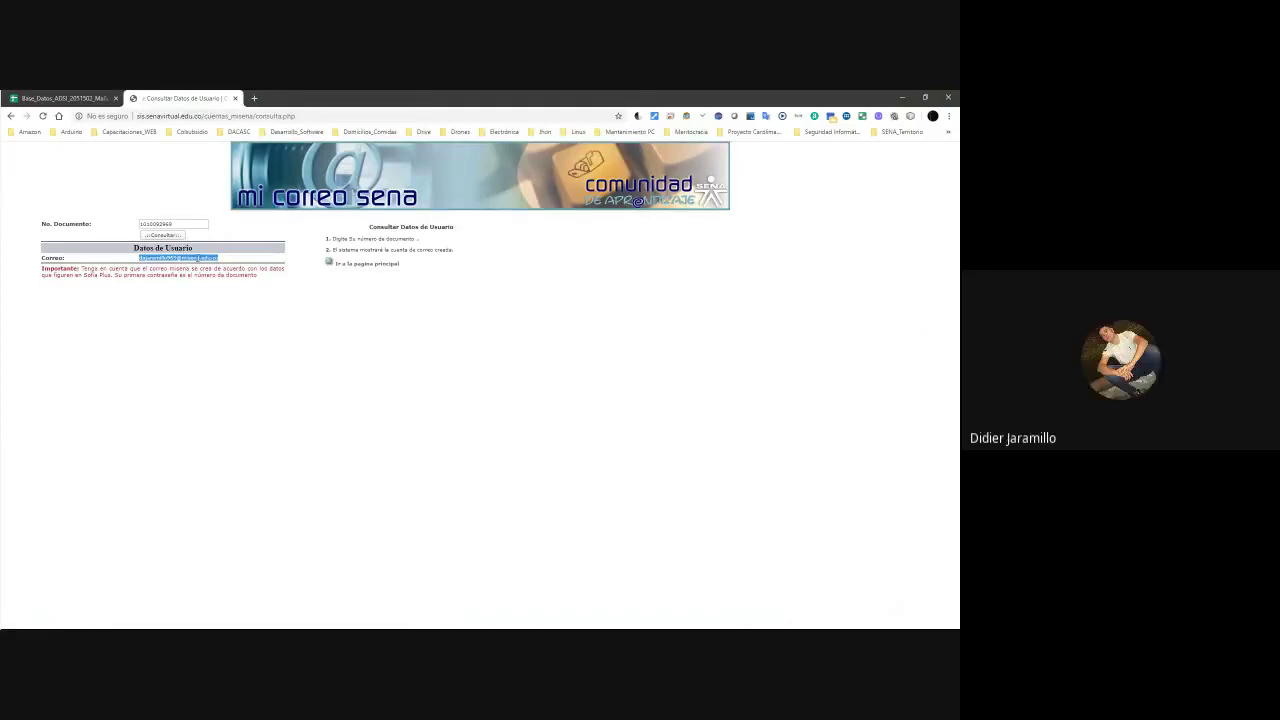
pyautogui.moveTo(219, 258); pyautogui.dragTo(138, 258)
pyautogui.click(70, 98)
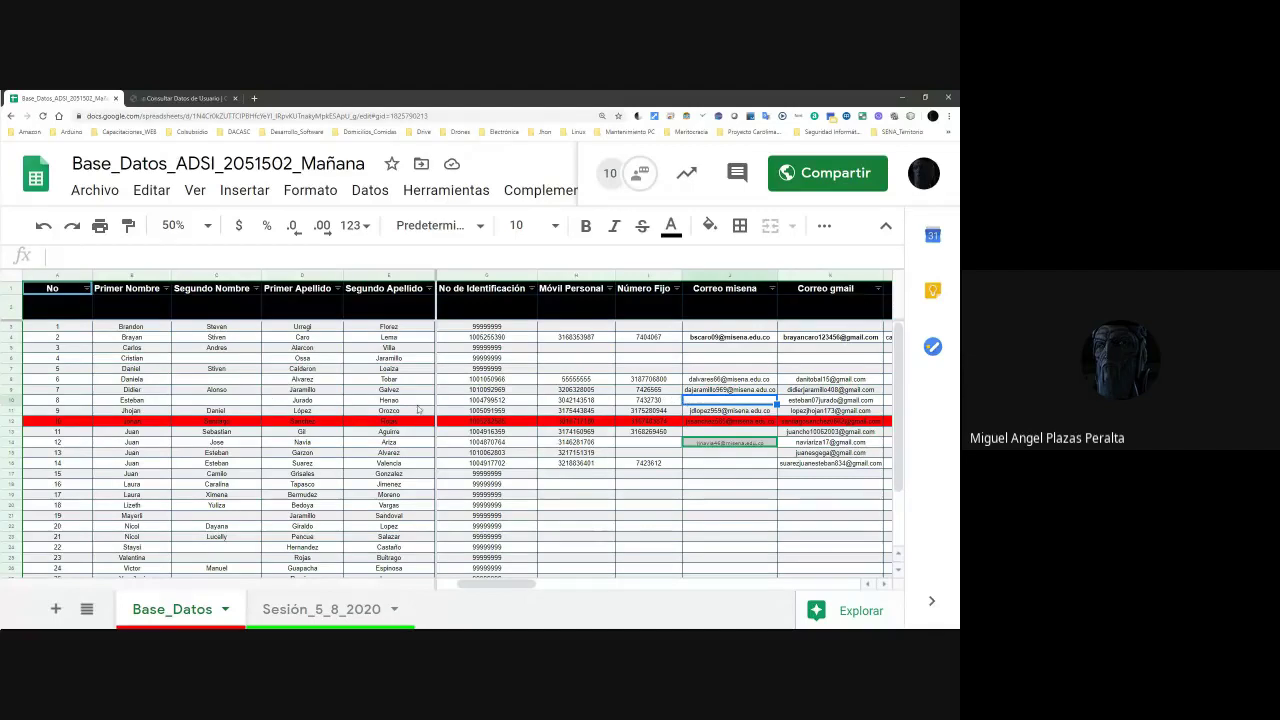
pyautogui.click(590, 400)
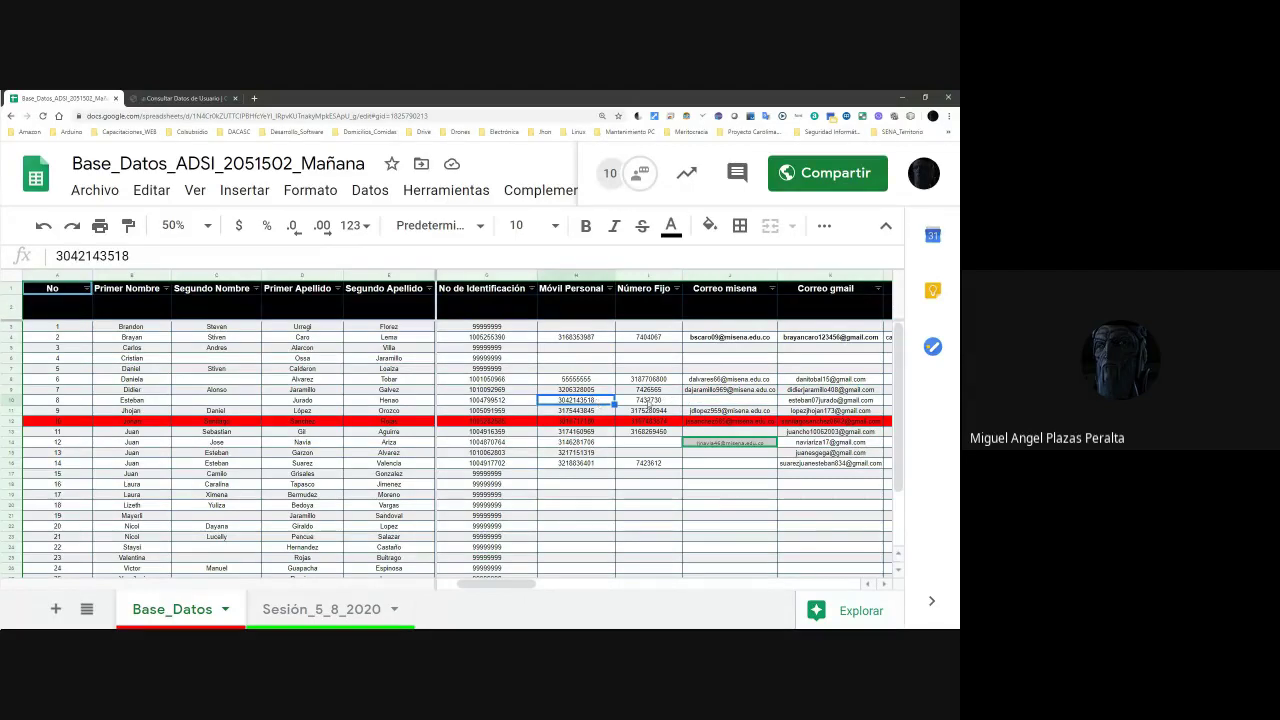
# Copy student No 8's ID, clear the lookup field, and check the Correo misena cells for students 8 and 9.
pyautogui.click(487, 400)
pyautogui.doubleClick(490, 402)
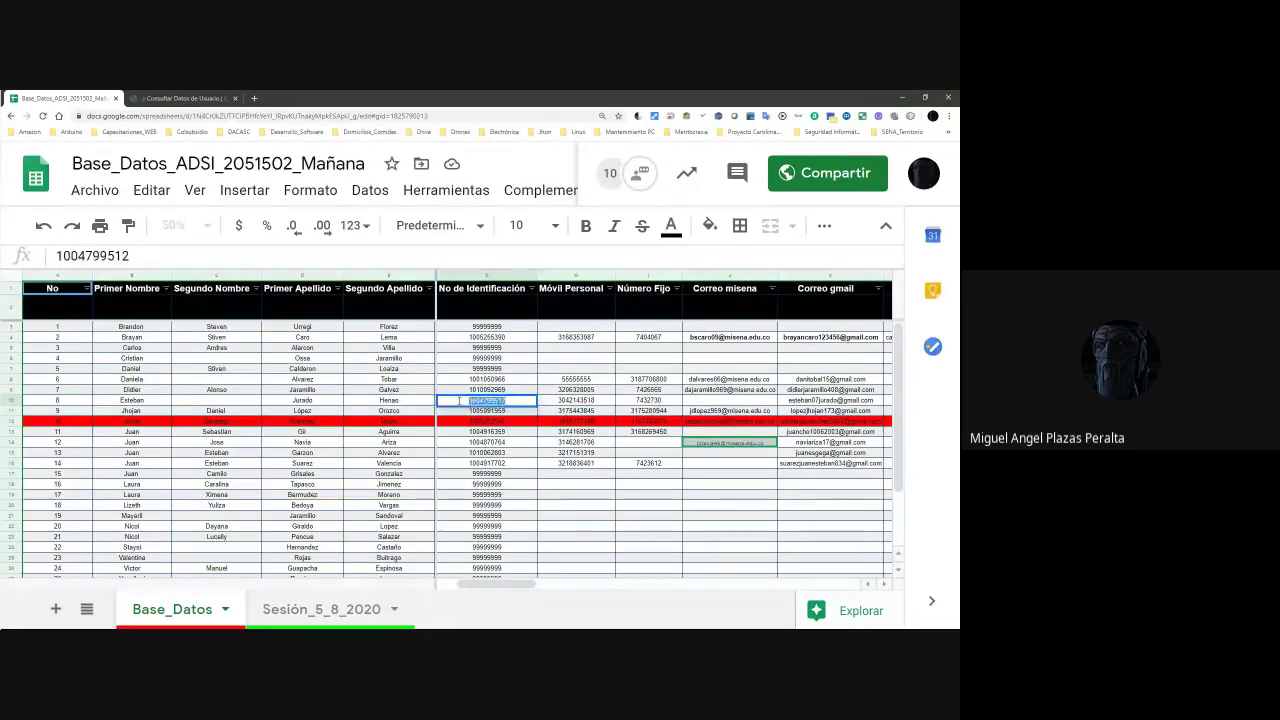
pyautogui.click(193, 98)
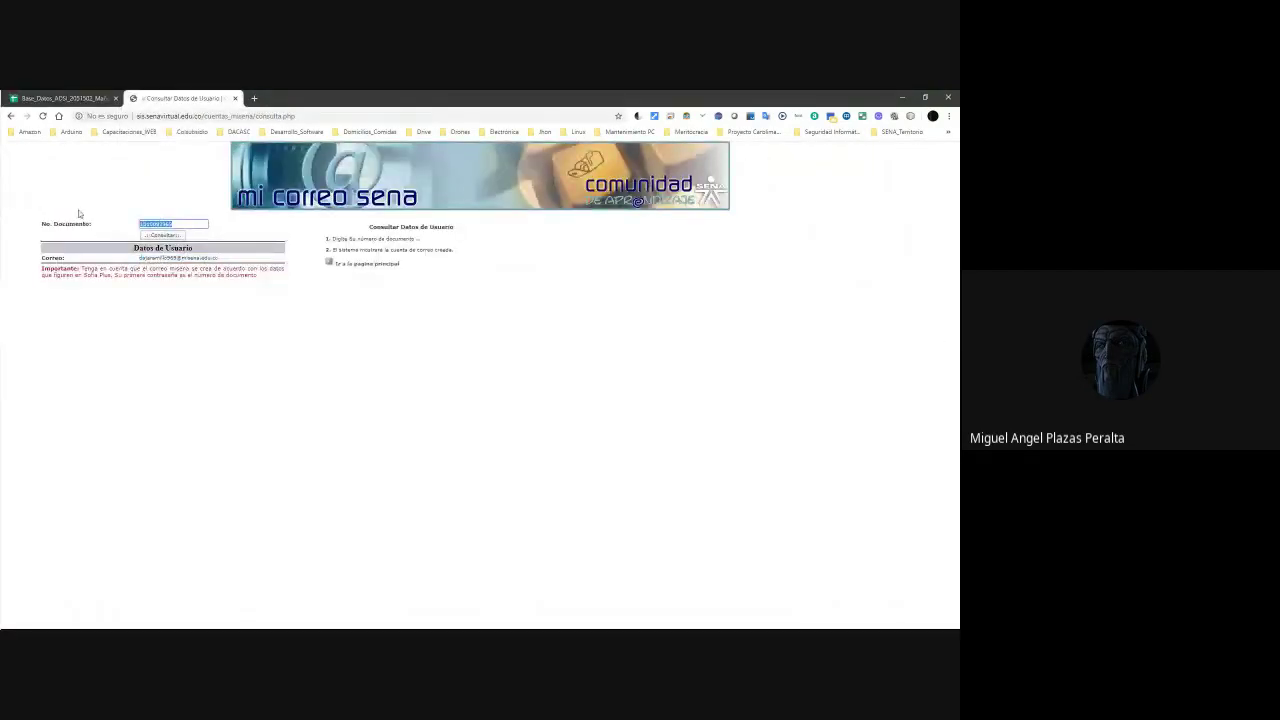
pyautogui.press('BackSpace')
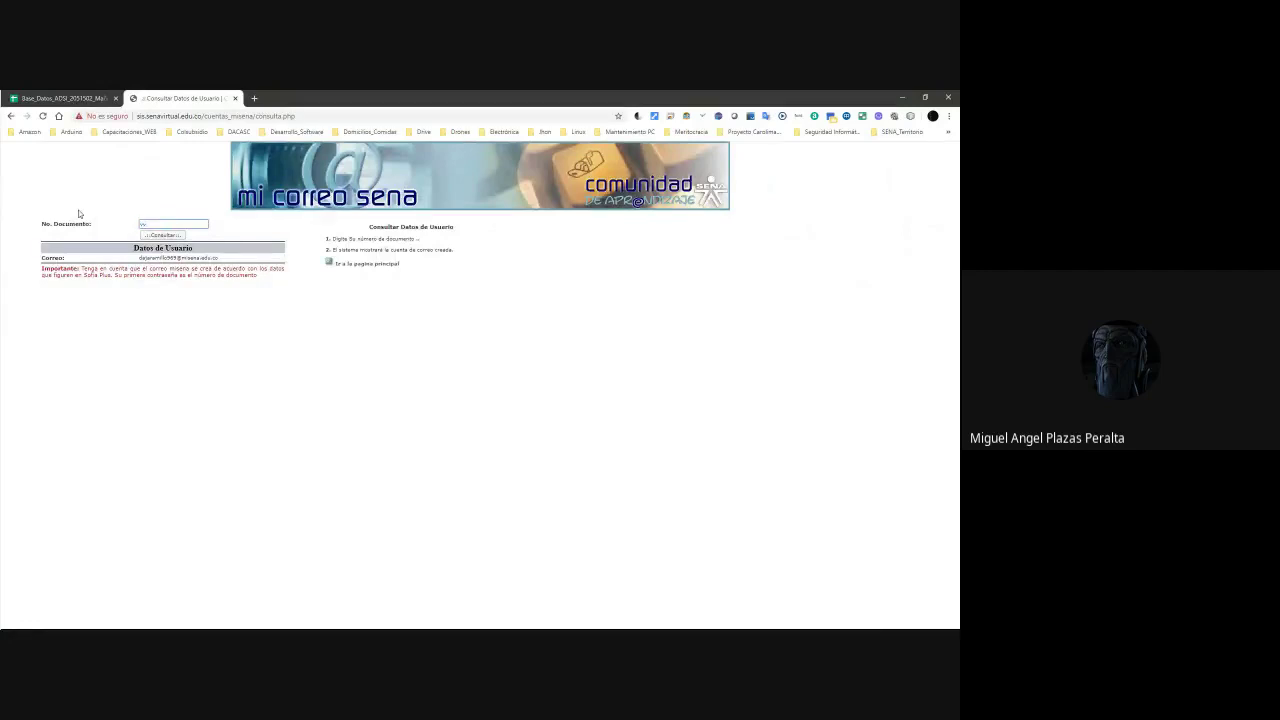
pyautogui.click(62, 98)
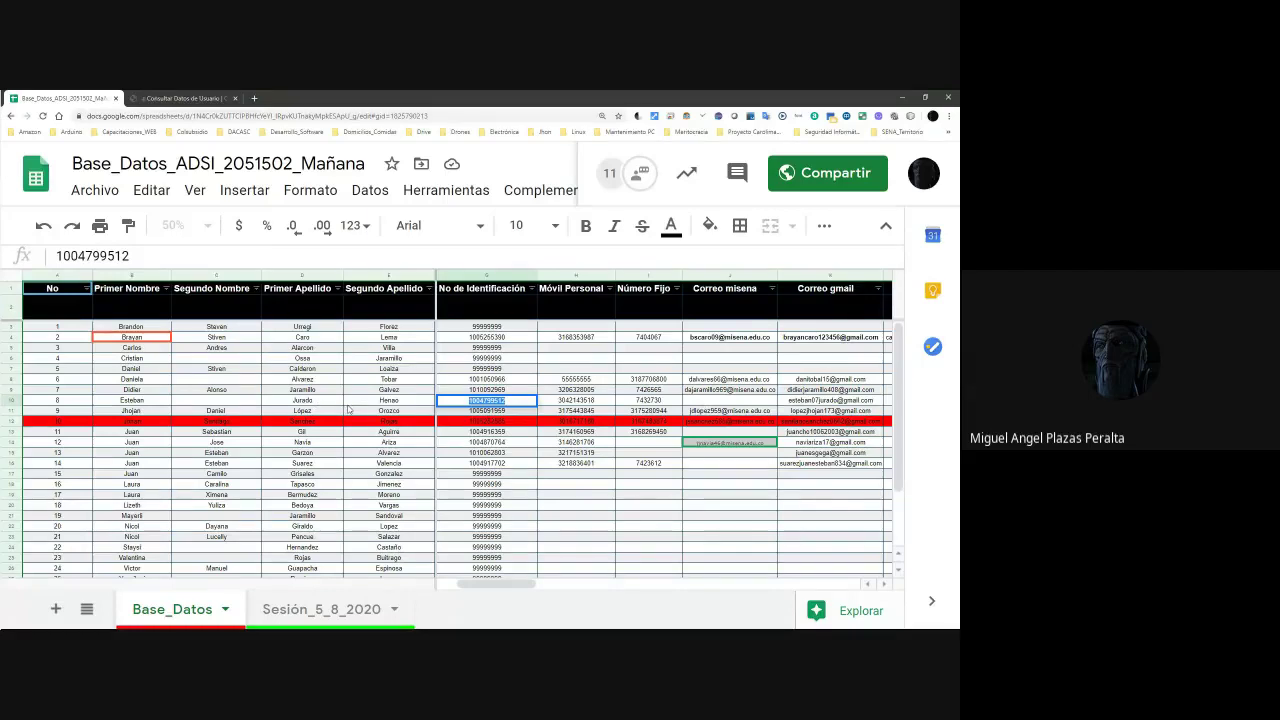
pyautogui.click(735, 401)
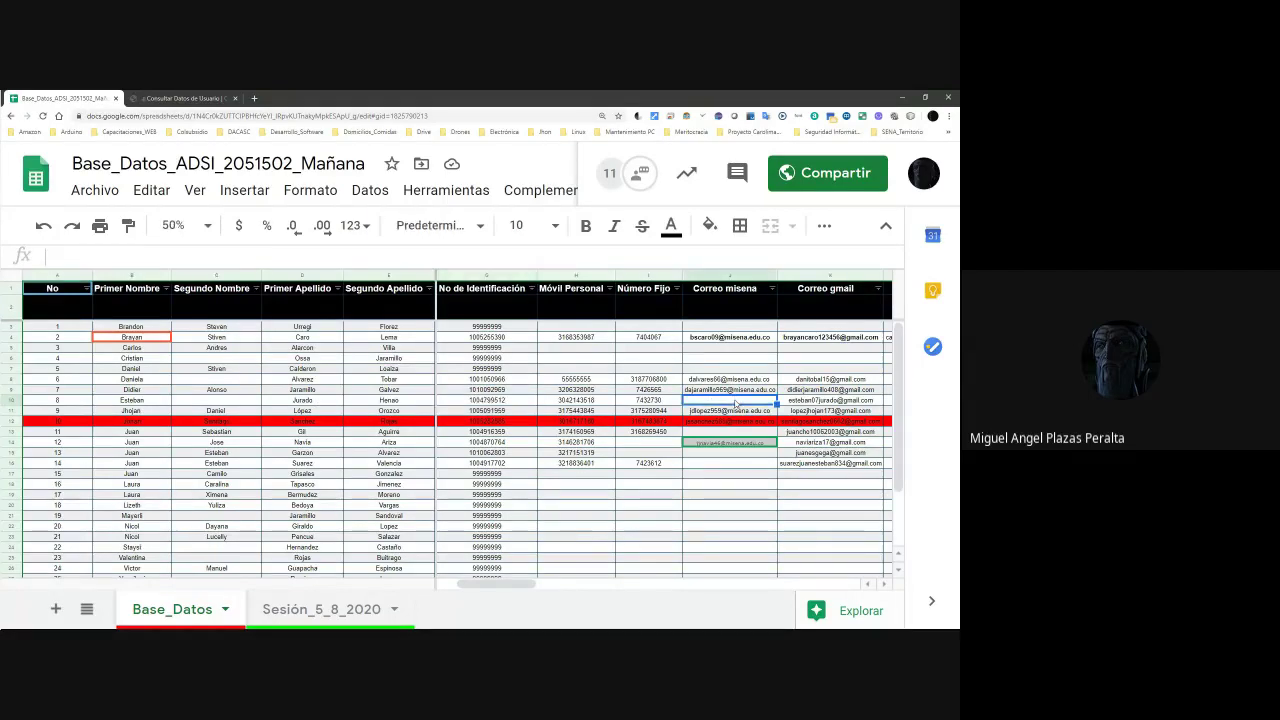
pyautogui.doubleClick(735, 401)
pyautogui.click(714, 414)
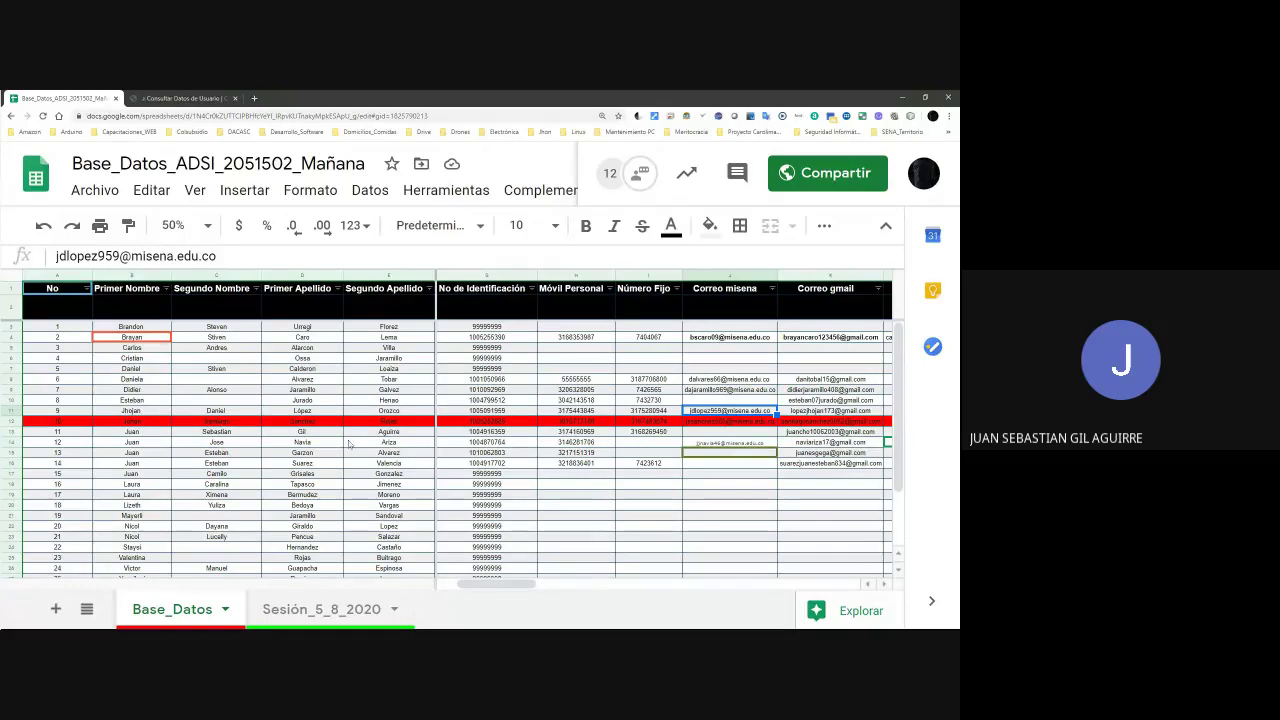
# Copy student No 11's ID, run Consultar, and select the returned SENA e-mail.
pyautogui.click(216, 431)
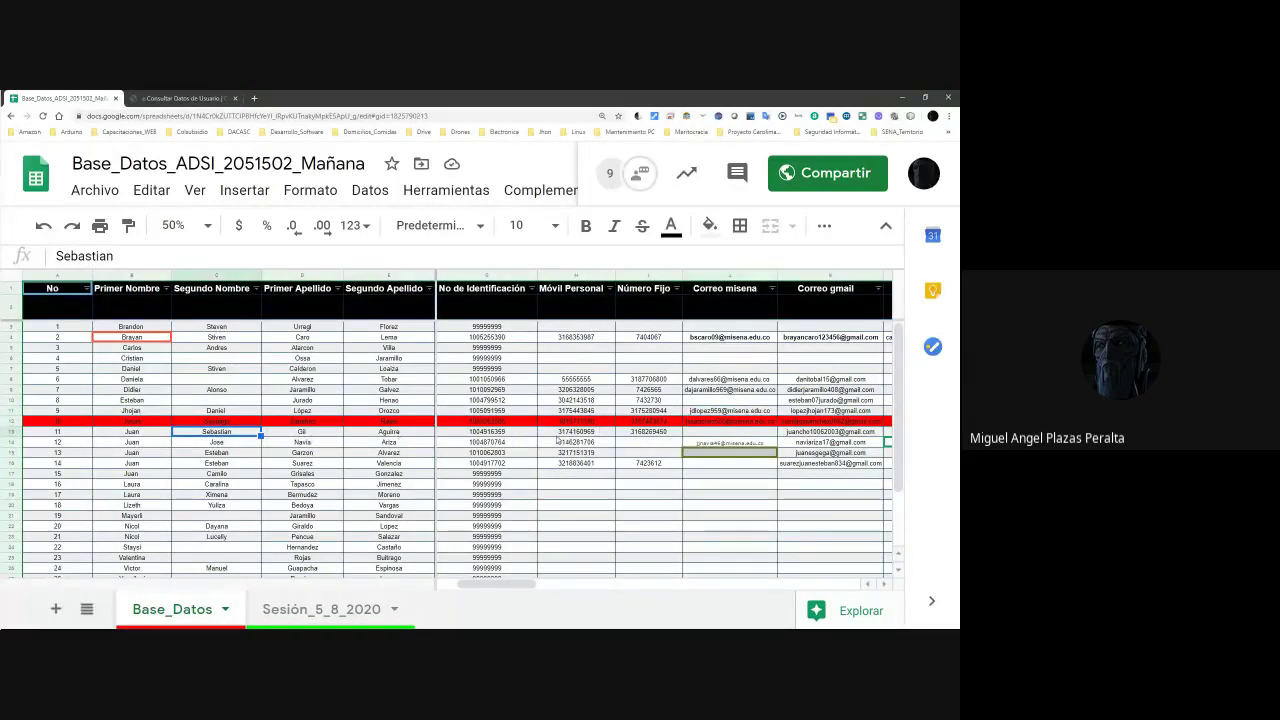
pyautogui.click(644, 432)
pyautogui.click(487, 431)
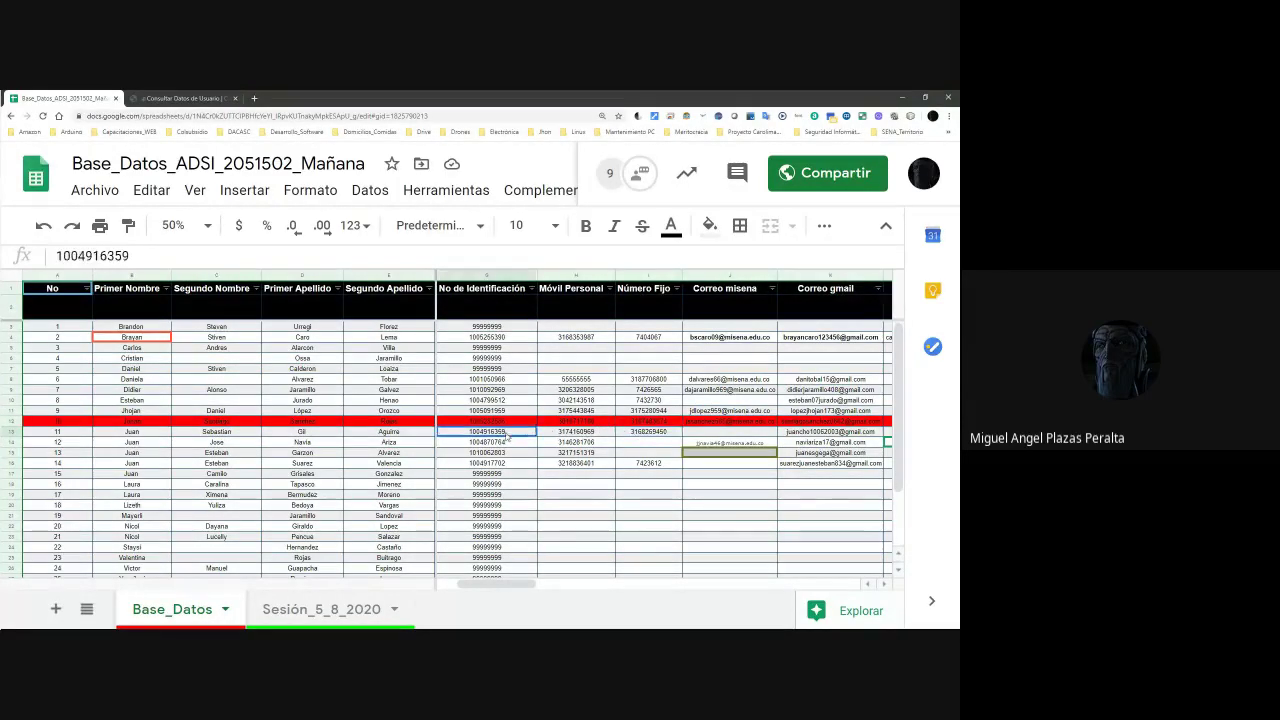
pyautogui.doubleClick(487, 431)
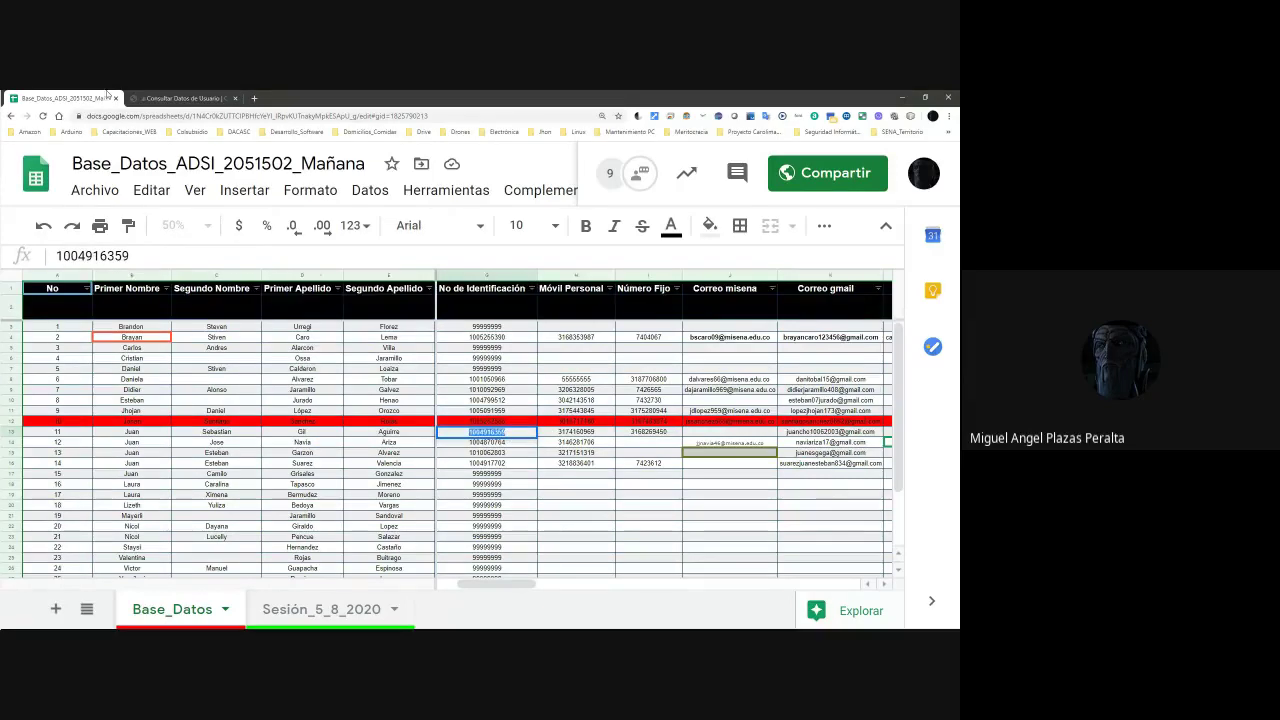
pyautogui.click(185, 98)
pyautogui.click(172, 224)
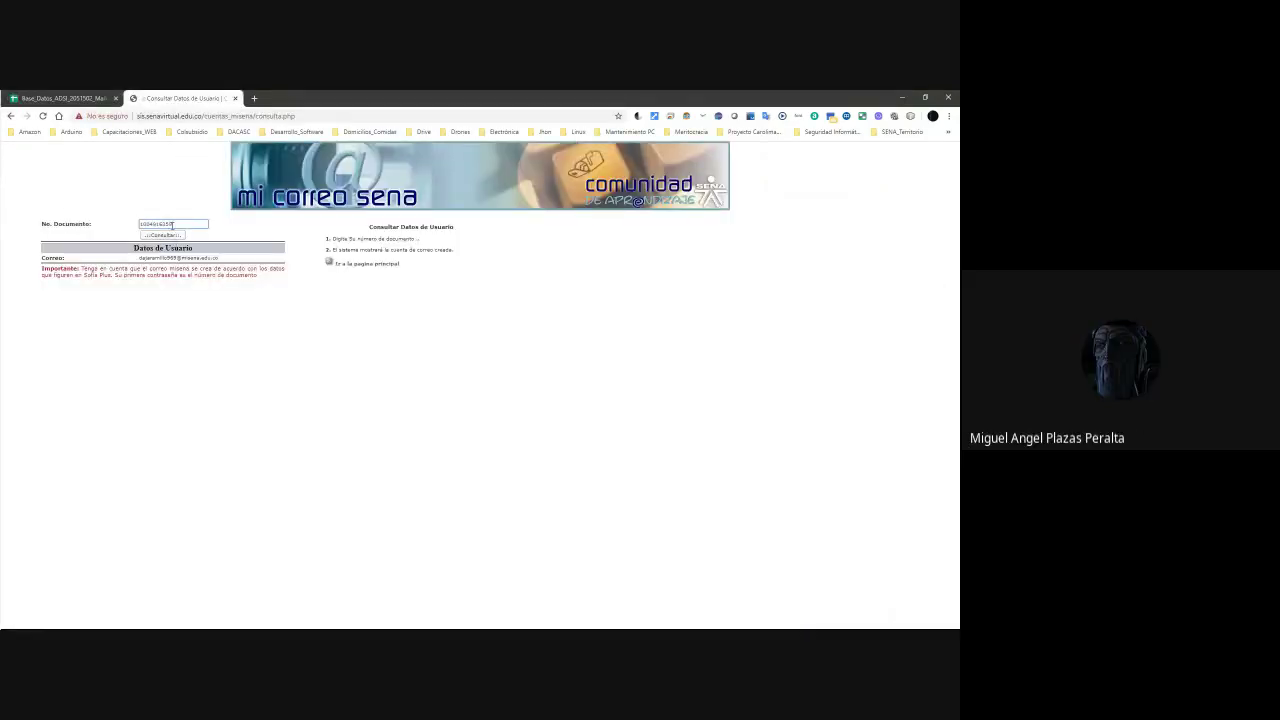
pyautogui.click(172, 235)
pyautogui.moveTo(206, 262); pyautogui.dragTo(140, 262)
pyautogui.click(80, 98)
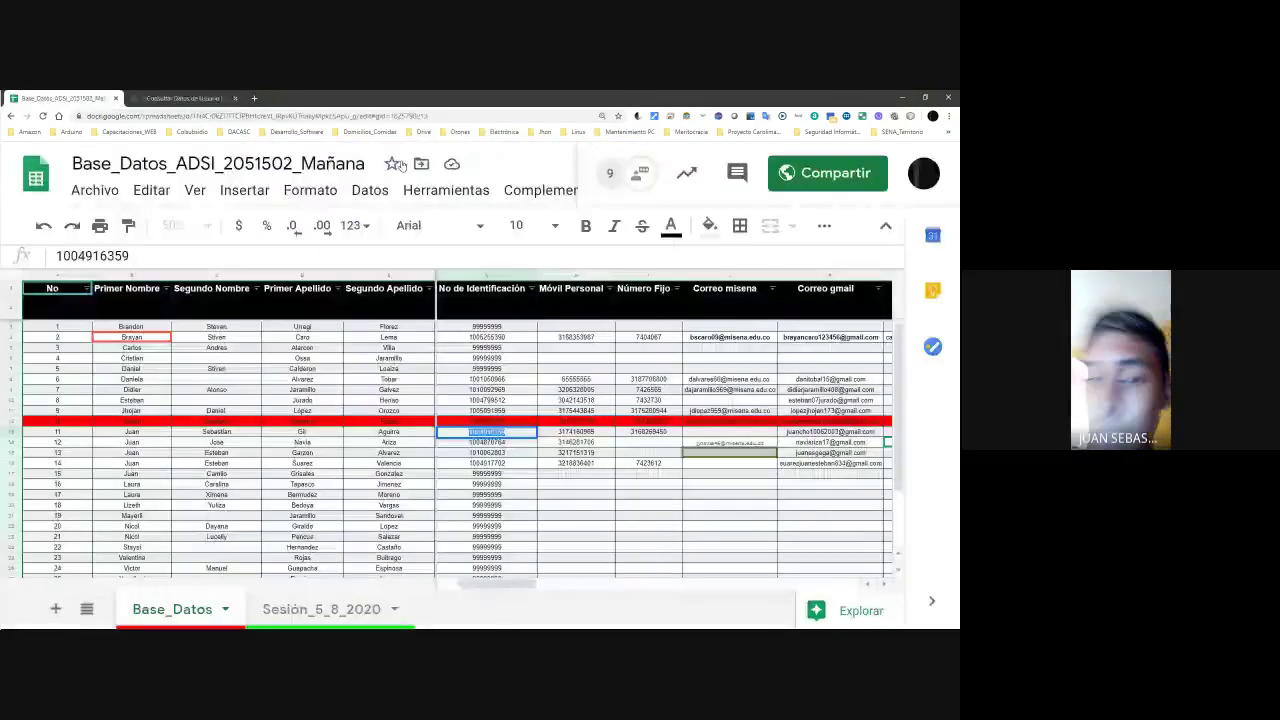
# Paste the looked-up SENA address into student No 11's Correo misena cell.
pyautogui.click(736, 432)
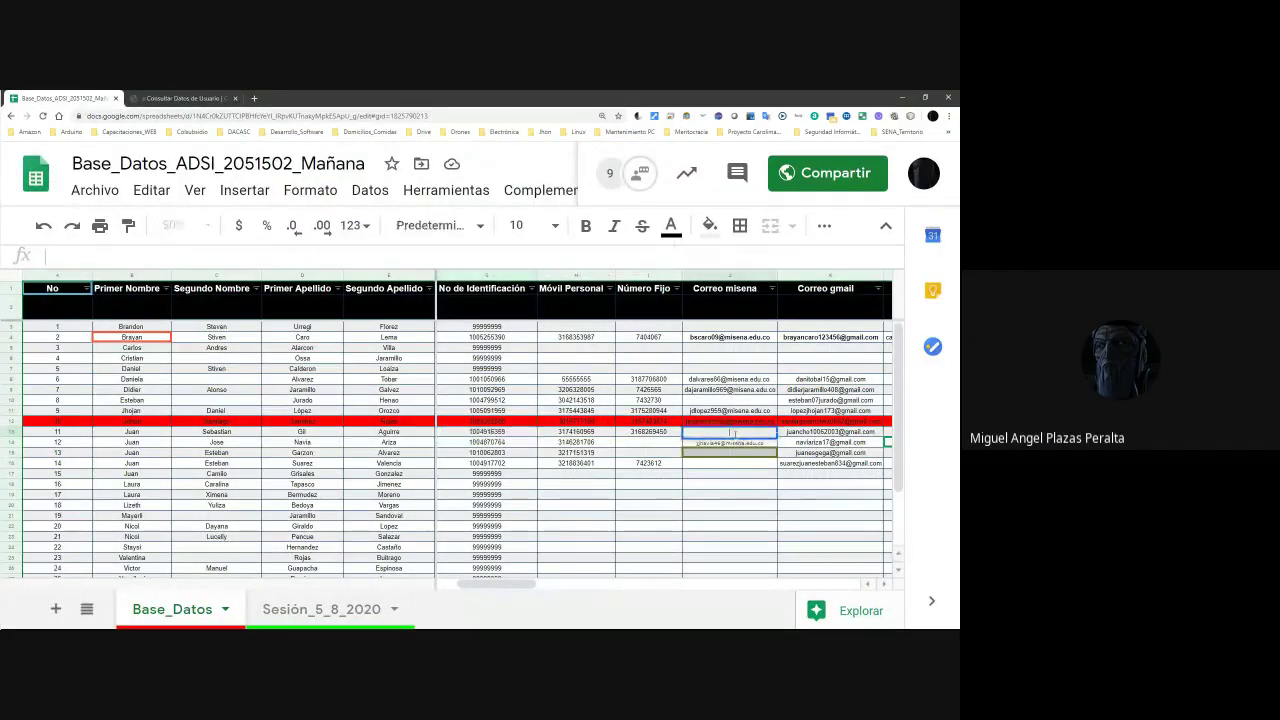
pyautogui.hotkey('ctrl', 'v')
pyautogui.click(750, 444)
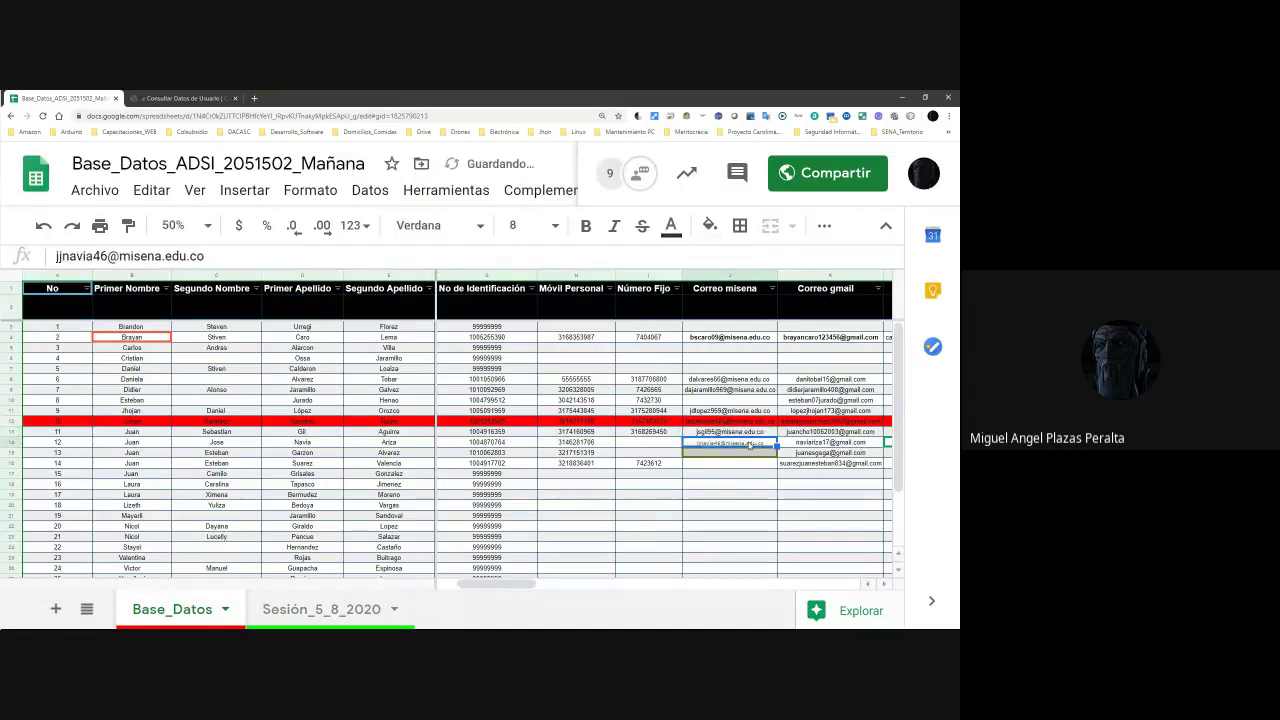
pyautogui.press('Up')
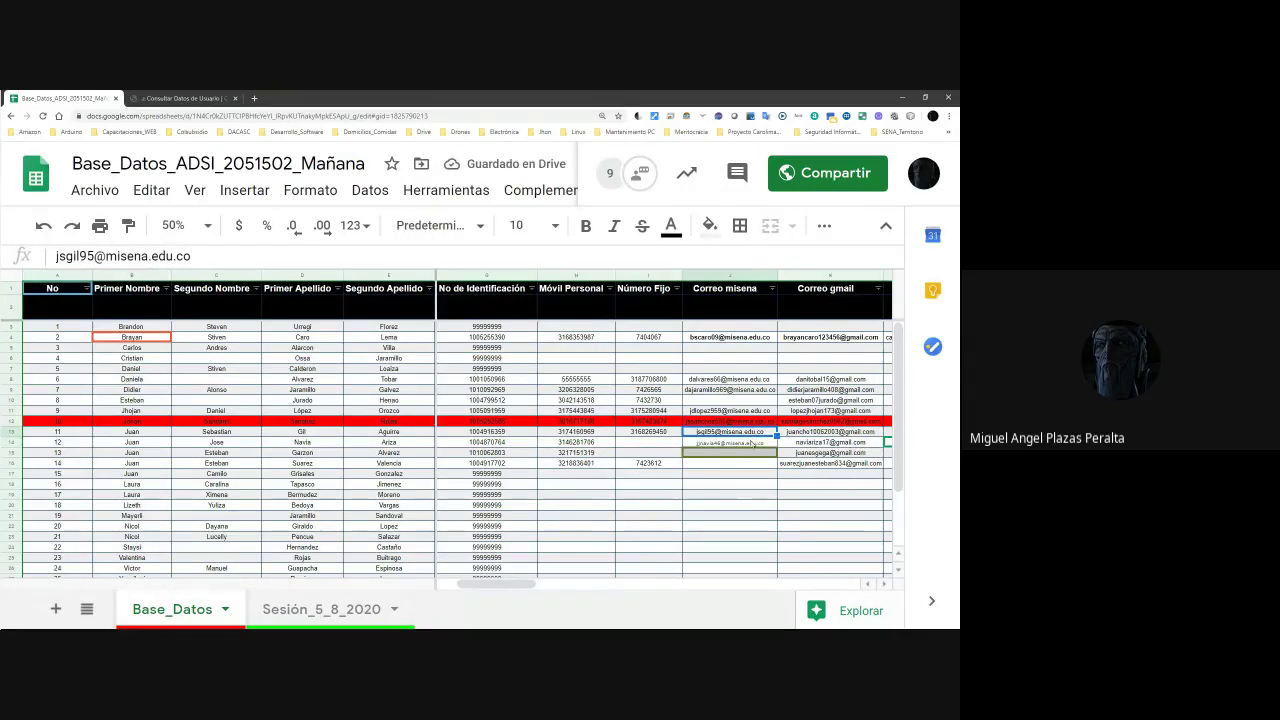
# Set student No 12's Correo misena address to font size 10.
pyautogui.click(751, 443)
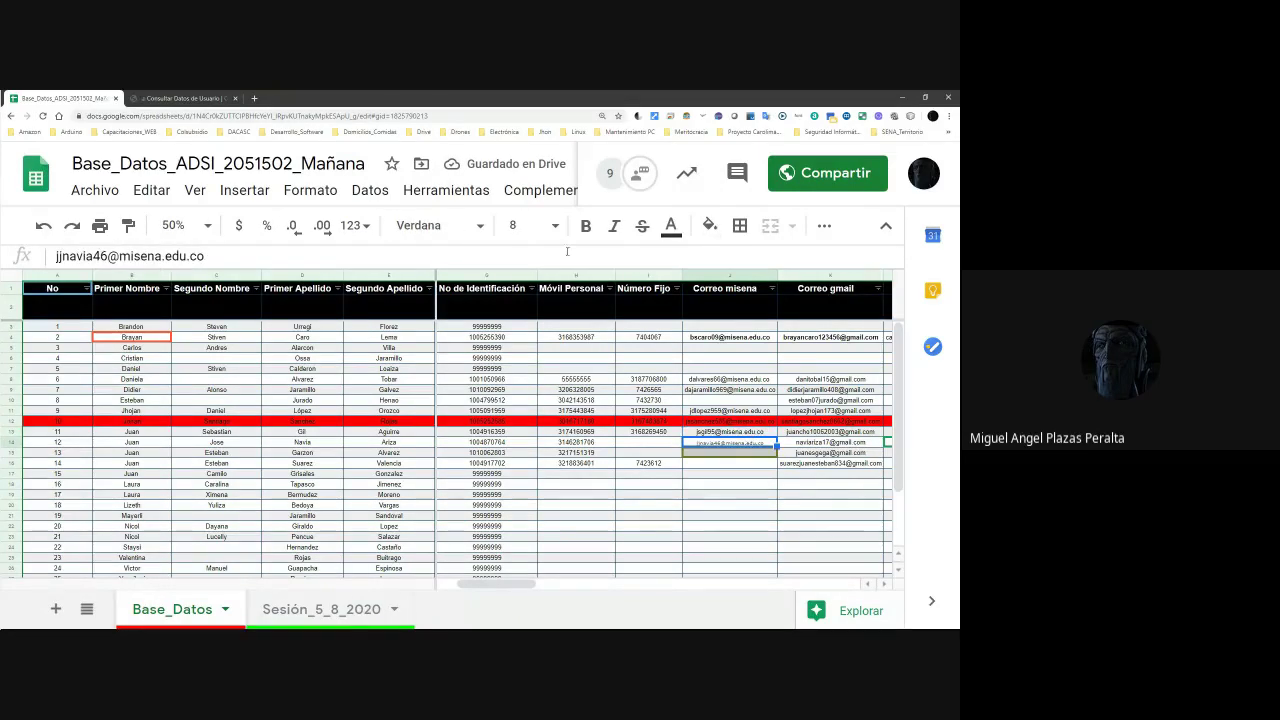
pyautogui.click(551, 225)
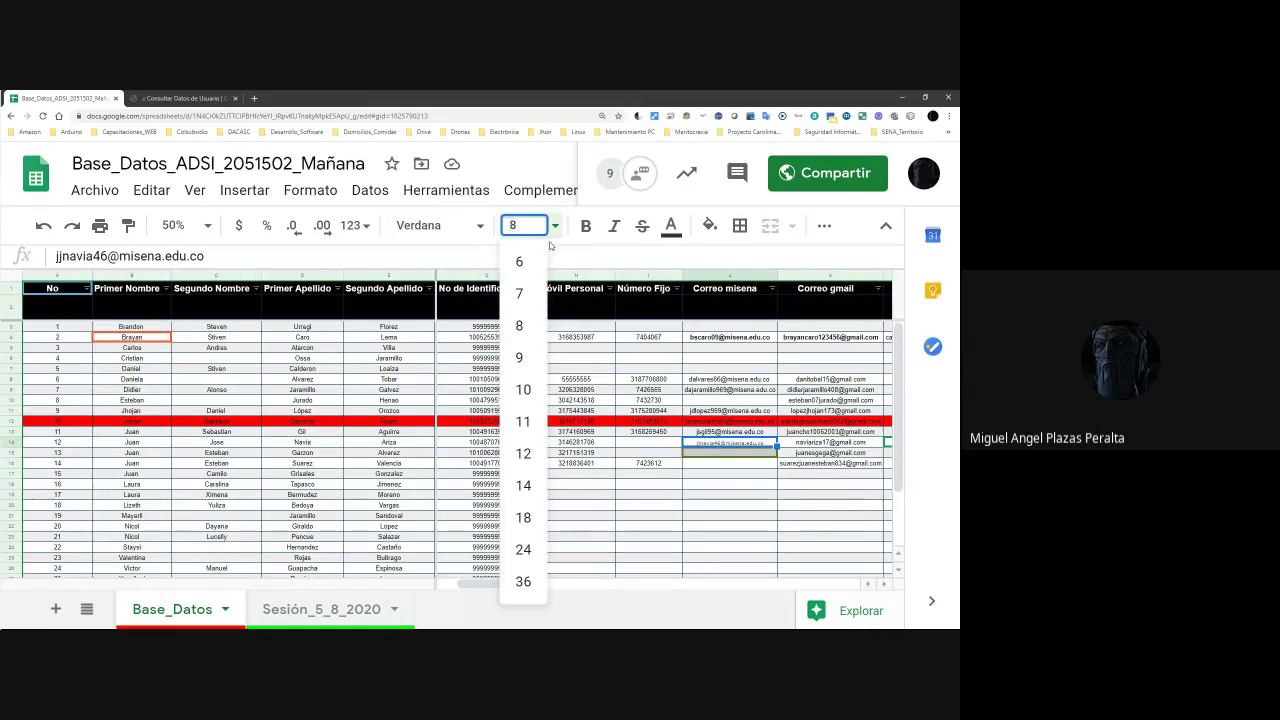
pyautogui.click(529, 397)
pyautogui.press('Down')
pyautogui.press('Down')
pyautogui.press('Down')
pyautogui.click(715, 435)
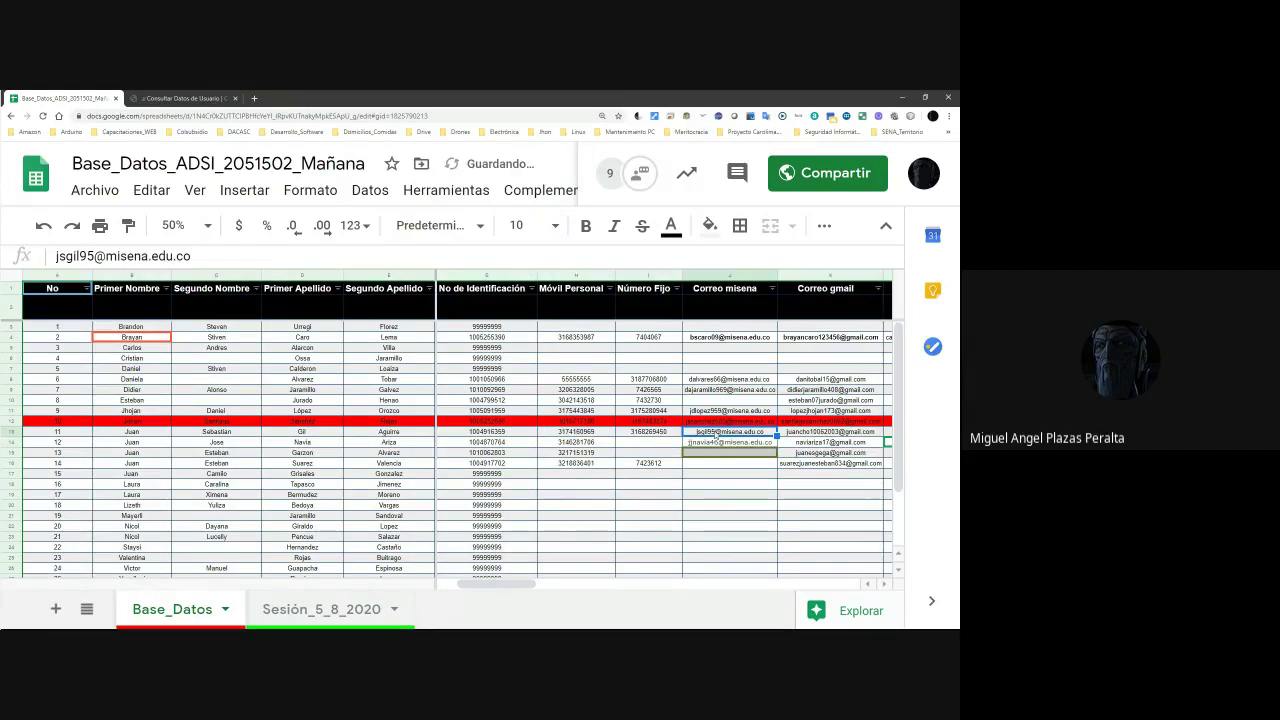
pyautogui.click(711, 443)
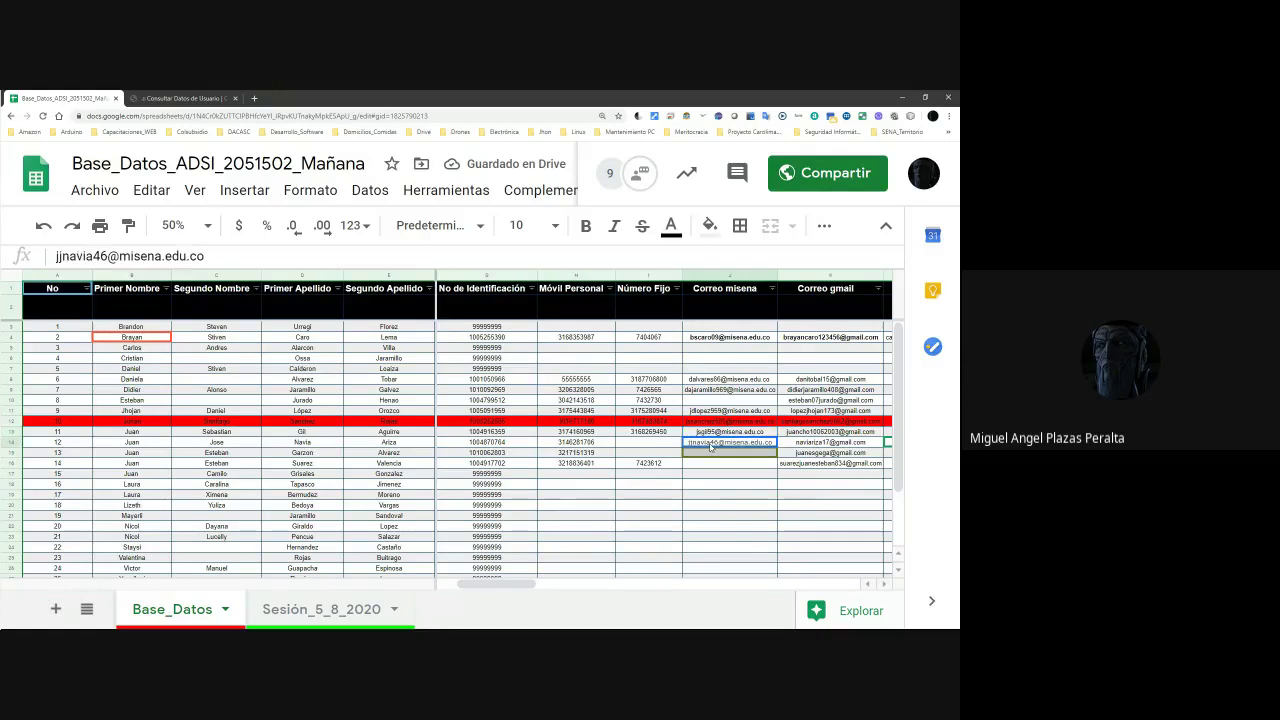
pyautogui.click(478, 228)
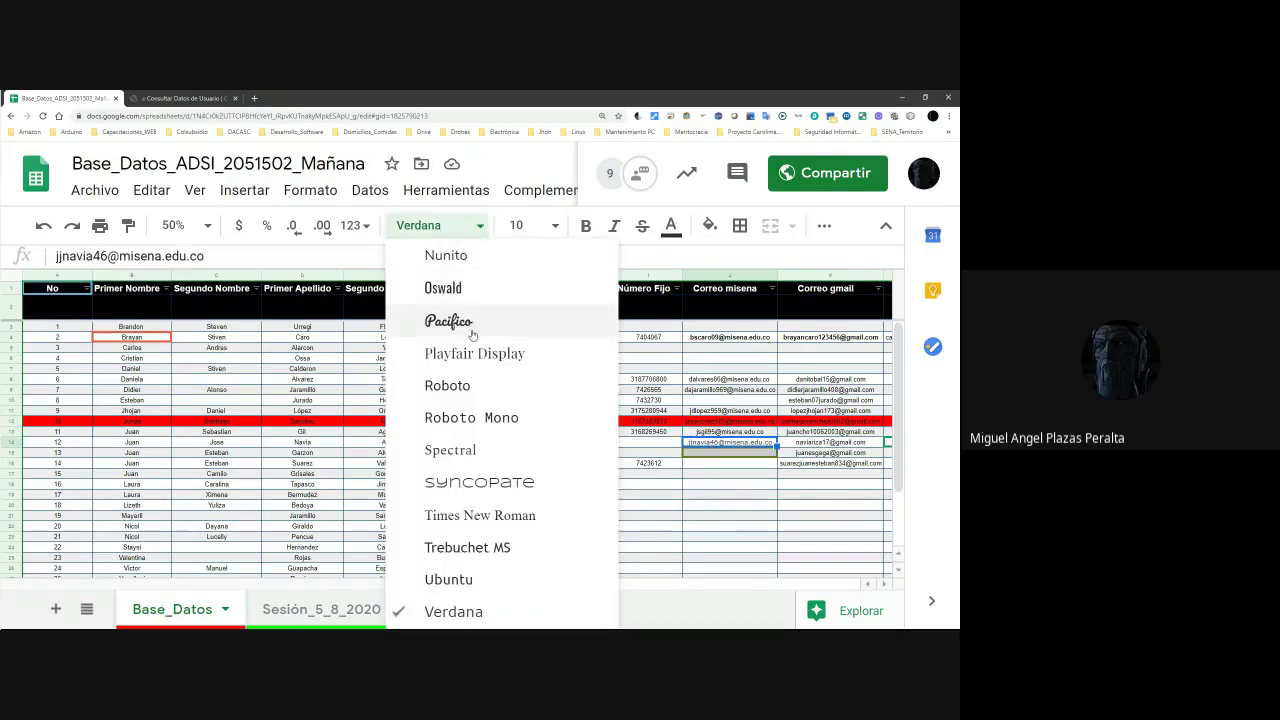
pyautogui.click(729, 411)
# Change student No 12's address font to Arial to match student No 11's.
pyautogui.click(729, 422)
pyautogui.click(728, 431)
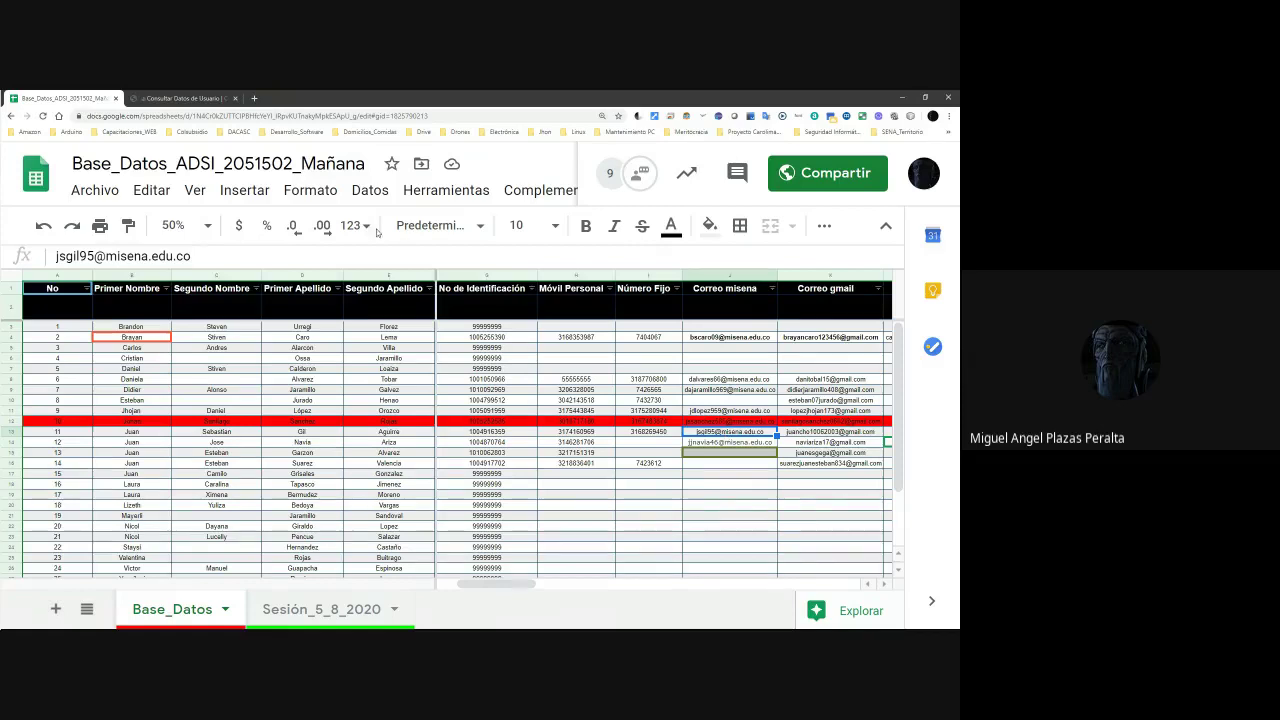
pyautogui.click(445, 228)
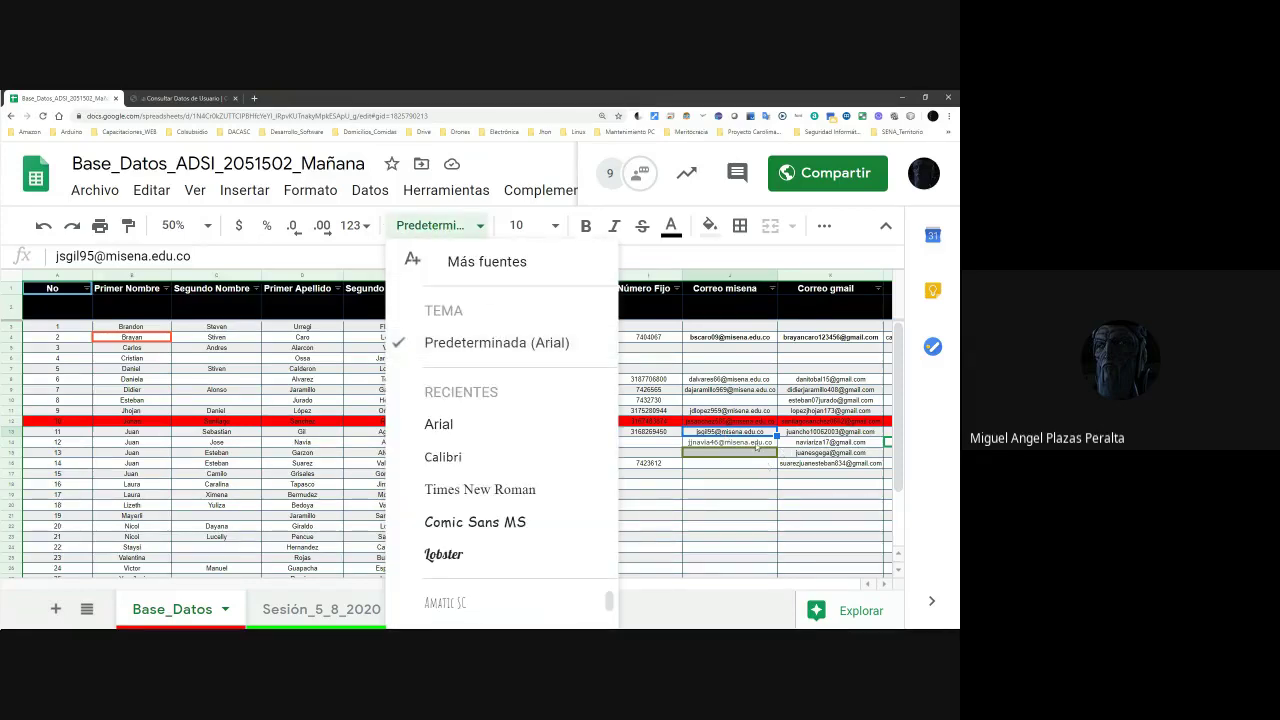
pyautogui.click(758, 443)
pyautogui.click(481, 228)
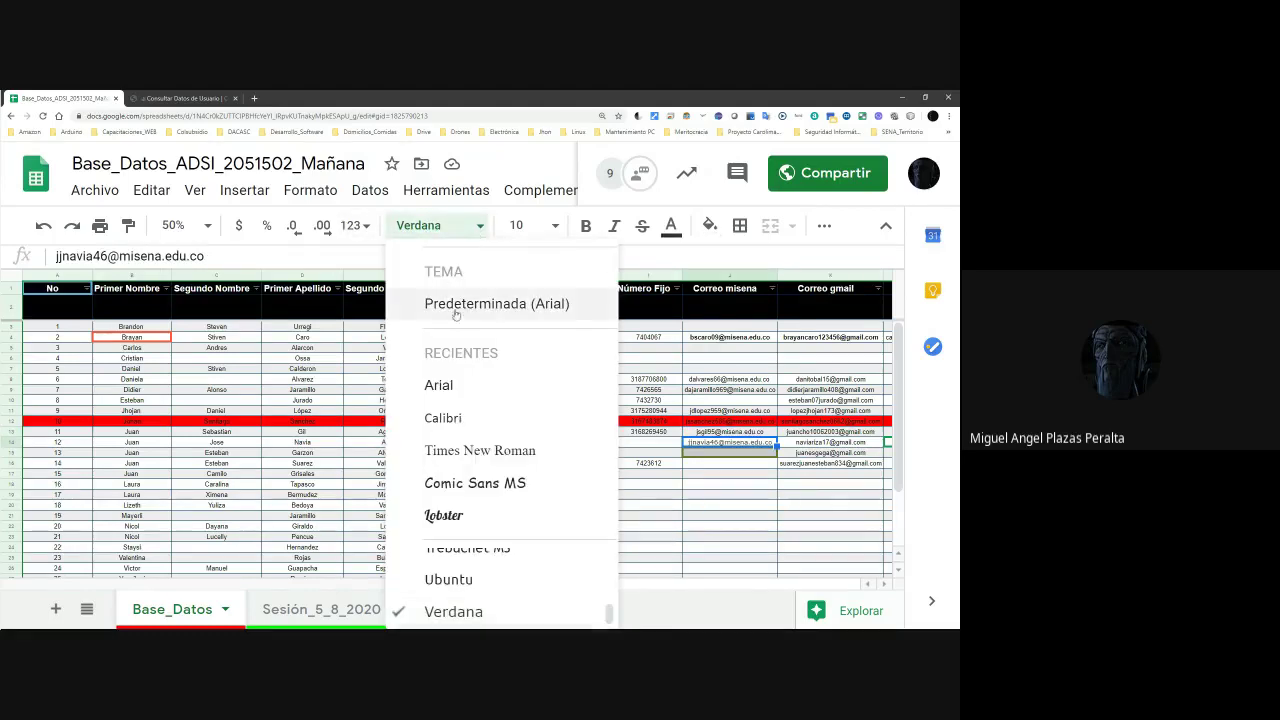
pyautogui.click(445, 382)
pyautogui.click(748, 464)
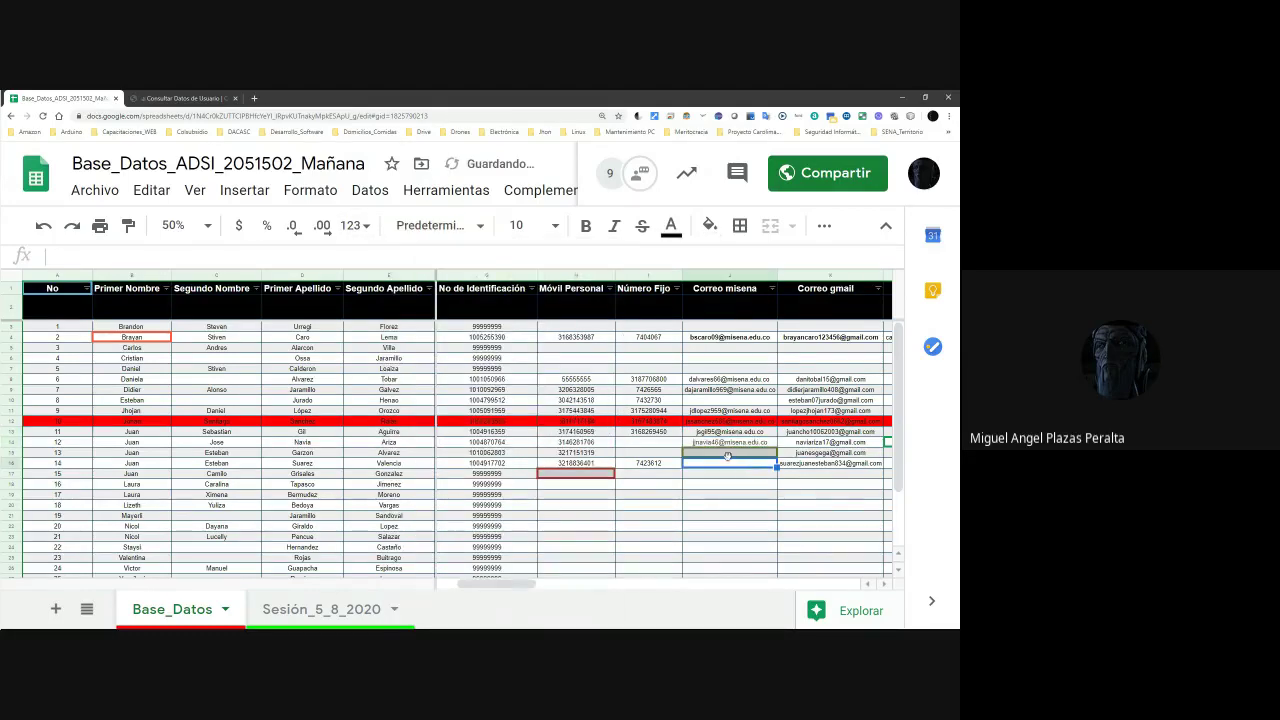
pyautogui.click(728, 455)
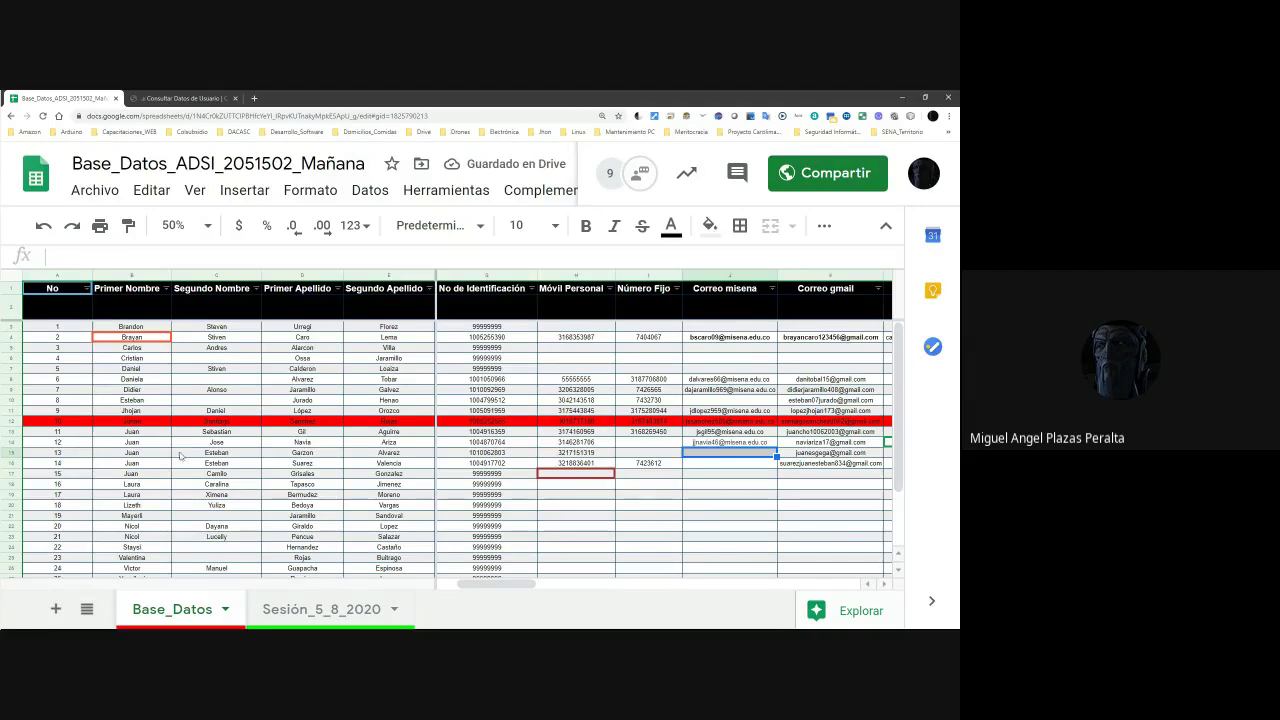
# Paste student 13's SENA e-mail, copy student 14's document number, and clear the lookup field.
pyautogui.hotkey('ctrl', 'v')
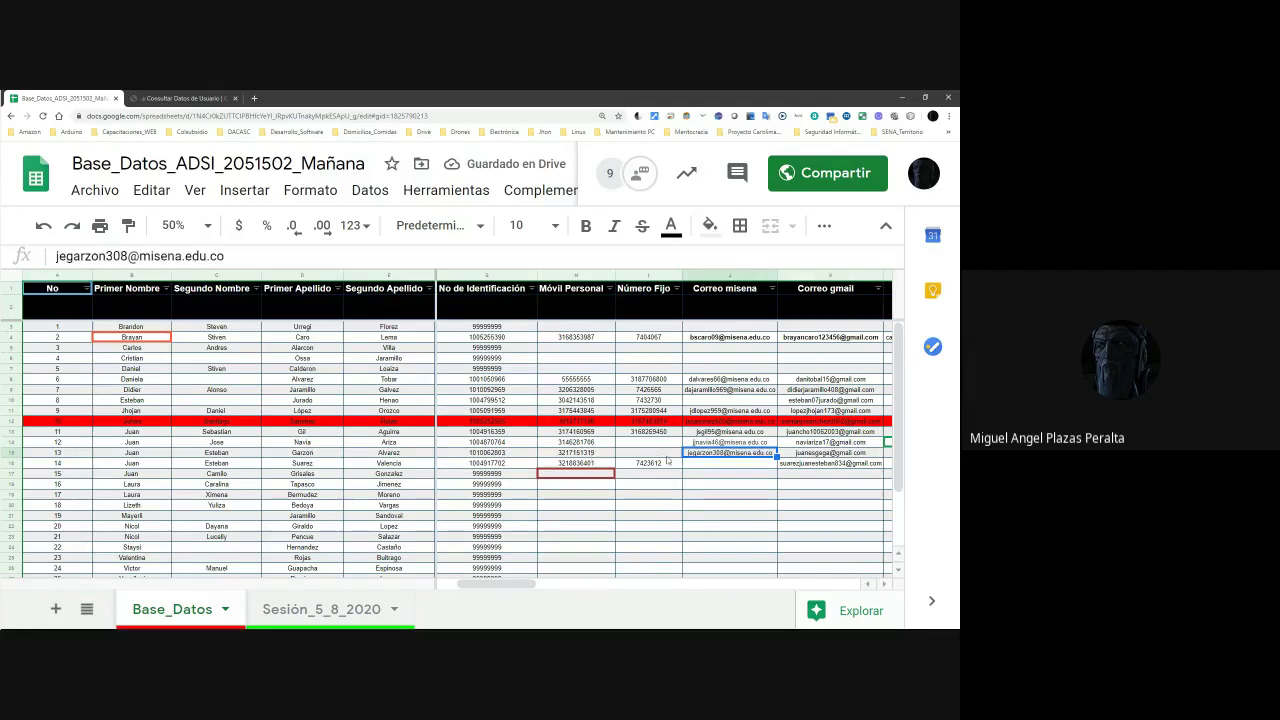
pyautogui.click(697, 464)
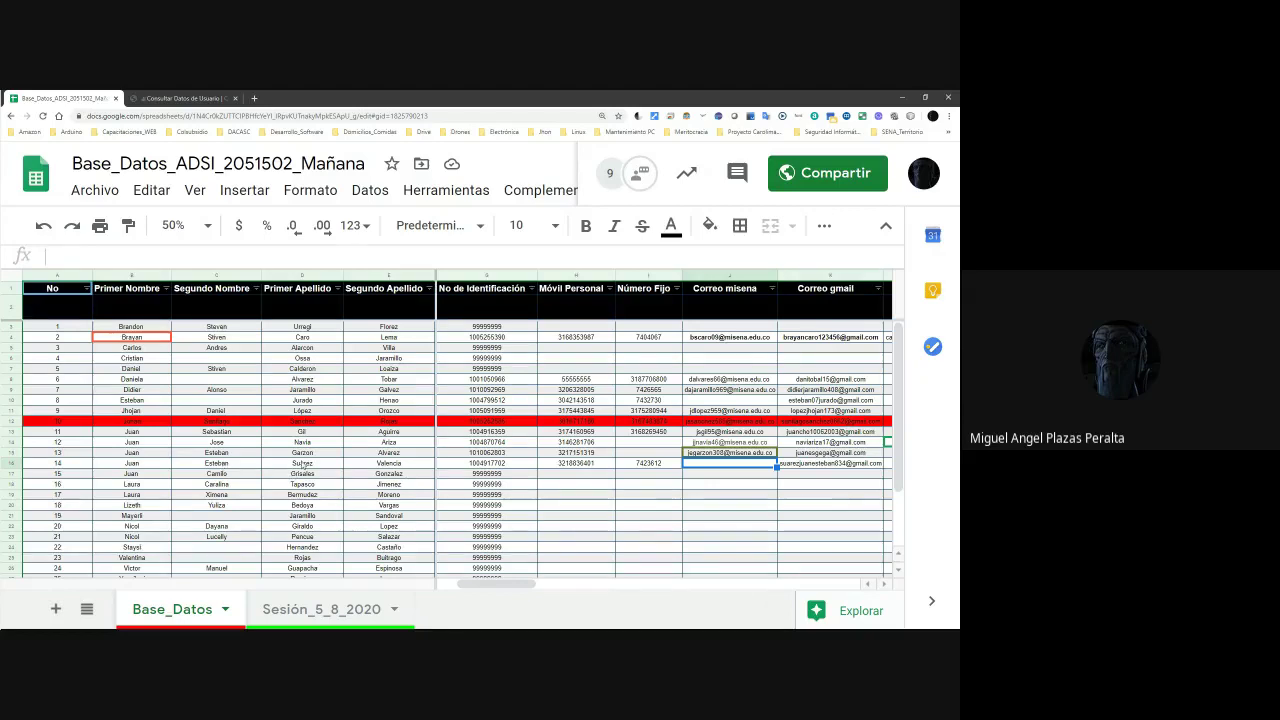
pyautogui.click(445, 463)
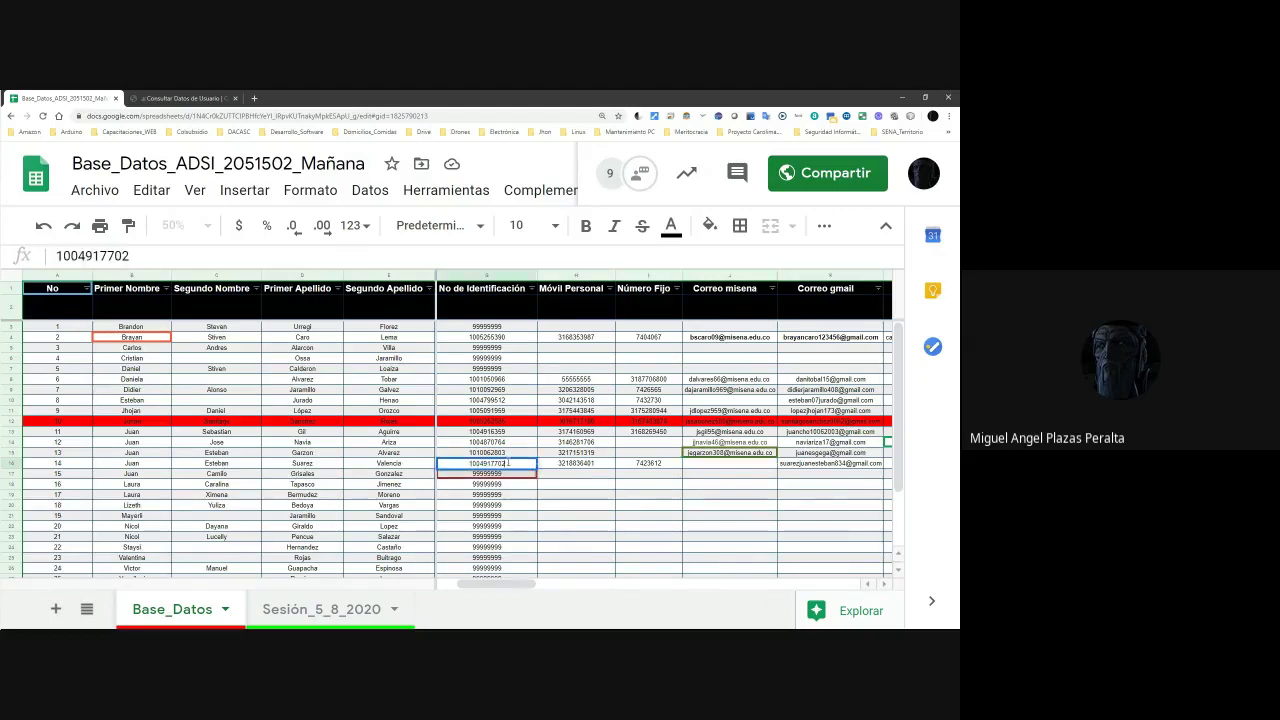
pyautogui.doubleClick(487, 463)
pyautogui.hotkey('ctrl', 'c')
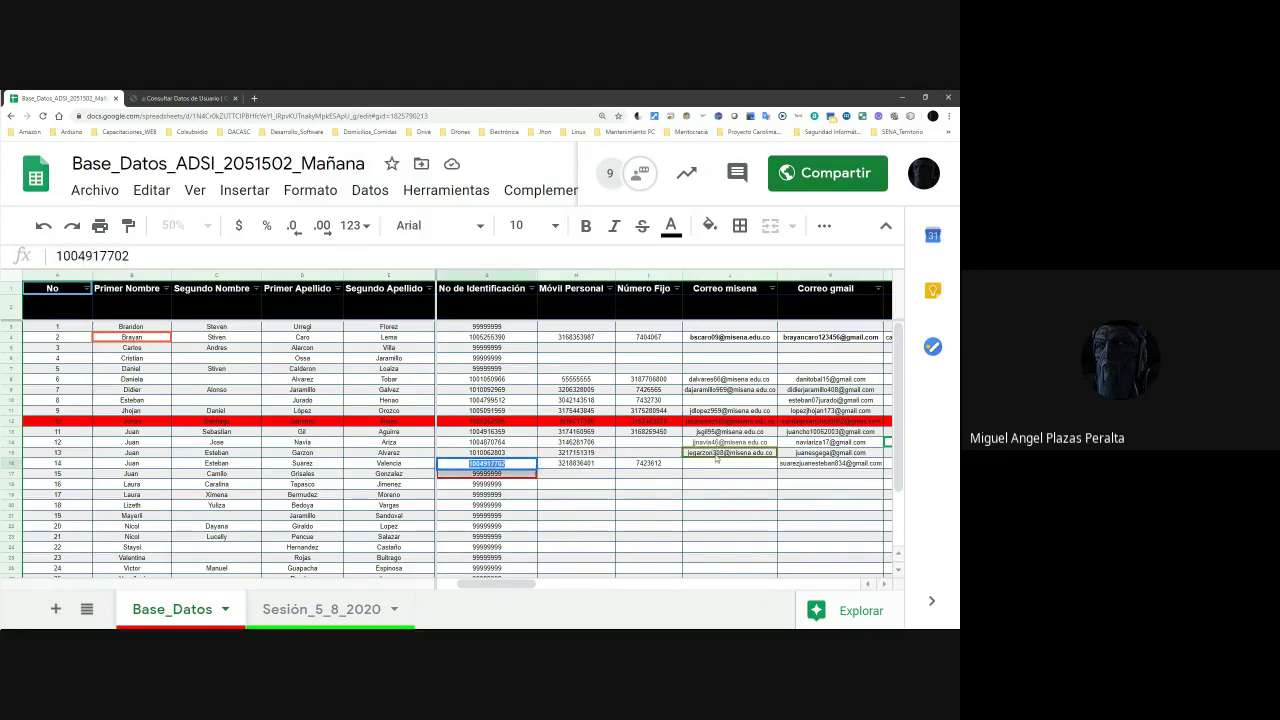
pyautogui.click(712, 455)
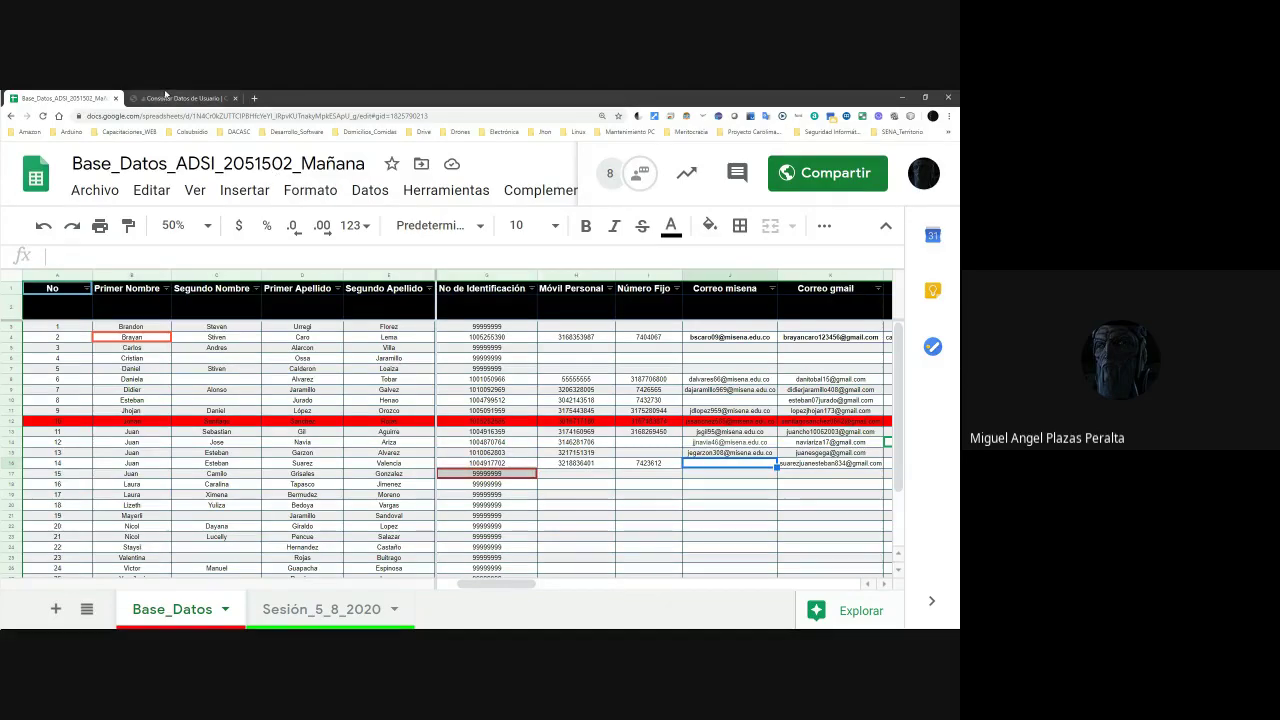
pyautogui.click(180, 98)
pyautogui.moveTo(205, 223); pyautogui.dragTo(70, 220)
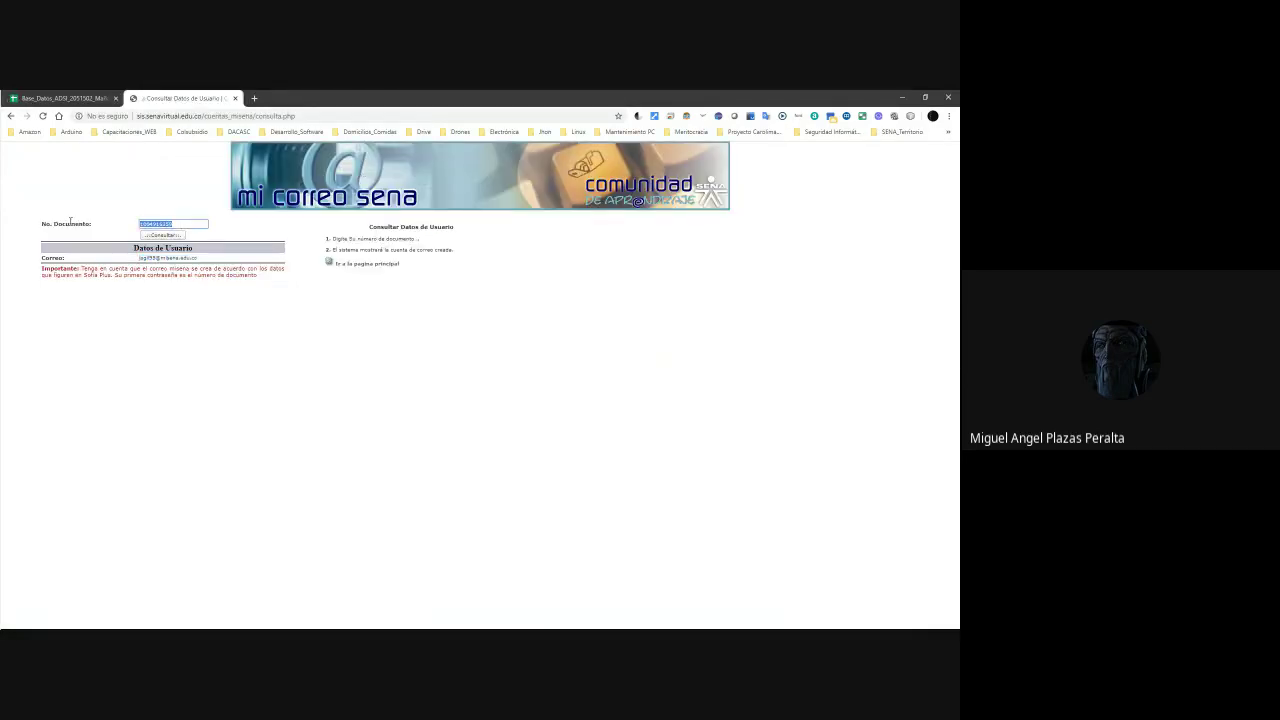
pyautogui.press('BackSpace')
# Look up student 14's SENA e-mail by document number and paste it into Correo misena.
pyautogui.click(60, 98)
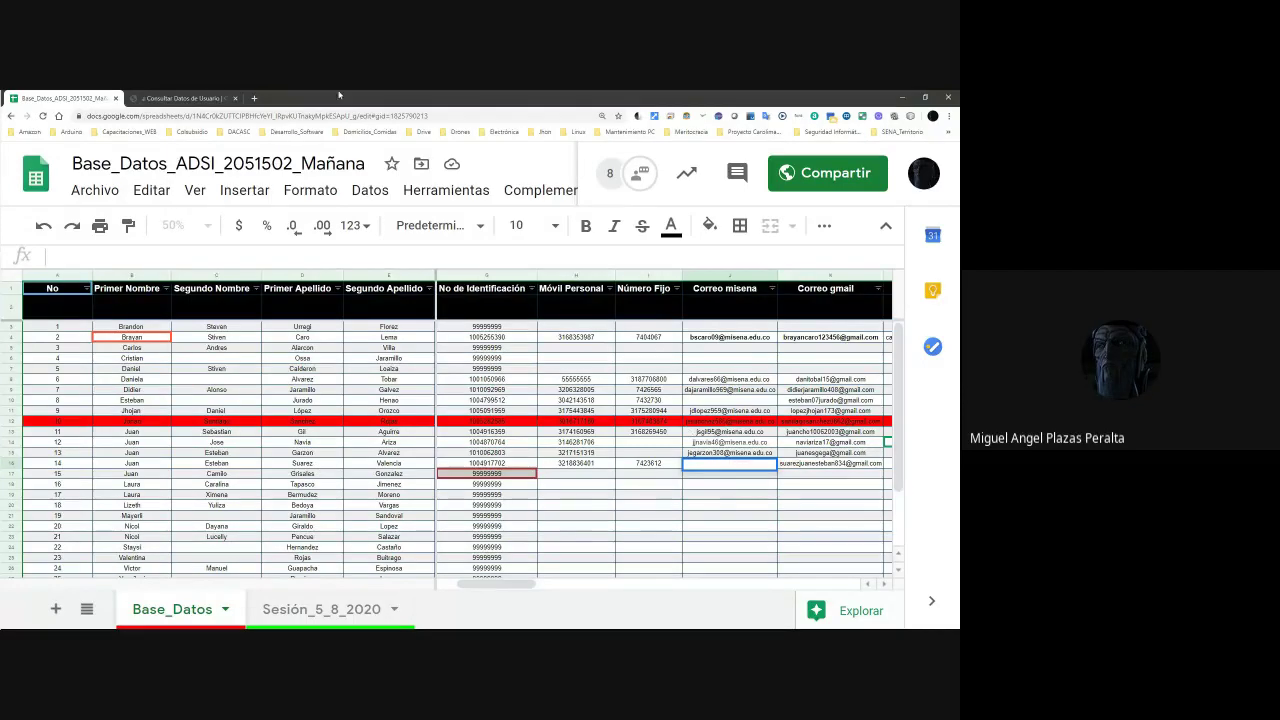
pyautogui.click(182, 97)
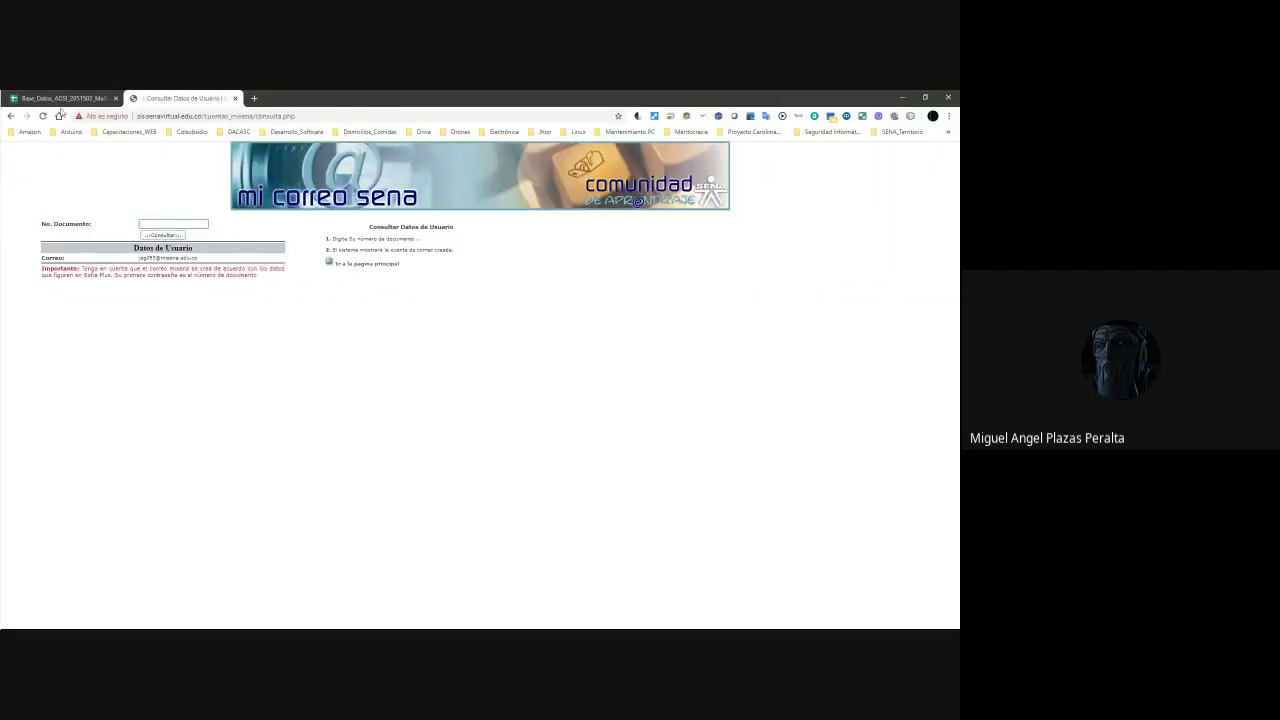
pyautogui.click(62, 98)
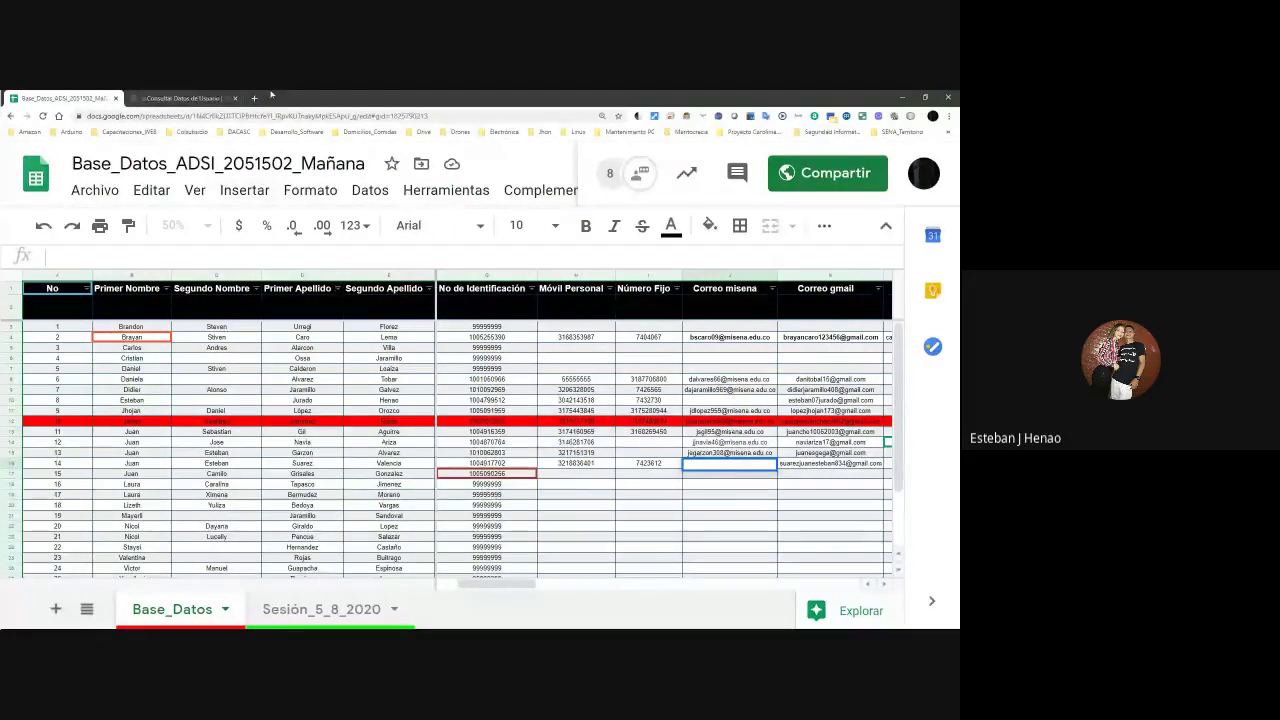
pyautogui.click(185, 98)
pyautogui.click(173, 224)
pyautogui.hotkey('ctrl', 'v')
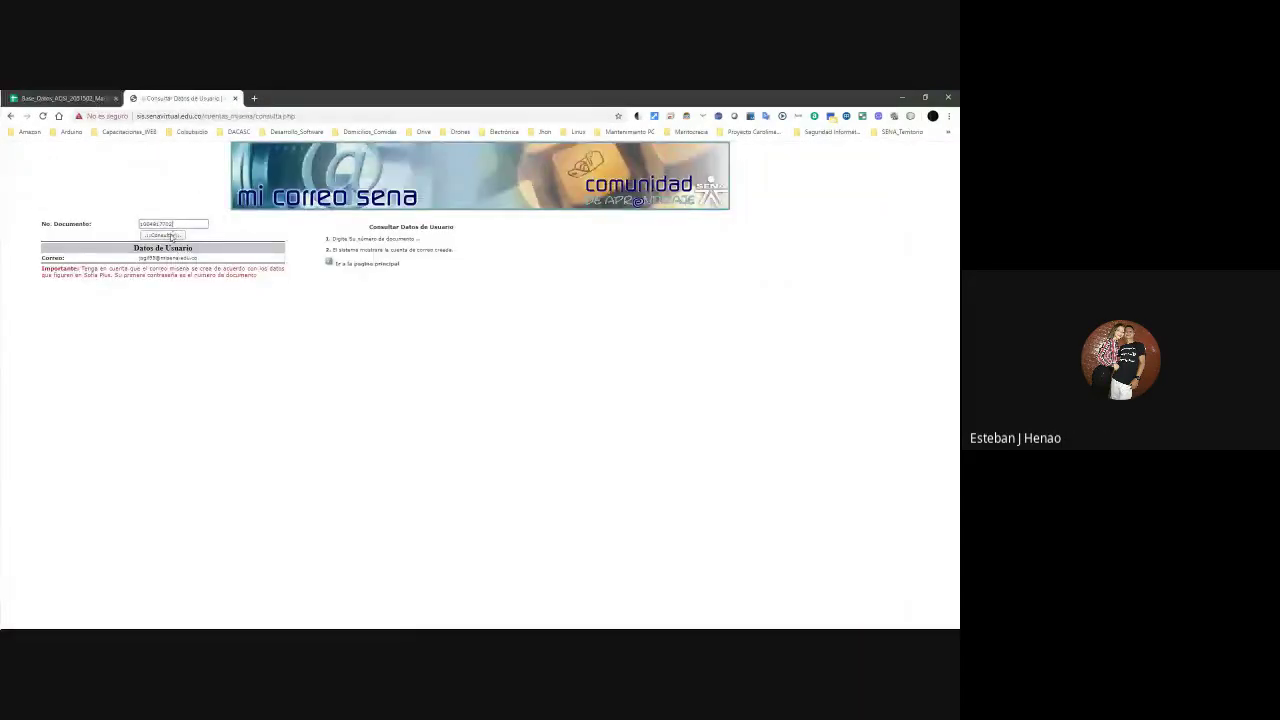
pyautogui.click(172, 236)
pyautogui.moveTo(212, 258); pyautogui.dragTo(139, 258)
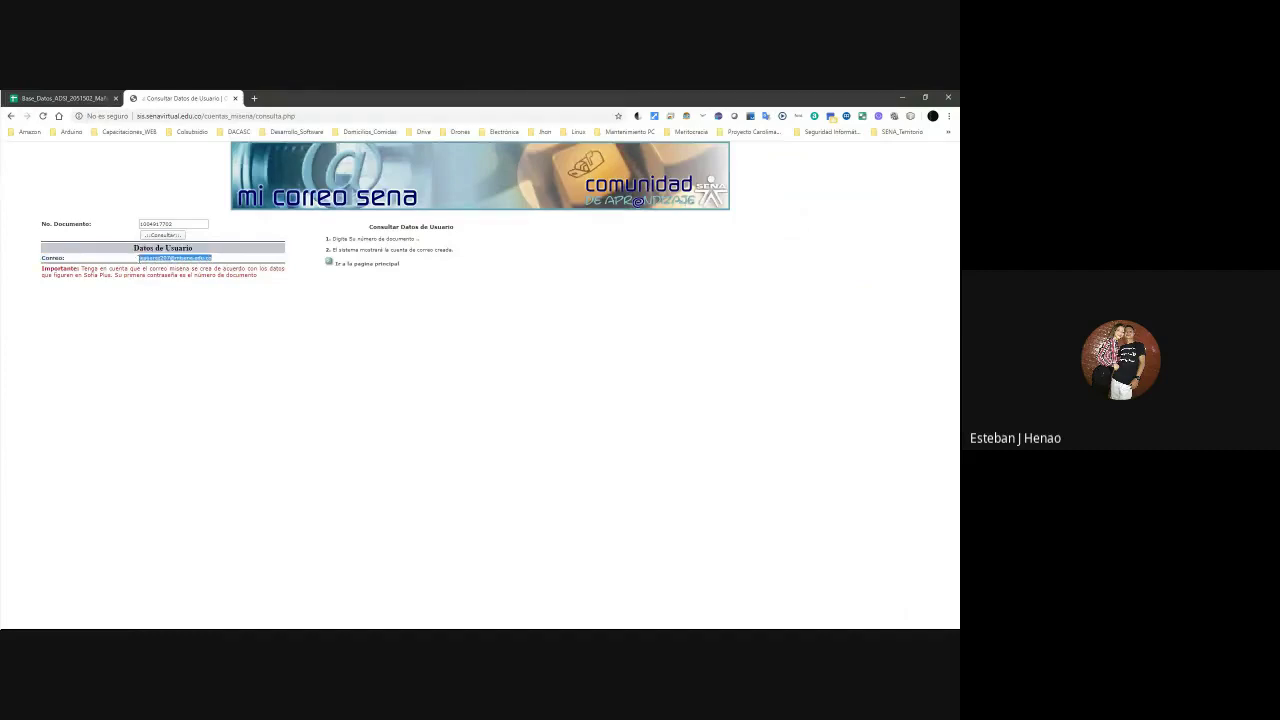
pyautogui.click(95, 96)
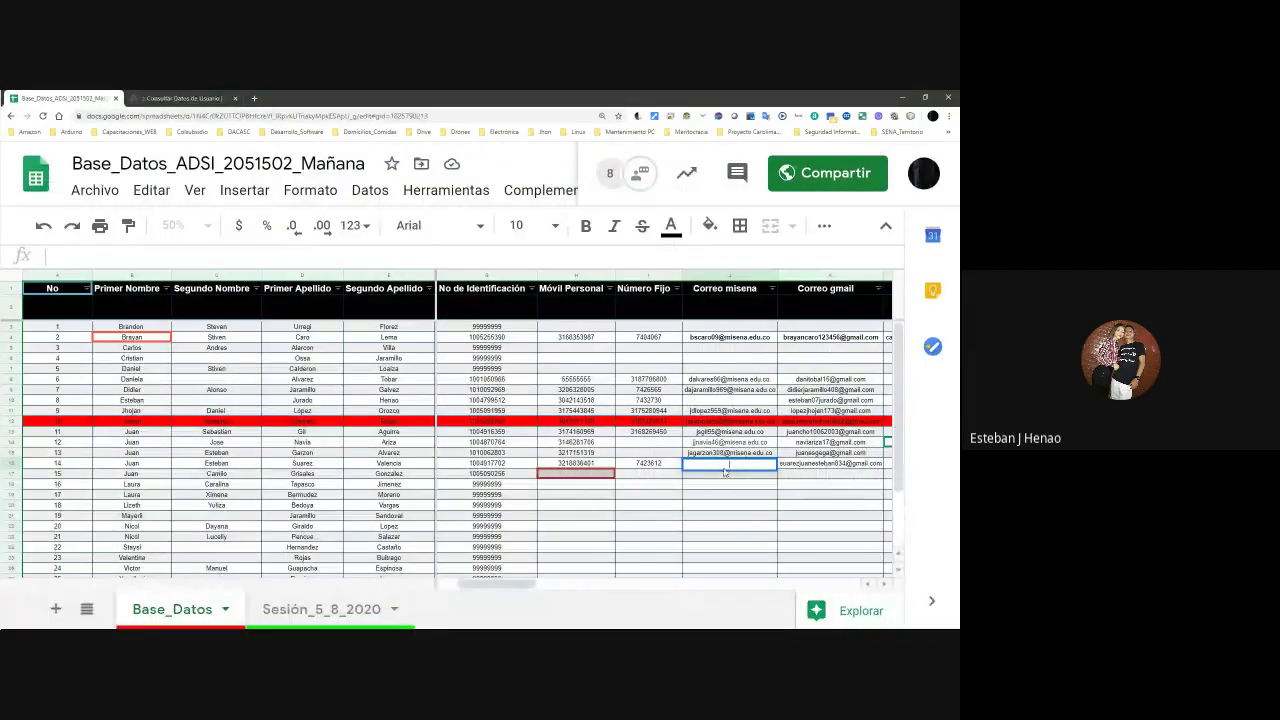
pyautogui.hotkey('ctrl', 'v')
pyautogui.press('Return')
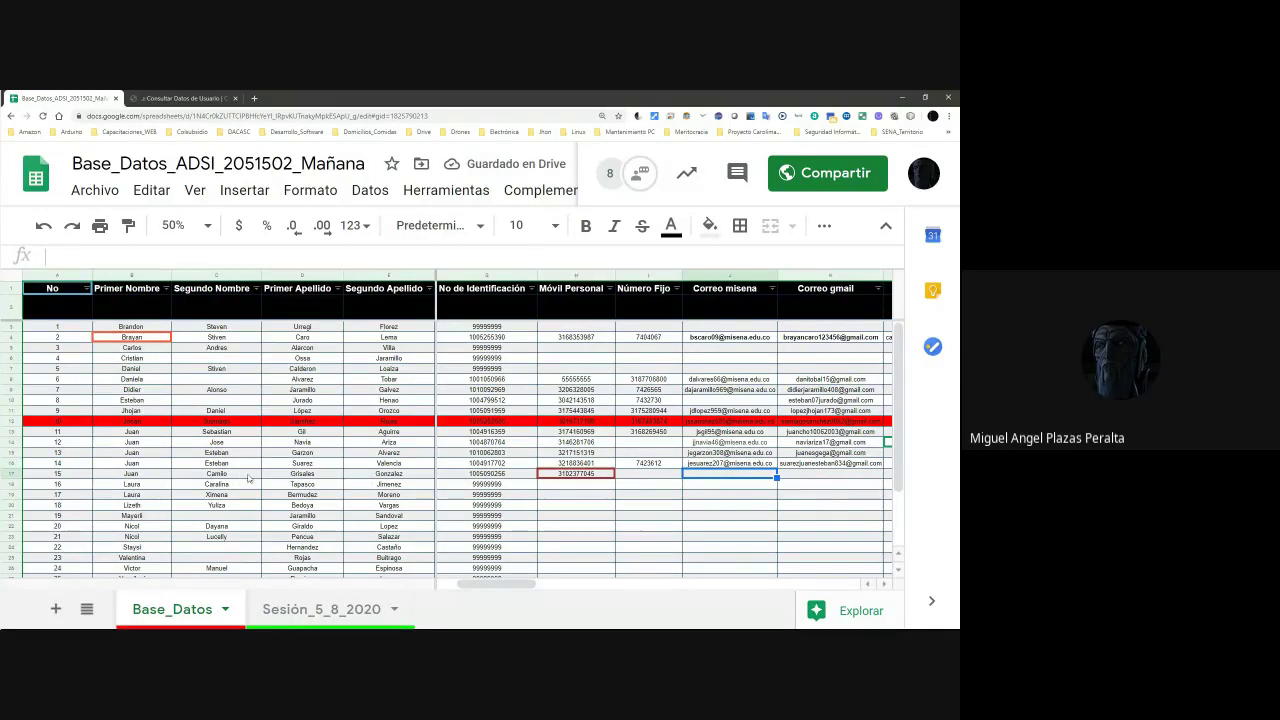
# Copy the row 17 student's ID from G17 and clear the lookup field for a new search.
pyautogui.doubleClick(500, 477)
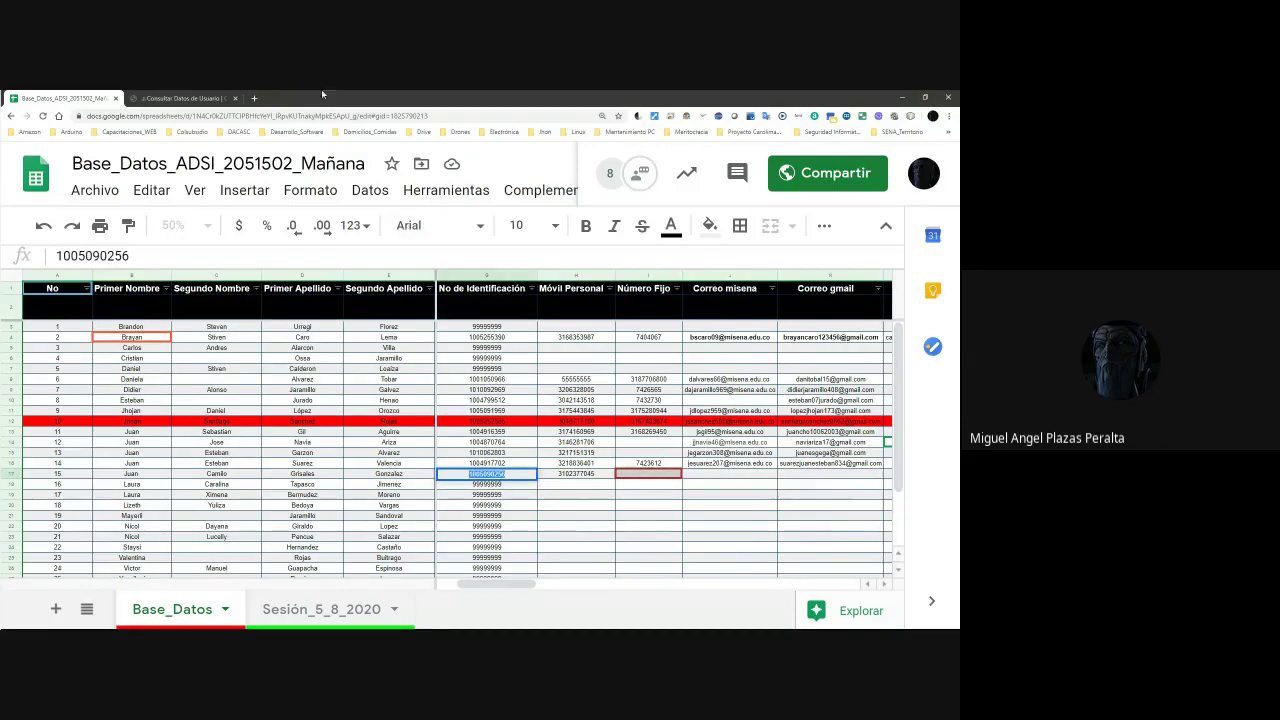
pyautogui.click(180, 98)
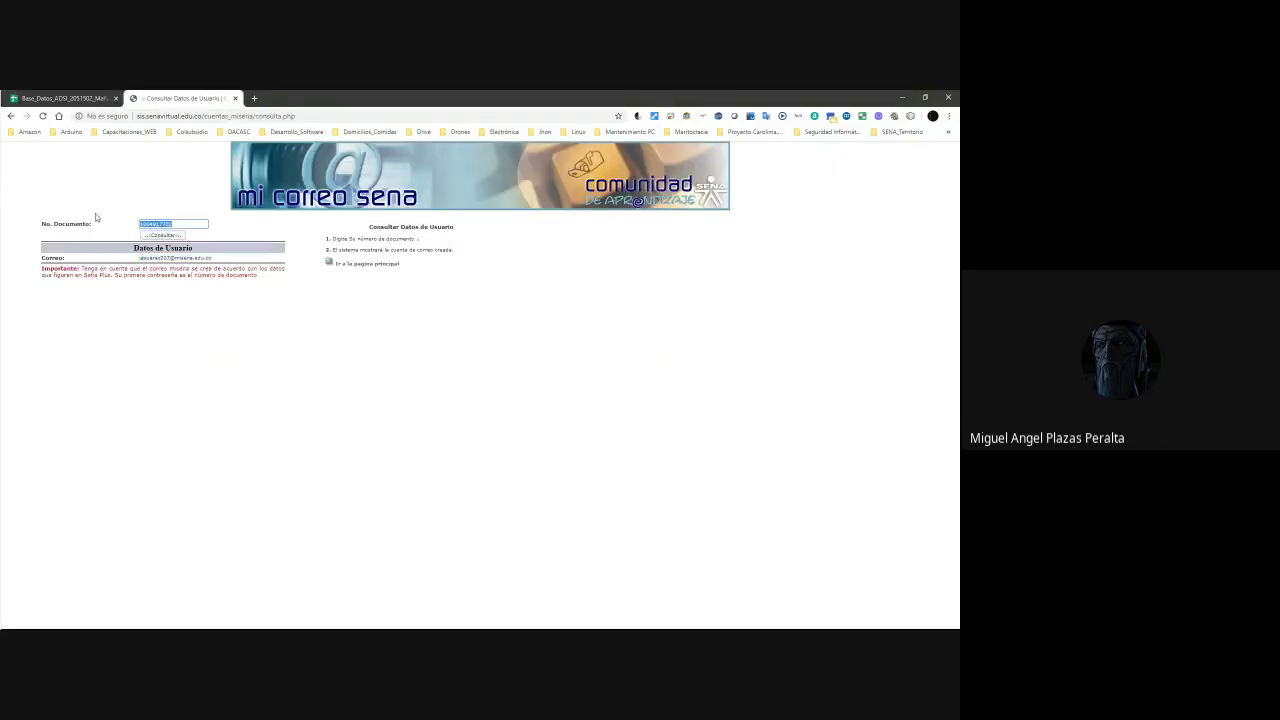
pyautogui.press('BackSpace')
pyautogui.click(91, 96)
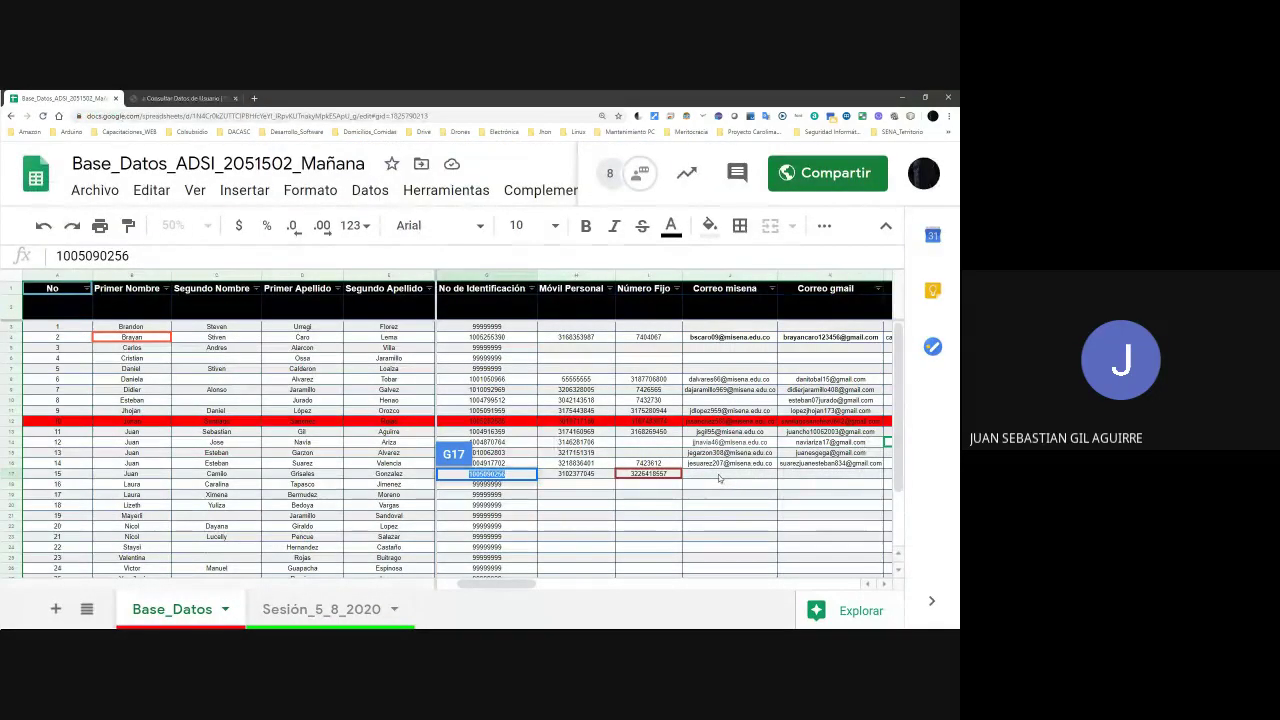
pyautogui.doubleClick(720, 475)
pyautogui.click(645, 475)
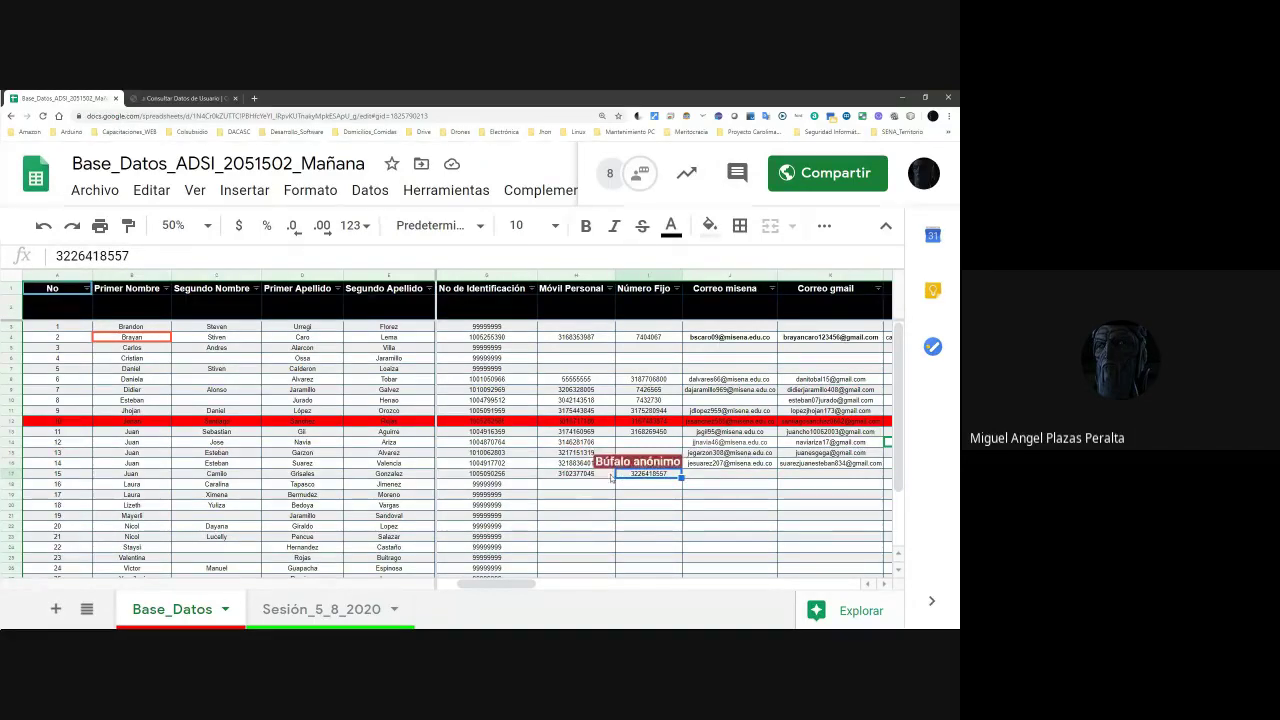
pyautogui.press('Right')
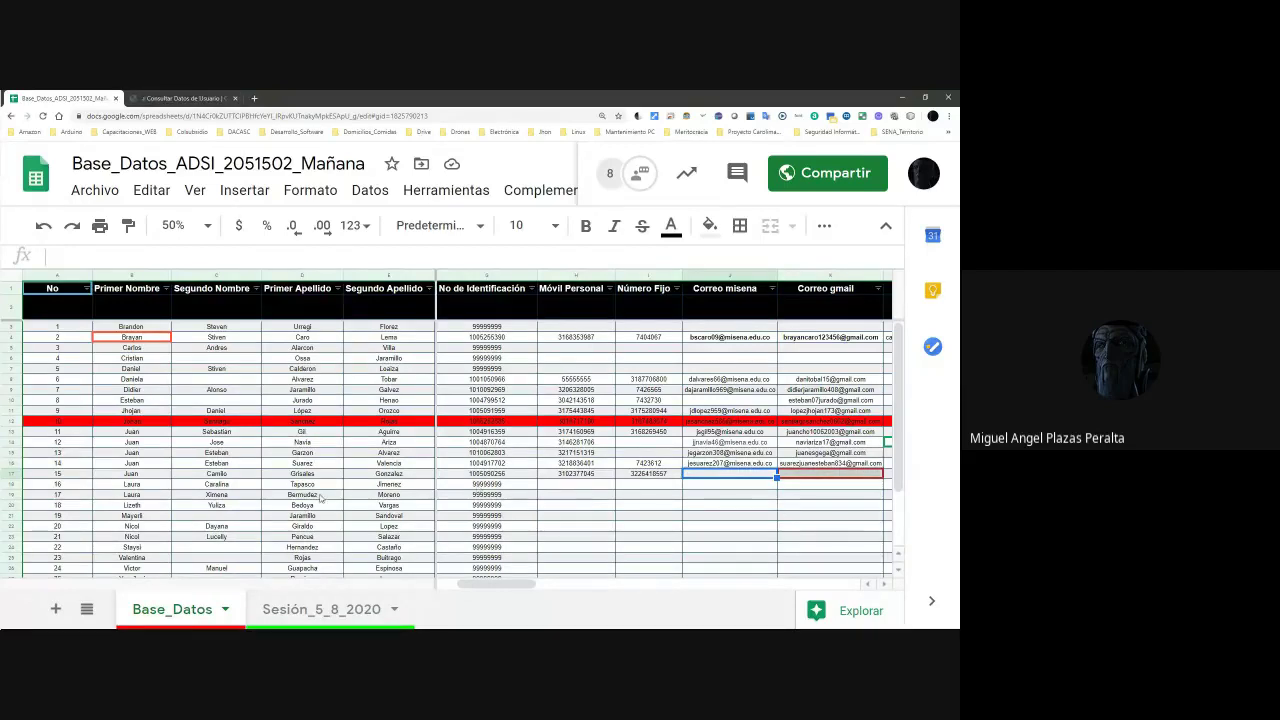
pyautogui.scroll(-3, 323, 494)
# Type the student's Gmail address into row 28's Correo gmail cell.
pyautogui.scroll(3, 325, 499)
pyautogui.scroll(-3, 325, 499)
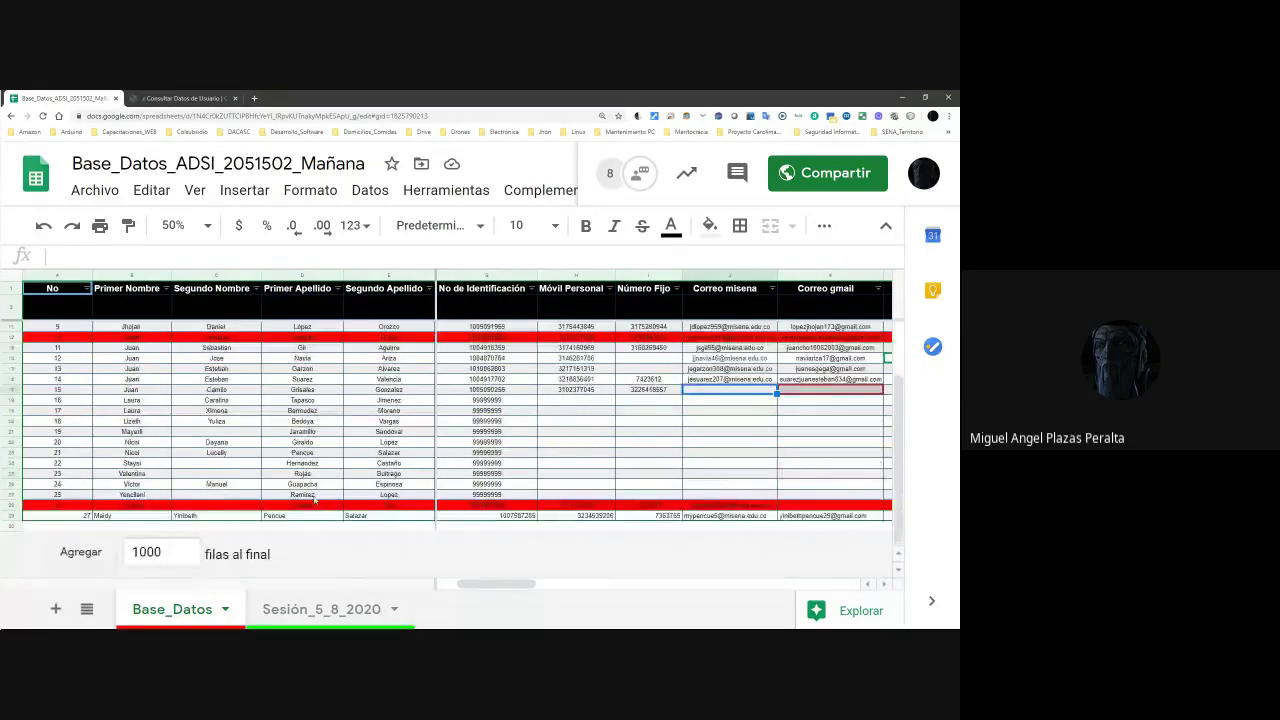
pyautogui.click(726, 505)
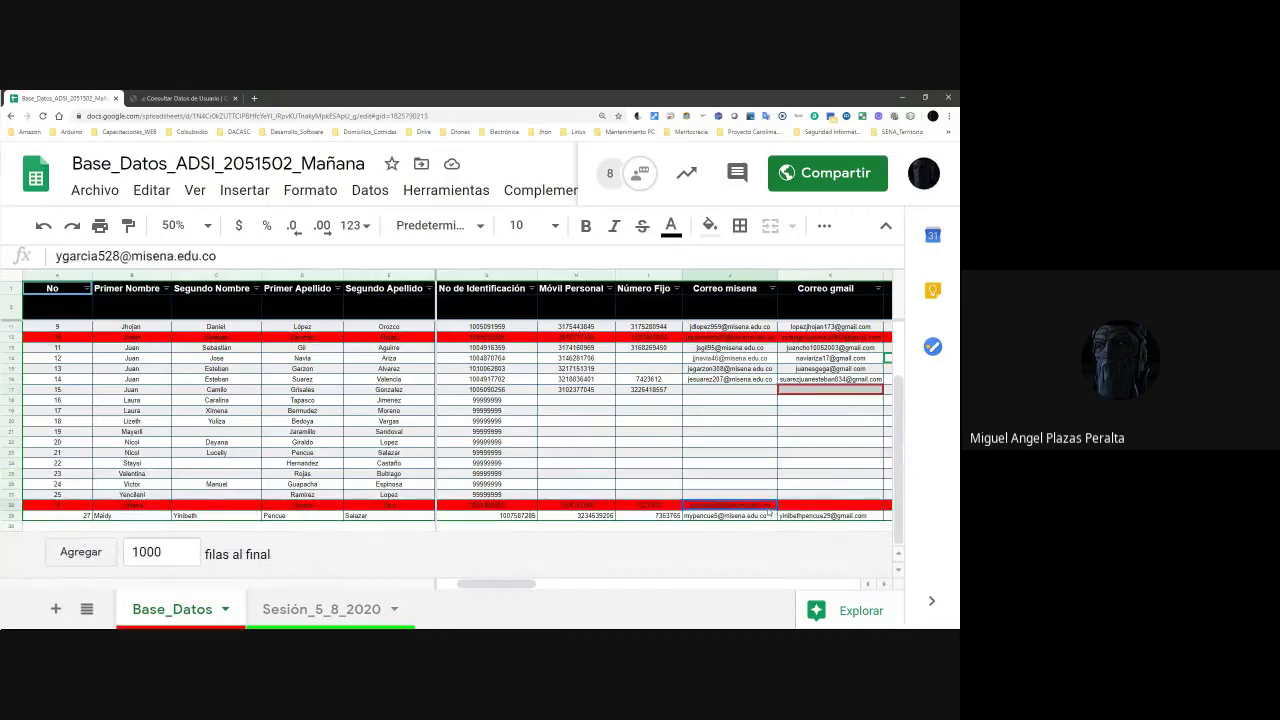
pyautogui.click(812, 505)
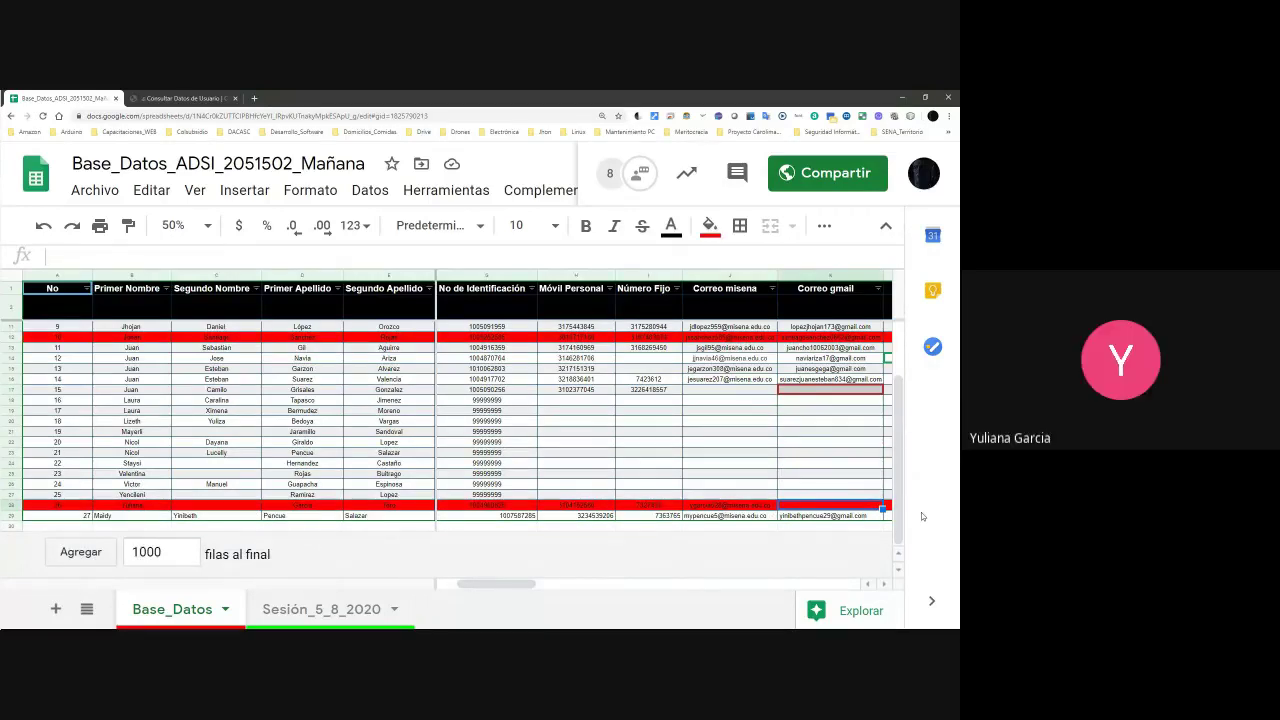
pyautogui.hscroll(3, 660, 420)
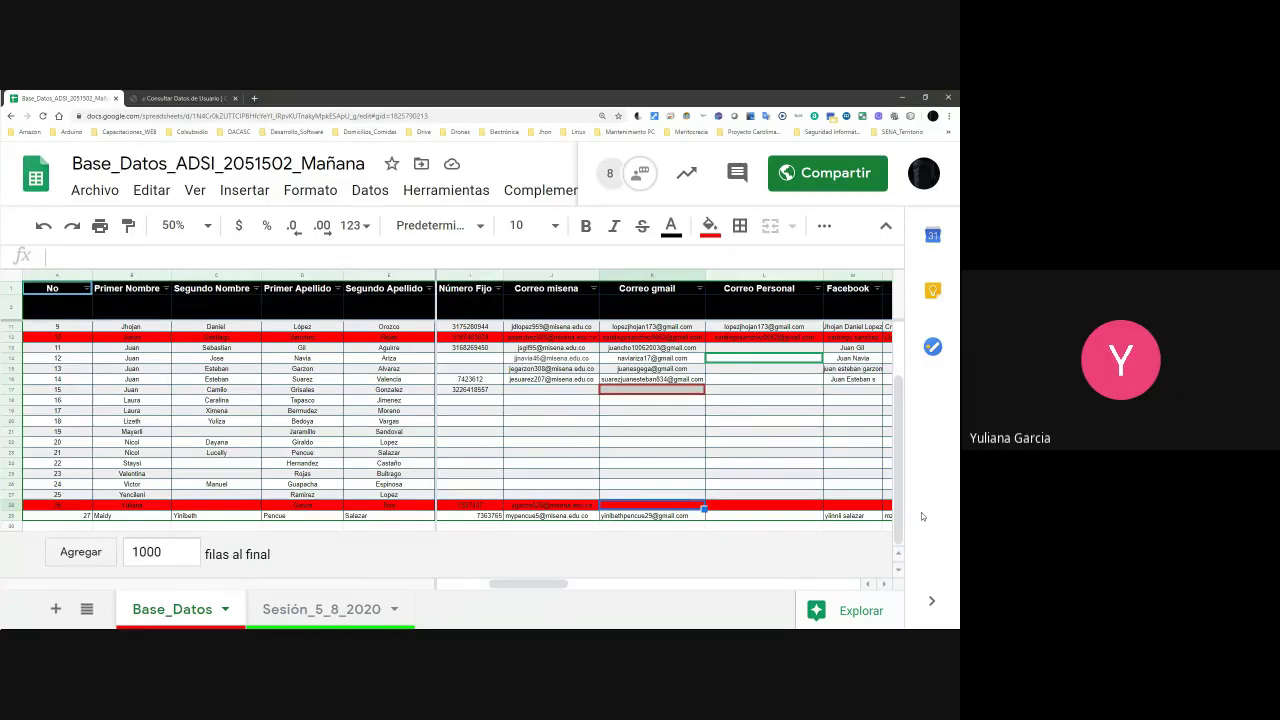
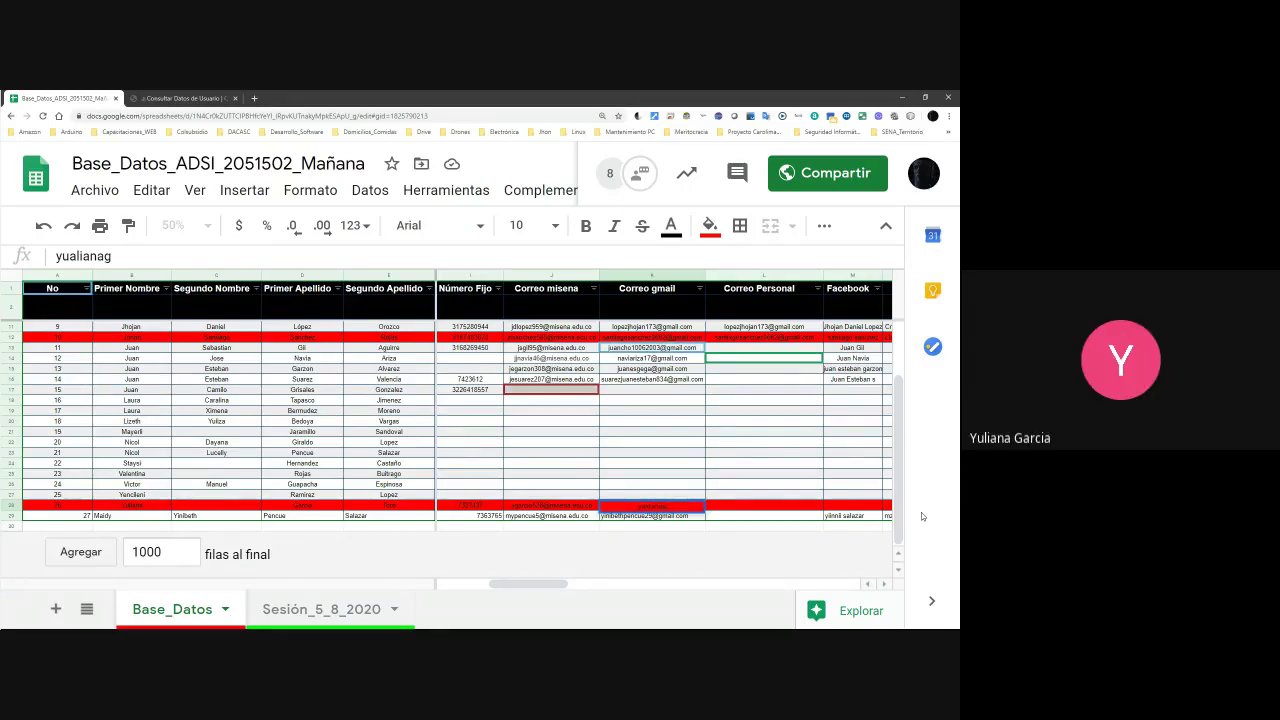
pyautogui.press('Tab')
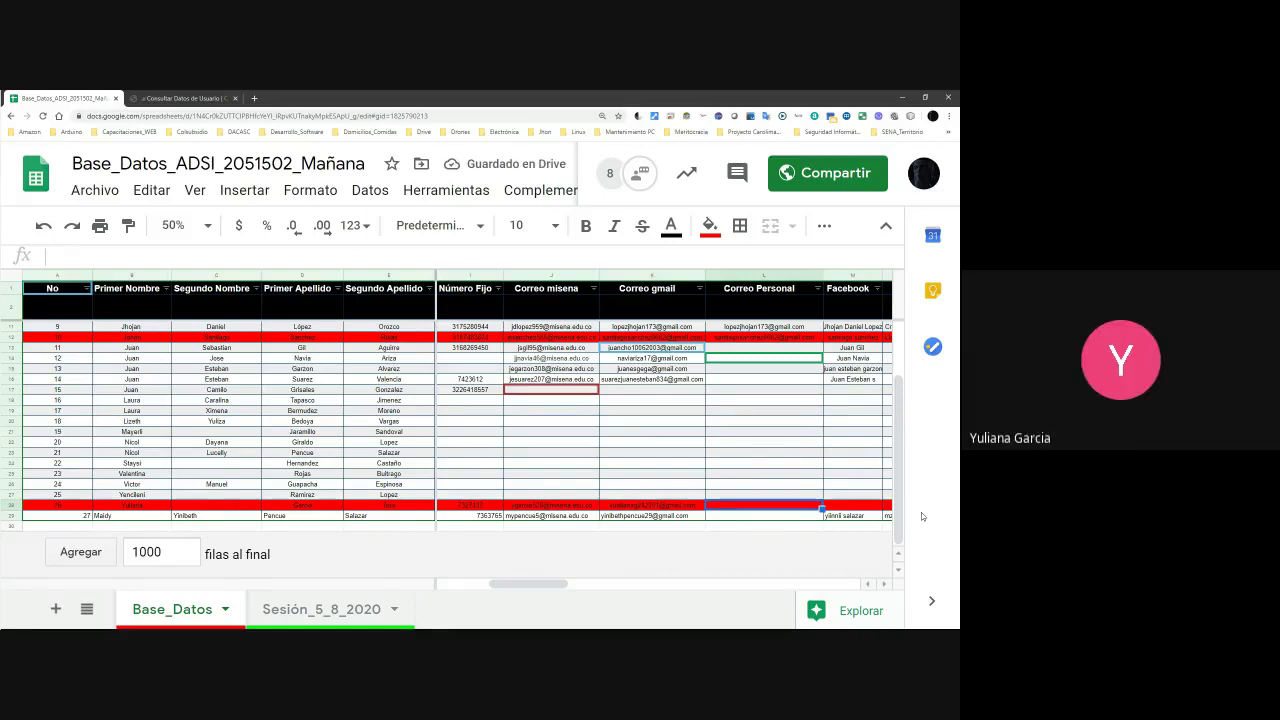
# Copy that Gmail address into row 28's Correo Personal cell.
pyautogui.press('Left')
pyautogui.hotkey('ctrl', 'c')
pyautogui.press('Right')
pyautogui.hotkey('ctrl', 'v')
pyautogui.press('Right')
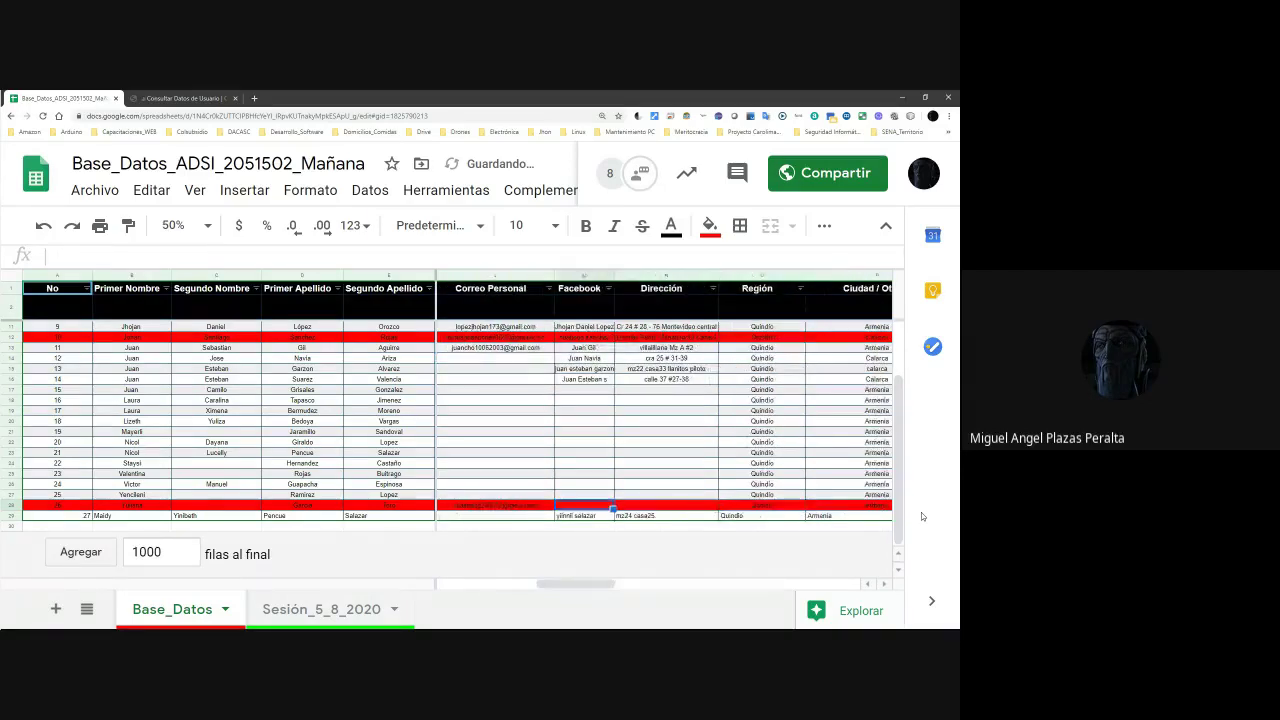
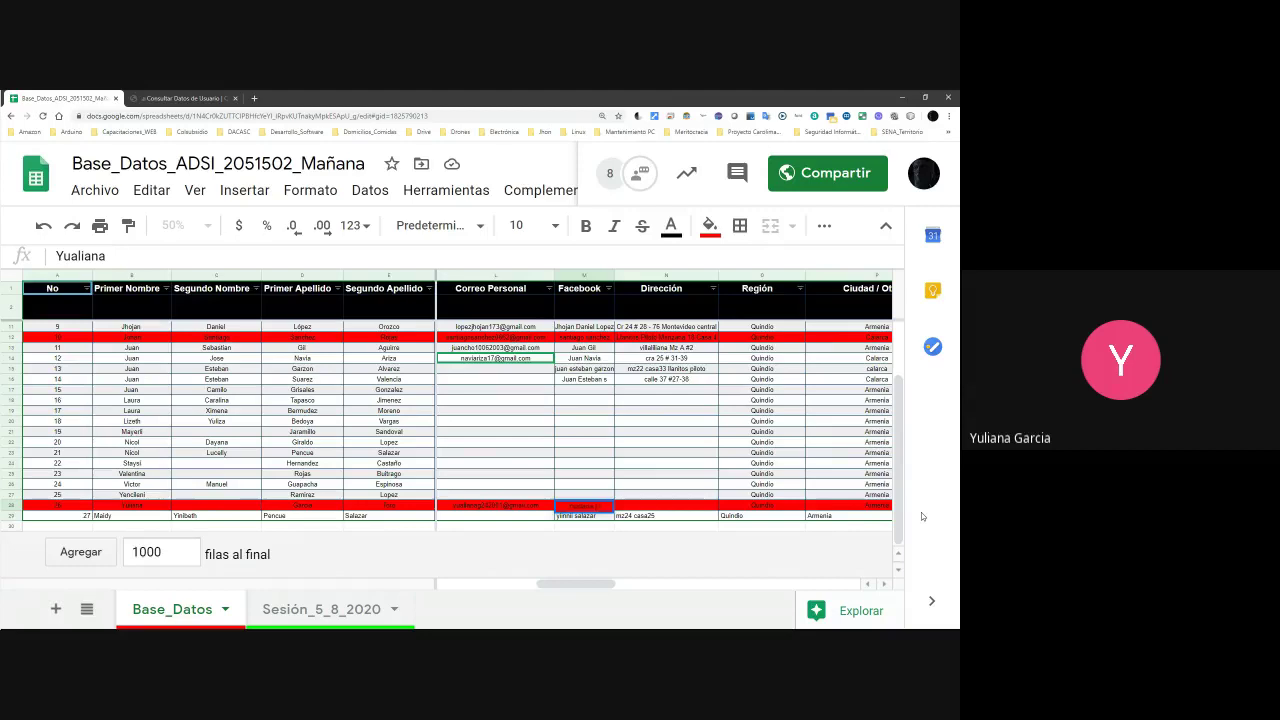
# Enter the student's Facebook name in row 28, correcting a misspelling.
pyautogui.press('Tab')
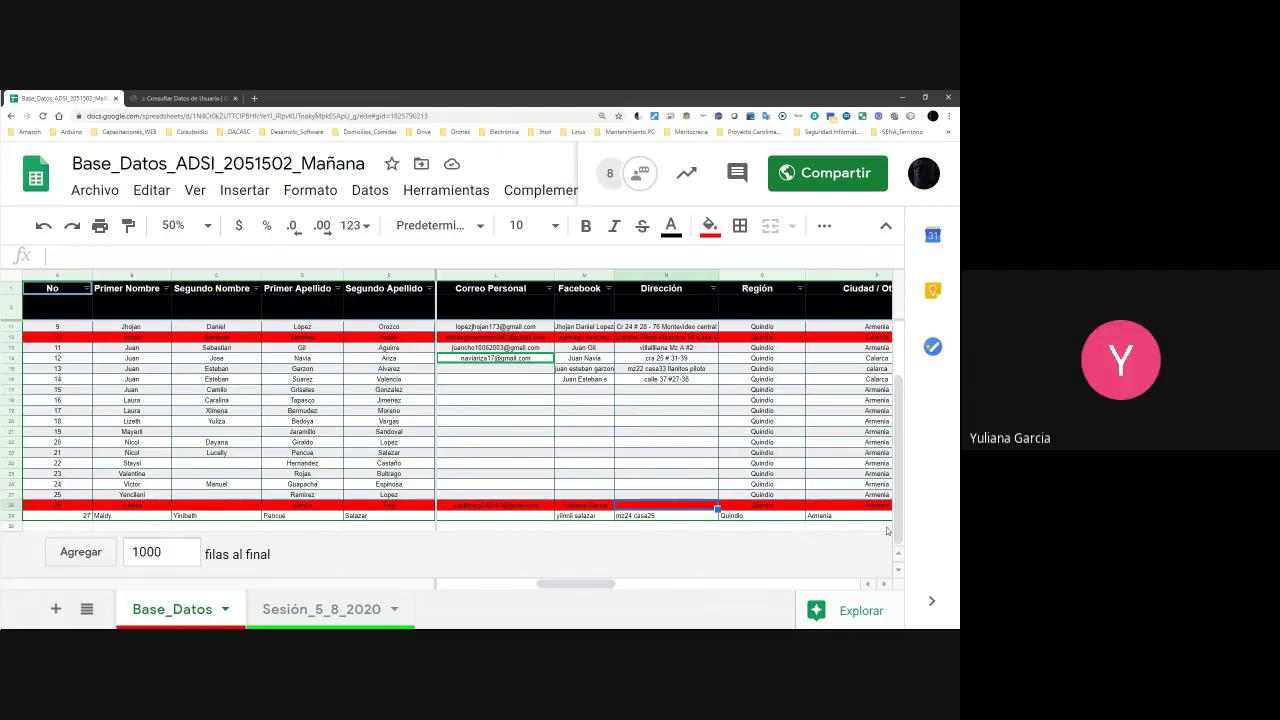
pyautogui.press('Left')
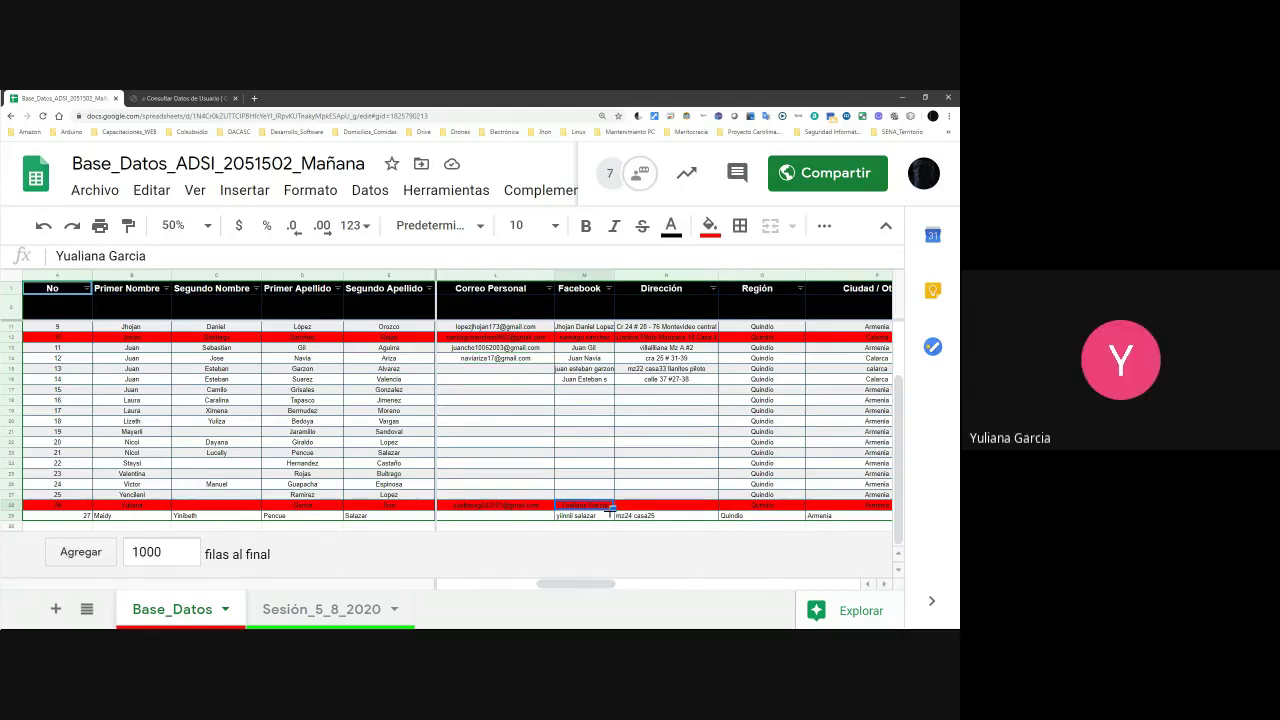
pyautogui.doubleClick(570, 507)
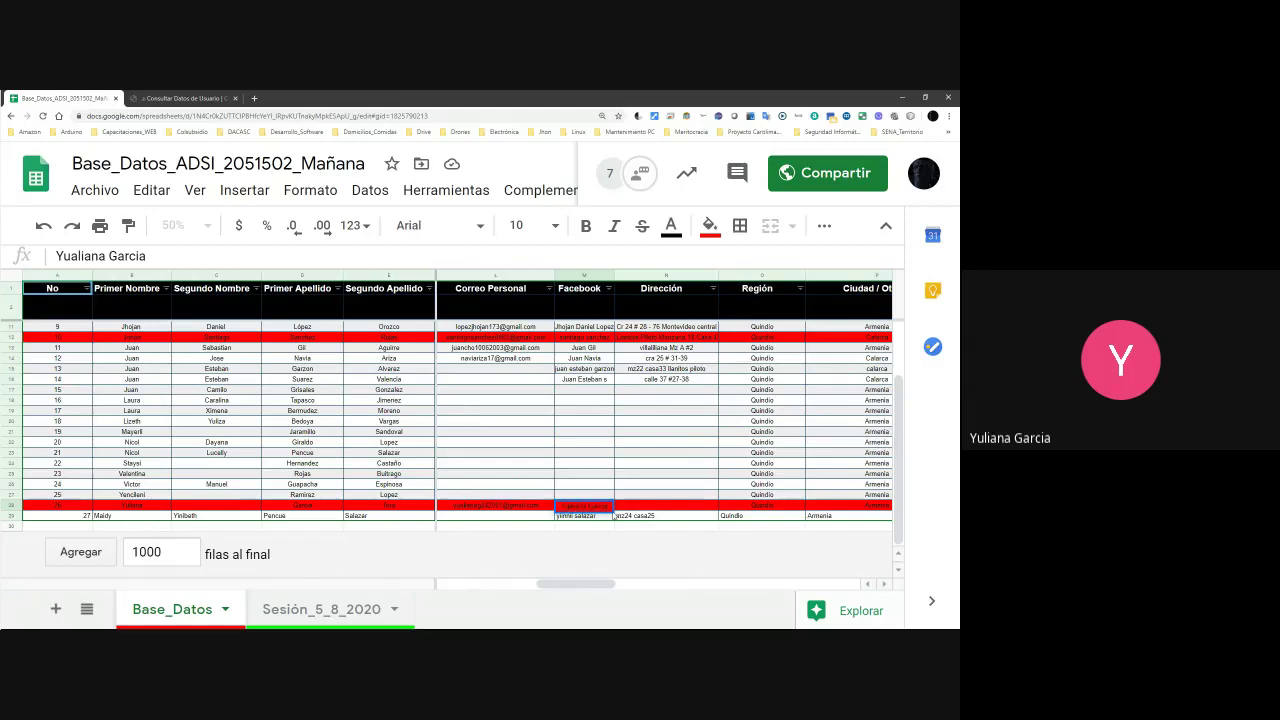
pyautogui.press('BackSpace')
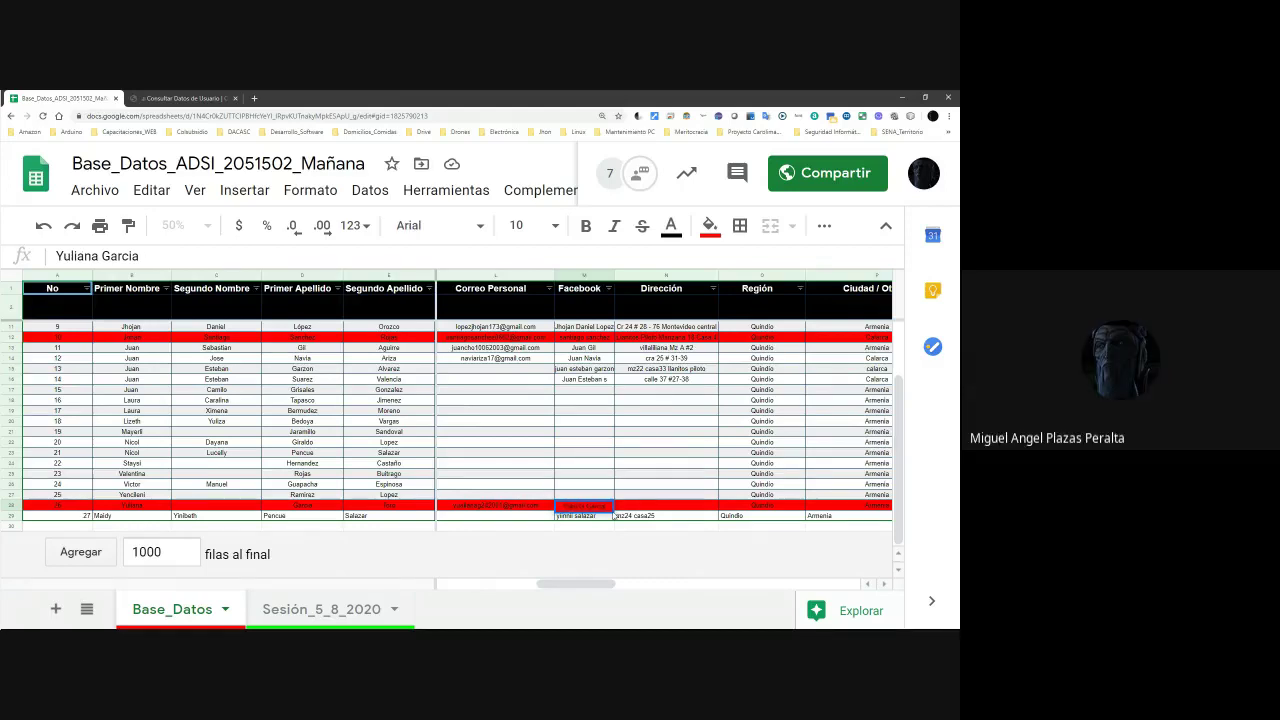
pyautogui.press('Tab')
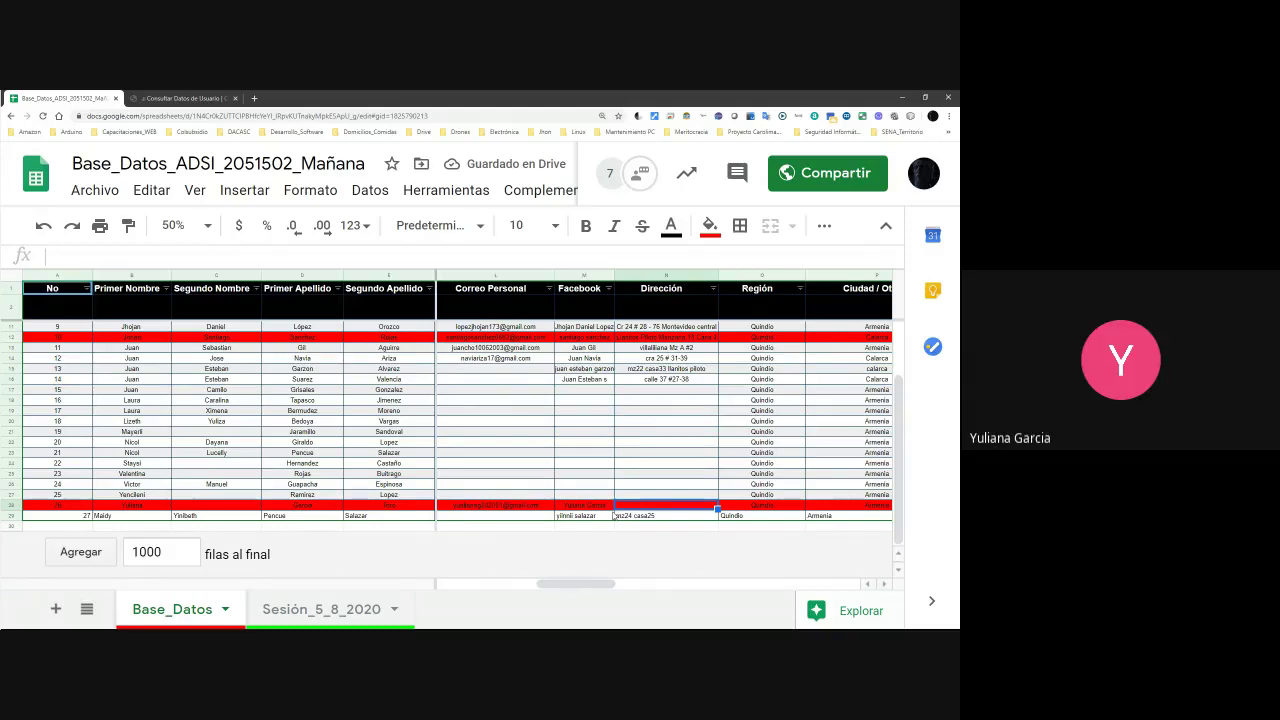
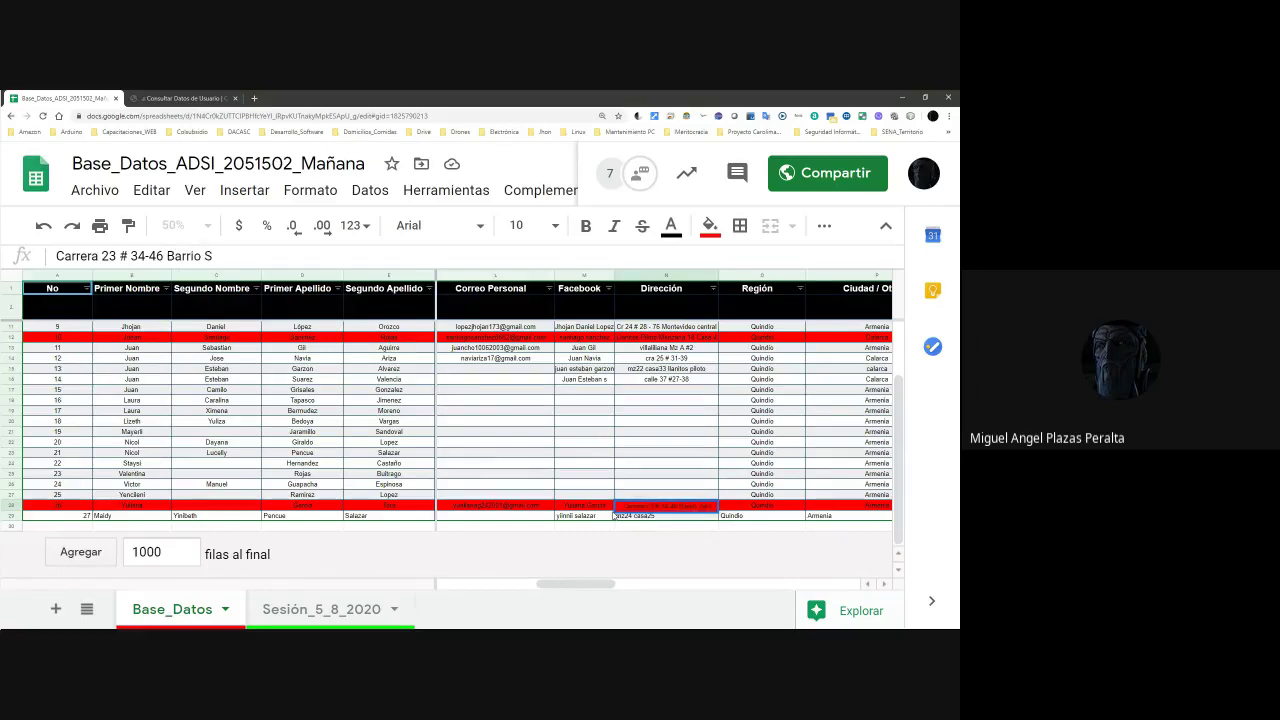
# Enter the student's street address under Dirección and widen the Dirección column slightly.
pyautogui.click(611, 514)
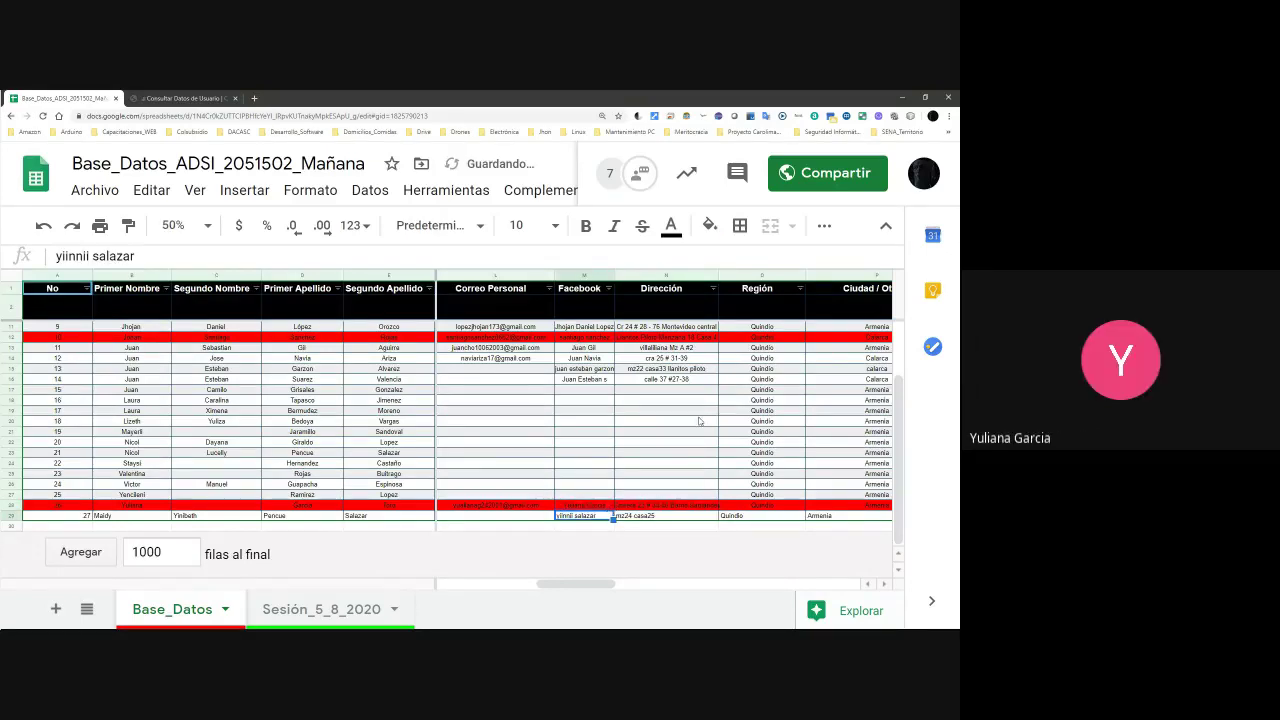
pyautogui.moveTo(717, 272); pyautogui.dragTo(723, 272)
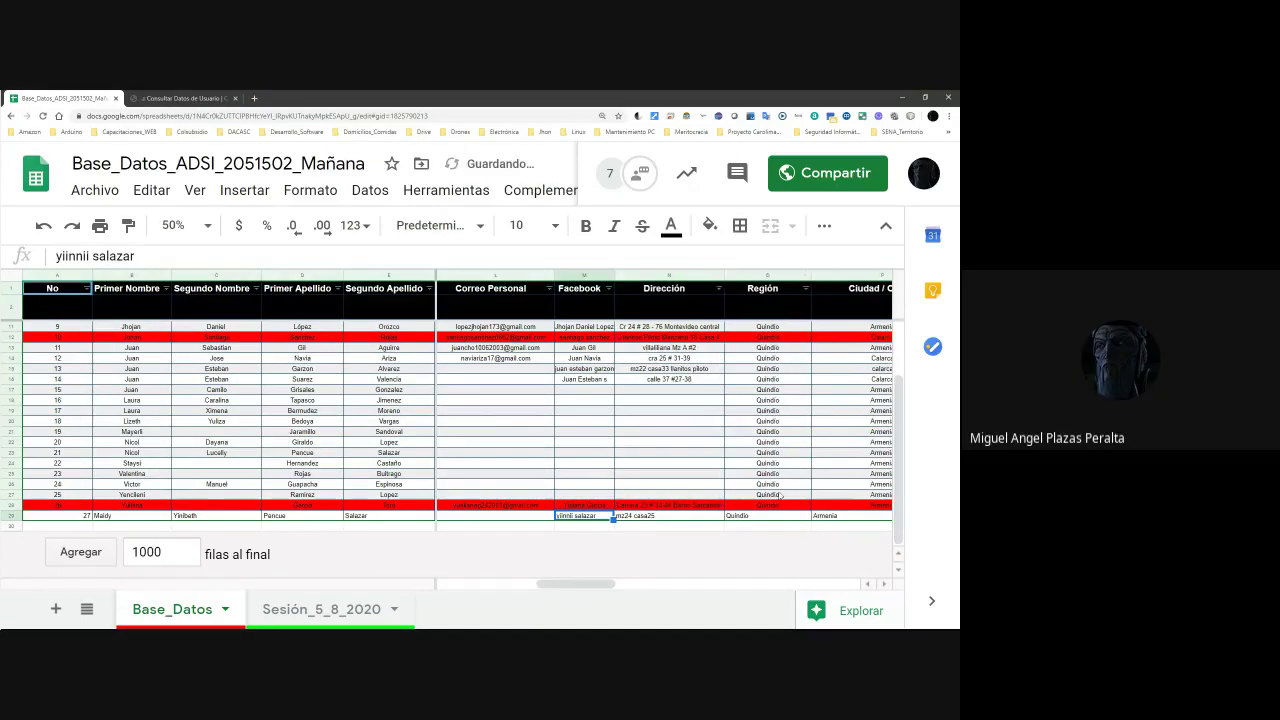
pyautogui.click(770, 507)
# Enter the guardian's full name under Acudiente in row 28, fixing typos.
pyautogui.press('Right')
pyautogui.press('Right')
pyautogui.press('Right')
pyautogui.press('Right')
pyautogui.press('Right')
pyautogui.press('Right')
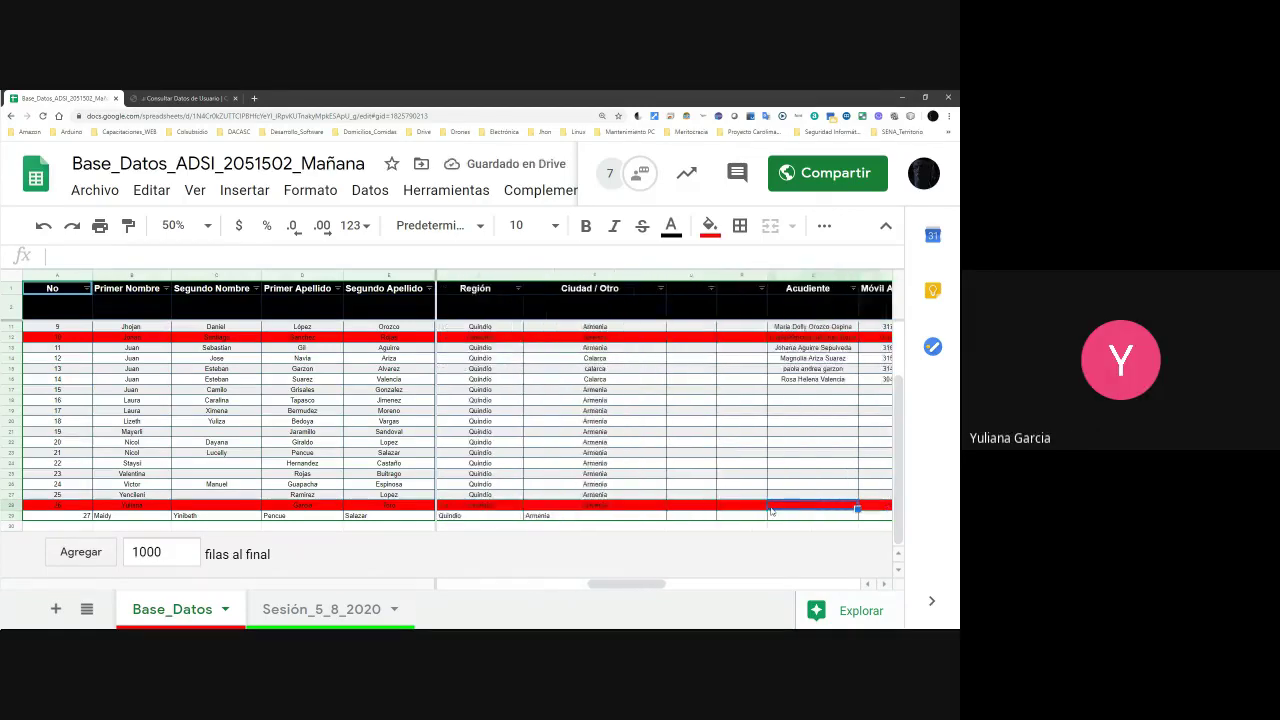
pyautogui.press('Left')
pyautogui.press('Left')
pyautogui.press('Left')
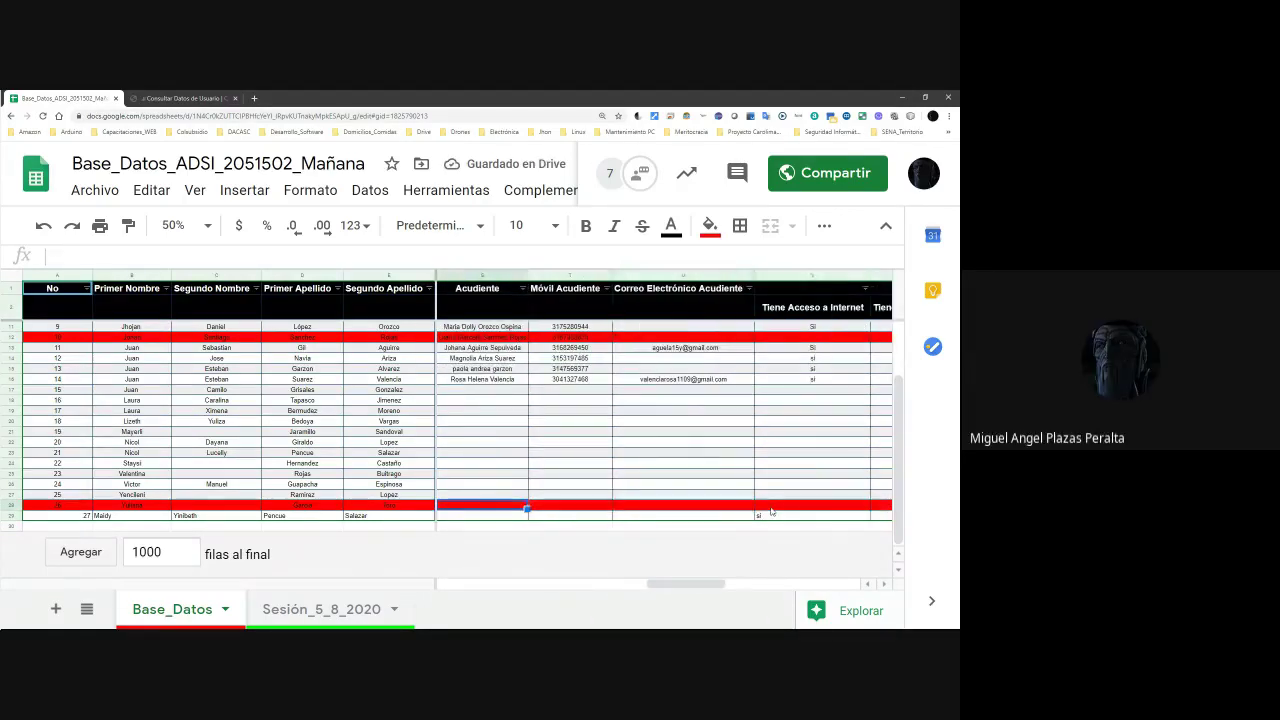
pyautogui.press('Left')
pyautogui.press('Left')
pyautogui.press('Right')
pyautogui.press('Right')
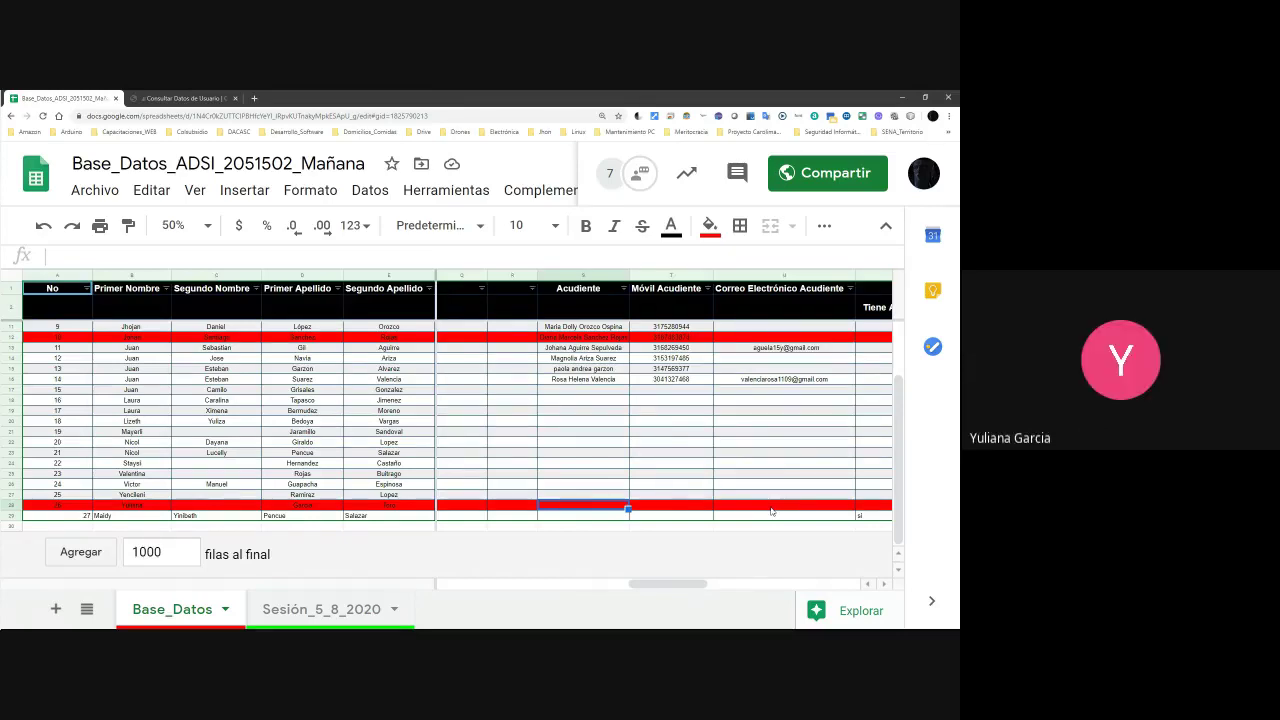
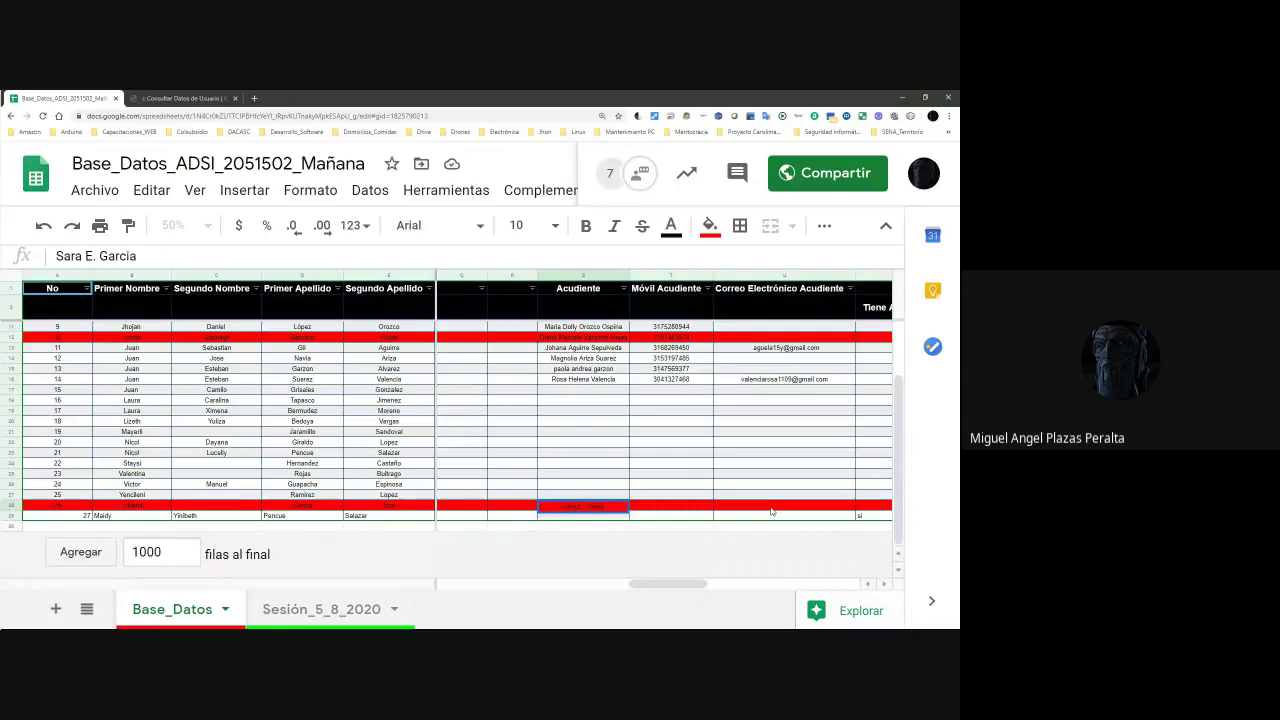
pyautogui.press('Tab')
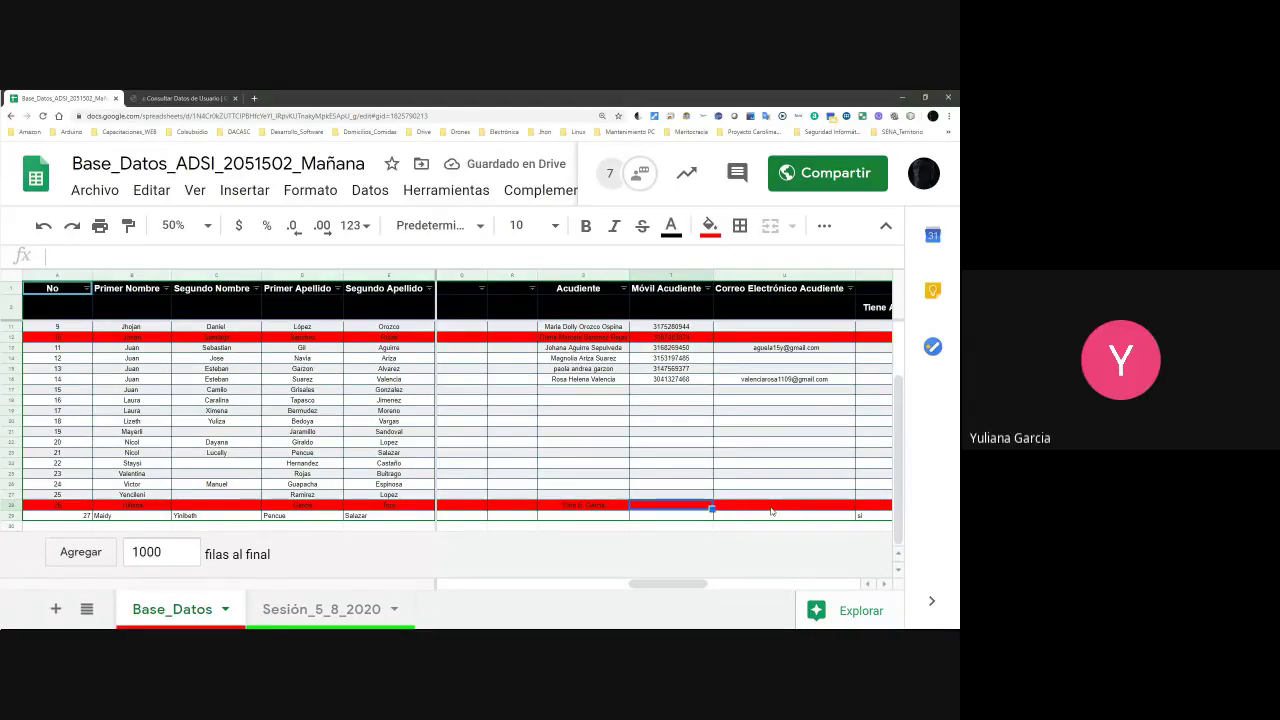
pyautogui.click(576, 505)
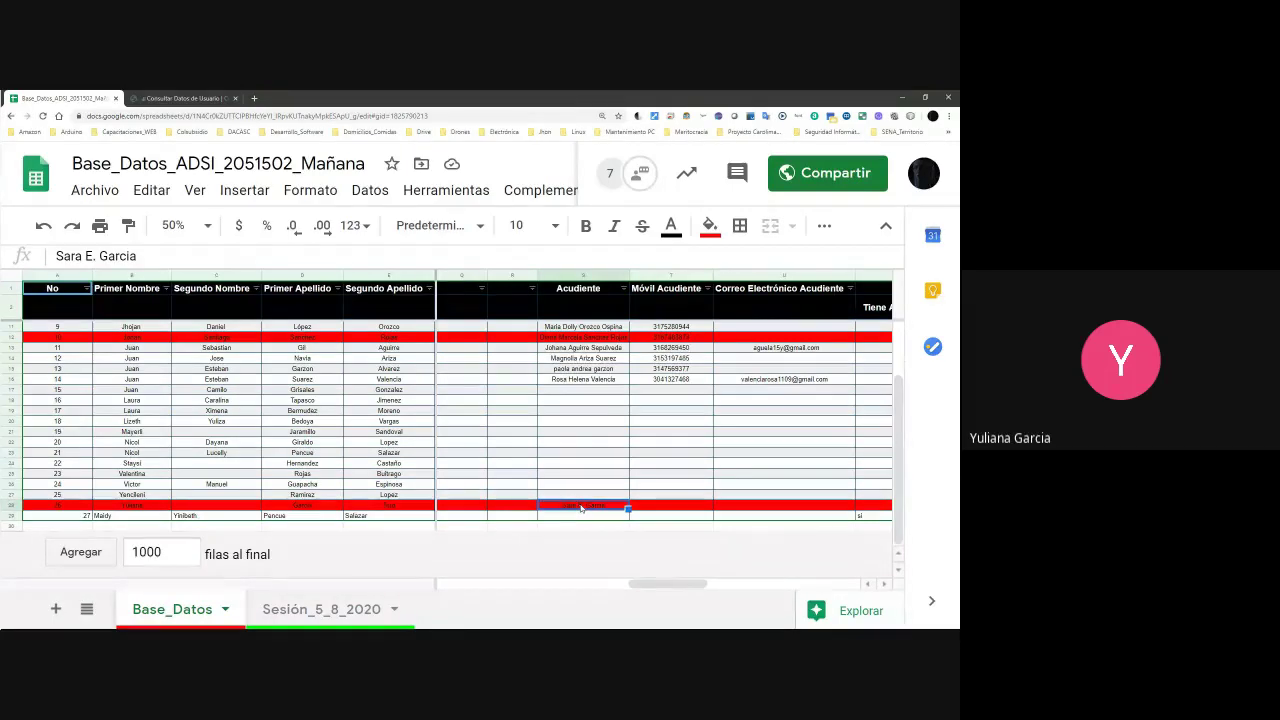
pyautogui.tripleClick(581, 507)
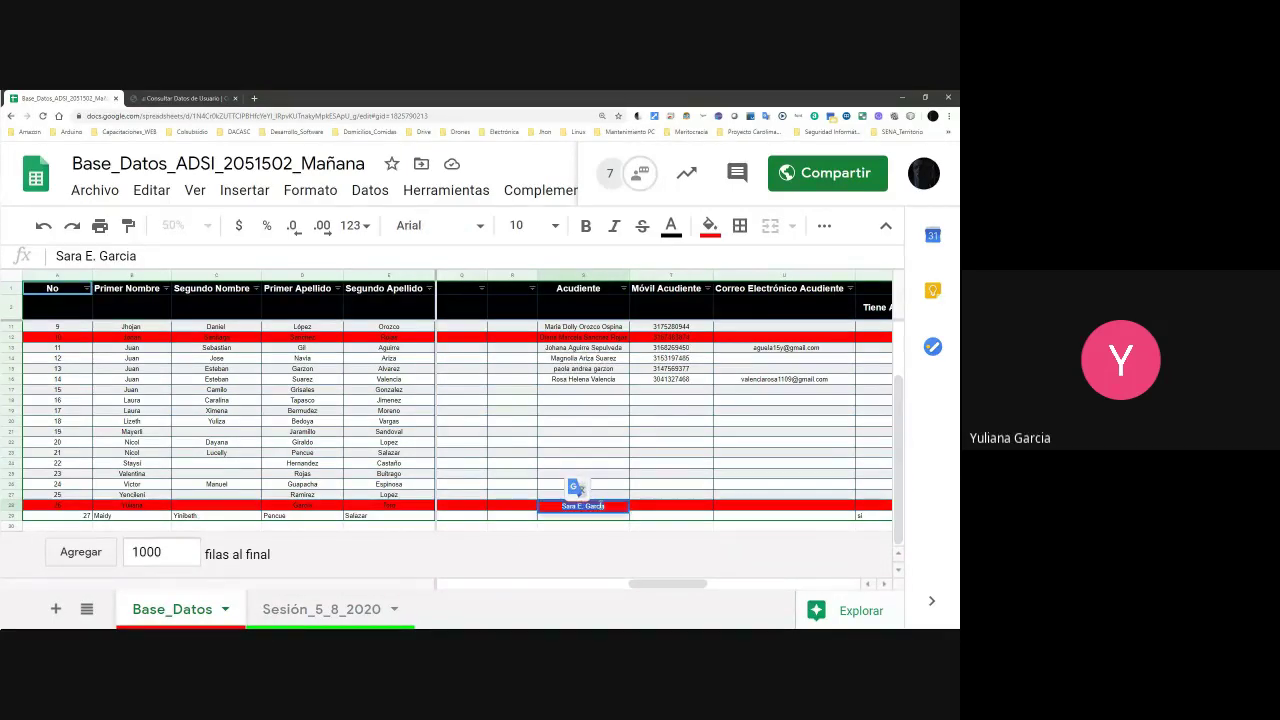
pyautogui.click(601, 506)
pyautogui.press('BackSpace')
pyautogui.press('BackSpace')
pyautogui.press('BackSpace')
pyautogui.press('BackSpace')
pyautogui.press('BackSpace')
pyautogui.write('ai')
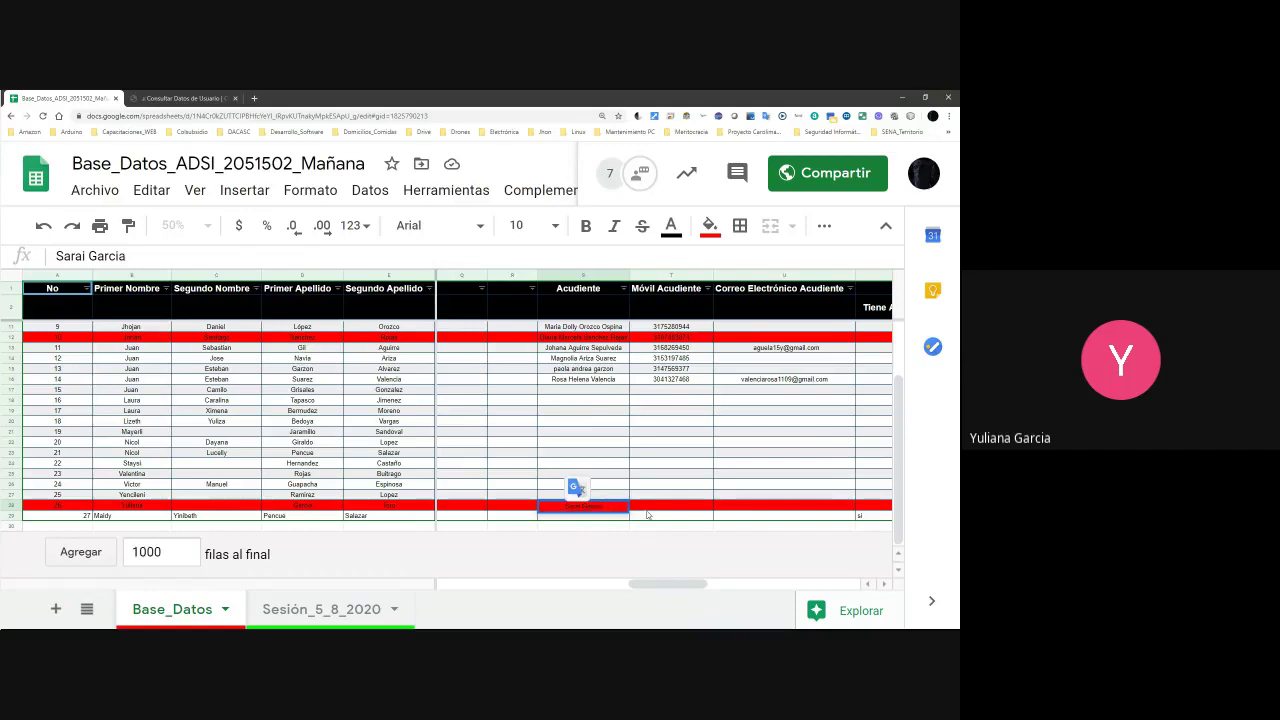
pyautogui.click(652, 505)
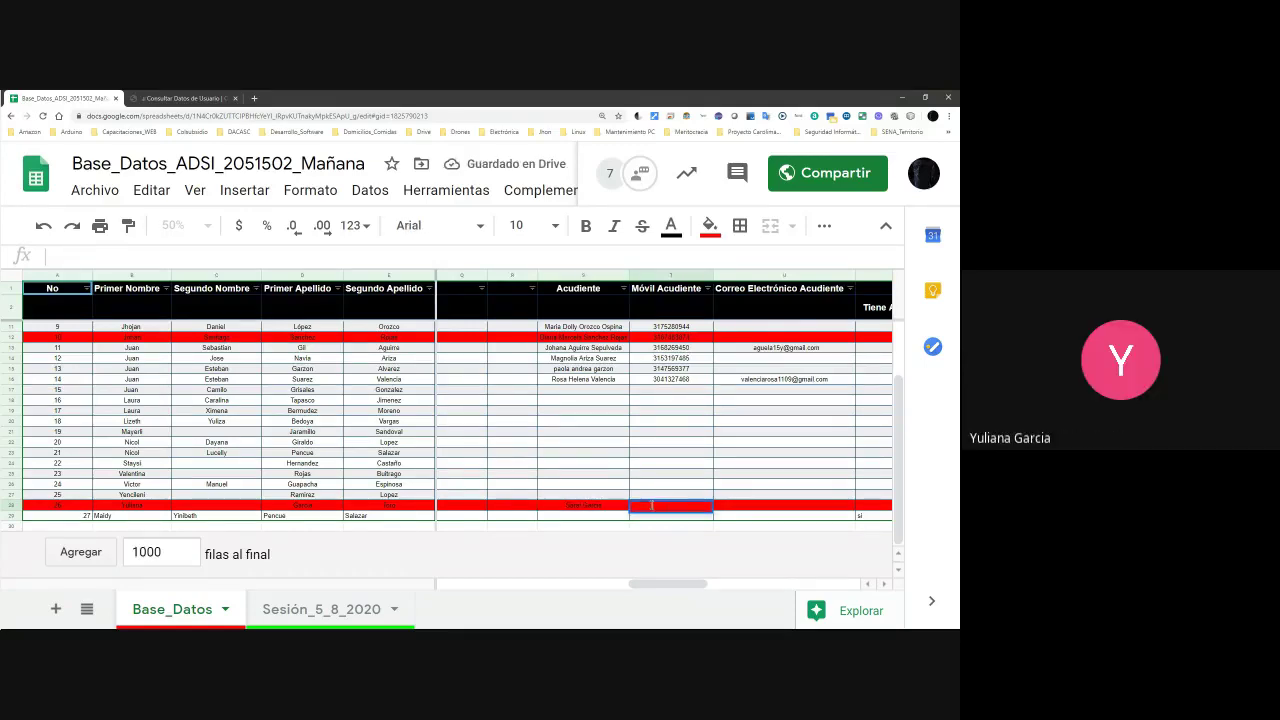
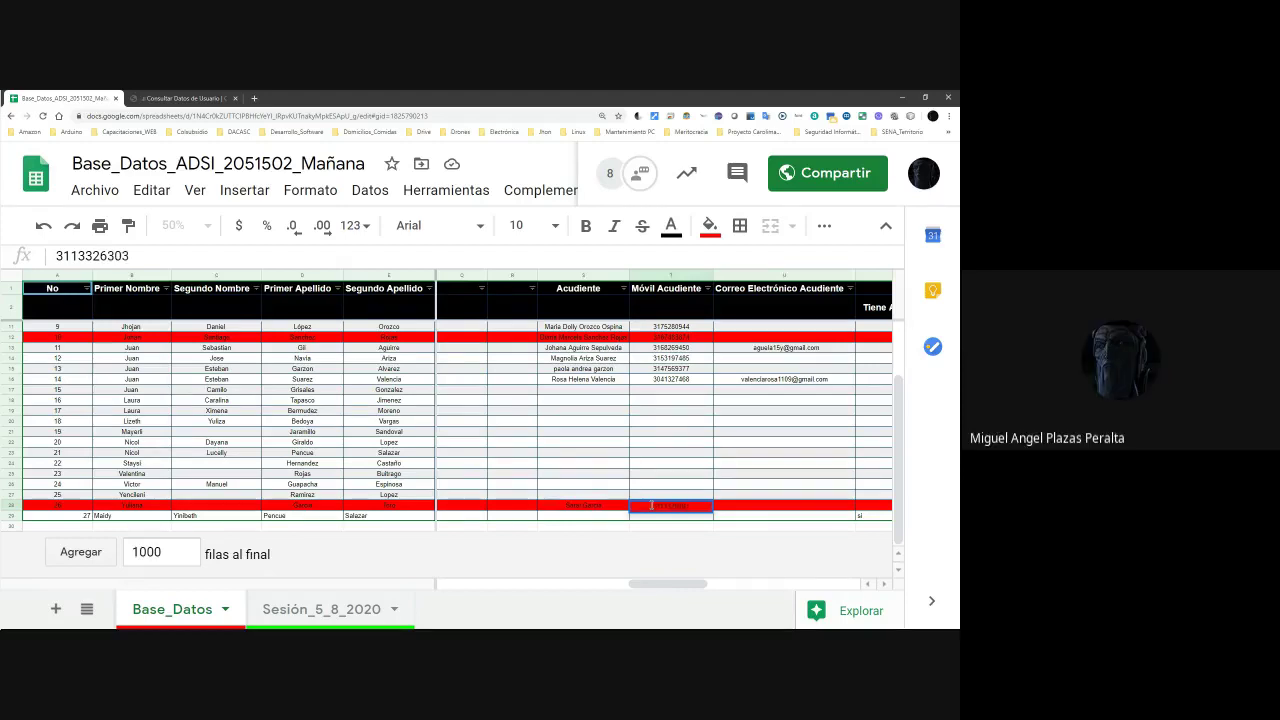
# Enter the guardian's mobile number, '?' for the guardian e-mail, and 'si' for internet access.
pyautogui.press('Tab')
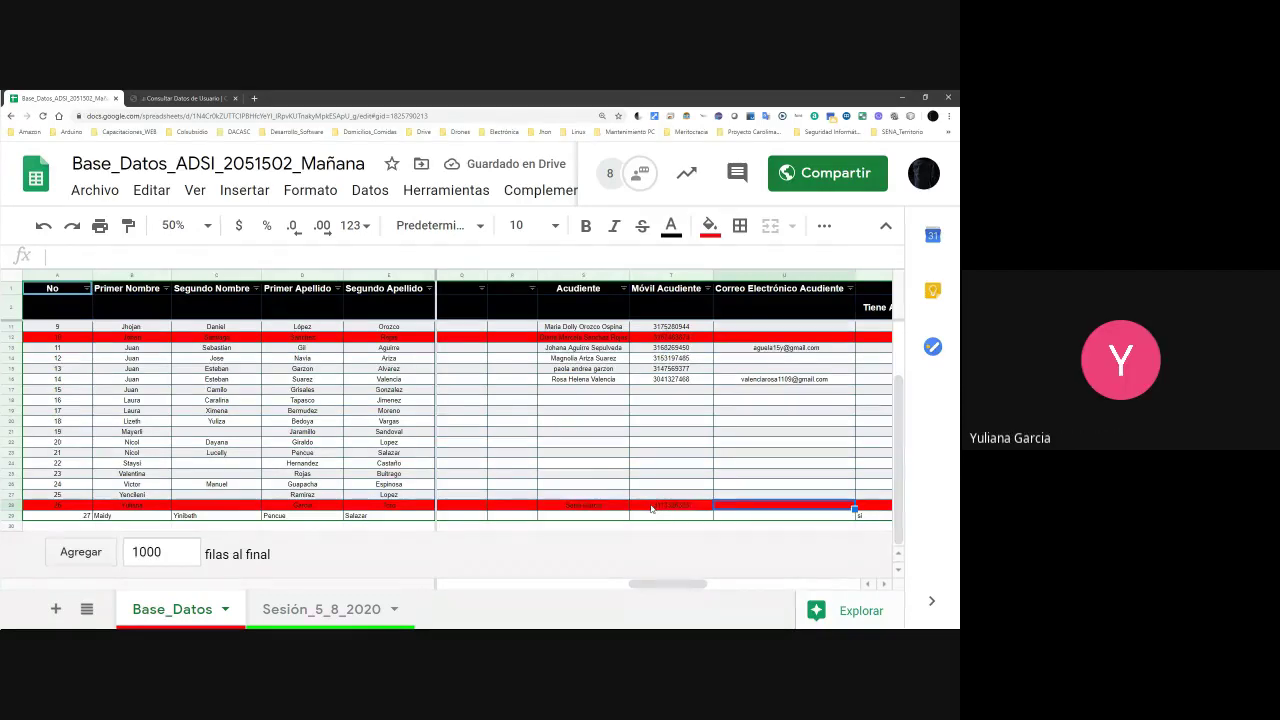
pyautogui.write('?')
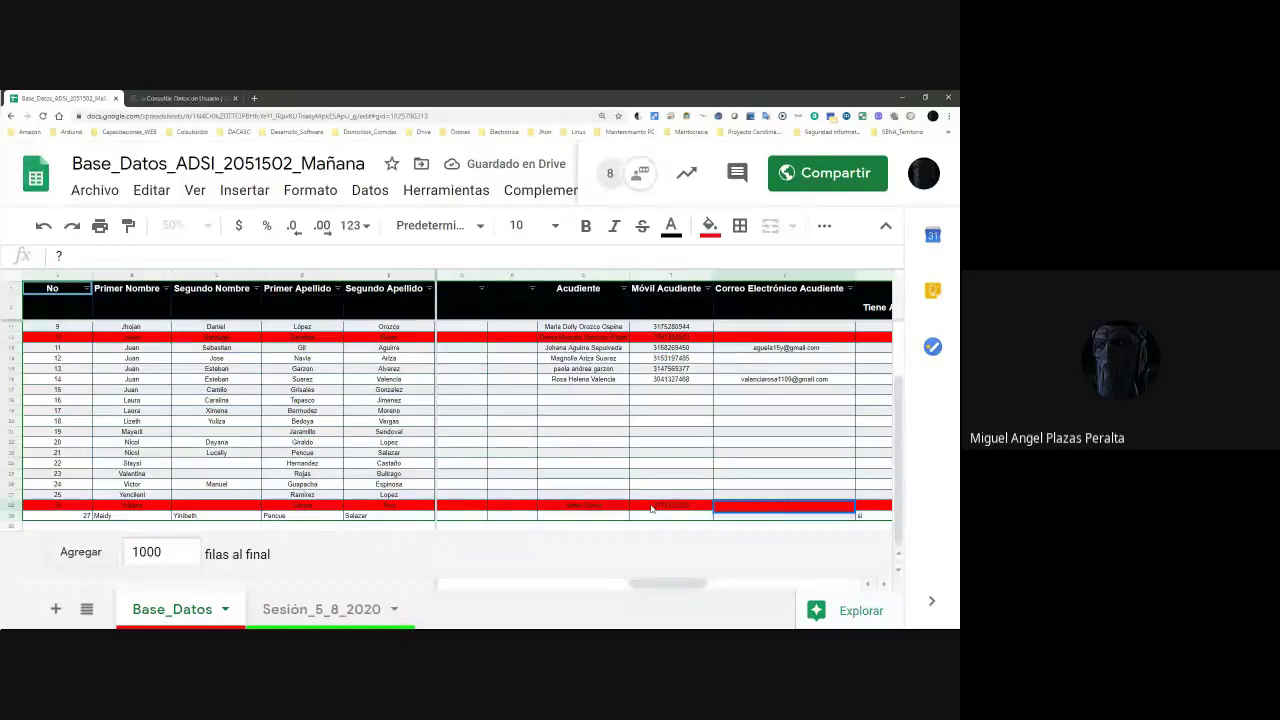
pyautogui.press('Tab')
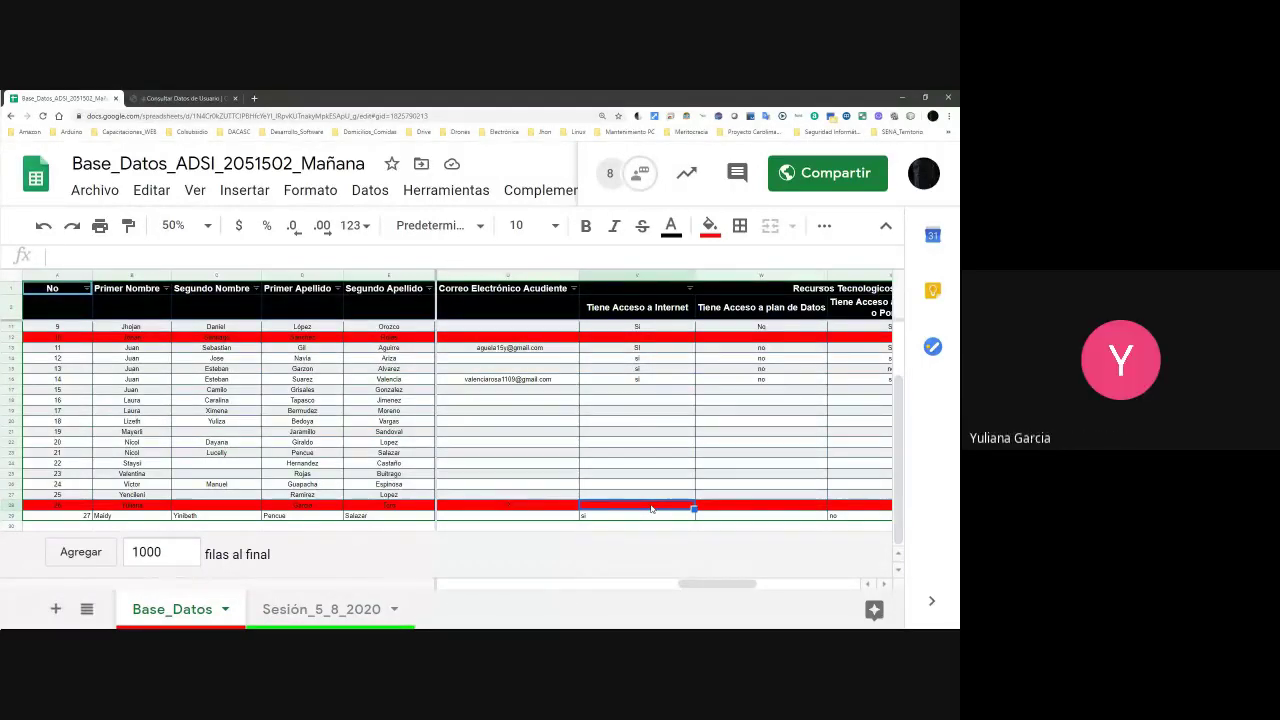
pyautogui.write('si')
pyautogui.press('Tab')
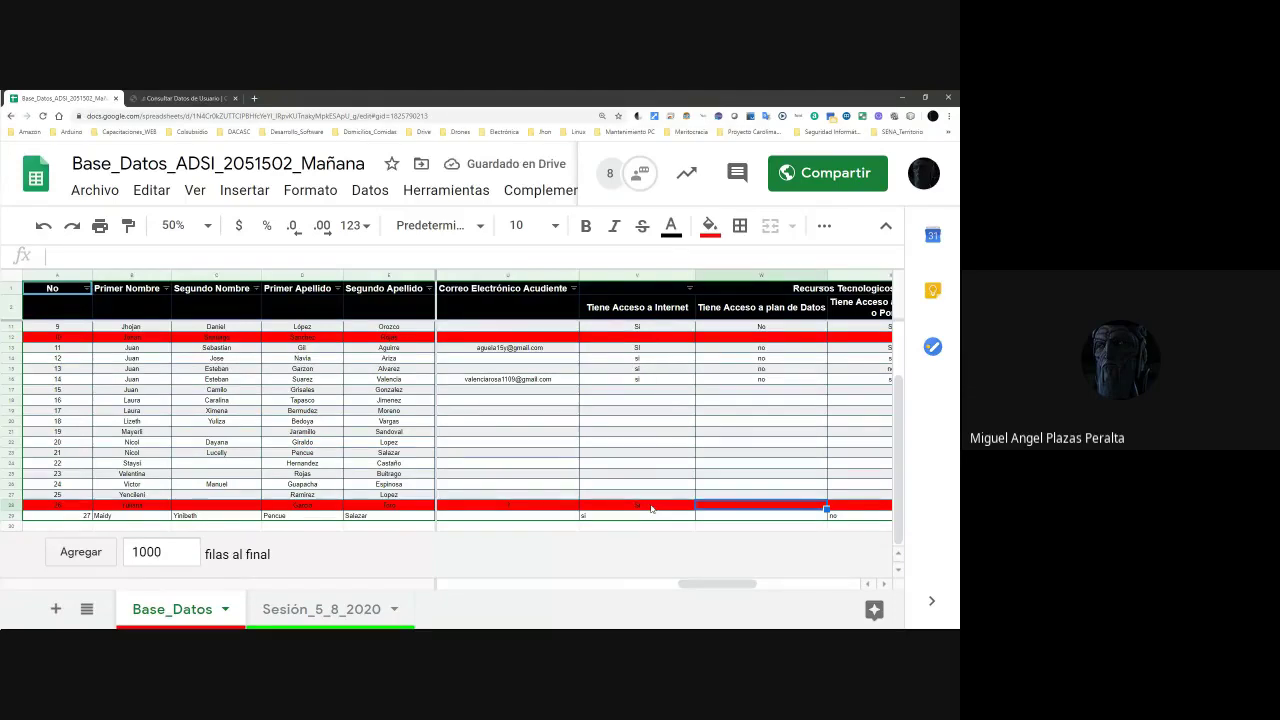
# Enter 'no' in row 28, then 'NO' in three data-plan cells starting at row 13.
pyautogui.write('no')
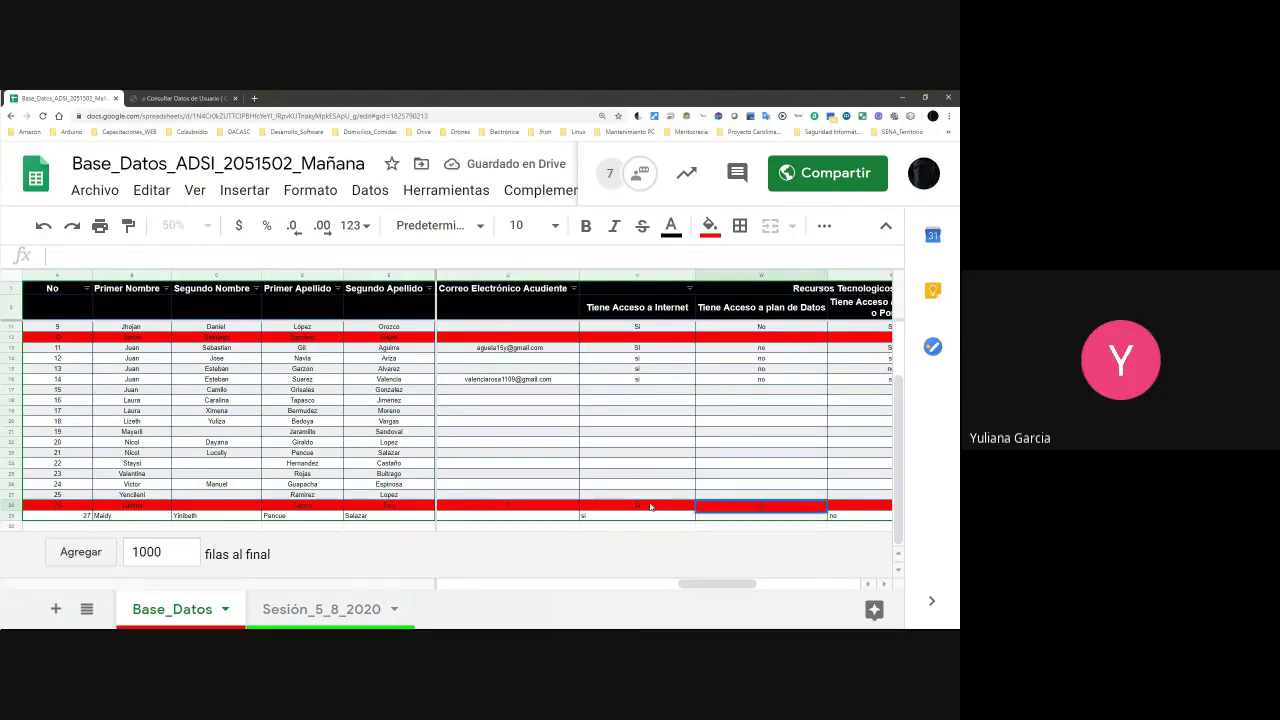
pyautogui.click(762, 347)
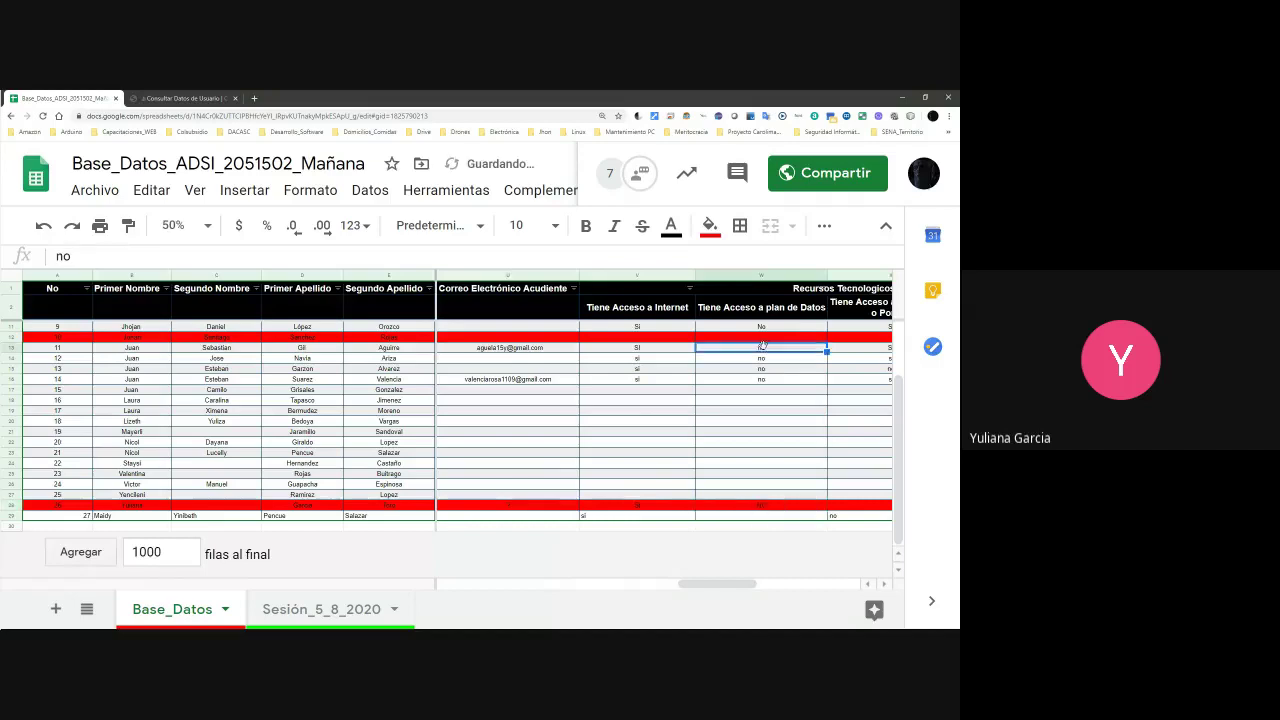
pyautogui.write('NO')
pyautogui.press('Return')
pyautogui.write('NO')
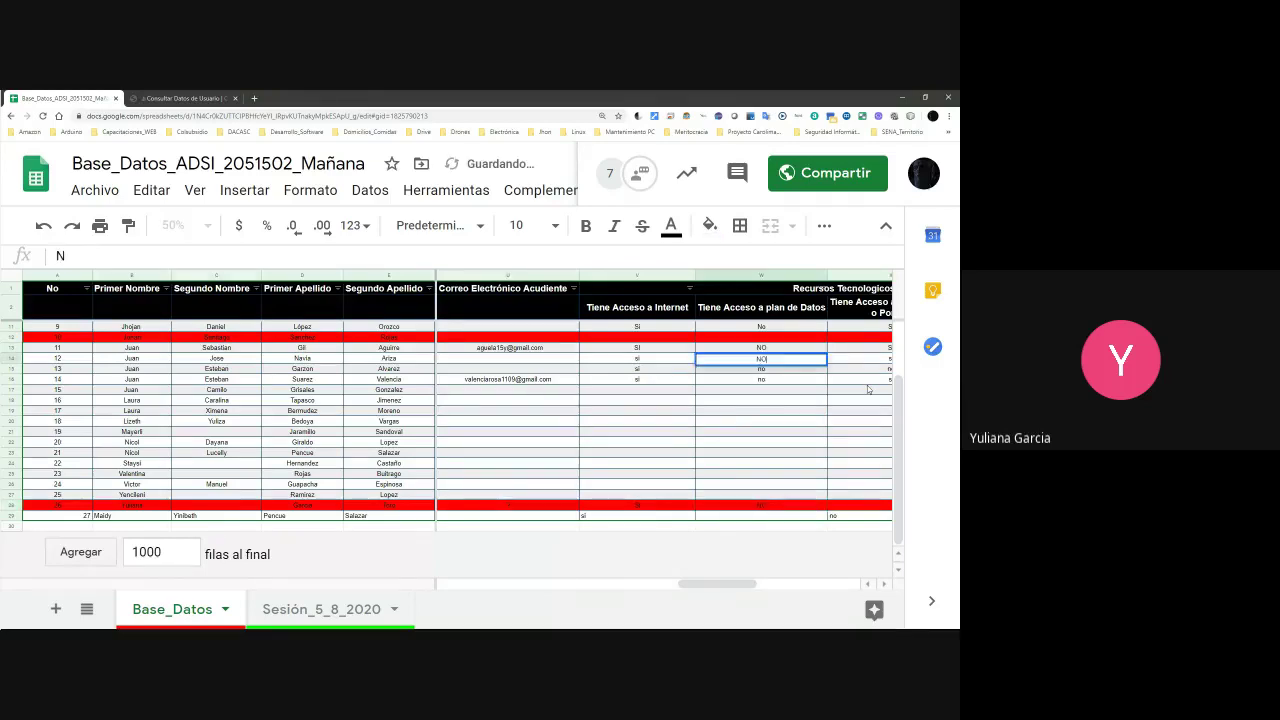
pyautogui.press('Return')
pyautogui.write('NO')
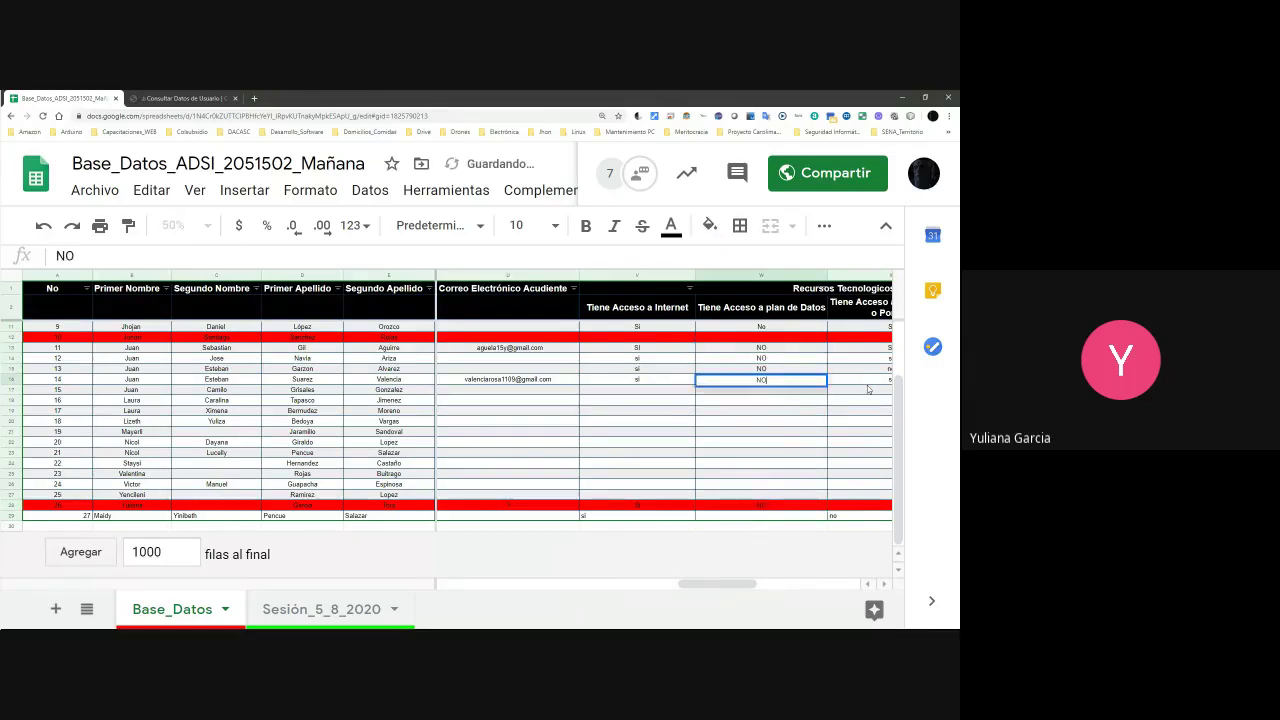
pyautogui.click(645, 346)
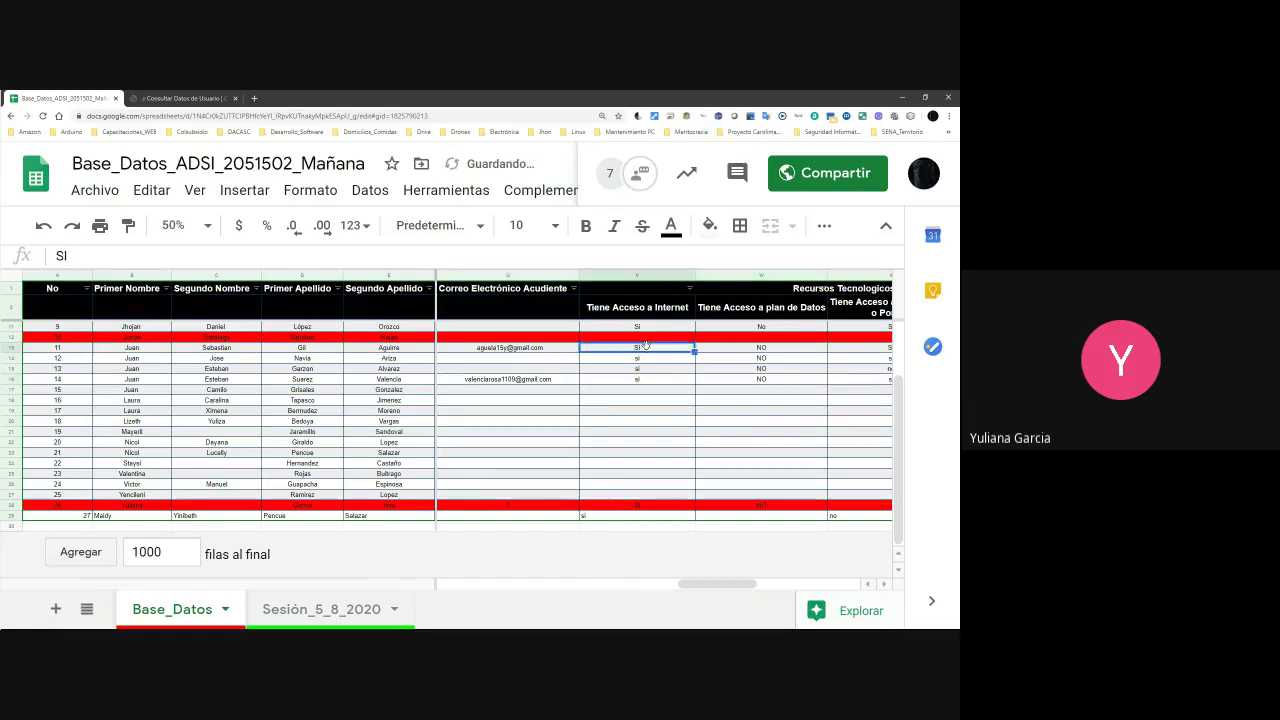
pyautogui.press('Return')
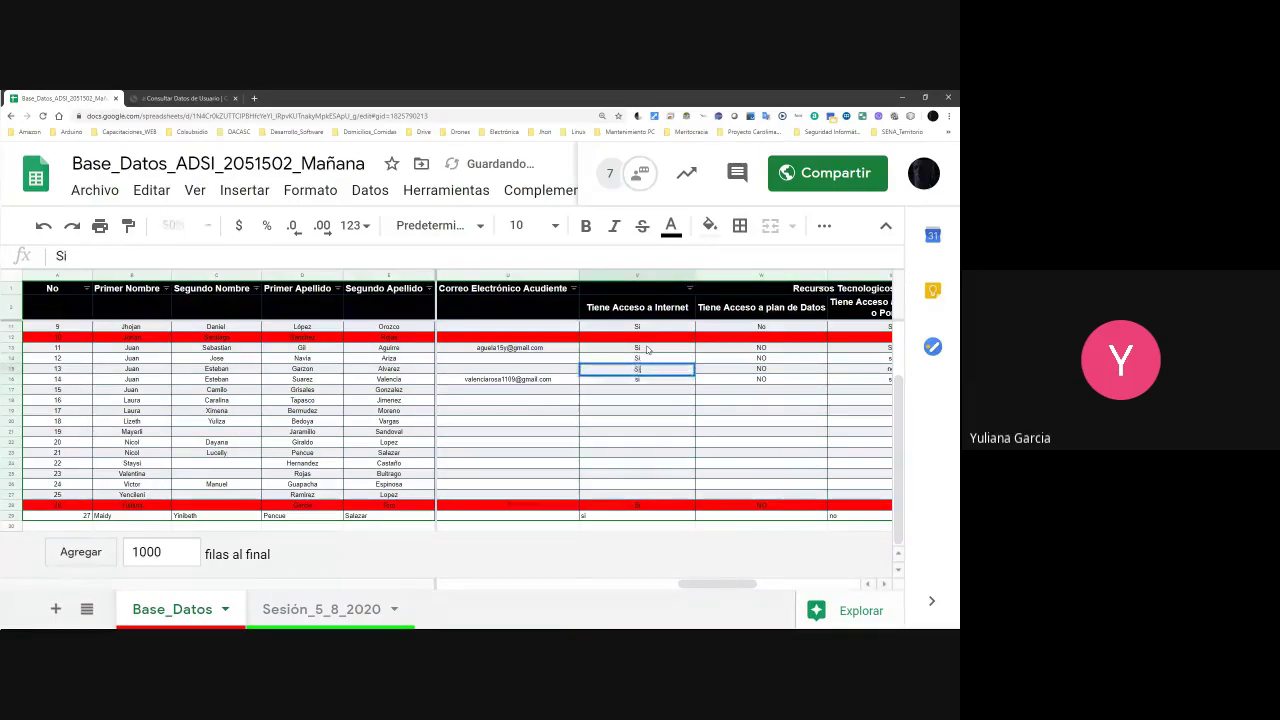
pyautogui.press('Return')
pyautogui.press('Return')
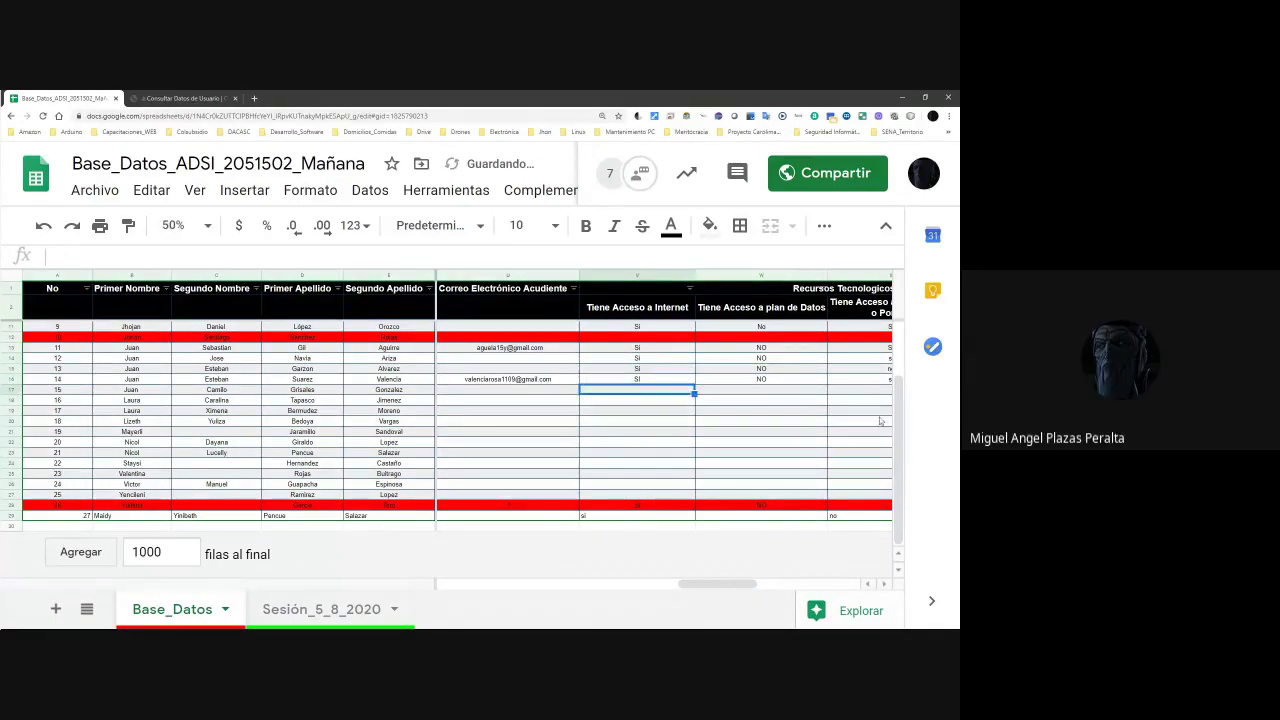
# Mark row 28 as no computer, Si for mobile and Si for WhatsApp.
pyautogui.click(855, 494)
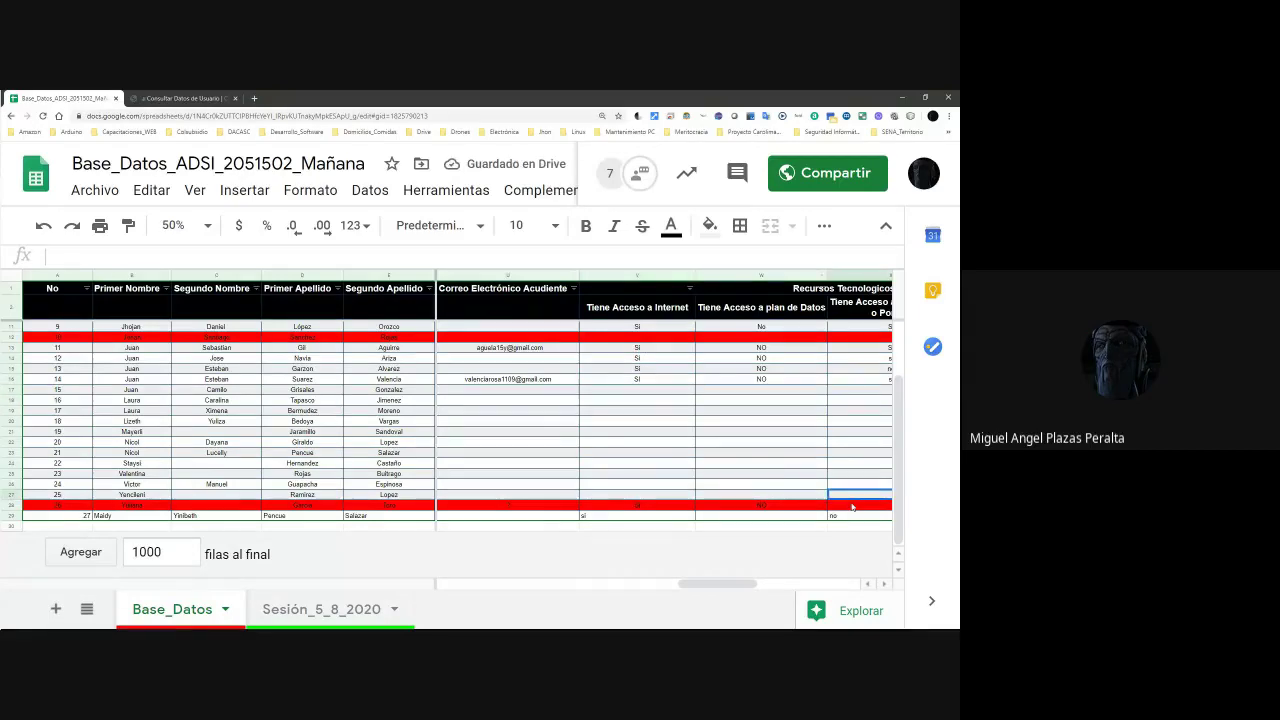
pyautogui.press('Right')
pyautogui.press('Left')
pyautogui.press('Down')
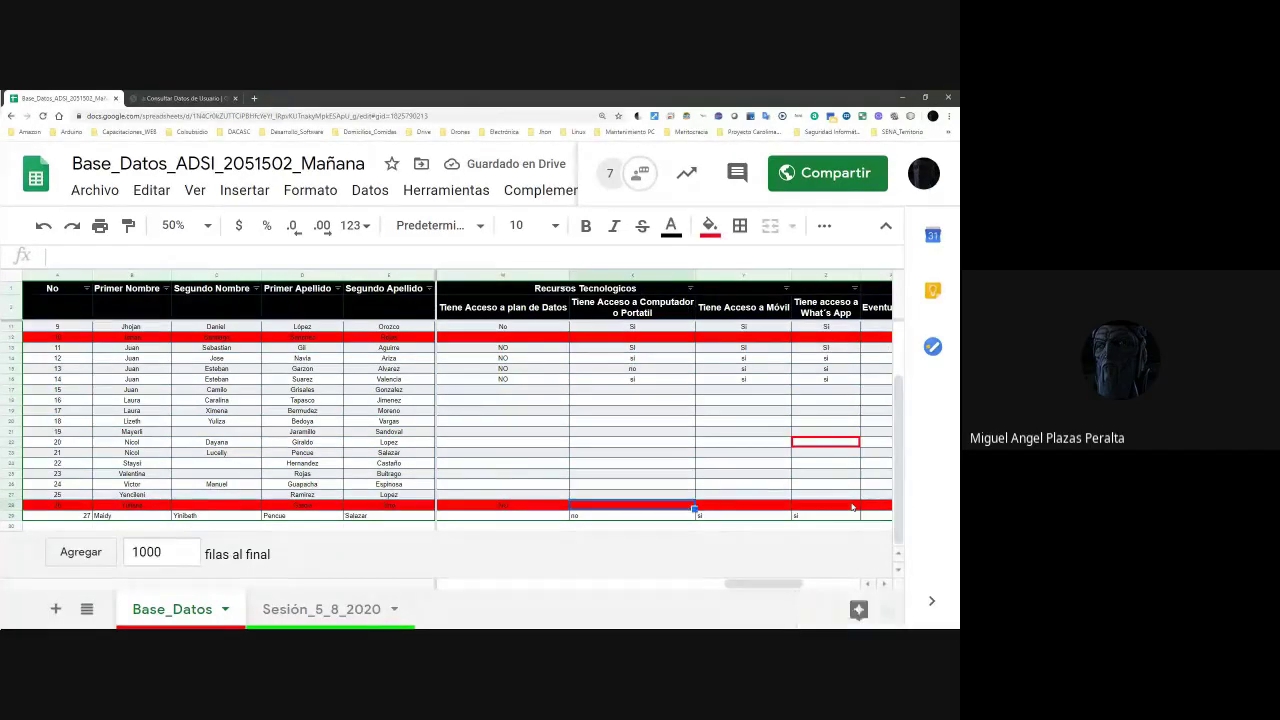
pyautogui.write('no')
pyautogui.press('Tab')
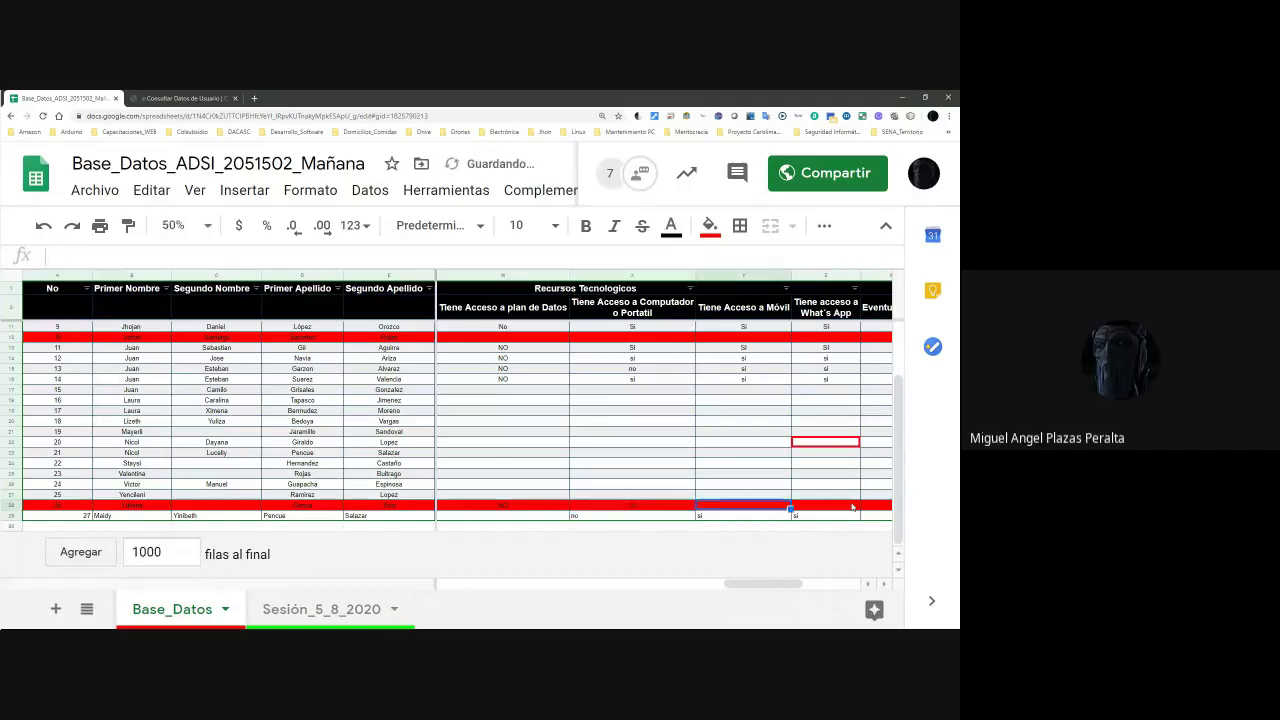
pyautogui.write('Si')
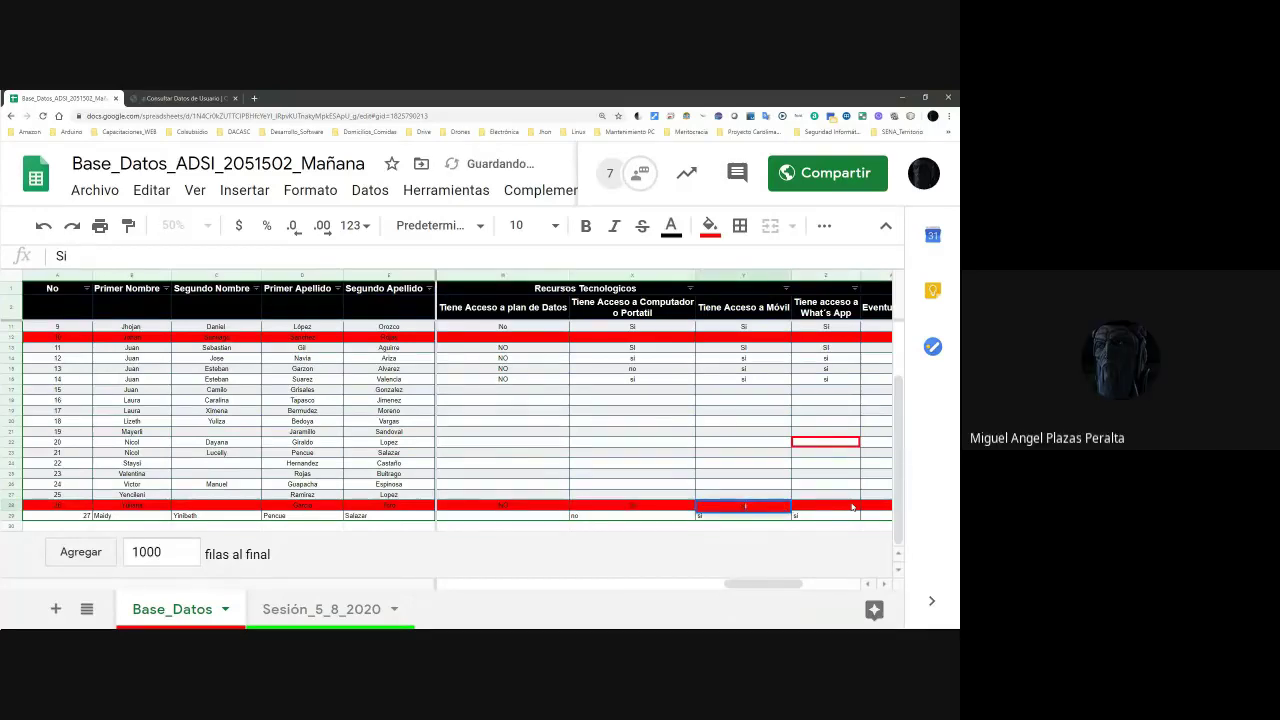
pyautogui.press('Tab')
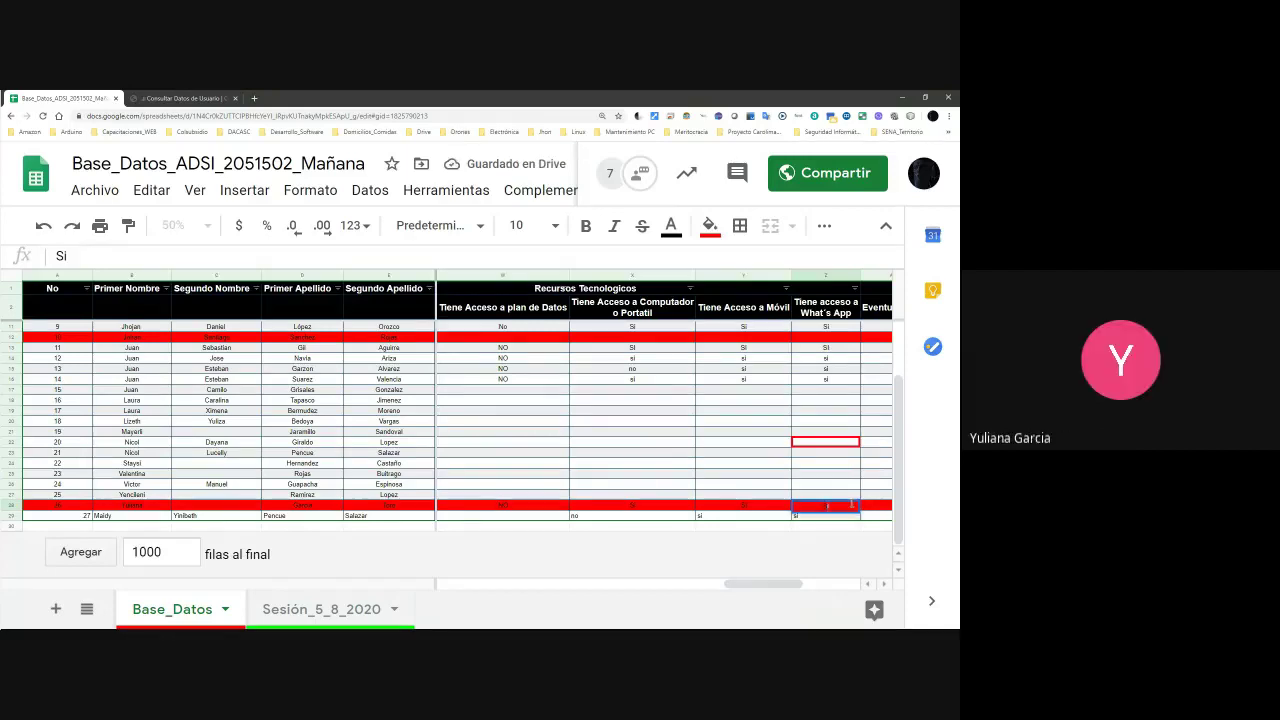
pyautogui.write('Si')
pyautogui.press('Tab')
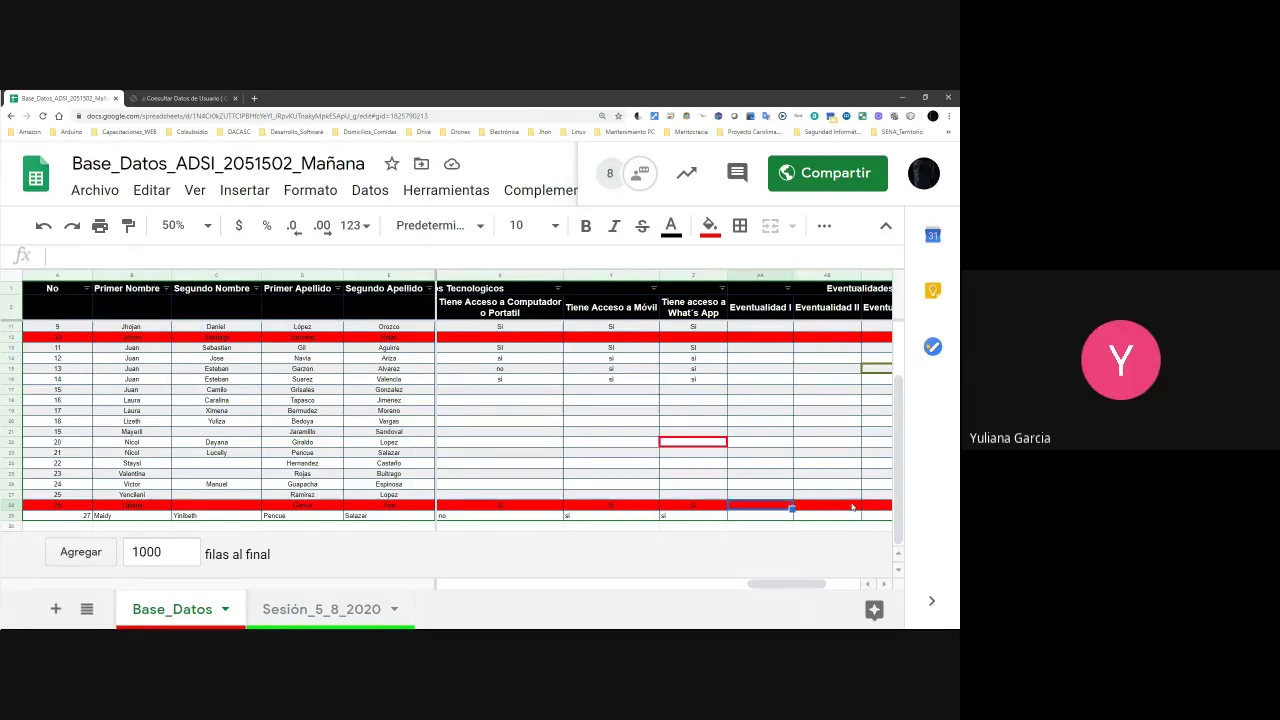
# Set row 28's Eventualidad IV to No, discarding a stray letter in the next cell.
pyautogui.click(850, 502)
pyautogui.press('Right')
pyautogui.press('Right')
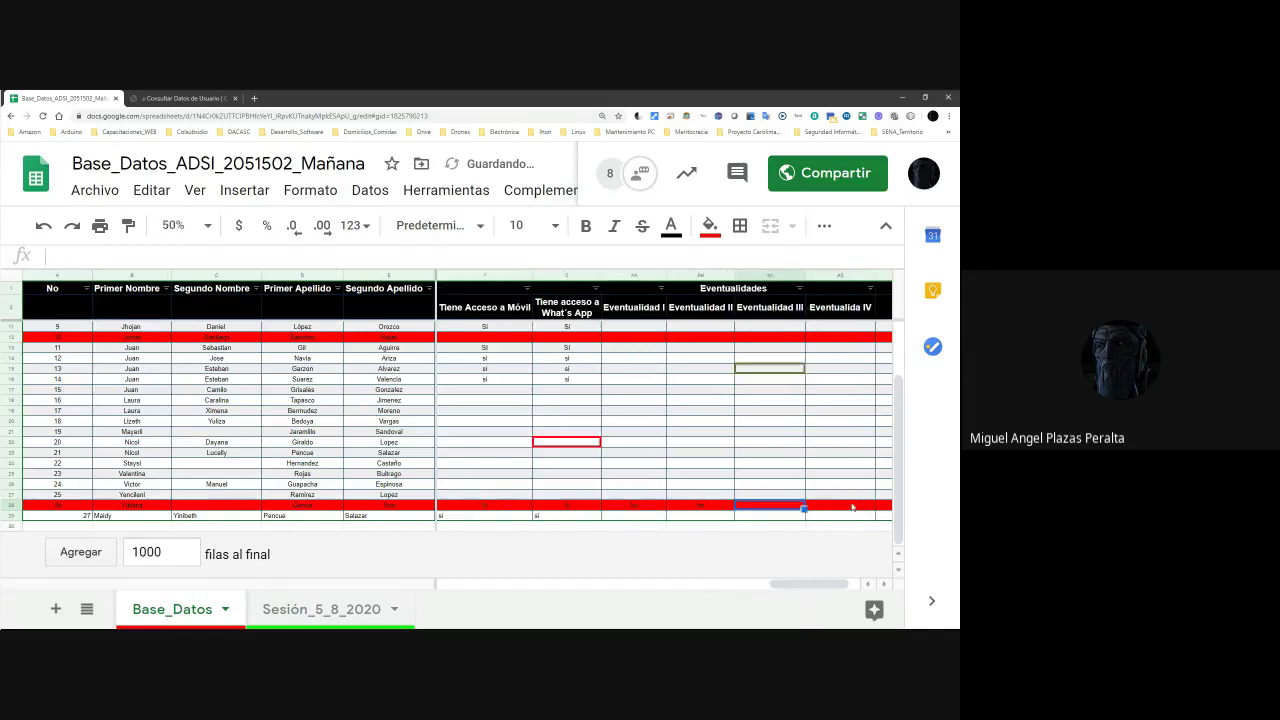
pyautogui.write('No')
pyautogui.press('Right')
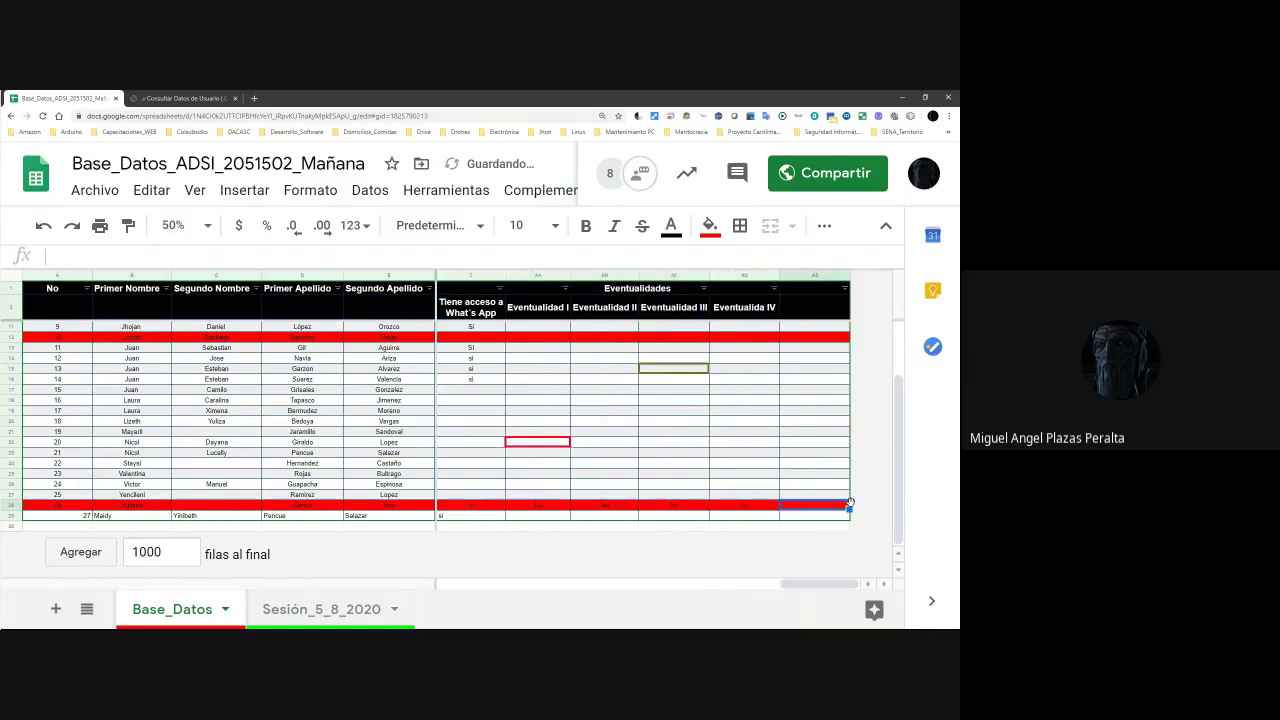
pyautogui.write('N')
pyautogui.press('Escape')
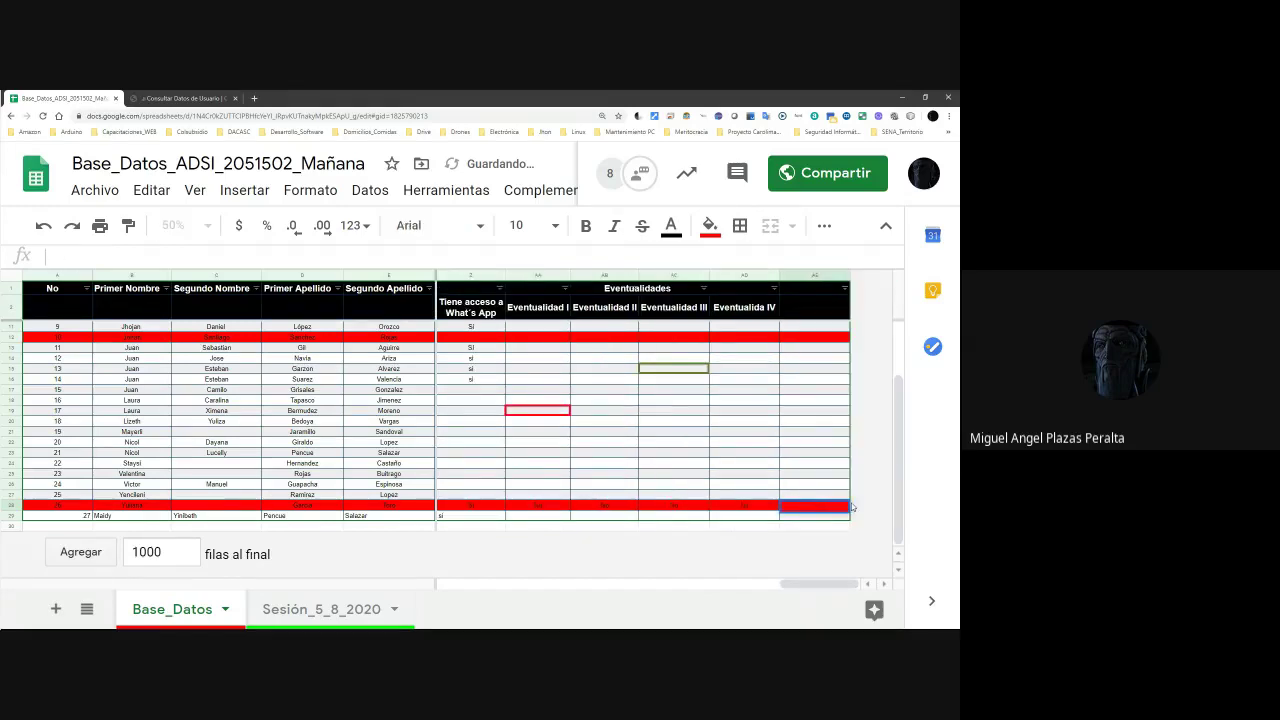
pyautogui.press('Left')
pyautogui.press('Left')
pyautogui.press('Left')
pyautogui.press('Left')
pyautogui.press('Left')
pyautogui.press('Left')
pyautogui.press('Left')
pyautogui.press('Left')
pyautogui.press('Left')
pyautogui.press('Left')
pyautogui.press('Left')
pyautogui.press('Left')
pyautogui.press('Left')
pyautogui.press('Left')
pyautogui.press('Left')
pyautogui.press('Left')
pyautogui.press('Left')
pyautogui.press('Left')
pyautogui.press('Left')
pyautogui.press('Left')
pyautogui.press('Left')
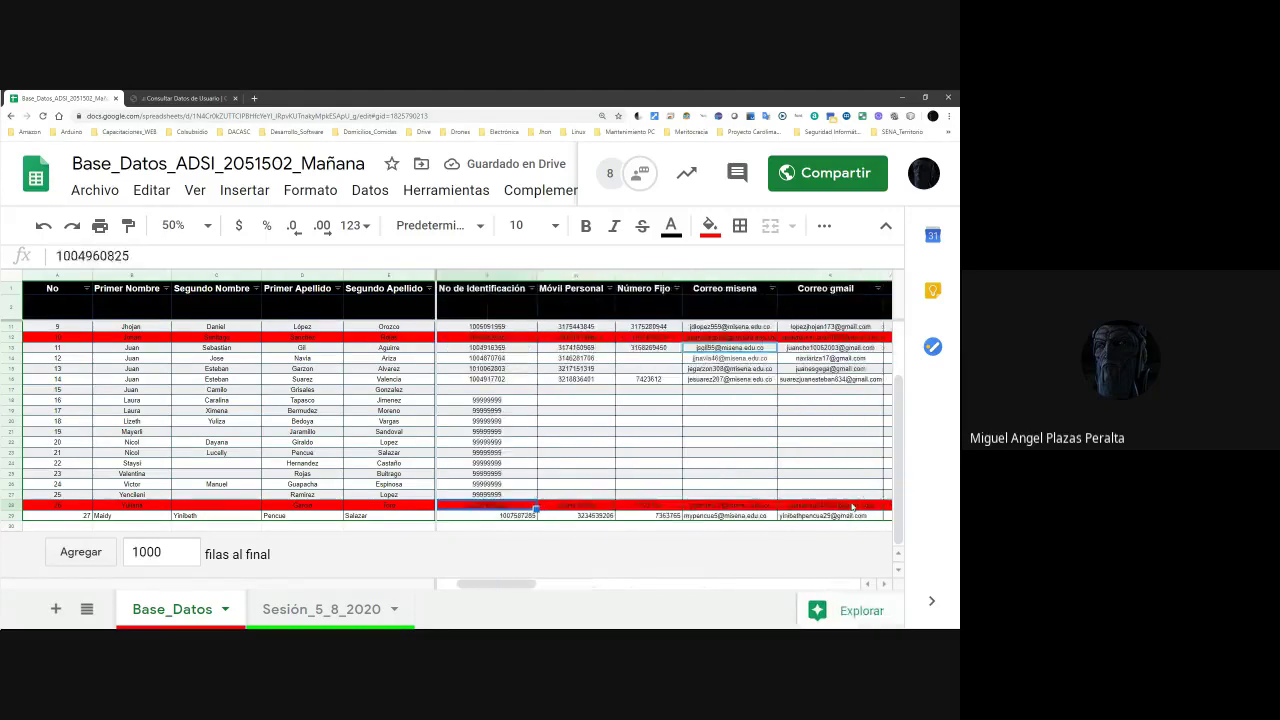
# Move to red row 12 and start editing its Correo Electrónico Acudiente cell U12.
pyautogui.press('Right')
pyautogui.press('Right')
pyautogui.press('Right')
pyautogui.press('Right')
pyautogui.press('Right')
pyautogui.press('Right')
pyautogui.press('Right')
pyautogui.press('Right')
pyautogui.press('Right')
pyautogui.press('Right')
pyautogui.press('Right')
pyautogui.press('Right')
pyautogui.press('Right')
pyautogui.press('Right')
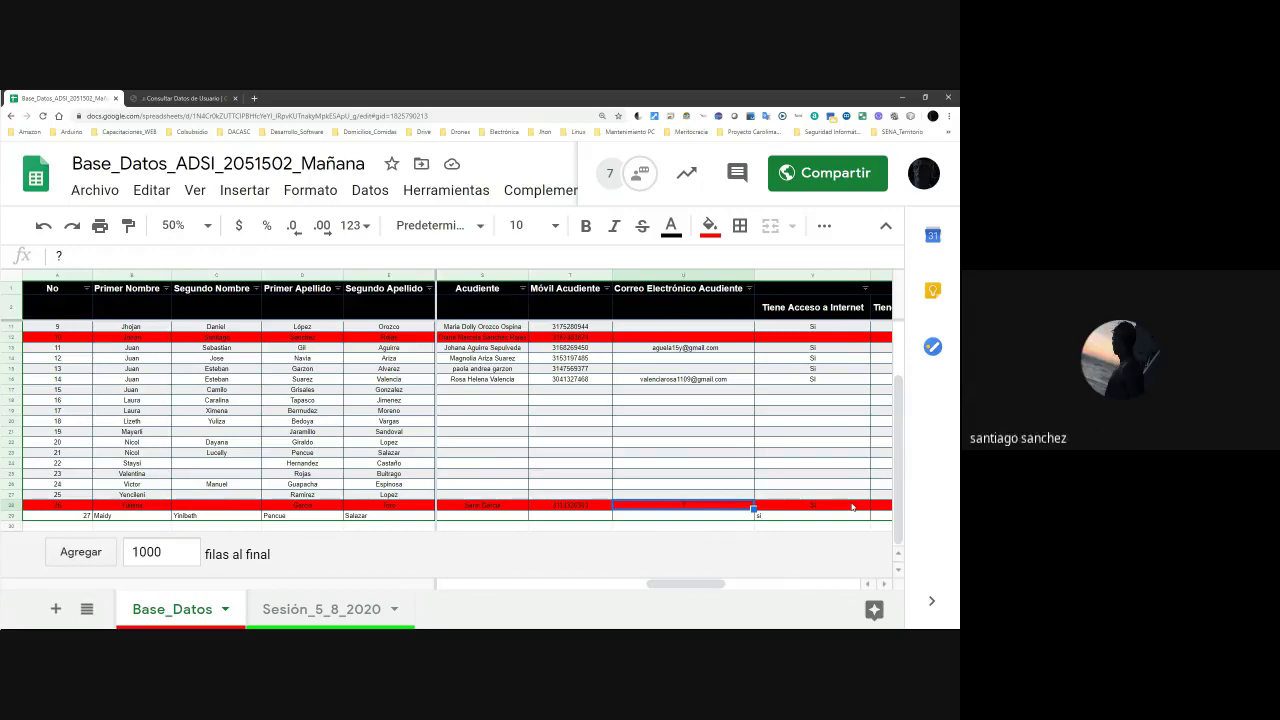
pyautogui.click(660, 346)
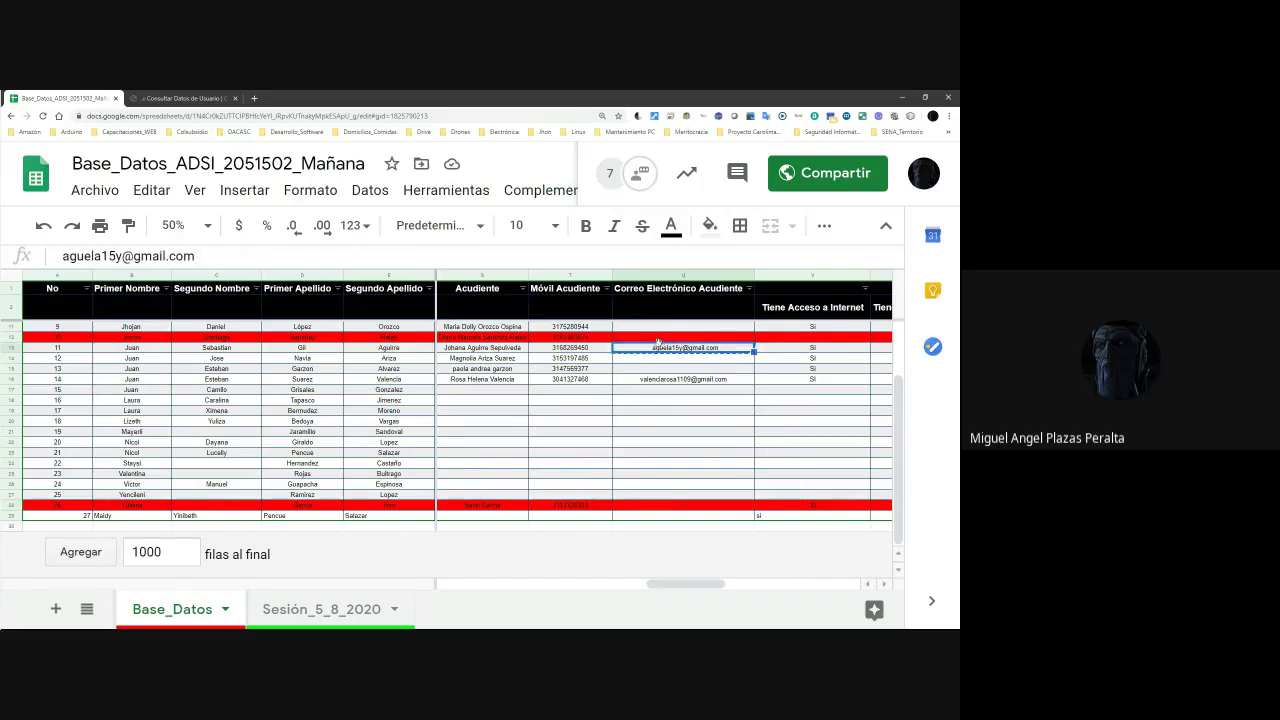
pyautogui.press('Up')
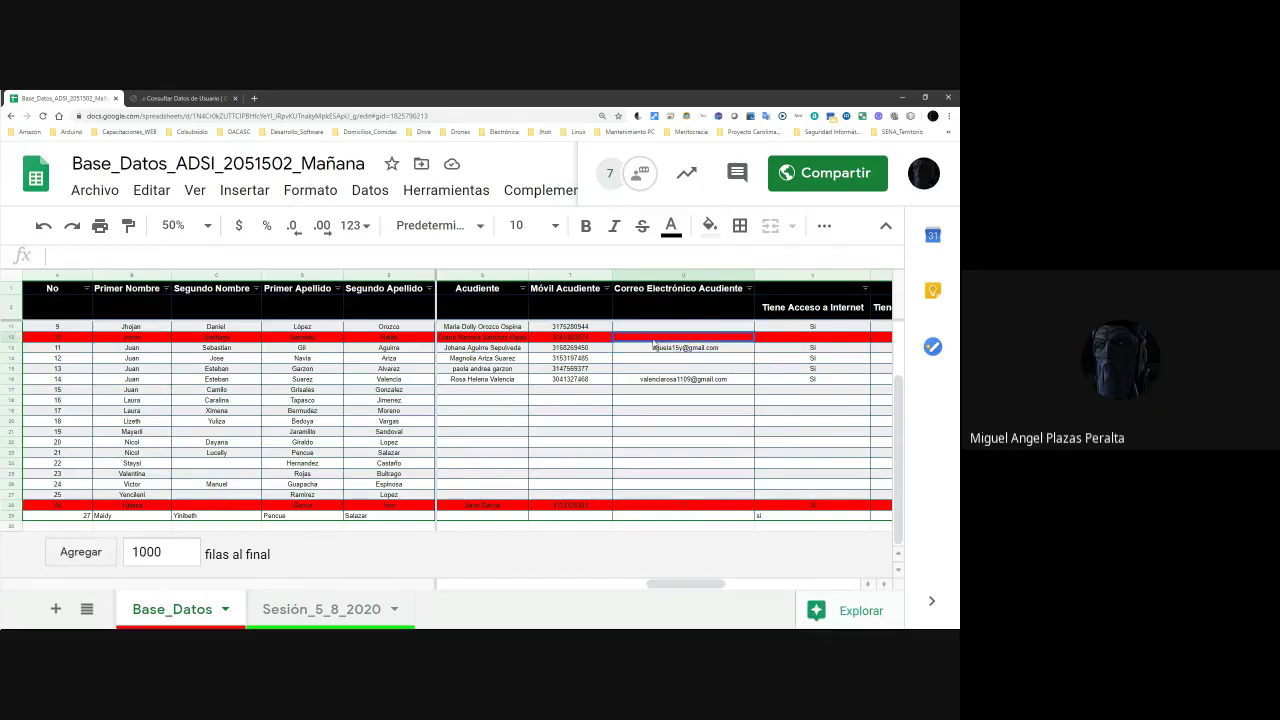
pyautogui.press('Left')
pyautogui.press('Left')
pyautogui.press('Left')
pyautogui.press('Left')
pyautogui.press('Left')
pyautogui.press('Left')
pyautogui.press('Left')
pyautogui.press('Left')
pyautogui.press('Left')
pyautogui.press('Left')
pyautogui.press('Left')
pyautogui.press('Left')
pyautogui.press('Left')
pyautogui.press('Left')
pyautogui.press('Left')
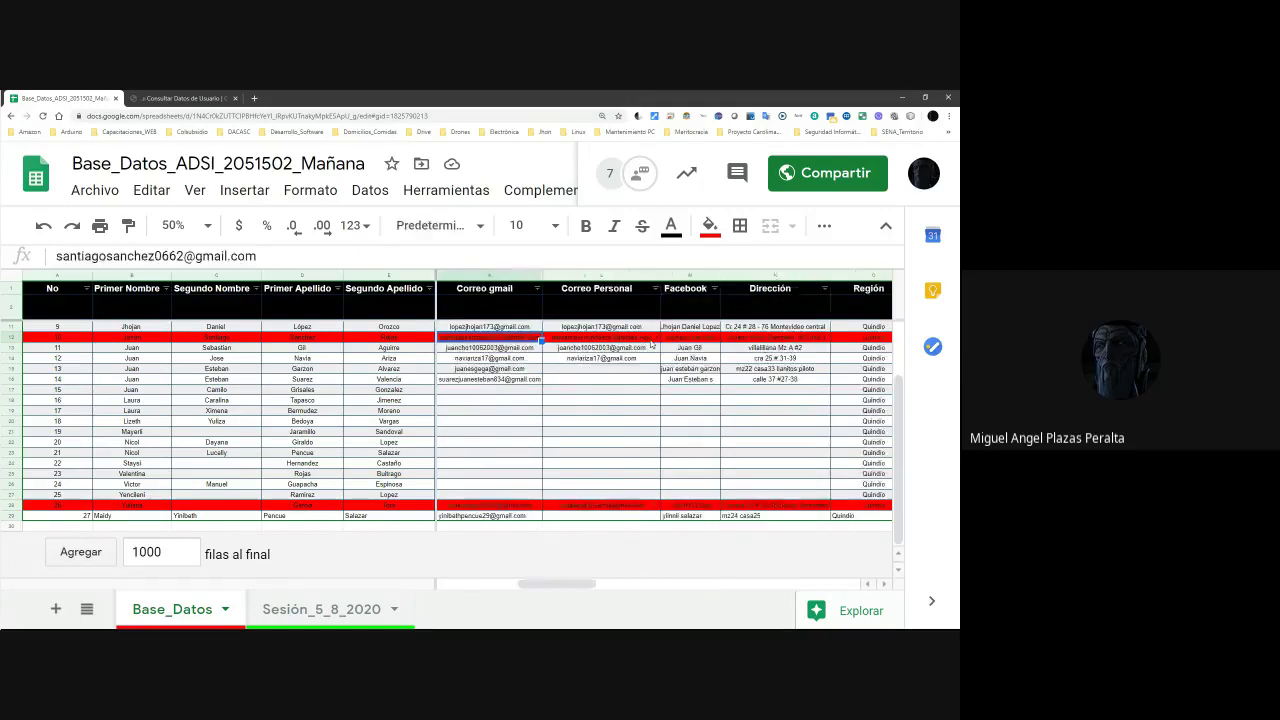
pyautogui.press('Right')
pyautogui.press('Right')
pyautogui.press('Right')
pyautogui.press('Right')
pyautogui.press('Right')
pyautogui.press('Right')
pyautogui.press('Right')
pyautogui.press('Right')
pyautogui.press('Right')
pyautogui.press('Right')
pyautogui.press('Right')
pyautogui.press('Right')
pyautogui.press('Right')
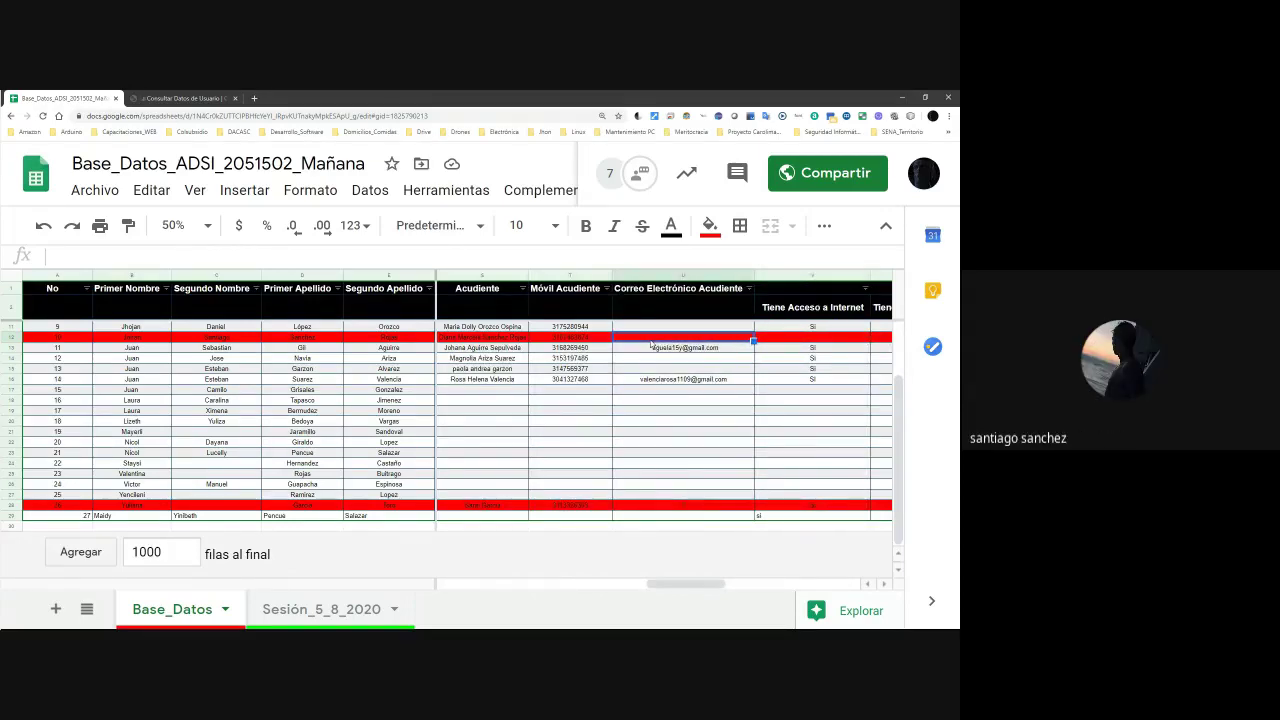
pyautogui.doubleClick(651, 342)
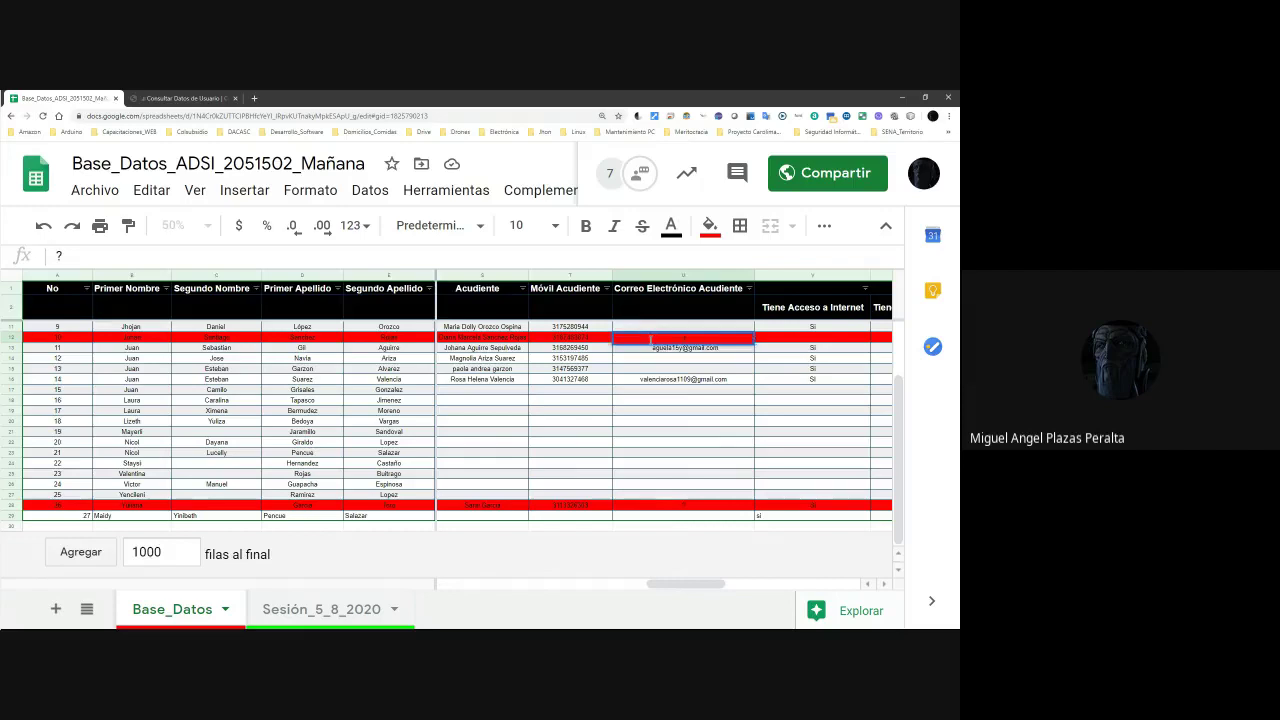
# Commit '?' as row 12's guardian e-mail, then enter Si for internet and No for data plan.
pyautogui.press('Tab')
pyautogui.hscroll(3, 651, 343)
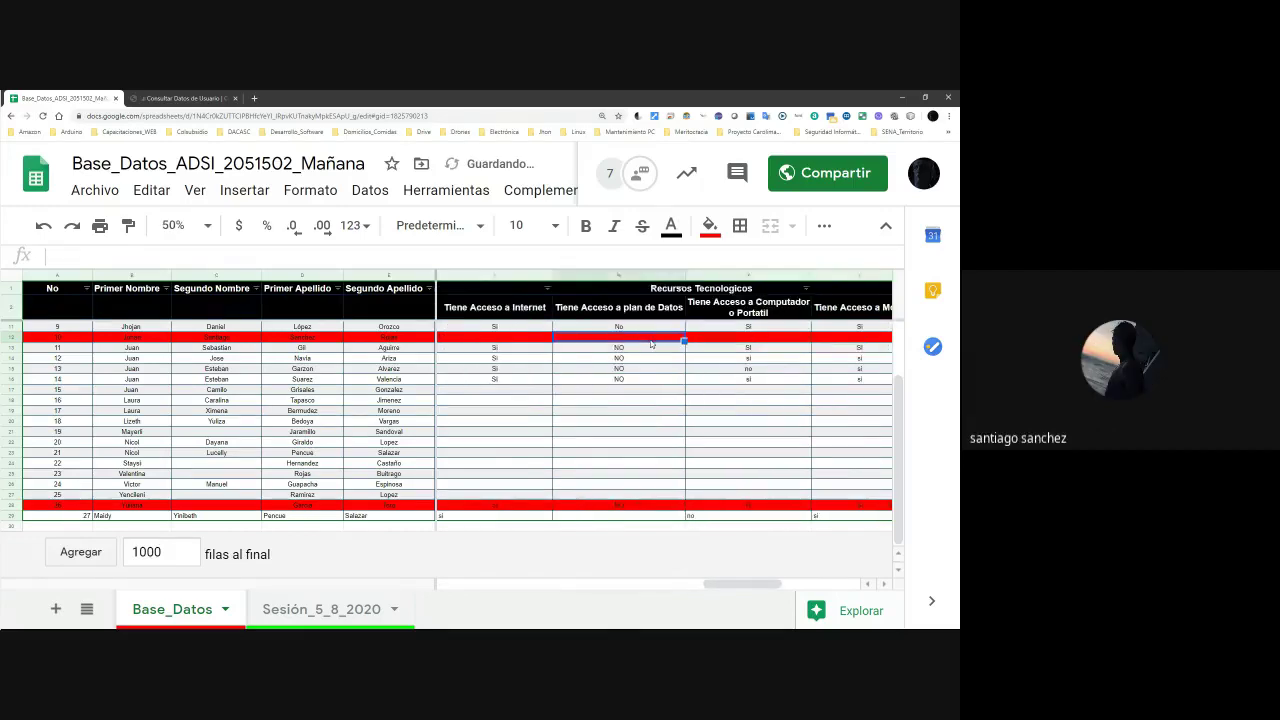
pyautogui.hscroll(-3, 651, 343)
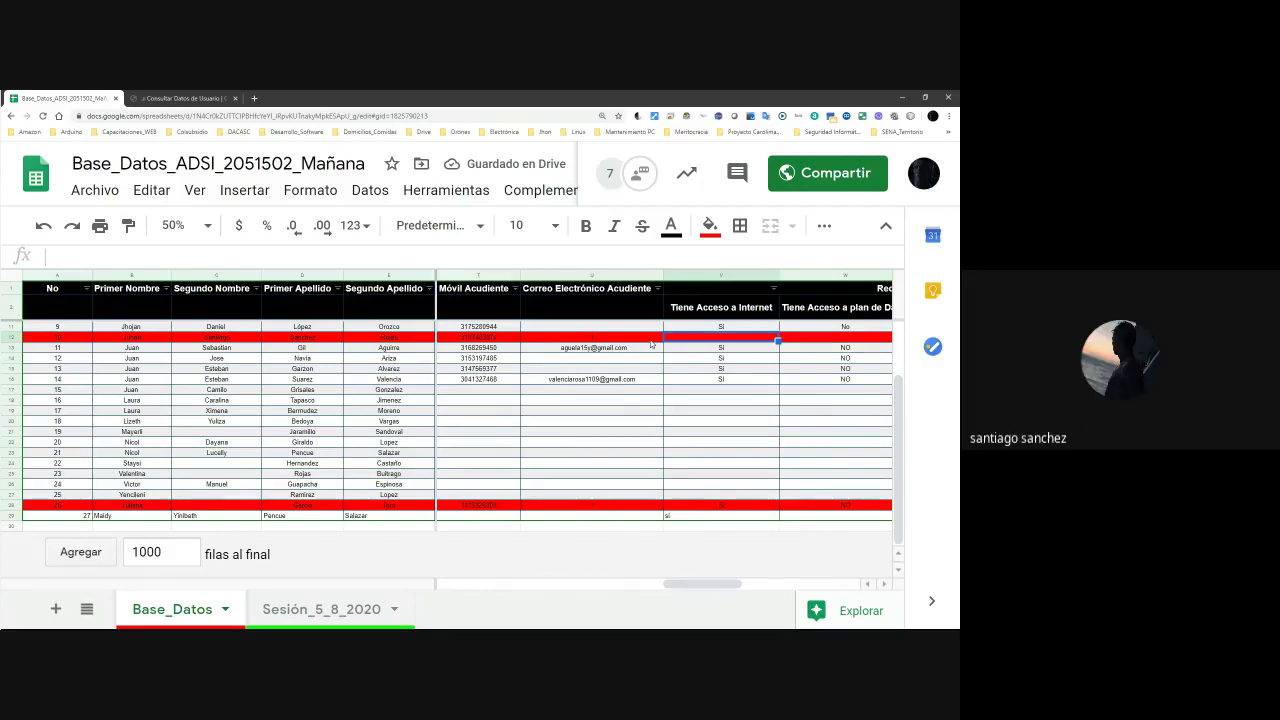
pyautogui.write('Si')
pyautogui.press('Tab')
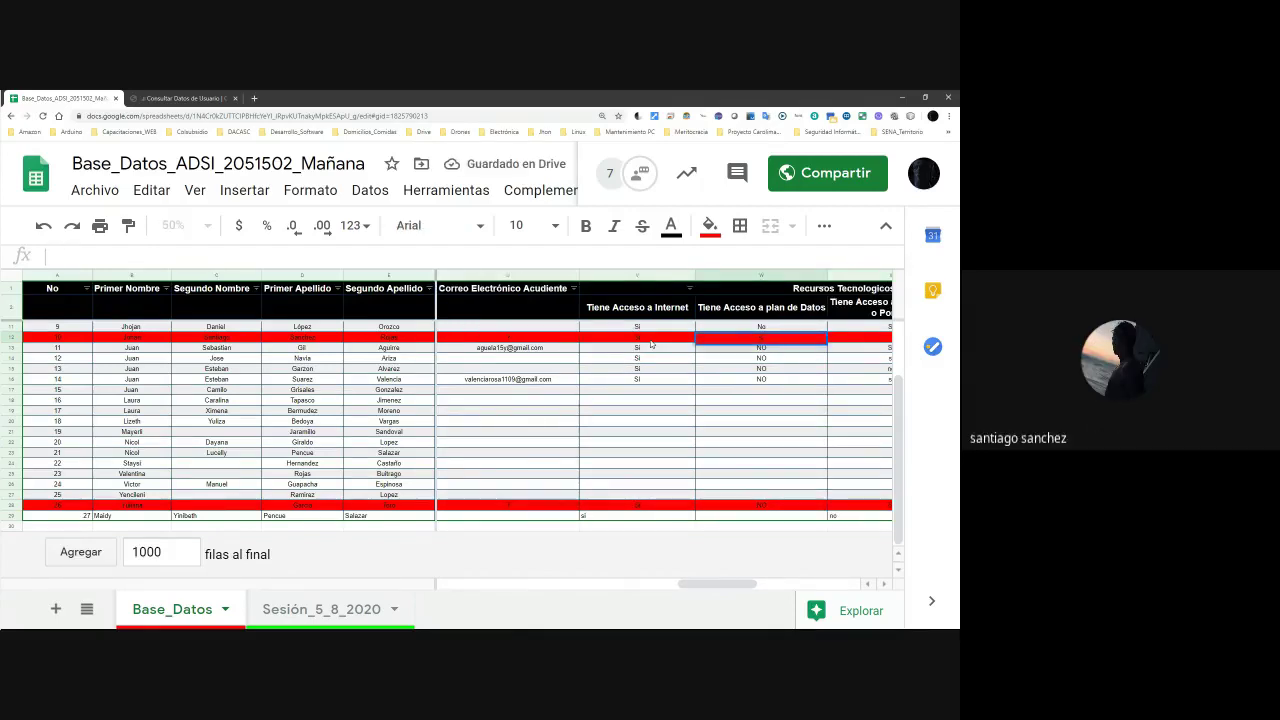
pyautogui.write('No')
pyautogui.press('Tab')
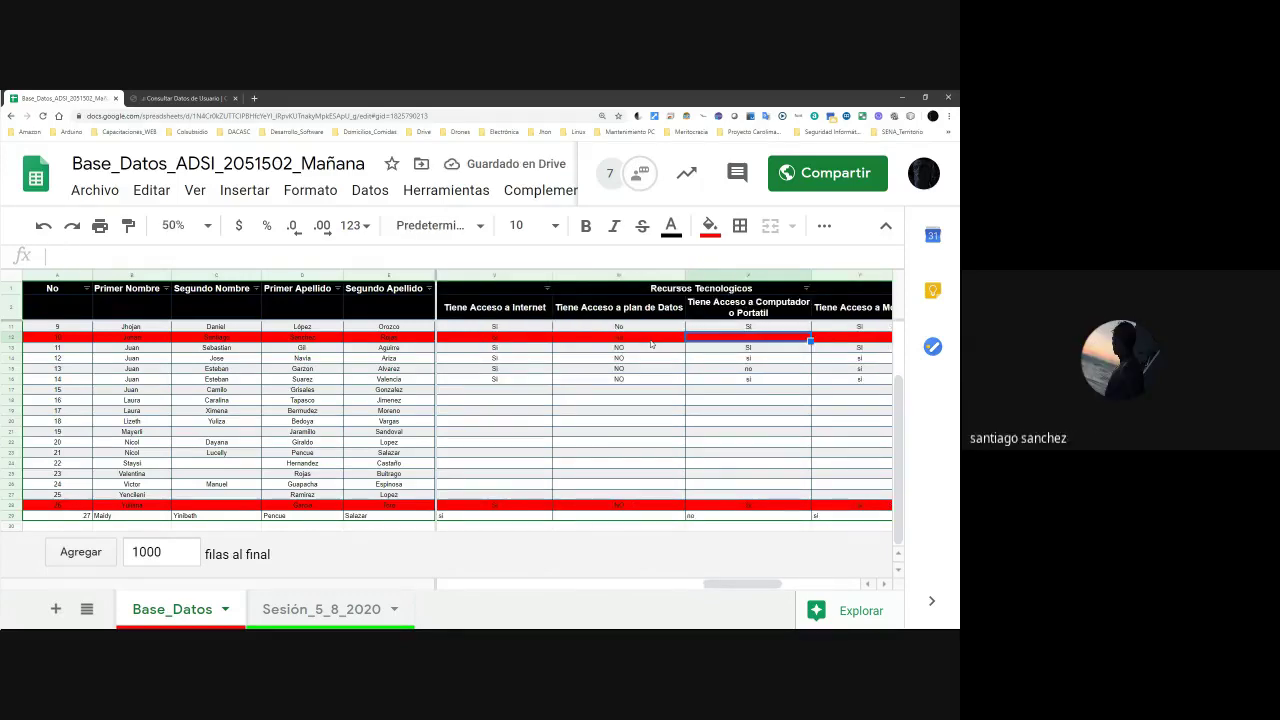
# Enter no for computer, Si for mobile and Si for WhatsApp in row 12.
pyautogui.write('Si')
pyautogui.press('Escape')
pyautogui.write('n')
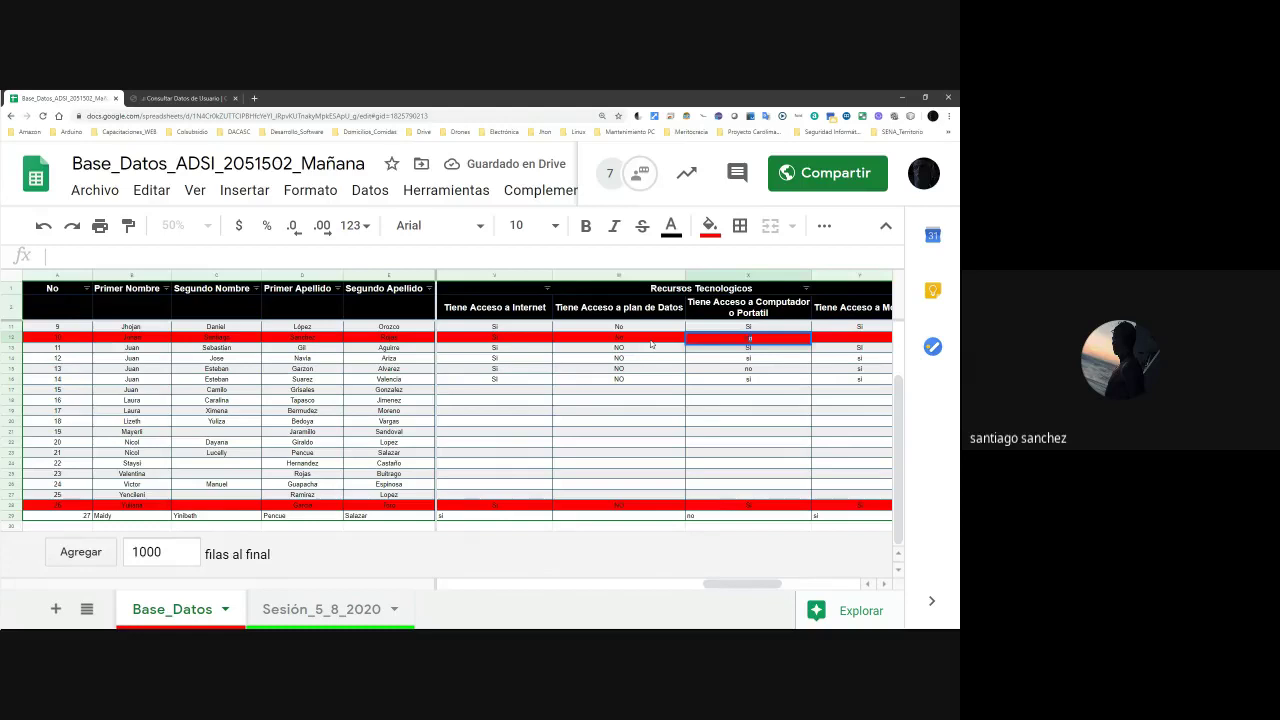
pyautogui.write('o')
pyautogui.press('Tab')
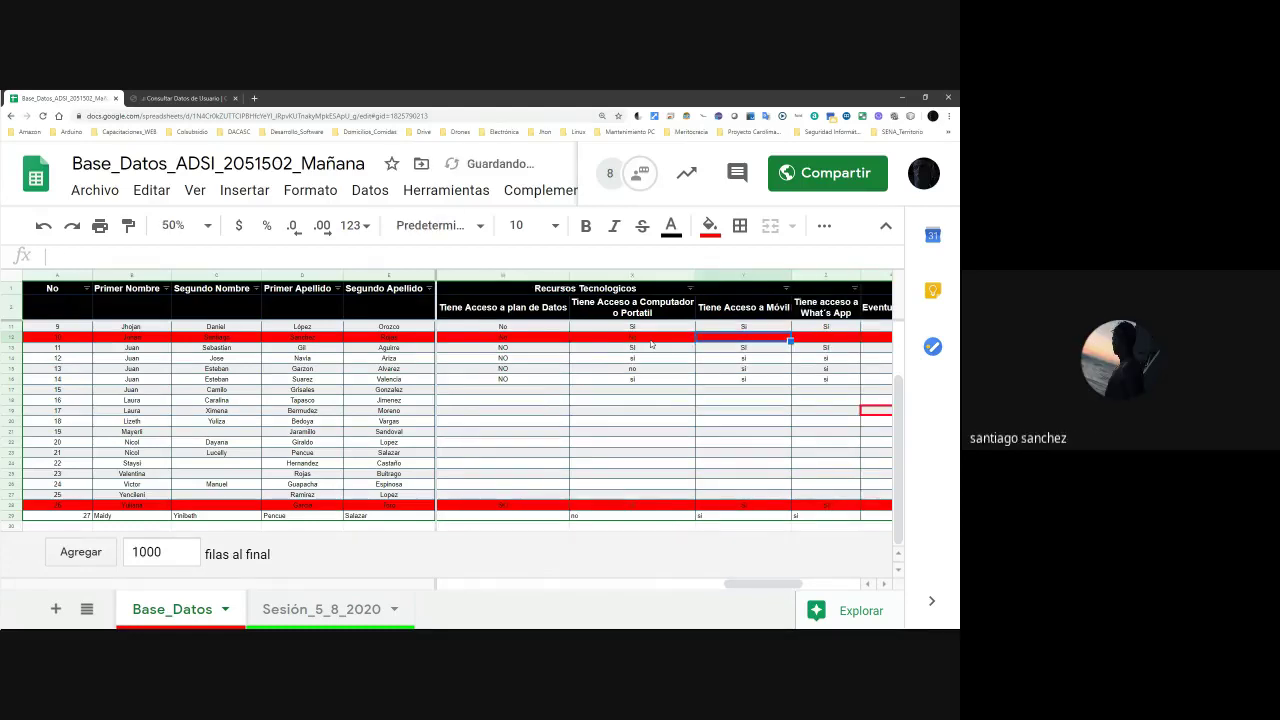
pyautogui.write('Si')
pyautogui.press('Tab')
pyautogui.write('Si')
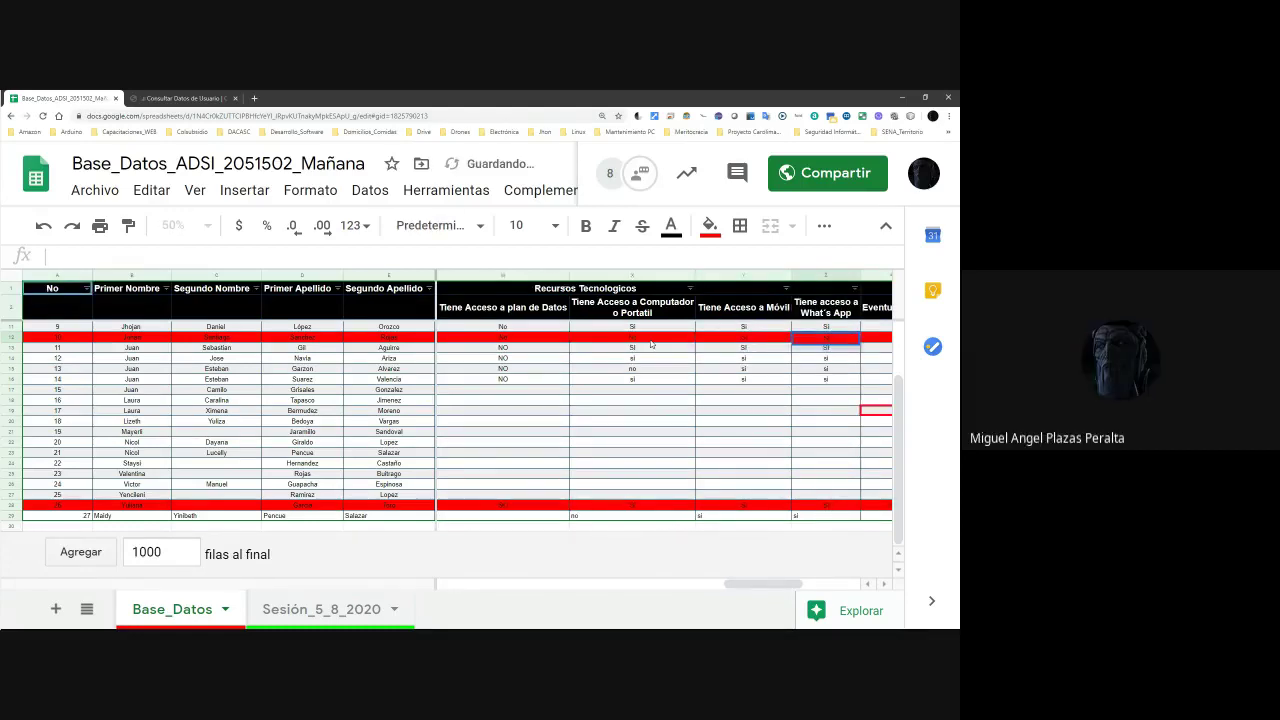
pyautogui.press('Tab')
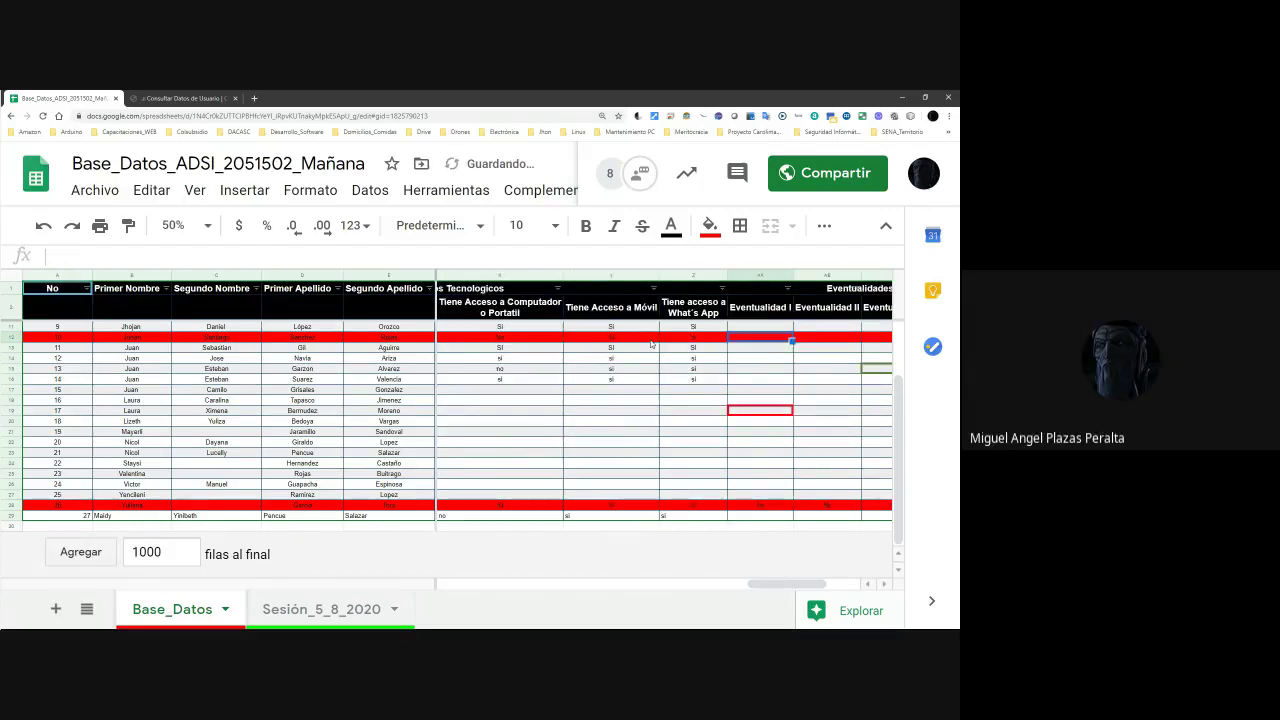
# Enter 'No tiene Computador ni Portatil' in row 12's Eventualidad I cell and widen that column to fit.
pyautogui.write('No tiene')
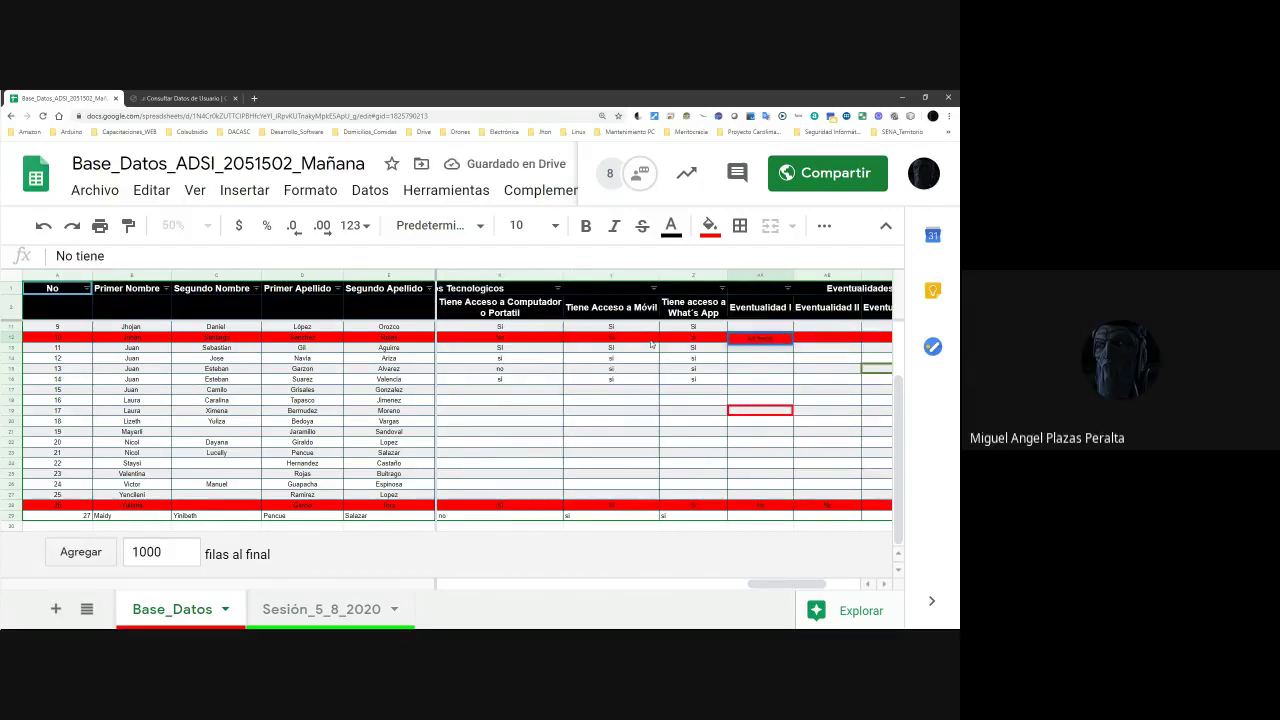
pyautogui.write(' COmput')
pyautogui.press('BackSpace')
pyautogui.press('BackSpace')
pyautogui.press('BackSpace')
pyautogui.press('BackSpace')
pyautogui.press('BackSpace')
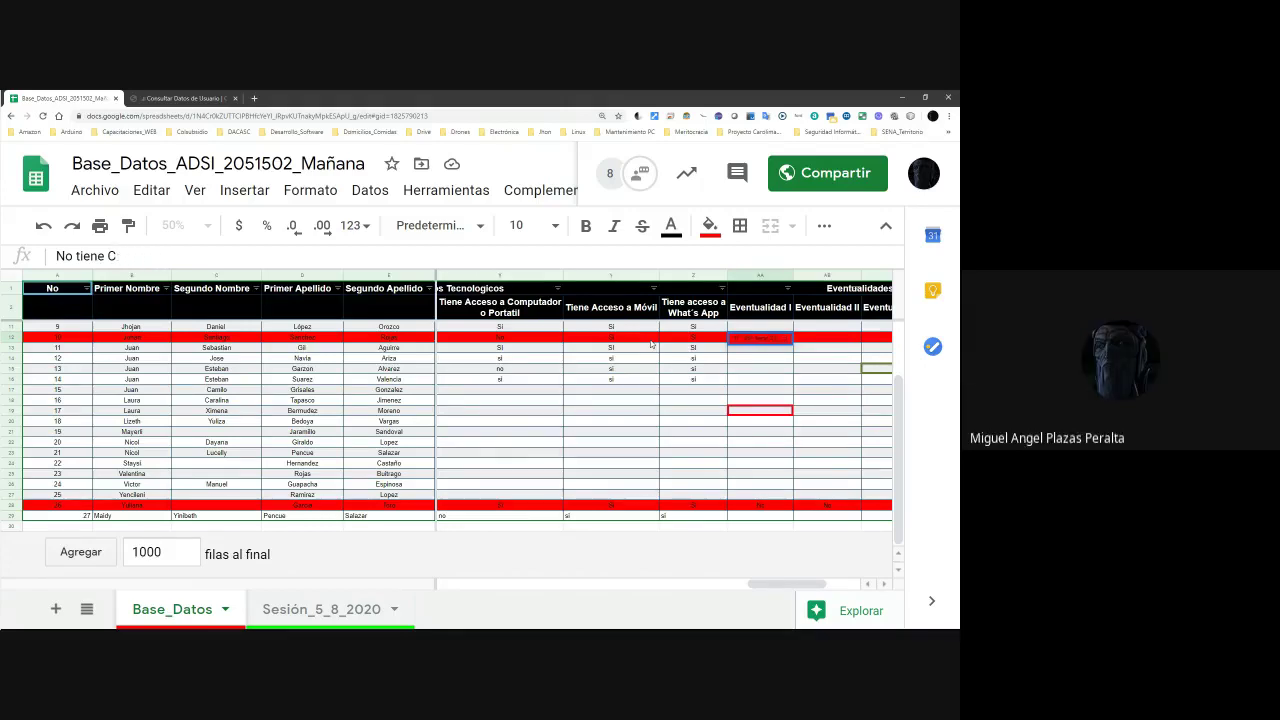
pyautogui.write('omputador')
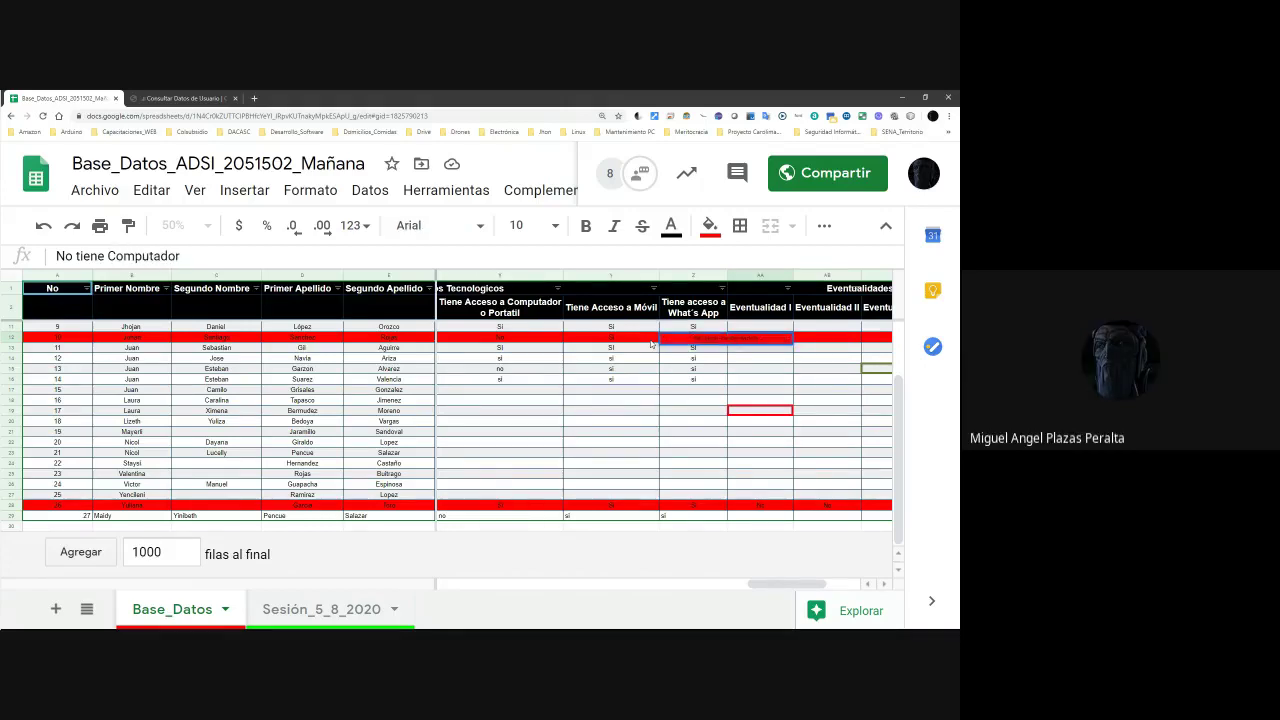
pyautogui.write(' ni POrt')
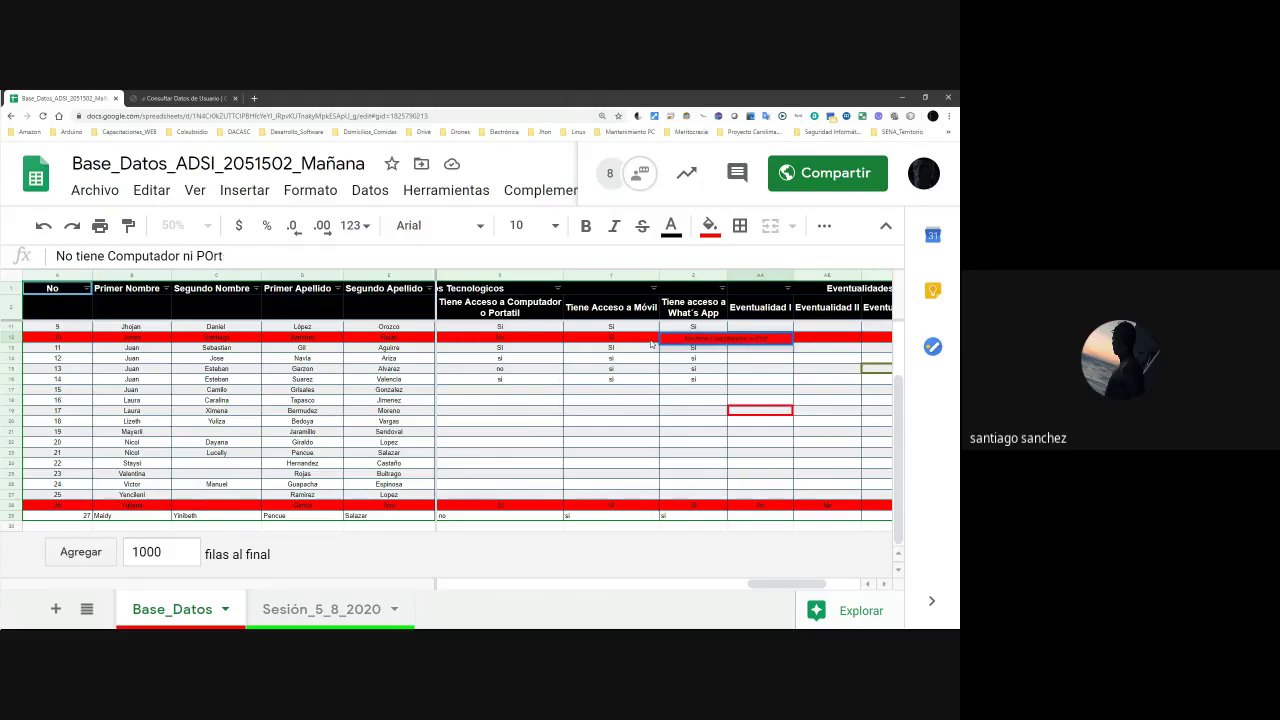
pyautogui.press('BackSpace')
pyautogui.press('BackSpace')
pyautogui.press('BackSpace')
pyautogui.write('ortatil')
pyautogui.press('Tab')
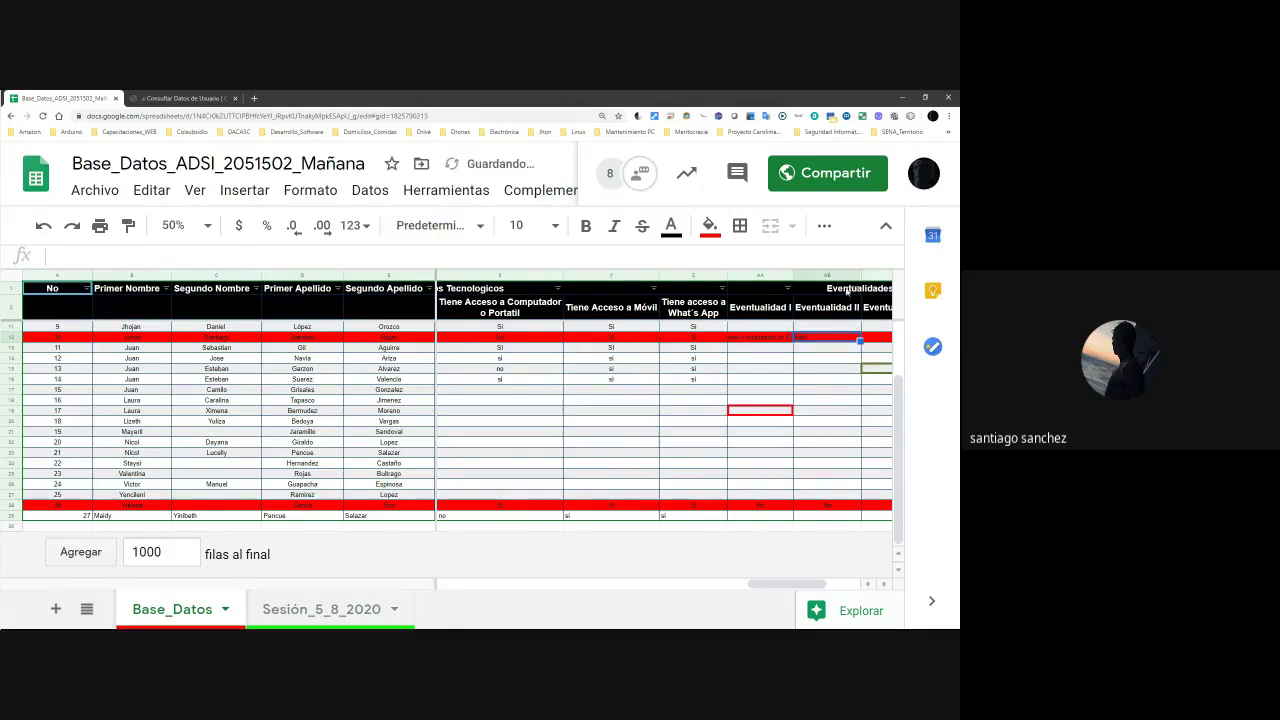
pyautogui.doubleClick(793, 275)
# Go to the empty cell AE12 and type the note 'Caso Estudiante En Celular'.
pyautogui.press('Right')
pyautogui.press('Right')
pyautogui.press('Right')
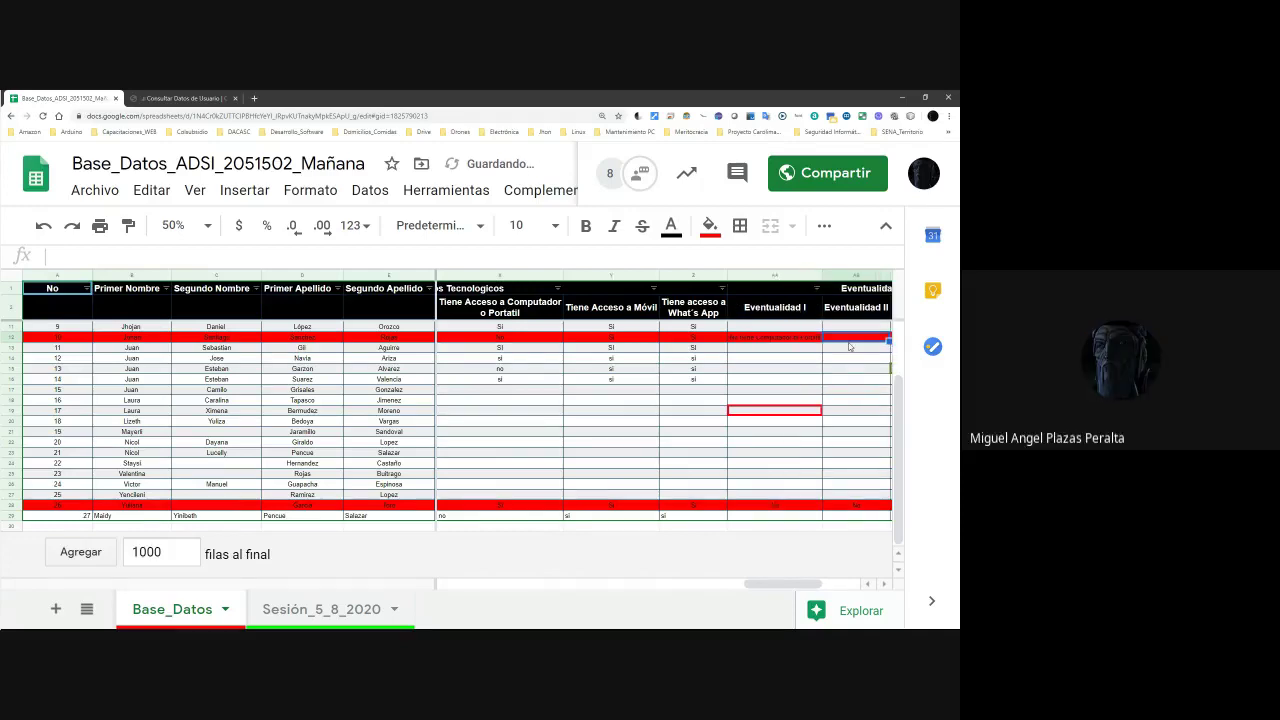
pyautogui.press('Left')
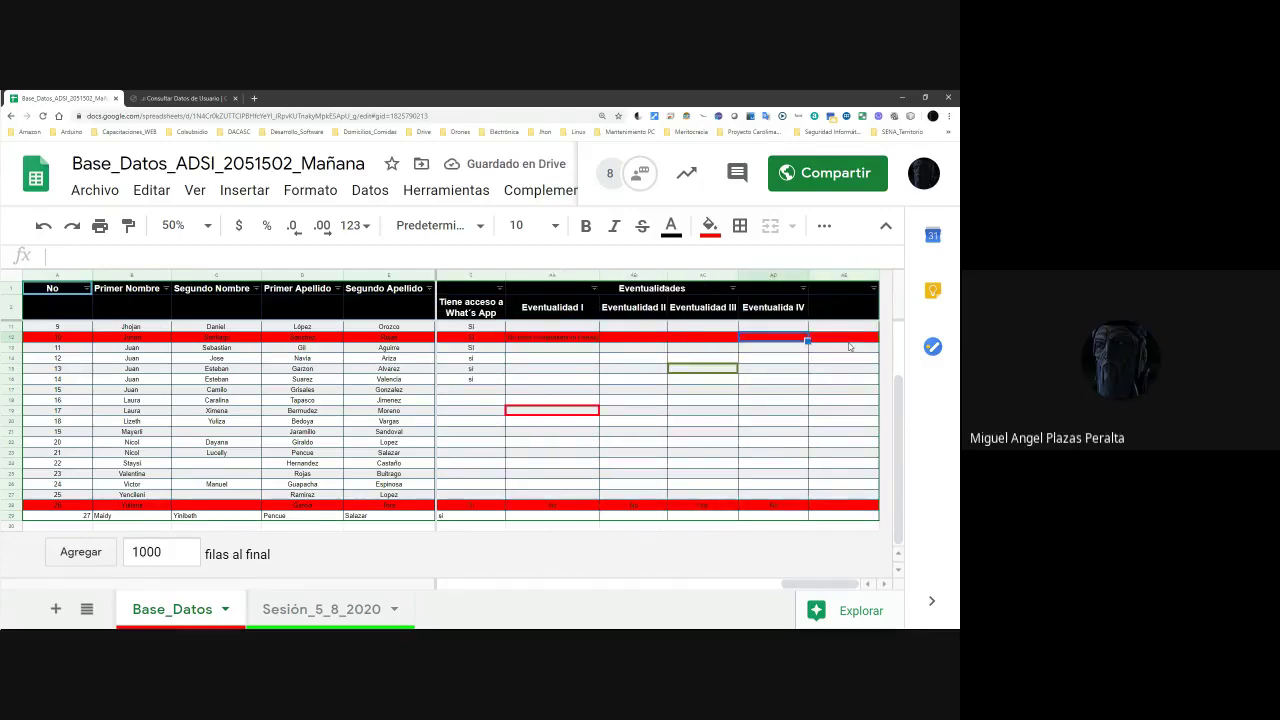
pyautogui.press('Right')
pyautogui.press('Left')
pyautogui.press('Left')
pyautogui.press('Left')
pyautogui.press('Left')
pyautogui.press('Left')
pyautogui.press('Left')
pyautogui.press('Right')
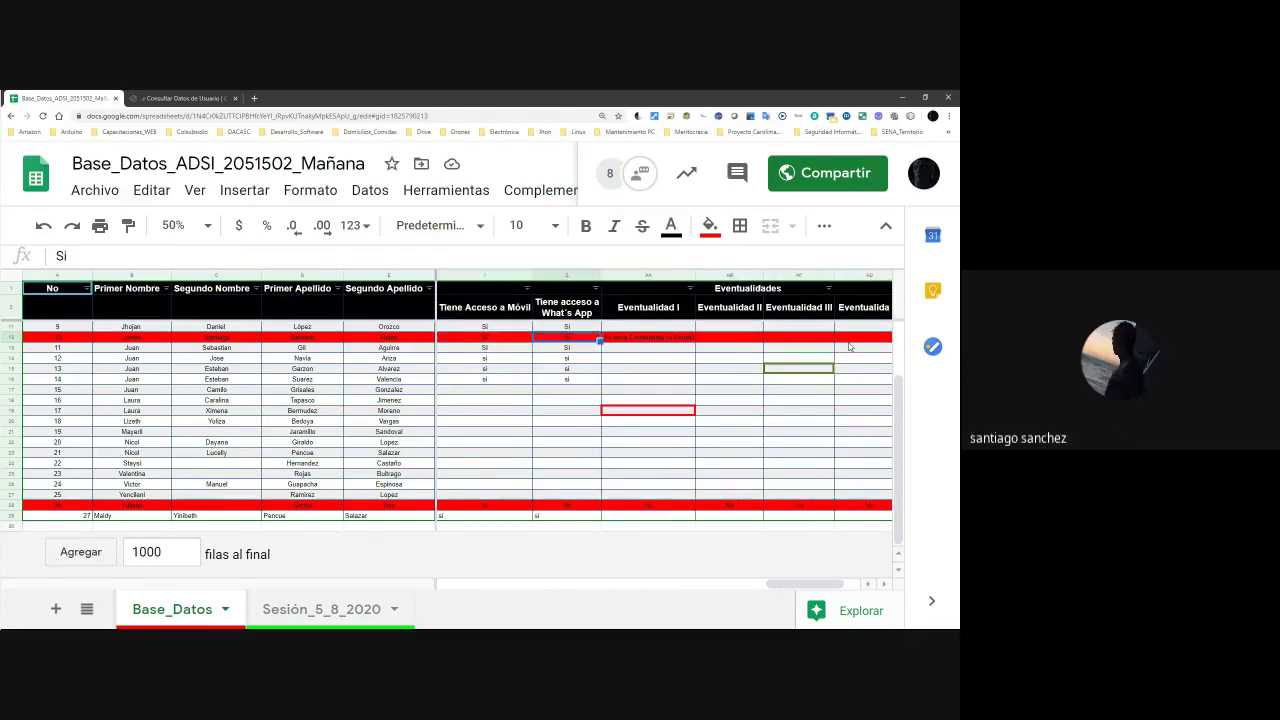
pyautogui.press('Right')
pyautogui.press('Right')
pyautogui.press('Right')
pyautogui.press('Right')
pyautogui.press('Left')
pyautogui.press('Left')
pyautogui.press('Left')
pyautogui.press('Left')
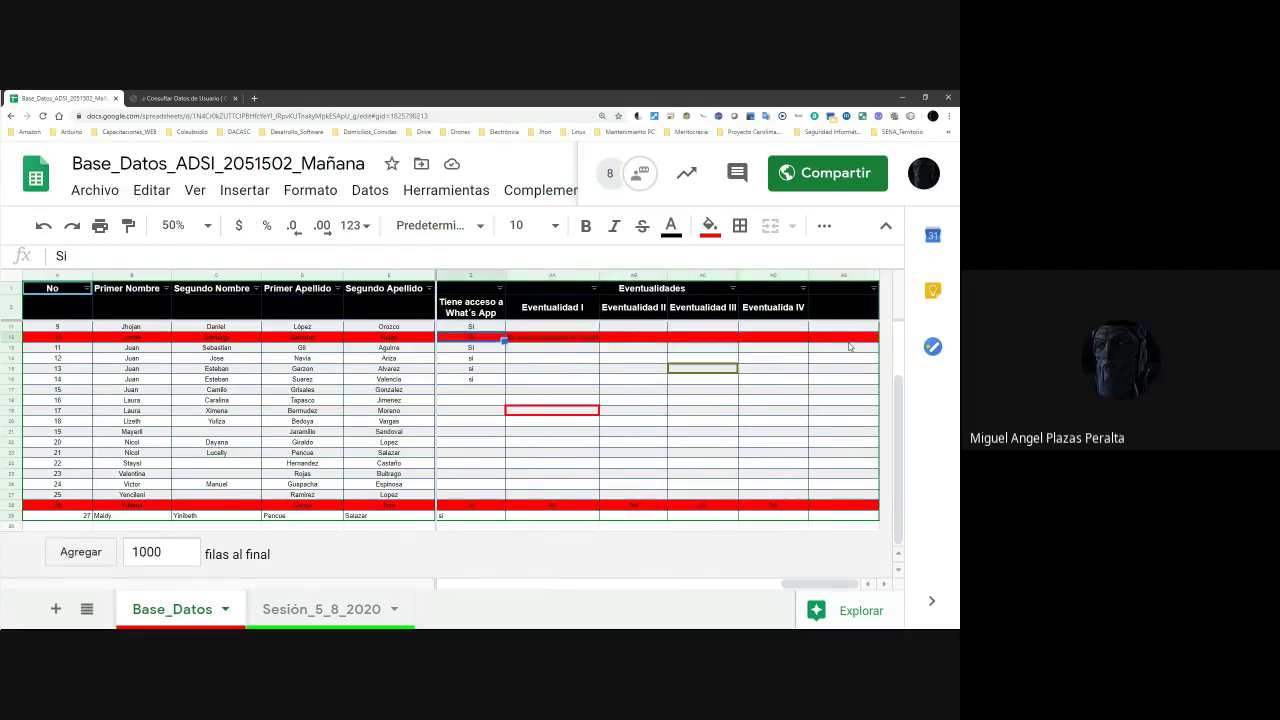
pyautogui.press('Right')
pyautogui.press('Right')
pyautogui.press('Right')
pyautogui.press('Right')
pyautogui.press('Right')
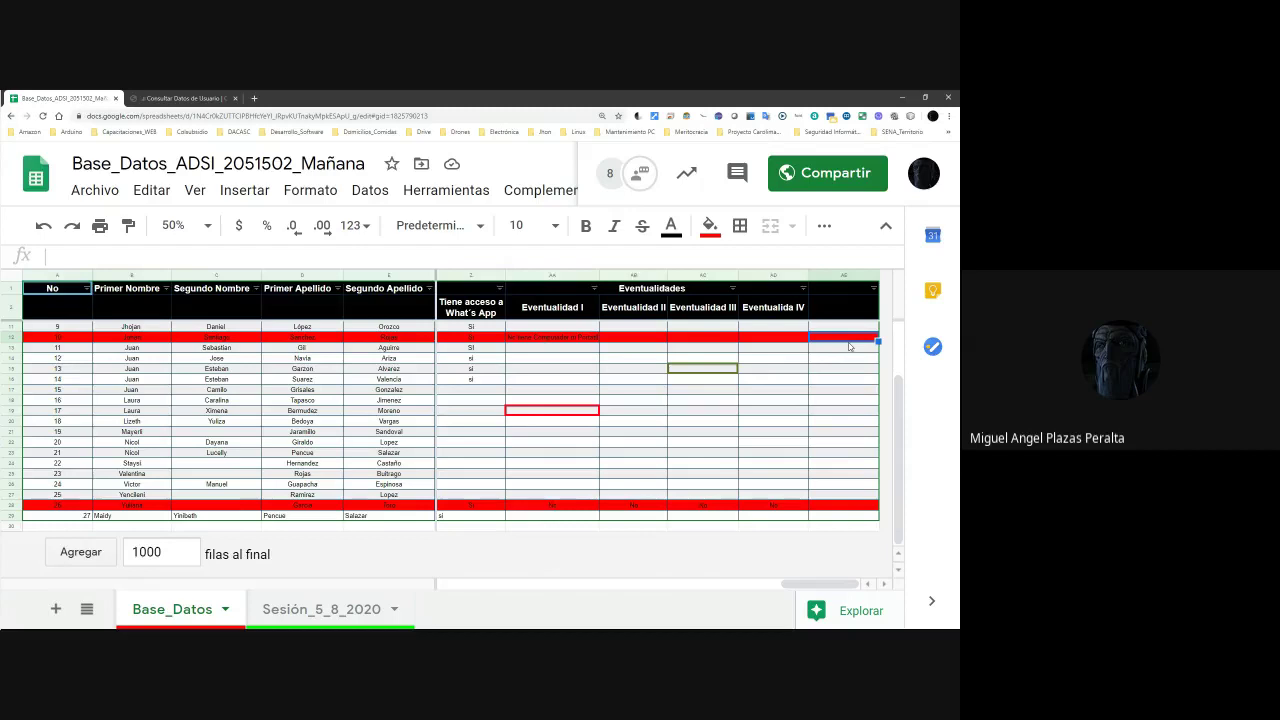
pyautogui.write('Caso Es')
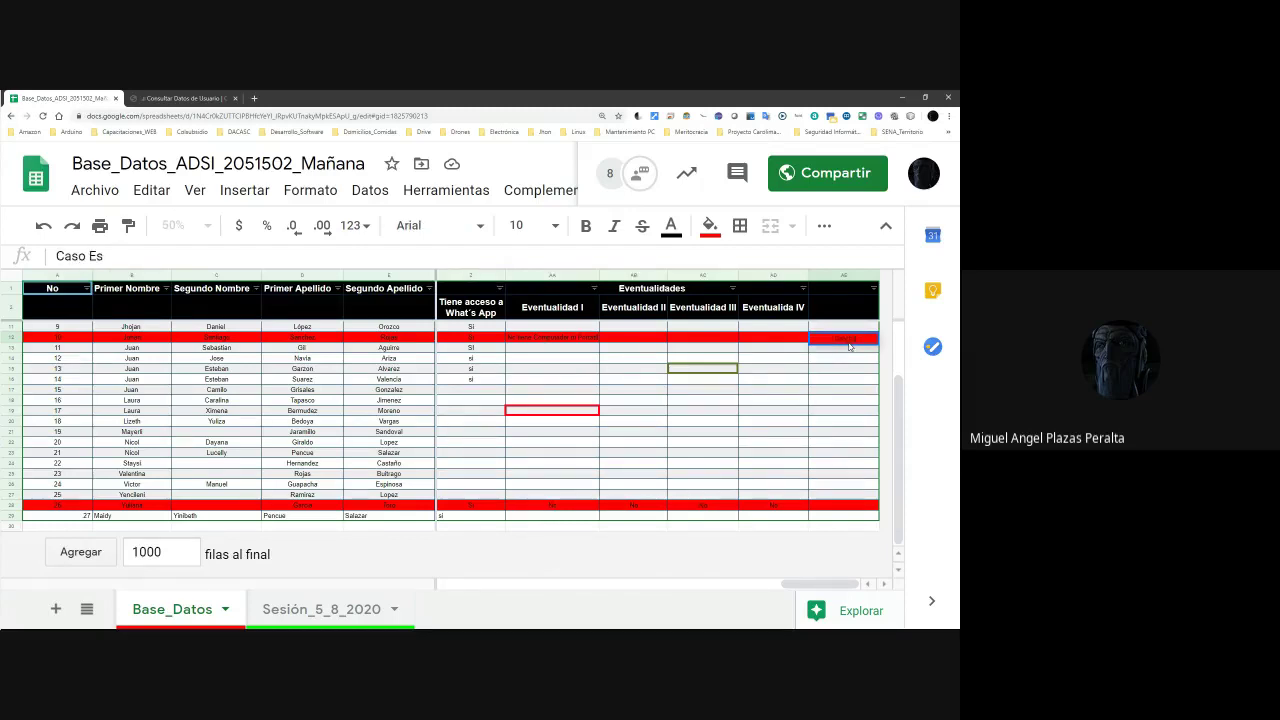
pyautogui.write('tudiante En Celular')
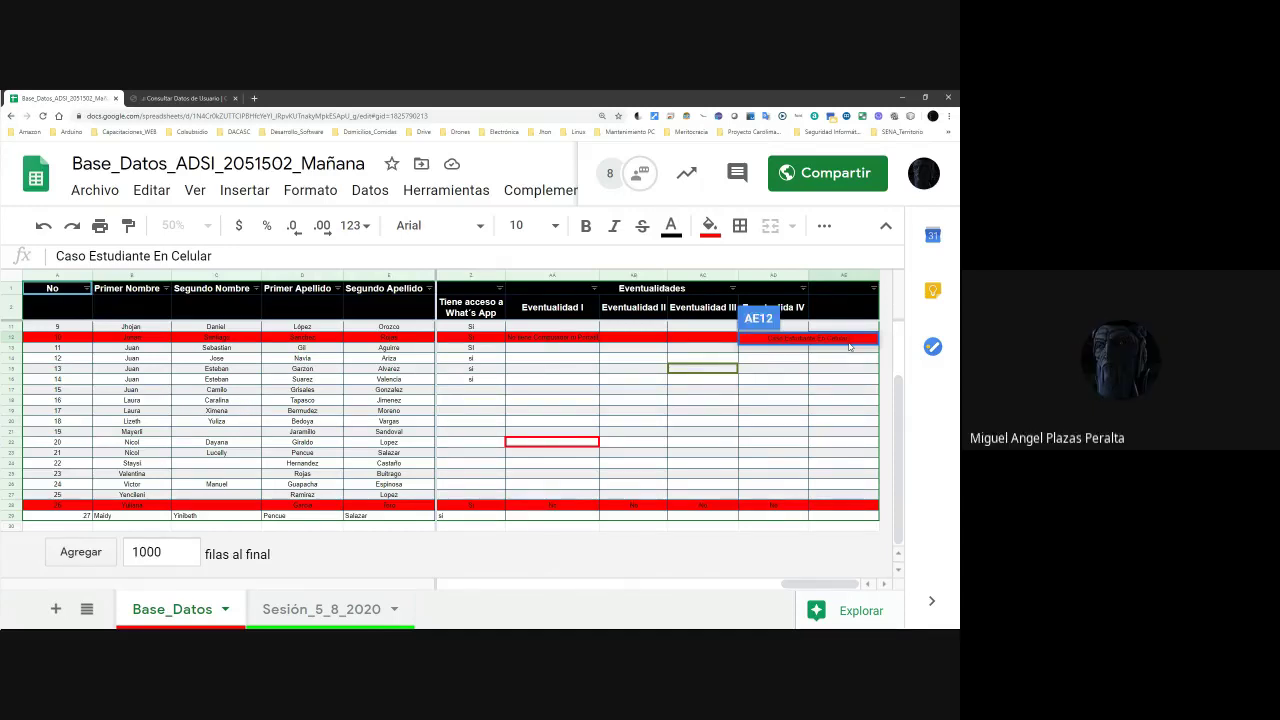
# Widen column AE so the 'Caso Estudiante En Celular' note in AE12 fits.
pyautogui.moveTo(808, 275); pyautogui.dragTo(810, 275)
pyautogui.click(810, 275)
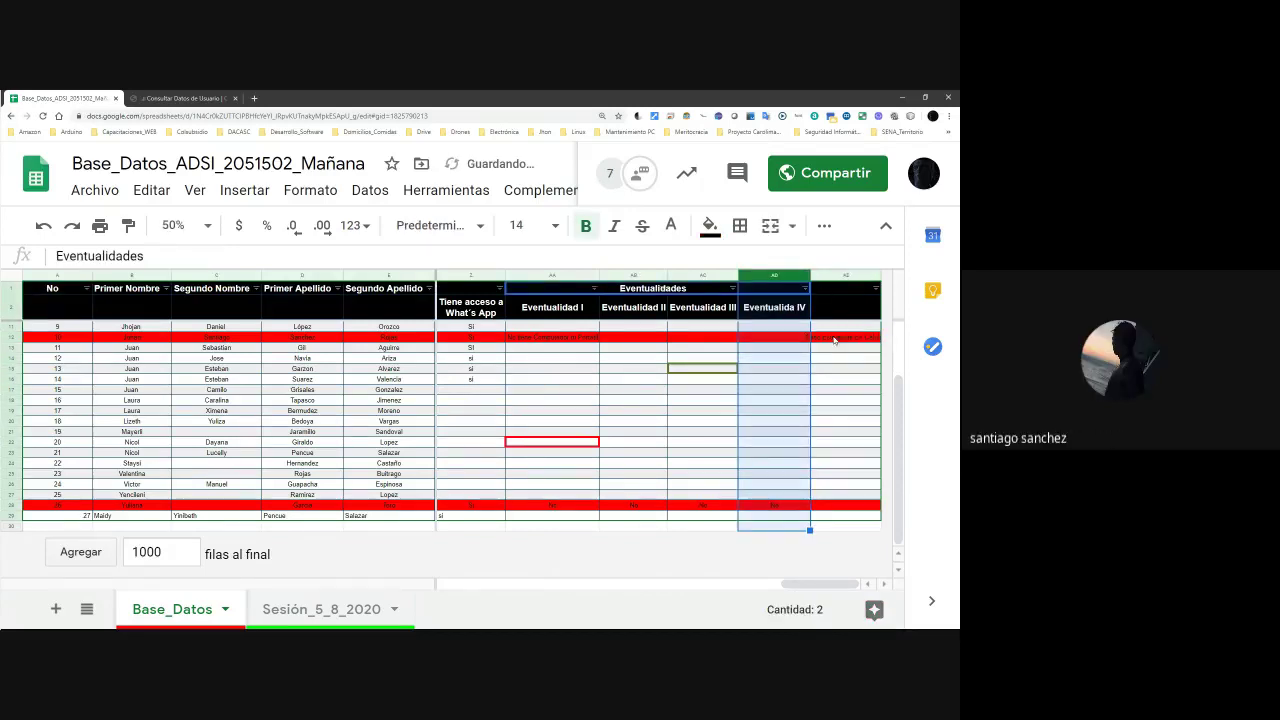
pyautogui.click(875, 337)
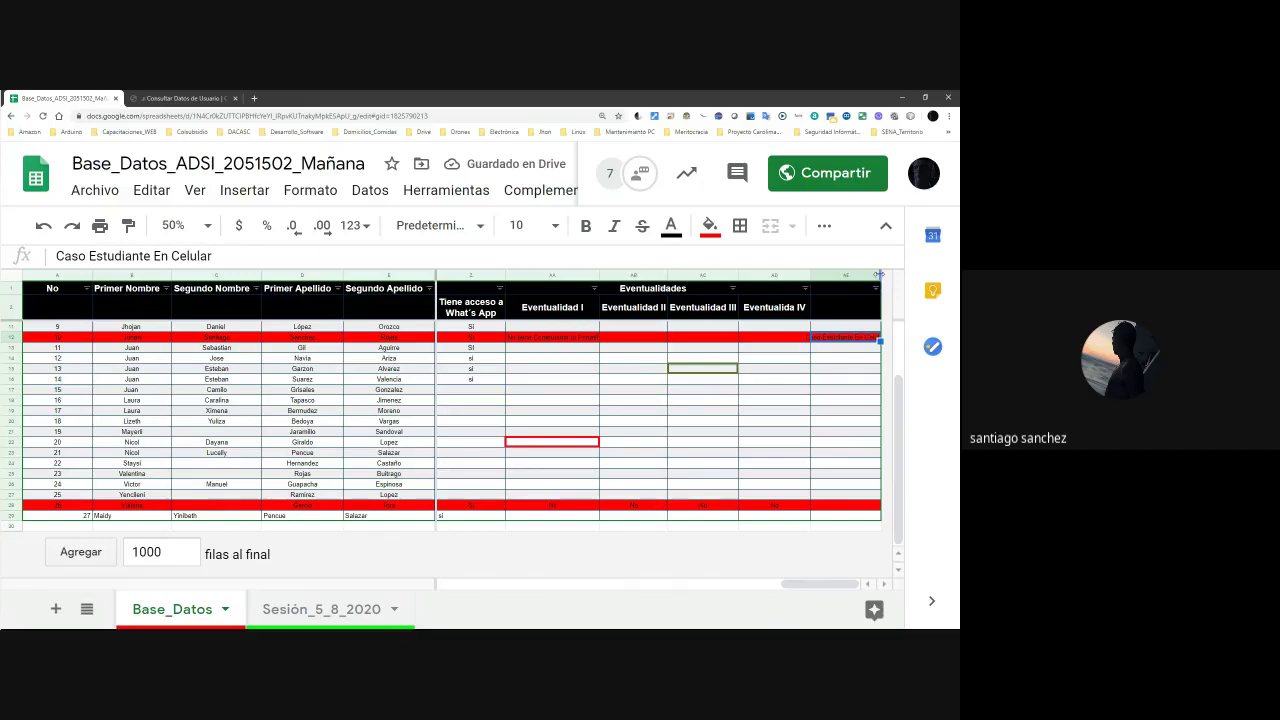
pyautogui.moveTo(881, 275); pyautogui.dragTo(892, 275)
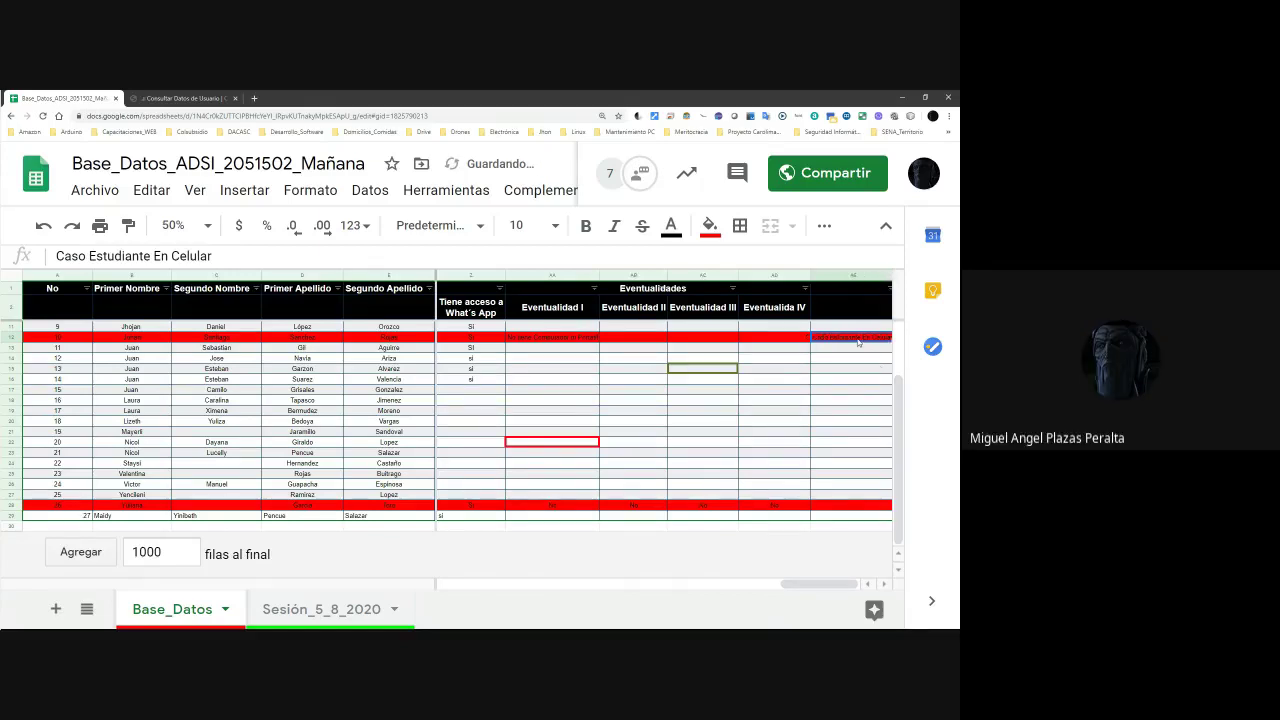
# Type 'JStudio' in cell AE13 beneath the note.
pyautogui.hscroll(1, 857, 342)
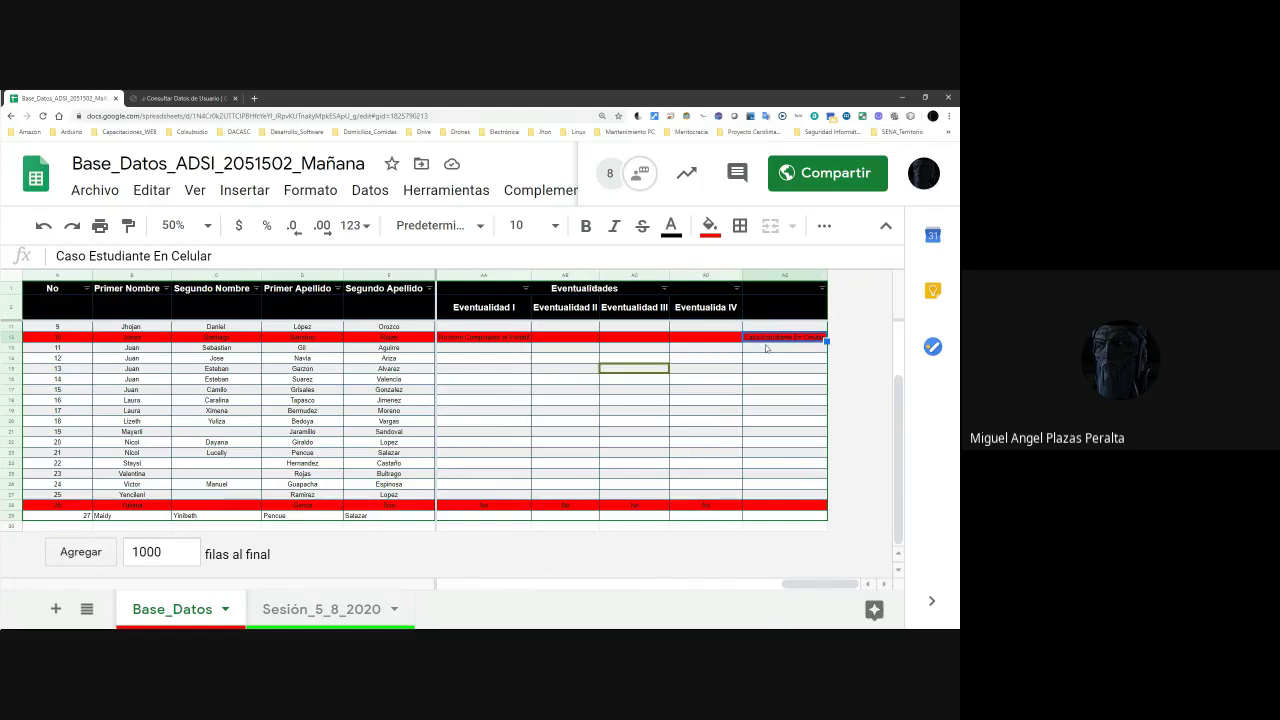
pyautogui.click(767, 348)
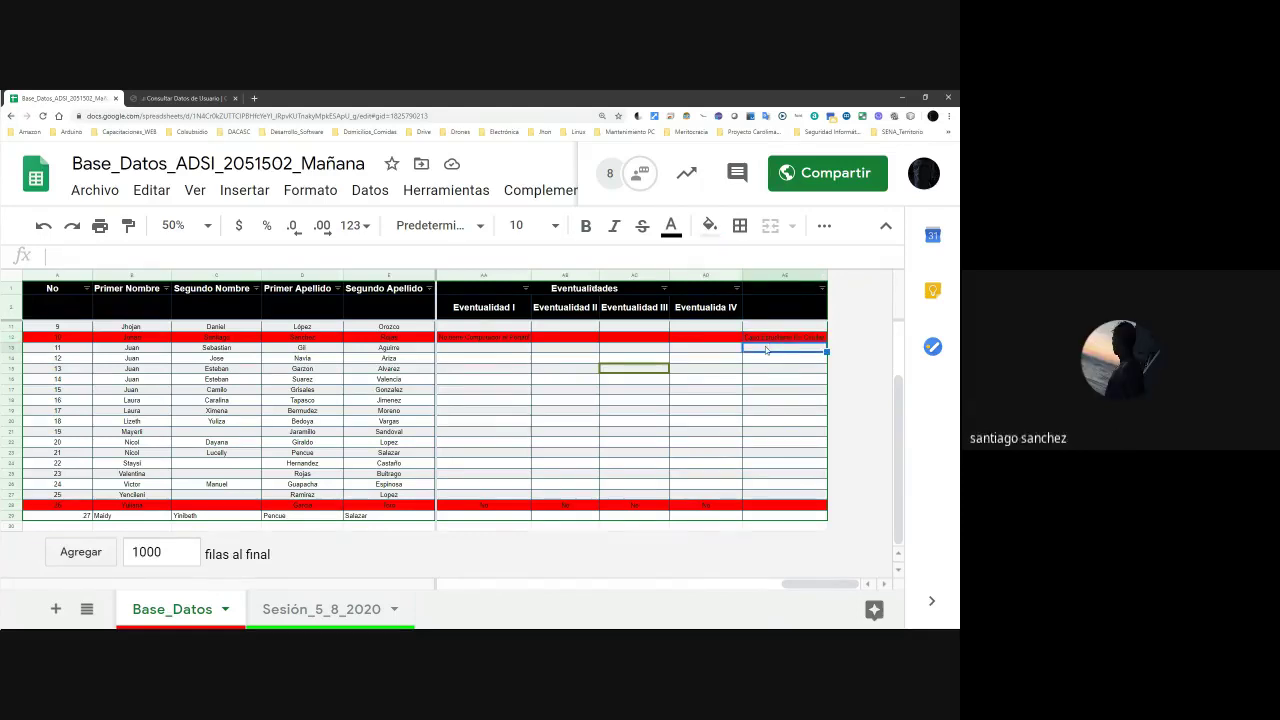
pyautogui.write('J')
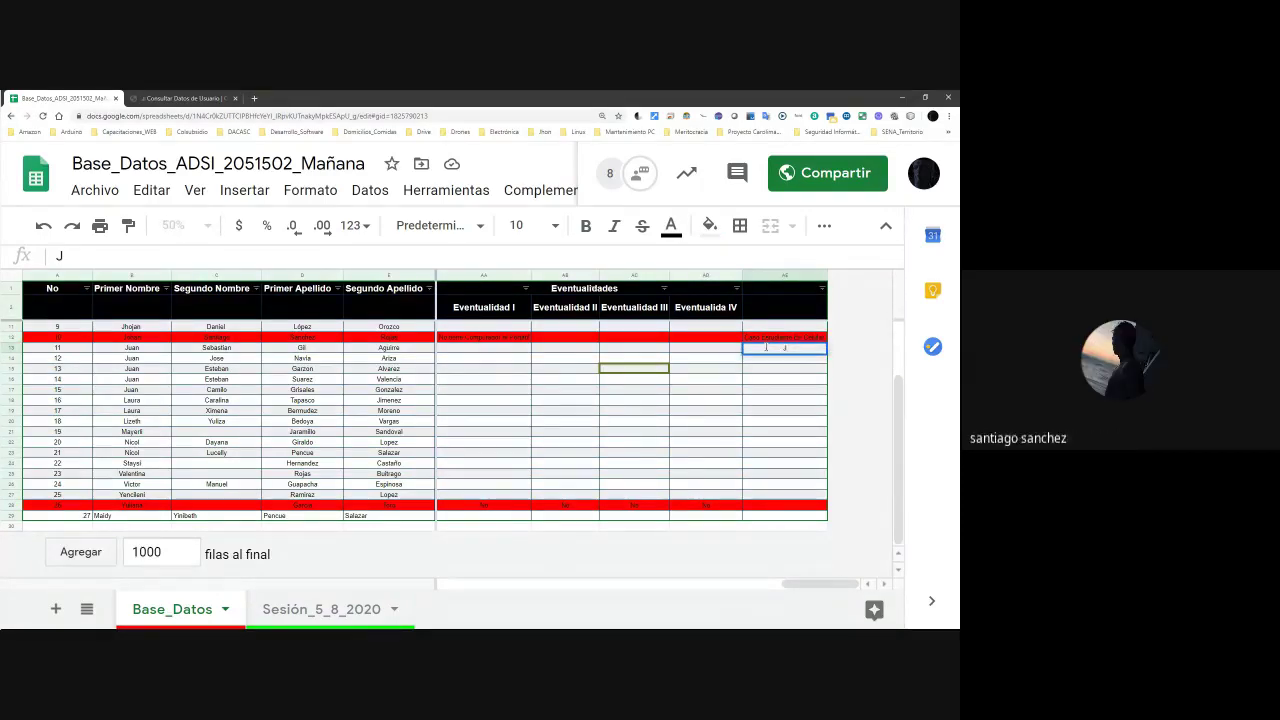
pyautogui.write('Studio')
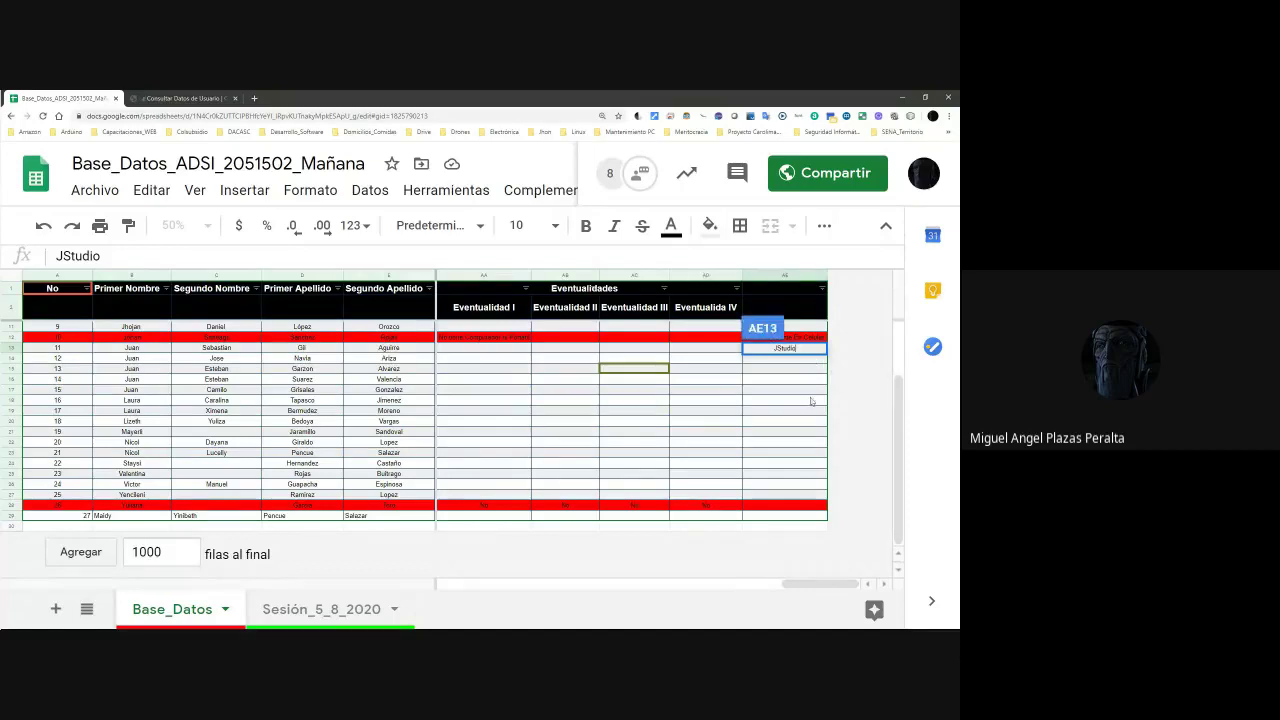
# In a new tab, search DuckDuckGo for 'jstudio' and browse its image results.
pyautogui.click(254, 99)
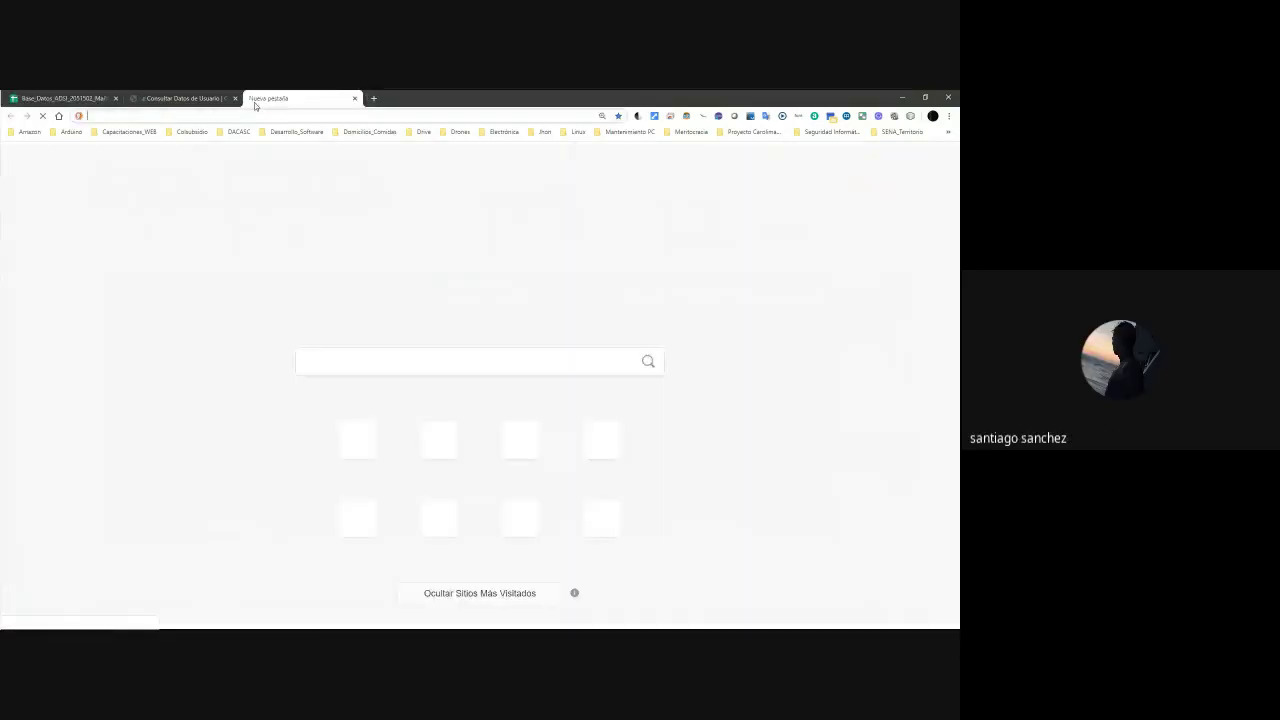
pyautogui.write('jstudio')
pyautogui.press('Return')
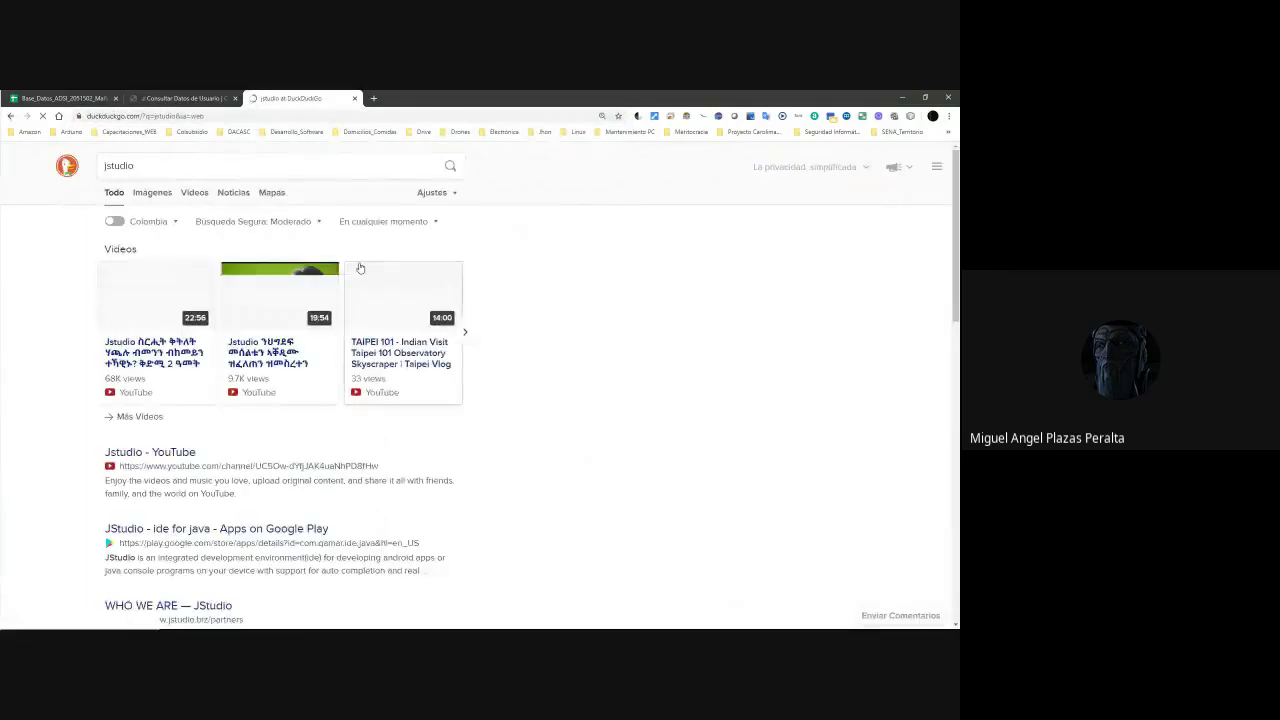
pyautogui.click(153, 193)
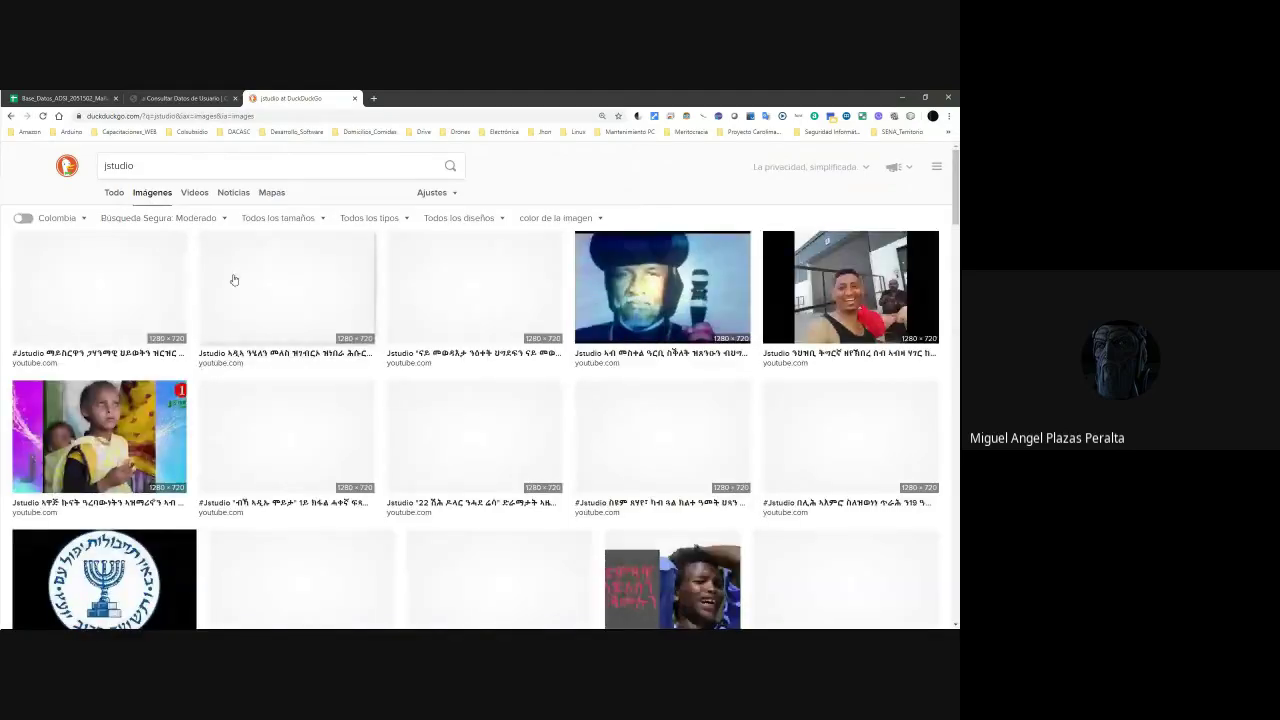
pyautogui.scroll(-1, 266, 330)
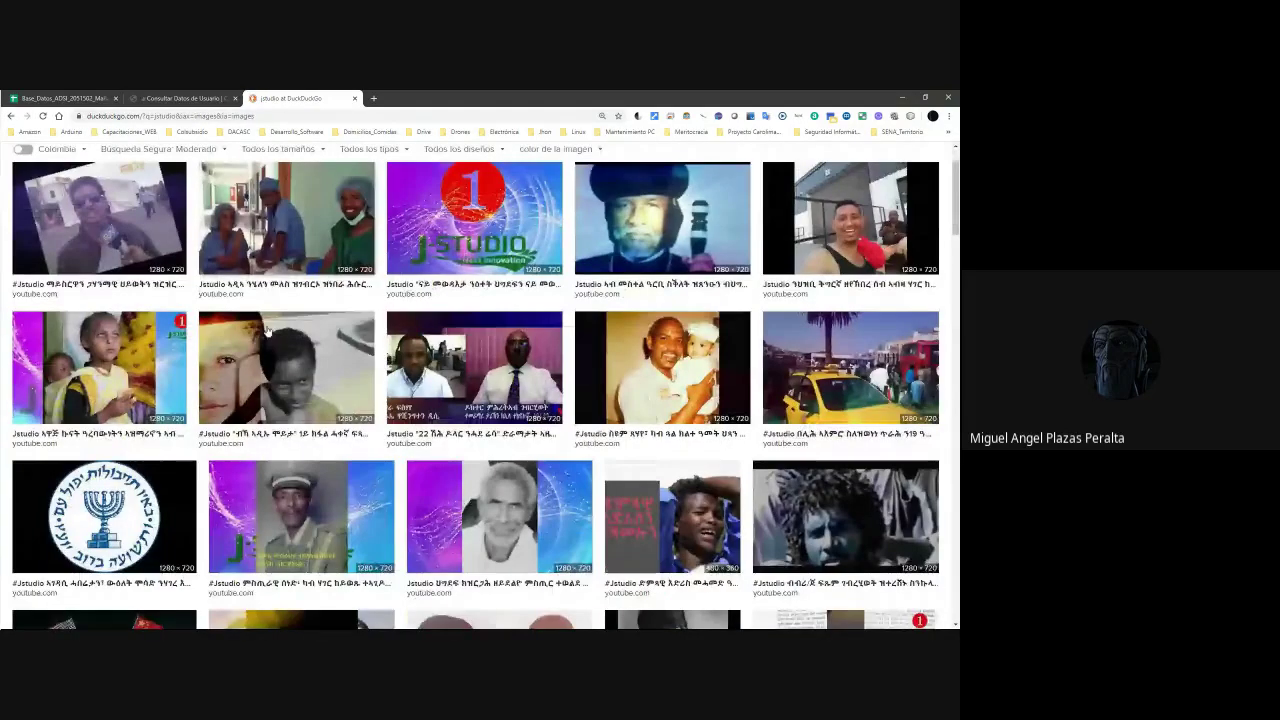
pyautogui.scroll(-3, 266, 333)
pyautogui.scroll(3, 268, 338)
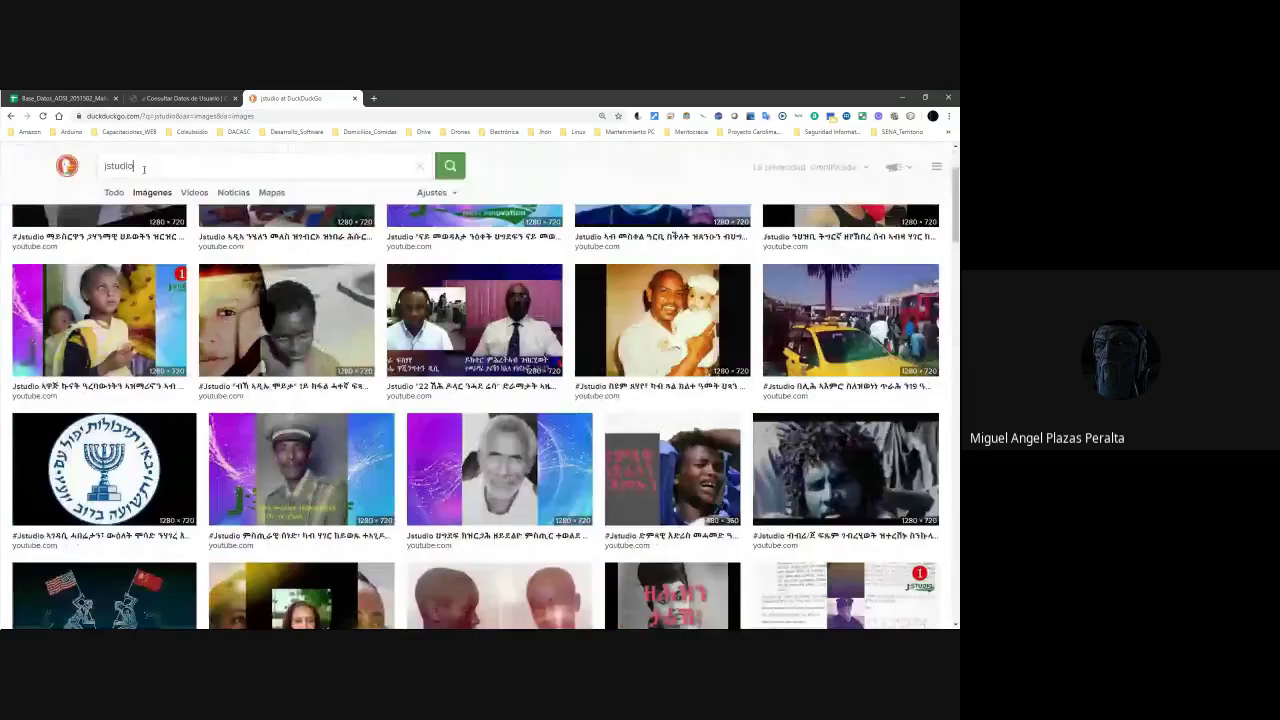
# Search for 'app jstudio' and view its image results.
pyautogui.click(50, 166)
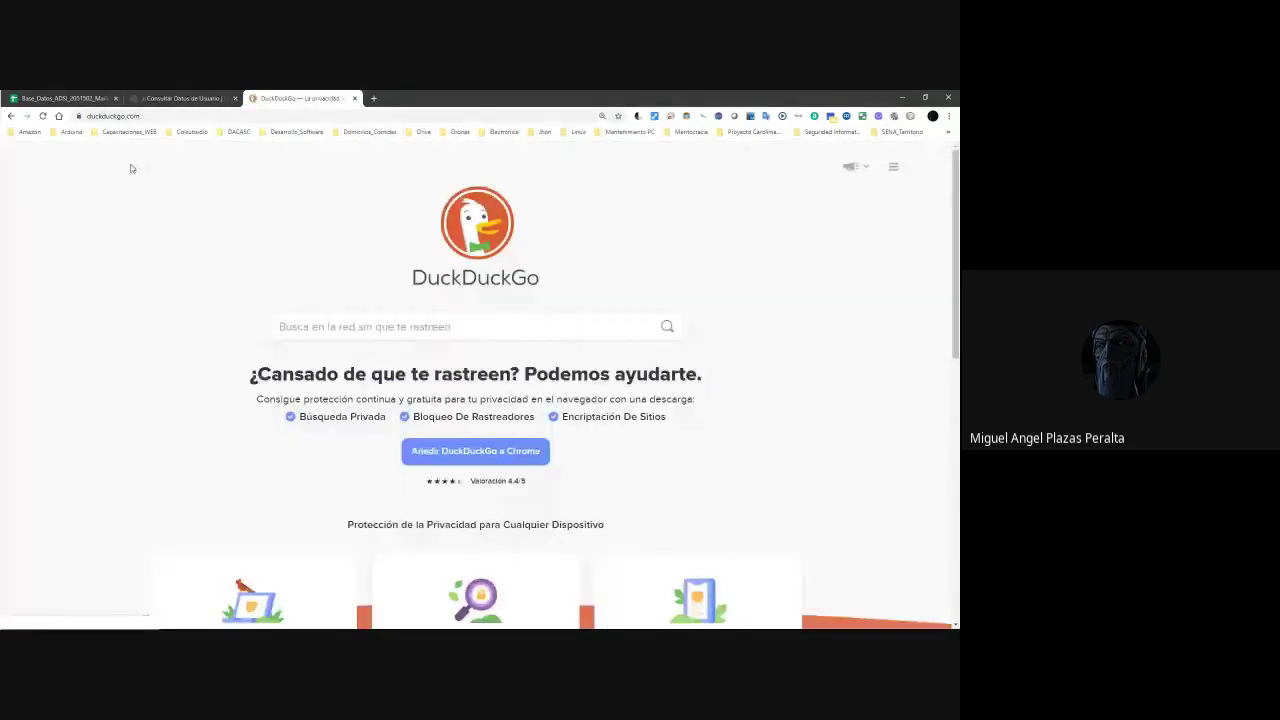
pyautogui.write('app jstudio')
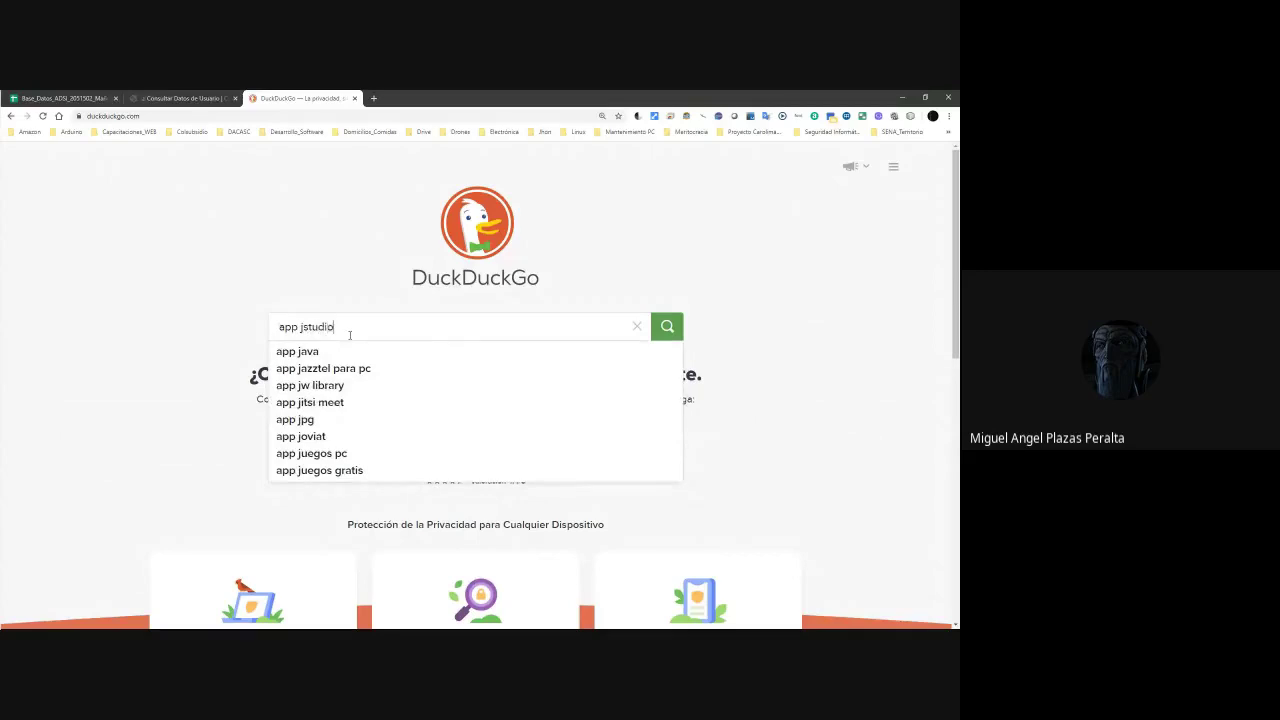
pyautogui.press('Return')
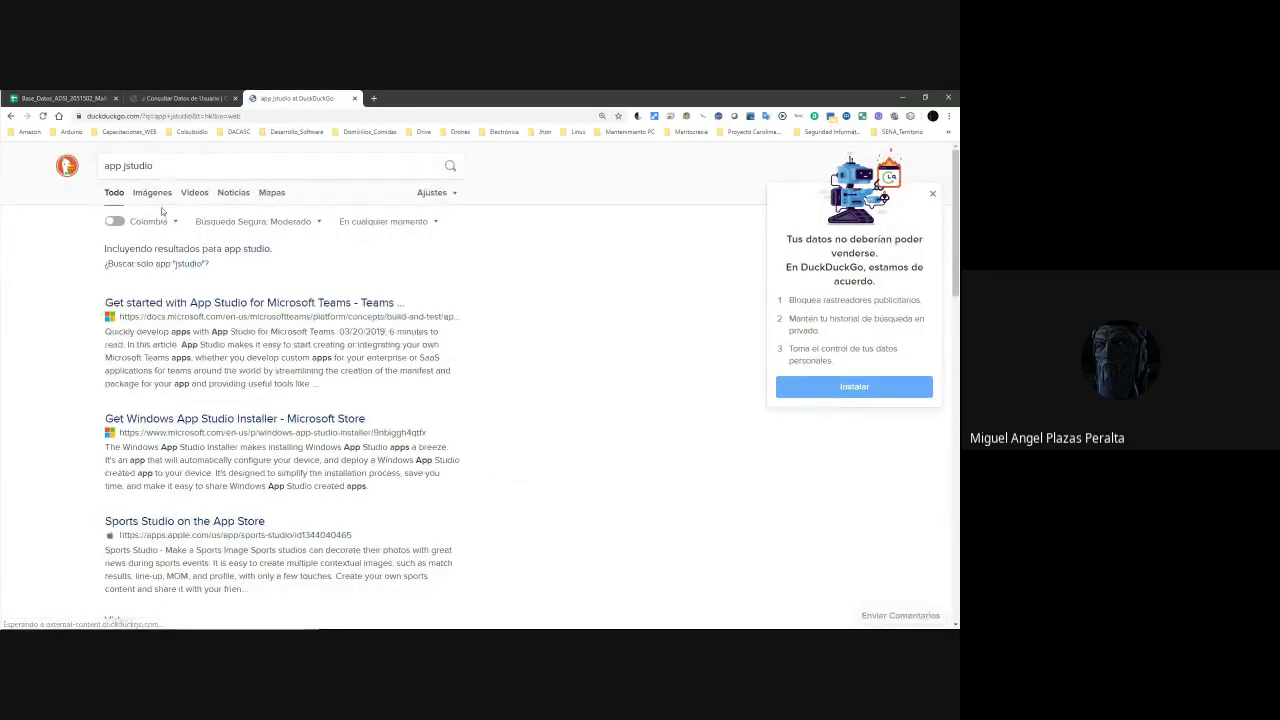
pyautogui.click(163, 204)
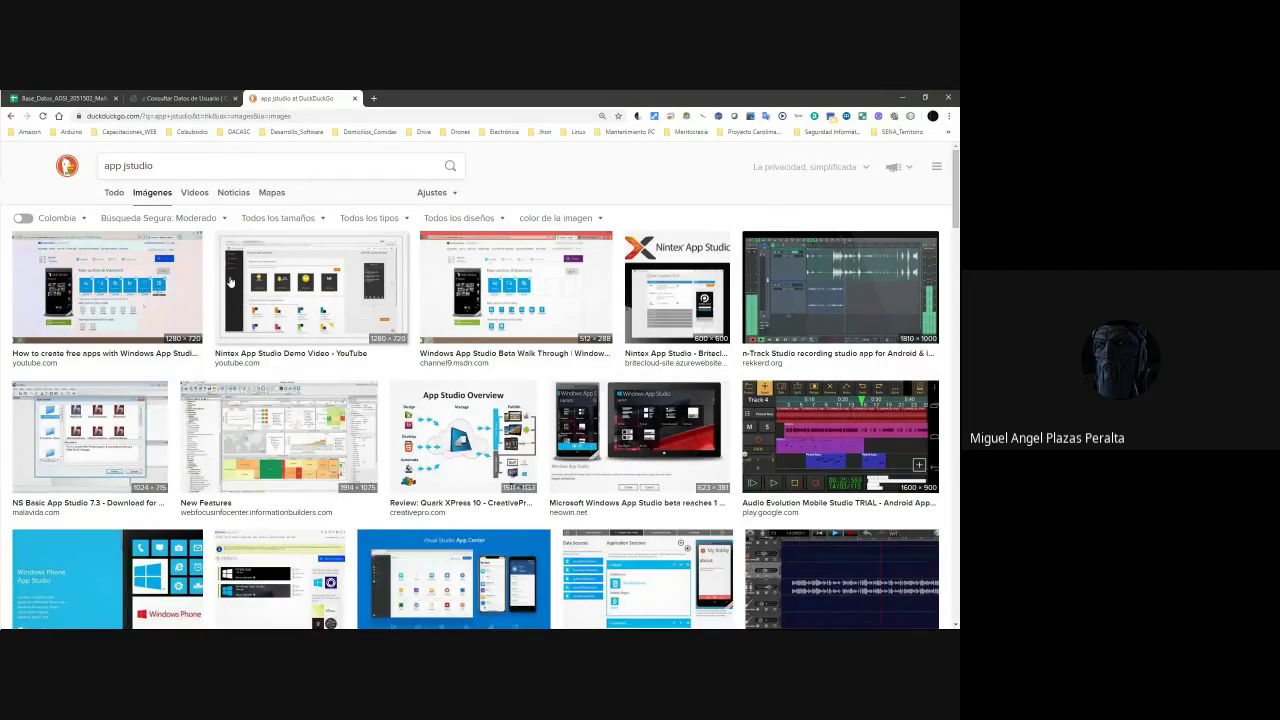
# Search the web for 'play store' and open the Google Play result.
pyautogui.click(131, 118)
pyautogui.write('play store')
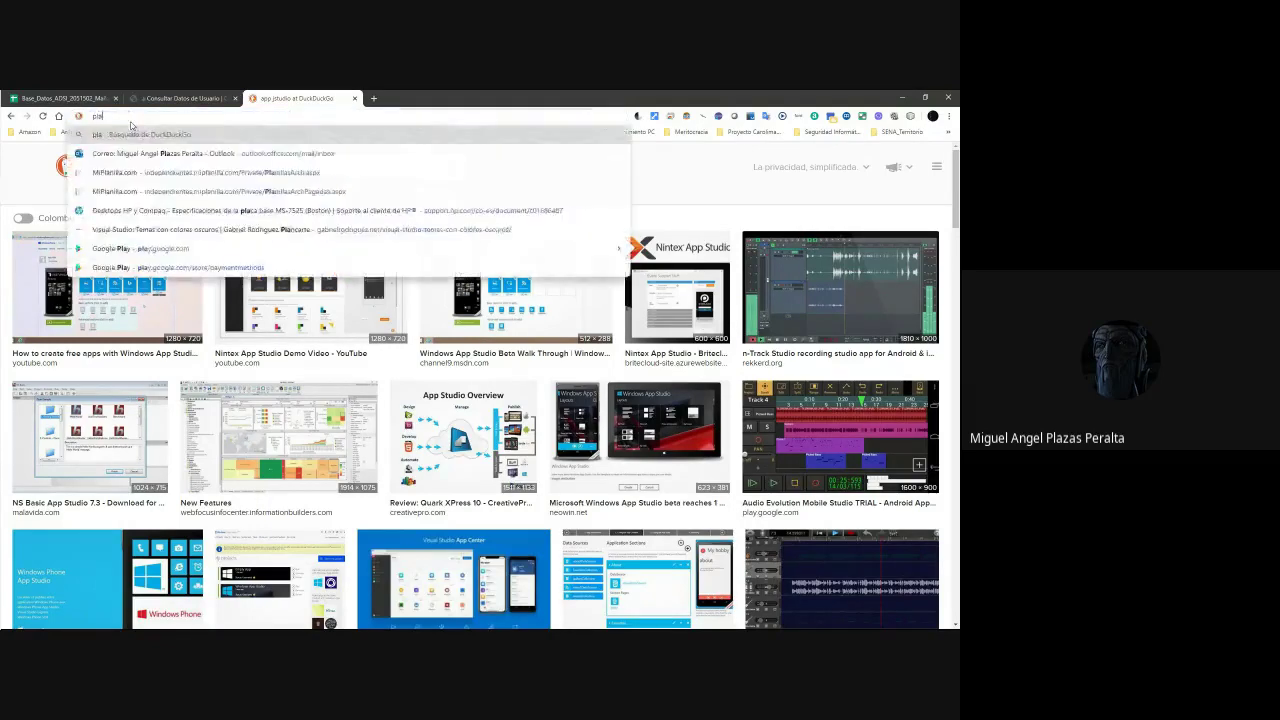
pyautogui.press('Return')
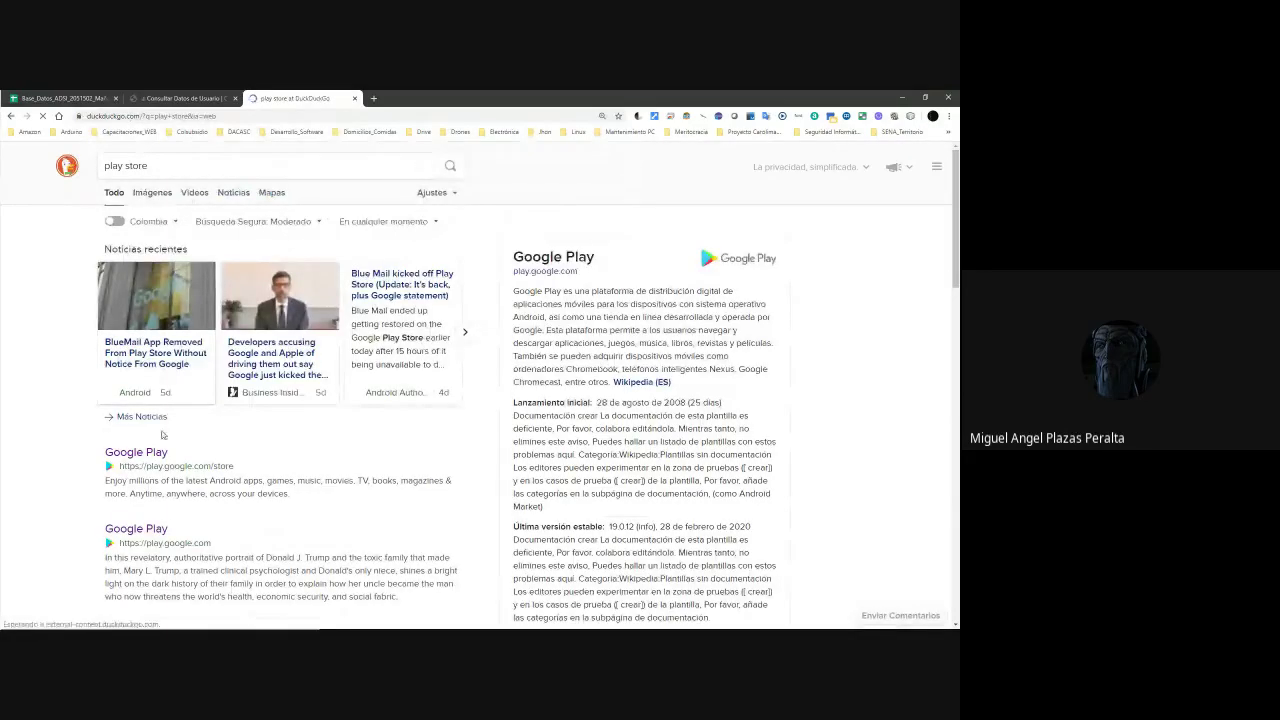
pyautogui.click(138, 454)
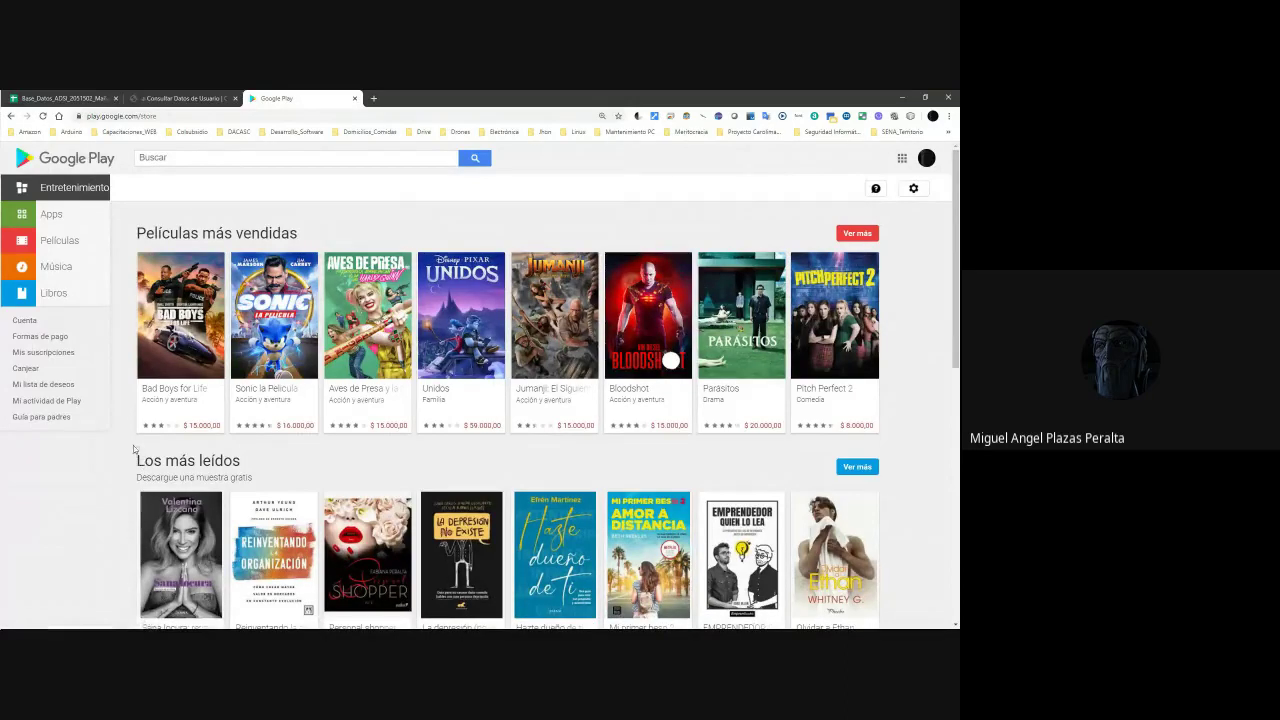
# Search Google Play for 'jstudio' and open the JStudio - ide for java app page.
pyautogui.click(189, 159)
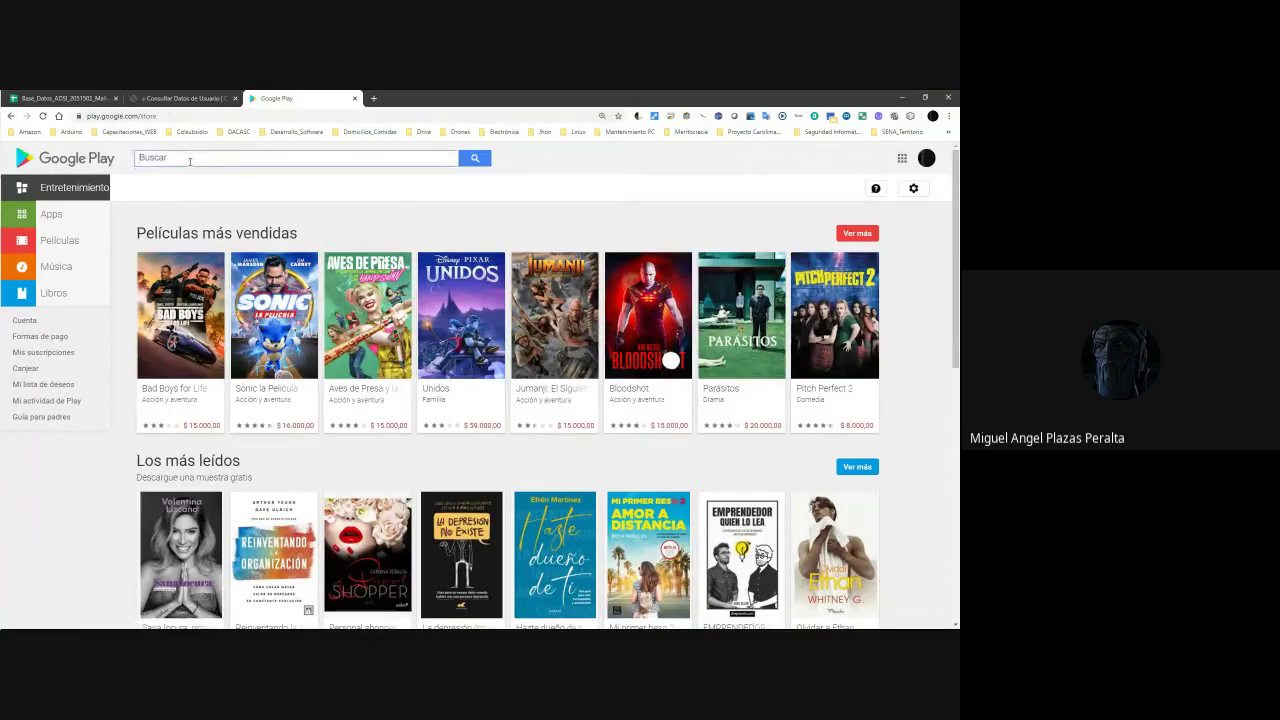
pyautogui.write('jstudio')
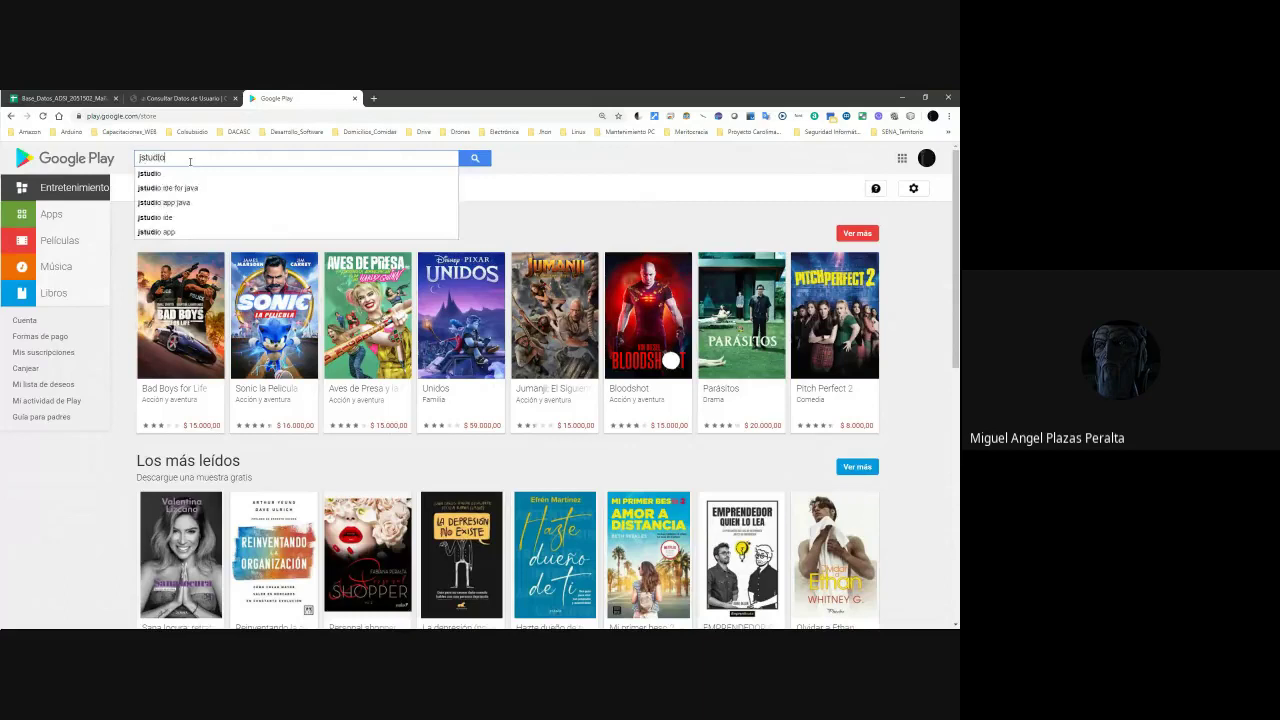
pyautogui.press('Return')
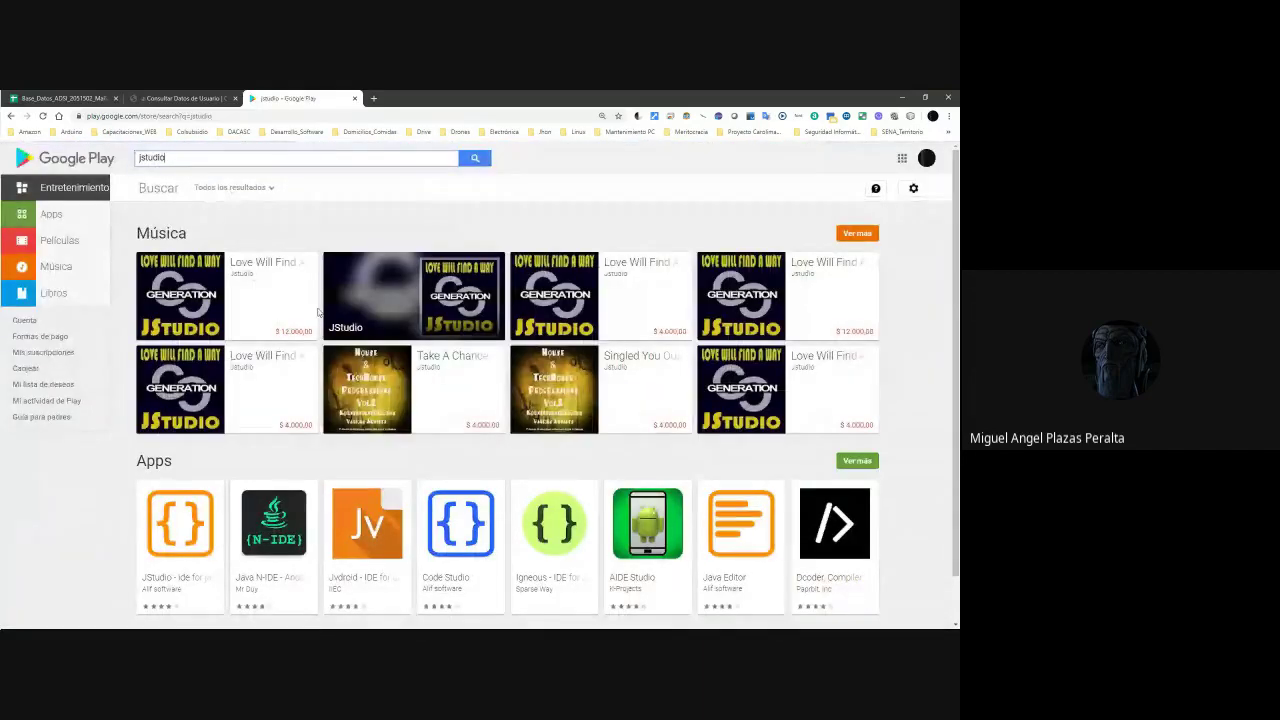
pyautogui.scroll(-2, 318, 312)
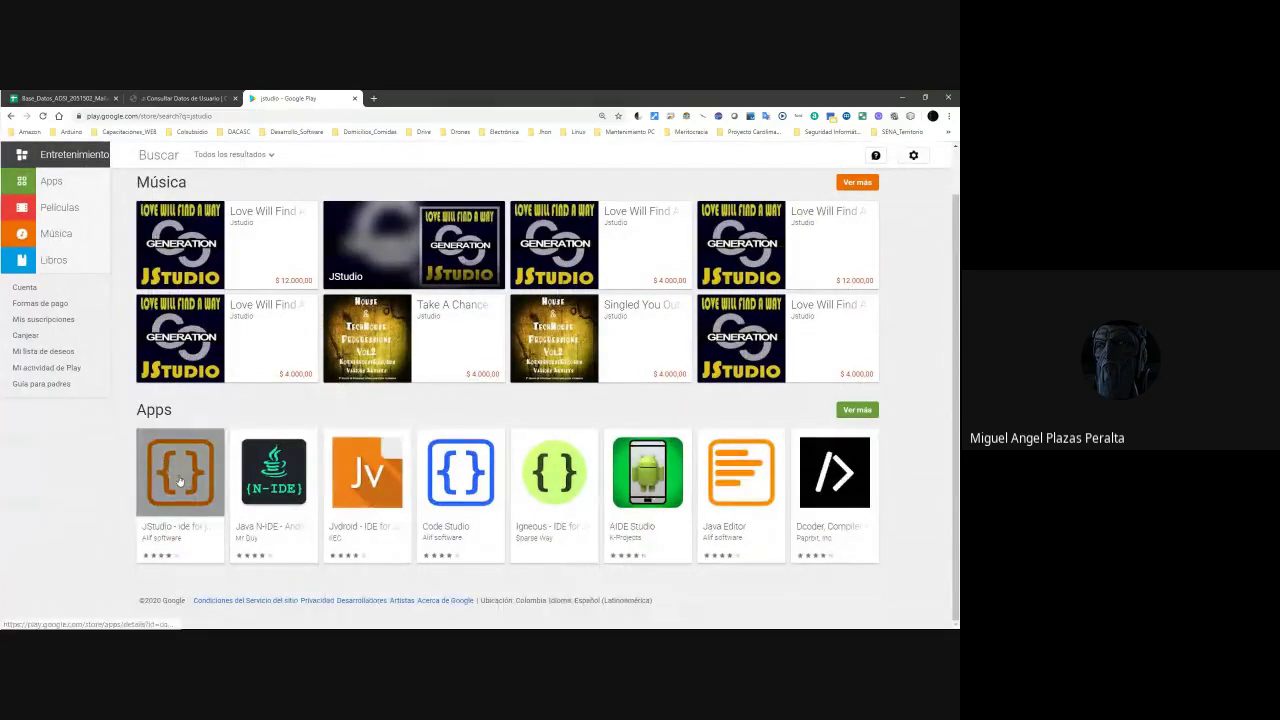
pyautogui.click(180, 481)
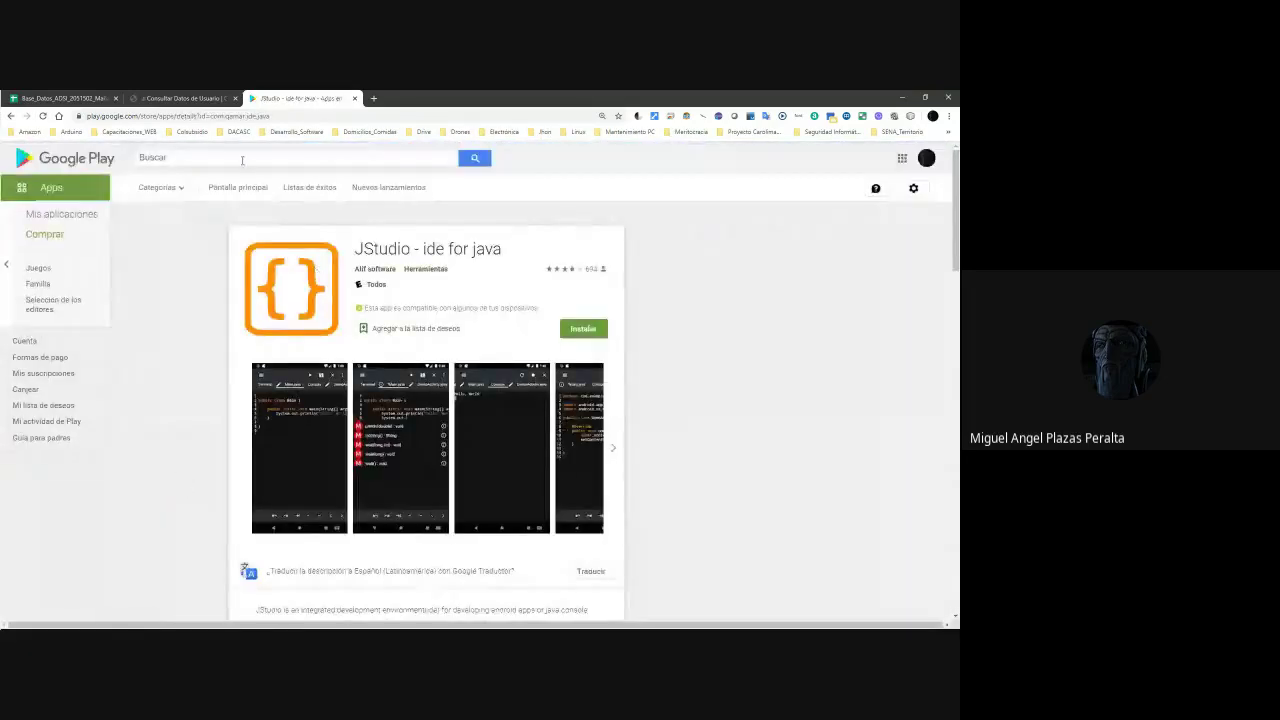
# Return to the JStudio app page and inspect its full web address.
pyautogui.click(220, 98)
pyautogui.click(334, 100)
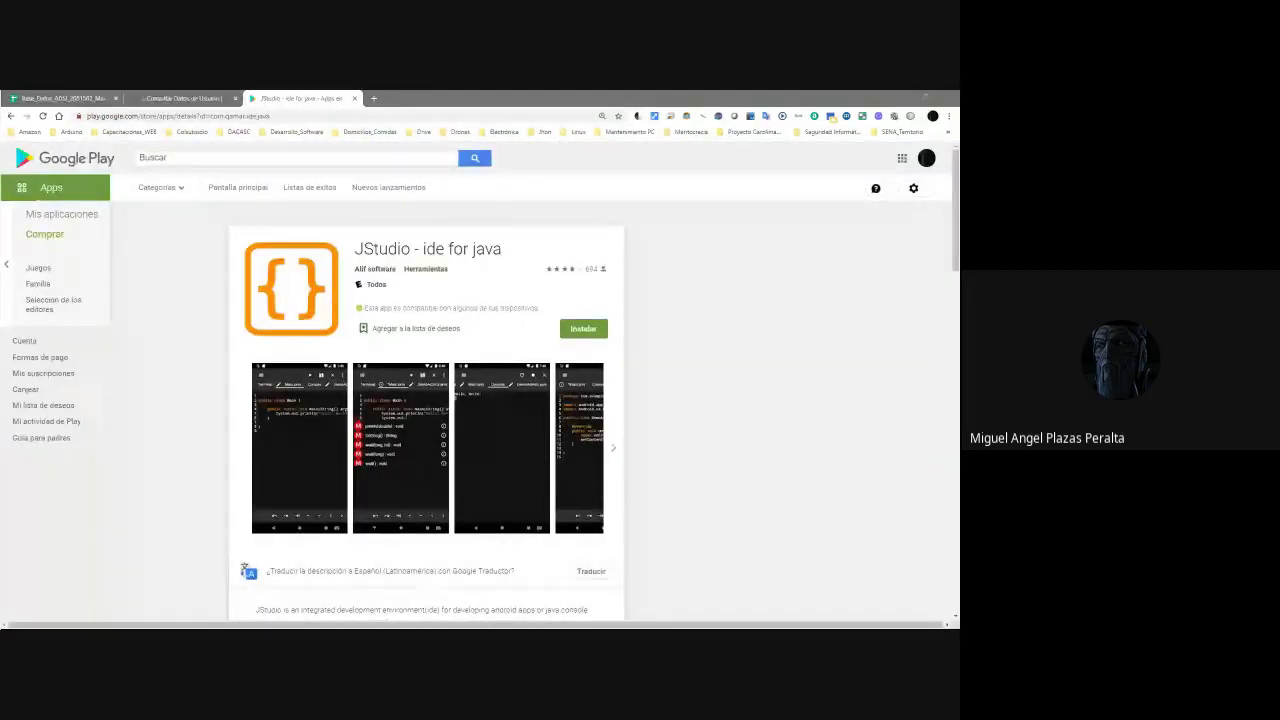
pyautogui.click(478, 233)
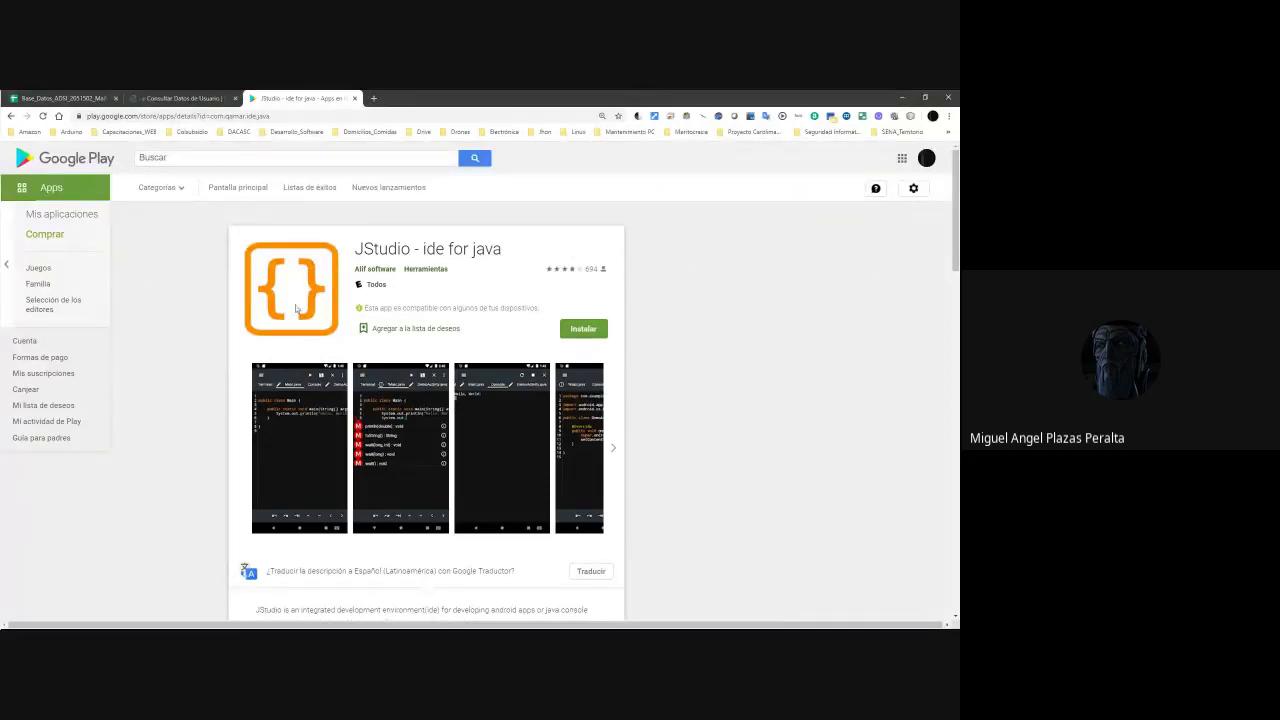
pyautogui.click(133, 117)
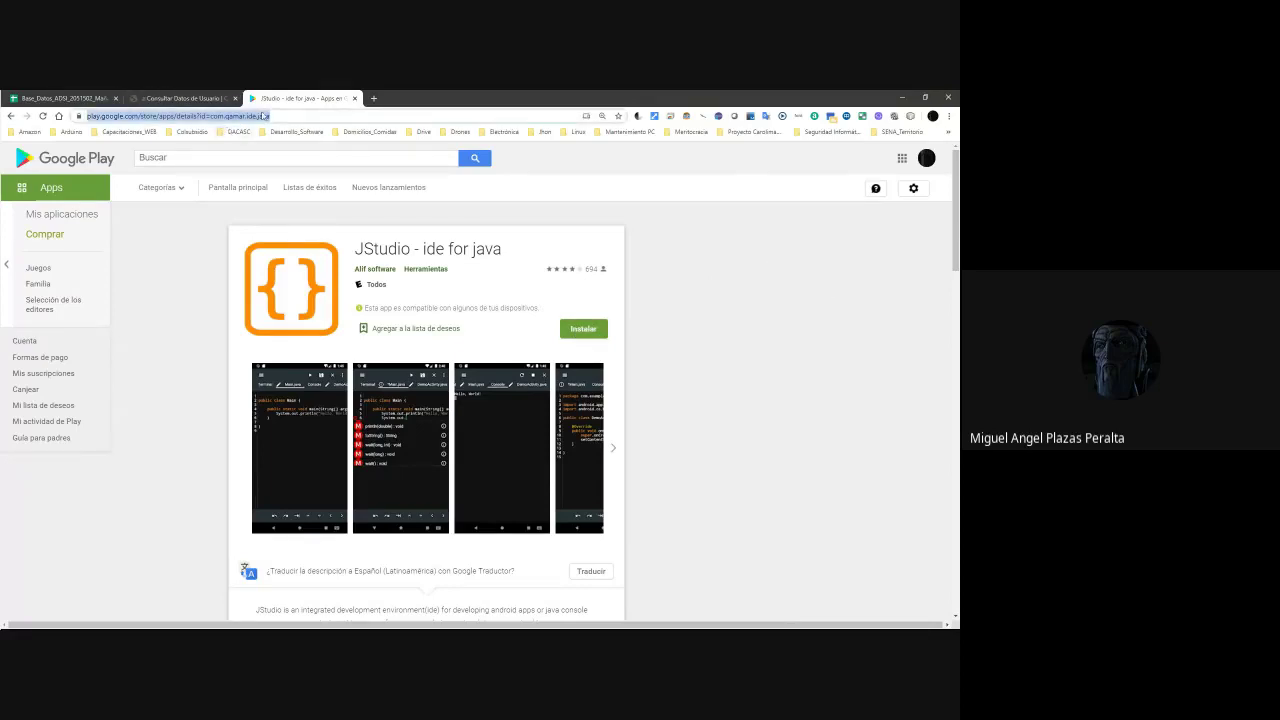
pyautogui.click(268, 114)
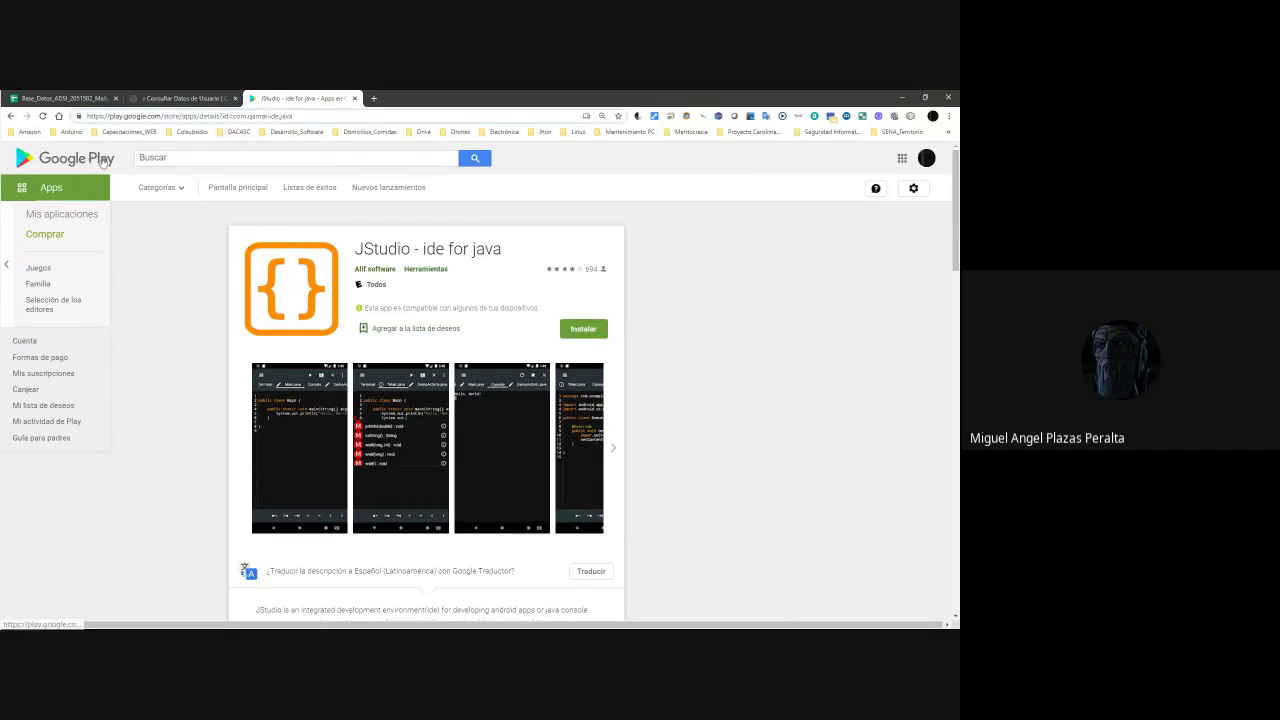
pyautogui.click(727, 300)
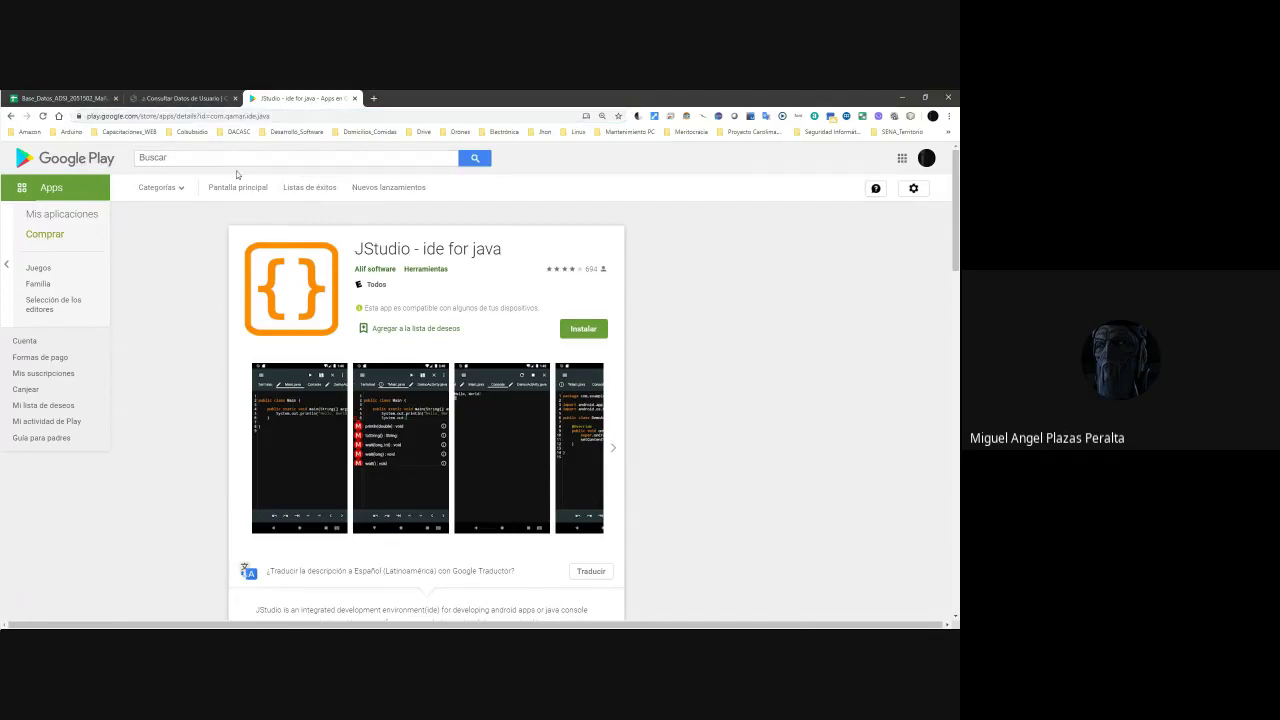
pyautogui.press('/')
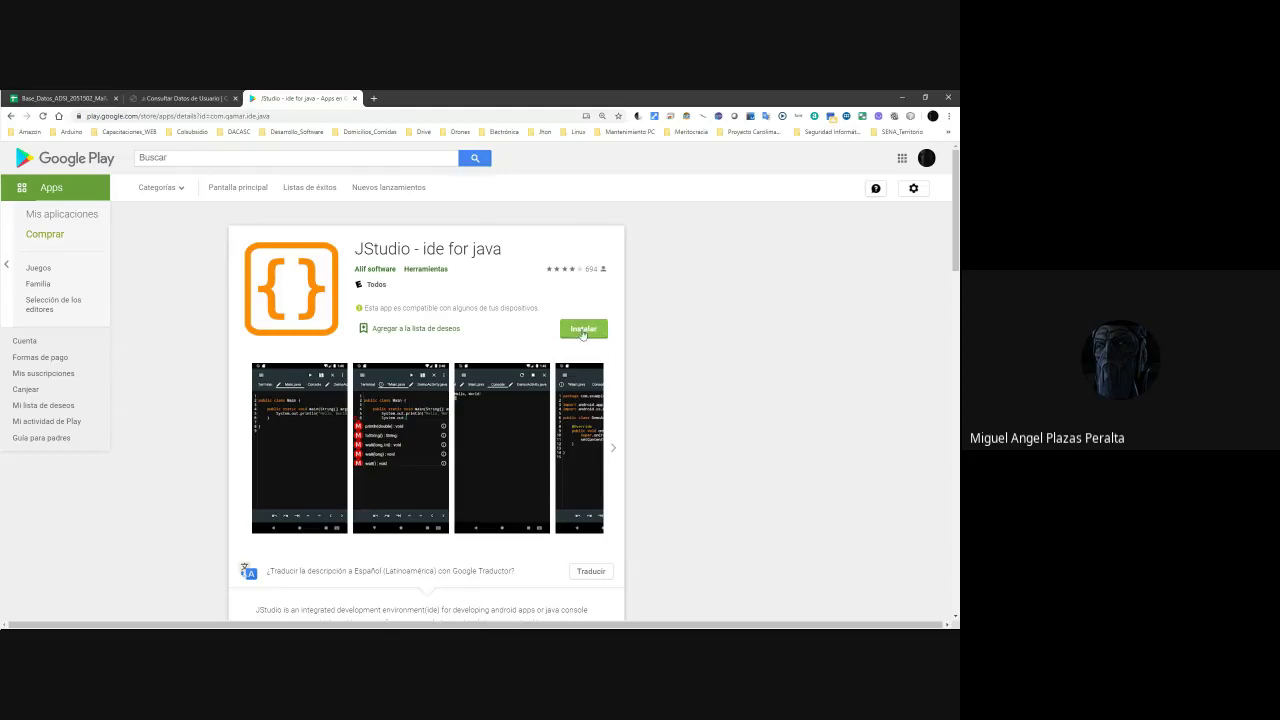
# Install JStudio - ide for java on the Xiaomi Redmi Note 8, verifying with the account password.
pyautogui.click(583, 332)
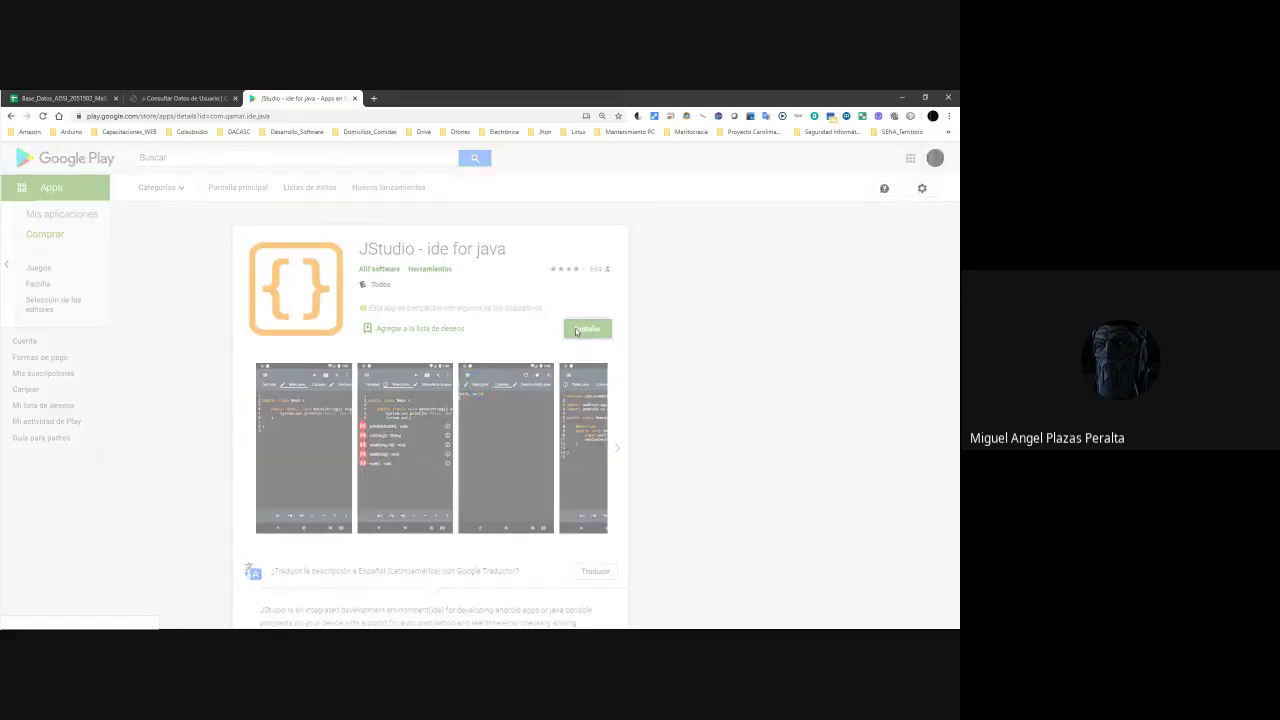
pyautogui.click(590, 408)
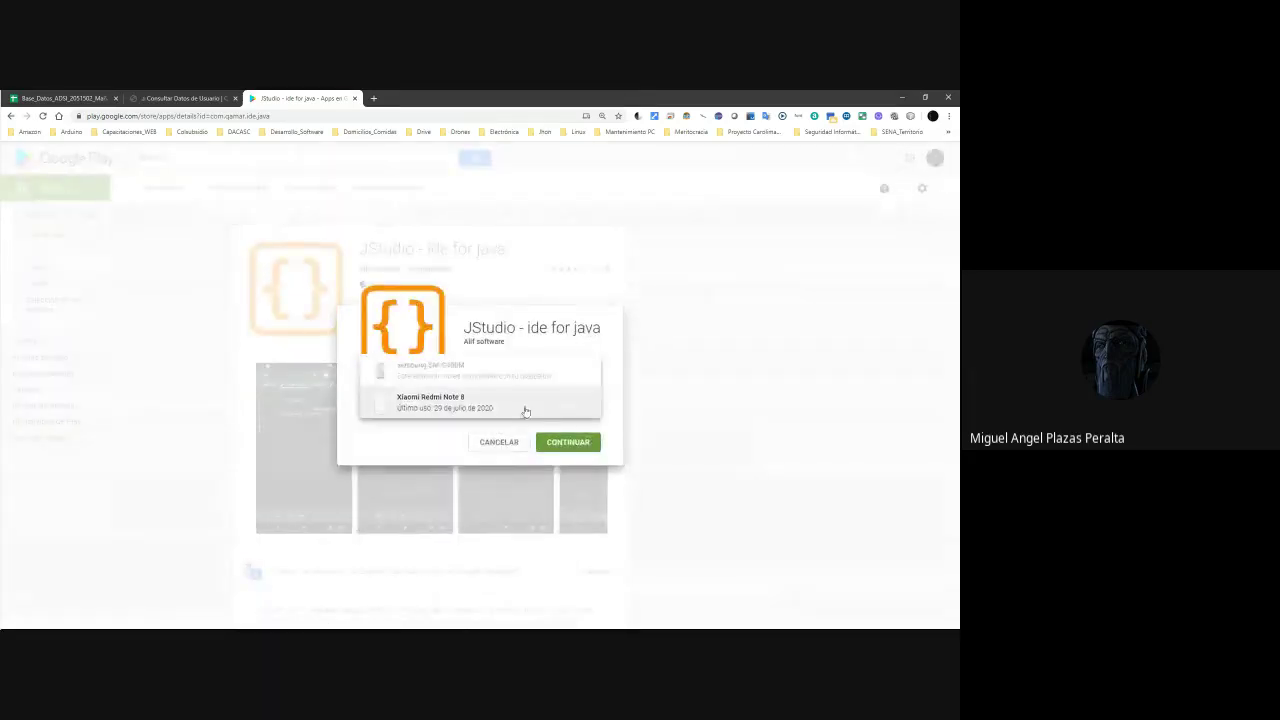
pyautogui.click(473, 406)
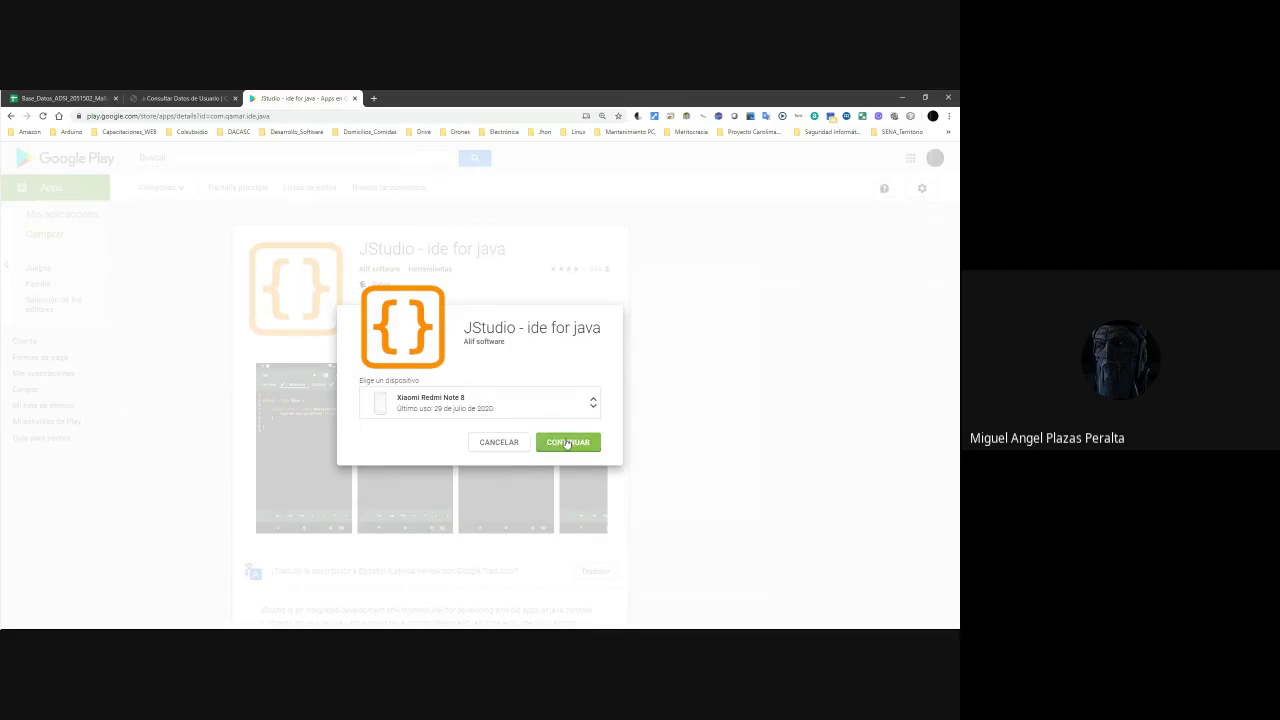
pyautogui.click(567, 442)
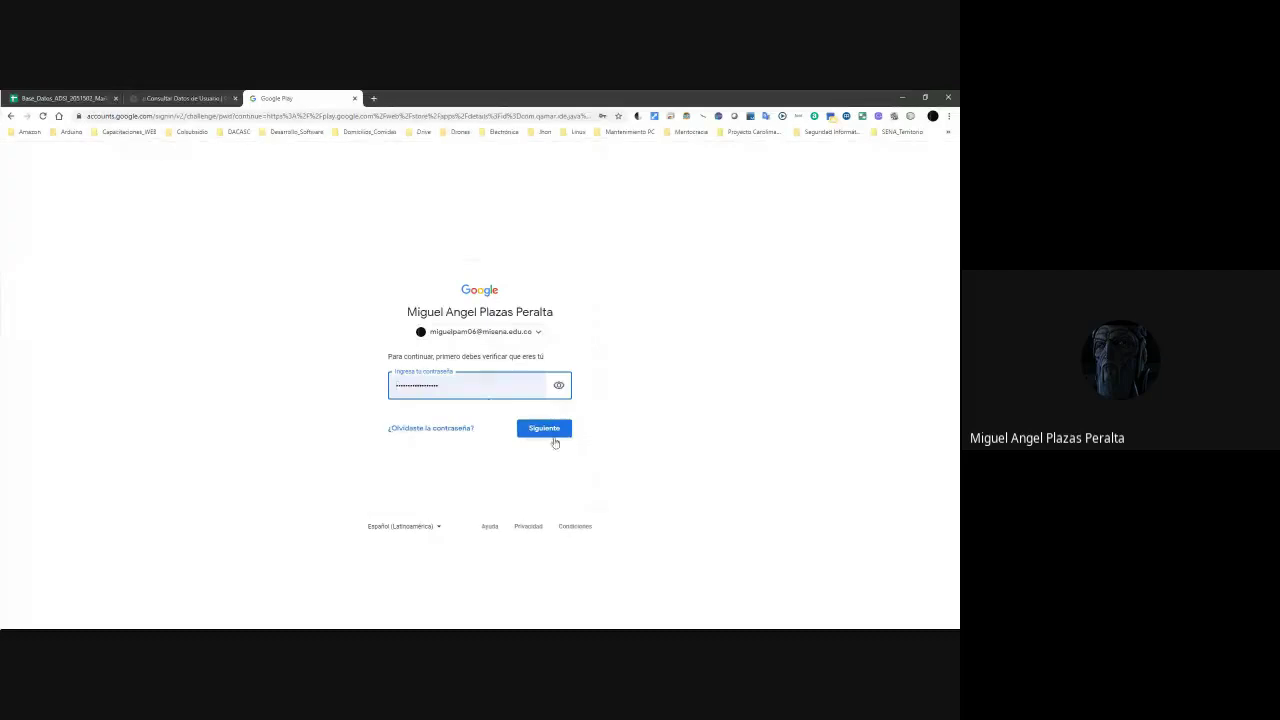
pyautogui.click(554, 437)
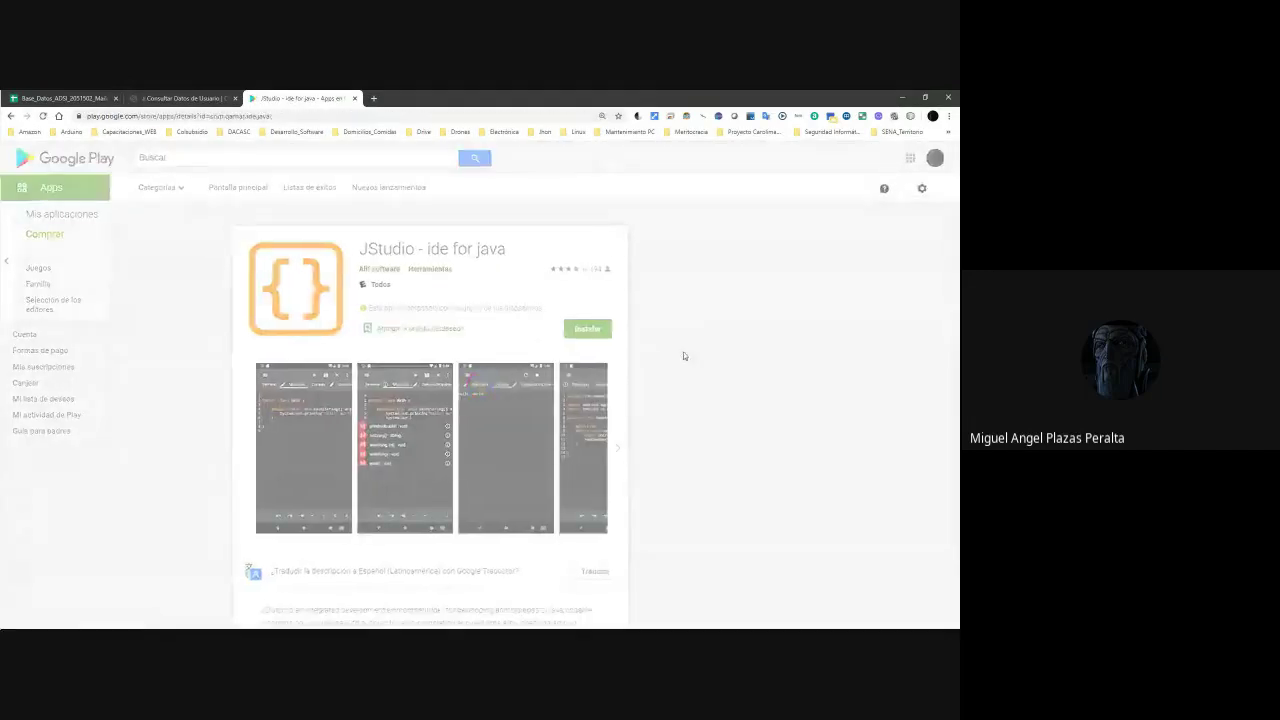
pyautogui.click(586, 442)
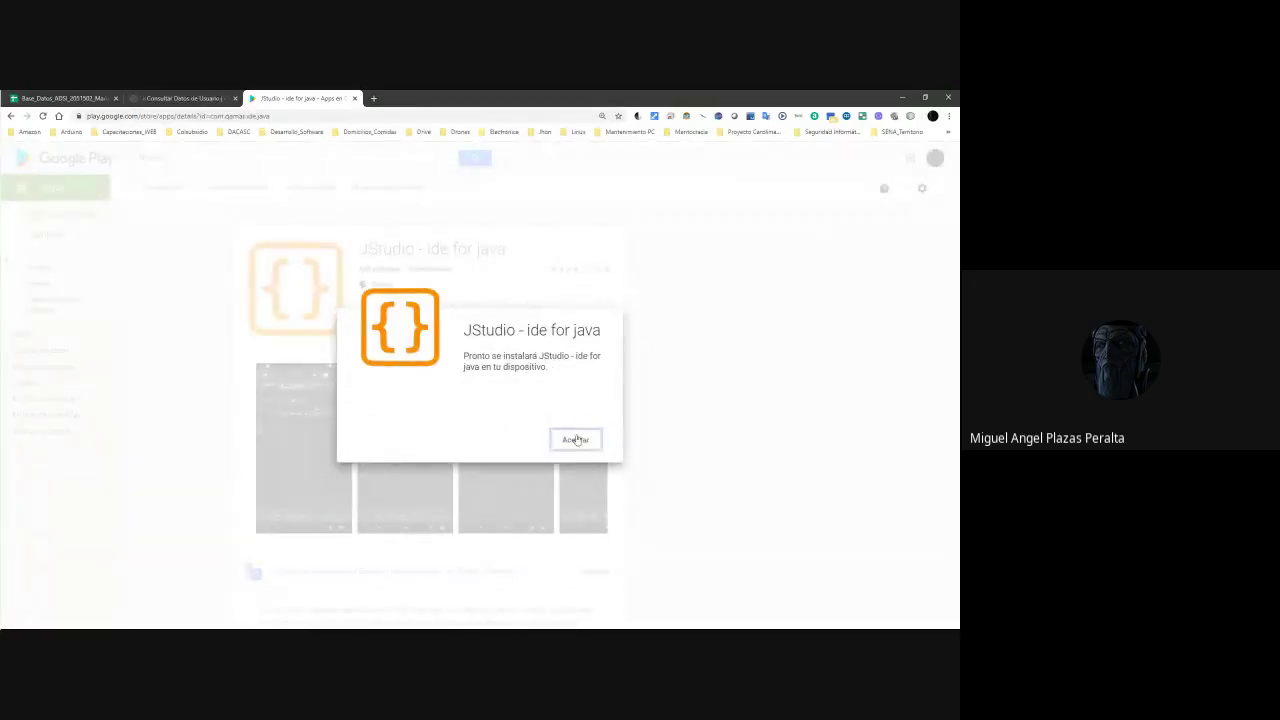
pyautogui.click(583, 446)
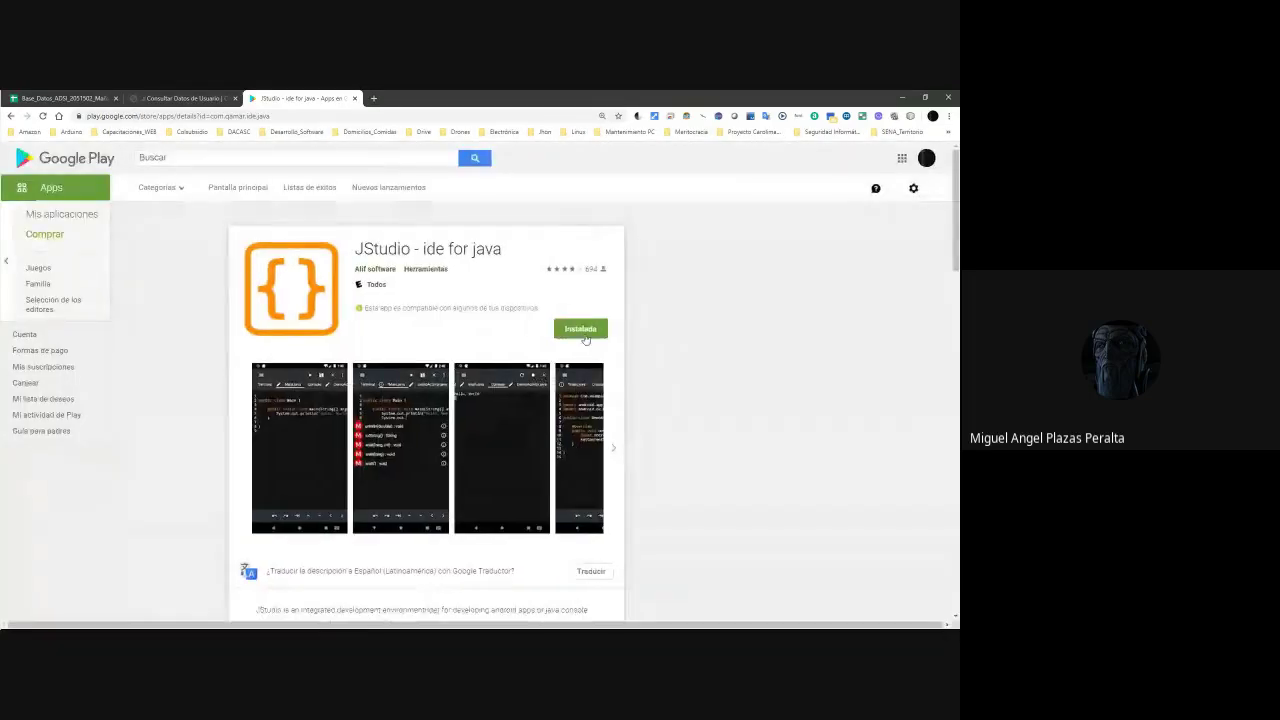
# Read JStudio's reviews in the Opiniones section, then return to the Base_Datos tab.
pyautogui.scroll(-7, 506, 443)
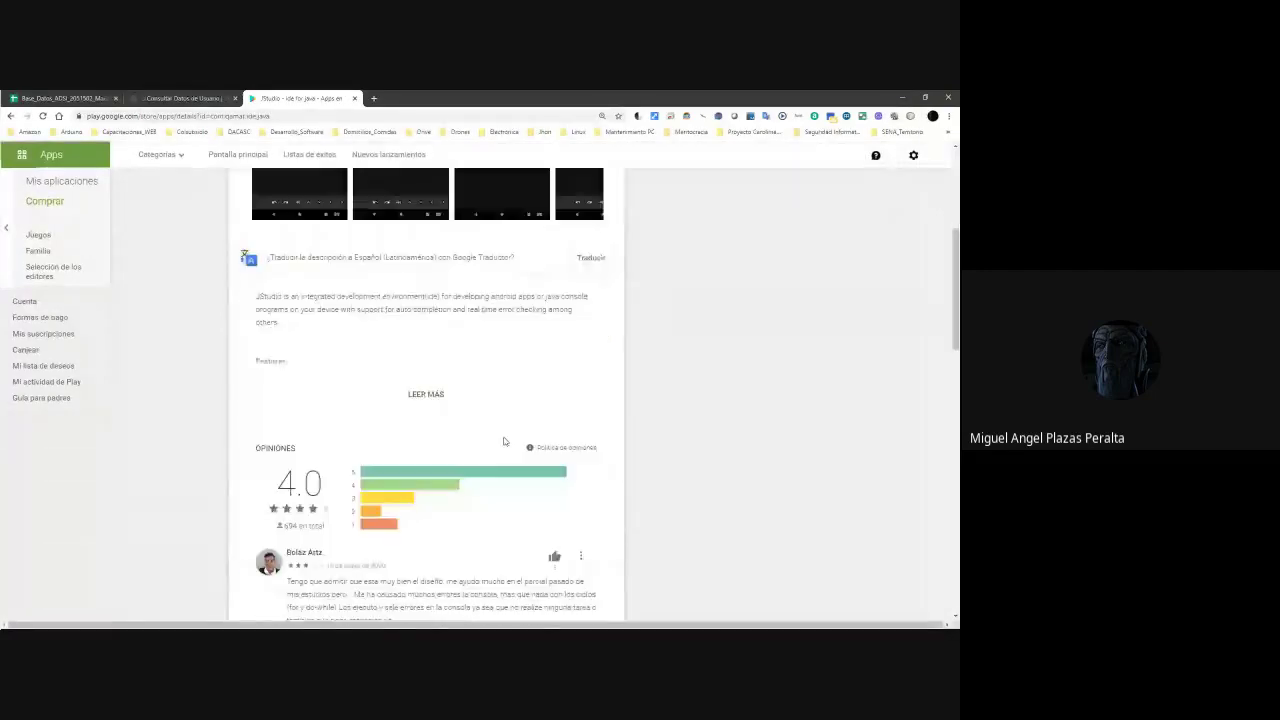
pyautogui.scroll(5, 507, 450)
pyautogui.scroll(-5, 506, 450)
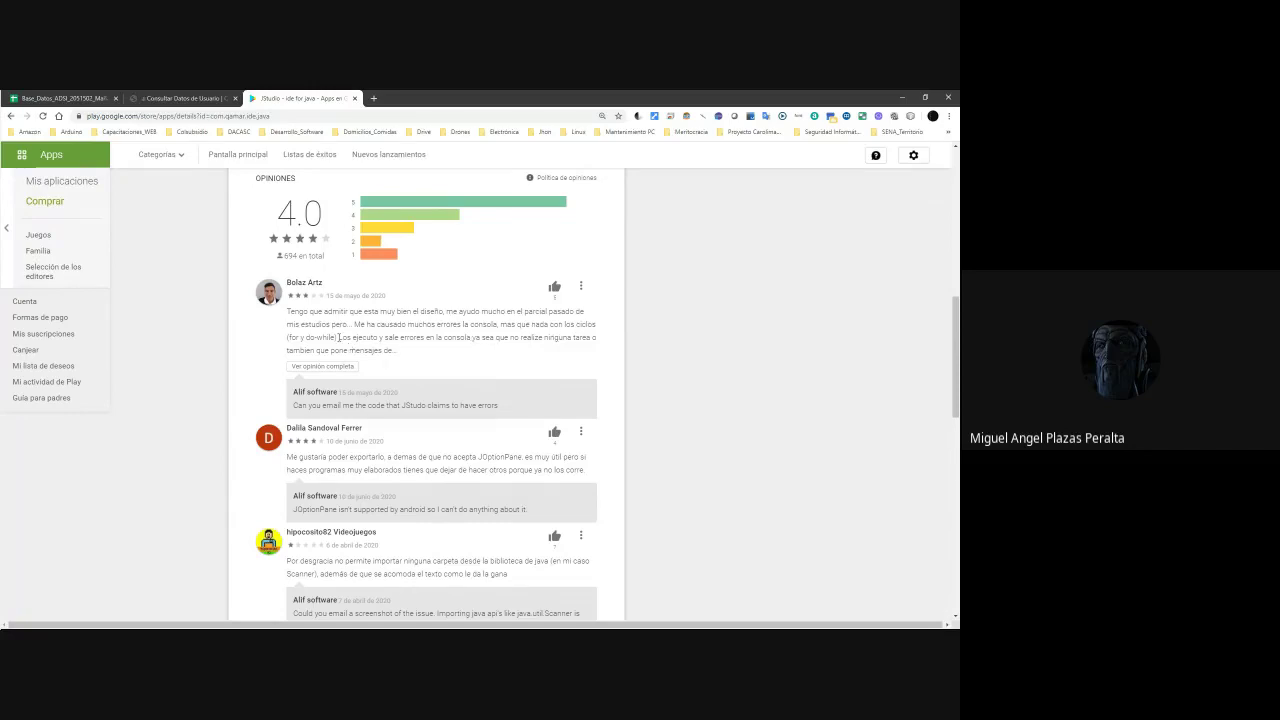
pyautogui.moveTo(339, 337); pyautogui.dragTo(322, 294)
pyautogui.click(309, 337)
pyautogui.scroll(-2, 394, 404)
pyautogui.scroll(-3, 394, 404)
pyautogui.scroll(15, 401, 417)
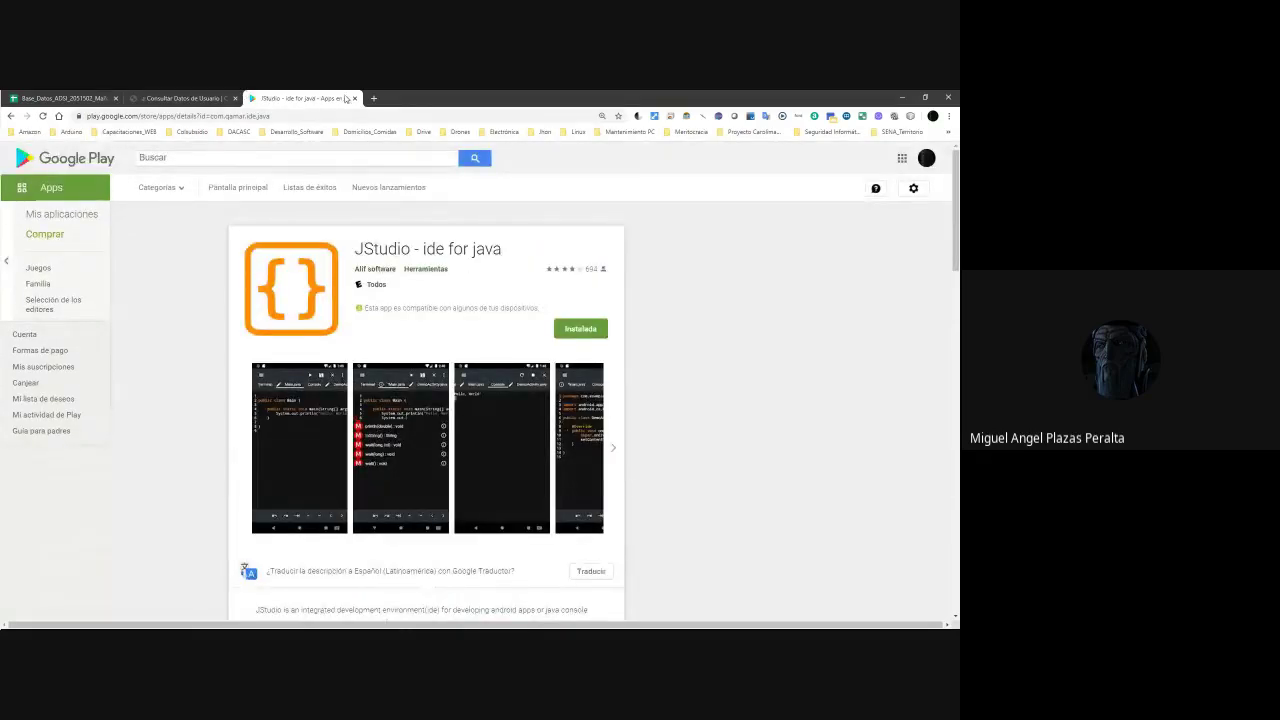
pyautogui.click(83, 94)
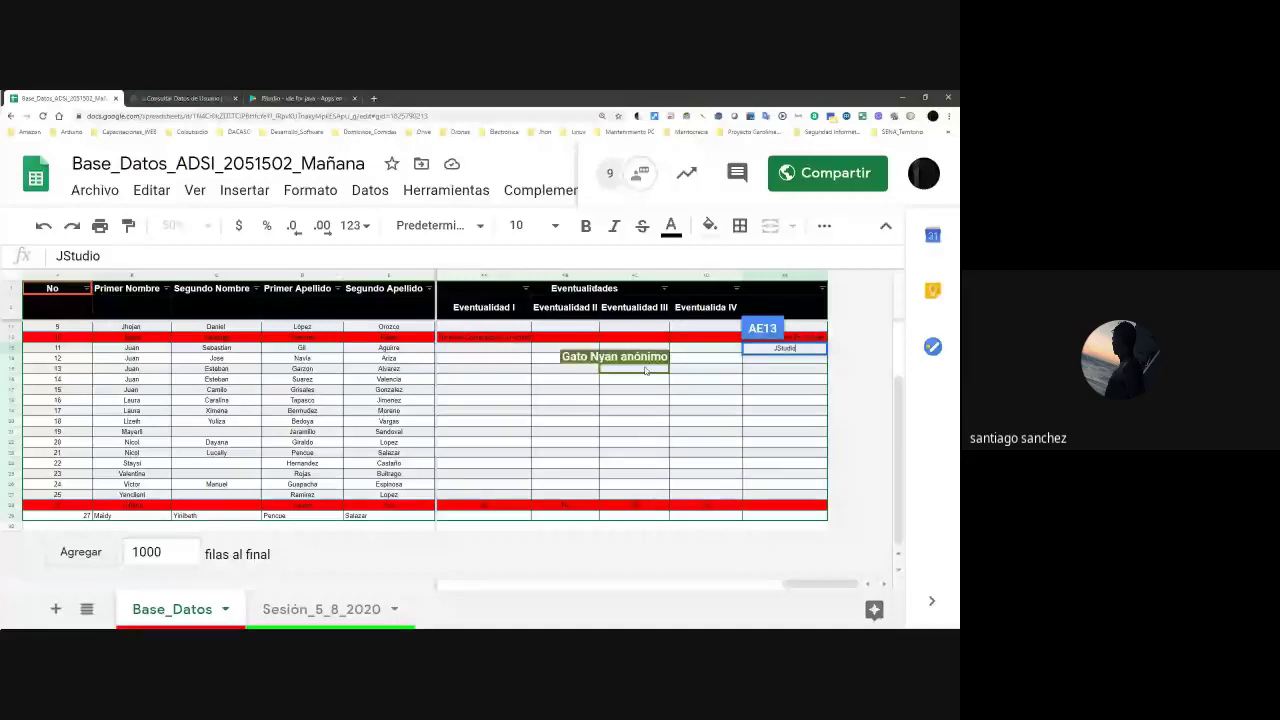
# Give column AE the header 'Observaciones'.
pyautogui.doubleClick(808, 348)
pyautogui.press('Return')
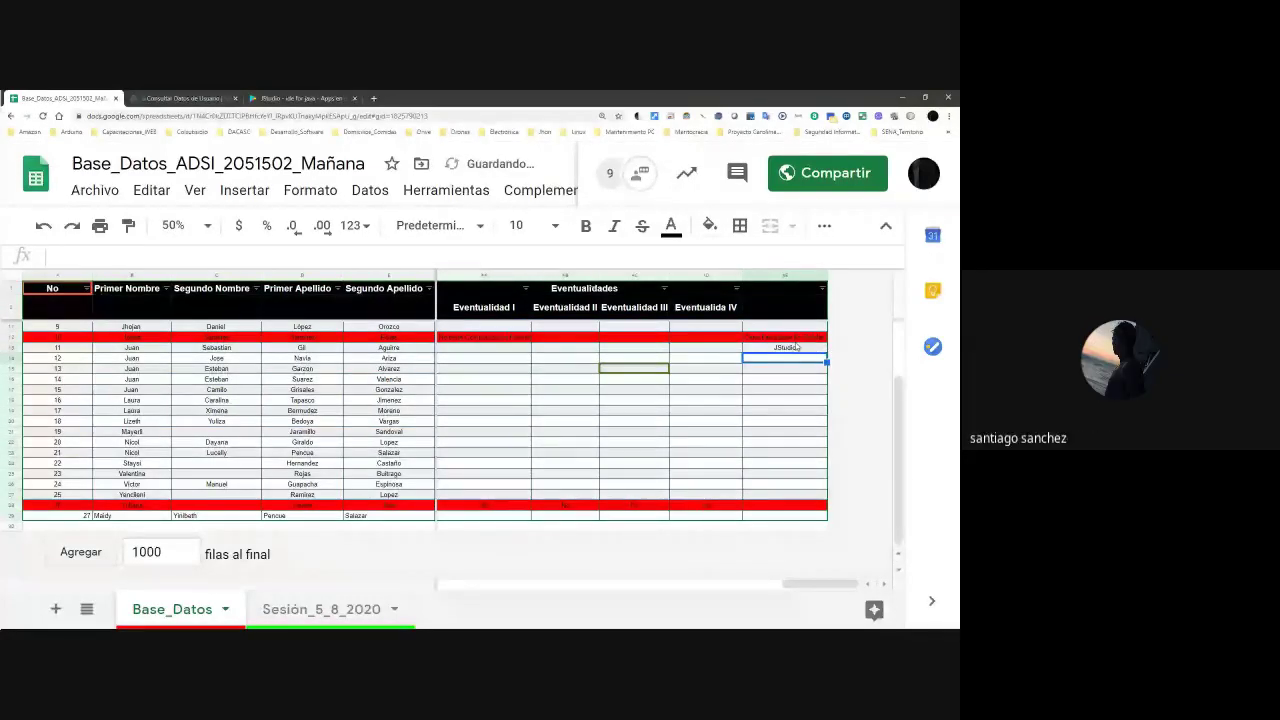
pyautogui.click(786, 304)
pyautogui.write('Obse')
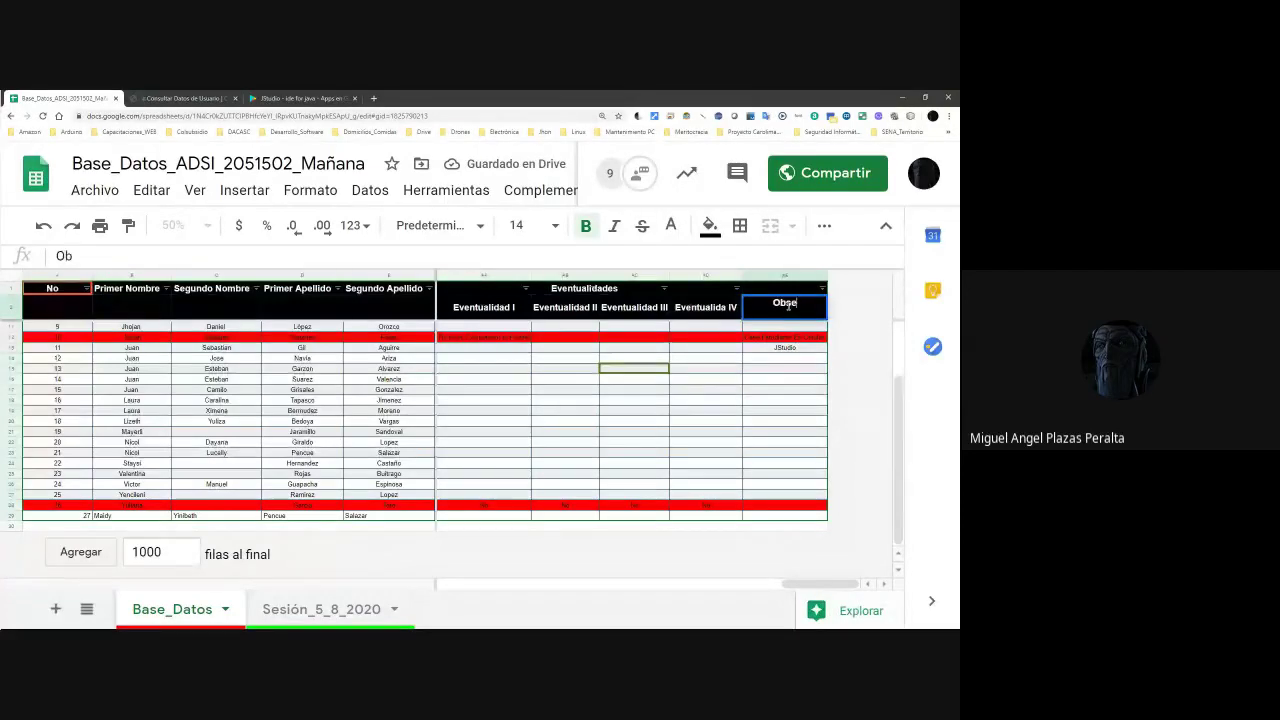
pyautogui.write('rvaciones')
pyautogui.click(815, 338)
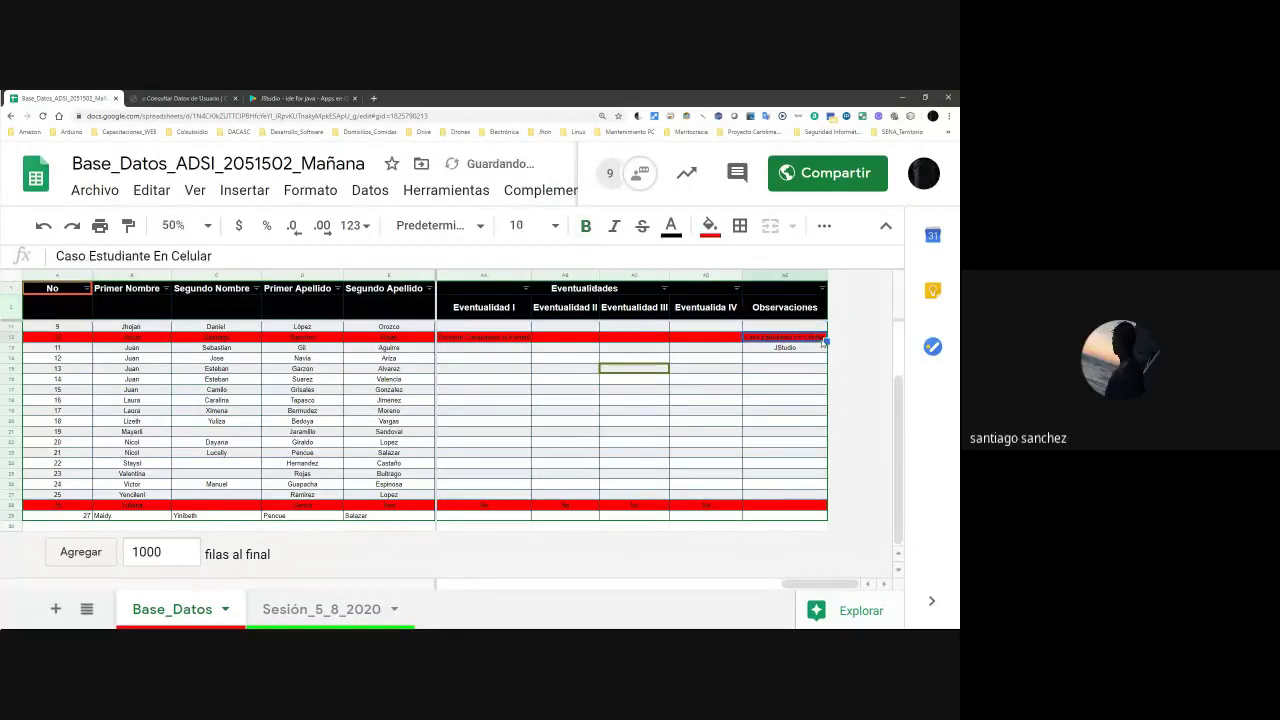
# Remove 'JStudio' from AE13 and go to the red row's Observaciones cell AE12.
pyautogui.click(797, 349)
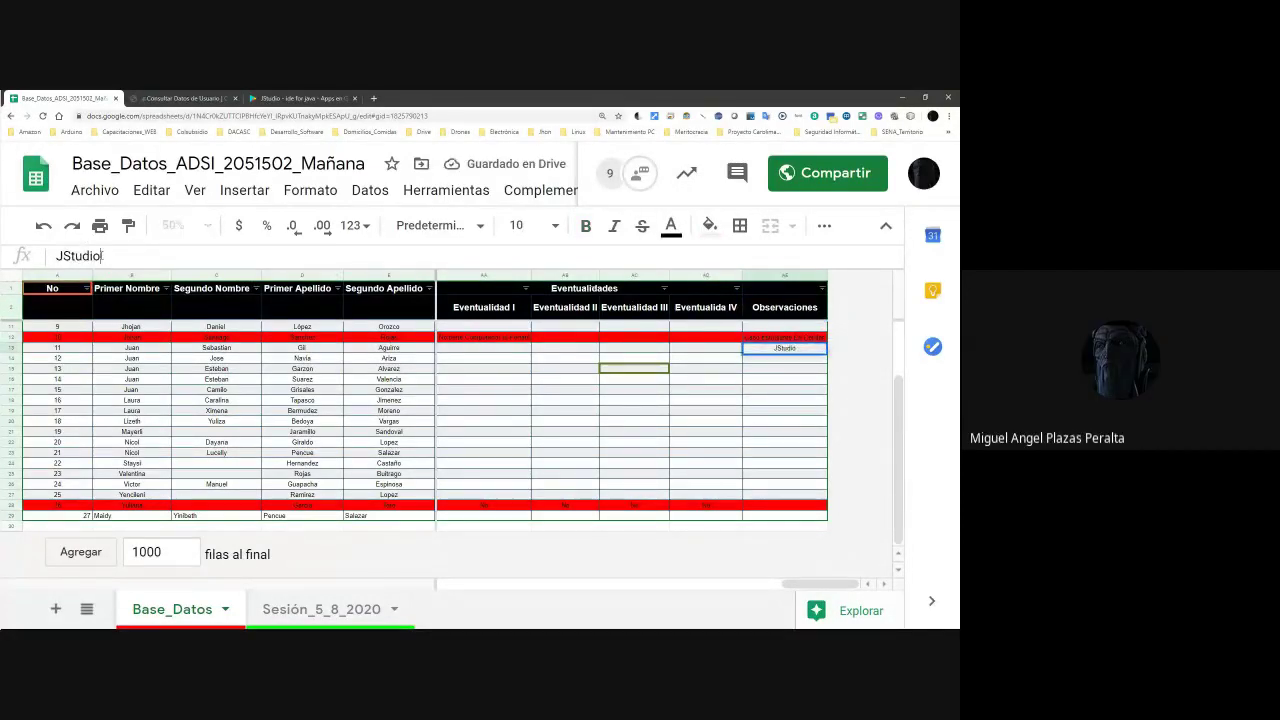
pyautogui.moveTo(102, 256); pyautogui.dragTo(5, 256)
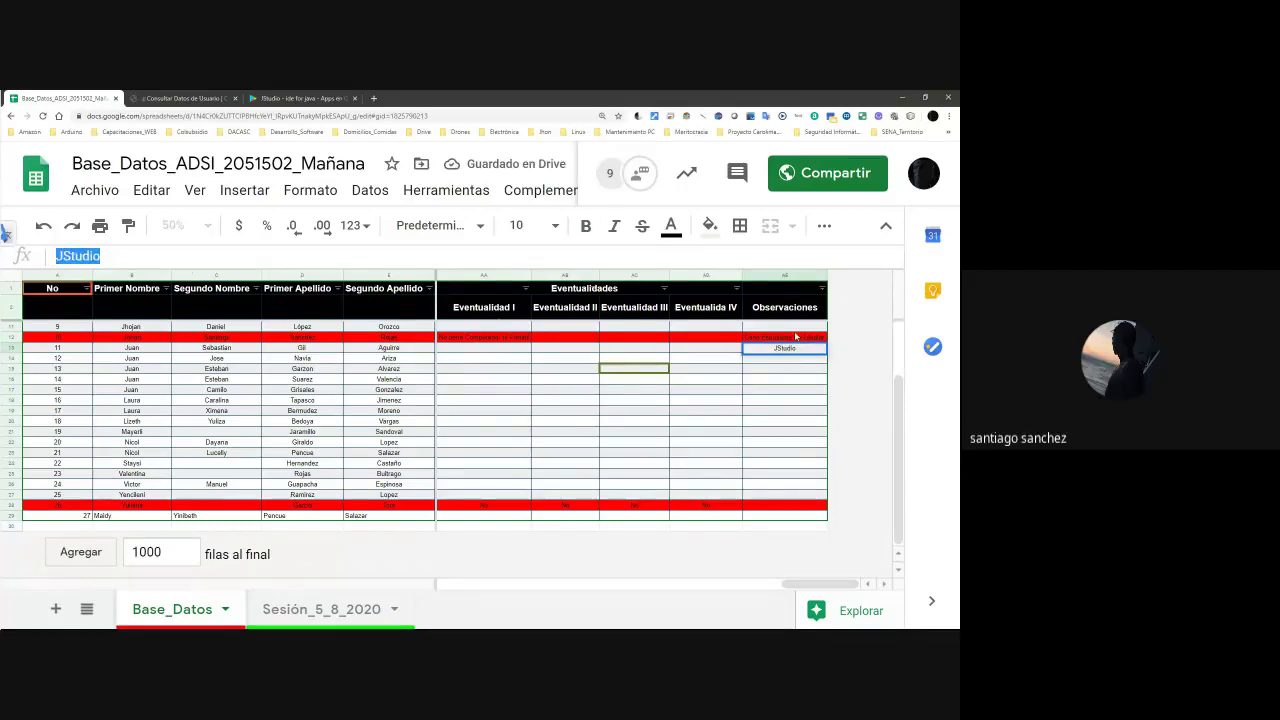
pyautogui.click(797, 337)
pyautogui.moveTo(786, 337)
pyautogui.mouseDown()
pyautogui.moveTo(787, 320)
pyautogui.moveTo(787, 337)
pyautogui.mouseUp()
pyautogui.click(788, 346)
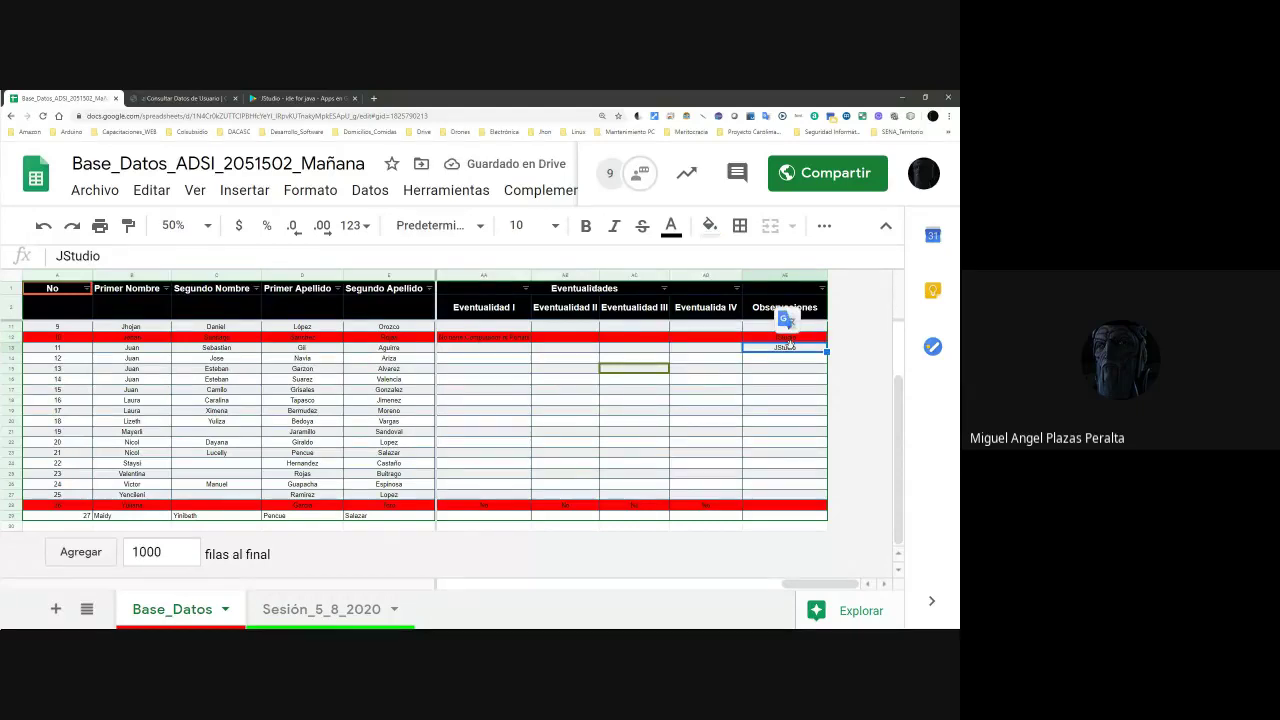
pyautogui.press('Delete')
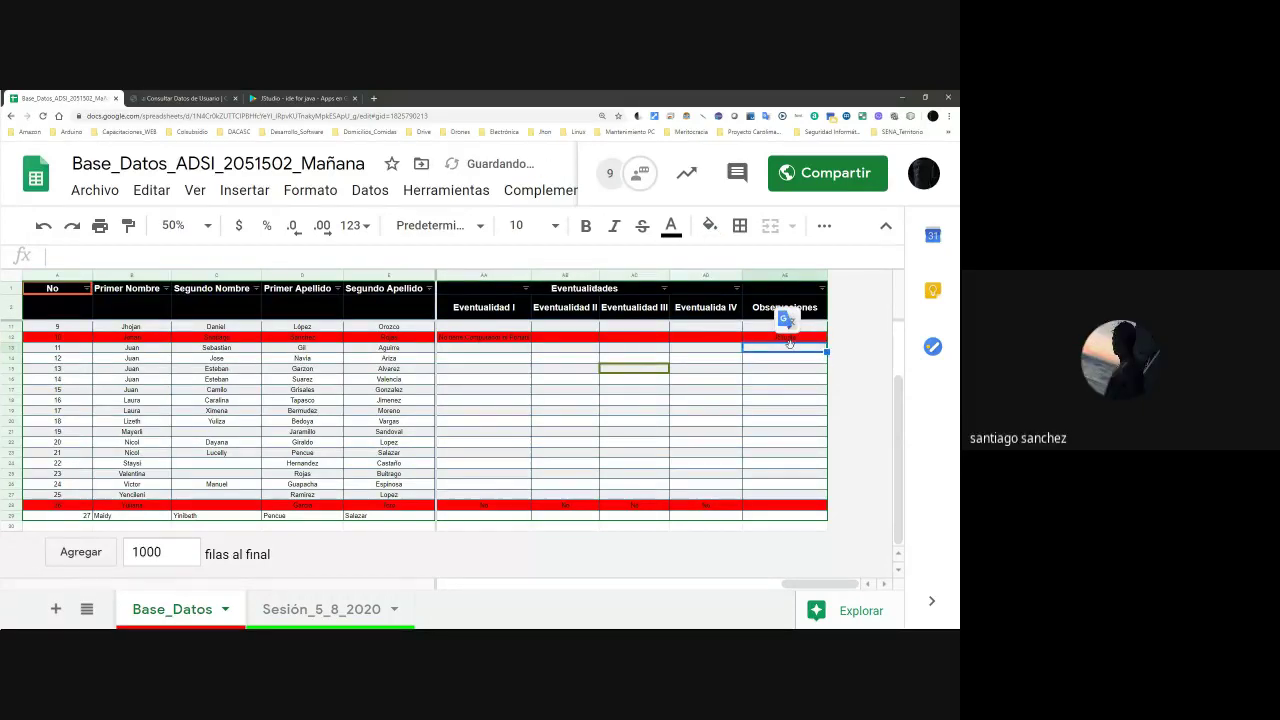
pyautogui.press('Left')
pyautogui.press('Left')
pyautogui.press('Left')
pyautogui.press('Up')
pyautogui.press('Right')
pyautogui.press('Right')
pyautogui.press('Right')
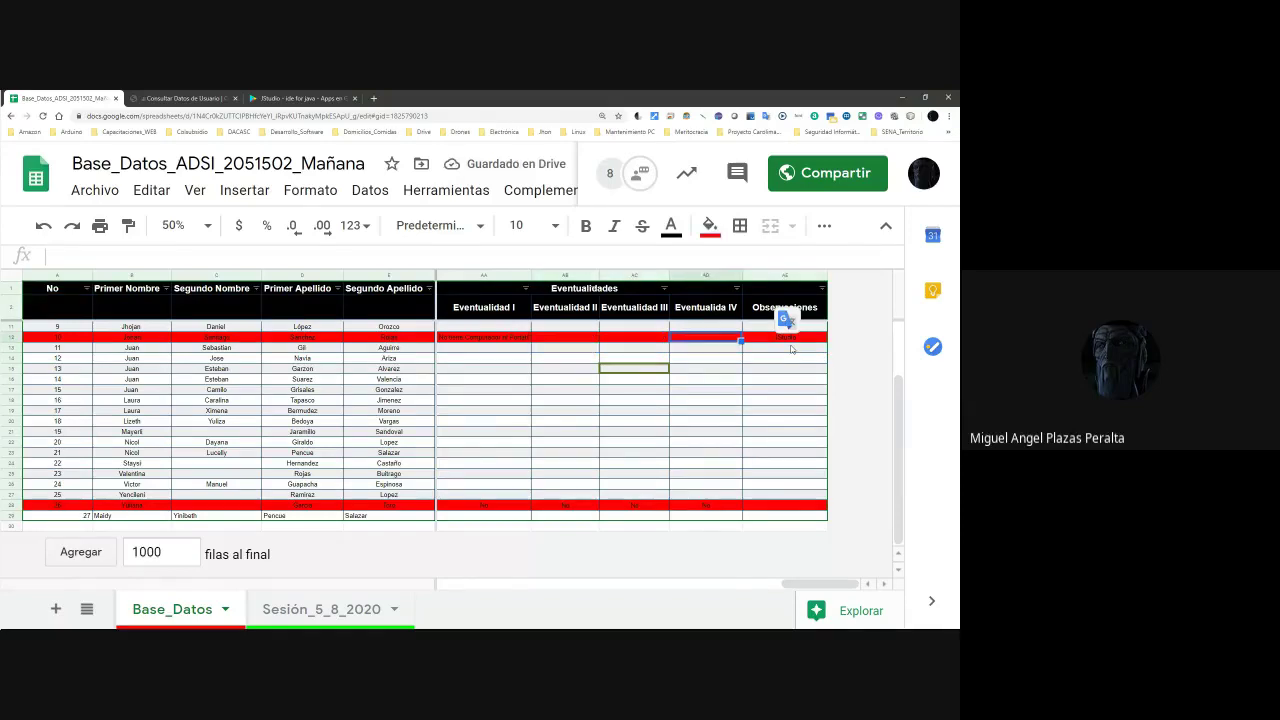
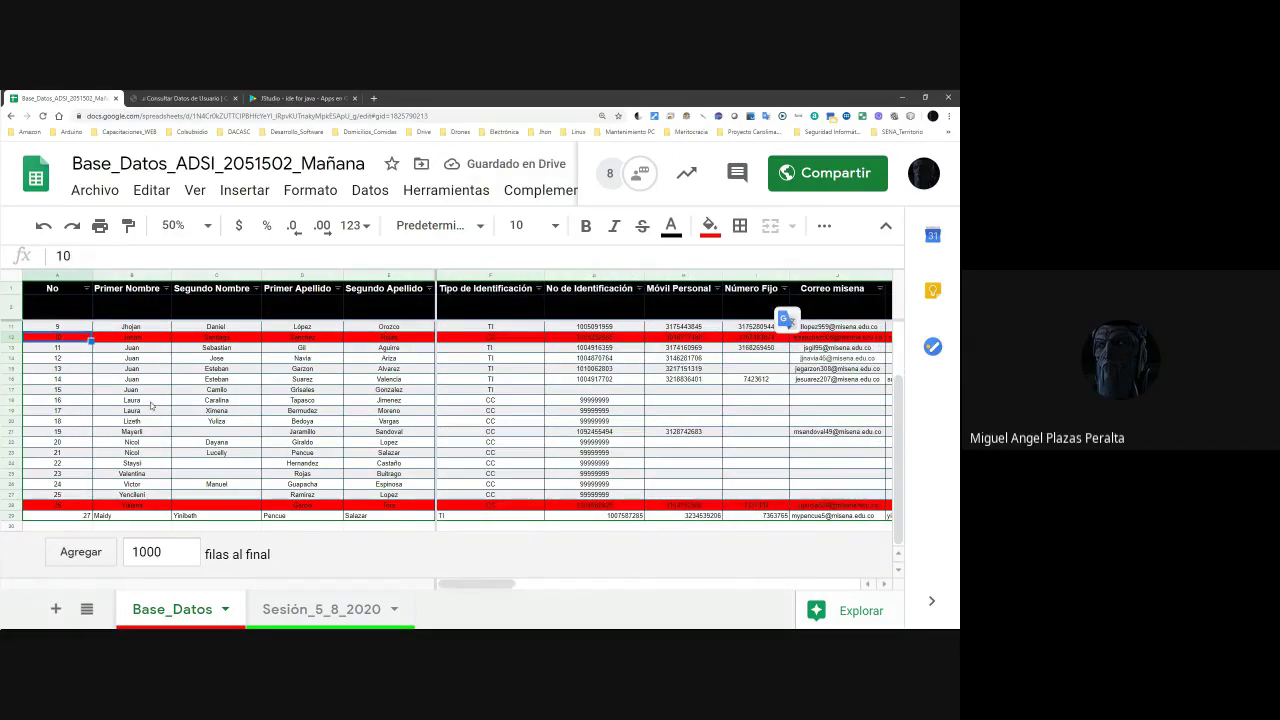
# Reset the fill on student 10's row 12 to remove its red highlight.
pyautogui.click(57, 348)
pyautogui.click(11, 337)
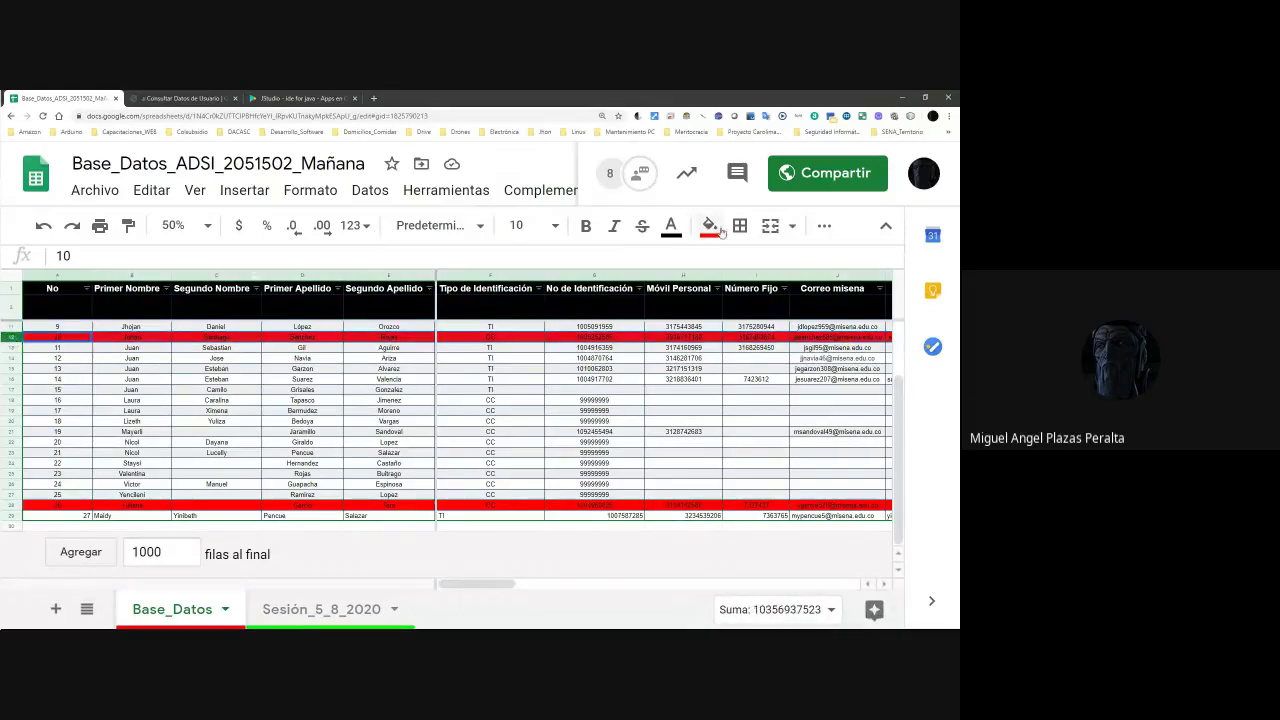
pyautogui.click(710, 226)
pyautogui.click(795, 257)
pyautogui.click(350, 348)
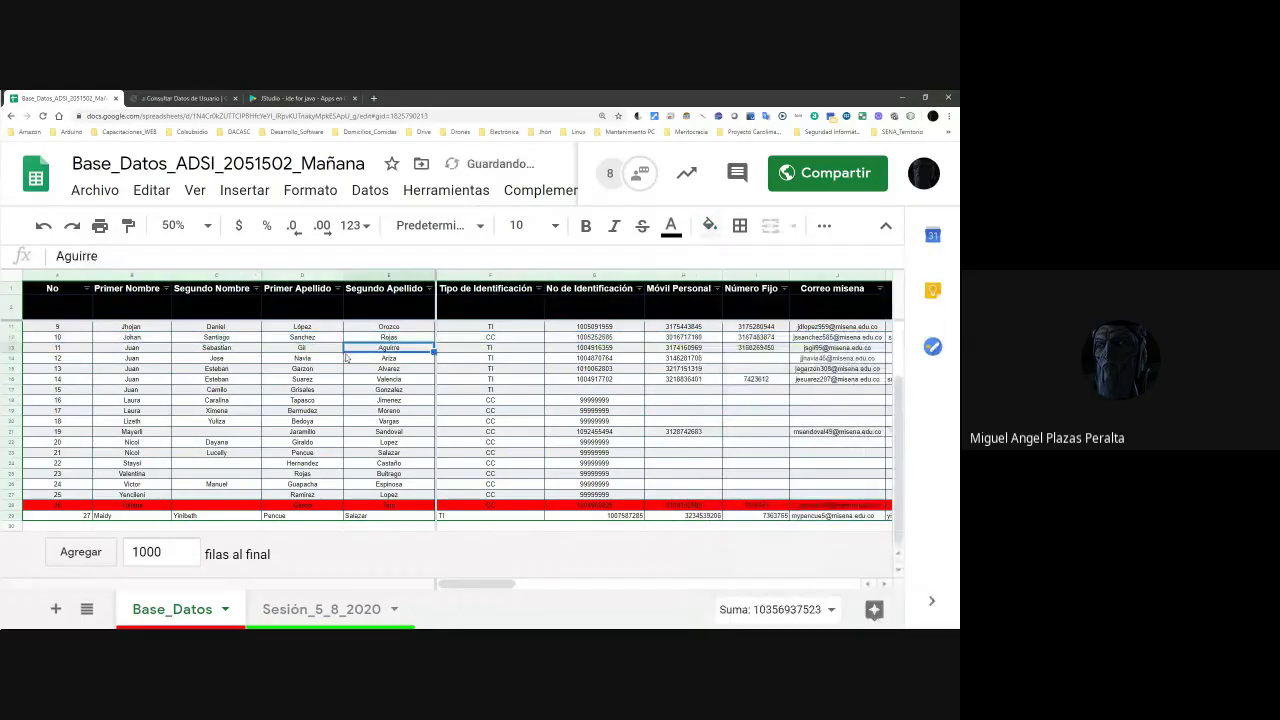
# Review student 26's row, including its '?' guardian email, and select the whole row.
pyautogui.click(166, 507)
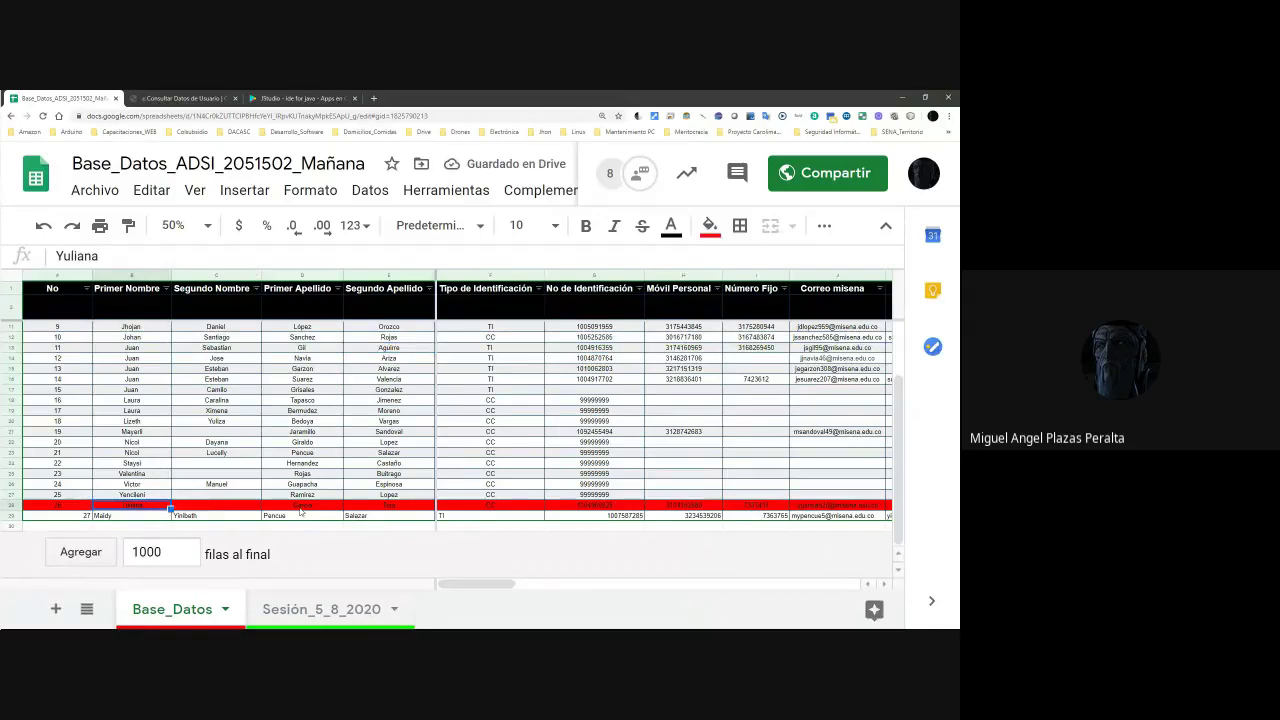
pyautogui.click(477, 507)
pyautogui.click(600, 514)
pyautogui.click(600, 505)
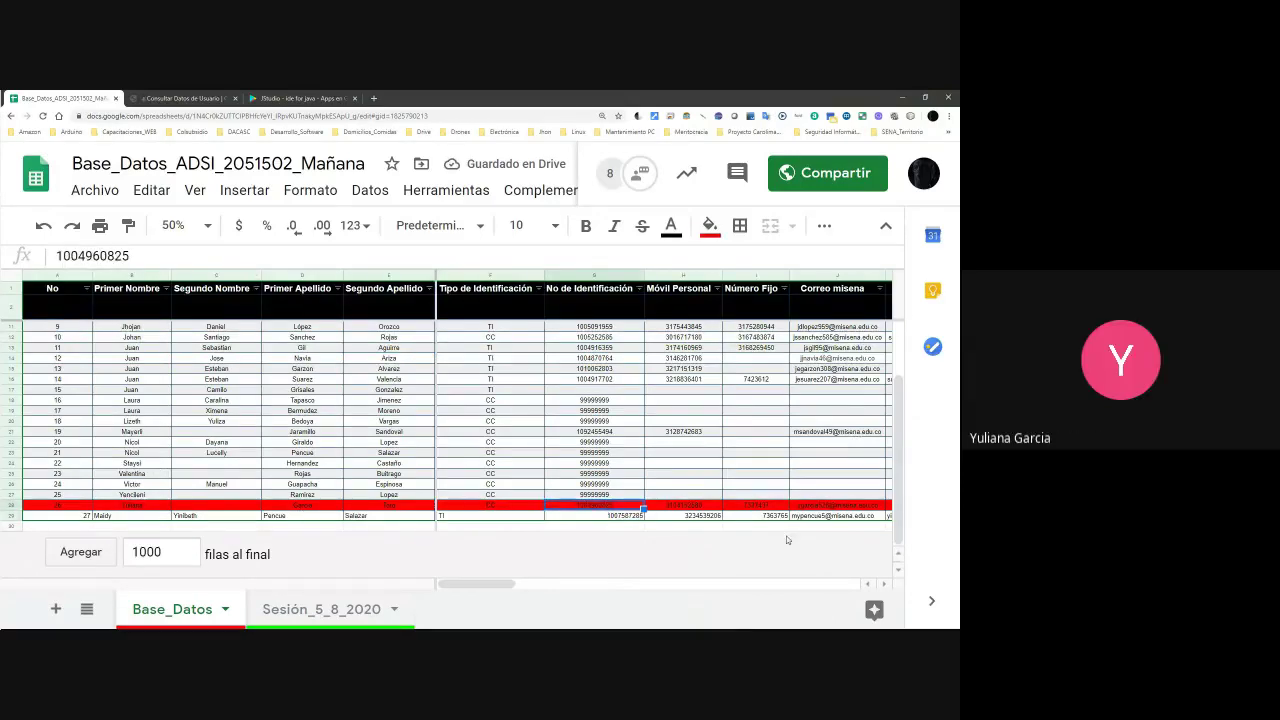
pyautogui.press('Right')
pyautogui.press('Right')
pyautogui.press('Right')
pyautogui.press('Right')
pyautogui.press('Right')
pyautogui.press('Right')
pyautogui.press('Right')
pyautogui.press('Right')
pyautogui.press('Right')
pyautogui.press('Right')
pyautogui.press('Right')
pyautogui.press('Right')
pyautogui.press('Right')
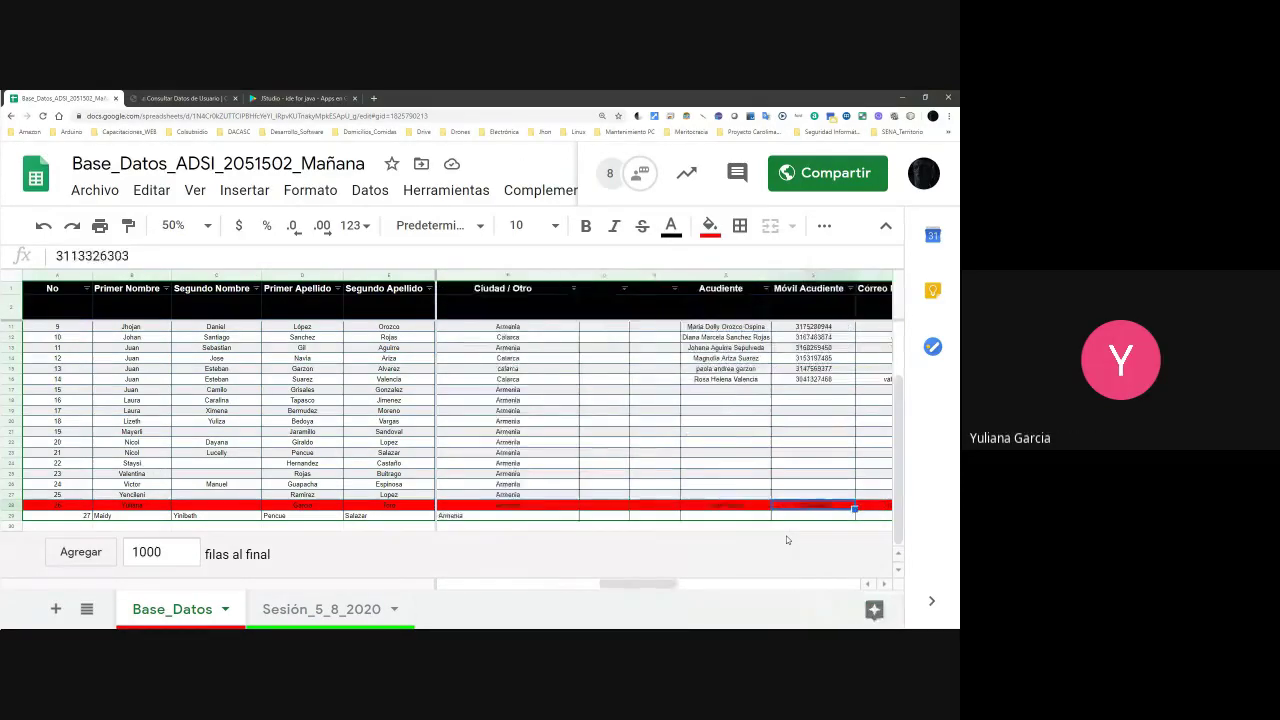
pyautogui.press('Right')
pyautogui.press('Right')
pyautogui.press('Right')
pyautogui.press('Right')
pyautogui.press('Right')
pyautogui.press('Right')
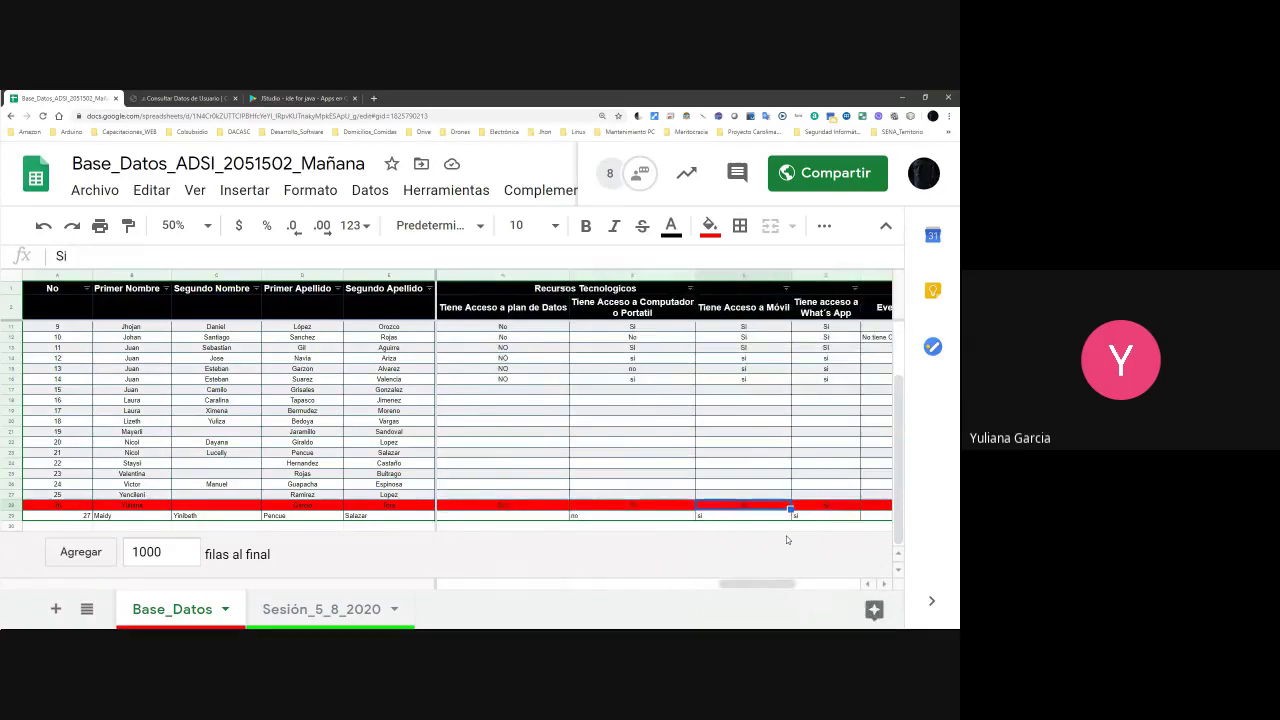
pyautogui.press('Left')
pyautogui.press('Left')
pyautogui.press('Left')
pyautogui.press('Left')
pyautogui.press('Left')
pyautogui.press('Left')
pyautogui.press('Left')
pyautogui.press('Left')
pyautogui.press('Left')
pyautogui.press('Left')
pyautogui.press('Left')
pyautogui.press('Left')
pyautogui.press('Left')
pyautogui.press('Left')
pyautogui.press('Left')
pyautogui.press('Left')
pyautogui.press('Left')
pyautogui.press('Left')
pyautogui.press('Left')
pyautogui.press('Left')
pyautogui.press('Left')
pyautogui.press('Left')
pyautogui.press('Left')
pyautogui.press('Left')
pyautogui.press('Left')
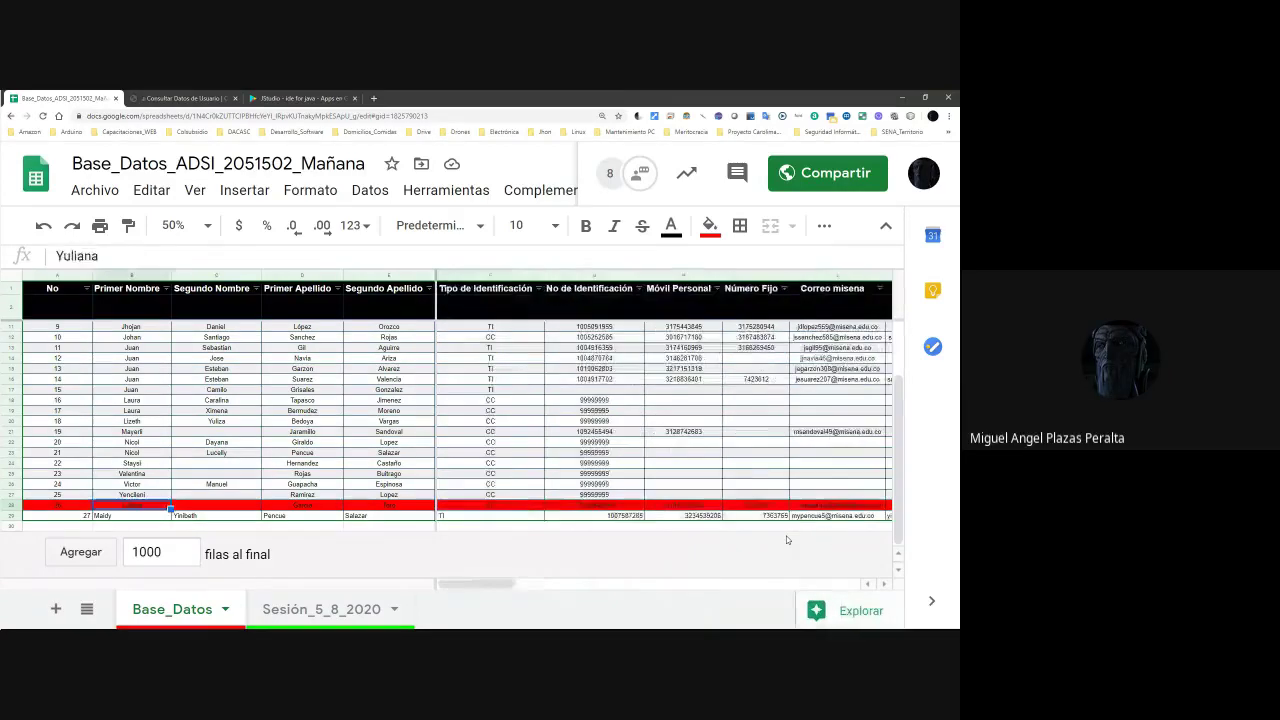
pyautogui.click(6, 507)
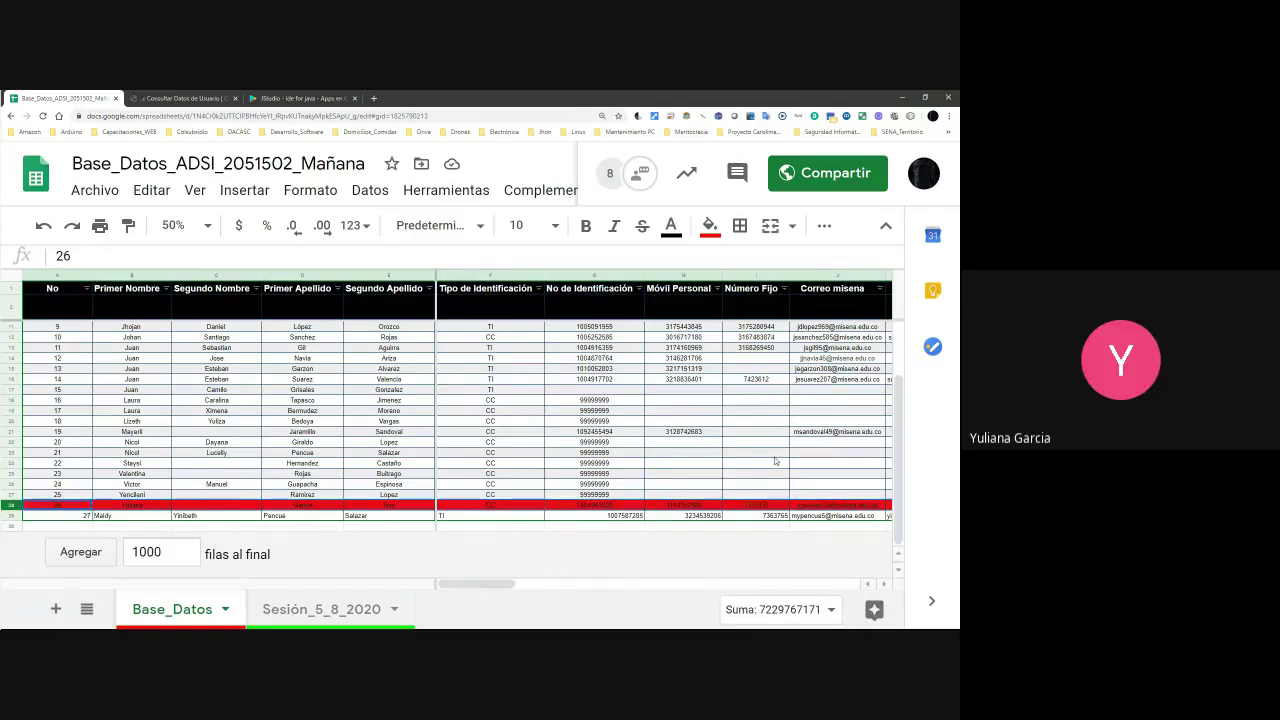
pyautogui.press('Right')
pyautogui.press('Right')
pyautogui.press('Right')
pyautogui.press('Right')
pyautogui.press('Right')
pyautogui.press('Right')
pyautogui.press('Right')
pyautogui.press('Right')
pyautogui.press('Right')
pyautogui.press('Right')
pyautogui.press('Right')
pyautogui.press('Right')
pyautogui.press('Right')
pyautogui.press('Right')
pyautogui.press('Right')
pyautogui.press('Left')
pyautogui.press('Left')
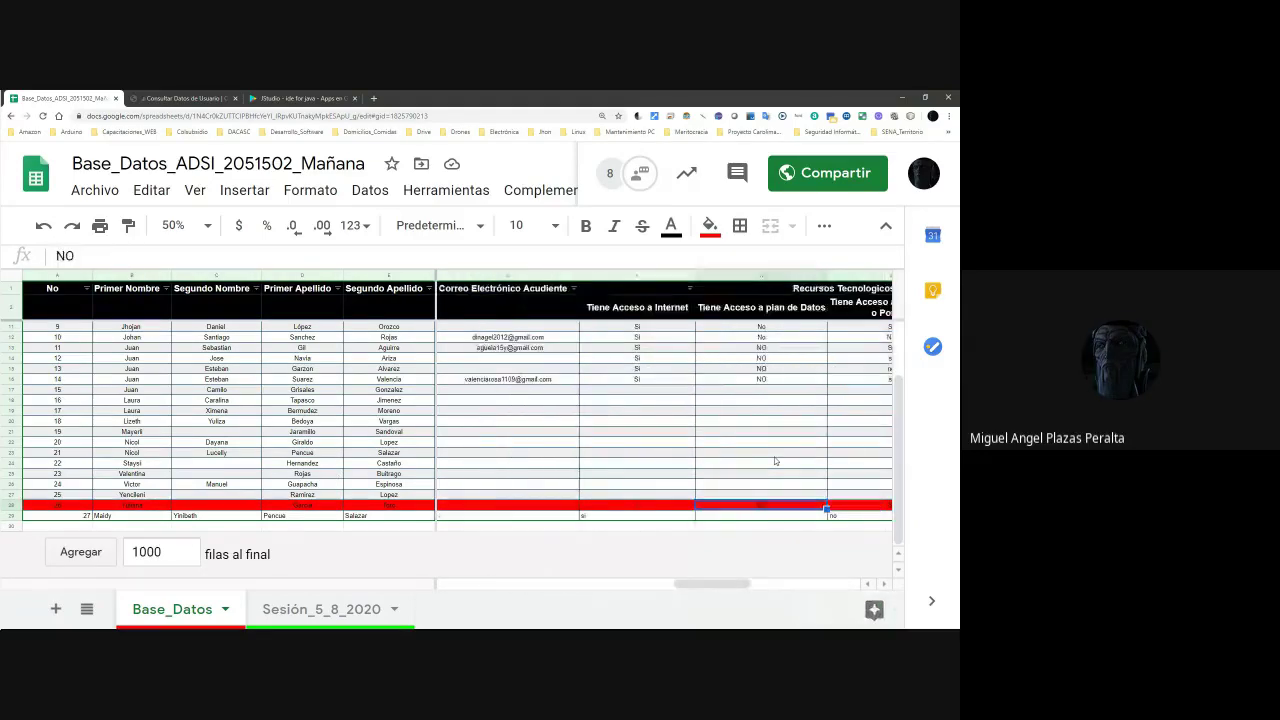
pyautogui.click(10, 506)
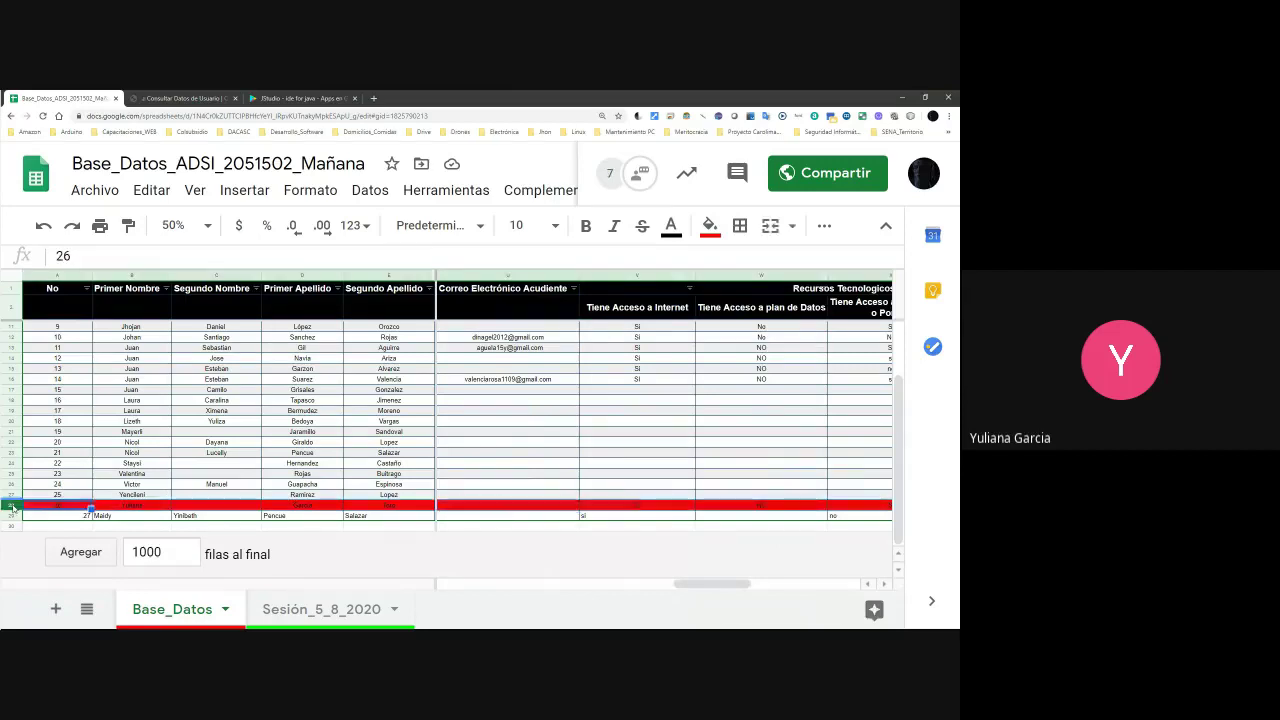
pyautogui.click(705, 226)
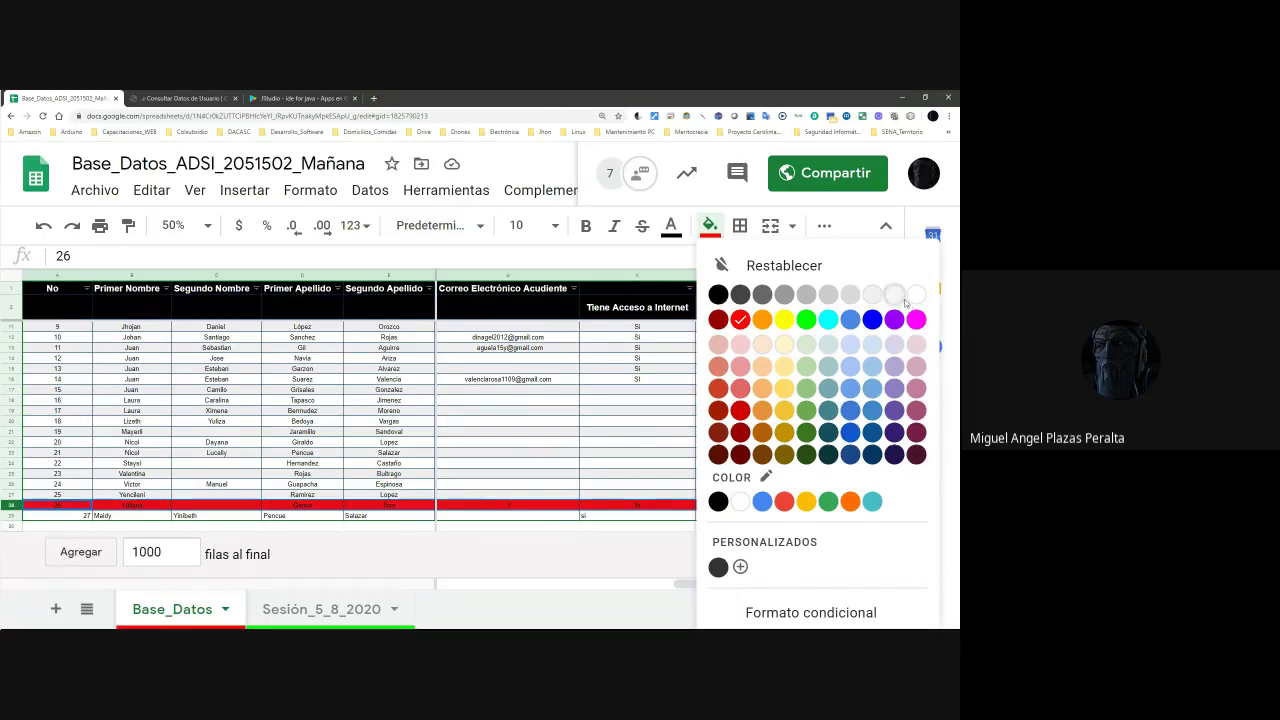
# Make student 26's row fill white and colour only its missing guardian-email cell red.
pyautogui.click(916, 294)
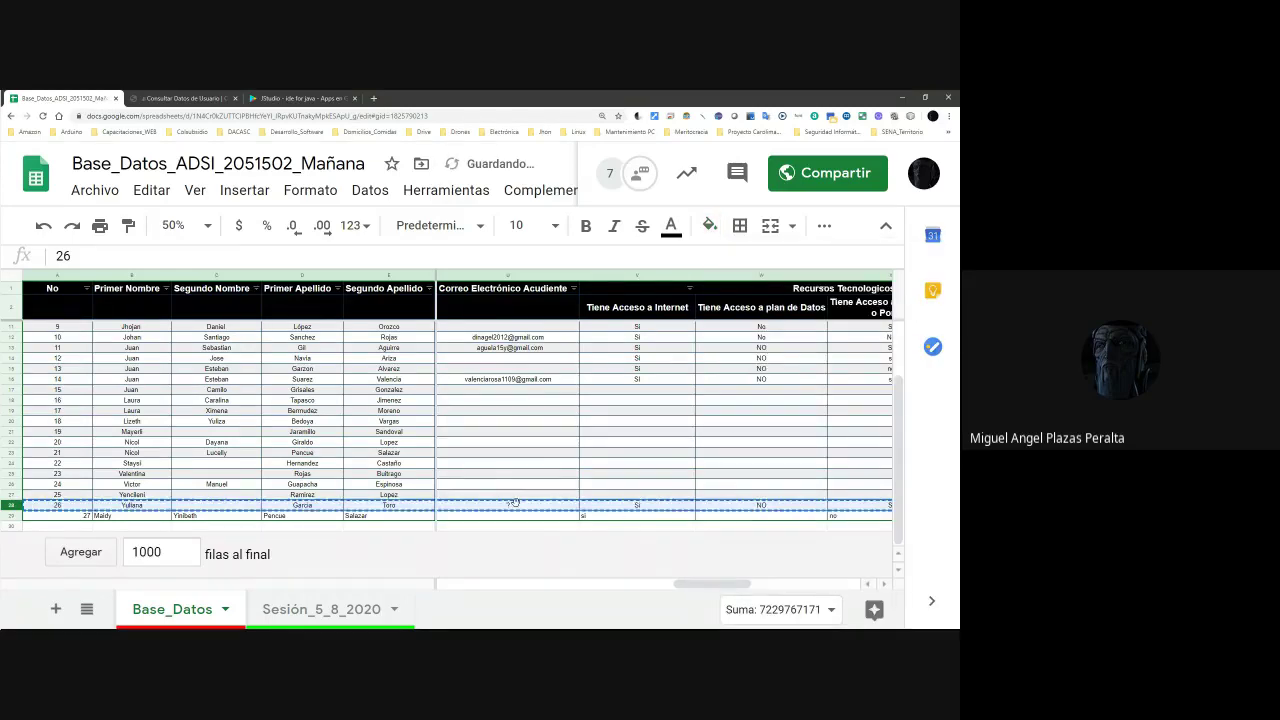
pyautogui.click(540, 505)
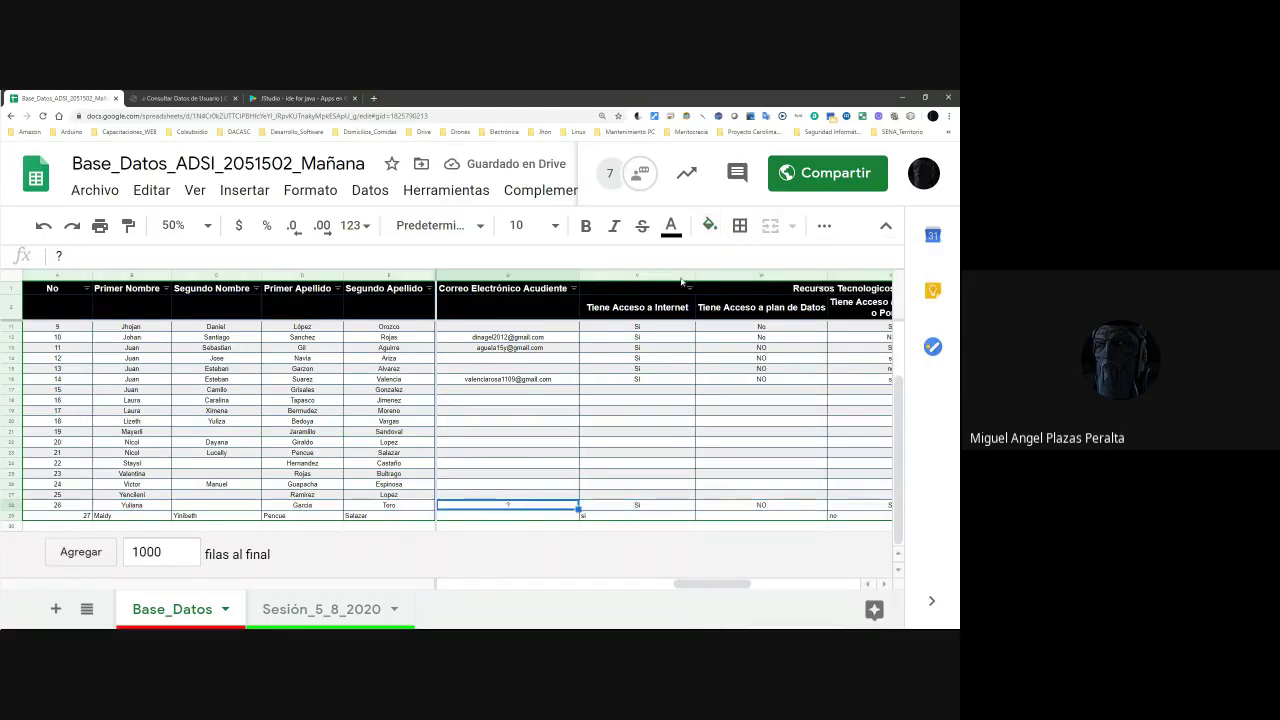
pyautogui.click(707, 226)
pyautogui.click(739, 320)
pyautogui.click(528, 497)
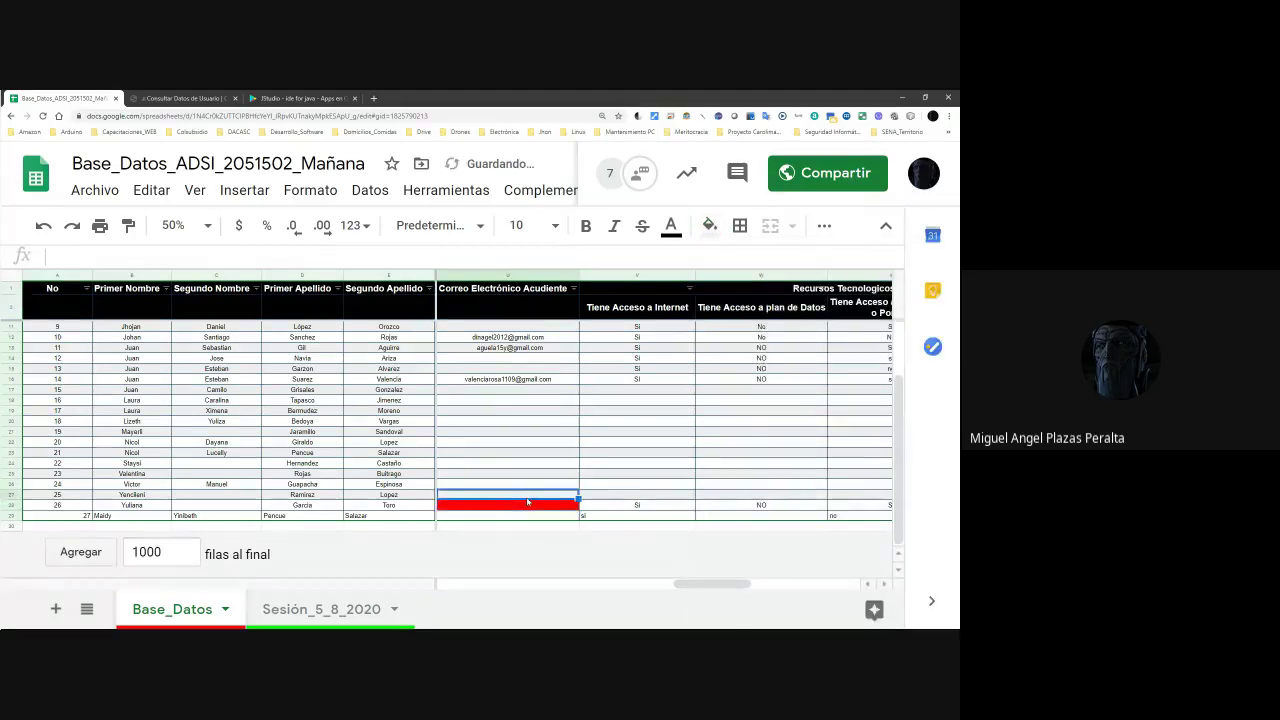
# Centre-align the numbers in column A (No) for all students.
pyautogui.press('Left')
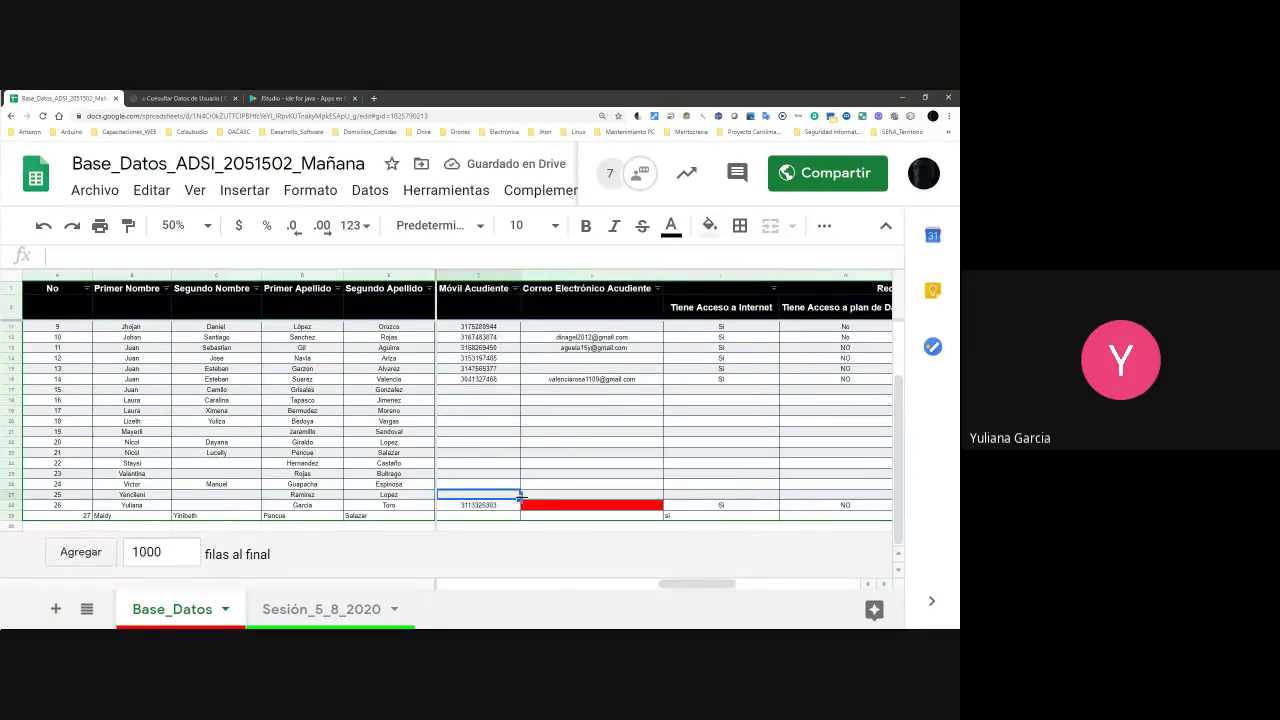
pyautogui.press('Left')
pyautogui.press('Left')
pyautogui.press('Left')
pyautogui.press('Left')
pyautogui.press('Left')
pyautogui.press('Left')
pyautogui.press('Left')
pyautogui.press('Left')
pyautogui.press('Left')
pyautogui.press('Left')
pyautogui.press('Left')
pyautogui.press('Left')
pyautogui.press('Left')
pyautogui.press('Left')
pyautogui.press('Left')
pyautogui.press('Left')
pyautogui.press('Left')
pyautogui.press('Left')
pyautogui.press('Left')
pyautogui.press('Down')
pyautogui.press('Down')
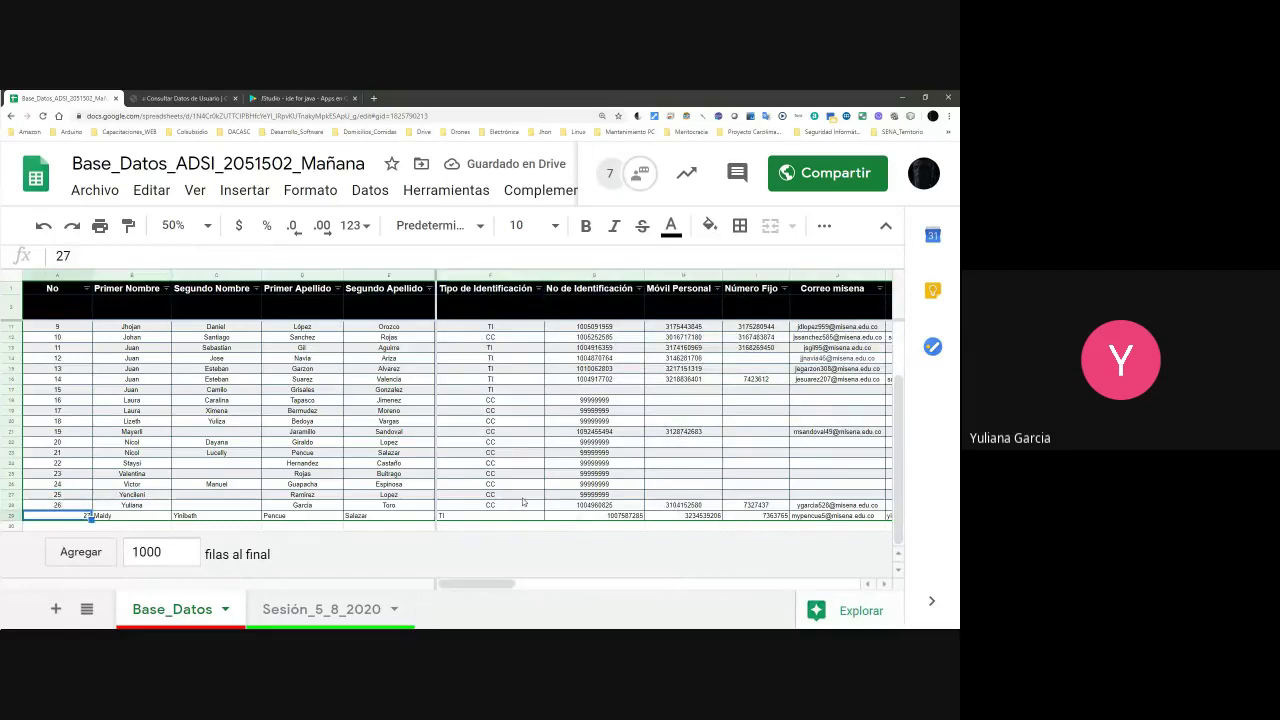
pyautogui.press('Down')
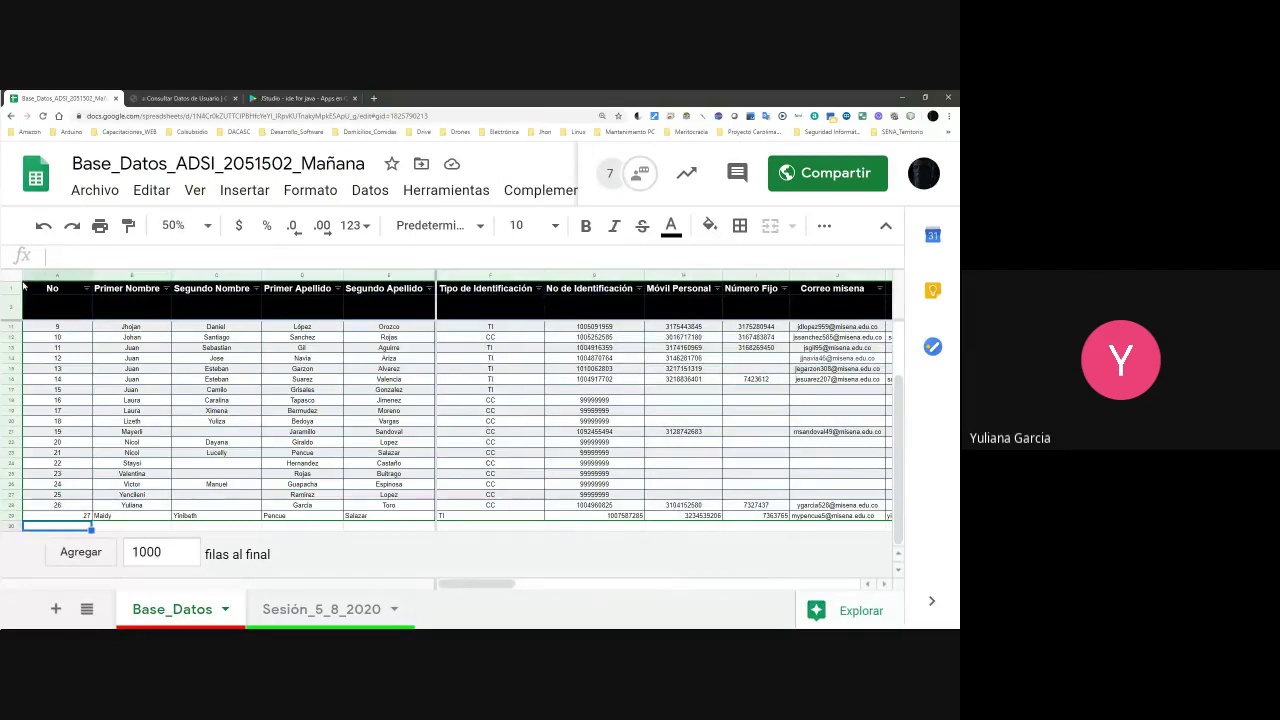
pyautogui.click(48, 288)
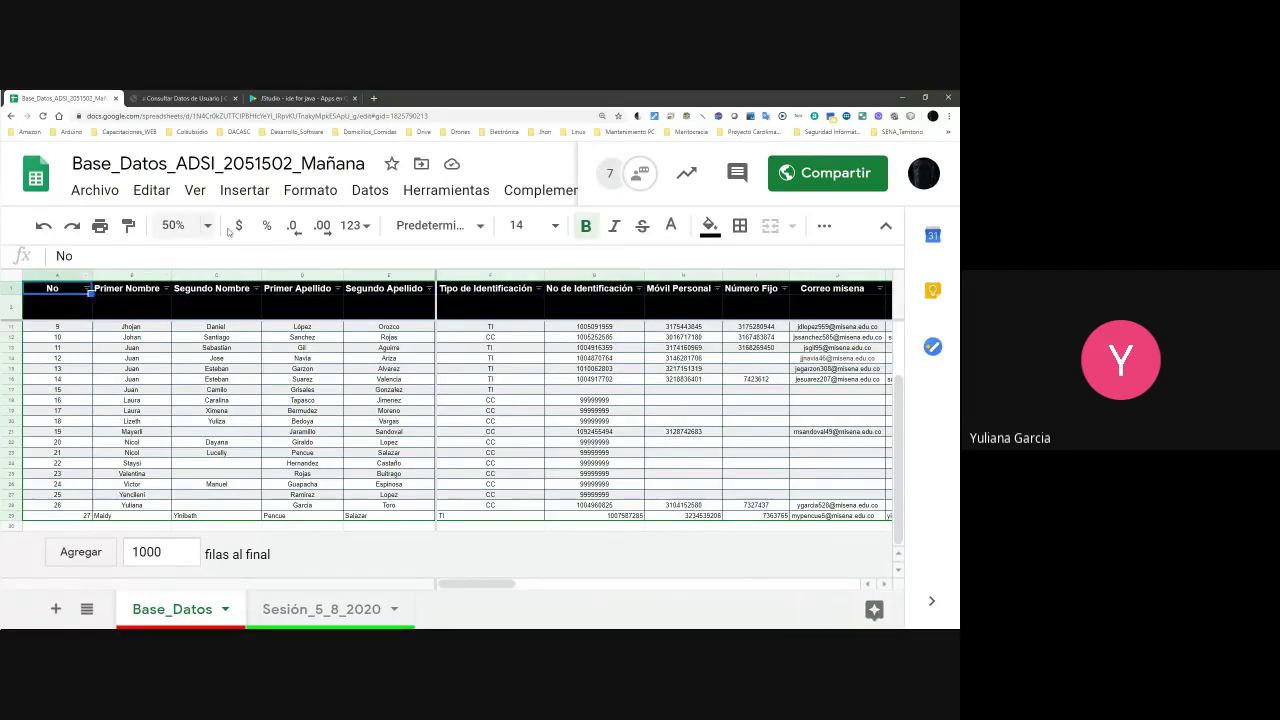
pyautogui.click(57, 277)
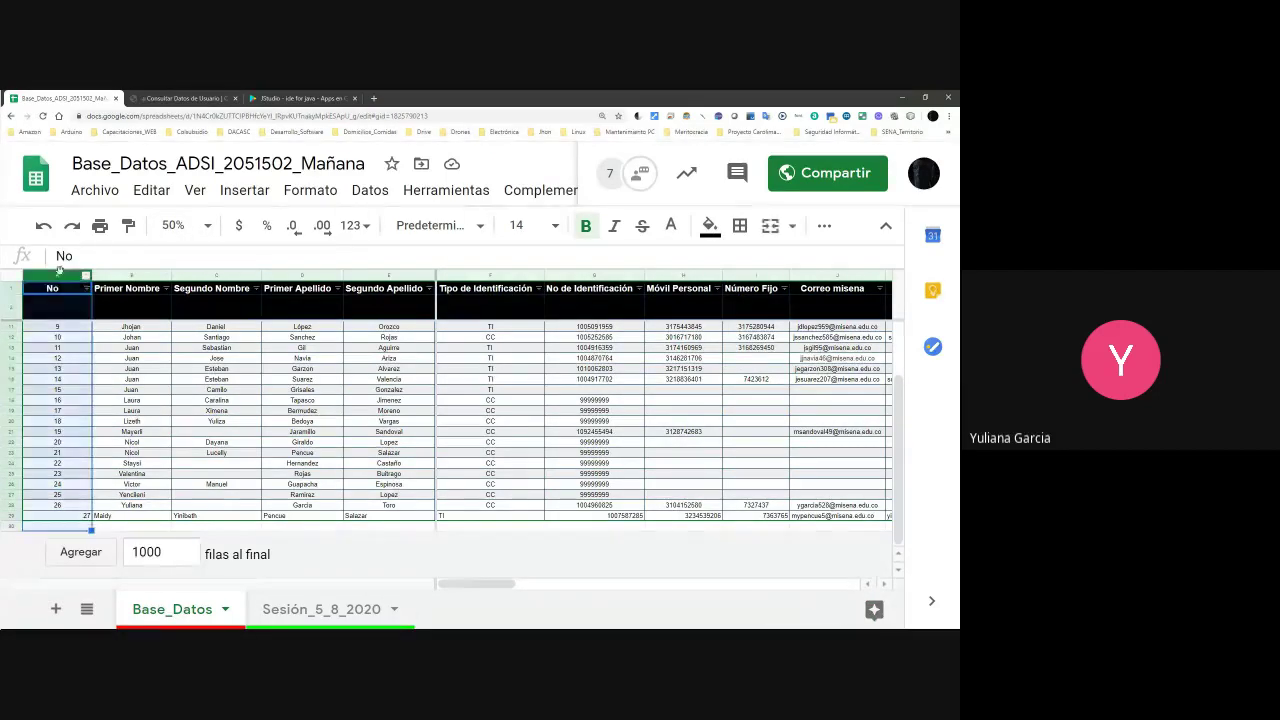
pyautogui.click(822, 229)
pyautogui.click(522, 262)
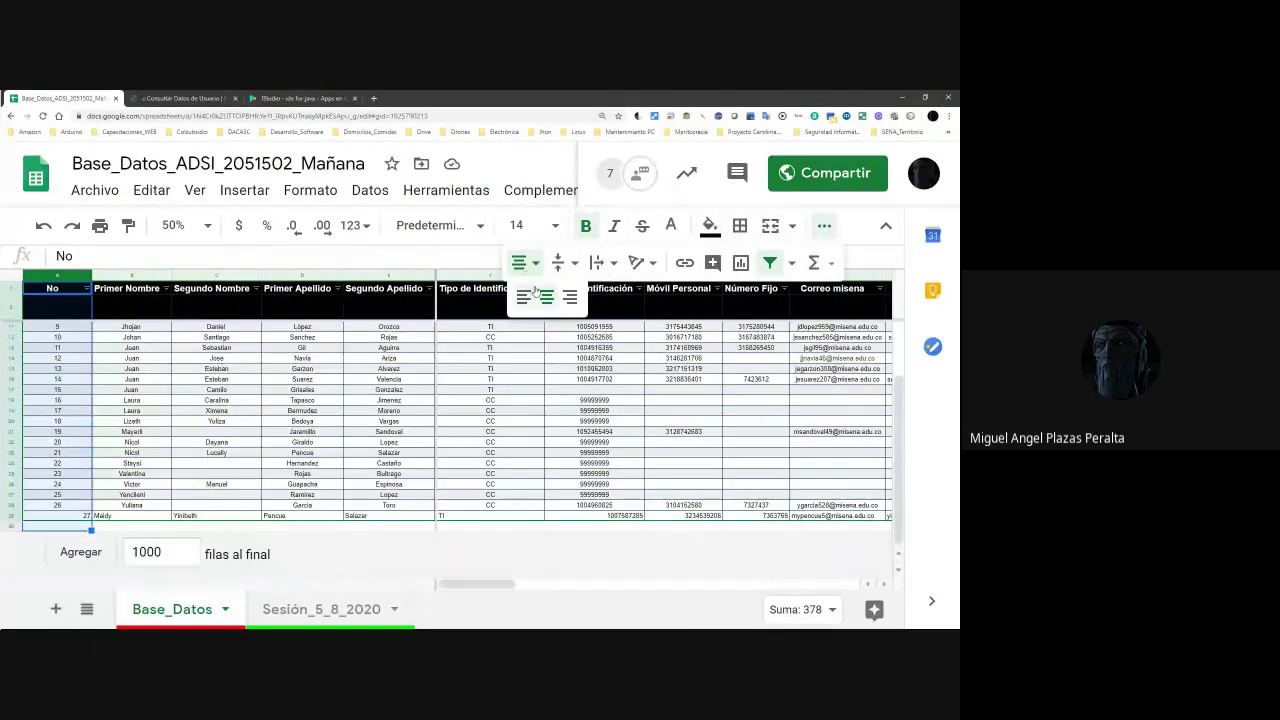
pyautogui.click(546, 298)
pyautogui.click(408, 415)
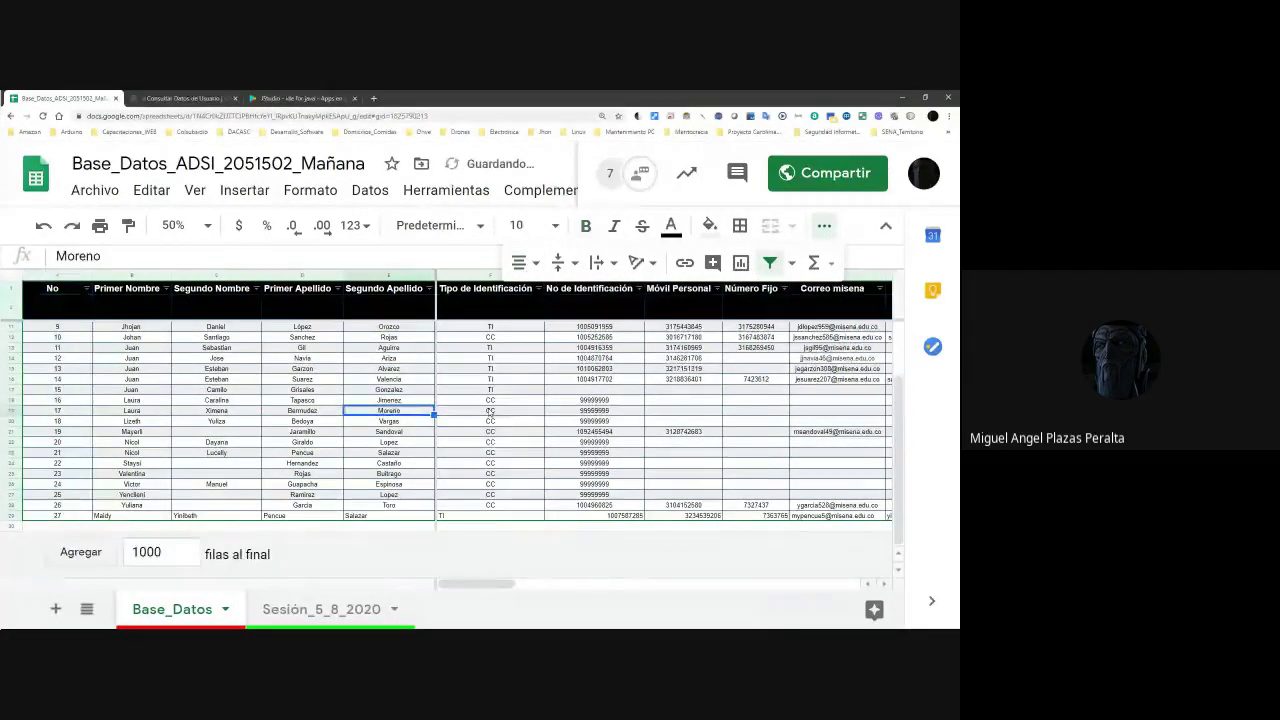
pyautogui.scroll(5, 490, 411)
# Review the first student's row from No across to guardian email and internet access.
pyautogui.click(655, 349)
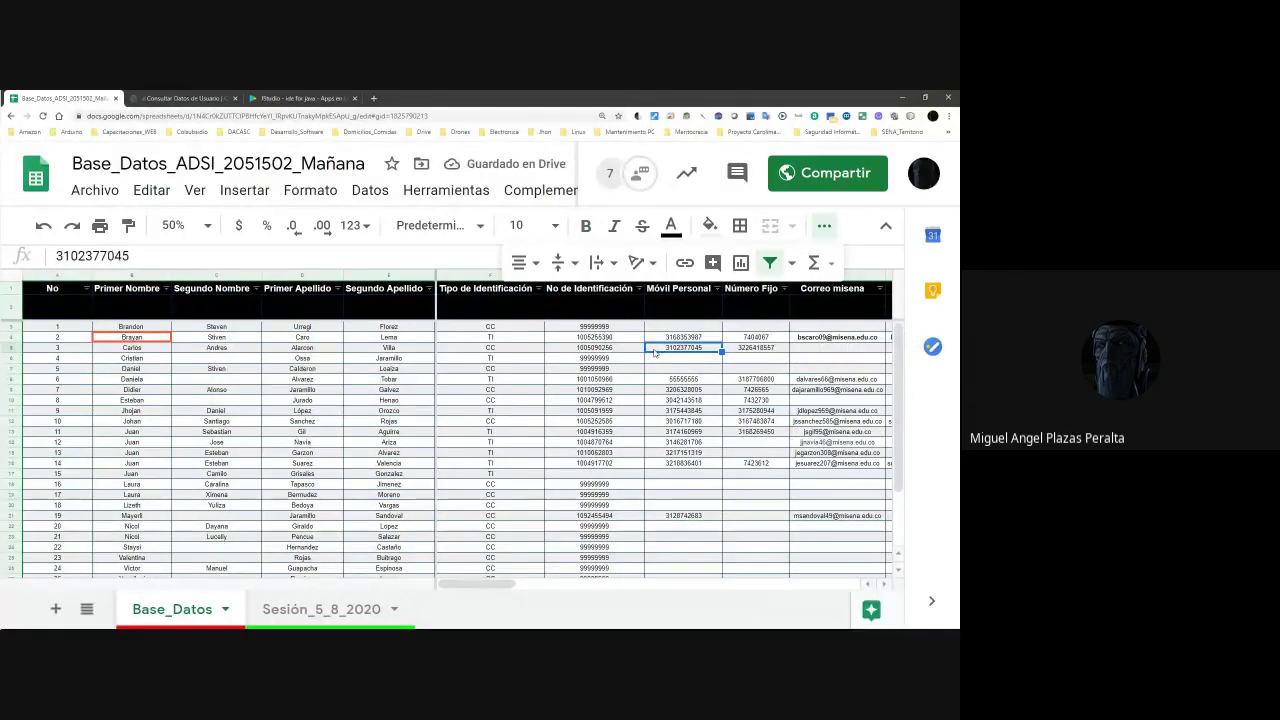
pyautogui.press('Left')
pyautogui.press('Up')
pyautogui.press('Left')
pyautogui.press('Left')
pyautogui.press('Left')
pyautogui.press('Left')
pyautogui.press('Left')
pyautogui.press('Up')
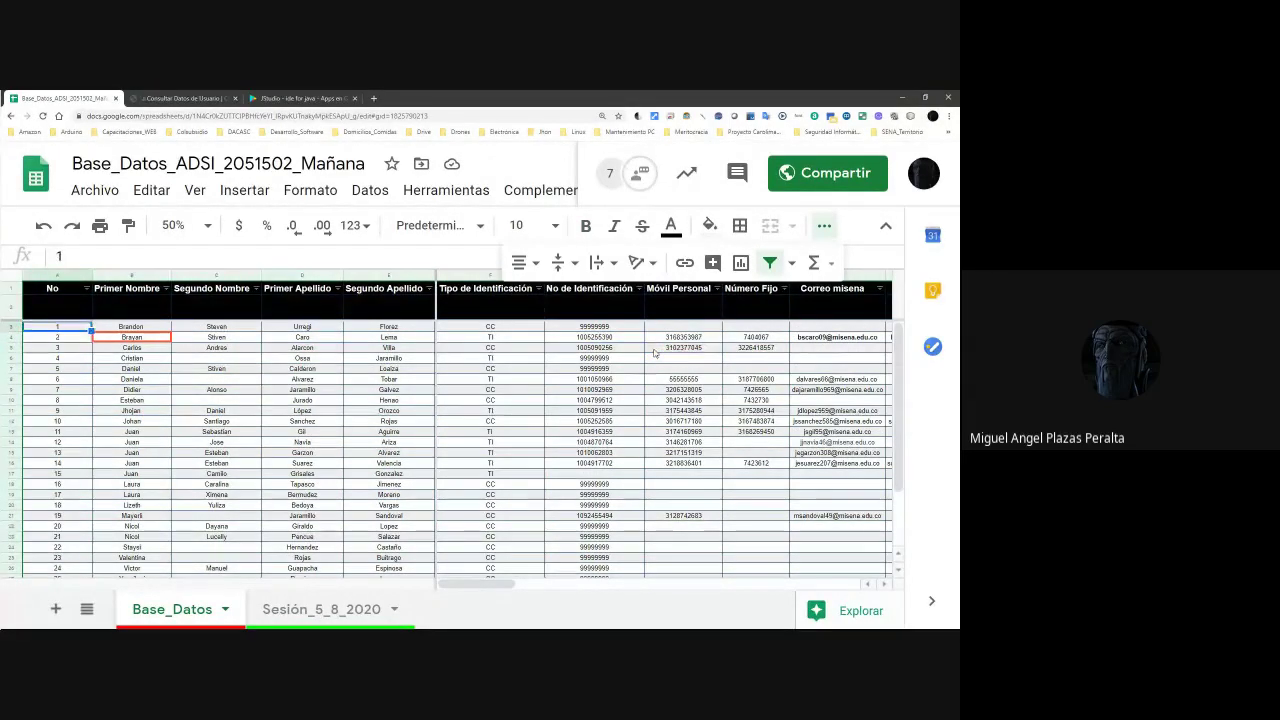
pyautogui.press('Right')
pyautogui.press('Right')
pyautogui.press('Right')
pyautogui.press('Right')
pyautogui.press('Right')
pyautogui.press('Right')
pyautogui.press('Right')
pyautogui.press('Right')
pyautogui.press('Right')
pyautogui.press('Right')
pyautogui.press('Right')
pyautogui.press('Right')
pyautogui.press('Right')
pyautogui.press('Right')
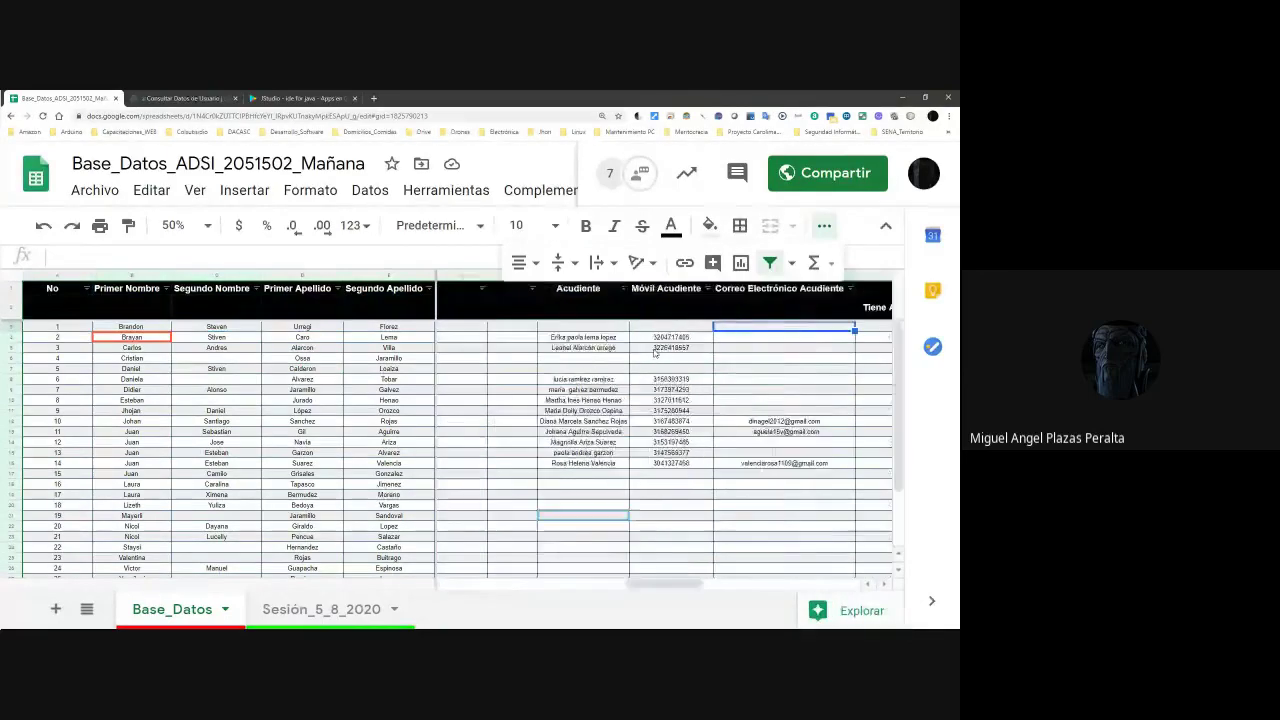
pyautogui.press('Right')
pyautogui.press('Right')
pyautogui.press('Right')
pyautogui.press('Right')
pyautogui.press('Right')
pyautogui.press('Right')
pyautogui.press('Right')
pyautogui.press('Right')
pyautogui.press('Right')
pyautogui.press('Right')
pyautogui.press('Left')
pyautogui.press('Left')
pyautogui.press('Left')
pyautogui.press('Left')
pyautogui.press('Left')
pyautogui.press('Left')
pyautogui.press('Left')
pyautogui.press('Left')
pyautogui.press('Left')
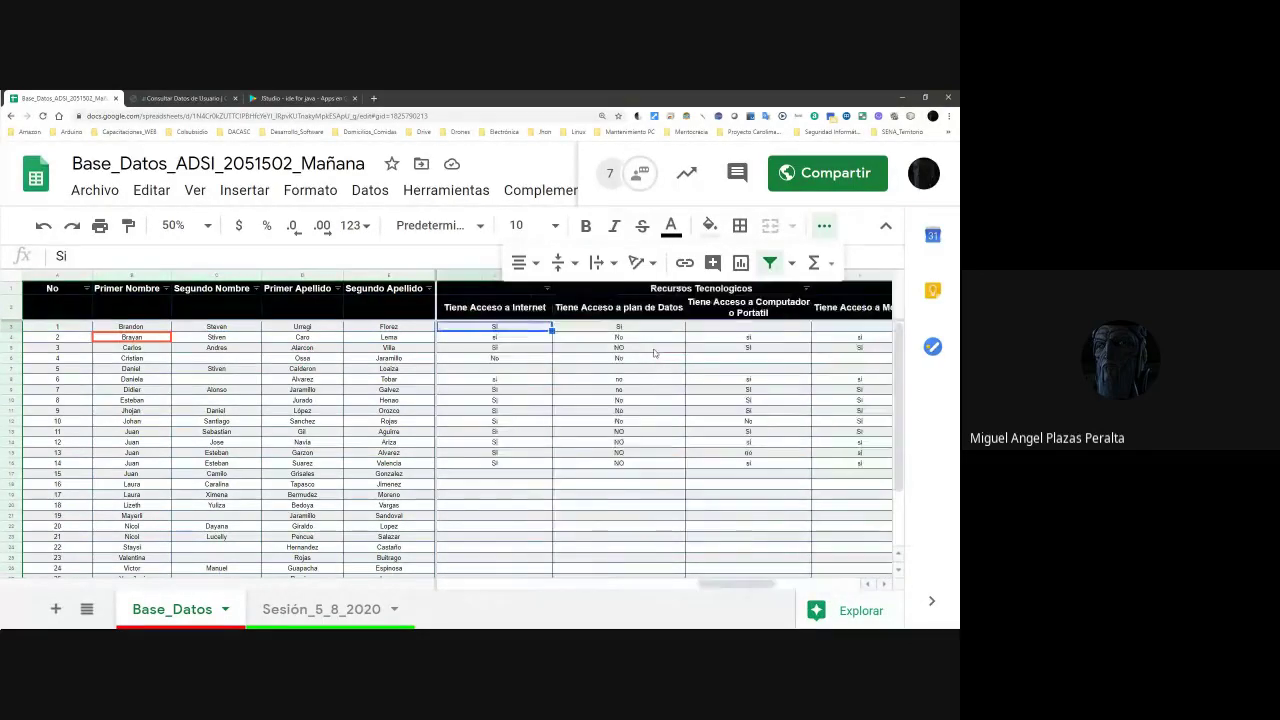
pyautogui.press('Left')
pyautogui.press('Left')
pyautogui.press('Left')
pyautogui.press('Left')
pyautogui.press('Left')
pyautogui.press('Left')
pyautogui.press('Left')
pyautogui.press('Left')
pyautogui.press('Left')
pyautogui.press('Left')
pyautogui.press('Left')
pyautogui.press('Left')
pyautogui.press('Left')
pyautogui.press('Left')
pyautogui.press('Left')
# Review student 2's email, technology-resource and eventuality columns.
pyautogui.press('Down')
pyautogui.press('Right')
pyautogui.press('Right')
pyautogui.press('Right')
pyautogui.press('Right')
pyautogui.press('Right')
pyautogui.press('Right')
pyautogui.press('Right')
pyautogui.press('Right')
pyautogui.press('Right')
pyautogui.press('Right')
pyautogui.press('Right')
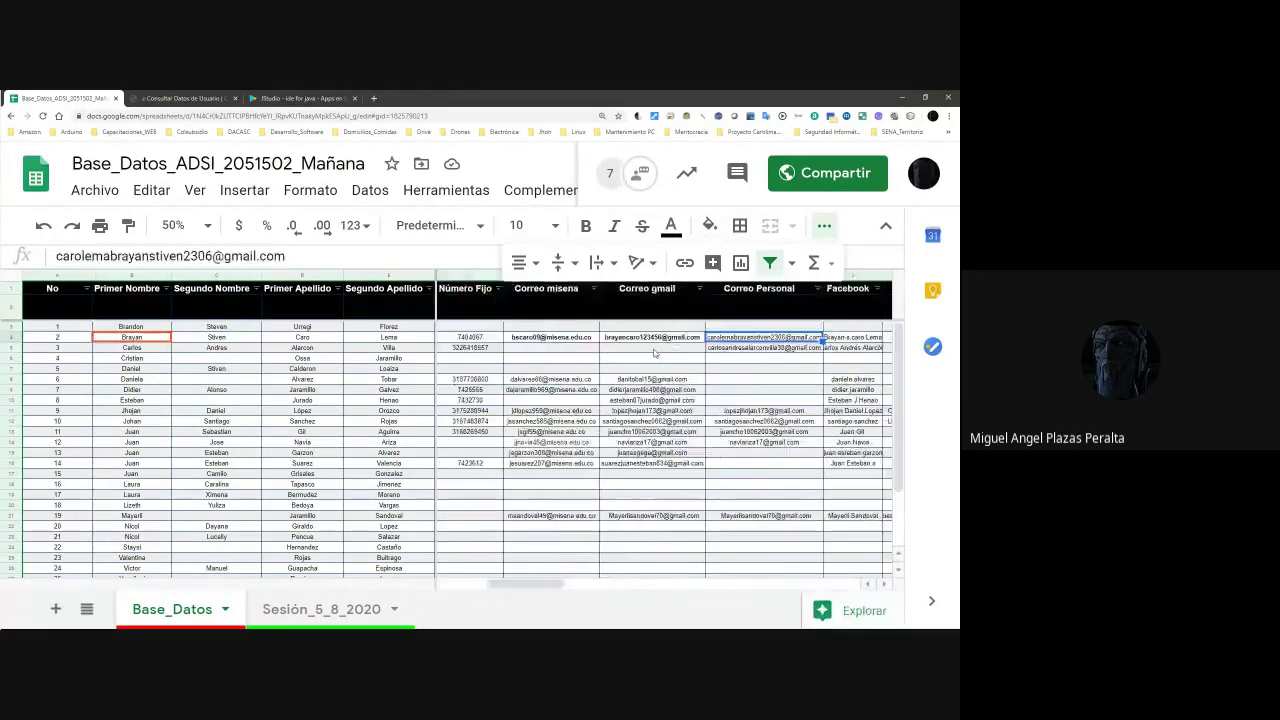
pyautogui.press('Right')
pyautogui.press('Right')
pyautogui.press('Right')
pyautogui.press('Right')
pyautogui.press('Right')
pyautogui.press('Right')
pyautogui.press('Right')
pyautogui.press('Right')
pyautogui.press('Right')
pyautogui.press('Right')
pyautogui.press('Right')
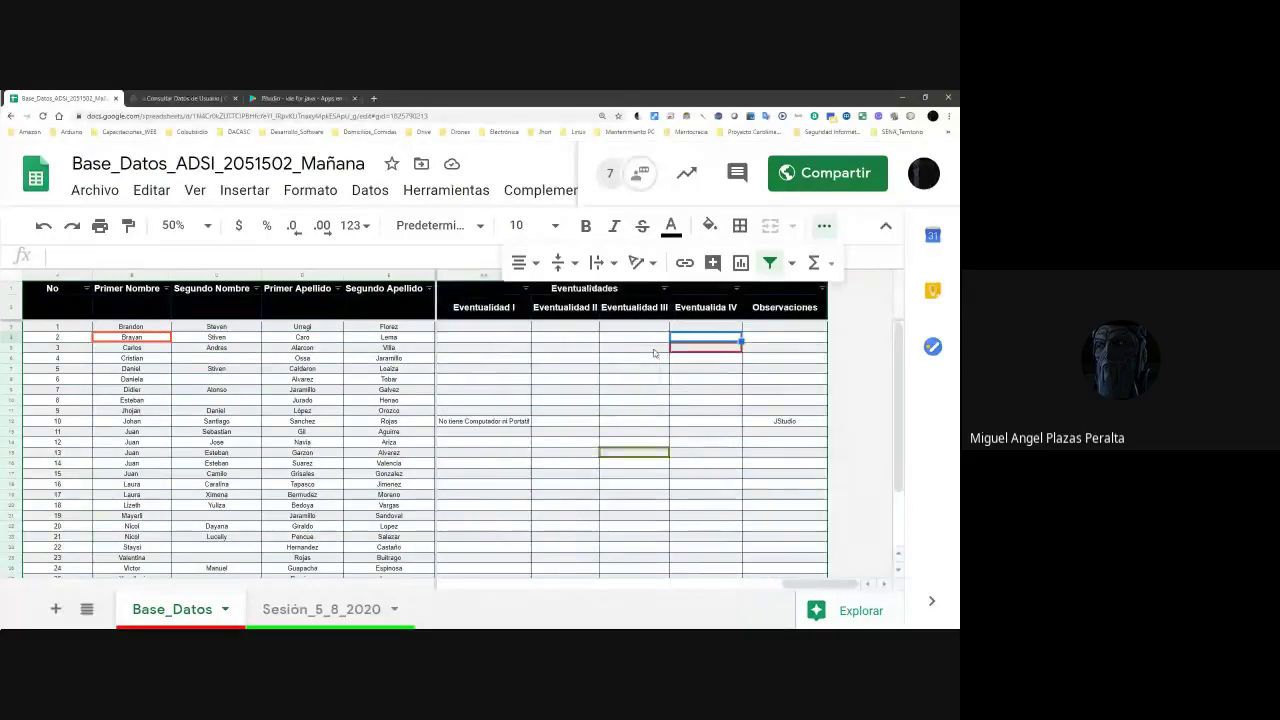
pyautogui.press('Left')
pyautogui.press('Left')
pyautogui.press('Left')
pyautogui.press('Left')
pyautogui.press('Left')
pyautogui.press('Left')
pyautogui.press('Left')
pyautogui.press('Left')
pyautogui.press('Left')
pyautogui.press('Left')
pyautogui.press('Left')
pyautogui.press('Left')
pyautogui.press('Left')
pyautogui.press('Left')
pyautogui.press('Left')
pyautogui.press('Left')
pyautogui.press('Left')
pyautogui.press('Right')
pyautogui.press('Right')
pyautogui.press('Right')
pyautogui.press('Right')
pyautogui.press('Right')
pyautogui.press('Right')
pyautogui.press('Right')
pyautogui.press('Right')
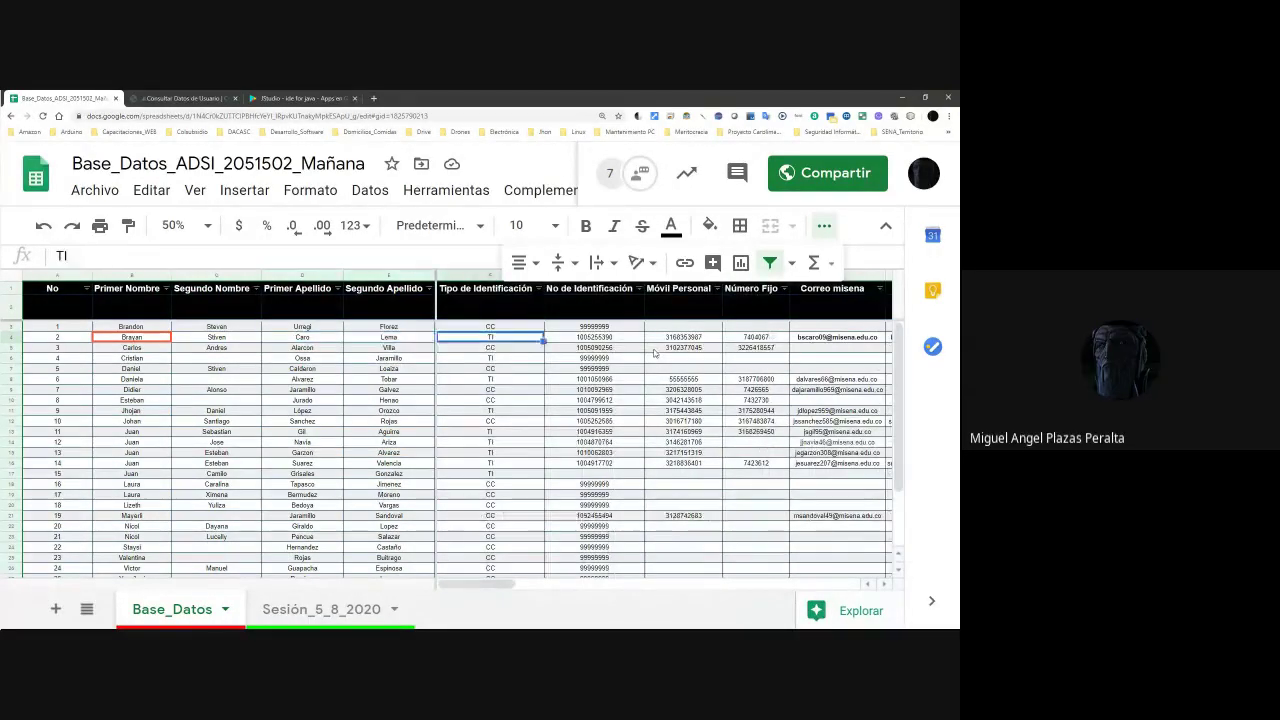
pyautogui.press('Left')
pyautogui.press('Left')
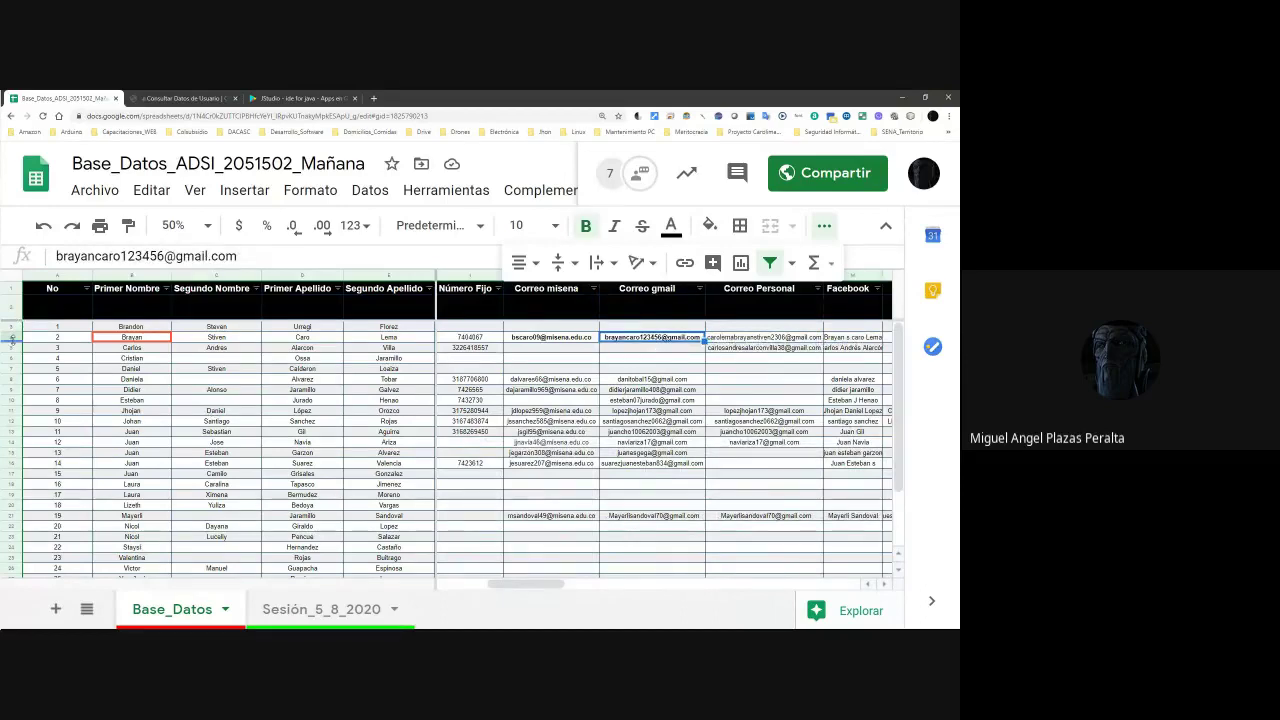
# Remove bold from row 4, then check its Gmail, Facebook, access answers and Eventualidades.
pyautogui.click(14, 337)
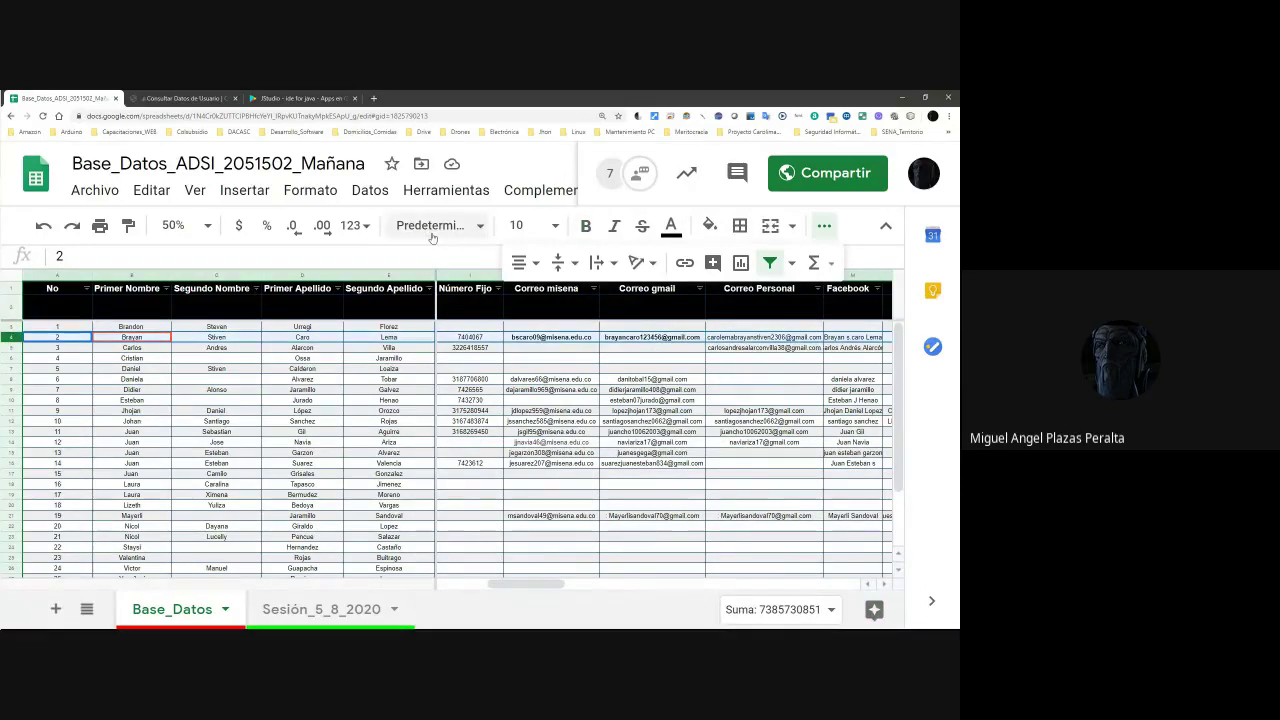
pyautogui.click(586, 226)
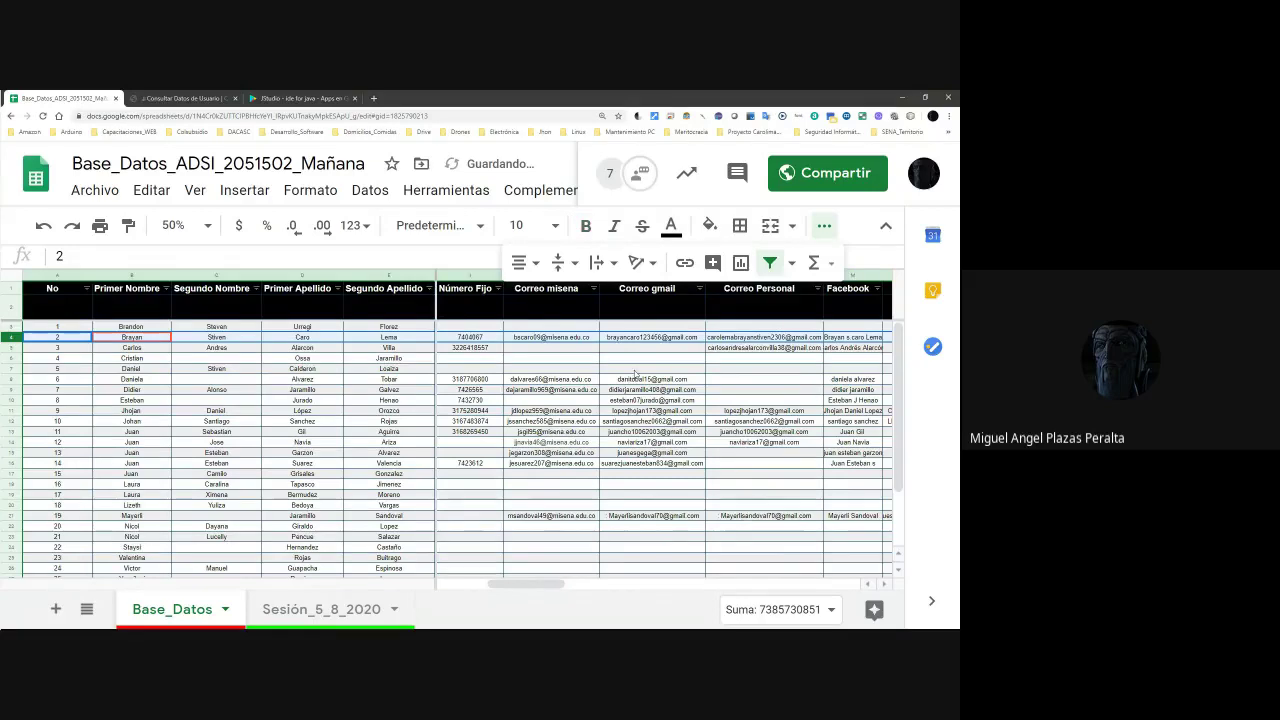
pyautogui.click(652, 338)
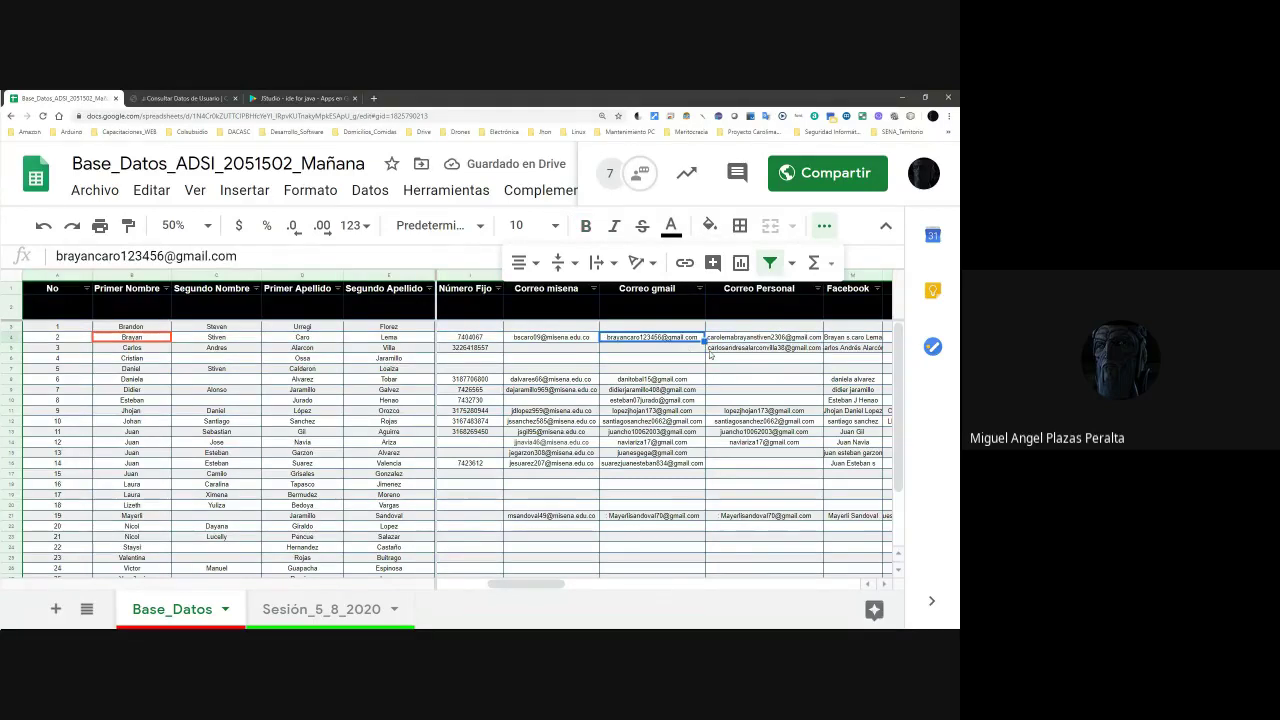
pyautogui.press('Right')
pyautogui.press('Right')
pyautogui.press('Right')
pyautogui.press('Right')
pyautogui.press('Right')
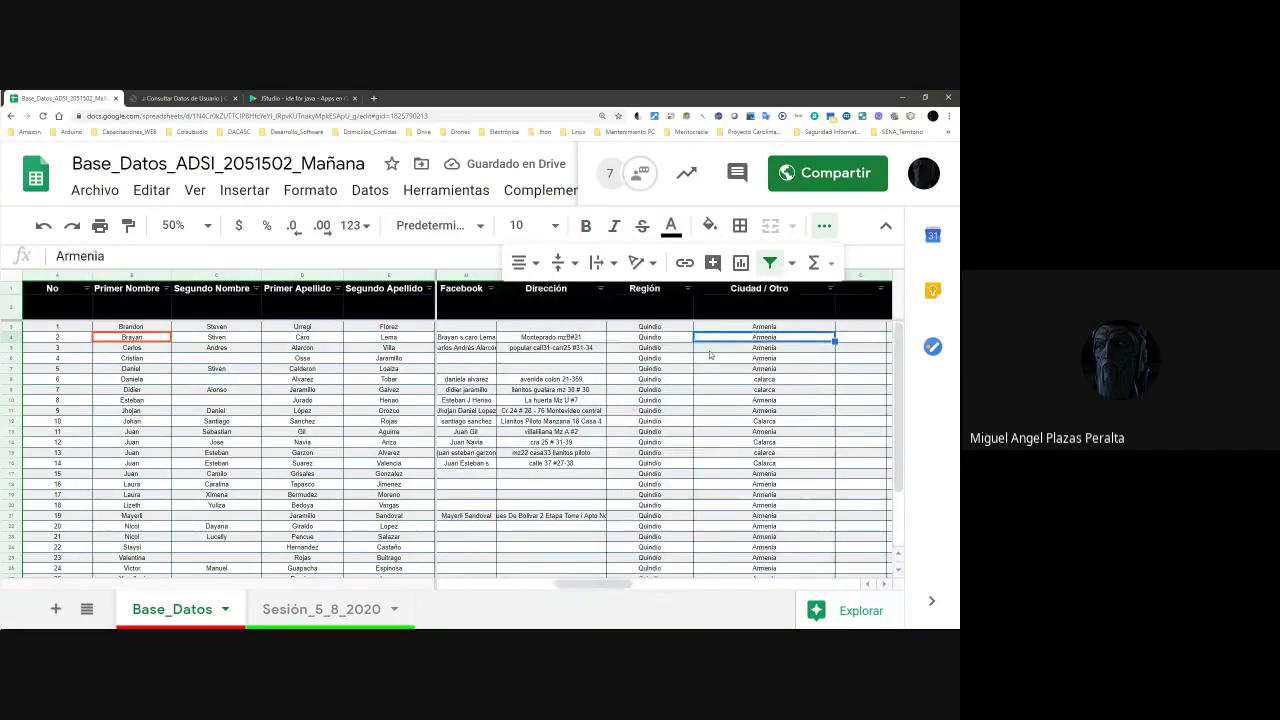
pyautogui.press('Left')
pyautogui.press('Left')
pyautogui.press('Left')
pyautogui.press('Left')
pyautogui.press('Left')
pyautogui.press('Left')
pyautogui.press('Left')
pyautogui.press('Left')
pyautogui.press('Left')
pyautogui.press('Left')
pyautogui.press('Left')
pyautogui.press('Left')
pyautogui.press('Left')
pyautogui.press('Right')
pyautogui.press('Right')
pyautogui.press('Right')
pyautogui.press('Right')
pyautogui.press('Right')
pyautogui.press('Right')
pyautogui.press('Right')
pyautogui.press('Right')
pyautogui.press('Right')
pyautogui.press('Right')
pyautogui.press('Right')
pyautogui.press('Right')
pyautogui.press('Right')
pyautogui.press('Right')
pyautogui.press('Right')
pyautogui.press('Right')
pyautogui.press('Right')
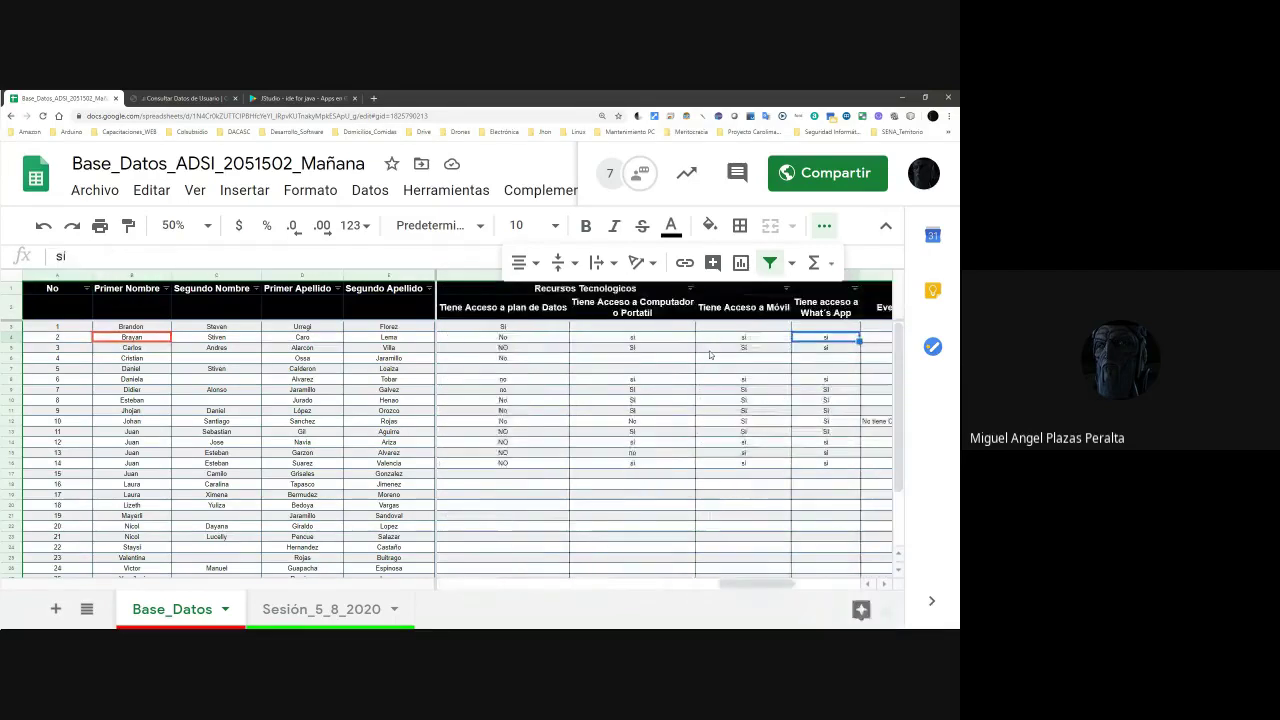
pyautogui.press('Right')
pyautogui.press('Right')
pyautogui.press('Right')
pyautogui.press('Right')
pyautogui.press('Right')
pyautogui.press('Left')
pyautogui.press('Left')
pyautogui.press('Left')
pyautogui.press('Left')
pyautogui.press('Left')
pyautogui.press('Left')
pyautogui.press('Left')
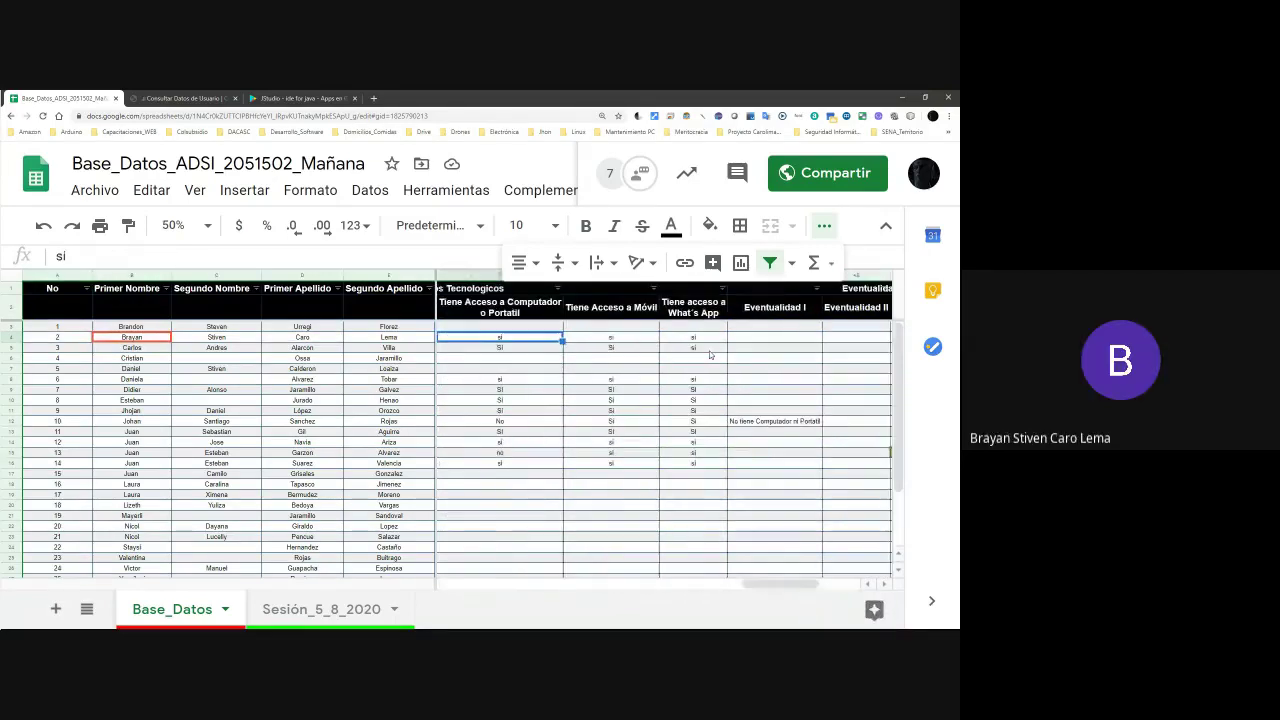
pyautogui.press('Left')
pyautogui.press('Right')
pyautogui.press('Right')
pyautogui.press('Right')
pyautogui.press('Right')
pyautogui.press('Right')
pyautogui.press('Right')
pyautogui.press('Right')
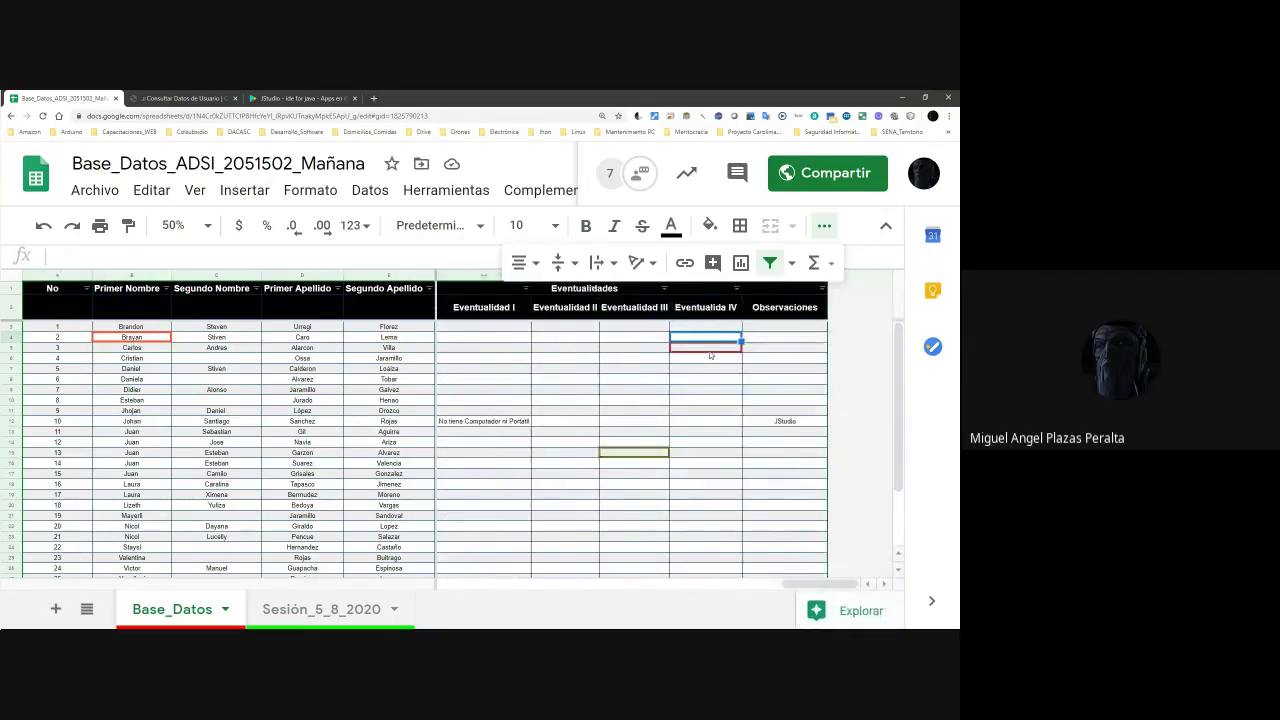
pyautogui.press('Left')
pyautogui.press('Left')
pyautogui.press('Left')
pyautogui.press('Left')
pyautogui.press('Left')
pyautogui.press('Left')
pyautogui.press('Left')
pyautogui.press('Left')
pyautogui.press('Left')
pyautogui.press('Left')
pyautogui.press('Left')
pyautogui.press('Left')
pyautogui.press('Left')
pyautogui.press('Left')
pyautogui.press('Left')
pyautogui.press('Left')
pyautogui.press('Left')
pyautogui.press('Left')
pyautogui.press('Left')
pyautogui.press('Left')
pyautogui.press('Left')
pyautogui.press('Left')
pyautogui.press('Left')
pyautogui.press('Left')
pyautogui.press('Left')
pyautogui.press('Left')
pyautogui.press('Left')
pyautogui.press('Left')
pyautogui.press('Left')
pyautogui.press('Left')
pyautogui.press('Left')
pyautogui.press('Left')
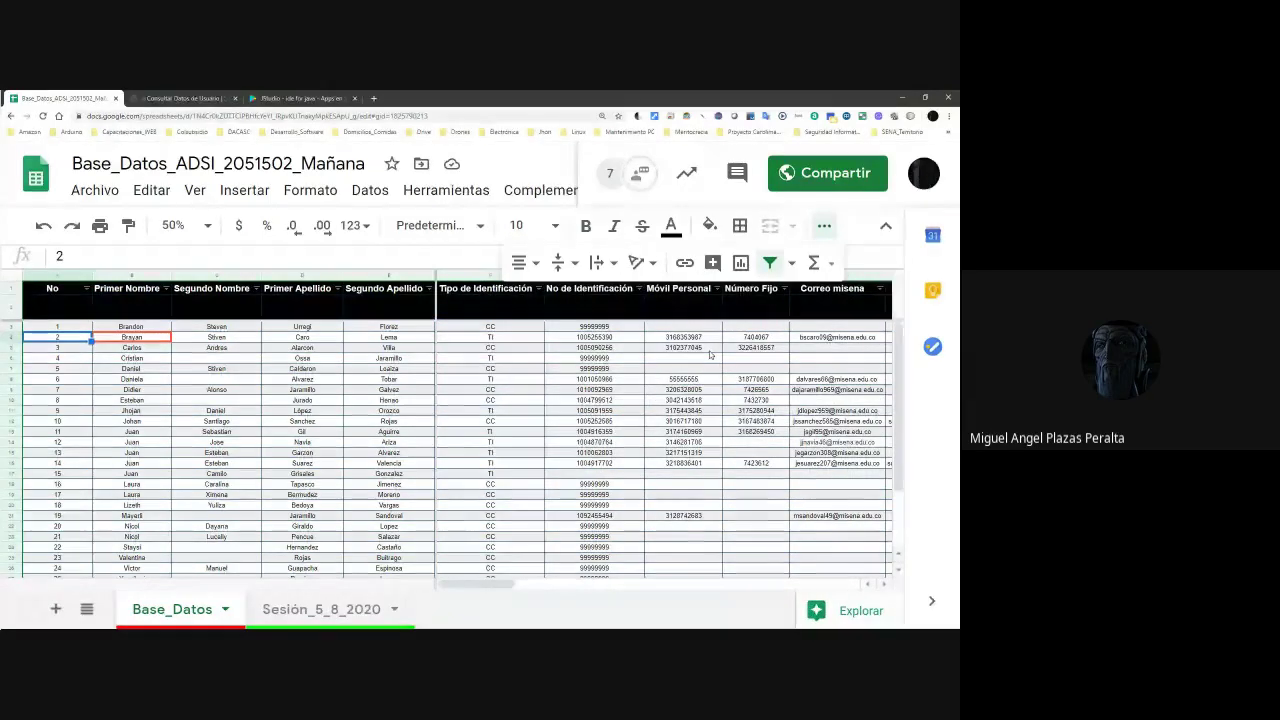
pyautogui.press('Down')
pyautogui.press('Right')
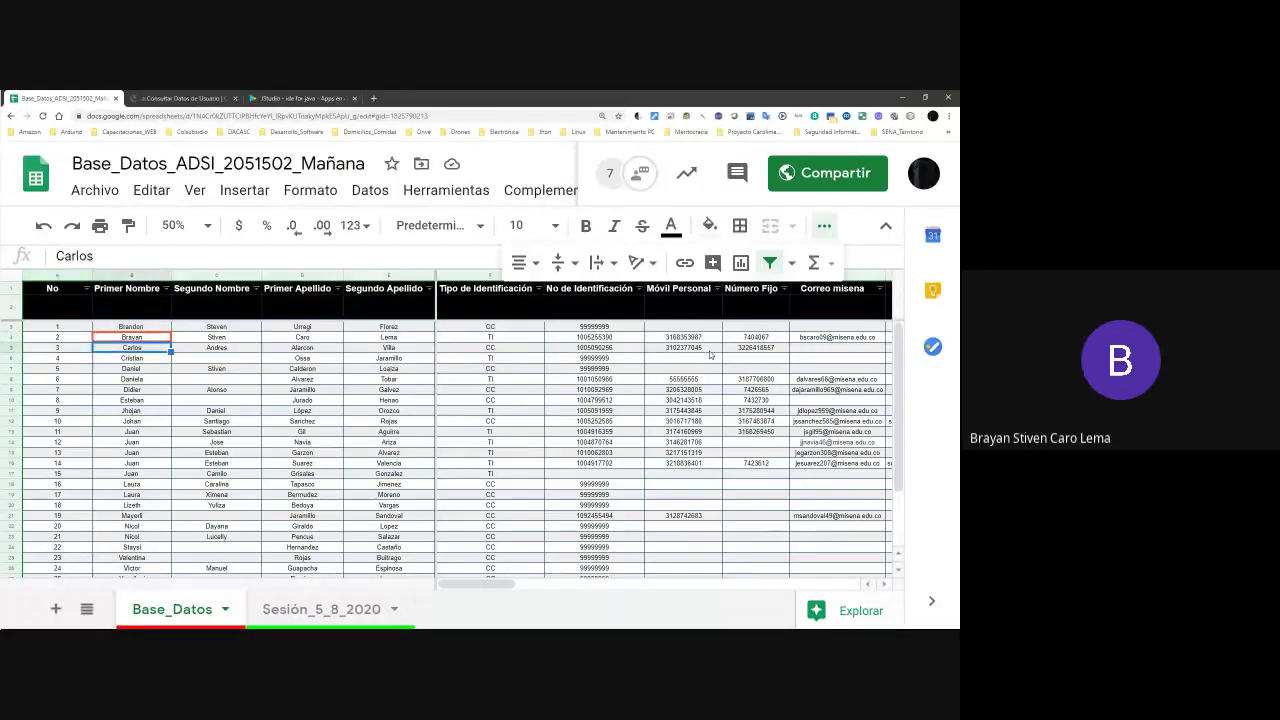
pyautogui.press('Left')
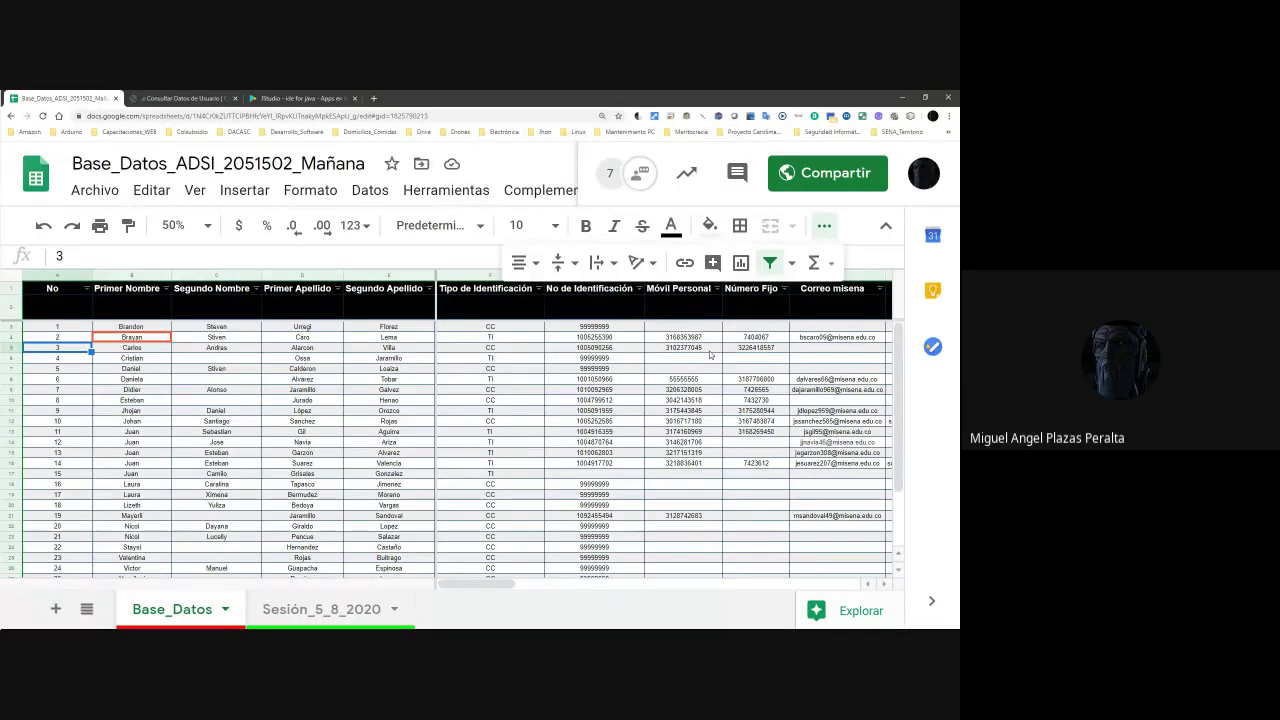
pyautogui.press('Right')
pyautogui.press('Right')
pyautogui.click(708, 348)
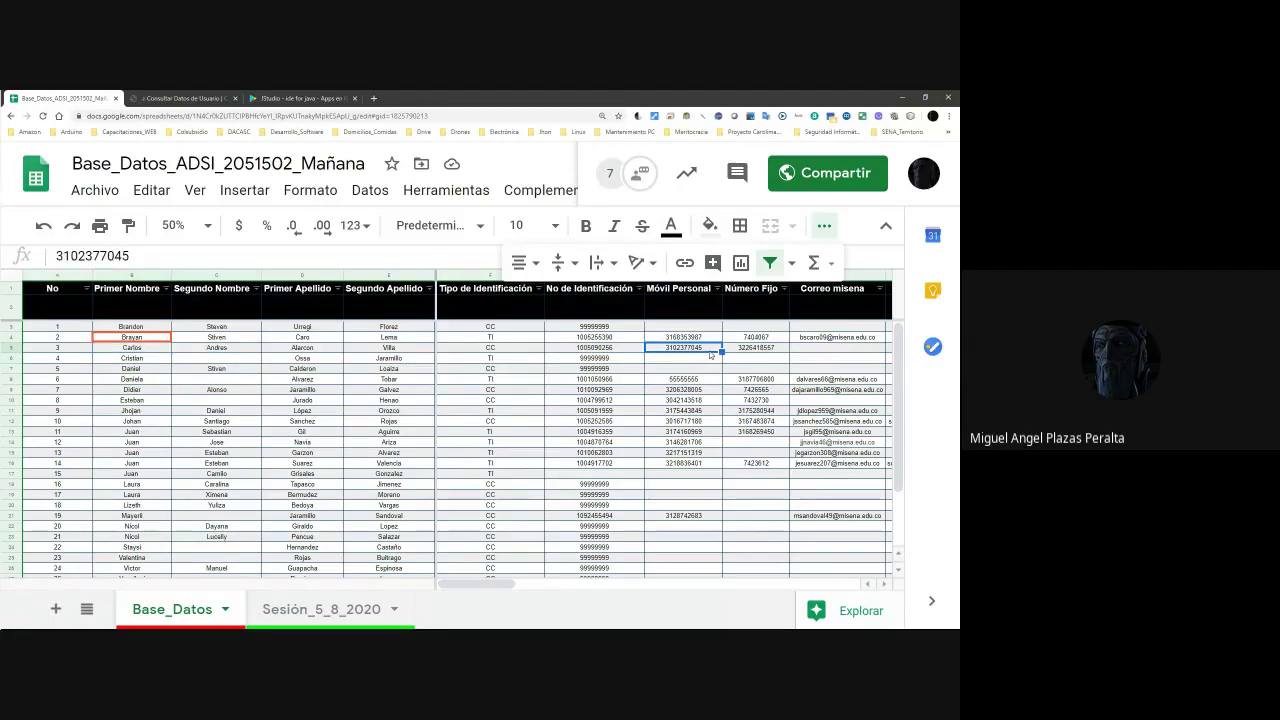
pyautogui.press('Left')
pyautogui.press('Right')
pyautogui.press('Right')
pyautogui.press('Right')
pyautogui.press('Right')
pyautogui.press('Right')
pyautogui.press('Right')
pyautogui.press('Right')
pyautogui.press('Right')
pyautogui.press('Right')
pyautogui.press('Right')
pyautogui.press('Right')
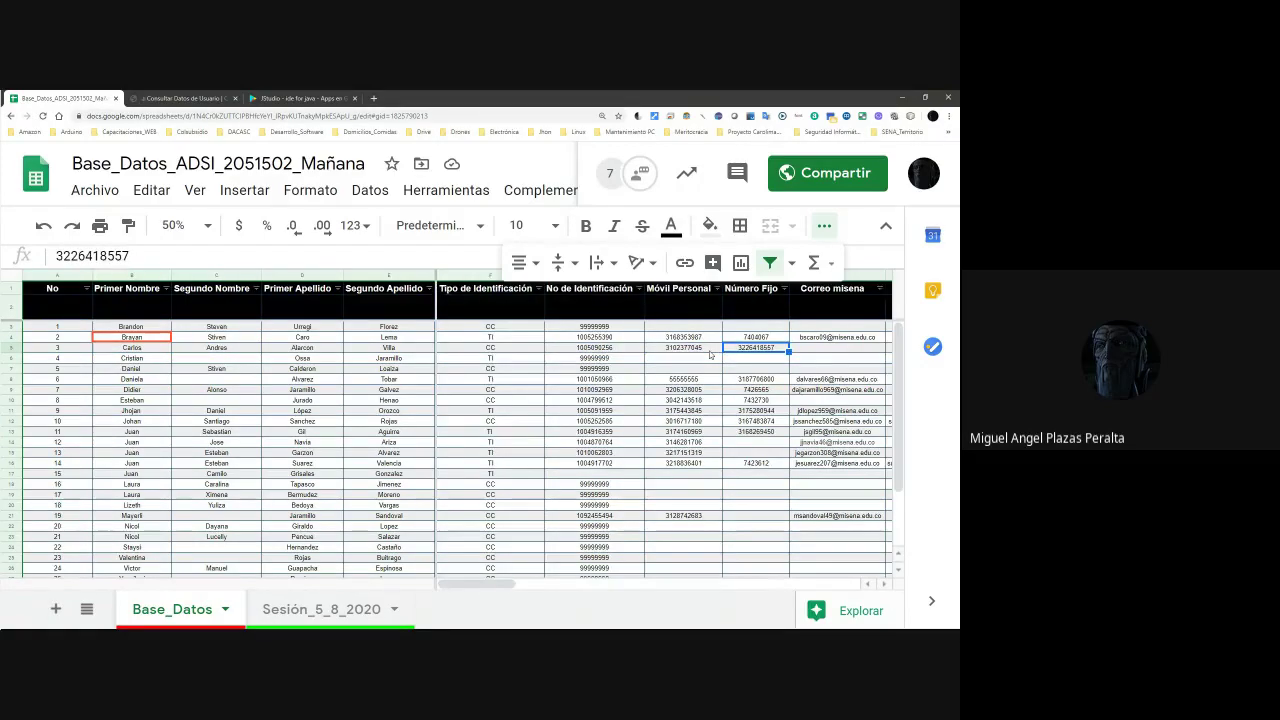
pyautogui.press('Left')
pyautogui.press('Left')
pyautogui.press('Left')
pyautogui.press('Left')
pyautogui.press('Left')
pyautogui.press('Left')
pyautogui.press('Left')
pyautogui.press('Left')
pyautogui.press('Left')
pyautogui.press('Left')
pyautogui.press('Left')
pyautogui.press('Left')
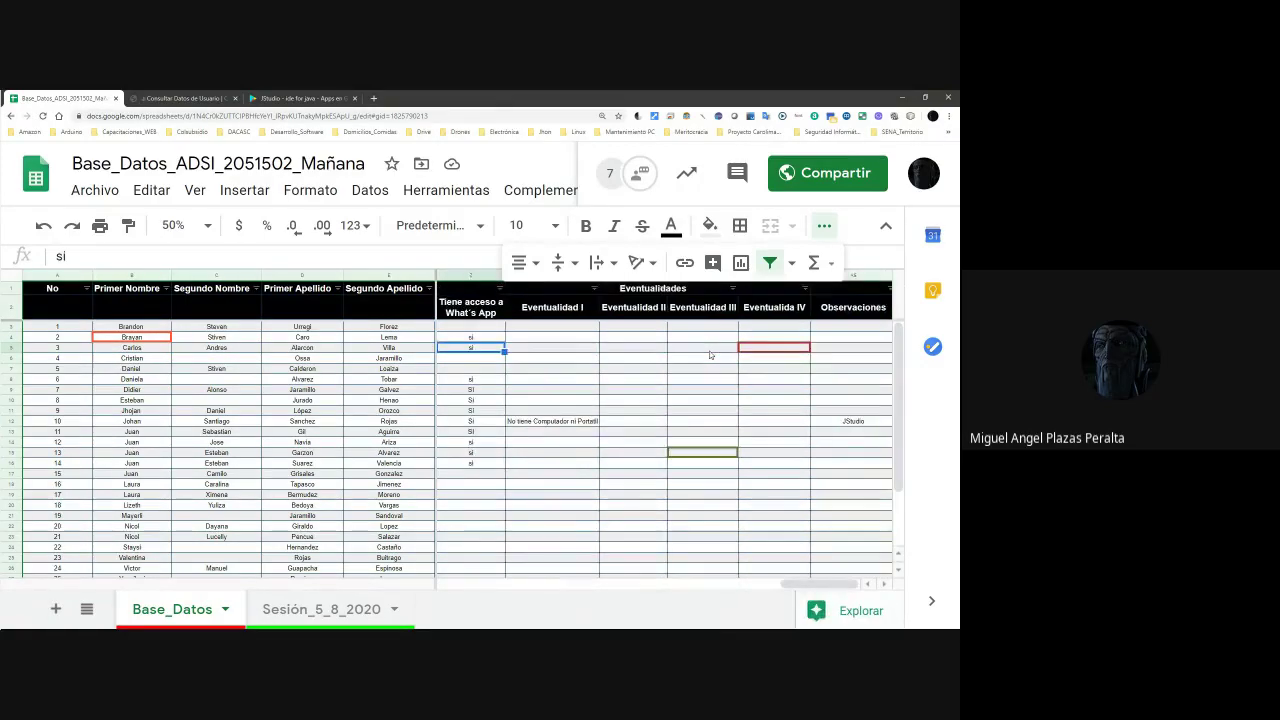
pyautogui.press('Left')
pyautogui.press('Left')
pyautogui.press('Left')
pyautogui.press('Left')
pyautogui.press('Left')
pyautogui.press('Left')
pyautogui.press('Left')
pyautogui.press('Left')
pyautogui.press('Left')
pyautogui.press('Left')
pyautogui.press('Left')
pyautogui.press('Left')
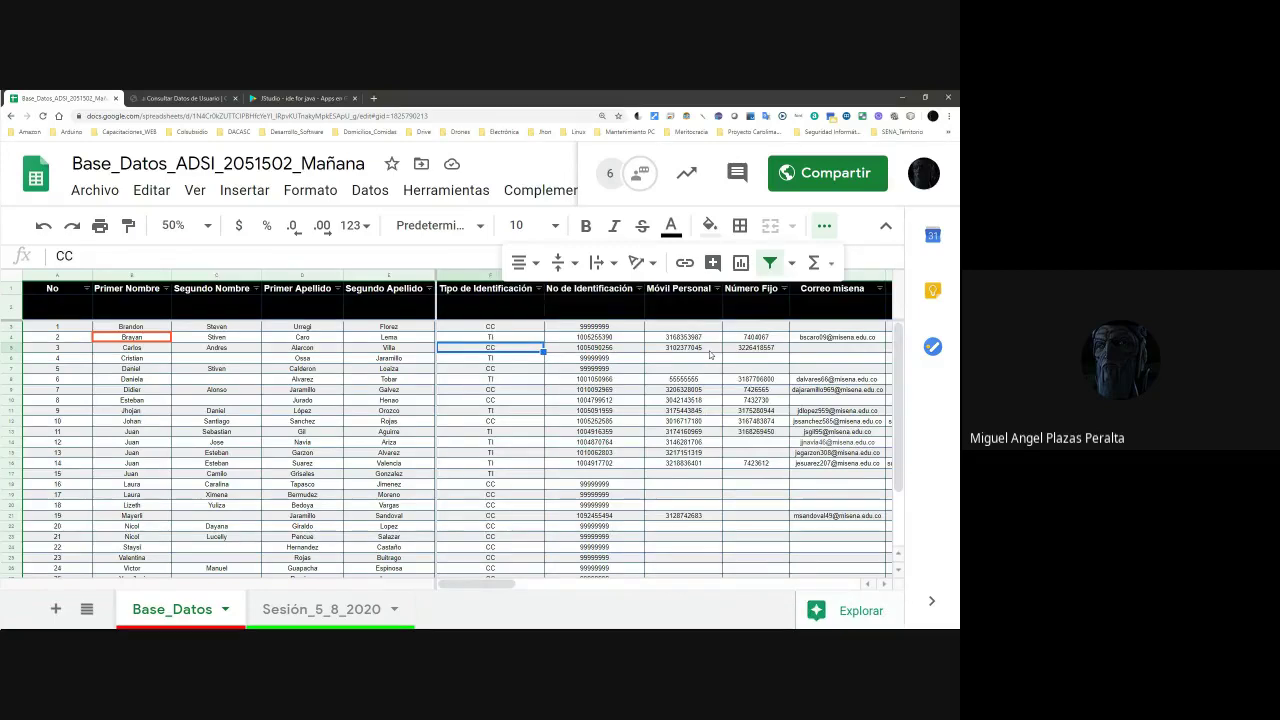
pyautogui.press('Left')
pyautogui.press('Left')
pyautogui.press('Left')
pyautogui.press('Left')
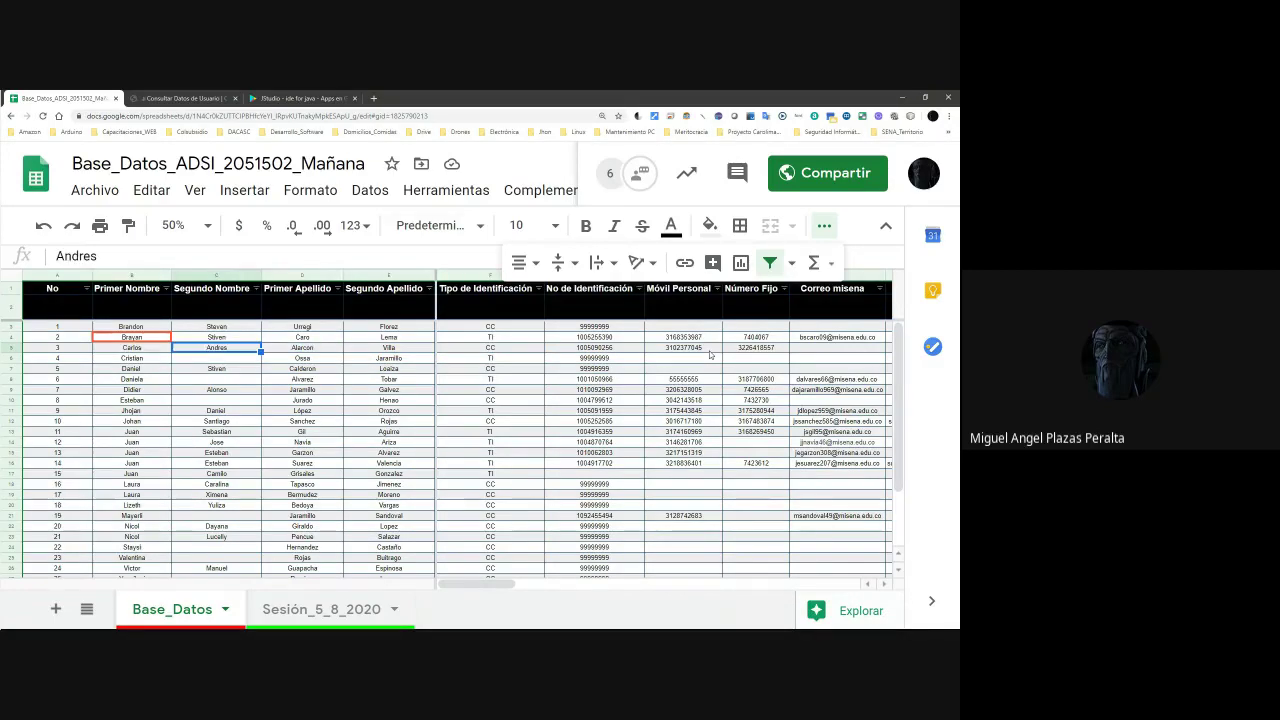
pyautogui.press('Right')
pyautogui.press('Right')
pyautogui.press('Right')
pyautogui.press('Right')
pyautogui.press('Right')
pyautogui.press('Right')
pyautogui.press('Right')
pyautogui.press('Right')
pyautogui.press('Right')
pyautogui.press('Right')
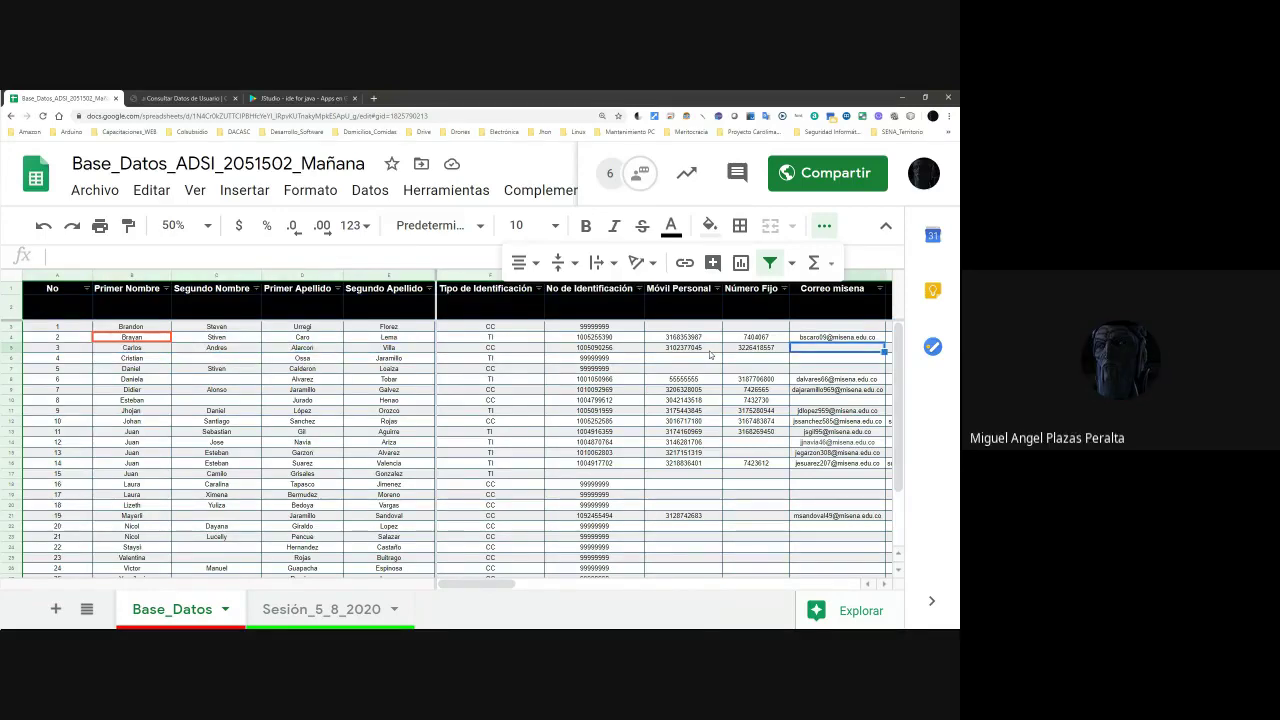
pyautogui.press('Right')
pyautogui.press('Right')
pyautogui.press('Right')
pyautogui.press('Right')
pyautogui.press('Right')
pyautogui.press('Right')
pyautogui.press('Right')
pyautogui.press('Right')
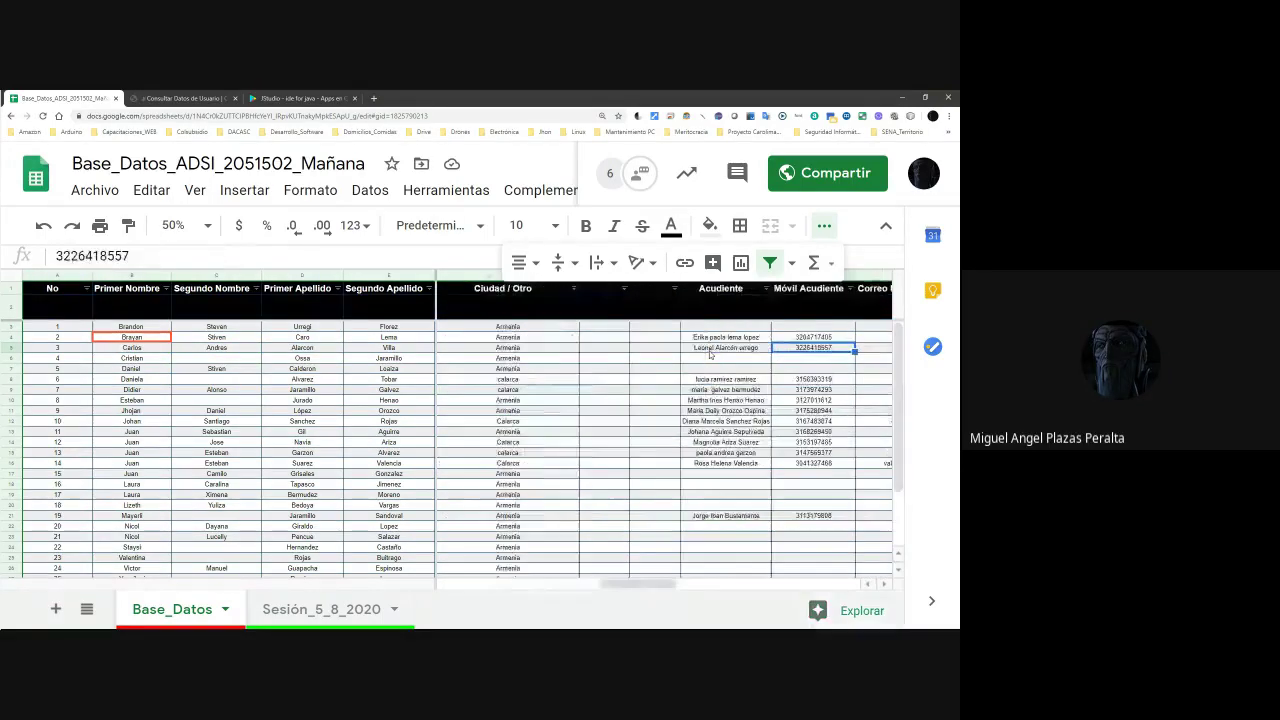
pyautogui.press('Right')
pyautogui.press('Right')
pyautogui.press('Right')
pyautogui.press('Right')
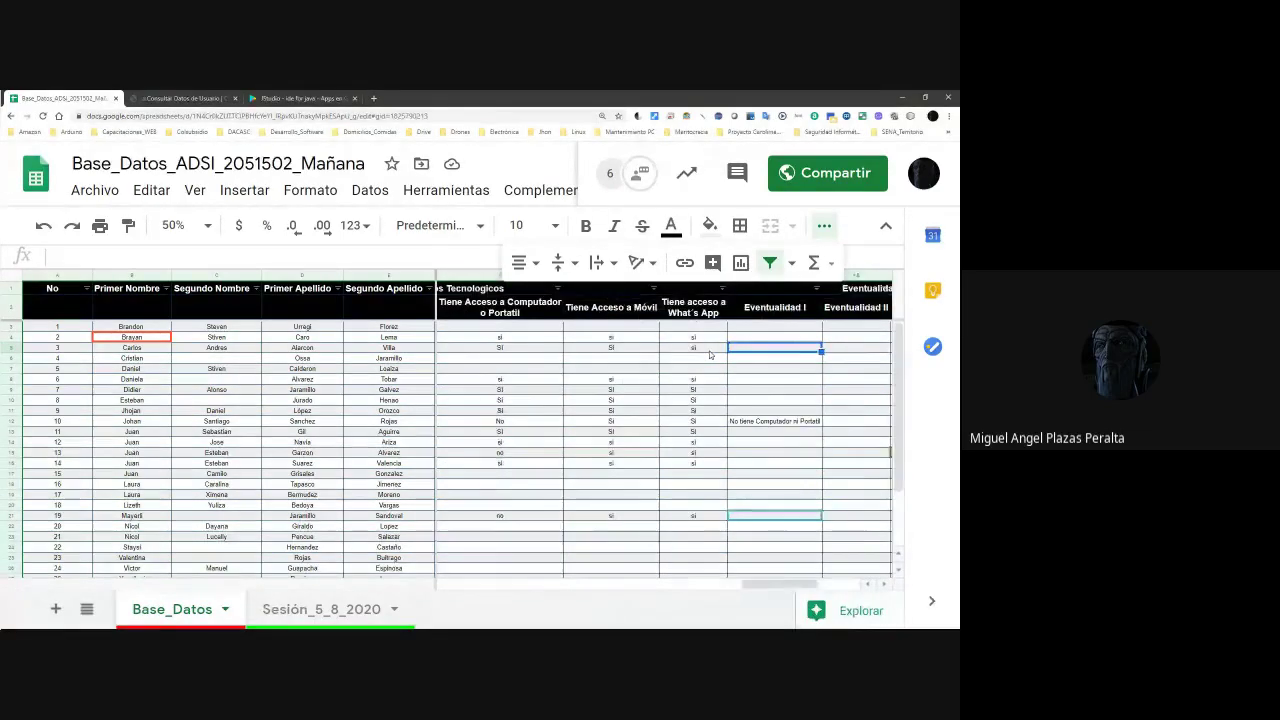
pyautogui.press('Left')
pyautogui.press('Left')
pyautogui.press('Left')
pyautogui.press('Left')
pyautogui.press('Left')
pyautogui.press('Left')
pyautogui.press('Left')
pyautogui.press('Left')
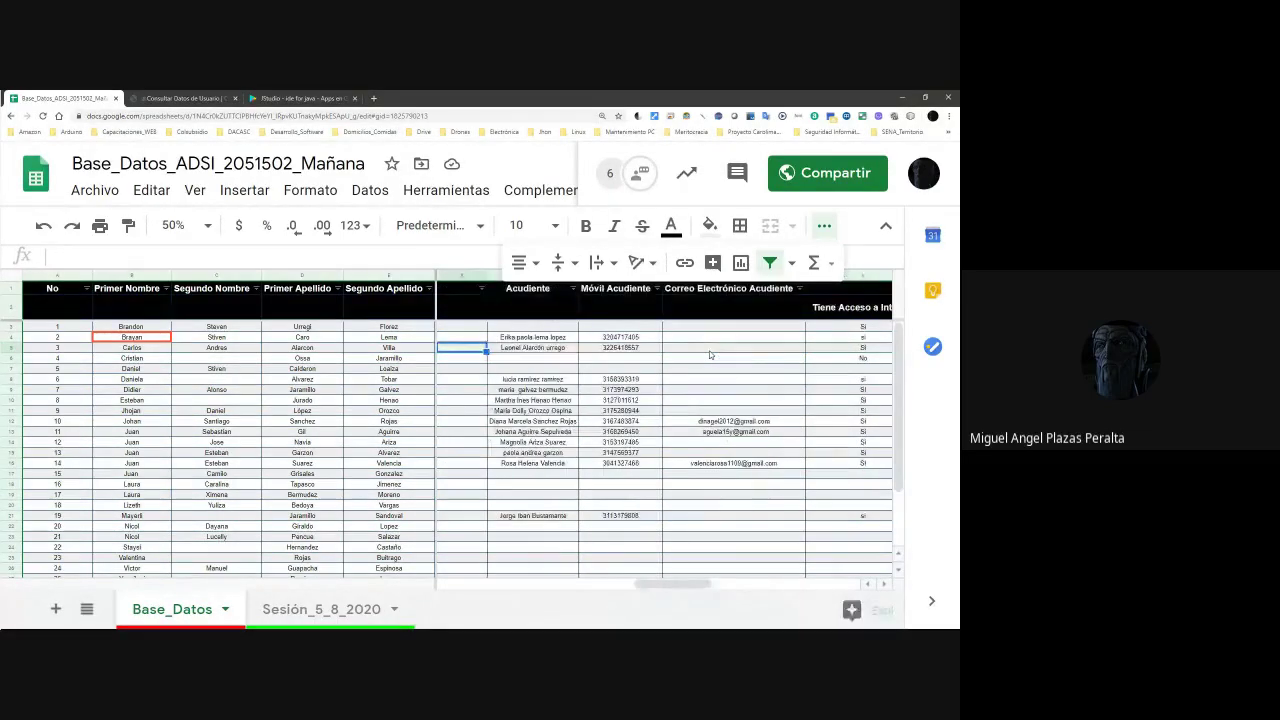
pyautogui.press('Right')
pyautogui.press('Right')
pyautogui.press('Right')
pyautogui.press('Right')
pyautogui.press('Right')
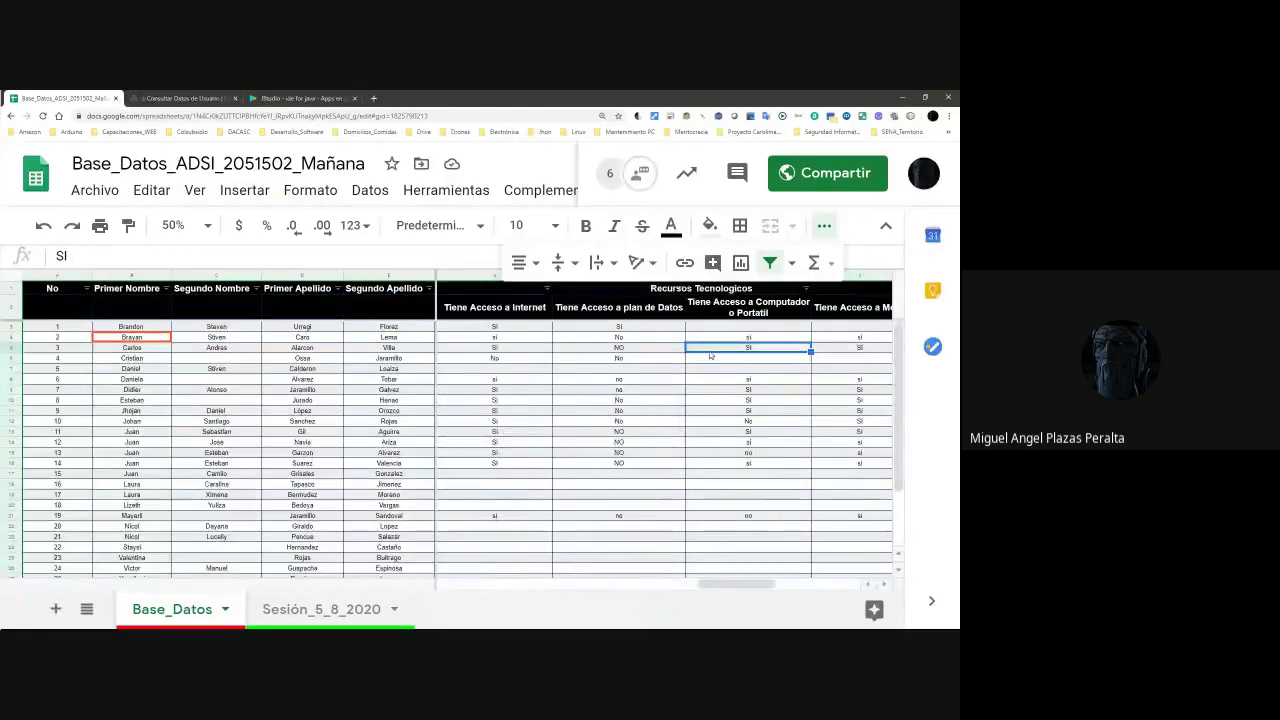
pyautogui.press('Left')
pyautogui.press('Left')
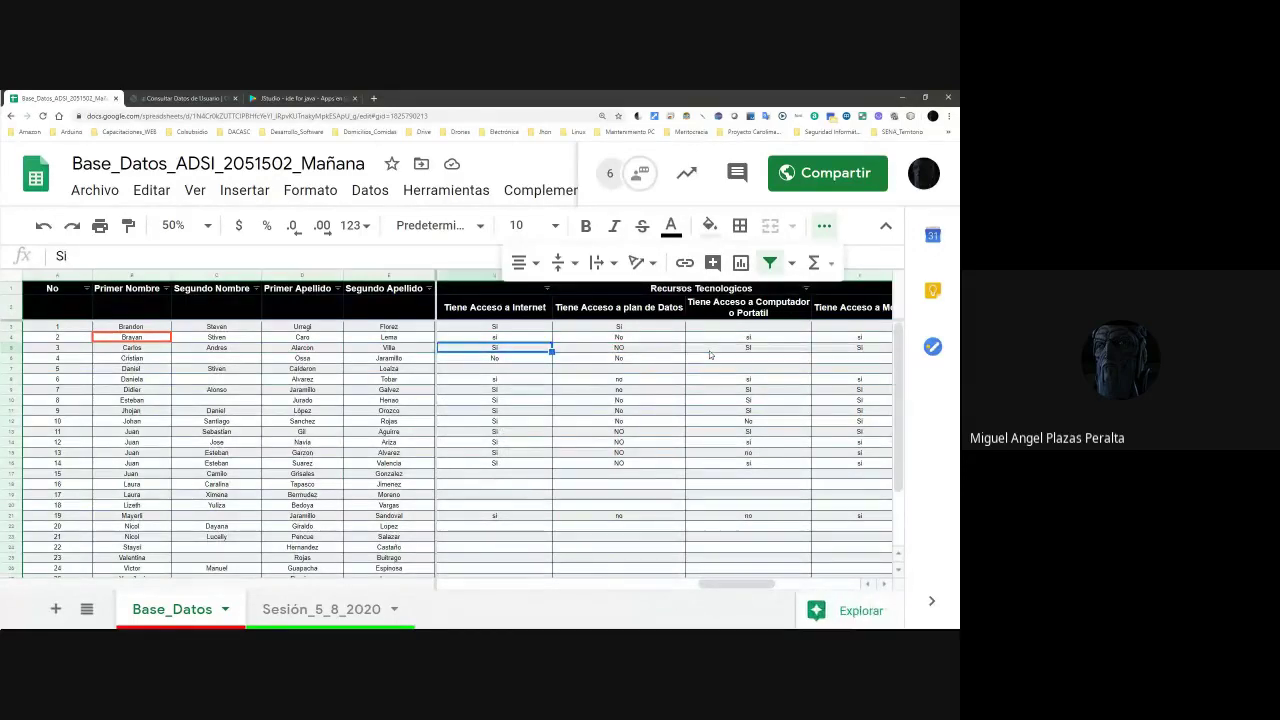
pyautogui.press('Left')
pyautogui.press('Home')
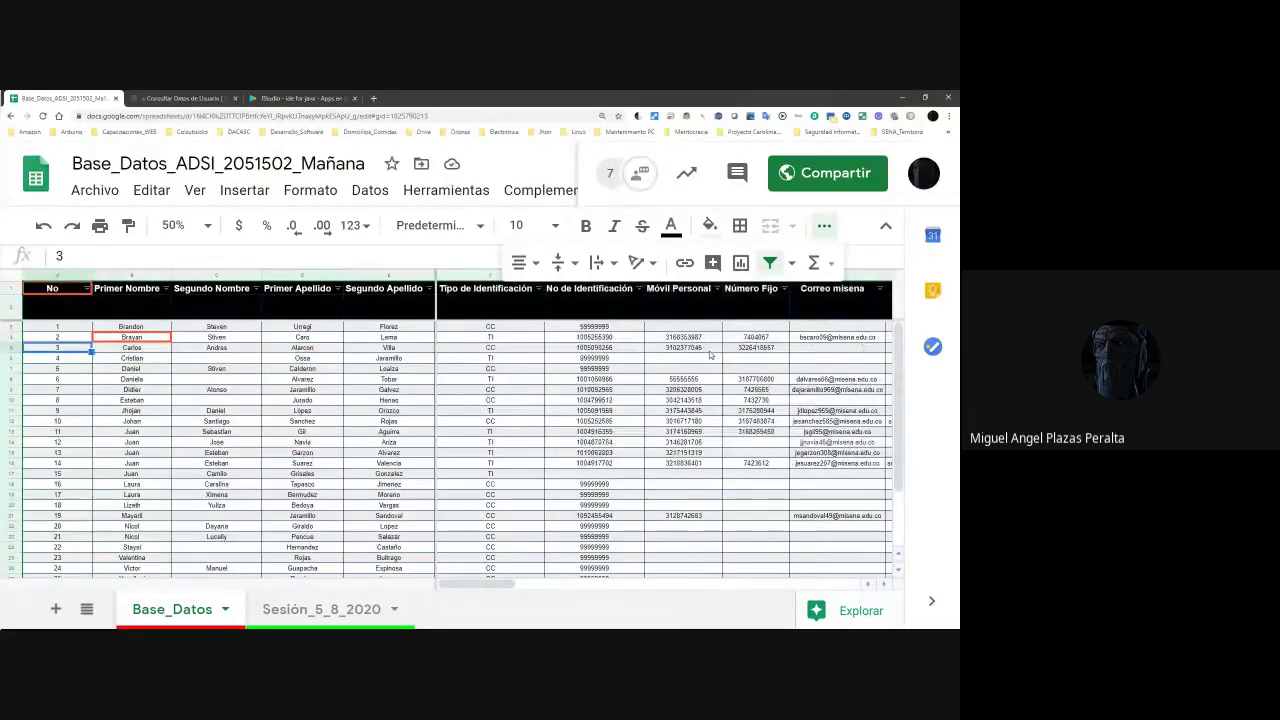
pyautogui.press('Right')
pyautogui.press('Down')
pyautogui.press('Right')
pyautogui.press('Right')
pyautogui.press('Right')
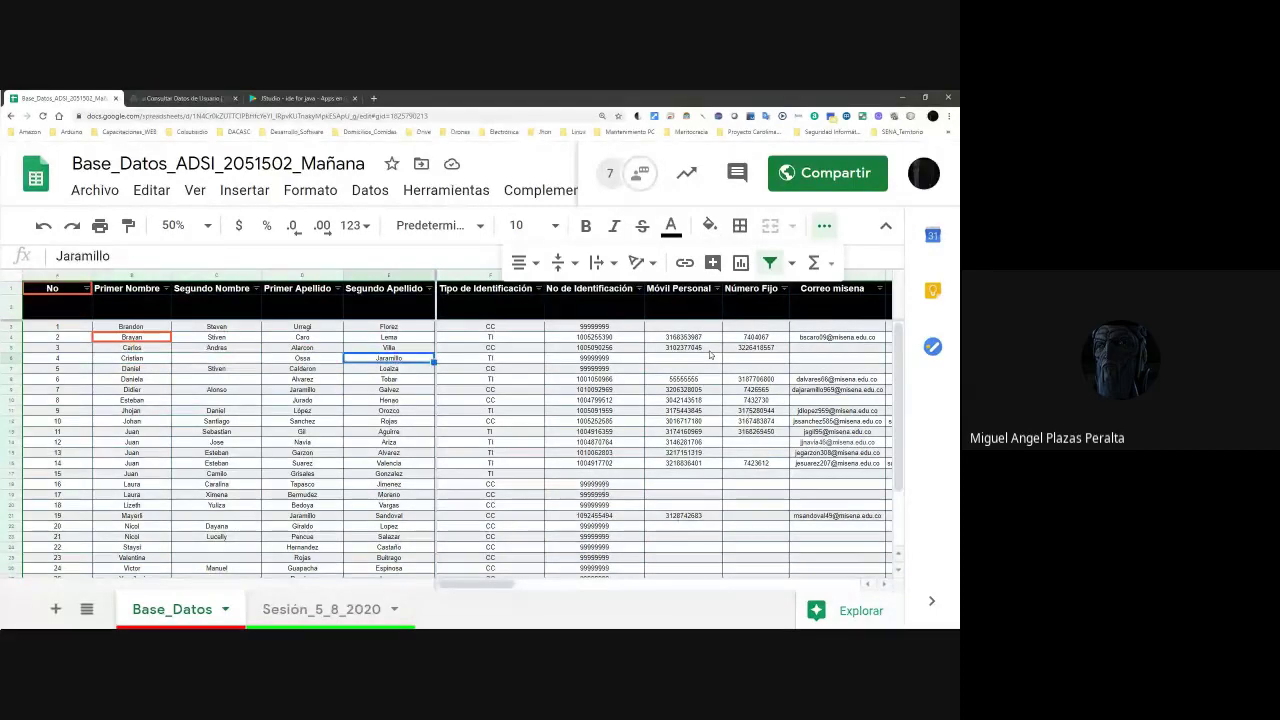
pyautogui.press('Right')
pyautogui.press('Right')
pyautogui.press('Right')
pyautogui.press('Right')
pyautogui.press('Right')
pyautogui.press('Right')
pyautogui.press('Right')
pyautogui.press('Right')
pyautogui.press('Right')
pyautogui.press('Right')
pyautogui.press('Right')
pyautogui.press('Right')
pyautogui.press('Right')
pyautogui.press('Right')
pyautogui.press('Right')
pyautogui.press('Right')
pyautogui.press('Right')
pyautogui.press('Right')
pyautogui.press('Right')
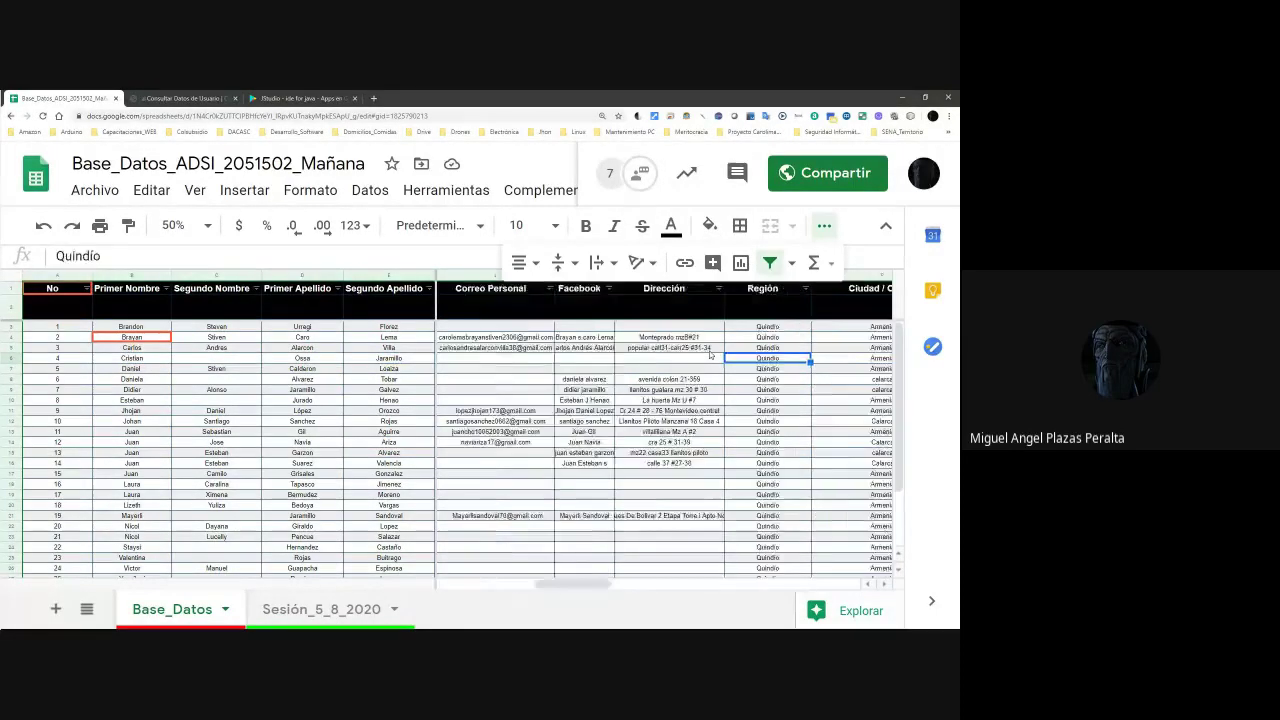
pyautogui.press('Right')
pyautogui.press('Down')
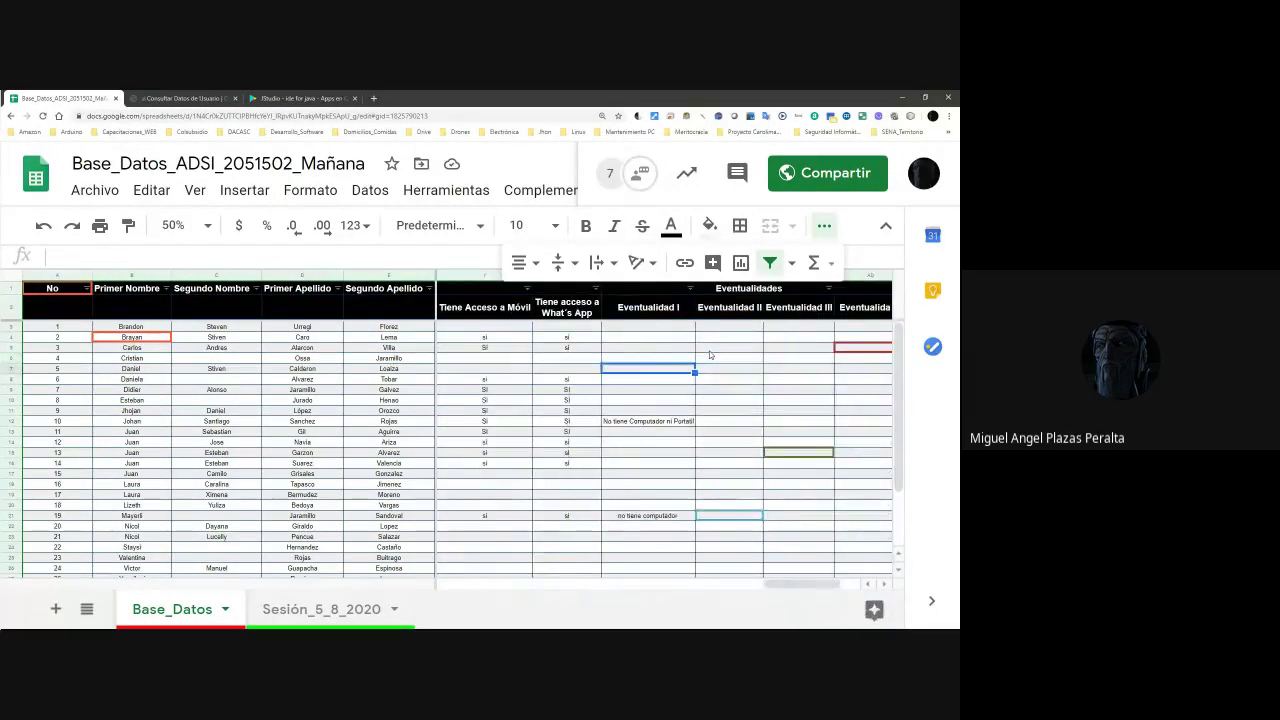
pyautogui.press('Left')
pyautogui.press('Left')
pyautogui.press('Left')
pyautogui.press('Left')
pyautogui.press('Left')
pyautogui.press('Left')
pyautogui.press('Left')
pyautogui.press('Left')
pyautogui.press('Left')
pyautogui.press('Left')
pyautogui.press('Left')
pyautogui.press('Left')
pyautogui.press('Left')
pyautogui.press('Left')
pyautogui.press('Left')
pyautogui.press('Left')
pyautogui.press('Left')
pyautogui.press('Left')
pyautogui.press('Left')
pyautogui.press('Left')
pyautogui.press('Left')
pyautogui.press('Left')
pyautogui.press('Left')
pyautogui.press('Left')
pyautogui.press('Right')
pyautogui.press('Right')
pyautogui.press('Right')
pyautogui.press('Right')
pyautogui.press('Right')
pyautogui.press('Right')
pyautogui.press('Right')
pyautogui.press('Right')
pyautogui.press('Right')
pyautogui.press('Right')
pyautogui.press('Right')
pyautogui.press('Right')
pyautogui.press('Right')
pyautogui.press('Right')
pyautogui.press('Right')
pyautogui.press('Right')
pyautogui.press('Right')
pyautogui.press('Right')
pyautogui.press('Right')
pyautogui.press('Right')
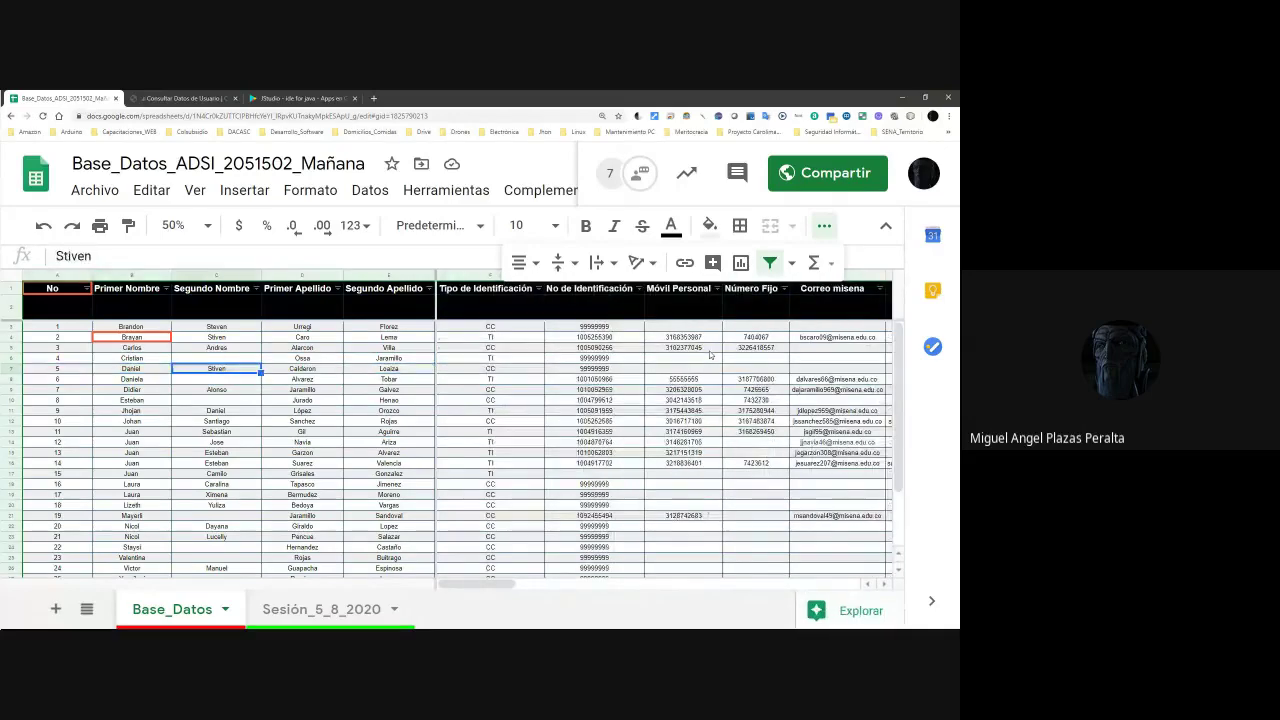
pyautogui.press('Right')
pyautogui.press('Right')
pyautogui.press('Right')
pyautogui.press('Right')
pyautogui.press('Right')
pyautogui.press('Right')
pyautogui.press('Left')
pyautogui.press('Left')
pyautogui.press('Left')
pyautogui.press('Left')
pyautogui.press('Left')
pyautogui.press('Left')
pyautogui.press('Left')
pyautogui.press('Left')
pyautogui.press('Left')
pyautogui.press('Left')
pyautogui.press('Left')
pyautogui.press('Left')
pyautogui.press('Left')
pyautogui.press('Left')
pyautogui.press('Left')
pyautogui.press('Left')
pyautogui.press('Left')
pyautogui.press('Left')
pyautogui.press('Left')
pyautogui.press('Left')
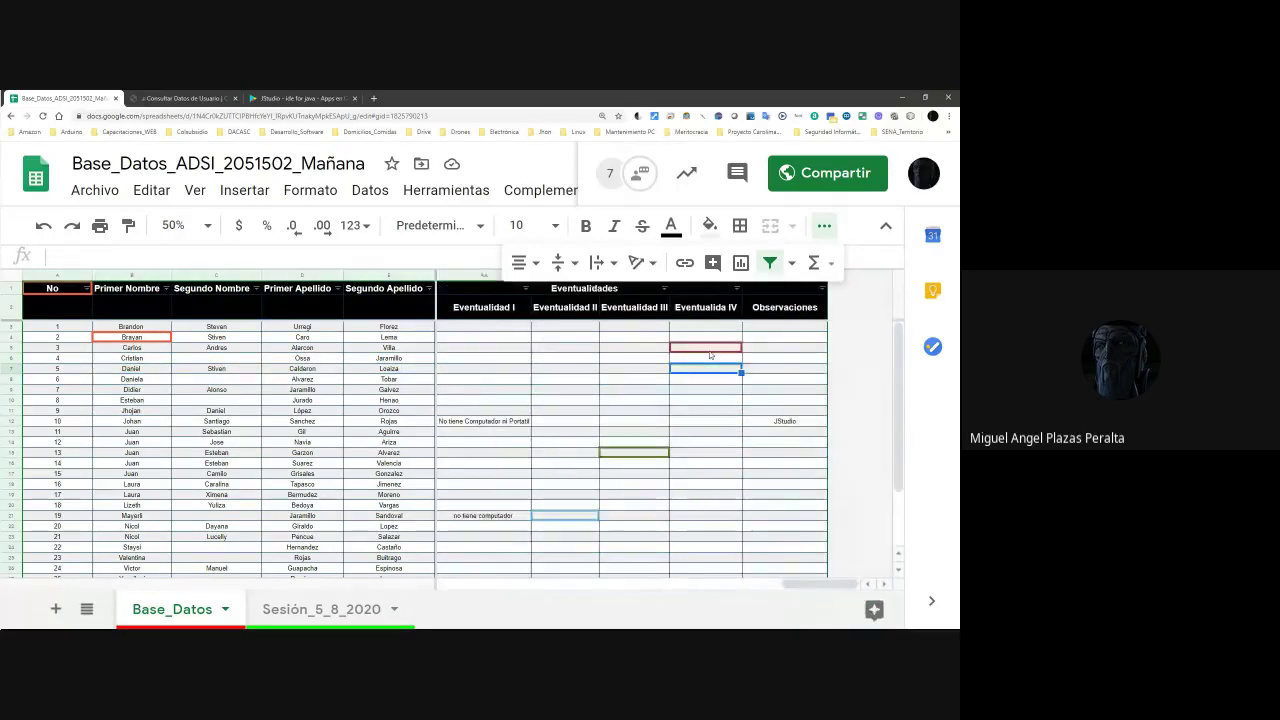
pyautogui.press('Left')
pyautogui.press('Left')
pyautogui.press('Left')
pyautogui.press('Left')
pyautogui.press('Left')
# Enter the student's personal mobile number in the Móvil Personal cell.
pyautogui.press('Down')
pyautogui.press('Right')
pyautogui.press('Right')
pyautogui.press('Right')
pyautogui.press('Right')
pyautogui.press('Right')
pyautogui.press('Right')
pyautogui.press('Right')
pyautogui.press('Right')
pyautogui.press('Right')
pyautogui.press('Right')
pyautogui.press('Right')
pyautogui.press('Right')
pyautogui.press('Right')
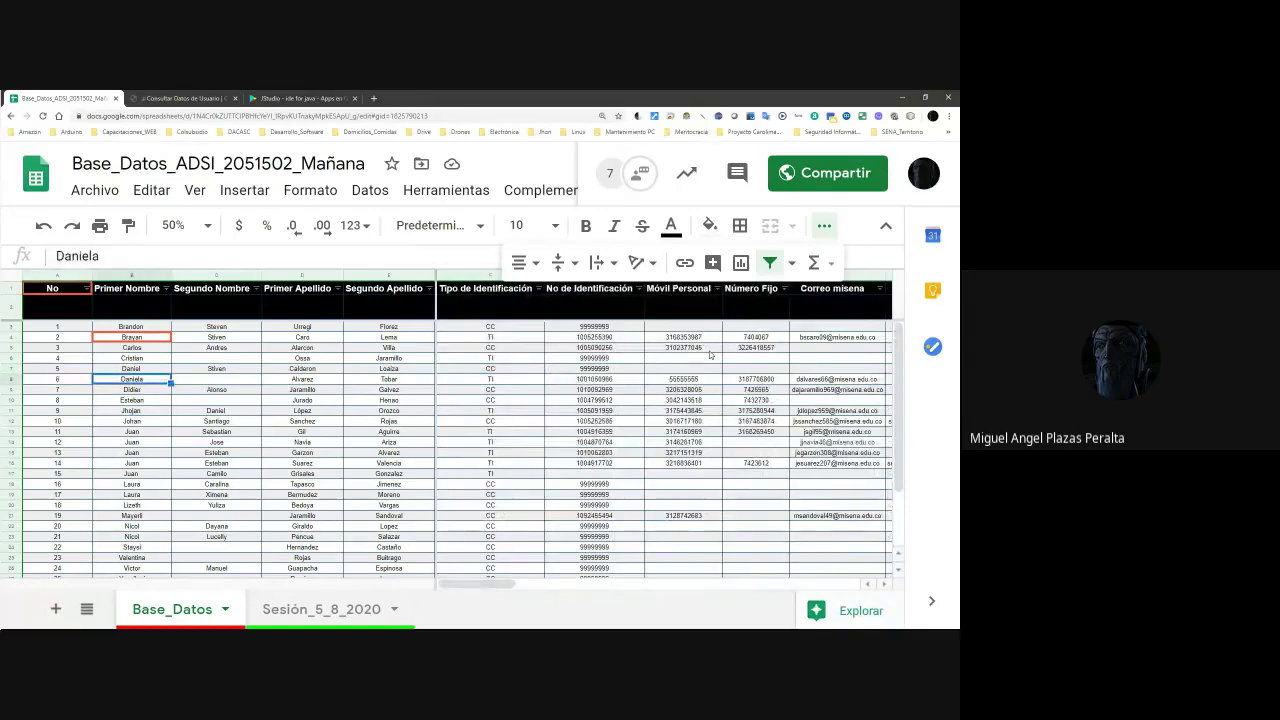
pyautogui.press('Right')
pyautogui.press('Right')
pyautogui.press('Right')
pyautogui.press('Right')
pyautogui.press('Right')
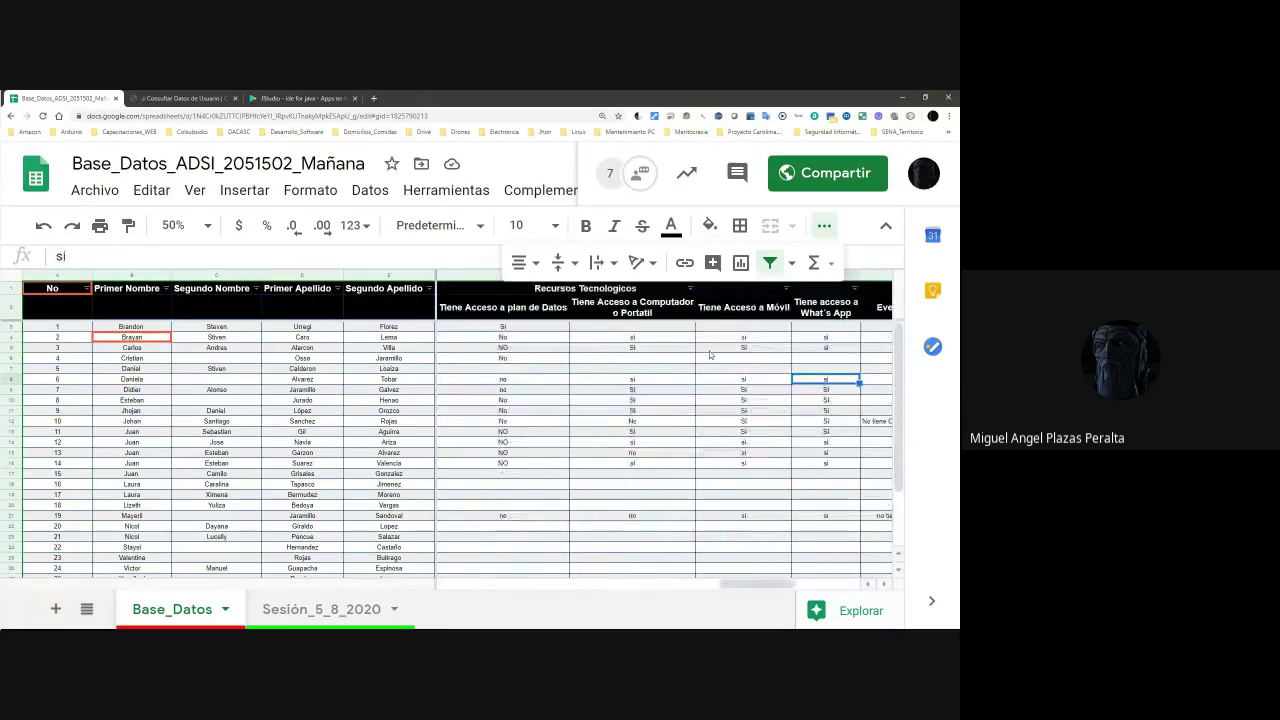
pyautogui.press('Left')
pyautogui.press('Left')
pyautogui.press('Left')
pyautogui.press('Left')
pyautogui.press('Left')
pyautogui.press('Left')
pyautogui.press('Left')
pyautogui.press('Left')
pyautogui.press('Left')
pyautogui.press('Left')
pyautogui.press('Left')
pyautogui.press('Left')
pyautogui.press('Left')
pyautogui.press('Left')
pyautogui.press('Left')
pyautogui.press('Left')
pyautogui.press('Left')
pyautogui.press('Left')
pyautogui.press('Right')
pyautogui.press('Right')
pyautogui.press('Right')
pyautogui.press('Right')
pyautogui.press('Right')
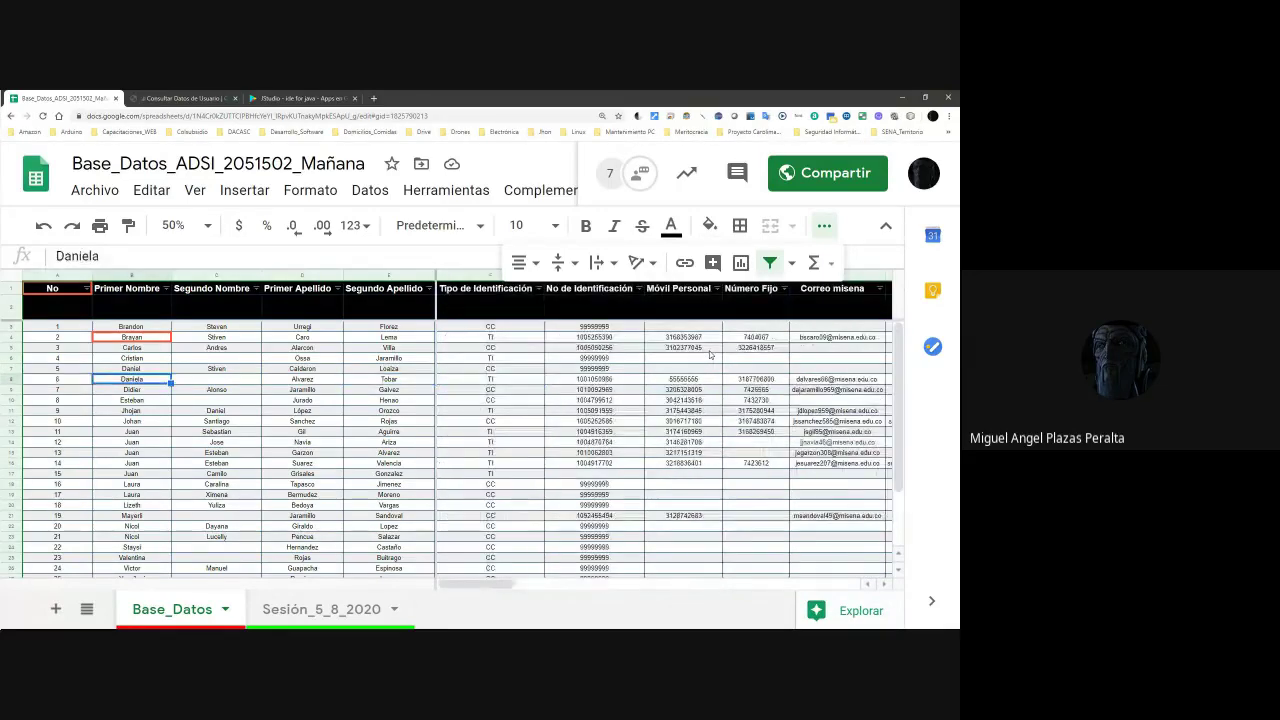
pyautogui.press('Right')
pyautogui.press('Right')
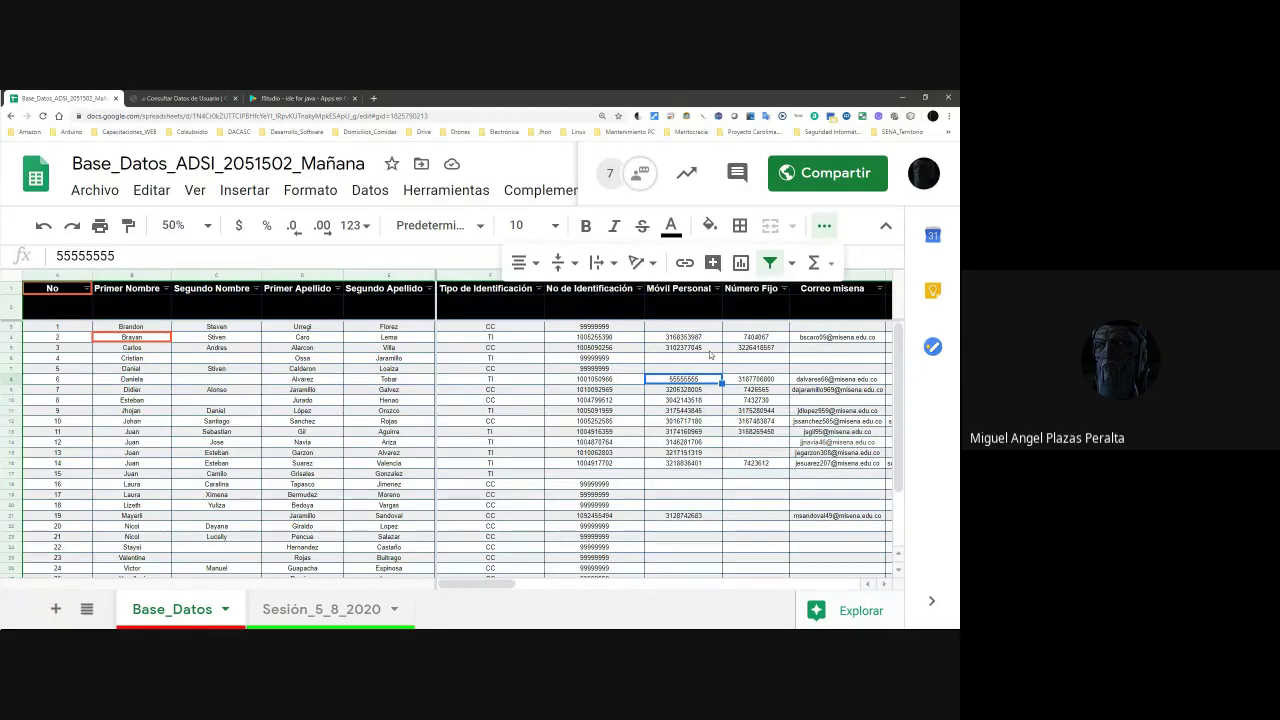
pyautogui.press('Right')
pyautogui.press('Left')
pyautogui.write('318')
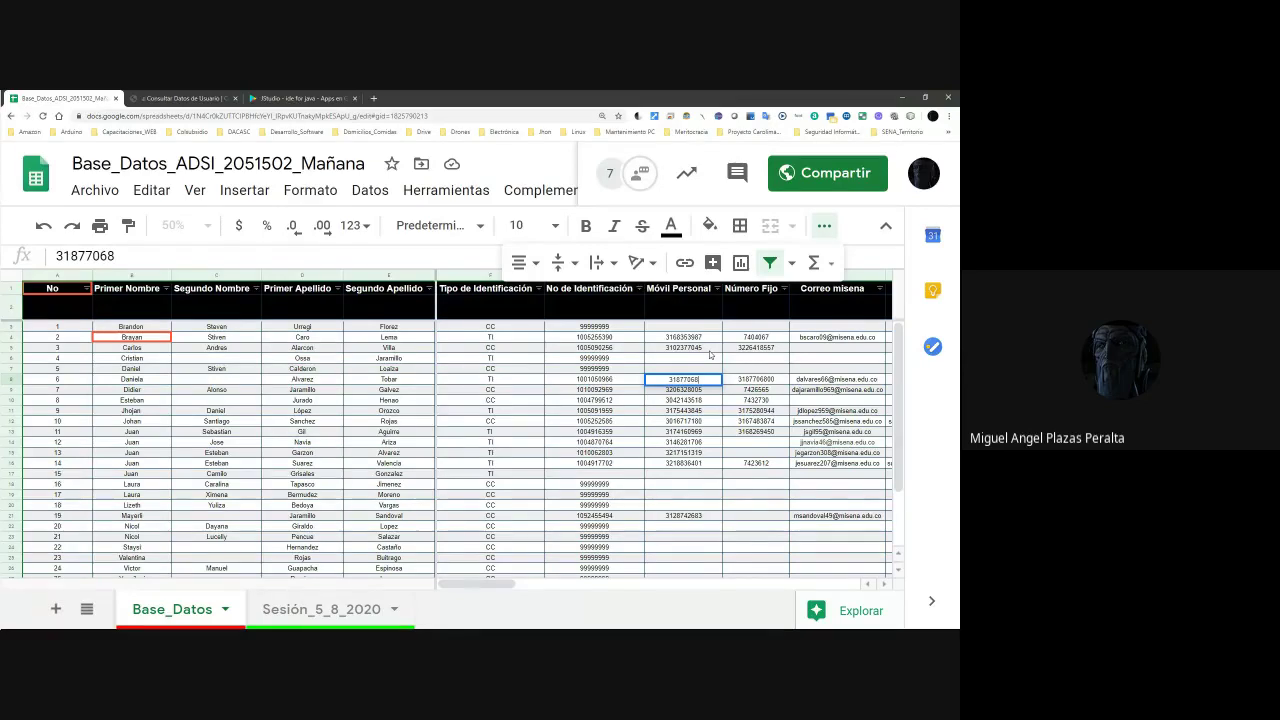
pyautogui.write('00')
pyautogui.press('Tab')
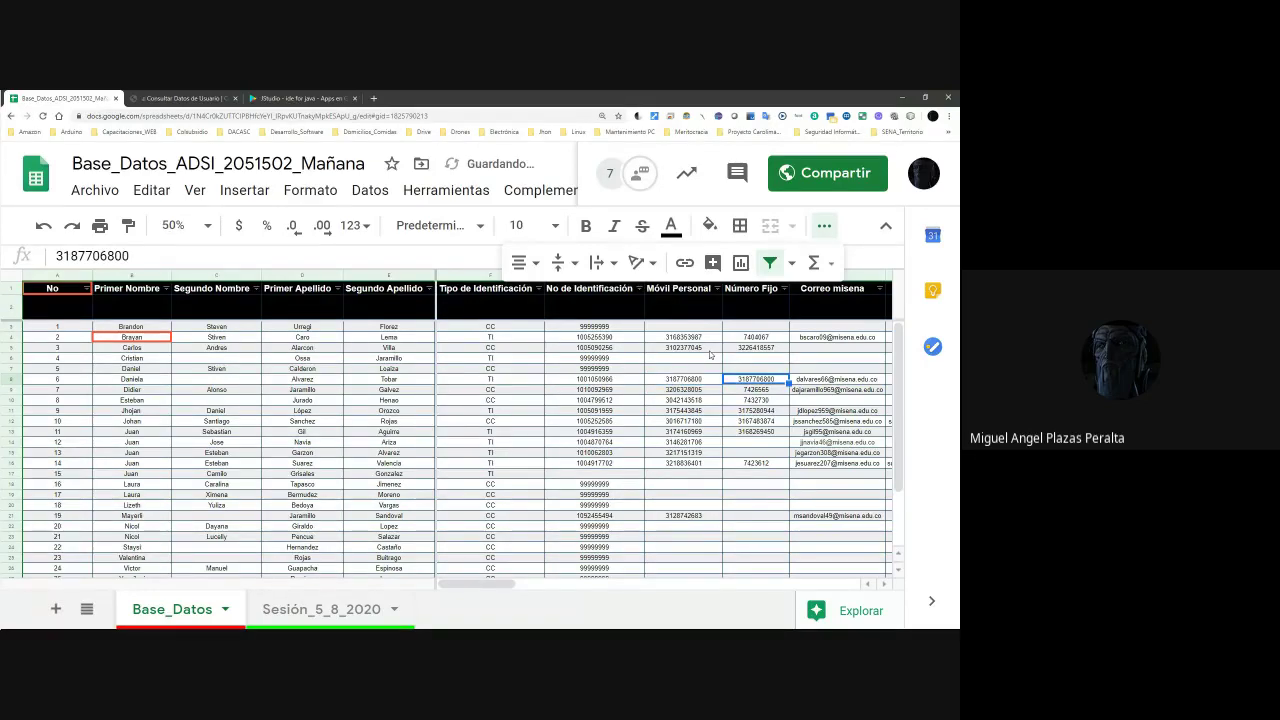
# Copy row 6's Correo gmail address into its empty Correo Personal cell.
pyautogui.press('Tab')
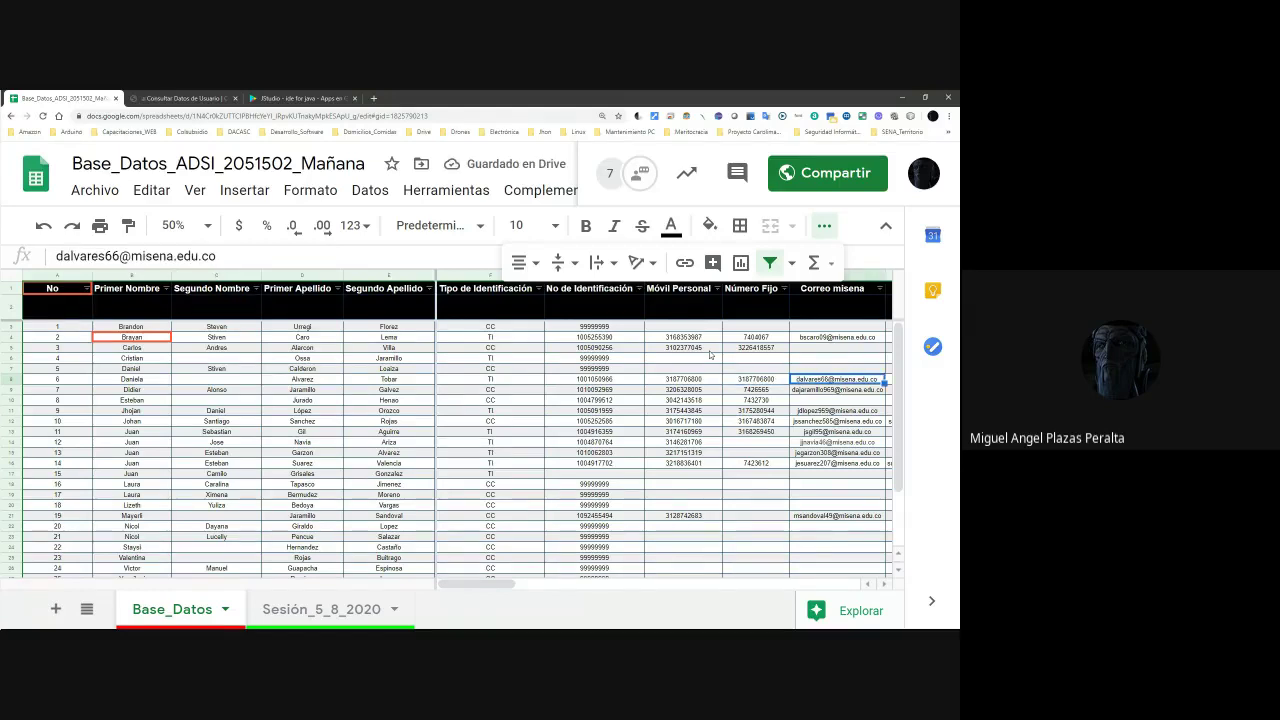
pyautogui.press('Tab')
pyautogui.press('Tab')
pyautogui.press('Tab')
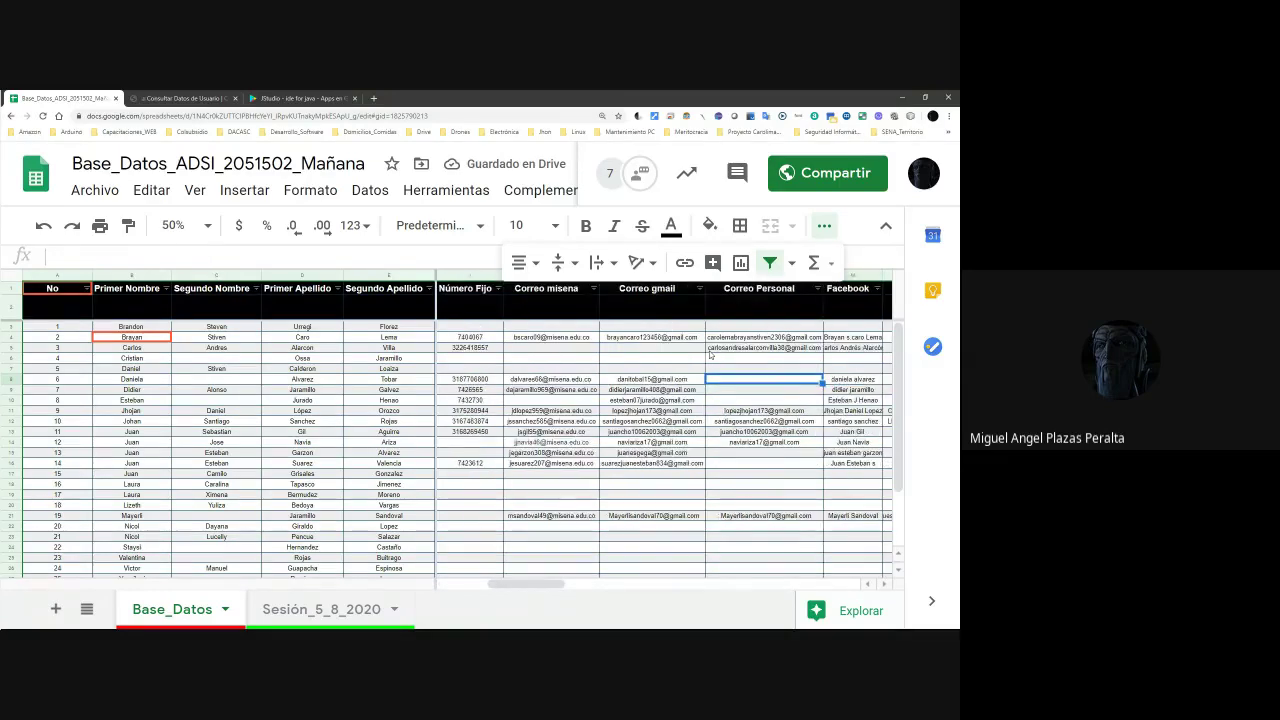
pyautogui.hotkey('shift', 'Tab')
pyautogui.hotkey('shift', 'Tab')
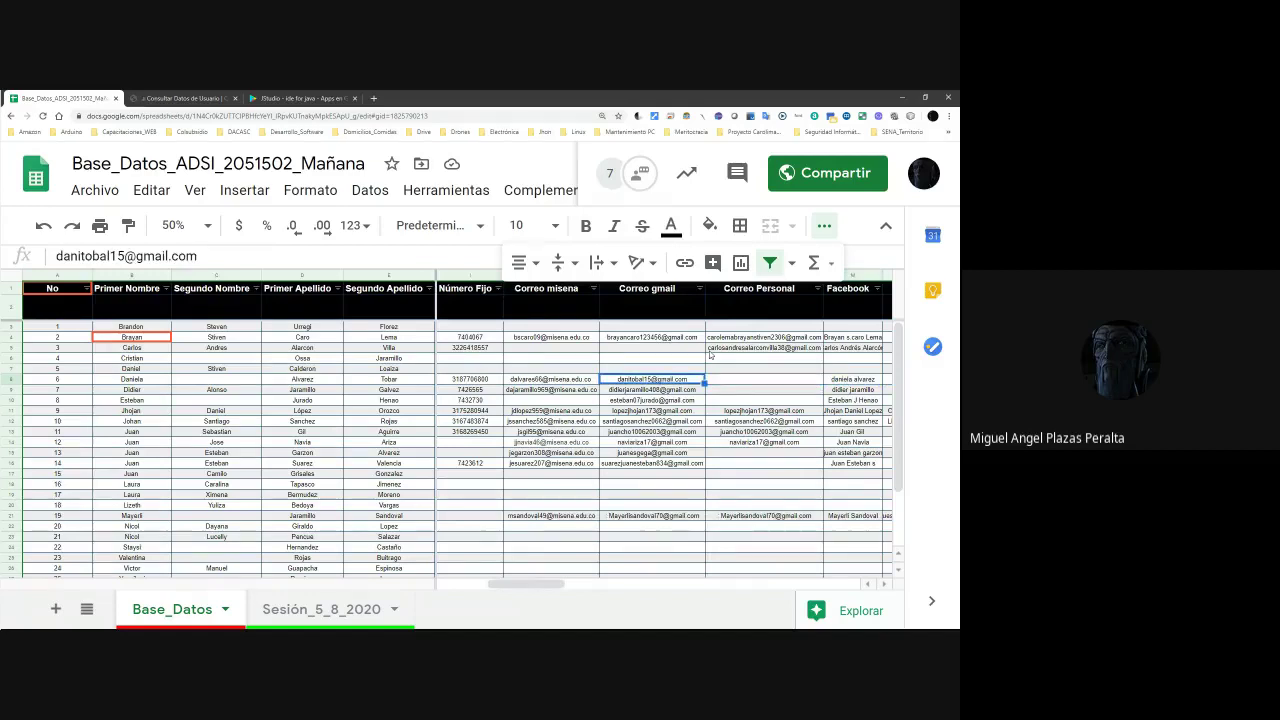
pyautogui.hotkey('shift', 'Tab')
pyautogui.press('Tab')
pyautogui.press('Tab')
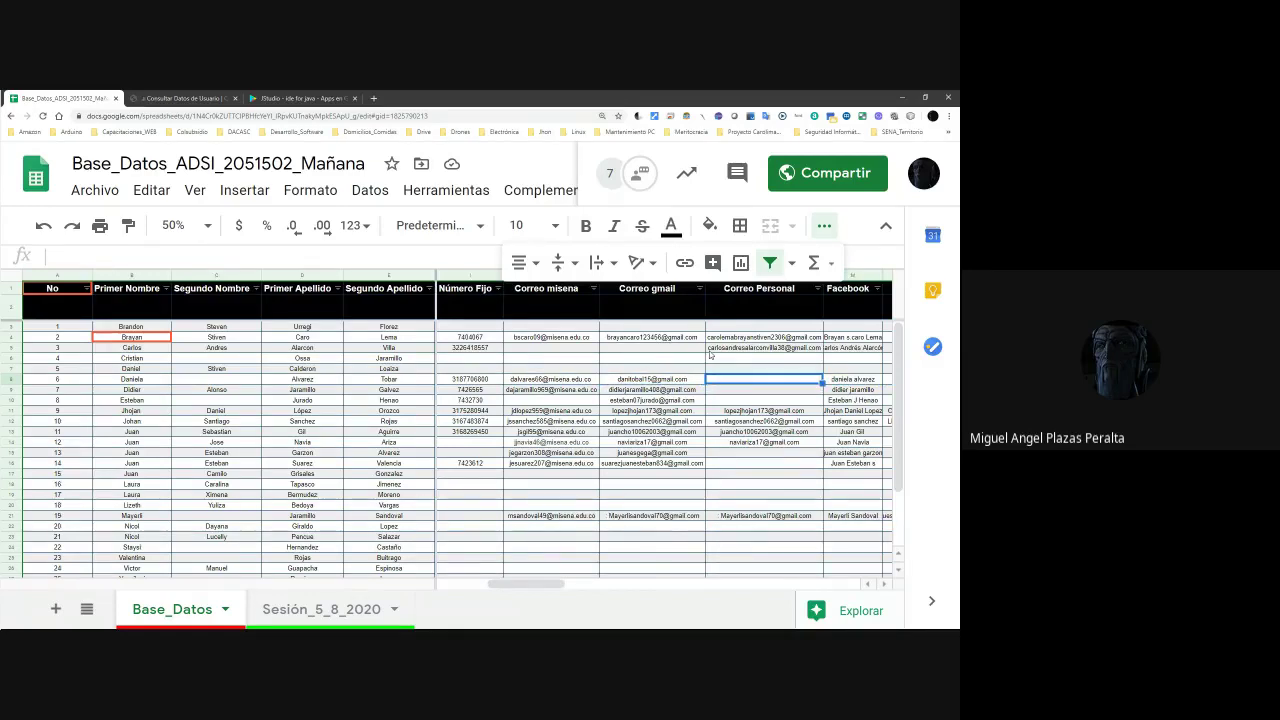
pyautogui.hotkey('shift', 'Tab')
pyautogui.hotkey('ctrl', 'c')
pyautogui.press('Tab')
pyautogui.hotkey('ctrl', 'v')
pyautogui.press('Tab')
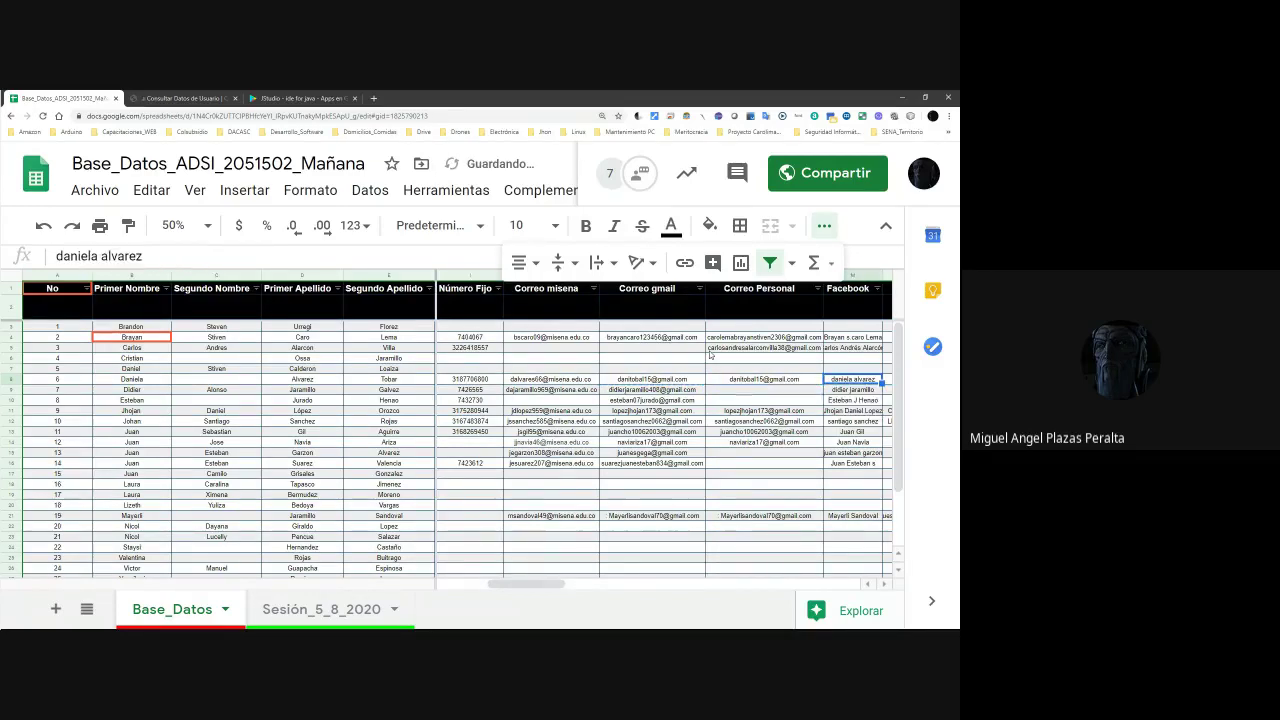
pyautogui.press('Tab')
pyautogui.press('Tab')
pyautogui.press('Tab')
pyautogui.press('Tab')
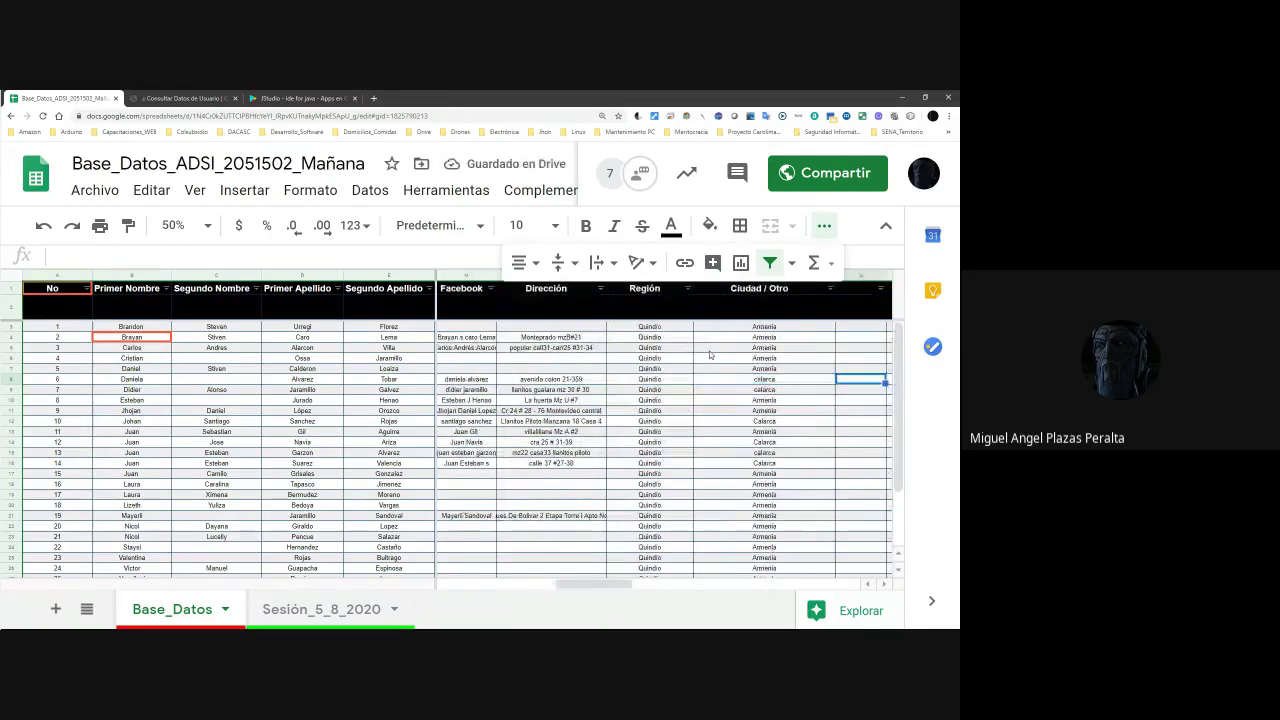
pyautogui.press('Tab')
pyautogui.press('Tab')
pyautogui.press('Tab')
pyautogui.press('Tab')
# Check row 6's guardian name and mobile, then select its empty guardian email cell.
pyautogui.press('Left')
pyautogui.press('Left')
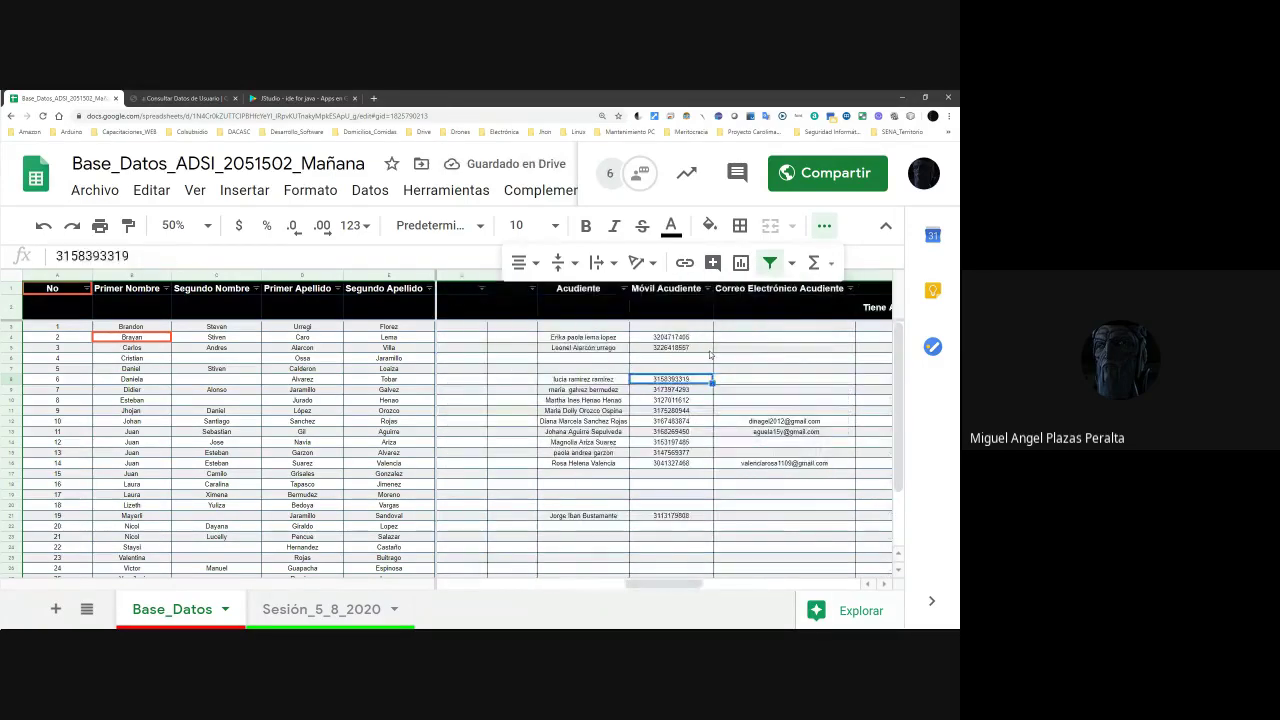
pyautogui.press('Right')
pyautogui.press('Right')
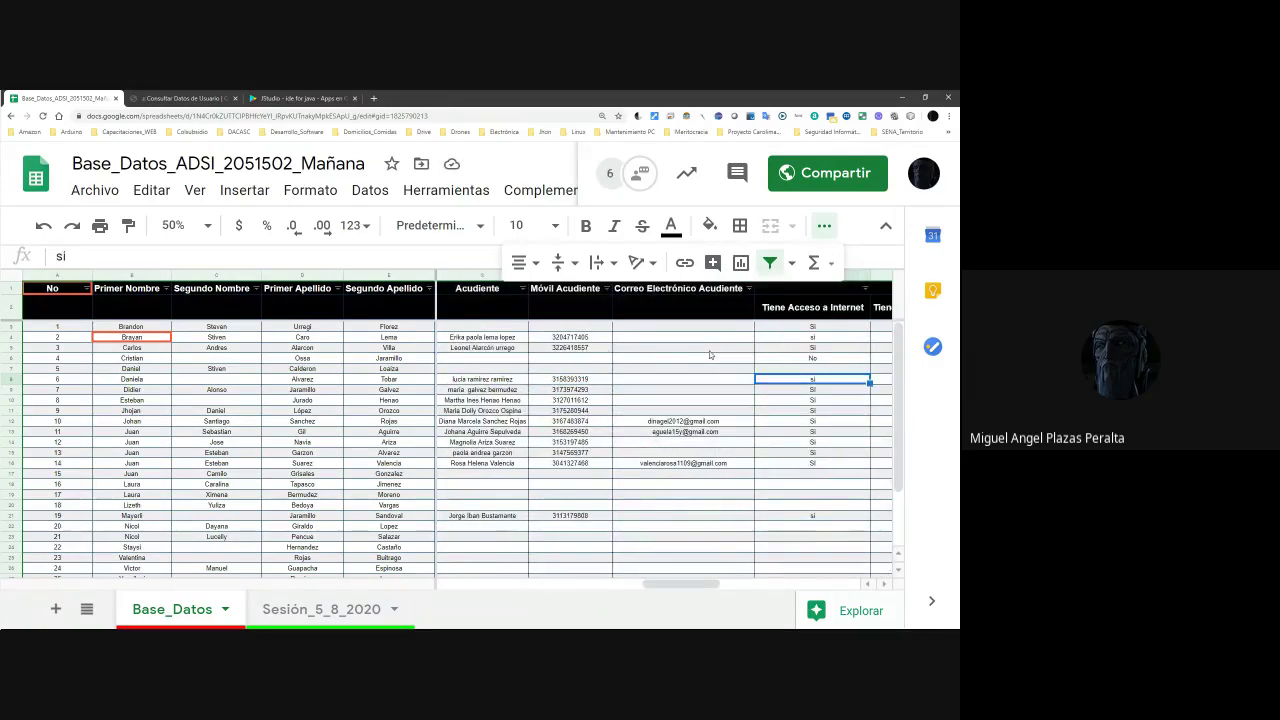
pyautogui.press('Left')
pyautogui.press('Right')
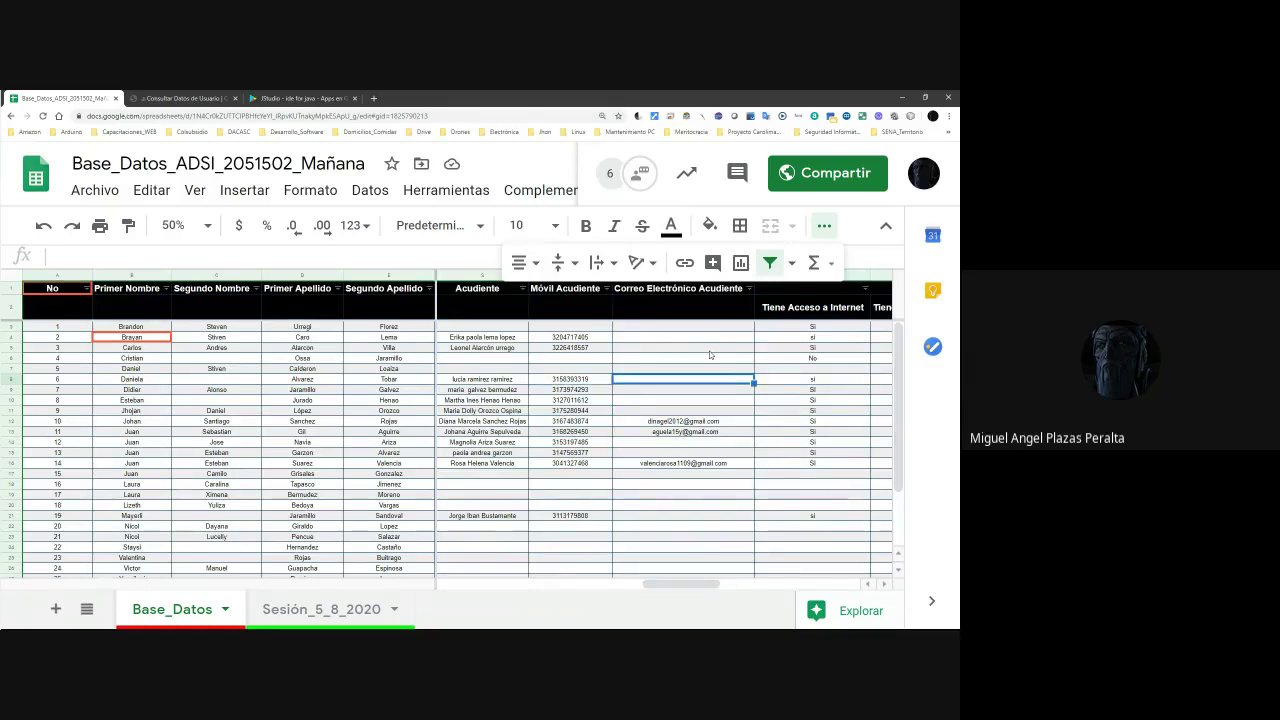
pyautogui.press('Return')
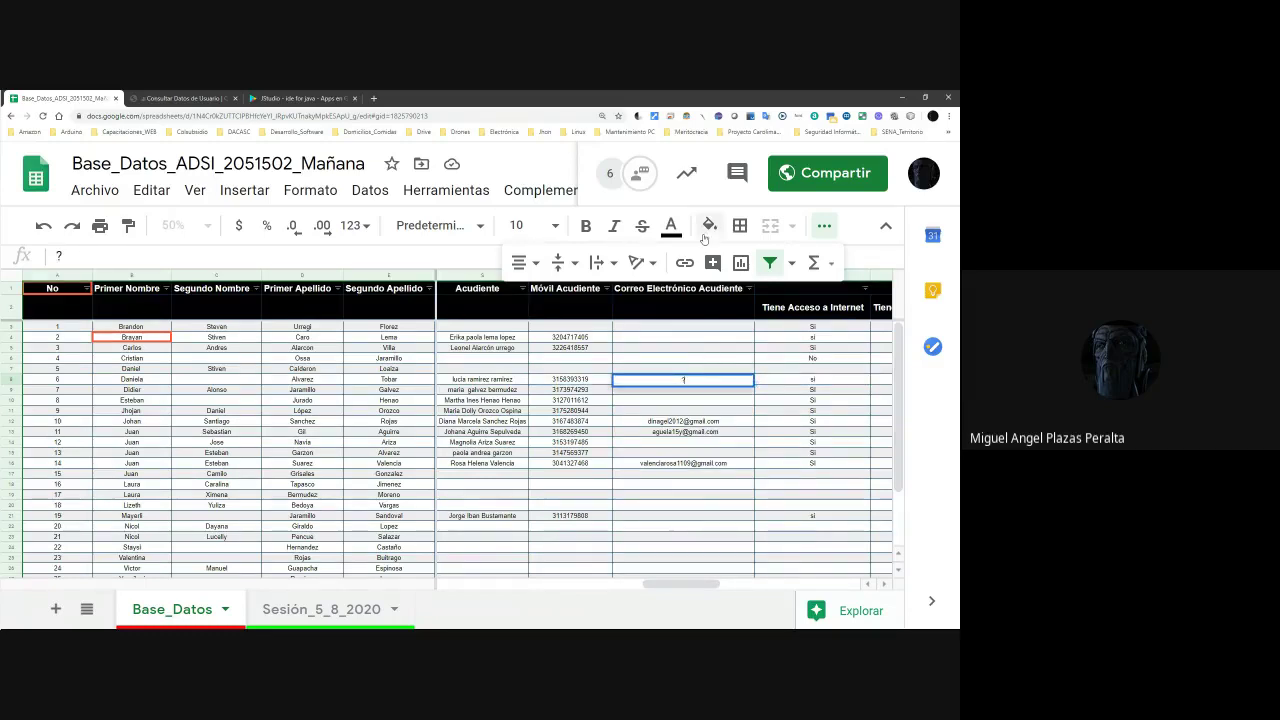
# Fill row 6's empty Correo Electrónico Acudiente cell red.
pyautogui.click(709, 225)
pyautogui.click(741, 320)
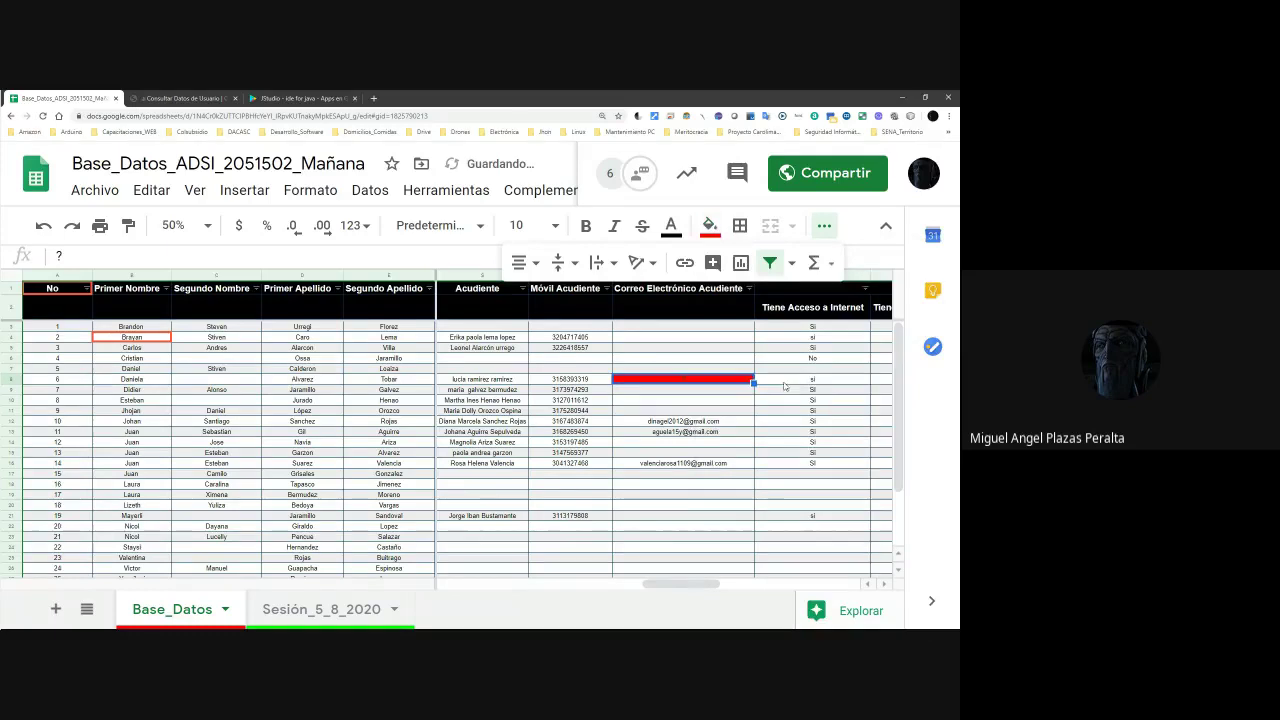
pyautogui.press('Right')
pyautogui.press('Right')
pyautogui.press('Left')
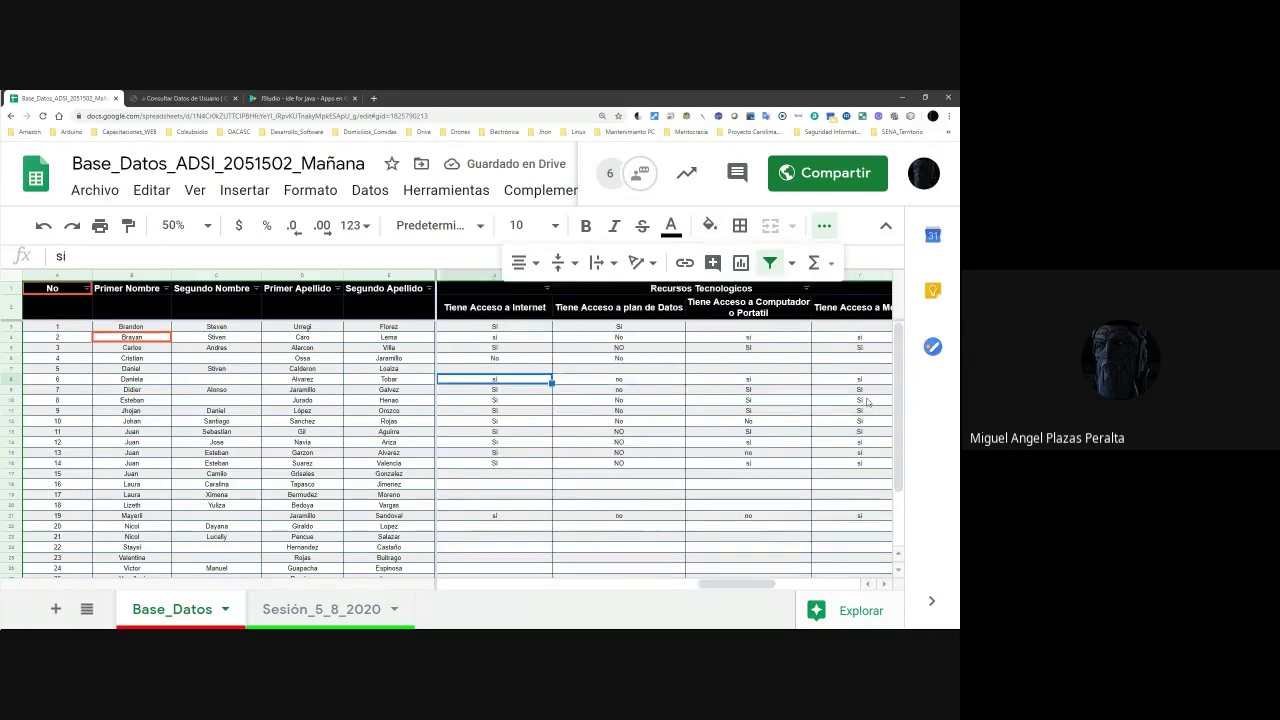
pyautogui.press('Left')
pyautogui.press('Left')
pyautogui.press('Right')
pyautogui.press('Right')
pyautogui.press('Right')
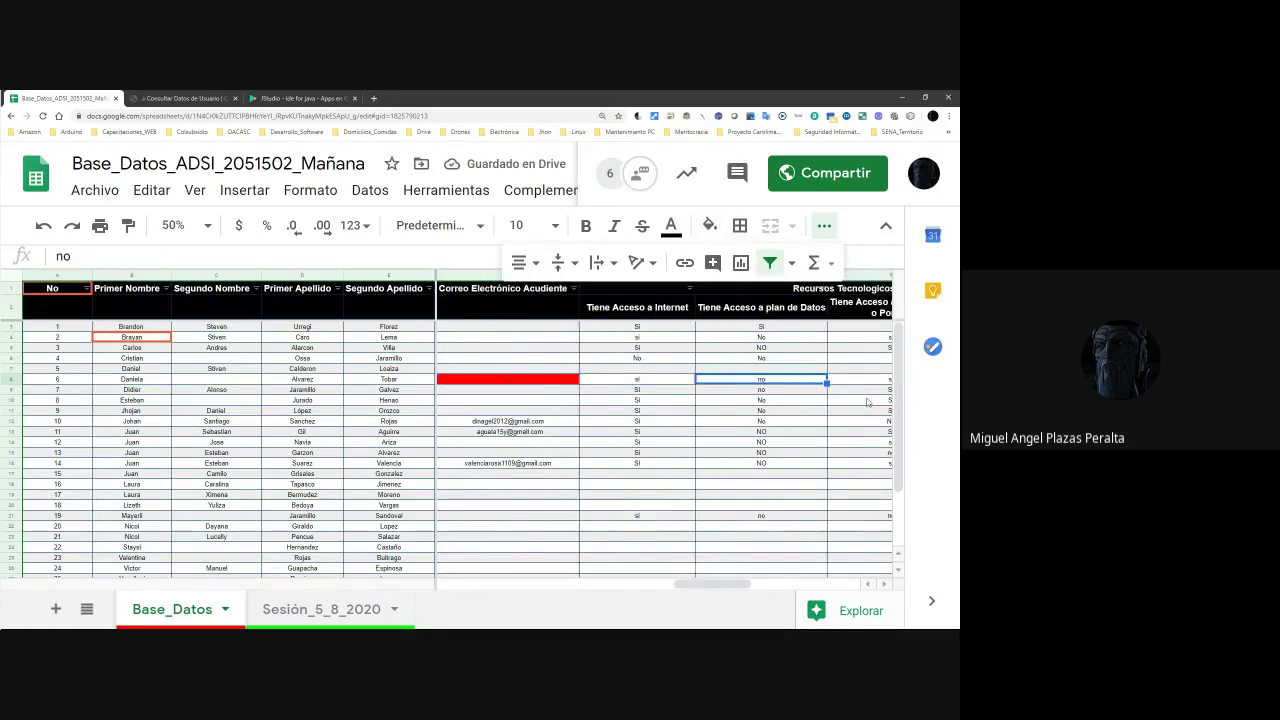
pyautogui.press('Left')
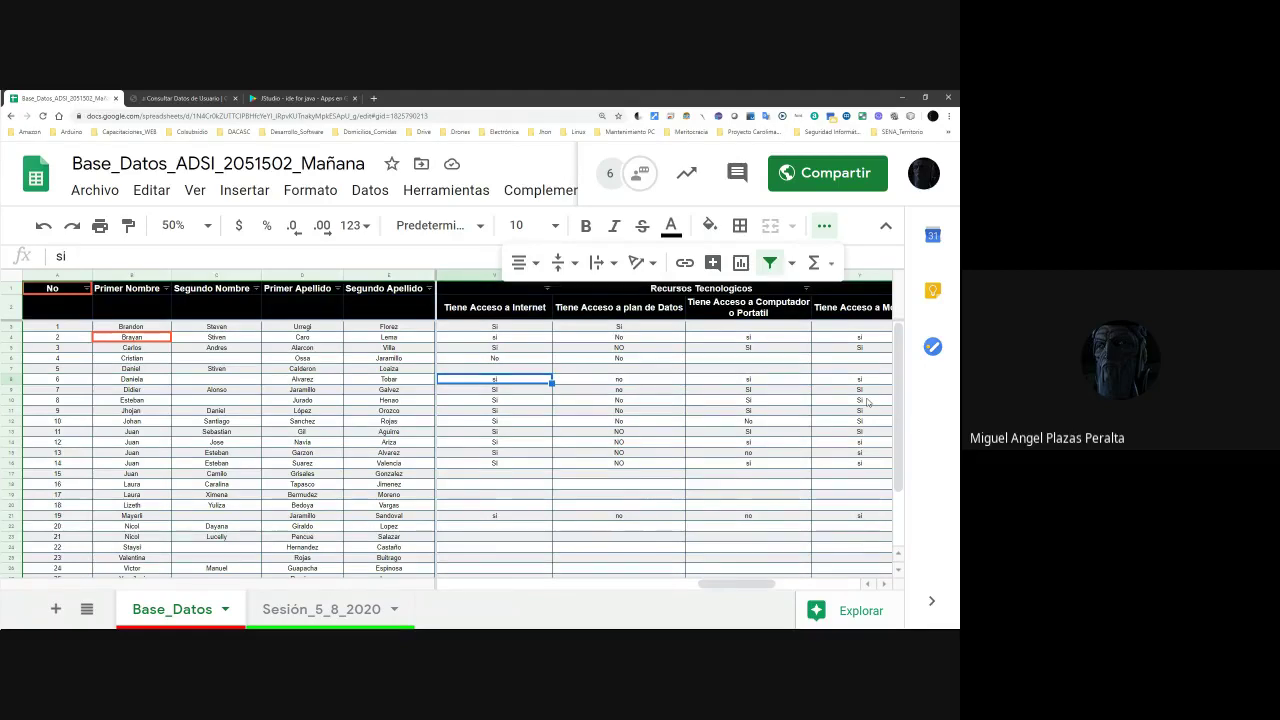
# Retype 'Si' in row 6's and another record's Tiene Acceso a Internet cells.
pyautogui.write('Si')
pyautogui.press('Up')
pyautogui.press('Up')
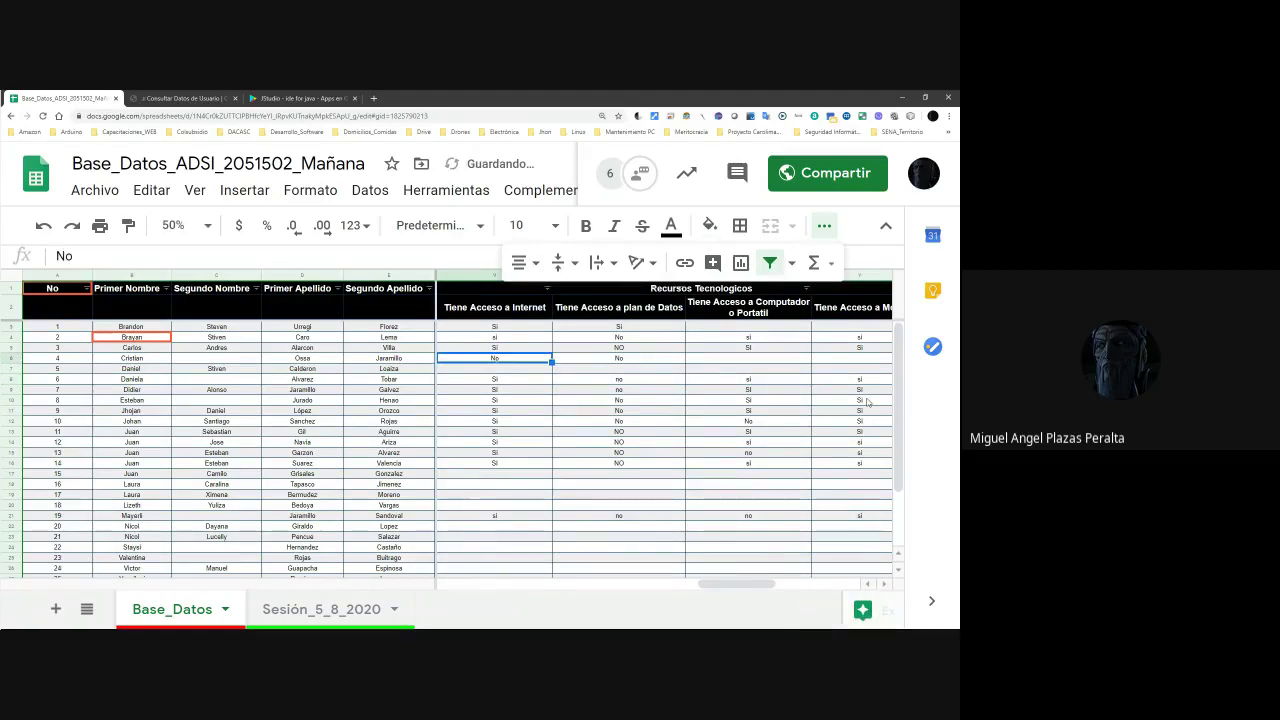
pyautogui.press('Up')
pyautogui.press('Up')
pyautogui.write('Si')
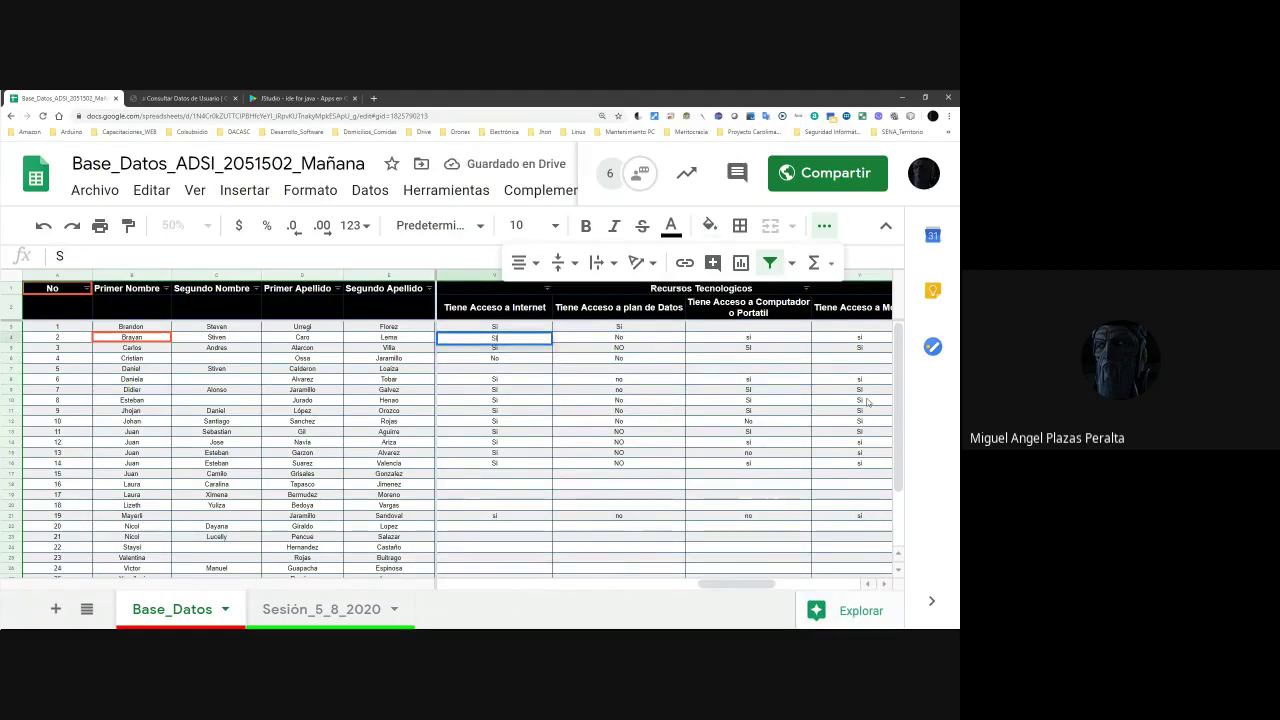
pyautogui.press('Down')
pyautogui.press('Down')
pyautogui.press('Down')
pyautogui.press('Down')
pyautogui.press('Down')
pyautogui.press('Down')
pyautogui.press('Down')
pyautogui.press('Down')
pyautogui.press('Down')
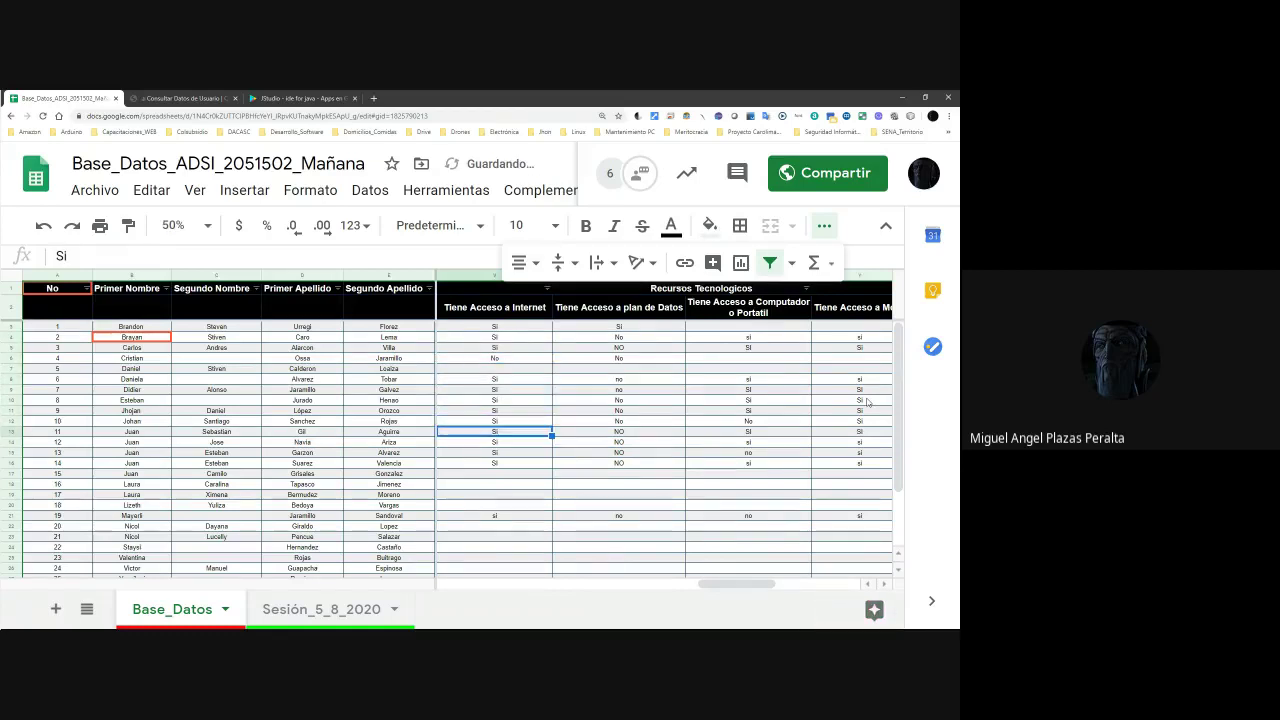
pyautogui.press('Down')
pyautogui.press('Down')
pyautogui.press('Down')
pyautogui.press('Down')
pyautogui.press('Down')
pyautogui.press('Down')
pyautogui.press('Down')
pyautogui.press('Down')
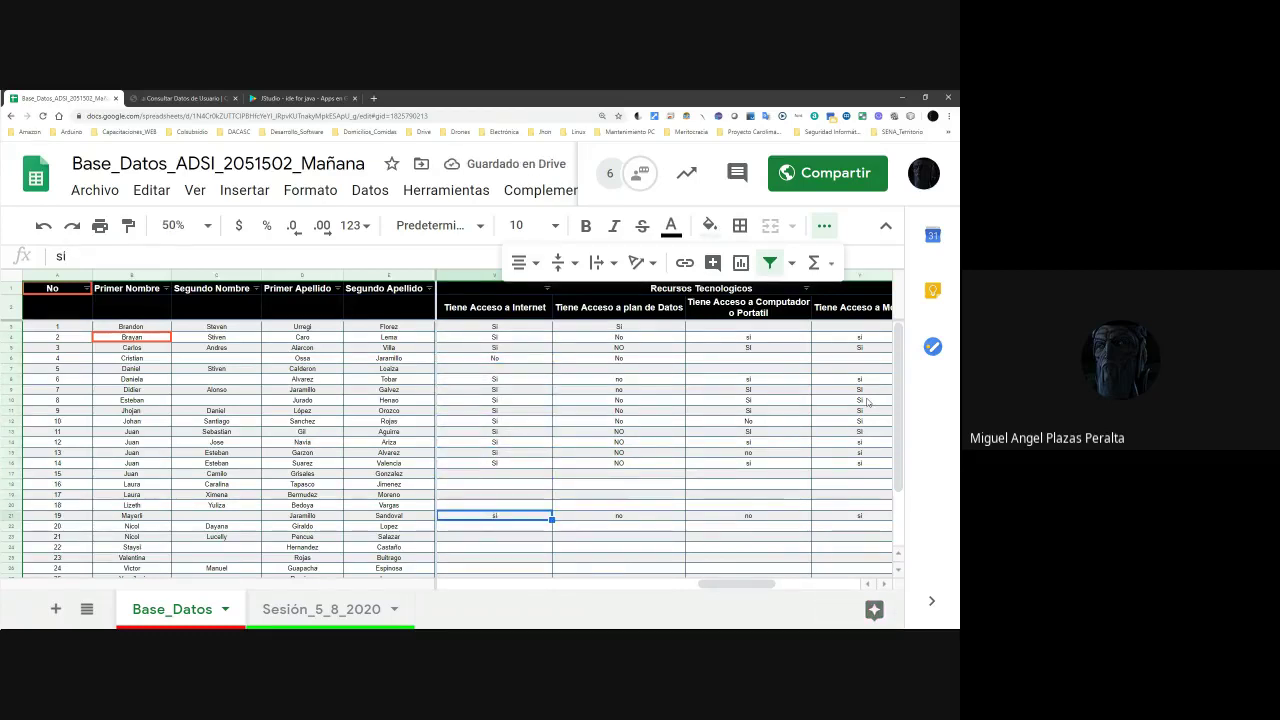
# Enter Si, No, No, SI, Si across row 21's Recursos Tecnologicos columns.
pyautogui.write('Si')
pyautogui.press('Tab')
pyautogui.write('N')
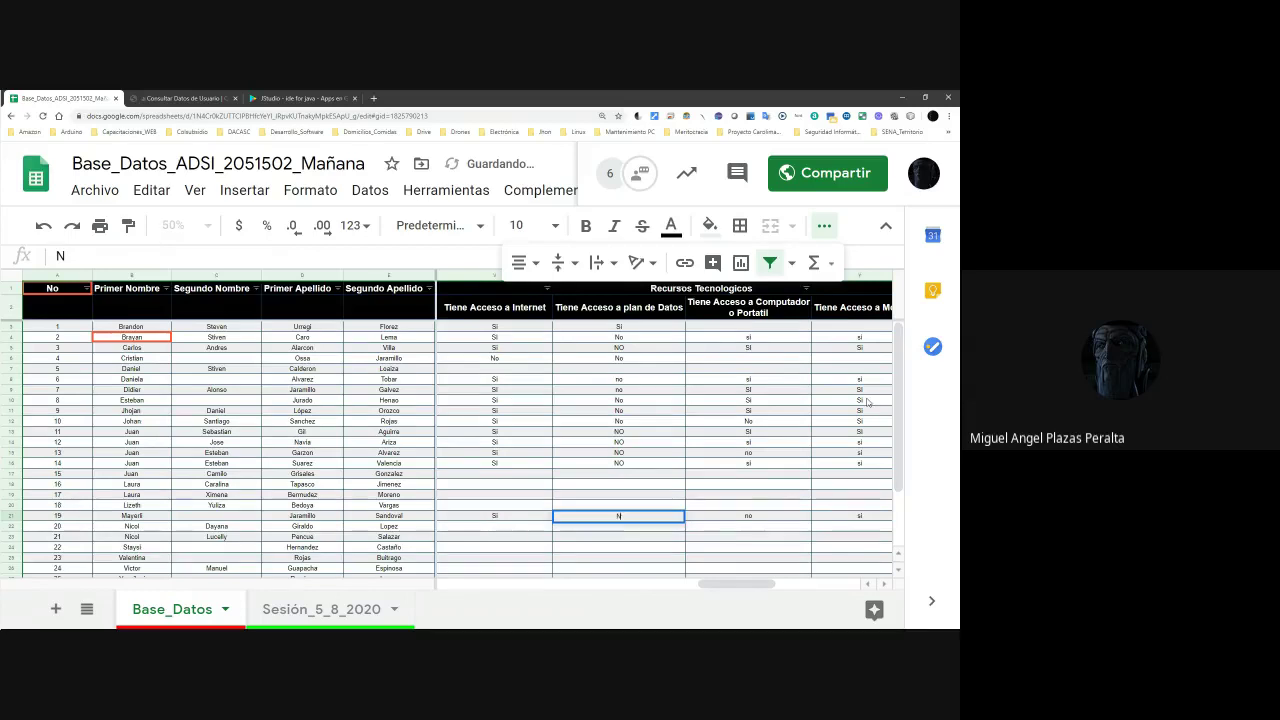
pyautogui.write('o')
pyautogui.press('Tab')
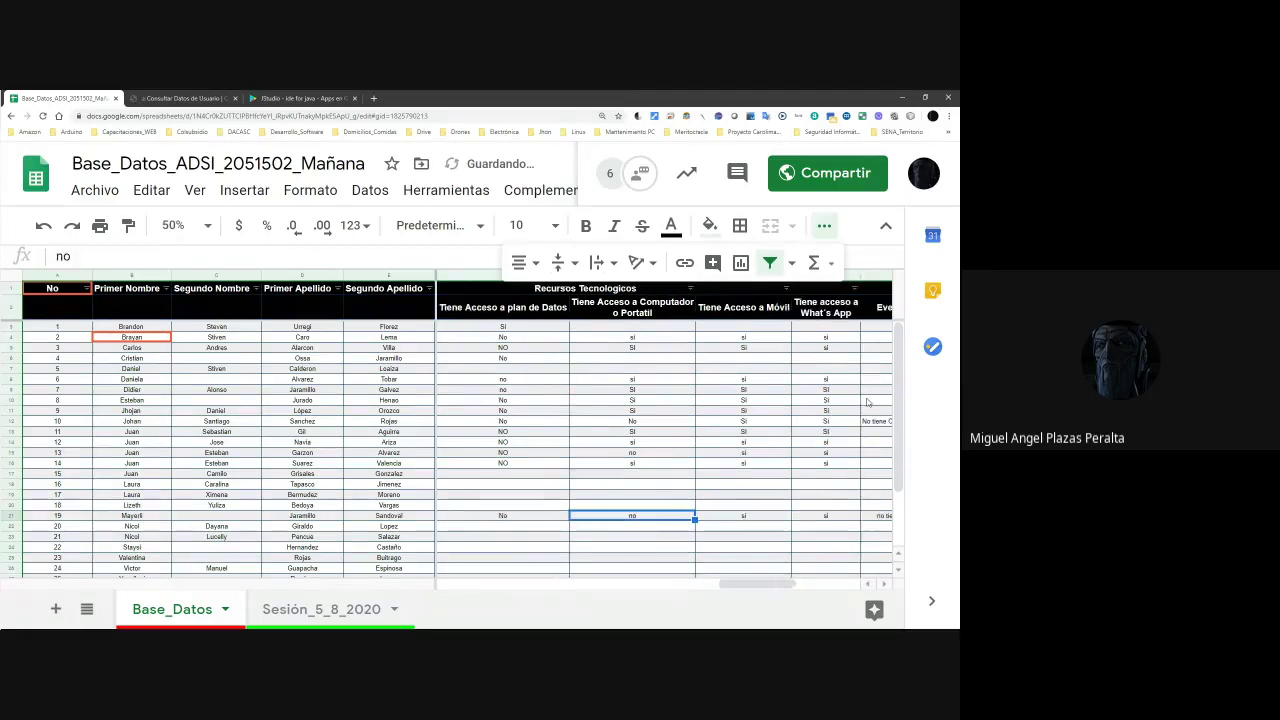
pyautogui.write('No')
pyautogui.press('Tab')
pyautogui.write('S')
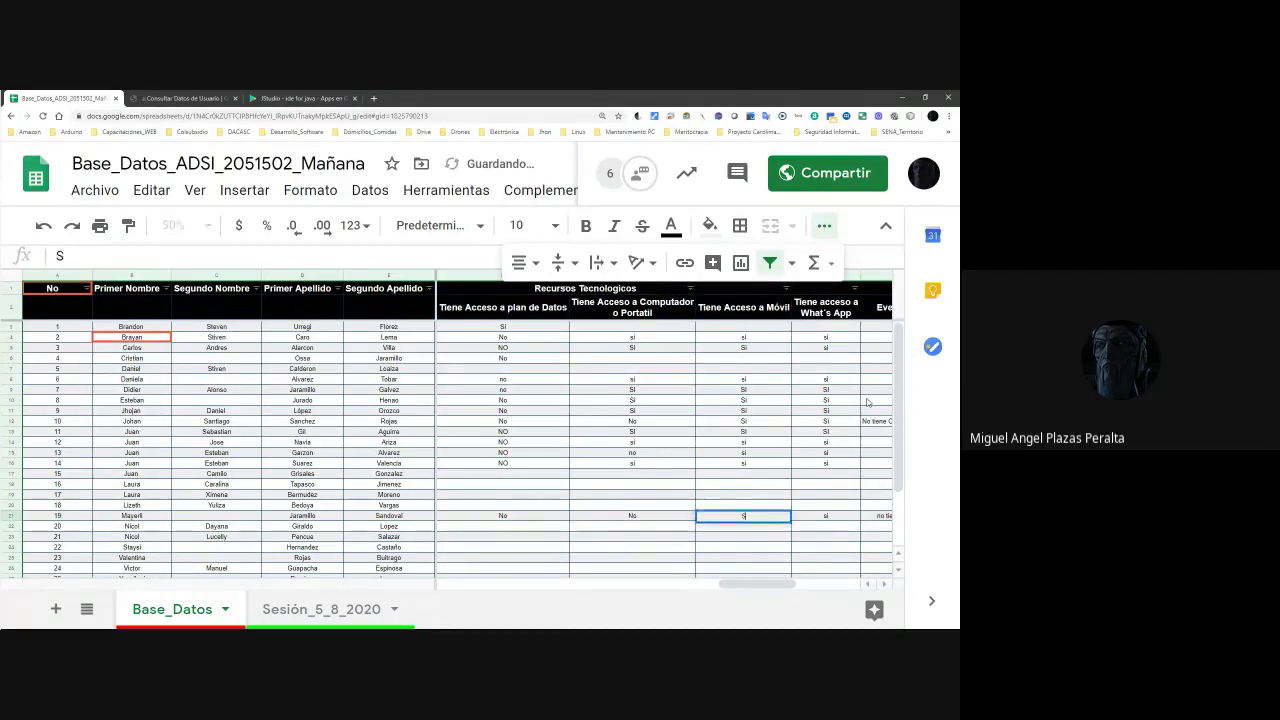
pyautogui.write('I')
pyautogui.press('Tab')
pyautogui.write('S')
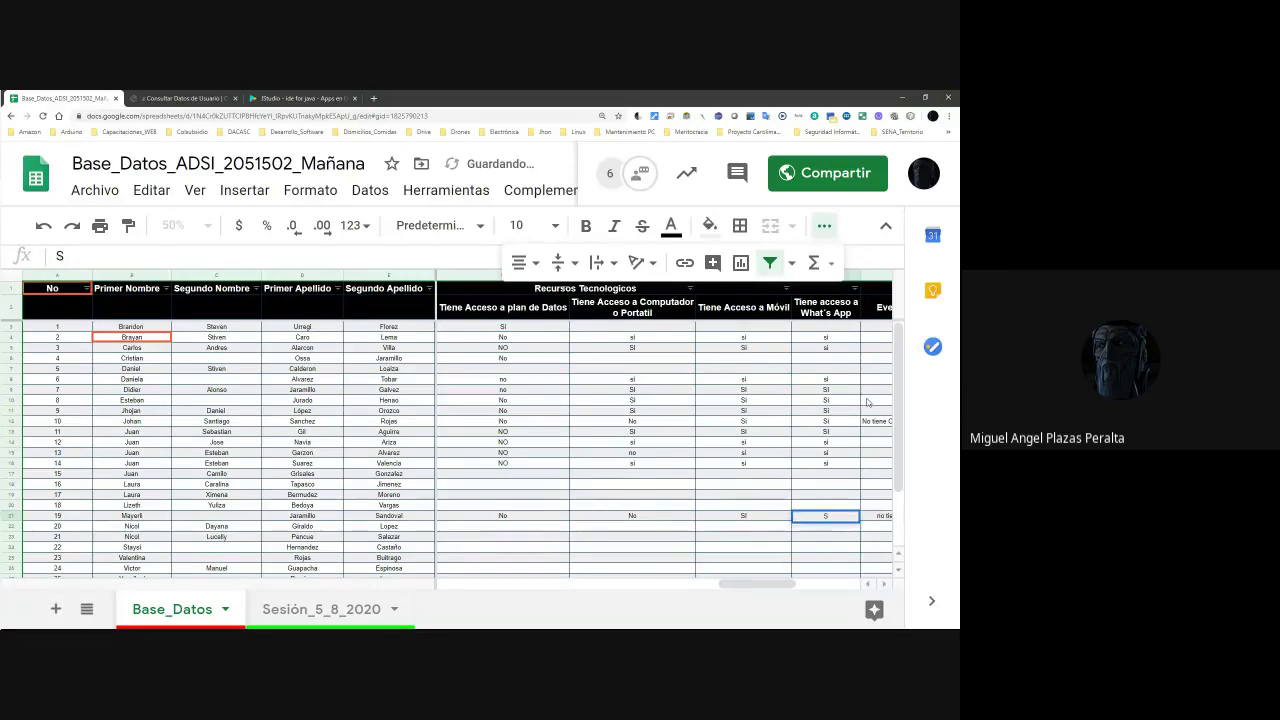
pyautogui.write('i')
pyautogui.press('Return')
pyautogui.press('Up')
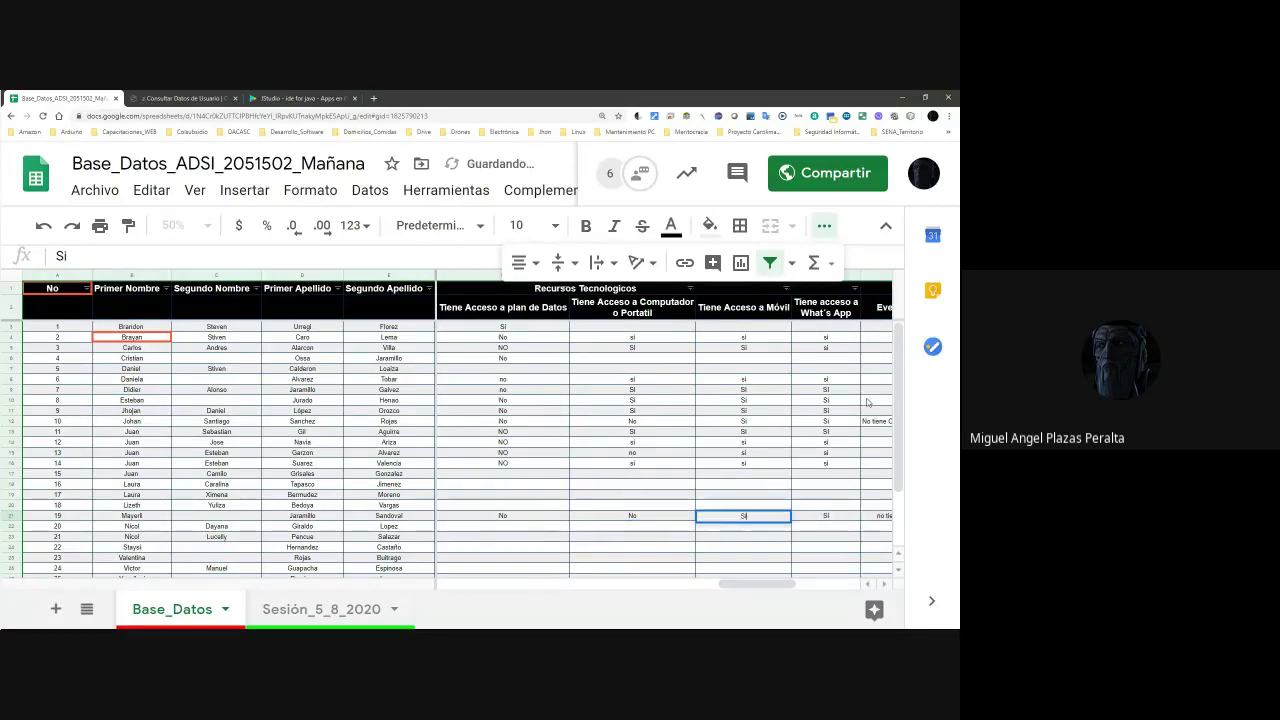
# Reword row 21's Eventualidad I note to 'No tiene Computador'.
pyautogui.press('Right')
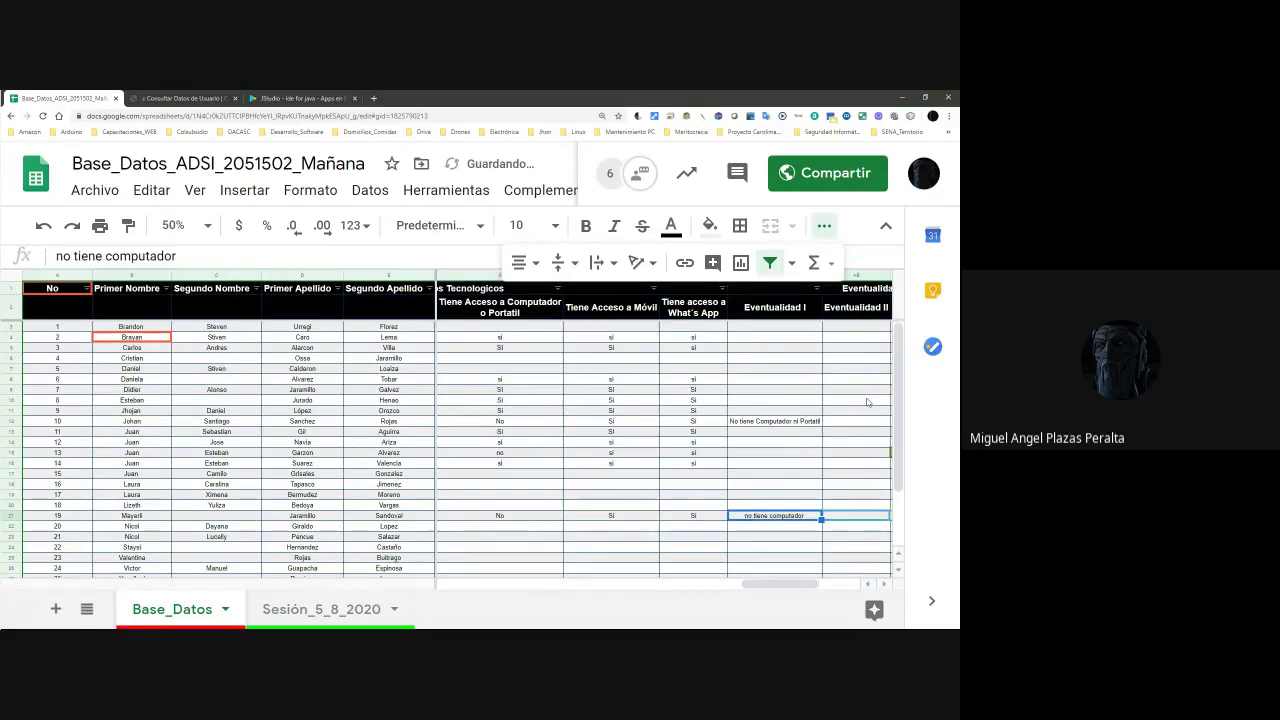
pyautogui.write('No Tien')
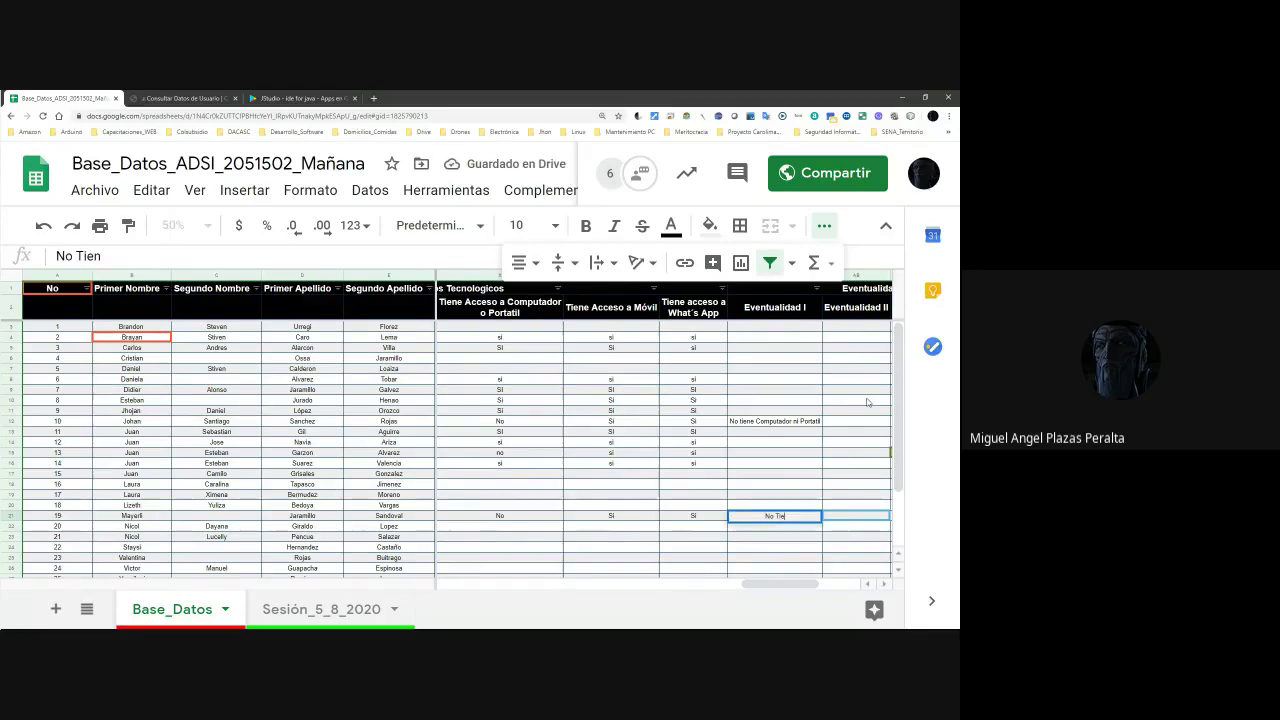
pyautogui.press('BackSpace')
pyautogui.press('BackSpace')
pyautogui.write('tiene C')
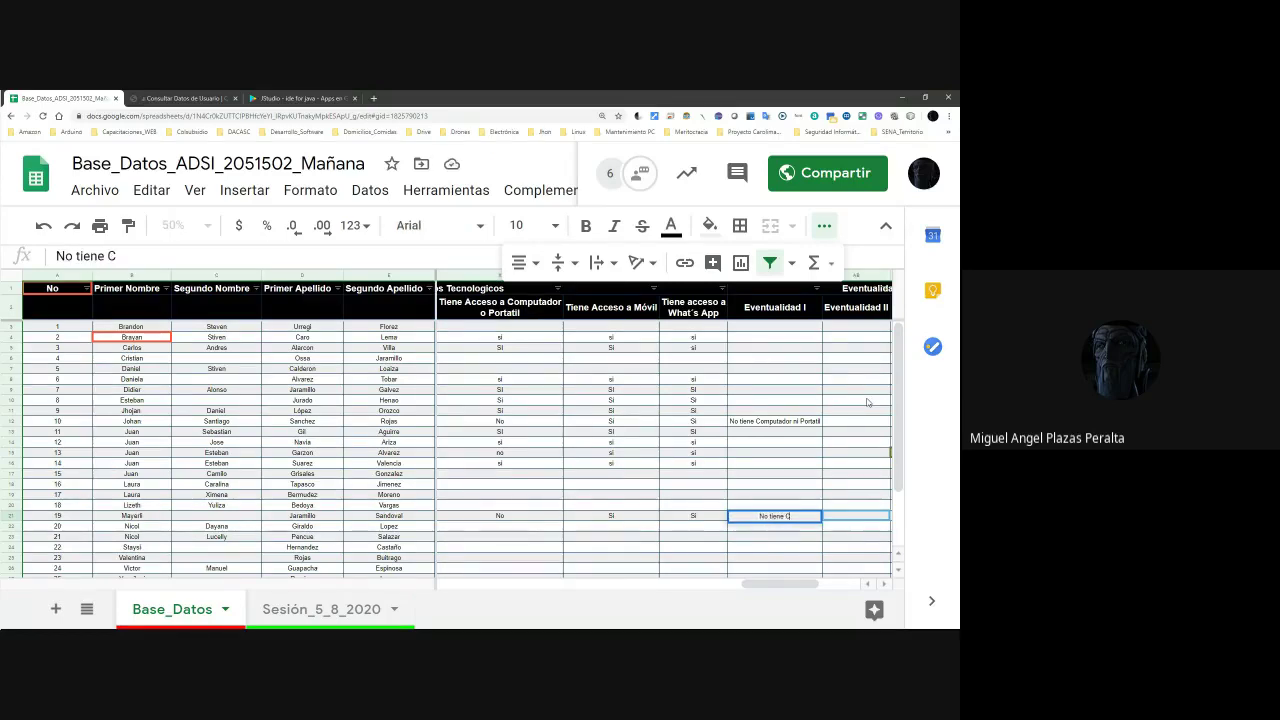
pyautogui.write('omputador')
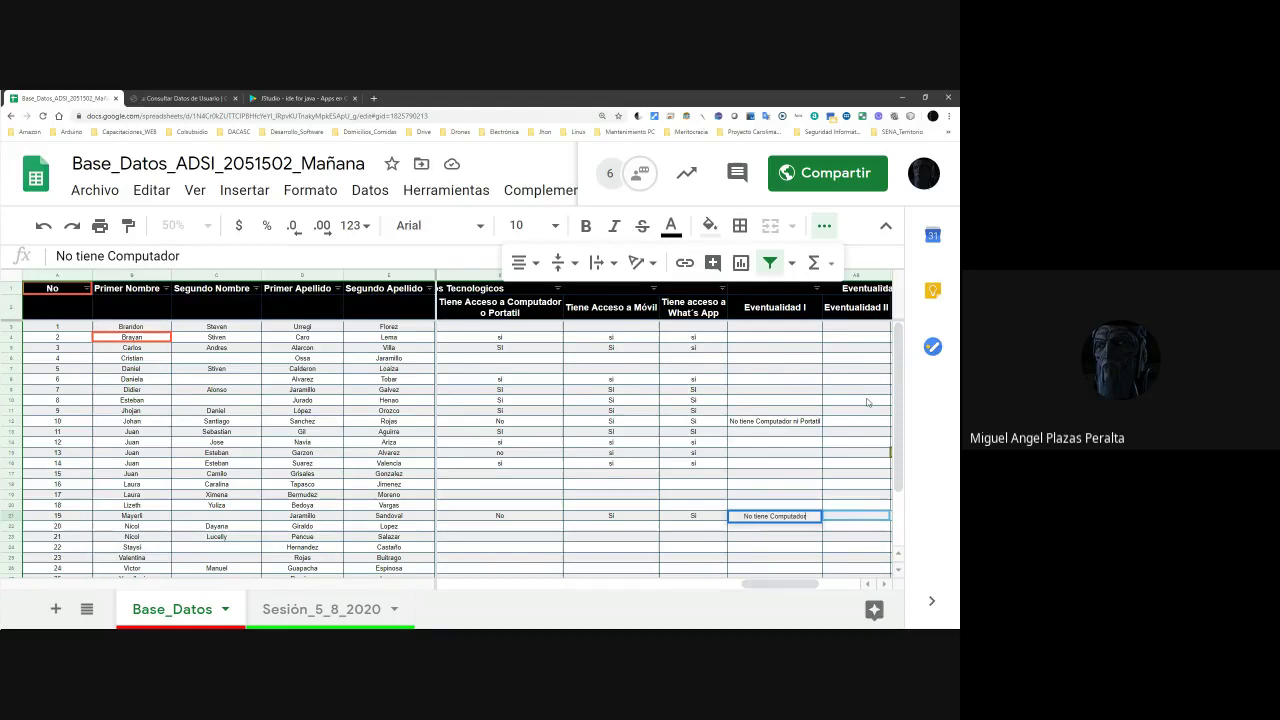
pyautogui.hotkey('ctrl', 'Return')
pyautogui.press('Up')
pyautogui.press('Up')
pyautogui.press('Up')
pyautogui.press('Up')
pyautogui.press('Up')
pyautogui.press('Up')
pyautogui.press('Up')
pyautogui.press('Up')
pyautogui.press('Up')
pyautogui.press('Up')
pyautogui.press('Up')
pyautogui.press('Up')
pyautogui.press('Up')
pyautogui.press('Up')
pyautogui.press('Up')
pyautogui.press('Left')
pyautogui.press('Left')
pyautogui.press('Left')
pyautogui.press('Left')
pyautogui.press('Left')
pyautogui.press('Left')
pyautogui.press('Left')
pyautogui.press('Left')
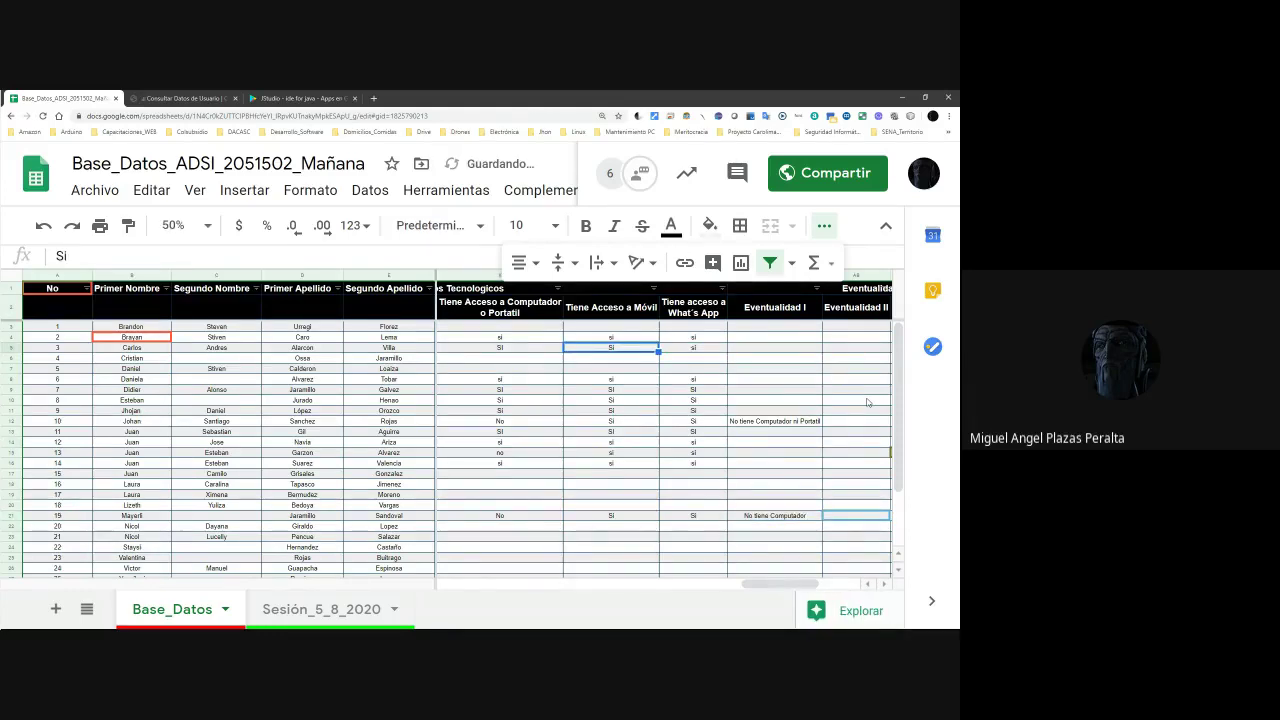
pyautogui.press('Down')
pyautogui.press('Down')
pyautogui.press('Right')
pyautogui.press('Right')
pyautogui.press('Right')
pyautogui.press('Right')
pyautogui.press('Right')
pyautogui.press('Right')
pyautogui.press('Right')
pyautogui.press('Right')
pyautogui.press('Right')
pyautogui.press('Right')
pyautogui.press('Right')
pyautogui.press('Right')
pyautogui.press('Right')
pyautogui.press('Right')
pyautogui.press('Right')
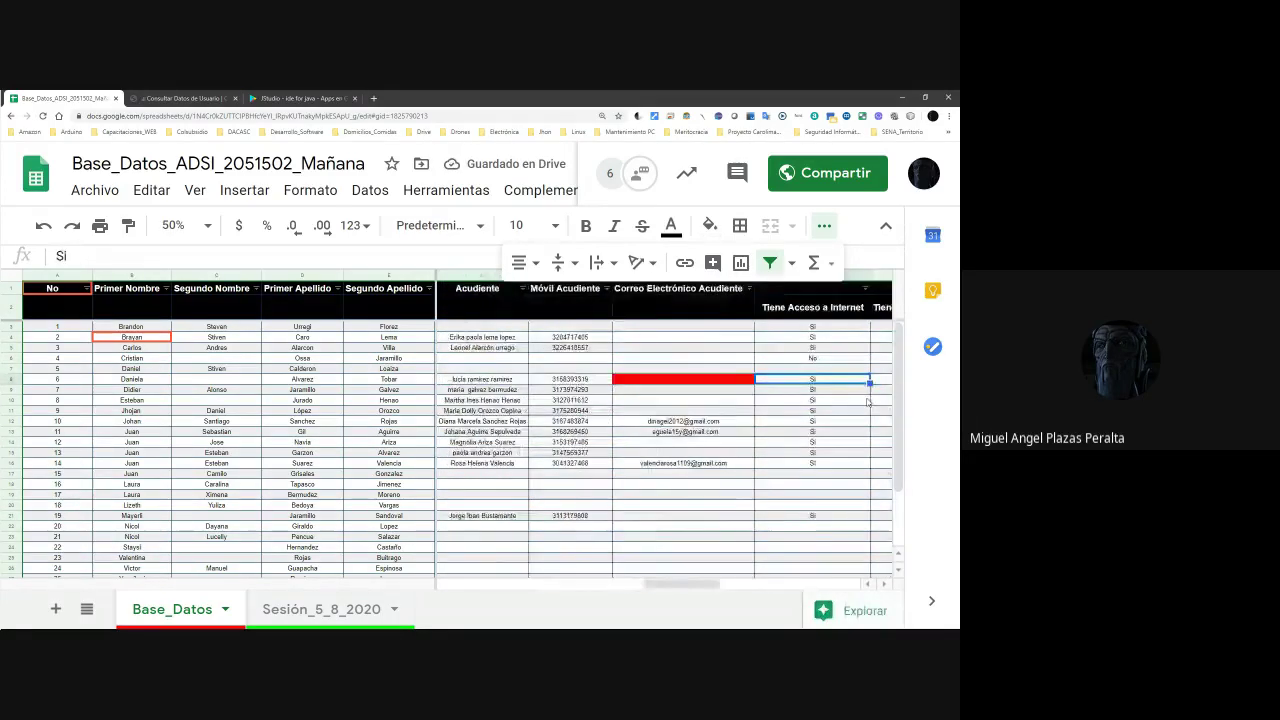
pyautogui.press('Left')
pyautogui.press('Left')
pyautogui.press('Left')
pyautogui.press('Left')
pyautogui.press('Left')
pyautogui.press('Left')
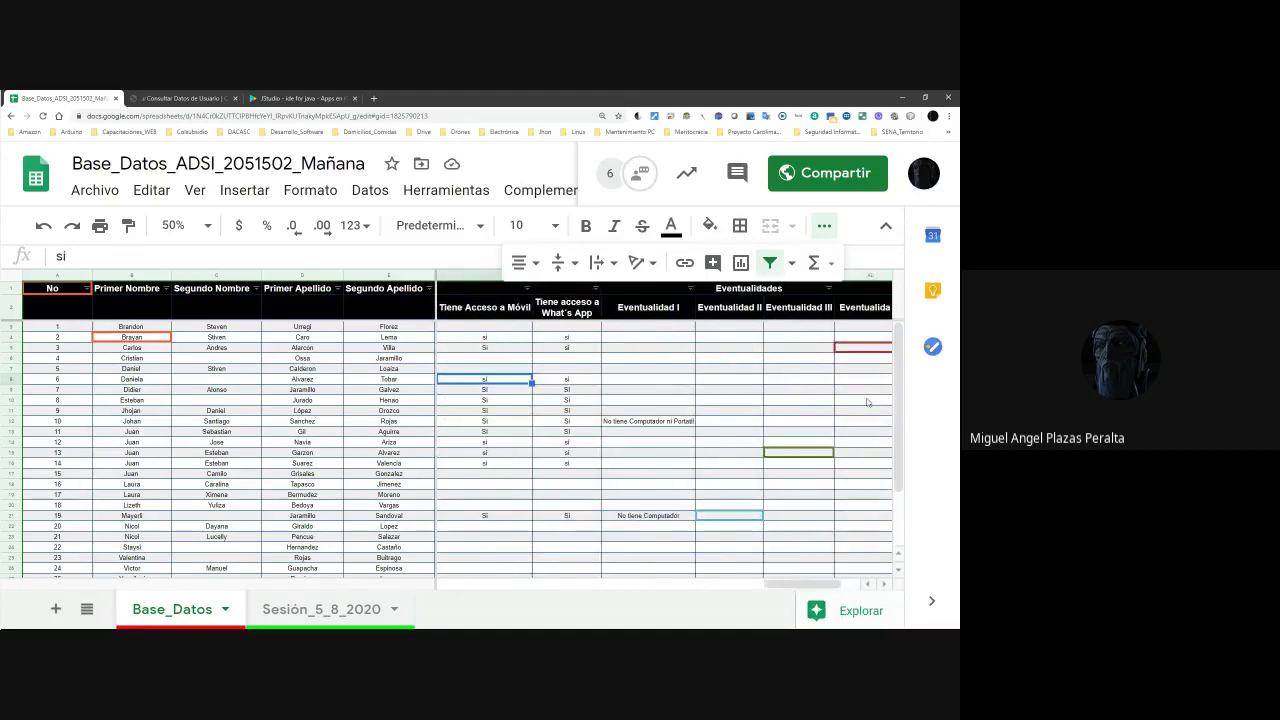
# Review rows 6–10's access answers and set row 9's WhatsApp access cell to 'Si'.
pyautogui.press('Left')
pyautogui.press('Right')
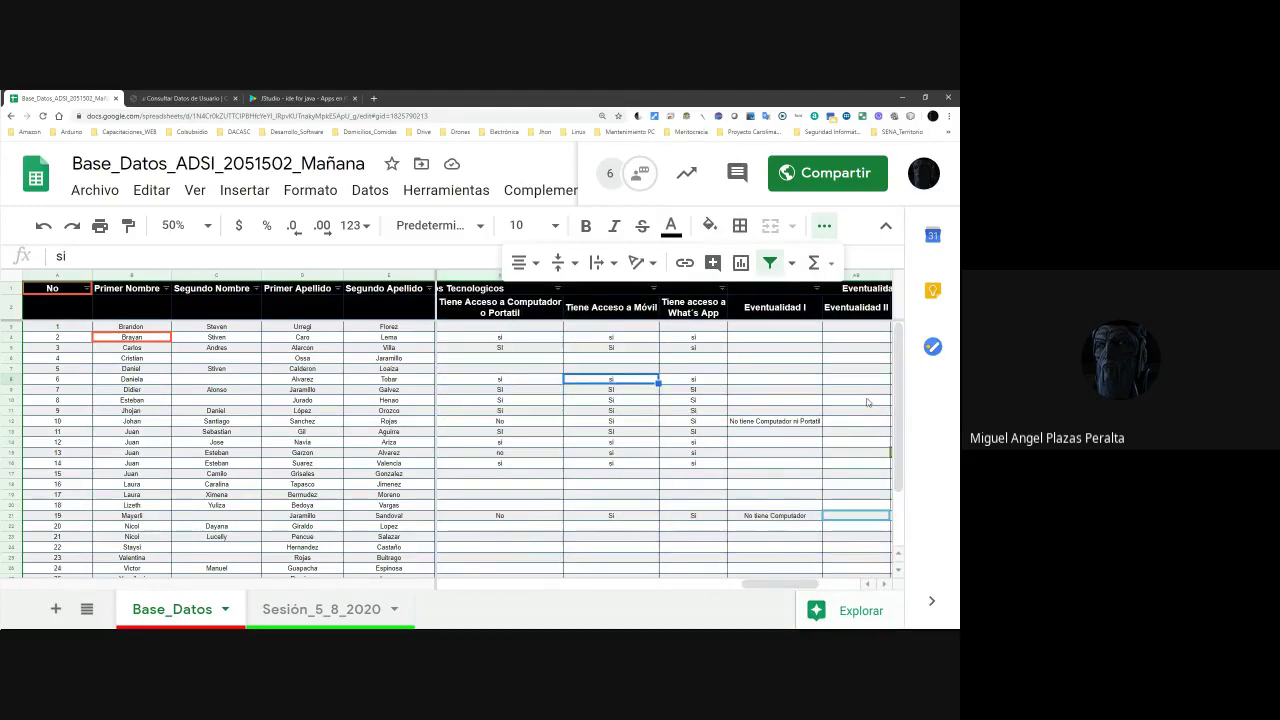
pyautogui.press('Left')
pyautogui.press('Down')
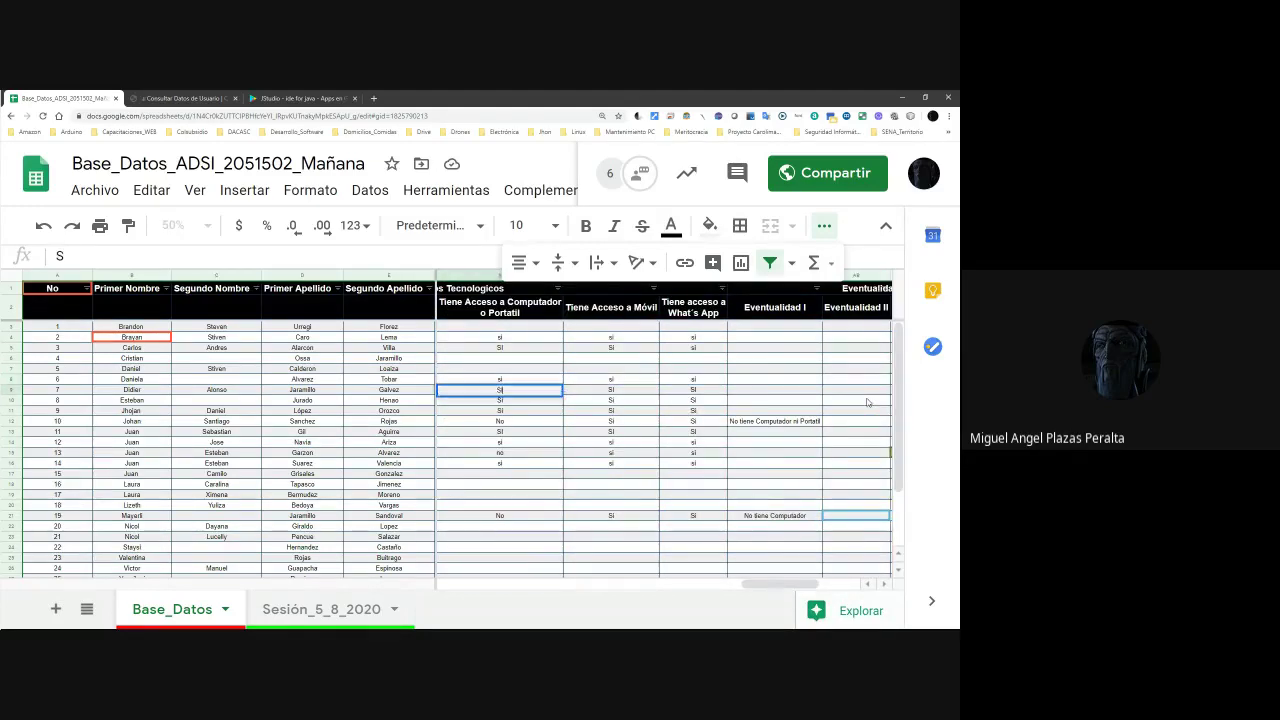
pyautogui.press('Down')
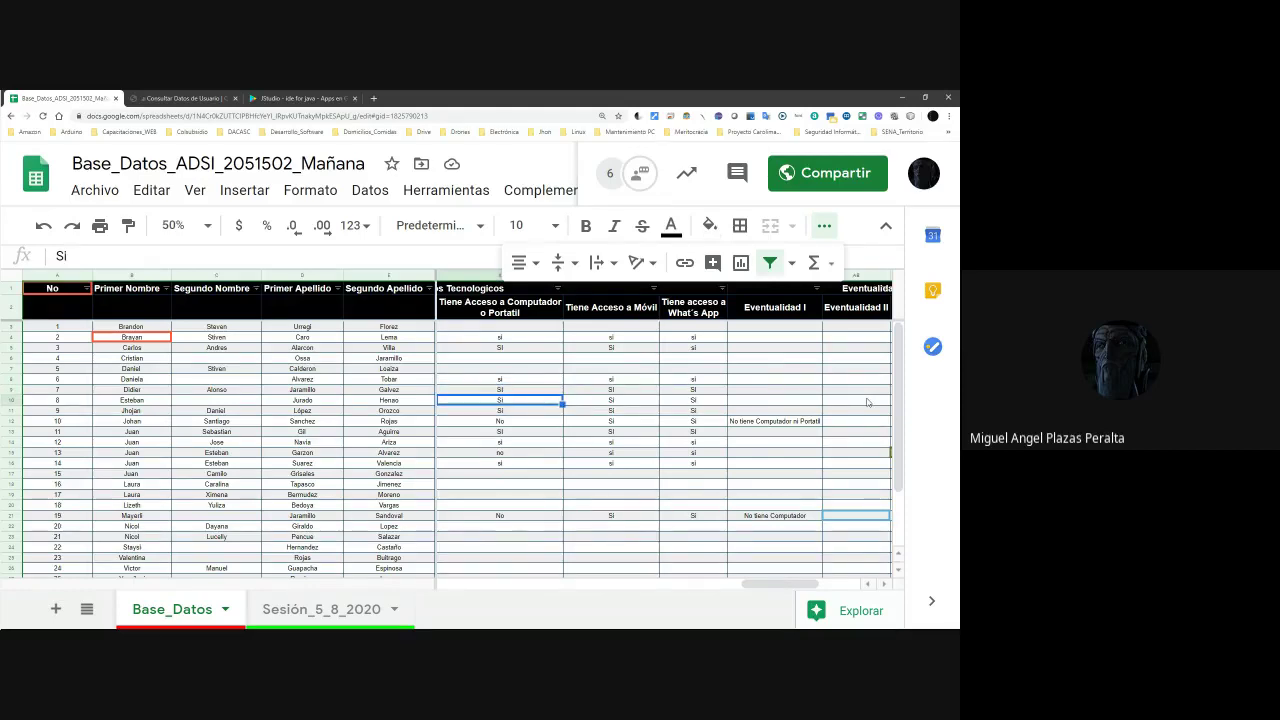
pyautogui.press('Up')
pyautogui.press('Right')
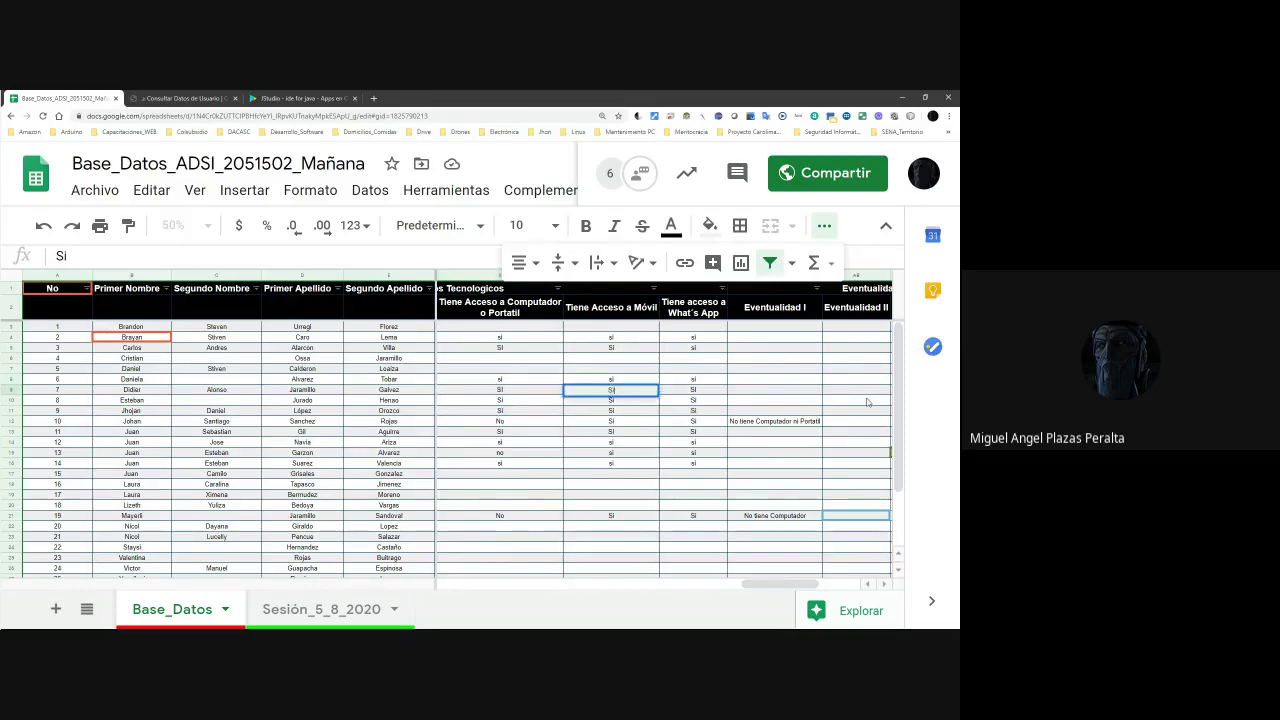
pyautogui.press('Right')
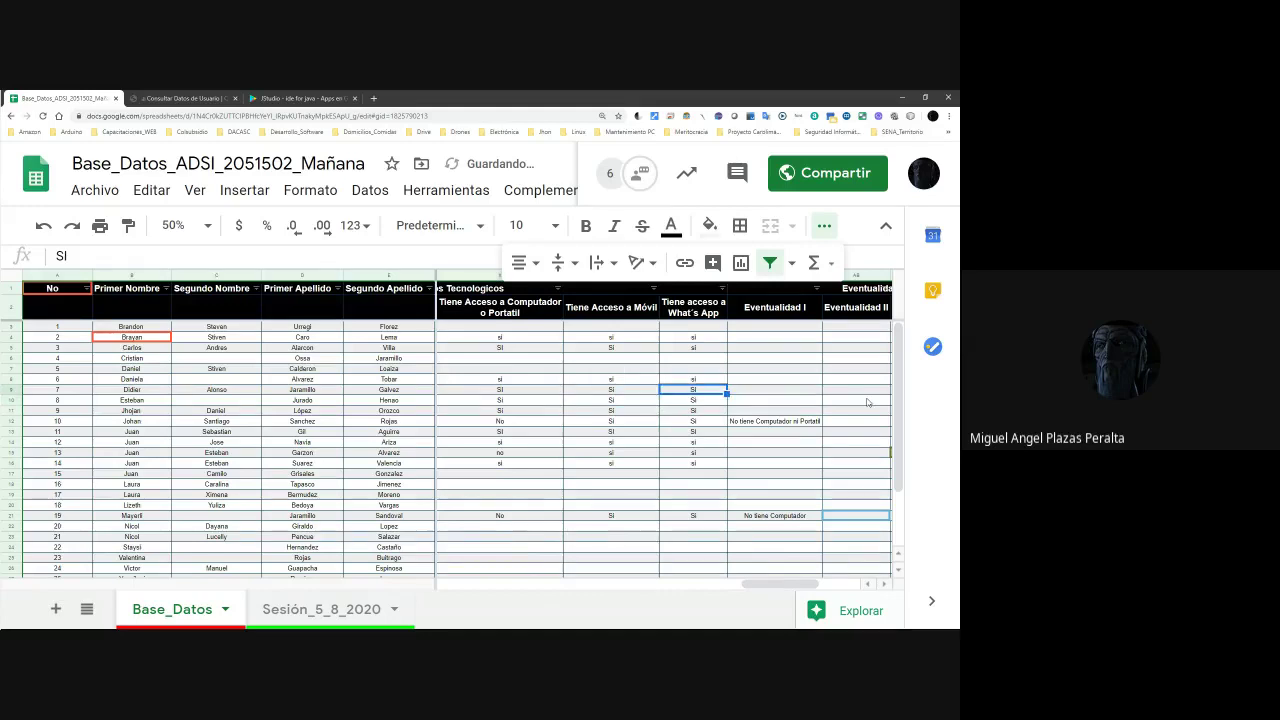
pyautogui.write('So')
pyautogui.press('BackSpace')
pyautogui.write('i')
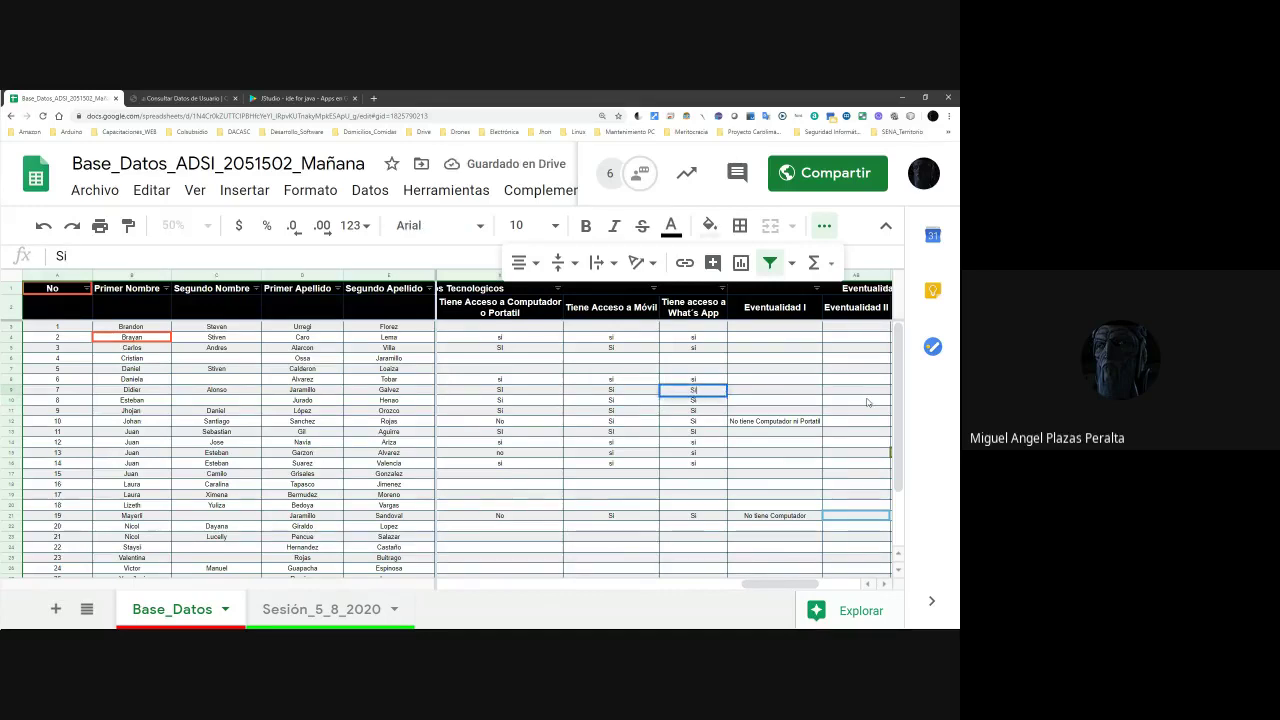
pyautogui.press('Up')
# Set row 8's WhatsApp and mobile access to 'Si' and its data plan to 'No'.
pyautogui.press('Left')
pyautogui.press('Right')
pyautogui.write('Si')
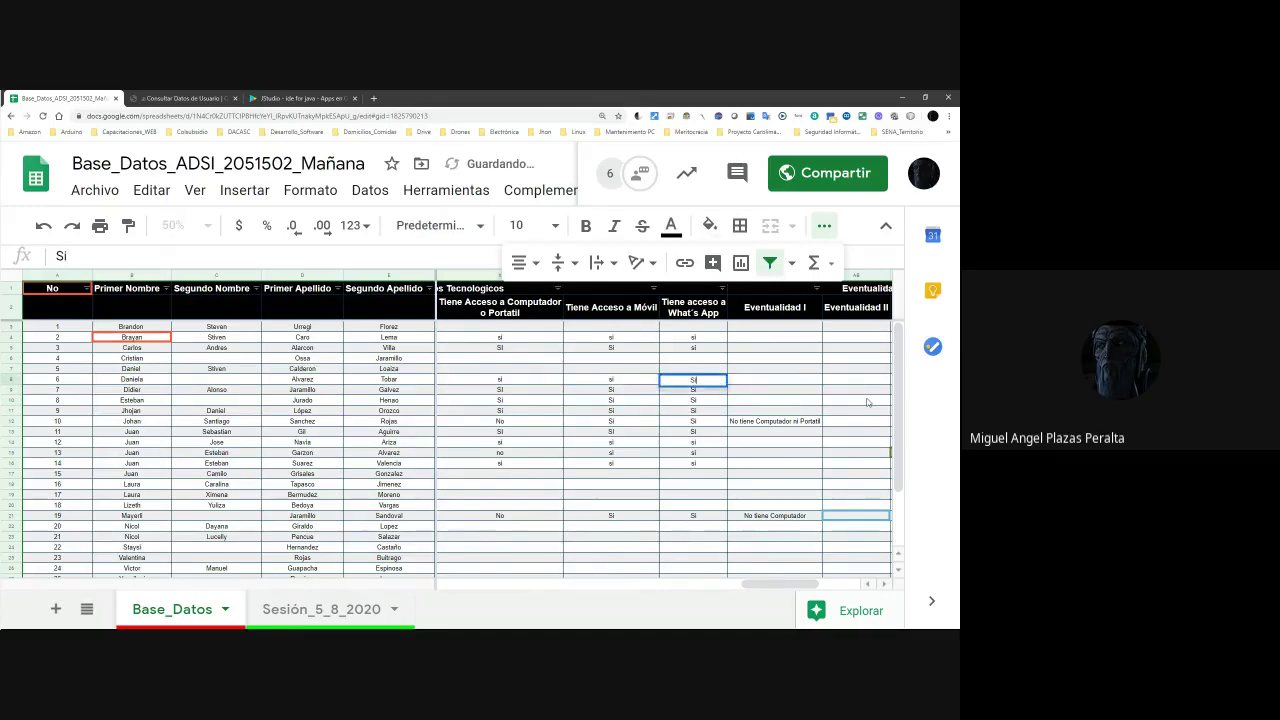
pyautogui.press('Left')
pyautogui.write('Si')
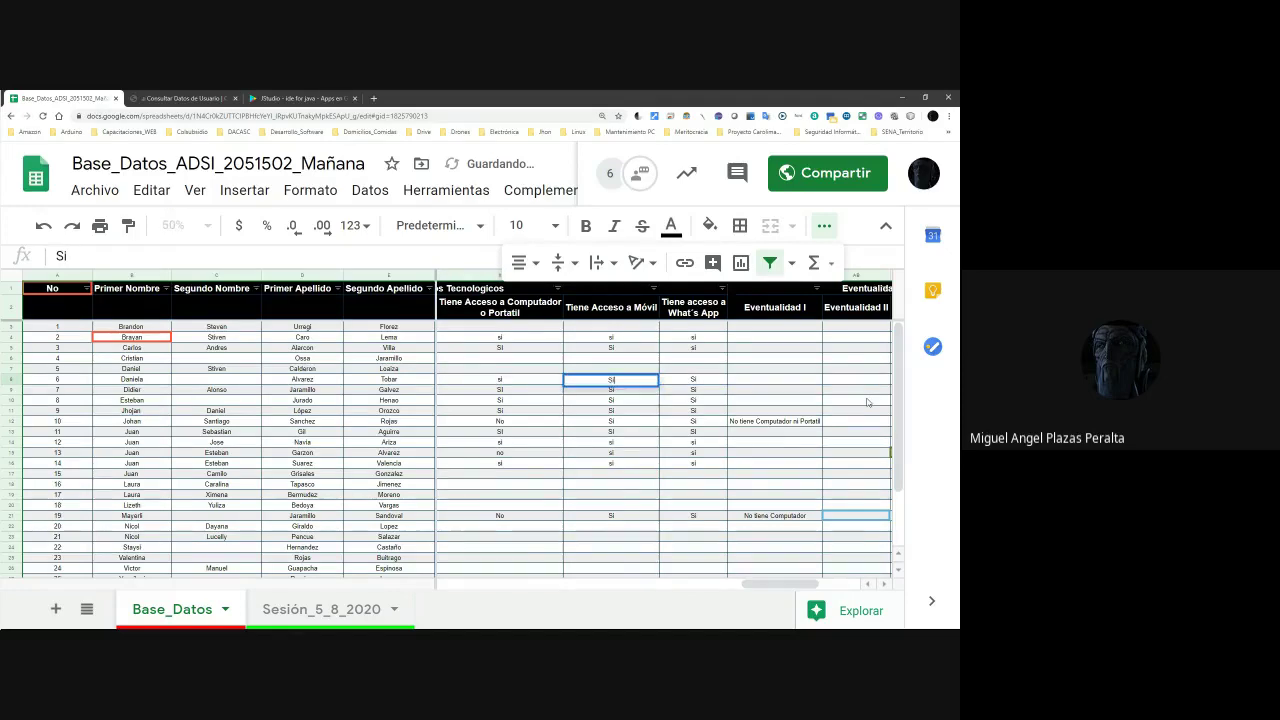
pyautogui.press('Left')
pyautogui.press('Left')
pyautogui.press('Up')
pyautogui.press('Up')
pyautogui.press('Up')
pyautogui.press('Up')
pyautogui.press('Up')
pyautogui.press('Up')
pyautogui.press('Up')
pyautogui.press('Down')
pyautogui.press('Down')
pyautogui.press('Down')
pyautogui.press('Down')
pyautogui.press('Down')
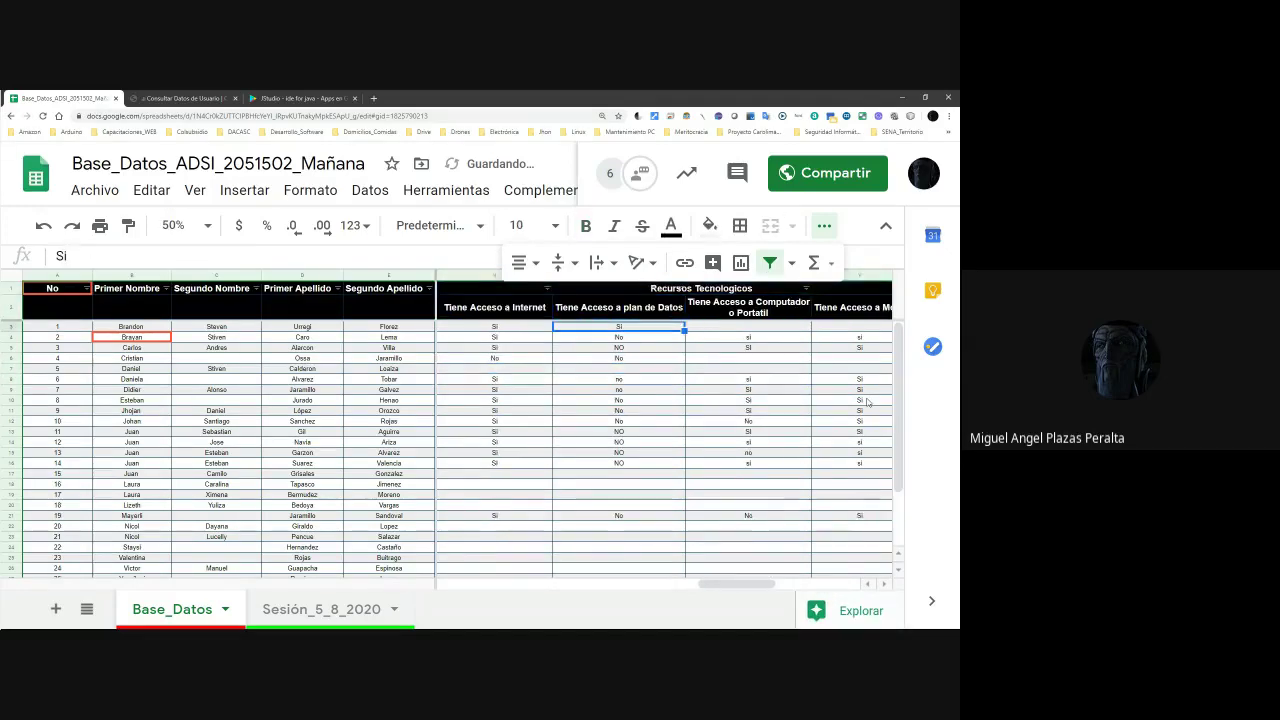
pyautogui.press('Down')
pyautogui.press('Down')
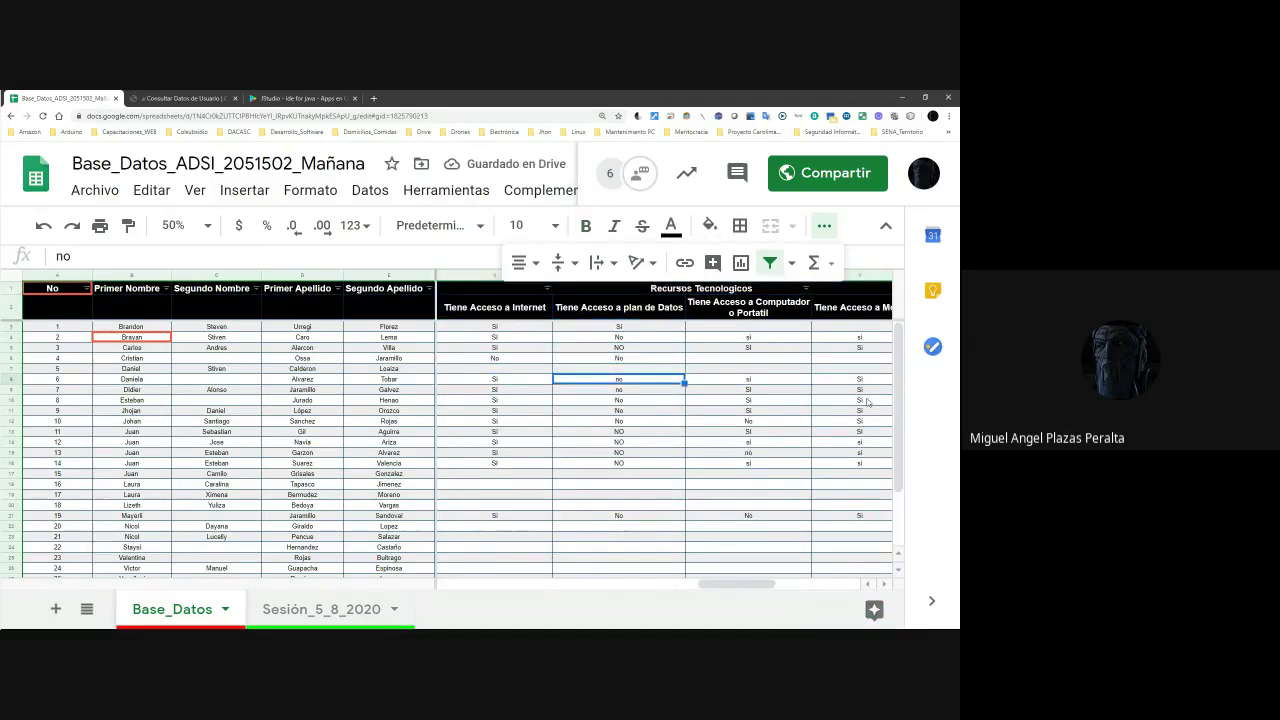
pyautogui.write('No')
pyautogui.press('Right')
# Correct row 4's data plan answer to 'No'.
pyautogui.press('Up')
pyautogui.press('Up')
pyautogui.press('Up')
pyautogui.press('Up')
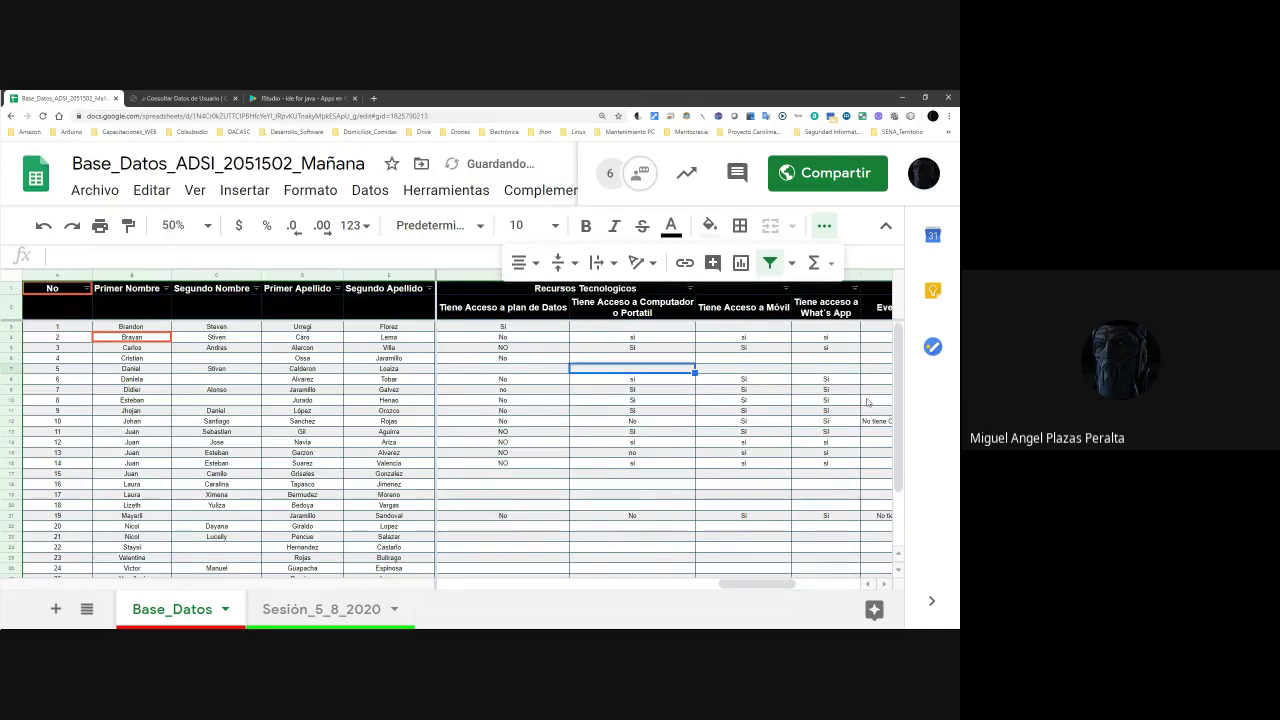
pyautogui.press('Right')
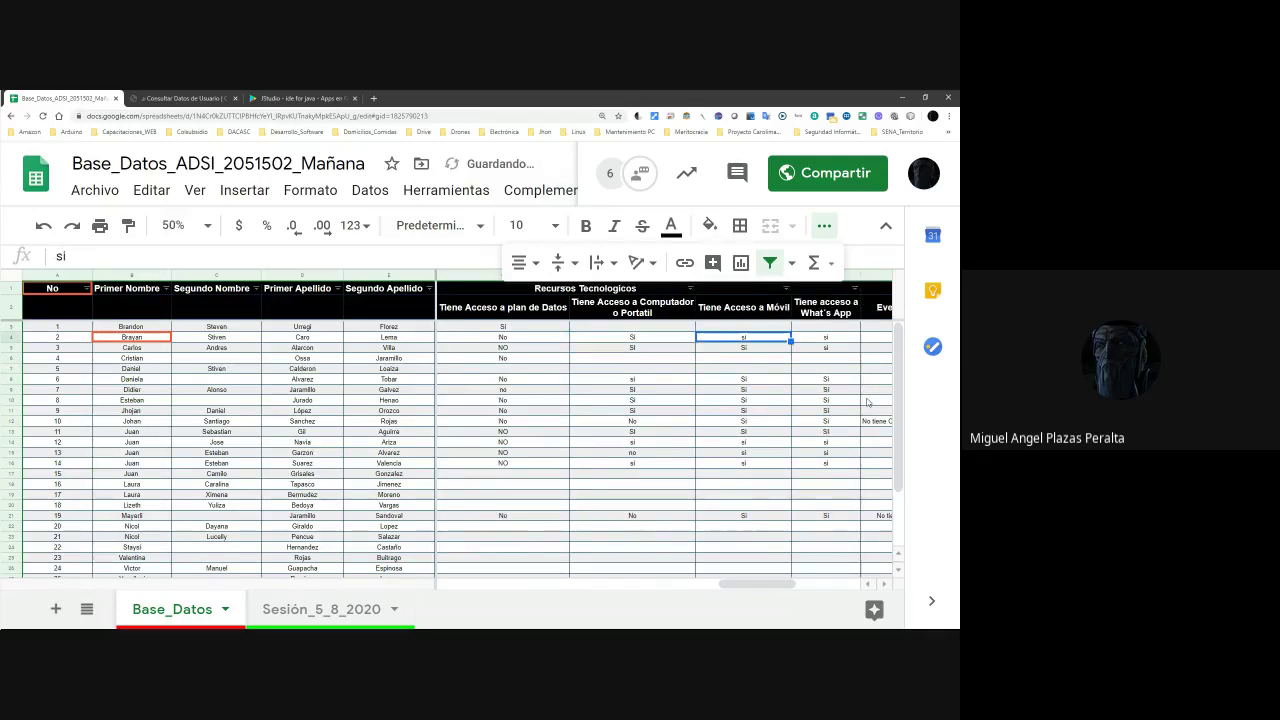
pyautogui.press('Left')
pyautogui.press('Left')
pyautogui.press('Left')
pyautogui.press('Down')
pyautogui.press('Right')
pyautogui.press('Right')
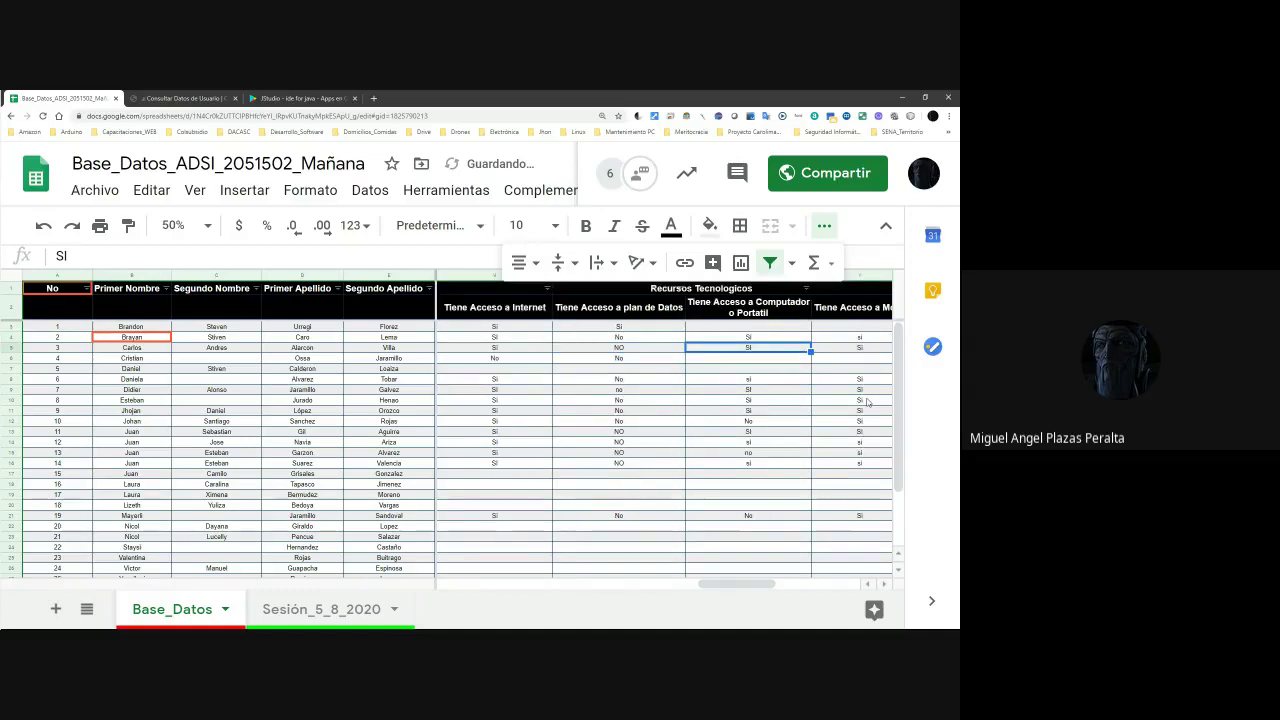
pyautogui.press('Left')
pyautogui.press('Up')
pyautogui.write('NO')
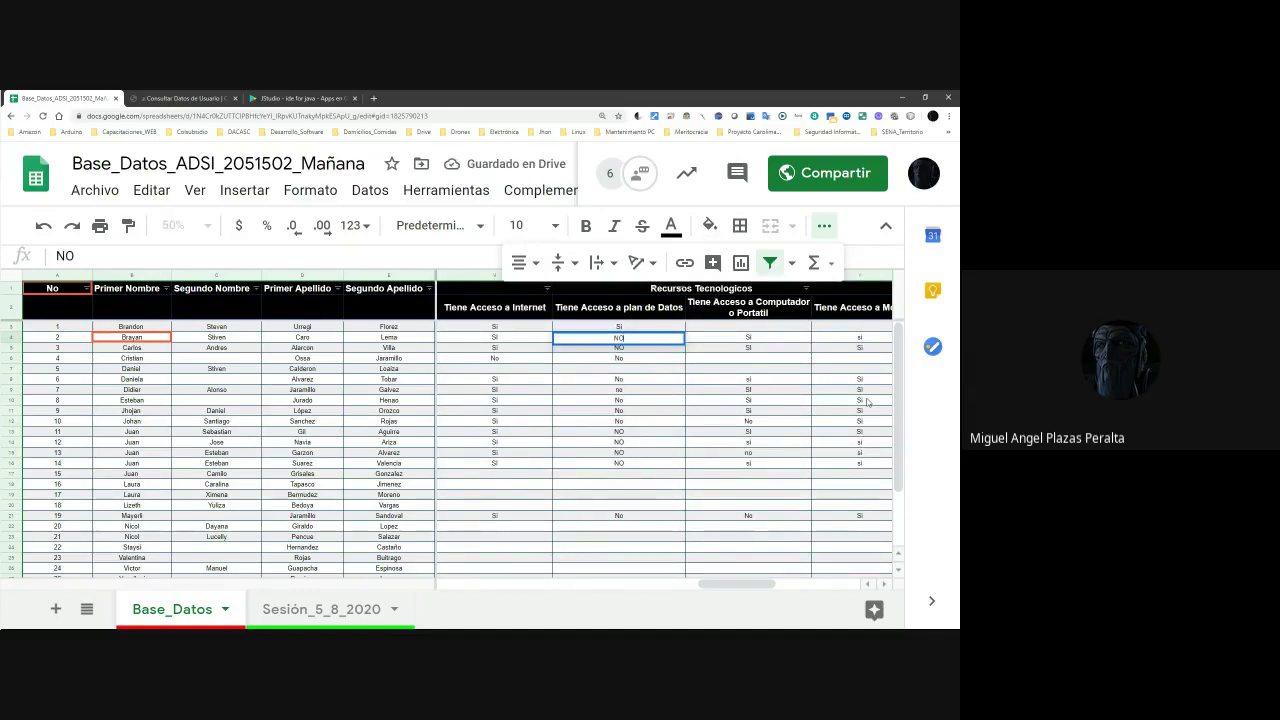
pyautogui.press('Right')
pyautogui.press('Up')
pyautogui.press('Left')
pyautogui.press('Down')
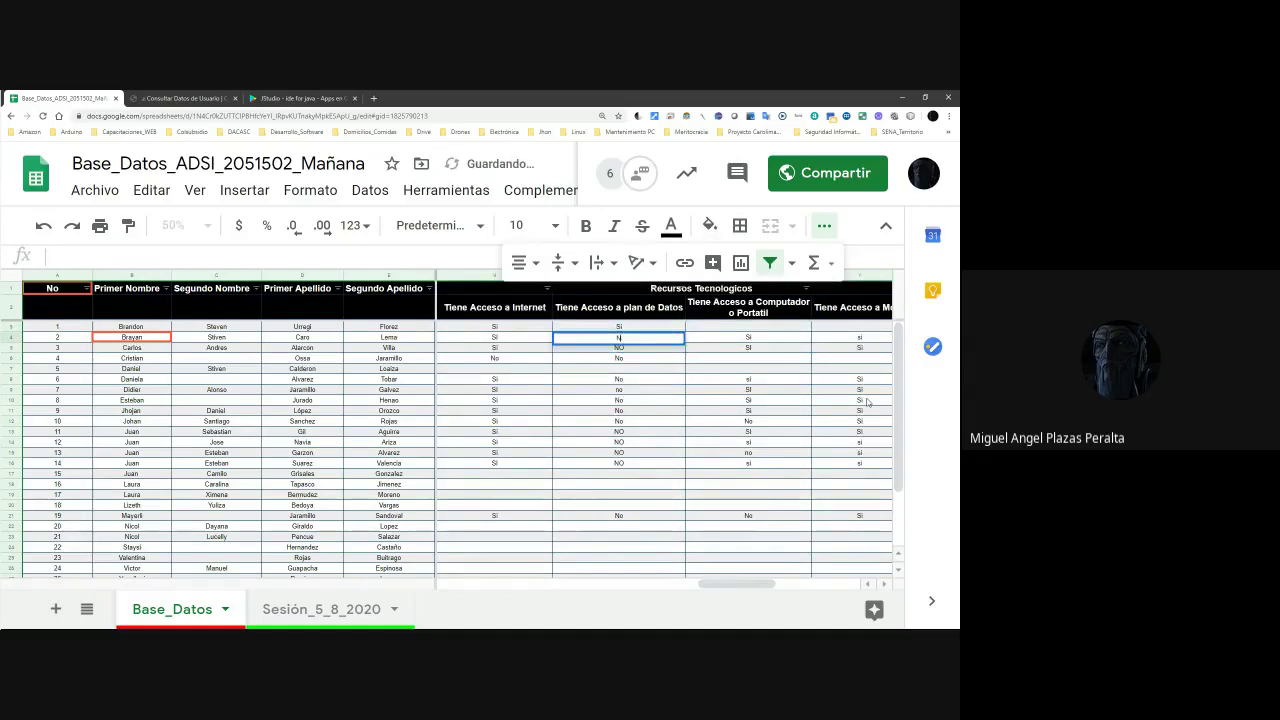
pyautogui.write('No')
pyautogui.press('Right')
# Review row 9's remaining answers up to Eventualidad II, ending on its WhatsApp cell.
pyautogui.press('Down')
pyautogui.press('Left')
pyautogui.press('Up')
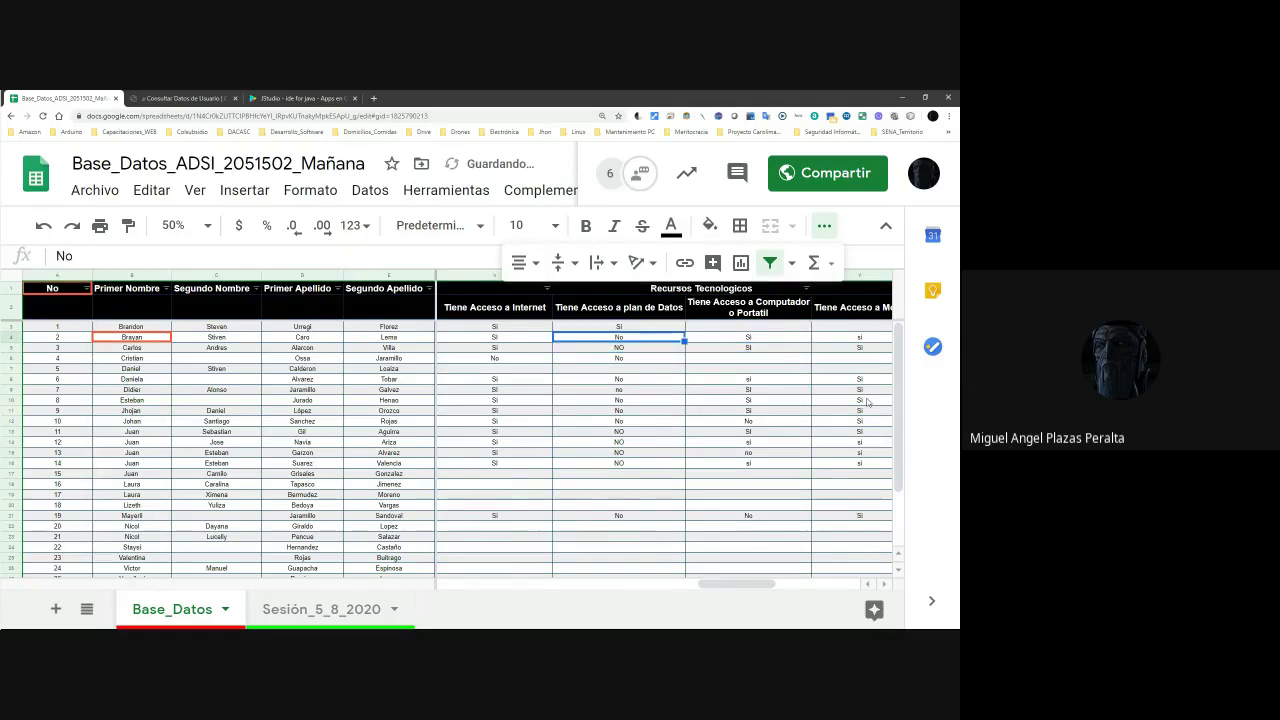
pyautogui.press('Right')
pyautogui.press('Right')
pyautogui.press('Down')
pyautogui.press('Down')
pyautogui.press('Down')
pyautogui.press('Down')
pyautogui.press('Down')
pyautogui.press('Down')
pyautogui.press('Down')
pyautogui.press('Up')
pyautogui.press('Up')
pyautogui.press('Right')
pyautogui.press('Right')
pyautogui.press('Right')
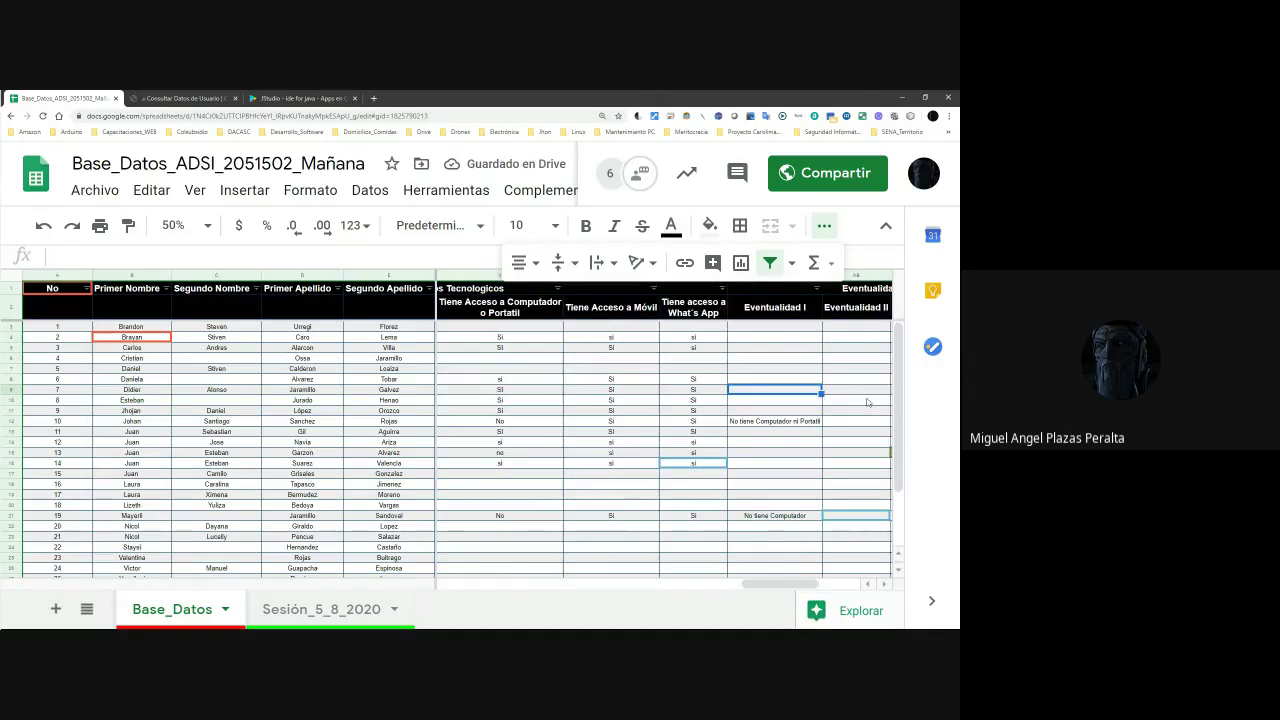
pyautogui.press('Left')
pyautogui.press('Left')
pyautogui.press('Left')
pyautogui.press('Left')
pyautogui.press('Left')
pyautogui.press('Left')
pyautogui.press('Left')
pyautogui.press('Left')
pyautogui.press('Left')
pyautogui.press('Left')
pyautogui.press('Left')
pyautogui.press('Left')
pyautogui.press('Left')
pyautogui.press('Left')
pyautogui.press('Left')
pyautogui.press('Left')
pyautogui.press('Left')
pyautogui.press('Left')
pyautogui.press('Left')
pyautogui.press('Left')
pyautogui.press('Left')
pyautogui.press('Left')
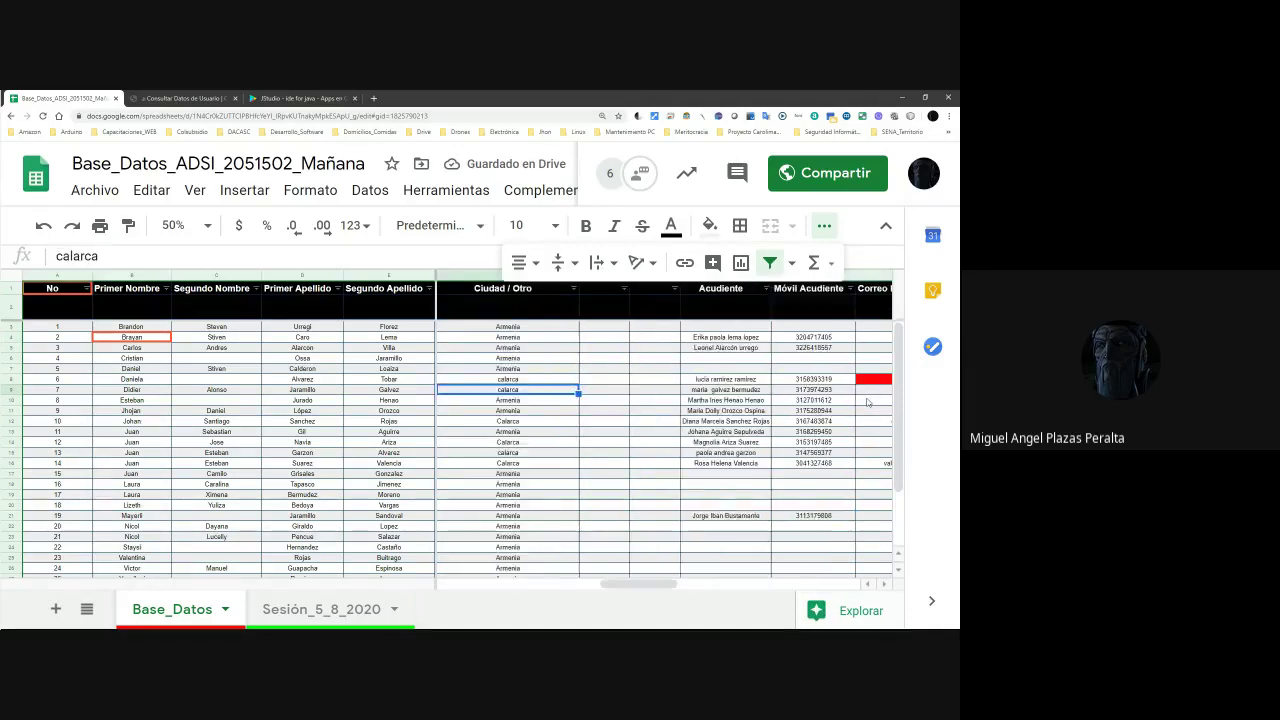
# Copy row 9's Correo gmail address into its empty Correo Personal cell.
pyautogui.press('Right')
pyautogui.press('Right')
pyautogui.press('Right')
pyautogui.press('Right')
pyautogui.press('Right')
pyautogui.press('Right')
pyautogui.press('Right')
pyautogui.press('Right')
pyautogui.press('Right')
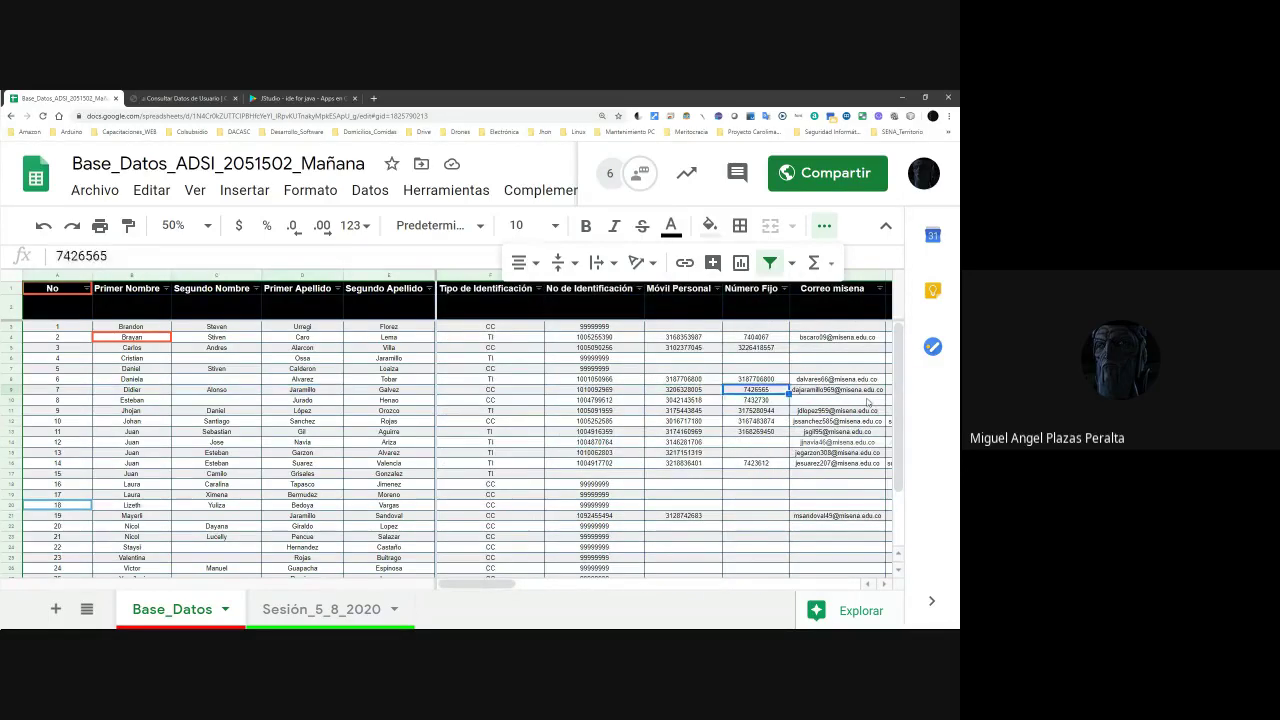
pyautogui.press('Right')
pyautogui.press('Right')
pyautogui.press('Right')
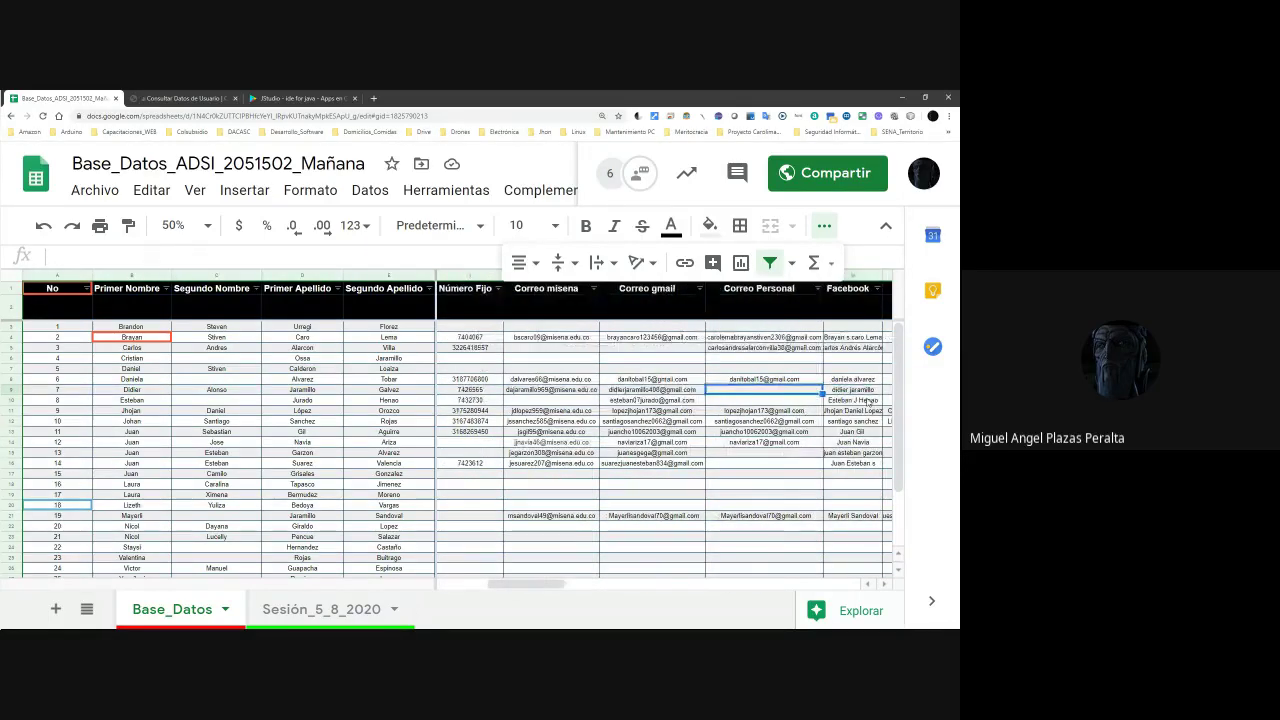
pyautogui.press('Left')
pyautogui.press('Left')
pyautogui.press('Left')
pyautogui.press('Left')
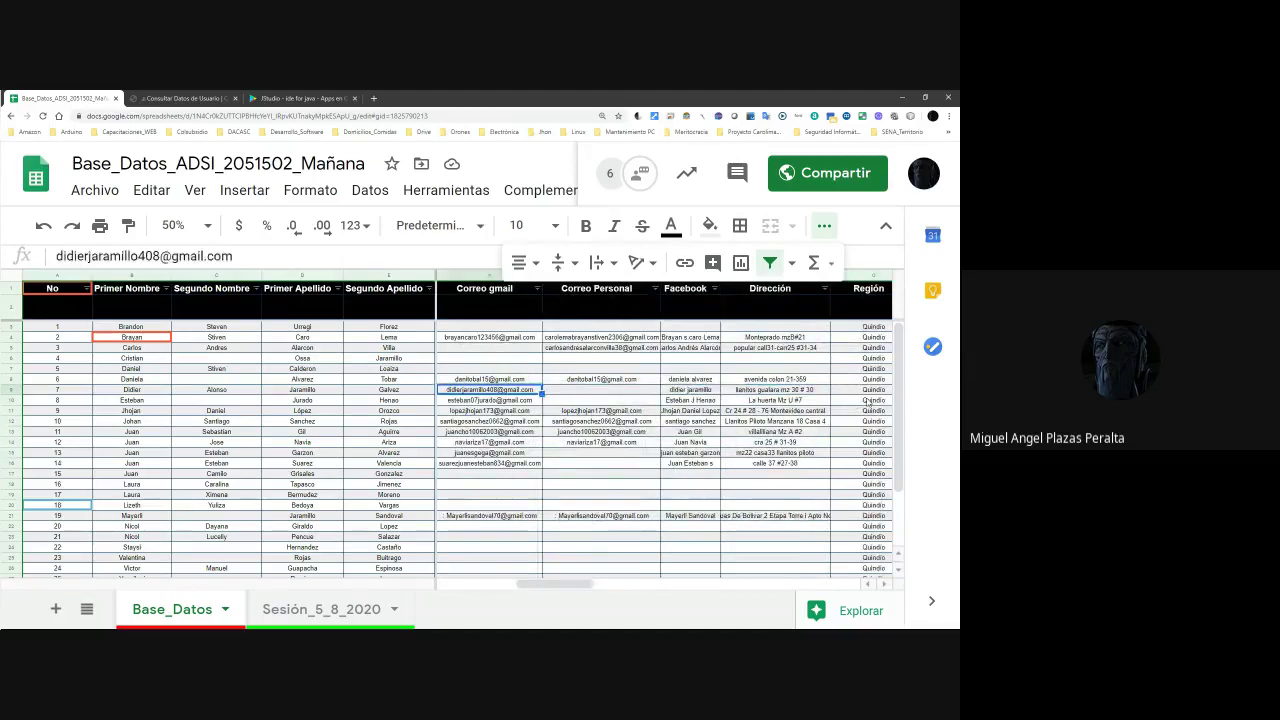
pyautogui.press('Right')
pyautogui.hotkey('ctrl', 'c')
pyautogui.press('Right')
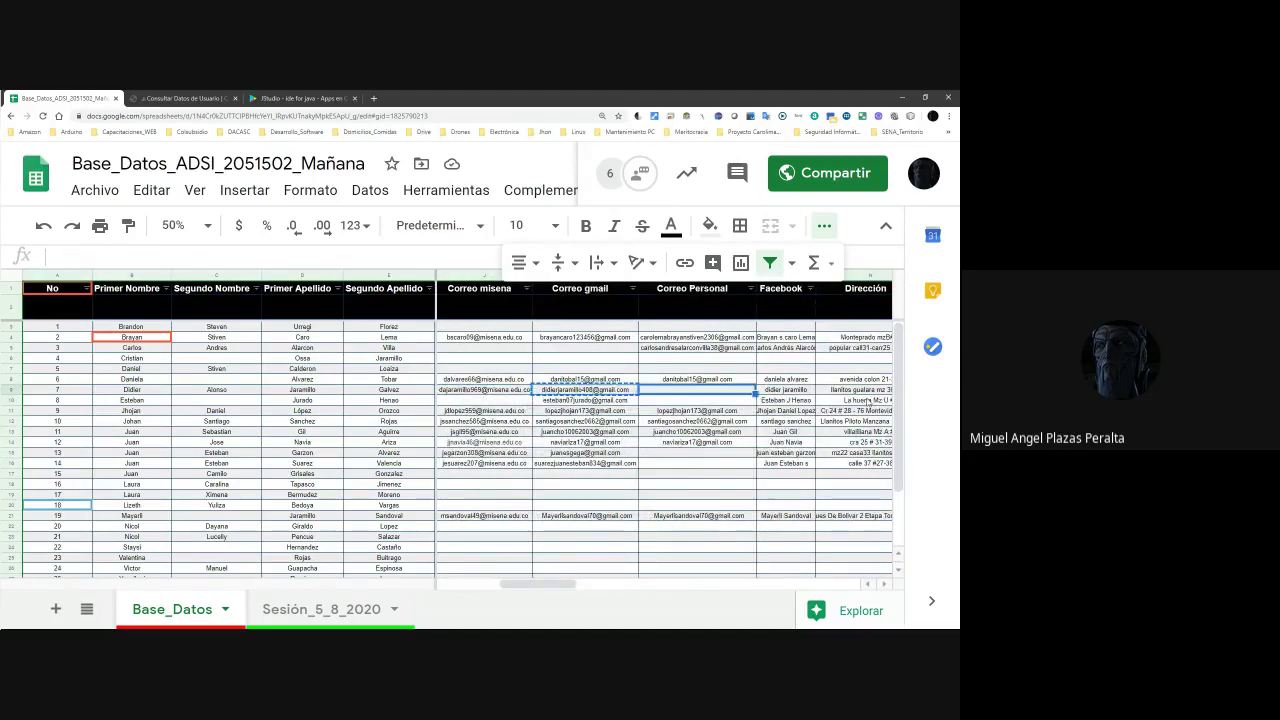
pyautogui.hotkey('ctrl', 'v')
# Verify row 9's city and emails, cancelling an accidental edit to row 10's Facebook entry.
pyautogui.press('Right')
pyautogui.press('Right')
pyautogui.press('Right')
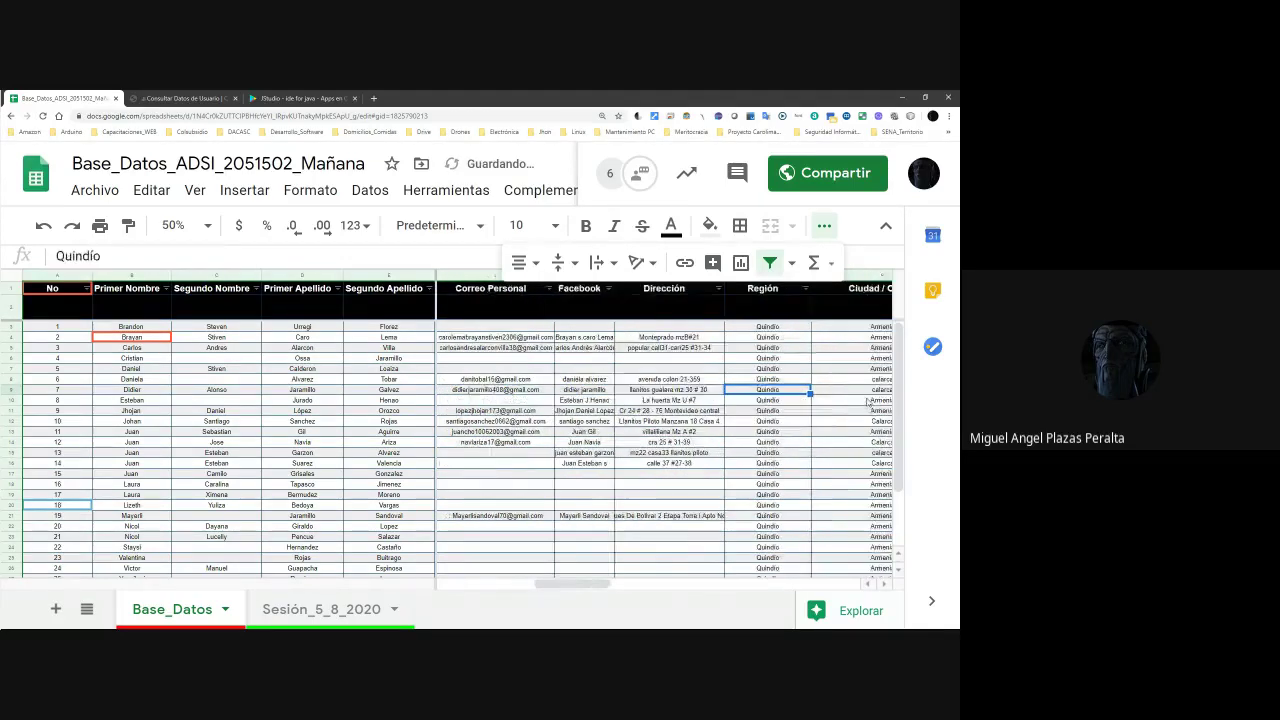
pyautogui.press('Right')
pyautogui.press('Right')
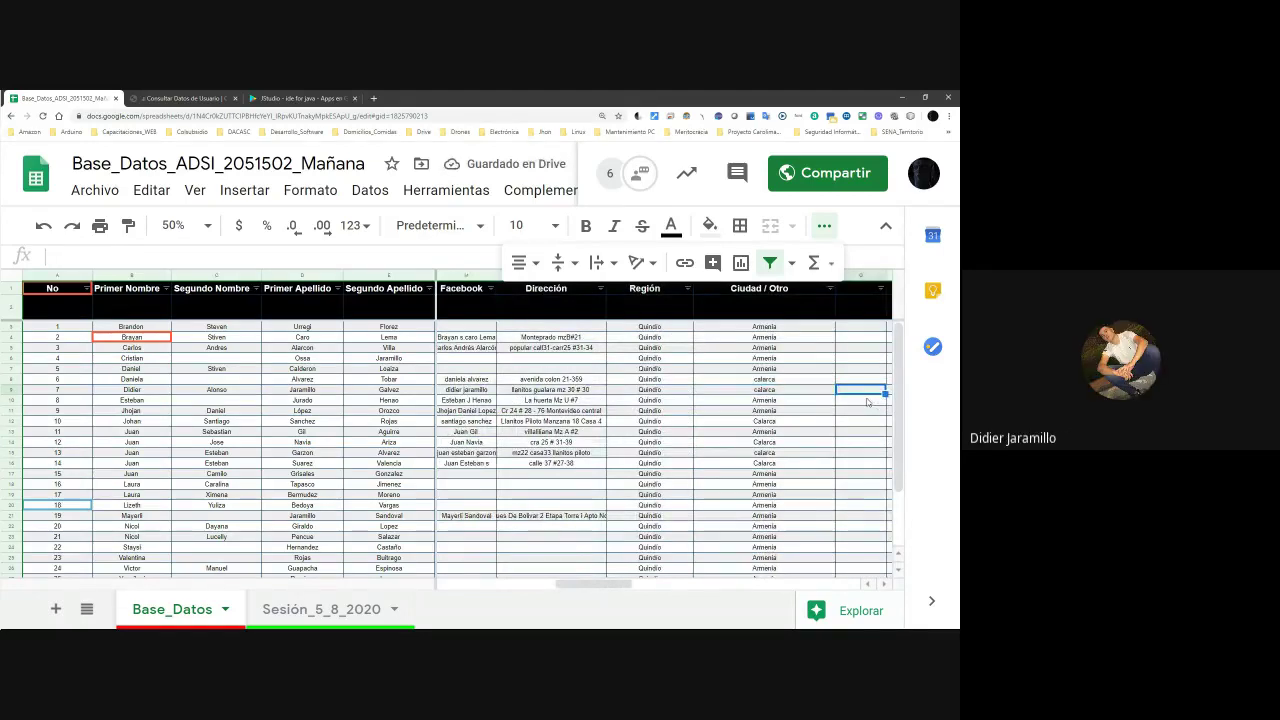
pyautogui.press('Left')
pyautogui.press('Left')
pyautogui.press('Left')
pyautogui.press('Left')
pyautogui.press('Left')
pyautogui.press('Left')
pyautogui.press('Left')
pyautogui.press('Left')
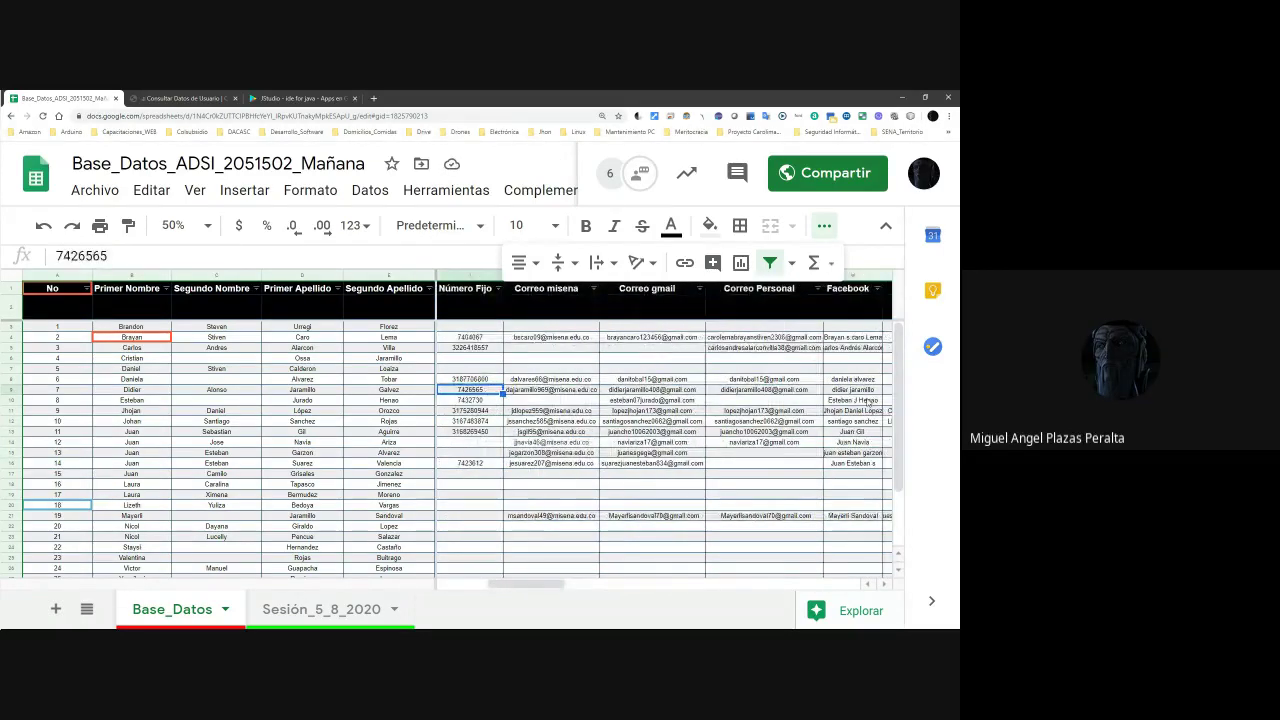
pyautogui.press('Right')
pyautogui.press('Right')
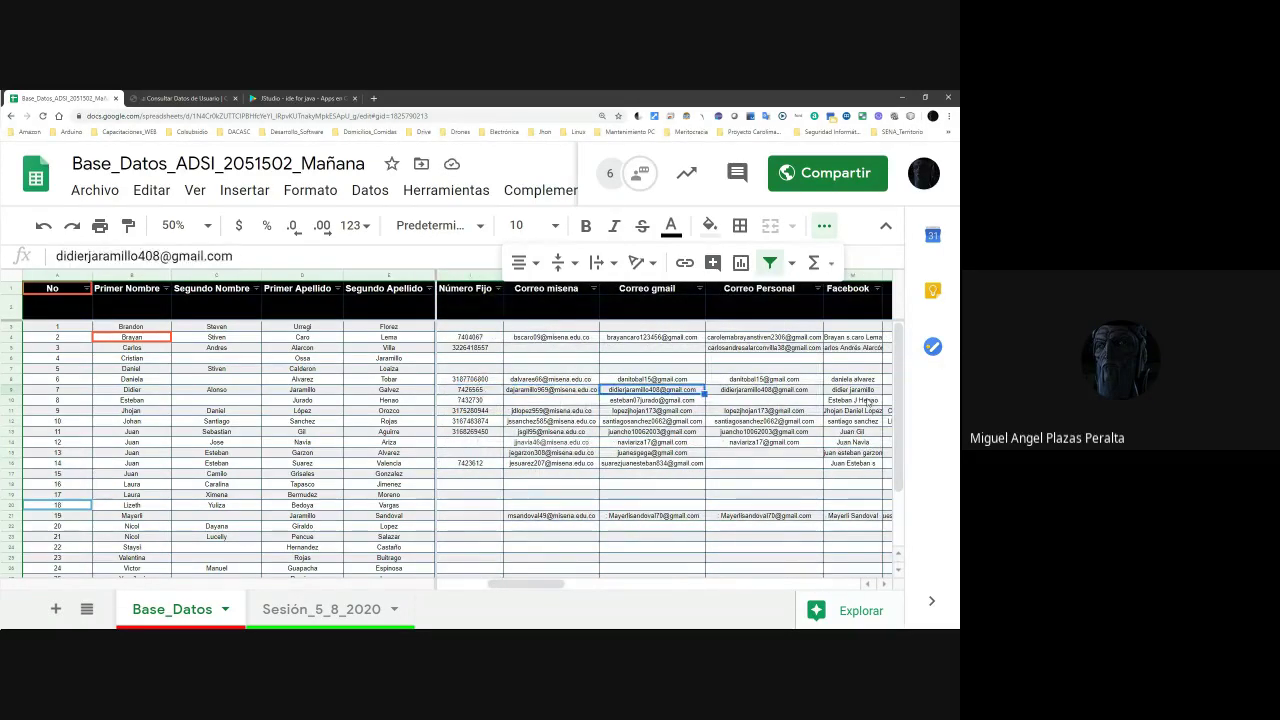
pyautogui.press('Right')
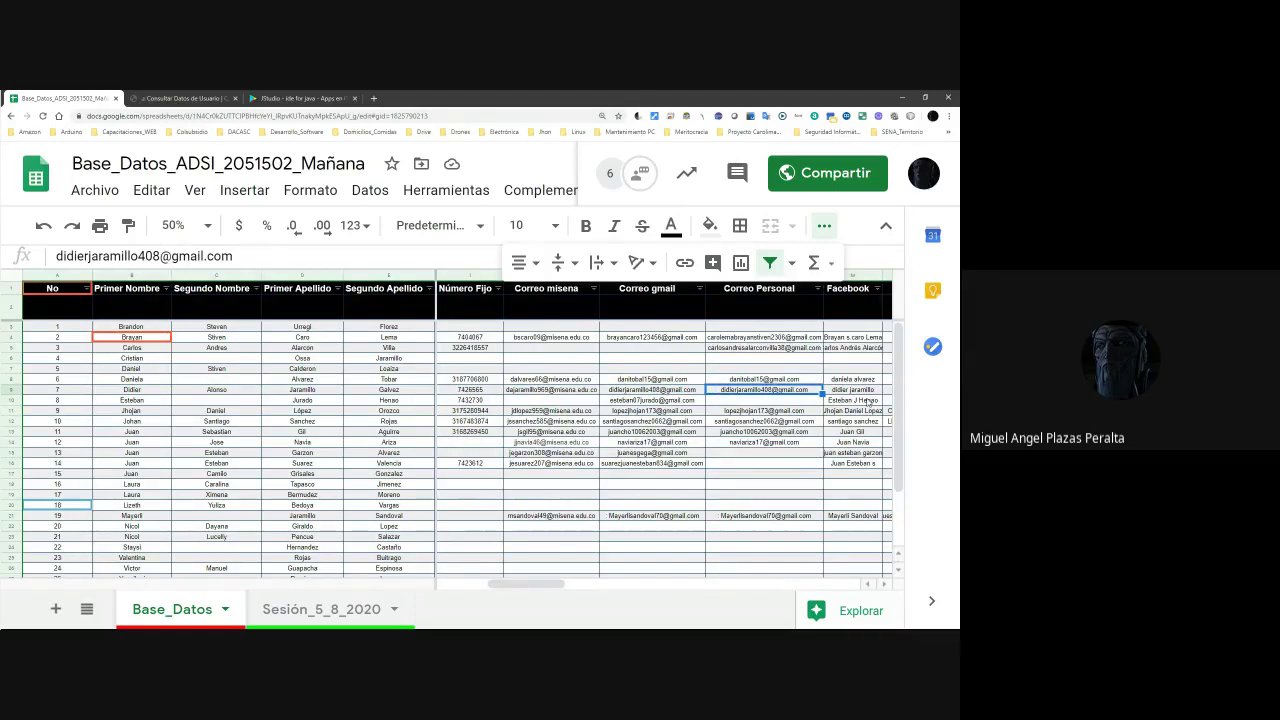
pyautogui.click(868, 400)
pyautogui.press('BackSpace')
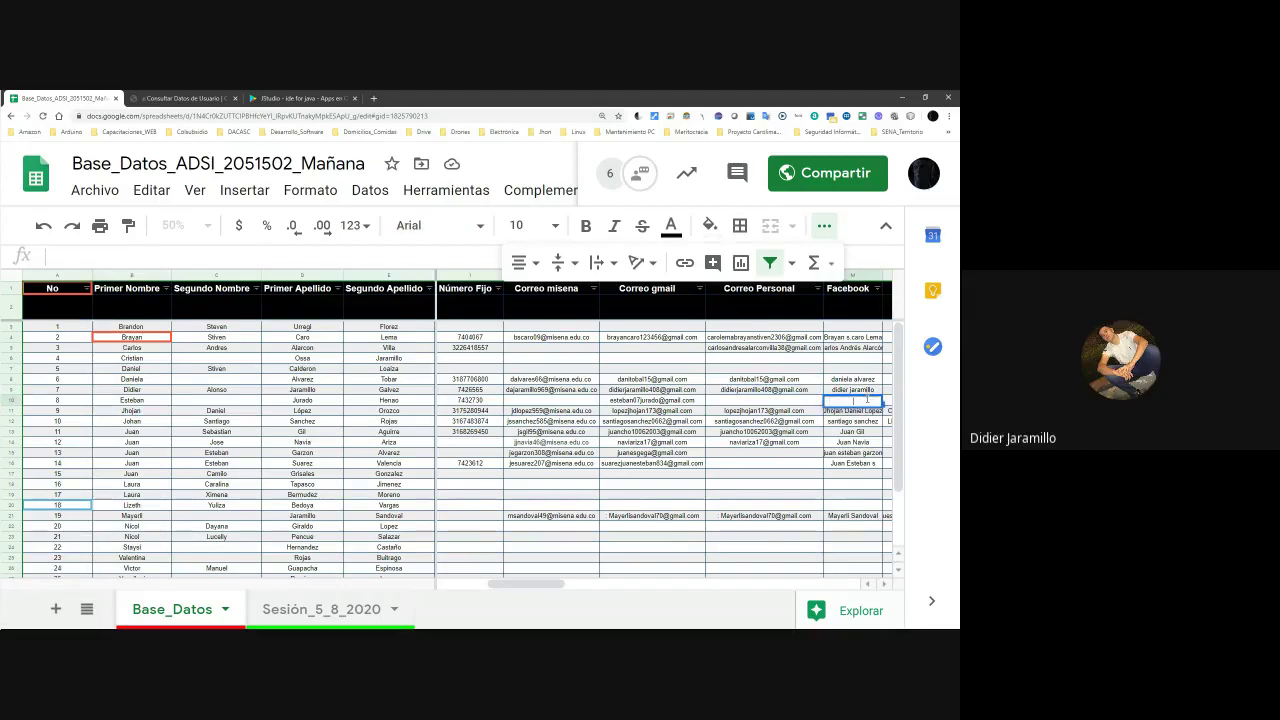
pyautogui.press('Escape')
pyautogui.press('Up')
pyautogui.press('Left')
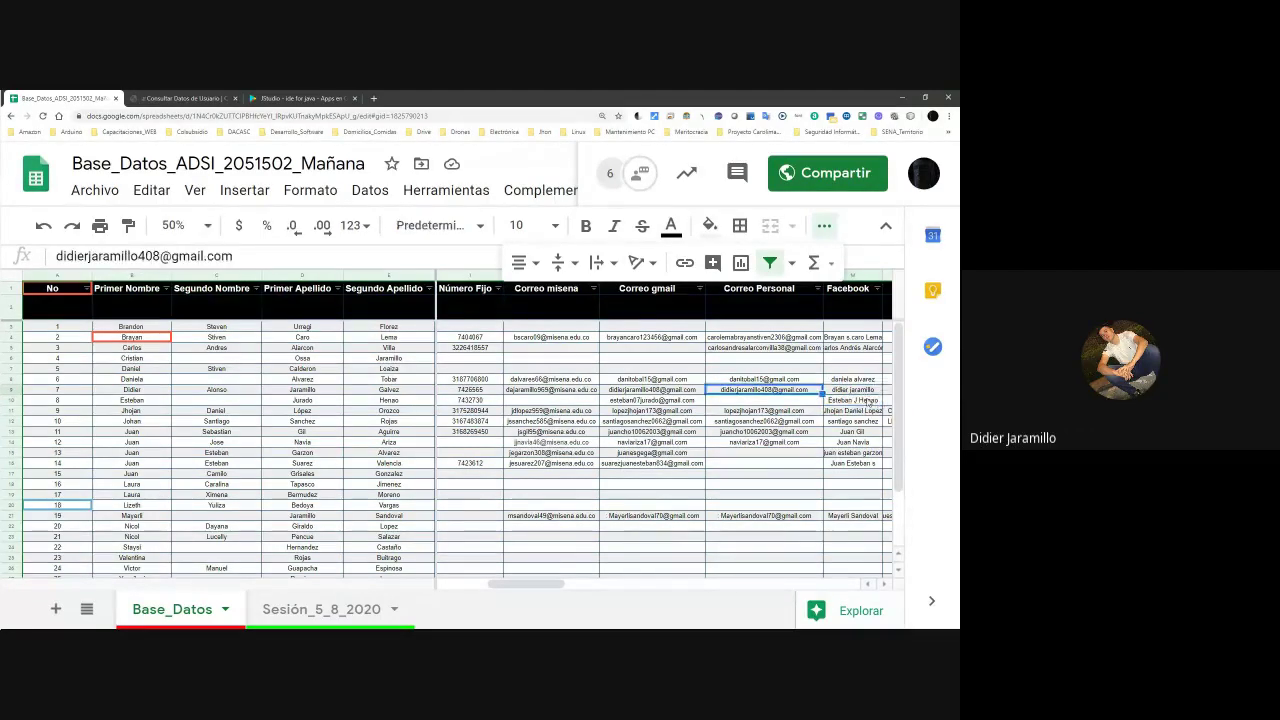
pyautogui.press('Left')
pyautogui.press('Right')
pyautogui.press('Right')
pyautogui.press('Right')
pyautogui.press('Right')
pyautogui.press('Right')
pyautogui.press('Right')
pyautogui.press('Right')
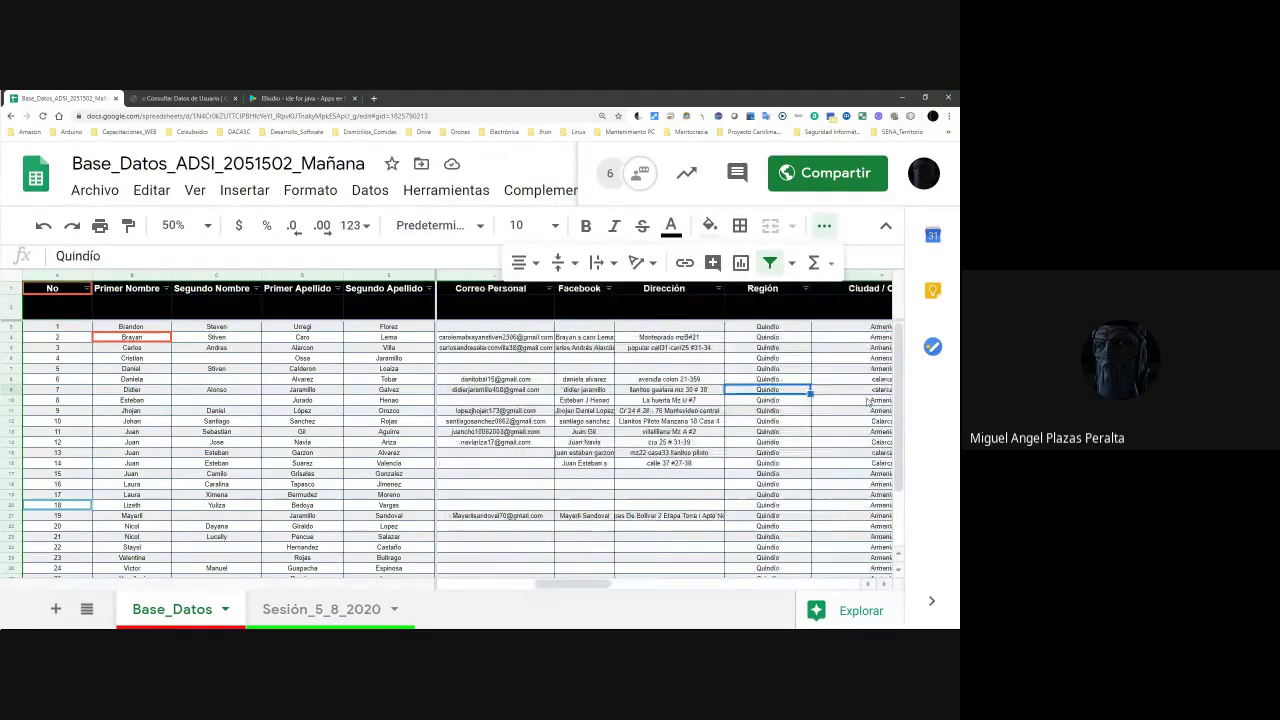
pyautogui.press('Right')
pyautogui.press('Right')
pyautogui.press('Right')
pyautogui.press('Right')
# Mark student 7's empty guardian email cell with '?' and fill it red.
pyautogui.press('Left')
pyautogui.press('Left')
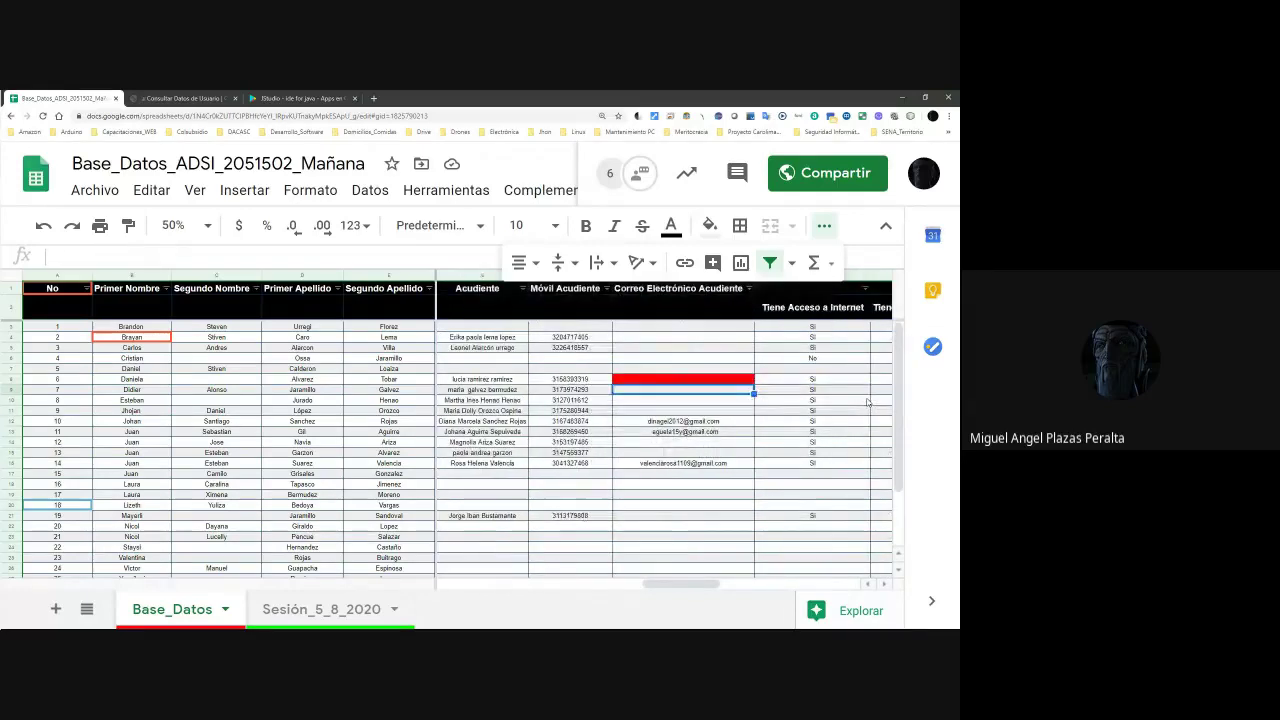
pyautogui.press('Right')
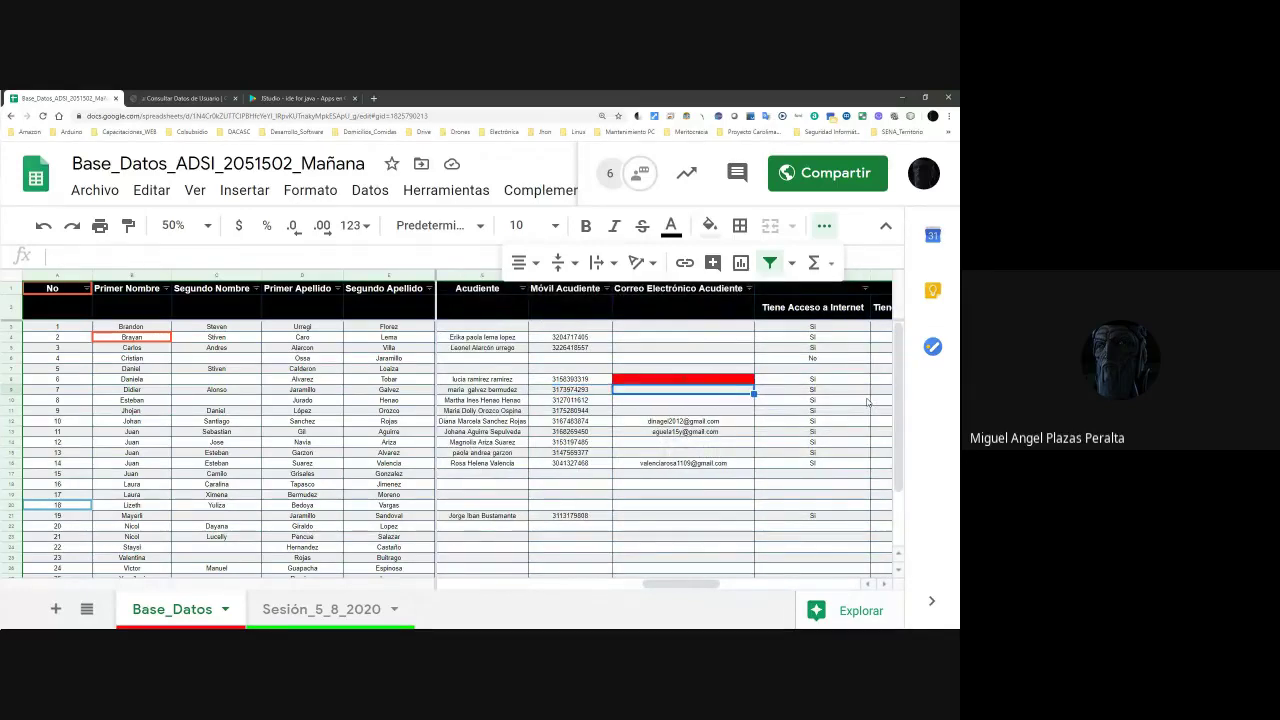
pyautogui.write('?')
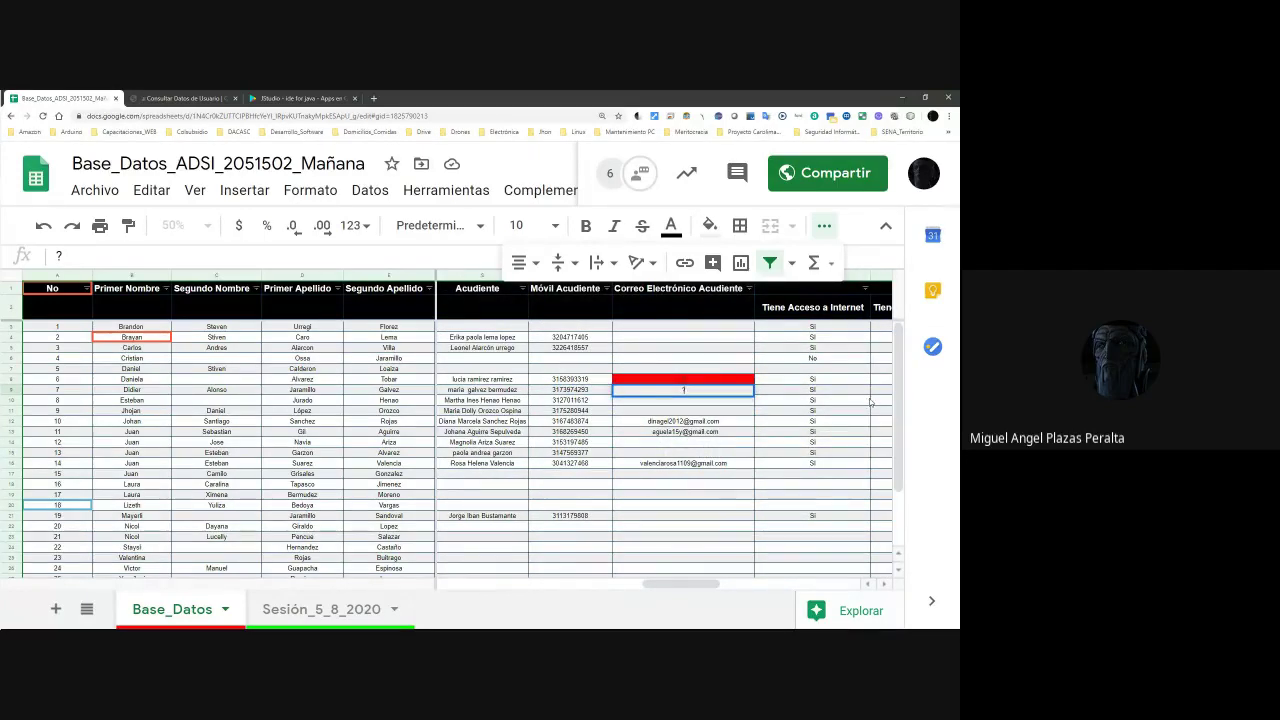
pyautogui.click(709, 225)
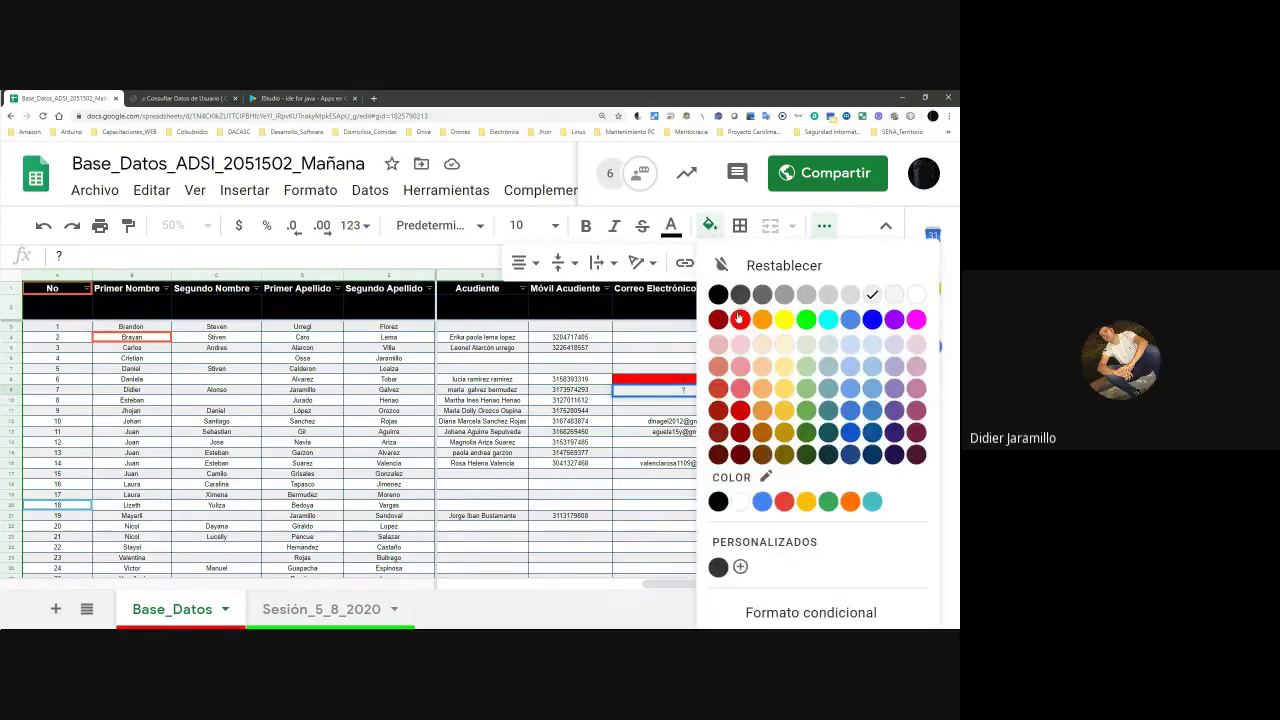
pyautogui.click(739, 318)
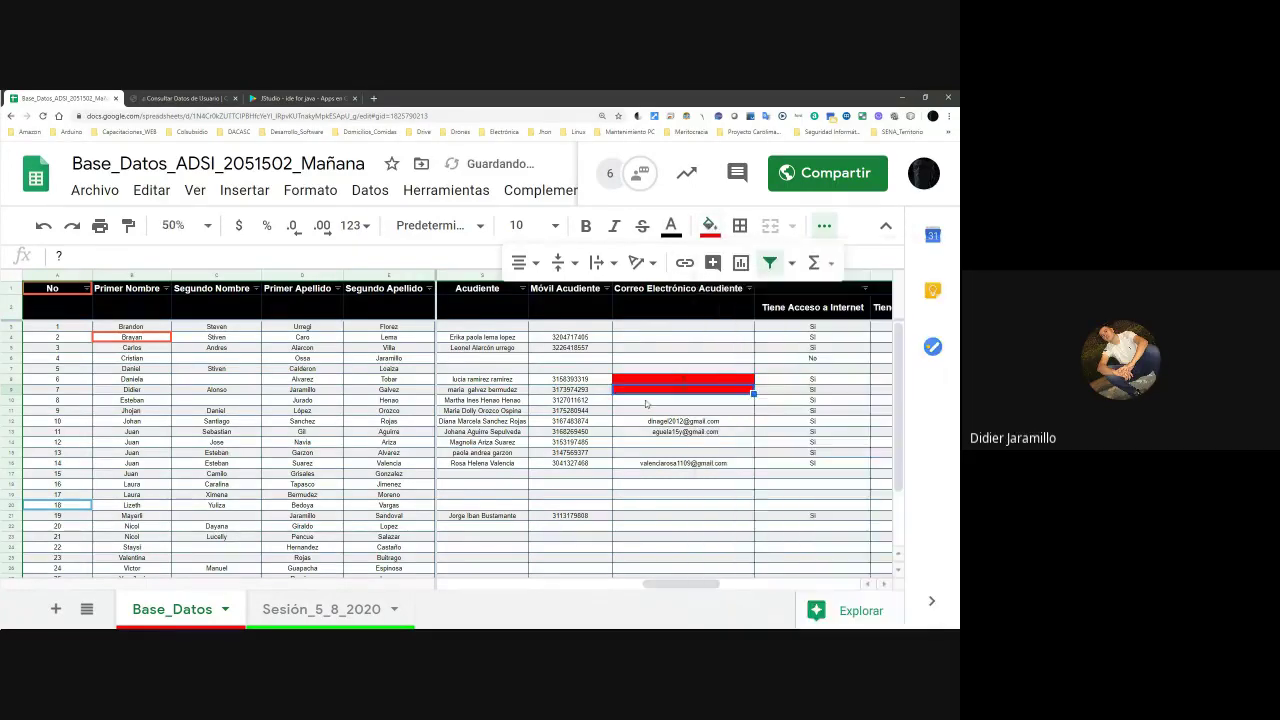
# Change student 7's lowercase plan de Datos answer to 'No'.
pyautogui.click(775, 388)
pyautogui.press('Right')
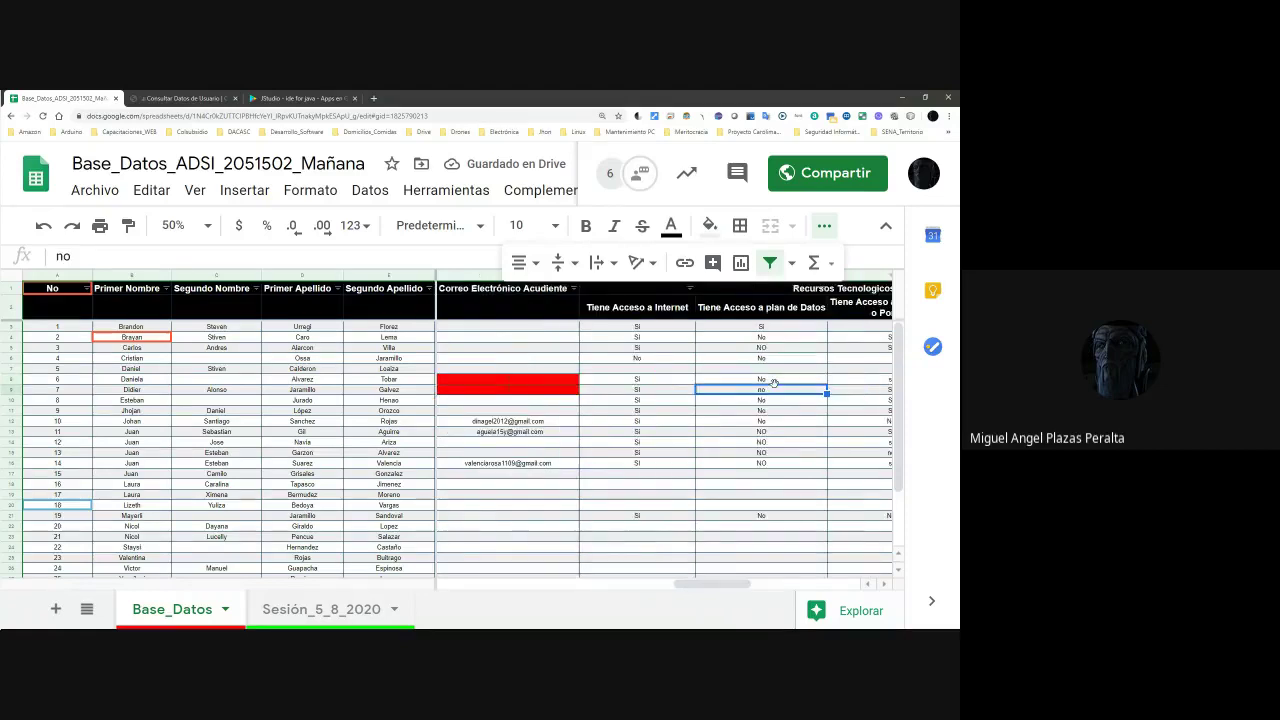
pyautogui.press('Right')
pyautogui.press('Left')
pyautogui.press('Left')
pyautogui.press('Left')
pyautogui.press('Right')
pyautogui.press('Right')
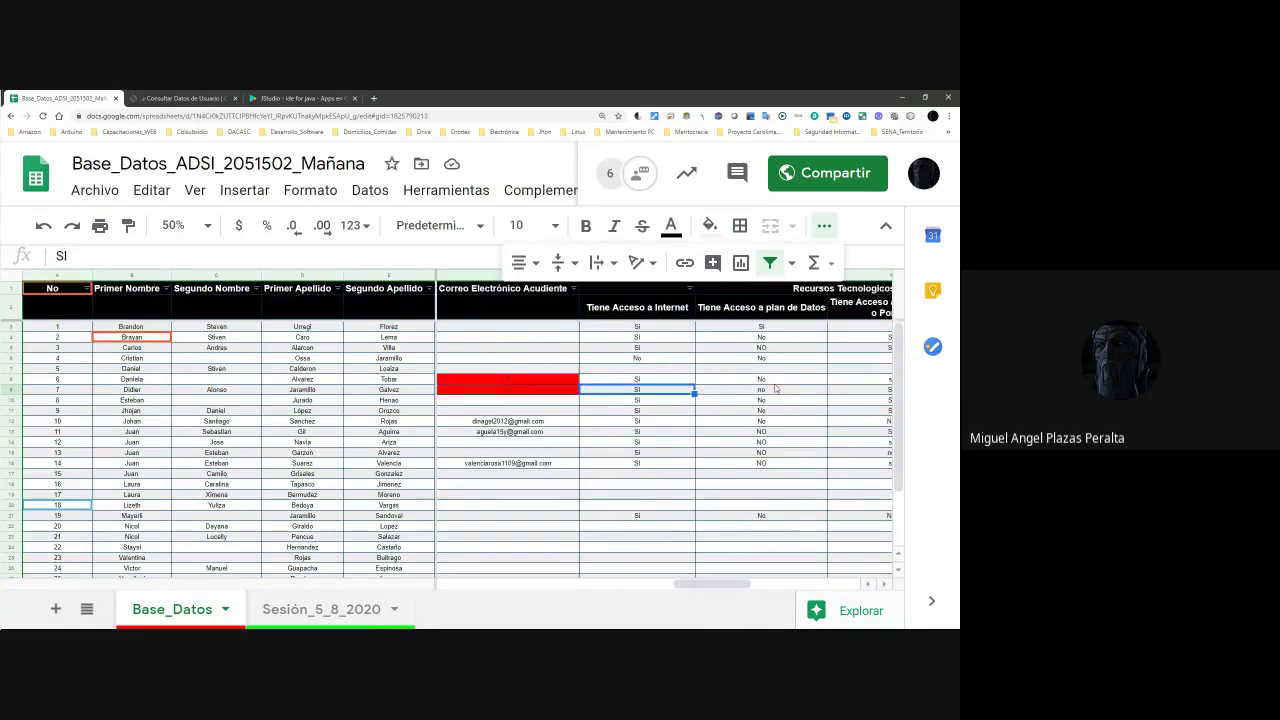
pyautogui.write('No')
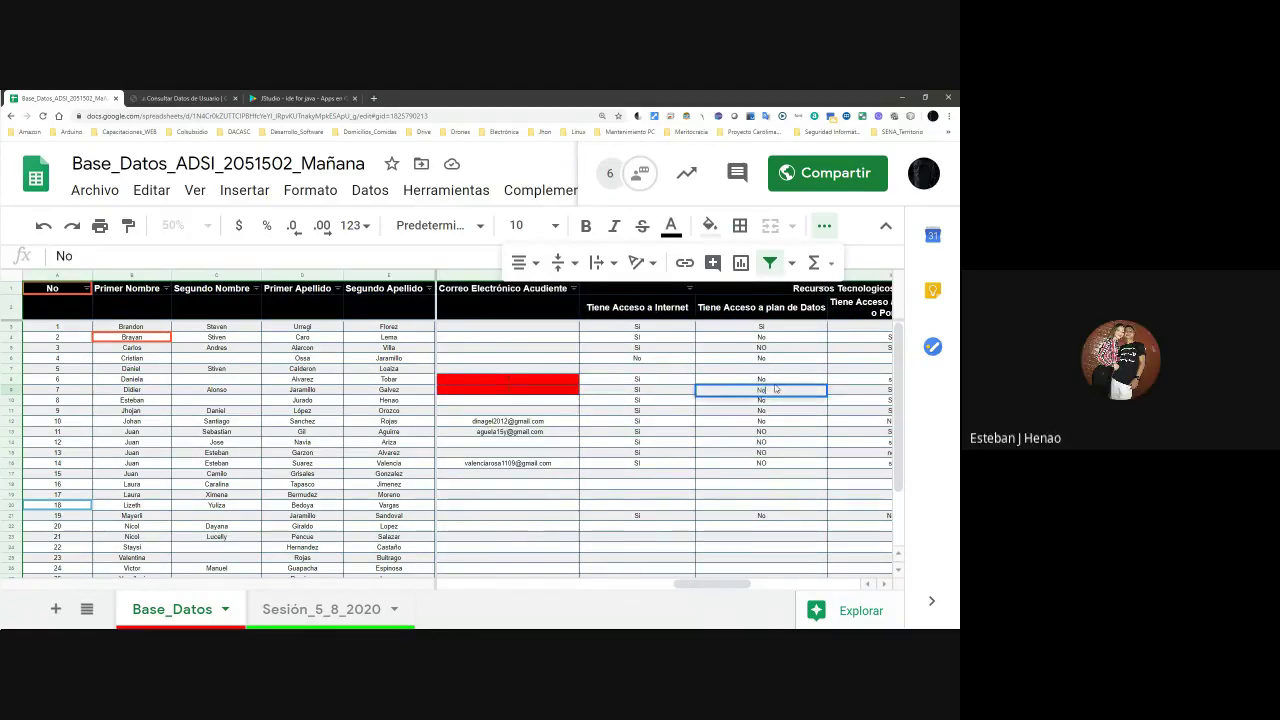
pyautogui.press('Right')
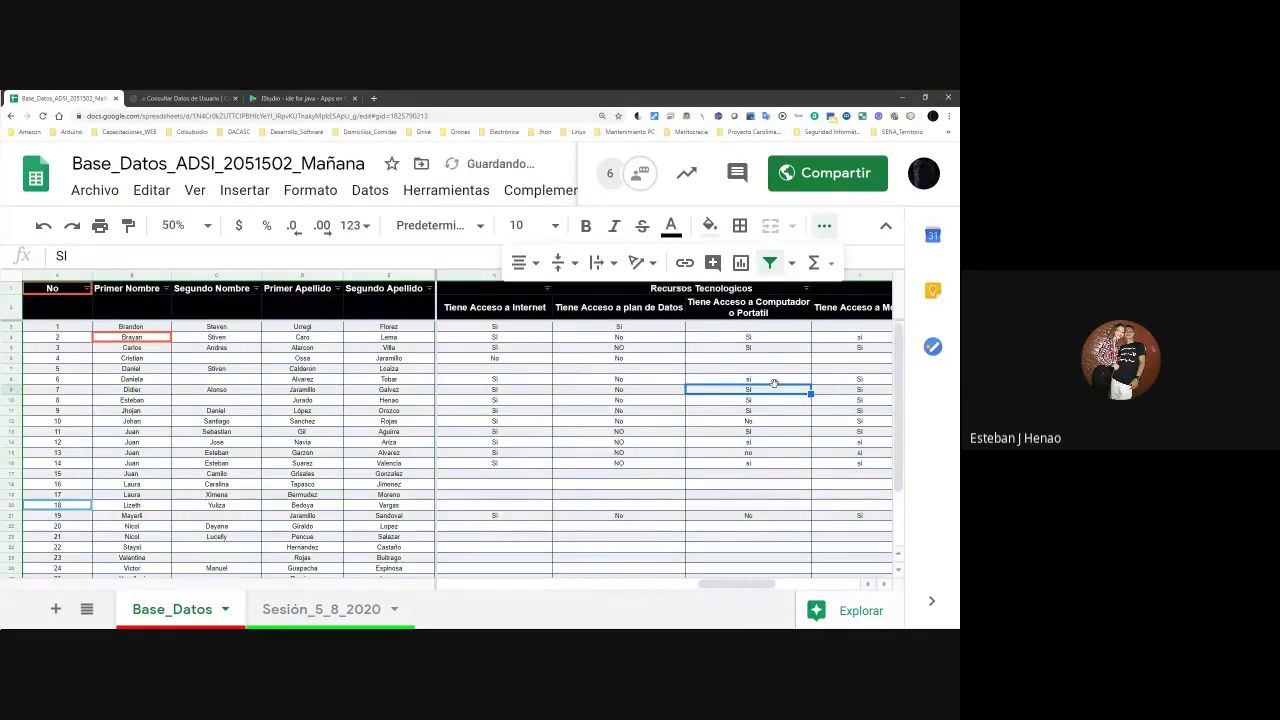
pyautogui.press('Left')
# Retype the 'SI' under Computador and the lowercase 'si' above it as 'Si'.
pyautogui.click(775, 388)
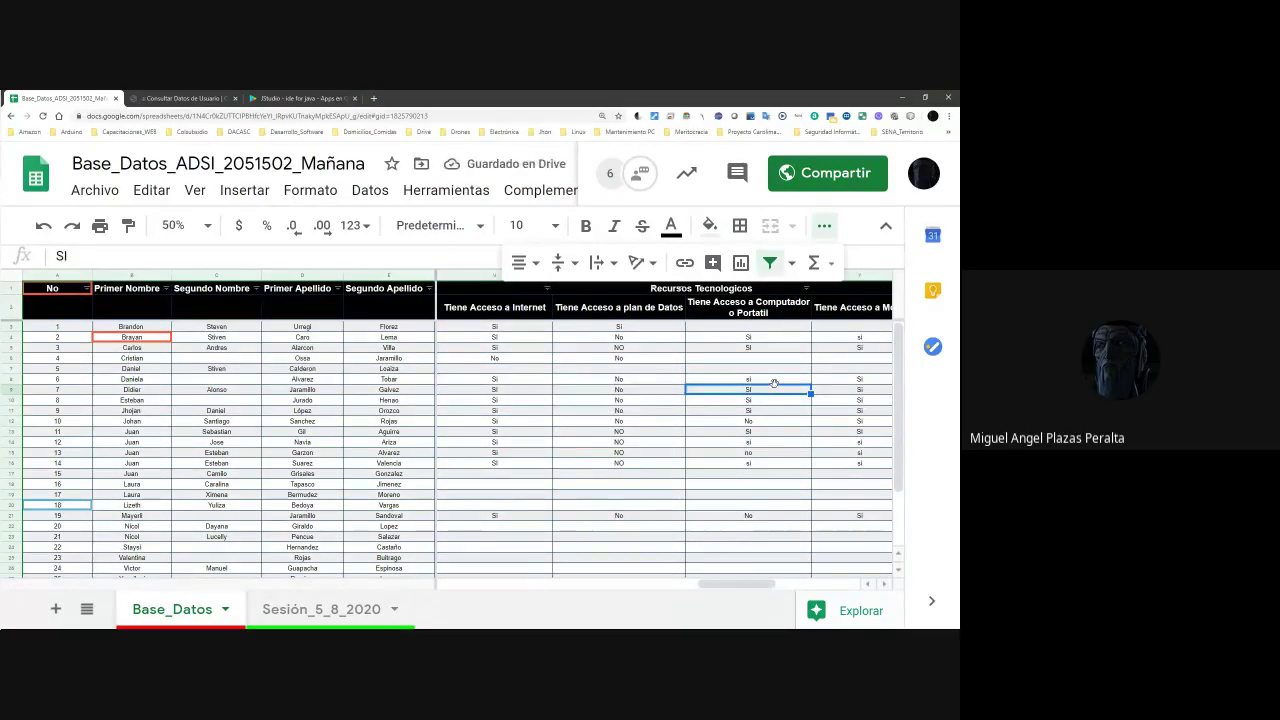
pyautogui.write('Si')
pyautogui.press('Right')
pyautogui.press('Right')
pyautogui.press('Right')
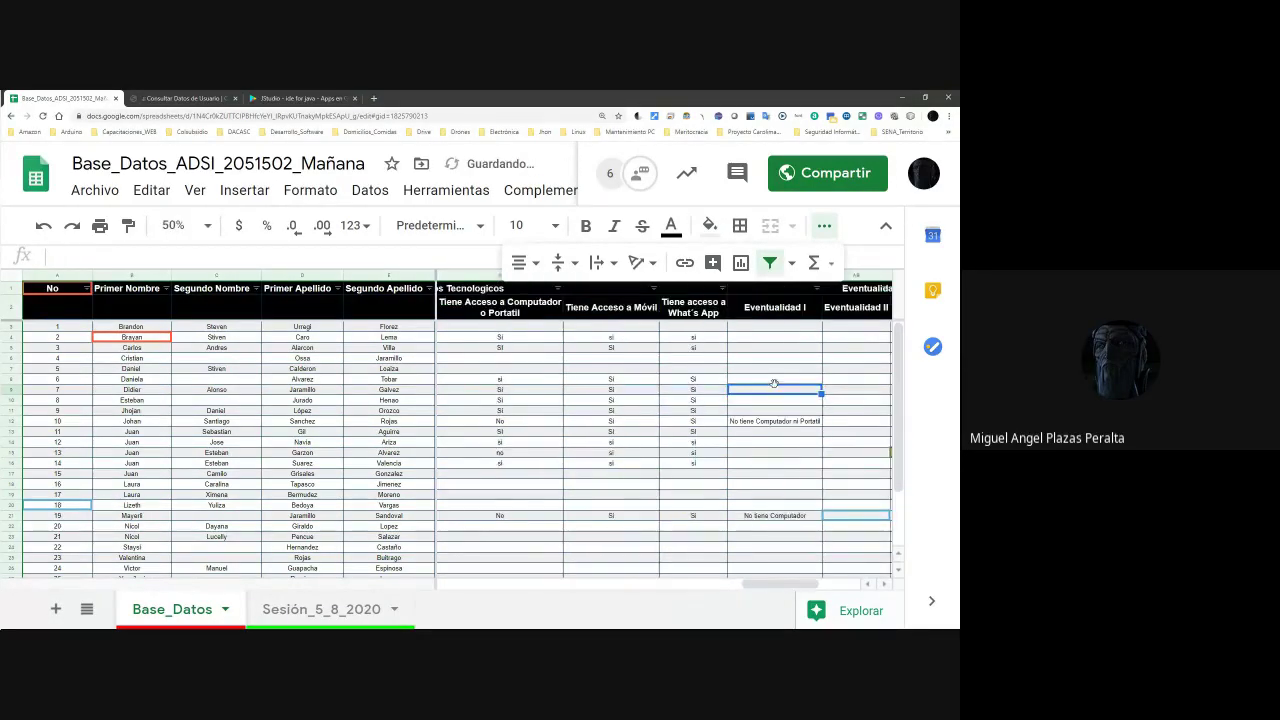
pyautogui.press('Right')
pyautogui.press('Left')
pyautogui.press('Left')
pyautogui.press('Left')
pyautogui.press('Left')
pyautogui.press('Left')
pyautogui.press('Right')
pyautogui.press('Right')
pyautogui.press('Right')
pyautogui.press('Right')
pyautogui.press('Right')
pyautogui.press('Right')
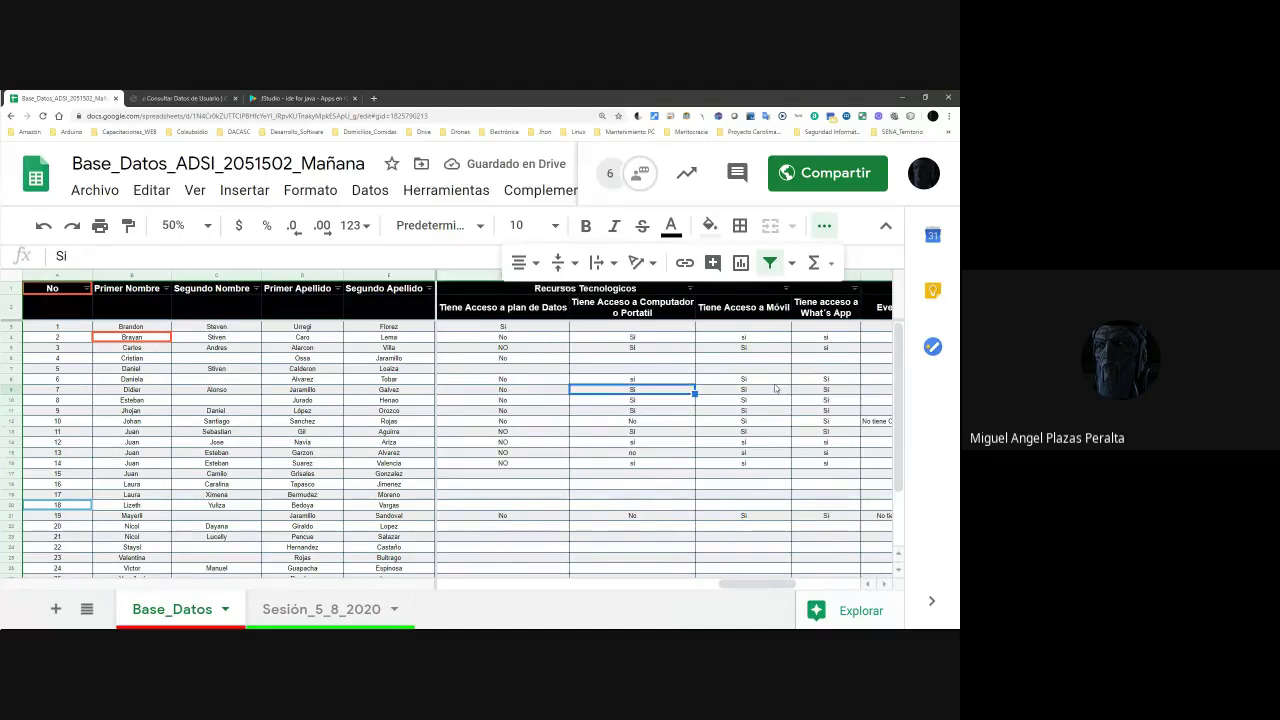
pyautogui.press('Left')
pyautogui.press('Left')
pyautogui.press('Left')
pyautogui.press('Left')
pyautogui.press('Left')
pyautogui.press('Left')
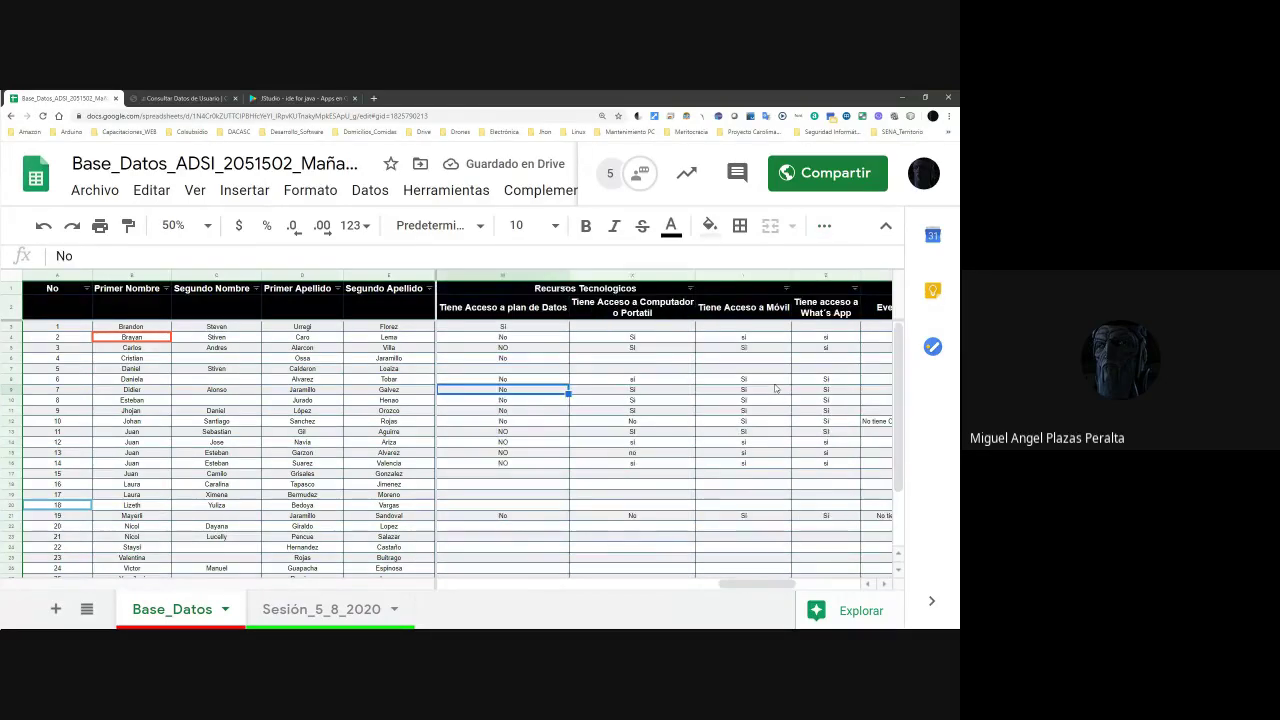
pyautogui.press('Right')
pyautogui.press('Up')
pyautogui.write('Si')
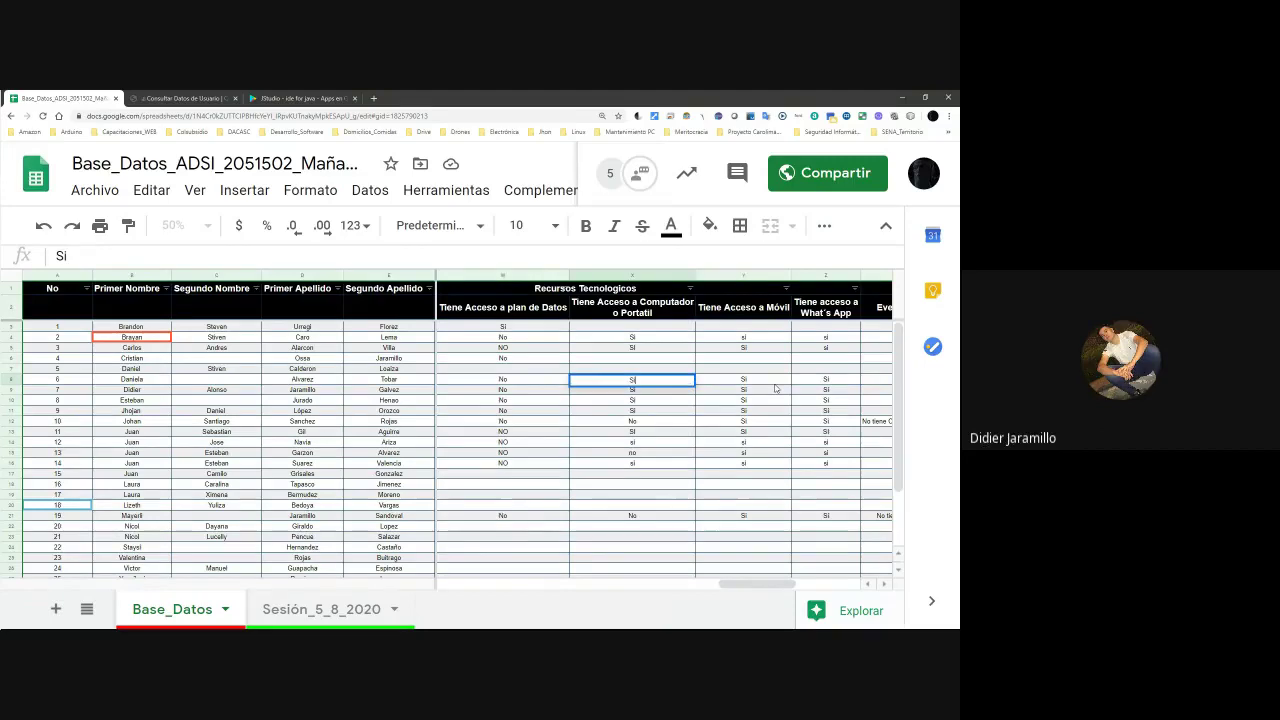
pyautogui.press('Right')
pyautogui.press('Right')
pyautogui.press('Right')
pyautogui.press('Right')
pyautogui.press('Right')
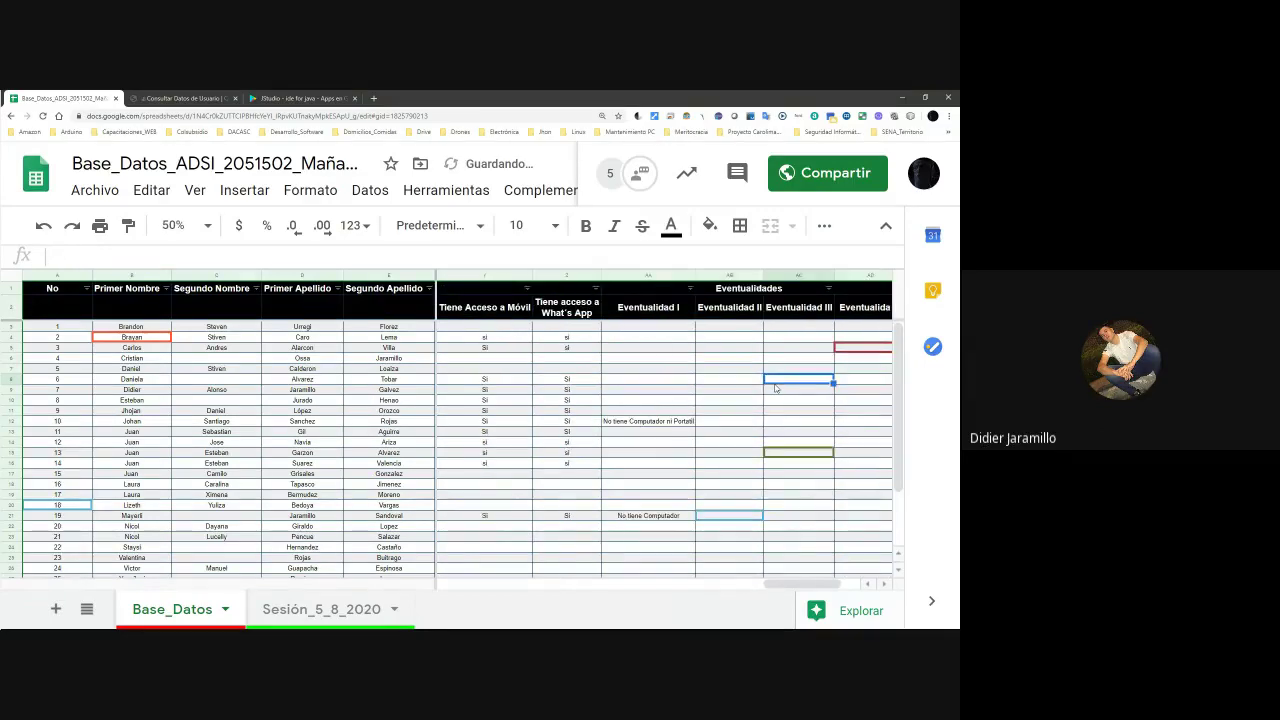
pyautogui.press('Down')
pyautogui.press('Left')
# Move to student 8's row and select their No de Identificación number for the SENA lookup.
pyautogui.press('Right')
pyautogui.press('Right')
pyautogui.press('Right')
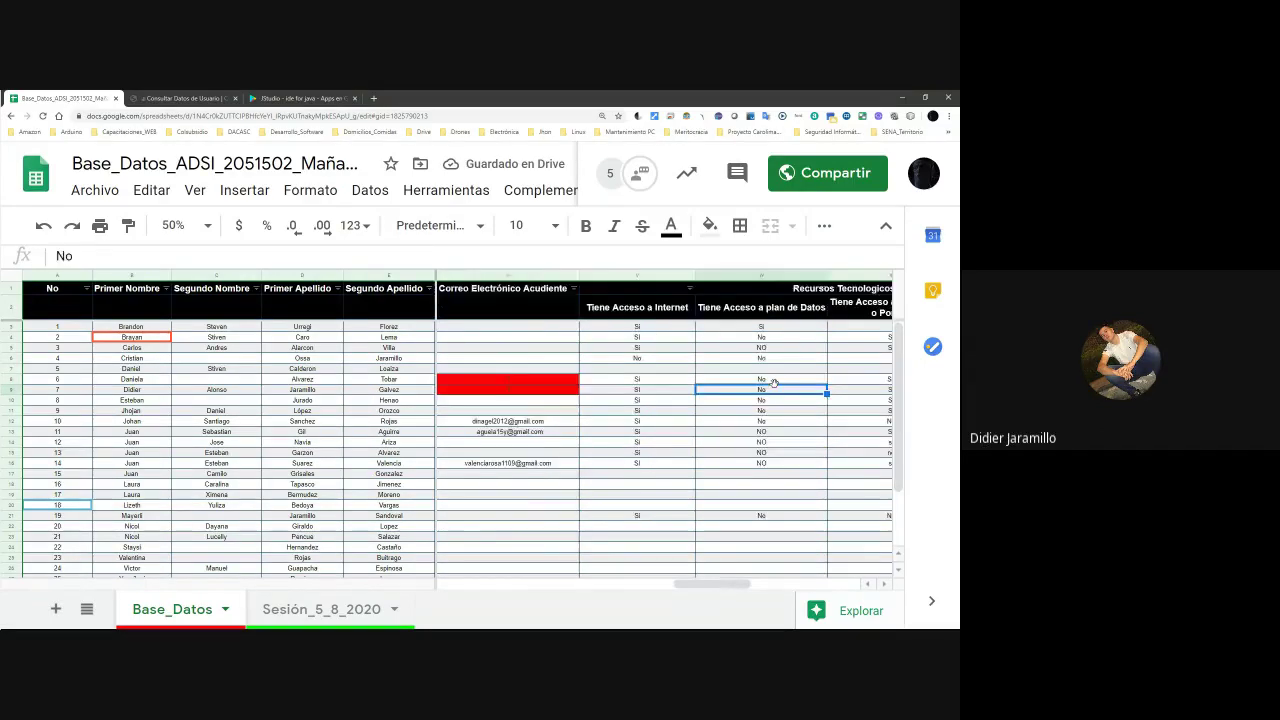
pyautogui.press('Left')
pyautogui.press('Left')
pyautogui.press('Left')
pyautogui.press('Left')
pyautogui.press('Left')
pyautogui.press('Left')
pyautogui.press('Left')
pyautogui.press('Left')
pyautogui.press('Left')
pyautogui.press('Left')
pyautogui.press('Left')
pyautogui.press('Left')
pyautogui.press('Left')
pyautogui.press('Left')
pyautogui.press('Left')
pyautogui.press('Left')
pyautogui.press('Left')
pyautogui.press('Left')
pyautogui.press('Left')
pyautogui.press('Left')
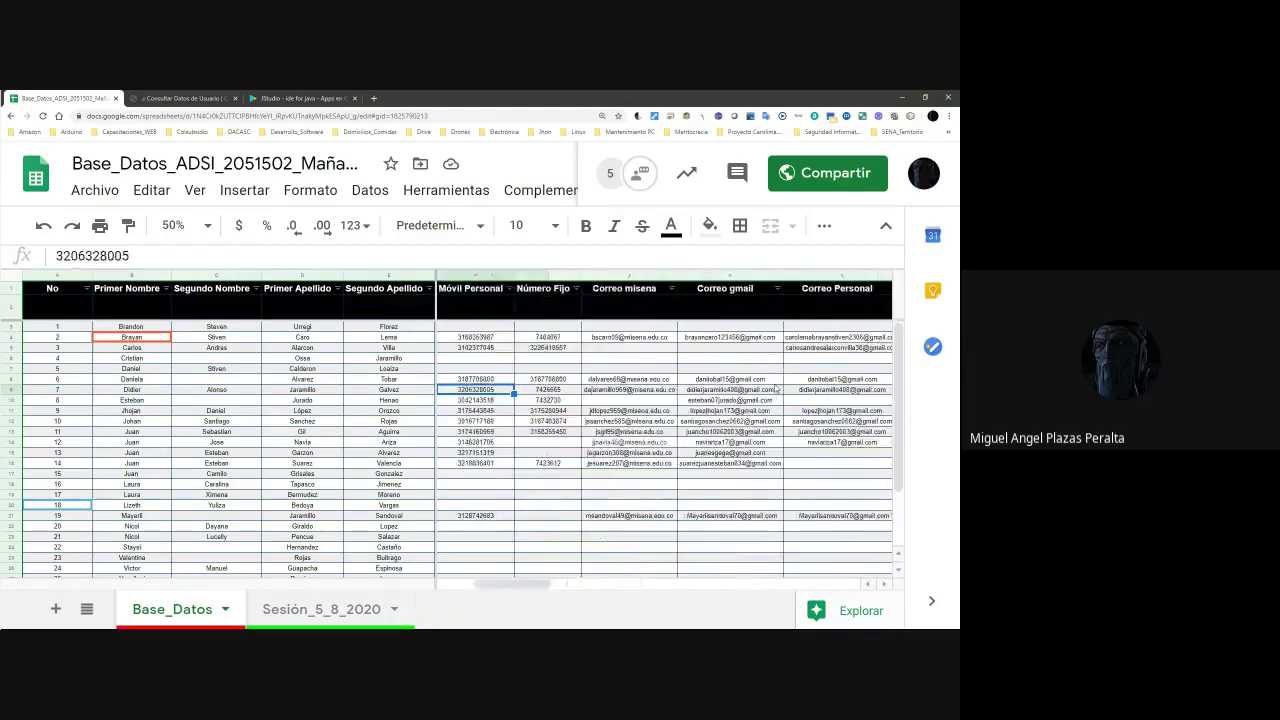
pyautogui.press('Down')
pyautogui.press('Right')
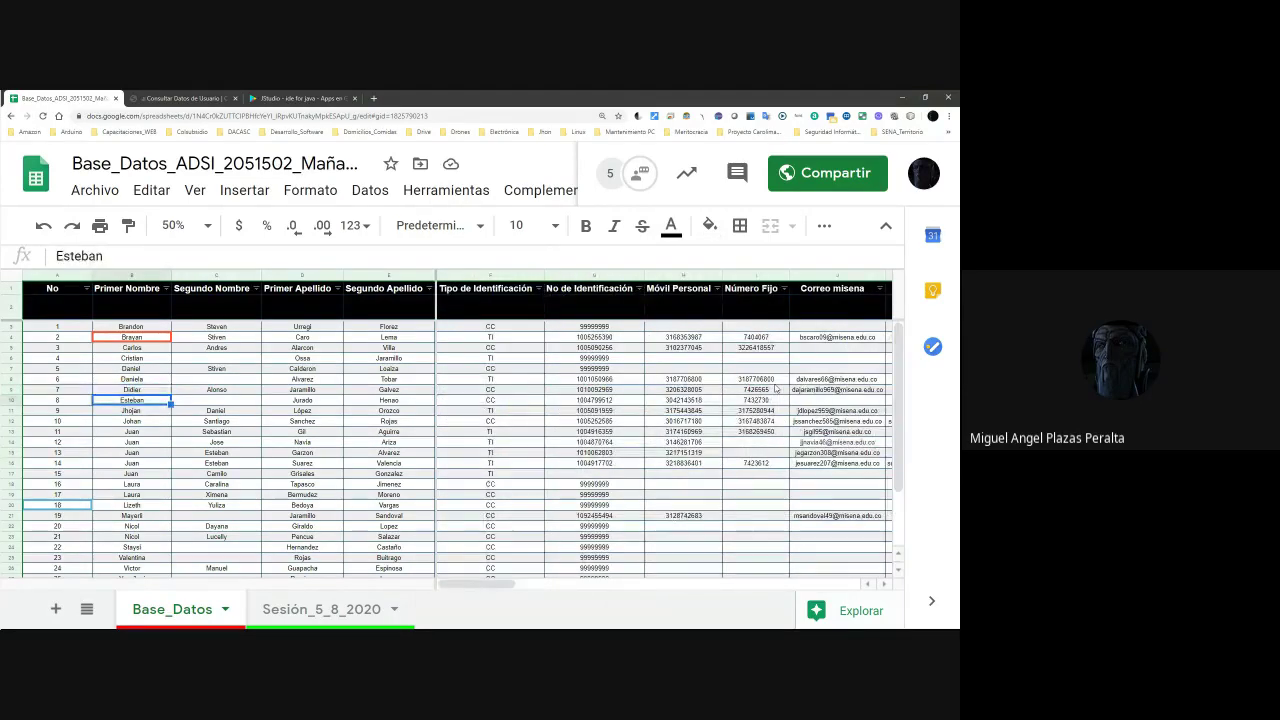
pyautogui.press('Right')
pyautogui.press('Right')
pyautogui.press('Right')
pyautogui.press('Right')
pyautogui.press('Right')
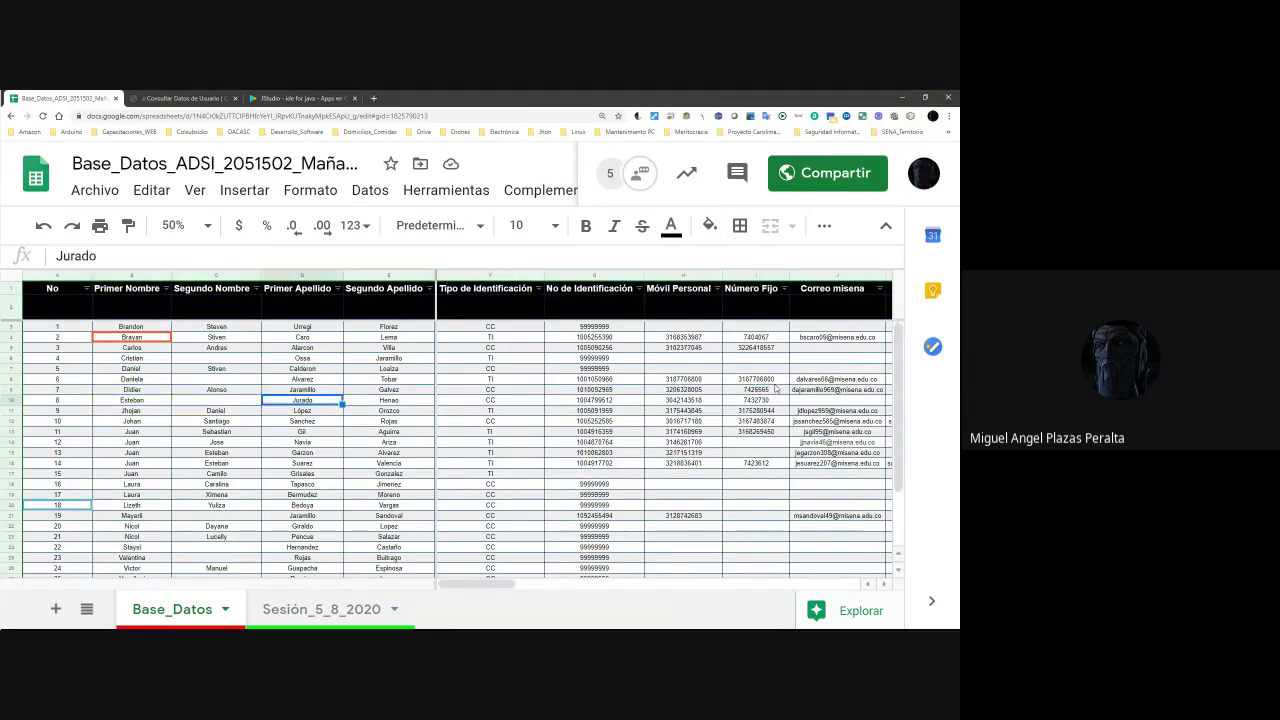
pyautogui.press('Right')
pyautogui.press('Right')
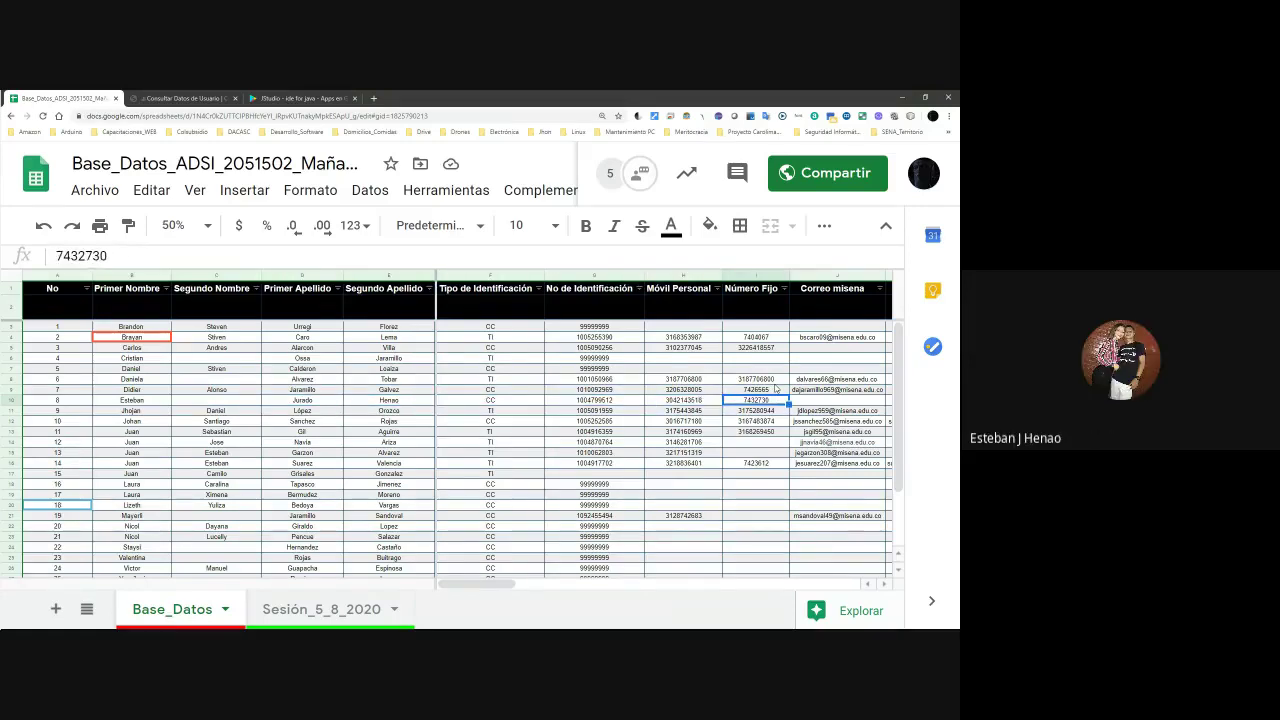
pyautogui.press('Left')
pyautogui.press('Home')
pyautogui.press('Right')
pyautogui.press('Right')
pyautogui.press('Right')
pyautogui.press('Right')
pyautogui.press('Right')
pyautogui.press('Right')
pyautogui.press('Right')
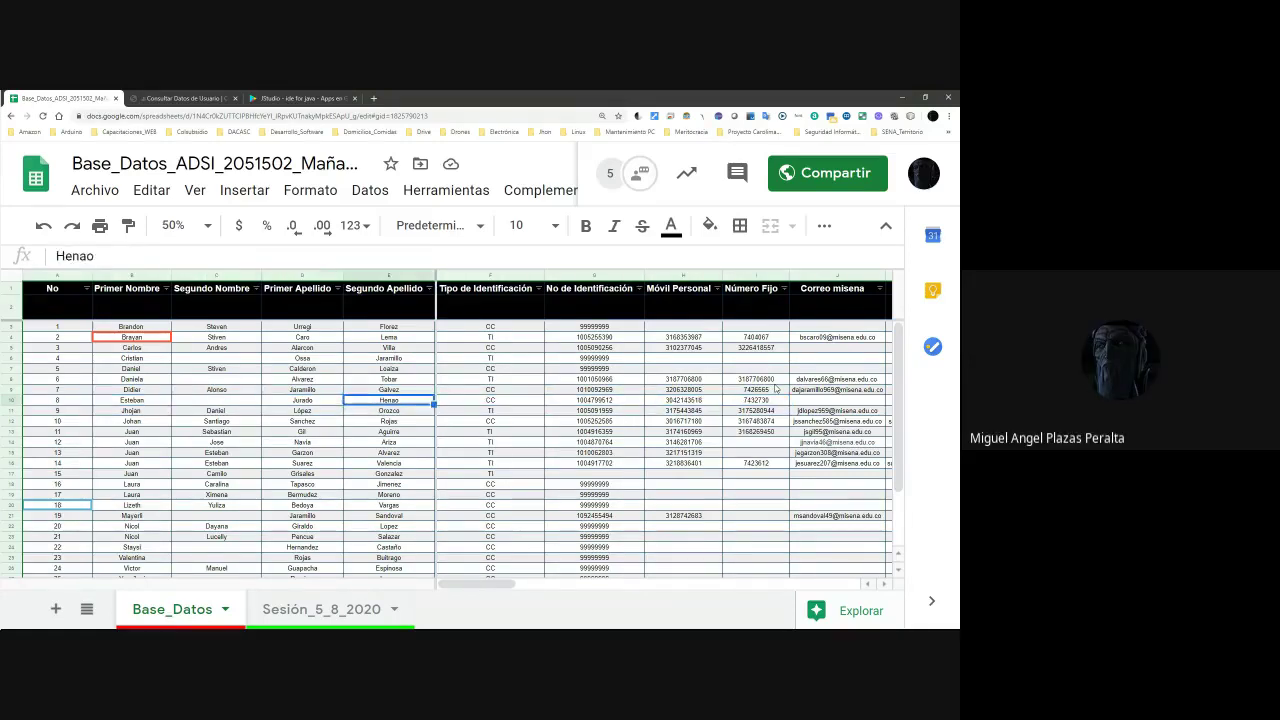
pyautogui.press('Left')
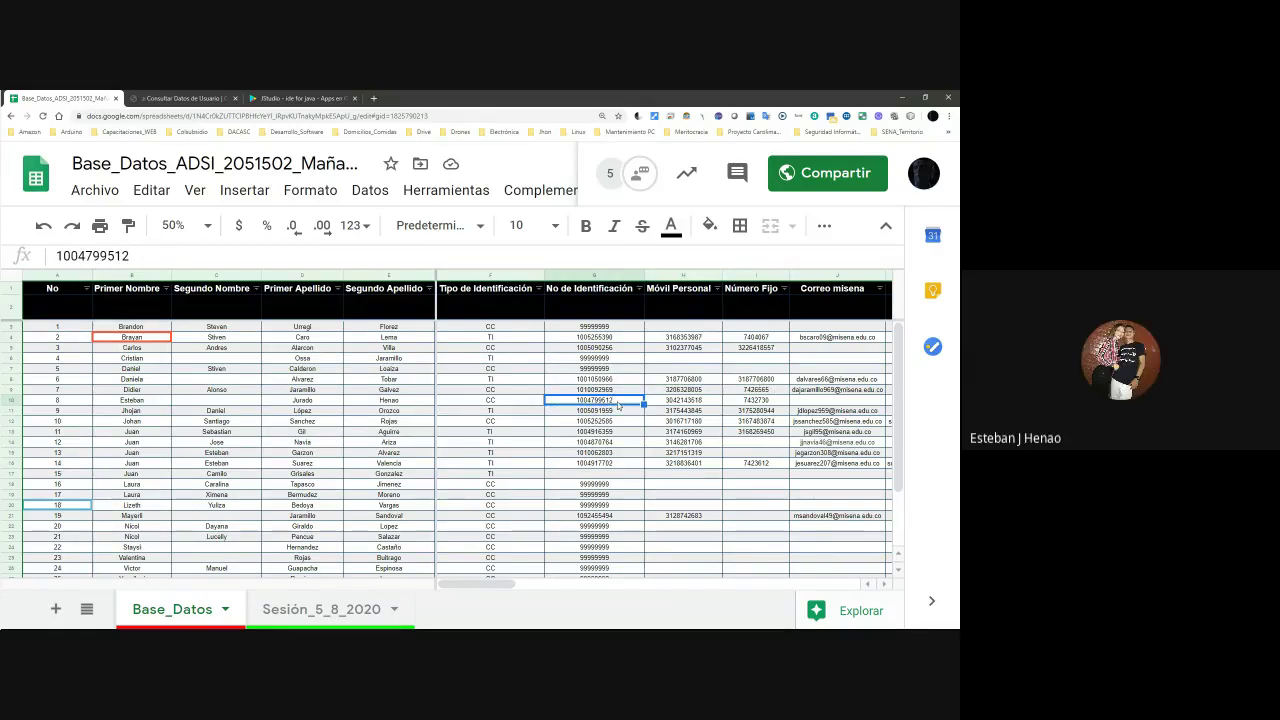
pyautogui.doubleClick(618, 401)
pyautogui.hotkey('ctrl', 'c')
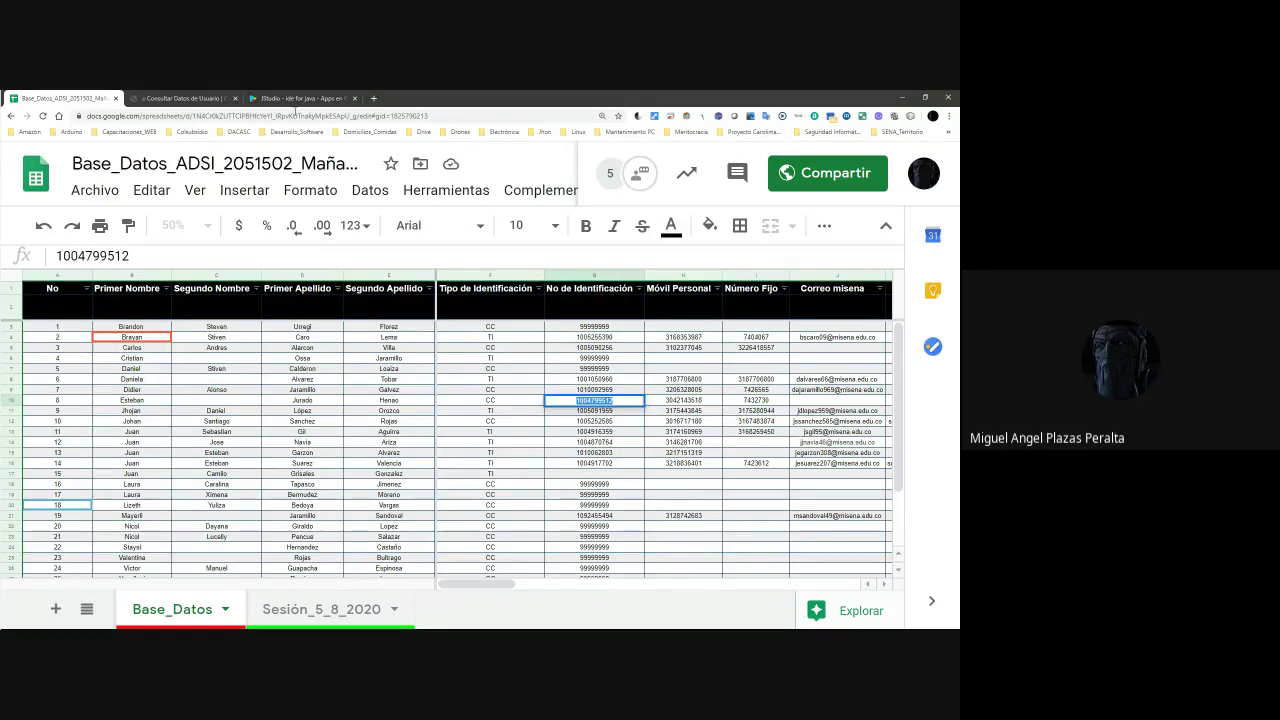
pyautogui.click(191, 97)
# Look up student 8's ID on Consultar Datos, select the returned misena email, and return to their Correo misena cell.
pyautogui.hotkey('ctrl', 'v')
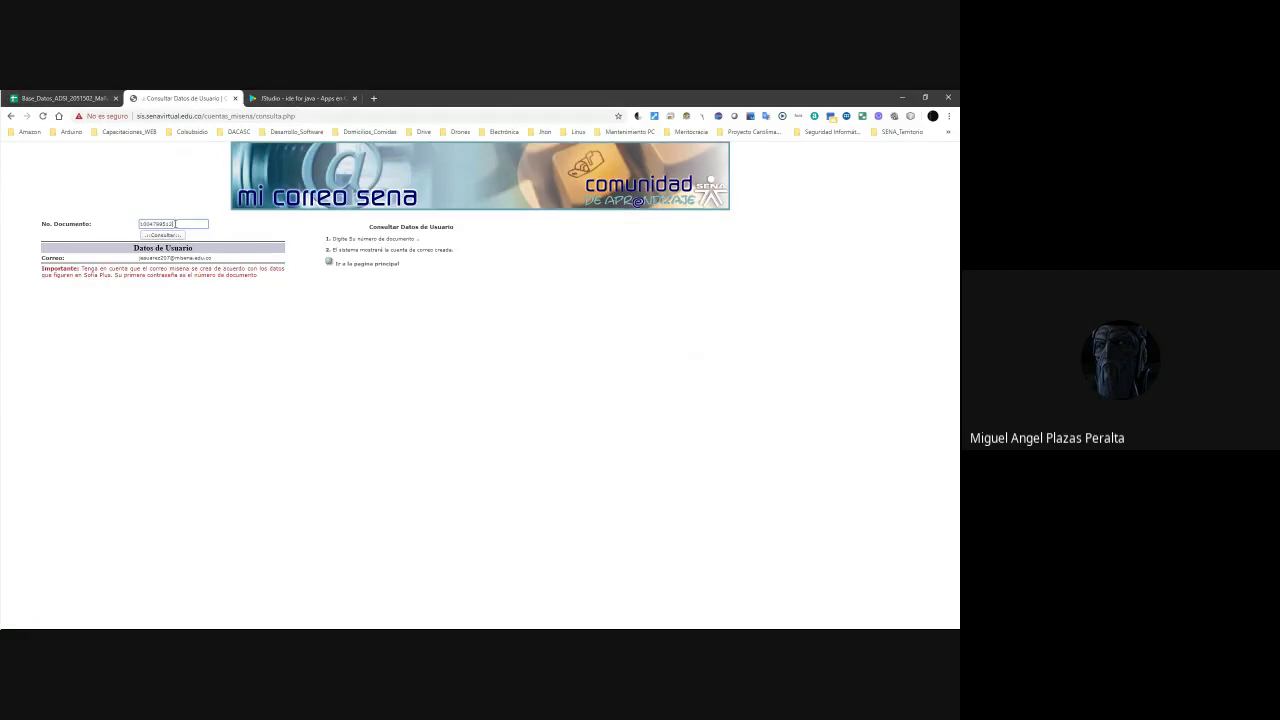
pyautogui.click(163, 235)
pyautogui.moveTo(205, 258); pyautogui.dragTo(146, 258)
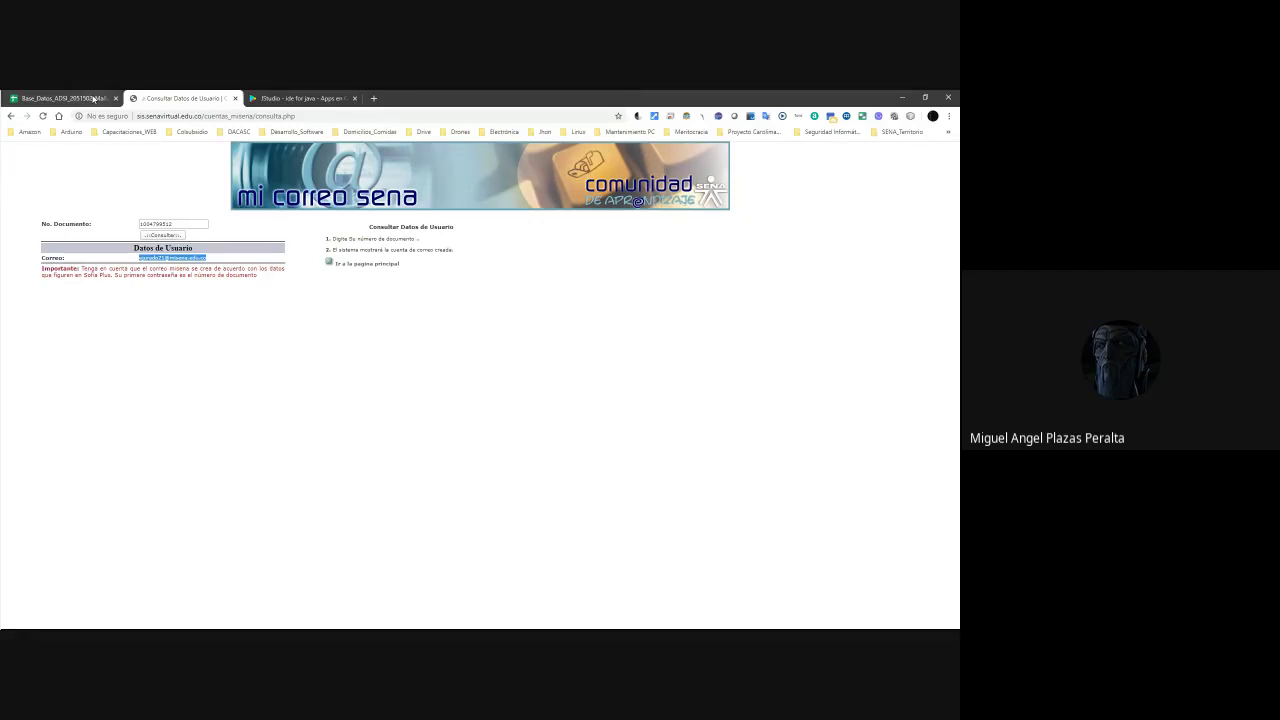
pyautogui.click(93, 98)
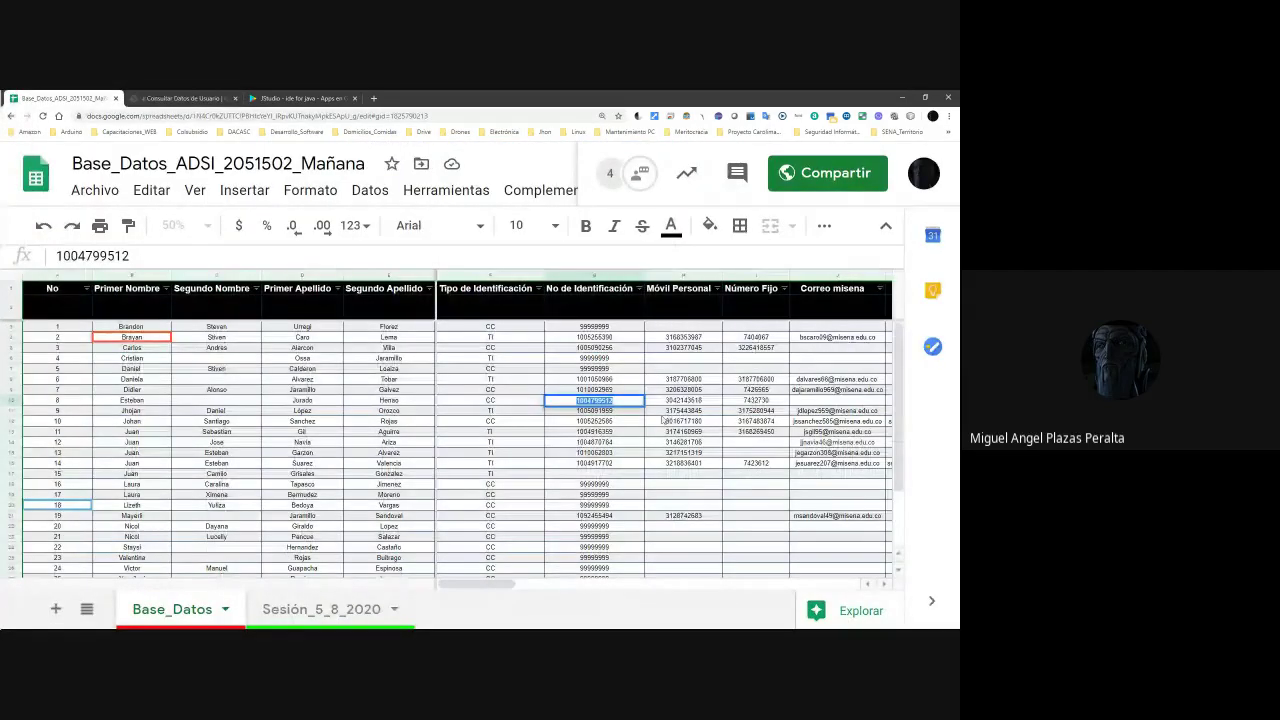
pyautogui.click(665, 404)
pyautogui.click(226, 98)
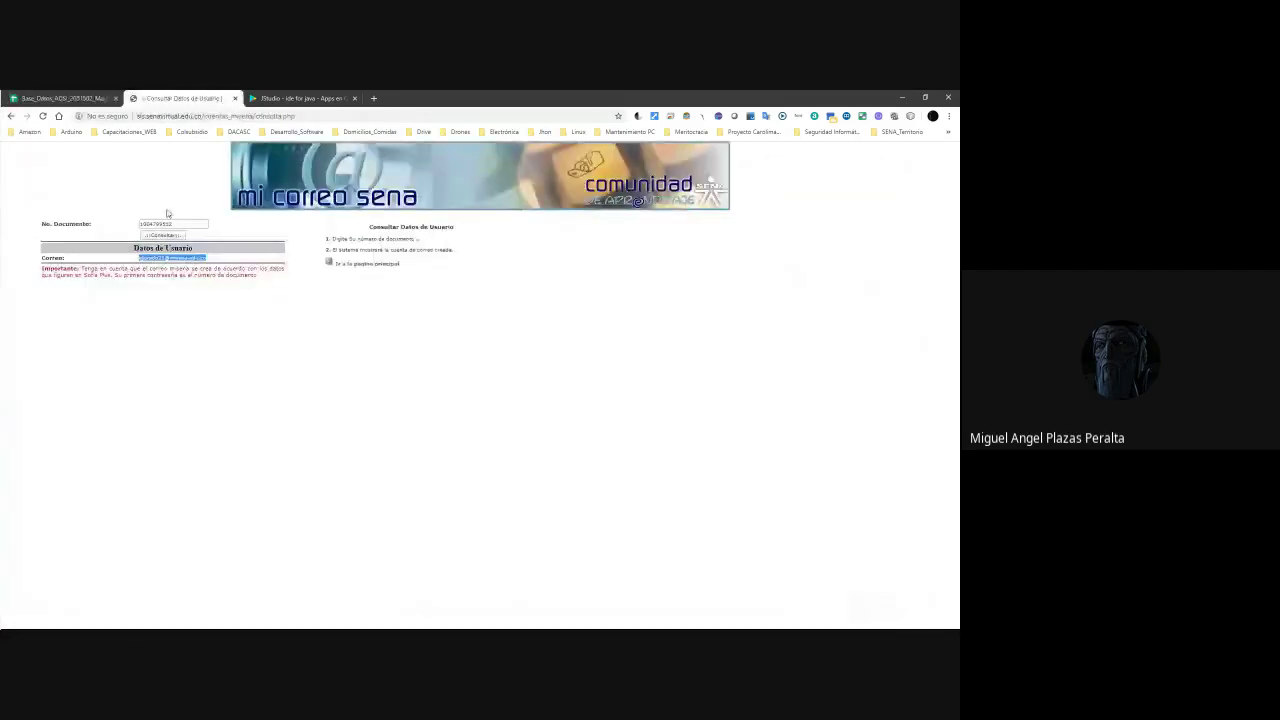
pyautogui.click(77, 95)
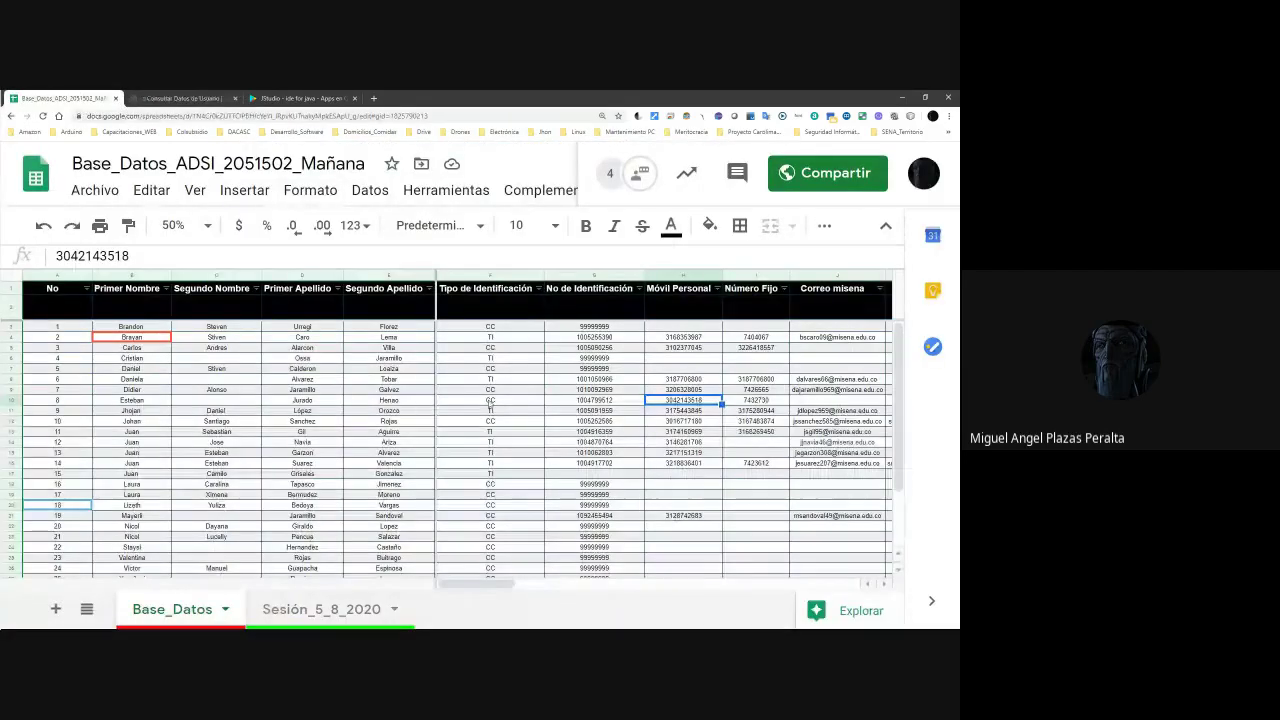
pyautogui.click(821, 404)
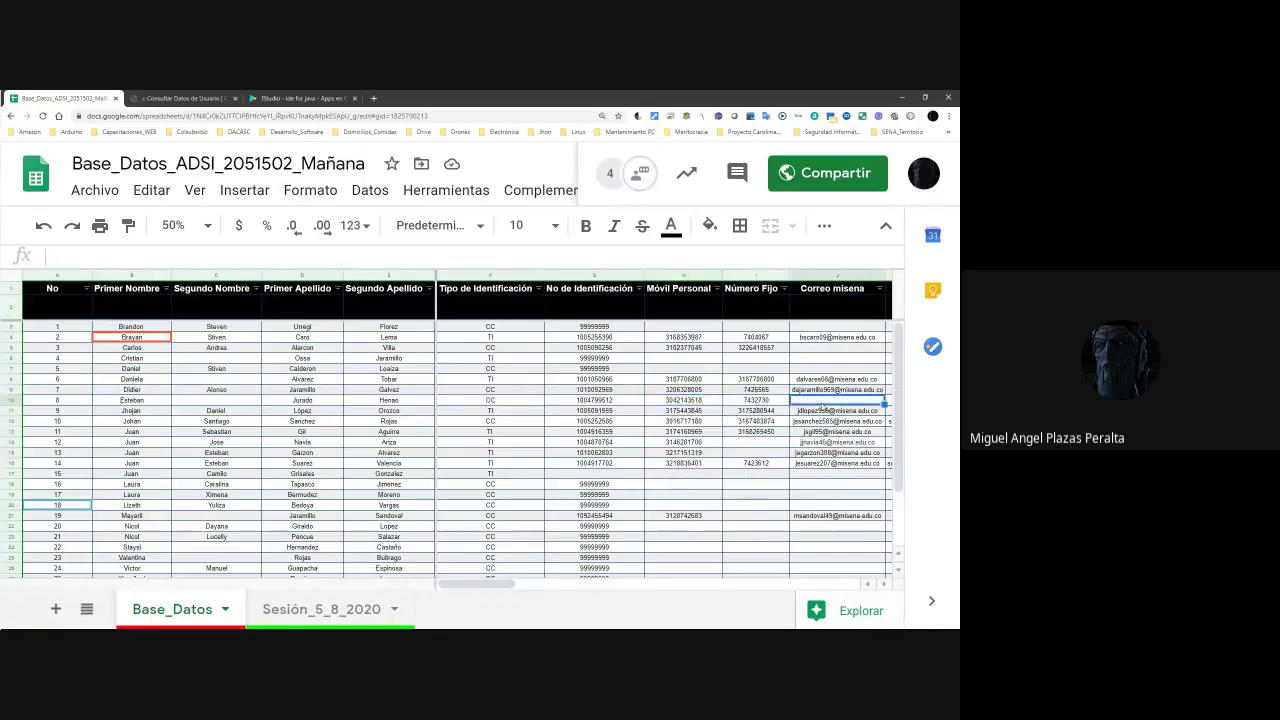
# Paste the misena email into K8's neighbour and copy the gmail address into Correo Personal.
pyautogui.hotkey('ctrl', 'v')
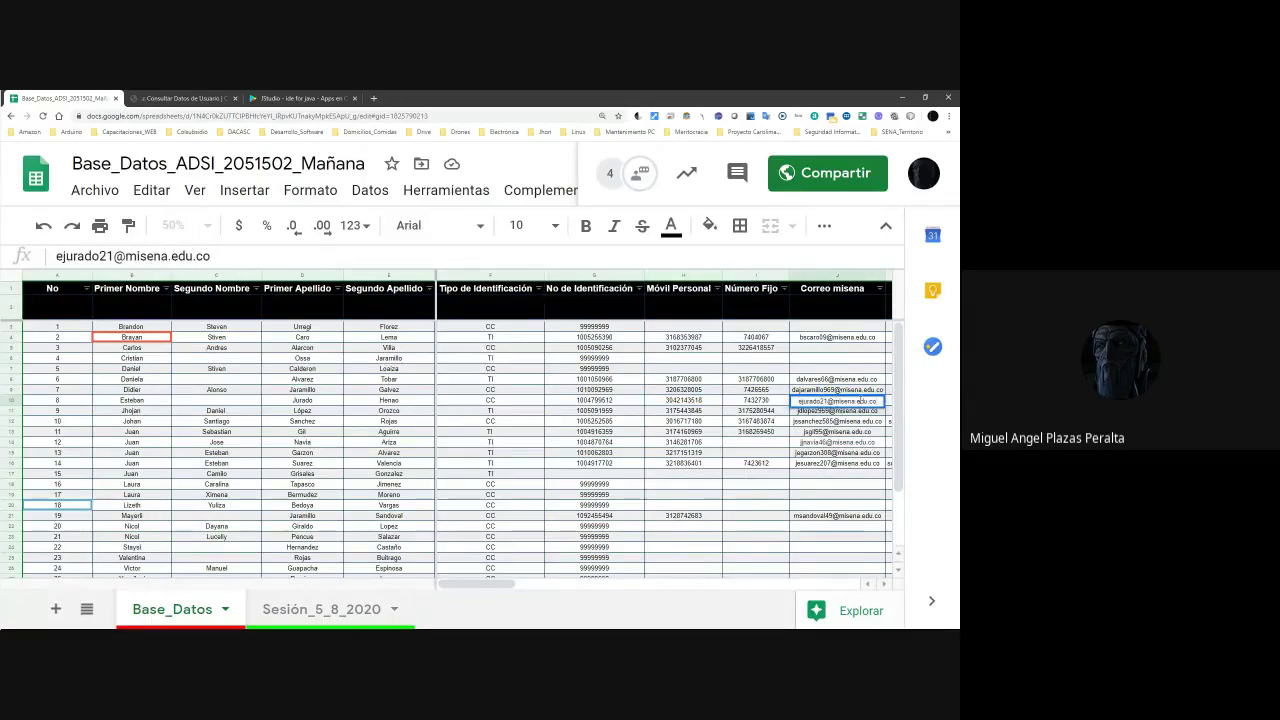
pyautogui.press('Right')
pyautogui.press('Right')
pyautogui.press('Right')
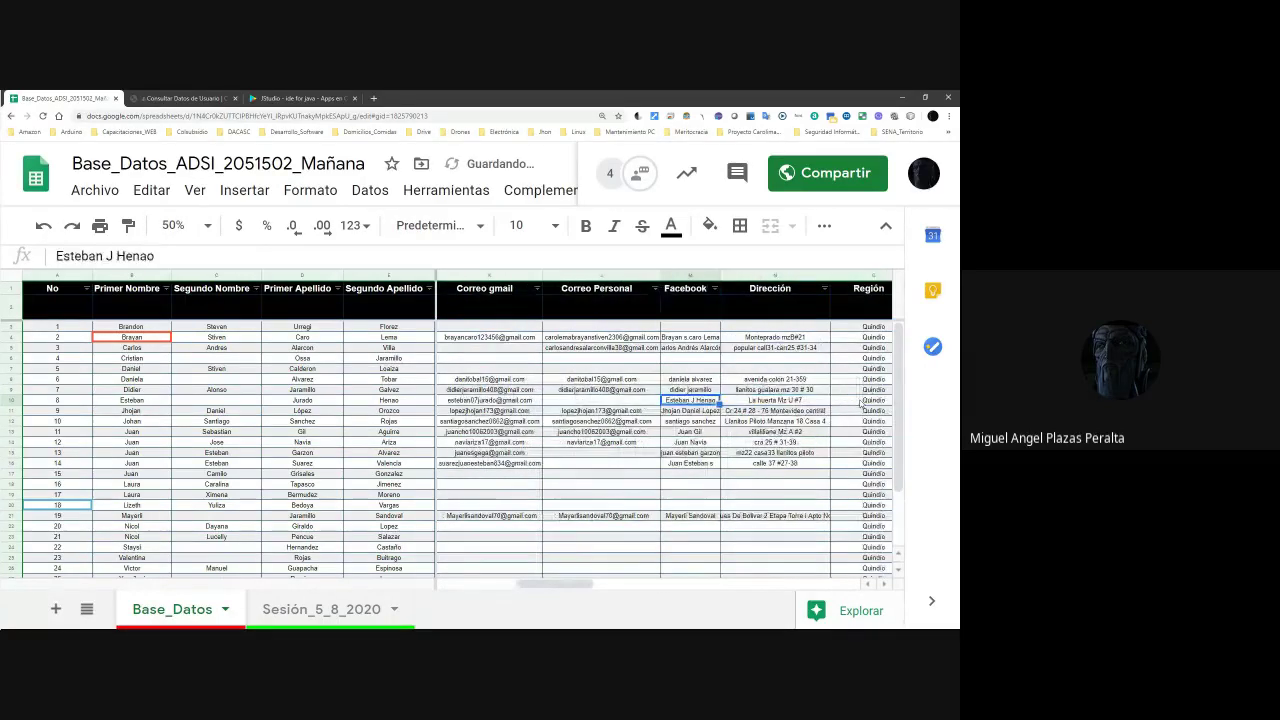
pyautogui.press('Left')
pyautogui.press('Left')
pyautogui.hotkey('ctrl', 'c')
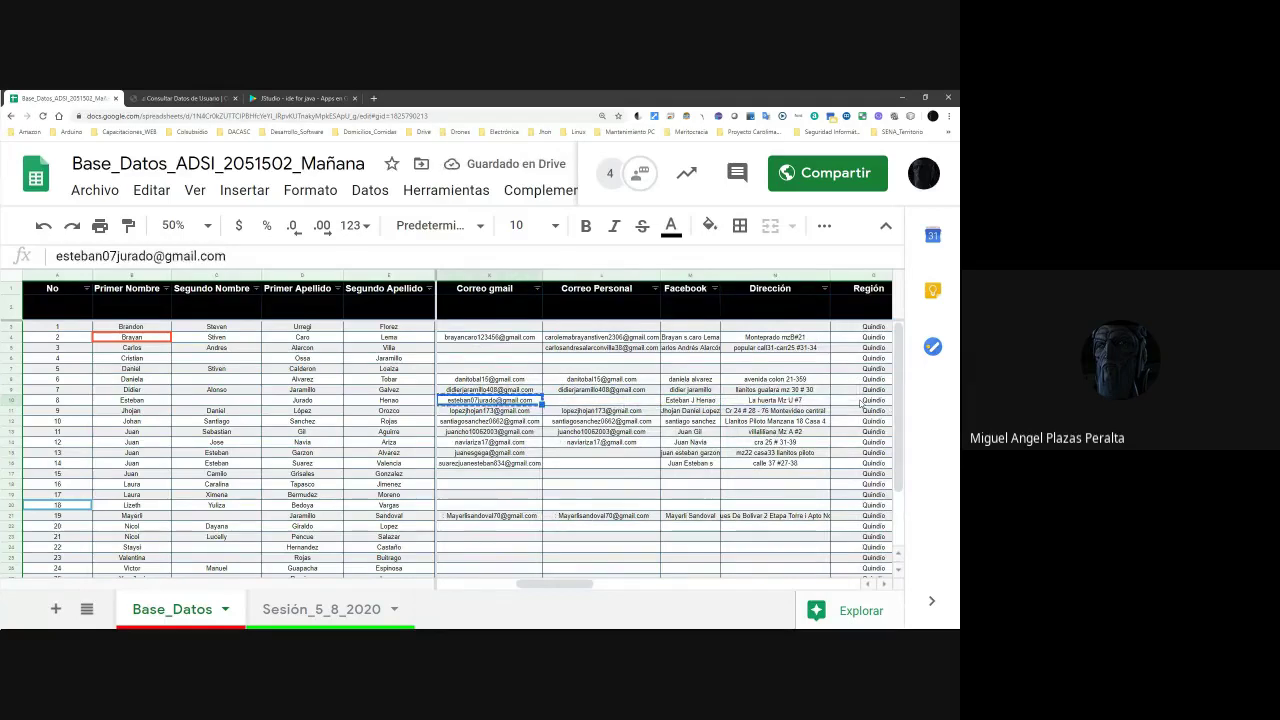
pyautogui.press('Right')
pyautogui.hotkey('ctrl', 'v')
# Check row 8's address, city, phone numbers and guardian name.
pyautogui.press('Right')
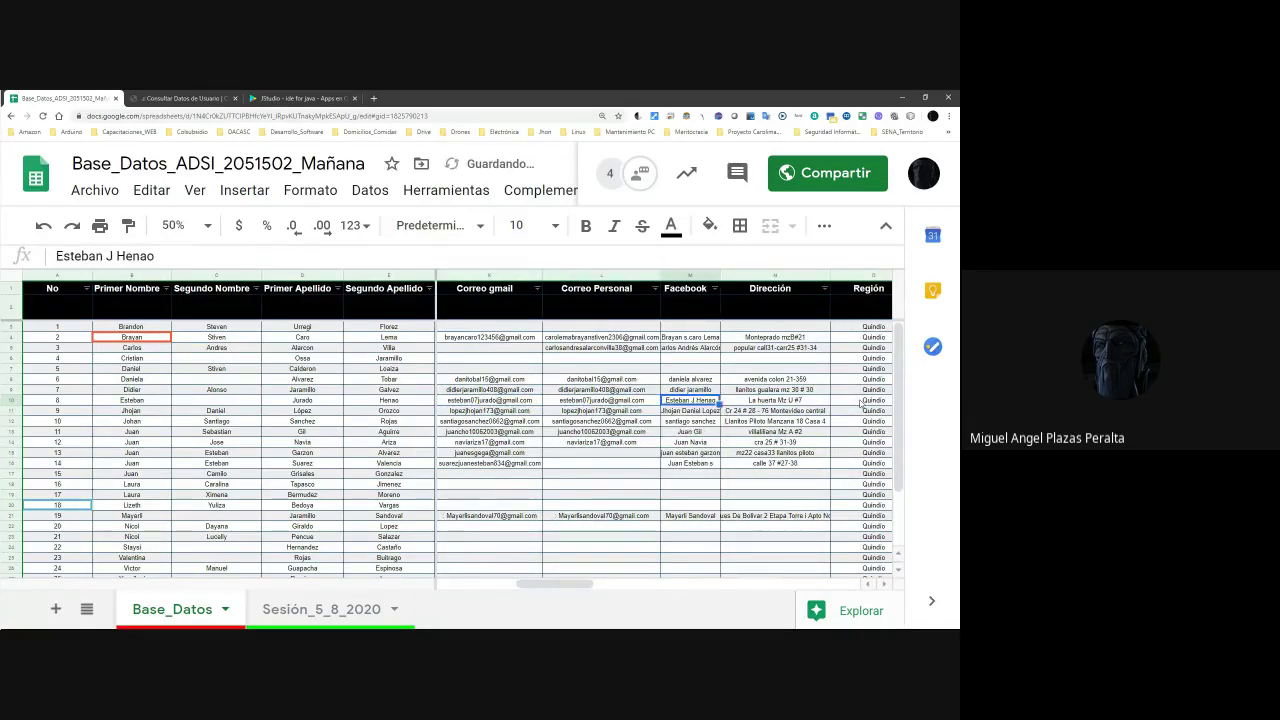
pyautogui.press('Right')
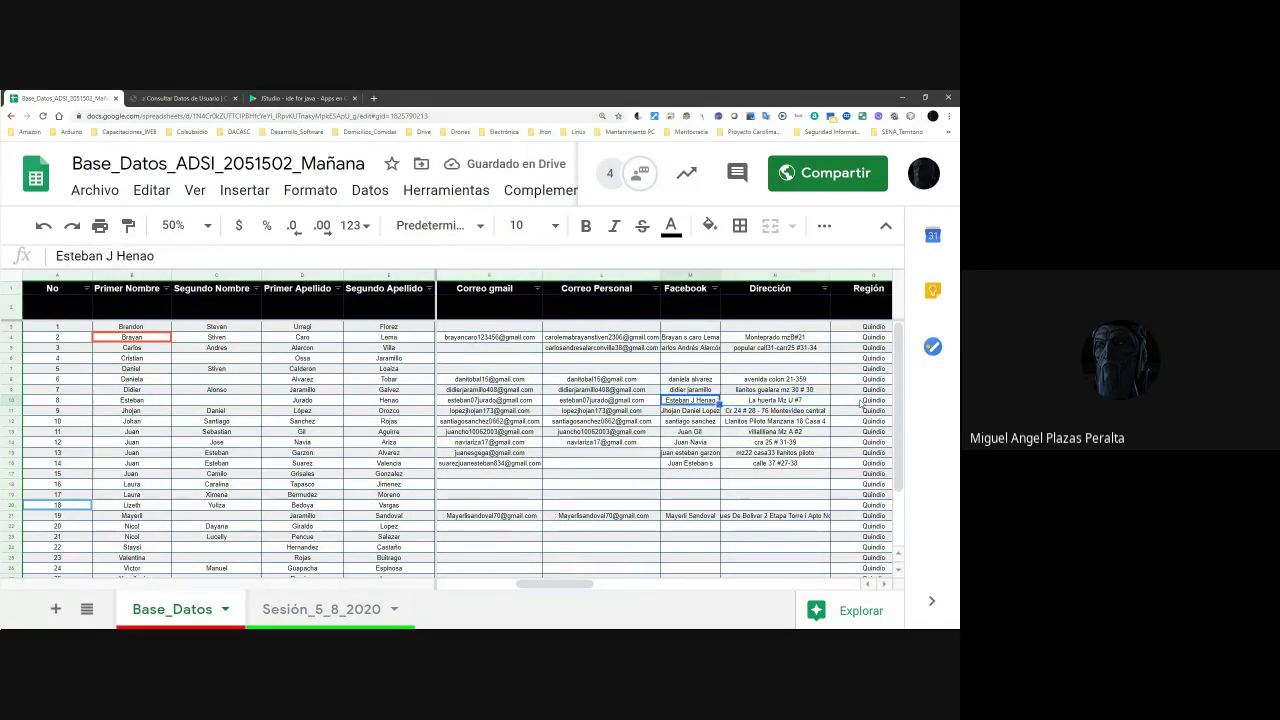
pyautogui.press('Right')
pyautogui.press('Left')
pyautogui.press('Left')
pyautogui.press('Left')
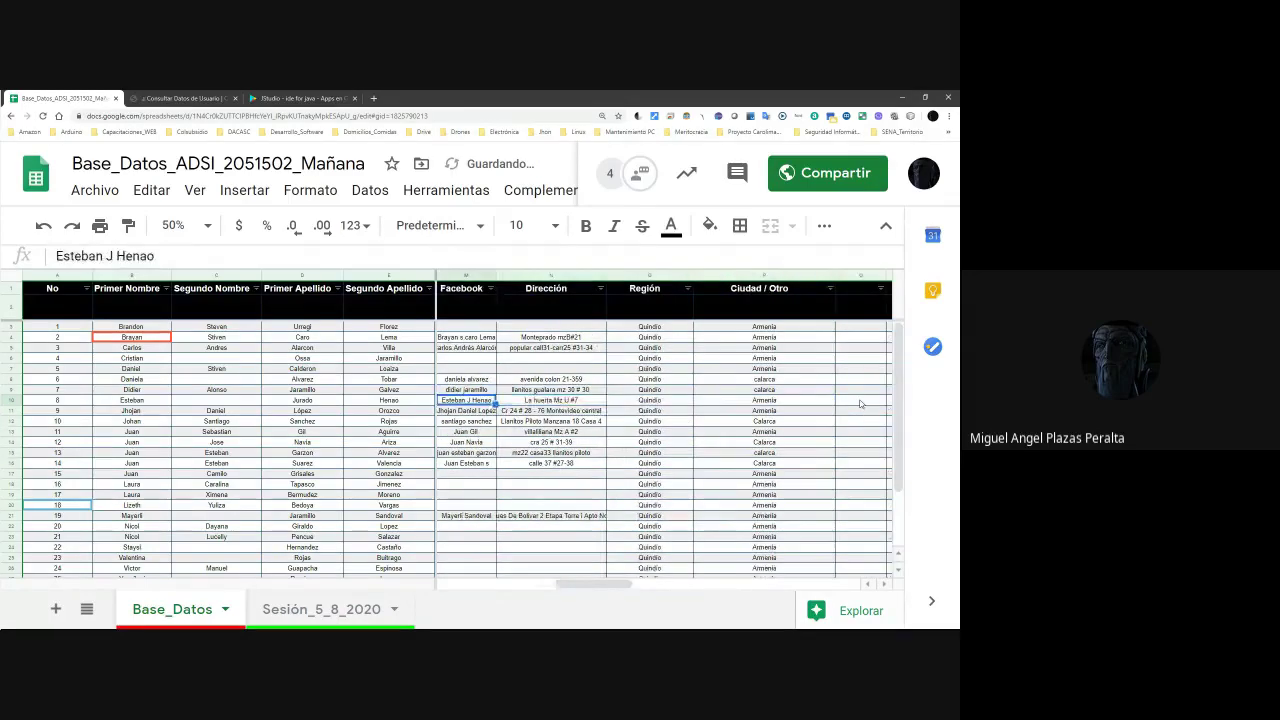
pyautogui.press('Right')
pyautogui.press('Right')
pyautogui.press('Right')
pyautogui.press('Right')
pyautogui.press('Right')
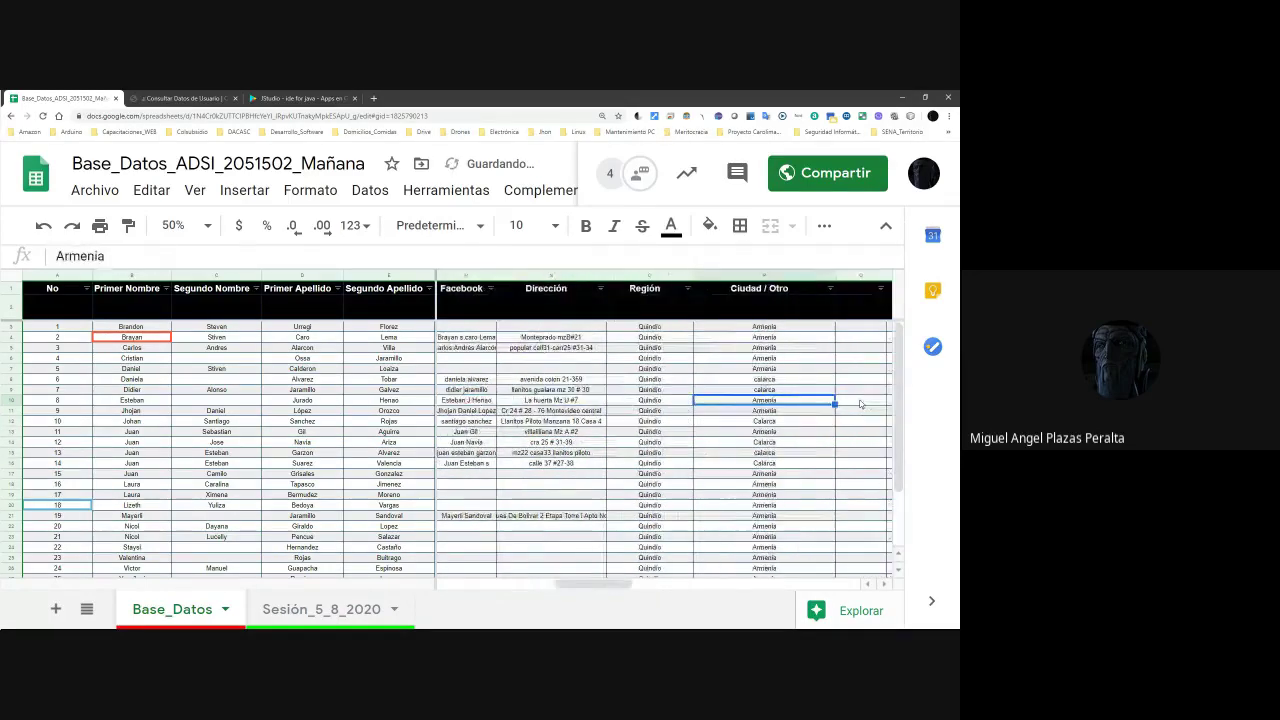
pyautogui.press('Left')
pyautogui.press('Left')
pyautogui.press('Left')
pyautogui.press('Left')
pyautogui.press('Left')
pyautogui.press('Left')
pyautogui.press('Left')
pyautogui.press('Left')
pyautogui.press('Left')
pyautogui.press('Left')
pyautogui.press('Left')
pyautogui.press('Left')
pyautogui.press('Left')
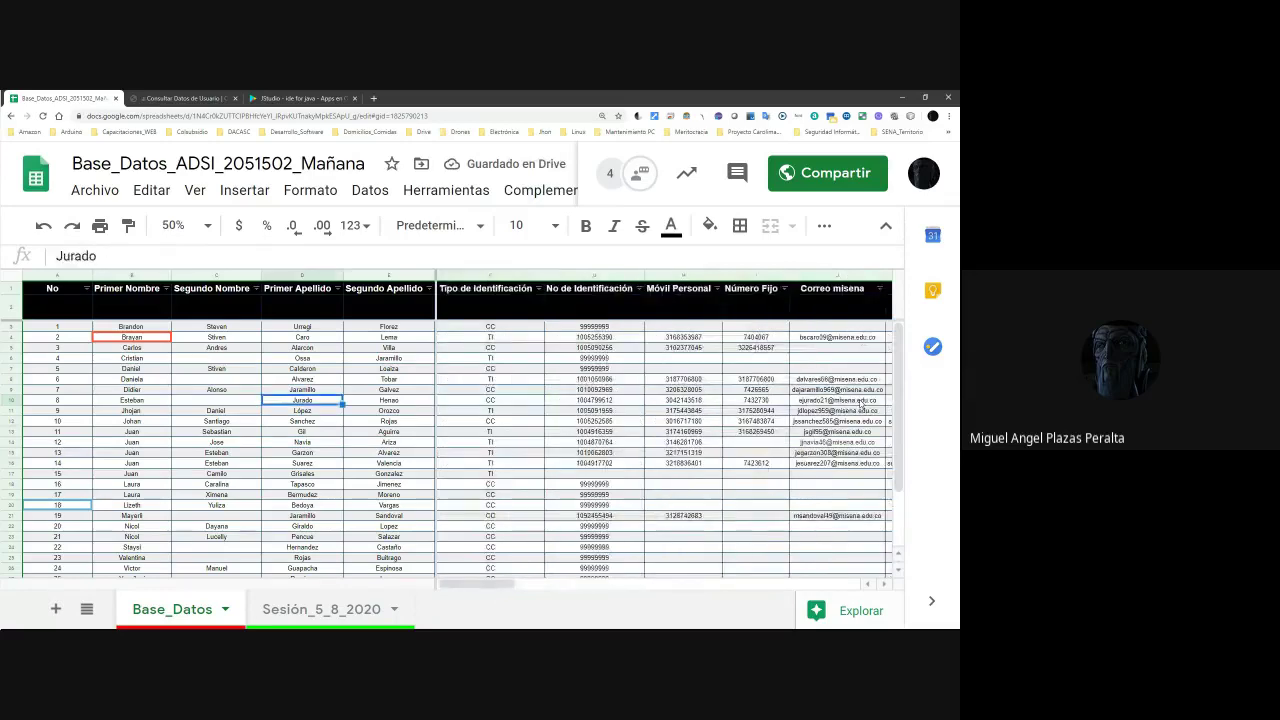
pyautogui.press('Right')
pyautogui.press('Right')
pyautogui.press('Right')
pyautogui.press('Right')
pyautogui.press('Right')
pyautogui.press('Right')
pyautogui.press('Right')
pyautogui.press('Right')
pyautogui.press('Right')
pyautogui.press('Right')
pyautogui.press('Right')
pyautogui.press('Right')
pyautogui.press('Right')
pyautogui.press('Right')
pyautogui.press('Right')
pyautogui.press('Right')
pyautogui.press('Right')
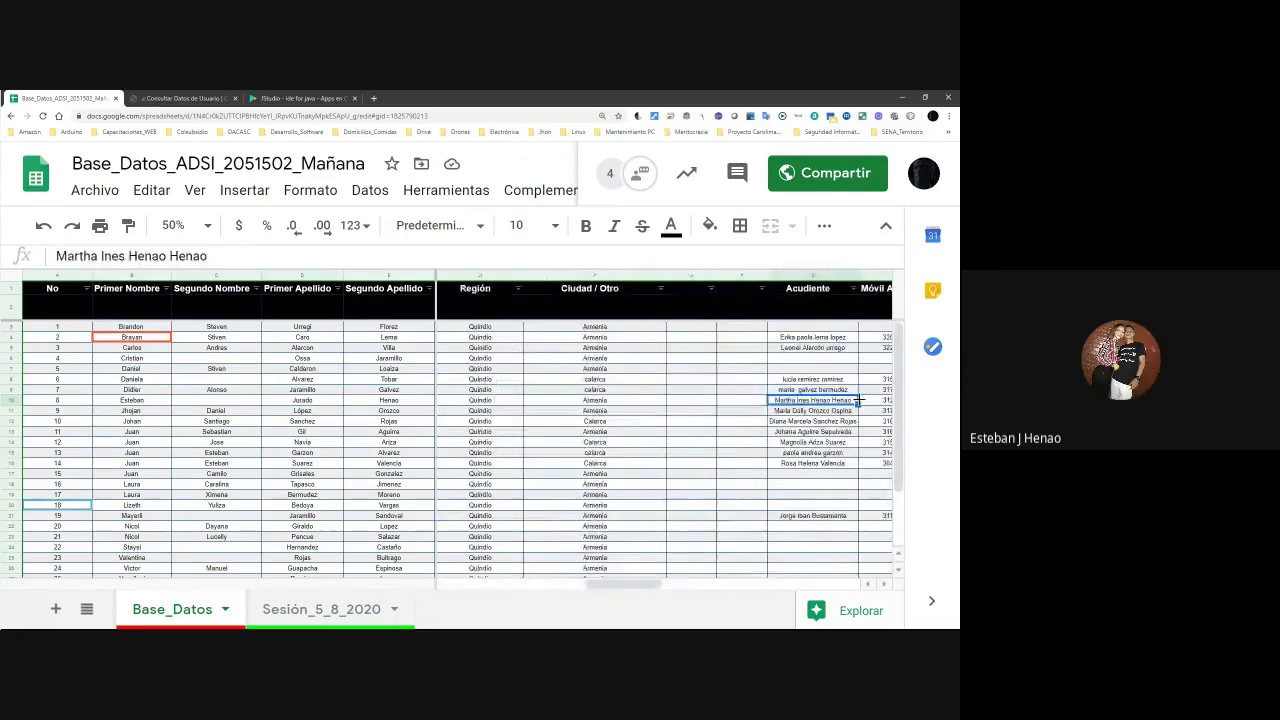
pyautogui.press('Right')
pyautogui.press('Left')
pyautogui.press('Left')
pyautogui.press('Left')
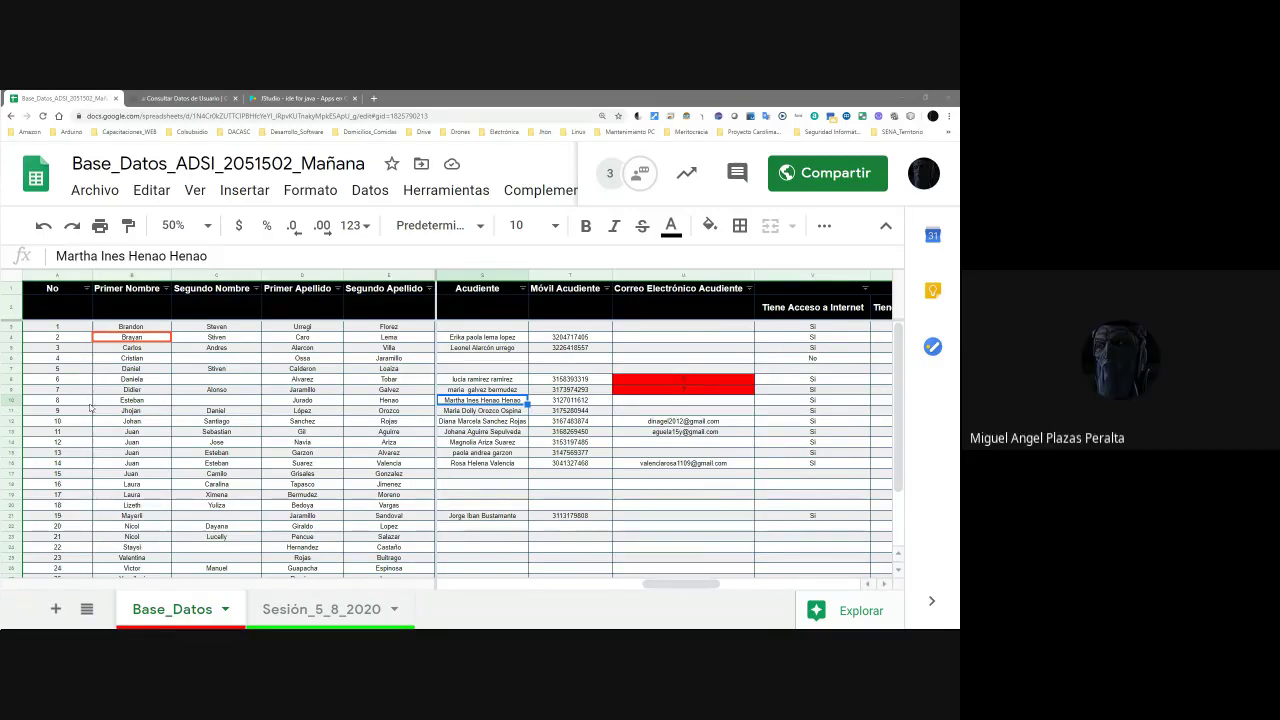
pyautogui.moveTo(150, 389); pyautogui.dragTo(152, 400)
pyautogui.click(152, 400)
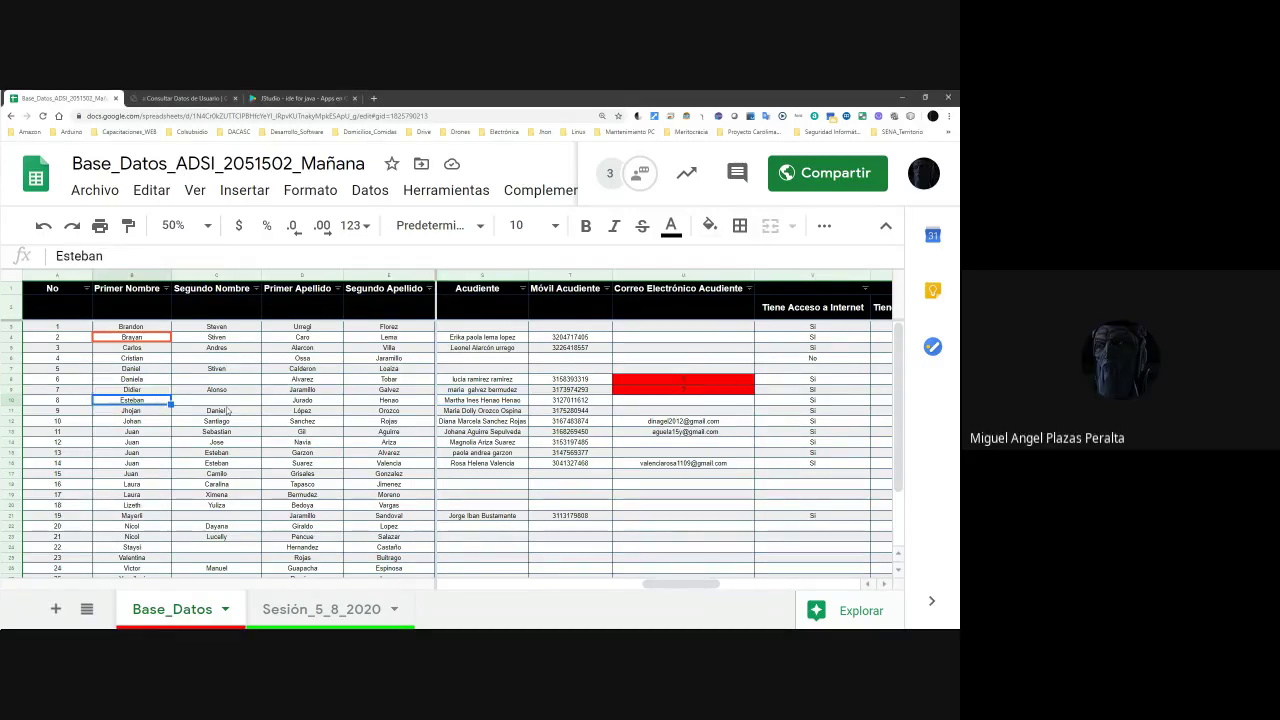
pyautogui.press('Right')
pyautogui.press('Right')
pyautogui.press('Right')
pyautogui.press('Right')
pyautogui.press('Right')
pyautogui.press('Right')
pyautogui.press('Right')
pyautogui.press('Right')
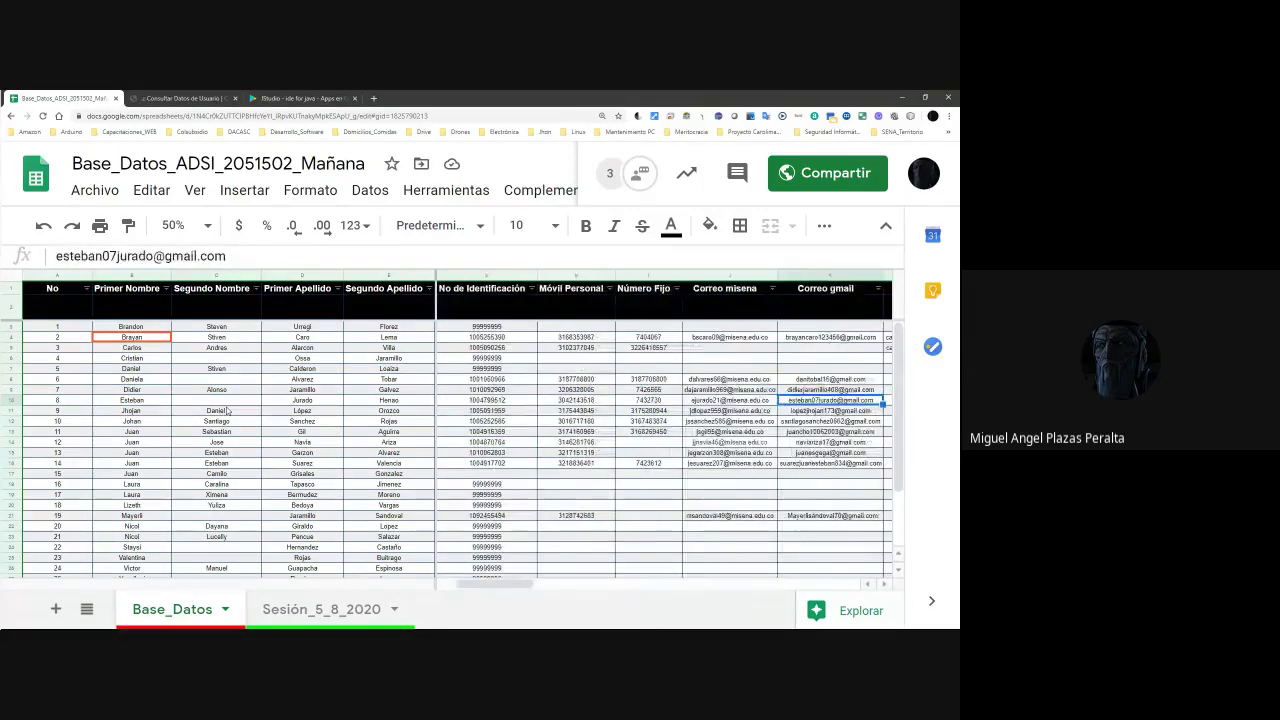
pyautogui.press('Right')
pyautogui.press('Right')
pyautogui.press('Right')
pyautogui.press('Right')
pyautogui.press('Right')
pyautogui.press('Right')
pyautogui.press('Right')
pyautogui.press('Right')
pyautogui.press('Right')
pyautogui.press('Left')
pyautogui.press('Left')
pyautogui.press('Left')
pyautogui.press('Left')
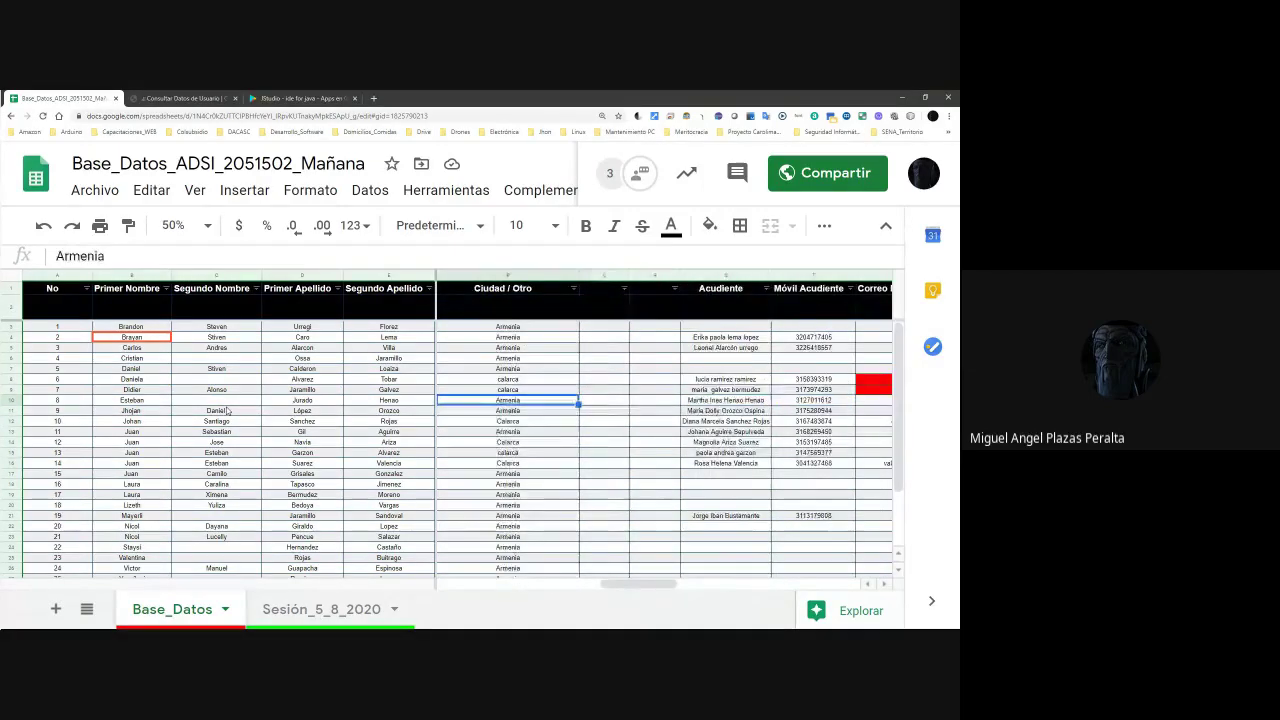
pyautogui.press('Left')
pyautogui.press('Left')
pyautogui.press('Left')
pyautogui.press('Right')
pyautogui.press('Right')
pyautogui.press('Right')
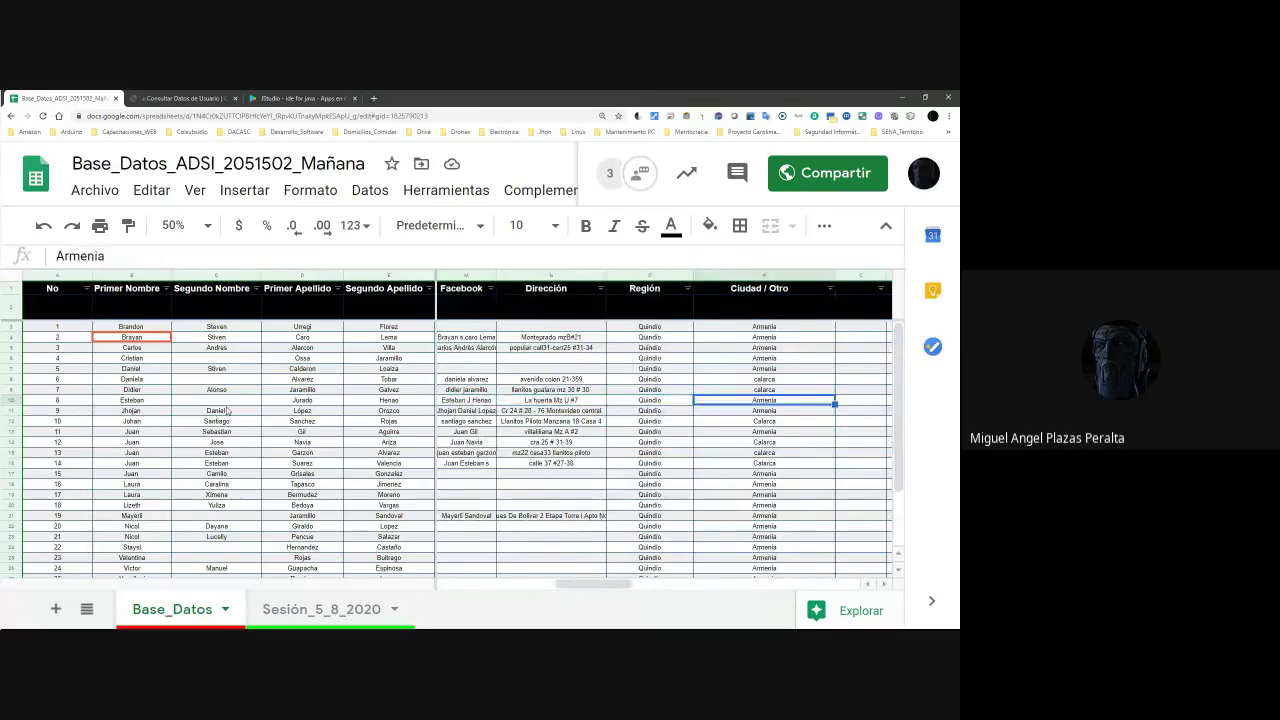
pyautogui.press('Right')
pyautogui.press('Left')
pyautogui.press('Left')
pyautogui.press('Left')
pyautogui.press('Left')
pyautogui.press('Left')
pyautogui.press('Left')
pyautogui.press('Left')
pyautogui.press('Left')
pyautogui.press('Left')
pyautogui.press('Left')
pyautogui.press('Left')
pyautogui.press('Left')
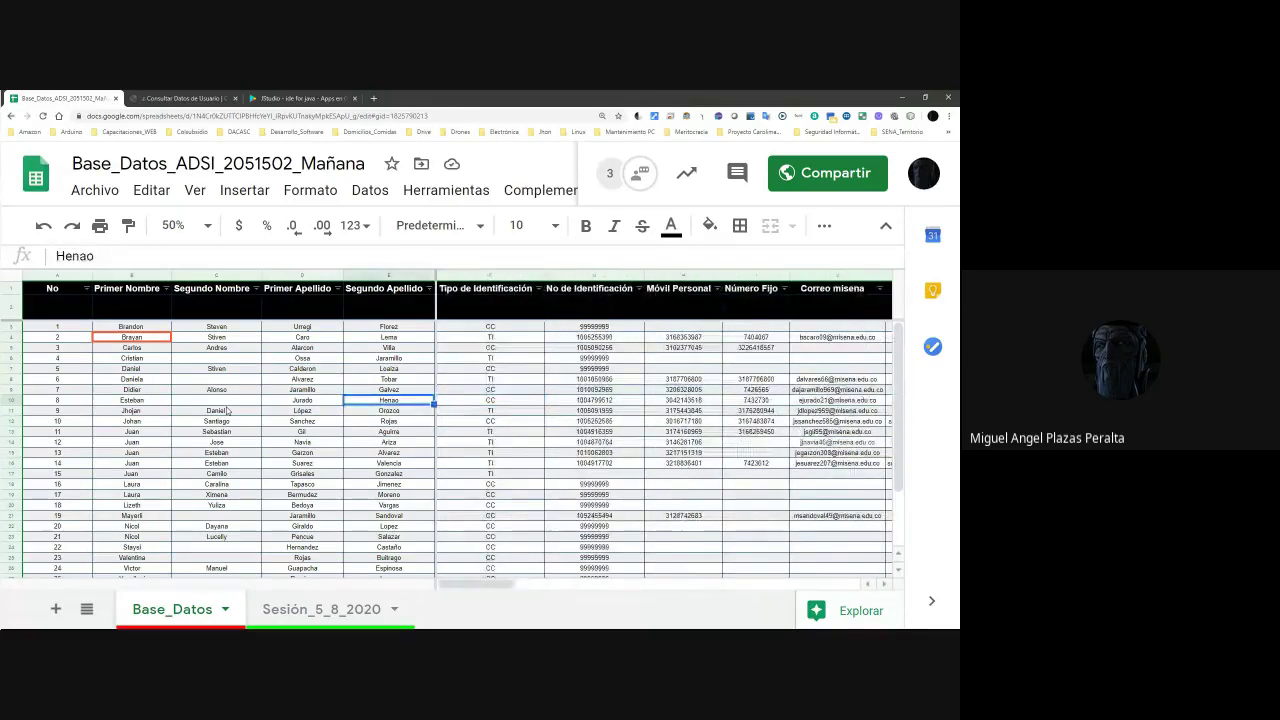
pyautogui.press('Right')
pyautogui.press('Right')
pyautogui.press('Right')
pyautogui.press('Right')
pyautogui.press('Right')
pyautogui.press('Right')
pyautogui.press('Right')
pyautogui.press('Right')
pyautogui.press('Right')
pyautogui.press('Right')
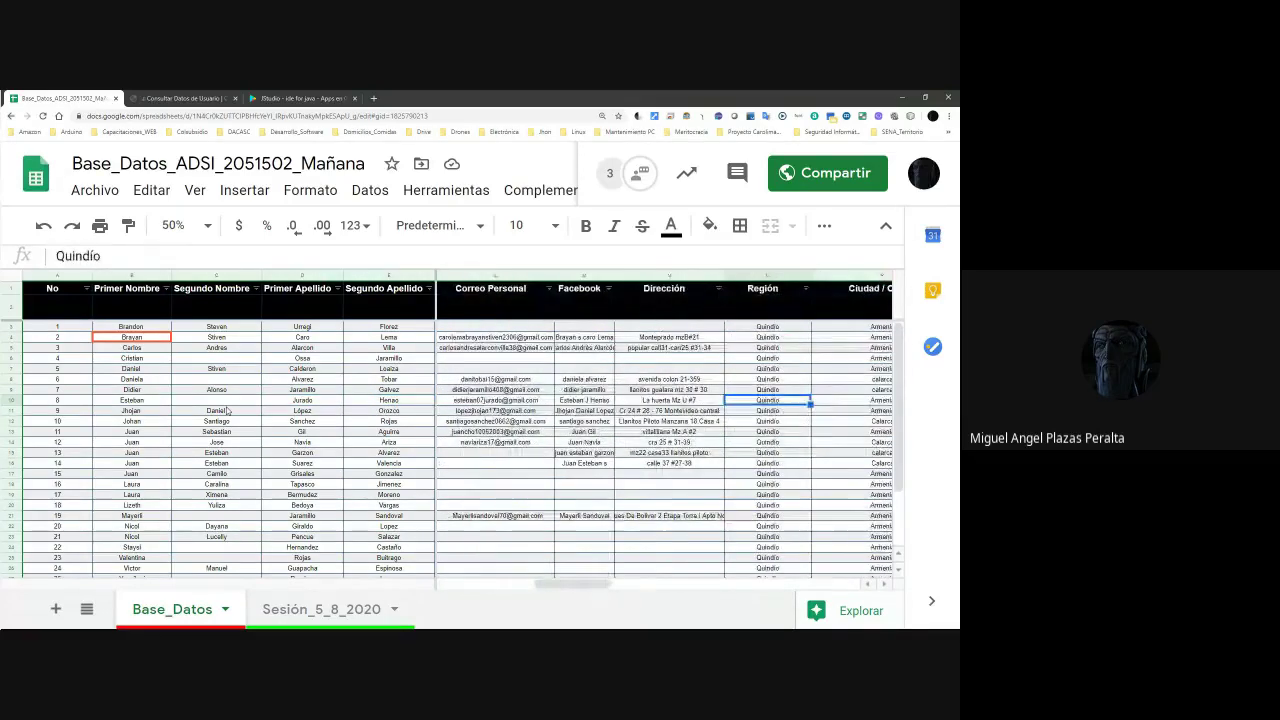
pyautogui.press('Right')
pyautogui.press('Right')
pyautogui.press('Right')
pyautogui.press('Right')
pyautogui.press('Right')
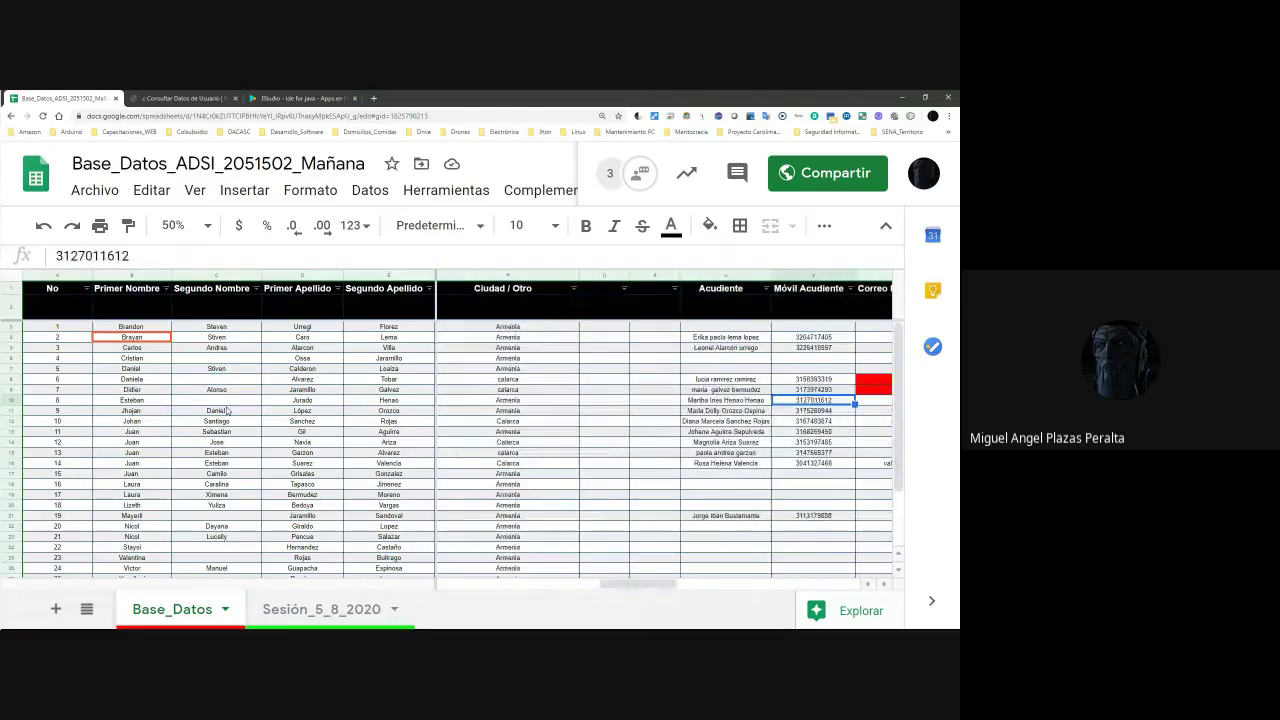
pyautogui.press('Left')
pyautogui.press('Left')
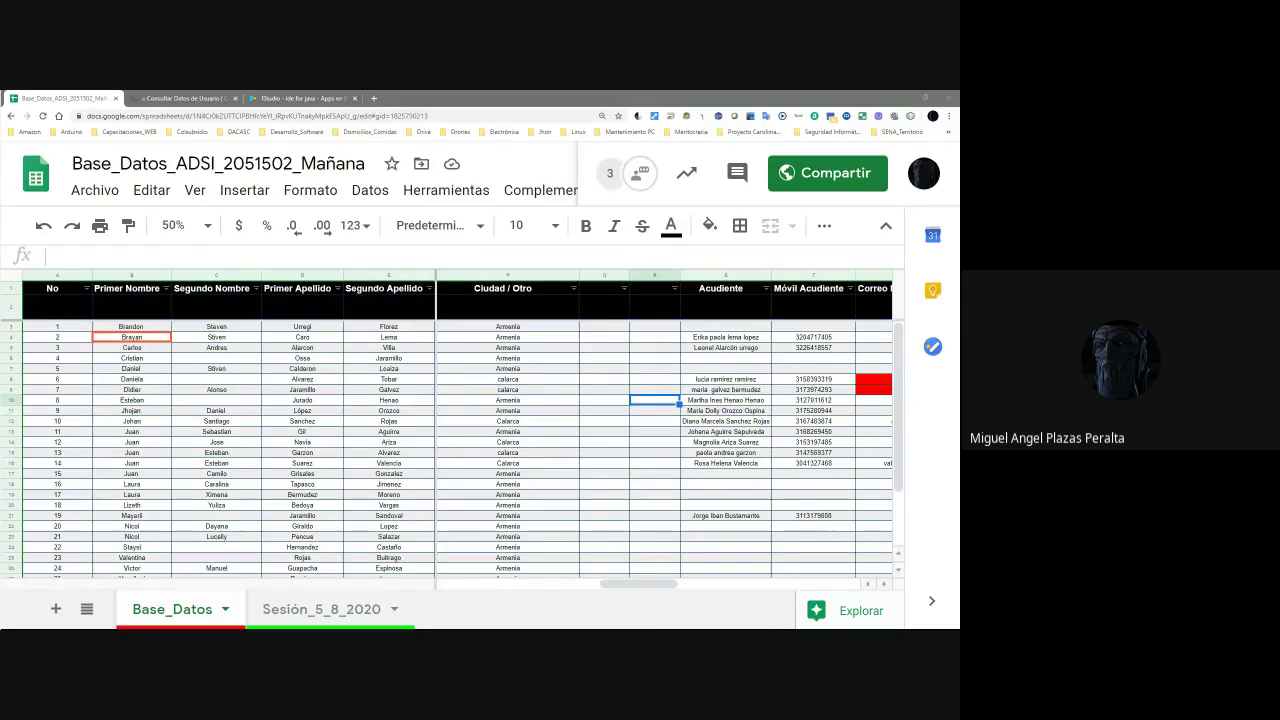
# Open Sofia Plus from the search results, dismiss the ad, and log in with saved credentials.
pyautogui.hotkey('alt', 'Tab')
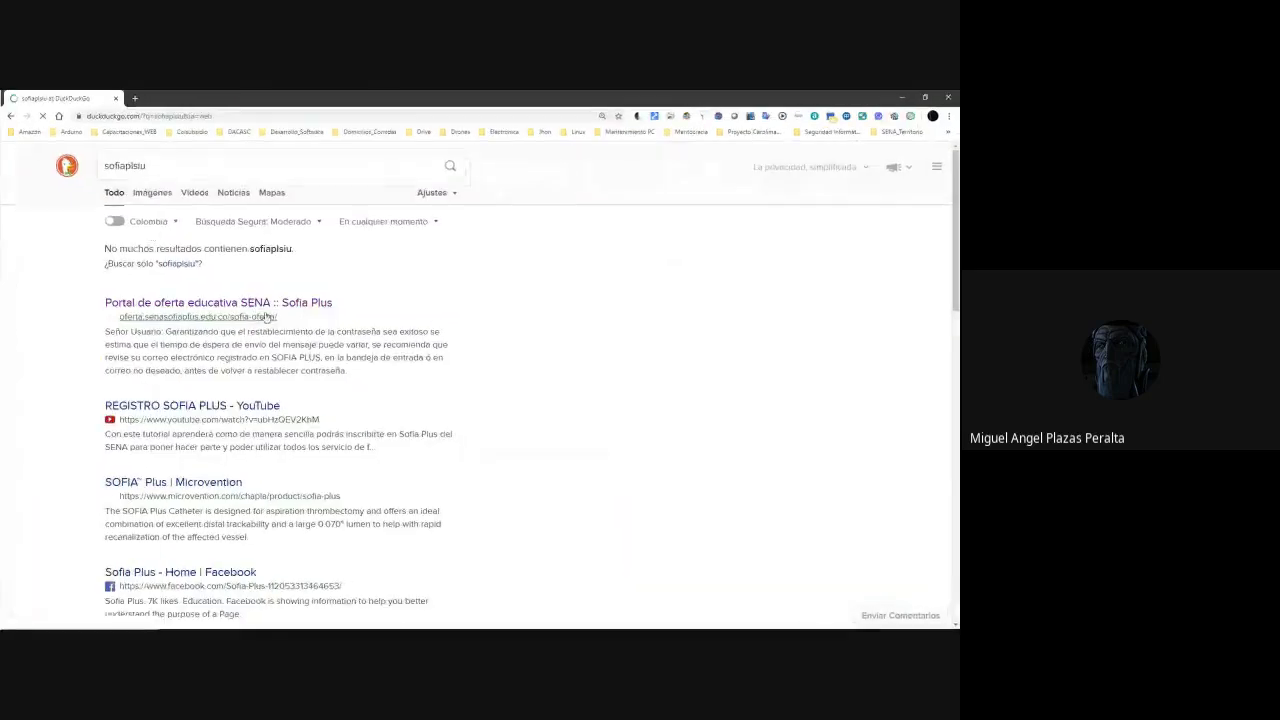
pyautogui.click(143, 305)
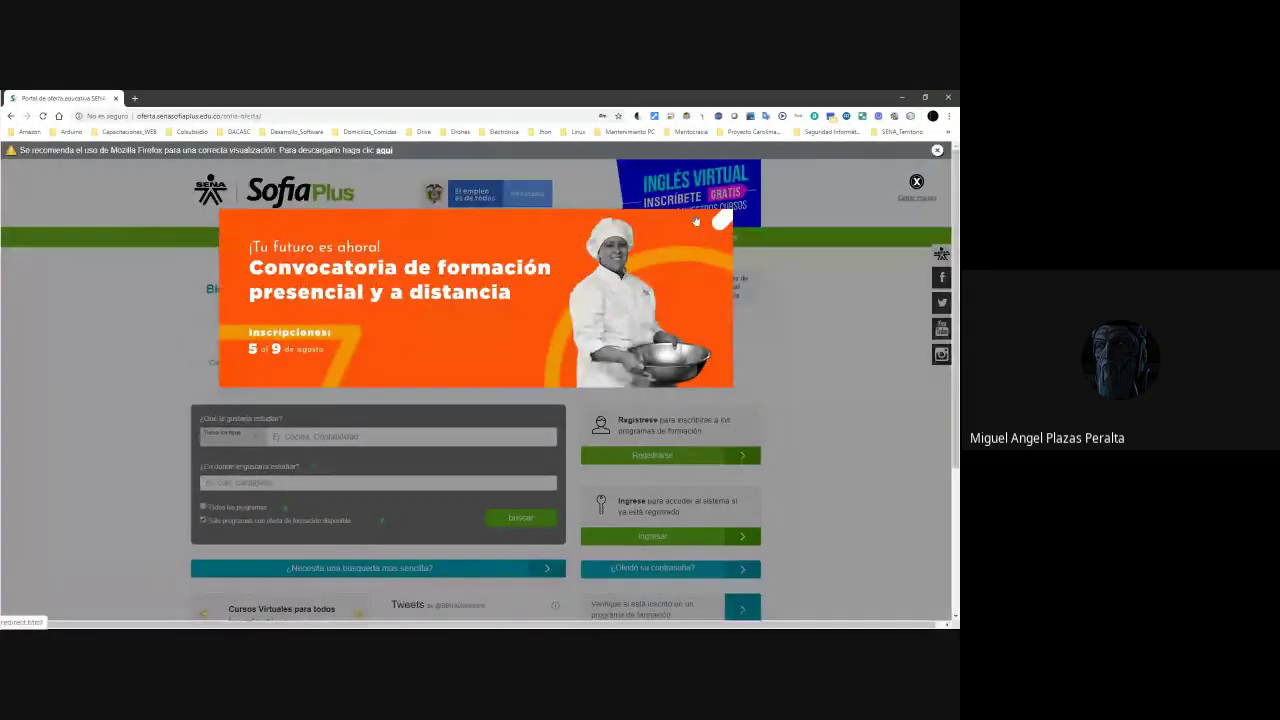
pyautogui.click(912, 190)
pyautogui.scroll(-2, 490, 420)
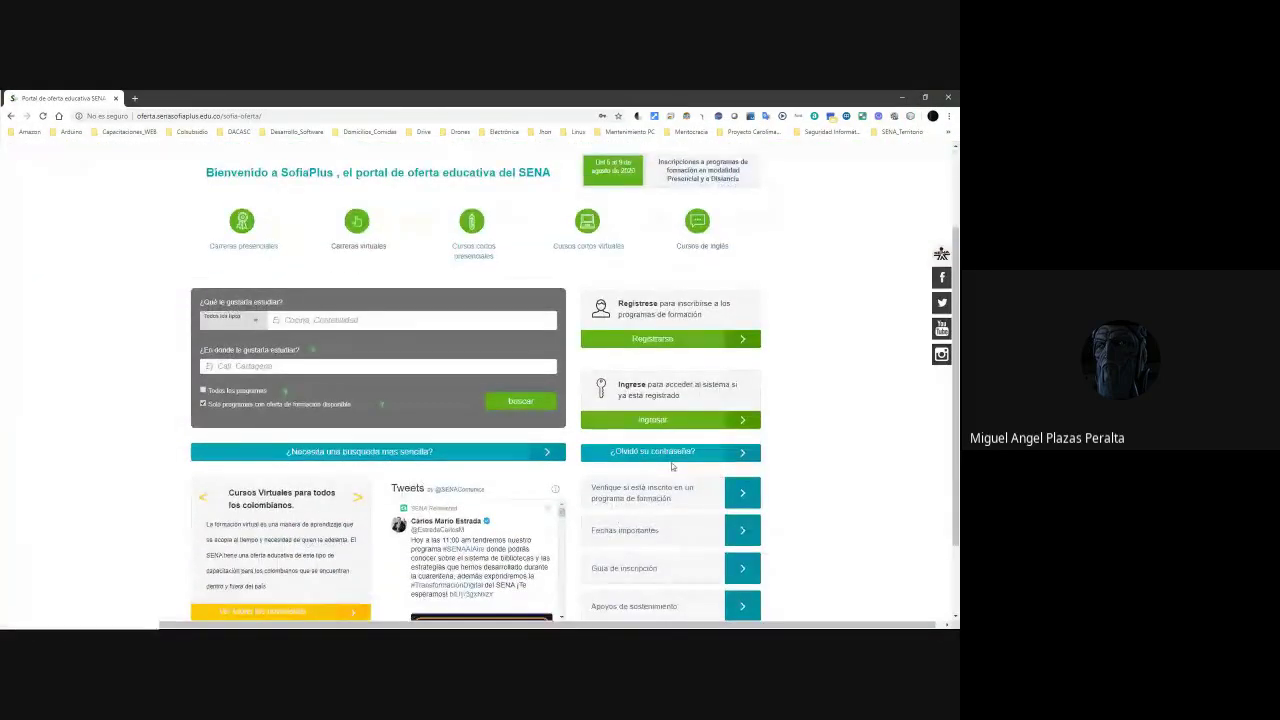
pyautogui.click(655, 420)
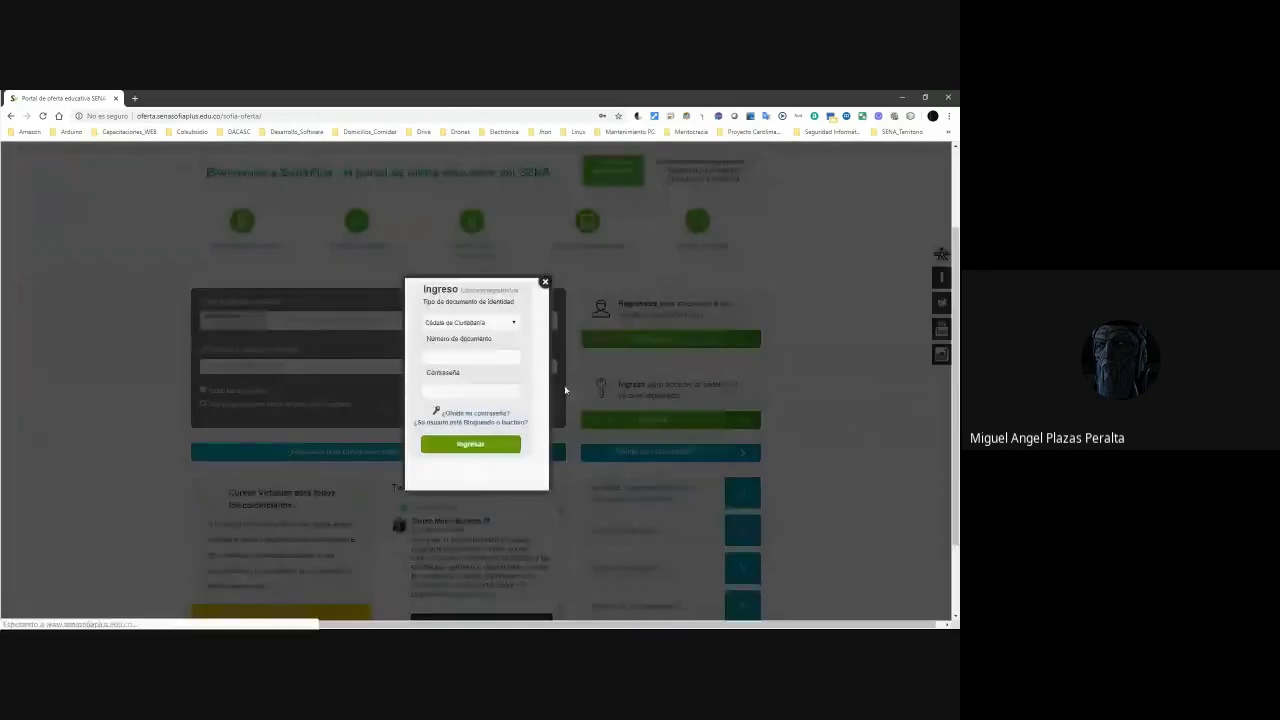
pyautogui.click(490, 357)
pyautogui.click(487, 400)
pyautogui.click(470, 444)
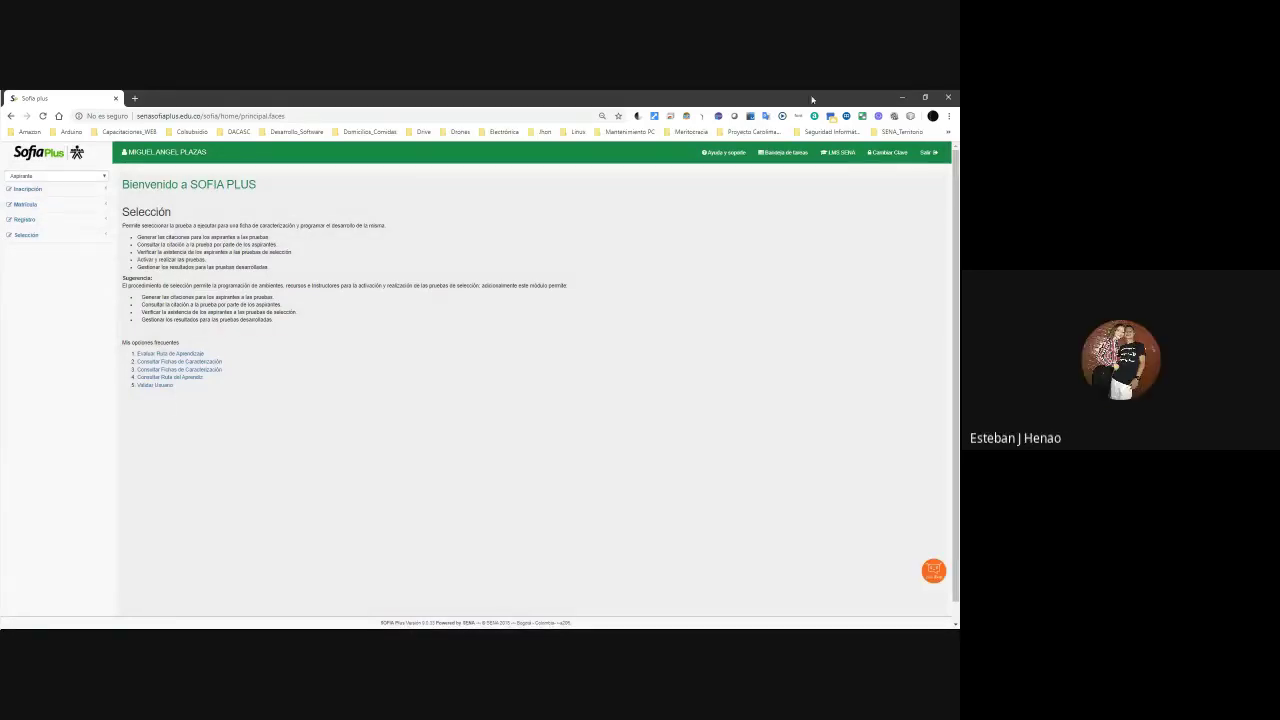
pyautogui.click(637, 117)
pyautogui.click(618, 189)
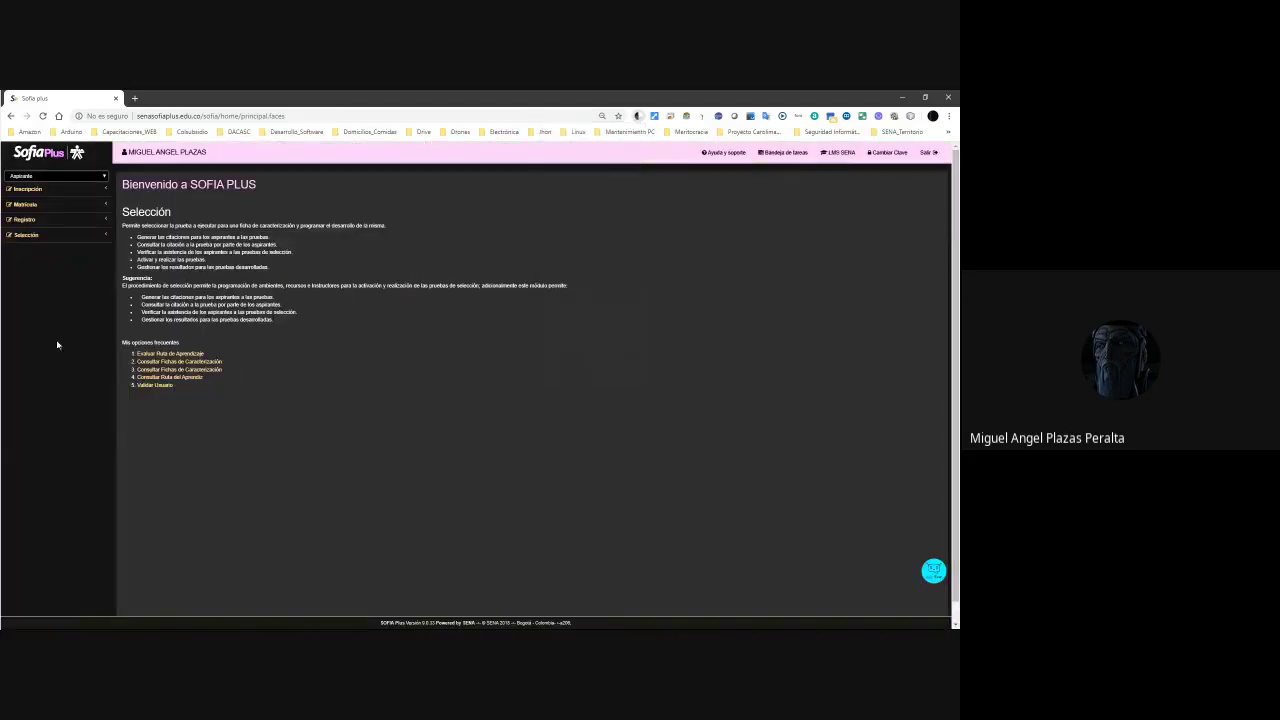
pyautogui.click(61, 177)
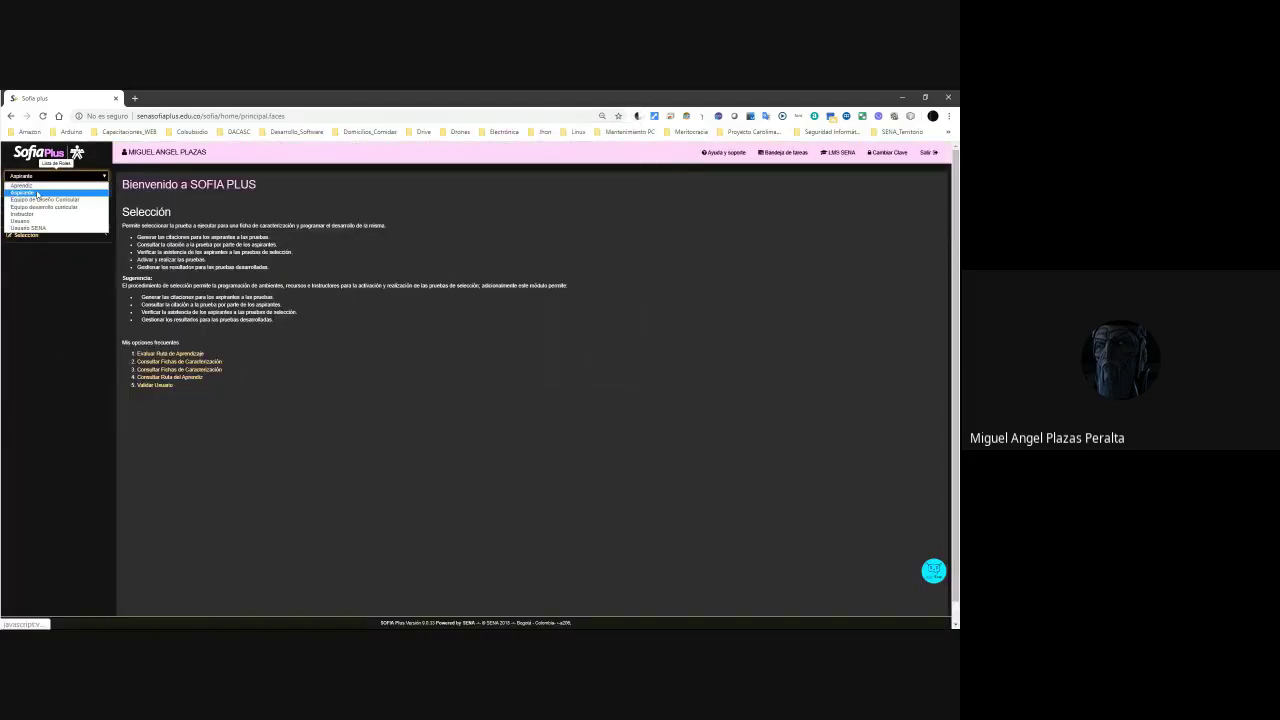
pyautogui.click(50, 250)
pyautogui.click(52, 220)
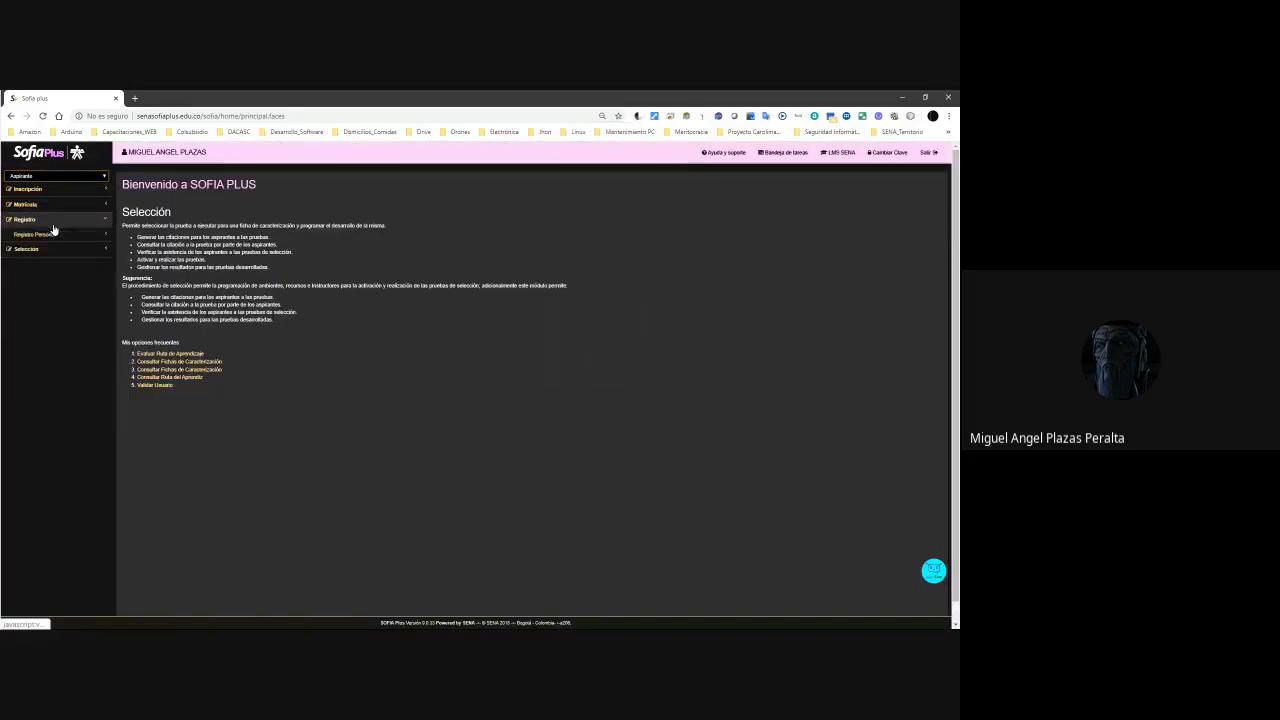
pyautogui.click(53, 250)
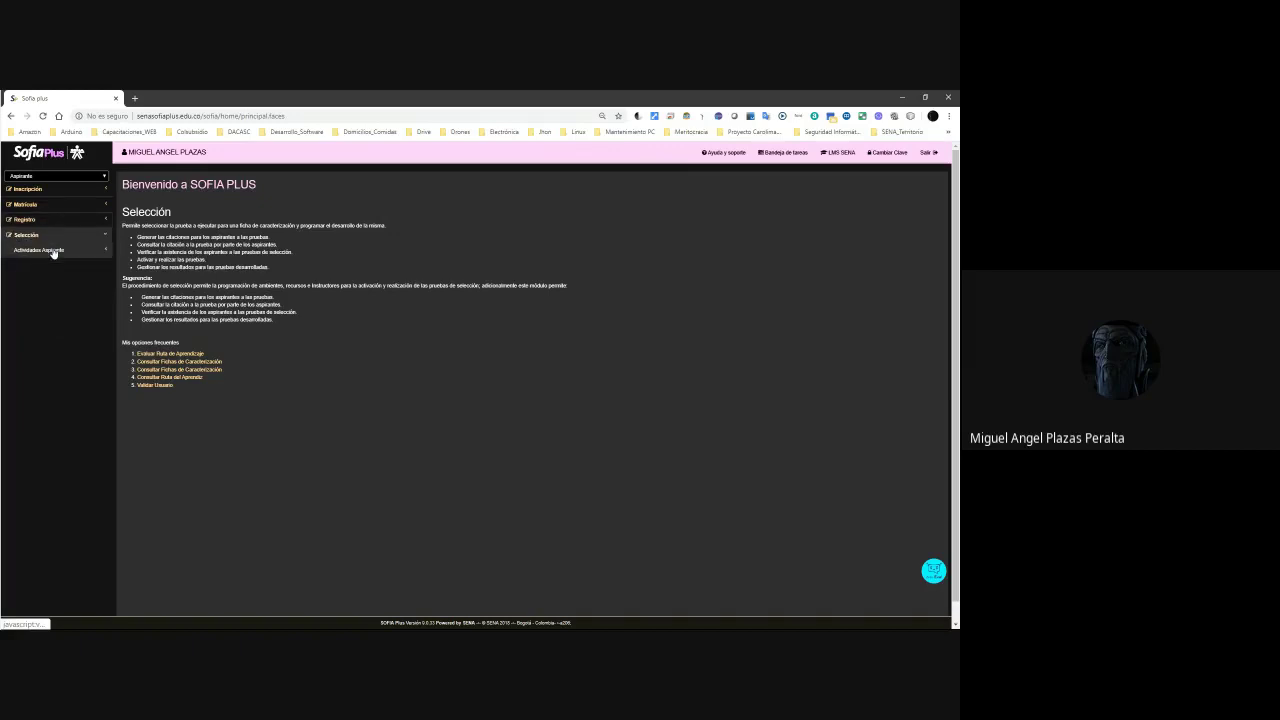
pyautogui.click(51, 220)
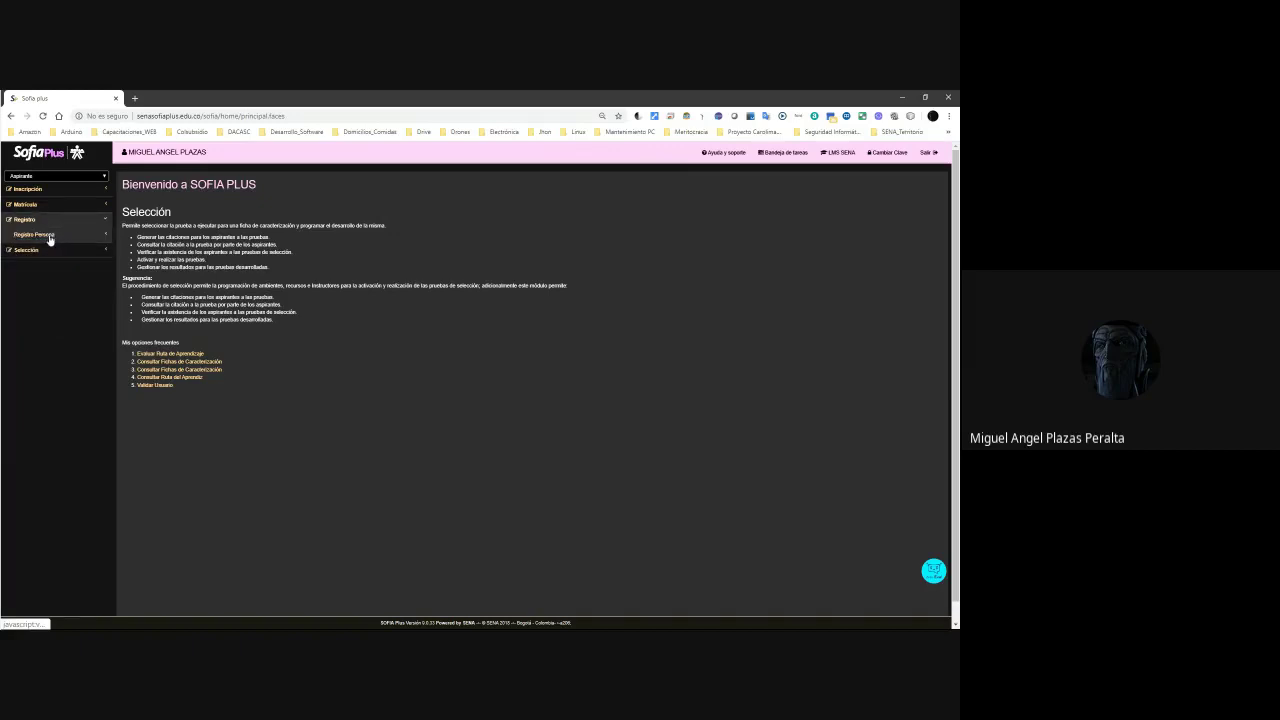
pyautogui.click(49, 236)
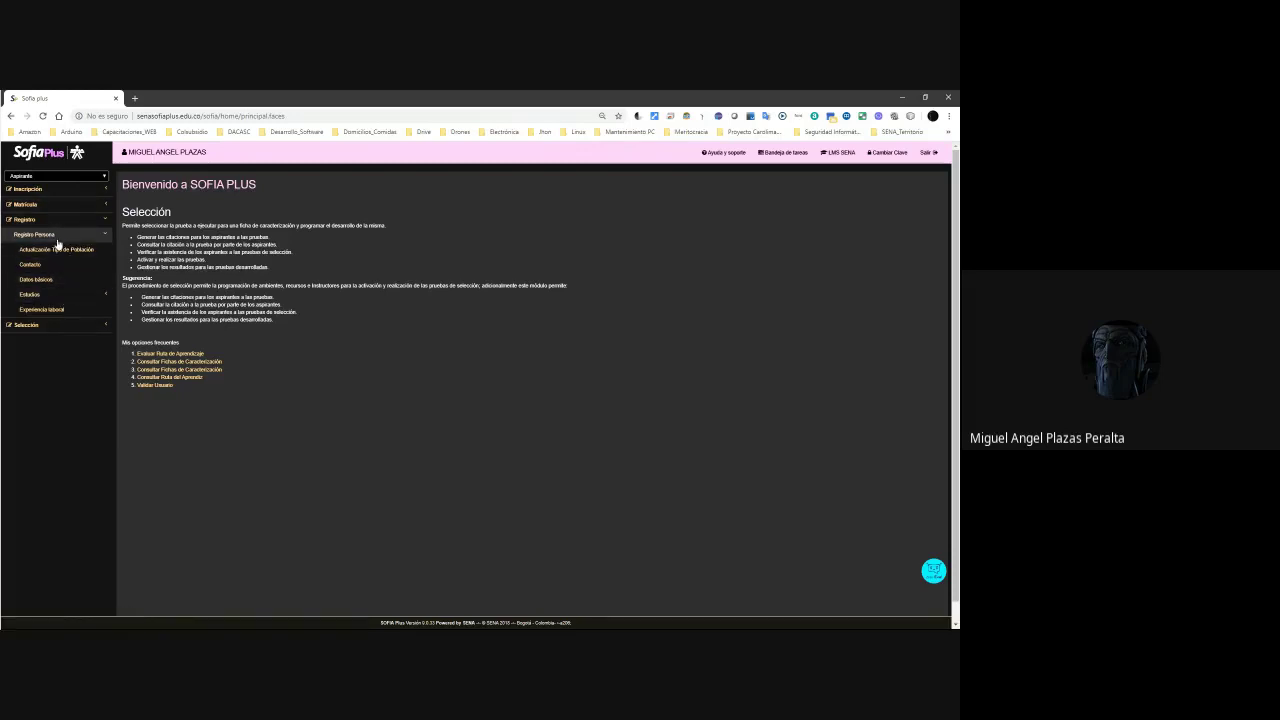
pyautogui.click(60, 251)
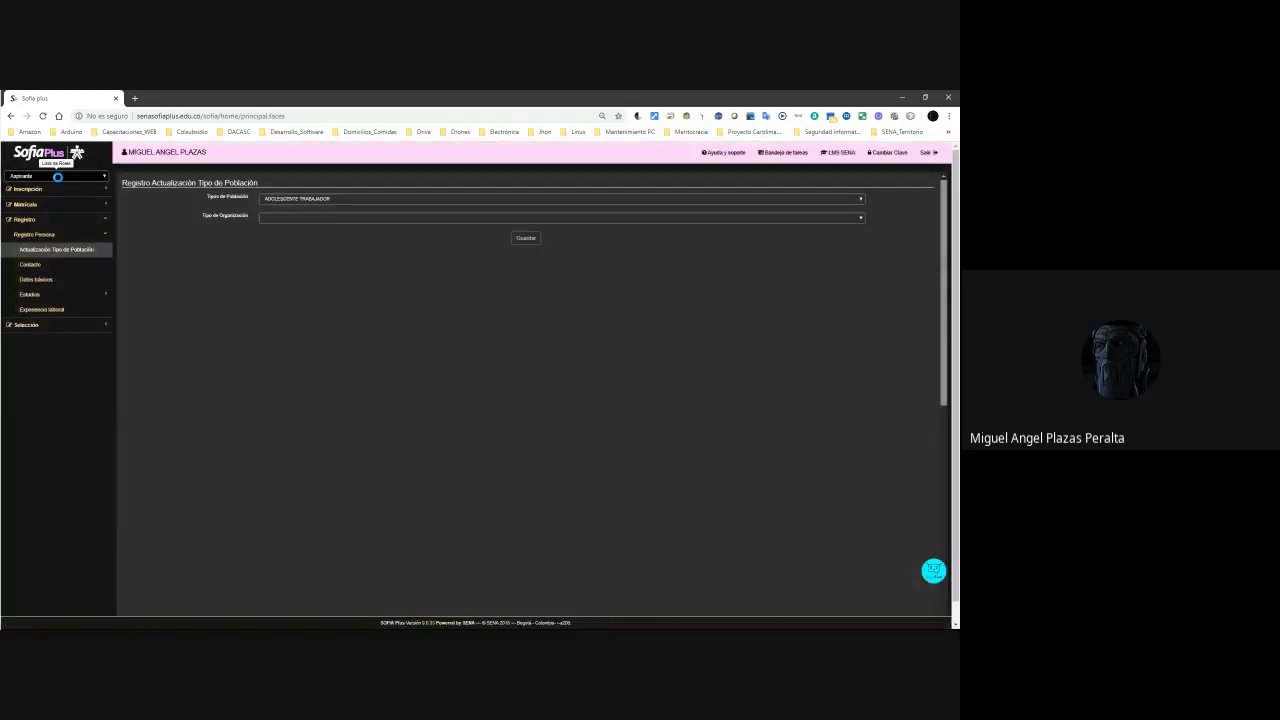
pyautogui.click(47, 278)
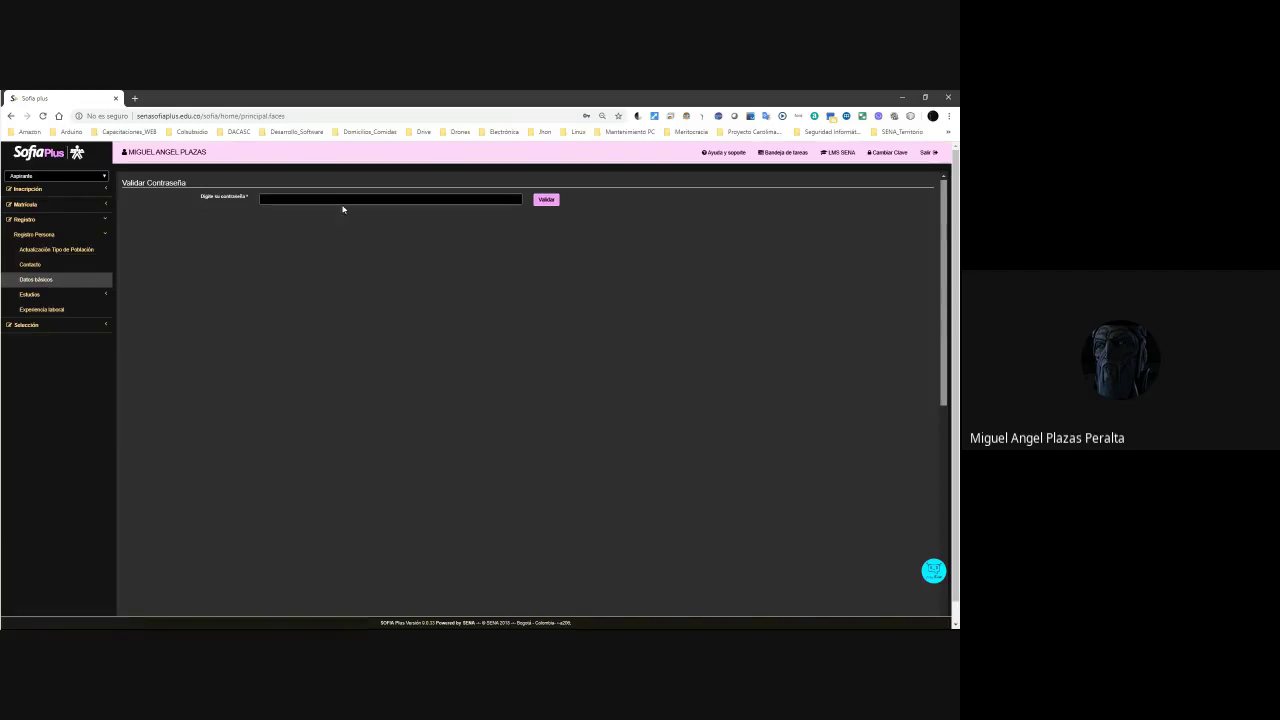
pyautogui.click(368, 199)
pyautogui.click(347, 224)
pyautogui.click(546, 200)
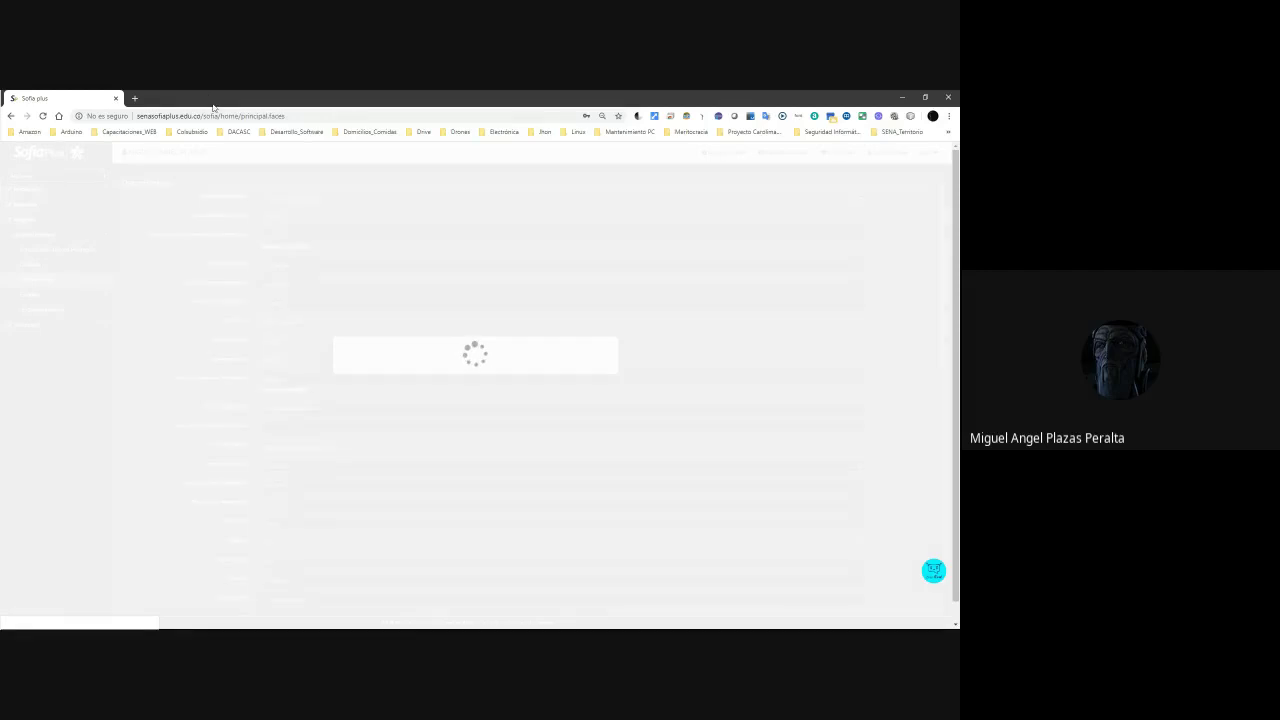
pyautogui.hotkey('alt', 'Tab')
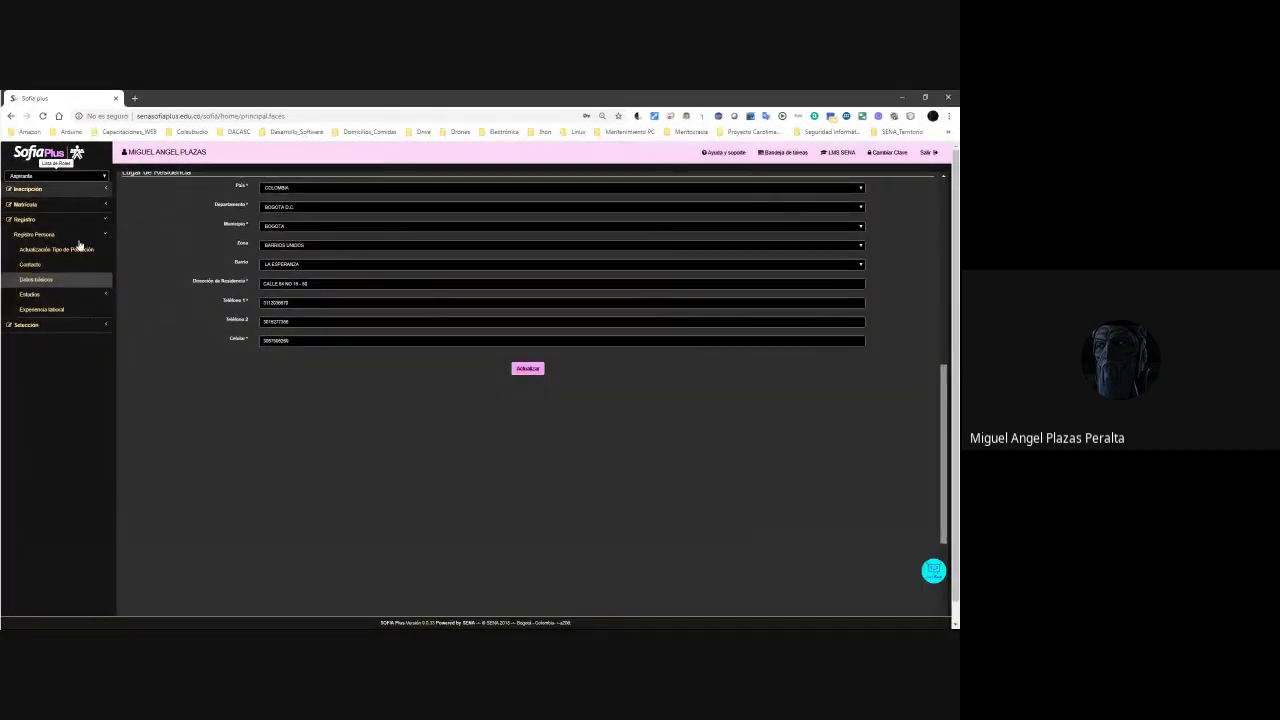
pyautogui.scroll(3, 307, 273)
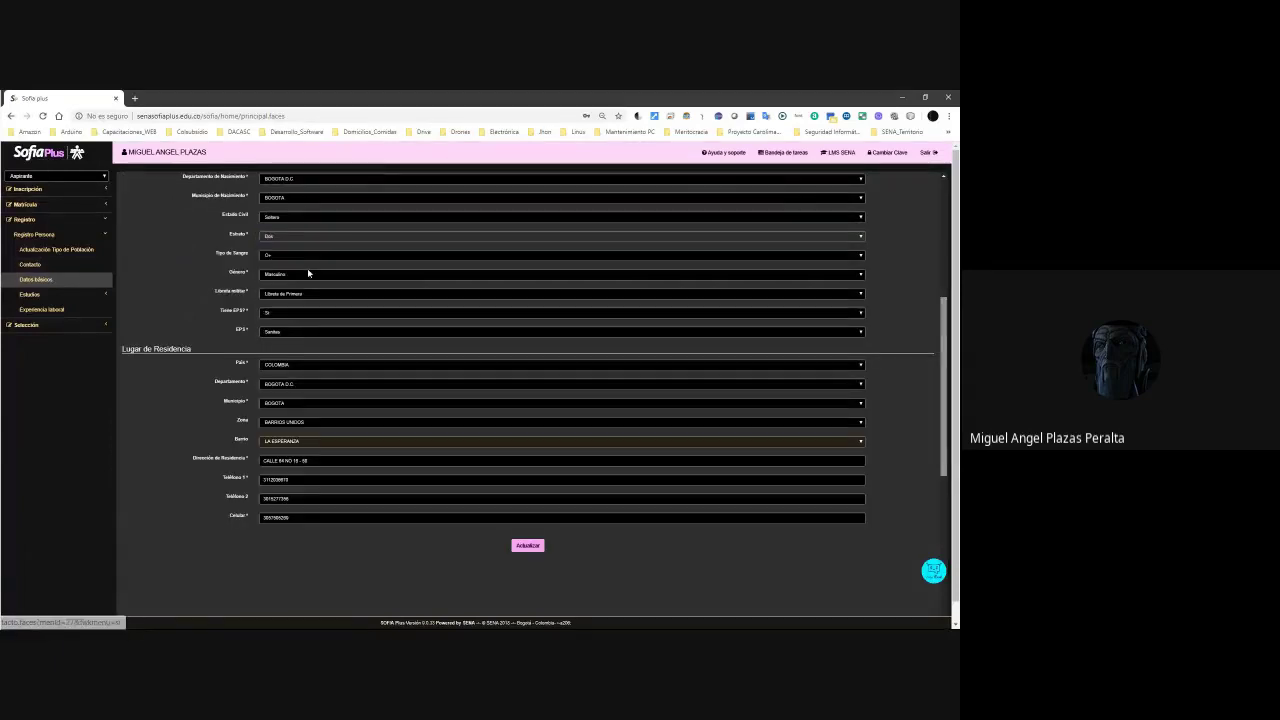
pyautogui.scroll(5, 307, 273)
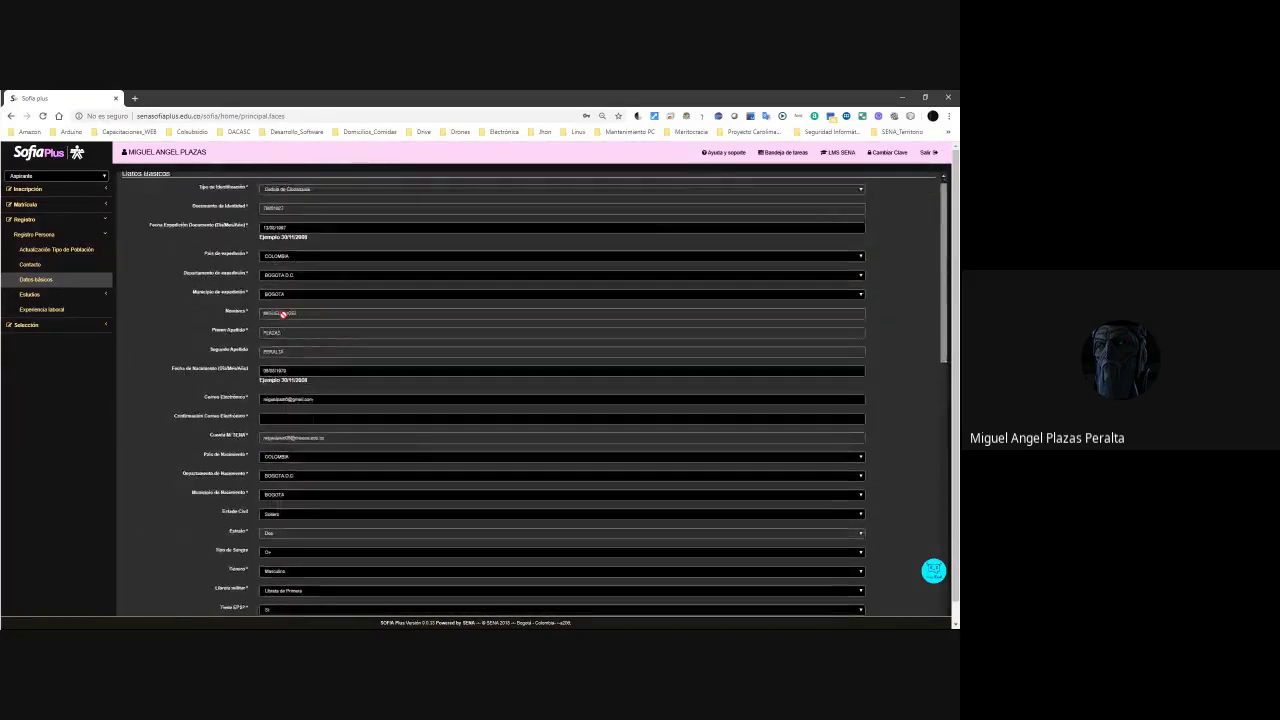
pyautogui.scroll(-2, 283, 313)
pyautogui.click(333, 292)
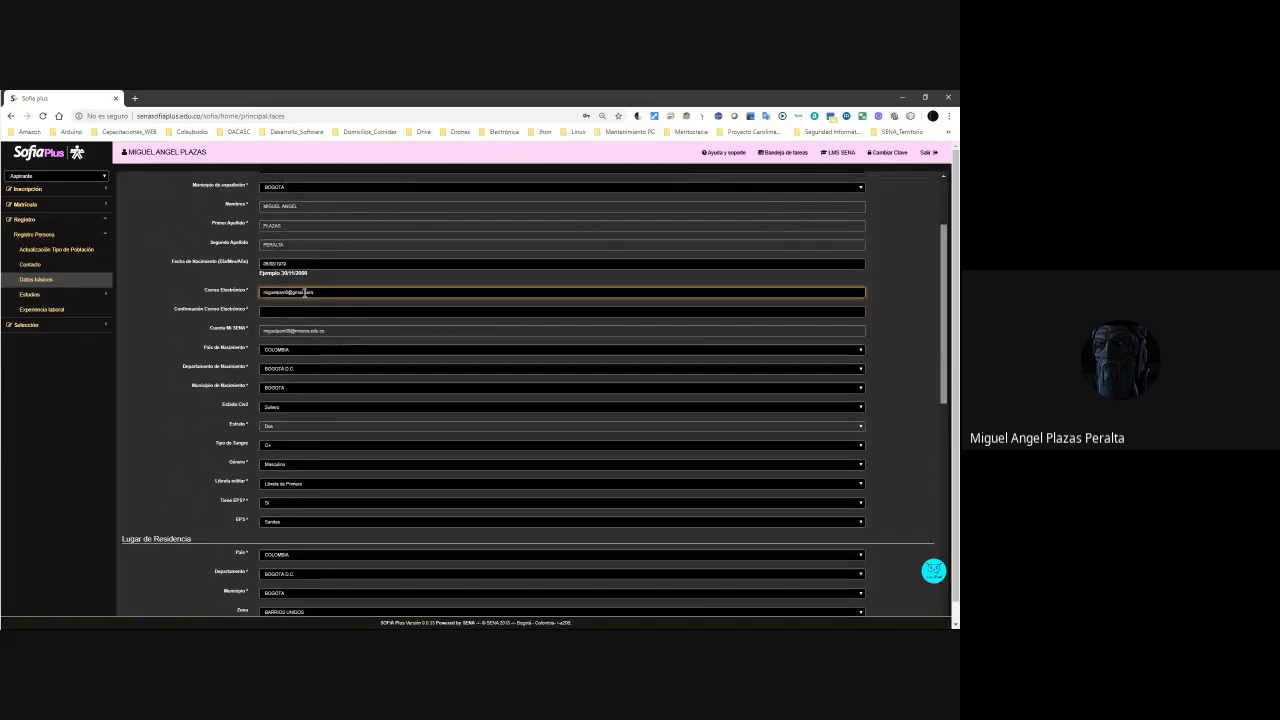
pyautogui.moveTo(300, 290); pyautogui.dragTo(258, 297)
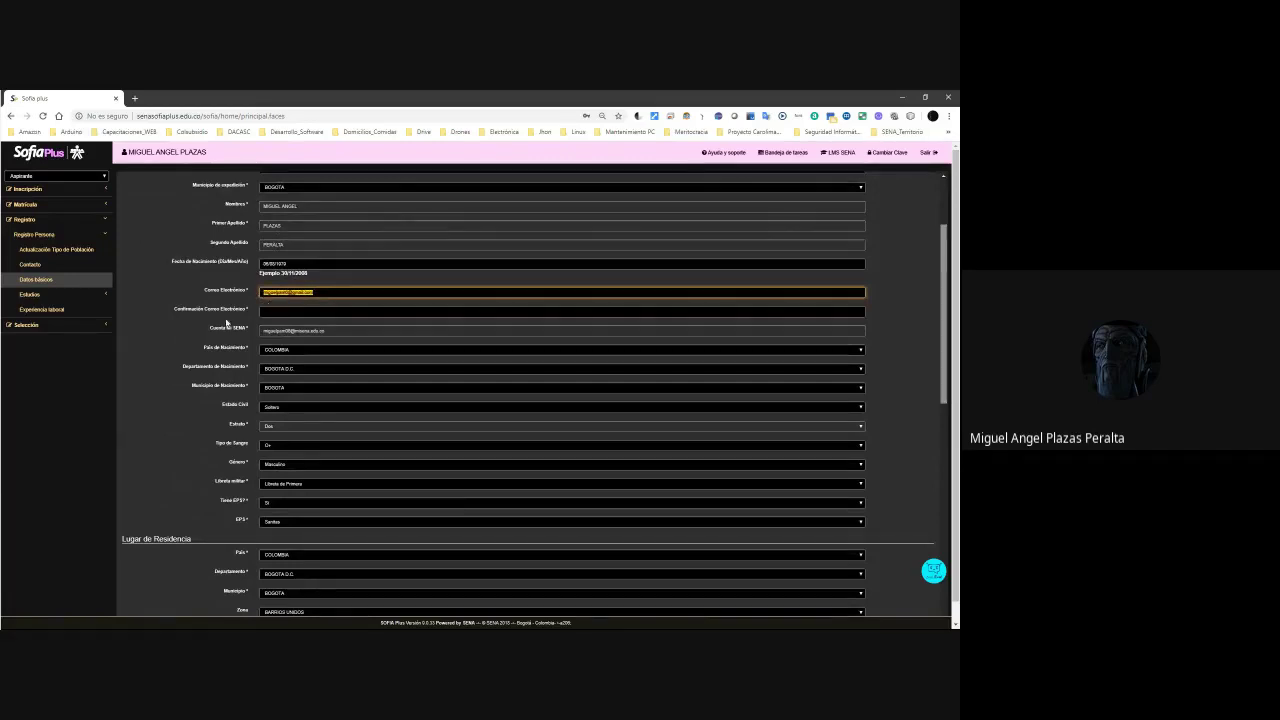
pyautogui.click(274, 311)
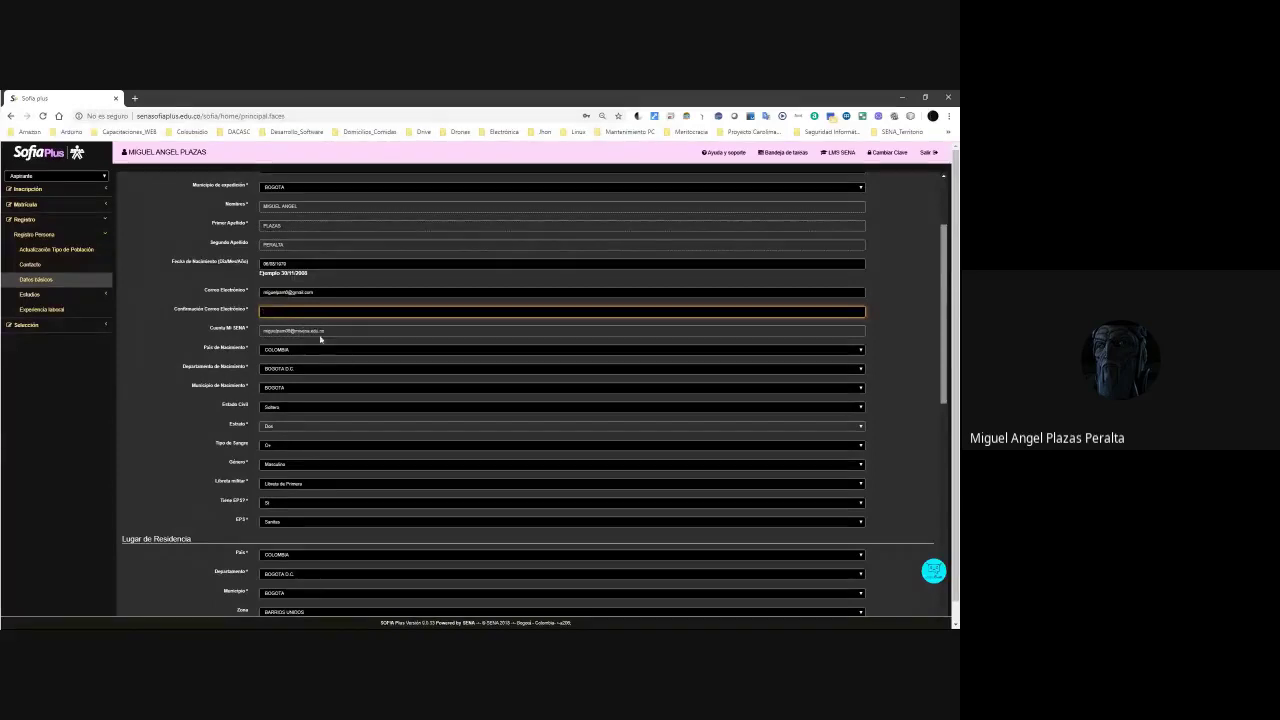
pyautogui.click(336, 330)
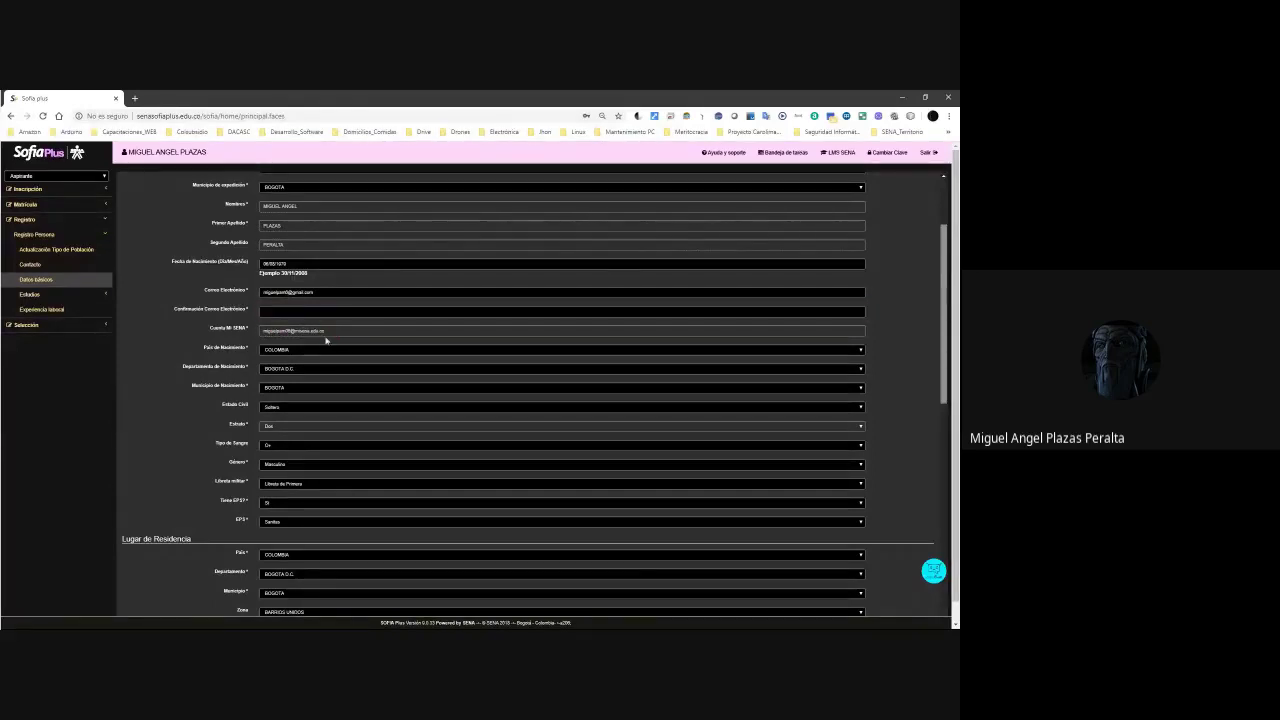
pyautogui.click(326, 292)
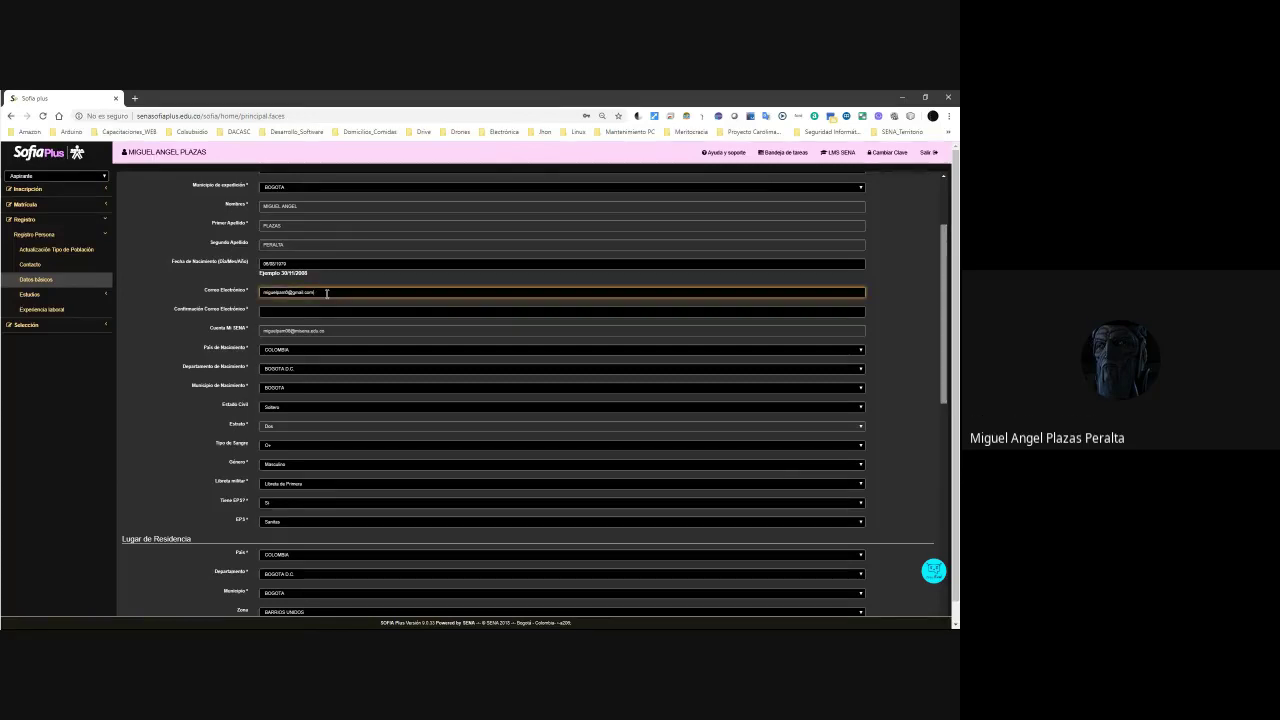
pyautogui.moveTo(299, 292); pyautogui.dragTo(257, 296)
pyautogui.click(216, 305)
pyautogui.click(261, 291)
pyautogui.moveTo(323, 292); pyautogui.dragTo(259, 296)
pyautogui.click(157, 334)
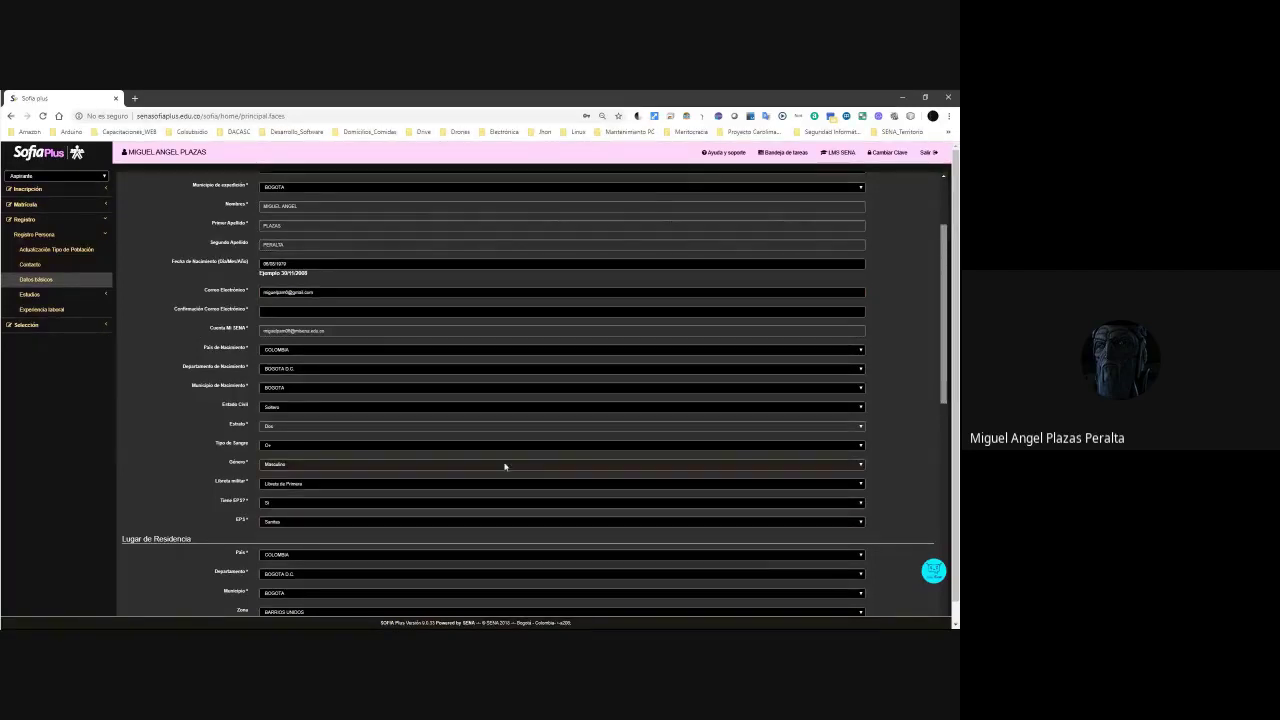
# Turn Dark Reader off for the Sofia Plus site so the page shows in light theme.
pyautogui.click(687, 117)
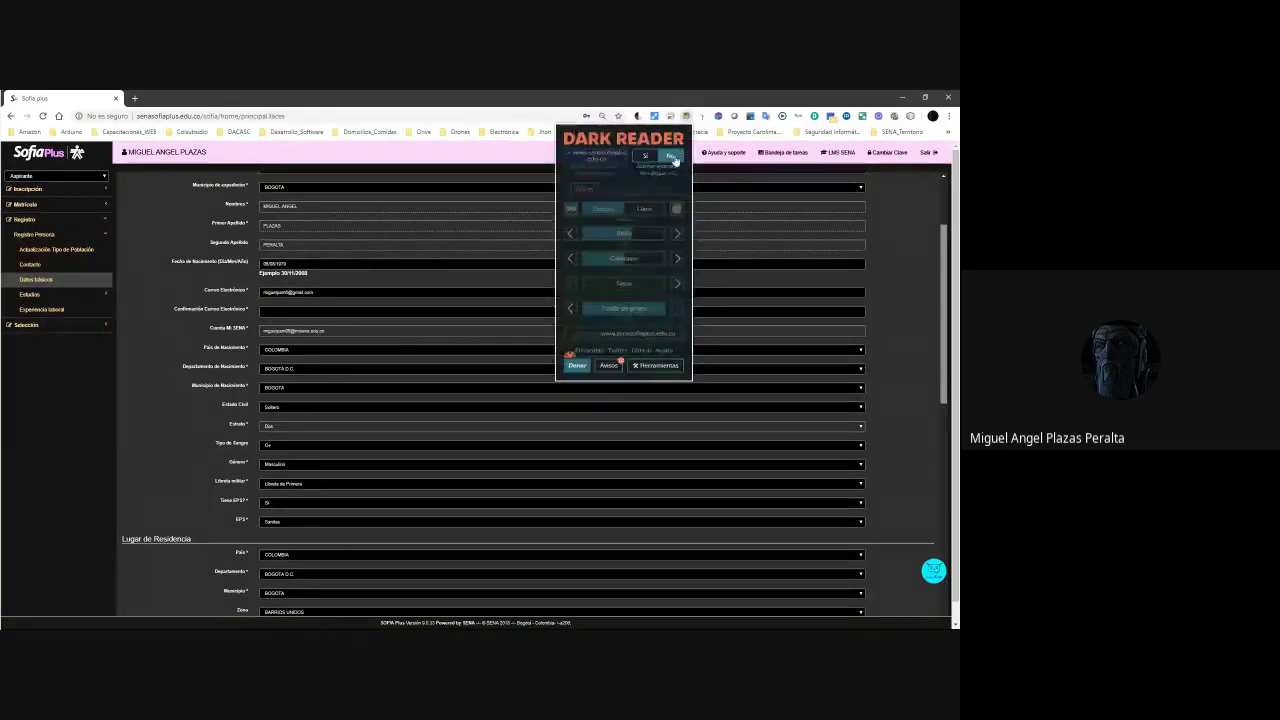
pyautogui.click(648, 160)
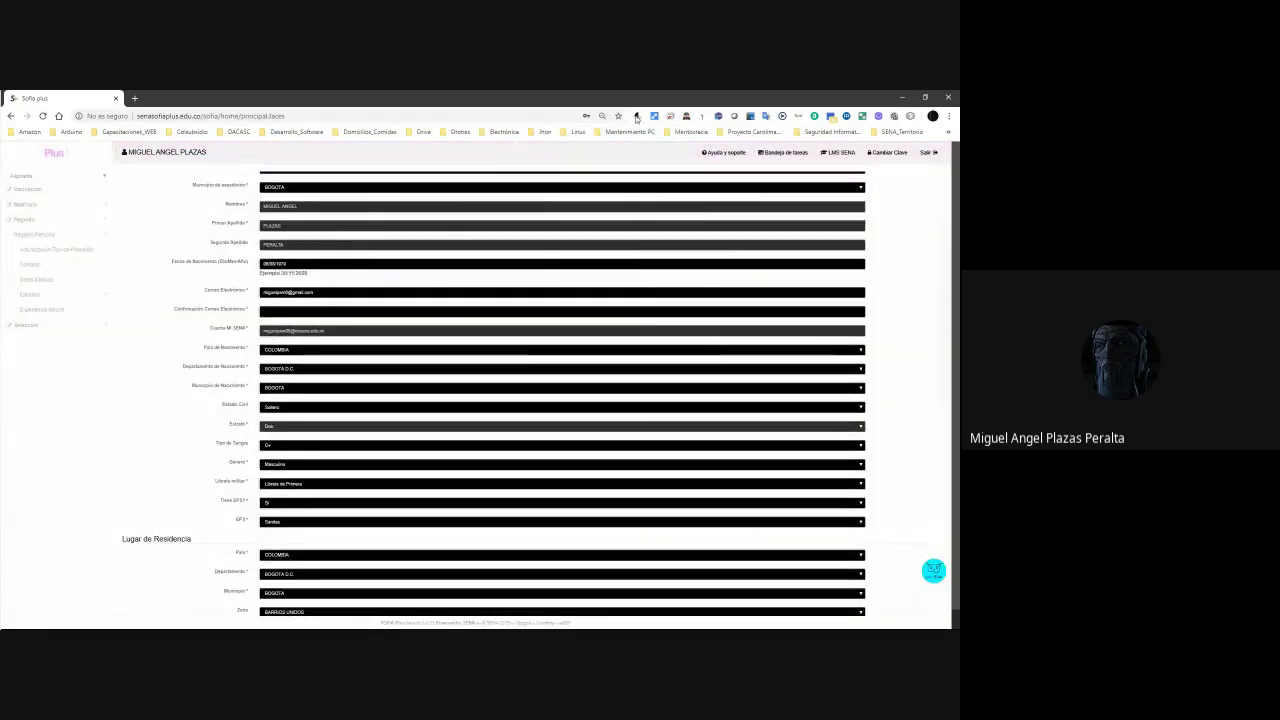
pyautogui.click(637, 116)
pyautogui.click(686, 116)
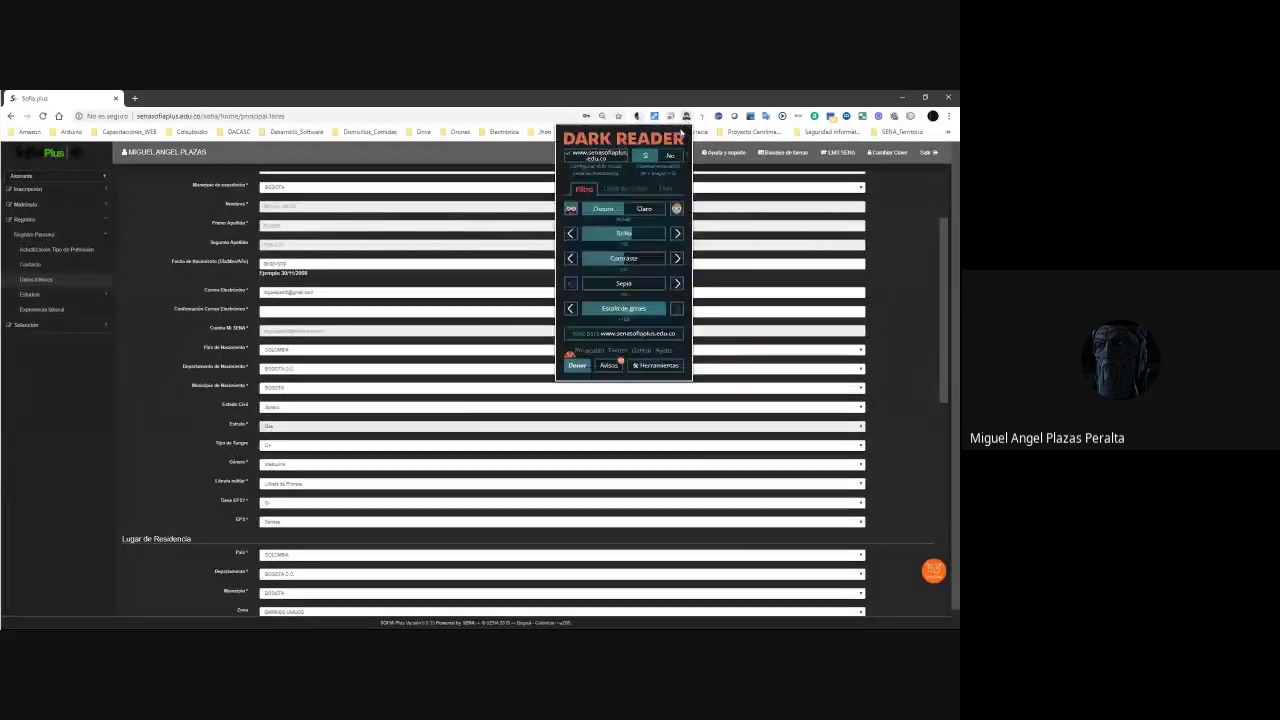
pyautogui.click(672, 157)
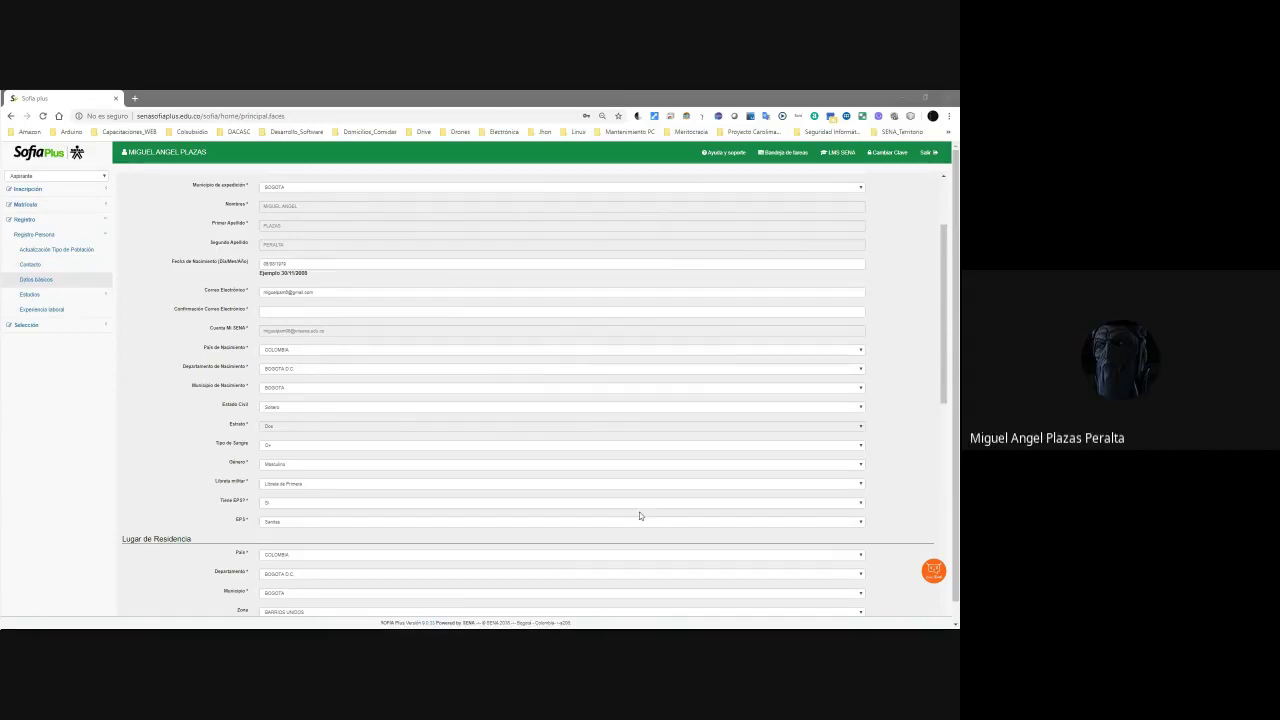
# Close the Sofia Plus window and search 'sofiaplsiu' in a new tab.
pyautogui.click(143, 117)
pyautogui.click(116, 98)
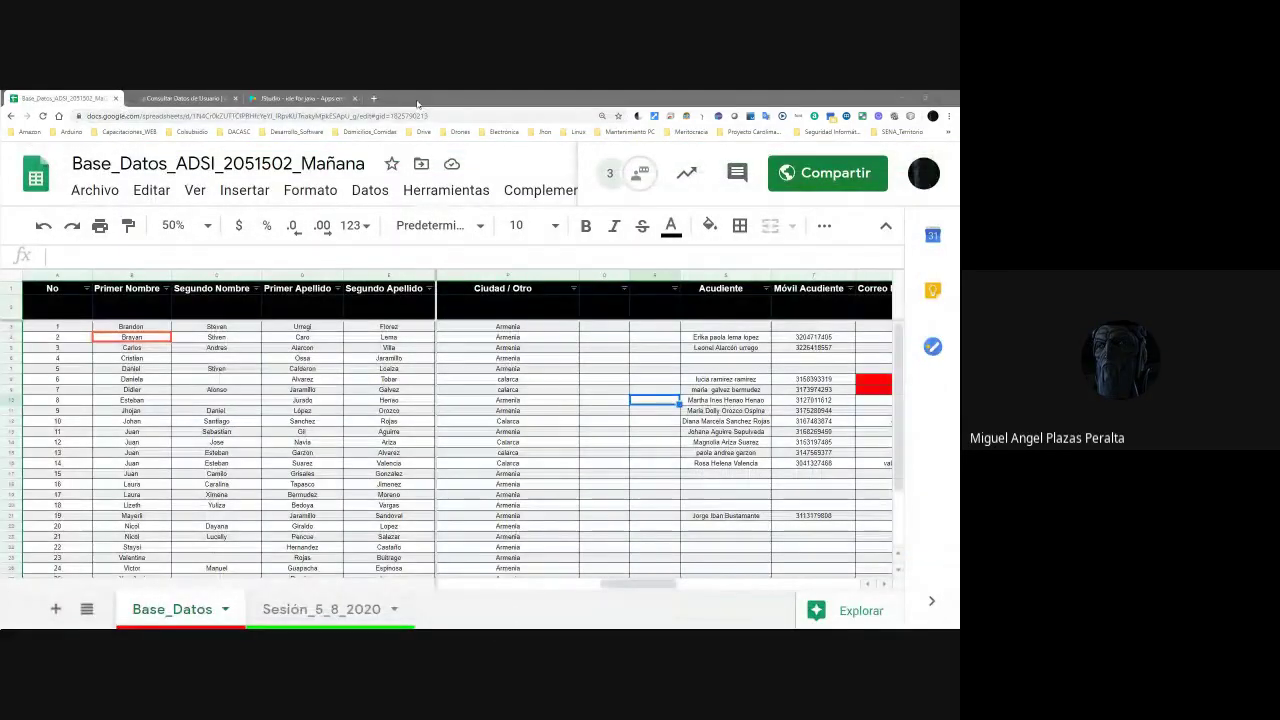
pyautogui.click(373, 98)
pyautogui.write('so')
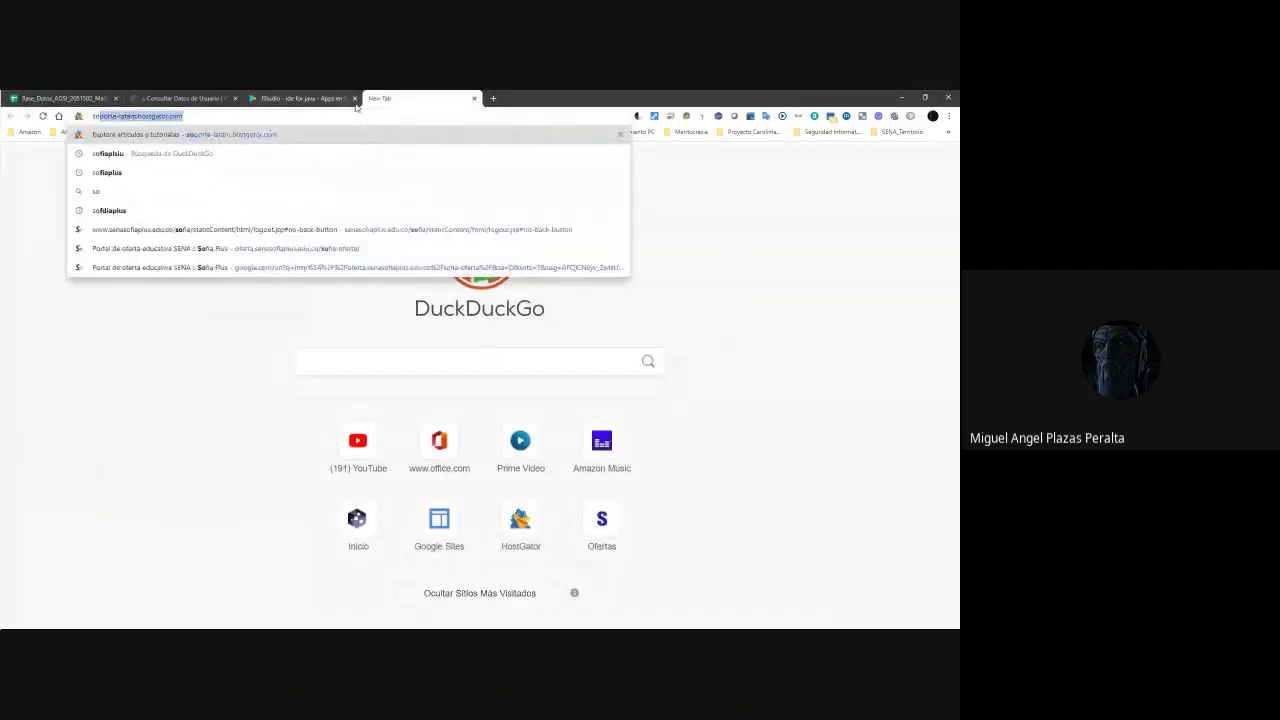
pyautogui.write('fiaplsiu')
pyautogui.press('Return')
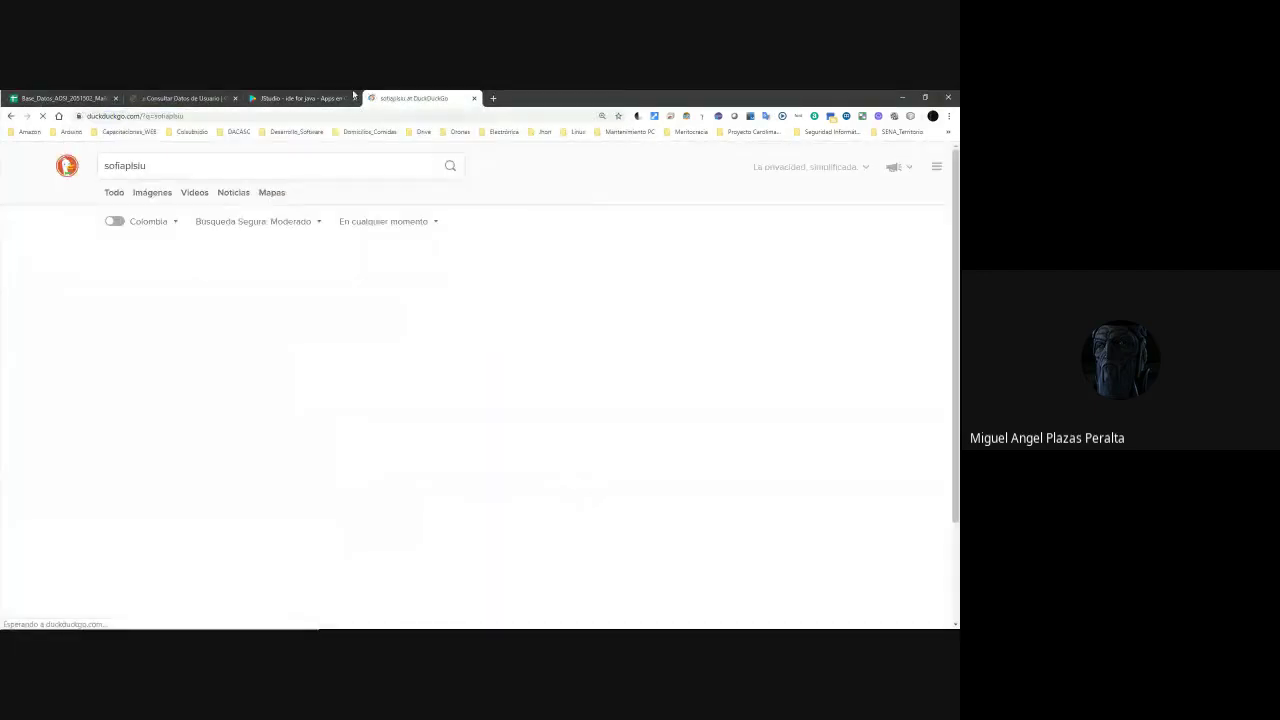
# Open the Sofia Plus portal result, dismiss the promo banner and sign in.
pyautogui.click(150, 374)
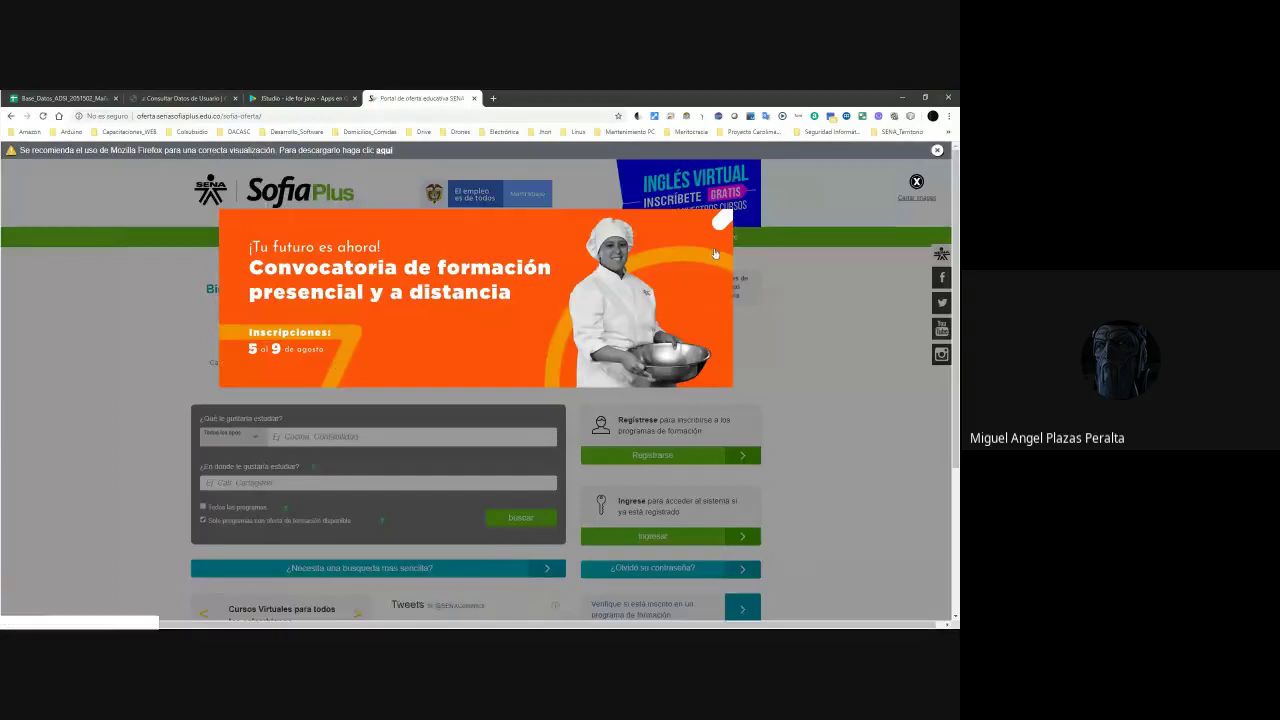
pyautogui.click(918, 190)
pyautogui.click(701, 540)
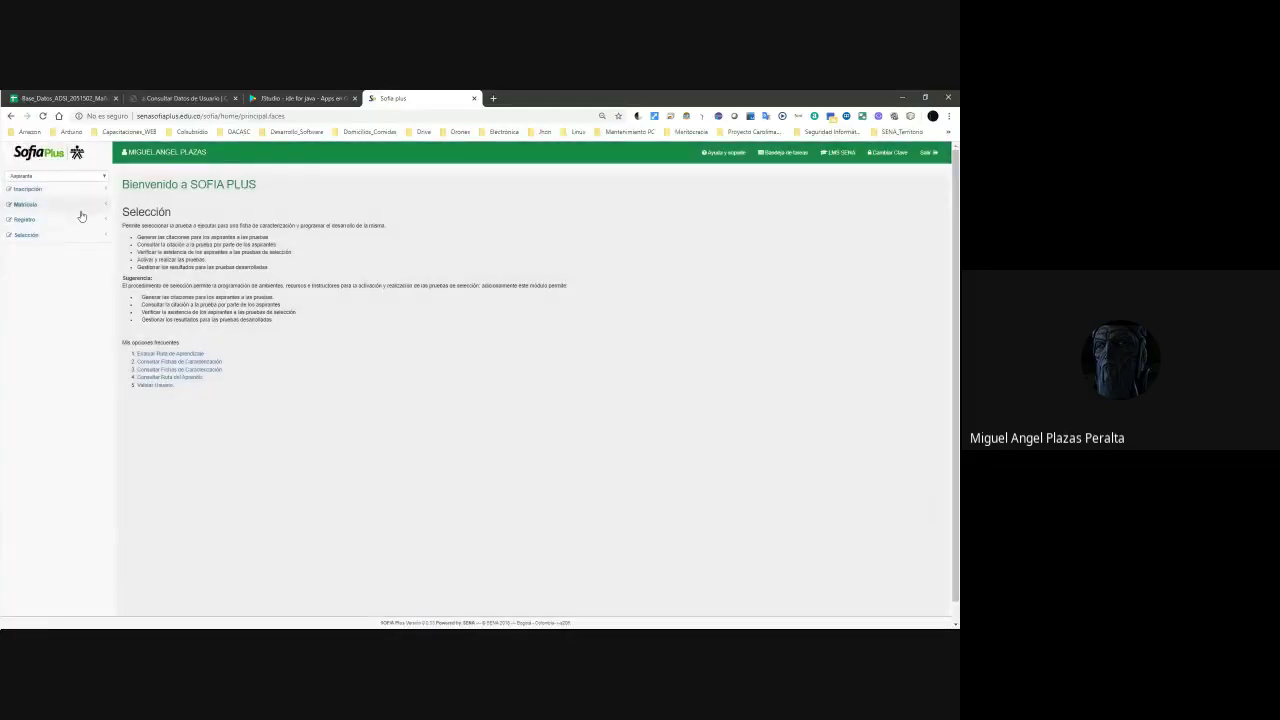
# Go to Registro > Registro Persona > Datos básicos and validate with the saved password.
pyautogui.click(77, 222)
pyautogui.click(49, 234)
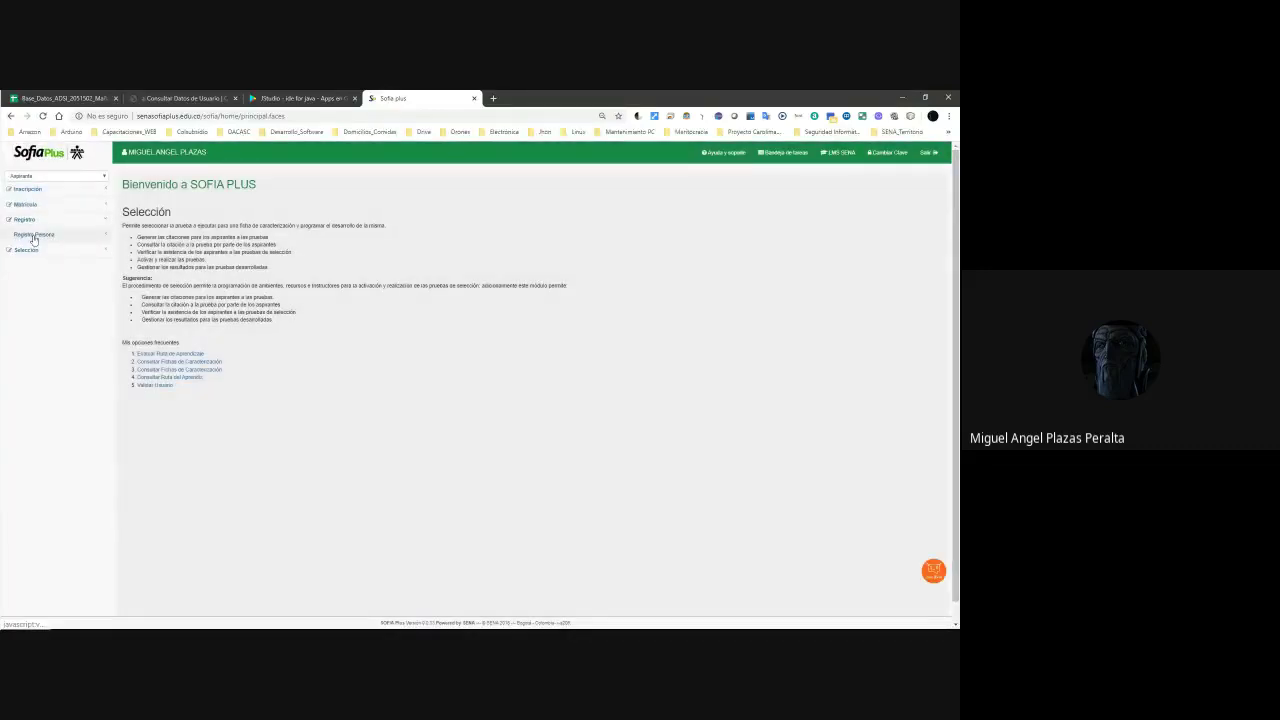
pyautogui.click(76, 251)
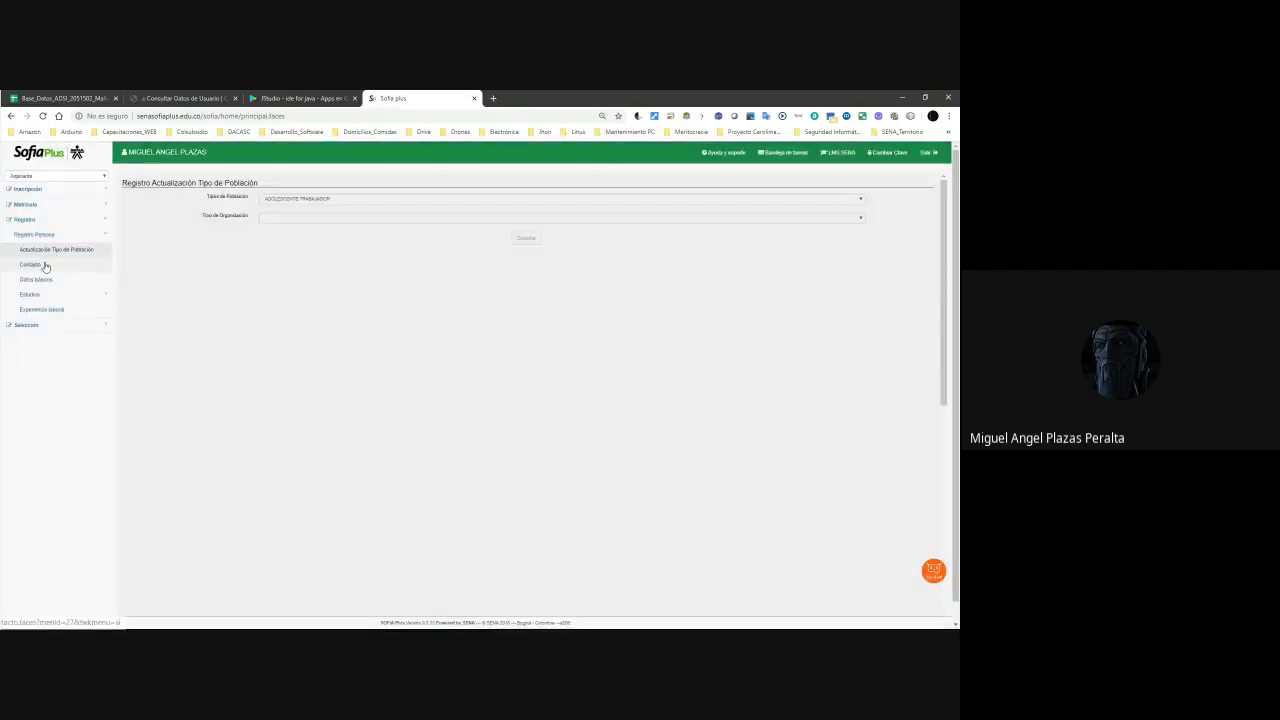
pyautogui.click(45, 266)
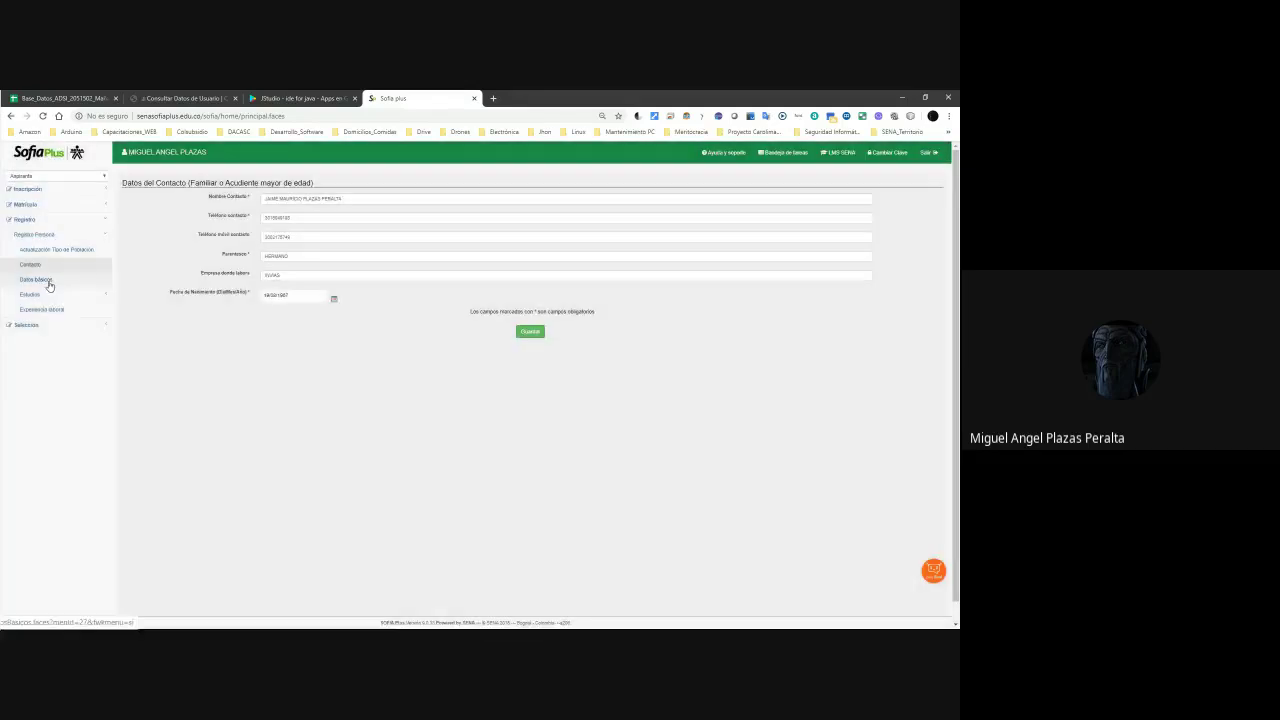
pyautogui.click(48, 281)
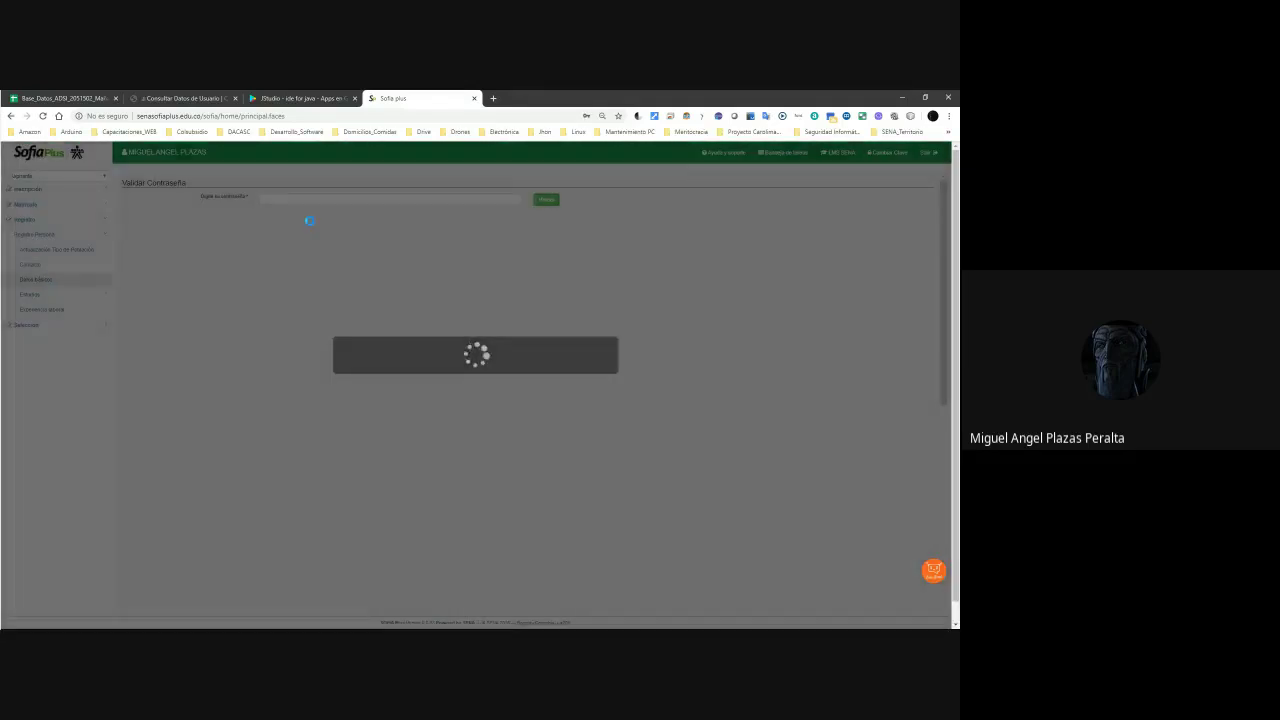
pyautogui.click(381, 199)
pyautogui.click(414, 222)
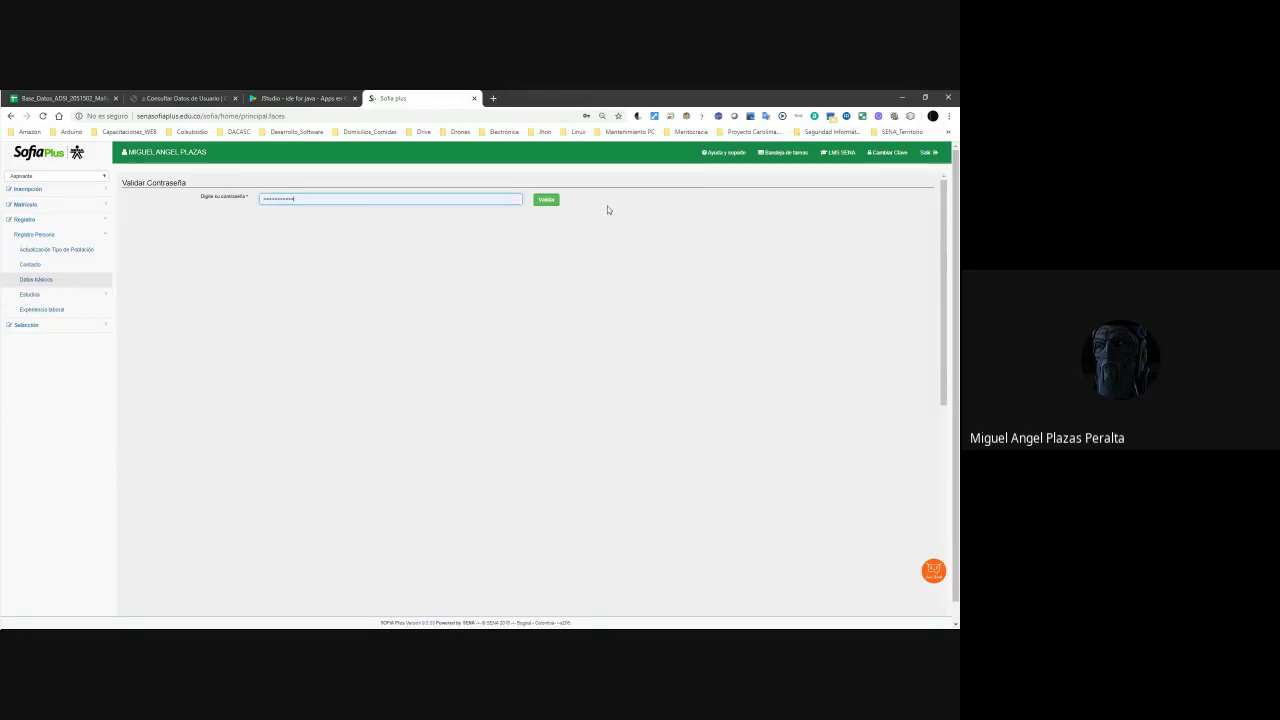
pyautogui.click(549, 200)
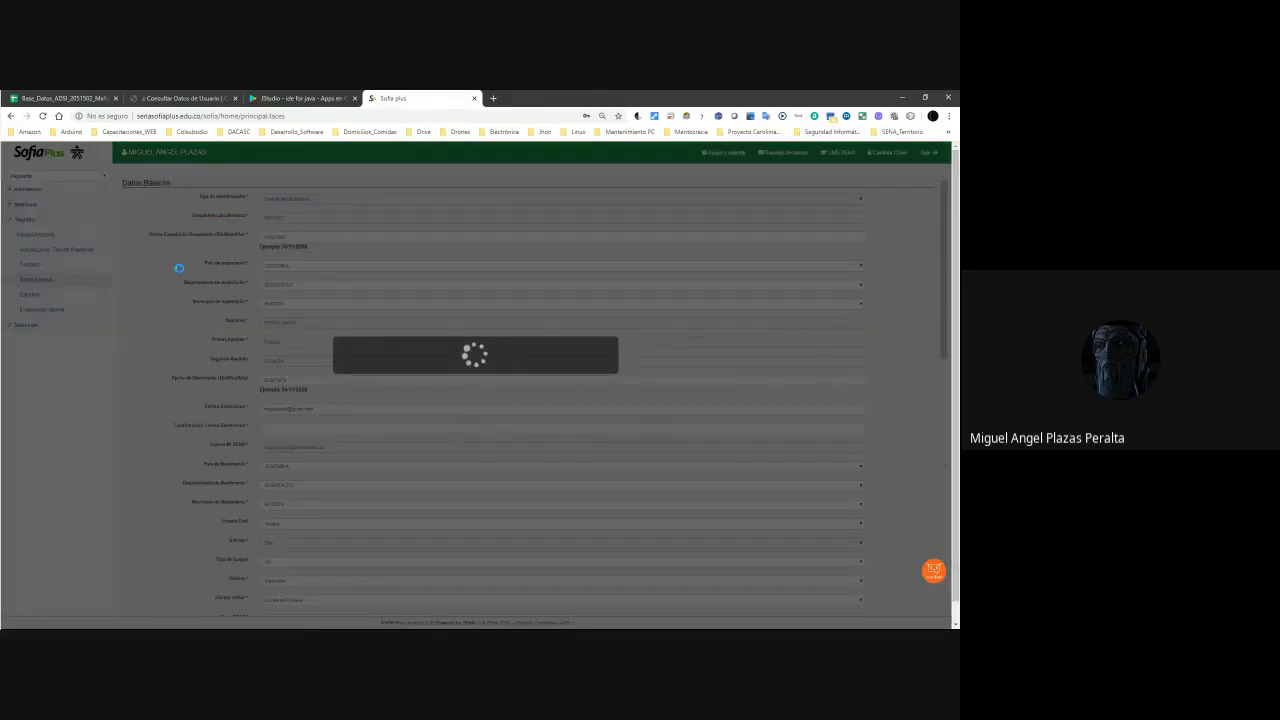
# Scroll the Datos básicos form and select the whole email address value.
pyautogui.scroll(-5, 282, 224)
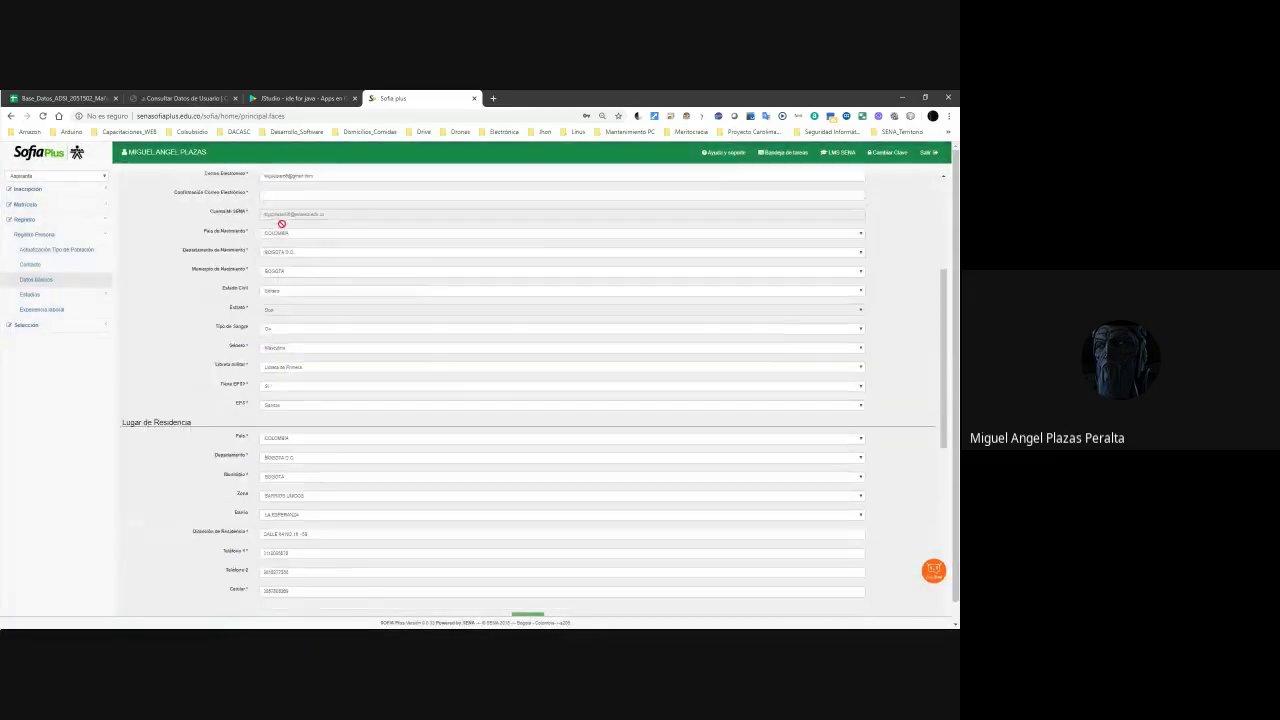
pyautogui.scroll(-3, 282, 226)
pyautogui.scroll(3, 290, 280)
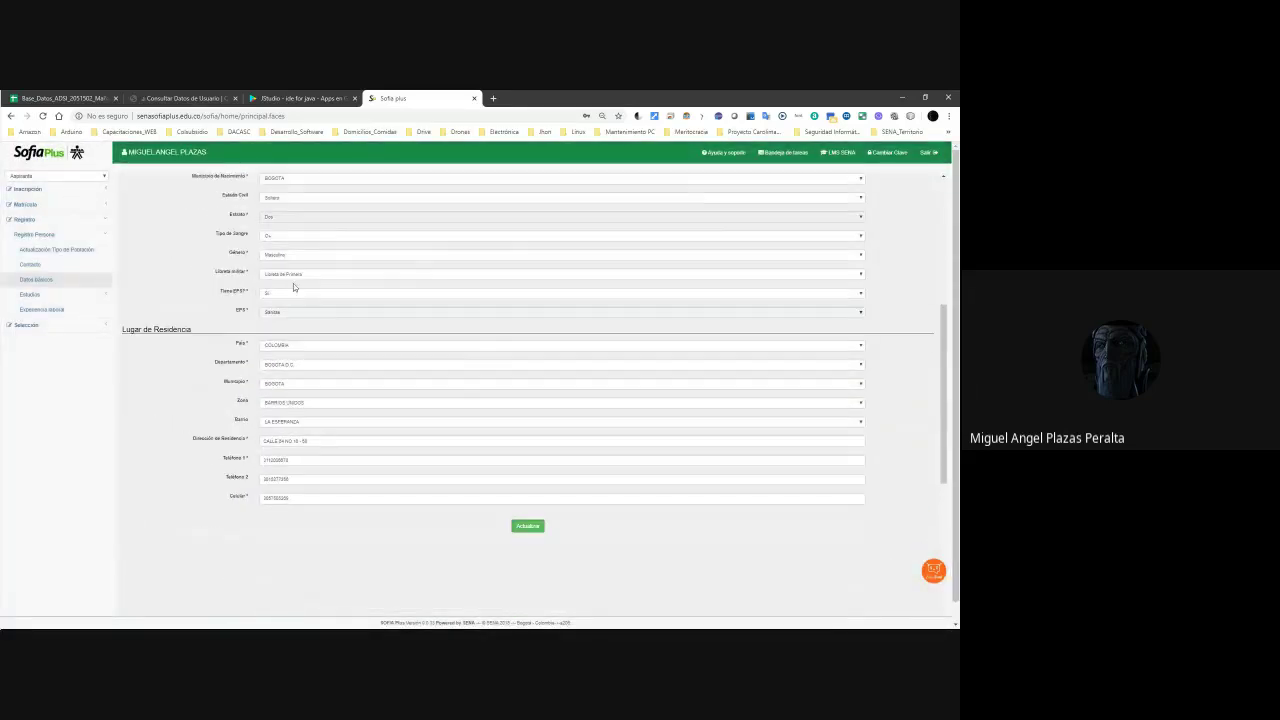
pyautogui.scroll(-2, 283, 304)
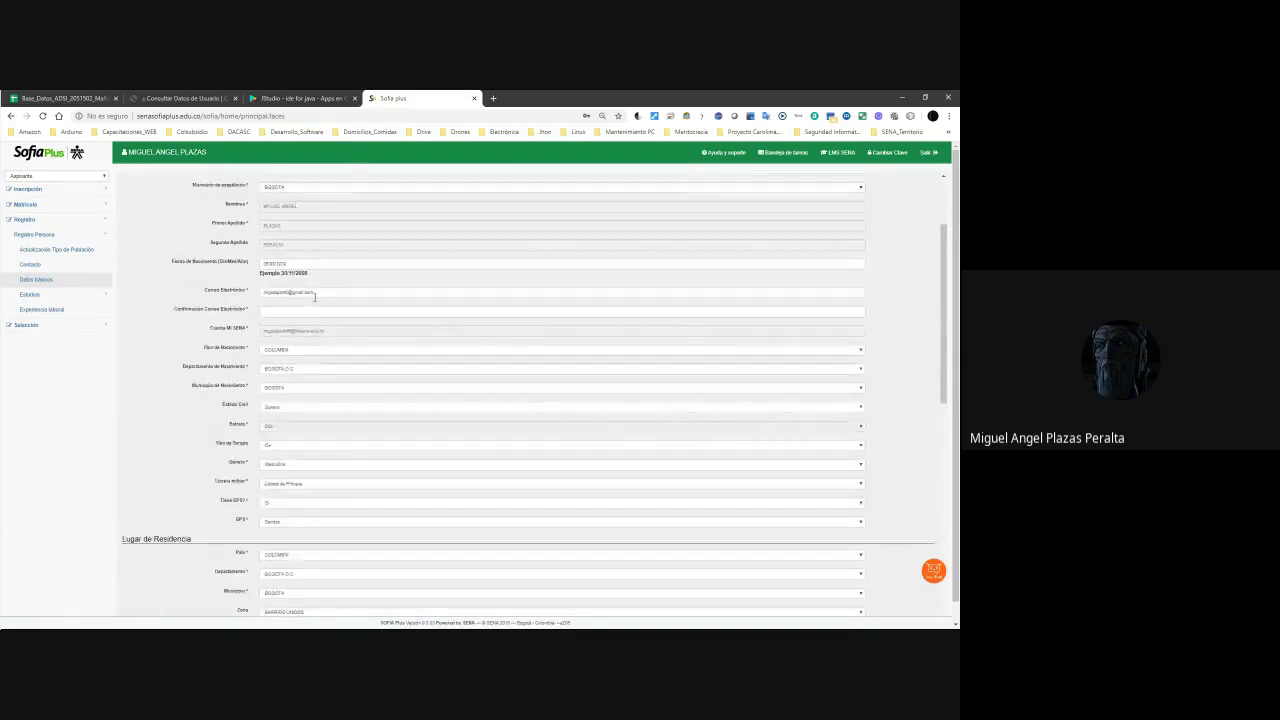
pyautogui.moveTo(318, 294); pyautogui.dragTo(256, 300)
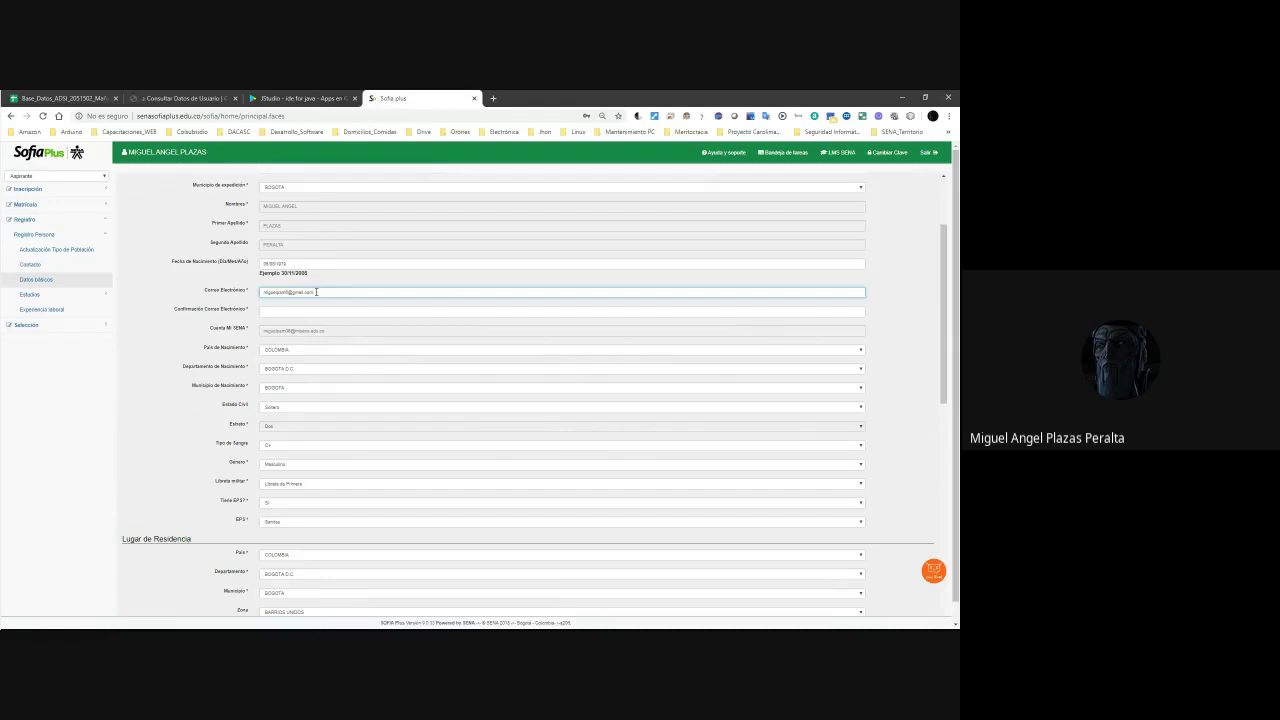
pyautogui.moveTo(316, 291); pyautogui.dragTo(257, 295)
pyautogui.tripleClick(289, 291)
# Close the Sofia Plus tab and open the Gmail inbox in a new tab.
pyautogui.click(474, 98)
pyautogui.click(371, 99)
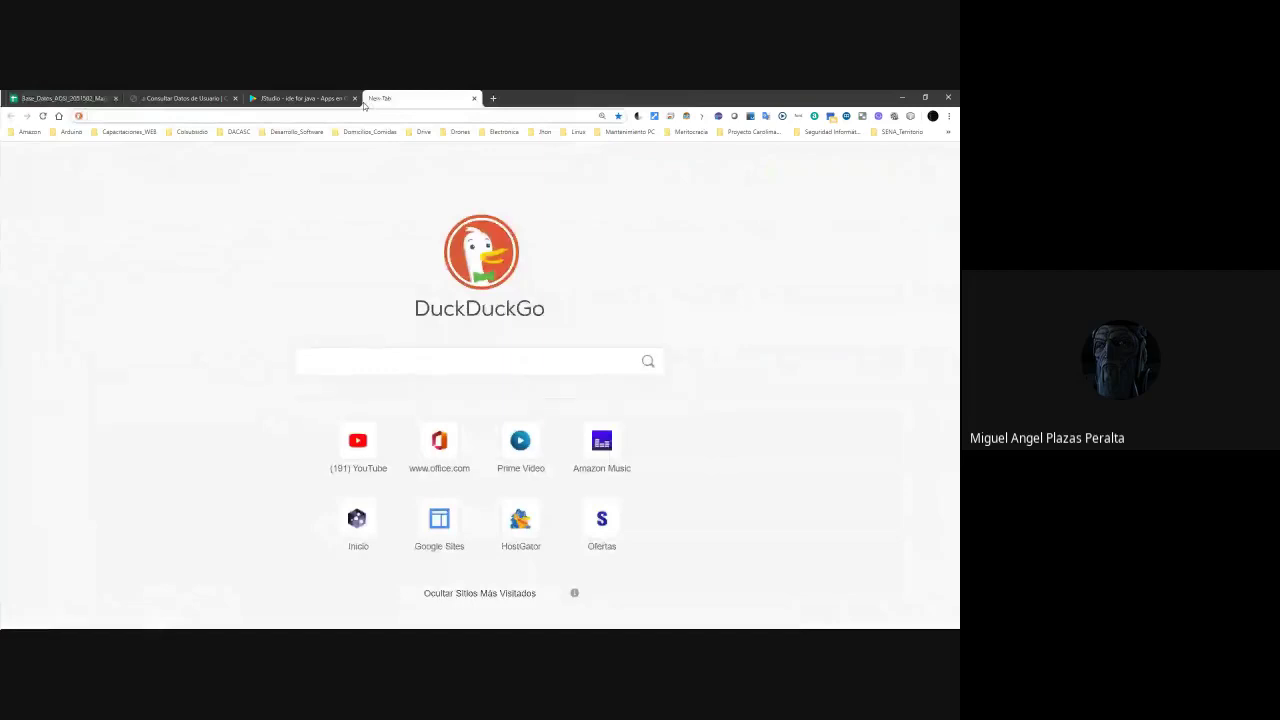
pyautogui.write('gmai')
pyautogui.press('Return')
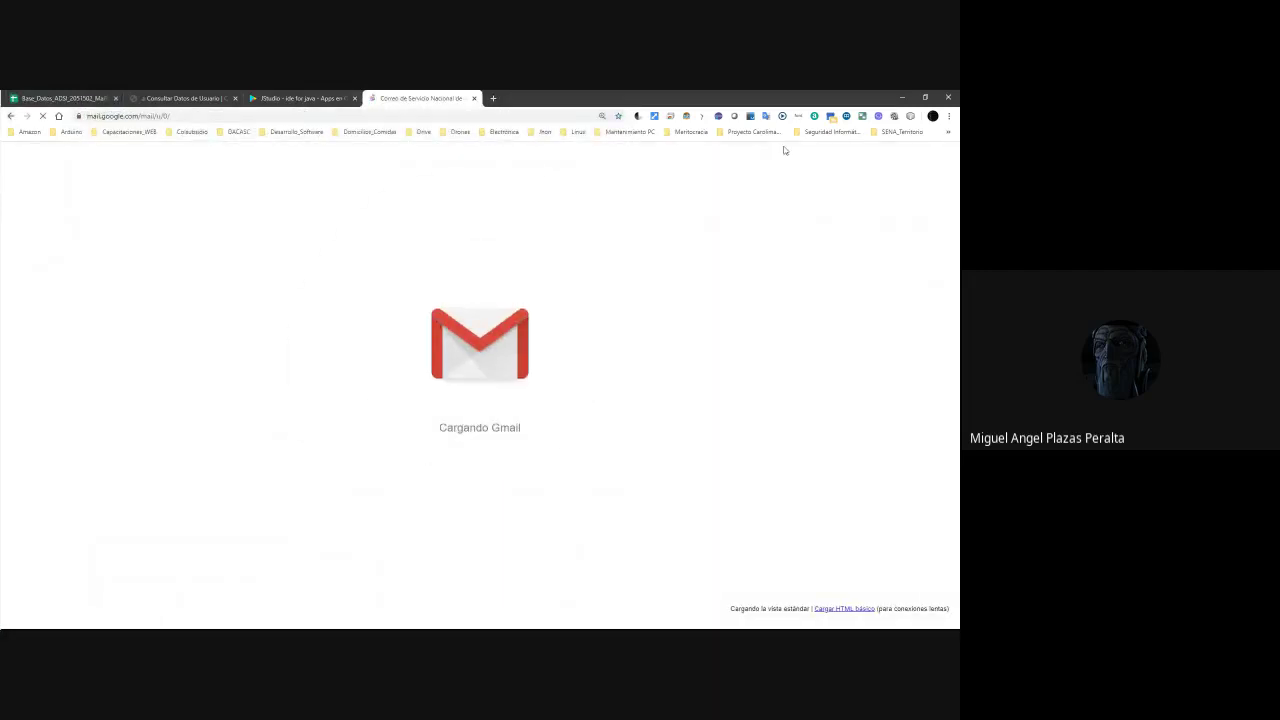
pyautogui.click(939, 159)
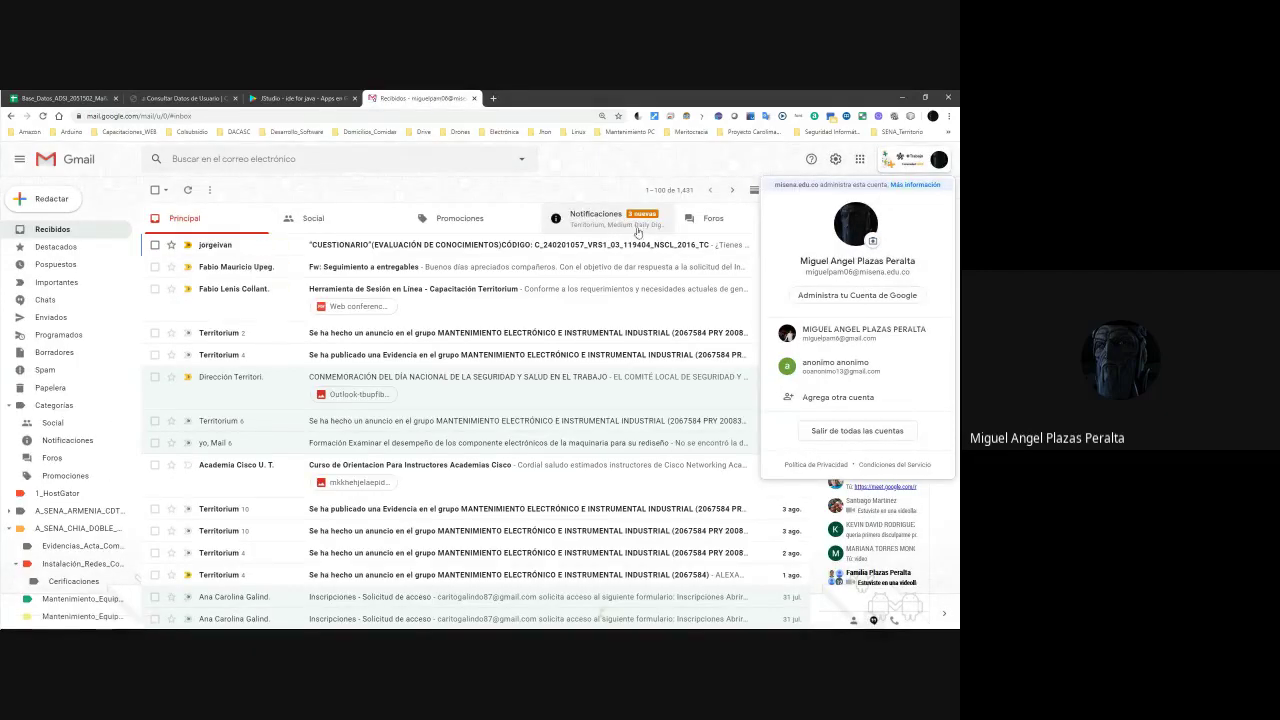
# Close the Gmail tab, glance at the SENA and Play Store tabs, and return to Base_Datos.
pyautogui.click(314, 99)
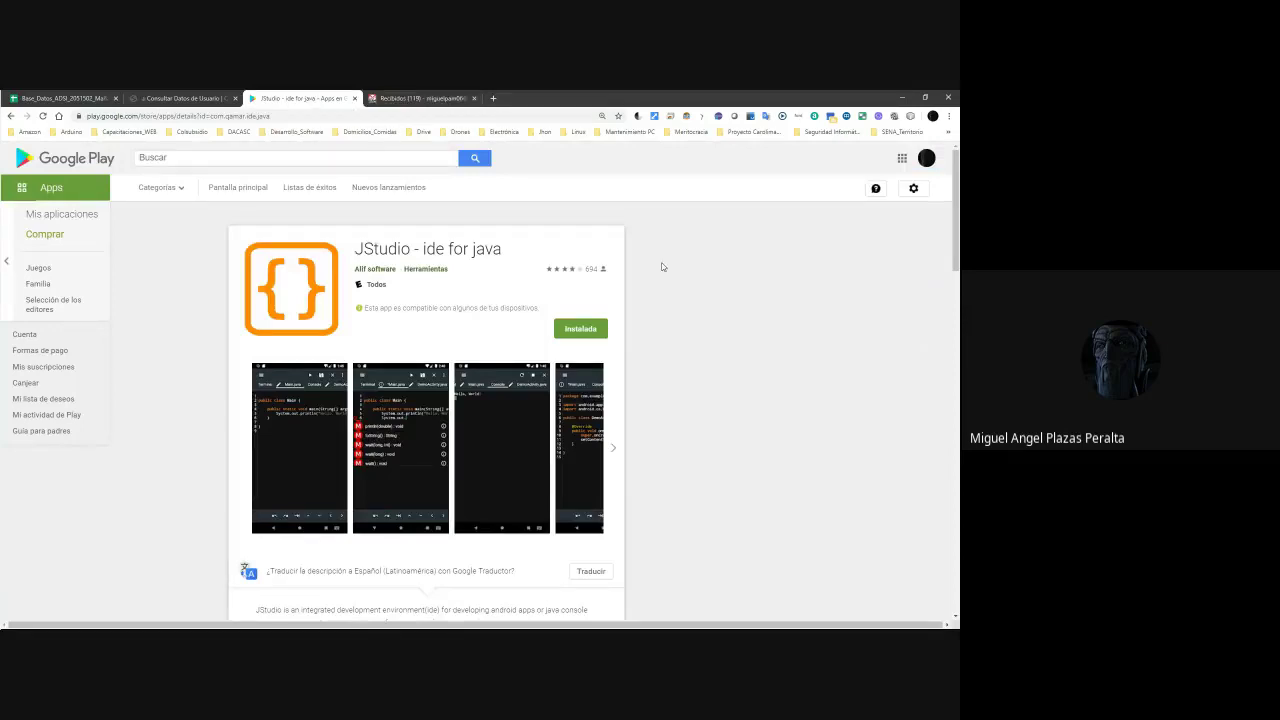
pyautogui.click(405, 99)
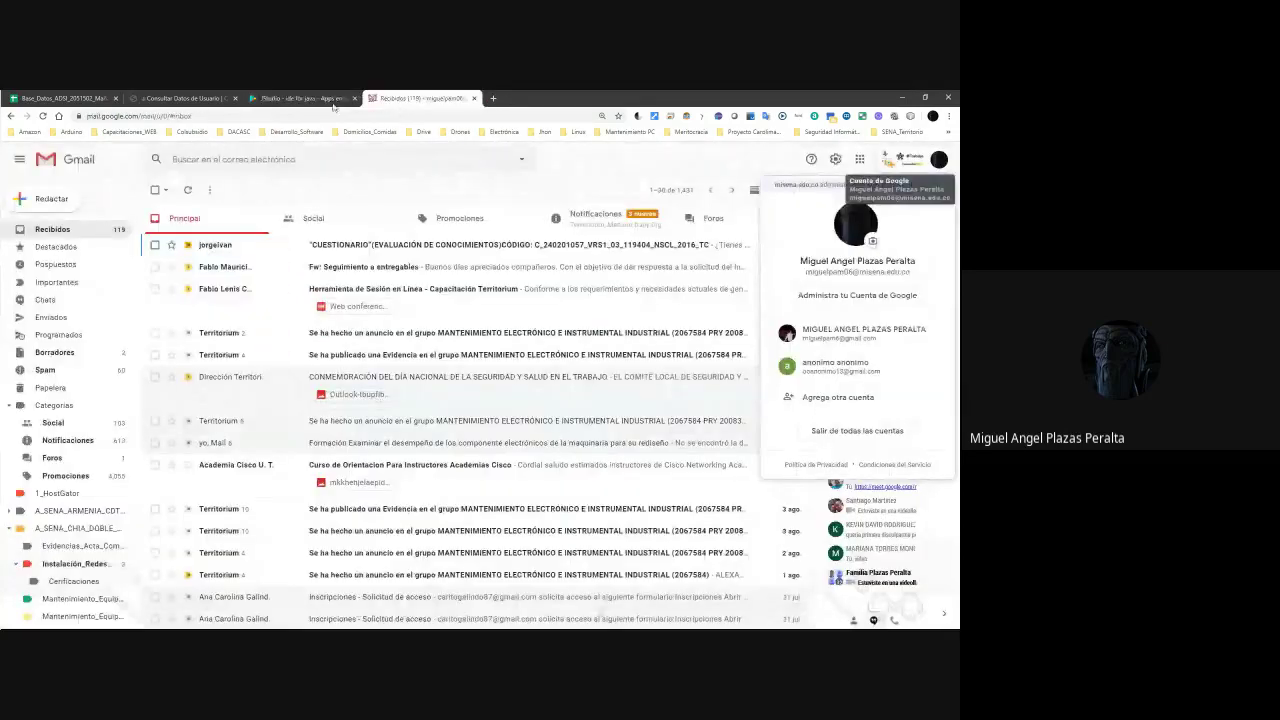
pyautogui.click(322, 99)
pyautogui.click(108, 98)
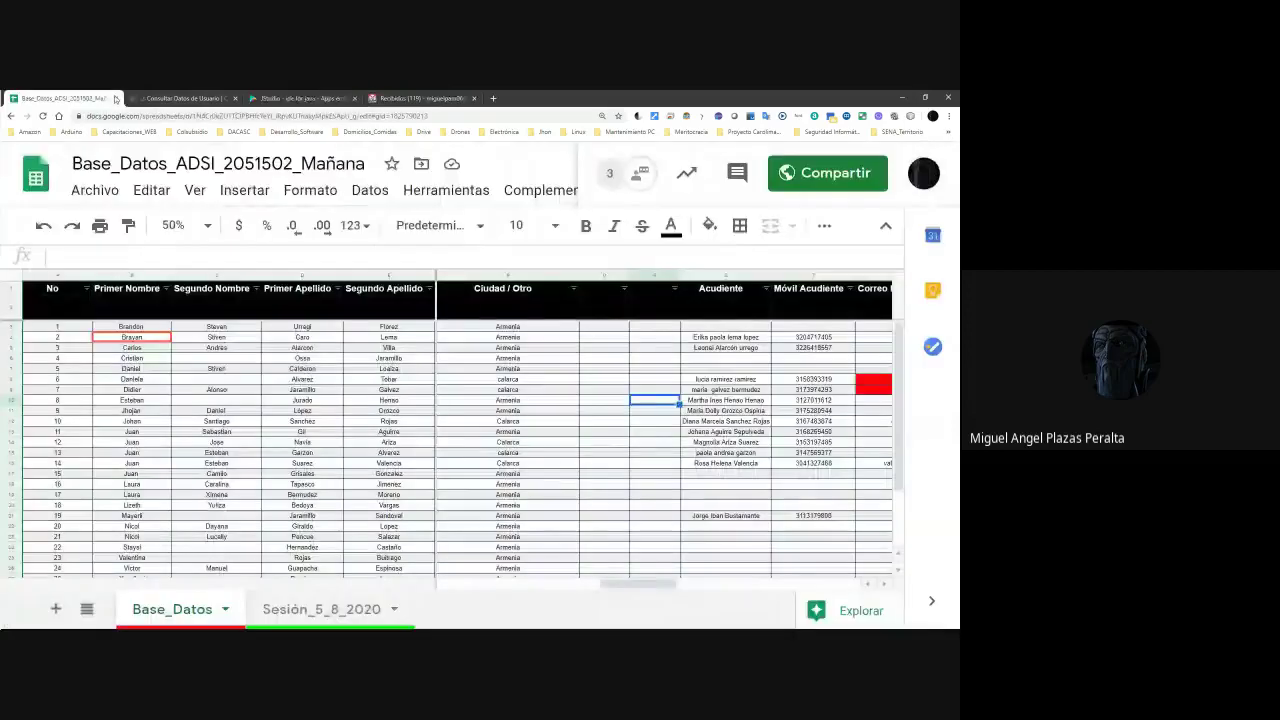
pyautogui.click(466, 99)
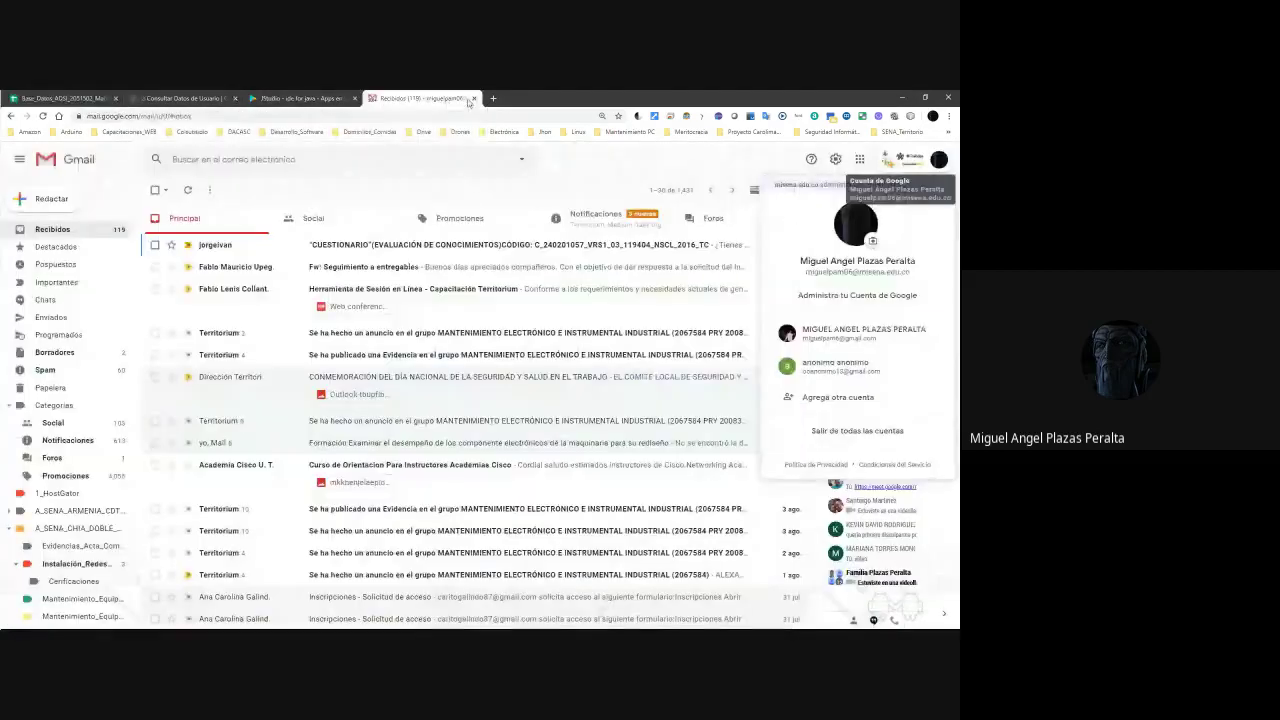
pyautogui.click(474, 98)
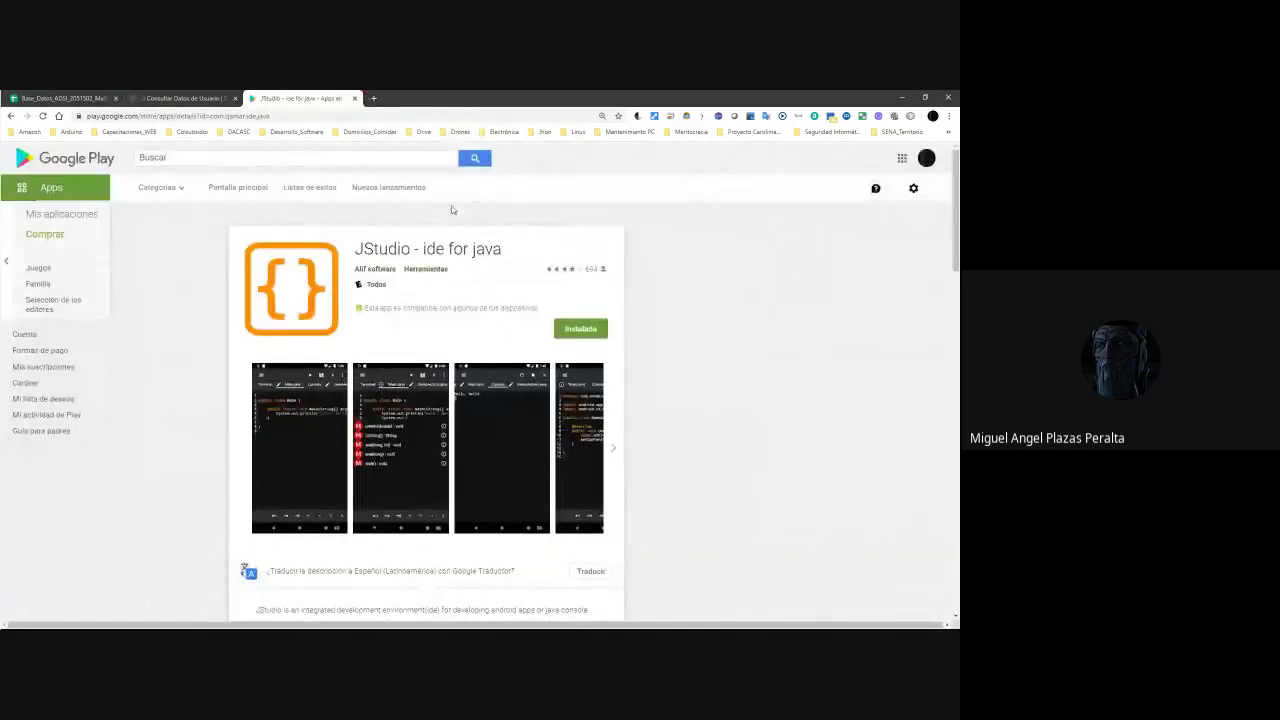
pyautogui.click(200, 98)
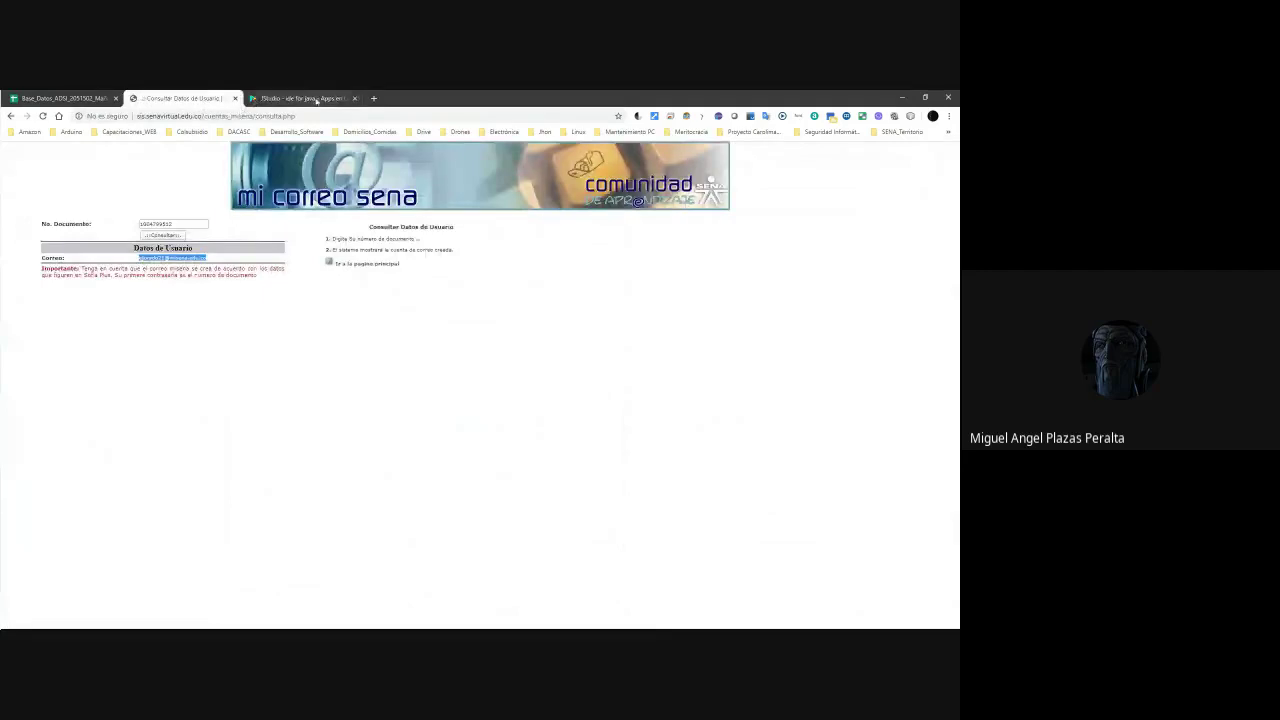
pyautogui.click(305, 99)
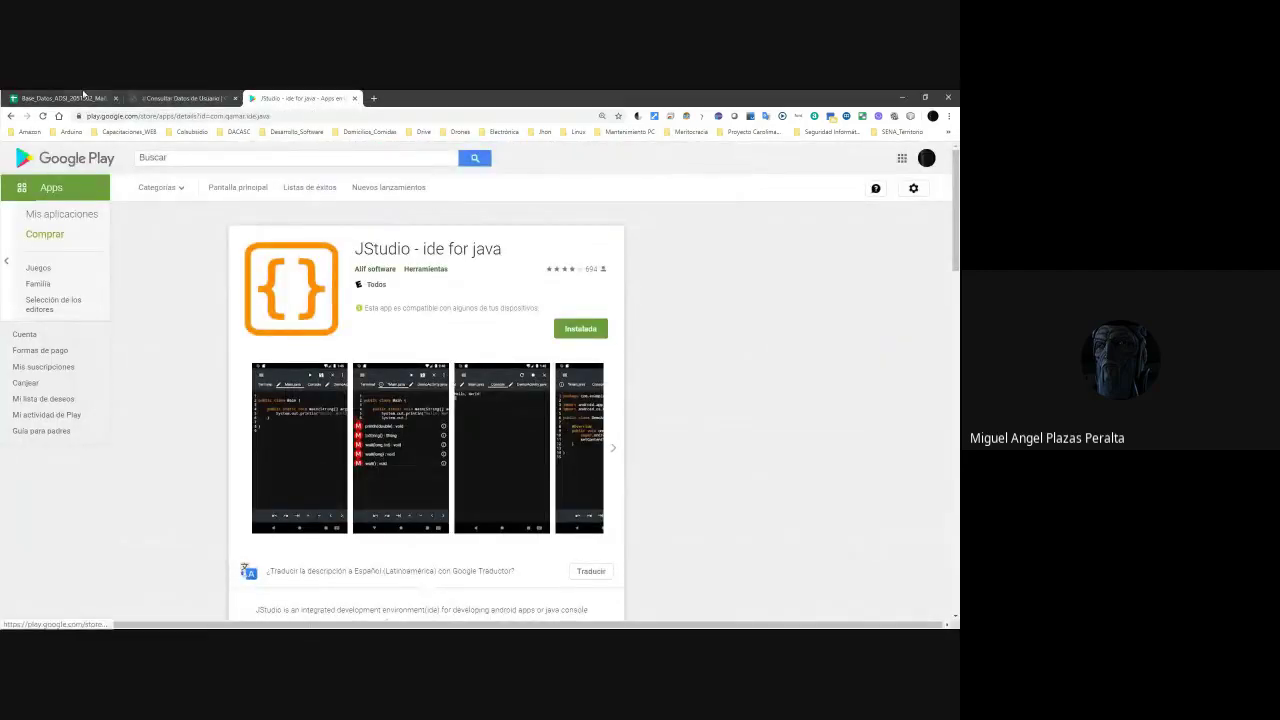
pyautogui.hotkey('ctrl', '1')
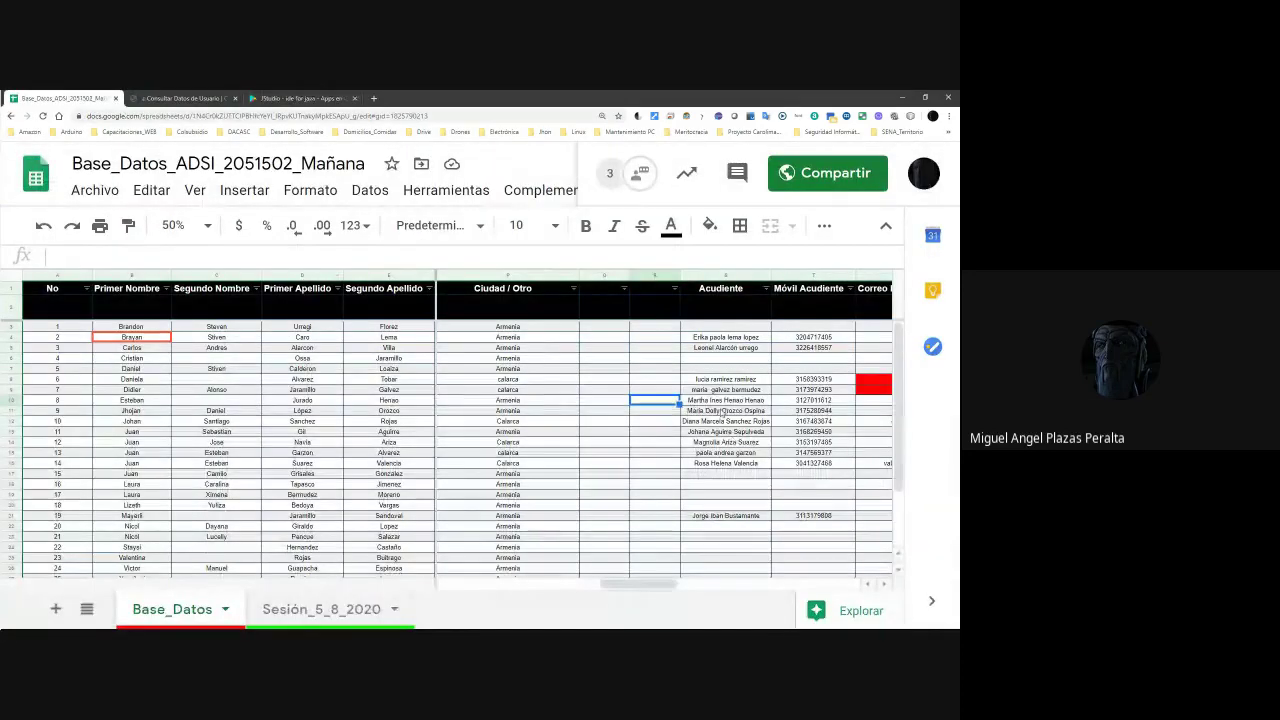
# Undo an accidental drag of a guardian name in the Acudiente column of row 8.
pyautogui.click(718, 410)
pyautogui.moveTo(716, 406); pyautogui.dragTo(712, 397)
pyautogui.click(699, 411)
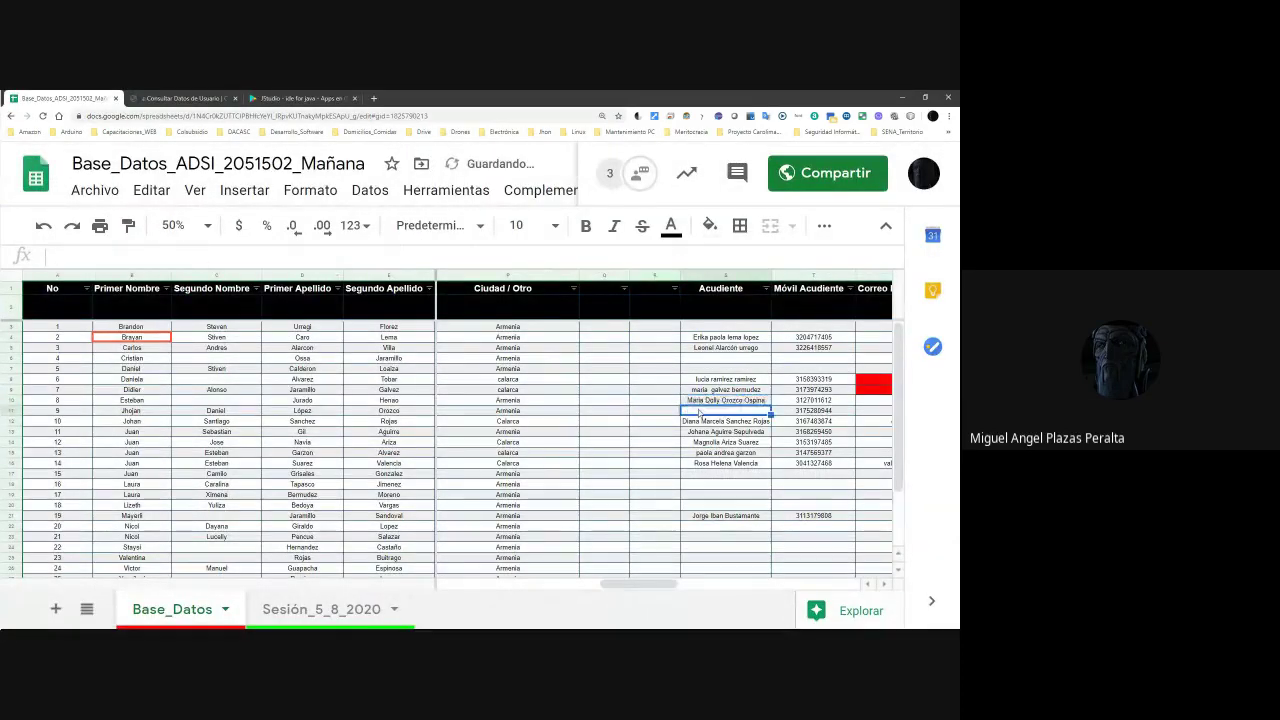
pyautogui.hotkey('ctrl', 'z')
pyautogui.click(645, 402)
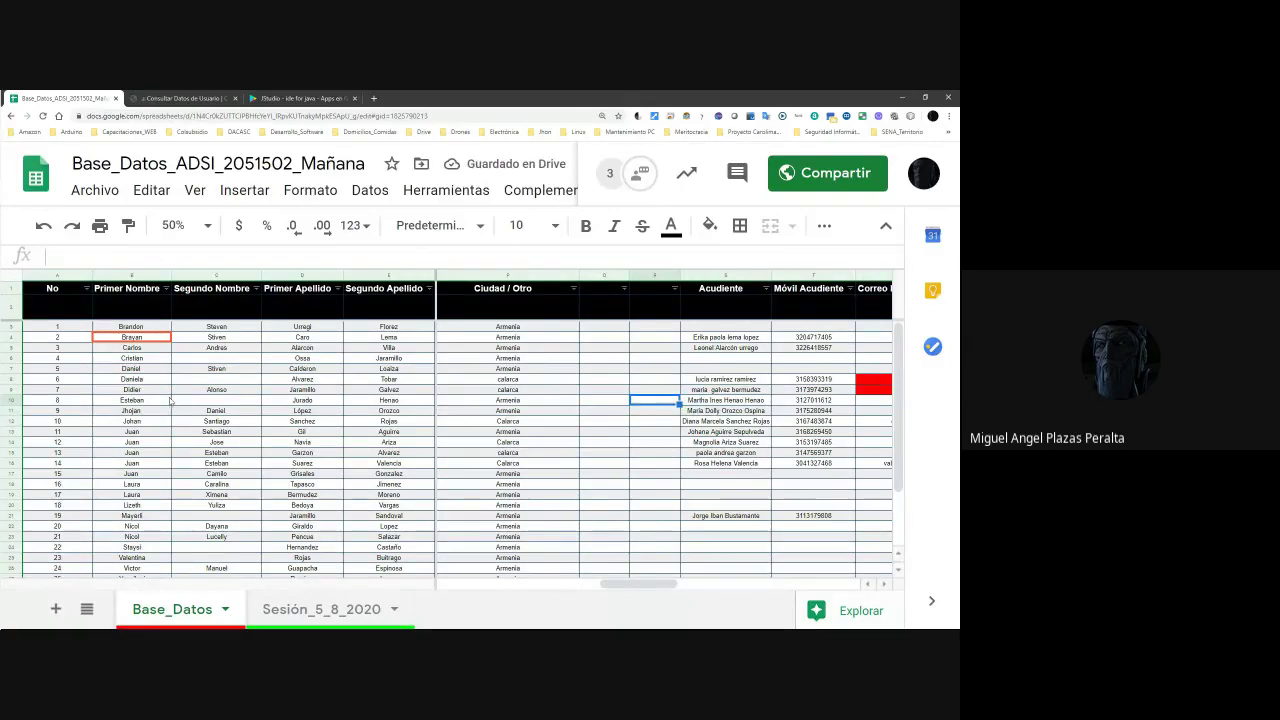
# Paste the red '?' fill into empty guardian email cells from row 8 up to the top rows.
pyautogui.click(168, 401)
pyautogui.click(293, 403)
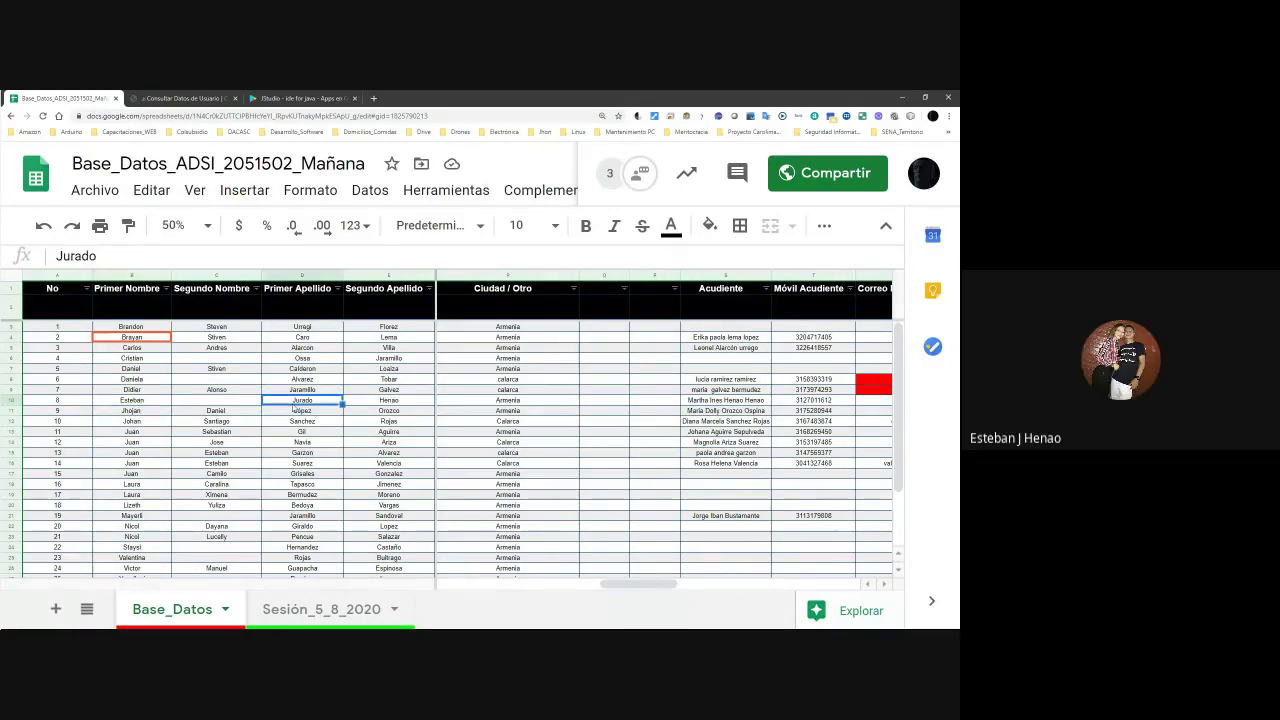
pyautogui.press('Right')
pyautogui.press('Right')
pyautogui.press('Right')
pyautogui.press('Right')
pyautogui.press('Right')
pyautogui.press('Right')
pyautogui.press('Right')
pyautogui.press('Right')
pyautogui.press('Right')
pyautogui.press('Right')
pyautogui.press('Right')
pyautogui.press('Right')
pyautogui.press('Right')
pyautogui.press('Right')
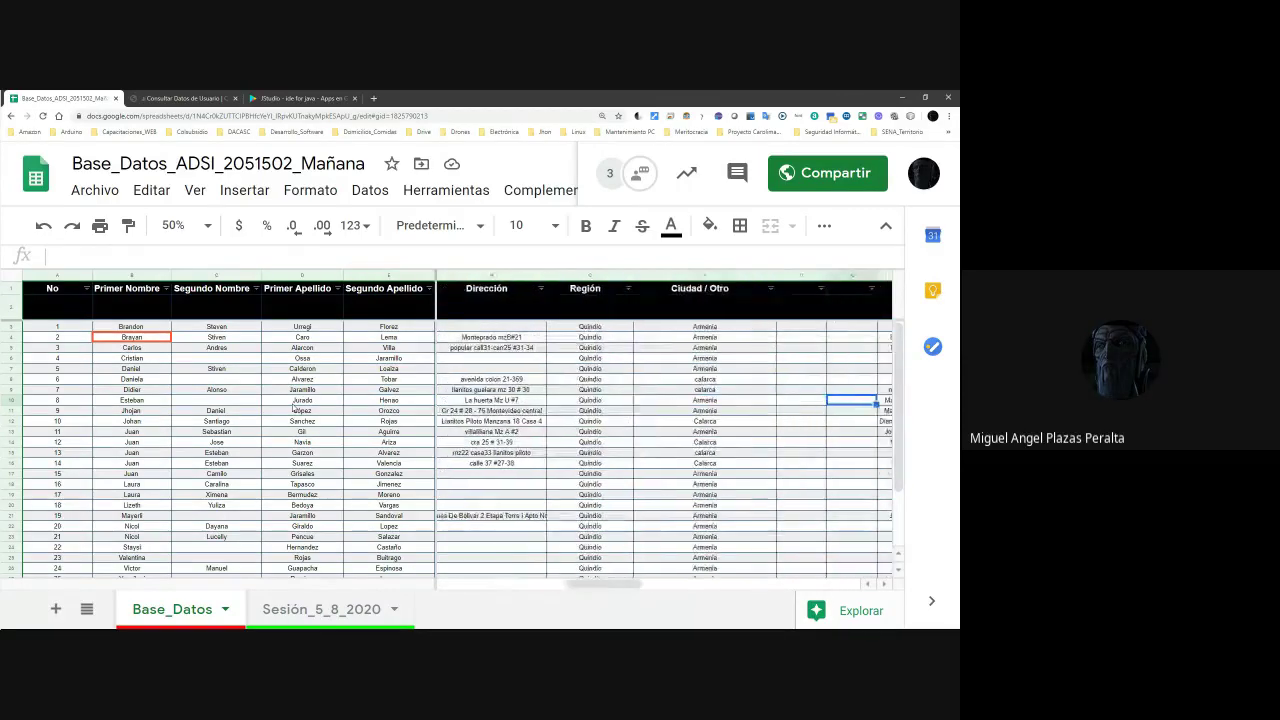
pyautogui.press('Up')
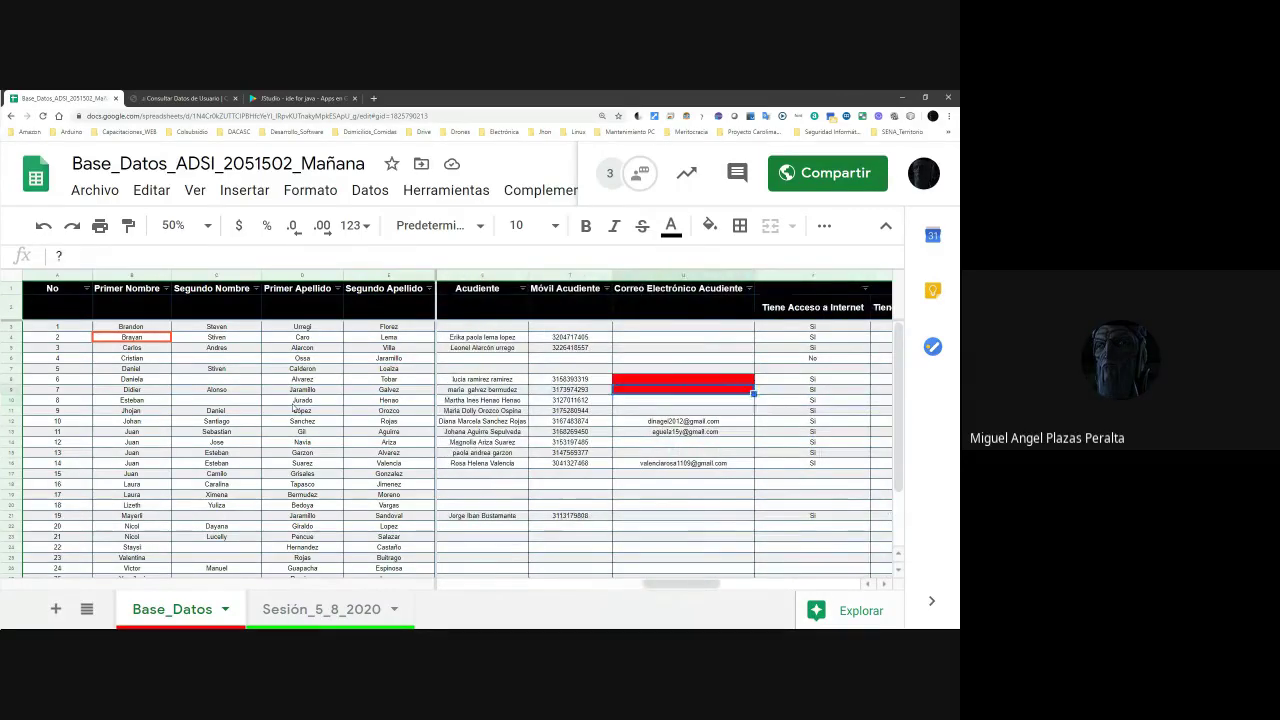
pyautogui.hotkey('ctrl', 'v')
pyautogui.press('Down')
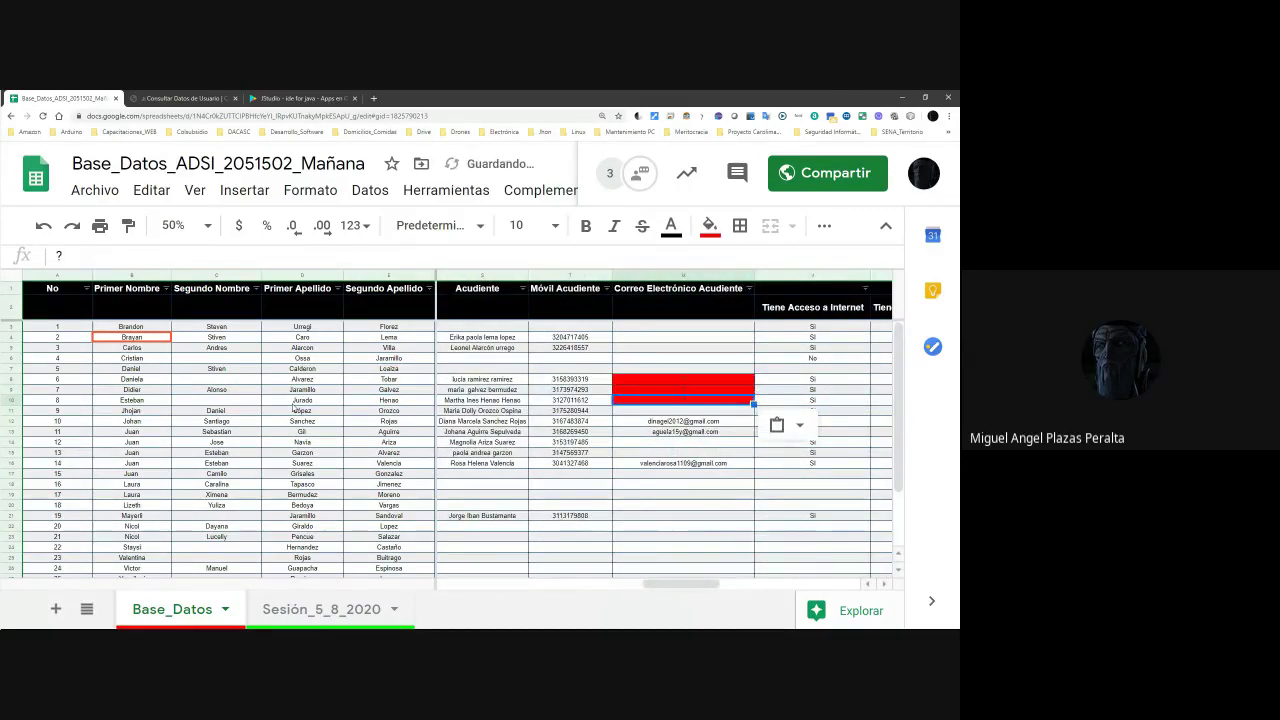
pyautogui.press('Left')
pyautogui.press('Down')
pyautogui.press('Right')
pyautogui.hotkey('ctrl', 'v')
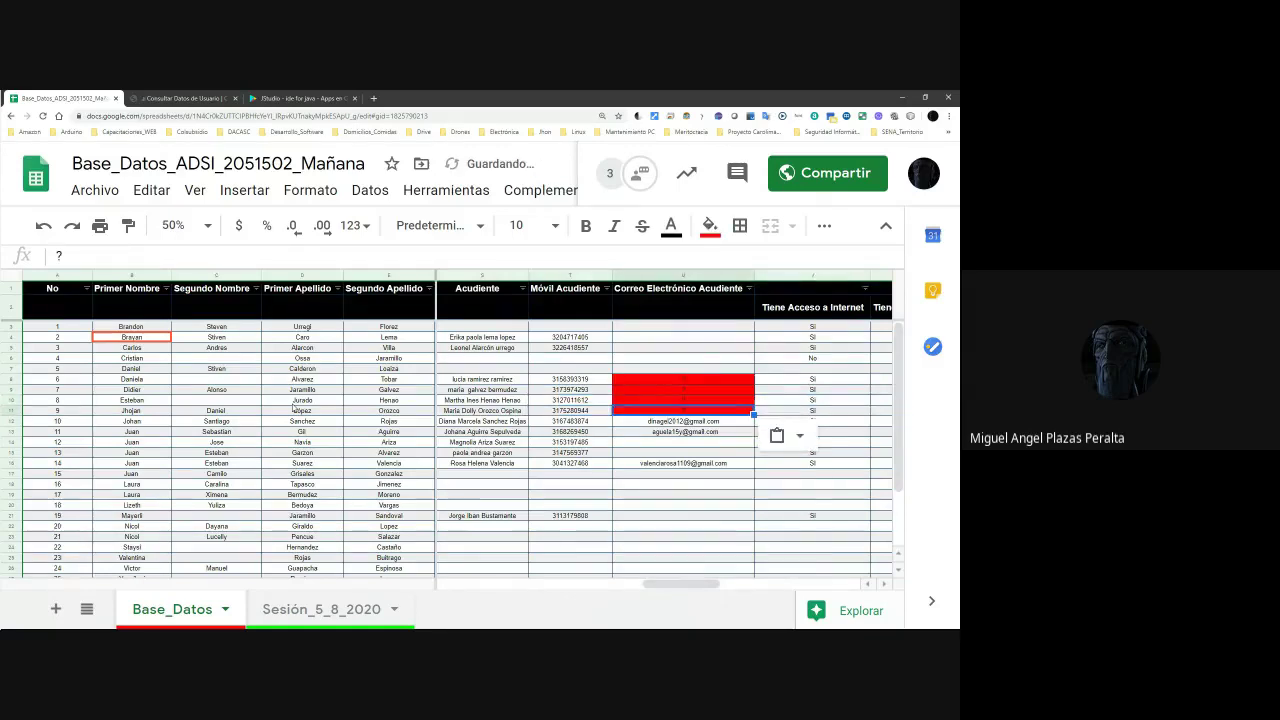
pyautogui.press('Up')
pyautogui.press('Up')
pyautogui.press('Up')
pyautogui.press('Up')
pyautogui.hotkey('ctrl', 'v')
pyautogui.press('Up')
pyautogui.hotkey('ctrl', 'v')
pyautogui.press('Up')
pyautogui.hotkey('ctrl', 'v')
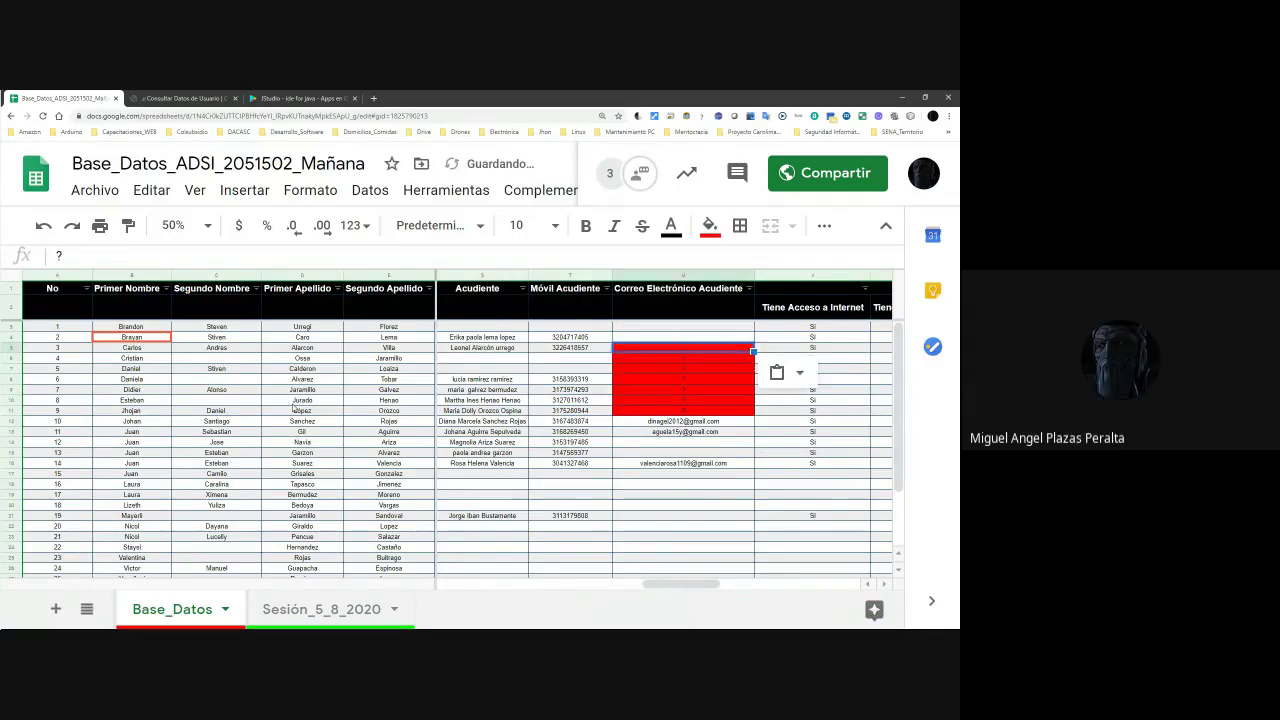
pyautogui.press('Up')
pyautogui.hotkey('ctrl', 'v')
pyautogui.press('Up')
pyautogui.hotkey('ctrl', 'v')
pyautogui.press('Up')
pyautogui.press('Down')
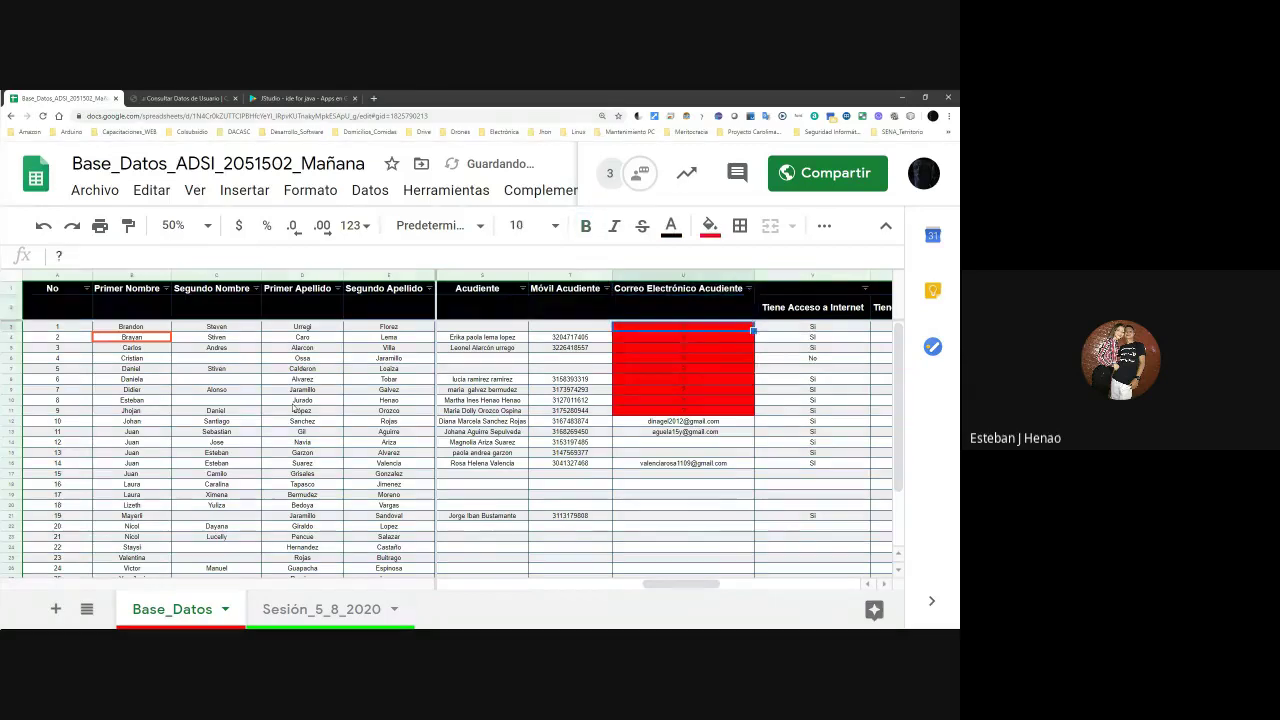
pyautogui.press('Down')
pyautogui.press('Down')
pyautogui.press('Down')
pyautogui.press('Down')
pyautogui.press('Down')
pyautogui.press('Down')
pyautogui.press('Down')
pyautogui.press('Down')
pyautogui.press('Down')
pyautogui.press('Down')
pyautogui.press('Down')
pyautogui.hotkey('ctrl', 'v')
pyautogui.press('Down')
pyautogui.press('Down')
pyautogui.hotkey('ctrl', 'v')
# Red-flag the empty email cells further down, undoing one pasted over an existing email.
pyautogui.hotkey('ctrl', 'Down')
pyautogui.hotkey('ctrl', 'v')
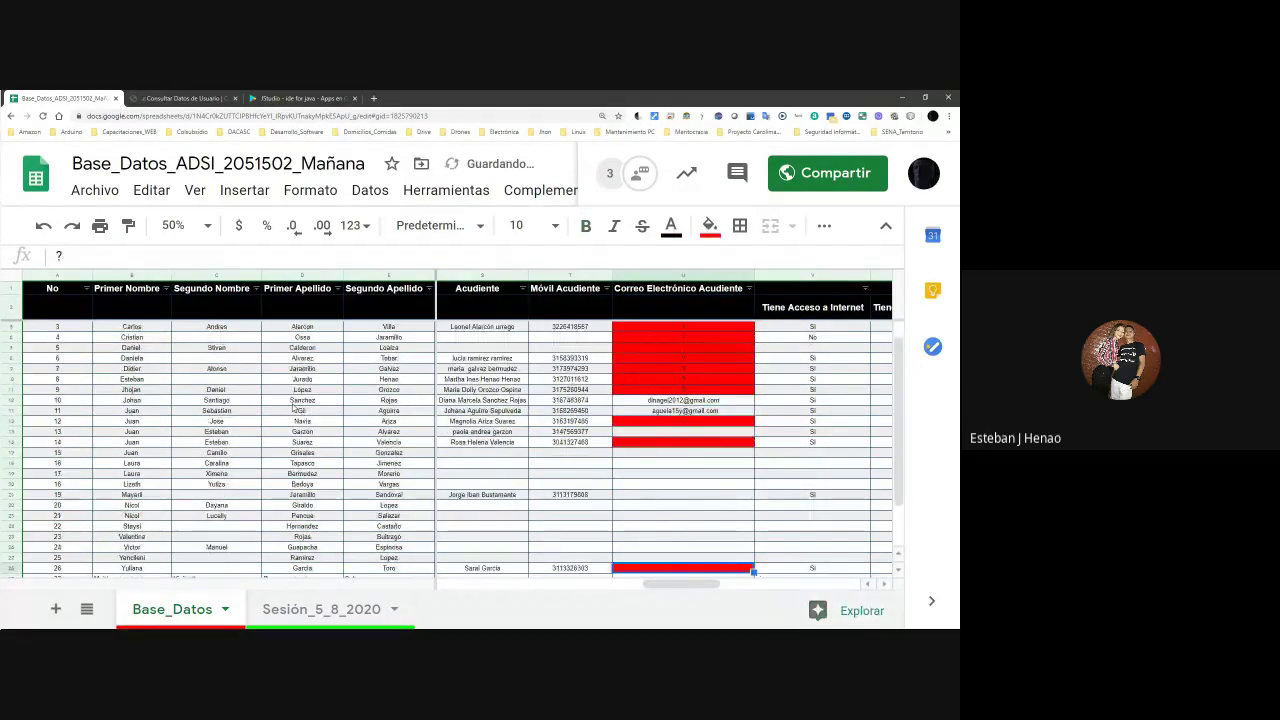
pyautogui.hotkey('ctrl', 'z')
pyautogui.hotkey('ctrl', 'z')
pyautogui.press('Up')
pyautogui.press('Up')
pyautogui.press('Up')
pyautogui.press('Down')
pyautogui.press('Down')
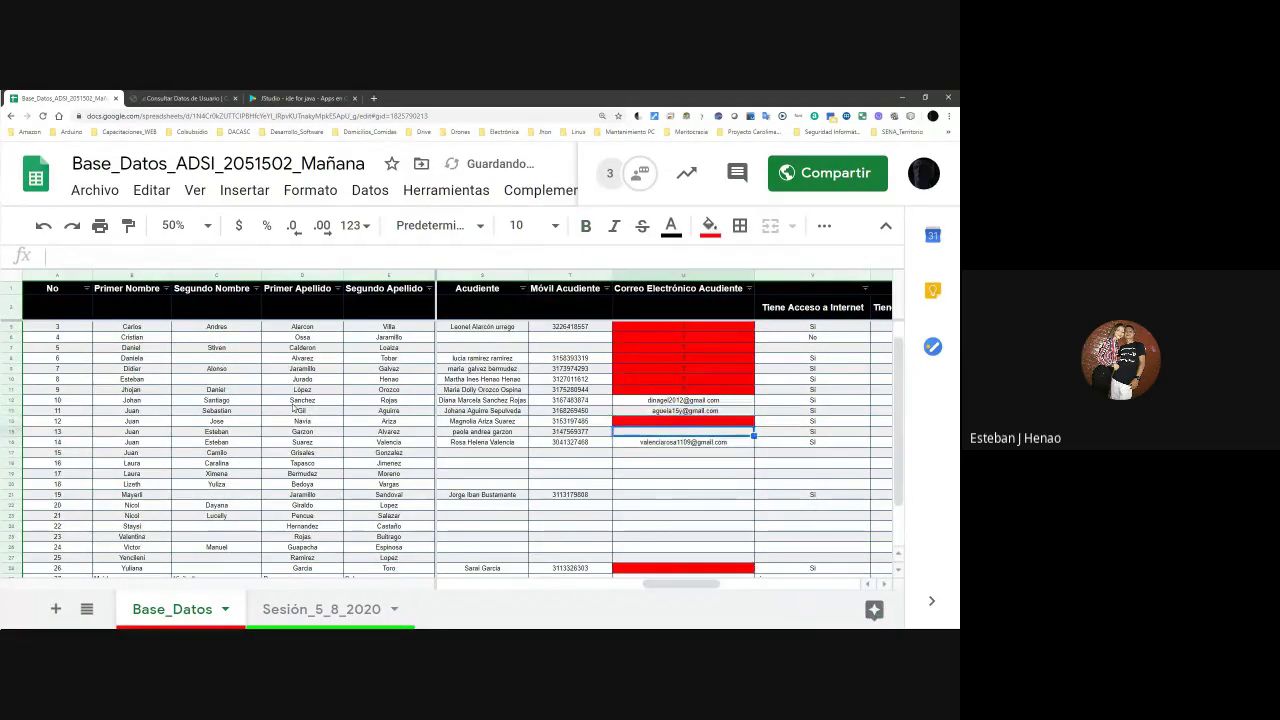
pyautogui.hotkey('ctrl', 'v')
pyautogui.press('Down')
pyautogui.press('Down')
pyautogui.hotkey('ctrl', 'v')
pyautogui.hotkey('ctrl', 'Down')
pyautogui.hotkey('ctrl', 'v')
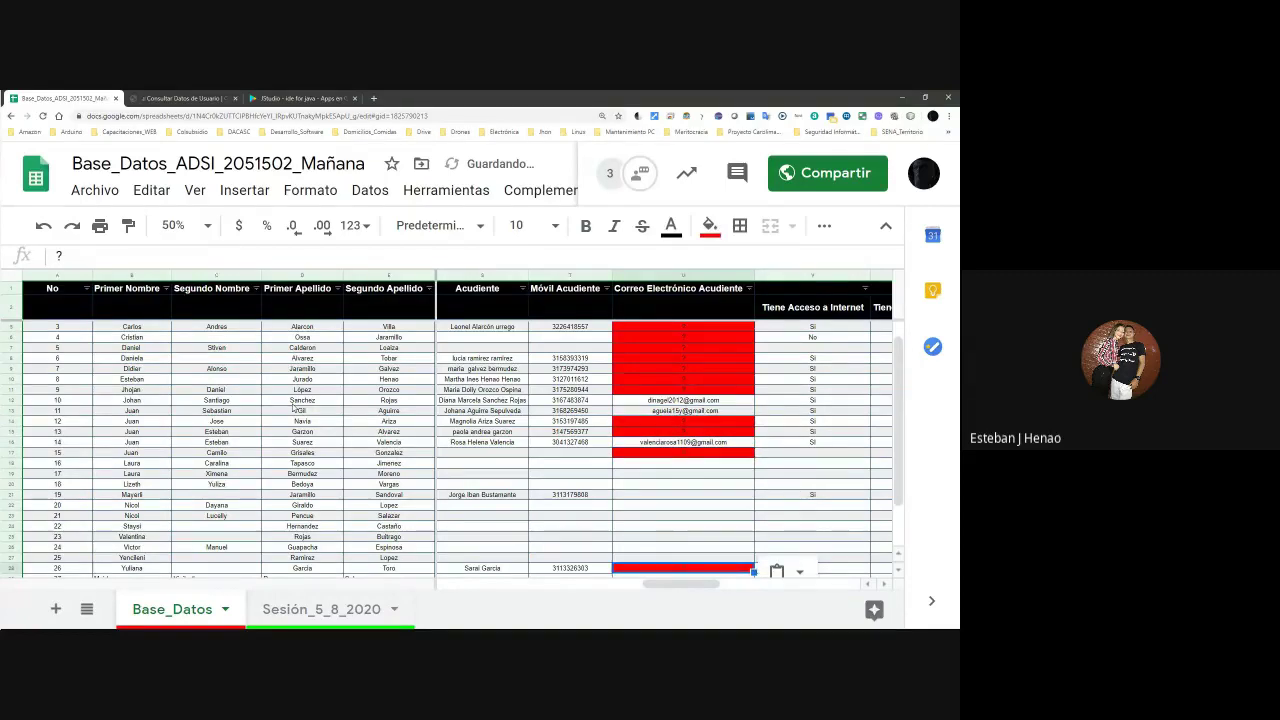
pyautogui.press('Up')
pyautogui.press('Up')
pyautogui.press('Up')
pyautogui.press('Up')
pyautogui.press('Up')
pyautogui.press('Up')
pyautogui.press('Up')
pyautogui.press('Up')
pyautogui.press('Up')
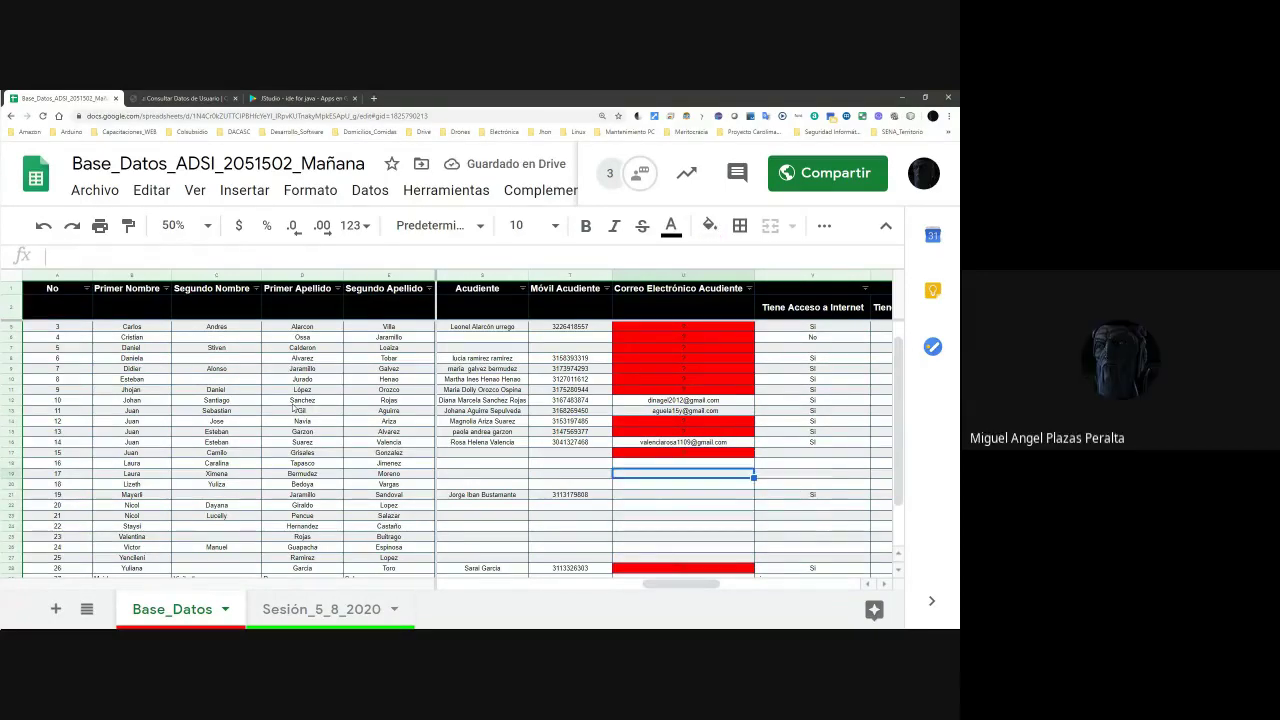
pyautogui.press('Up')
pyautogui.hotkey('ctrl', 'v')
pyautogui.press('Down')
pyautogui.hotkey('ctrl', 'v')
pyautogui.press('Down')
pyautogui.hotkey('ctrl', 'v')
pyautogui.press('Down')
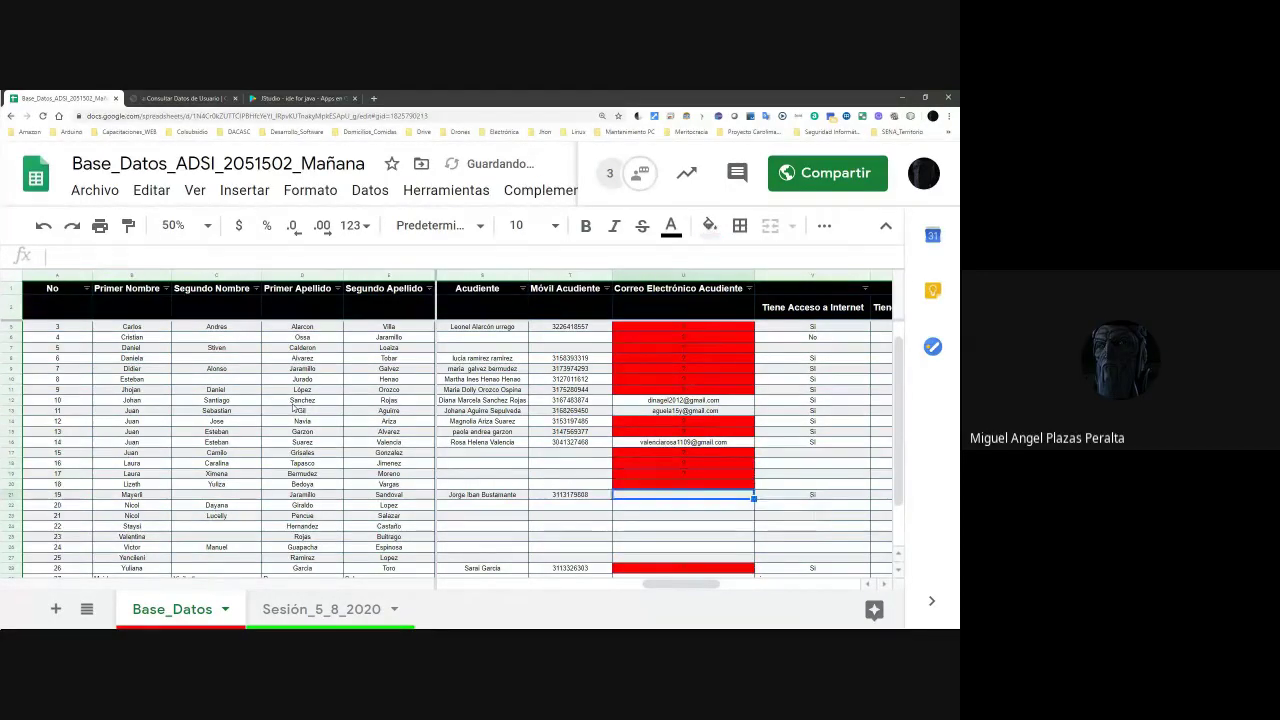
pyautogui.hotkey('ctrl', 'v')
pyautogui.press('Down')
pyautogui.hotkey('ctrl', 'v')
pyautogui.press('Down')
pyautogui.hotkey('ctrl', 'v')
pyautogui.press('Down')
# Overwrite a stray 'v' and red-flag the remaining empty email cells through the last student row.
pyautogui.write('v')
pyautogui.hotkey('ctrl', 'Down')
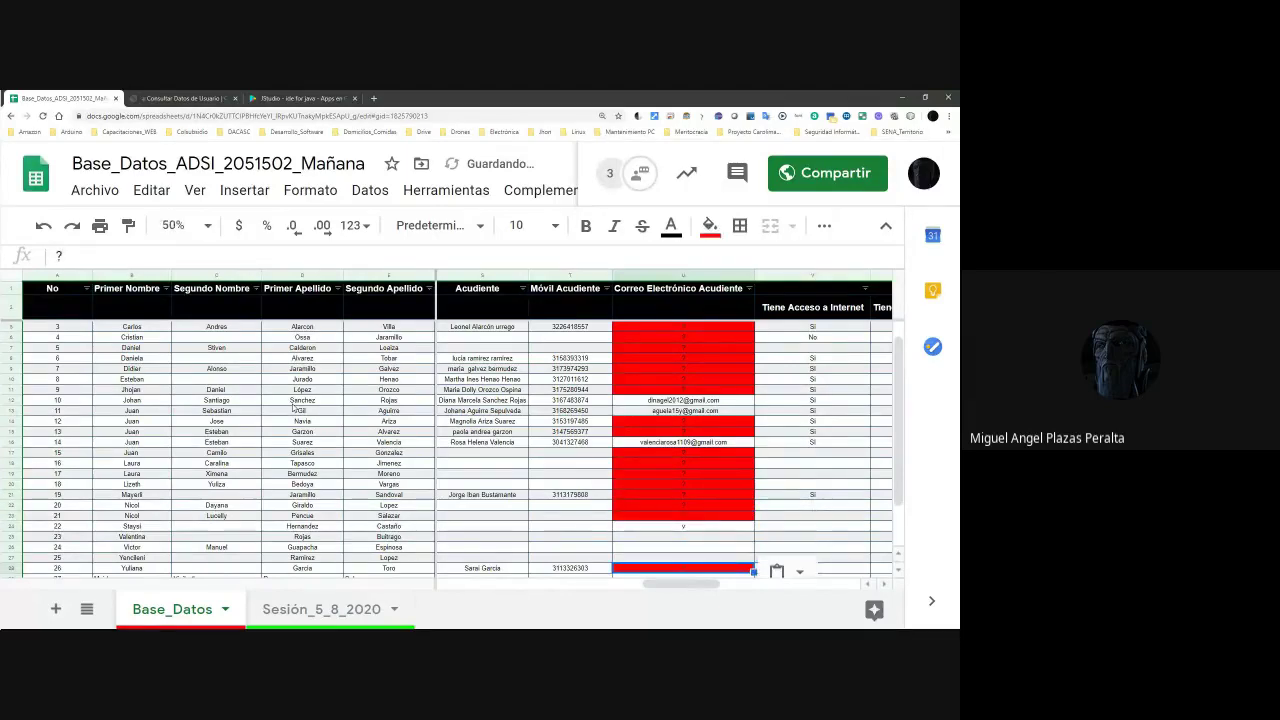
pyautogui.press('Up')
pyautogui.press('Up')
pyautogui.press('Up')
pyautogui.press('Up')
pyautogui.hotkey('ctrl', 'v')
pyautogui.press('Down')
pyautogui.hotkey('ctrl', 'v')
pyautogui.press('Down')
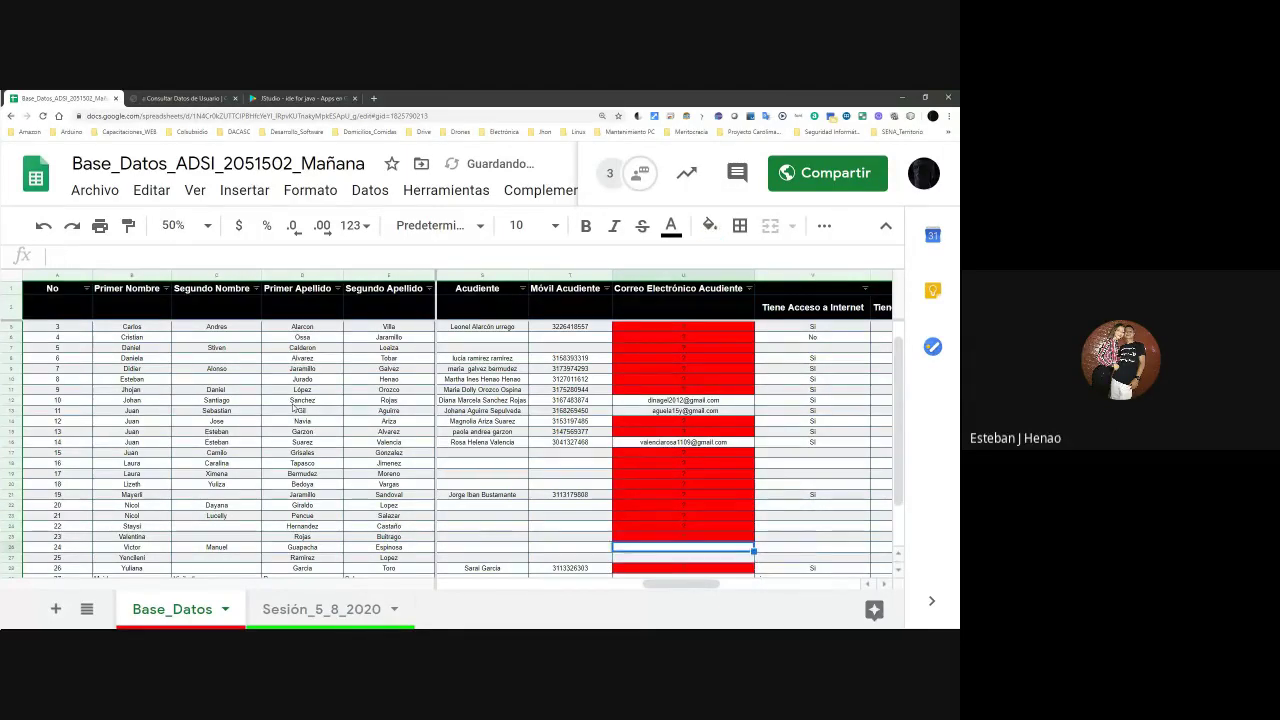
pyautogui.hotkey('ctrl', 'v')
pyautogui.press('Down')
pyautogui.hotkey('ctrl', 'v')
pyautogui.press('Down')
pyautogui.press('Down')
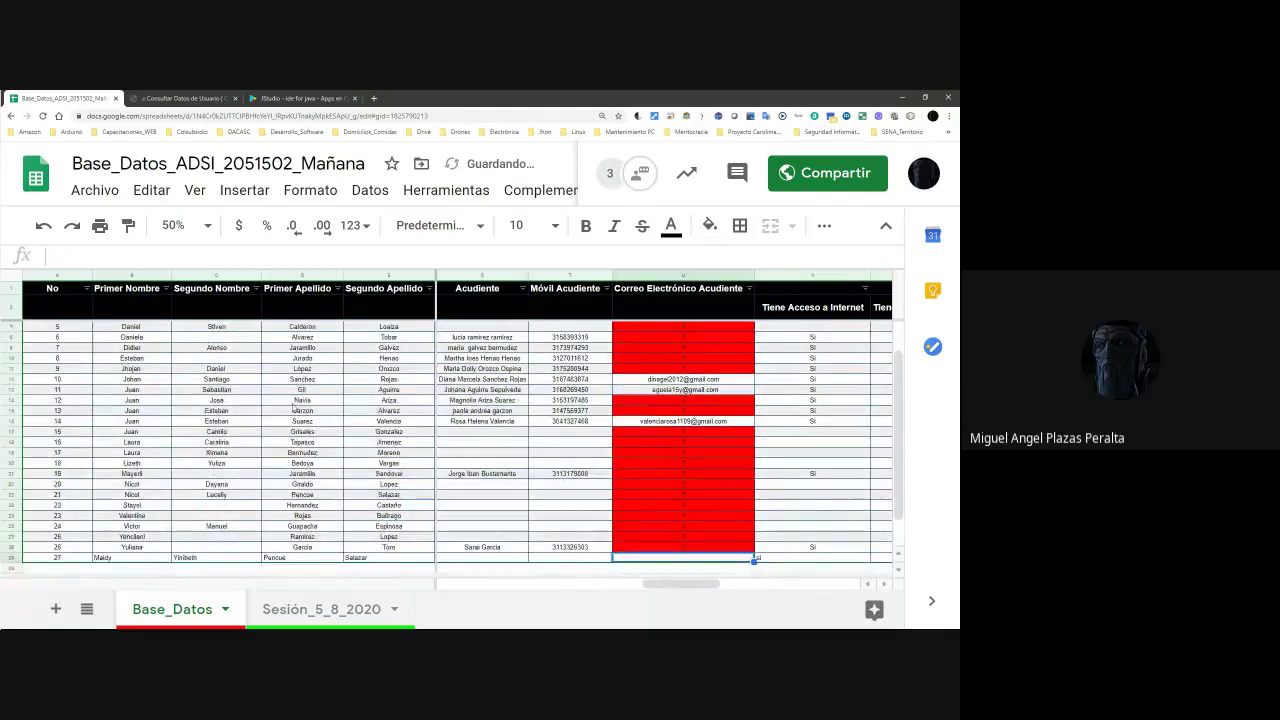
pyautogui.hotkey('ctrl', 'v')
pyautogui.press('Up')
pyautogui.press('Up')
pyautogui.press('Up')
pyautogui.press('Up')
pyautogui.press('Up')
pyautogui.press('Up')
pyautogui.press('Up')
pyautogui.press('Up')
pyautogui.press('Up')
pyautogui.press('Up')
pyautogui.press('Up')
pyautogui.press('Up')
pyautogui.press('Up')
pyautogui.press('Up')
pyautogui.press('Up')
pyautogui.press('Up')
pyautogui.press('Up')
pyautogui.press('Up')
pyautogui.press('Up')
pyautogui.press('Up')
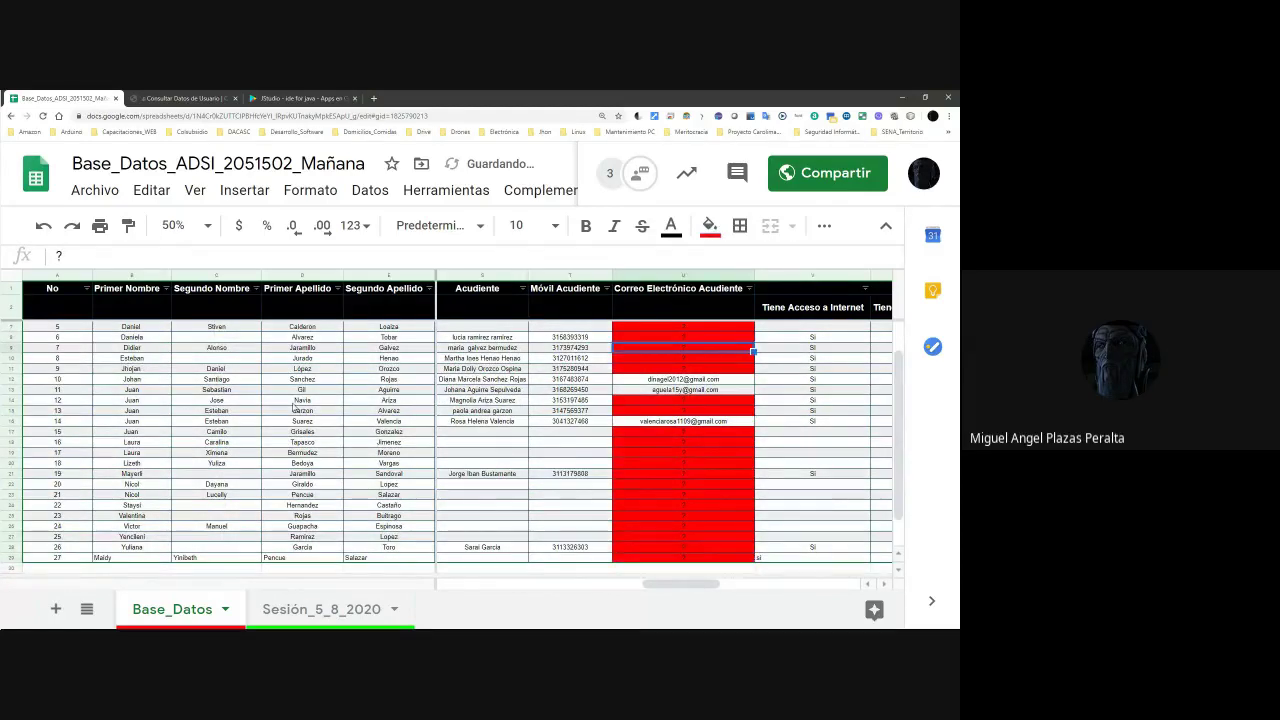
pyautogui.scroll(2, 293, 405)
pyautogui.press('Down')
pyautogui.press('Down')
pyautogui.press('Down')
pyautogui.press('Down')
pyautogui.press('Down')
pyautogui.press('Down')
pyautogui.press('Down')
pyautogui.press('Down')
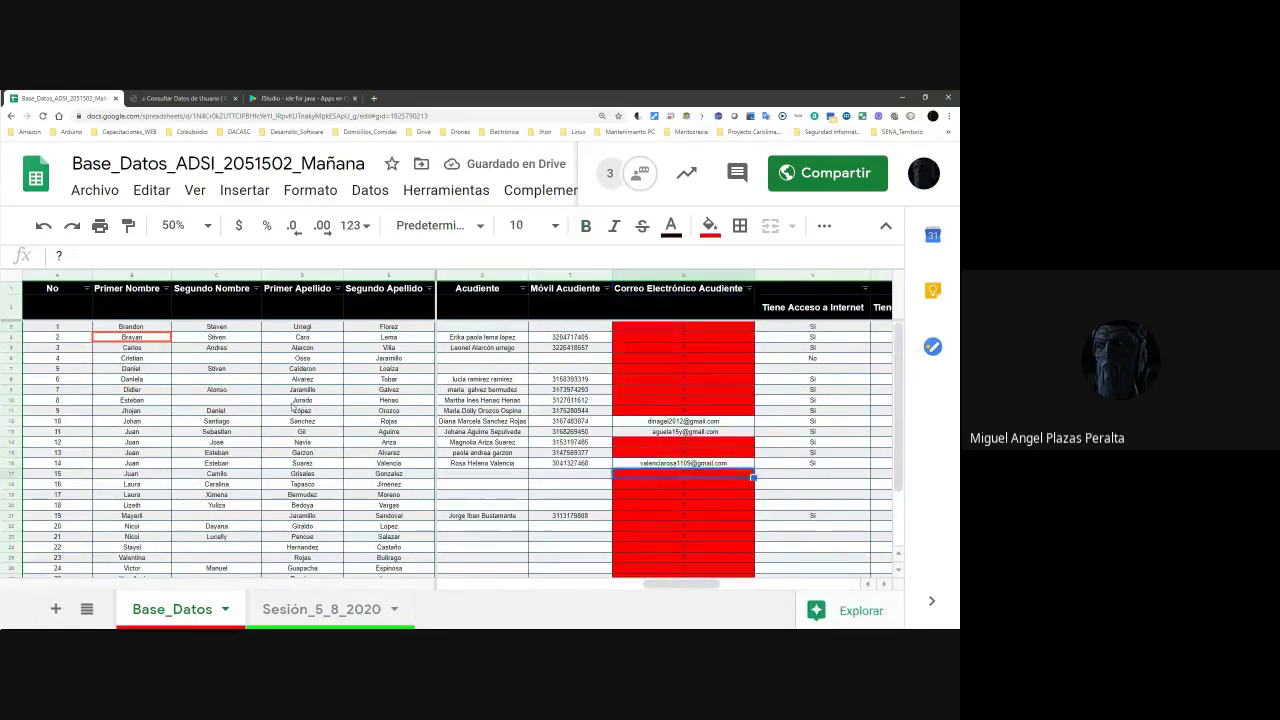
pyautogui.click(134, 401)
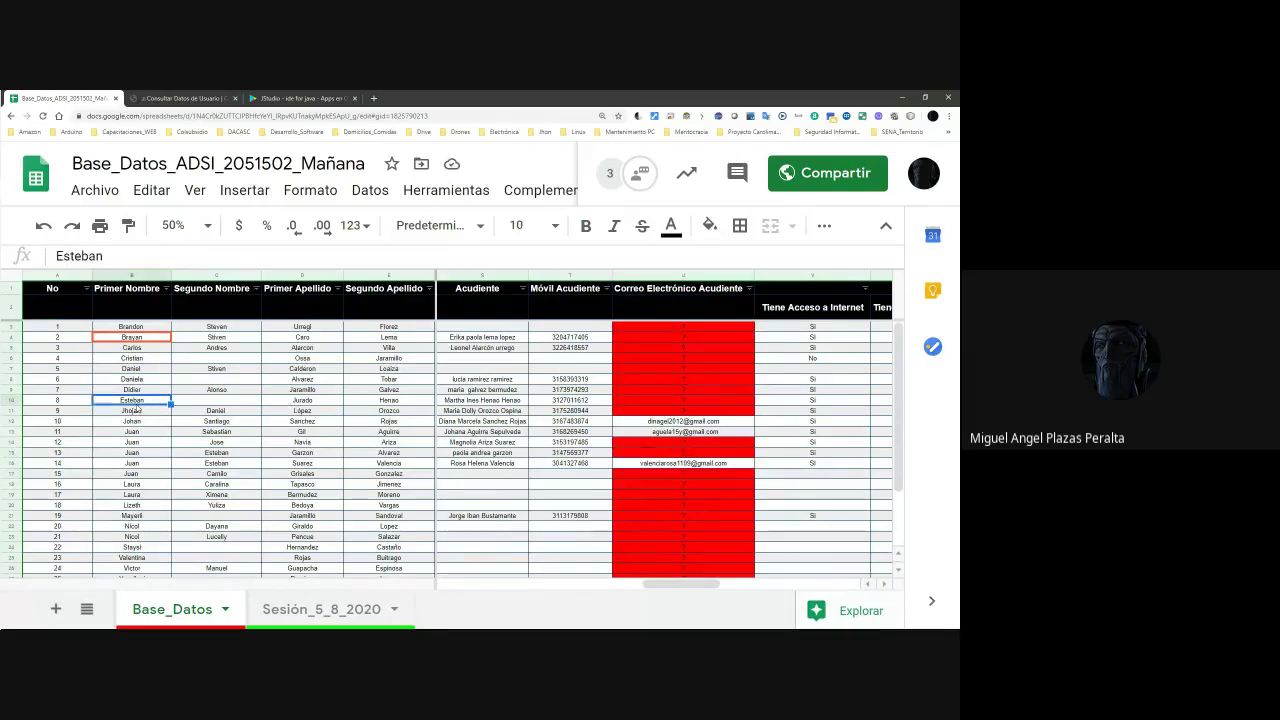
pyautogui.click(654, 399)
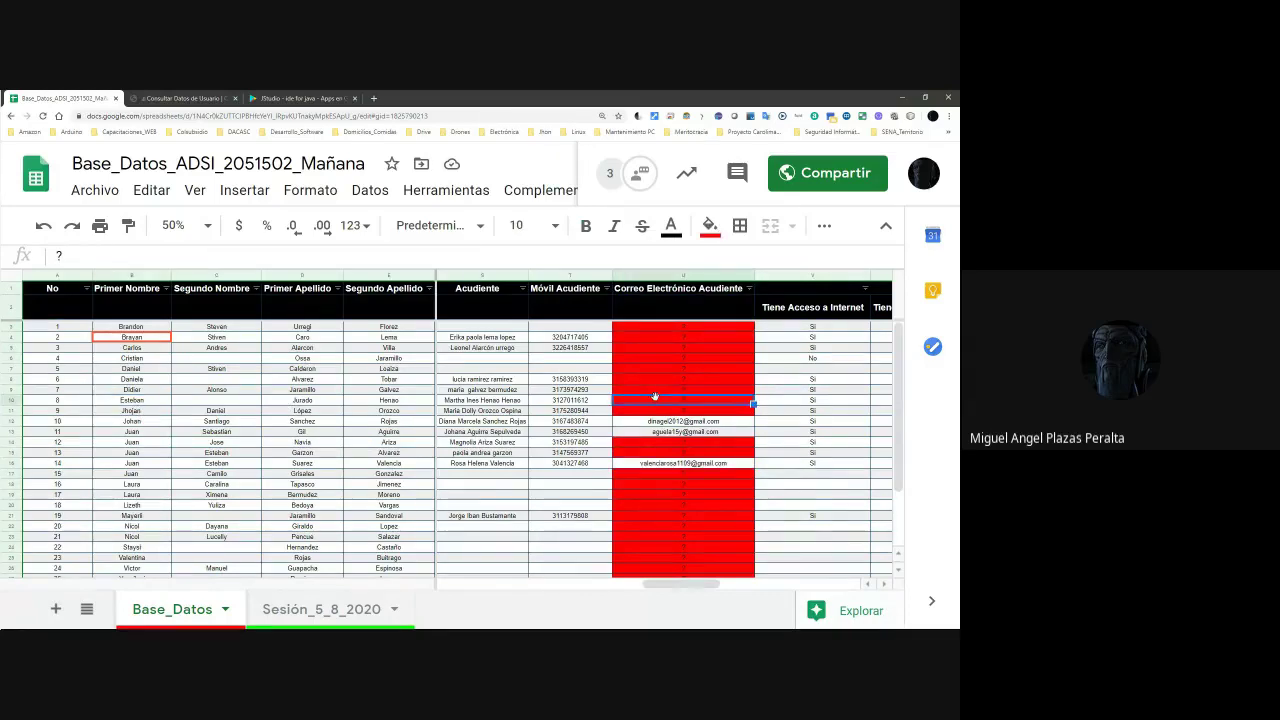
# Enter JStudio in student No 10's Observaciones cell and clear the misspelled entry for No 9.
pyautogui.press('Right')
pyautogui.press('Right')
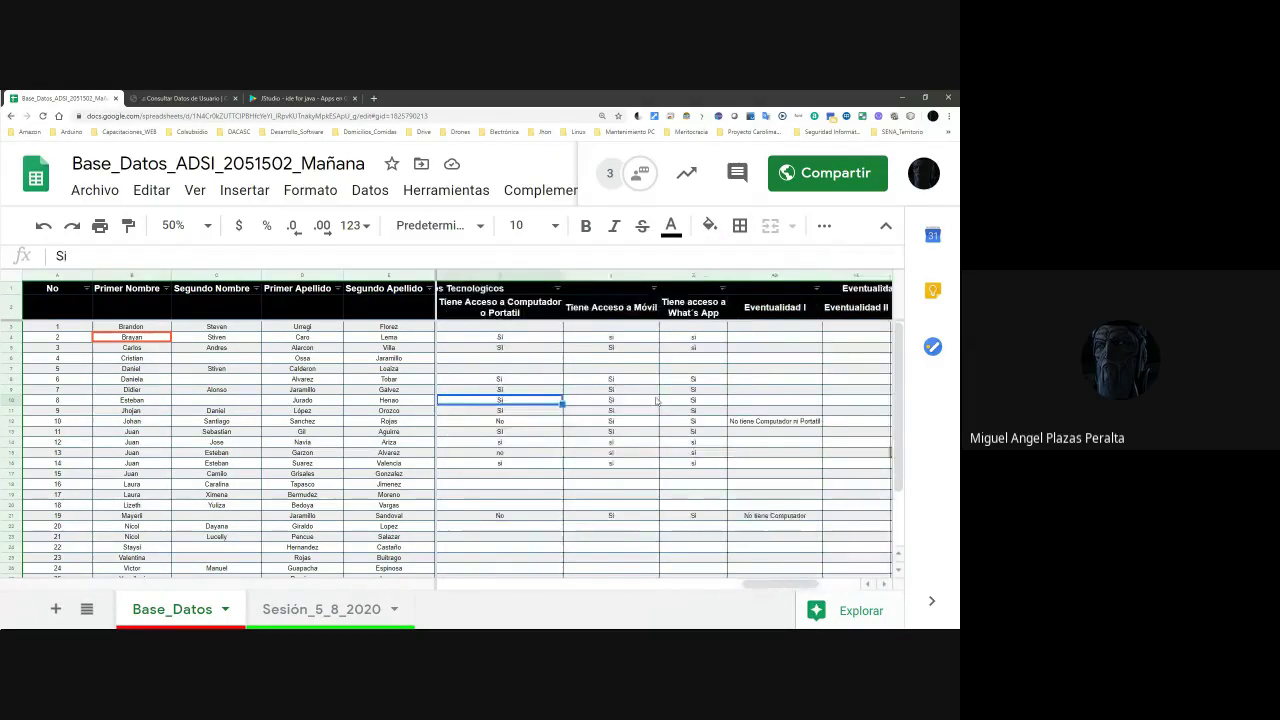
pyautogui.press('Right')
pyautogui.press('Right')
pyautogui.press('Right')
pyautogui.press('Right')
pyautogui.press('Right')
pyautogui.press('Right')
pyautogui.press('Right')
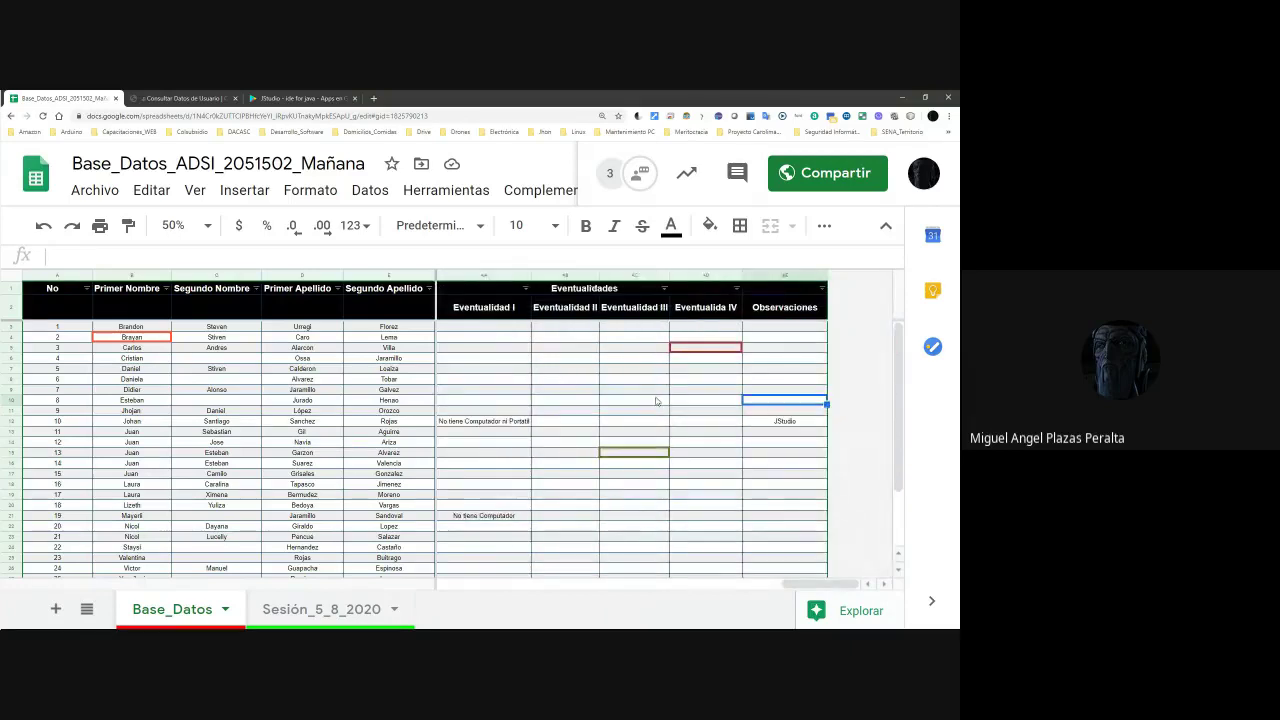
pyautogui.press('Down')
pyautogui.press('Down')
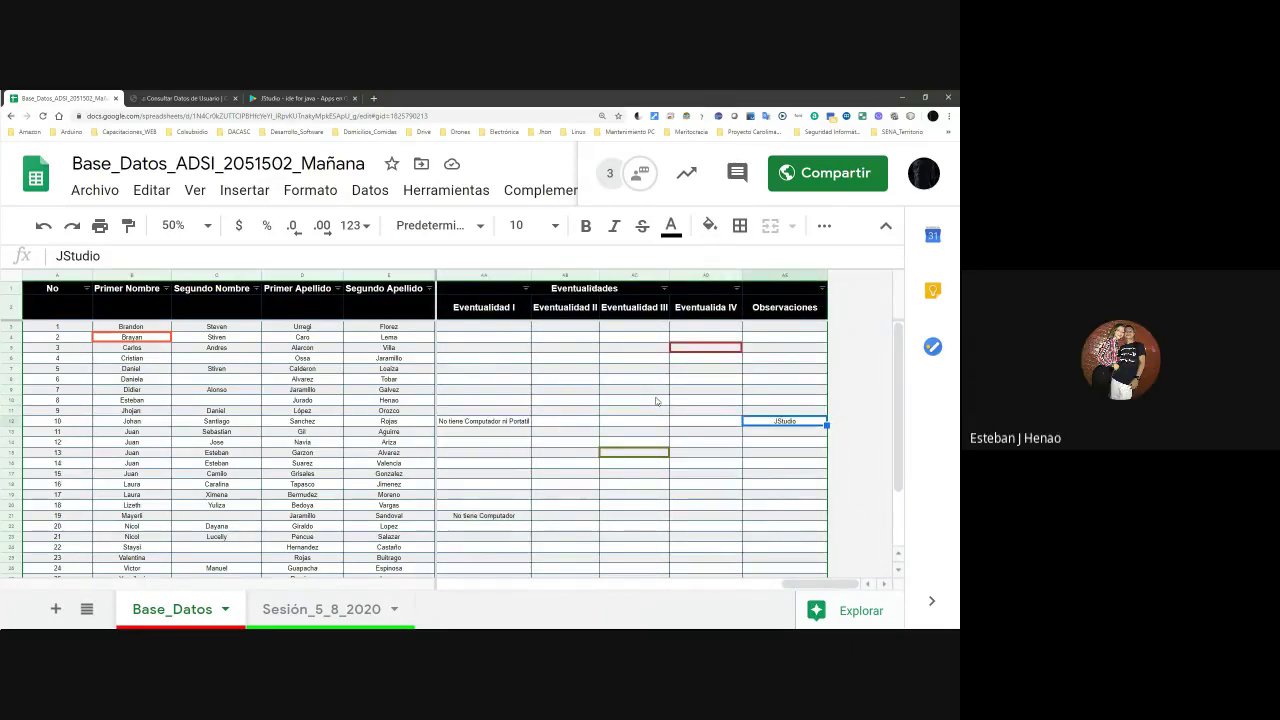
pyautogui.press('Up')
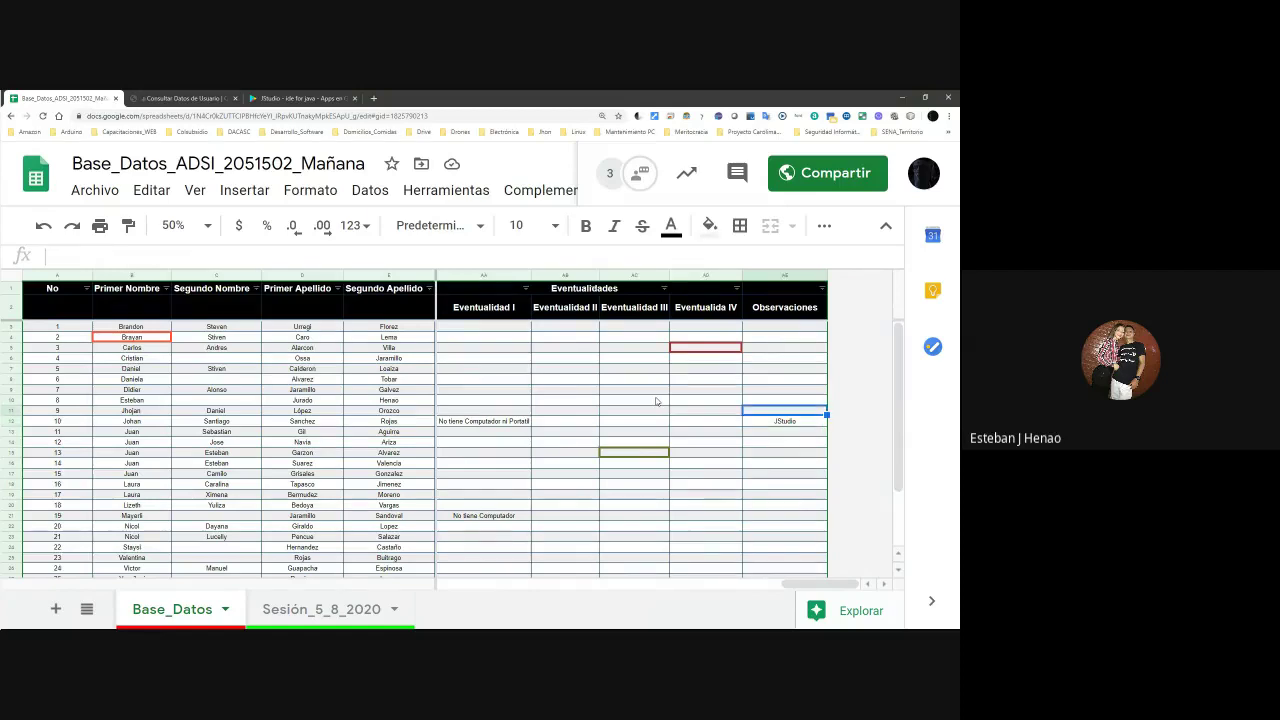
pyautogui.write('Jstusio')
pyautogui.press('Return')
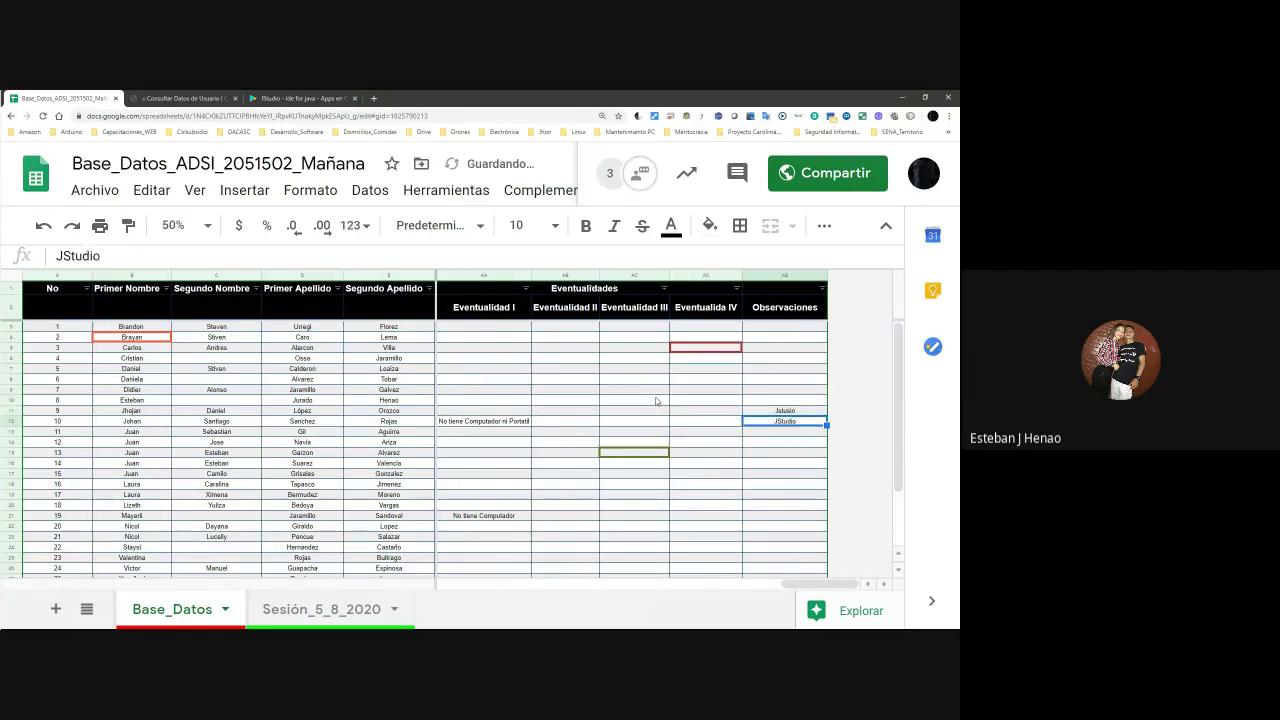
pyautogui.press('Up')
pyautogui.write('JSutio')
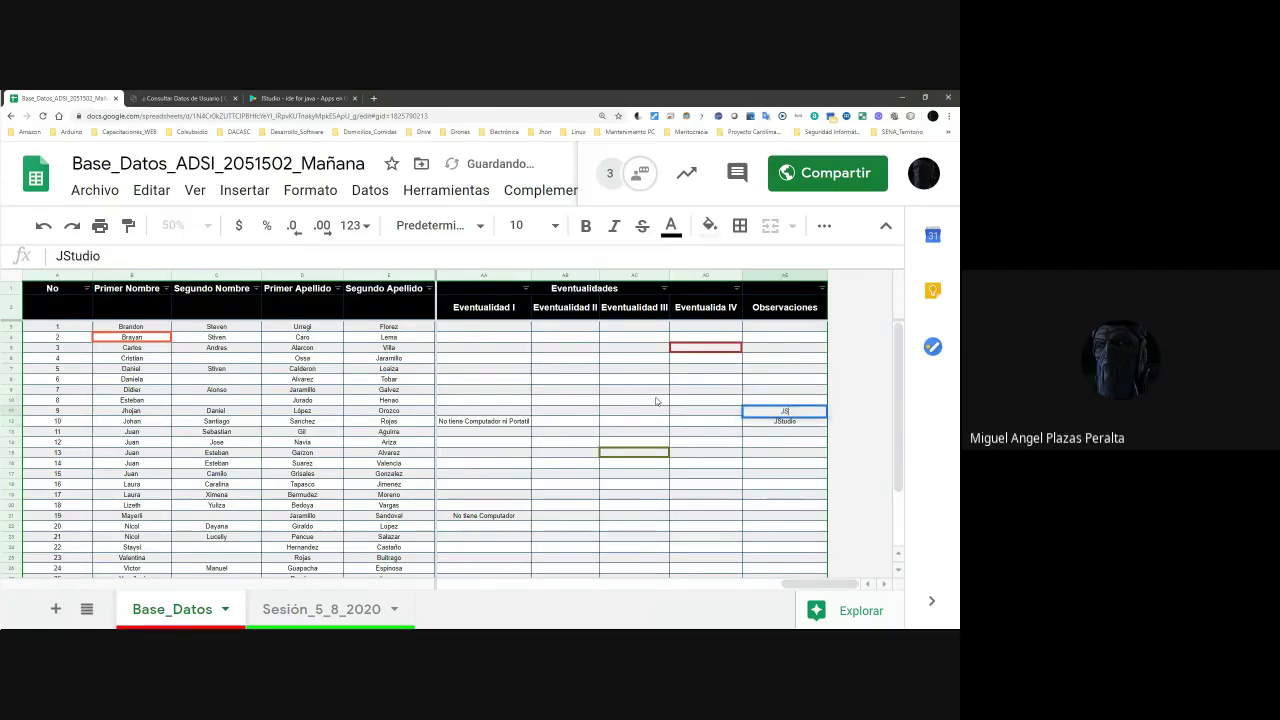
pyautogui.press('BackSpace')
pyautogui.press('BackSpace')
pyautogui.press('BackSpace')
pyautogui.press('BackSpace')
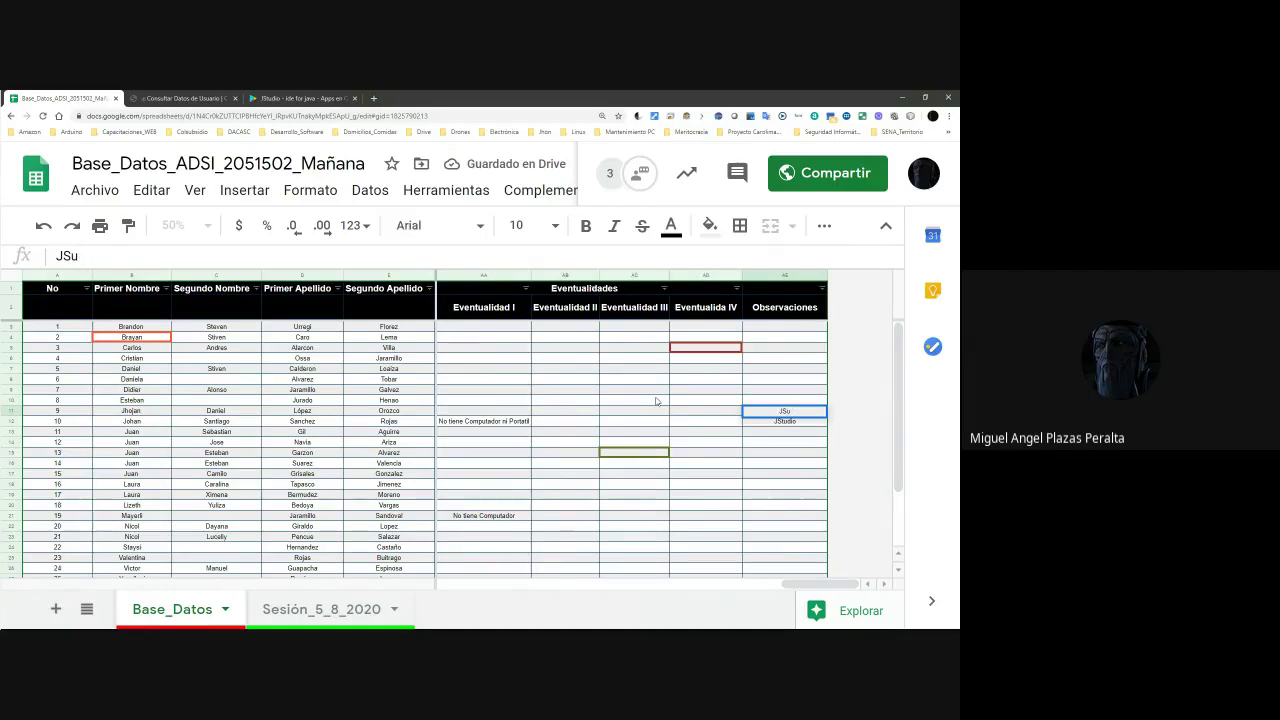
pyautogui.write('tui')
pyautogui.press('Return')
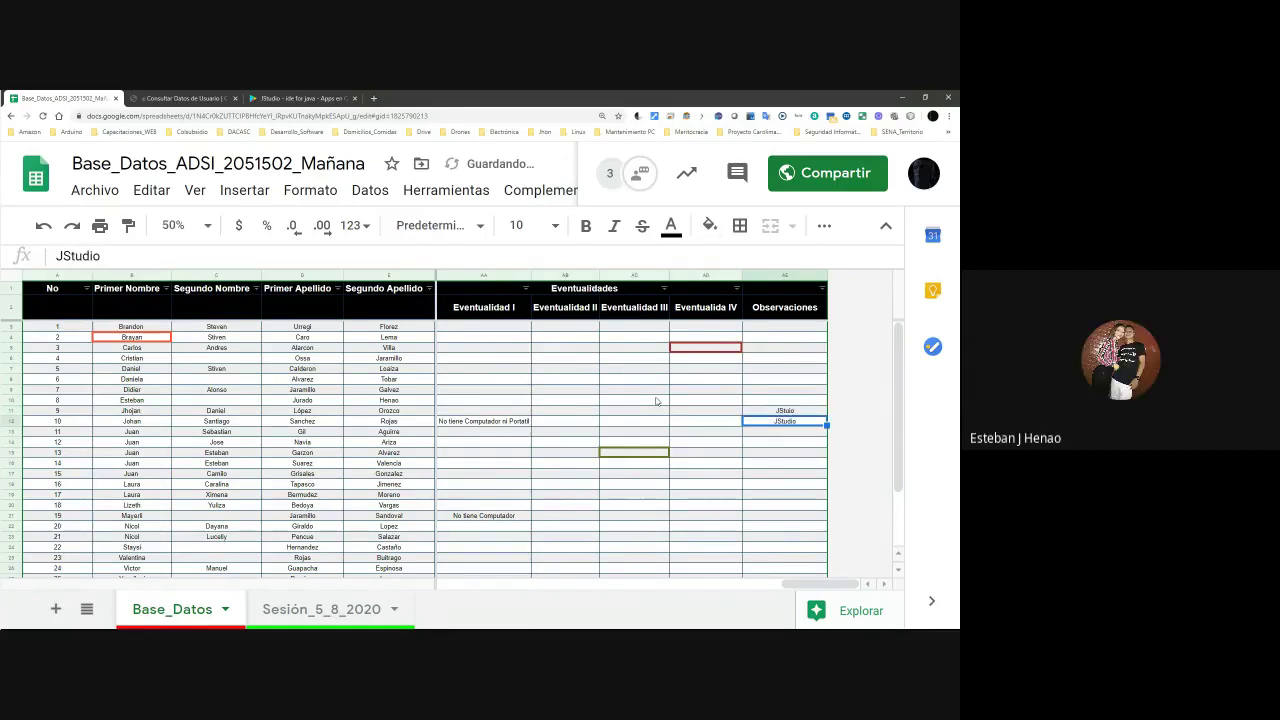
pyautogui.press('Up')
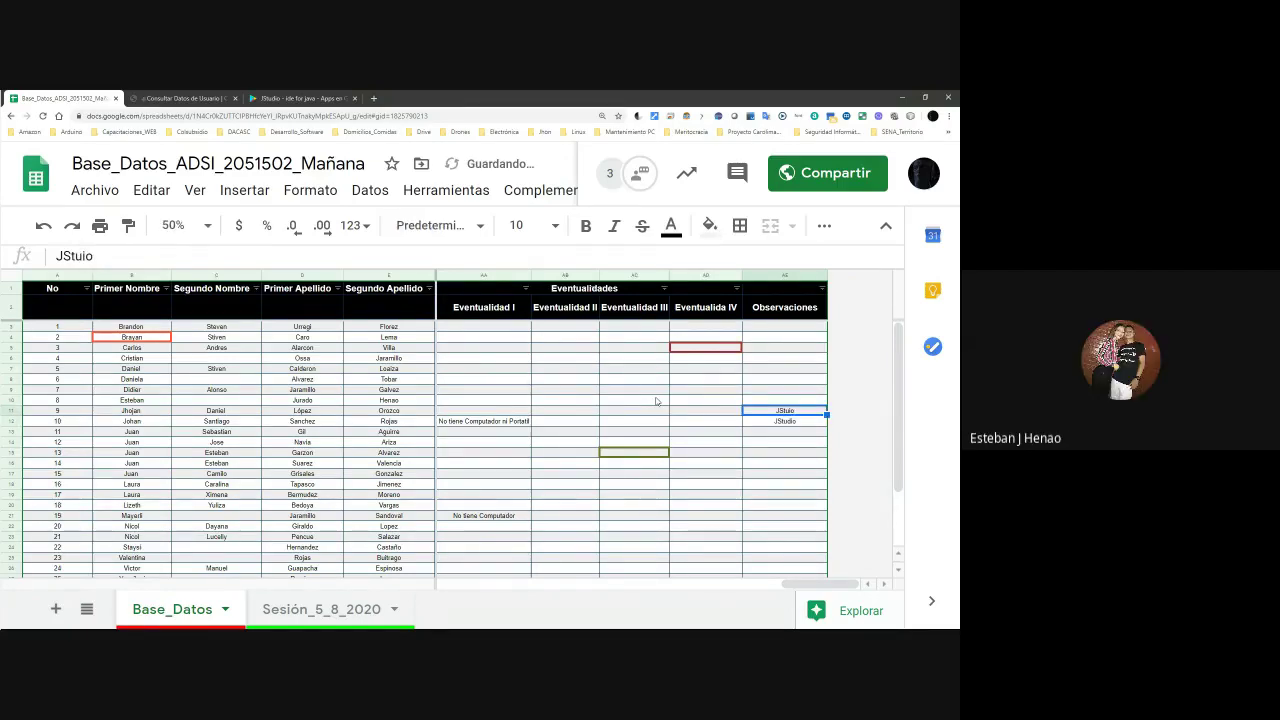
pyautogui.press('Delete')
# Type JStudio as student No 8's observation.
pyautogui.press('Up')
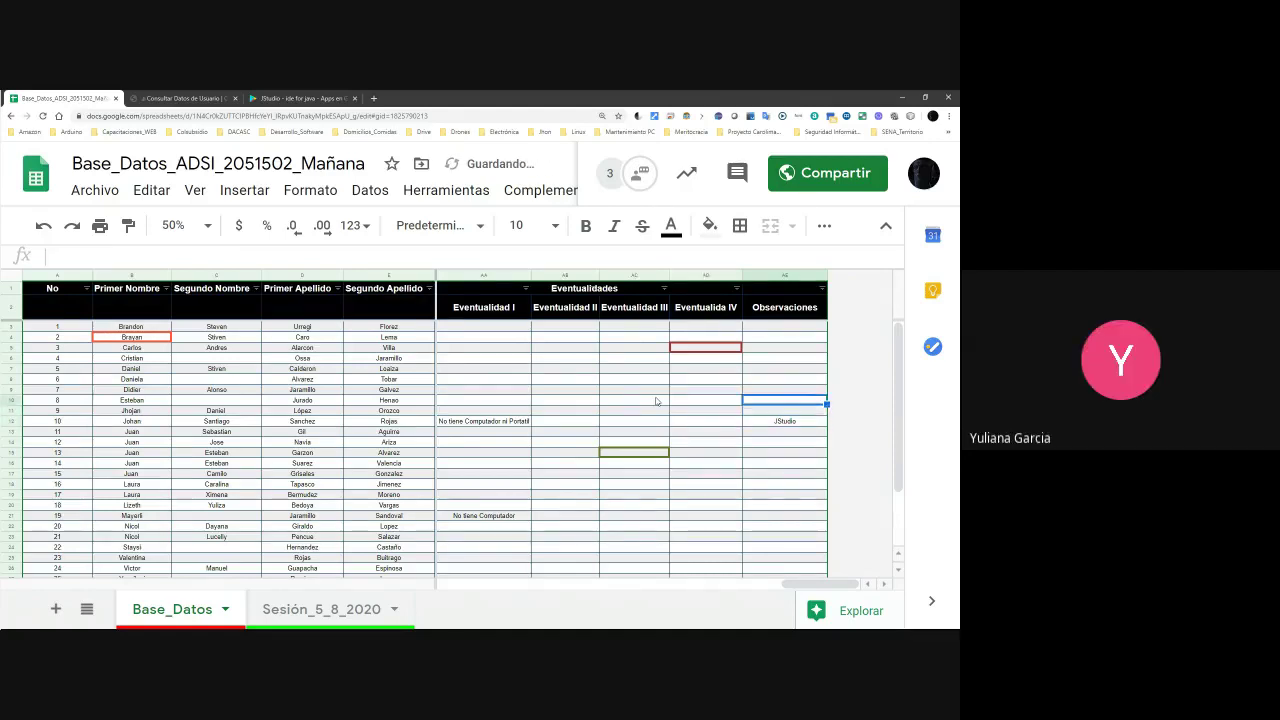
pyautogui.press('Left')
pyautogui.press('Left')
pyautogui.press('Left')
pyautogui.press('Left')
pyautogui.press('Left')
pyautogui.press('Left')
pyautogui.press('Left')
pyautogui.press('Left')
pyautogui.press('Left')
pyautogui.press('Left')
pyautogui.press('Left')
pyautogui.press('Left')
pyautogui.press('Left')
pyautogui.press('Left')
pyautogui.press('Left')
pyautogui.press('Left')
pyautogui.press('Left')
pyautogui.press('Left')
pyautogui.press('Left')
pyautogui.press('Left')
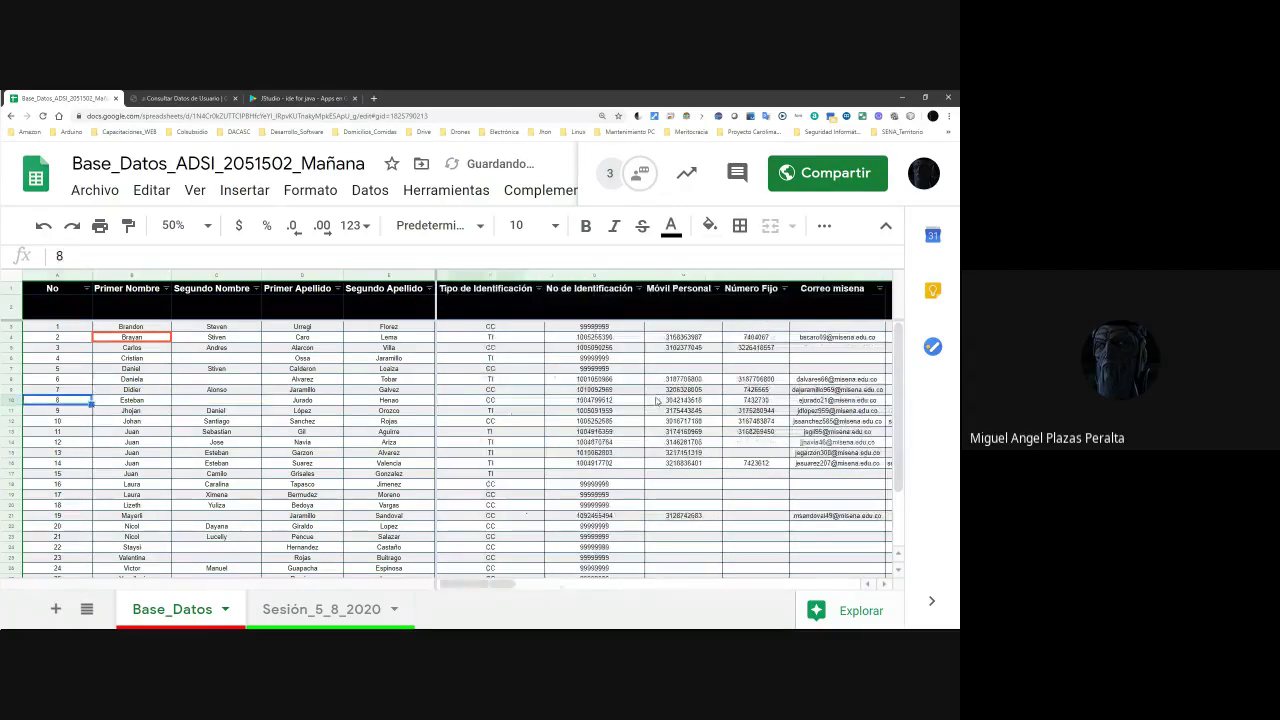
pyautogui.press('Right')
pyautogui.press('Right')
pyautogui.press('Right')
pyautogui.press('Right')
pyautogui.press('Right')
pyautogui.press('Right')
pyautogui.press('Right')
pyautogui.press('Right')
pyautogui.press('Right')
pyautogui.press('Right')
pyautogui.press('Right')
pyautogui.press('Right')
pyautogui.press('Right')
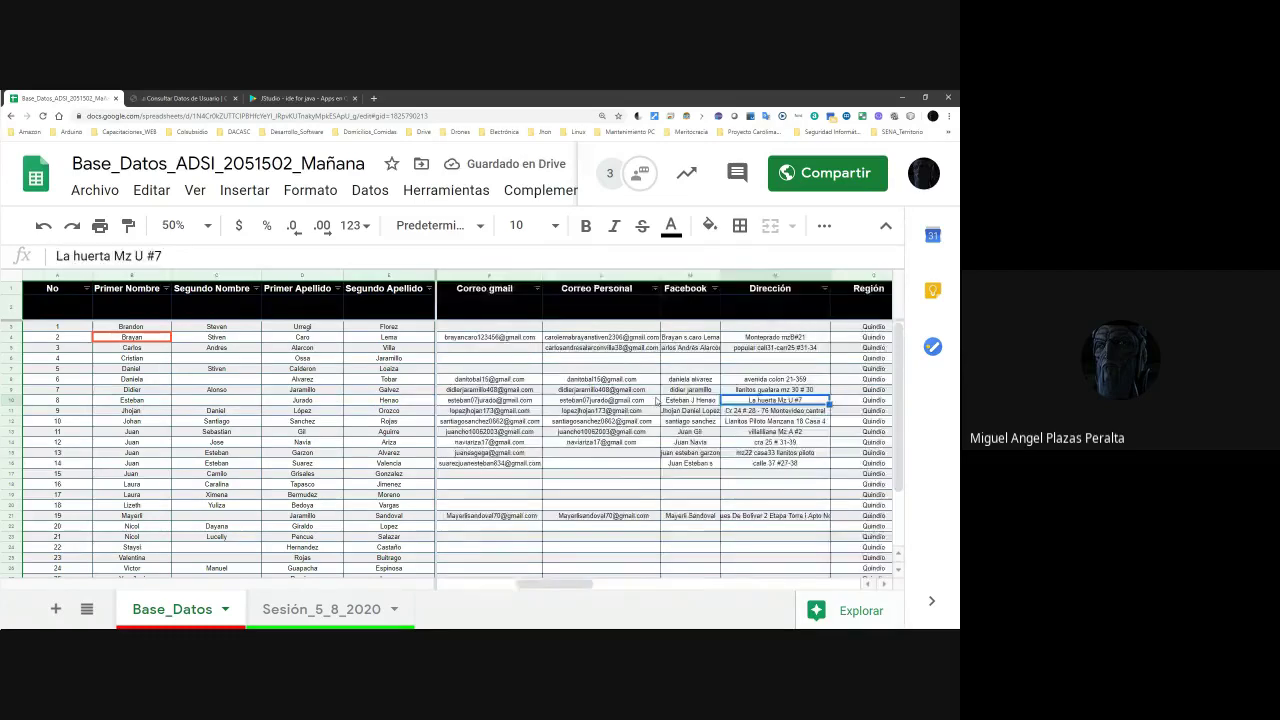
pyautogui.press('Right')
pyautogui.press('Right')
pyautogui.press('Right')
pyautogui.press('Right')
pyautogui.press('Right')
pyautogui.press('Right')
pyautogui.press('Right')
pyautogui.press('Right')
pyautogui.press('Right')
pyautogui.press('Right')
pyautogui.press('Right')
pyautogui.press('Right')
pyautogui.press('Right')
pyautogui.press('Right')
pyautogui.press('Right')
pyautogui.press('Right')
pyautogui.press('Right')
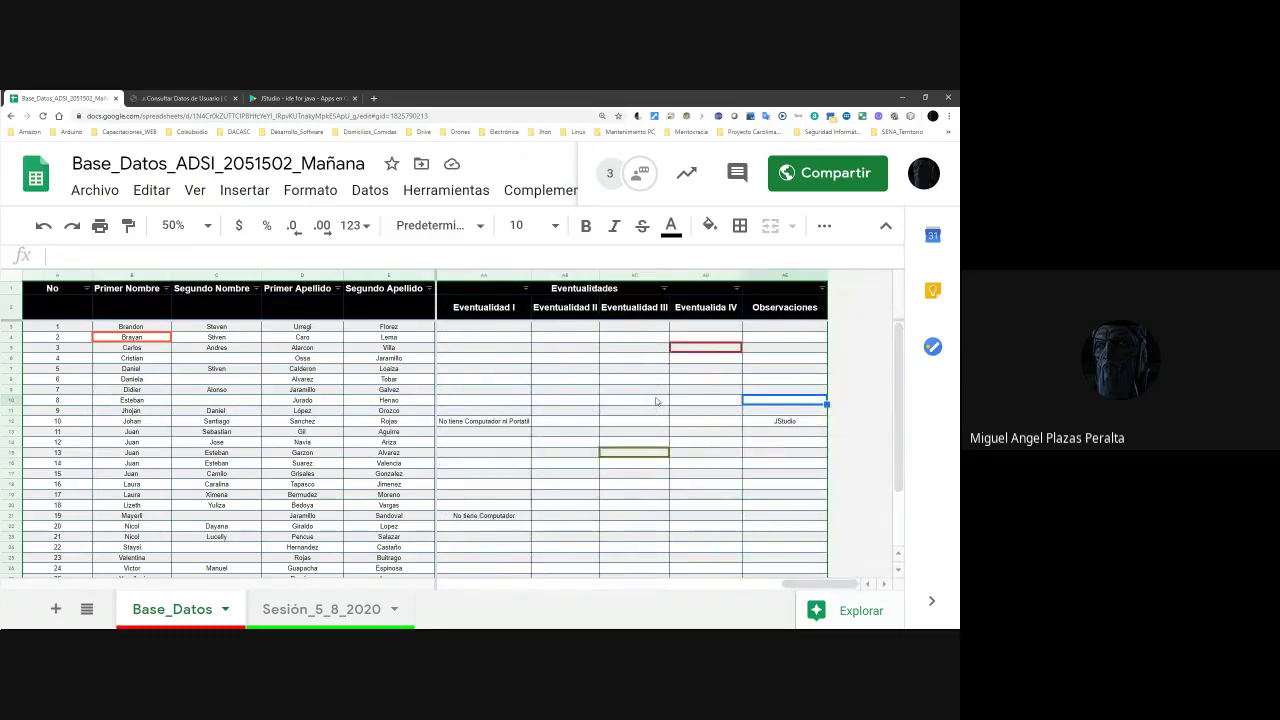
pyautogui.write('Jstu')
pyautogui.press('BackSpace')
pyautogui.press('BackSpace')
pyautogui.press('BackSpace')
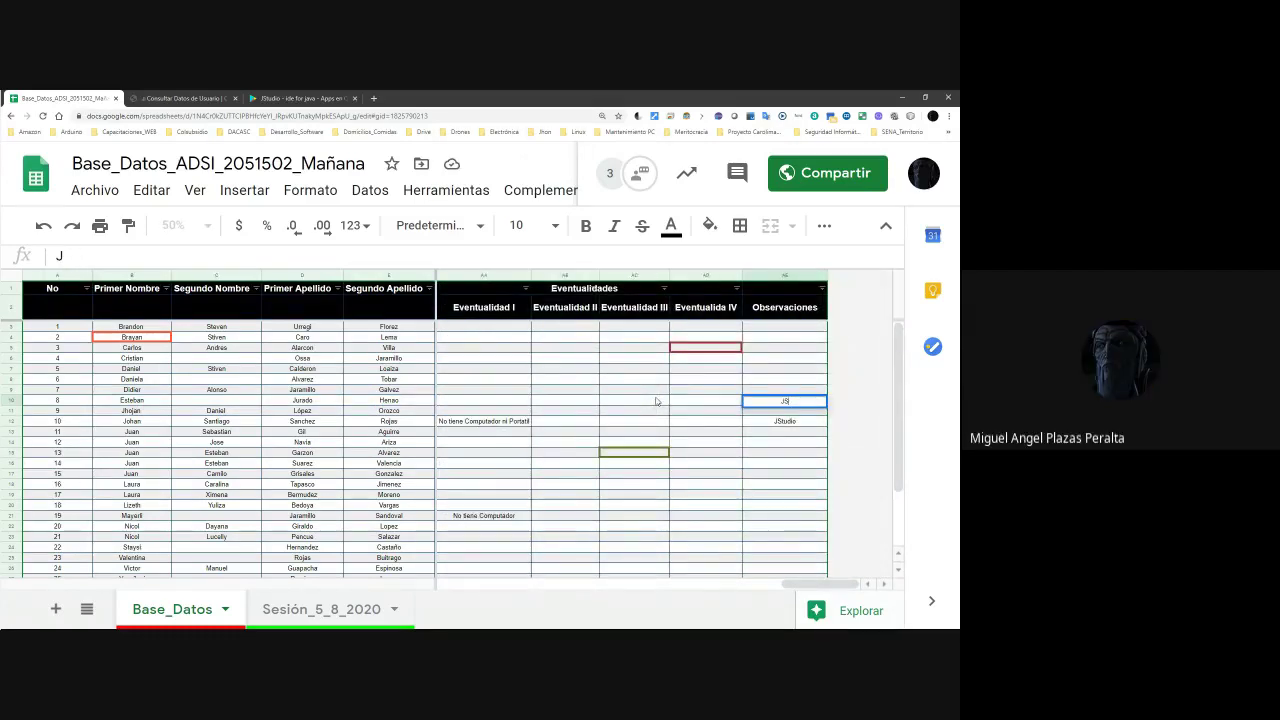
pyautogui.write('Studio')
pyautogui.press('Return')
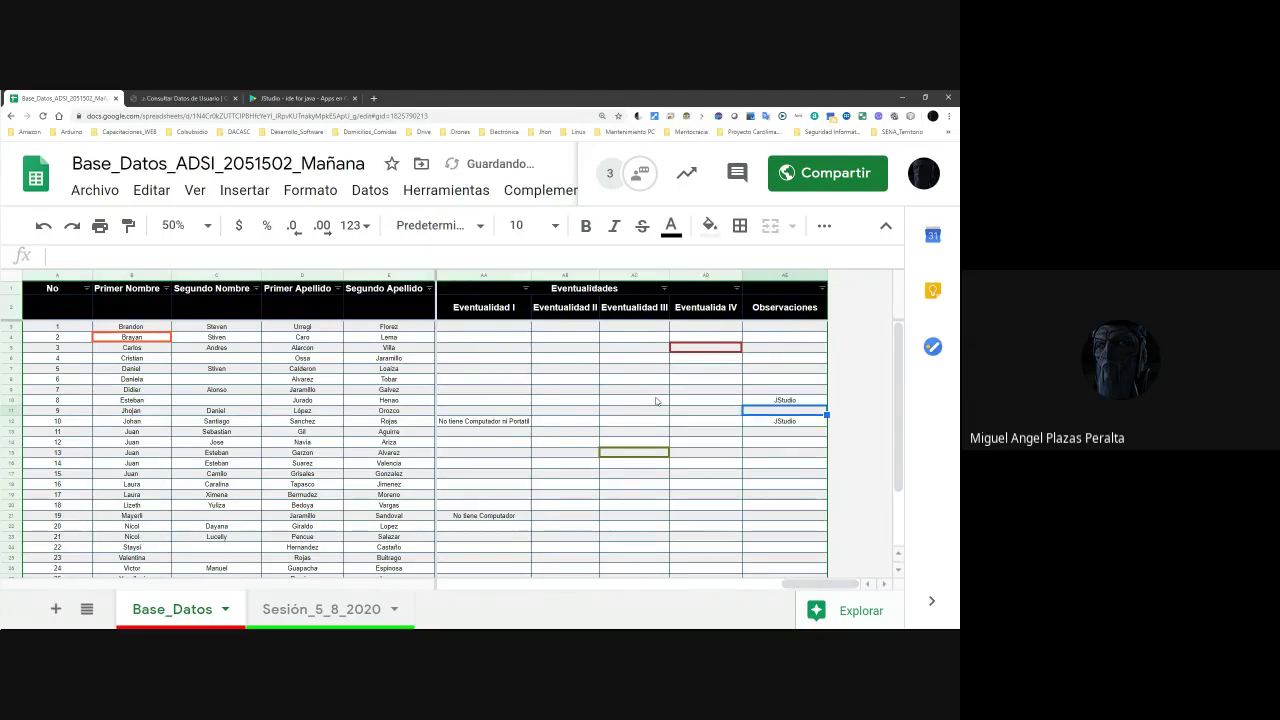
pyautogui.press('Down')
pyautogui.press('Down')
pyautogui.press('Down')
pyautogui.press('Down')
pyautogui.press('Down')
pyautogui.press('Down')
pyautogui.press('Down')
pyautogui.press('Down')
pyautogui.press('Down')
pyautogui.press('Down')
pyautogui.press('Down')
pyautogui.press('Down')
pyautogui.press('Down')
pyautogui.press('Down')
pyautogui.press('Down')
pyautogui.press('Down')
pyautogui.press('Down')
pyautogui.press('Down')
pyautogui.press('Down')
pyautogui.press('Up')
pyautogui.press('Up')
pyautogui.press('Up')
pyautogui.press('Up')
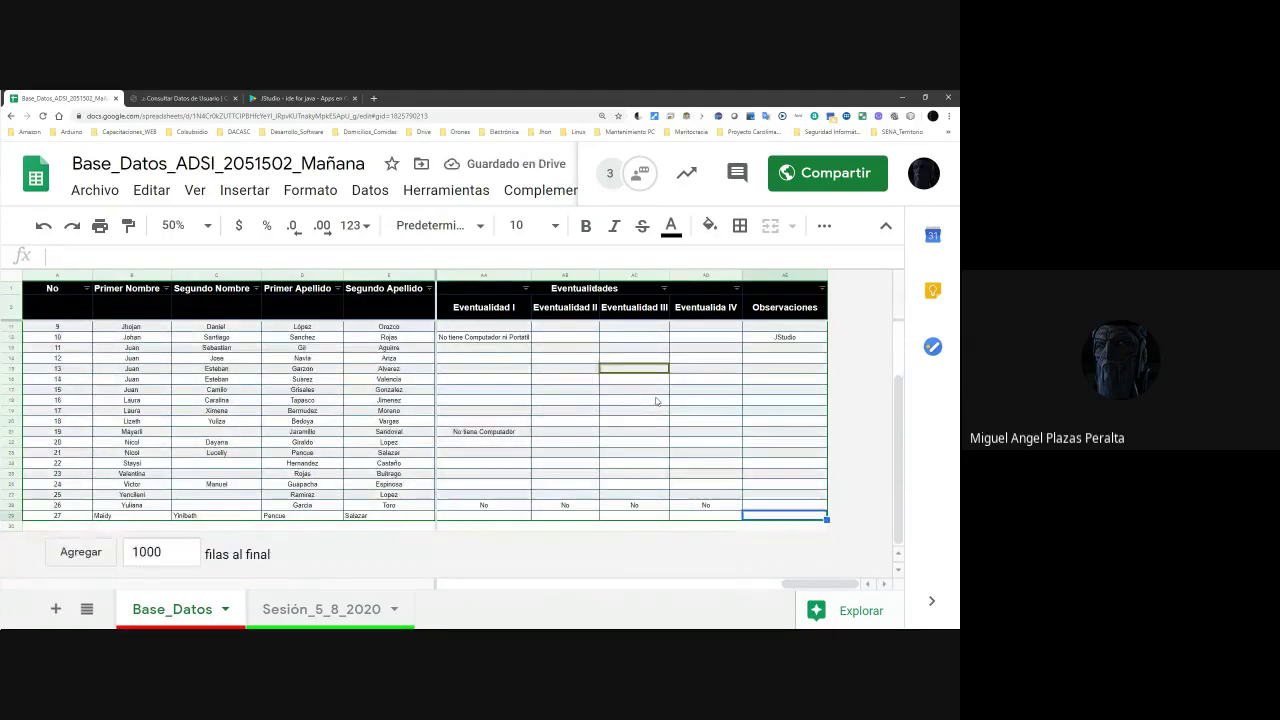
# Reset student No 26's guardian email cell to remove its red warning fill.
pyautogui.press('Left')
pyautogui.press('Left')
pyautogui.press('Left')
pyautogui.press('Left')
pyautogui.press('Left')
pyautogui.press('Left')
pyautogui.press('Left')
pyautogui.press('Left')
pyautogui.press('Left')
pyautogui.press('Left')
pyautogui.press('Left')
pyautogui.press('Left')
pyautogui.press('Left')
pyautogui.press('Left')
pyautogui.press('Left')
pyautogui.press('Left')
pyautogui.press('Left')
pyautogui.press('Left')
pyautogui.press('Left')
pyautogui.press('Down')
pyautogui.press('Down')
pyautogui.press('Down')
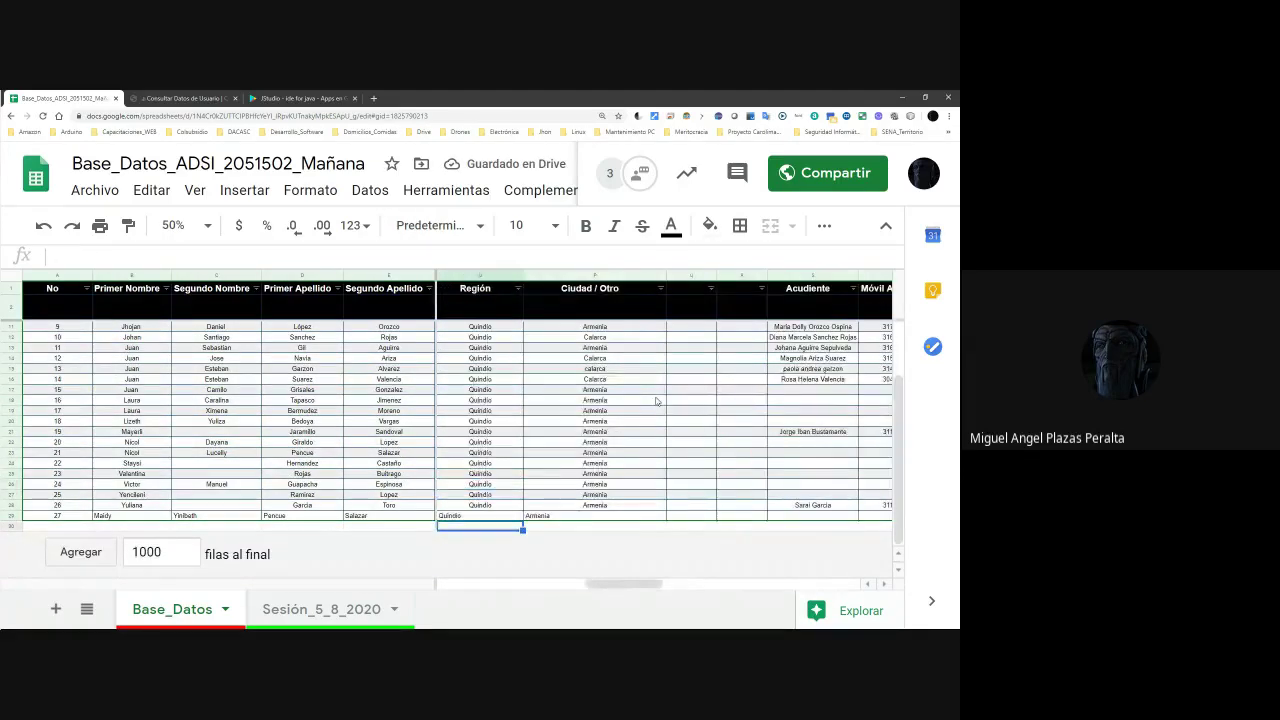
pyautogui.press('Right')
pyautogui.press('Right')
pyautogui.press('Right')
pyautogui.press('Right')
pyautogui.press('Right')
pyautogui.press('Right')
pyautogui.press('Right')
pyautogui.press('Right')
pyautogui.press('Right')
pyautogui.press('Right')
pyautogui.press('Right')
pyautogui.press('Right')
pyautogui.press('Right')
pyautogui.press('Right')
pyautogui.press('Left')
pyautogui.press('Up')
pyautogui.press('Left')
pyautogui.press('Left')
pyautogui.press('Left')
pyautogui.press('Left')
pyautogui.press('Left')
pyautogui.press('Left')
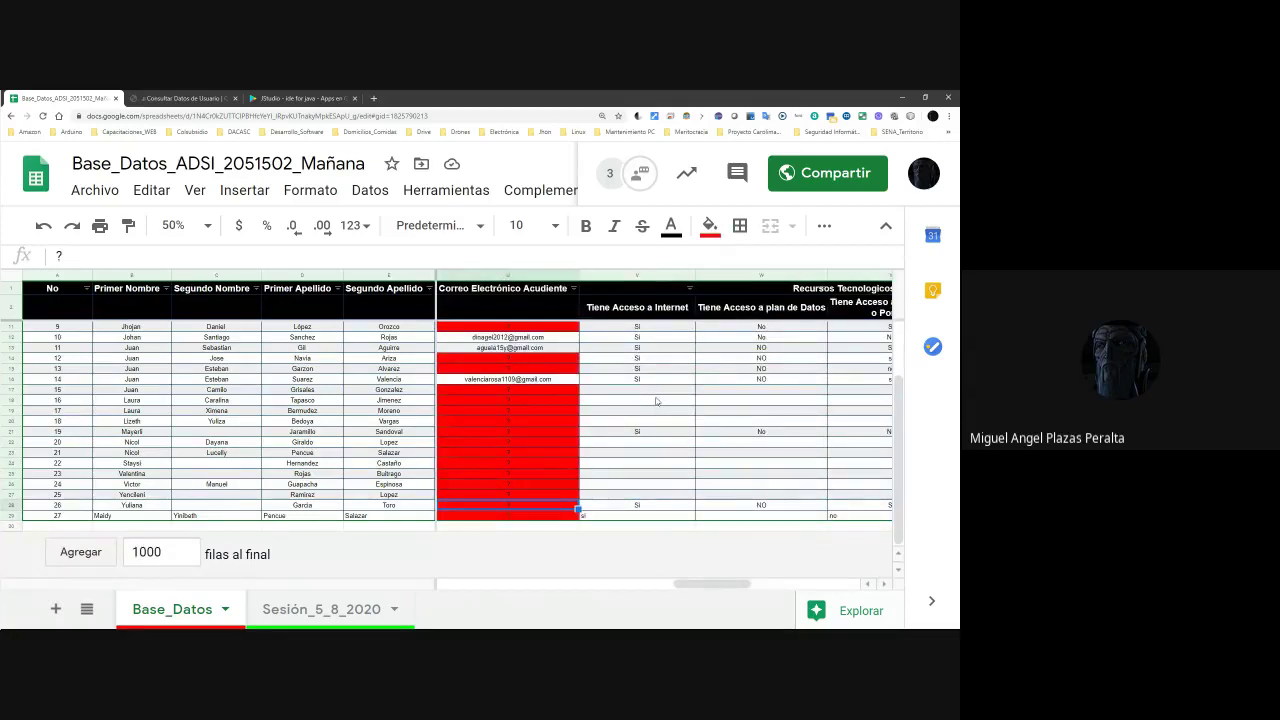
pyautogui.click(709, 225)
pyautogui.click(771, 260)
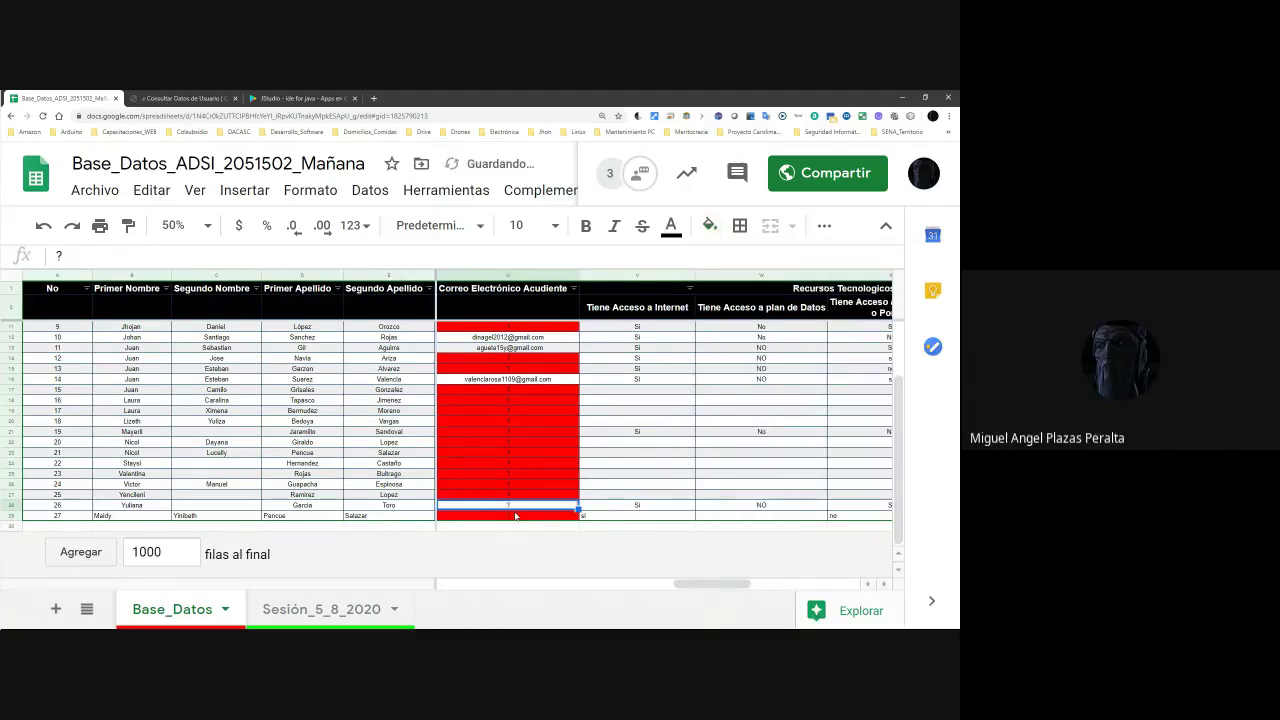
# Replace the placeholder with the guardian's Gmail address in record 26.
pyautogui.press('BackSpace')
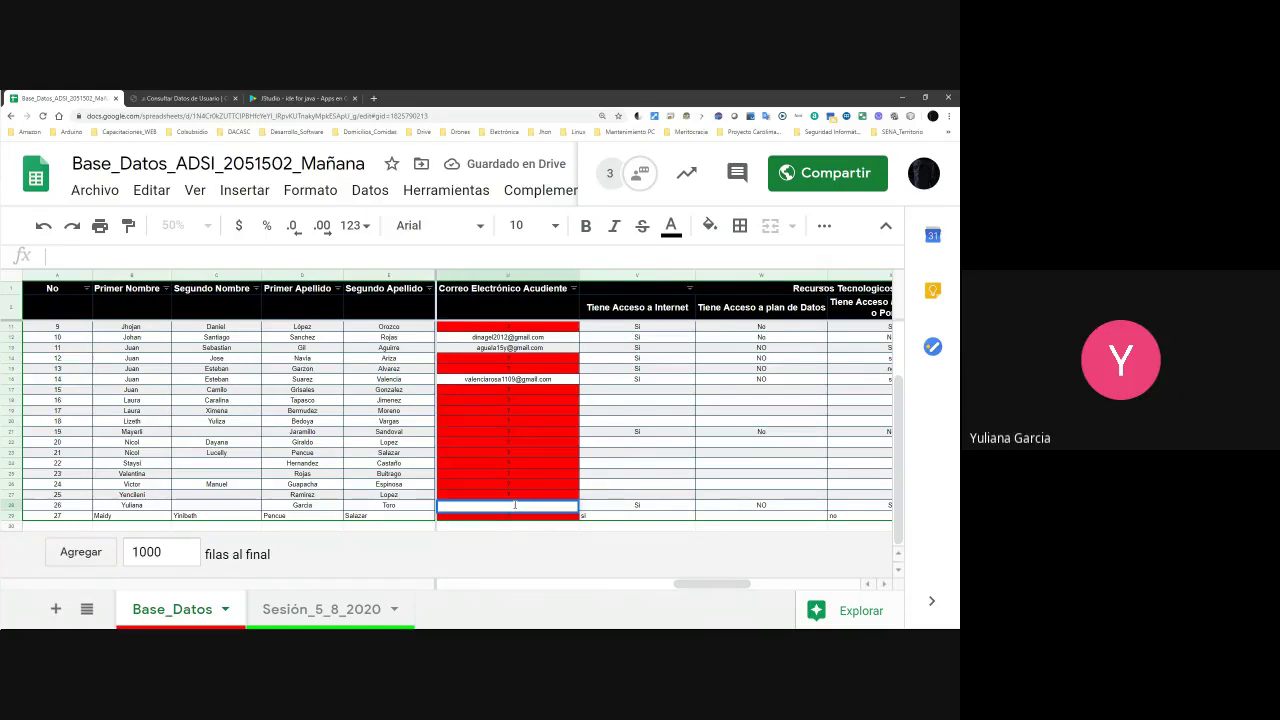
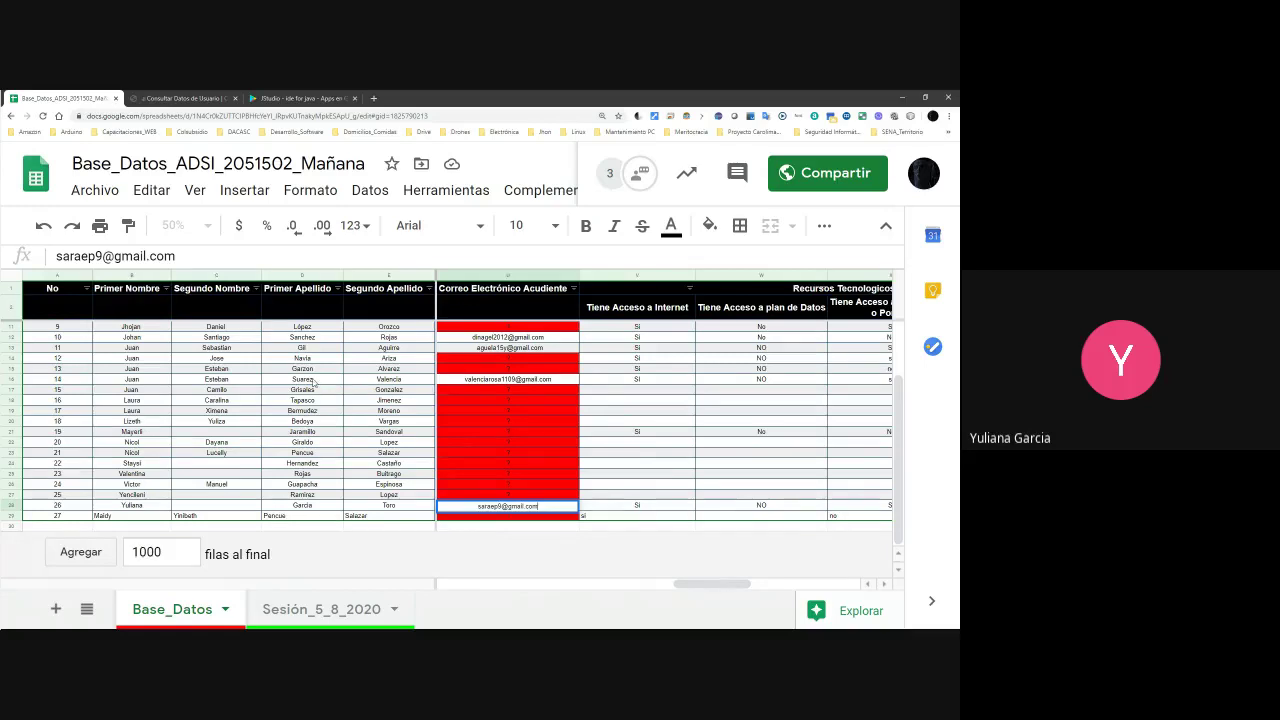
pyautogui.click(618, 519)
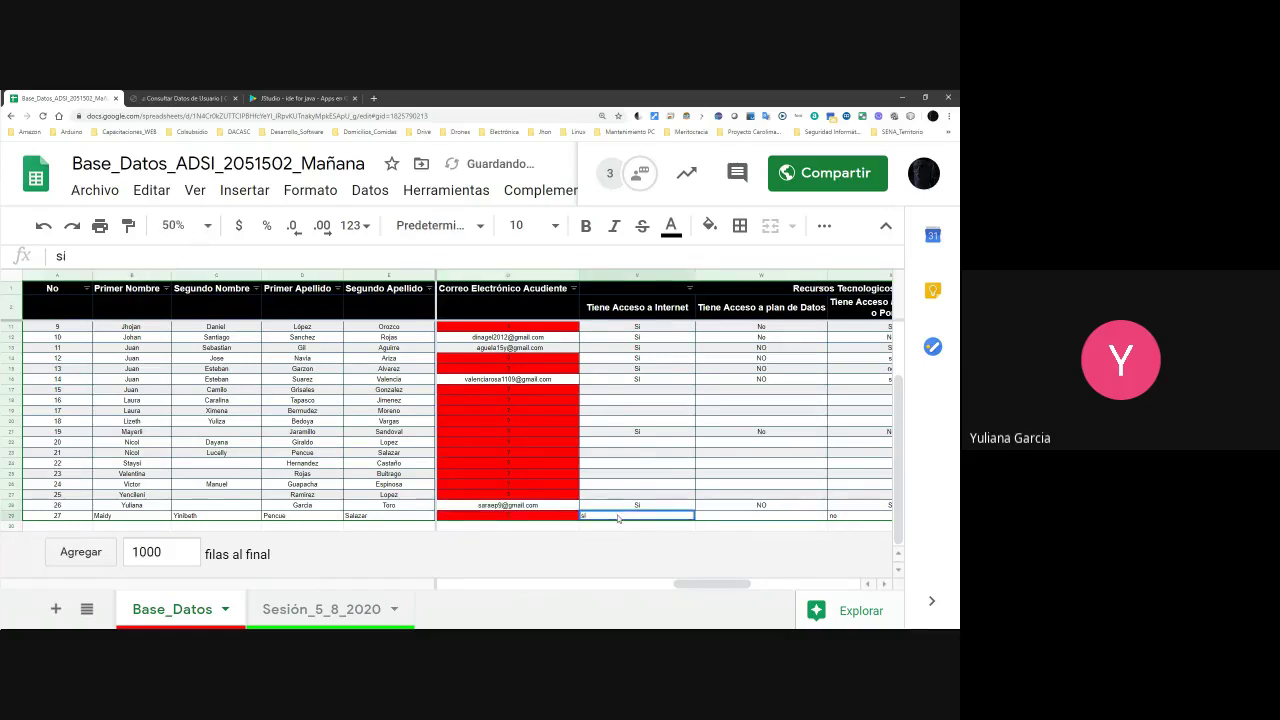
# Correct the mistyped letters in record 26's guardian email address.
pyautogui.click(574, 510)
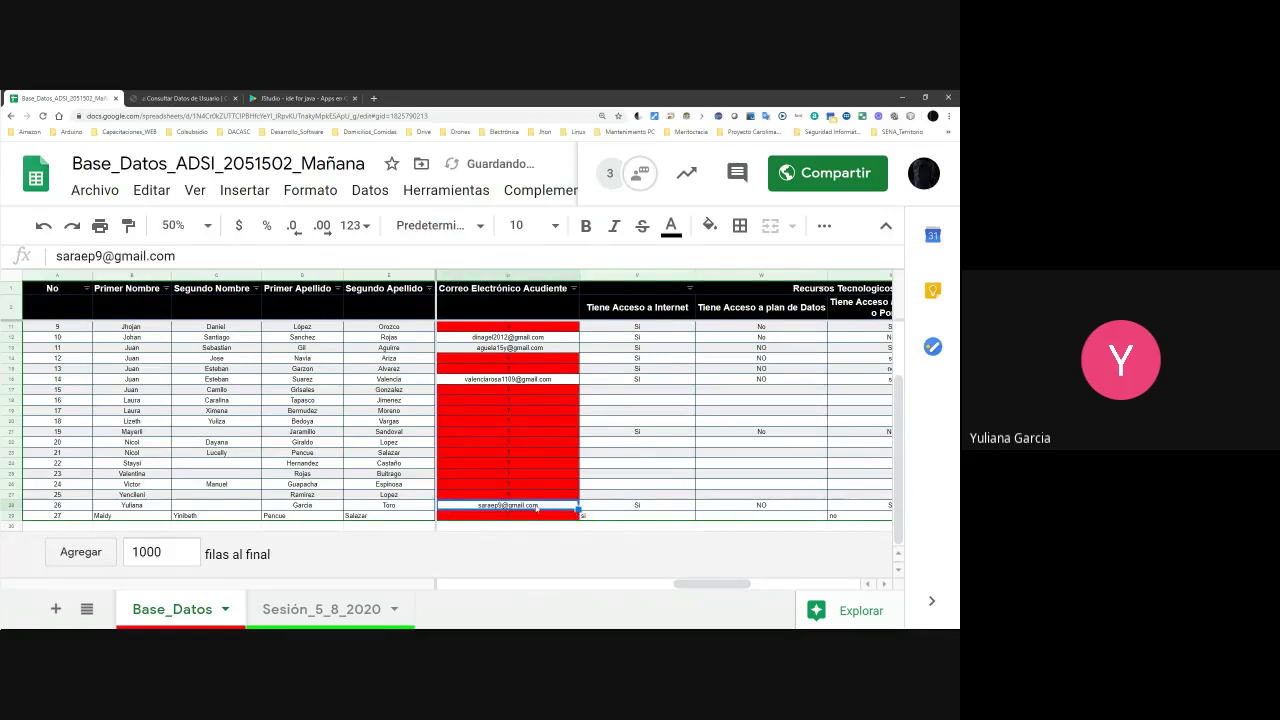
pyautogui.doubleClick(490, 506)
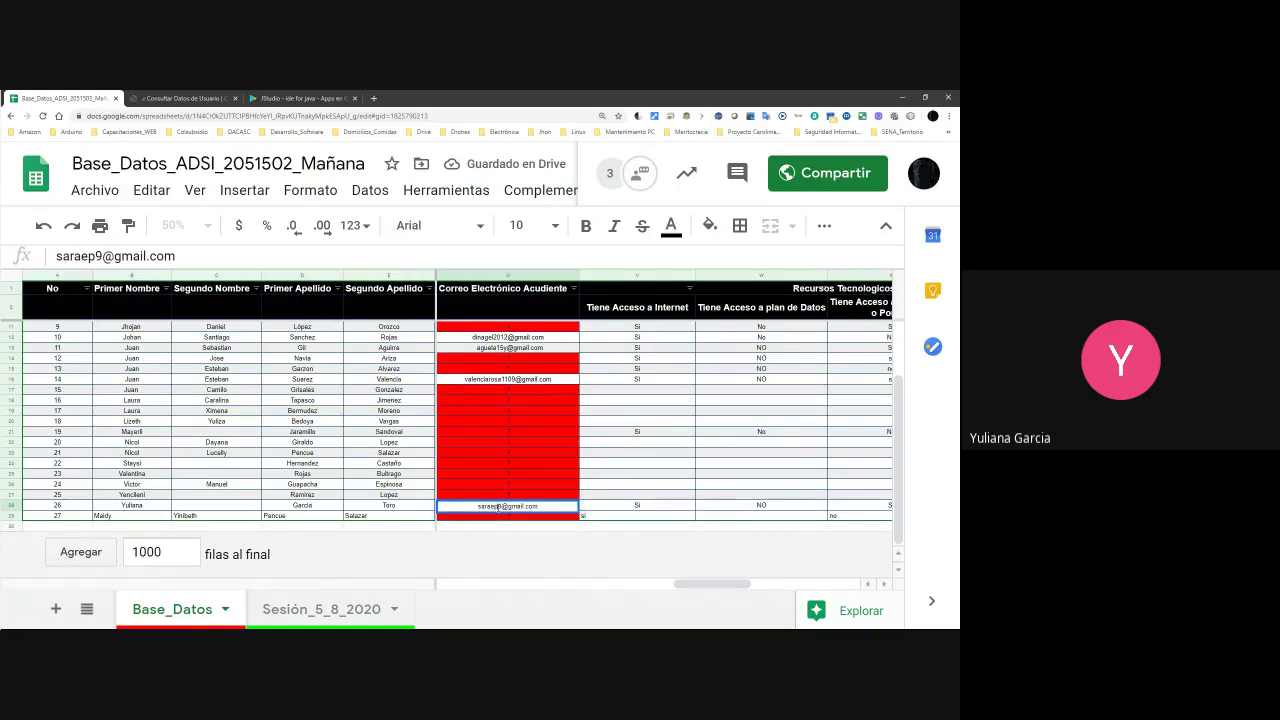
pyautogui.press('BackSpace')
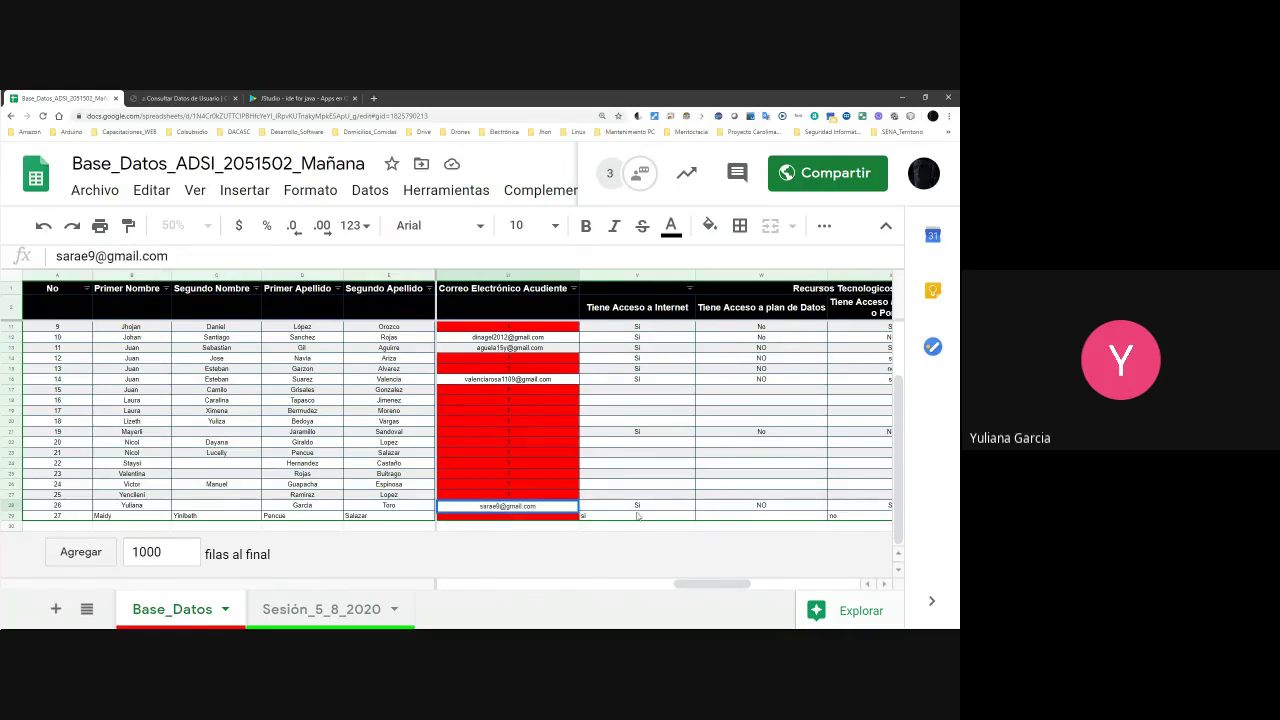
pyautogui.write('t')
pyautogui.press('BackSpace')
pyautogui.press('BackSpace')
pyautogui.write('igp')
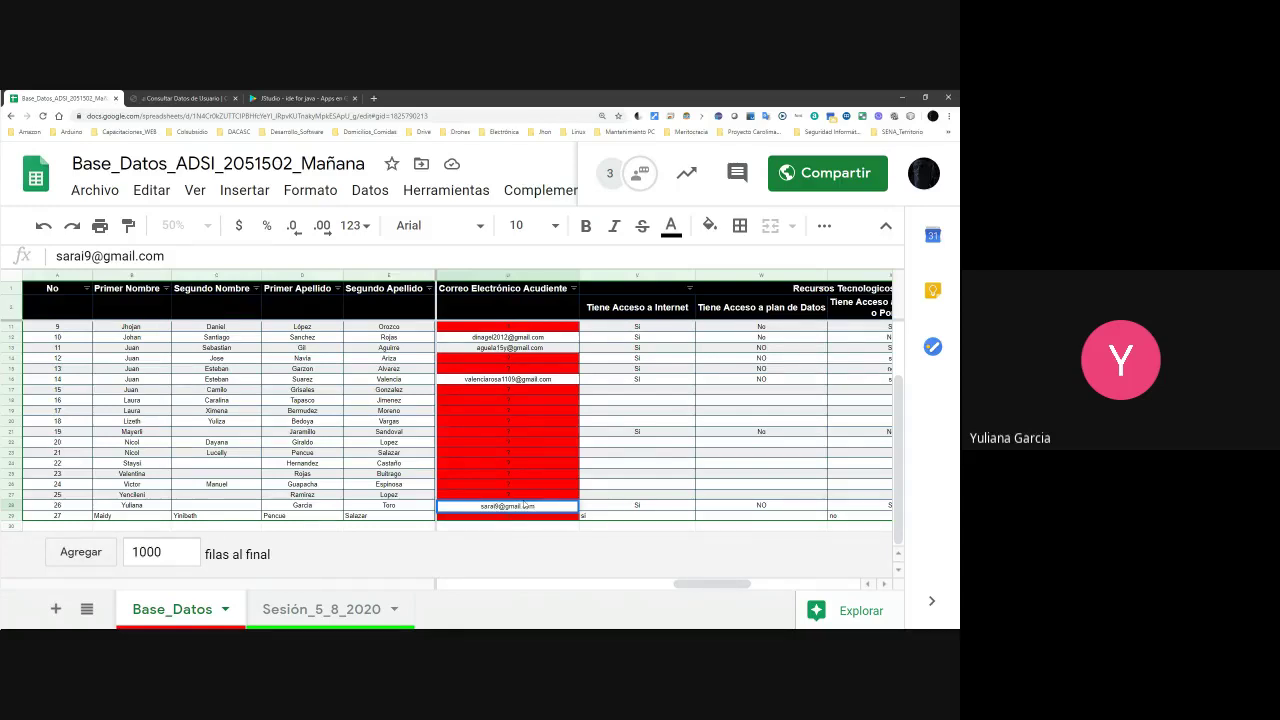
# Fix the typo in student 26's guardian e-mail address in cell U28.
pyautogui.write('g')
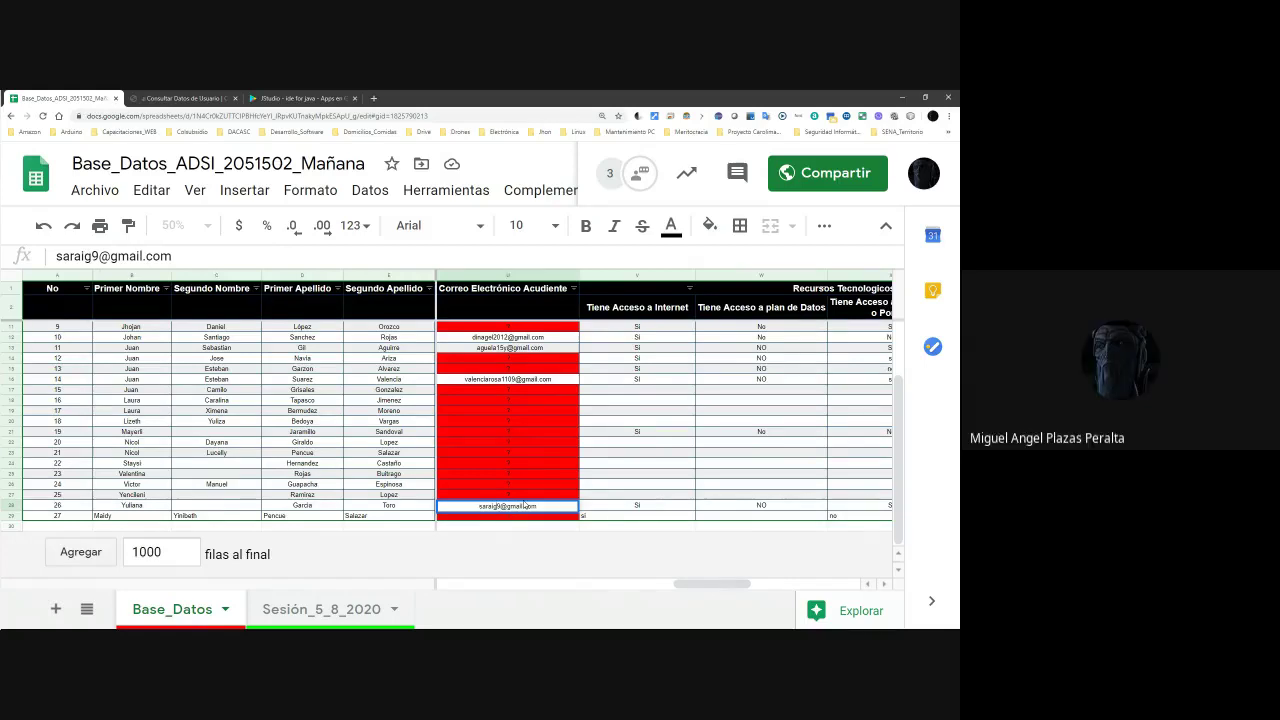
pyautogui.write('p')
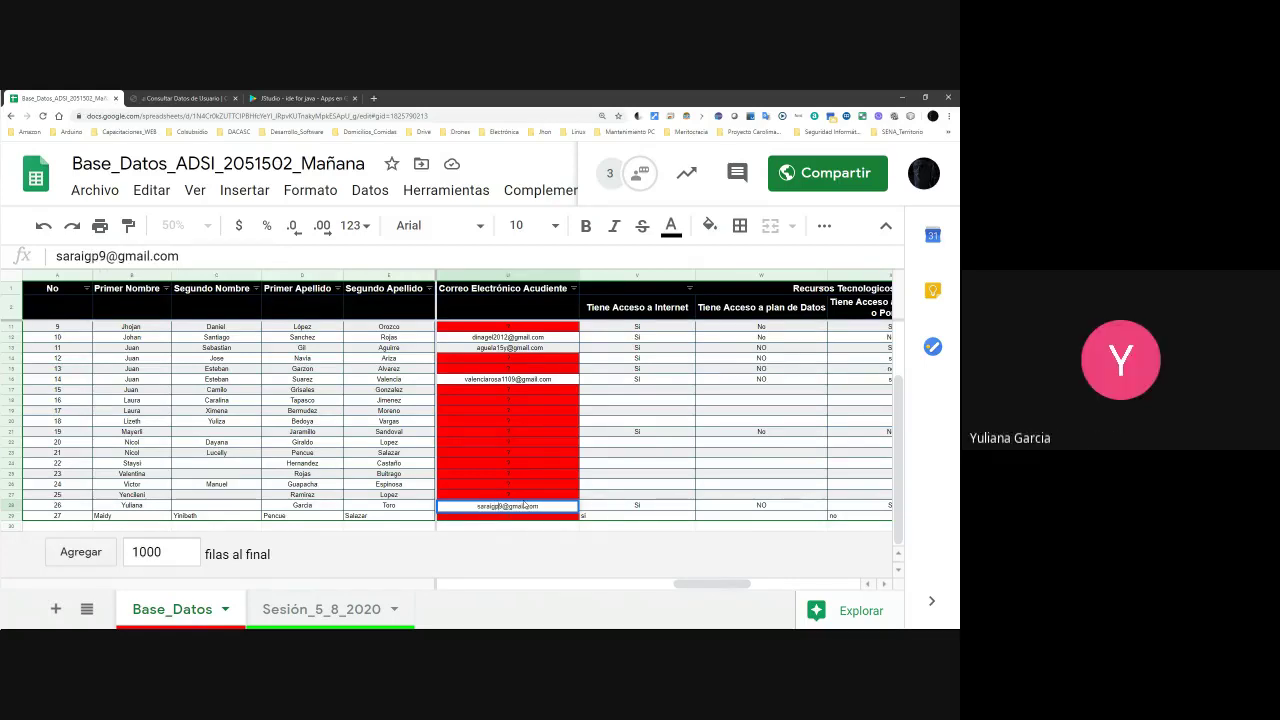
pyautogui.press('BackSpace')
pyautogui.write('t')
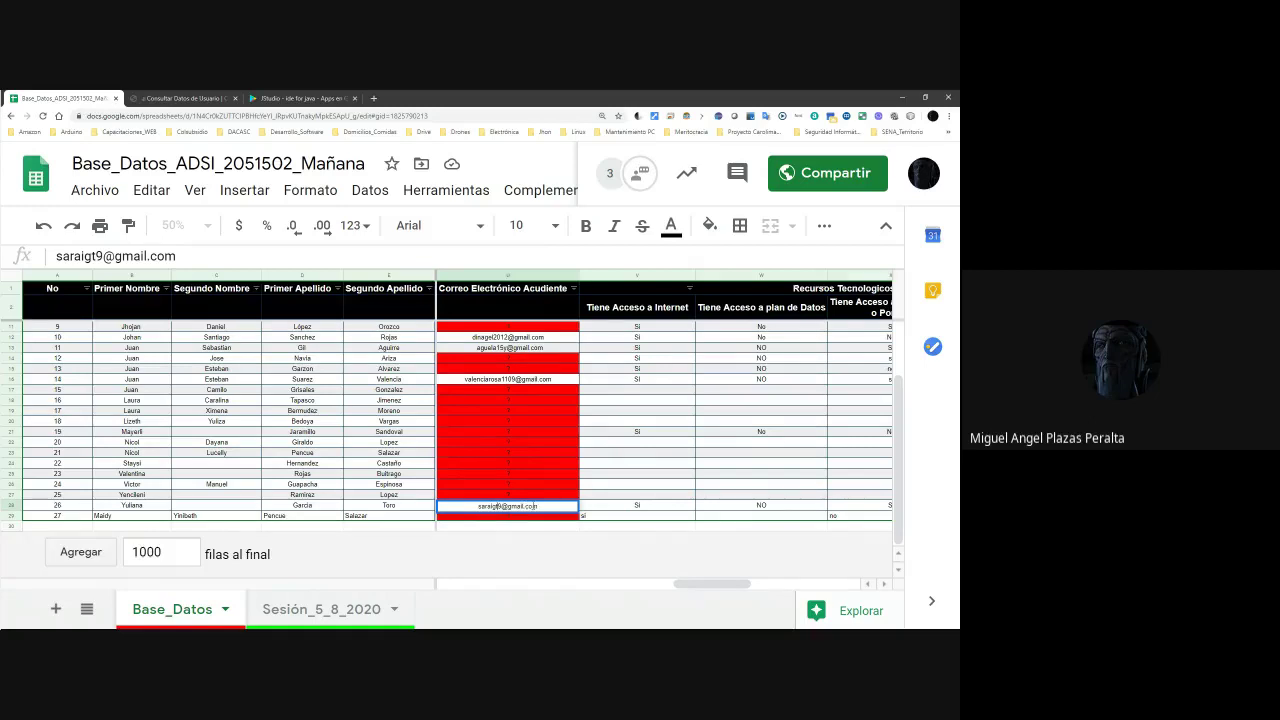
pyautogui.click(656, 508)
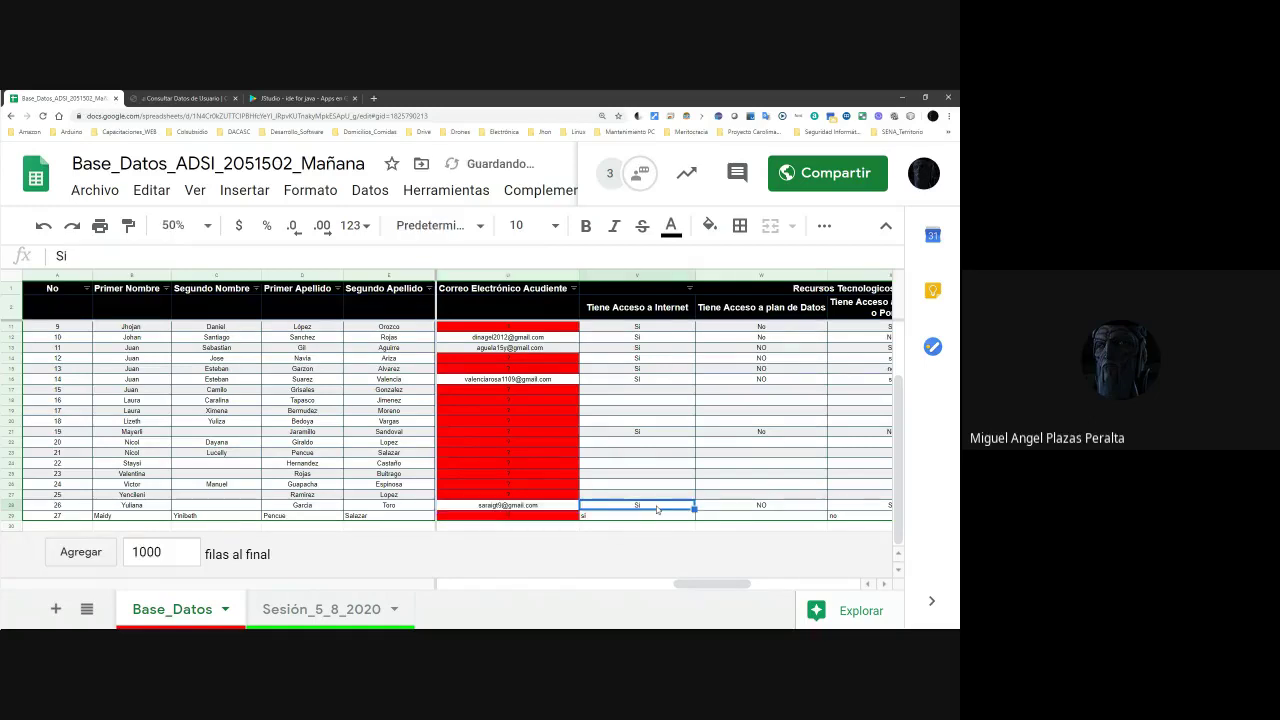
pyautogui.click(517, 509)
pyautogui.press('Right')
pyautogui.press('Right')
pyautogui.press('Right')
pyautogui.press('Right')
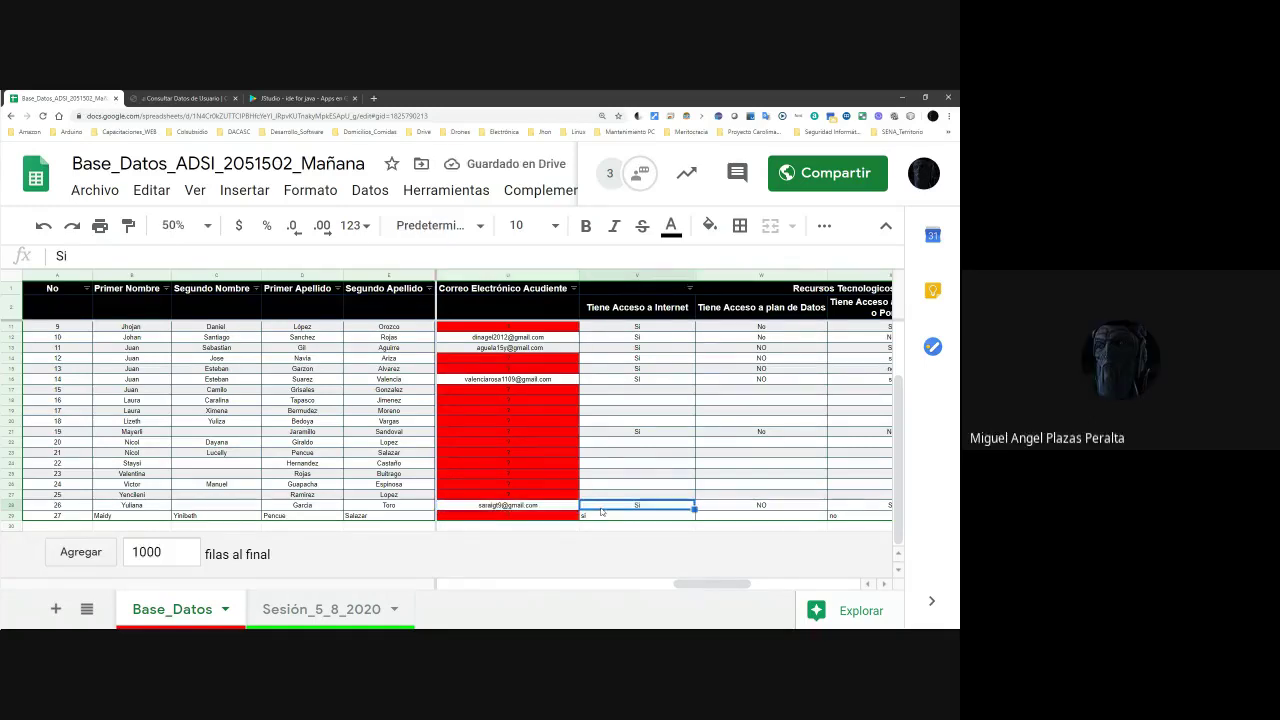
pyautogui.press('Right')
pyautogui.press('Right')
pyautogui.press('Right')
pyautogui.press('Right')
pyautogui.press('Right')
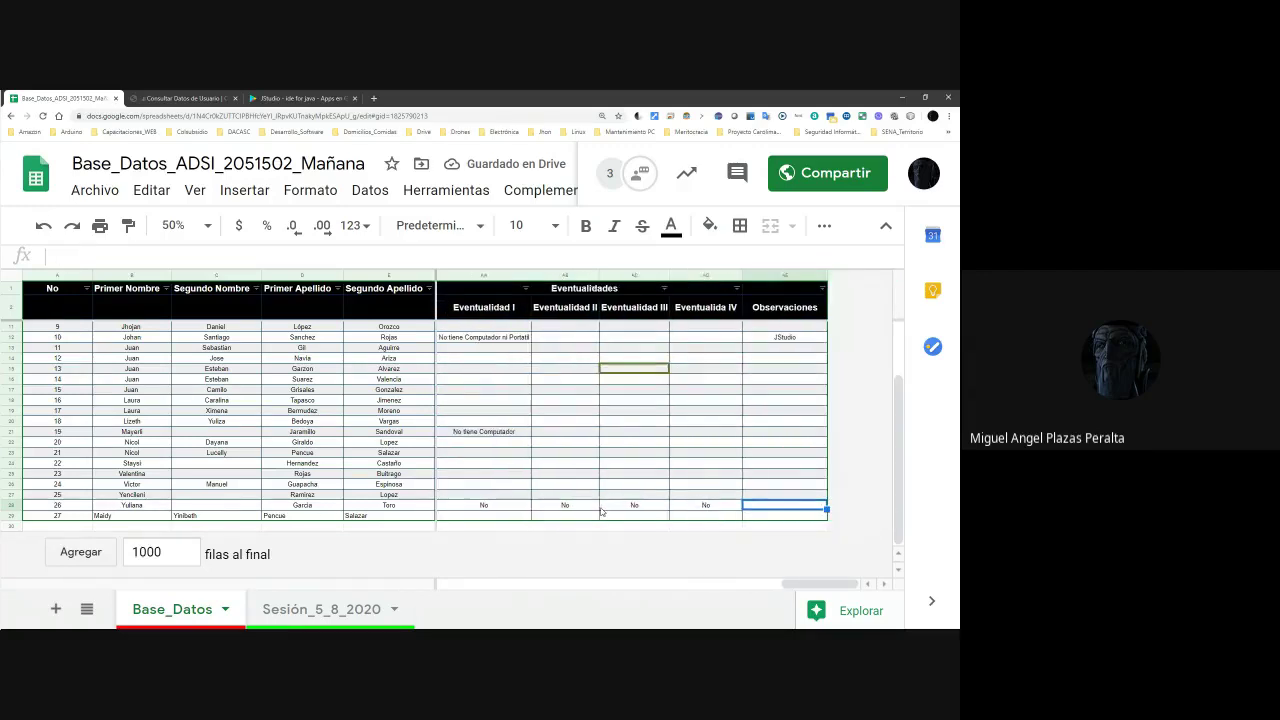
pyautogui.press('Right')
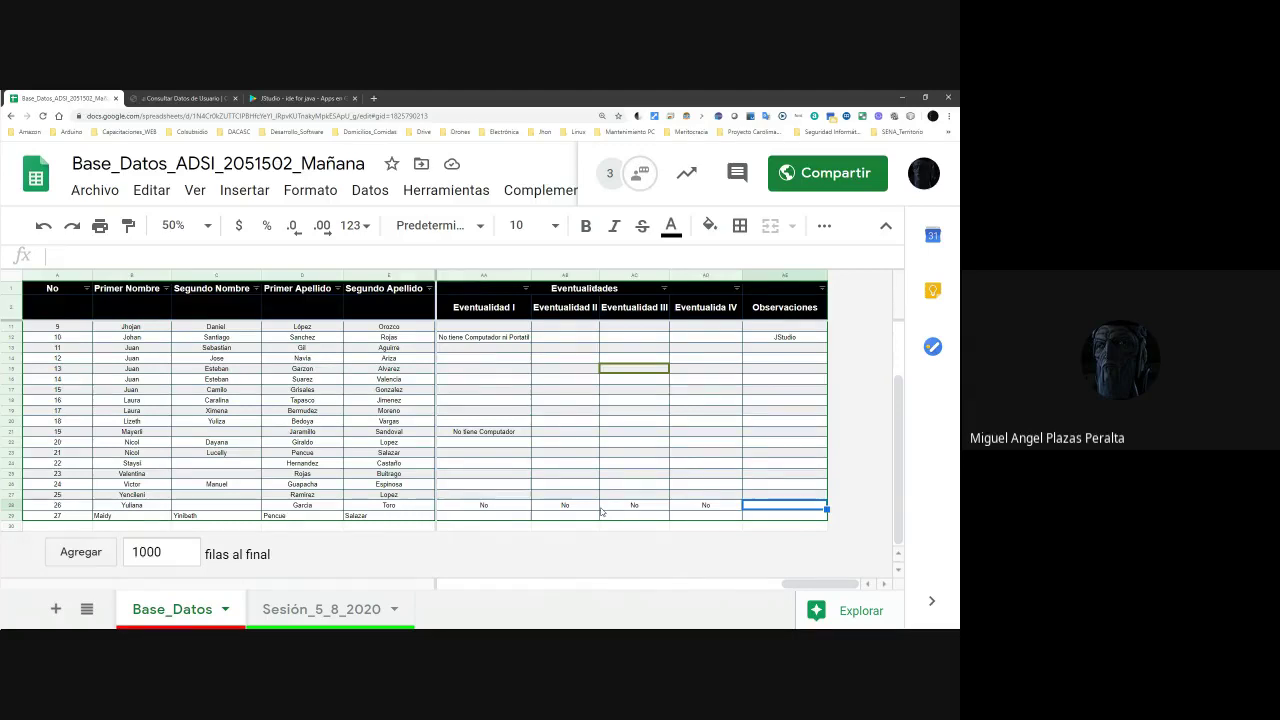
pyautogui.press('Left')
pyautogui.press('Left')
pyautogui.press('Left')
pyautogui.press('Left')
pyautogui.press('Left')
pyautogui.press('Left')
pyautogui.press('Left')
pyautogui.press('Left')
pyautogui.press('Left')
pyautogui.press('Left')
pyautogui.press('Left')
pyautogui.press('Left')
pyautogui.press('Left')
pyautogui.press('Left')
pyautogui.press('Left')
pyautogui.press('Left')
pyautogui.press('Left')
pyautogui.press('Left')
pyautogui.press('Left')
pyautogui.press('Left')
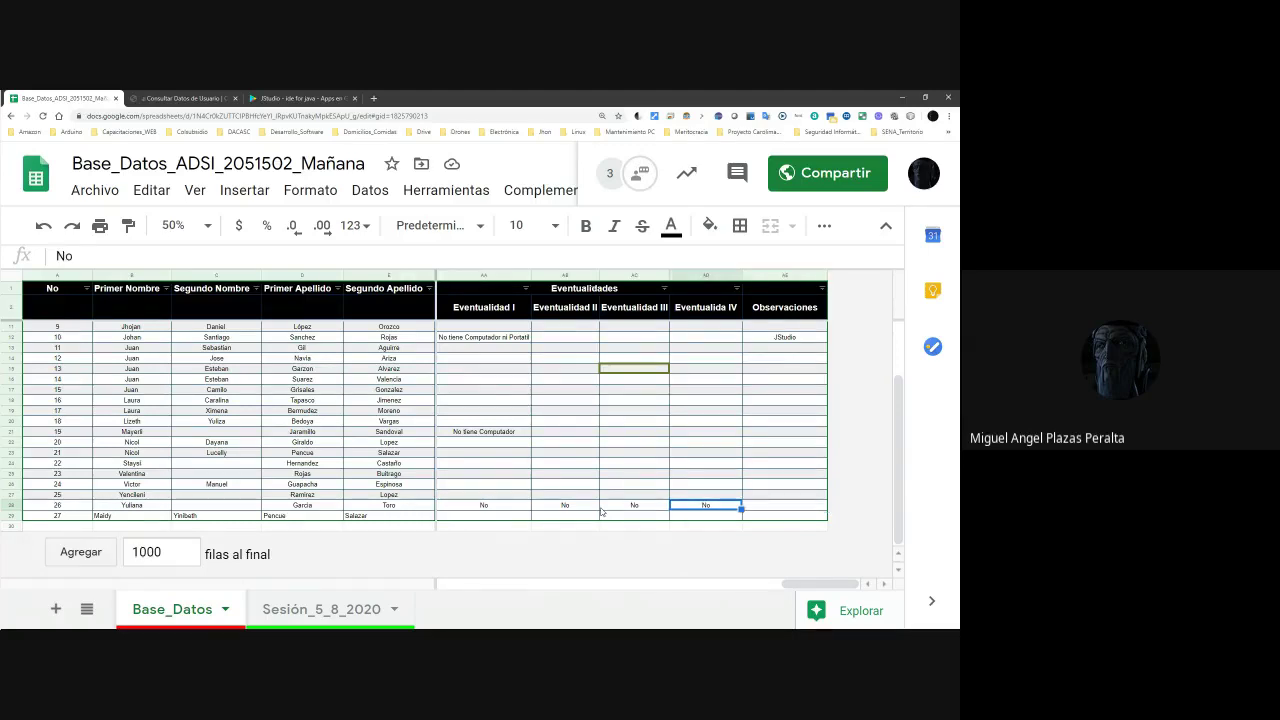
pyautogui.press('Left')
pyautogui.press('Left')
pyautogui.press('Left')
pyautogui.press('Left')
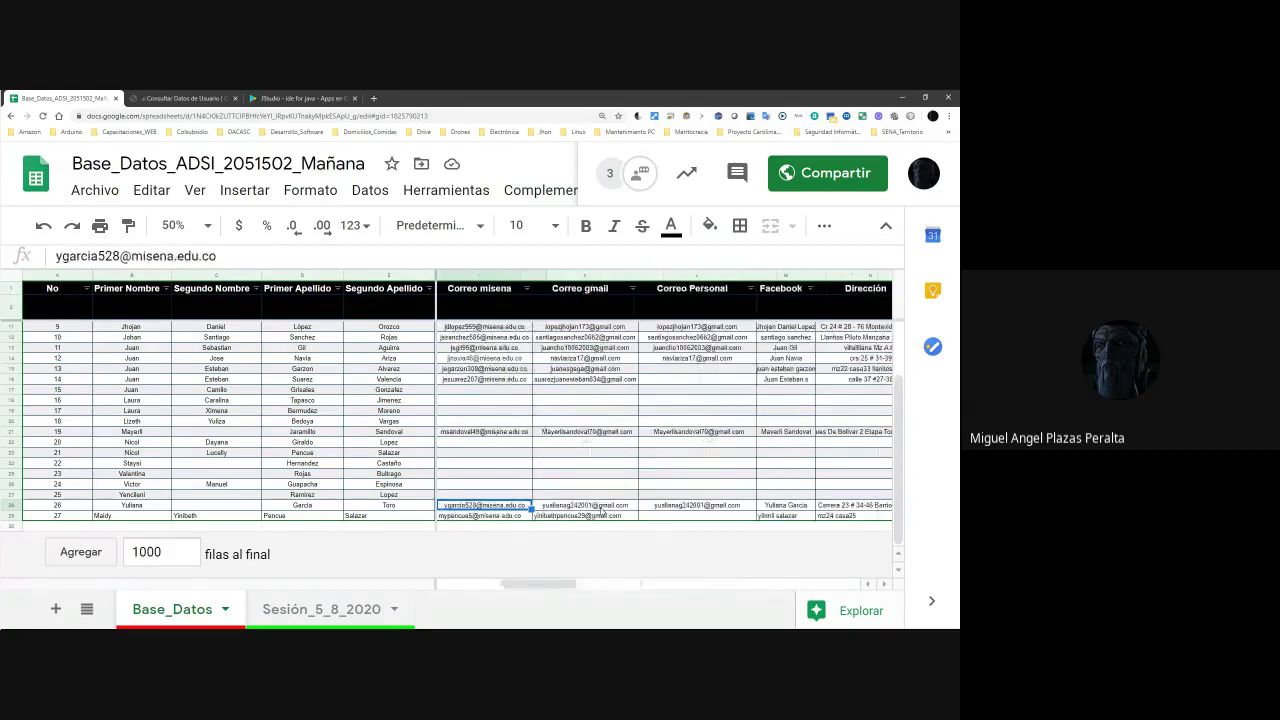
pyautogui.press('Up')
pyautogui.press('Up')
pyautogui.press('Up')
pyautogui.press('Up')
pyautogui.press('Up')
pyautogui.press('Up')
pyautogui.press('Up')
pyautogui.press('Up')
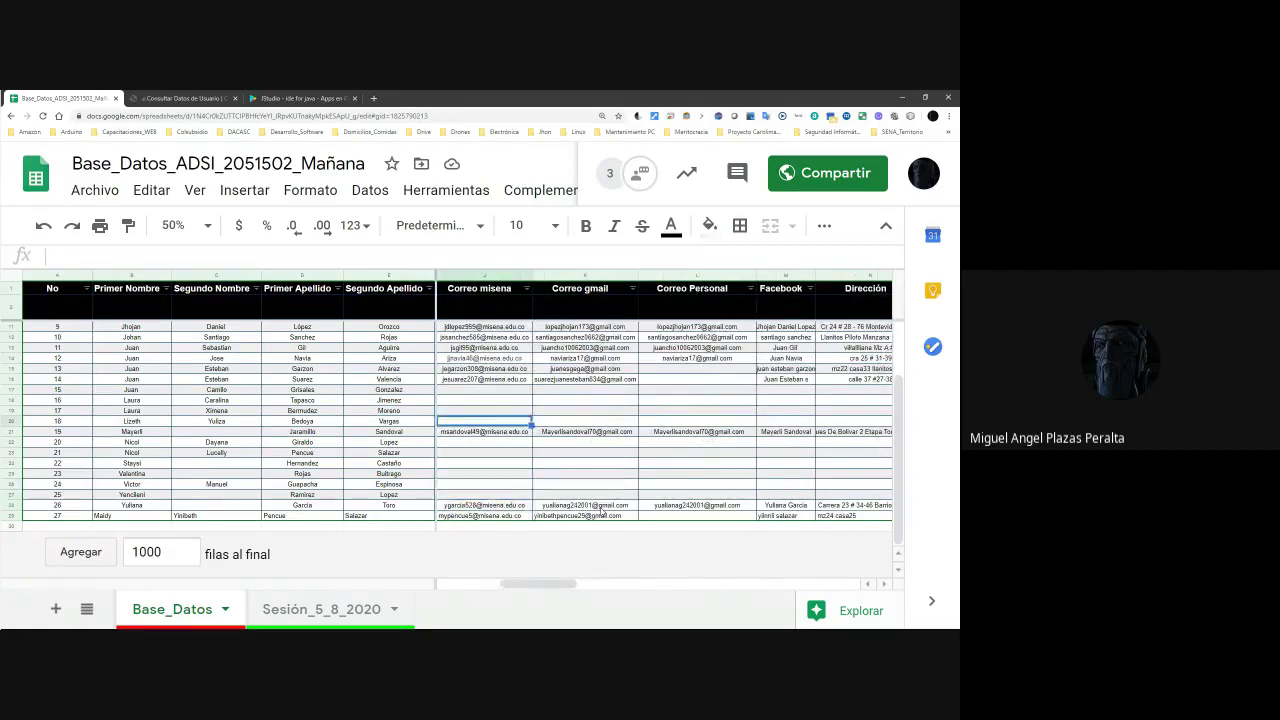
pyautogui.press('Up')
pyautogui.press('Up')
pyautogui.press('Up')
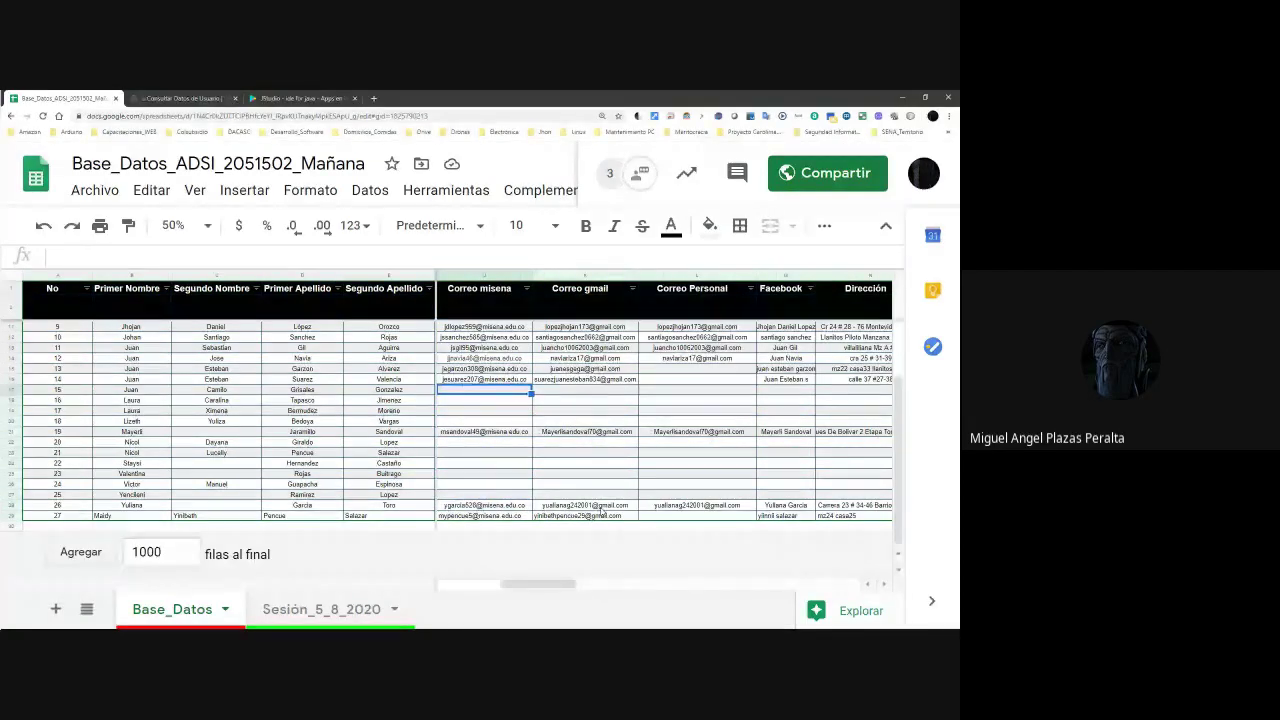
pyautogui.press('Left')
pyautogui.press('Left')
pyautogui.press('Left')
pyautogui.press('Left')
pyautogui.press('Left')
pyautogui.press('Left')
pyautogui.press('Left')
pyautogui.press('Up')
pyautogui.press('Up')
pyautogui.press('Up')
pyautogui.press('Up')
pyautogui.press('Up')
pyautogui.press('Up')
pyautogui.press('Up')
pyautogui.press('Up')
pyautogui.press('Up')
pyautogui.press('Left')
pyautogui.press('Left')
pyautogui.press('Down')
pyautogui.press('Down')
pyautogui.press('Down')
pyautogui.press('Right')
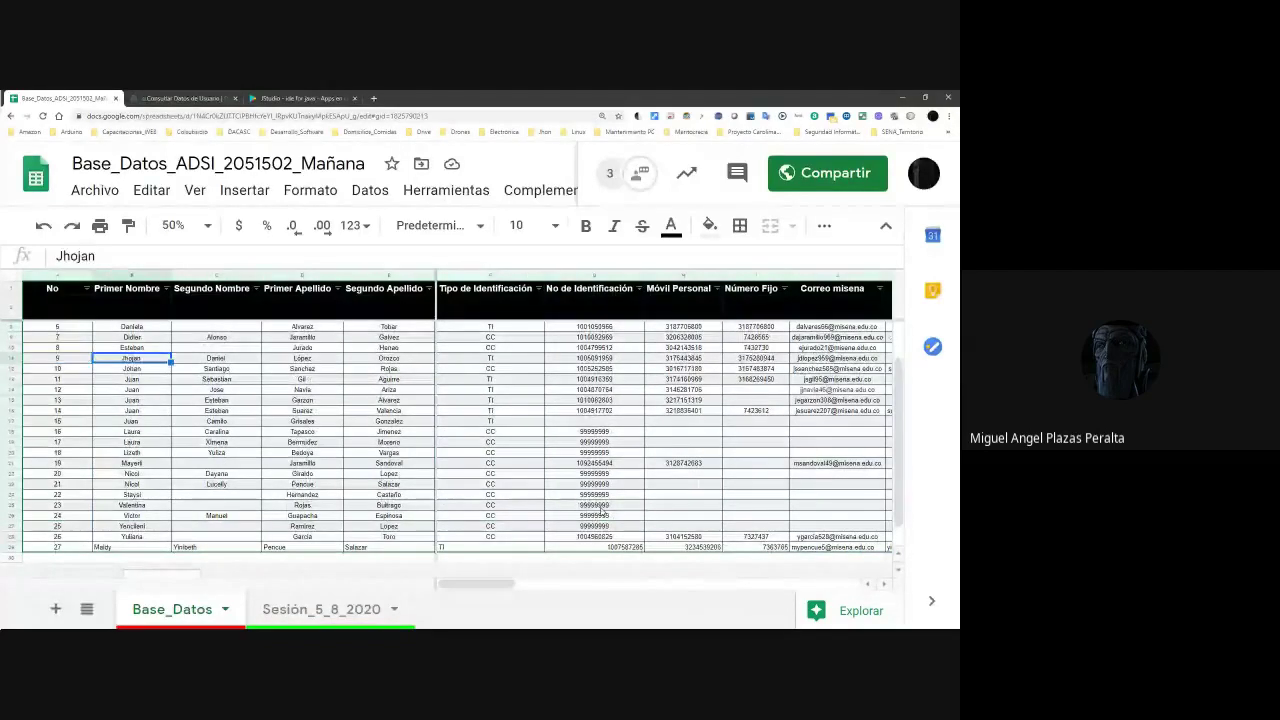
pyautogui.press('Up')
pyautogui.press('Right')
pyautogui.scroll(1, 602, 512)
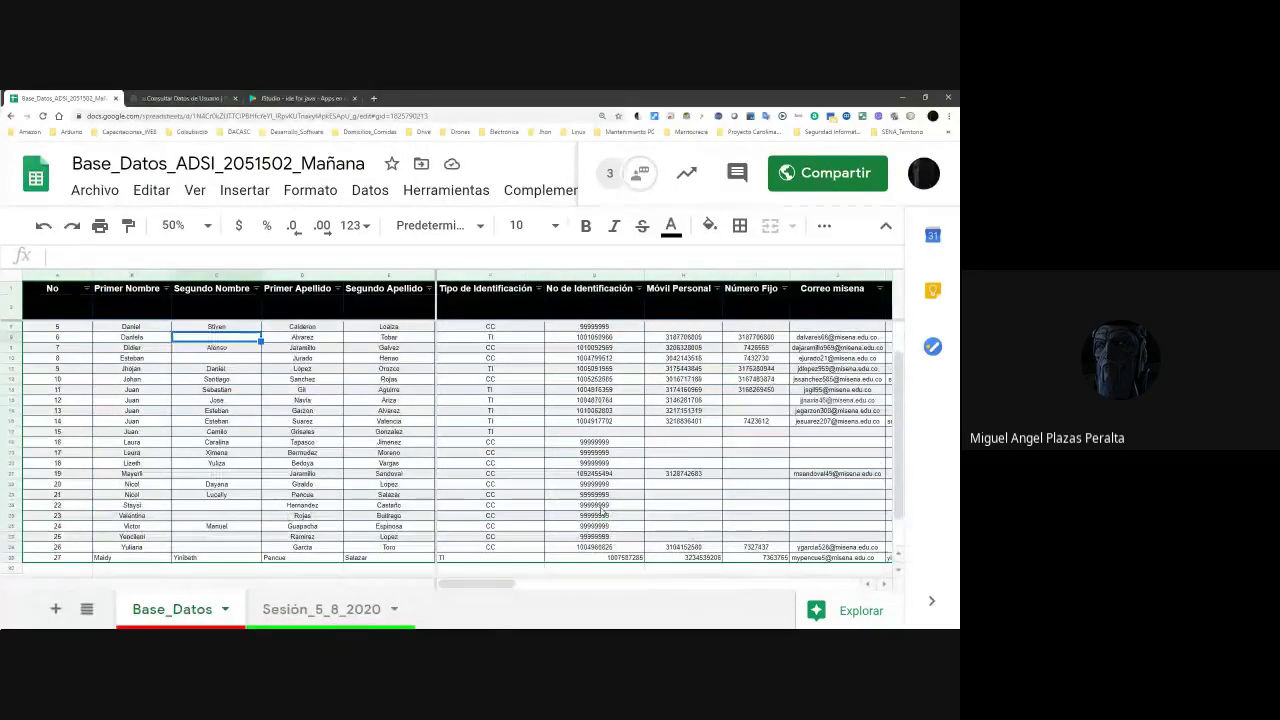
pyautogui.press('Right')
pyautogui.press('Right')
pyautogui.press('Left')
pyautogui.press('Down')
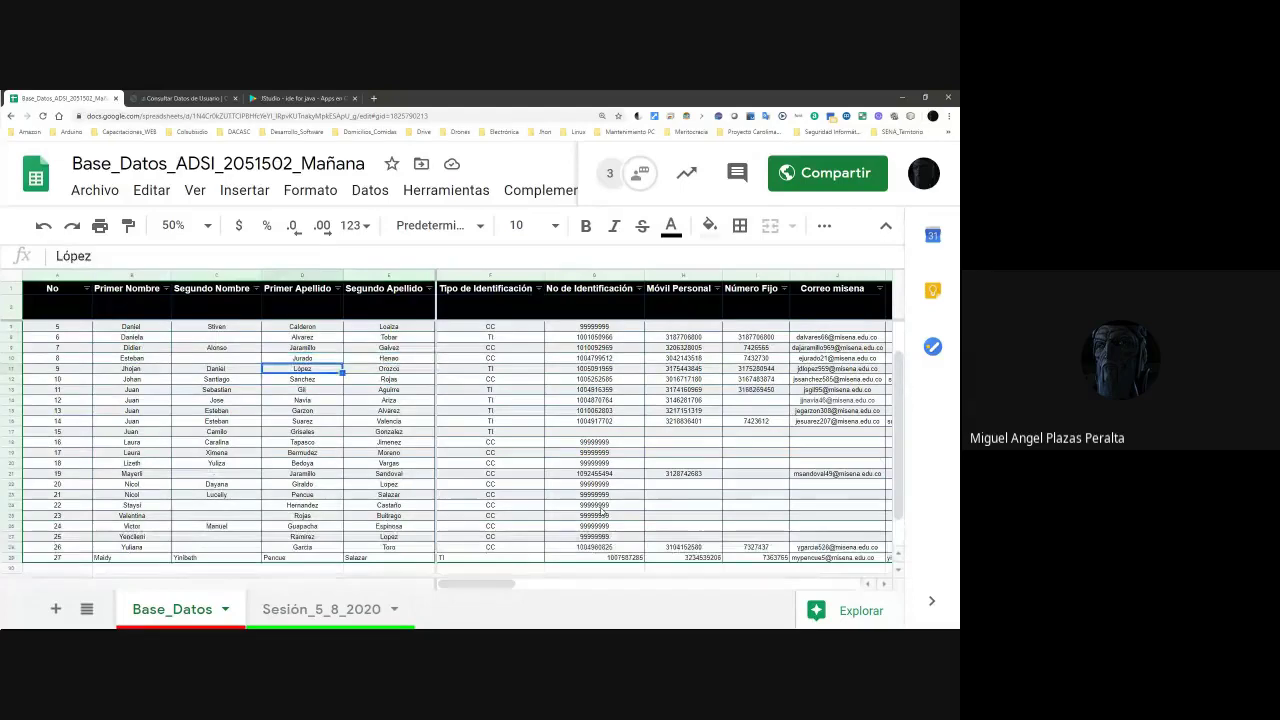
pyautogui.press('Right')
pyautogui.press('Right')
pyautogui.press('Right')
pyautogui.press('Right')
pyautogui.press('Right')
pyautogui.press('Right')
pyautogui.press('Right')
pyautogui.press('Right')
pyautogui.press('Right')
pyautogui.press('Right')
pyautogui.press('Right')
pyautogui.press('Right')
pyautogui.press('Right')
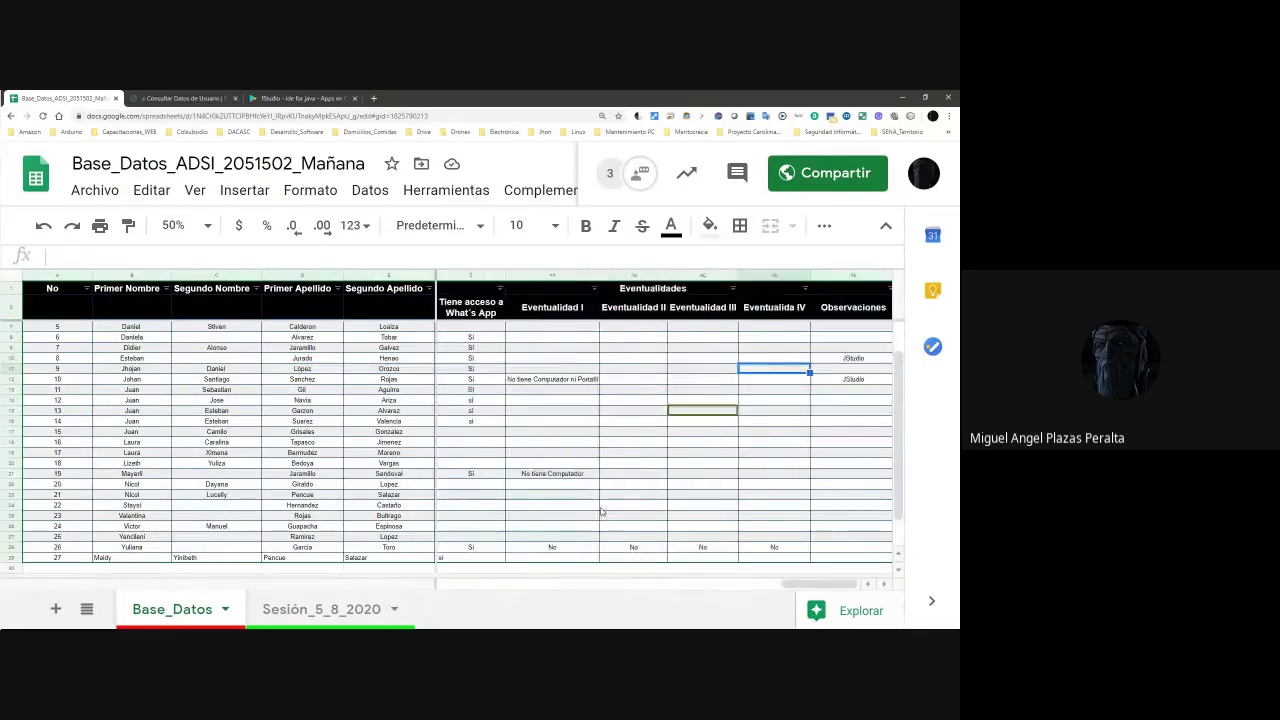
pyautogui.press('Left')
pyautogui.press('Left')
pyautogui.press('Left')
pyautogui.press('Left')
pyautogui.press('Left')
pyautogui.press('Left')
pyautogui.press('Left')
pyautogui.press('Left')
pyautogui.press('Left')
pyautogui.press('Left')
pyautogui.press('Left')
pyautogui.press('Left')
pyautogui.press('Left')
pyautogui.press('Left')
pyautogui.press('Right')
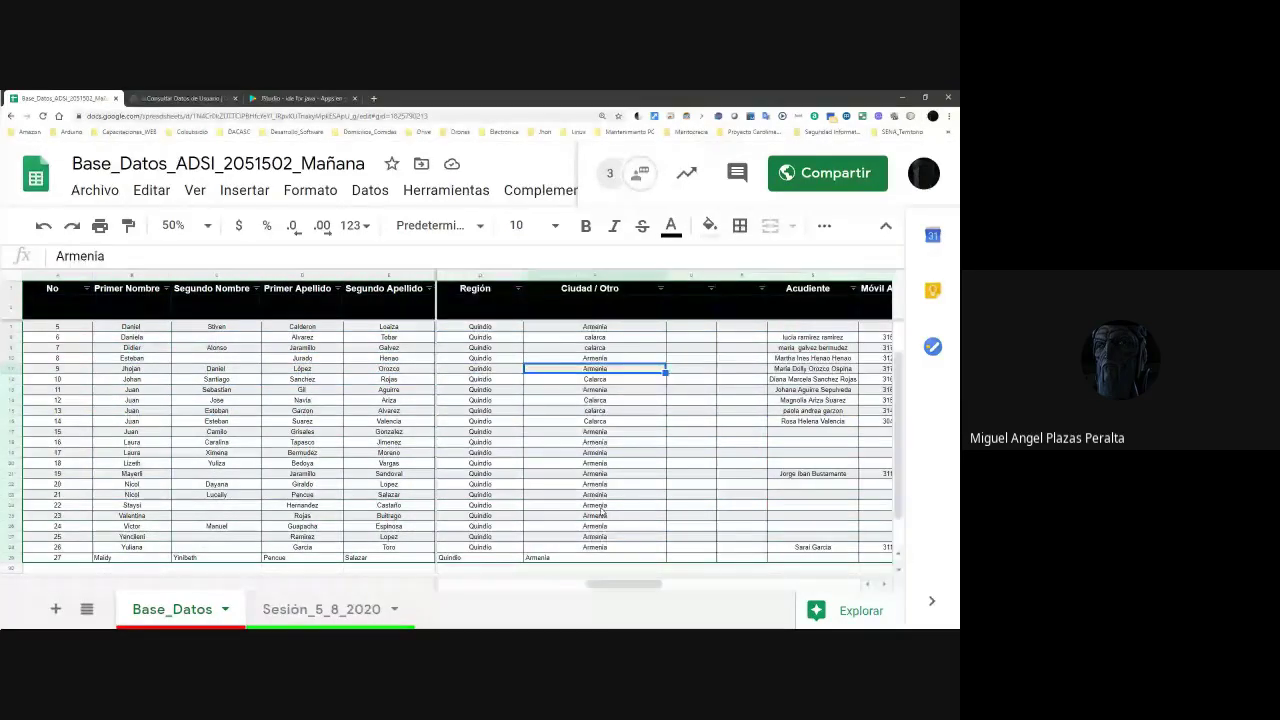
pyautogui.press('Left')
pyautogui.press('Right')
pyautogui.press('Right')
pyautogui.press('Right')
pyautogui.press('Right')
pyautogui.press('Right')
pyautogui.press('Right')
pyautogui.press('Right')
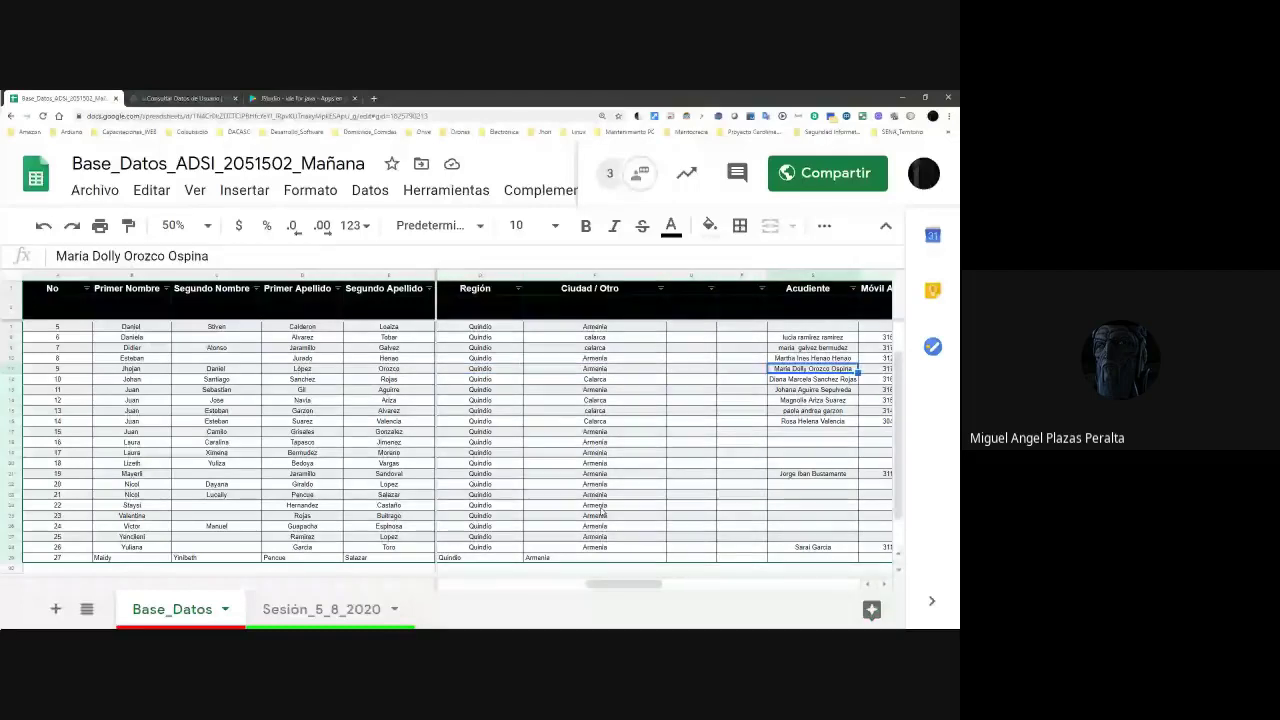
pyautogui.press('Right')
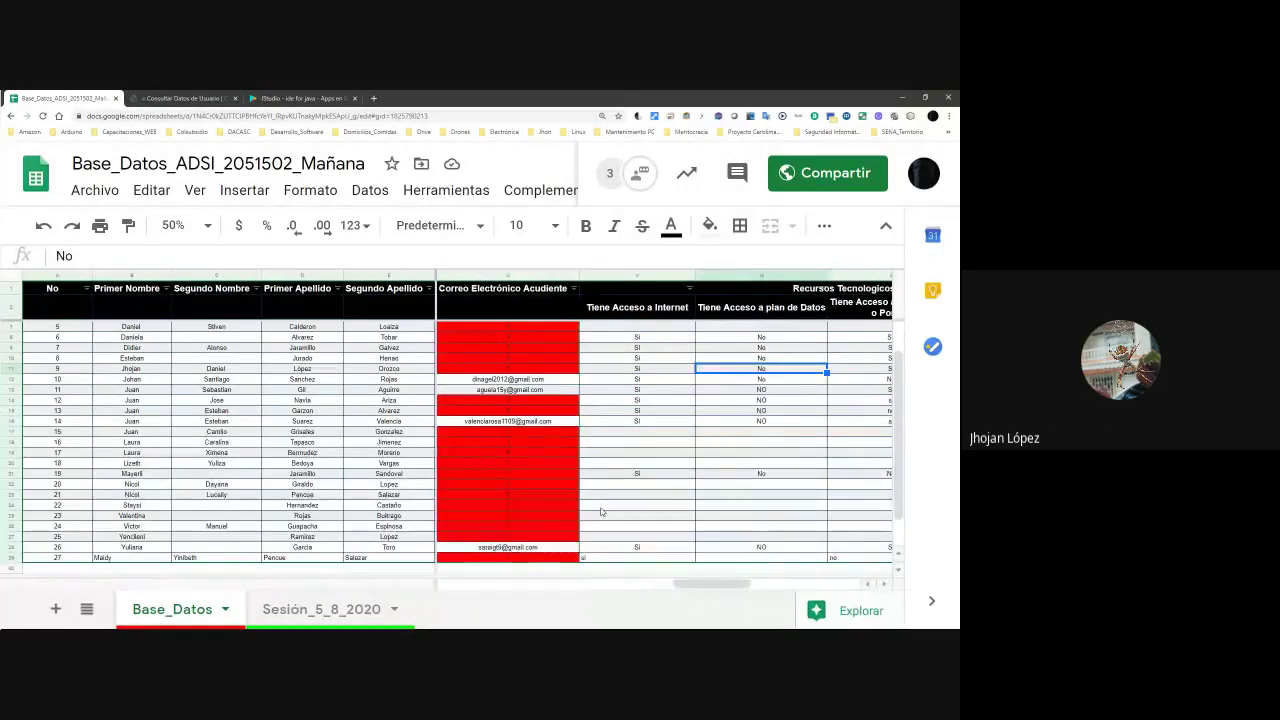
pyautogui.press('Left')
pyautogui.press('Left')
pyautogui.press('Left')
pyautogui.press('Right')
pyautogui.press('Right')
pyautogui.press('Right')
pyautogui.press('Right')
pyautogui.press('Right')
pyautogui.press('Right')
pyautogui.press('Right')
pyautogui.press('Right')
pyautogui.press('Right')
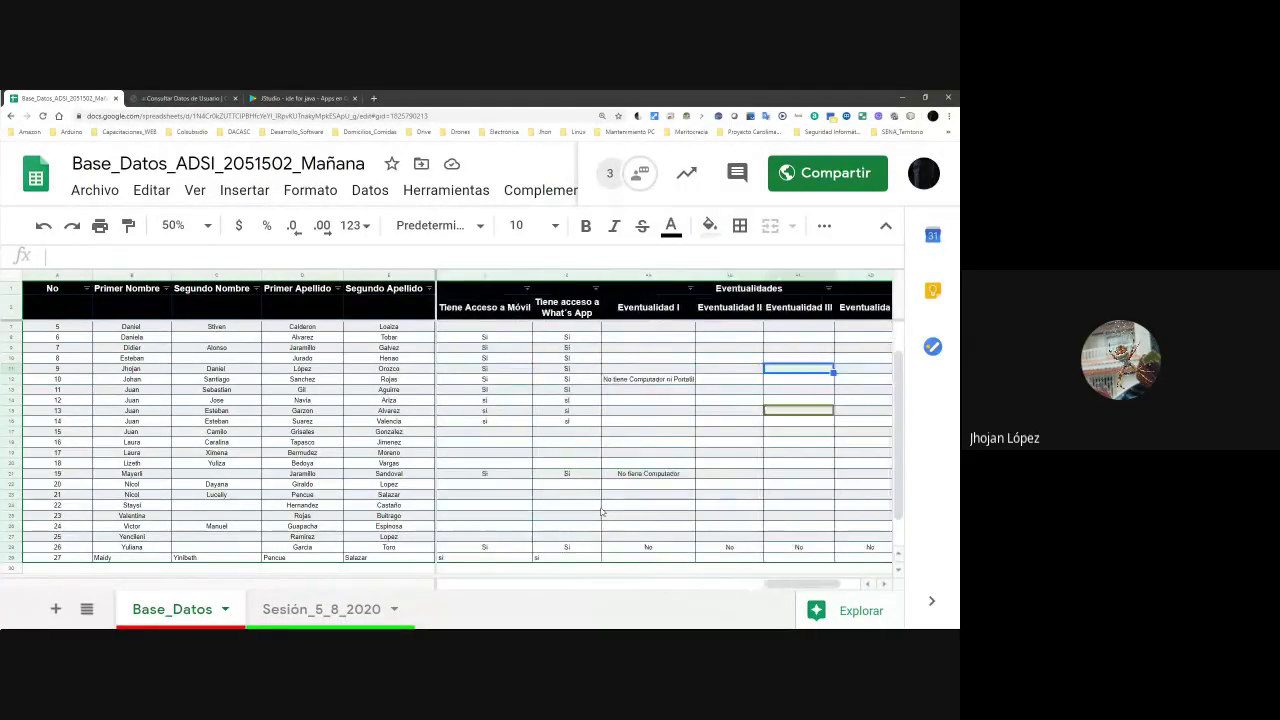
pyautogui.press('Left')
pyautogui.press('Left')
pyautogui.press('Left')
pyautogui.press('Right')
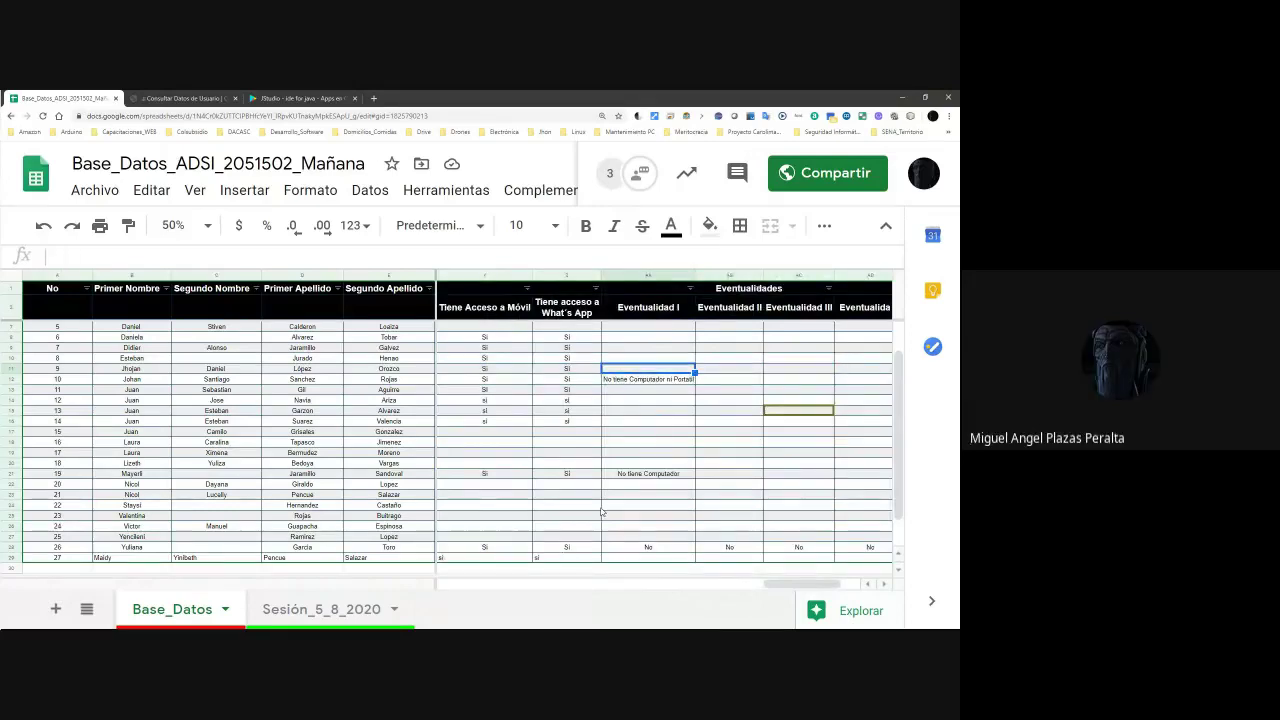
pyautogui.press('Right')
pyautogui.press('Right')
pyautogui.press('Right')
pyautogui.press('Right')
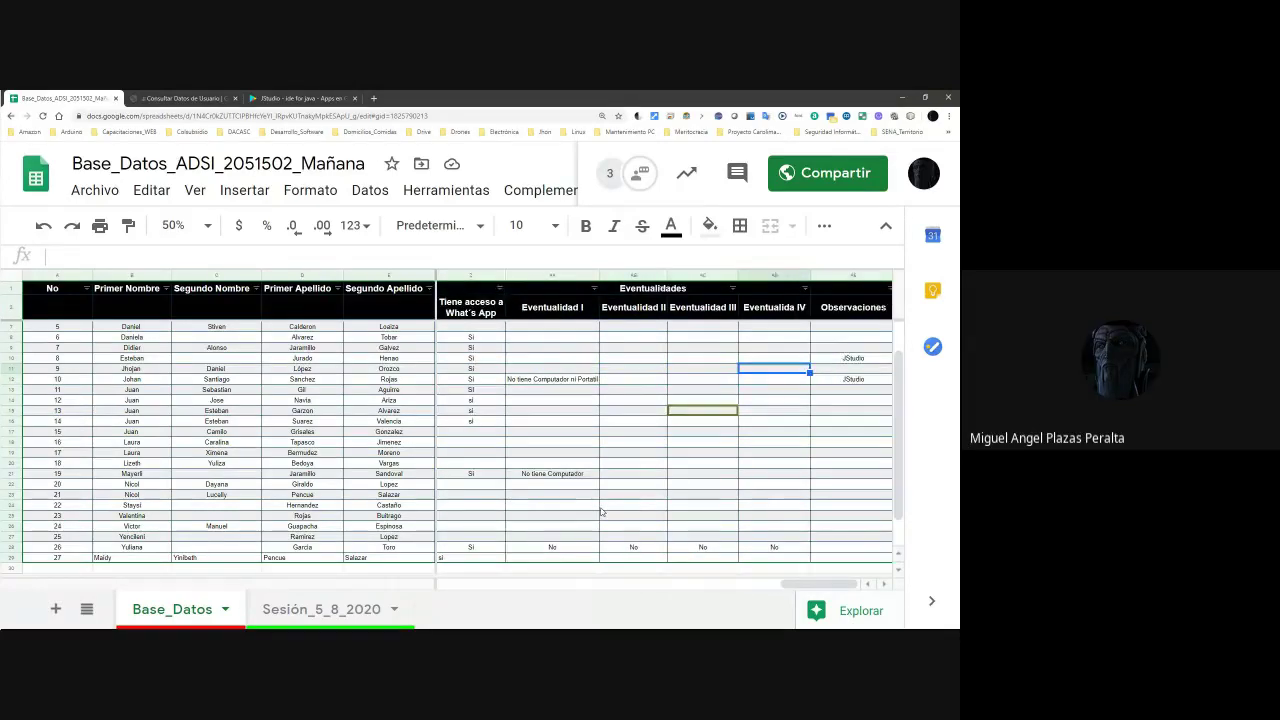
pyautogui.press('Left')
pyautogui.press('Left')
pyautogui.press('Left')
pyautogui.press('Left')
pyautogui.press('Up')
pyautogui.press('Up')
pyautogui.press('Up')
pyautogui.press('Up')
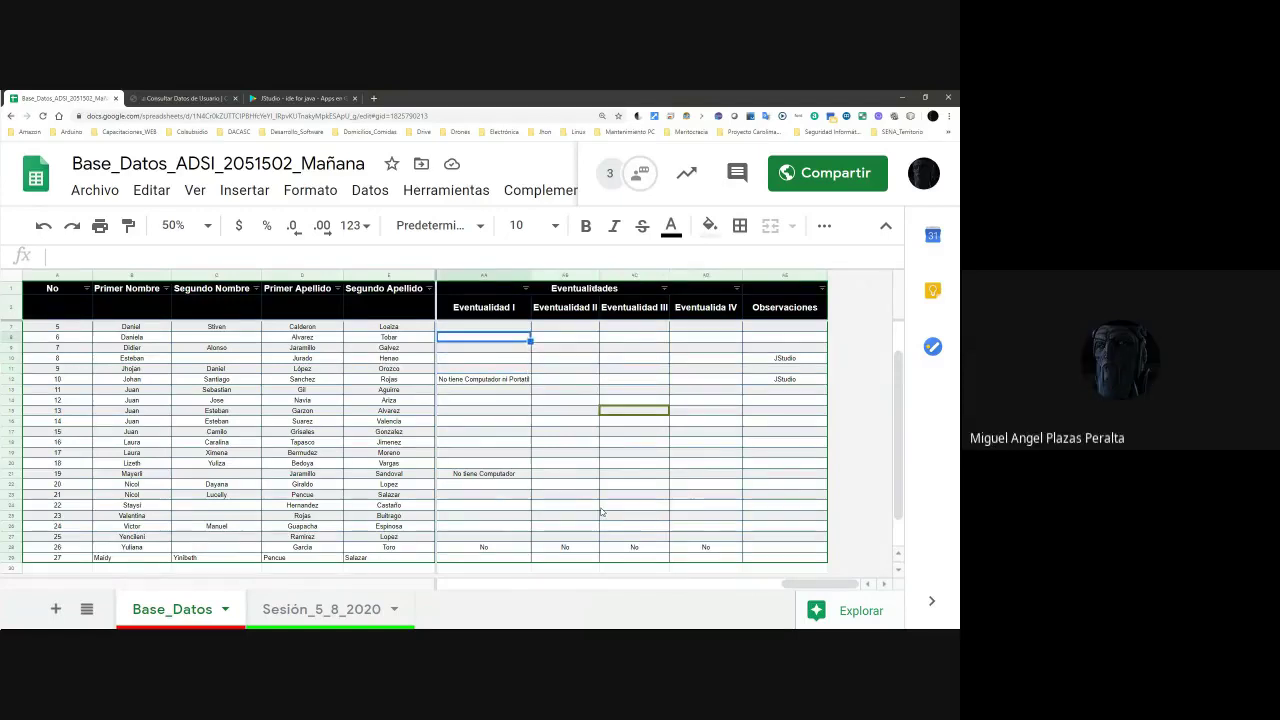
pyautogui.press('Up')
pyautogui.press('Up')
pyautogui.press('Up')
pyautogui.press('Up')
pyautogui.press('Up')
pyautogui.press('Up')
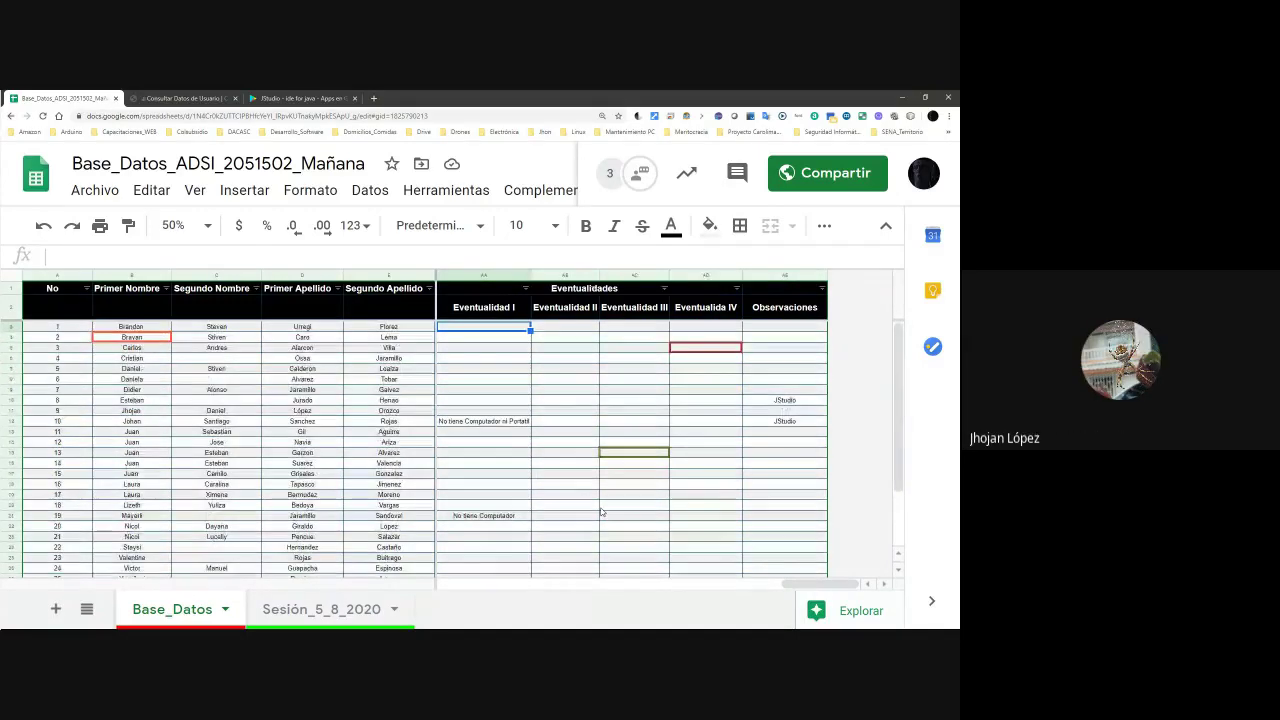
pyautogui.press('Down')
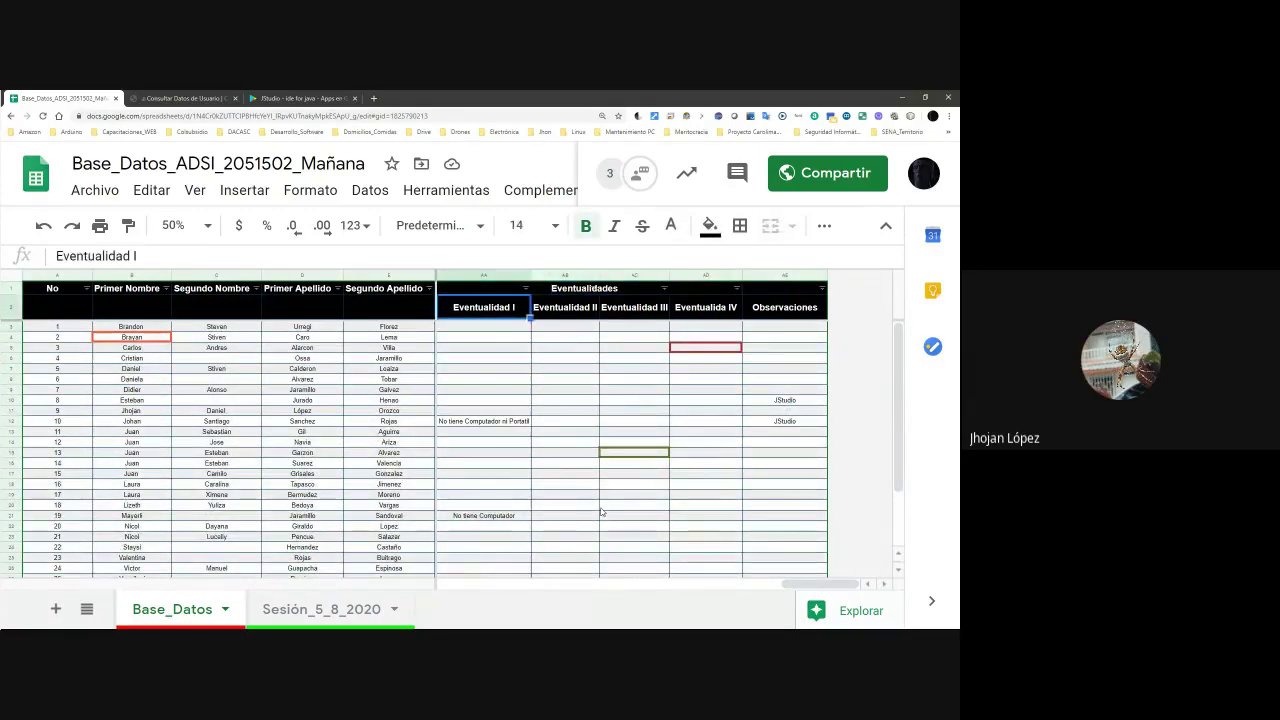
pyautogui.press('Right')
pyautogui.press('Up')
pyautogui.press('Left')
pyautogui.press('Left')
pyautogui.press('Left')
pyautogui.press('Left')
pyautogui.press('Left')
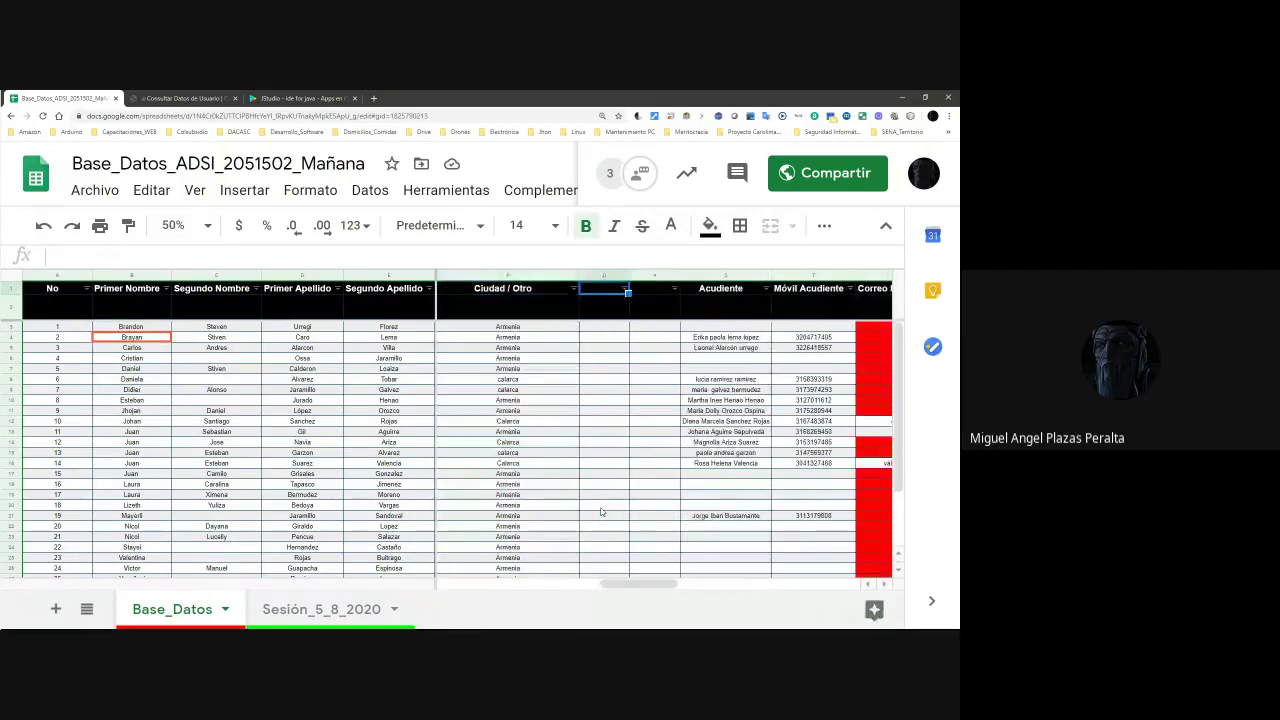
pyautogui.press('Right')
pyautogui.press('Right')
pyautogui.press('Right')
pyautogui.press('Right')
pyautogui.press('Right')
pyautogui.press('Right')
pyautogui.press('Down')
pyautogui.press('Left')
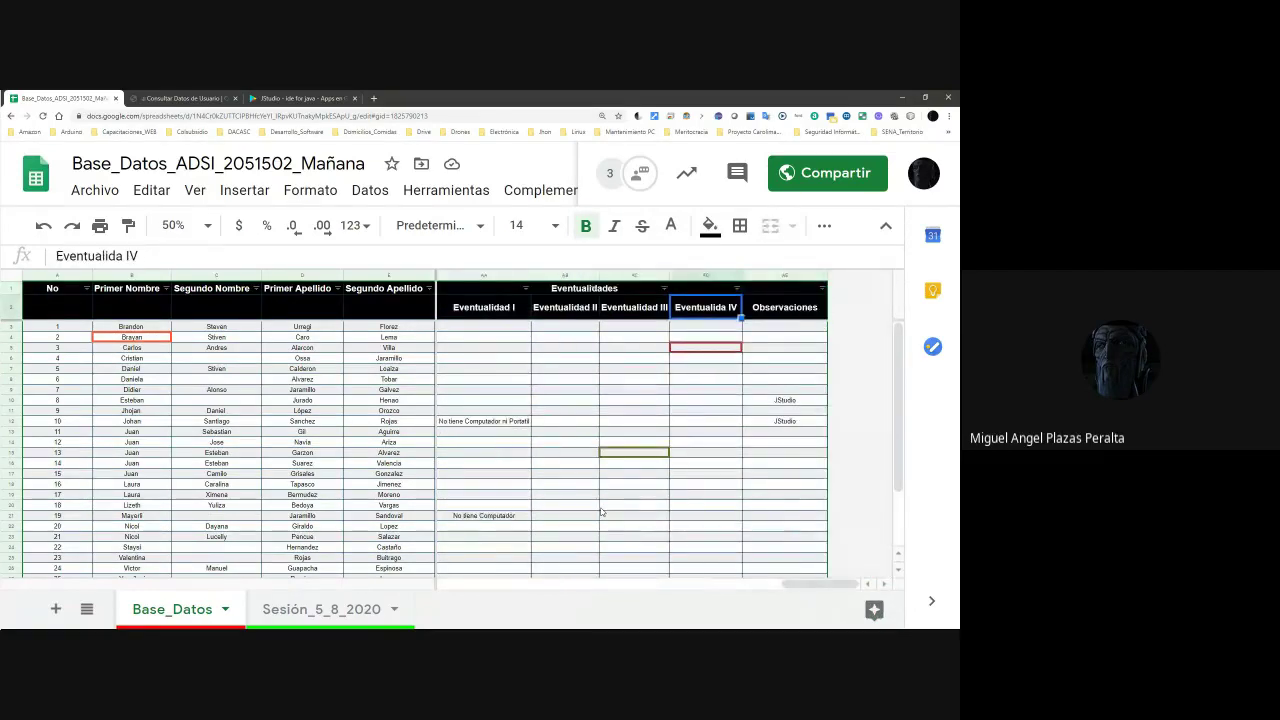
pyautogui.press('Left')
pyautogui.press('Left')
pyautogui.press('Left')
pyautogui.press('Left')
pyautogui.press('Left')
pyautogui.press('Left')
pyautogui.press('Left')
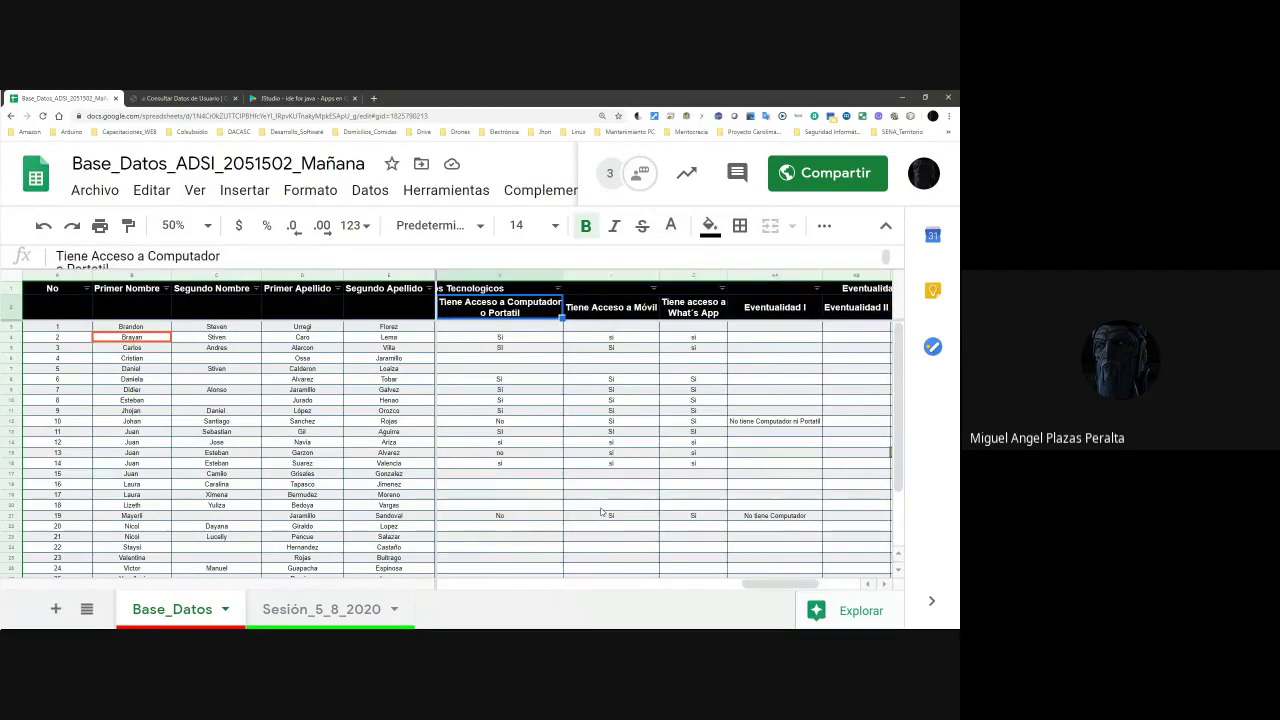
pyautogui.press('Right')
pyautogui.press('Right')
pyautogui.press('Right')
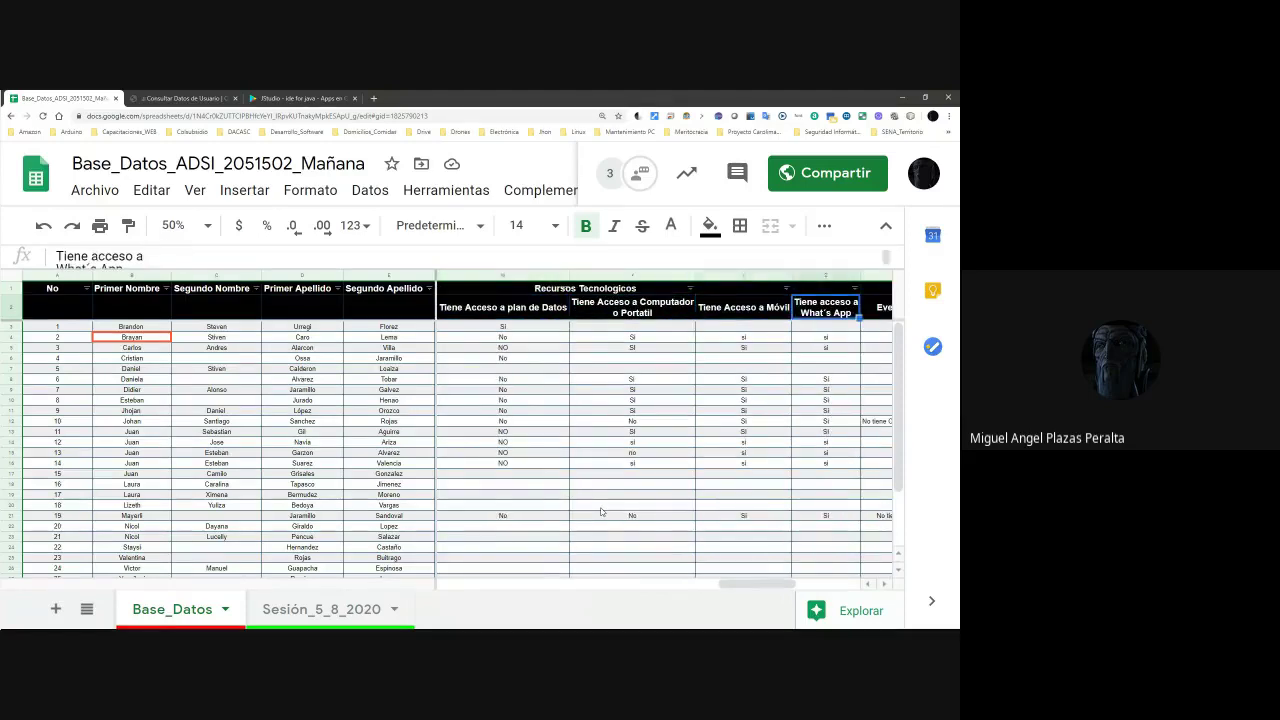
pyautogui.press('Left')
pyautogui.press('Left')
pyautogui.press('Left')
pyautogui.press('Left')
pyautogui.press('Left')
pyautogui.press('Right')
pyautogui.press('Right')
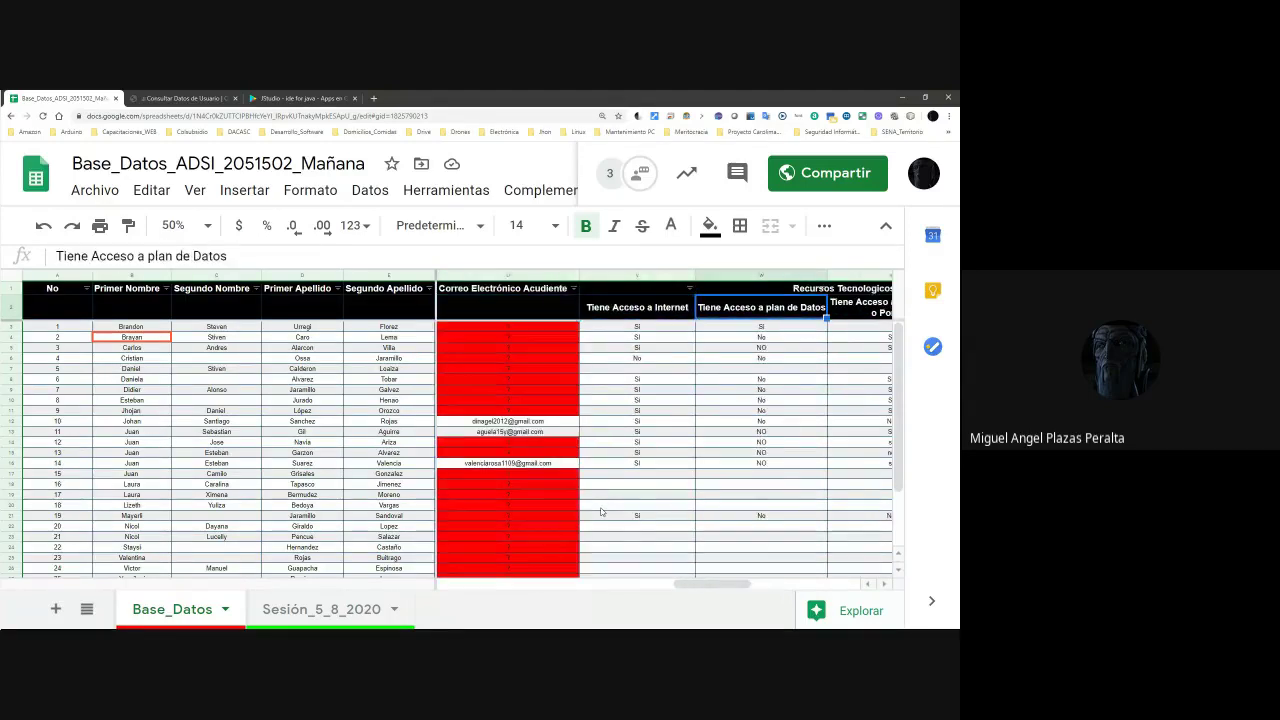
pyautogui.press('Right')
pyautogui.press('Right')
pyautogui.press('Right')
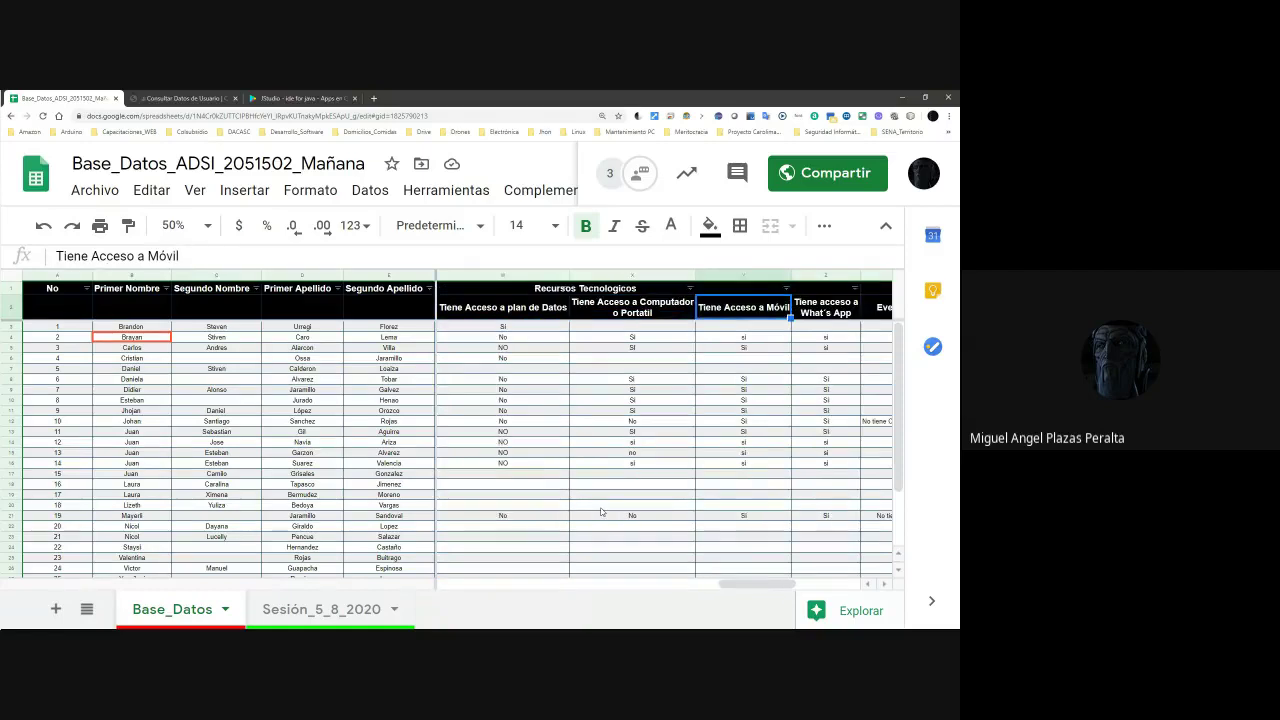
pyautogui.press('Right')
pyautogui.press('Right')
pyautogui.press('Right')
pyautogui.press('Right')
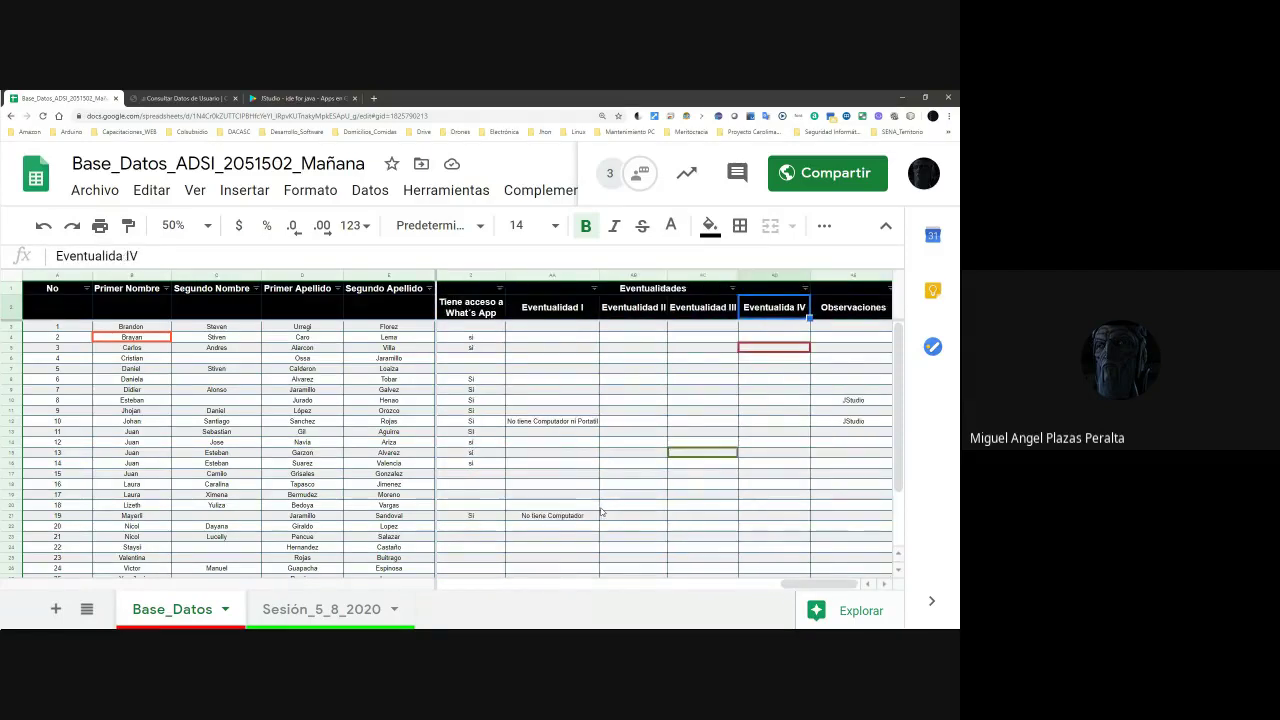
pyautogui.press('Left')
pyautogui.press('Left')
pyautogui.press('Left')
pyautogui.press('Down')
pyautogui.press('Down')
pyautogui.press('Down')
pyautogui.press('Down')
pyautogui.press('Down')
pyautogui.press('Down')
pyautogui.press('Down')
pyautogui.press('Down')
pyautogui.press('Down')
pyautogui.press('Down')
pyautogui.press('Down')
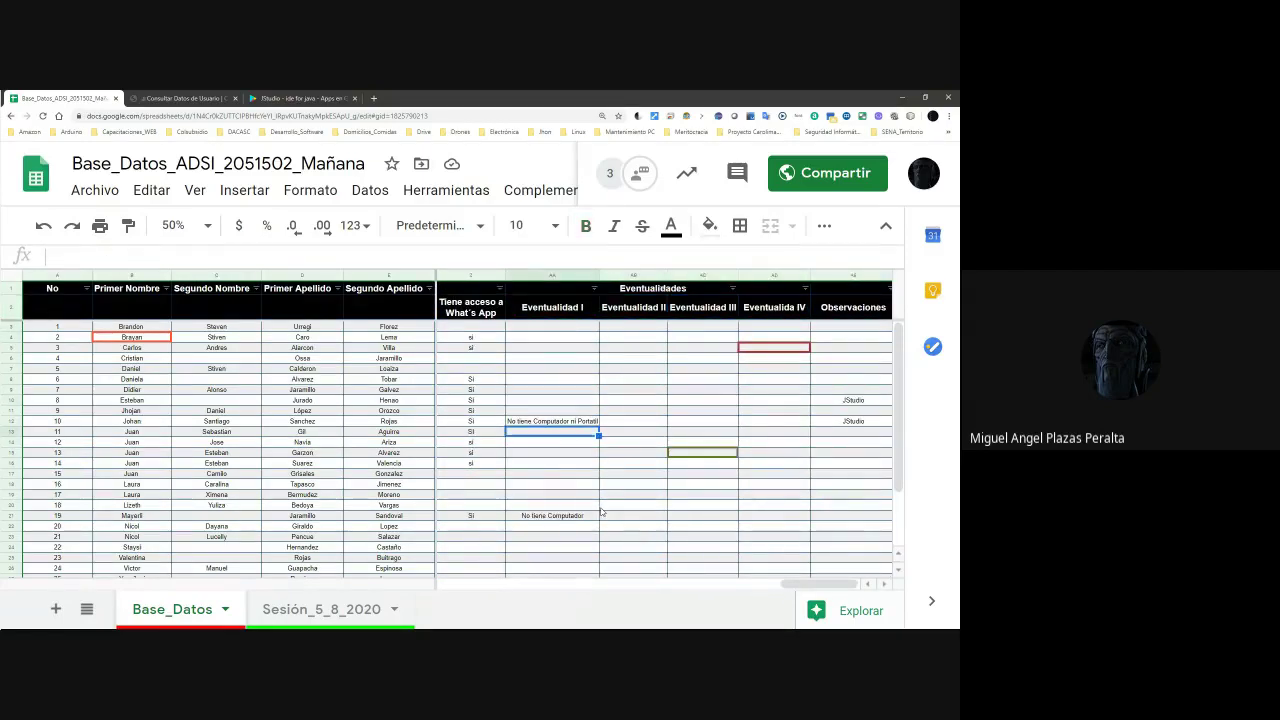
pyautogui.press('Down')
pyautogui.press('Down')
pyautogui.press('Down')
pyautogui.press('Down')
pyautogui.press('Down')
pyautogui.press('Down')
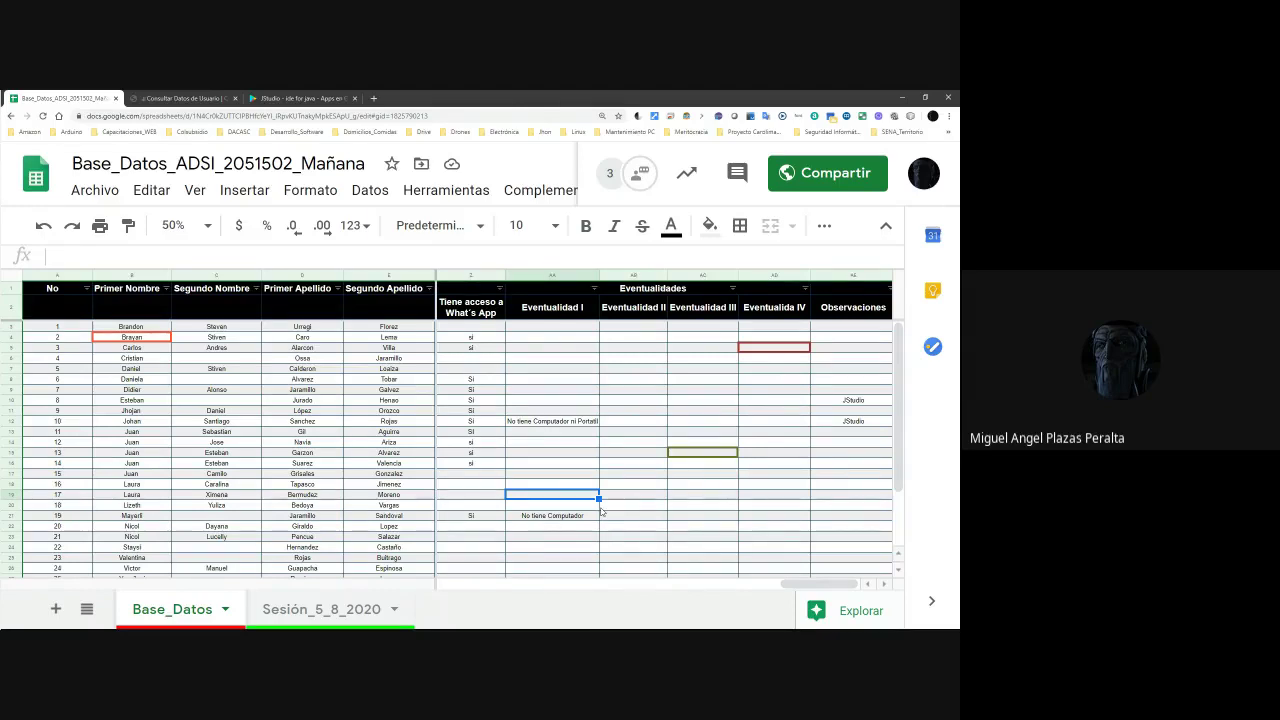
pyautogui.press('Right')
pyautogui.press('Right')
pyautogui.press('Right')
pyautogui.press('Right')
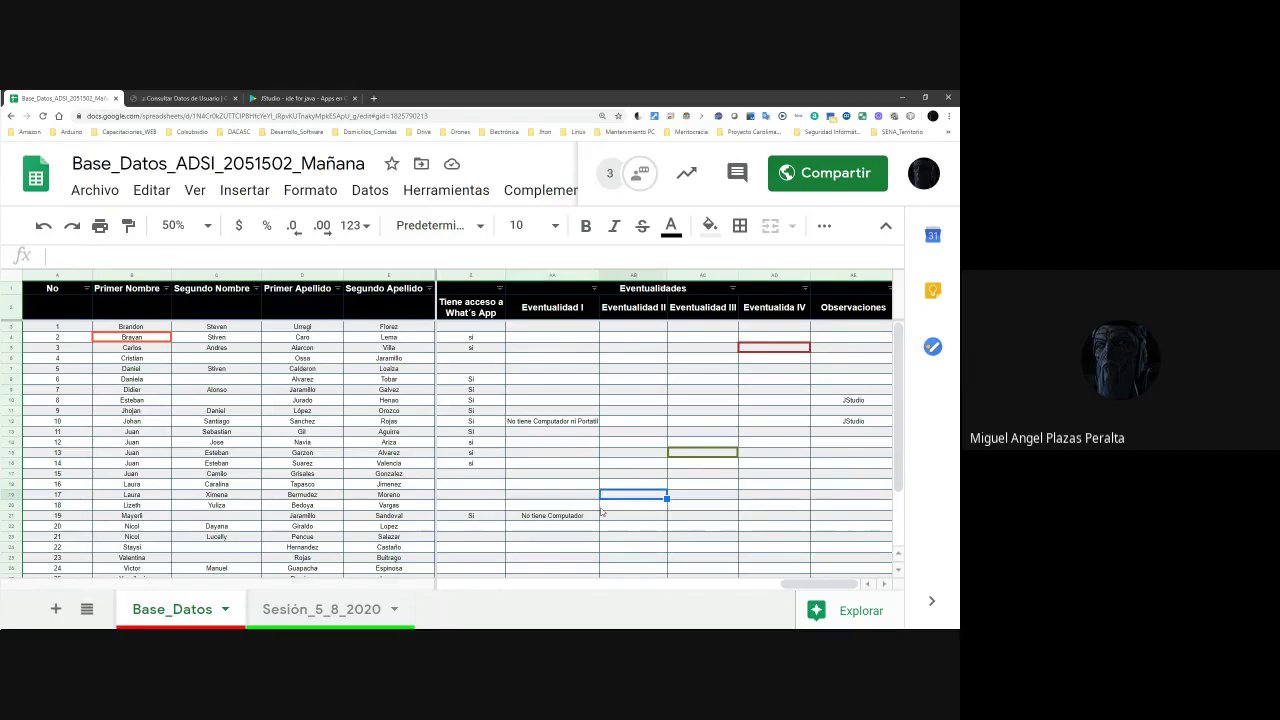
pyautogui.press('Left')
pyautogui.press('Left')
pyautogui.press('Left')
pyautogui.press('Left')
pyautogui.press('Left')
pyautogui.press('Left')
pyautogui.press('Left')
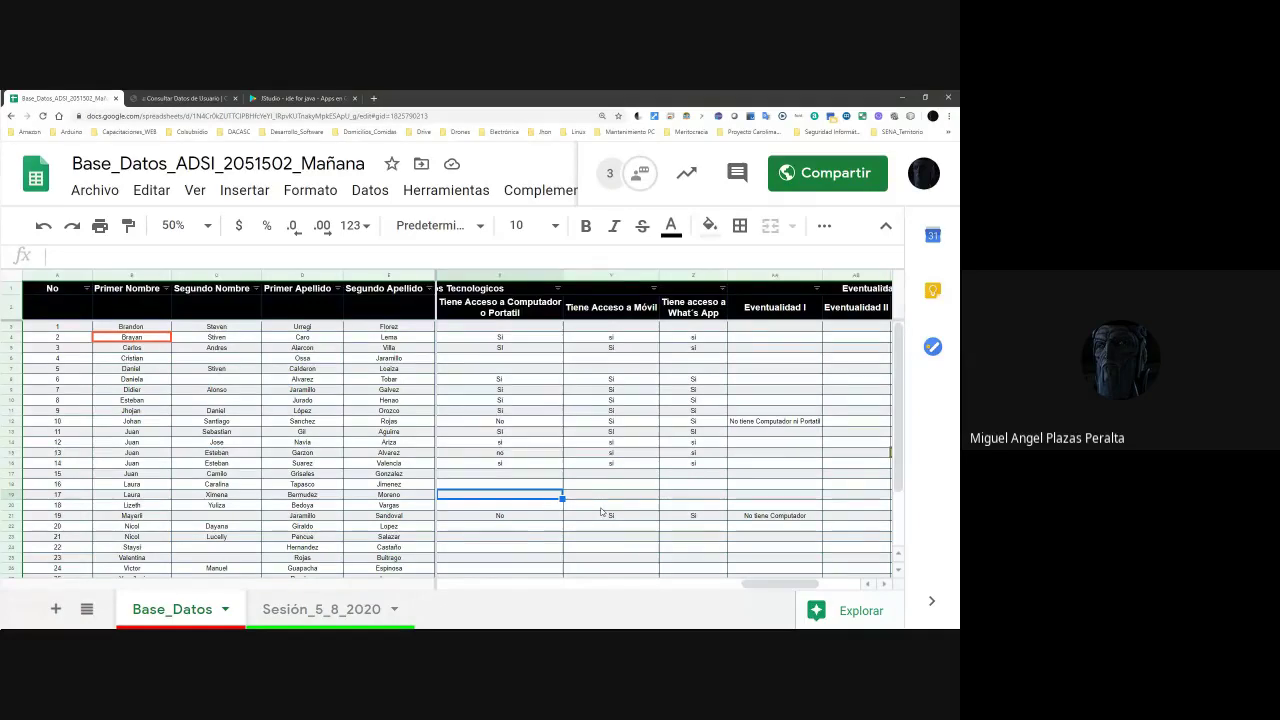
pyautogui.press('Right')
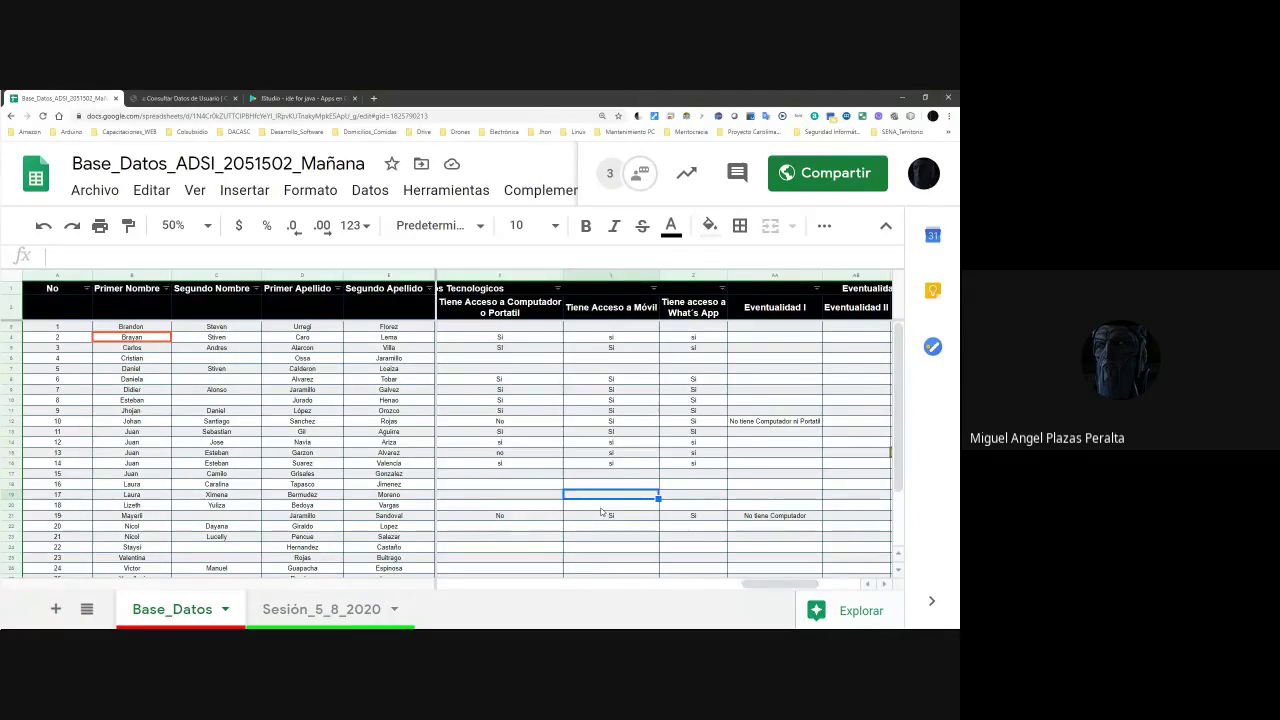
pyautogui.press('Right')
pyautogui.press('Right')
pyautogui.press('Right')
pyautogui.press('Right')
pyautogui.press('Right')
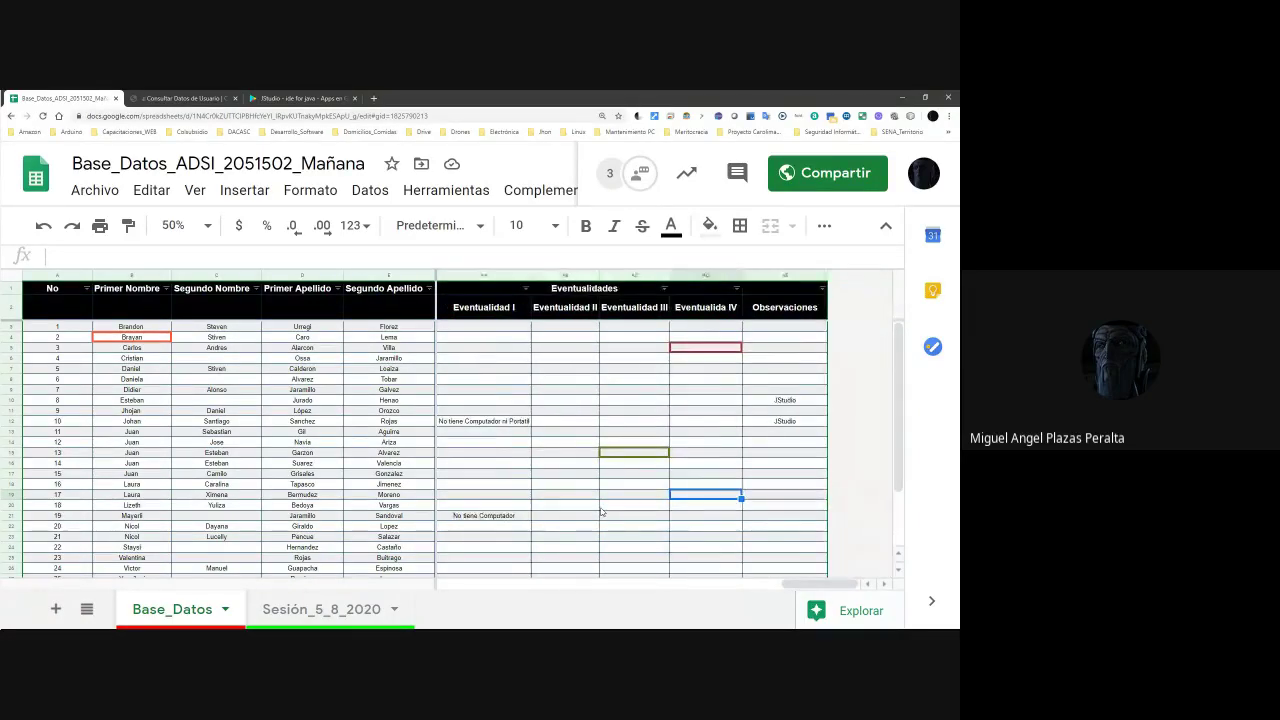
pyautogui.hotkey('ctrl', 'Left')
pyautogui.hotkey('ctrl', 'Left')
pyautogui.hotkey('ctrl', 'Left')
pyautogui.press('Up')
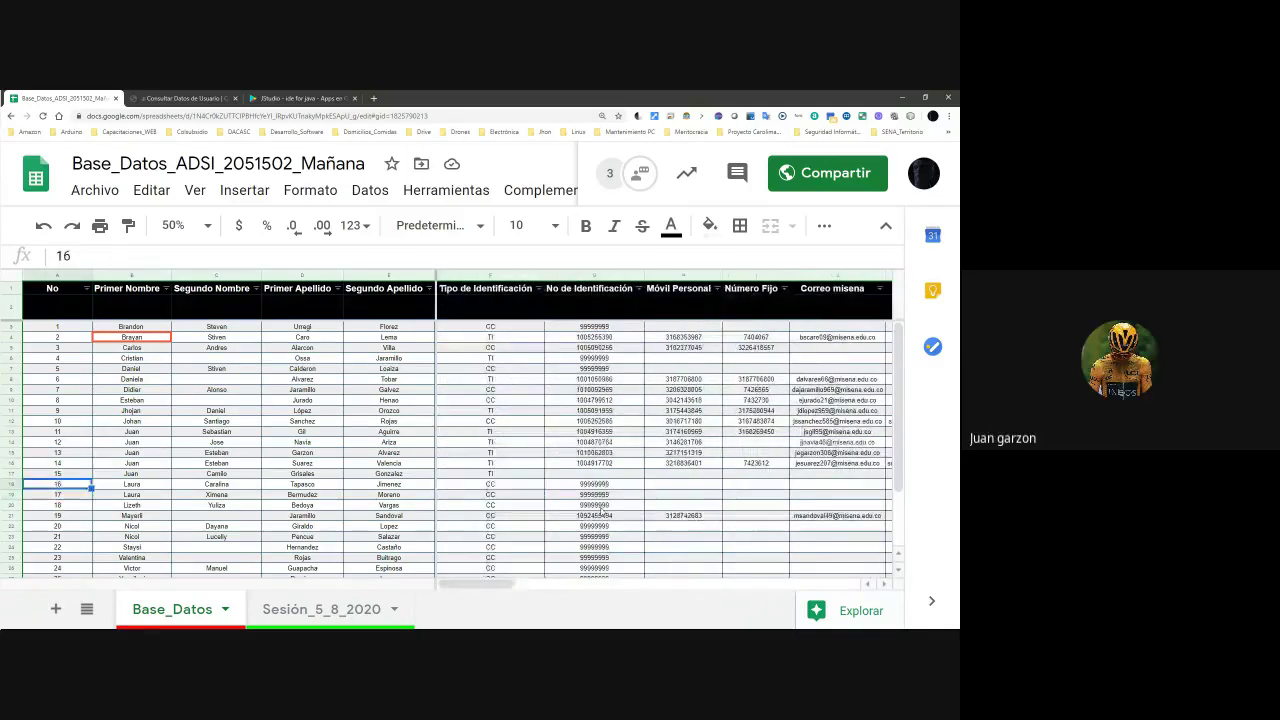
pyautogui.press('Right')
pyautogui.press('Right')
pyautogui.press('Right')
pyautogui.press('Right')
pyautogui.press('Right')
pyautogui.press('Up')
pyautogui.press('Up')
pyautogui.press('Up')
pyautogui.press('Up')
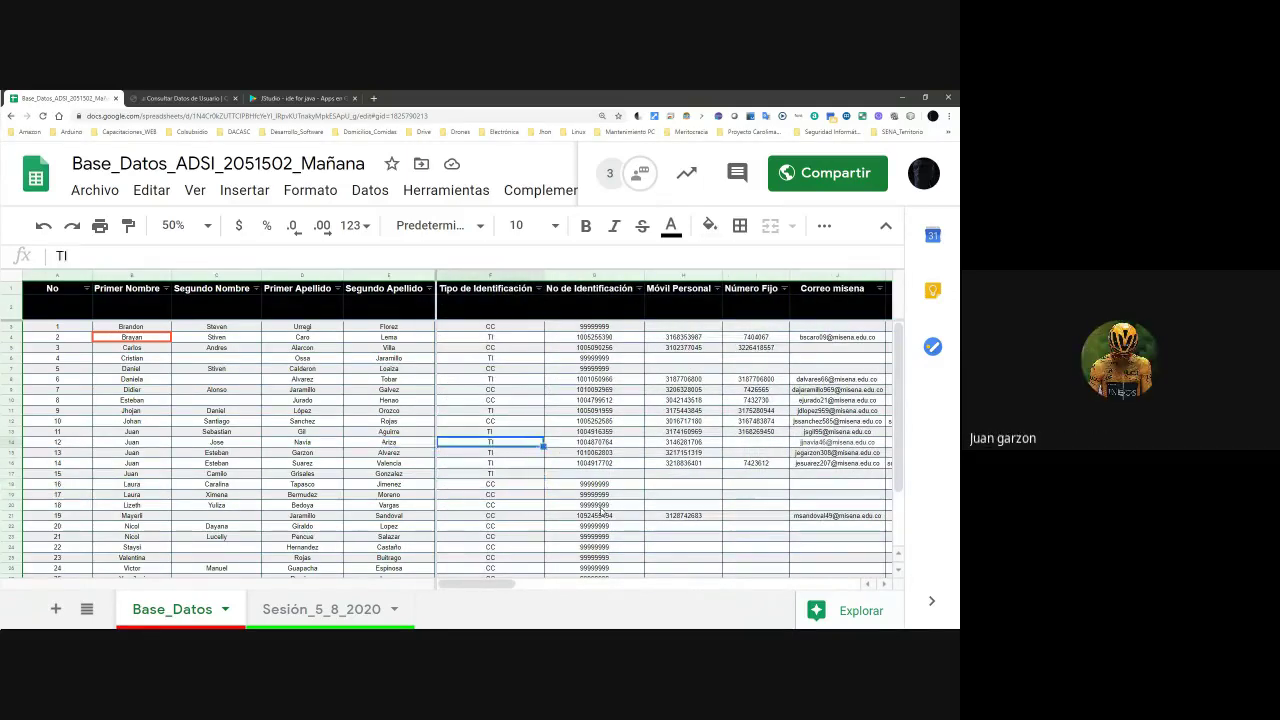
pyautogui.press('Right')
pyautogui.press('Right')
pyautogui.press('Right')
pyautogui.press('Down')
pyautogui.press('Right')
pyautogui.press('Right')
pyautogui.press('Right')
pyautogui.press('Right')
pyautogui.press('Right')
pyautogui.press('Right')
pyautogui.press('Right')
pyautogui.press('Right')
pyautogui.press('Right')
pyautogui.press('Right')
pyautogui.press('Right')
pyautogui.press('Right')
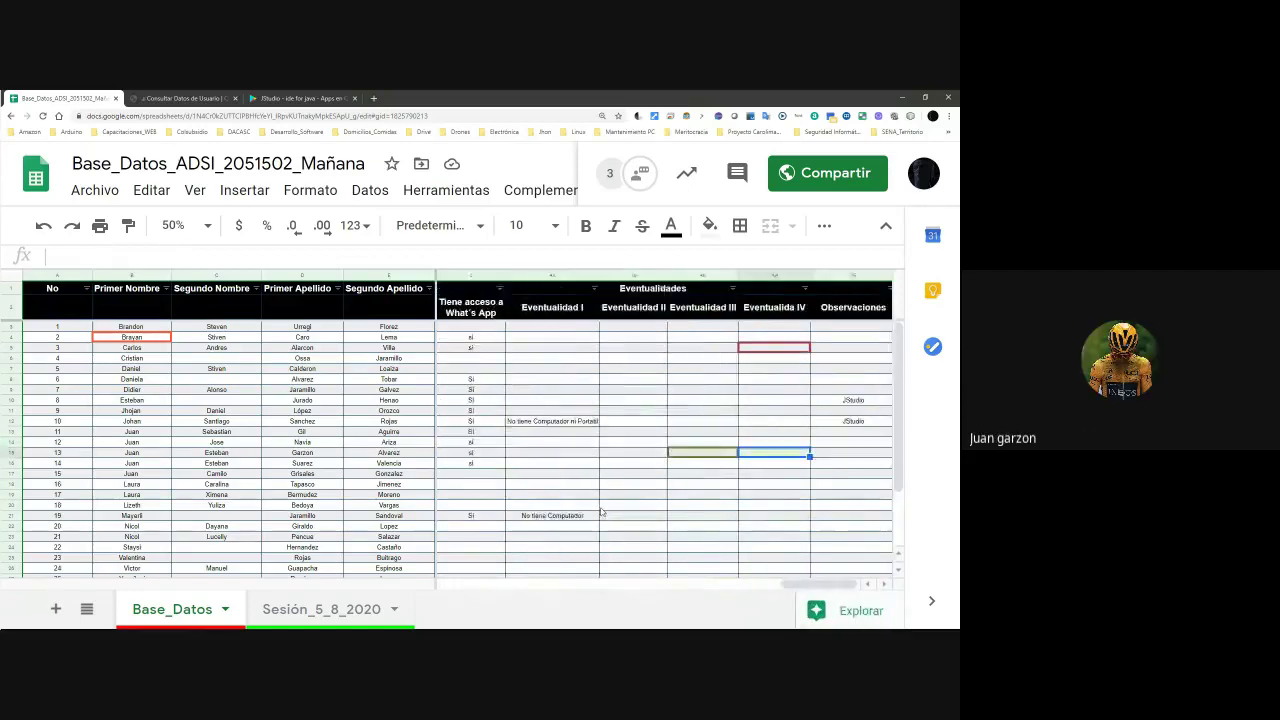
pyautogui.press('Left')
pyautogui.press('Left')
pyautogui.press('Left')
pyautogui.press('Left')
pyautogui.press('Left')
pyautogui.press('Left')
pyautogui.press('Left')
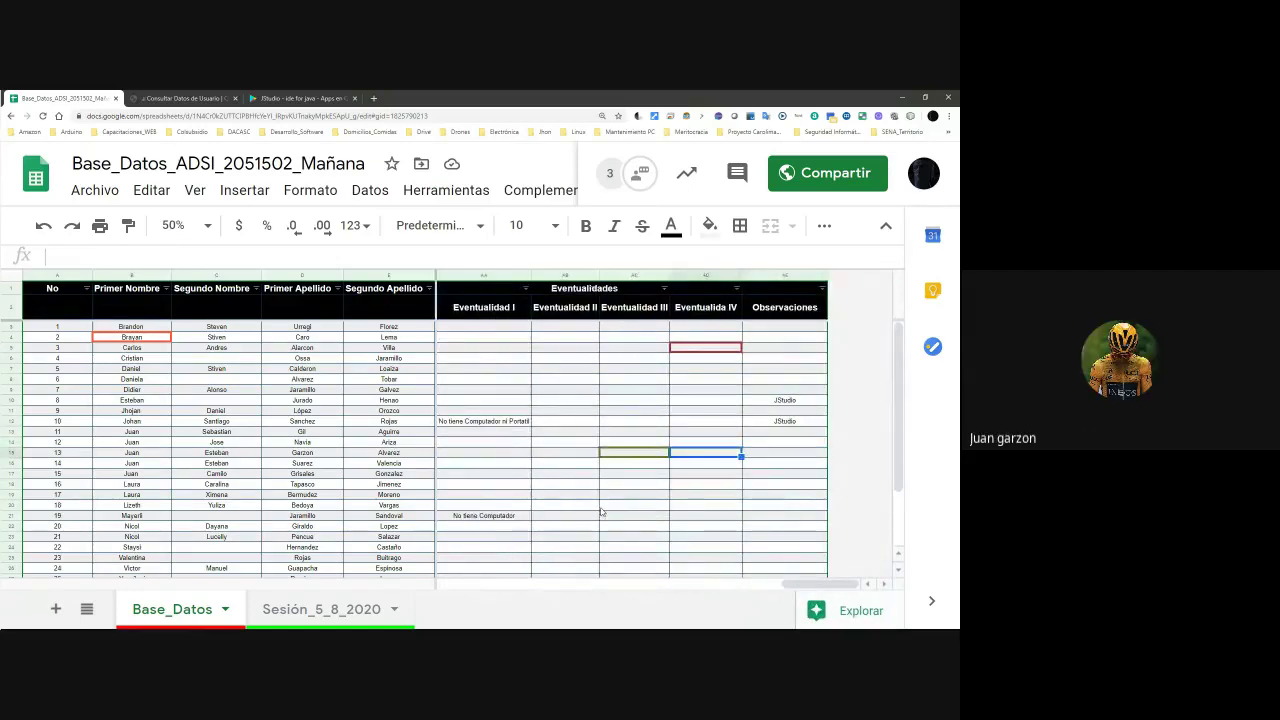
pyautogui.press('Left')
pyautogui.press('Right')
pyautogui.press('Right')
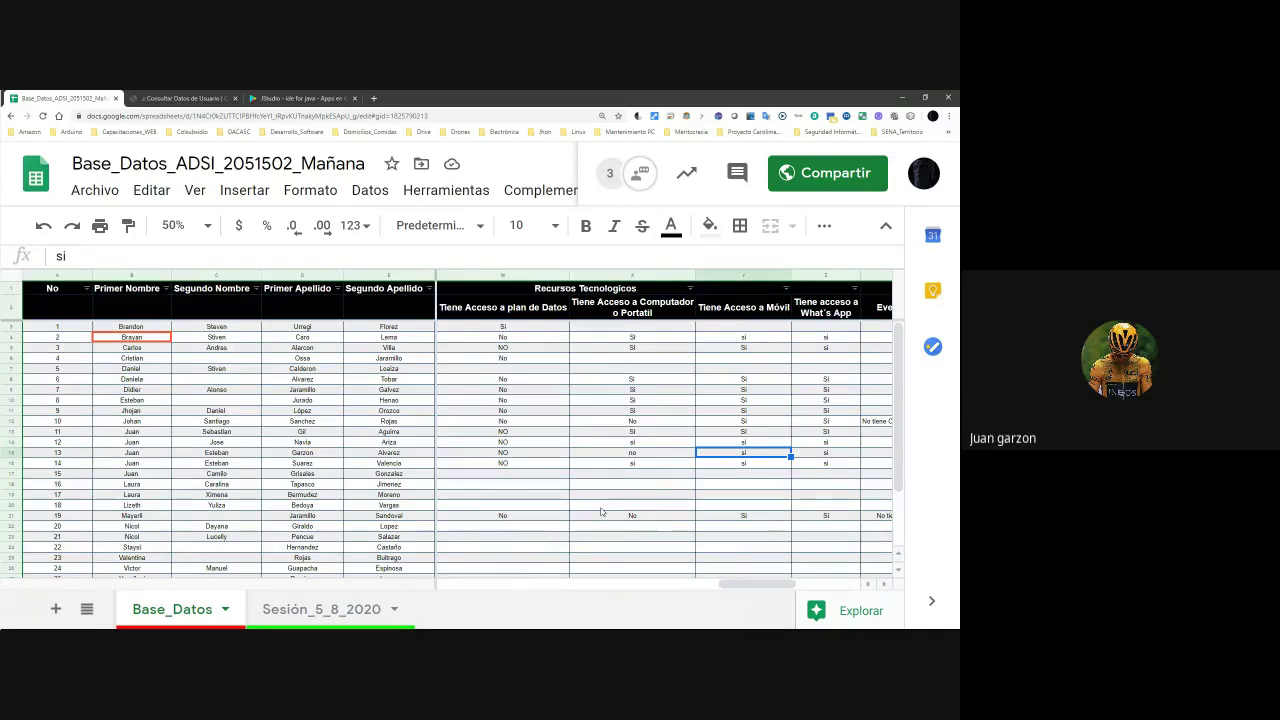
pyautogui.press('Left')
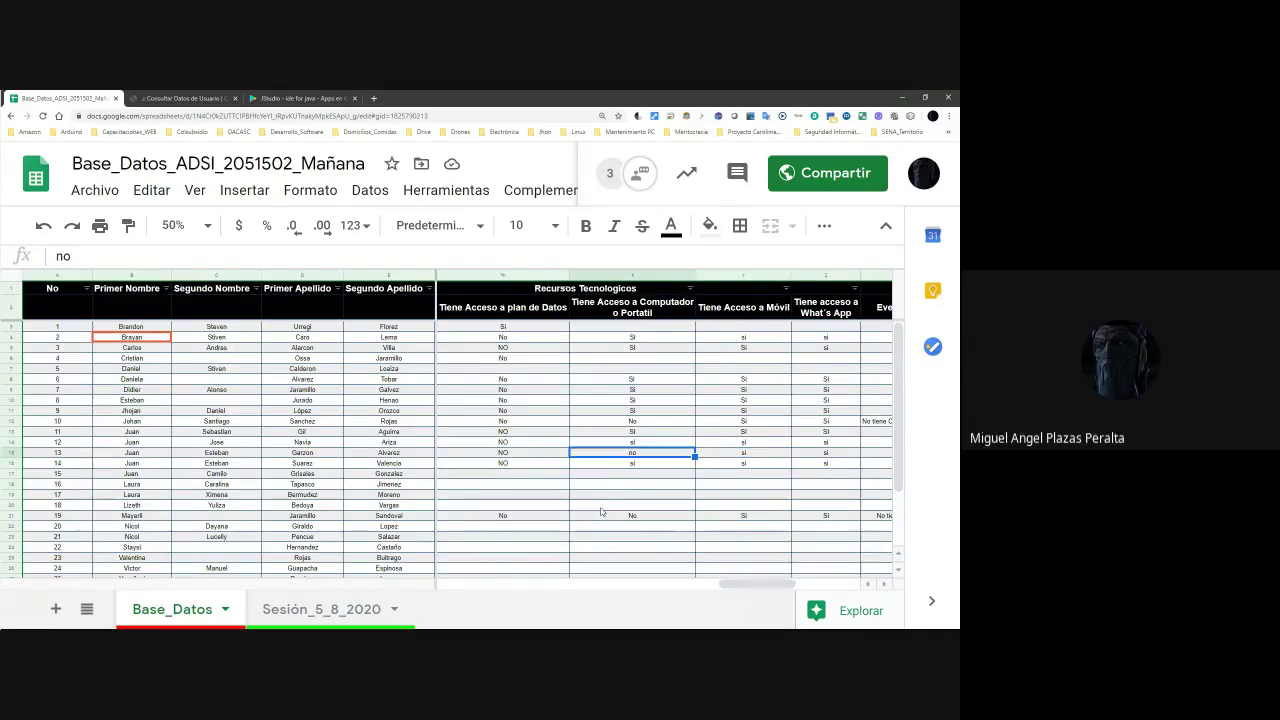
pyautogui.press('Left')
pyautogui.press('Left')
pyautogui.press('Left')
pyautogui.press('Left')
pyautogui.press('Left')
pyautogui.press('Left')
pyautogui.press('Left')
pyautogui.press('Left')
pyautogui.press('Left')
pyautogui.press('Left')
pyautogui.press('Left')
pyautogui.press('Left')
pyautogui.press('Left')
pyautogui.press('Left')
pyautogui.press('Left')
pyautogui.press('Left')
pyautogui.press('Left')
pyautogui.press('Left')
pyautogui.press('Left')
pyautogui.press('Left')
pyautogui.press('Down')
pyautogui.press('Down')
pyautogui.press('Down')
pyautogui.press('Down')
pyautogui.press('Down')
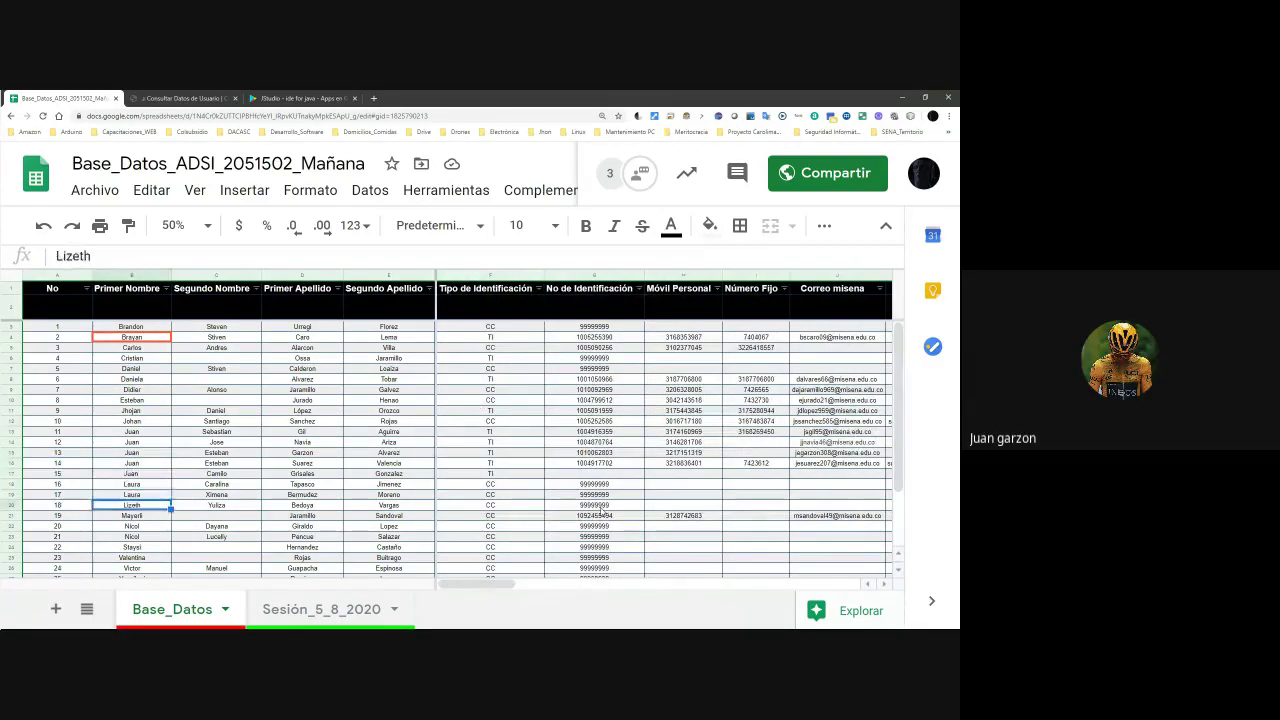
pyautogui.press('Up')
pyautogui.press('Up')
pyautogui.press('Up')
pyautogui.press('Up')
pyautogui.press('Up')
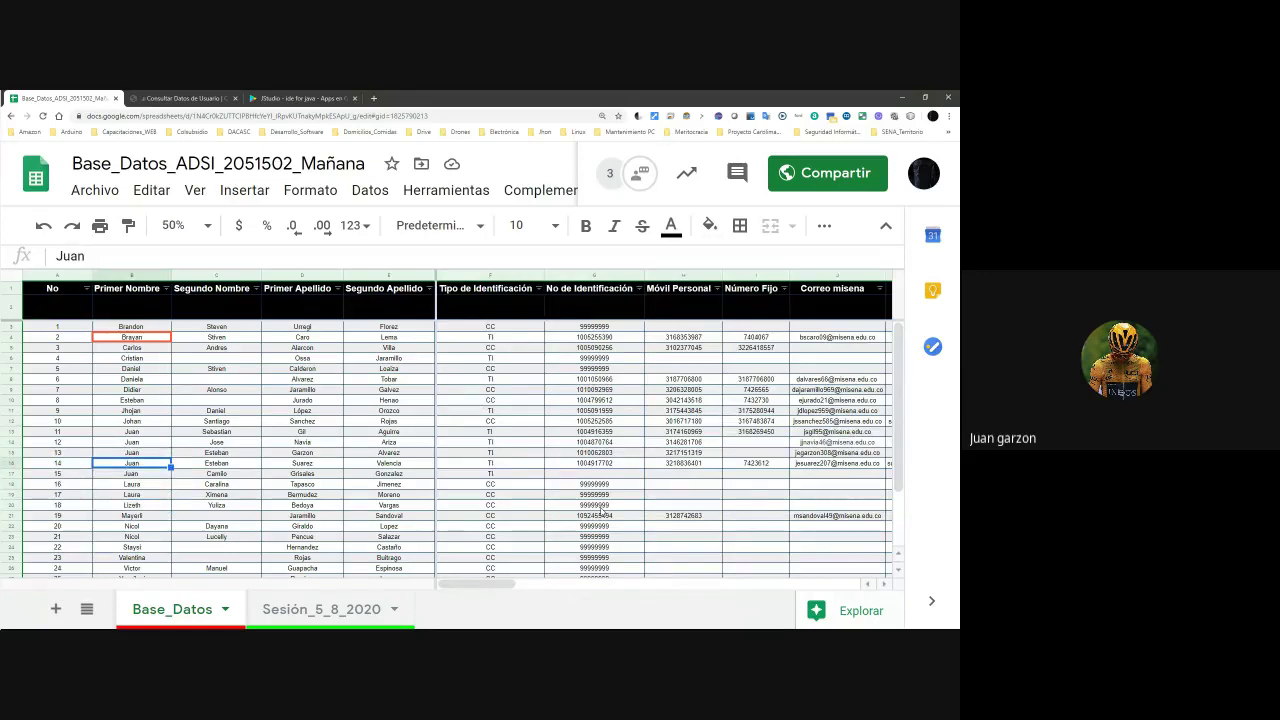
pyautogui.press('Right')
pyautogui.press('Right')
pyautogui.press('Right')
pyautogui.press('Right')
pyautogui.press('Right')
pyautogui.press('Right')
pyautogui.press('Right')
pyautogui.press('Right')
pyautogui.press('Right')
pyautogui.press('Right')
pyautogui.press('Right')
pyautogui.press('Right')
pyautogui.press('Right')
pyautogui.press('Right')
pyautogui.press('Right')
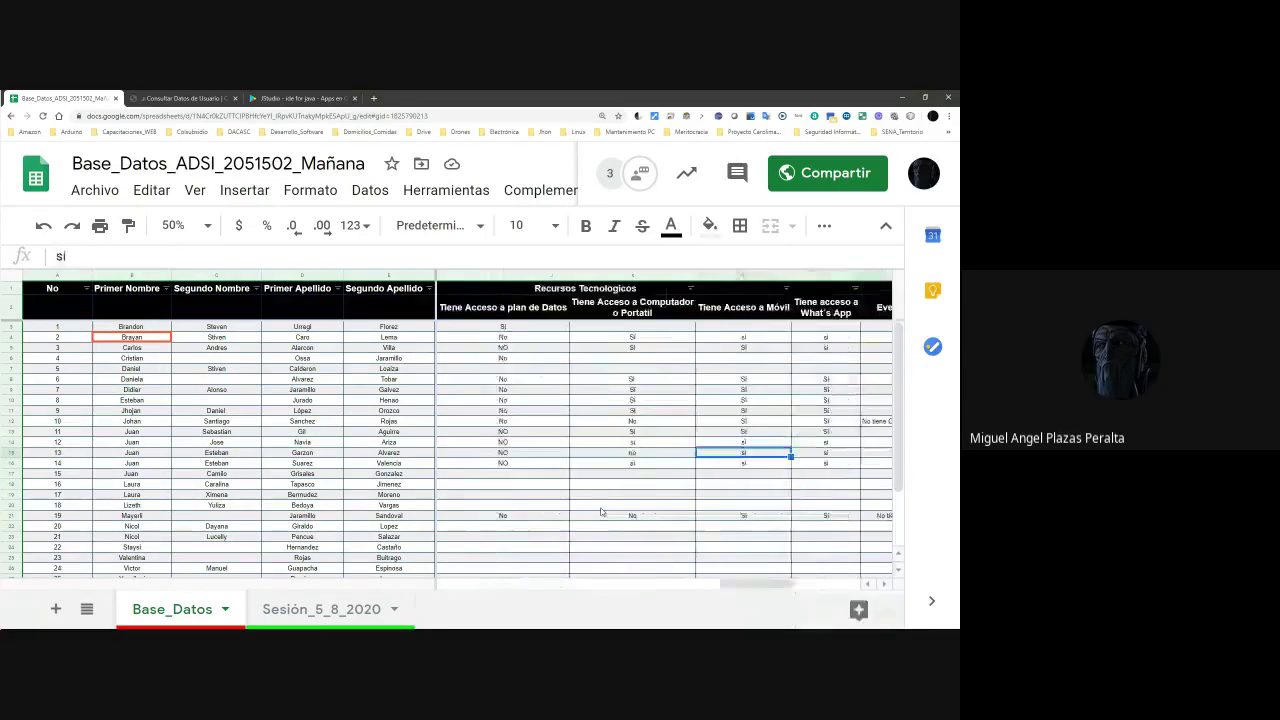
pyautogui.press('Left')
pyautogui.press('Left')
pyautogui.press('Left')
pyautogui.press('Left')
pyautogui.press('Left')
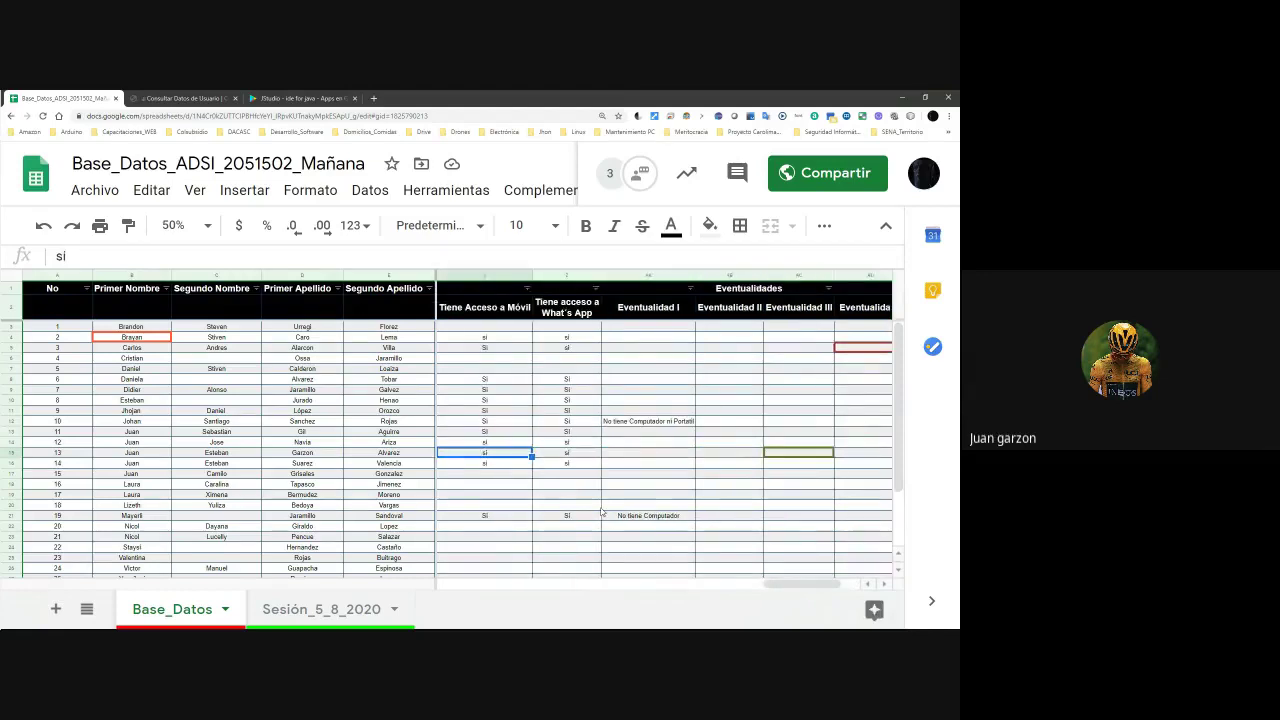
# Write row 13's Eventualidad I note: Liga de Quindio cycling, Horas 6:00 - 10:00, every day except Lunes.
pyautogui.press('Right')
pyautogui.press('Right')
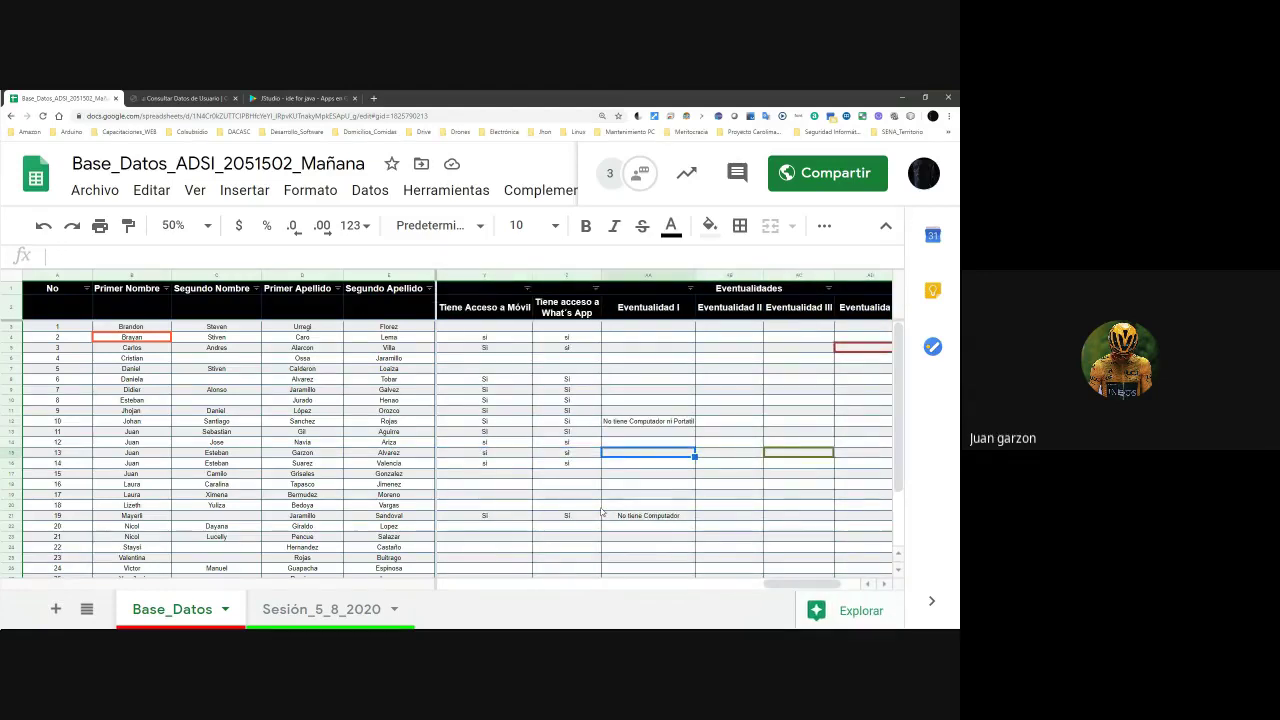
pyautogui.write('LIga de')
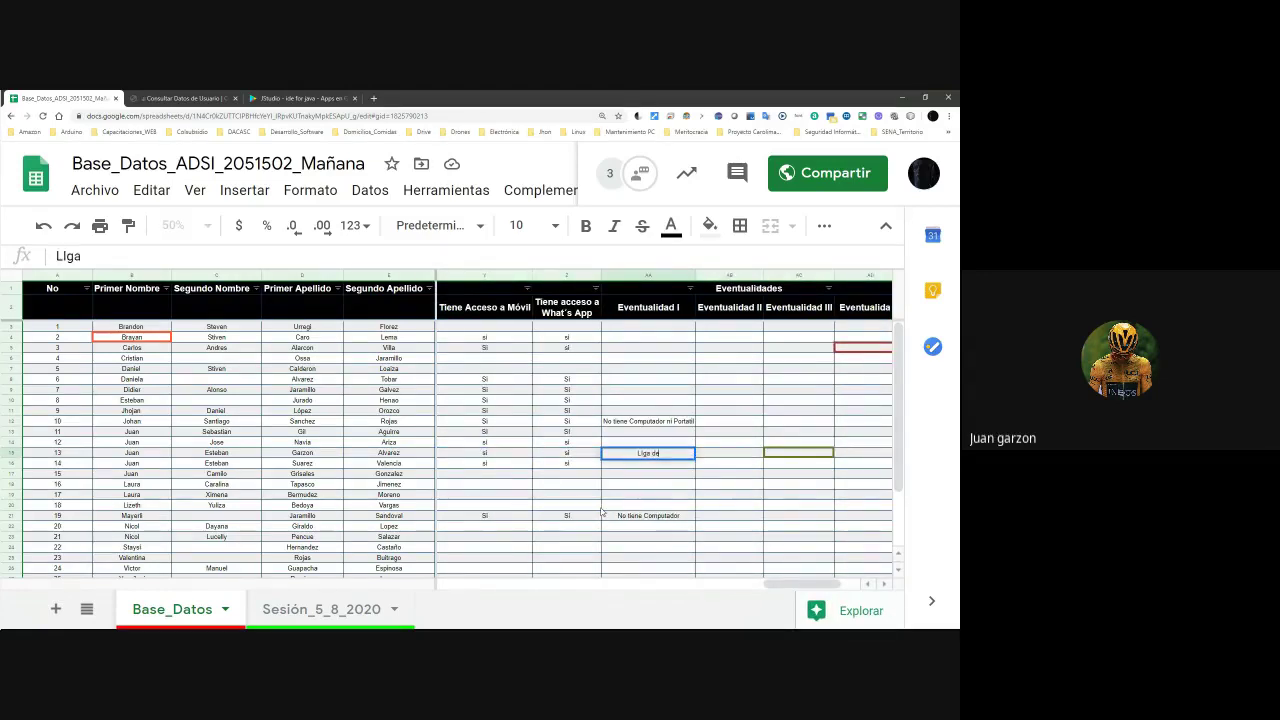
pyautogui.write(' Quindio')
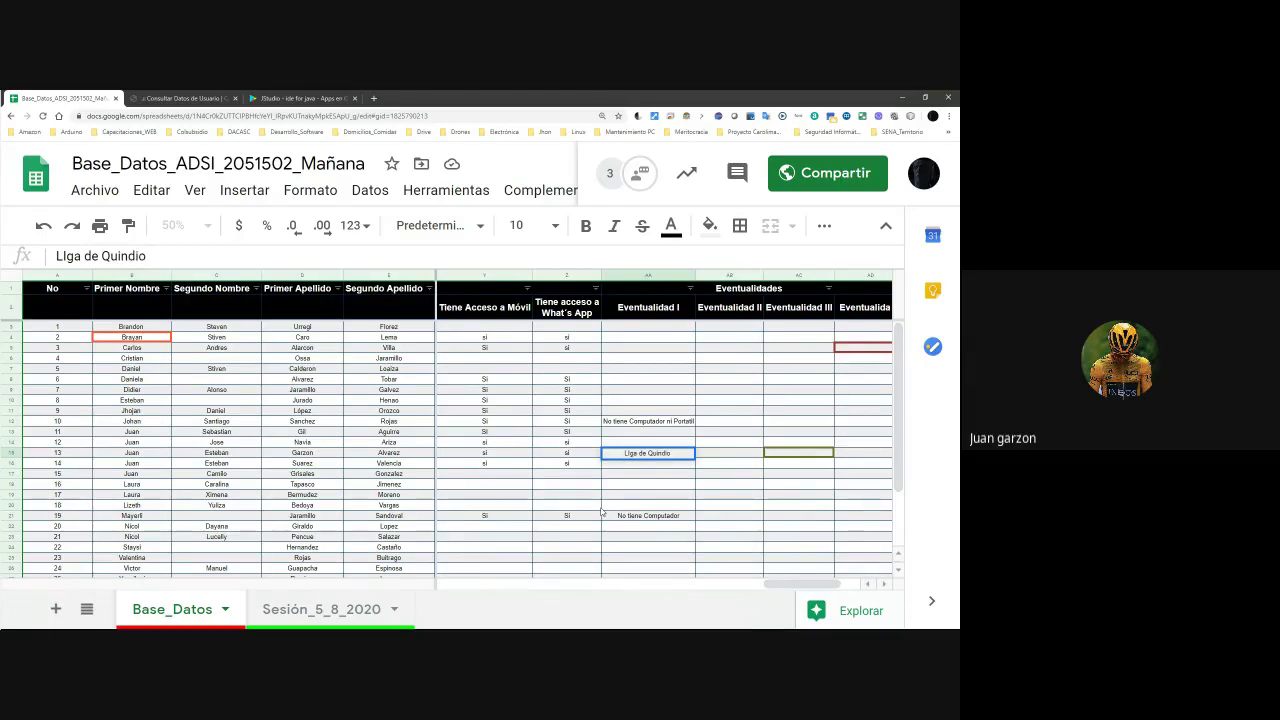
pyautogui.write(' - Deporte')
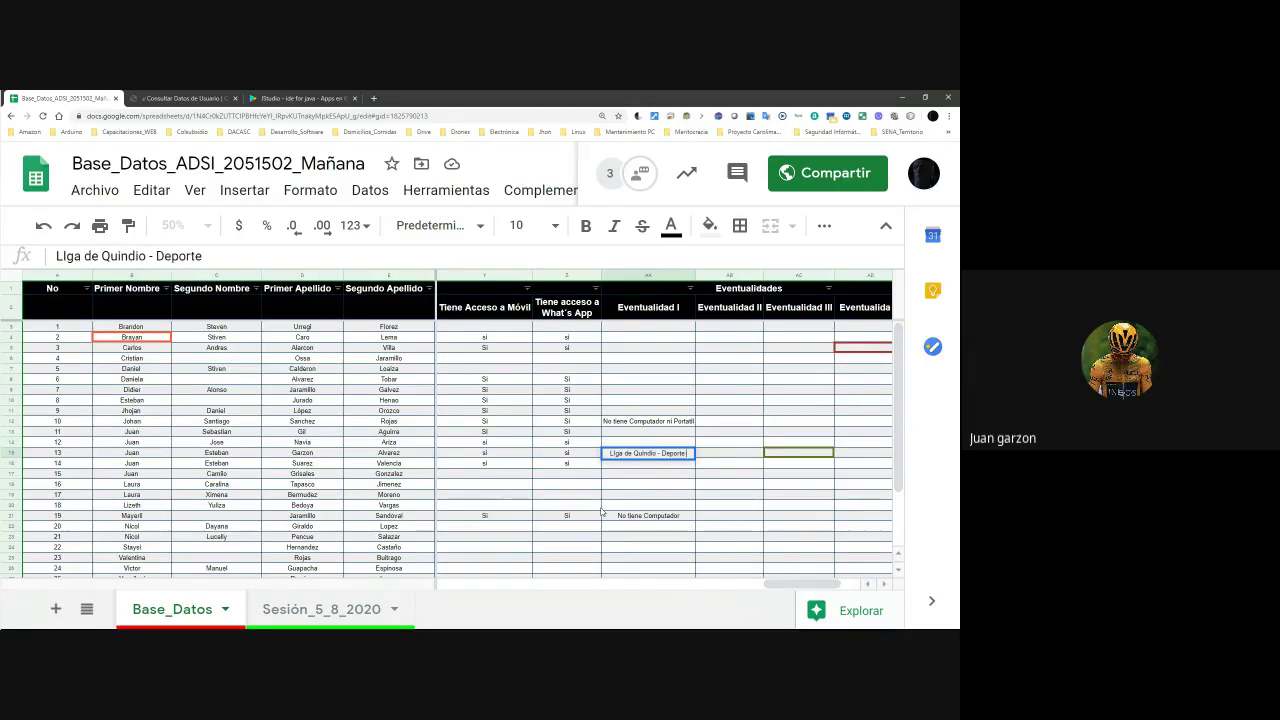
pyautogui.write(' - Ciclismo')
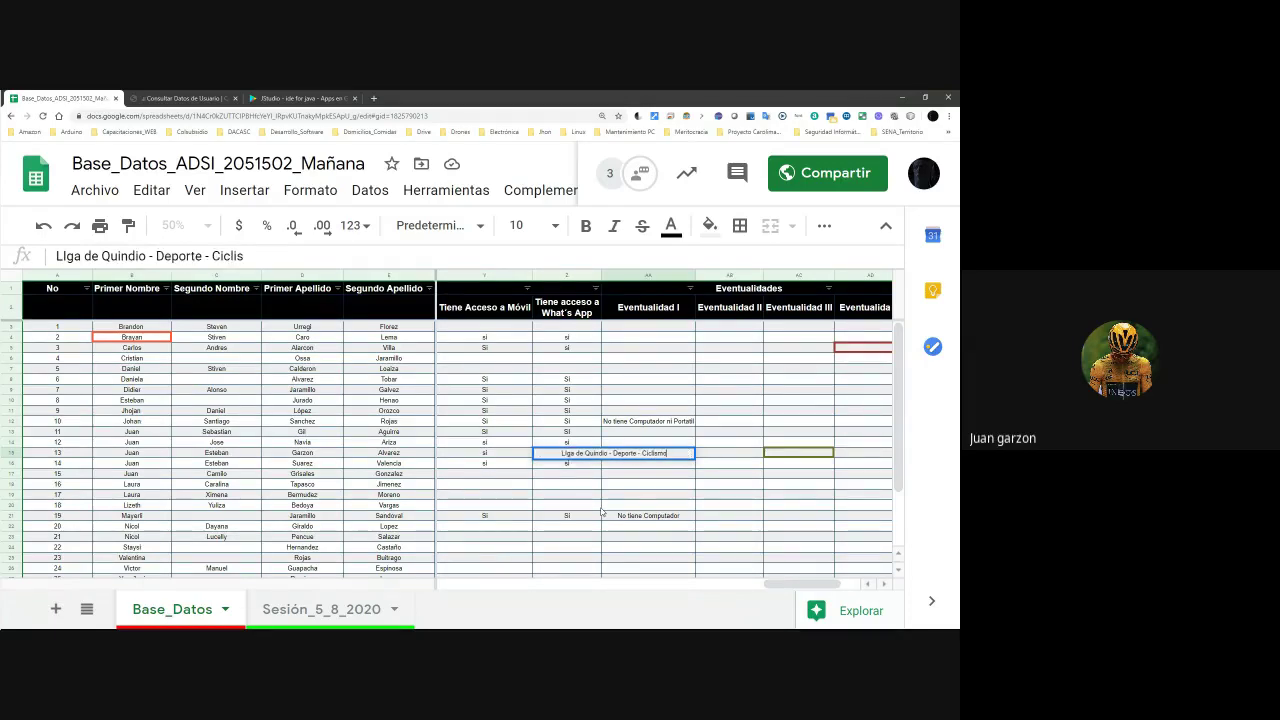
pyautogui.write(' - Hor')
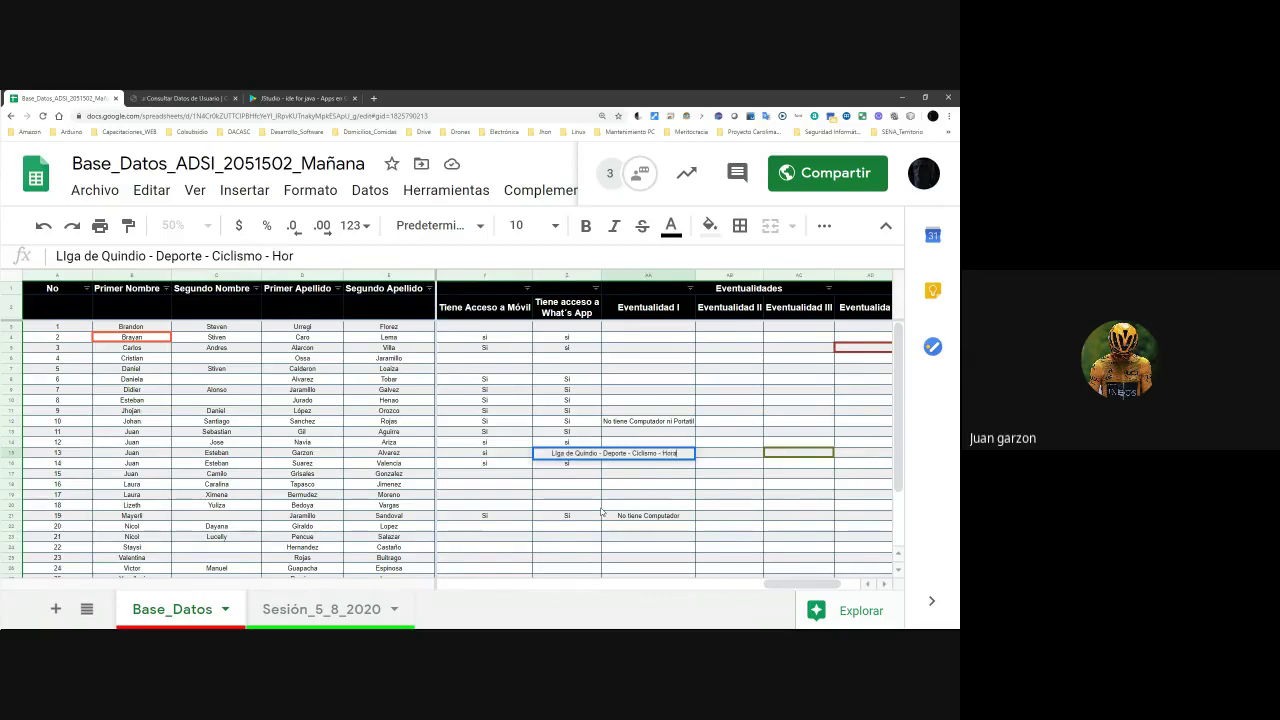
pyautogui.write('as Mañana')
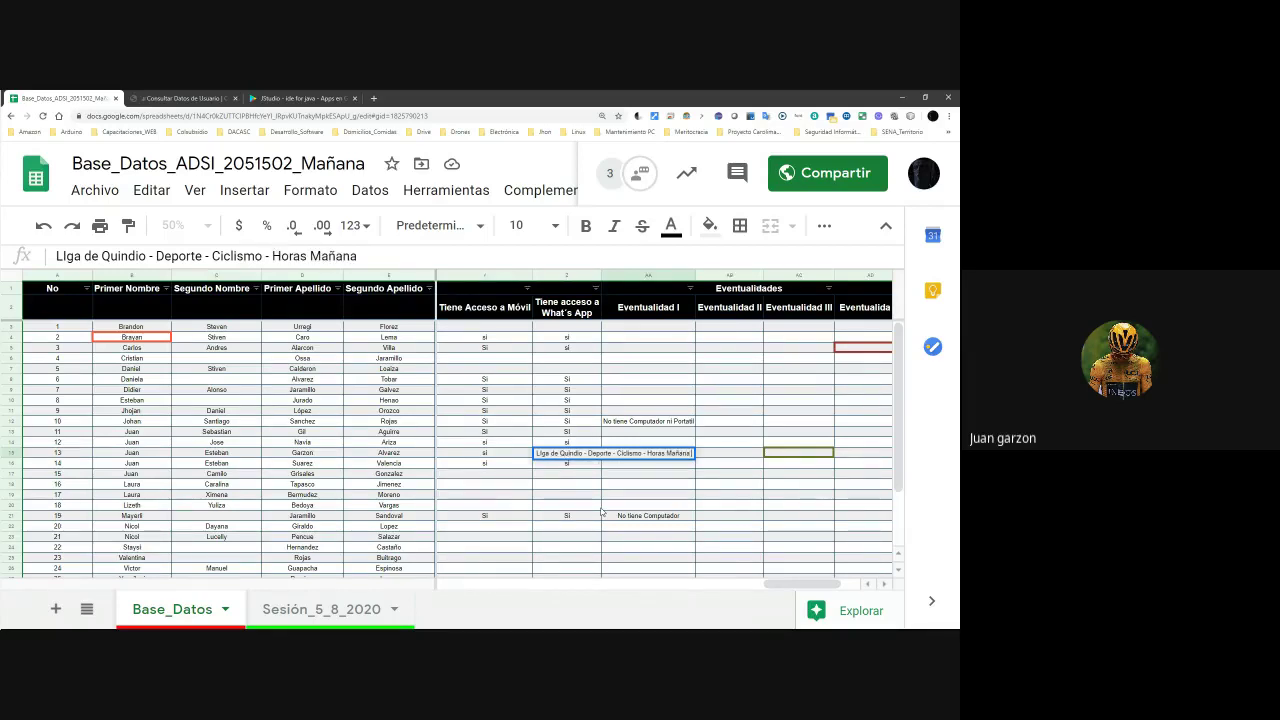
pyautogui.press('BackSpace')
pyautogui.press('BackSpace')
pyautogui.press('BackSpace')
pyautogui.press('BackSpace')
pyautogui.press('BackSpace')
pyautogui.press('BackSpace')
pyautogui.press('BackSpace')
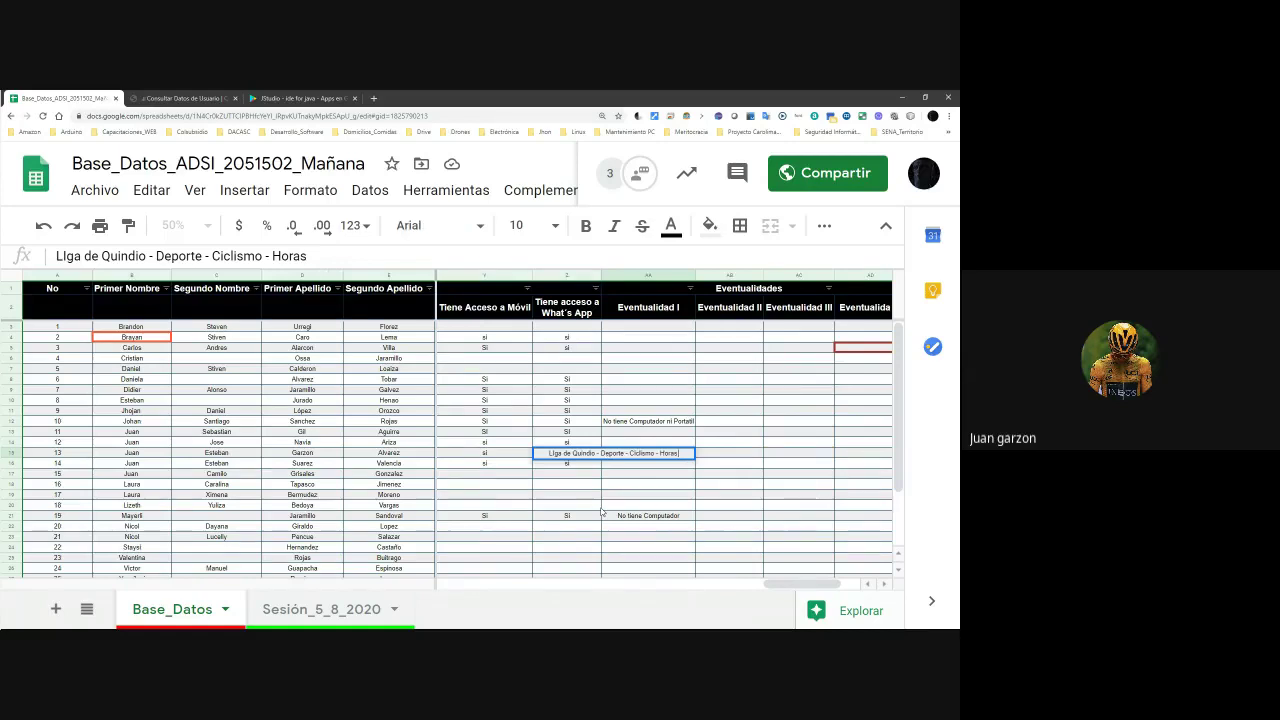
pyautogui.write('6:00')
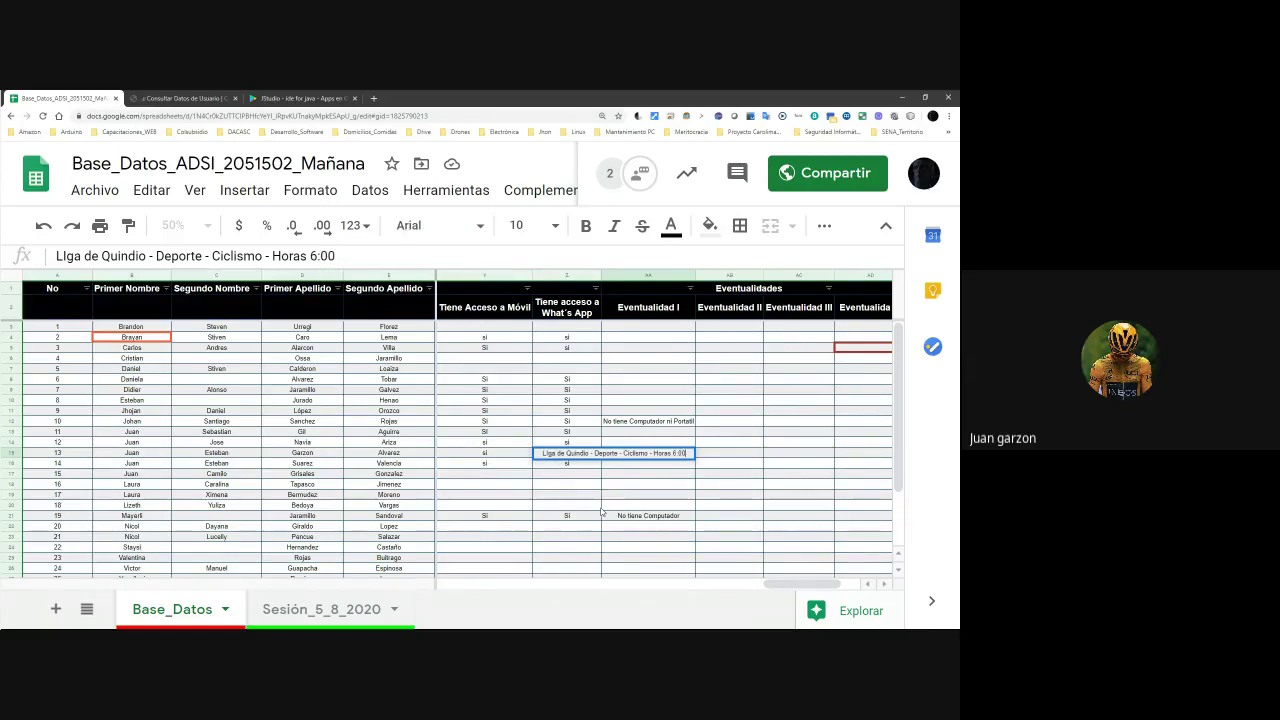
pyautogui.write(' - 10')
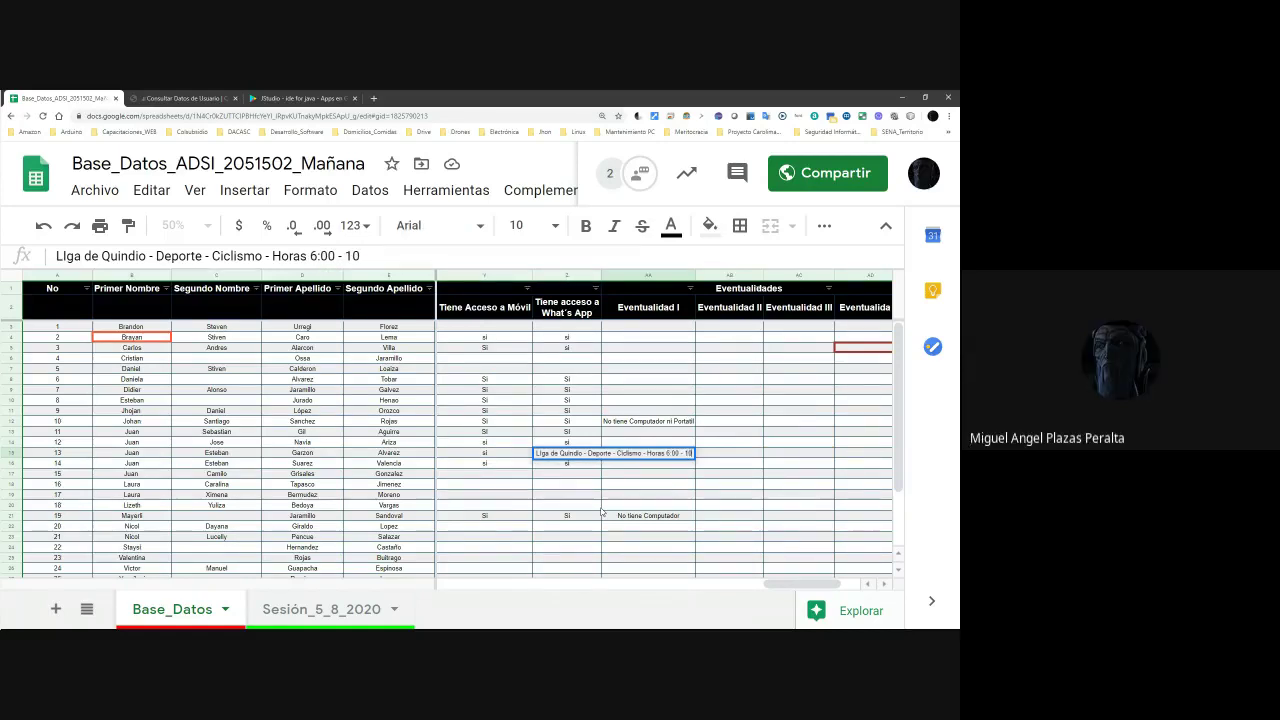
pyautogui.write(':00')
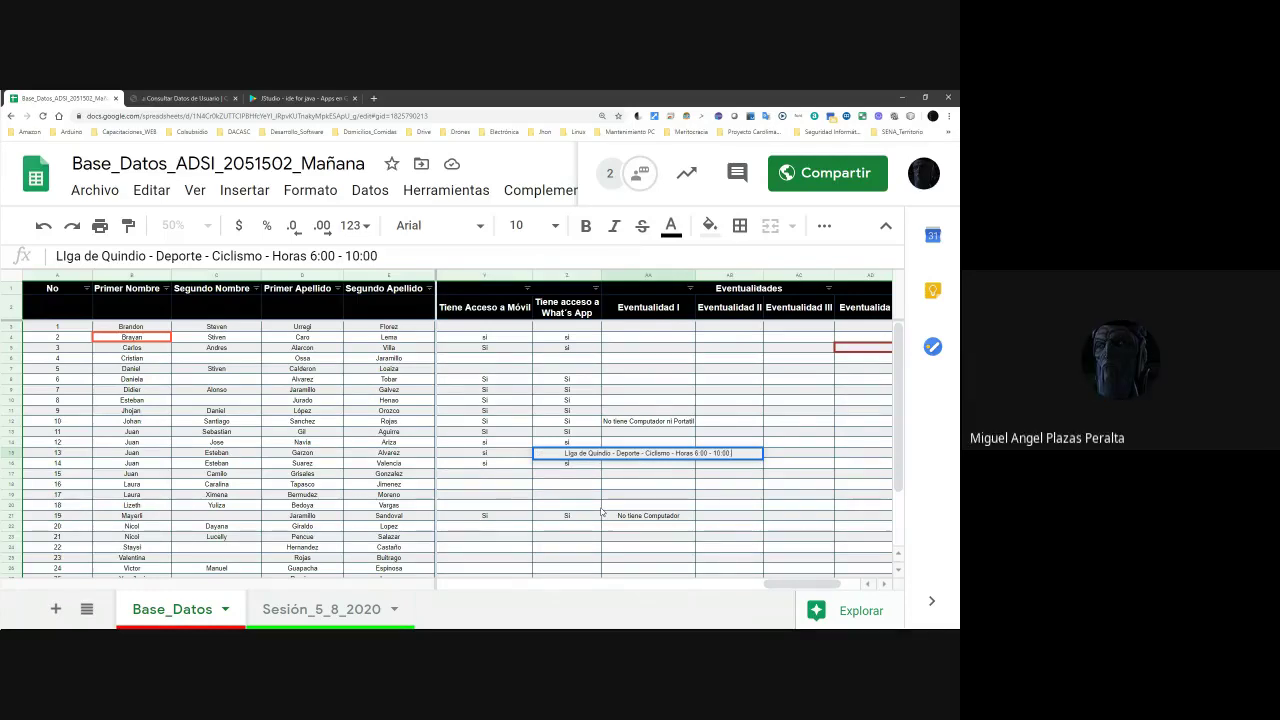
pyautogui.write(' Días')
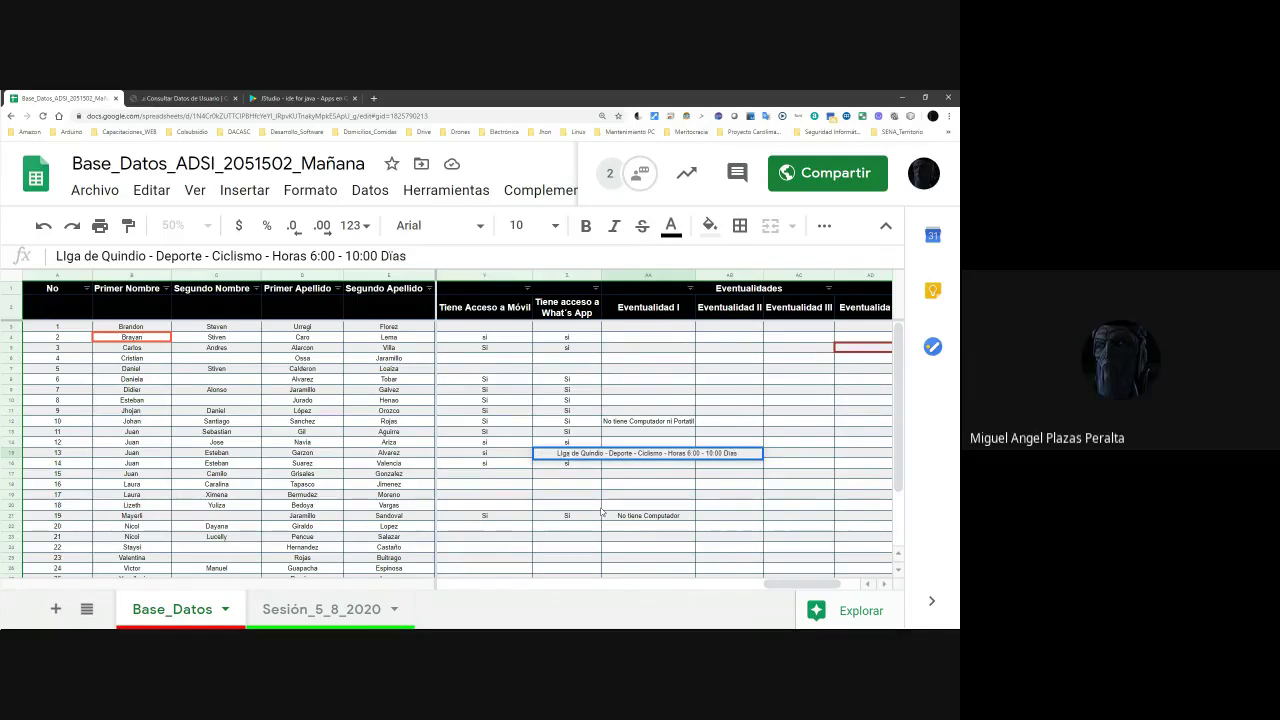
pyautogui.press('BackSpace')
pyautogui.press('BackSpace')
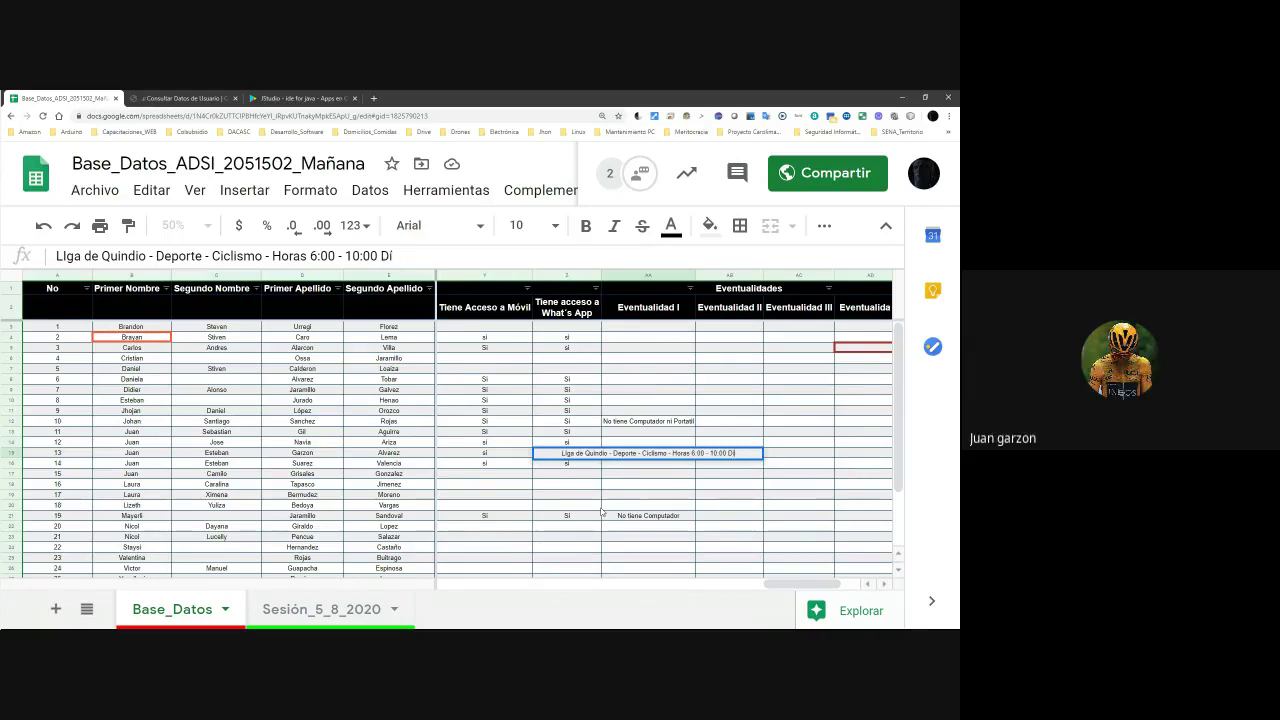
pyautogui.write('as ->')
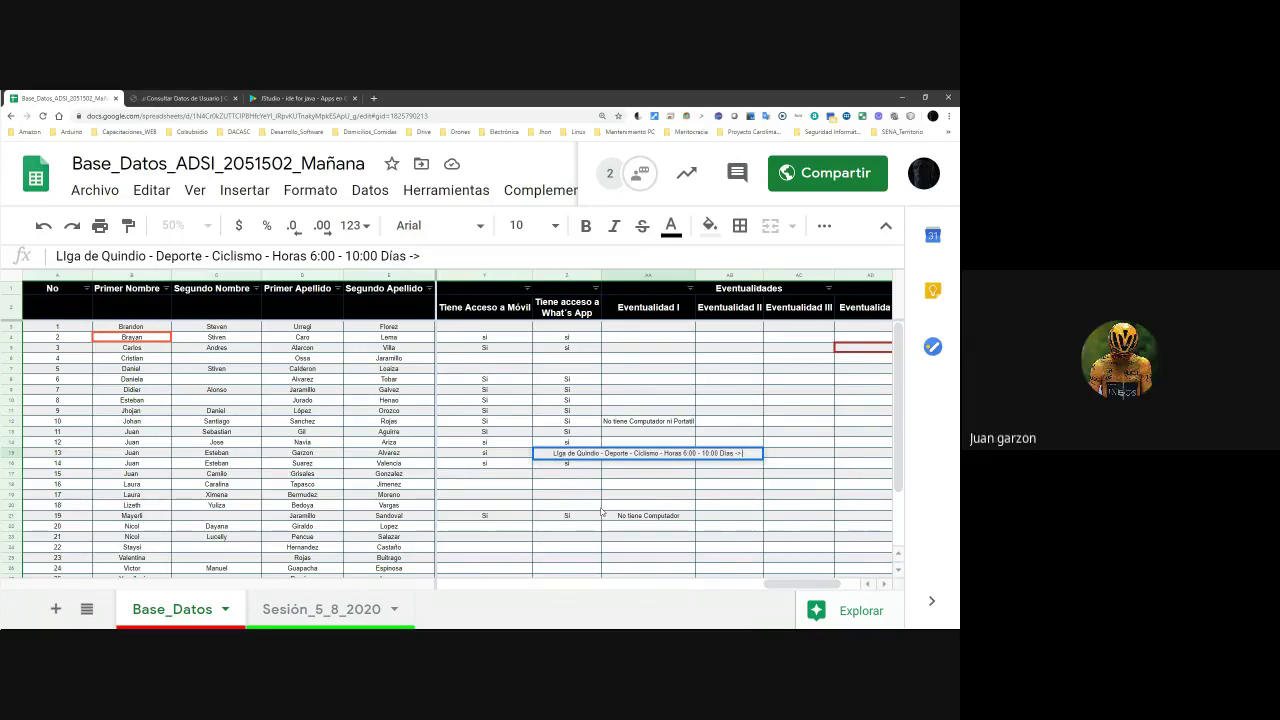
pyautogui.write(' Agend a')
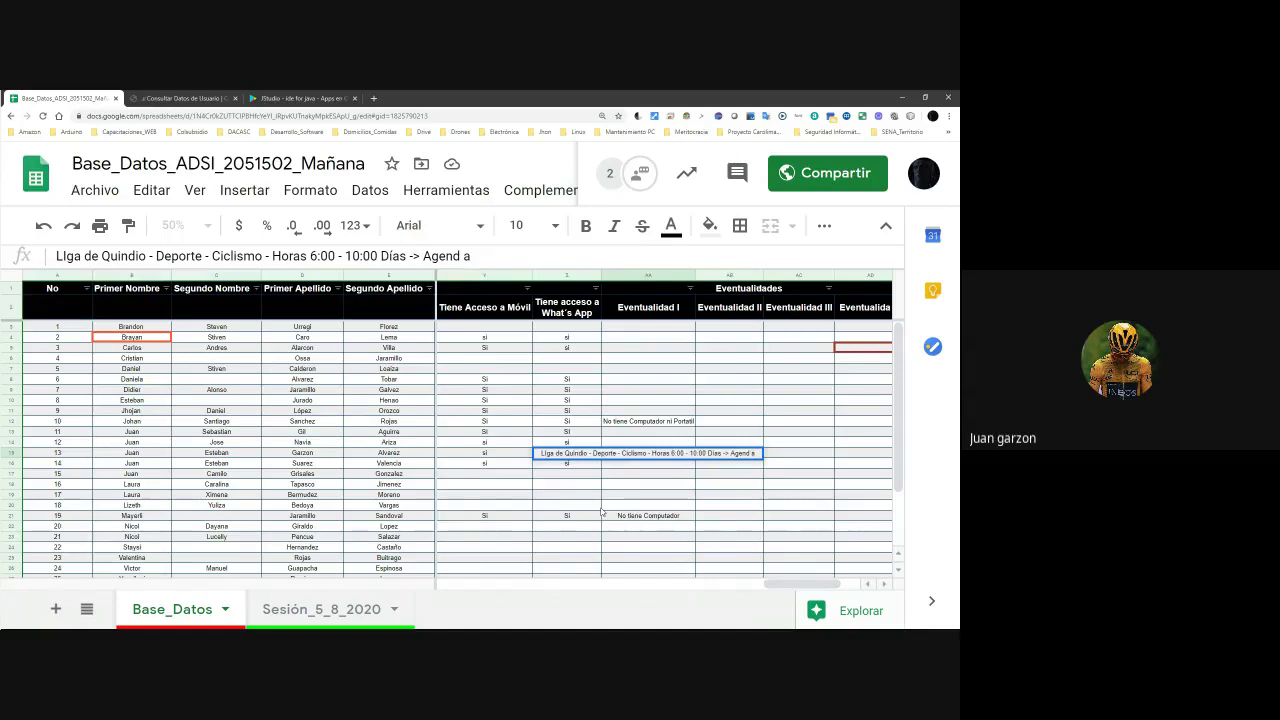
pyautogui.press('BackSpace')
pyautogui.press('BackSpace')
pyautogui.write('a')
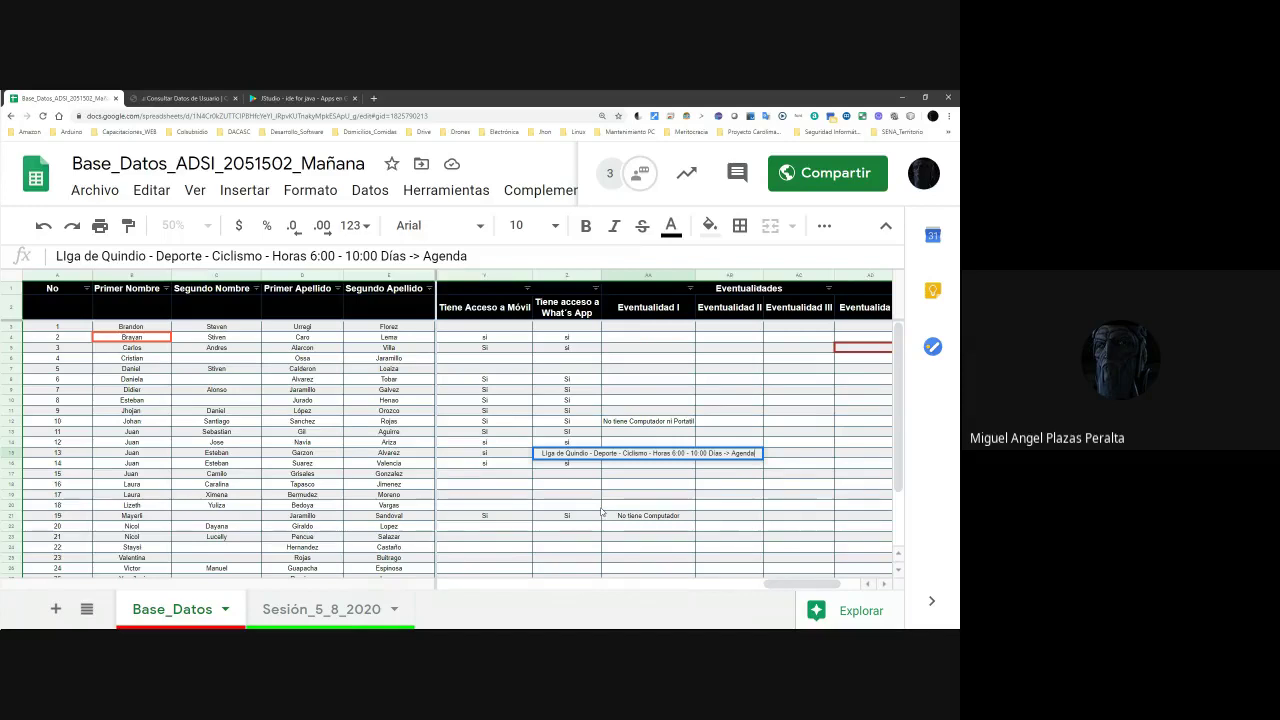
pyautogui.write('todas los días m')
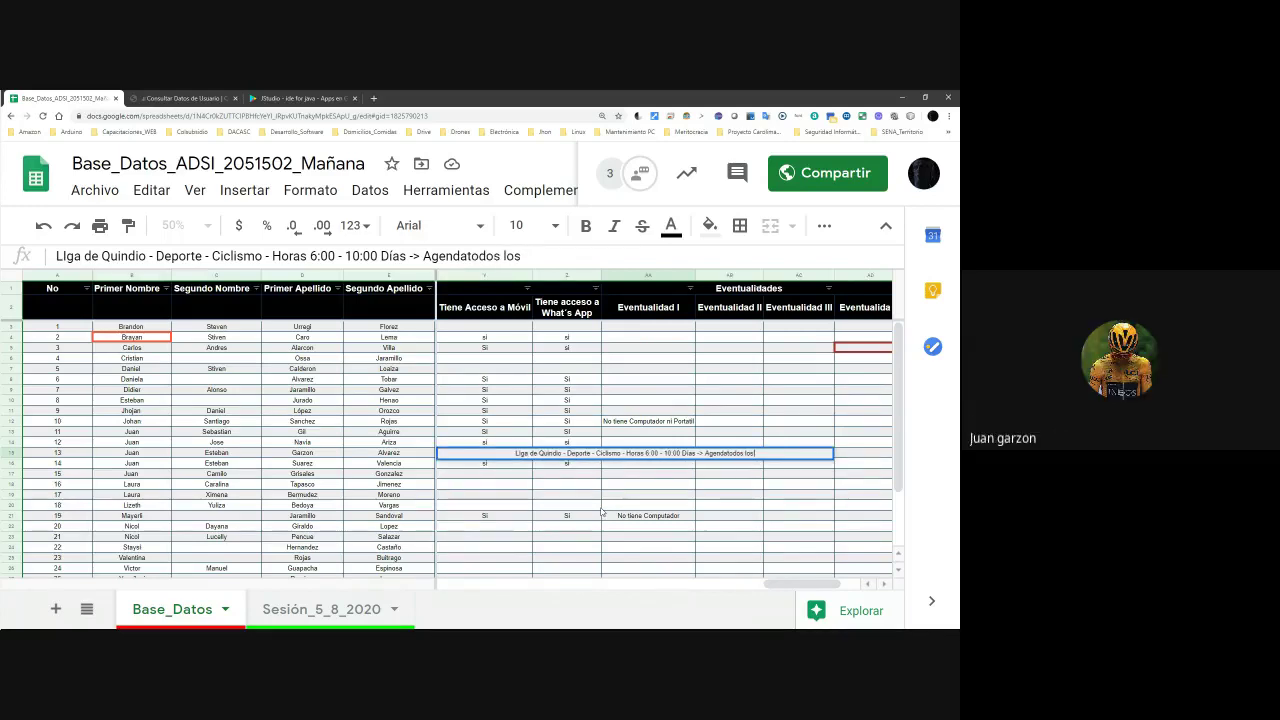
pyautogui.write('enos los')
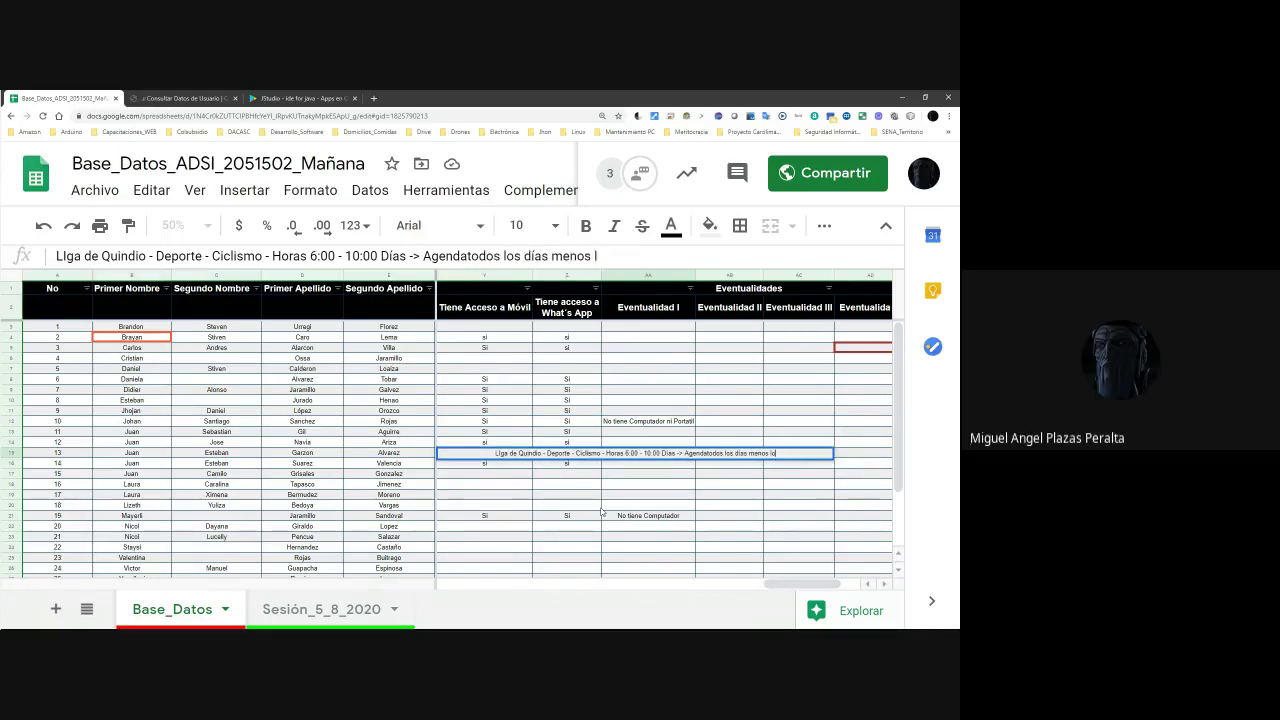
pyautogui.write(' Lunes')
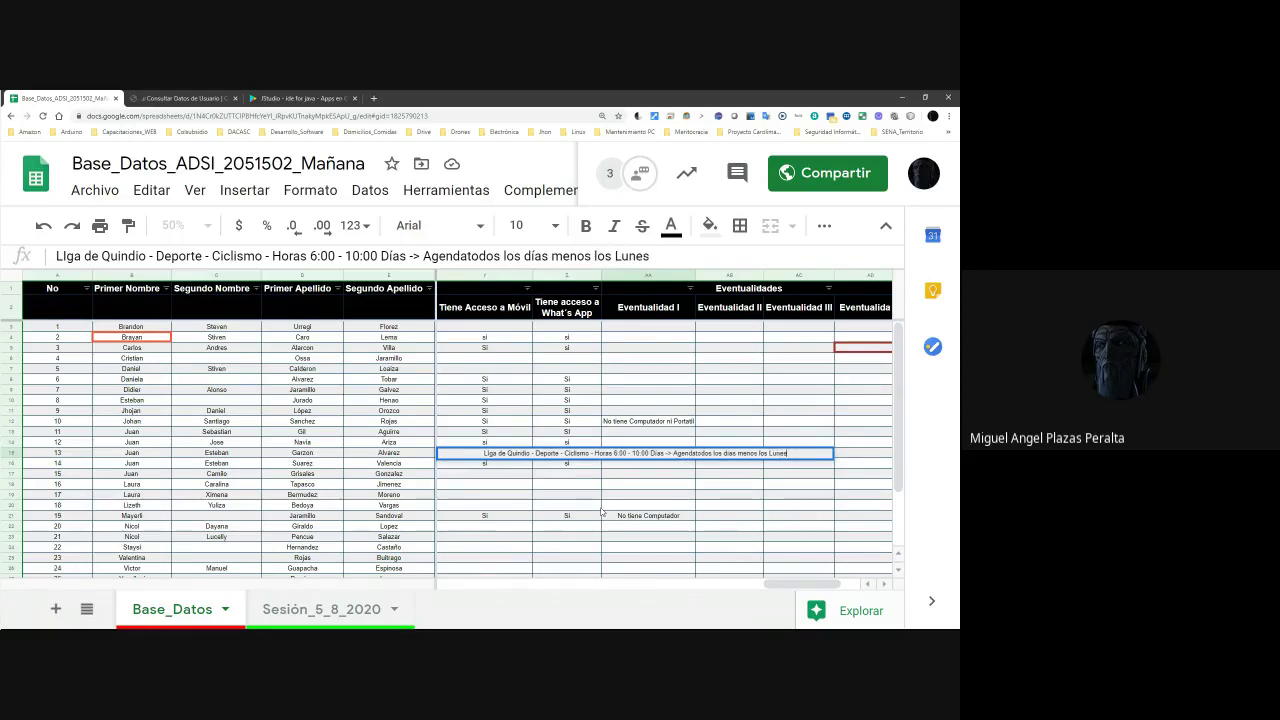
pyautogui.press('Return')
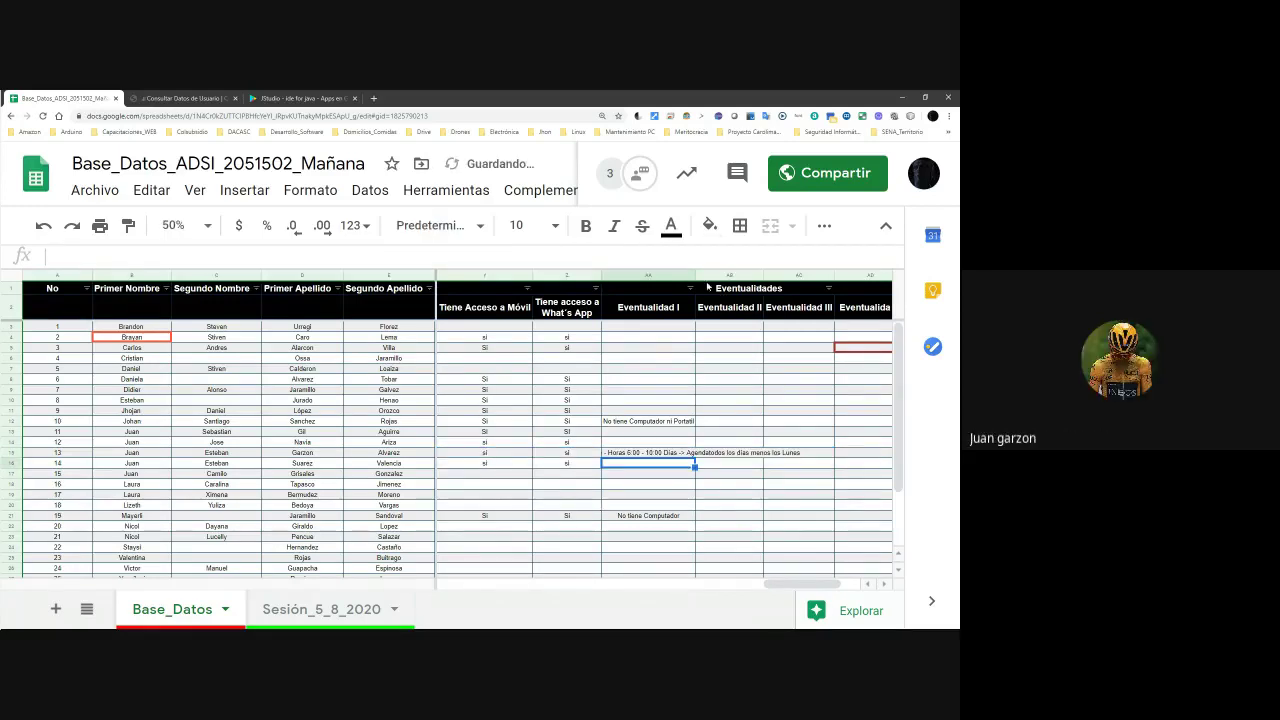
# Widen the Eventualidad I column so row 13's full note is visible.
pyautogui.moveTo(694, 274); pyautogui.dragTo(900, 274)
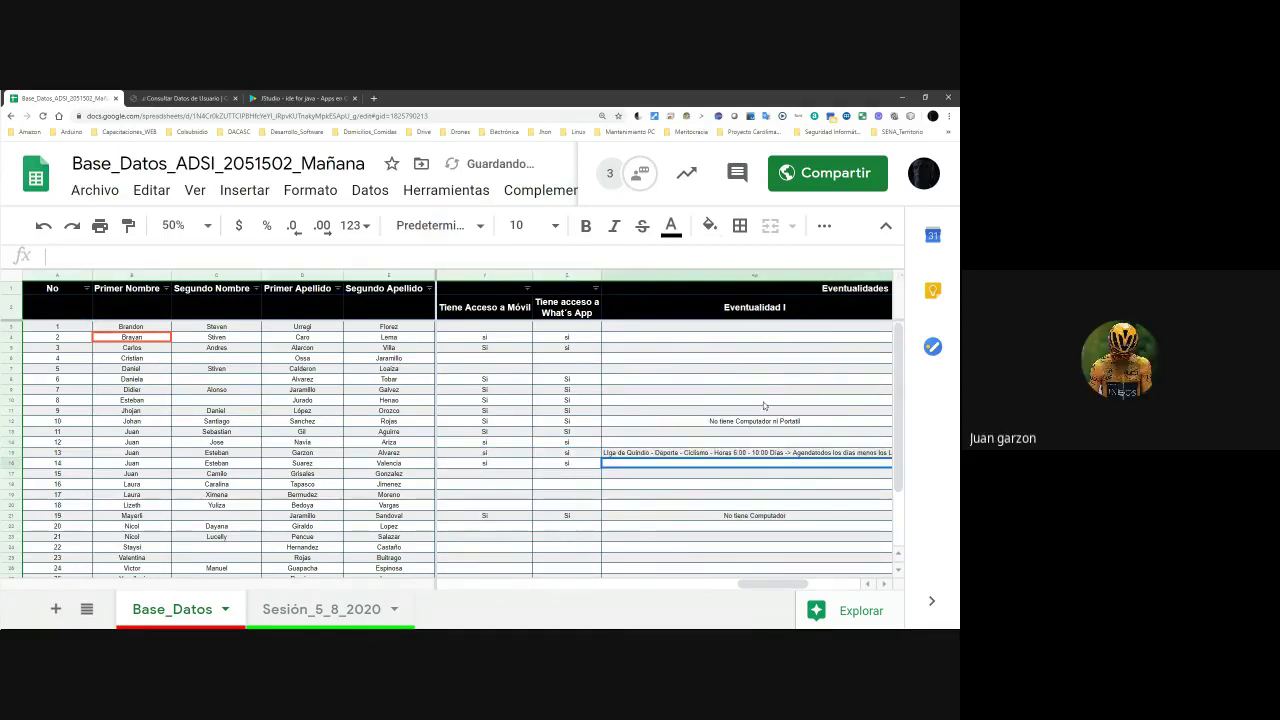
pyautogui.click(764, 432)
pyautogui.click(764, 449)
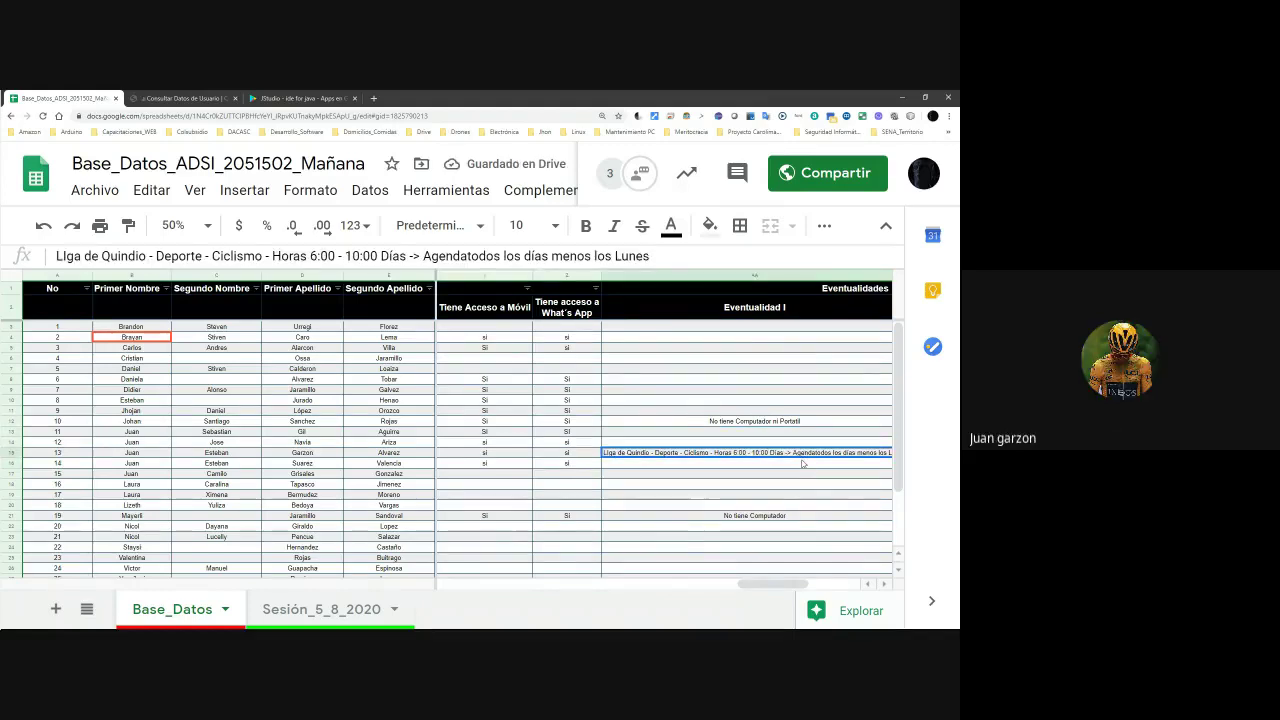
pyautogui.press('Right')
pyautogui.press('Right')
pyautogui.press('Right')
pyautogui.press('Left')
pyautogui.press('Left')
pyautogui.press('Left')
pyautogui.press('Left')
pyautogui.press('Left')
pyautogui.press('Left')
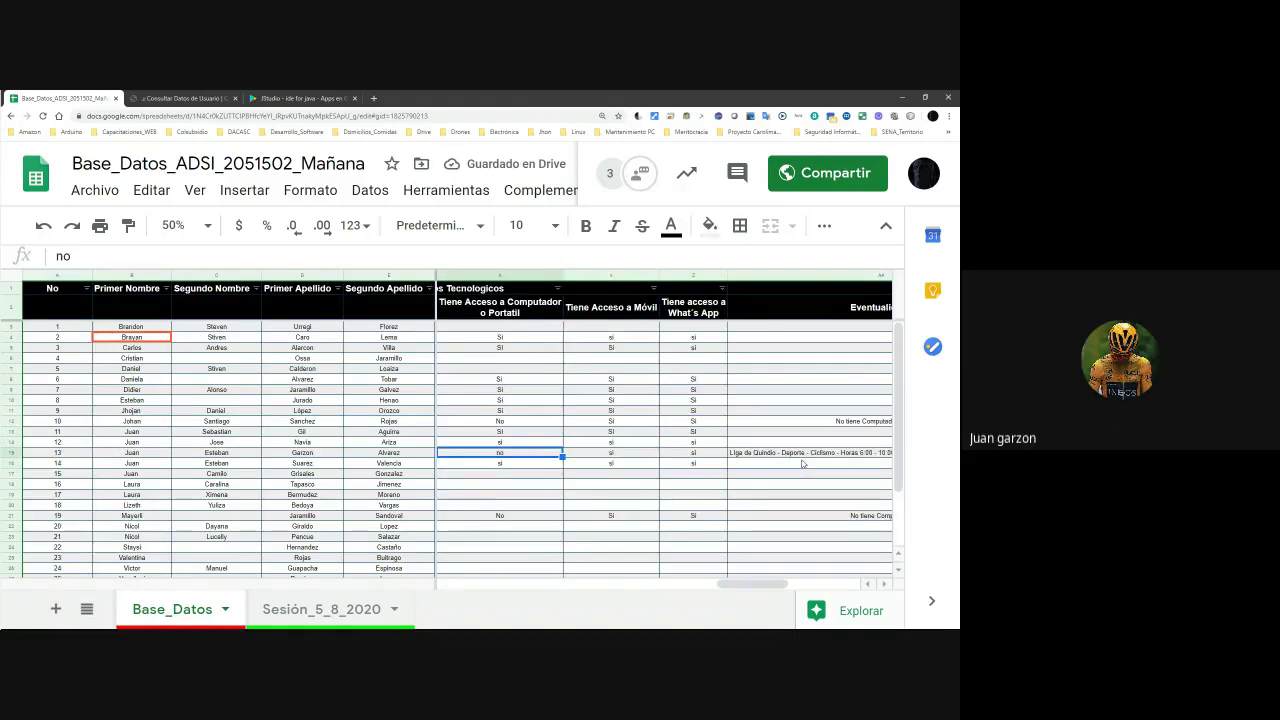
pyautogui.press('Right')
pyautogui.press('Right')
pyautogui.press('Right')
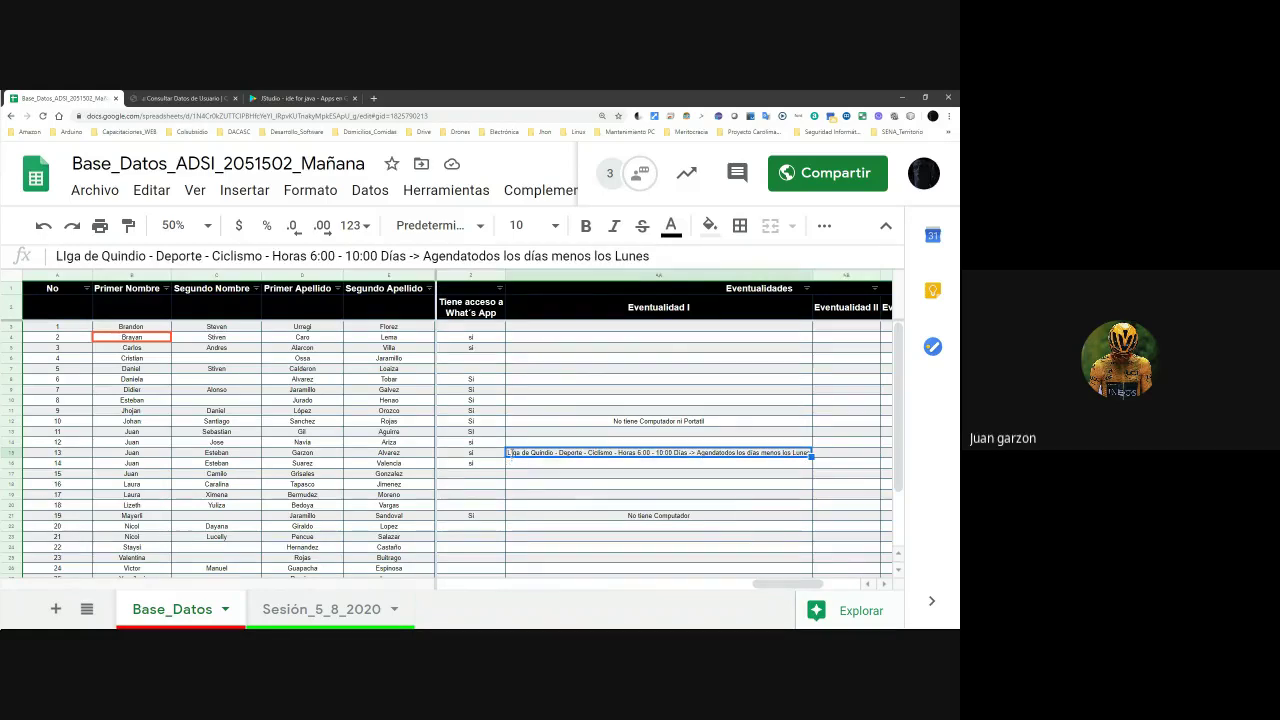
# Correct 'LIga' to 'Liga' in row 13's Eventualidad I note.
pyautogui.doubleClick(510, 454)
pyautogui.click(478, 453)
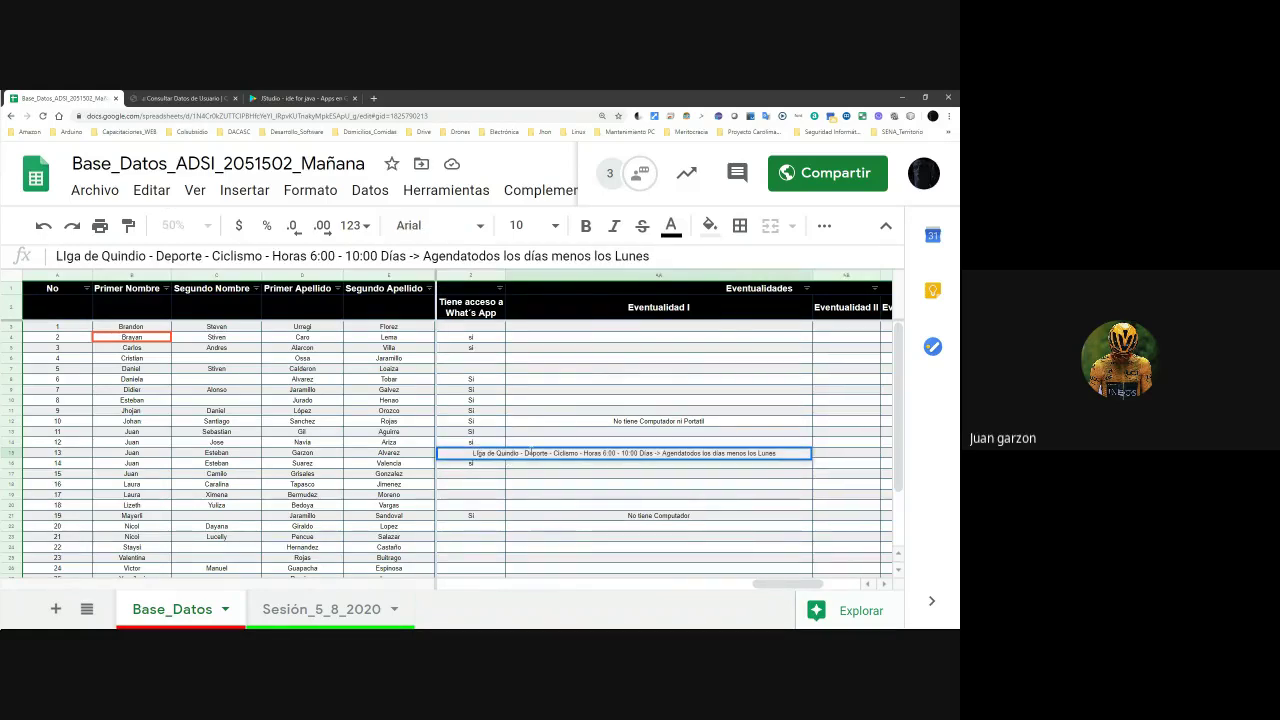
pyautogui.press('BackSpace')
pyautogui.write('i')
pyautogui.press('Tab')
pyautogui.press('Tab')
pyautogui.press('Tab')
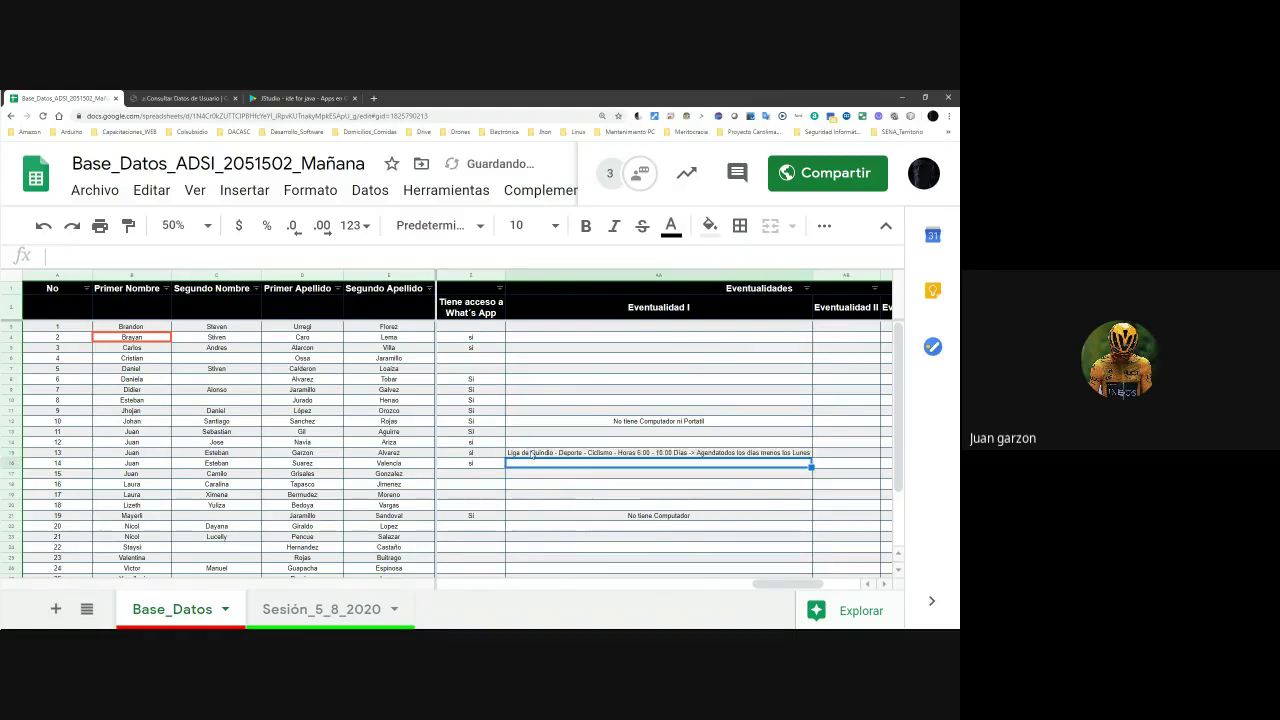
# Check row 13's Computador, mobile and WhatsApp values, then select the whole row.
pyautogui.hotkey('shift', 'Tab')
pyautogui.hotkey('shift', 'Tab')
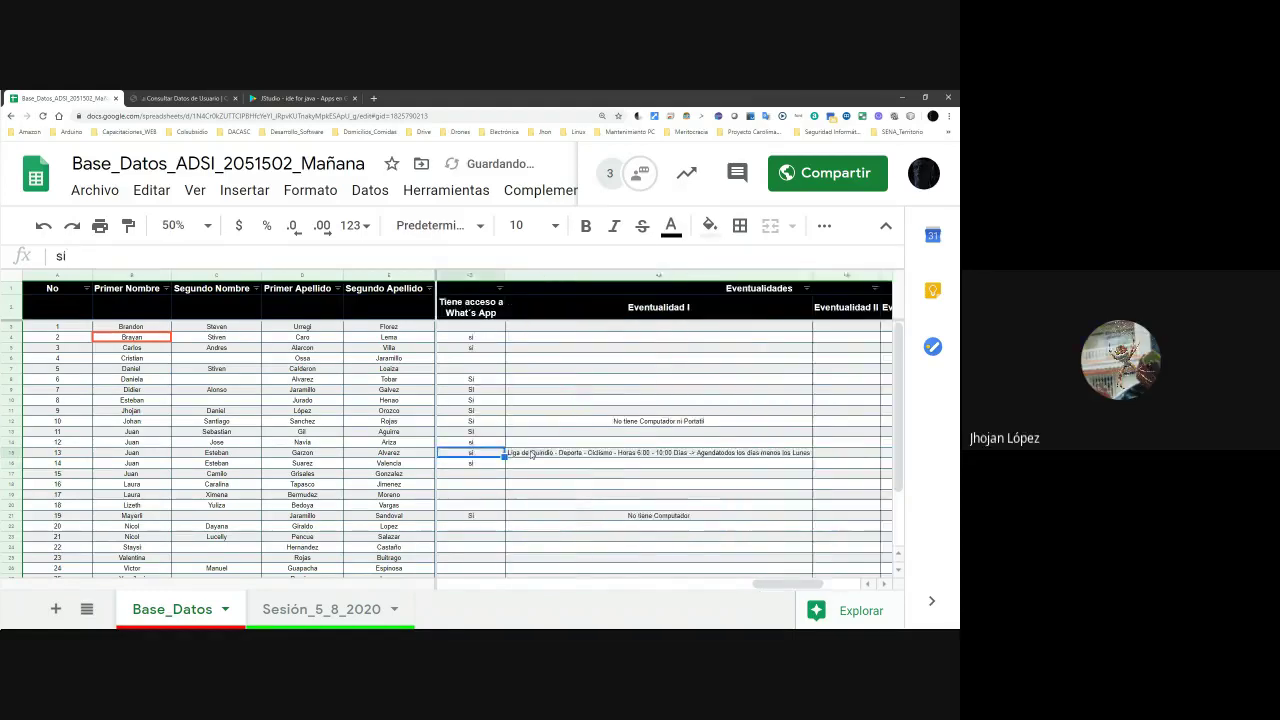
pyautogui.hotkey('shift', 'Tab')
pyautogui.hotkey('shift', 'Tab')
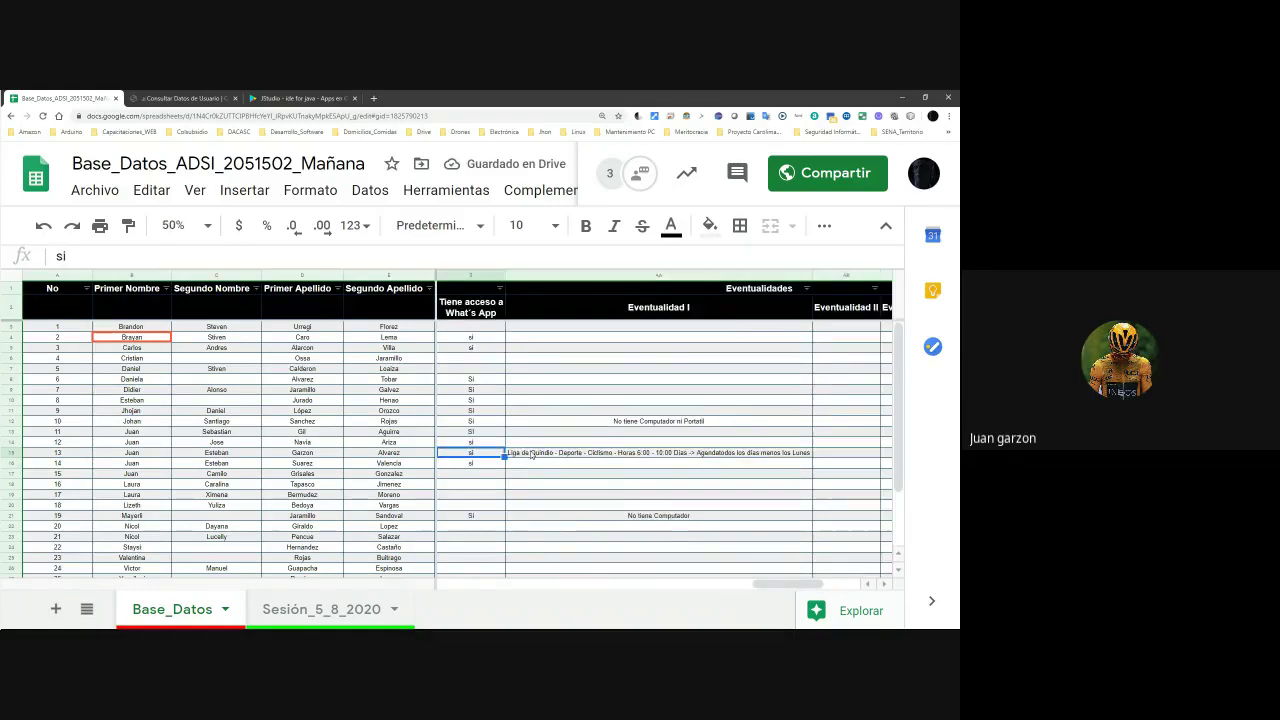
pyautogui.press('Tab')
pyautogui.press('Tab')
pyautogui.press('Tab')
pyautogui.press('Tab')
pyautogui.hotkey('shift', 'Tab')
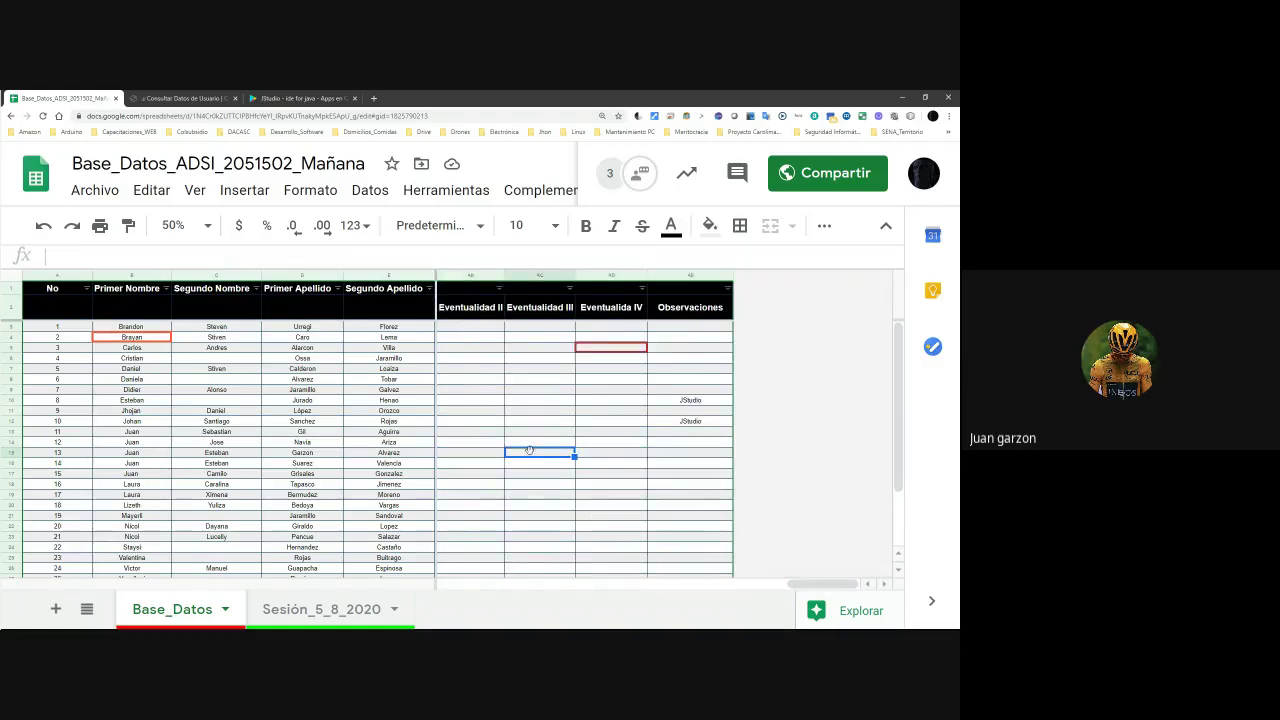
pyautogui.hotkey('shift', 'Tab')
pyautogui.hotkey('shift', 'Tab')
pyautogui.hotkey('shift', 'Tab')
pyautogui.press('Tab')
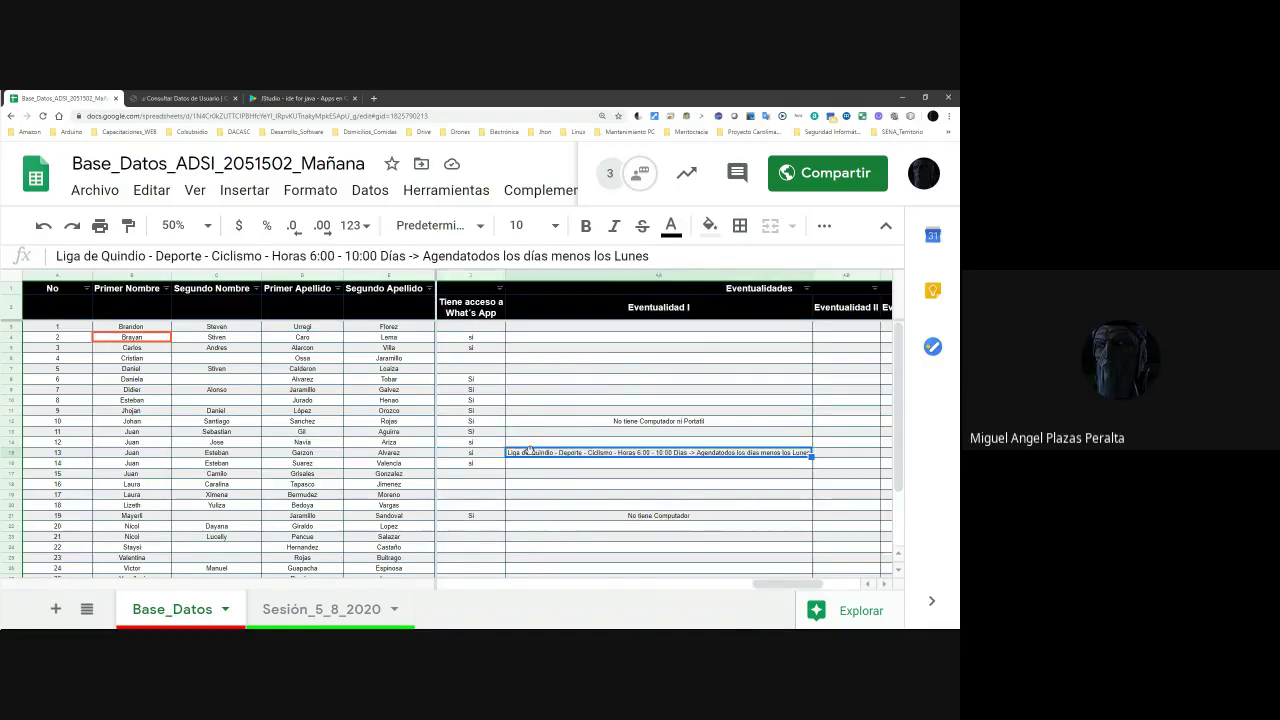
pyautogui.hotkey('shift', 'Tab')
pyautogui.hotkey('shift', 'Tab')
pyautogui.hotkey('shift', 'Tab')
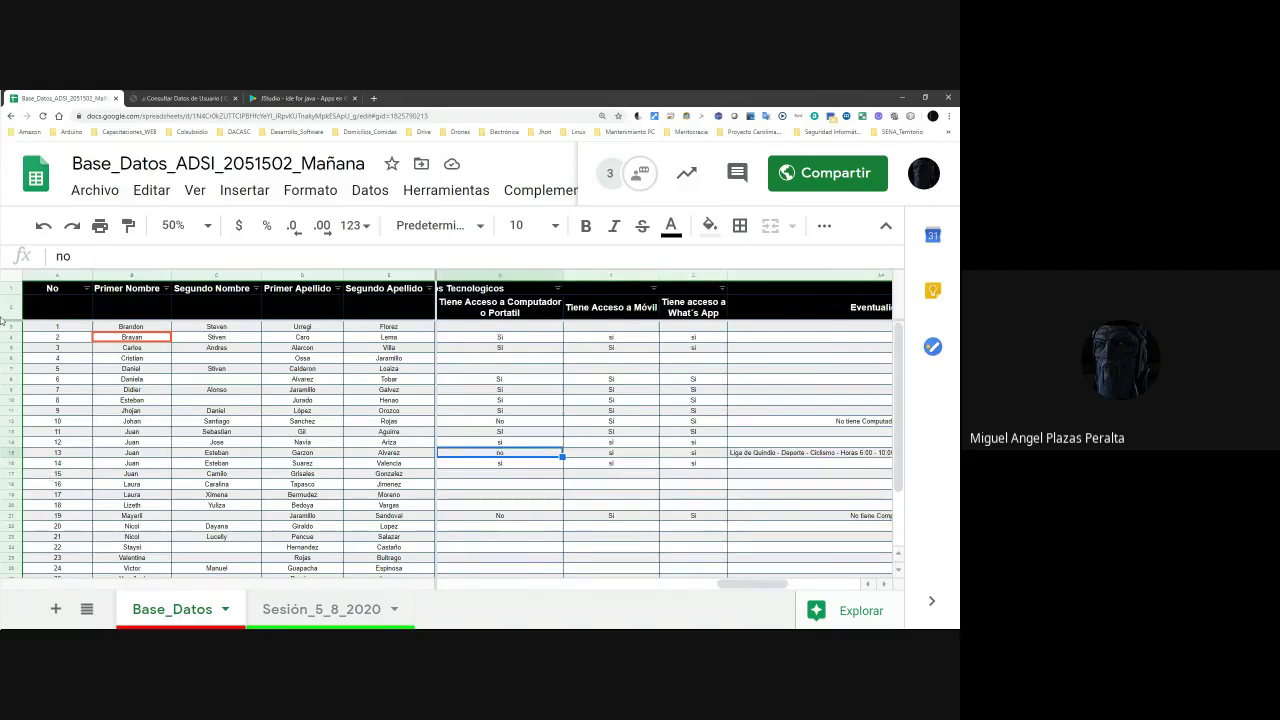
pyautogui.click(9, 452)
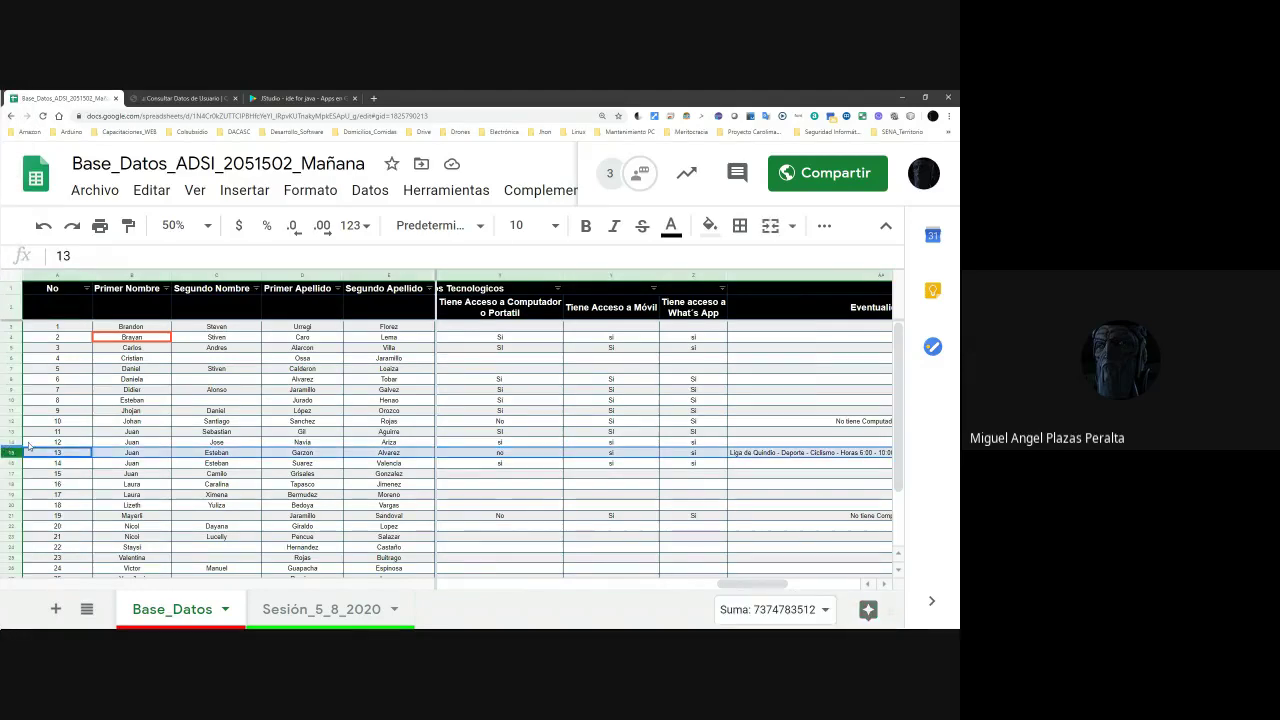
# Fill row 13 with orange.
pyautogui.click(709, 225)
pyautogui.click(762, 319)
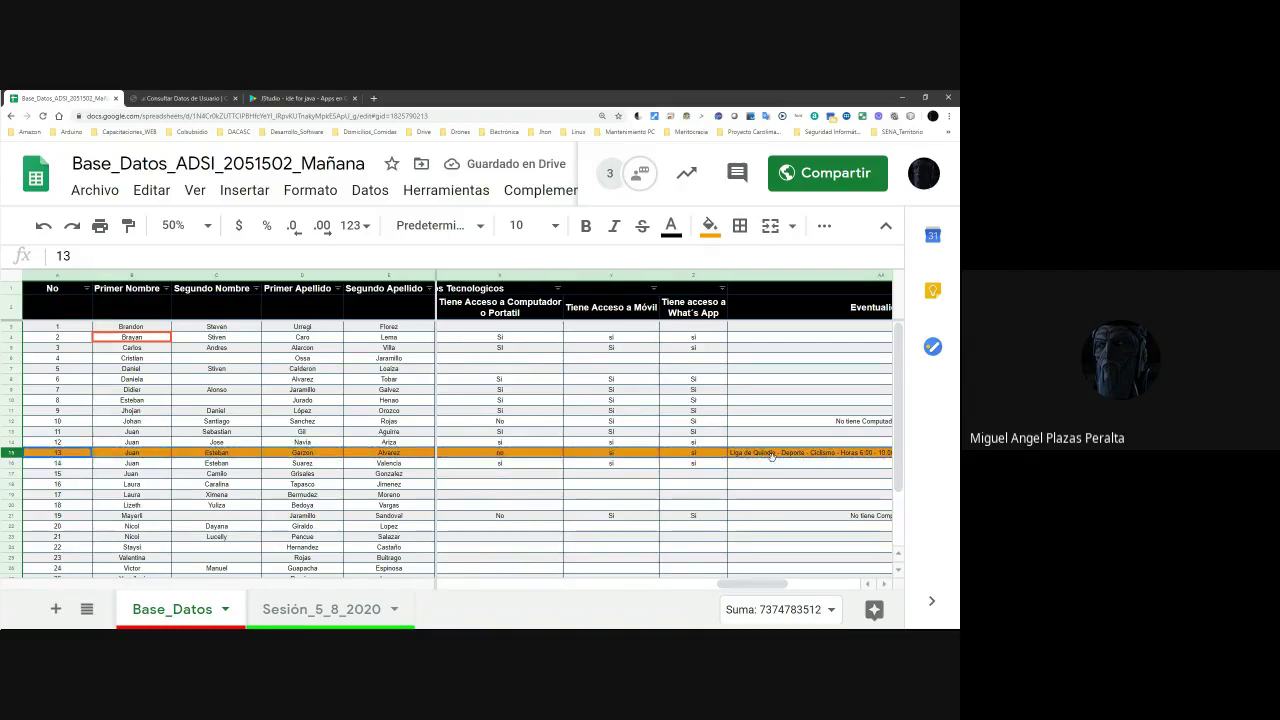
pyautogui.press('Right')
pyautogui.press('Right')
pyautogui.press('Right')
pyautogui.press('Right')
pyautogui.press('Right')
pyautogui.press('Right')
pyautogui.press('Right')
pyautogui.press('Right')
pyautogui.press('Right')
pyautogui.press('Right')
pyautogui.press('Right')
pyautogui.press('Right')
pyautogui.press('Right')
pyautogui.press('Right')
pyautogui.press('Right')
pyautogui.press('Right')
pyautogui.press('Right')
pyautogui.press('Right')
pyautogui.press('Right')
pyautogui.press('Right')
pyautogui.press('Right')
pyautogui.press('Right')
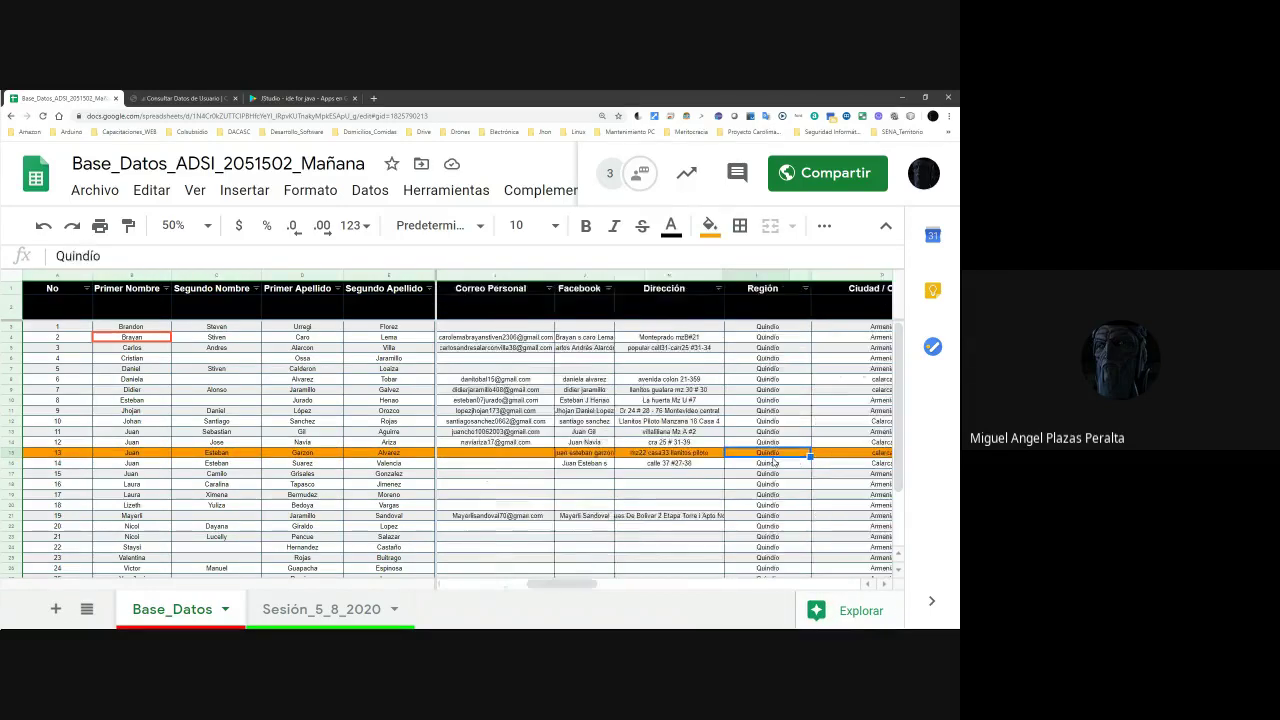
pyautogui.press('Right')
pyautogui.press('Right')
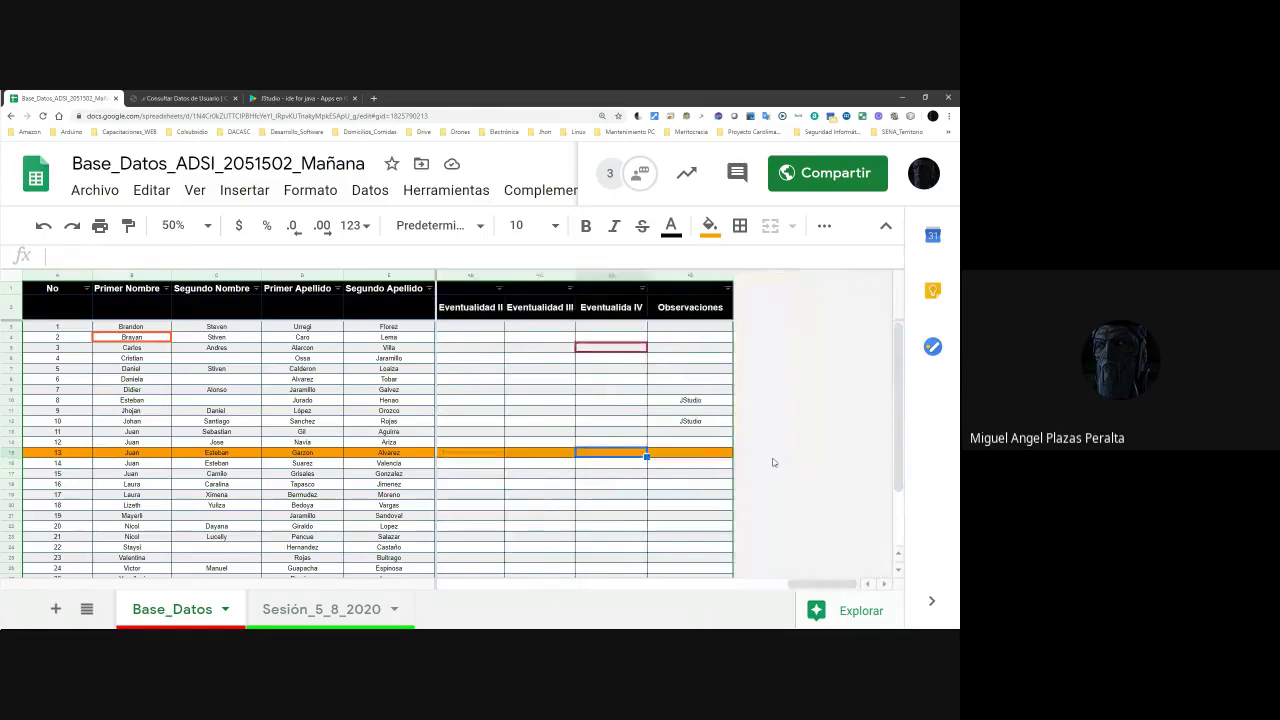
pyautogui.press('Left')
pyautogui.press('Left')
pyautogui.press('Left')
pyautogui.press('Left')
pyautogui.press('Left')
pyautogui.press('Right')
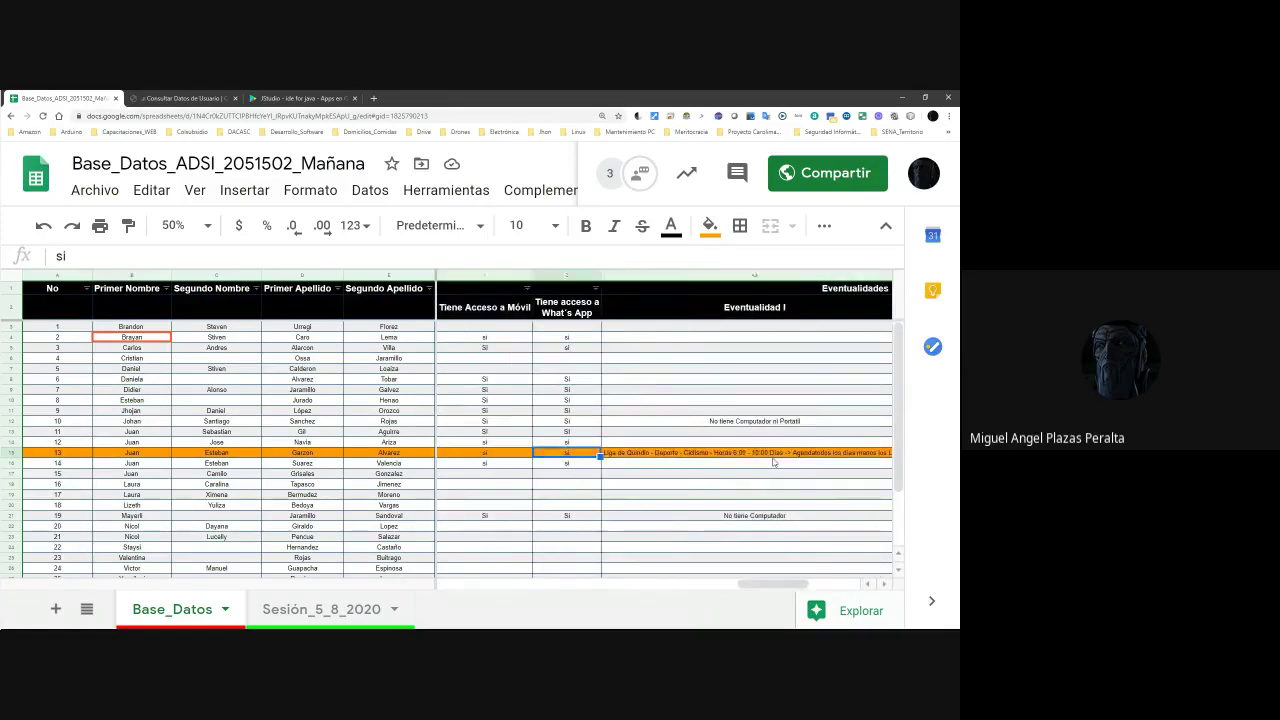
pyautogui.press('Right')
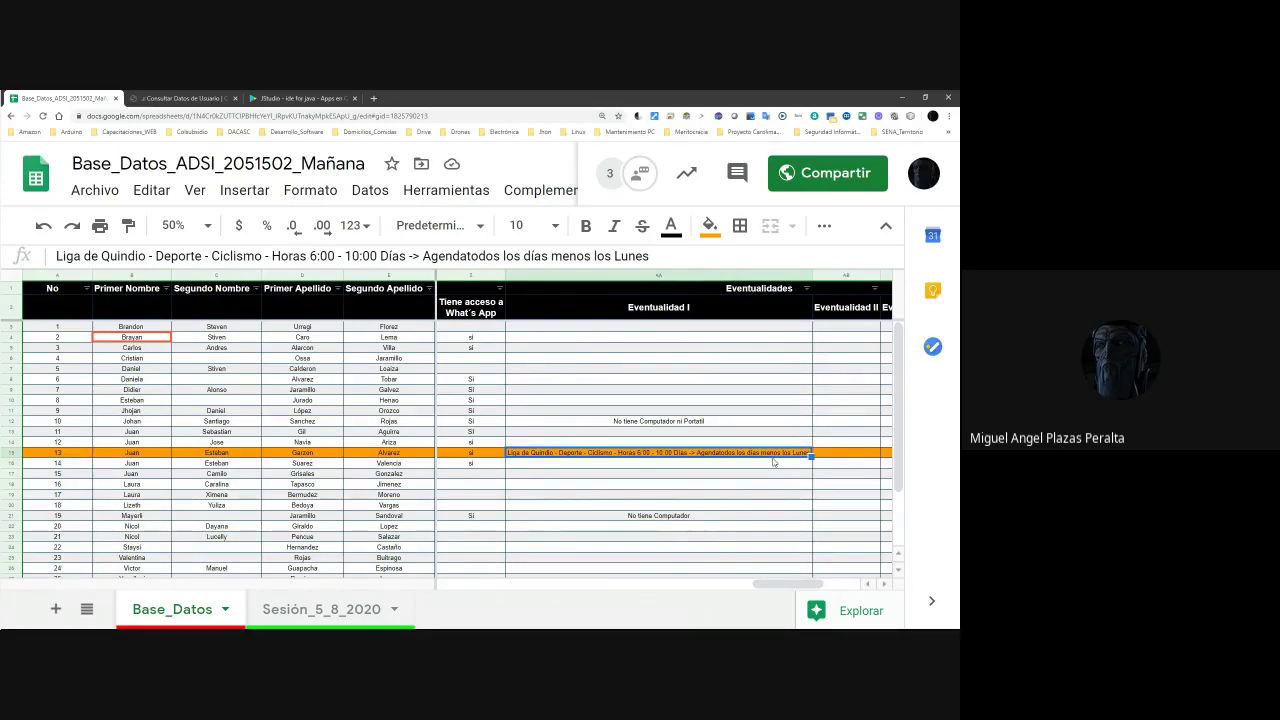
# Review row 13's Eventualidad, guardian e-mail and guardian mobile columns.
pyautogui.hscroll(2, 773, 462)
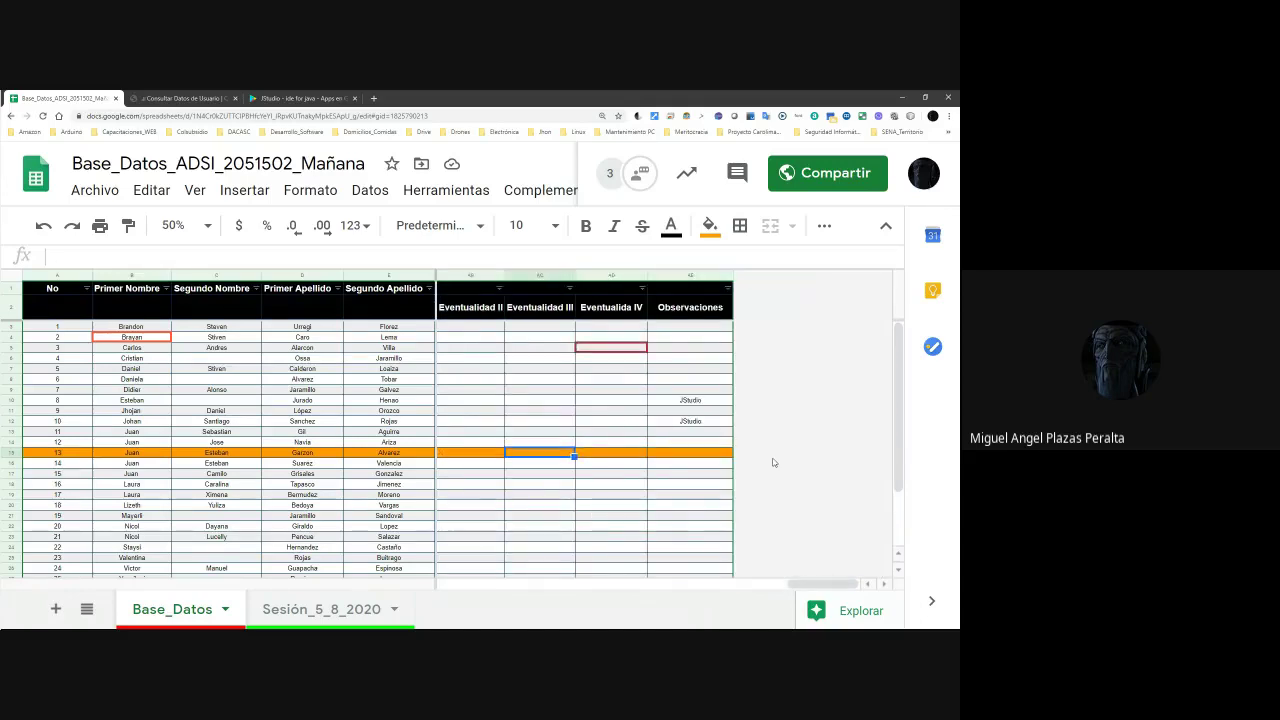
pyautogui.hscroll(-2, 773, 462)
pyautogui.press('Right')
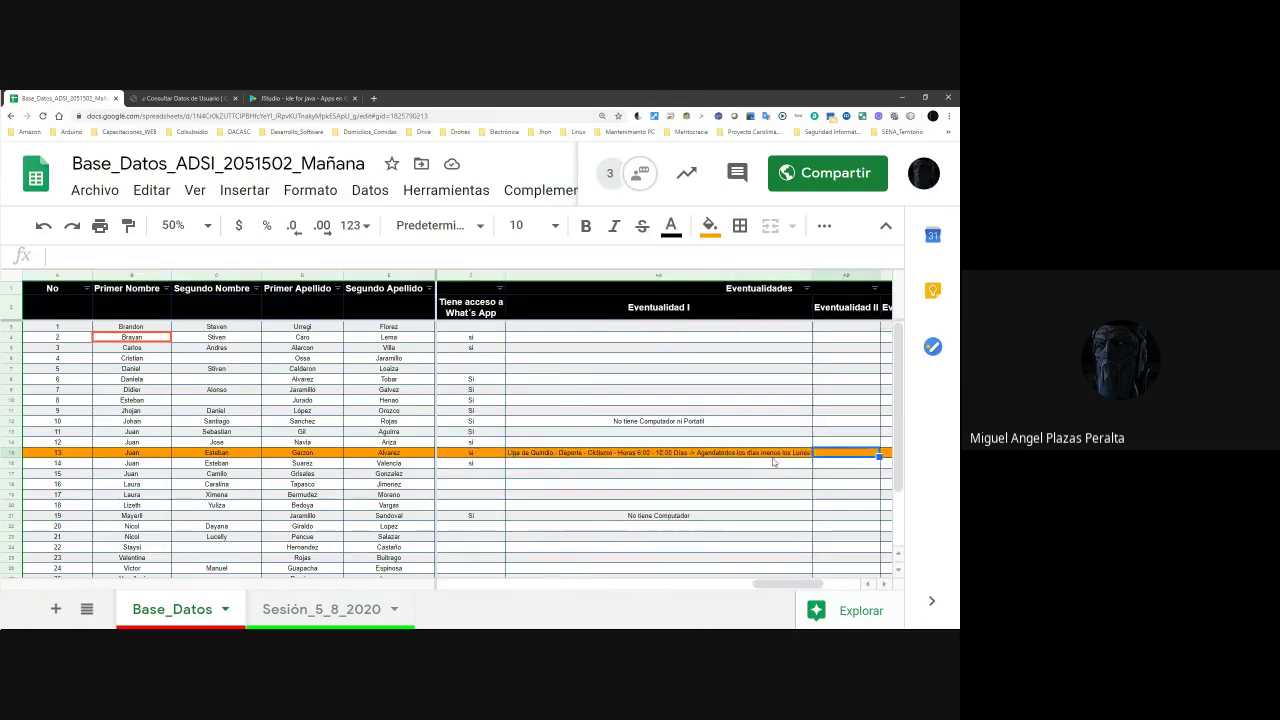
pyautogui.press('Left')
pyautogui.press('Left')
pyautogui.press('Left')
pyautogui.press('Left')
pyautogui.press('Left')
pyautogui.press('Left')
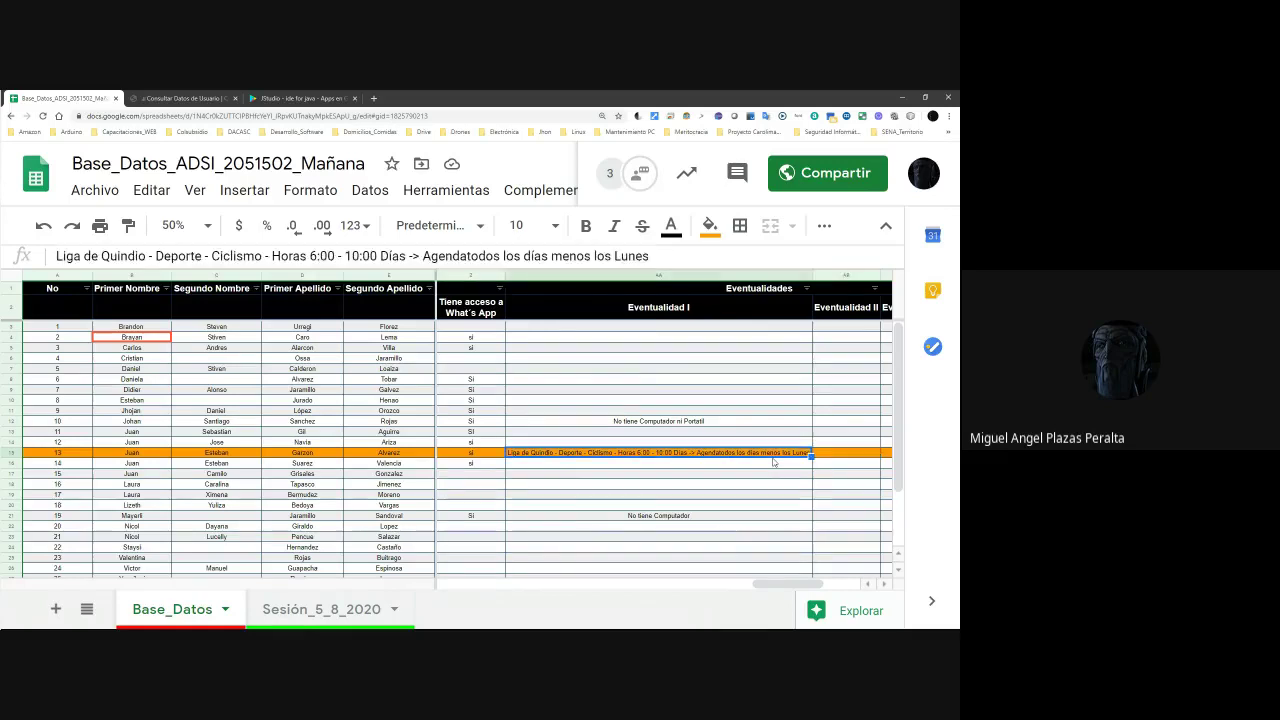
pyautogui.press('Left')
pyautogui.press('Right')
pyautogui.press('Right')
pyautogui.press('Right')
pyautogui.press('Right')
pyautogui.press('Right')
pyautogui.press('Right')
pyautogui.press('Right')
pyautogui.press('Right')
pyautogui.press('Right')
pyautogui.press('Right')
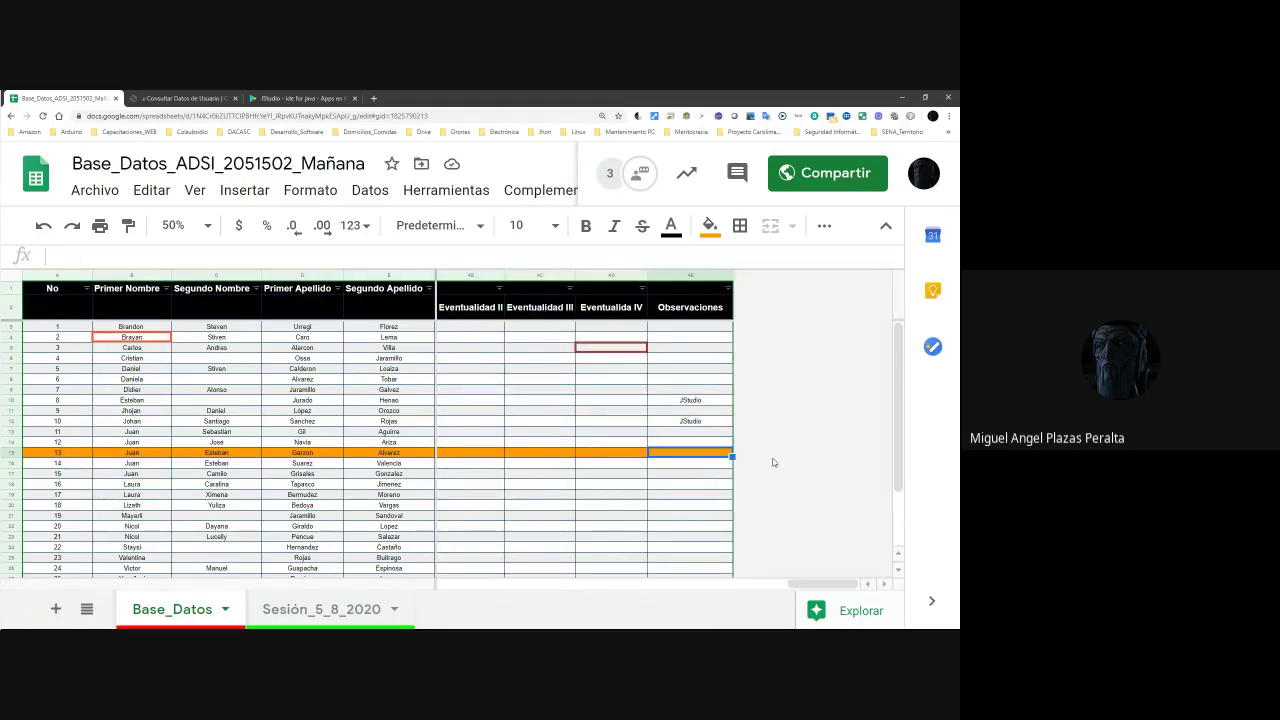
pyautogui.press('Left')
# Enter 'Entras a Sesión asíncrona' in row 13's Observaciones cell and prefix it with '1.'.
pyautogui.press('Right')
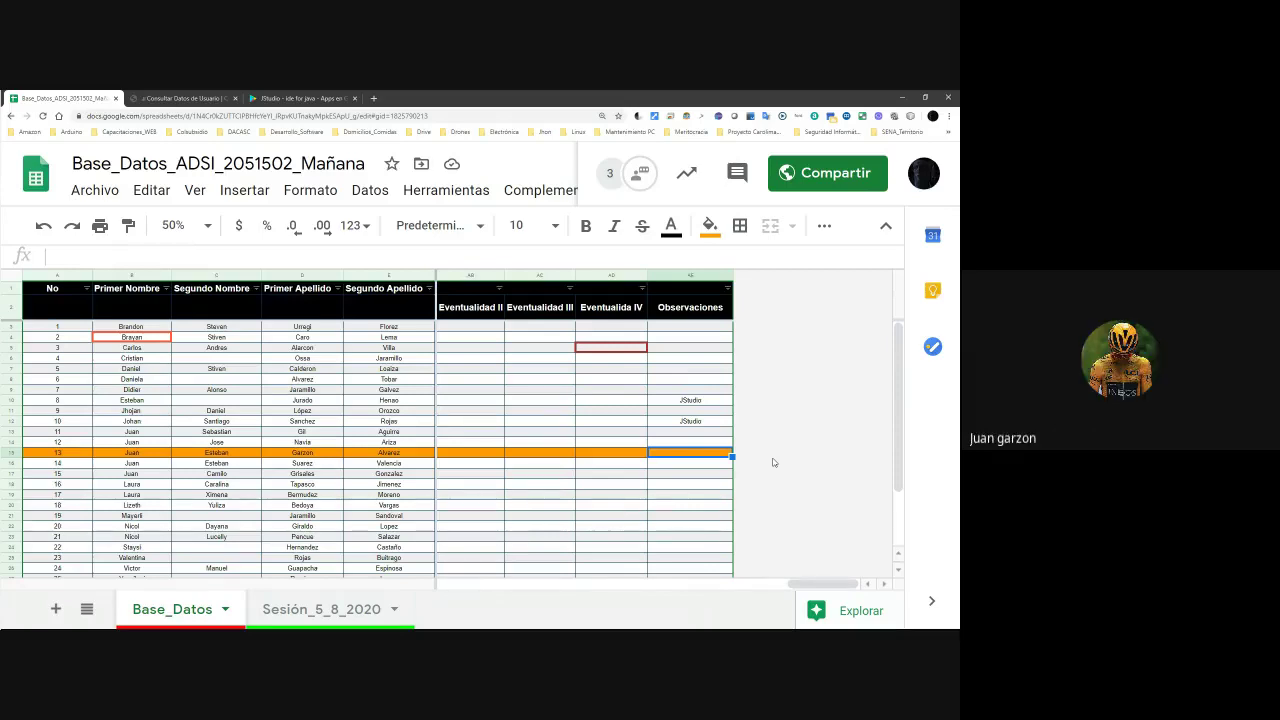
pyautogui.write('Ent')
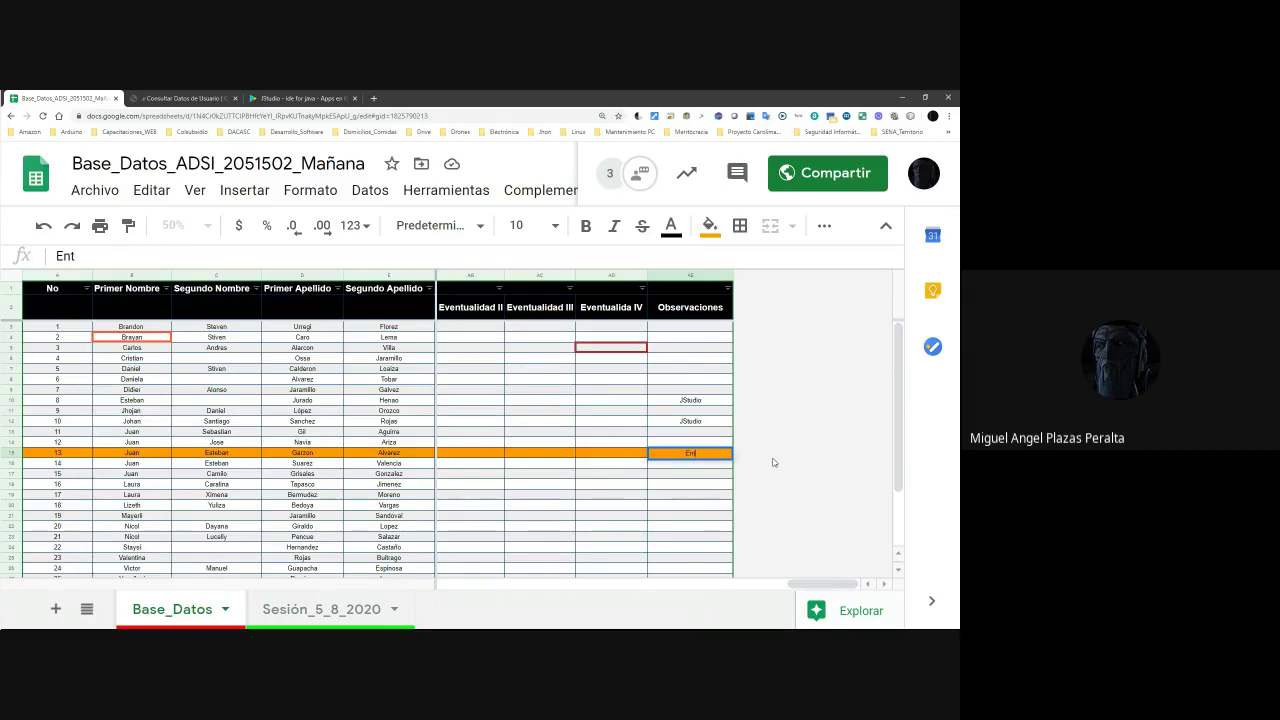
pyautogui.write('ras a Sesión as')
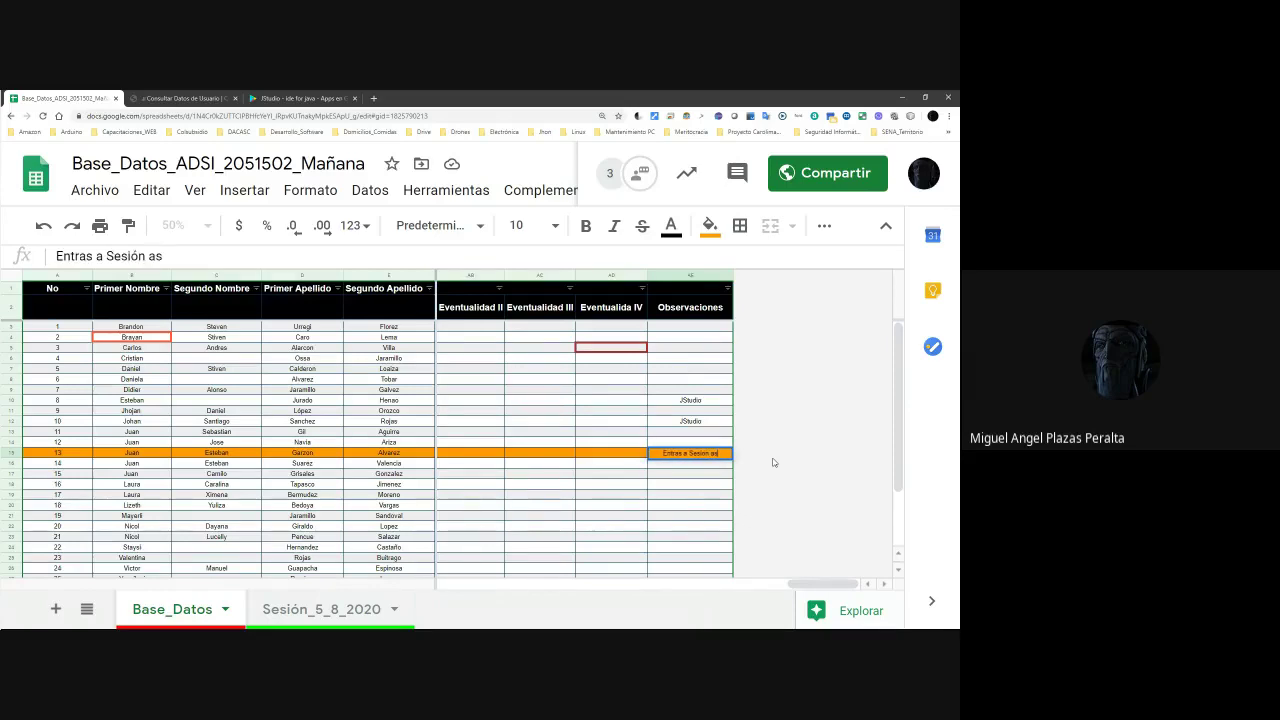
pyautogui.write('íncrona')
pyautogui.press('Return')
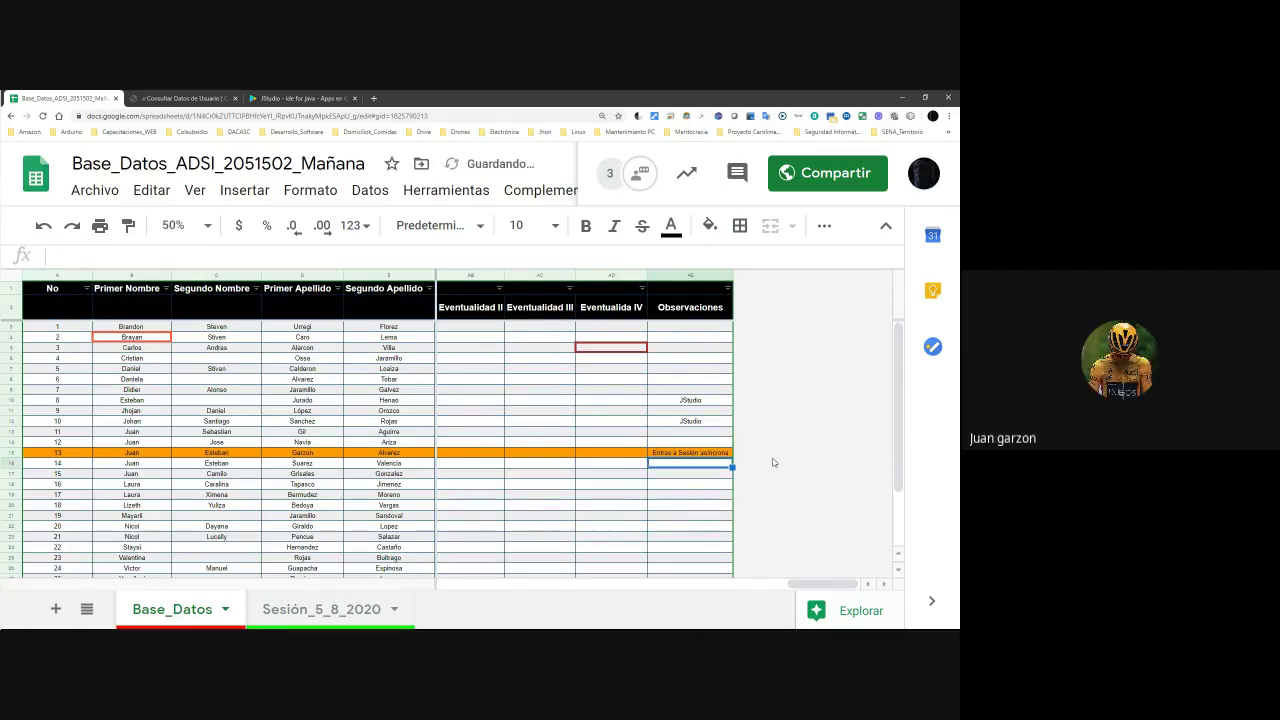
pyautogui.press('Up')
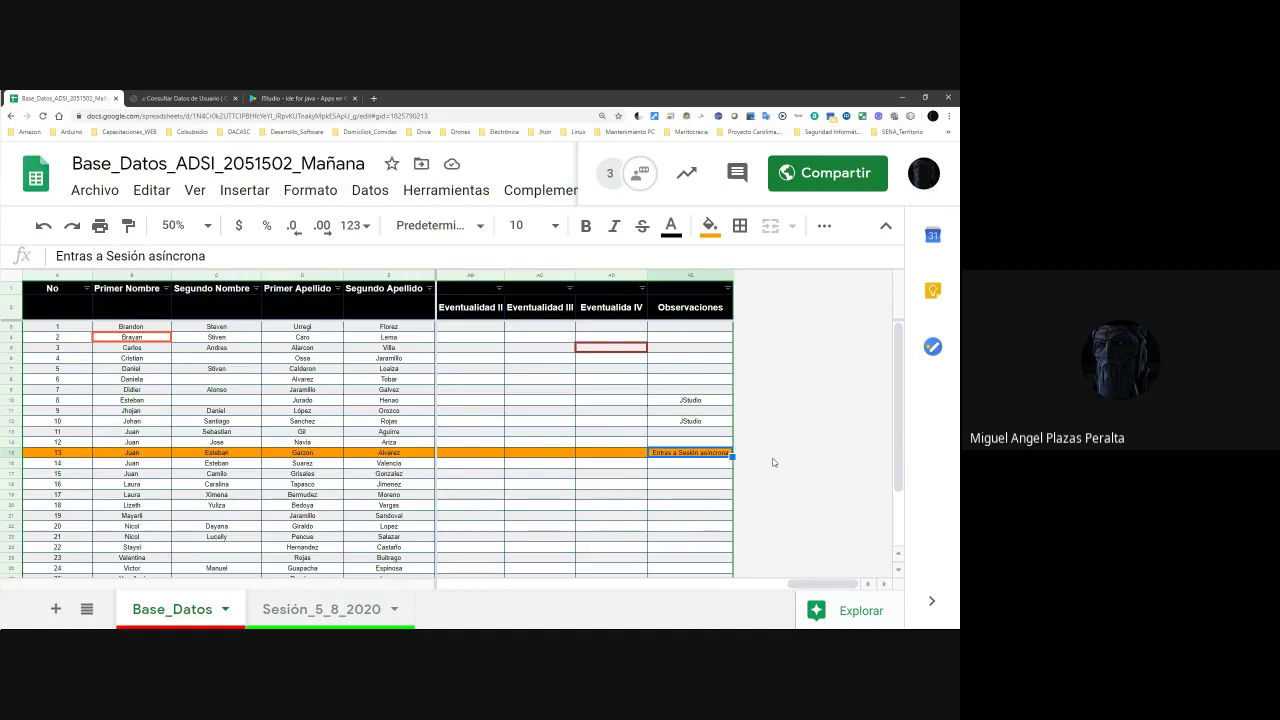
pyautogui.click(57, 256)
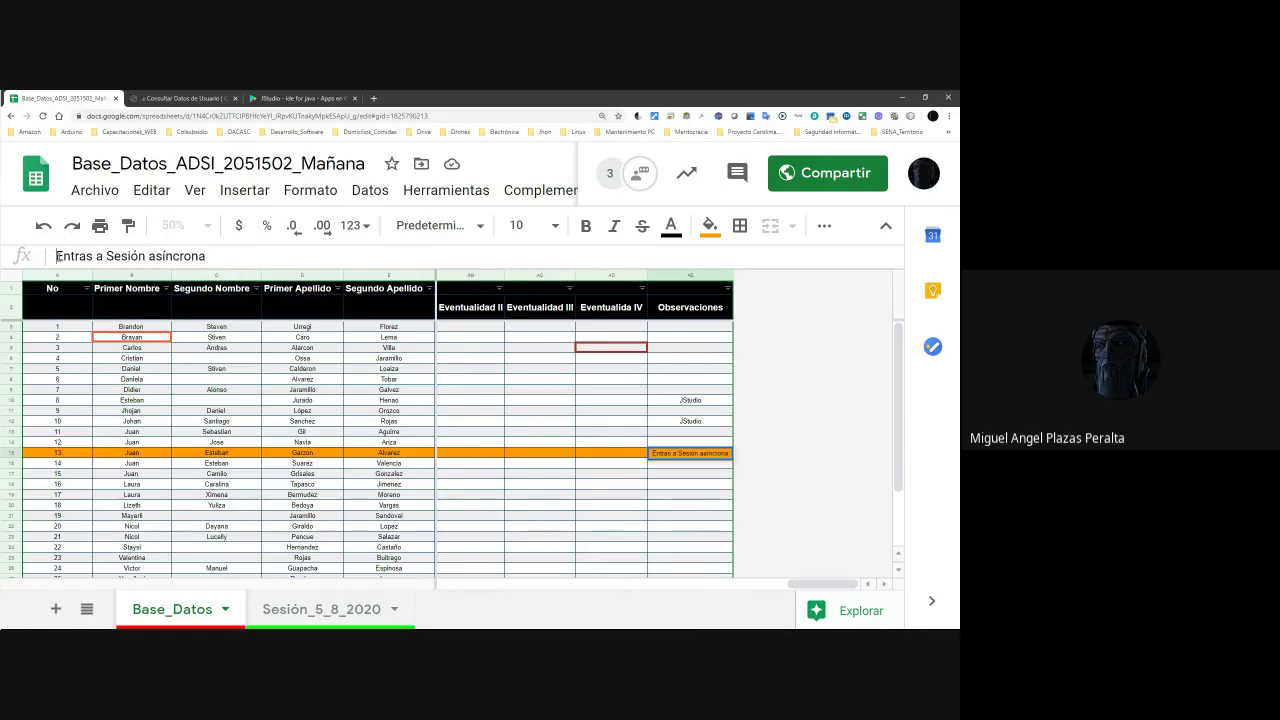
pyautogui.write('1.')
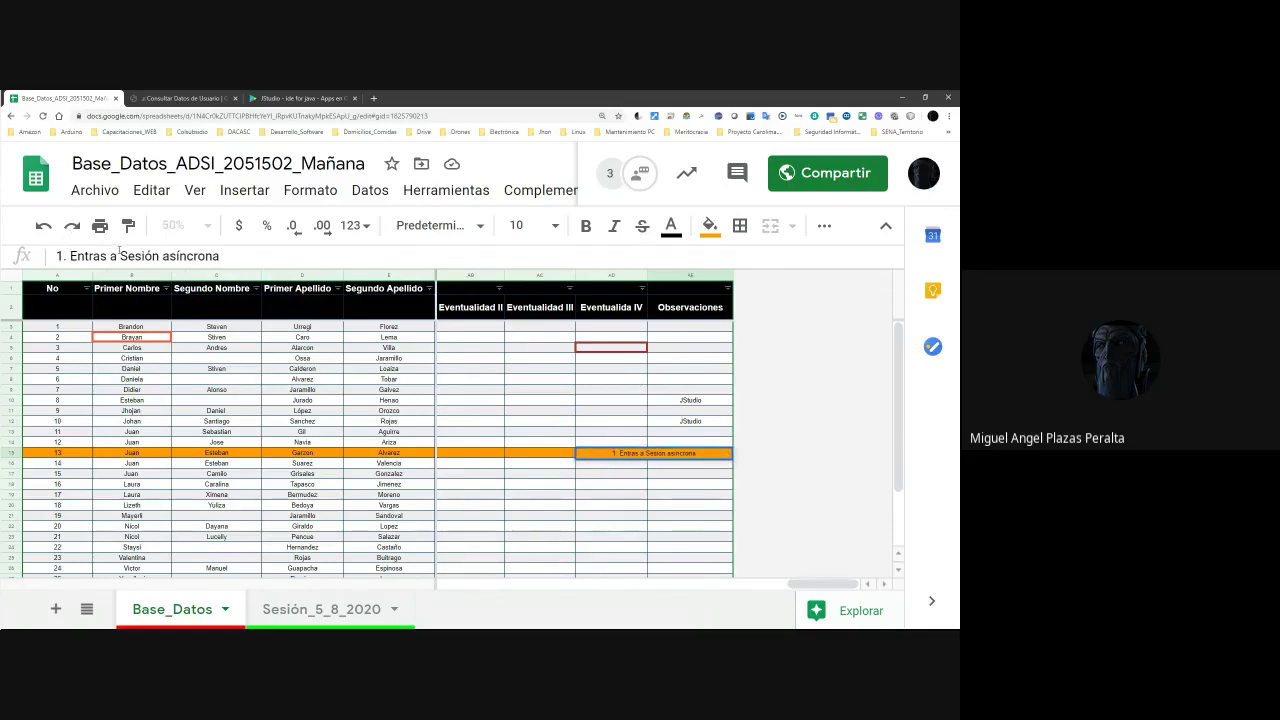
# Add point 2: 'Firmas las listas asistencia asíncronica que se esten generando'.
pyautogui.press('Return')
pyautogui.write('2')
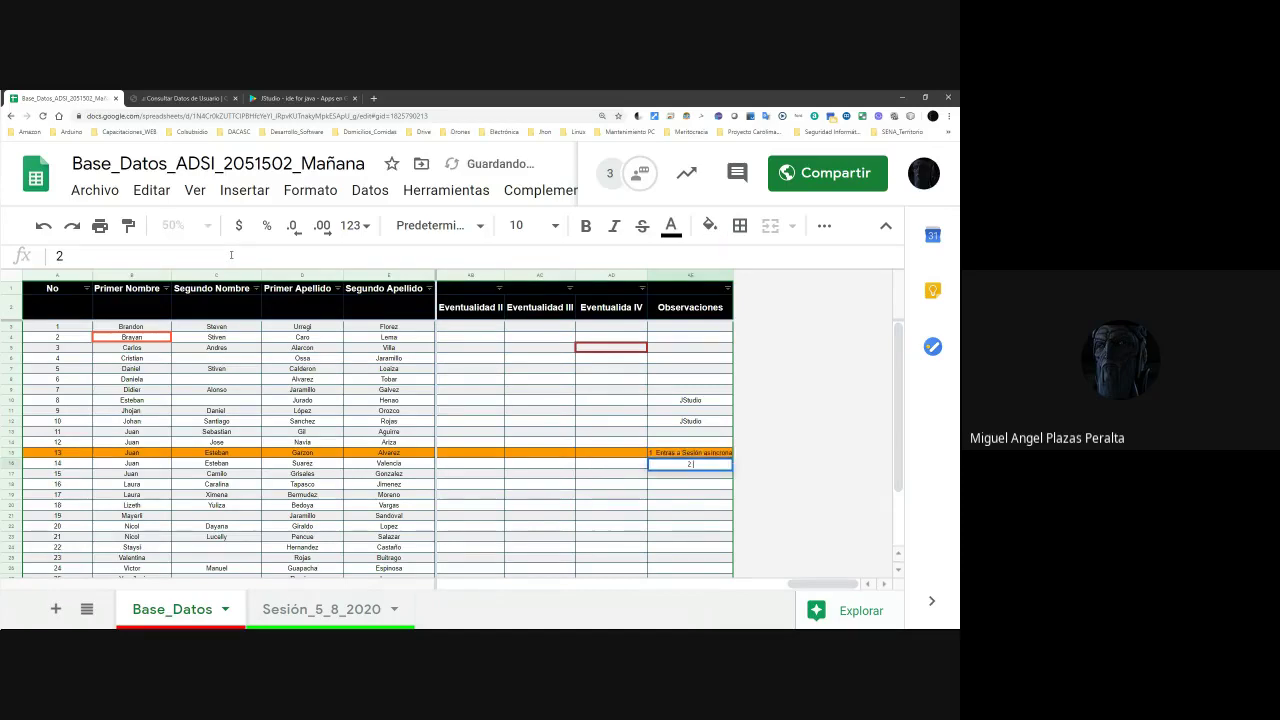
pyautogui.write('. Firmas')
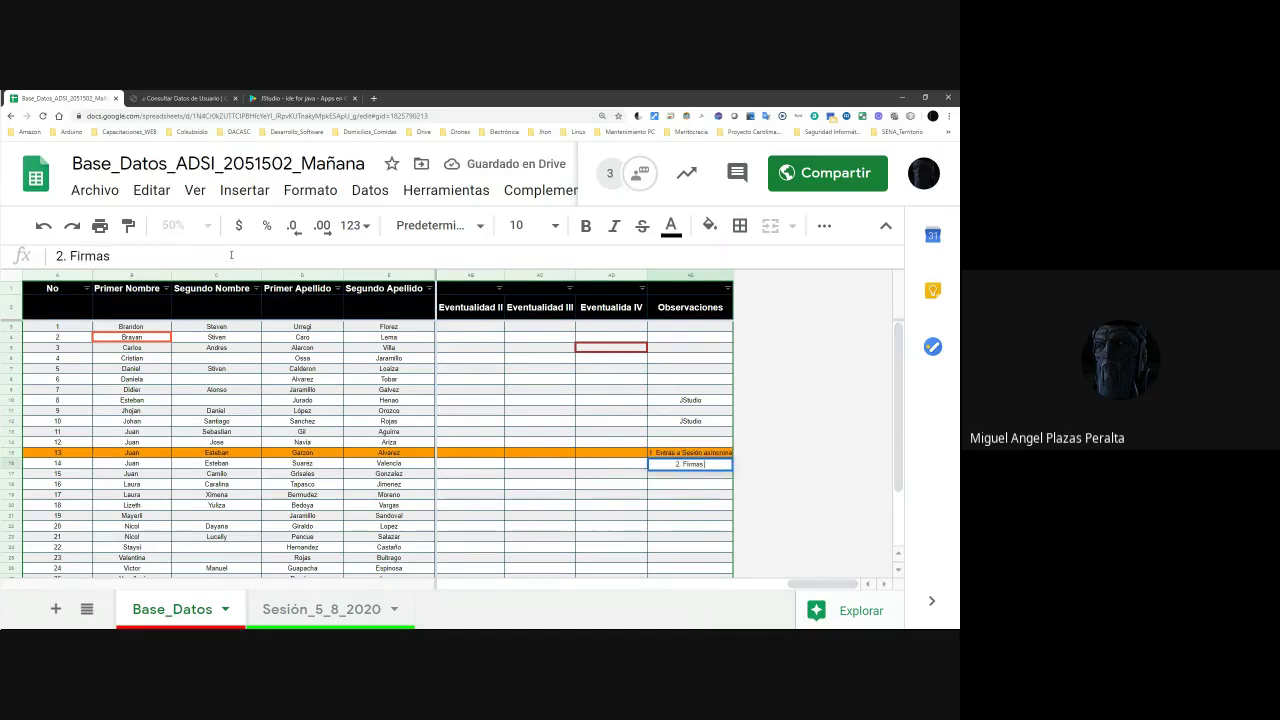
pyautogui.write(' las listas asistencia as')
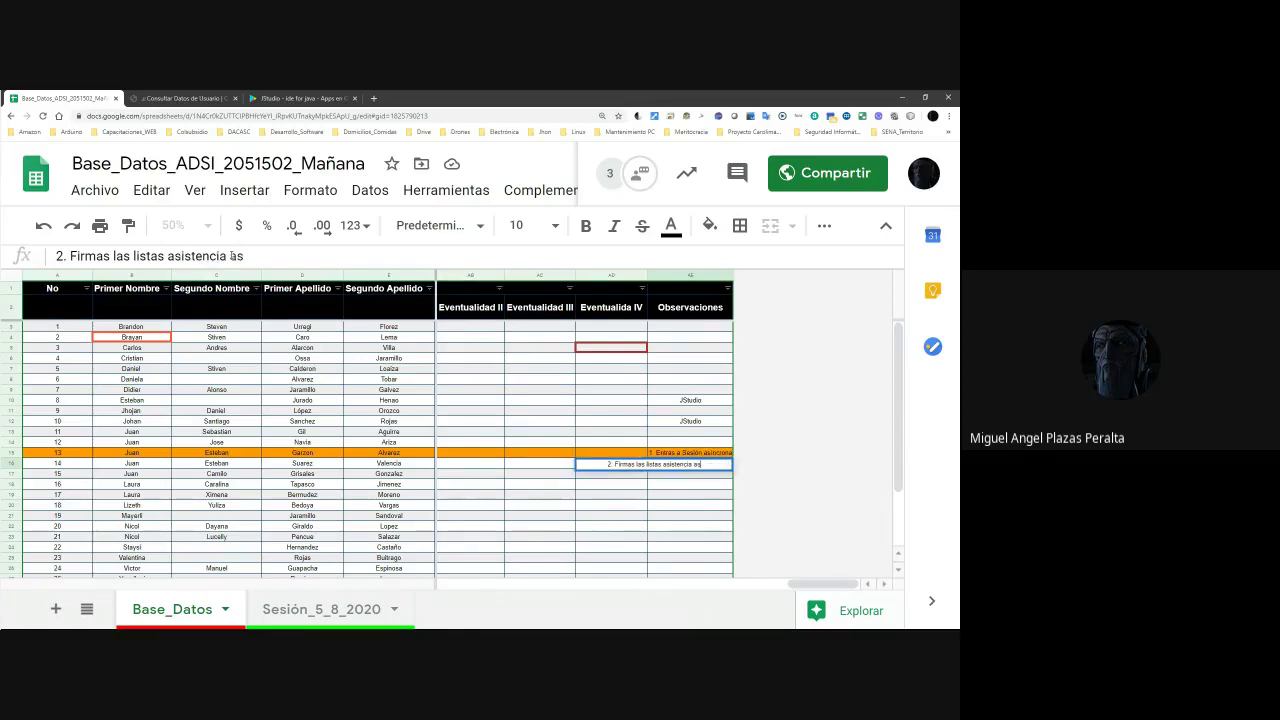
pyautogui.write('íncronica')
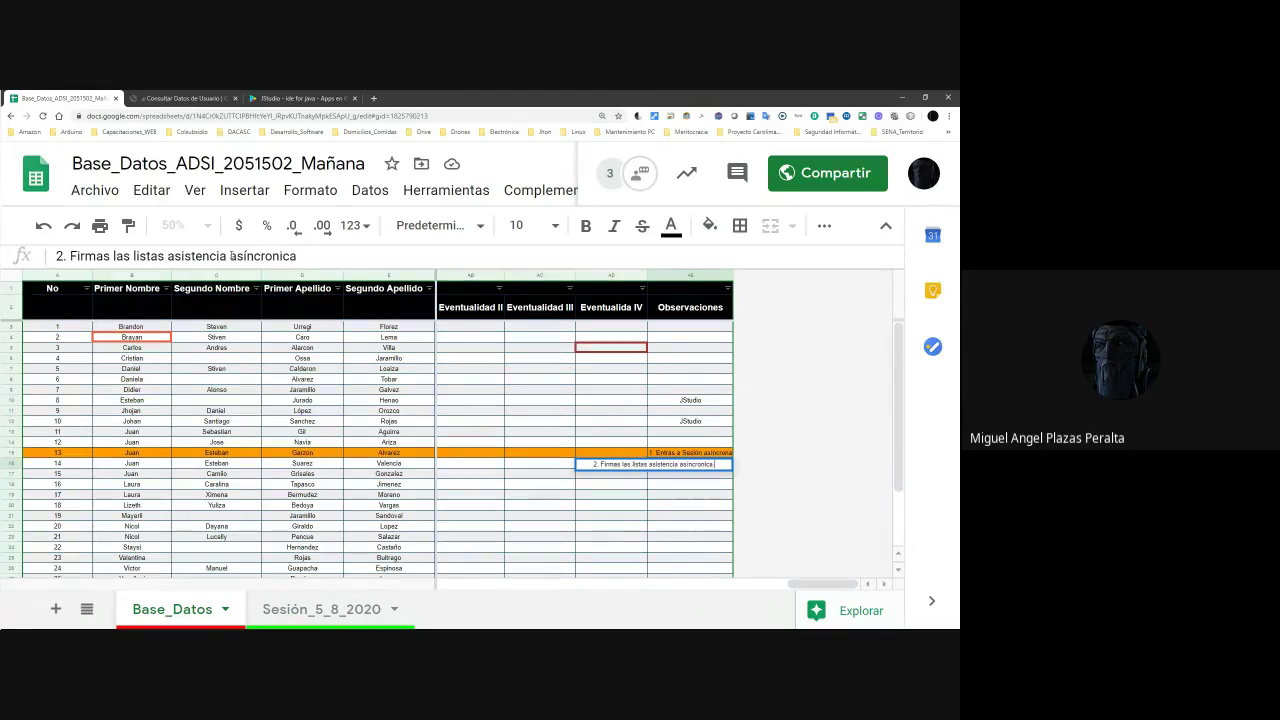
pyautogui.write(' que se')
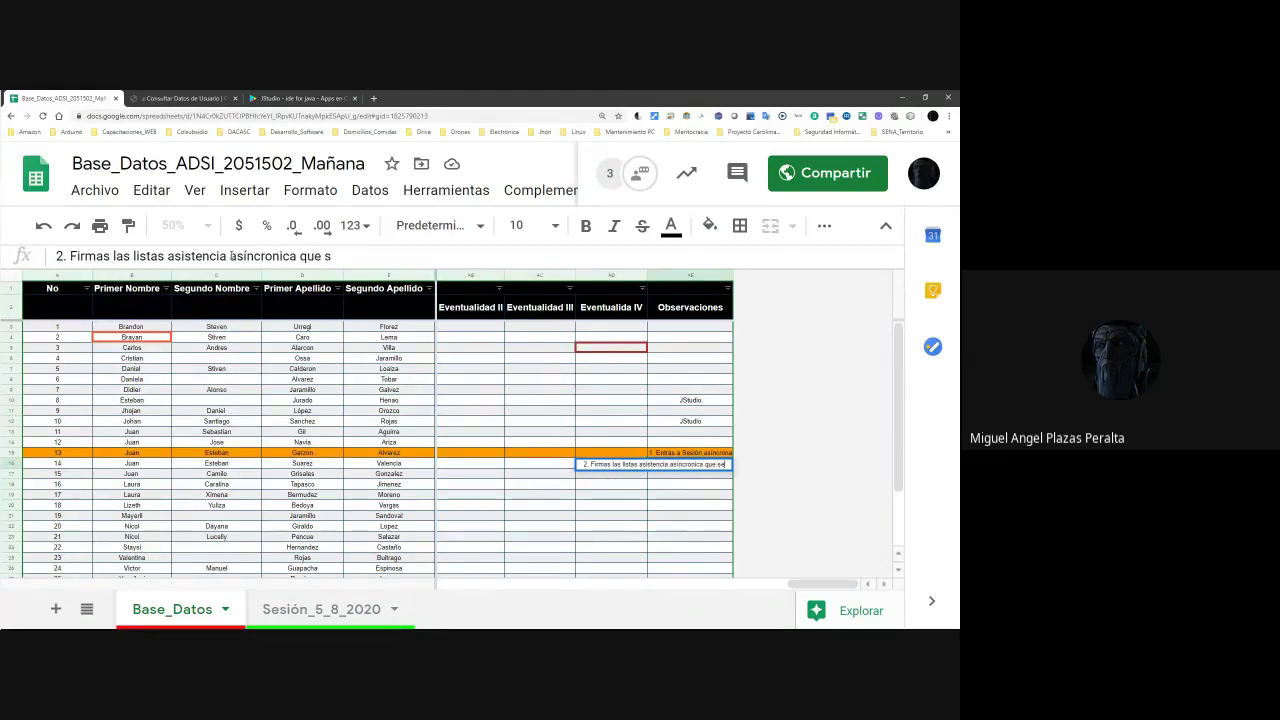
pyautogui.write(' esten genera')
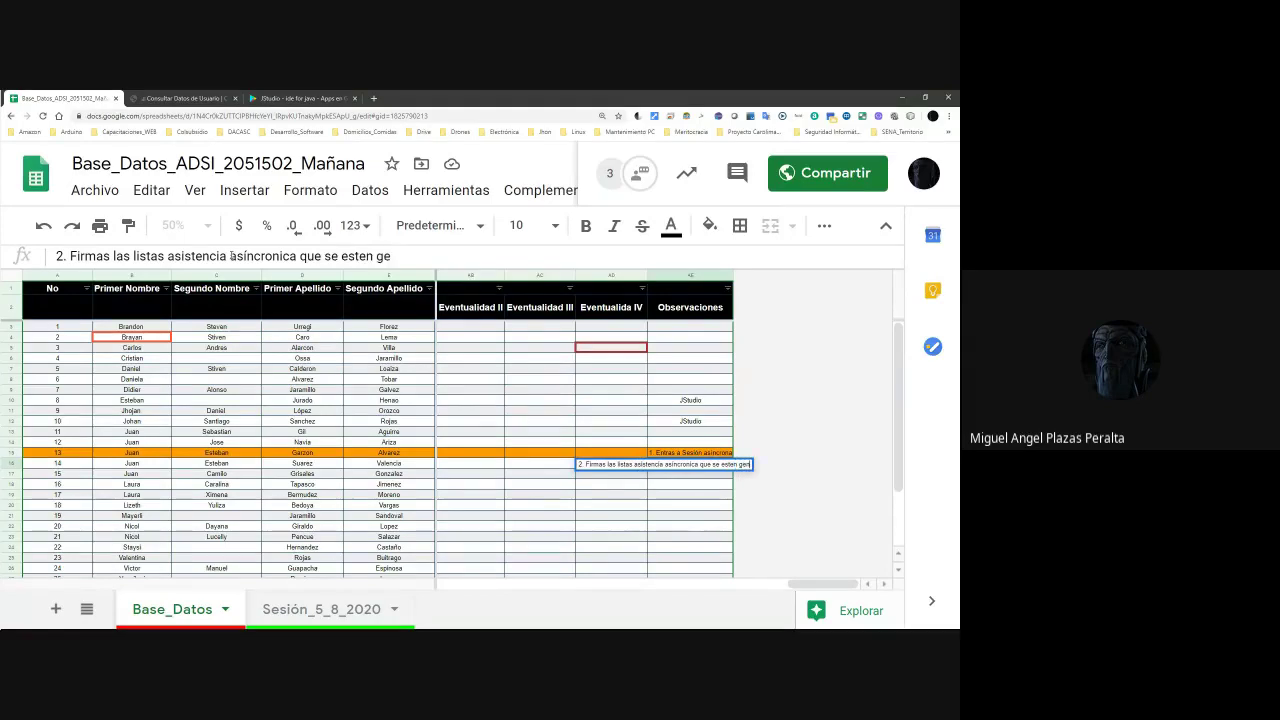
pyautogui.press('BackSpace')
pyautogui.press('BackSpace')
pyautogui.write('rando')
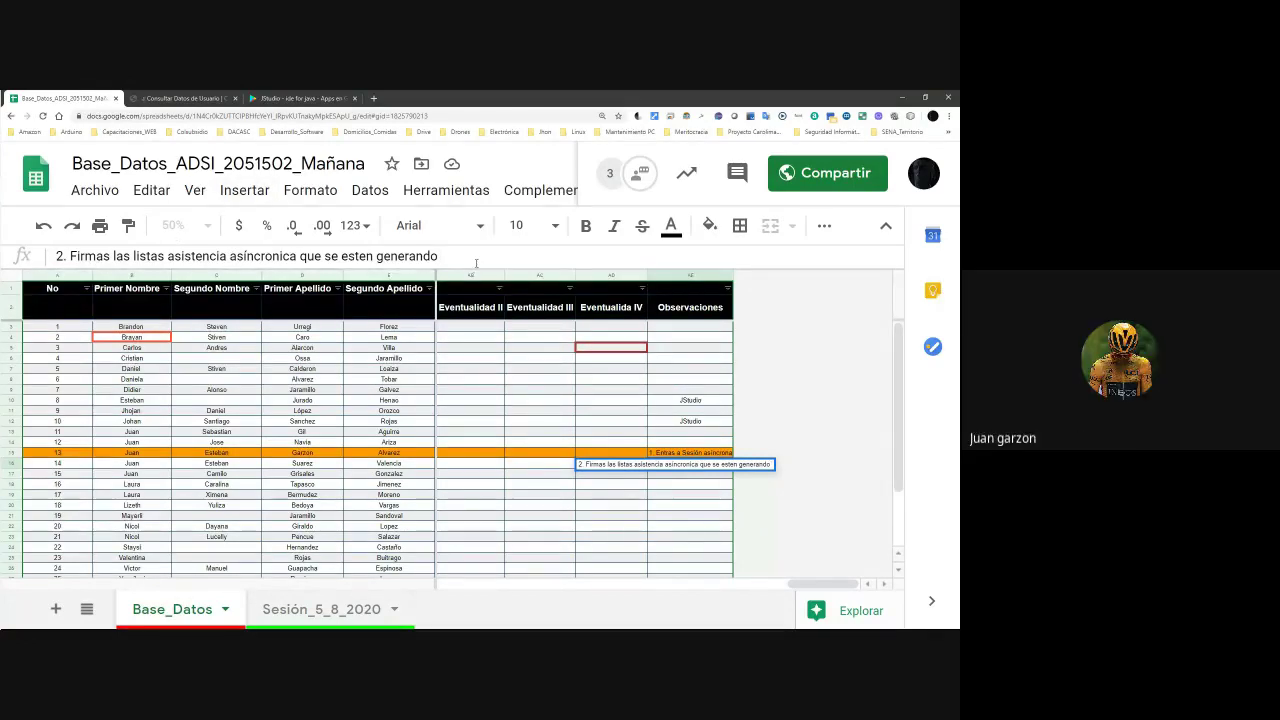
# Add point 3 on a new line: 'Actualizado Guías Aprendizaje - Actividades - Evidencias - Programas - Evaluaciones'.
pyautogui.hotkey('alt', 'Return')
pyautogui.write('3.')
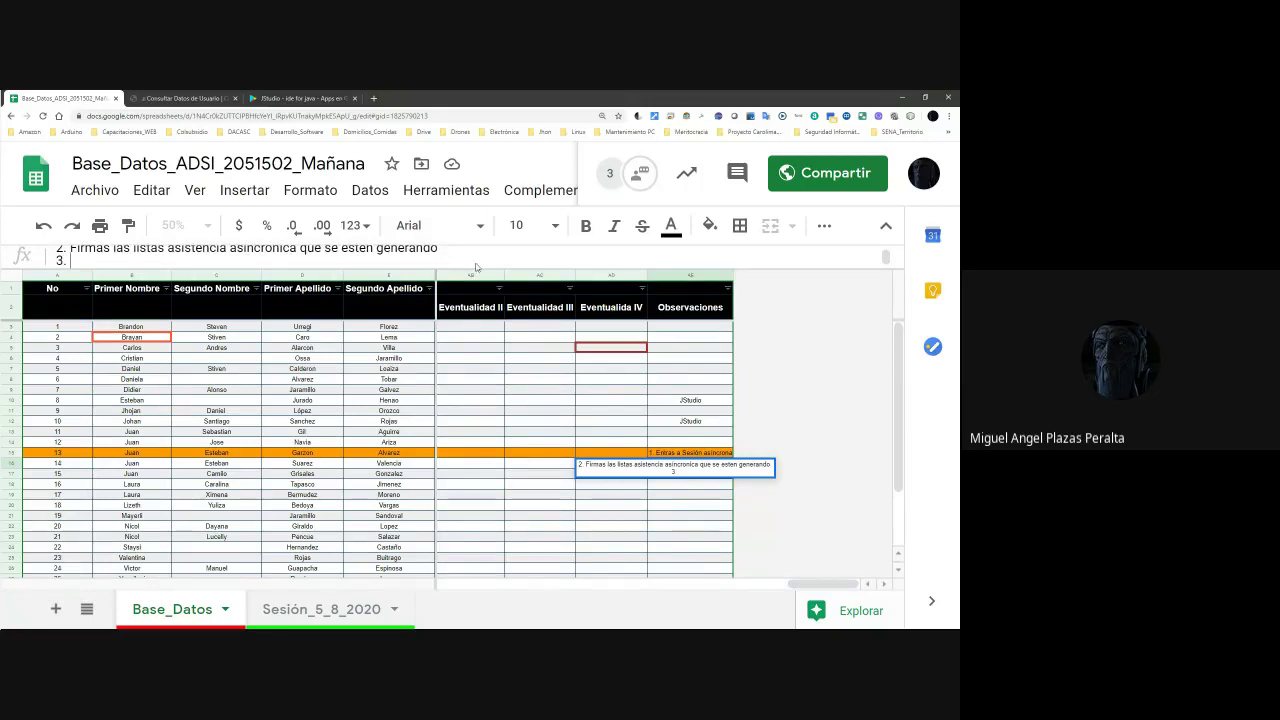
pyautogui.write(' Actualizado Gu')
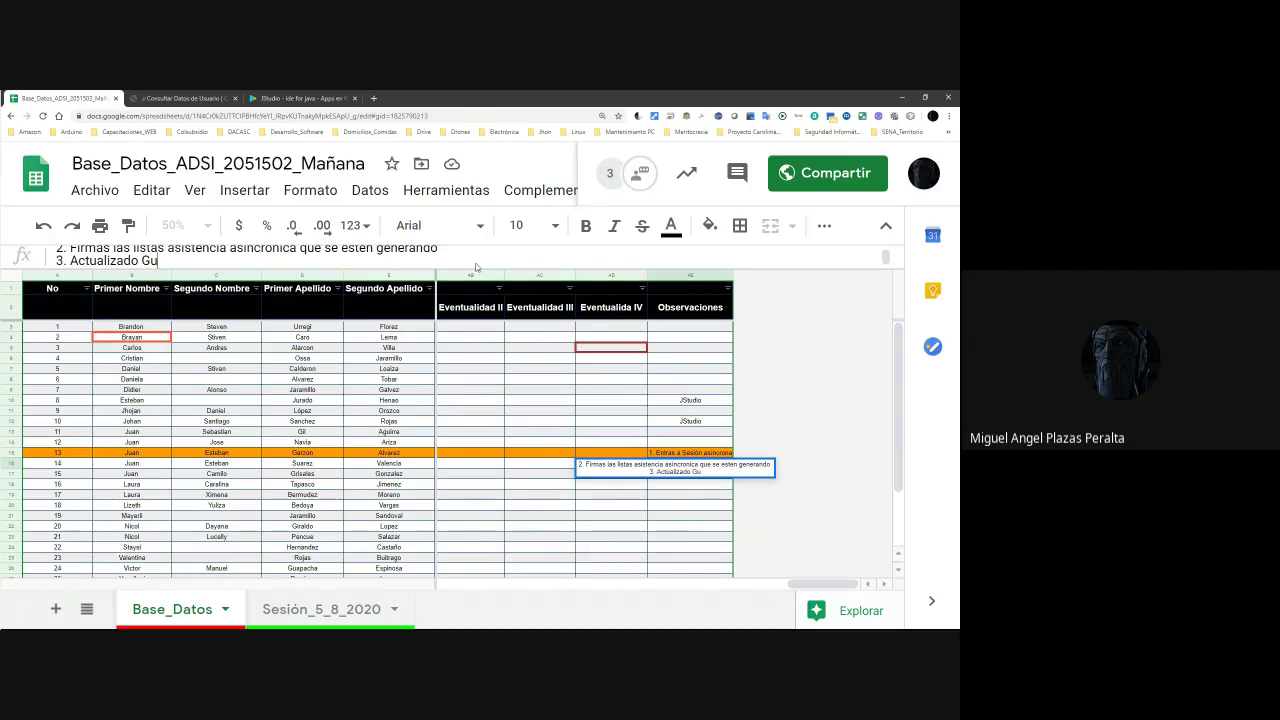
pyautogui.write('ías Aprendizaj')
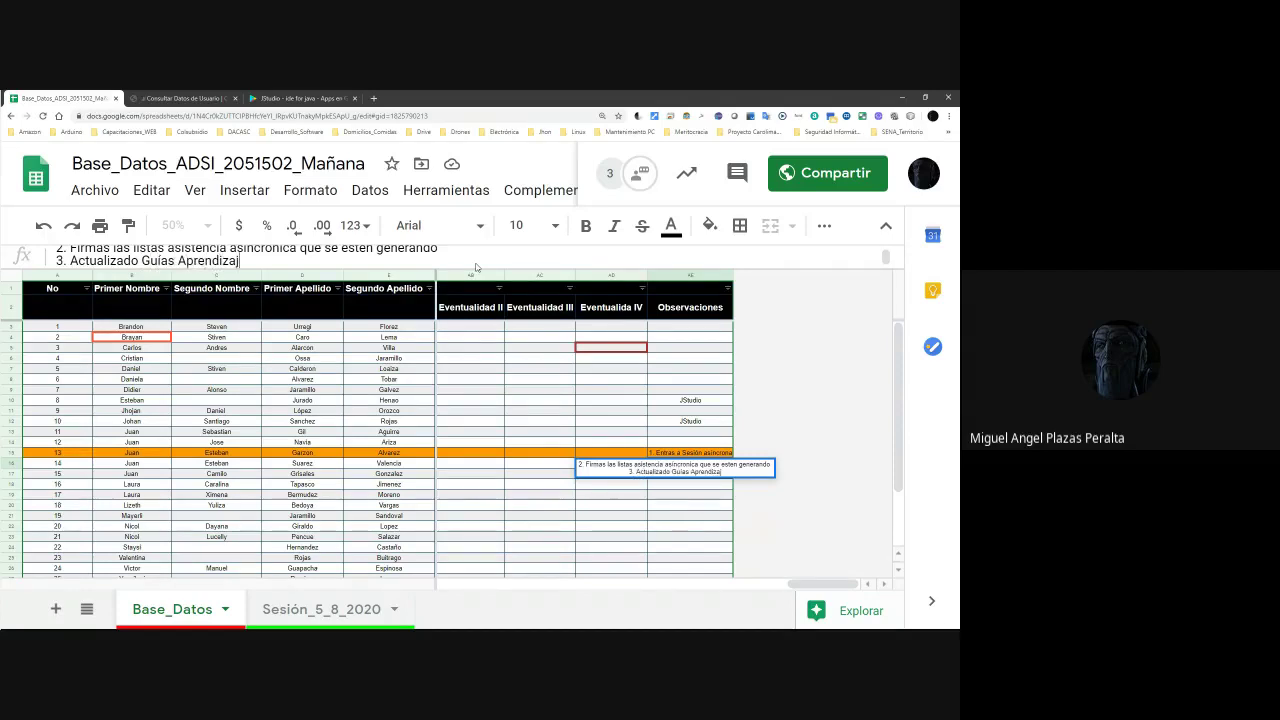
pyautogui.write('e - Activ')
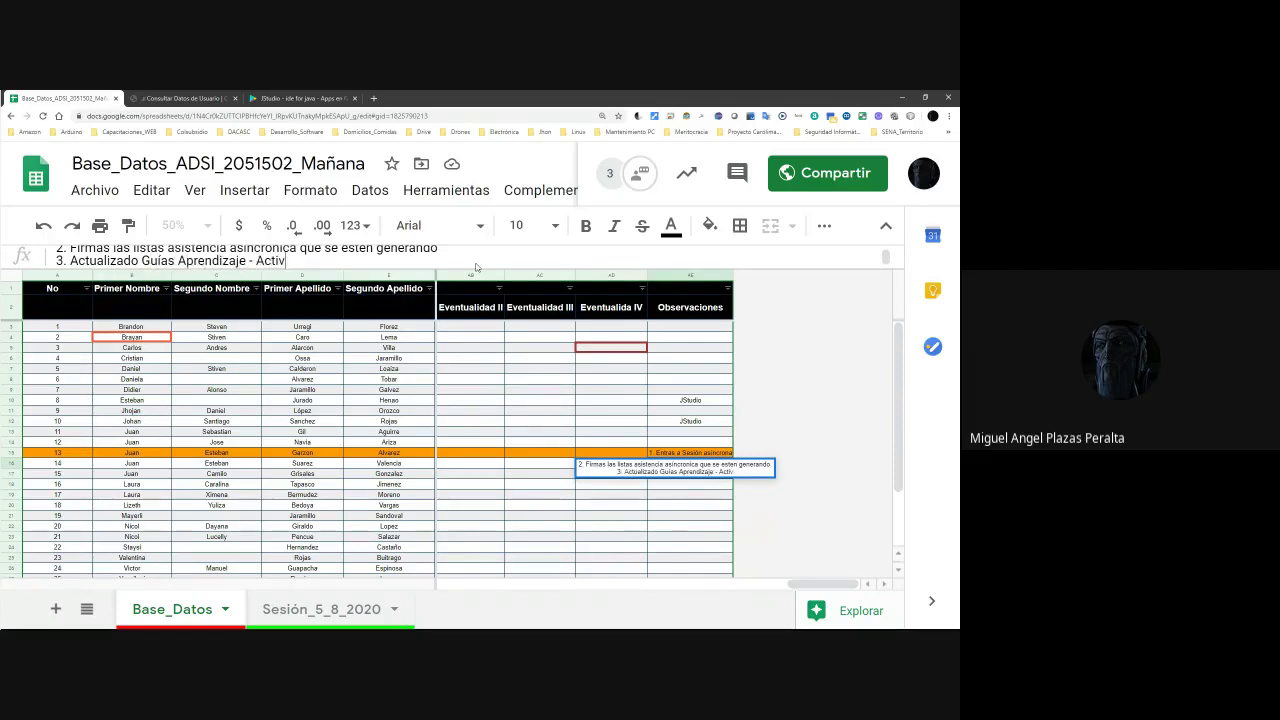
pyautogui.write('idades -')
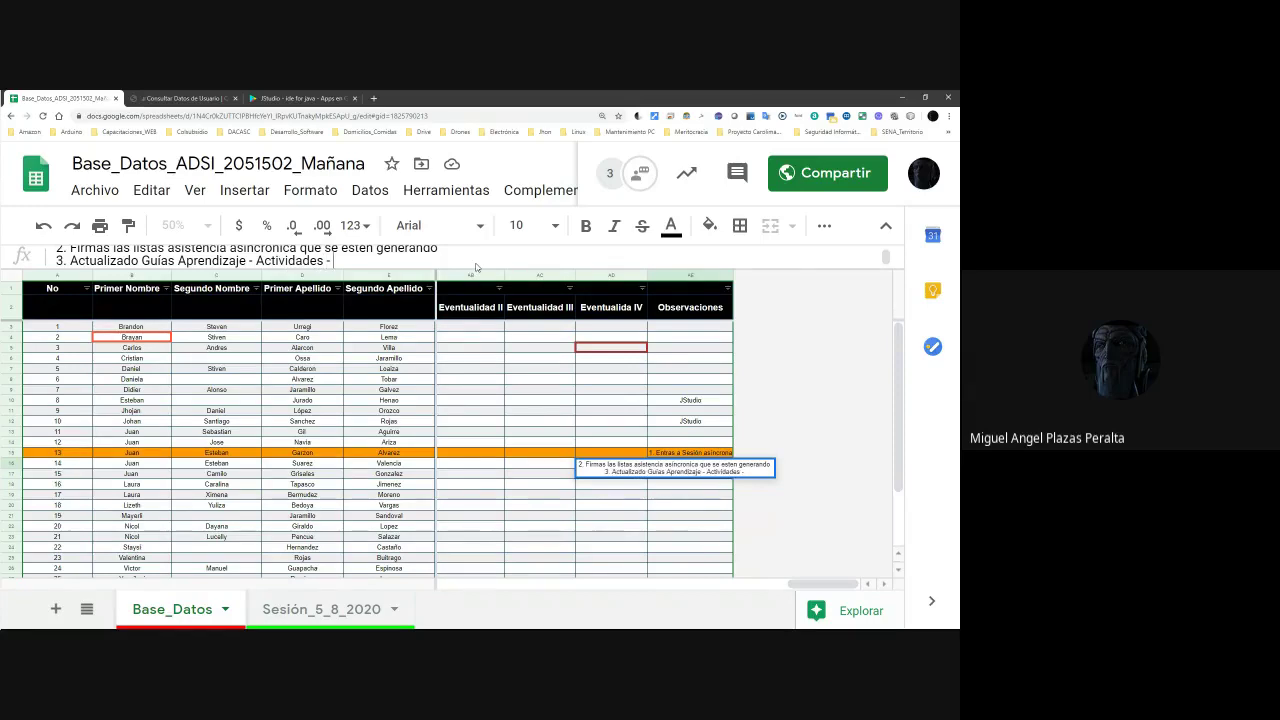
pyautogui.write(' Ev')
pyautogui.press('BackSpace')
pyautogui.press('BackSpace')
pyautogui.write('Evidencias ')
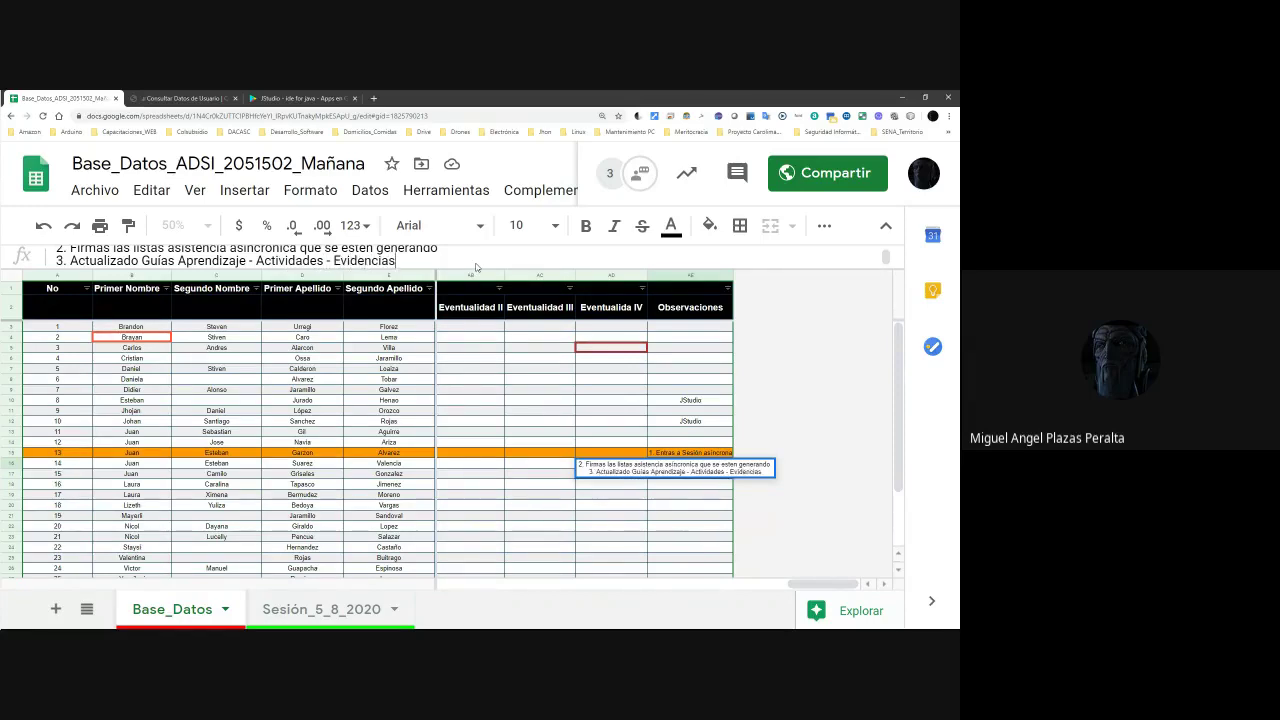
pyautogui.write('- Programas')
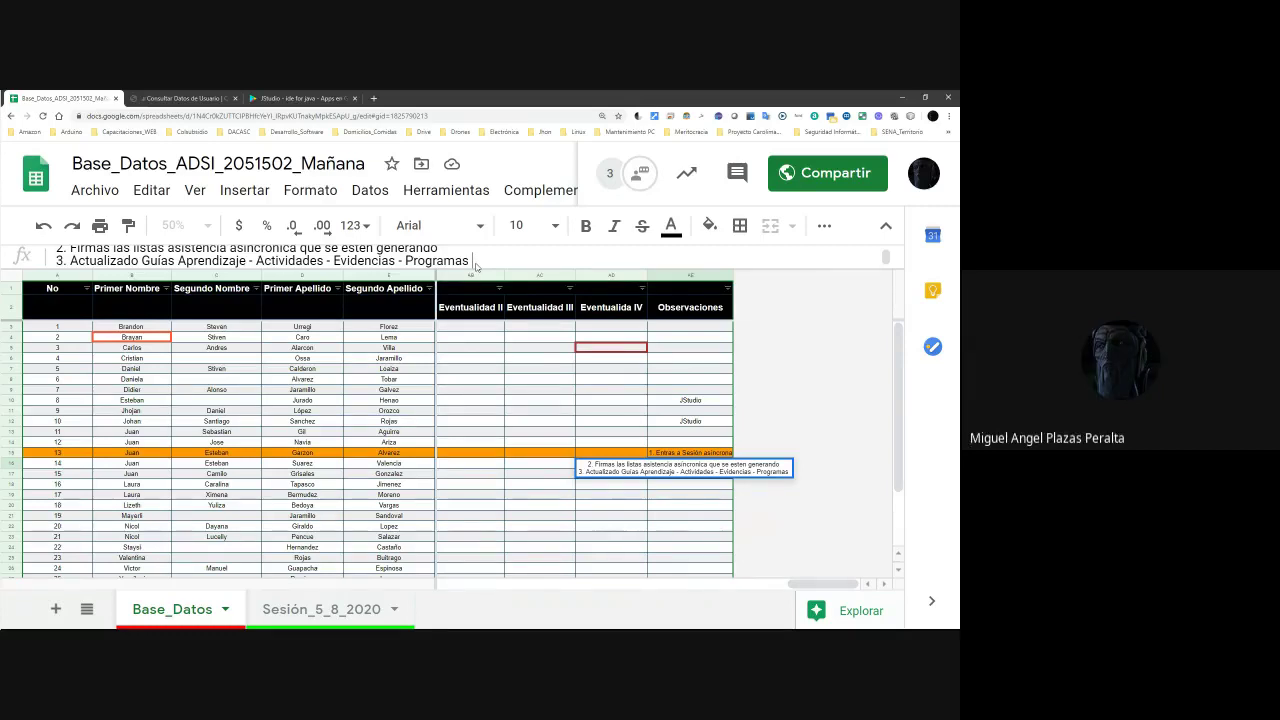
pyautogui.write('- Eval')
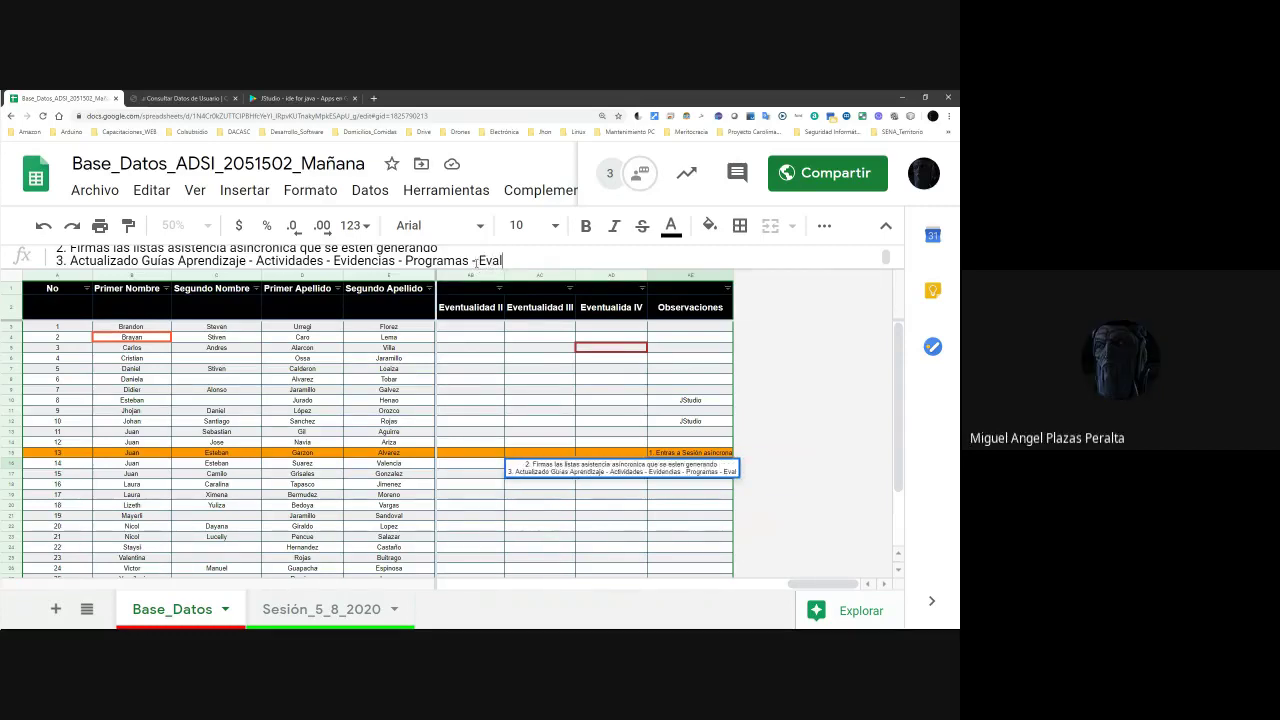
pyautogui.write('uaciones')
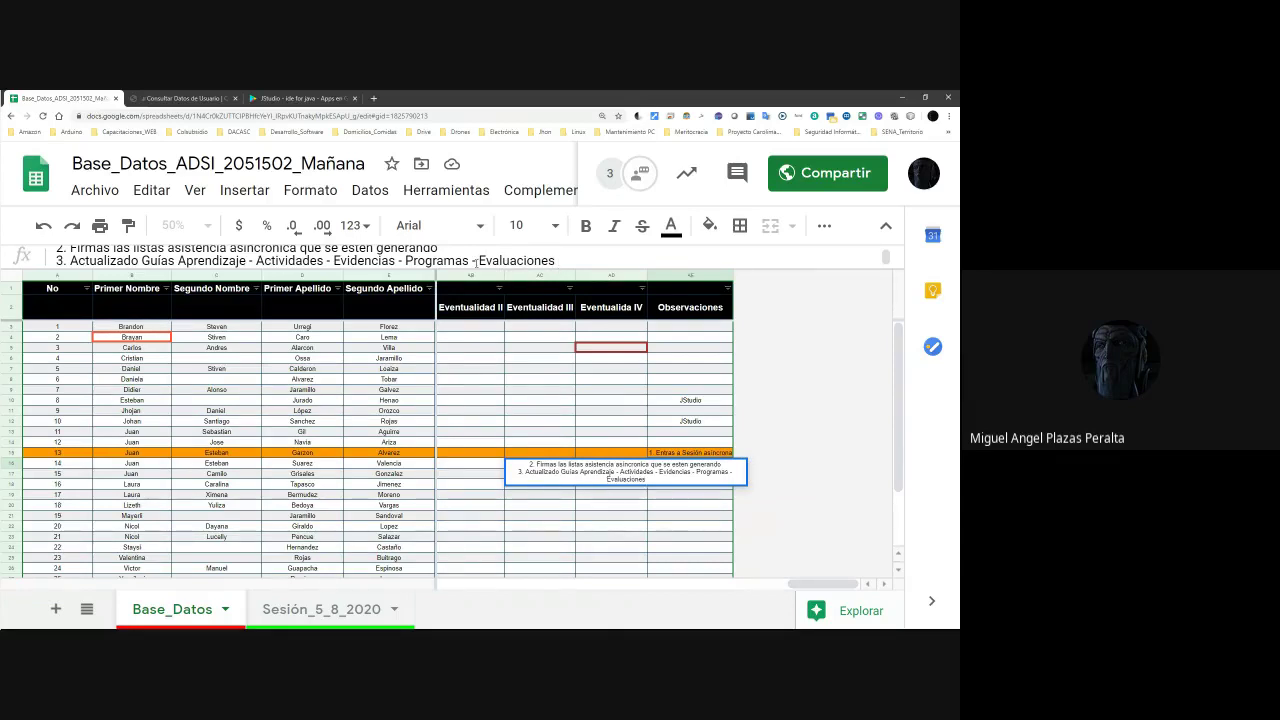
pyautogui.hotkey('alt', 'f')
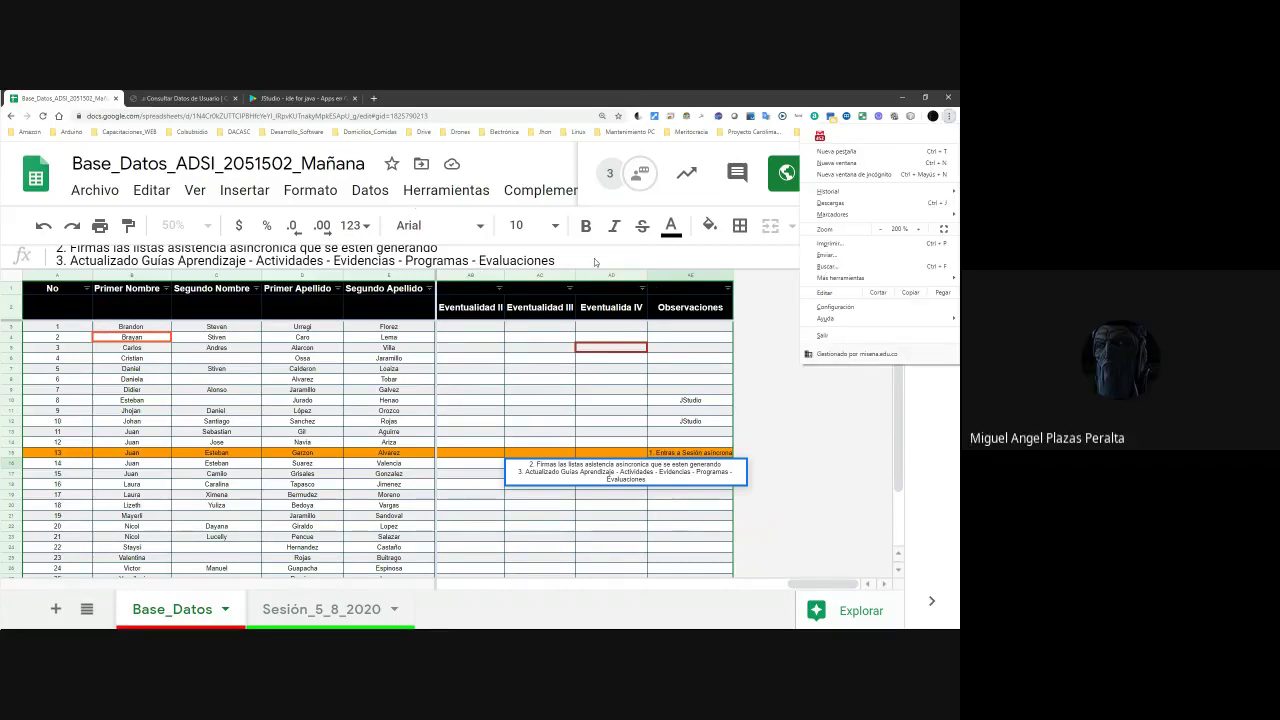
pyautogui.press('Escape')
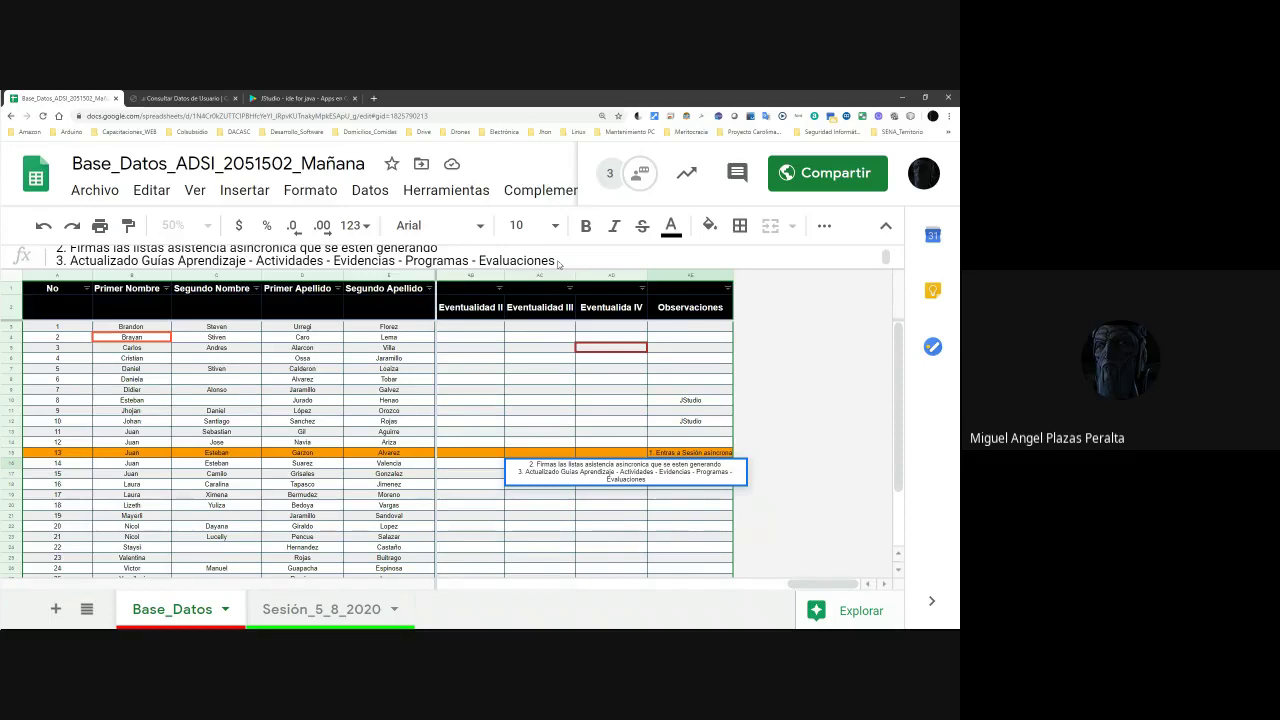
pyautogui.doubleClick(543, 260)
# Add point 4 'Evitar: plan de mejoramiento - No aprobado' and point 5 'Comunicación en mi What´sapp -> Cosas que no entiendo'.
pyautogui.click(560, 262)
pyautogui.hotkey('alt', 'Return')
pyautogui.write('4. E')
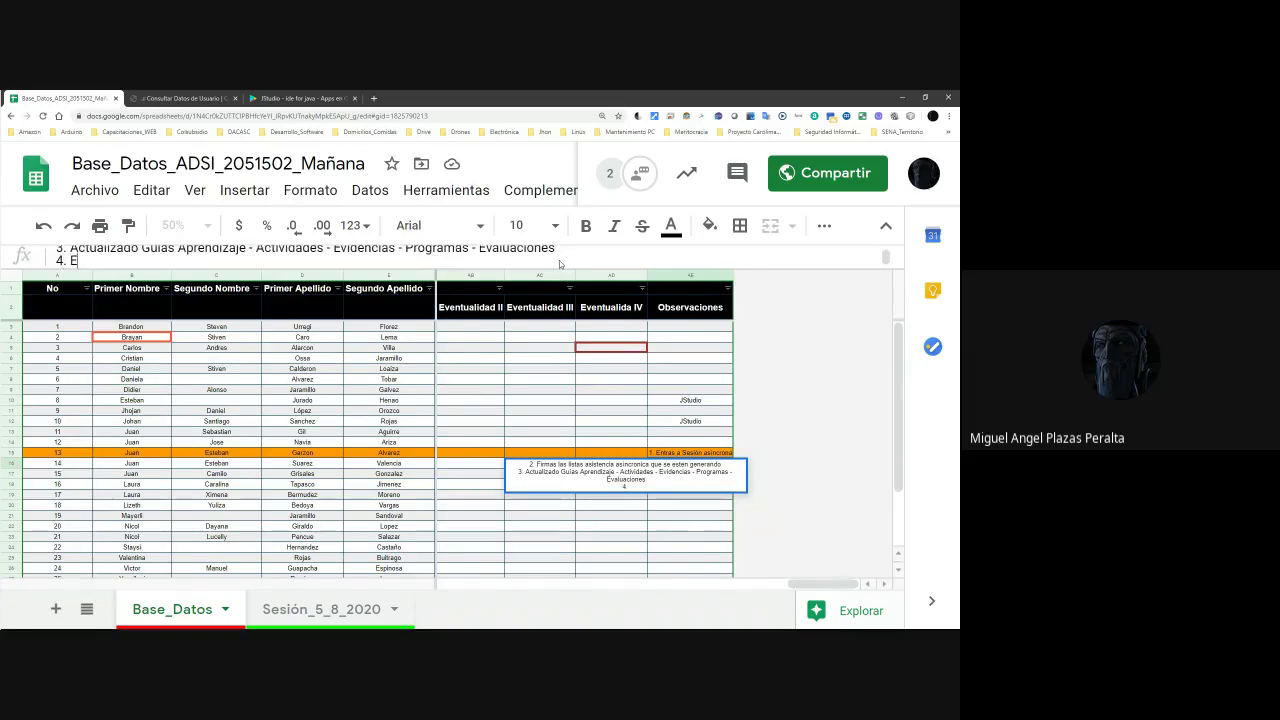
pyautogui.write('vitar pla')
pyautogui.write('n de mejoramiento')
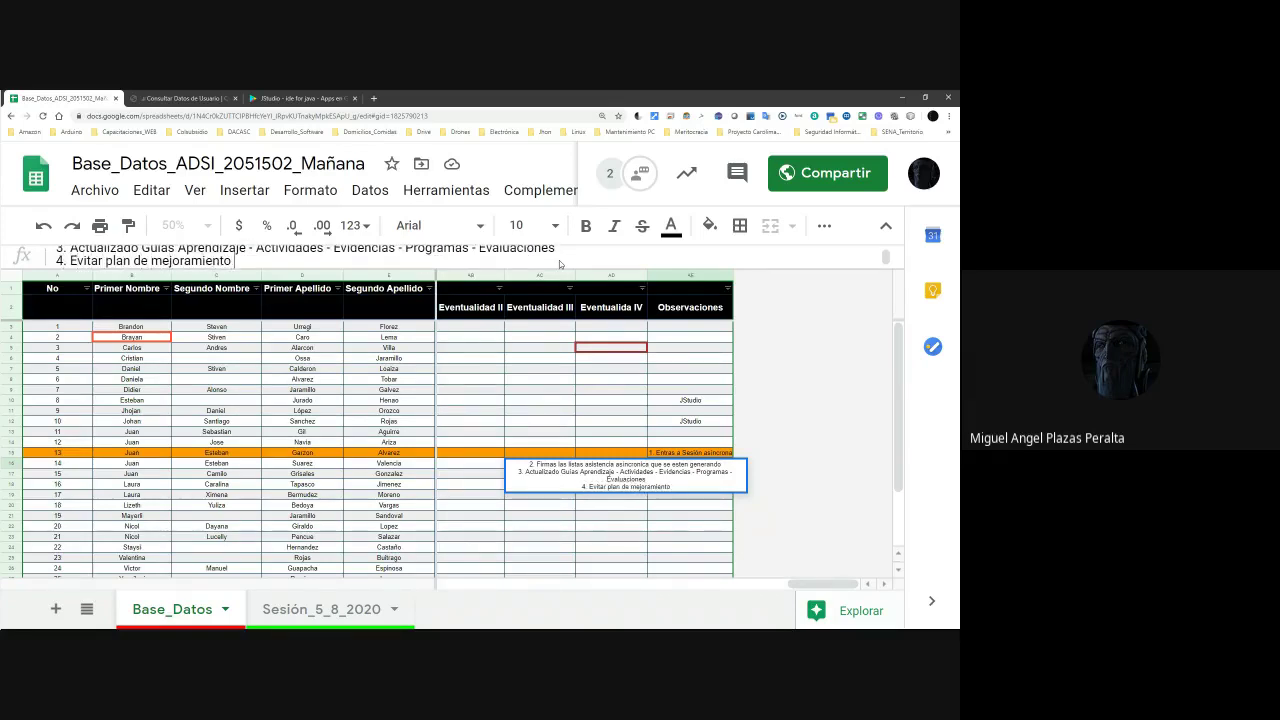
pyautogui.write(' - No aprobado')
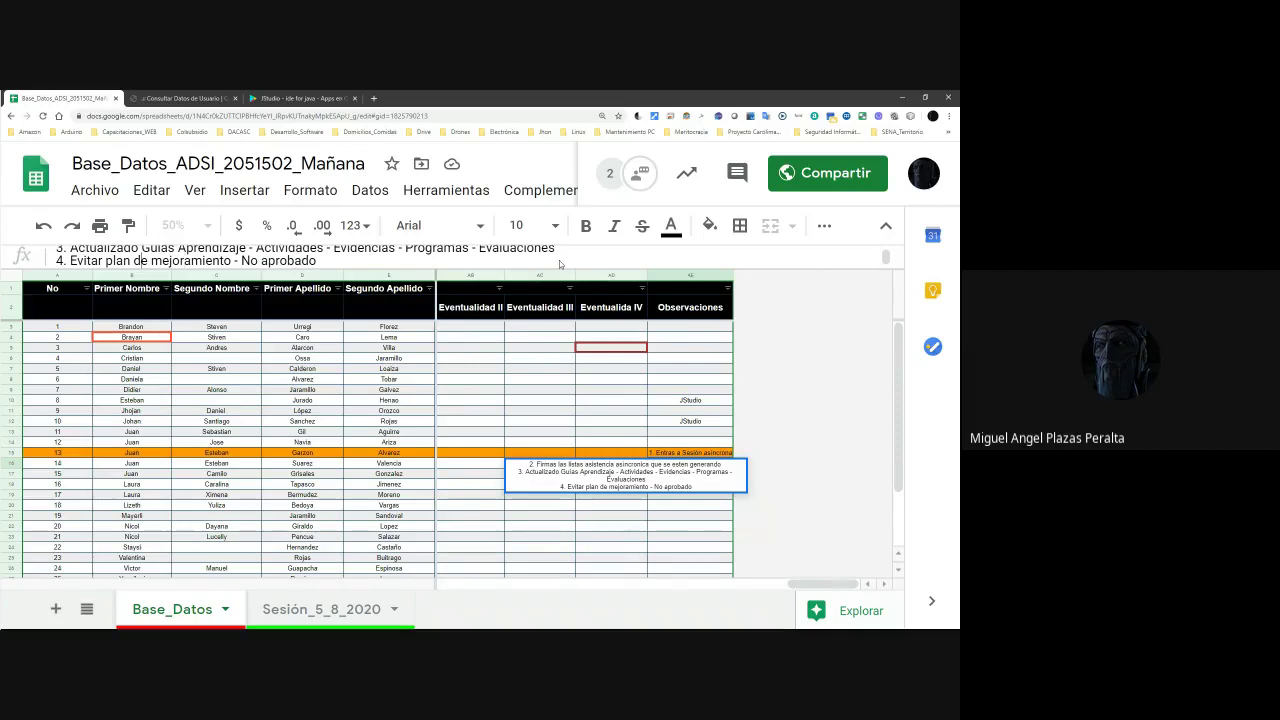
pyautogui.write(':')
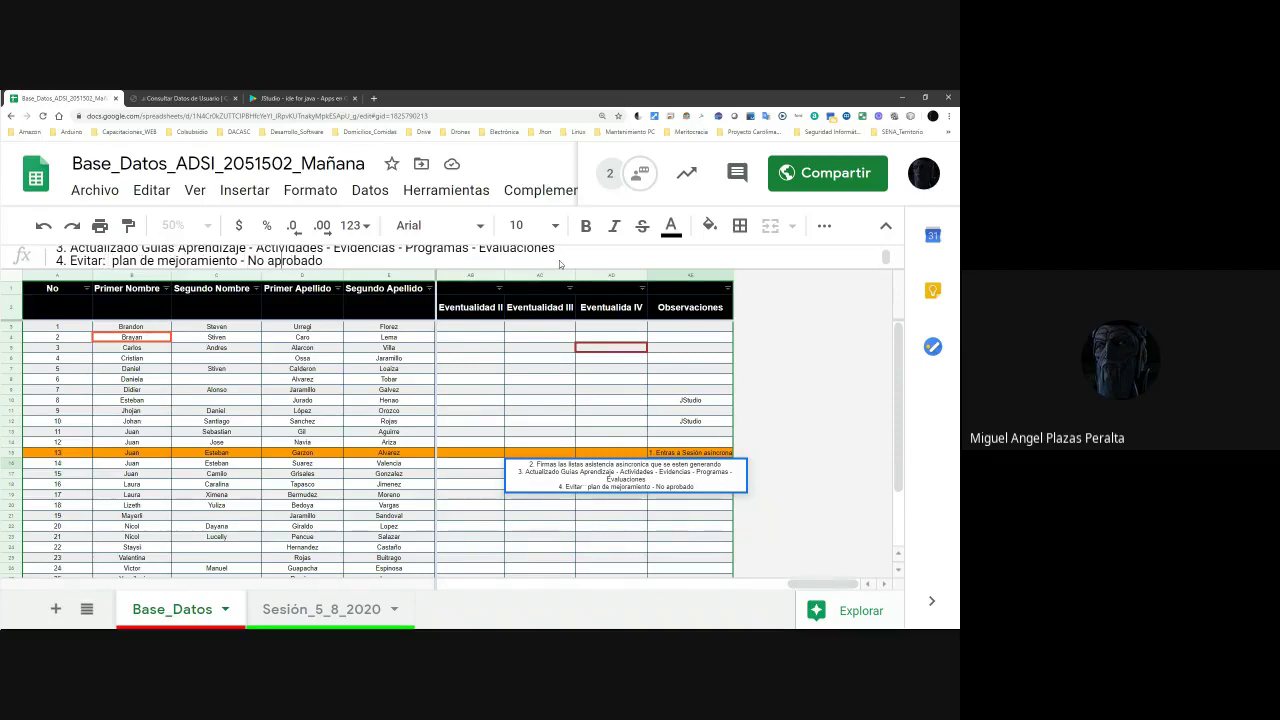
pyautogui.hotkey('alt', 'Return')
pyautogui.write('5.')
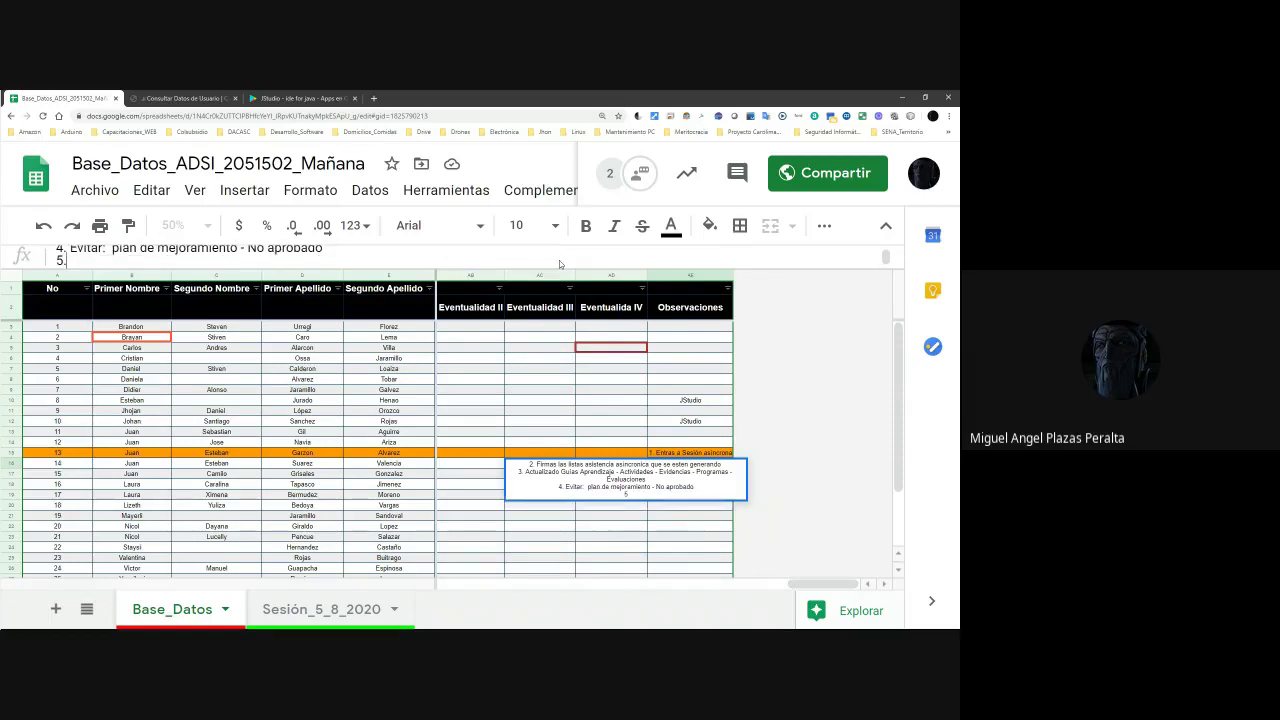
pyautogui.write(' Comunicación en')
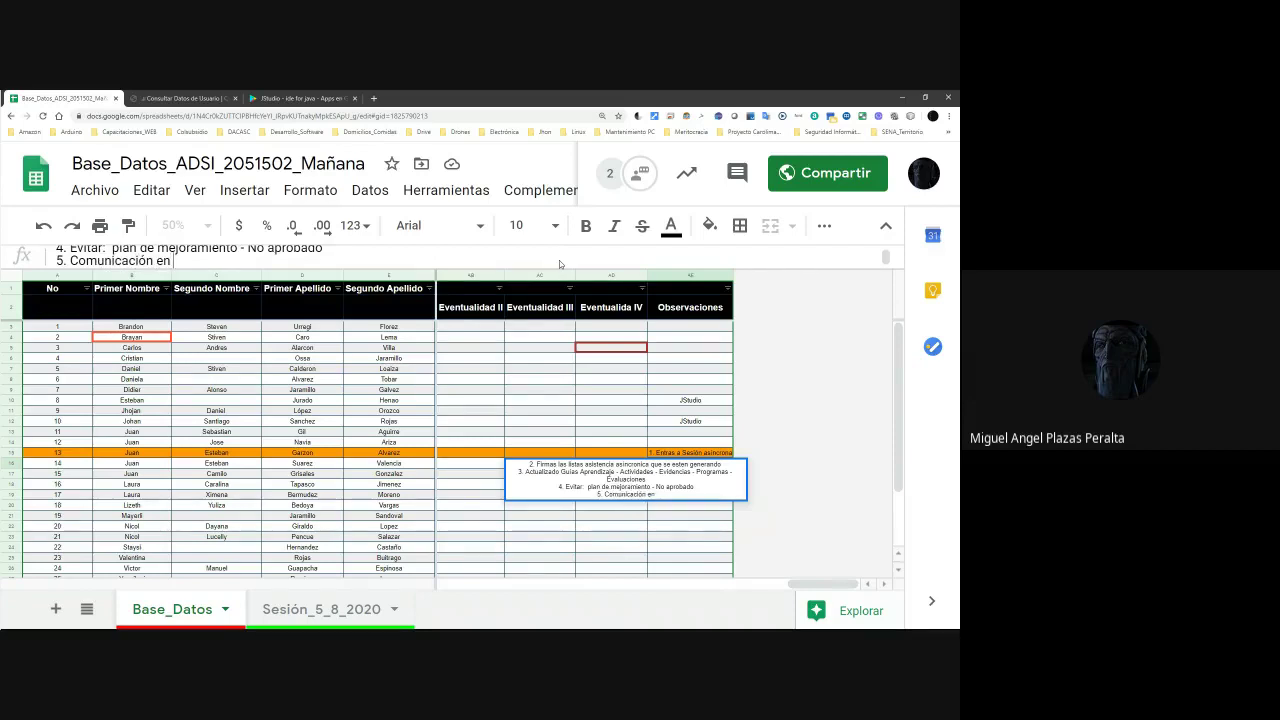
pyautogui.write(' mi What´sapp ')
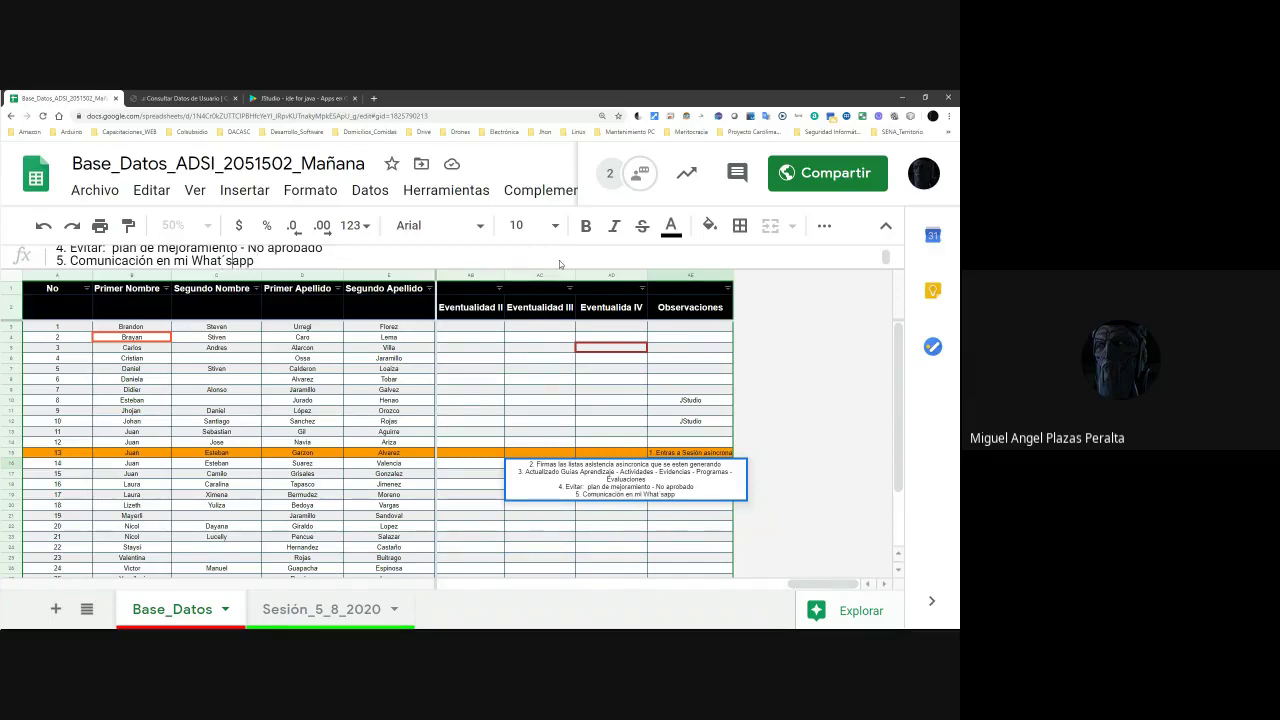
pyautogui.write('- -> Cos')
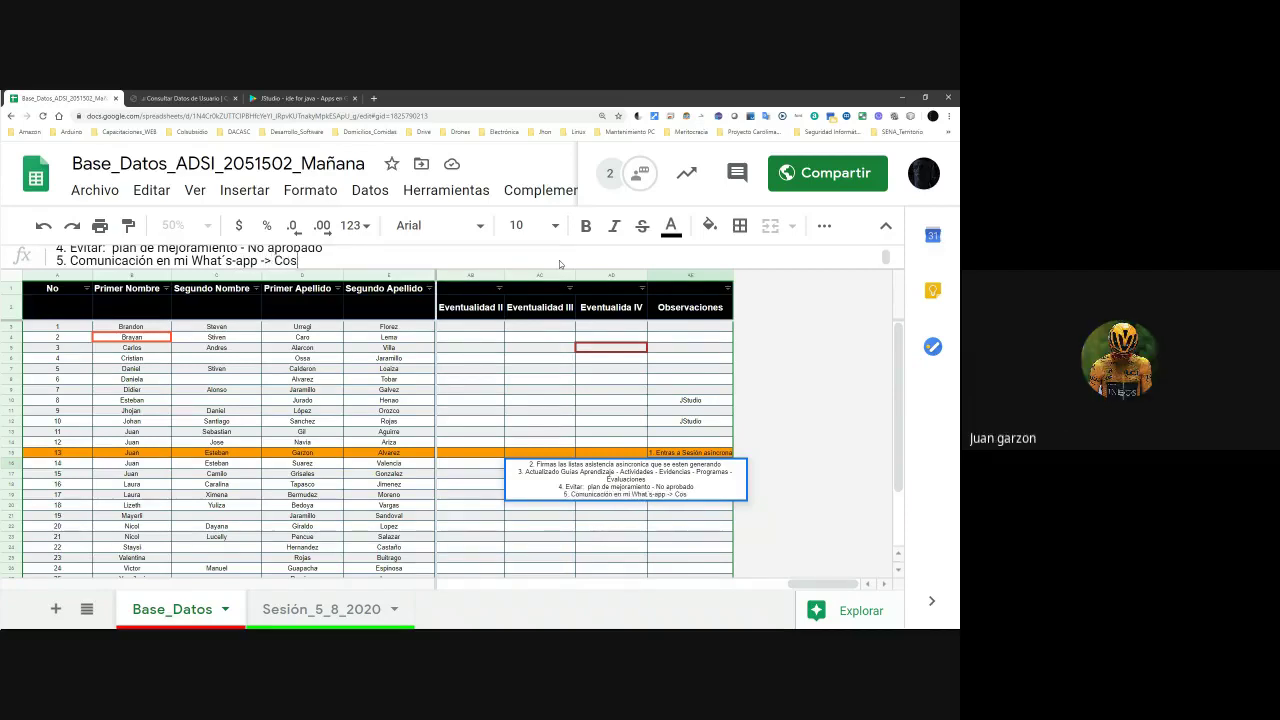
pyautogui.write('as que no entiendo')
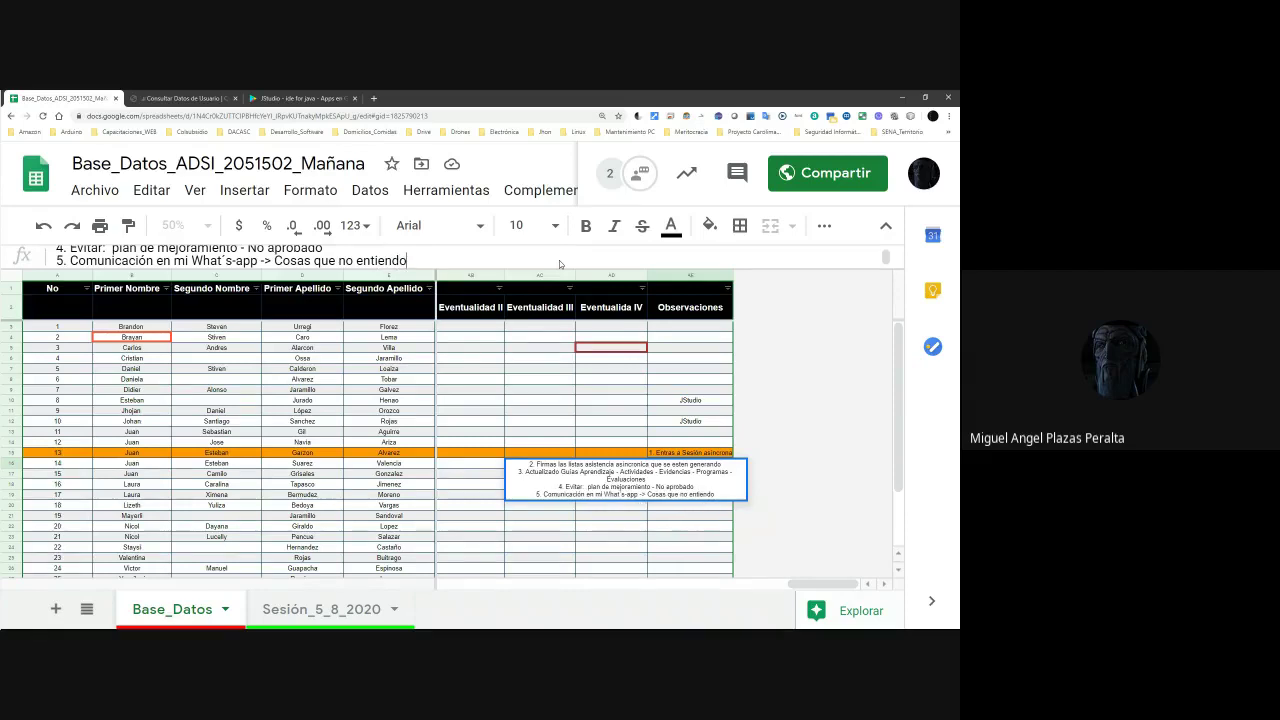
# Commit point 5 and compare the two Observaciones note cells around student 13.
pyautogui.press('Return')
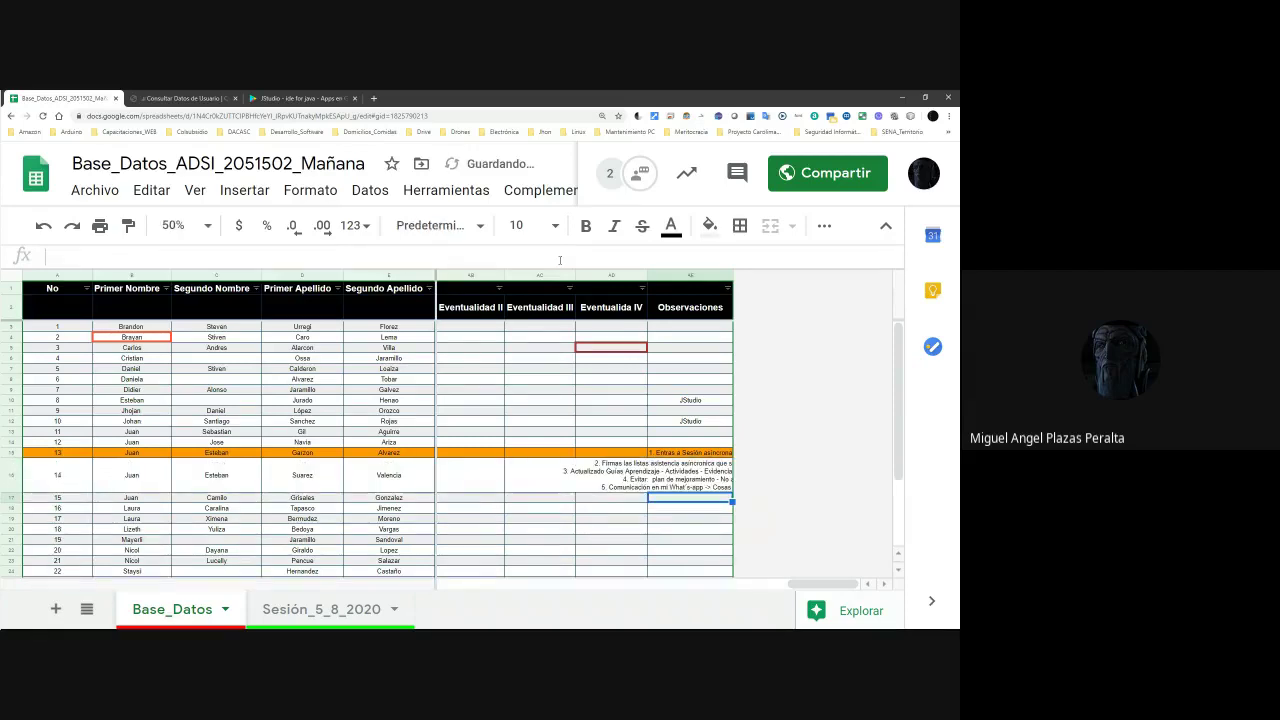
pyautogui.press('Up')
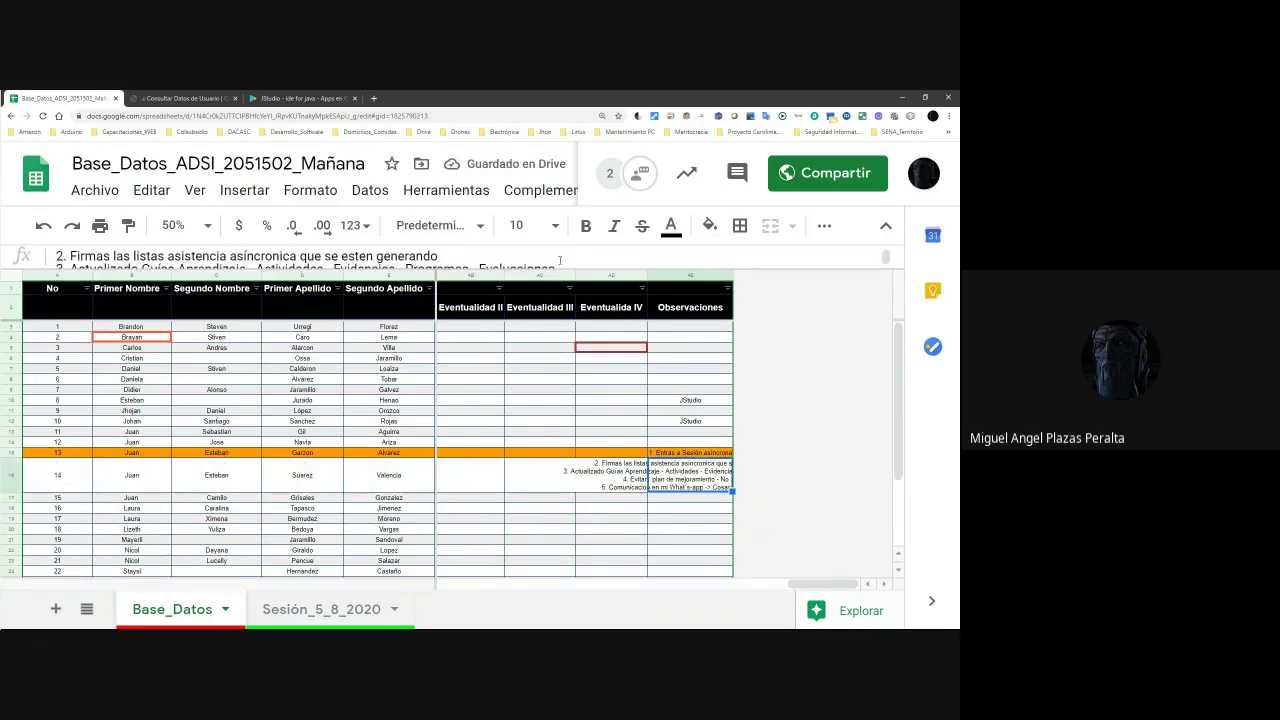
pyautogui.press('Left')
pyautogui.press('Left')
pyautogui.press('Left')
pyautogui.press('Left')
pyautogui.press('Left')
pyautogui.press('Left')
pyautogui.press('Left')
pyautogui.press('Left')
pyautogui.press('Left')
pyautogui.press('Left')
pyautogui.press('Left')
pyautogui.press('Left')
pyautogui.press('Left')
pyautogui.press('Left')
pyautogui.press('Left')
pyautogui.press('Left')
pyautogui.press('Left')
pyautogui.press('Left')
pyautogui.press('Left')
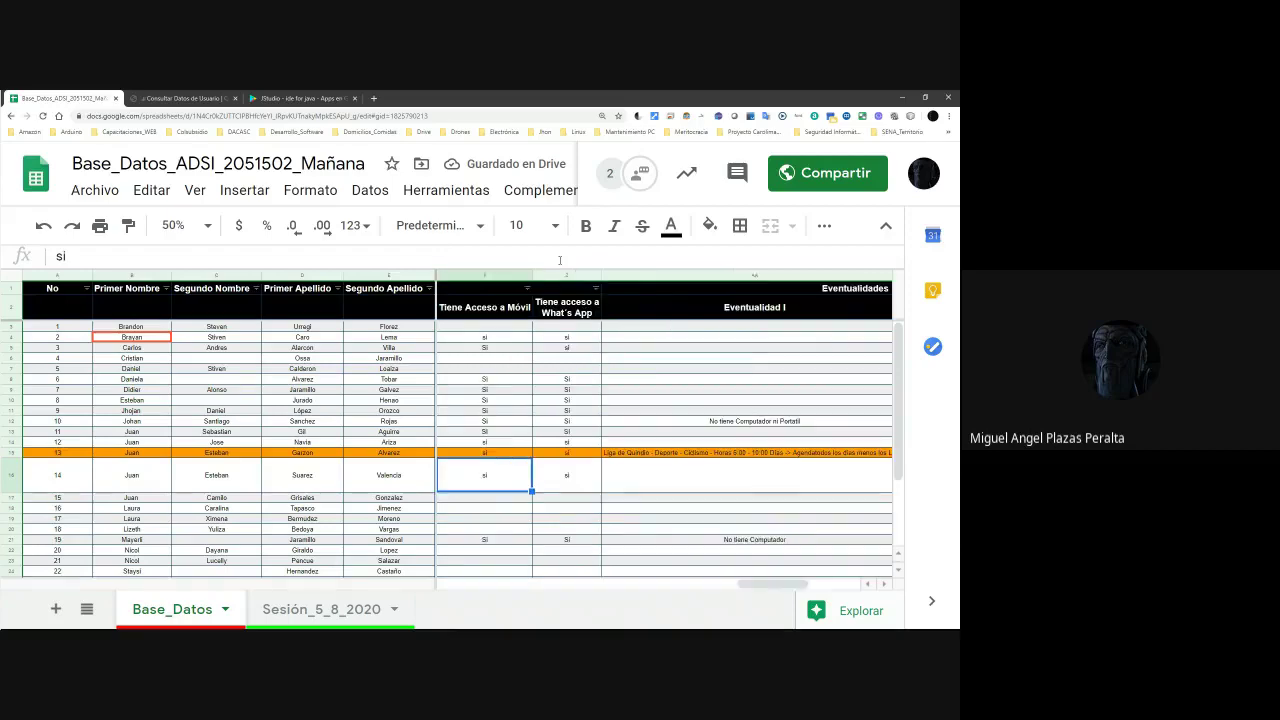
pyautogui.press('Left')
pyautogui.press('Left')
pyautogui.press('Left')
pyautogui.press('Left')
pyautogui.press('Left')
pyautogui.press('Left')
pyautogui.press('Left')
pyautogui.press('Left')
pyautogui.press('Left')
pyautogui.press('Left')
pyautogui.press('Left')
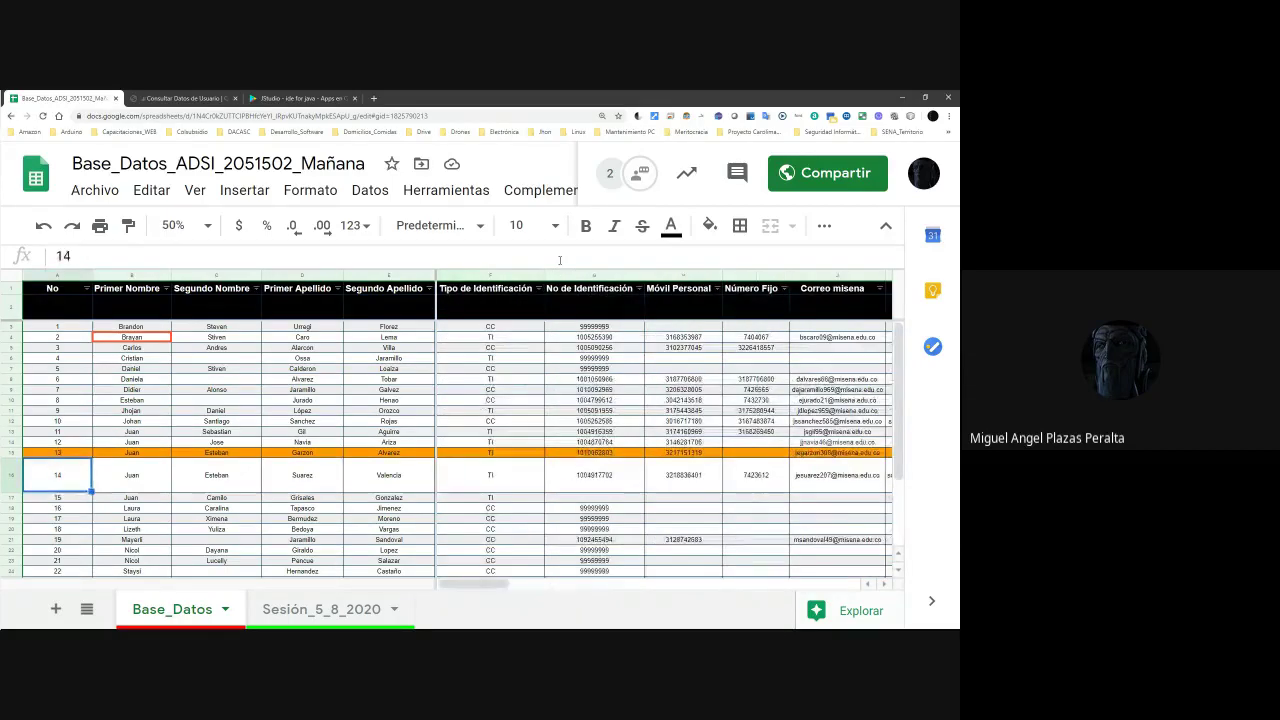
pyautogui.press('Right')
pyautogui.press('Right')
pyautogui.press('Right')
pyautogui.press('Right')
pyautogui.press('Right')
pyautogui.press('Right')
pyautogui.press('Right')
pyautogui.press('Right')
pyautogui.press('Right')
pyautogui.press('Right')
pyautogui.press('Right')
pyautogui.press('Right')
pyautogui.press('Right')
pyautogui.press('Right')
pyautogui.press('Right')
pyautogui.press('Right')
pyautogui.press('Right')
pyautogui.press('Right')
pyautogui.press('Right')
pyautogui.press('Right')
pyautogui.press('Right')
pyautogui.press('Right')
pyautogui.press('Right')
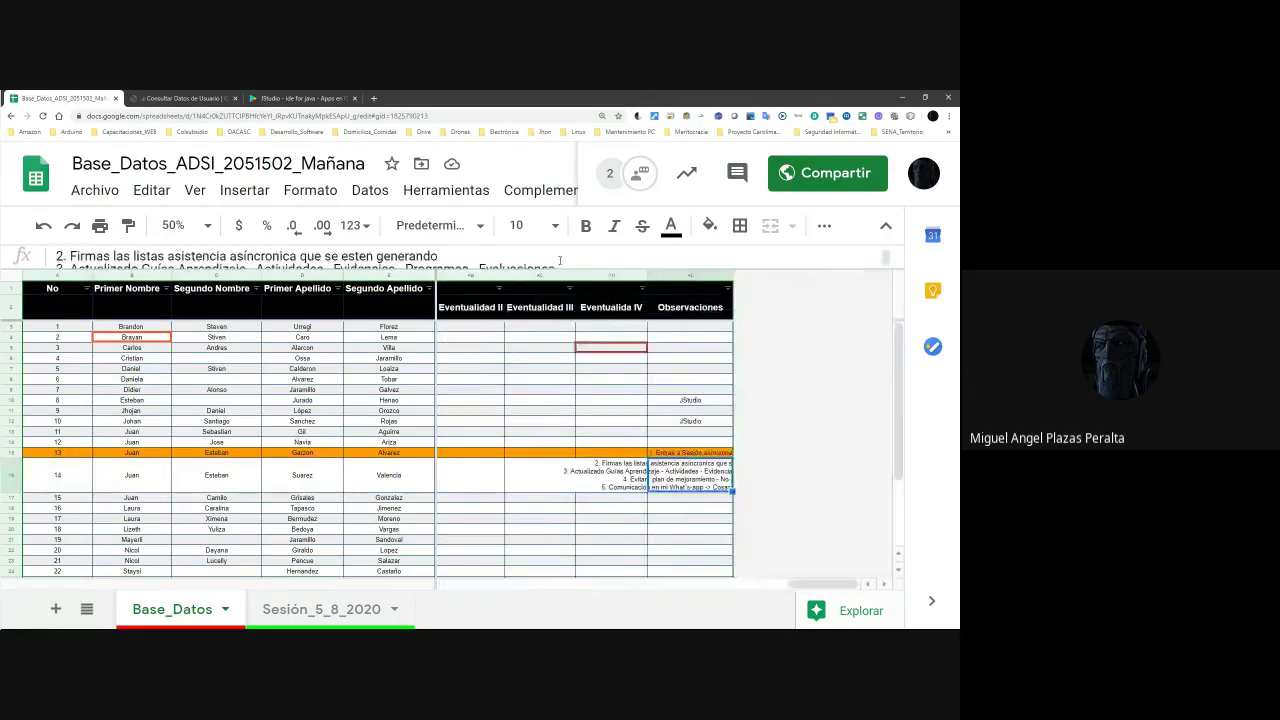
pyautogui.press('Up')
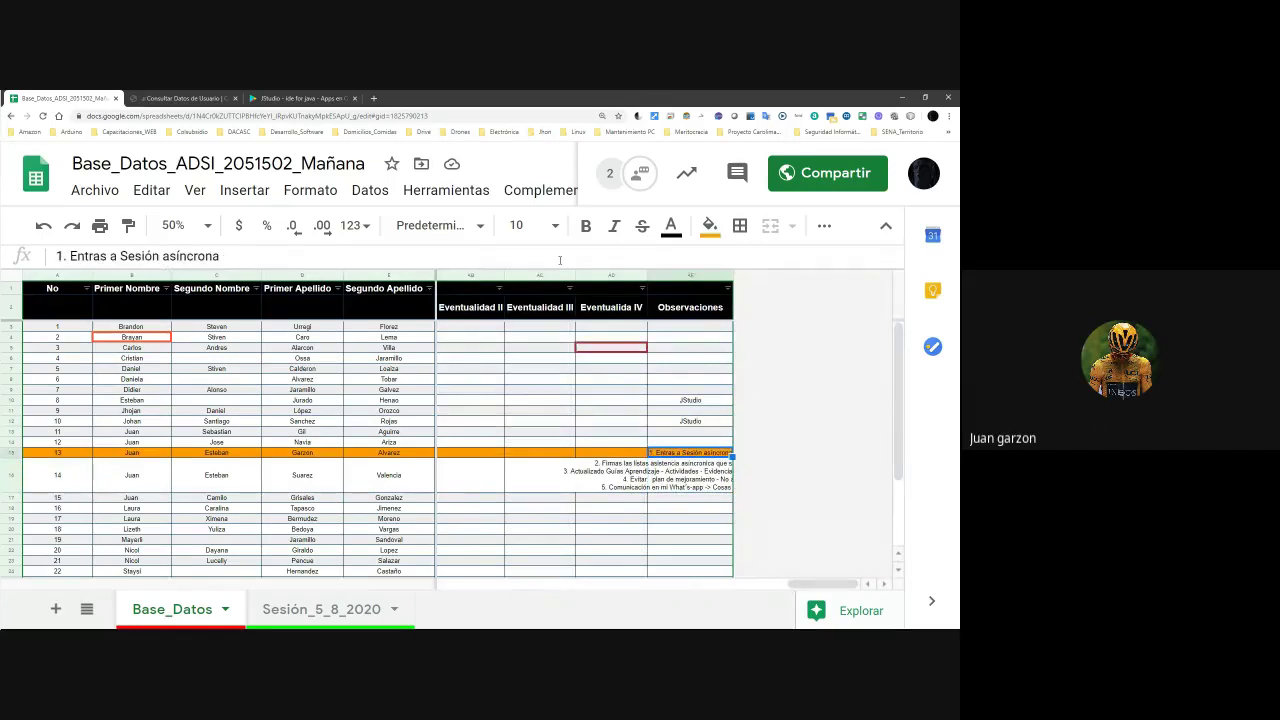
pyautogui.press('Down')
pyautogui.press('Up')
pyautogui.press('Down')
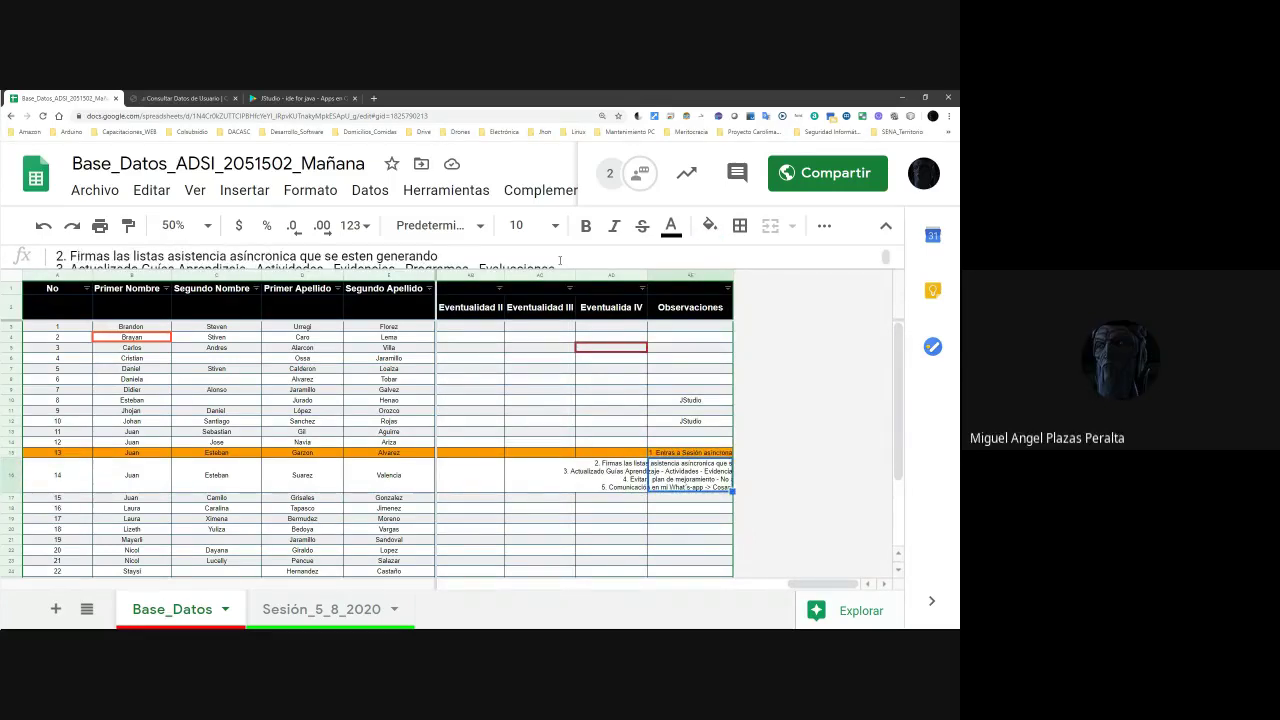
pyautogui.press('Up')
pyautogui.press('Down')
pyautogui.press('Up')
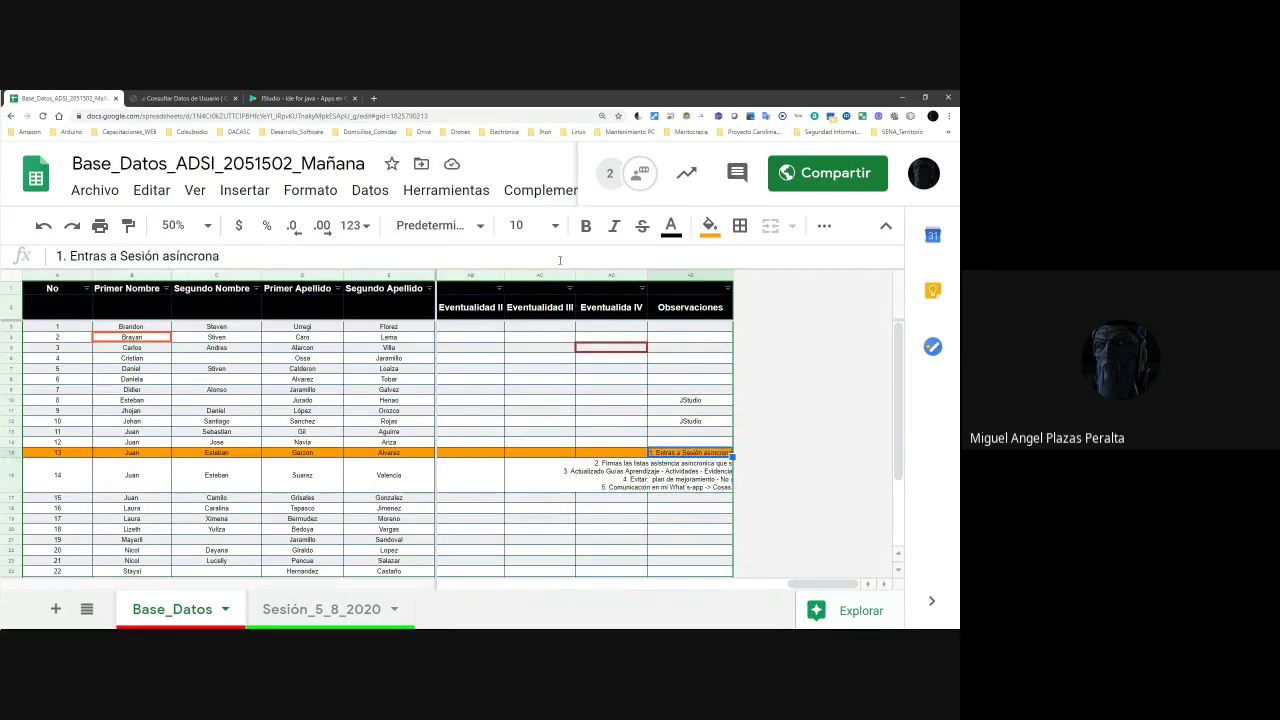
pyautogui.press('Down')
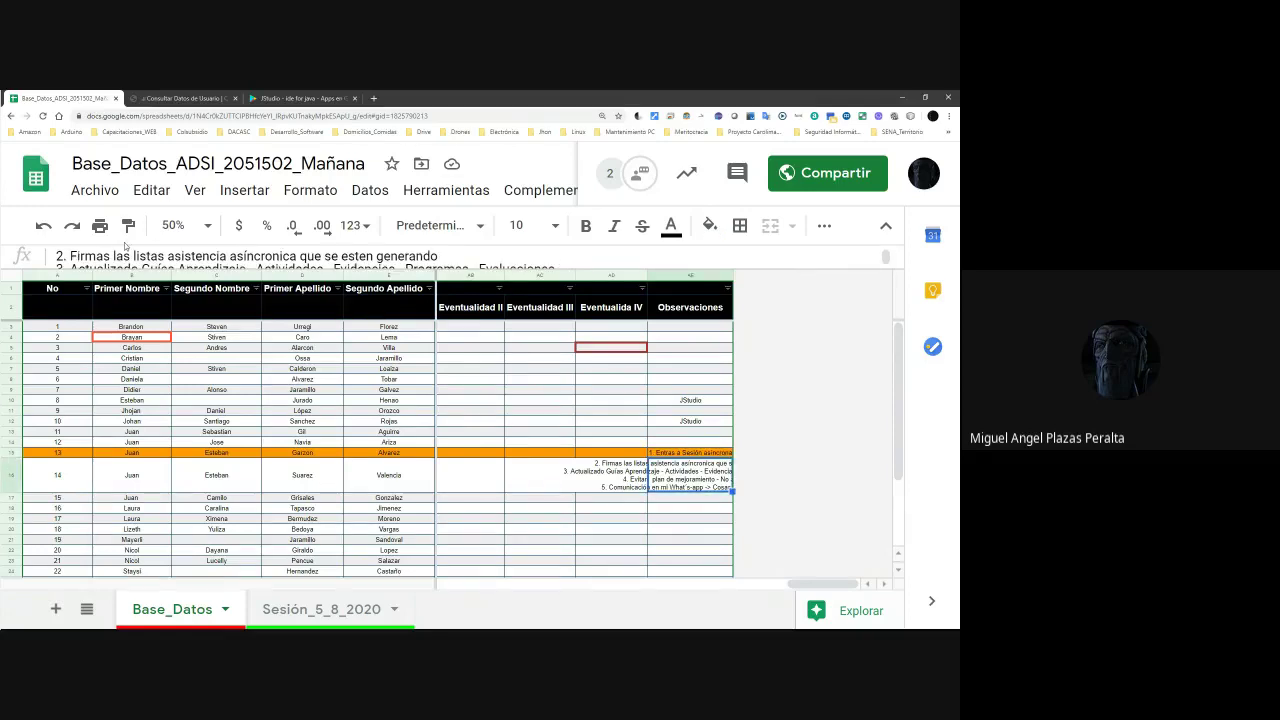
# Move points 2–5 from the lower cell into student 13's note below point 1.
pyautogui.click(231, 255)
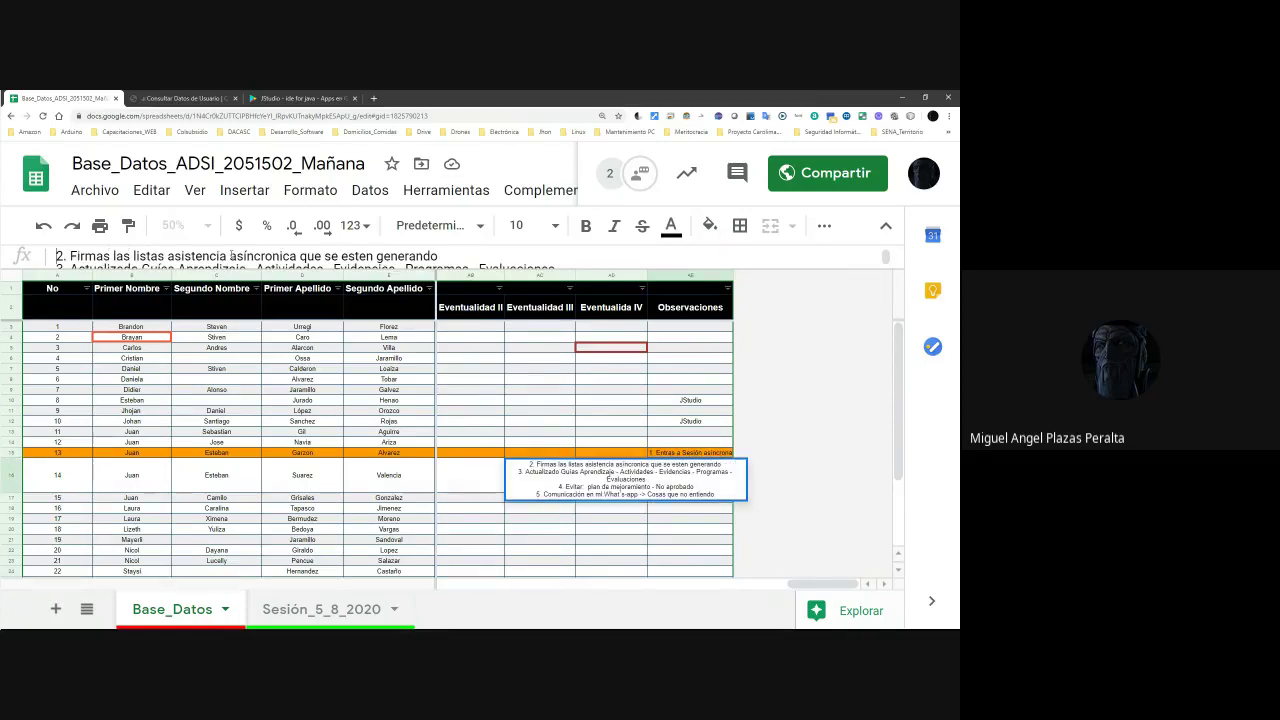
pyautogui.hotkey('ctrl', 'a')
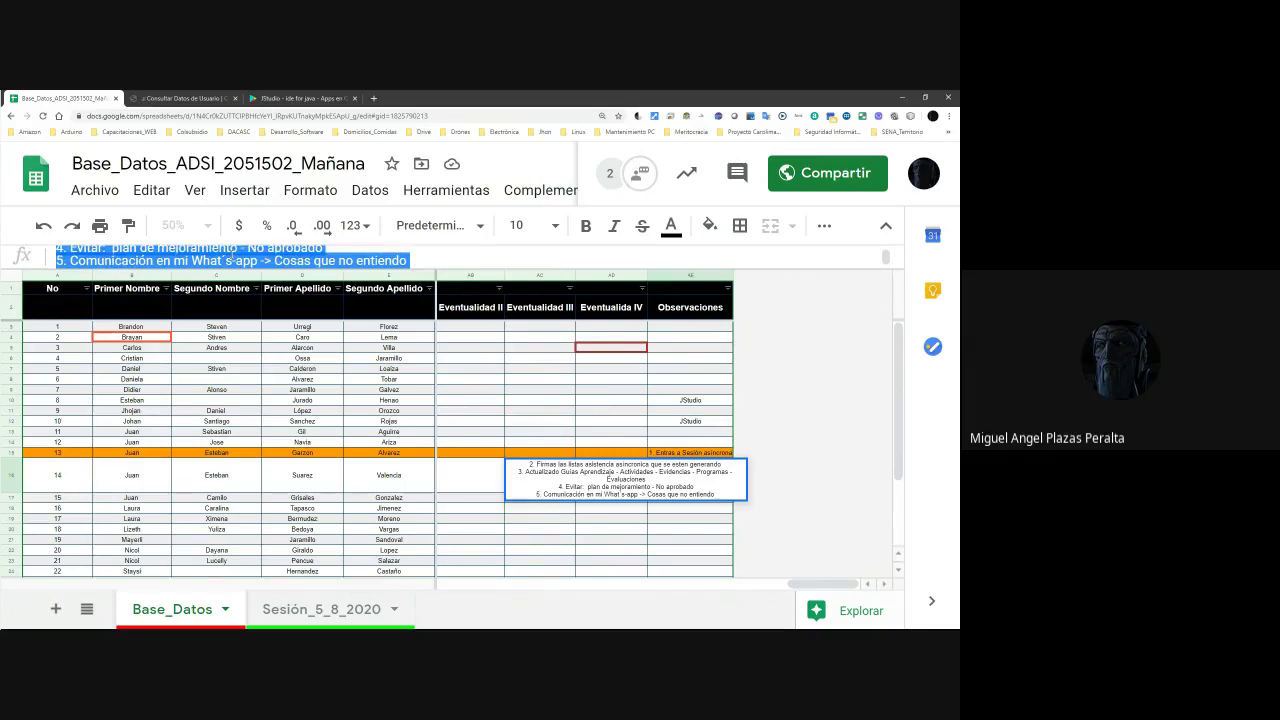
pyautogui.press('Delete')
pyautogui.press('Return')
pyautogui.press('Up')
pyautogui.press('Up')
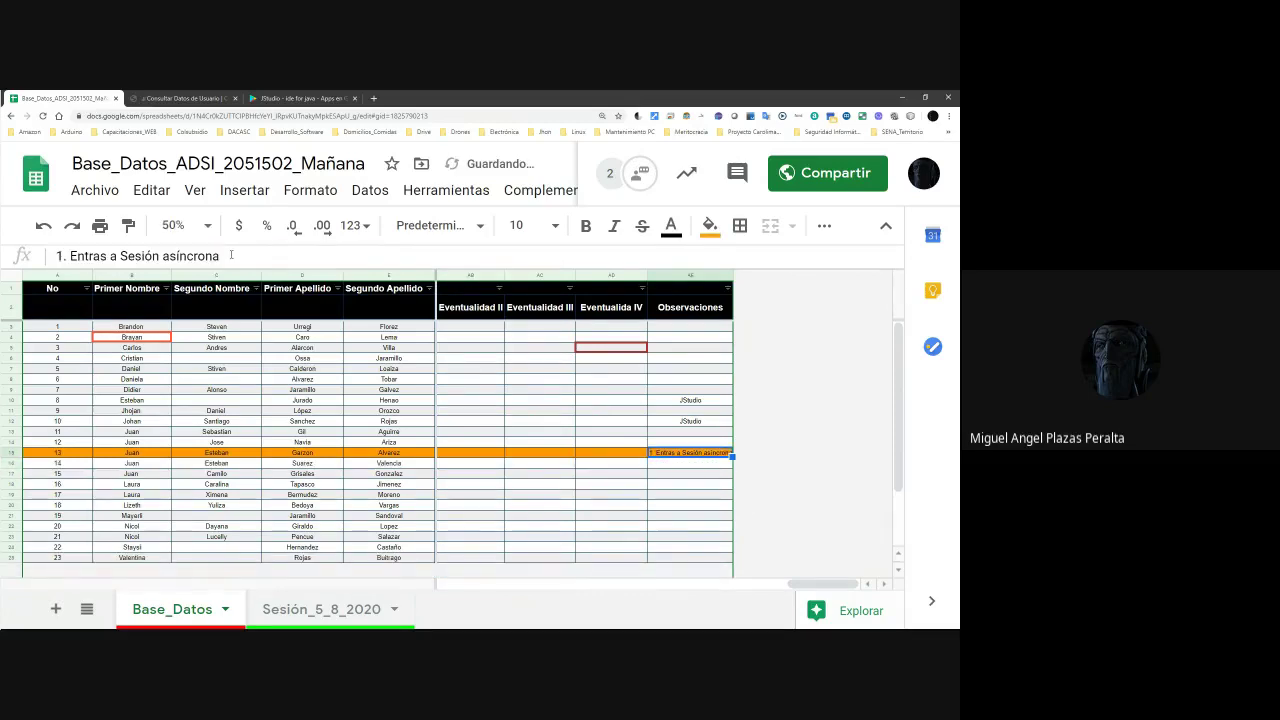
pyautogui.press('Return')
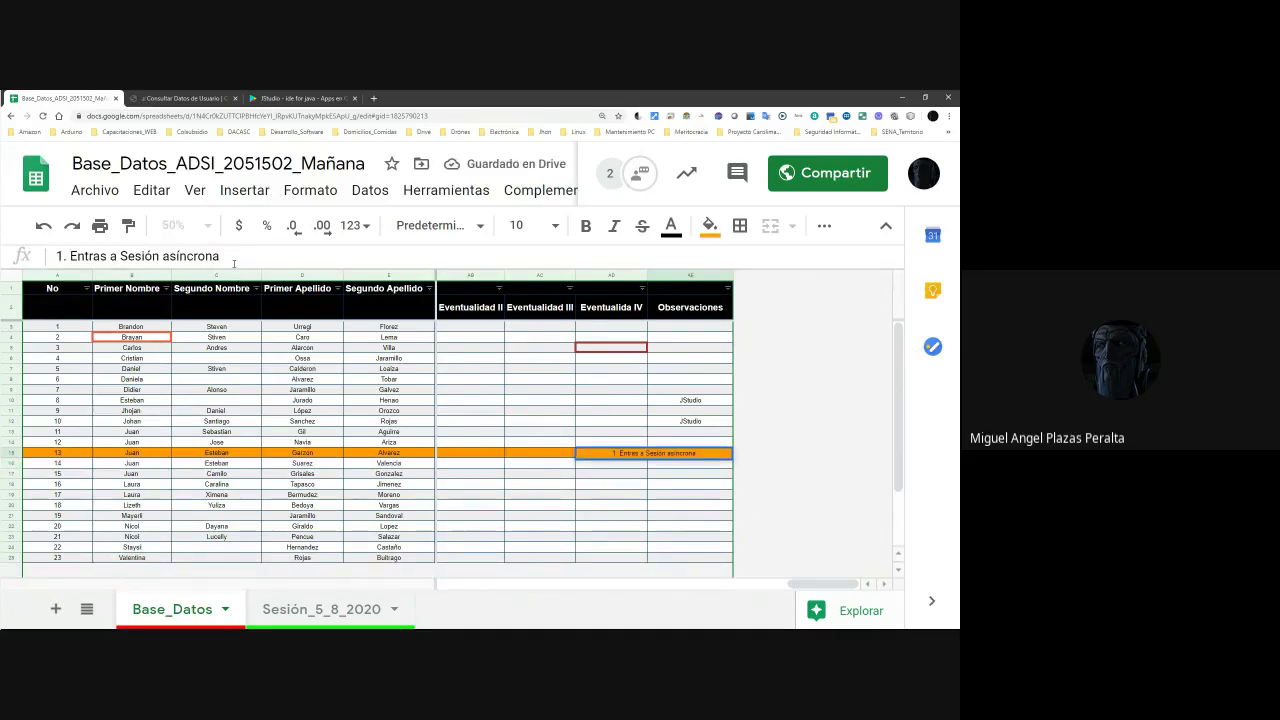
pyautogui.hotkey('ctrl', 'v')
pyautogui.press('Return')
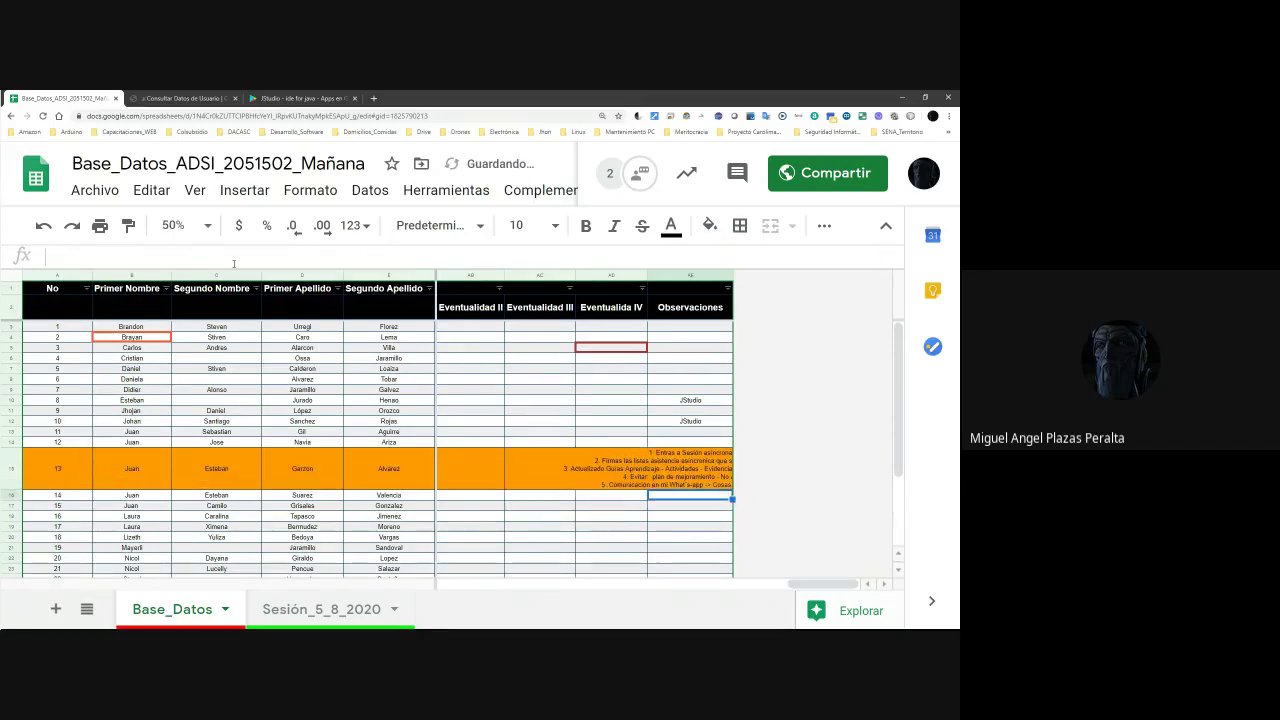
pyautogui.press('Up')
pyautogui.press('Left')
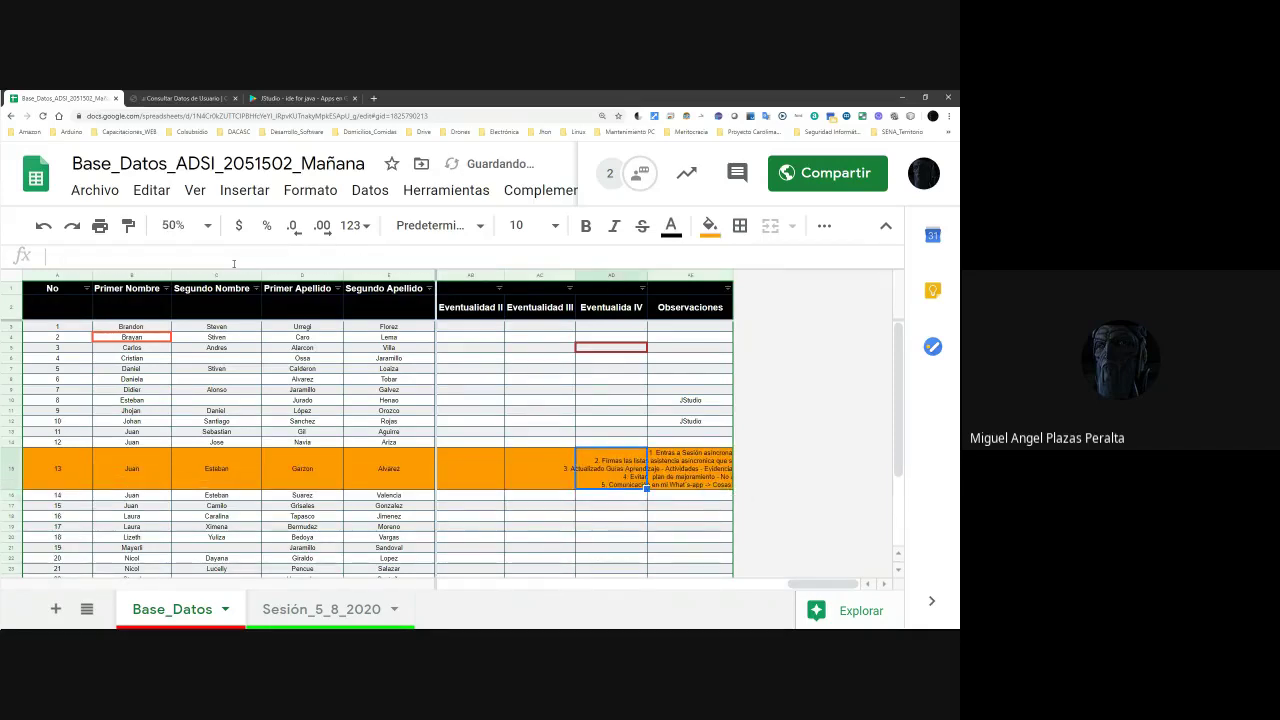
# Widen the Observaciones (AE) column and check student 13's five-point note.
pyautogui.click(733, 277)
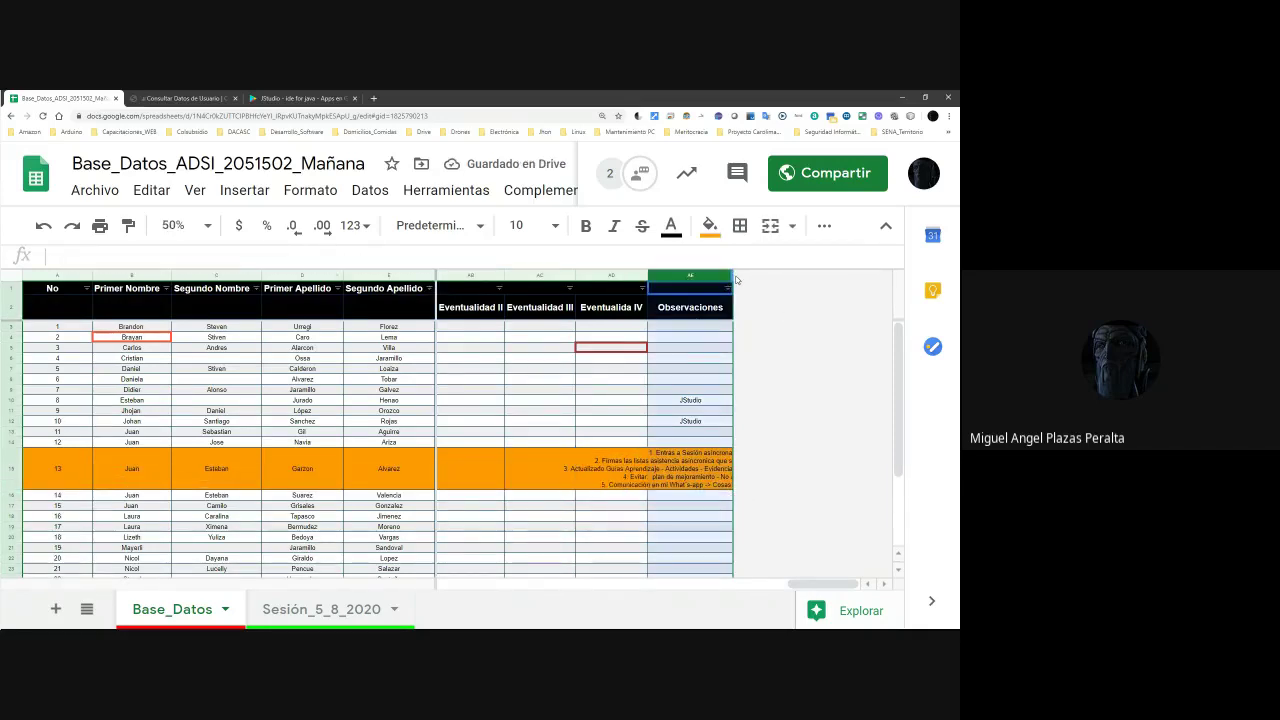
pyautogui.moveTo(733, 277); pyautogui.dragTo(892, 277)
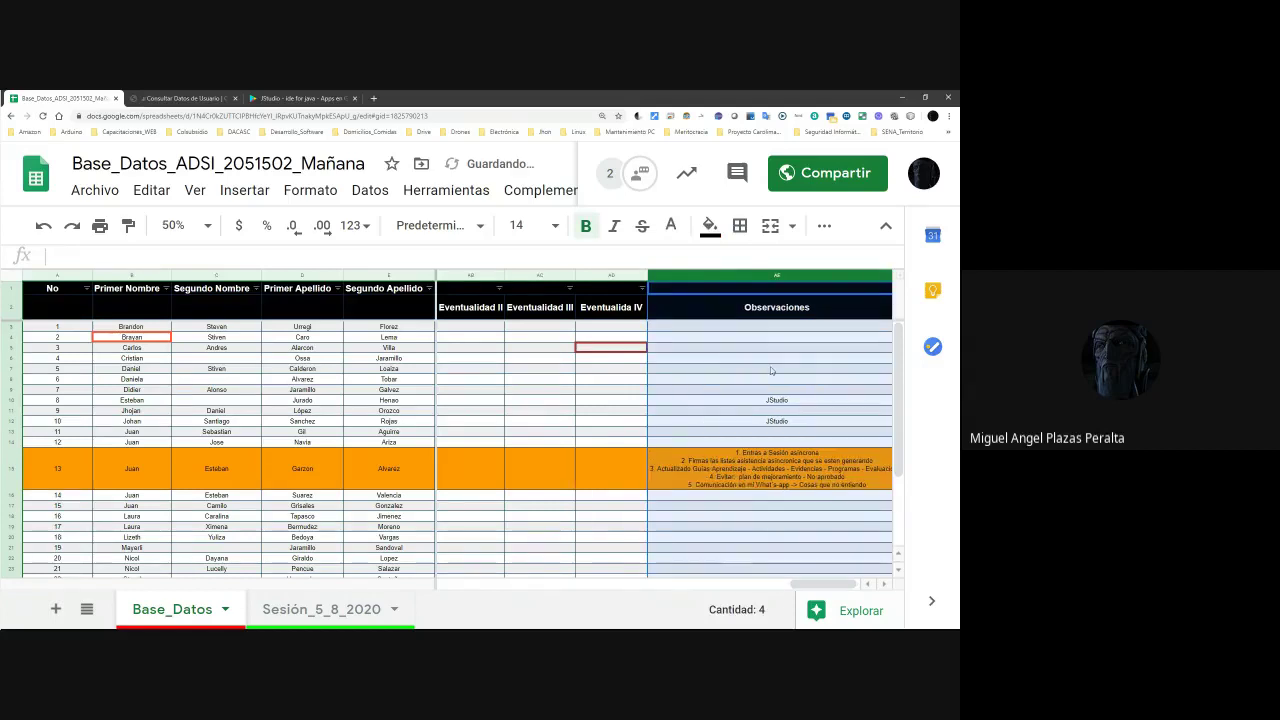
pyautogui.click(808, 475)
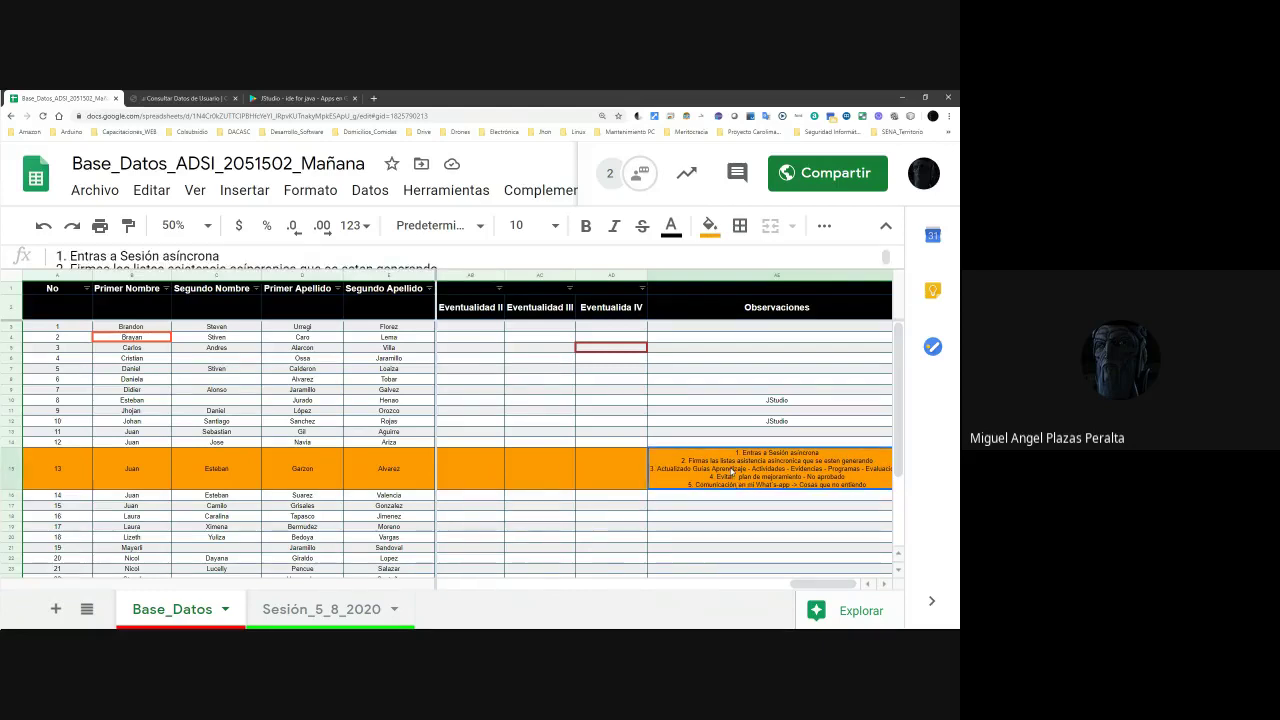
pyautogui.press('Left')
pyautogui.press('Left')
pyautogui.press('Left')
pyautogui.press('Left')
pyautogui.press('Left')
pyautogui.press('Left')
pyautogui.press('Left')
pyautogui.press('Left')
pyautogui.press('Left')
pyautogui.press('Left')
pyautogui.press('Left')
pyautogui.press('Left')
pyautogui.press('Left')
pyautogui.press('Left')
pyautogui.press('Left')
pyautogui.press('Left')
pyautogui.press('Left')
pyautogui.press('Left')
pyautogui.press('Left')
pyautogui.press('Left')
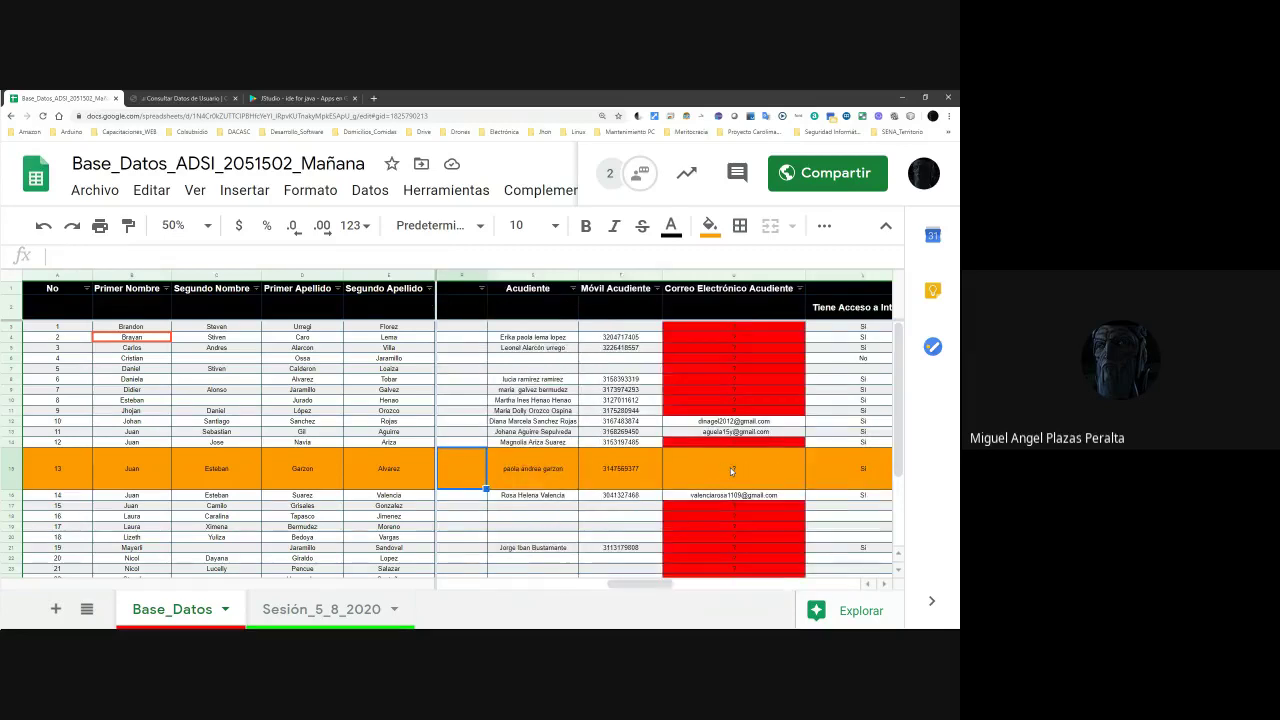
pyautogui.press('Right')
pyautogui.press('Right')
pyautogui.press('Right')
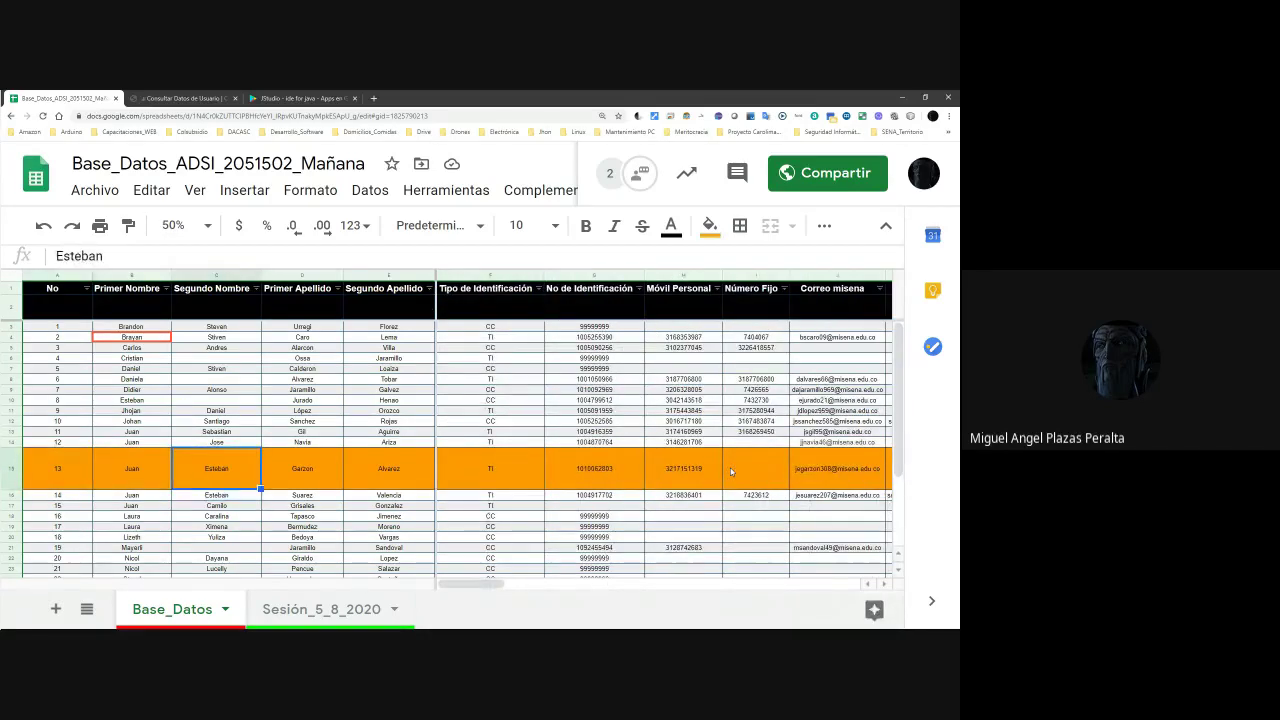
pyautogui.press('Up')
pyautogui.press('Up')
pyautogui.press('Up')
pyautogui.press('Up')
pyautogui.press('Up')
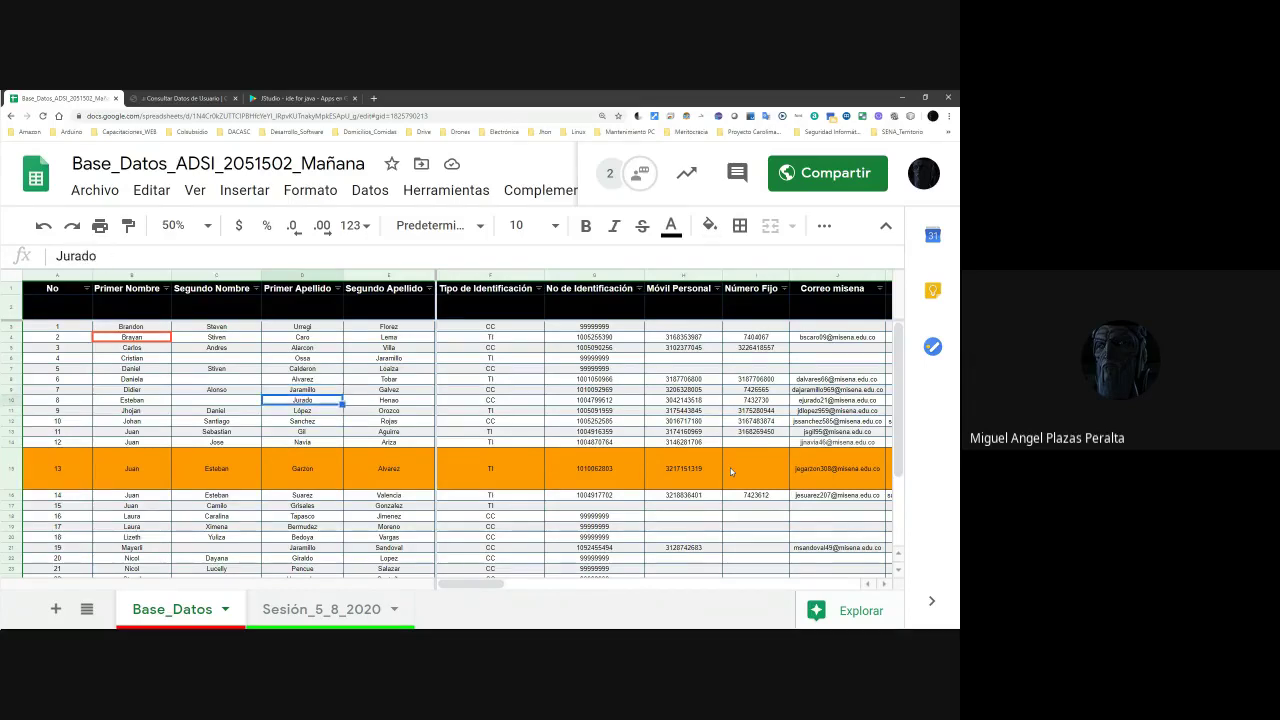
pyautogui.press('Down')
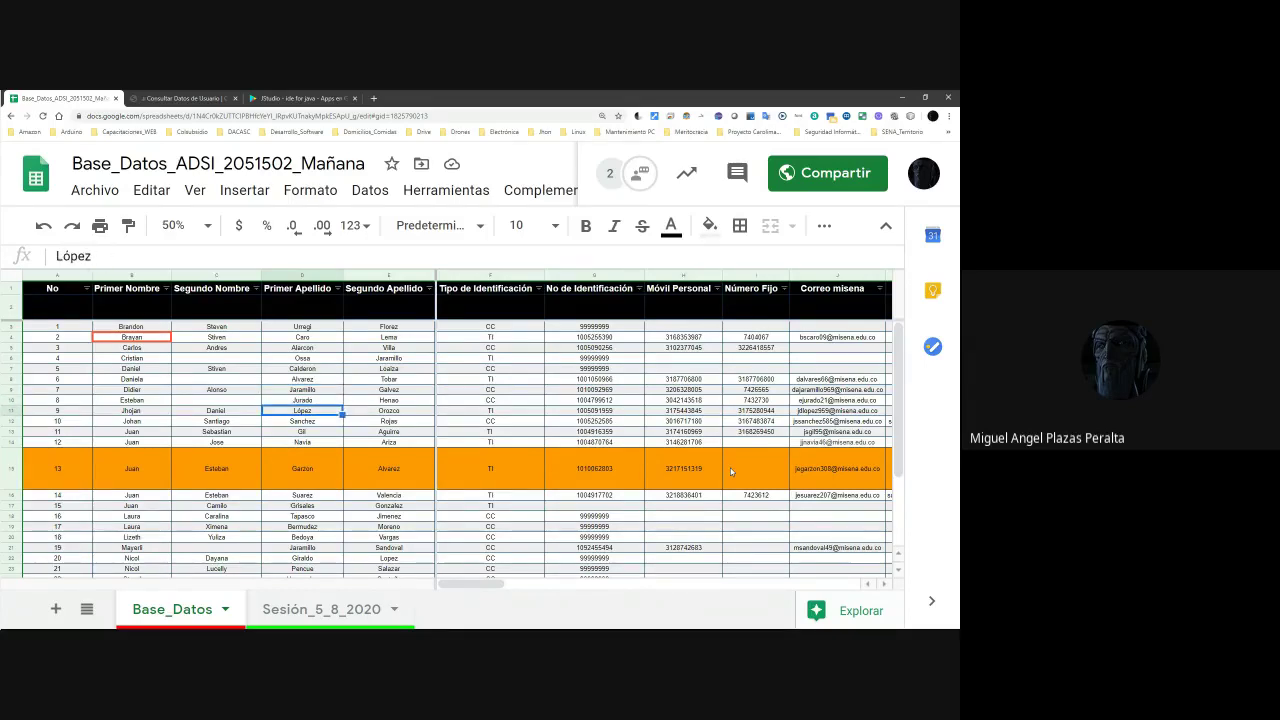
pyautogui.press('Down')
pyautogui.press('Up')
pyautogui.press('Right')
pyautogui.press('Right')
pyautogui.press('Right')
pyautogui.press('Right')
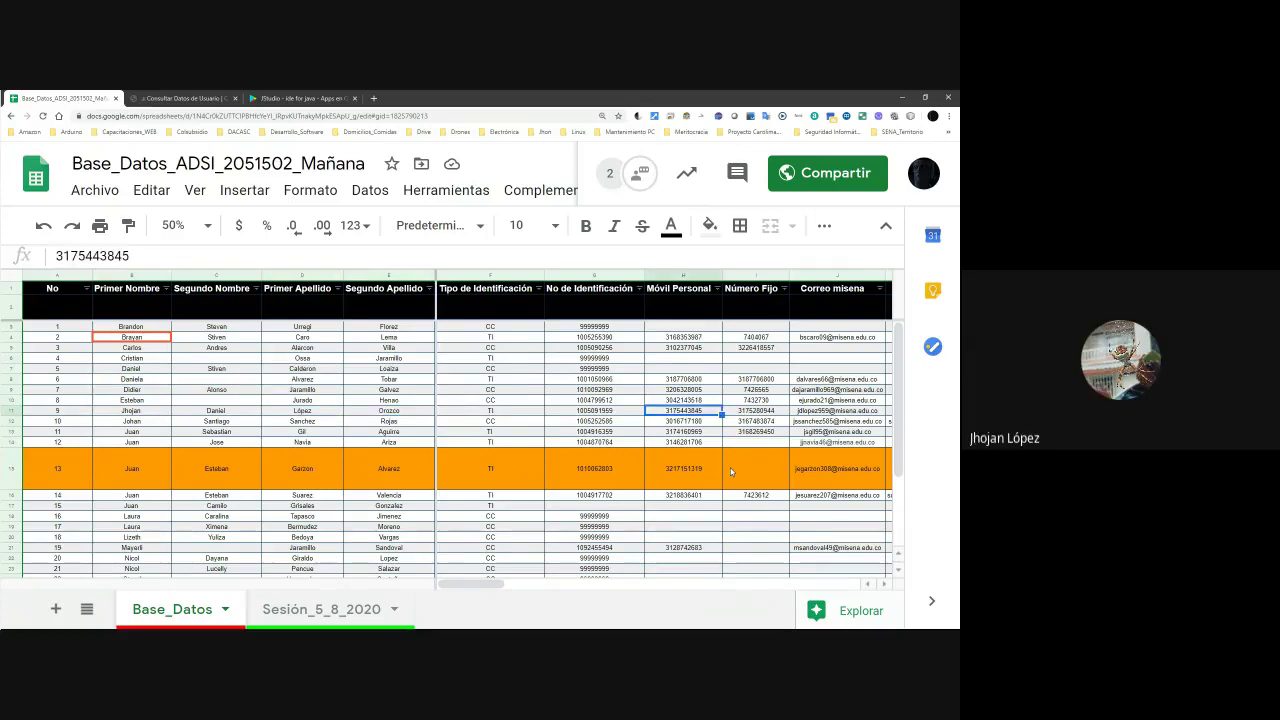
pyautogui.press('Right')
pyautogui.press('Right')
pyautogui.press('Right')
pyautogui.press('Right')
pyautogui.press('Right')
pyautogui.press('Right')
pyautogui.press('Right')
pyautogui.press('Right')
pyautogui.press('Right')
pyautogui.press('Right')
pyautogui.press('Right')
pyautogui.press('Right')
pyautogui.press('Right')
pyautogui.press('Right')
pyautogui.press('Right')
pyautogui.press('Right')
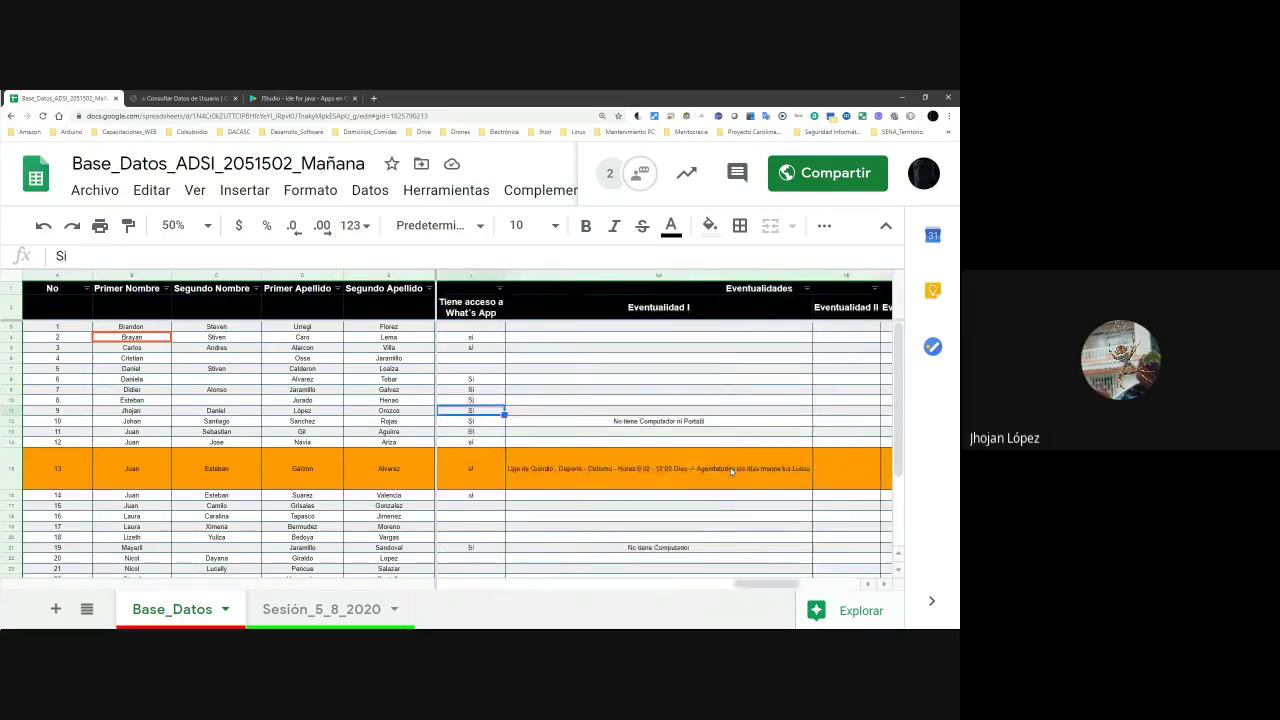
pyautogui.press('Left')
pyautogui.press('Right')
pyautogui.press('Right')
pyautogui.press('Right')
pyautogui.press('Left')
pyautogui.press('Left')
pyautogui.press('Left')
pyautogui.press('Left')
pyautogui.press('Left')
pyautogui.press('Left')
pyautogui.press('Left')
pyautogui.press('Left')
pyautogui.press('Left')
pyautogui.press('Left')
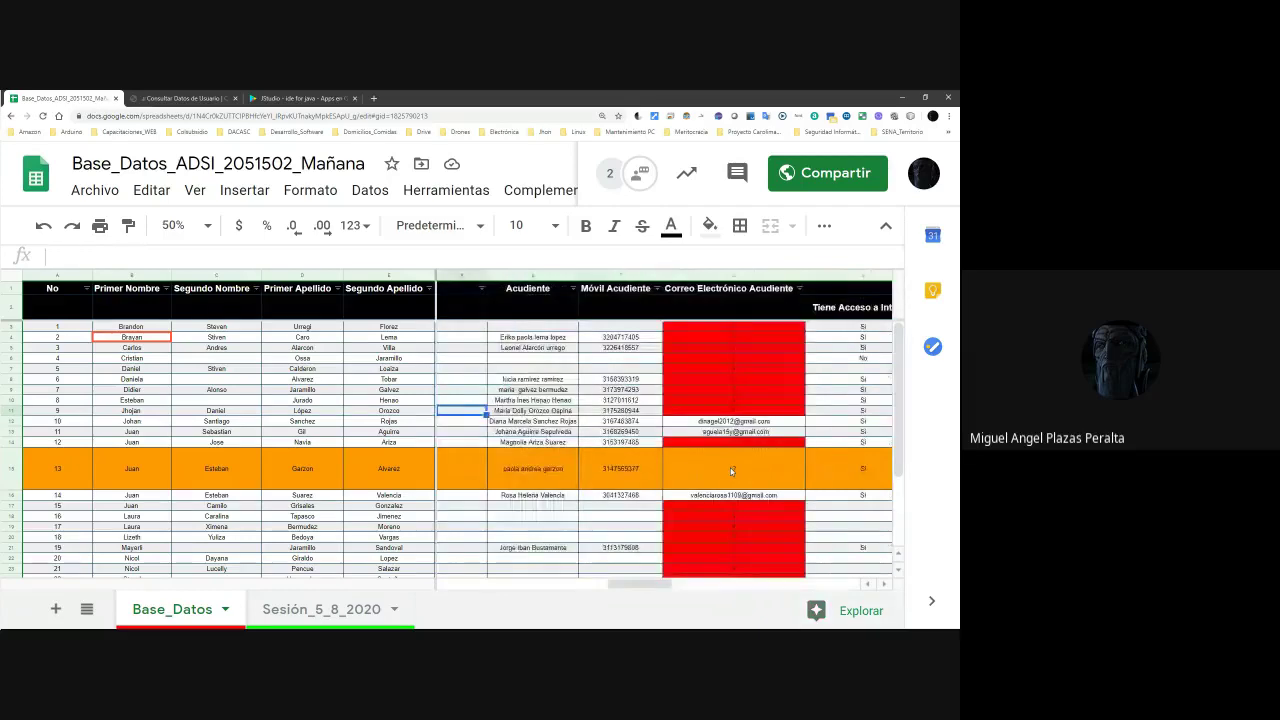
pyautogui.press('Return')
pyautogui.press('Right')
pyautogui.press('Right')
pyautogui.press('Right')
pyautogui.press('Right')
pyautogui.press('Down')
pyautogui.press('Right')
pyautogui.press('Right')
pyautogui.press('Right')
pyautogui.press('Right')
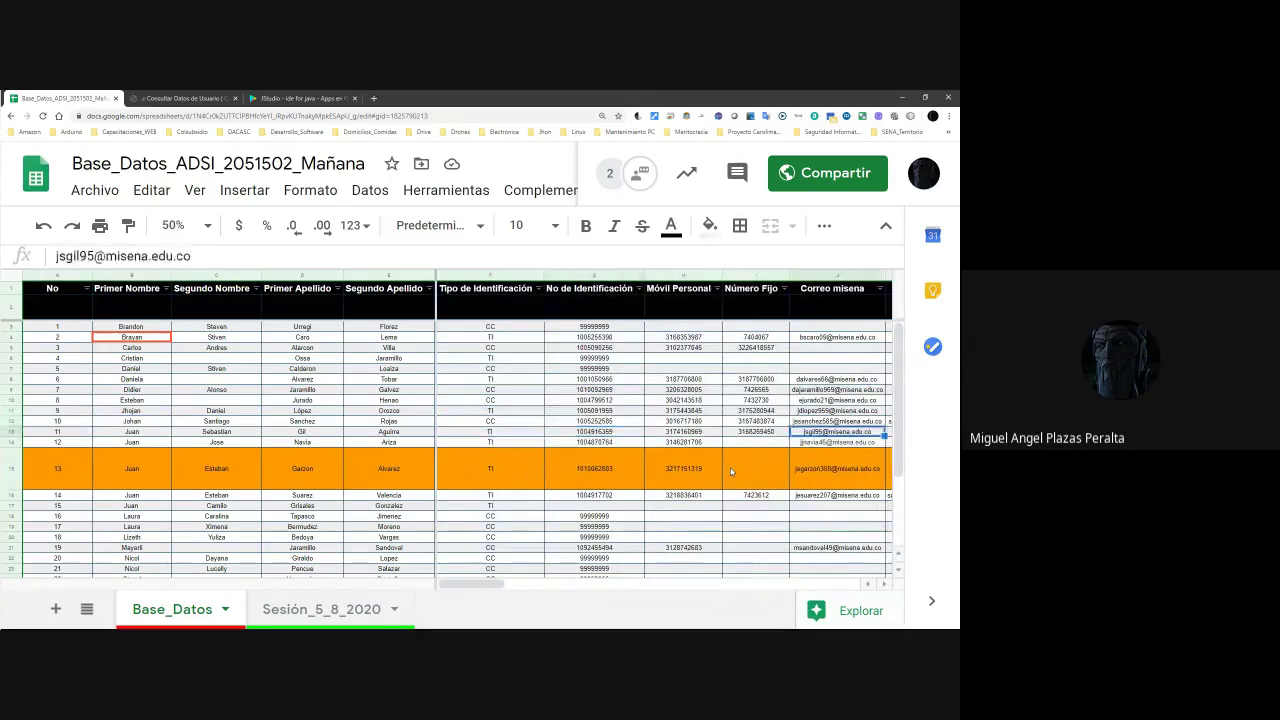
pyautogui.press('Right')
pyautogui.press('Right')
pyautogui.press('Right')
pyautogui.press('Right')
pyautogui.press('Right')
pyautogui.press('Right')
pyautogui.press('Right')
pyautogui.press('Right')
pyautogui.press('Right')
pyautogui.press('Right')
pyautogui.press('Right')
pyautogui.press('Right')
pyautogui.press('Right')
pyautogui.press('Right')
pyautogui.press('Right')
pyautogui.press('Right')
pyautogui.press('Right')
pyautogui.press('Right')
pyautogui.press('Right')
pyautogui.press('Right')
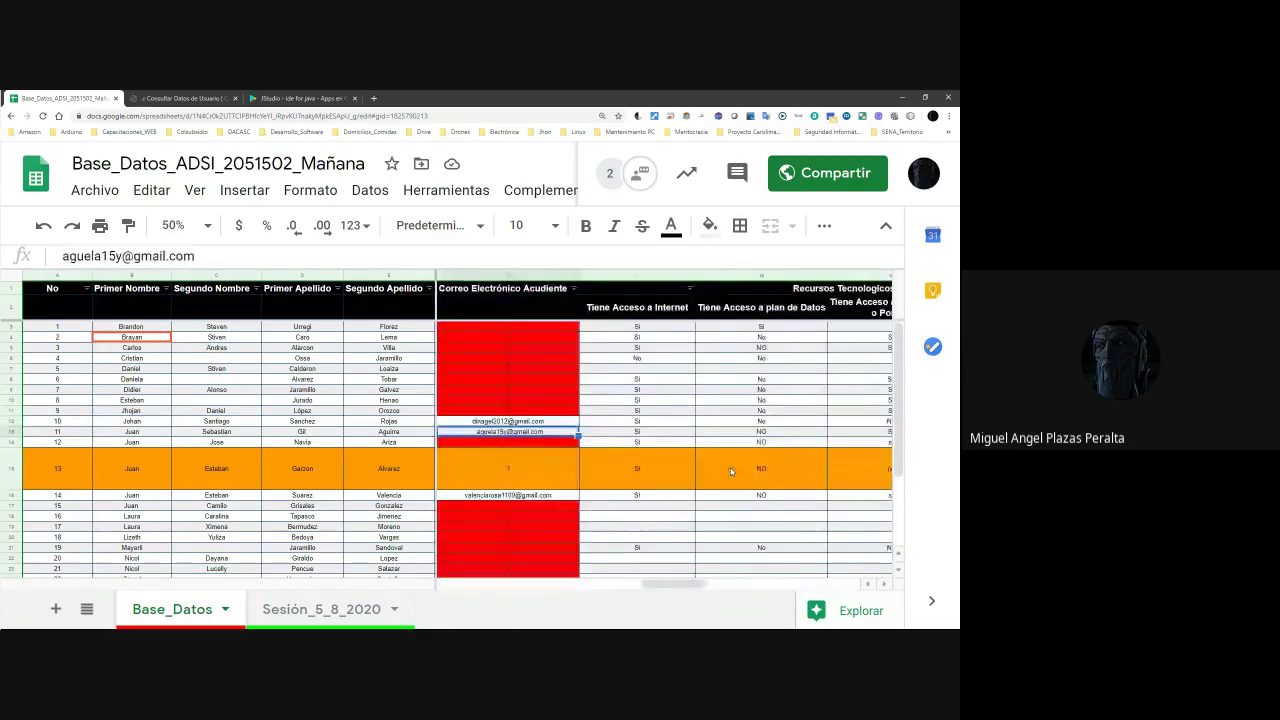
pyautogui.press('Right')
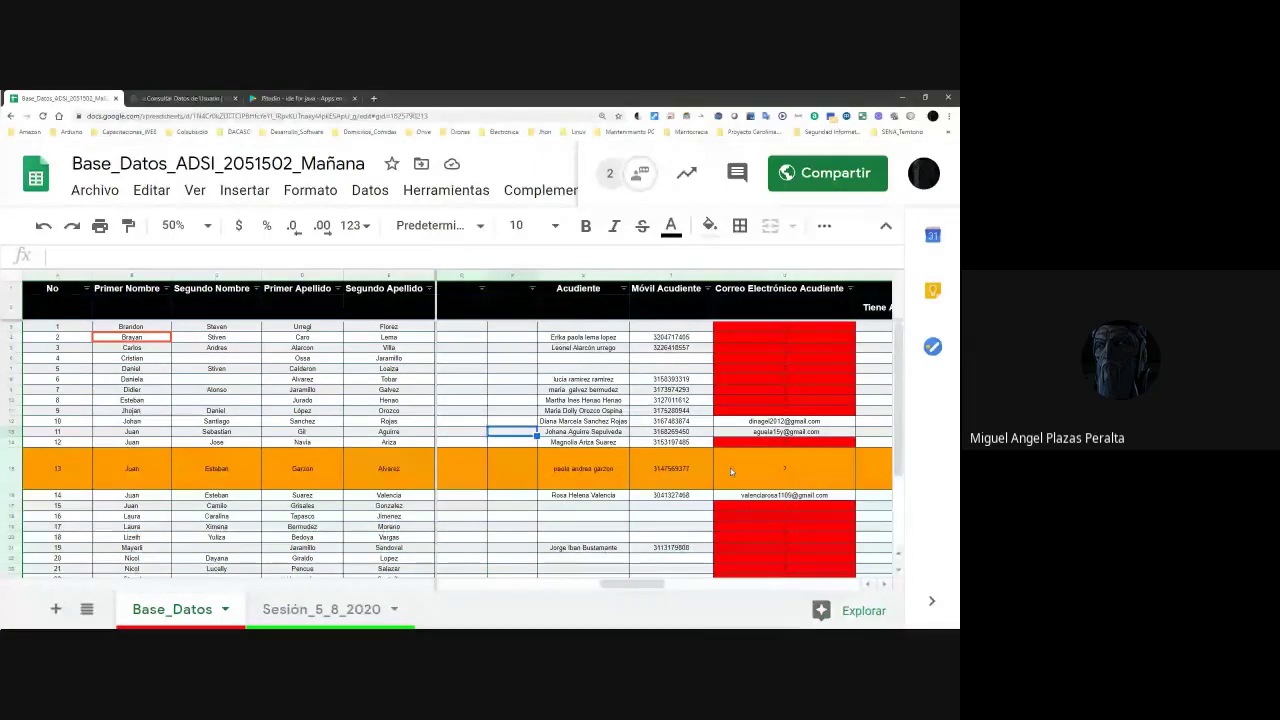
pyautogui.press('Right')
pyautogui.press('Left')
pyautogui.press('Left')
pyautogui.press('Left')
pyautogui.press('Left')
pyautogui.press('Left')
pyautogui.press('Left')
pyautogui.press('Left')
pyautogui.press('Left')
pyautogui.press('Left')
pyautogui.press('Left')
pyautogui.press('Left')
pyautogui.press('Left')
pyautogui.press('Left')
pyautogui.press('Left')
pyautogui.press('Left')
pyautogui.press('Left')
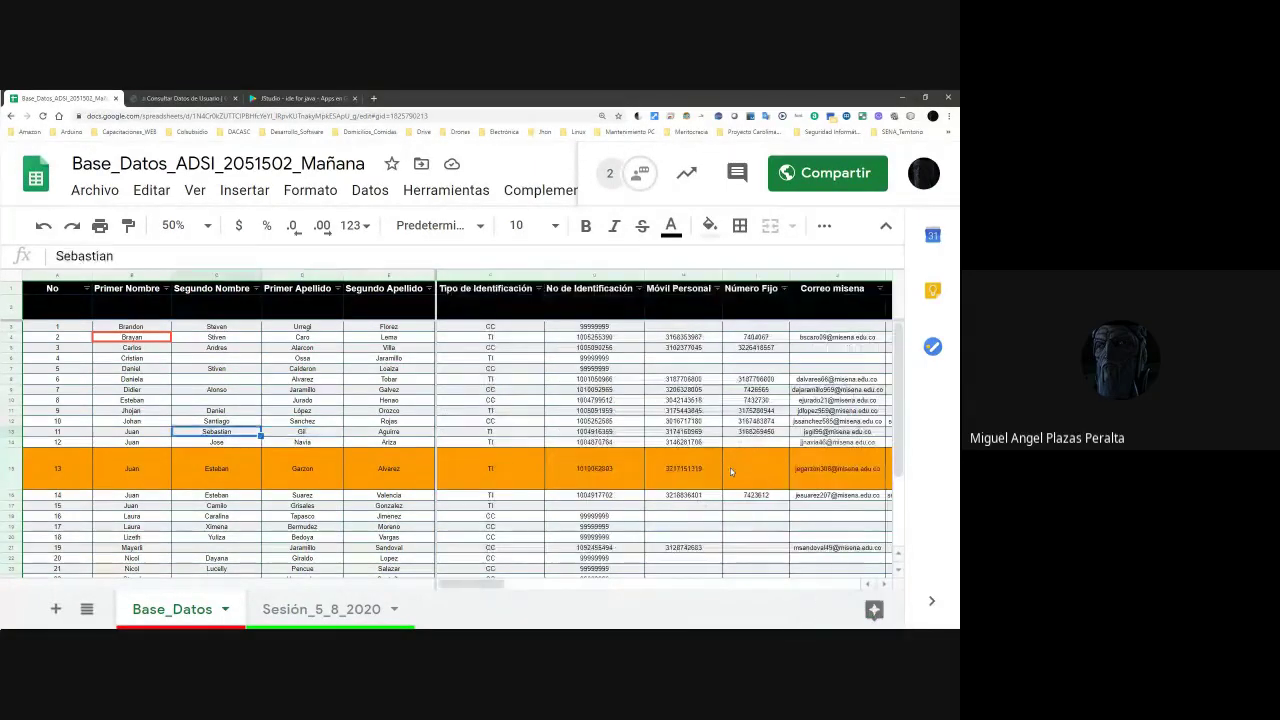
pyautogui.press('Left')
pyautogui.press('Right')
pyautogui.press('Right')
pyautogui.press('Right')
pyautogui.press('Right')
pyautogui.press('Right')
pyautogui.press('Right')
pyautogui.press('Right')
pyautogui.press('Right')
pyautogui.press('Right')
pyautogui.press('Right')
pyautogui.press('Right')
pyautogui.press('Right')
pyautogui.press('Right')
pyautogui.press('Left')
pyautogui.press('Left')
pyautogui.press('Left')
pyautogui.press('Left')
pyautogui.press('Left')
pyautogui.press('Left')
pyautogui.press('Left')
pyautogui.press('Left')
pyautogui.press('Left')
pyautogui.press('Left')
pyautogui.press('Left')
pyautogui.press('Left')
pyautogui.press('Left')
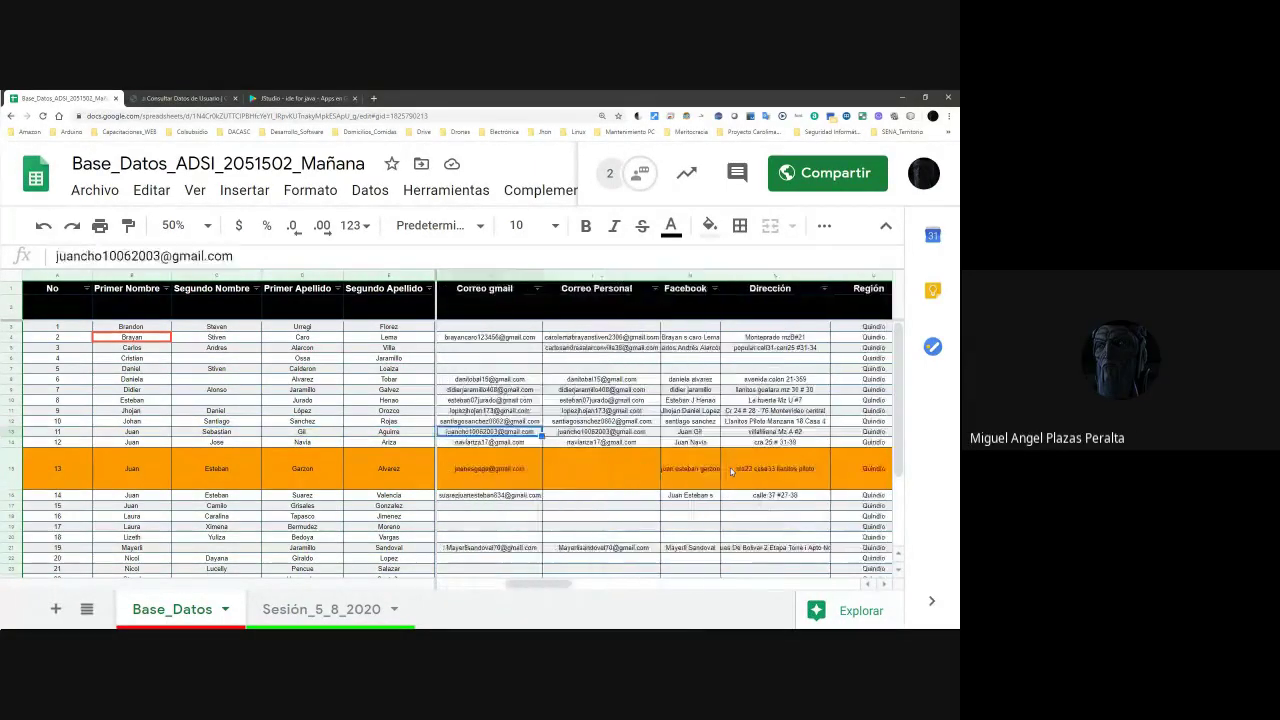
pyautogui.press('Right')
pyautogui.press('Right')
pyautogui.press('Right')
pyautogui.press('Right')
pyautogui.press('Right')
pyautogui.press('Right')
pyautogui.press('Right')
pyautogui.press('Right')
pyautogui.press('Right')
pyautogui.press('Right')
pyautogui.press('Right')
pyautogui.press('Right')
pyautogui.press('Right')
pyautogui.press('Right')
pyautogui.press('Right')
pyautogui.press('Right')
pyautogui.press('Right')
pyautogui.press('Right')
pyautogui.press('Right')
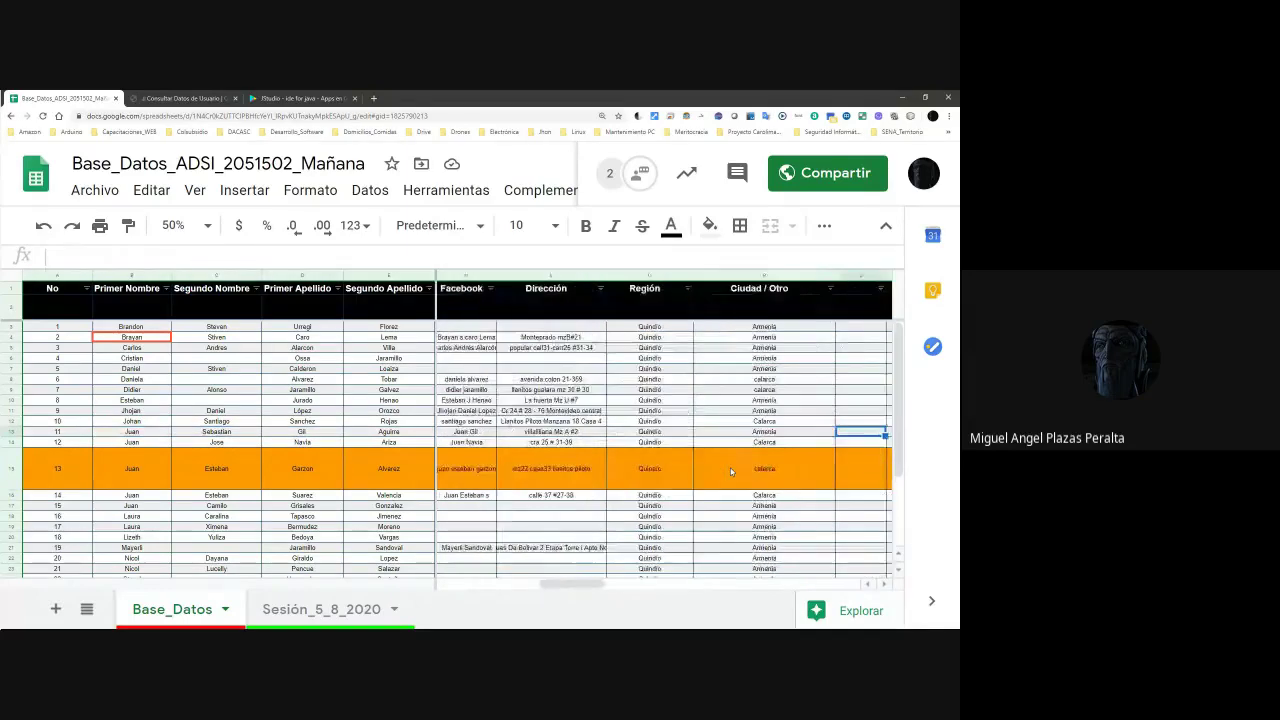
pyautogui.press('Right')
pyautogui.press('Right')
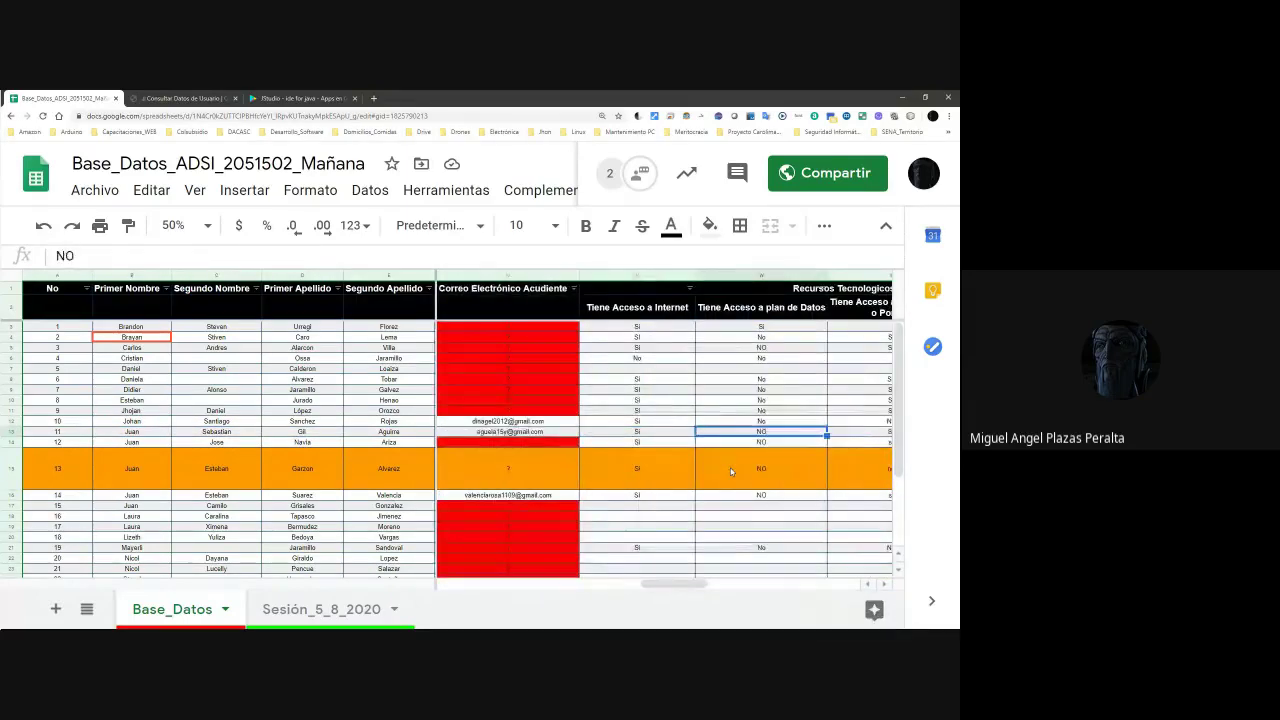
pyautogui.press('Left')
pyautogui.press('Left')
pyautogui.press('Left')
pyautogui.press('Left')
pyautogui.press('Left')
pyautogui.press('Right')
pyautogui.press('Right')
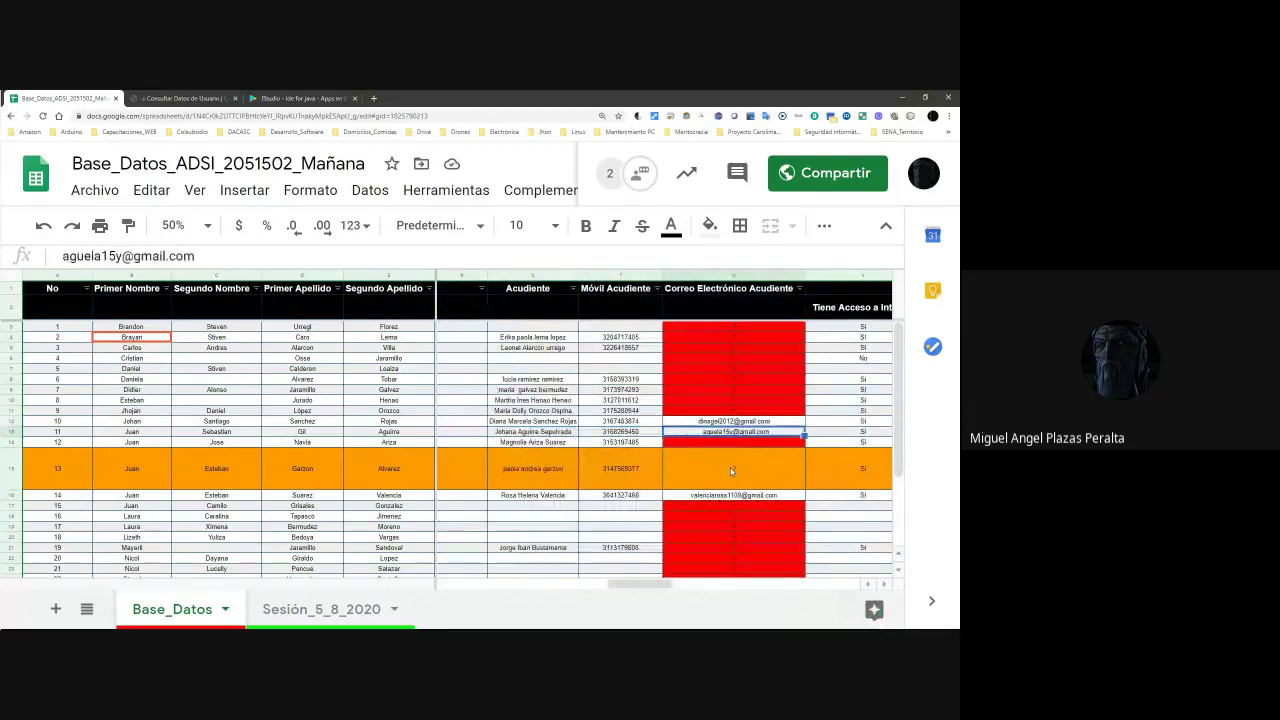
pyautogui.press('Right')
pyautogui.press('Right')
pyautogui.press('Right')
pyautogui.press('Right')
pyautogui.press('Right')
pyautogui.press('Right')
pyautogui.press('Right')
pyautogui.press('Right')
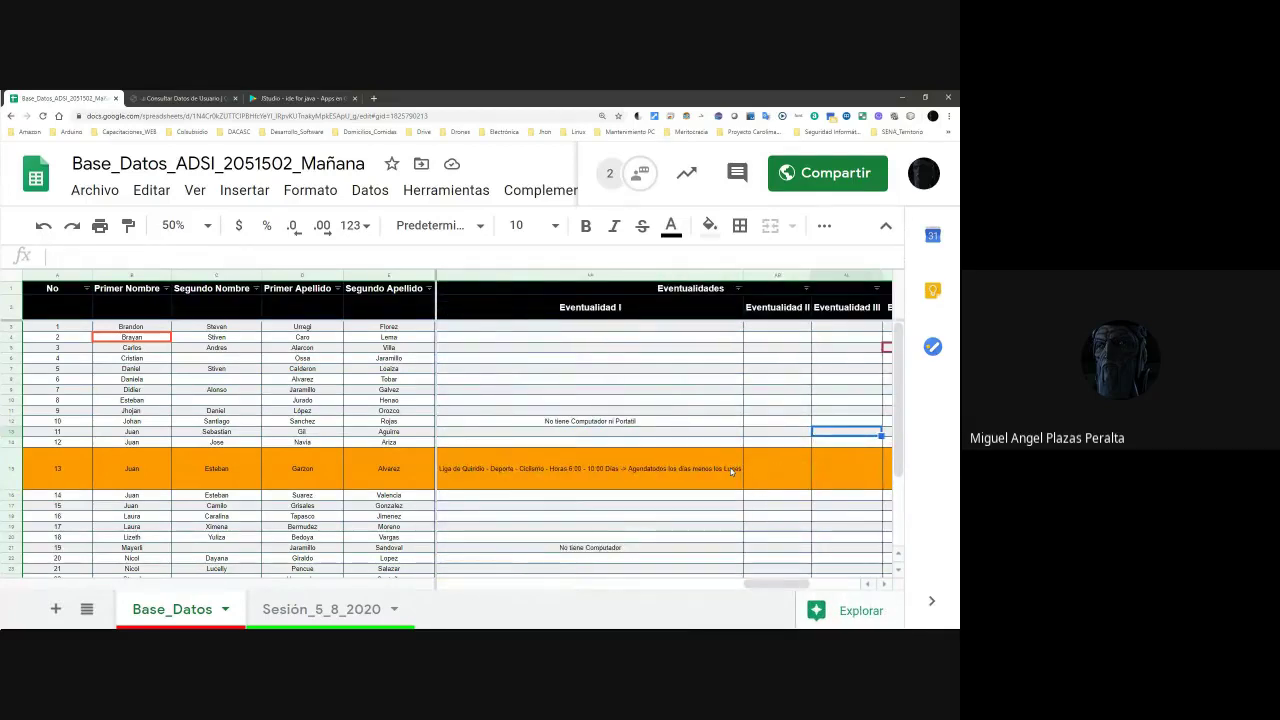
pyautogui.press('Right')
pyautogui.press('Left')
pyautogui.press('Left')
pyautogui.press('Left')
pyautogui.press('Left')
pyautogui.press('Left')
pyautogui.press('Left')
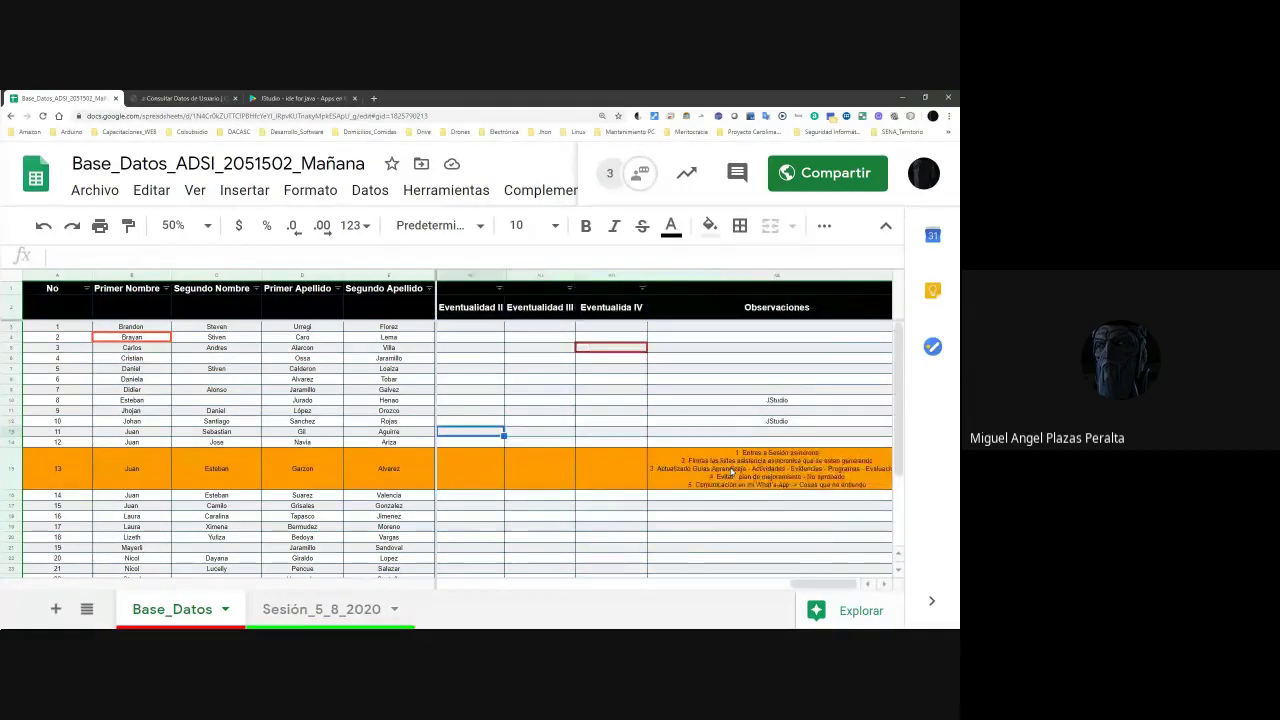
pyautogui.press('Left')
pyautogui.press('Left')
pyautogui.press('Left')
pyautogui.press('Left')
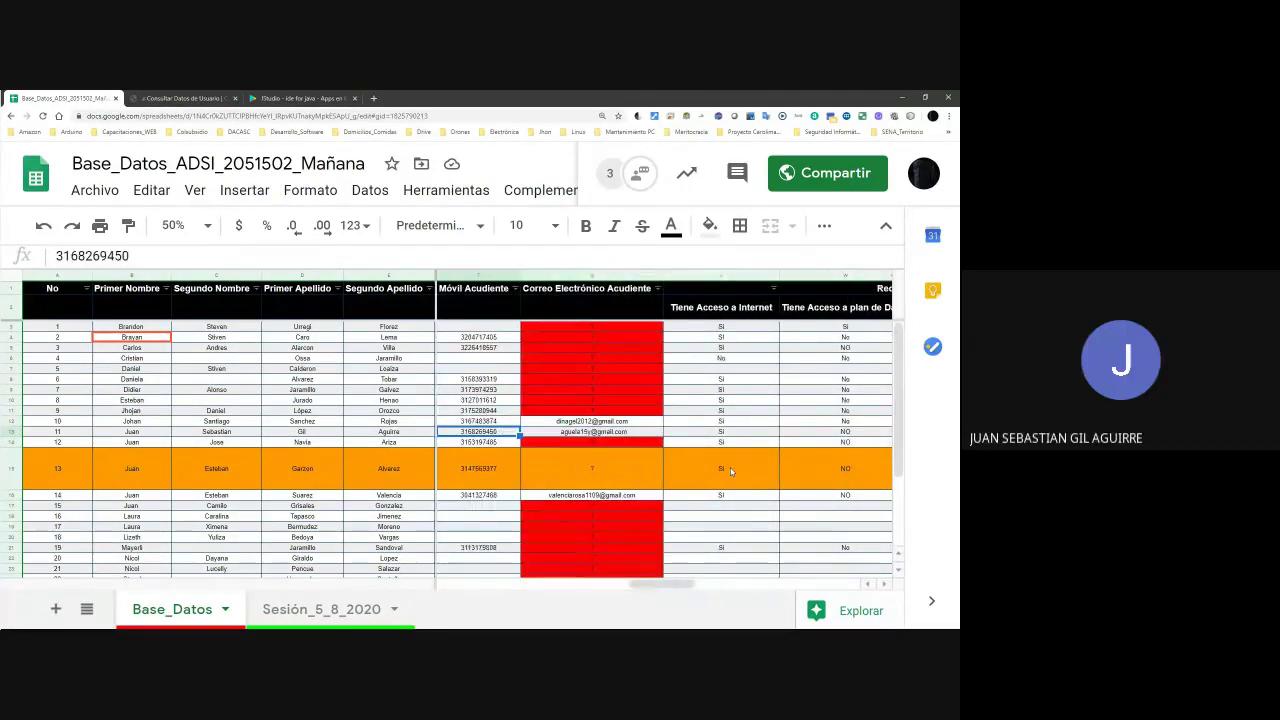
# Enter No for student 11's data-plan access and Si for mobile access.
pyautogui.press('Right')
pyautogui.press('Right')
pyautogui.press('Right')
pyautogui.press('Right')
pyautogui.press('Right')
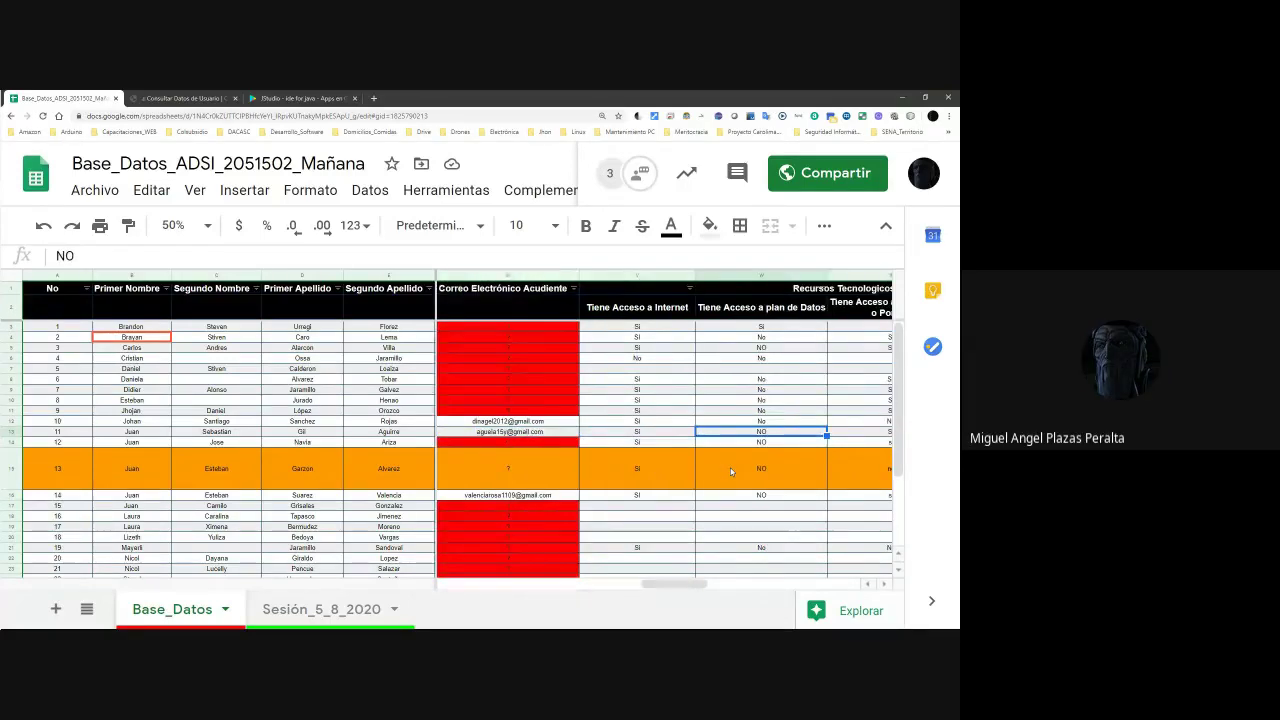
pyautogui.press('Left')
pyautogui.press('Left')
pyautogui.press('Left')
pyautogui.press('Left')
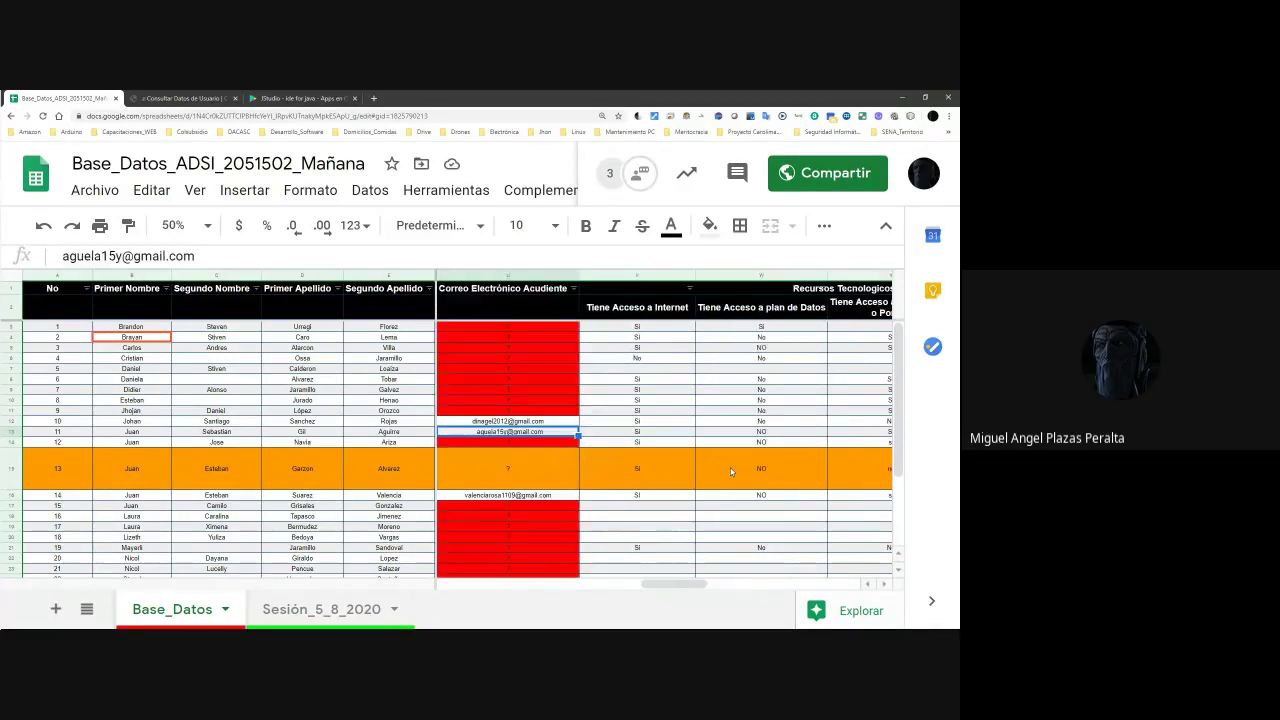
pyautogui.press('Right')
pyautogui.press('Right')
pyautogui.write('No')
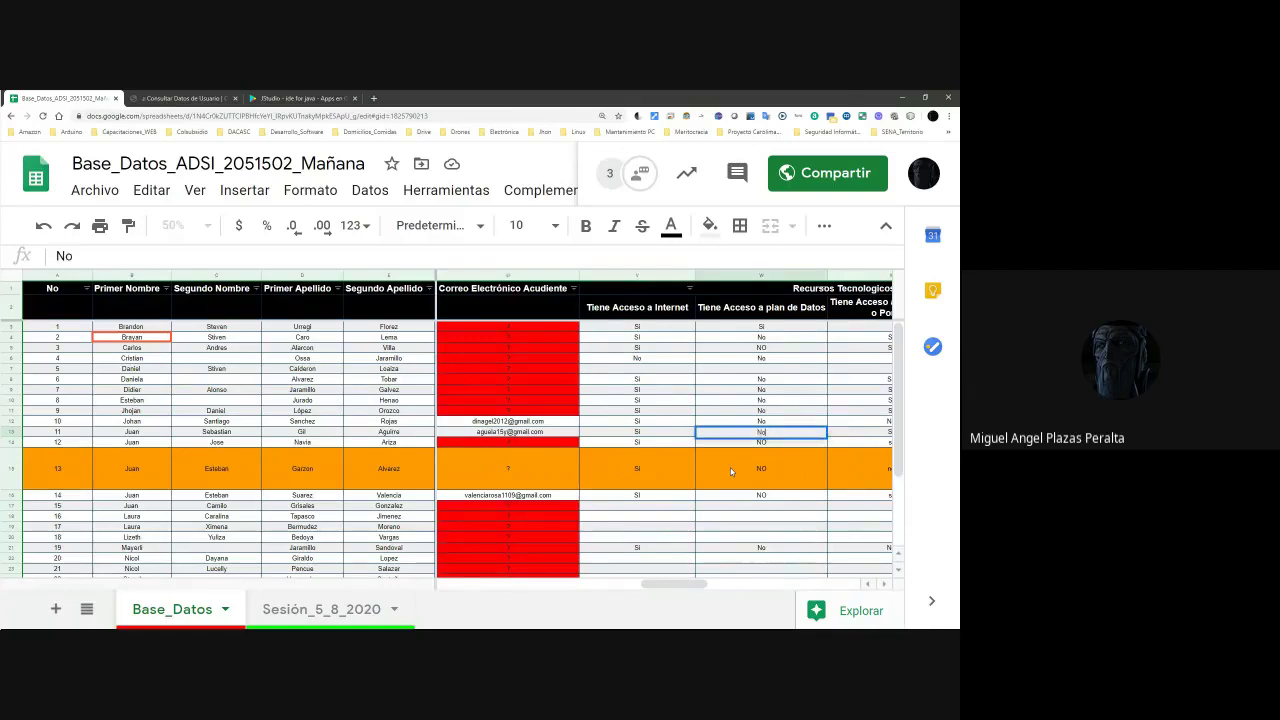
pyautogui.press('Right')
pyautogui.press('Right')
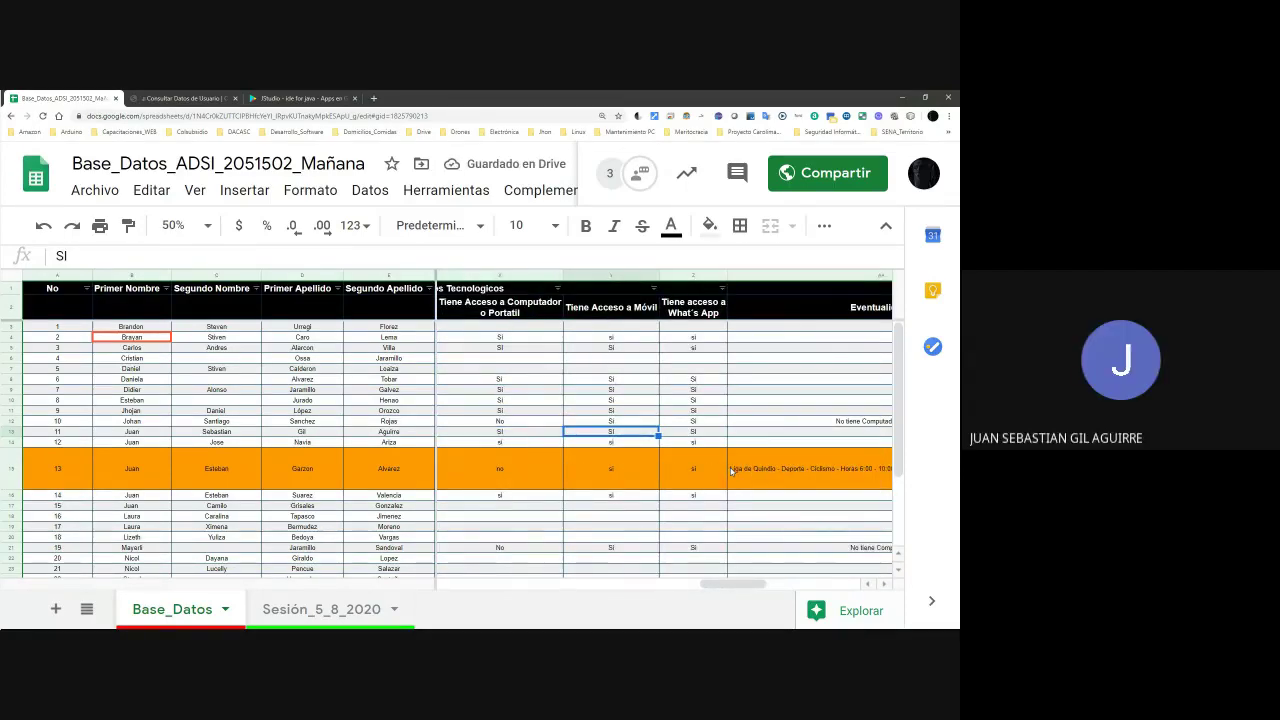
pyautogui.write('S')
pyautogui.press('Left')
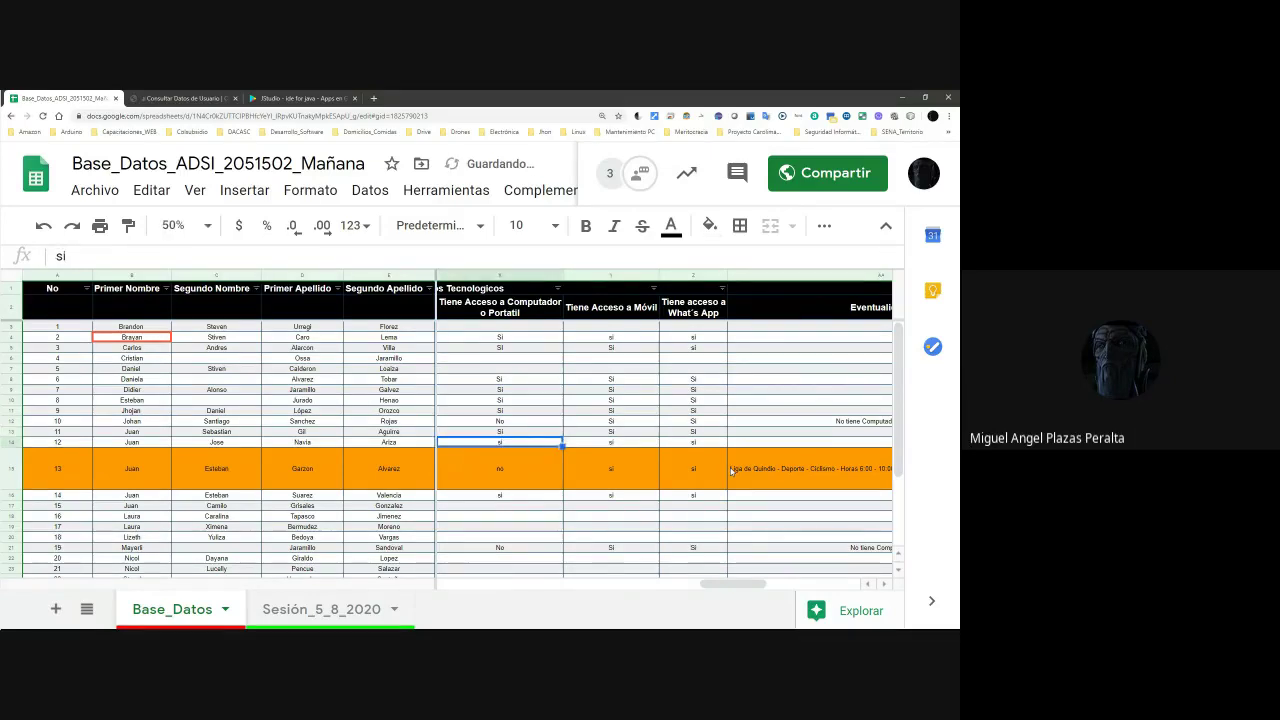
pyautogui.press('Right')
pyautogui.press('Right')
pyautogui.press('Right')
pyautogui.press('Right')
pyautogui.press('Right')
pyautogui.press('Right')
pyautogui.press('Right')
pyautogui.press('Left')
pyautogui.press('Left')
pyautogui.press('Left')
pyautogui.press('Left')
pyautogui.press('Left')
pyautogui.press('Left')
pyautogui.press('Left')
pyautogui.press('Left')
pyautogui.press('Left')
pyautogui.press('Left')
pyautogui.press('Left')
pyautogui.press('Left')
pyautogui.press('Left')
pyautogui.press('Left')
pyautogui.press('Left')
pyautogui.press('Left')
pyautogui.press('Left')
pyautogui.press('Left')
pyautogui.press('Left')
pyautogui.press('Left')
pyautogui.press('Left')
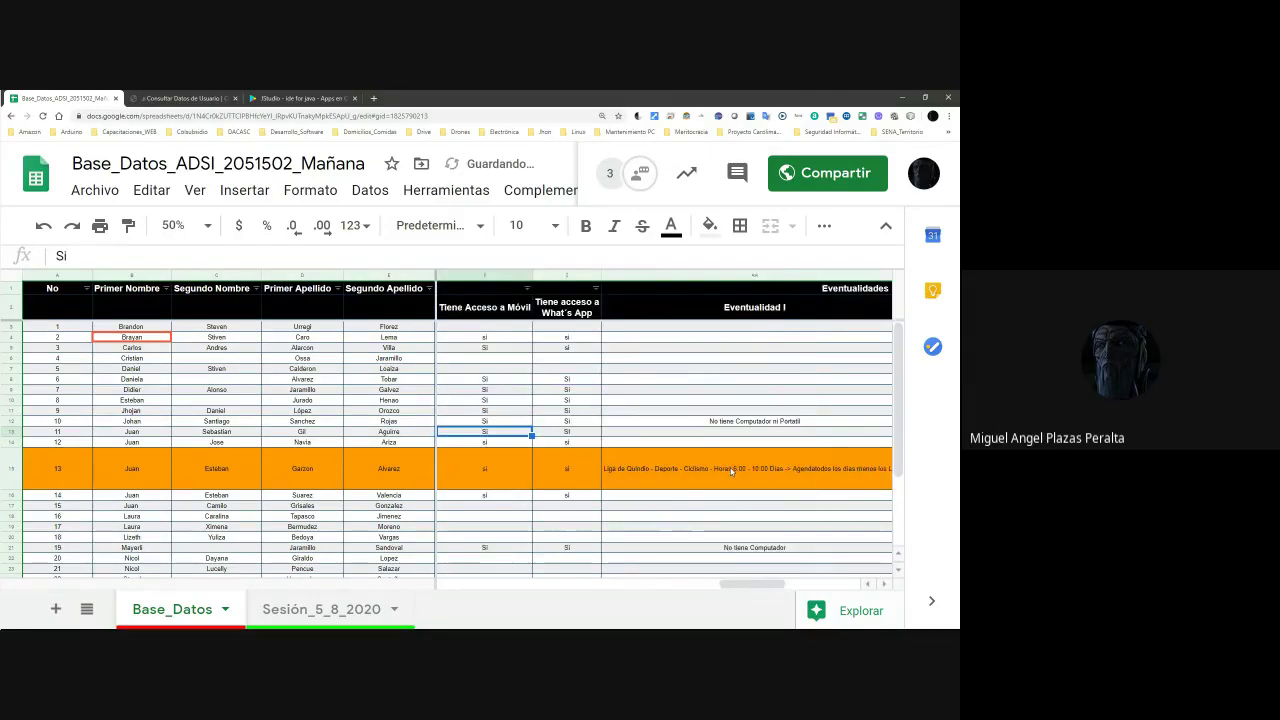
pyautogui.press('Down')
pyautogui.press('Right')
pyautogui.press('Right')
pyautogui.press('Right')
pyautogui.press('Right')
pyautogui.press('Right')
pyautogui.press('Right')
pyautogui.press('Right')
pyautogui.press('Right')
pyautogui.press('Right')
pyautogui.press('Right')
pyautogui.press('Right')
pyautogui.press('Right')
pyautogui.press('Right')
pyautogui.press('Right')
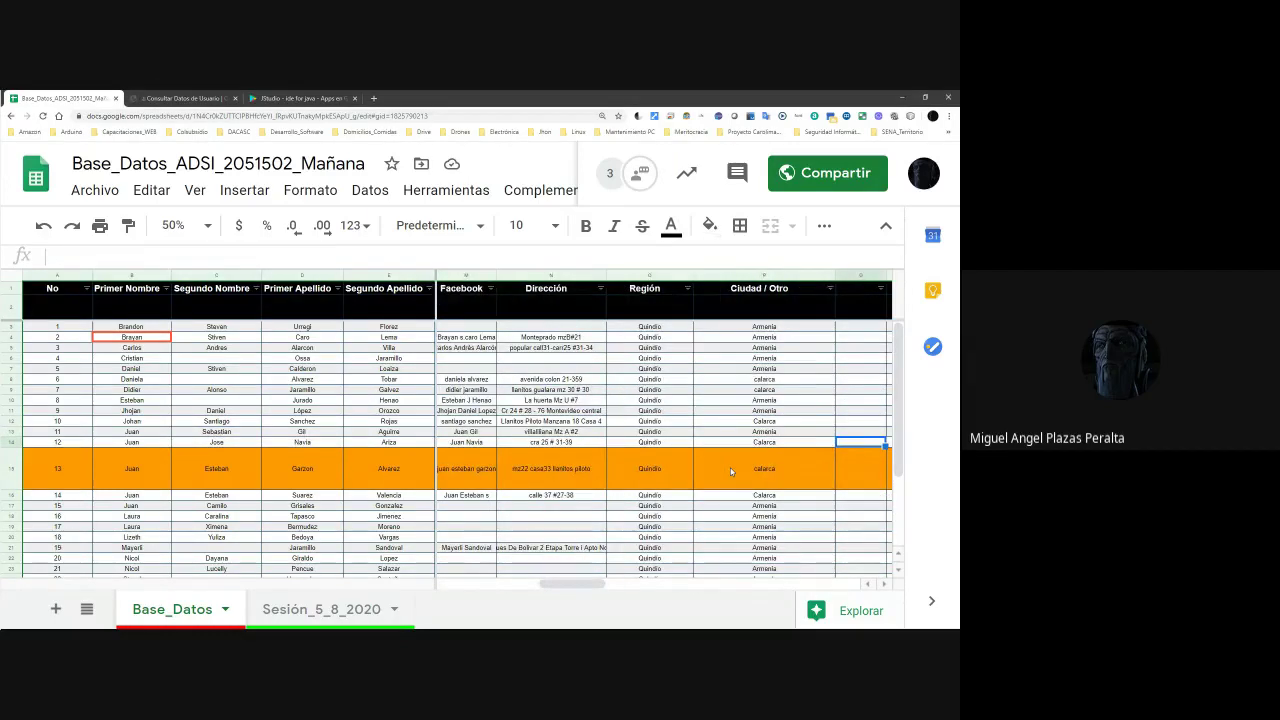
# Review student 12's city, region, e-mail, mobile and identification entries.
pyautogui.press('Right')
pyautogui.press('Left')
pyautogui.press('Left')
pyautogui.press('Left')
pyautogui.press('Left')
pyautogui.press('Left')
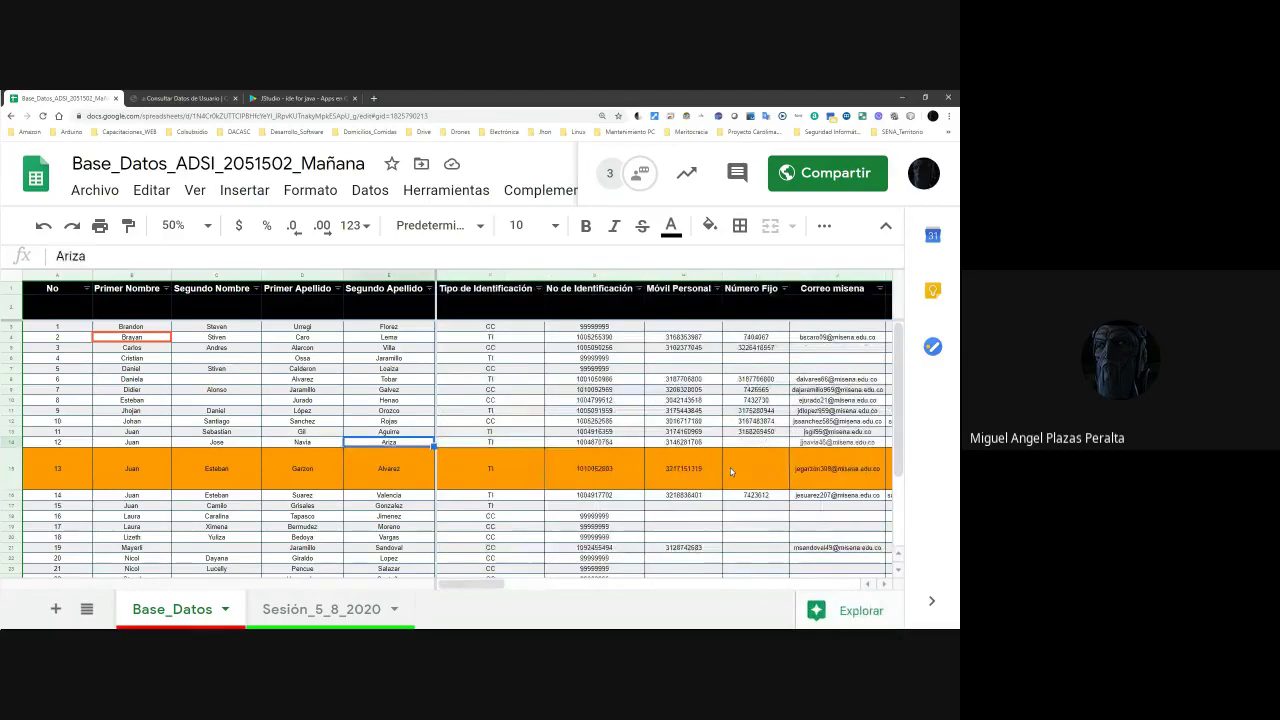
pyautogui.press('Left')
pyautogui.press('Right')
pyautogui.press('Right')
pyautogui.press('Right')
pyautogui.press('Right')
pyautogui.press('Right')
pyautogui.press('Right')
pyautogui.press('Right')
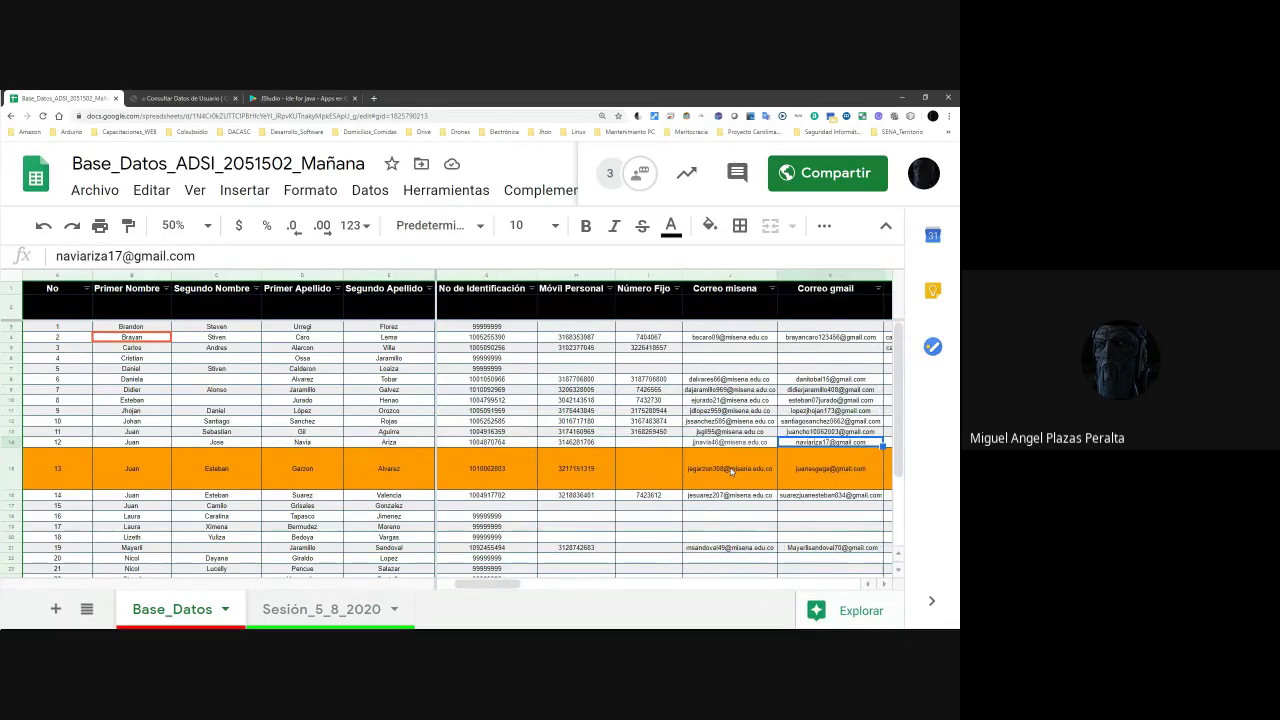
pyautogui.press('Left')
pyautogui.press('Left')
pyautogui.press('Left')
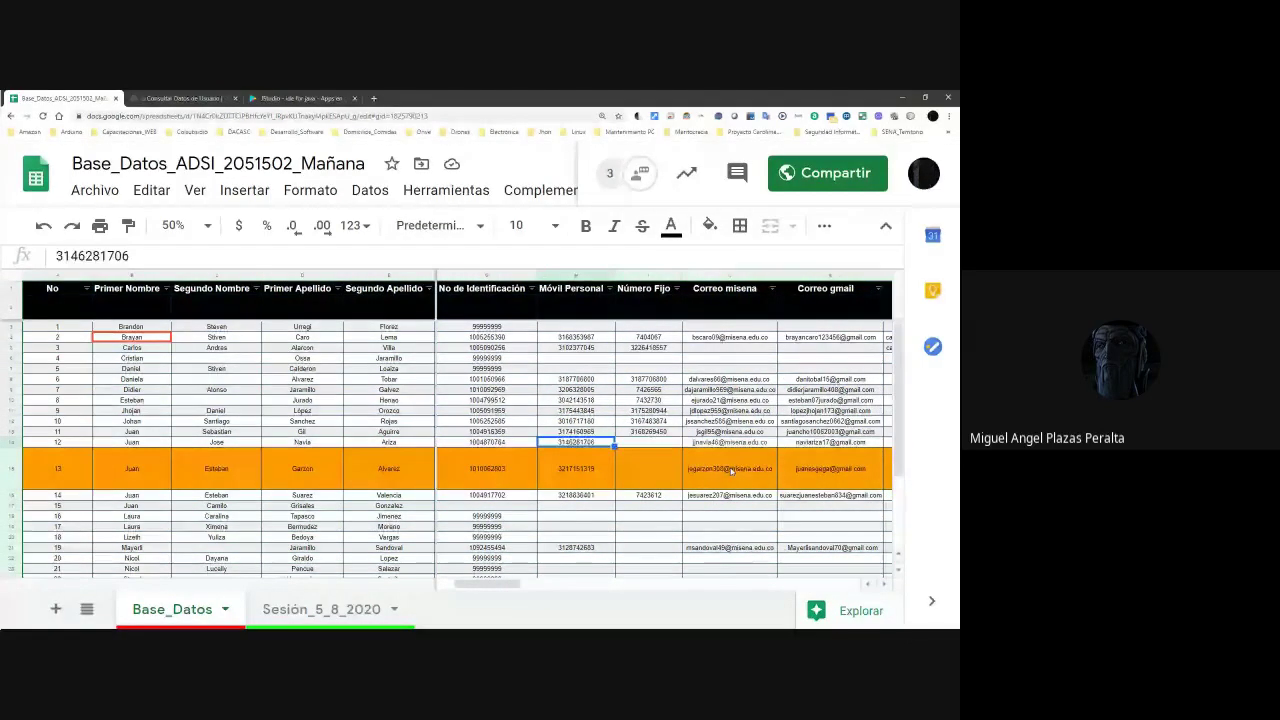
pyautogui.press('Right')
pyautogui.press('Right')
pyautogui.press('Right')
pyautogui.press('Right')
pyautogui.press('Right')
pyautogui.press('Right')
pyautogui.press('Right')
pyautogui.press('Left')
pyautogui.press('Left')
pyautogui.press('Left')
pyautogui.press('Left')
pyautogui.press('Left')
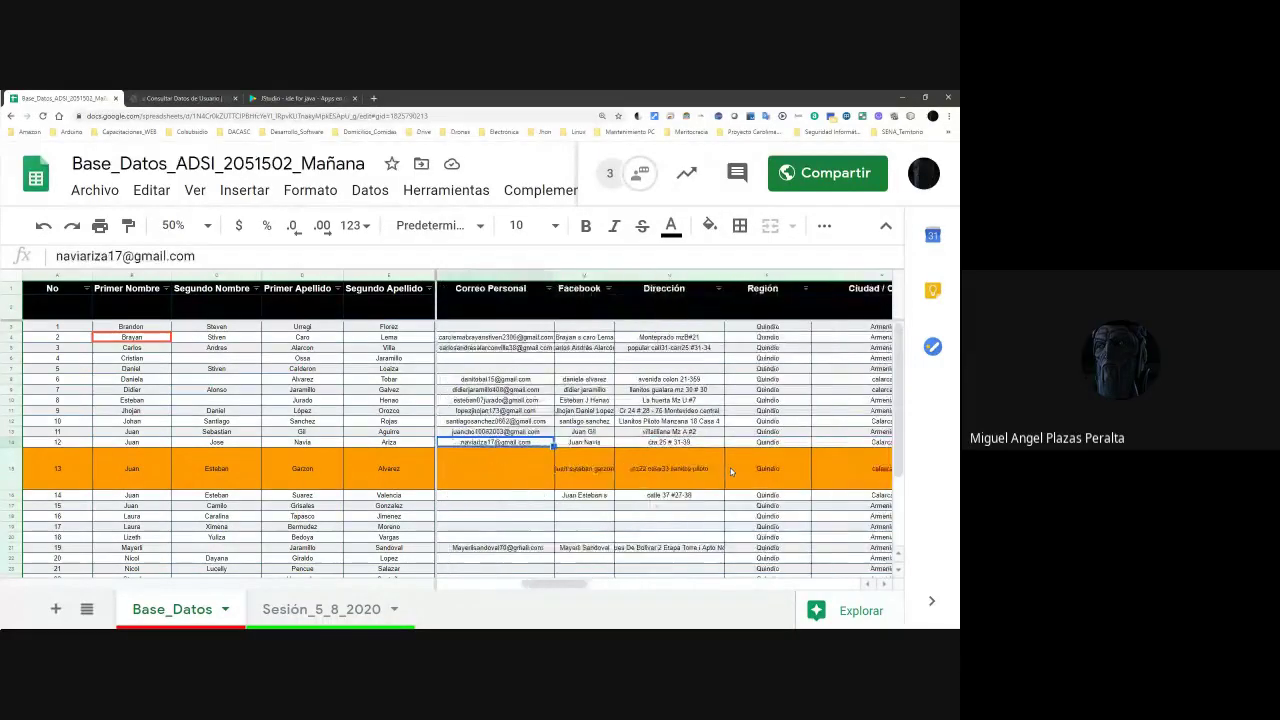
pyautogui.press('Left')
pyautogui.press('Left')
pyautogui.press('Left')
pyautogui.press('Right')
pyautogui.press('Right')
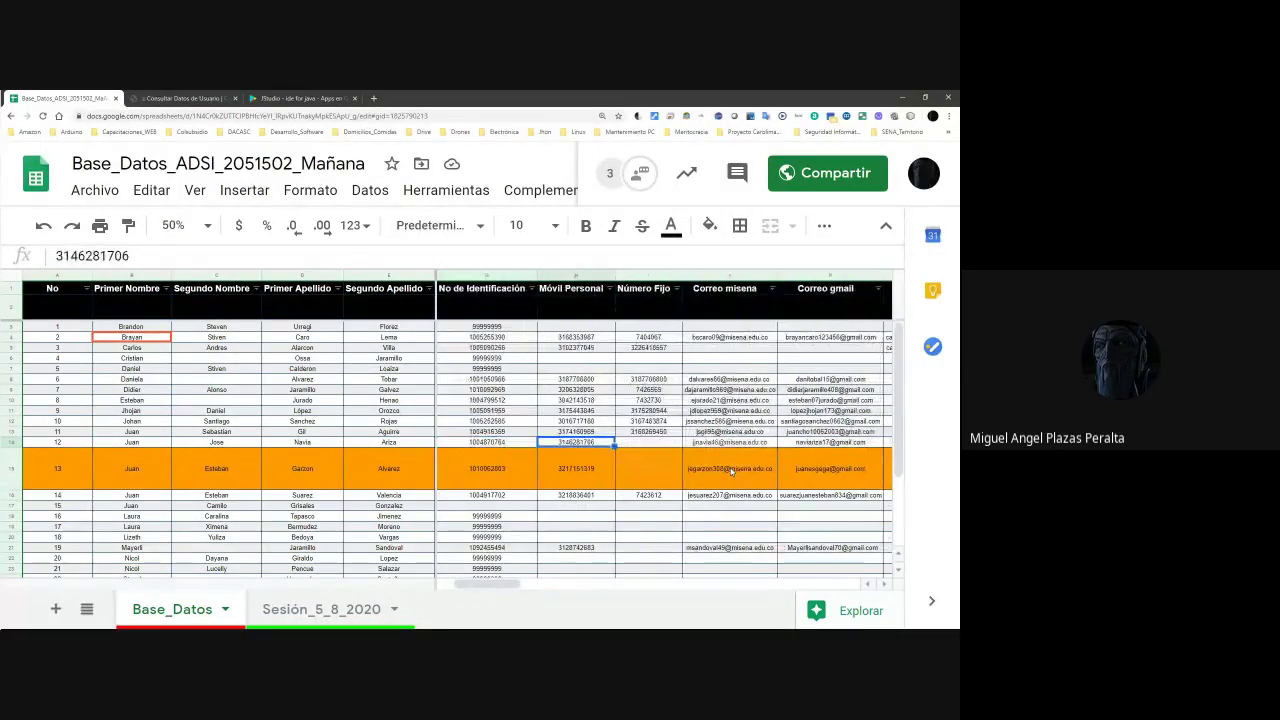
pyautogui.press('Left')
pyautogui.hotkey('ctrl', 'c')
pyautogui.press('Right')
pyautogui.hotkey('ctrl', 'v')
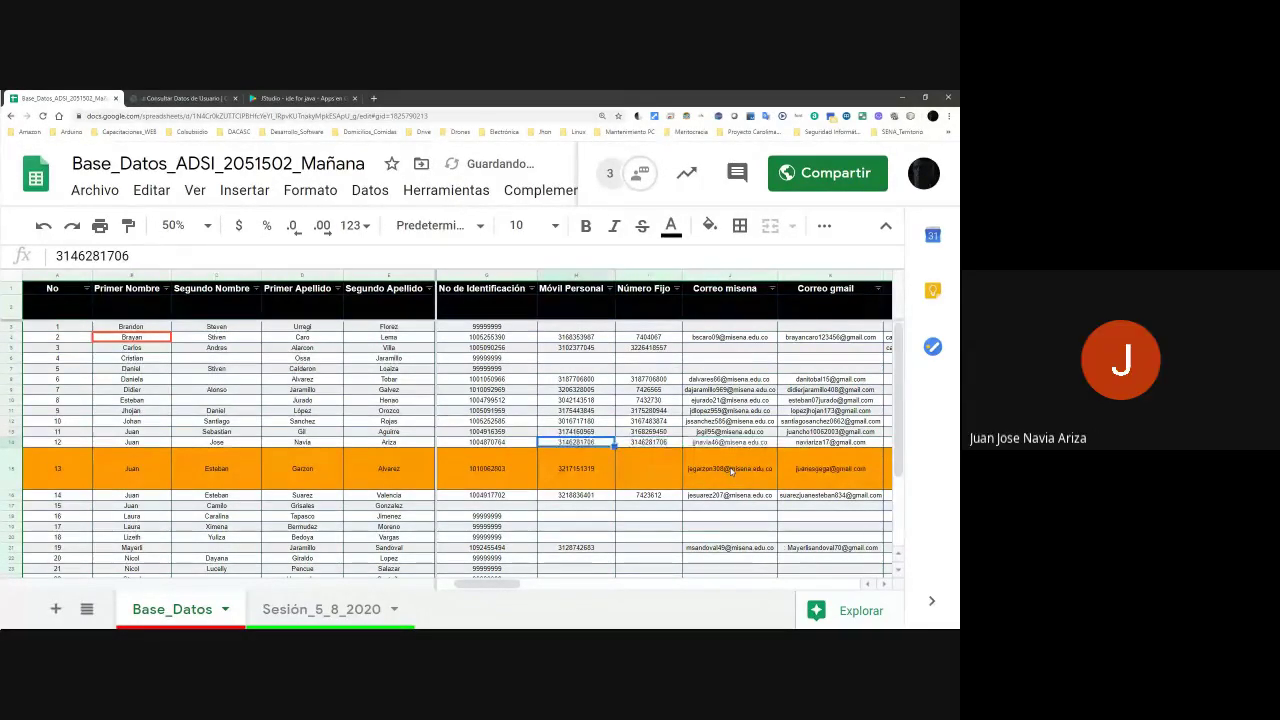
# Check student 12's personal e-mail, address, guardian mobile and internet-access answers.
pyautogui.press('Right')
pyautogui.press('Right')
pyautogui.press('Right')
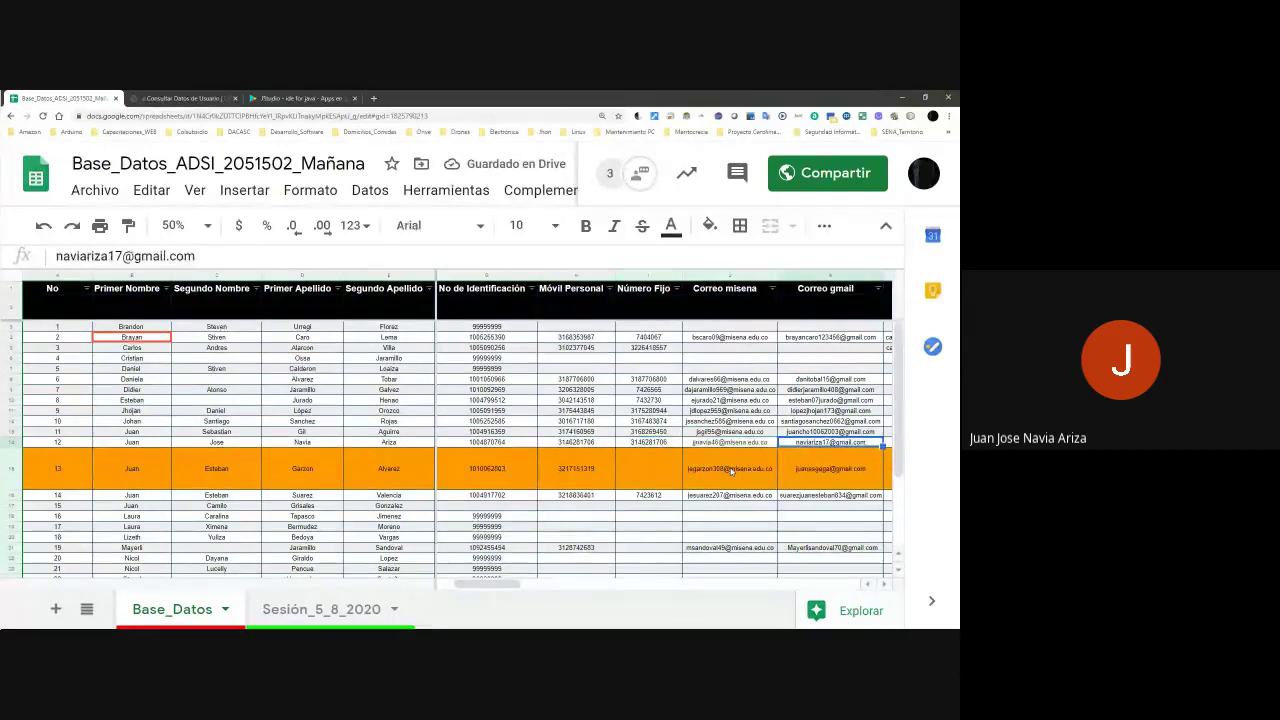
pyautogui.press('Left')
pyautogui.press('Left')
pyautogui.press('Left')
pyautogui.press('Left')
pyautogui.press('Left')
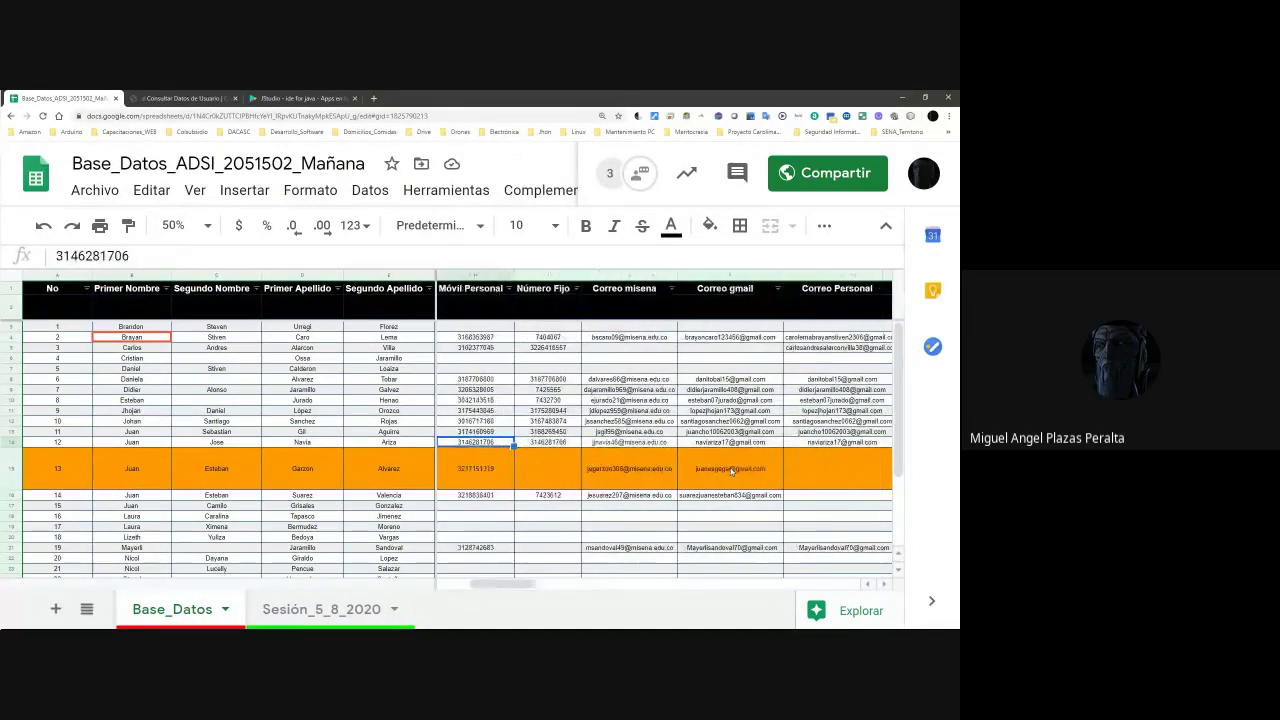
pyautogui.press('Right')
pyautogui.press('Right')
pyautogui.press('Right')
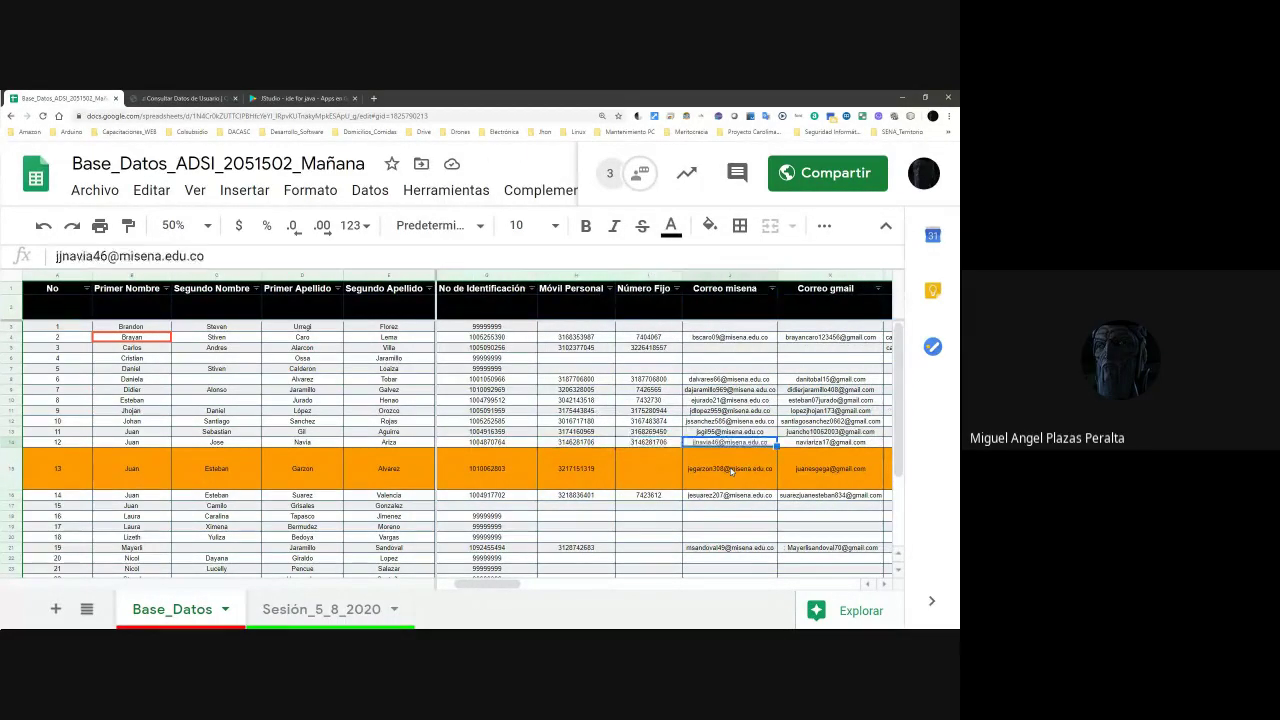
pyautogui.press('Right')
pyautogui.press('Right')
pyautogui.press('Right')
pyautogui.press('Right')
pyautogui.press('Right')
pyautogui.press('Right')
pyautogui.press('Right')
pyautogui.press('Right')
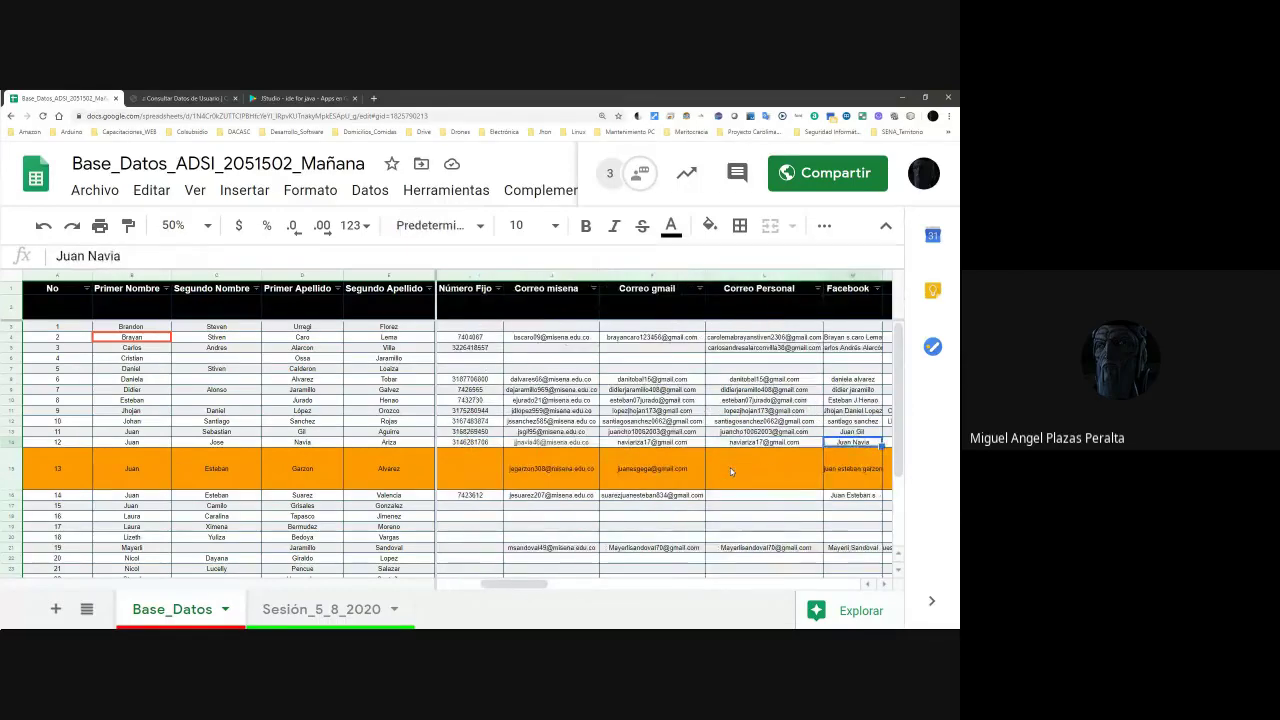
pyautogui.press('Right')
pyautogui.press('Right')
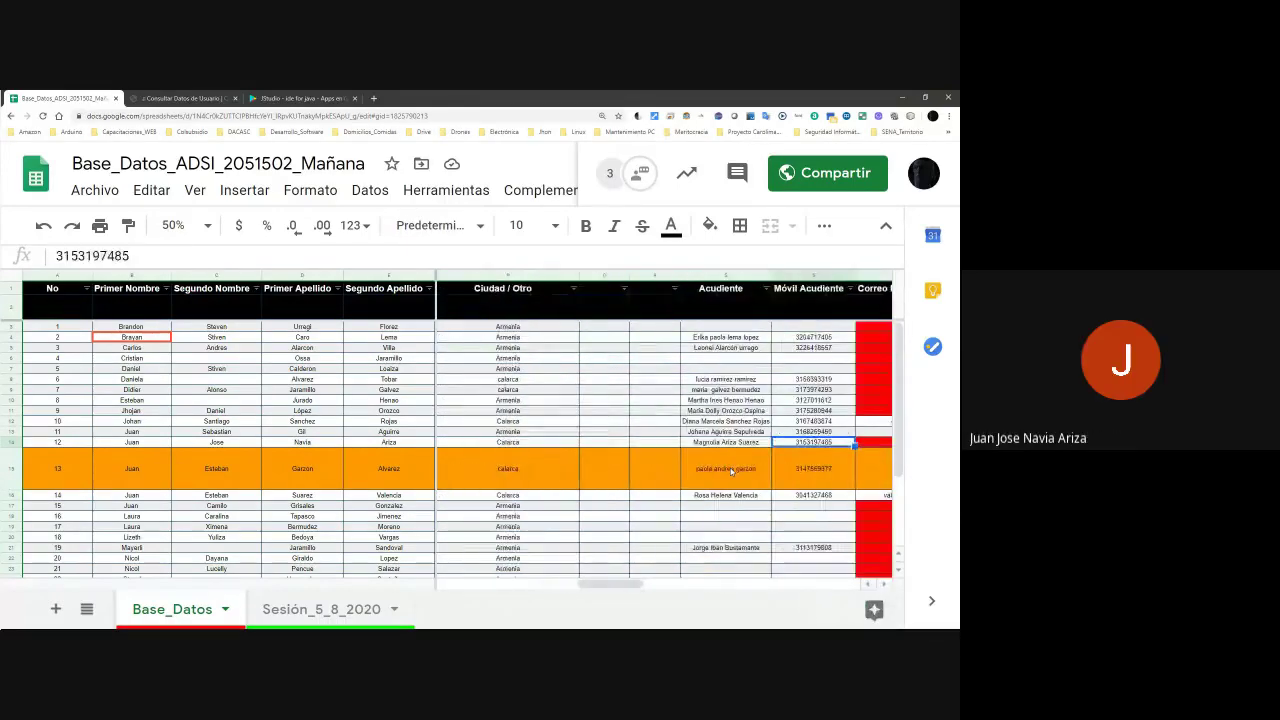
pyautogui.press('Right')
pyautogui.hscroll(2, 730, 471)
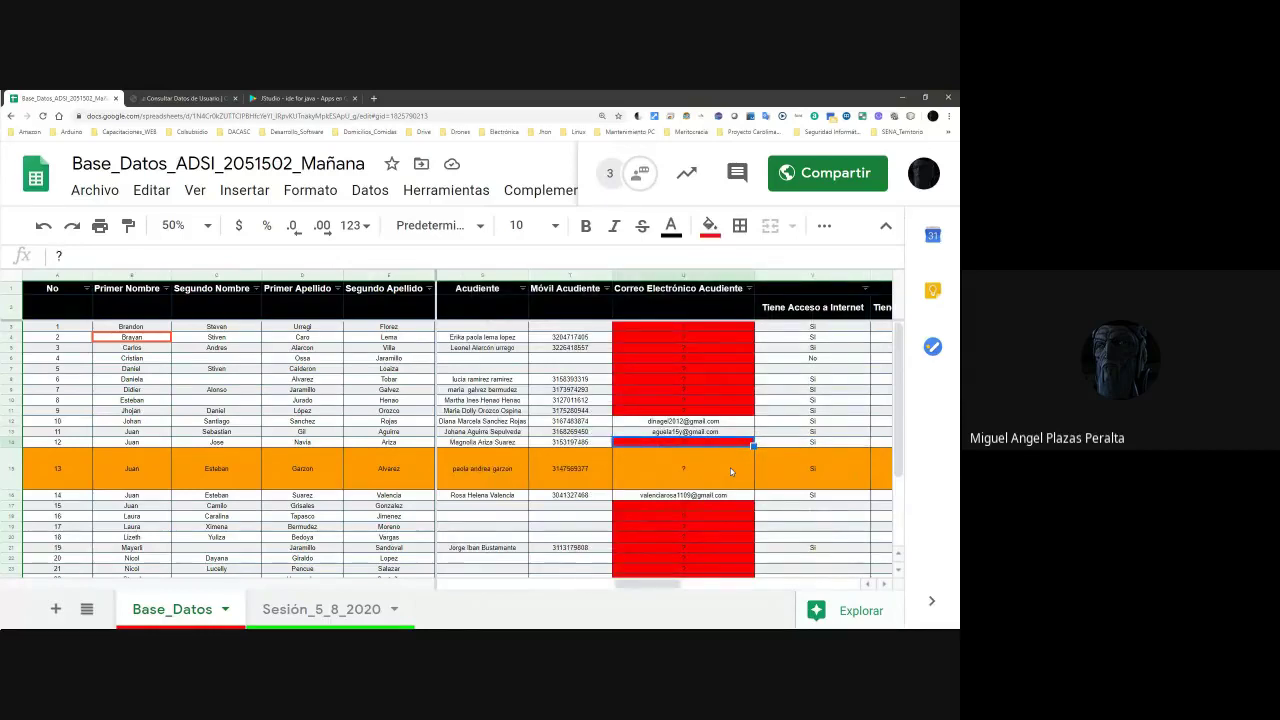
pyautogui.press('Right')
pyautogui.press('Right')
pyautogui.press('Right')
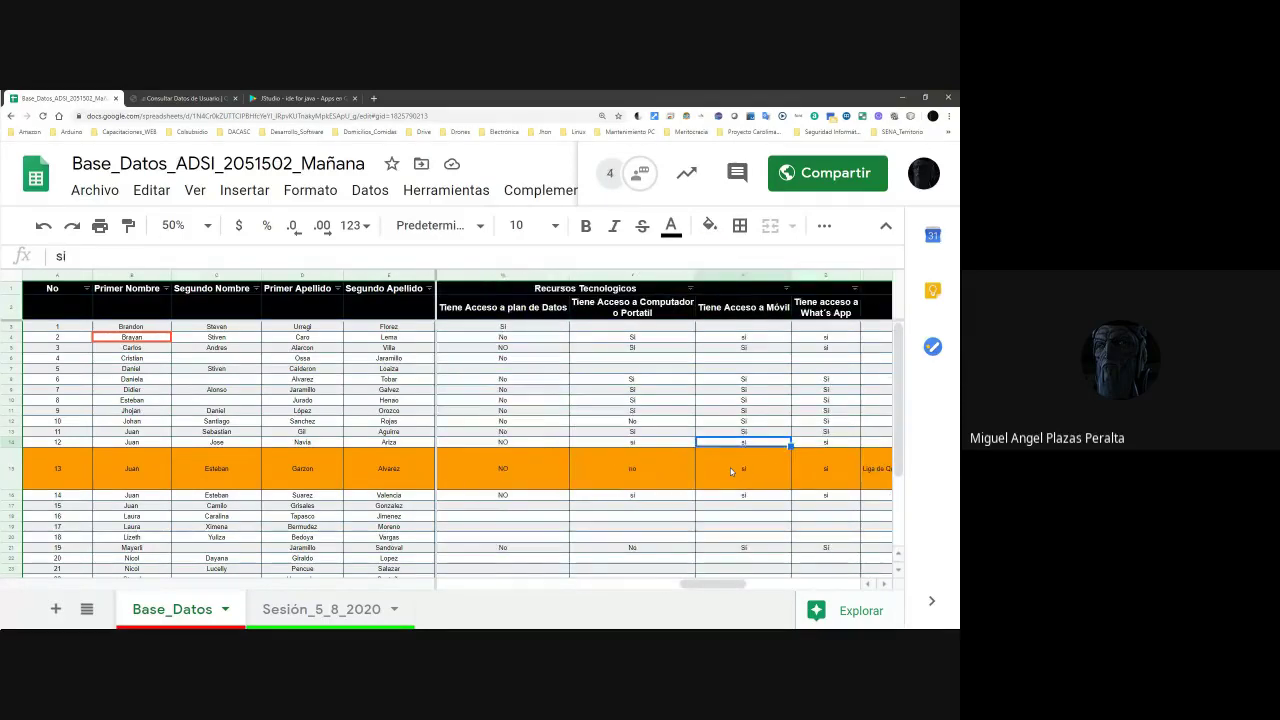
pyautogui.press('Left')
pyautogui.press('Left')
pyautogui.press('Left')
pyautogui.press('Right')
pyautogui.press('Right')
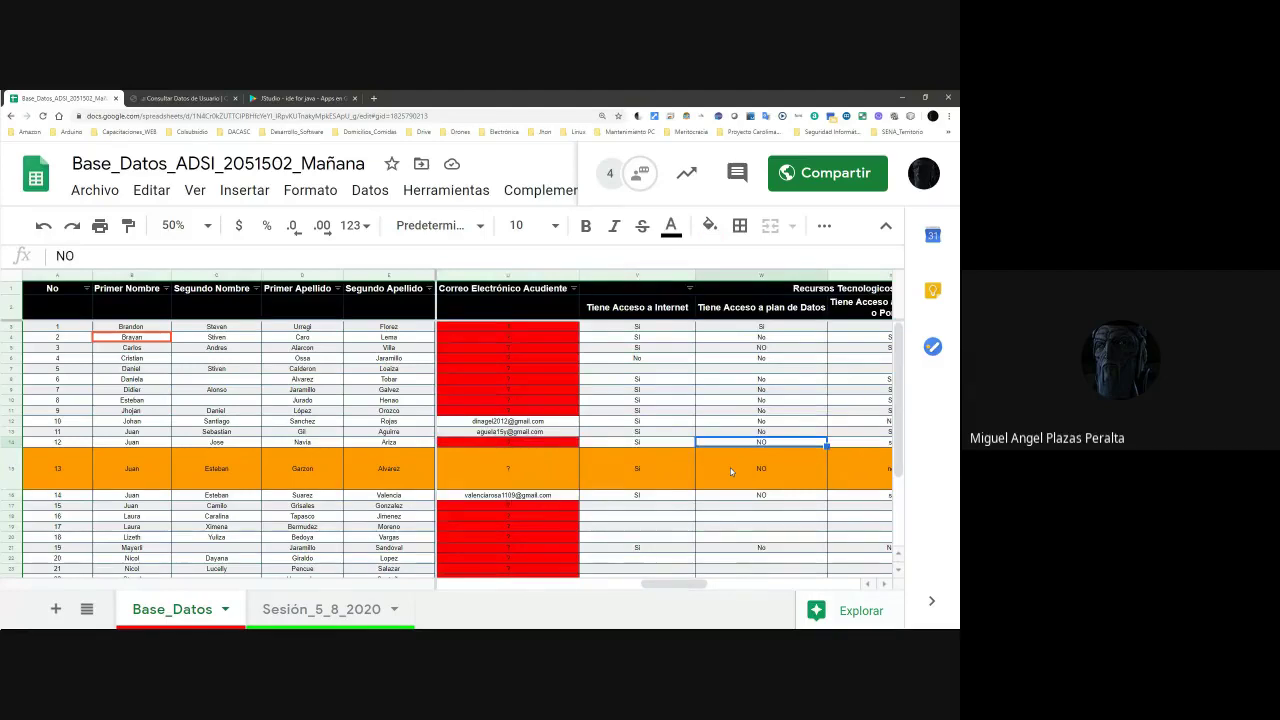
# Retype student 12's data-plan answer as No and computer answer as Si.
pyautogui.write('No')
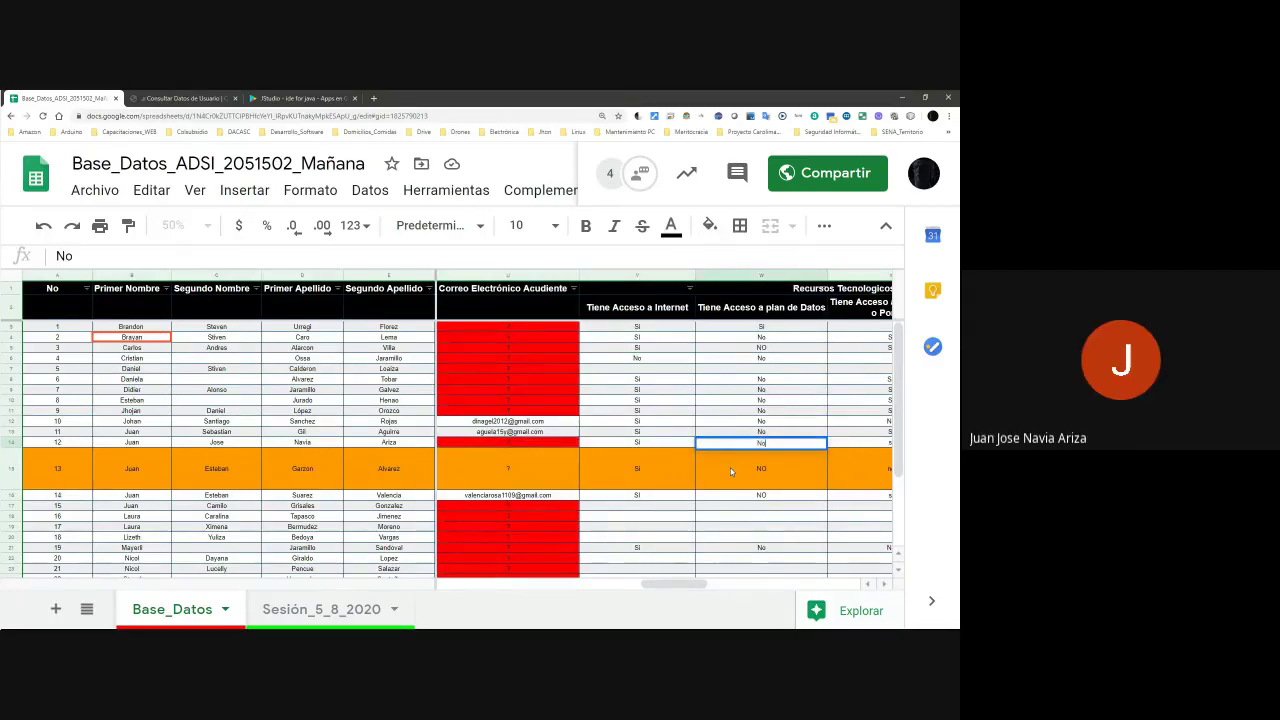
pyautogui.press('Right')
pyautogui.press('Right')
pyautogui.press('Left')
pyautogui.press('Left')
pyautogui.press('Right')
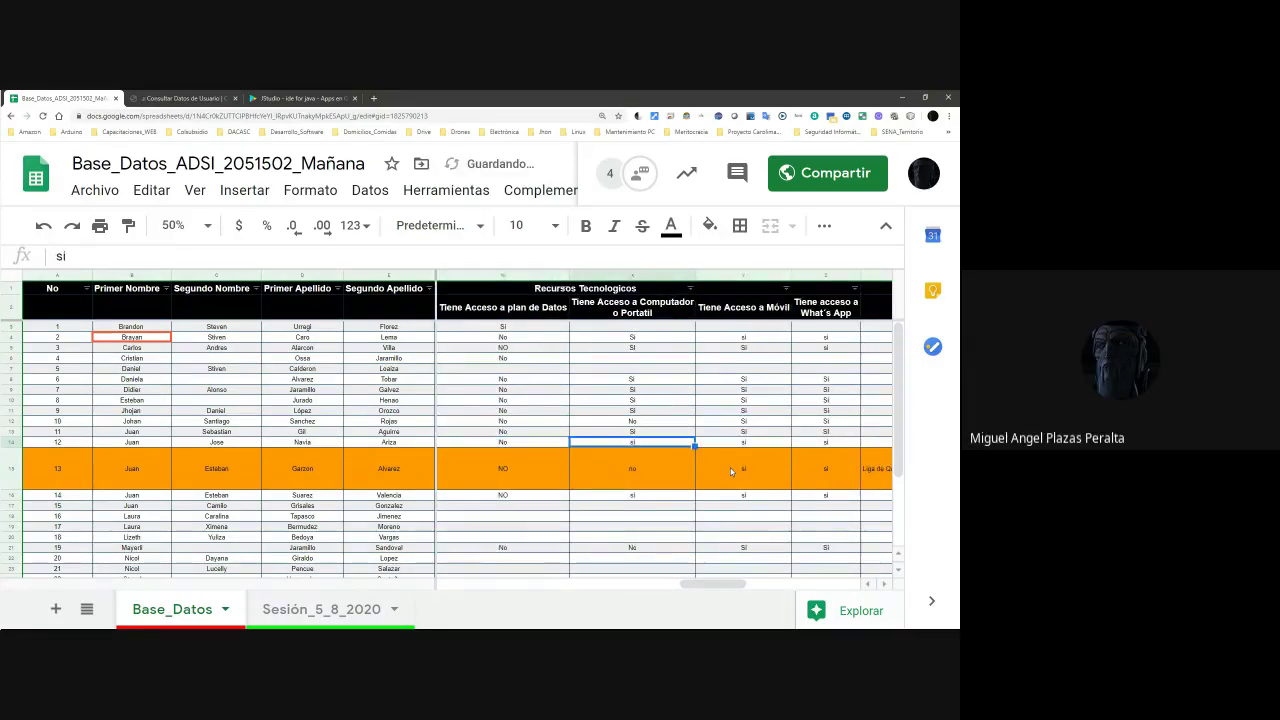
pyautogui.write('Si')
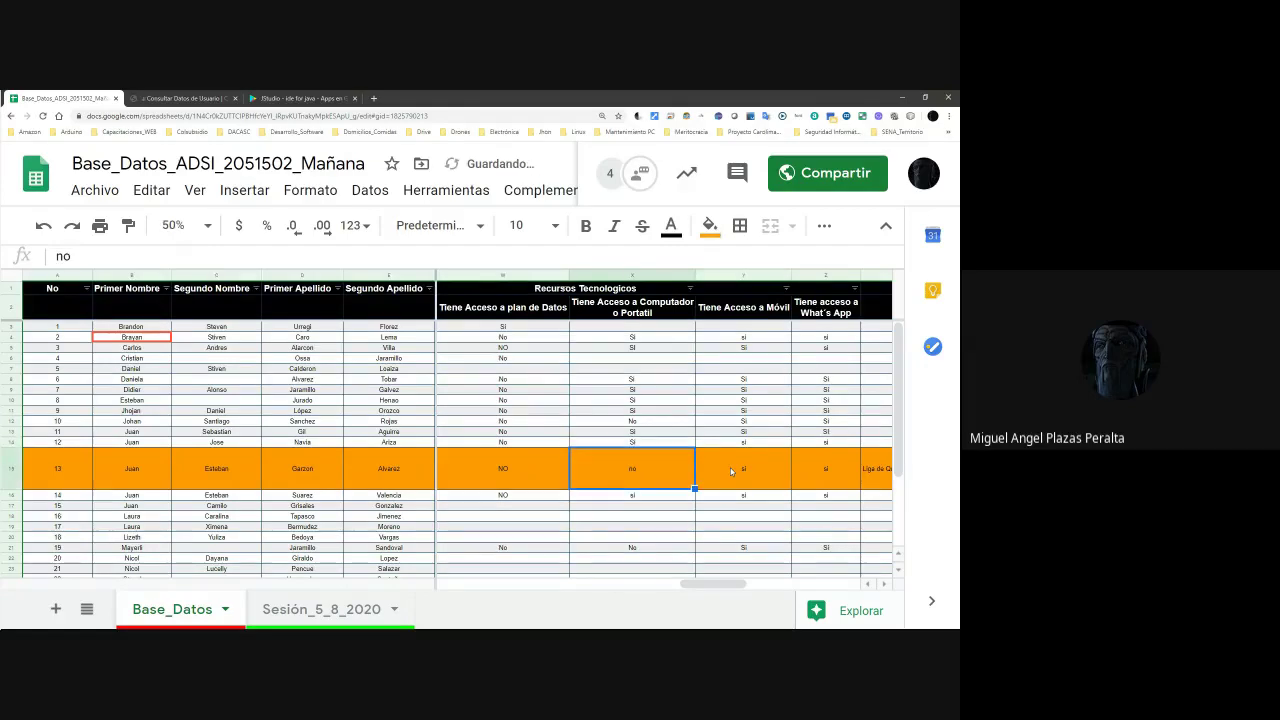
pyautogui.press('Right')
# Retype the mobile and WhatsApp answers as Si, then move on to student 14's row.
pyautogui.write('Si')
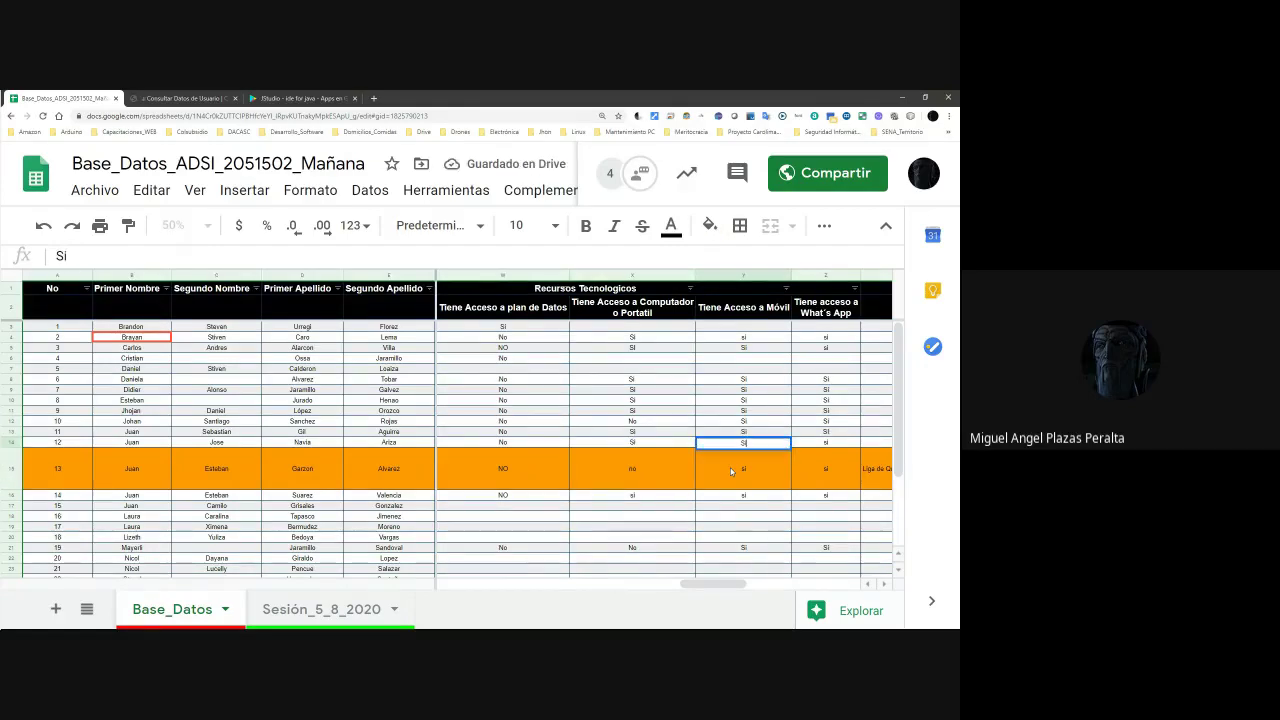
pyautogui.press('Right')
pyautogui.press('Right')
pyautogui.press('Left')
pyautogui.press('Left')
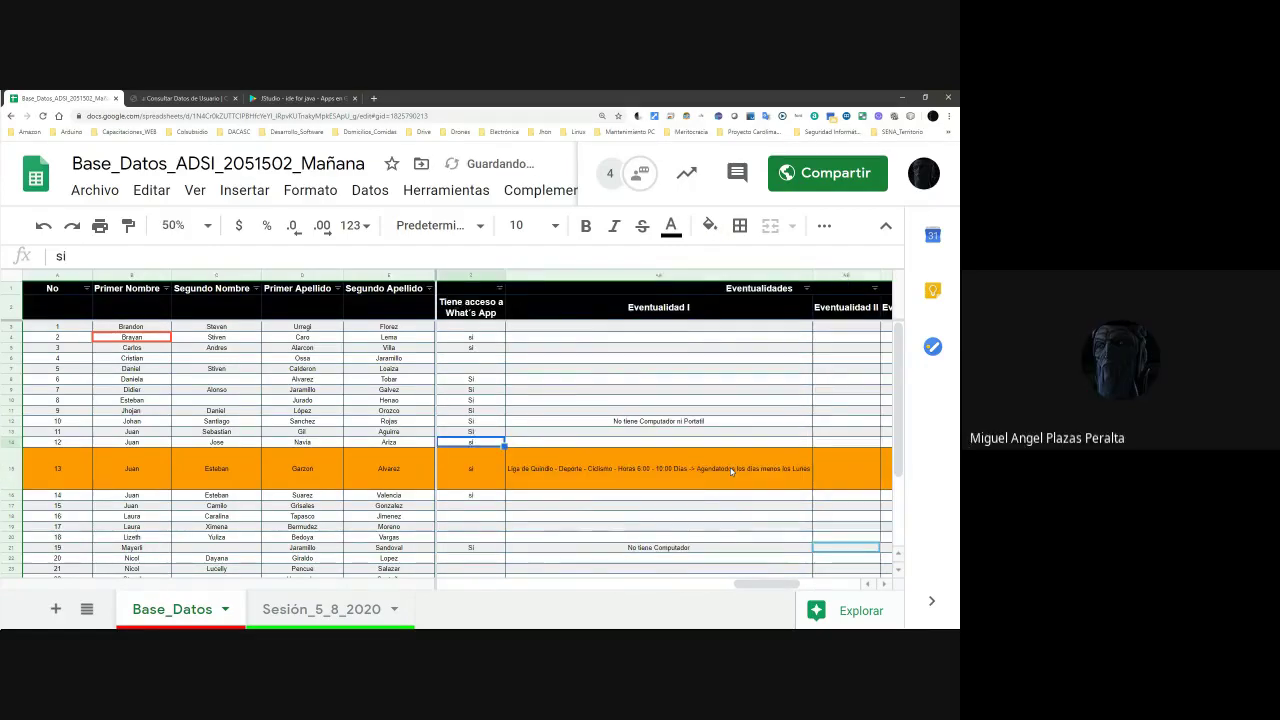
pyautogui.press('Right')
pyautogui.write('Si')
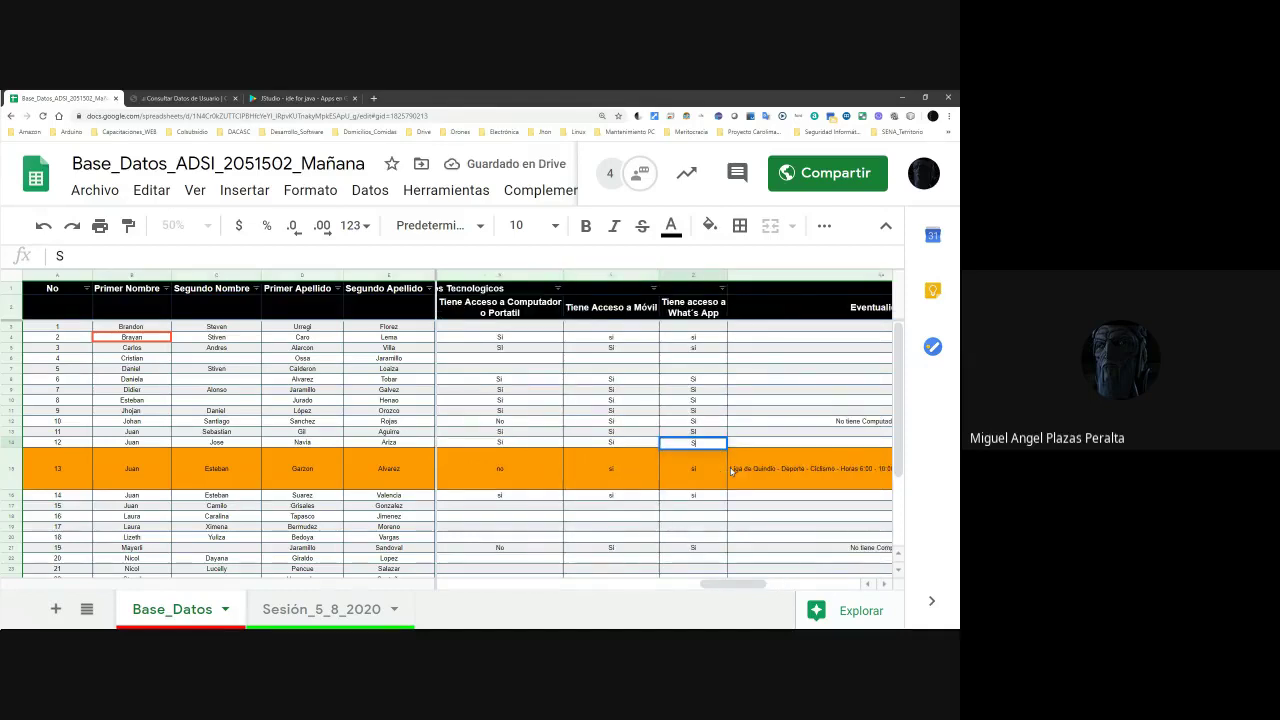
pyautogui.press('Right')
pyautogui.press('Right')
pyautogui.press('Right')
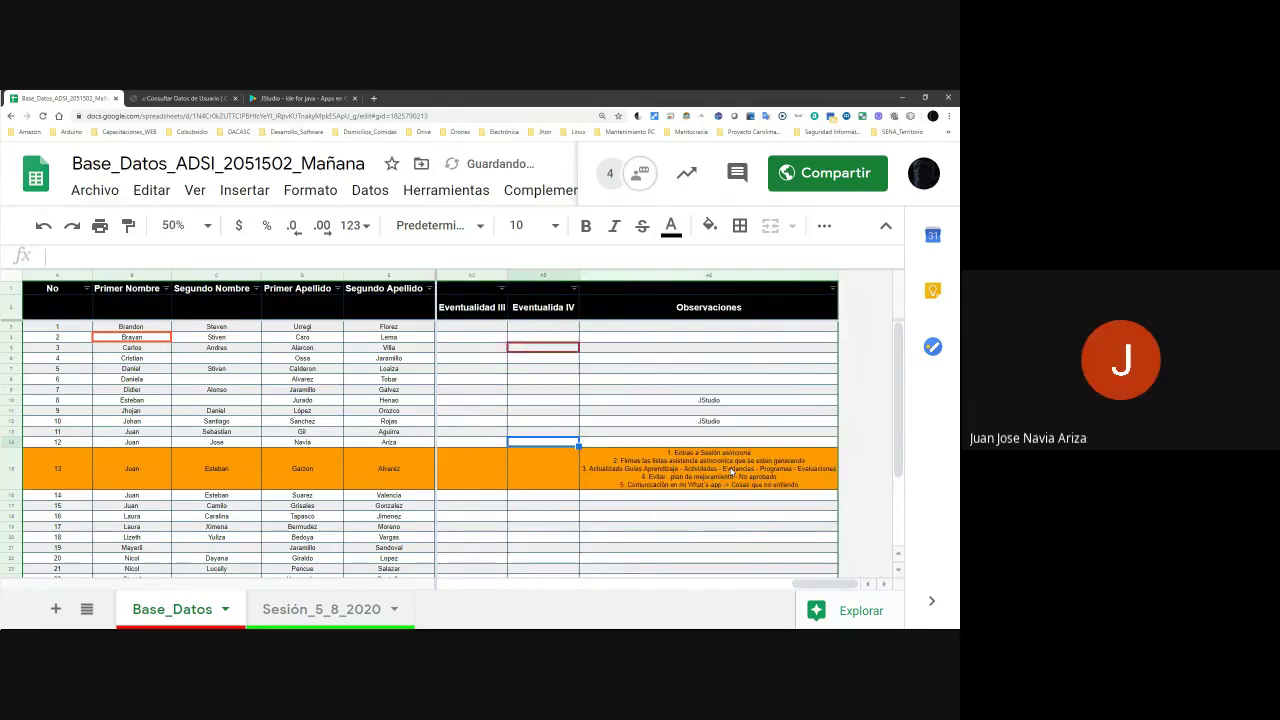
pyautogui.press('Left')
pyautogui.press('Left')
pyautogui.press('Left')
pyautogui.press('Left')
pyautogui.press('Down')
pyautogui.press('Down')
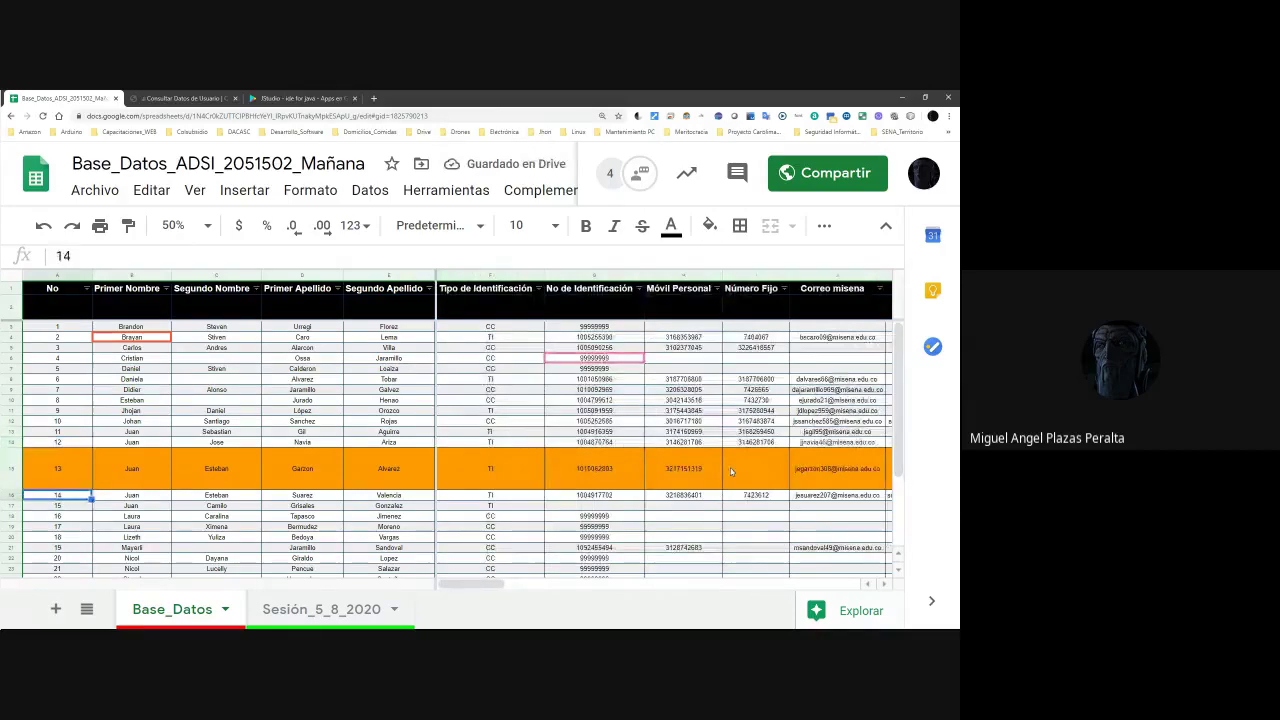
pyautogui.press('Right')
pyautogui.press('Right')
pyautogui.press('Right')
pyautogui.press('Right')
pyautogui.press('Right')
pyautogui.press('Right')
pyautogui.press('Right')
pyautogui.press('Right')
pyautogui.press('Right')
pyautogui.press('Right')
pyautogui.press('Right')
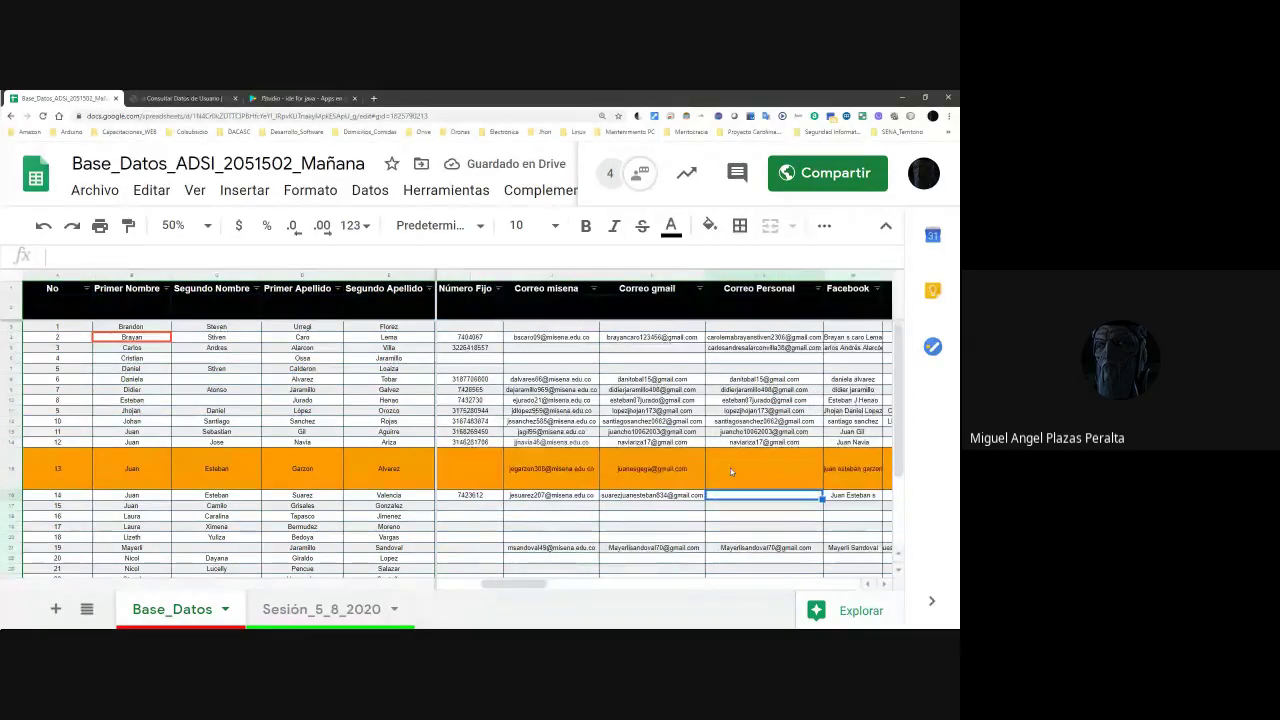
pyautogui.press('Right')
pyautogui.press('Right')
pyautogui.press('Right')
pyautogui.press('Right')
pyautogui.press('Left')
pyautogui.press('Left')
pyautogui.press('Left')
pyautogui.press('Left')
pyautogui.press('Left')
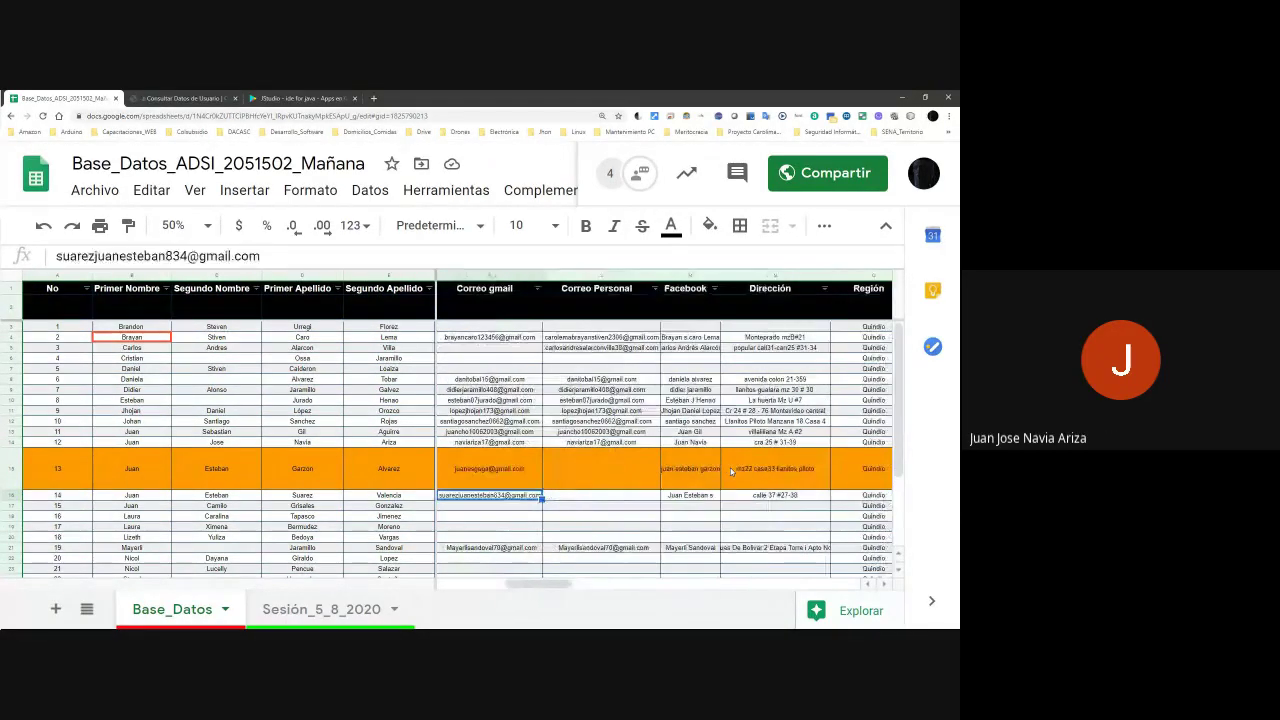
pyautogui.press('Right')
pyautogui.press('Left')
pyautogui.press('Left')
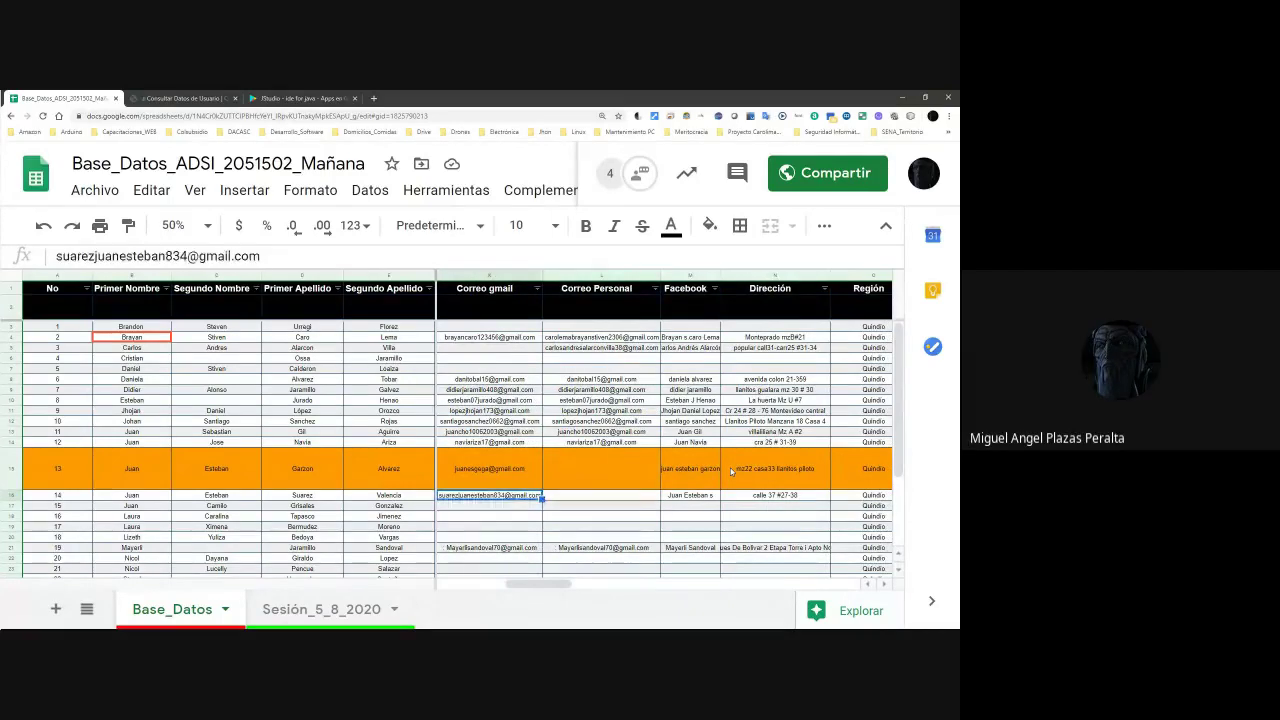
pyautogui.press('Right')
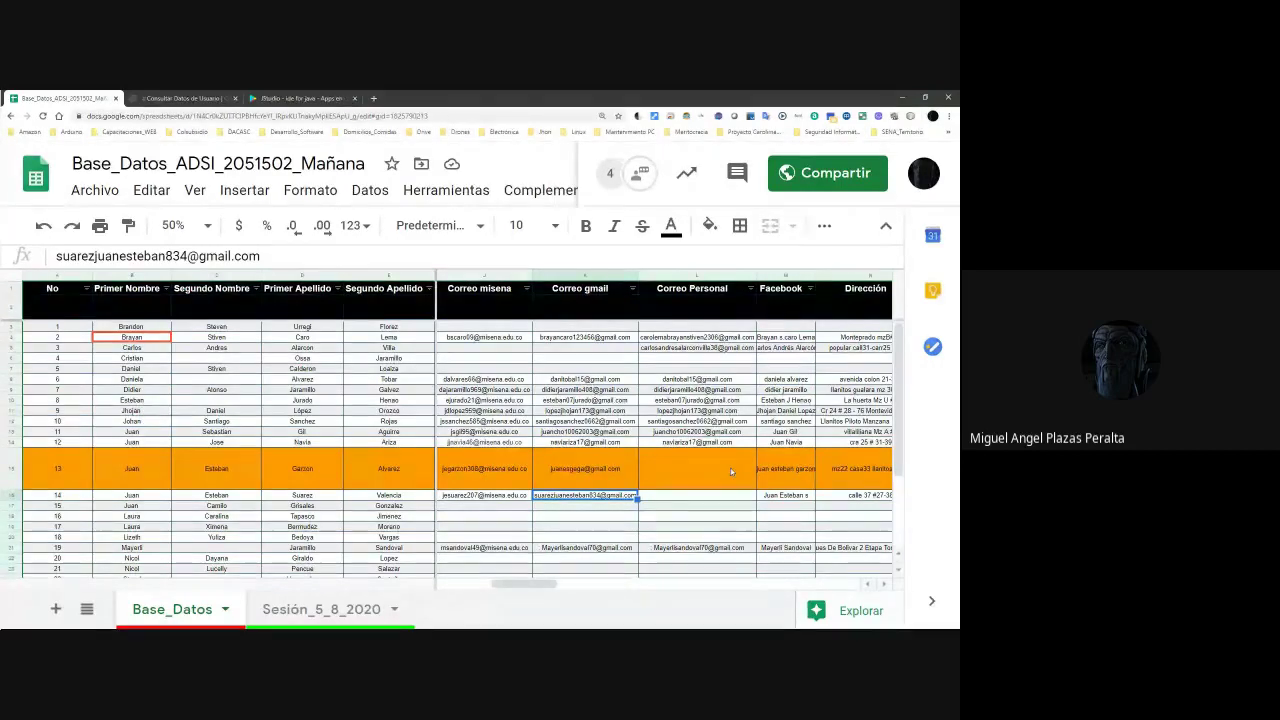
pyautogui.press('Right')
pyautogui.press('Left')
pyautogui.press('Left')
pyautogui.press('Left')
pyautogui.press('Left')
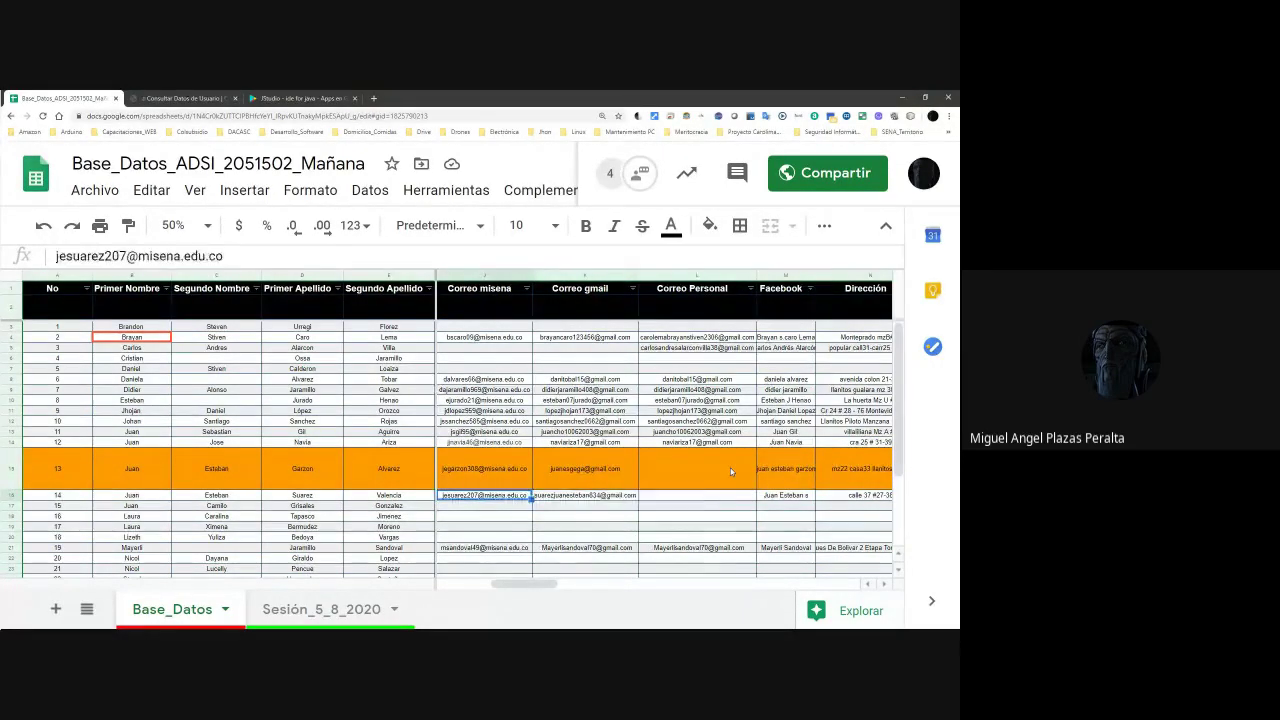
pyautogui.press('Right')
pyautogui.press('Right')
pyautogui.press('Right')
pyautogui.press('Right')
pyautogui.press('Right')
pyautogui.press('Right')
pyautogui.press('Right')
pyautogui.press('Right')
pyautogui.press('Right')
pyautogui.press('Right')
pyautogui.press('Right')
pyautogui.press('Right')
pyautogui.press('Right')
pyautogui.press('Right')
pyautogui.press('Right')
pyautogui.press('Right')
pyautogui.press('Right')
pyautogui.press('Right')
pyautogui.press('Right')
pyautogui.press('Right')
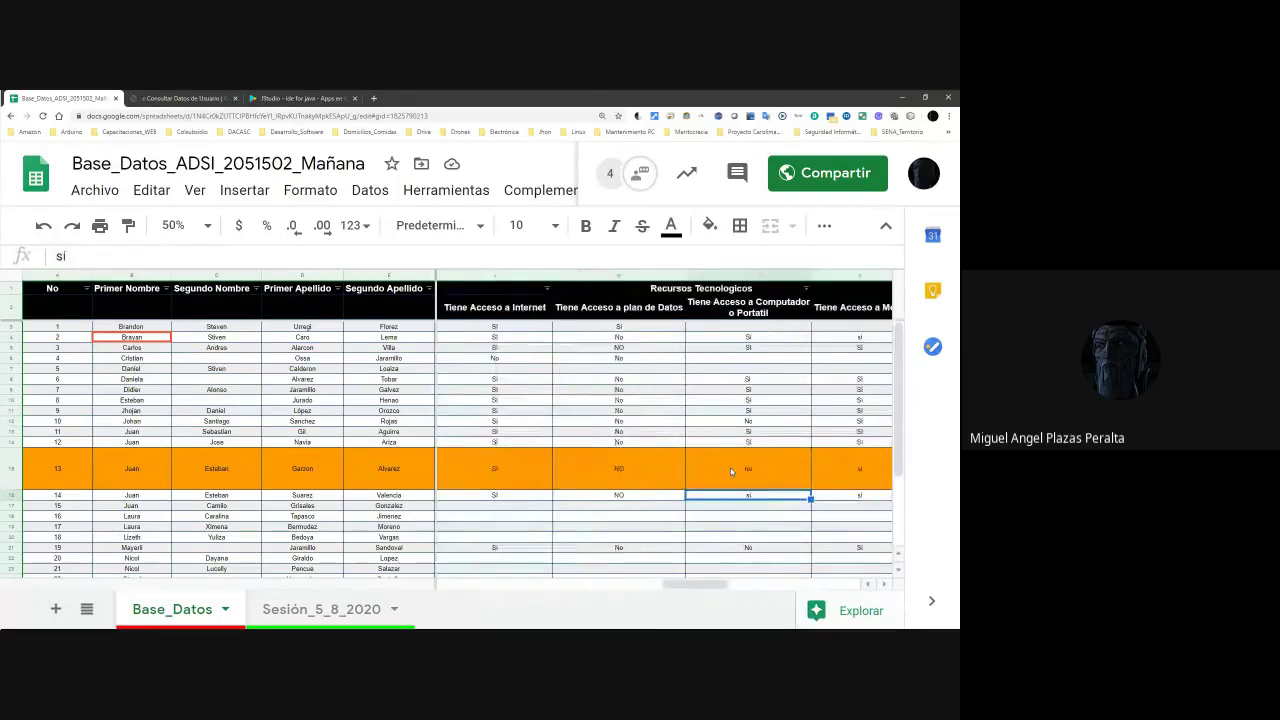
pyautogui.press('Left')
pyautogui.press('Left')
pyautogui.press('Left')
pyautogui.press('Left')
pyautogui.press('Left')
pyautogui.press('Left')
pyautogui.press('Left')
pyautogui.press('Left')
pyautogui.press('Left')
pyautogui.press('Left')
pyautogui.press('Left')
pyautogui.press('Left')
pyautogui.press('Left')
pyautogui.press('Left')
pyautogui.press('Left')
pyautogui.press('Left')
pyautogui.press('Left')
pyautogui.press('Left')
pyautogui.press('Left')
pyautogui.press('Left')
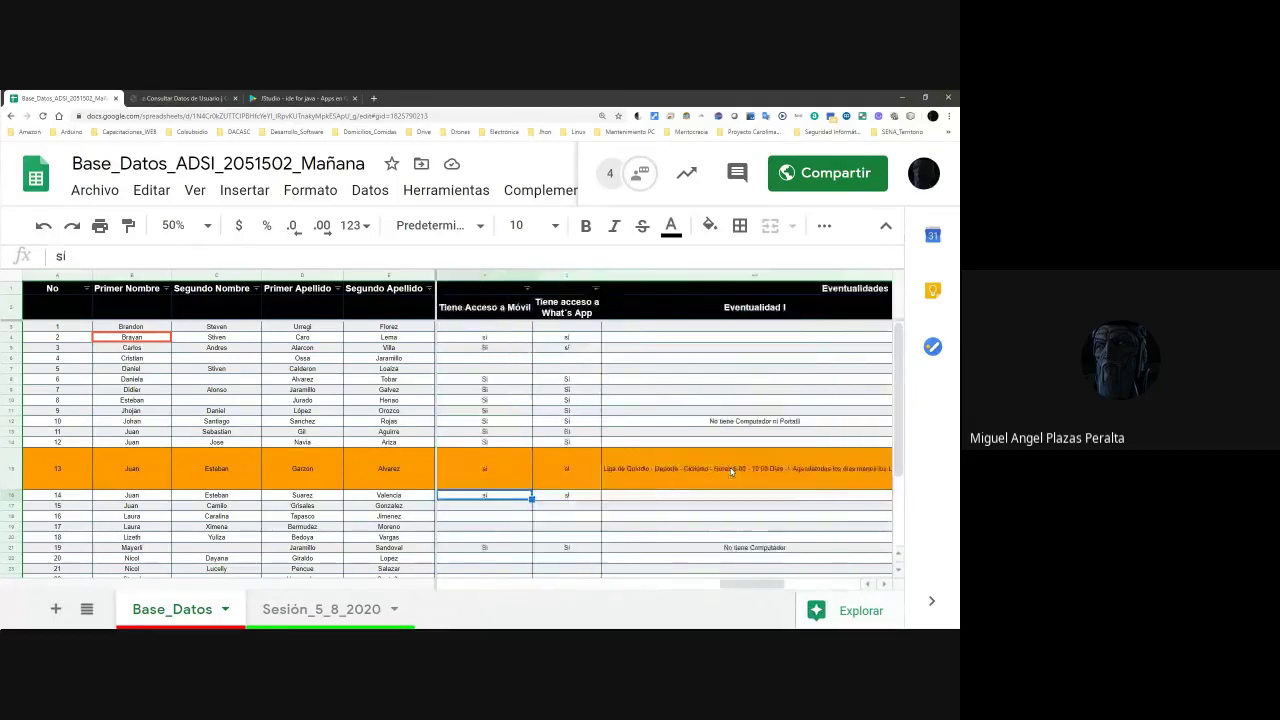
pyautogui.press('Right')
pyautogui.press('Right')
pyautogui.press('Right')
pyautogui.press('Right')
pyautogui.press('Right')
pyautogui.press('Right')
pyautogui.press('Right')
pyautogui.press('Right')
pyautogui.press('Right')
pyautogui.press('Right')
pyautogui.press('Right')
pyautogui.press('Right')
pyautogui.press('Right')
pyautogui.press('Right')
pyautogui.press('Right')
pyautogui.press('Right')
pyautogui.press('Right')
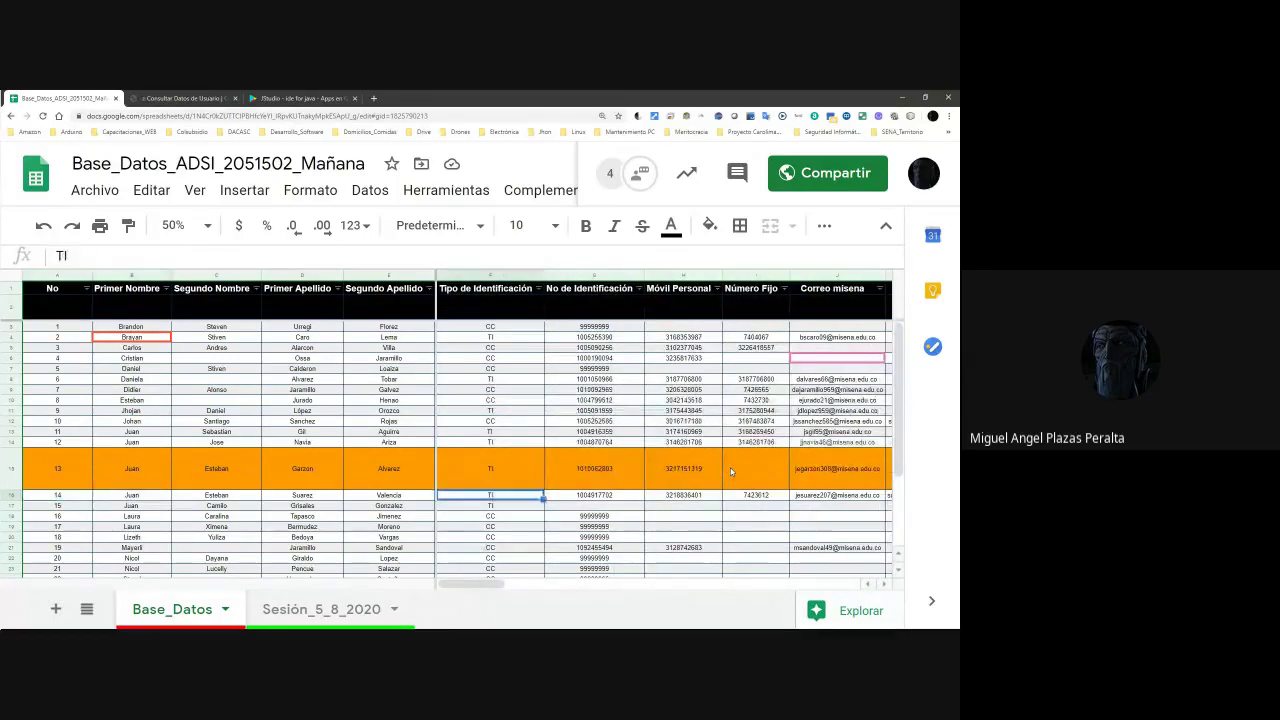
pyautogui.press('Right')
pyautogui.press('Right')
pyautogui.press('Right')
pyautogui.press('Right')
pyautogui.press('Right')
pyautogui.press('Right')
pyautogui.press('Right')
pyautogui.press('Right')
pyautogui.press('Right')
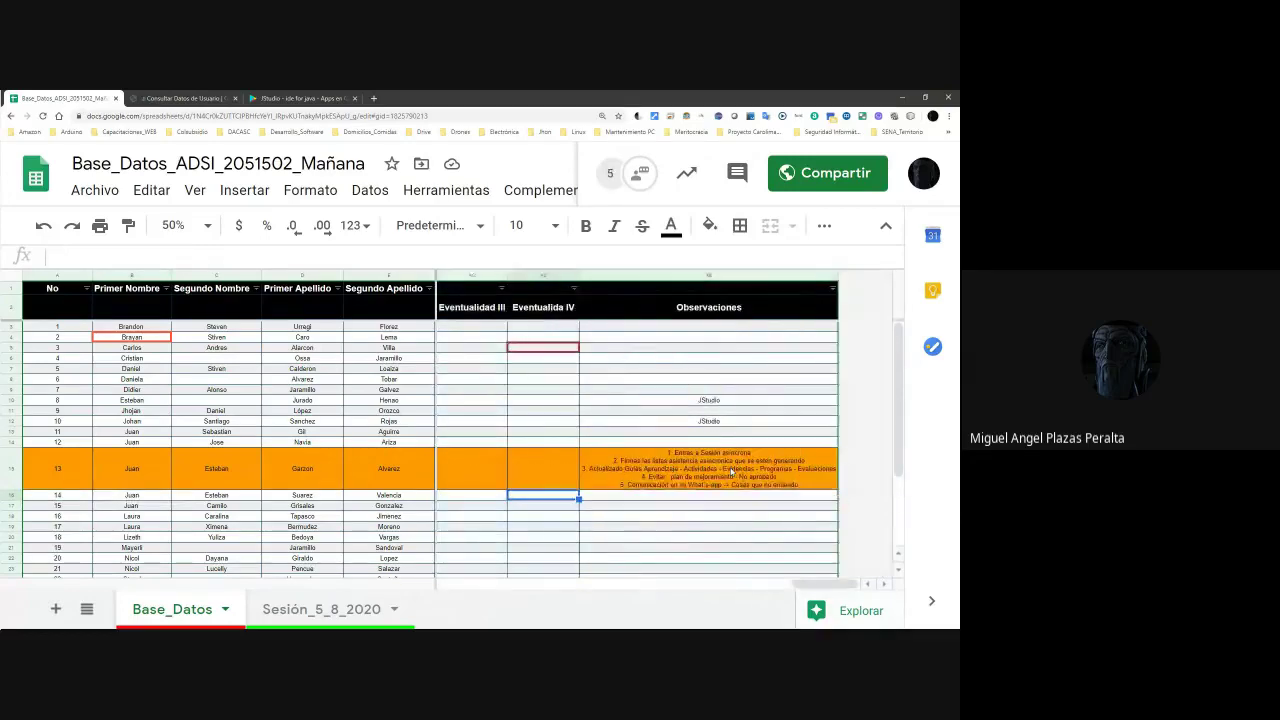
pyautogui.press('Left')
pyautogui.press('Left')
pyautogui.press('Left')
pyautogui.press('Left')
pyautogui.press('Left')
pyautogui.press('Left')
pyautogui.press('Left')
pyautogui.press('Left')
pyautogui.press('Left')
pyautogui.press('Left')
pyautogui.press('Left')
pyautogui.press('Left')
pyautogui.press('Left')
pyautogui.press('Left')
pyautogui.press('Left')
pyautogui.press('Left')
pyautogui.press('Left')
pyautogui.press('Left')
pyautogui.press('Left')
pyautogui.press('Left')
pyautogui.press('Down')
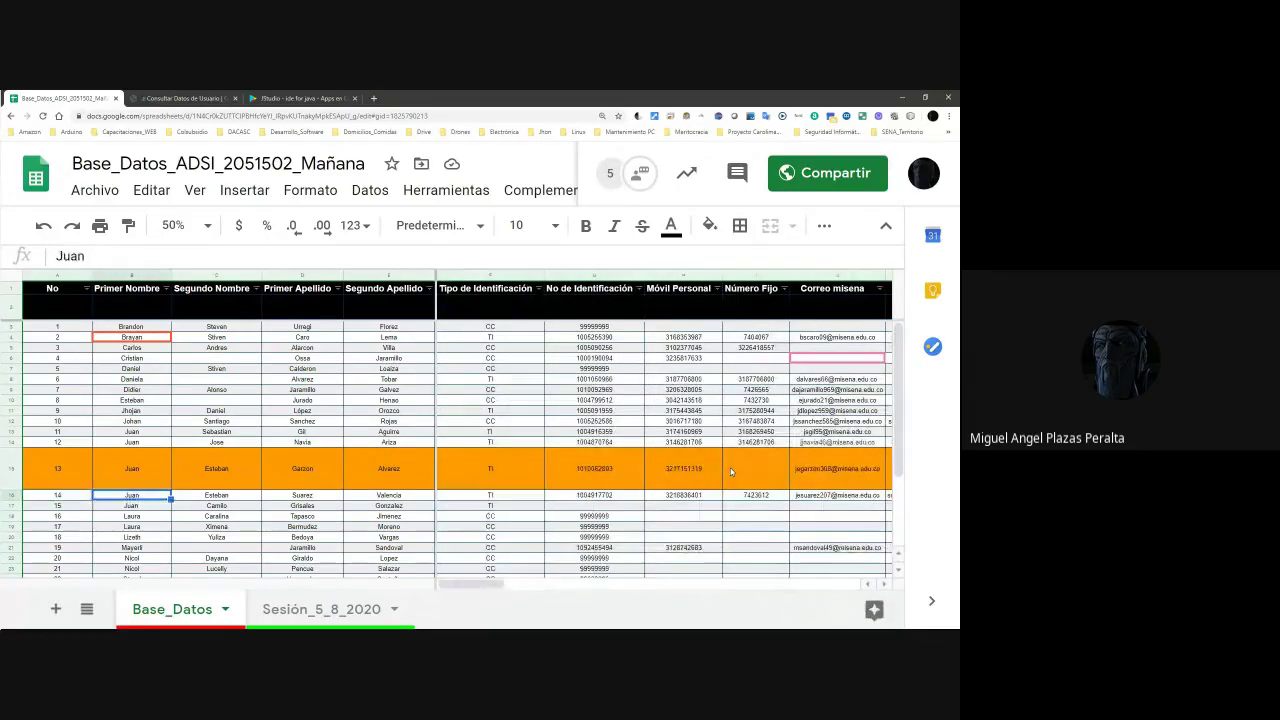
pyautogui.press('Right')
pyautogui.press('Right')
pyautogui.press('Right')
pyautogui.press('Right')
pyautogui.press('Right')
pyautogui.press('Right')
pyautogui.press('Right')
pyautogui.press('Right')
pyautogui.press('Right')
pyautogui.press('Right')
pyautogui.press('Right')
pyautogui.press('Right')
pyautogui.press('Right')
pyautogui.press('Right')
pyautogui.press('Right')
pyautogui.press('Right')
pyautogui.press('Right')
pyautogui.press('Right')
pyautogui.press('Right')
pyautogui.press('Right')
pyautogui.press('Right')
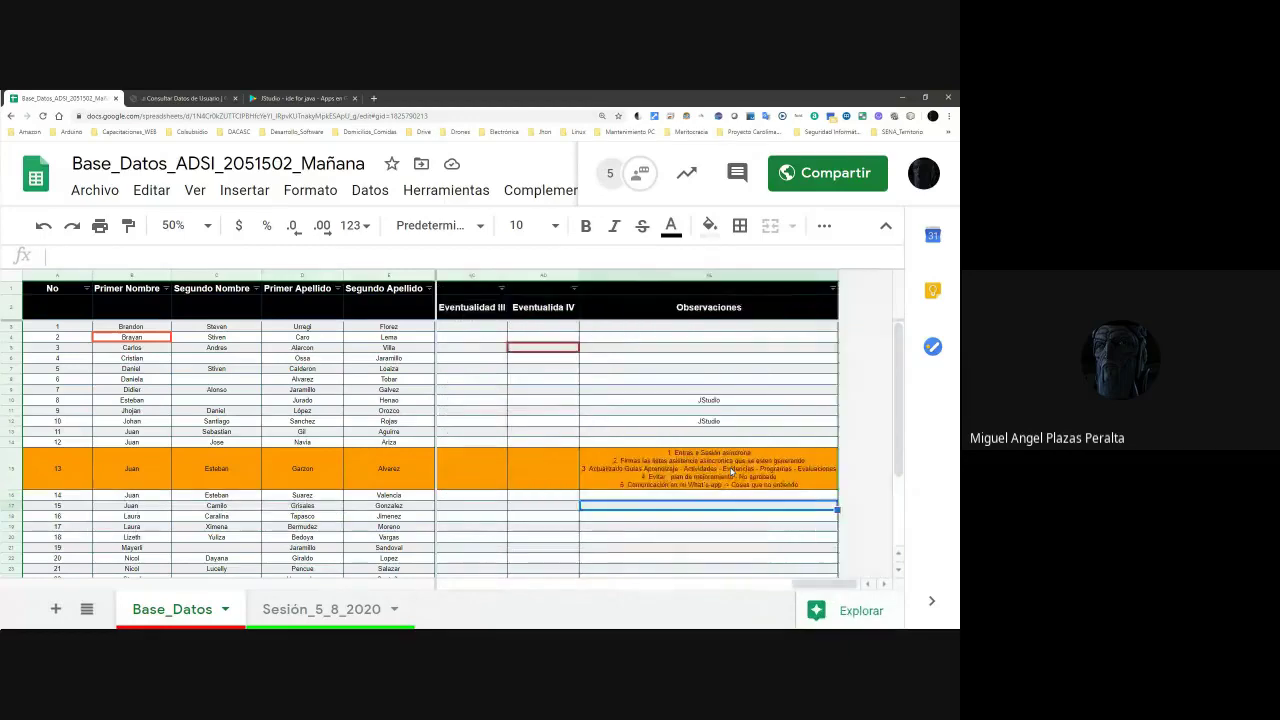
pyautogui.press('Left')
pyautogui.press('Left')
pyautogui.press('Left')
pyautogui.press('Left')
pyautogui.press('Left')
pyautogui.press('Left')
pyautogui.press('Left')
pyautogui.press('Left')
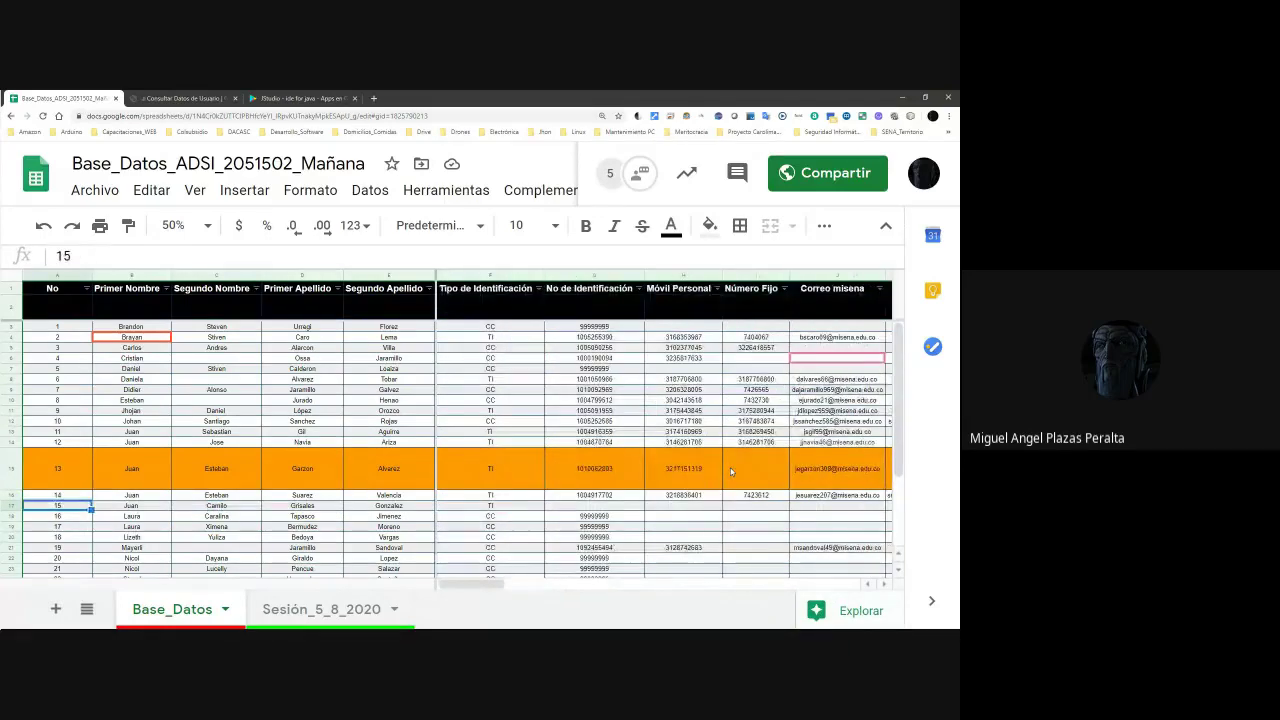
pyautogui.press('Right')
pyautogui.press('Right')
pyautogui.press('Right')
pyautogui.press('Right')
pyautogui.press('Right')
pyautogui.press('Right')
pyautogui.press('Right')
pyautogui.press('Right')
pyautogui.press('Right')
pyautogui.press('Right')
pyautogui.press('Right')
pyautogui.press('Right')
pyautogui.press('Right')
pyautogui.press('Right')
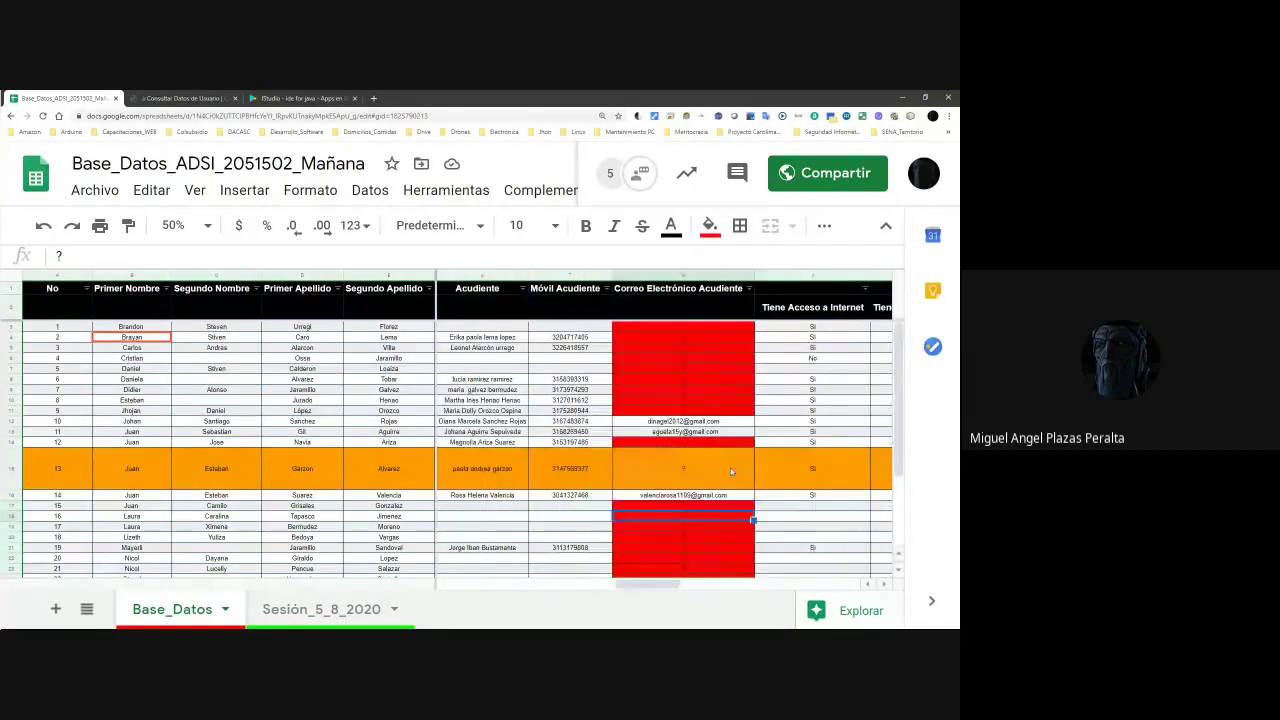
pyautogui.press('Left')
pyautogui.press('Left')
pyautogui.press('Left')
pyautogui.press('Left')
pyautogui.press('Left')
pyautogui.press('Left')
pyautogui.press('Left')
pyautogui.press('Left')
pyautogui.press('Left')
pyautogui.press('Left')
pyautogui.press('Left')
pyautogui.press('Left')
pyautogui.press('Left')
pyautogui.press('Left')
pyautogui.press('Left')
pyautogui.press('Left')
pyautogui.press('Left')
pyautogui.press('Left')
pyautogui.press('Left')
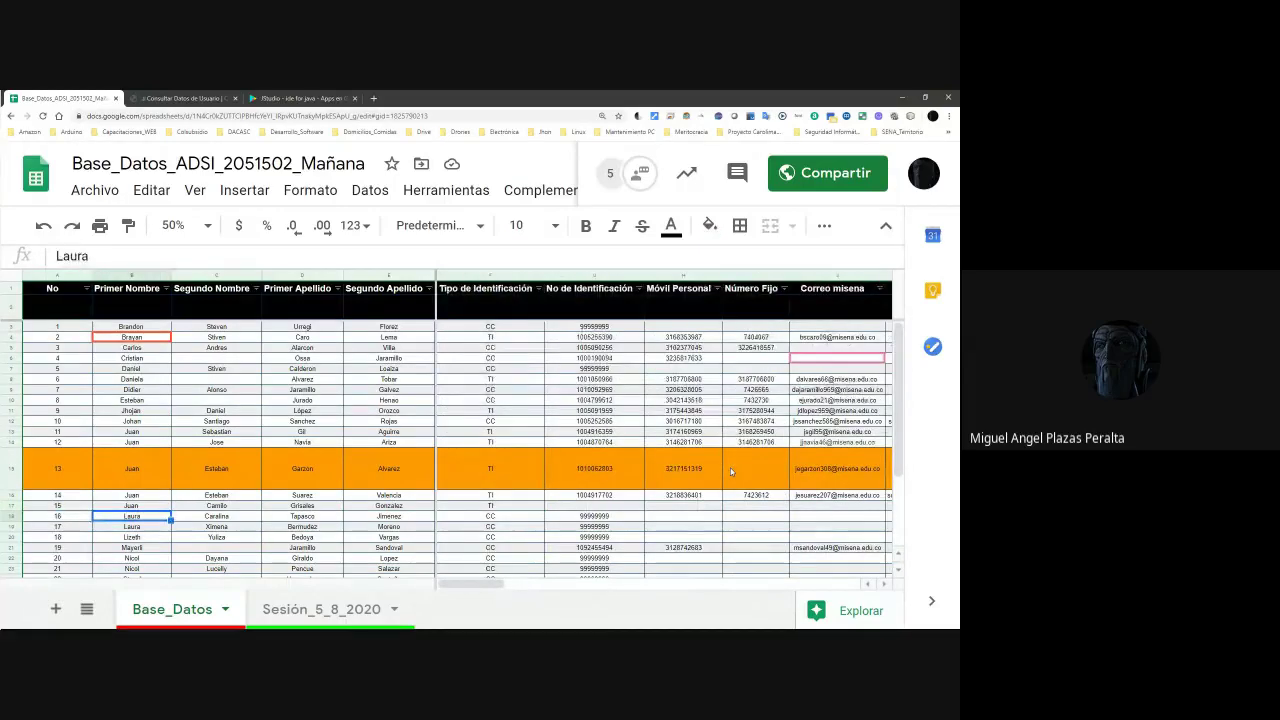
pyautogui.press('Right')
pyautogui.press('Right')
pyautogui.press('Right')
pyautogui.press('Right')
pyautogui.press('Right')
pyautogui.press('Right')
pyautogui.press('Right')
pyautogui.press('Right')
pyautogui.press('Right')
pyautogui.press('Right')
pyautogui.press('Right')
pyautogui.press('Right')
pyautogui.press('Right')
pyautogui.press('Right')
pyautogui.press('Right')
pyautogui.press('Right')
pyautogui.press('Right')
pyautogui.press('Right')
pyautogui.press('Right')
pyautogui.press('Right')
pyautogui.press('Left')
pyautogui.press('Left')
pyautogui.press('Left')
pyautogui.press('Left')
pyautogui.press('Left')
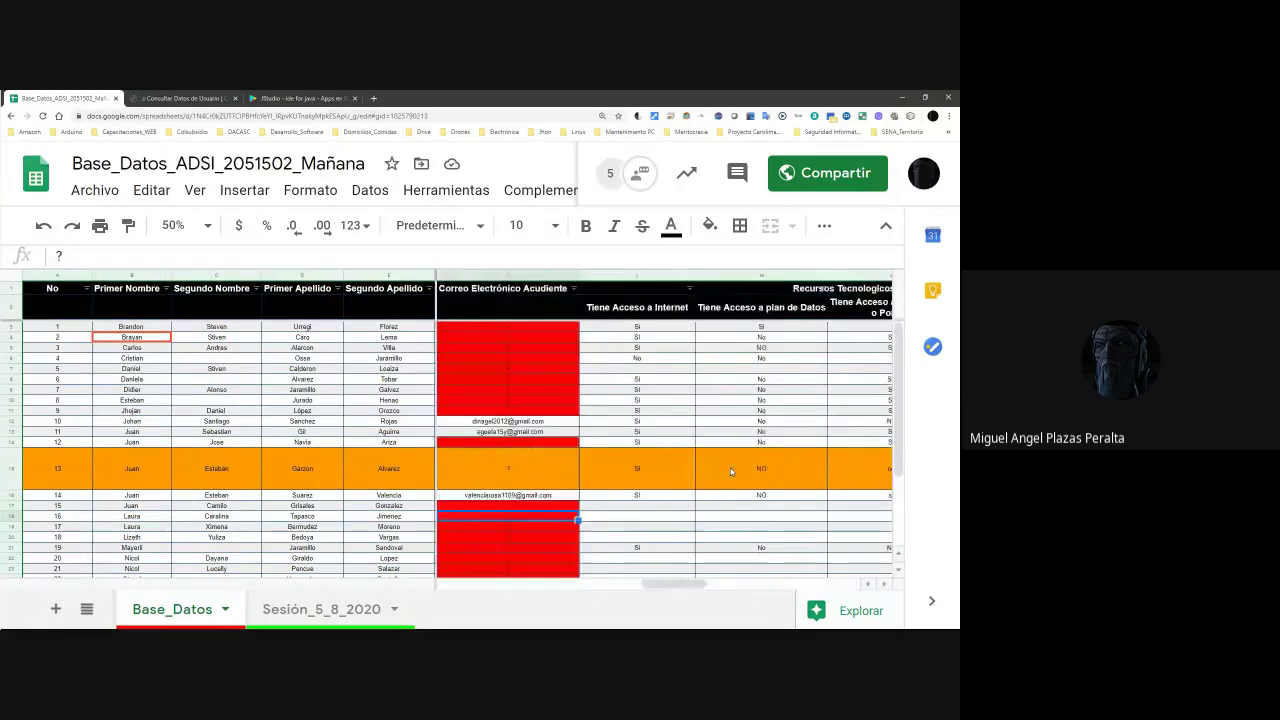
pyautogui.press('Left')
pyautogui.press('Left')
pyautogui.press('Left')
pyautogui.press('Left')
pyautogui.press('Left')
pyautogui.press('Left')
pyautogui.press('Left')
pyautogui.press('Left')
pyautogui.press('Left')
pyautogui.press('Left')
pyautogui.press('Left')
pyautogui.press('Left')
pyautogui.press('Left')
pyautogui.press('Left')
pyautogui.press('Left')
pyautogui.press('Left')
pyautogui.press('Left')
pyautogui.press('Left')
pyautogui.press('Left')
pyautogui.press('Left')
pyautogui.press('Down')
pyautogui.press('Right')
pyautogui.press('Right')
pyautogui.press('Right')
pyautogui.press('Right')
pyautogui.press('Right')
pyautogui.press('Right')
pyautogui.press('Right')
pyautogui.press('Right')
pyautogui.press('Right')
pyautogui.press('Right')
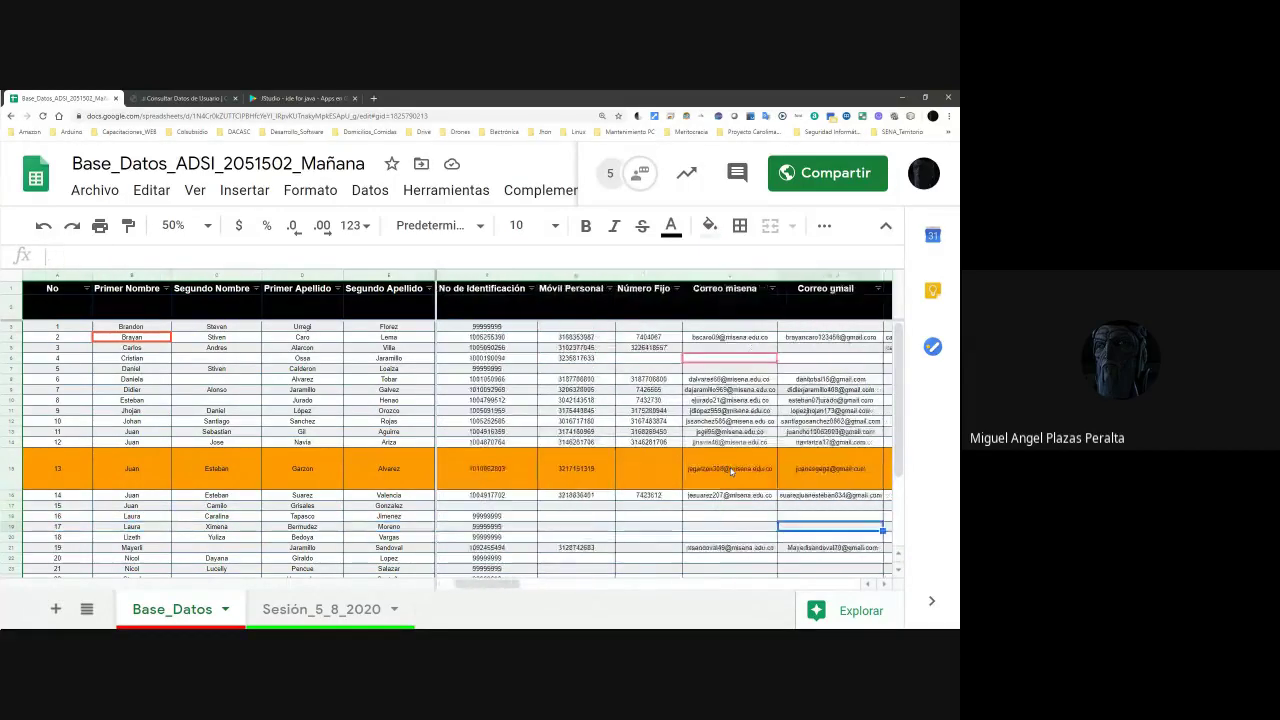
pyautogui.press('Right')
pyautogui.press('Right')
pyautogui.press('Right')
pyautogui.press('Right')
pyautogui.press('Right')
pyautogui.press('Right')
pyautogui.press('Right')
pyautogui.press('Right')
pyautogui.press('Right')
pyautogui.press('Right')
pyautogui.press('Right')
pyautogui.press('Right')
pyautogui.press('Right')
pyautogui.press('Right')
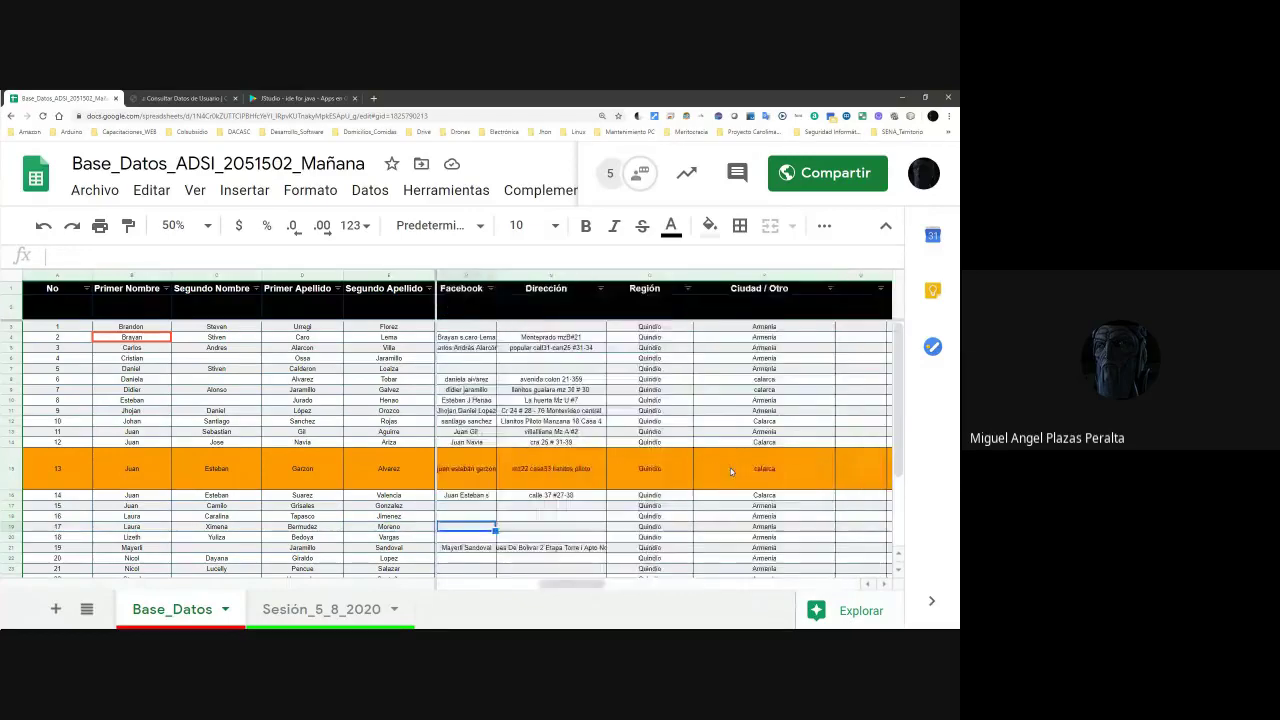
pyautogui.press('Left')
pyautogui.press('Left')
pyautogui.press('Left')
pyautogui.press('Left')
pyautogui.press('Left')
pyautogui.press('Left')
pyautogui.press('Left')
pyautogui.press('Left')
pyautogui.press('Left')
pyautogui.press('Left')
pyautogui.press('Left')
pyautogui.press('Left')
pyautogui.press('Left')
pyautogui.press('Left')
pyautogui.press('Left')
pyautogui.press('Left')
pyautogui.press('Left')
pyautogui.press('Left')
pyautogui.press('Left')
pyautogui.press('Left')
pyautogui.press('Down')
pyautogui.press('Right')
pyautogui.press('Right')
pyautogui.press('Right')
pyautogui.press('Right')
pyautogui.press('Right')
pyautogui.press('Right')
pyautogui.press('Right')
pyautogui.press('Right')
pyautogui.press('Right')
pyautogui.press('Right')
pyautogui.press('Right')
pyautogui.press('Right')
pyautogui.press('Right')
pyautogui.press('Right')
pyautogui.press('Right')
pyautogui.press('Right')
pyautogui.press('Right')
pyautogui.press('Right')
pyautogui.press('Right')
pyautogui.press('Right')
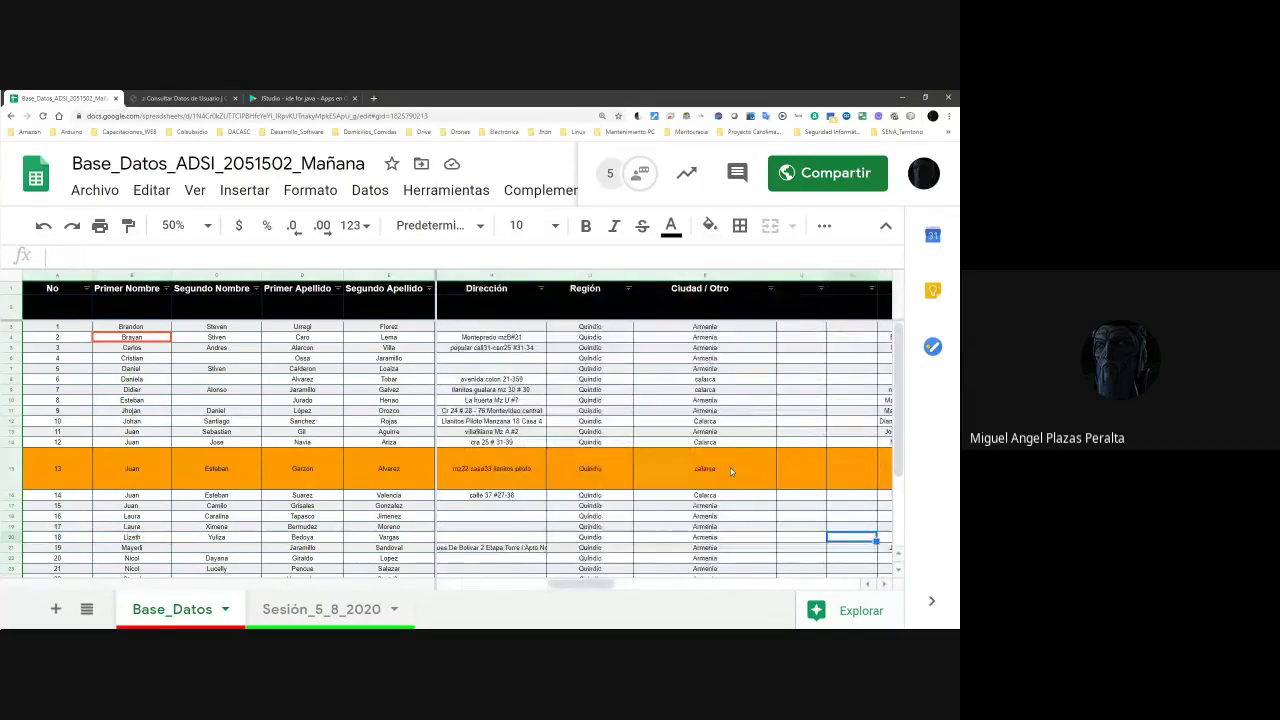
pyautogui.press('Right')
pyautogui.press('Right')
pyautogui.press('Right')
pyautogui.press('Down')
pyautogui.press('Left')
pyautogui.press('Left')
pyautogui.press('Left')
pyautogui.press('Left')
pyautogui.press('Left')
pyautogui.press('Left')
pyautogui.press('Left')
pyautogui.press('Left')
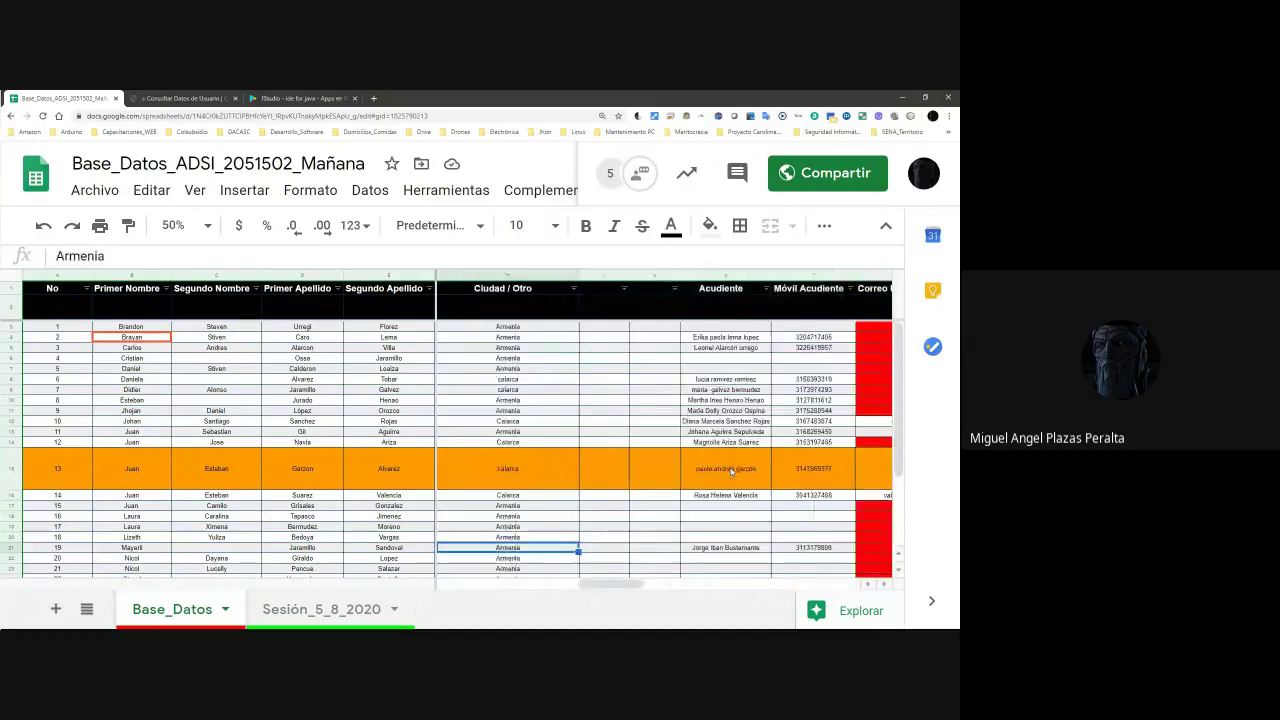
pyautogui.press('Left')
pyautogui.press('Left')
pyautogui.press('Left')
pyautogui.press('Left')
pyautogui.press('Left')
pyautogui.press('Left')
pyautogui.press('Left')
pyautogui.press('Left')
pyautogui.press('Left')
pyautogui.press('Left')
pyautogui.press('Left')
pyautogui.press('Left')
pyautogui.press('Left')
pyautogui.press('Left')
pyautogui.press('Left')
pyautogui.press('Left')
pyautogui.press('Left')
pyautogui.press('Left')
pyautogui.press('Left')
pyautogui.press('Left')
pyautogui.press('Right')
pyautogui.press('Up')
pyautogui.press('Right')
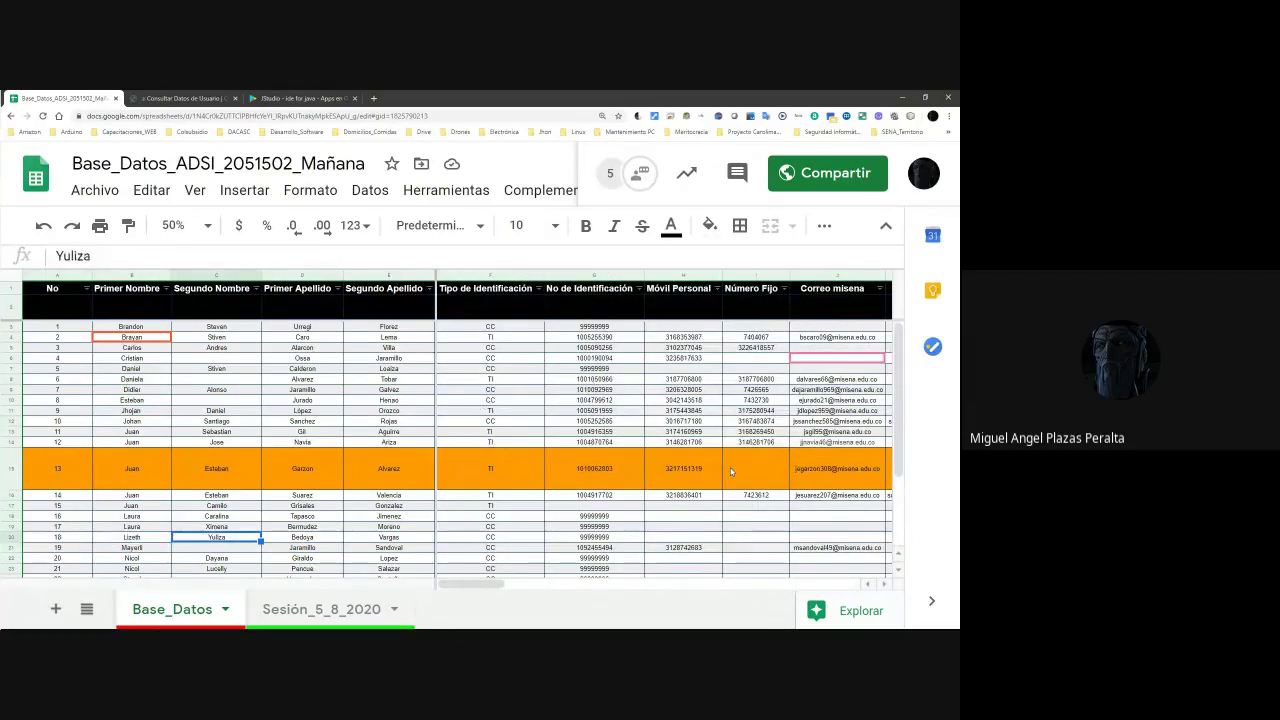
pyautogui.press('Right')
pyautogui.press('Down')
pyautogui.press('Right')
pyautogui.press('Left')
pyautogui.press('Left')
pyautogui.press('Left')
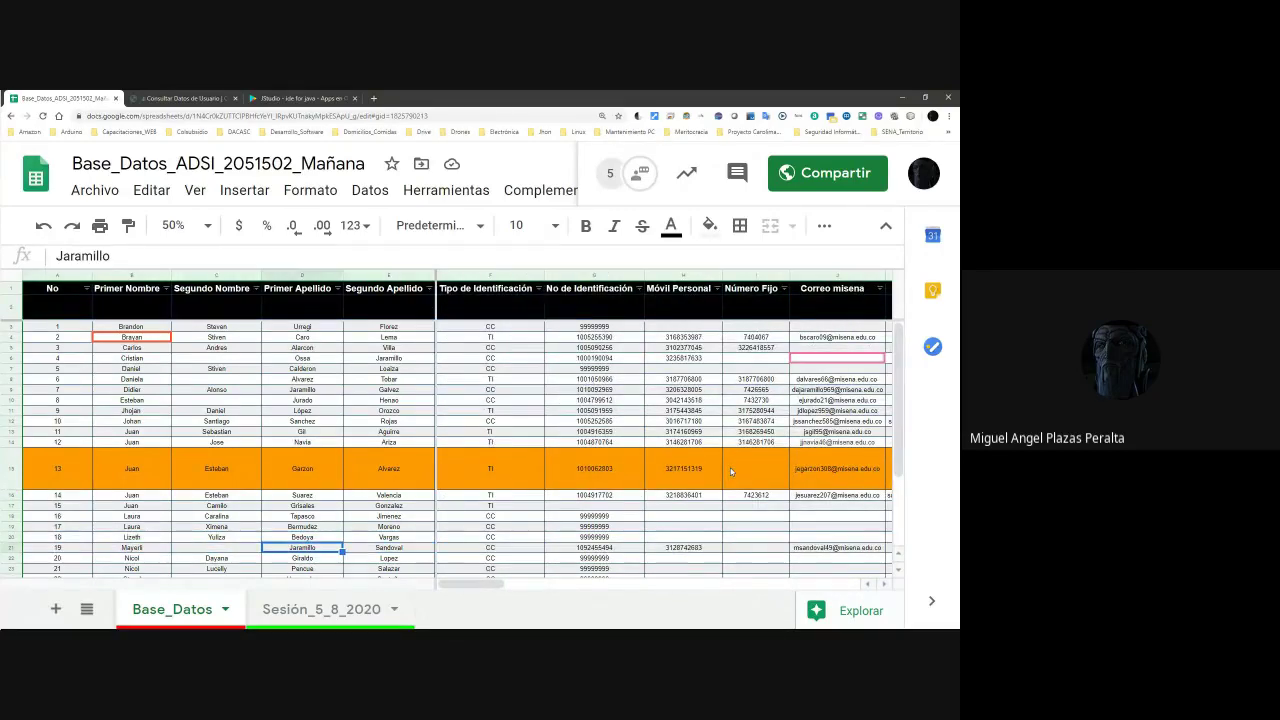
pyautogui.press('Left')
pyautogui.press('Right')
pyautogui.press('Right')
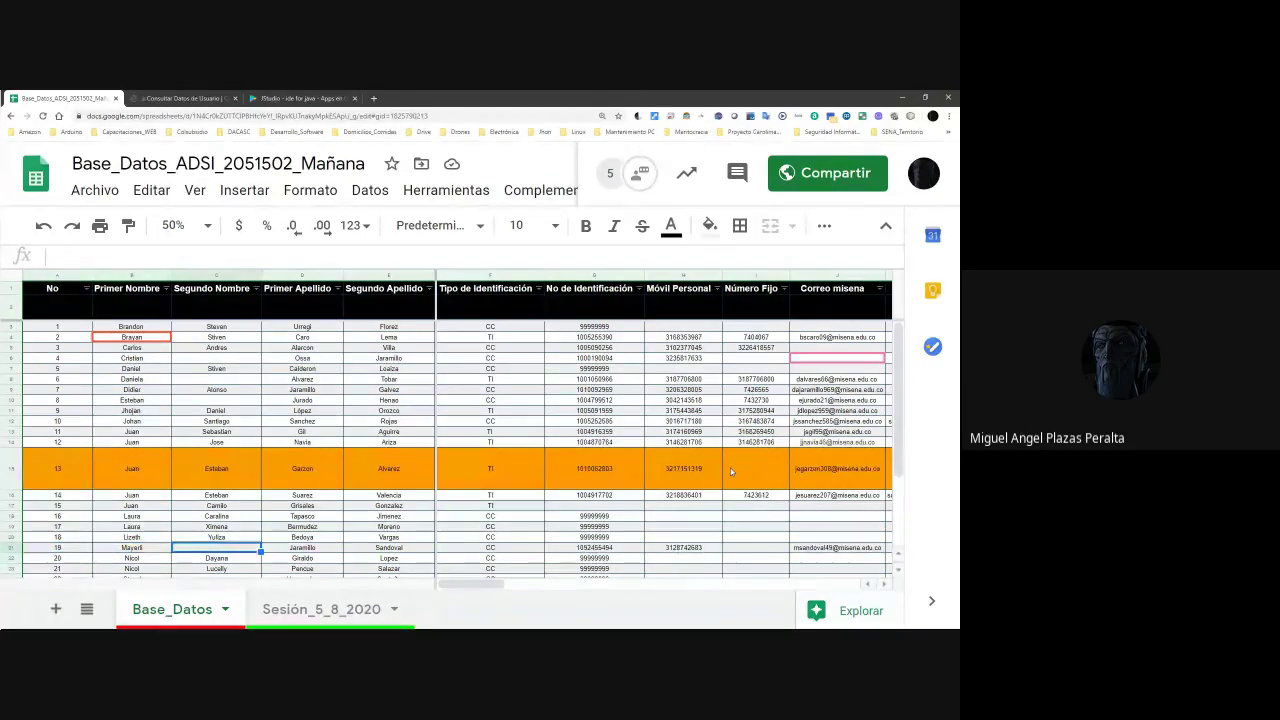
pyautogui.press('Right')
pyautogui.press('Right')
pyautogui.press('Right')
pyautogui.press('Right')
pyautogui.press('Right')
pyautogui.press('Right')
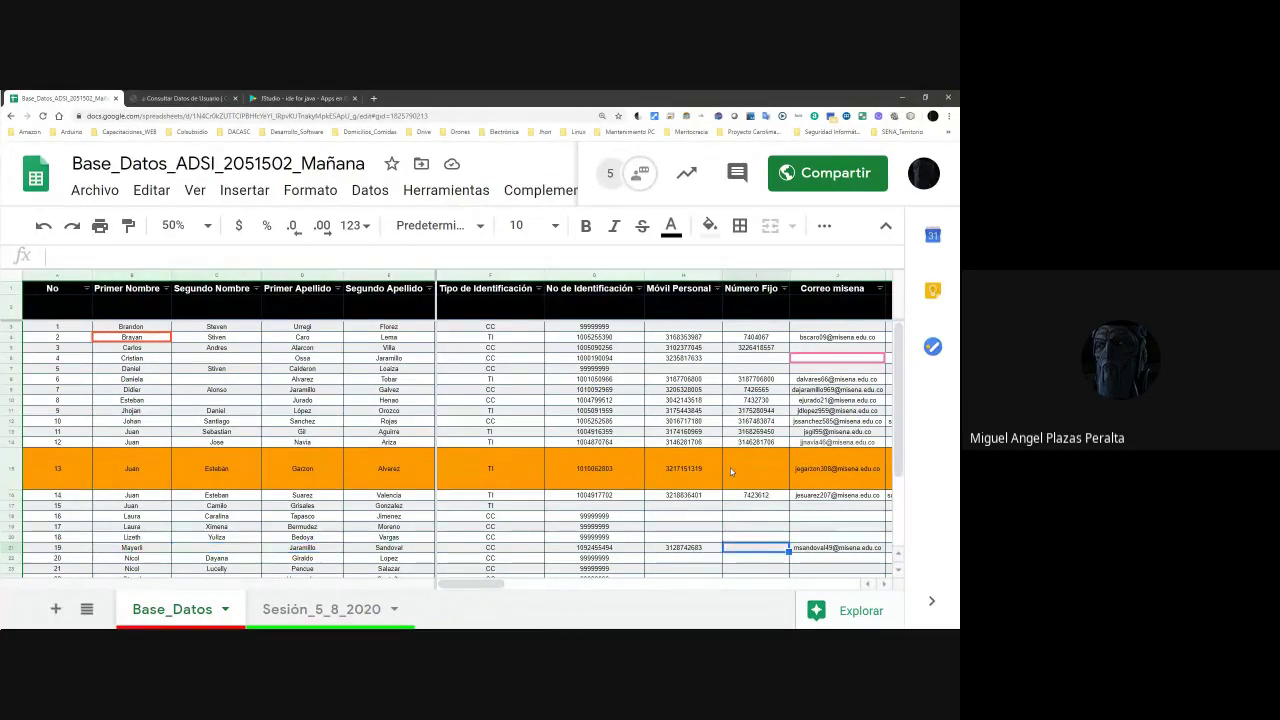
pyautogui.press('Left')
pyautogui.press('Left')
pyautogui.press('Left')
pyautogui.press('Left')
pyautogui.press('Left')
pyautogui.press('Left')
pyautogui.press('Left')
pyautogui.press('Right')
pyautogui.press('Right')
pyautogui.press('Right')
pyautogui.press('Right')
pyautogui.press('Right')
pyautogui.press('Right')
pyautogui.press('Right')
pyautogui.press('Right')
pyautogui.press('Right')
pyautogui.press('Right')
pyautogui.press('Right')
pyautogui.press('Right')
pyautogui.press('Right')
pyautogui.press('Right')
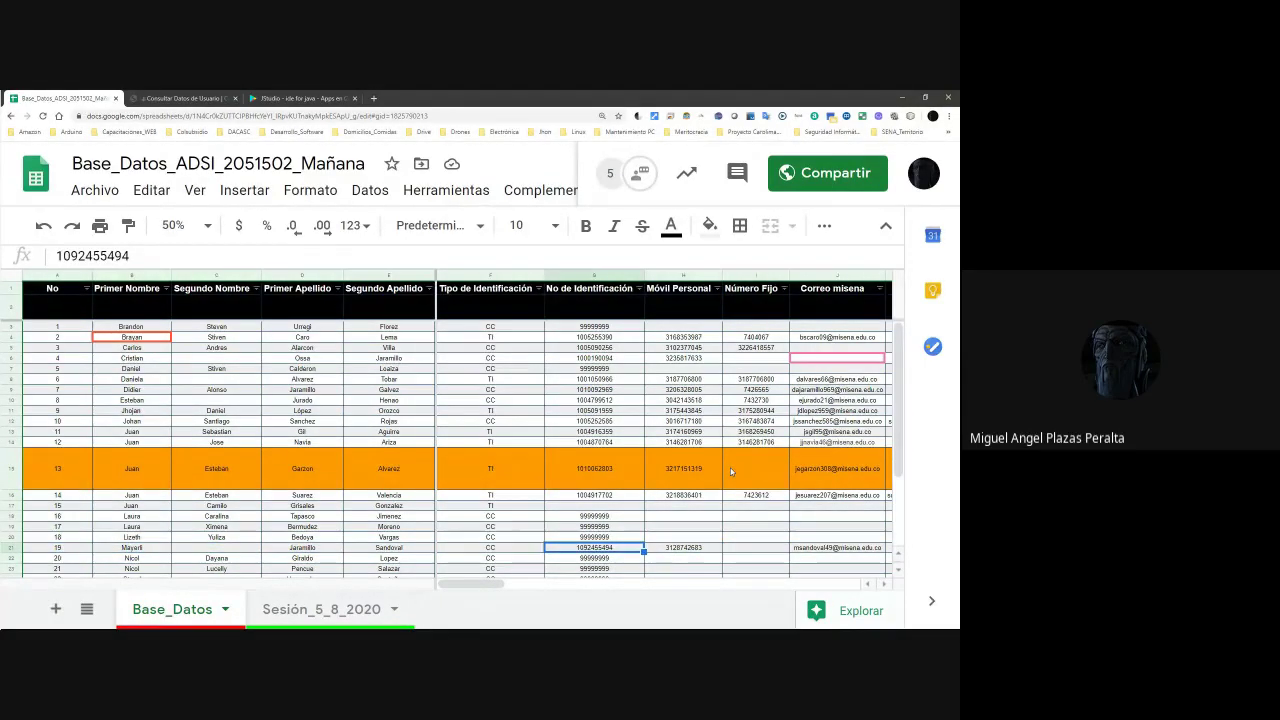
pyautogui.press('Right')
pyautogui.press('Left')
pyautogui.press('Left')
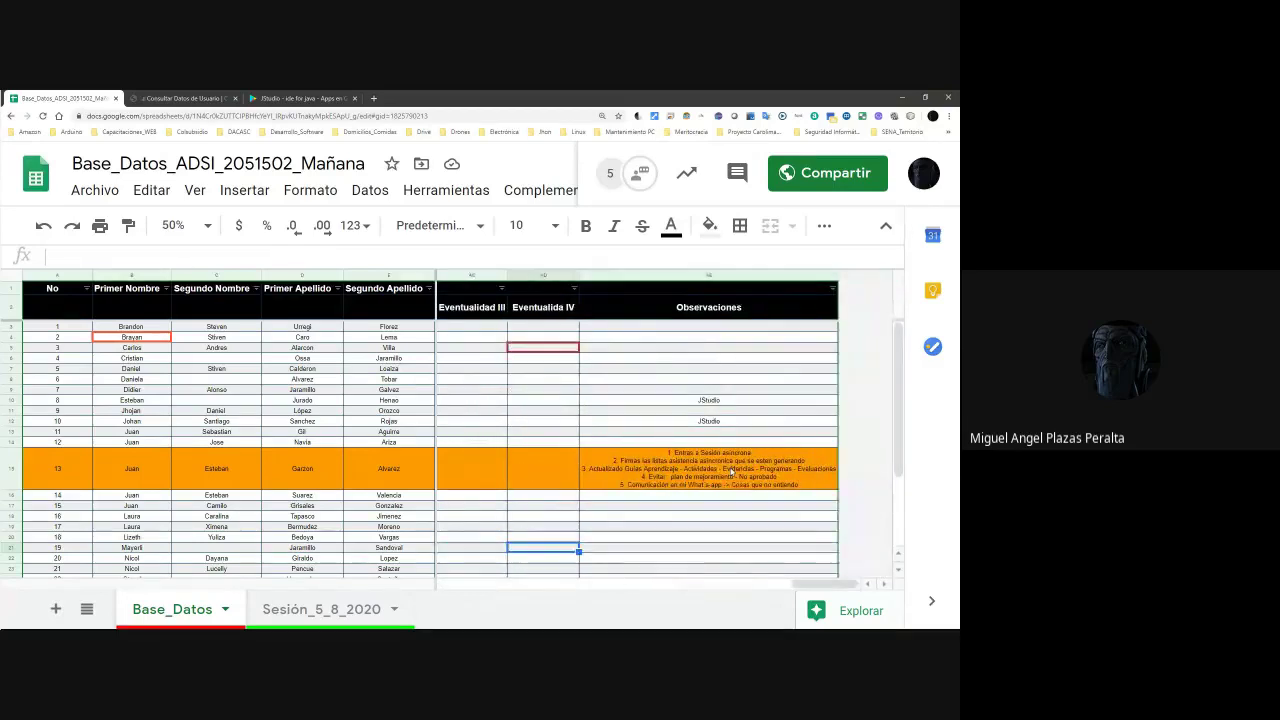
pyautogui.press('Left')
pyautogui.press('Left')
pyautogui.press('Left')
pyautogui.press('Right')
pyautogui.press('Right')
pyautogui.press('Left')
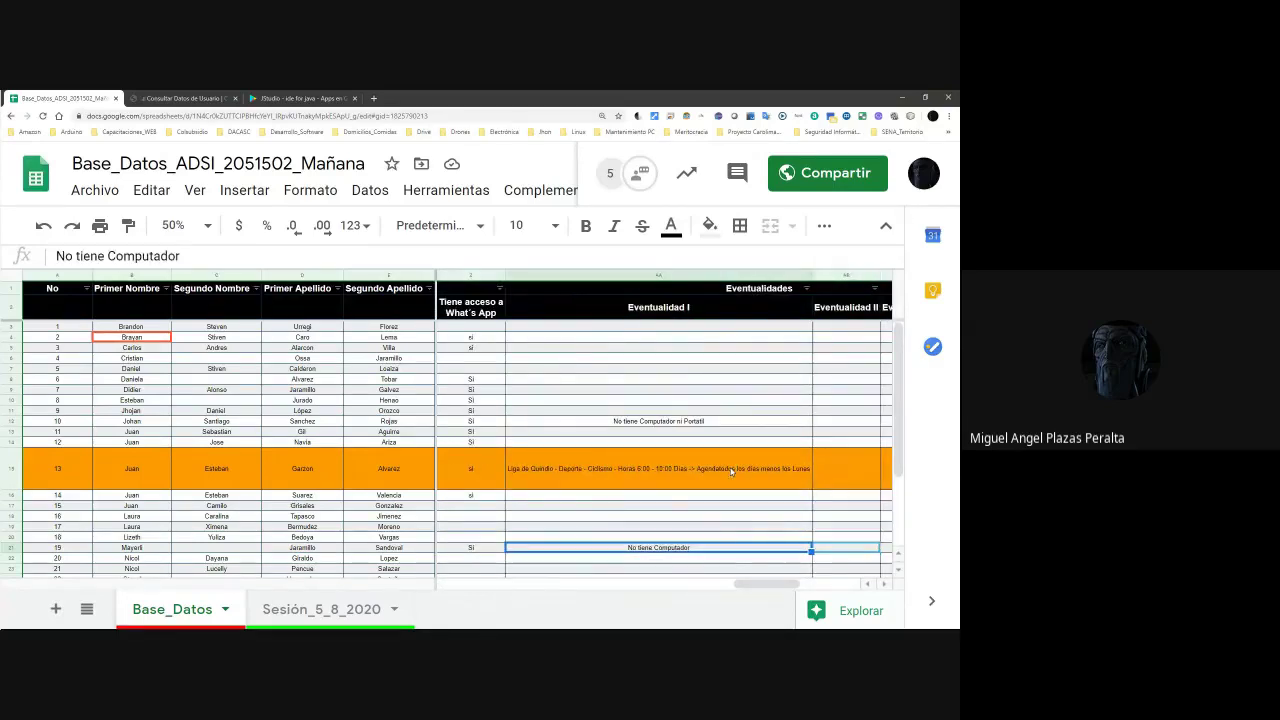
pyautogui.press('Left')
pyautogui.press('Left')
pyautogui.press('Left')
pyautogui.press('Left')
pyautogui.press('Left')
pyautogui.press('Left')
pyautogui.press('Left')
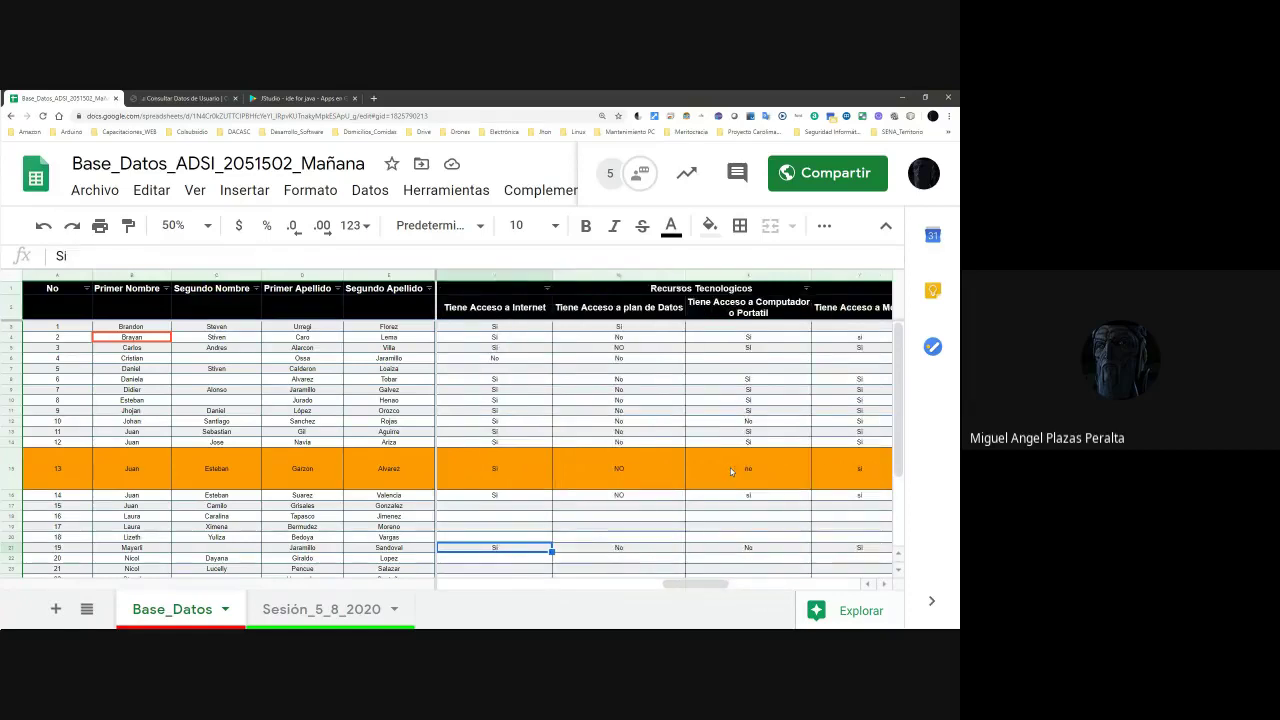
pyautogui.press('Right')
pyautogui.press('Right')
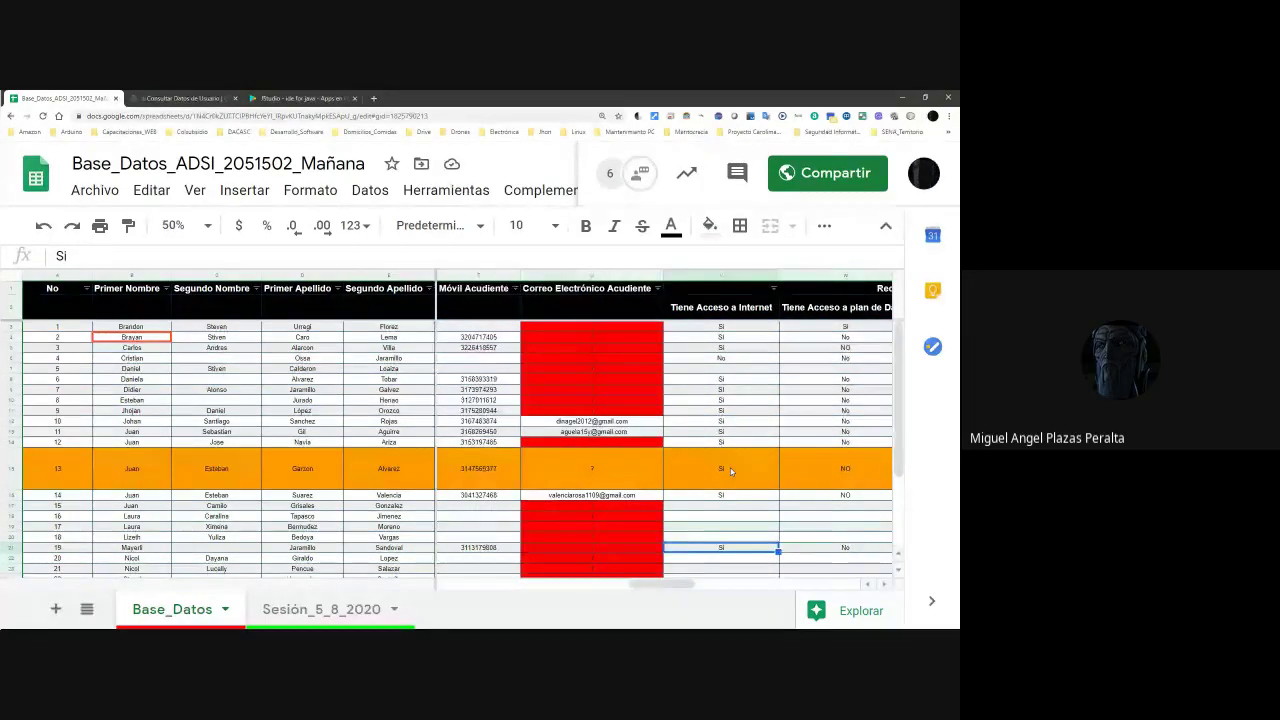
pyautogui.press('Right')
pyautogui.press('Right')
pyautogui.press('Right')
pyautogui.press('Right')
pyautogui.press('Right')
pyautogui.press('Right')
pyautogui.press('Right')
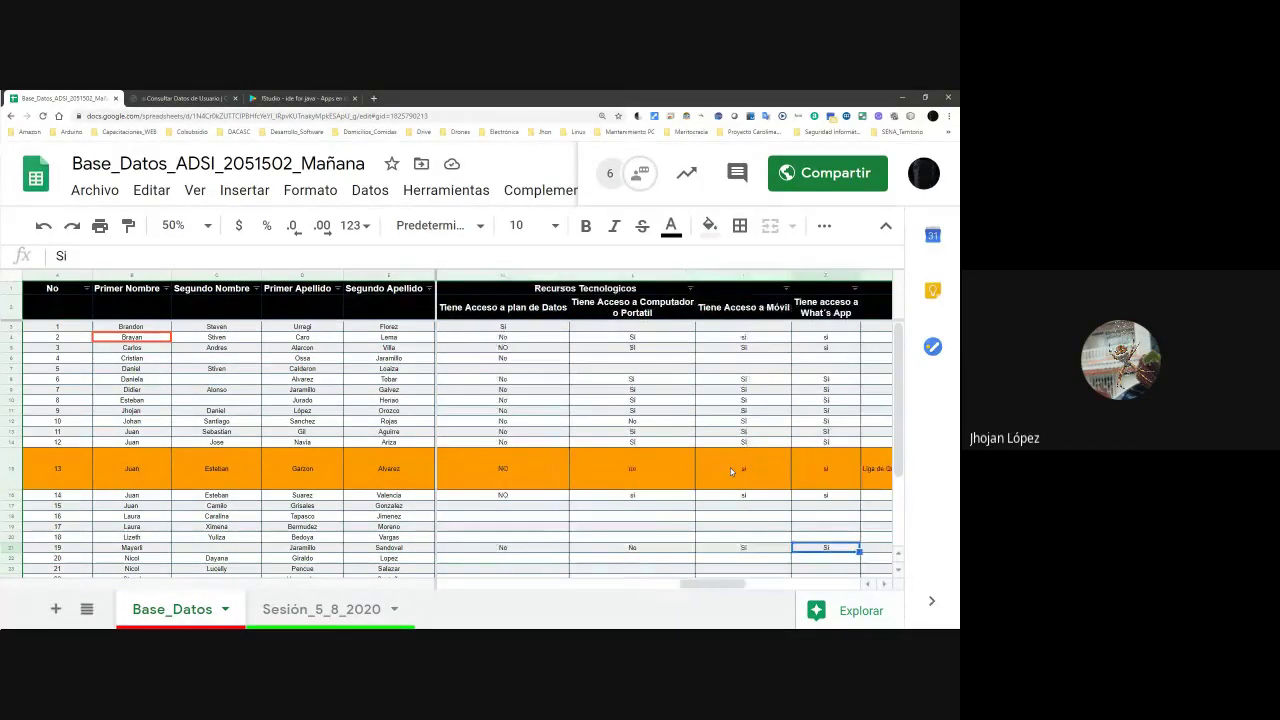
pyautogui.press('Left')
pyautogui.press('Left')
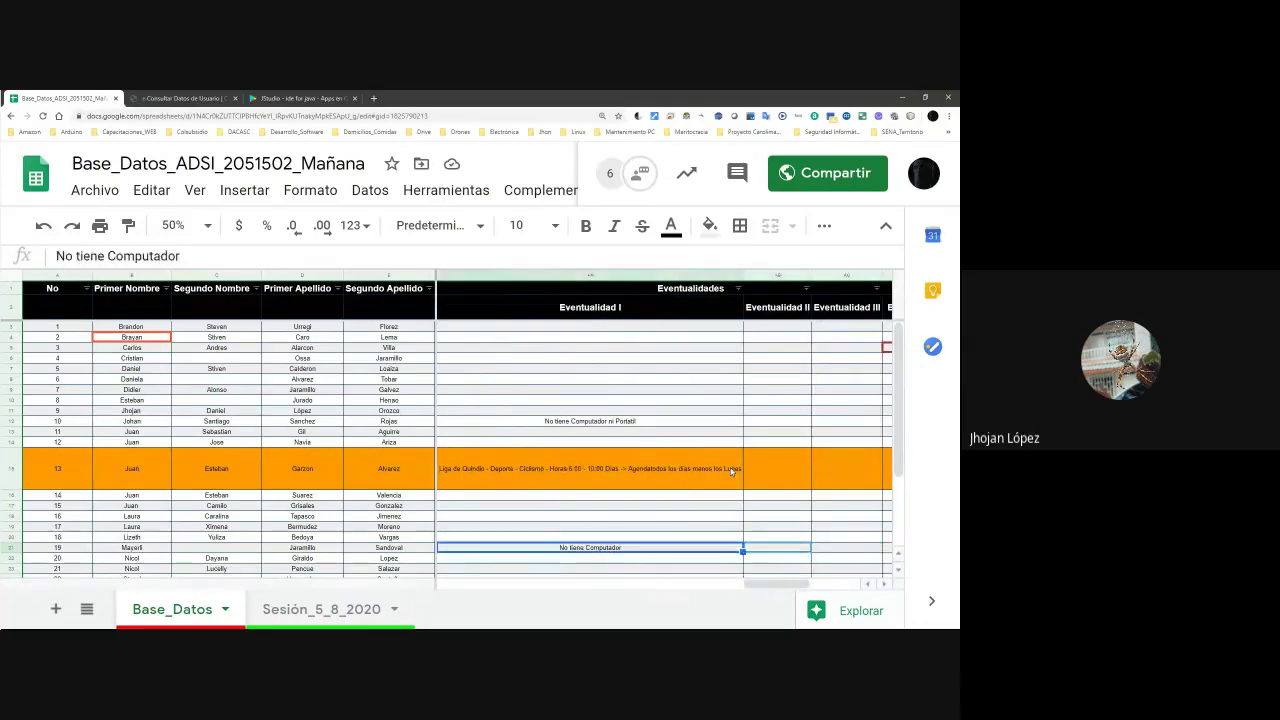
pyautogui.press('Right')
pyautogui.press('Right')
pyautogui.press('Right')
pyautogui.press('Right')
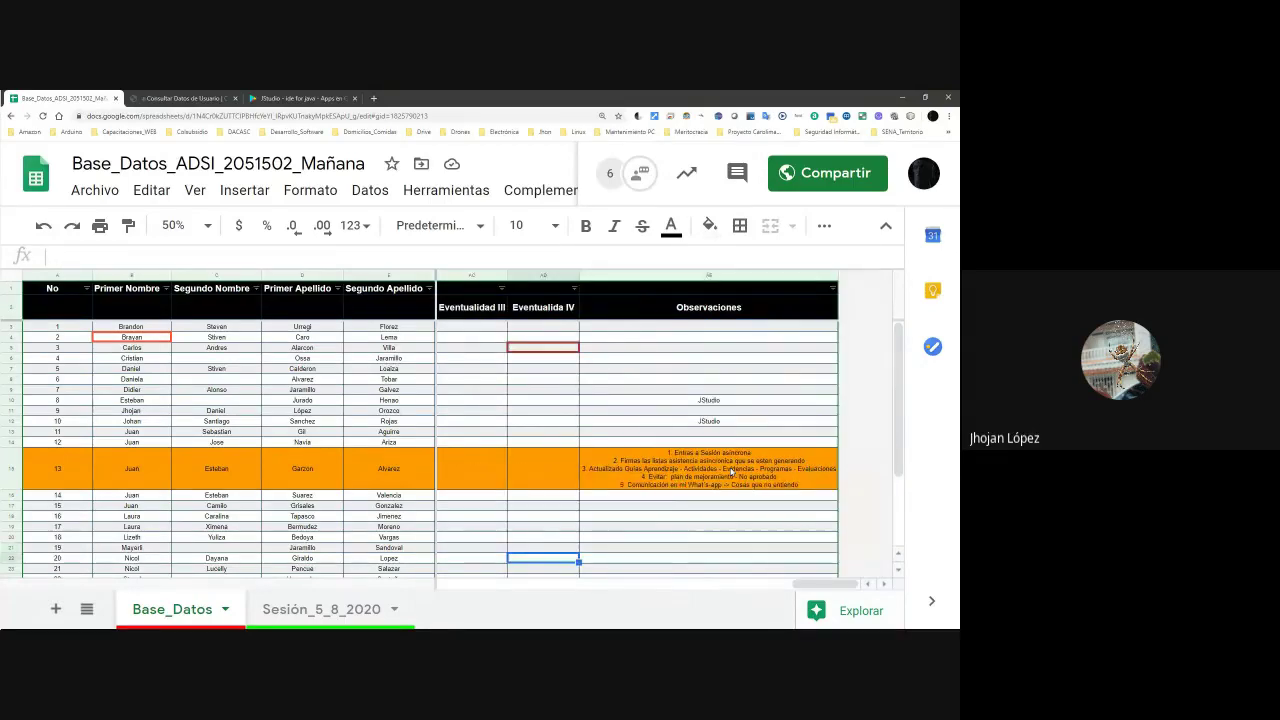
pyautogui.press('Left')
pyautogui.press('Left')
pyautogui.press('Left')
pyautogui.press('Left')
pyautogui.press('Left')
pyautogui.press('Left')
pyautogui.press('Left')
pyautogui.press('Left')
pyautogui.press('Left')
pyautogui.press('Left')
pyautogui.press('Left')
pyautogui.press('Left')
pyautogui.press('Left')
pyautogui.press('Left')
pyautogui.press('Left')
pyautogui.press('Left')
pyautogui.press('Left')
pyautogui.press('Left')
pyautogui.press('Left')
pyautogui.press('Left')
pyautogui.press('Down')
pyautogui.press('Right')
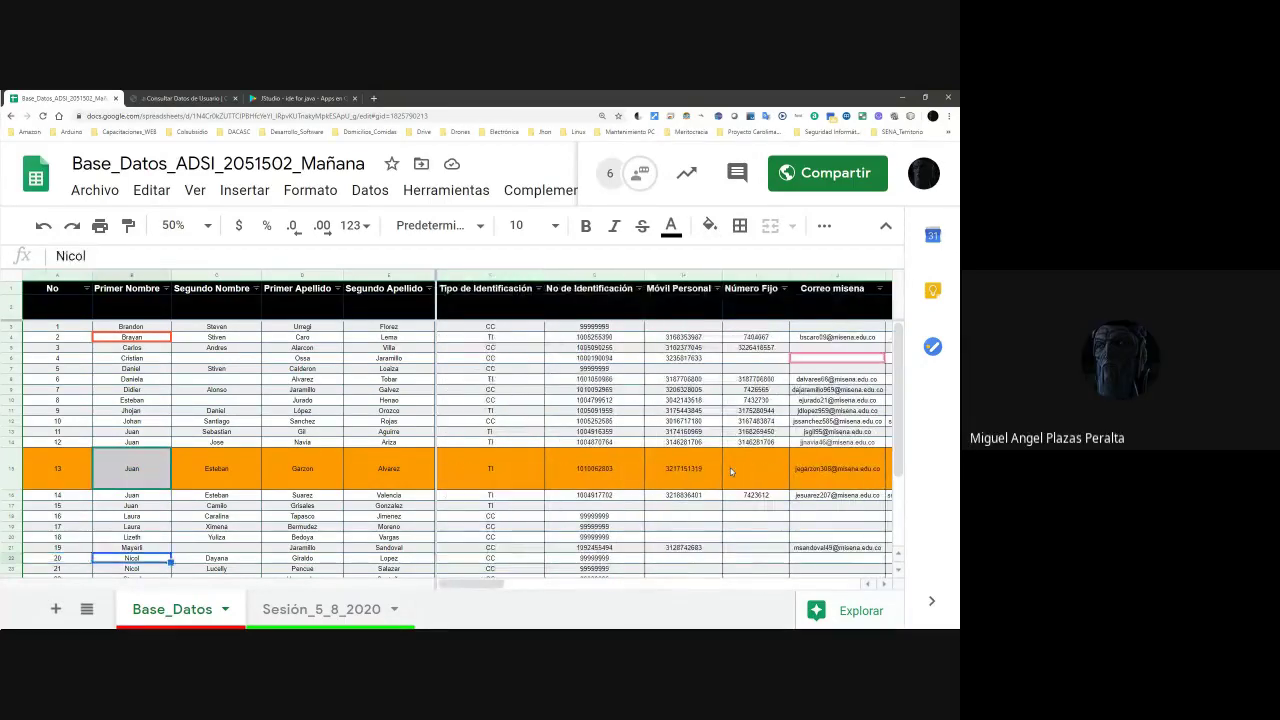
pyautogui.press('Right')
pyautogui.press('Left')
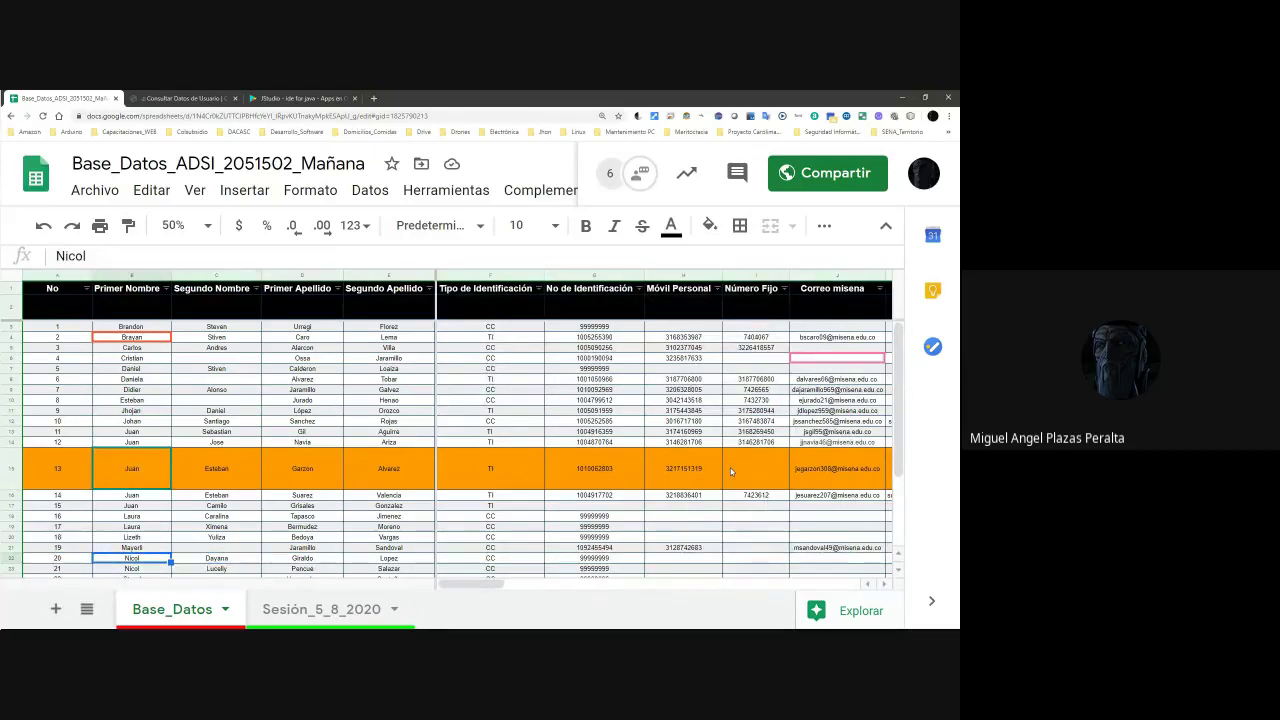
pyautogui.press('Right')
pyautogui.press('Right')
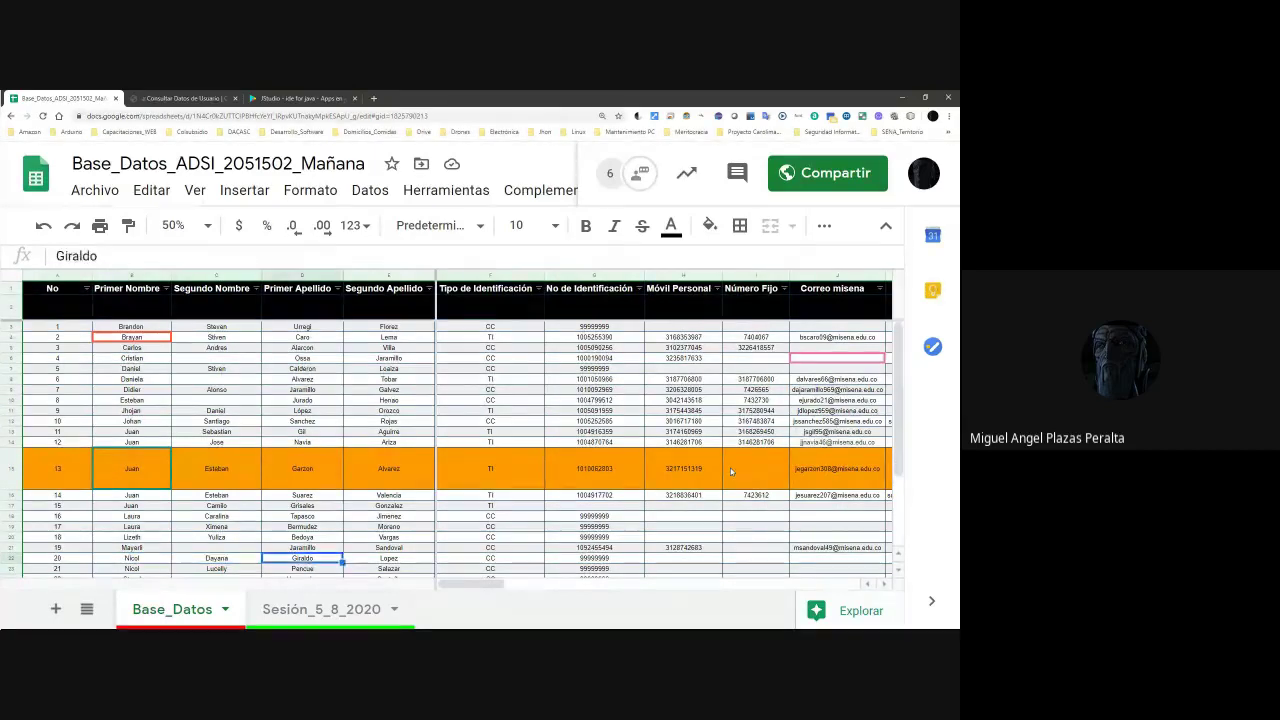
pyautogui.press('Right')
pyautogui.press('Right')
pyautogui.press('Right')
pyautogui.press('Right')
pyautogui.press('Right')
pyautogui.press('Right')
pyautogui.press('Right')
pyautogui.press('Right')
pyautogui.press('Right')
pyautogui.press('Right')
pyautogui.press('Right')
pyautogui.press('Right')
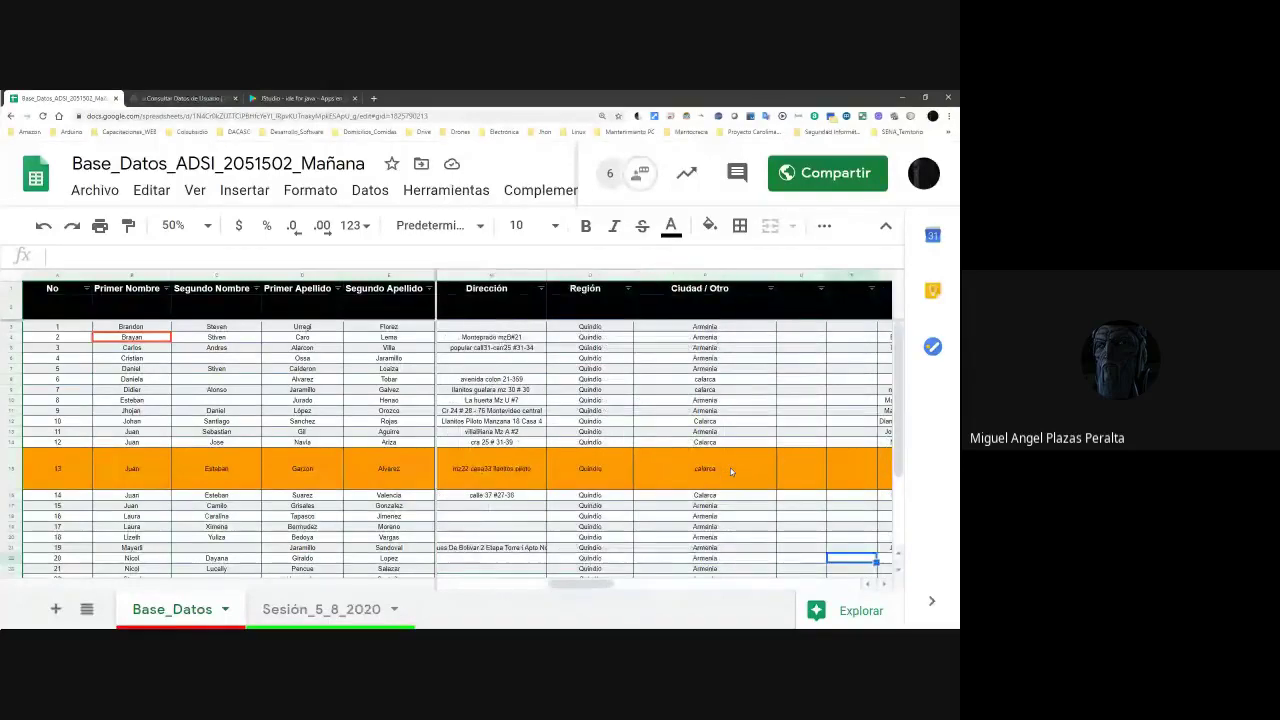
pyautogui.press('Down')
pyautogui.press('Left')
pyautogui.press('Left')
pyautogui.press('Left')
pyautogui.press('Left')
pyautogui.press('Left')
pyautogui.press('Left')
pyautogui.press('Left')
pyautogui.press('Left')
pyautogui.press('Left')
pyautogui.press('Left')
pyautogui.press('Left')
pyautogui.press('Left')
pyautogui.press('Left')
pyautogui.press('Left')
pyautogui.press('Left')
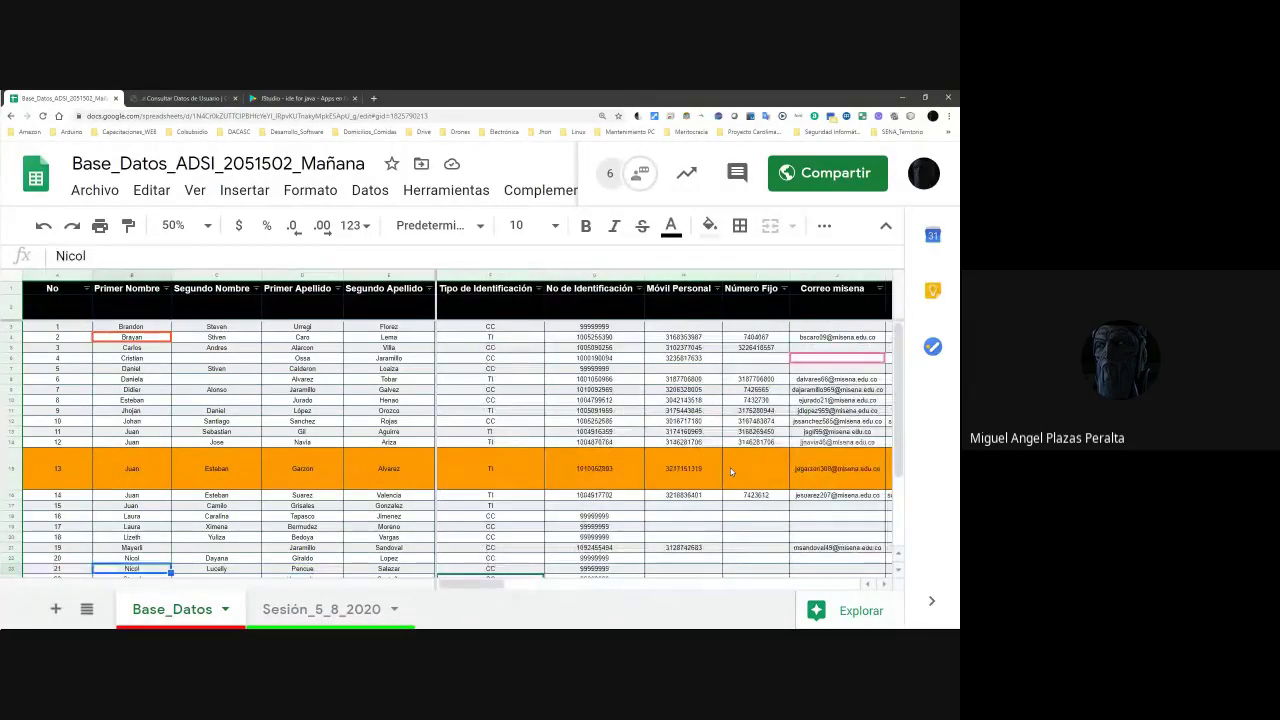
pyautogui.press('Right')
pyautogui.press('Right')
pyautogui.press('Right')
pyautogui.press('Right')
pyautogui.press('Right')
pyautogui.press('Right')
pyautogui.press('Right')
pyautogui.press('Right')
pyautogui.press('Right')
pyautogui.press('Right')
pyautogui.press('Right')
pyautogui.press('Right')
pyautogui.press('Right')
pyautogui.press('Right')
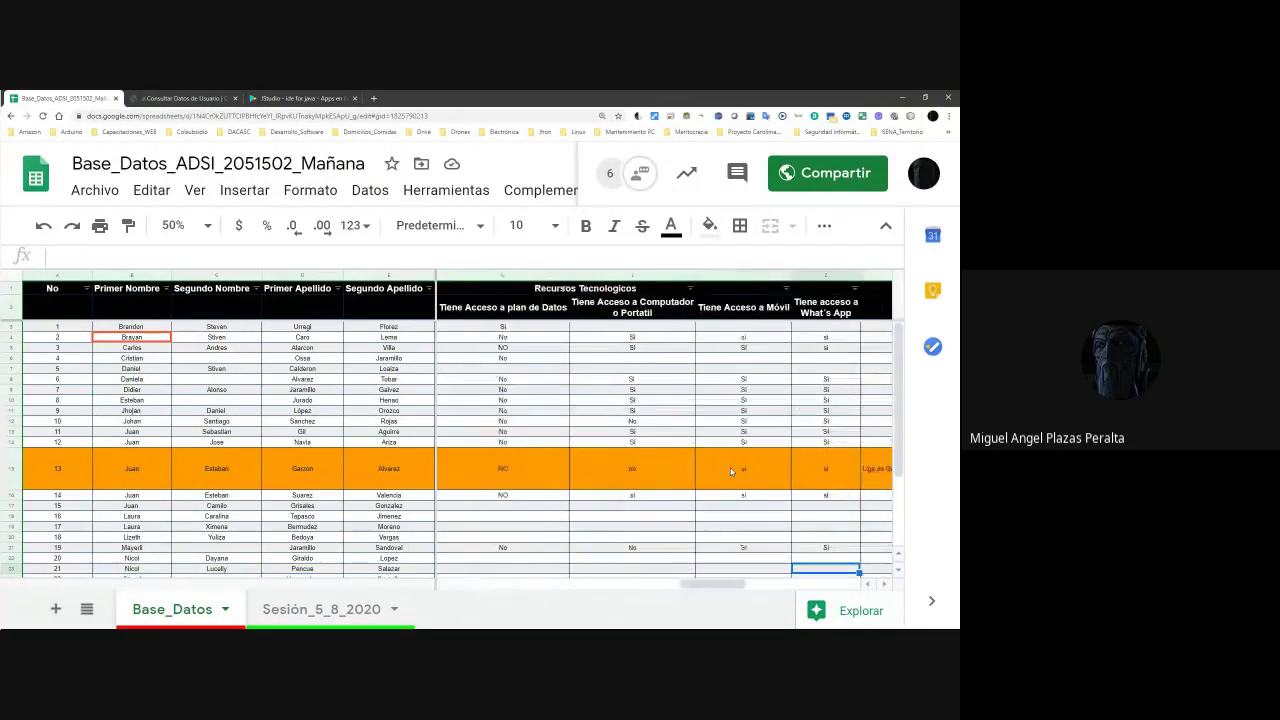
pyautogui.press('Left')
pyautogui.press('Left')
pyautogui.press('Left')
pyautogui.press('Left')
pyautogui.press('Left')
pyautogui.press('Left')
pyautogui.press('Down')
pyautogui.press('Home')
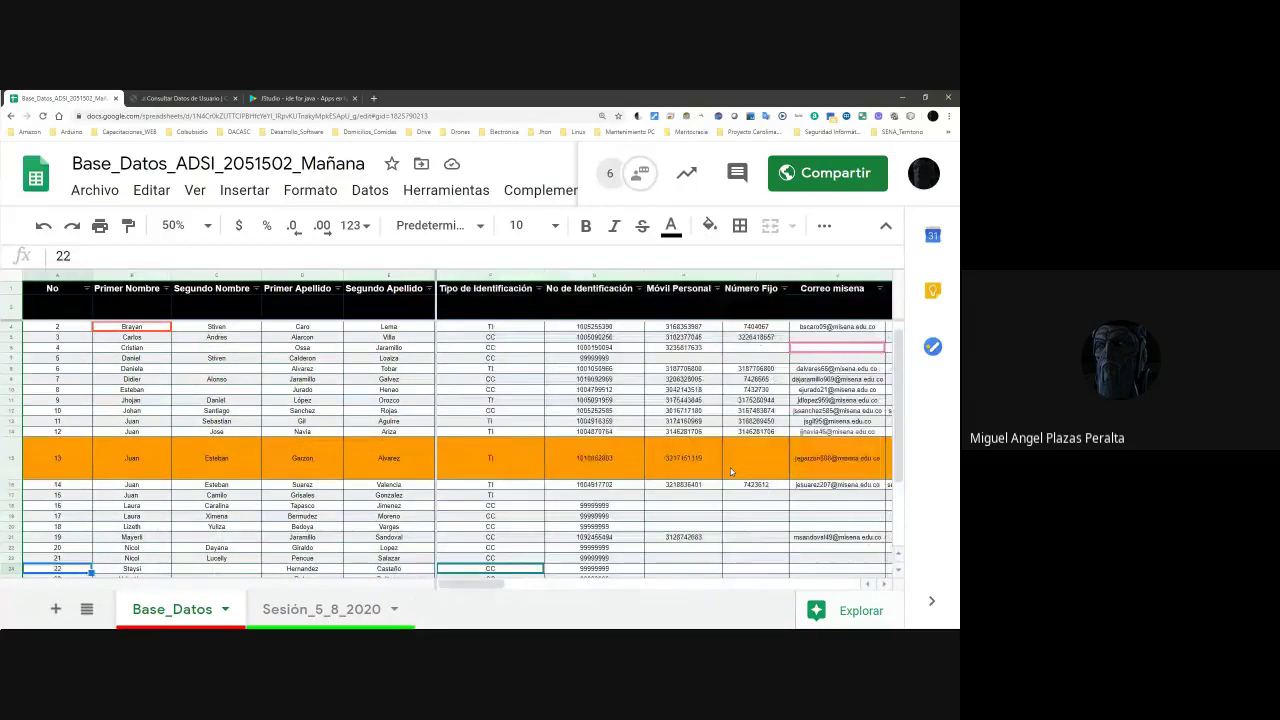
pyautogui.press('Right')
pyautogui.press('Right')
pyautogui.press('Right')
pyautogui.press('Right')
pyautogui.press('Right')
pyautogui.press('Right')
pyautogui.press('Right')
pyautogui.press('Right')
pyautogui.press('Right')
pyautogui.press('Right')
pyautogui.press('Right')
pyautogui.press('Right')
pyautogui.press('Right')
pyautogui.press('Right')
pyautogui.press('Right')
pyautogui.press('Right')
pyautogui.press('Right')
pyautogui.press('Right')
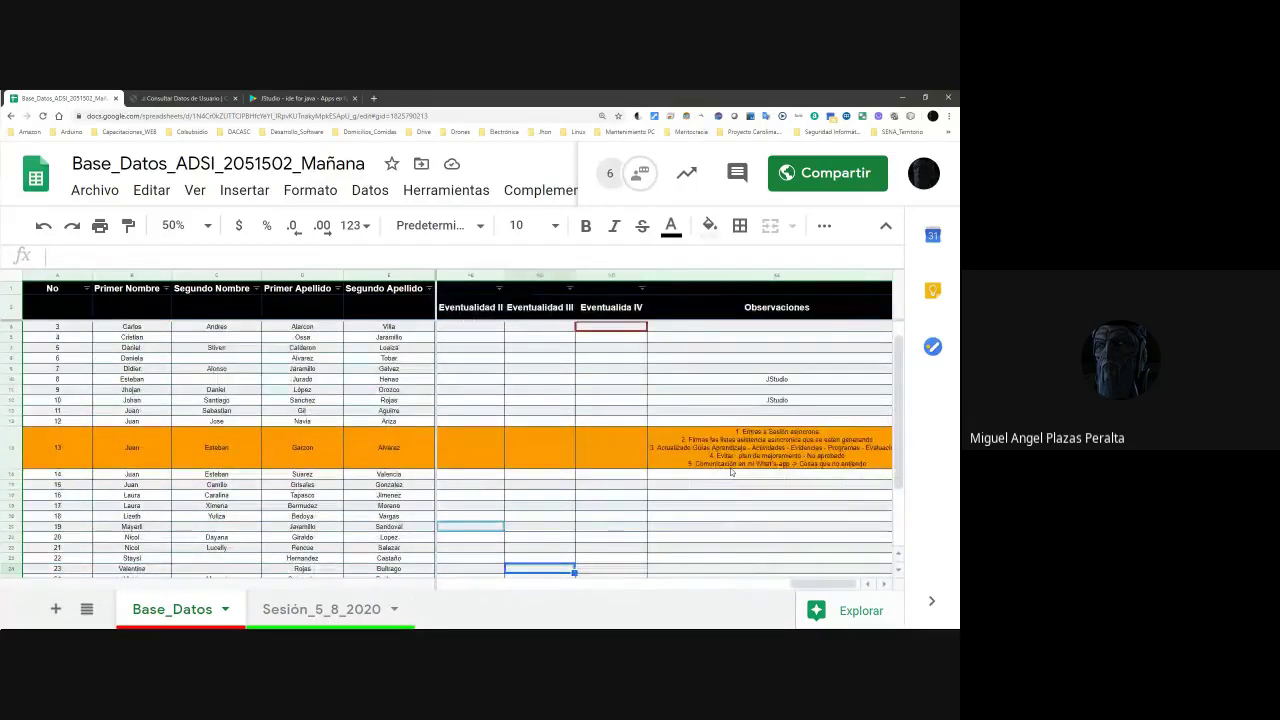
pyautogui.press('Left')
pyautogui.press('Left')
pyautogui.press('Left')
pyautogui.press('Left')
pyautogui.press('Left')
pyautogui.press('Left')
pyautogui.press('Left')
pyautogui.press('Left')
pyautogui.press('Down')
pyautogui.press('Home')
pyautogui.press('Right')
pyautogui.press('Right')
pyautogui.press('Right')
pyautogui.press('Right')
pyautogui.press('Right')
pyautogui.press('Right')
pyautogui.press('Right')
pyautogui.press('Right')
pyautogui.press('Right')
pyautogui.press('Right')
pyautogui.press('Right')
pyautogui.press('Right')
pyautogui.press('Right')
pyautogui.press('Right')
pyautogui.press('Right')
pyautogui.press('Right')
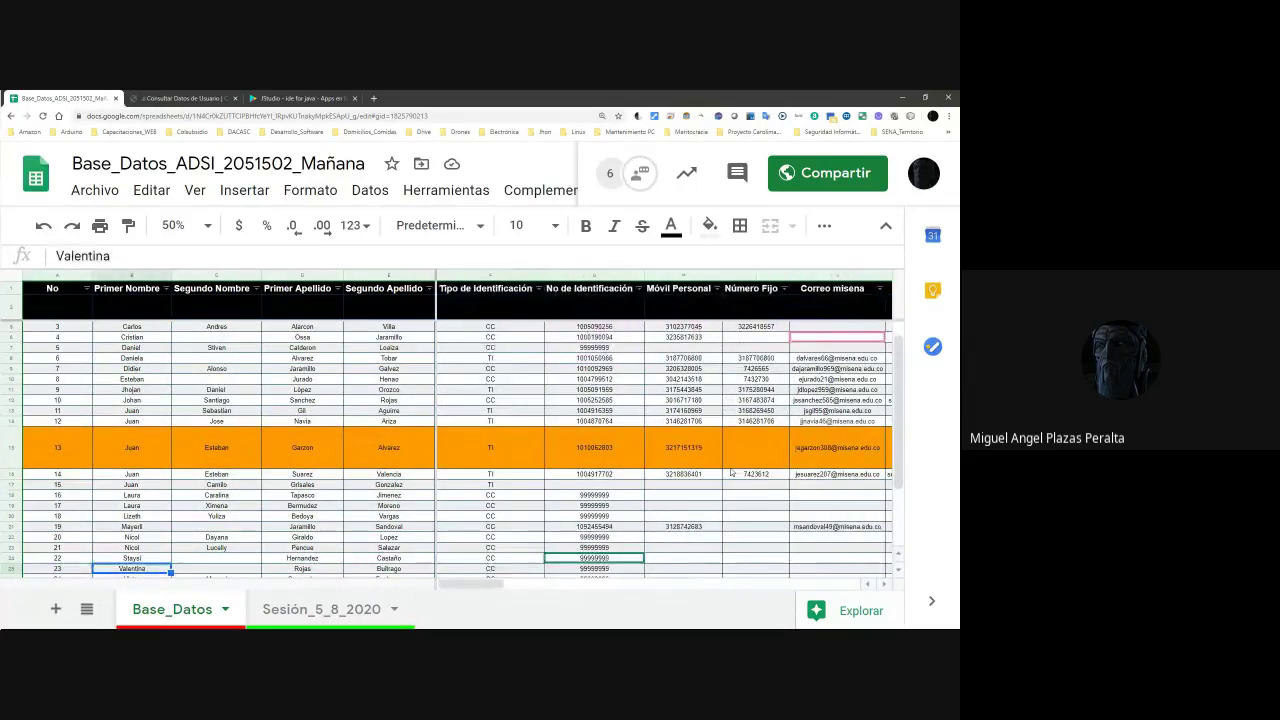
pyautogui.press('Down')
pyautogui.press('Left')
pyautogui.press('Left')
pyautogui.press('Left')
pyautogui.press('Left')
pyautogui.press('Left')
pyautogui.press('Left')
pyautogui.press('Left')
pyautogui.press('Left')
pyautogui.press('Left')
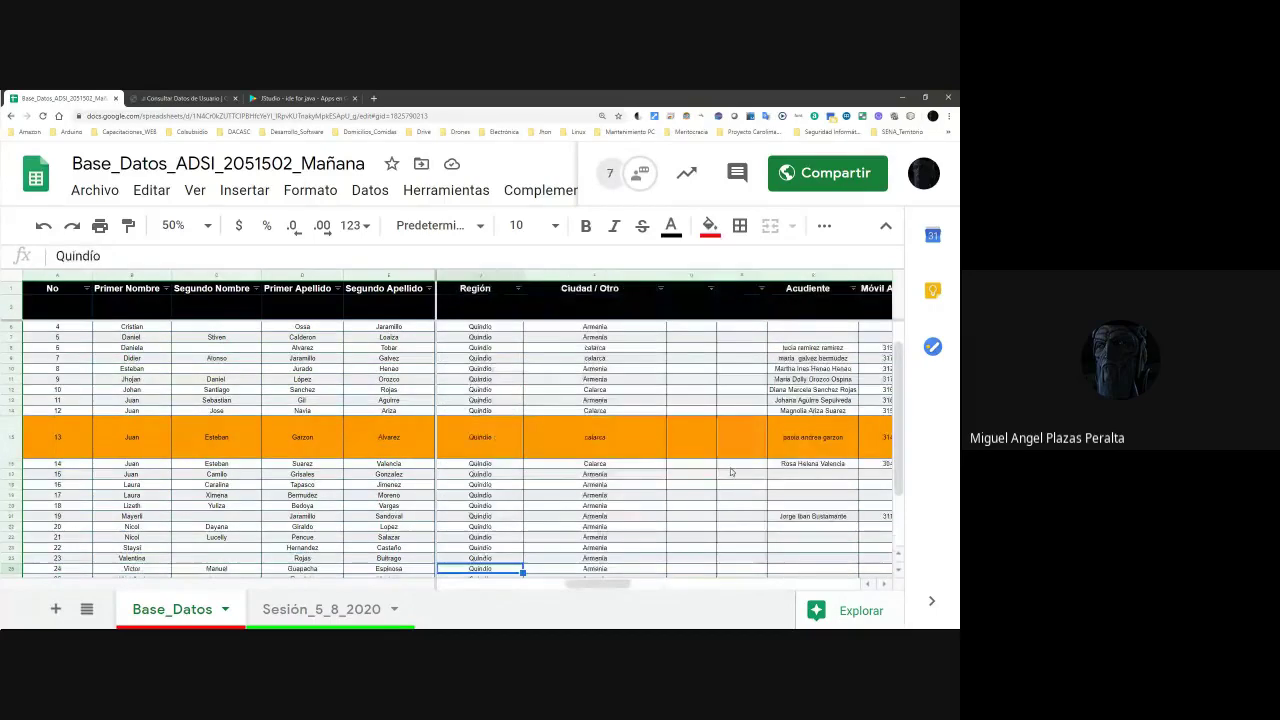
pyautogui.press('Right')
pyautogui.press('Right')
pyautogui.press('Right')
pyautogui.press('Right')
pyautogui.press('Right')
pyautogui.press('Right')
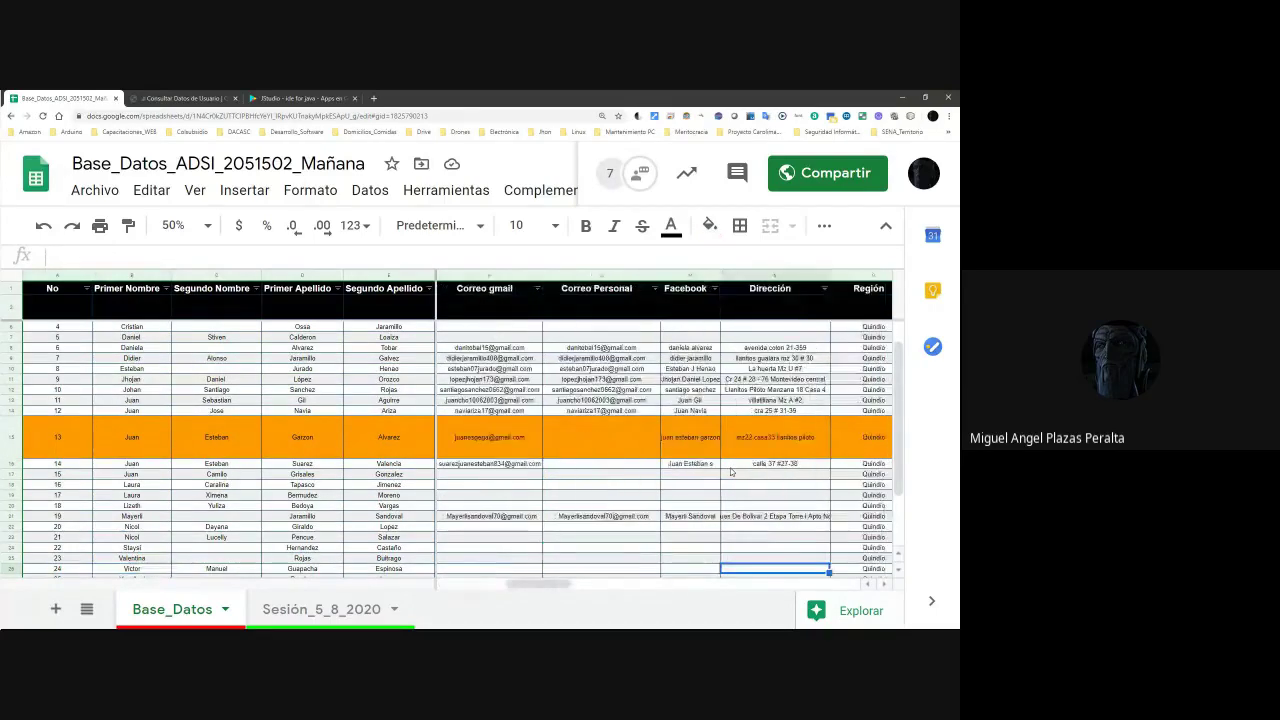
pyautogui.press('Down')
pyautogui.press('Left')
pyautogui.press('Left')
pyautogui.press('Left')
pyautogui.press('Left')
pyautogui.press('Left')
pyautogui.press('Left')
pyautogui.press('Left')
pyautogui.press('Left')
pyautogui.press('Left')
pyautogui.press('Left')
pyautogui.press('Left')
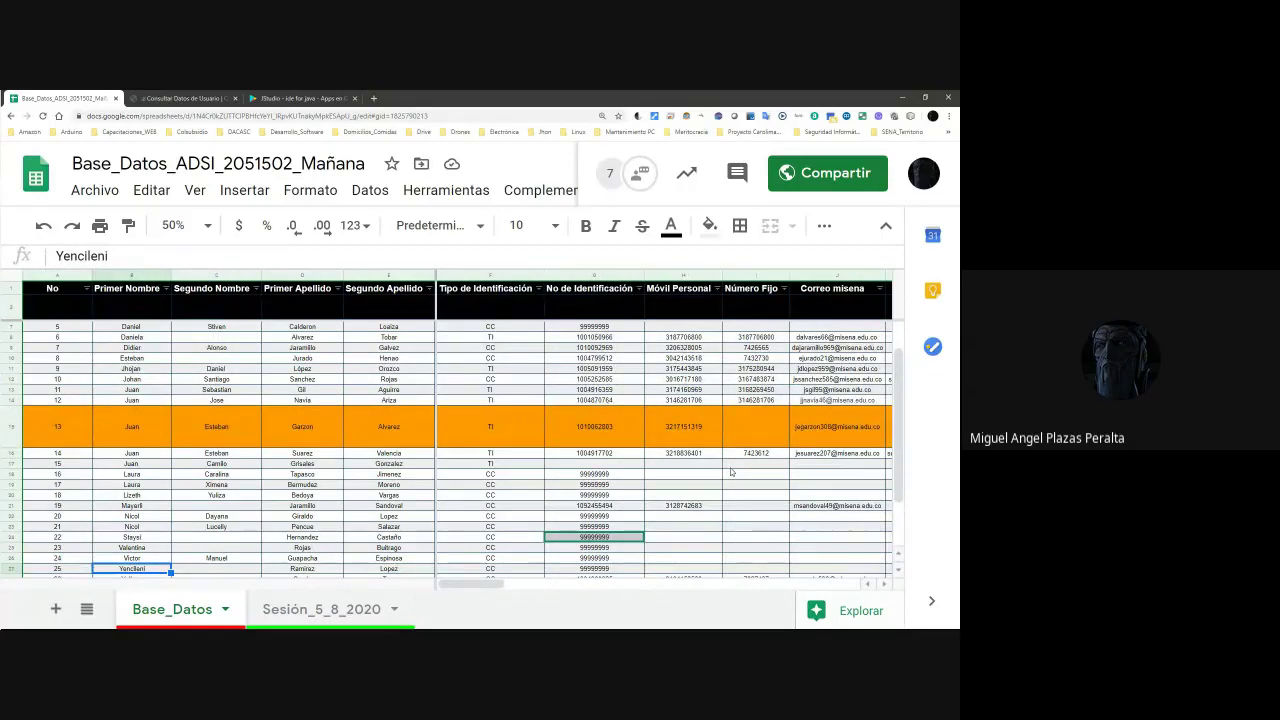
pyautogui.press('Right')
pyautogui.press('Right')
pyautogui.press('Right')
pyautogui.press('Right')
pyautogui.press('Right')
pyautogui.press('Right')
pyautogui.press('Right')
pyautogui.press('Right')
pyautogui.press('Right')
pyautogui.press('Right')
pyautogui.press('Right')
pyautogui.press('Right')
pyautogui.press('Right')
pyautogui.press('Right')
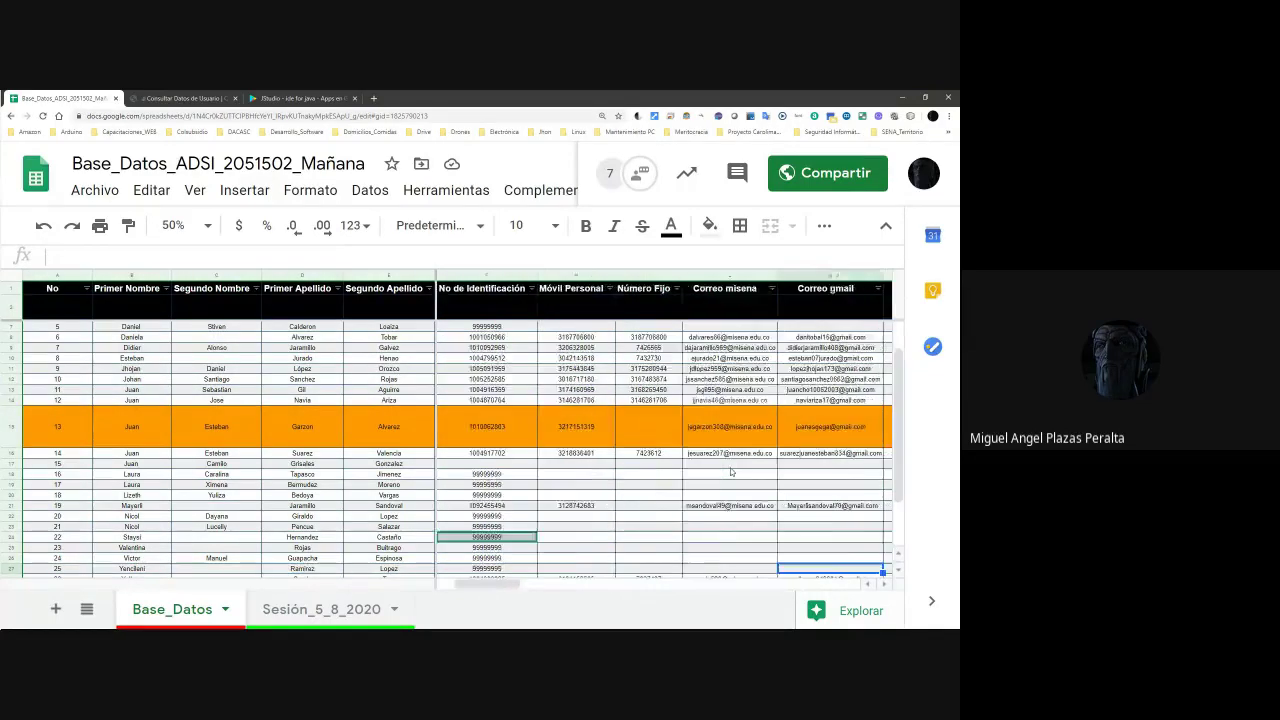
pyautogui.press('Down')
pyautogui.press('Left')
pyautogui.press('Left')
pyautogui.press('Left')
pyautogui.press('Left')
pyautogui.press('Left')
pyautogui.press('Left')
pyautogui.press('Left')
pyautogui.press('Left')
pyautogui.press('Left')
pyautogui.press('Left')
pyautogui.press('Left')
pyautogui.press('Left')
pyautogui.press('Left')
pyautogui.press('Left')
pyautogui.press('Left')
pyautogui.press('Left')
pyautogui.press('Left')
pyautogui.press('Left')
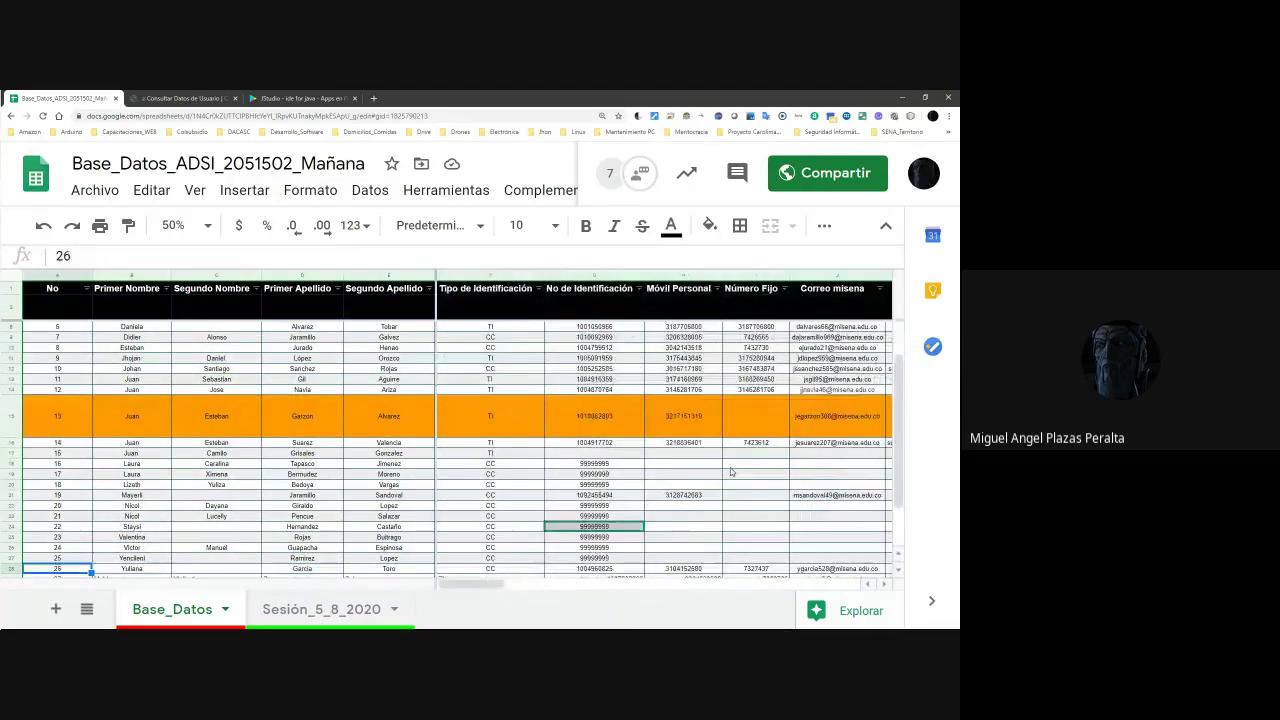
pyautogui.press('Right')
pyautogui.press('Right')
pyautogui.press('Right')
pyautogui.press('Right')
pyautogui.press('Right')
pyautogui.press('Right')
pyautogui.press('Right')
pyautogui.press('Right')
pyautogui.press('Right')
pyautogui.press('Right')
pyautogui.press('Right')
pyautogui.press('Right')
pyautogui.press('Right')
pyautogui.press('Right')
pyautogui.press('Right')
pyautogui.press('Right')
pyautogui.press('Right')
pyautogui.press('Right')
pyautogui.press('Right')
pyautogui.press('Down')
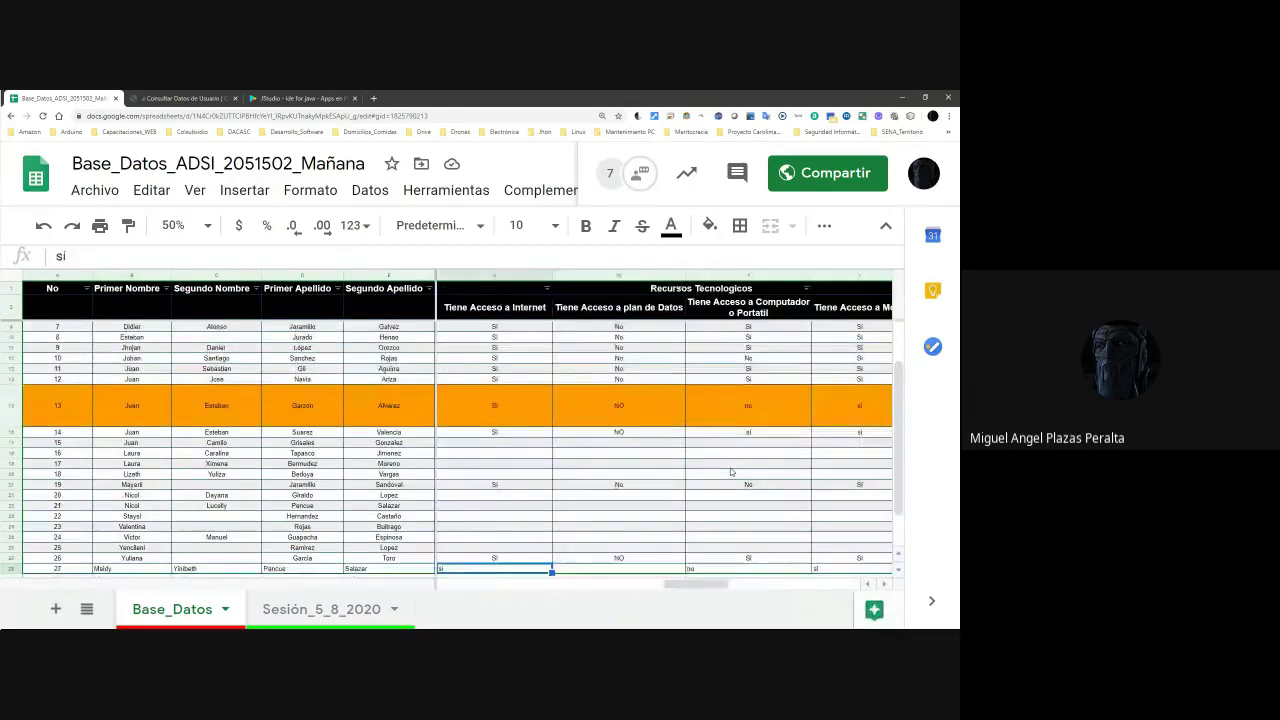
pyautogui.press('Left')
pyautogui.press('Left')
pyautogui.press('Left')
pyautogui.press('Left')
pyautogui.press('Left')
pyautogui.press('Left')
pyautogui.press('Left')
pyautogui.press('Left')
pyautogui.press('Left')
pyautogui.press('Left')
pyautogui.press('Left')
pyautogui.press('Left')
pyautogui.press('Left')
pyautogui.press('Left')
pyautogui.press('Left')
pyautogui.press('Left')
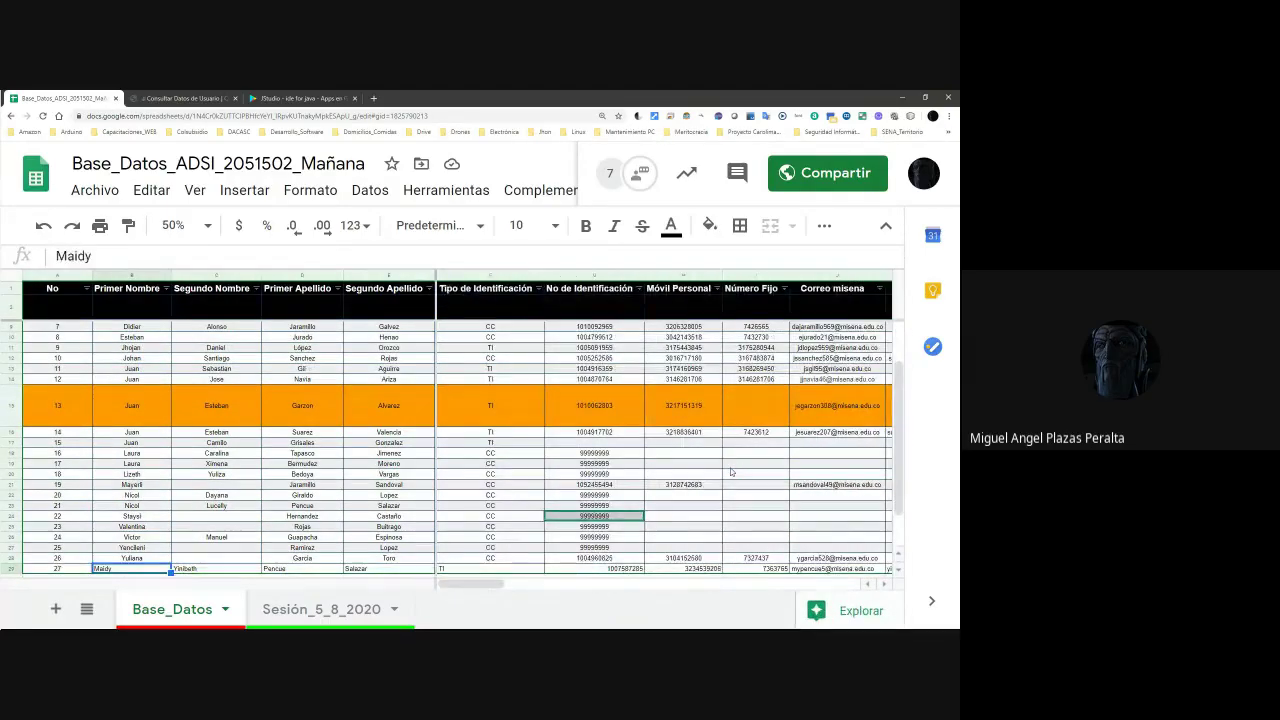